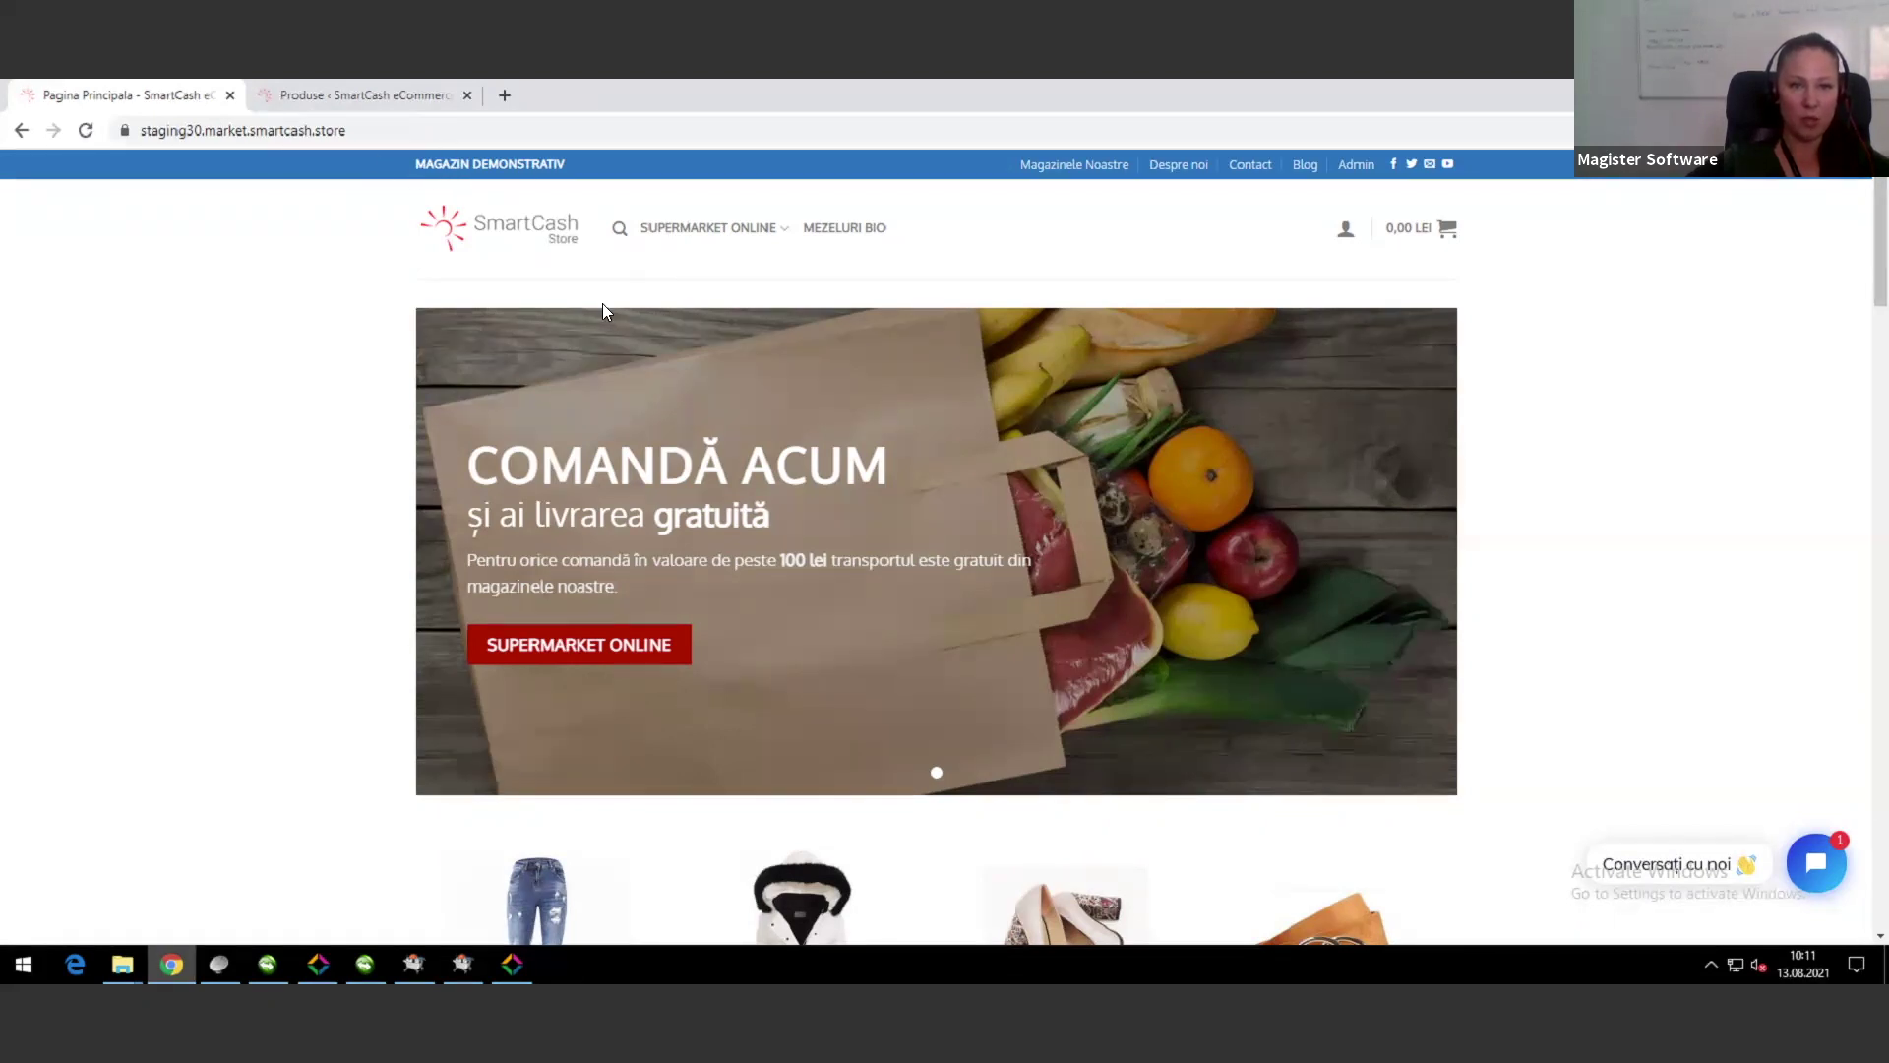
Step: Open the store's admin product list and examine the products' names, SKUs, stock, prices and categories
scroll(640, 394, "down", 1)
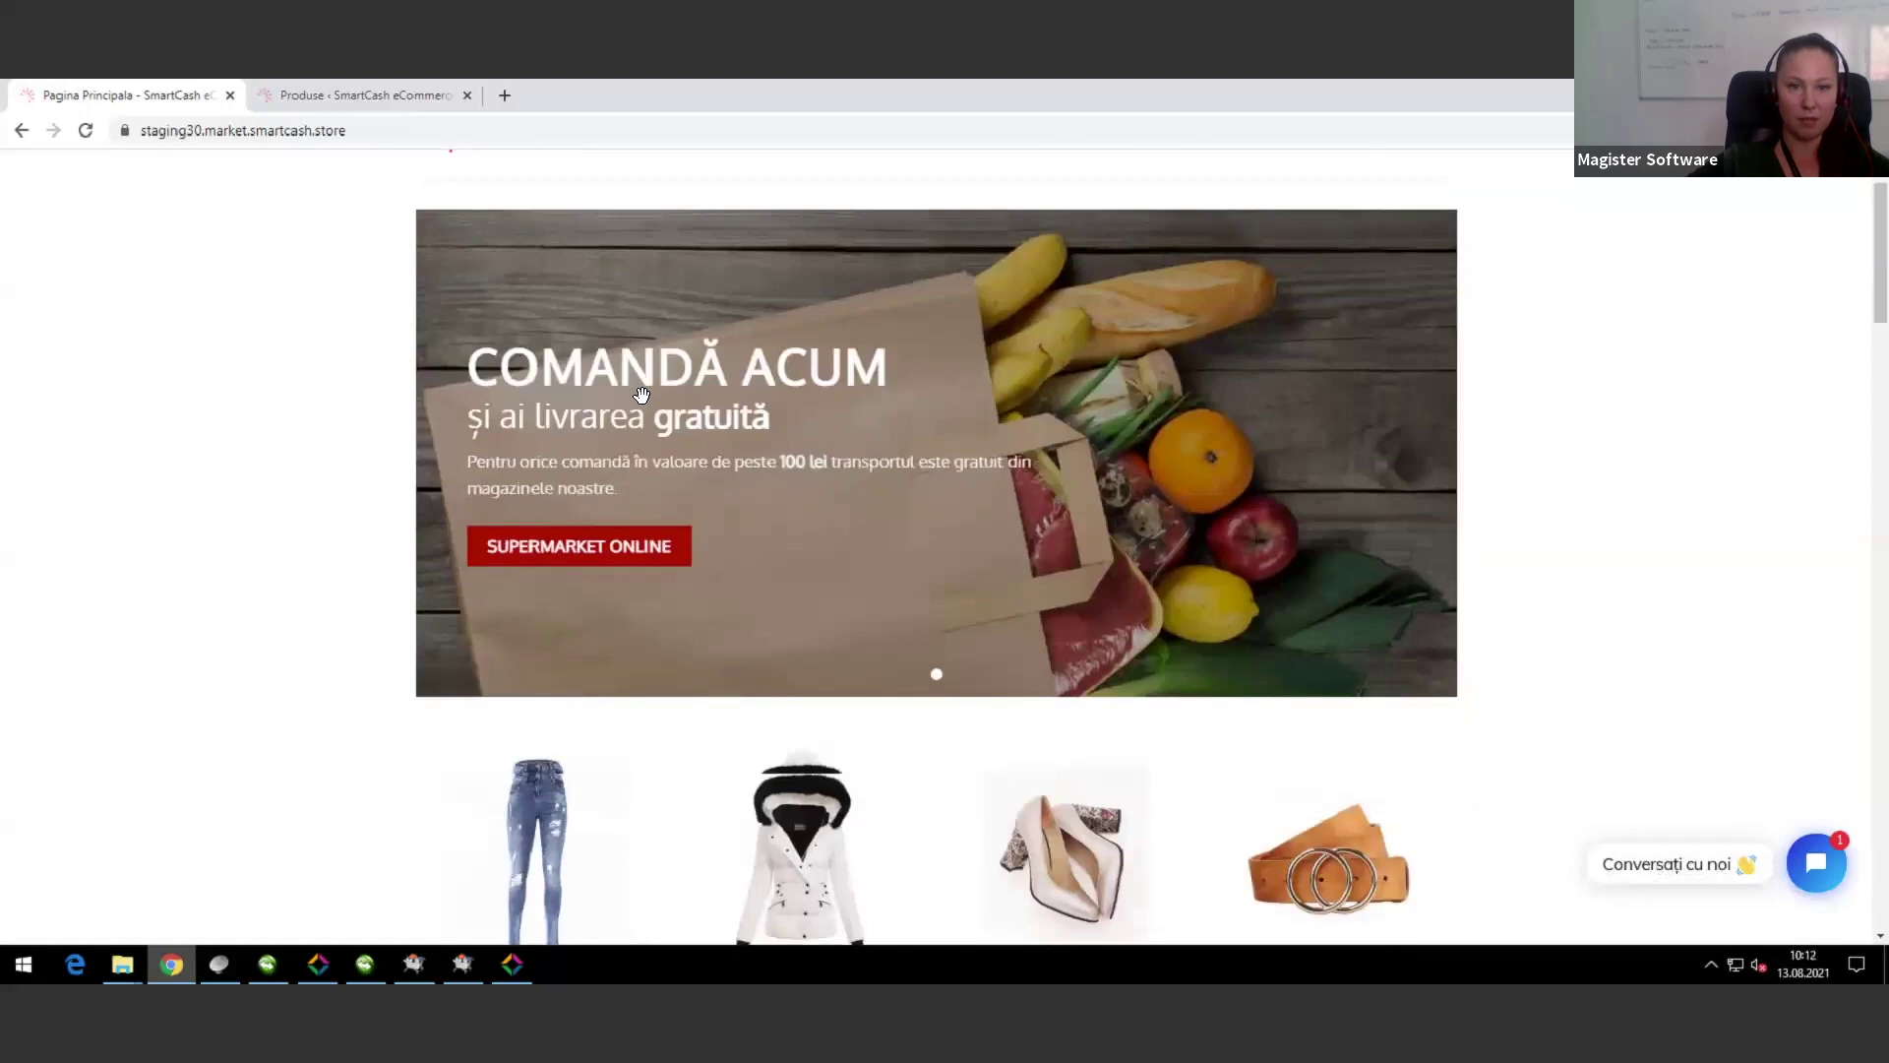
scroll(641, 394, "up", 1)
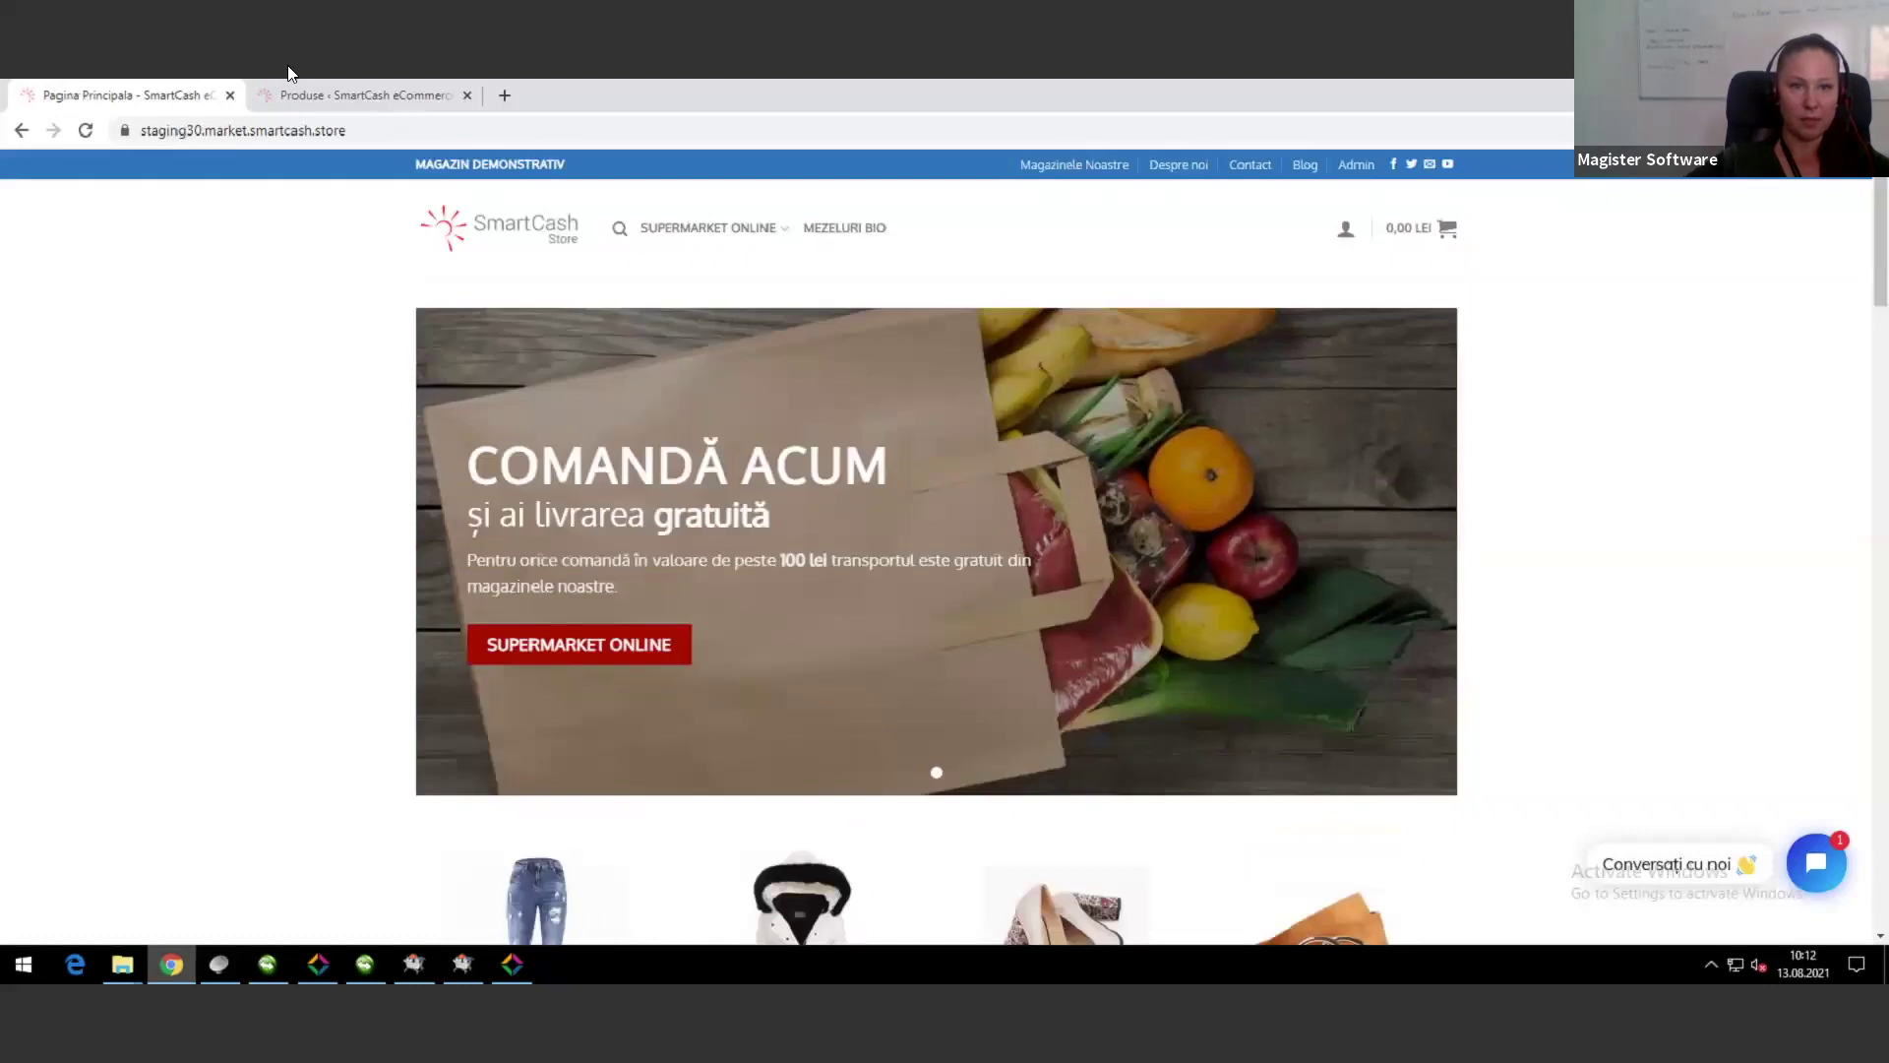
left_click(318, 96)
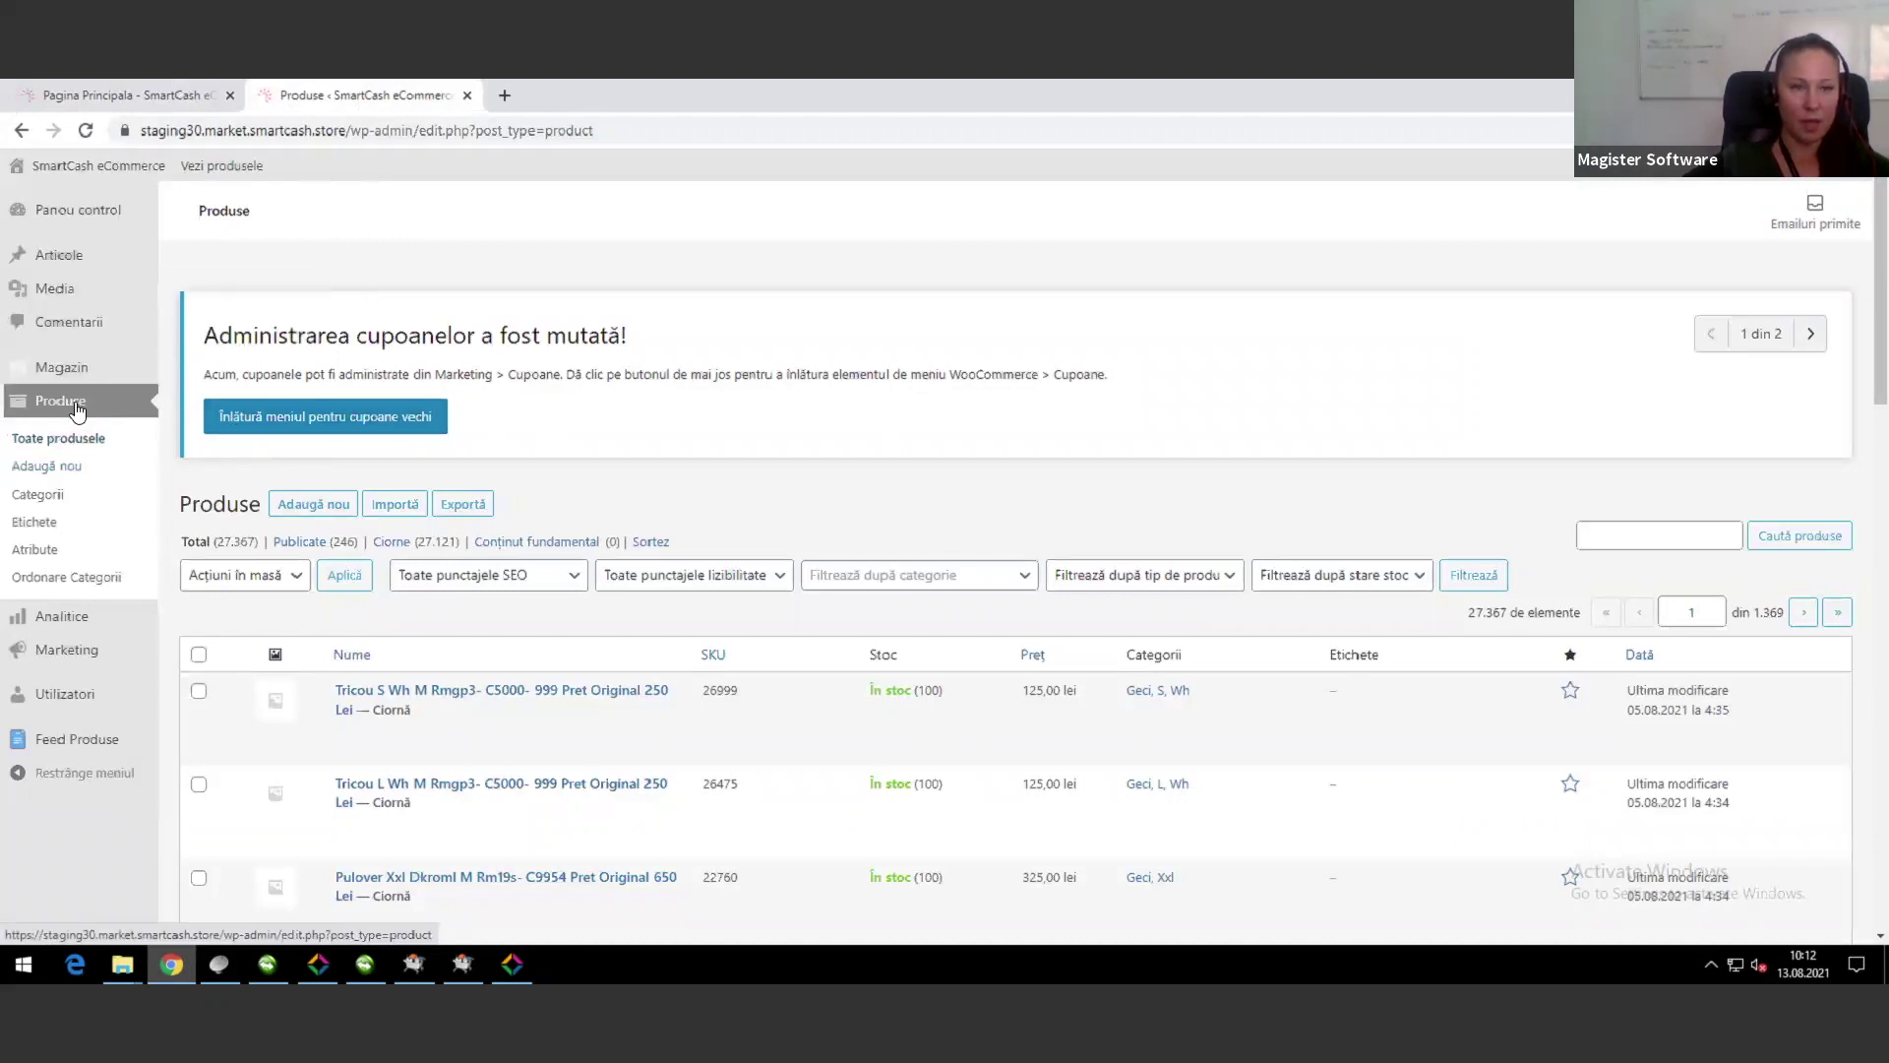
scroll(418, 650, "down", 2)
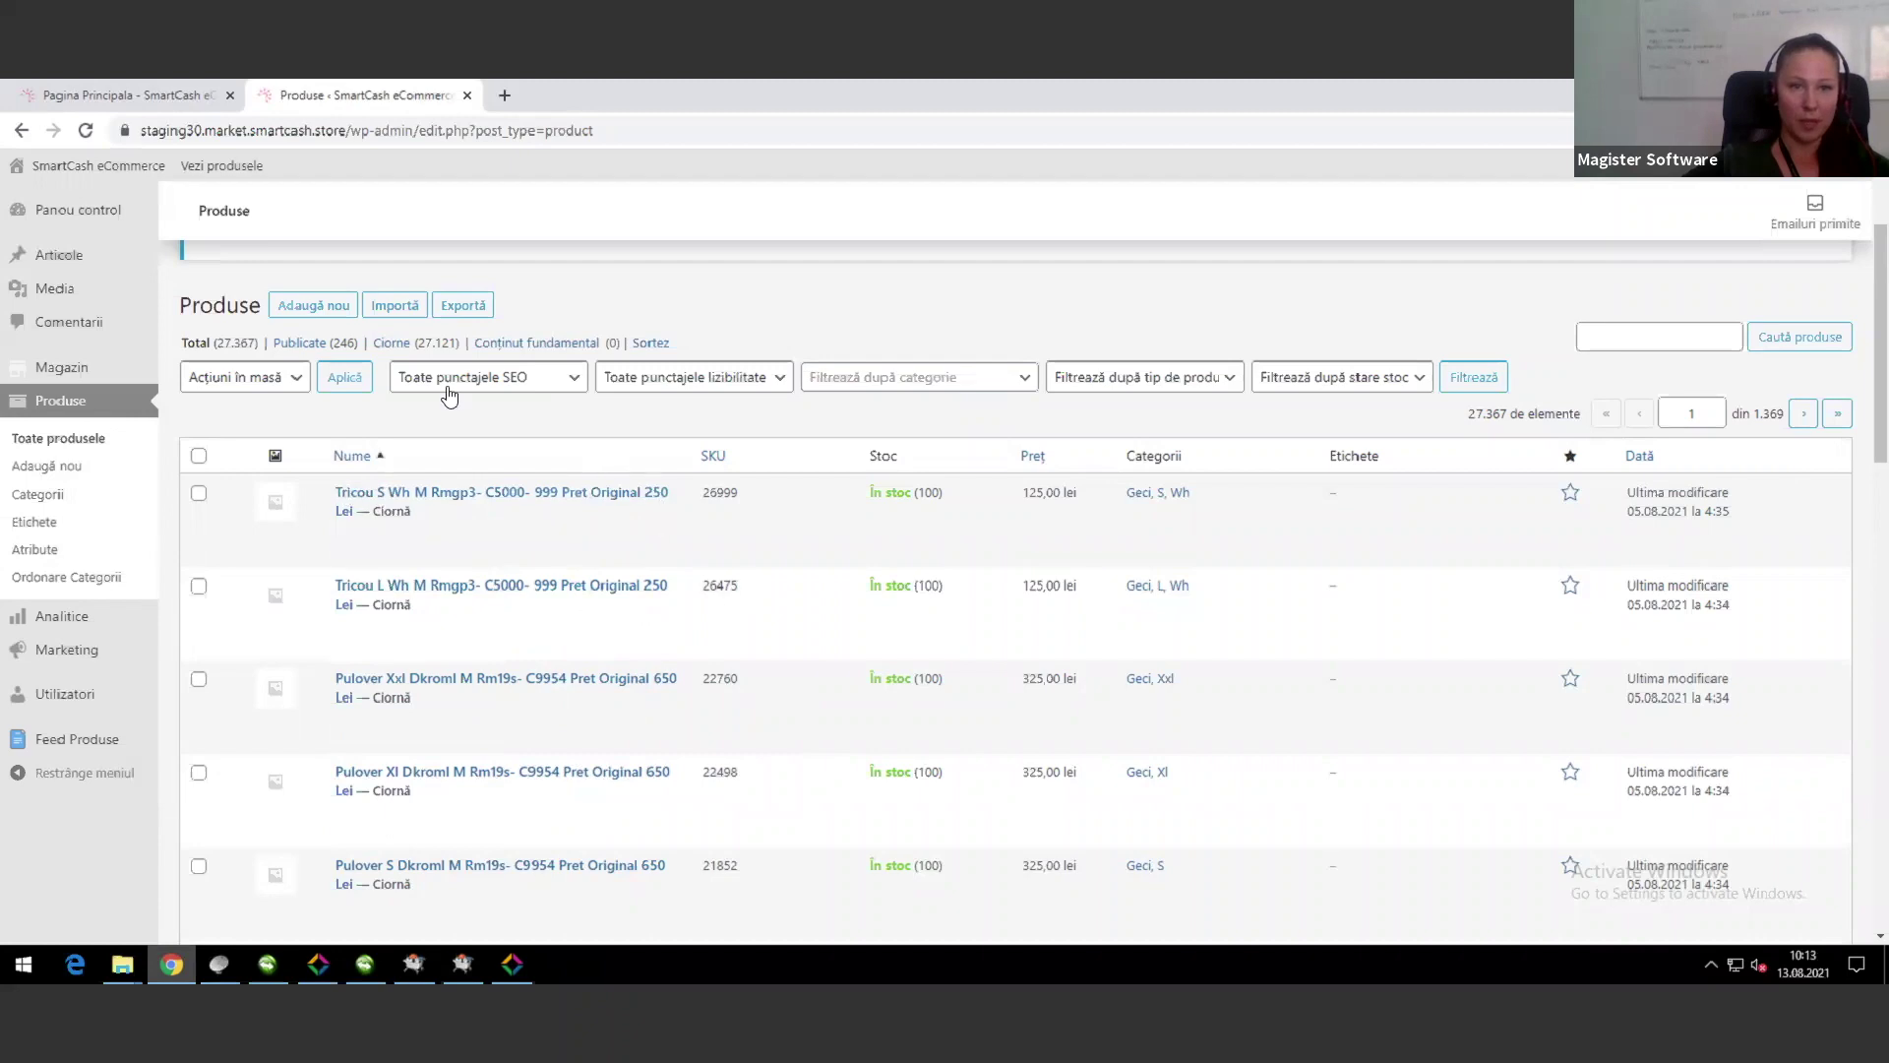
mouse_move(512, 561)
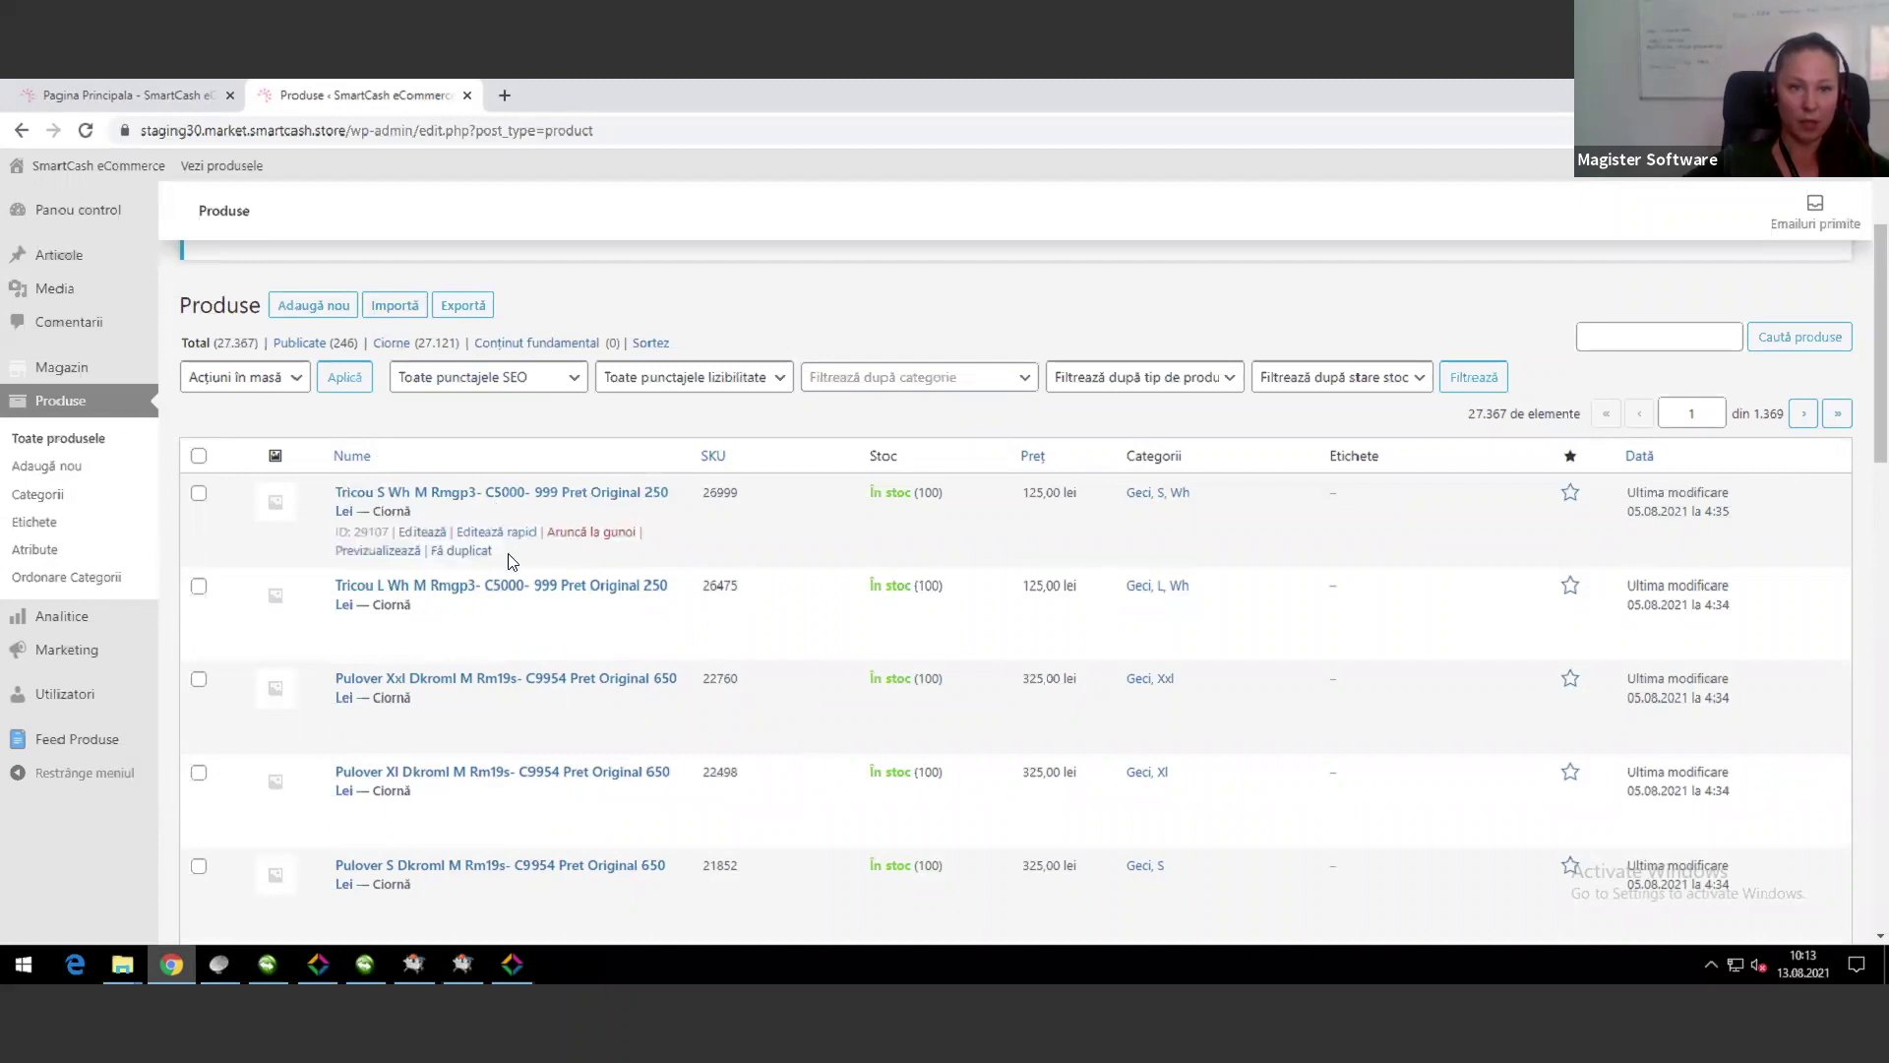
scroll(520, 580, "down", 1)
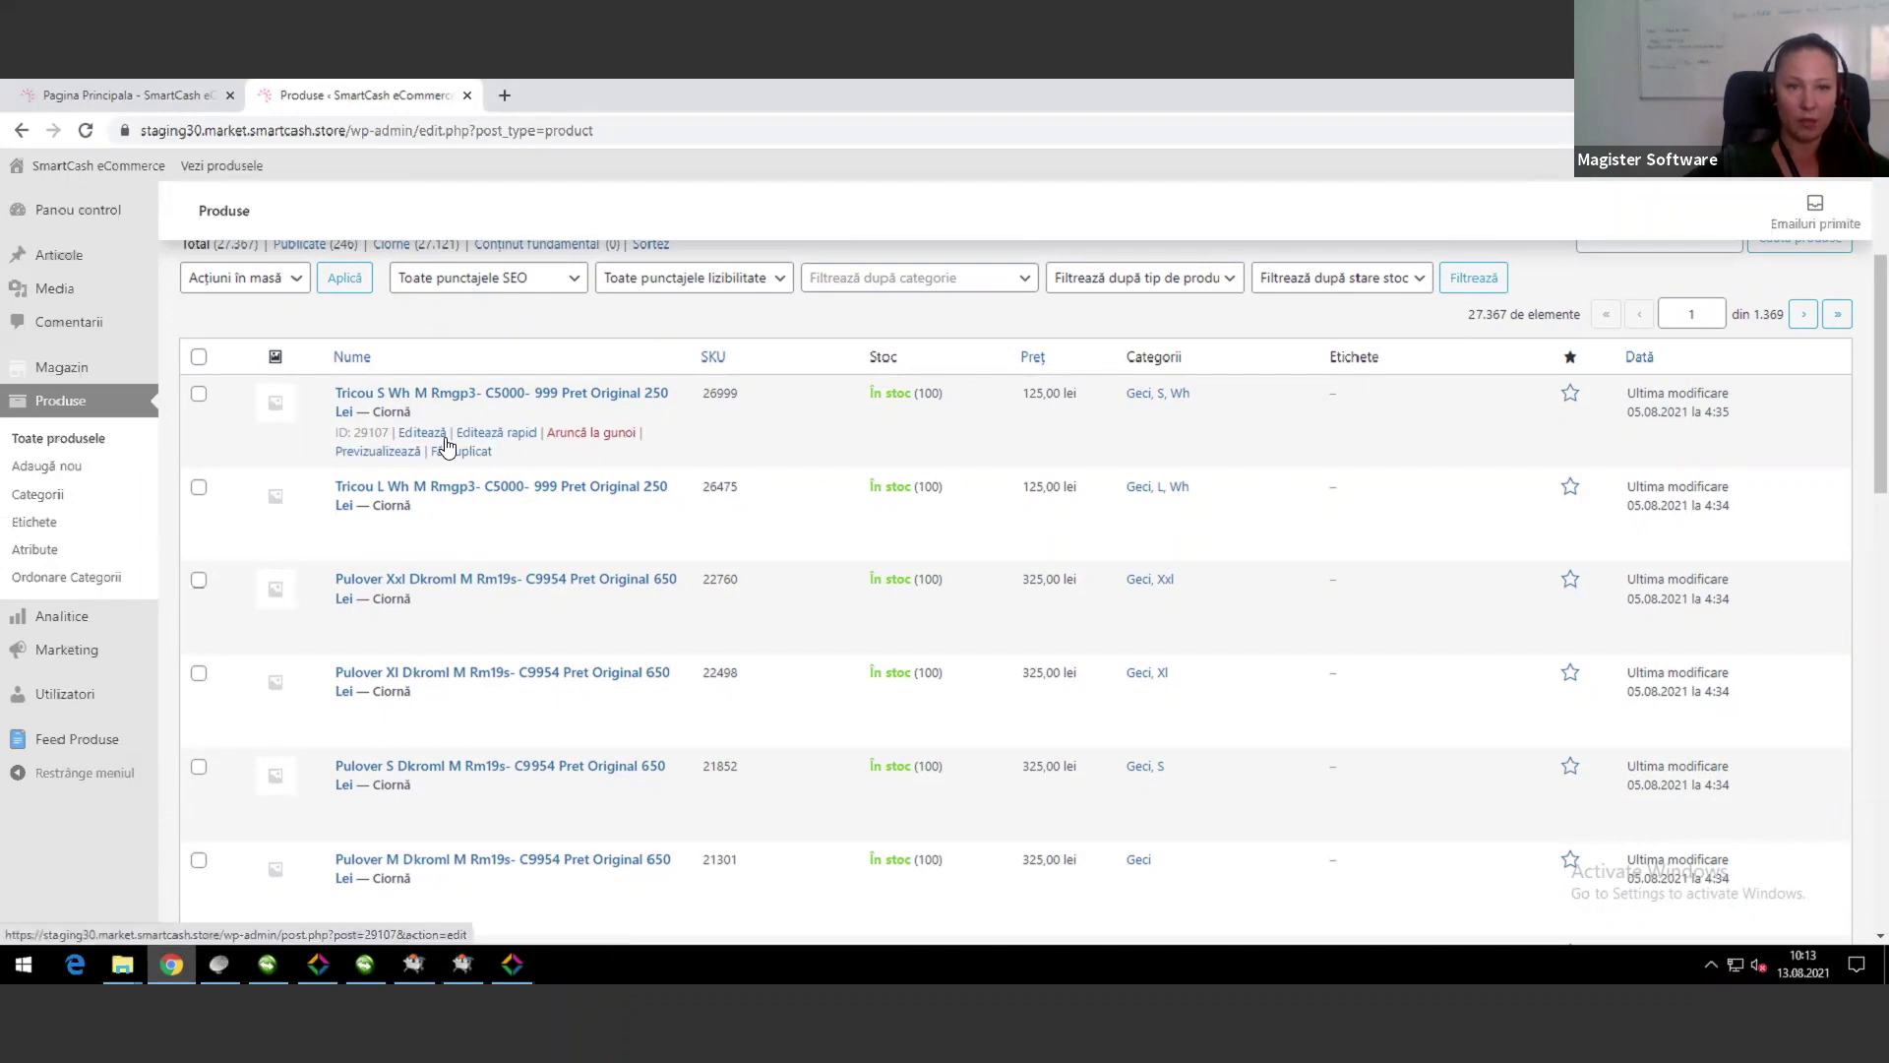
scroll(500, 555, "down", 2)
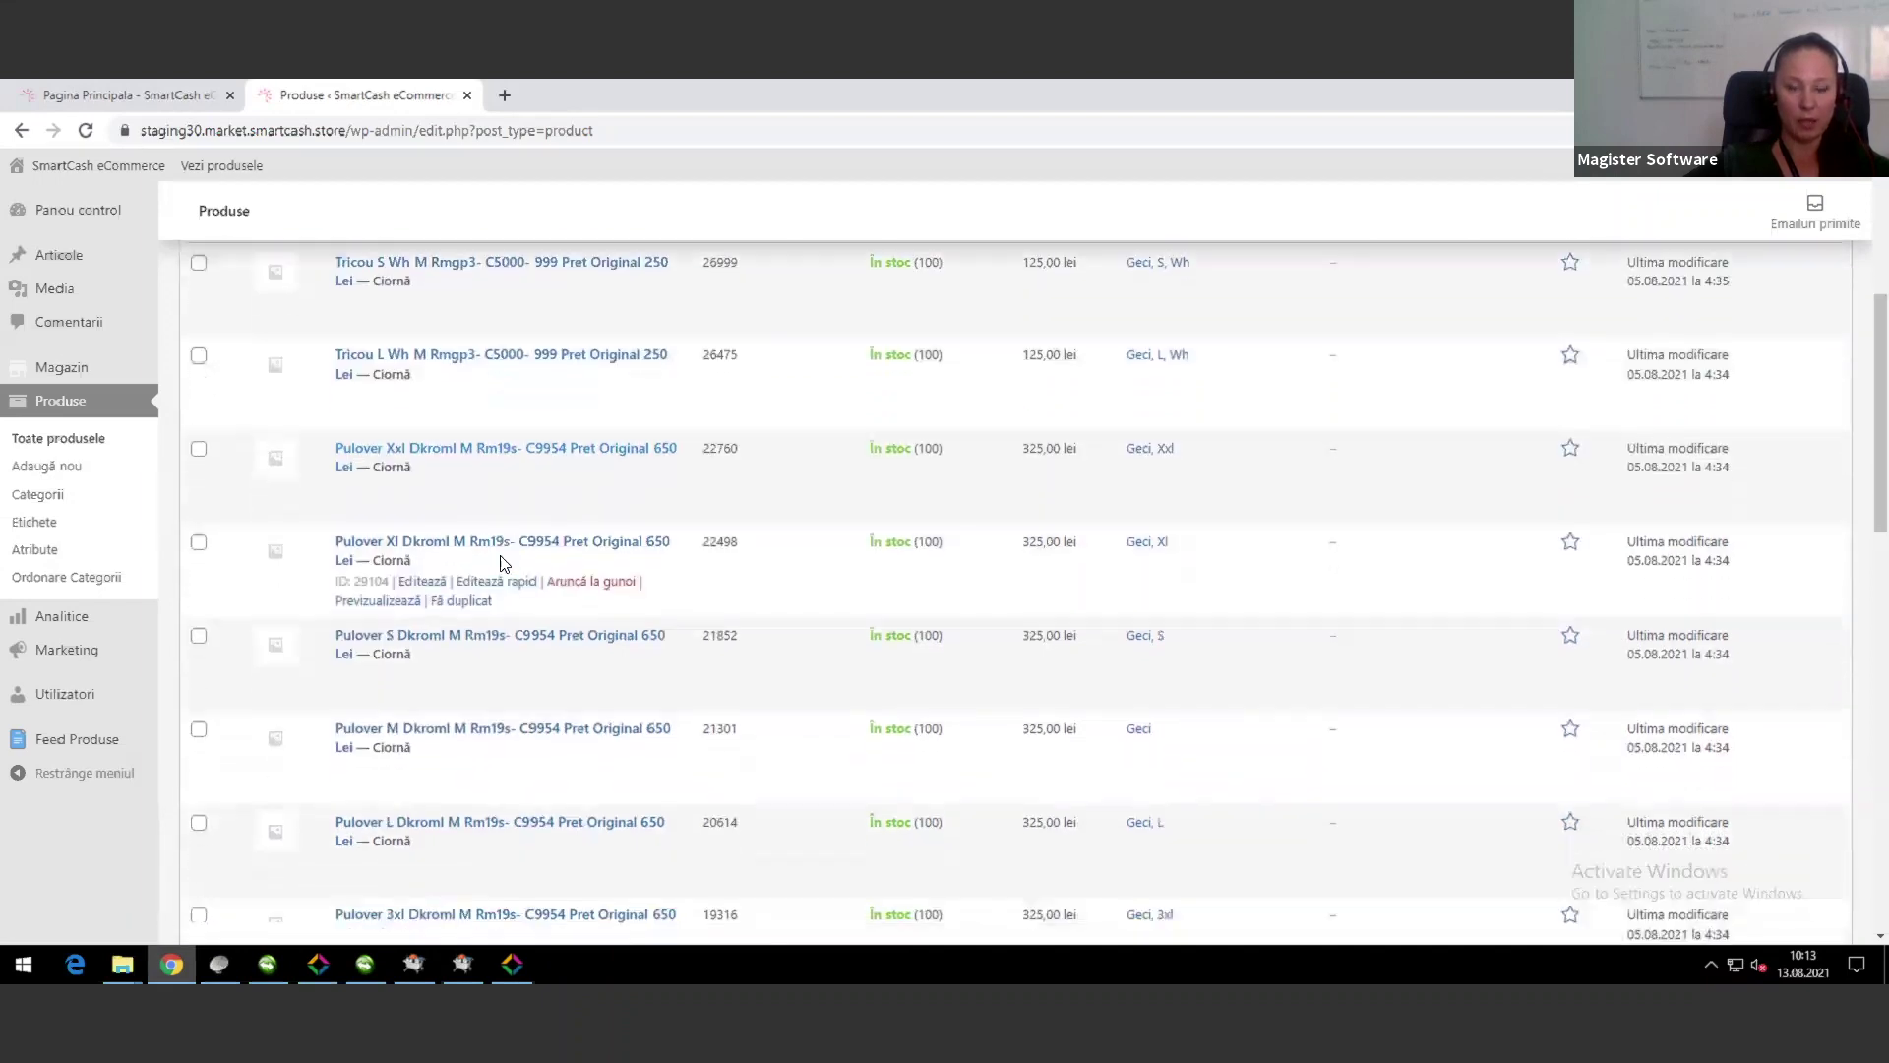
scroll(500, 562, "down", 3)
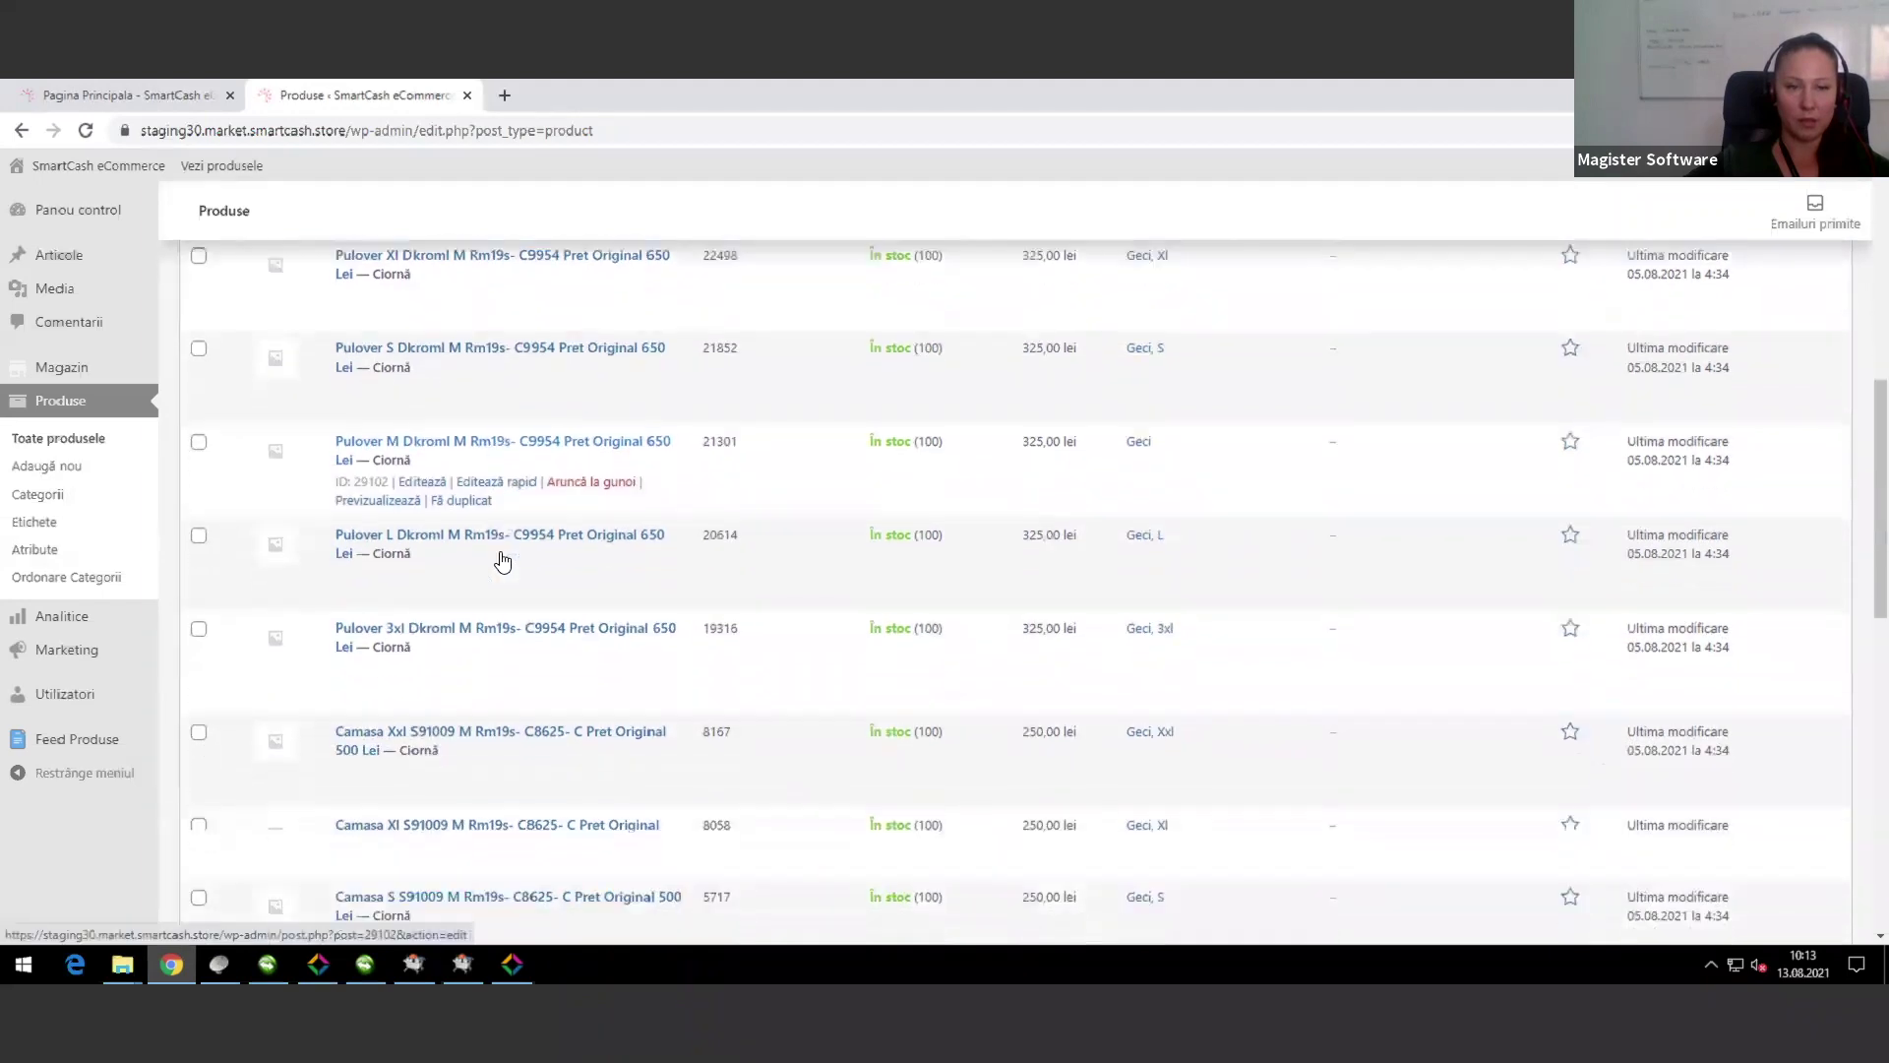
scroll(497, 560, "up", 6)
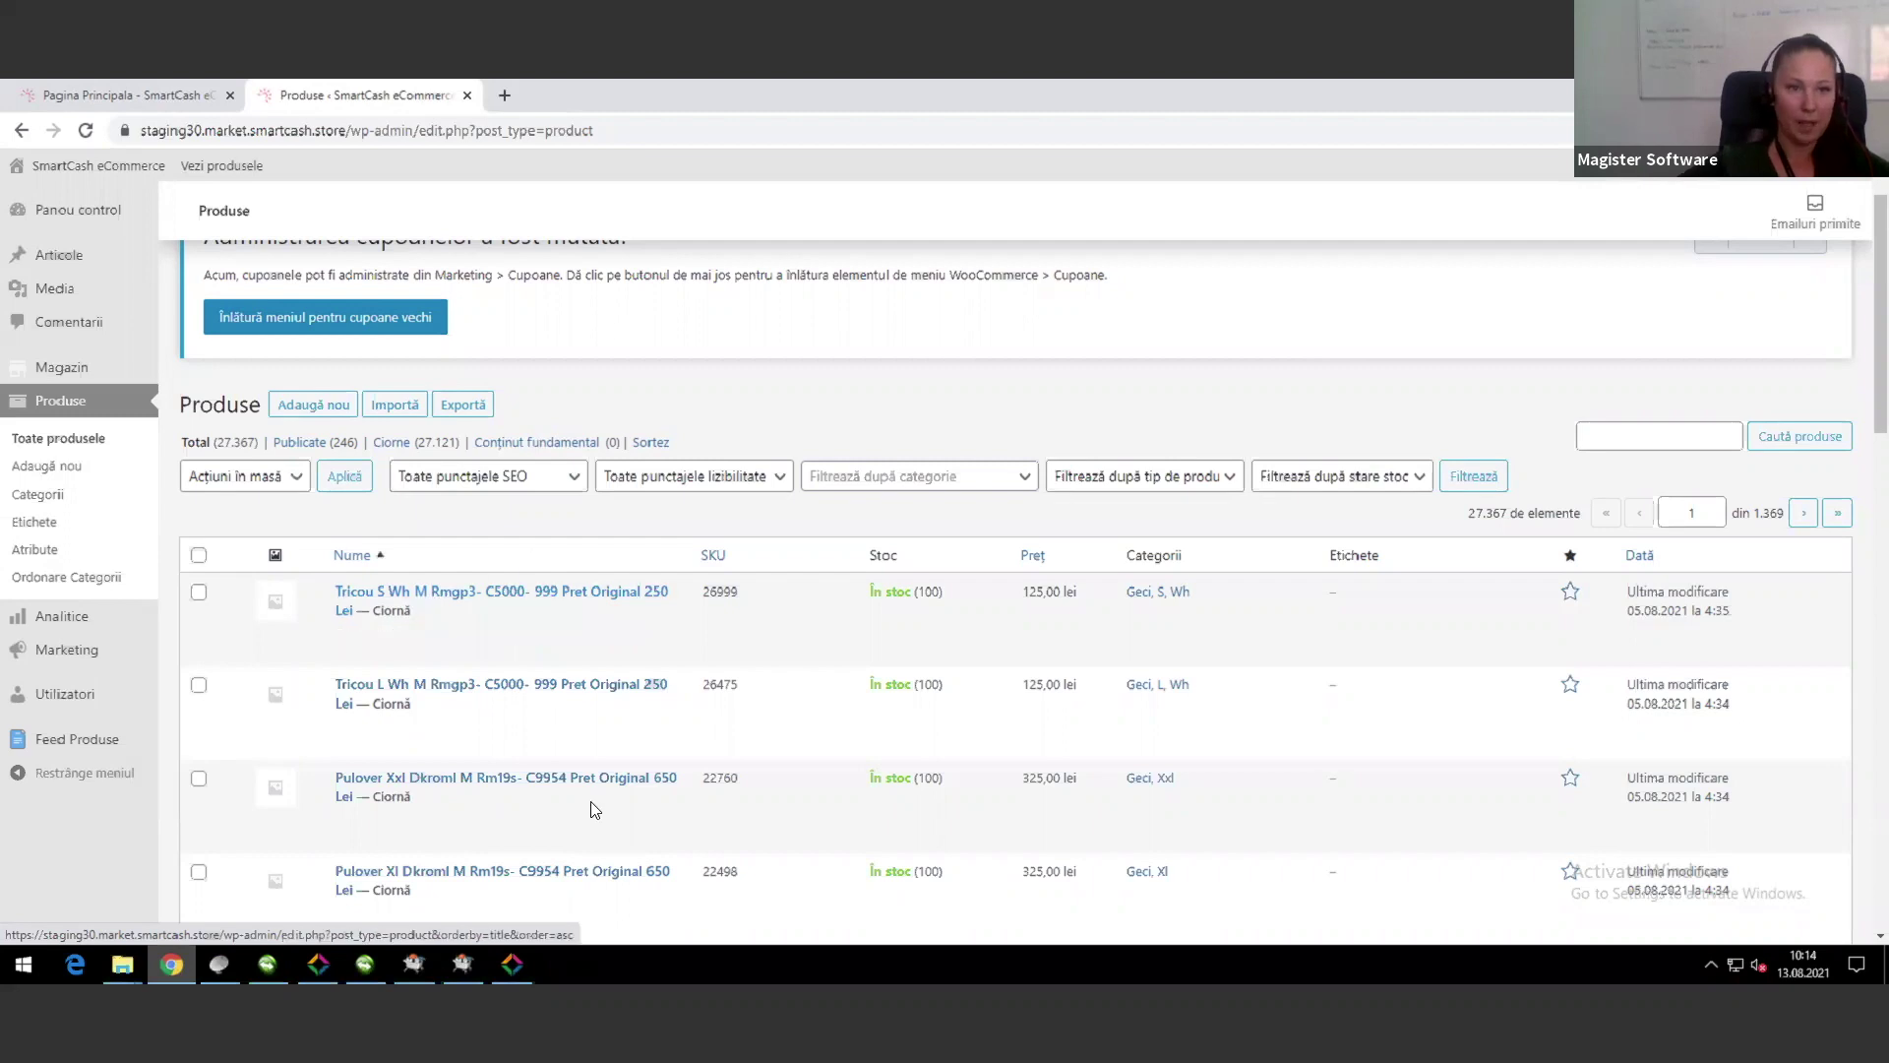
scroll(597, 721, "up", 1)
scroll(384, 725, "down", 1)
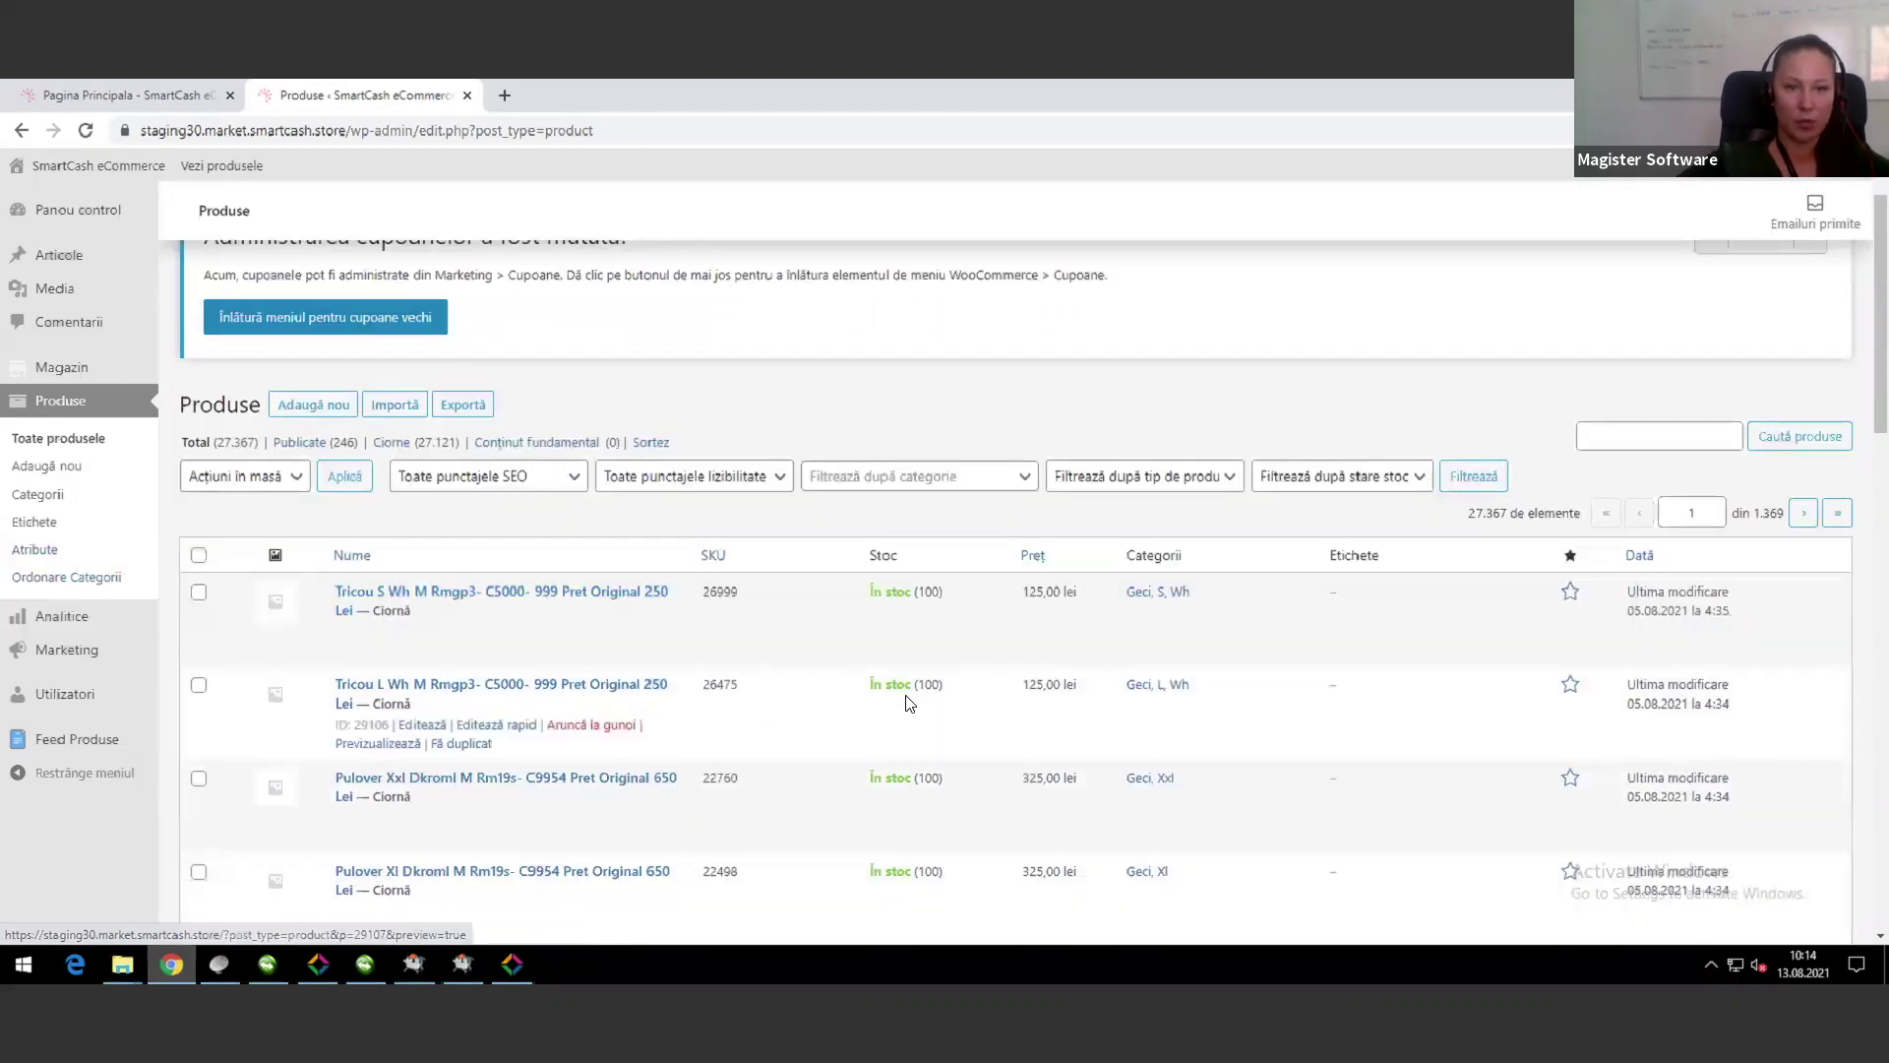
Step: Open the list of product categories in the store's administration area
left_click(39, 496)
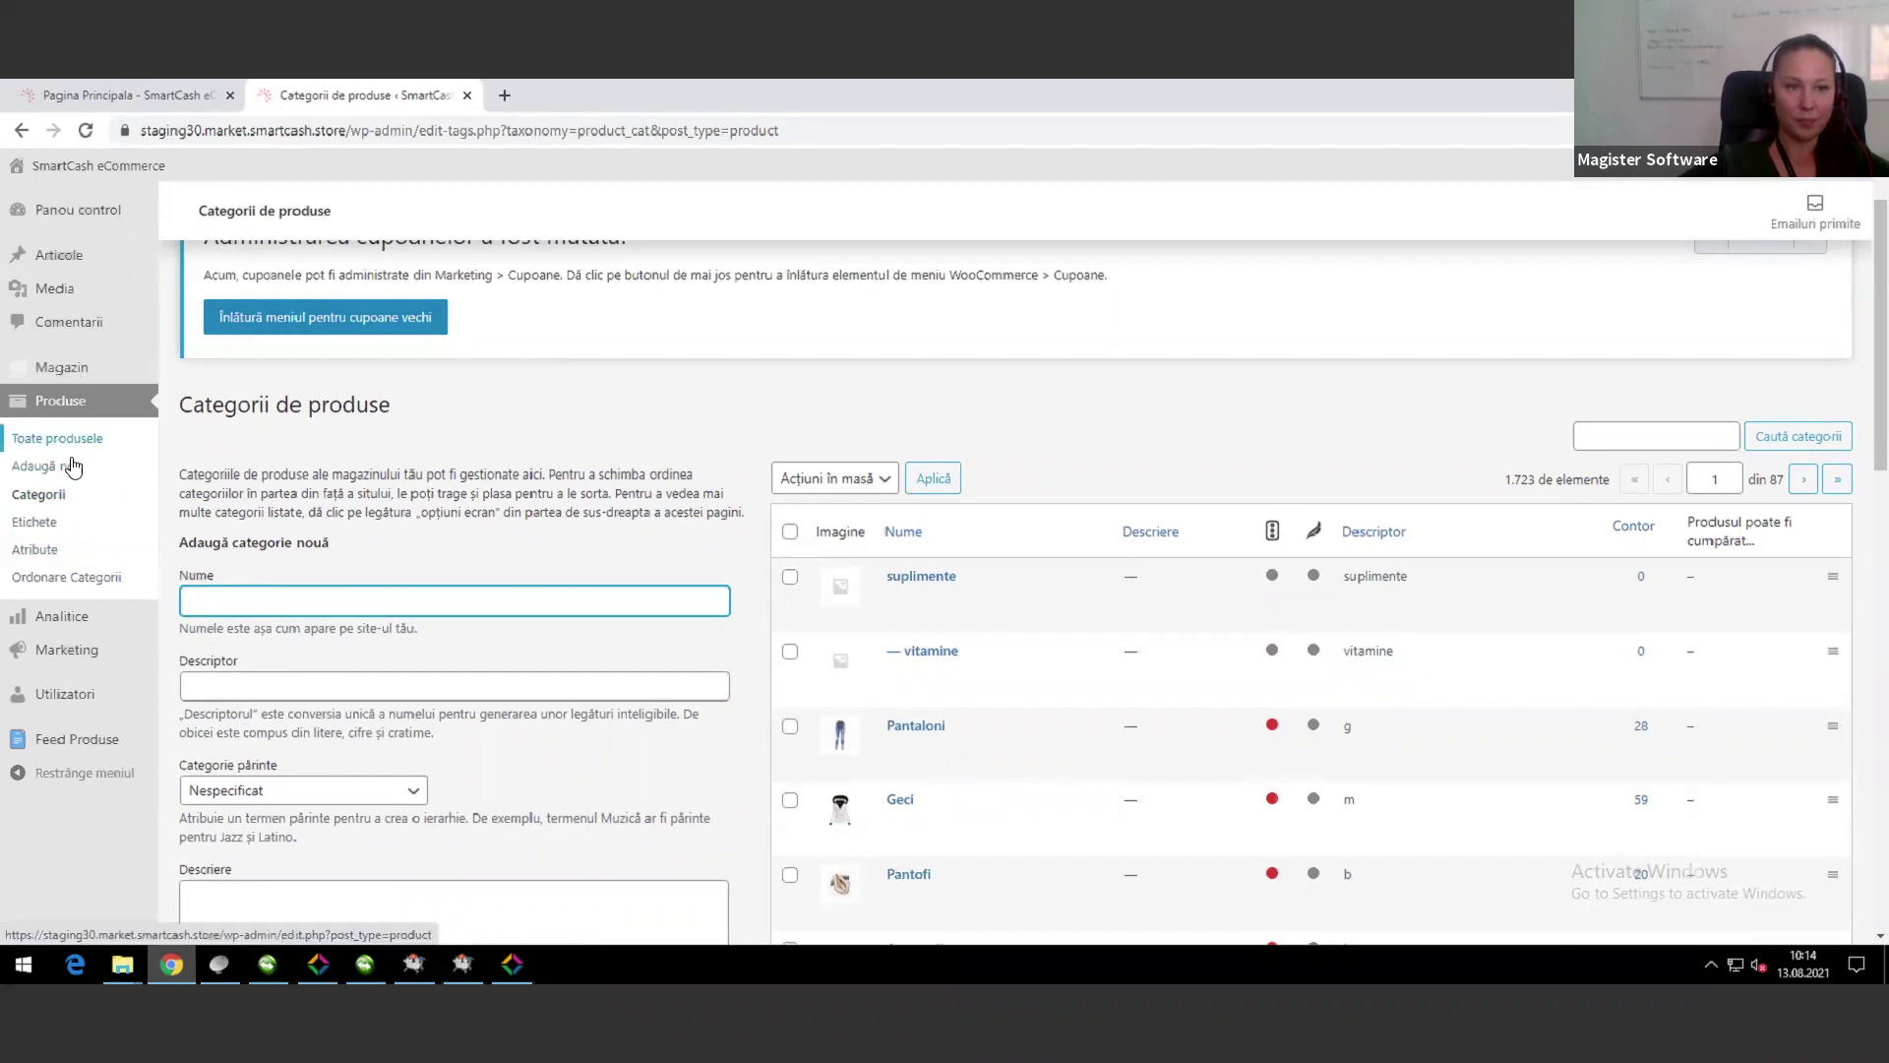
mouse_move(69, 626)
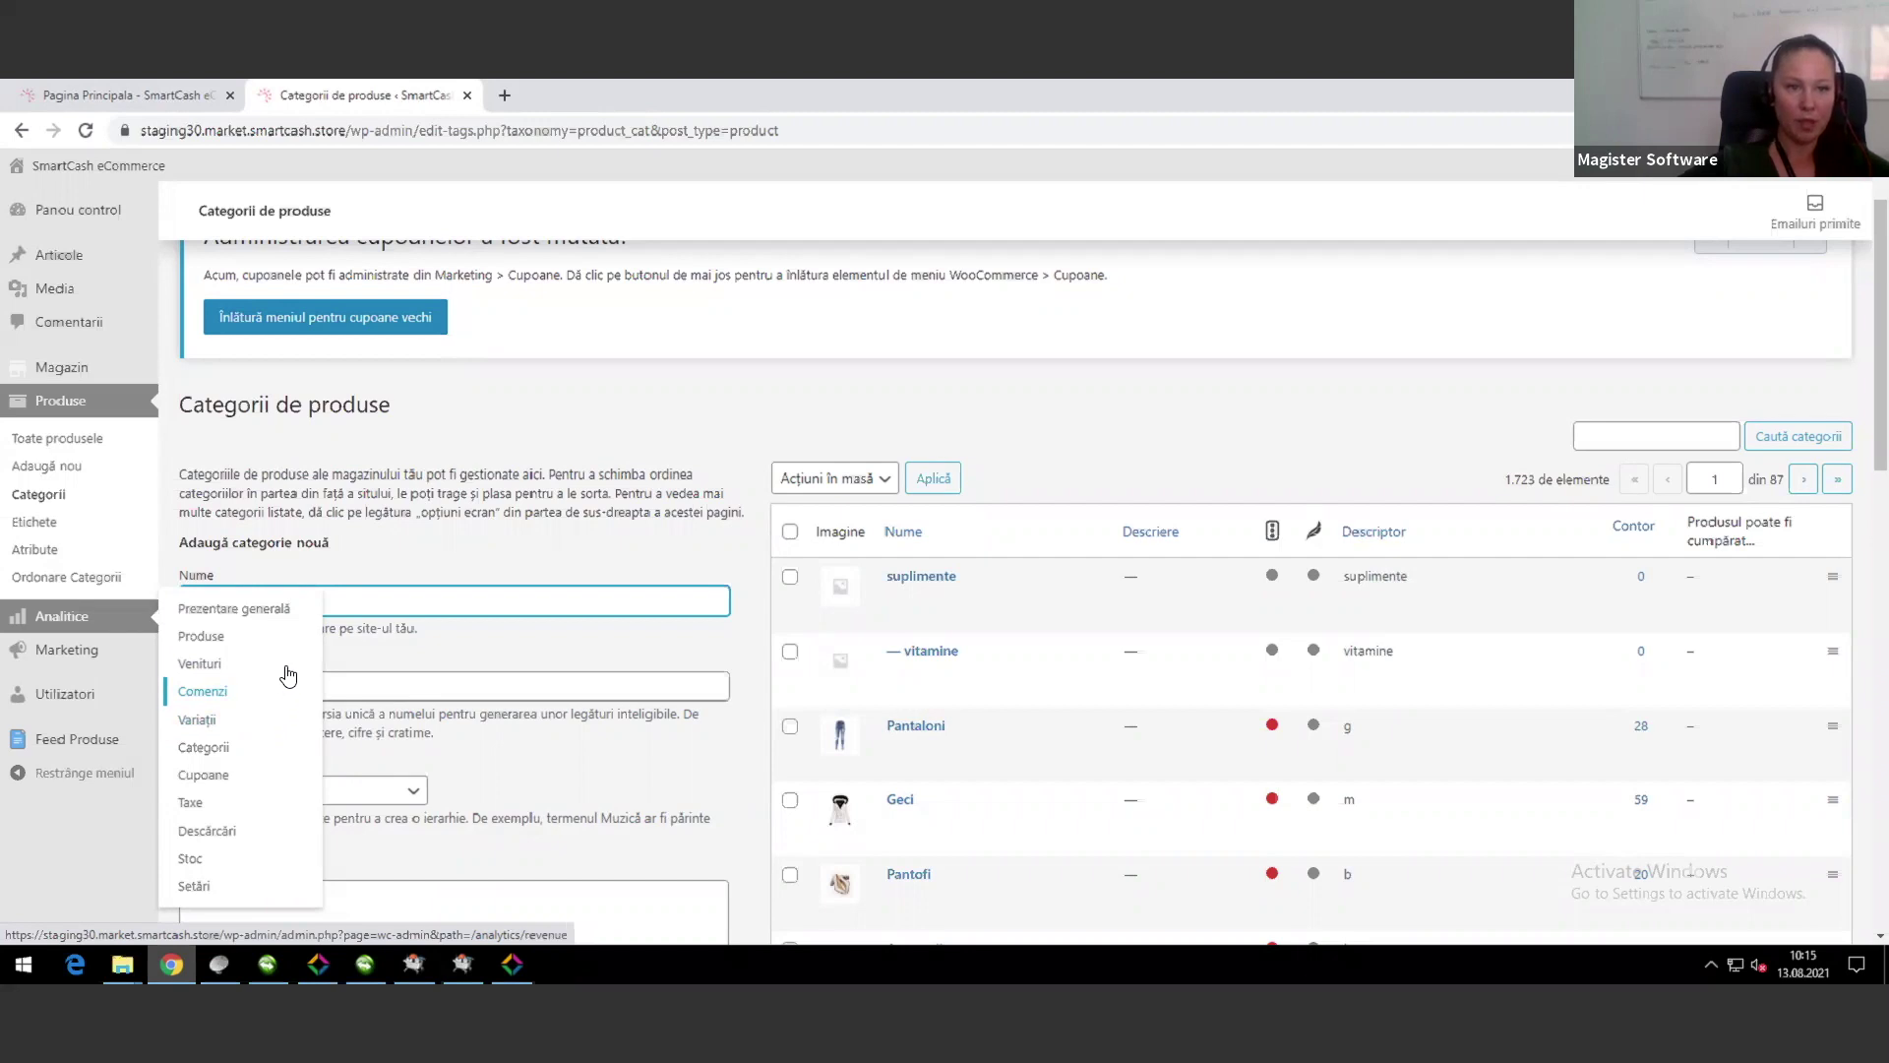
Step: Return to the storefront home page and open the Pantaloni category
left_click(118, 98)
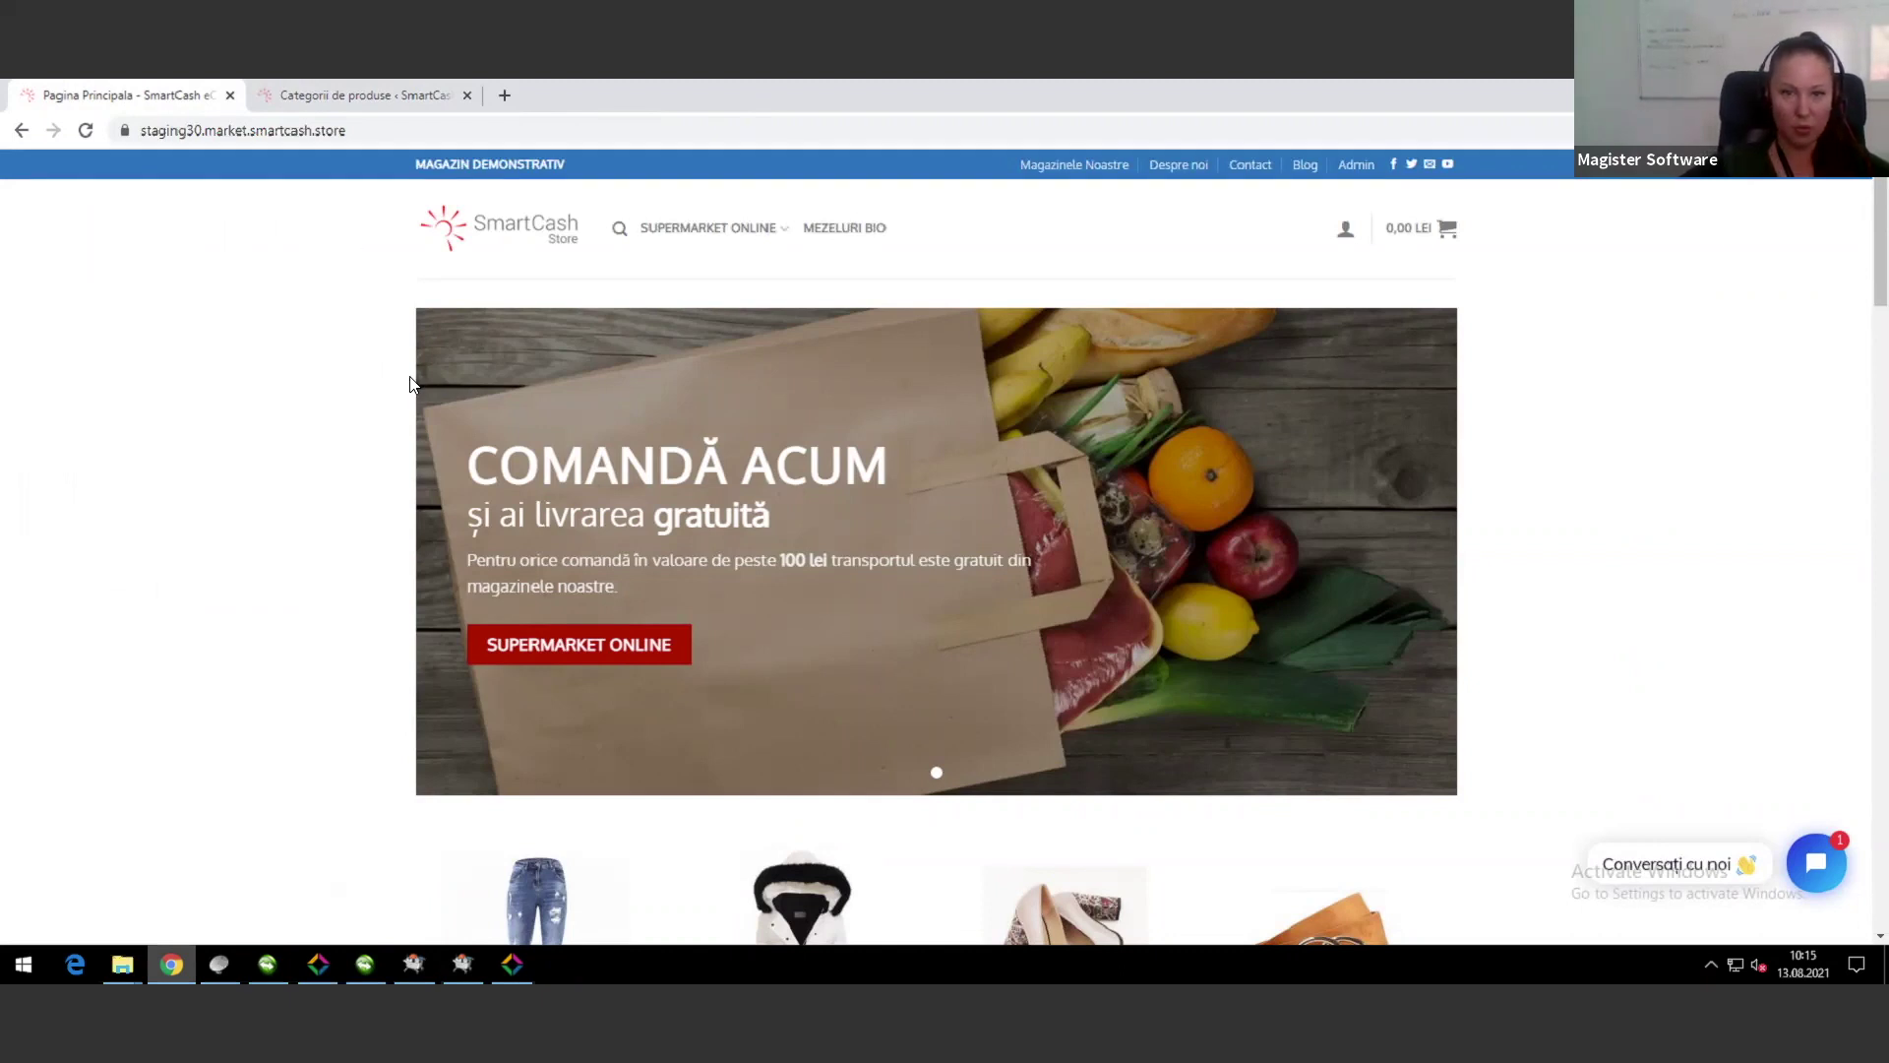
scroll(423, 425, "down", 2)
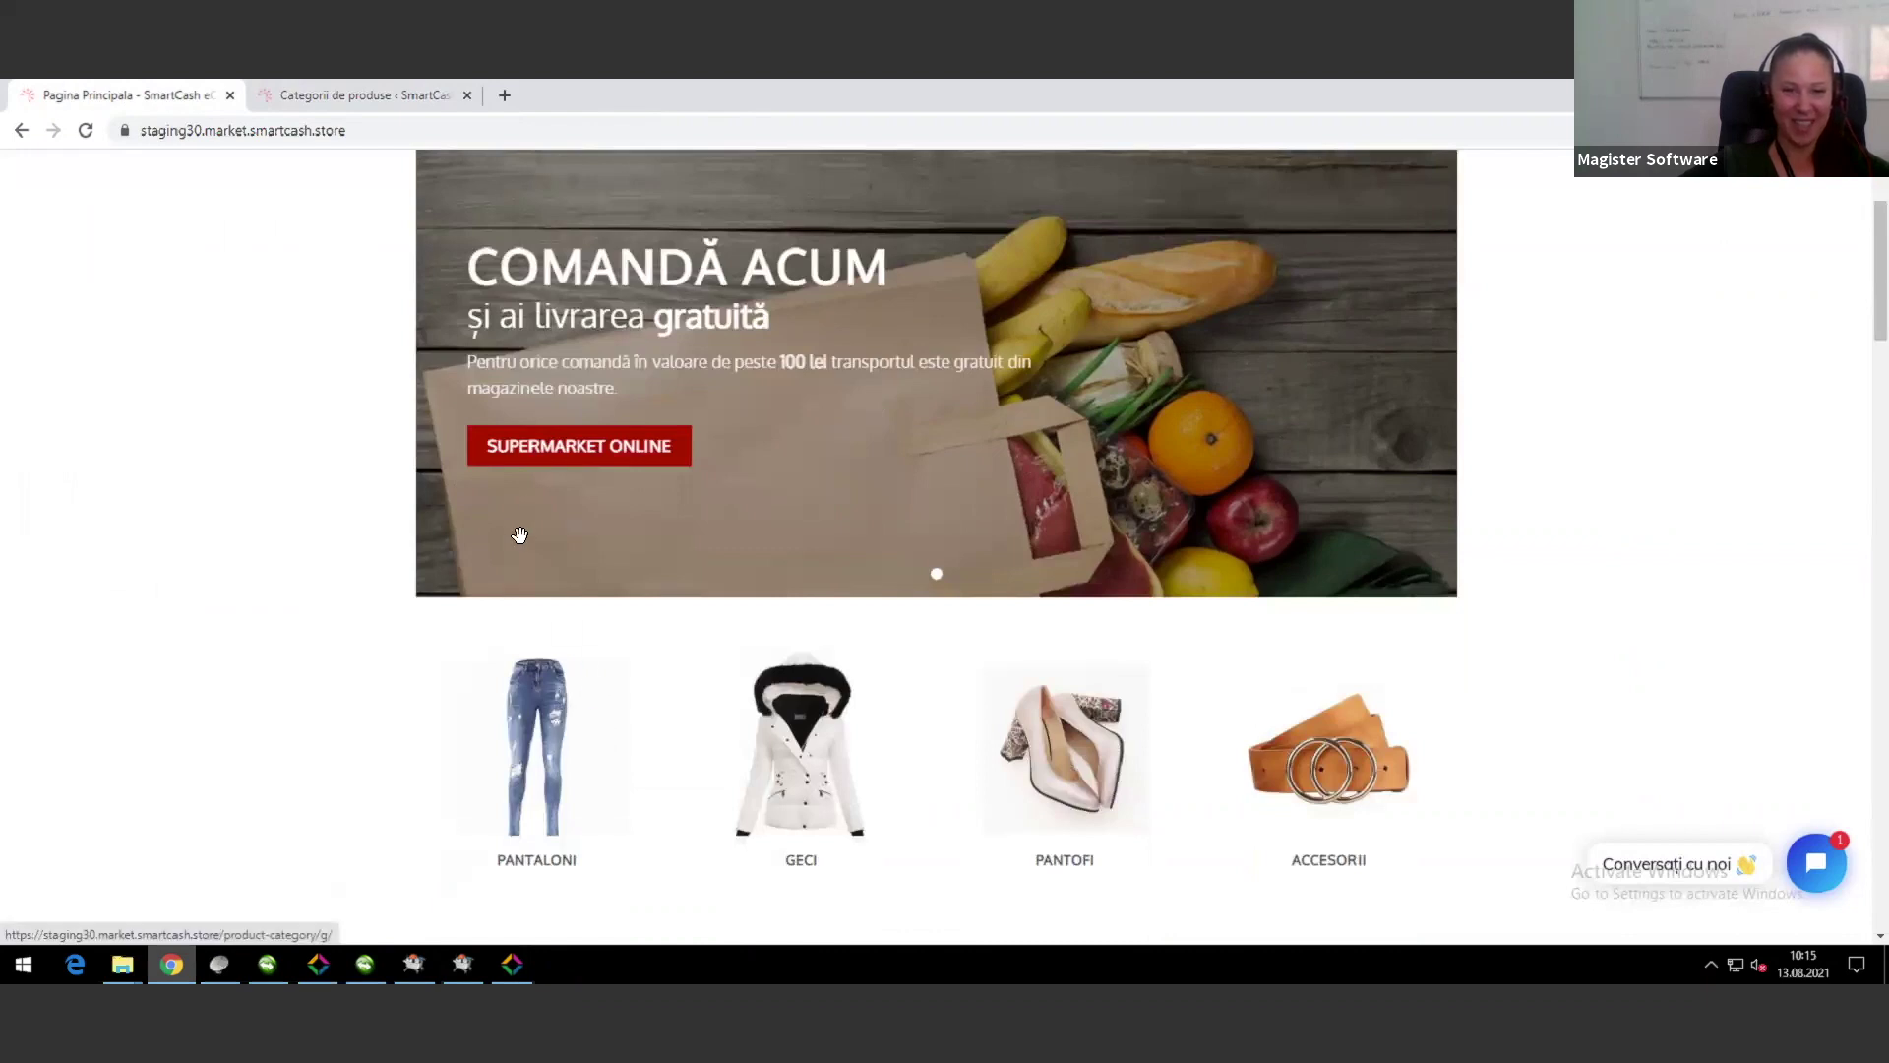
scroll(372, 539, "down", 1)
scroll(372, 538, "up", 3)
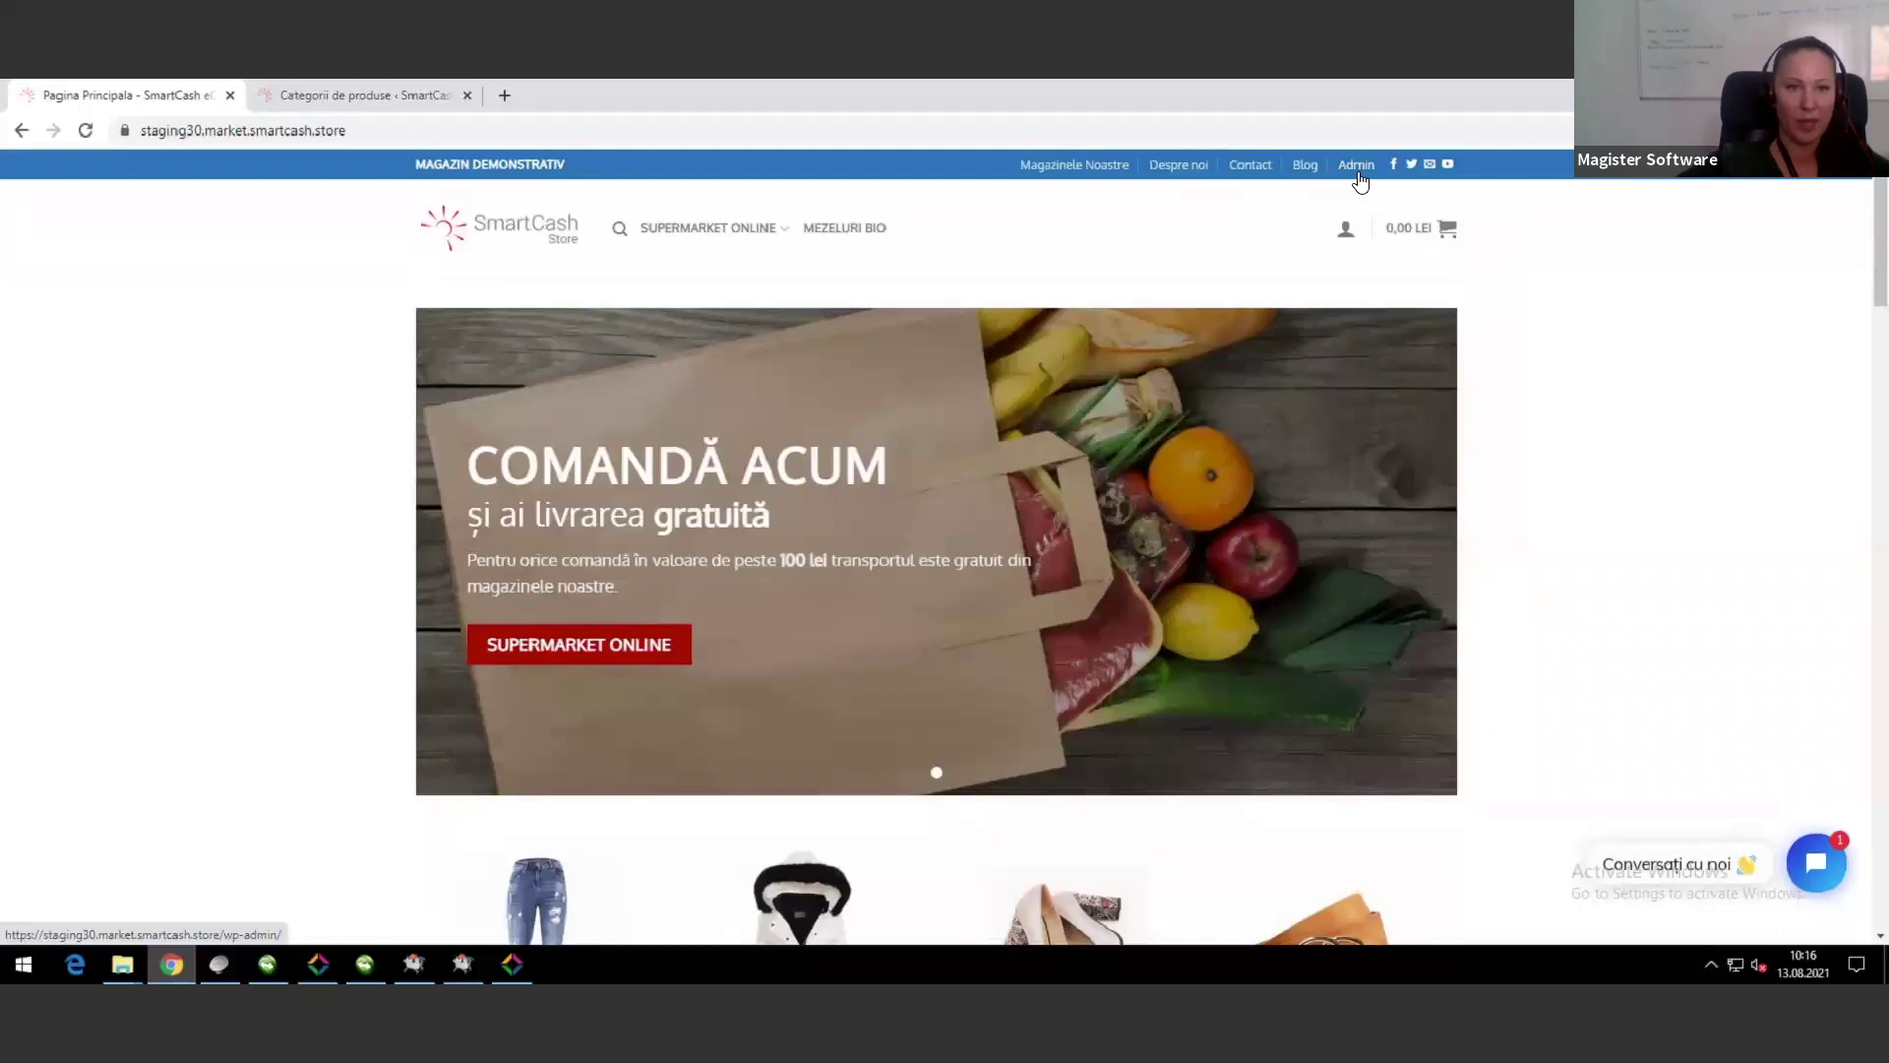
scroll(787, 353, "down", 1)
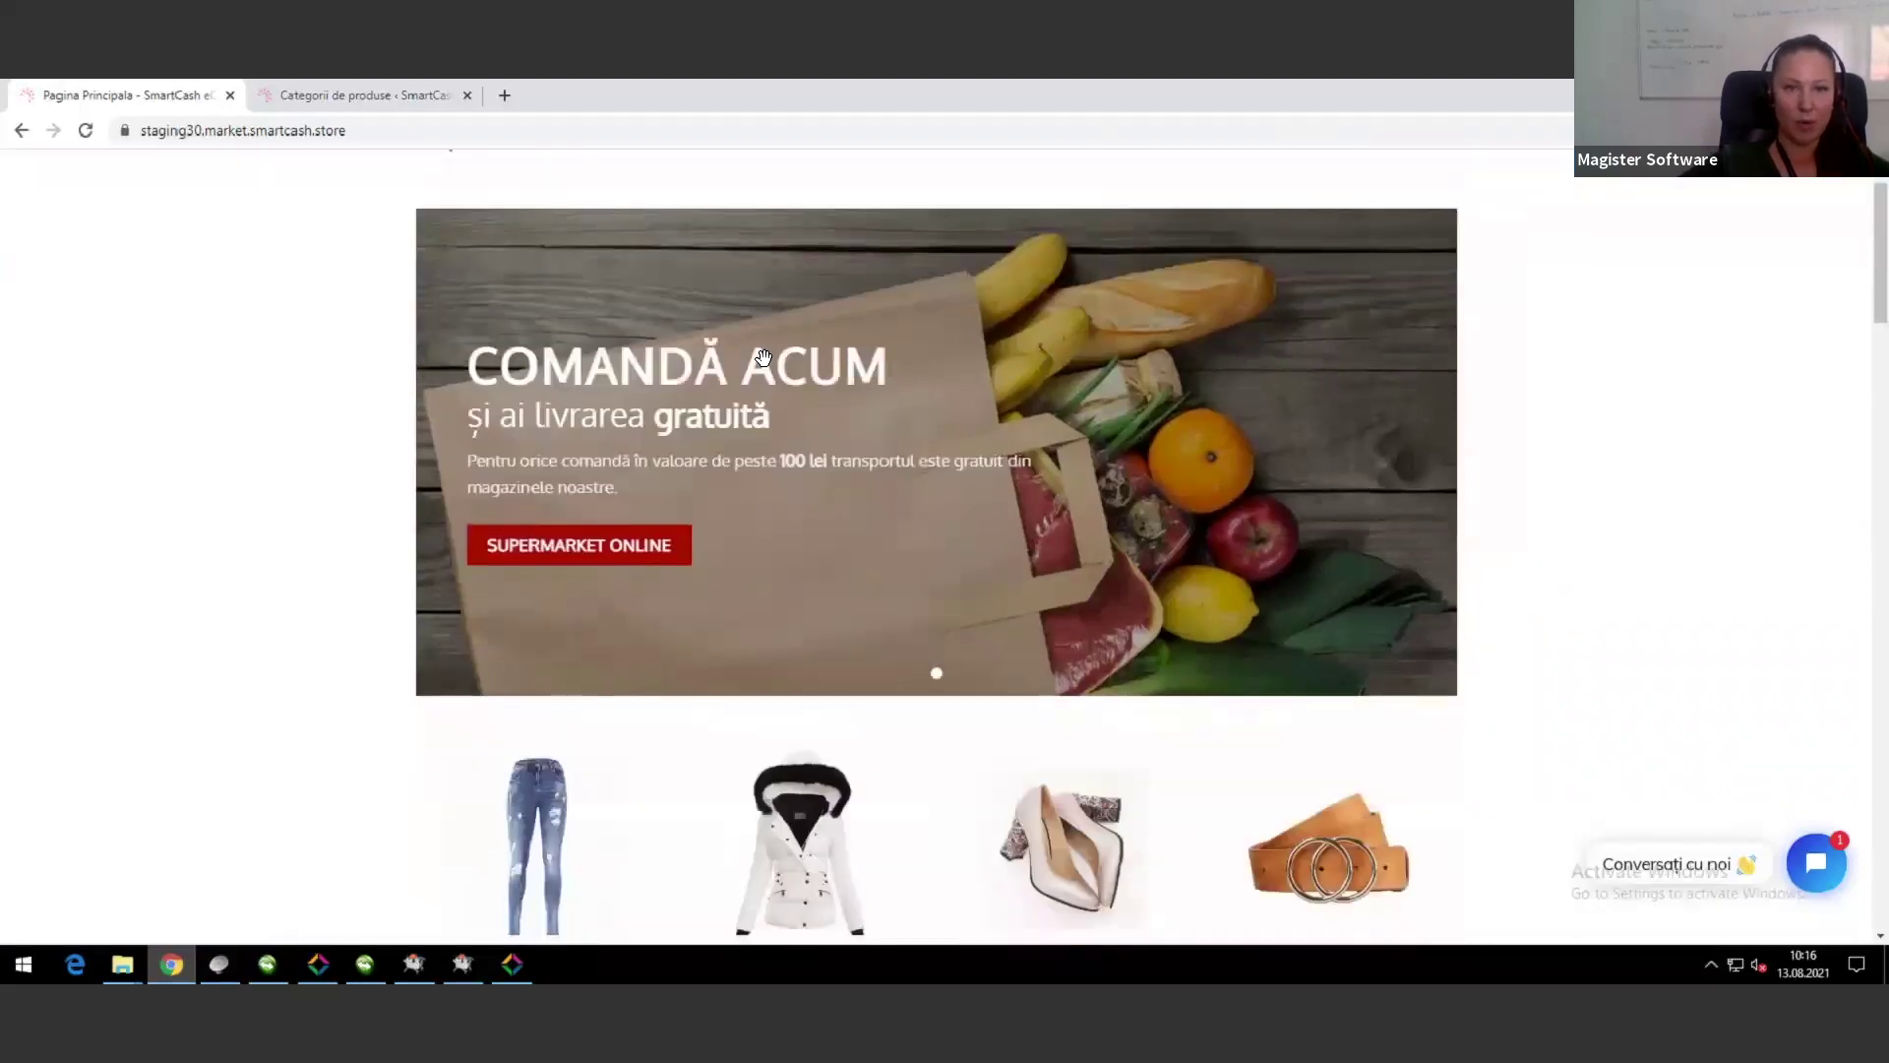
scroll(665, 482, "down", 1)
scroll(640, 536, "down", 1)
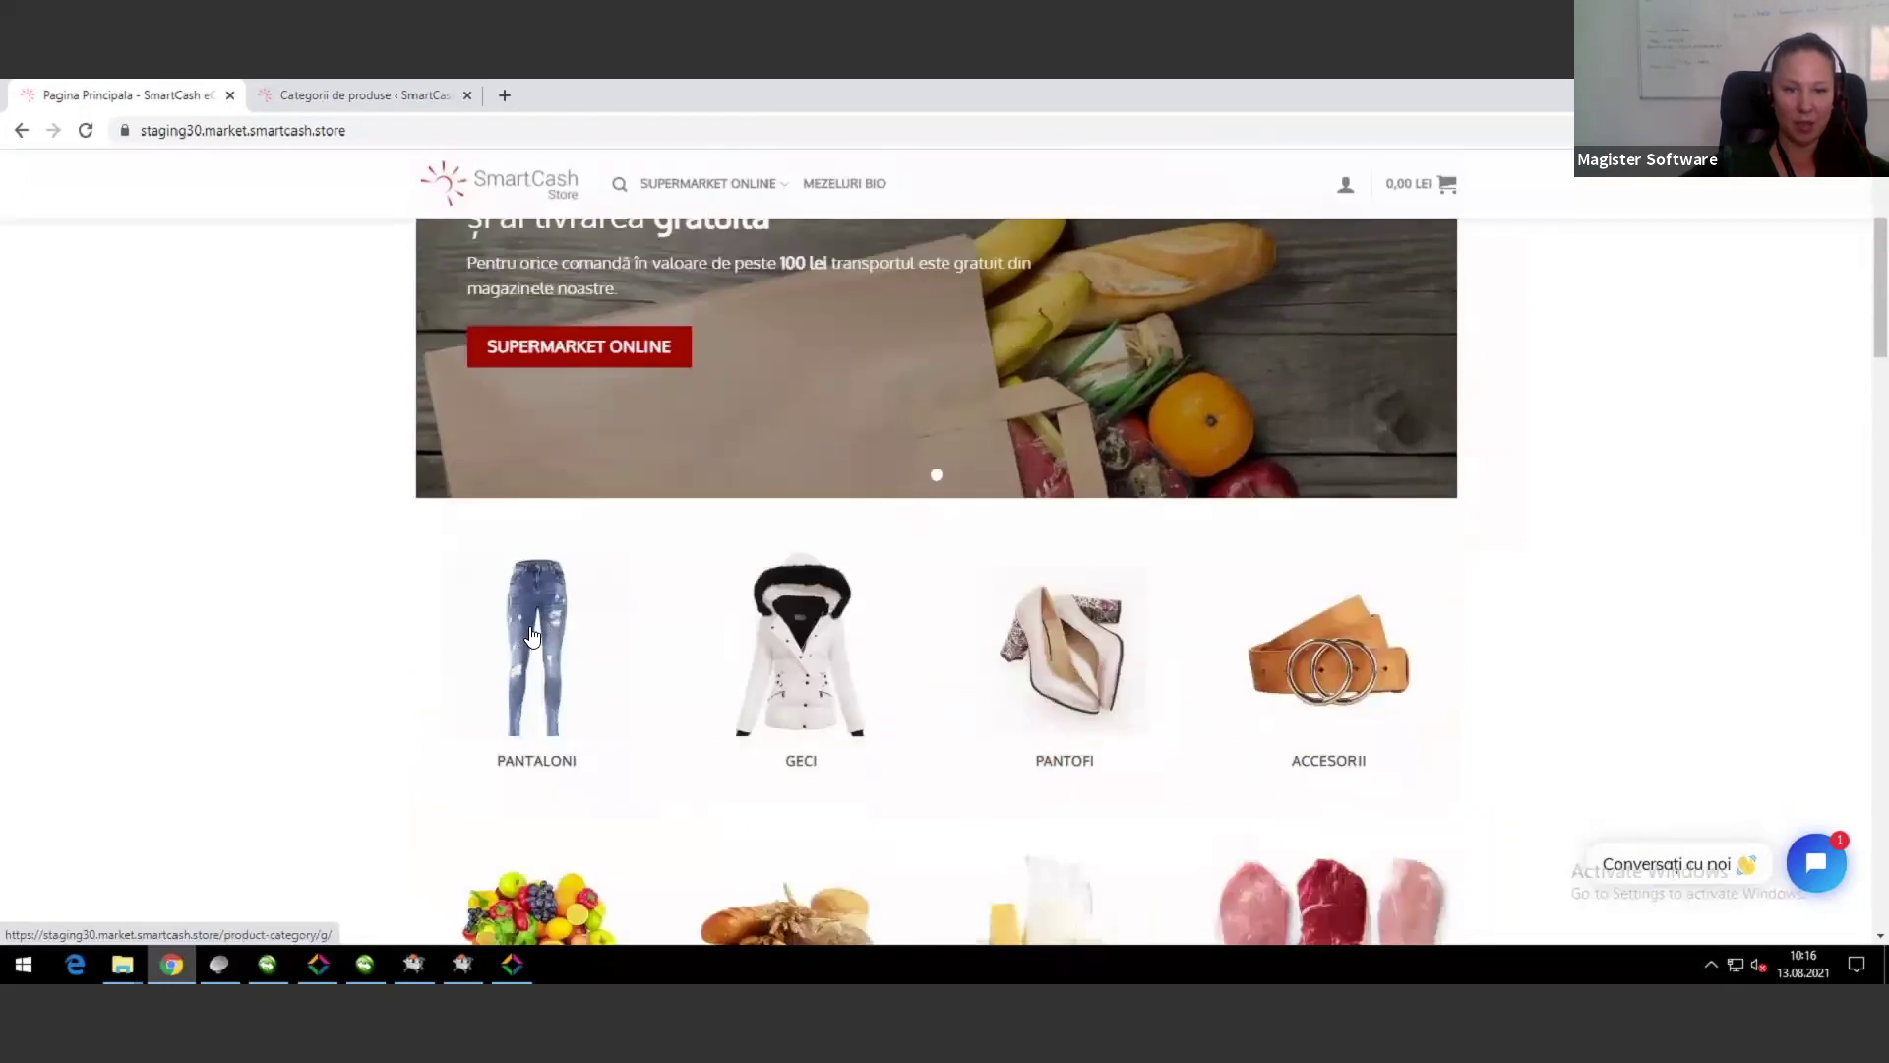
left_click(553, 653)
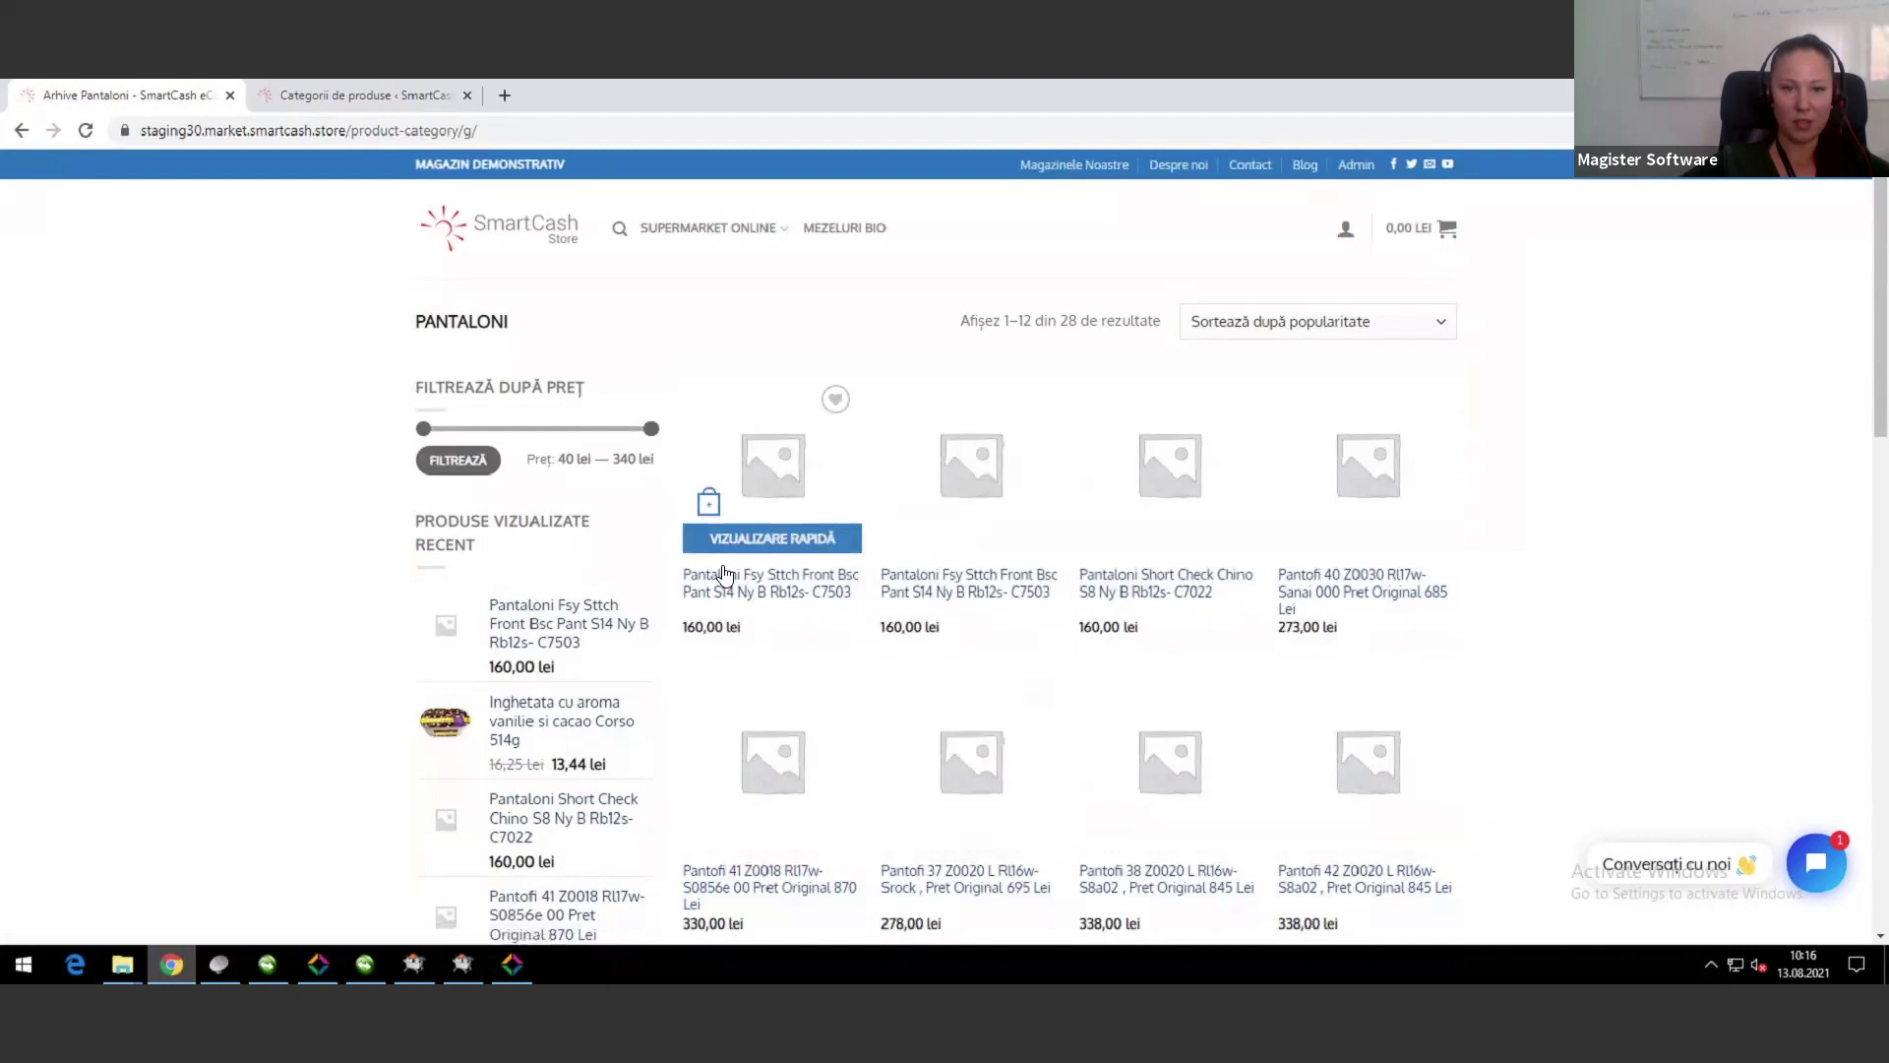
Step: Add the first two Pantaloni Fsy Sttch Front products to the cart and proceed to checkout
left_click(710, 506)
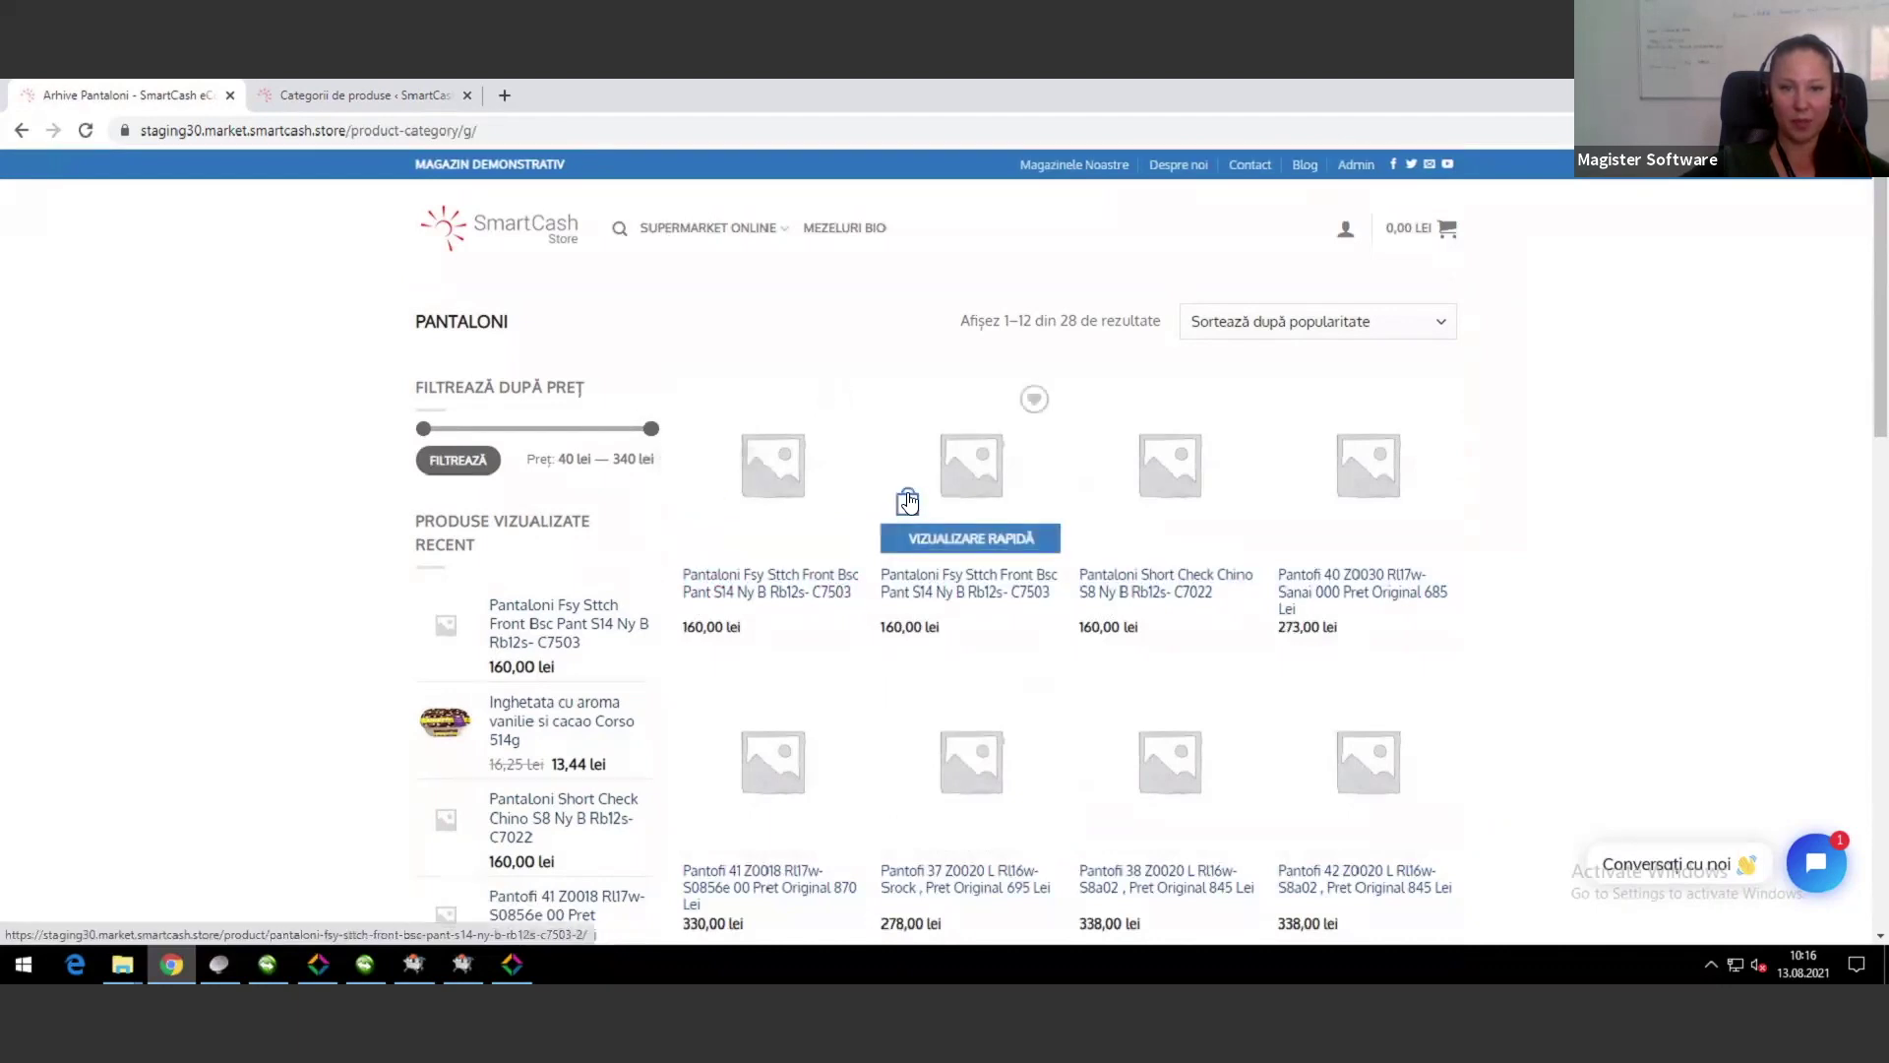
left_click(907, 508)
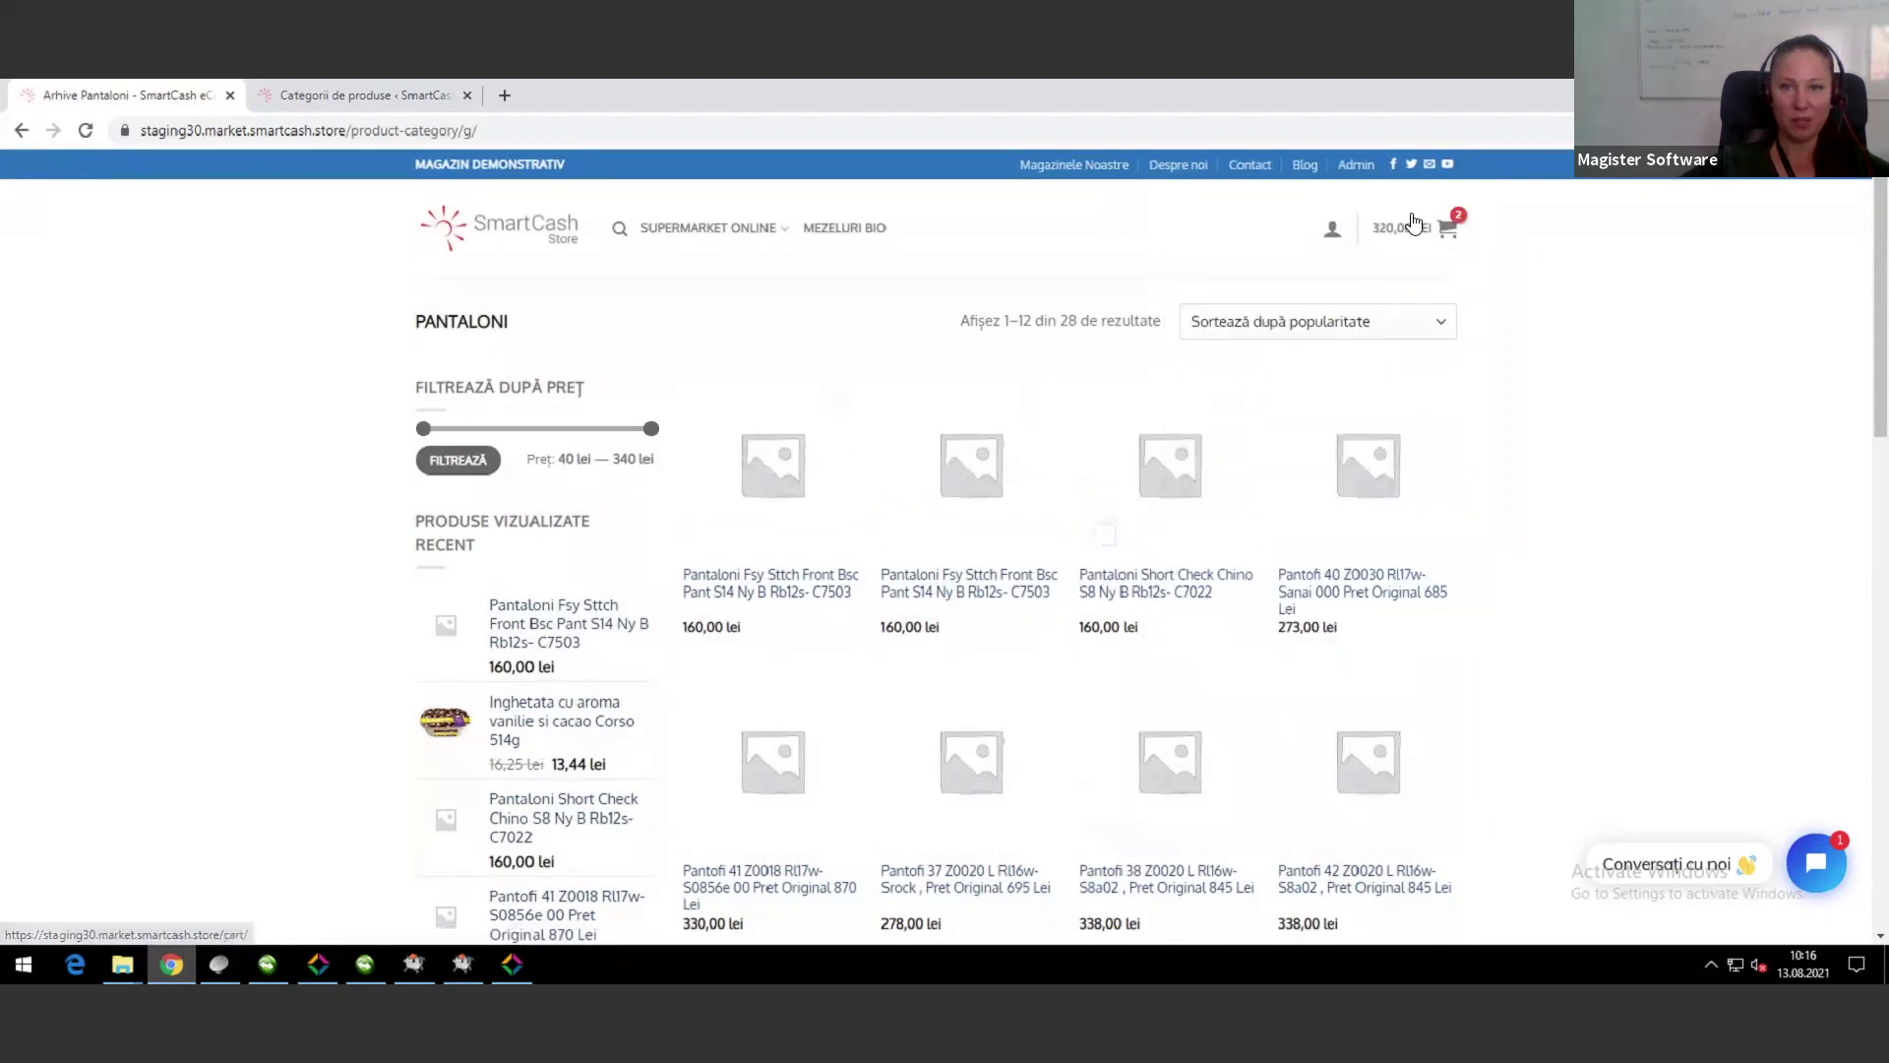
mouse_move(1439, 235)
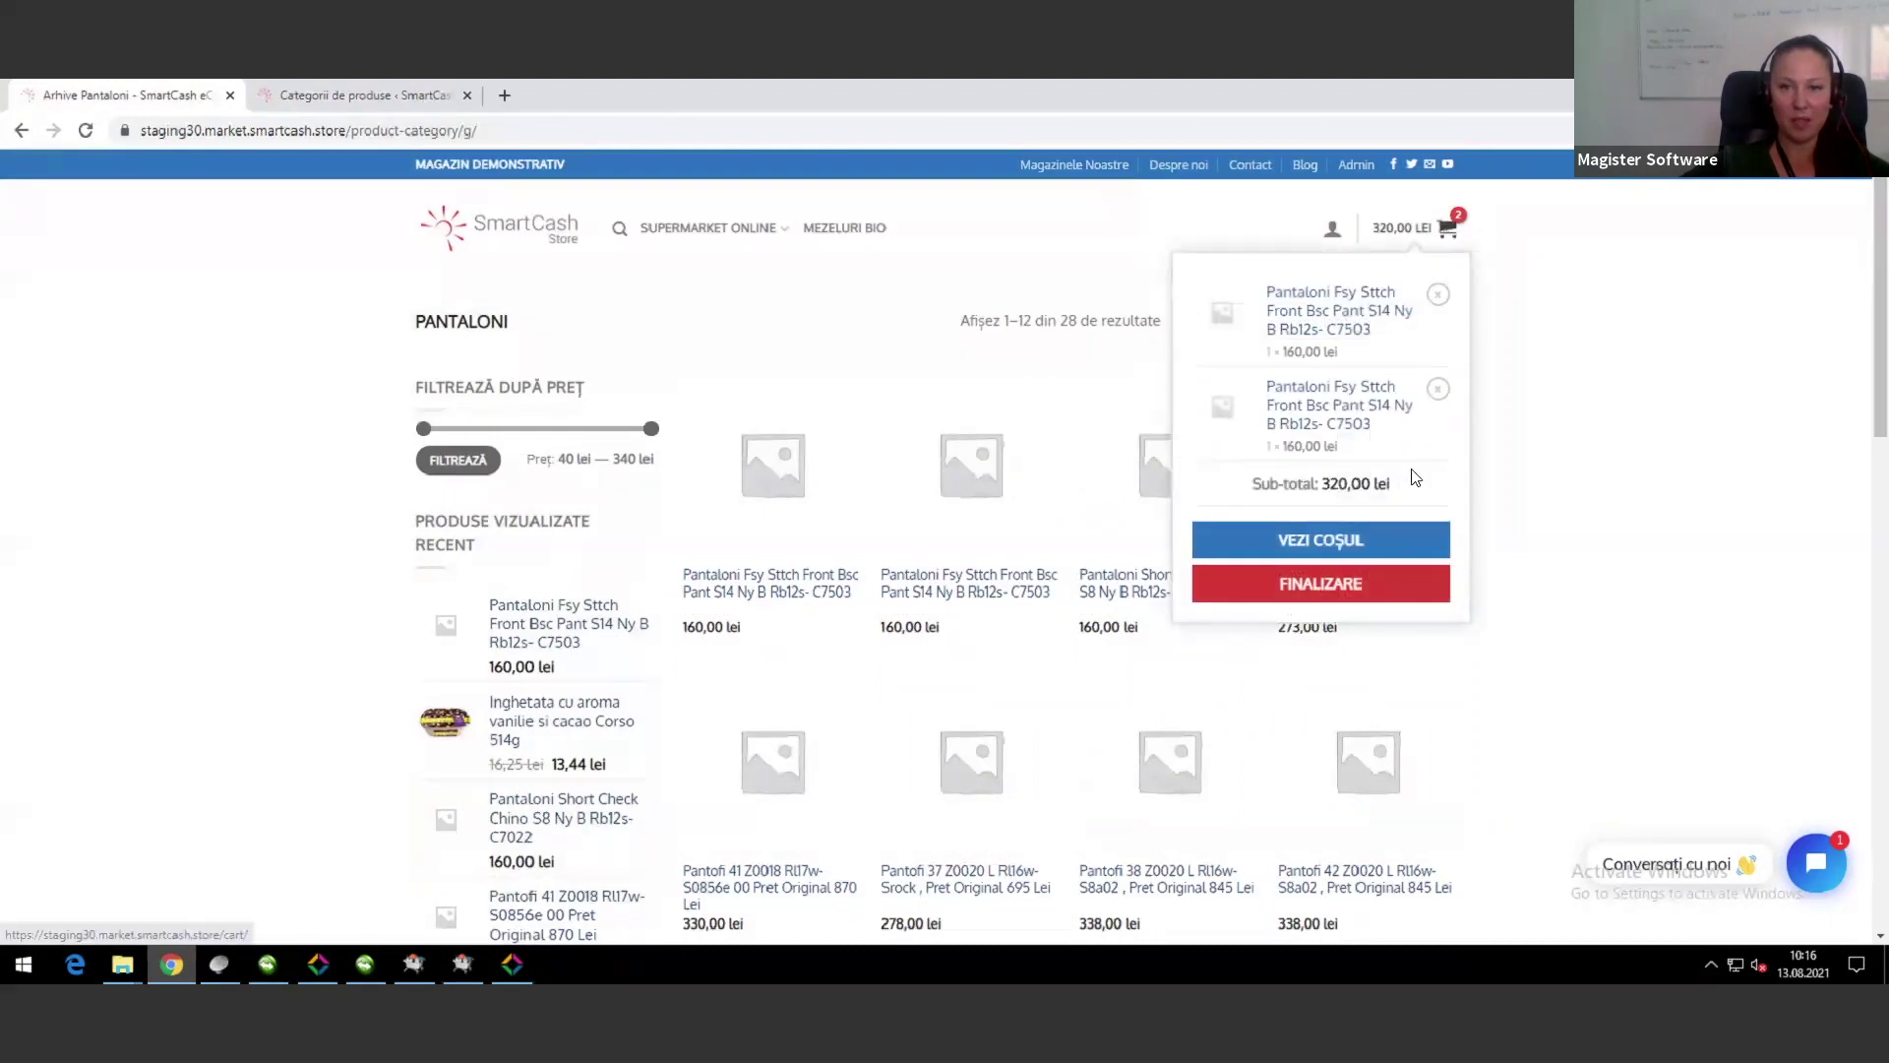
left_click(1314, 588)
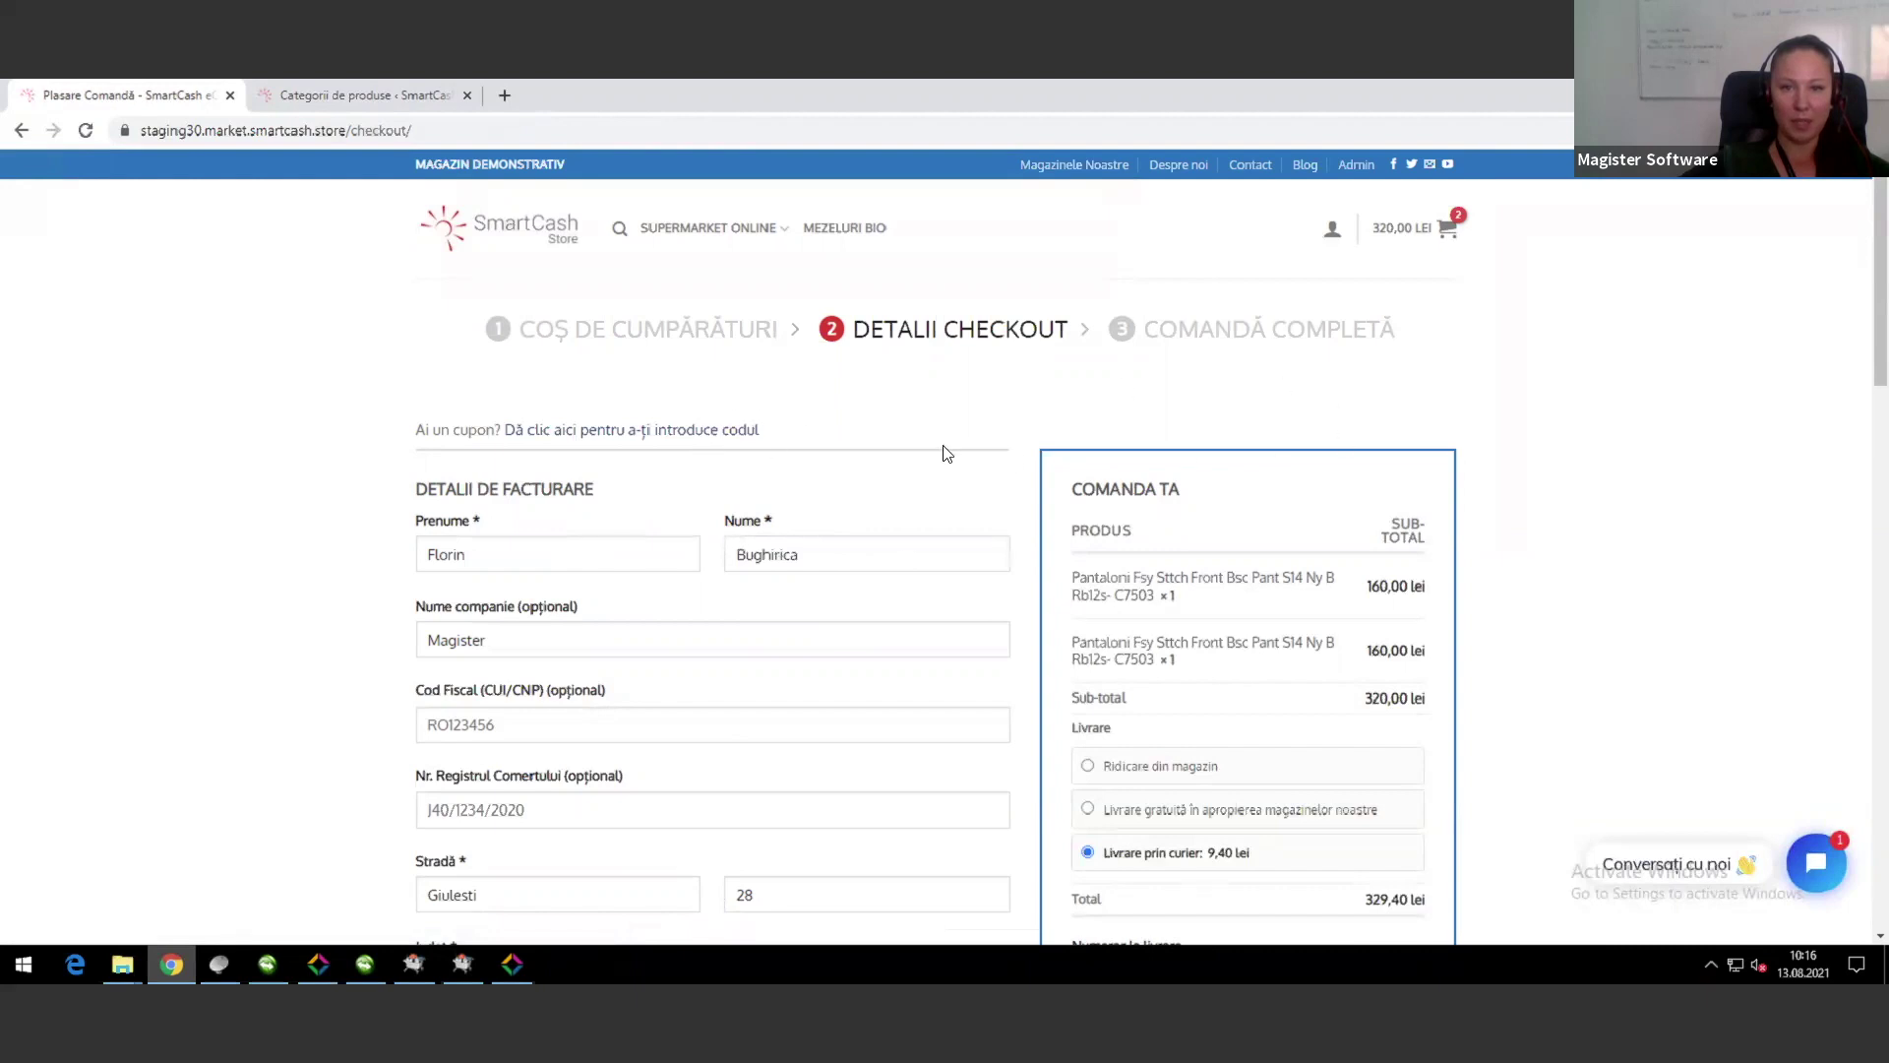
Step: Review the billing and delivery details, accept the terms and conditions, and place the order
scroll(801, 519, "down", 2)
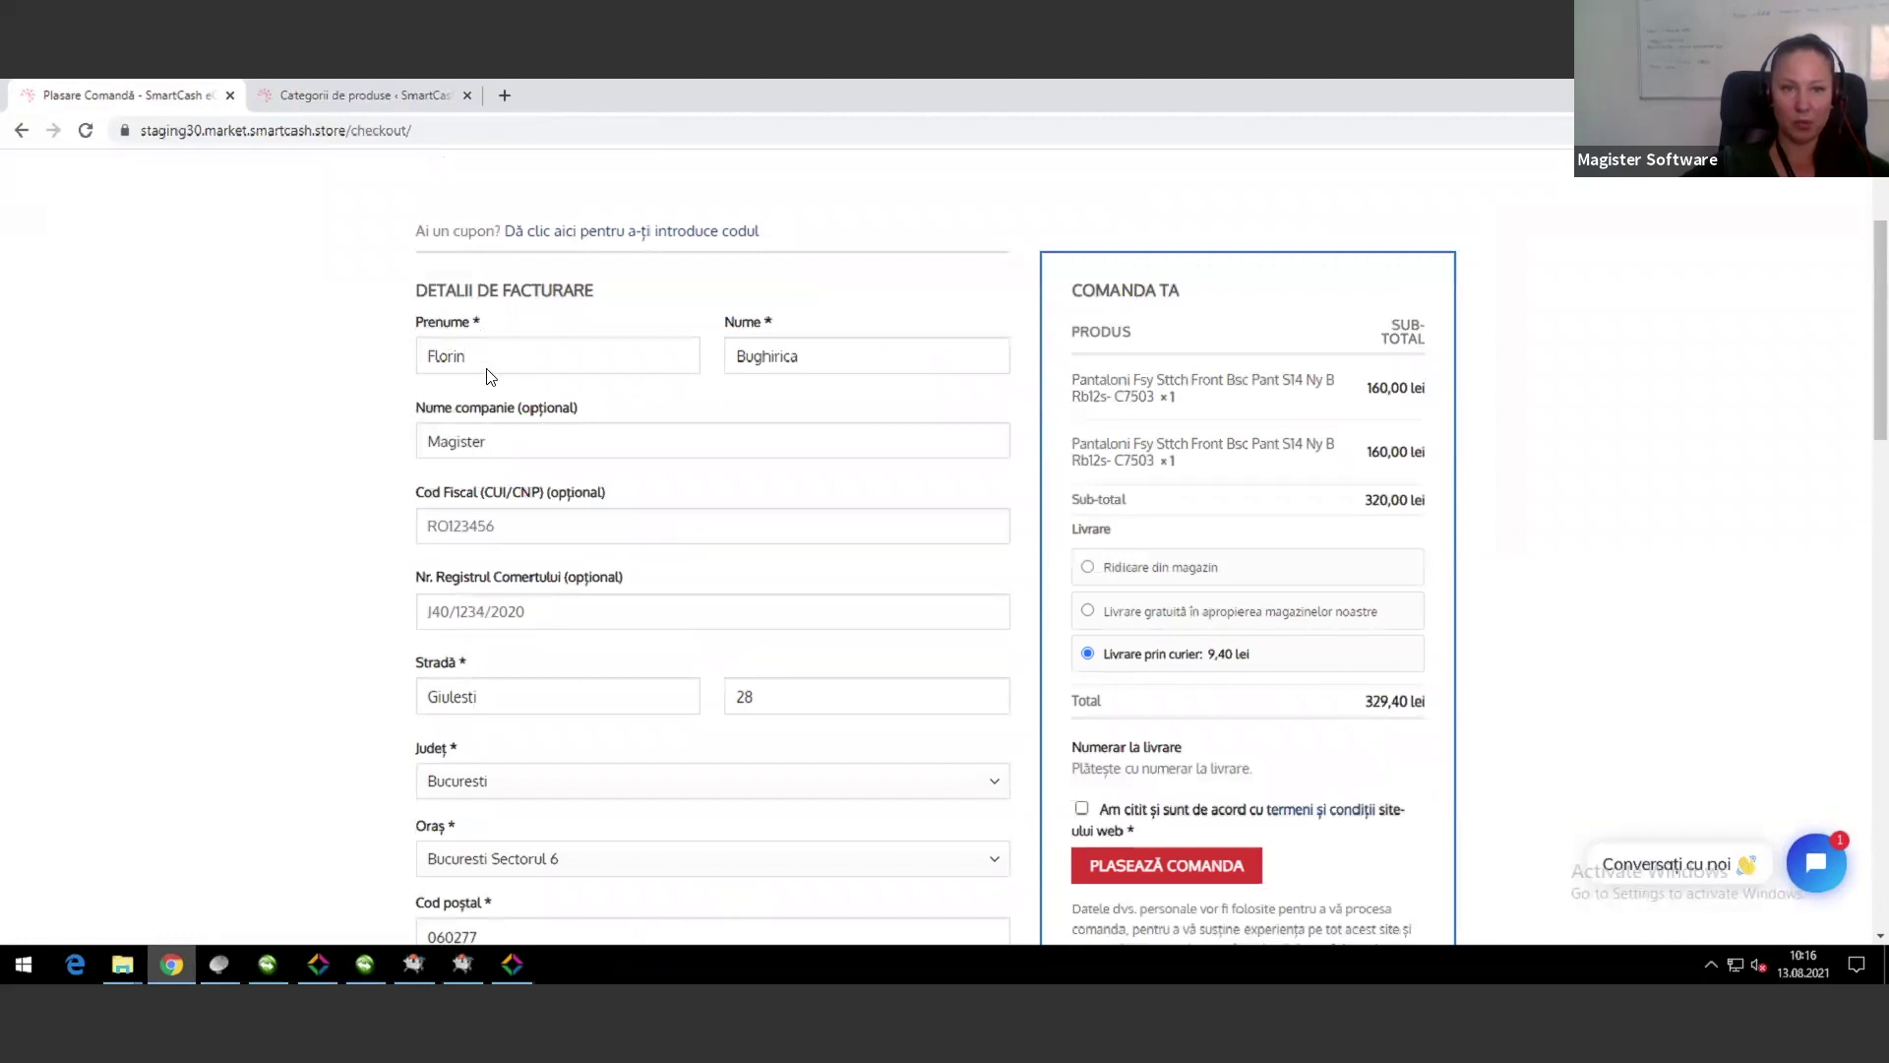
scroll(521, 485, "down", 3)
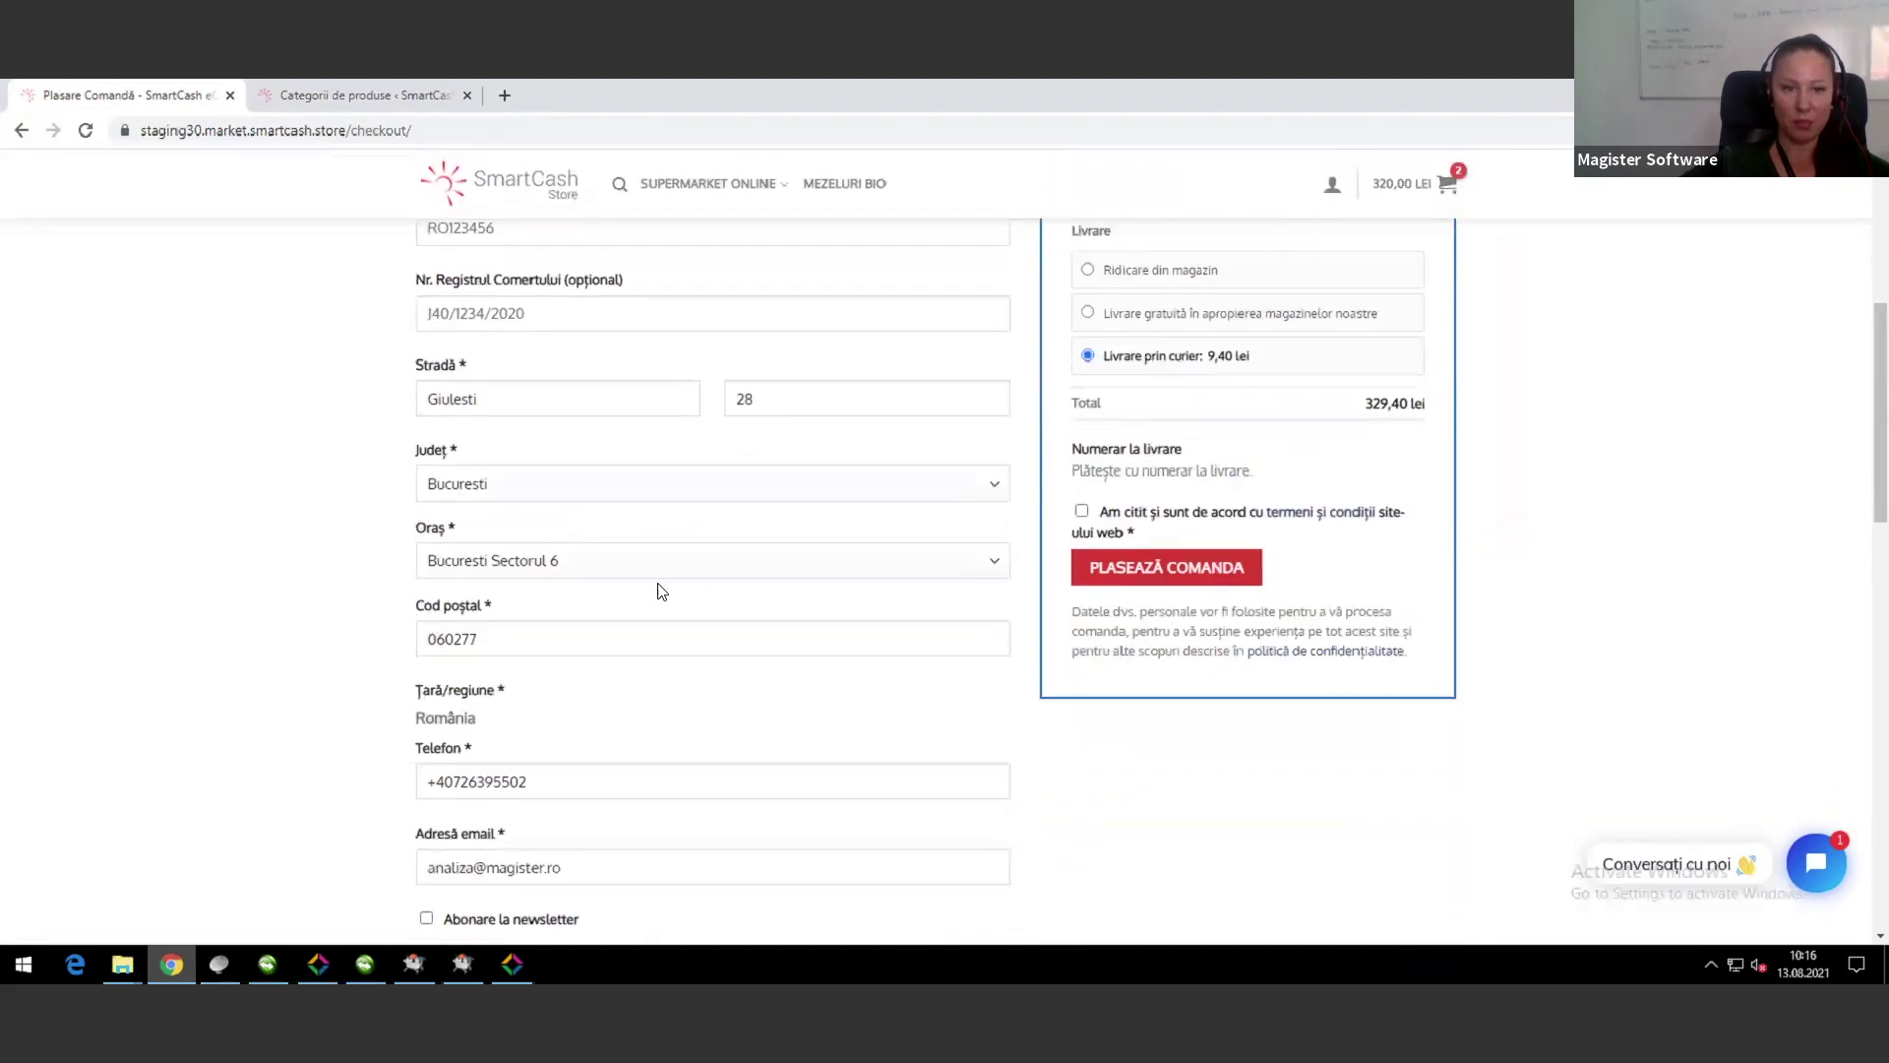
scroll(694, 595, "down", 1)
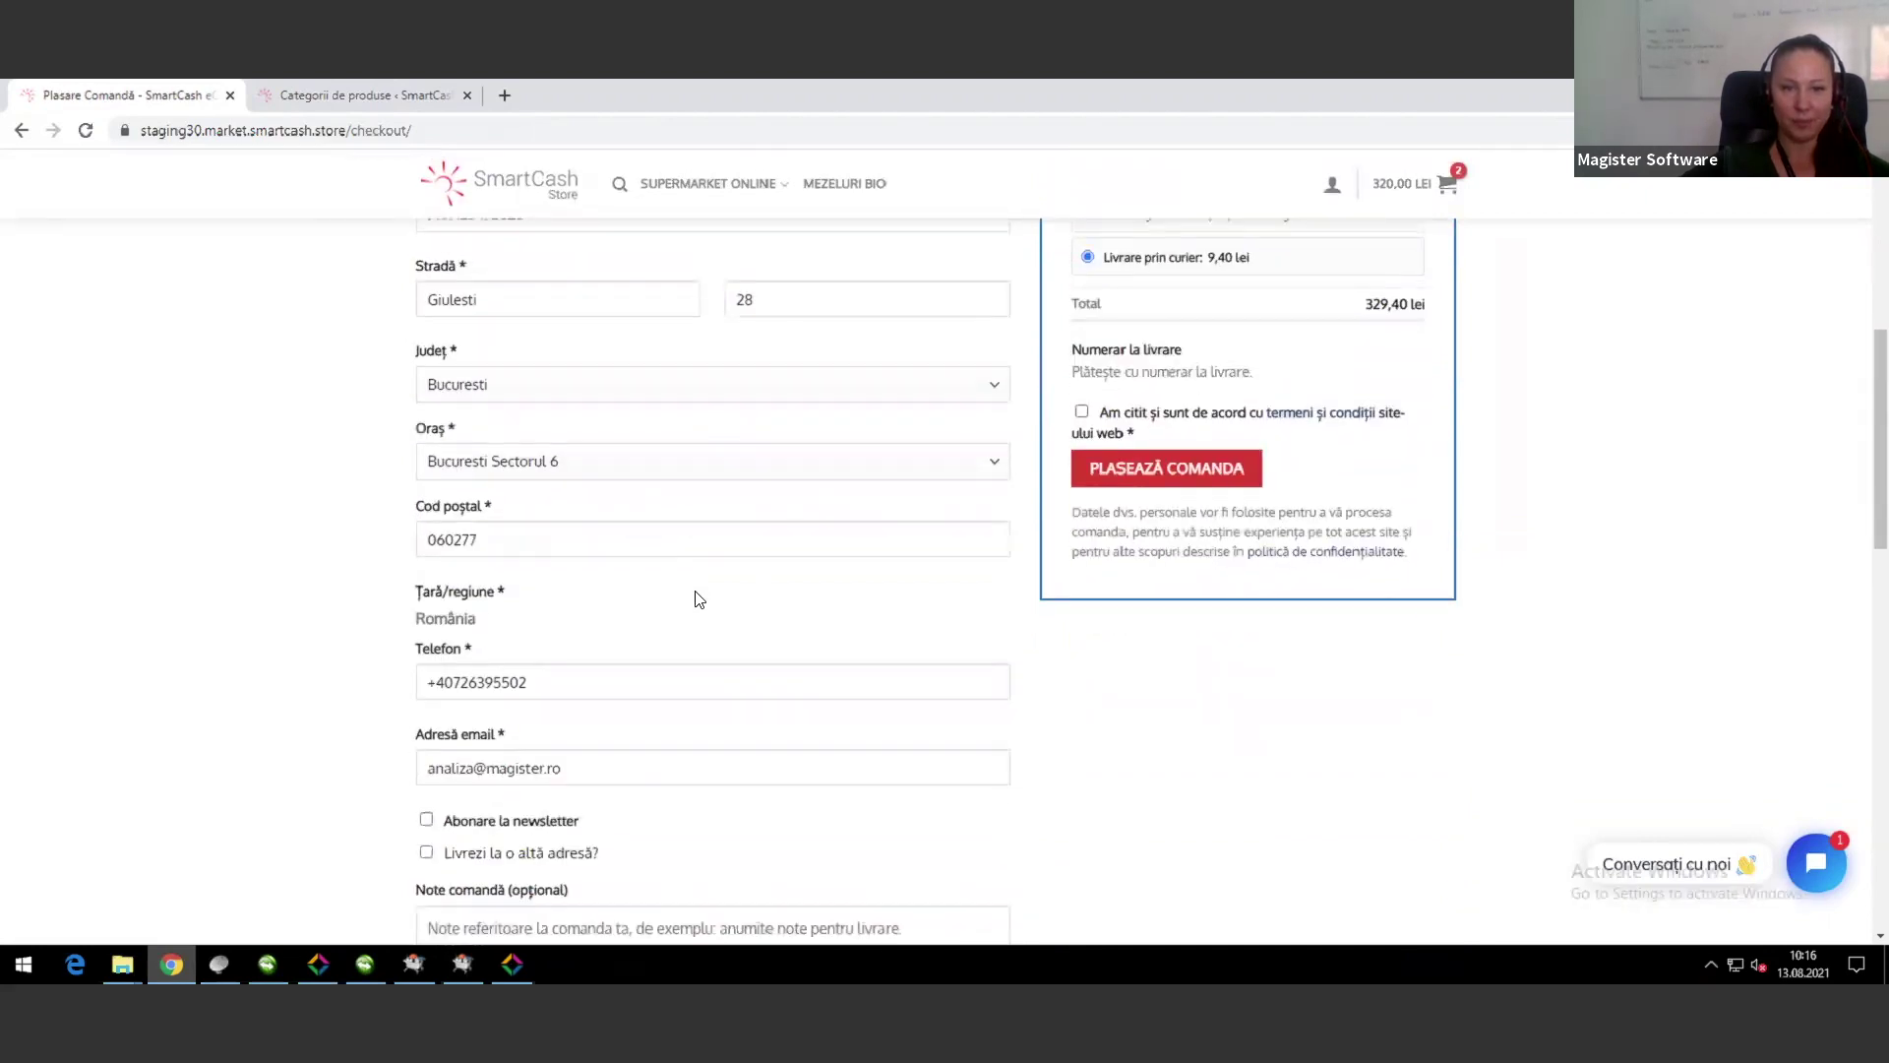
scroll(767, 586, "down", 1)
scroll(964, 536, "up", 2)
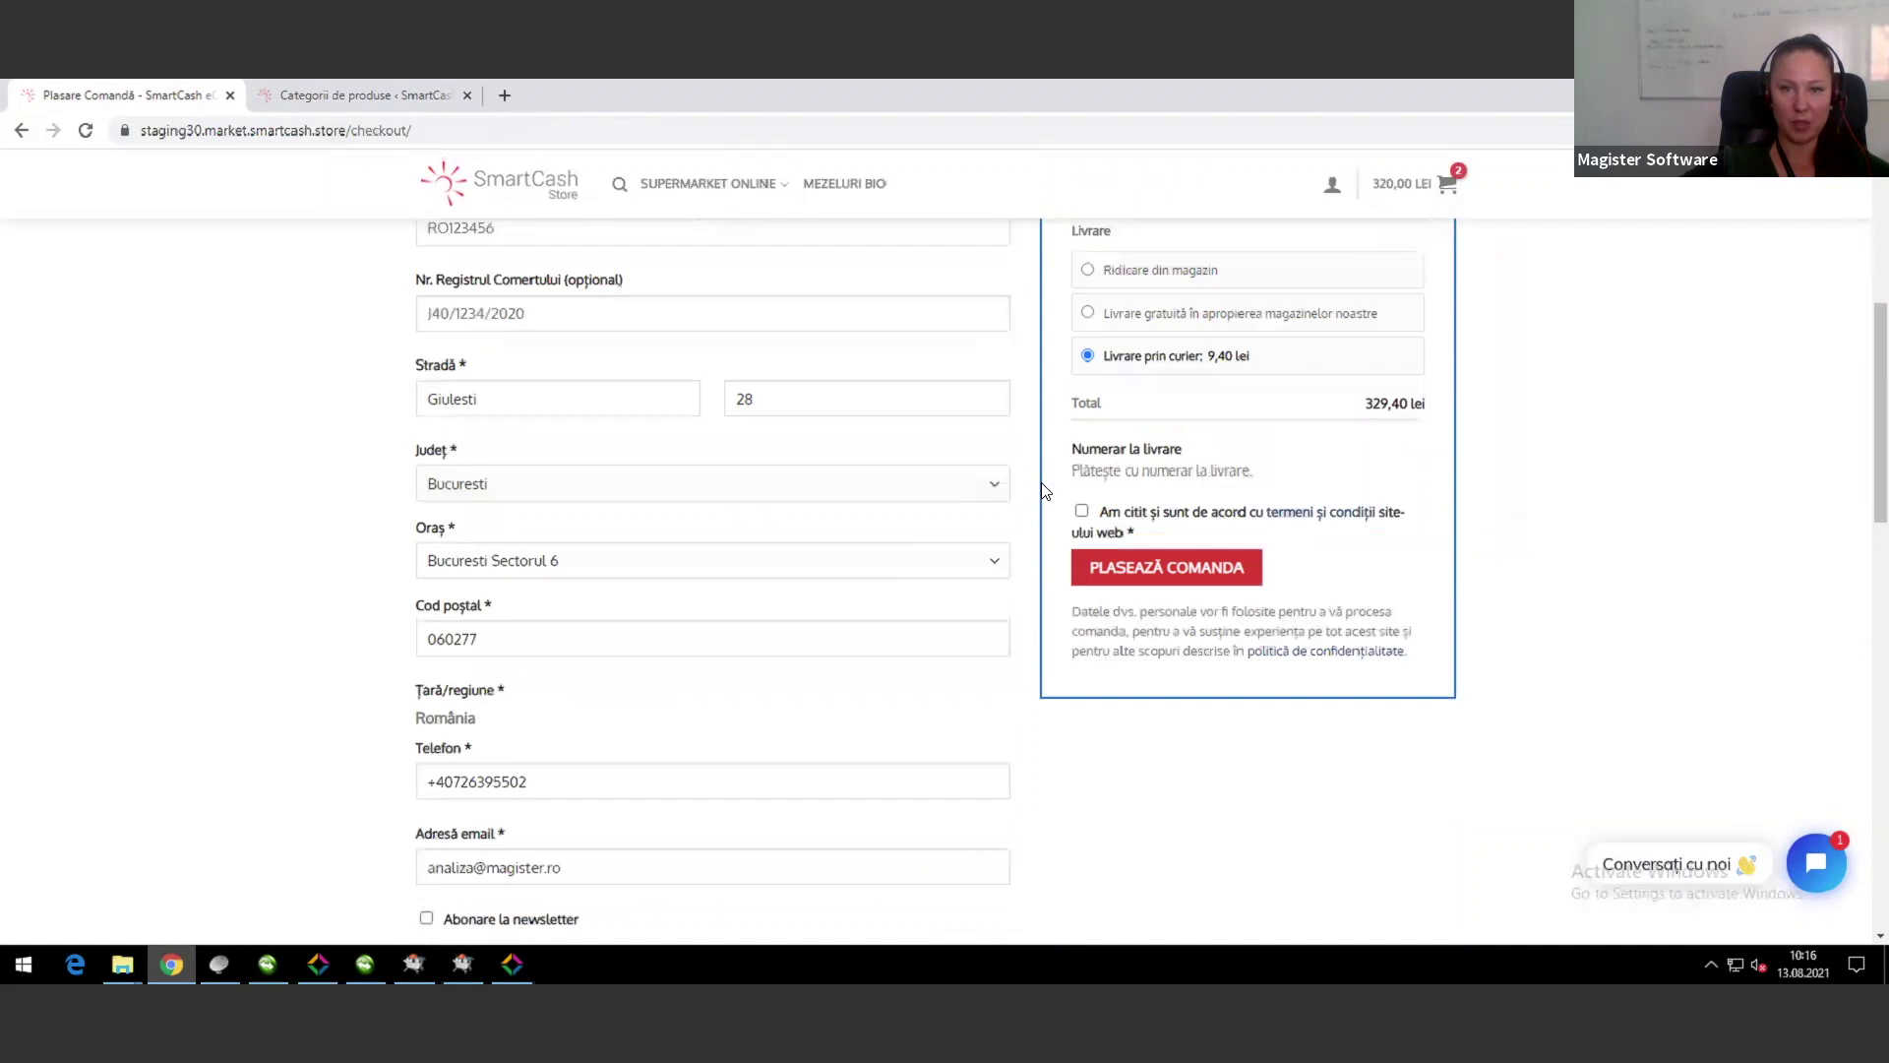
scroll(1046, 492, "up", 2)
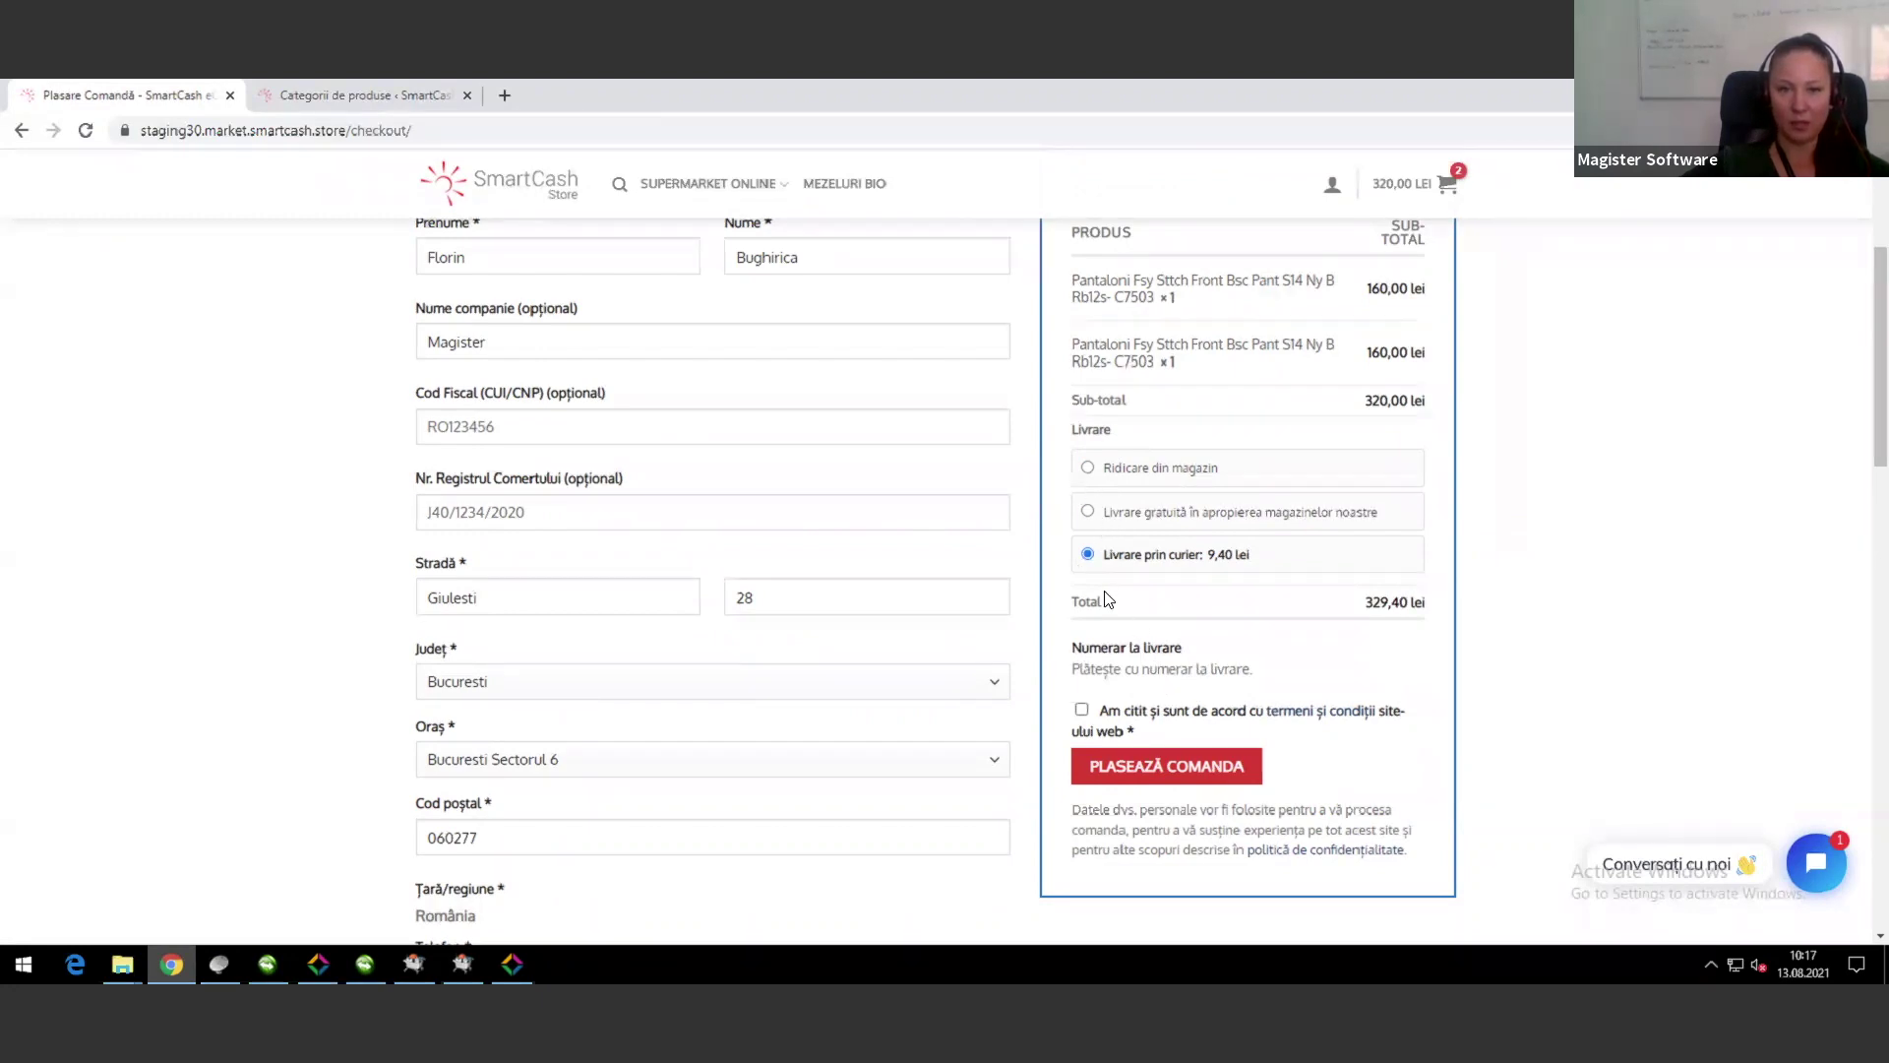
left_click(1082, 711)
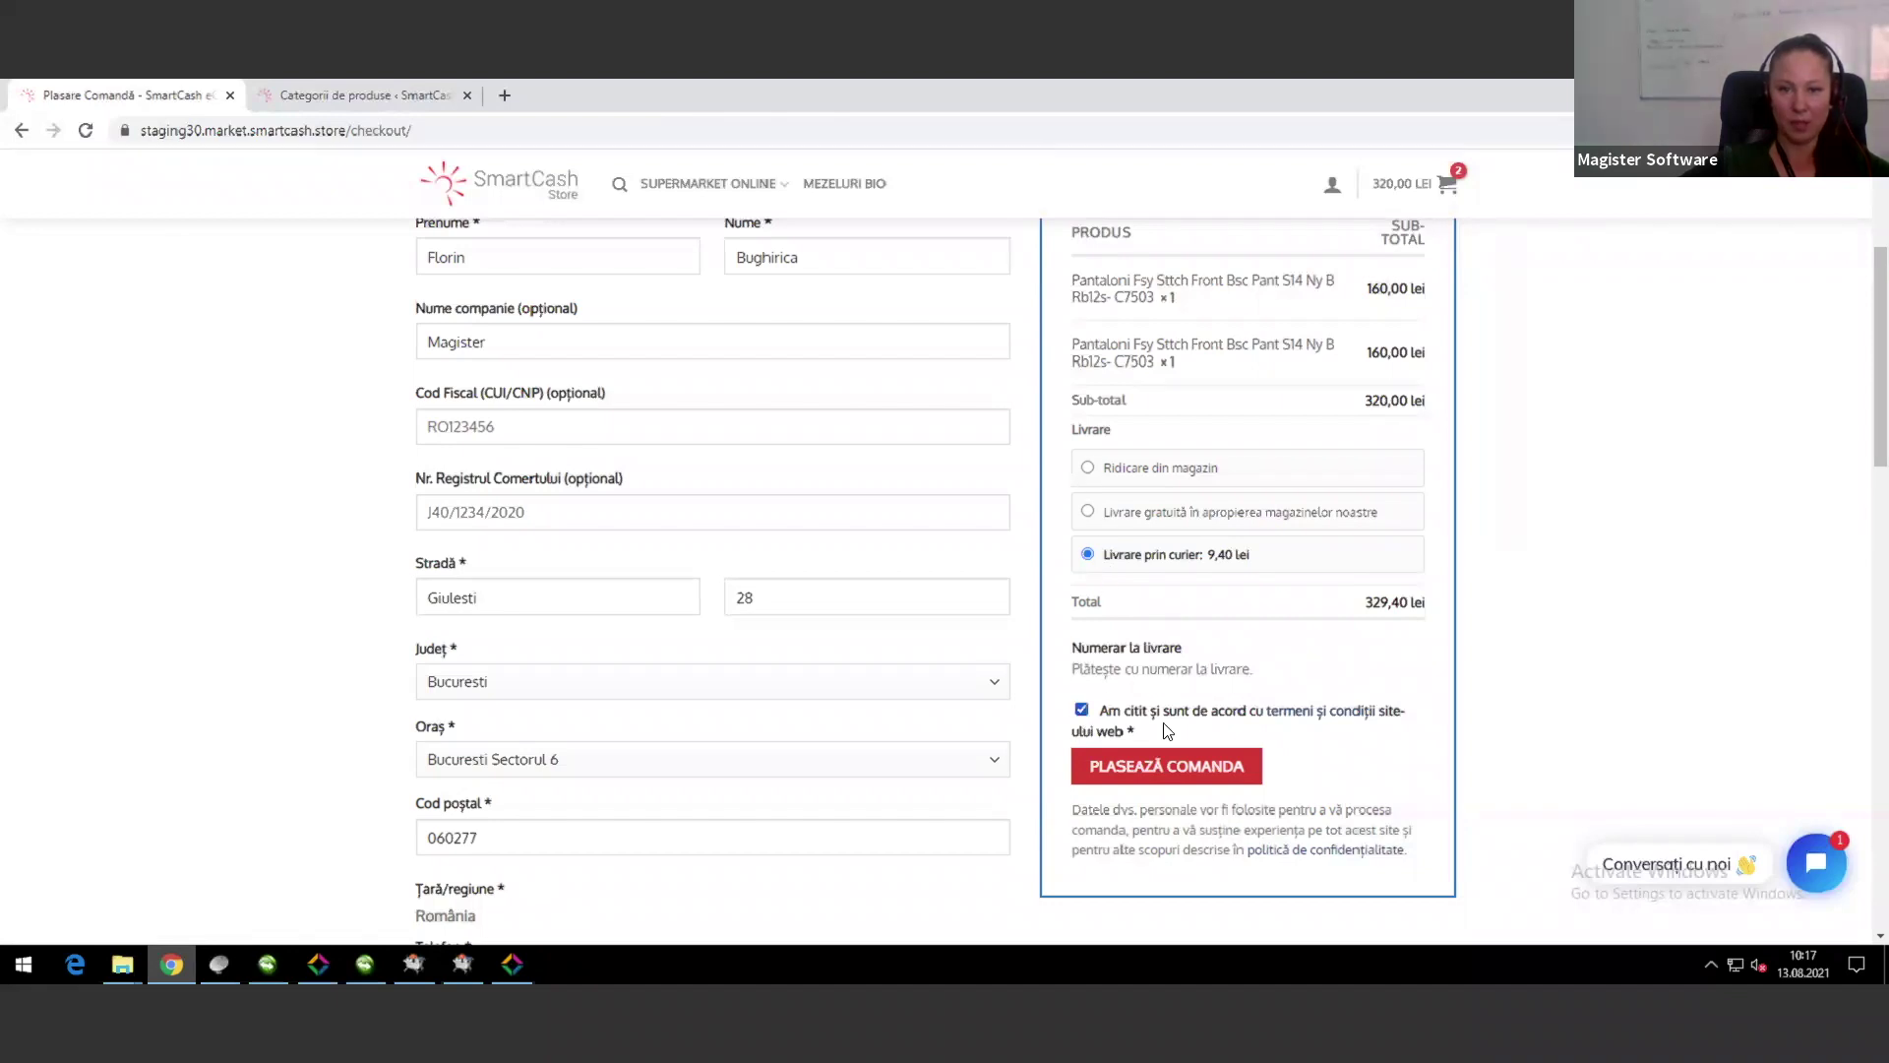
left_click(1184, 776)
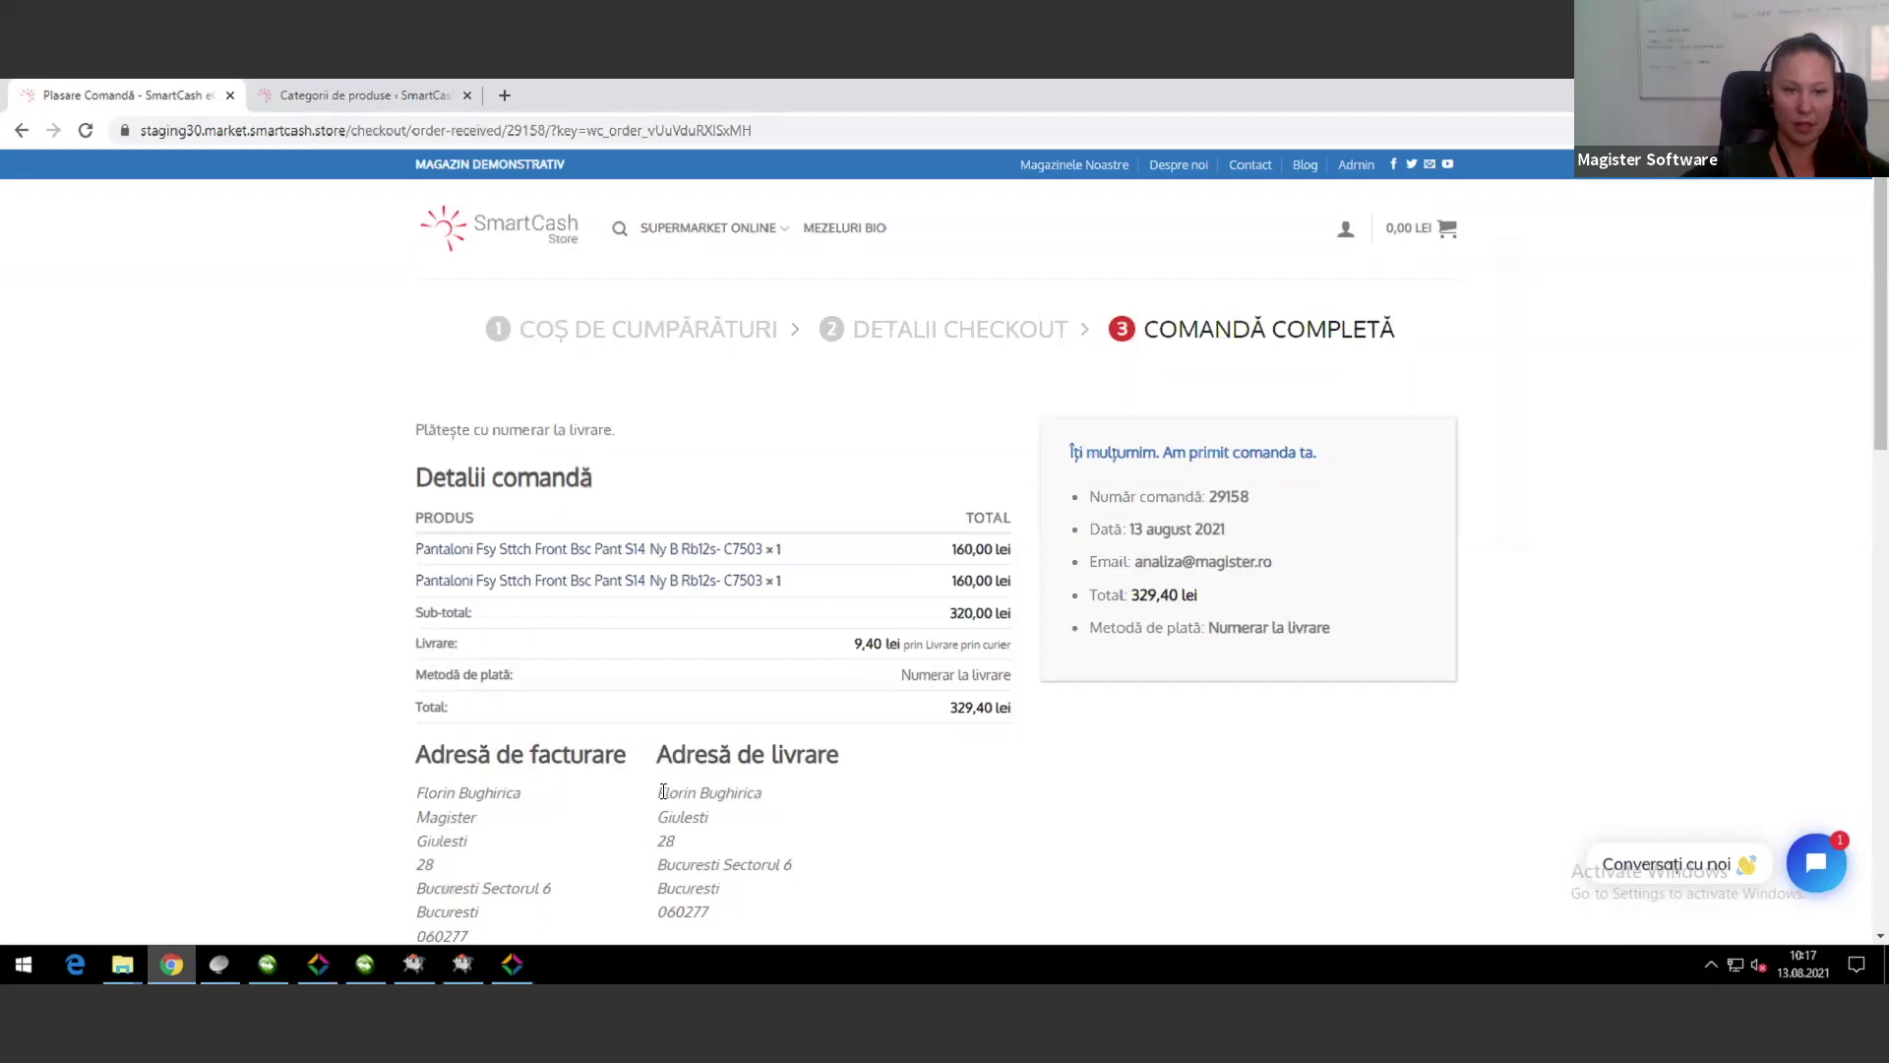
Step: Switch to the Textile Hq window of SmartCash HQ Multistore and open the product classes list (Clase de Produse)
left_click(464, 963)
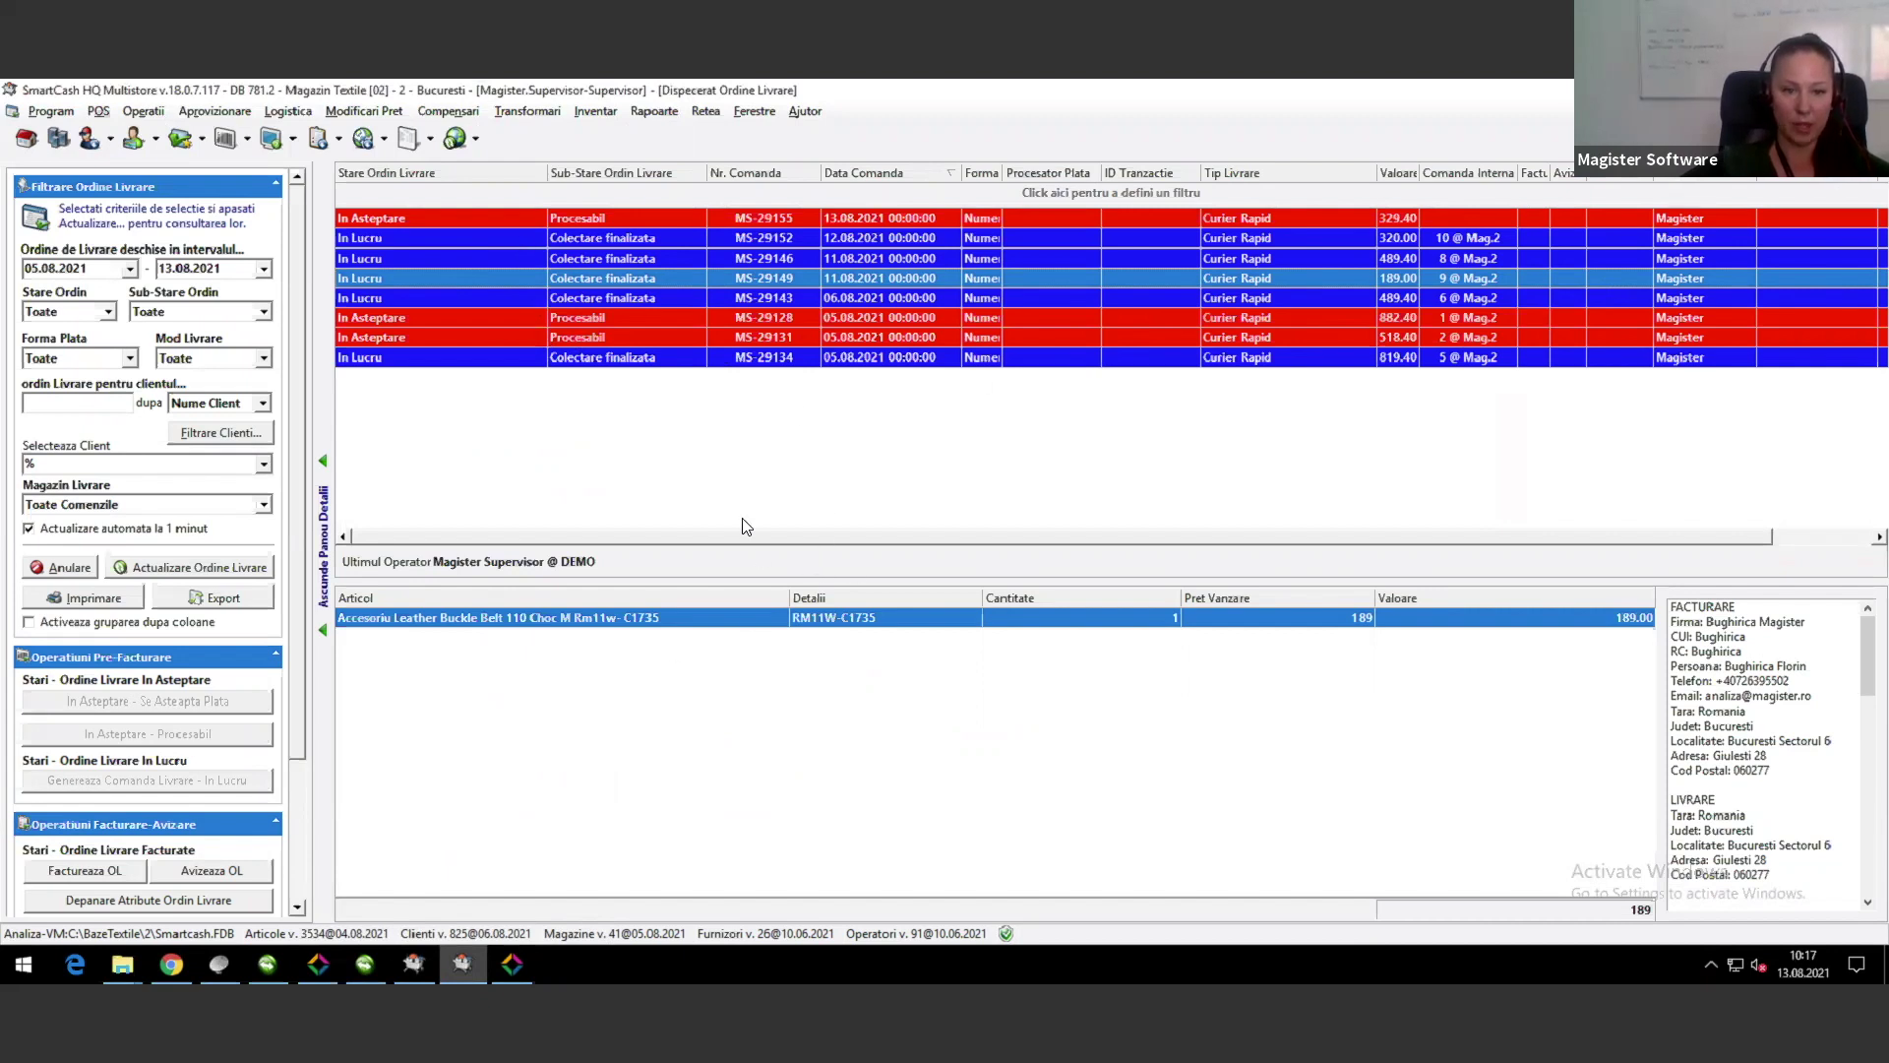
left_click(411, 967)
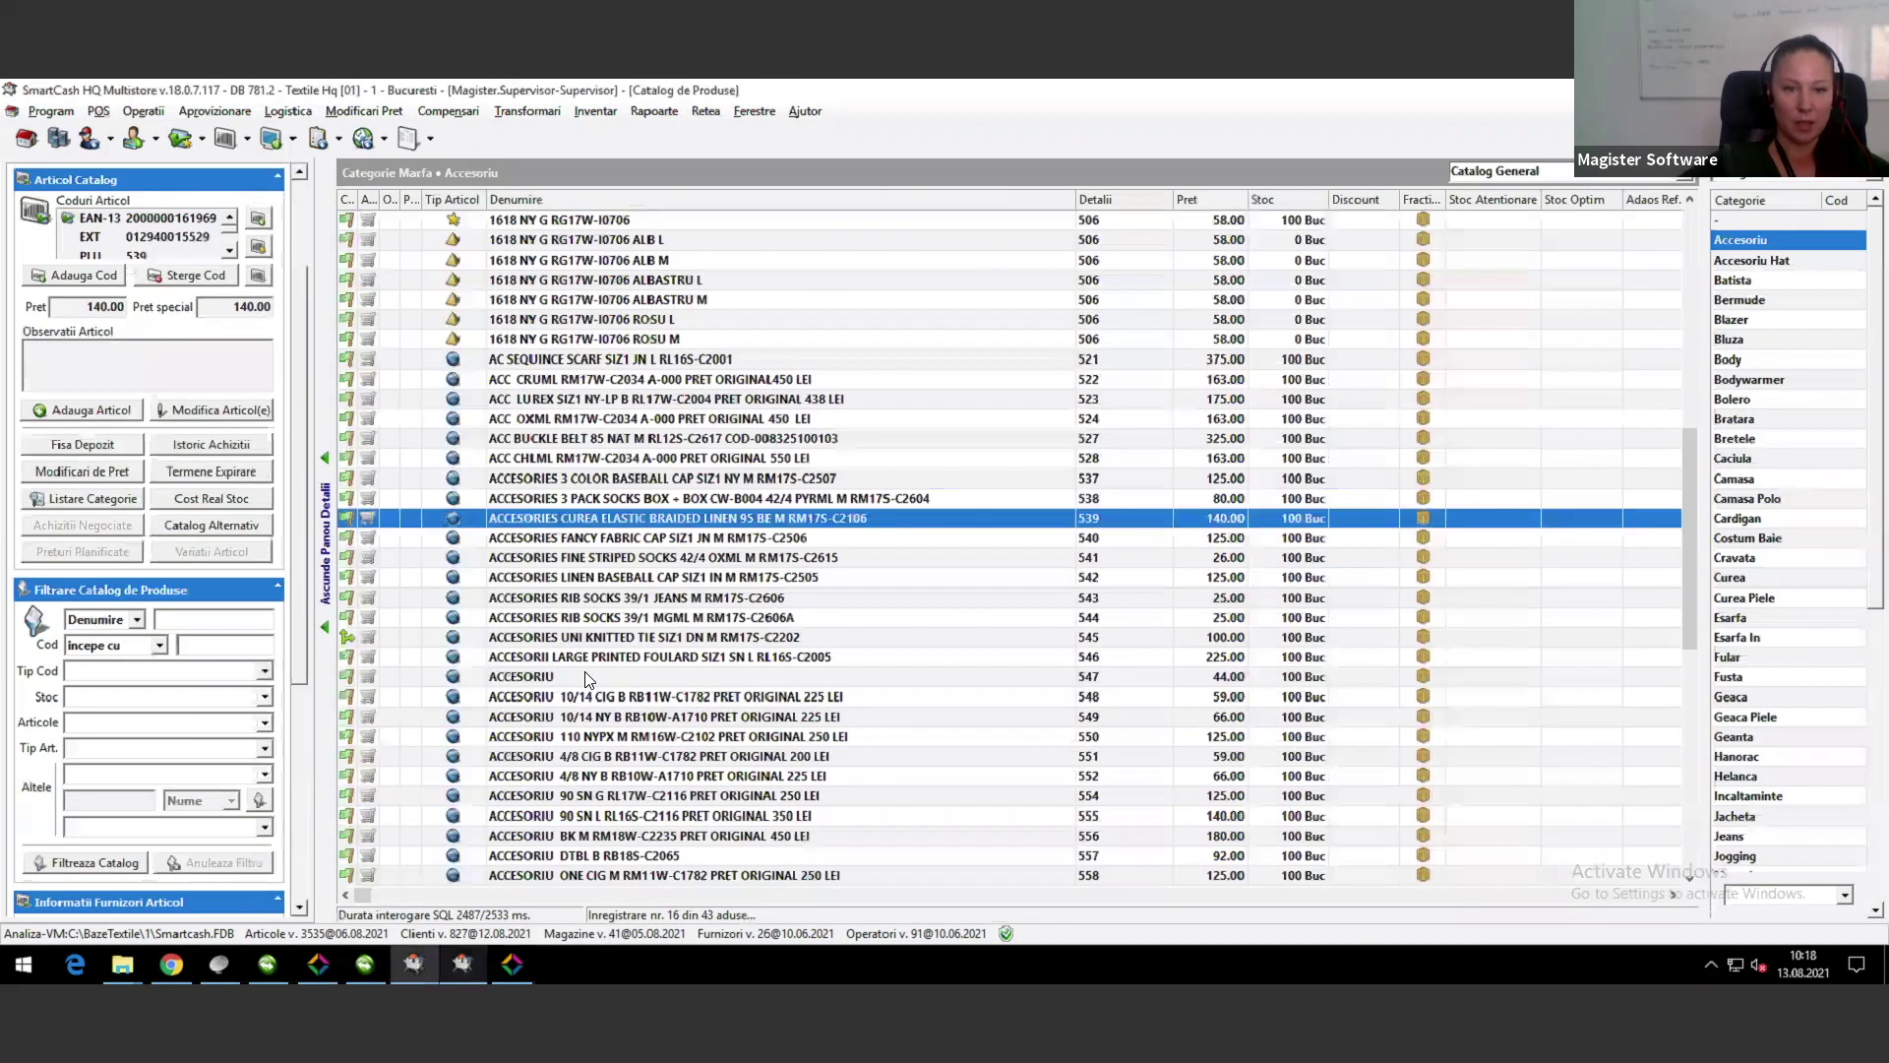
left_click(52, 112)
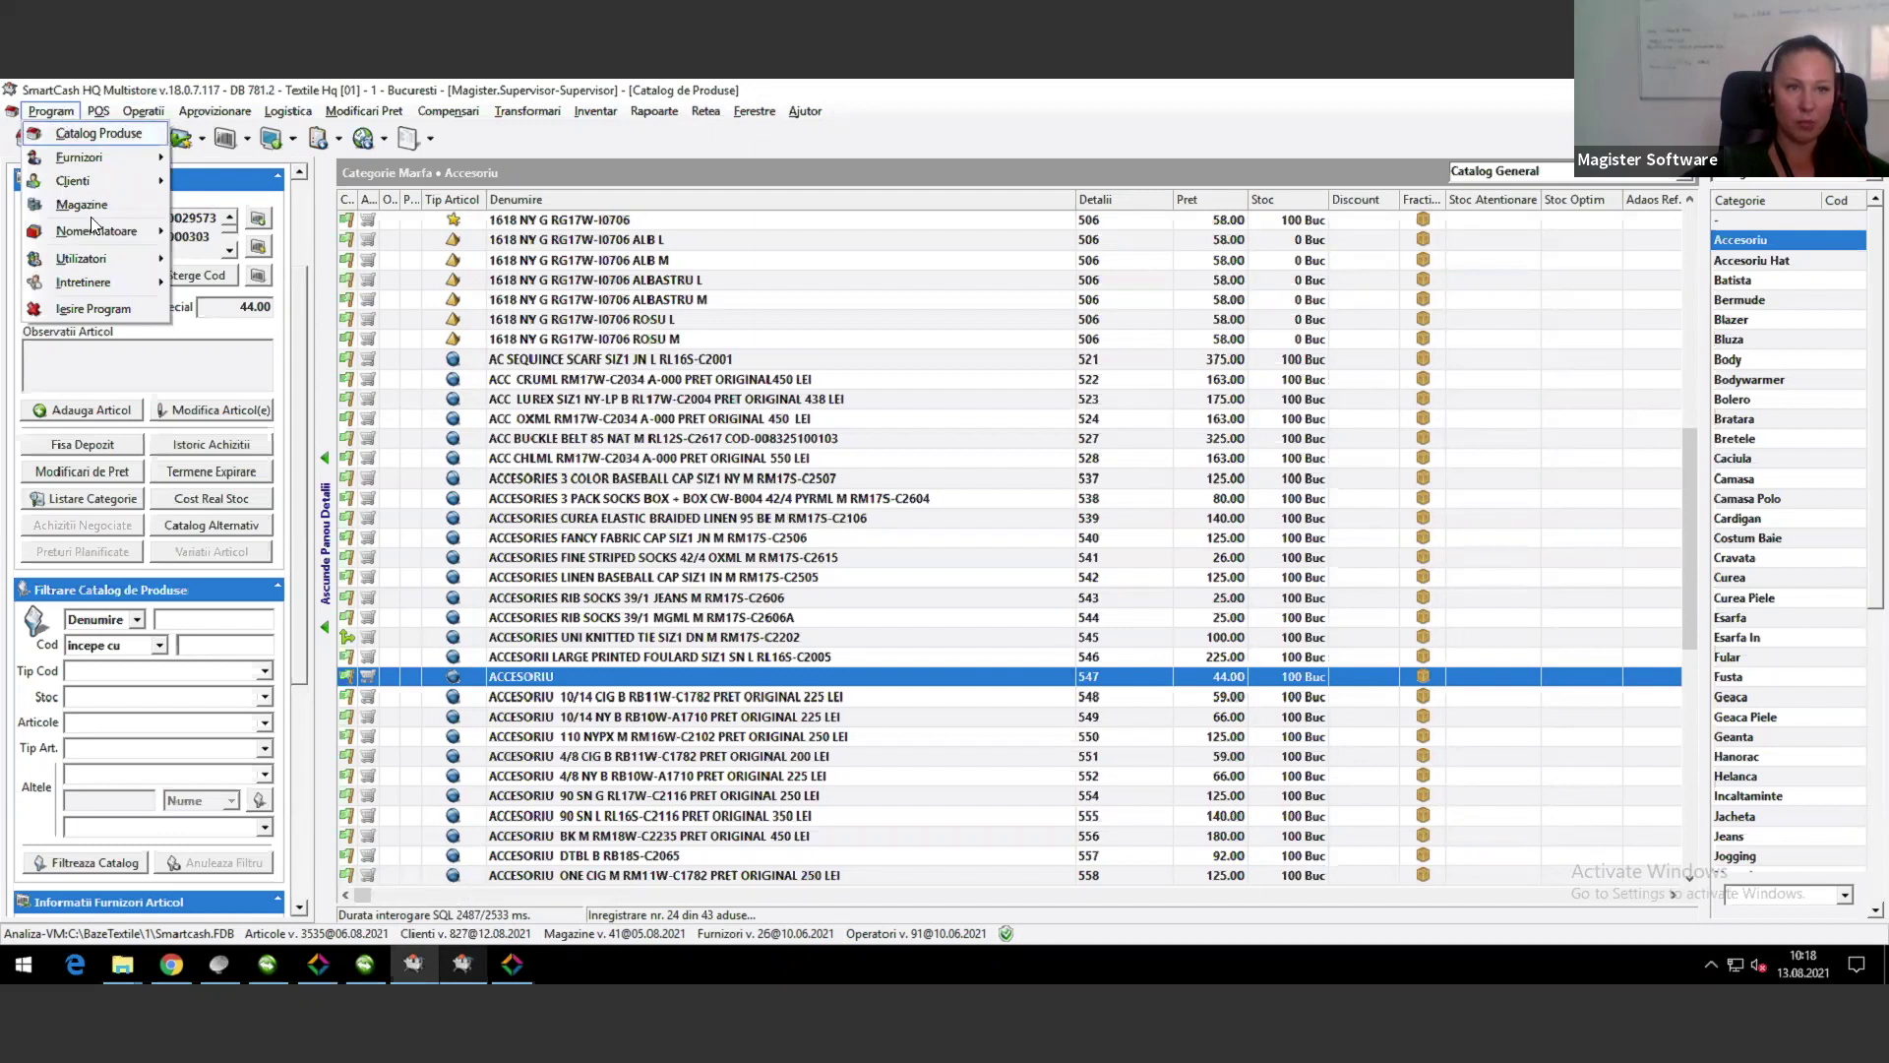
mouse_move(91, 233)
left_click(246, 257)
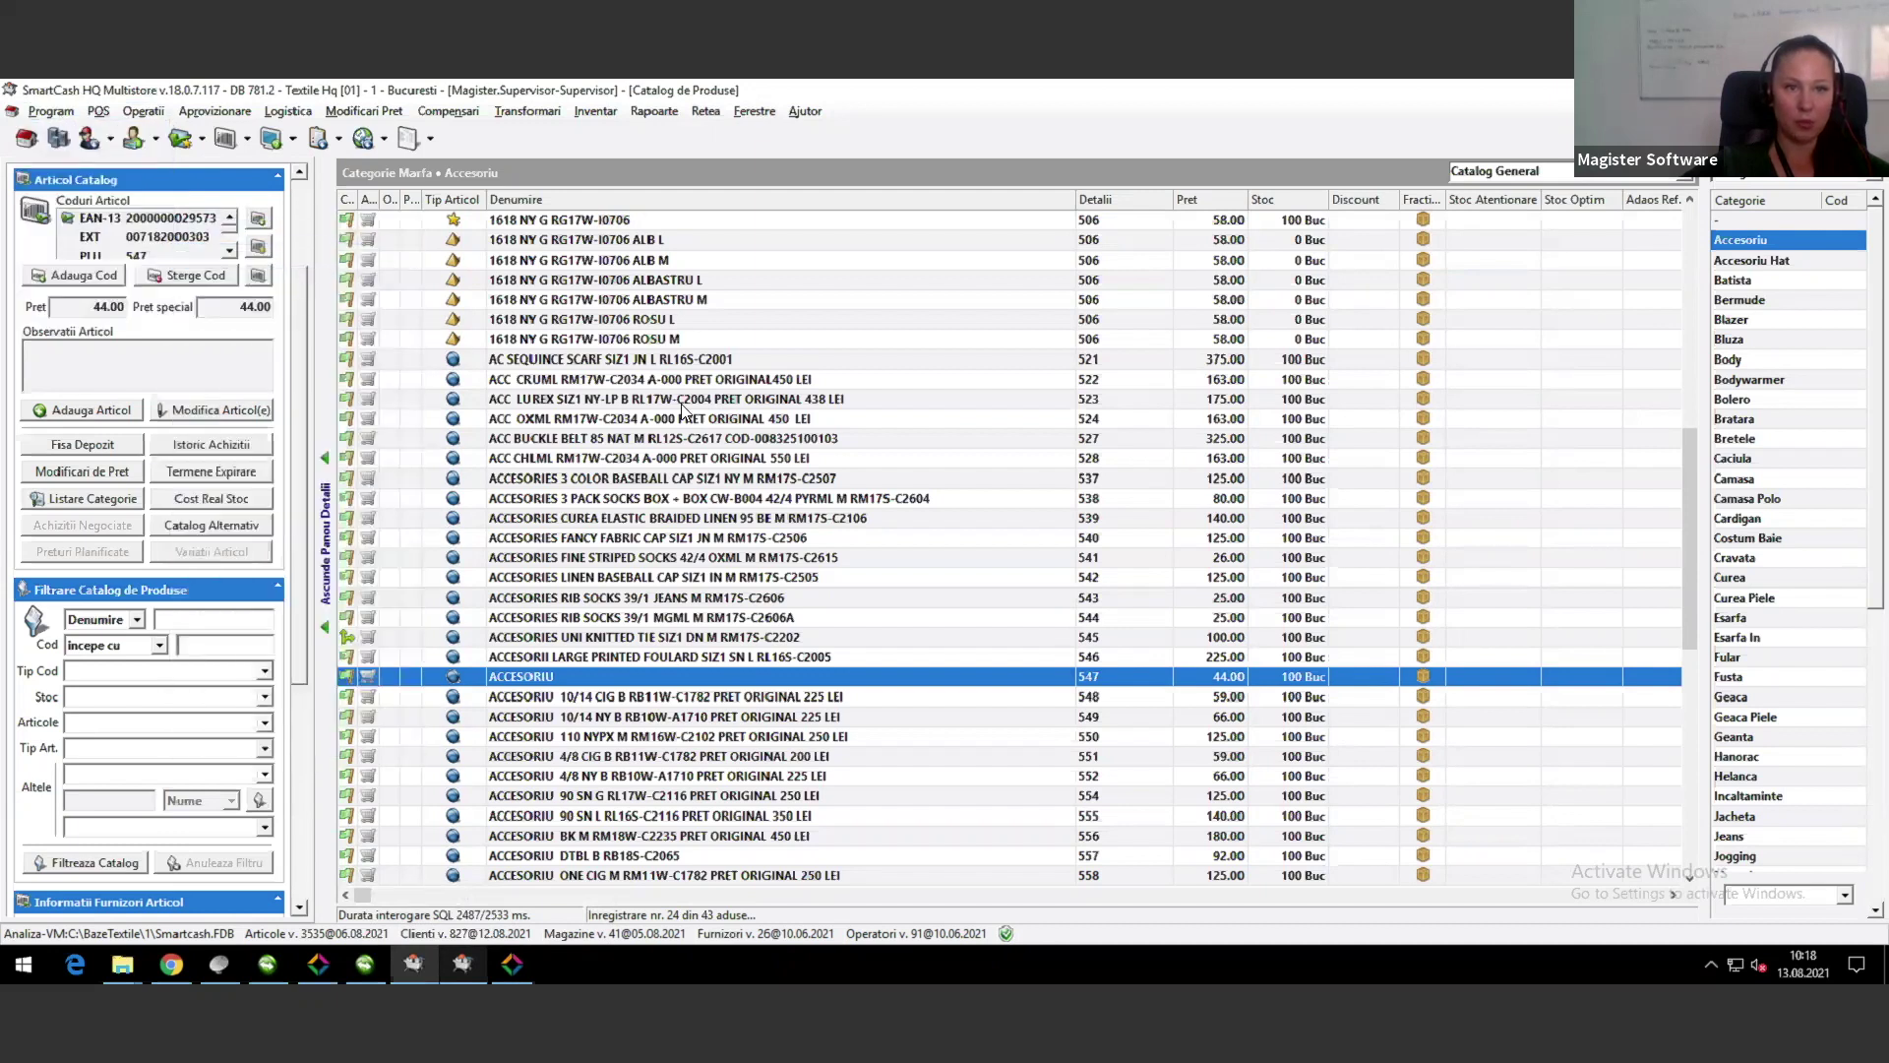
left_click_drag(866, 329, 735, 270)
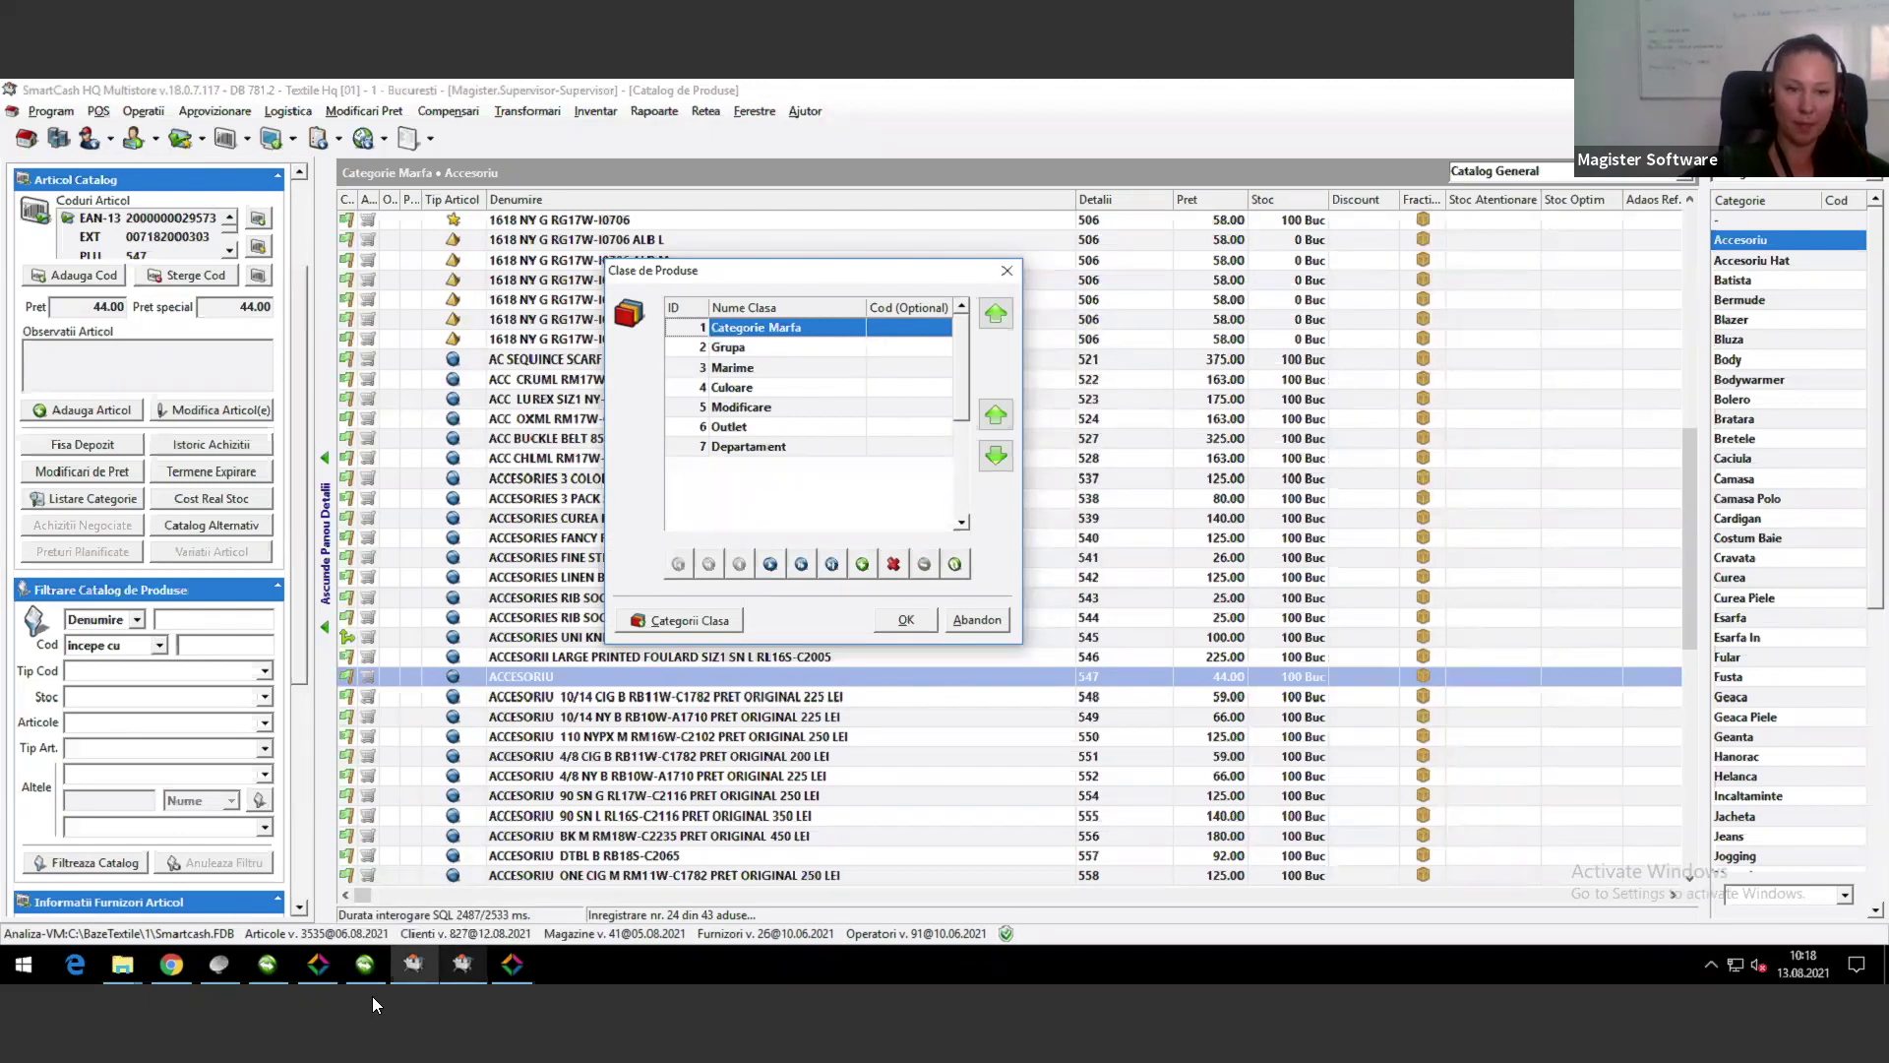
Step: Check the order confirmation in Chrome and the delivery orders in the Magazin Textile window, and return to the Textile Hq window
left_click(171, 965)
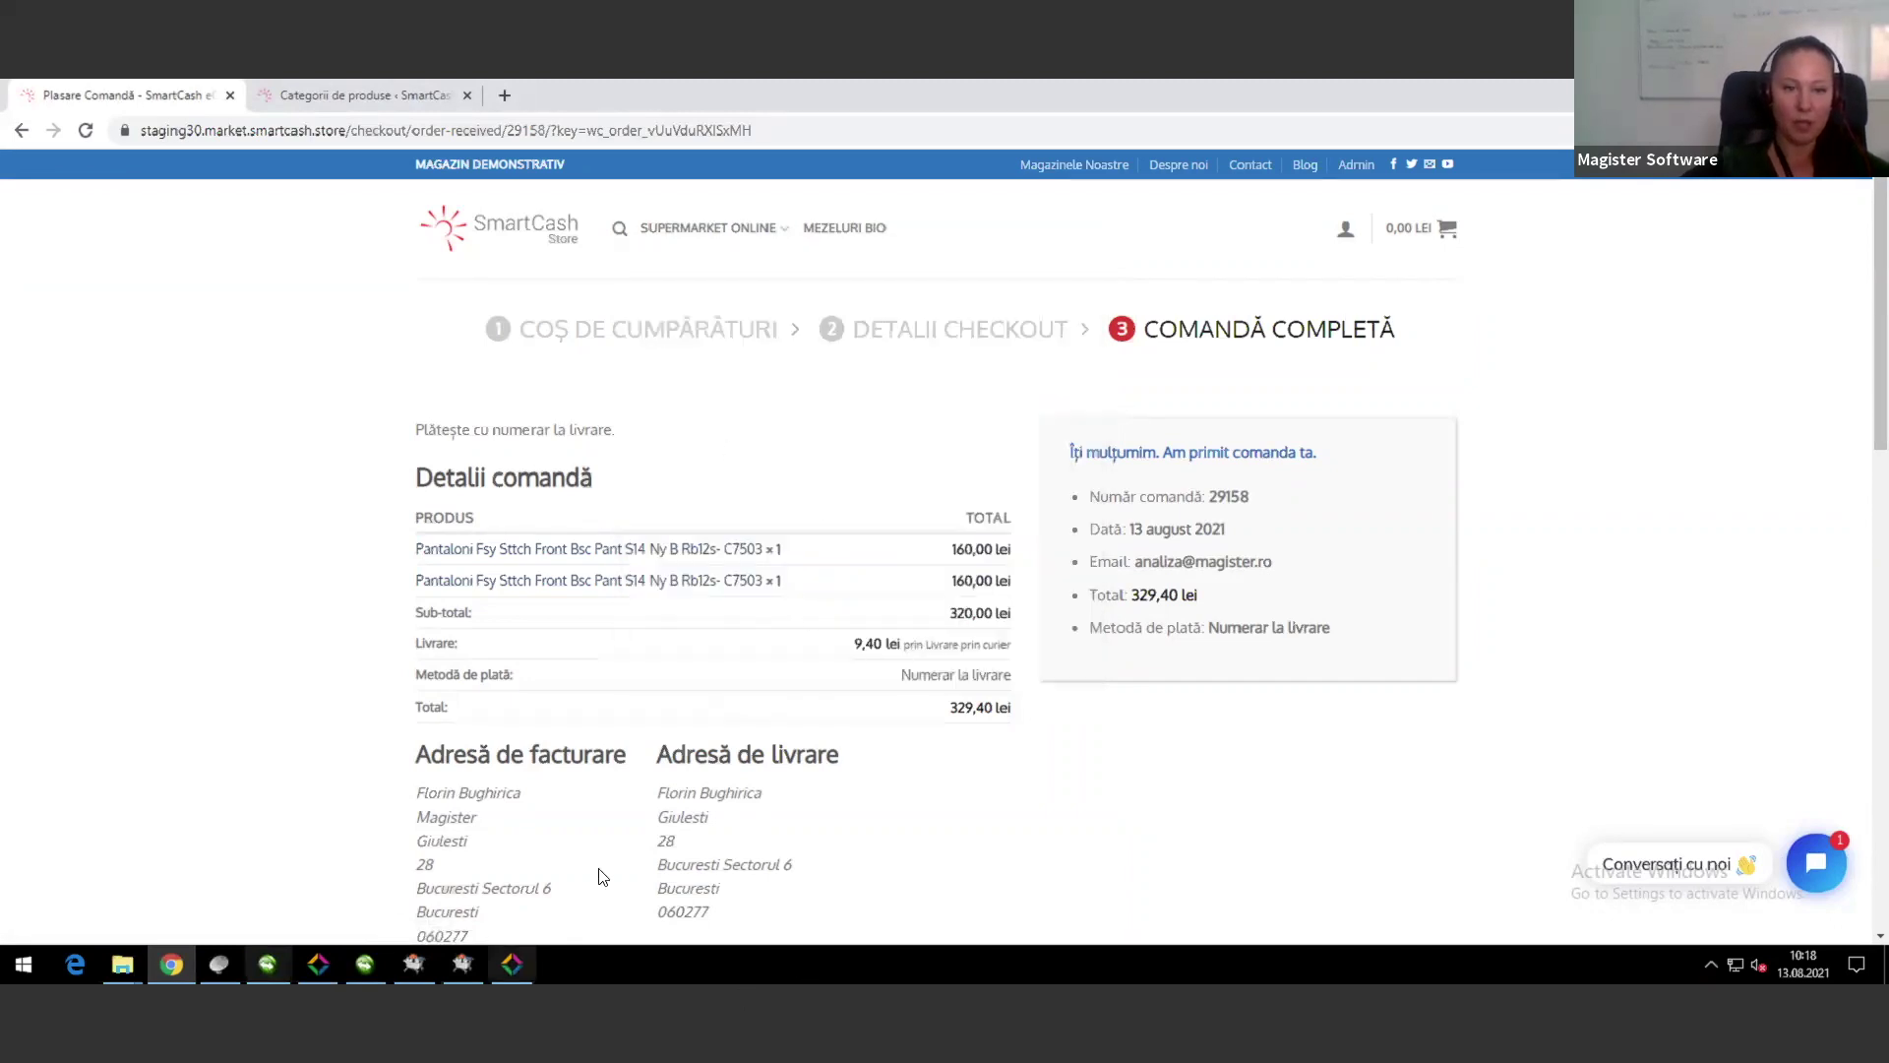
left_click(463, 968)
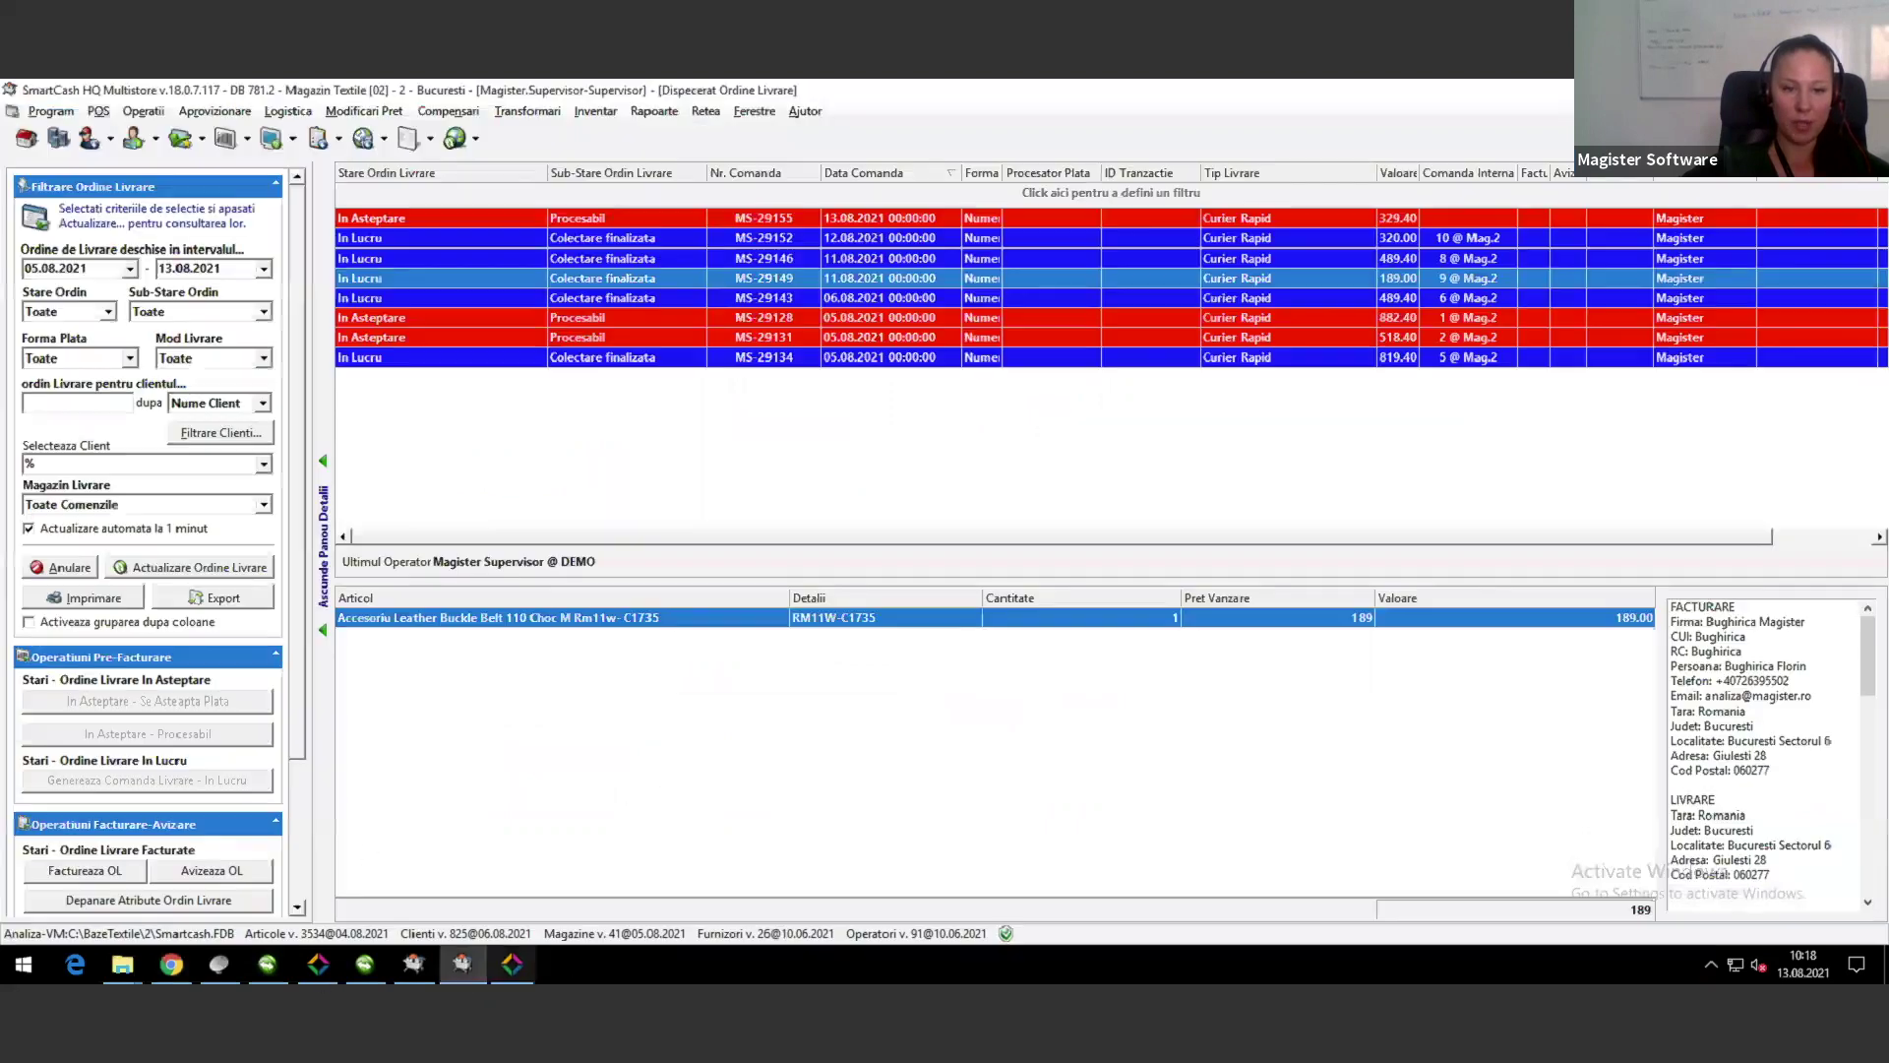
left_click(413, 965)
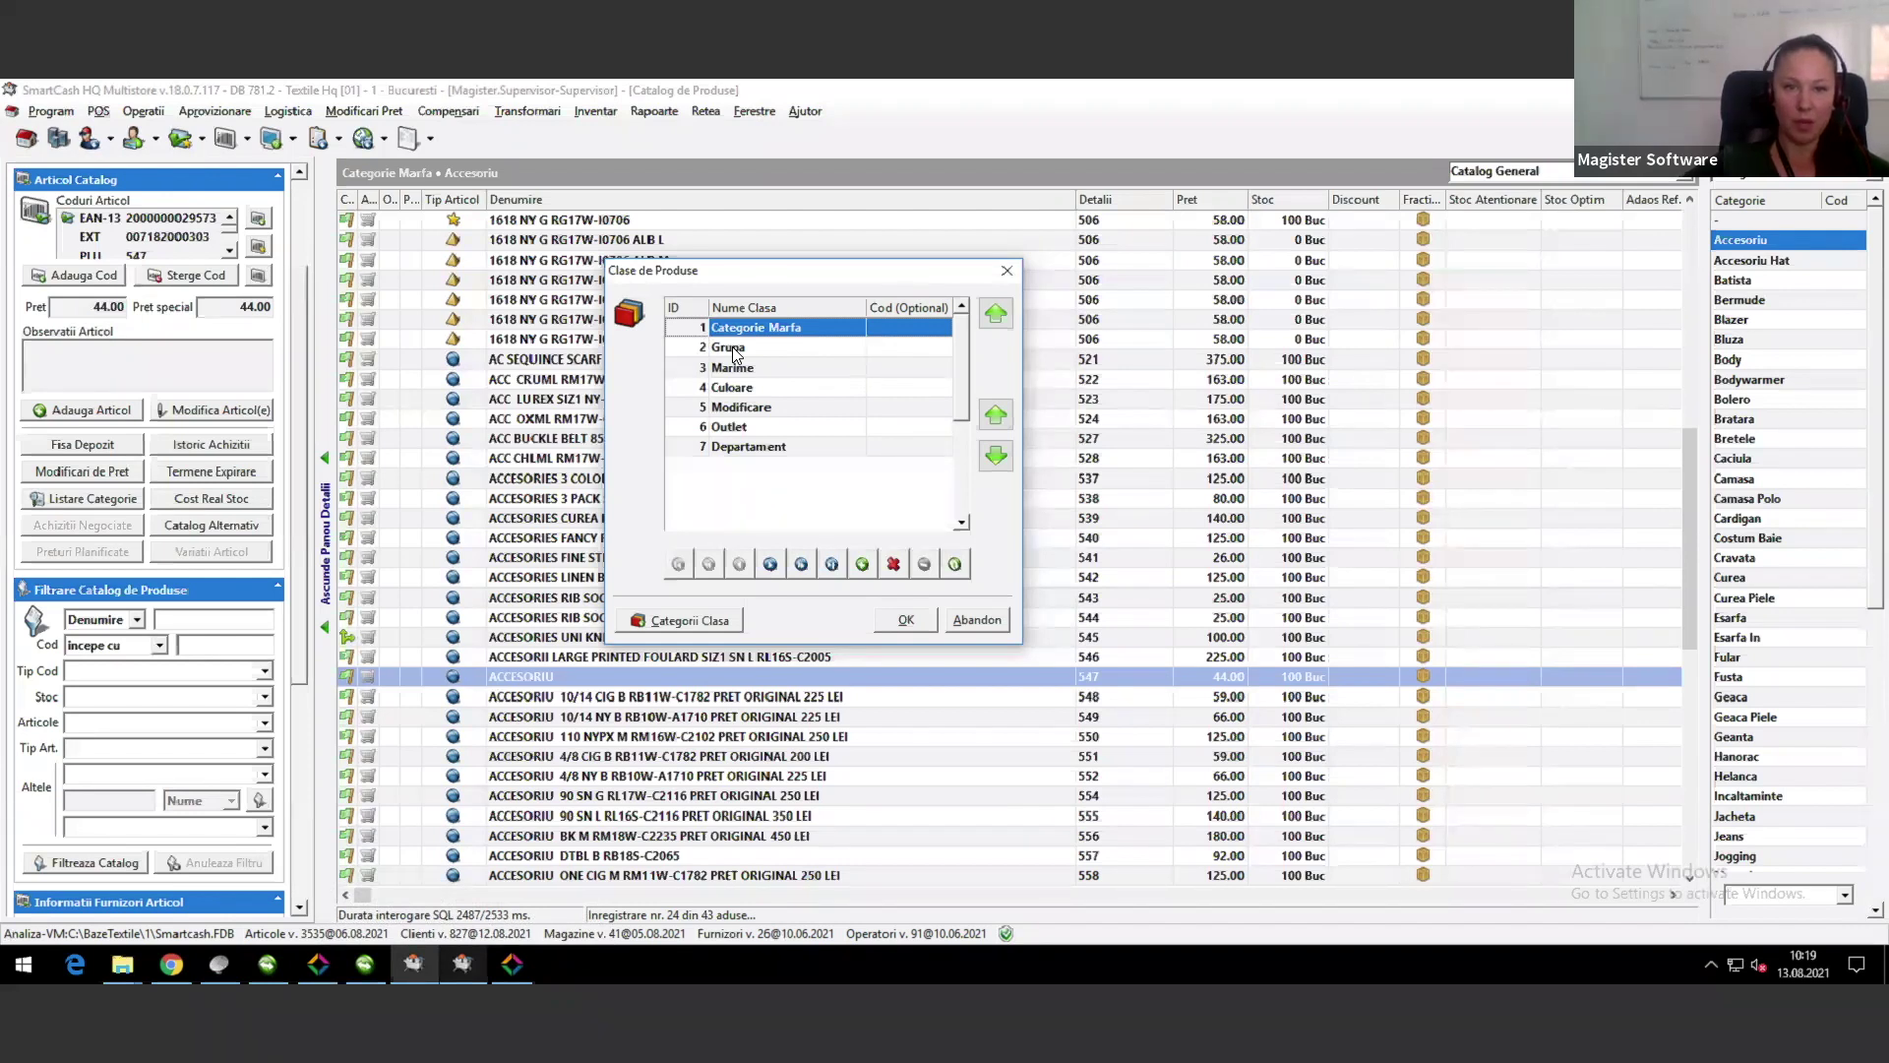
Step: Review the categories of the Marime product class and close the product classes list
left_click(730, 372)
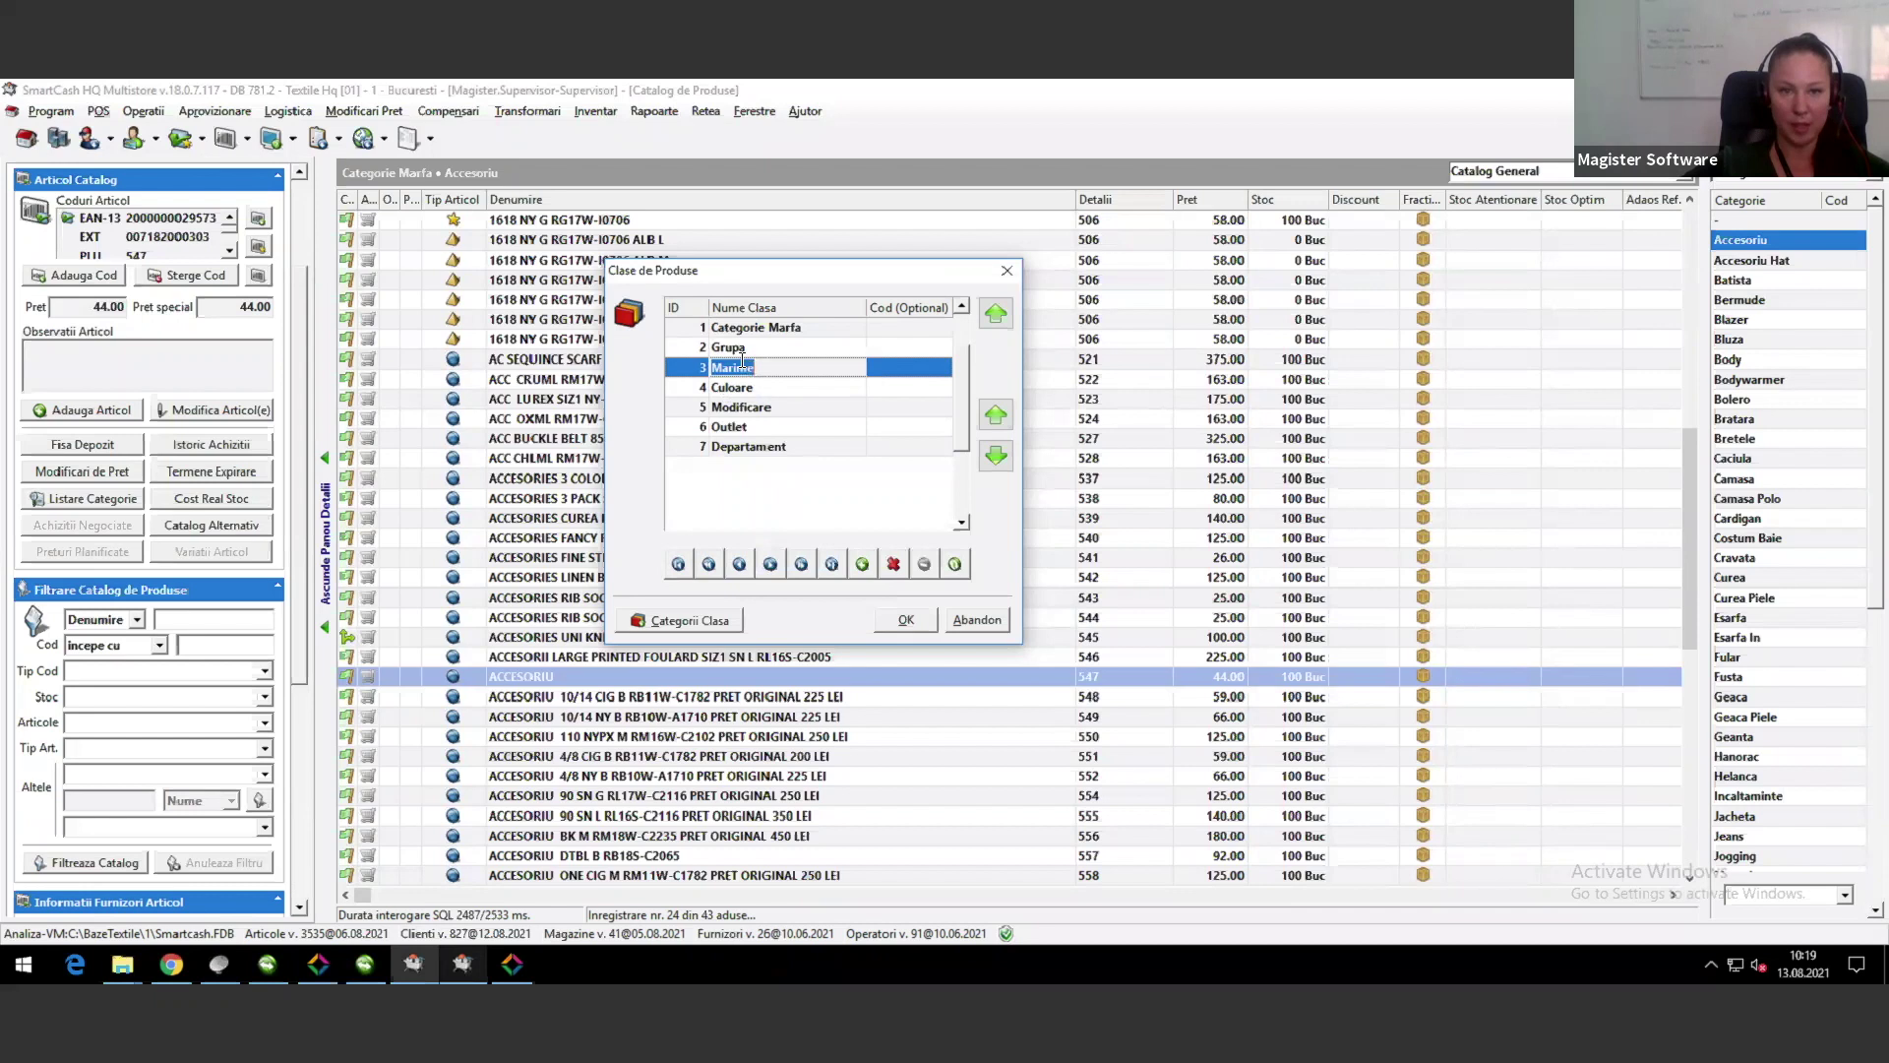
left_click_drag(691, 283, 683, 252)
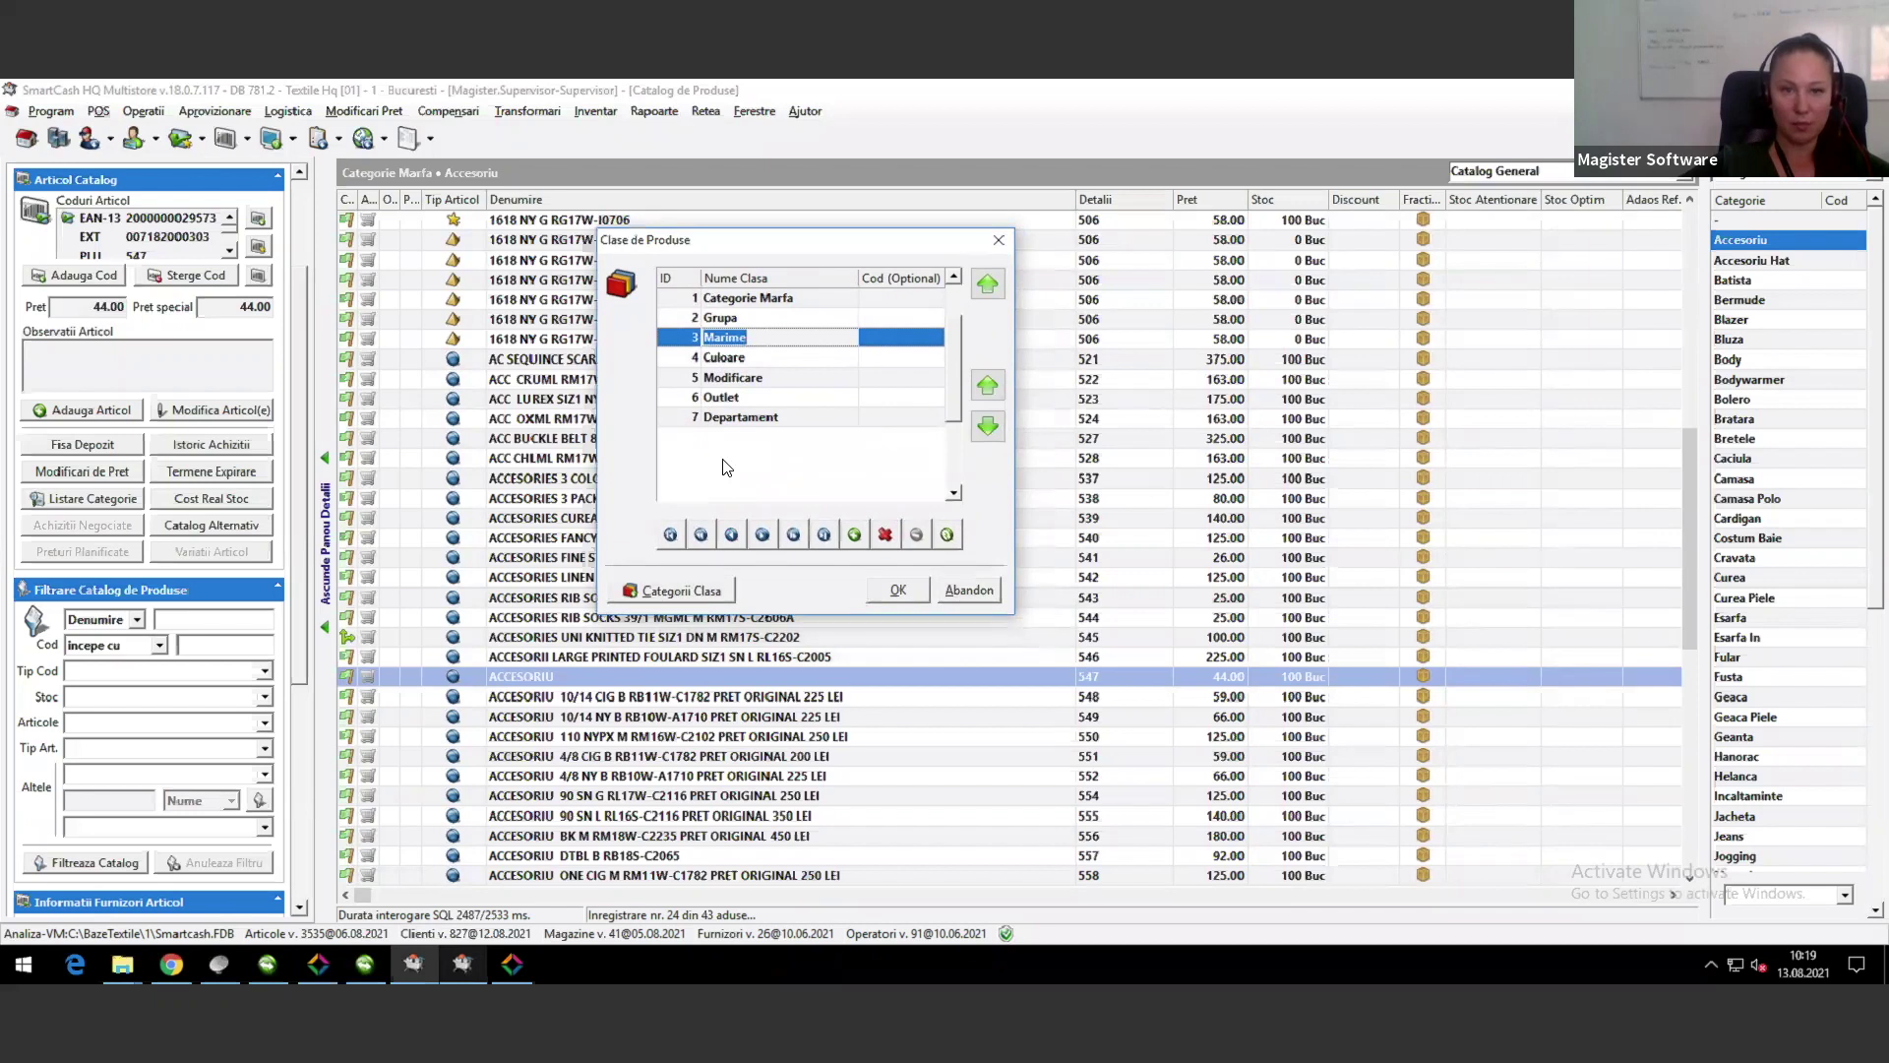
left_click(684, 596)
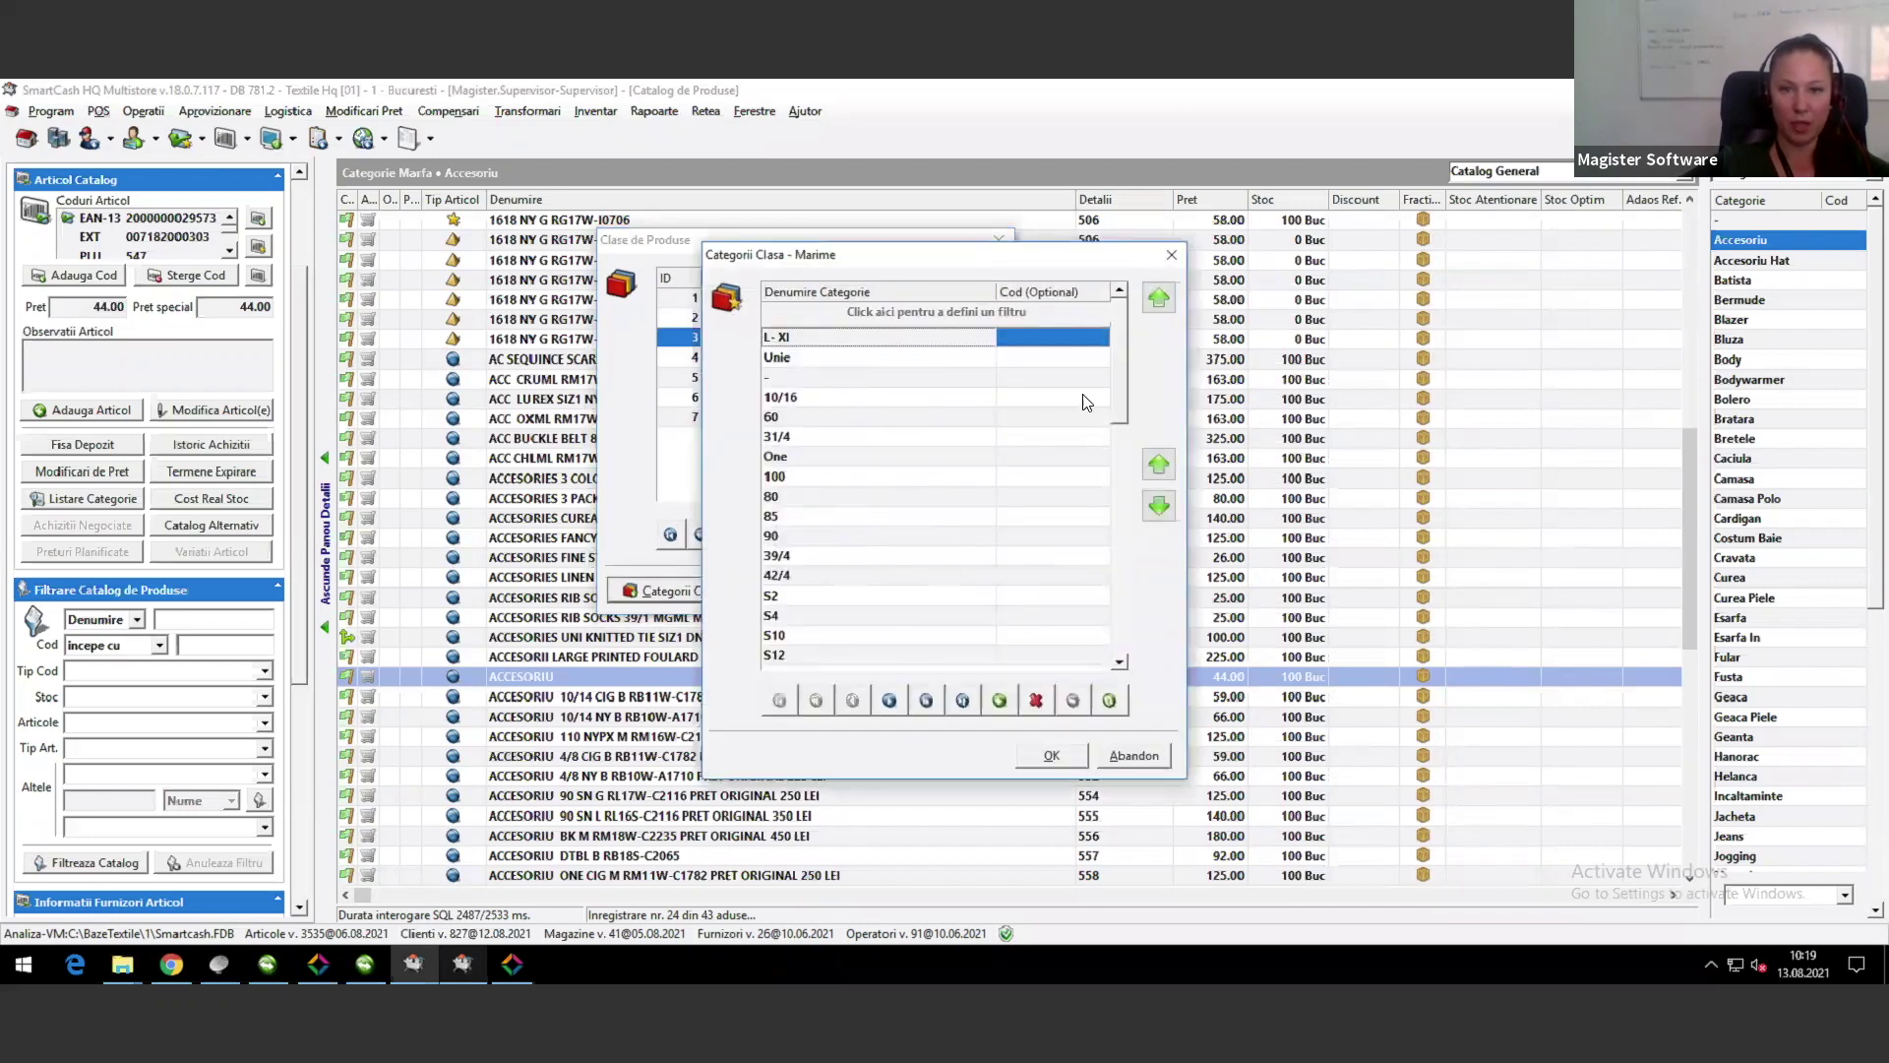
scroll(1112, 355, "down", 8)
left_click(1170, 257)
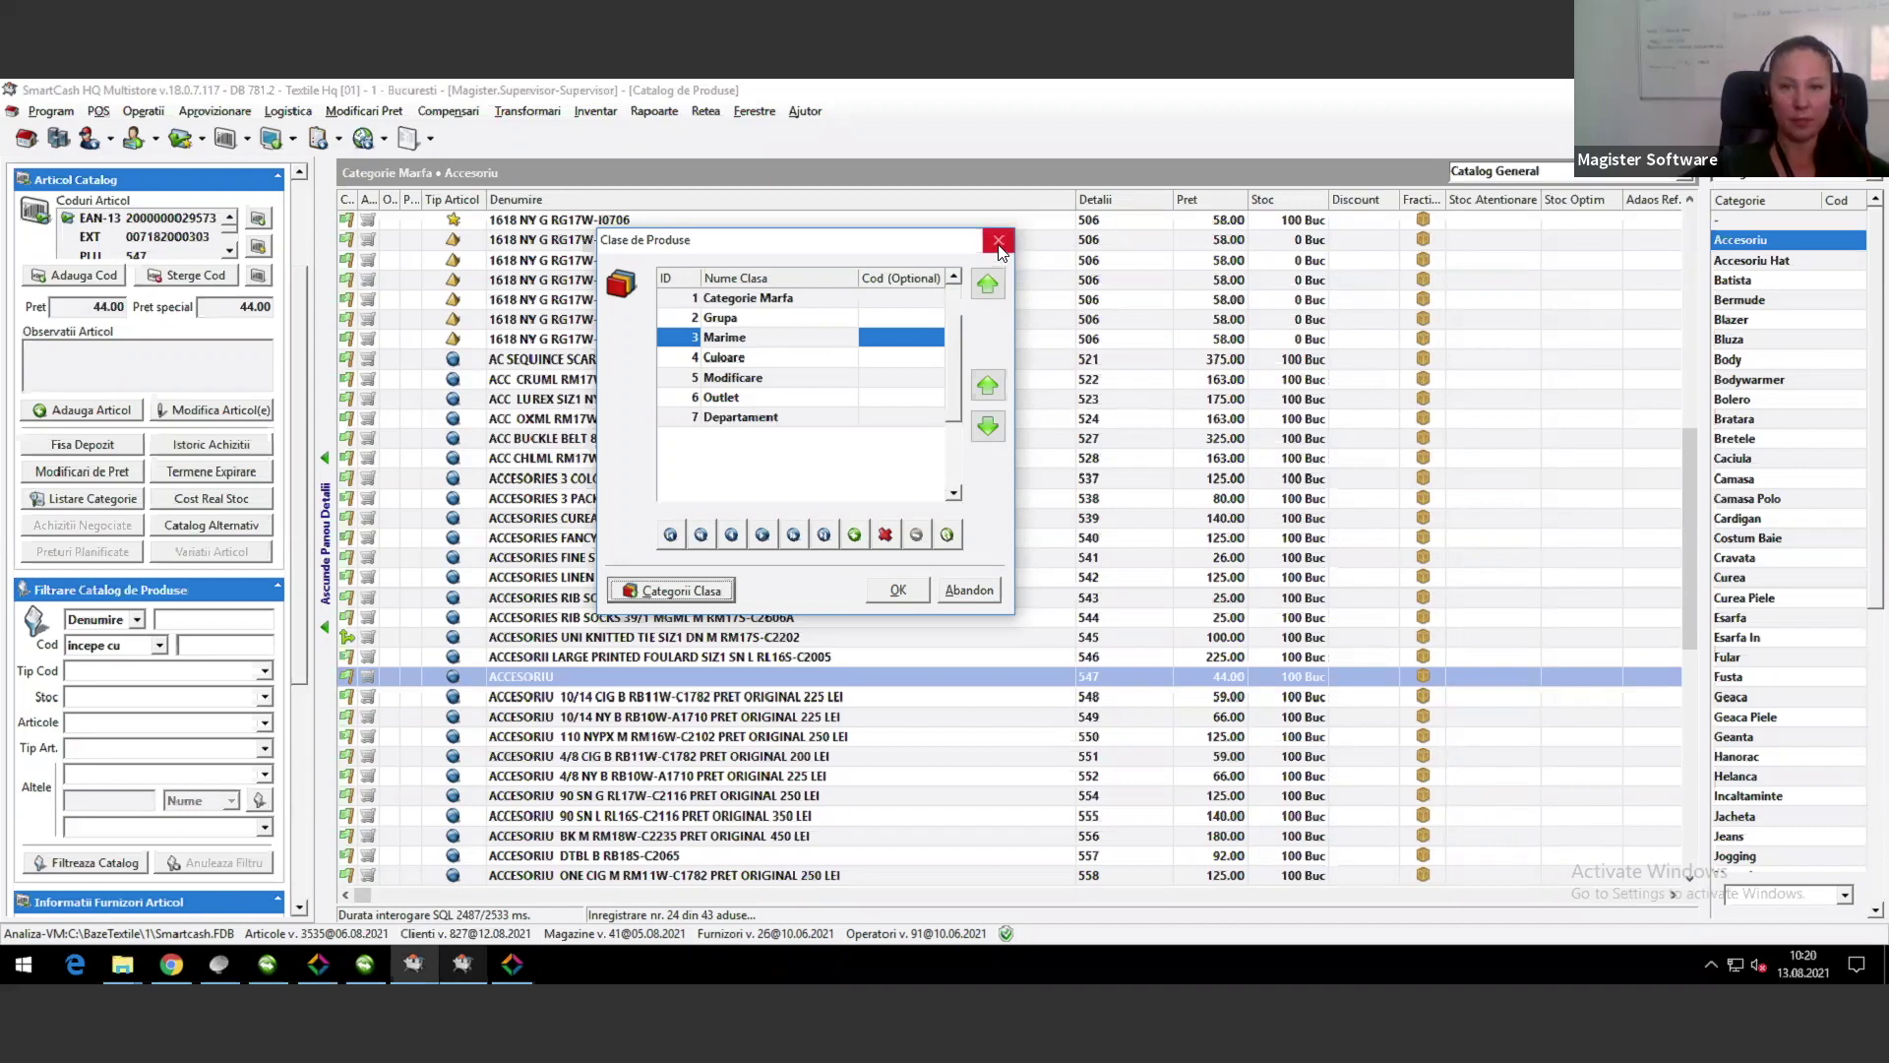
left_click(998, 244)
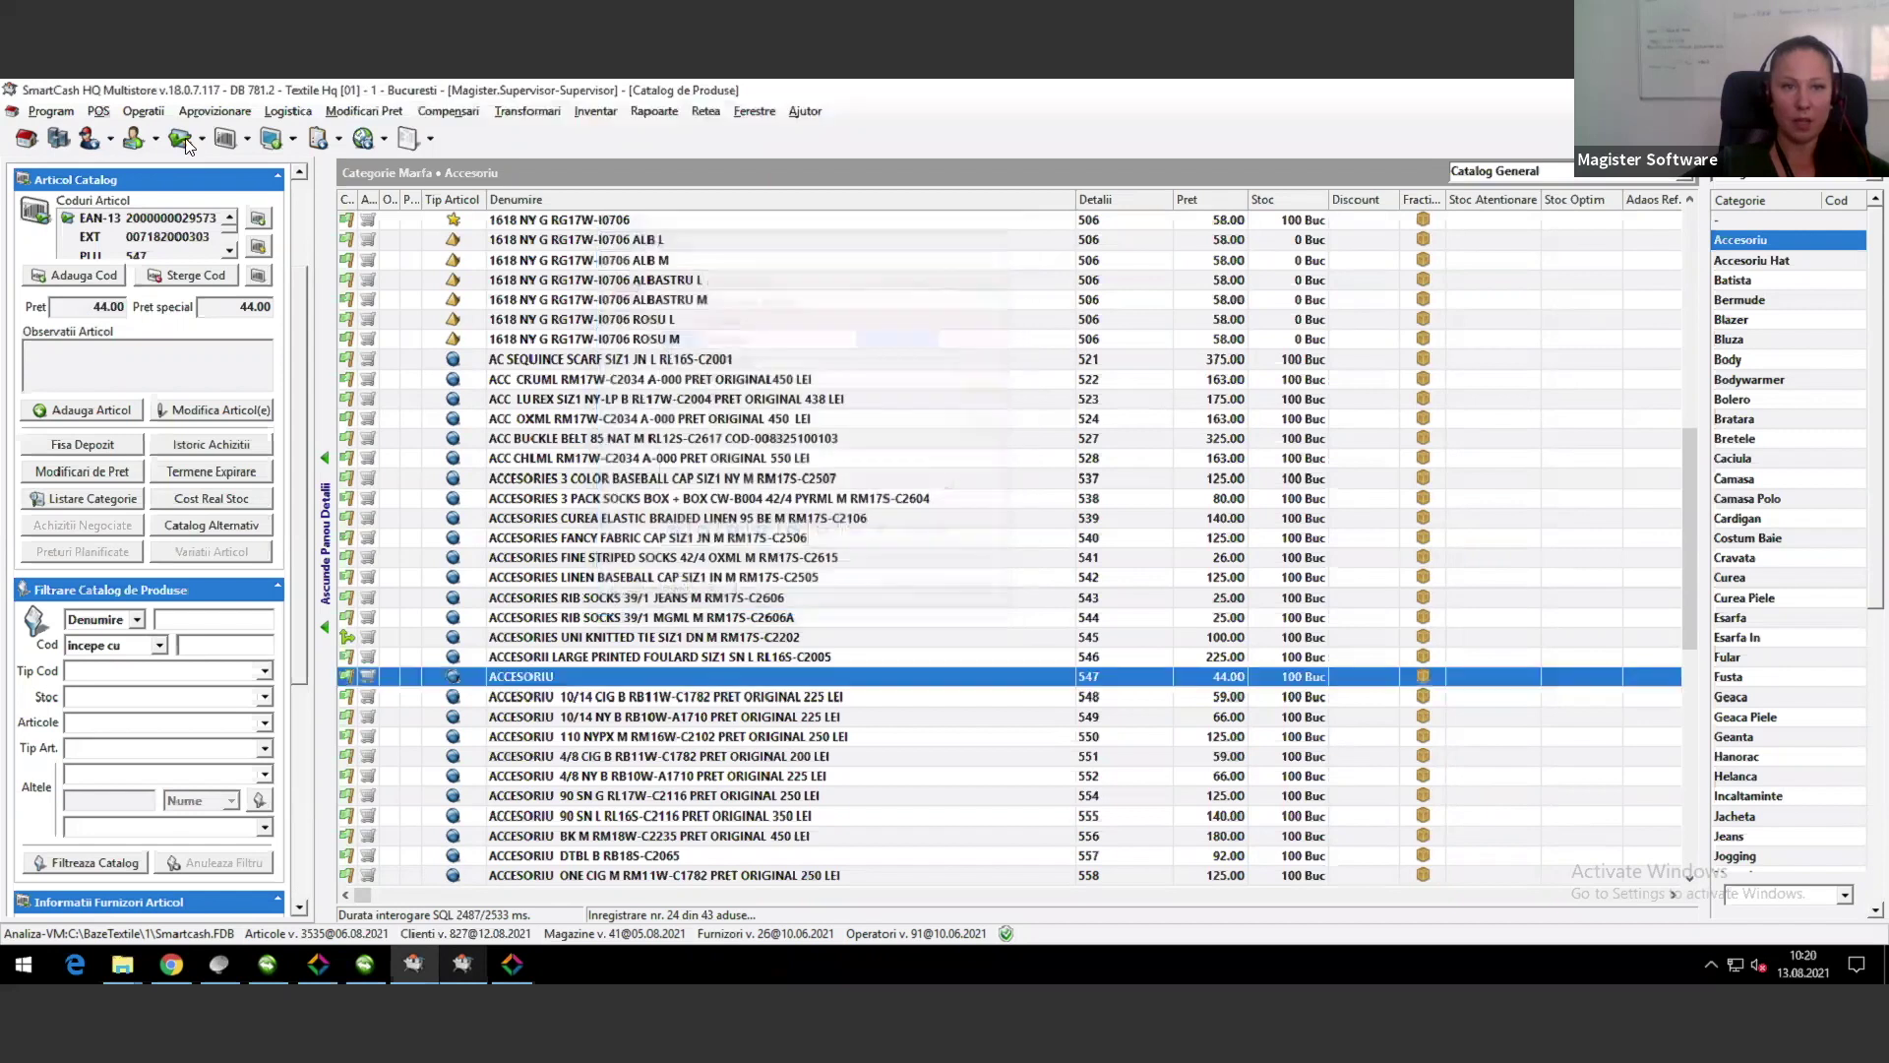
Step: Open the product attributes list (Atribute Produse) and view the terms of the Marime attribute
left_click(62, 114)
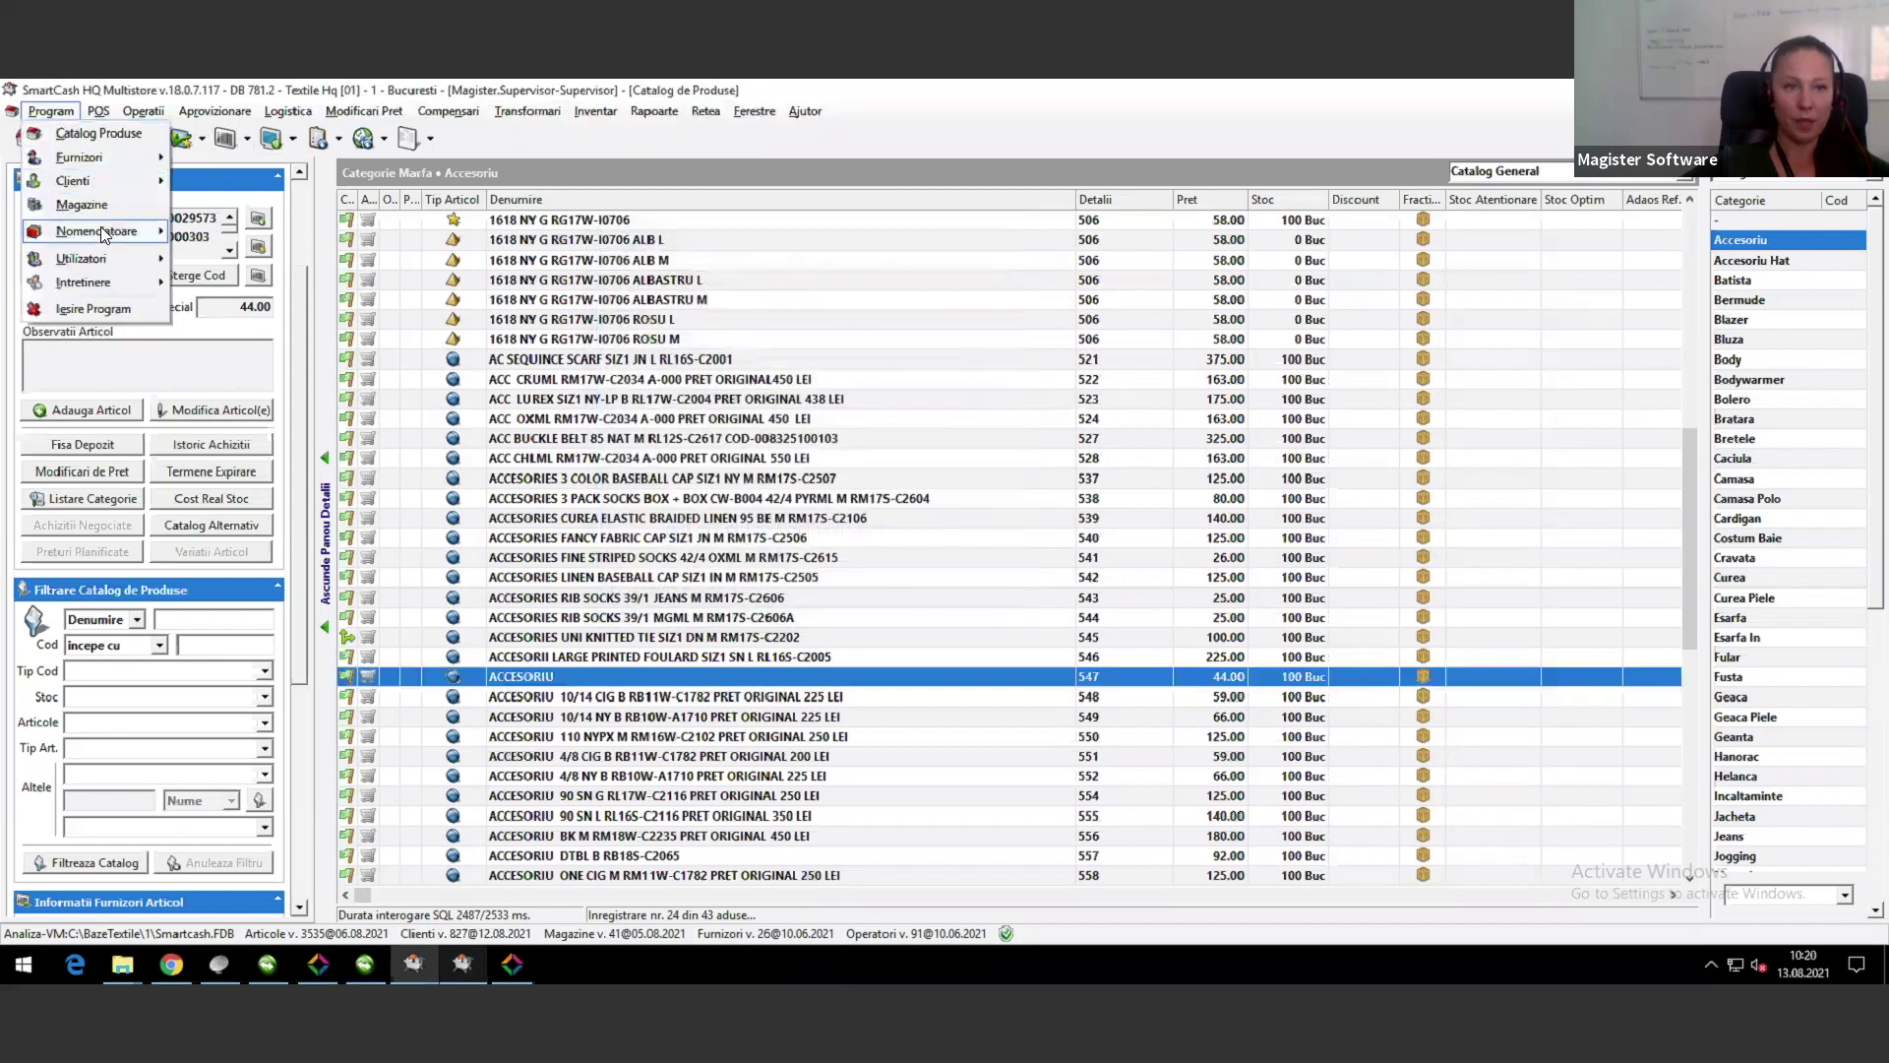
mouse_move(104, 231)
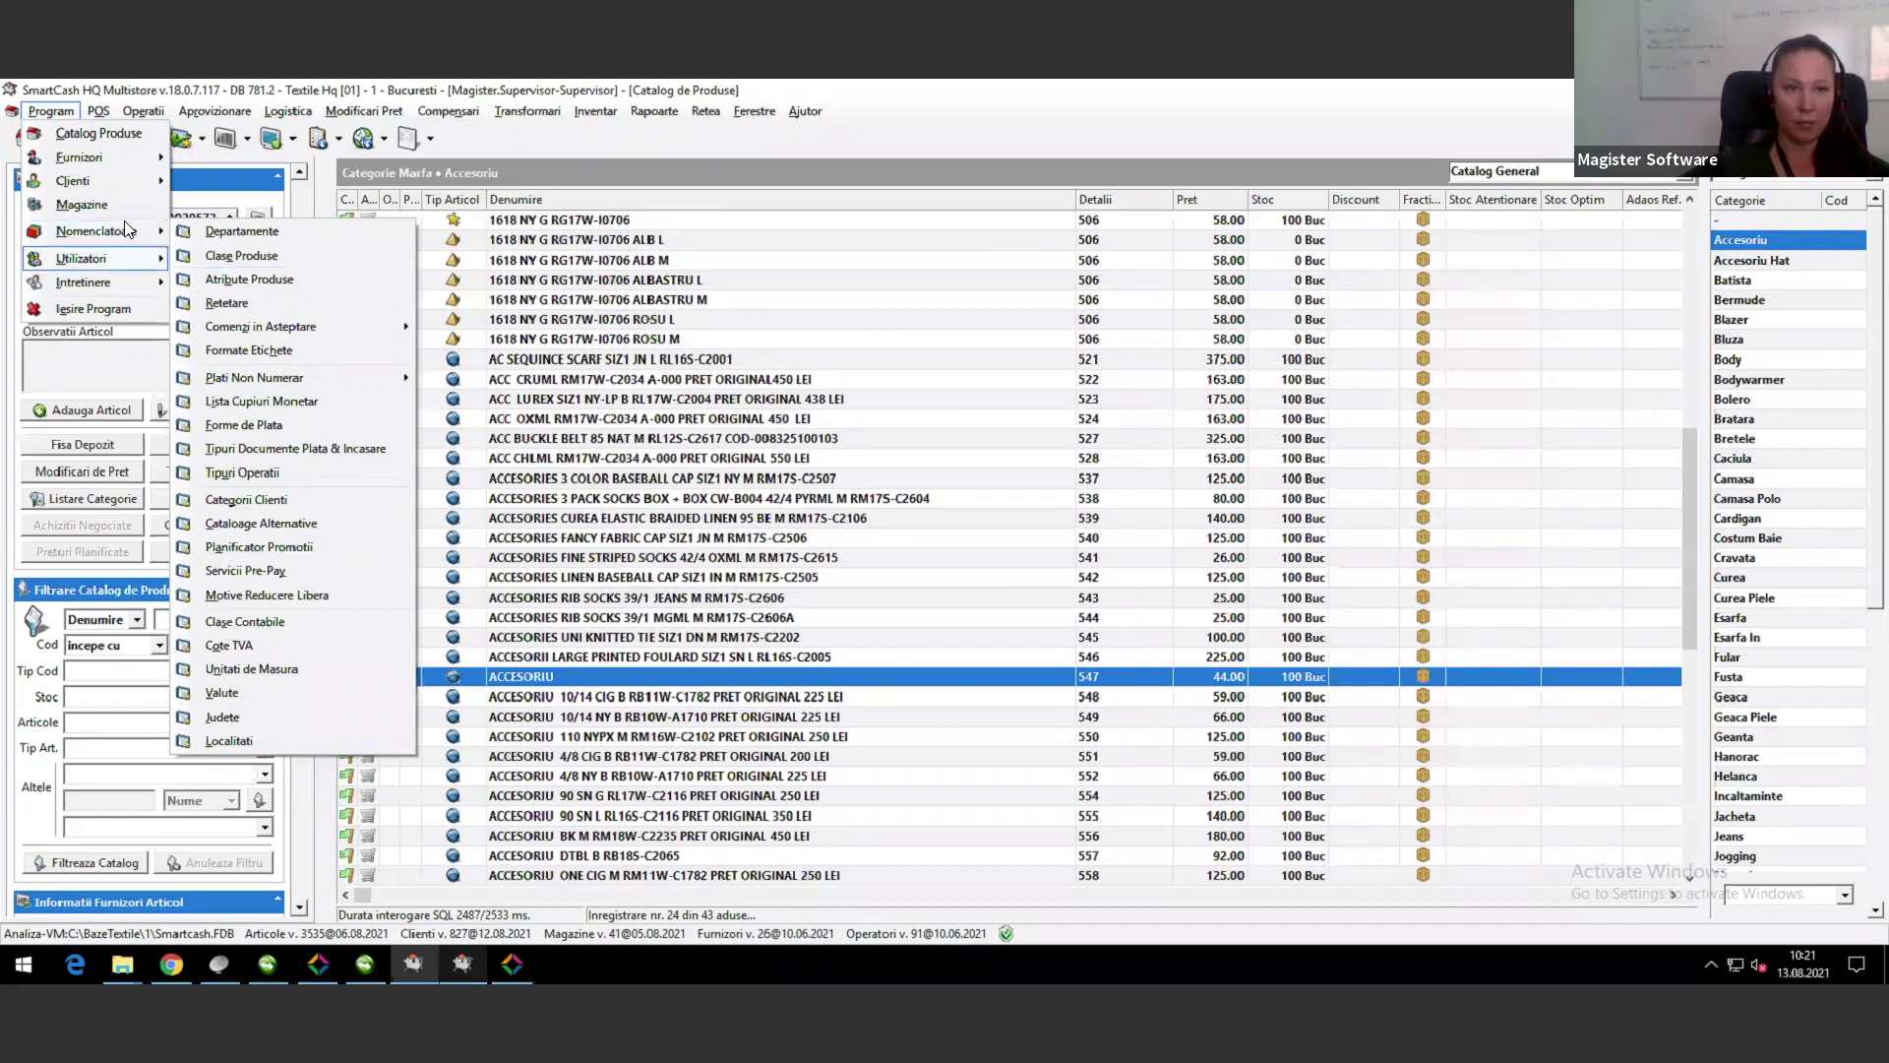
left_click(228, 280)
left_click_drag(865, 339, 723, 291)
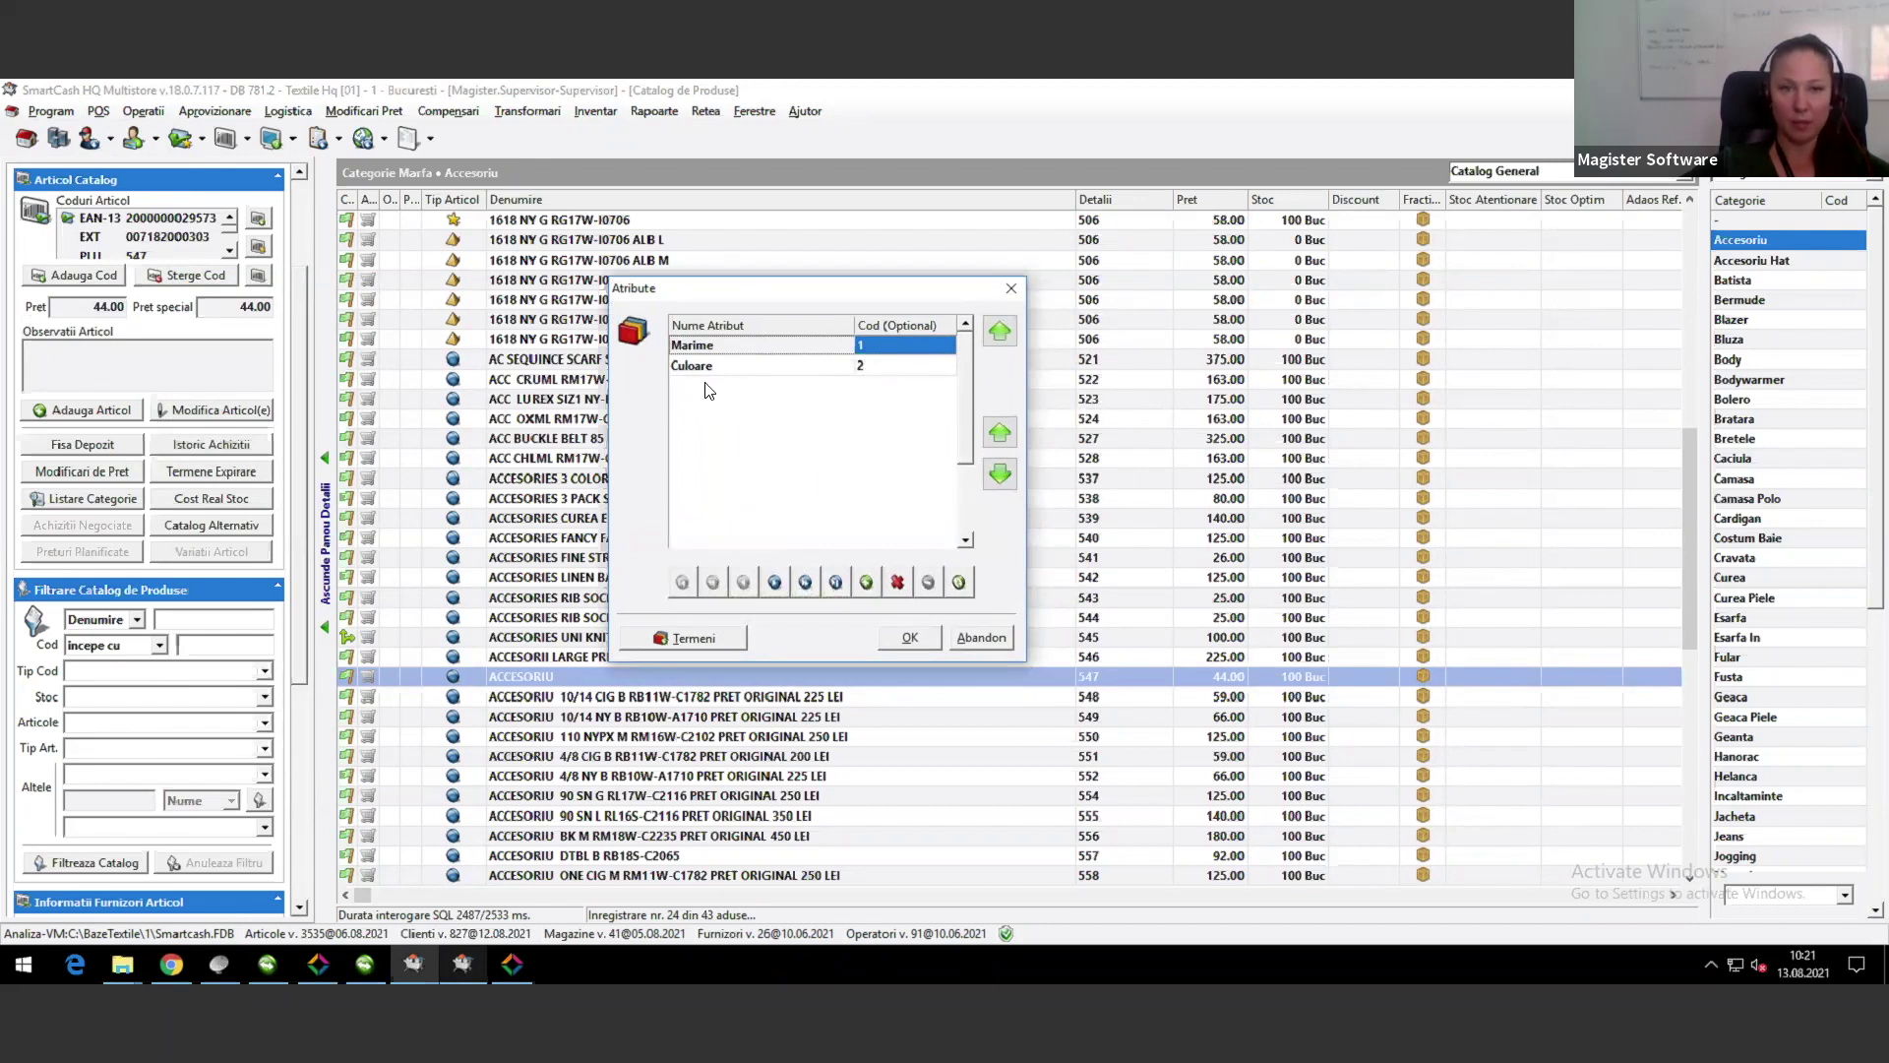
left_click(714, 346)
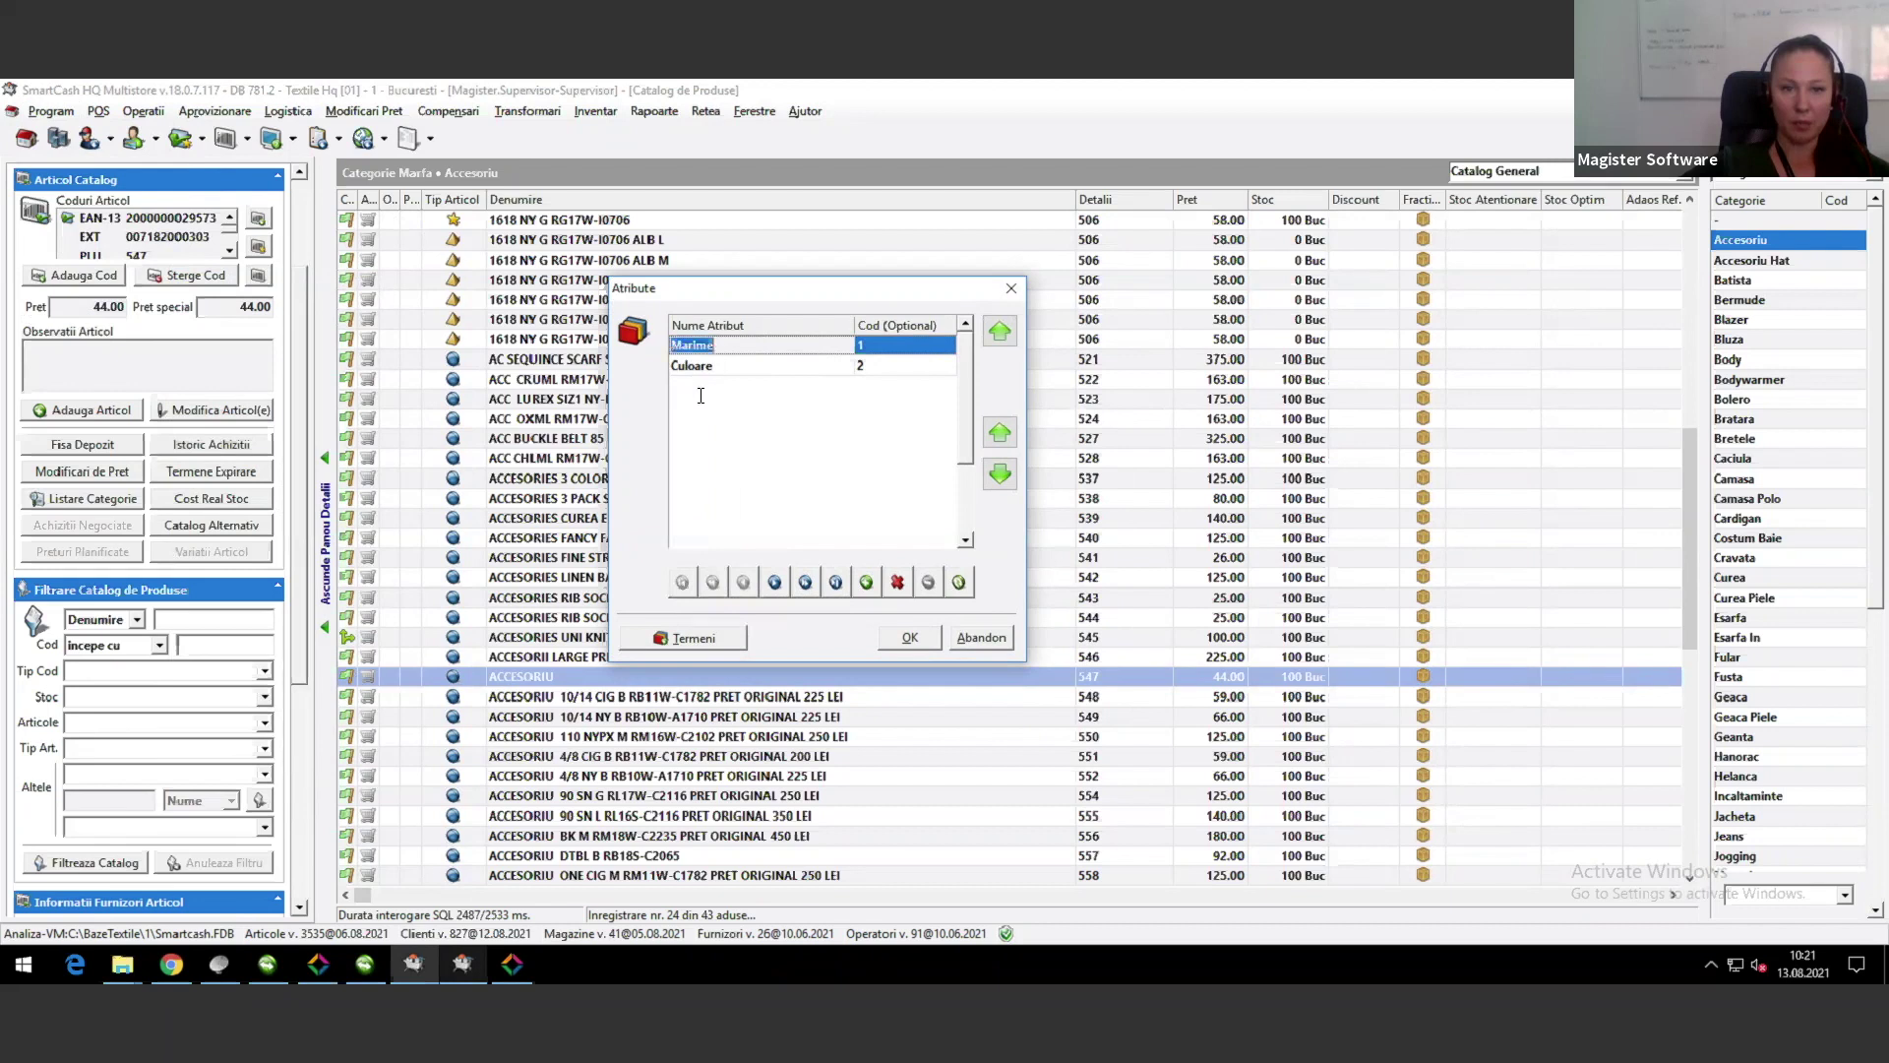
left_click(696, 635)
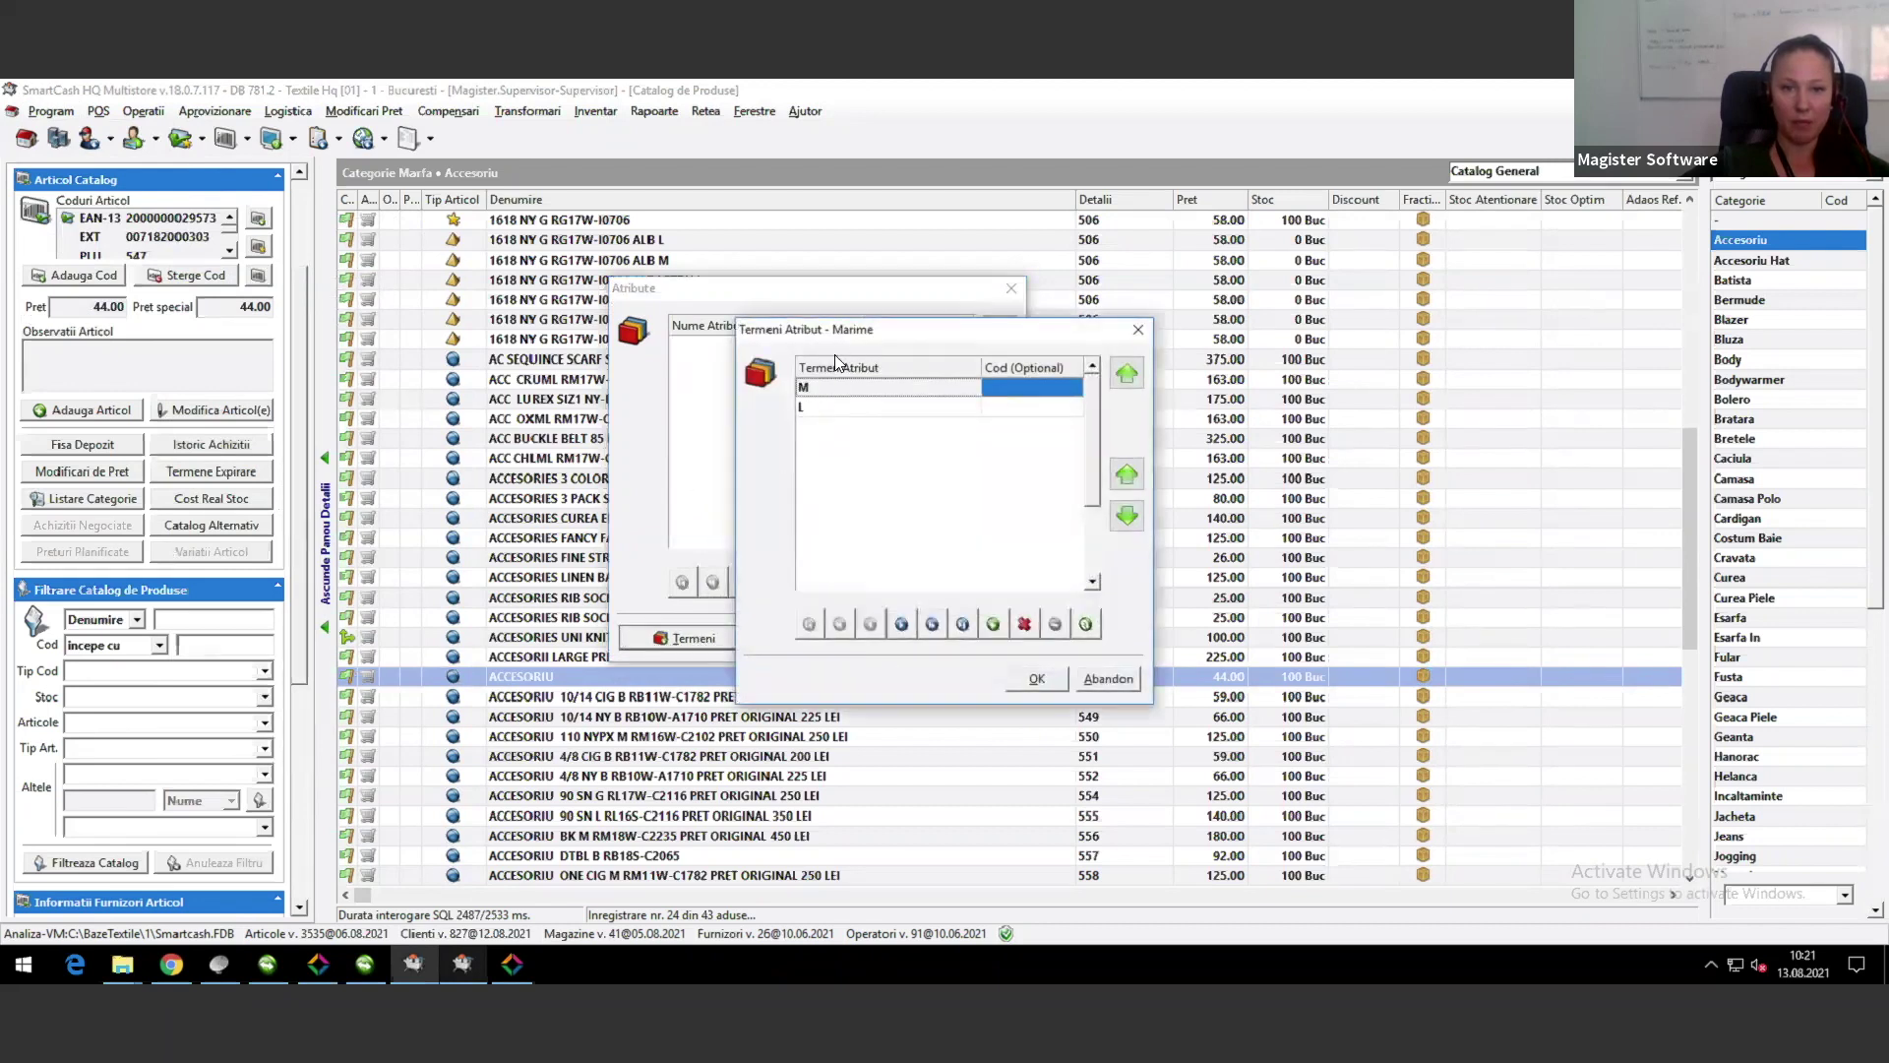
left_click_drag(838, 329, 905, 410)
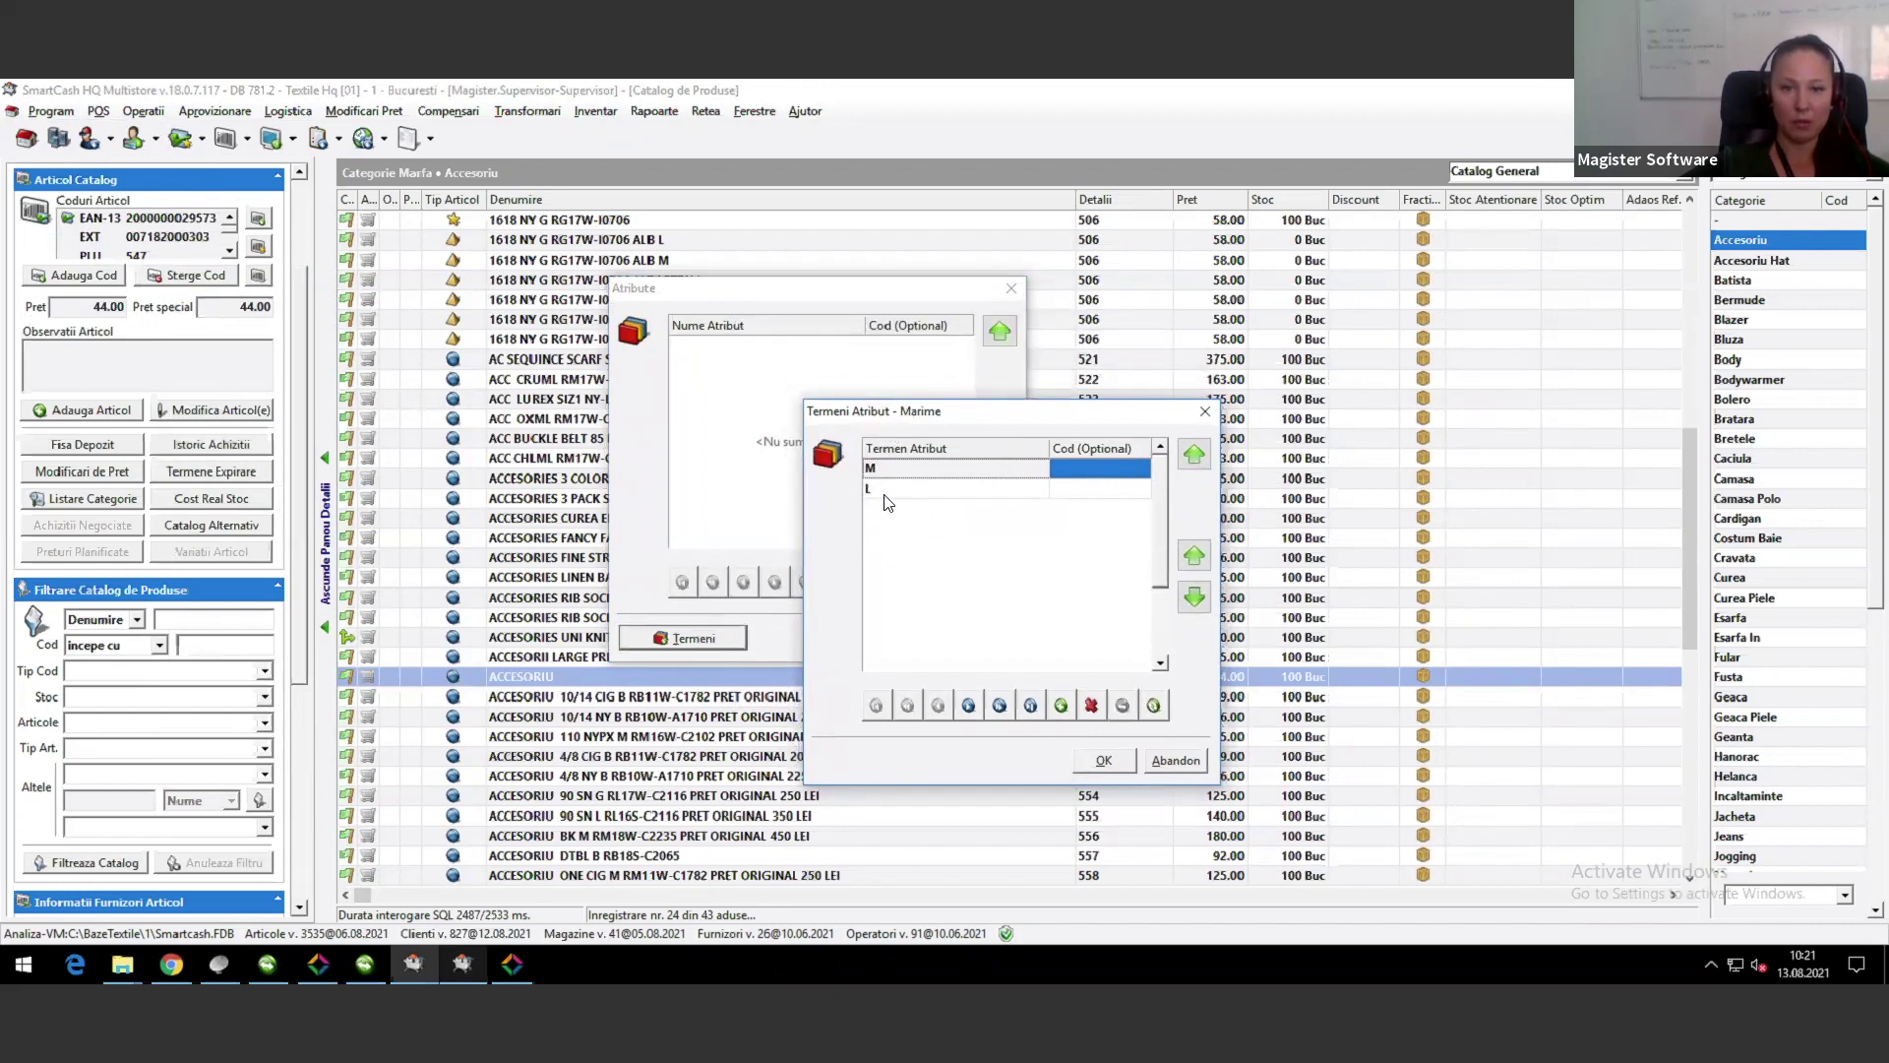
left_click(1104, 759)
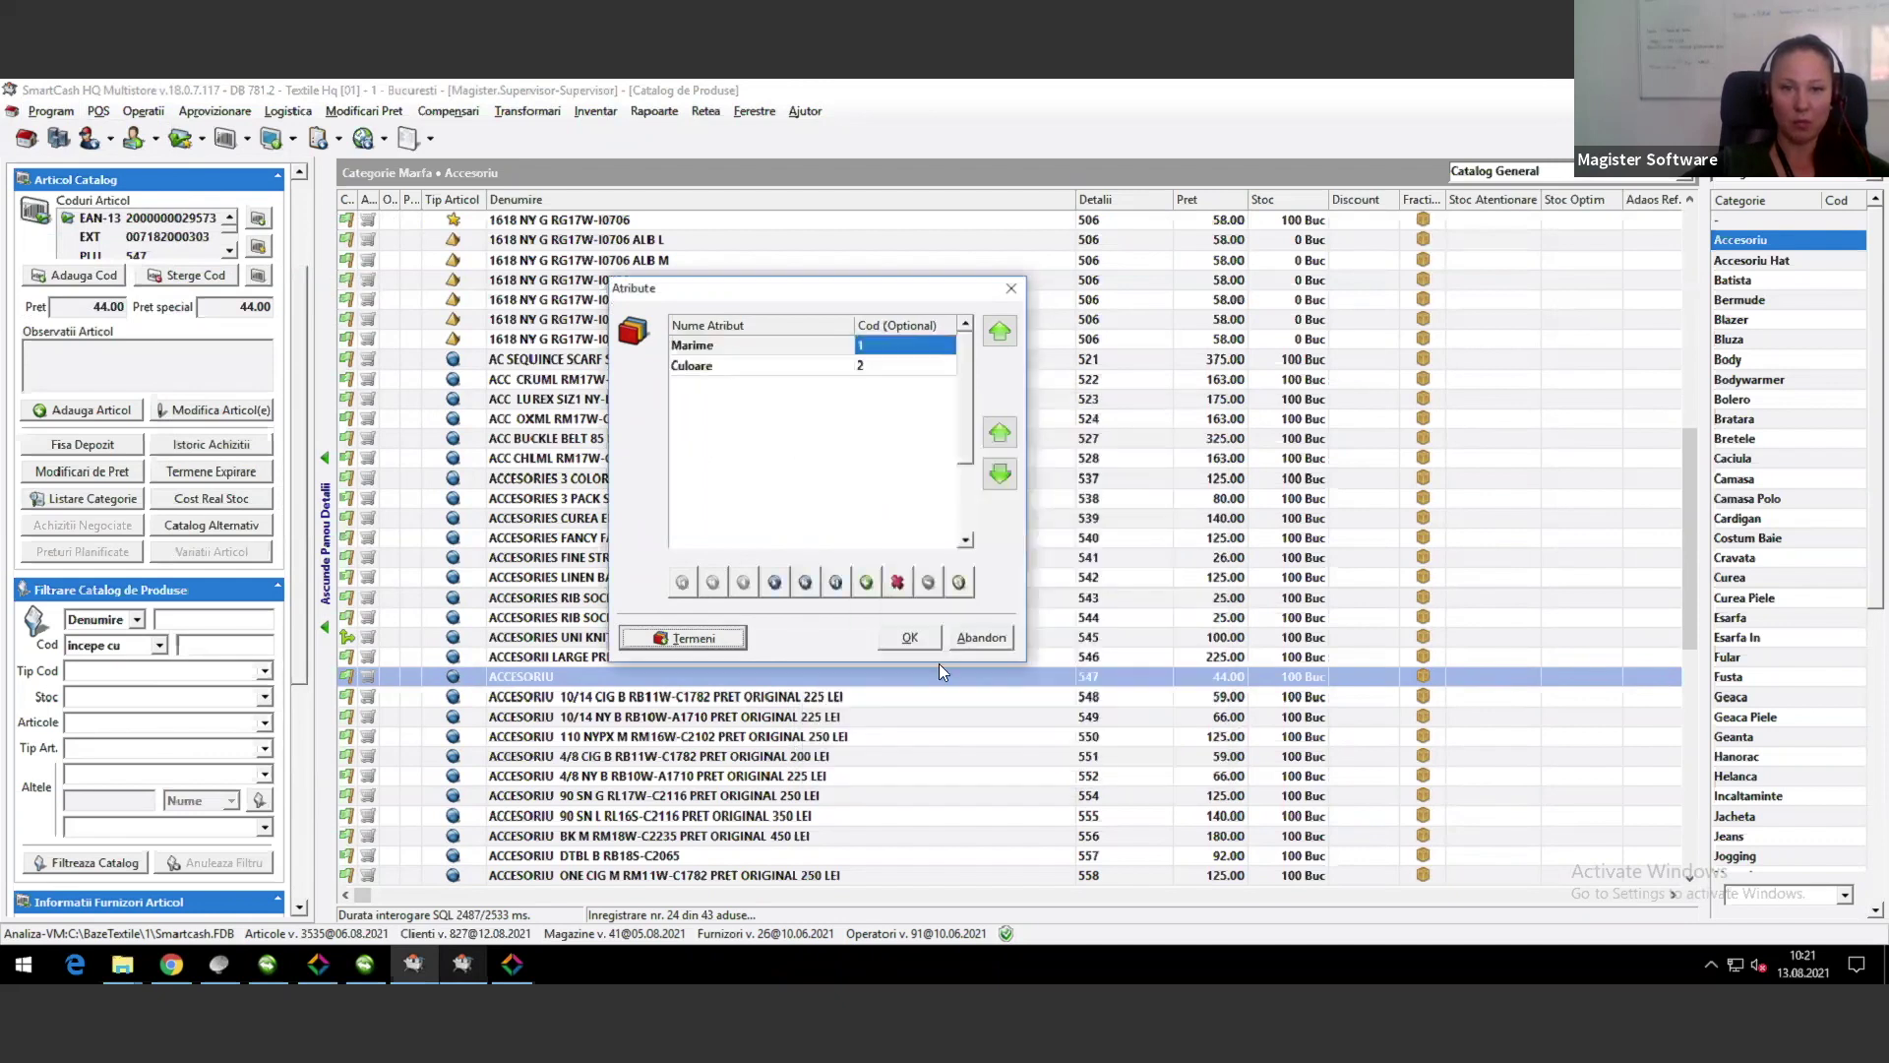
Step: Add the term Verde to the Culoare attribute, save it, and confirm the attributes list
left_click(707, 370)
left_click(695, 640)
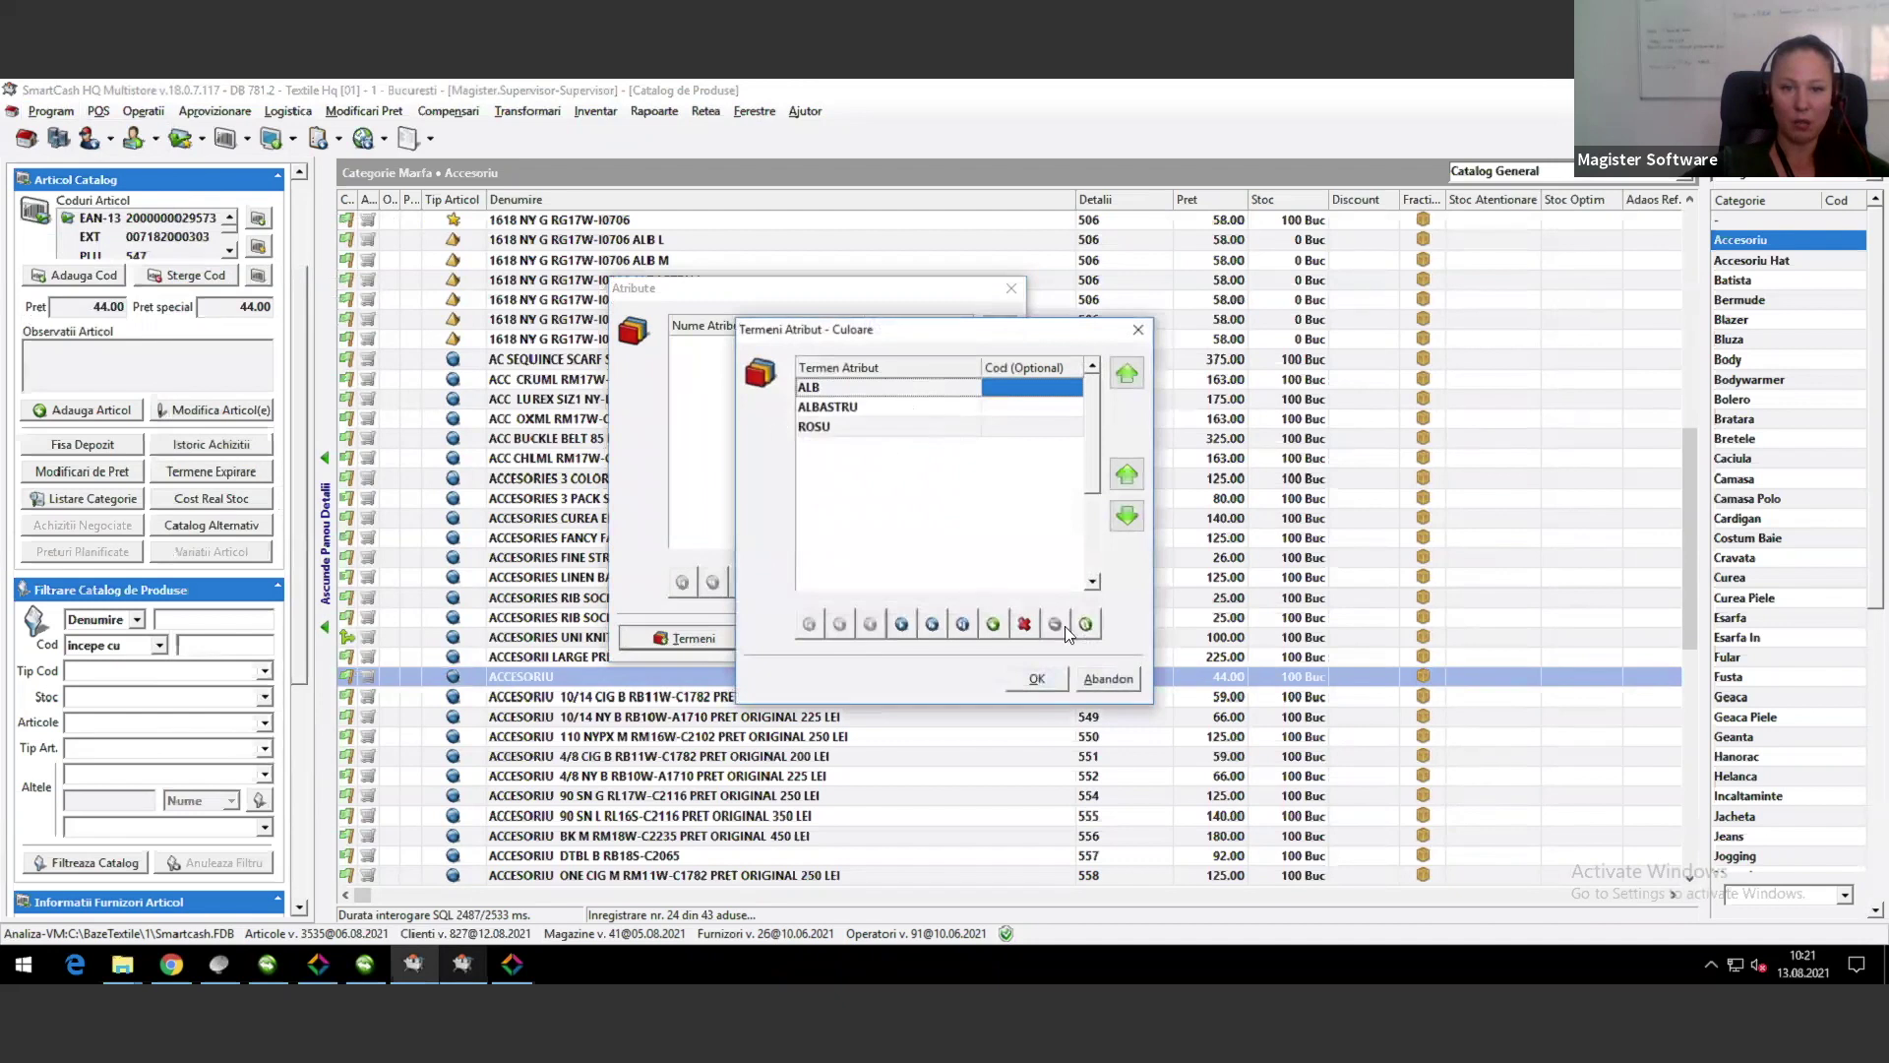
left_click(992, 624)
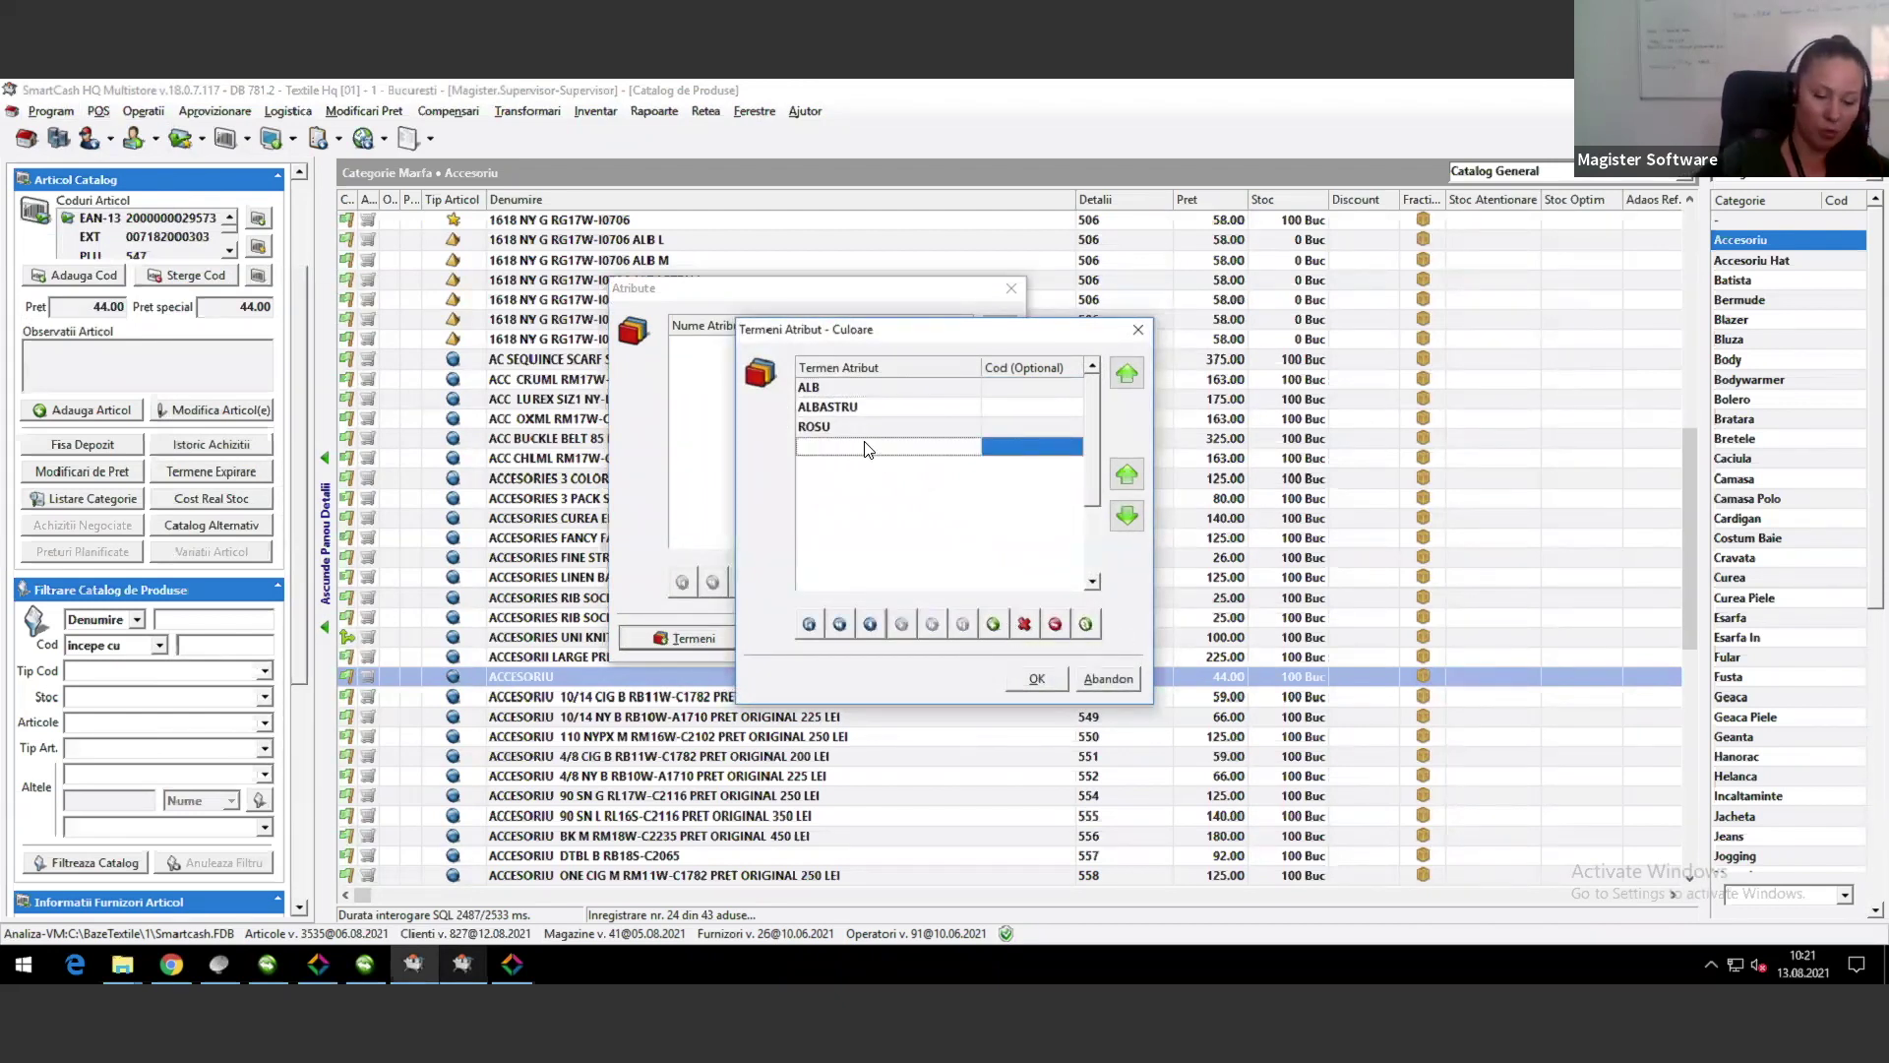
type("verde")
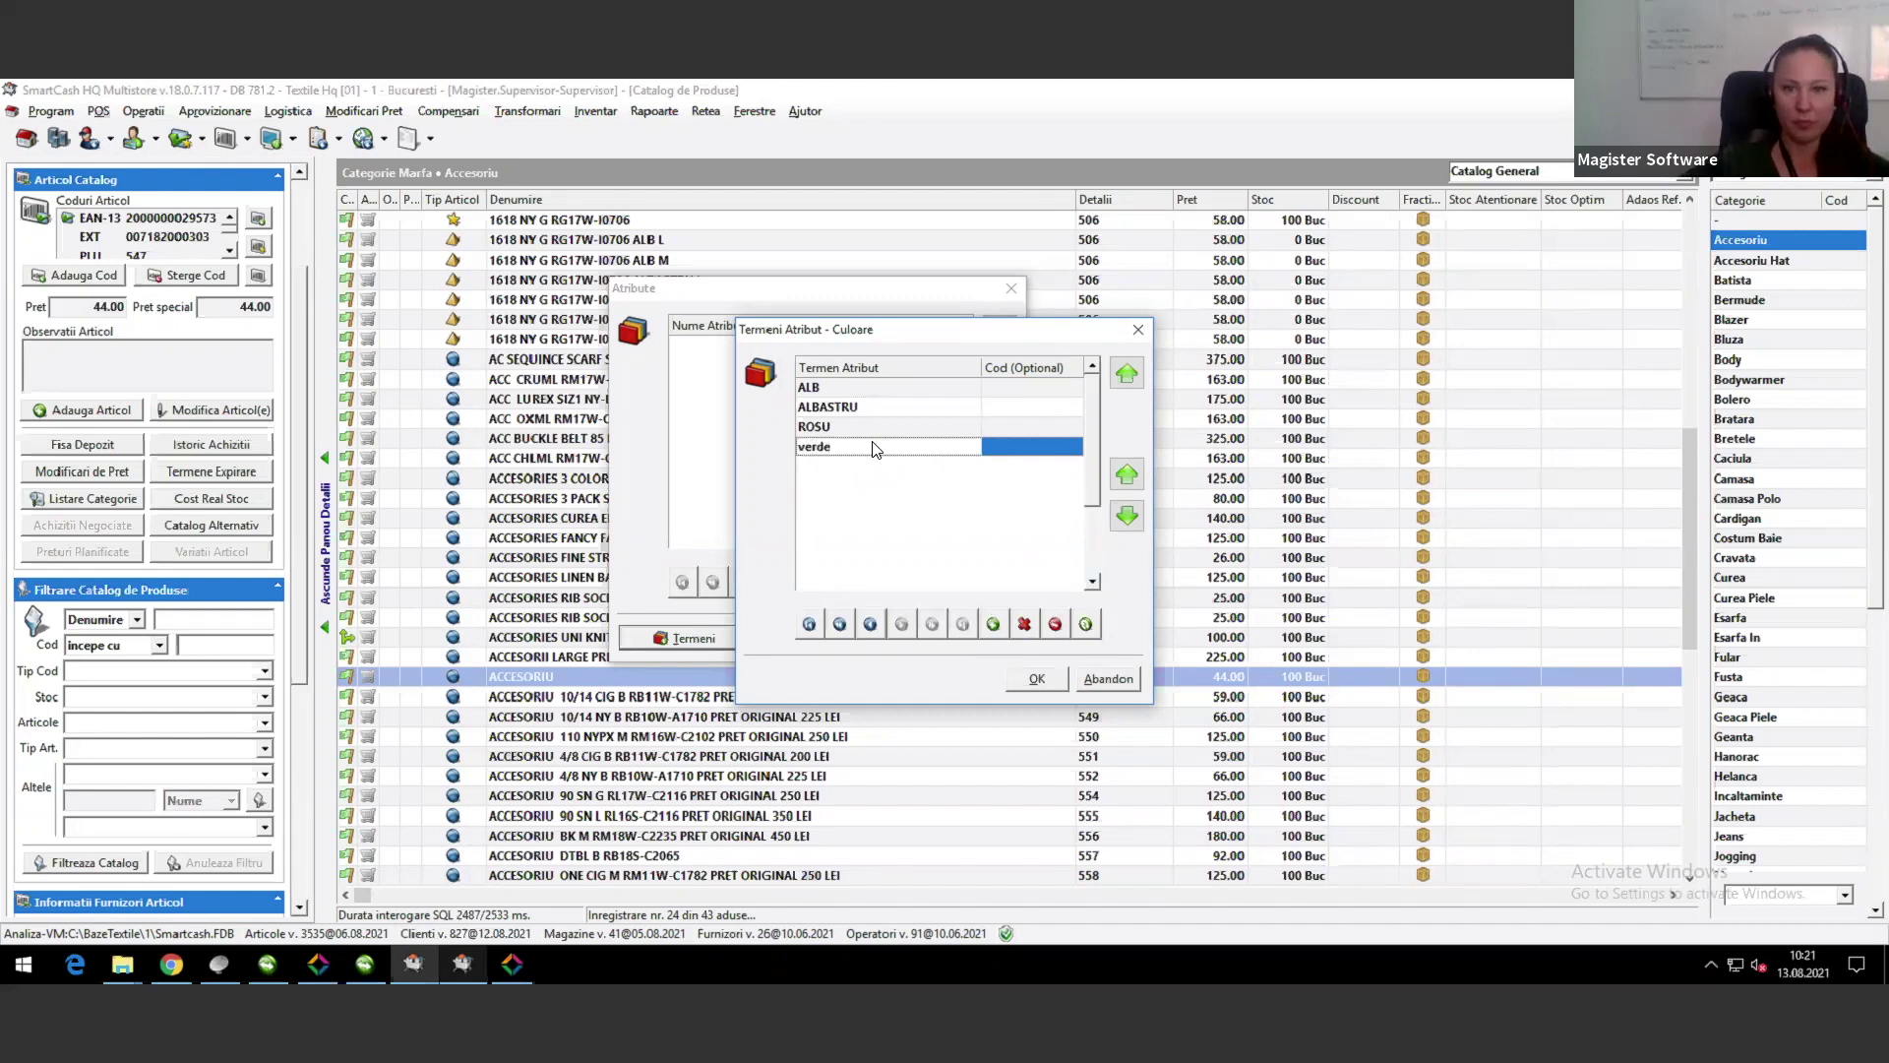
left_click(1086, 624)
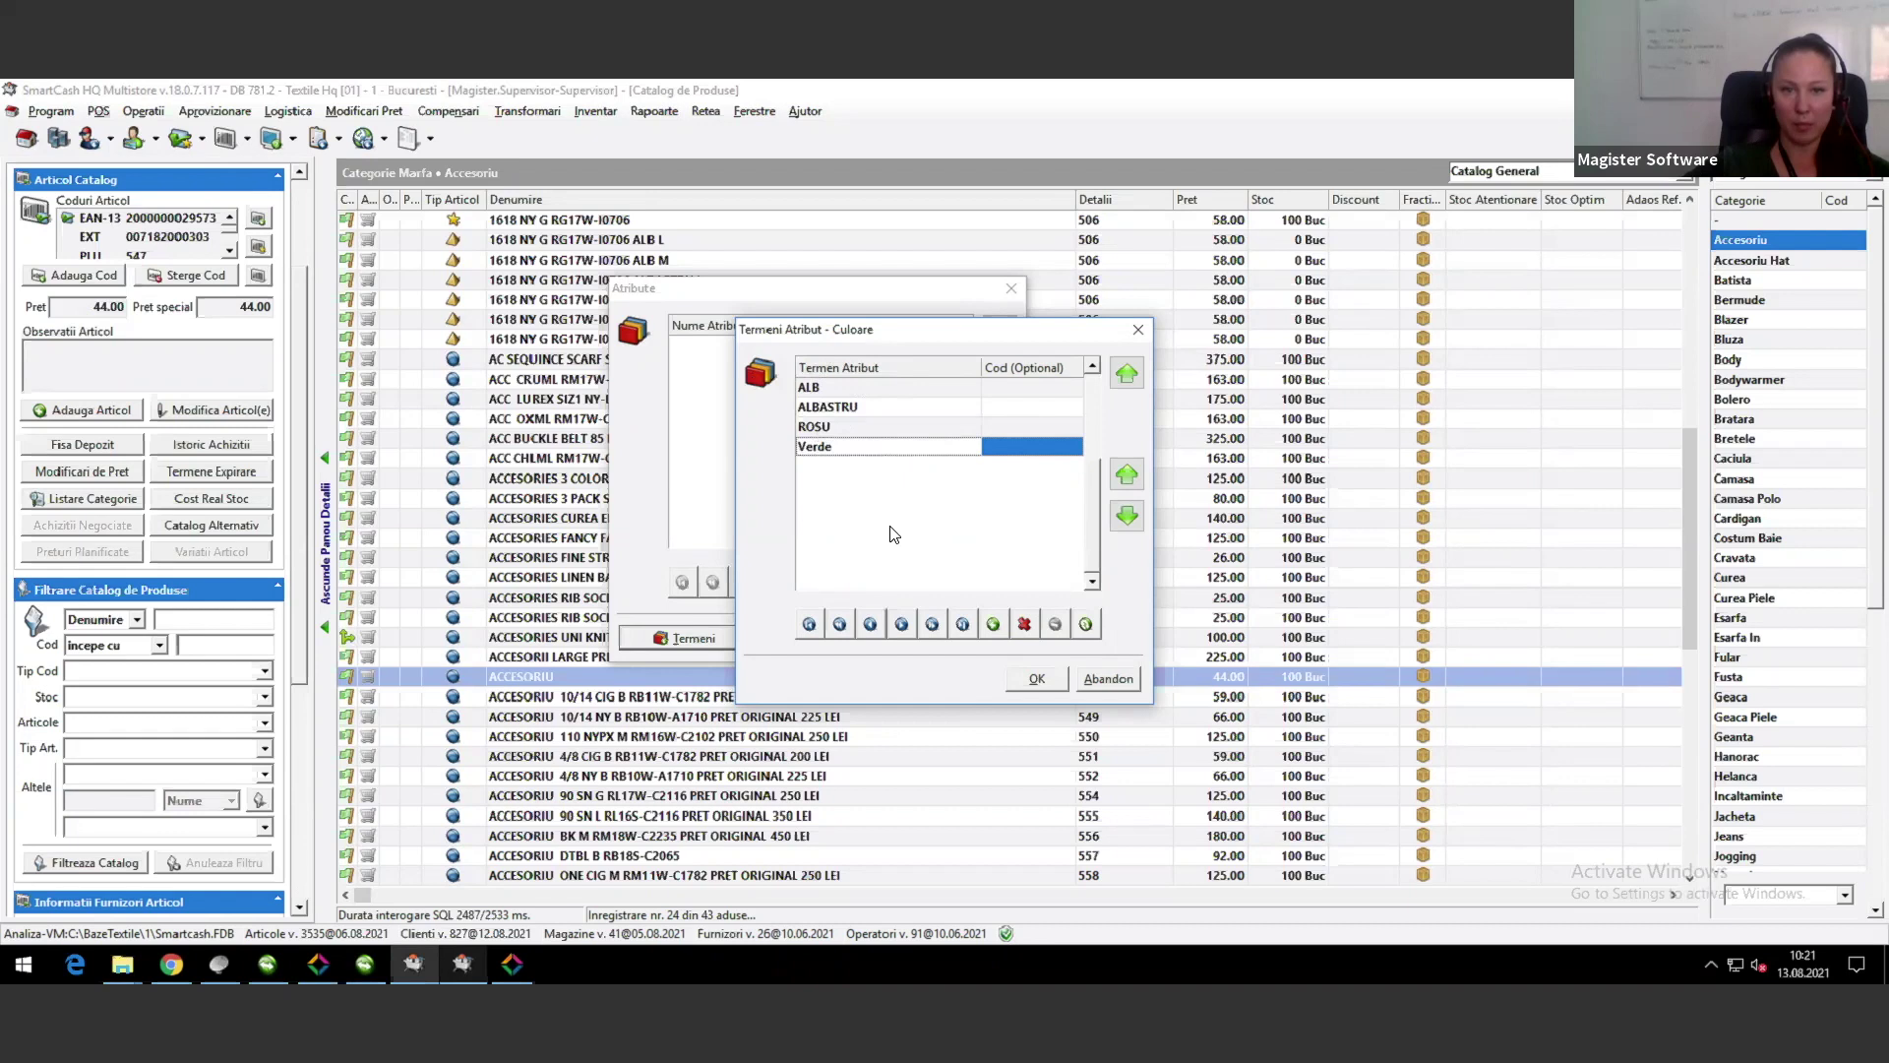
left_click(1037, 679)
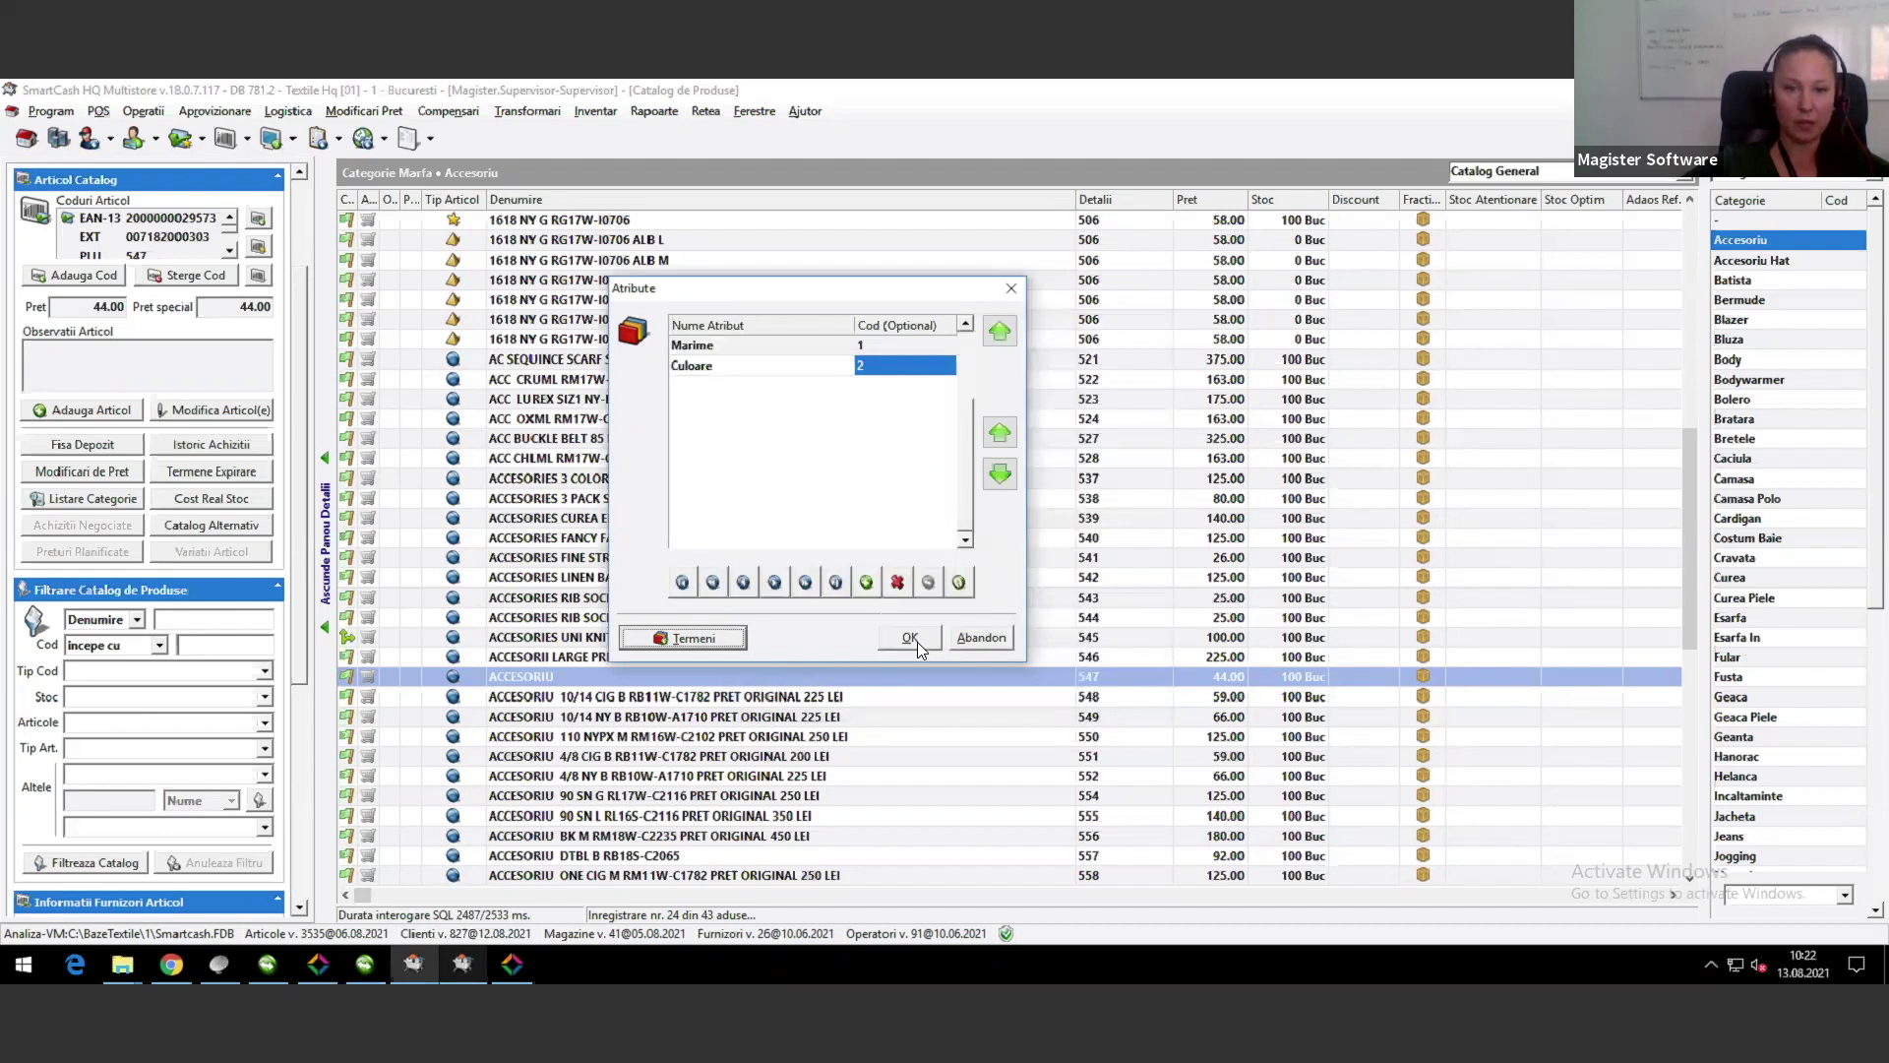
left_click(910, 638)
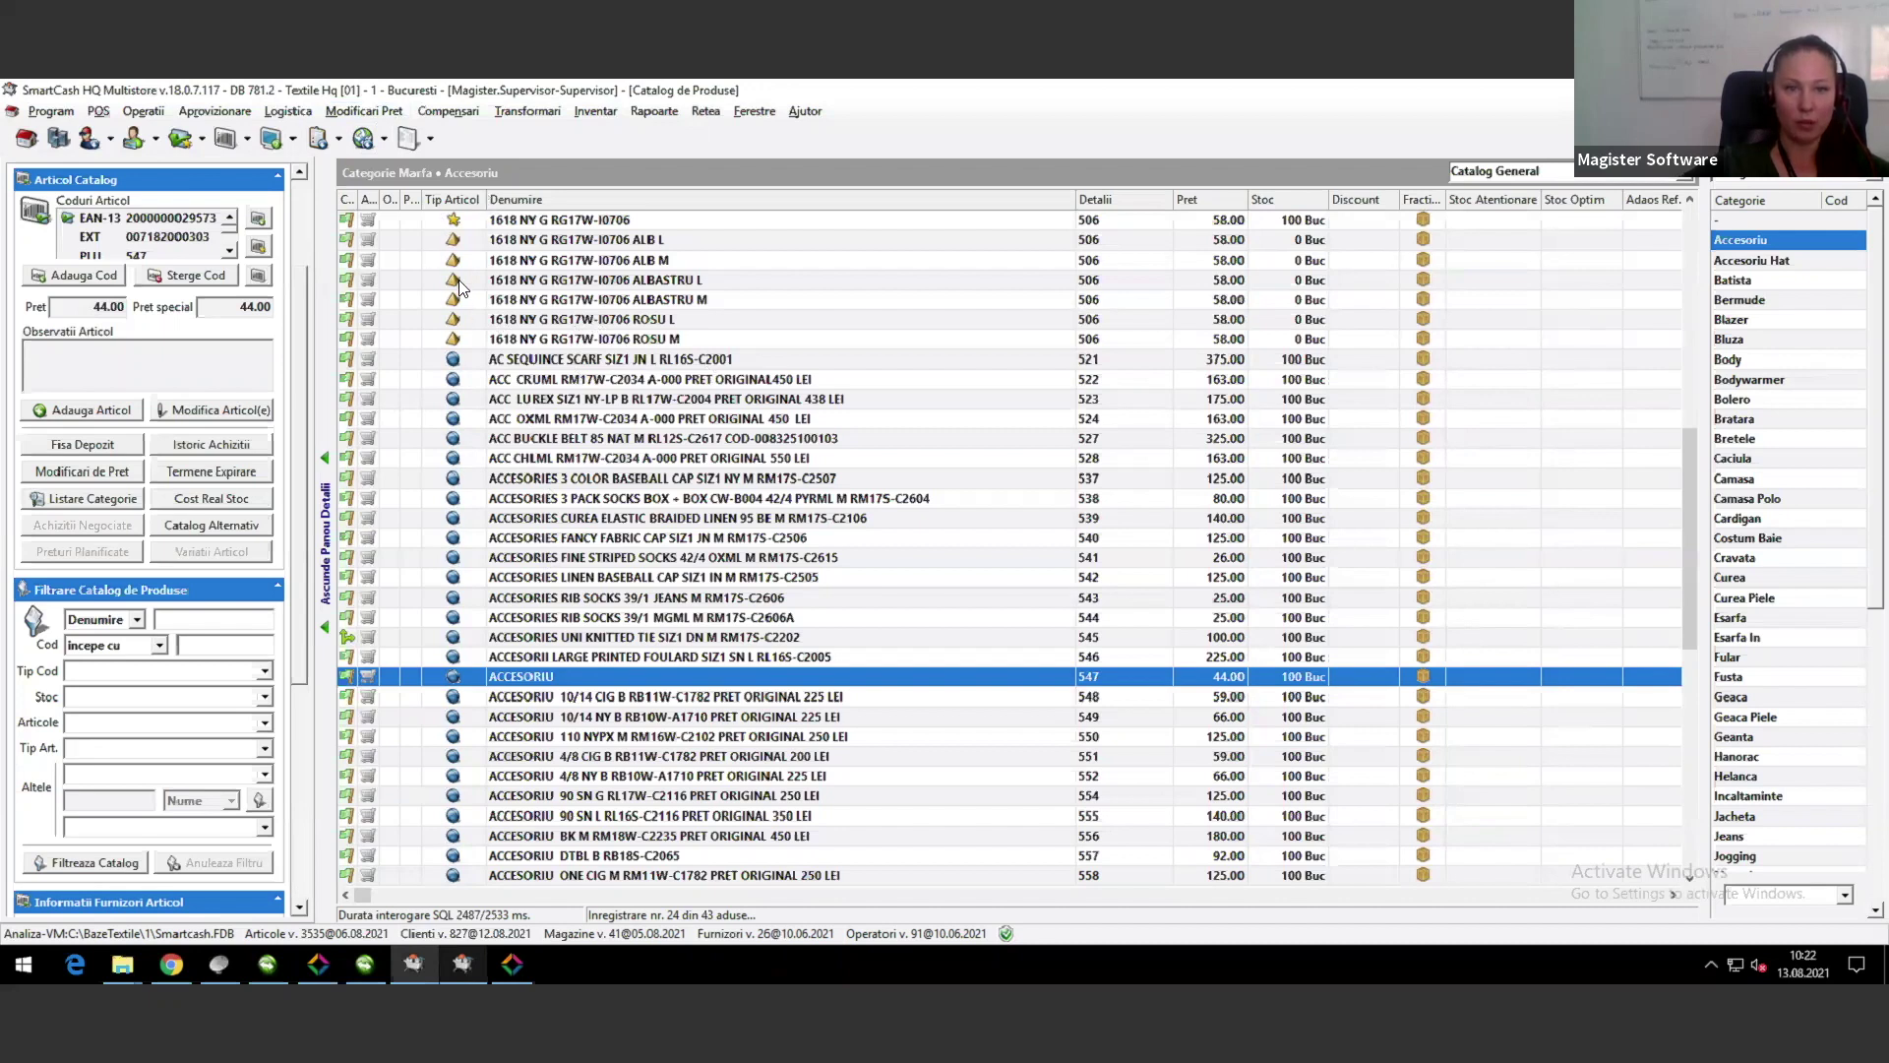
Step: Look up the Tip Articol entry among the product catalogue's display column options without changing any column
right_click(633, 356)
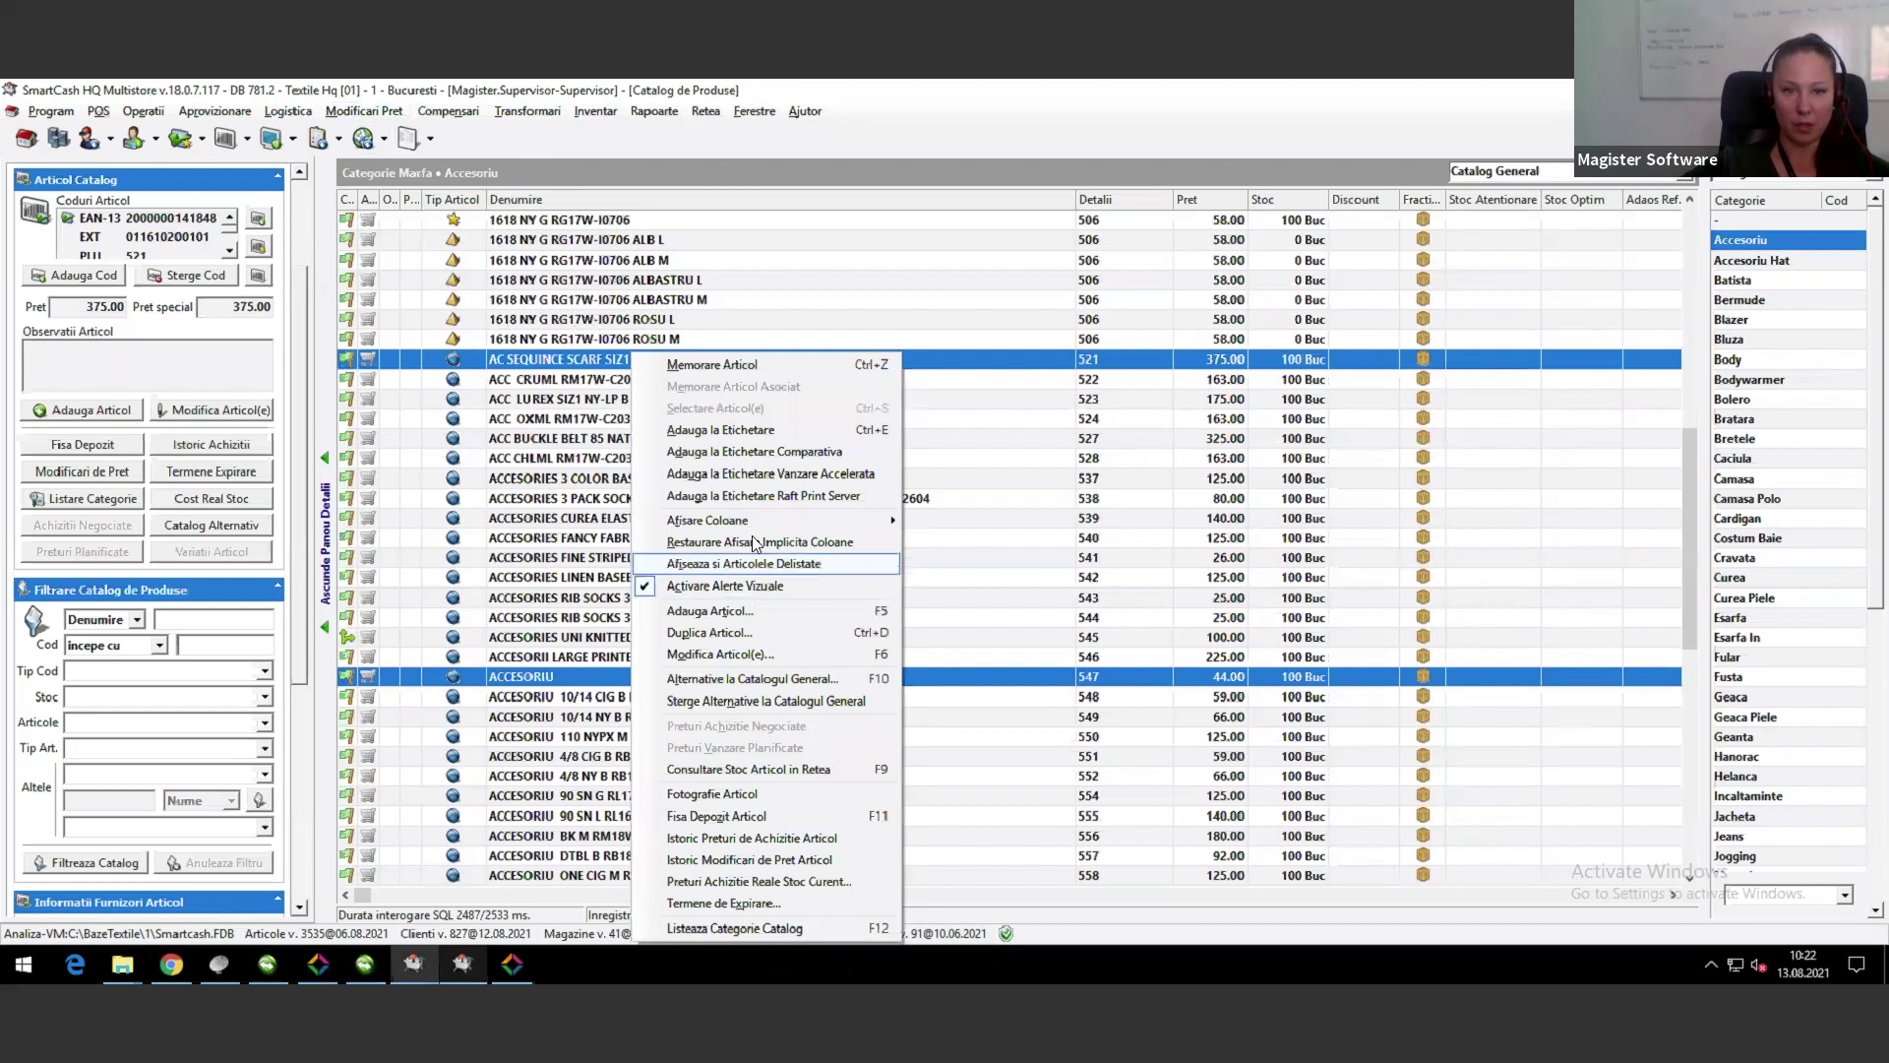
mouse_move(756, 529)
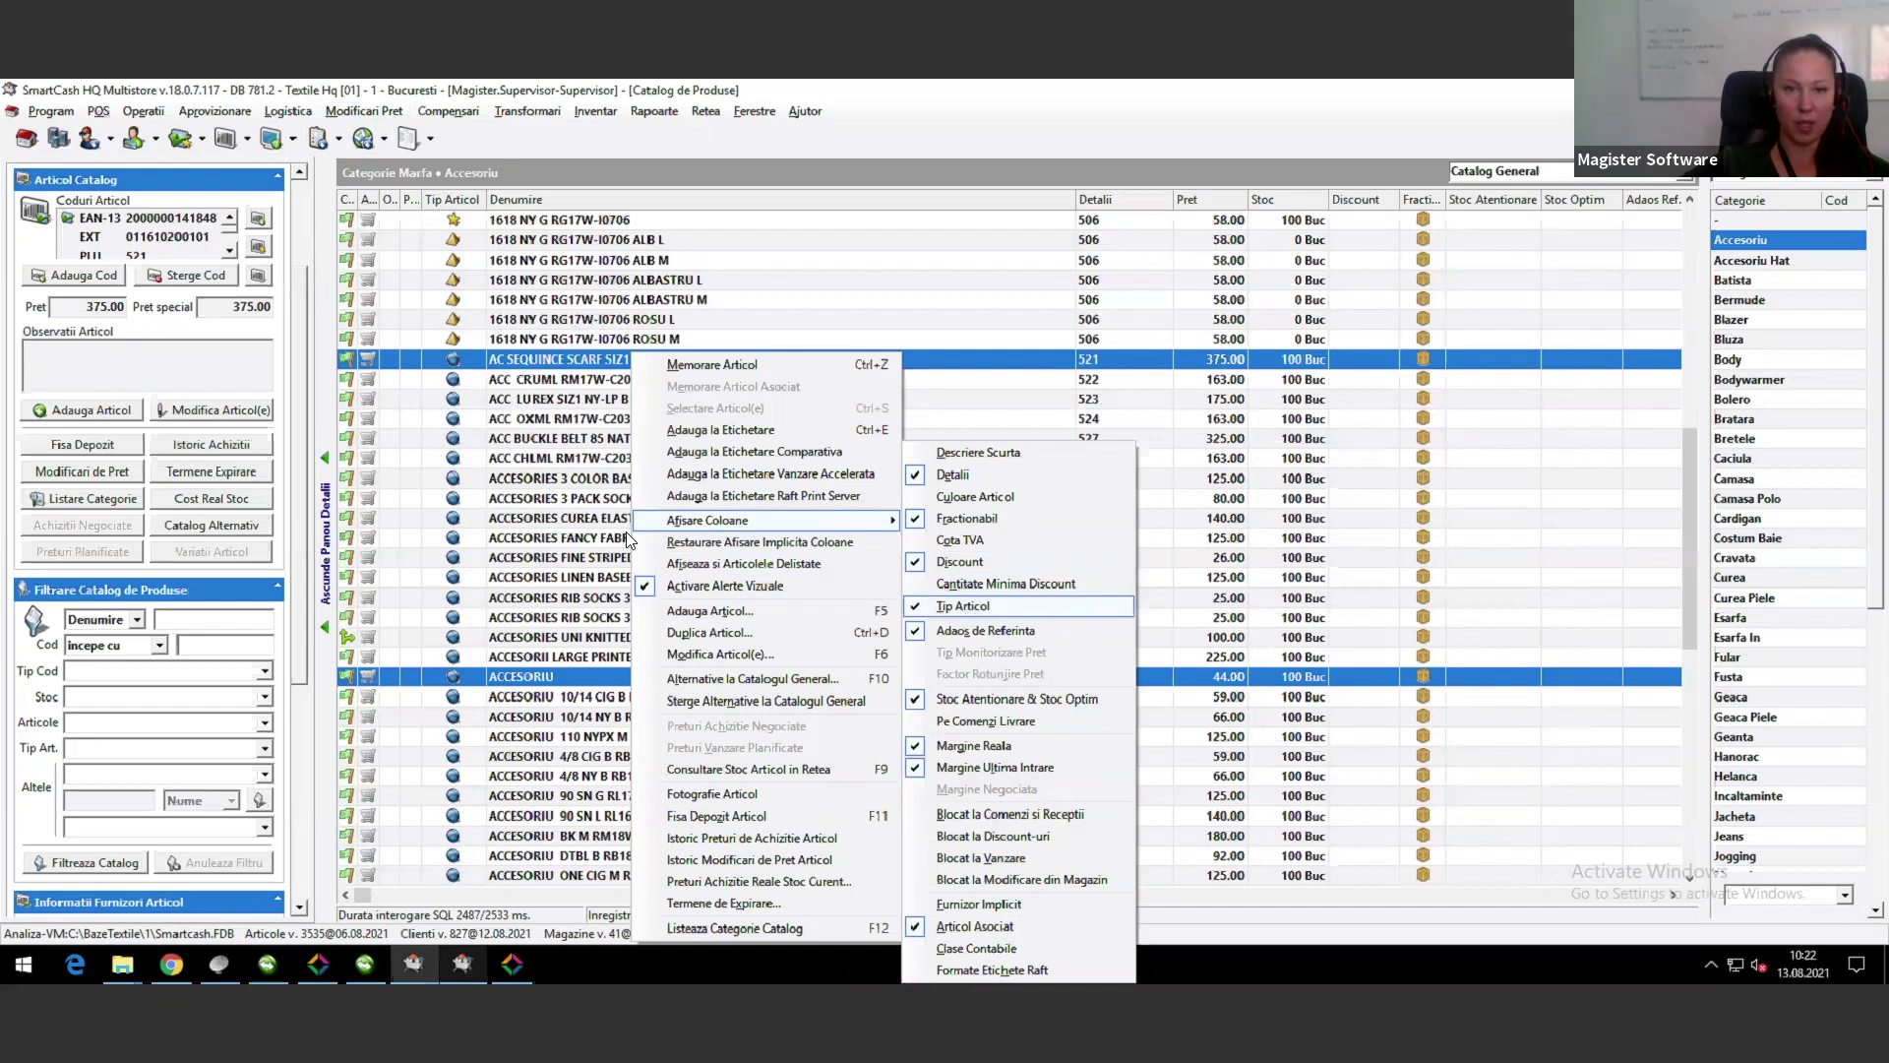
left_click(553, 521)
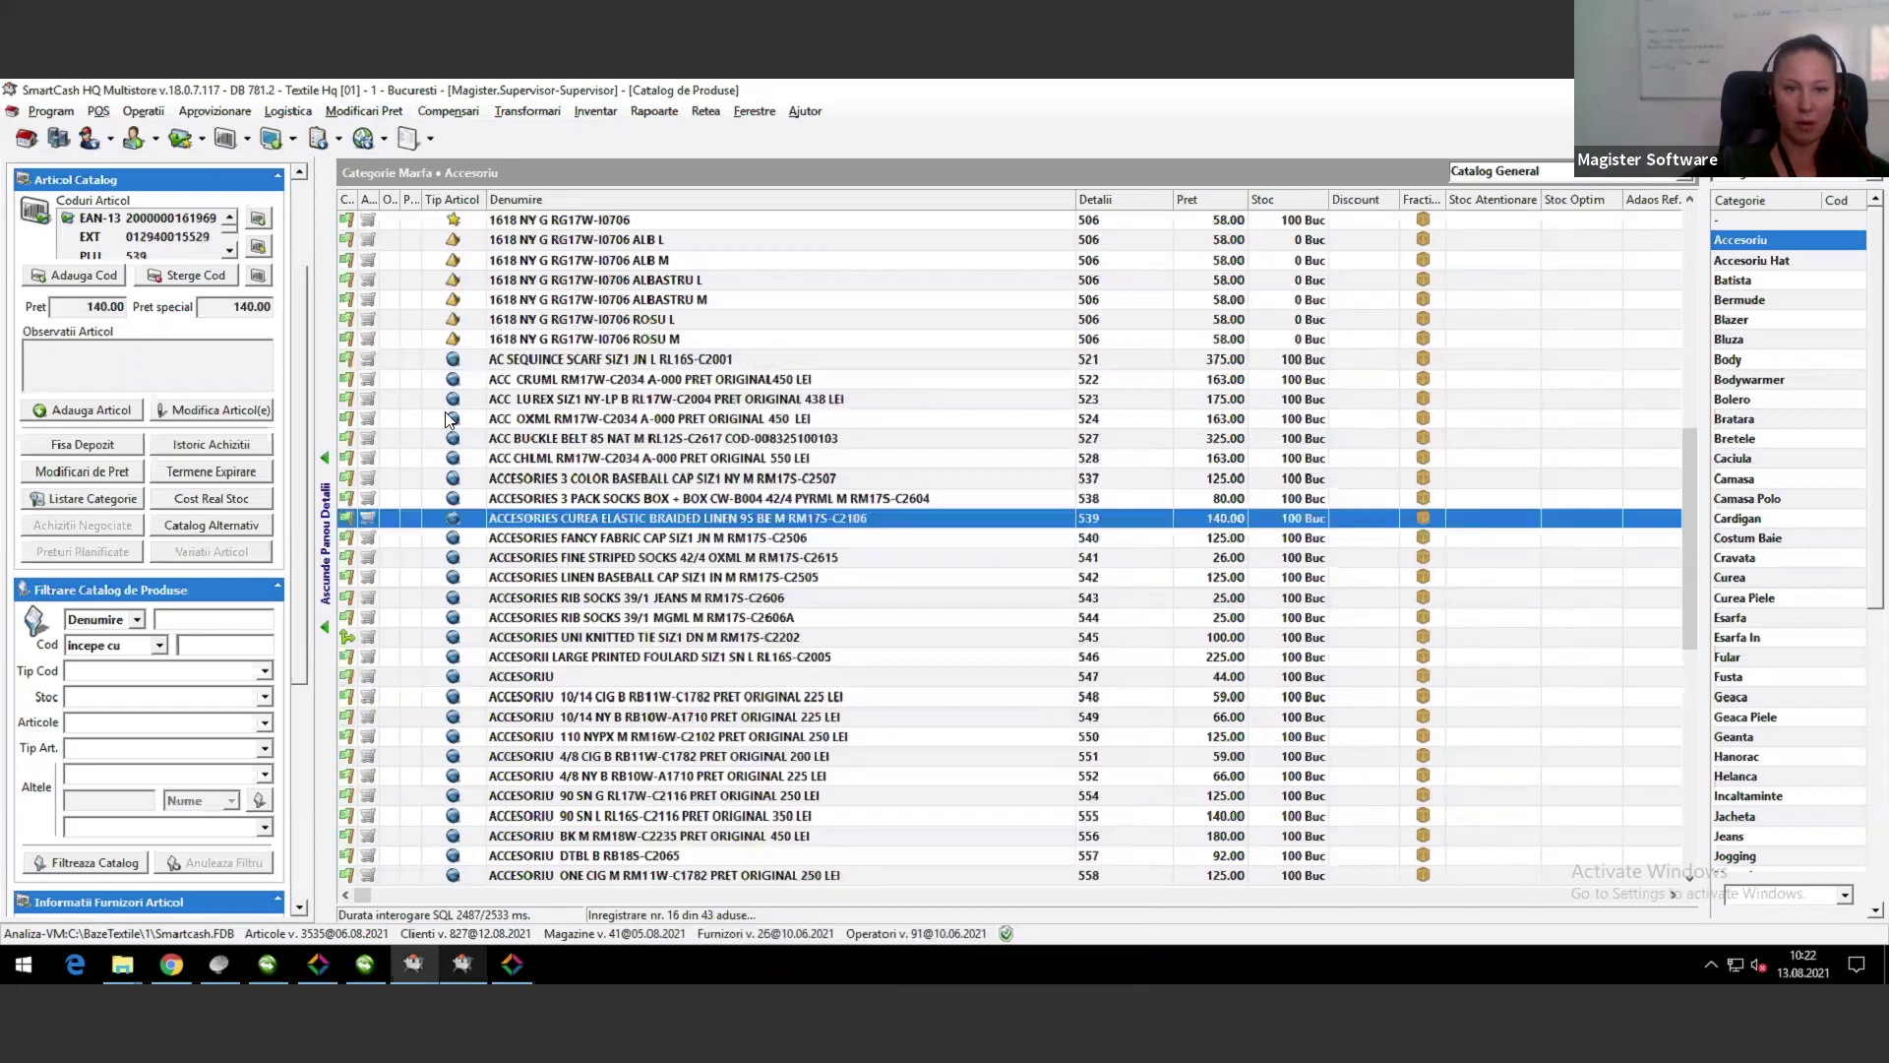
Step: Open the AC SEQUINCE SCARF article, view its supplementary and Promotii & eCommerce details including Tip Articol, and close it without saving
left_click(461, 362)
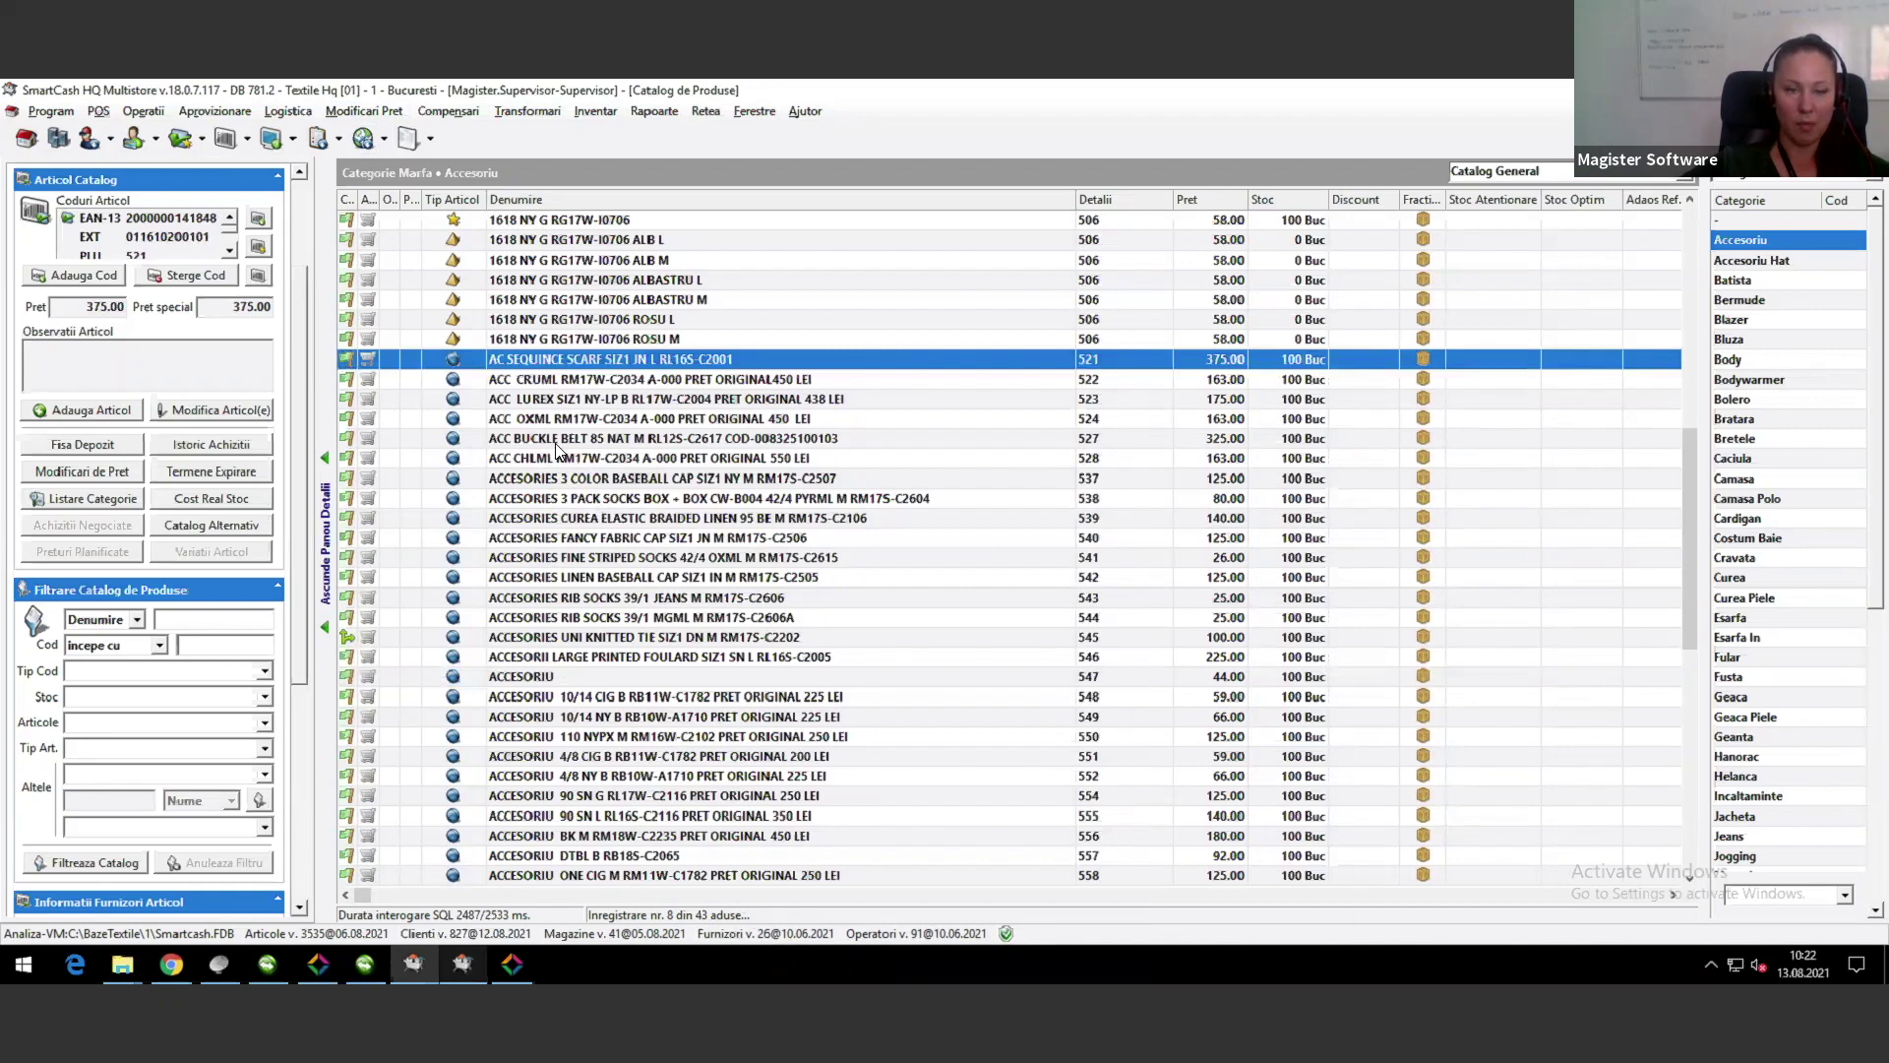
double_click(555, 358)
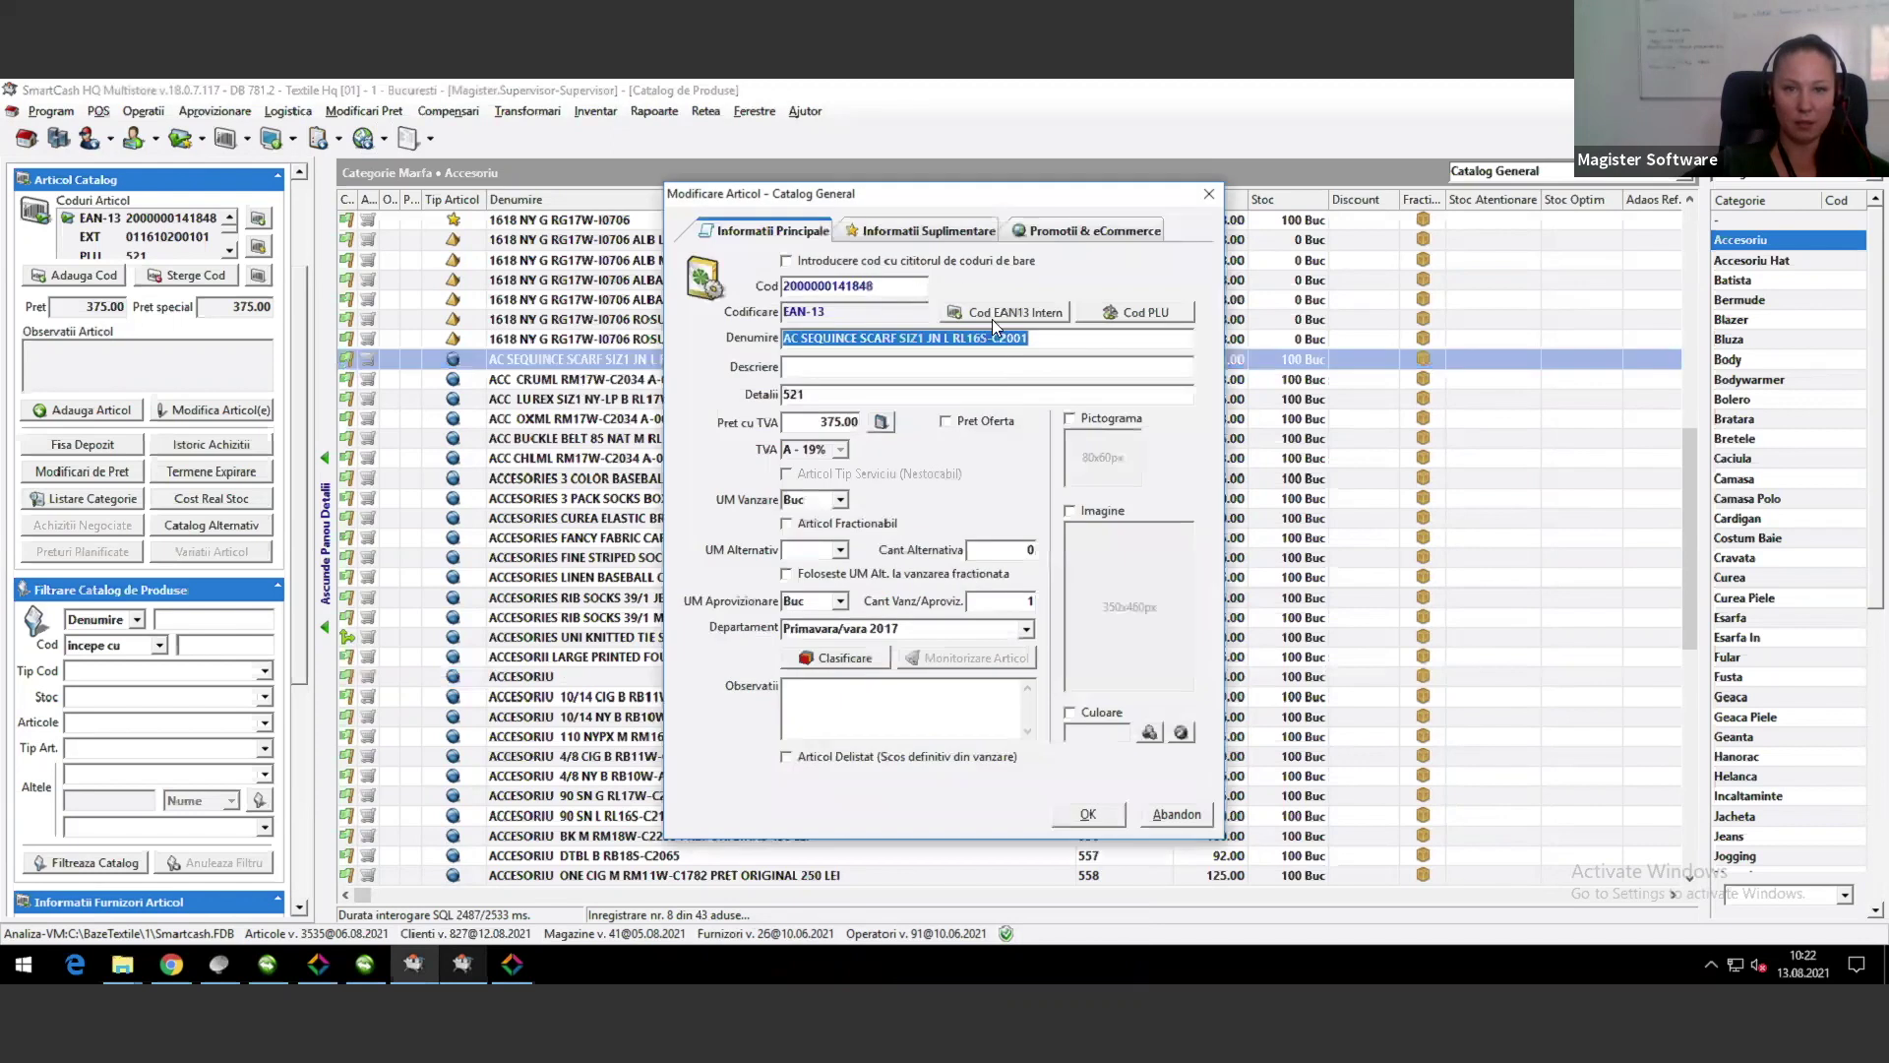
left_click(933, 230)
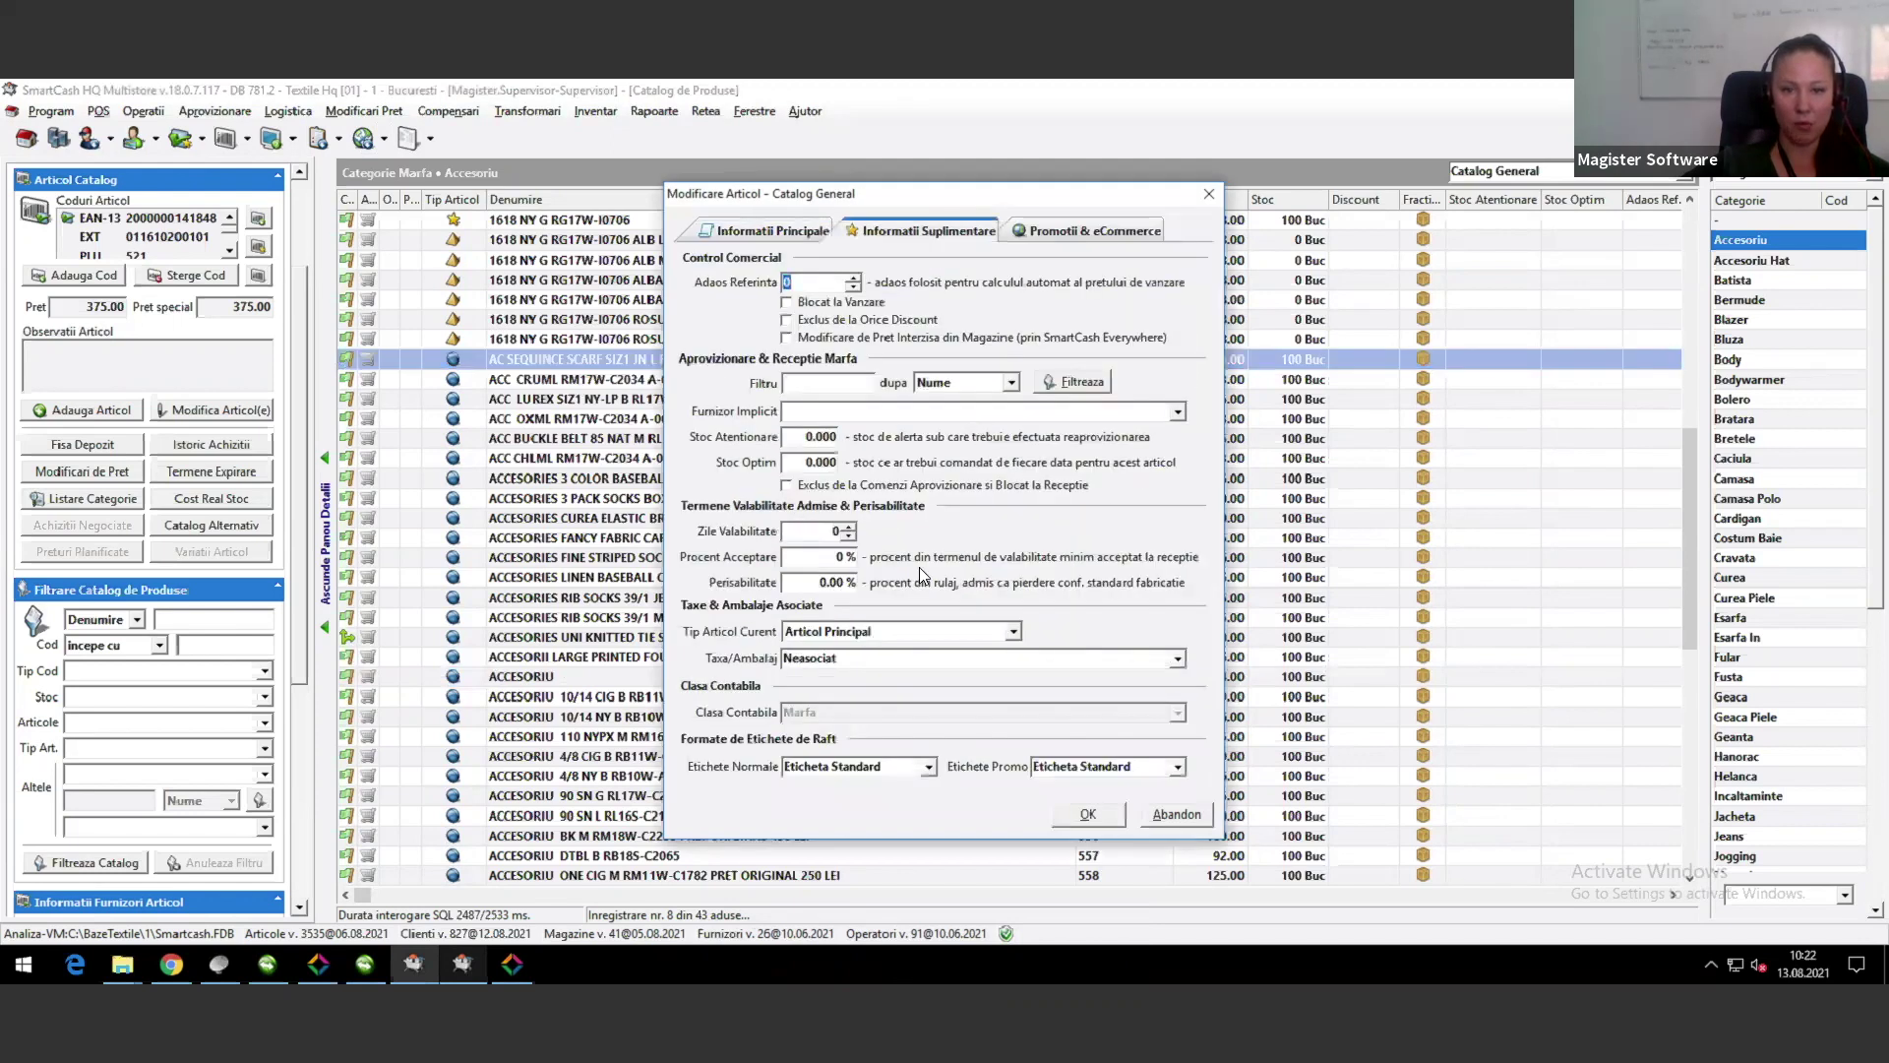
left_click(1073, 230)
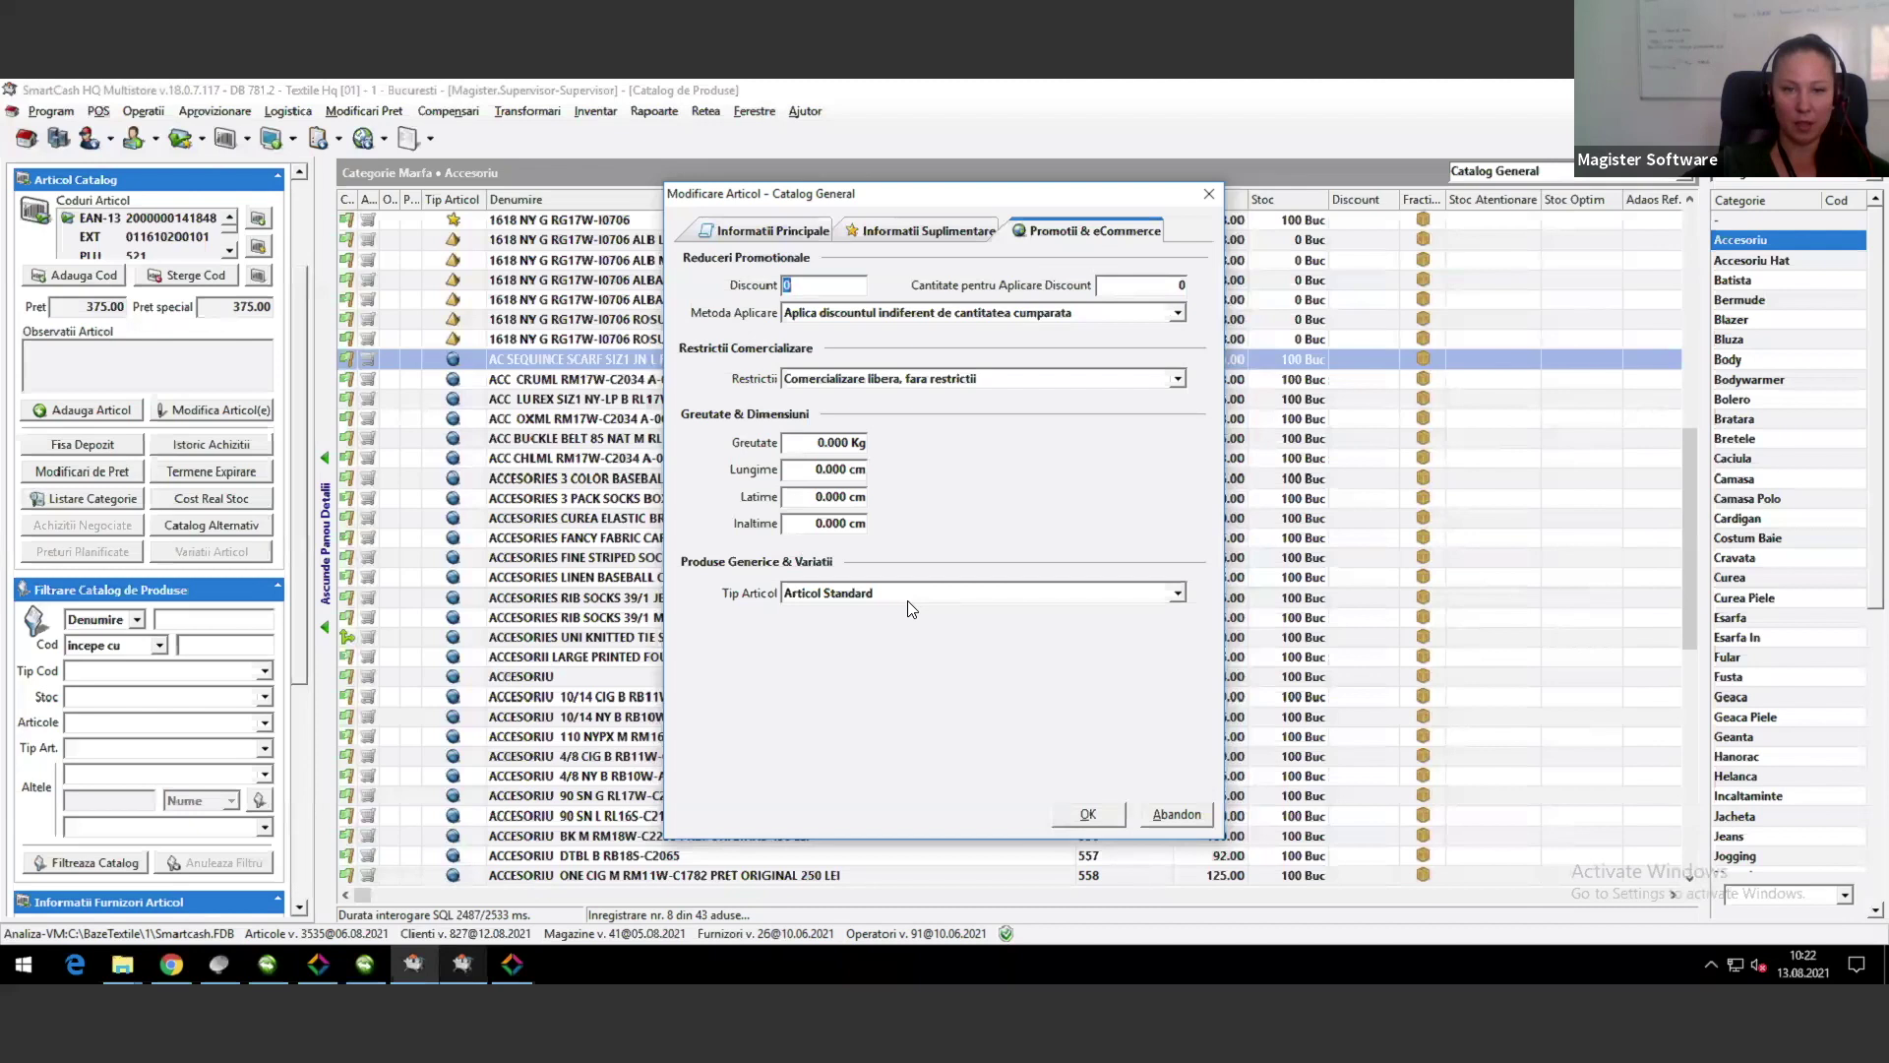
left_click(1188, 815)
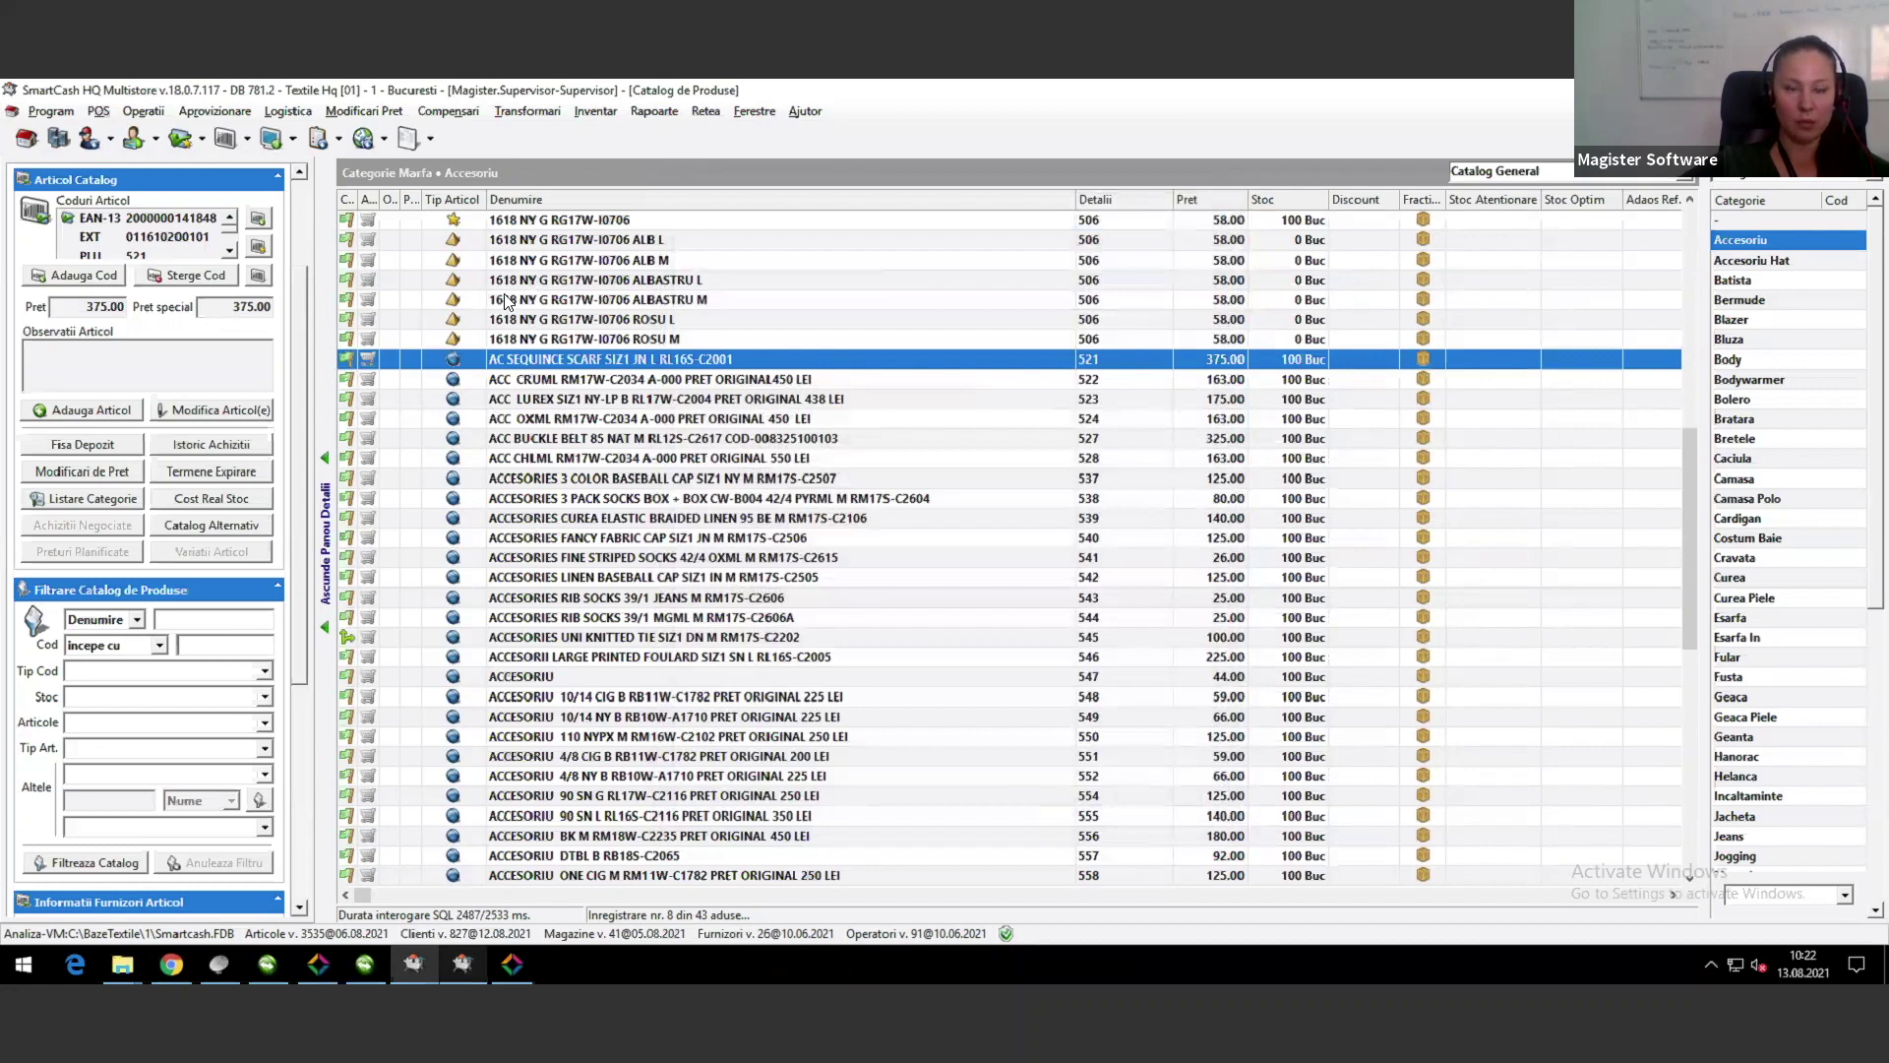
Step: Examine the generic article 1618 NY G RG17W-I0706 and its ALB, ALBASTRU and ROSU variants in sizes L and M
left_click(508, 223)
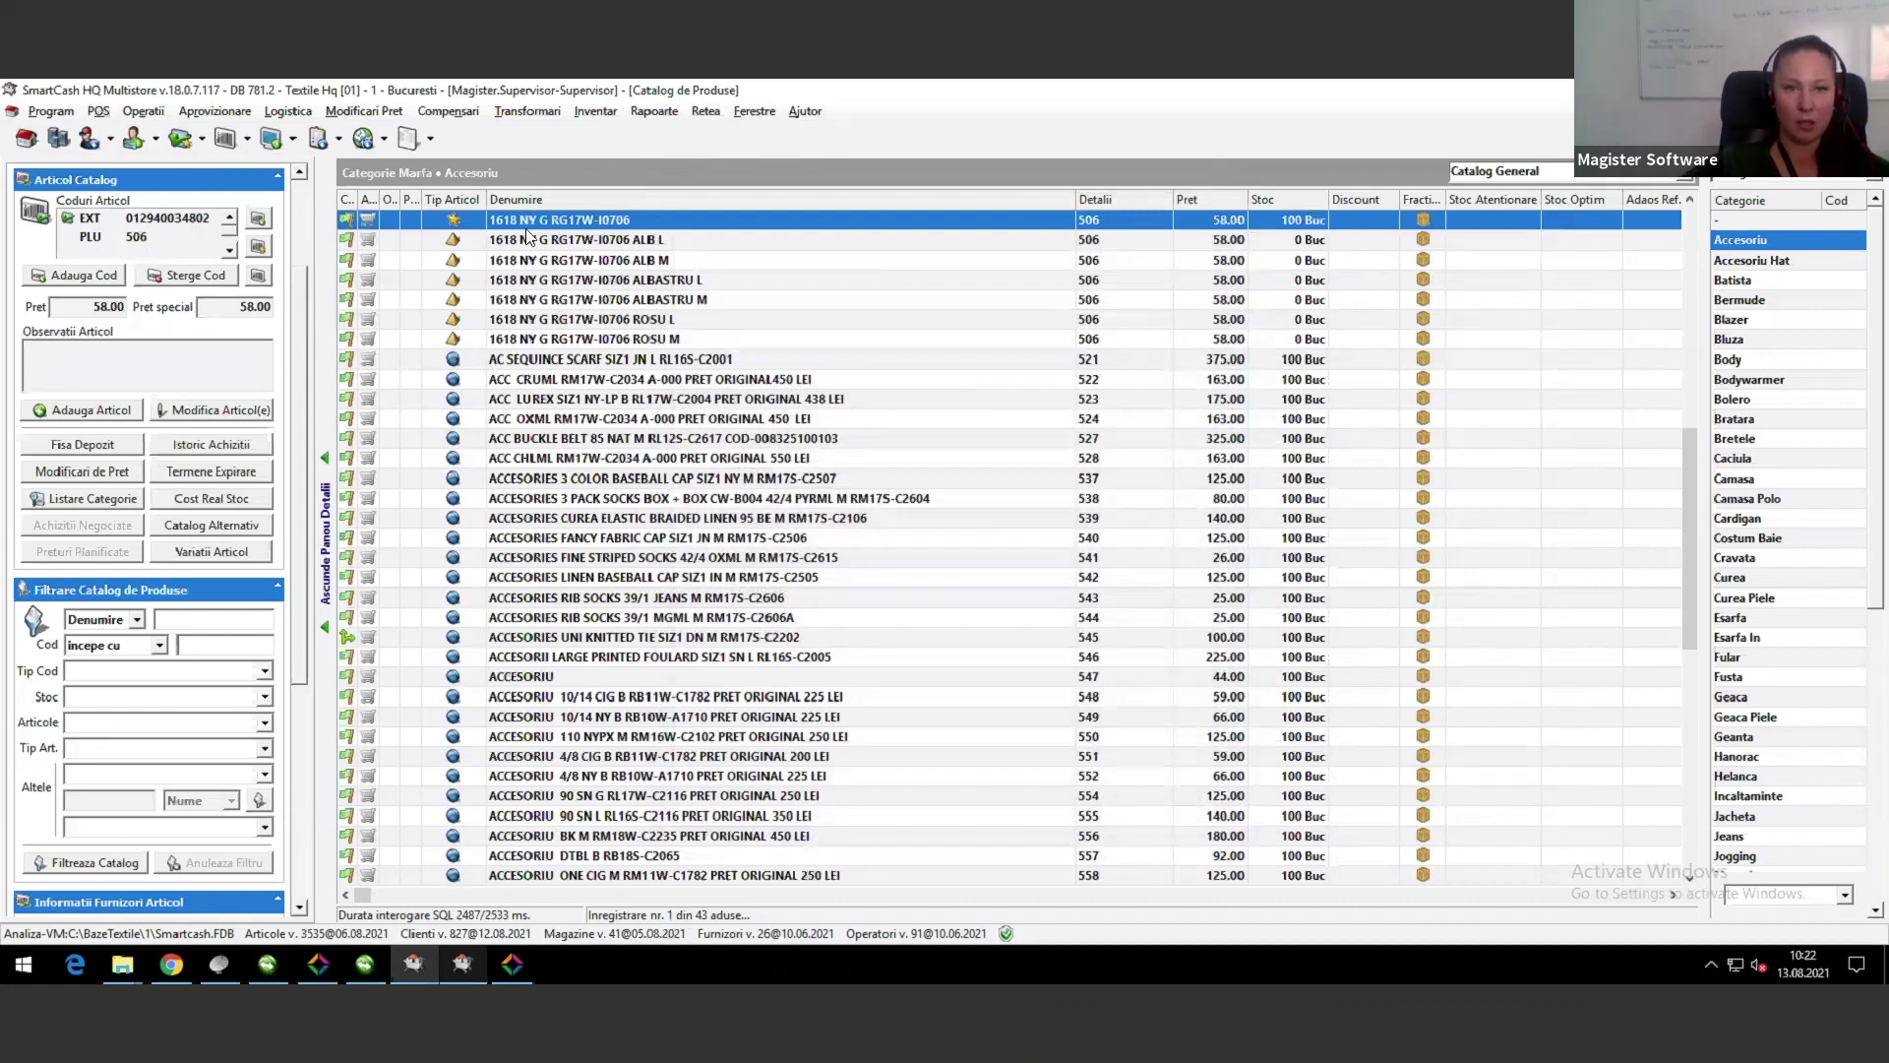
key("Down")
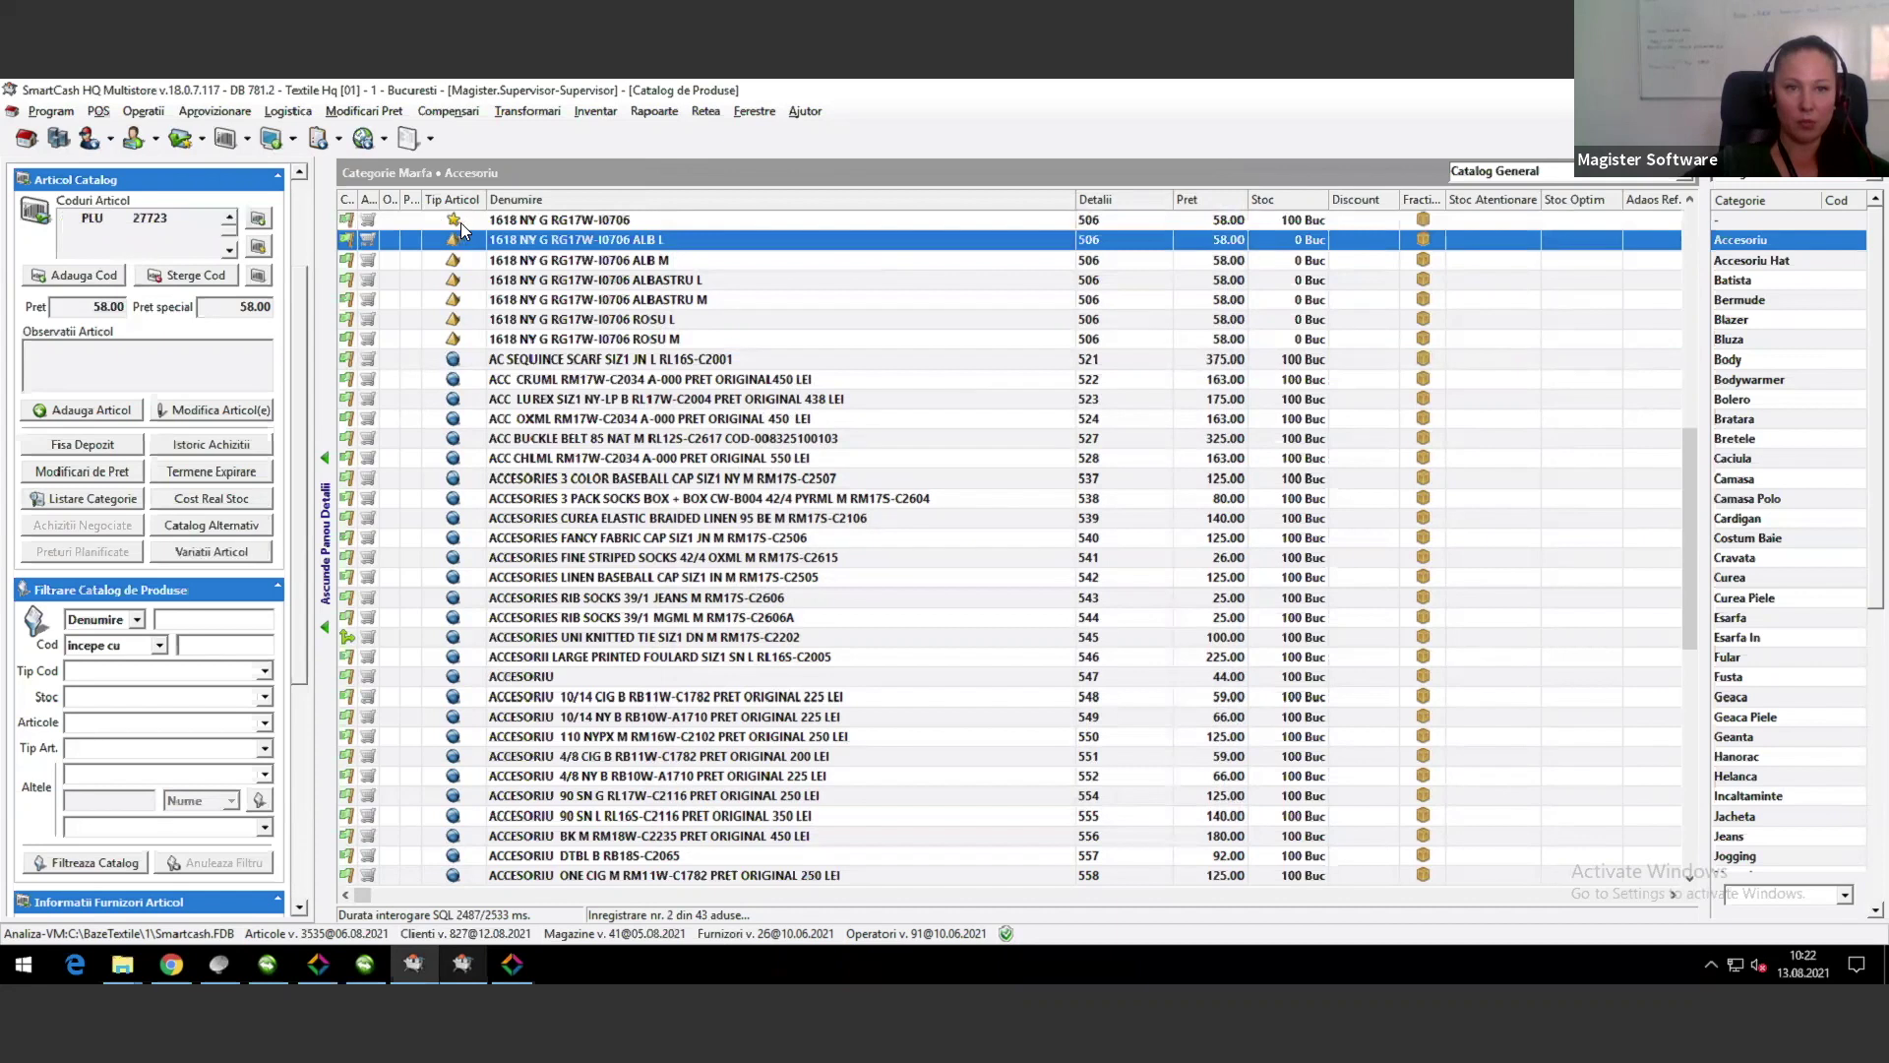
left_click(461, 221)
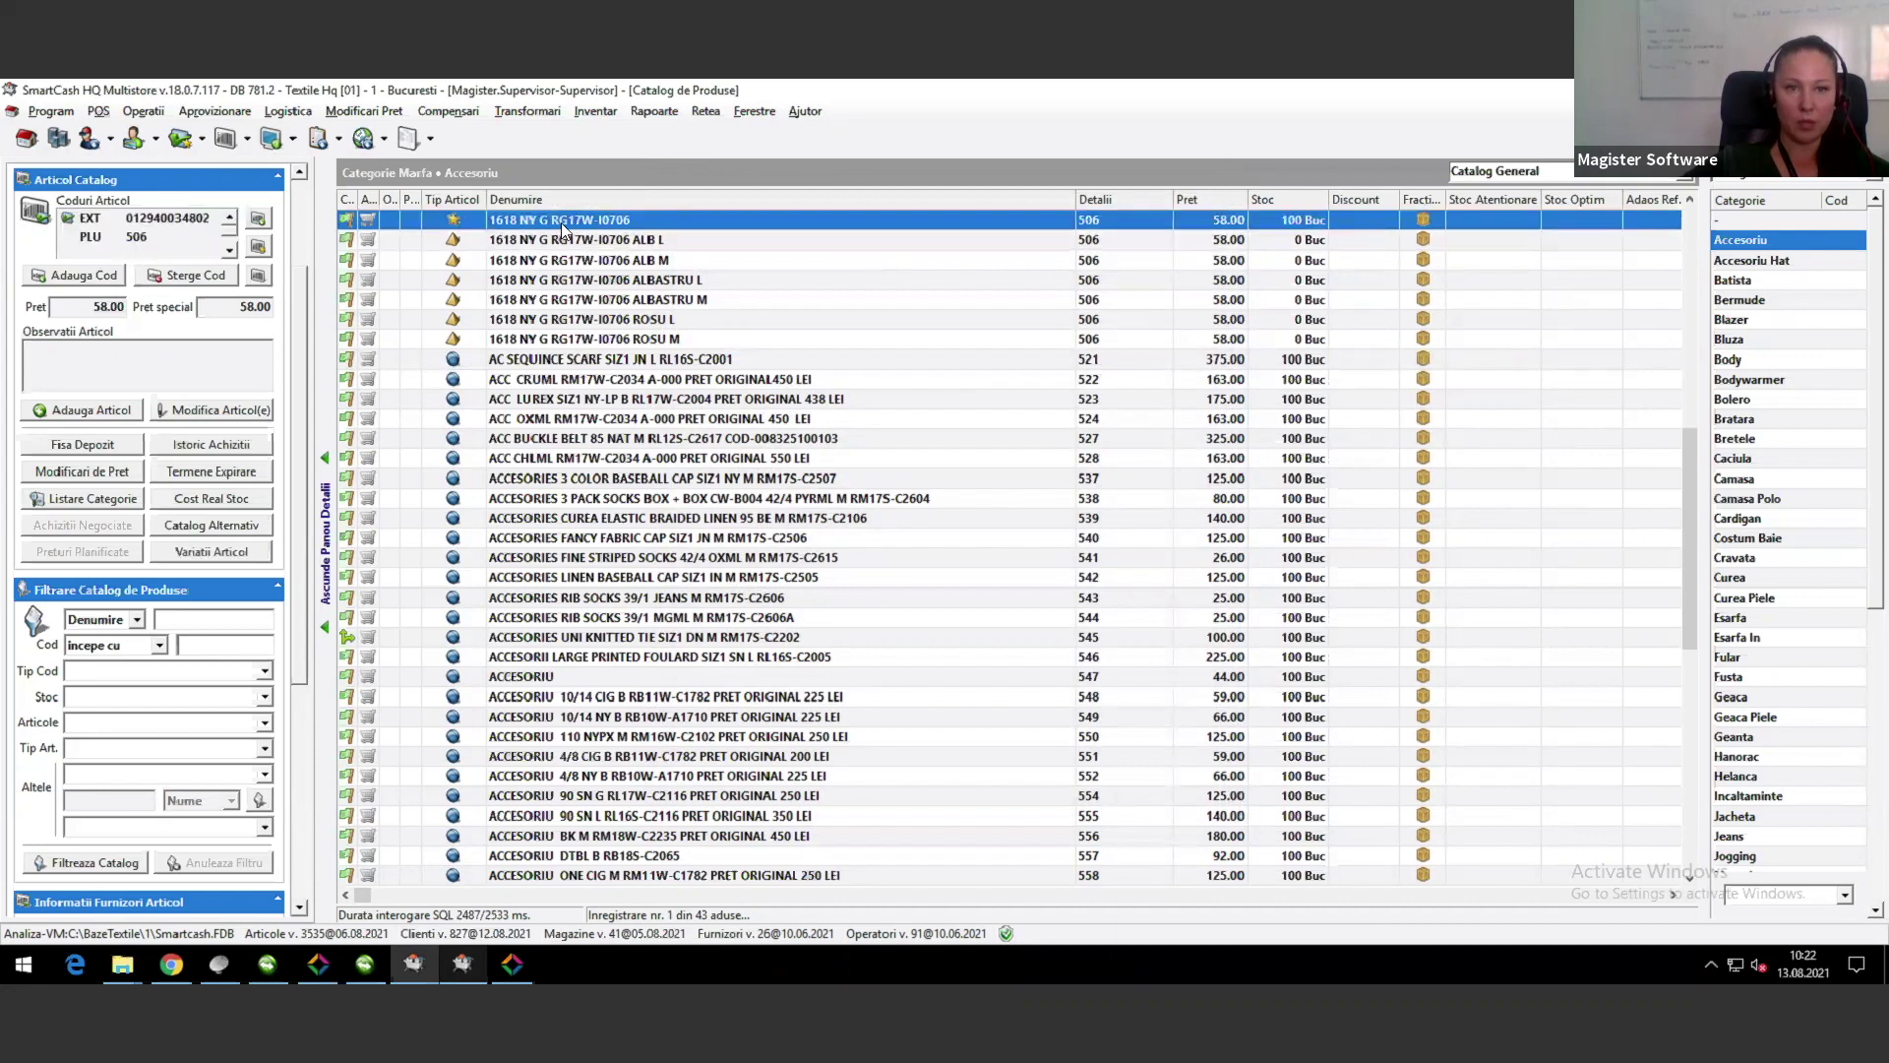
left_click(514, 241)
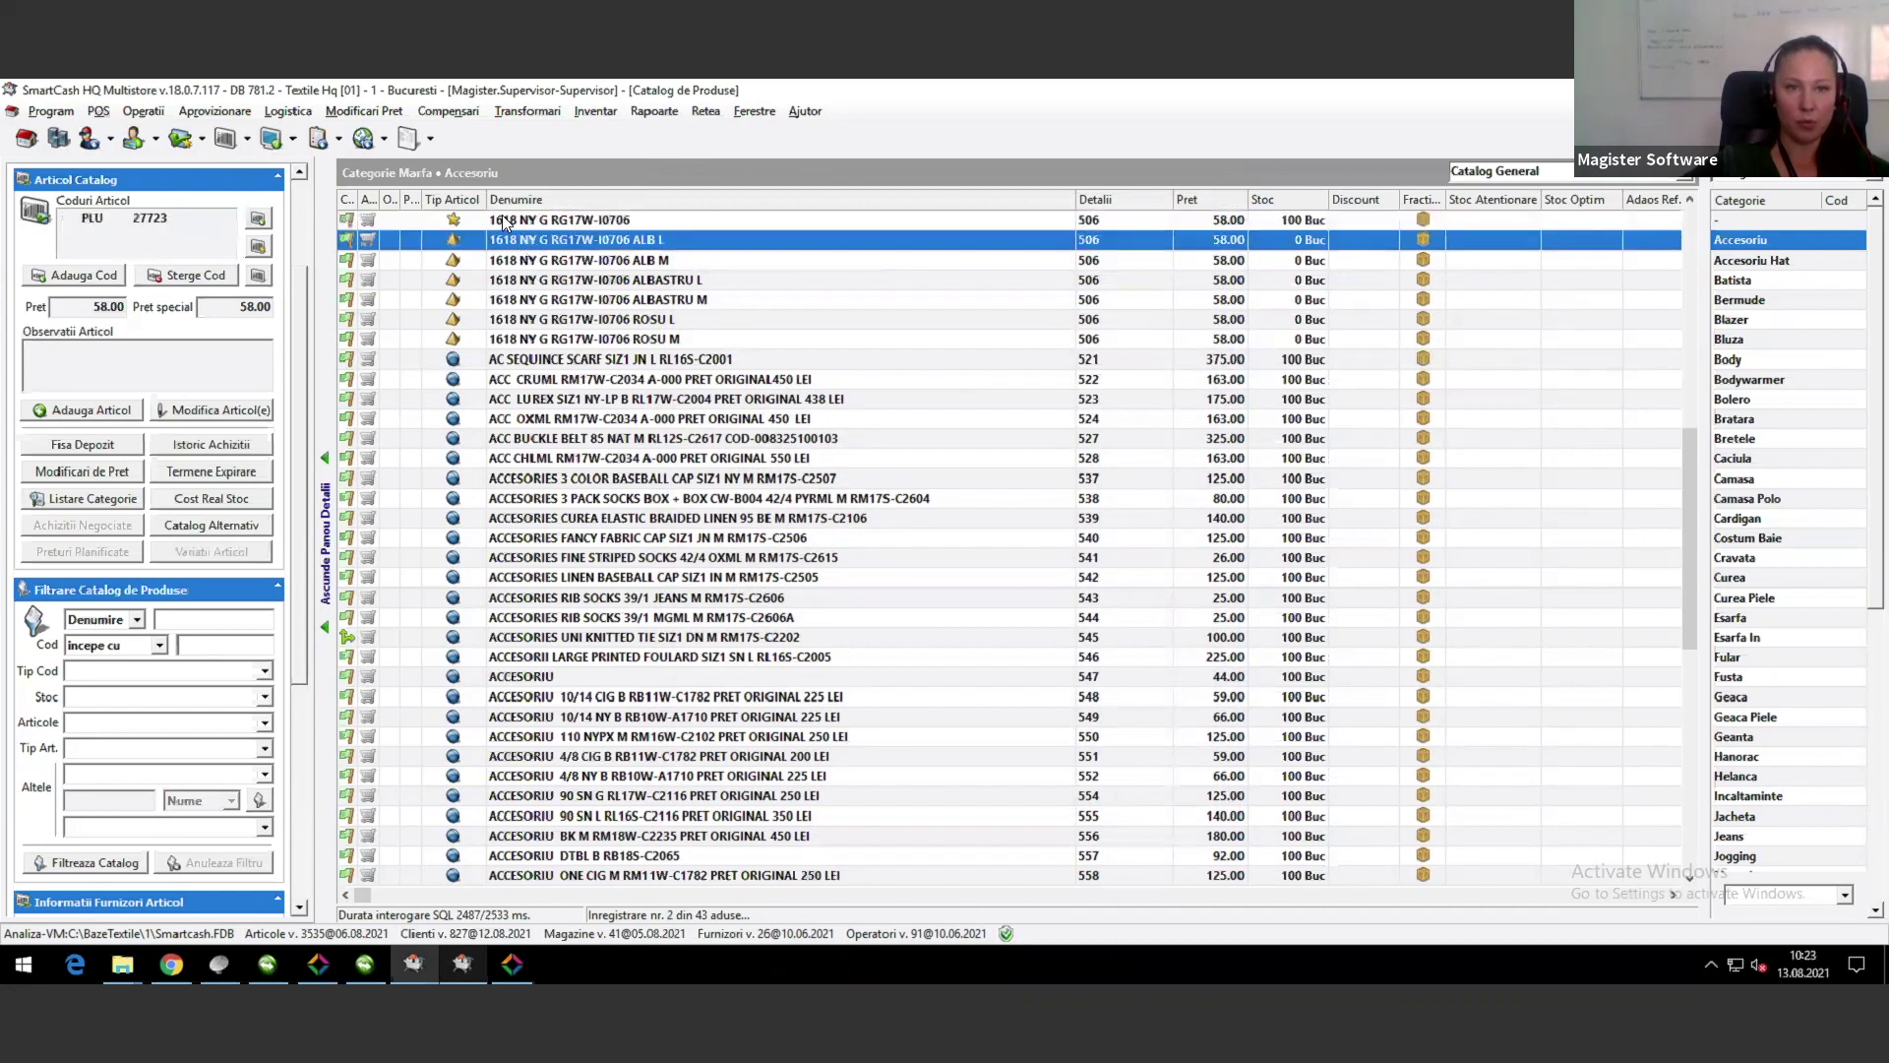
left_click(513, 286)
left_click(514, 320)
left_click(510, 343)
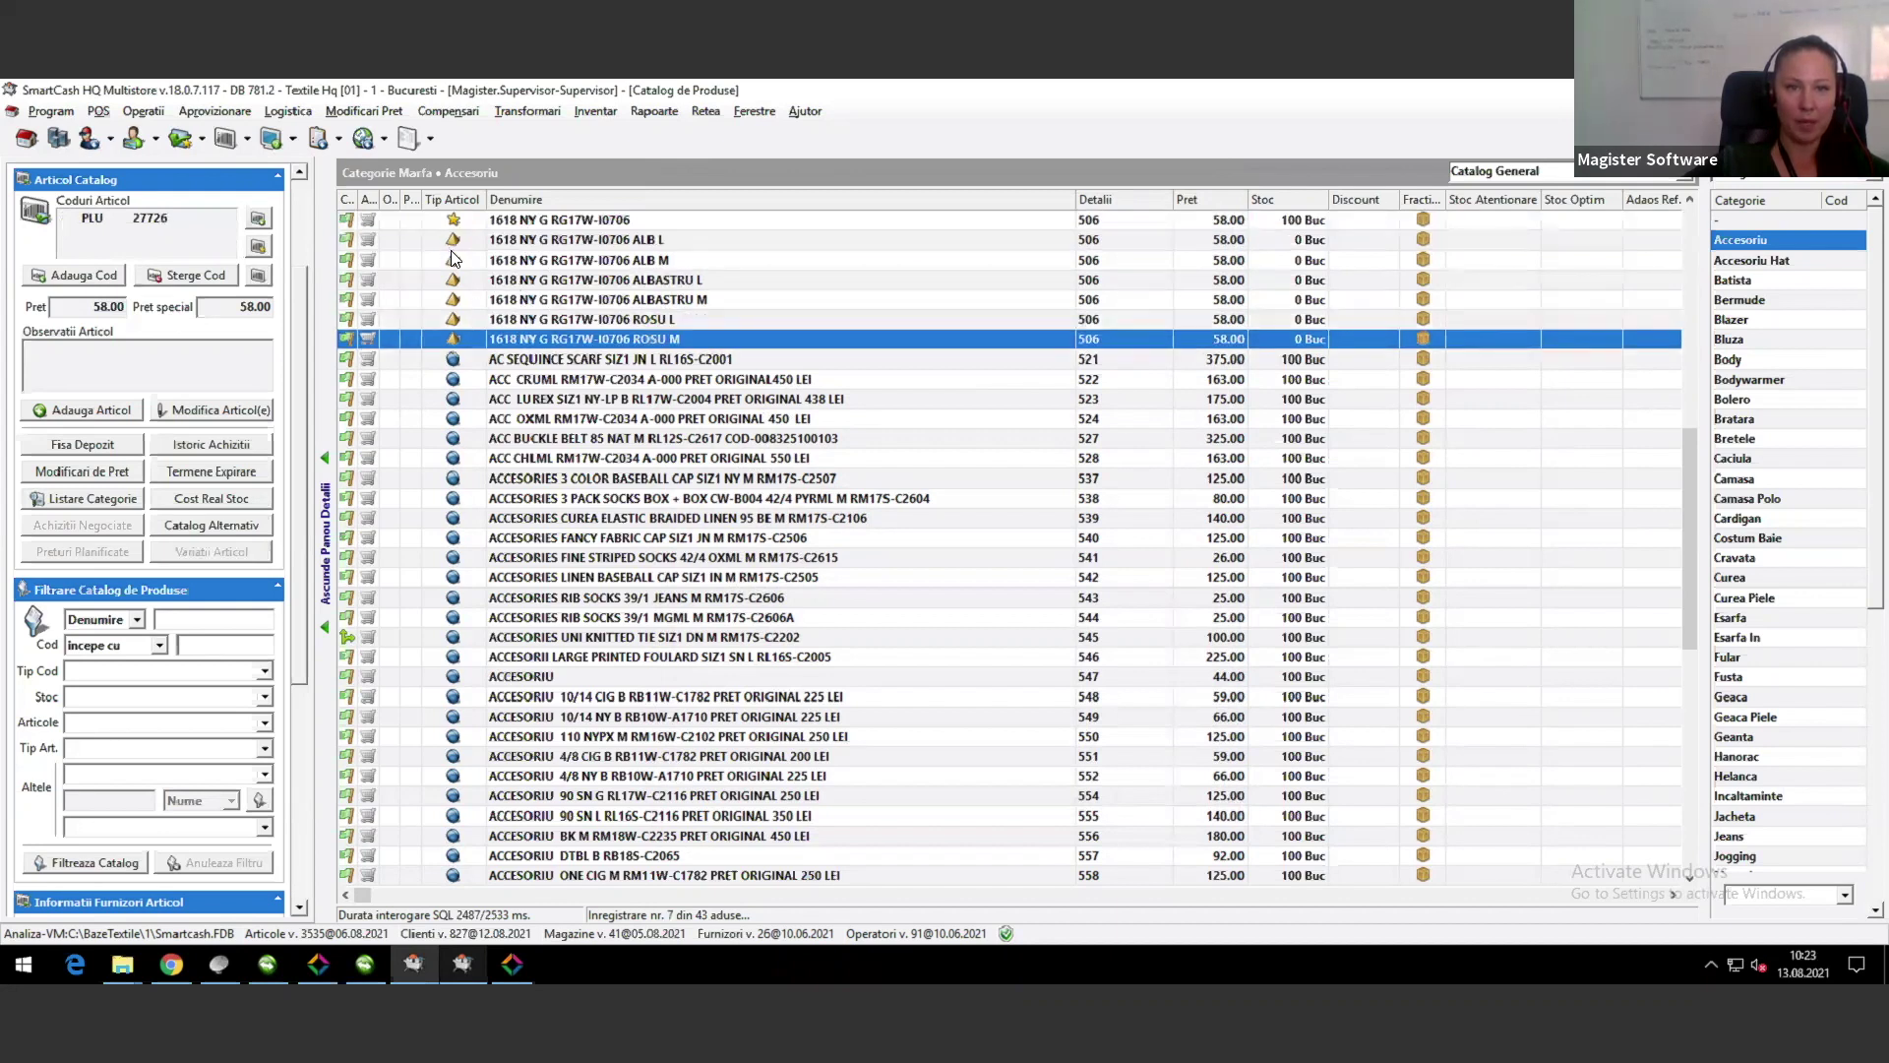
left_click(573, 261)
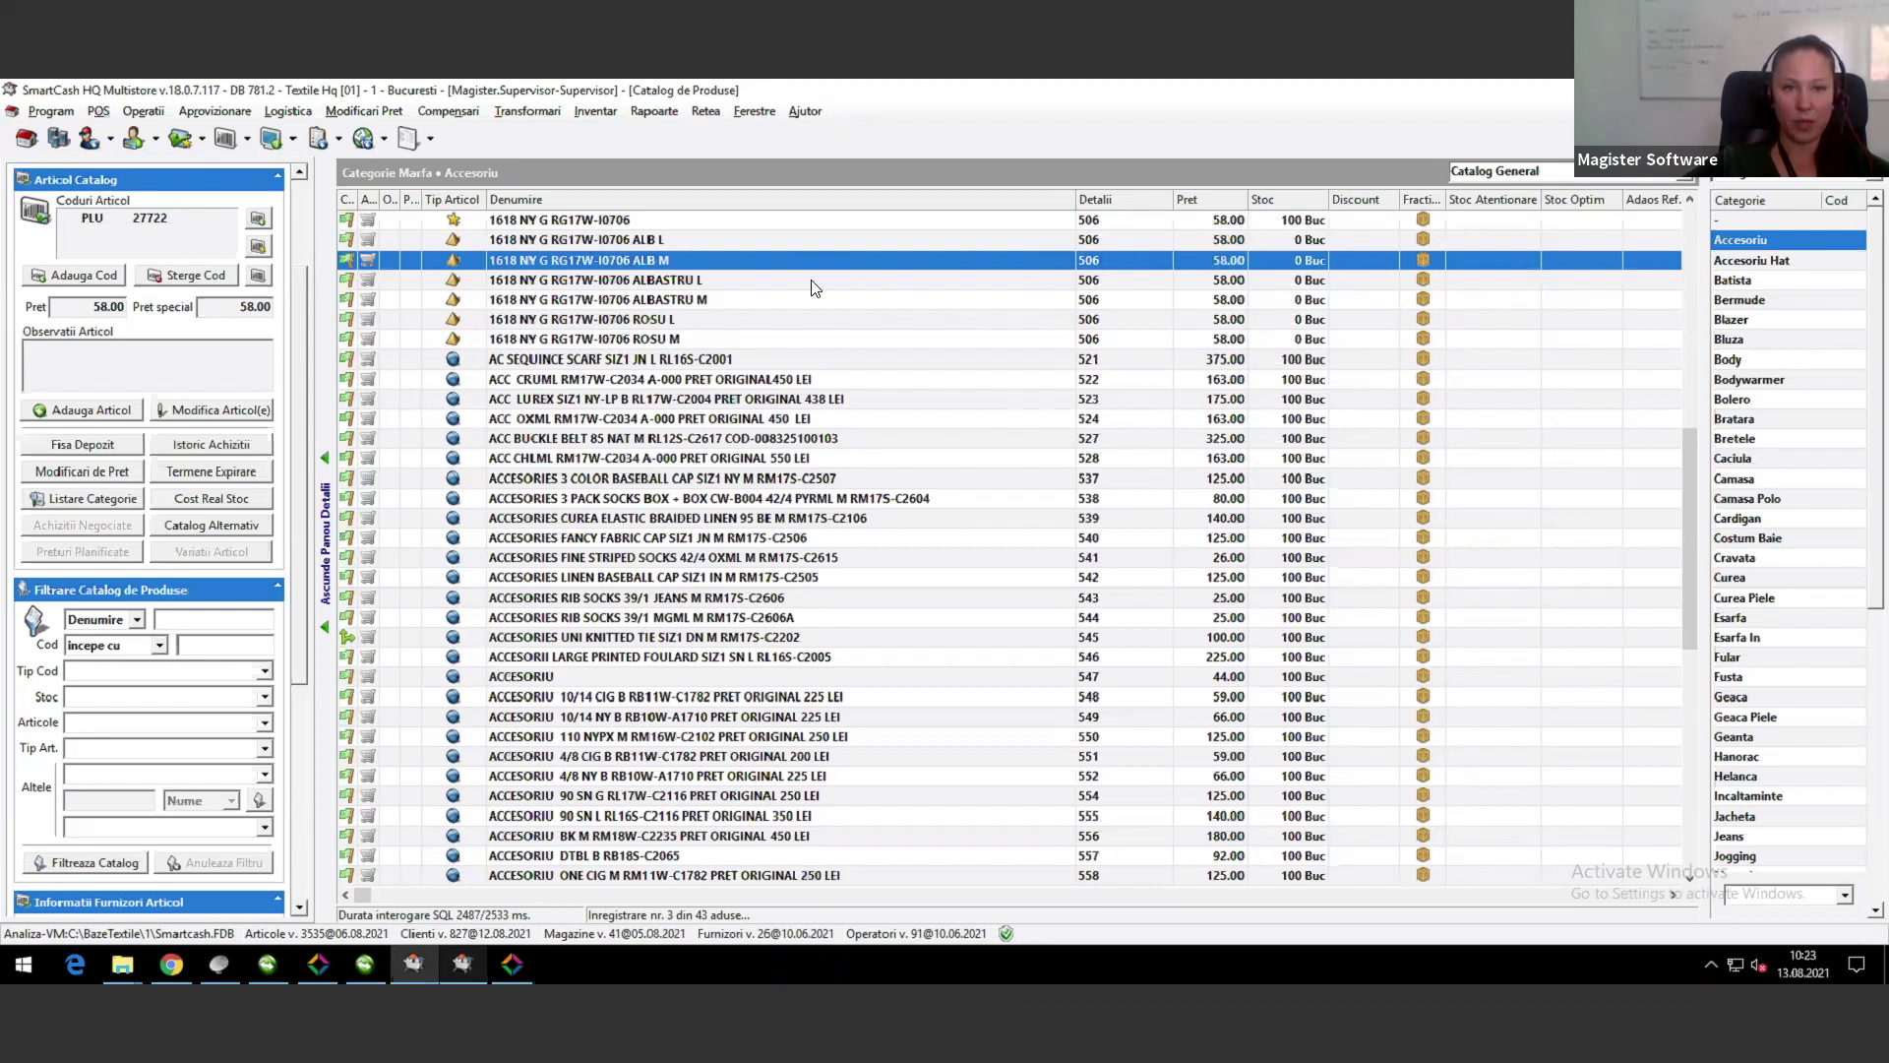
Step: Set the Tip Articol of the AC SEQUINCE SCARF SIZ1 JN L RL16S-C2001 article to Articol Generic in its Promotii & eCommerce details
left_click(665, 223)
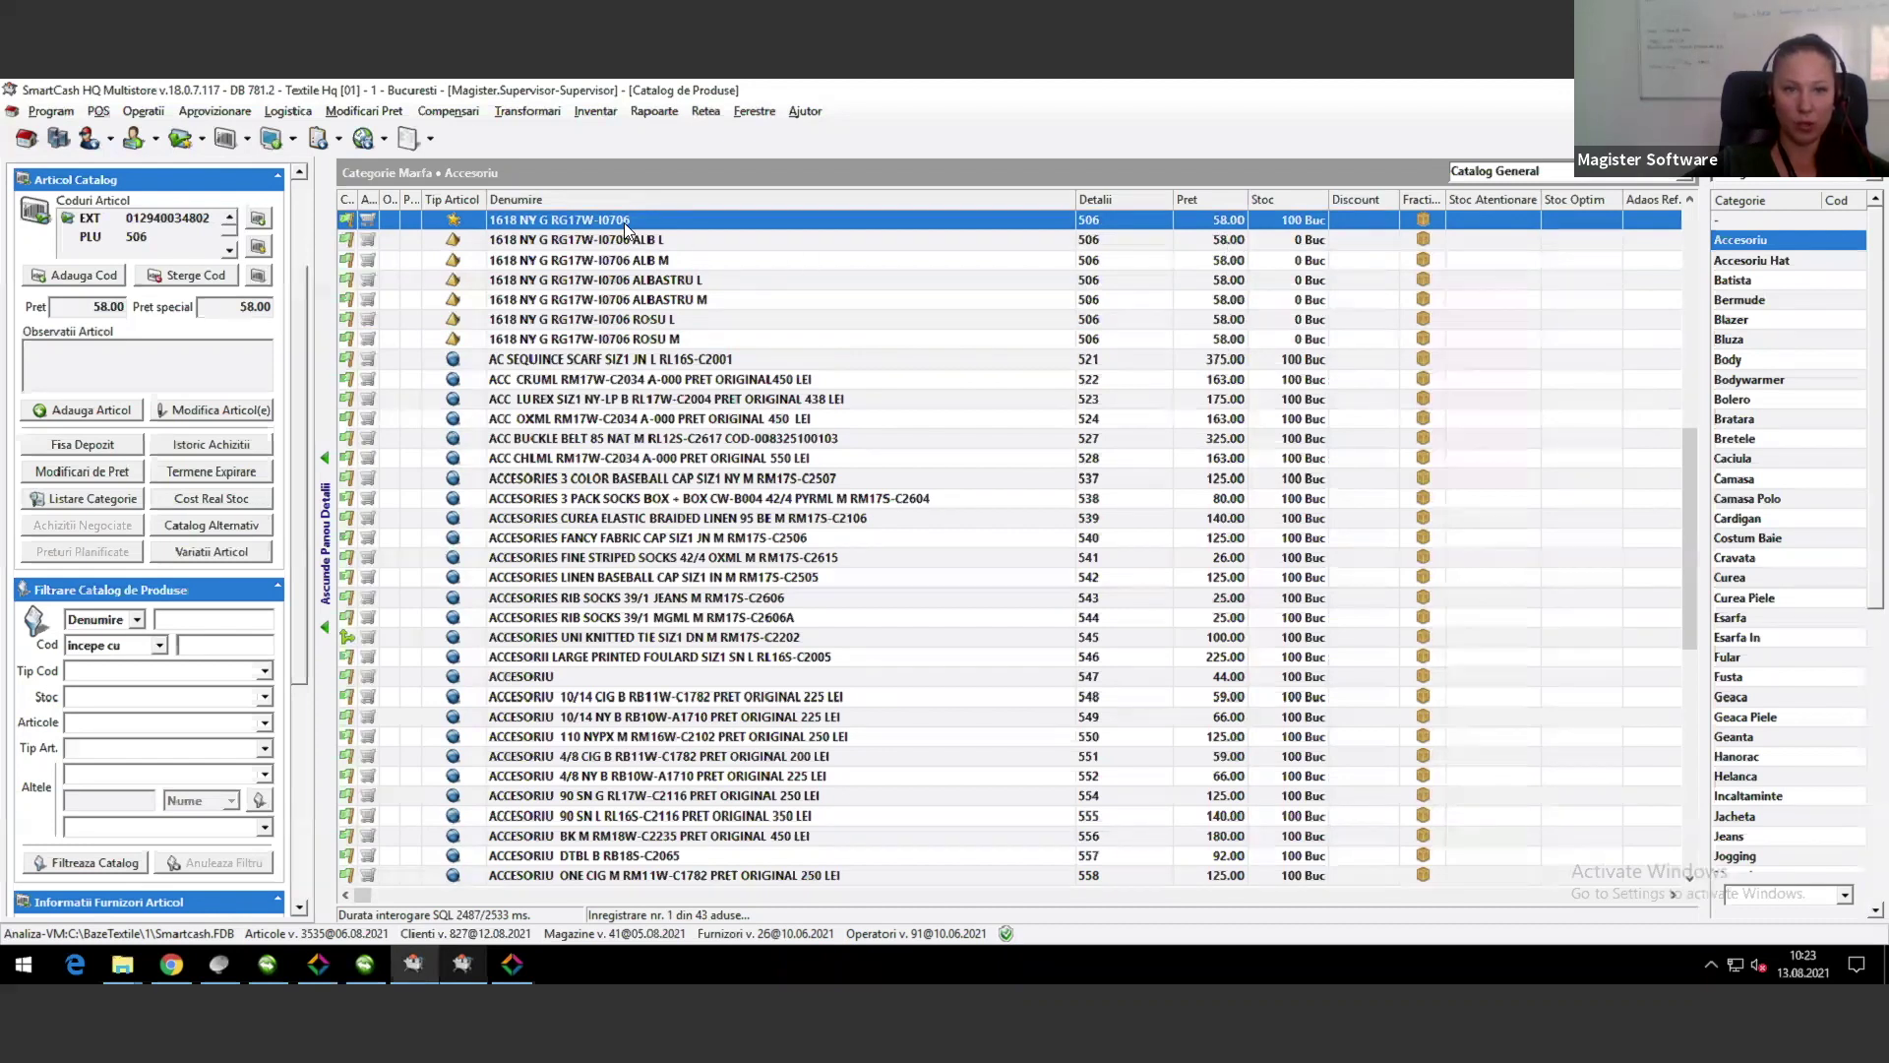
left_click(655, 366)
double_click(589, 360)
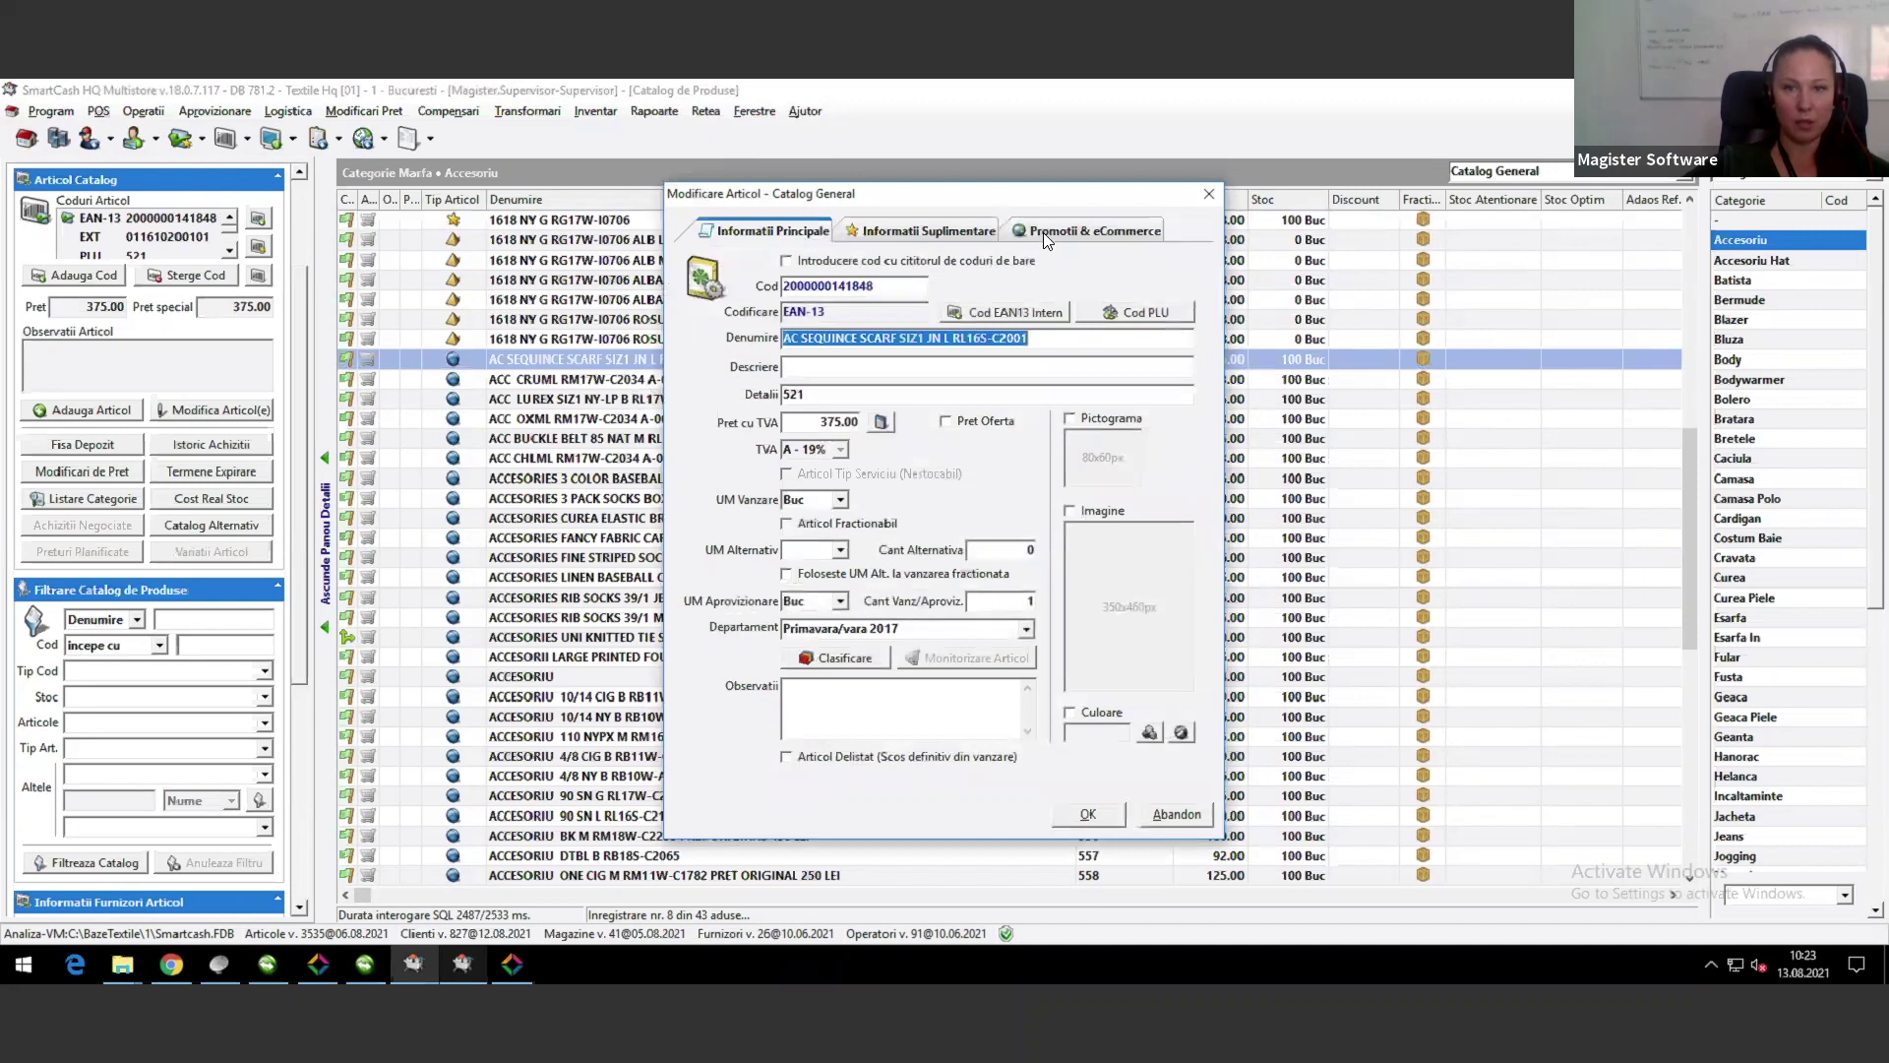
left_click(1043, 232)
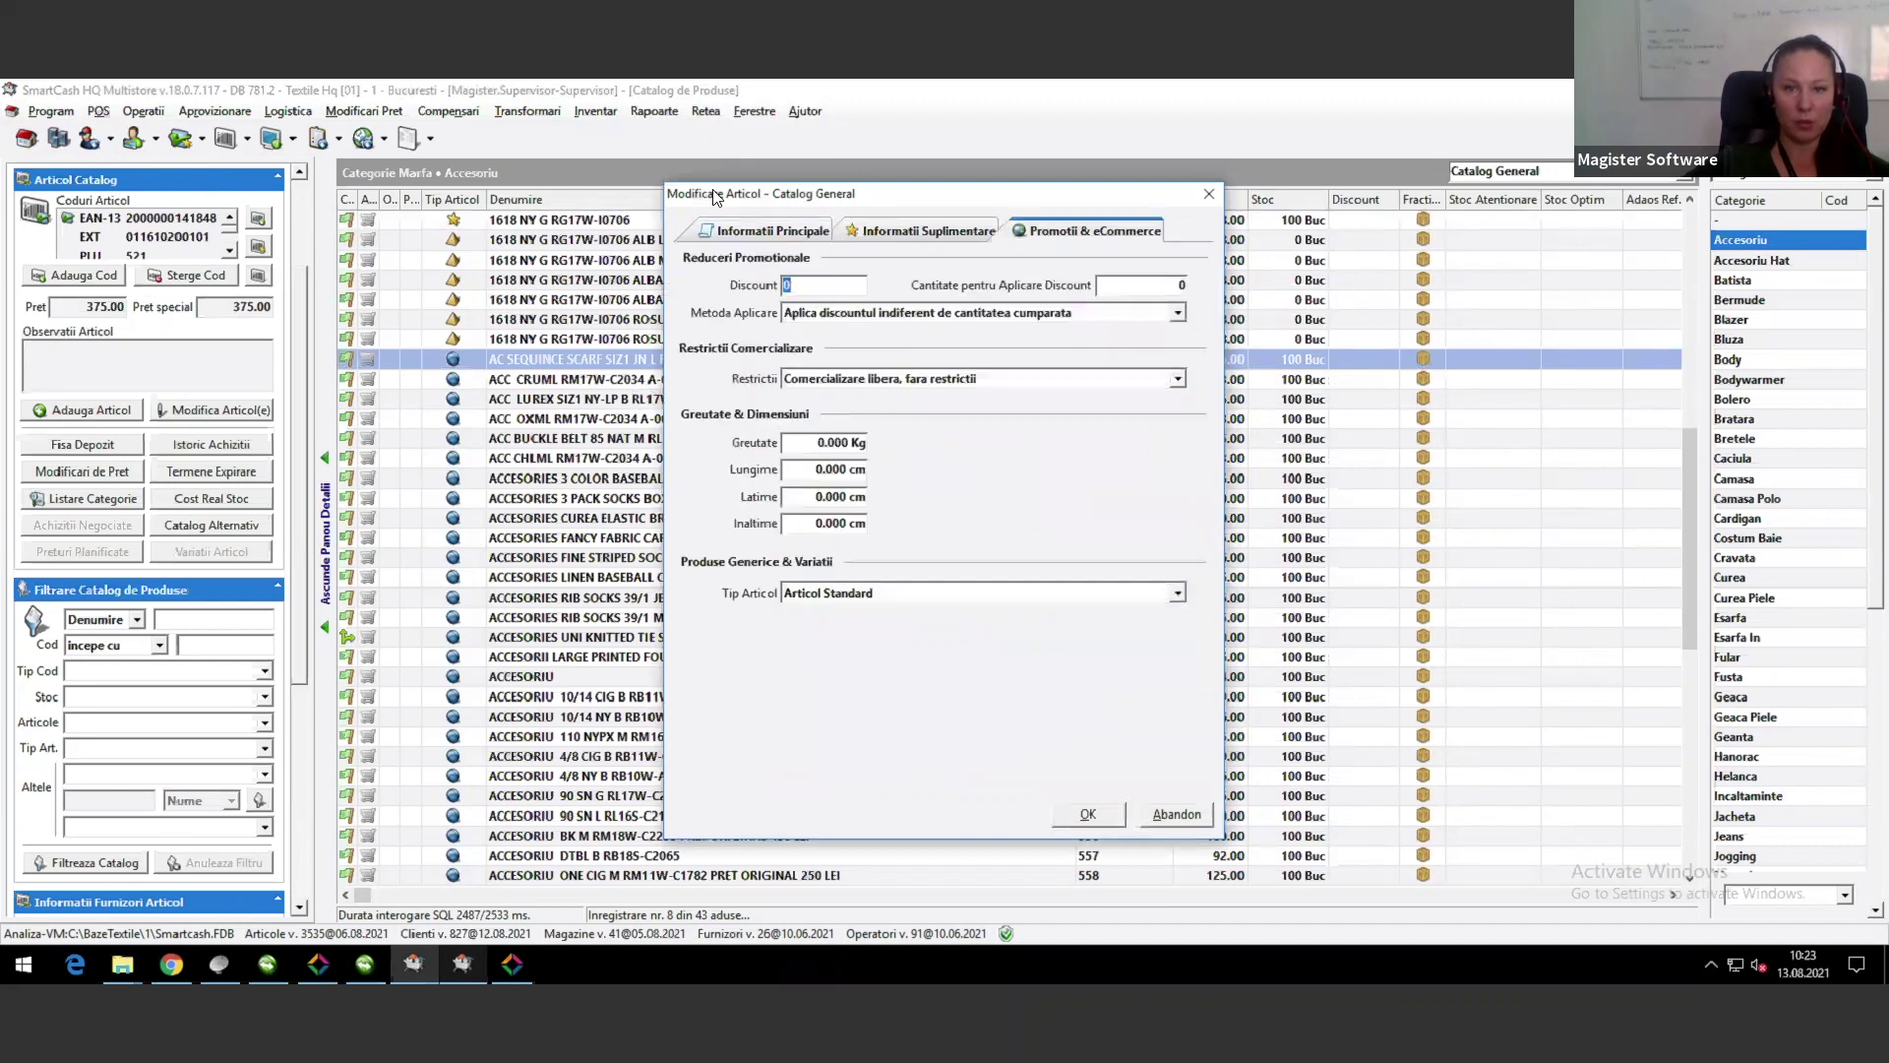
left_click_drag(715, 197, 562, 193)
left_click(1025, 589)
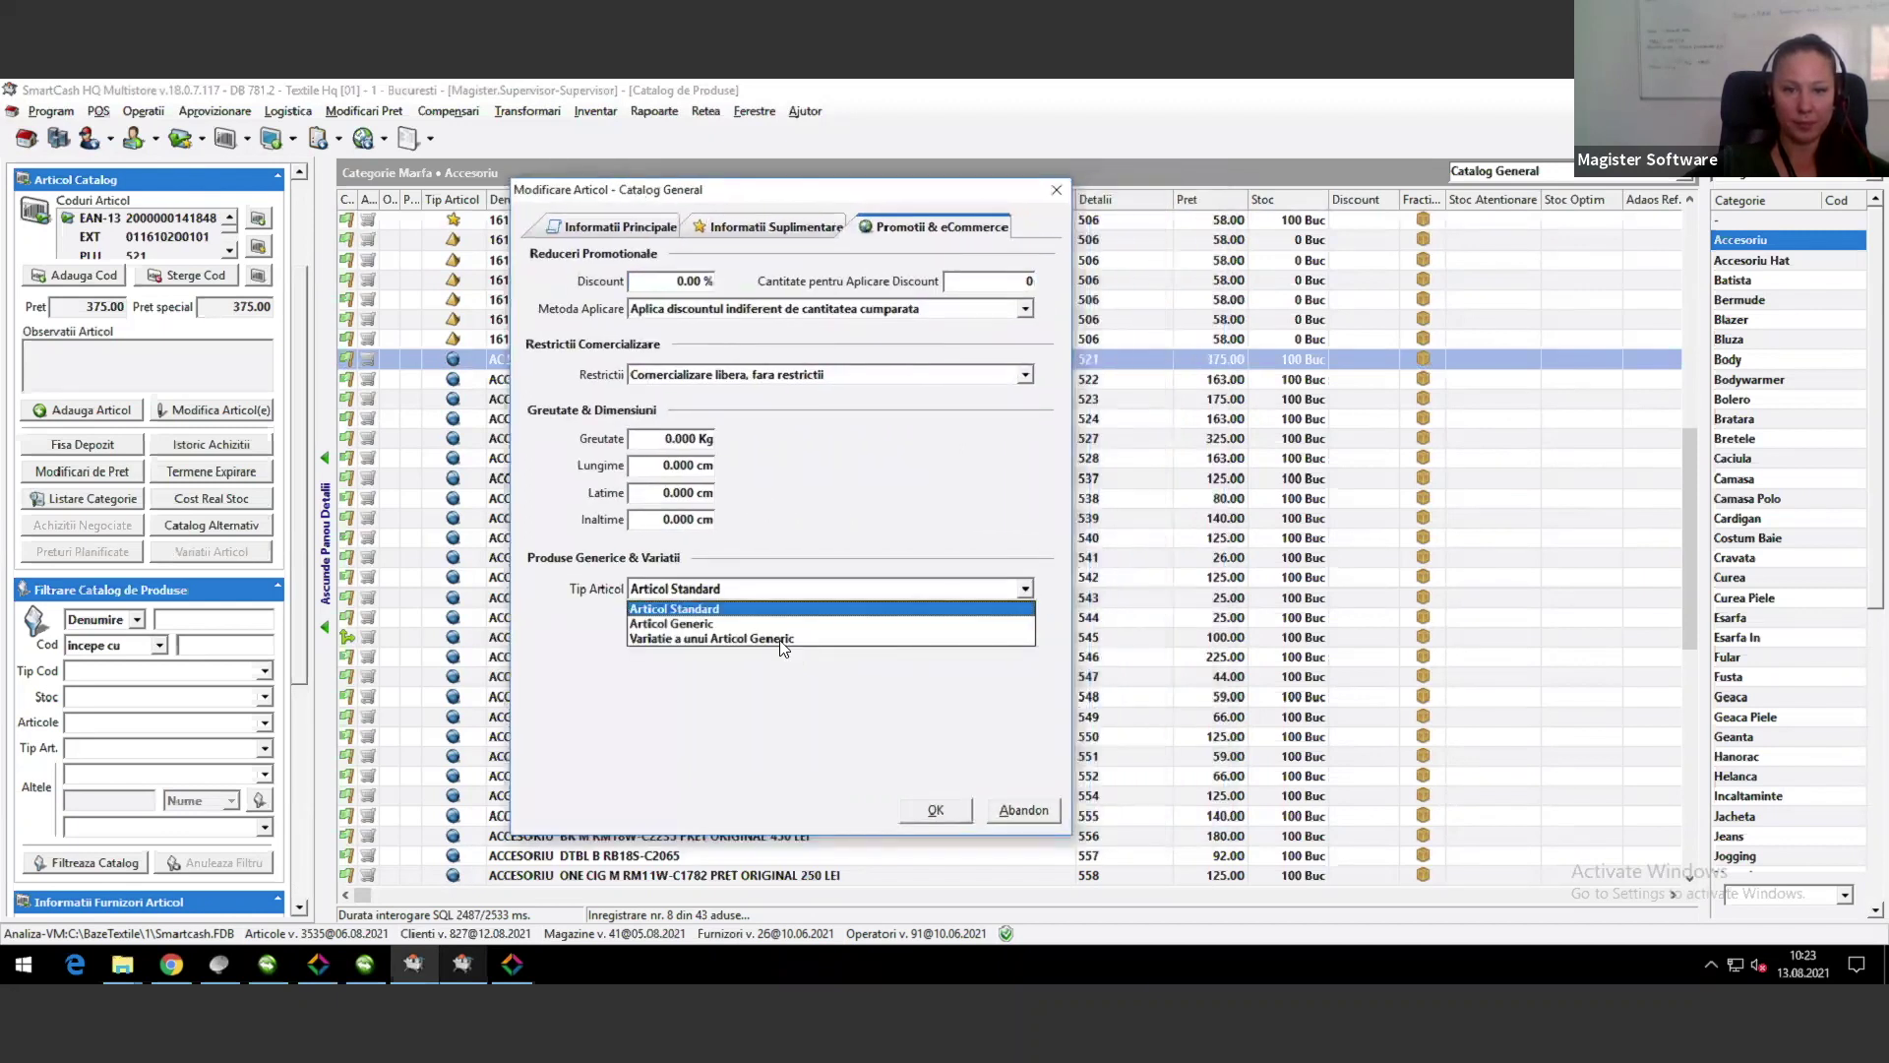
left_click(750, 625)
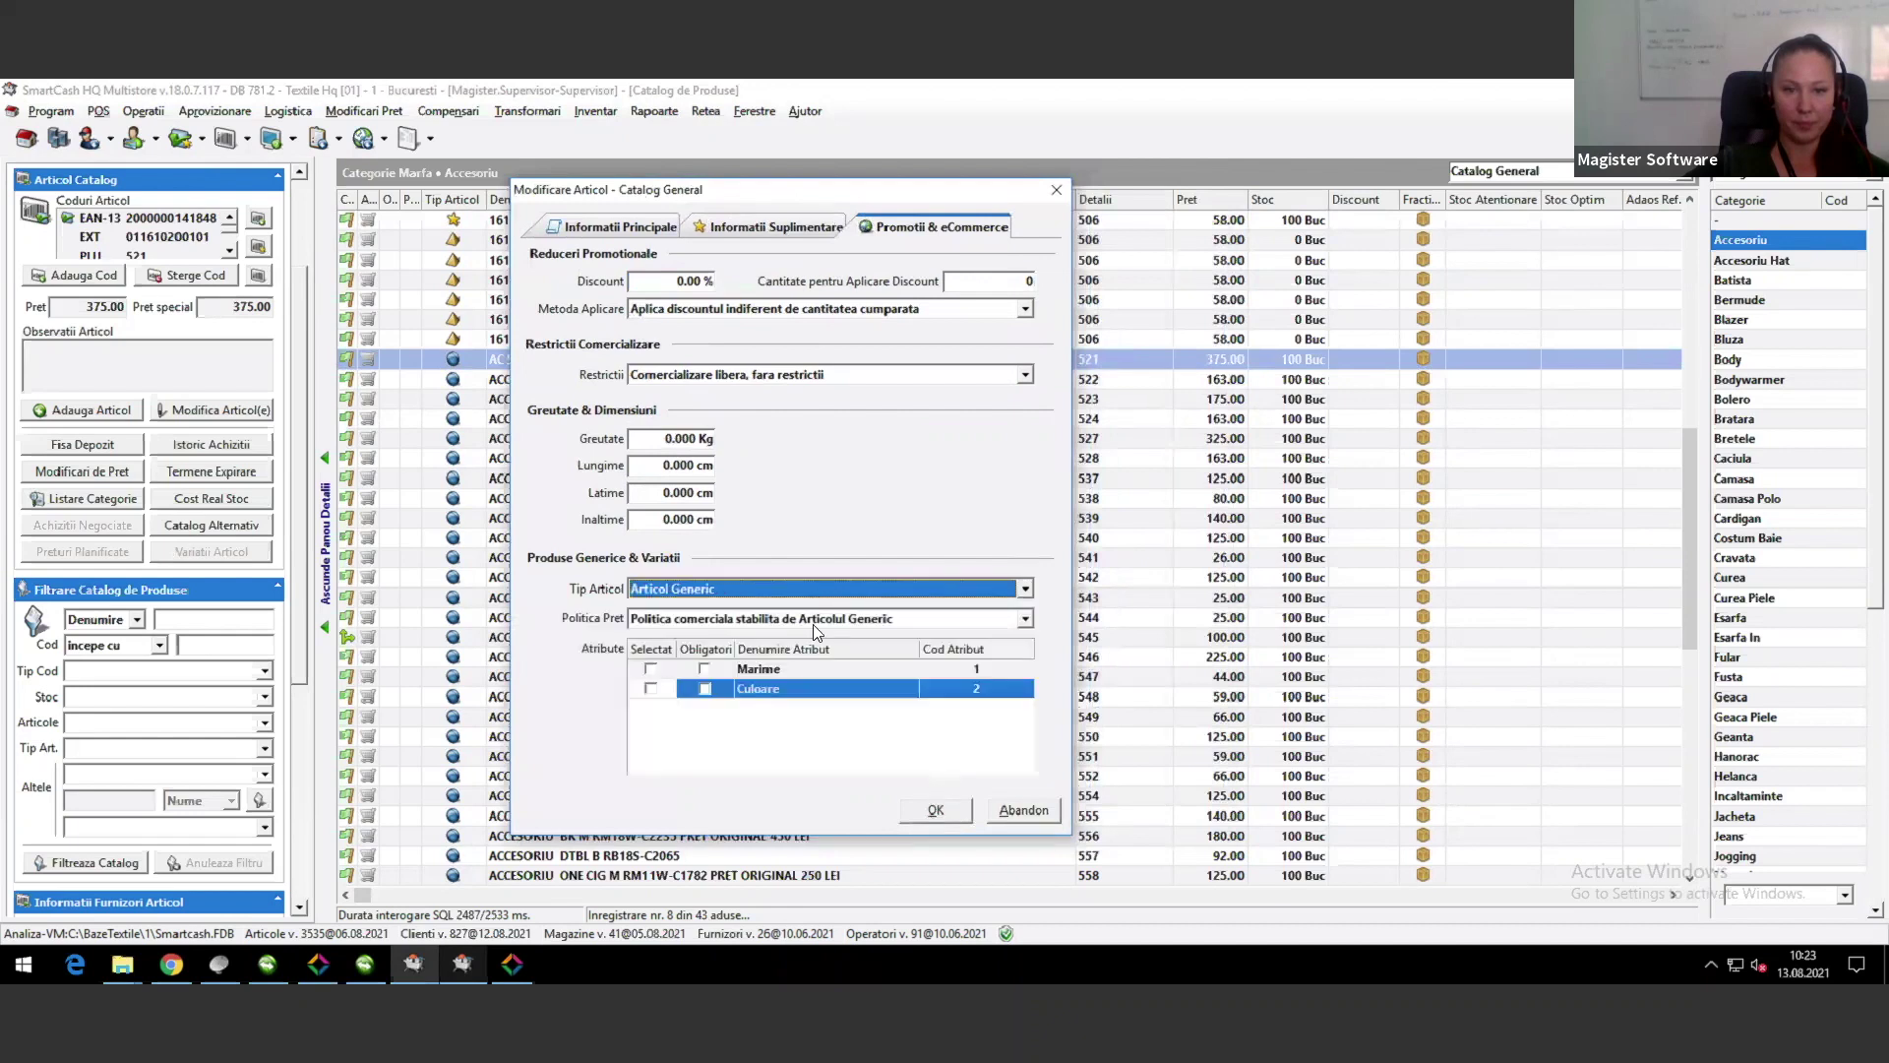
Step: Mark the Marime and Culoare attributes of the generic article as both Selectat and Obligatoriu, and save the article
left_click_drag(731, 200, 691, 150)
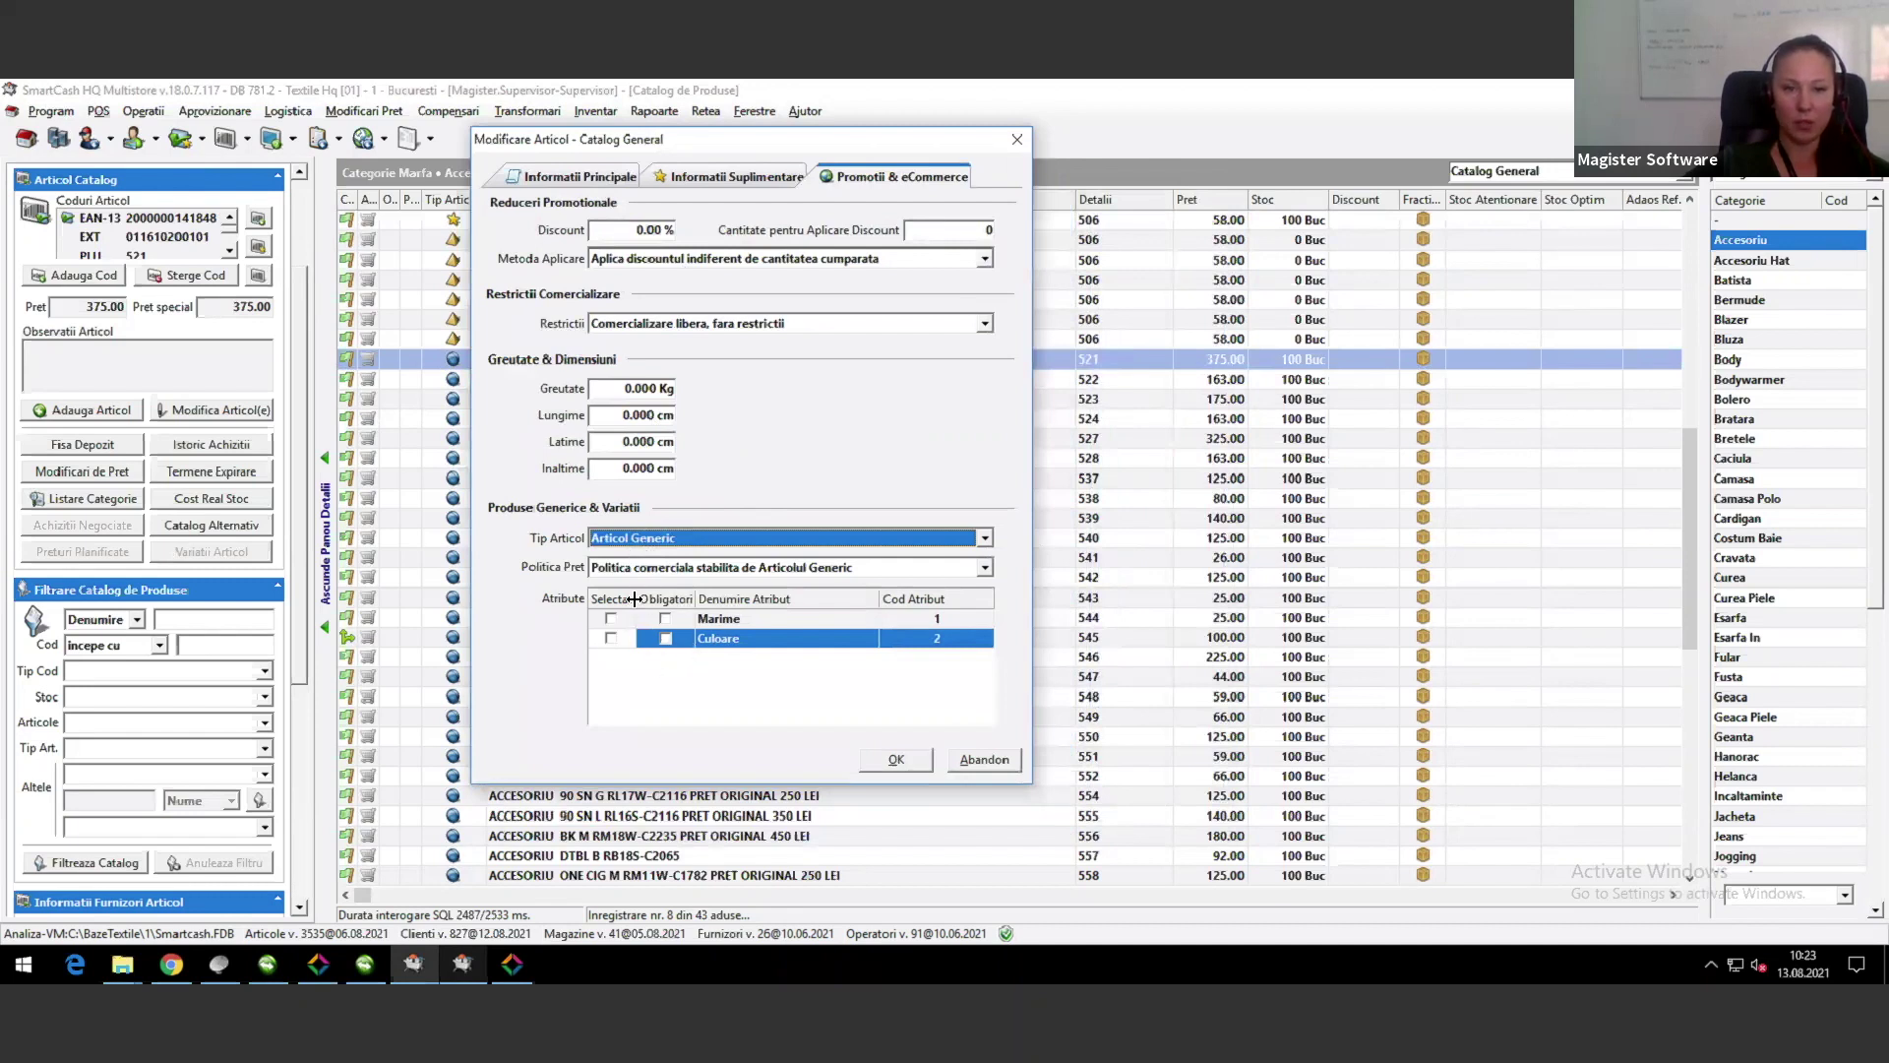
left_click_drag(642, 598, 729, 599)
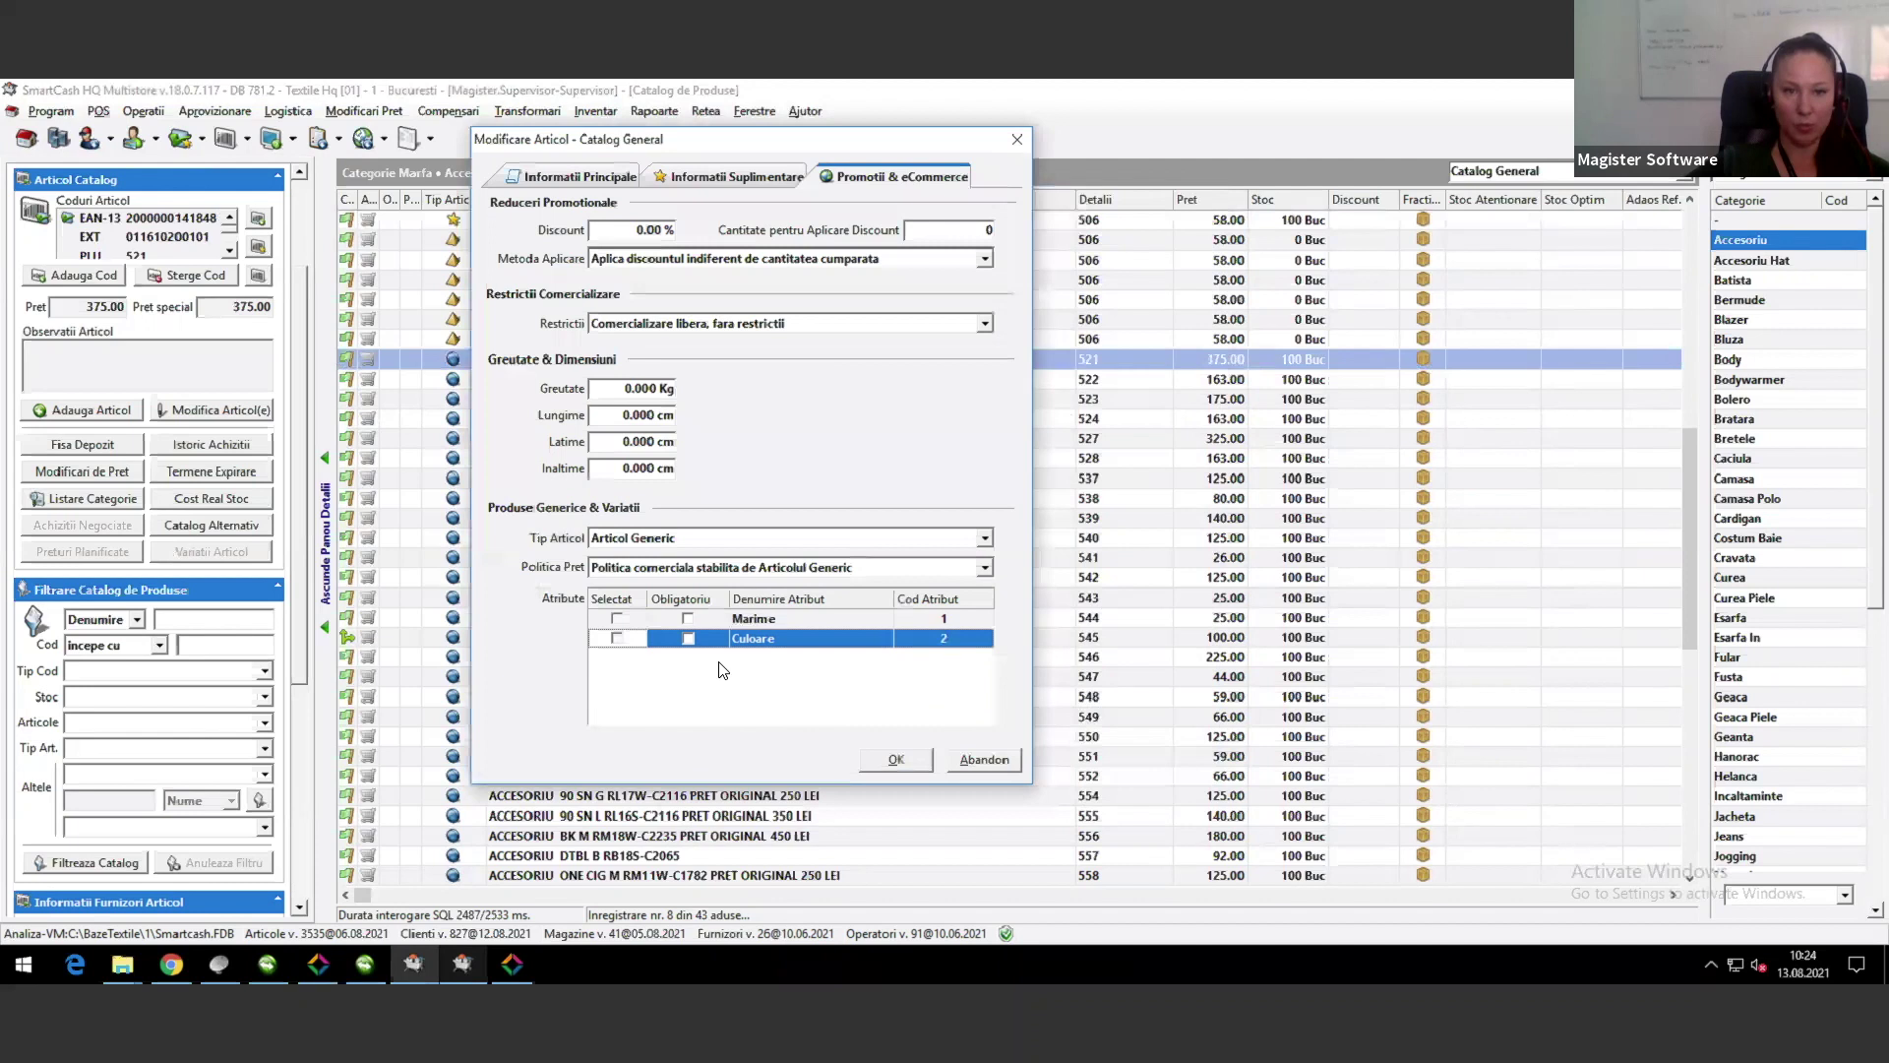
left_click(614, 617)
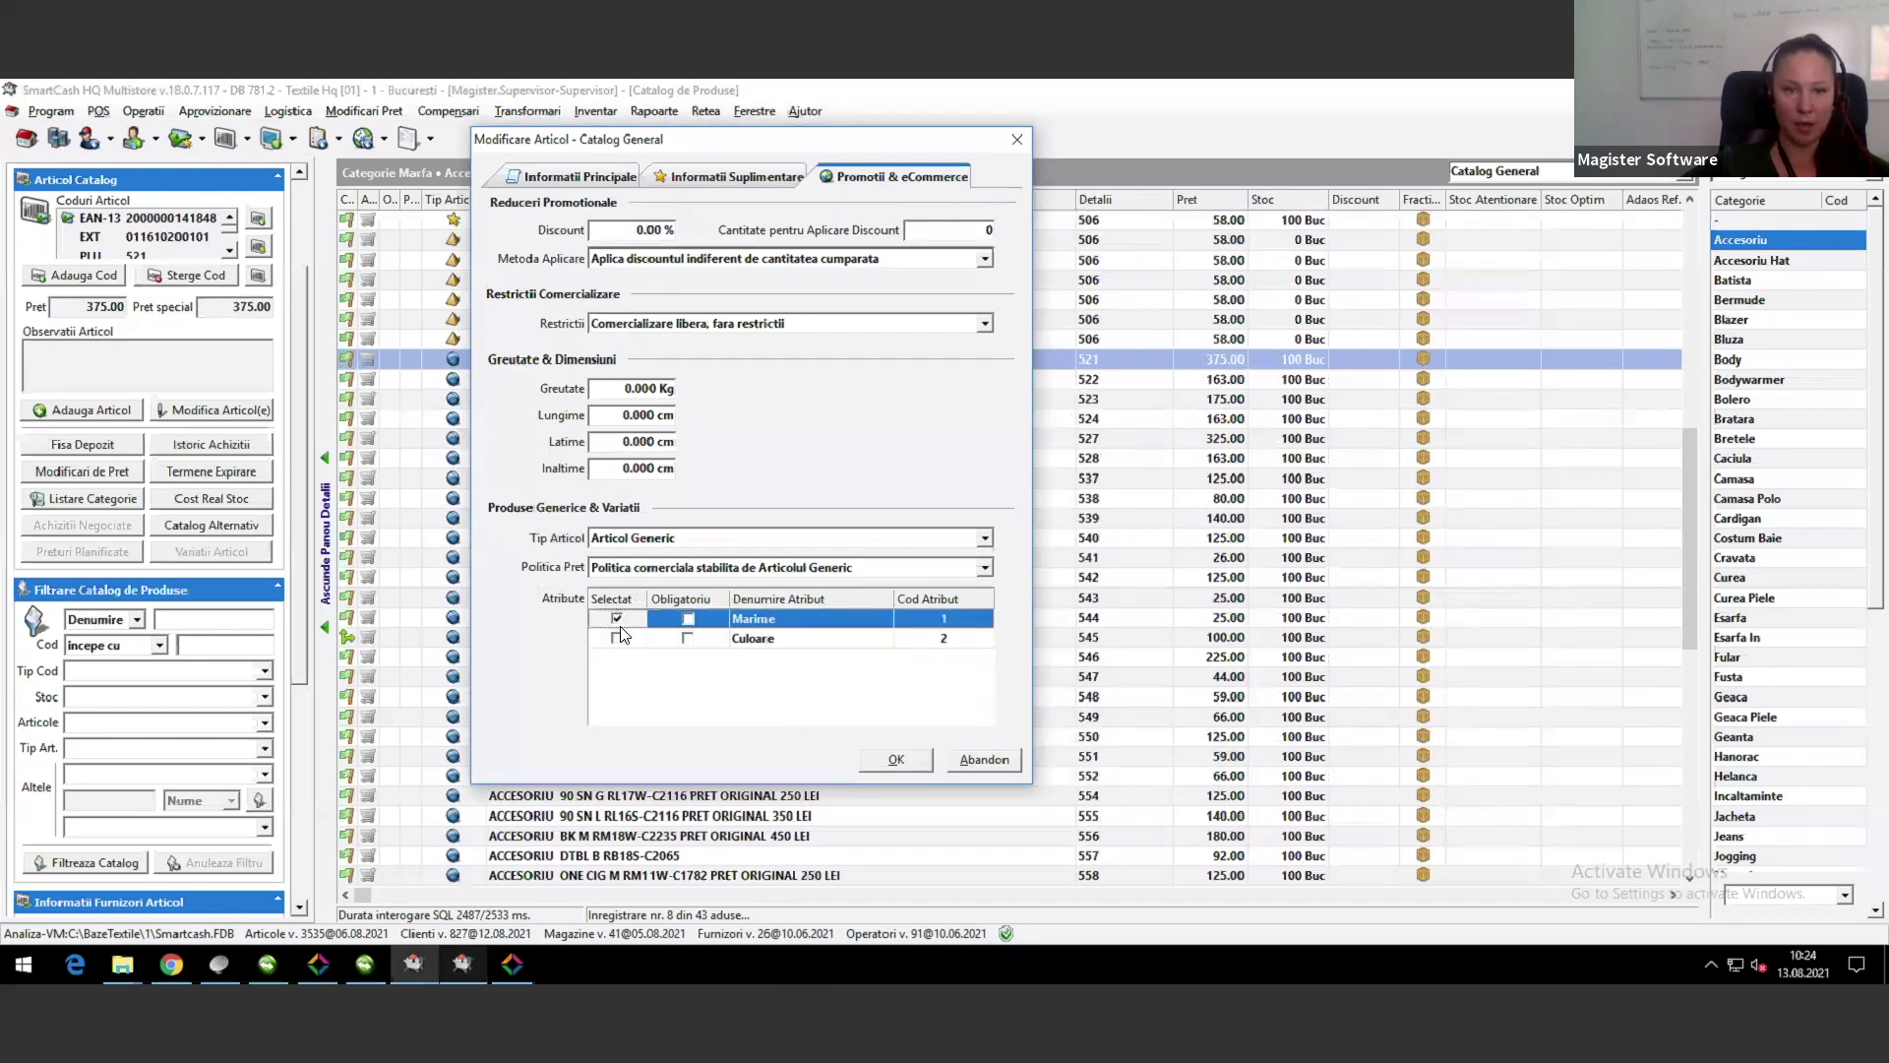
left_click(617, 638)
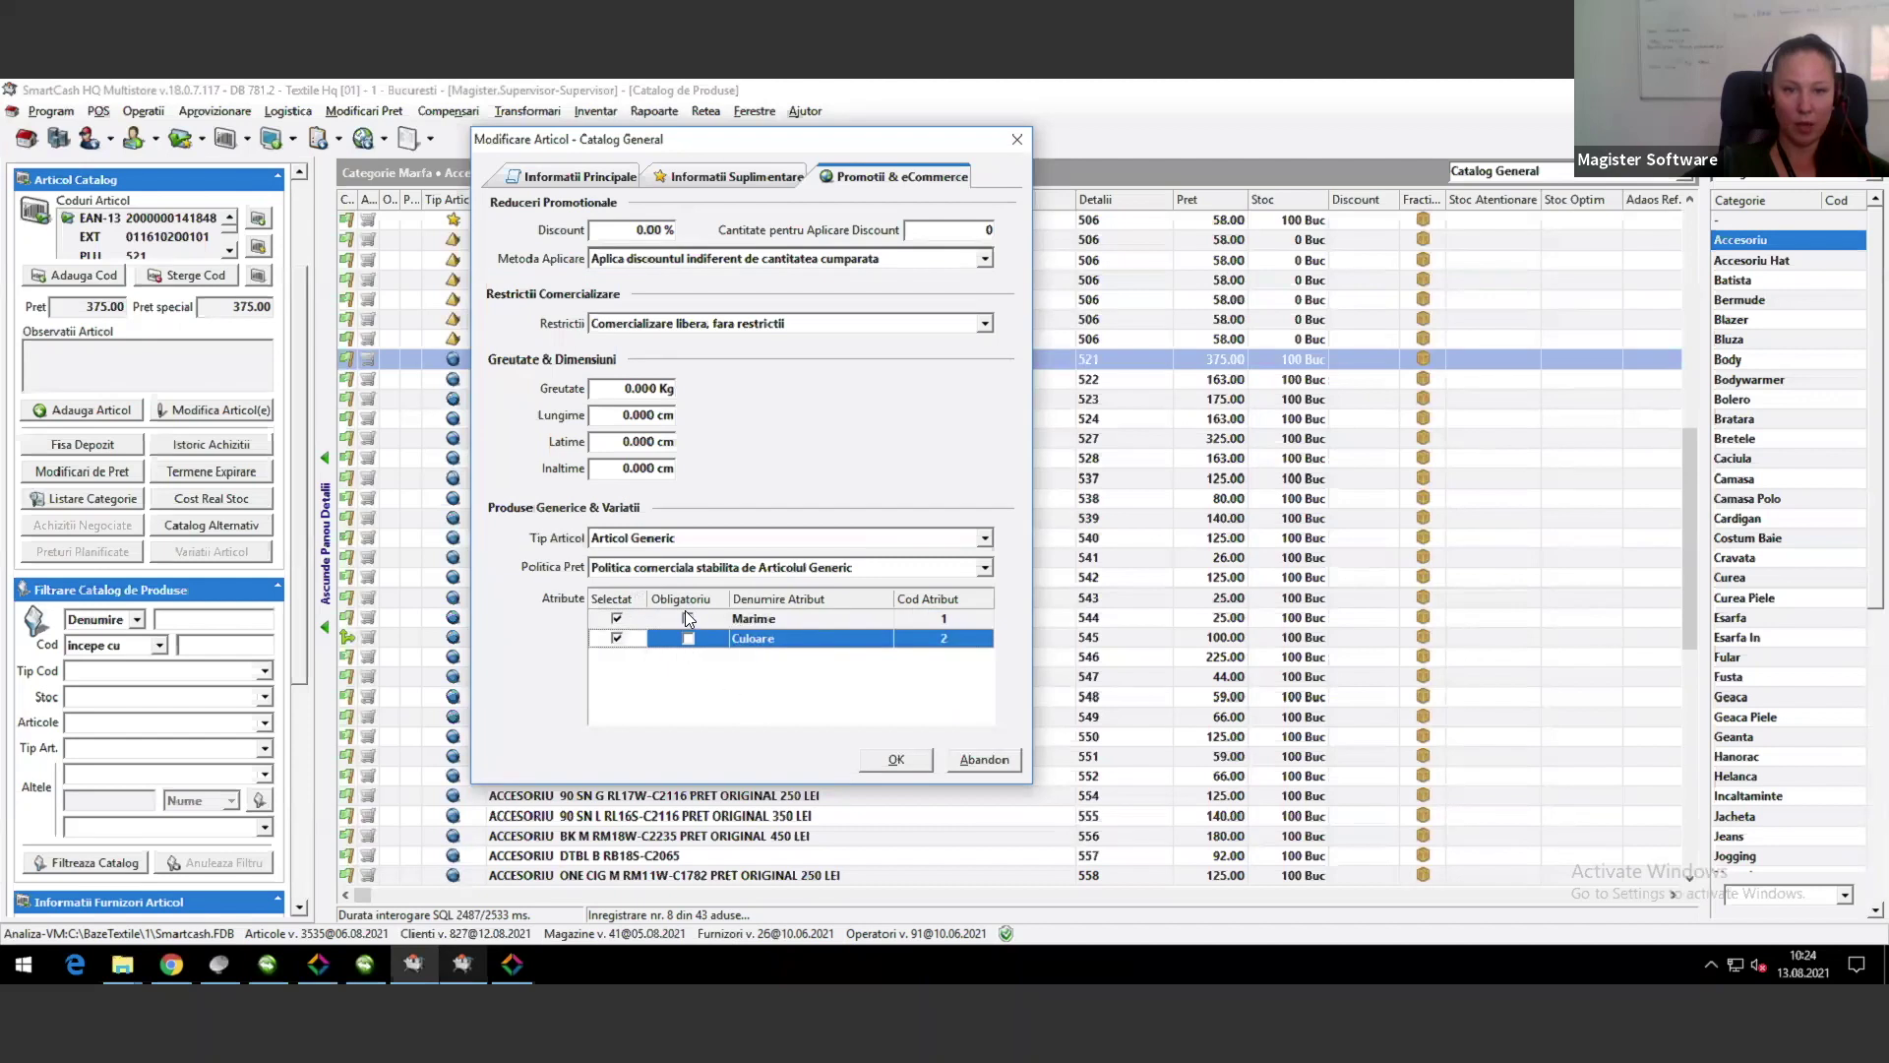
left_click(687, 617)
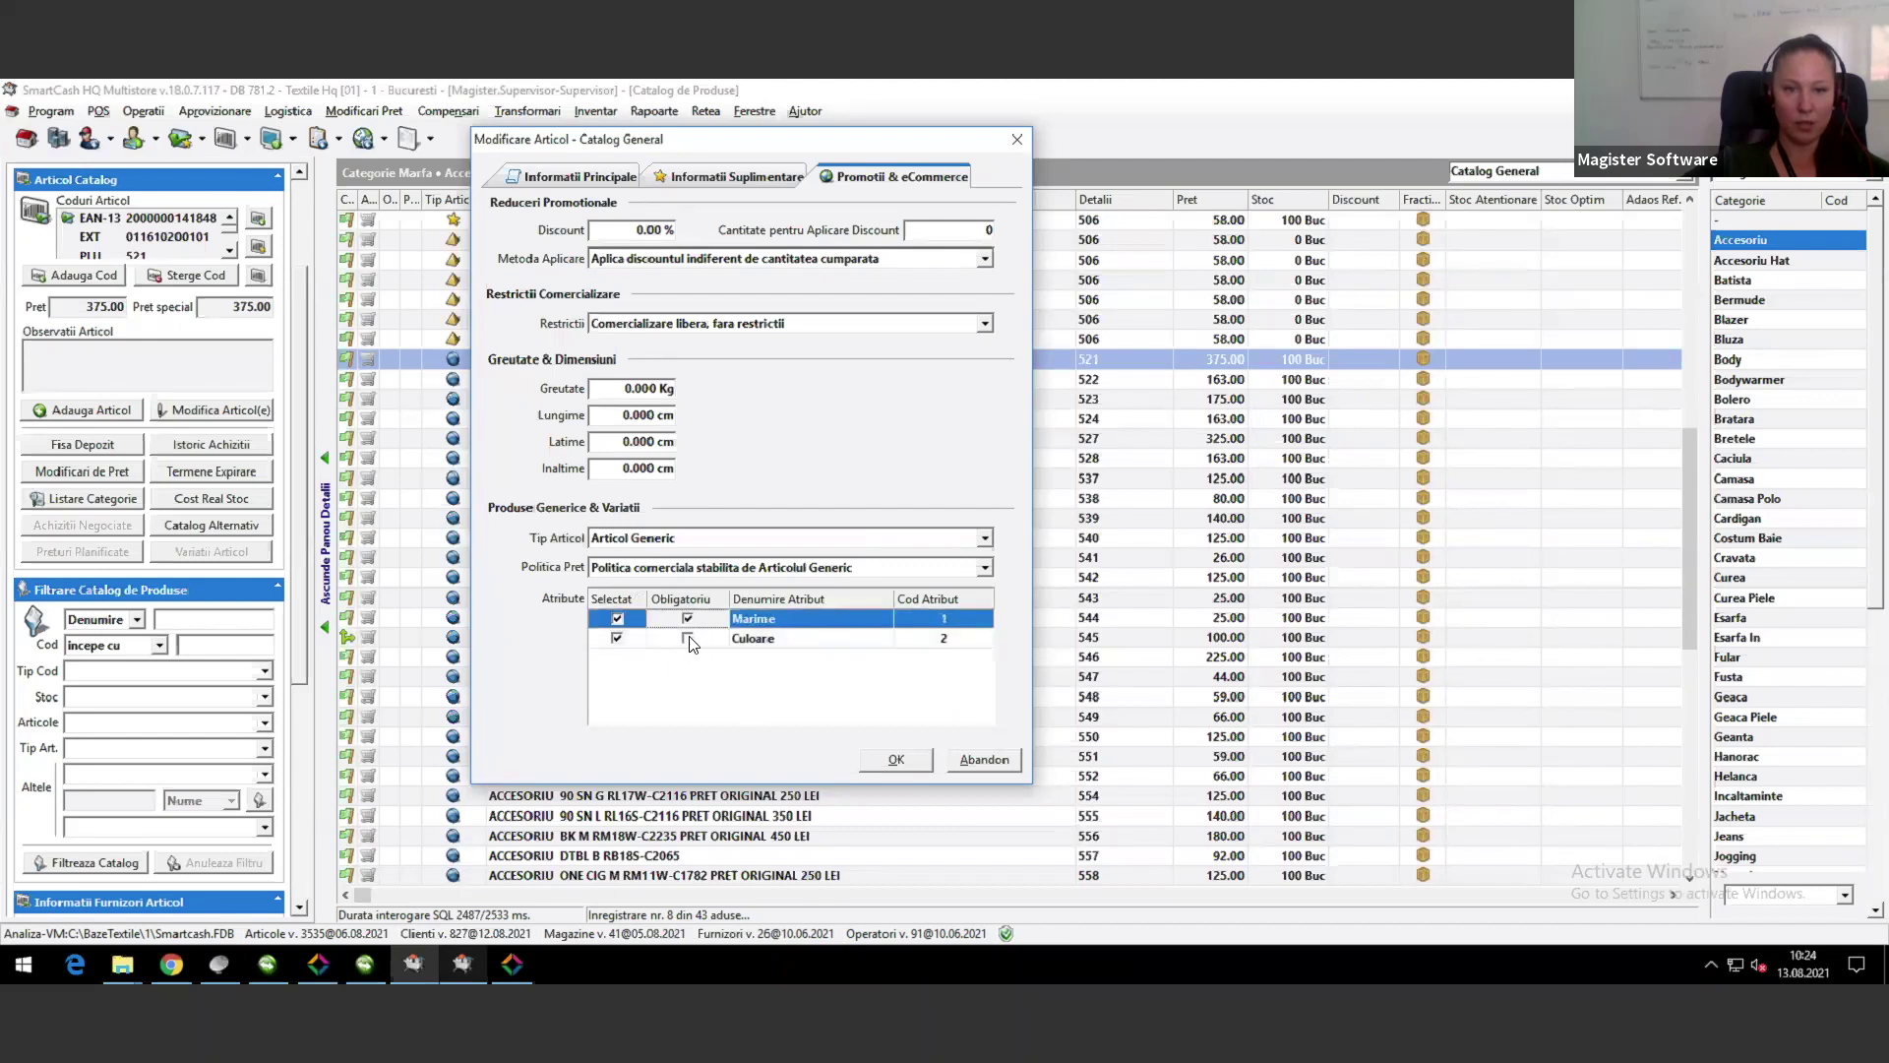
left_click(688, 638)
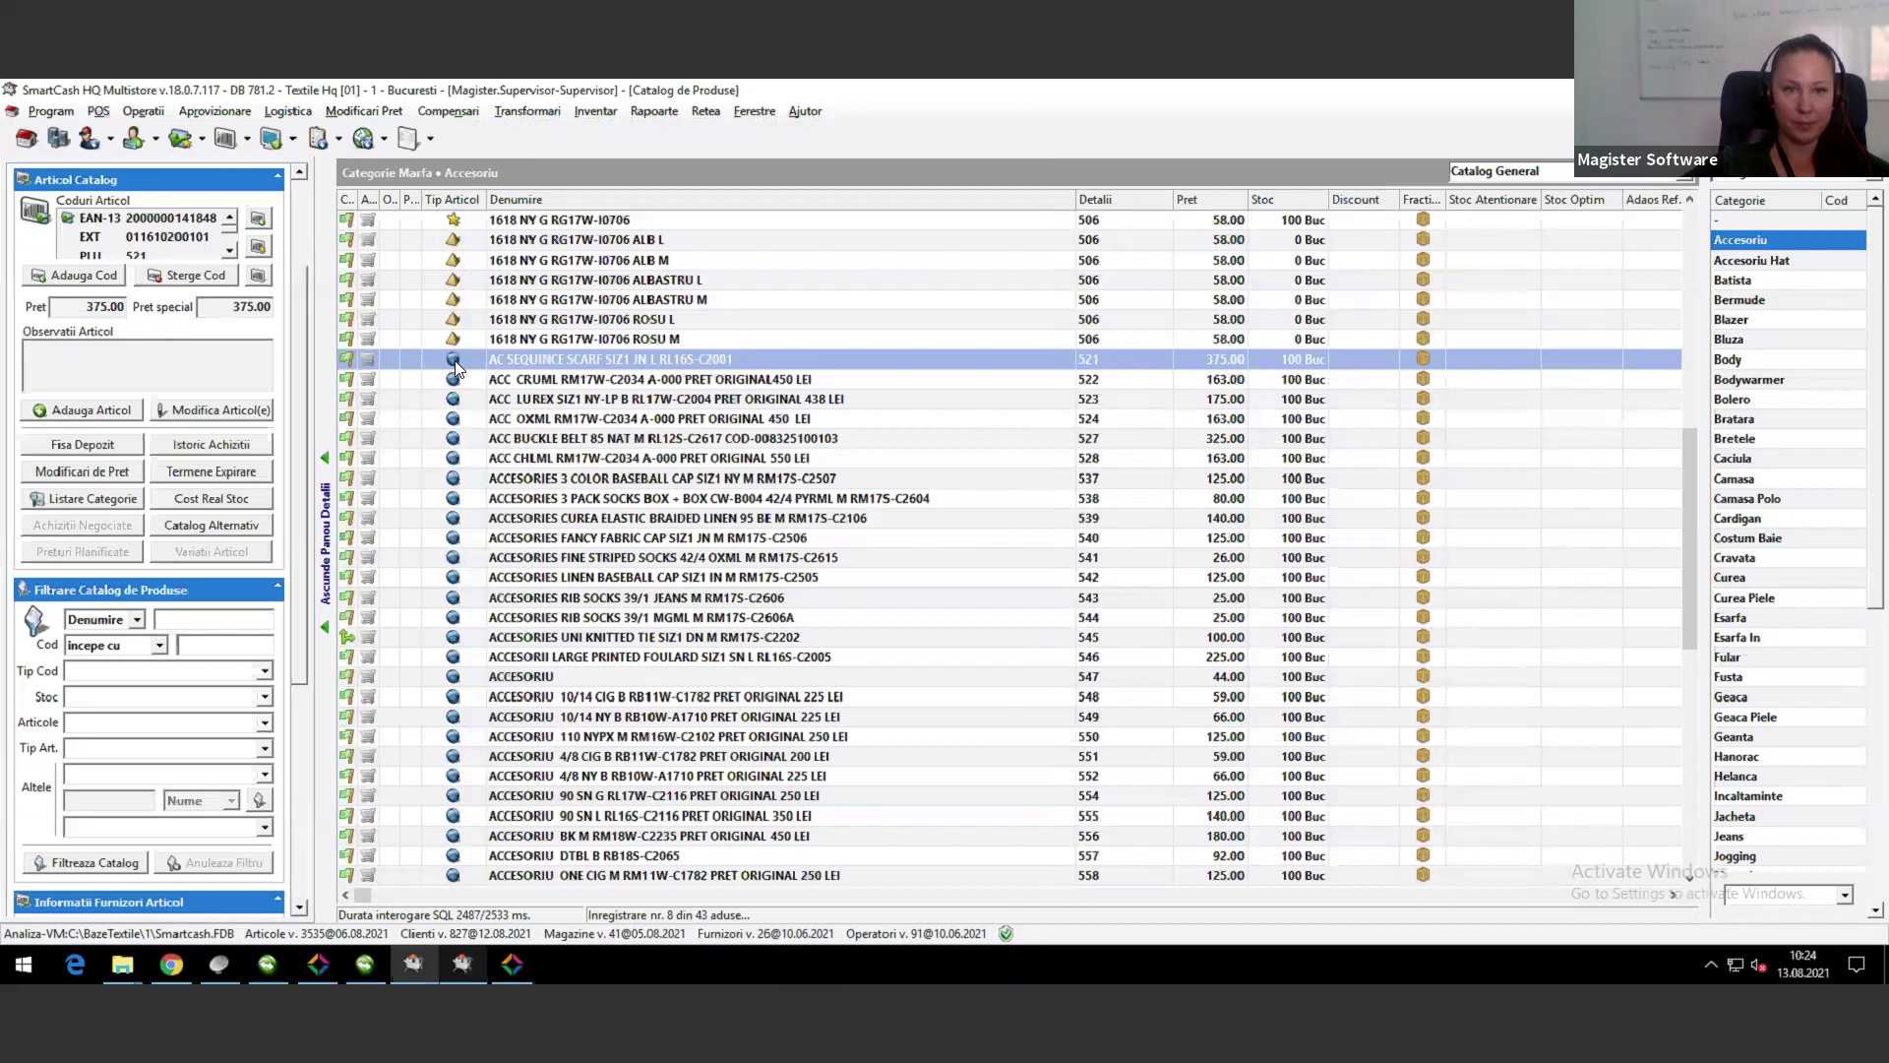
left_click(537, 340)
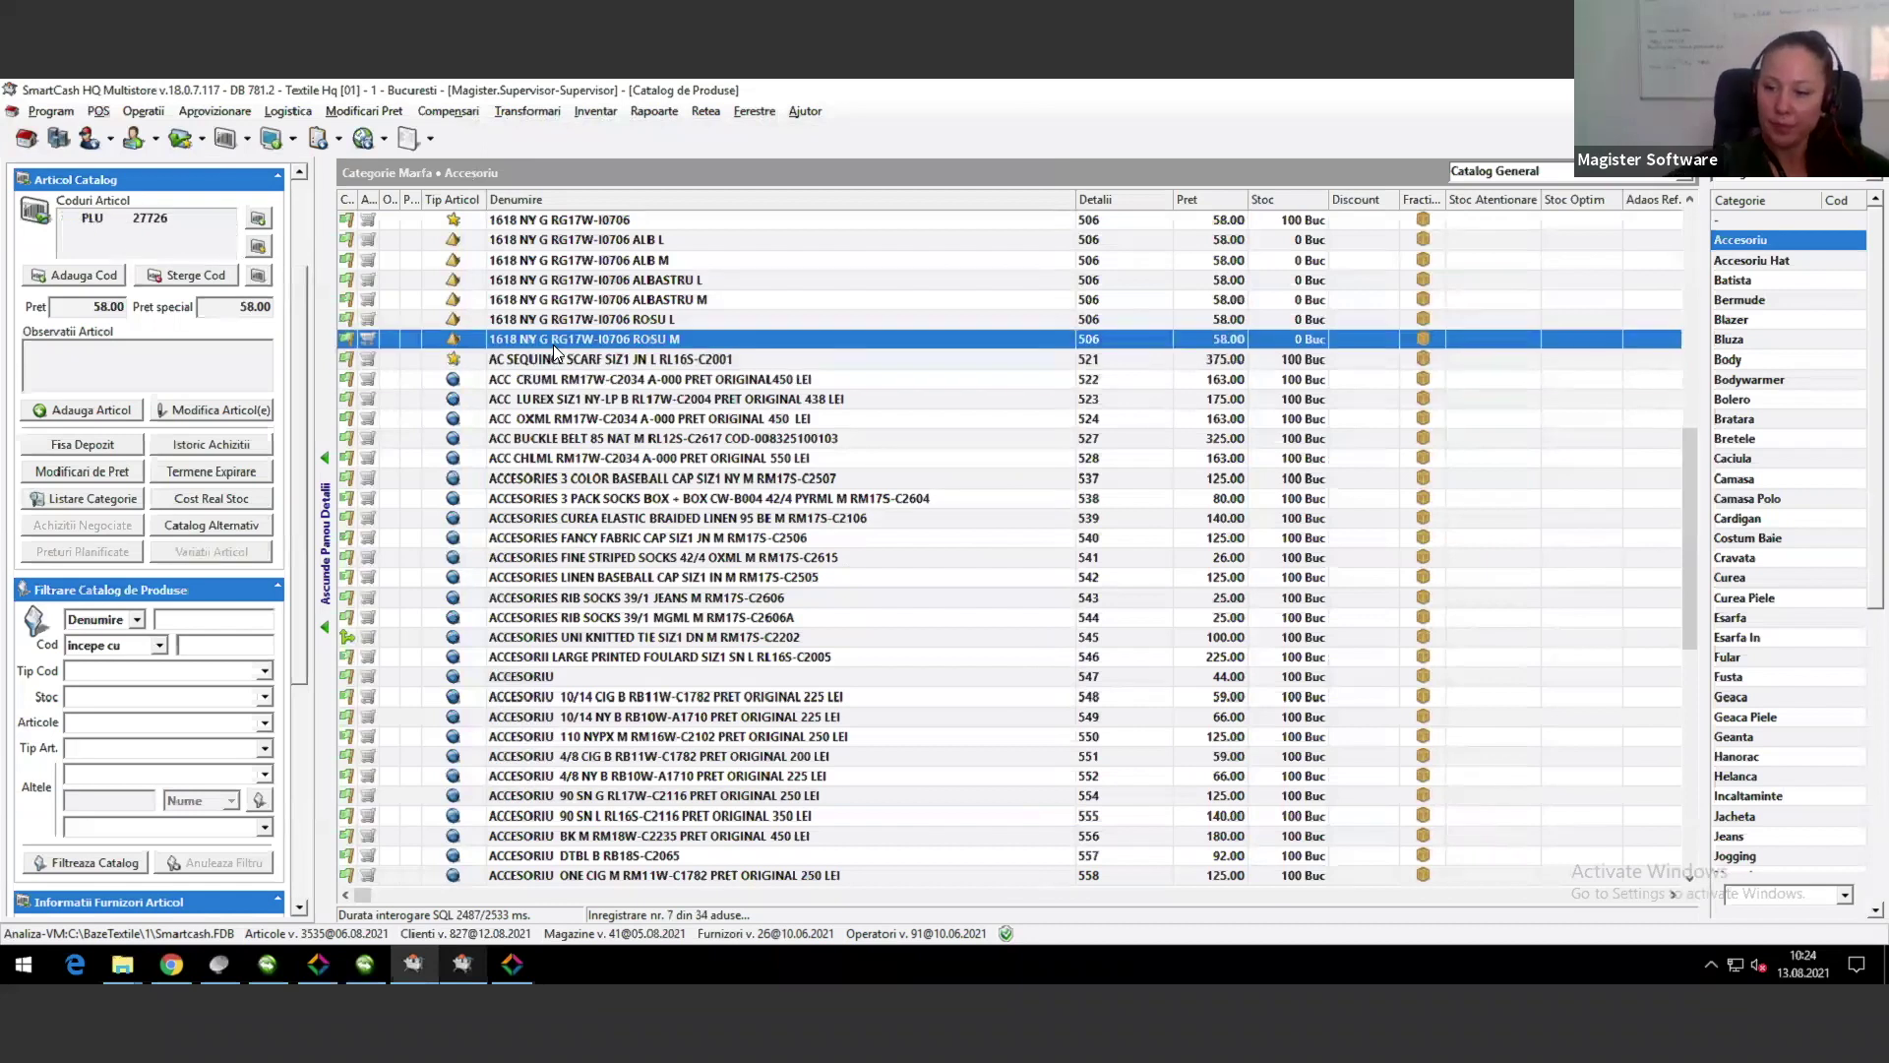
Step: Start generating variant combinations for the AC SEQUINCE SCARF generic article and select the colours ALB, ALBASTRU and ROSU
left_click(480, 359)
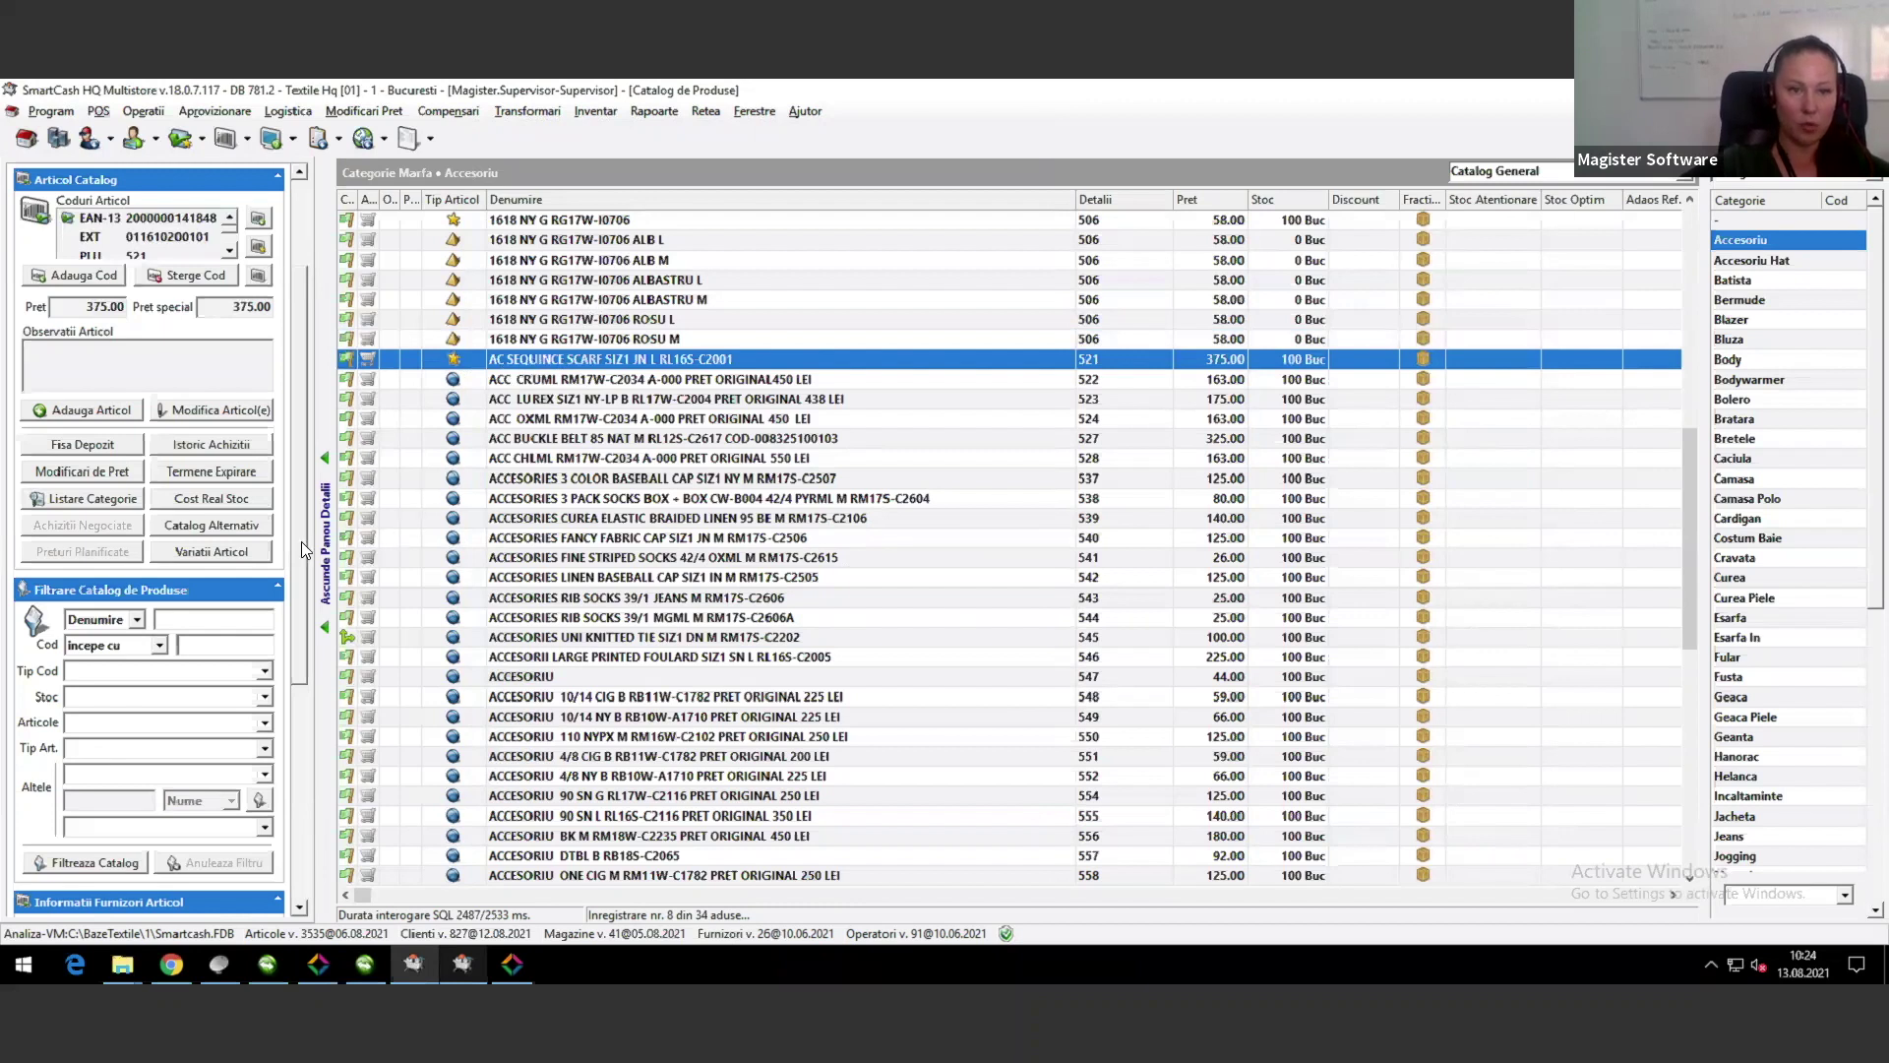
left_click(201, 553)
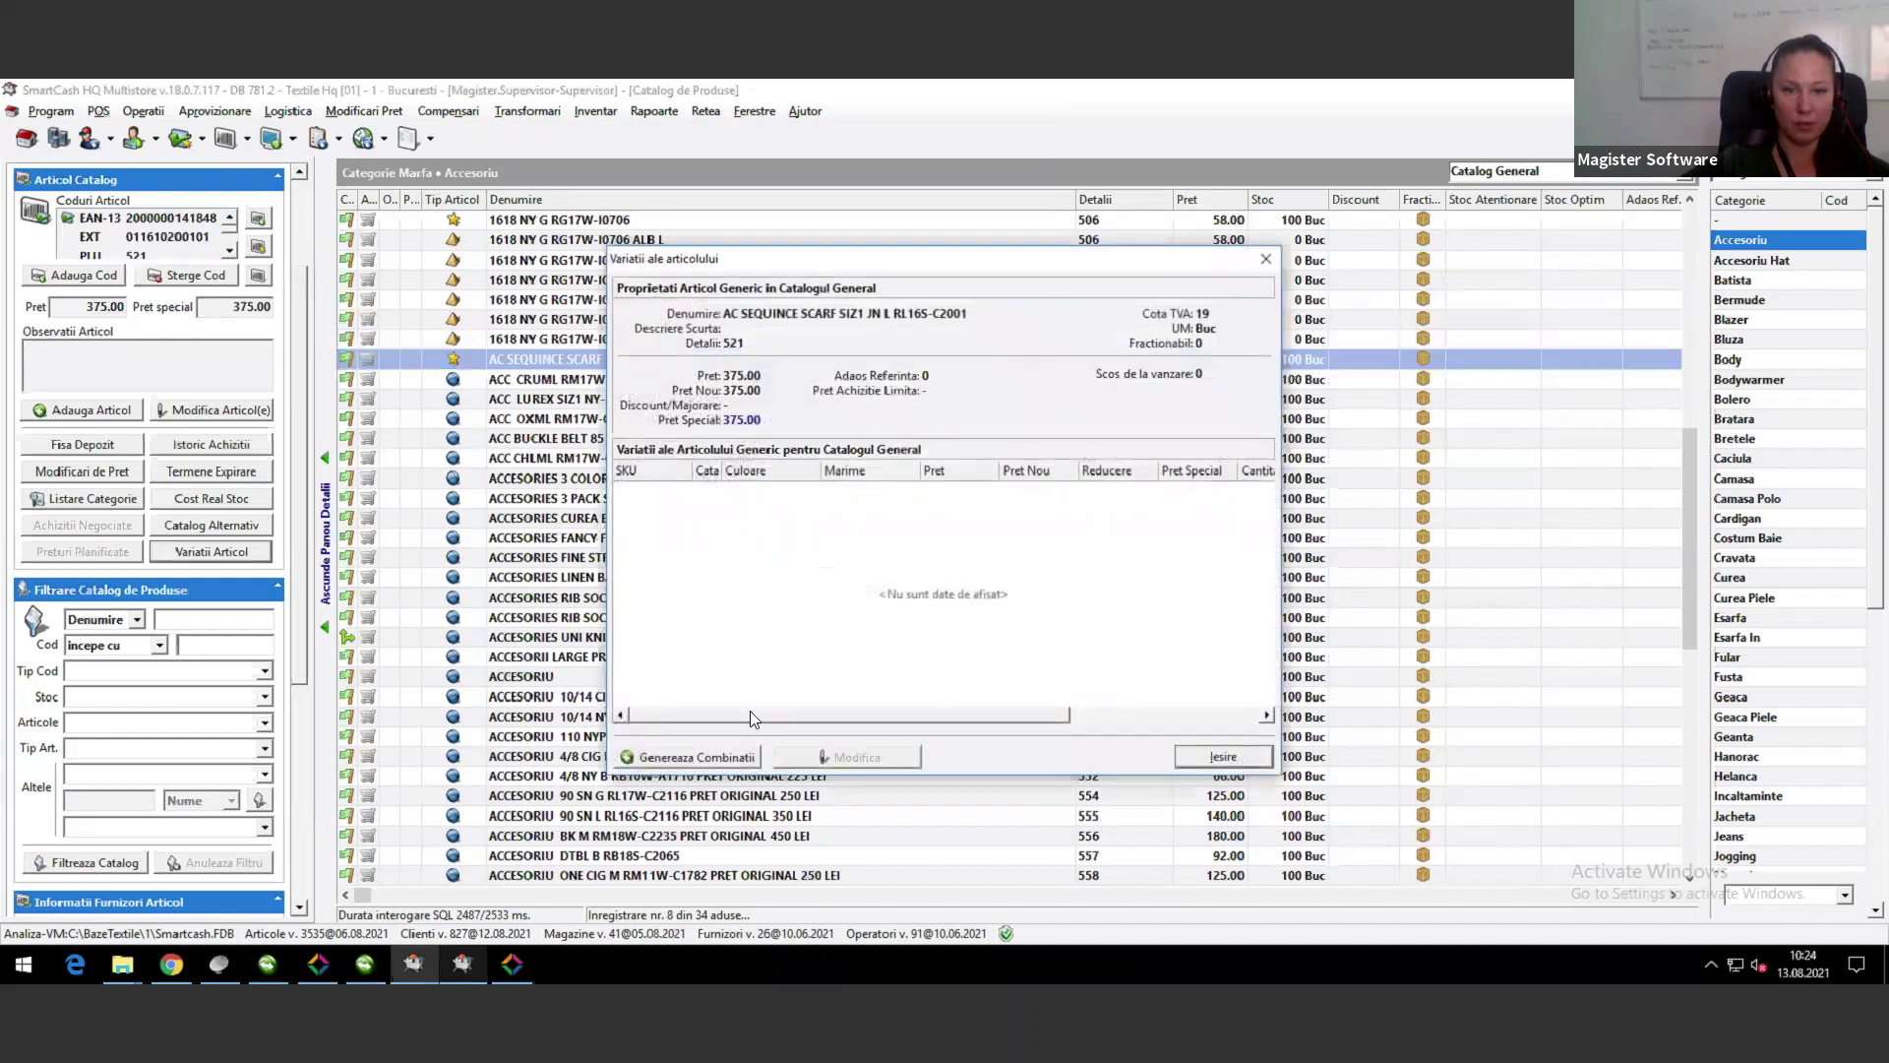
left_click(684, 757)
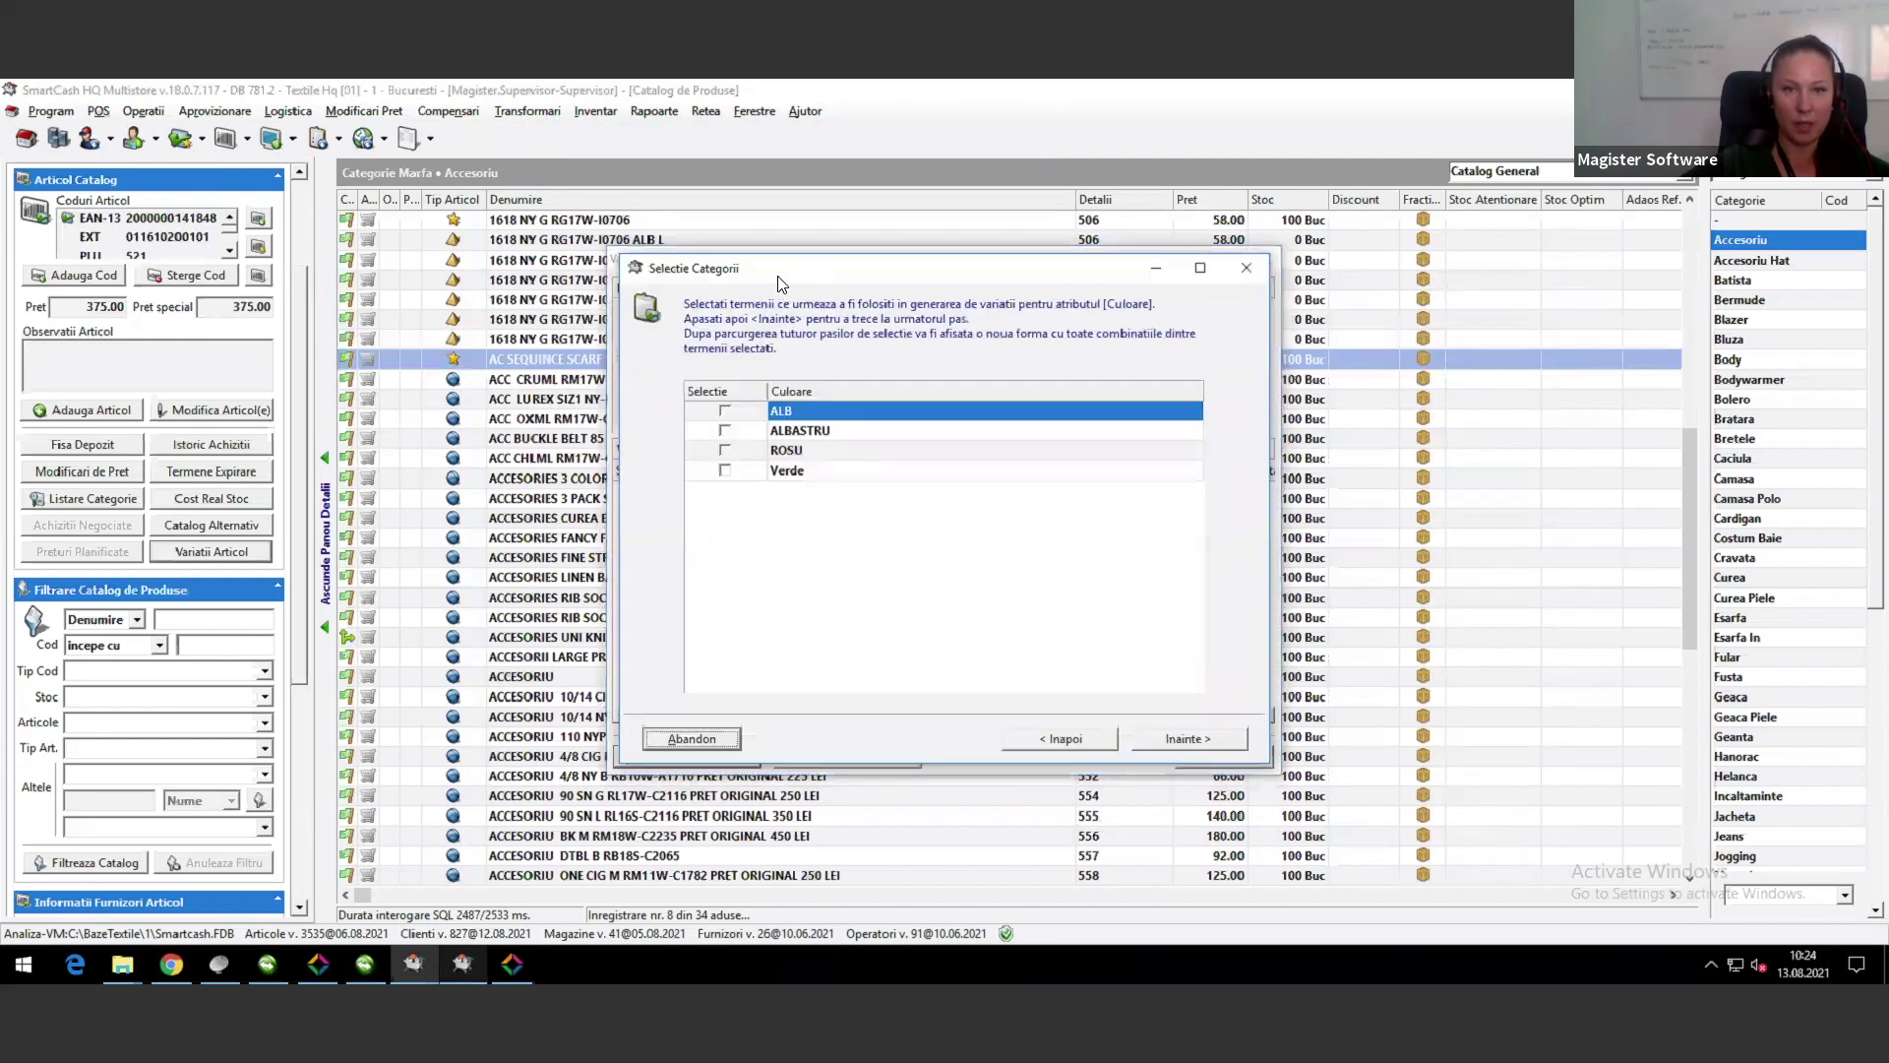
left_click_drag(780, 284, 740, 320)
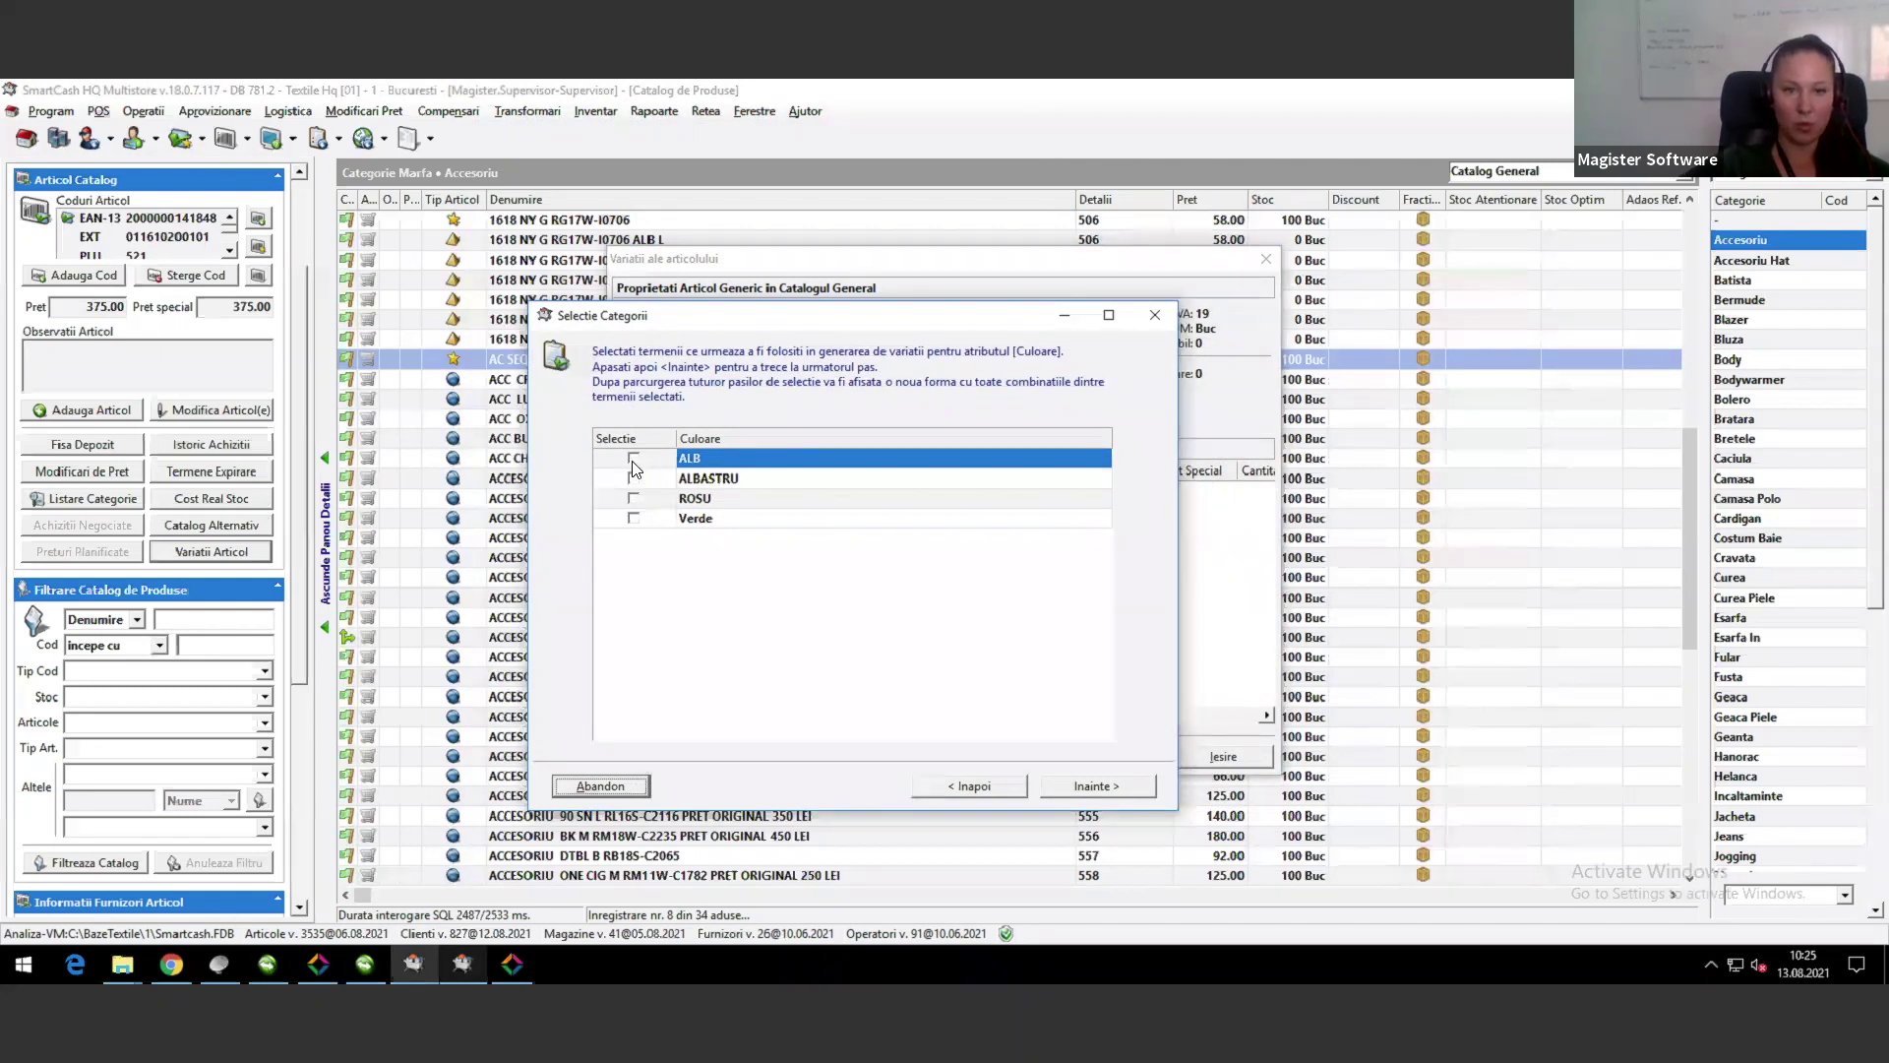
left_click(633, 459)
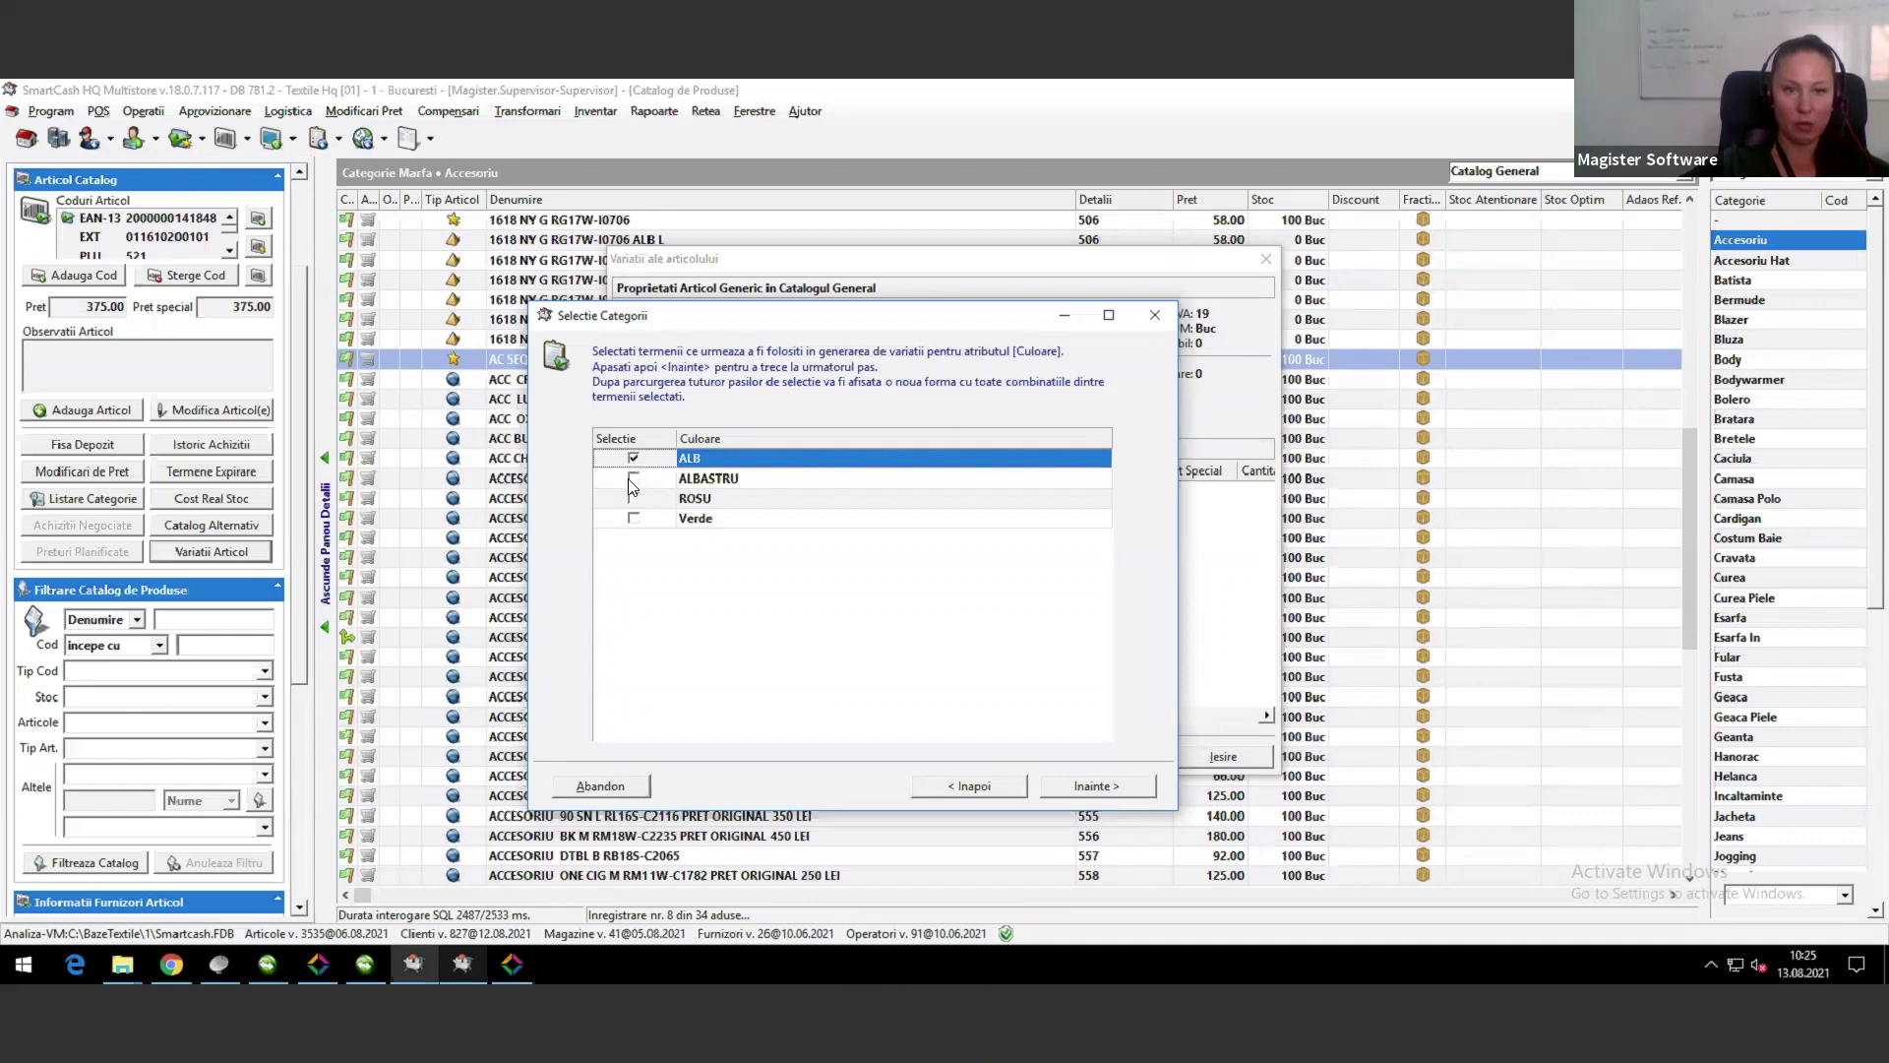
left_click(633, 479)
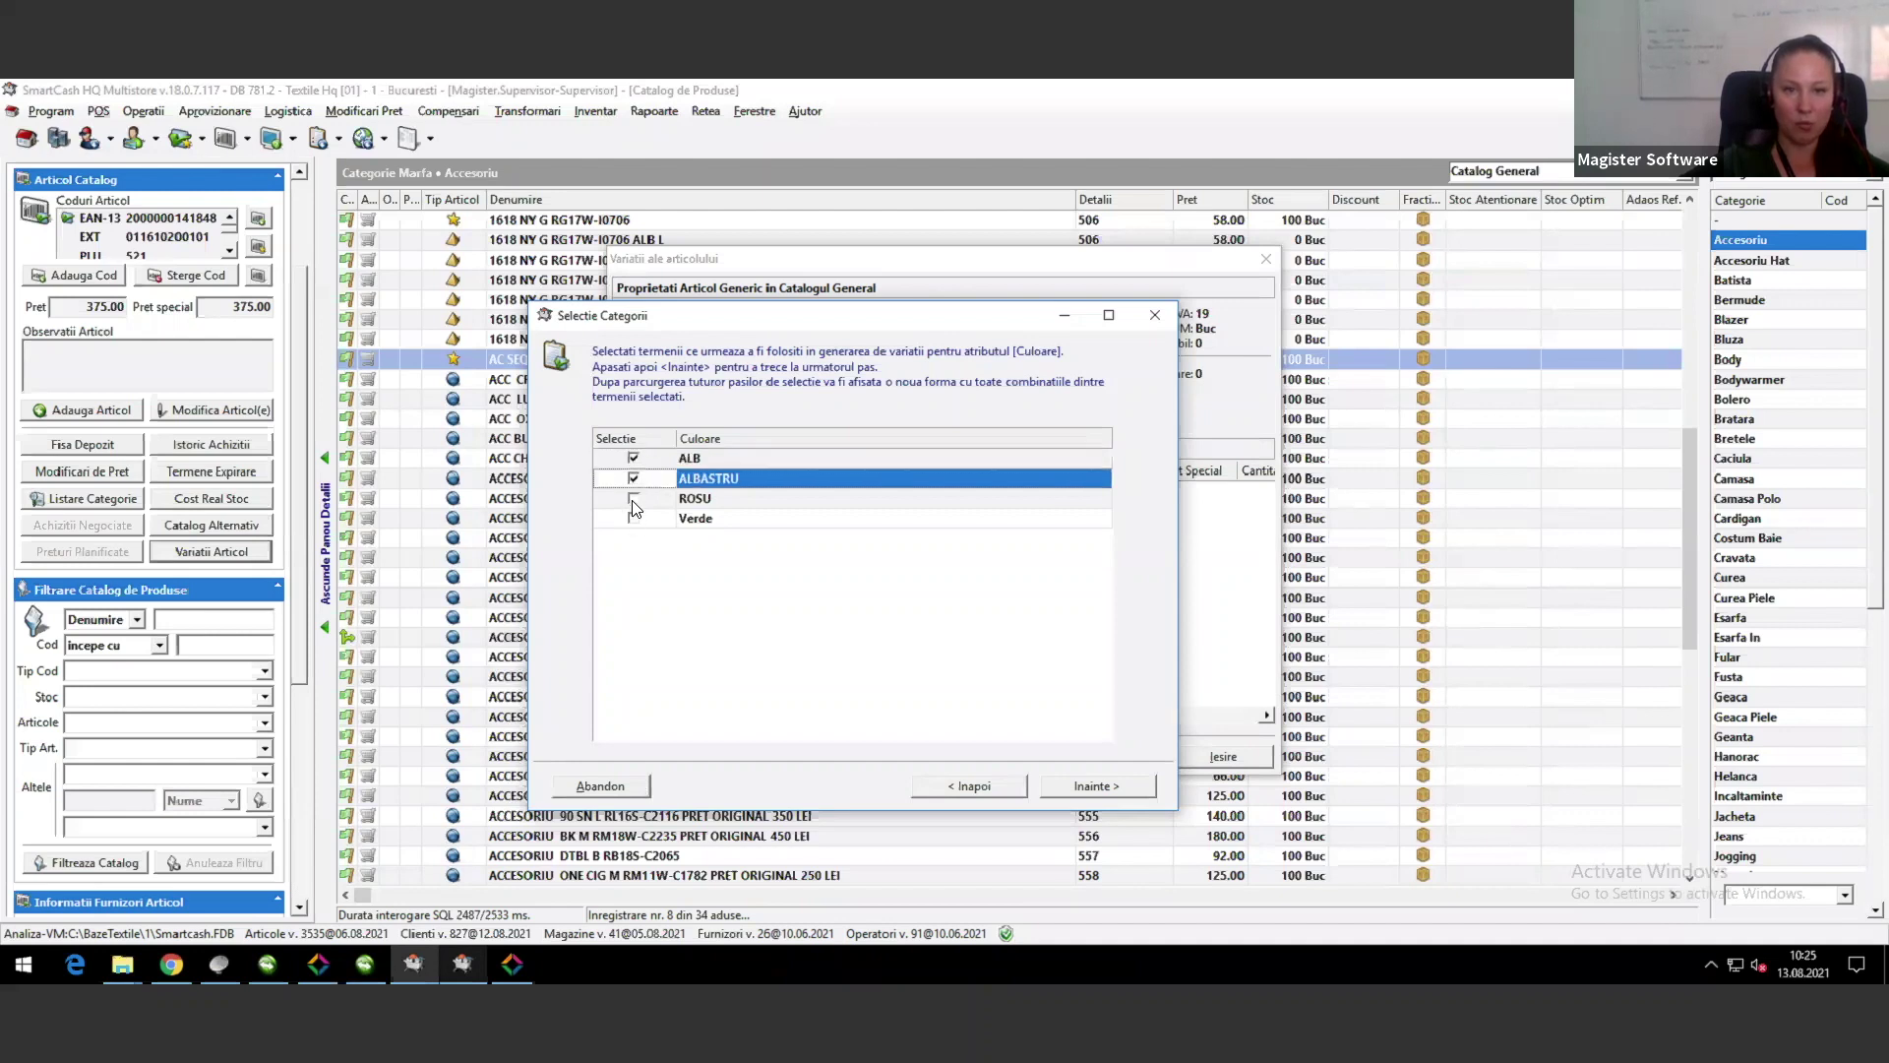
left_click(632, 498)
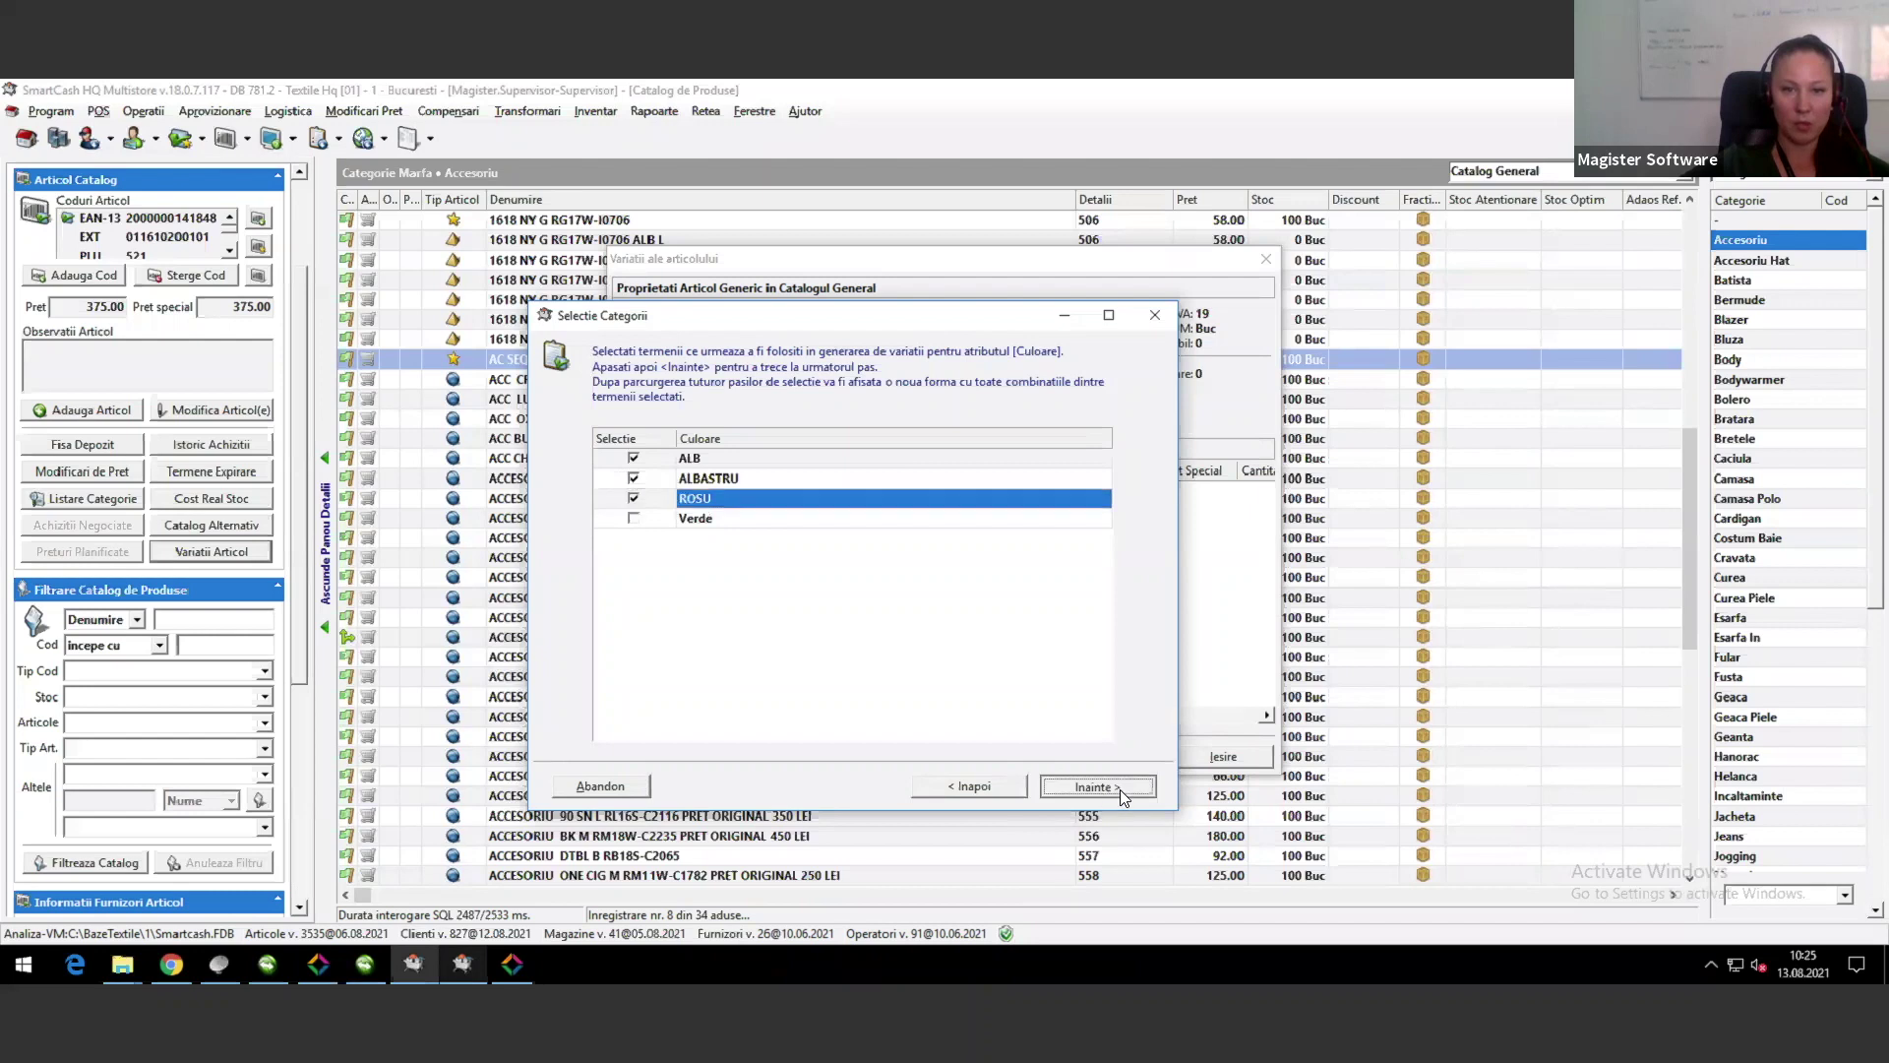
Step: Choose only size M for the variants, save the selected colour and size combinations, and close the article's variants list
left_click(1094, 786)
left_click(633, 459)
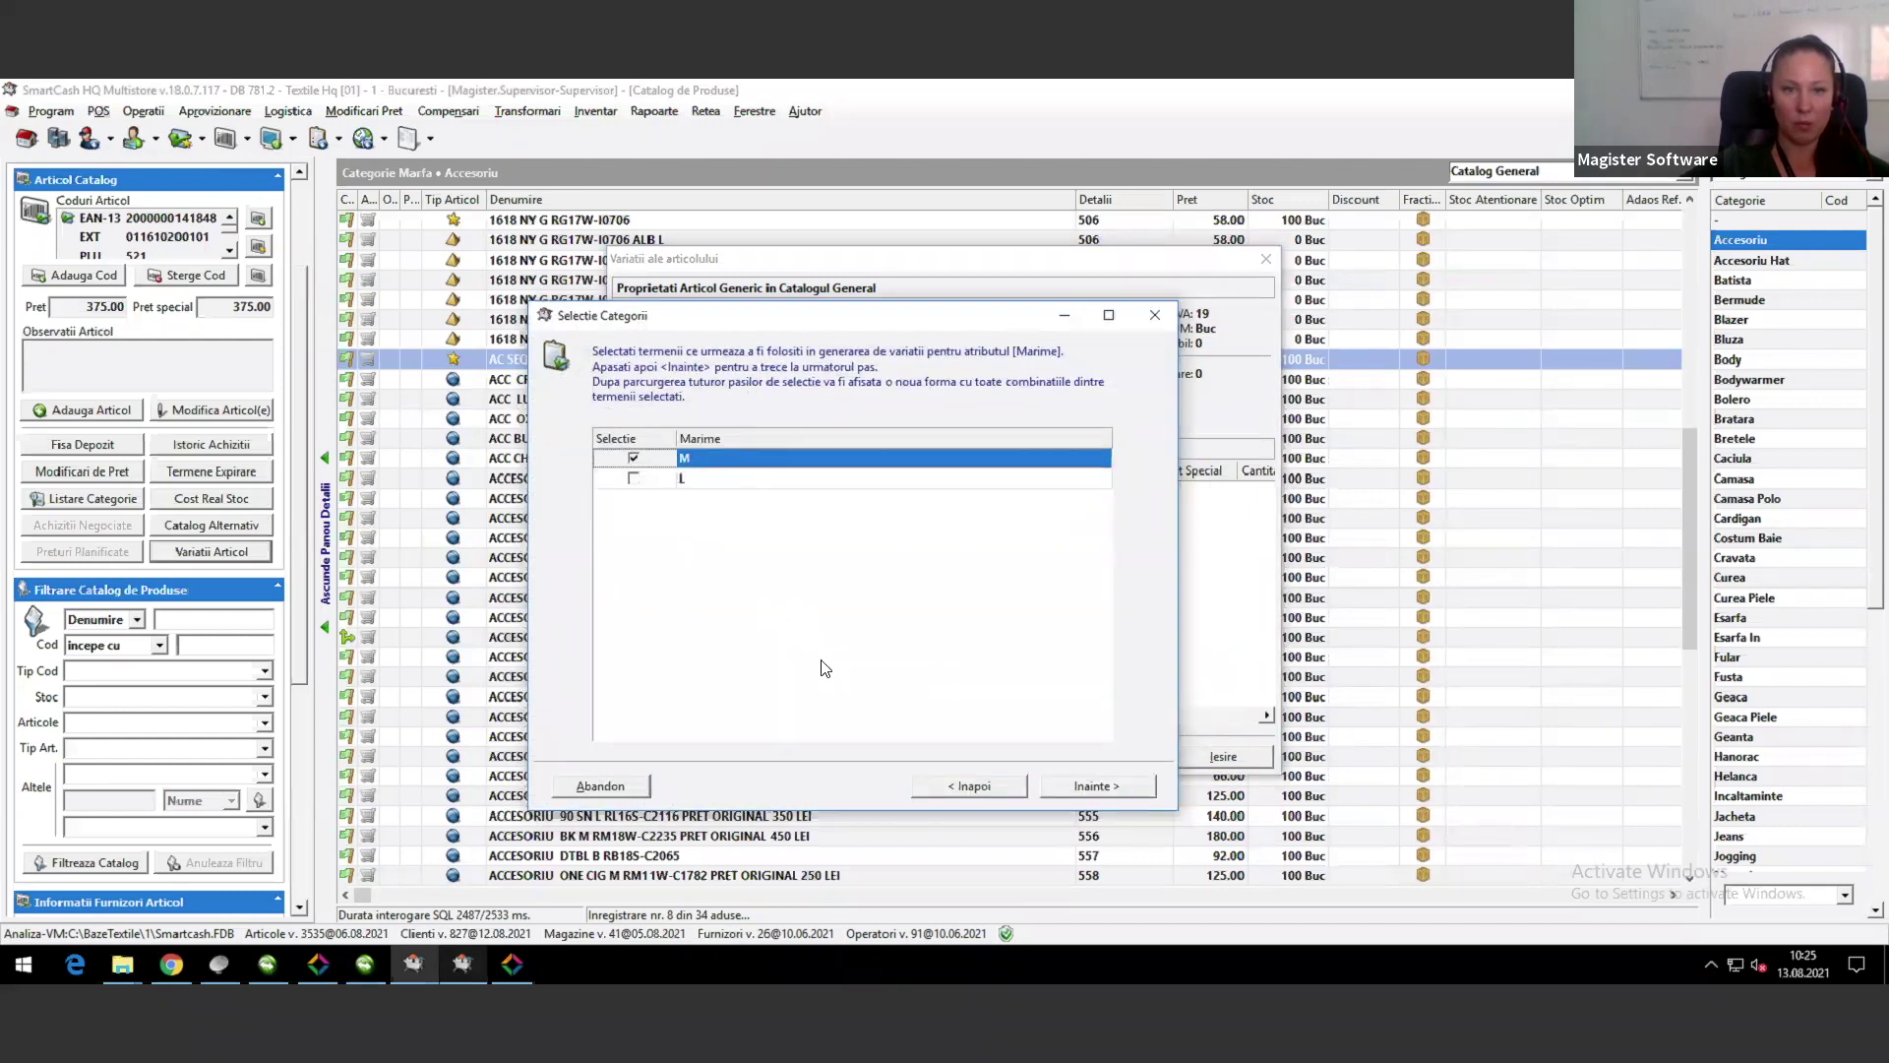
left_click(1114, 789)
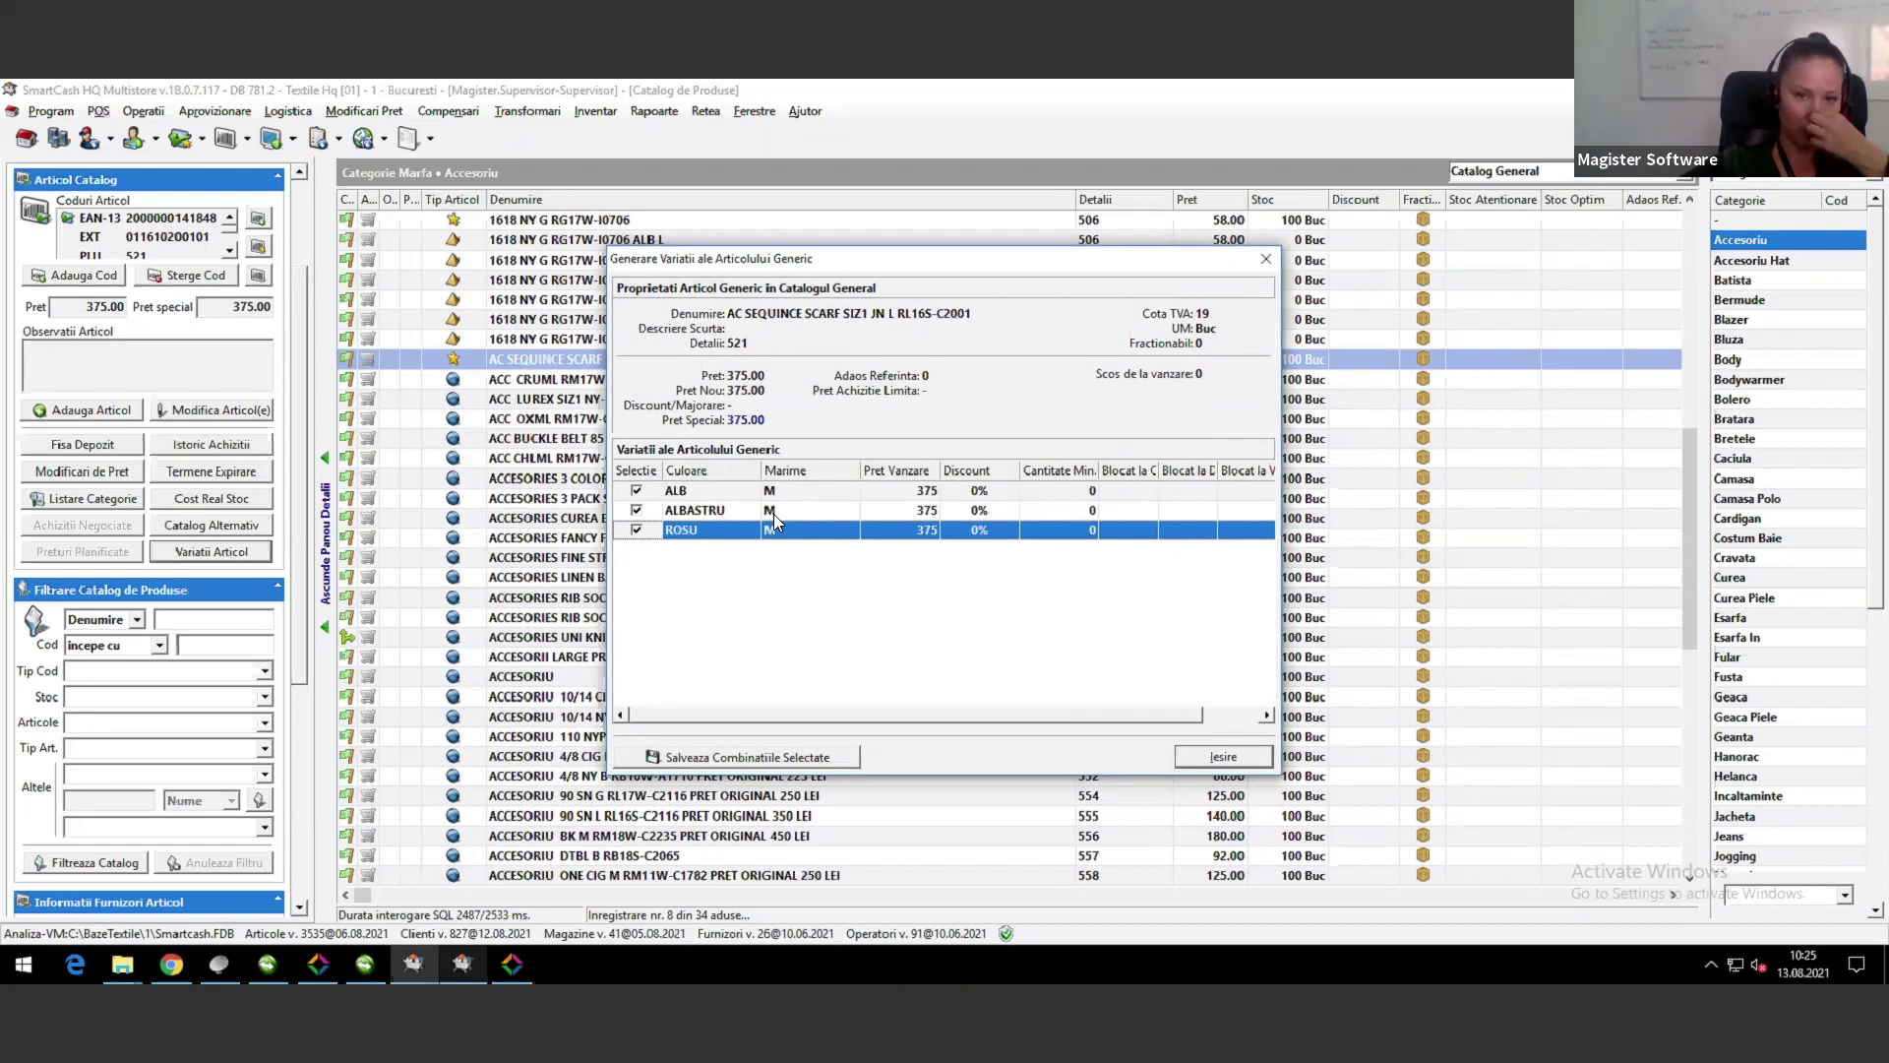
left_click(744, 760)
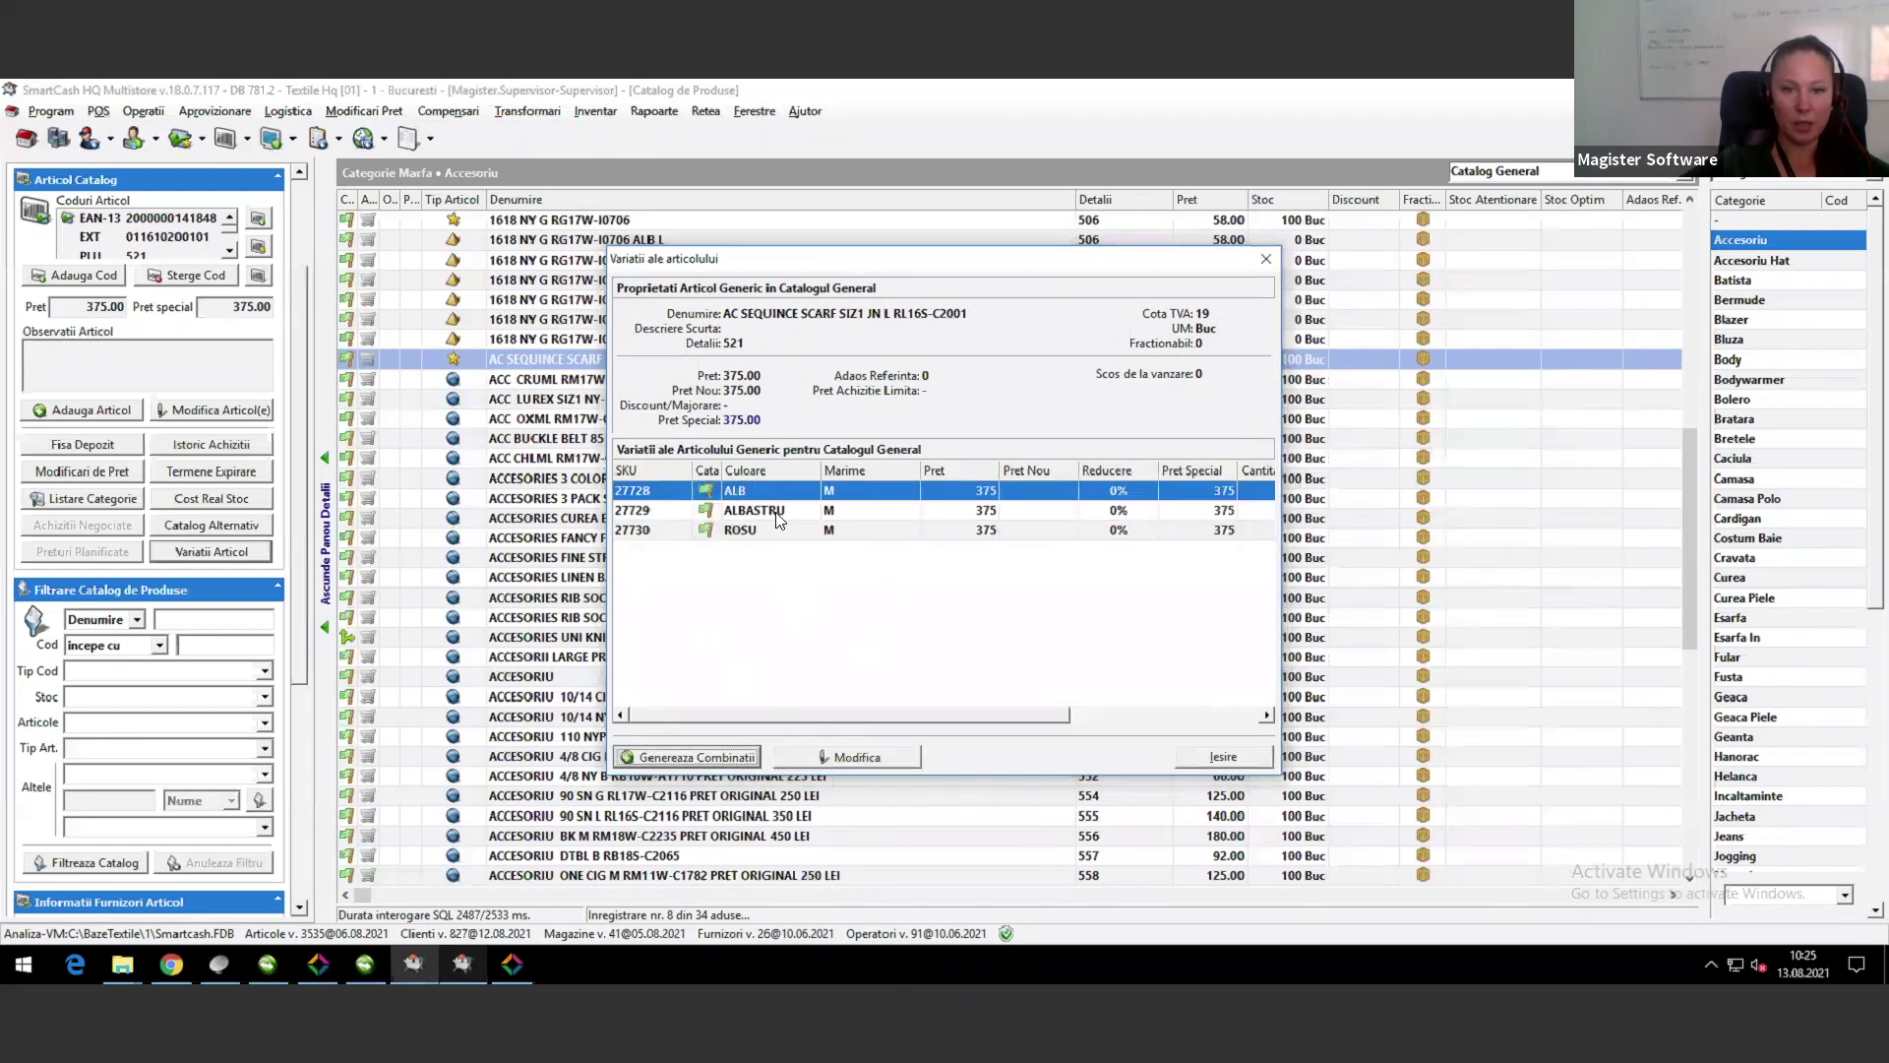
left_click(1237, 760)
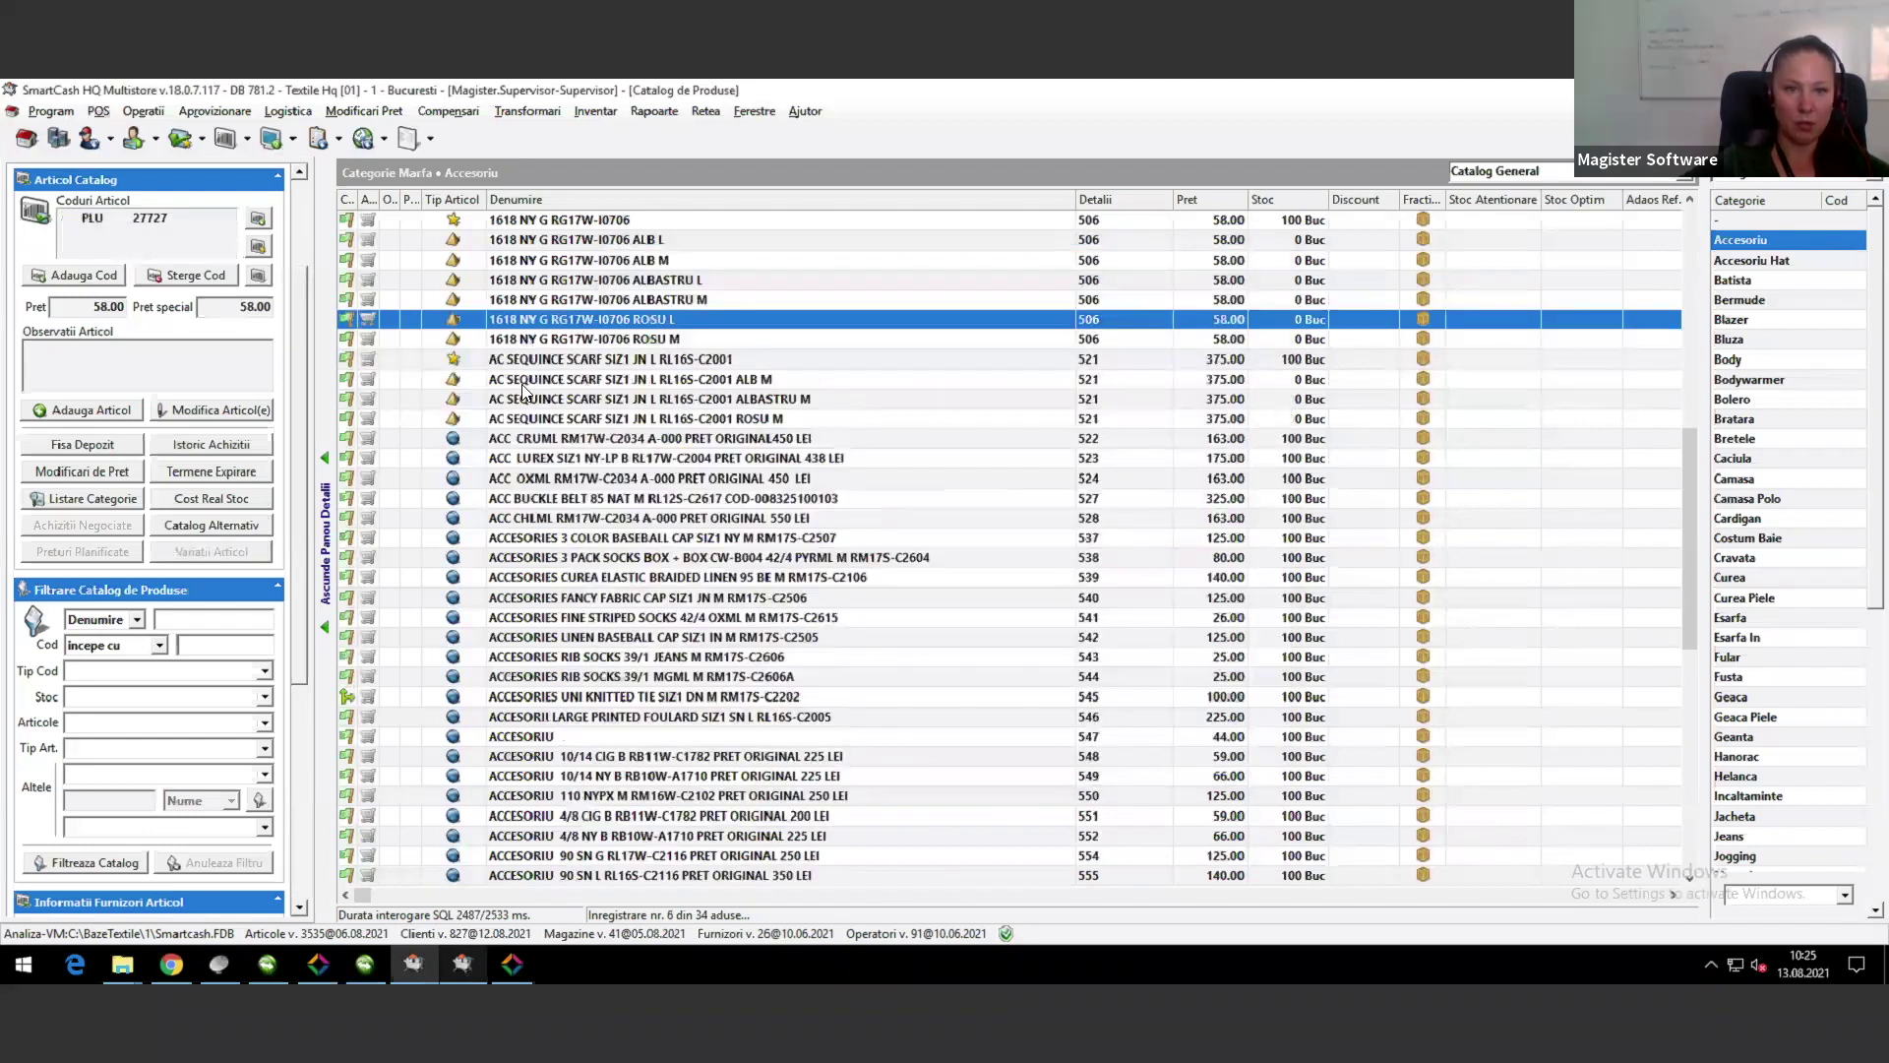
Step: Examine the ALB M, ALBASTRU M and ROSU M variants of the AC SEQUINCE SCARF article in the catalogue
left_click(528, 380)
left_click(531, 399)
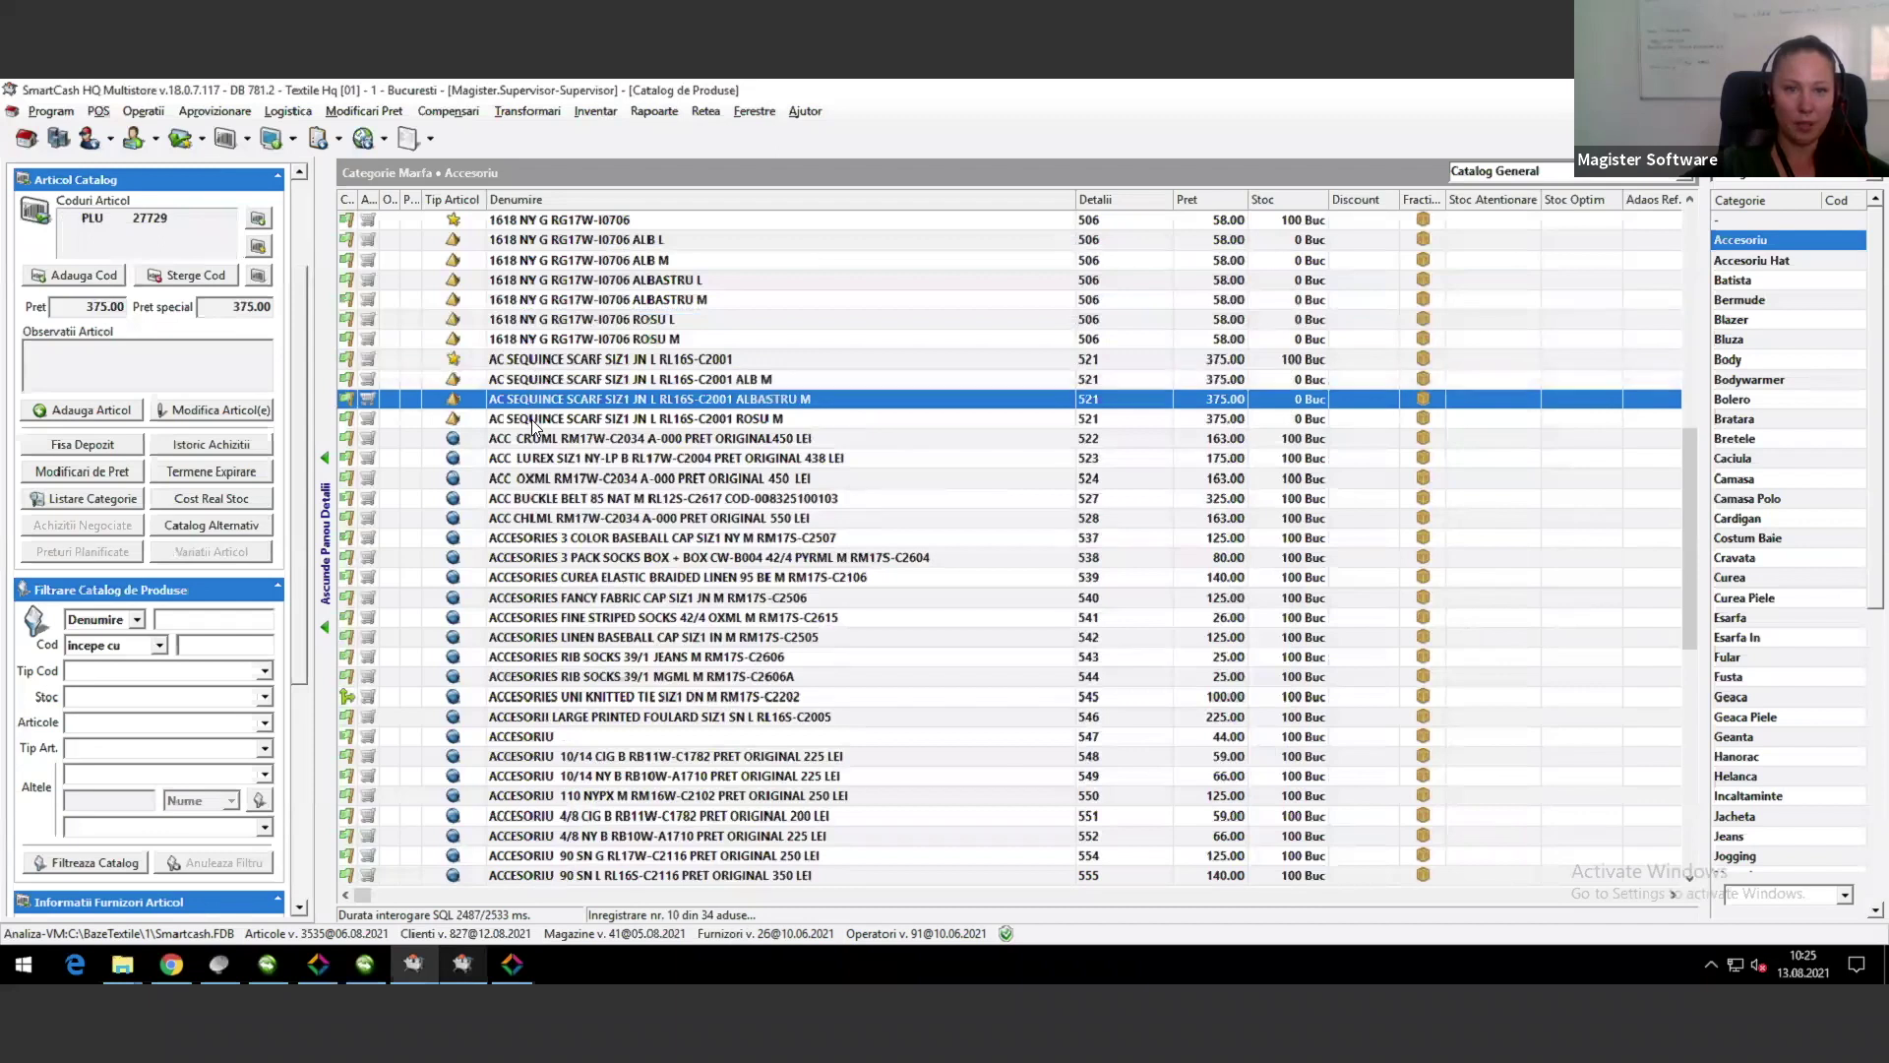
left_click(532, 421)
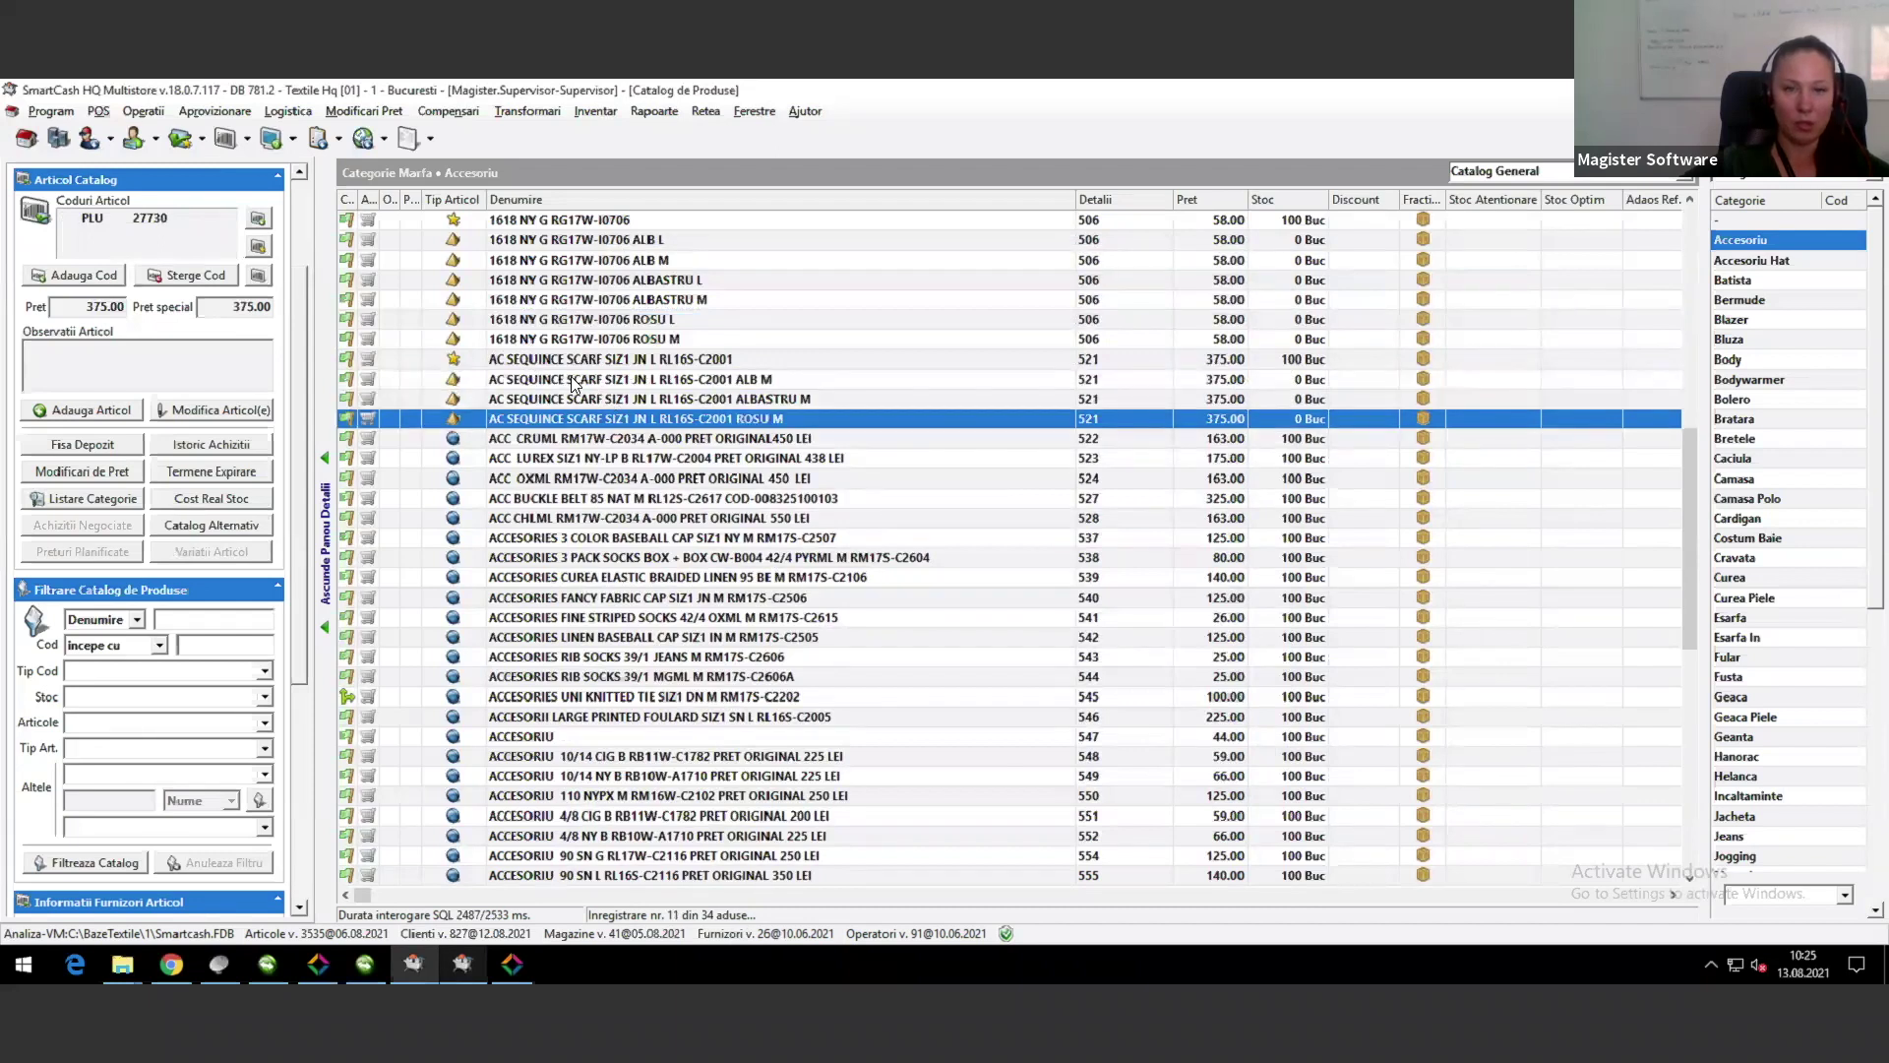
left_click(752, 385)
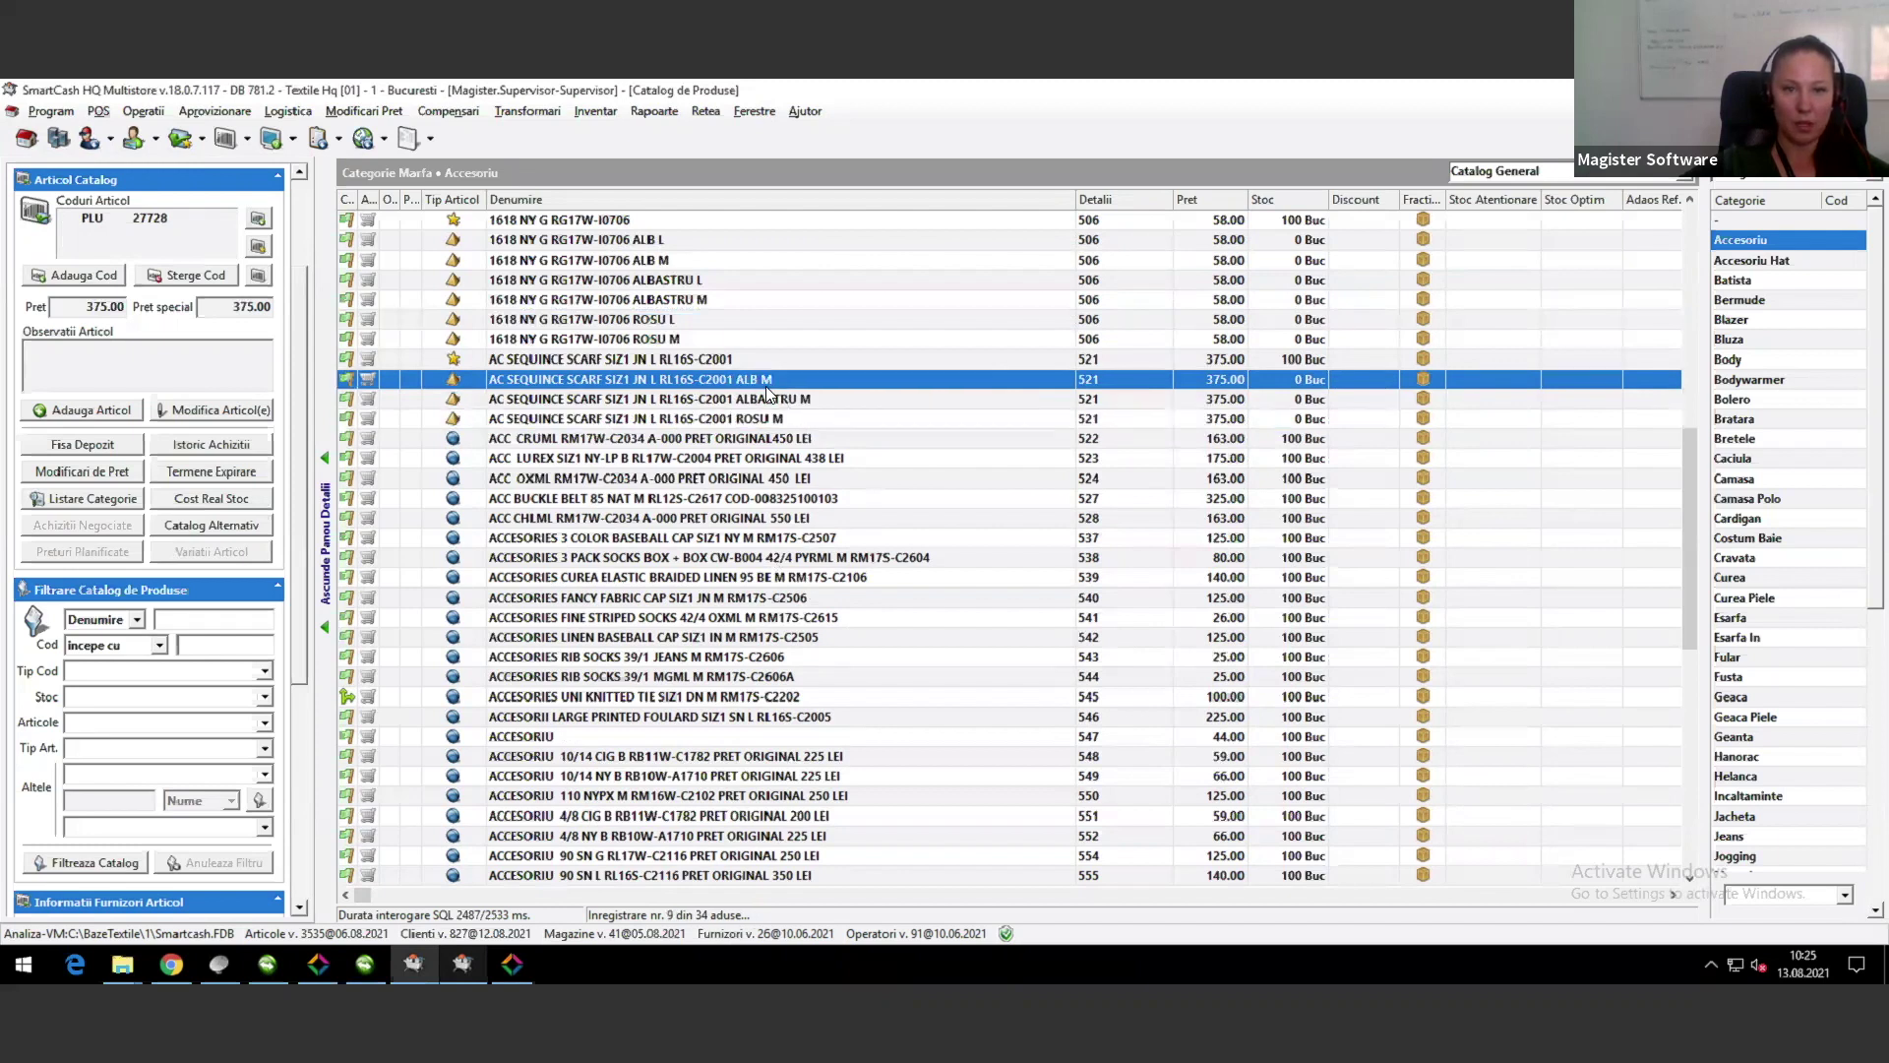
left_click(784, 405)
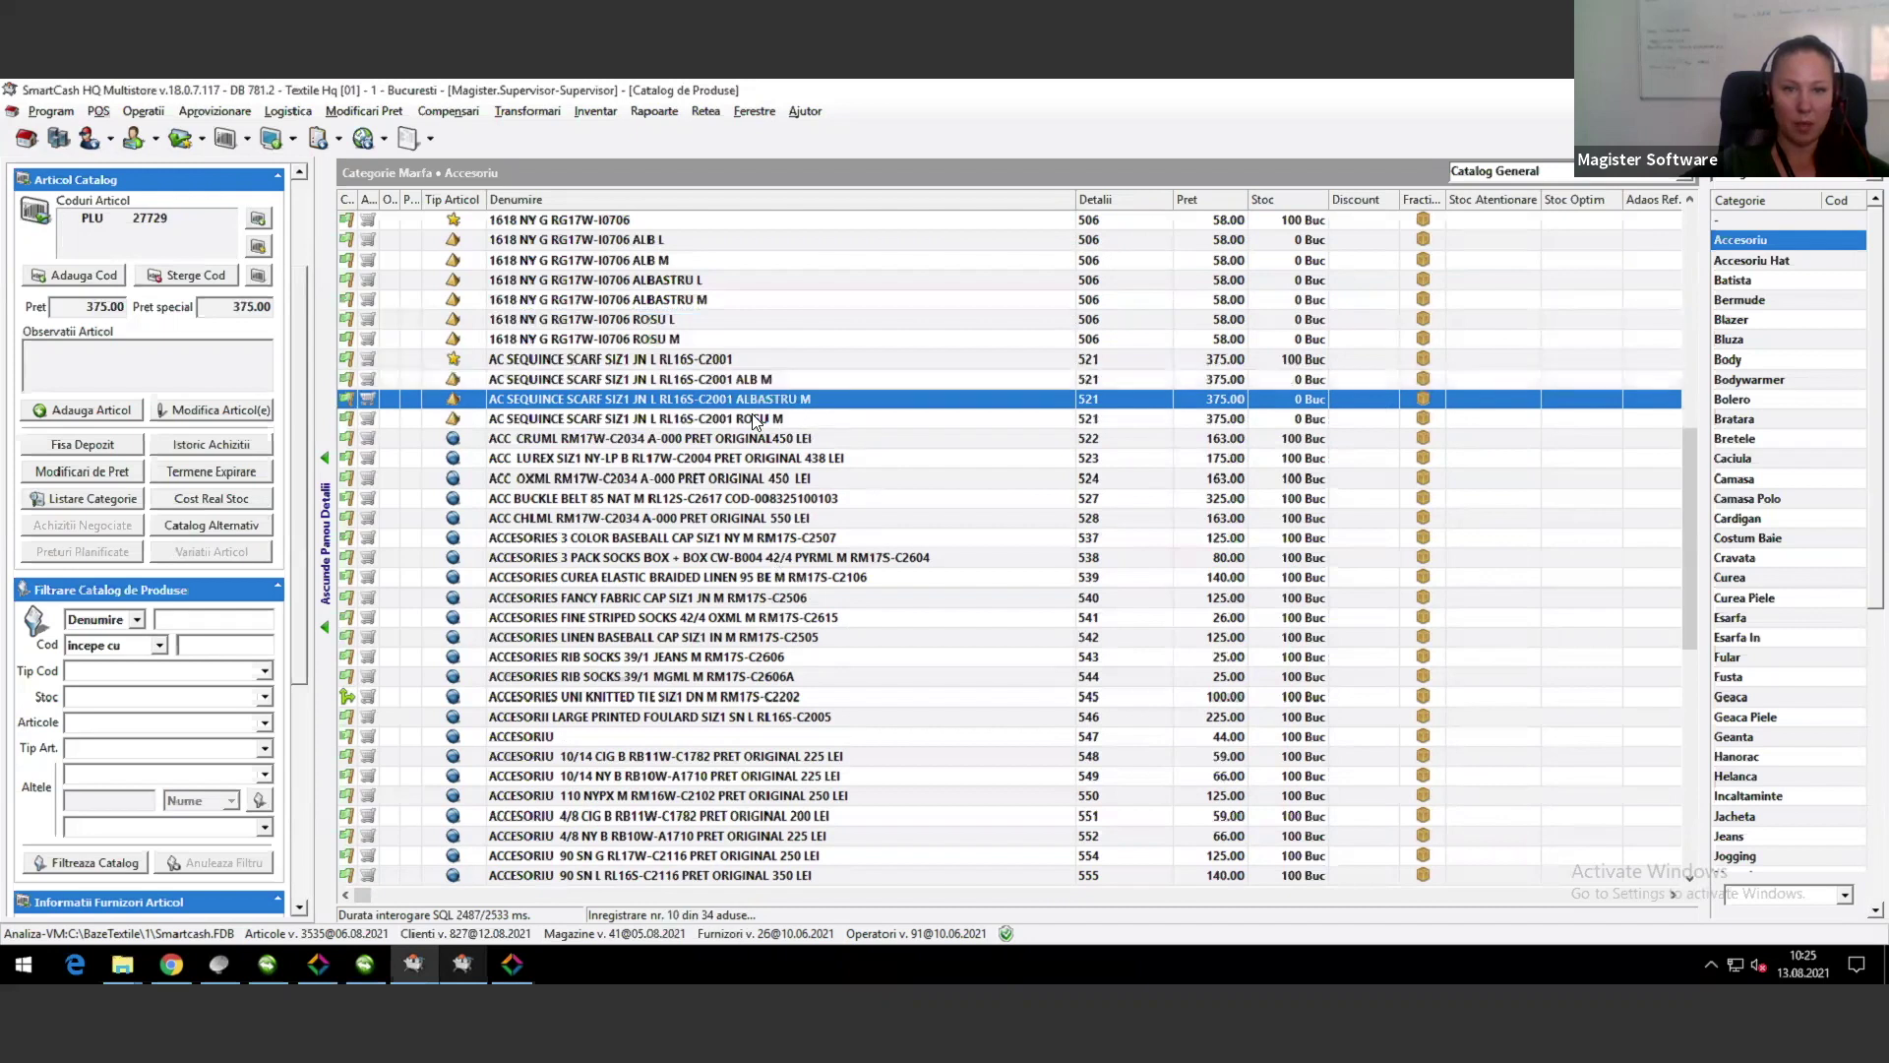
left_click(758, 423)
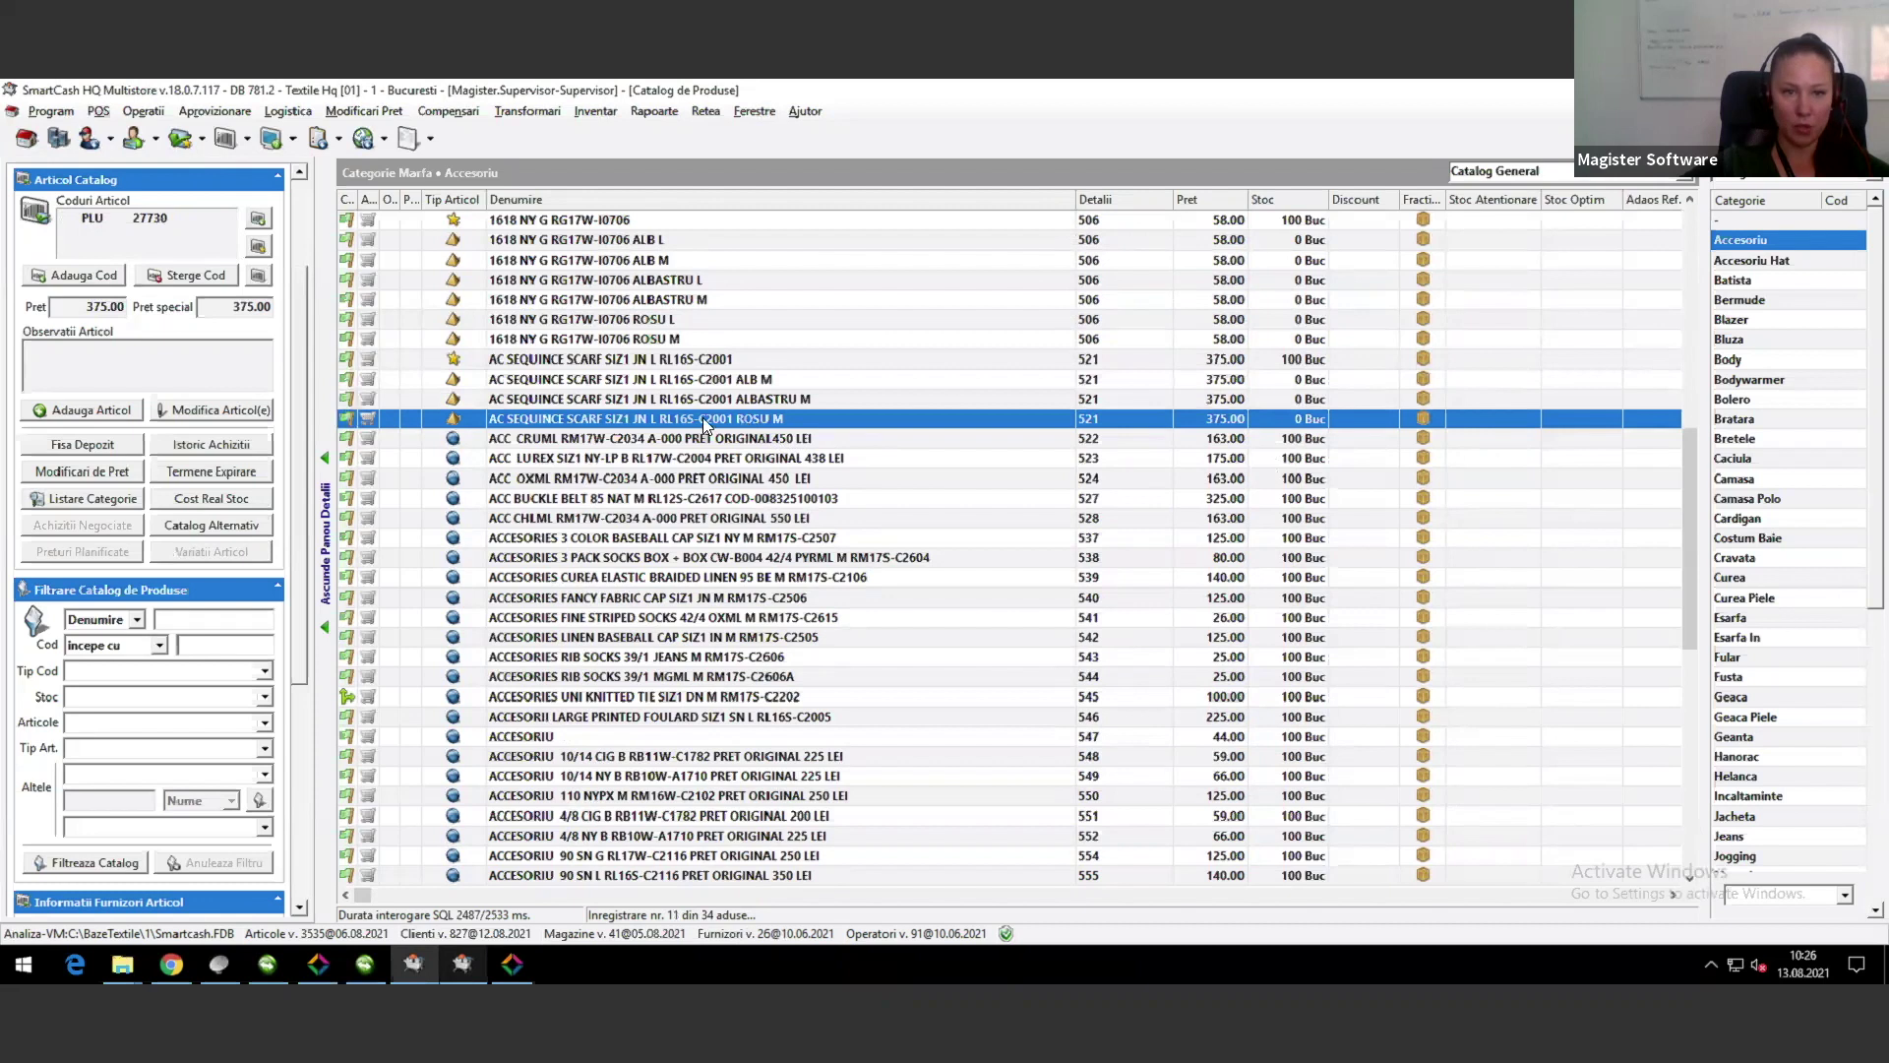
Step: Review the Politica Pret options of the AC SEQUINCE SCARF generic article, choose Politica comerciala stabilita de Articolul Generic, and save it
left_click(638, 363)
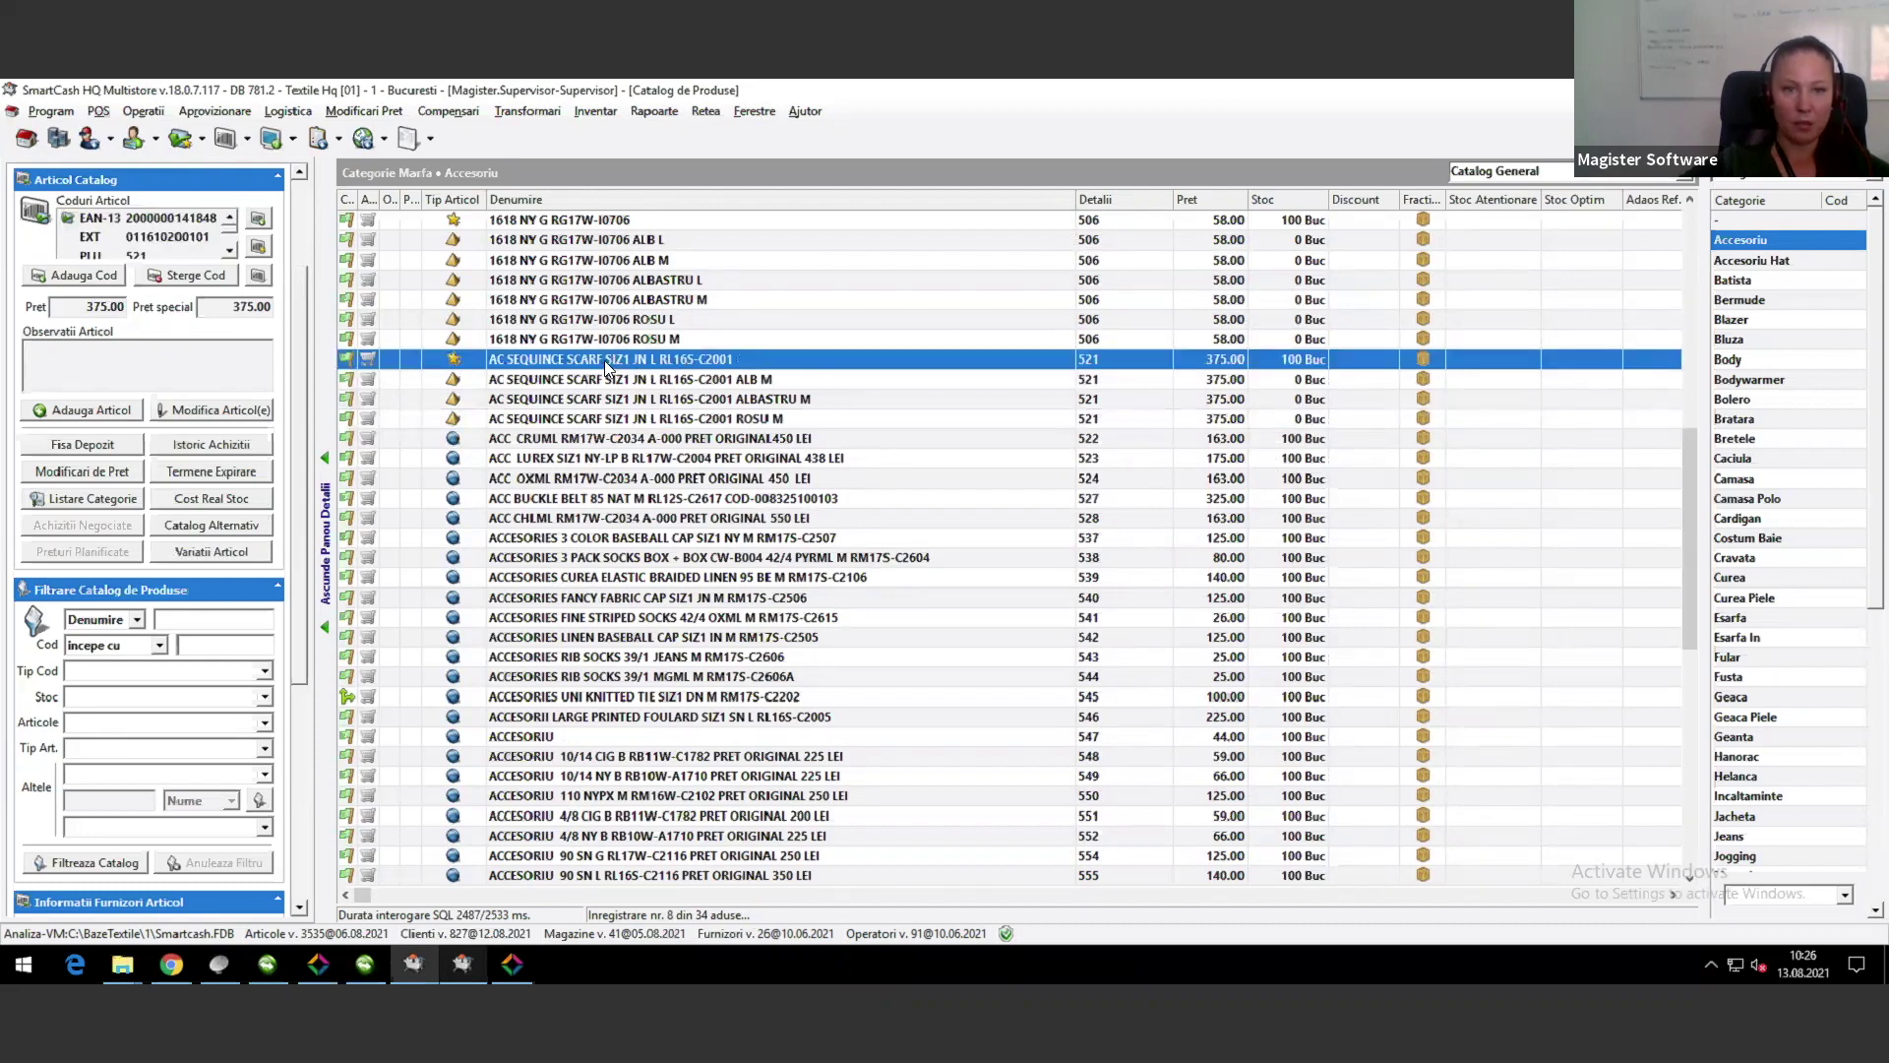
double_click(664, 356)
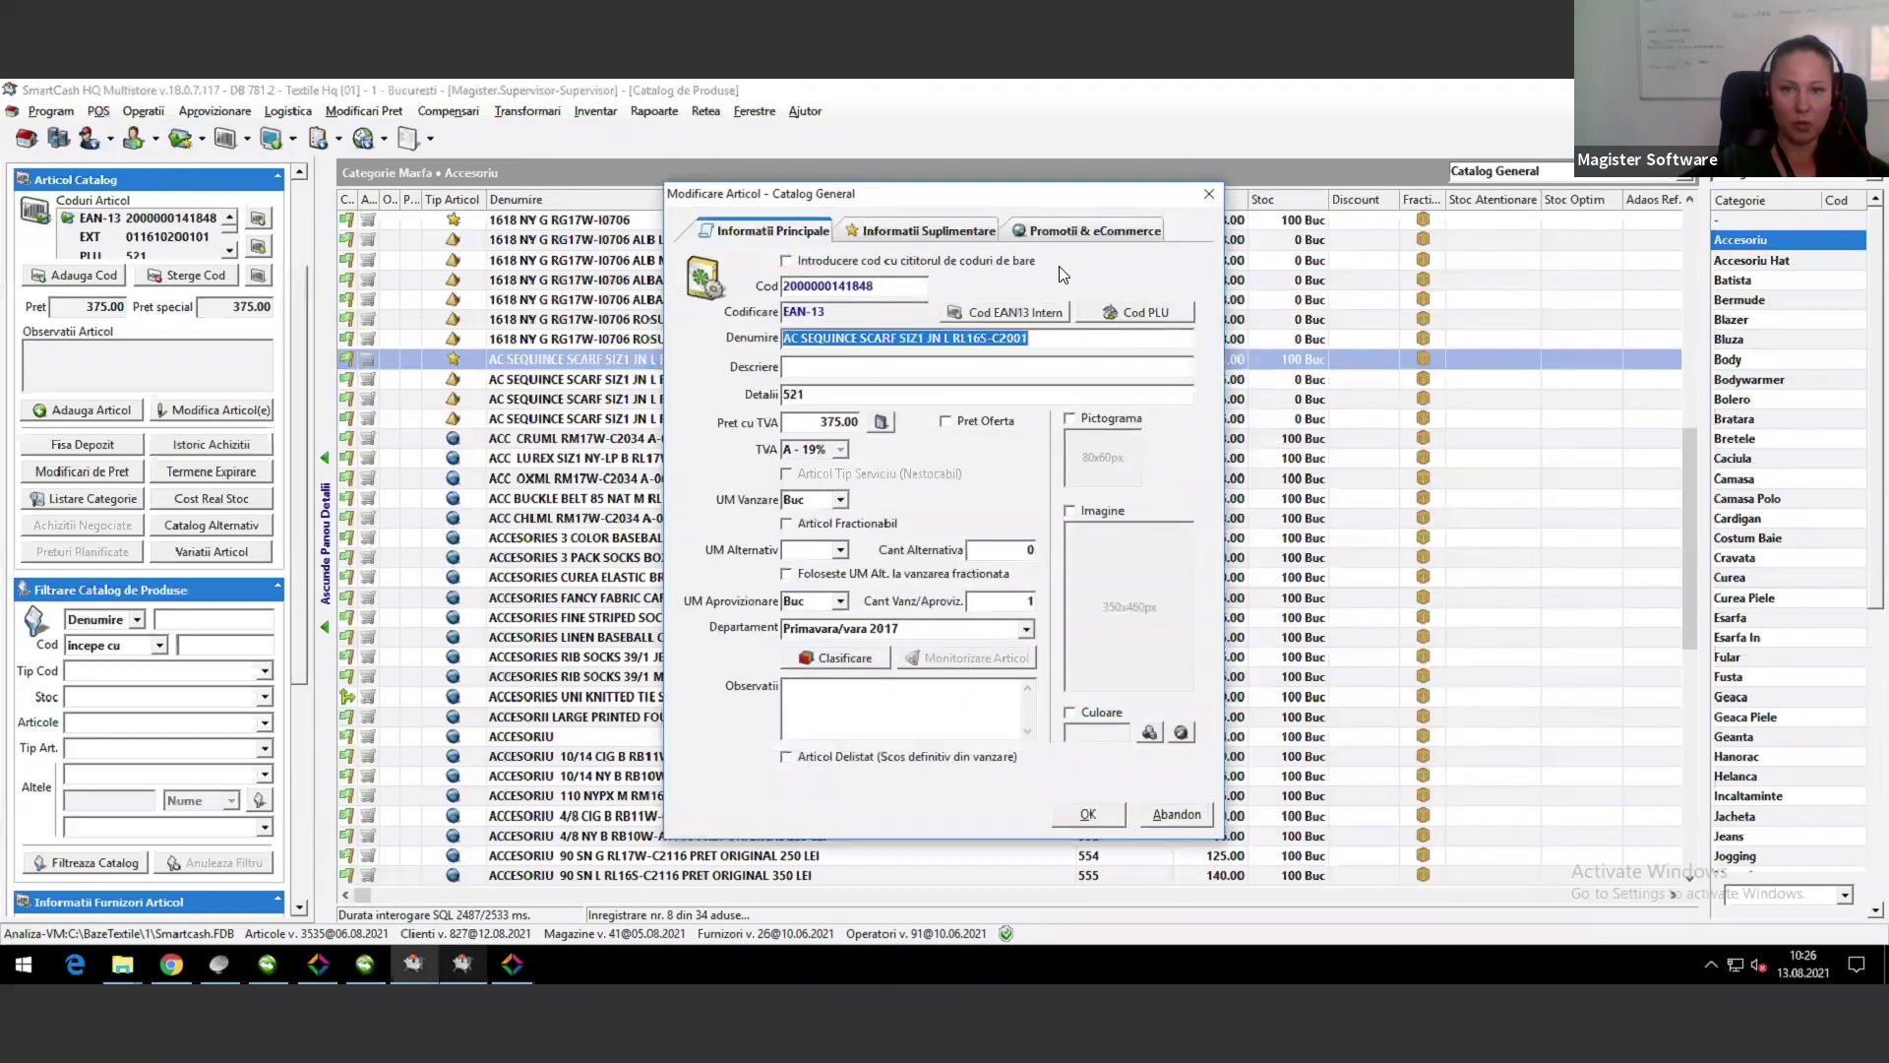
left_click(1064, 230)
left_click_drag(930, 202, 719, 187)
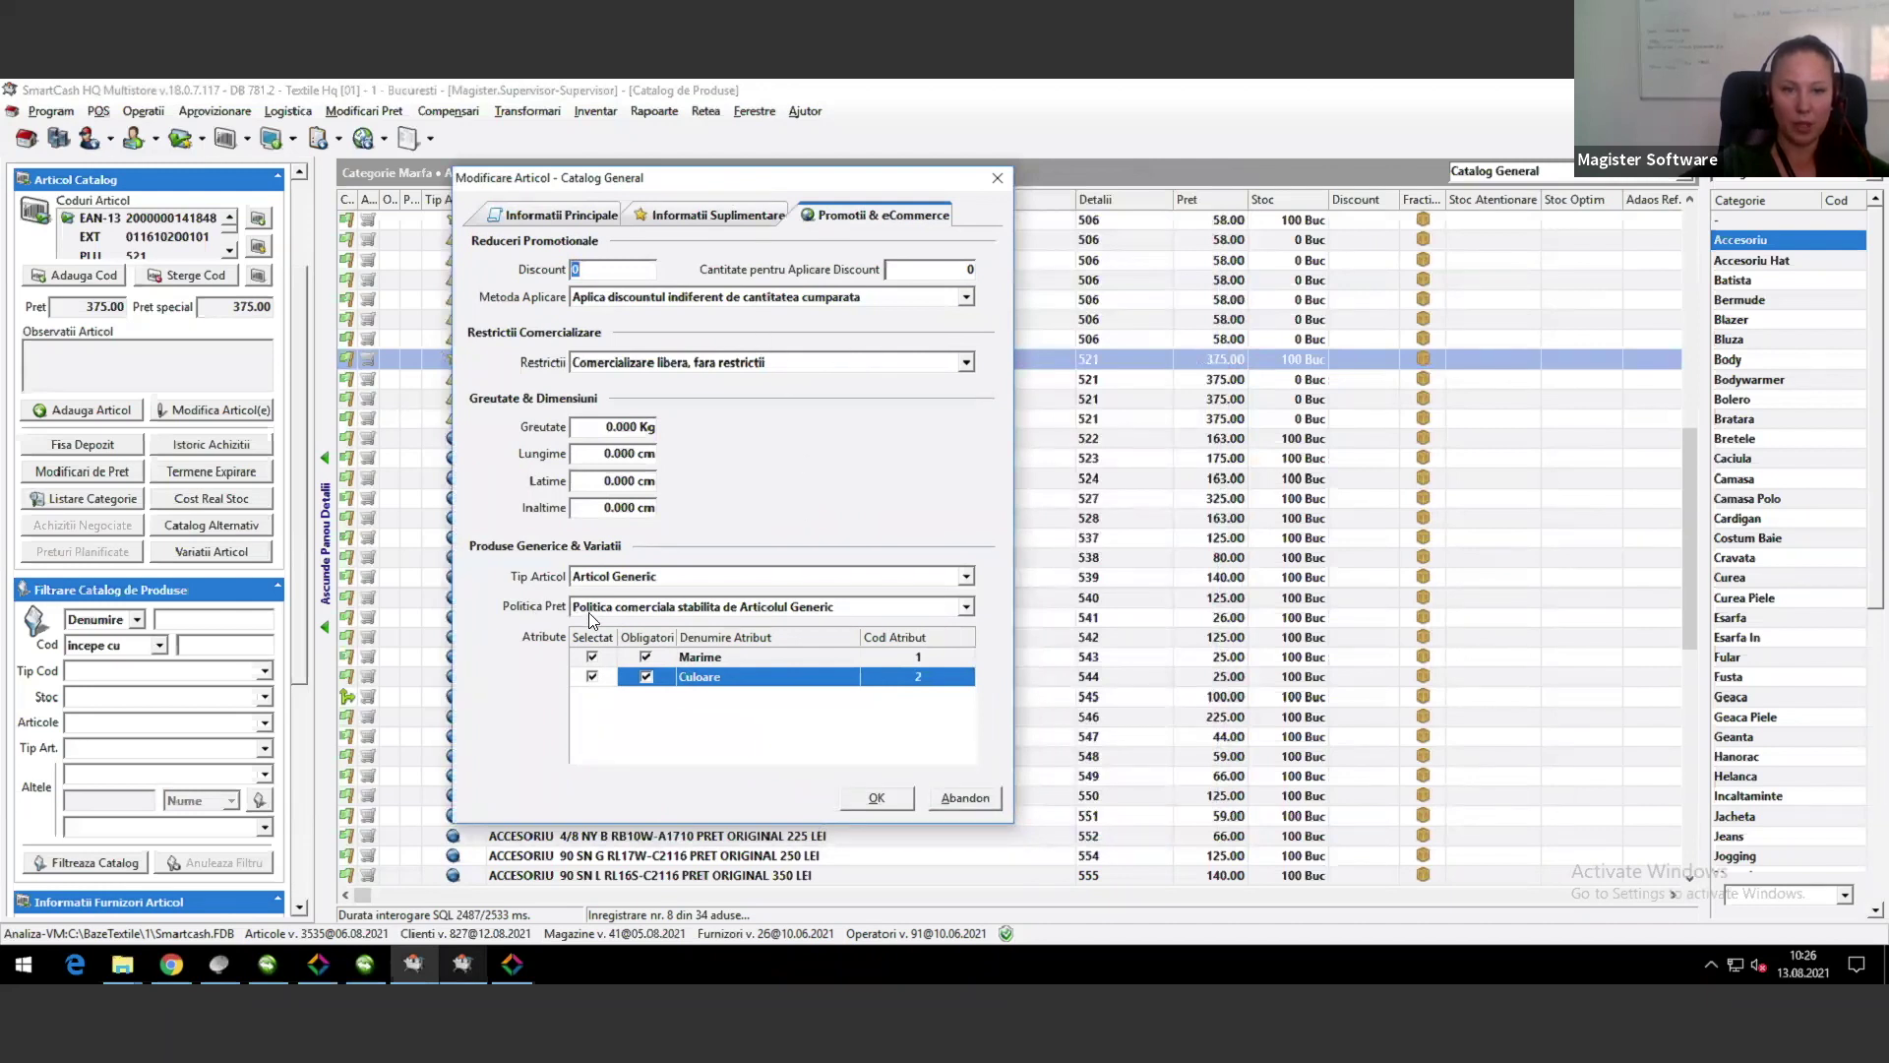
left_click(967, 609)
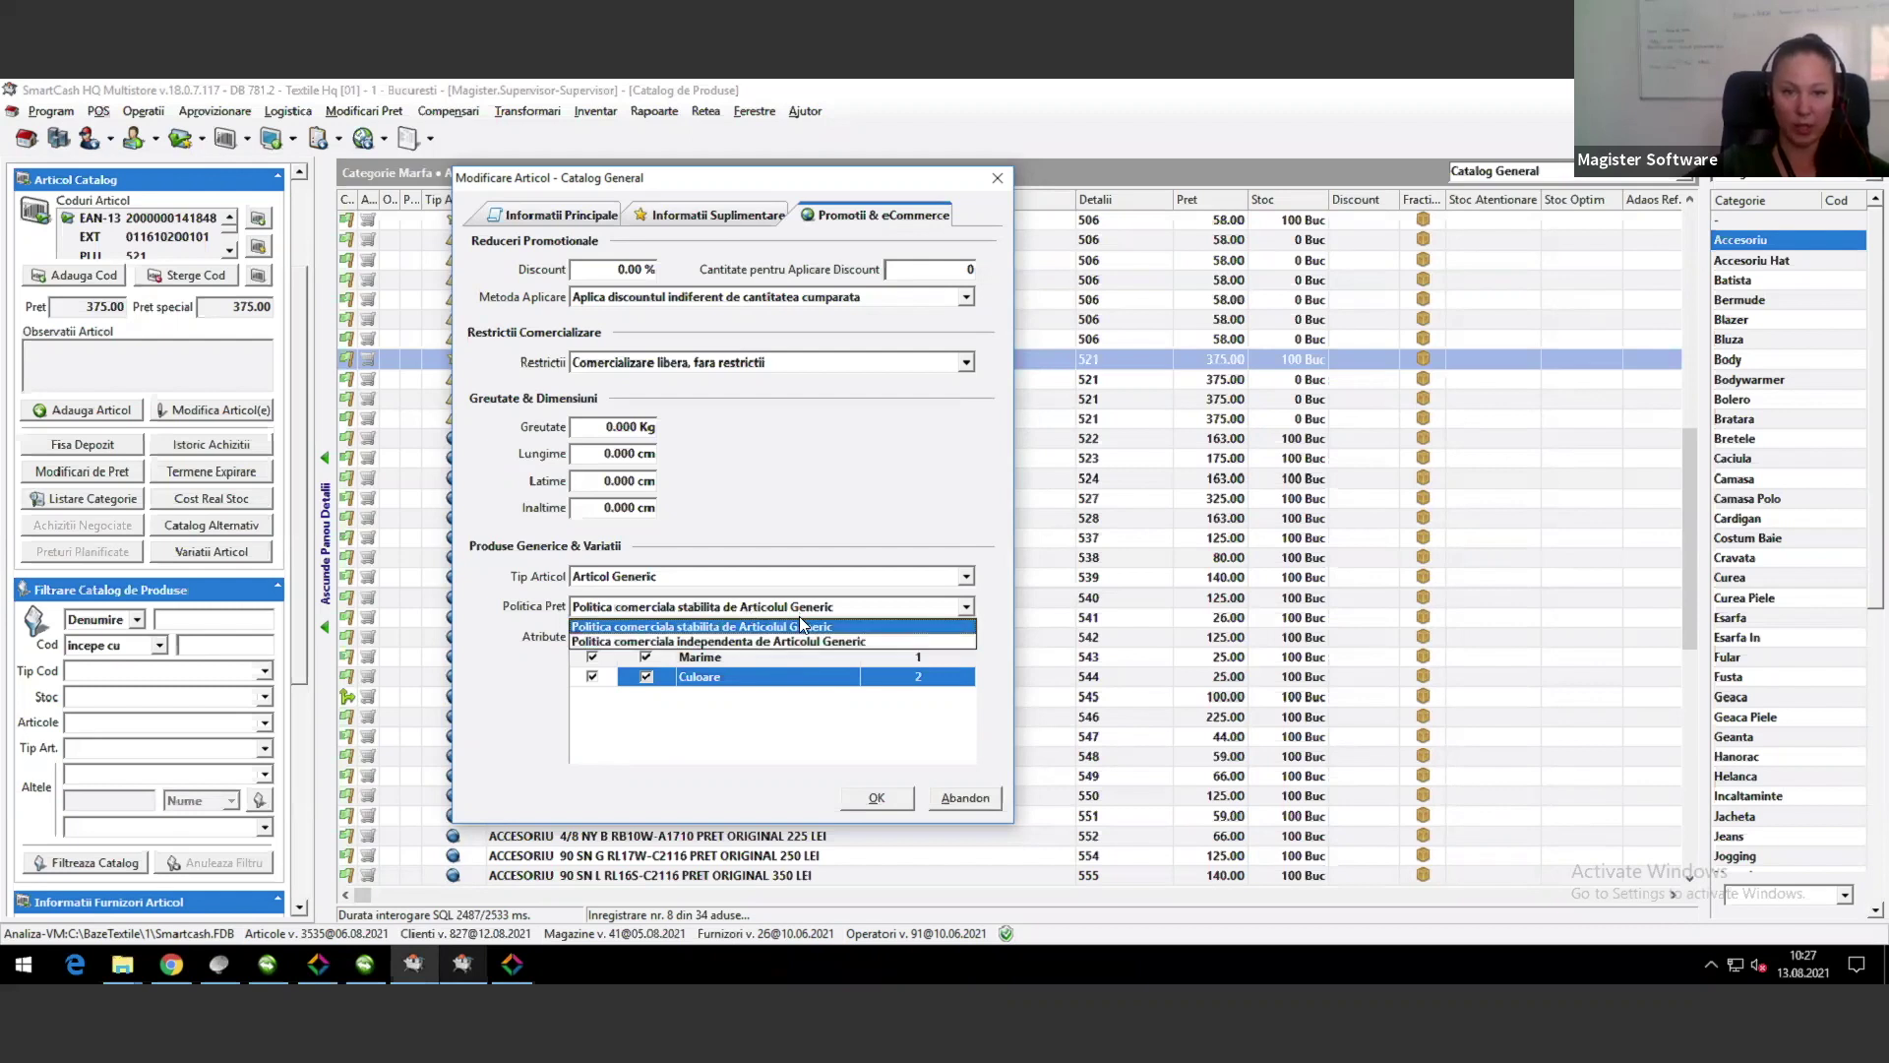
left_click(805, 627)
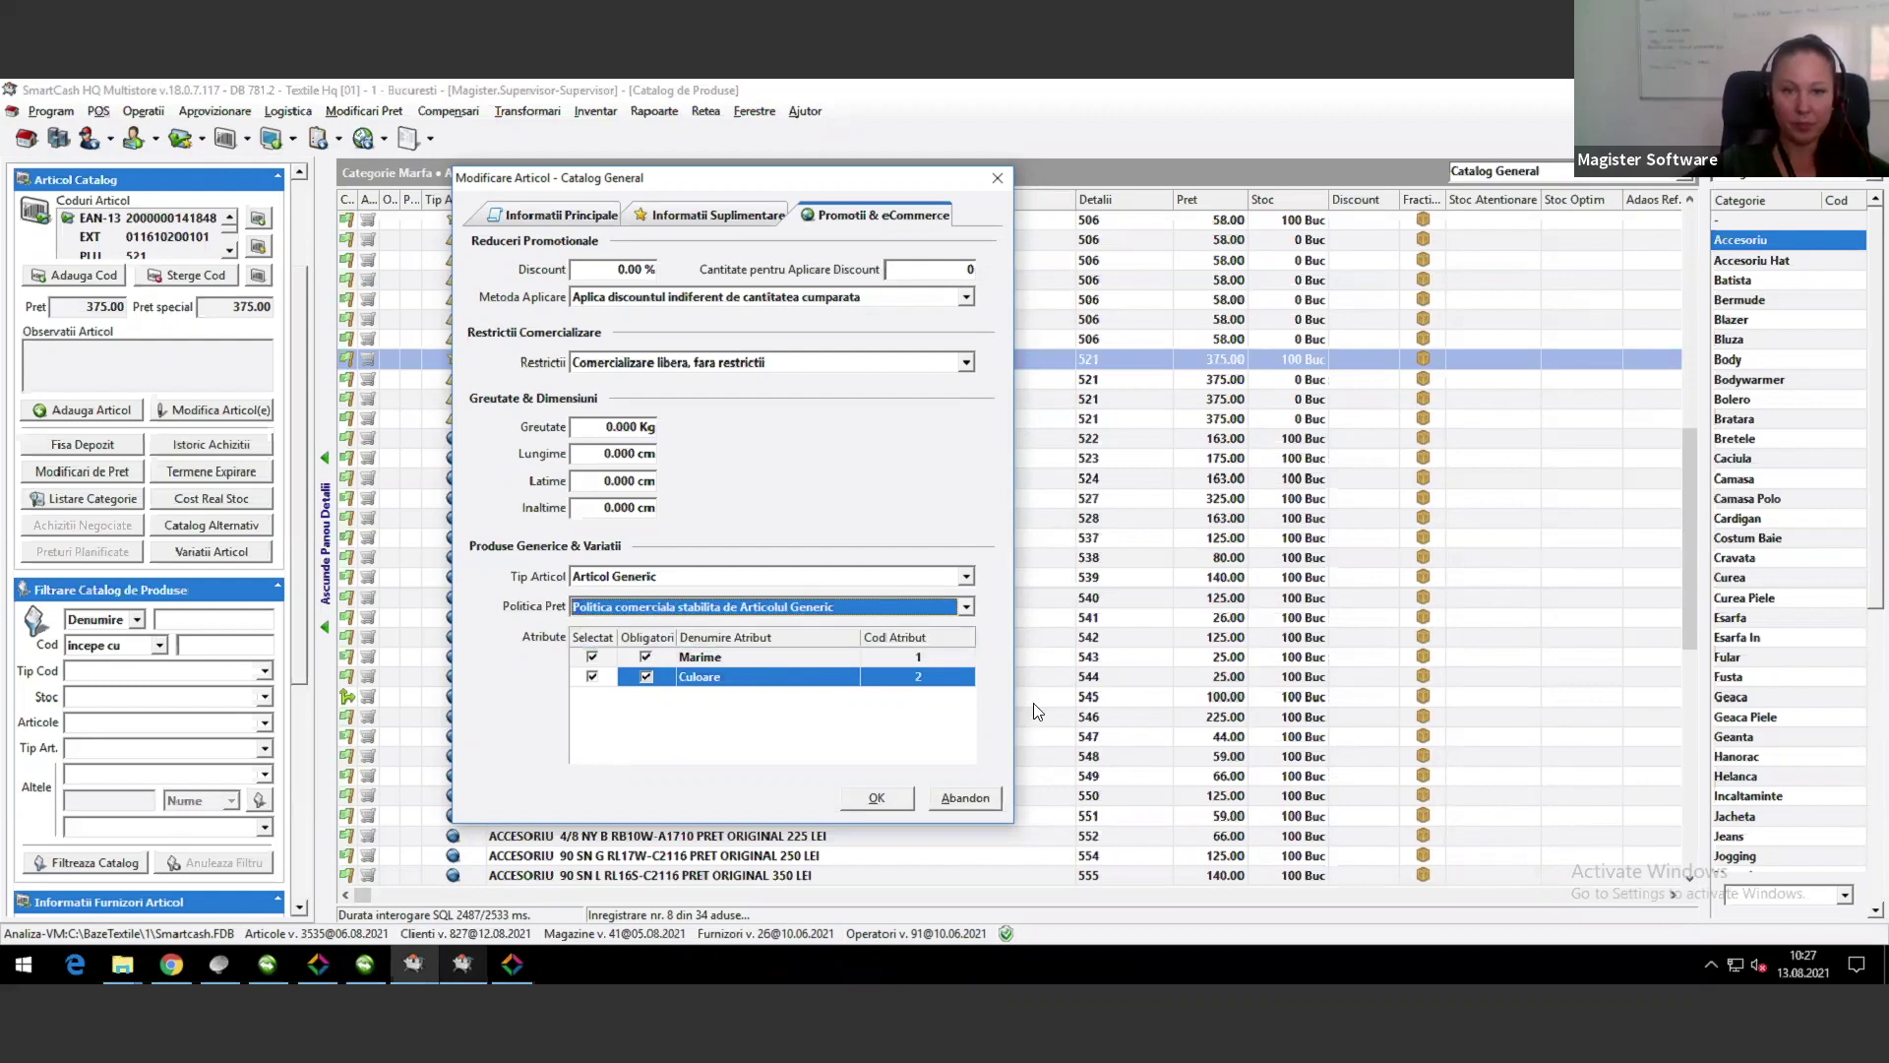
left_click(876, 797)
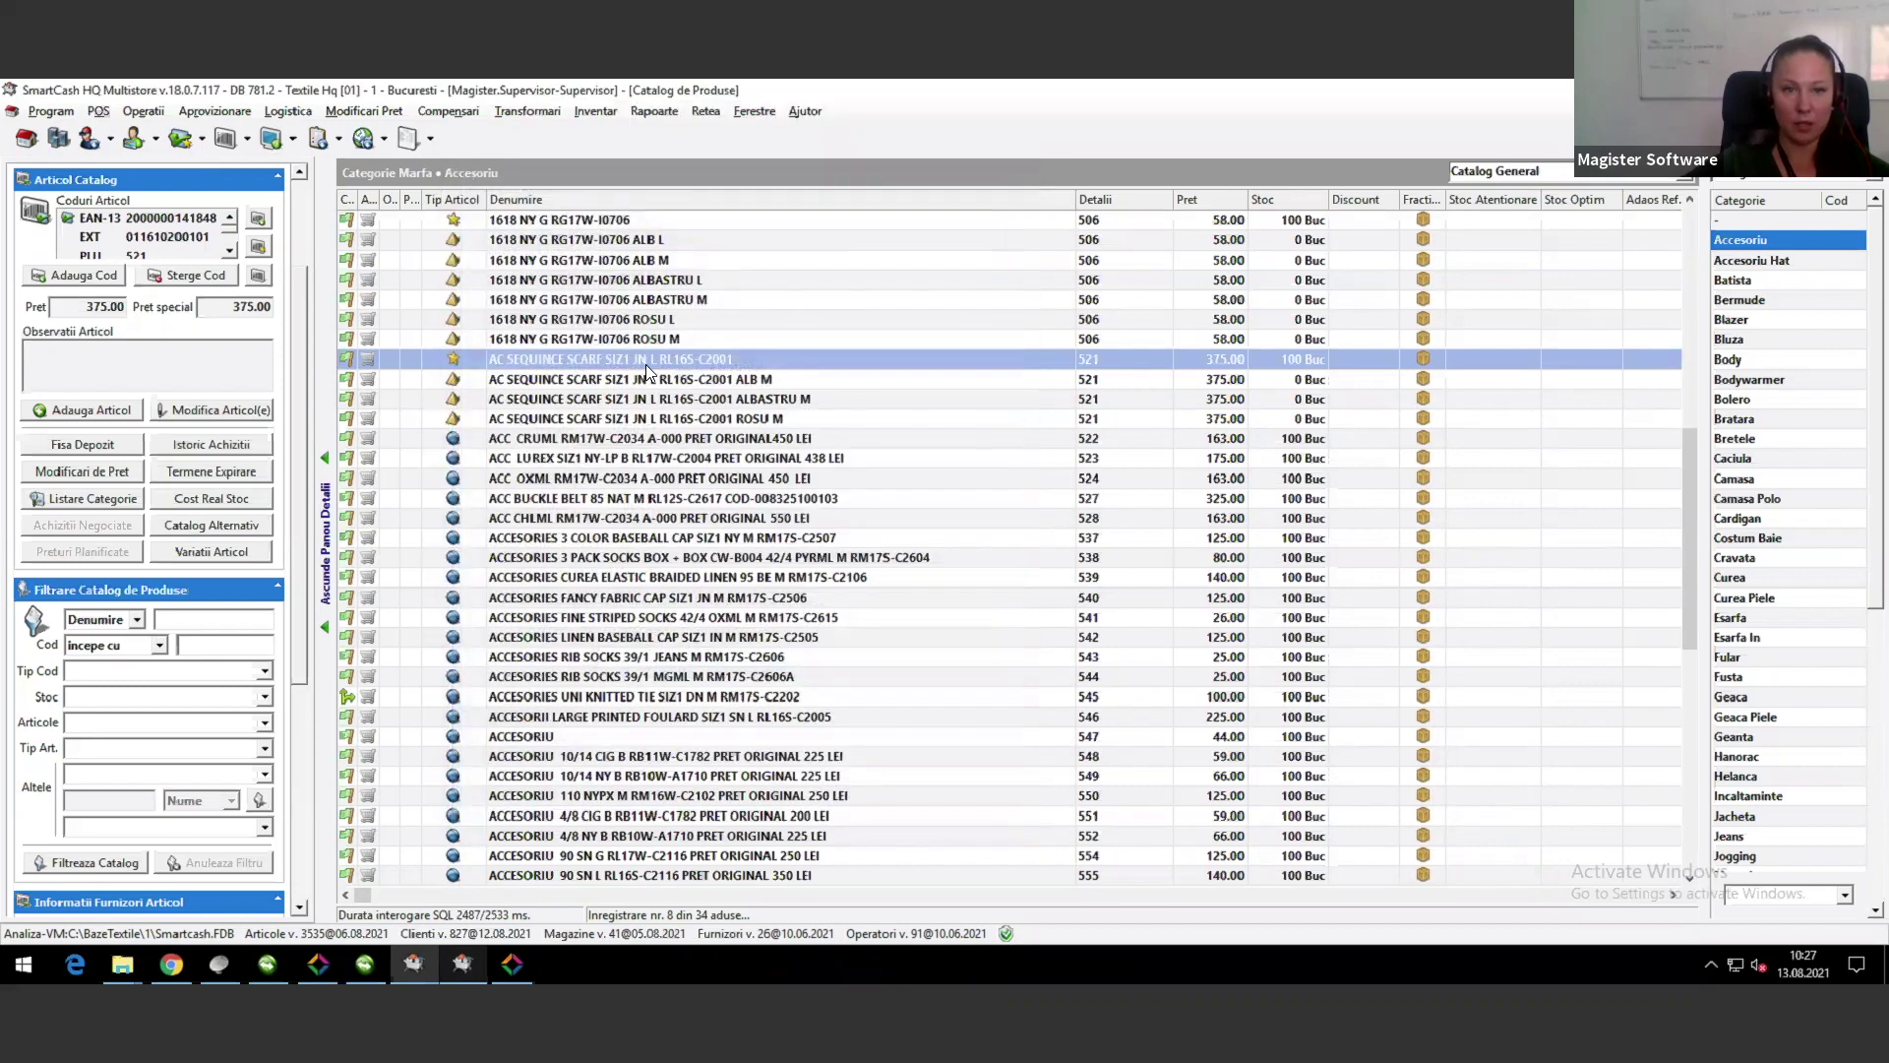
Step: Set the Pret cu TVA of the AC SEQUINCE SCARF generic article to 400 and save the article
double_click(646, 364)
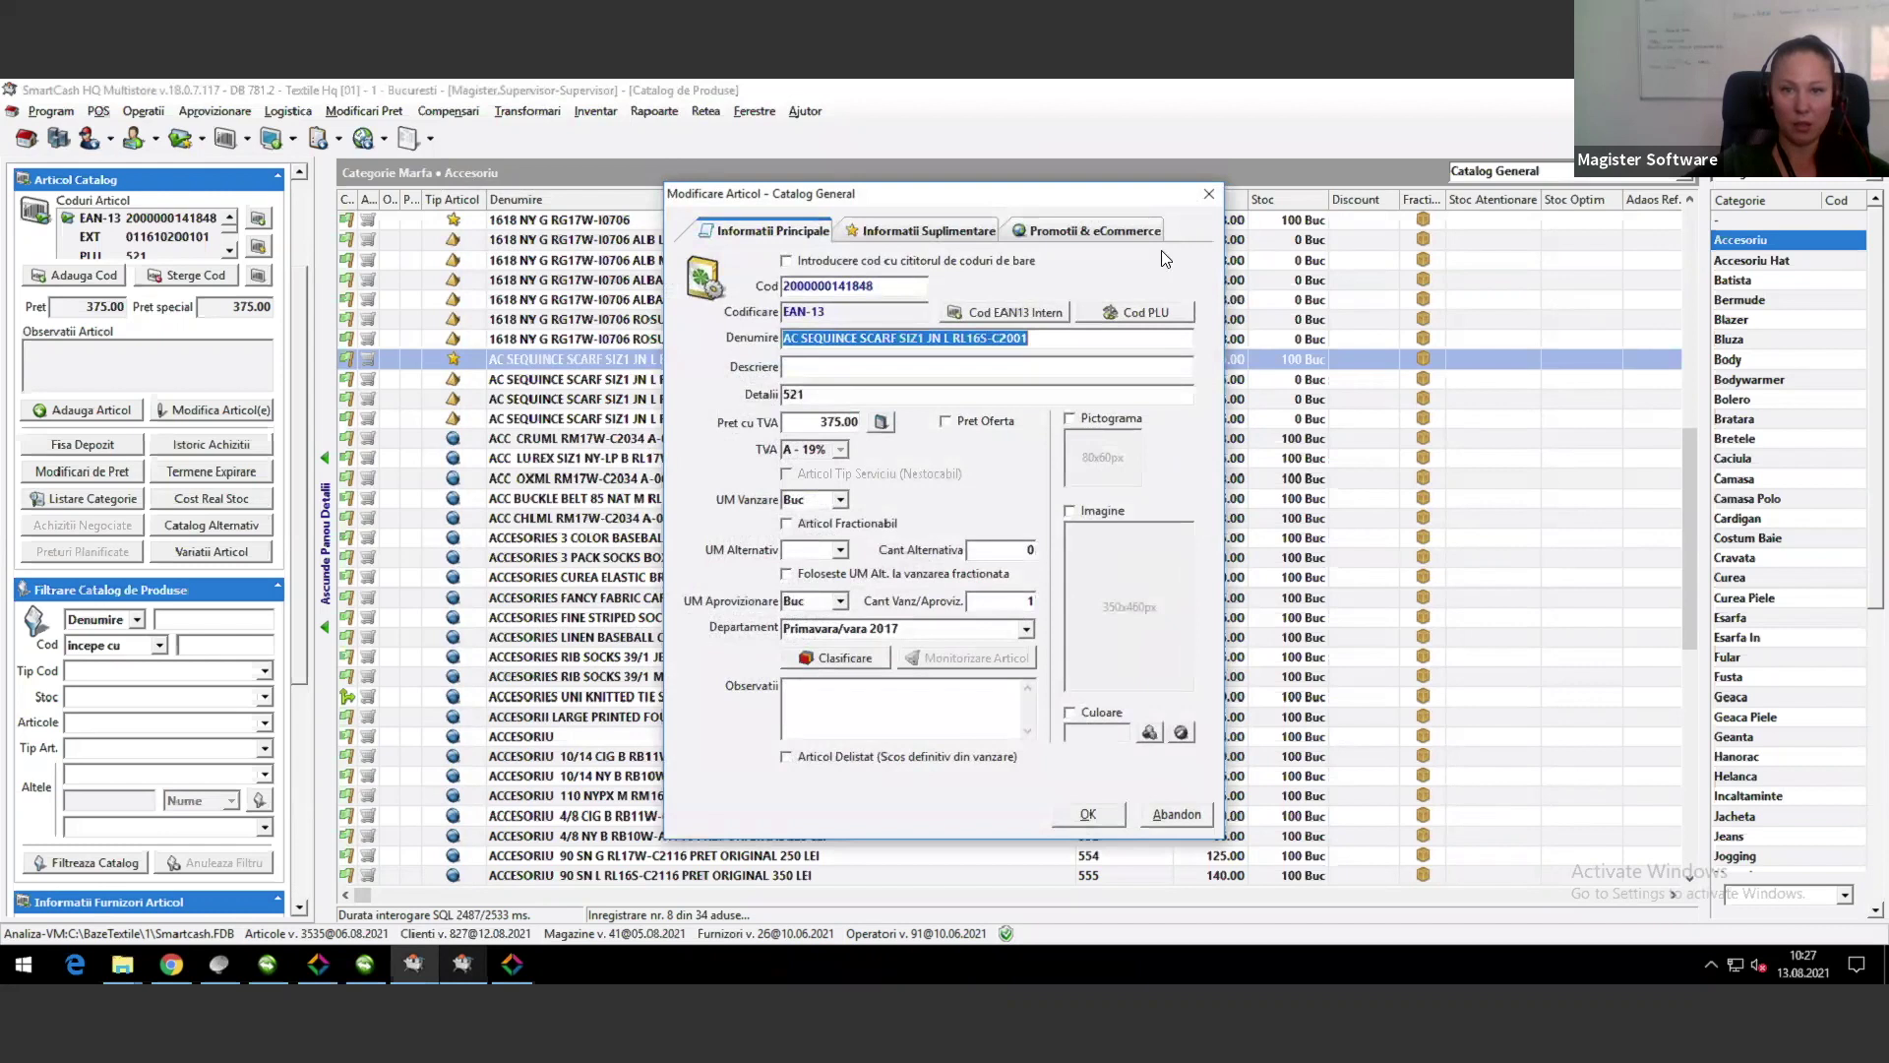
left_click(1208, 194)
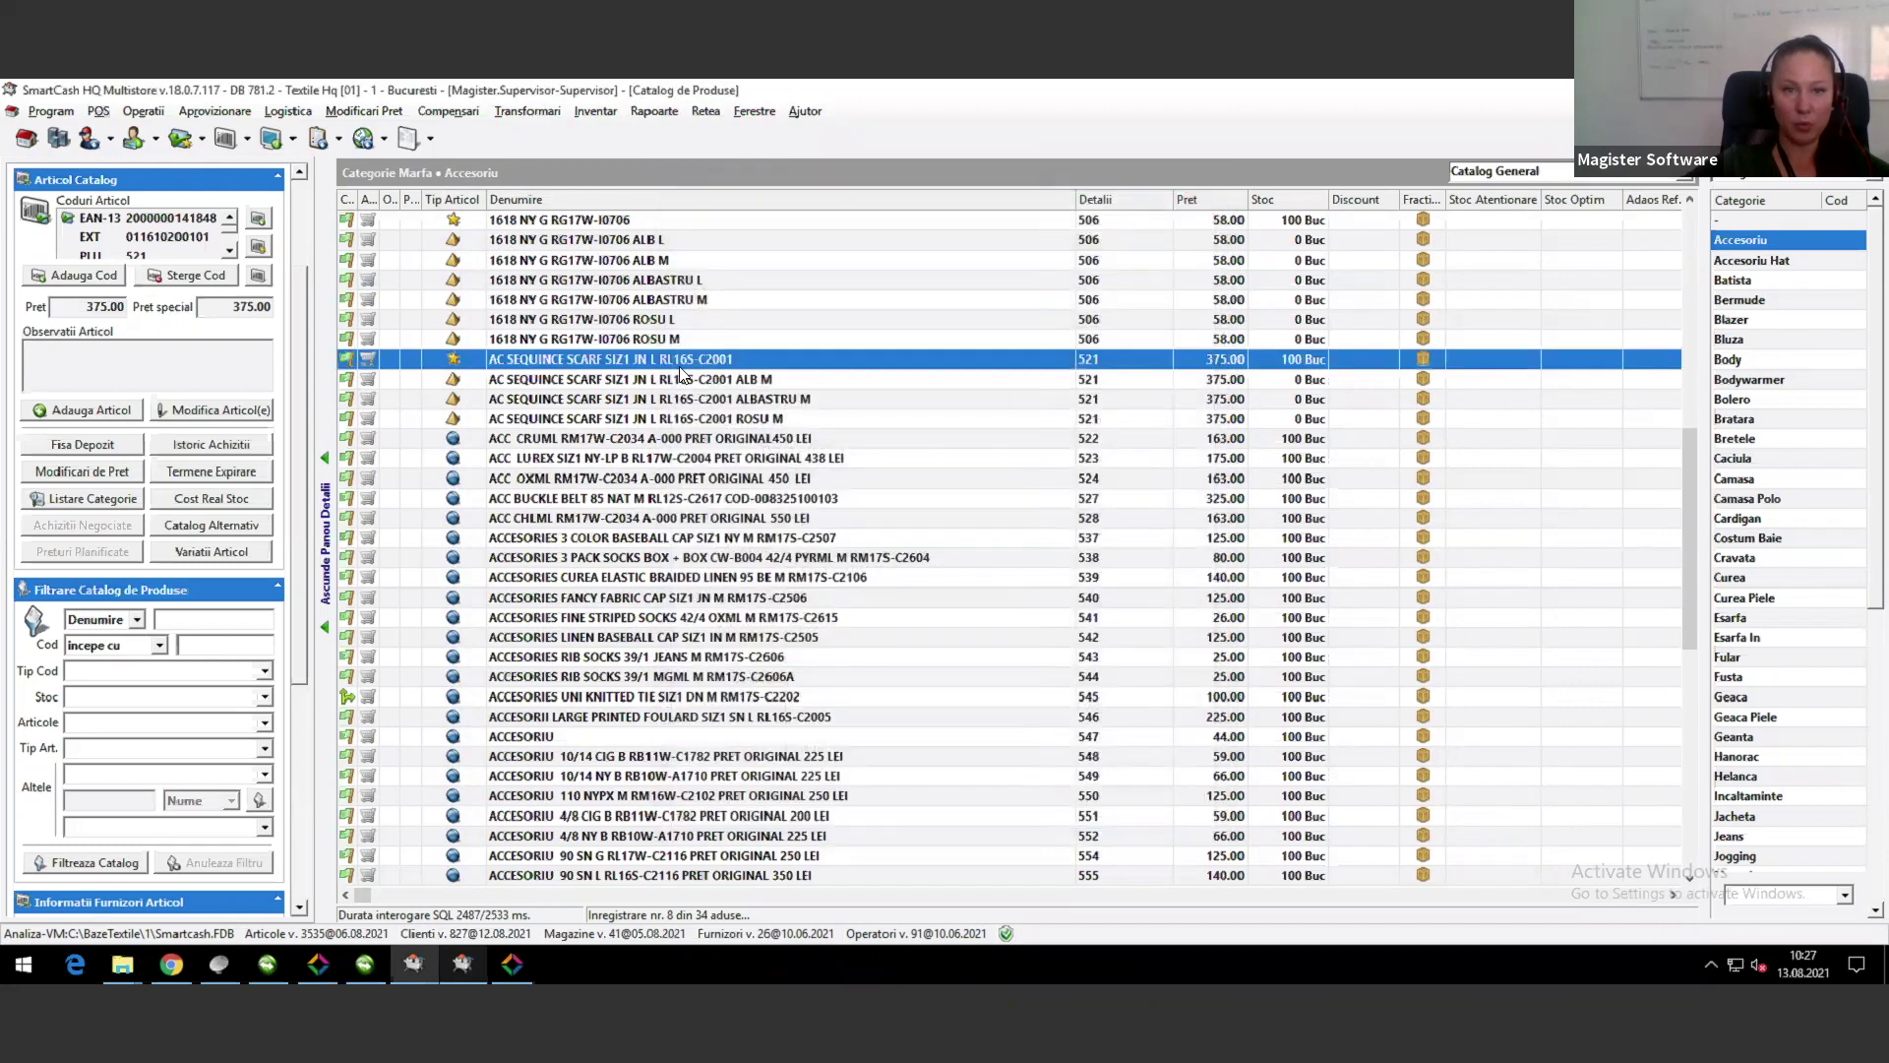
double_click(712, 356)
left_click(814, 421)
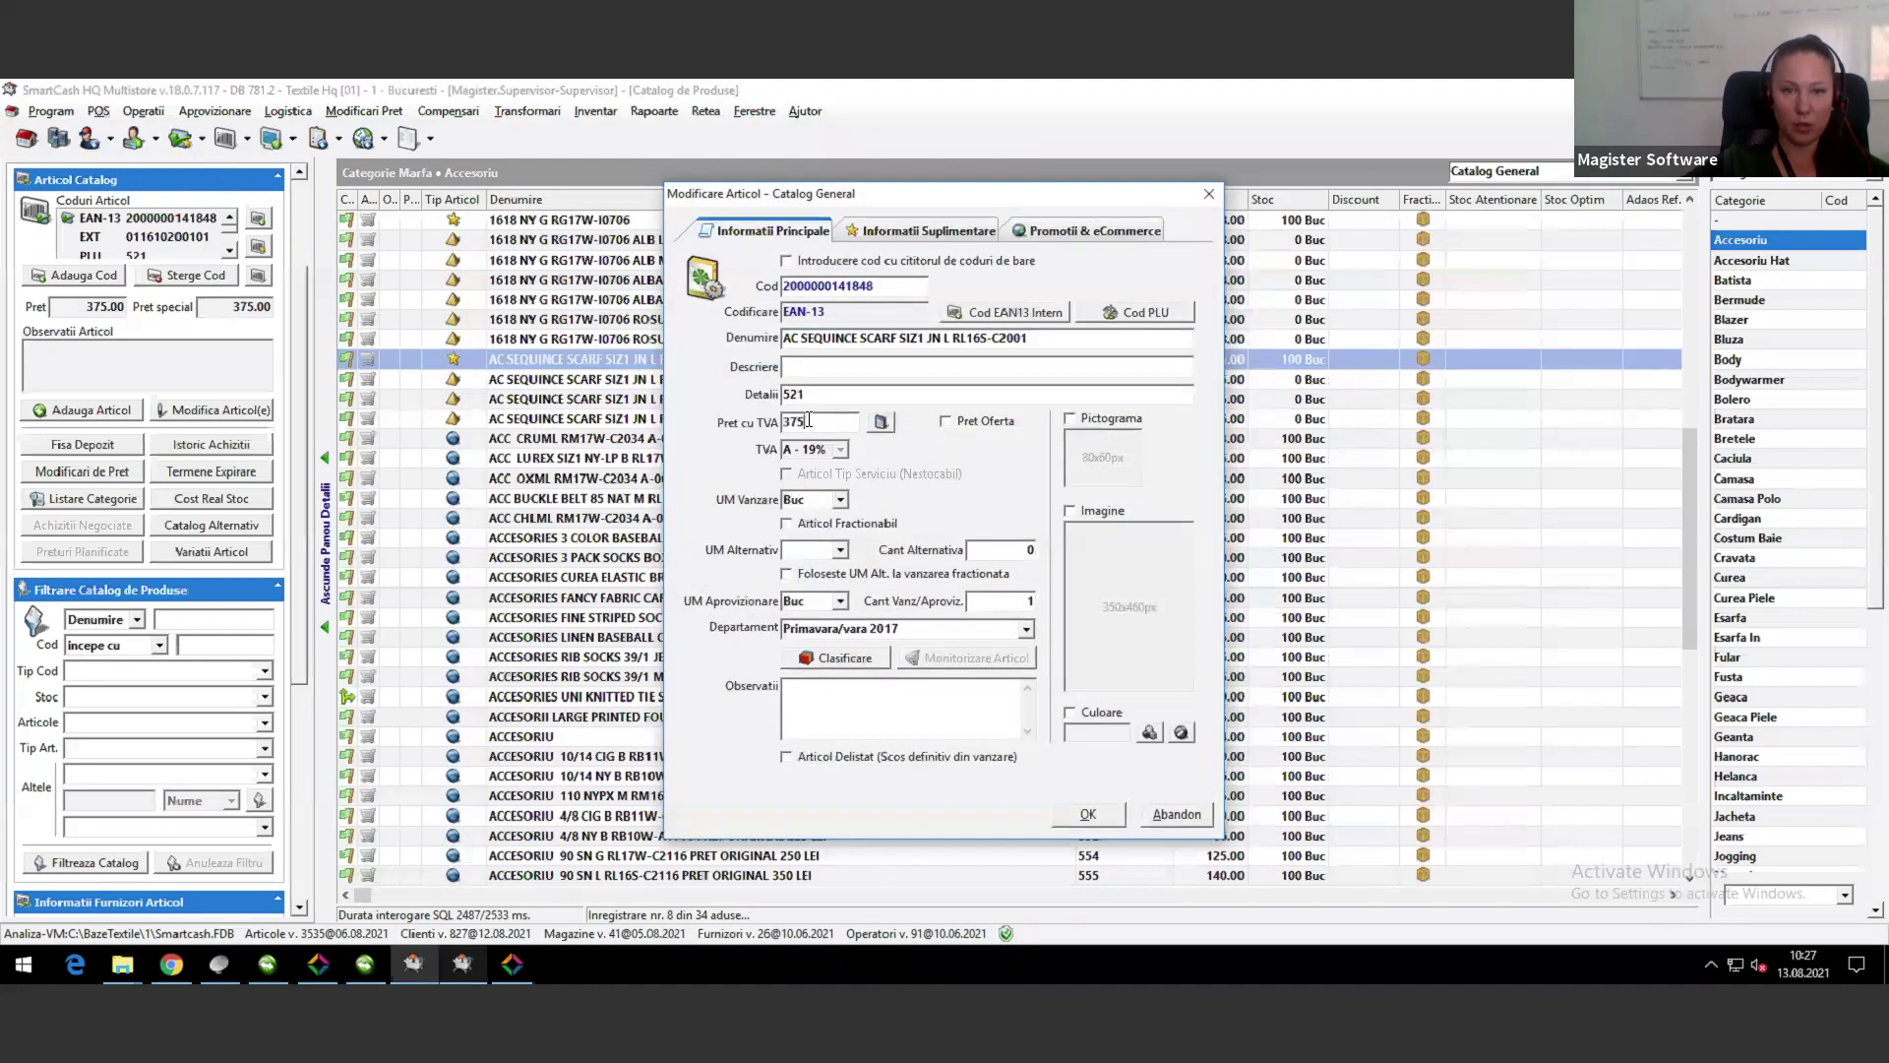
type("400")
left_click(1089, 815)
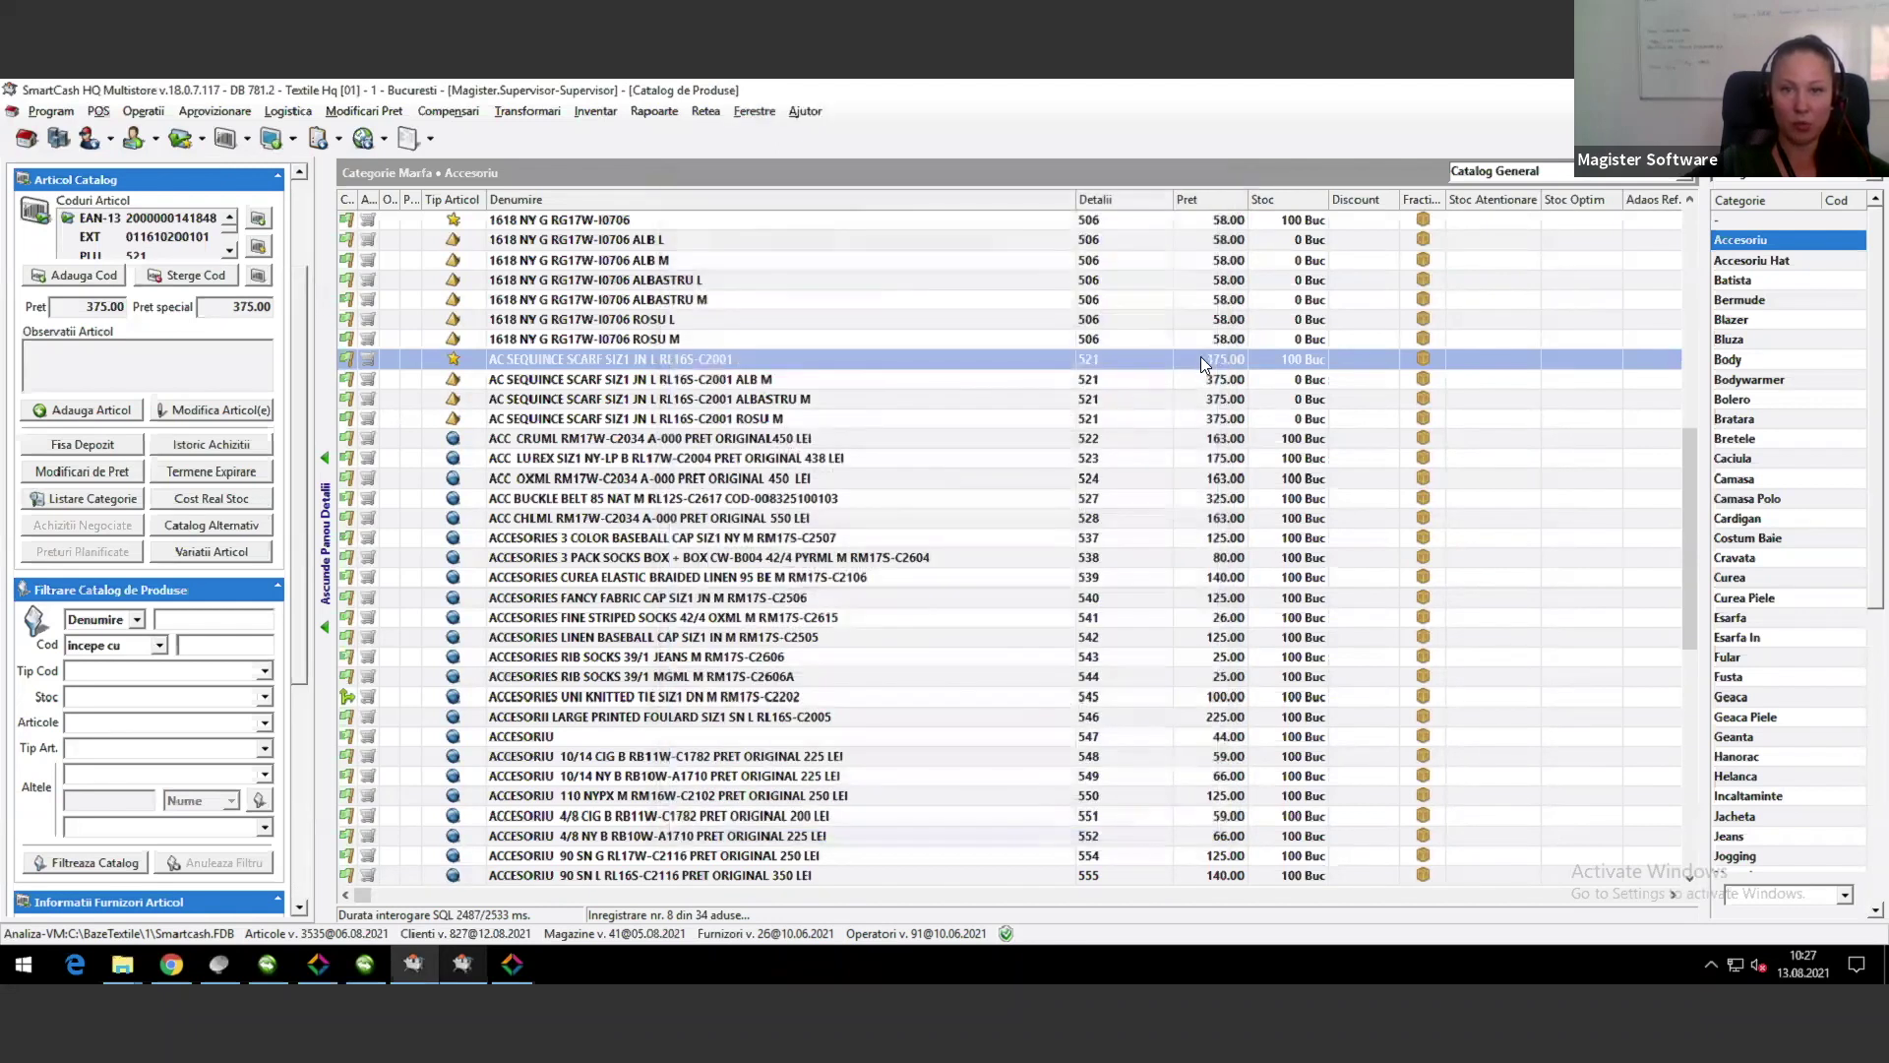
Step: Compare the listed prices of the AC SEQUINCE SCARF article and its variants with the Pret cu TVA in the generic article's form
left_click(1206, 345)
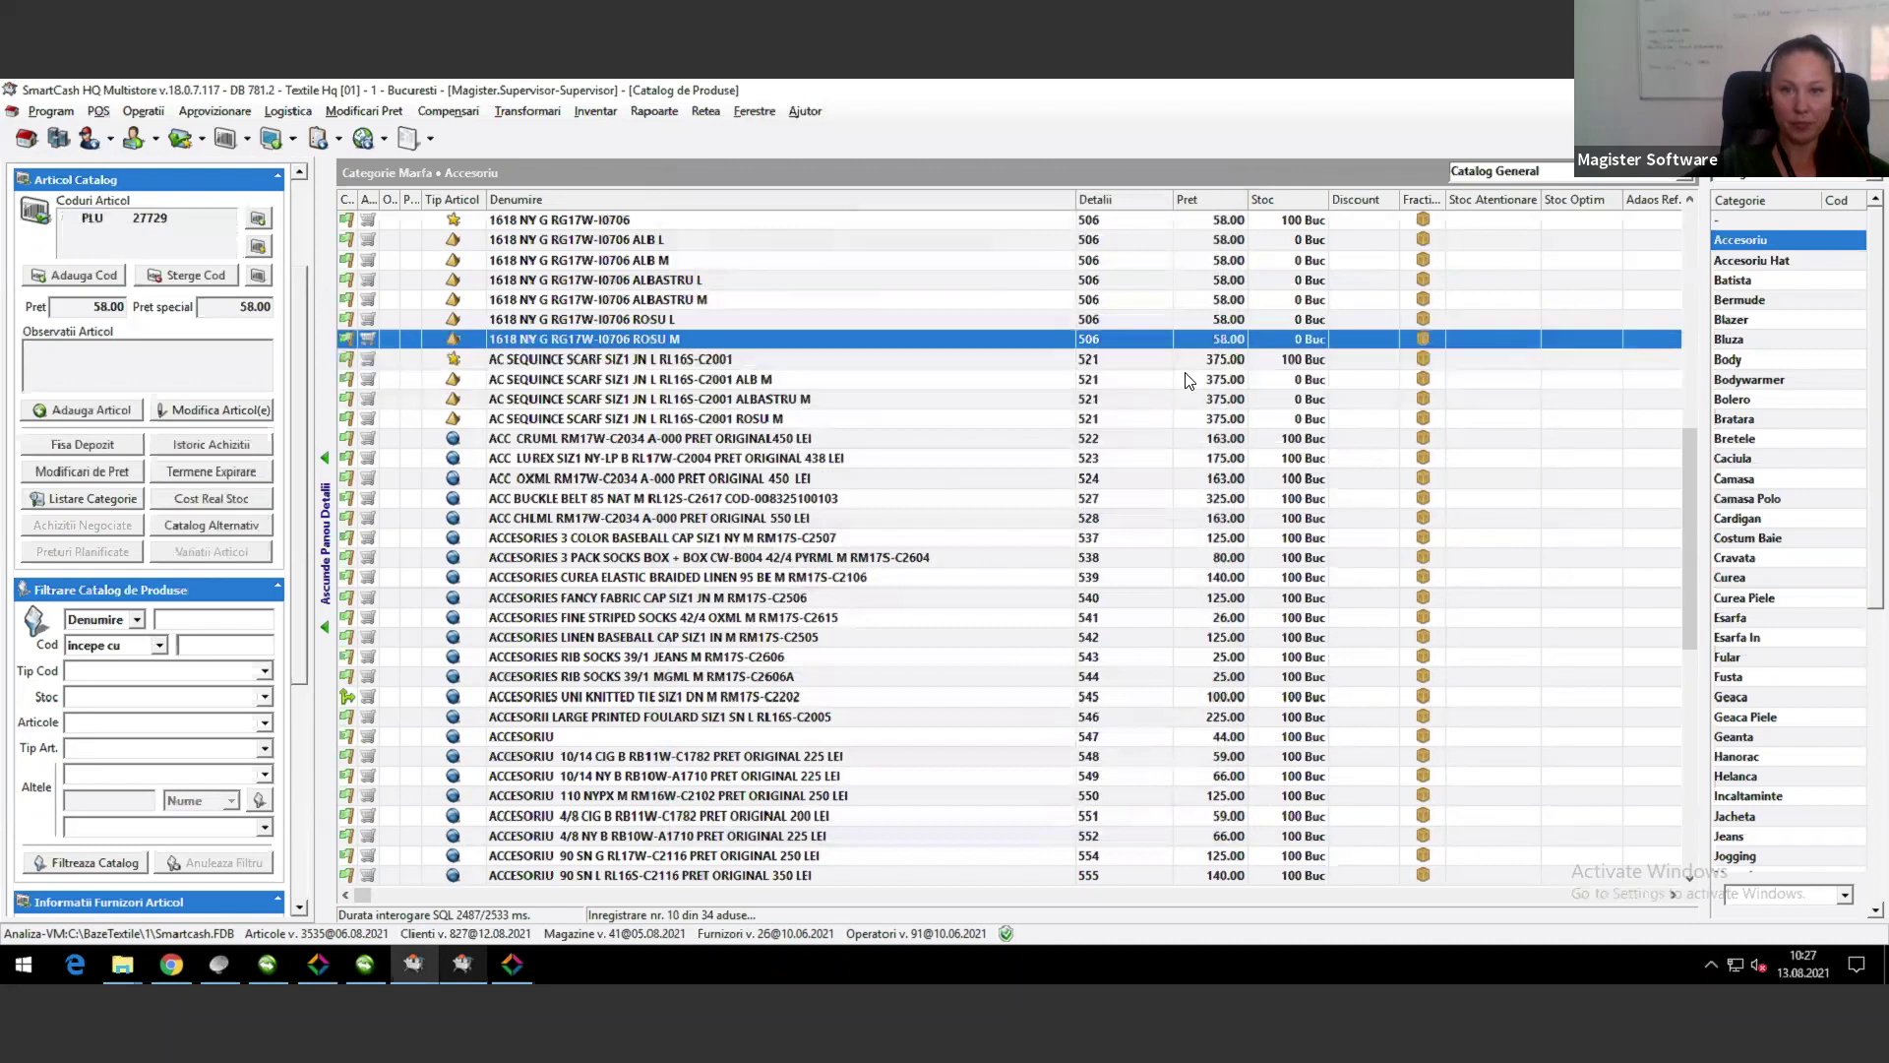
left_click(1186, 381)
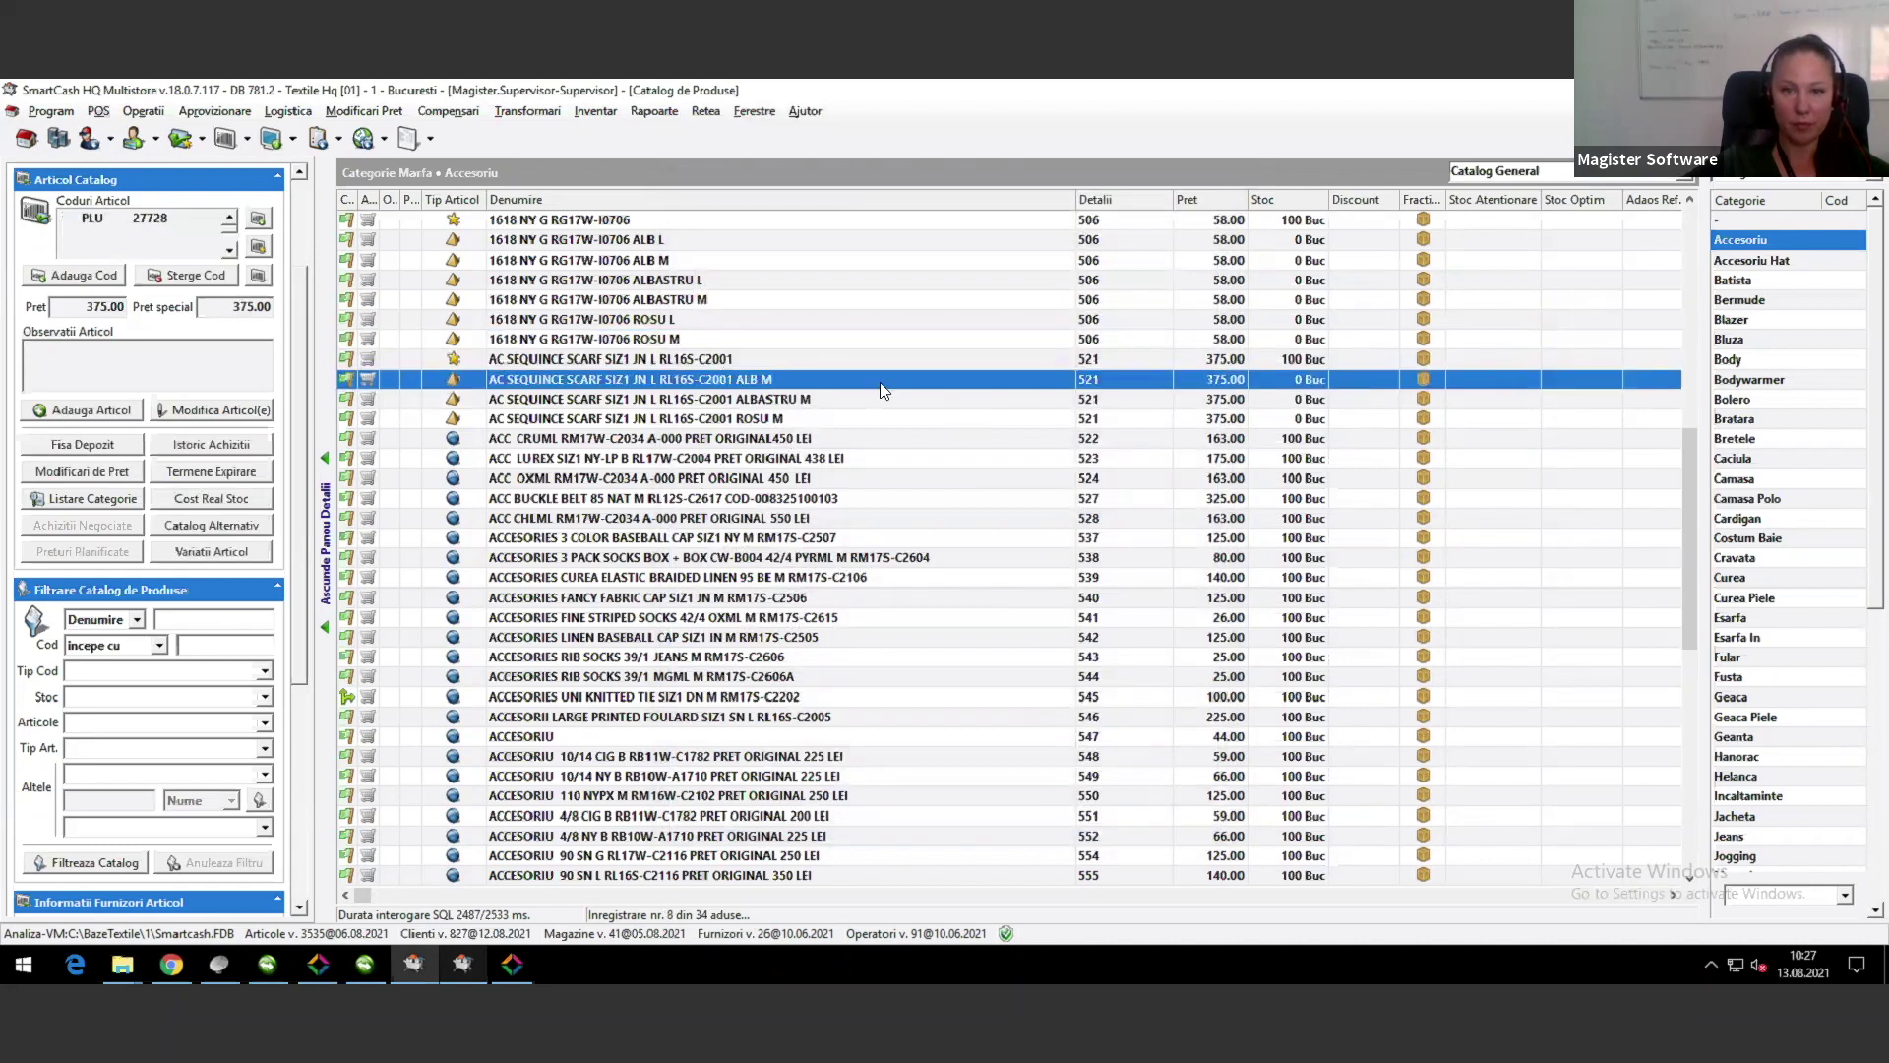
key("Up")
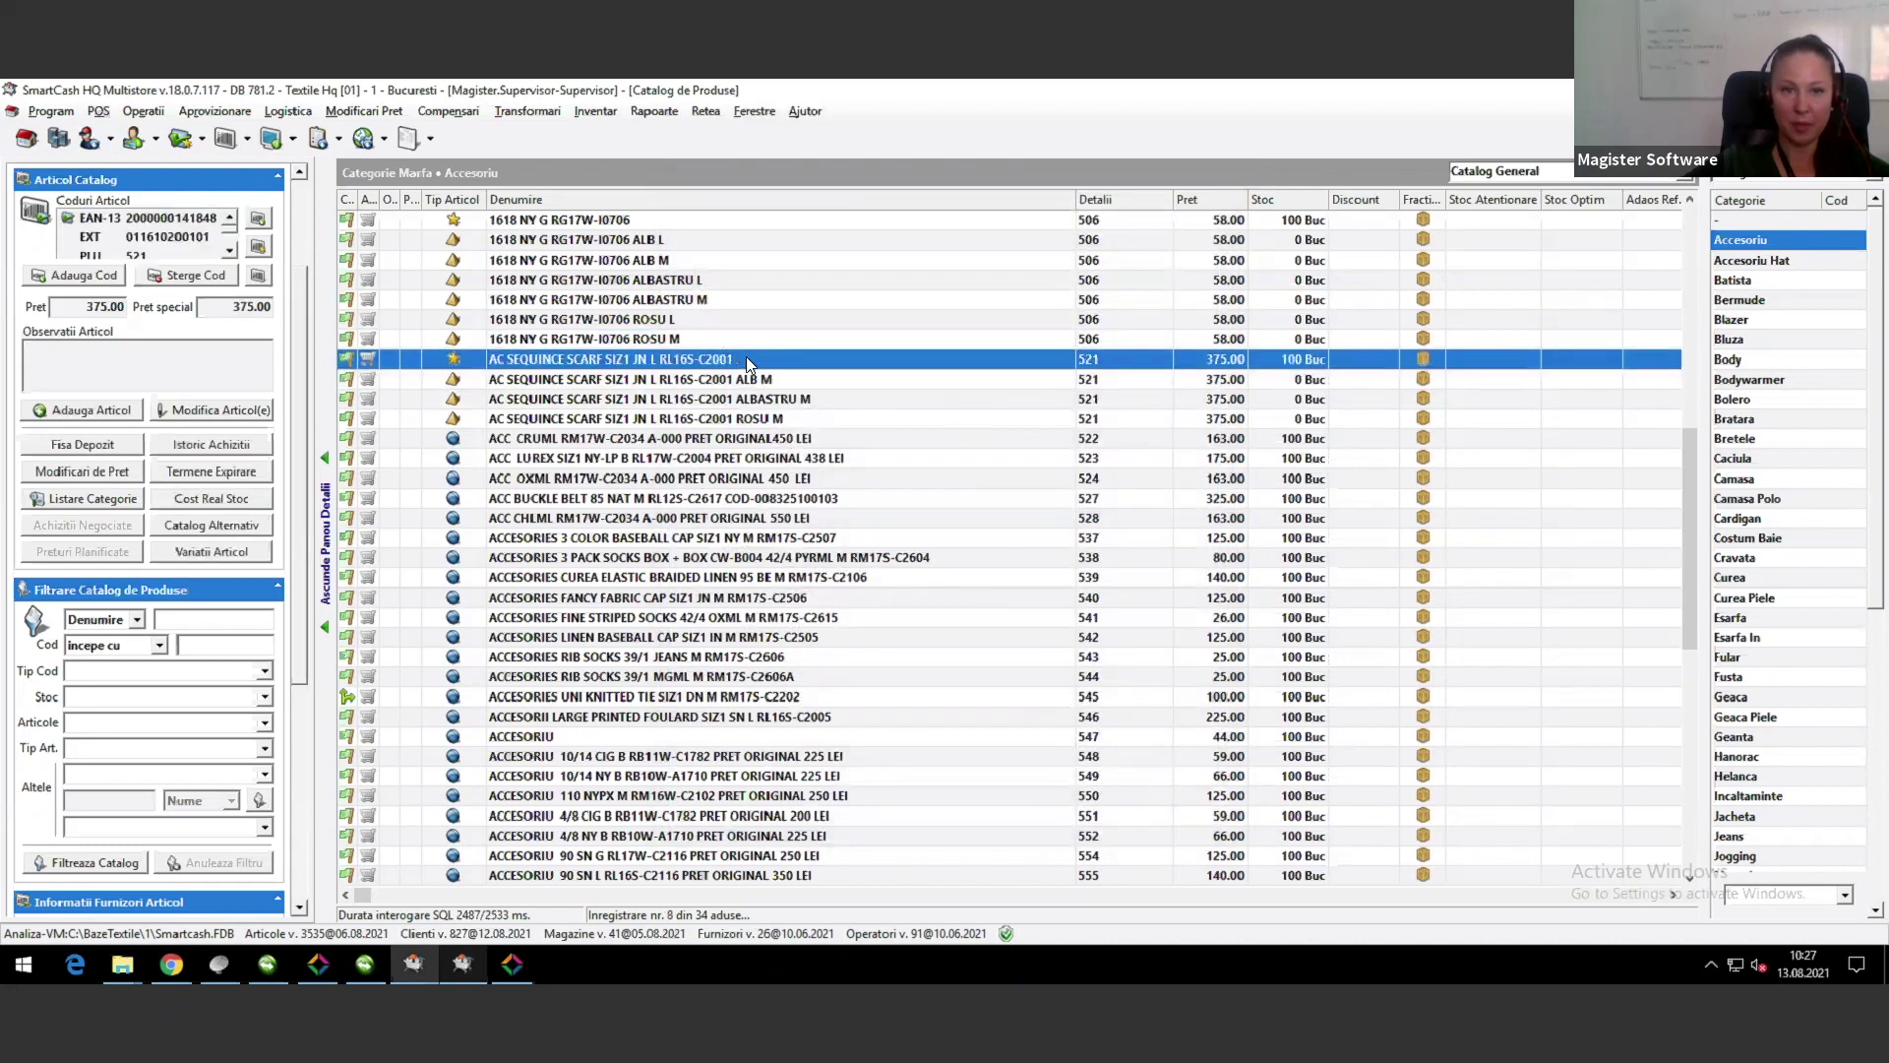
key("Return")
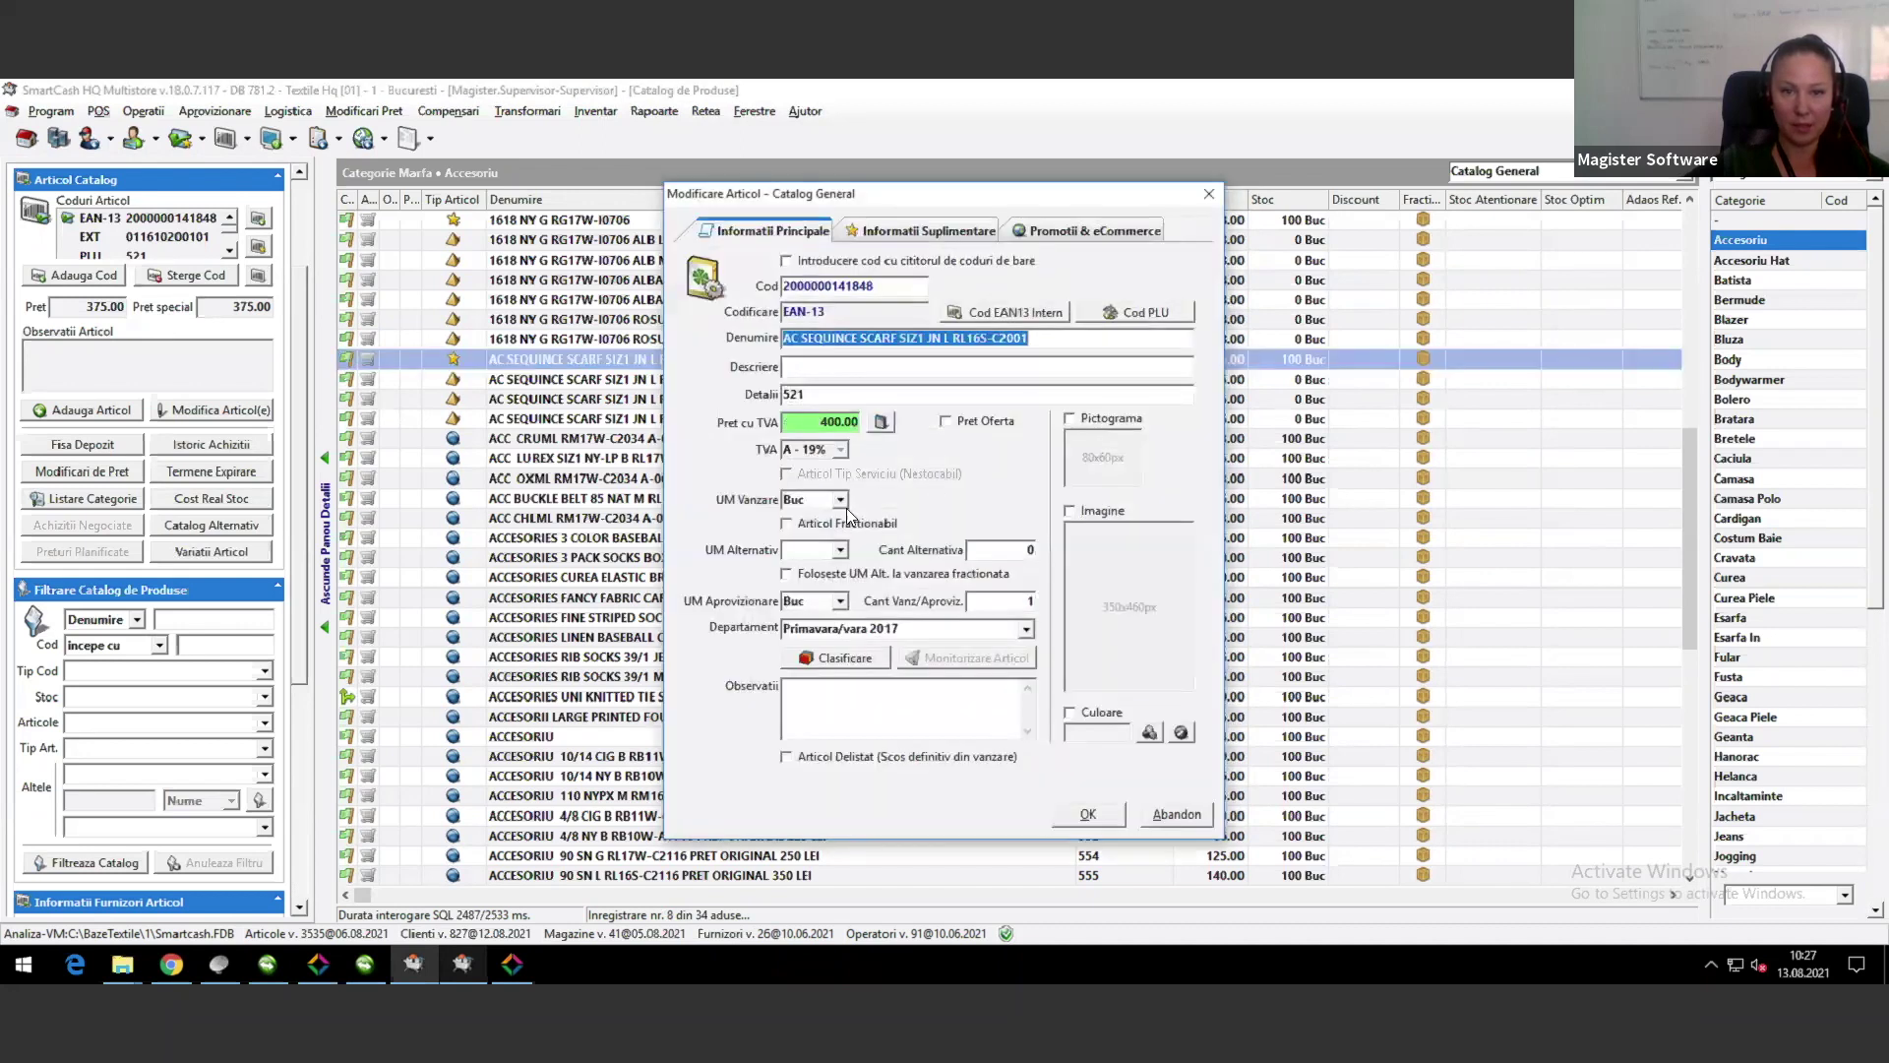
left_click(1096, 818)
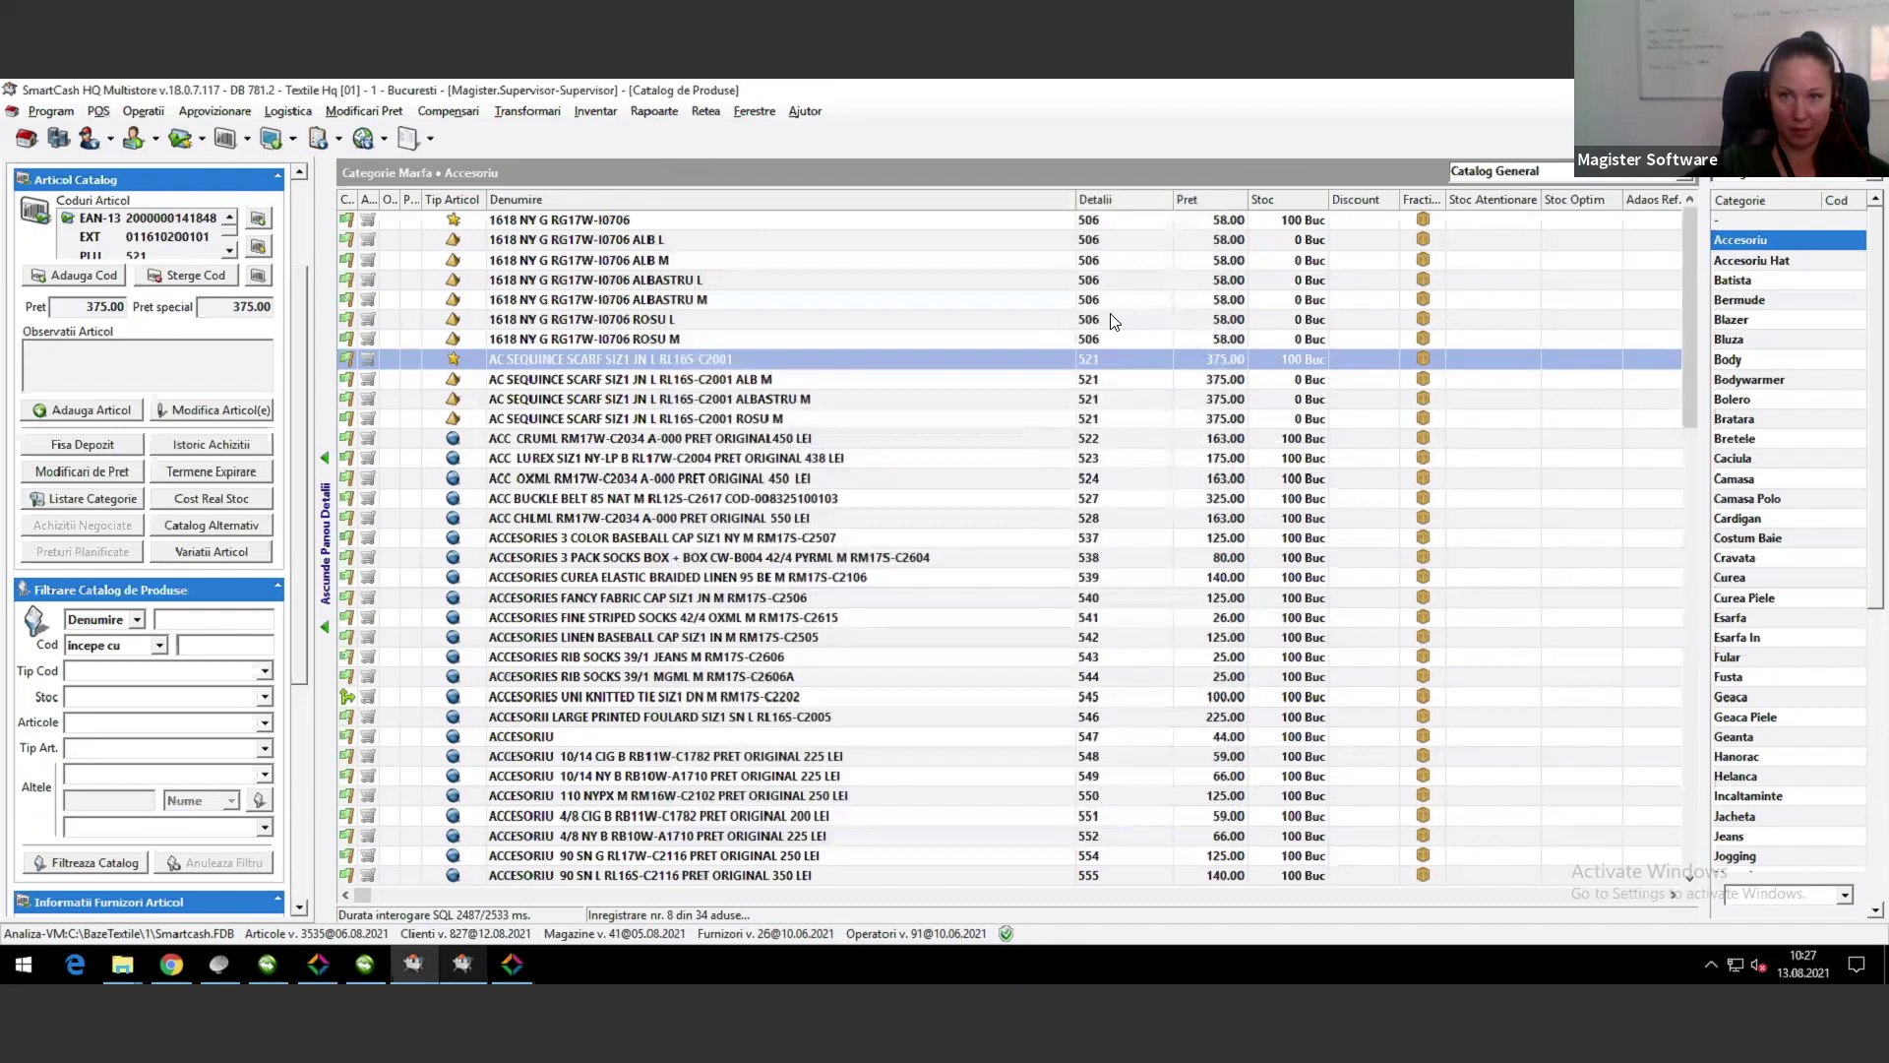
Step: Reselect Politica comerciala stabilita de Articolul Generic as the AC SEQUINCE SCARF generic article's Politica Pret and save the article
left_click(987, 387)
left_click(724, 341)
double_click(723, 362)
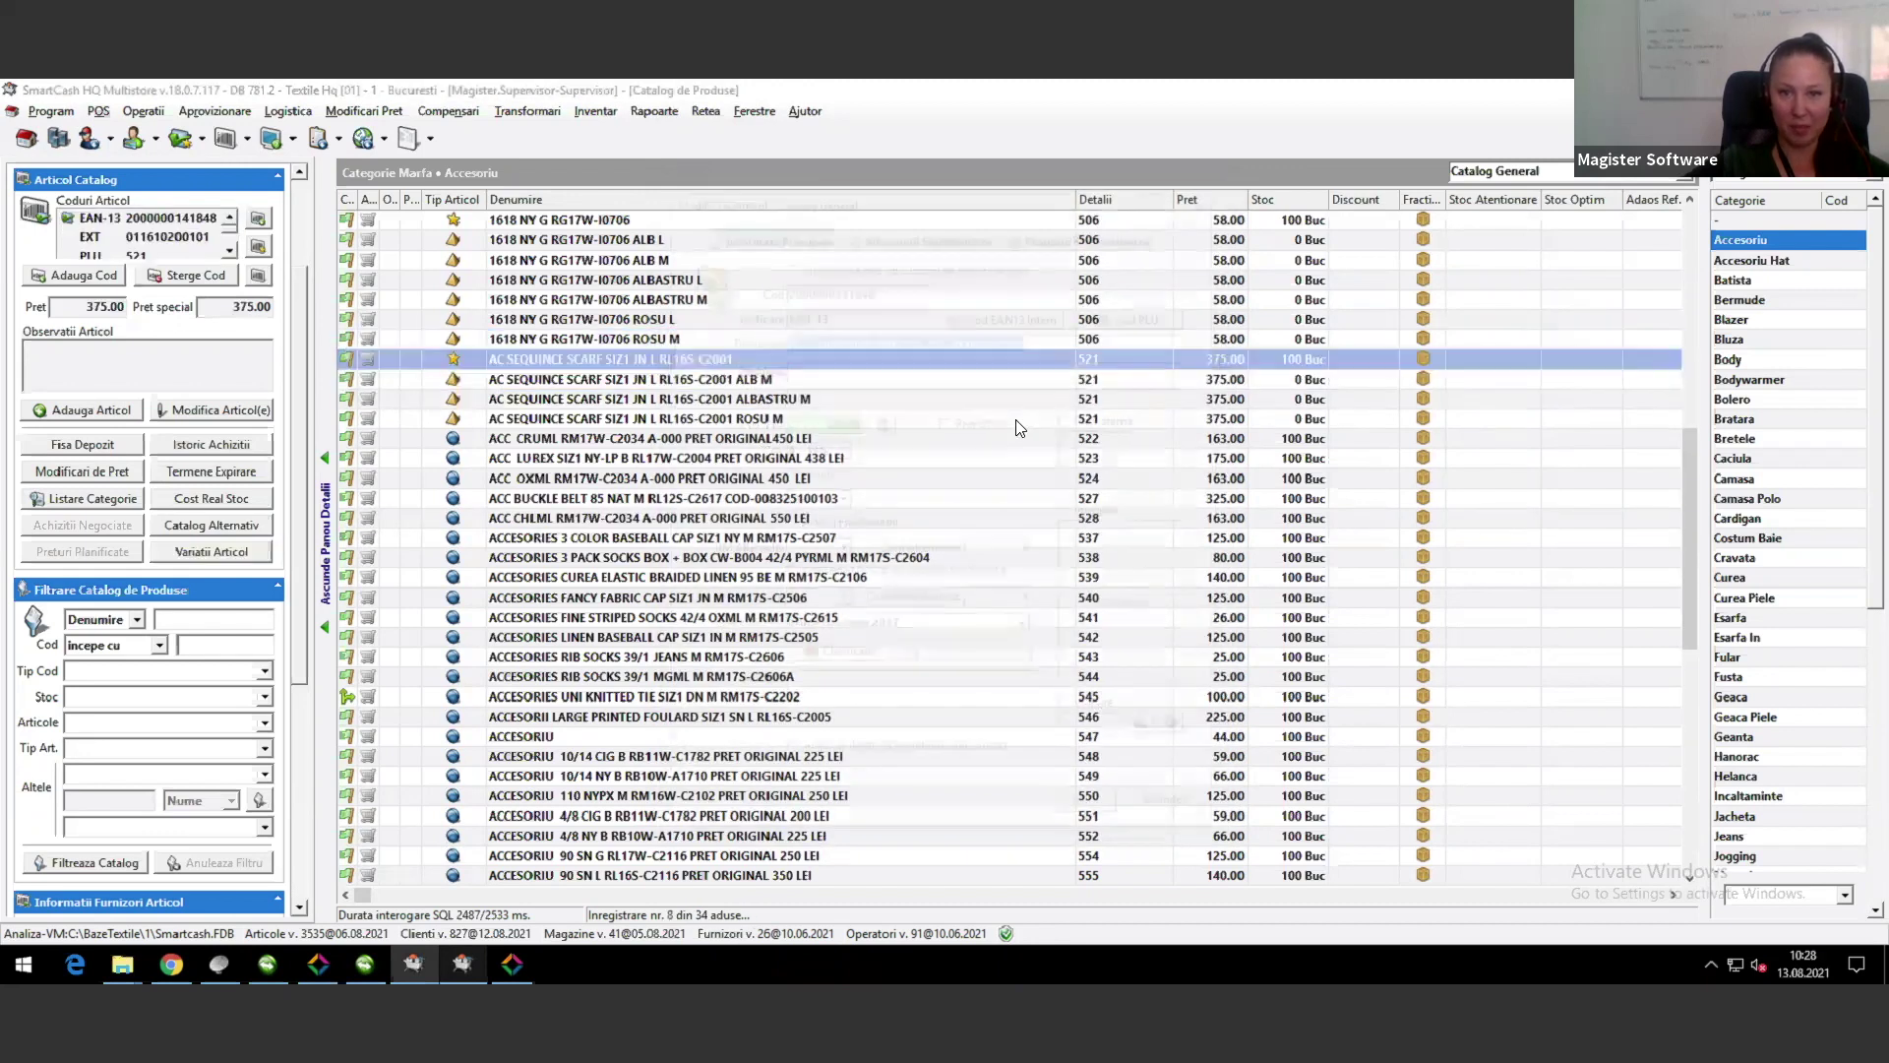
left_click(1080, 233)
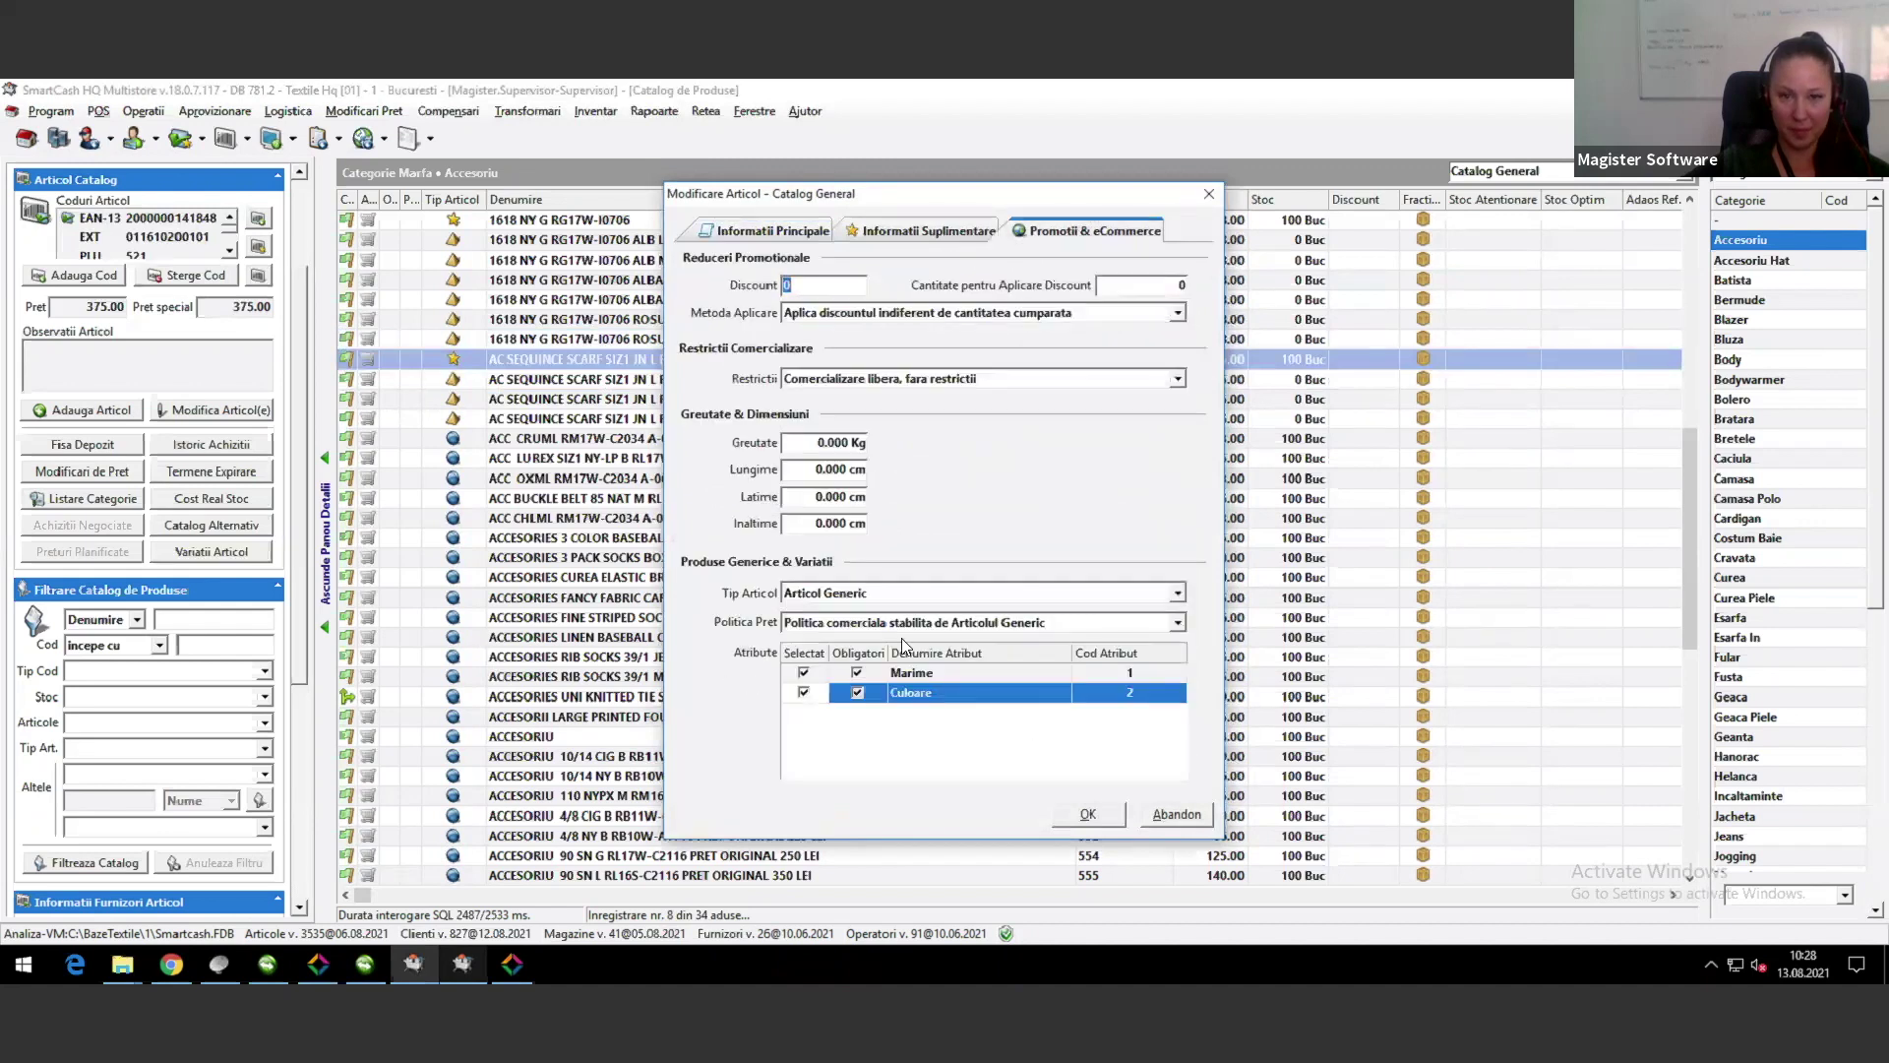
left_click(1178, 622)
left_click(968, 642)
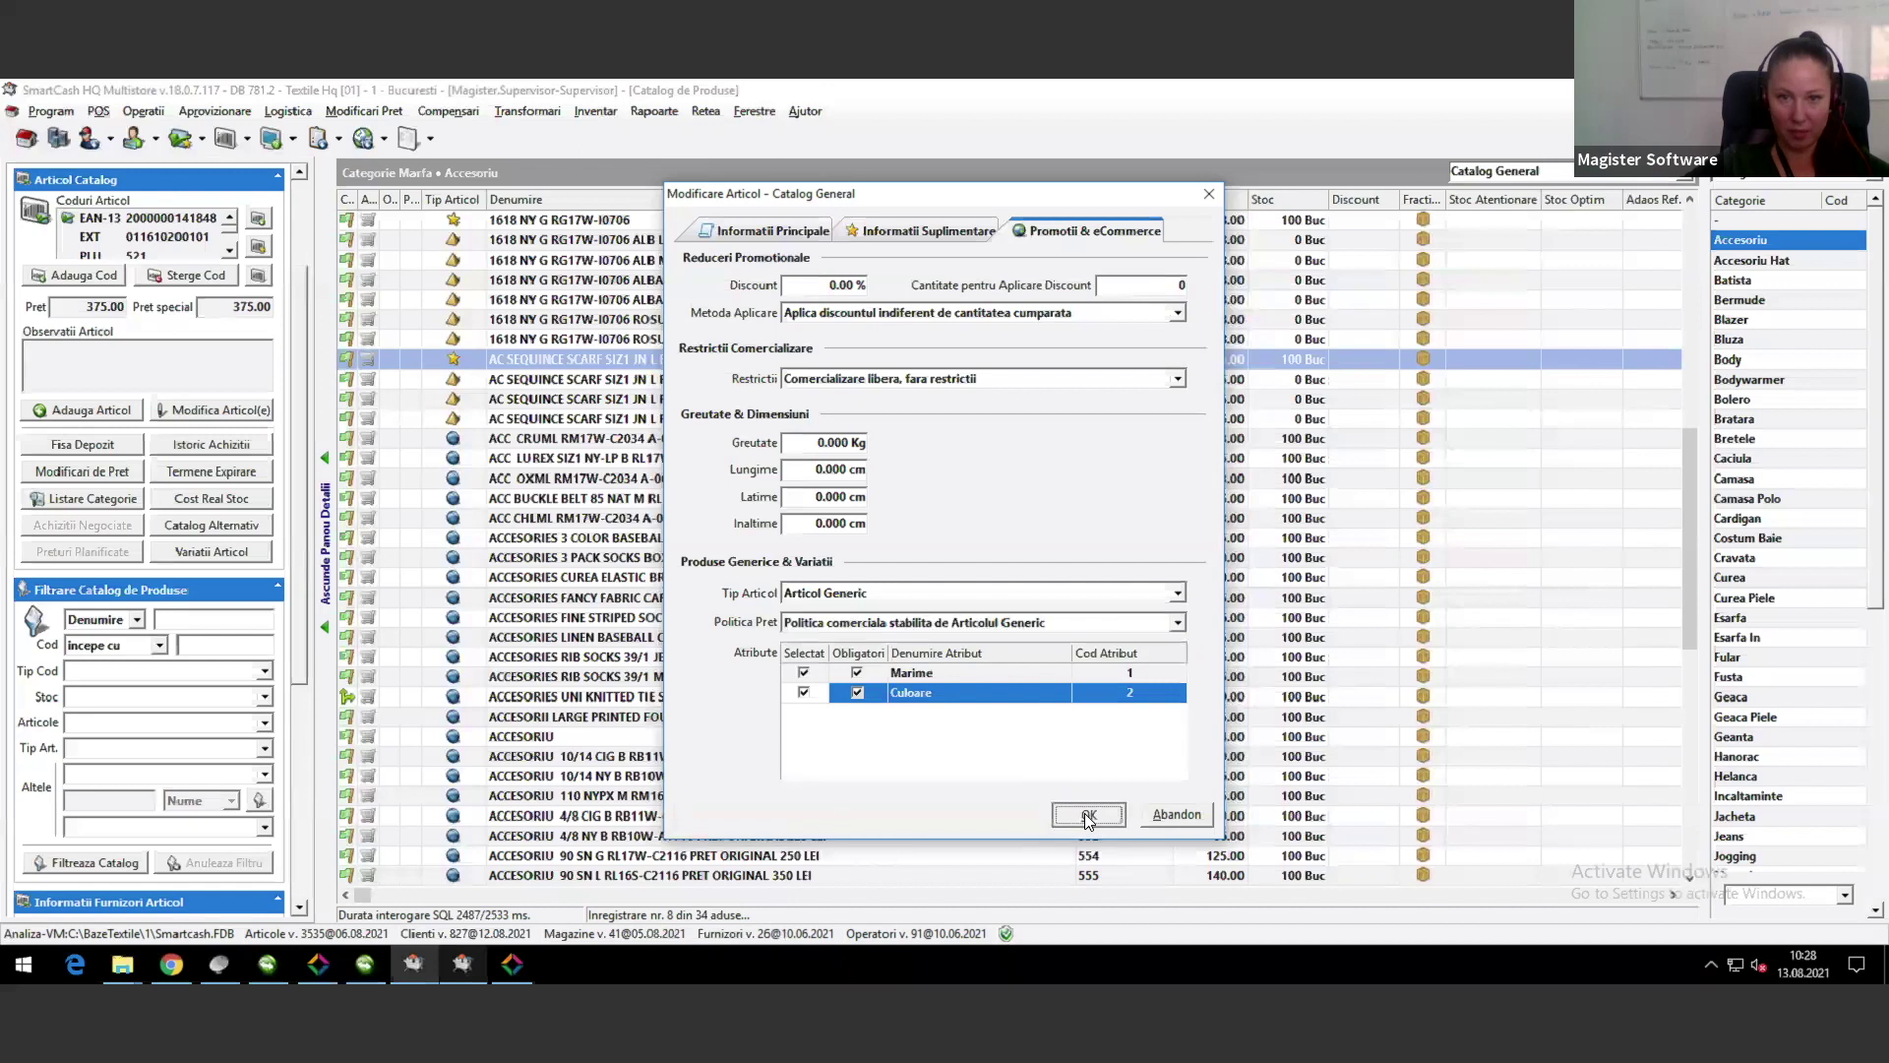
left_click(1086, 814)
Step: Recheck the AC SEQUINCE SCARF generic article's price in its form and examine its variants' prices in the Accesoriu list
left_click(830, 500)
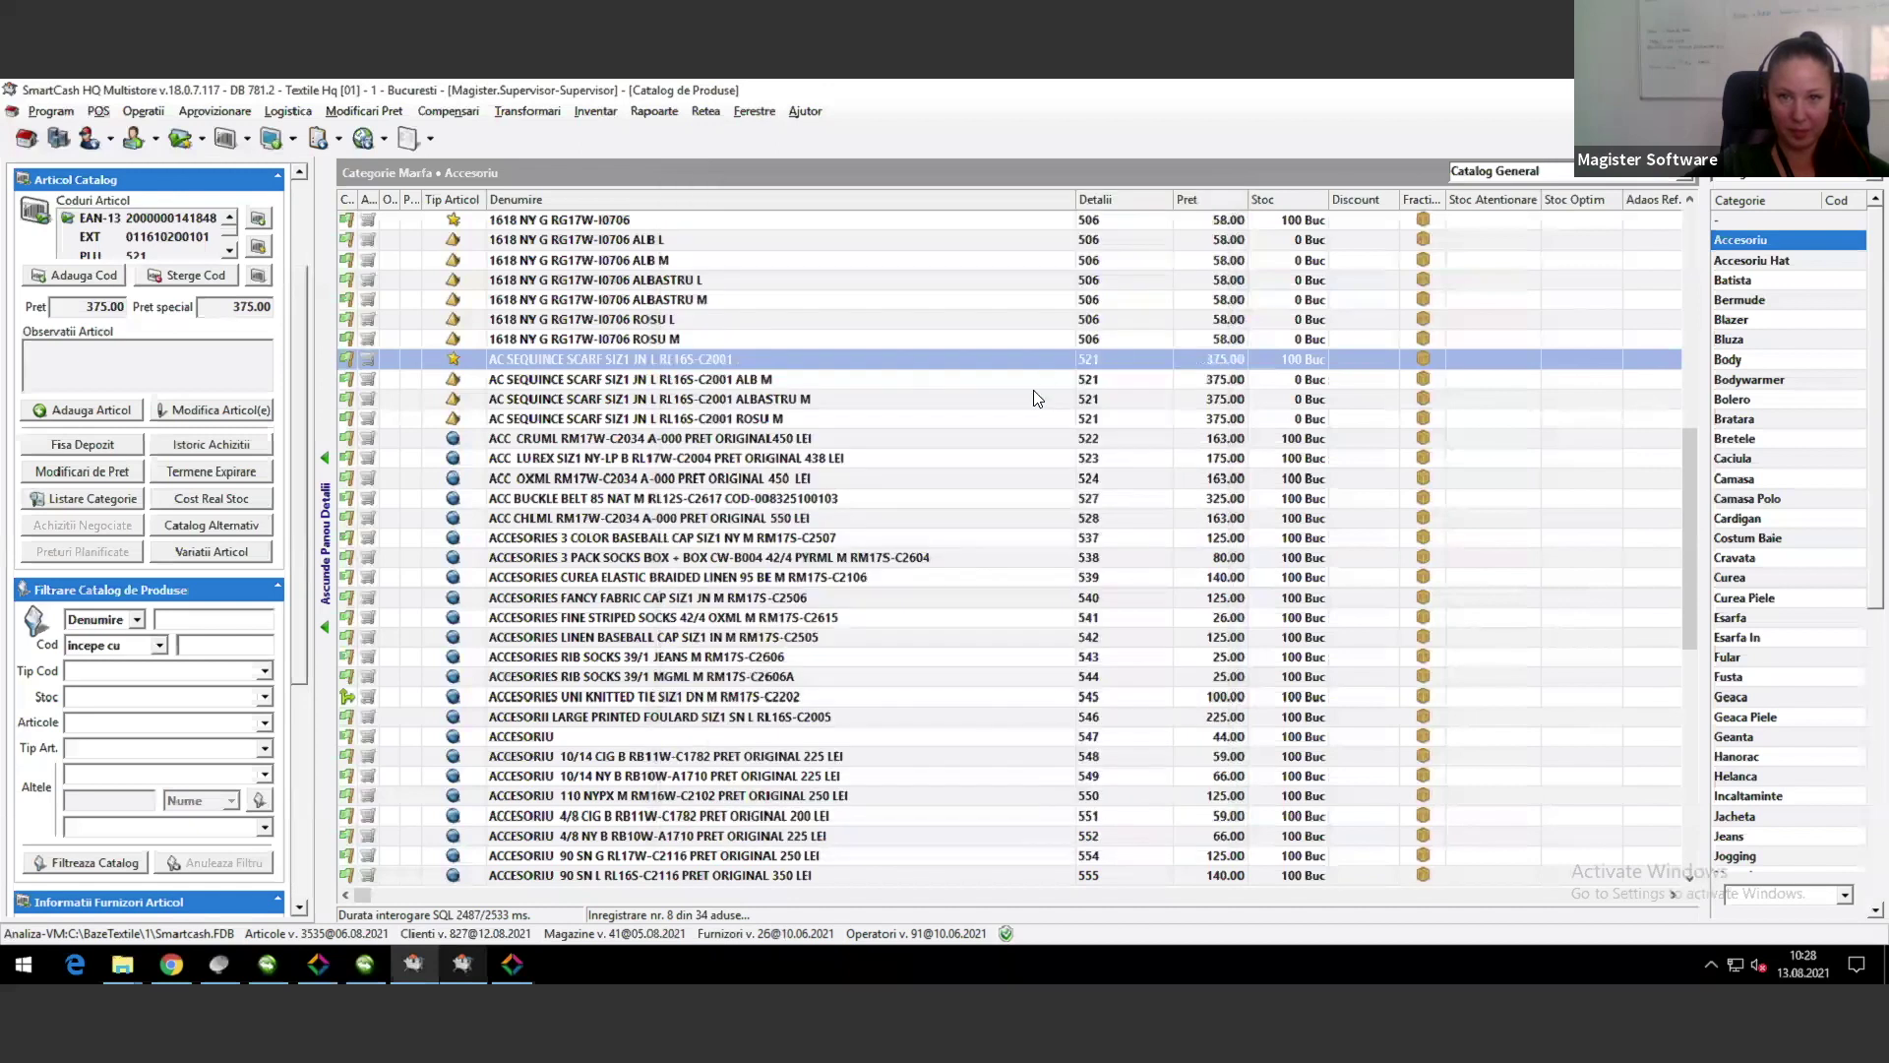
left_click(677, 377)
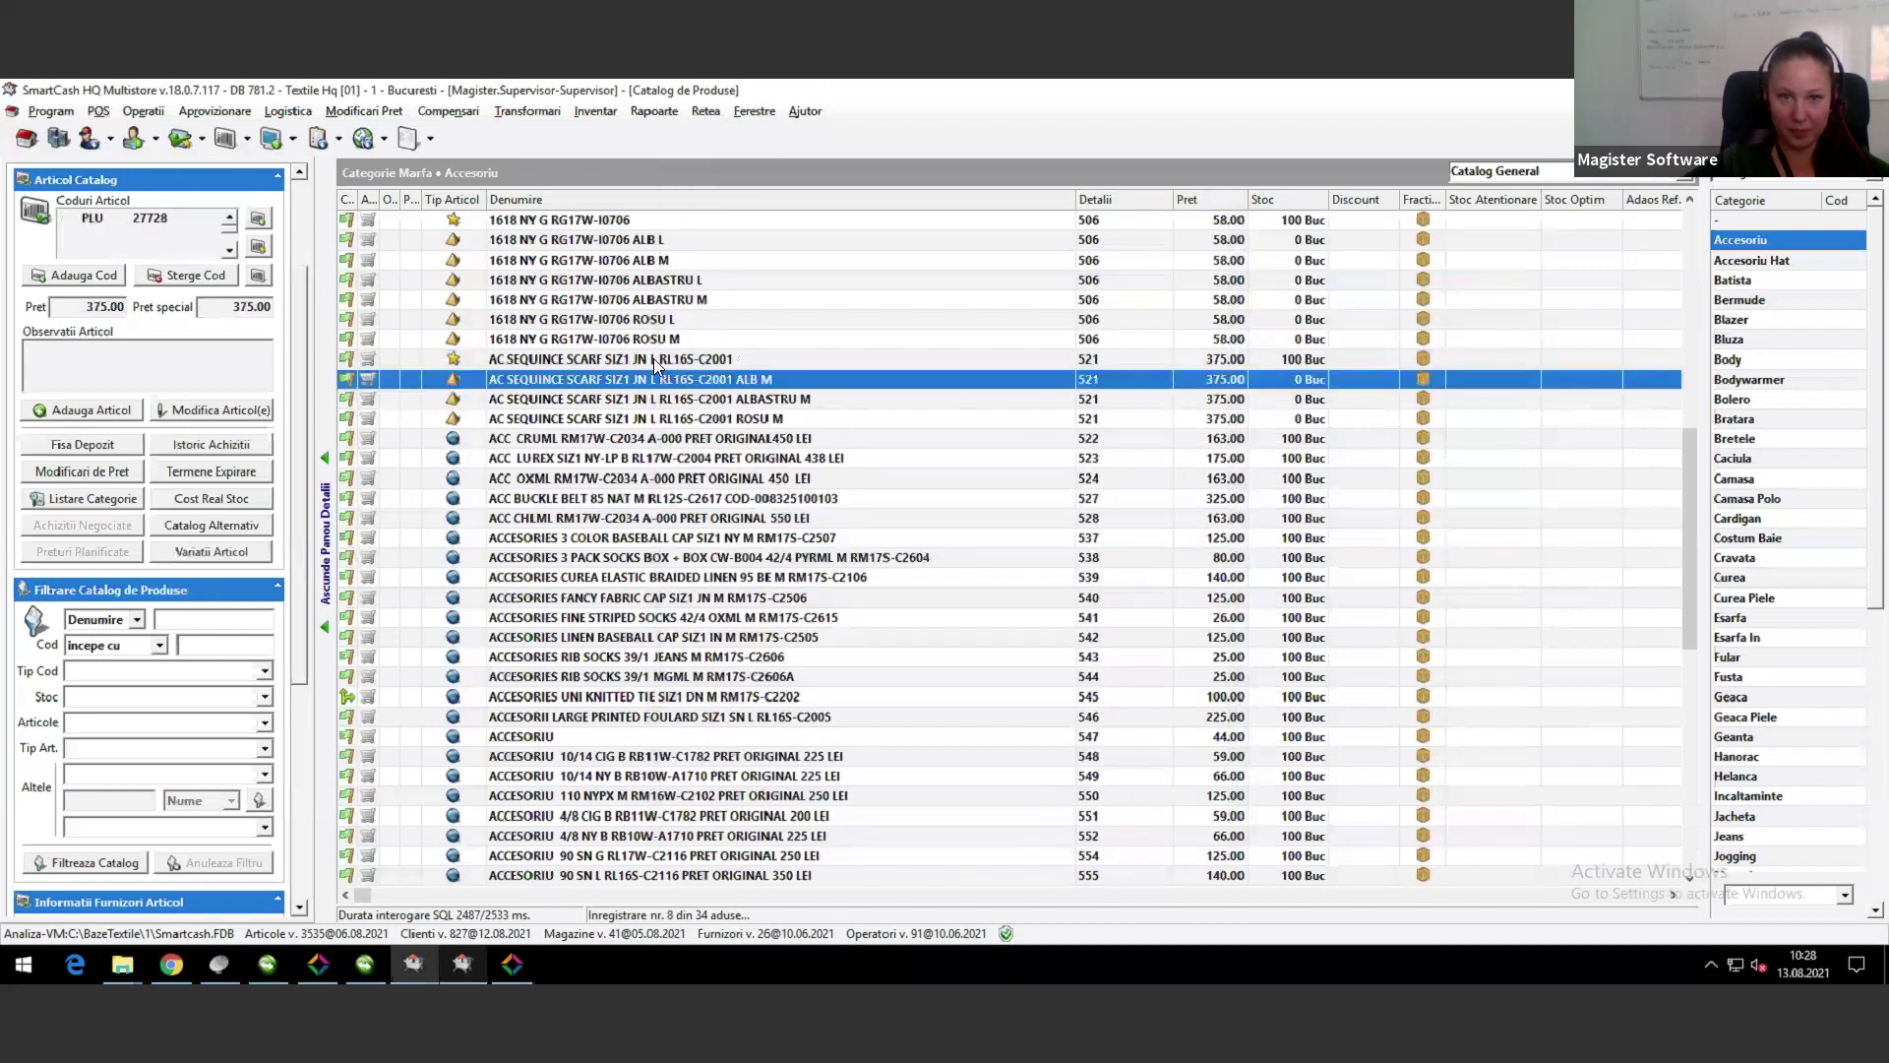
left_click(653, 358)
key("Return")
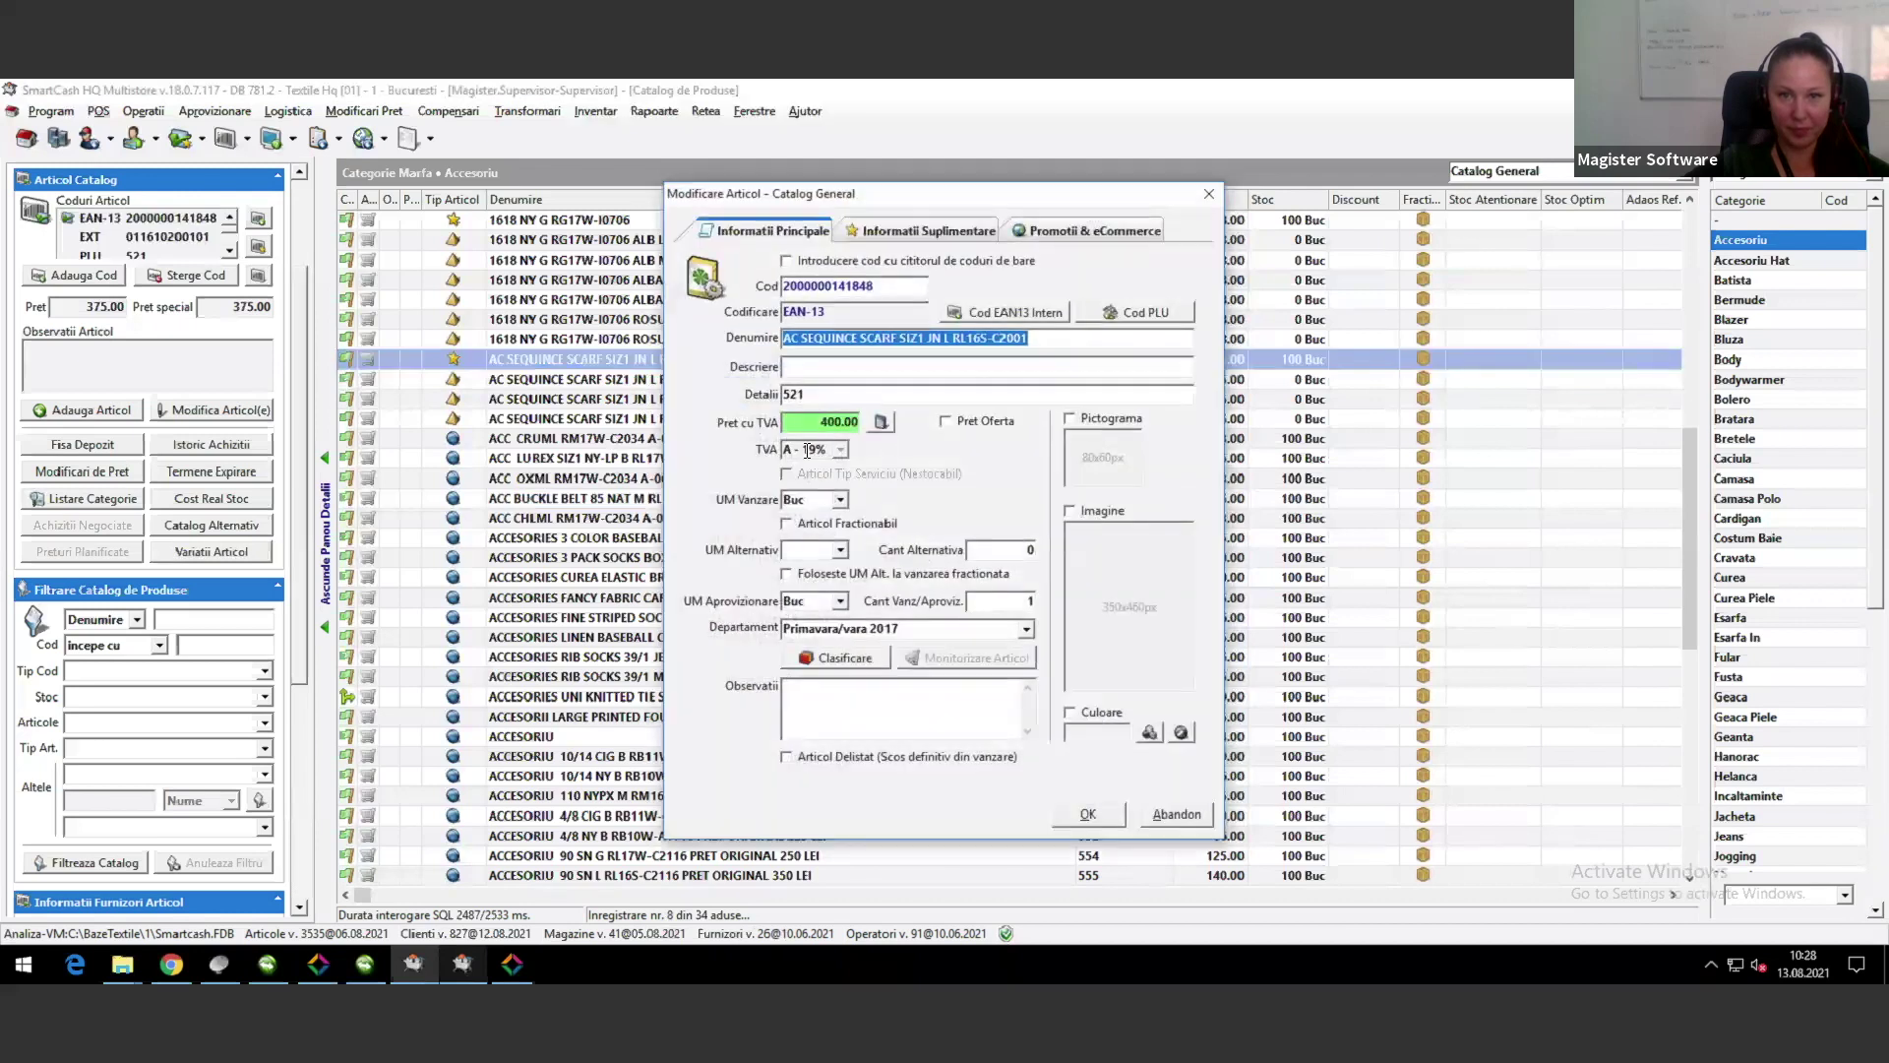
left_click(1102, 815)
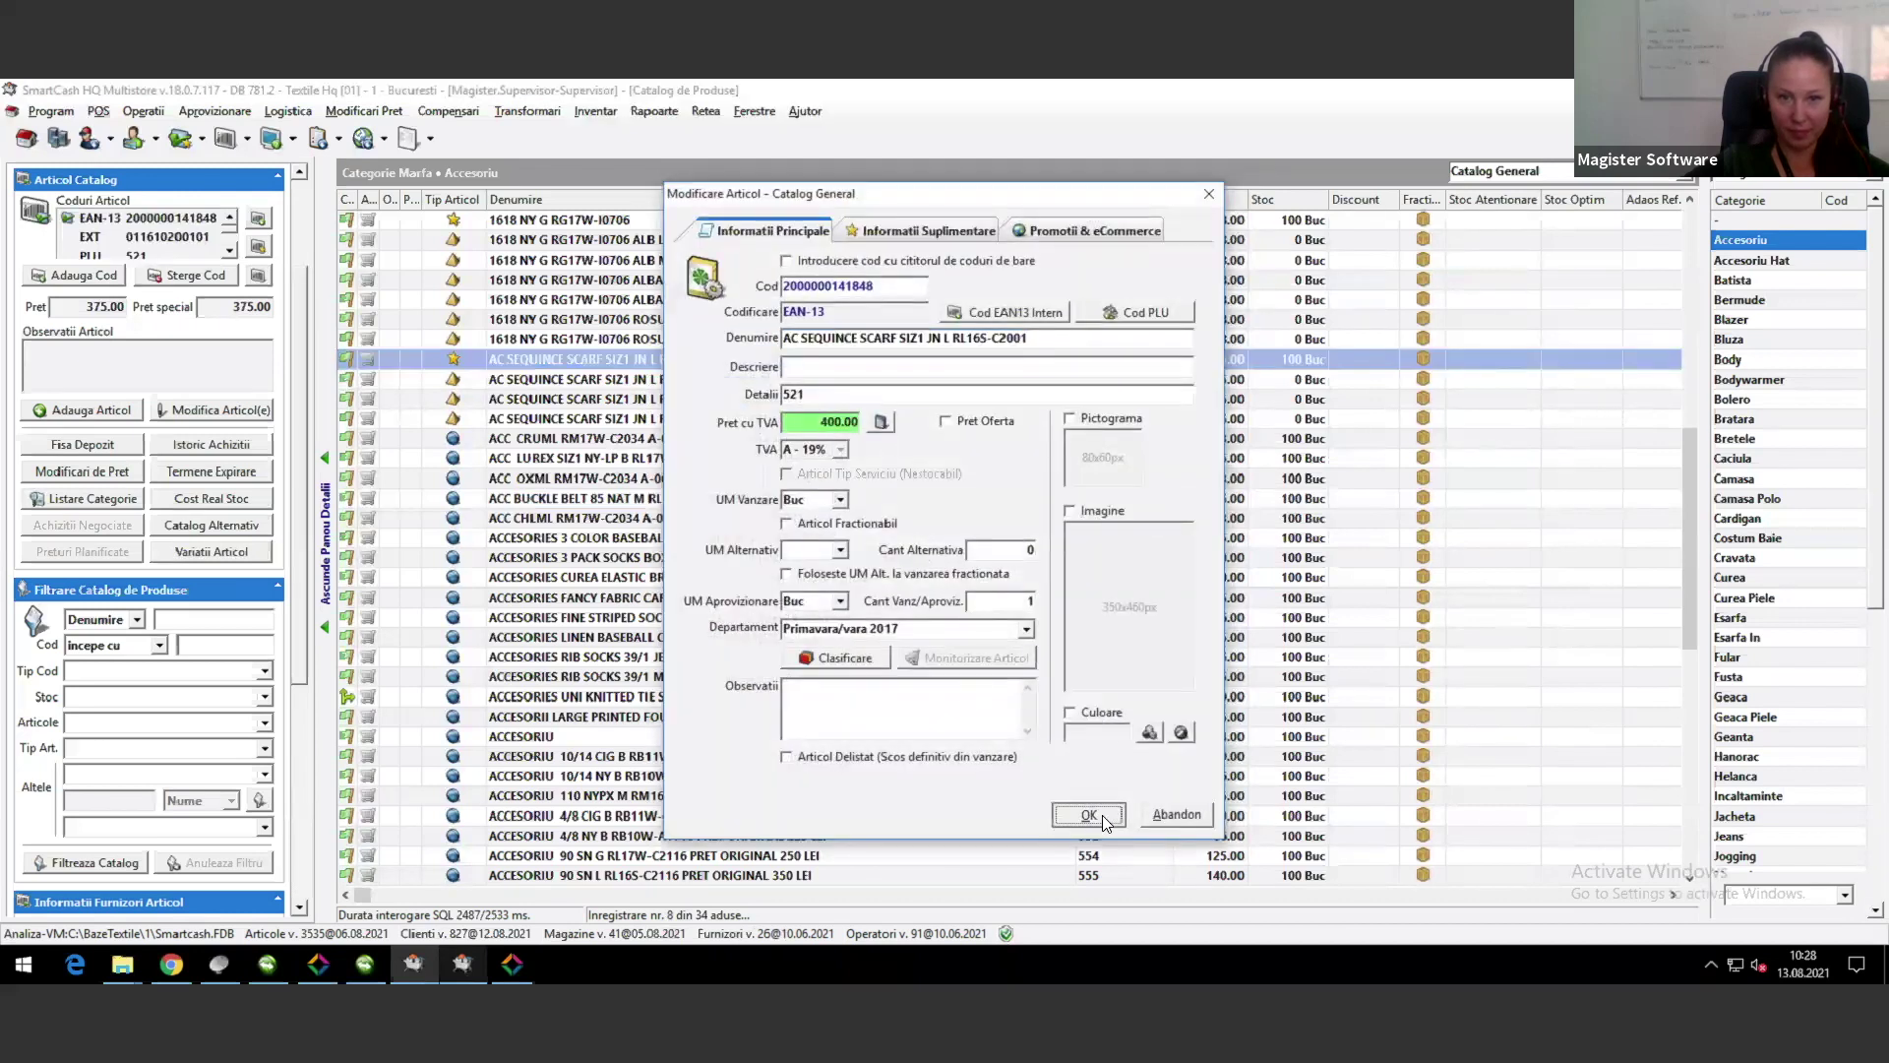
key("Down")
key("Down")
key("Down")
key("Down")
left_click(1739, 261)
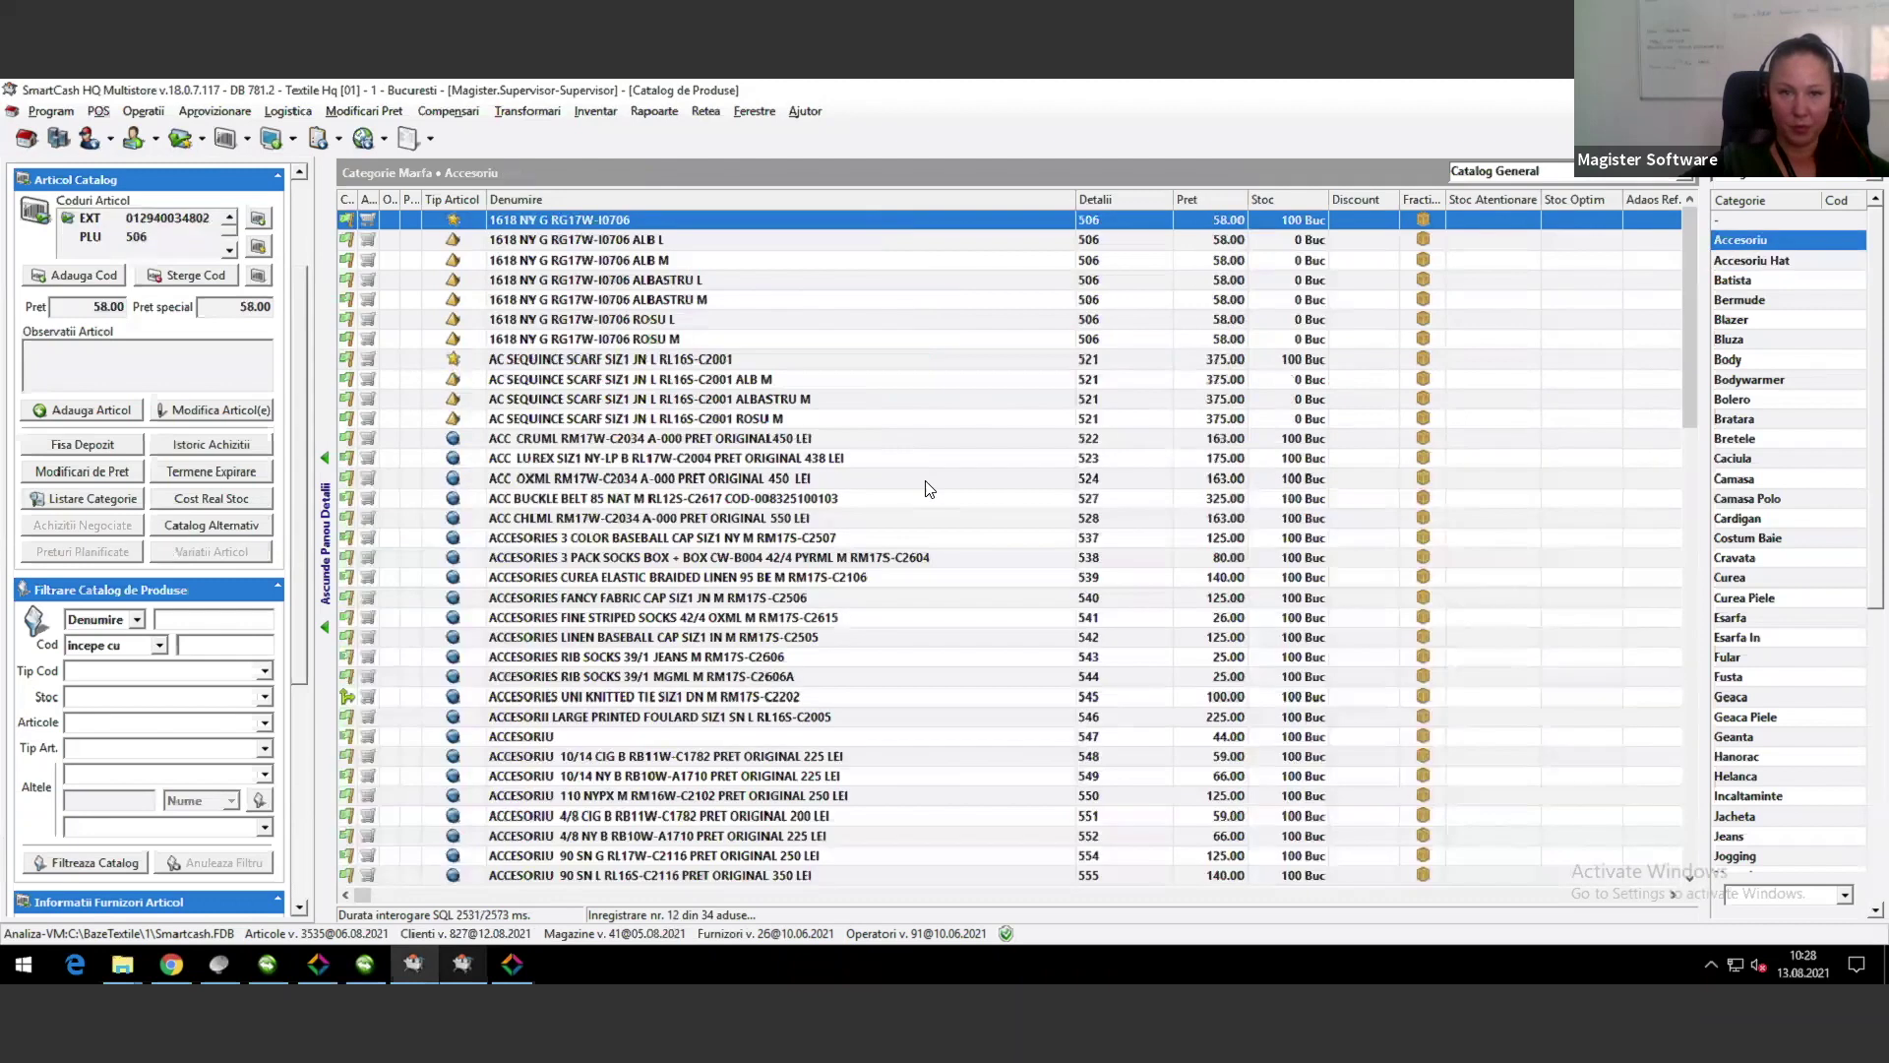
Step: Set the Pret cu TVA of the 1618 NY G RG17W-I0706 generic article to 60 and save the article
left_click(748, 440)
left_click(561, 220)
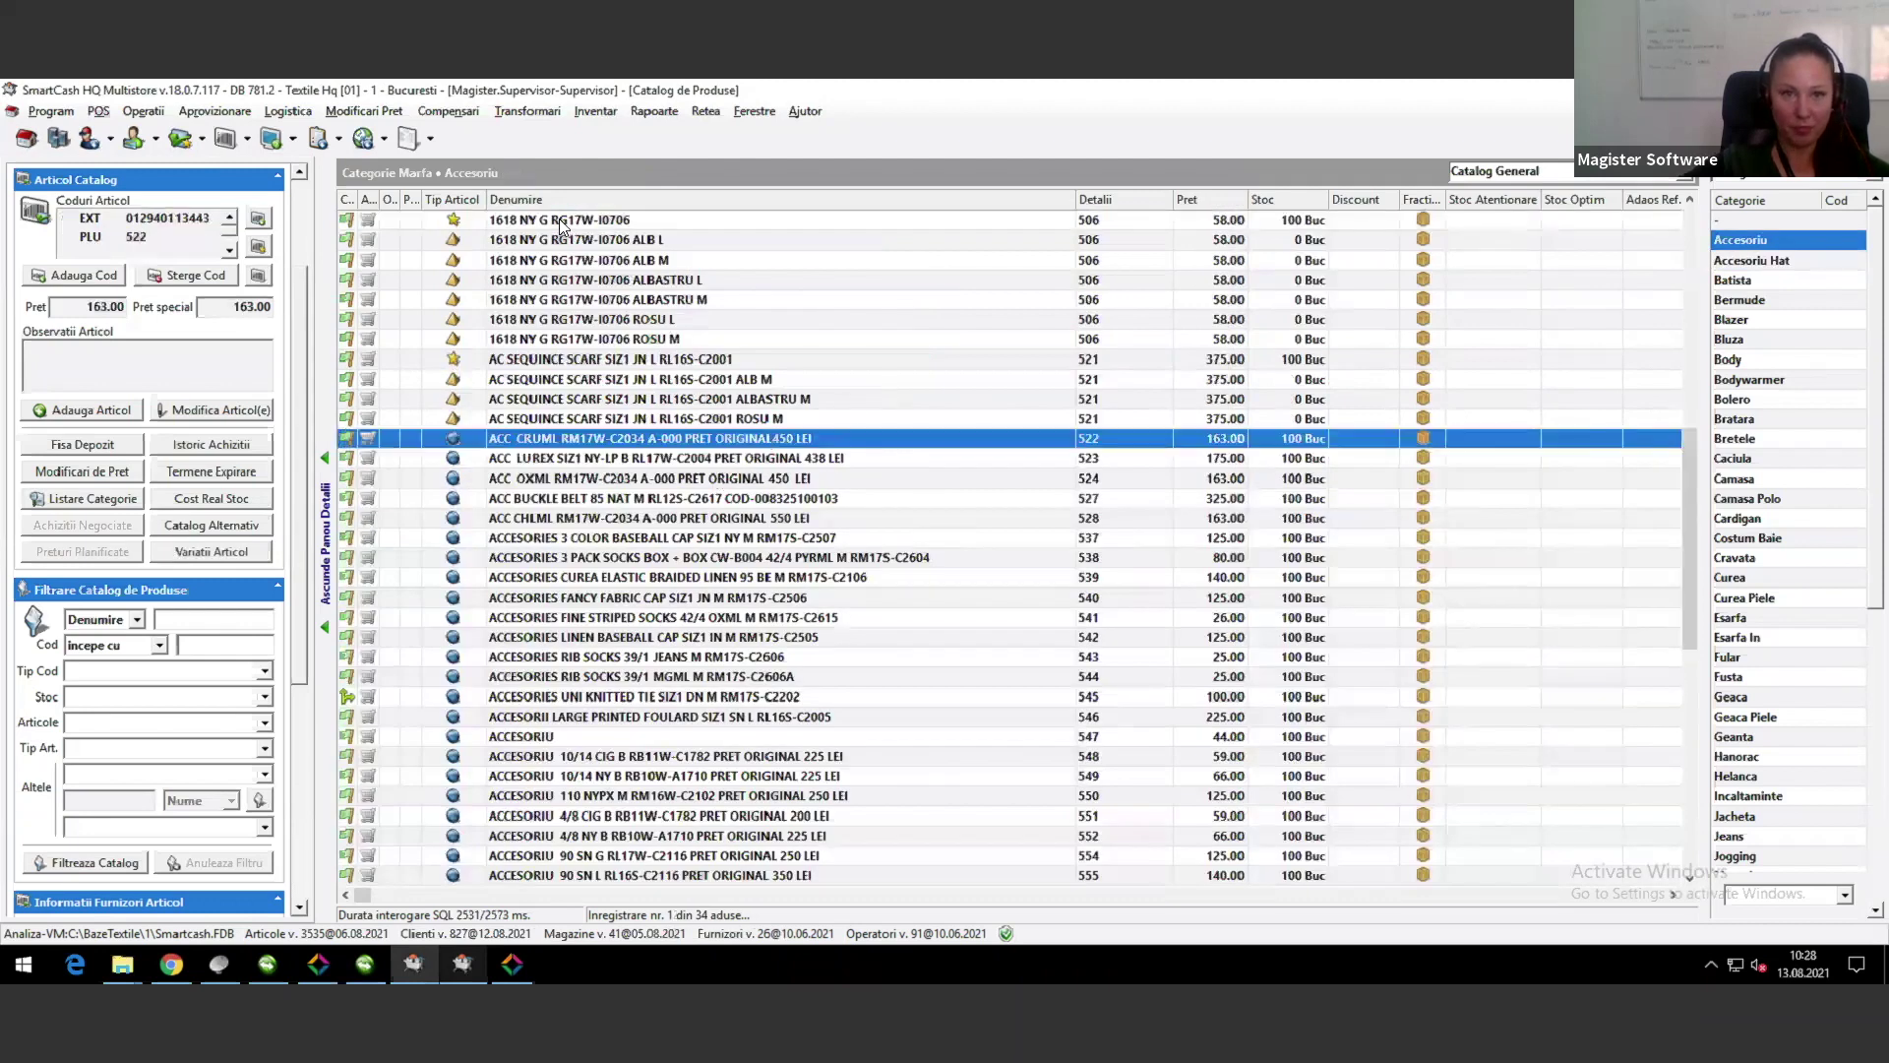
double_click(561, 221)
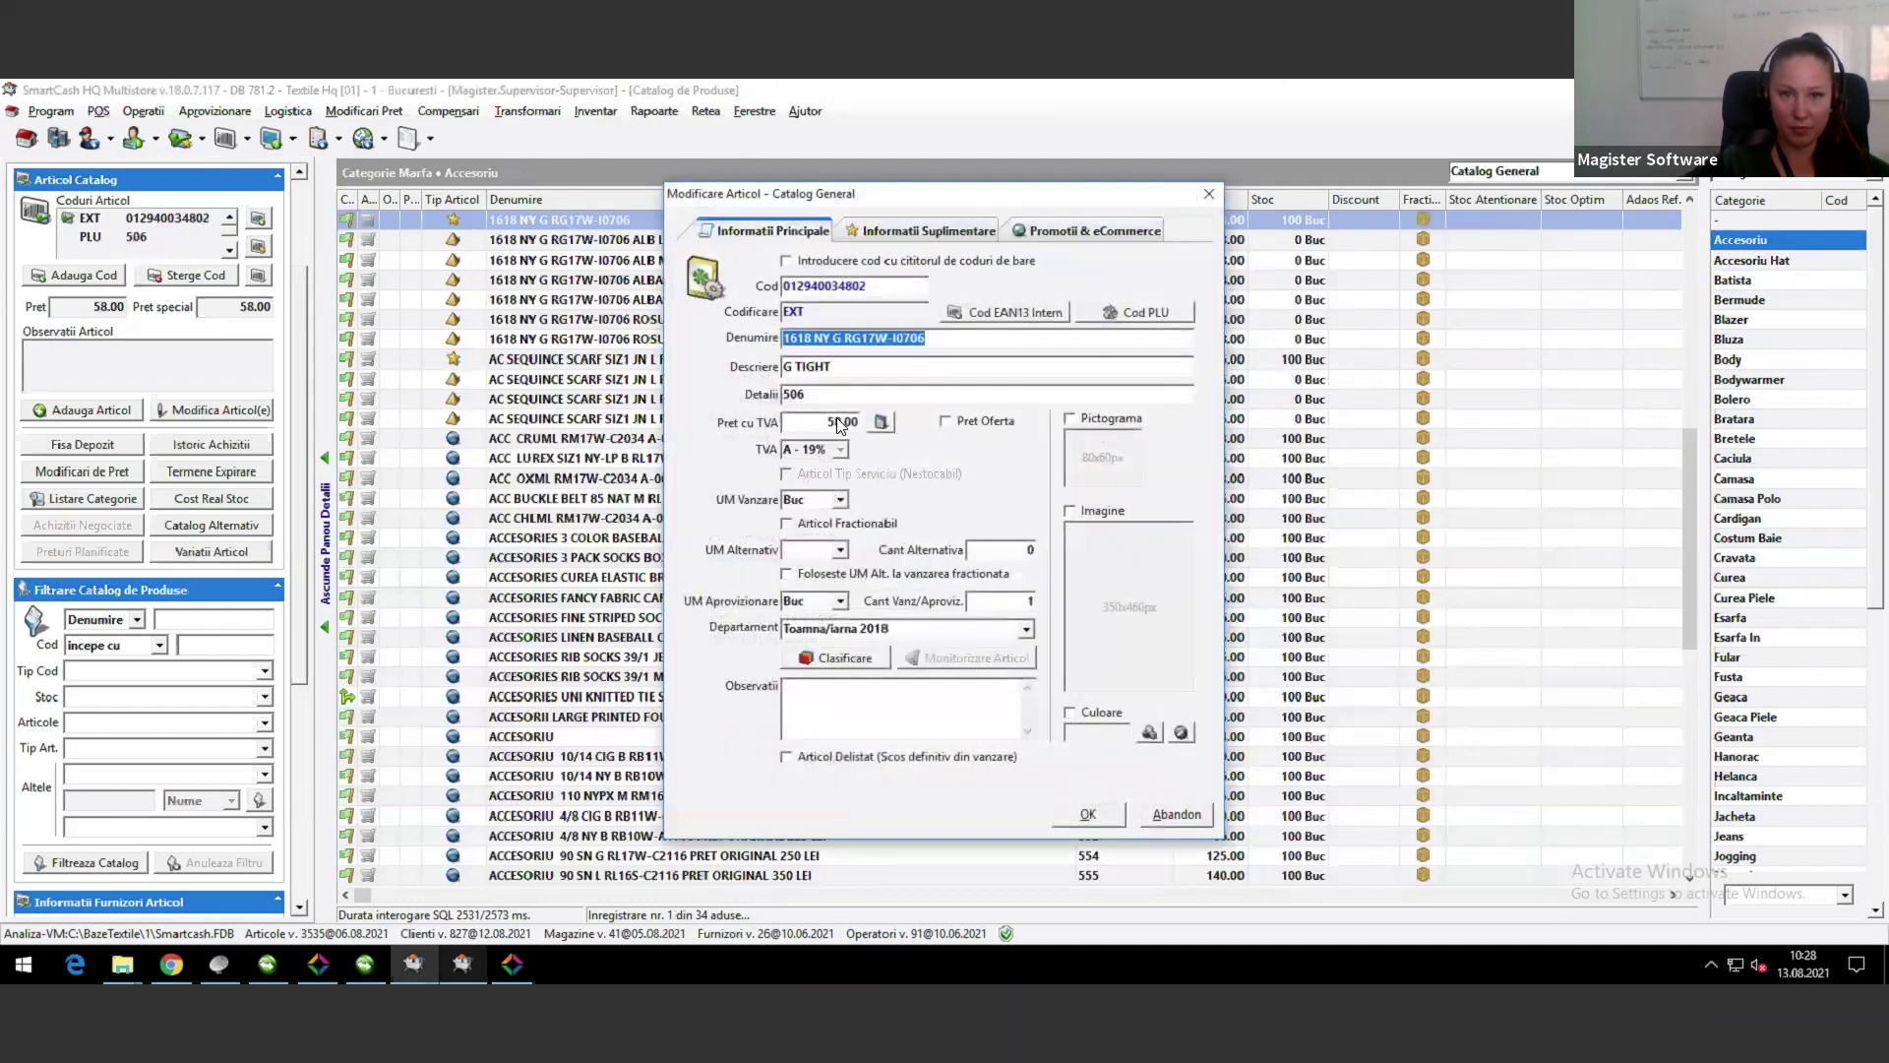
type("60")
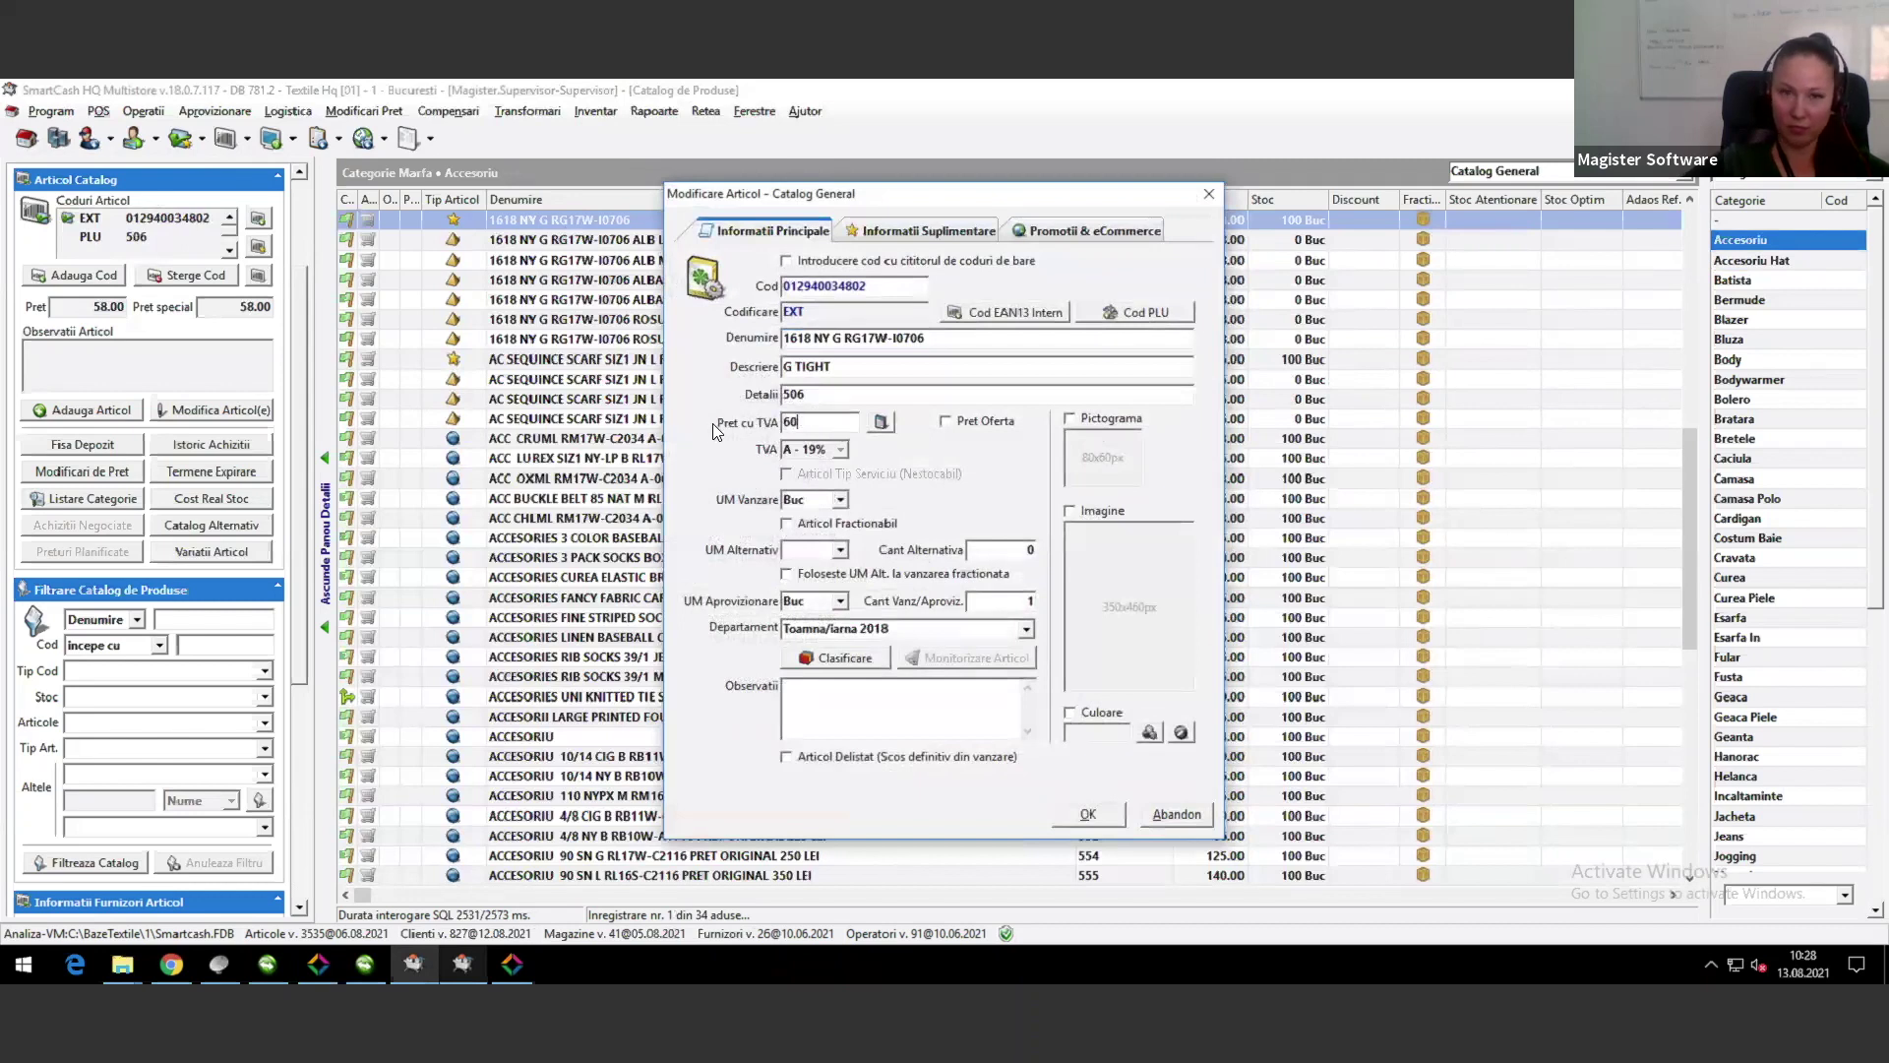
left_click(1087, 814)
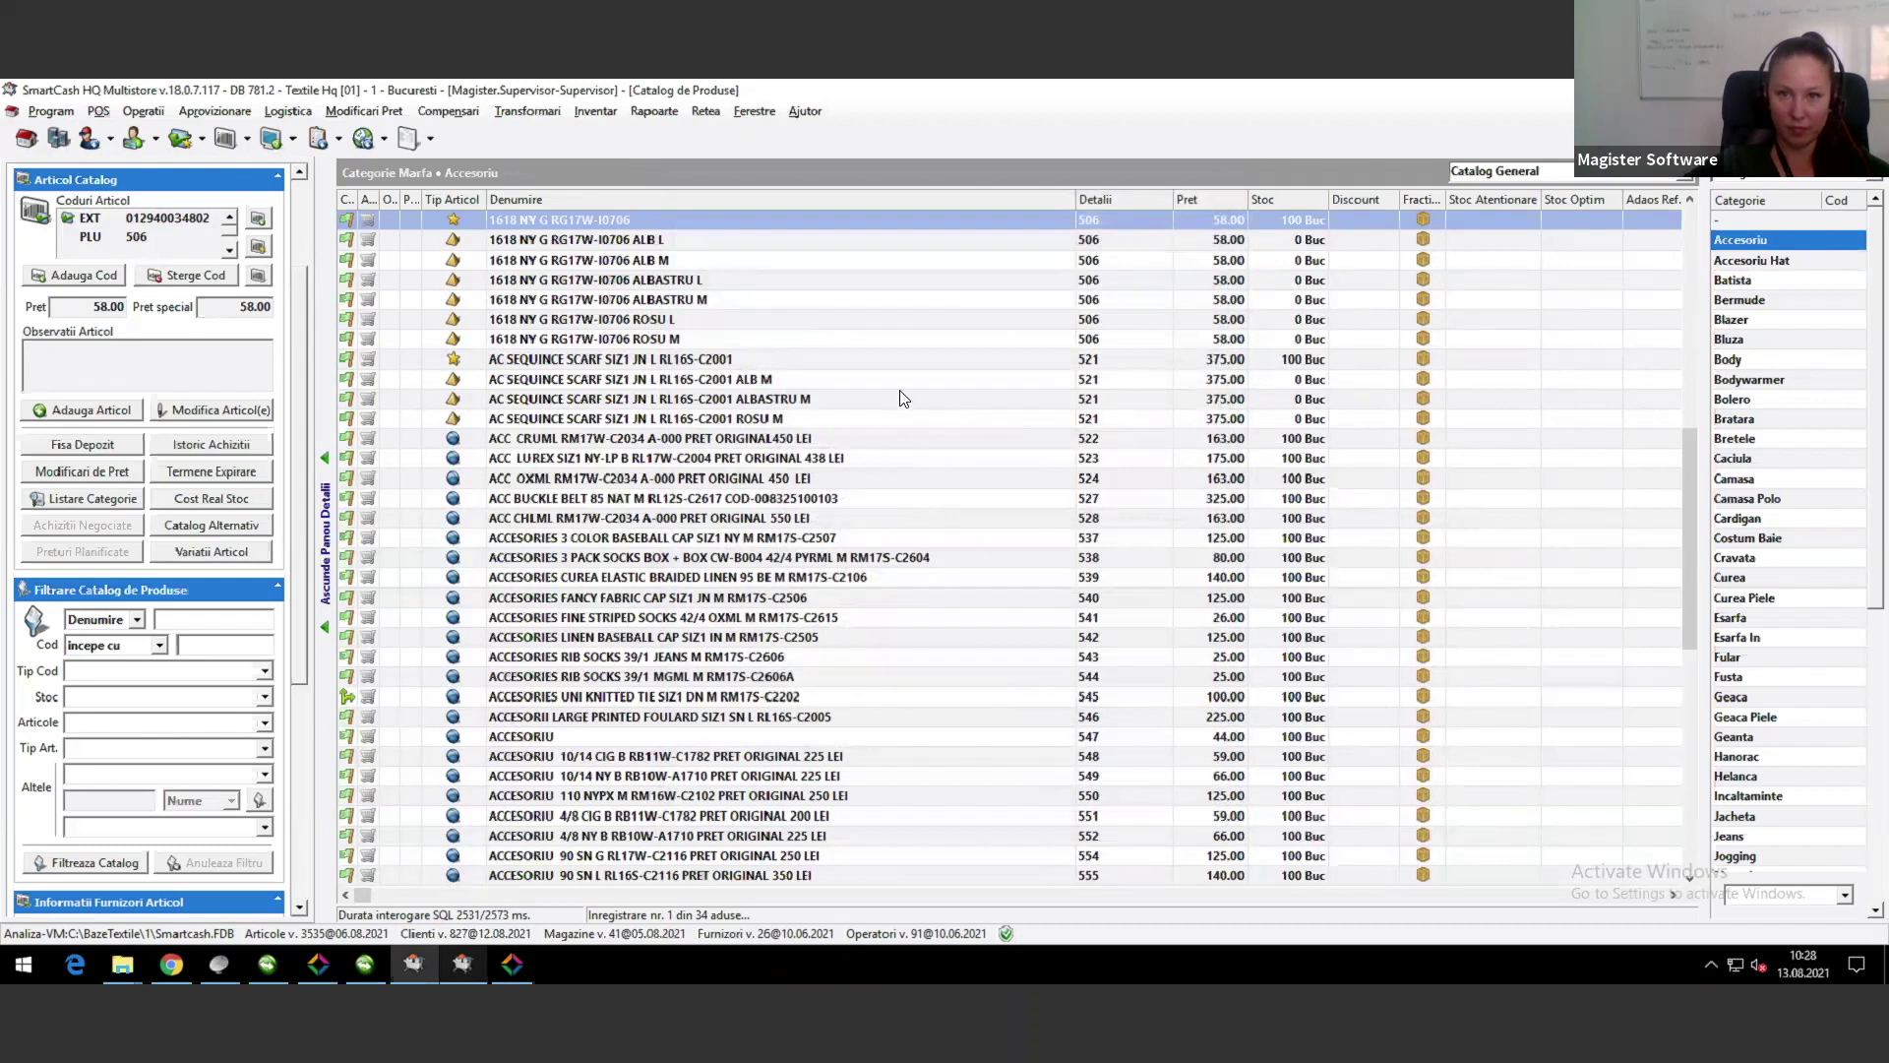
Step: Check the variants' prices in the catalogue, view the automatic process history in SmartCash Lynx, and return to the product catalogue
left_click(730, 319)
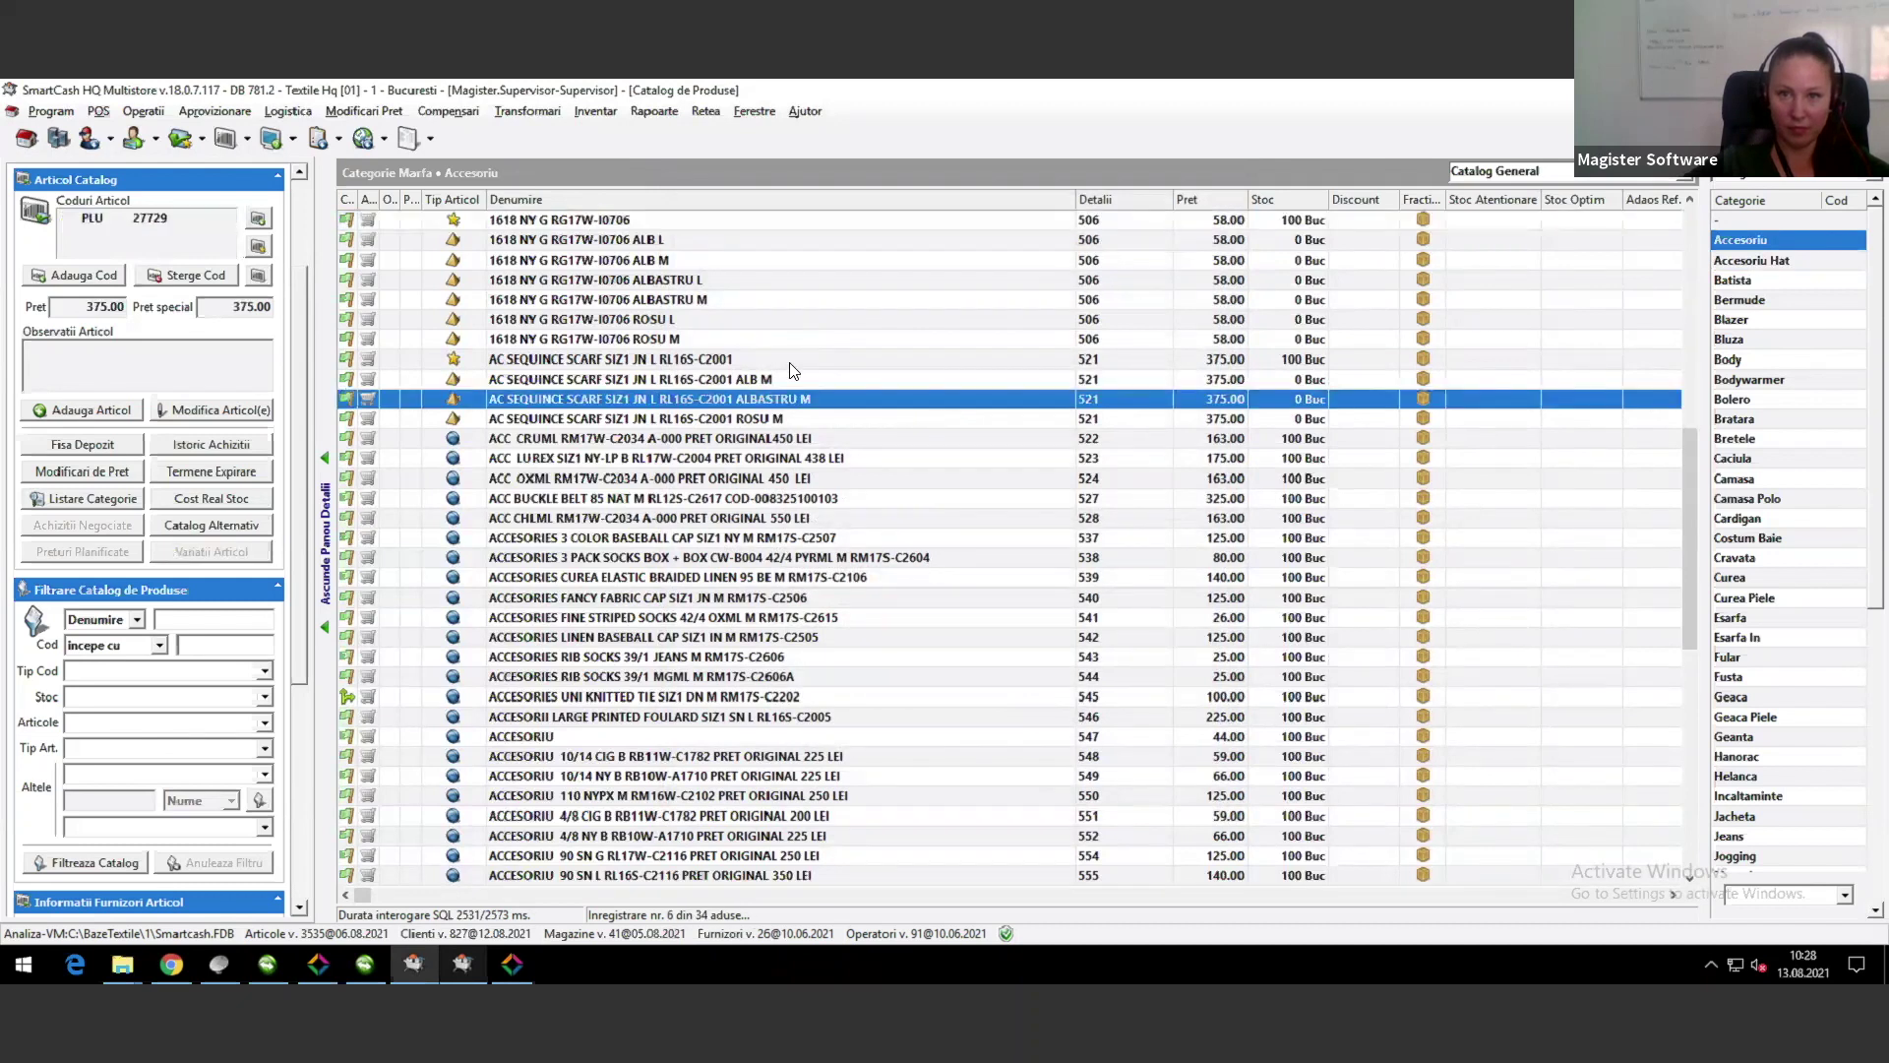
left_click(596, 259)
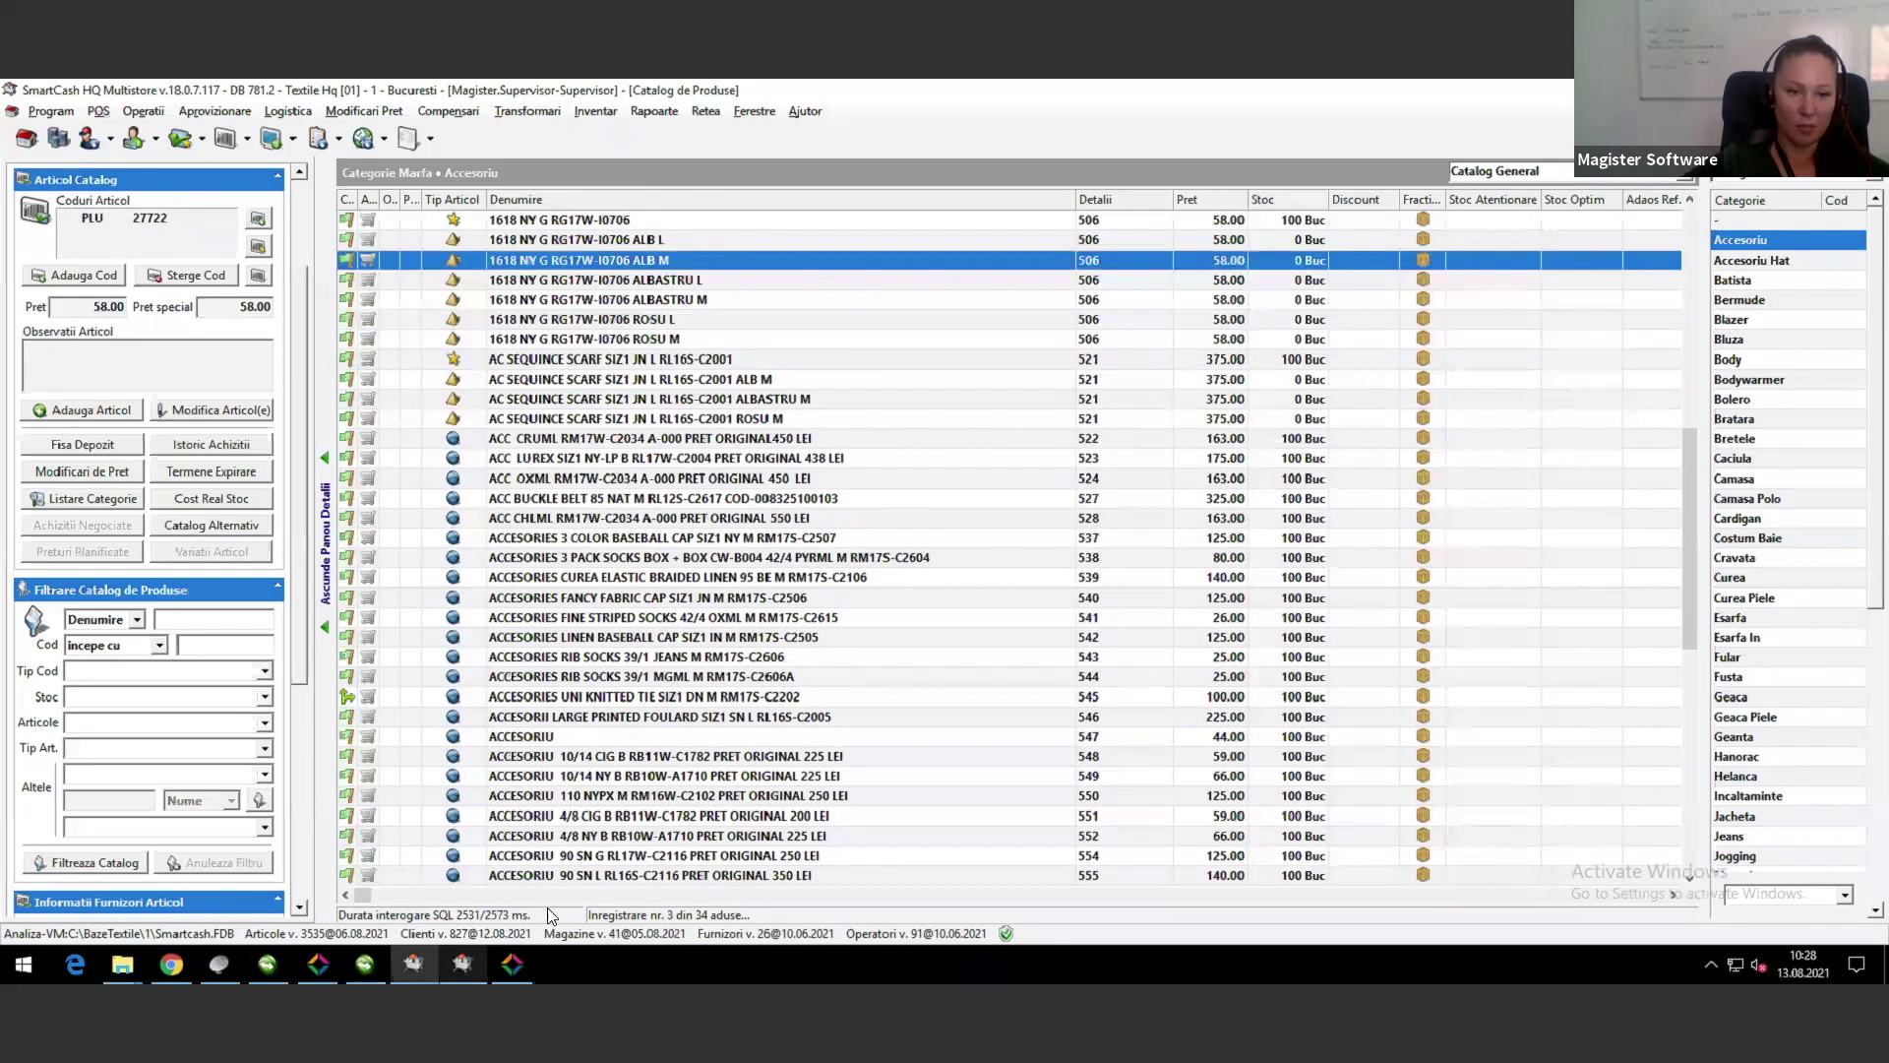
left_click(357, 970)
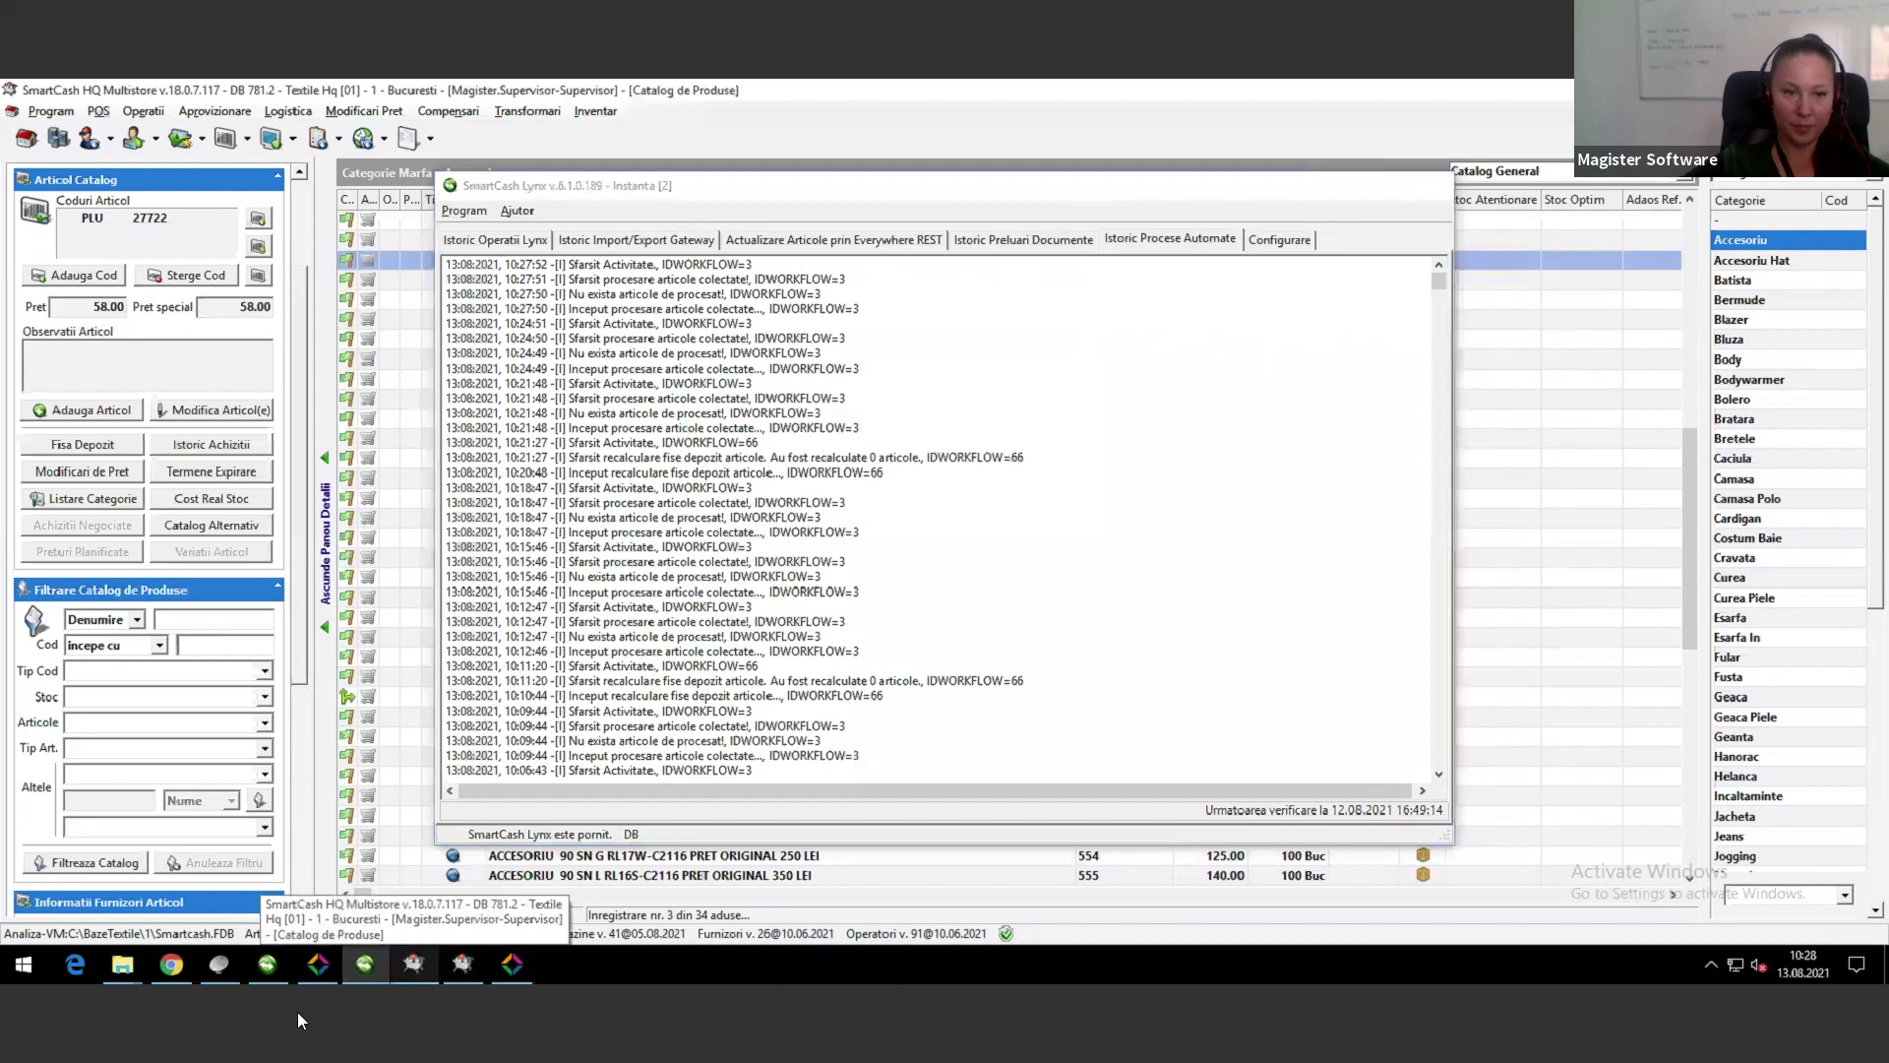
left_click(596, 740)
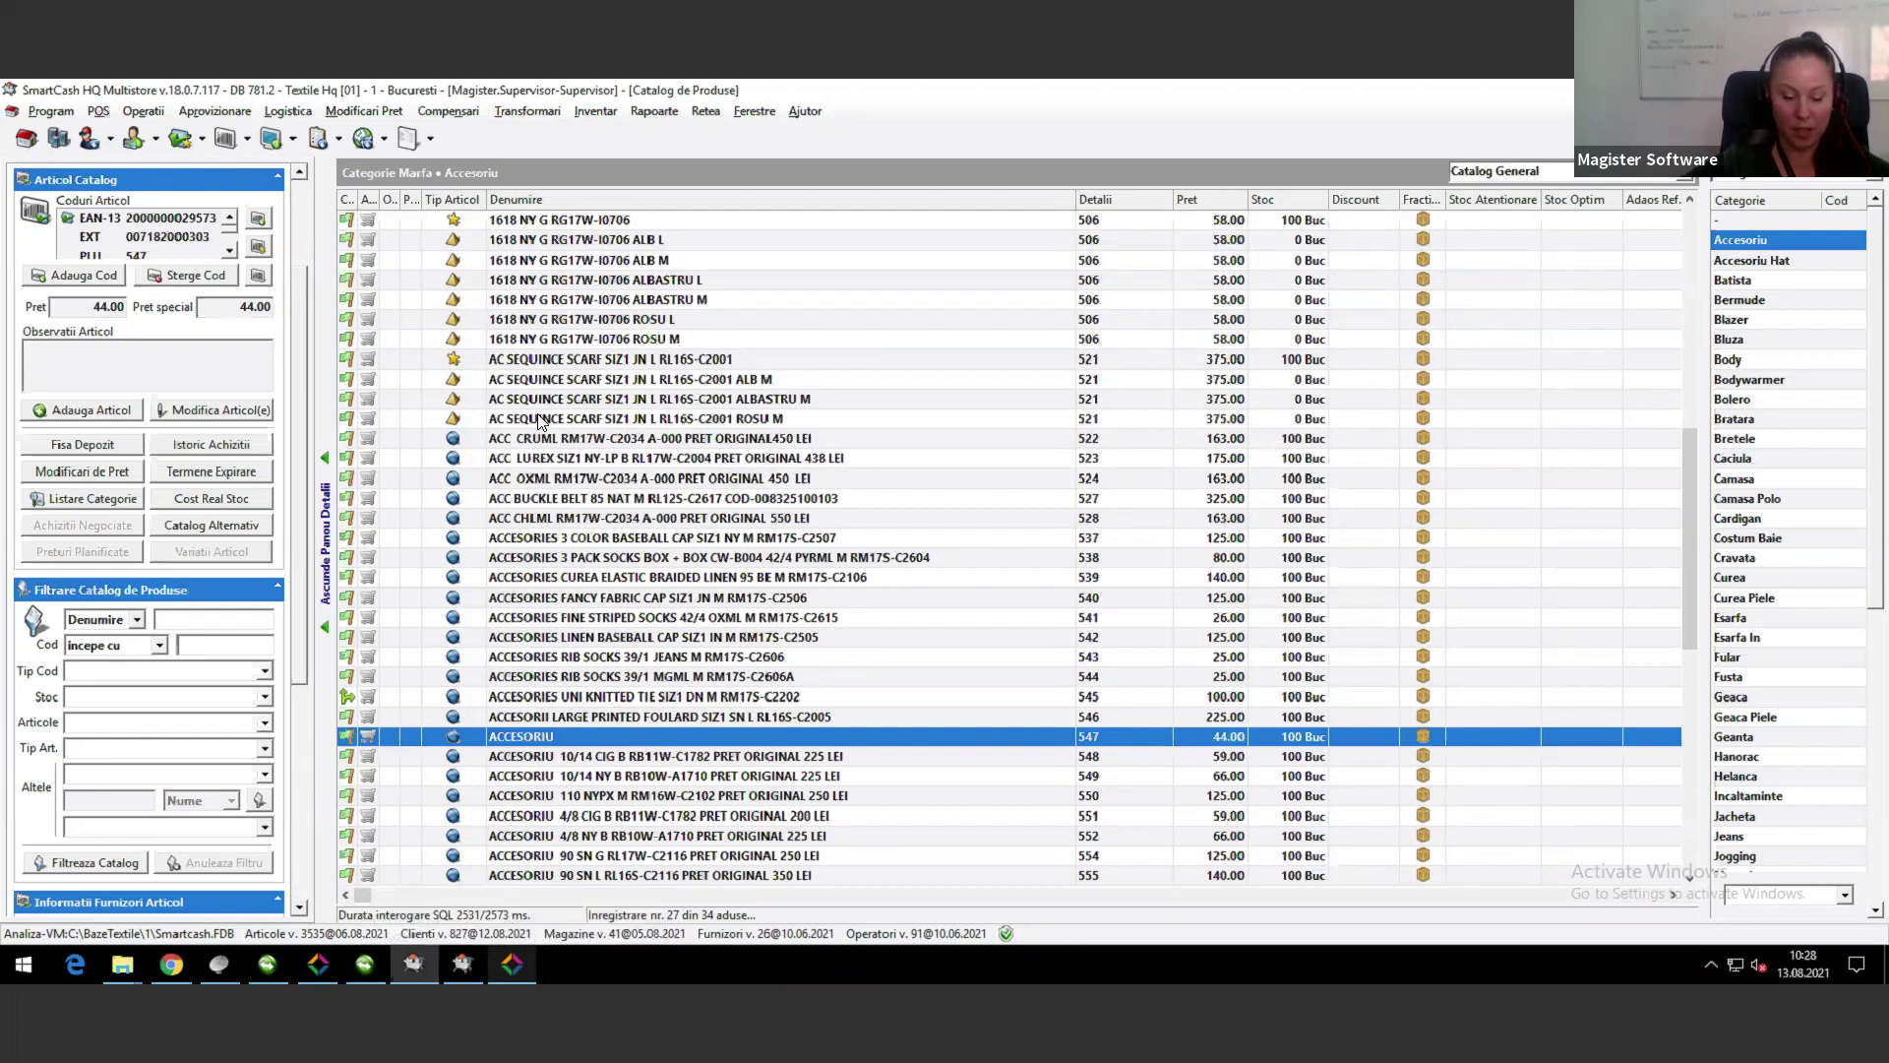
Step: Review the Online and Outlet alternative catalogues and the store association of Online, then close the alternative catalogues list
left_click(51, 111)
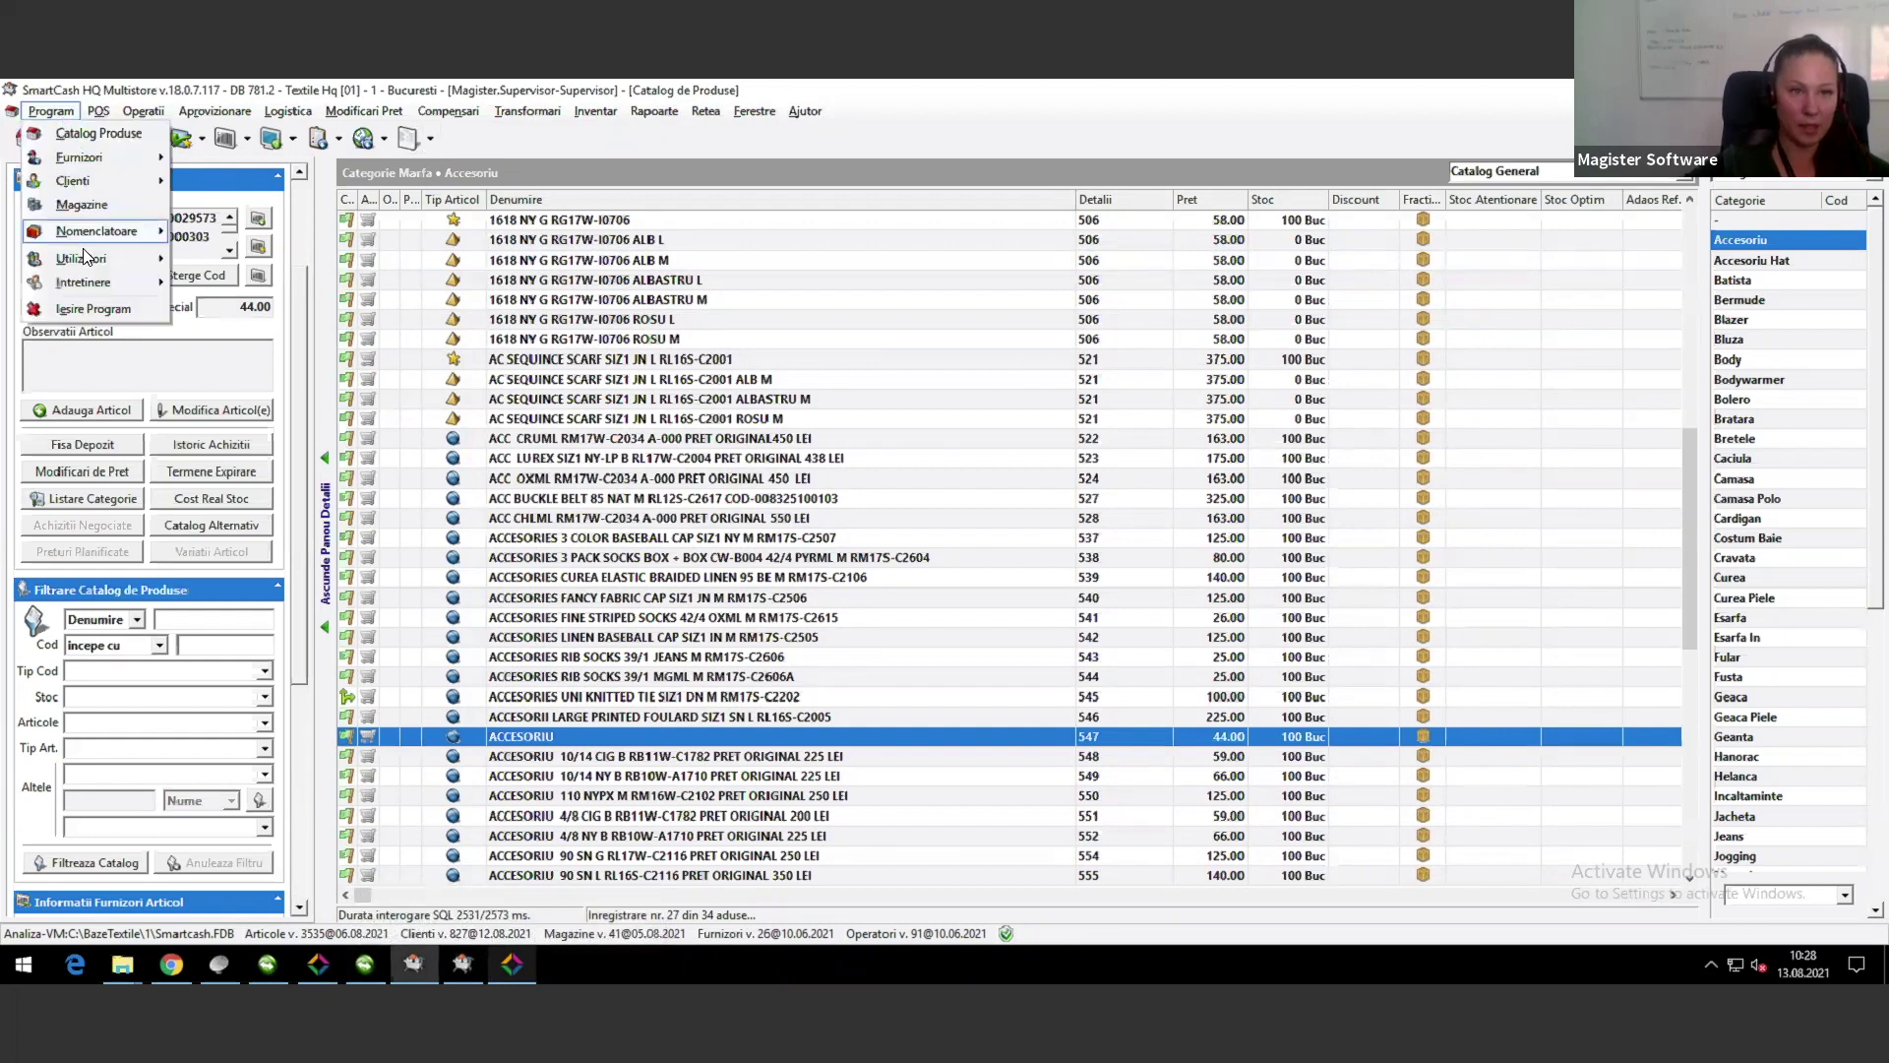
mouse_move(94, 232)
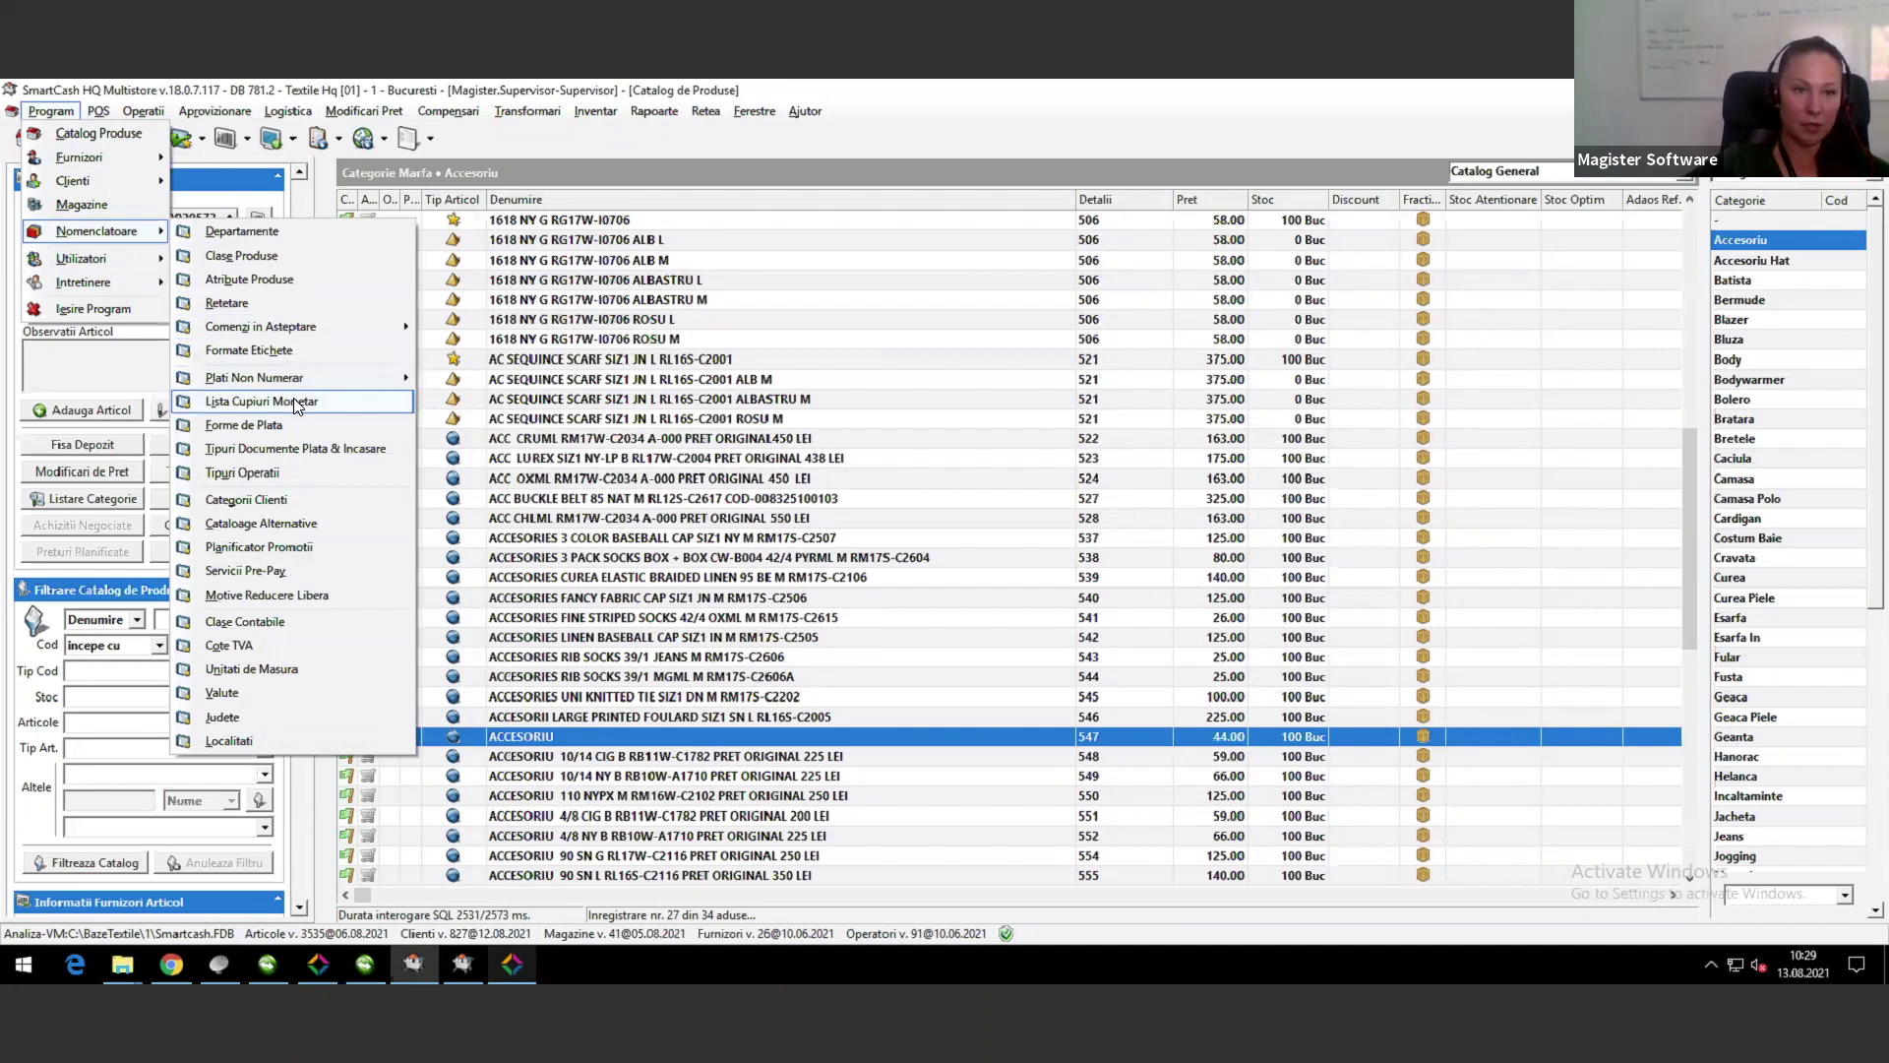
left_click(282, 525)
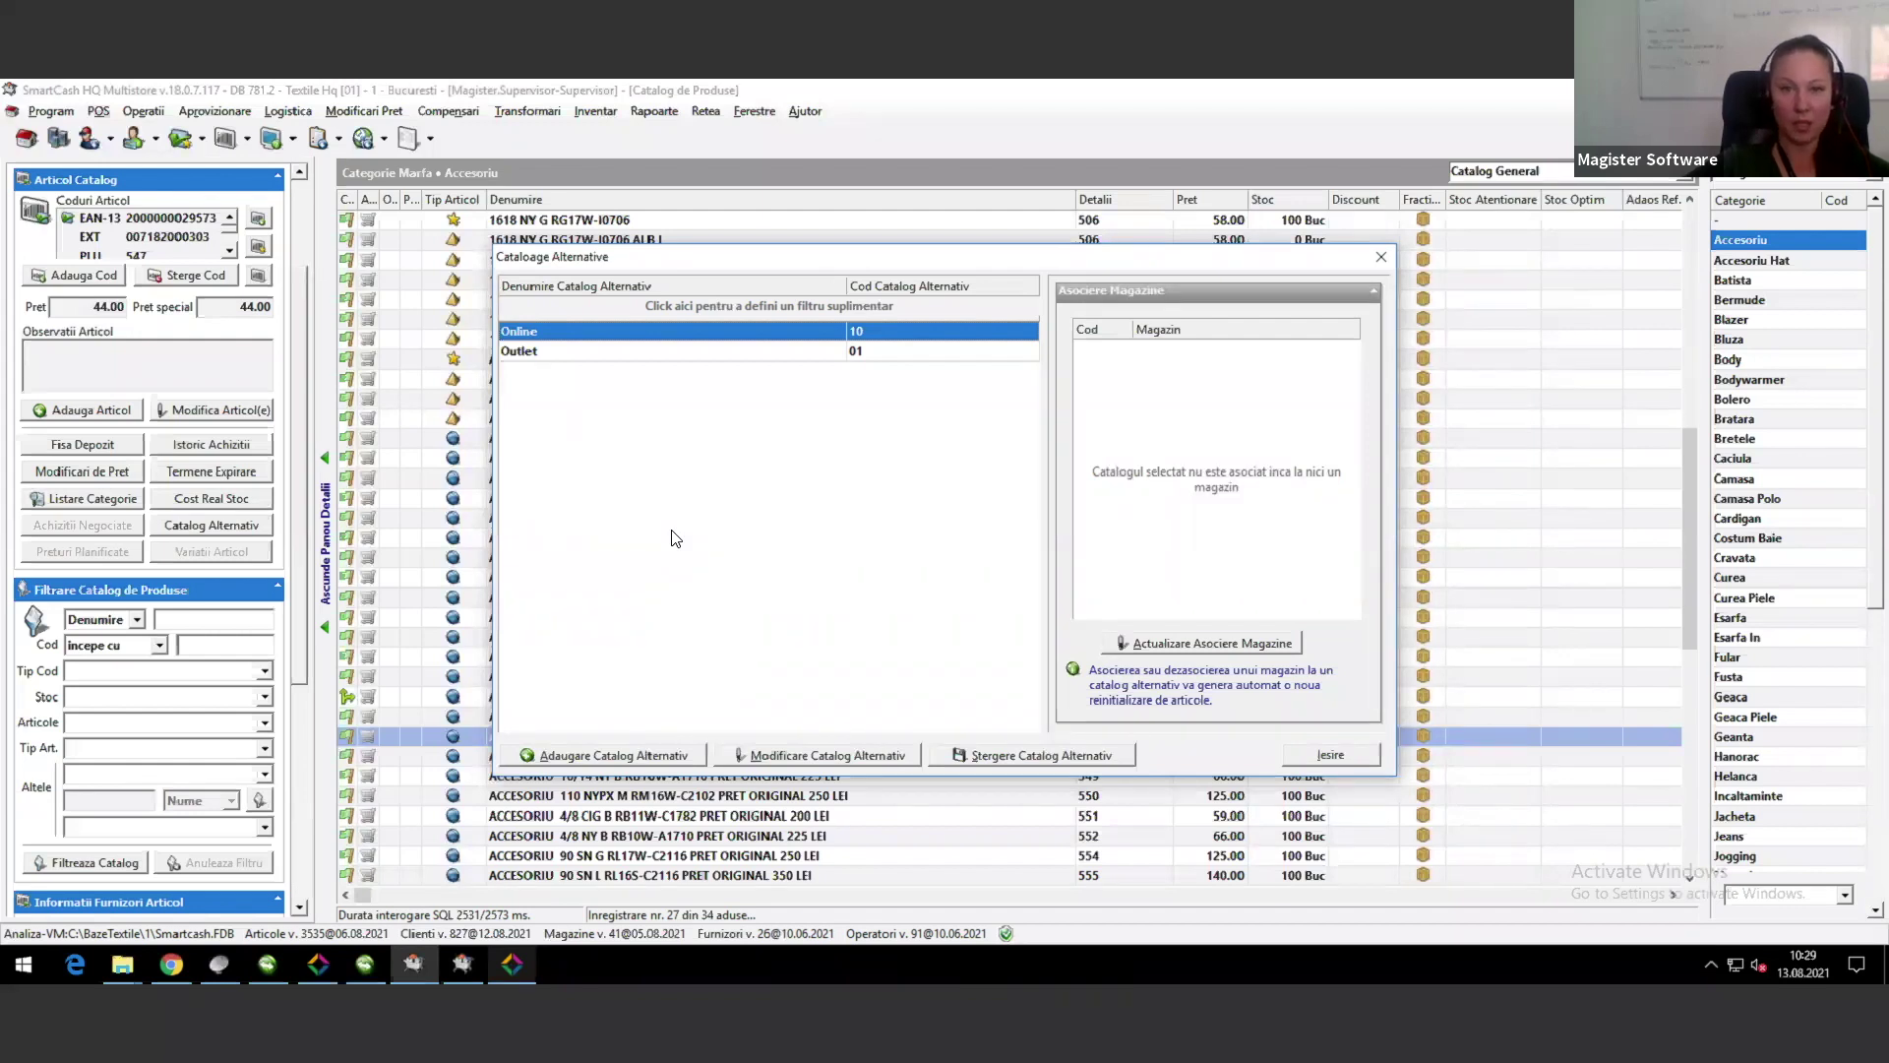
left_click(586, 352)
left_click(580, 337)
left_click(1171, 649)
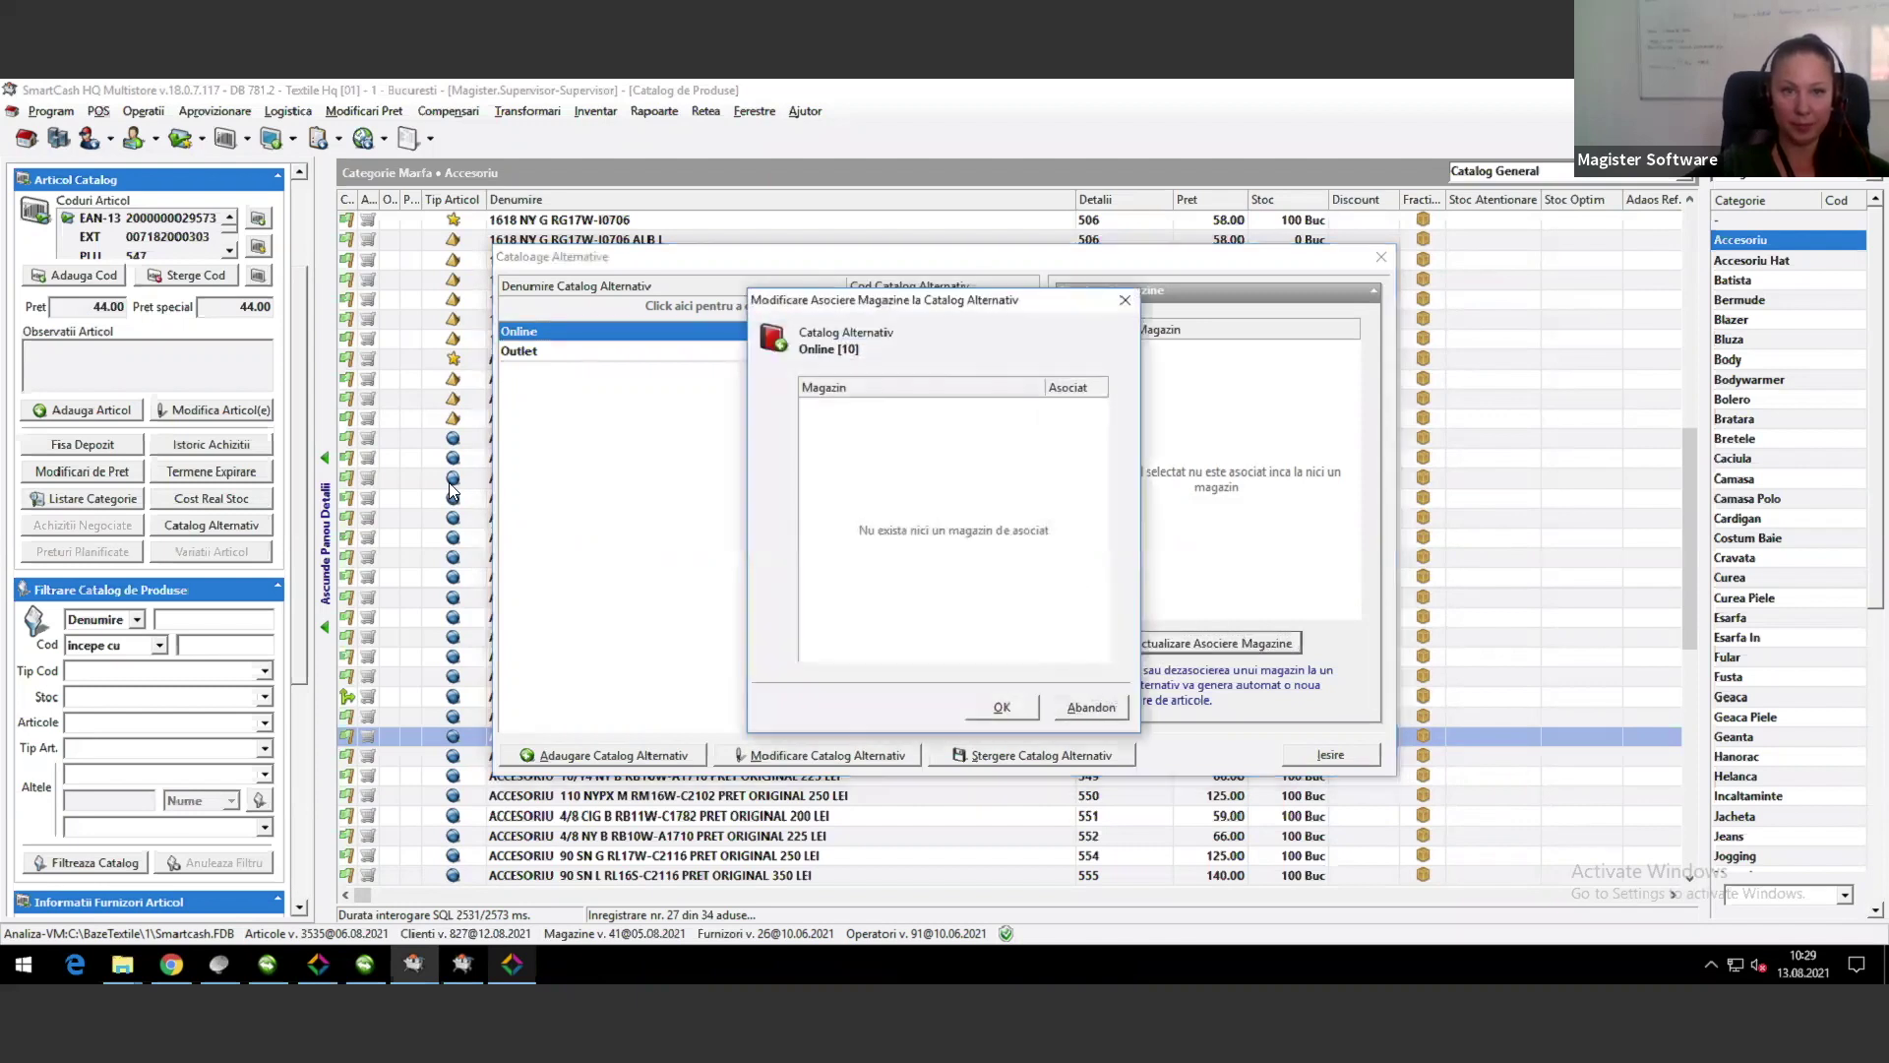
left_click(1127, 300)
left_click(1380, 256)
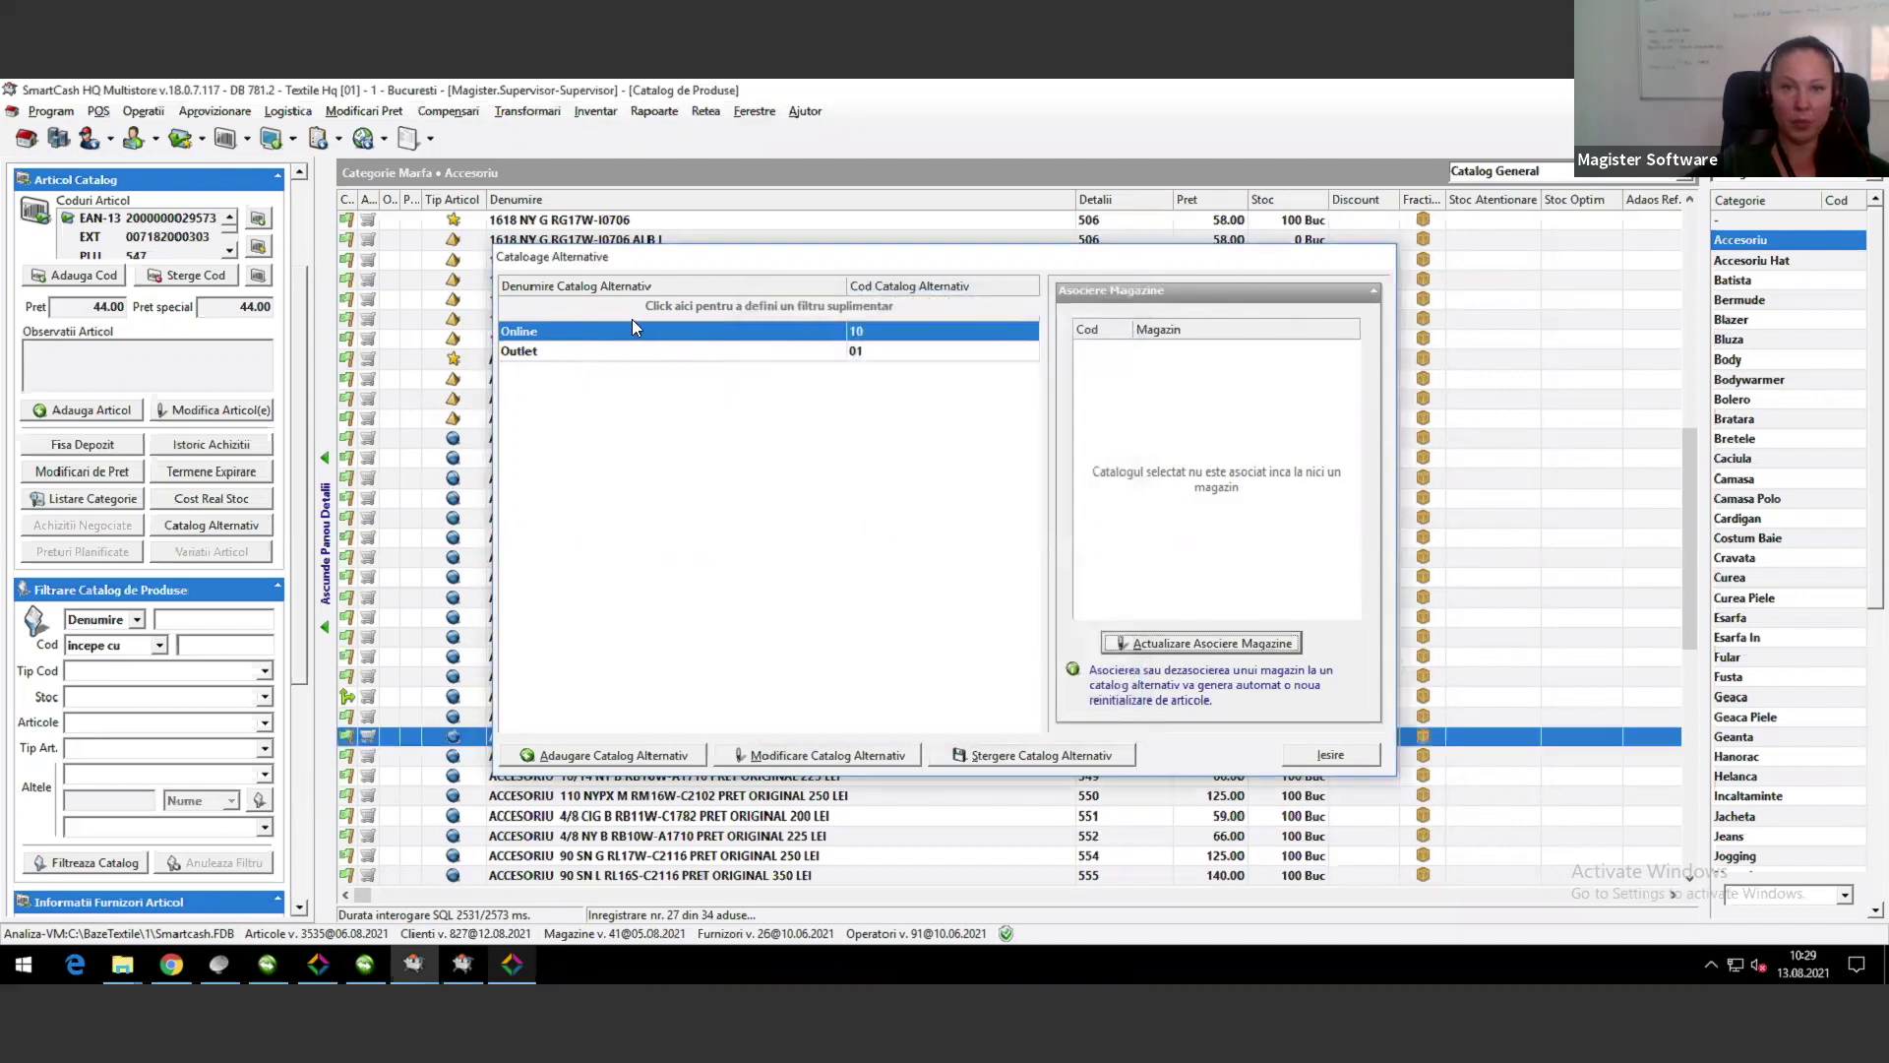
Step: Switch the product list to the 10 - Online alternative catalogue and look over its generic articles and variants
left_click(588, 321)
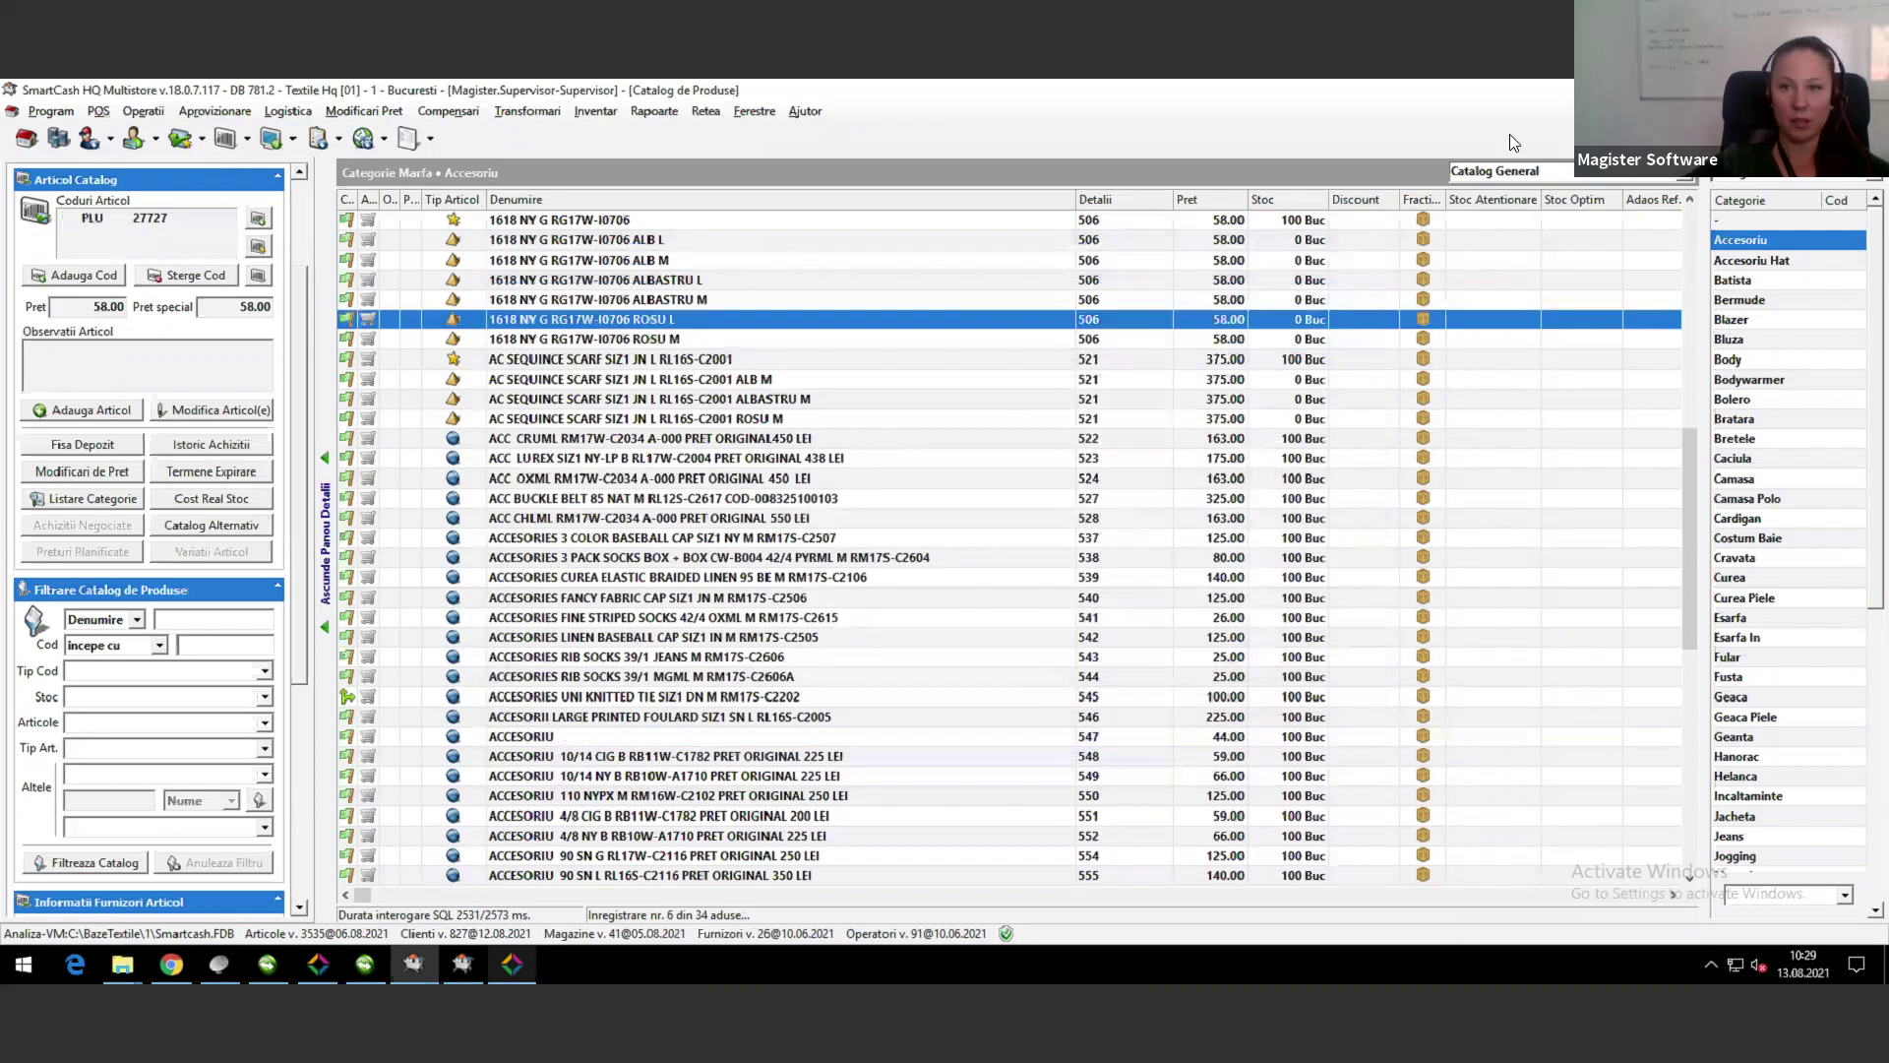
left_click(1565, 171)
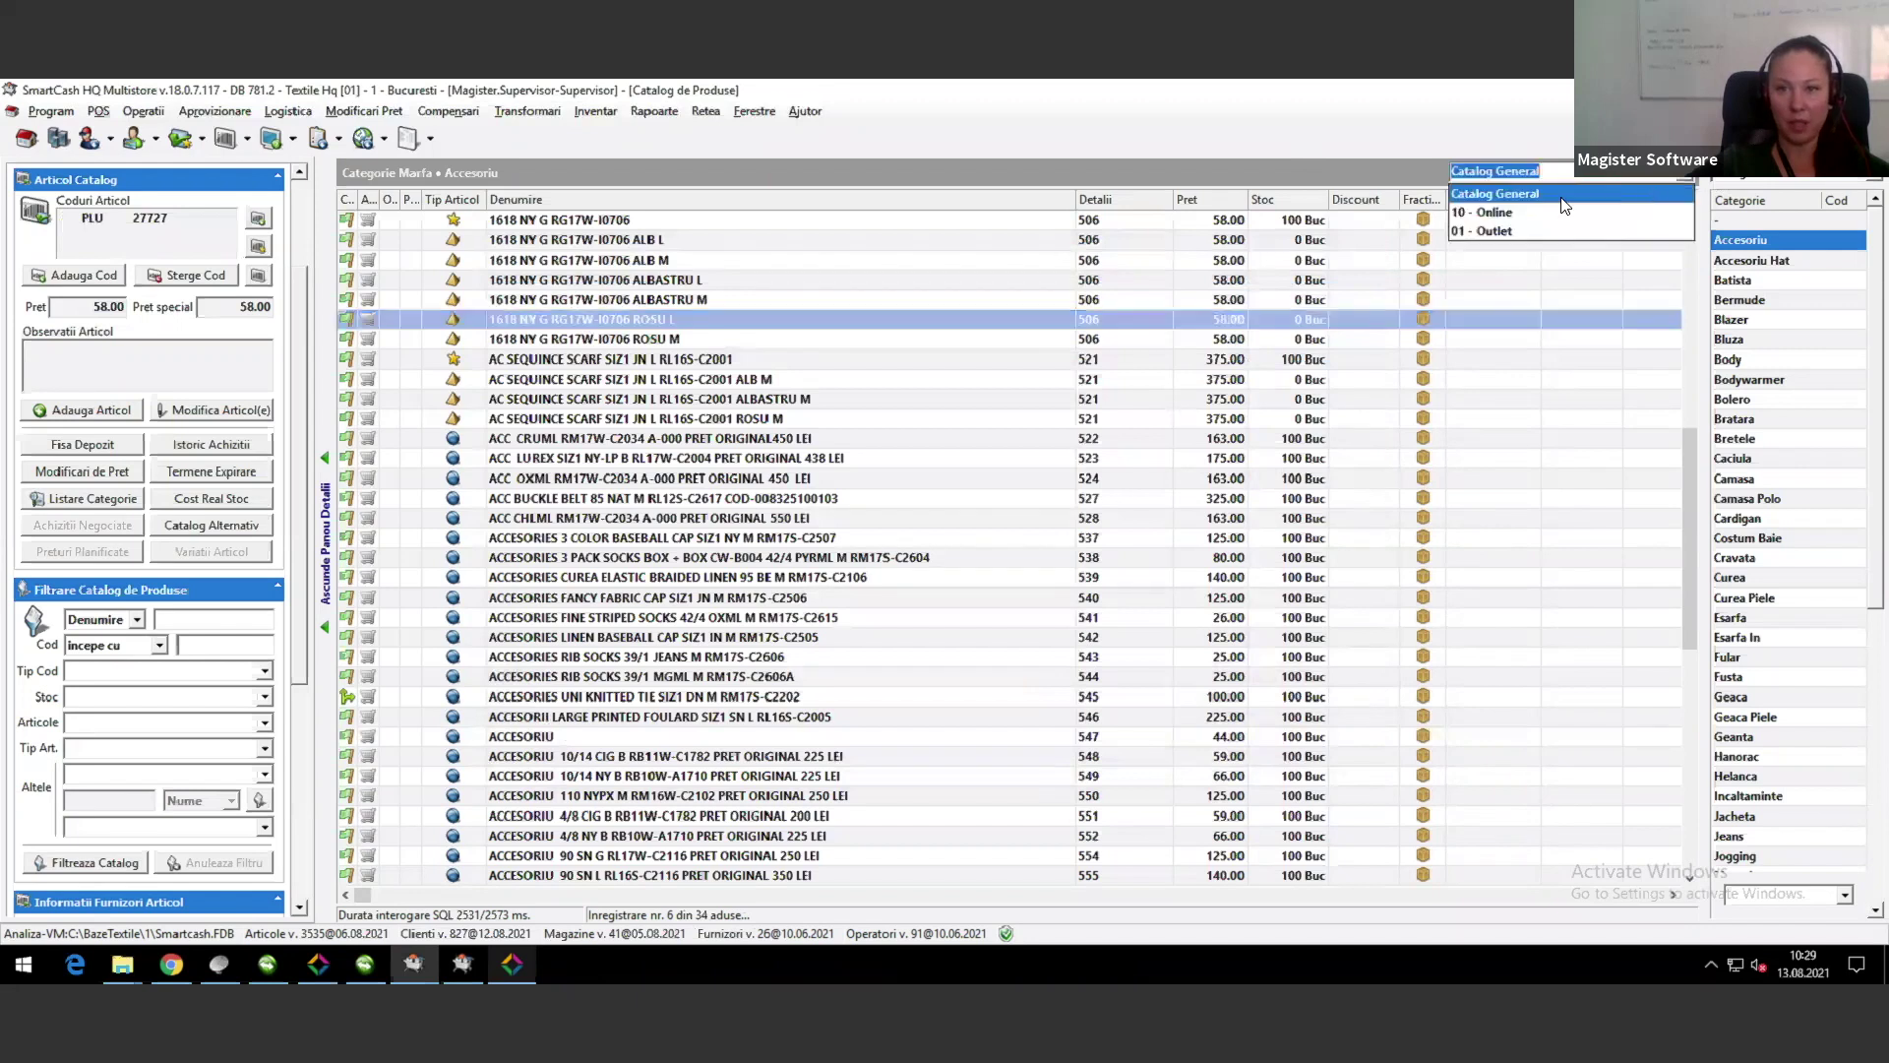
left_click(1540, 211)
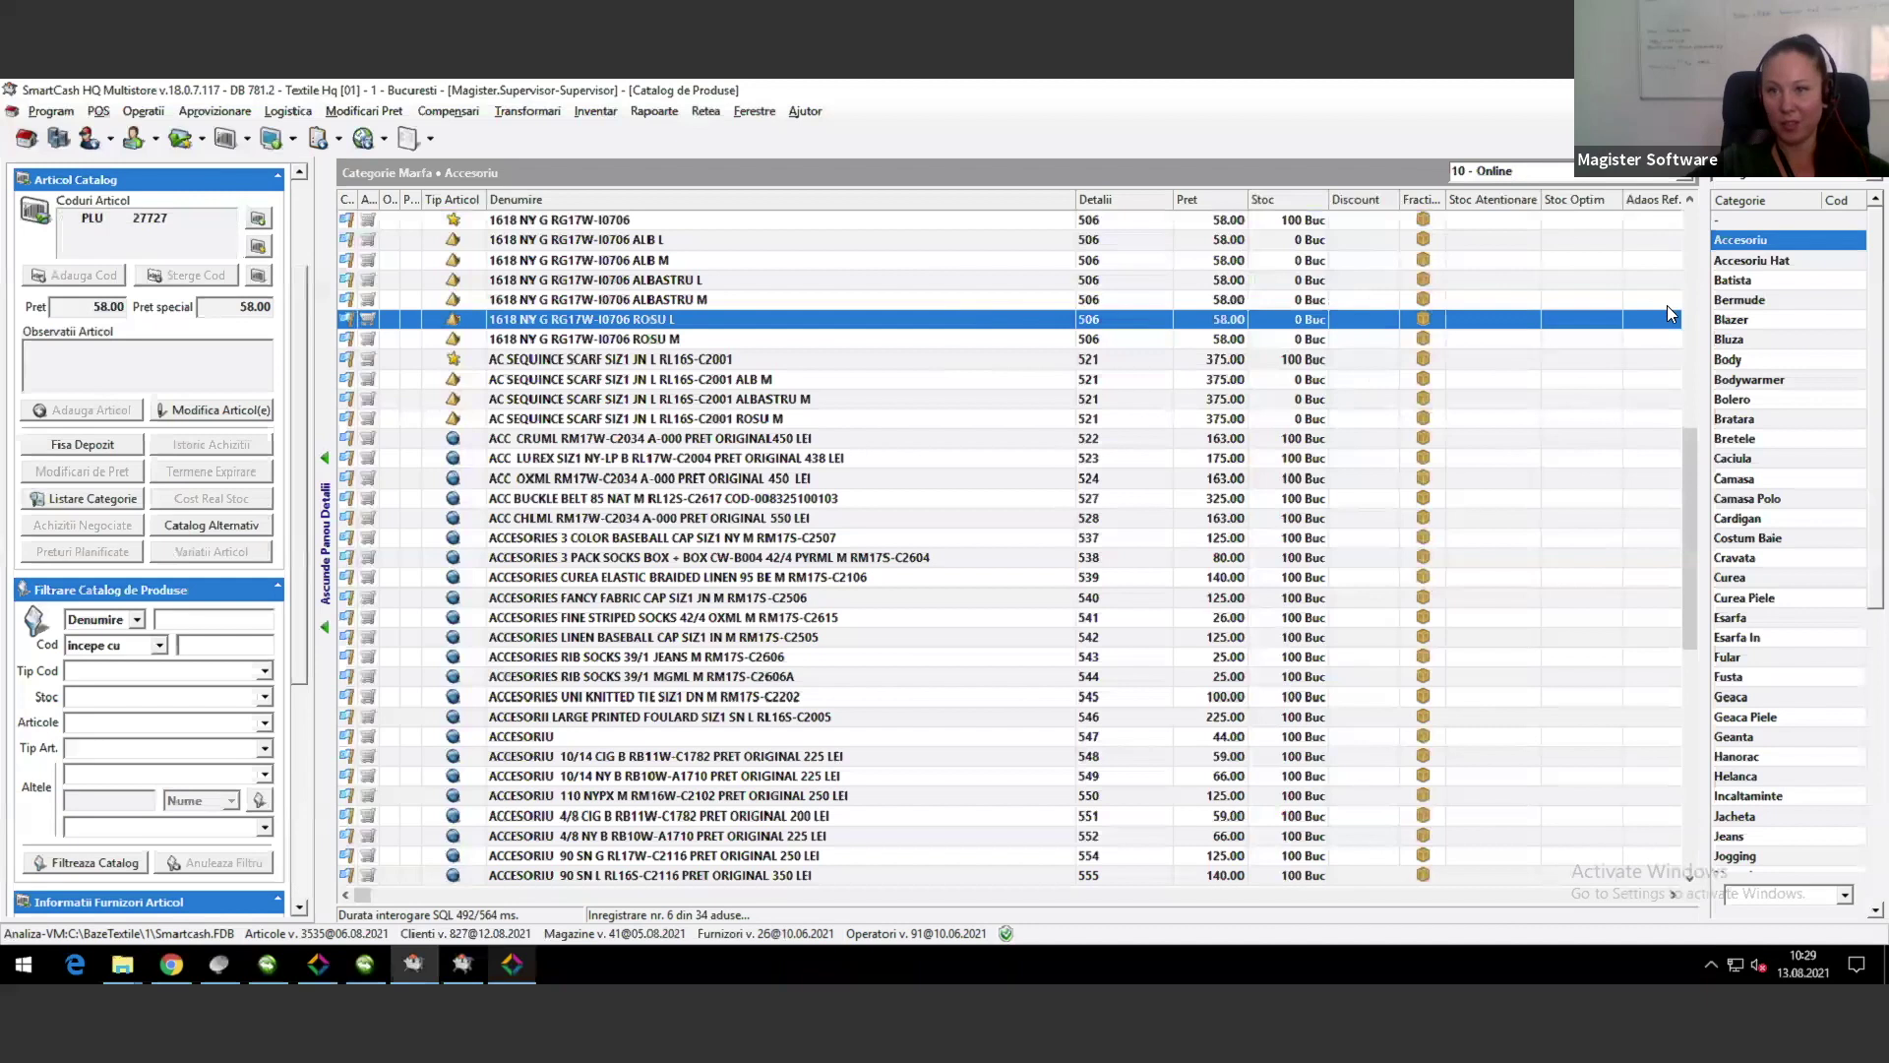
left_click(1132, 362)
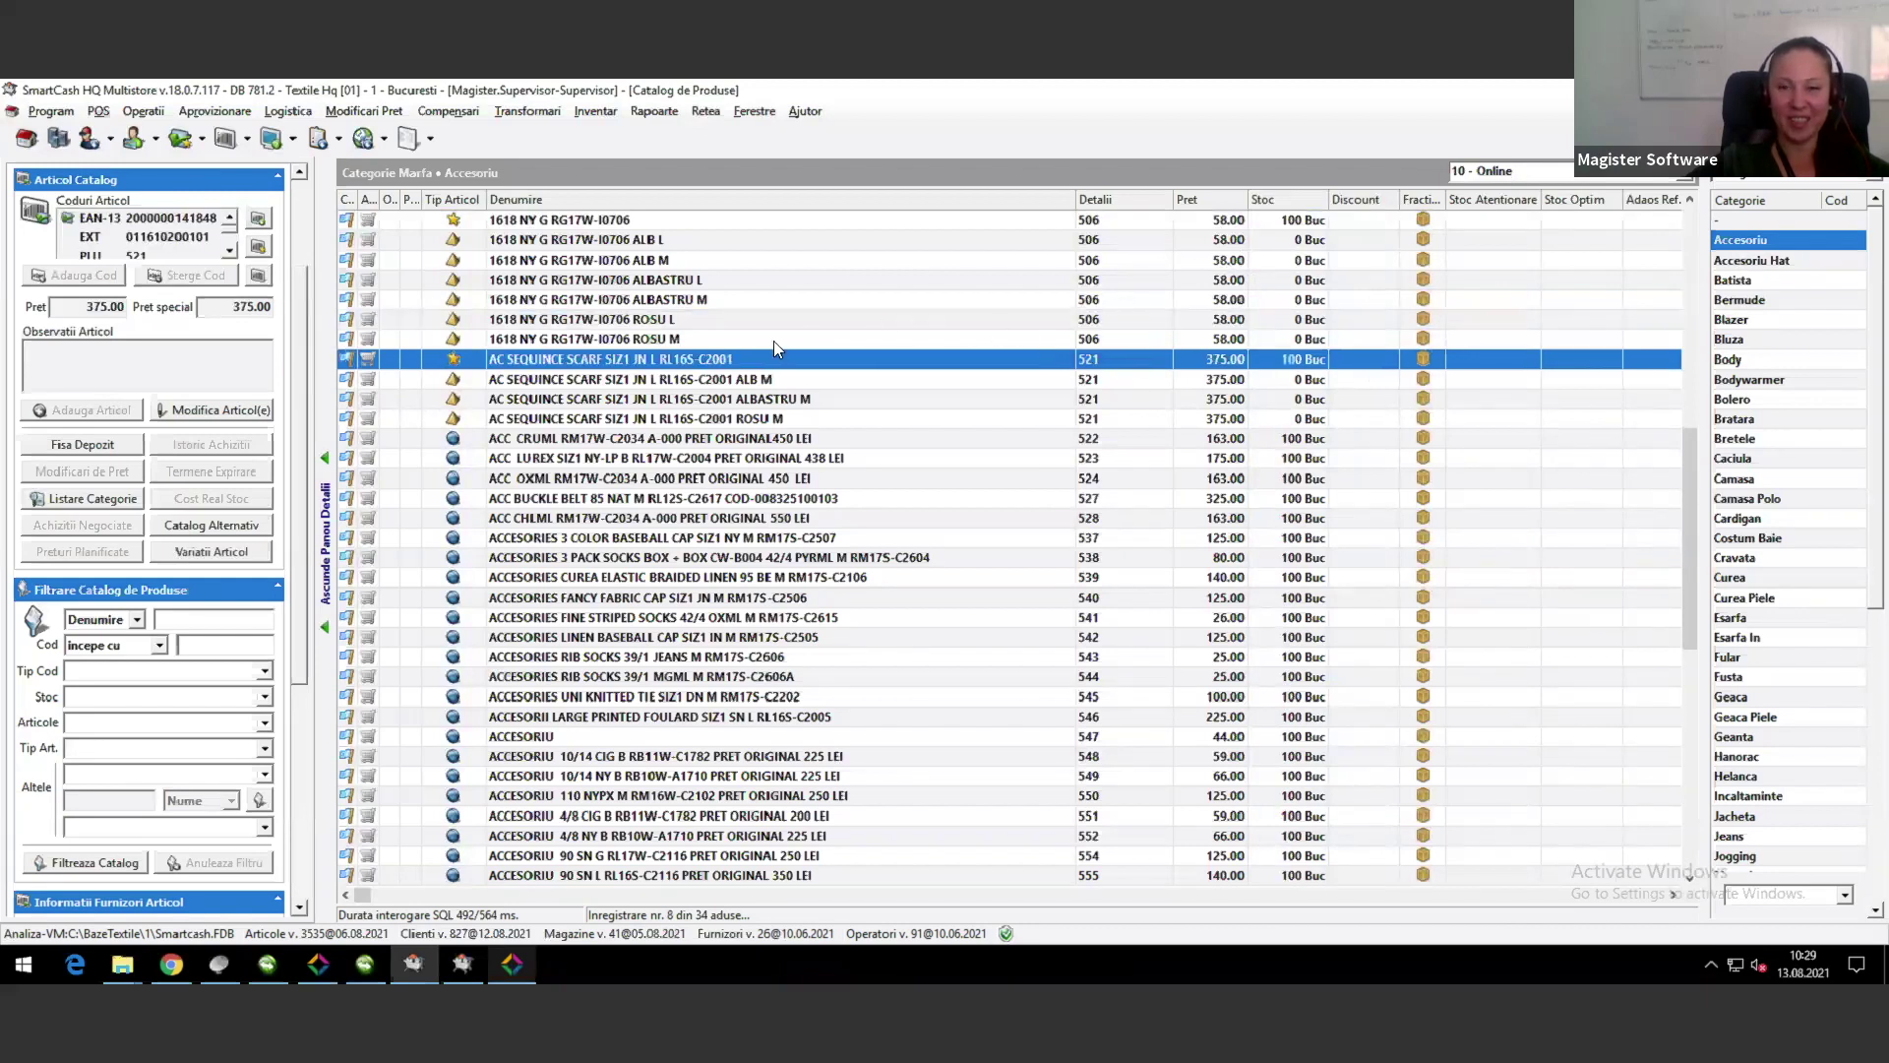
left_click(678, 328)
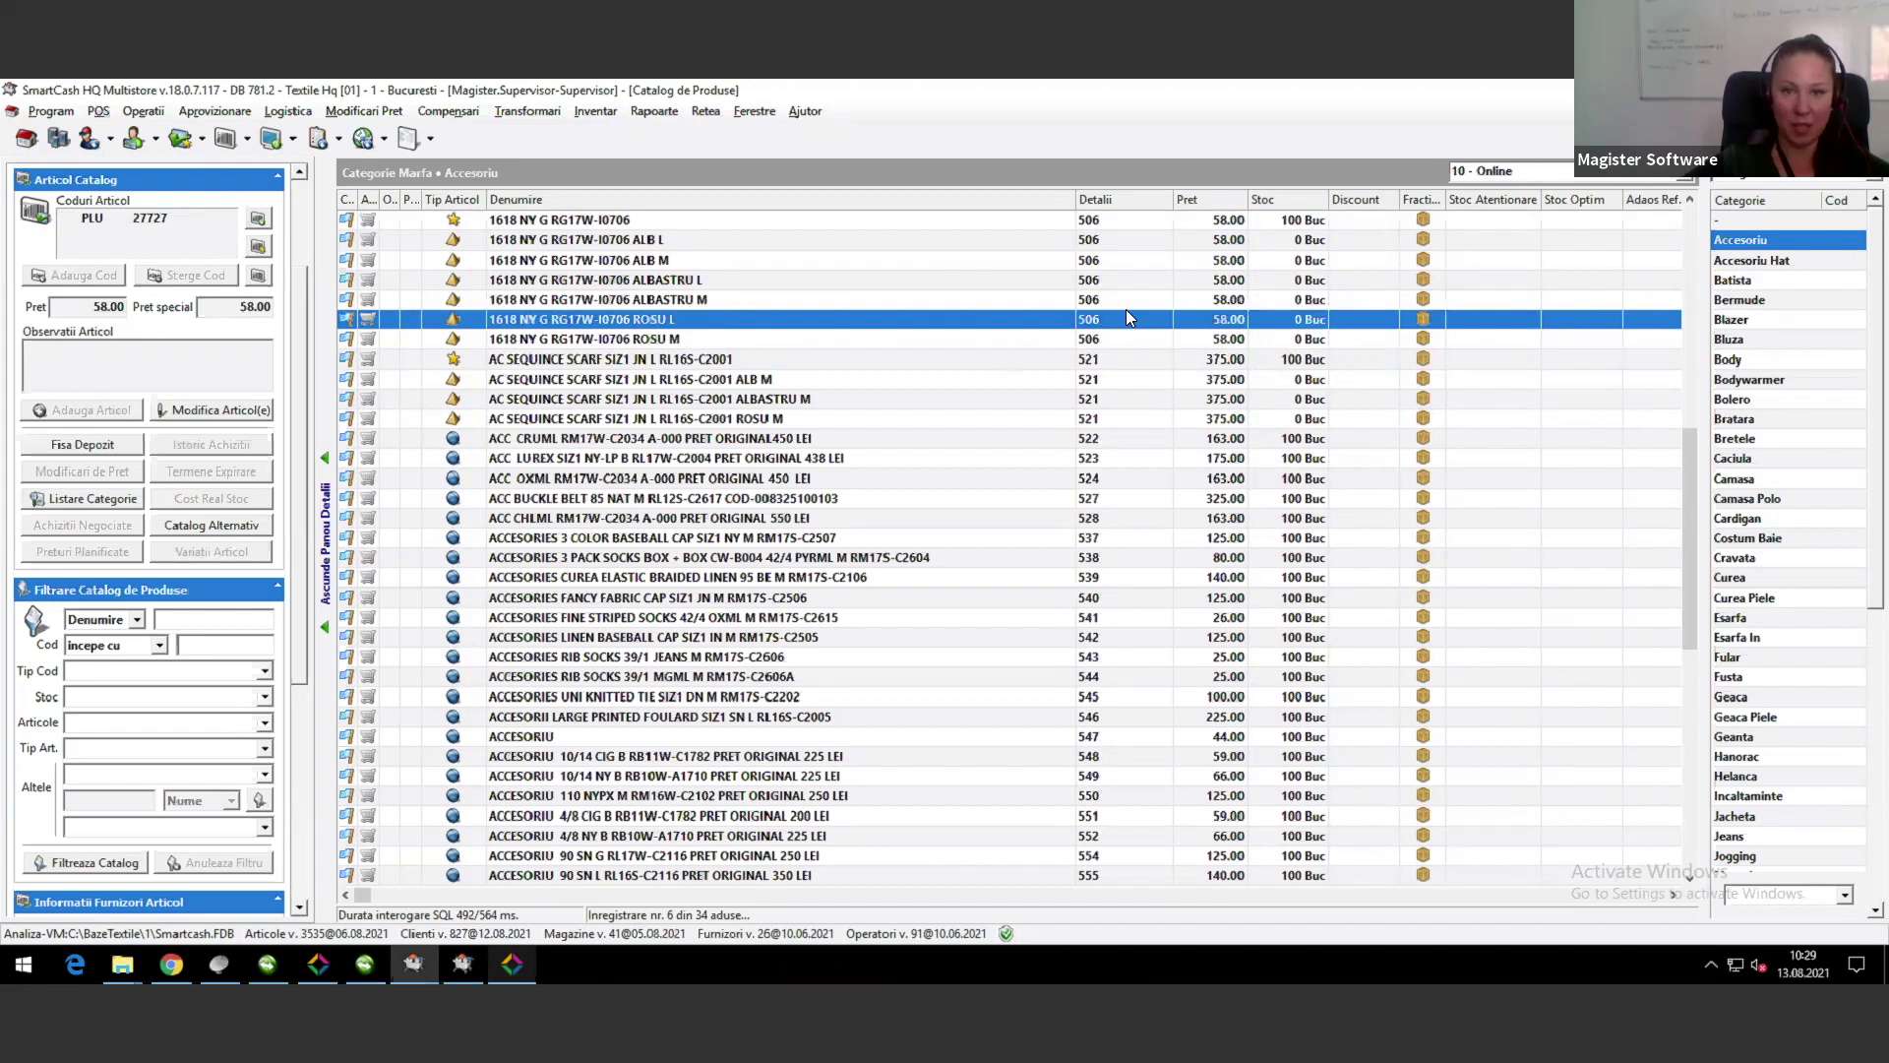
Step: Examine the AC SEQUINCE SCARF SIZ1 JN L RL16S-C2001 ALB M variant and the ACC OXML RM17W-C2034 article in the Online catalogue
left_click(1208, 386)
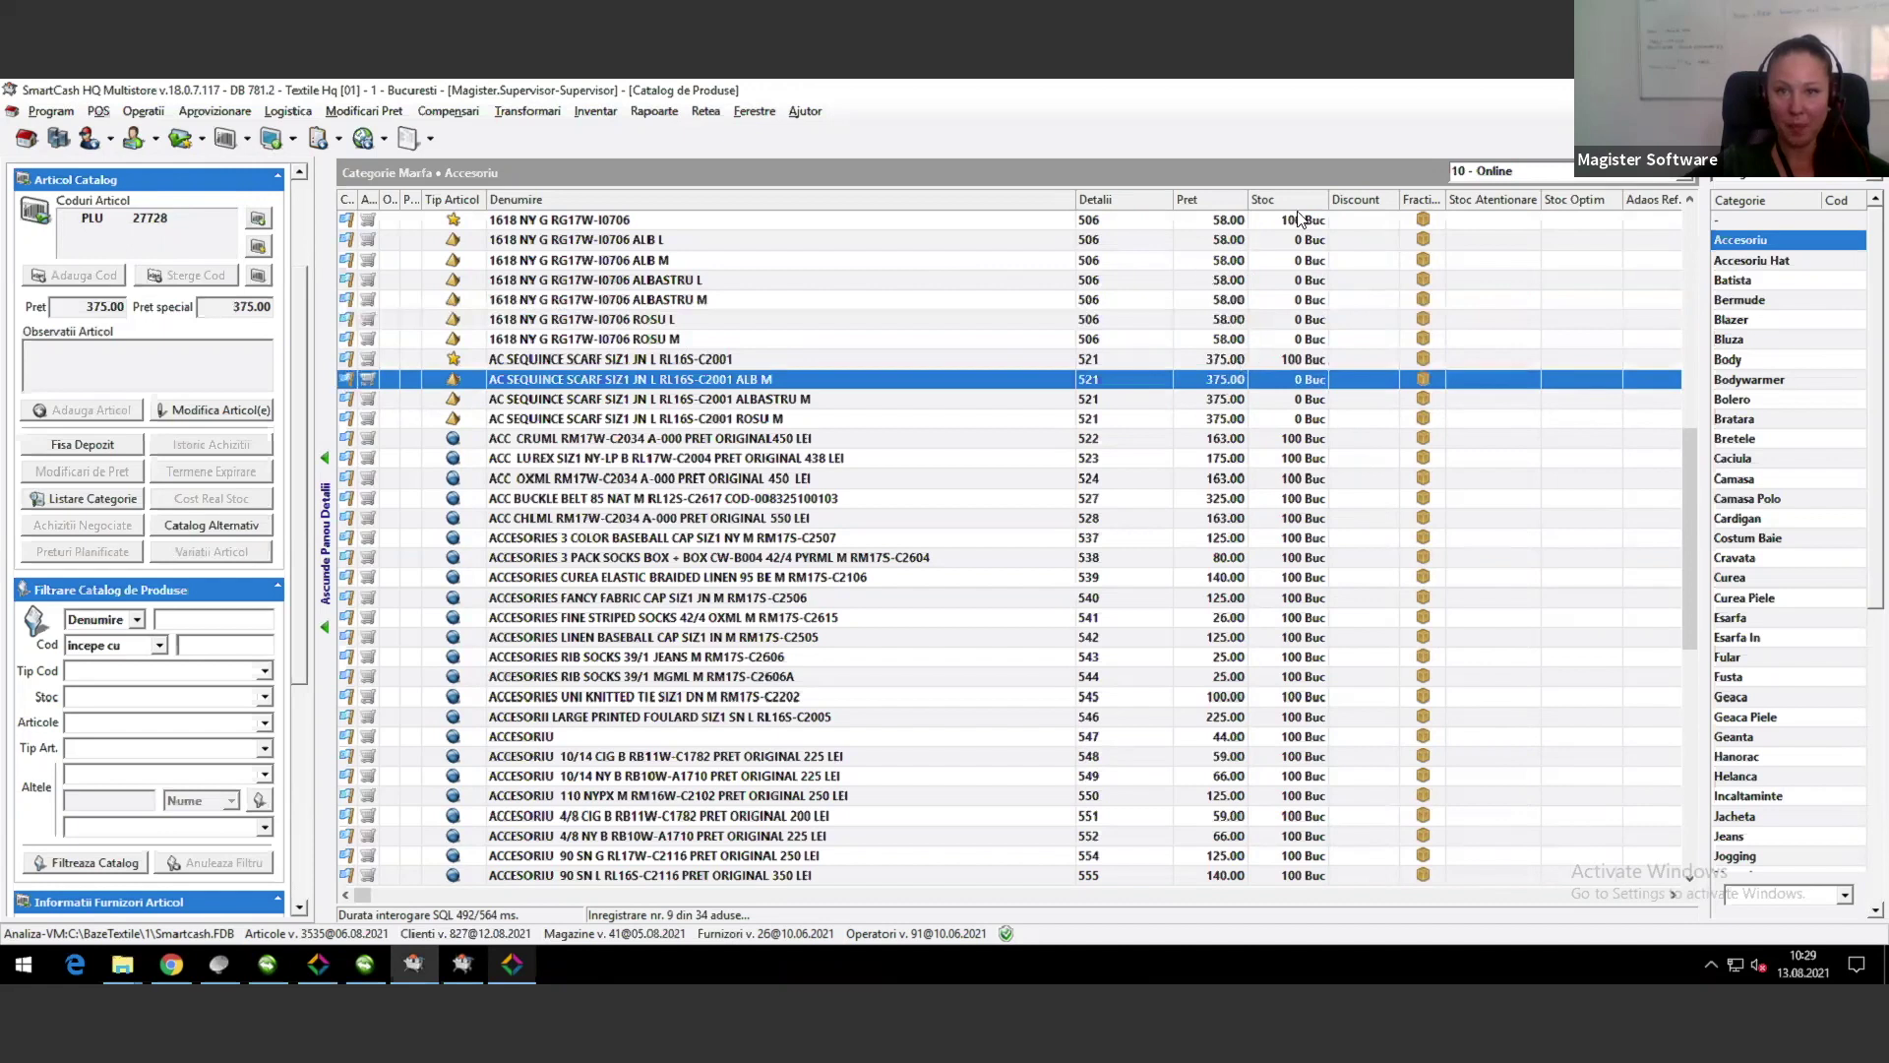
left_click(754, 478)
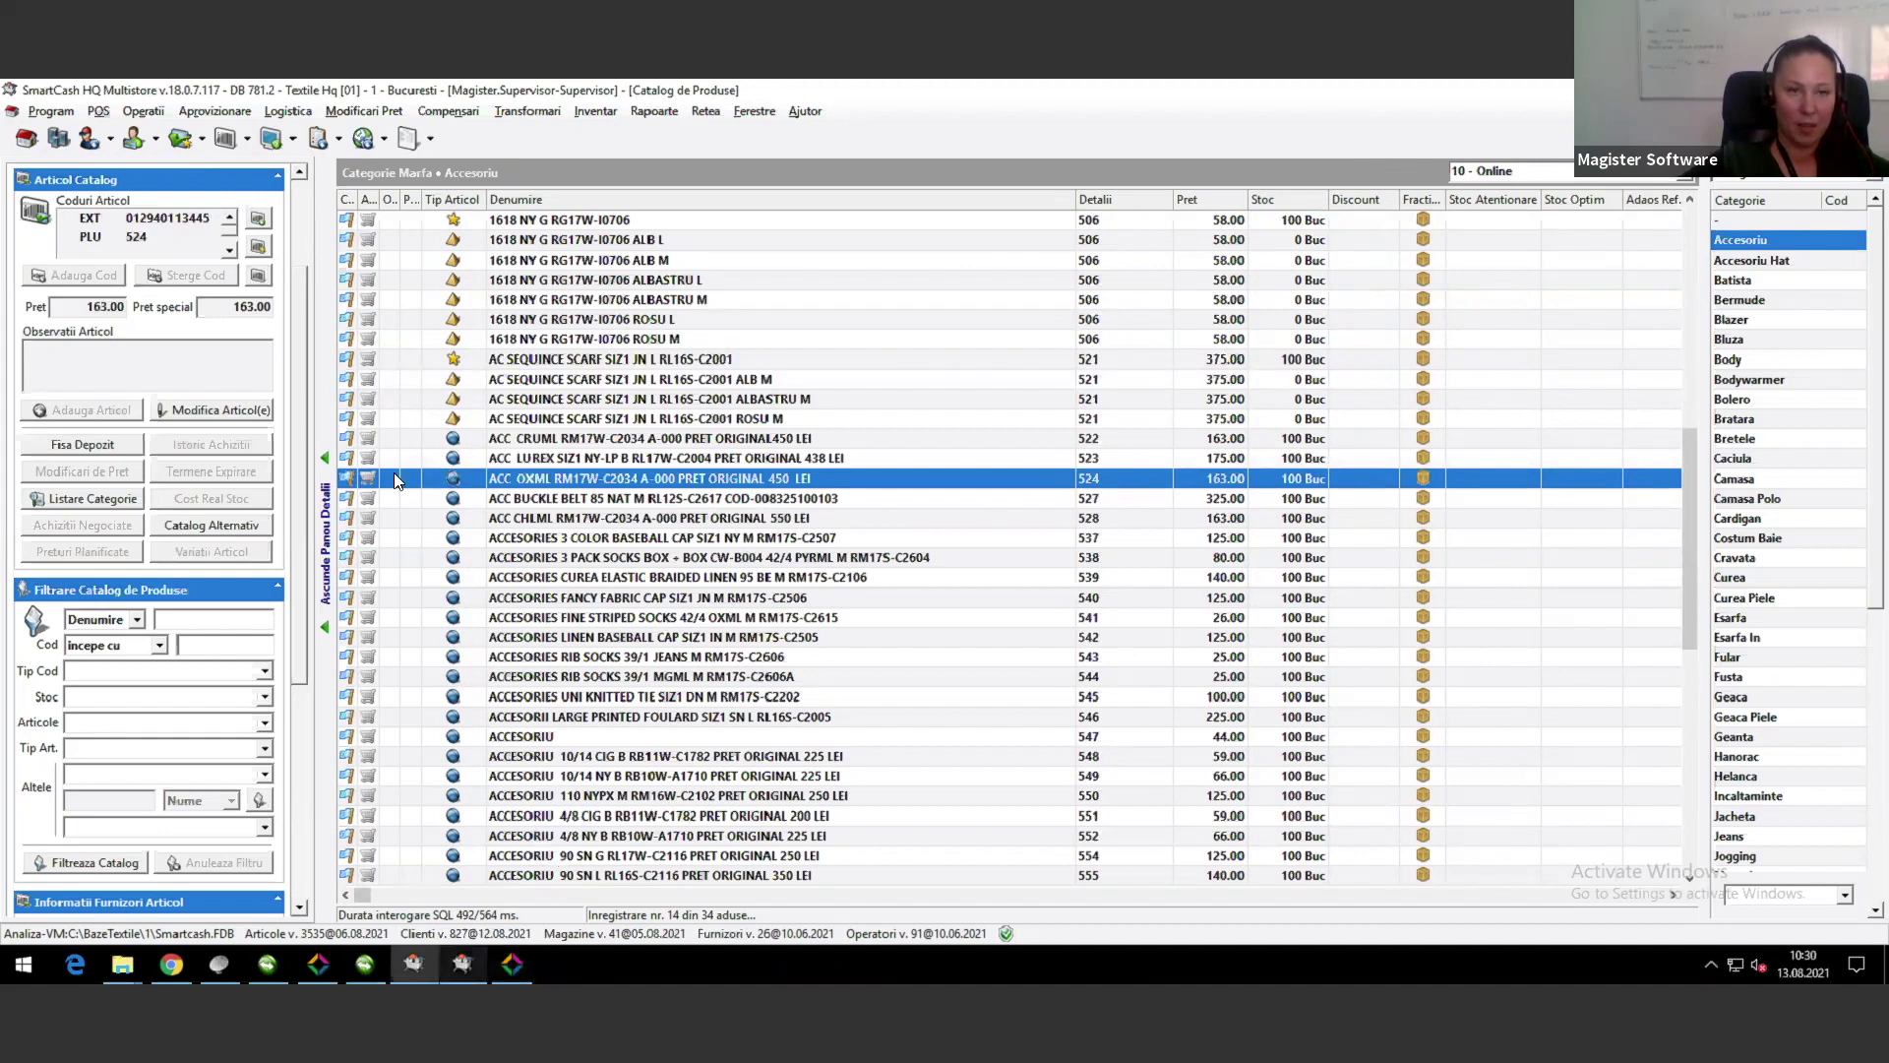
left_click(532, 381)
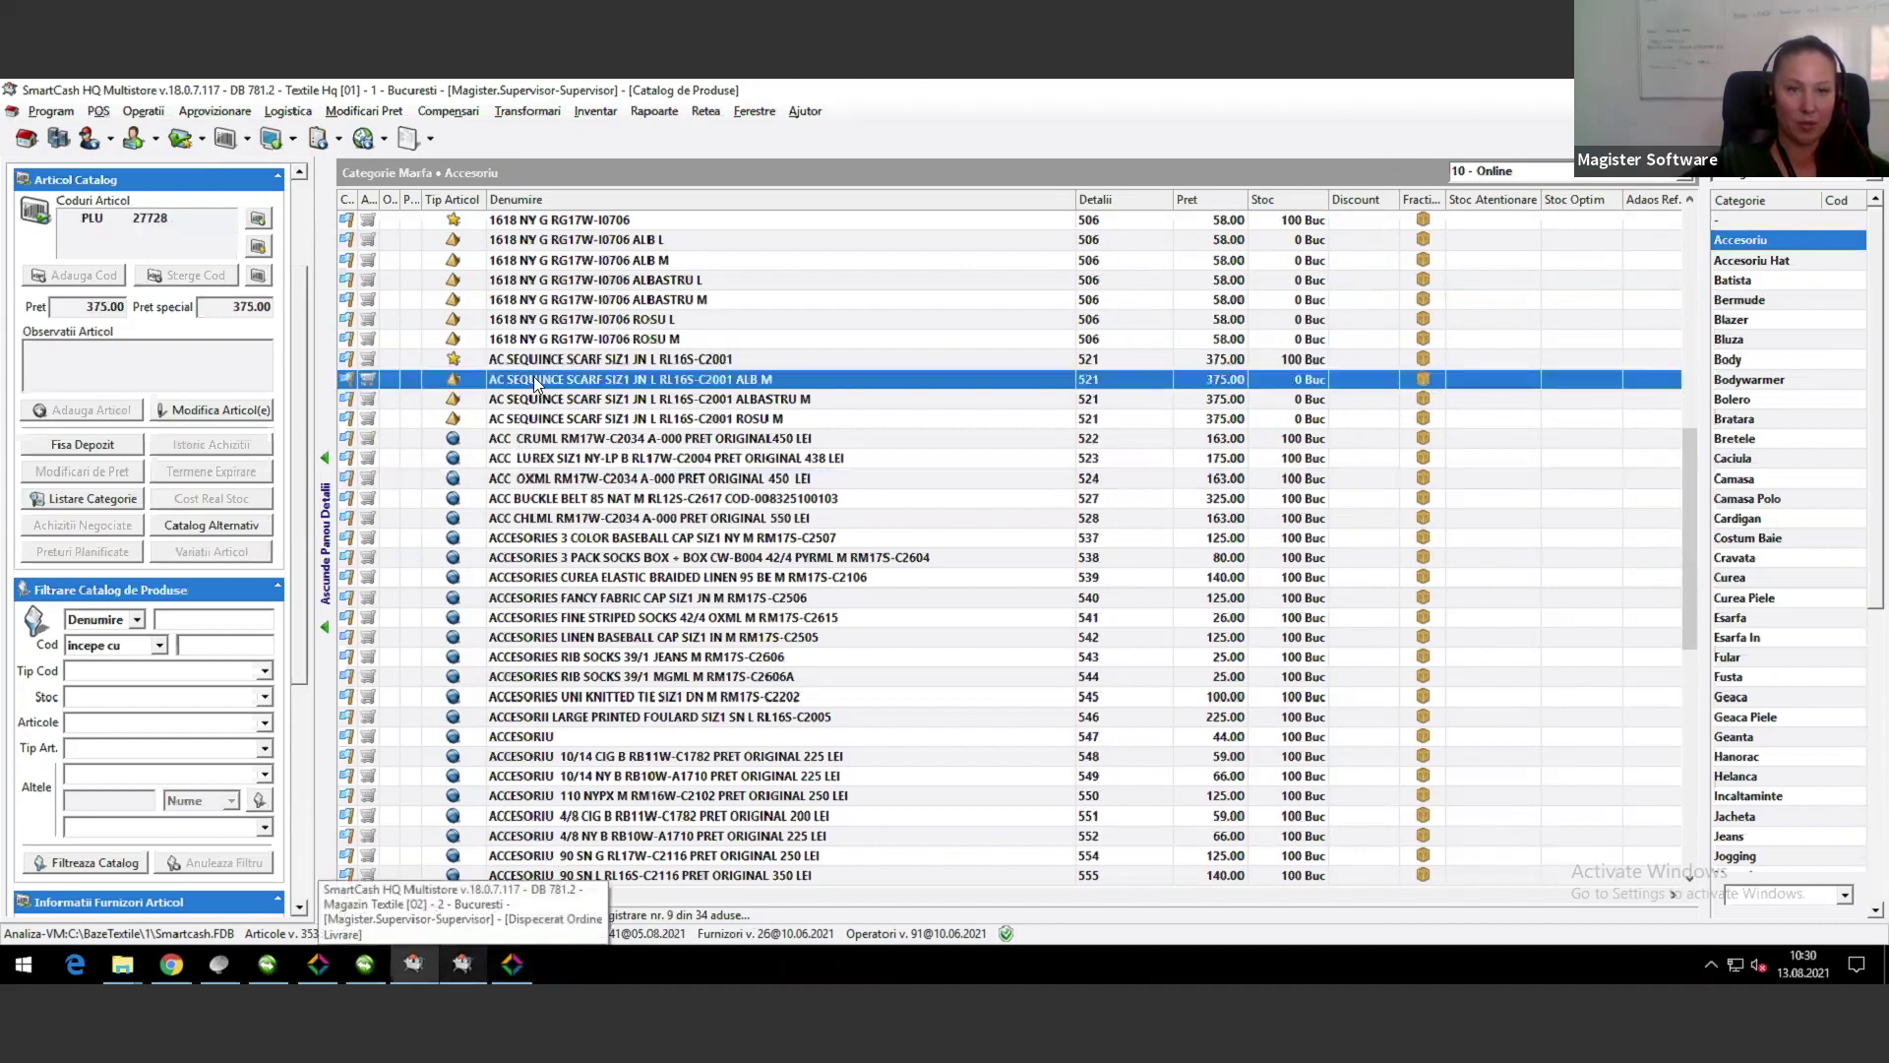
Step: Open the Dispecerat Ordine Livrare dispatcher, load the delivery orders from 06.08.2021 to 13.08.2021, and review the waiting and in-progress orders
left_click(288, 111)
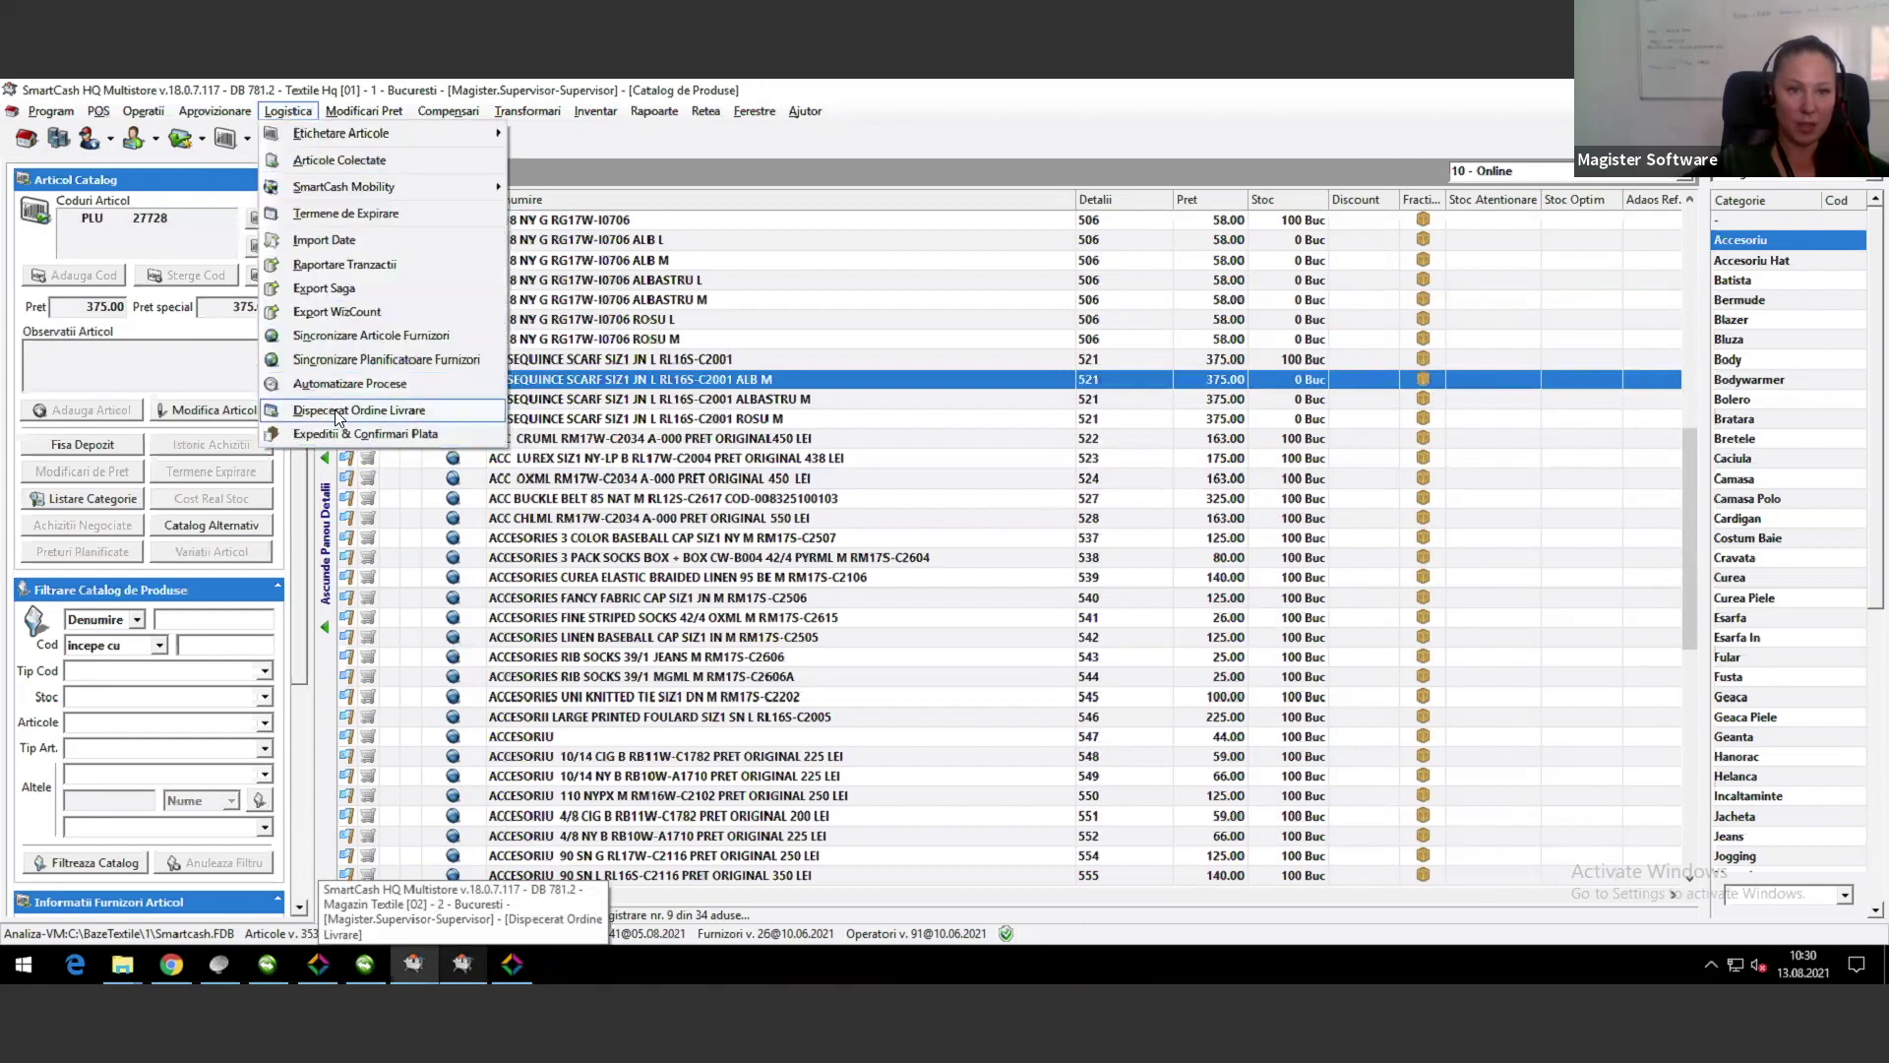
left_click(352, 411)
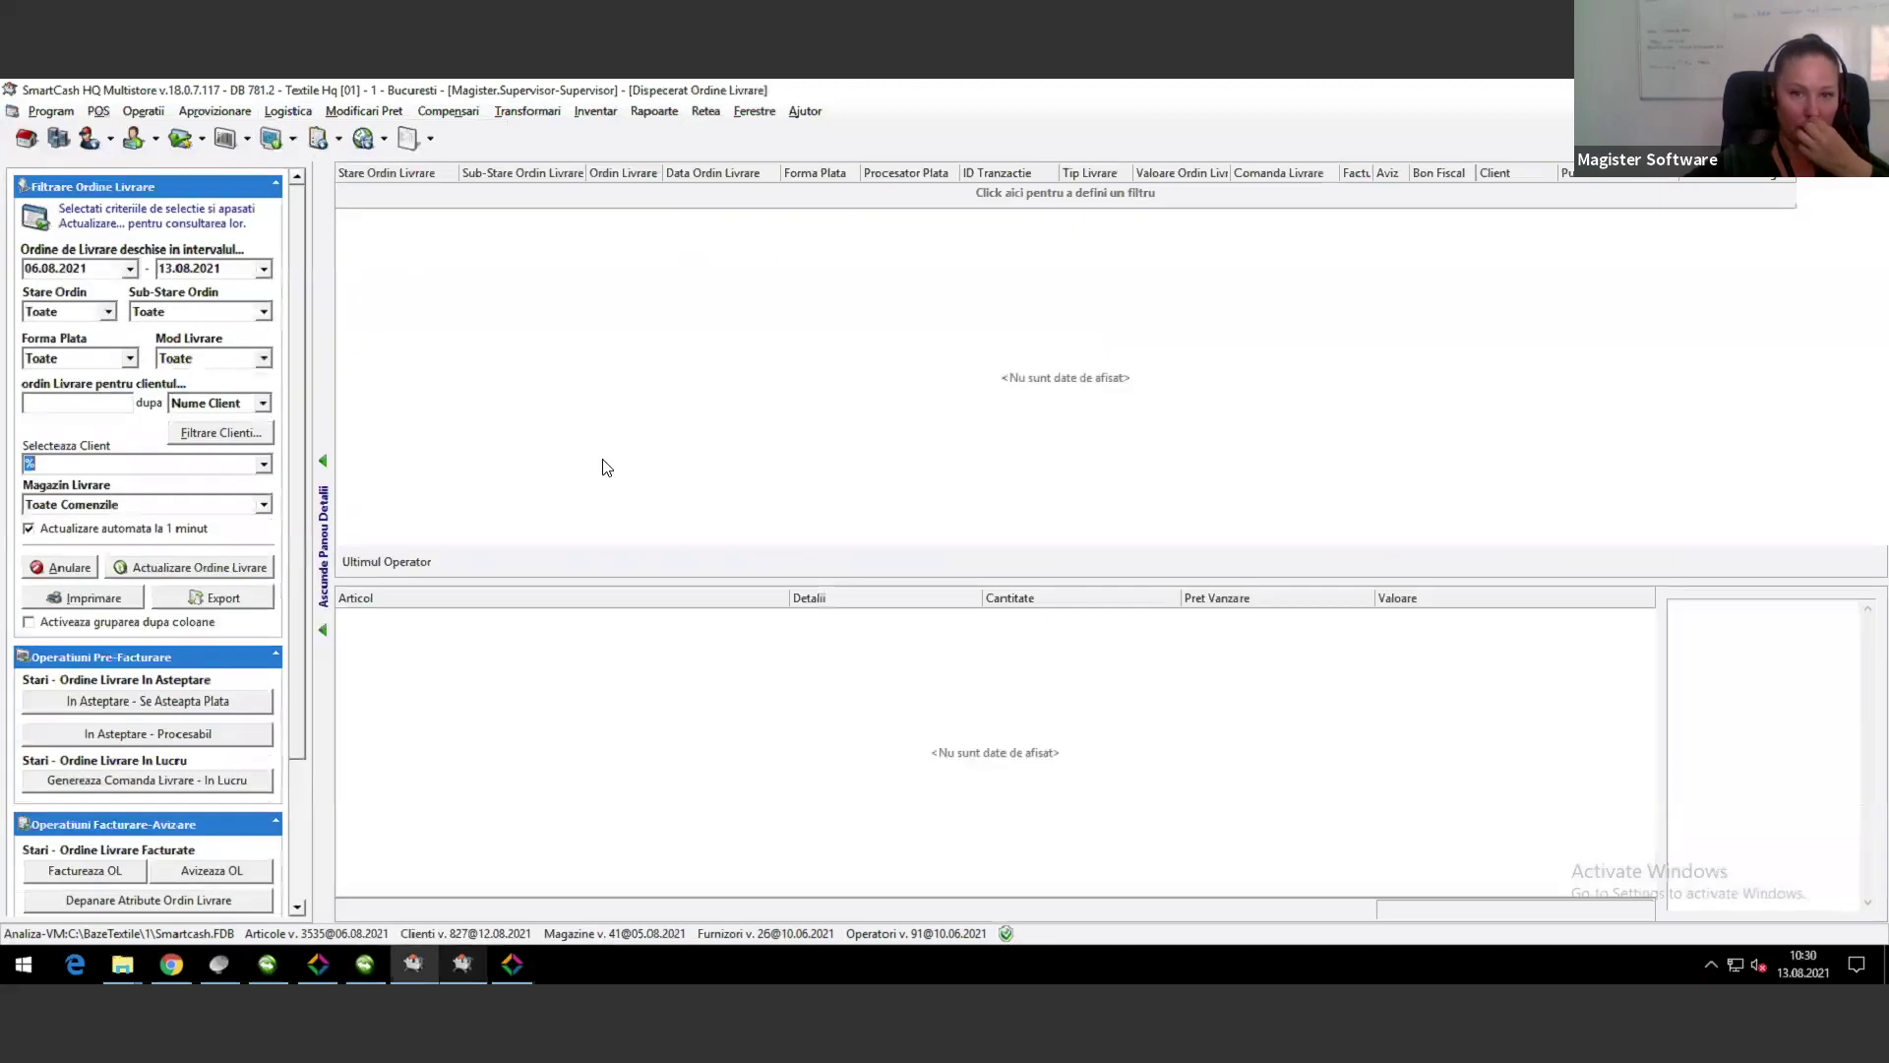
left_click(201, 568)
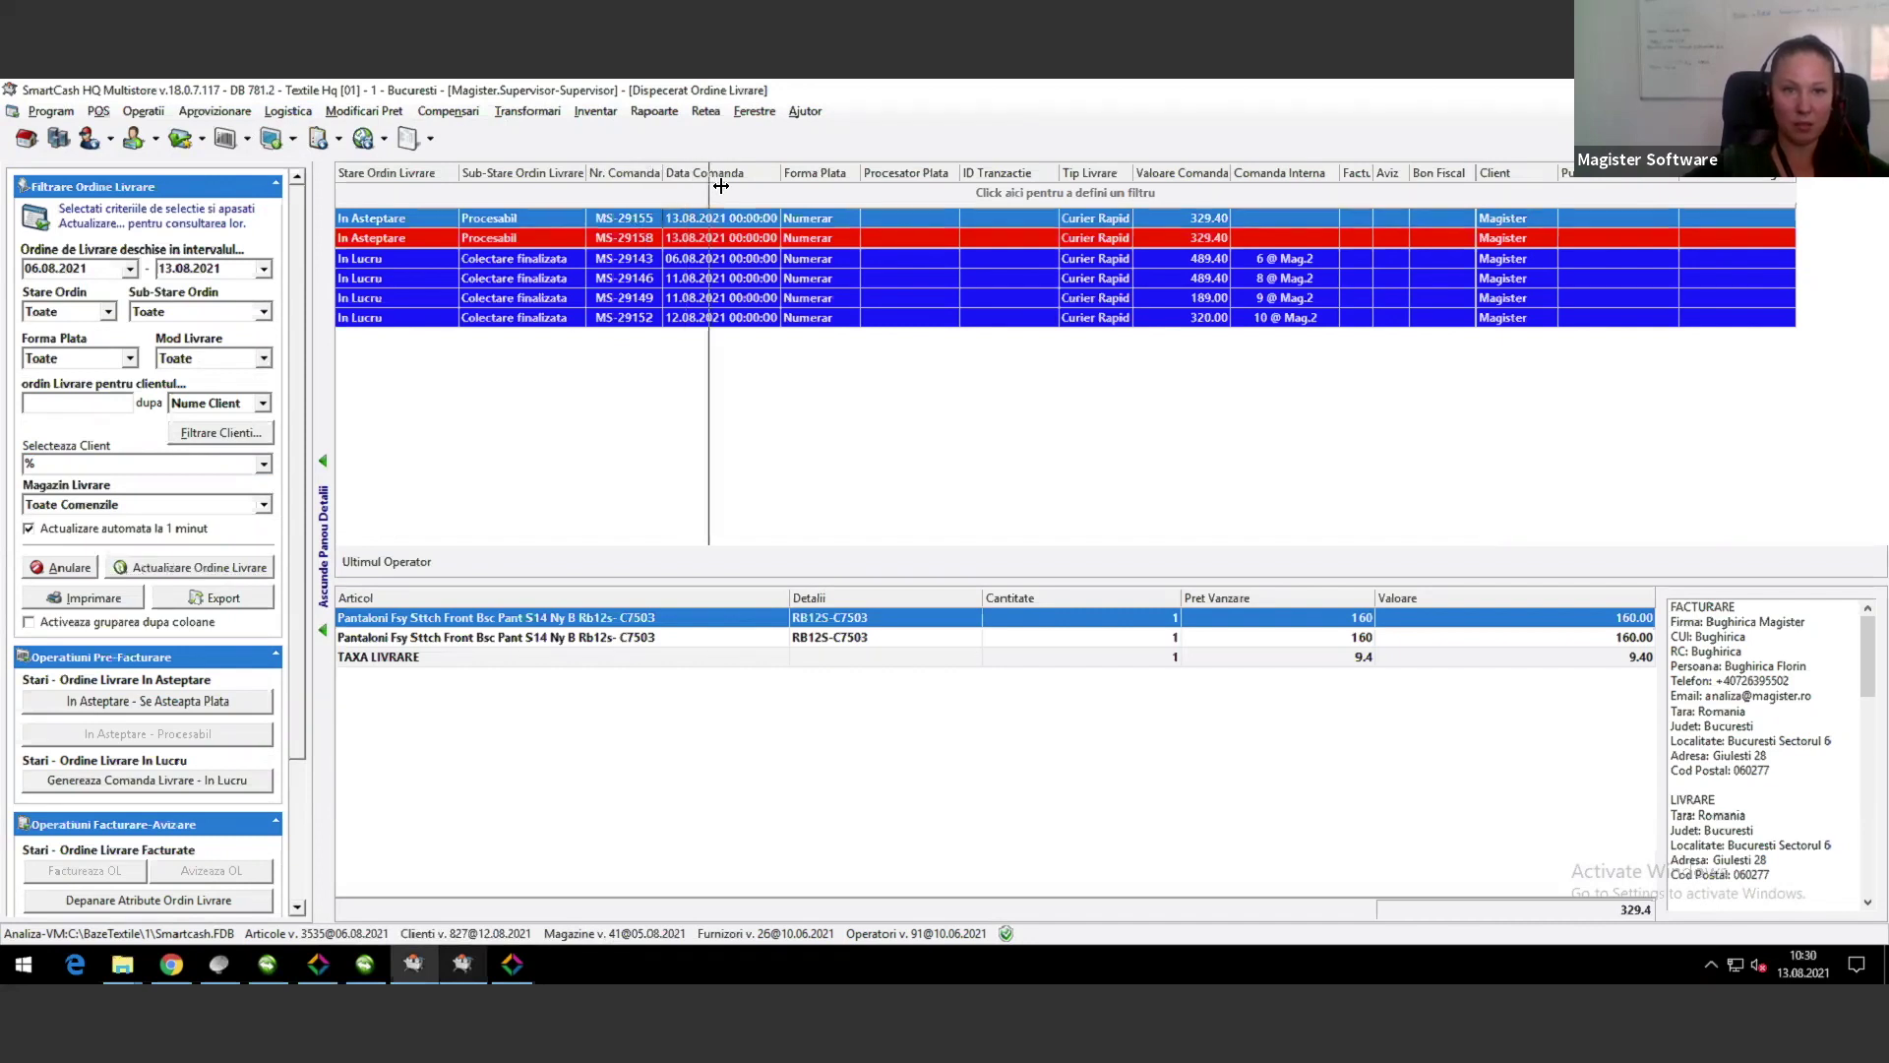
left_click(637, 239)
left_click(691, 262)
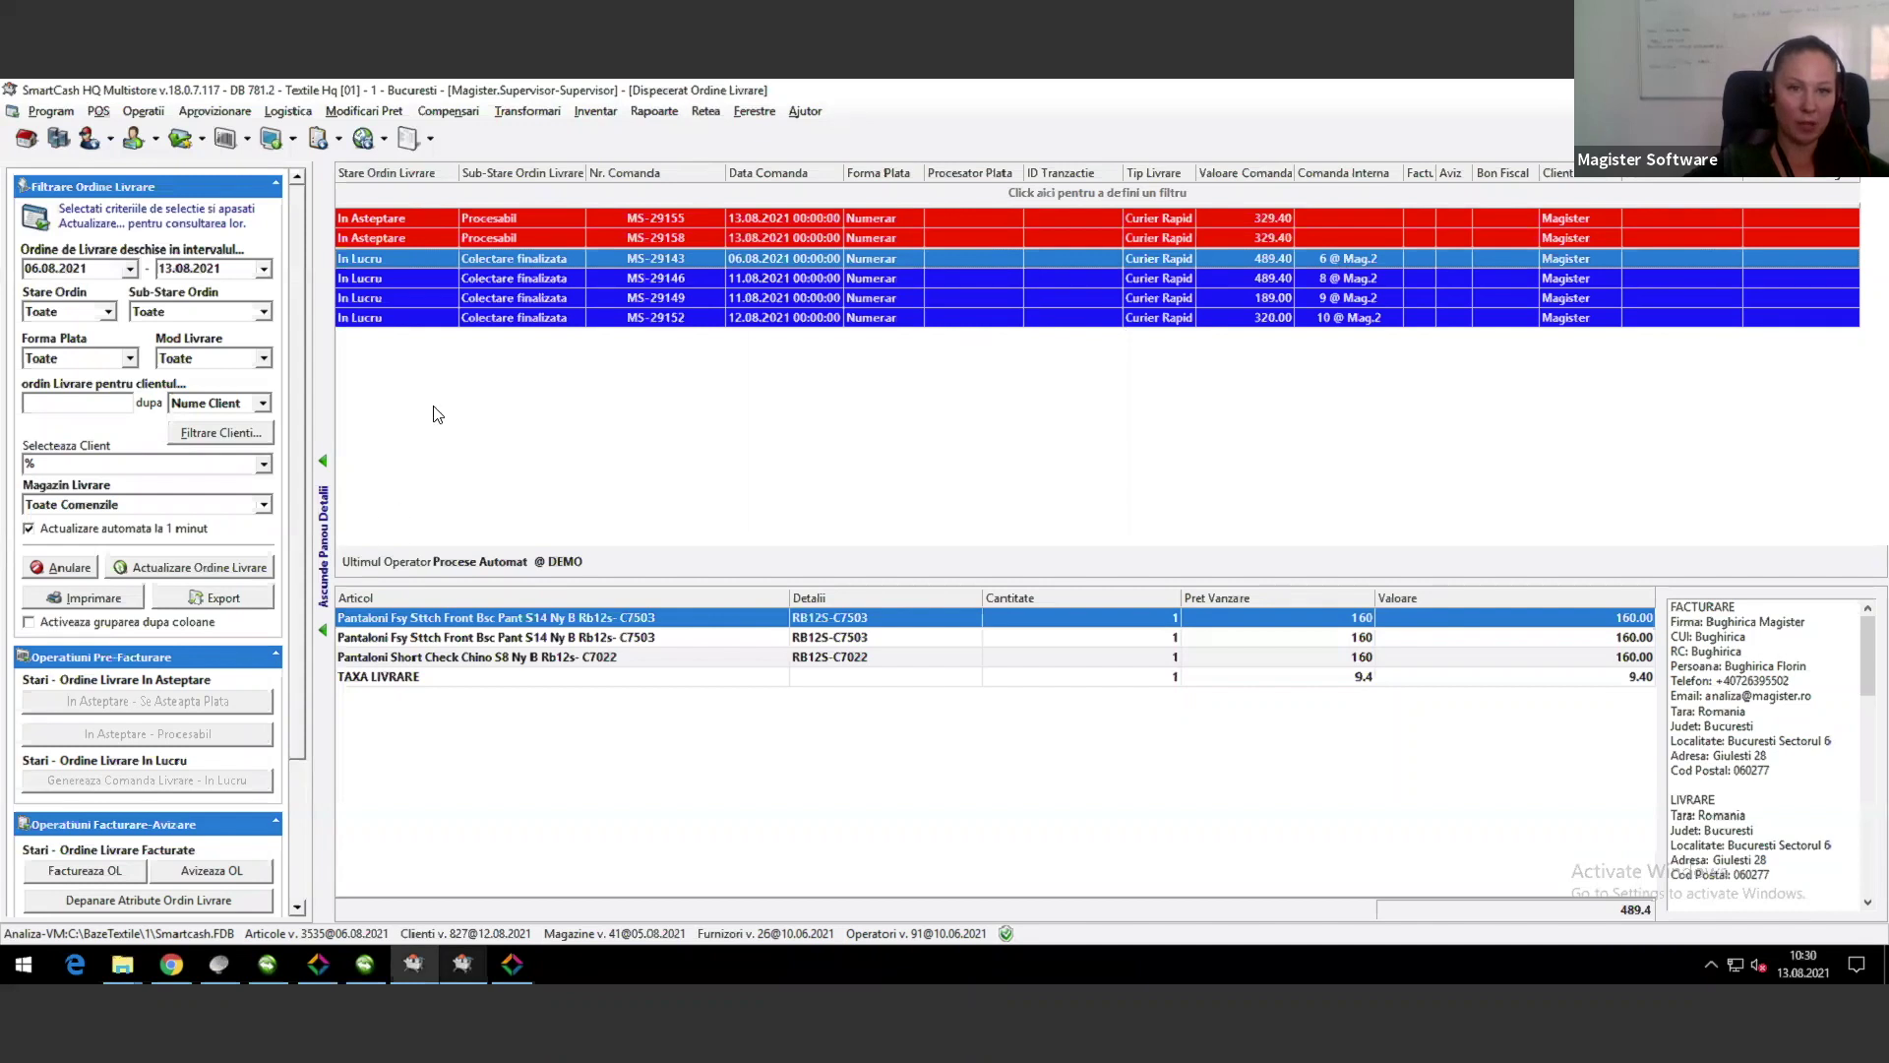
left_click(486, 238)
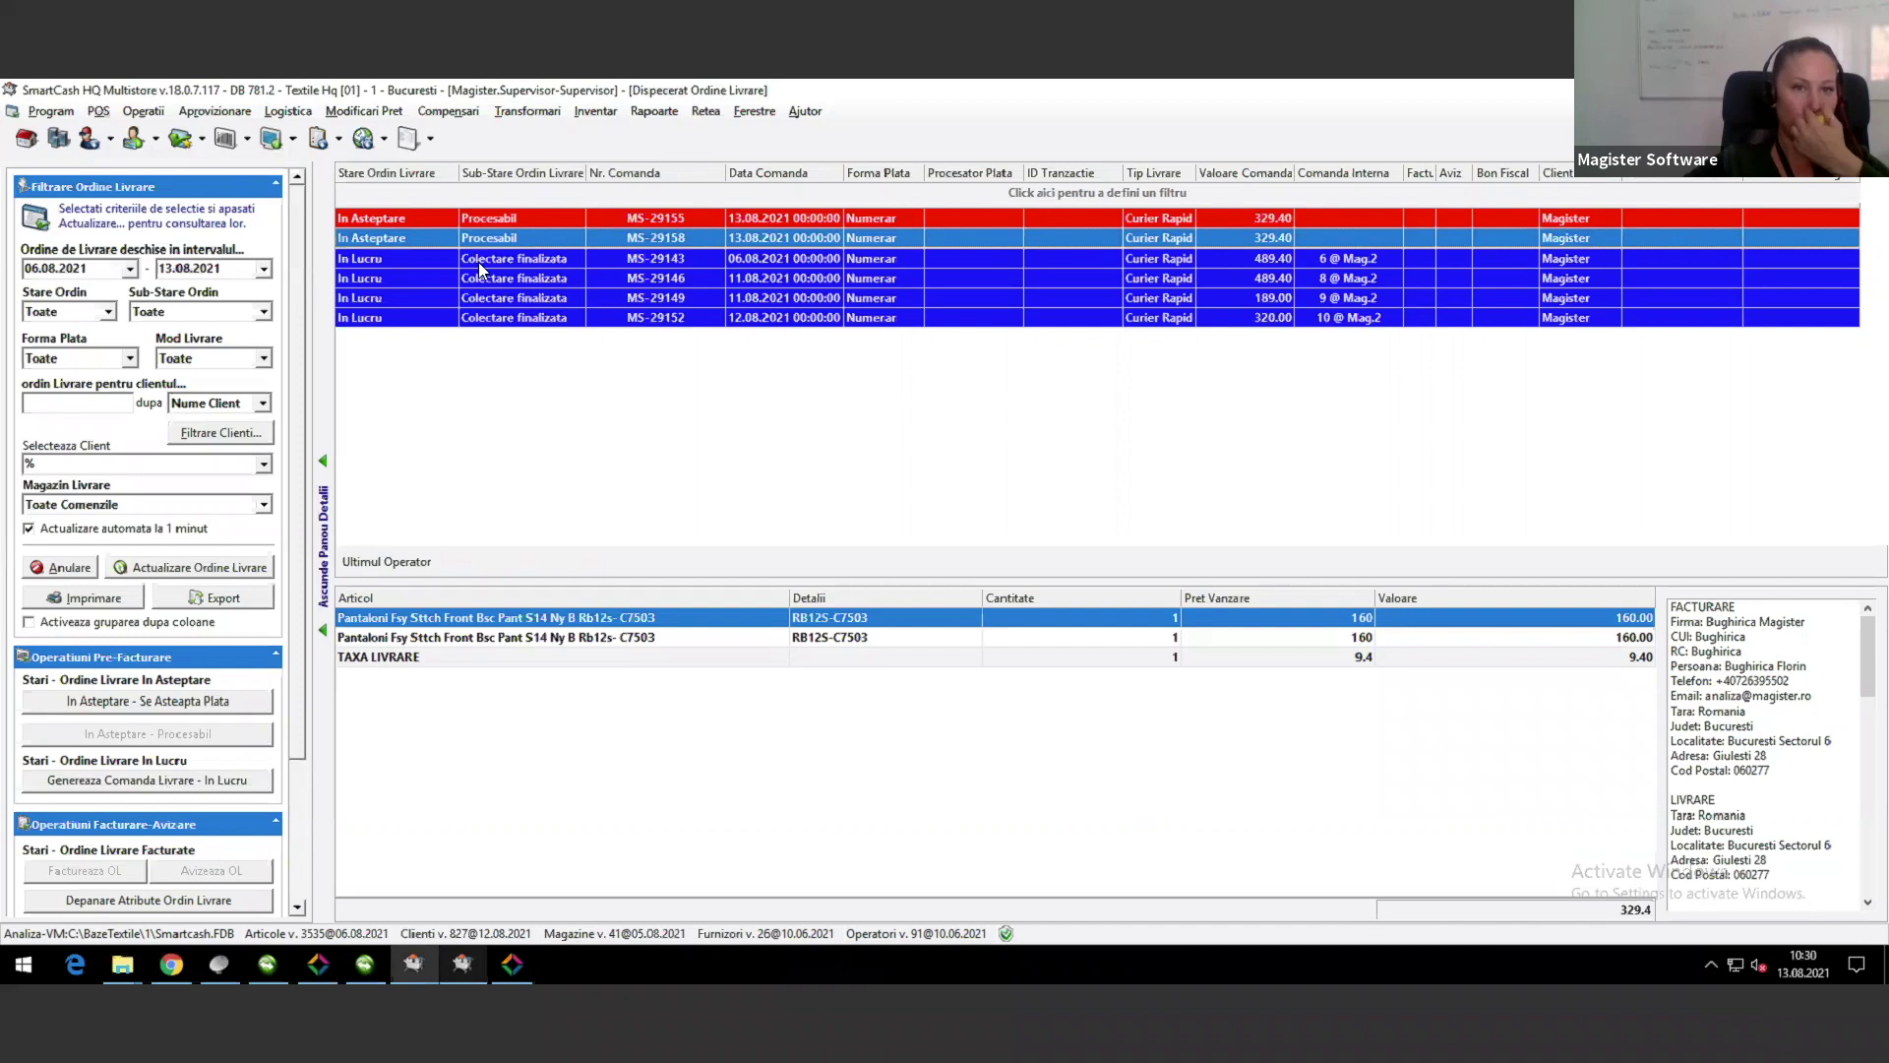
Step: Open the headquarters' automatic processes list and refresh it with inactive processes included
left_click(293, 112)
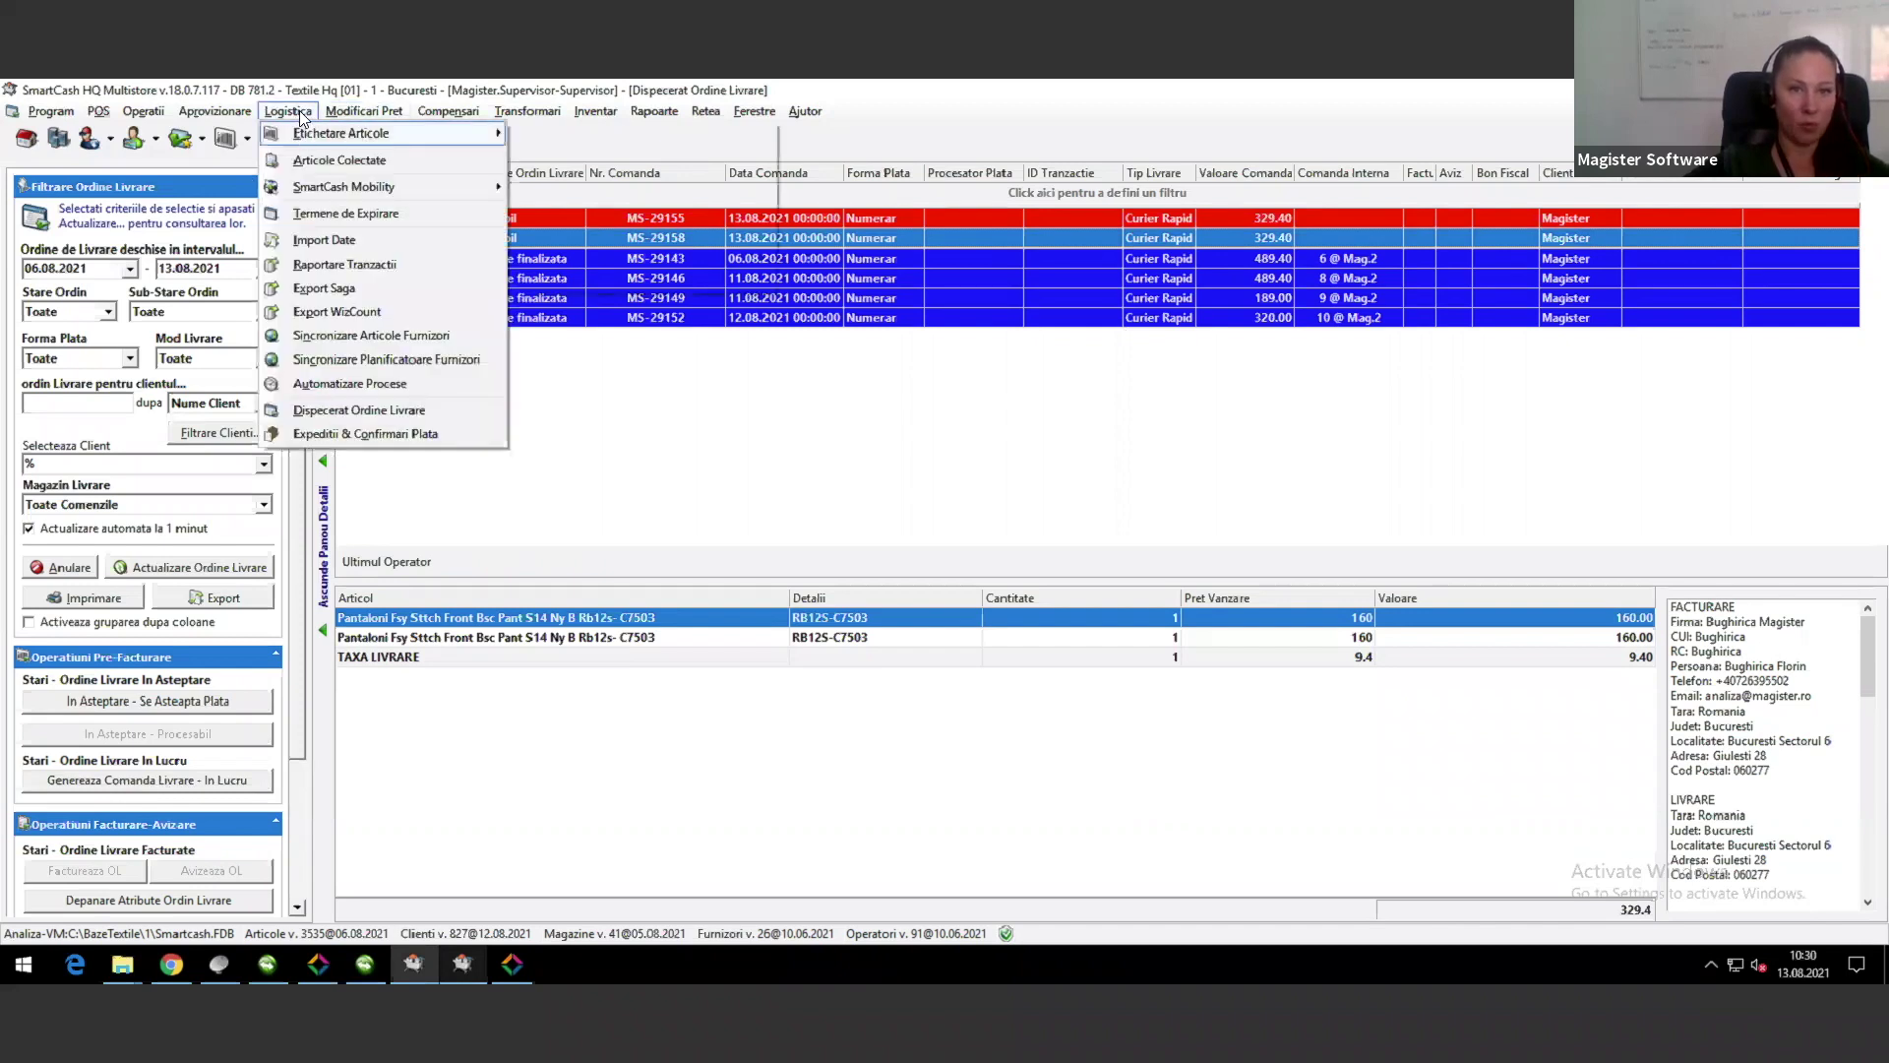
left_click(389, 384)
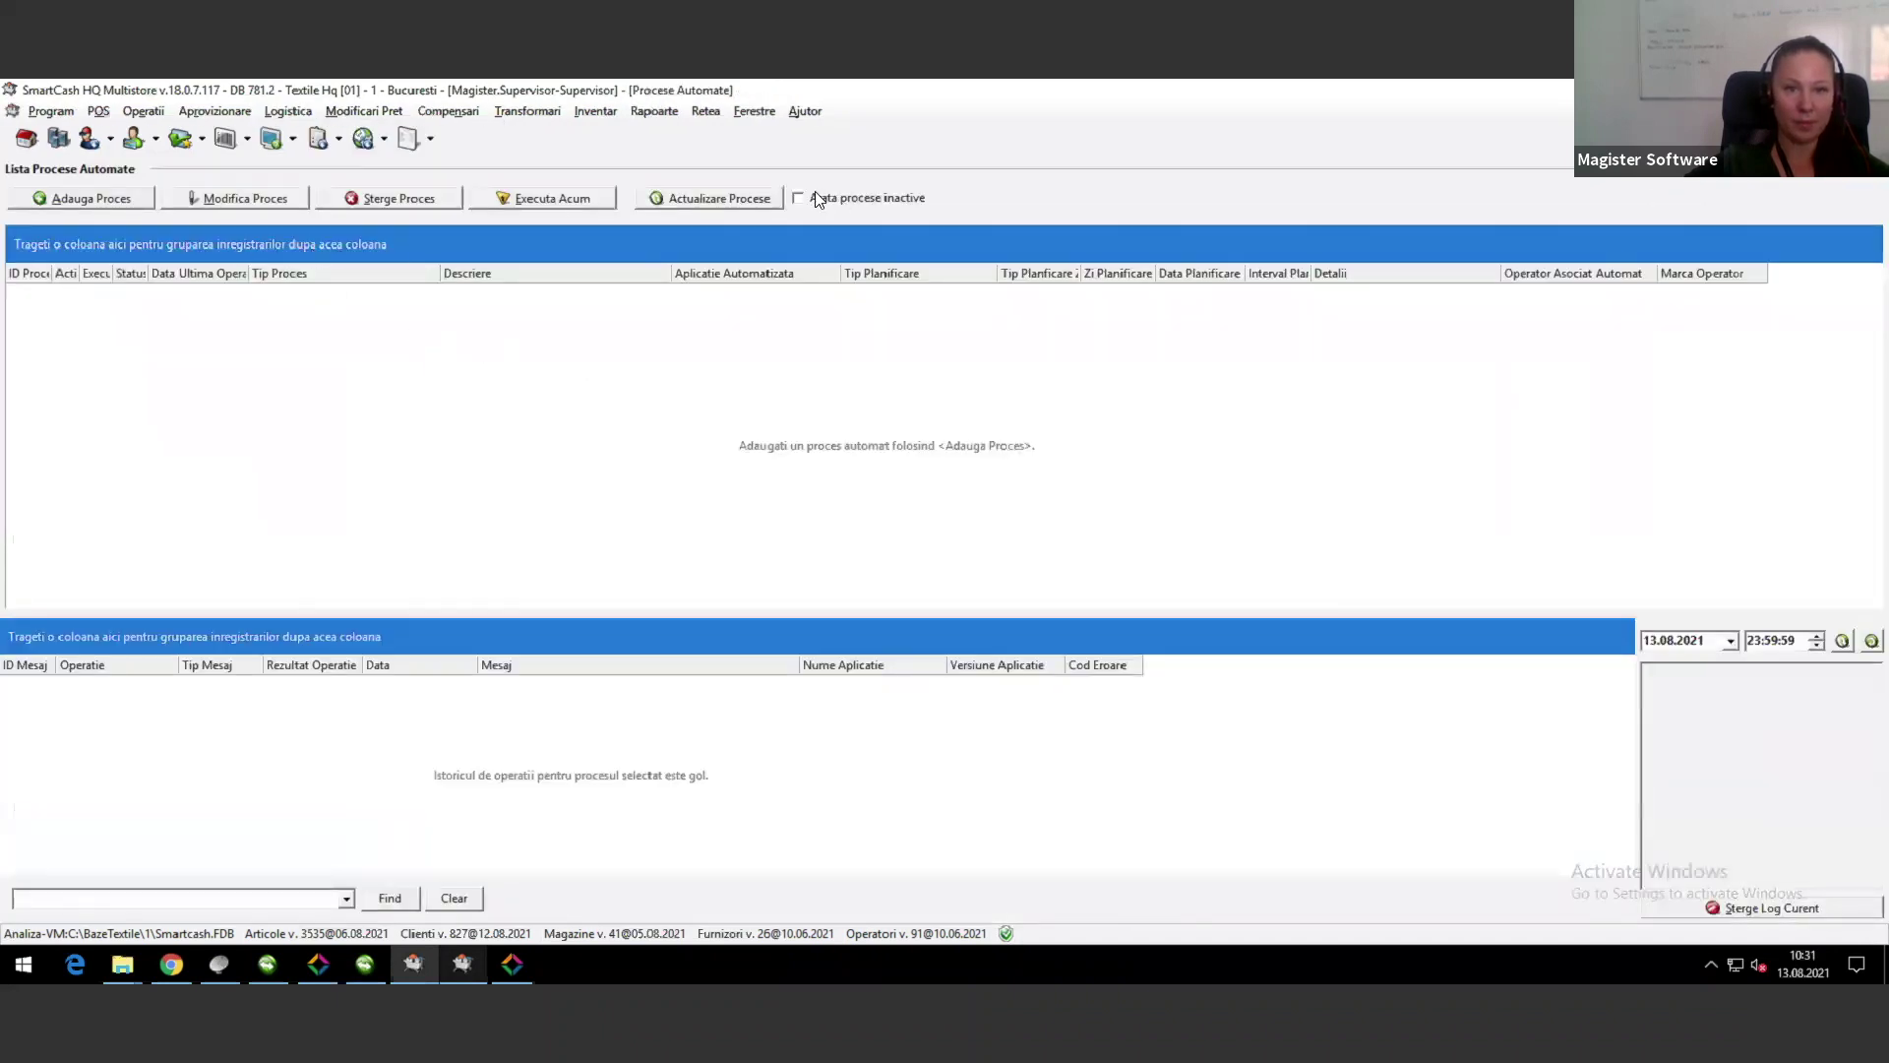
left_click(816, 197)
left_click(670, 202)
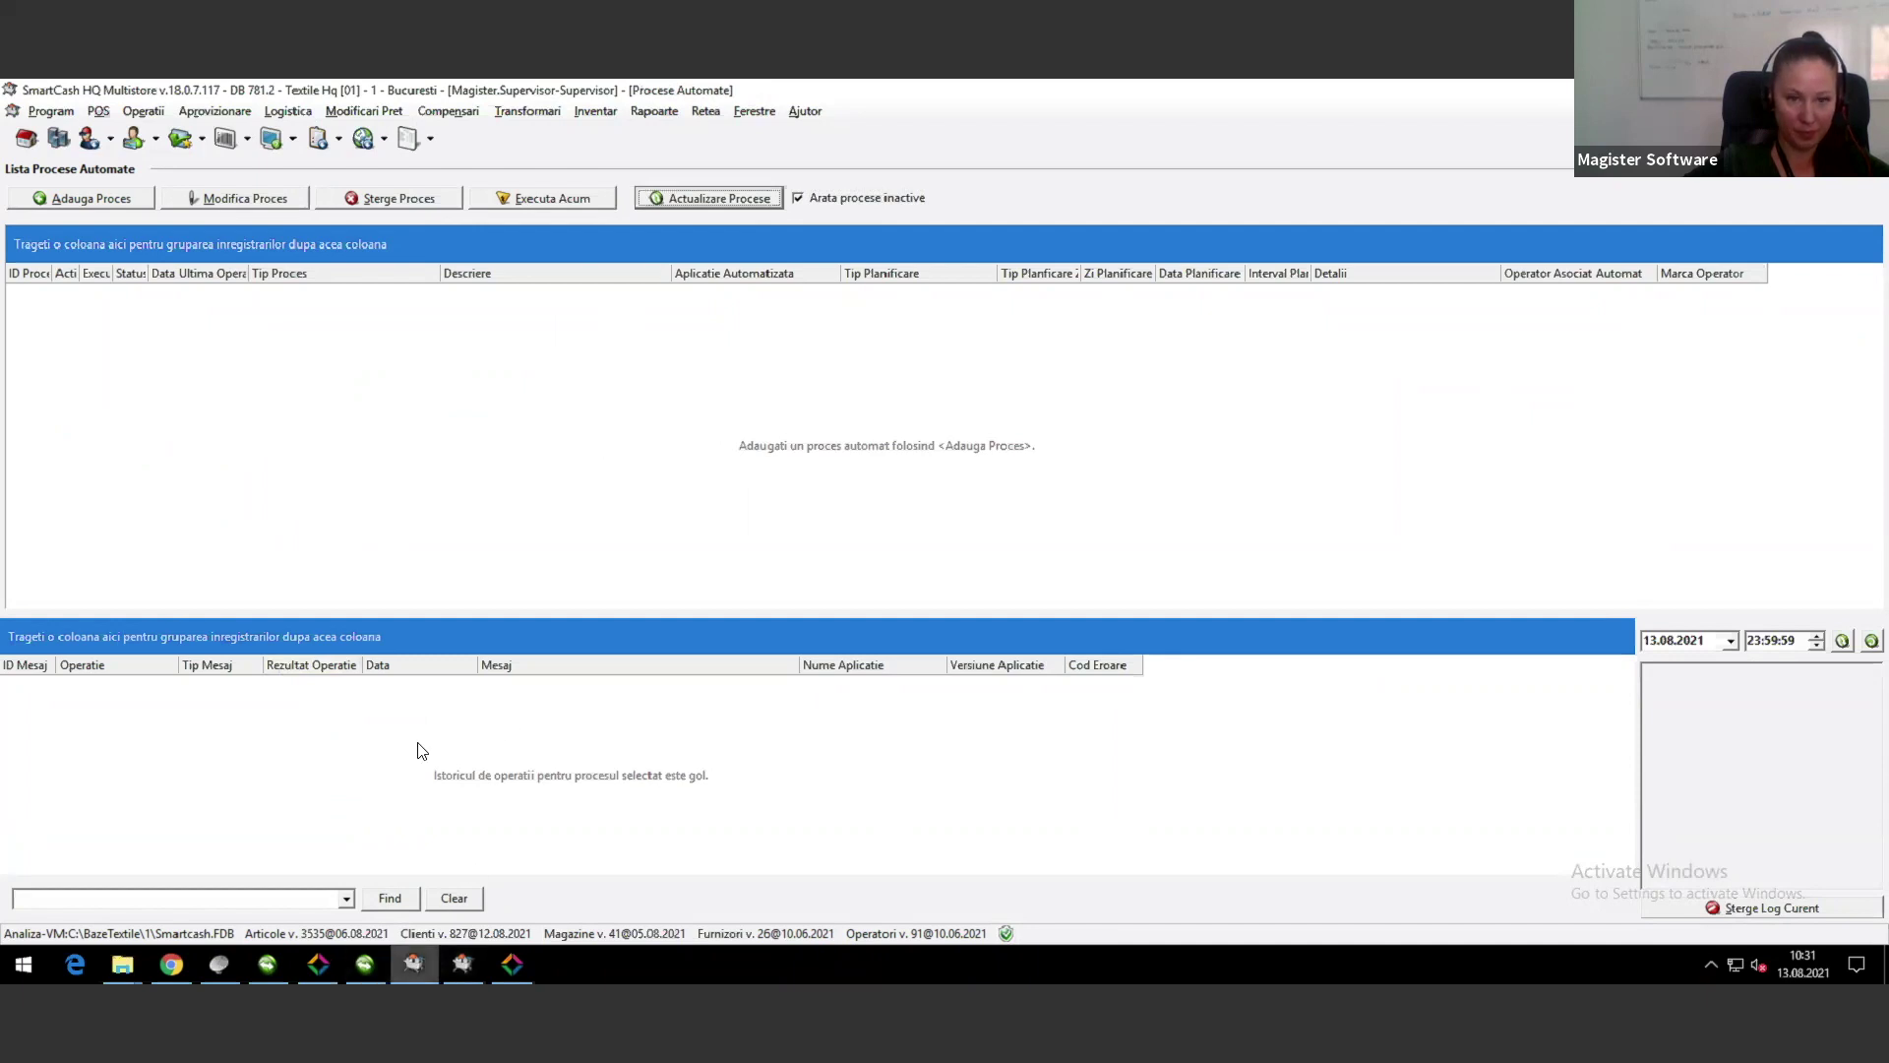
Step: Switch to the Magazin Textile [02] instance and open its automatic processes list
left_click(464, 960)
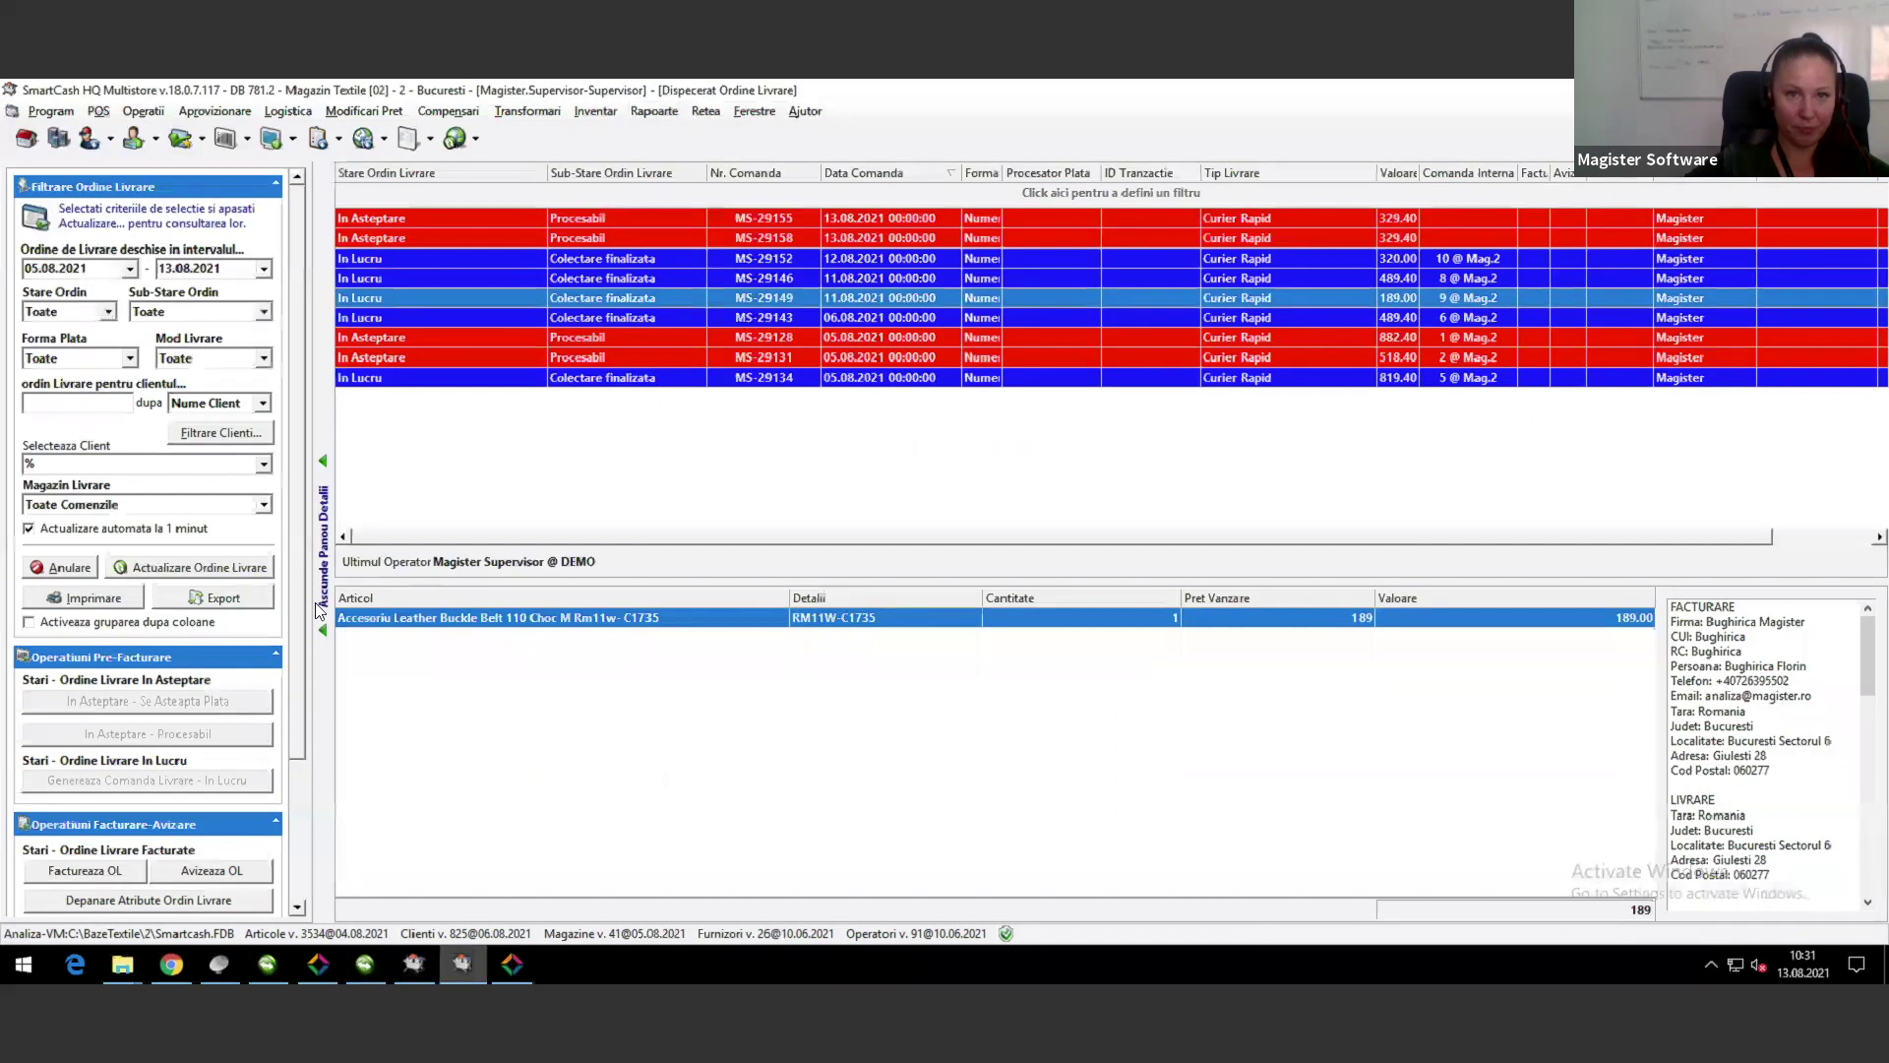
left_click(646, 383)
left_click(288, 110)
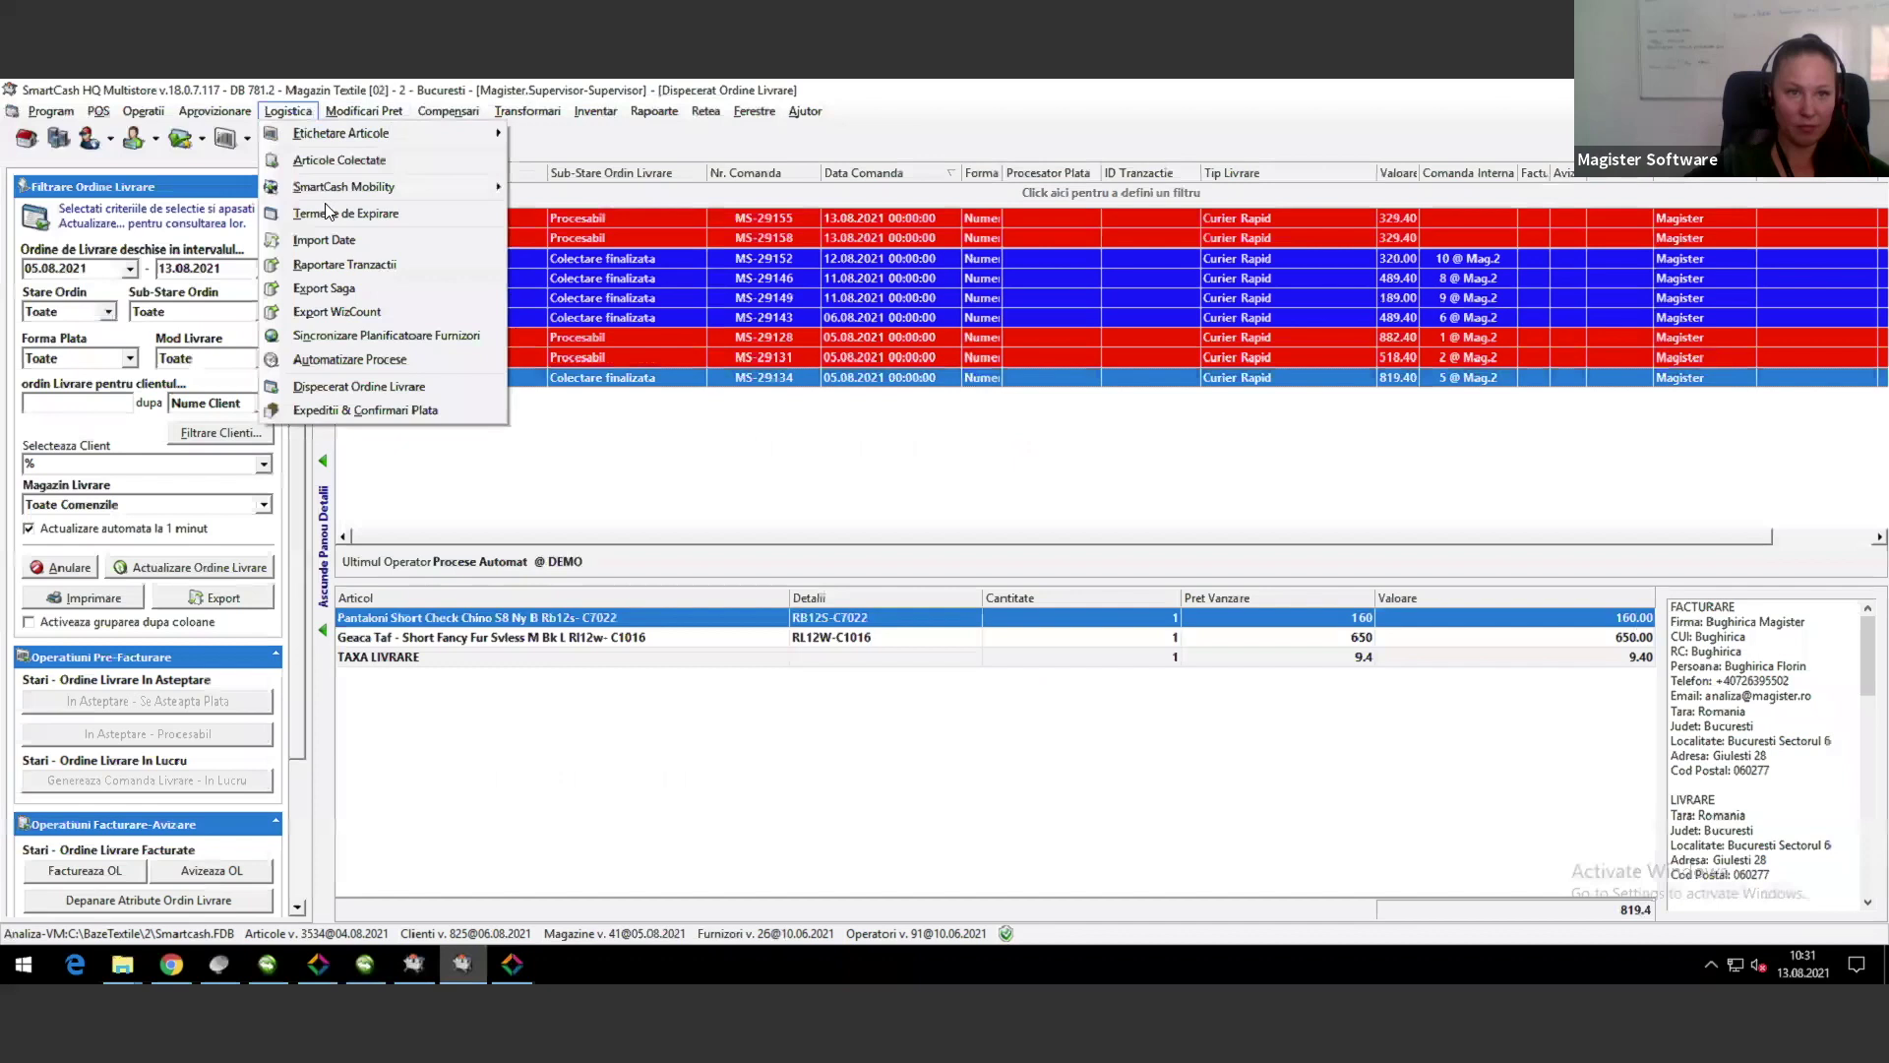
left_click(364, 360)
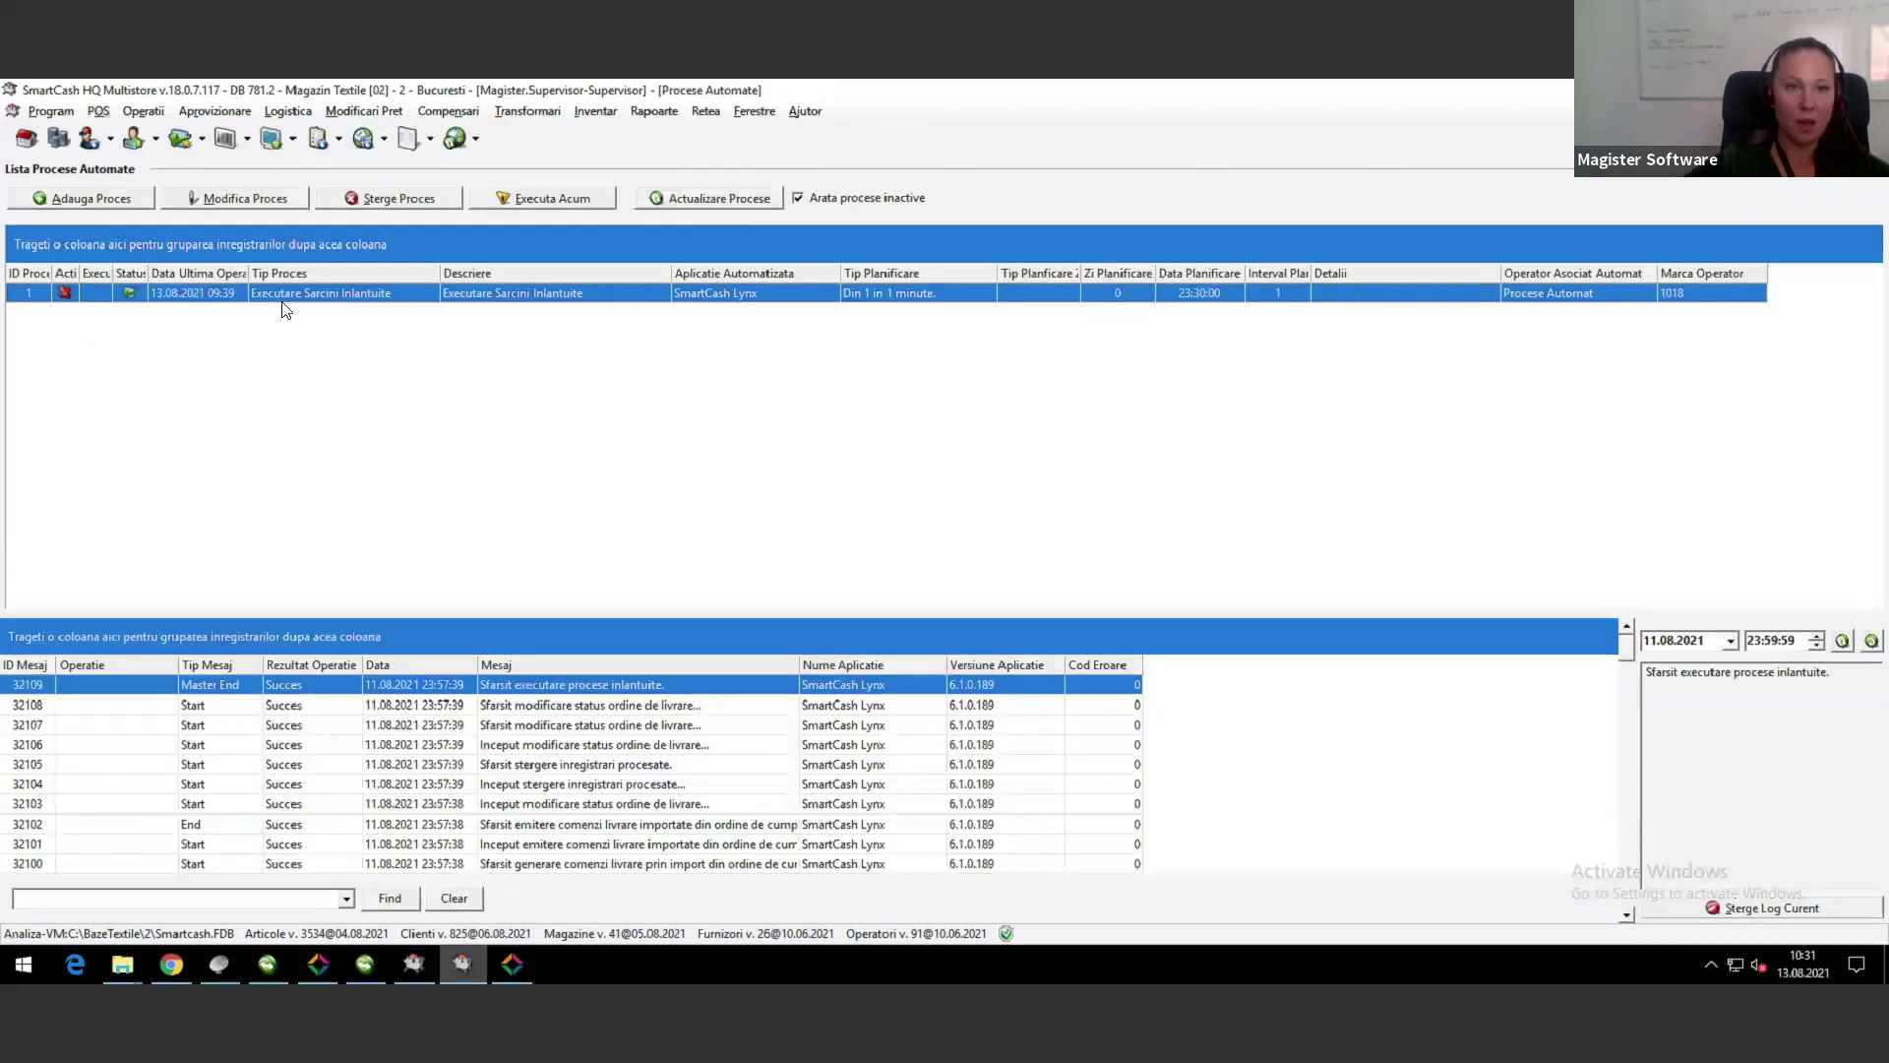
Step: Open the Executare Sarcini Inlantuite process for modification and mark it as active
double_click(291, 299)
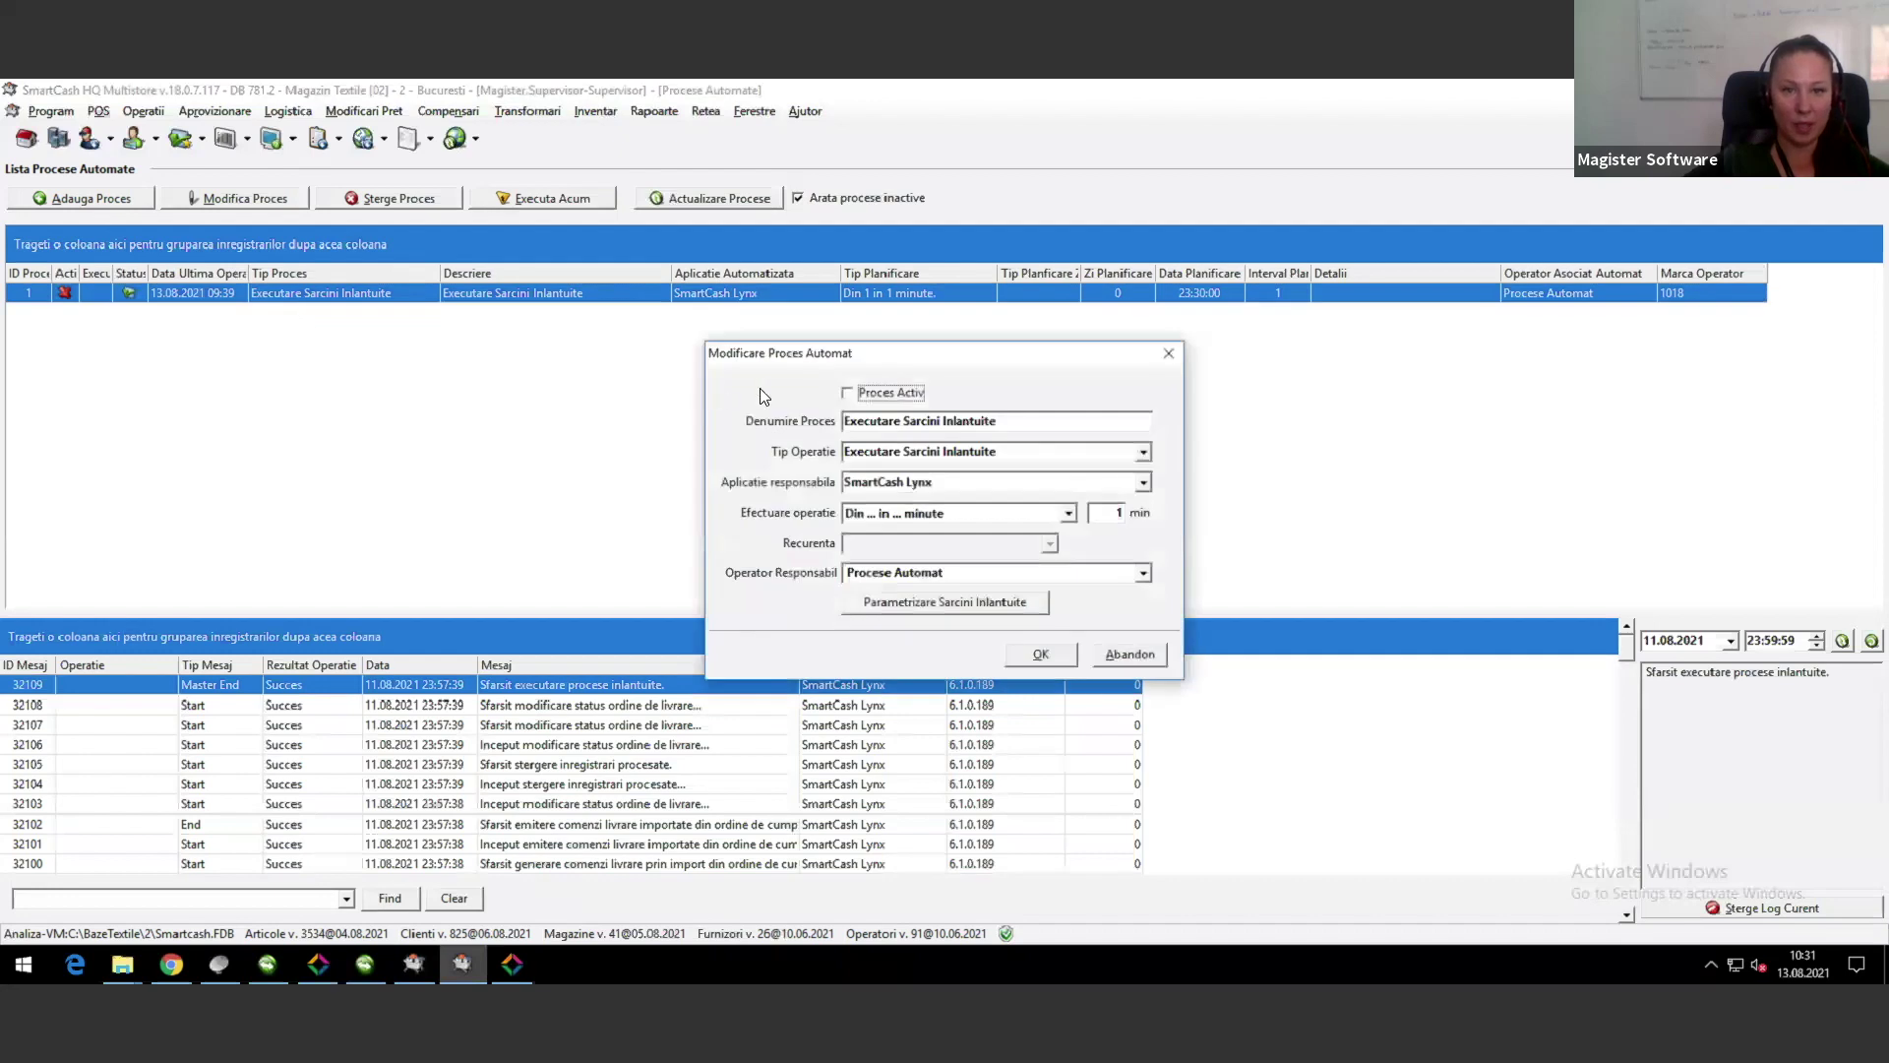
left_click_drag(765, 364, 533, 291)
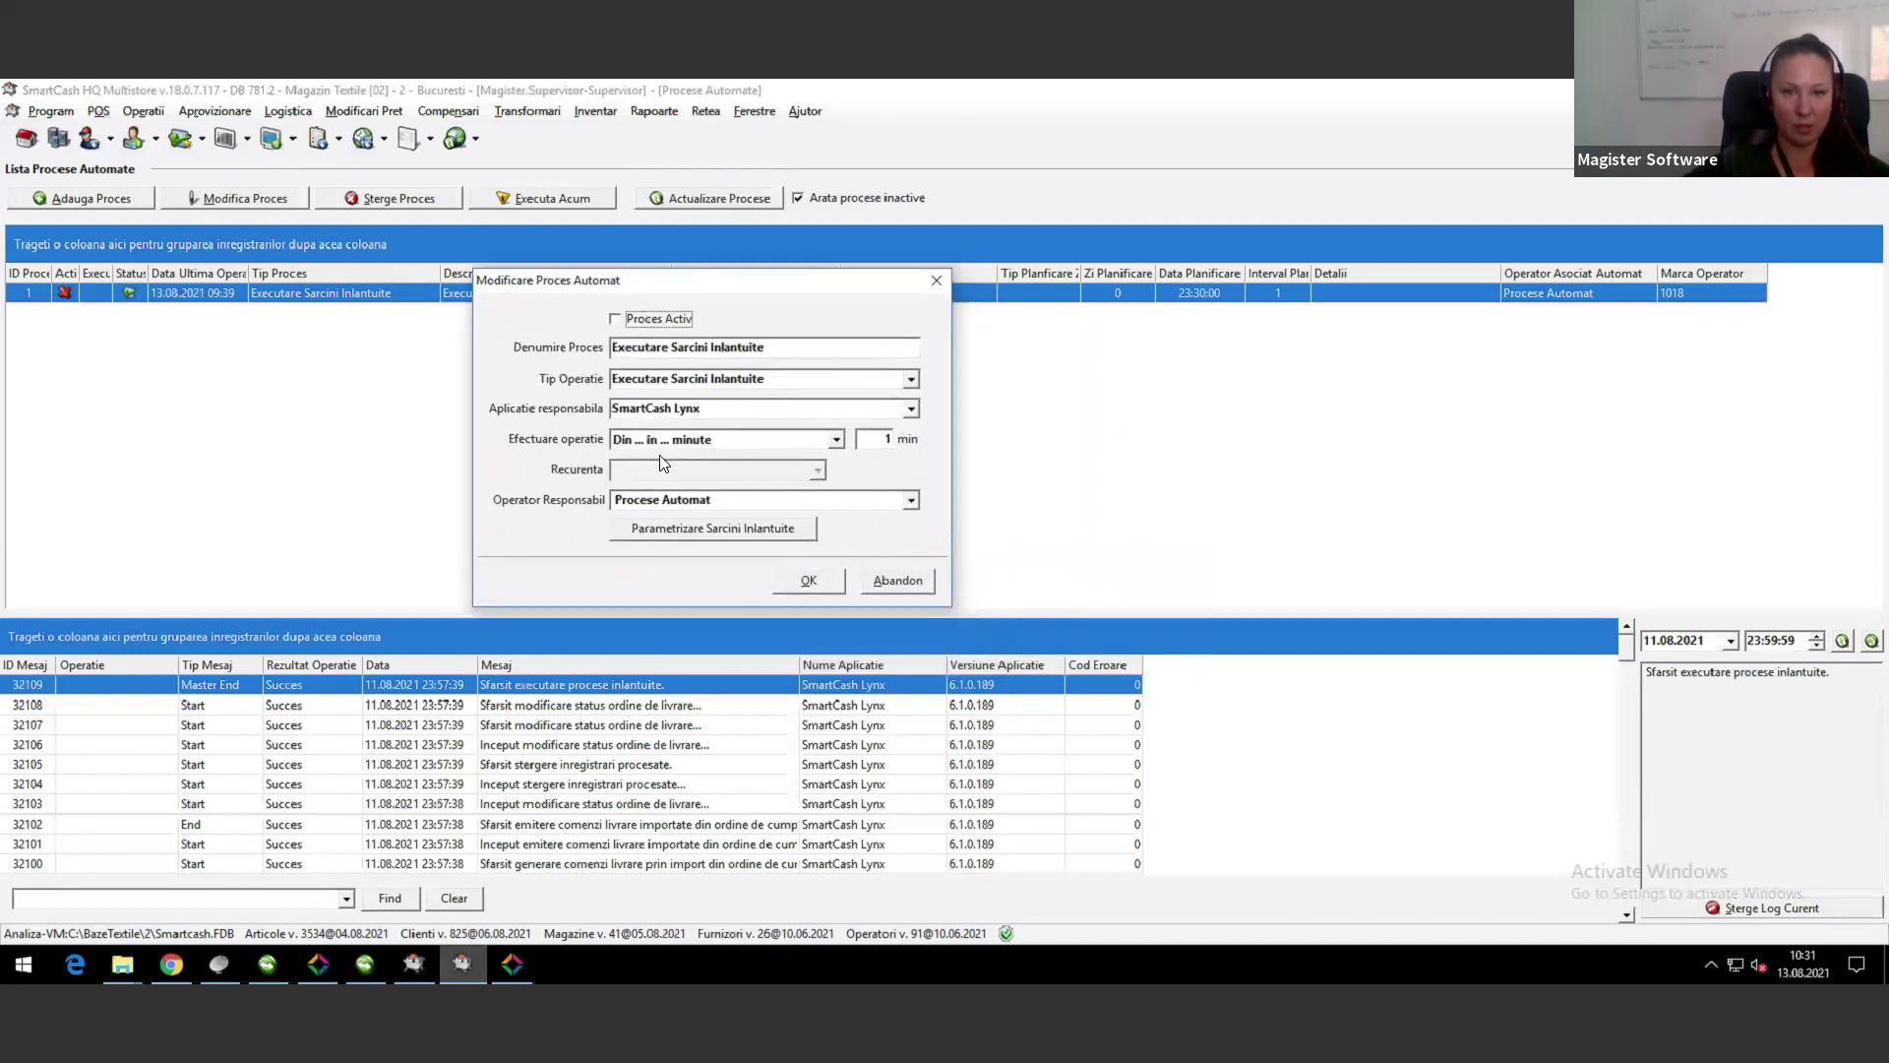
left_click(615, 320)
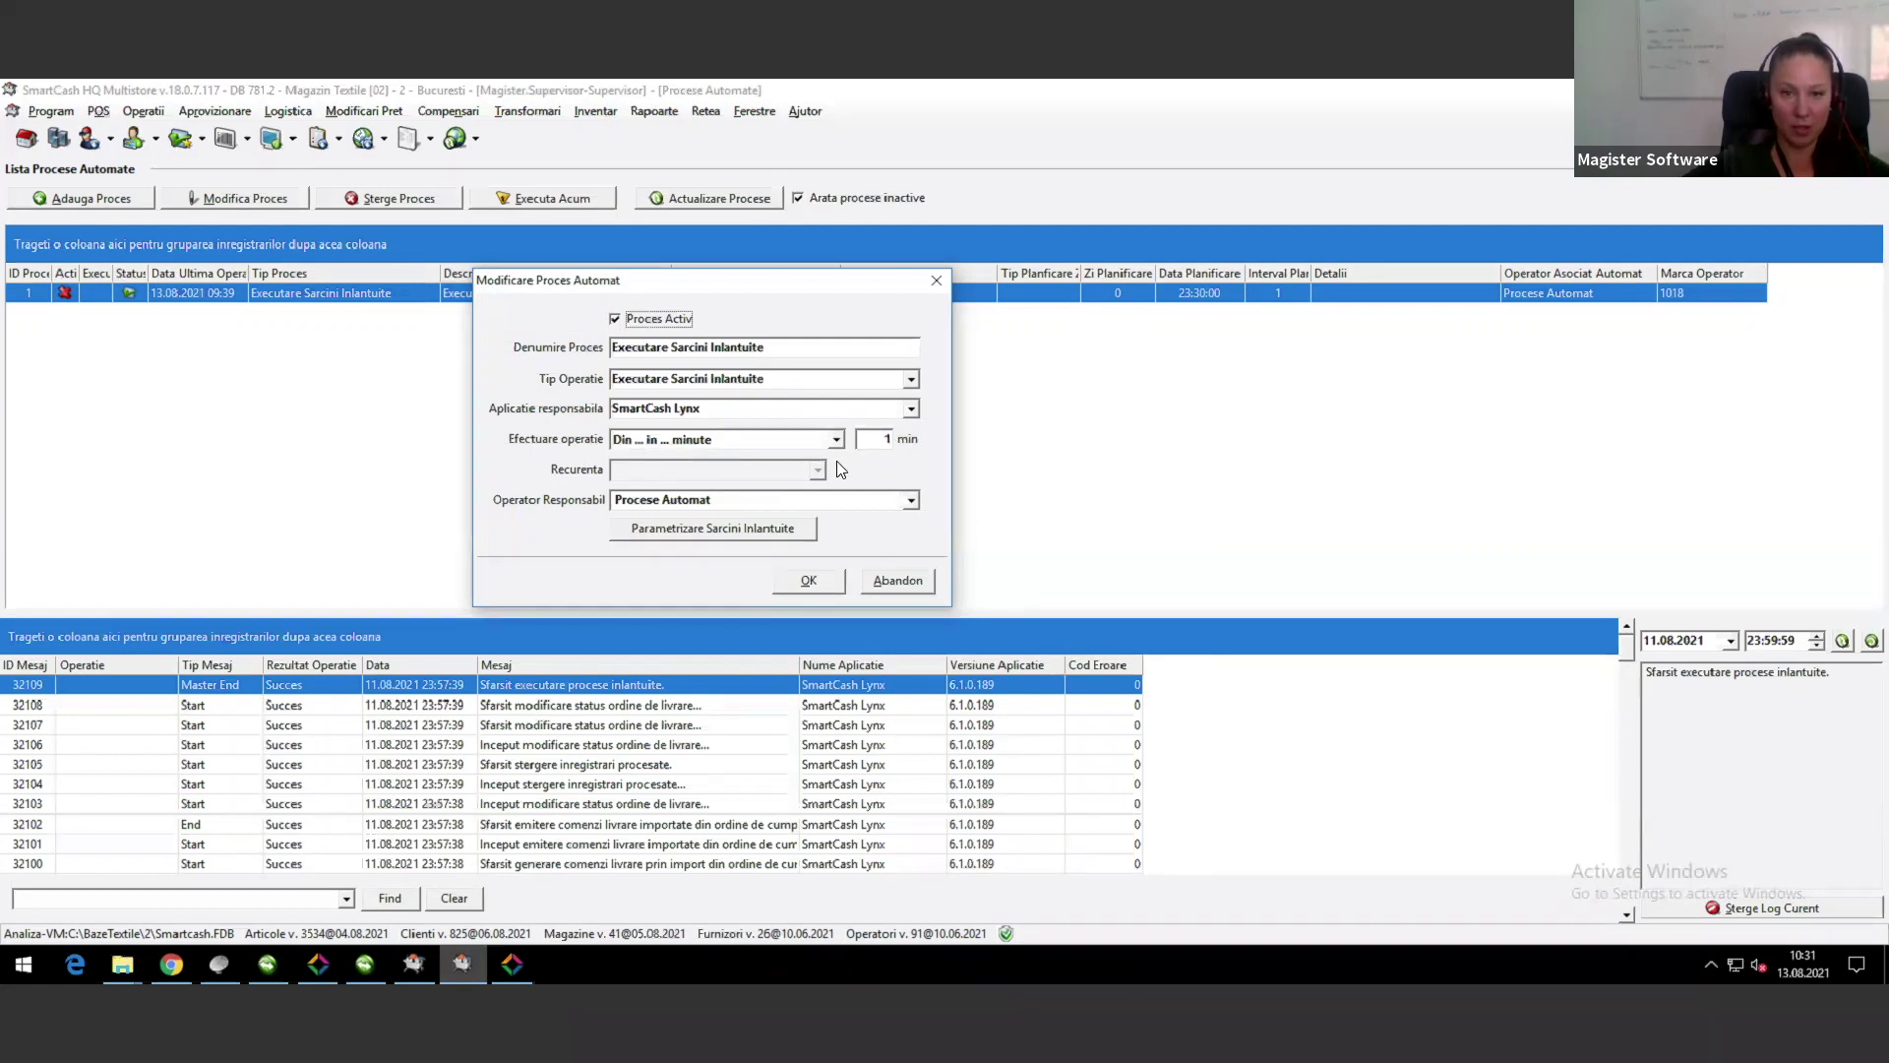
Step: Open the process's chained task settings and examine the application ID and store options of Generare Comenzi Livrare prin import de Ordin de Livrare
left_click(697, 532)
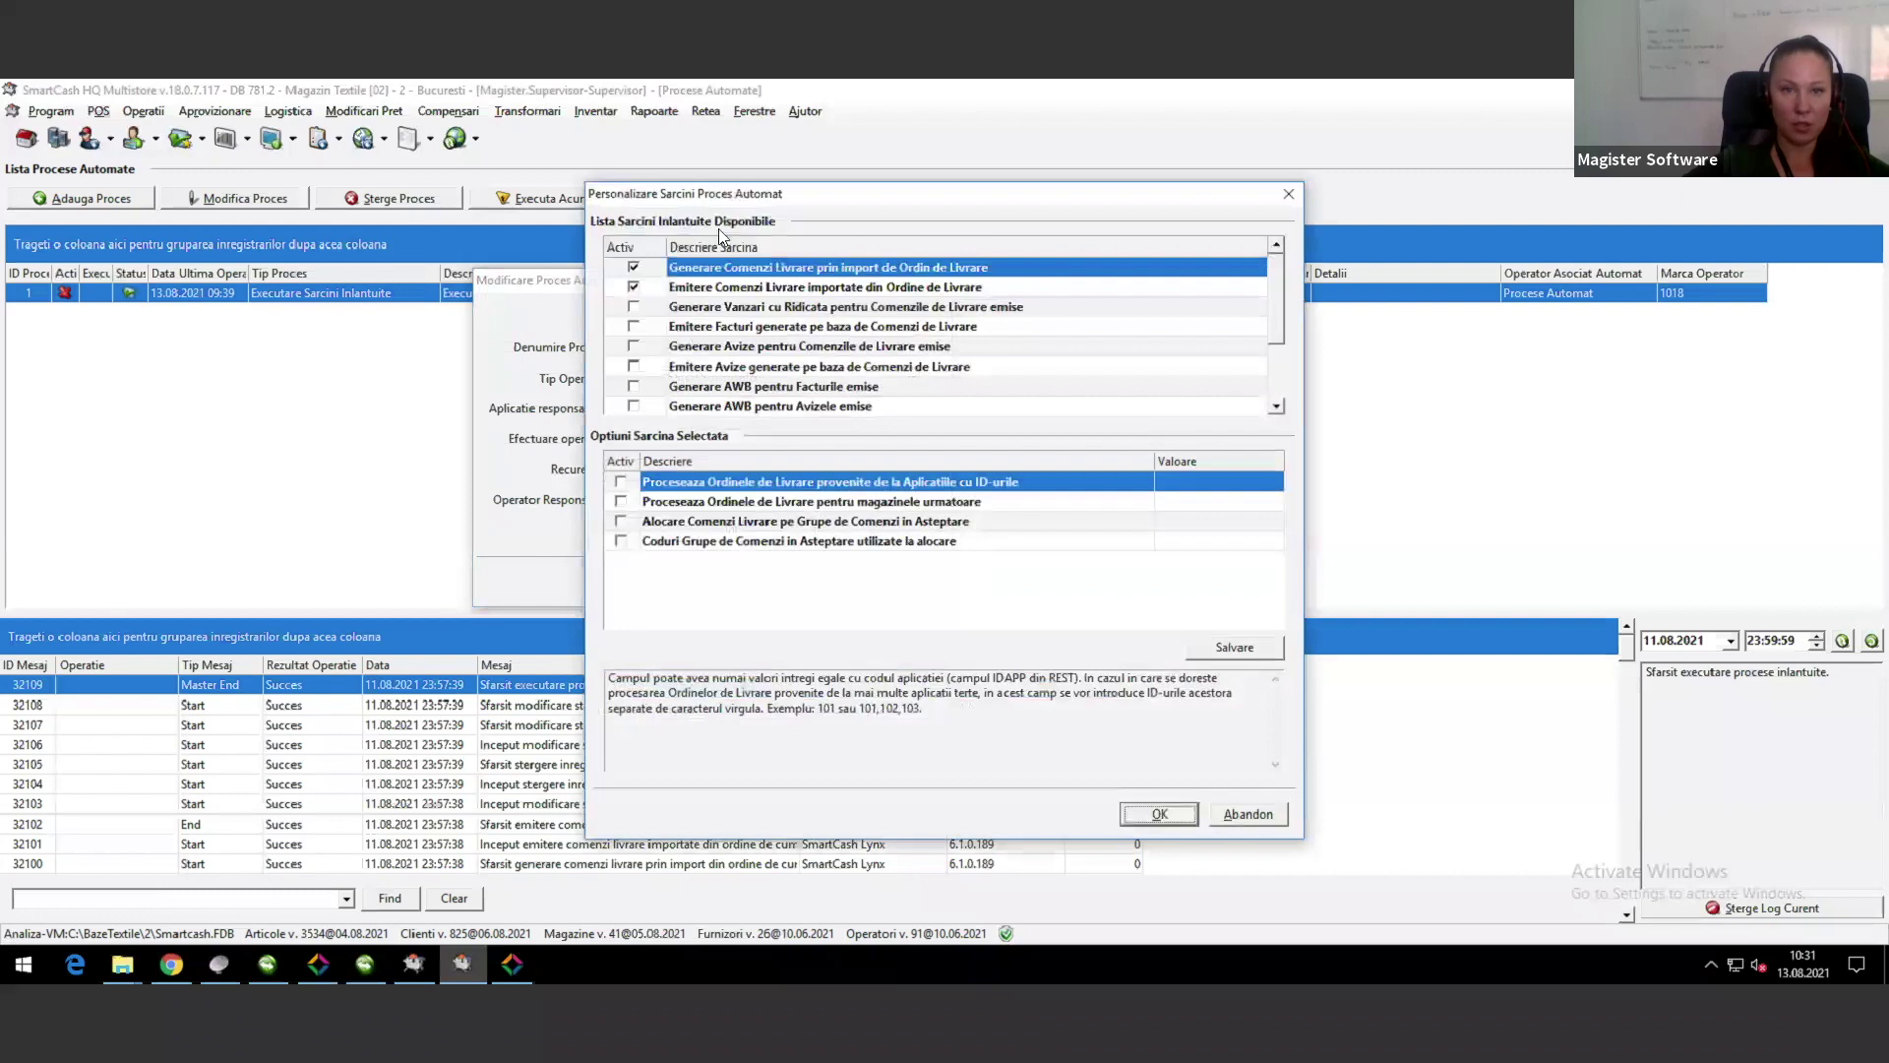
left_click_drag(729, 202, 575, 188)
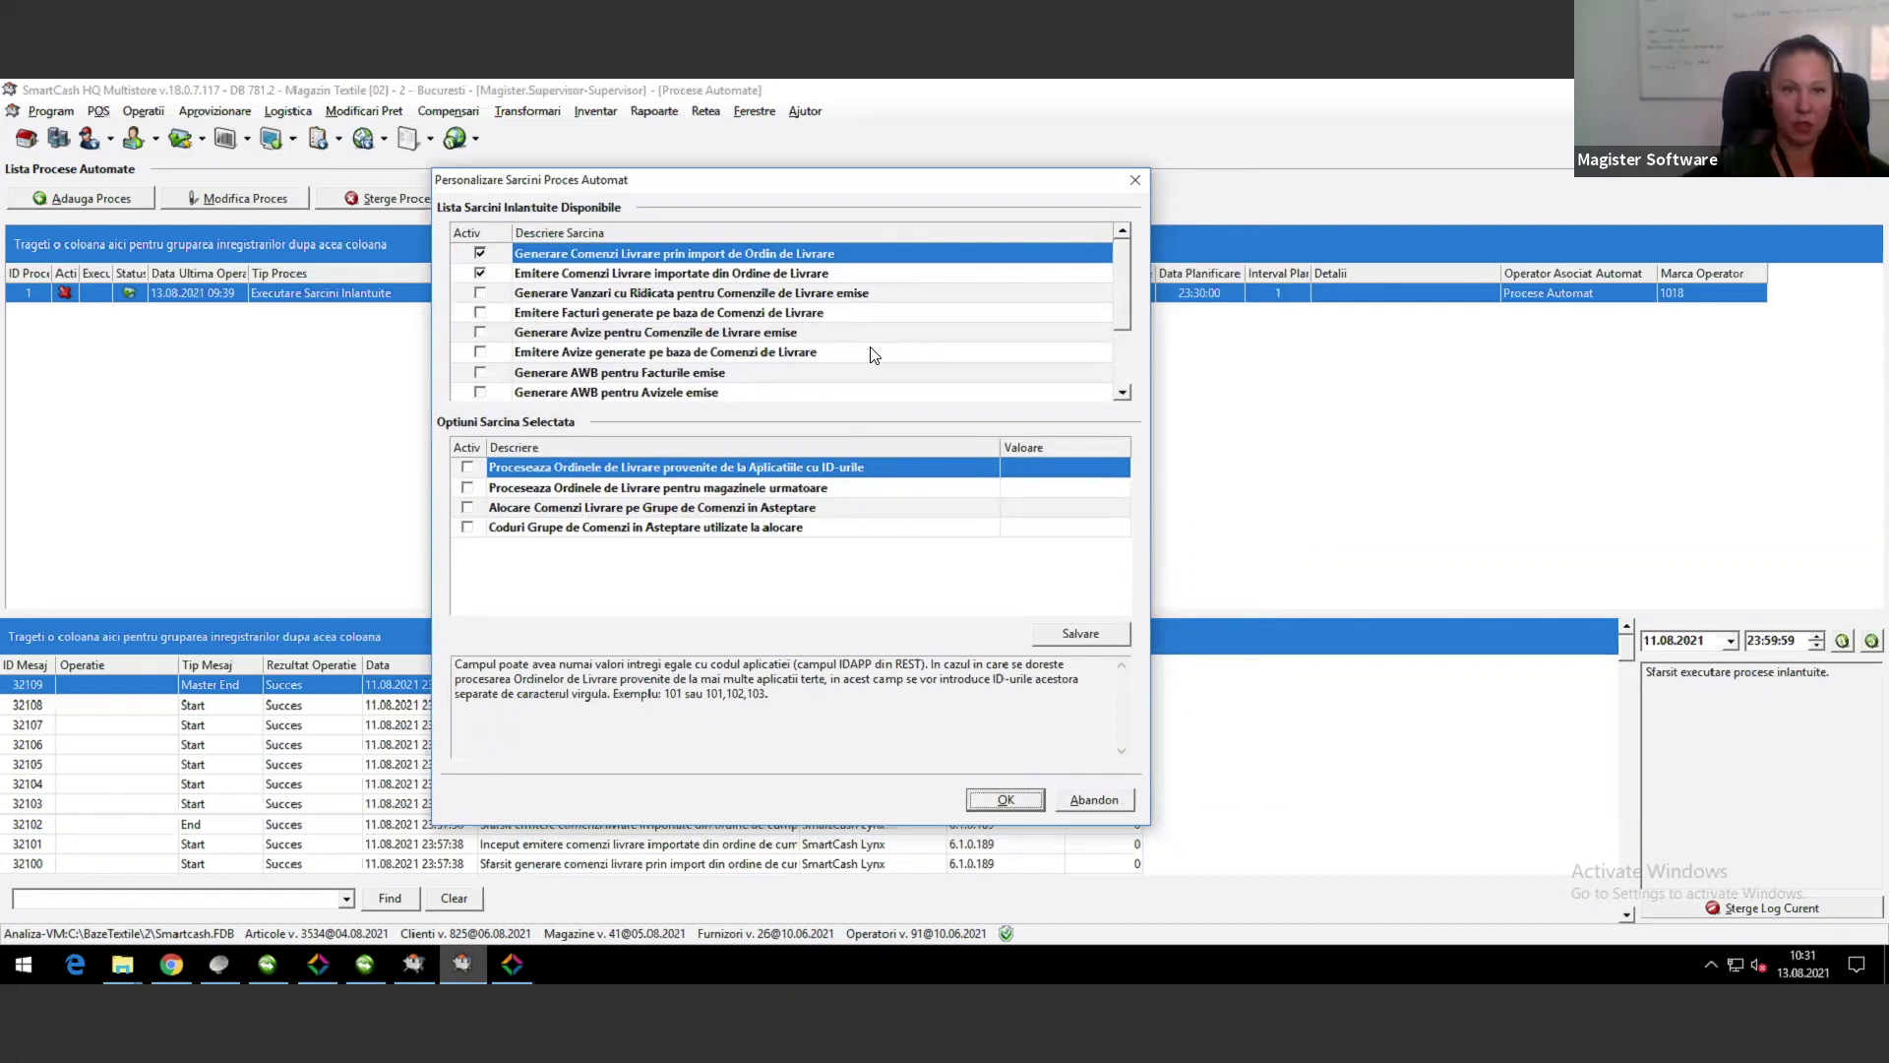
left_click(744, 255)
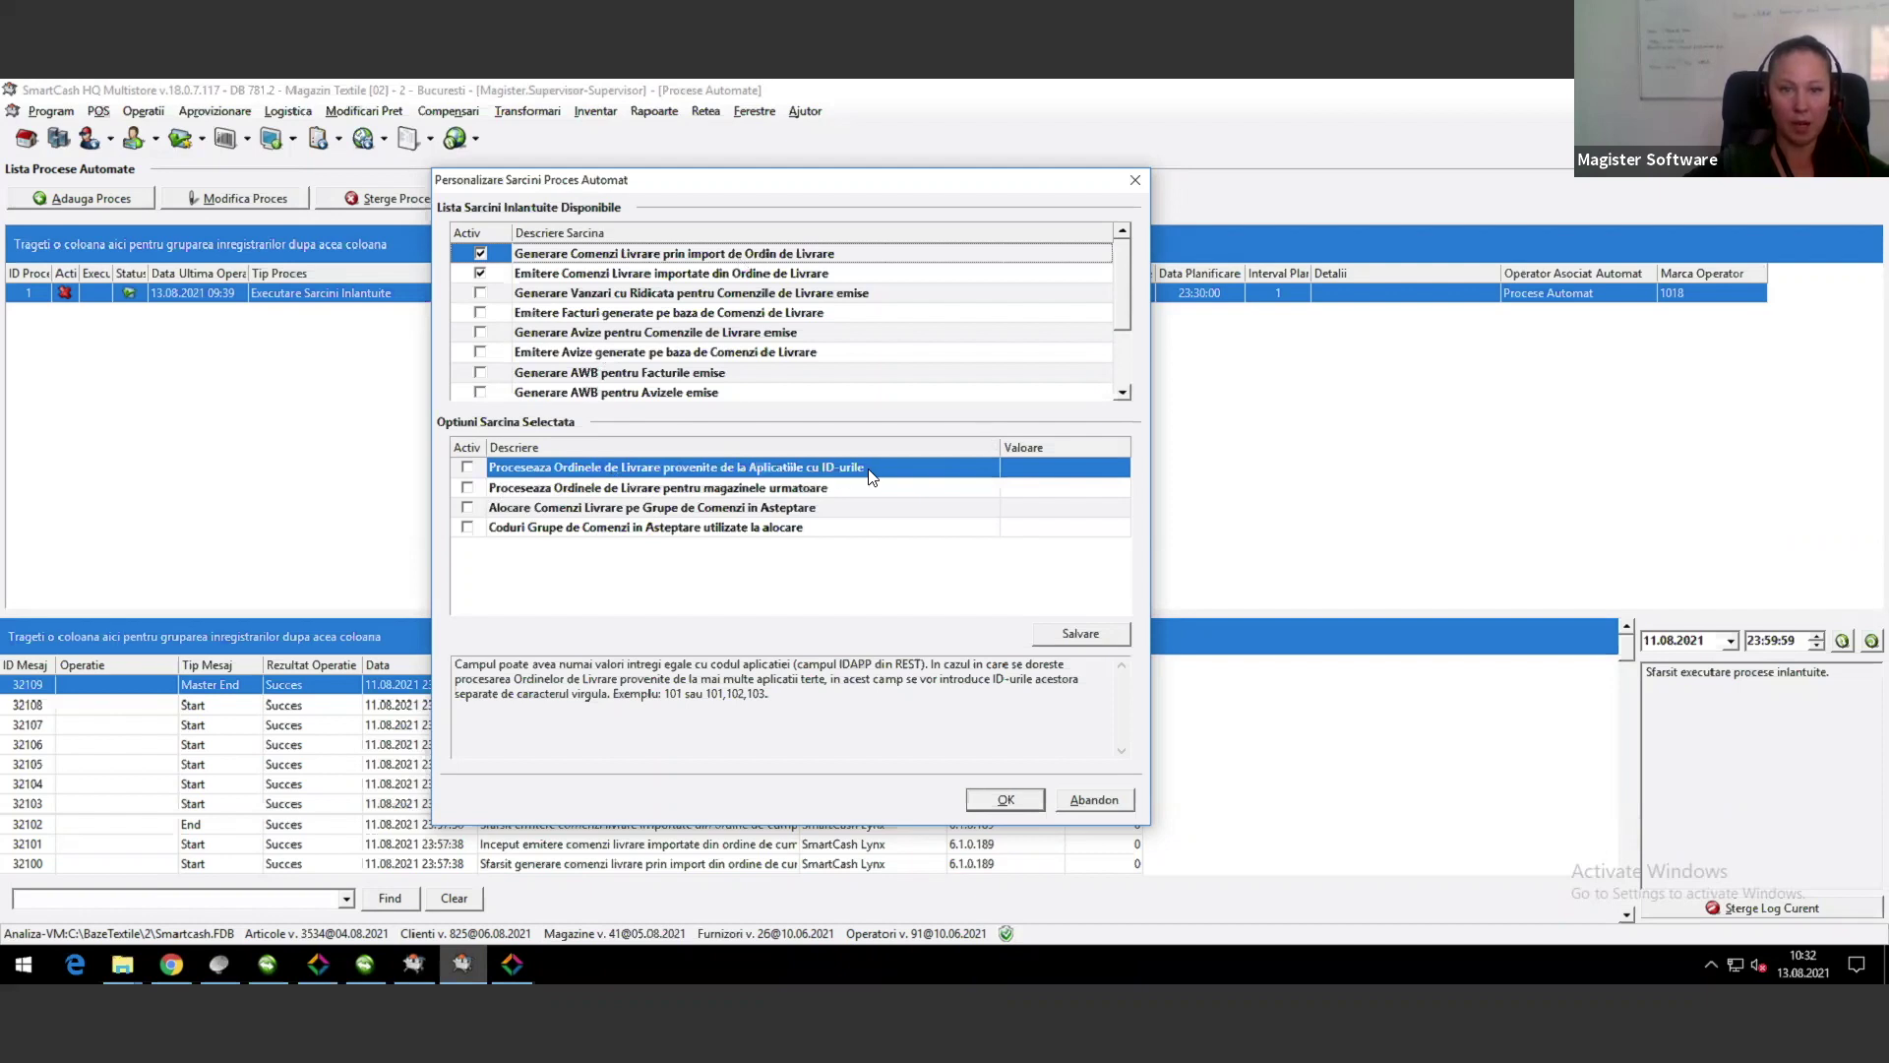
left_click(1035, 469)
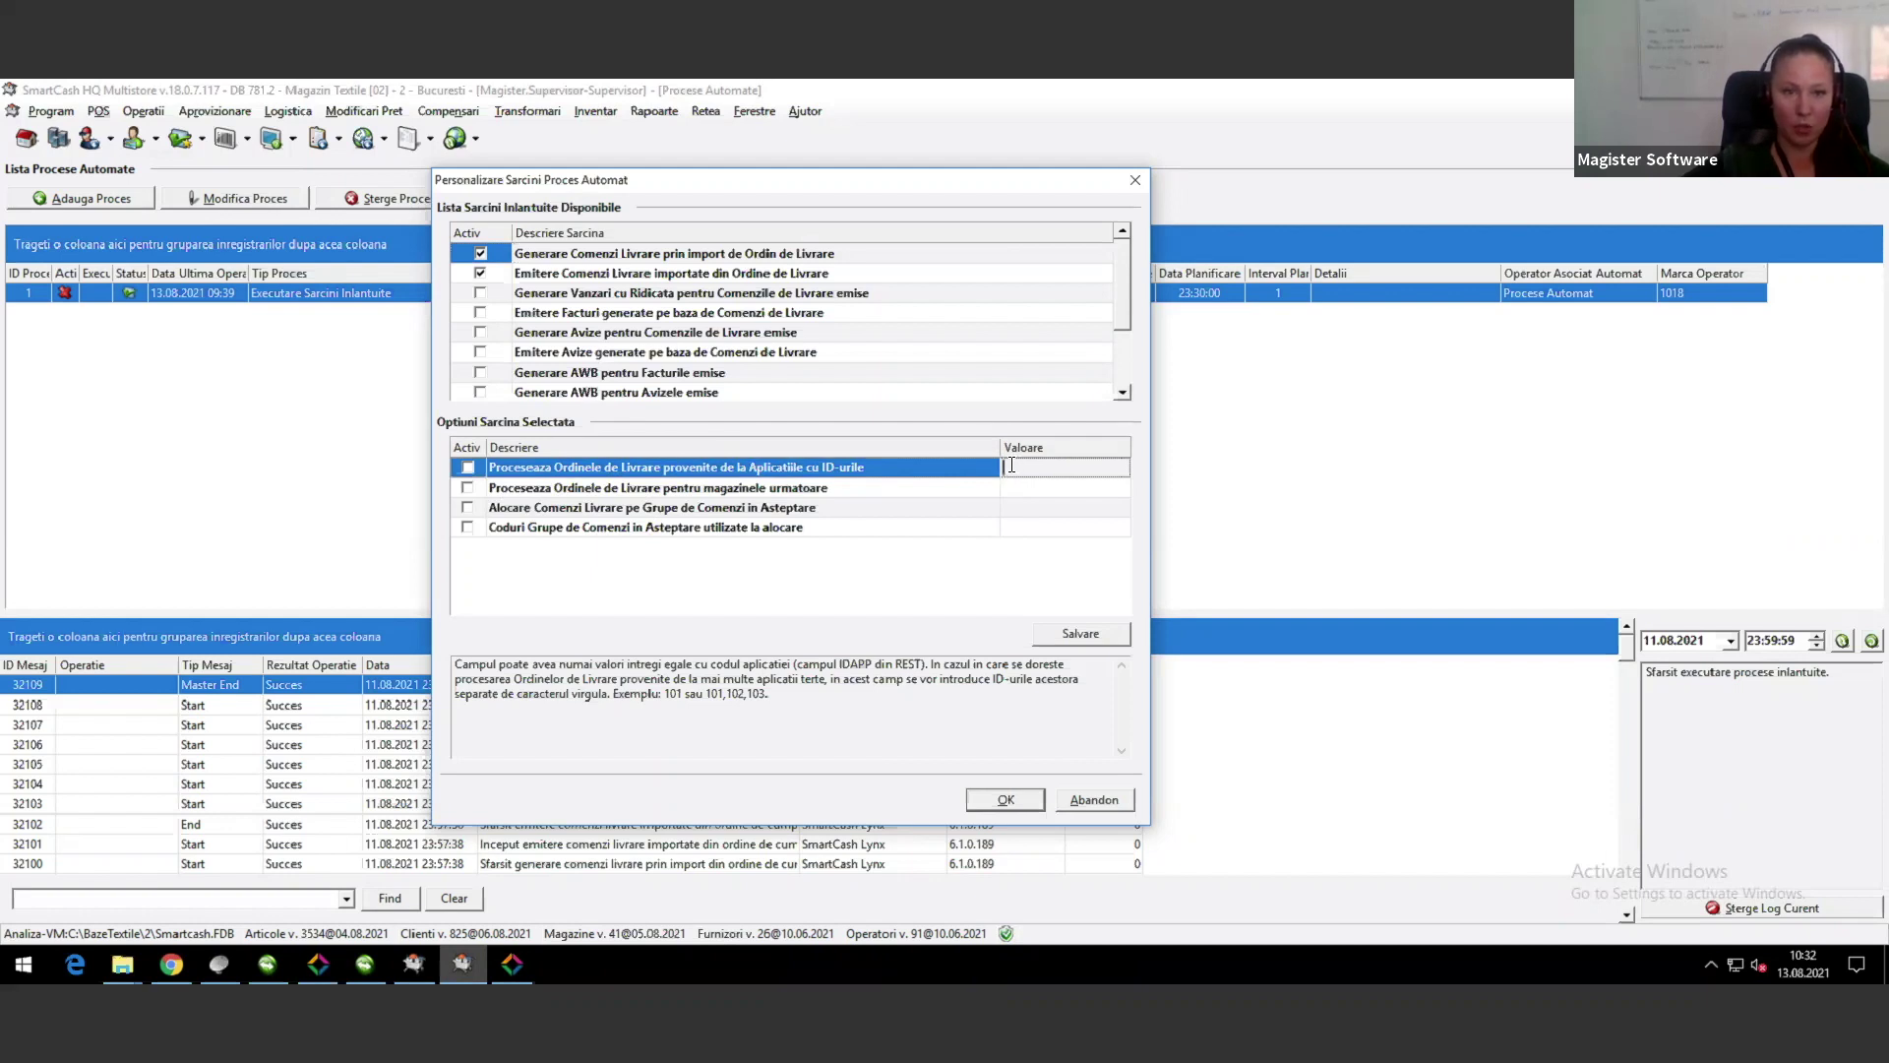
left_click(721, 489)
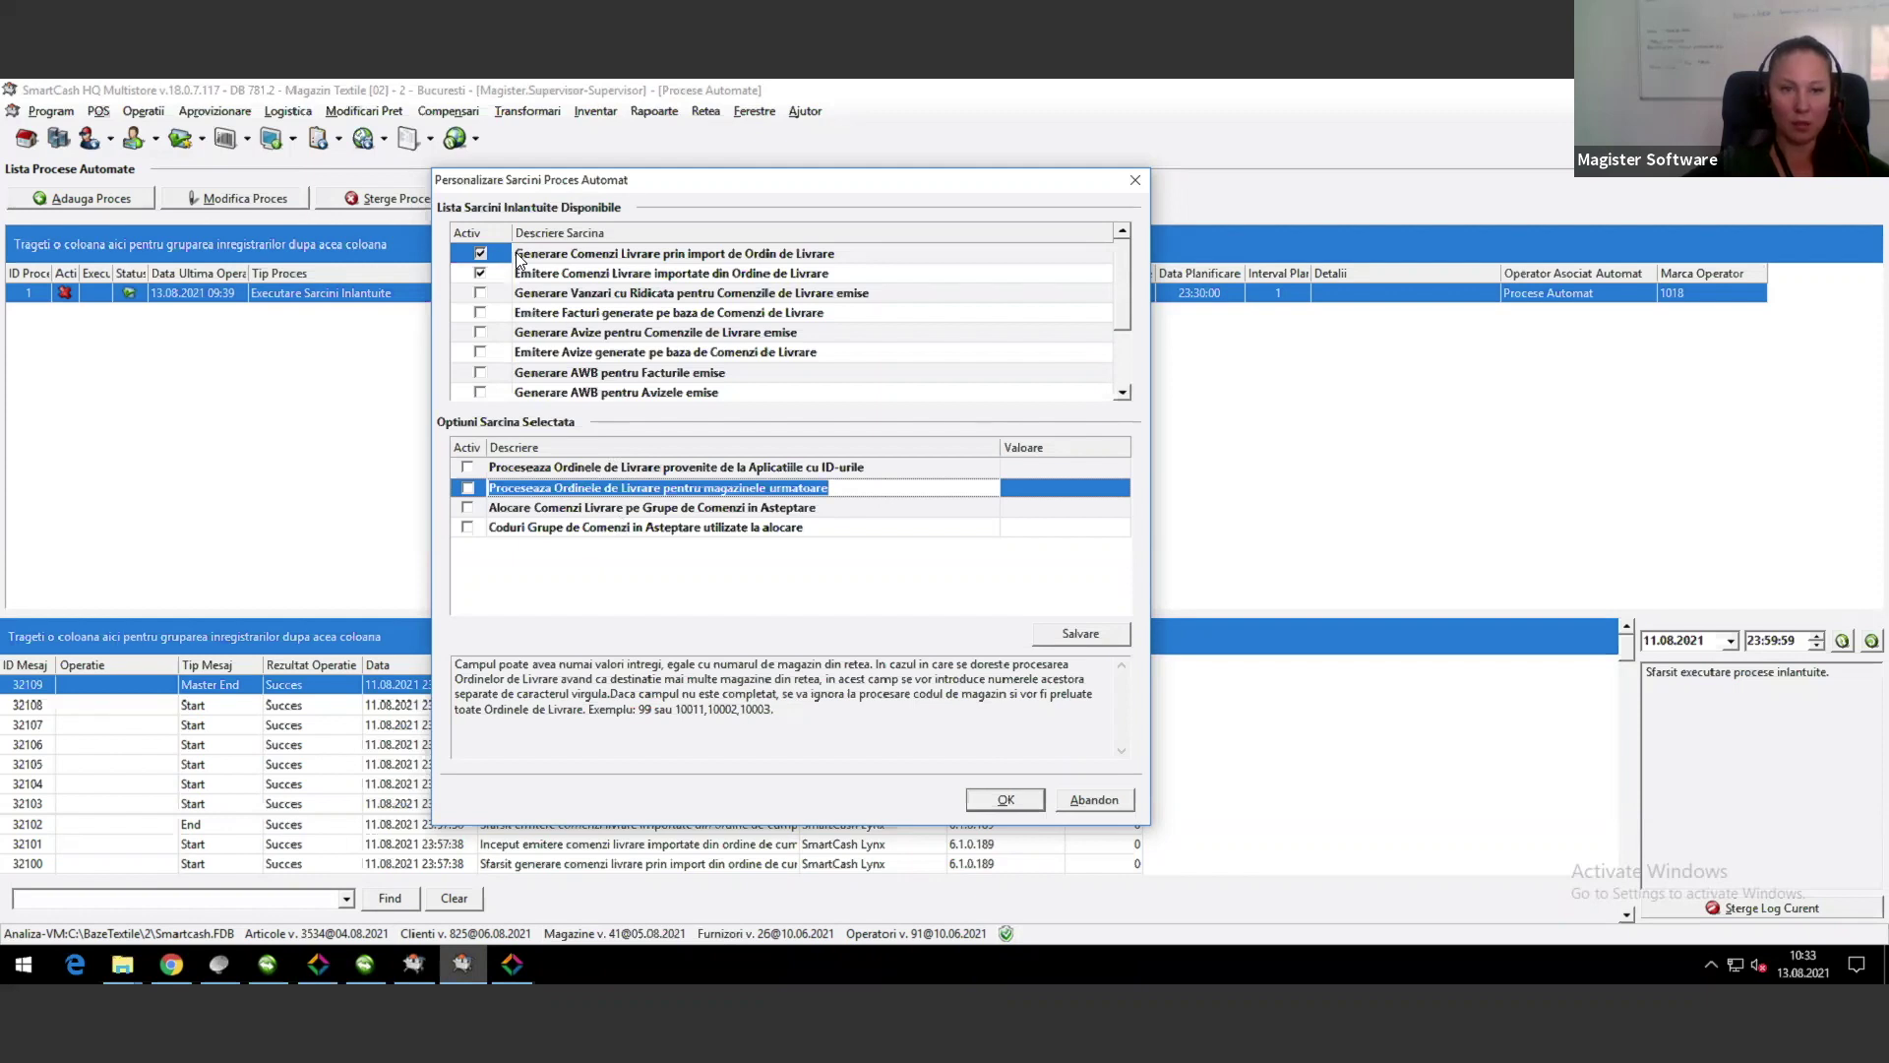
Step: Examine the options of the tasks for issuing delivery orders, generating wholesale sales and issuing invoices
left_click(547, 274)
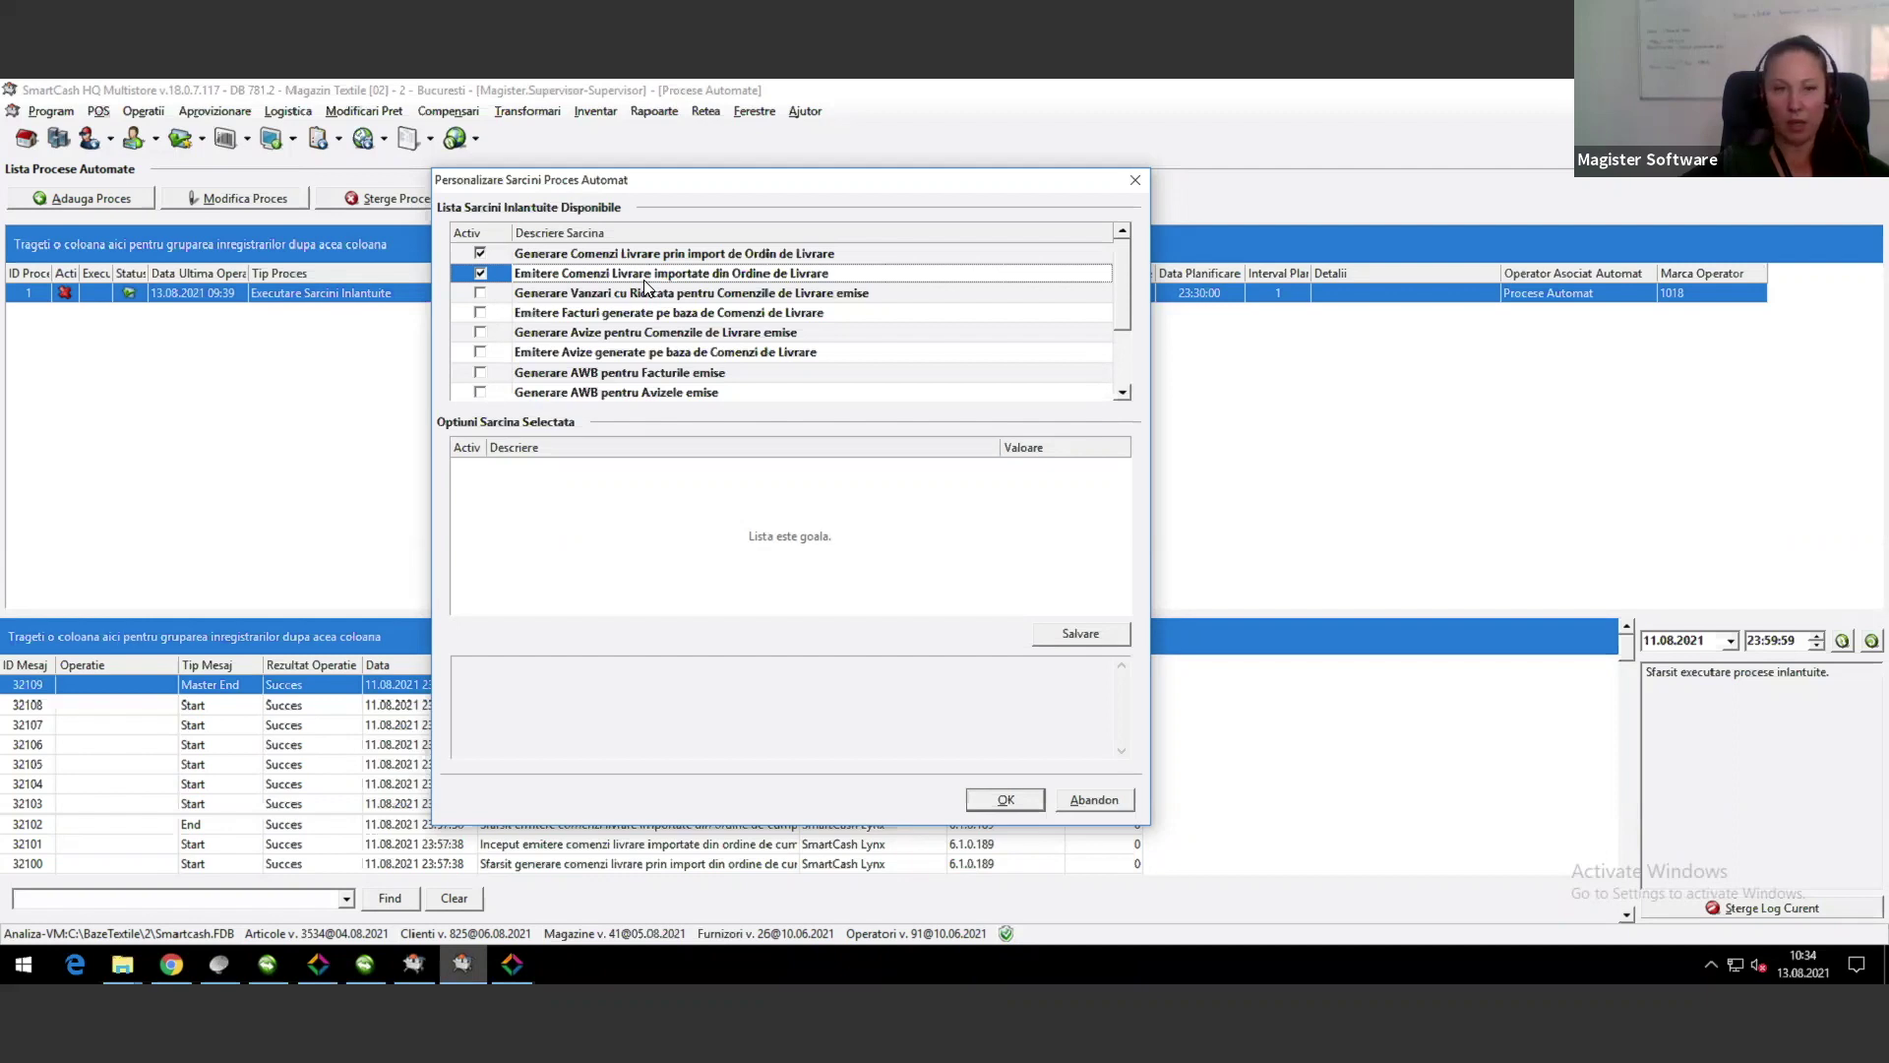
left_click(640, 258)
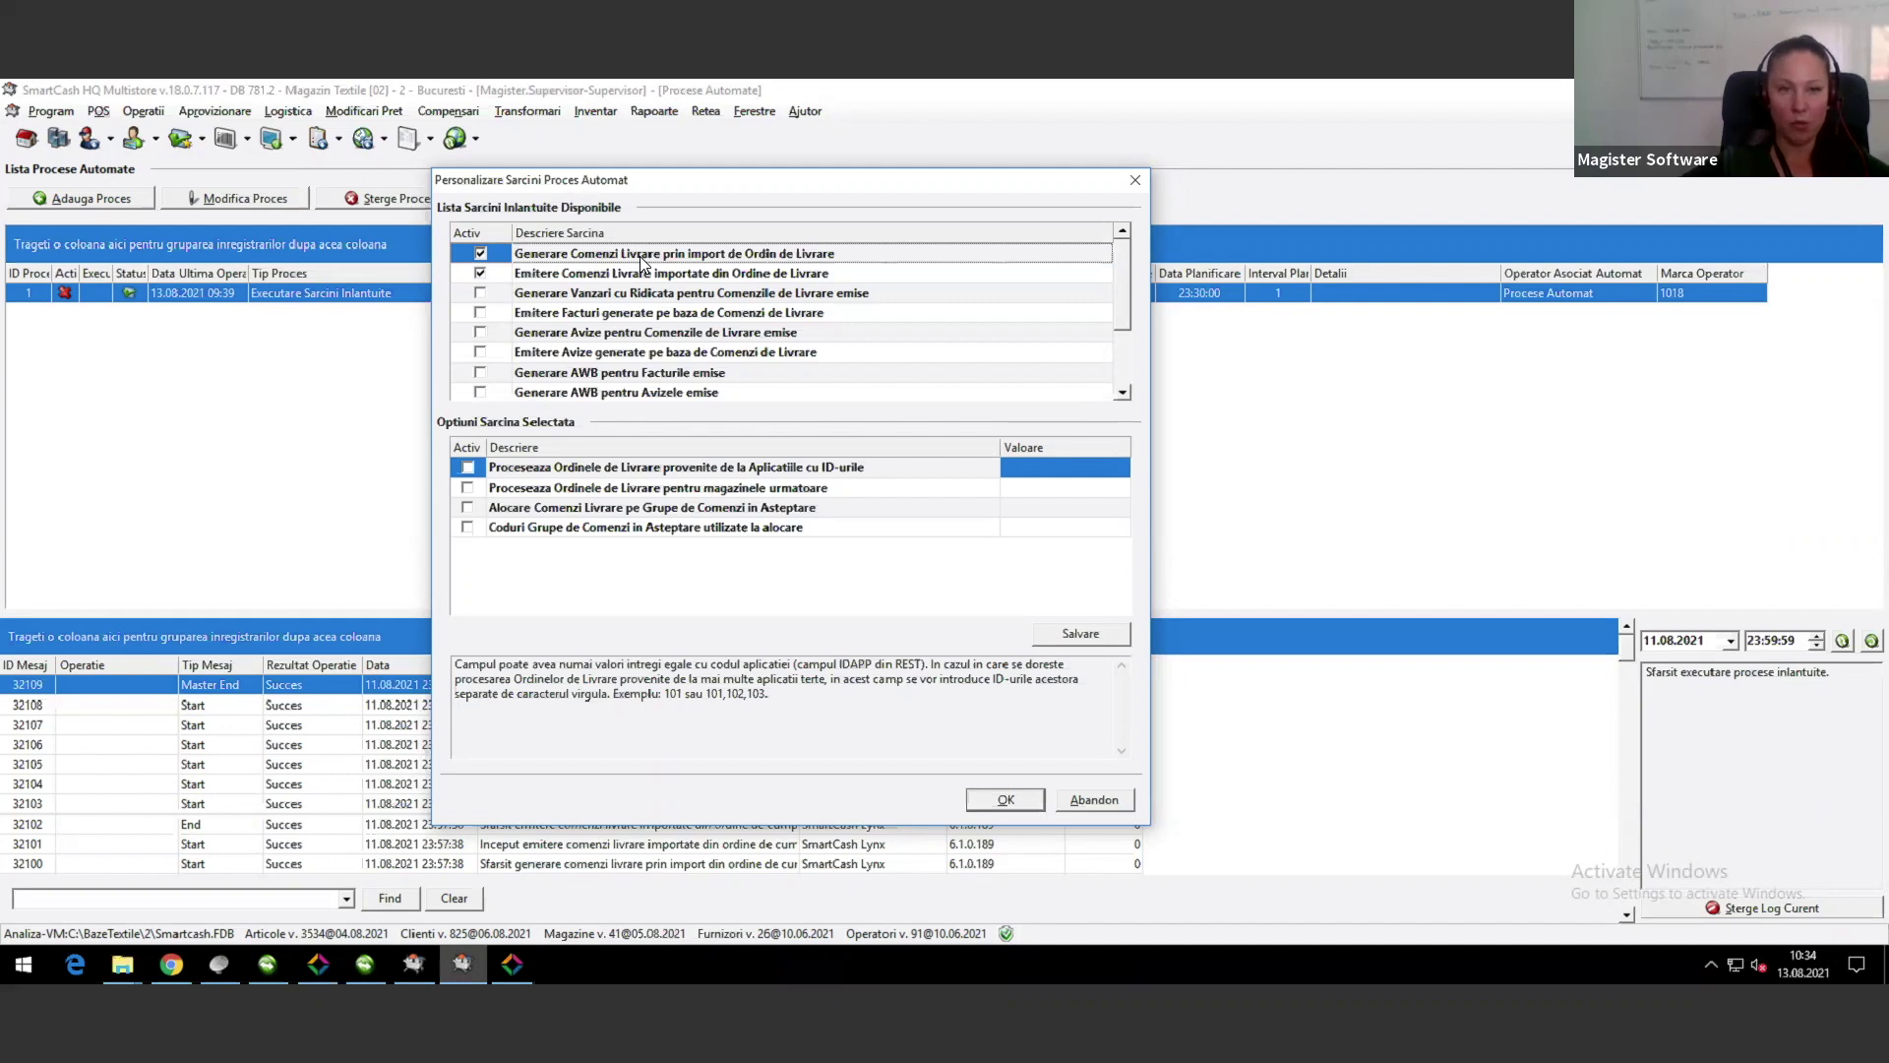
left_click(622, 273)
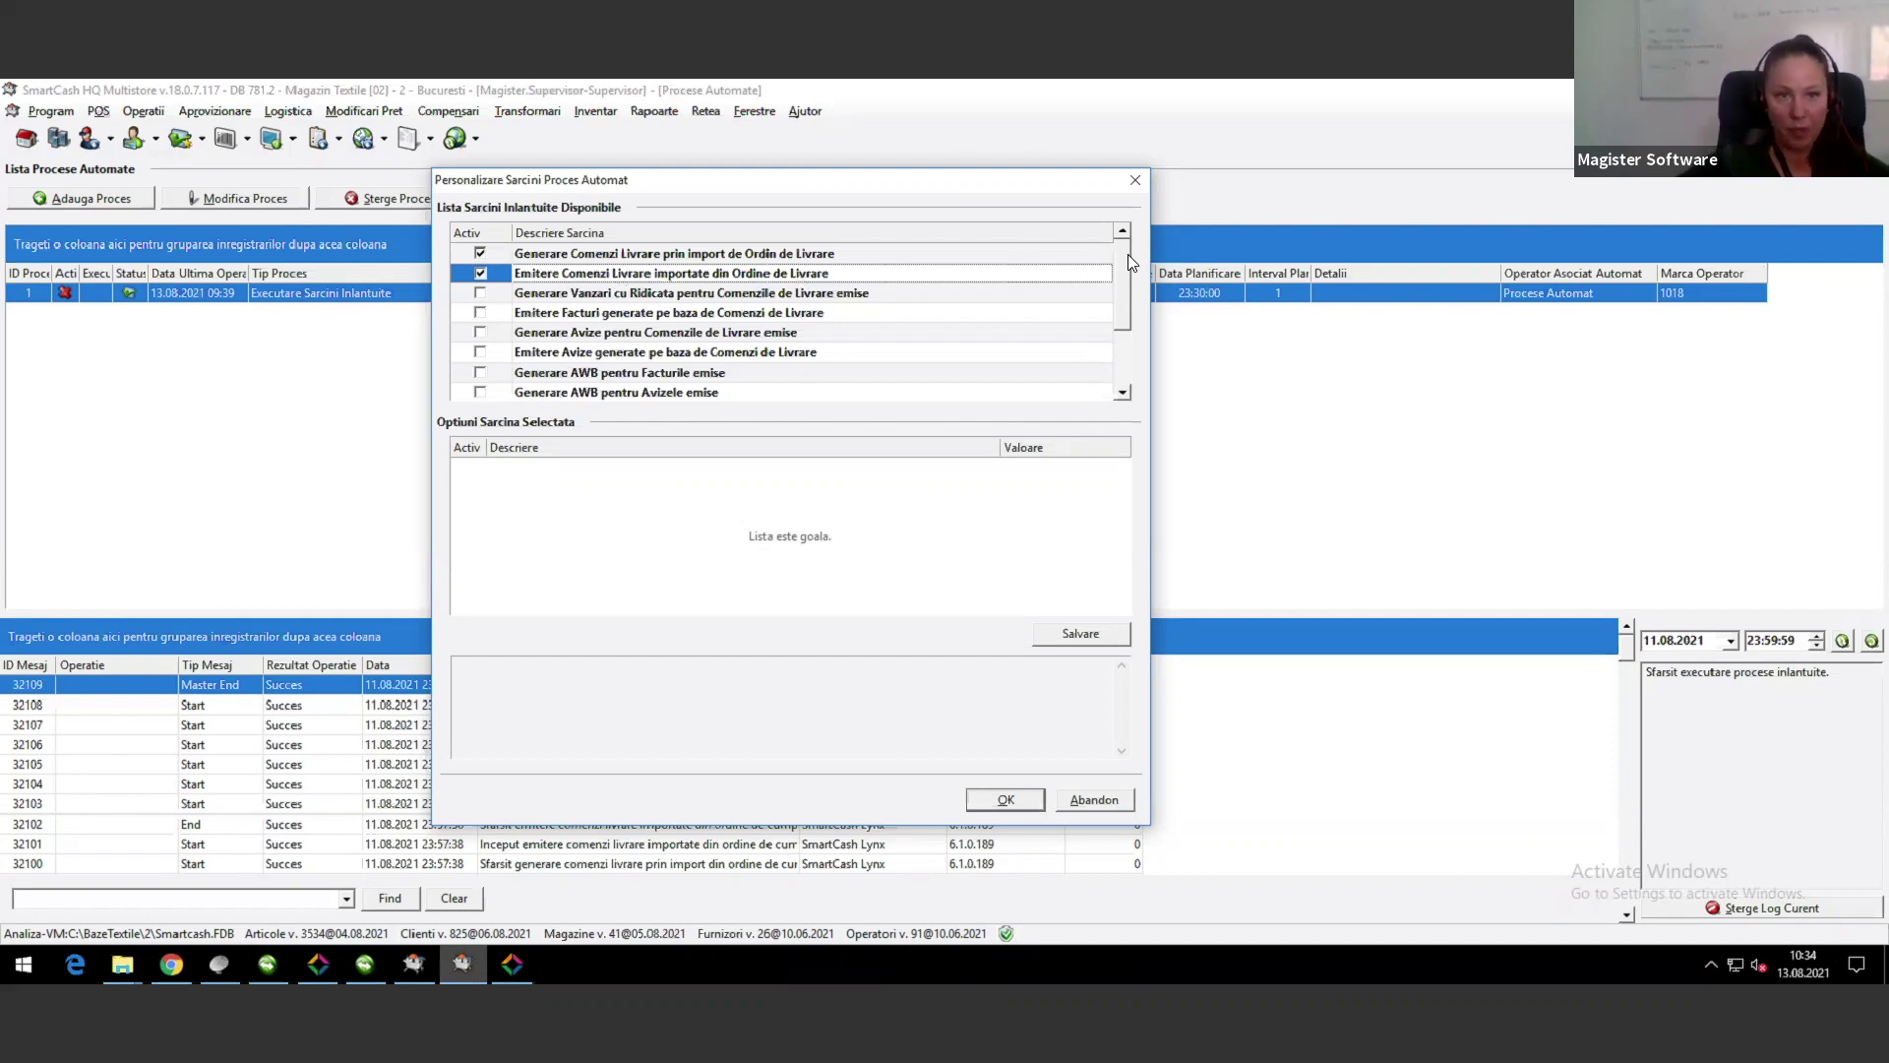
left_click(604, 295)
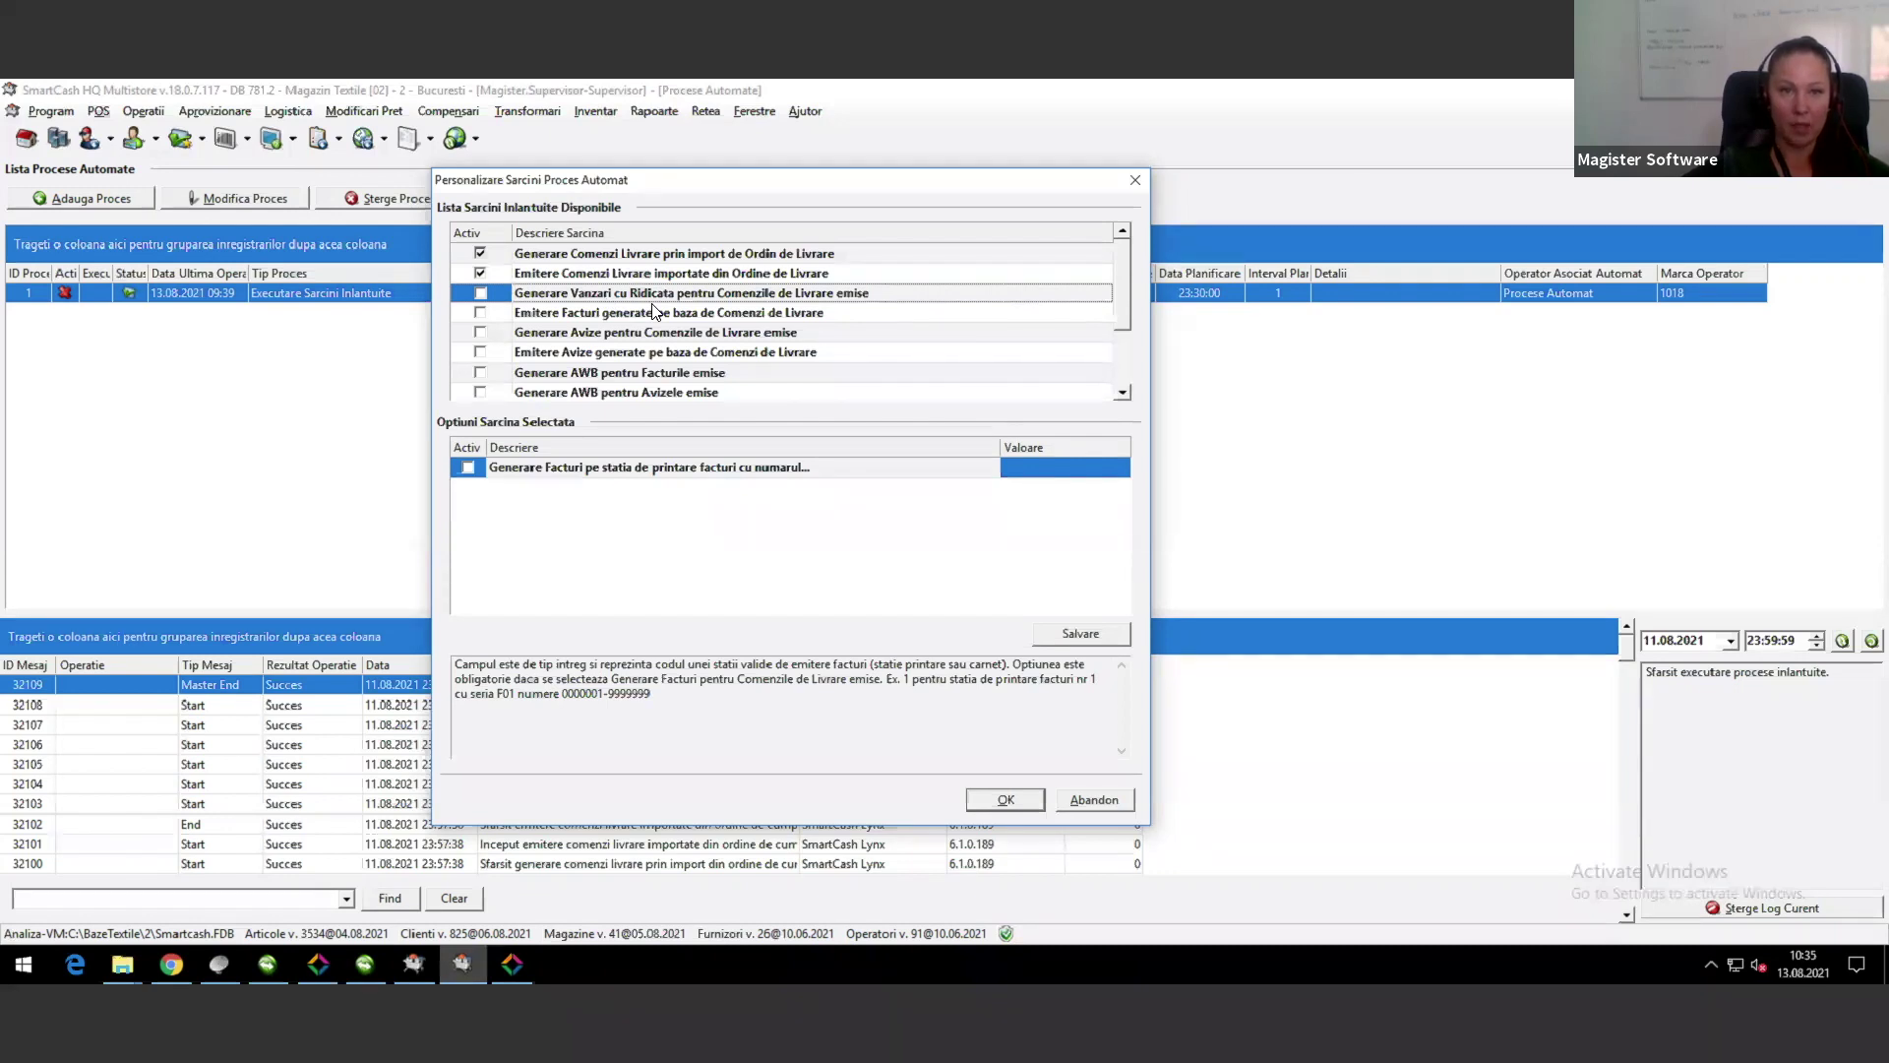
left_click(609, 314)
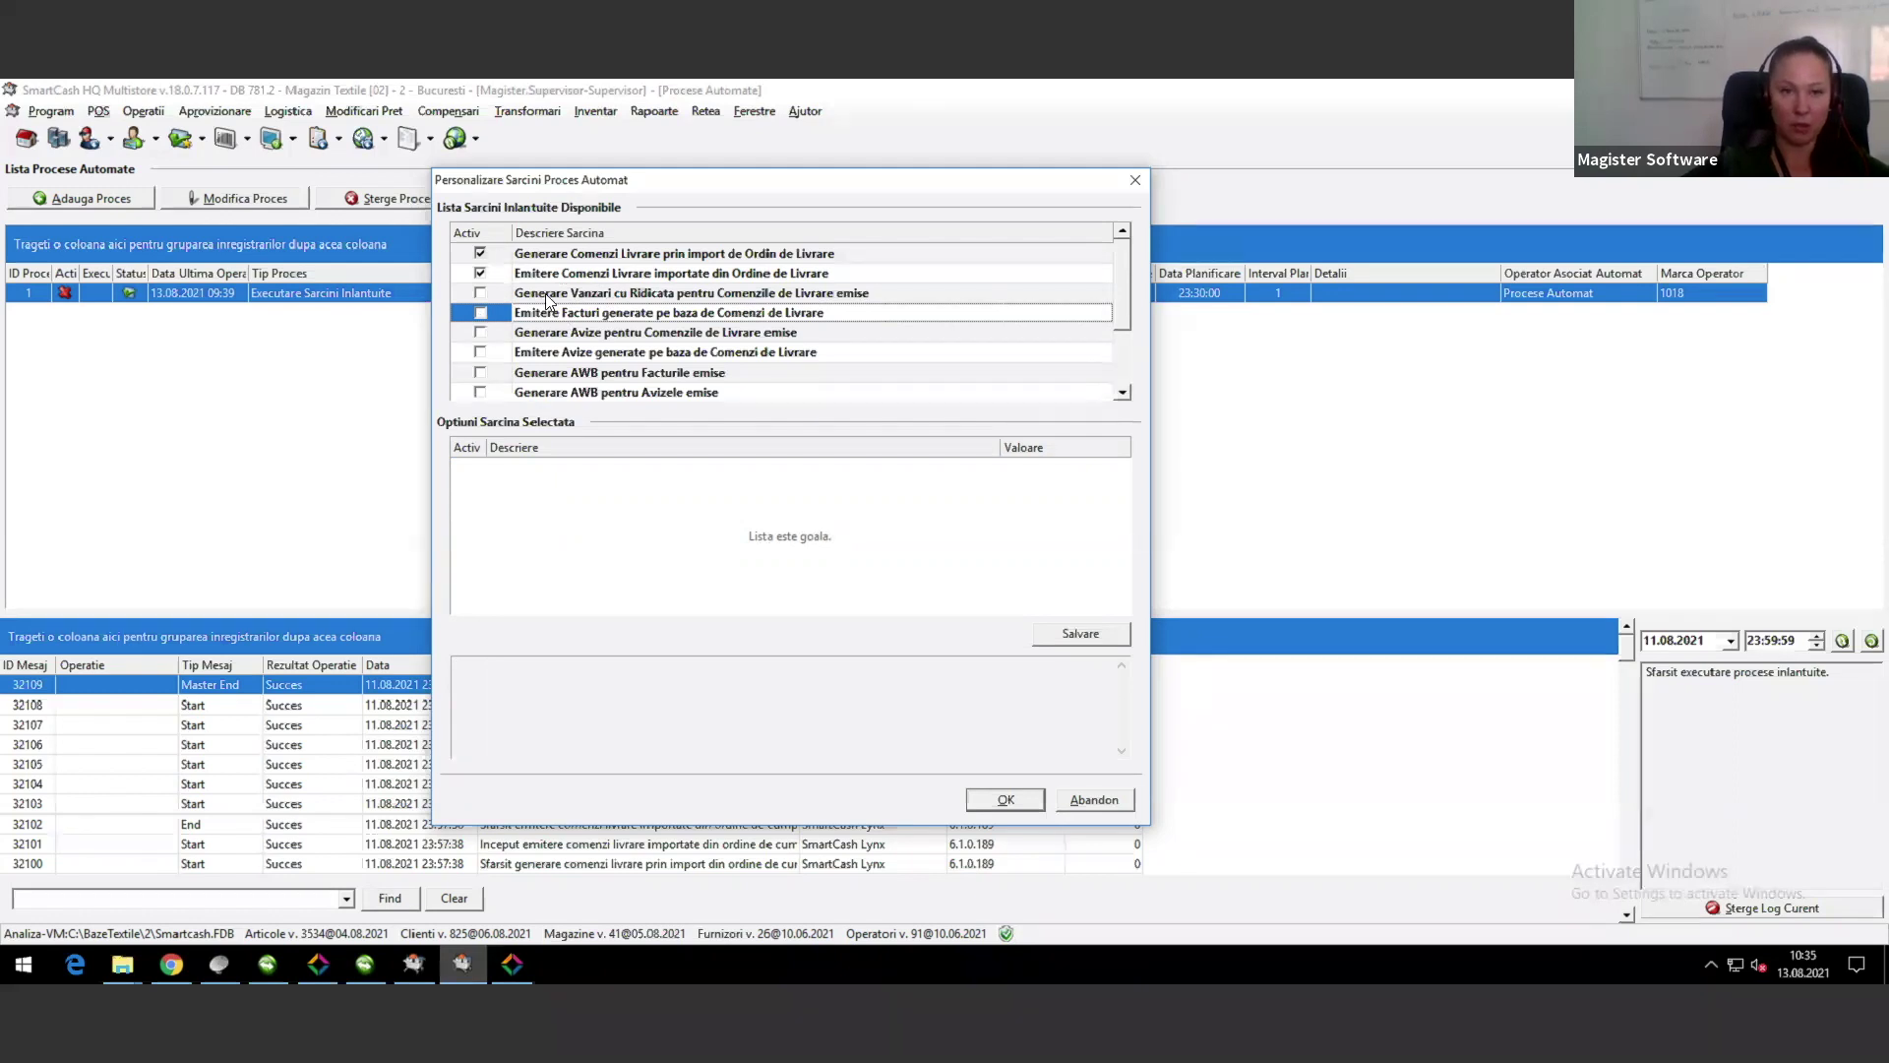
Step: Review the remaining aviz, AWB, courier pickup and order status tasks, then accept the task settings and save the activated process
mouse_move(1119, 258)
left_mouse_down()
mouse_move(1122, 300)
mouse_move(1124, 262)
left_mouse_up()
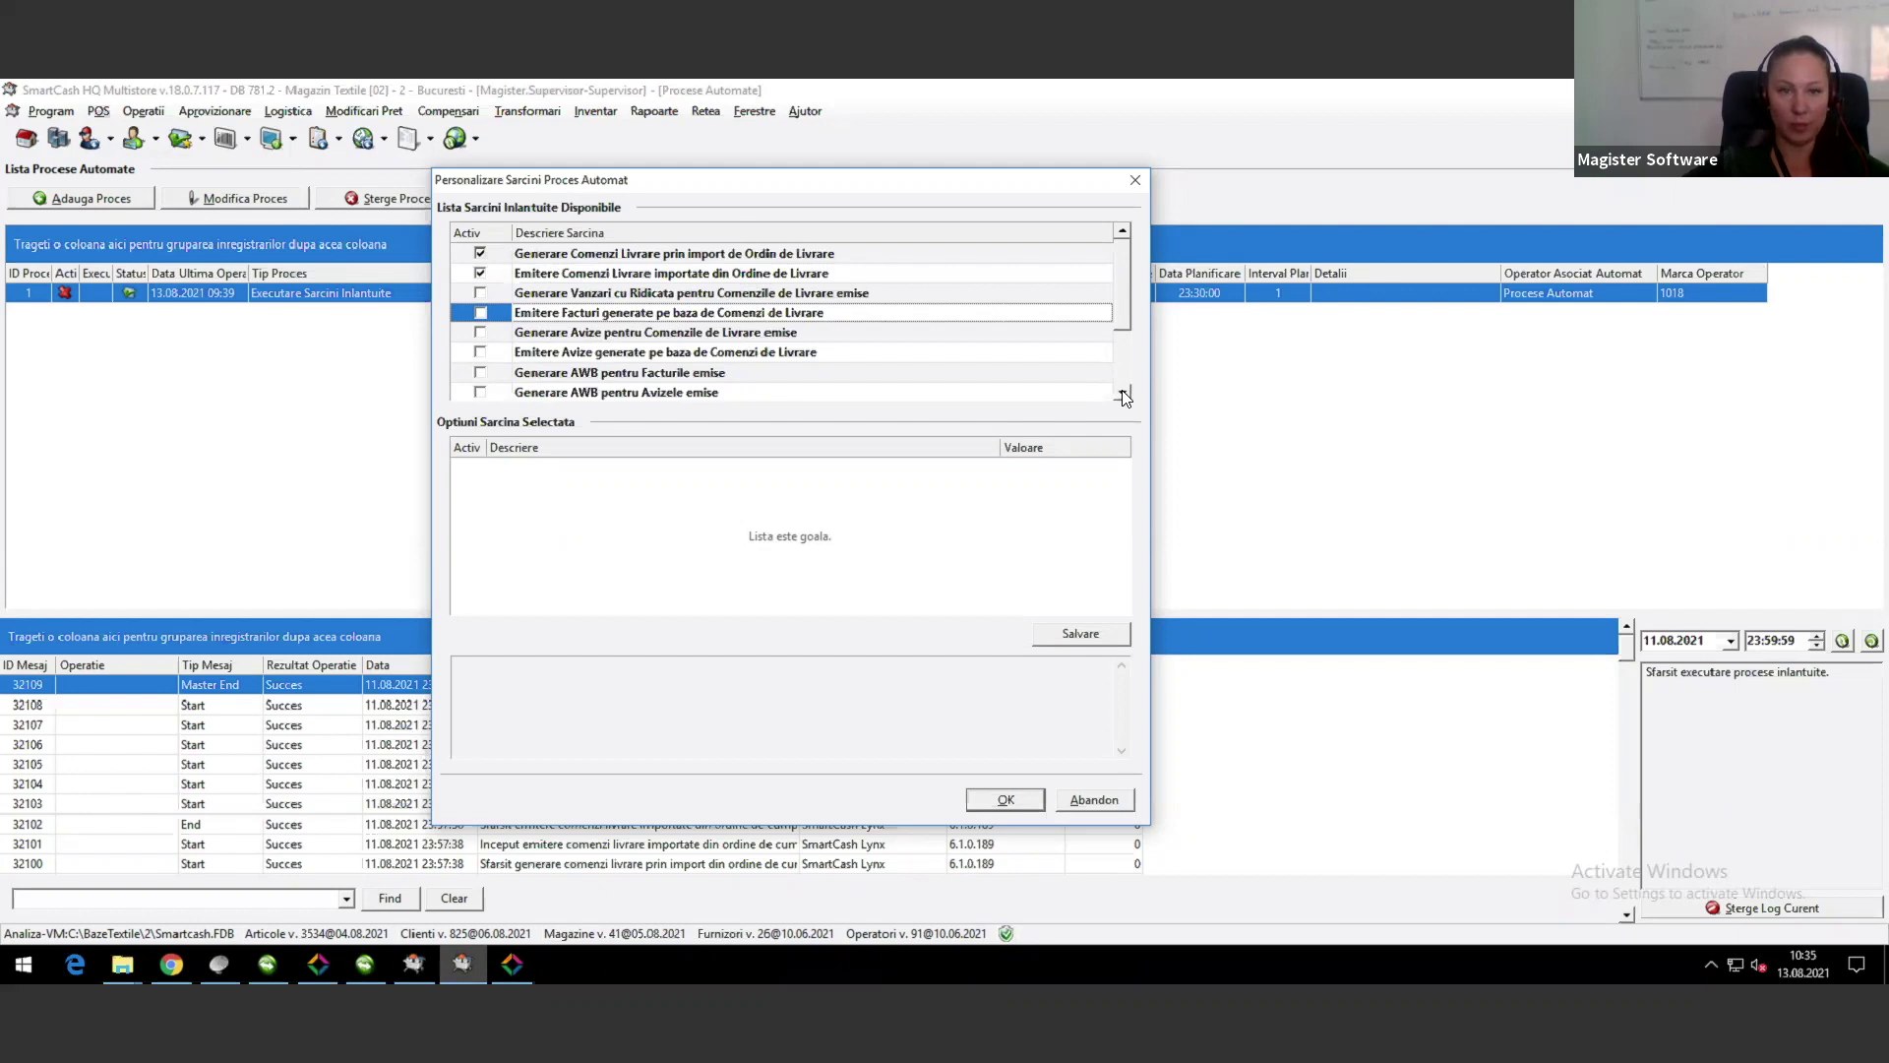
scroll(1125, 309, "down", 1)
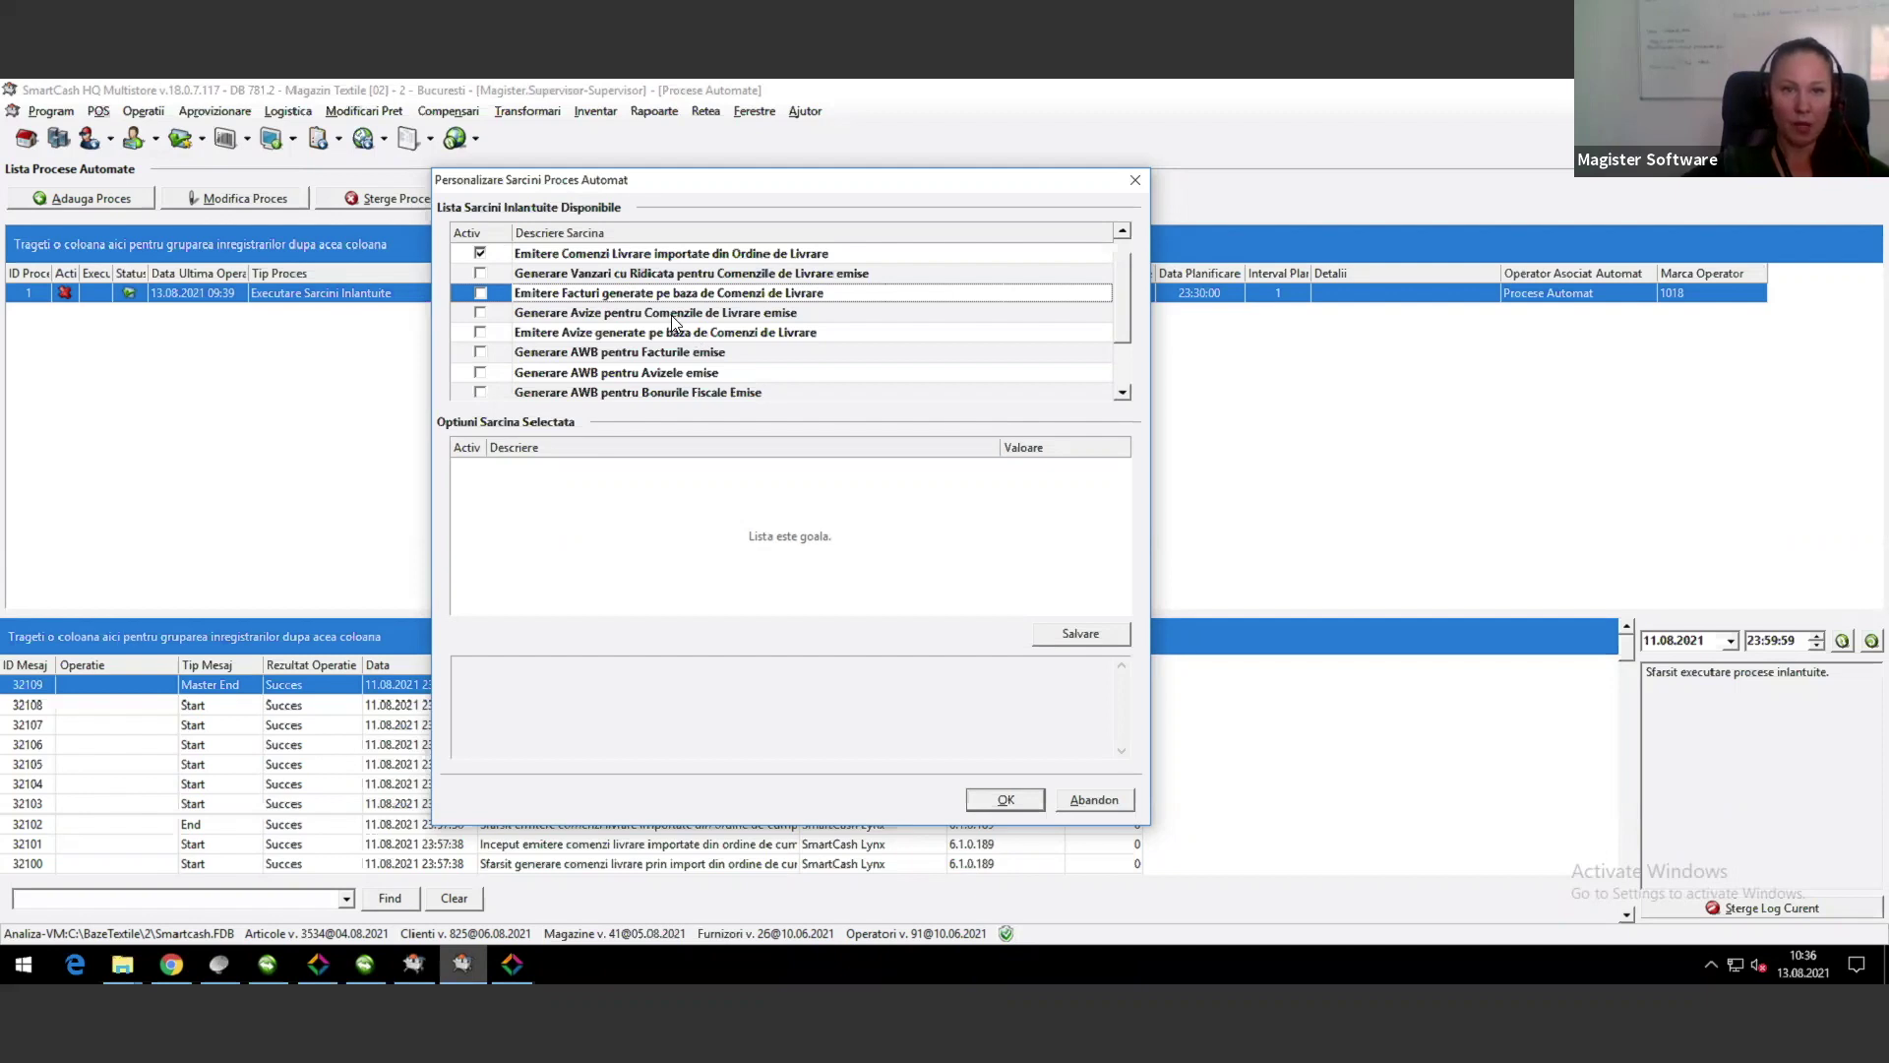
key("Down")
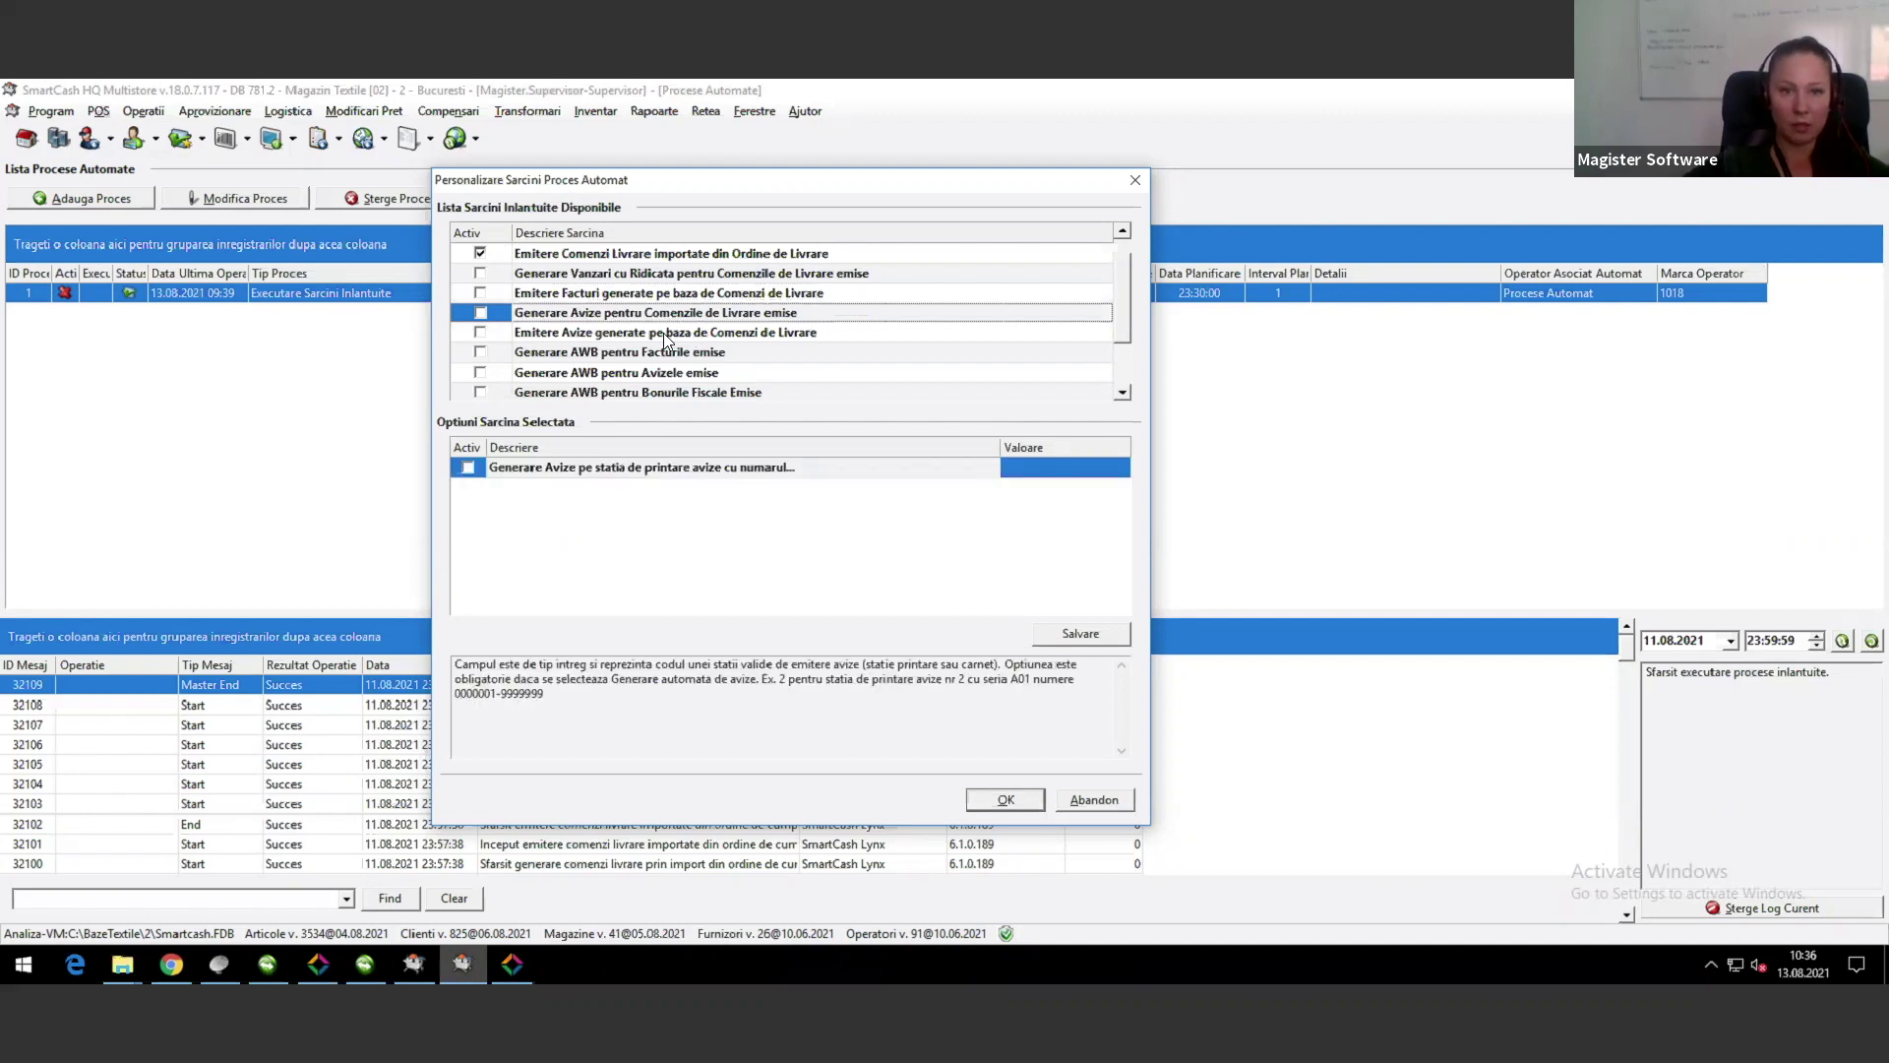
left_click(666, 337)
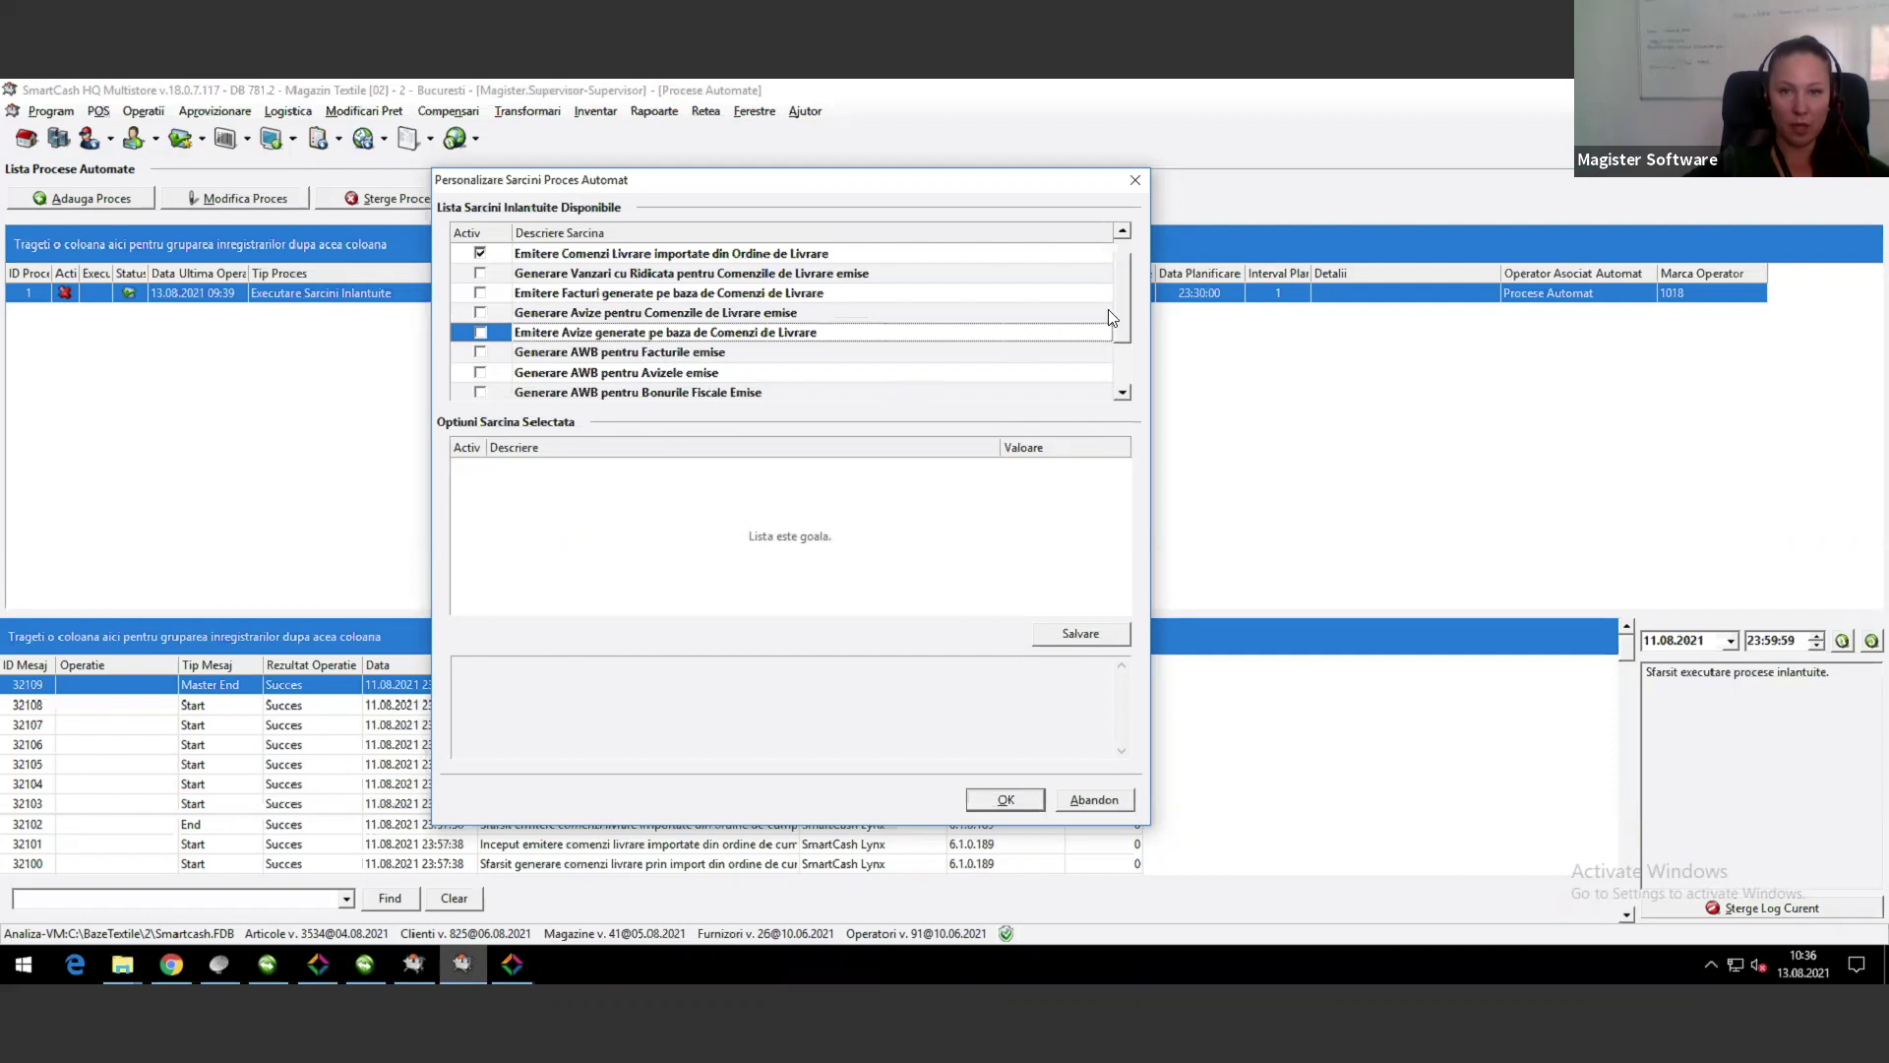
left_click_drag(1116, 293, 1113, 319)
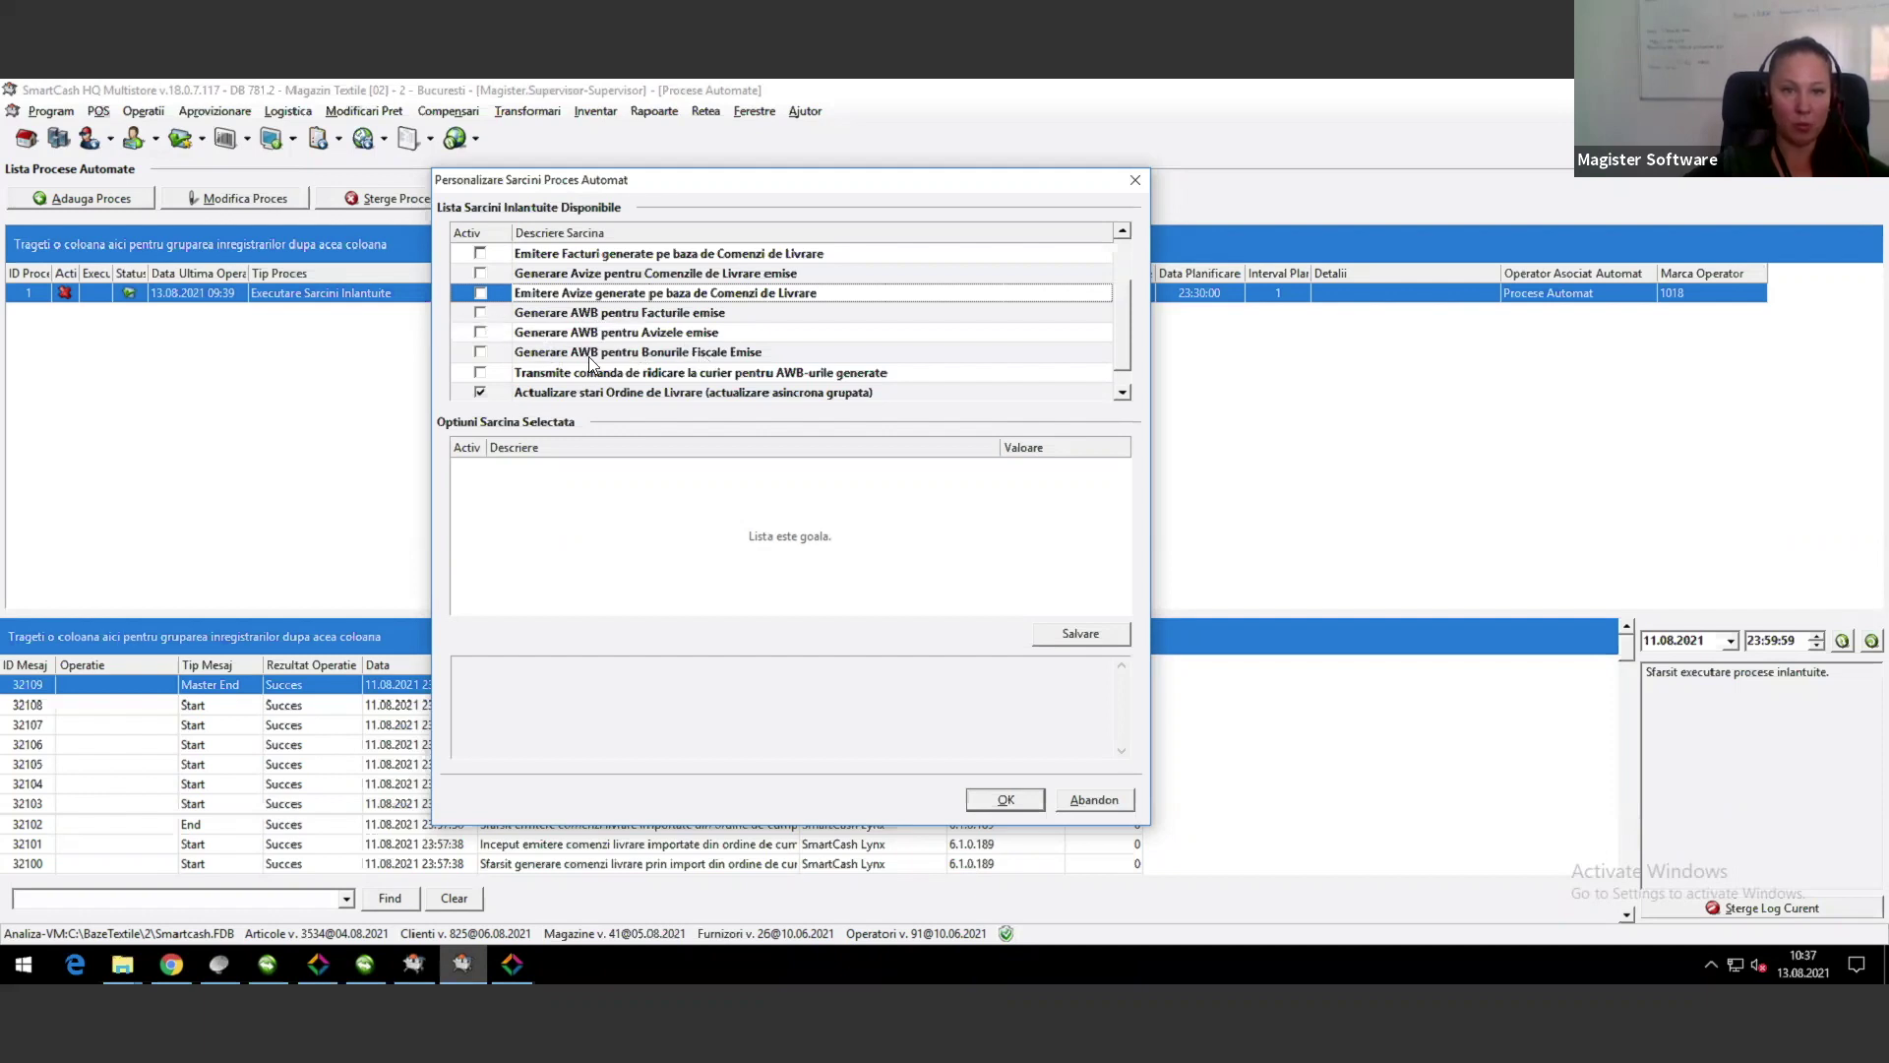
left_click_drag(1120, 326, 1114, 343)
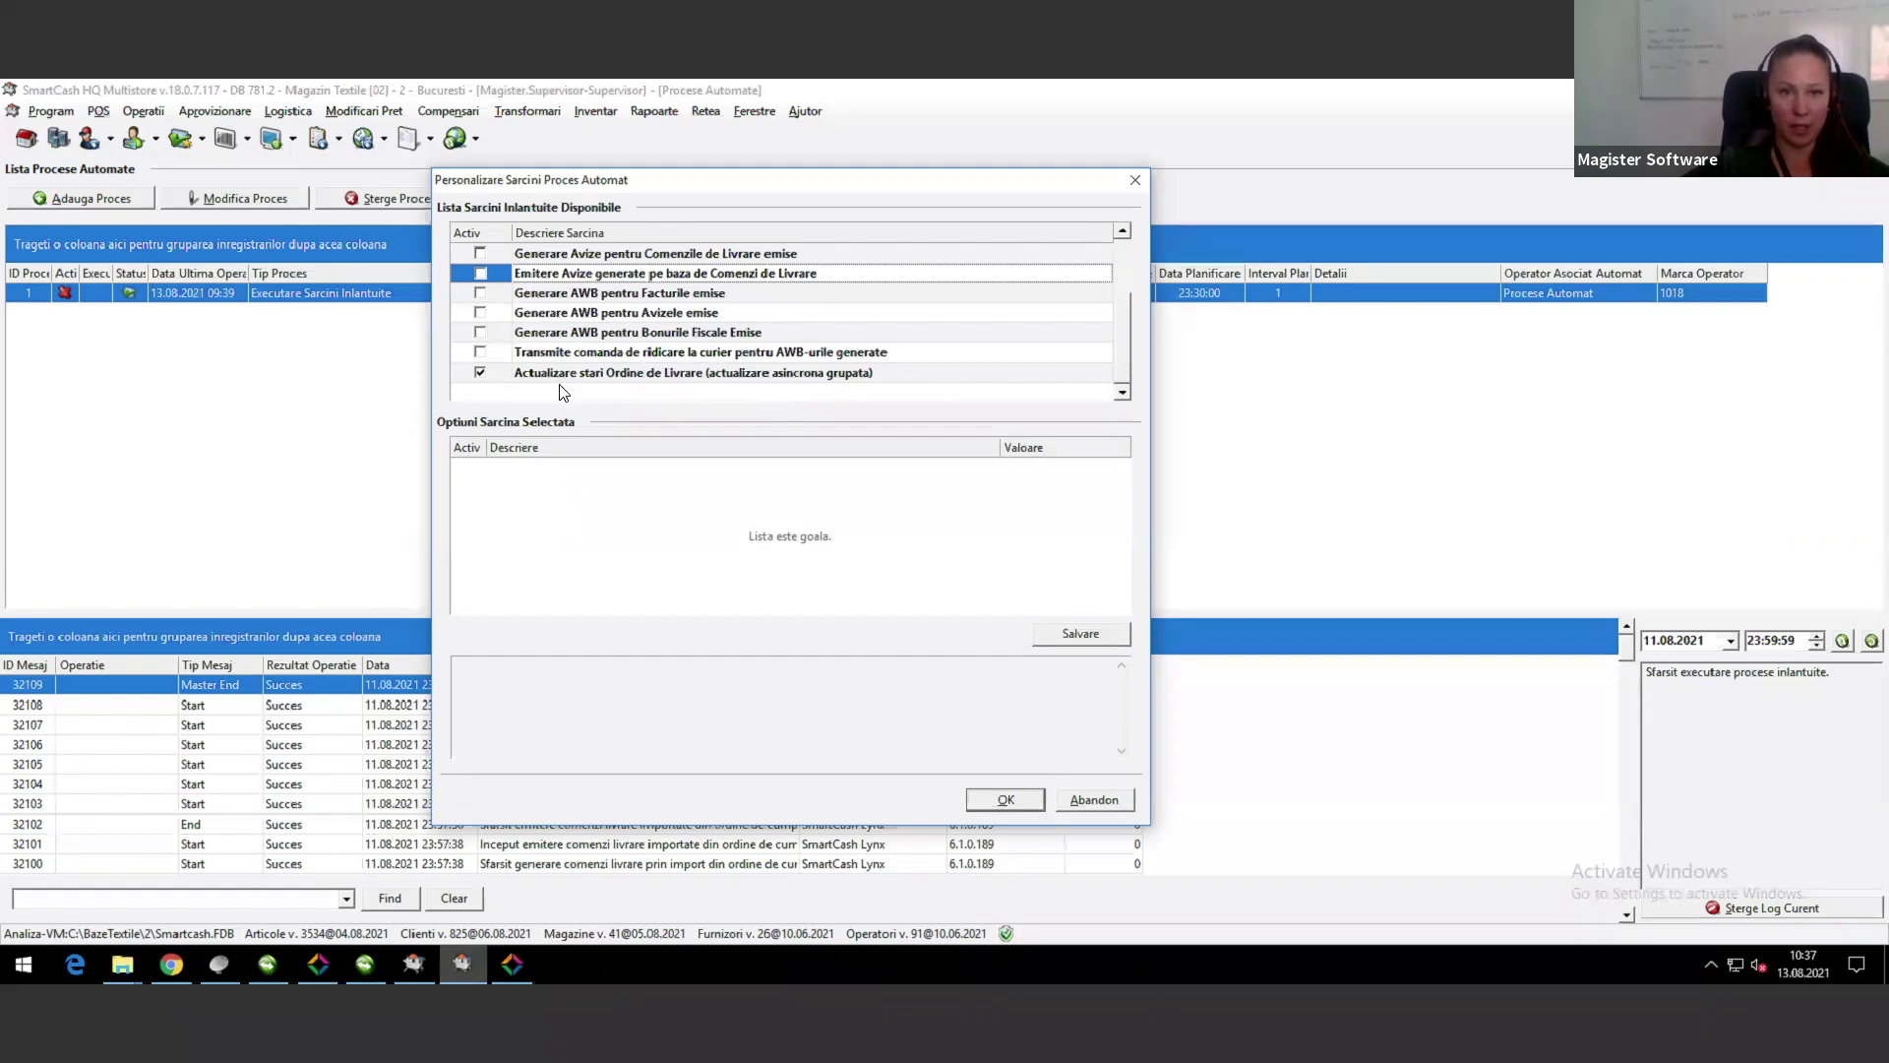
left_click(1005, 799)
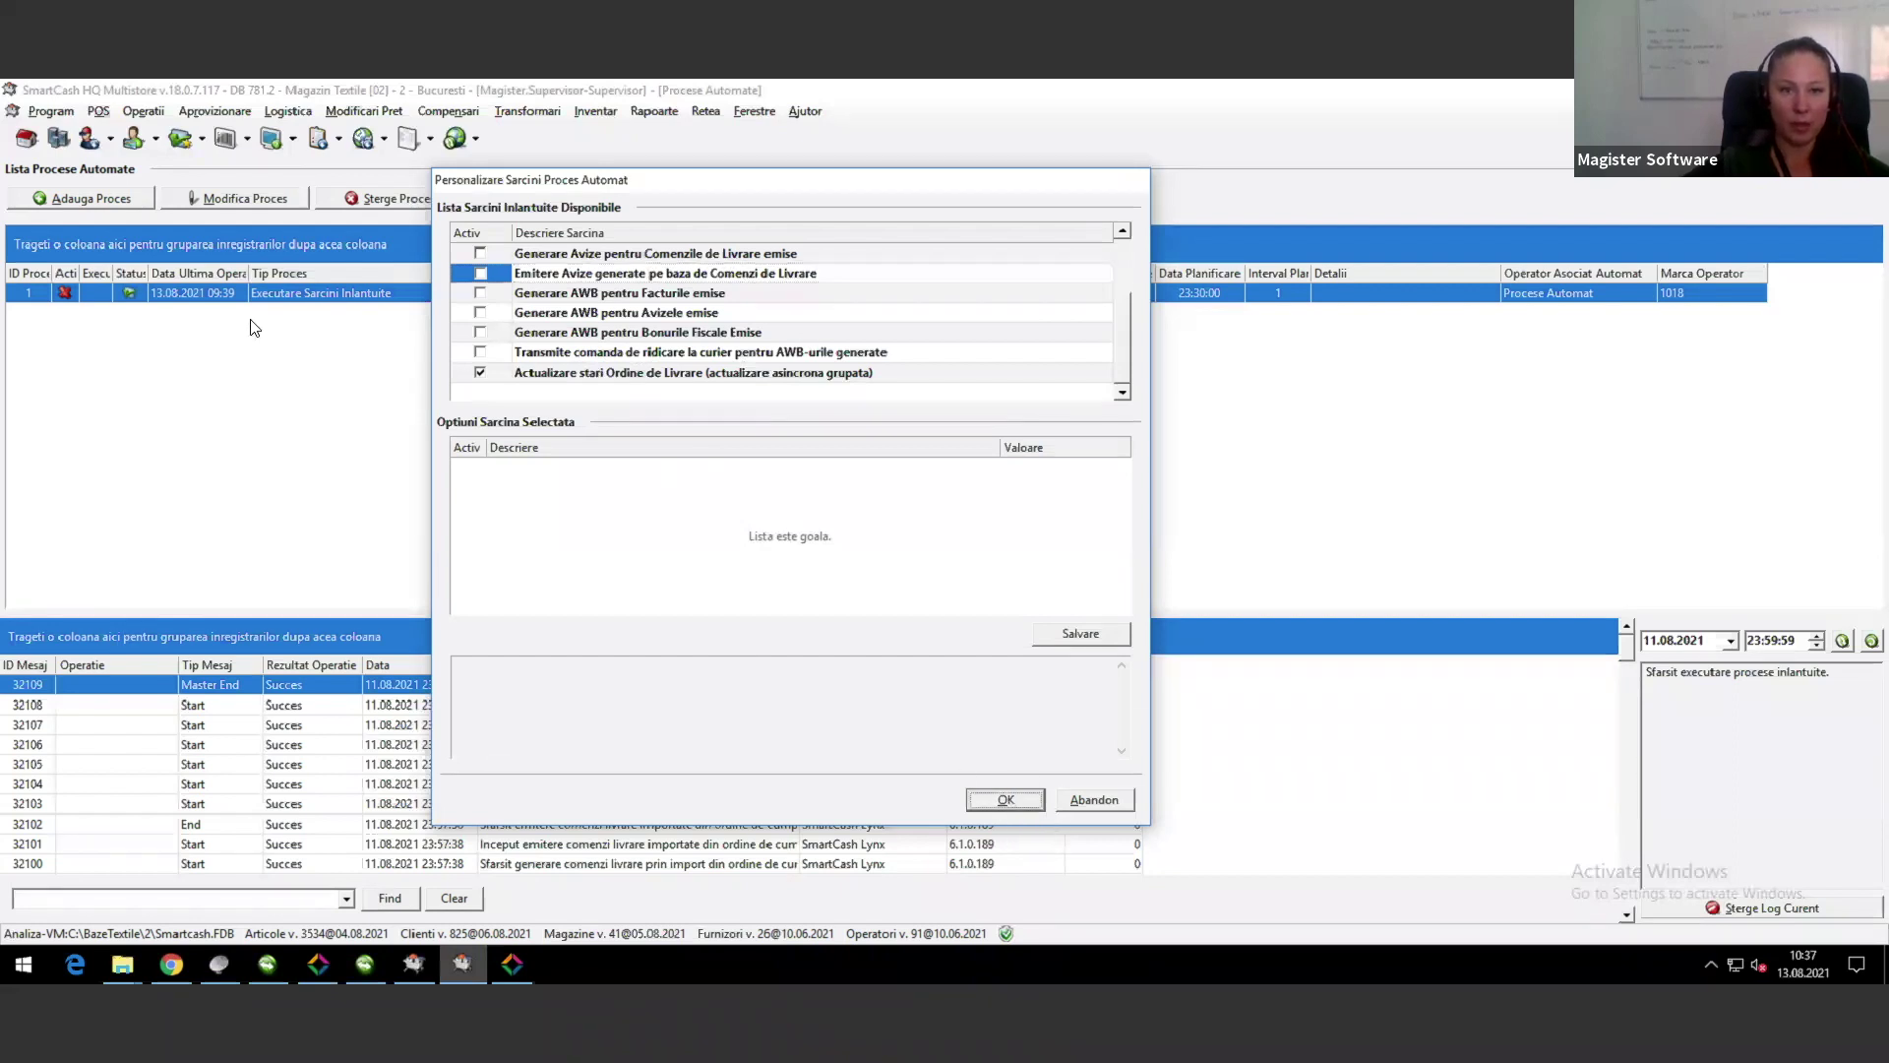
left_click(811, 582)
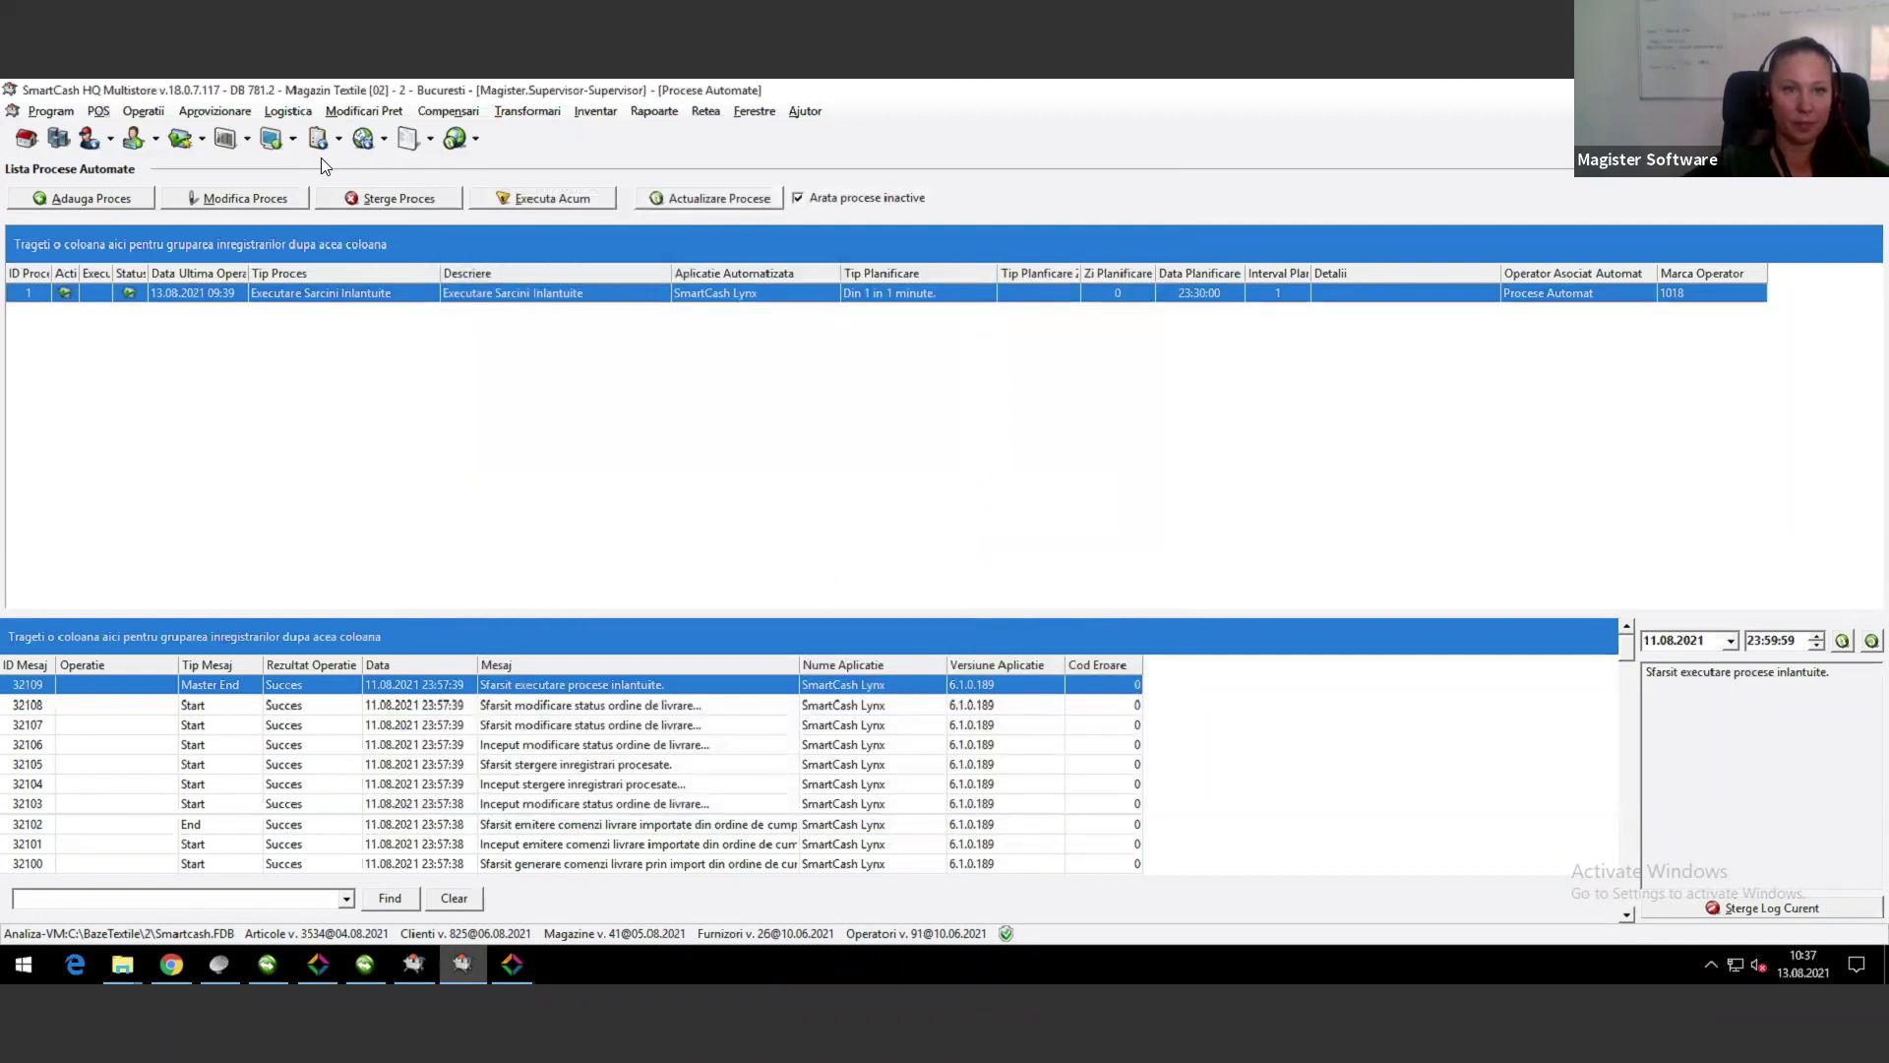
Step: Execute the Executare Sarcini Inlantuite process immediately and open the Dispecerat Ordine Livrare screen
left_click(547, 198)
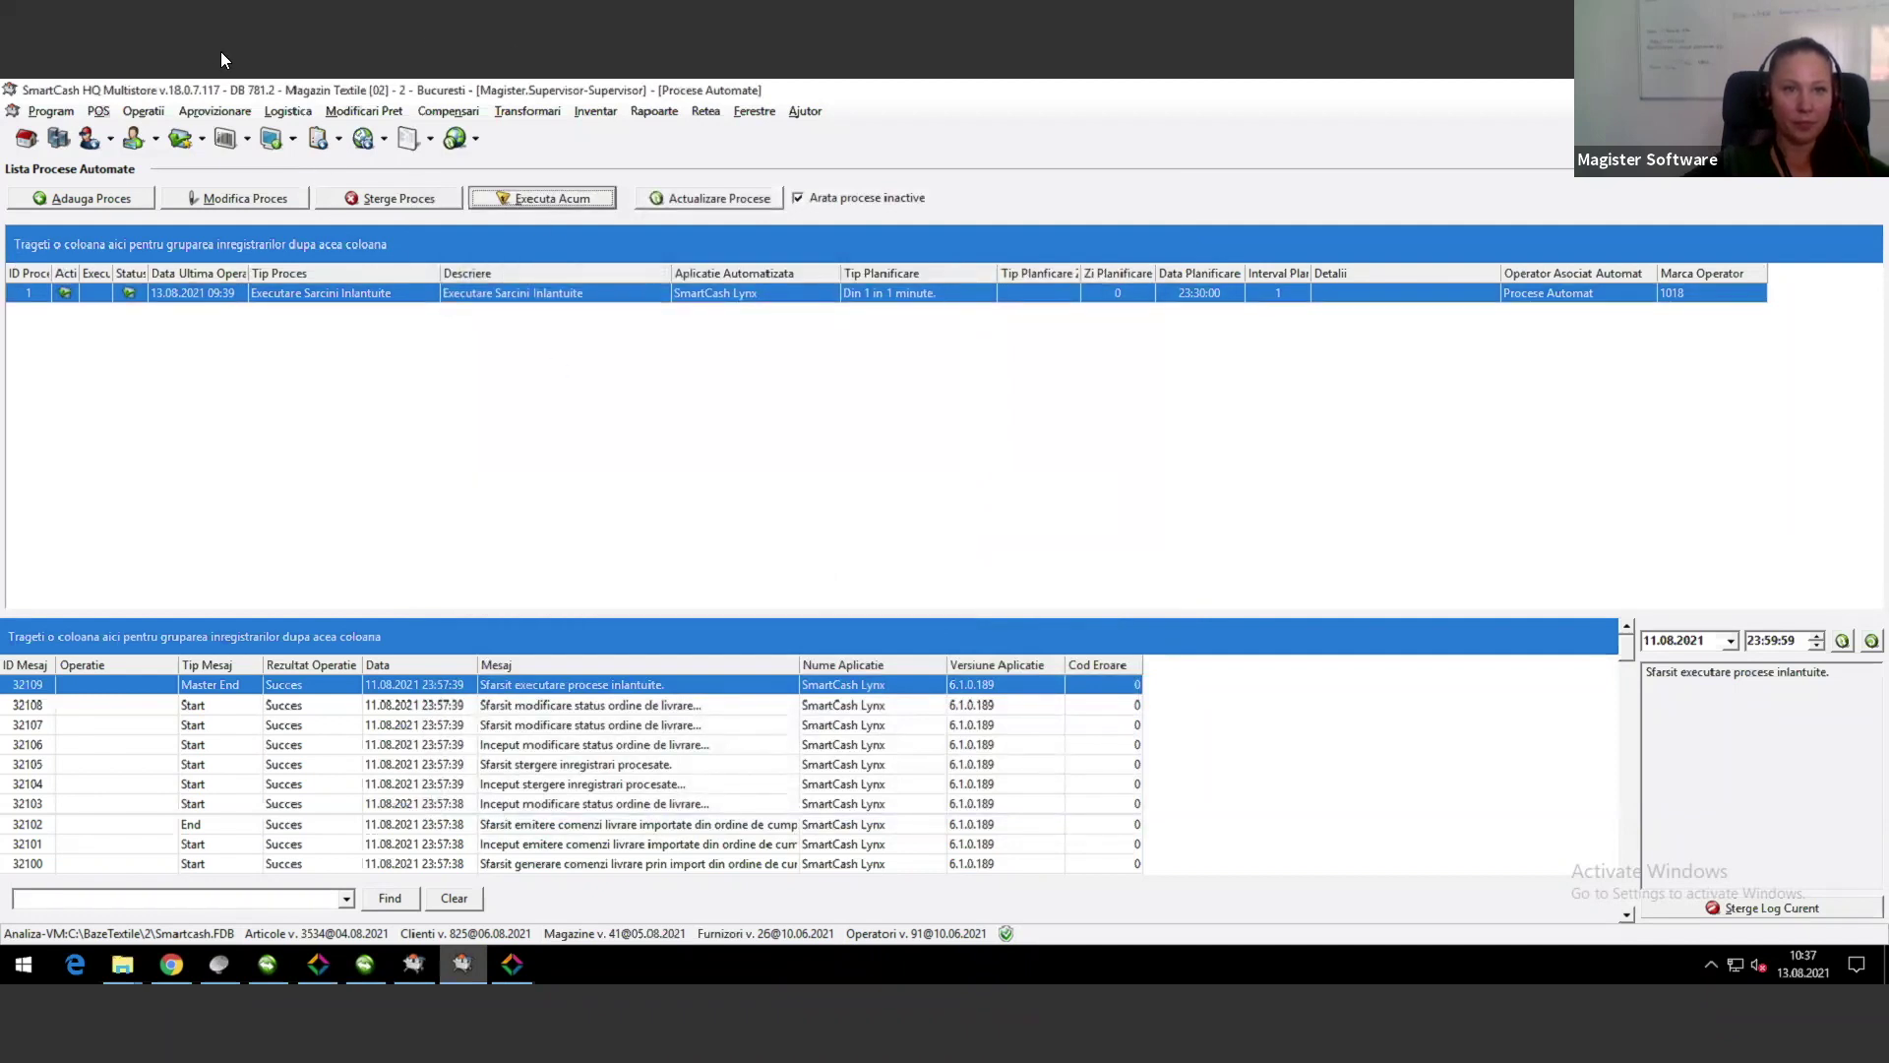
left_click(288, 111)
left_click(338, 385)
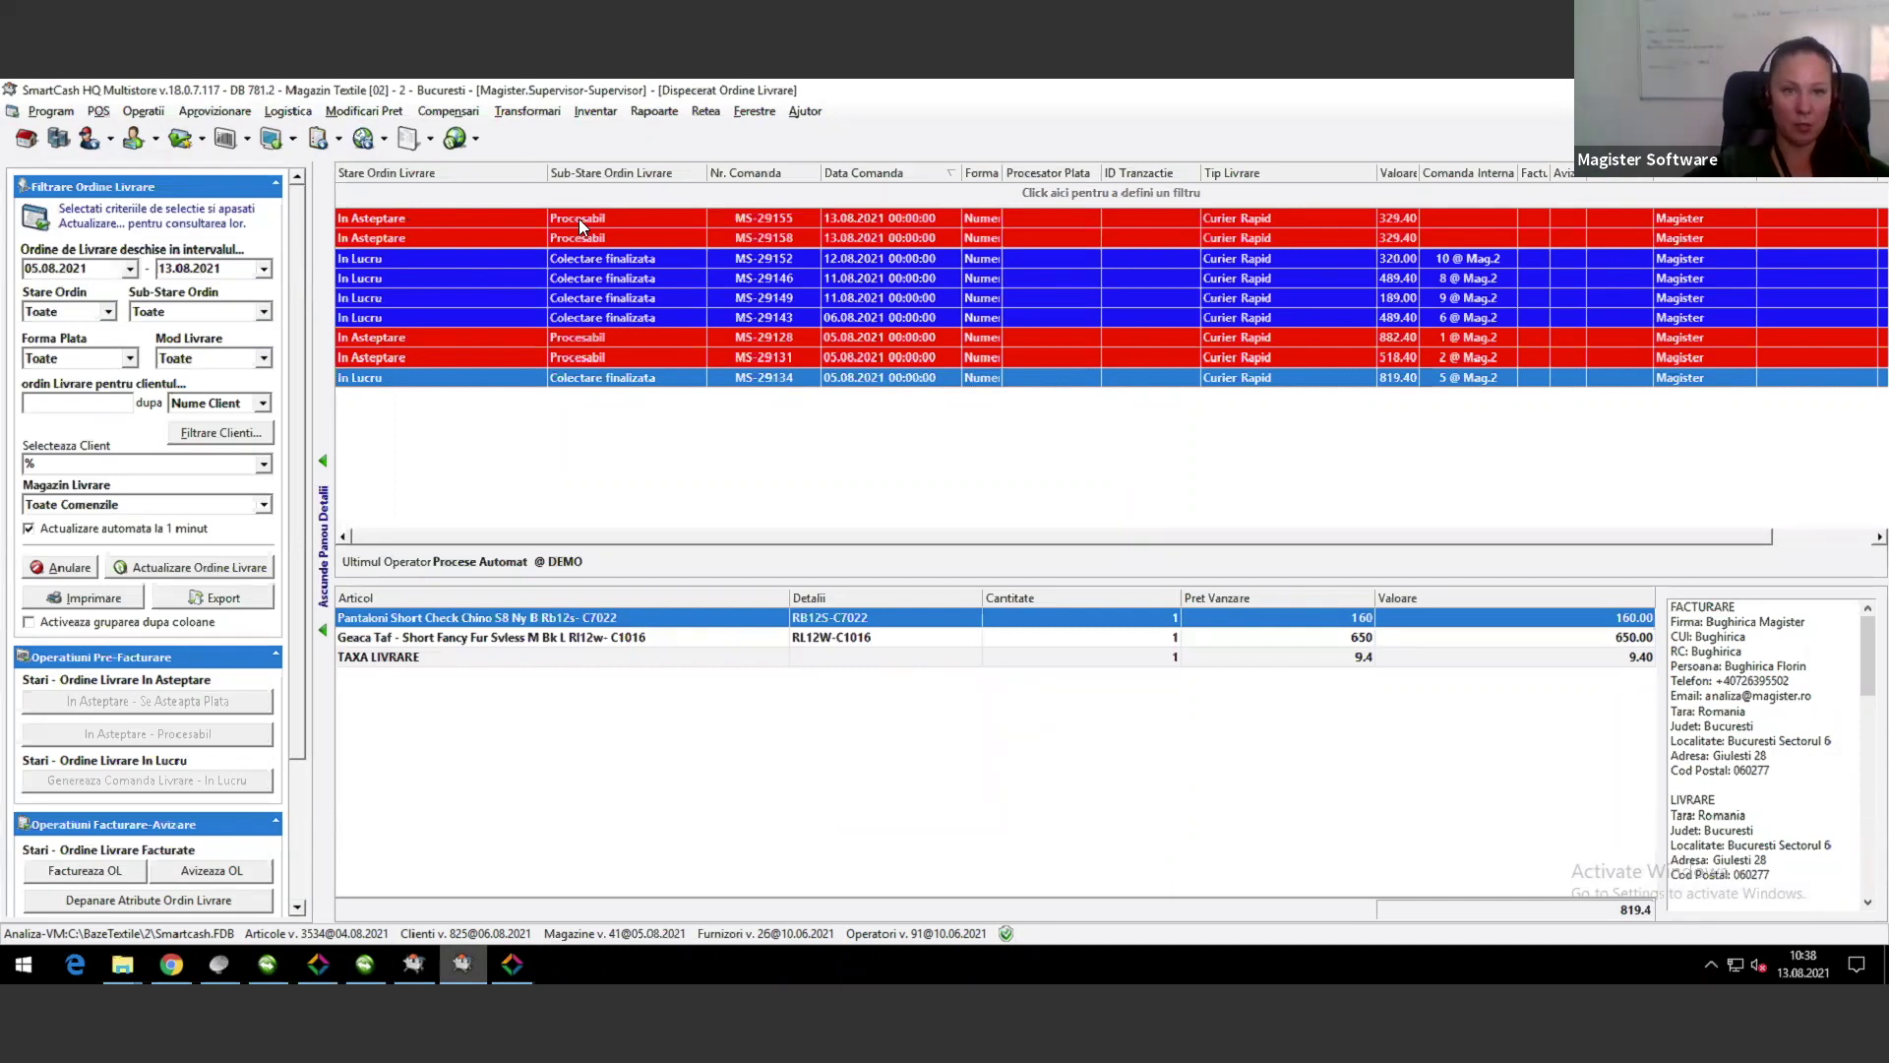
Step: Compare the article lines, sub-status and internal order assignment of the In Asteptare and In Lucru delivery orders
left_click(404, 258)
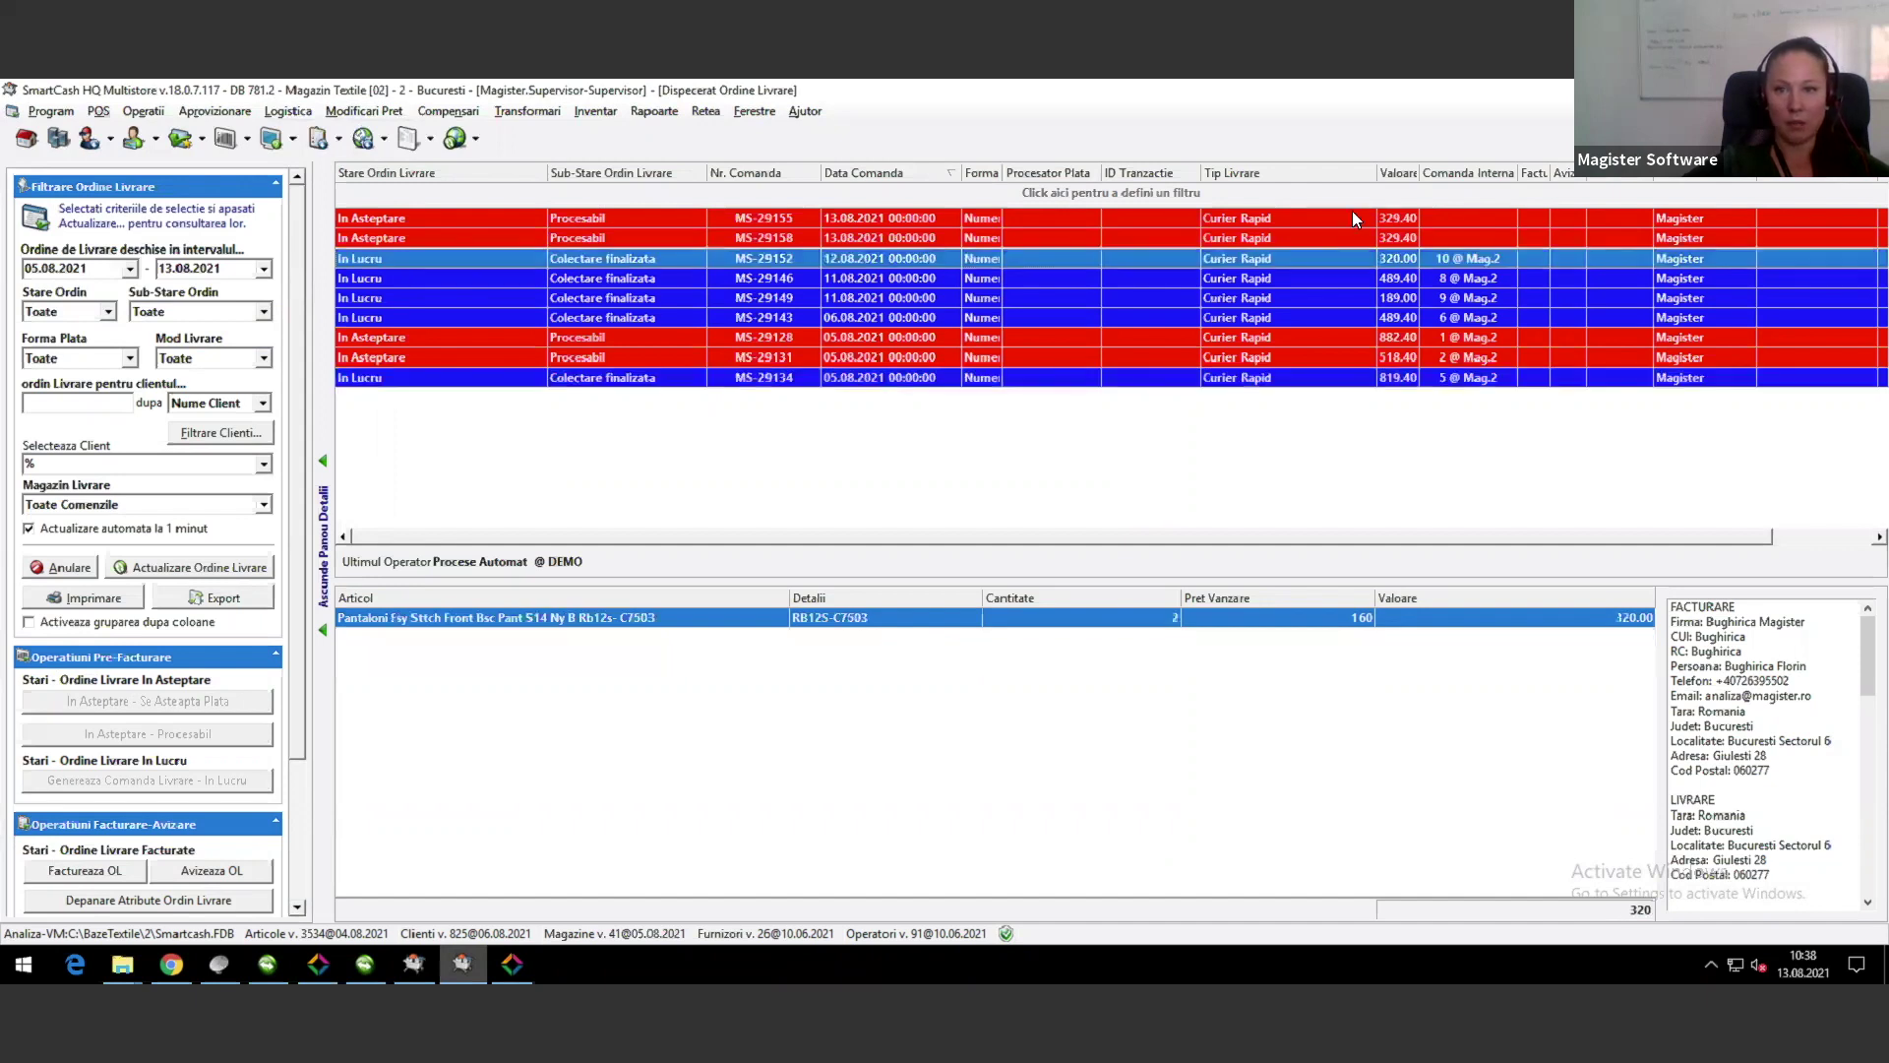
left_click(1465, 237)
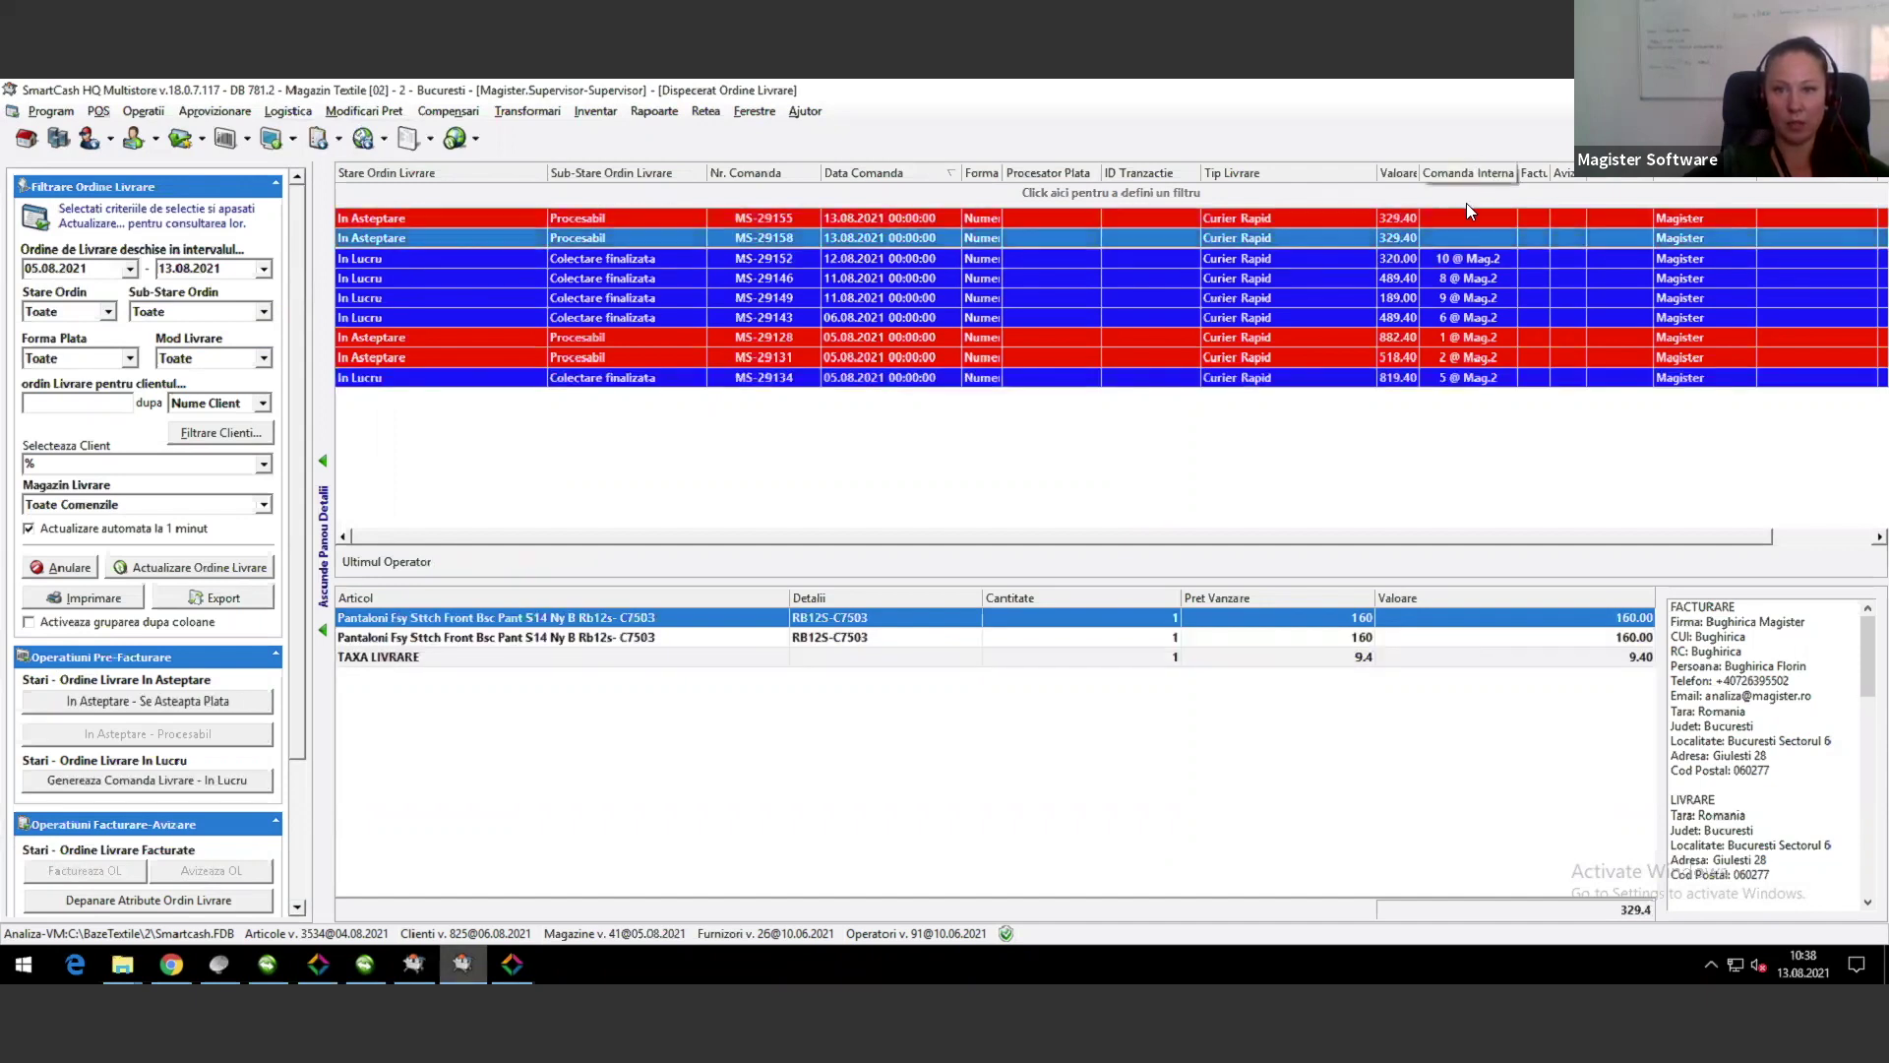
left_click(1469, 260)
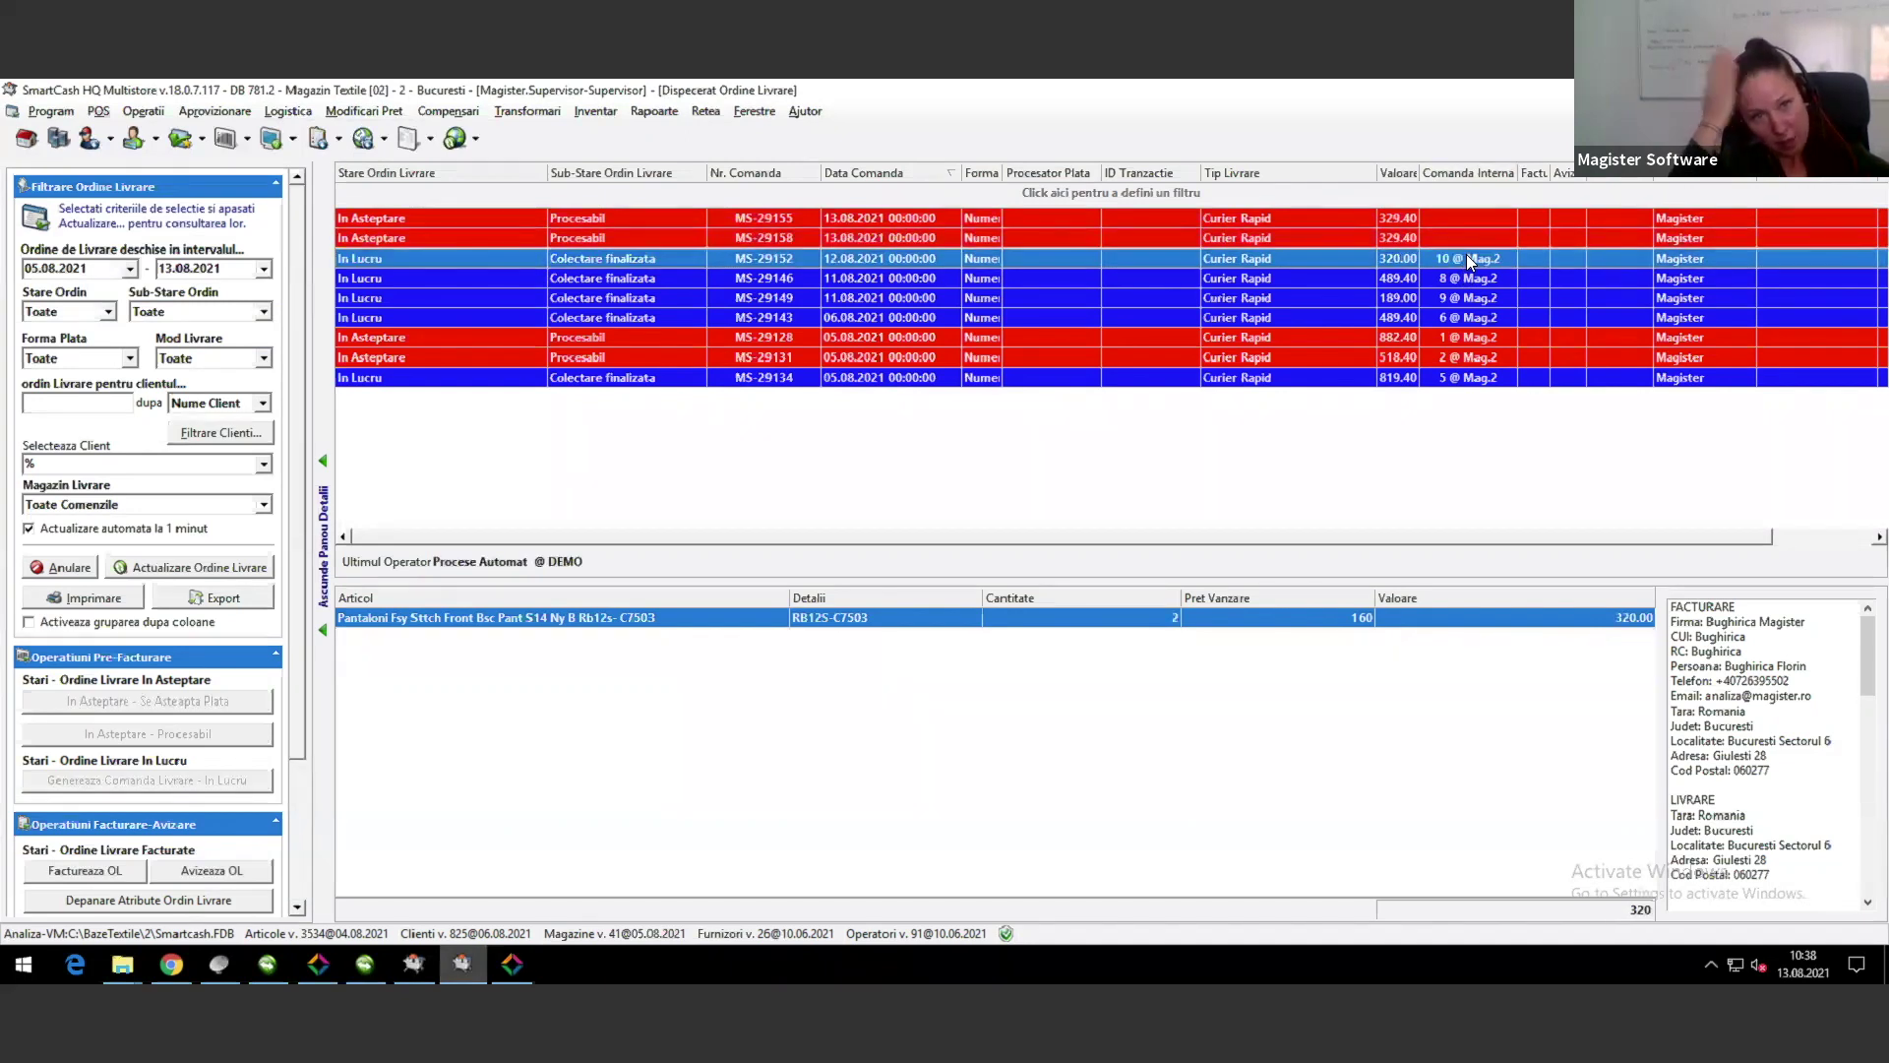
left_click(797, 281)
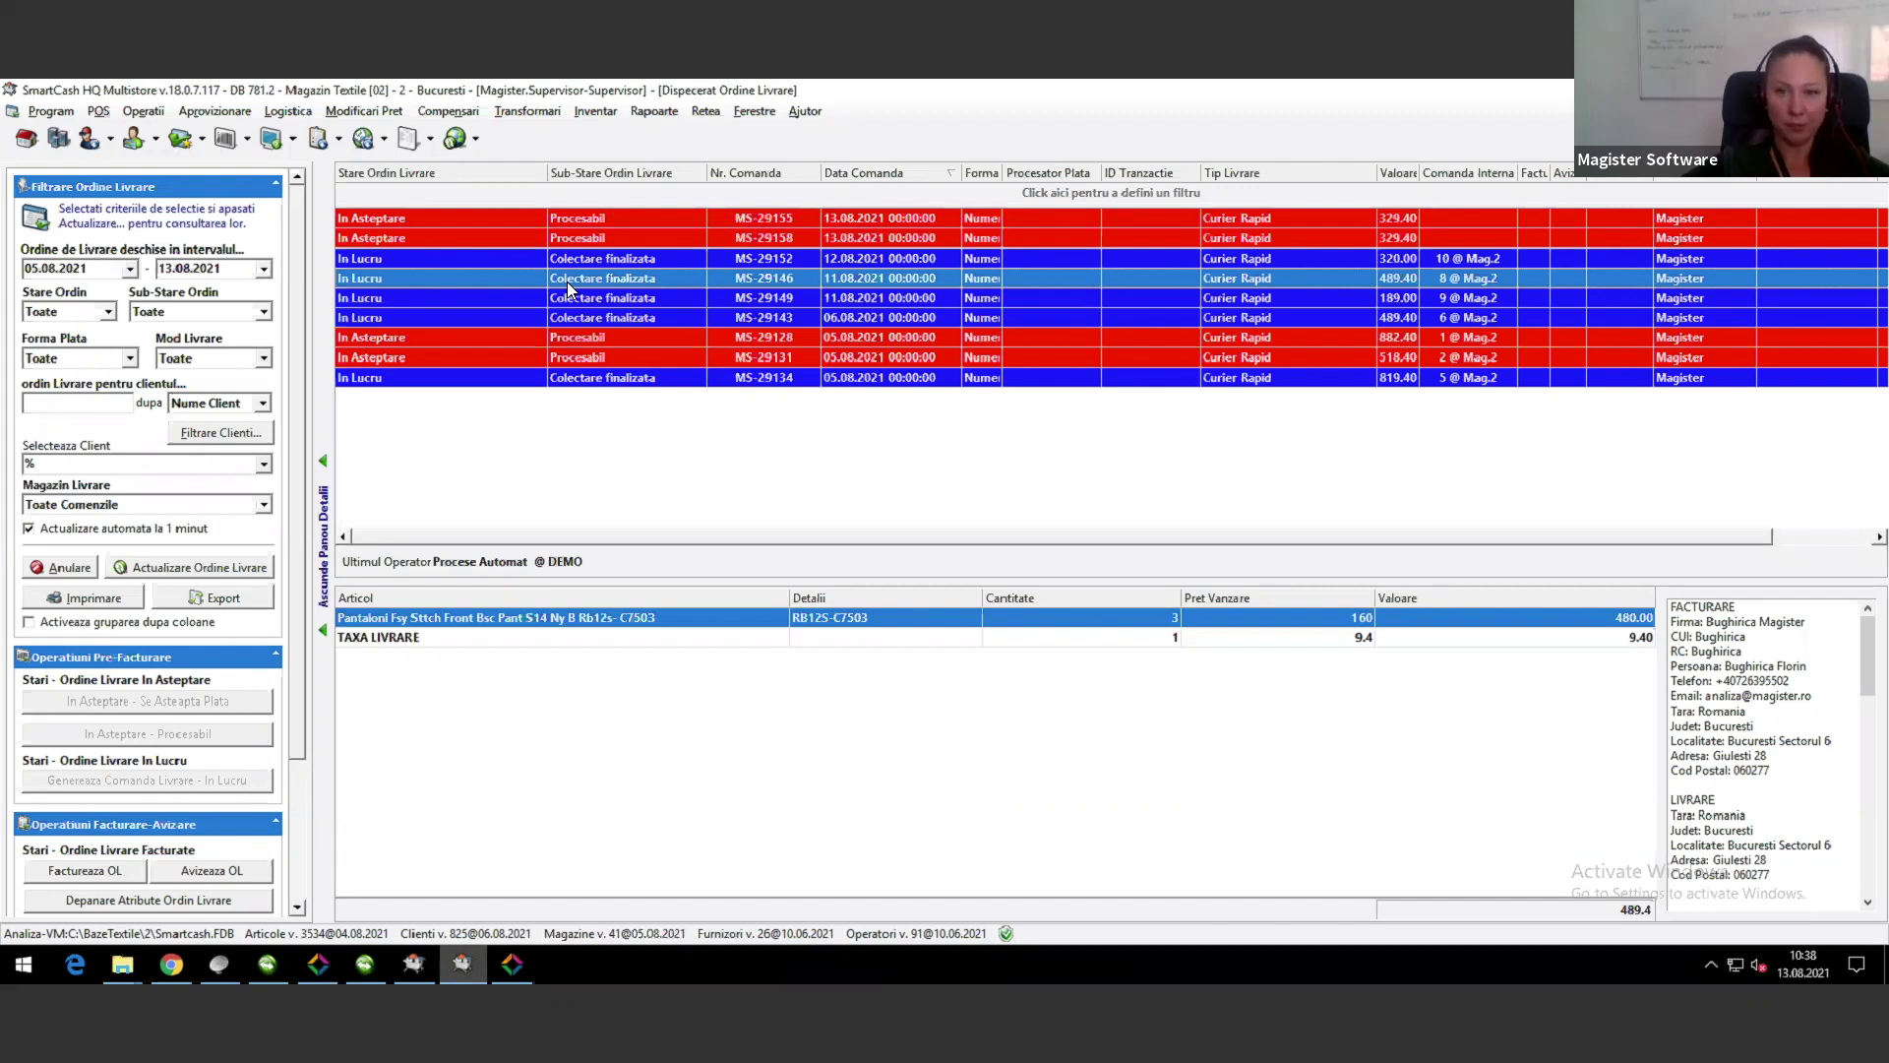
left_click(571, 299)
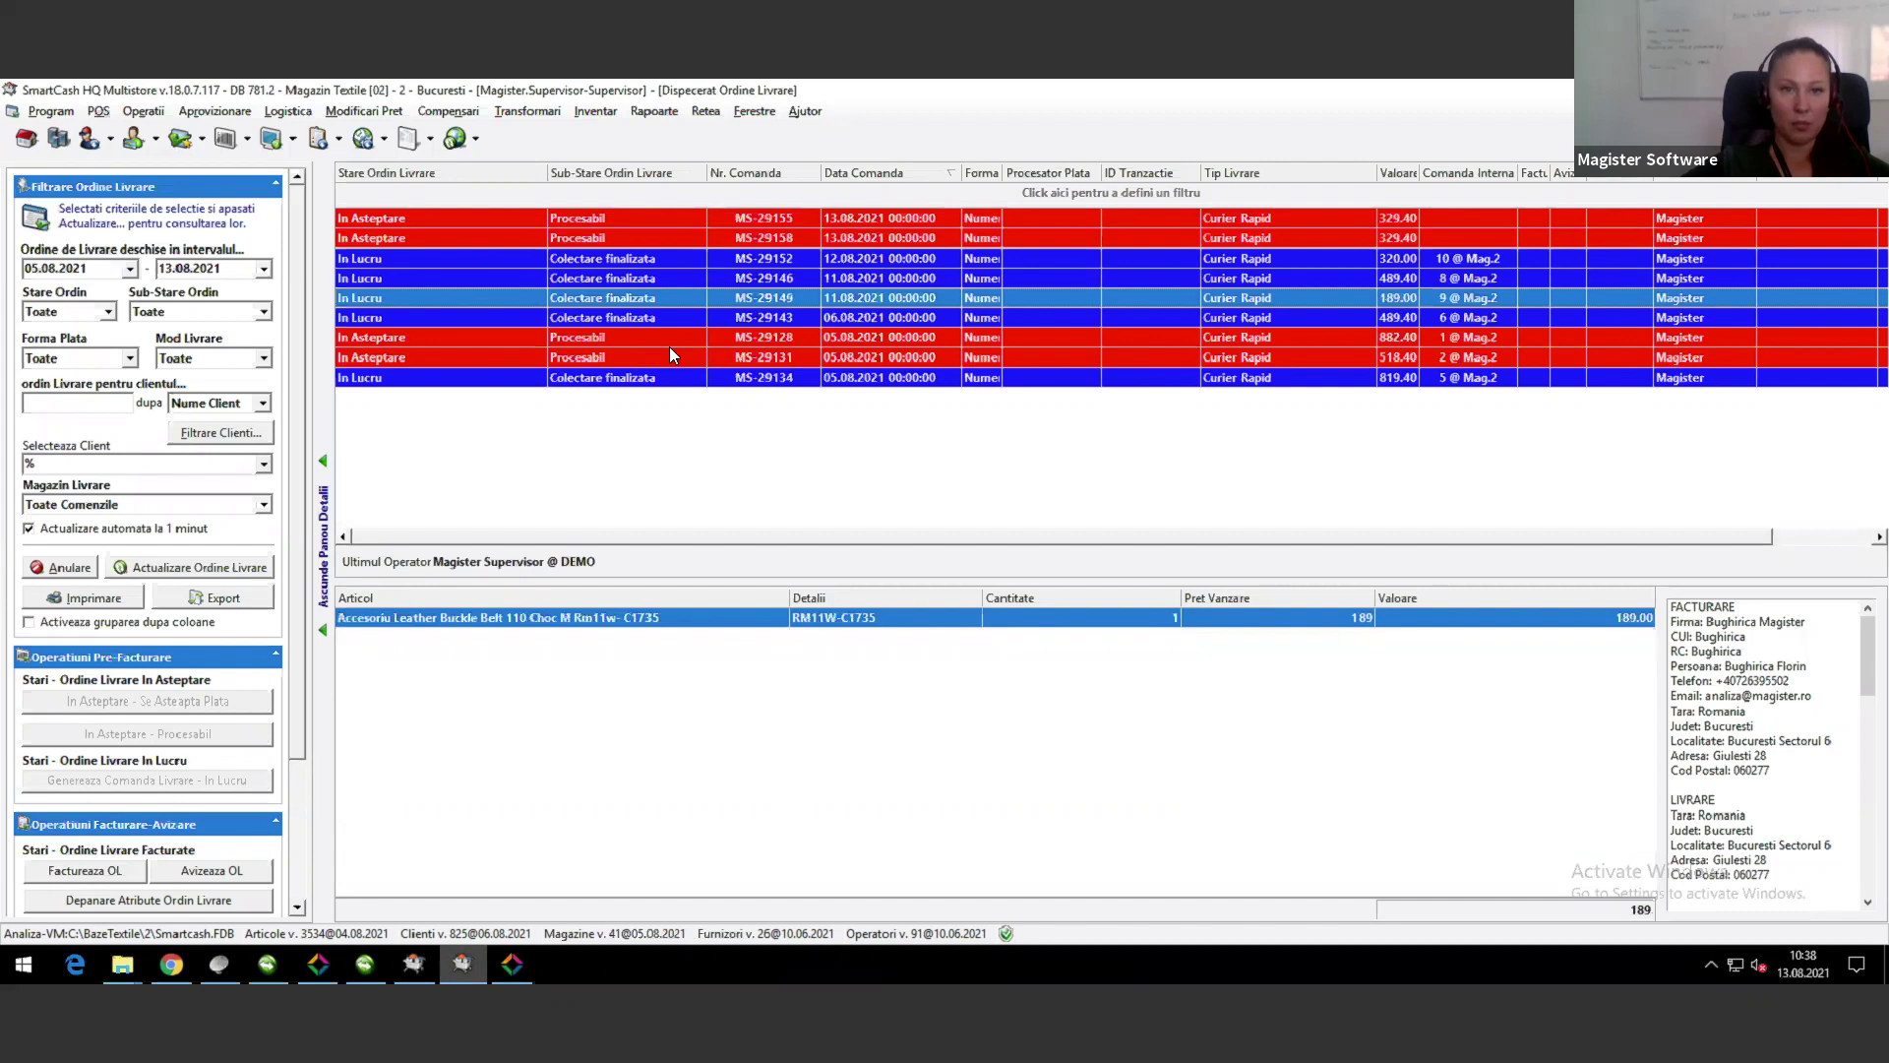
left_click(616, 283)
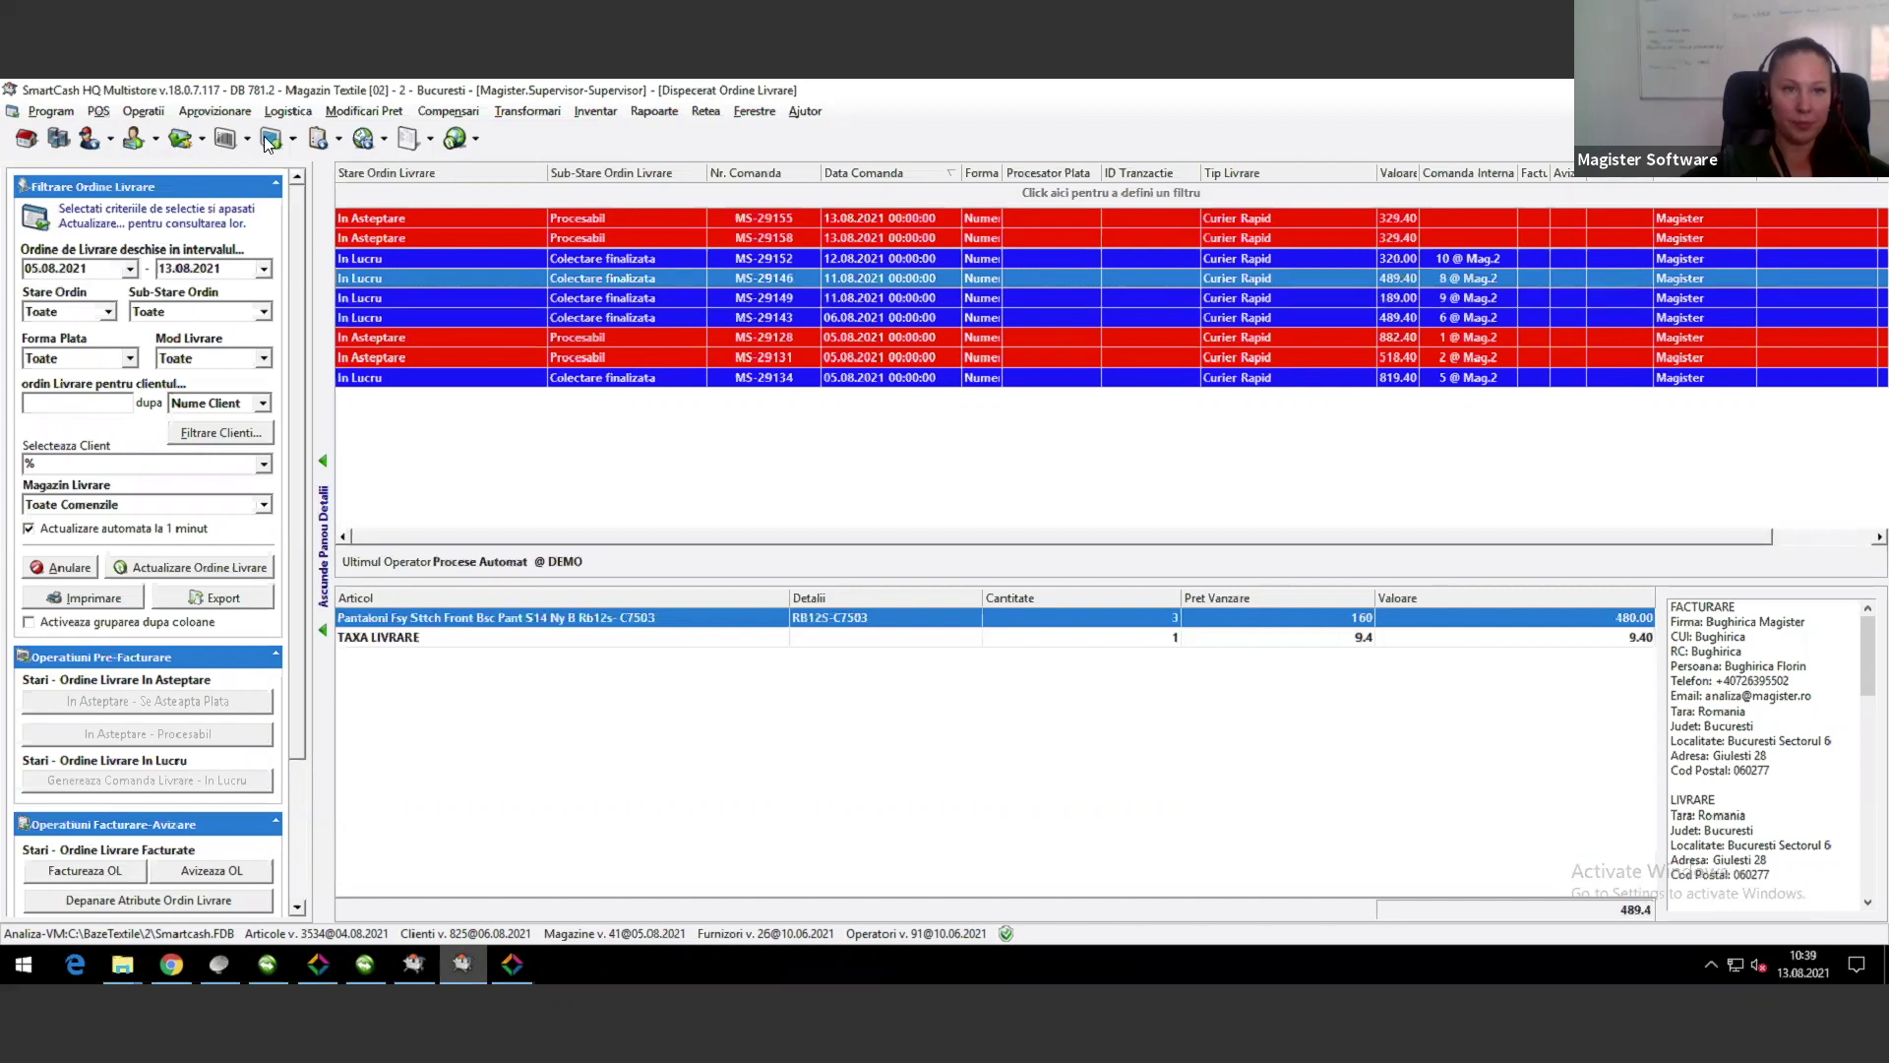
Step: Open Comenzi Livrare and list the orders for the interval 01.08.2021 to 13.08.2021
left_click(141, 113)
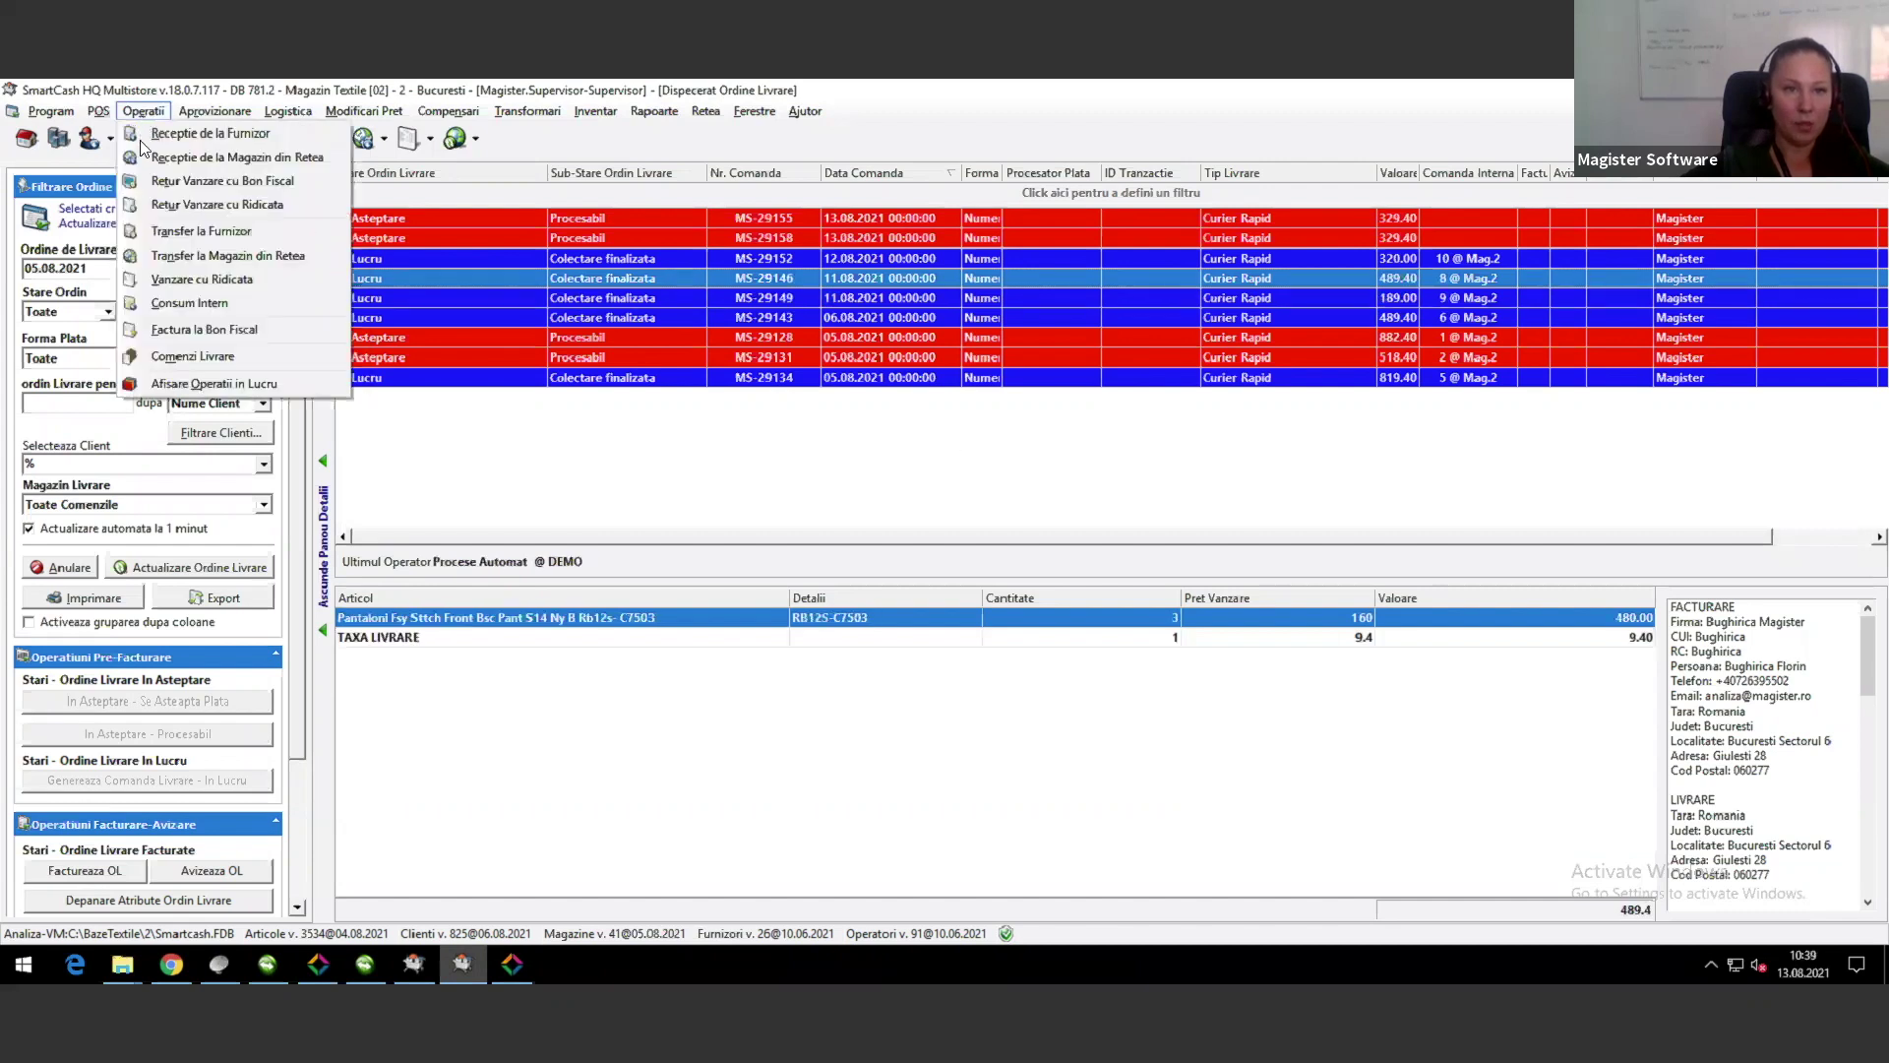
left_click(201, 359)
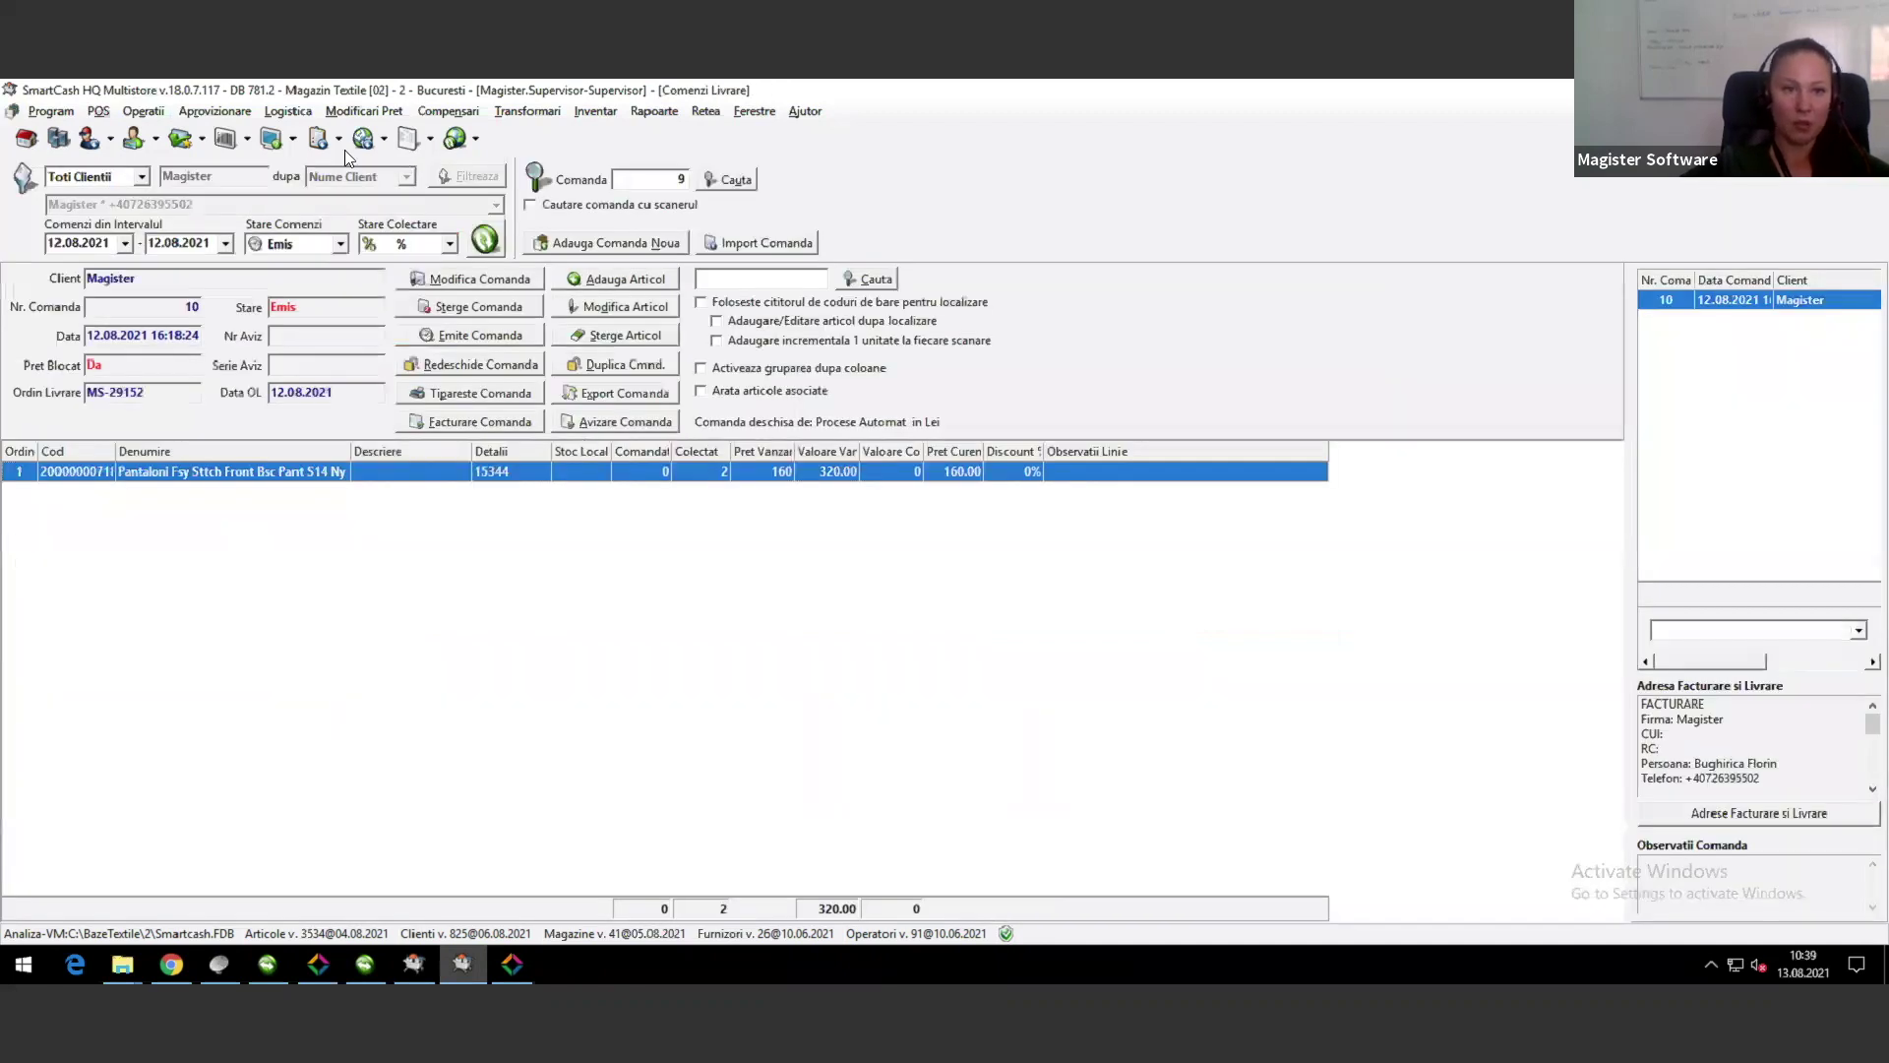
left_click(225, 244)
left_click(220, 454)
left_click(485, 240)
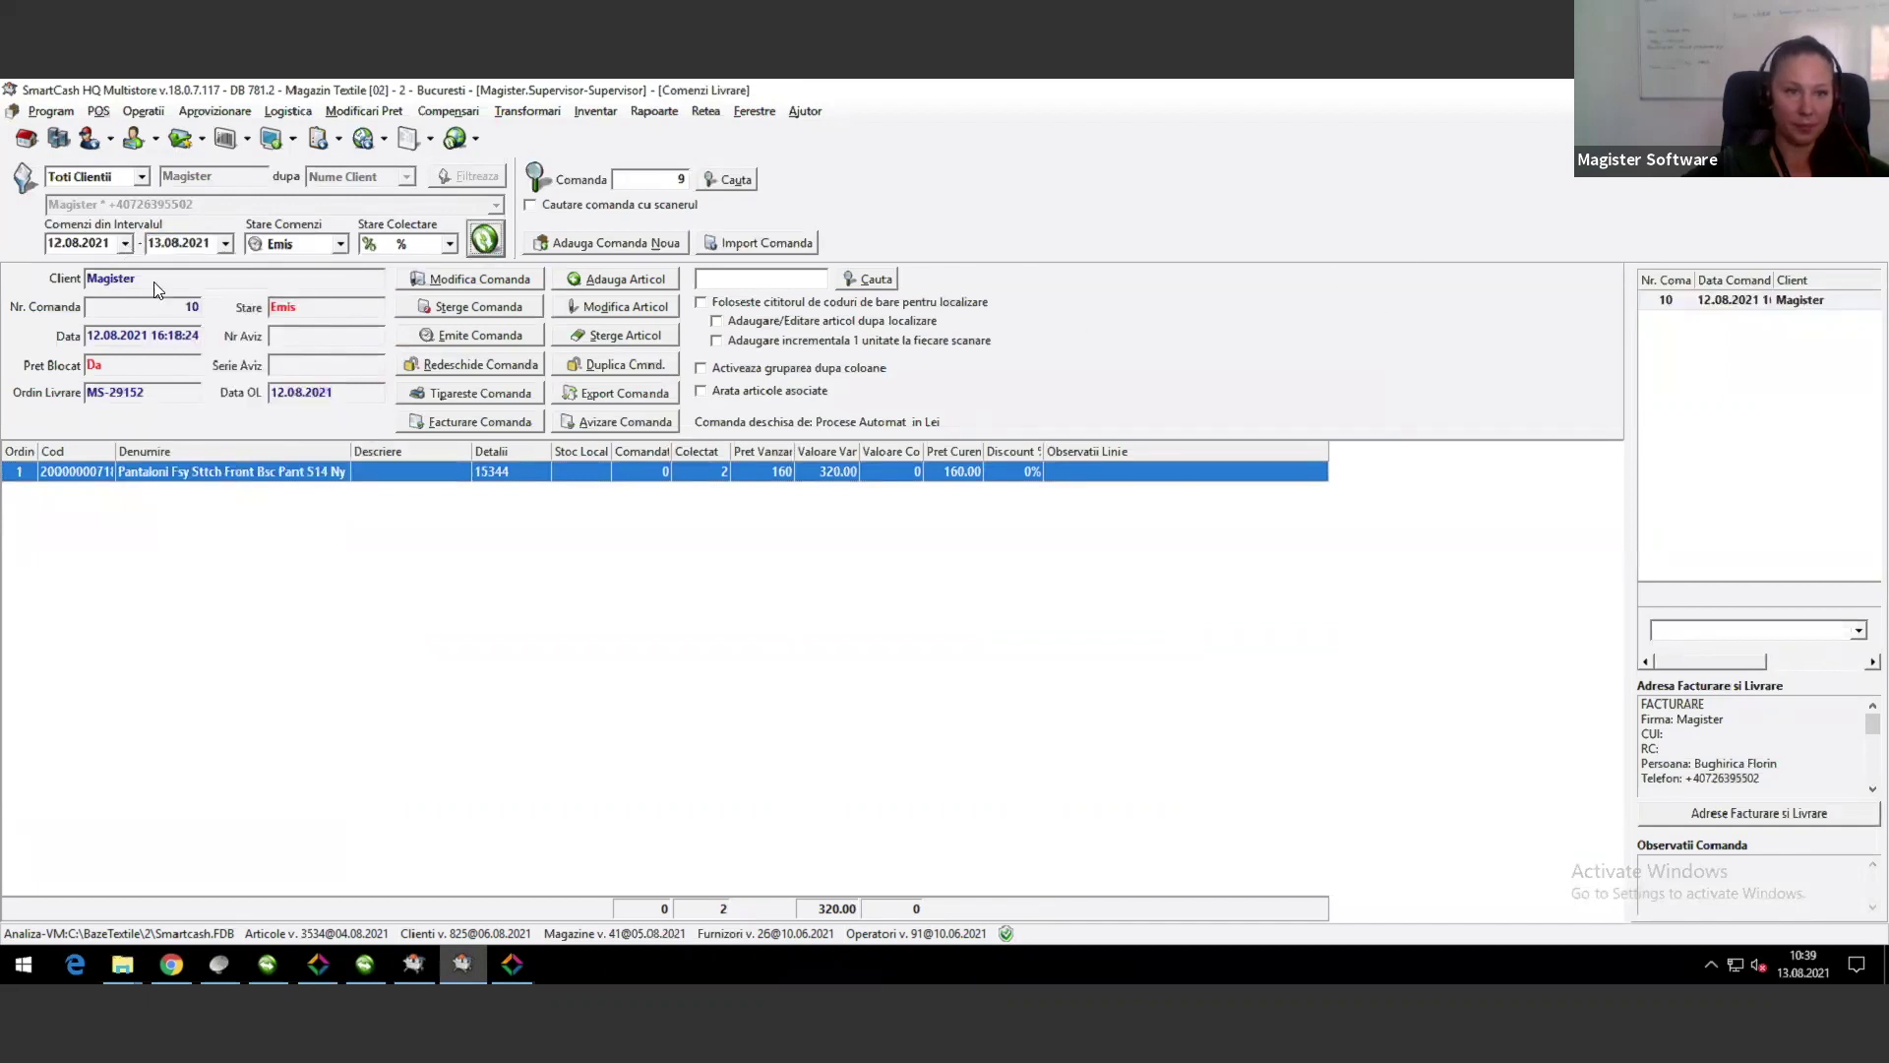
left_click(125, 243)
left_click(260, 348)
left_click(499, 244)
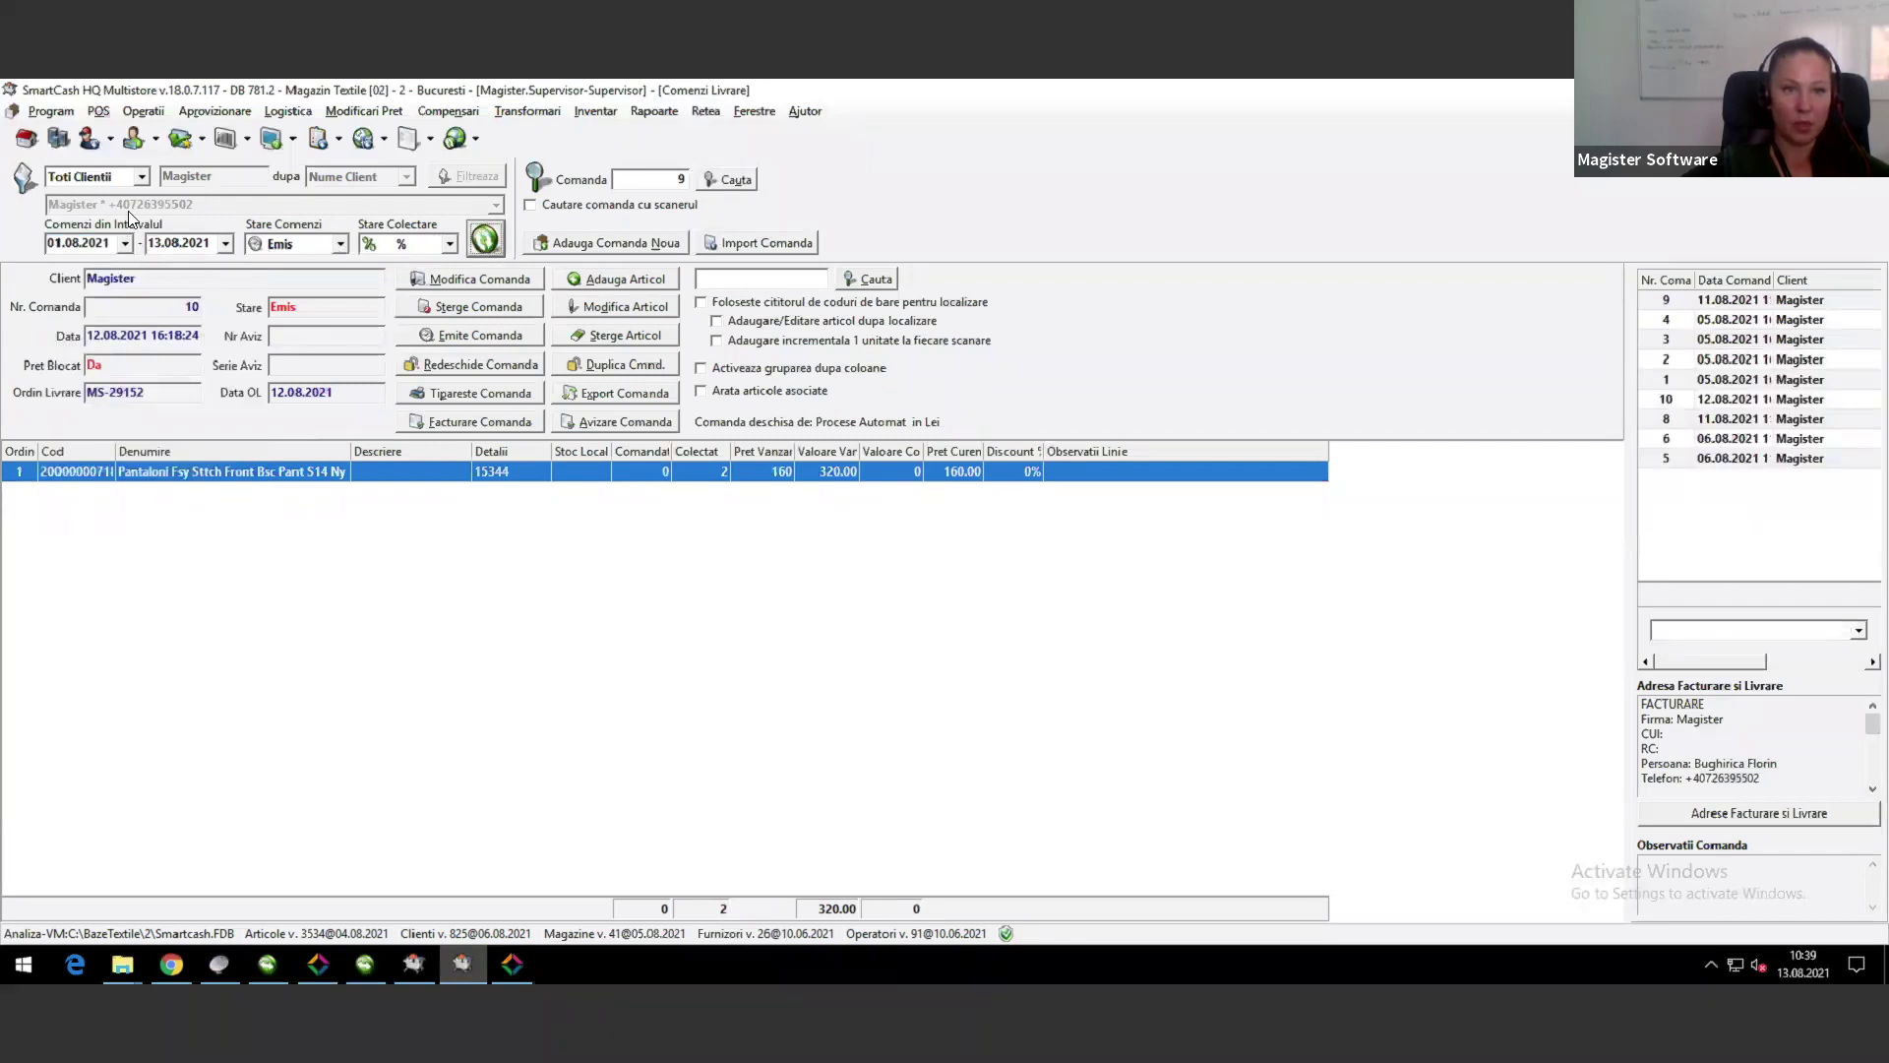
Step: Check the delivery orders with Deschis status and reload the list for Emis orders
left_click(338, 246)
left_click(309, 275)
left_click(483, 239)
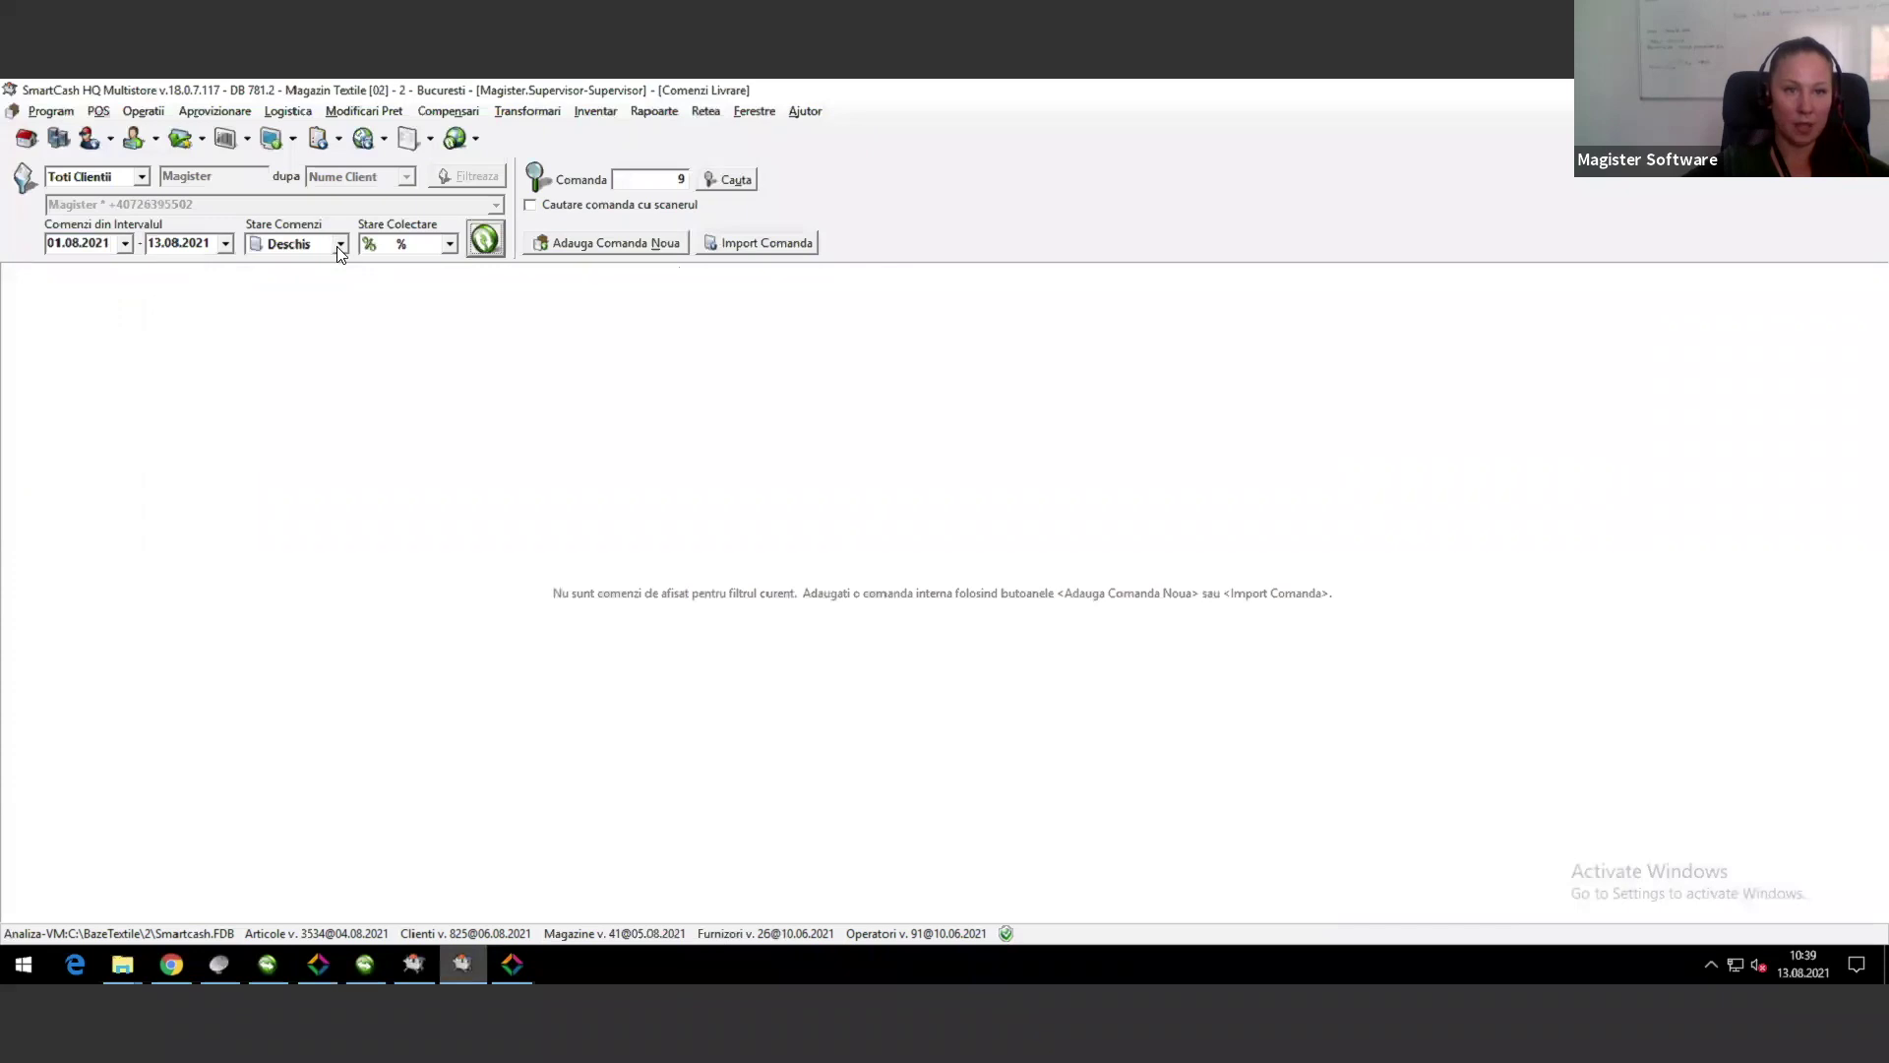
left_click(337, 246)
left_click(295, 273)
left_click(485, 239)
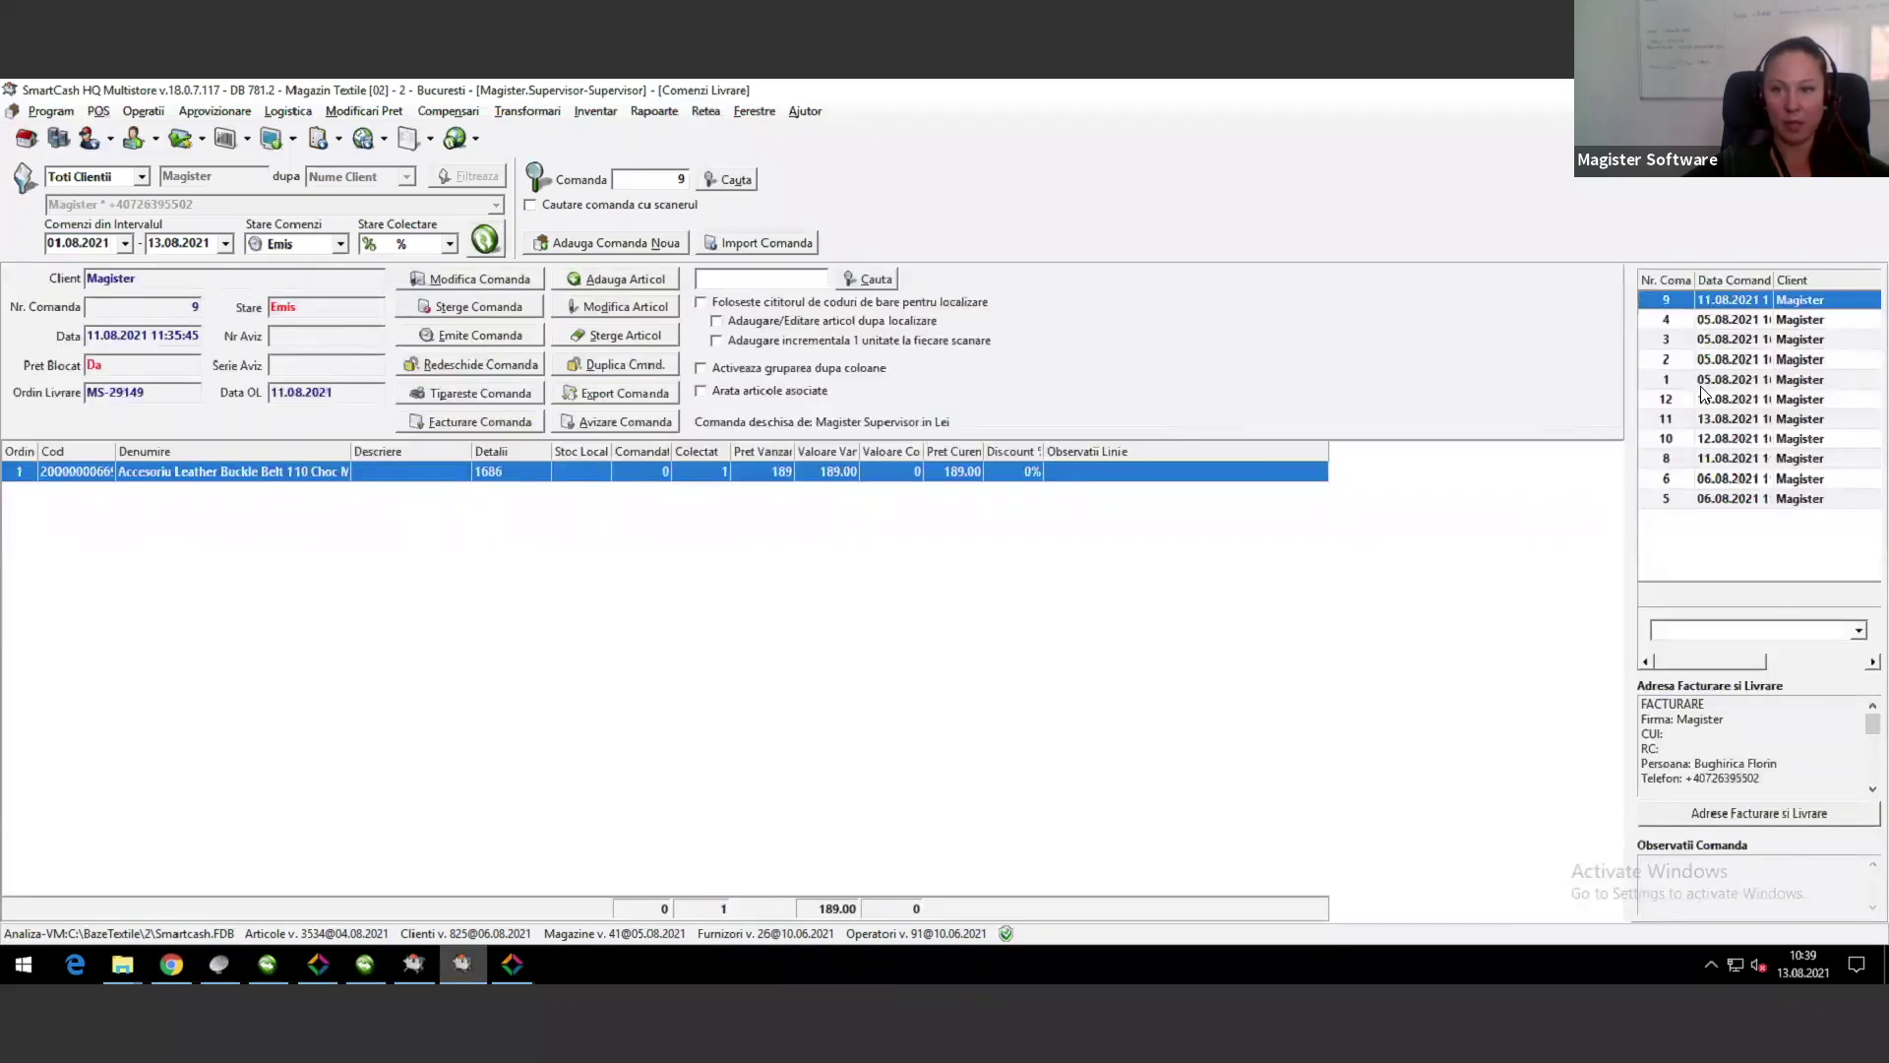
Step: Inspect several issued orders, sort the order list by date and open the newest 13.08.2021 order
left_click(1705, 384)
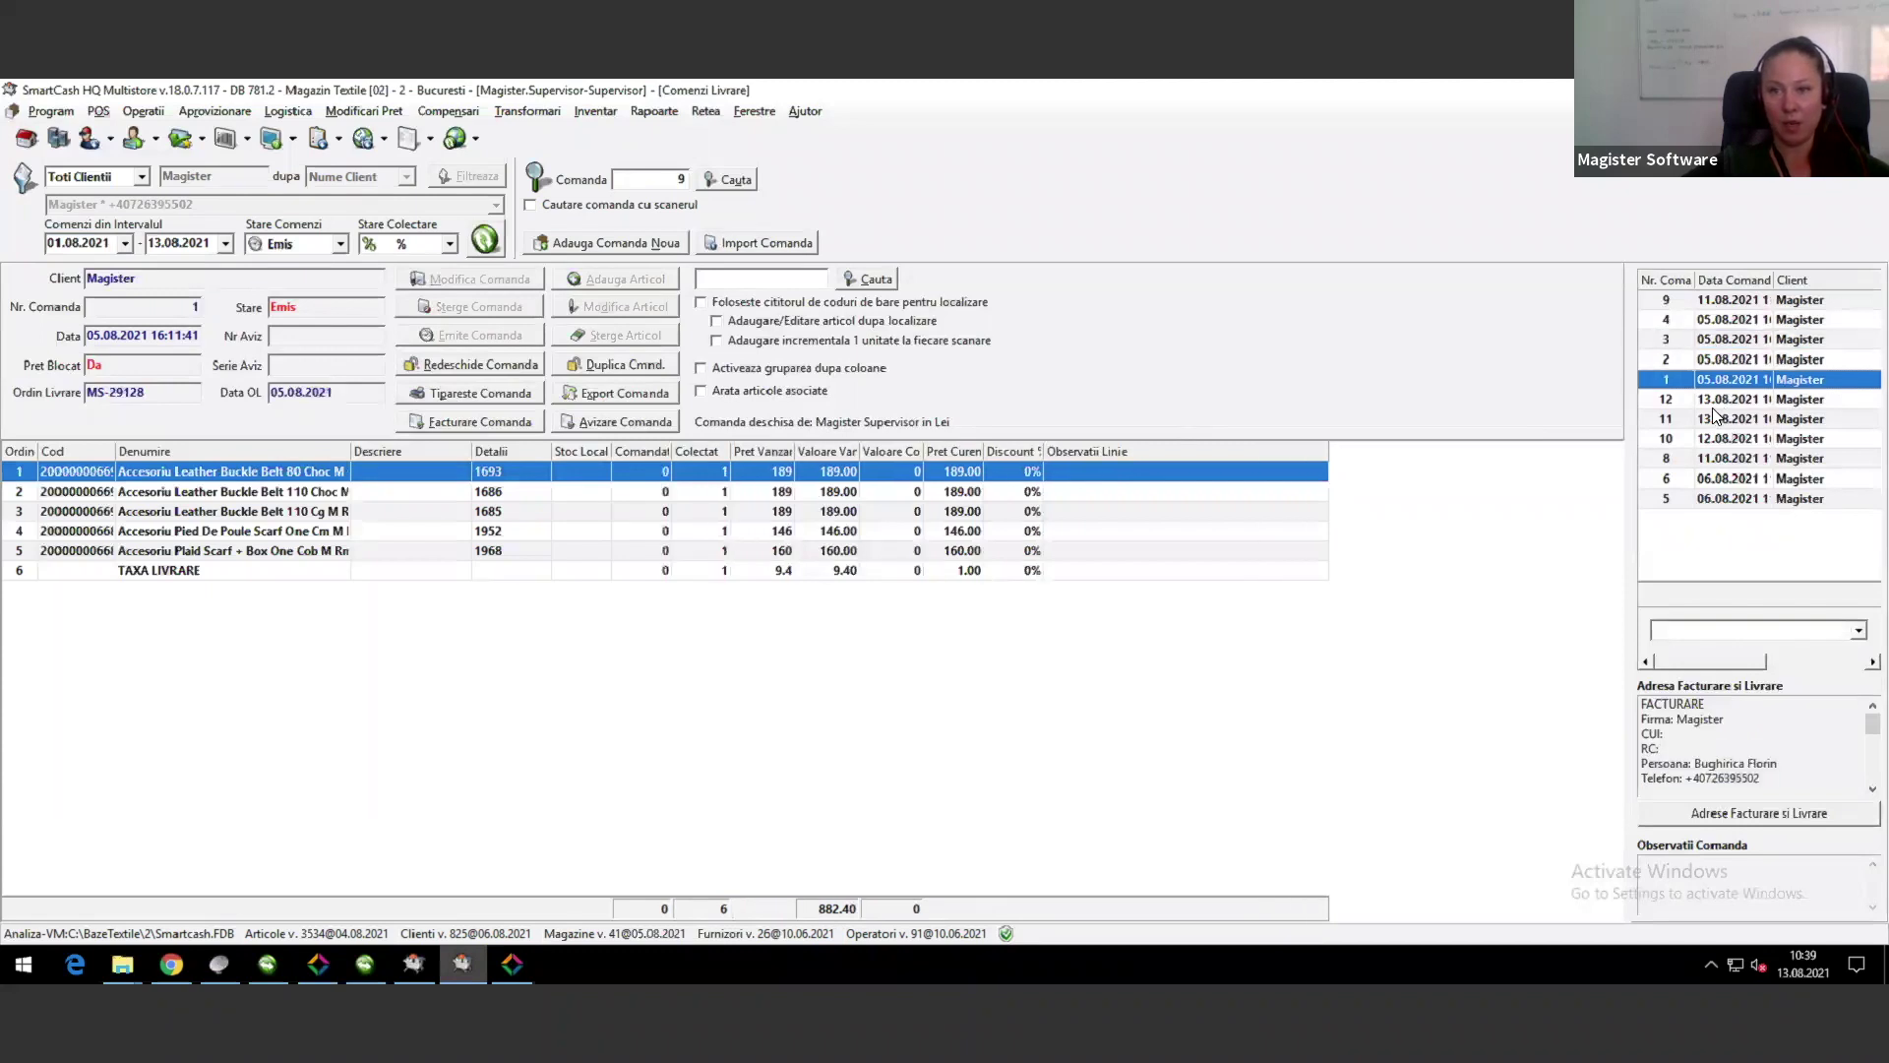
left_click(1715, 418)
left_click(1713, 439)
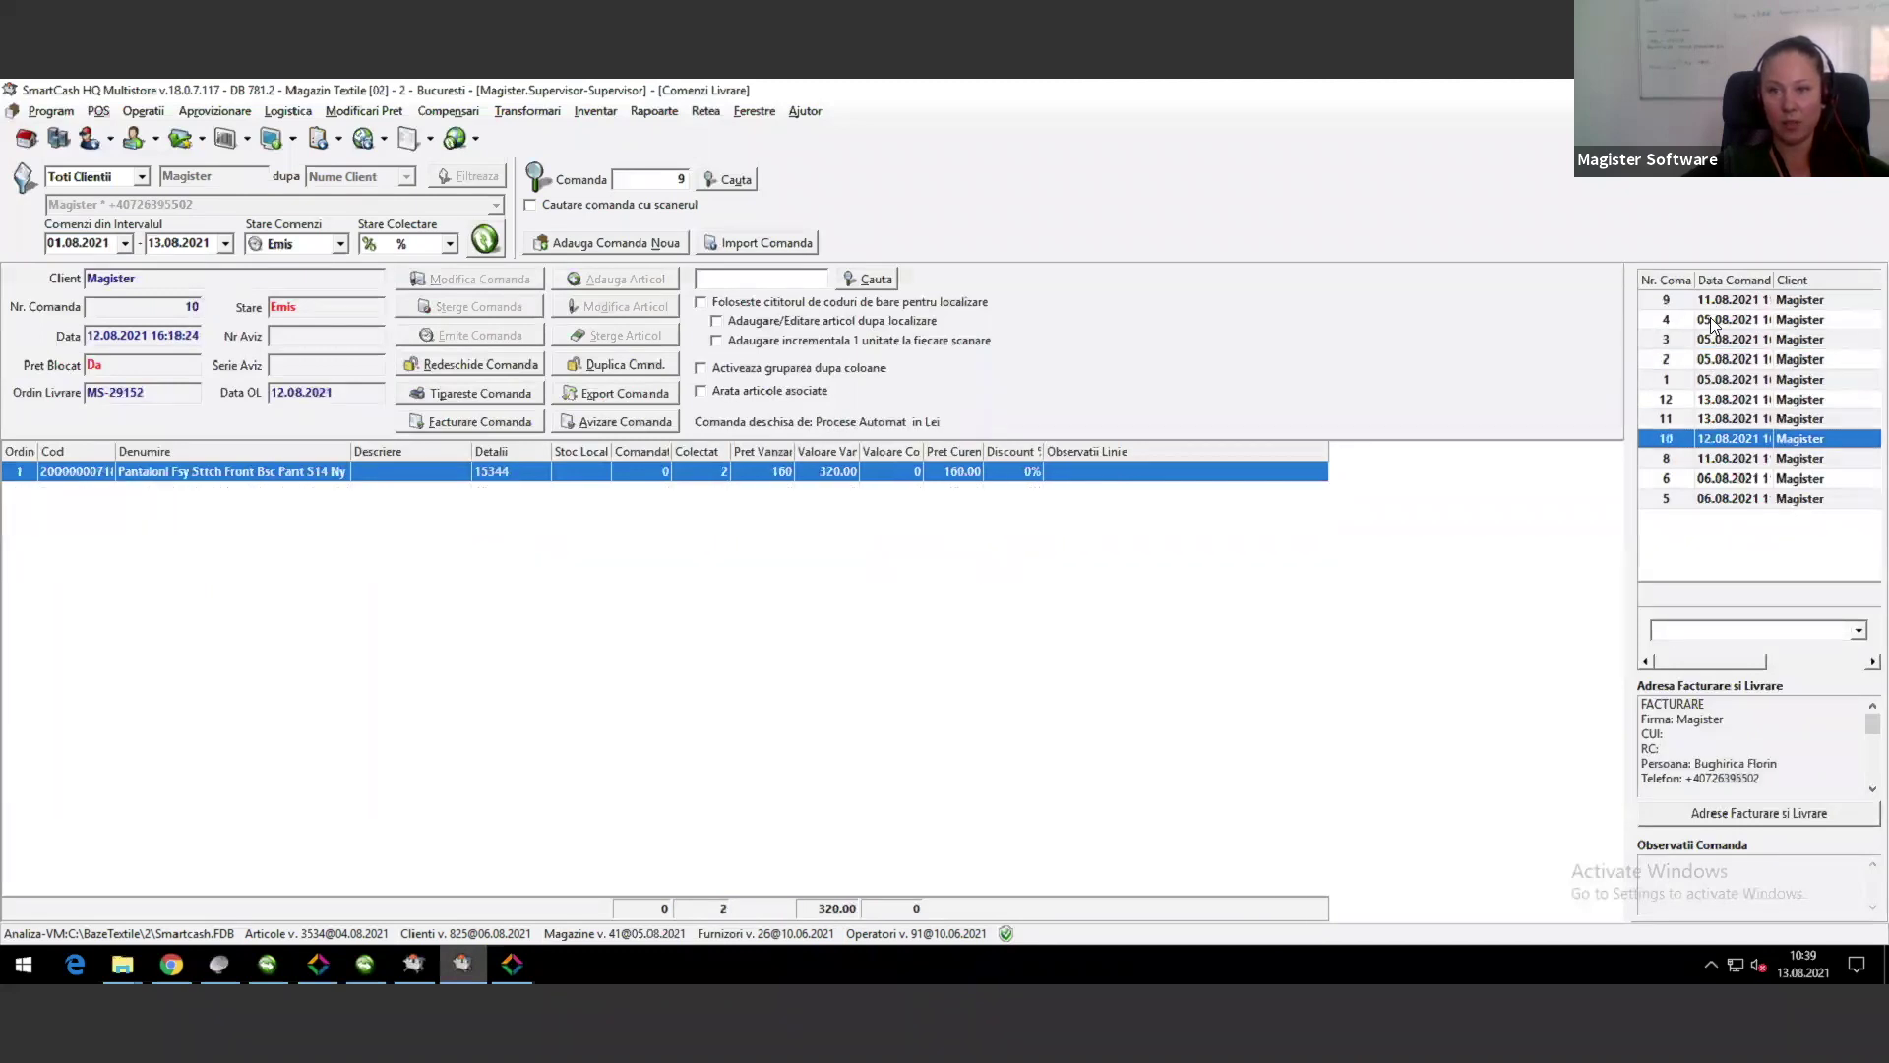
left_click(1722, 281)
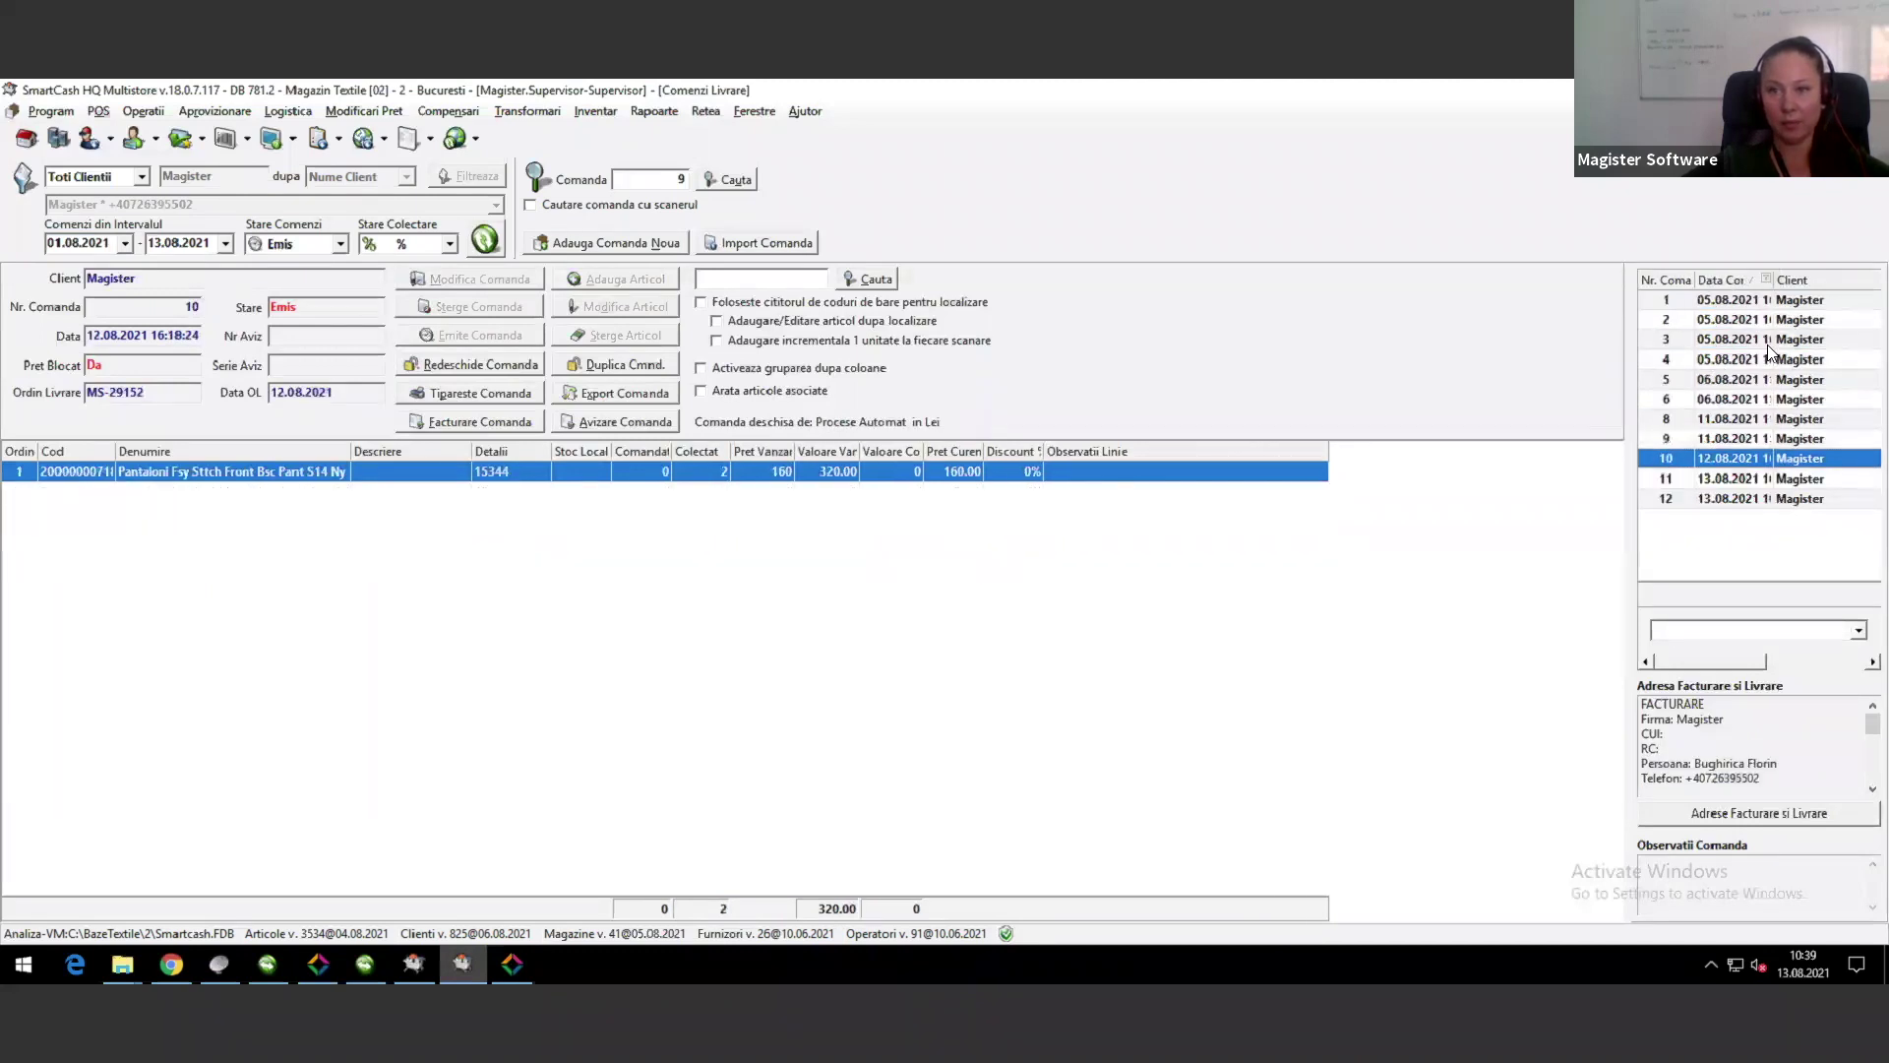
left_click(1720, 500)
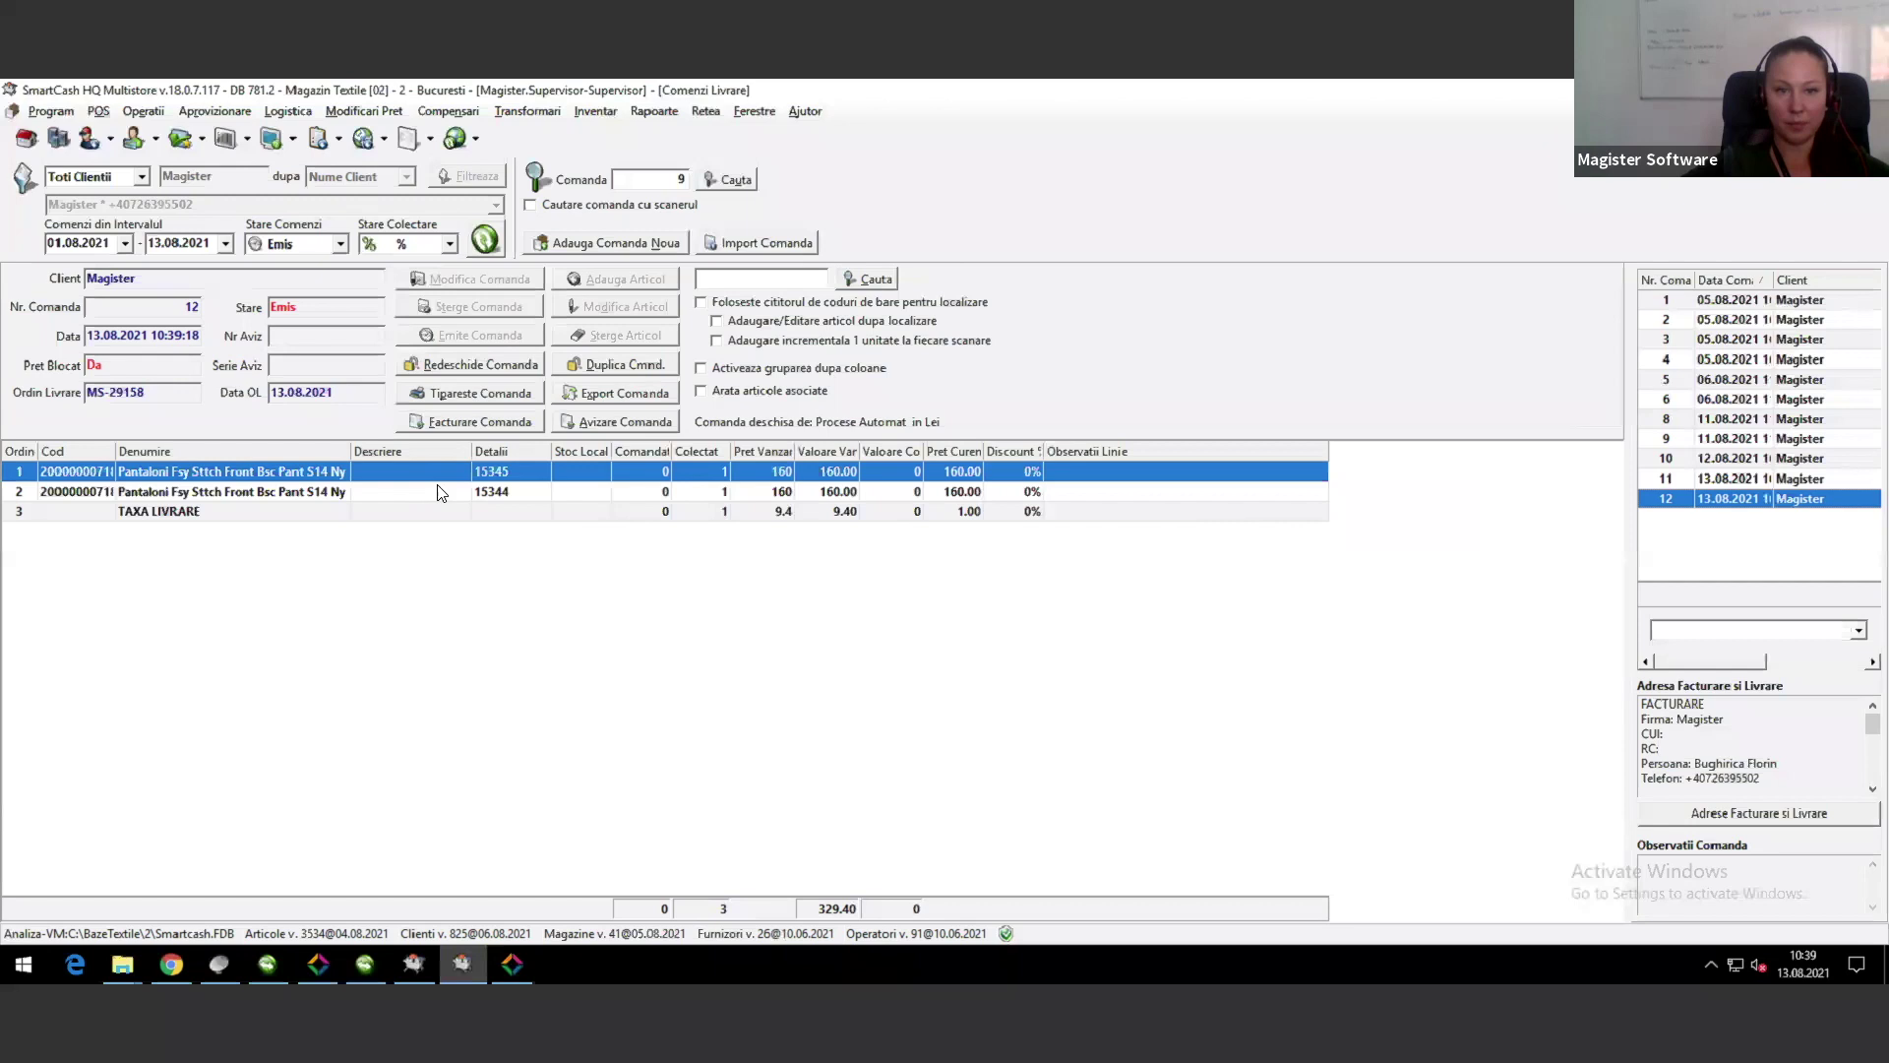
Step: Examine the newest order's article lines and compare it with the other 13.08.2021 order and an order from 06.08.2021
left_click(813, 508)
left_click(531, 491)
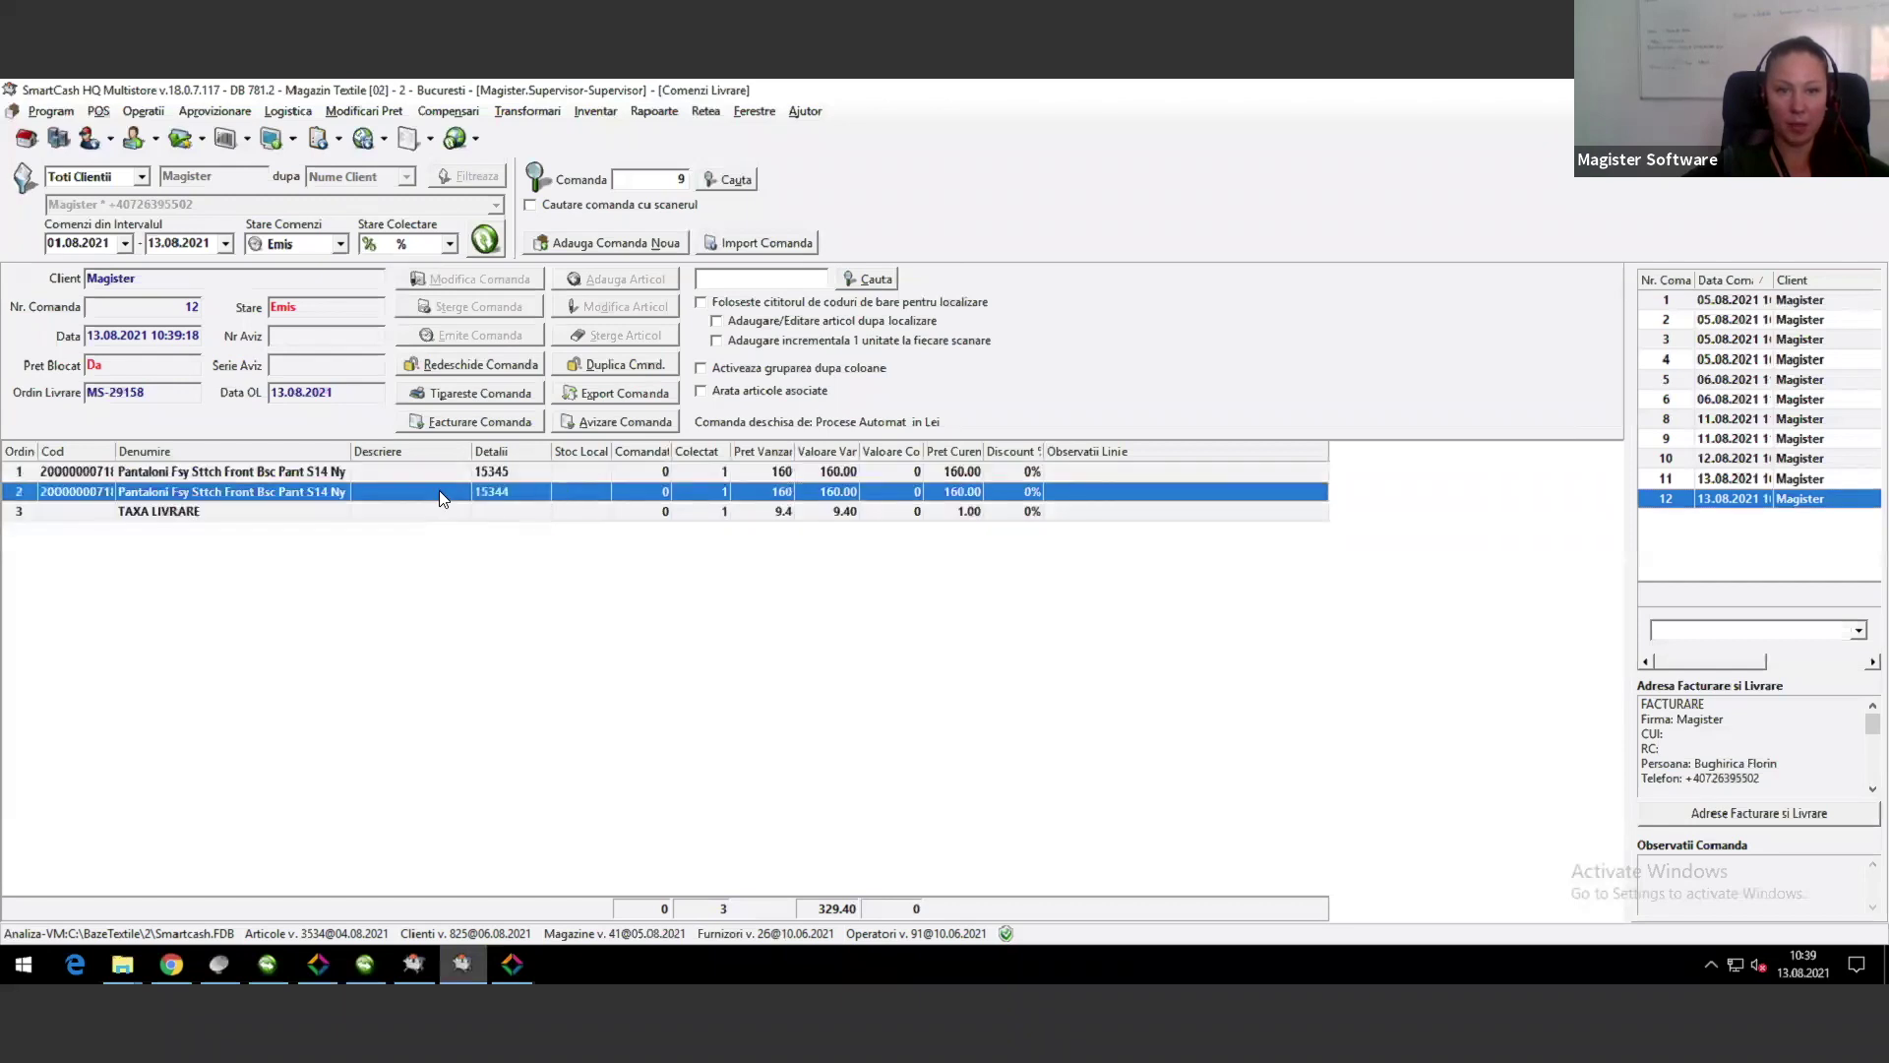
left_click(433, 477)
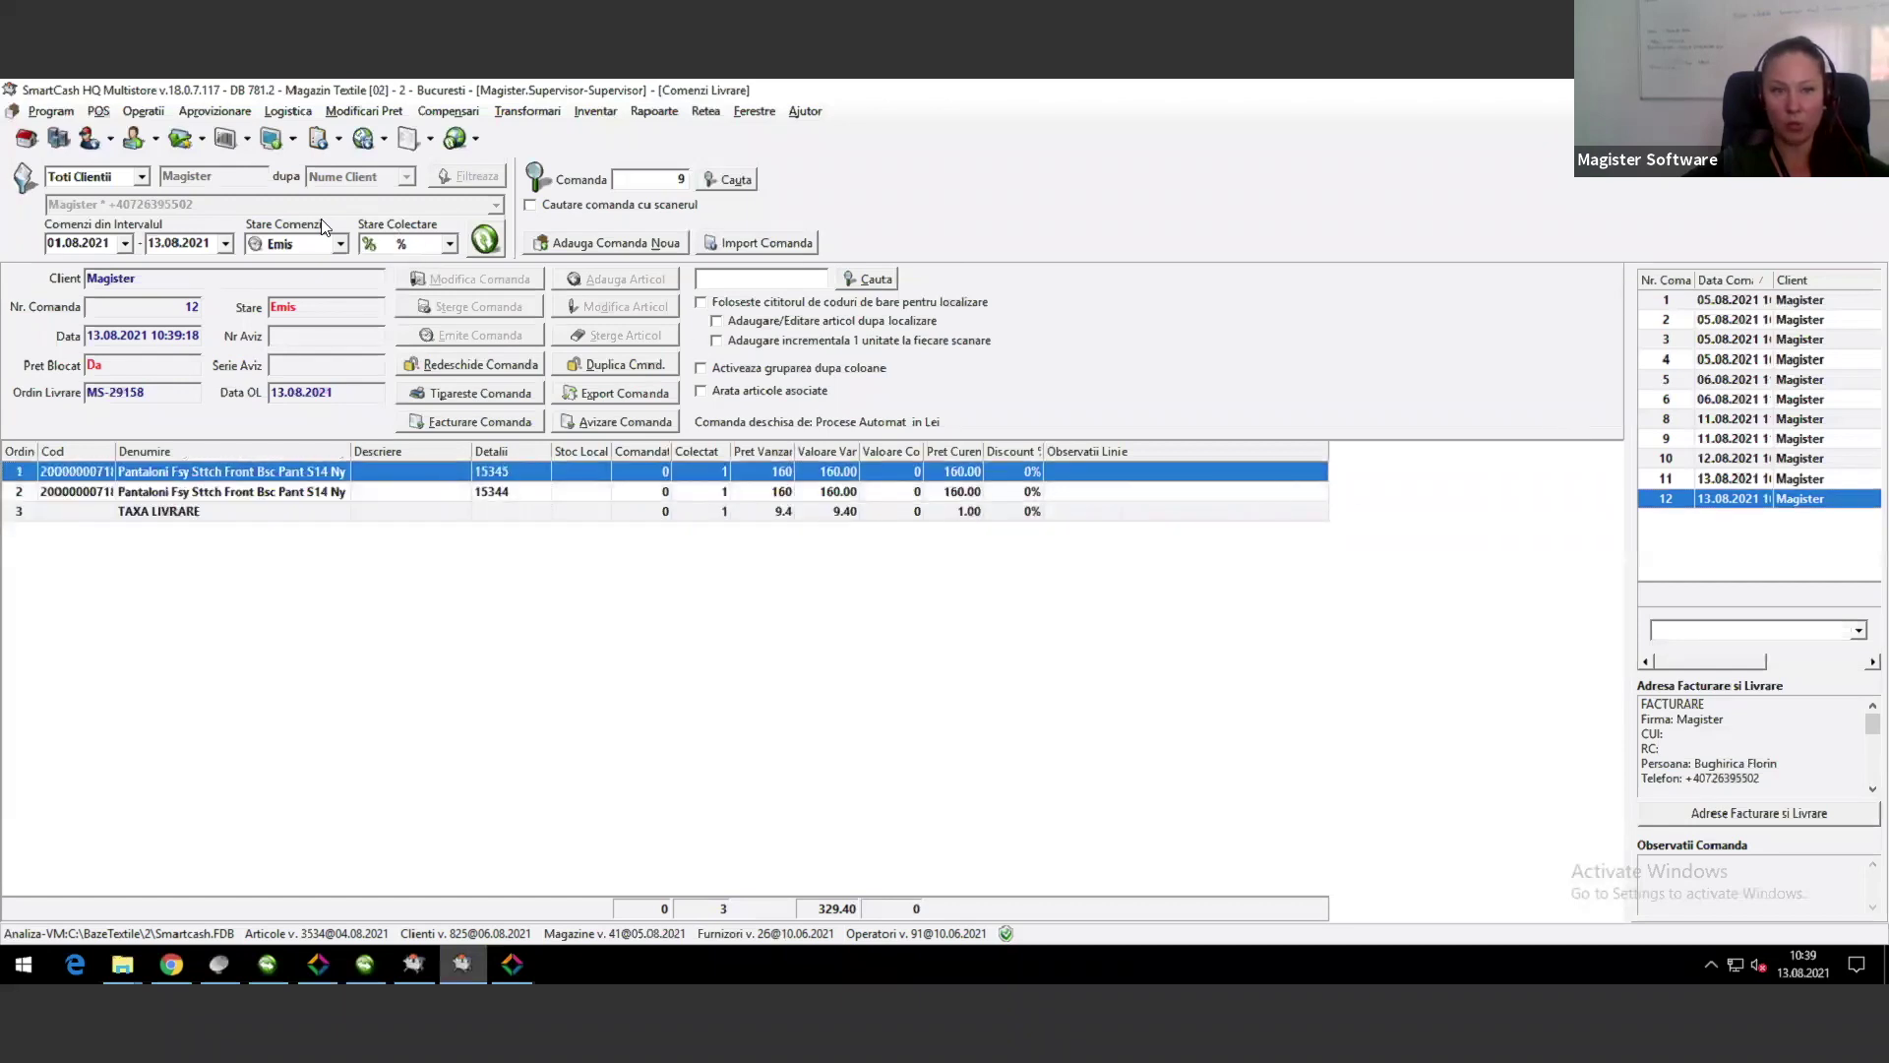
left_click(1734, 483)
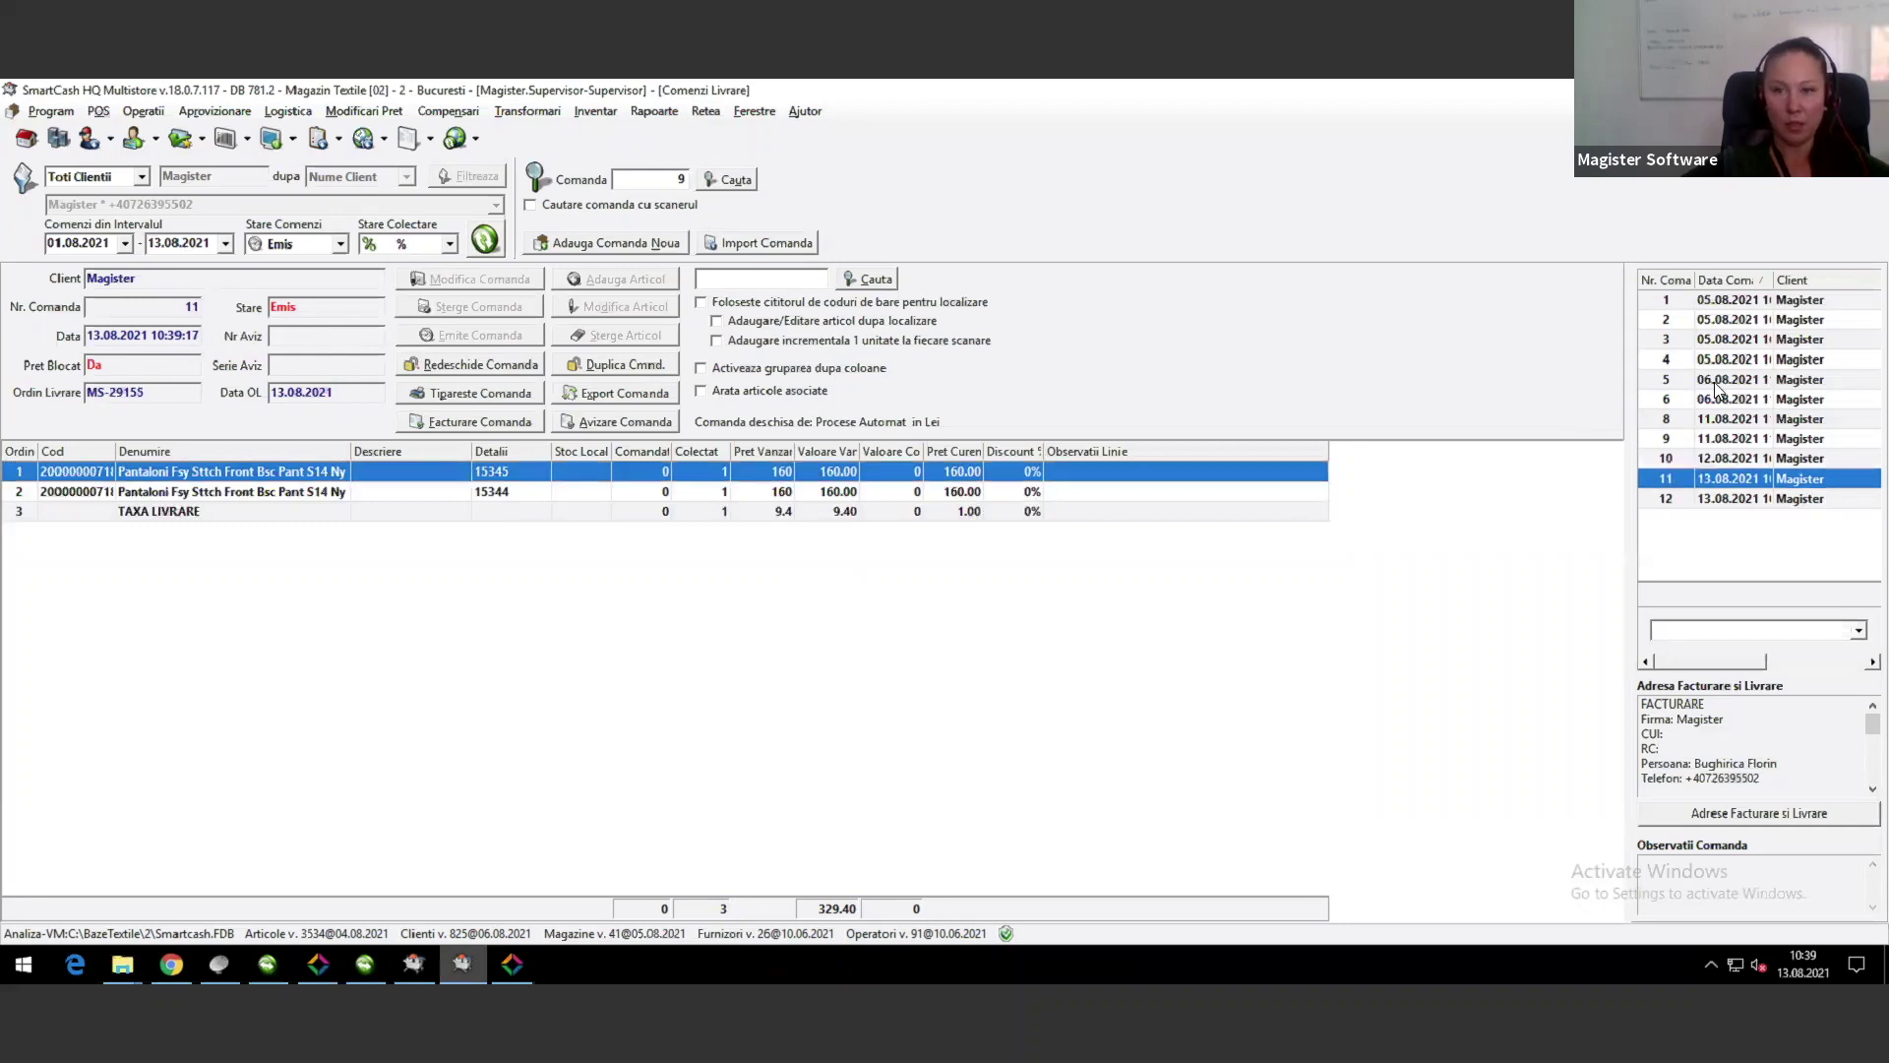
left_click(1732, 378)
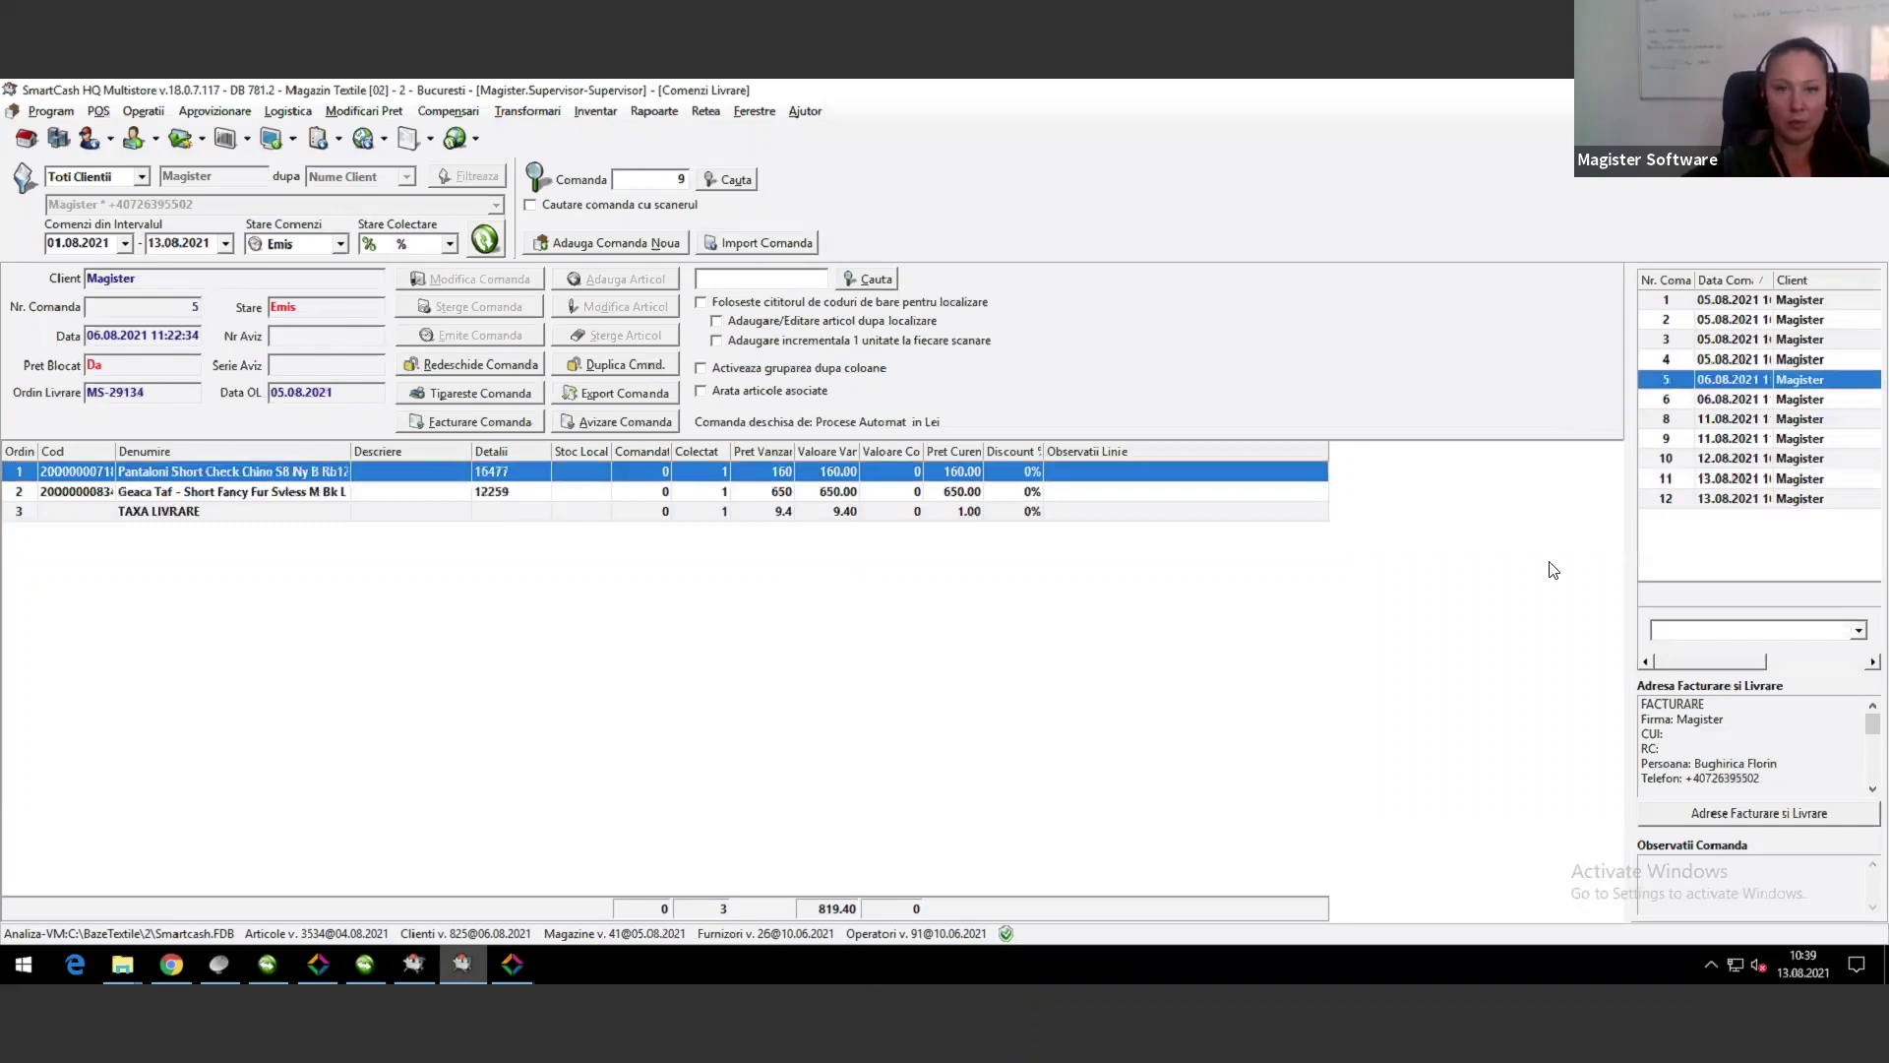
Step: Check the delivery orders with Inchis status and return the order list to Emis status
left_click(339, 243)
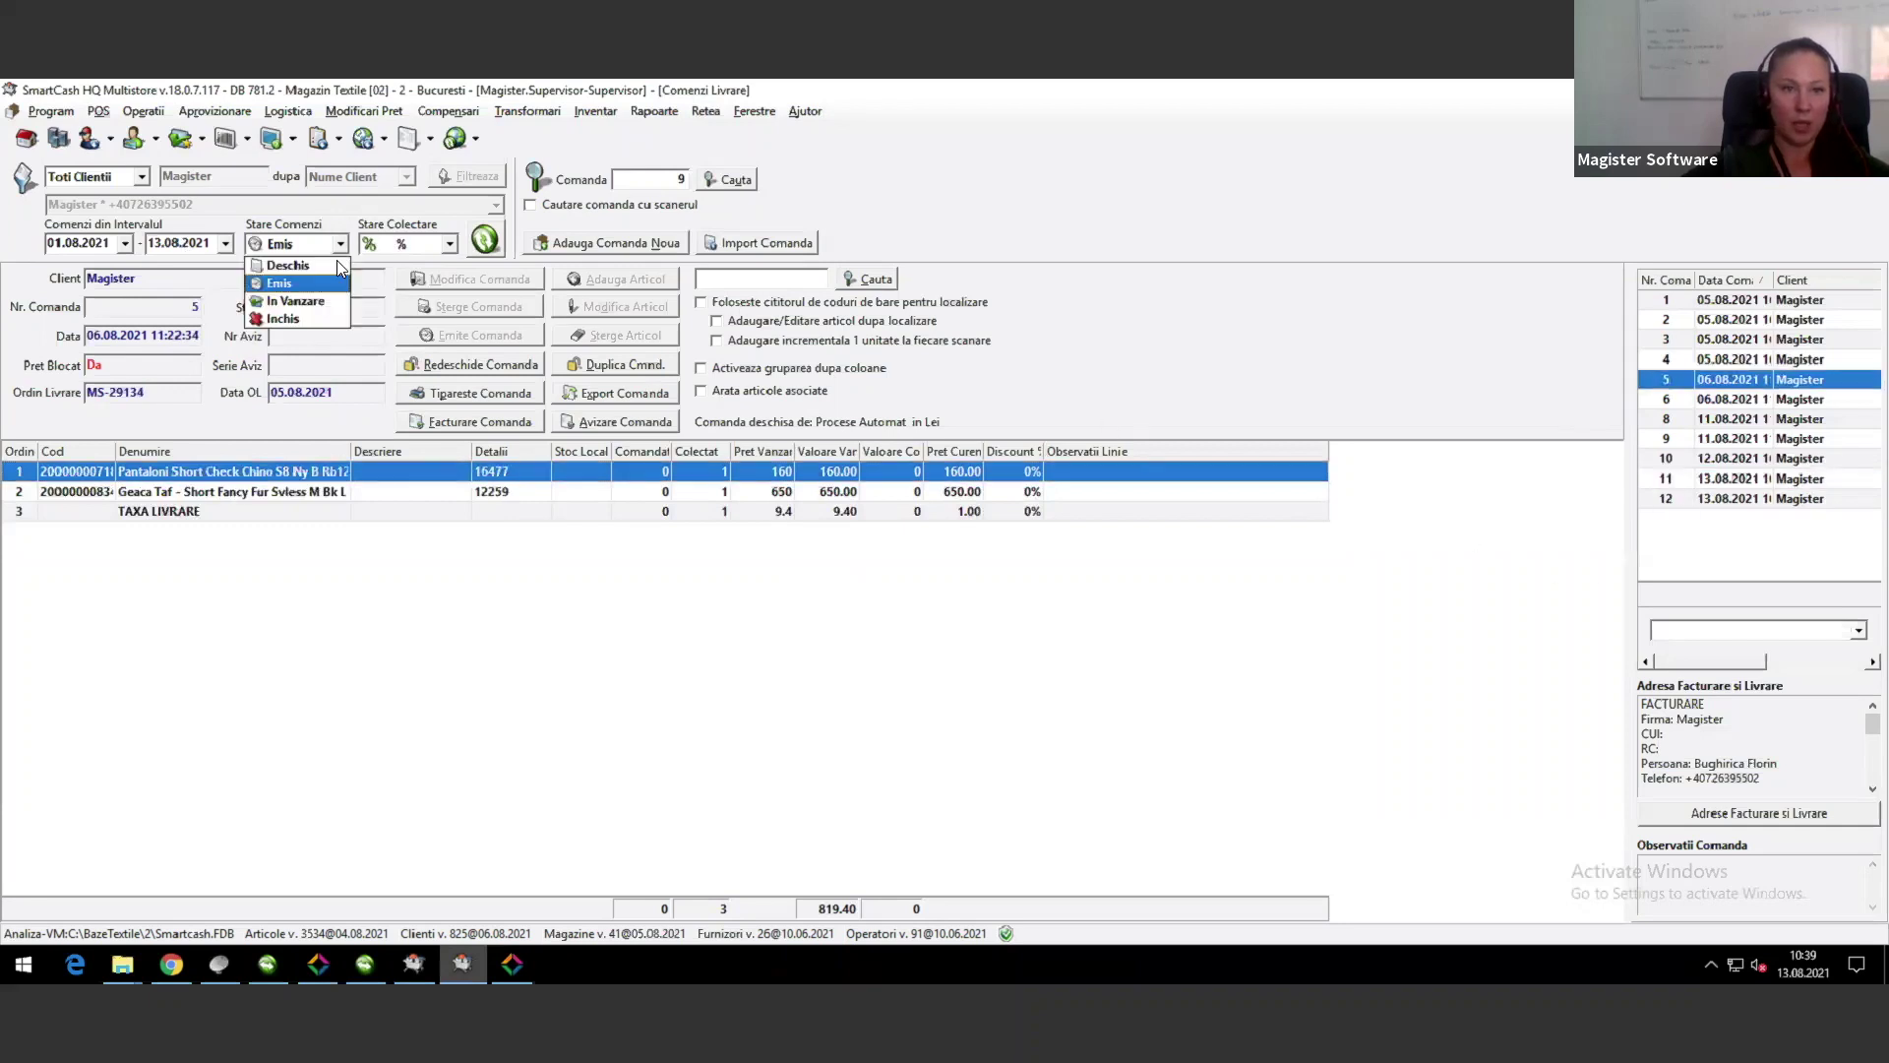
left_click(298, 318)
left_click(487, 246)
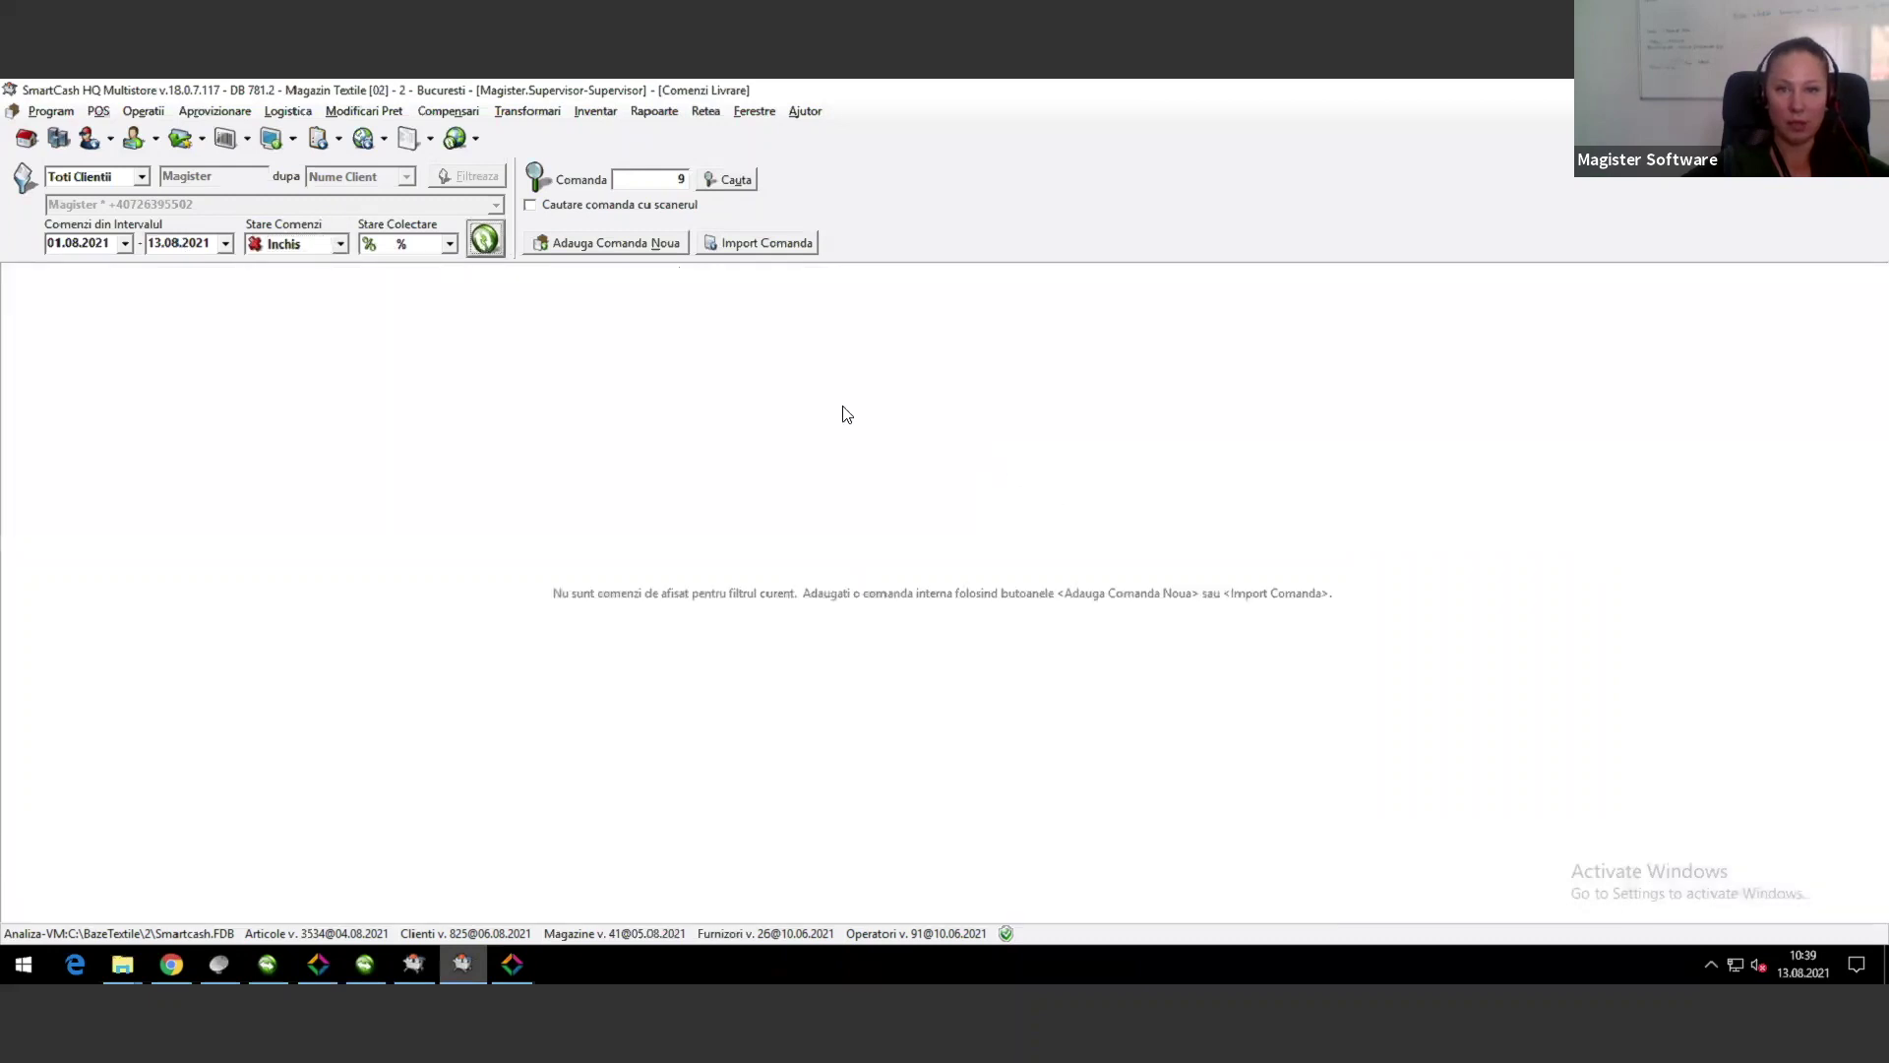
left_click(340, 244)
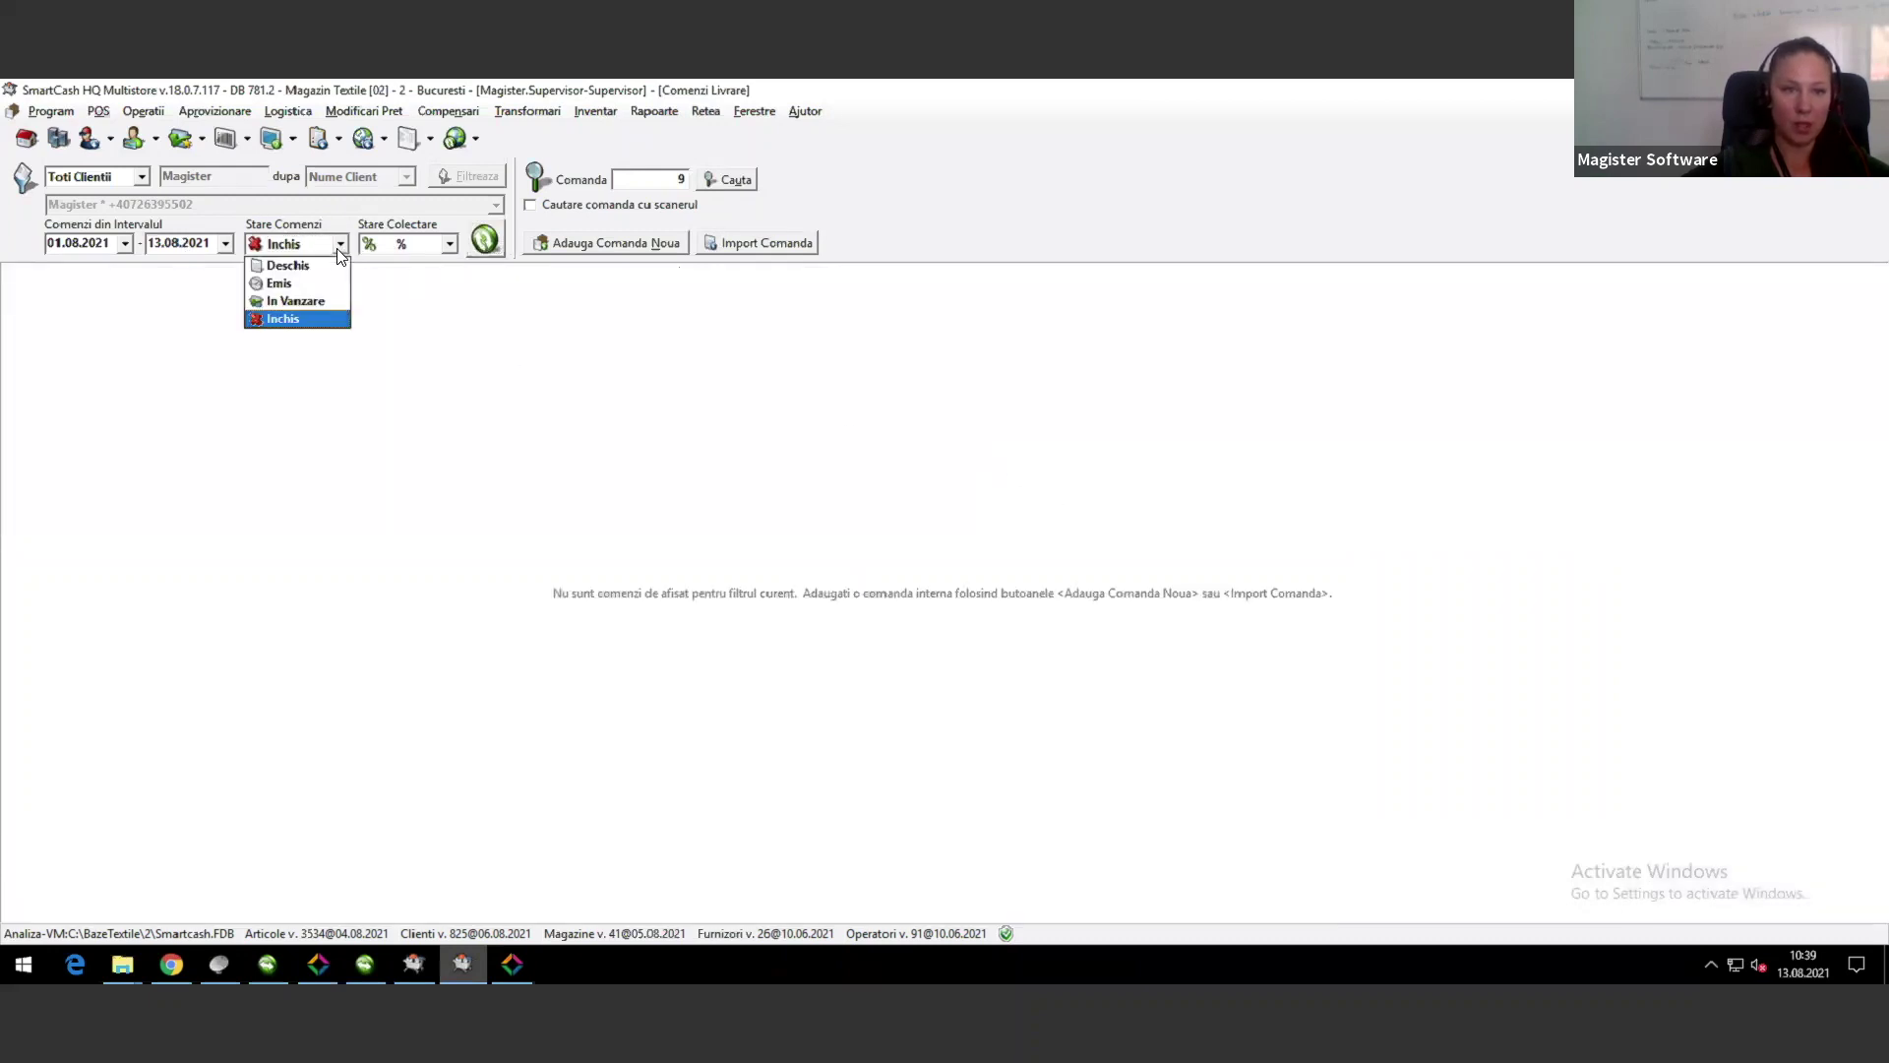
left_click(291, 283)
left_click(486, 243)
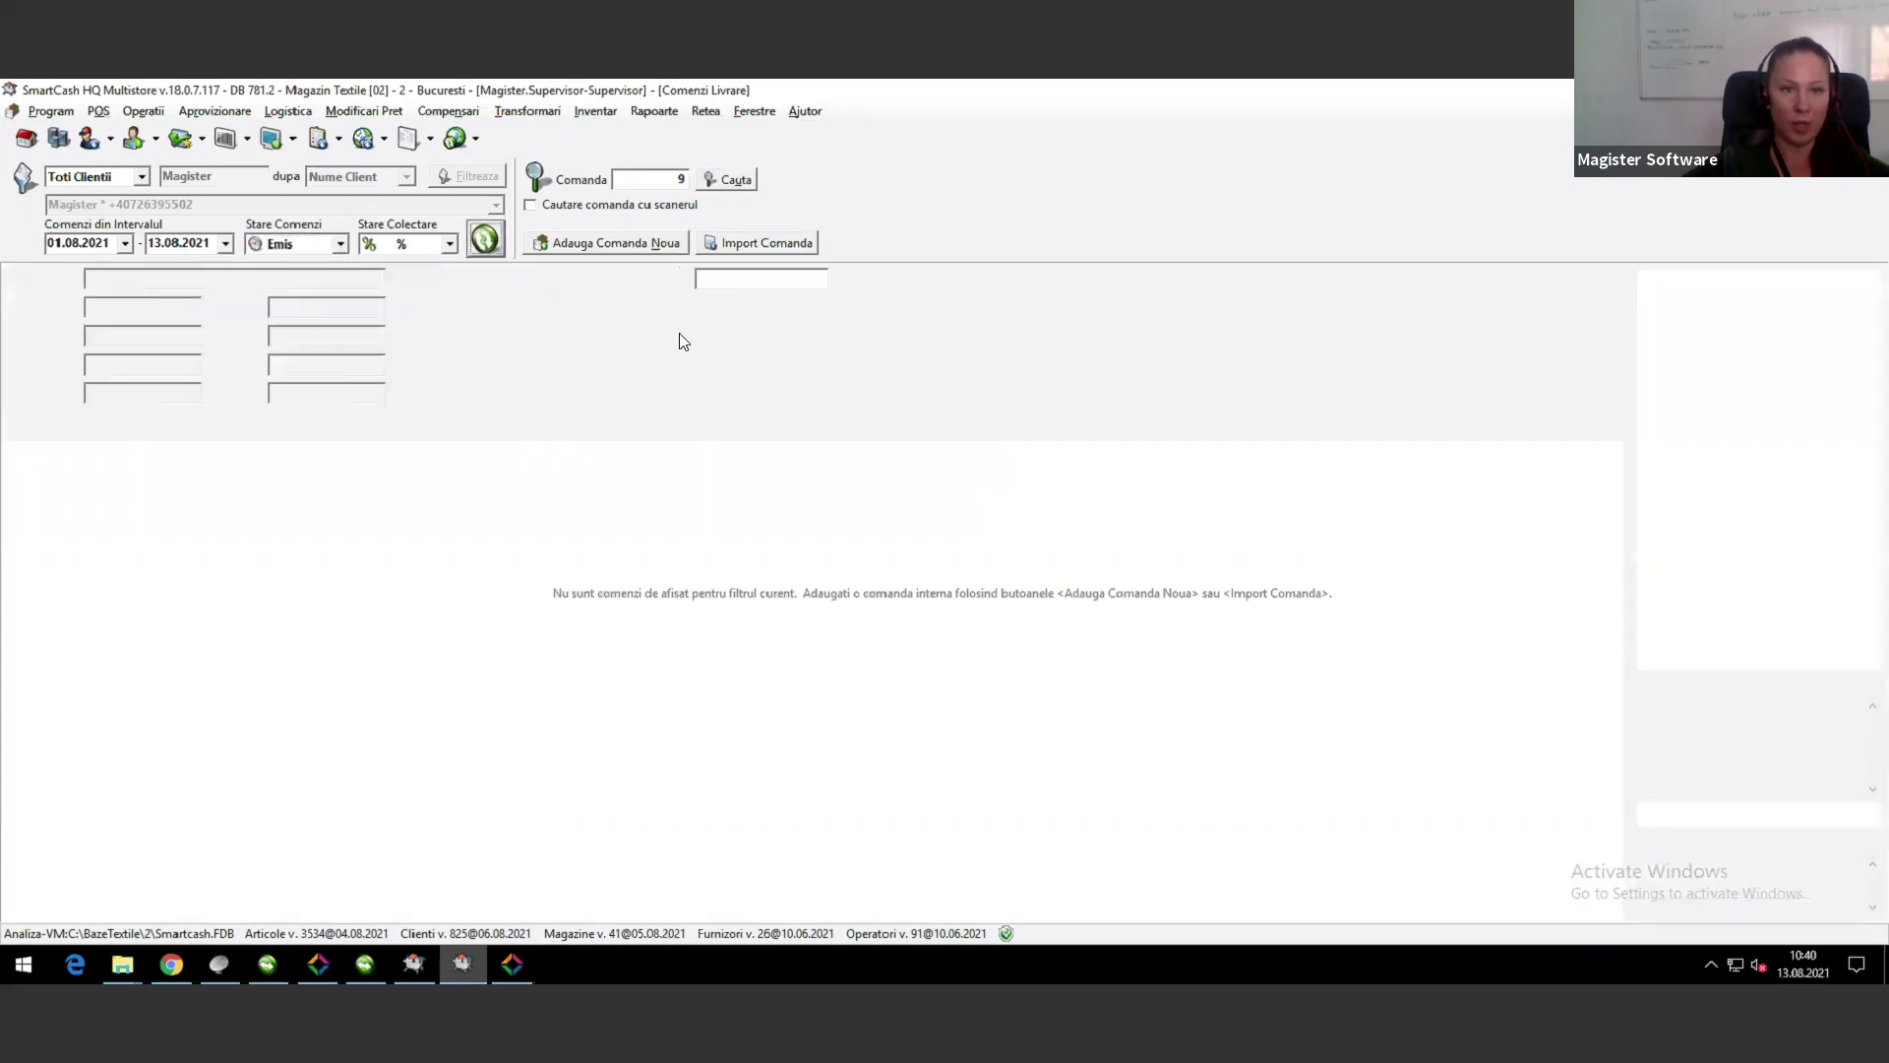
Step: Search for the earlier 13.08.2021 delivery order by its order number and select its second article line
left_click(655, 180)
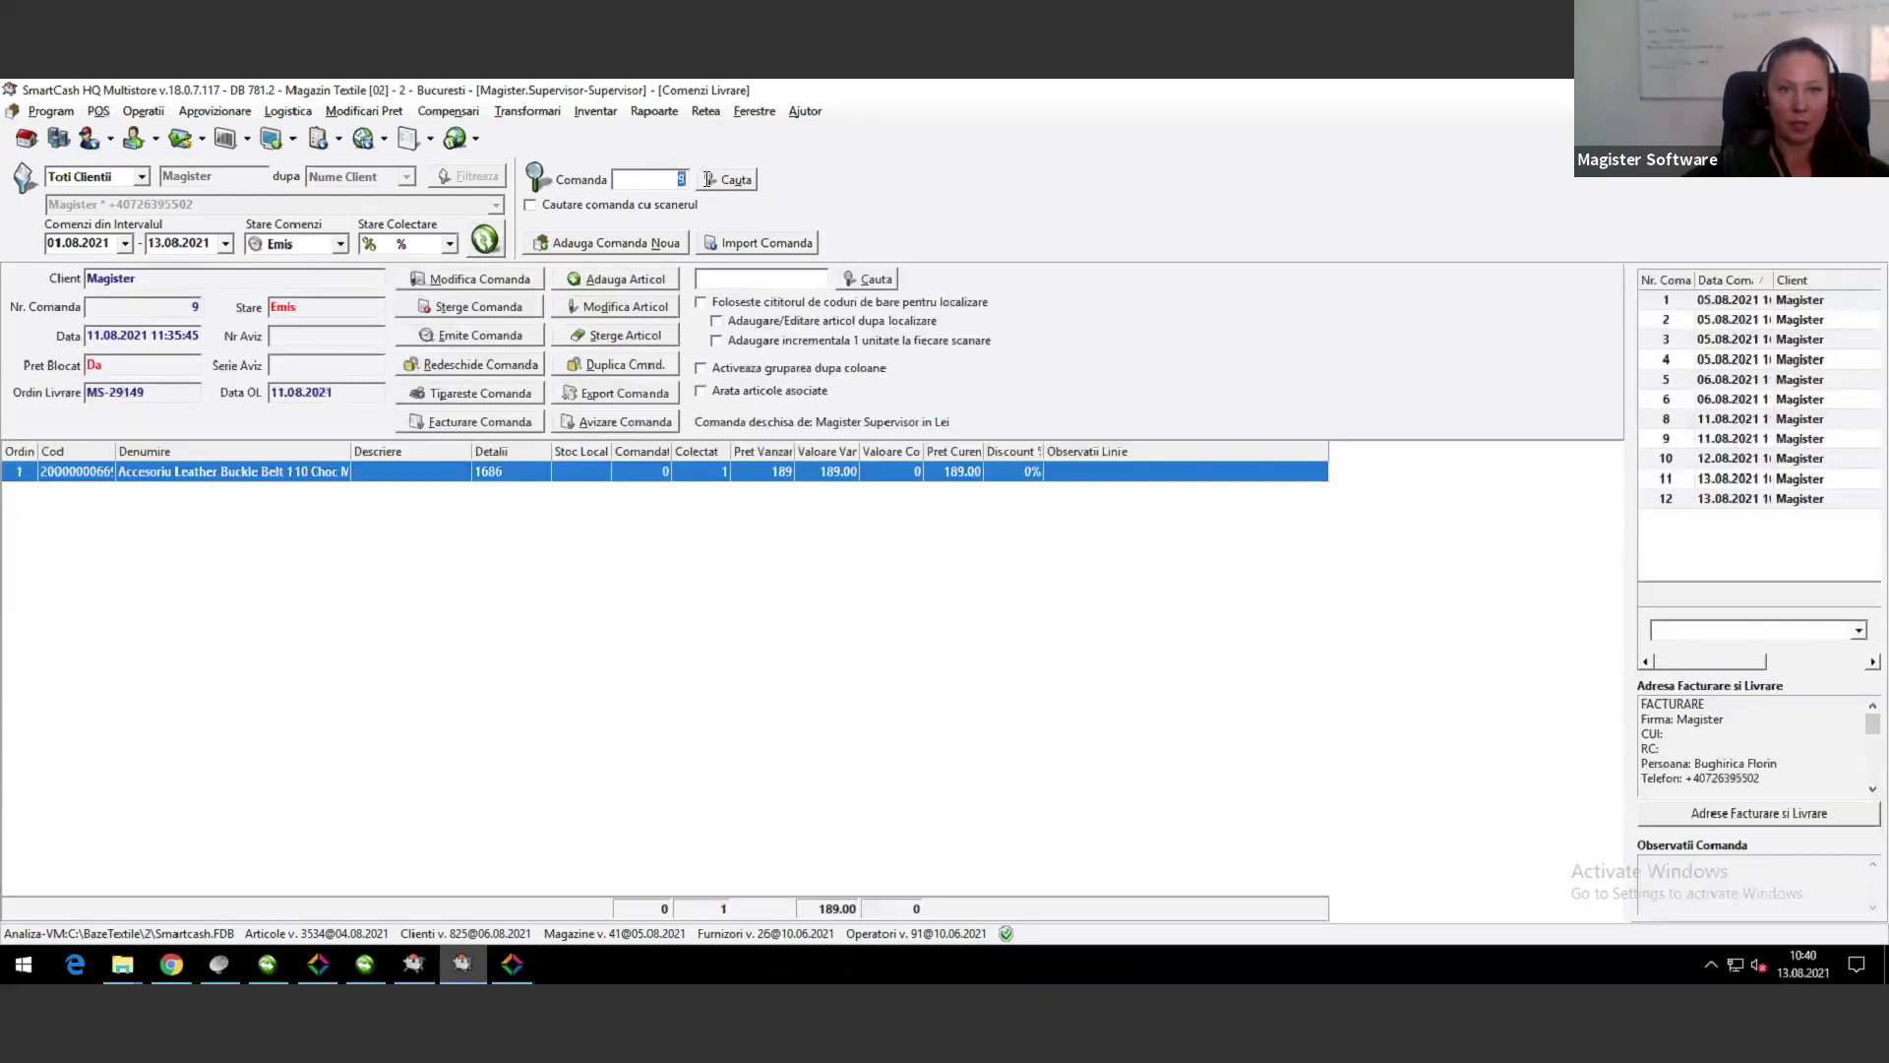
type("11")
left_click(711, 183)
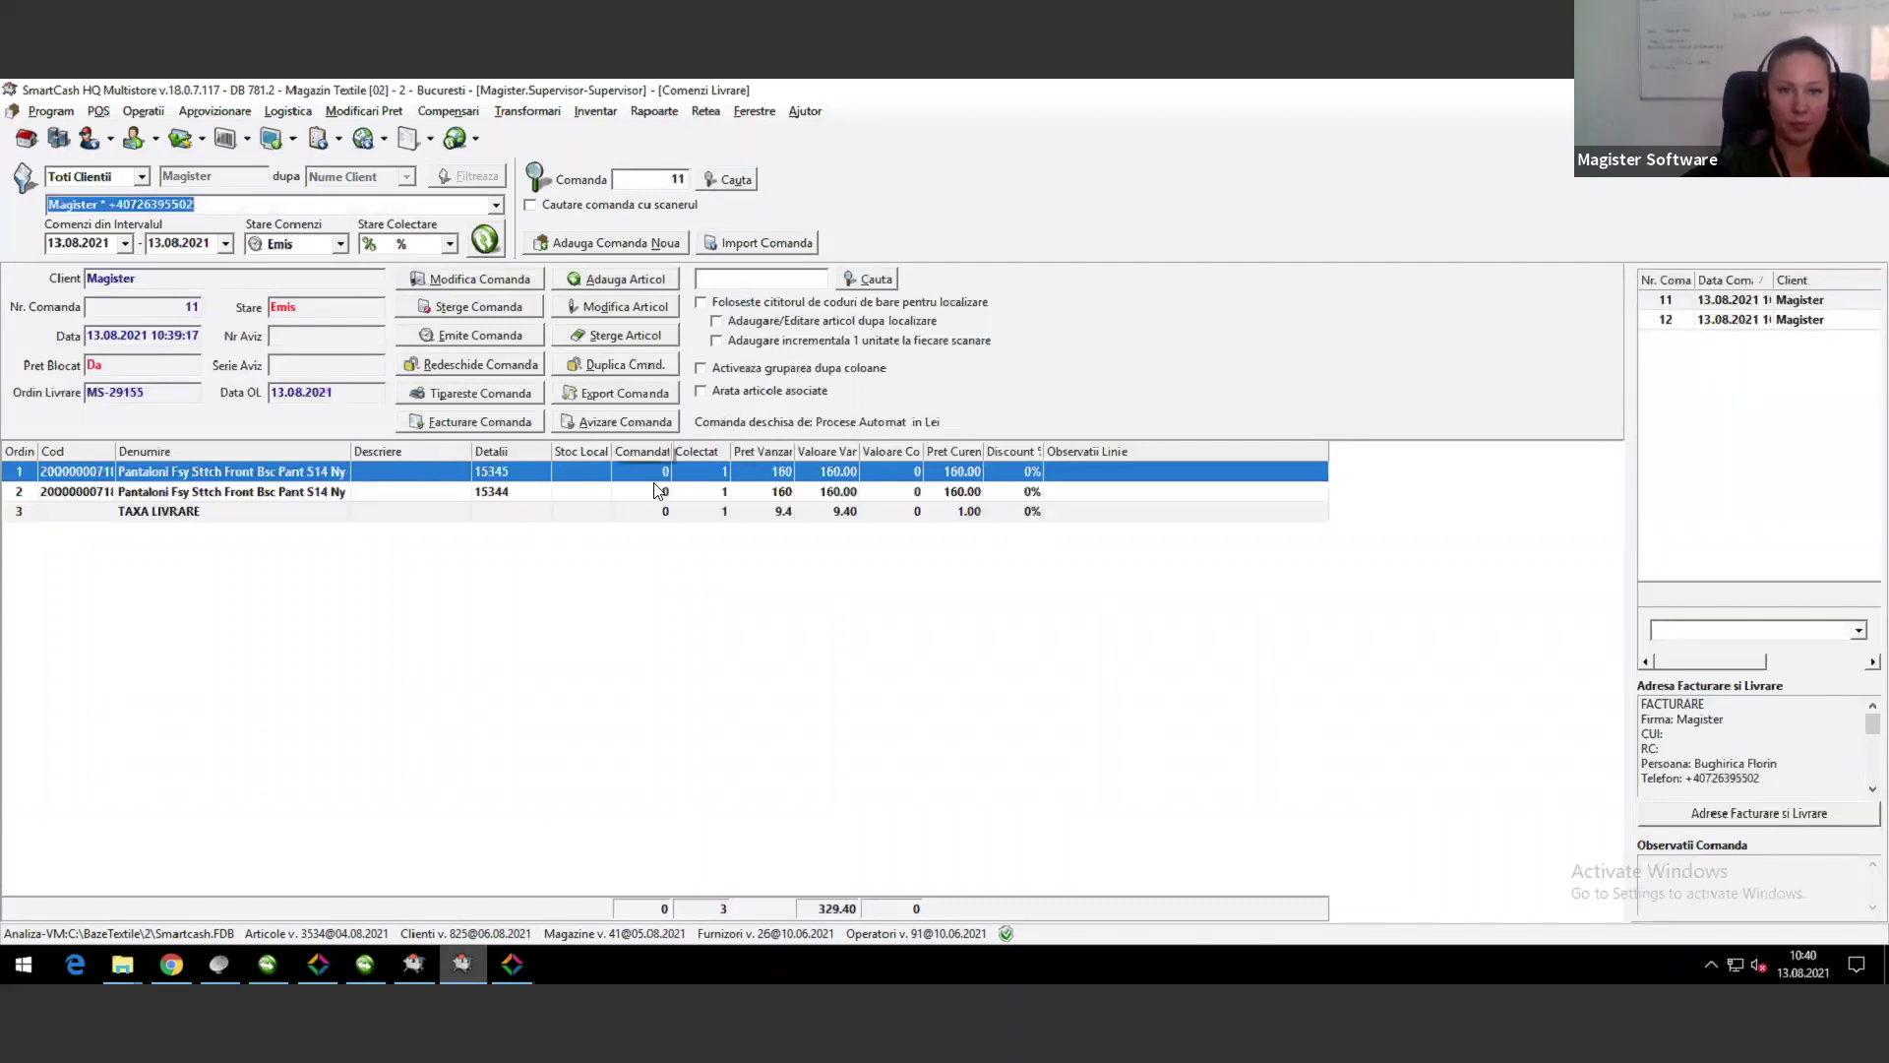
left_click(657, 491)
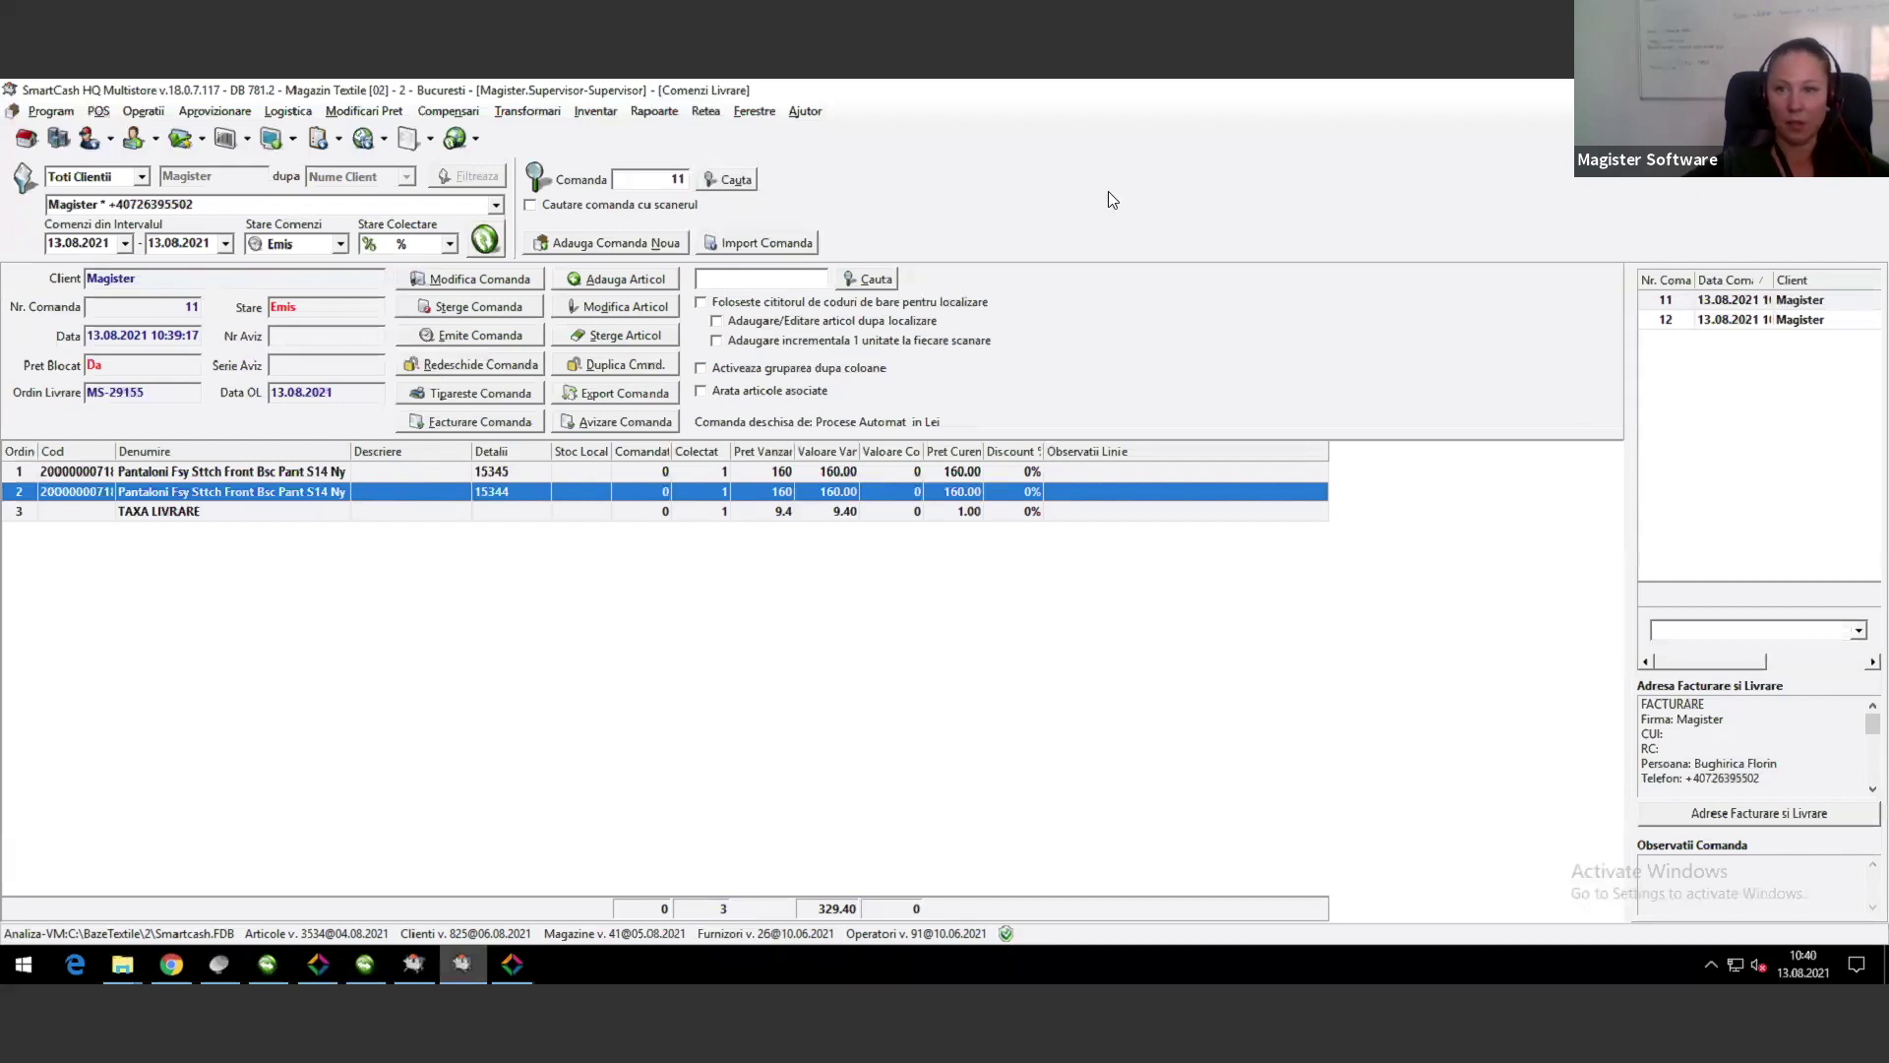
Step: Open the Facturi selection under the Documente Fiscale reports and move its window clear of the order list
left_click(595, 110)
mouse_move(654, 110)
mouse_move(718, 282)
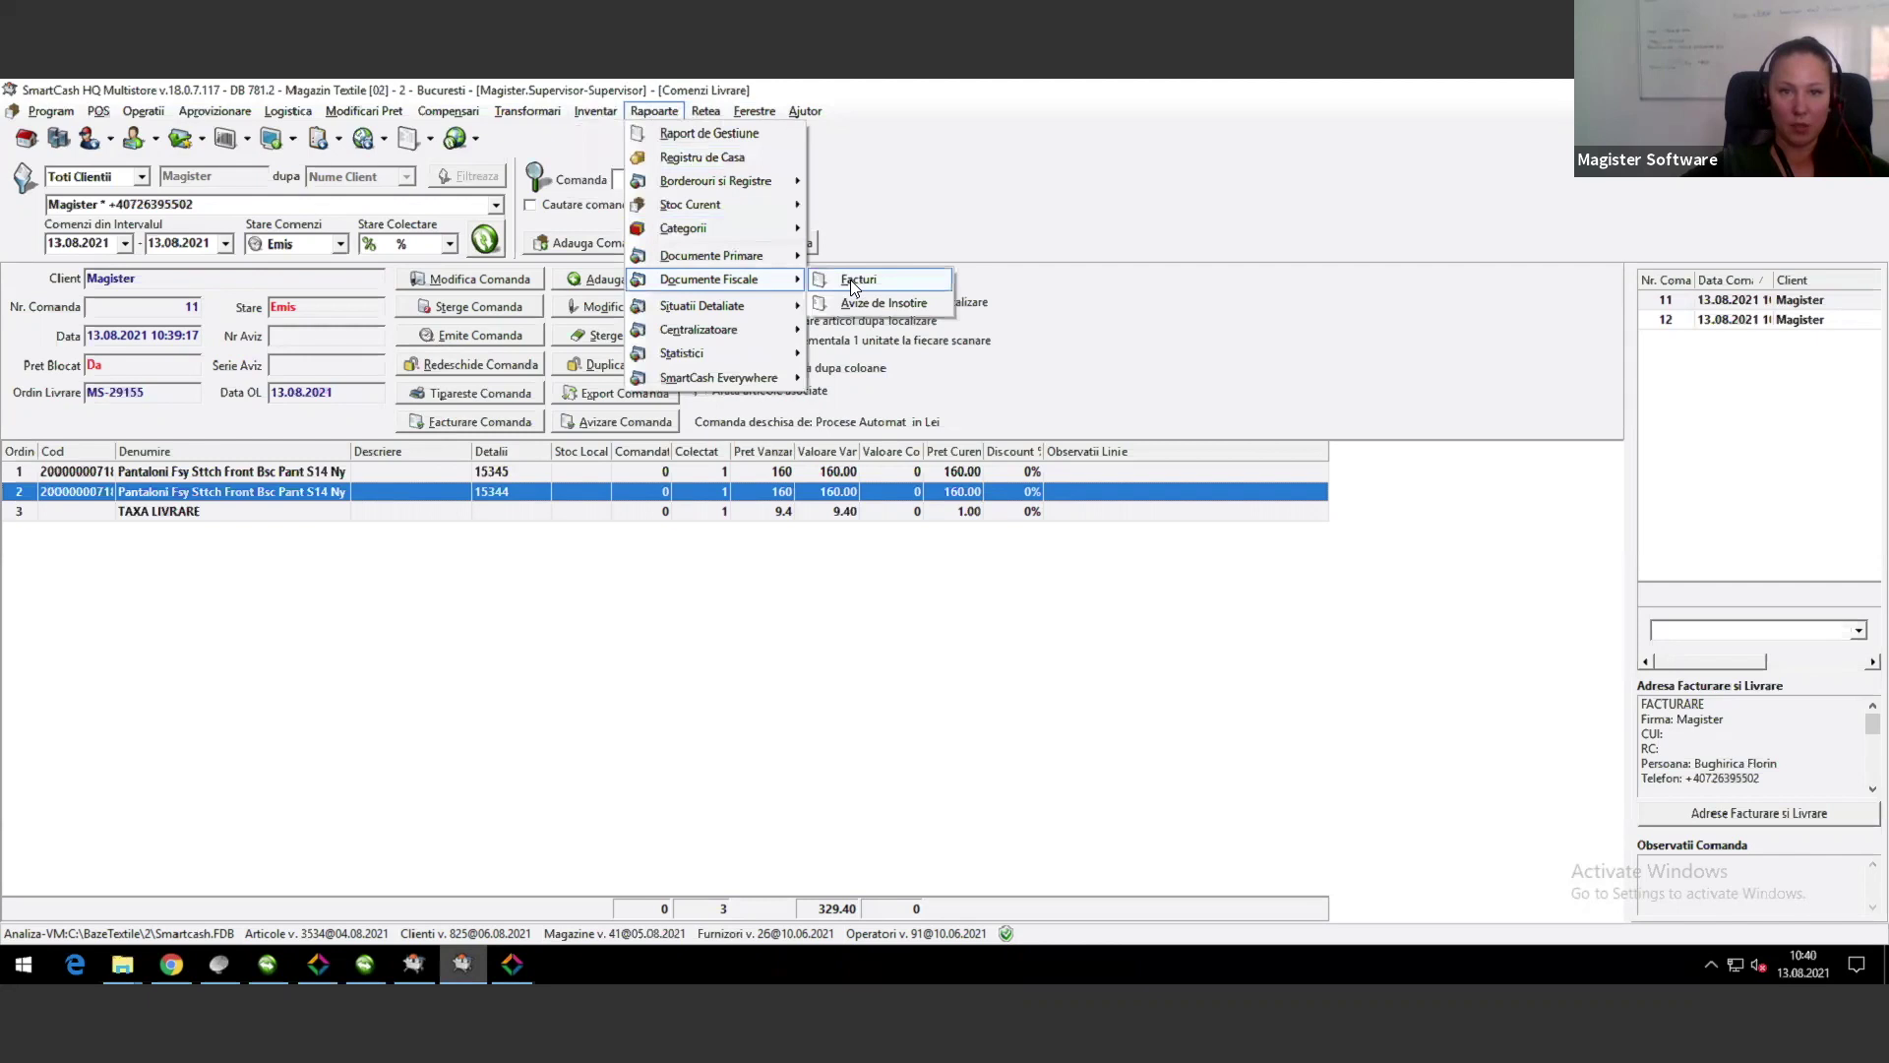
left_click(866, 280)
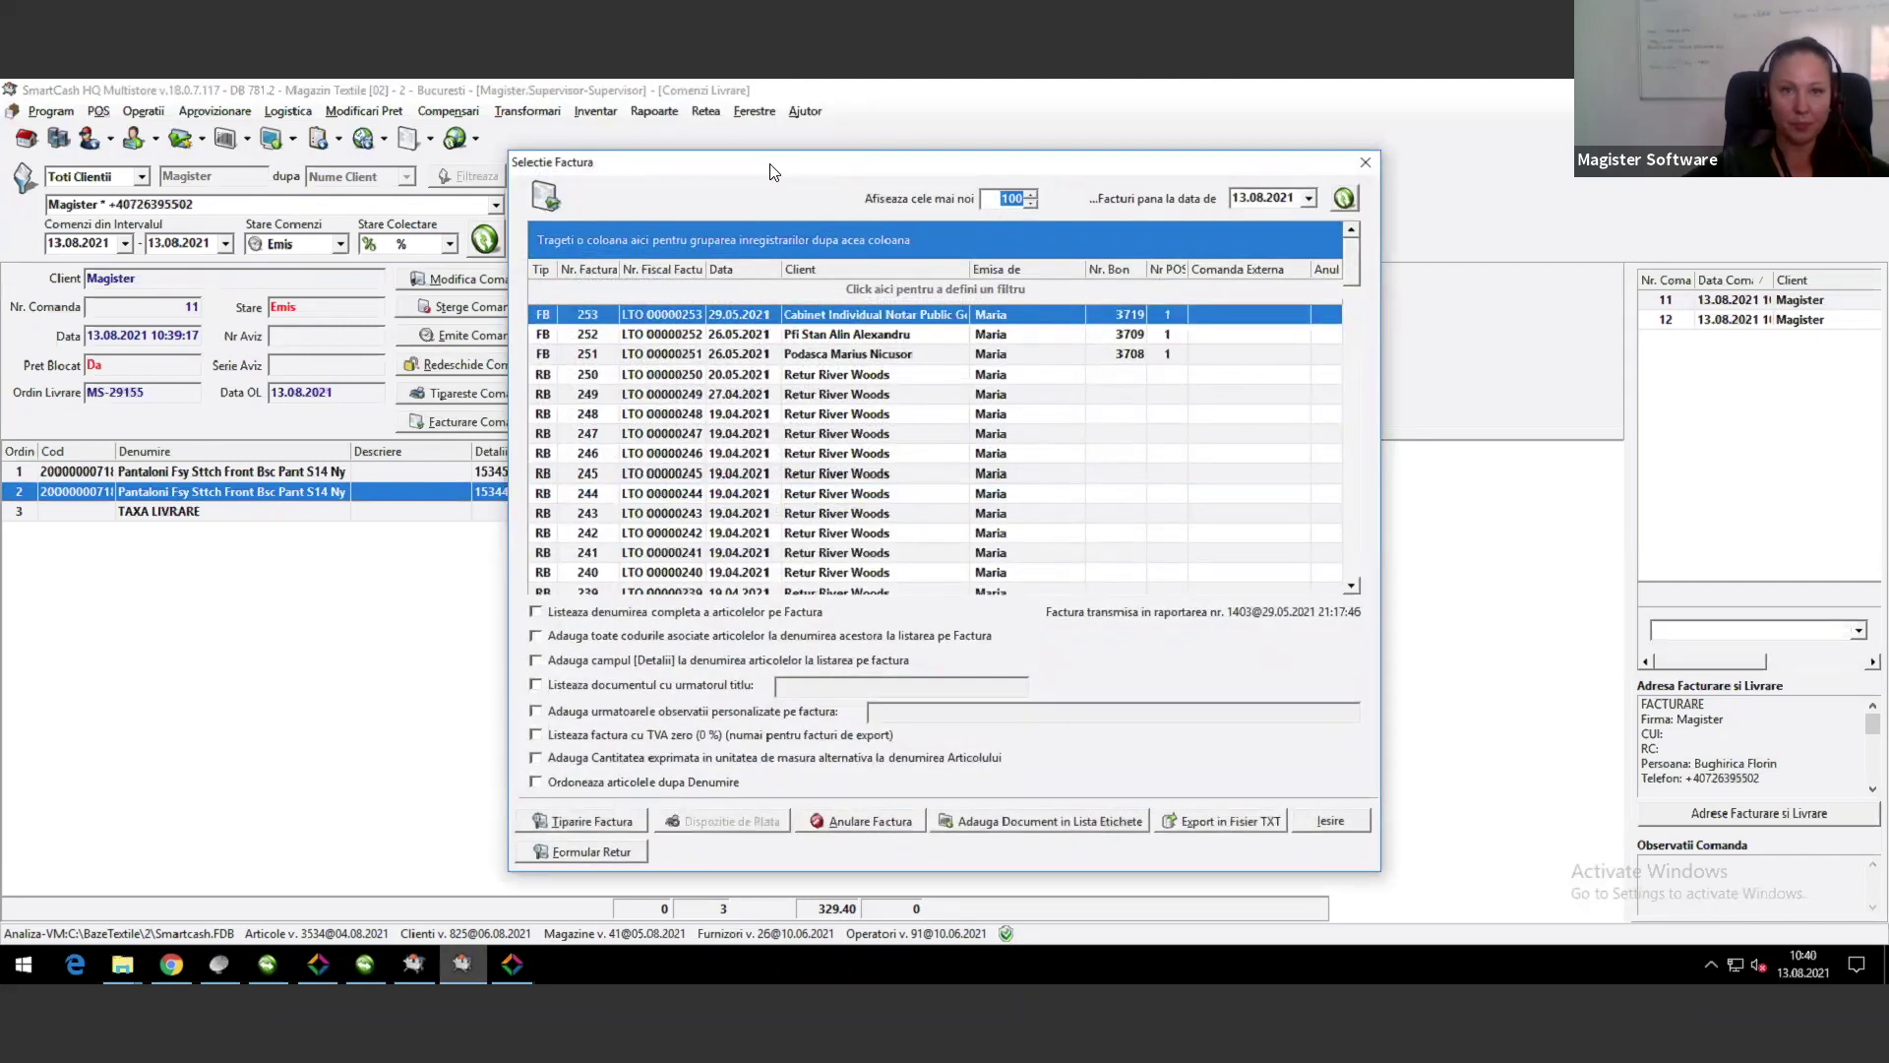
left_click_drag(740, 159, 601, 140)
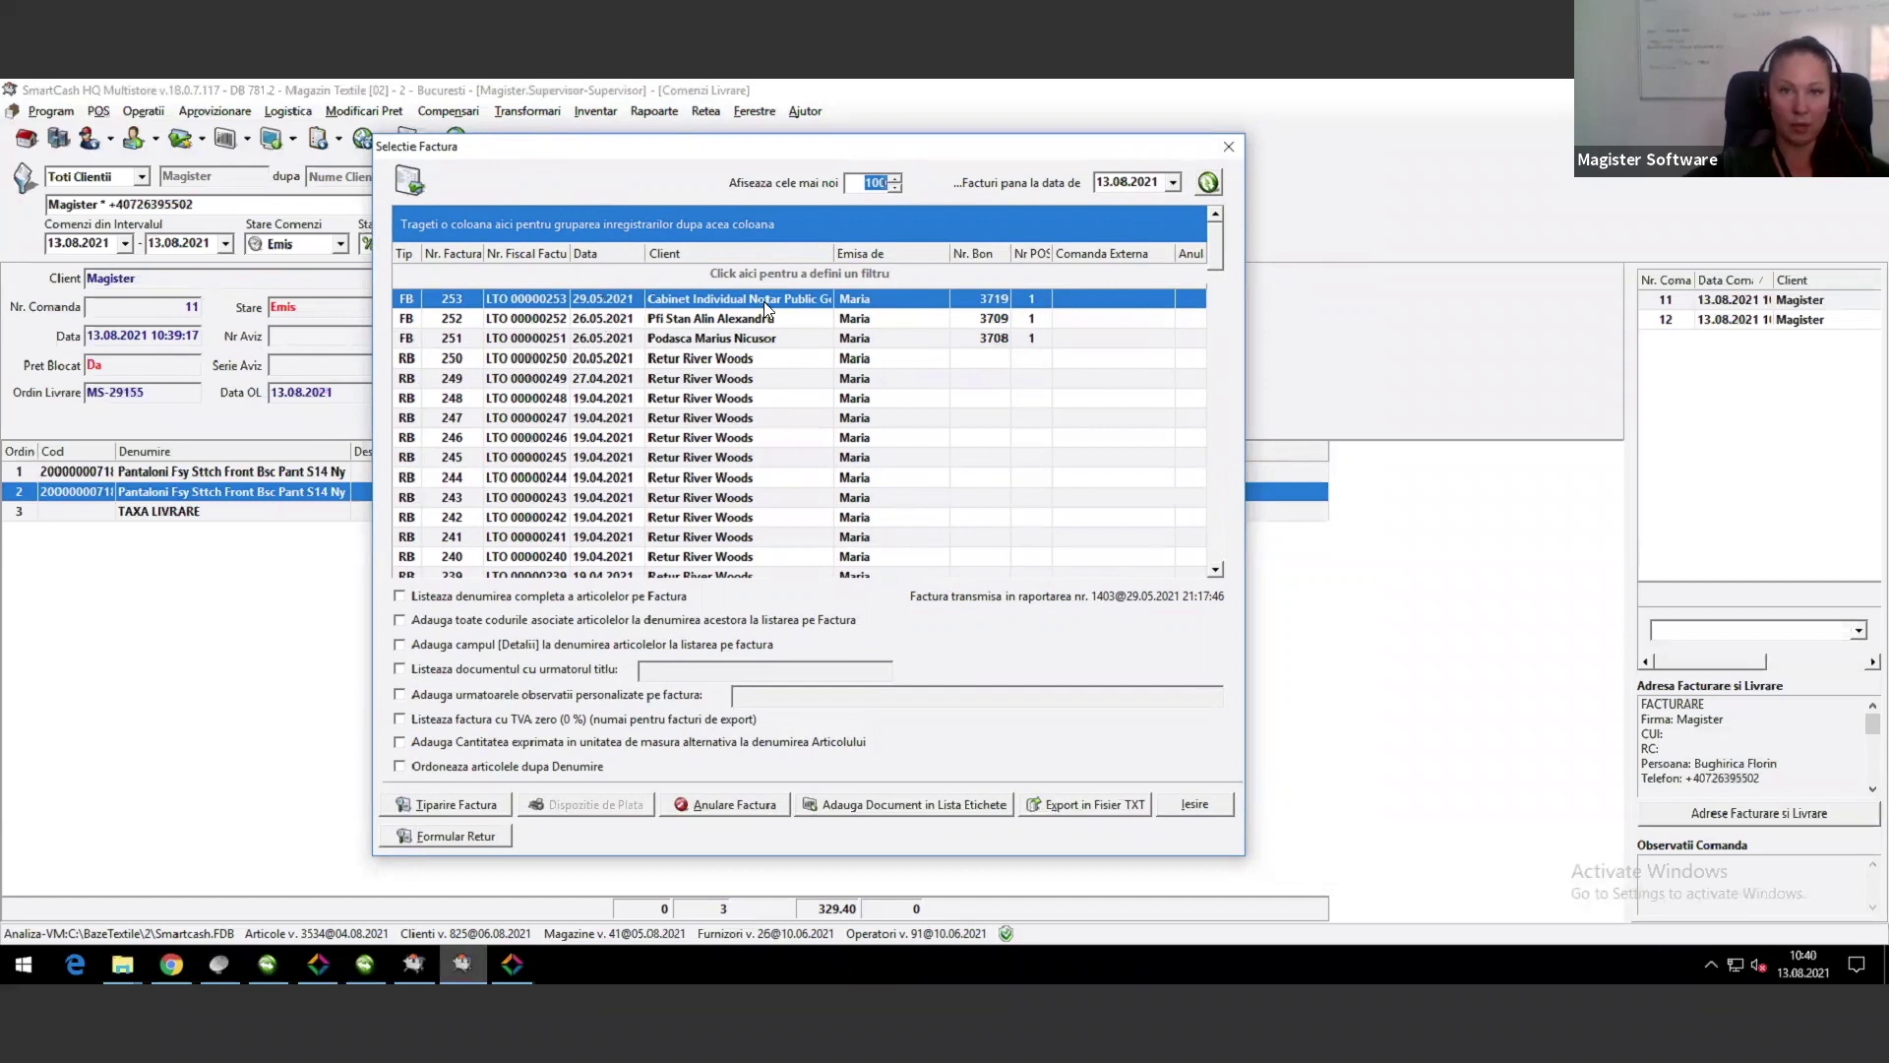
Step: Generate the Formular Retur for the third listed invoice, dated 26.05.2021, and enlarge the form preview to 110%
left_click(734, 340)
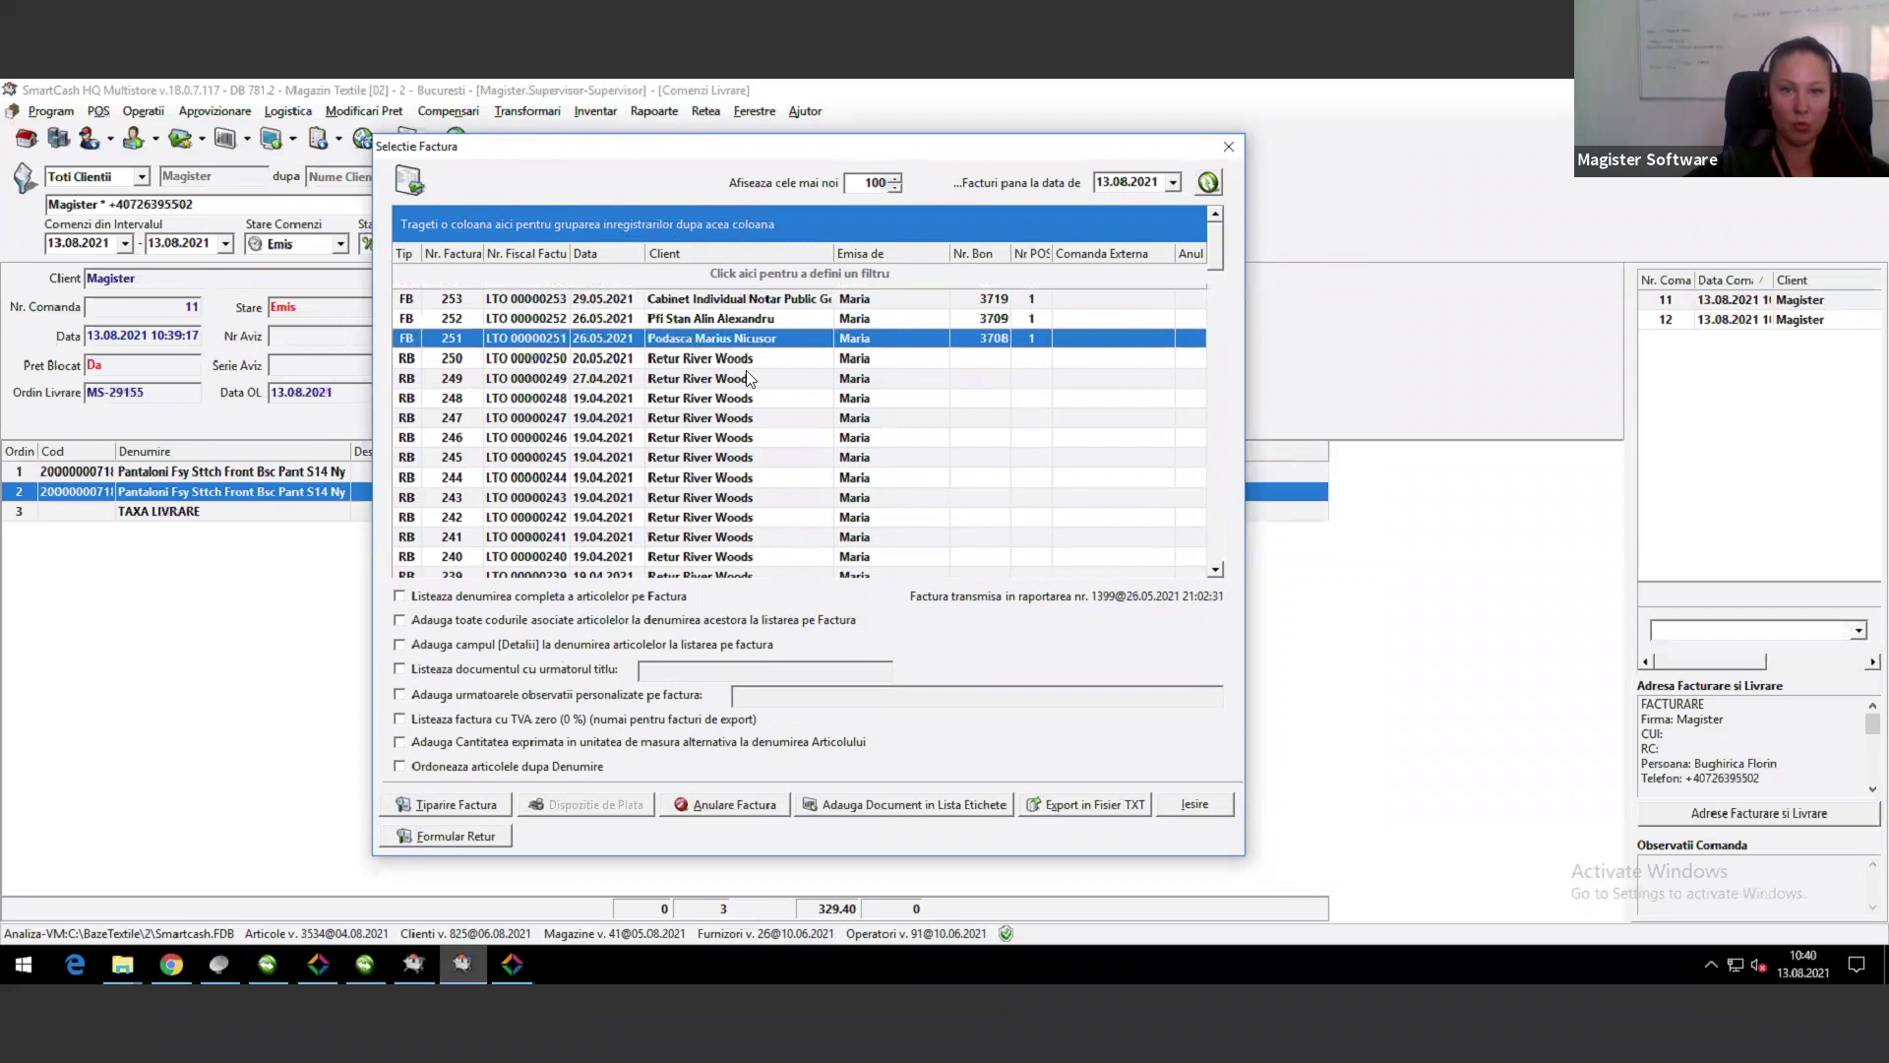
left_click(454, 836)
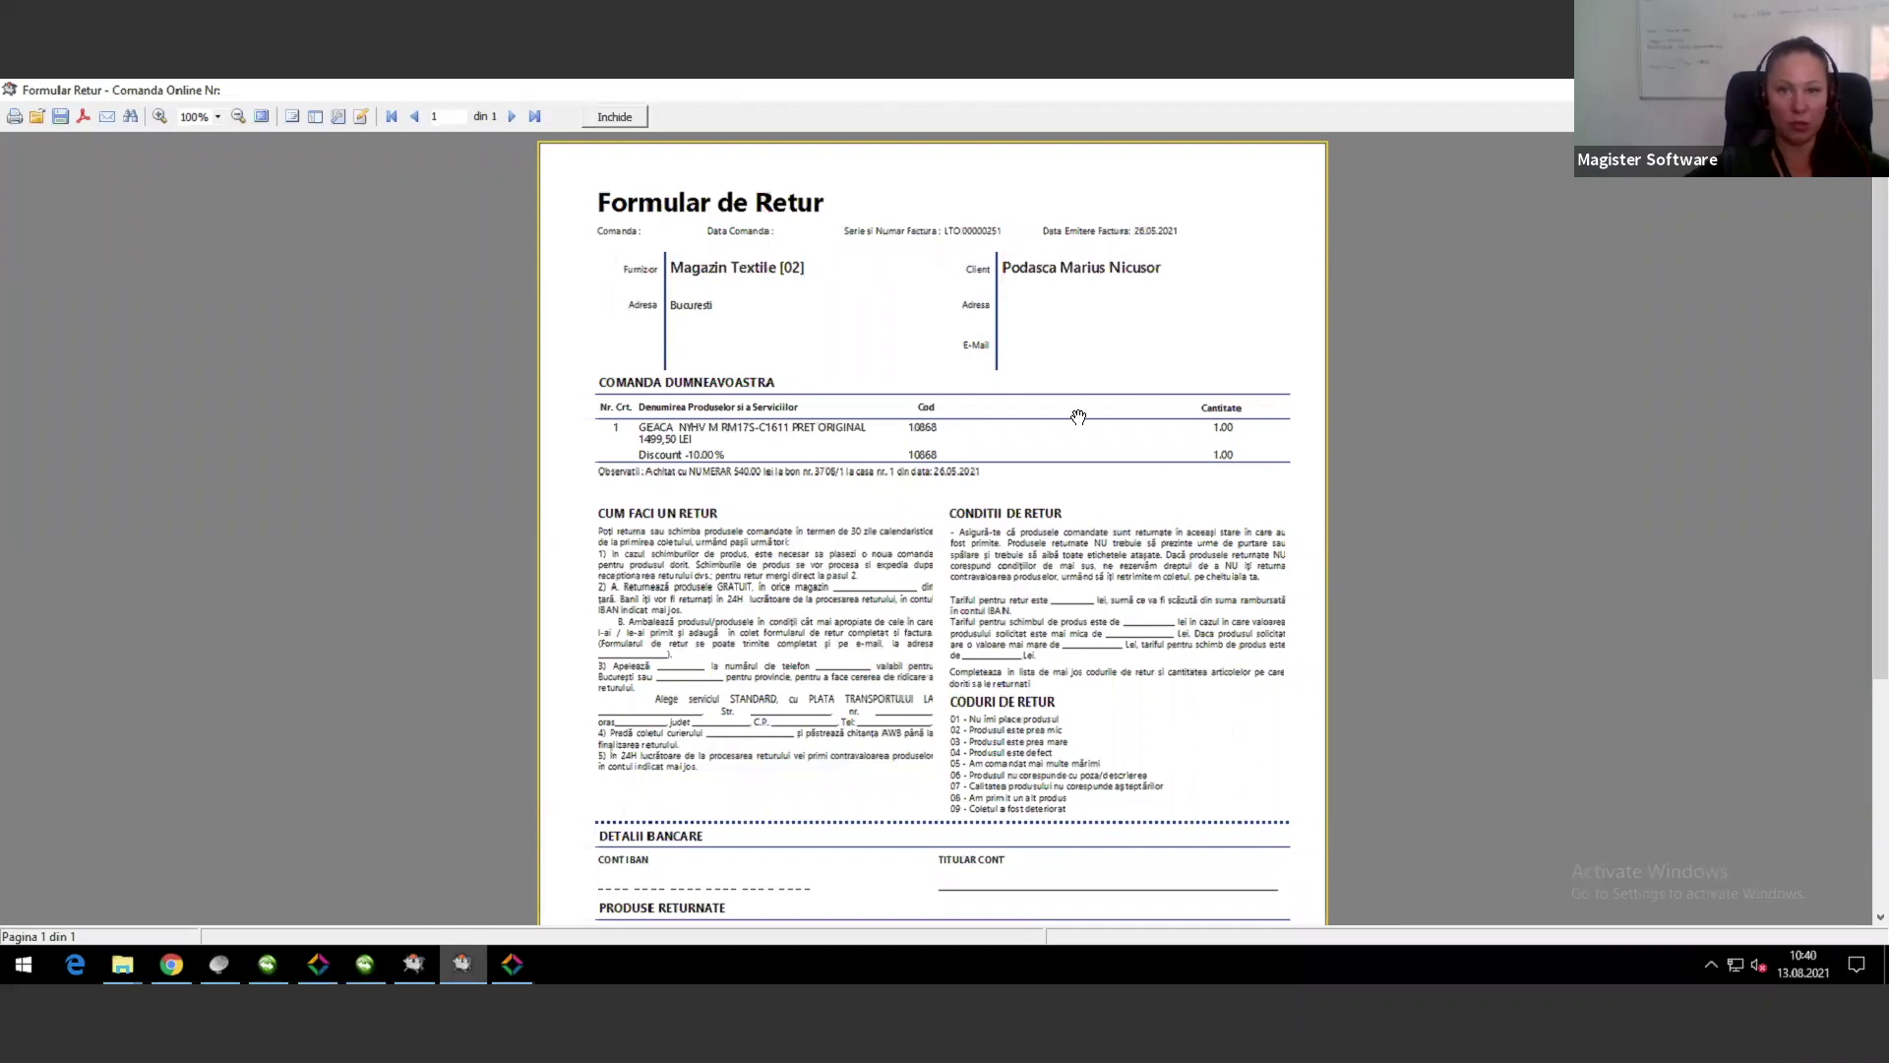
scroll(1078, 492, "up", 2)
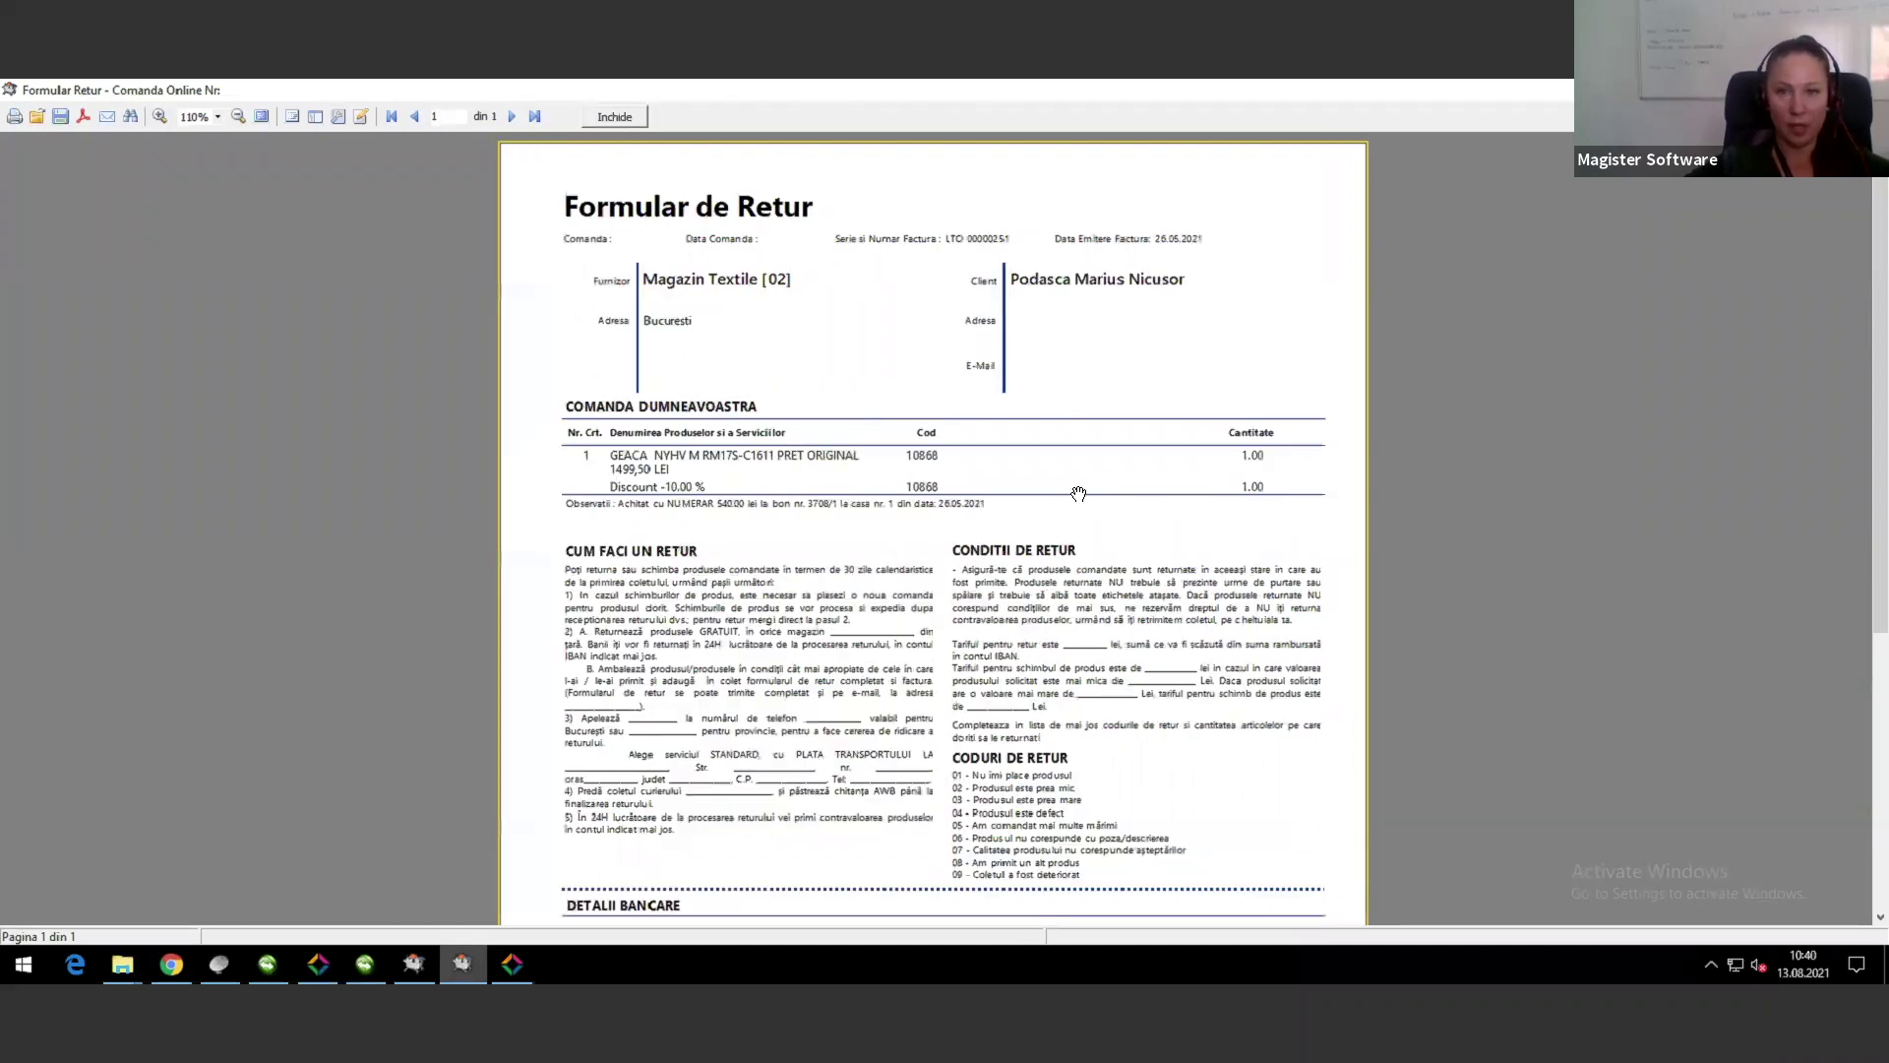
Step: Review the return form at 160% zoom down to its returned products section, and close it along with the invoice selection
scroll(1078, 494, "up", 2)
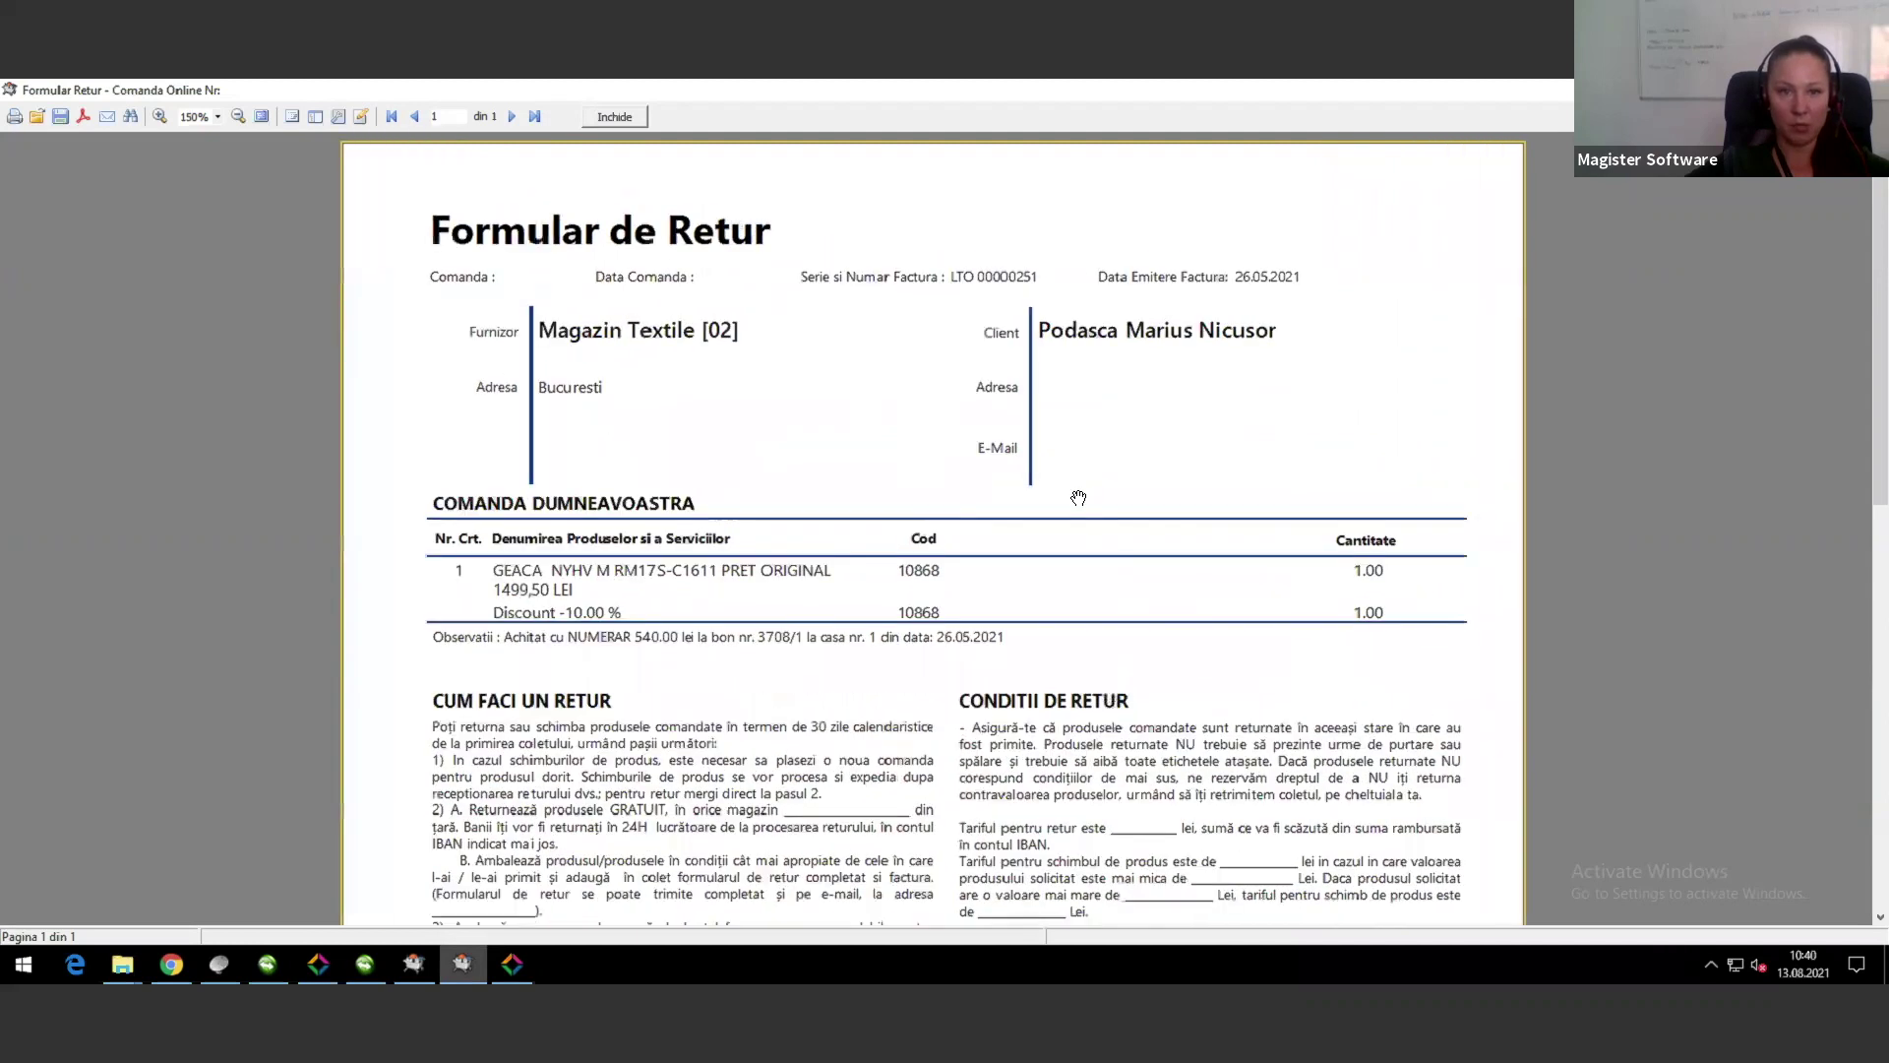
scroll(1078, 497, "up", 1)
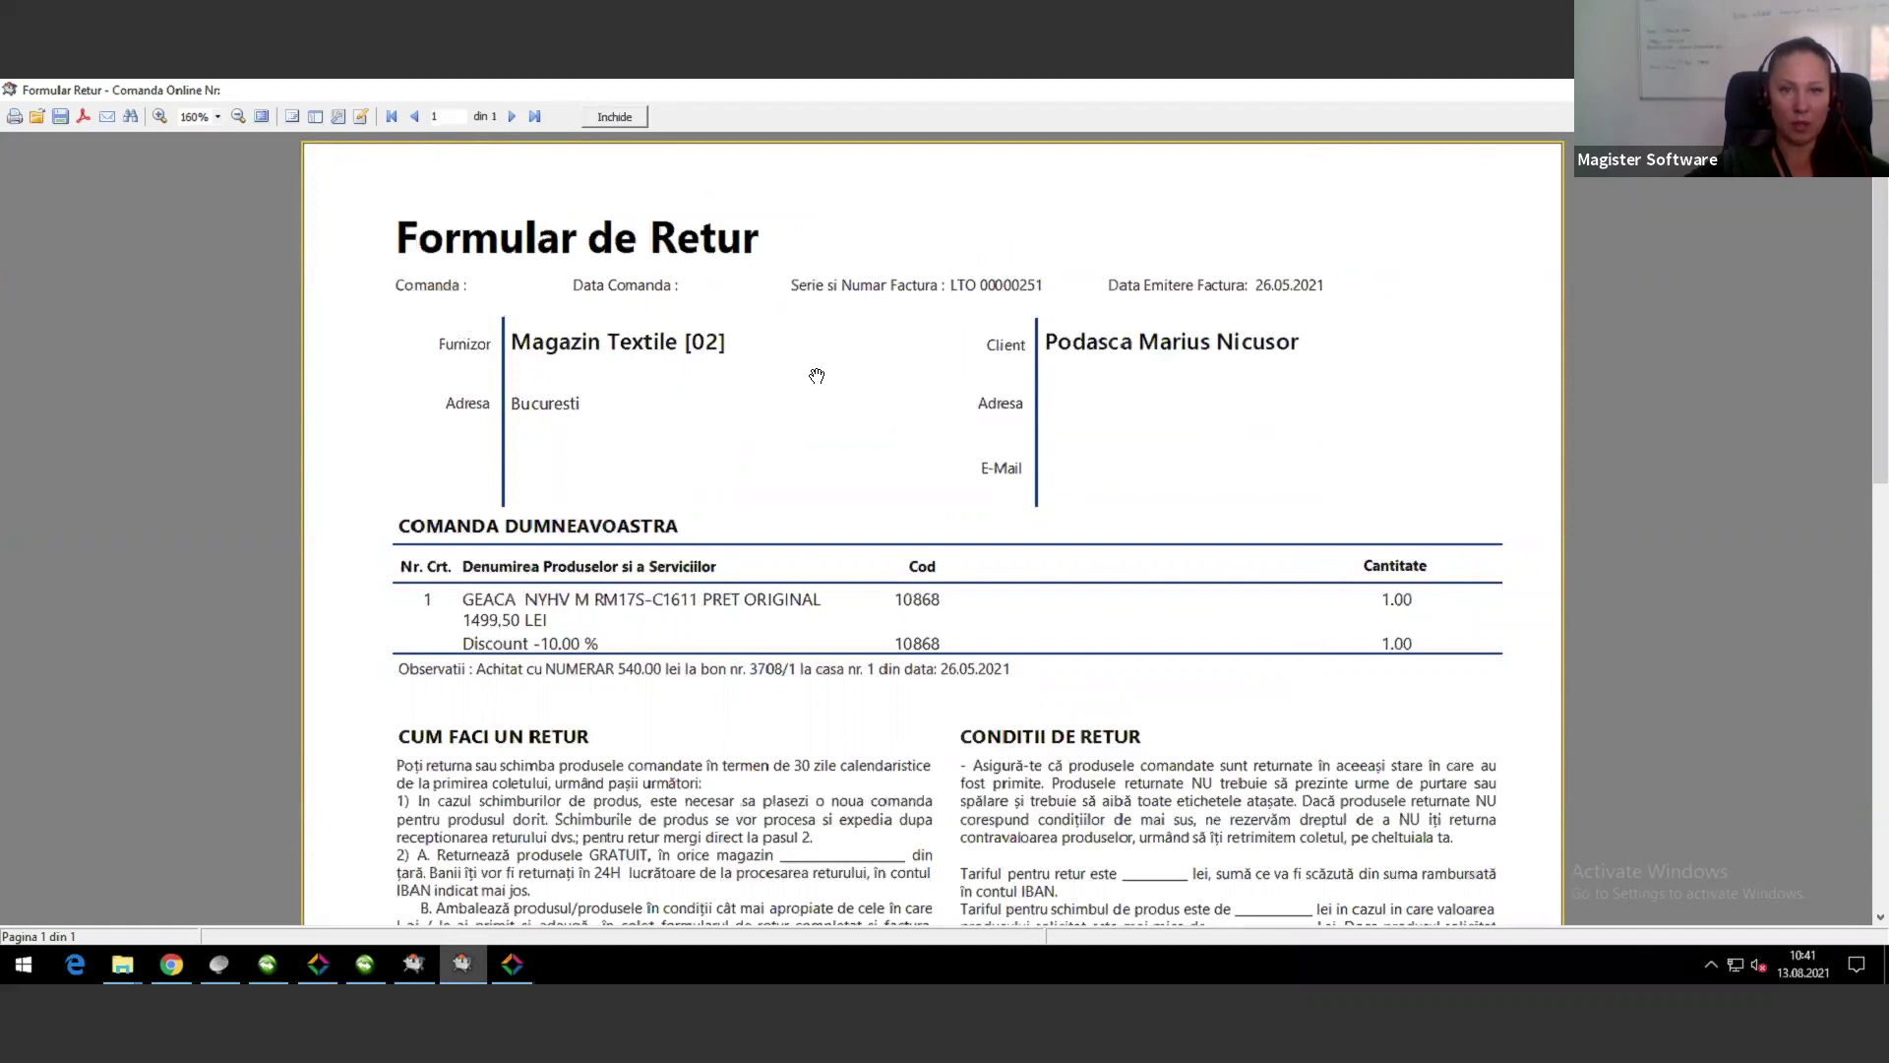
scroll(815, 407, "down", 4)
scroll(711, 455, "down", 3)
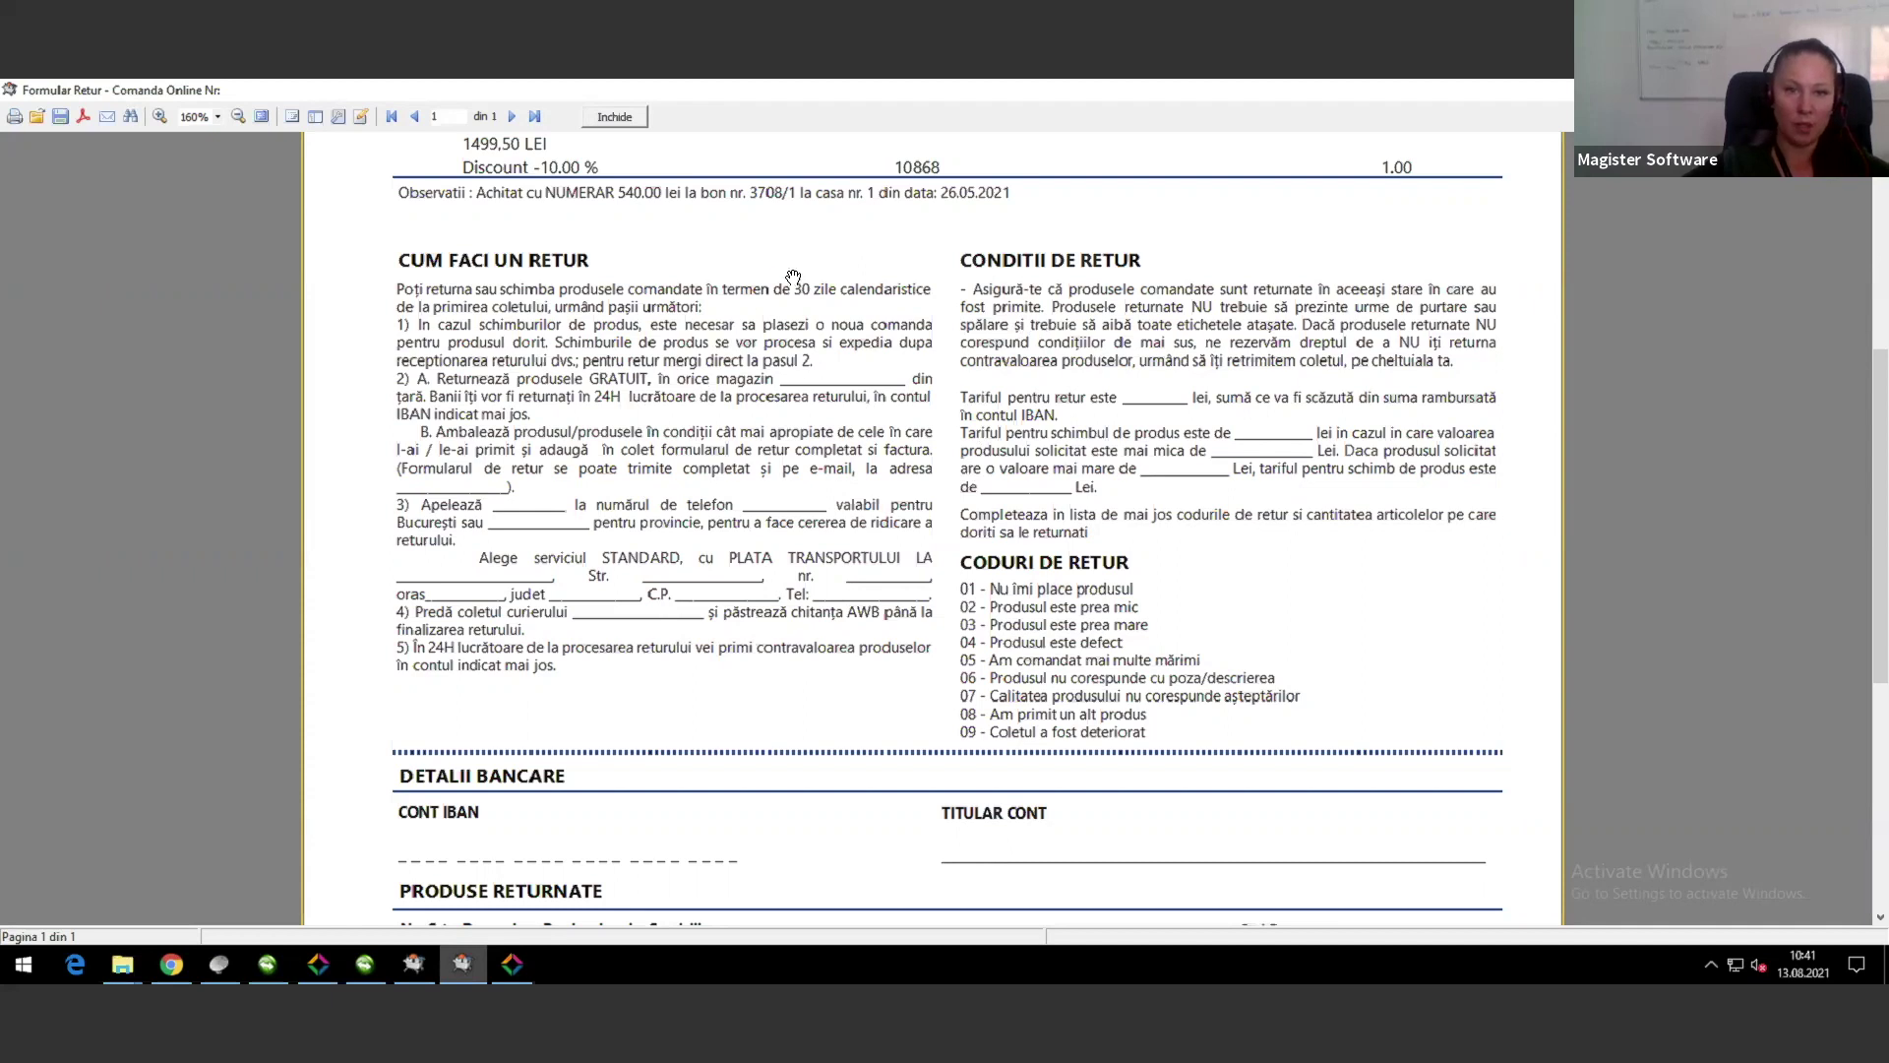
scroll(698, 620, "down", 2)
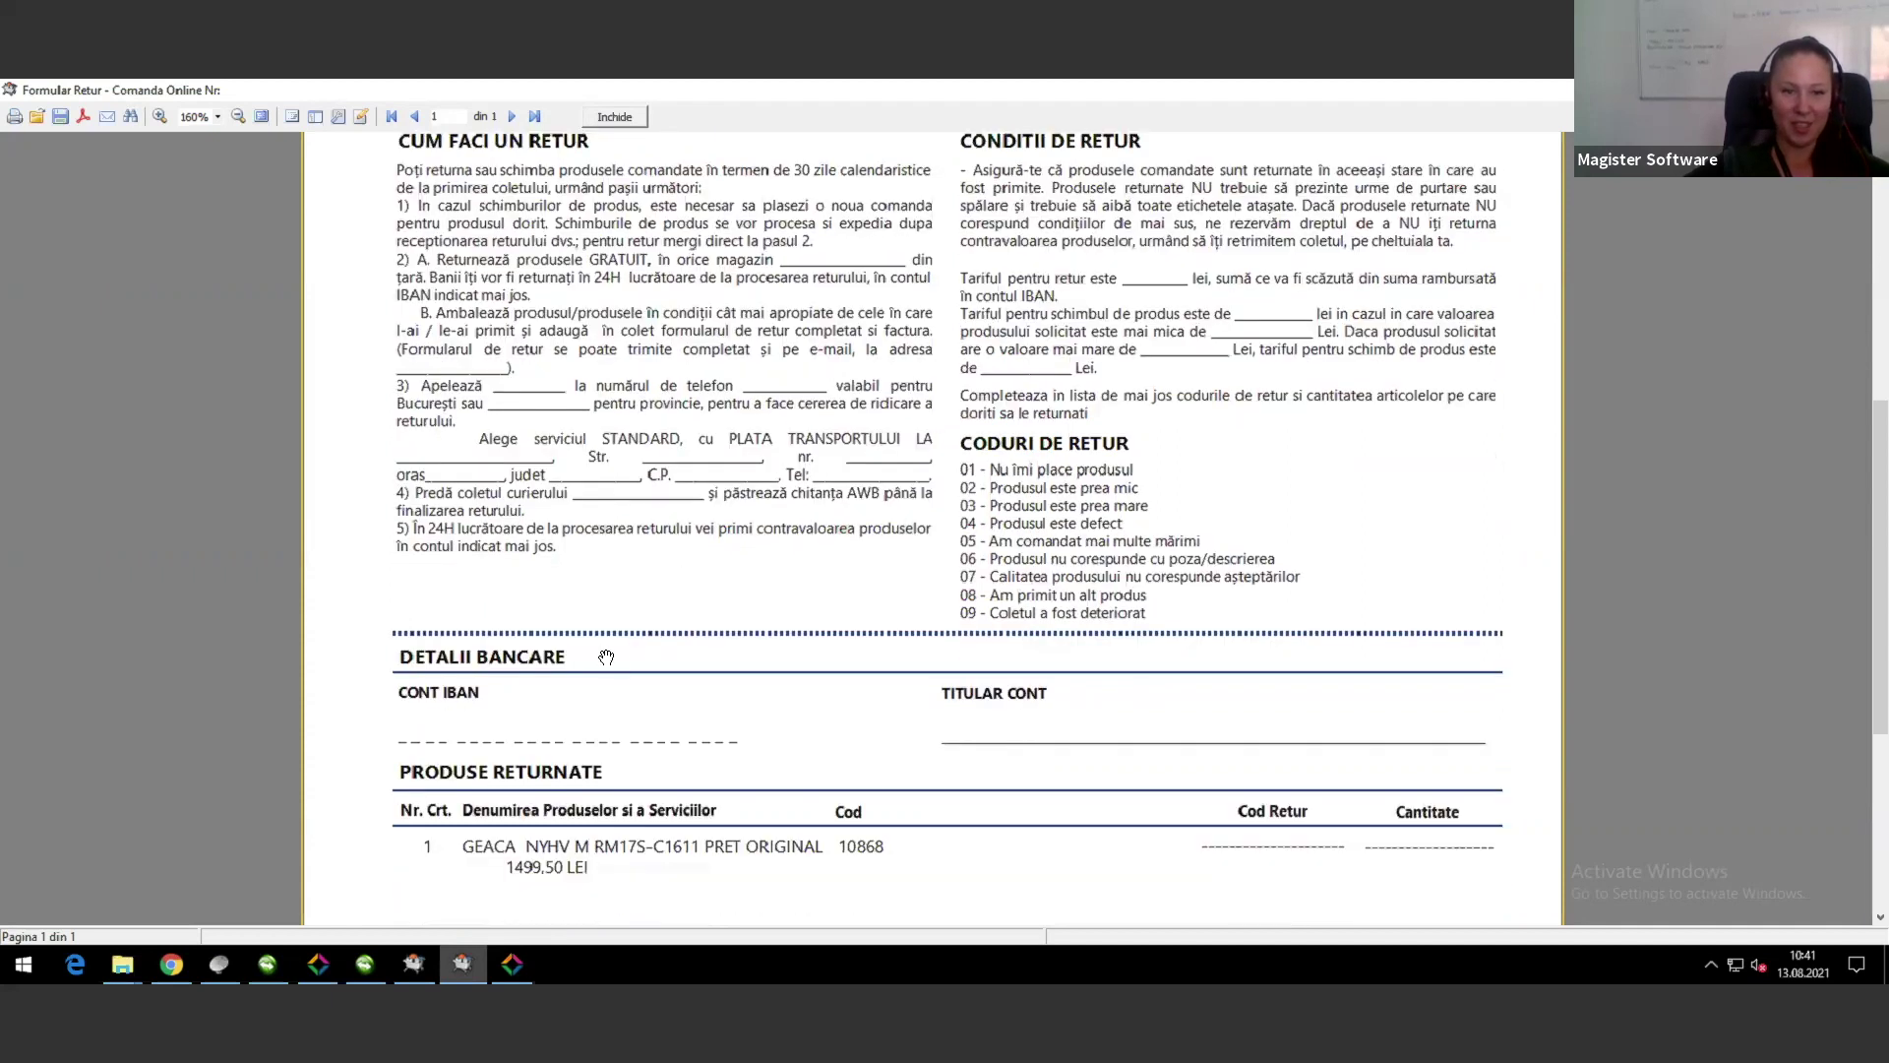
scroll(626, 620, "down", 1)
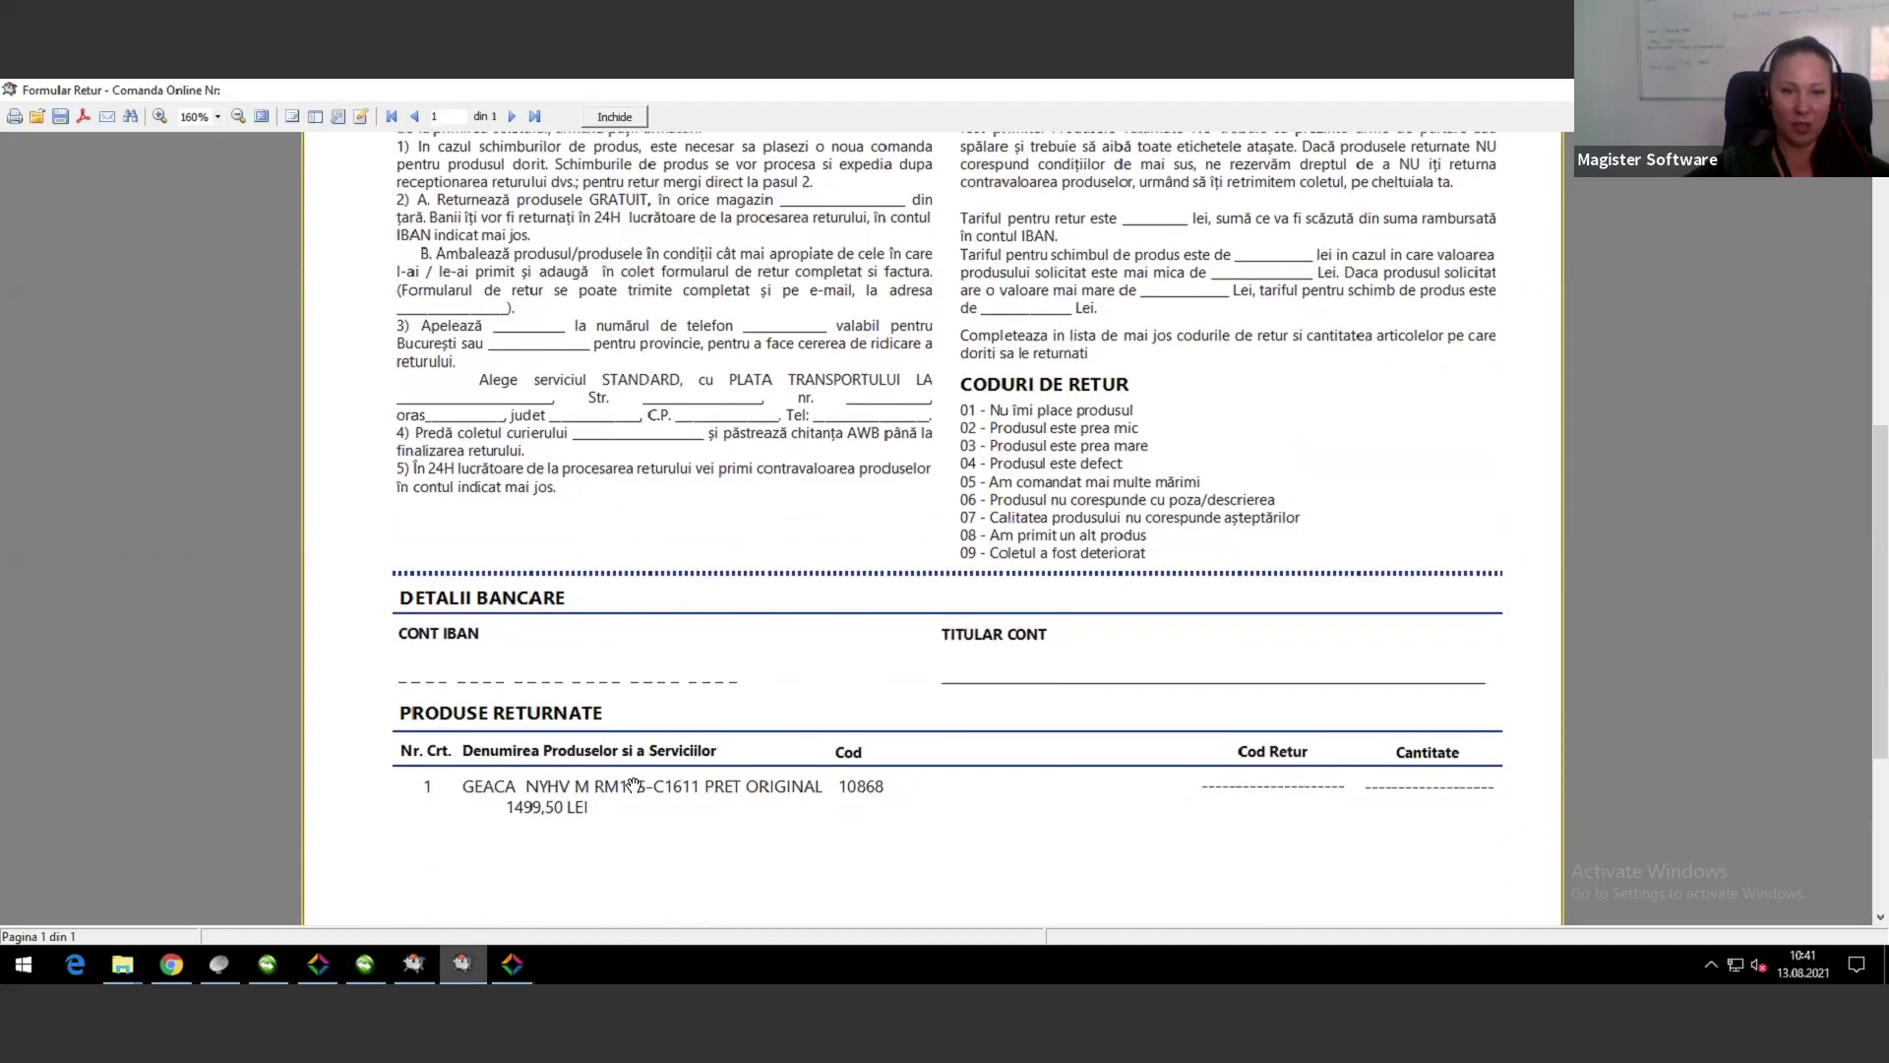
scroll(634, 786, "down", 2)
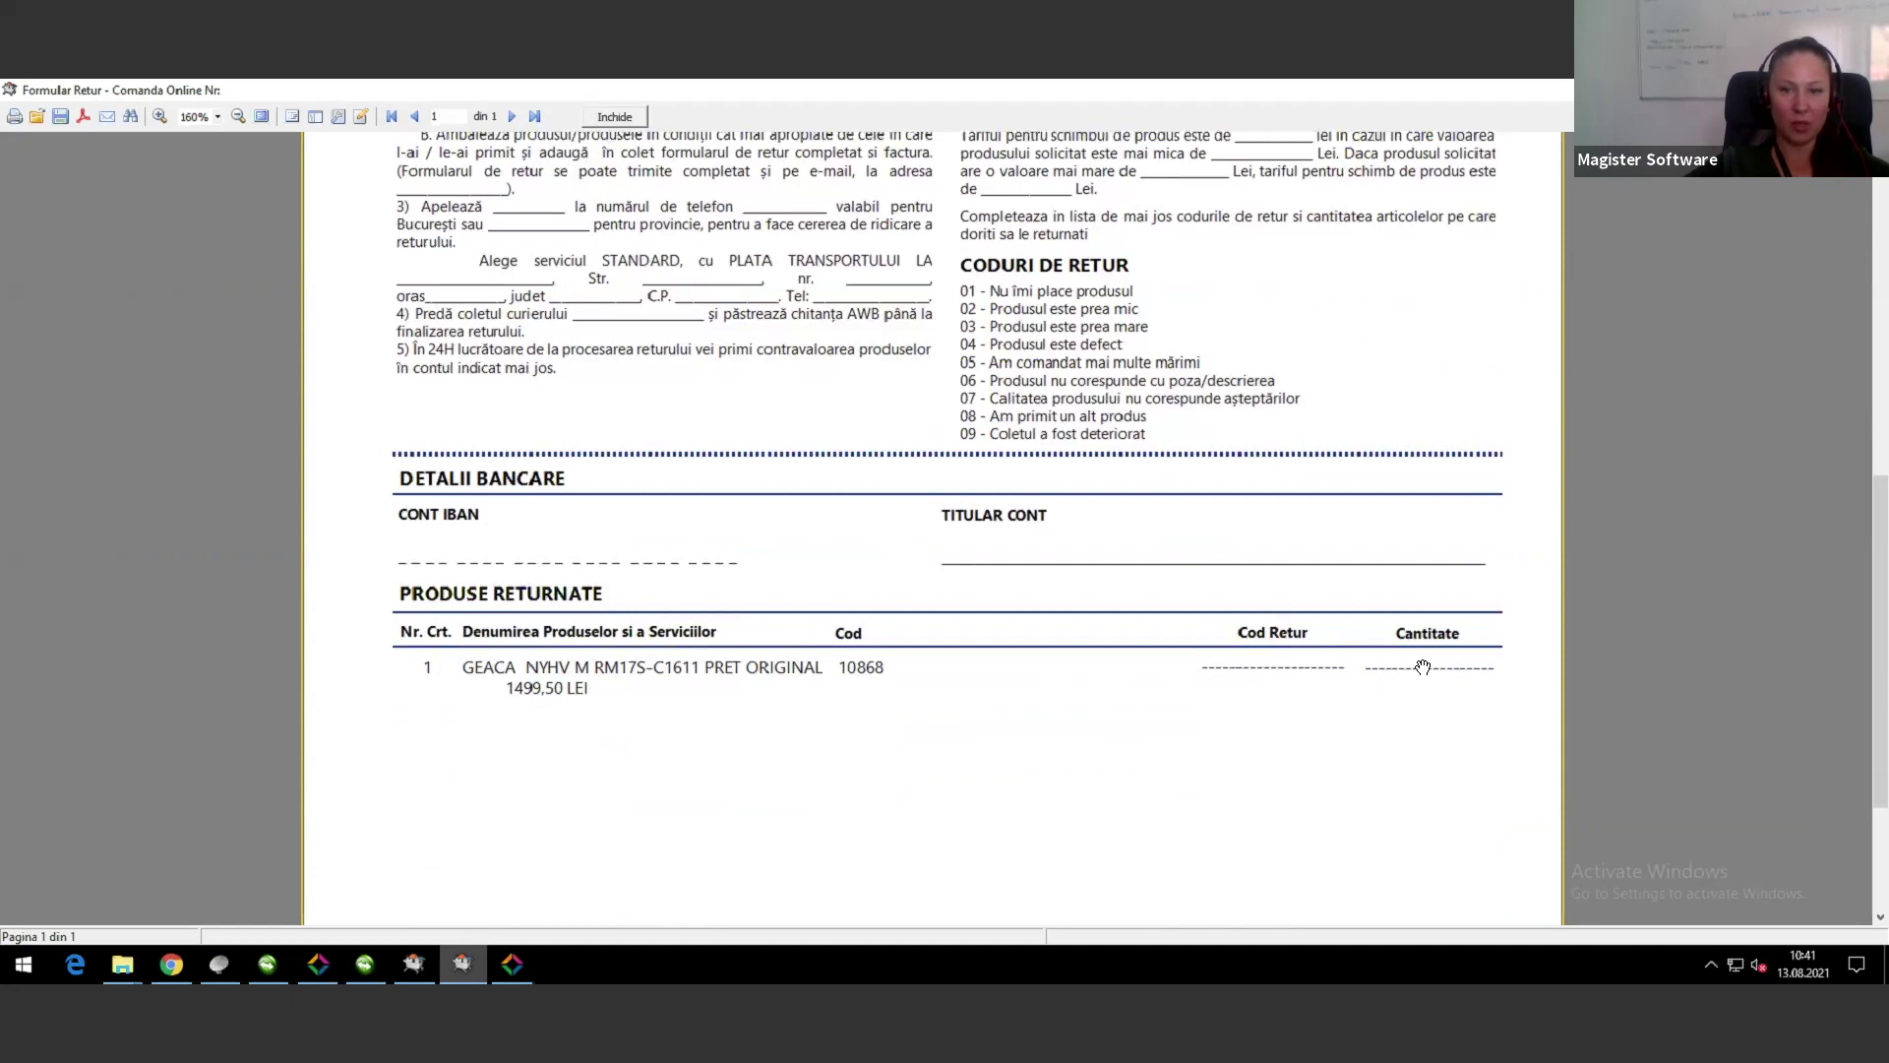
scroll(954, 630, "down", 3)
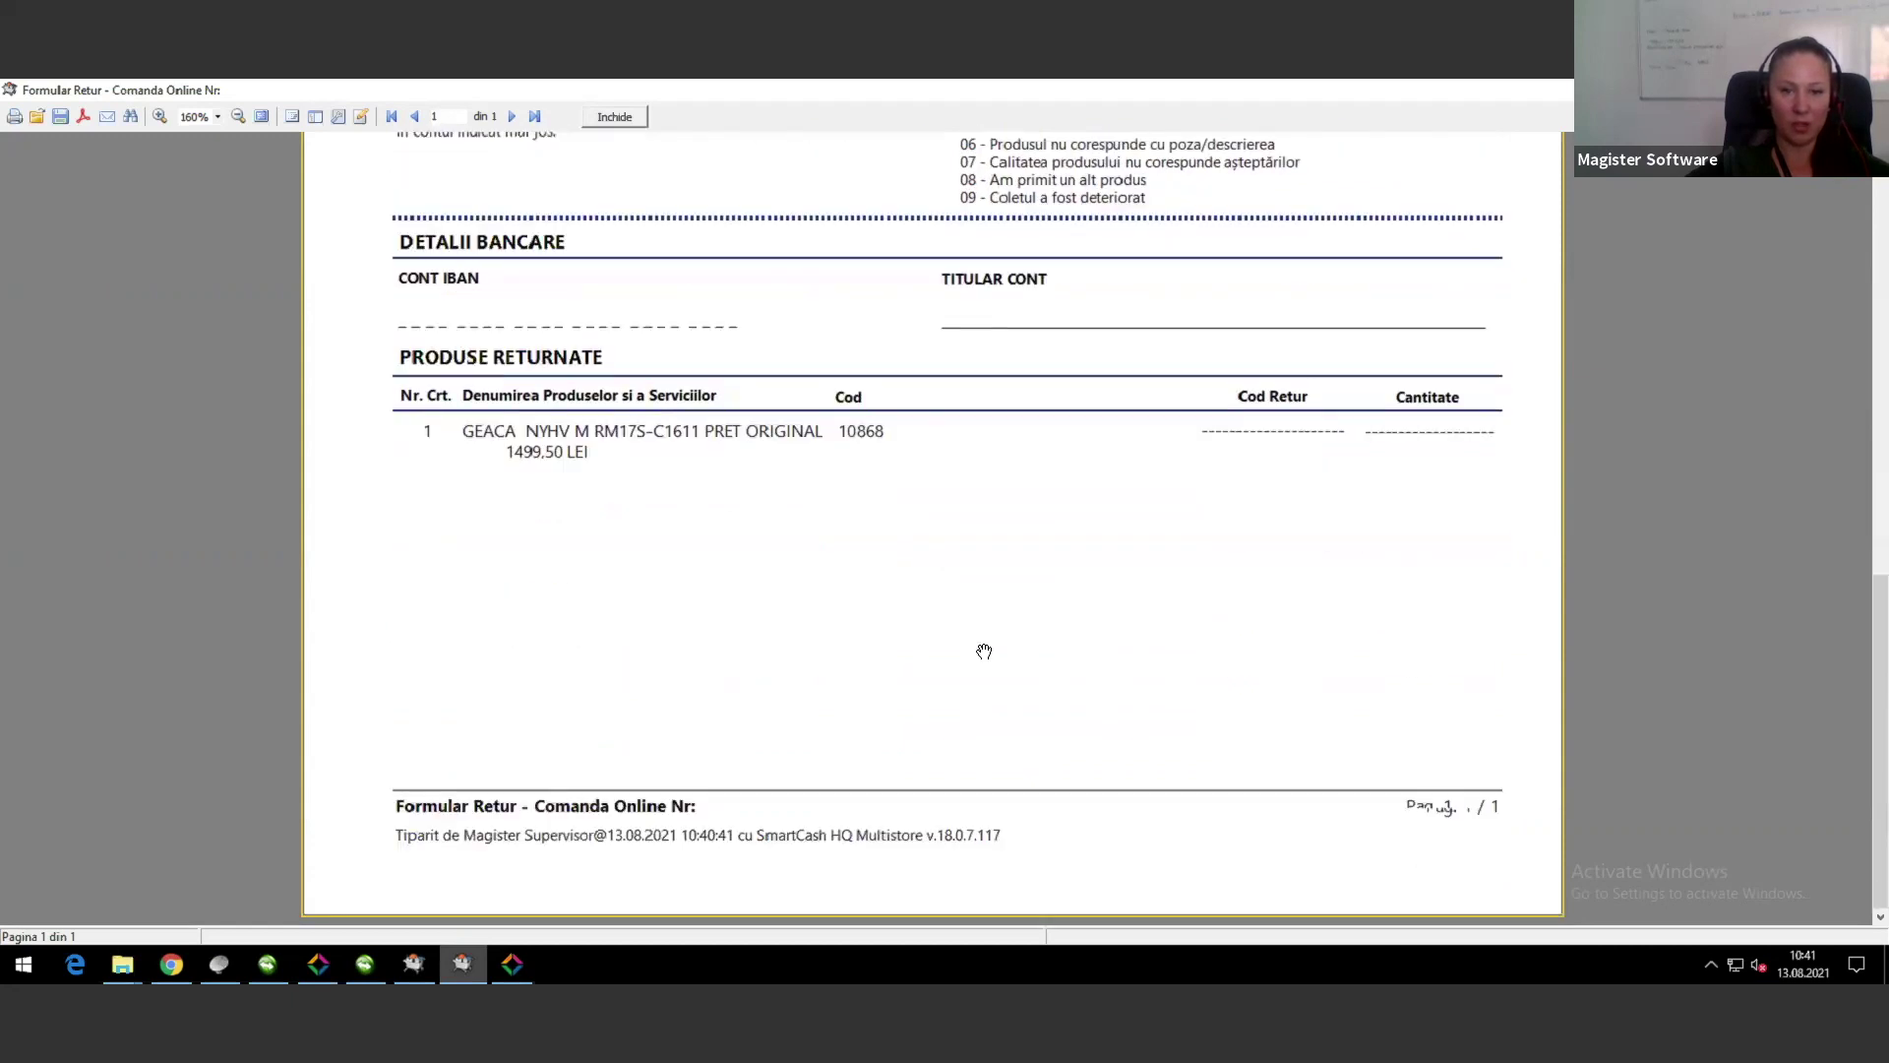
scroll(989, 645, "up", 3)
scroll(1000, 642, "up", 10)
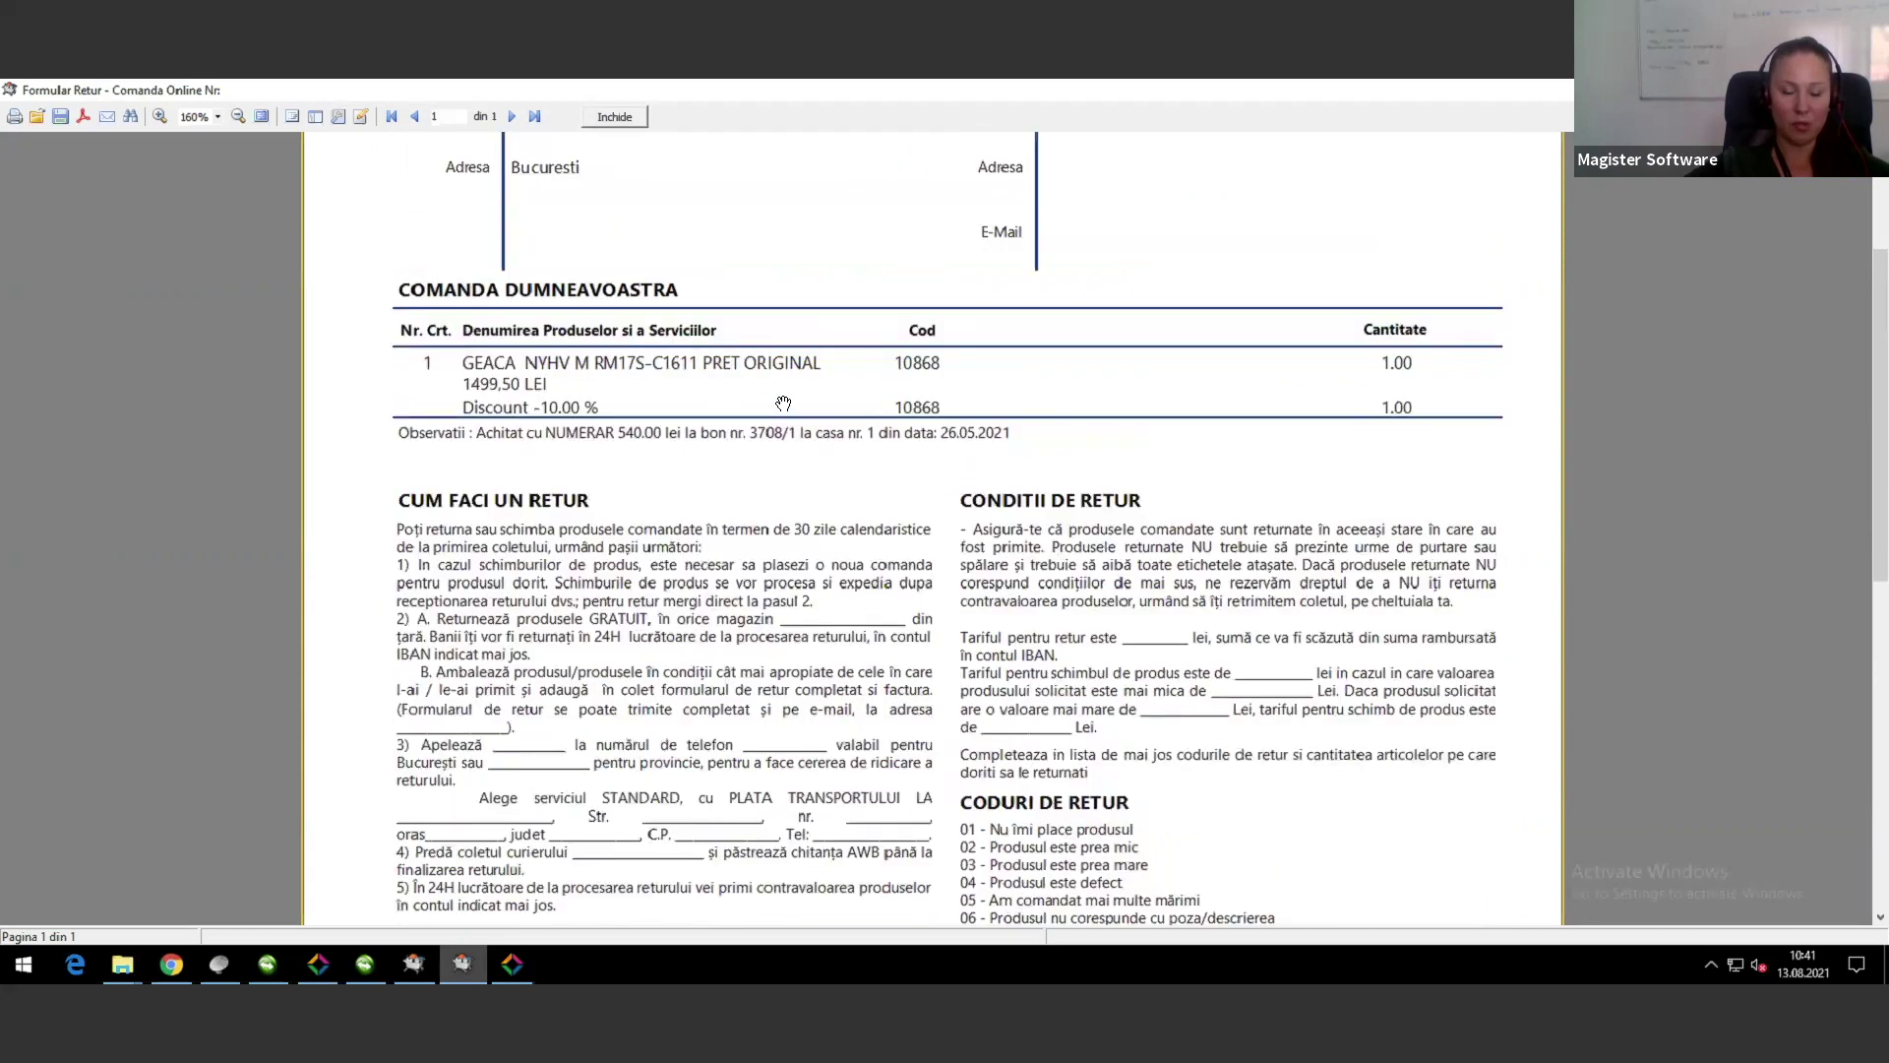
scroll(787, 394, "up", 4)
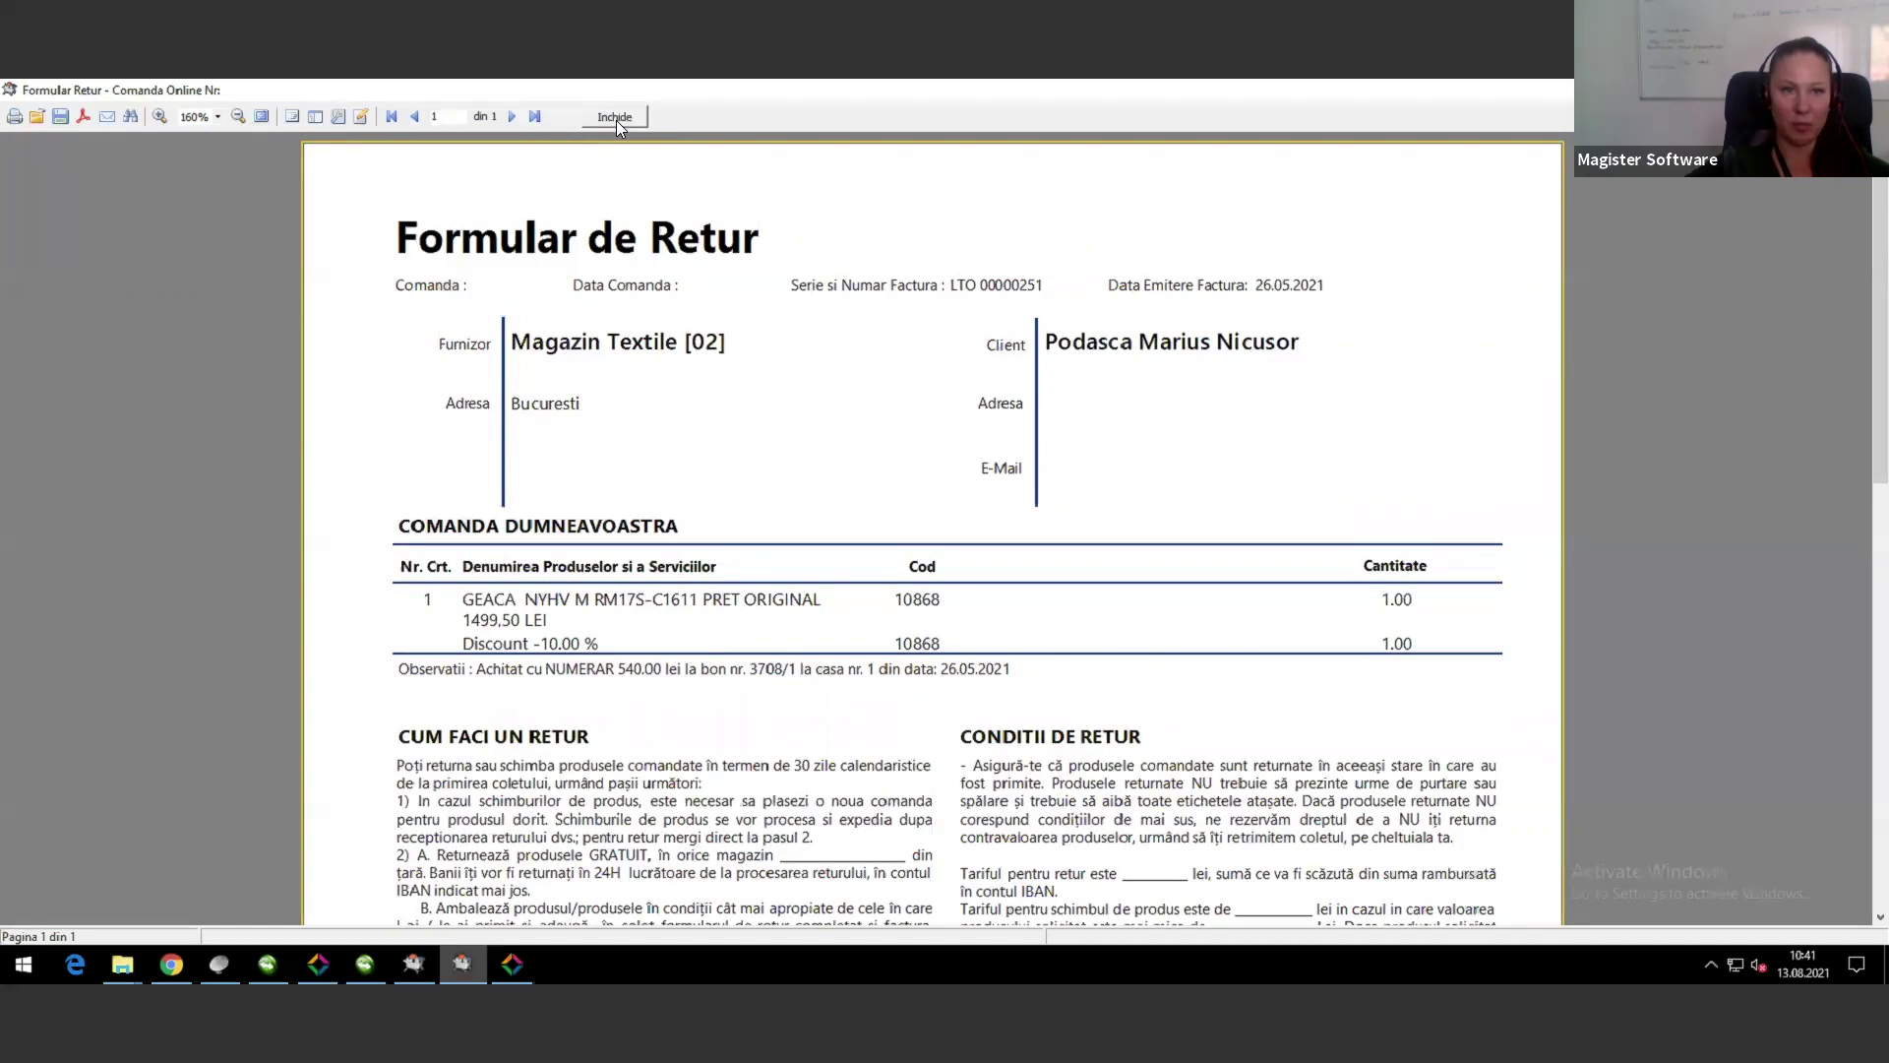
left_click(616, 117)
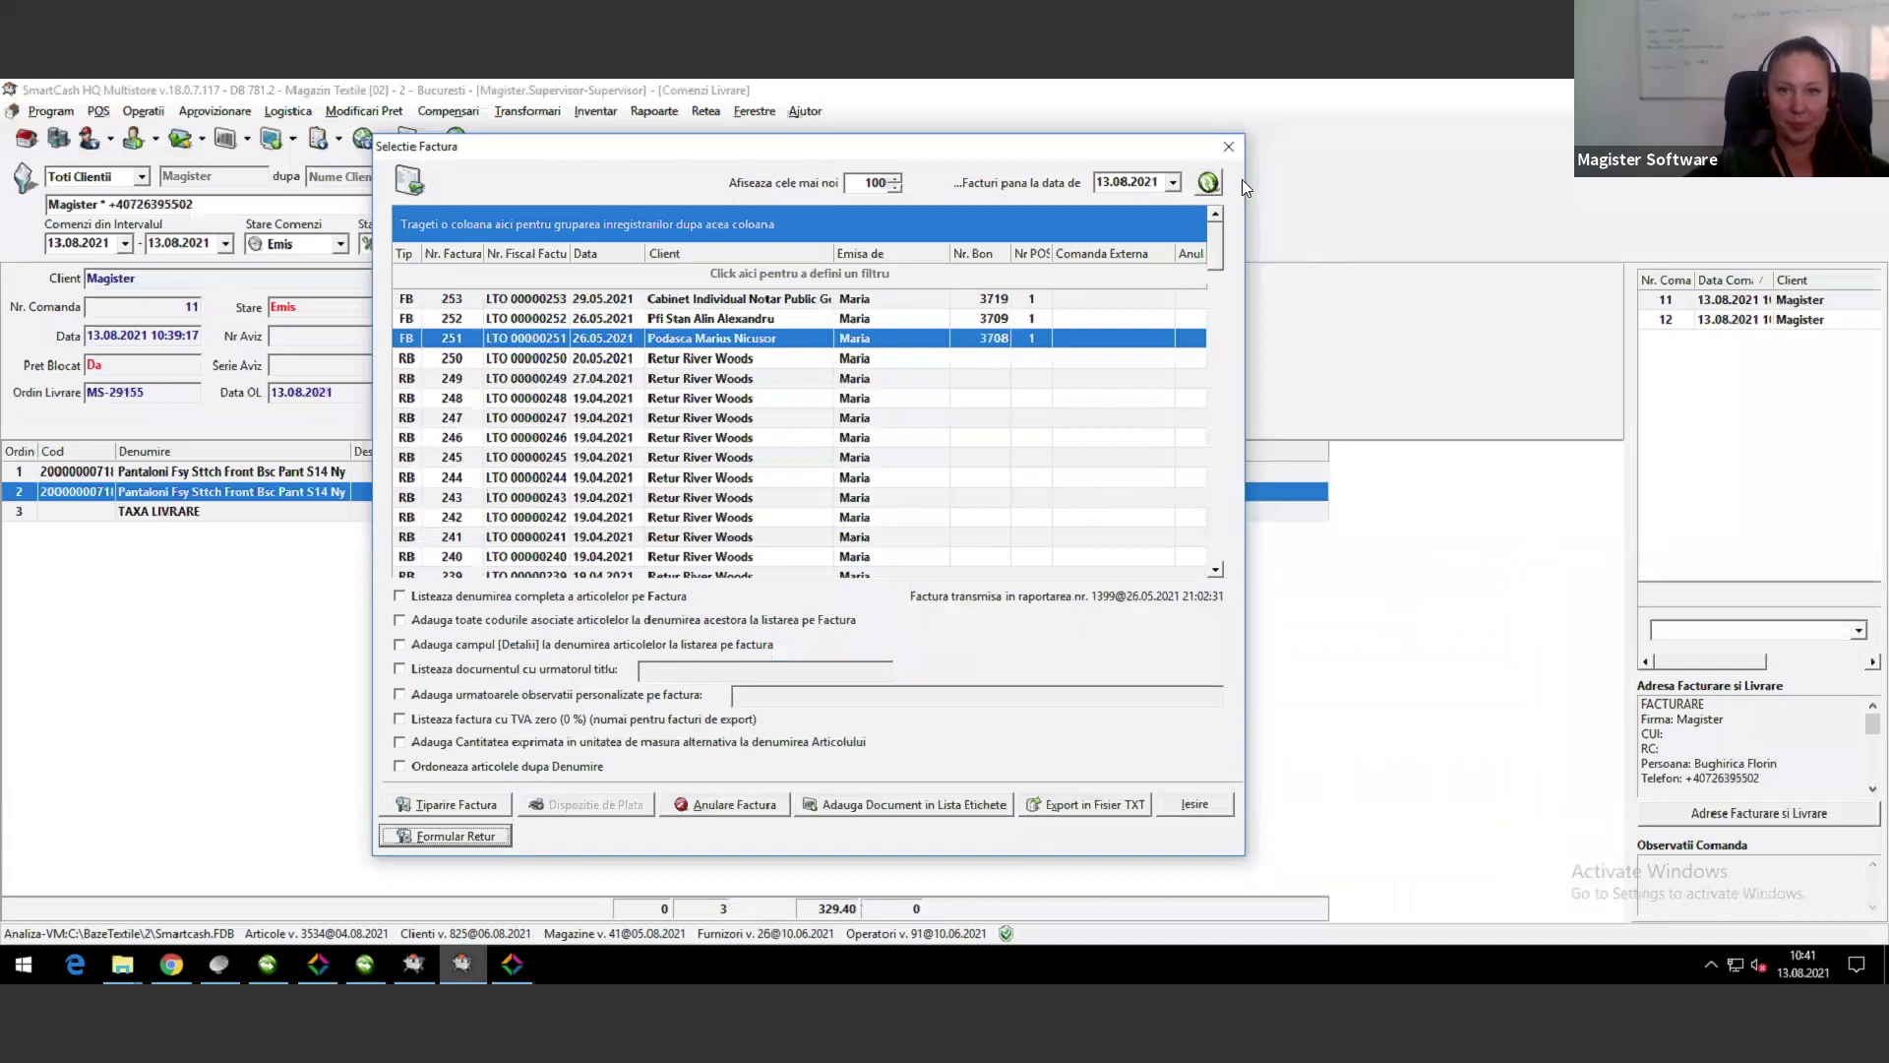
left_click(1229, 147)
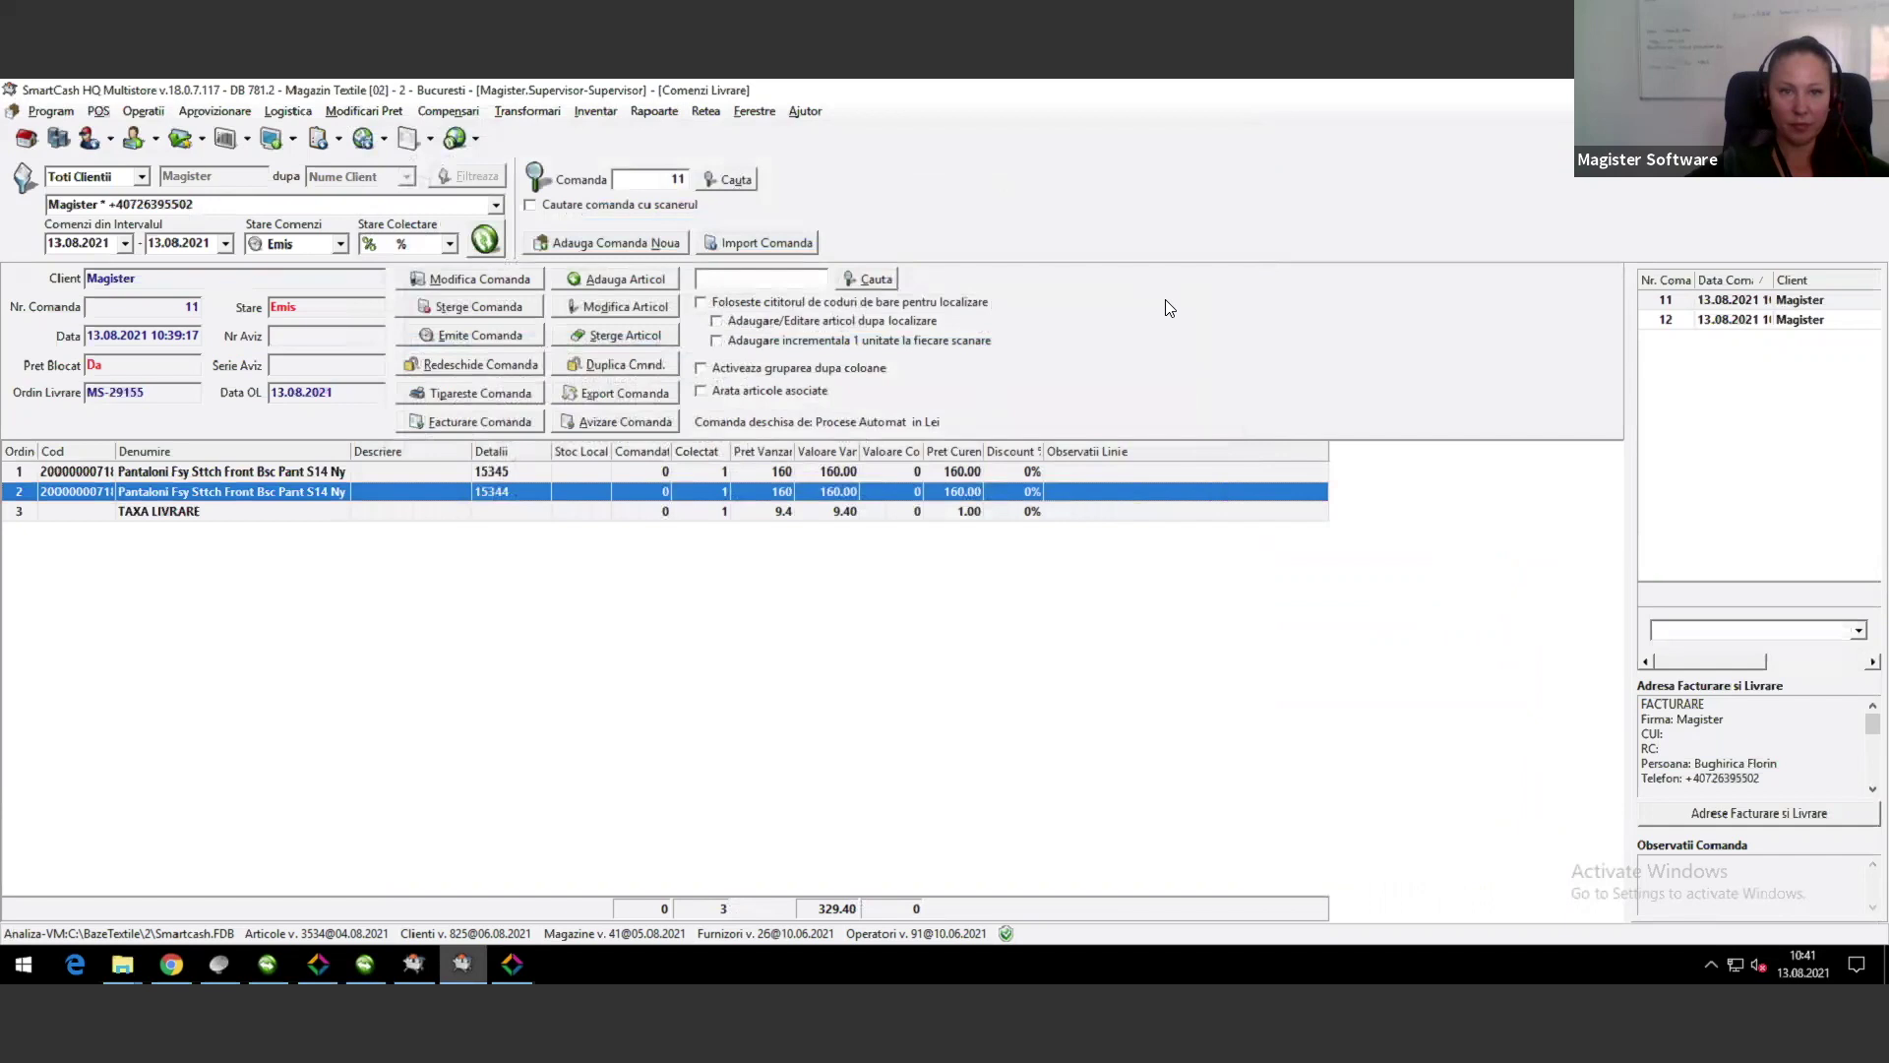
Step: Leave the delivery orders view and open Expeditii & Confirmari Plata from the Logistica functions
key("ctrl+Tab")
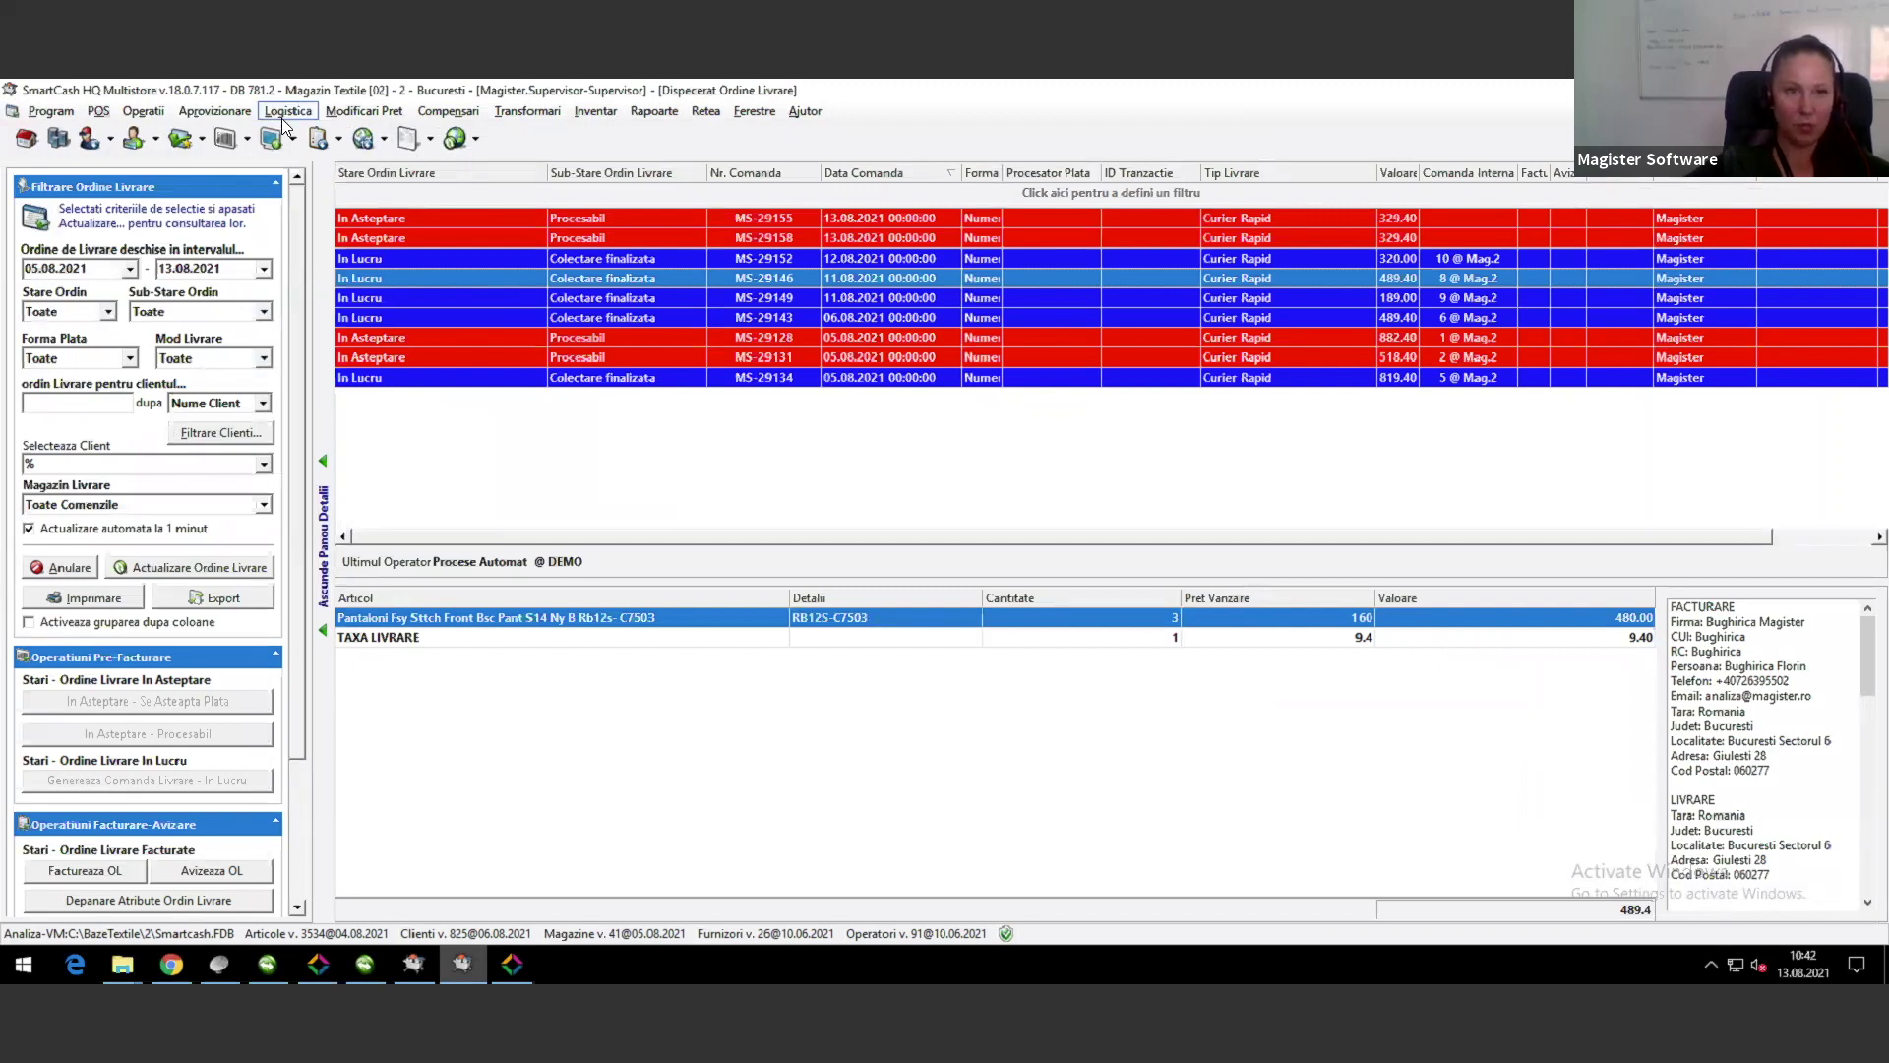
left_click(284, 113)
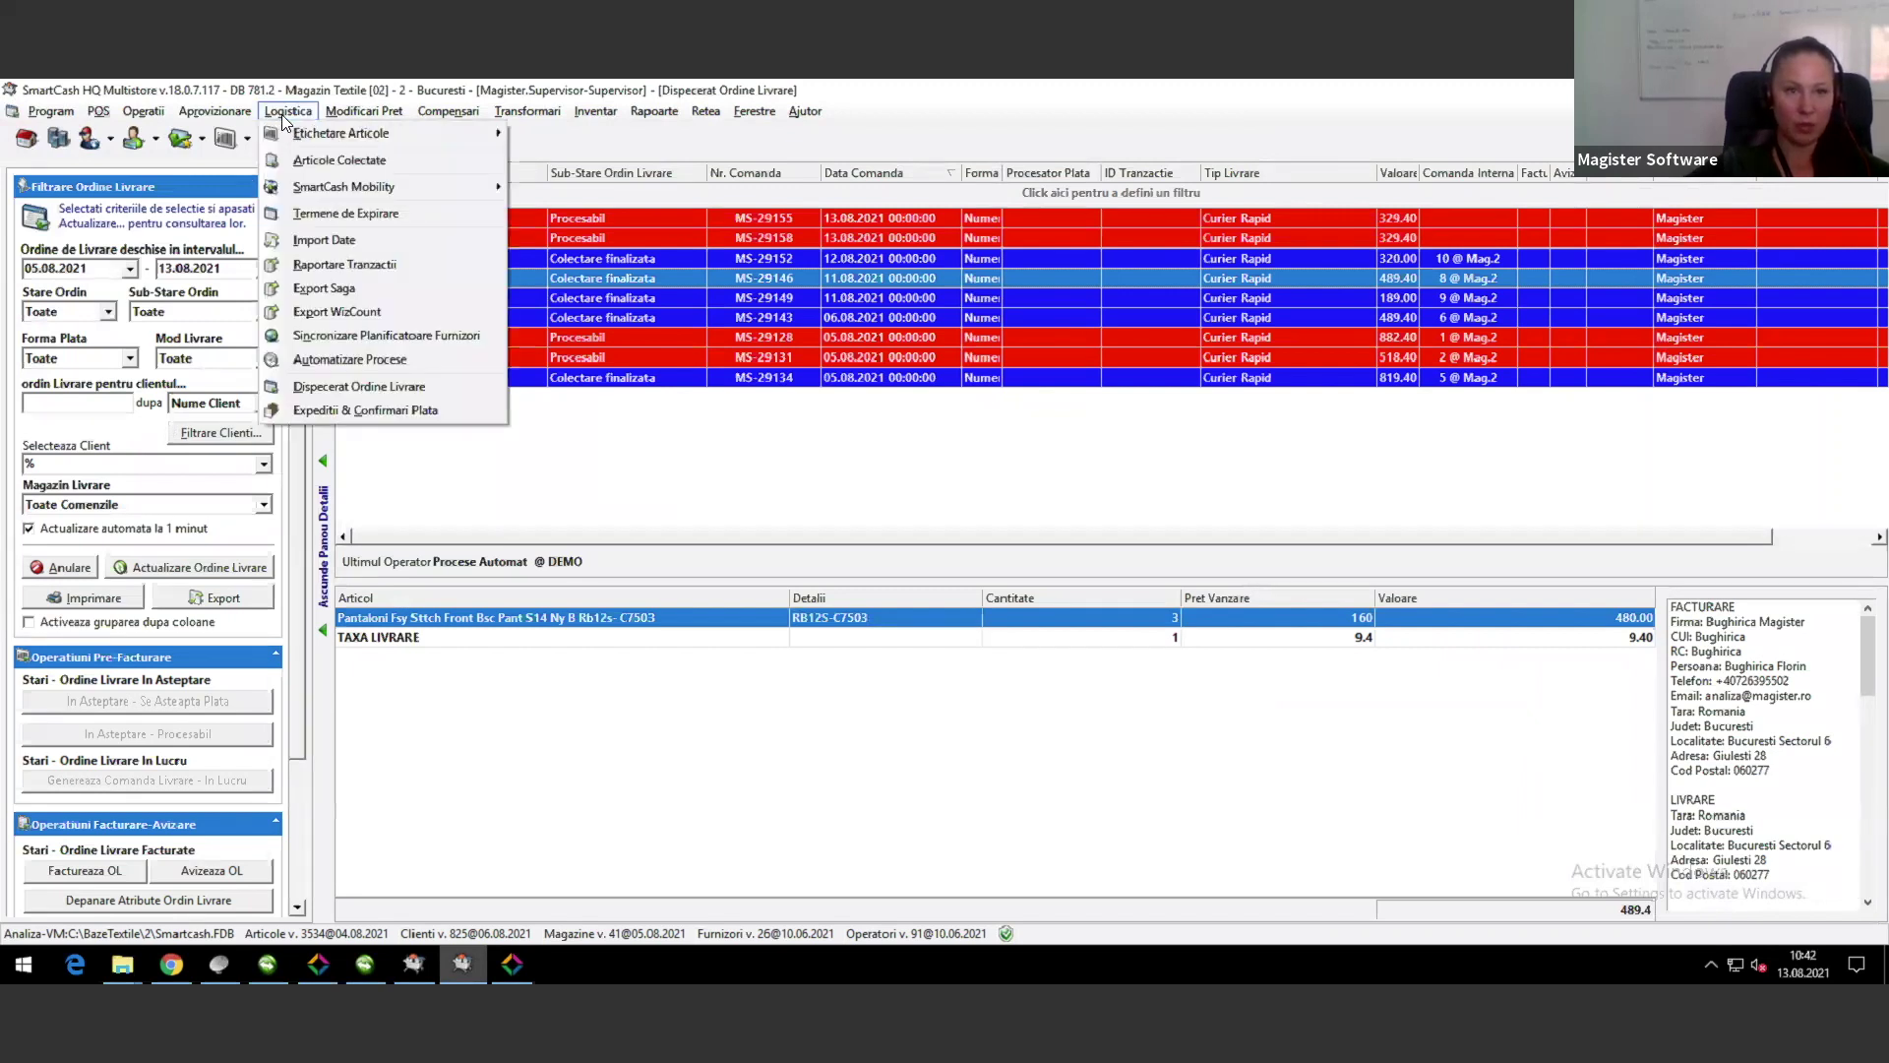
left_click(369, 412)
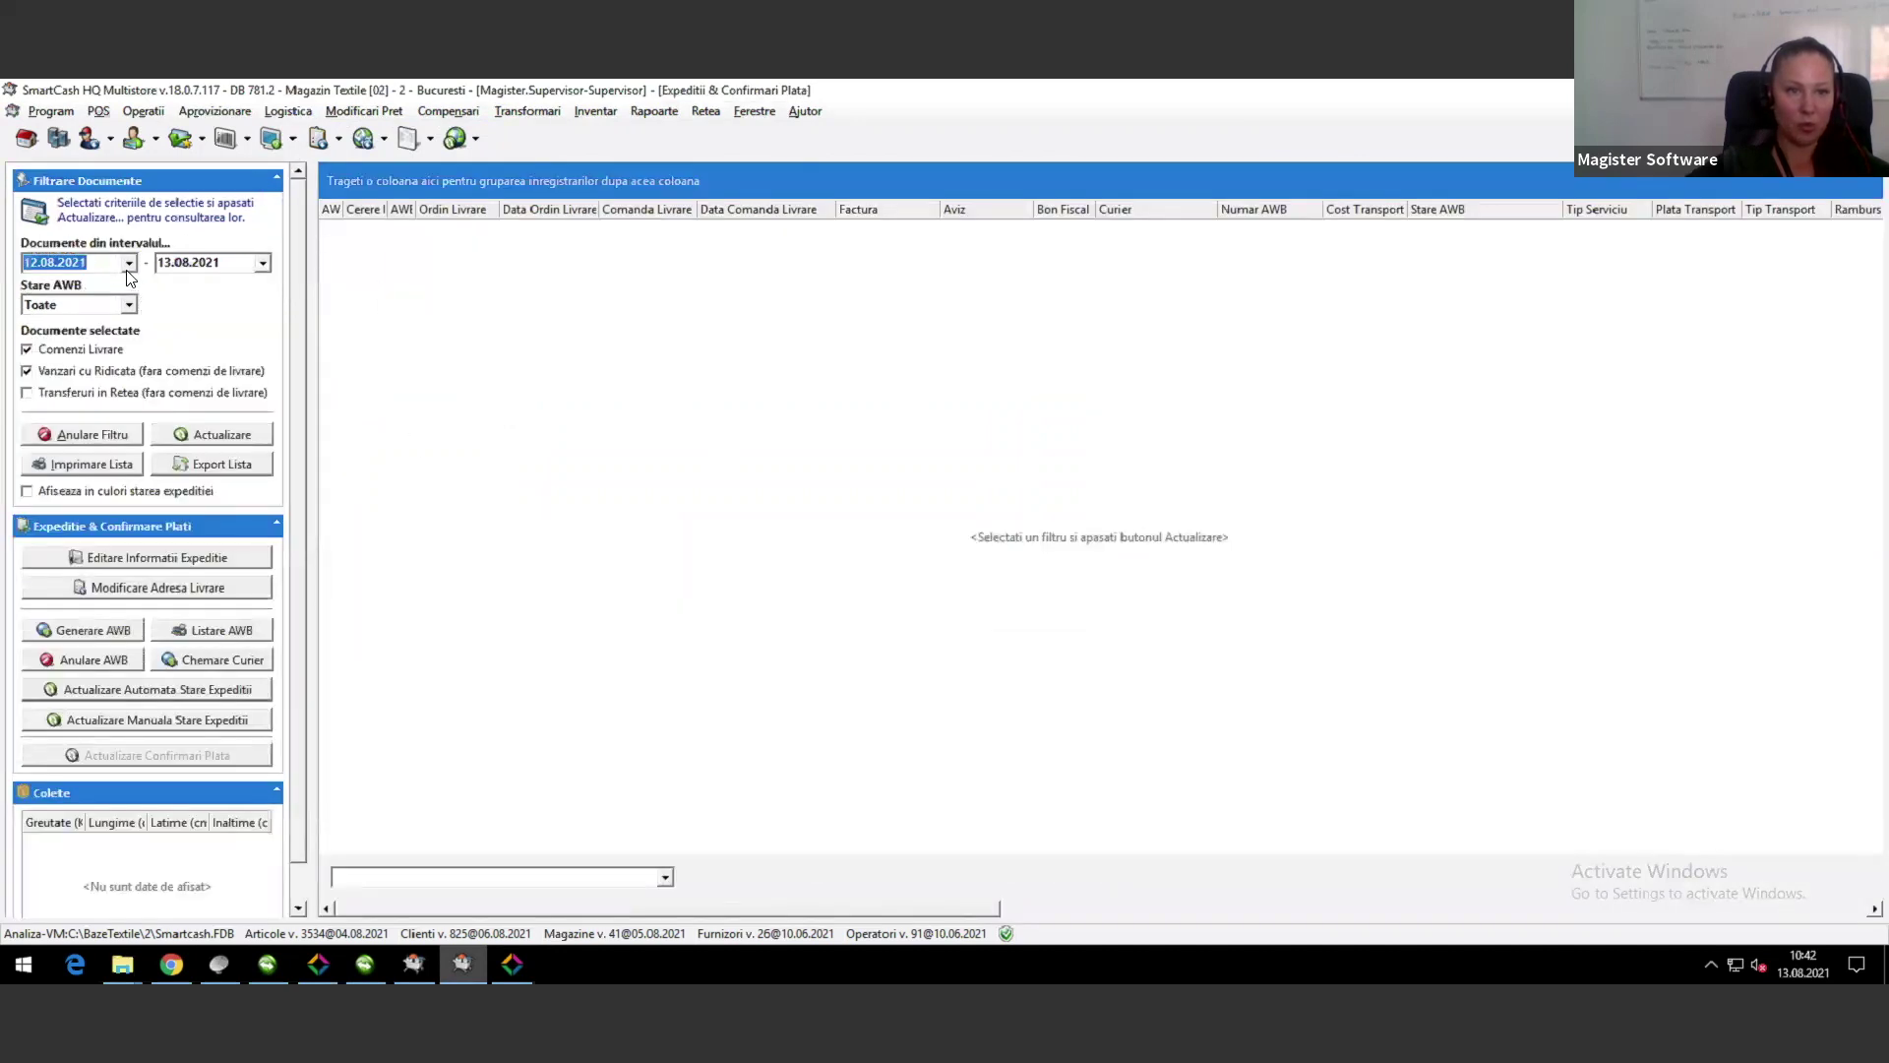
Step: List the shipping documents from 01.08.2021 to 13.08.2021, including Transferuri in Retea, and select the first delivery order dated 13.08.2021
left_click(128, 265)
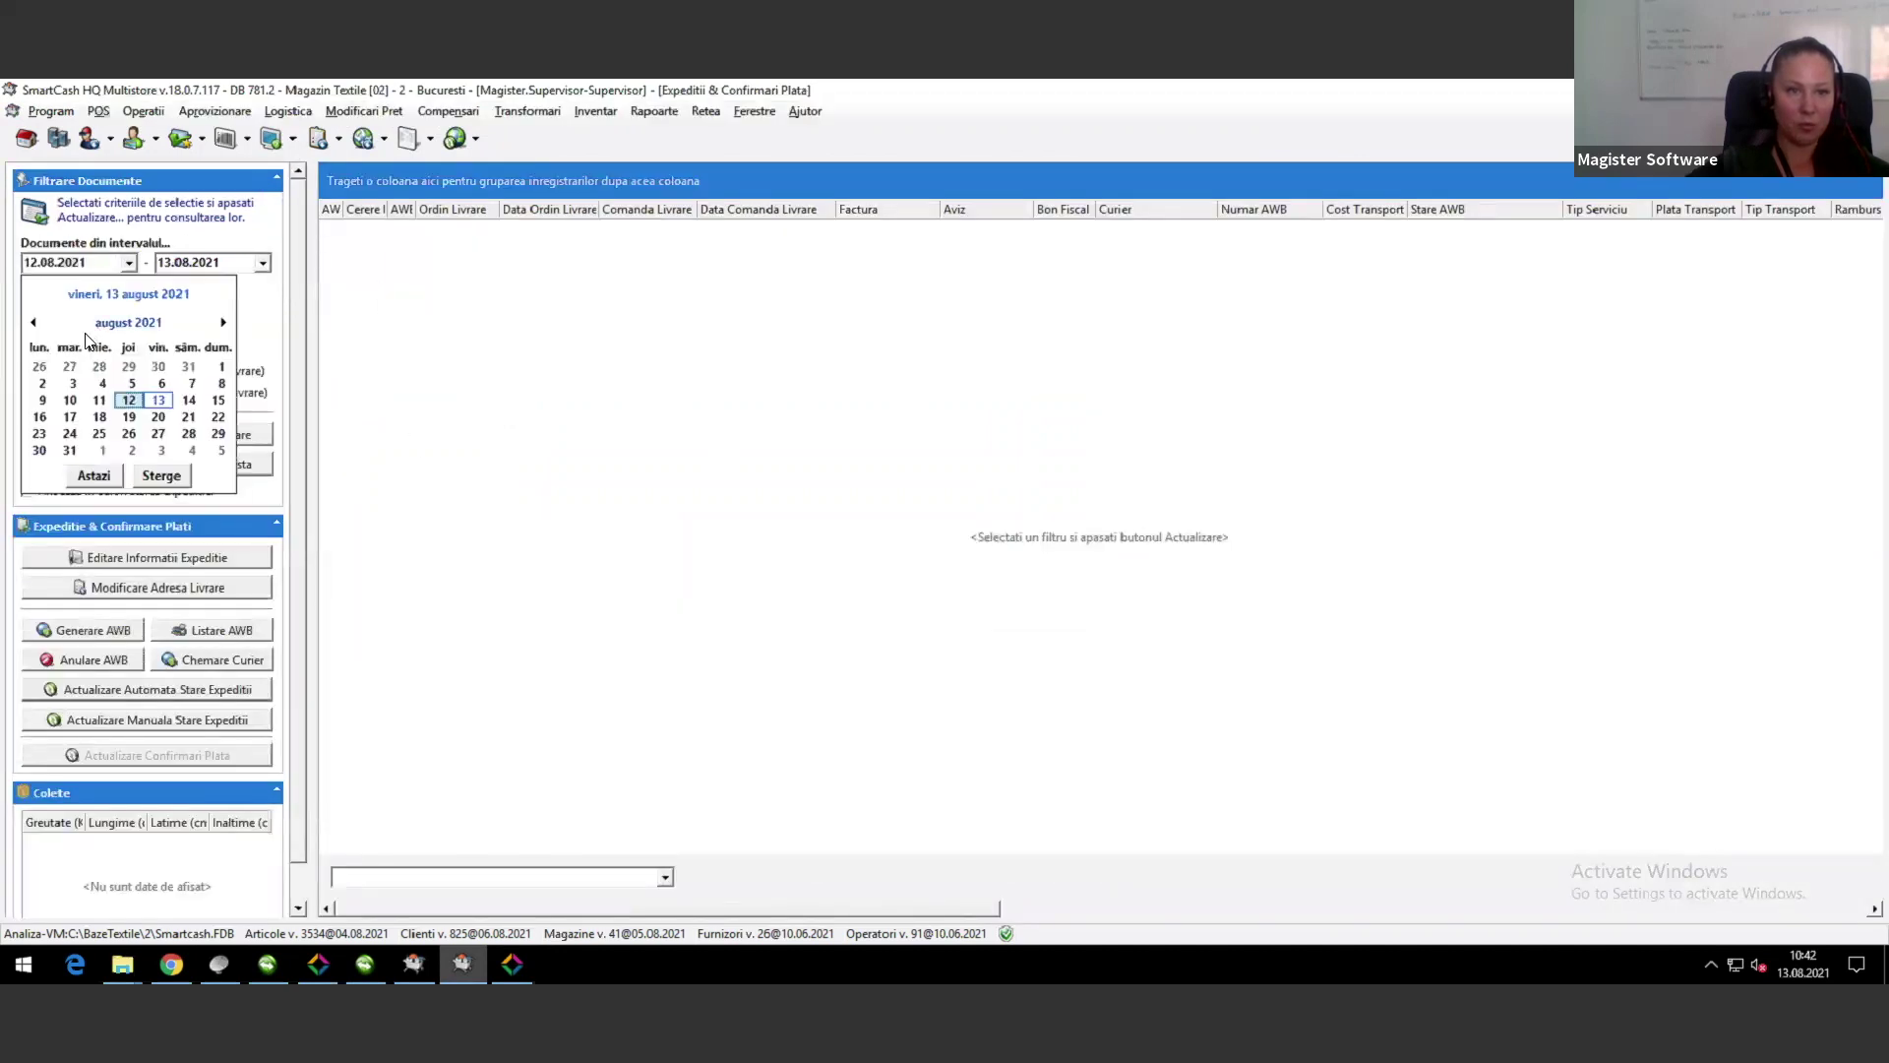
left_click(217, 368)
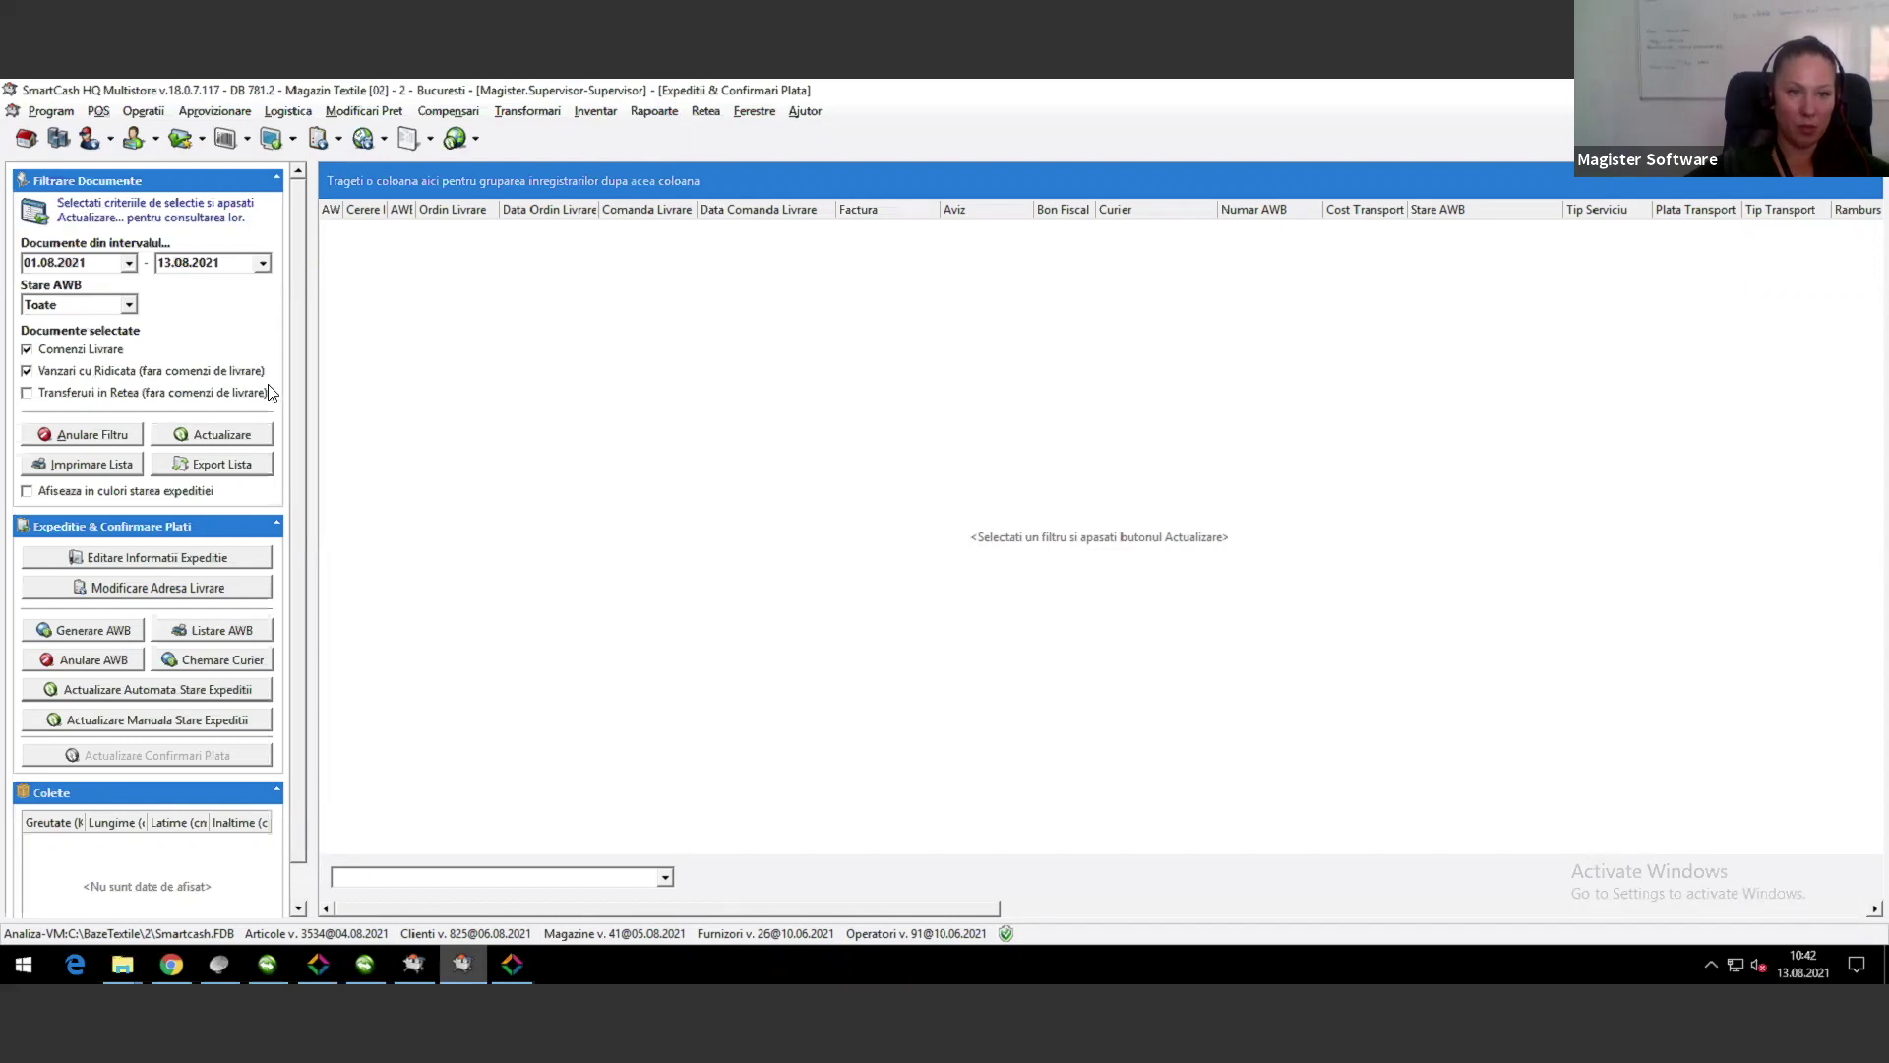
left_click(23, 395)
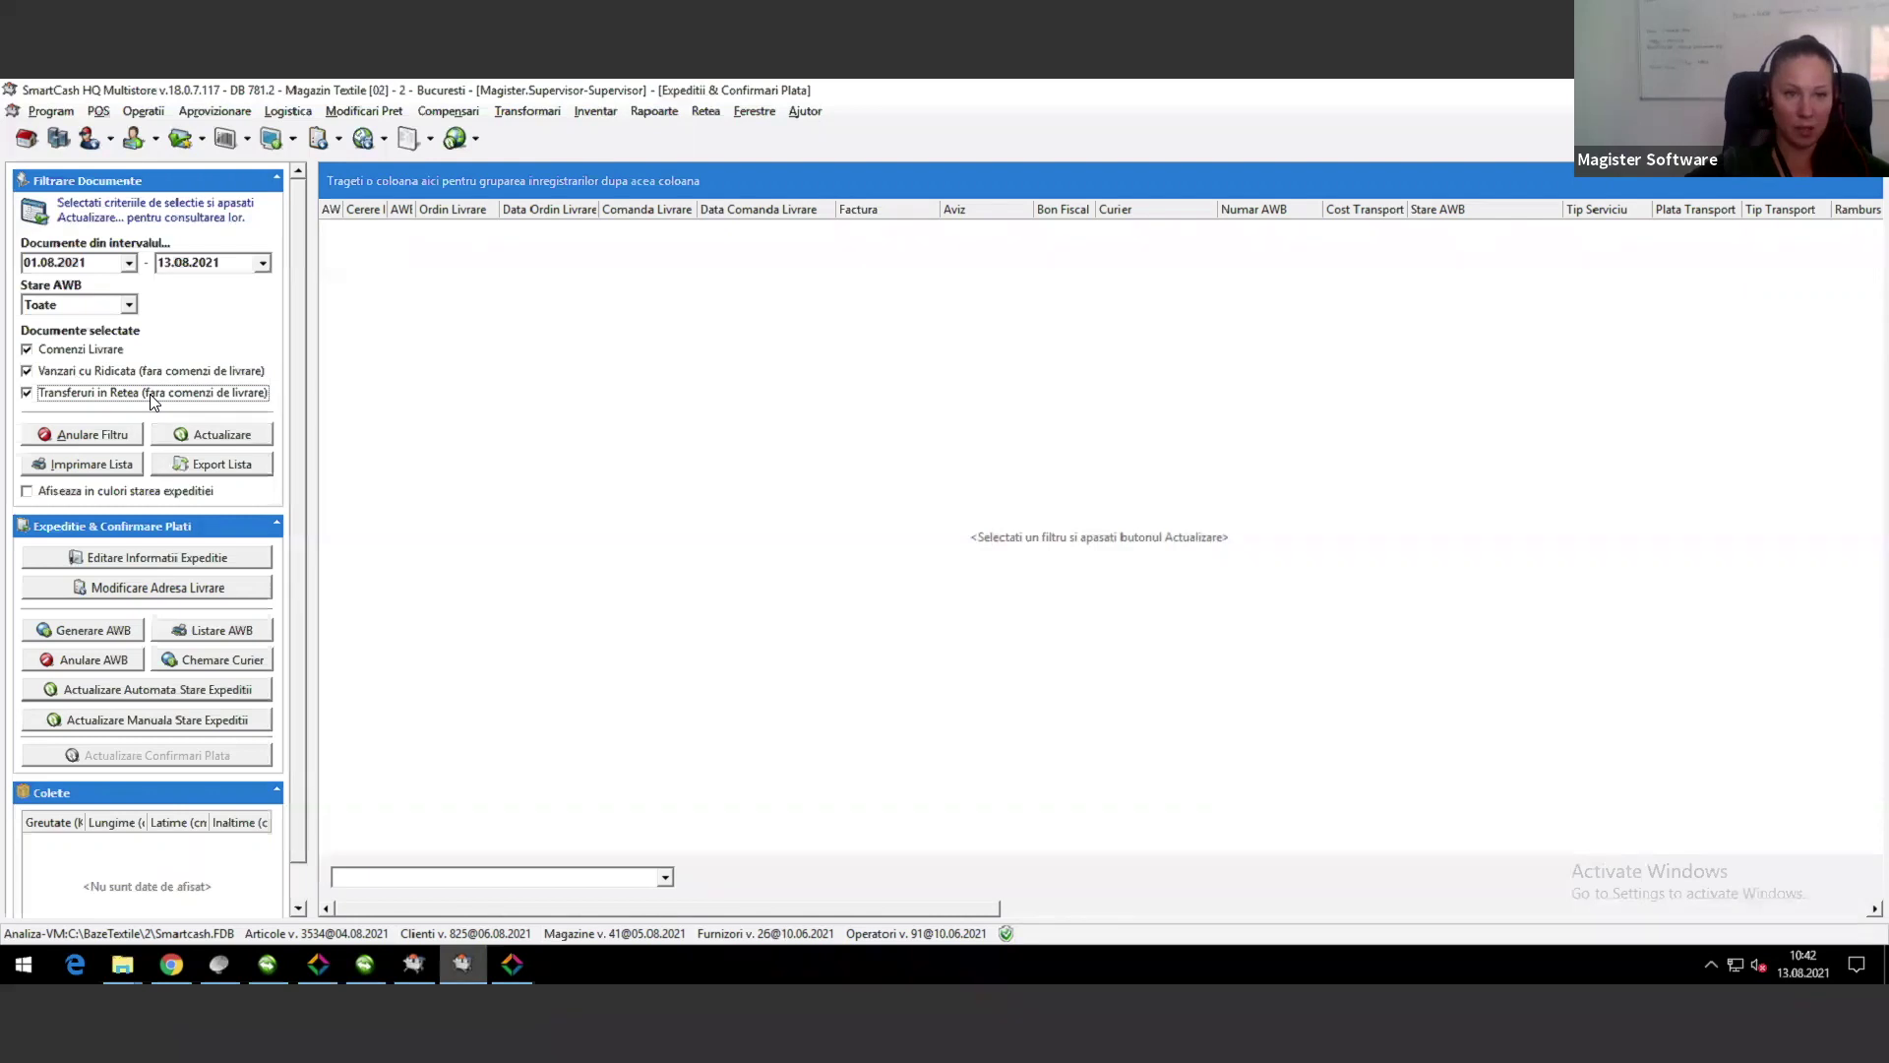
left_click(217, 436)
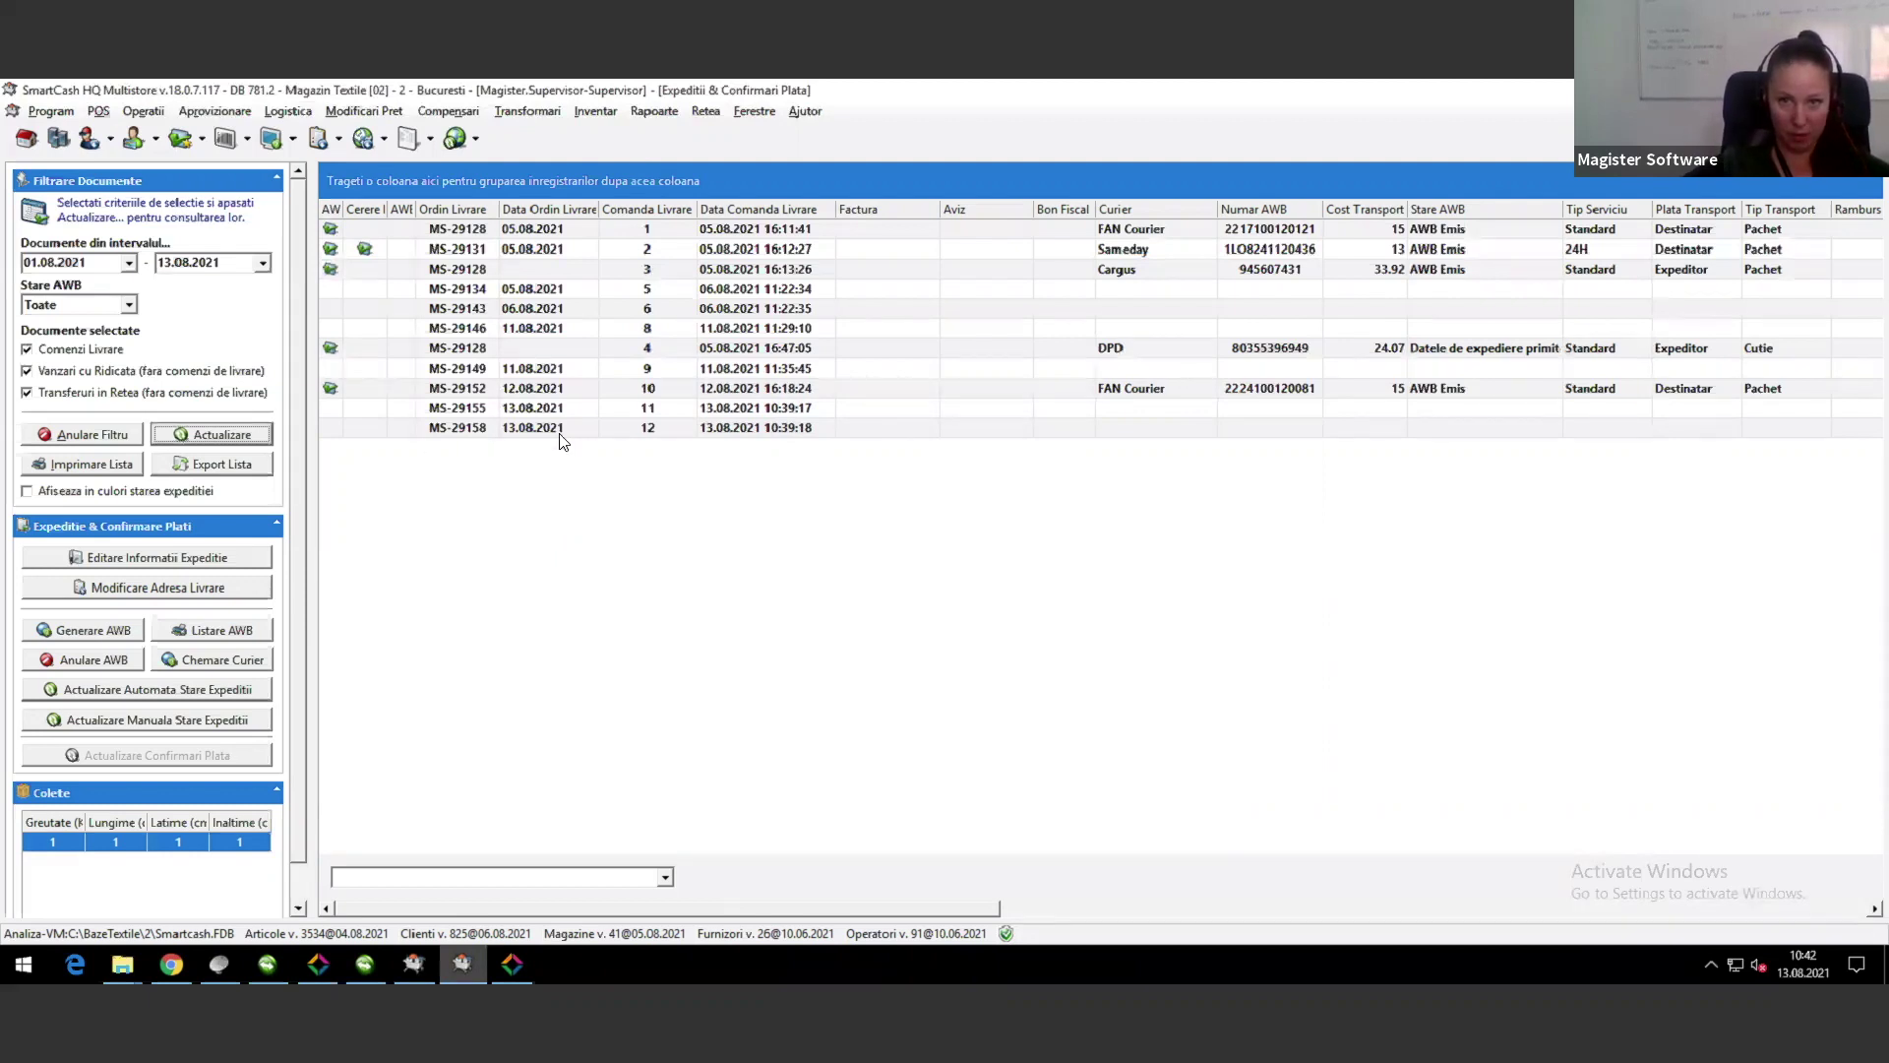
left_click(799, 407)
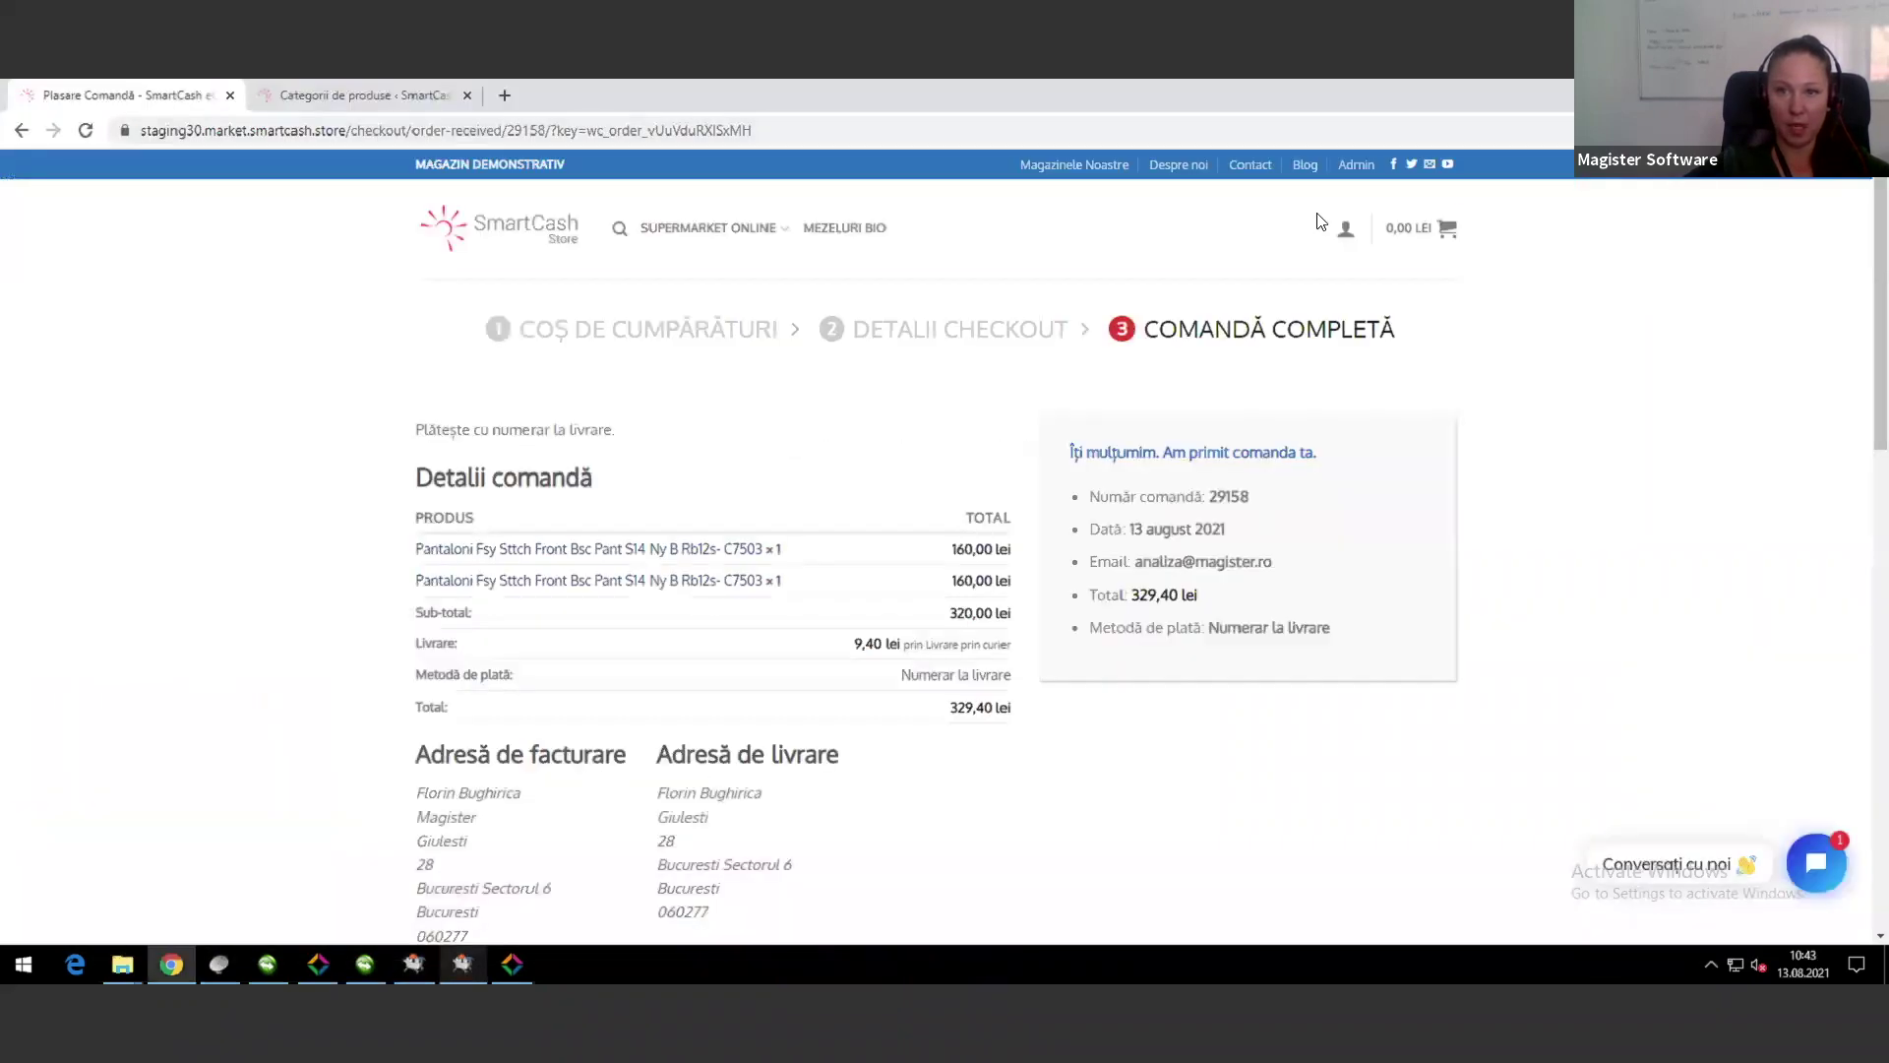
Step: Launch Shop Textile HQ from the Retea Textile folder on the desktop
key("super+d")
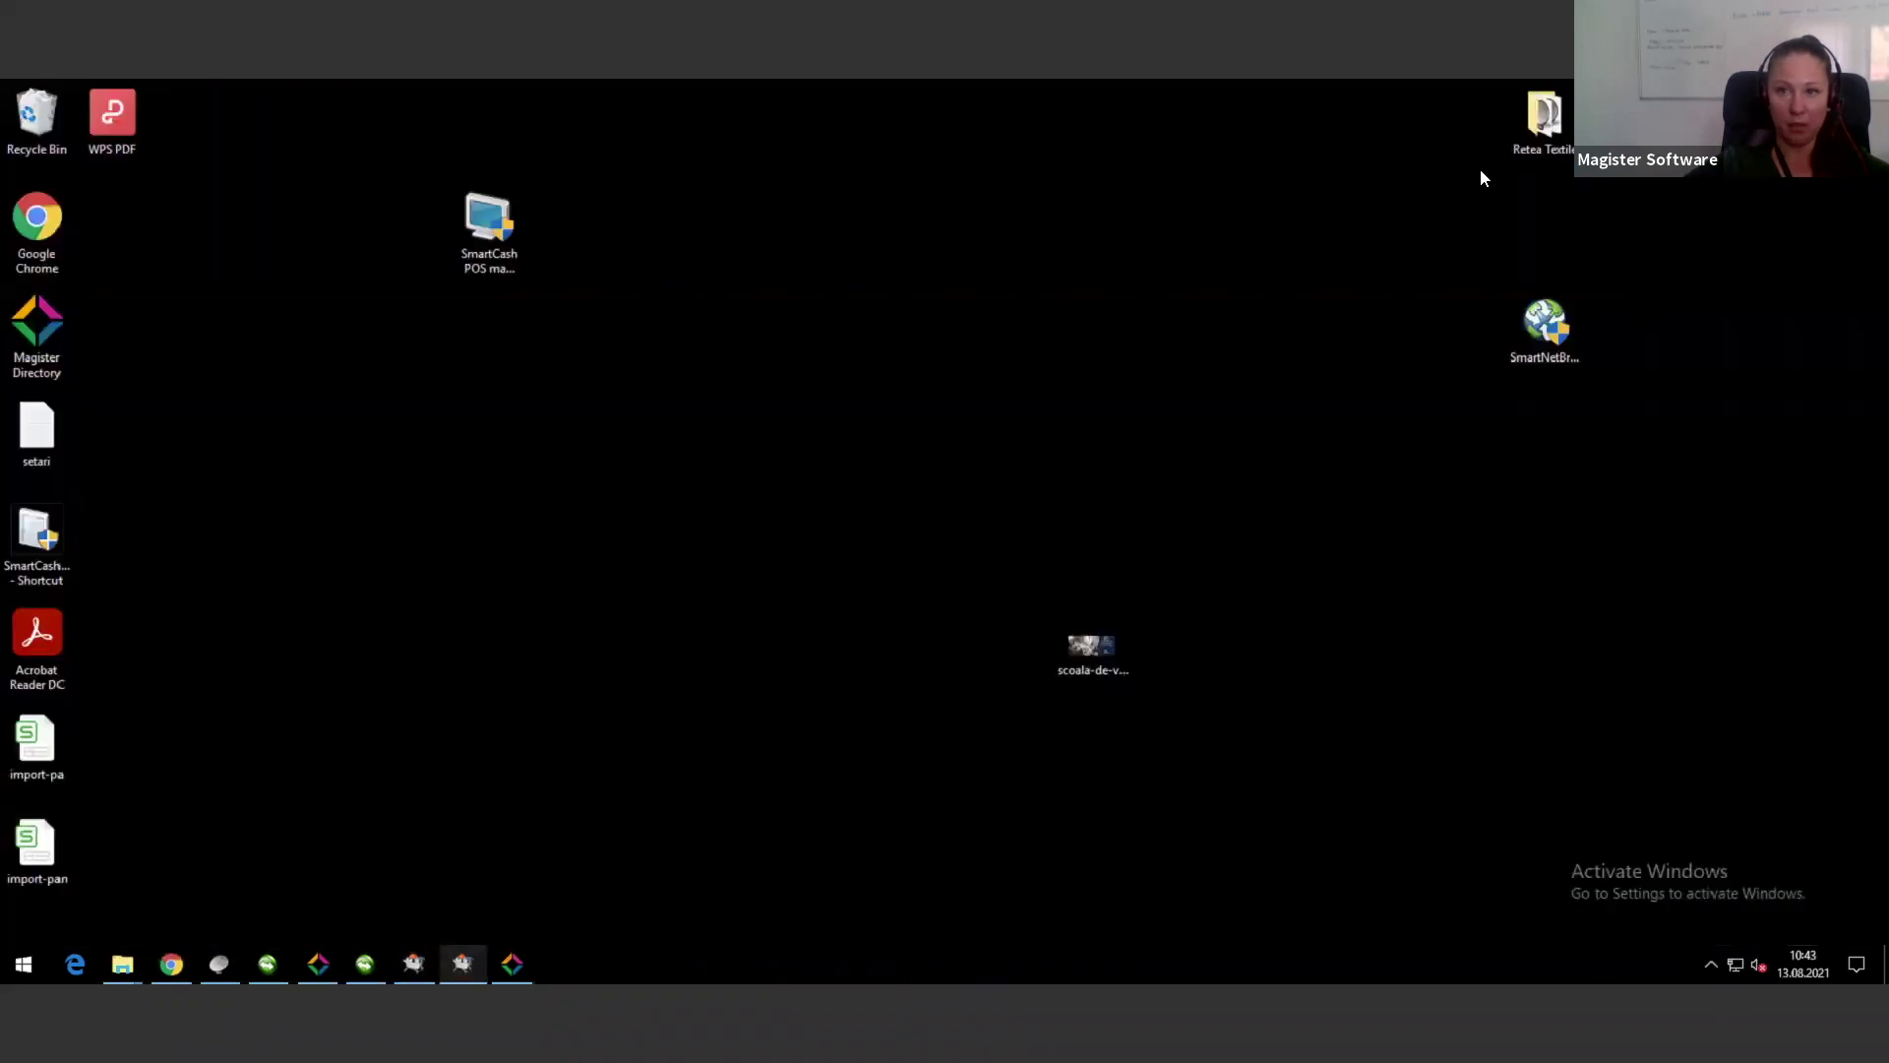
double_click(1538, 130)
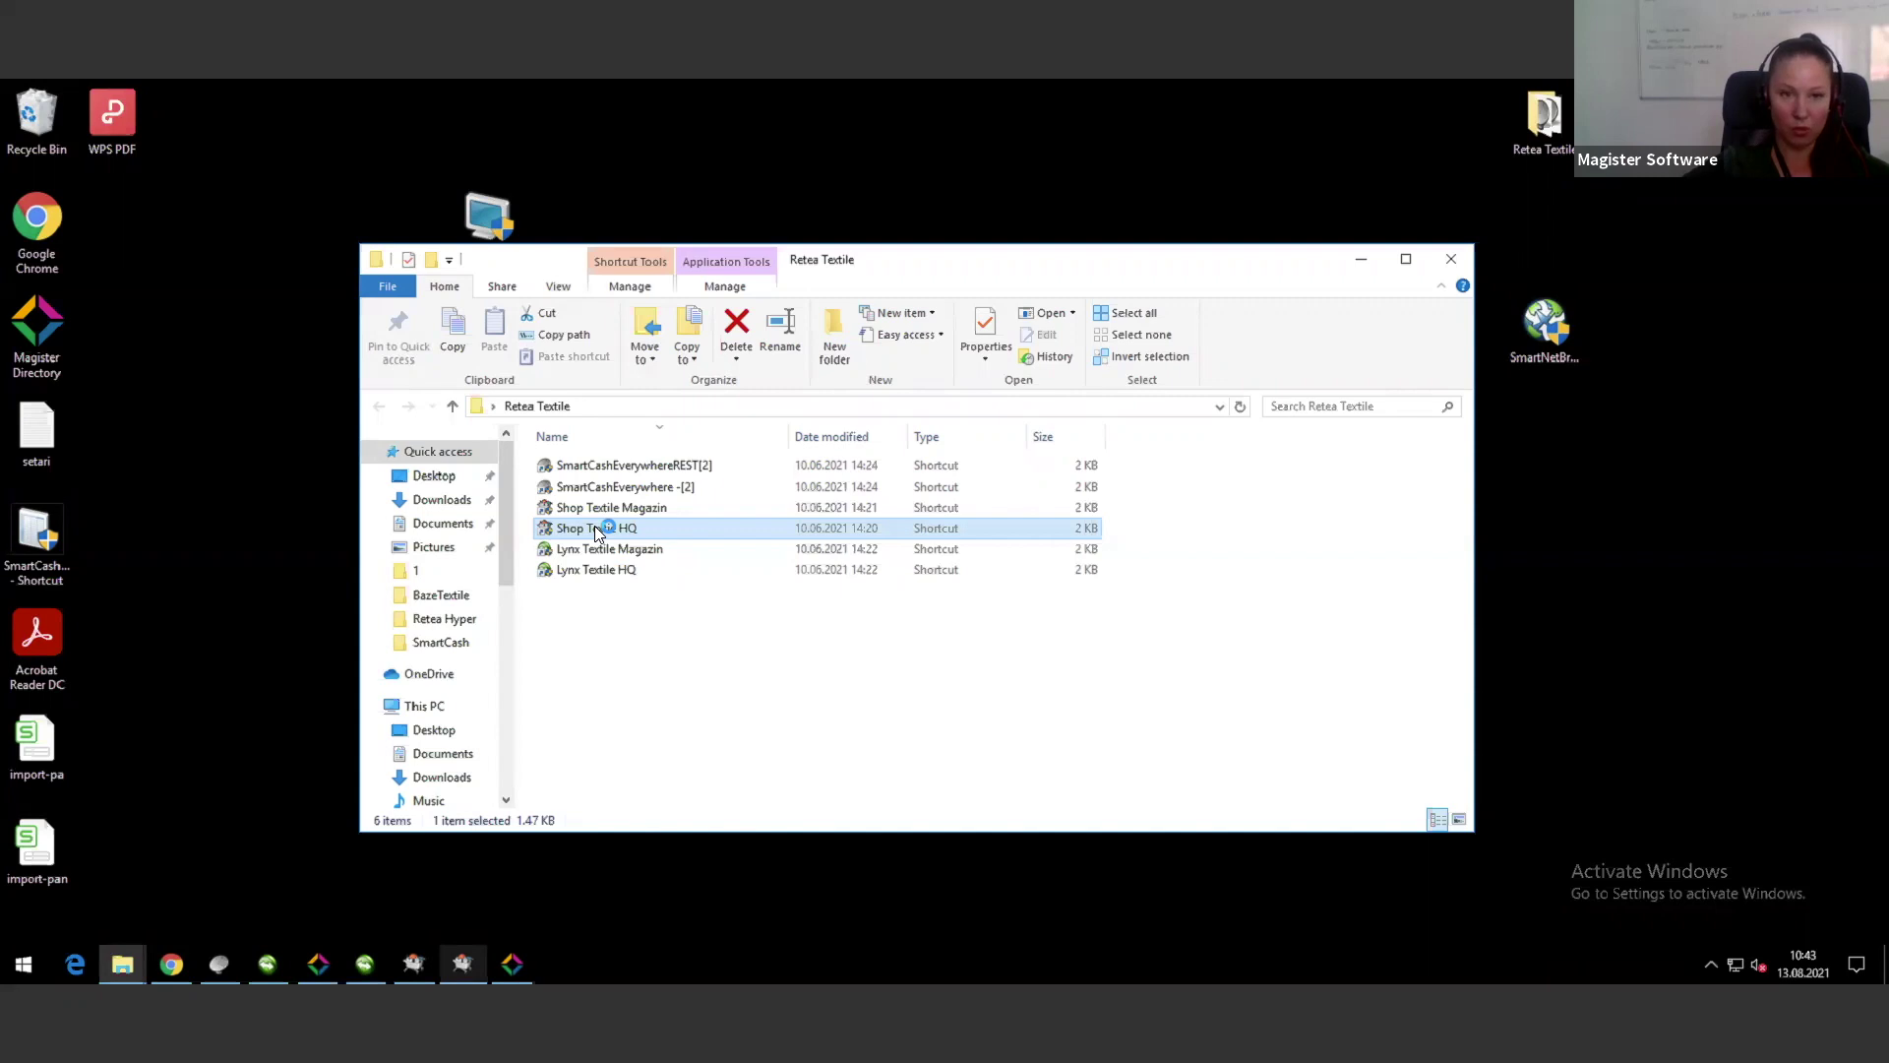
double_click(594, 527)
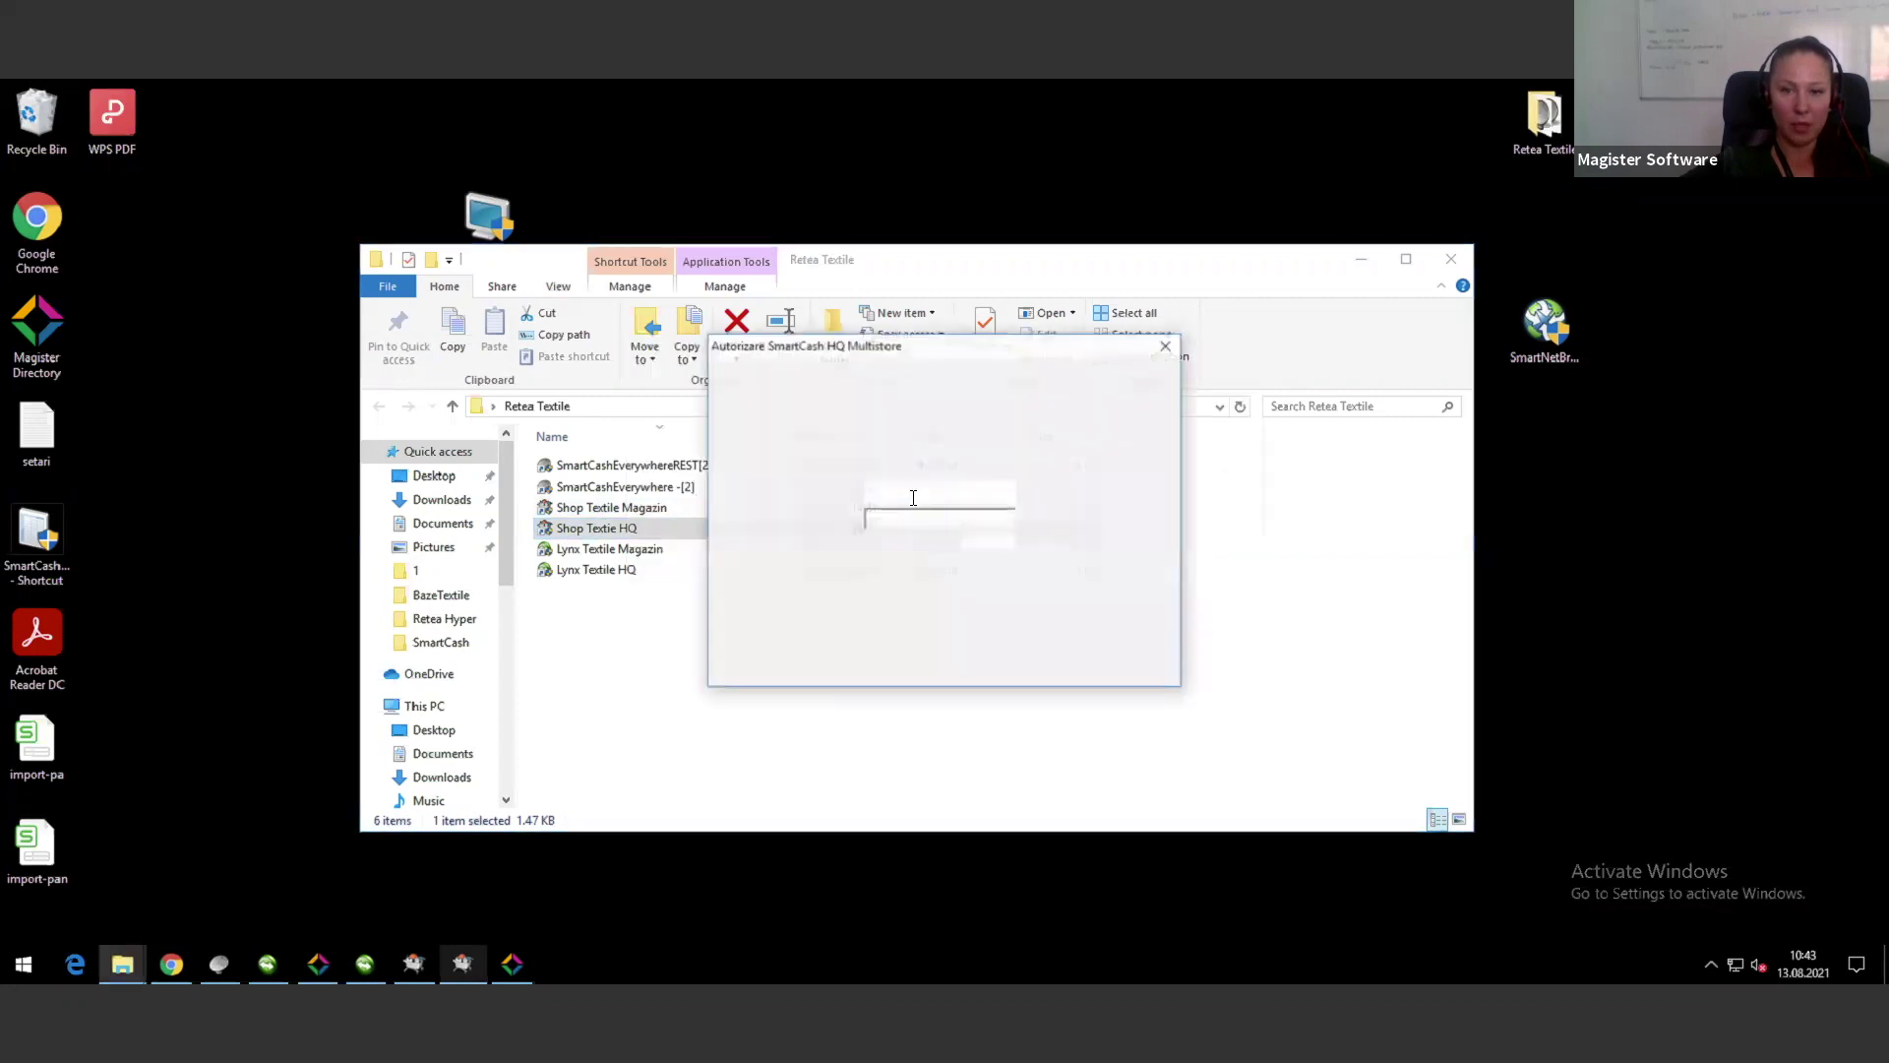
Step: Log in to SmartCash HQ Multistore as Administrator with the account password
left_click(1006, 492)
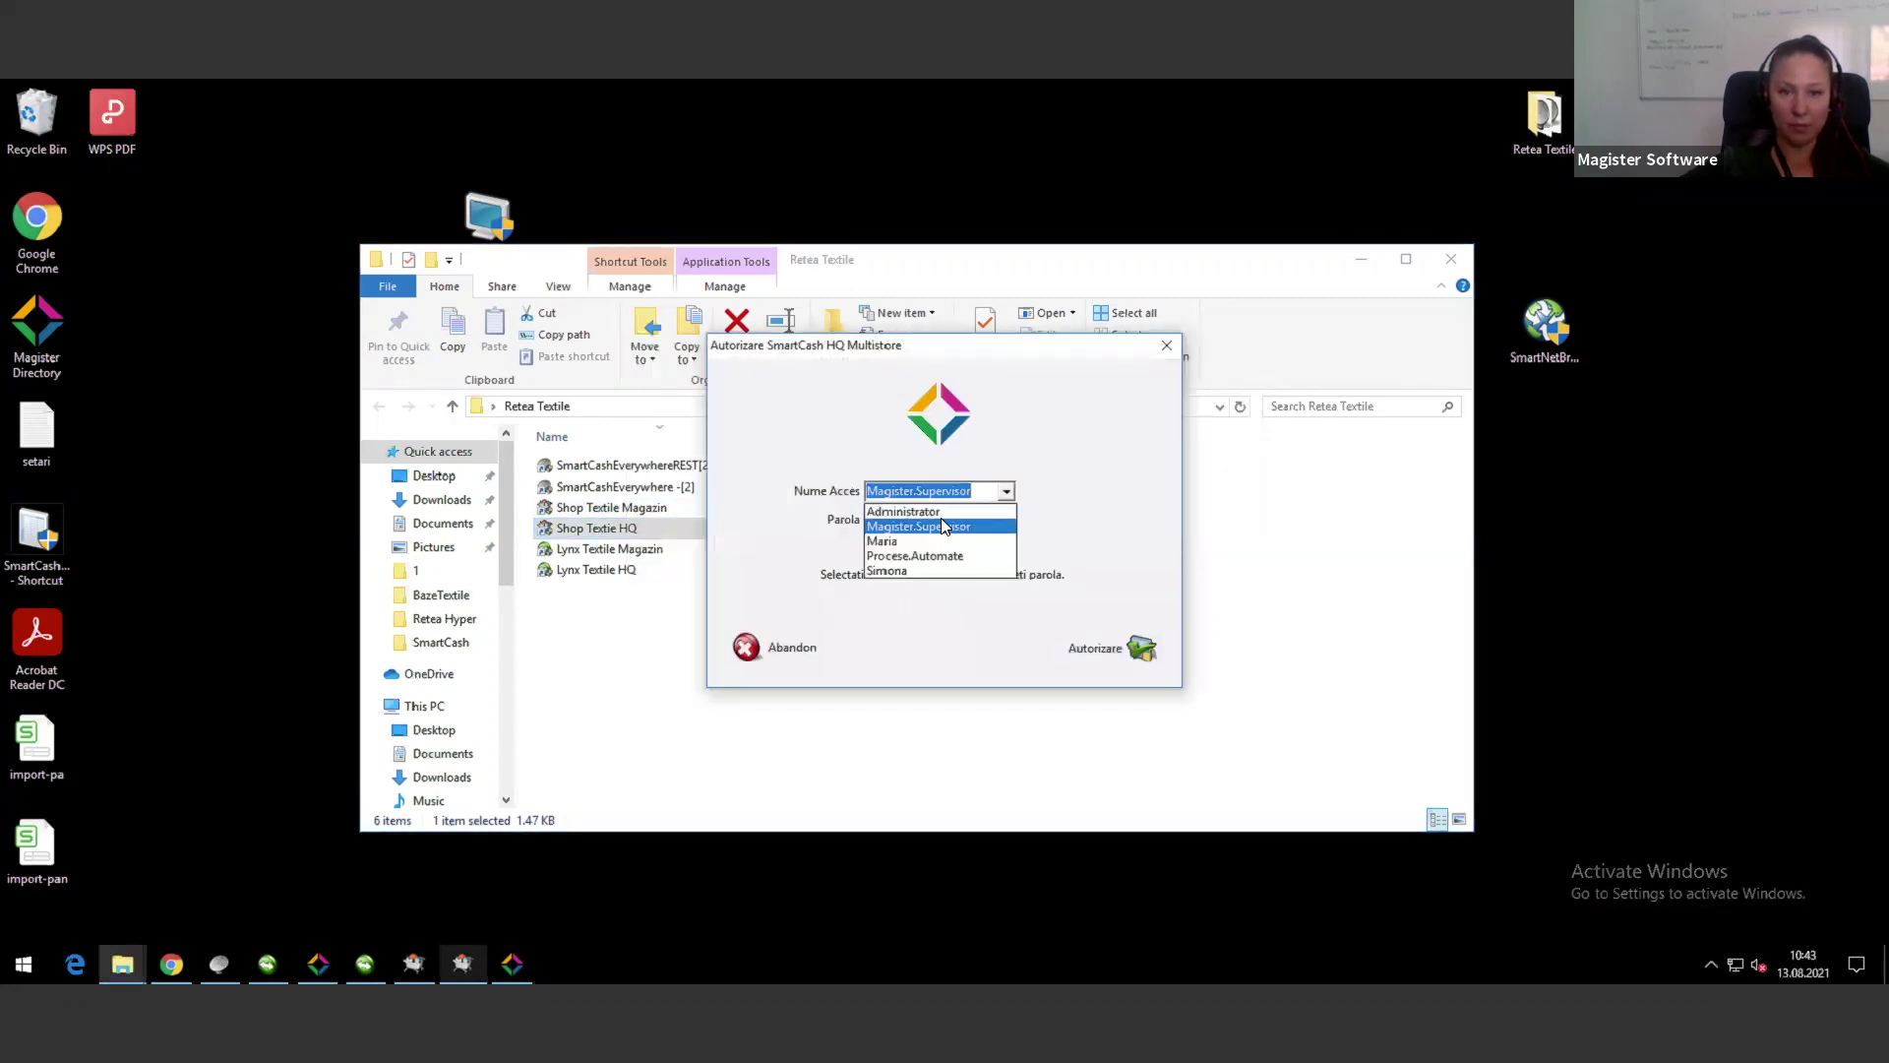
left_click(937, 510)
left_click(919, 515)
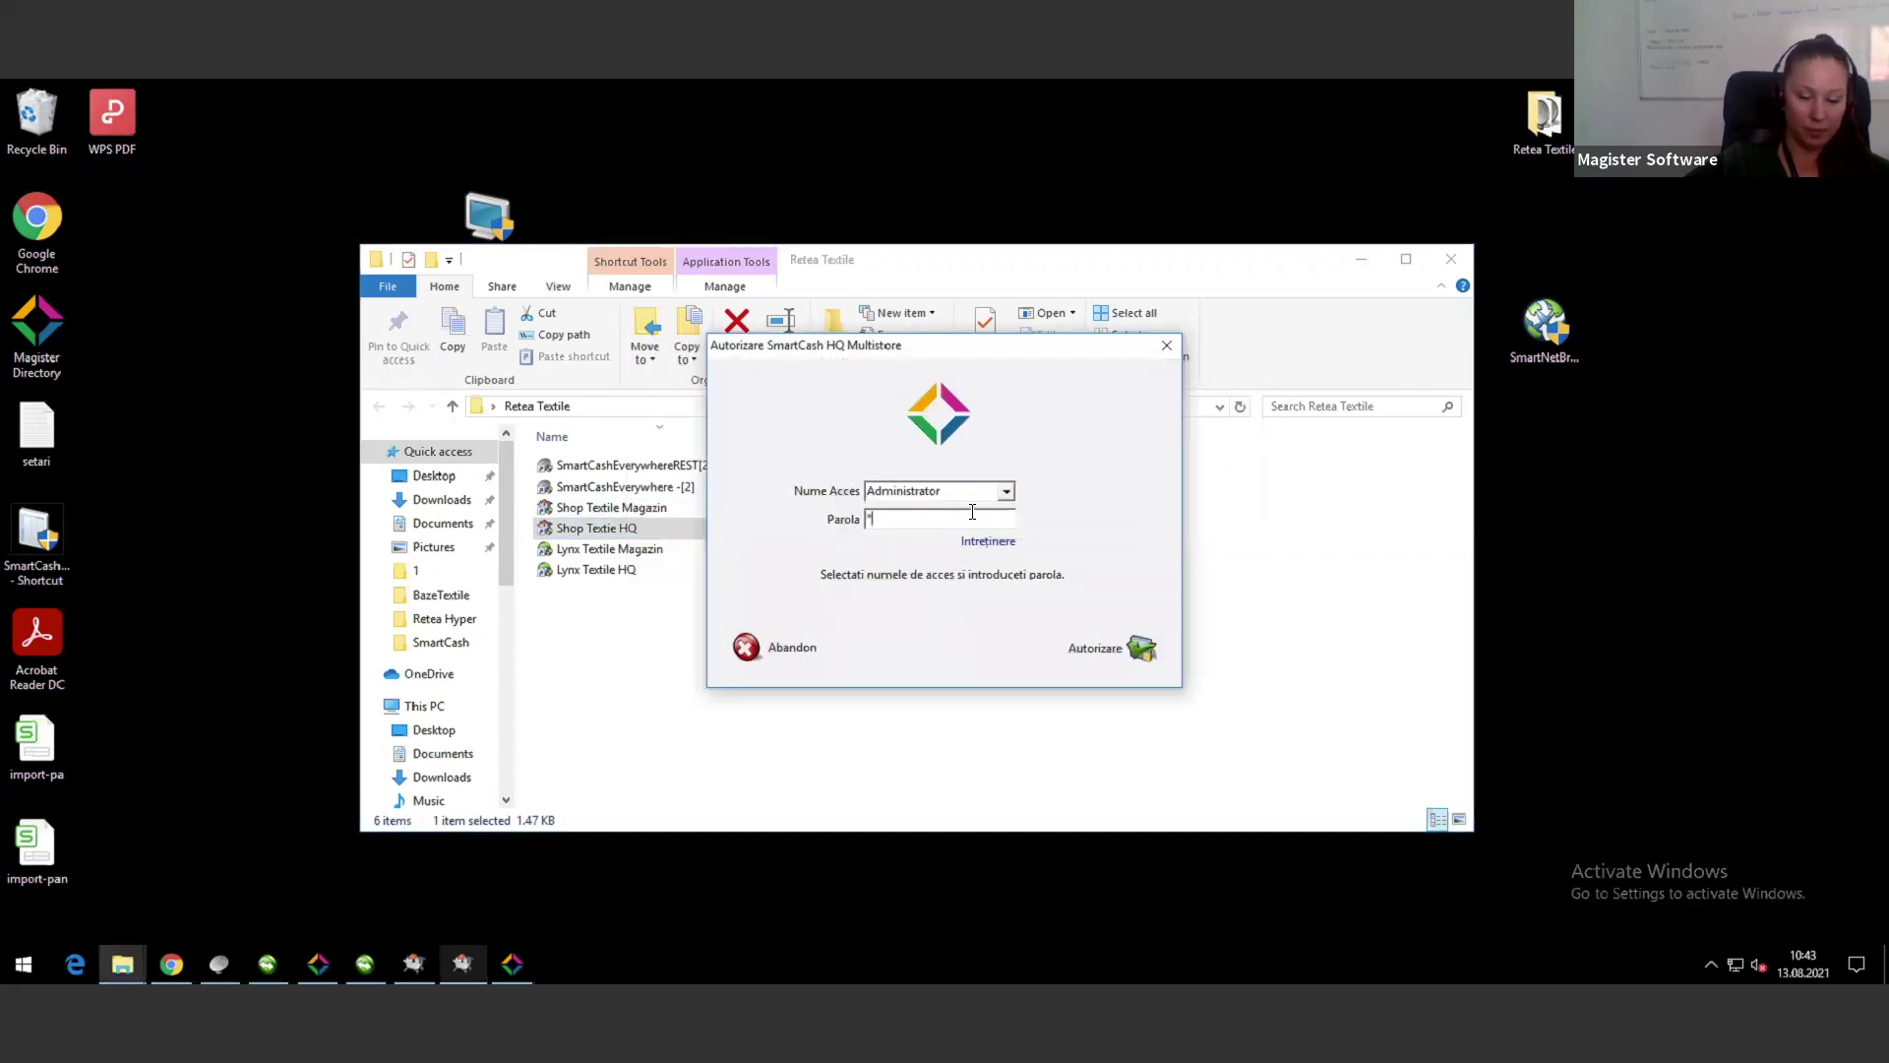
key("Return")
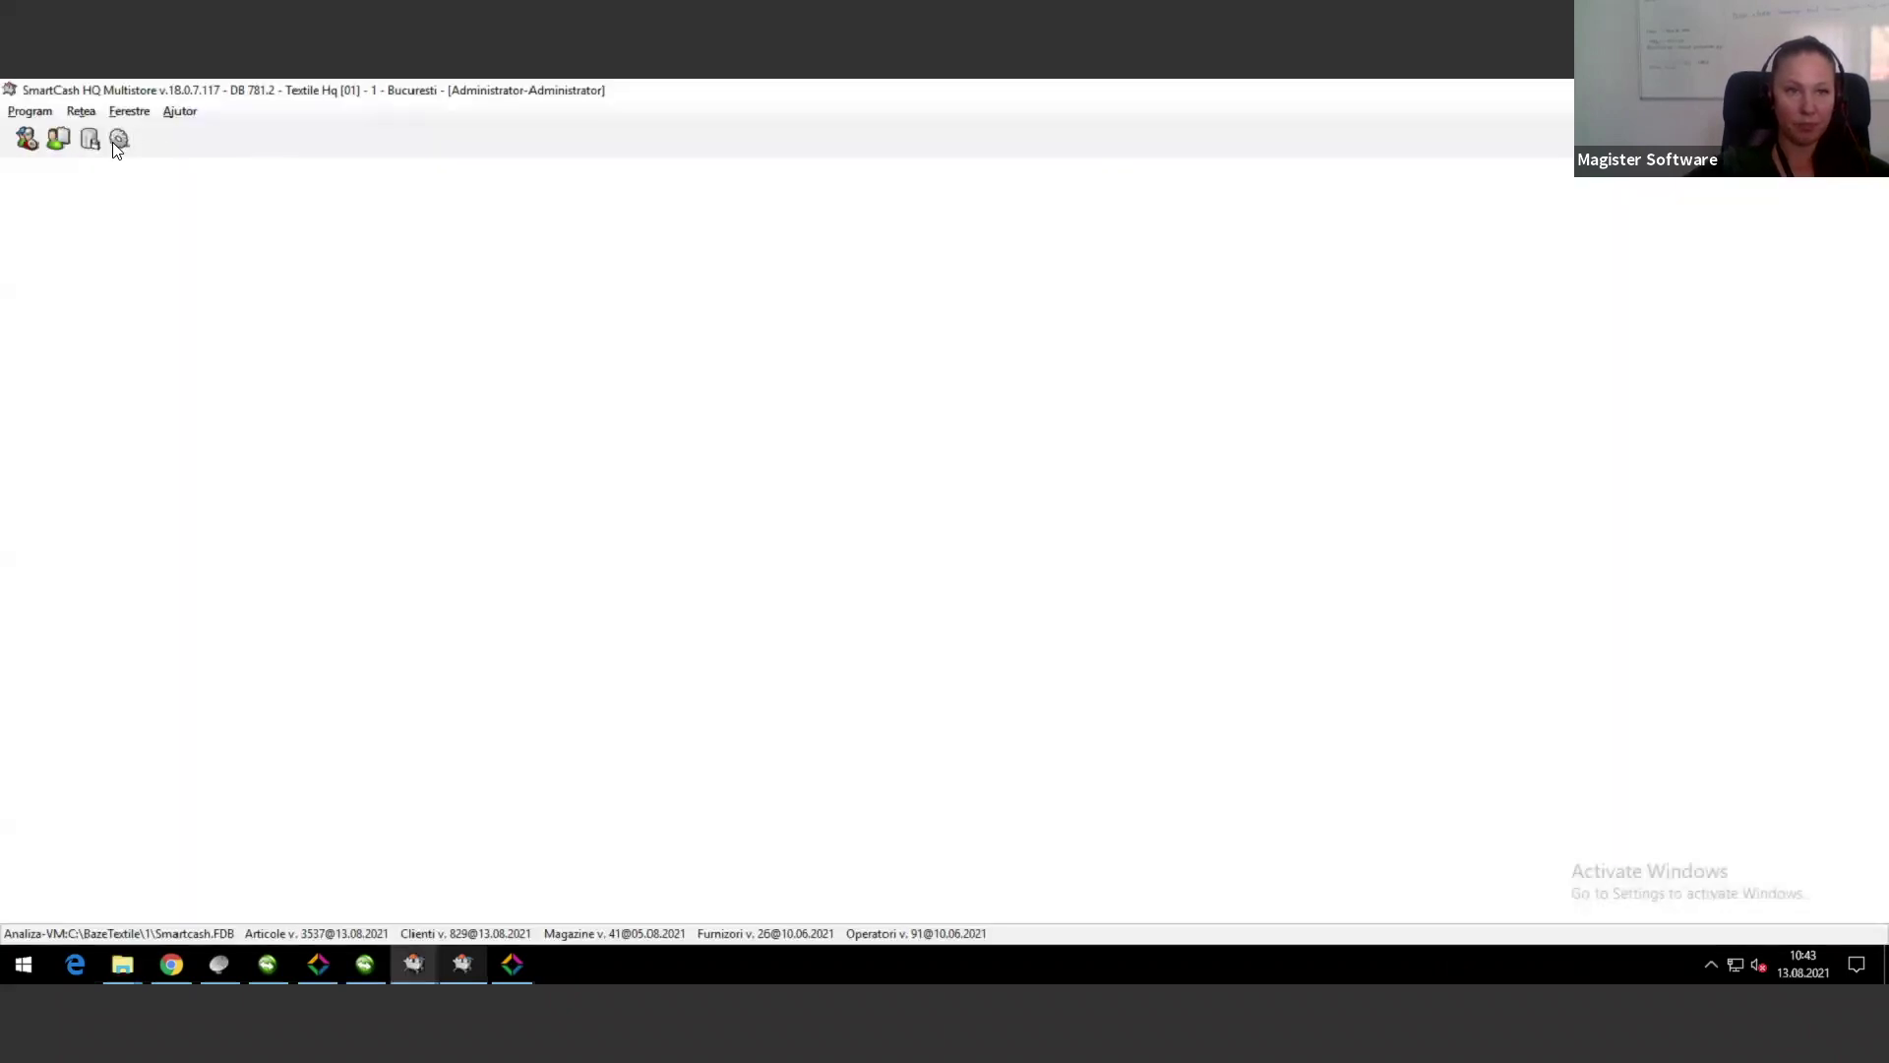
Step: Open the Interfata Firme Curierat settings under Interfete SmartCash in the program configuration, and move the configuration window aside
left_click(117, 140)
left_click(724, 716)
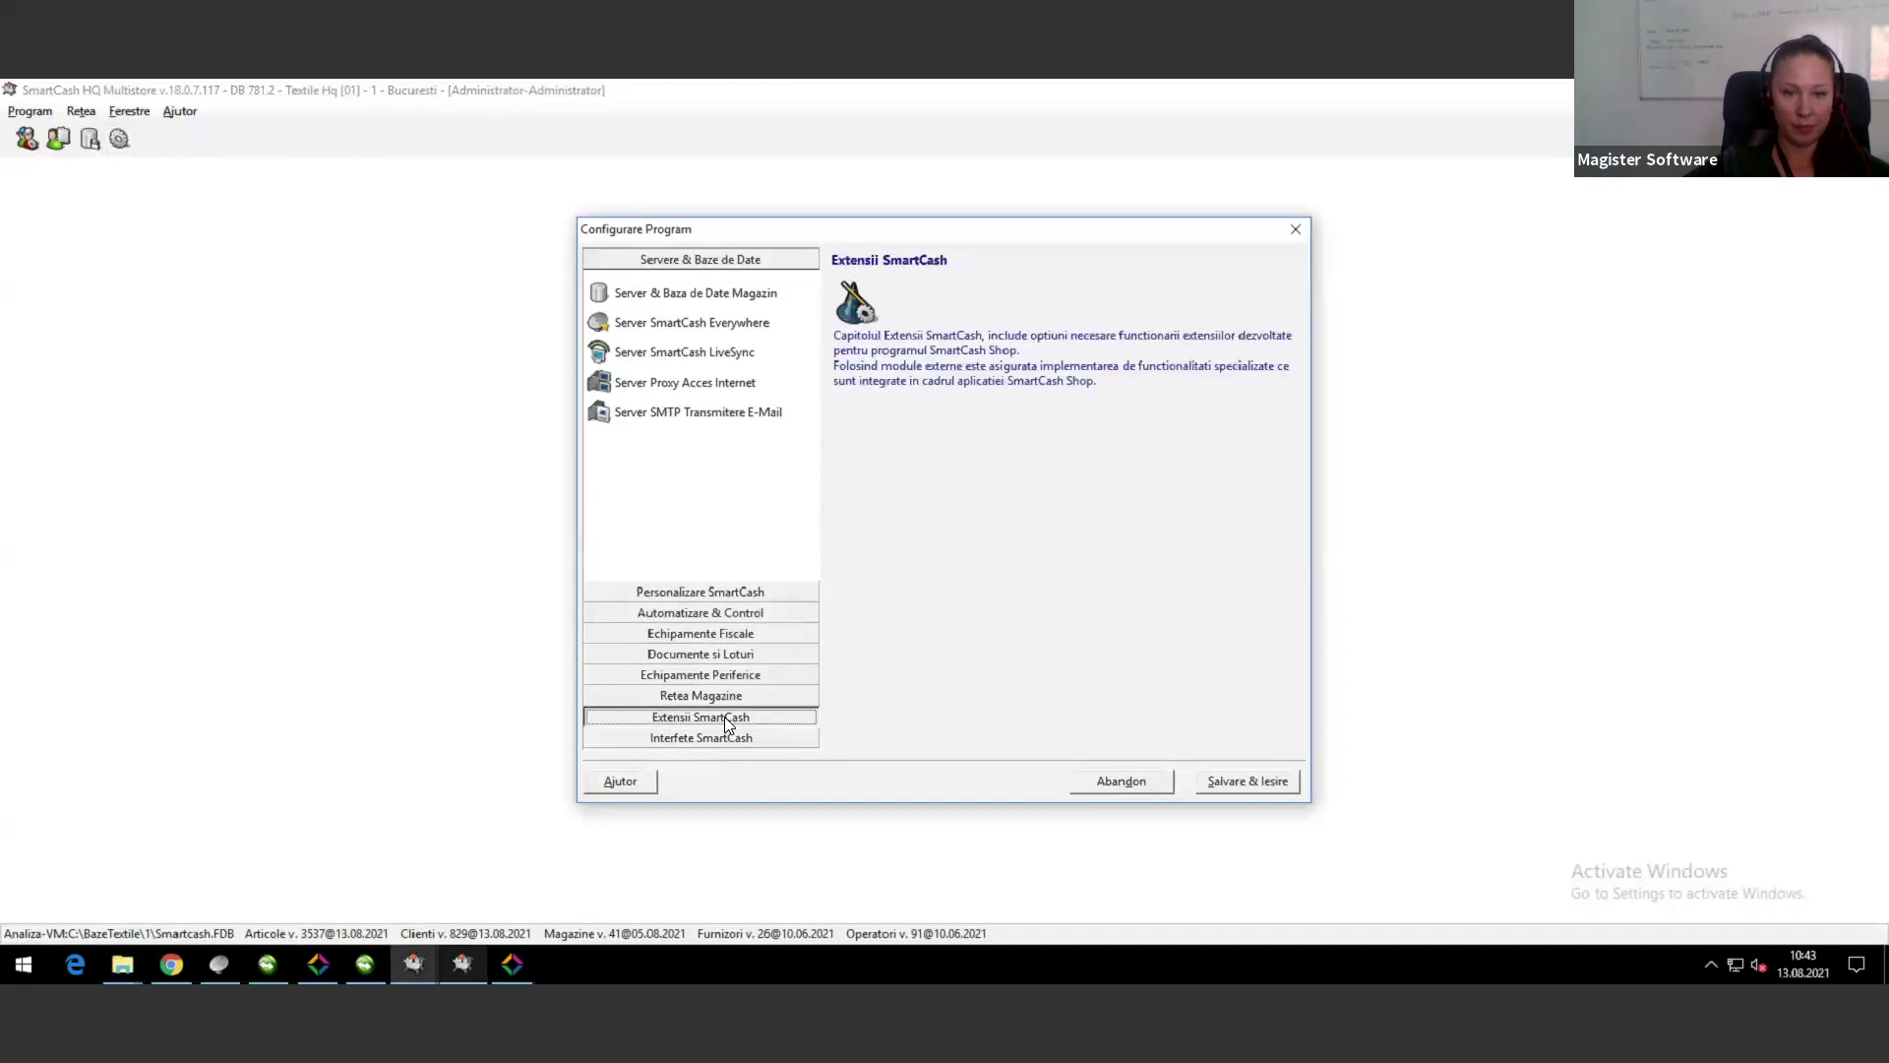
left_click(697, 734)
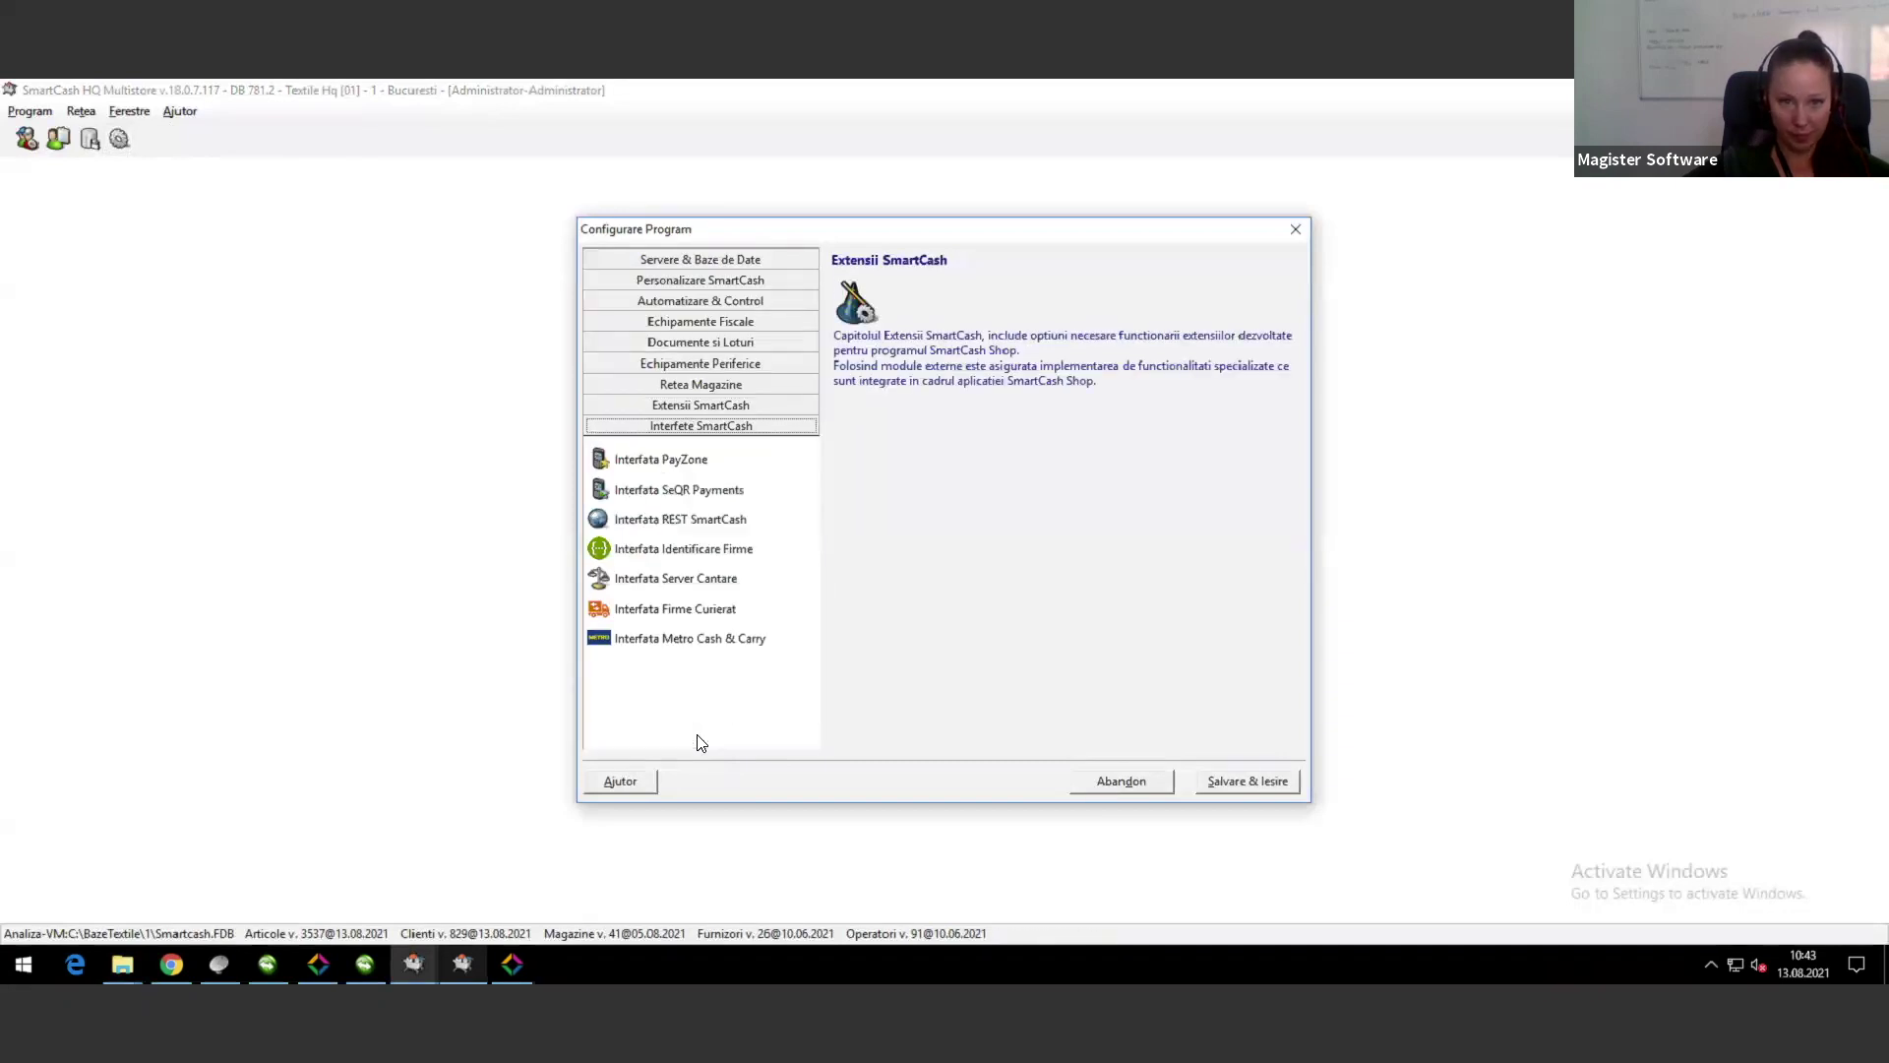
left_click(654, 614)
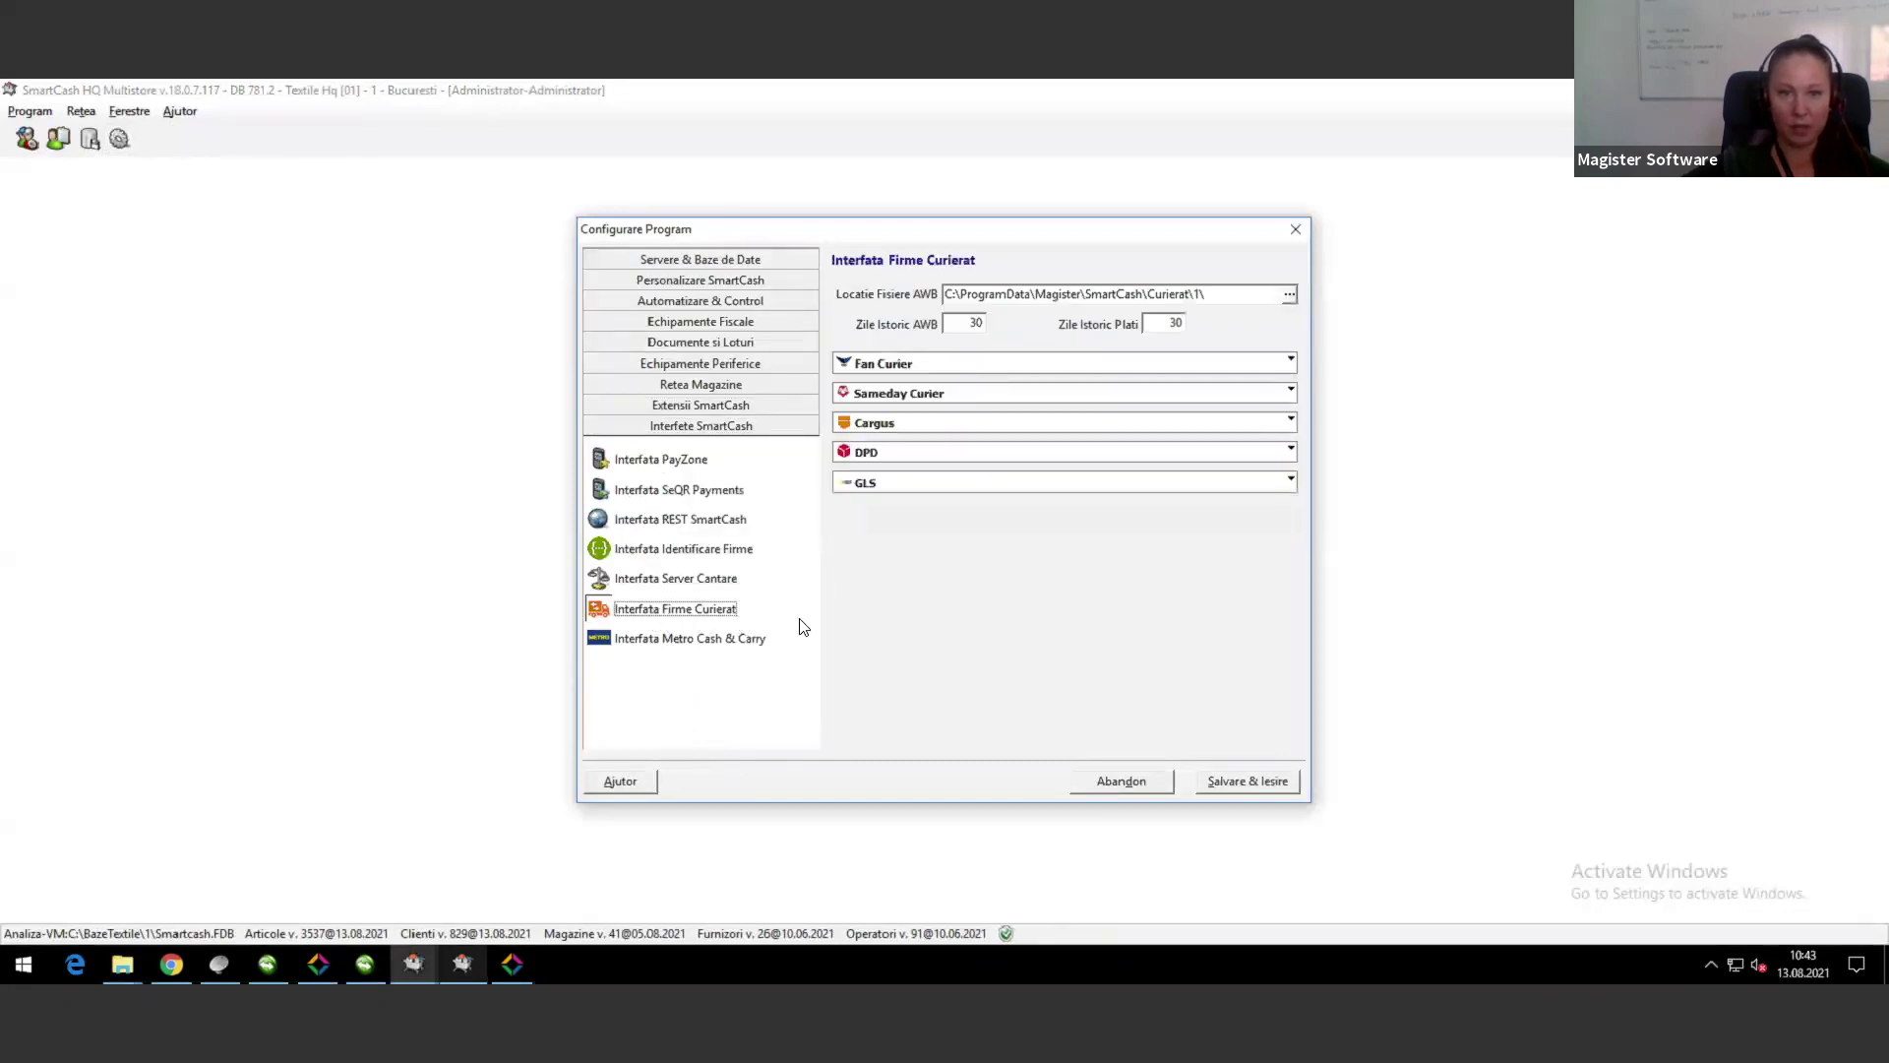
left_click_drag(764, 234, 449, 223)
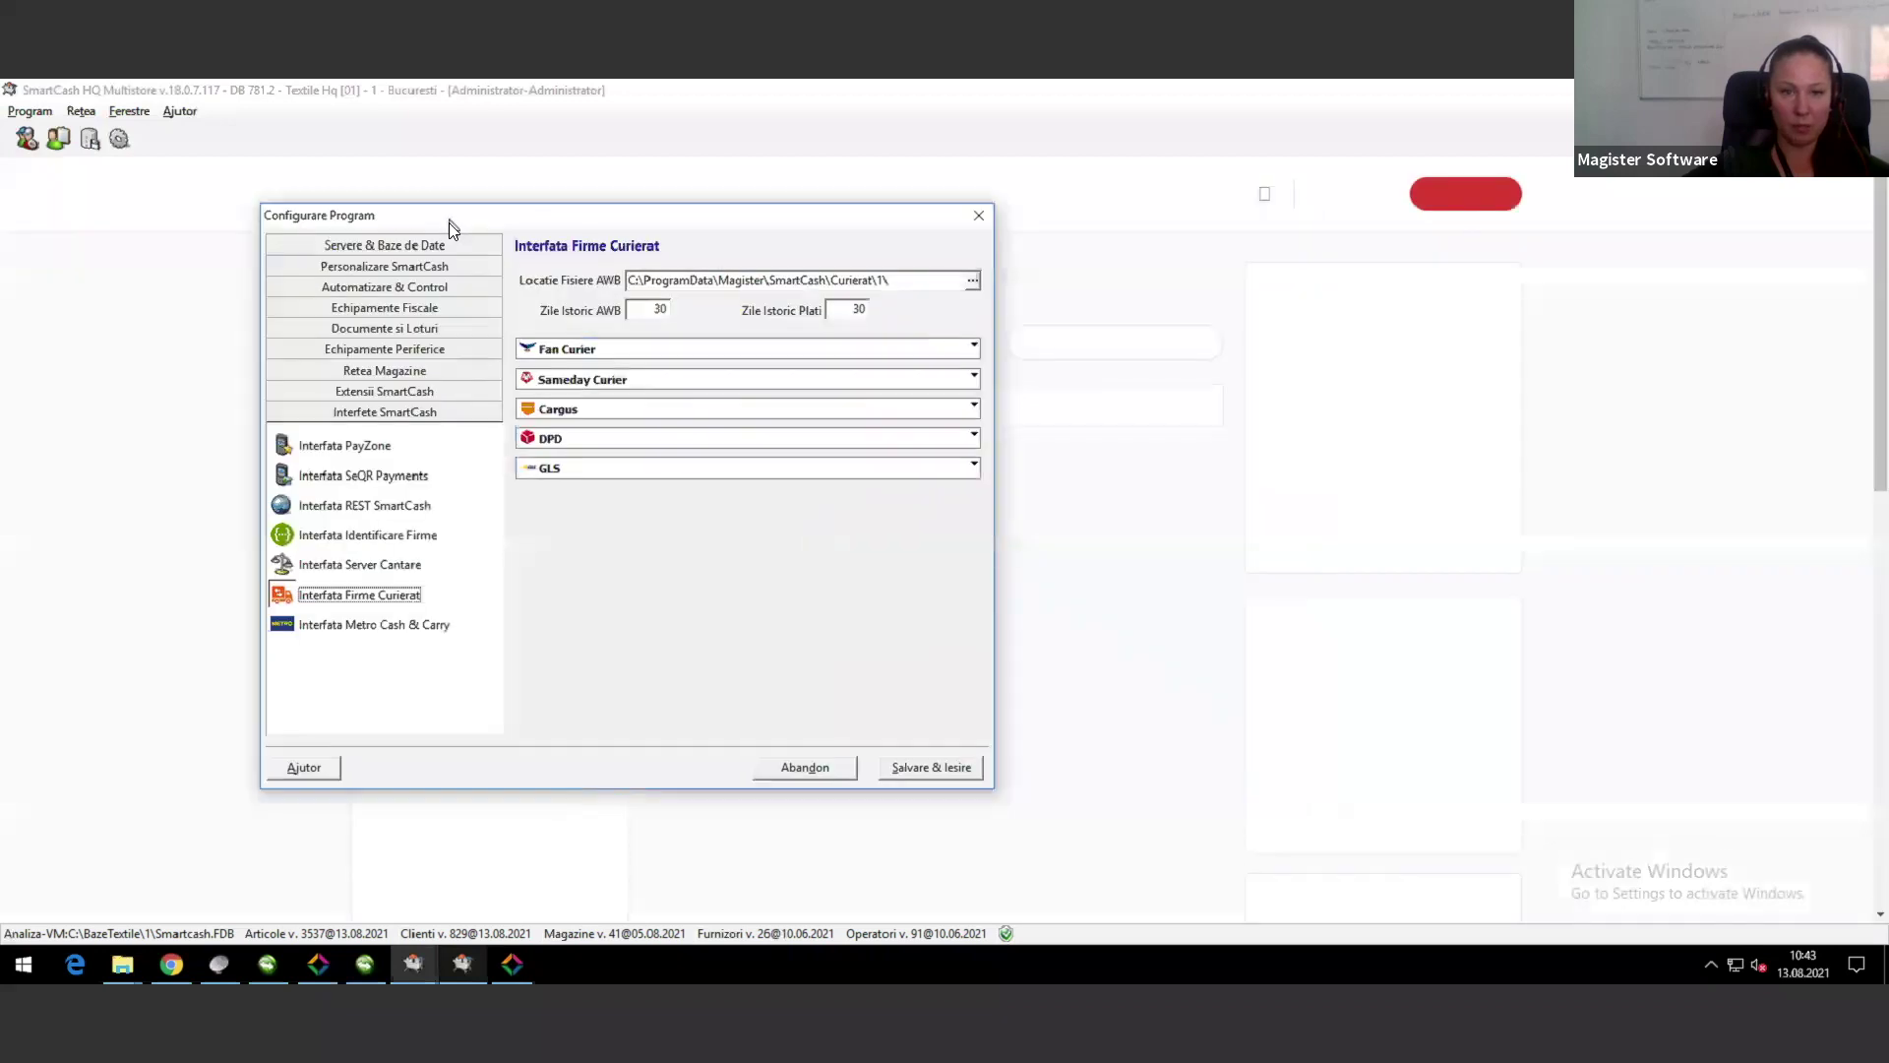
Step: Activate the data exchange with the Fan Curier API, keeping the AWB file location, API server address and A4 print format
left_click(974, 348)
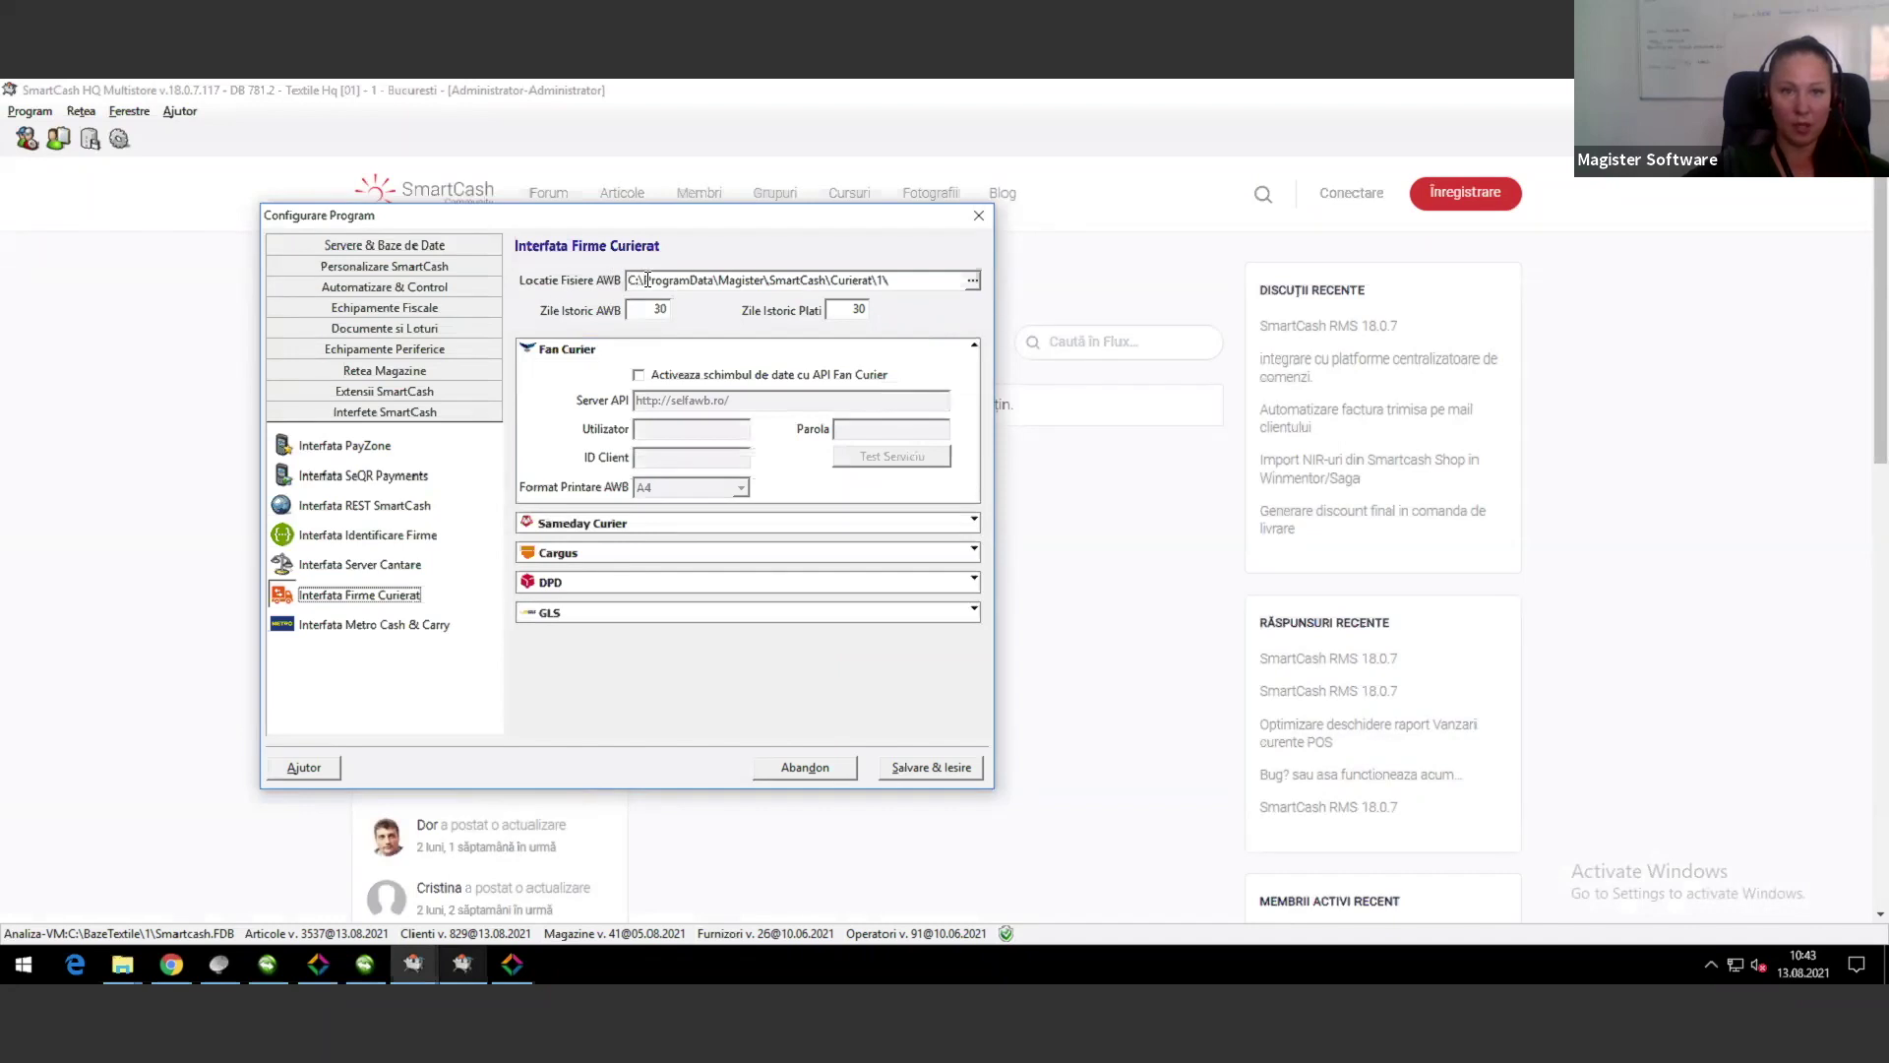
left_click_drag(890, 280, 667, 258)
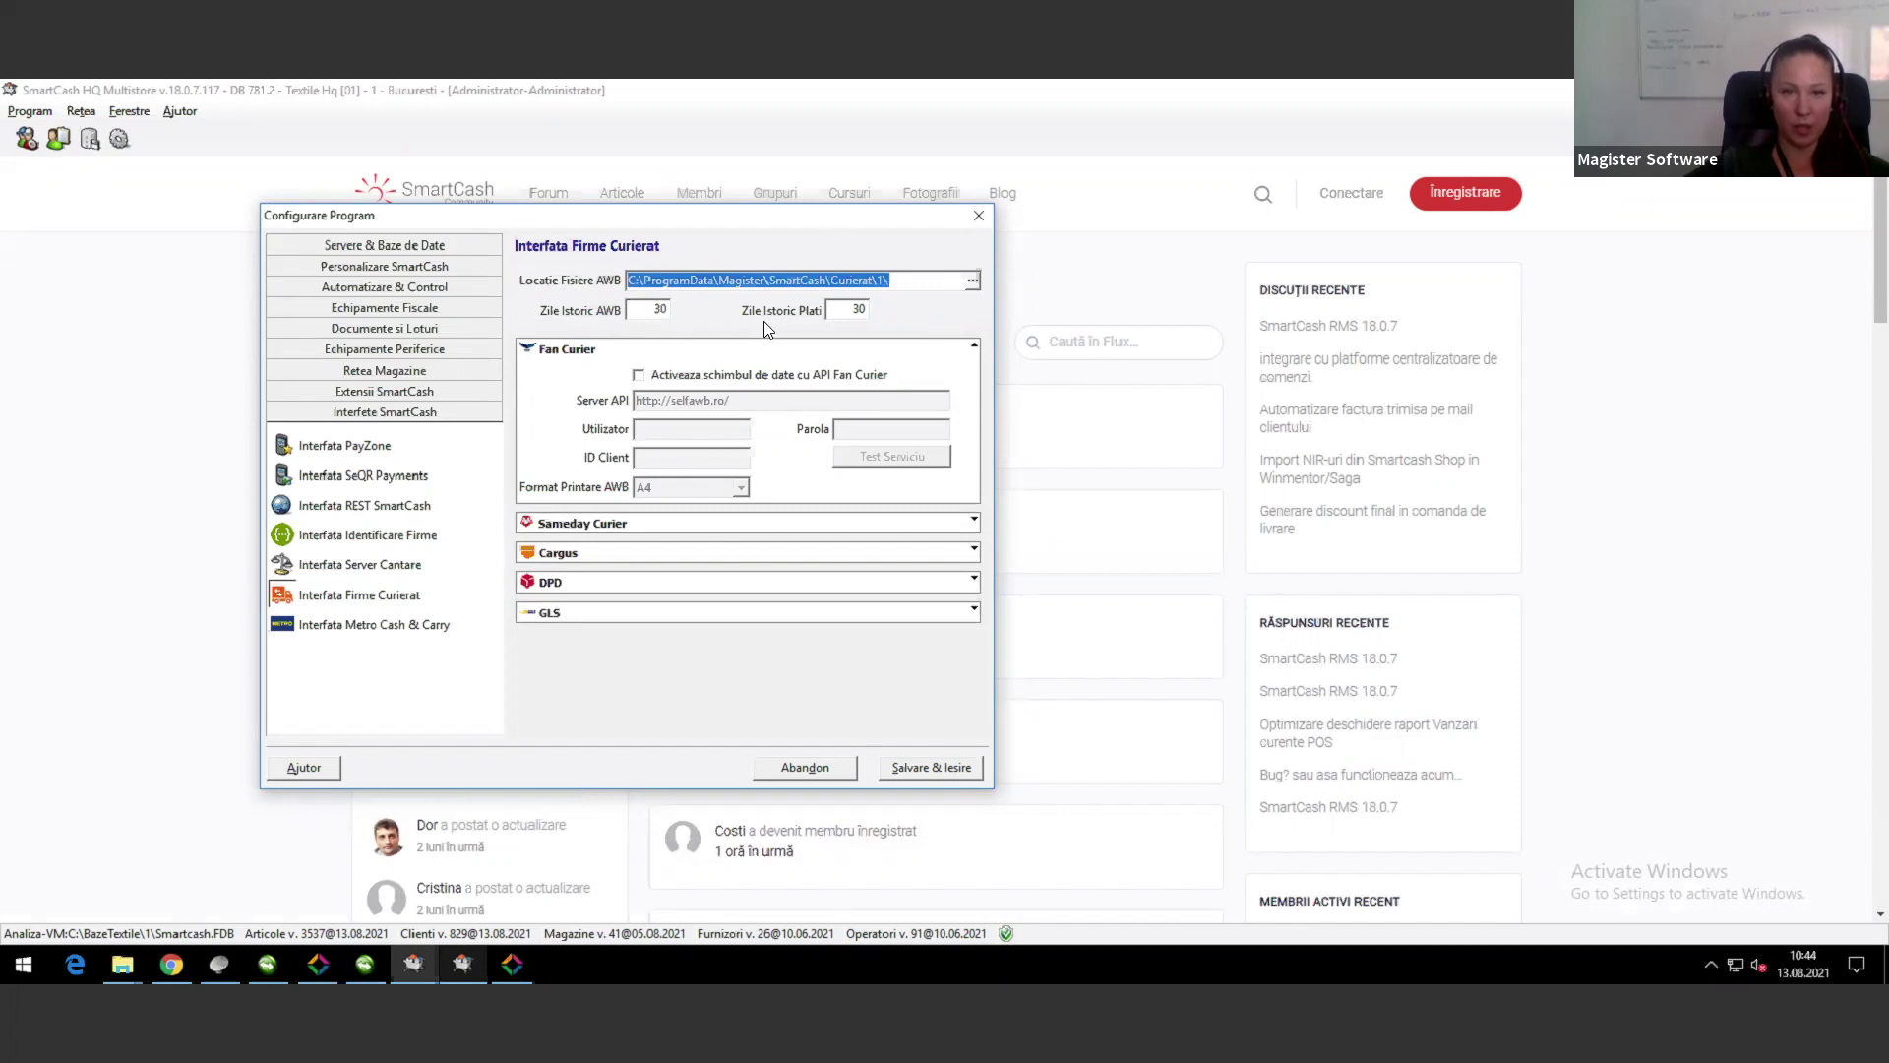
left_click(639, 376)
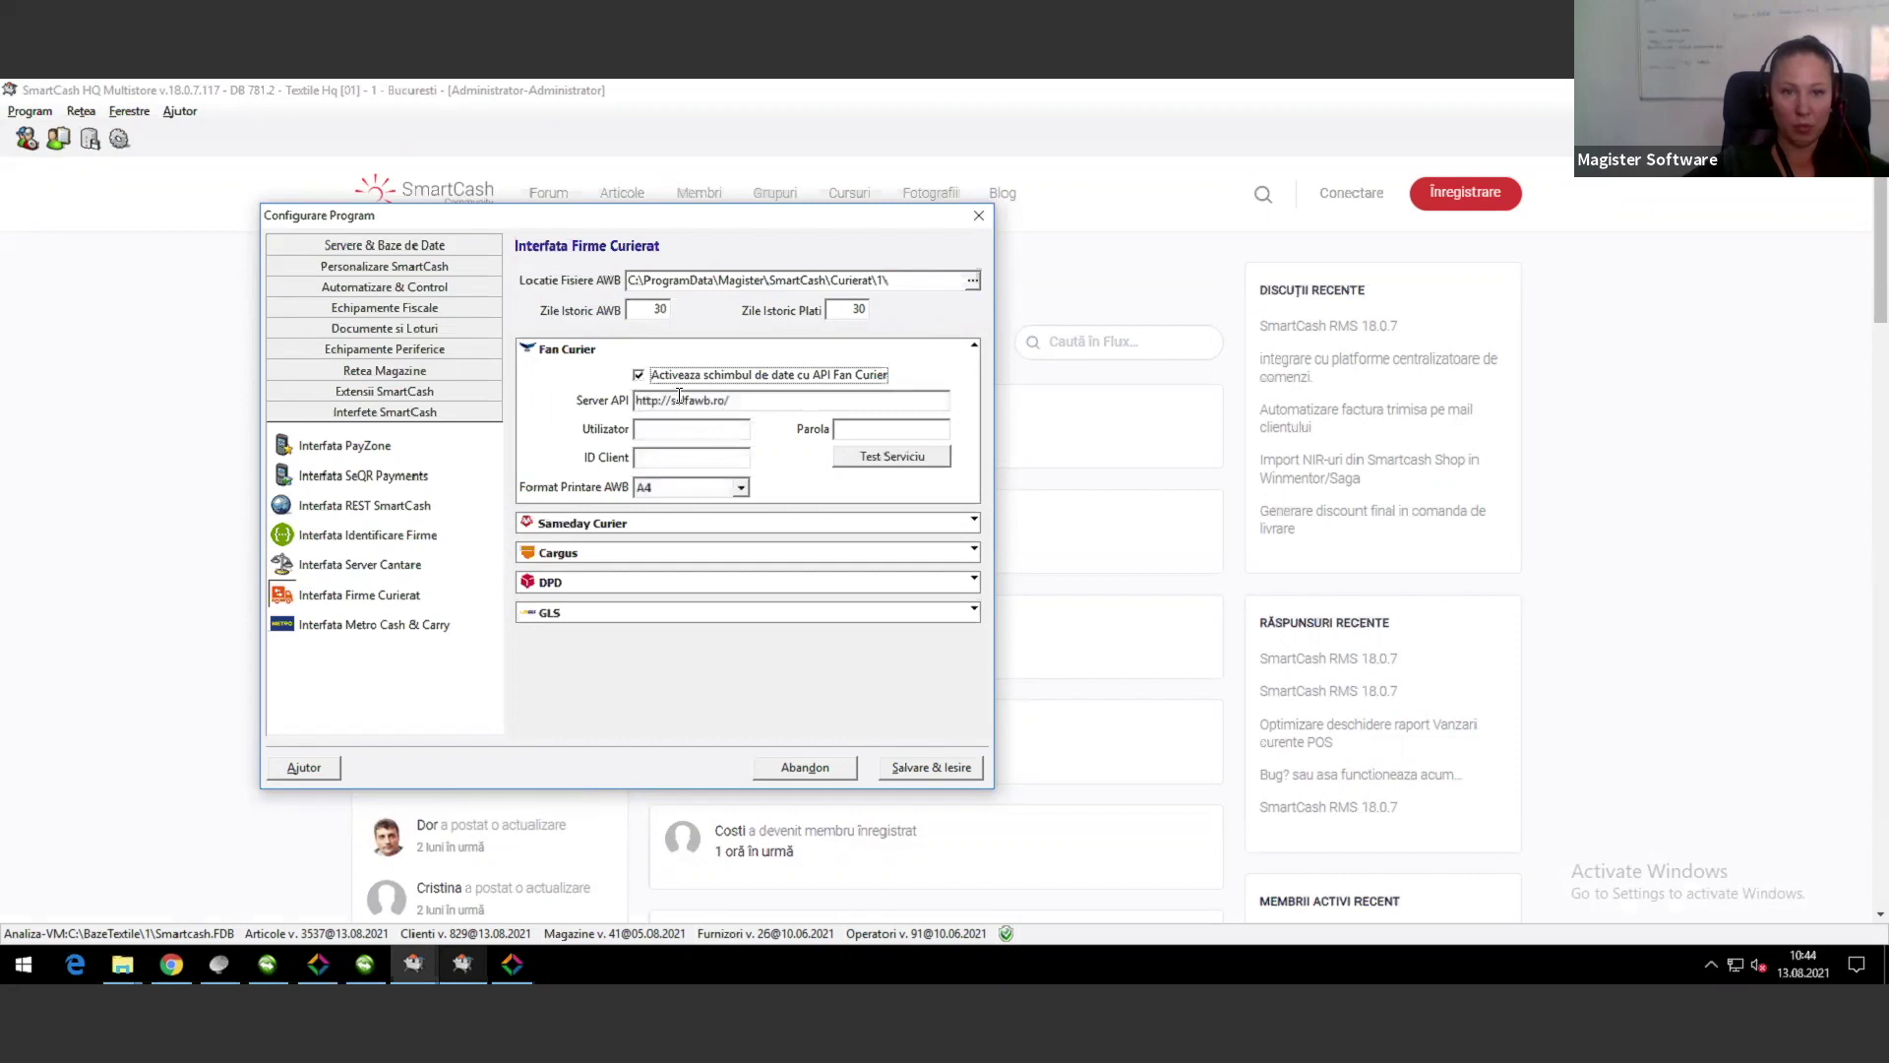
left_click_drag(762, 396, 580, 389)
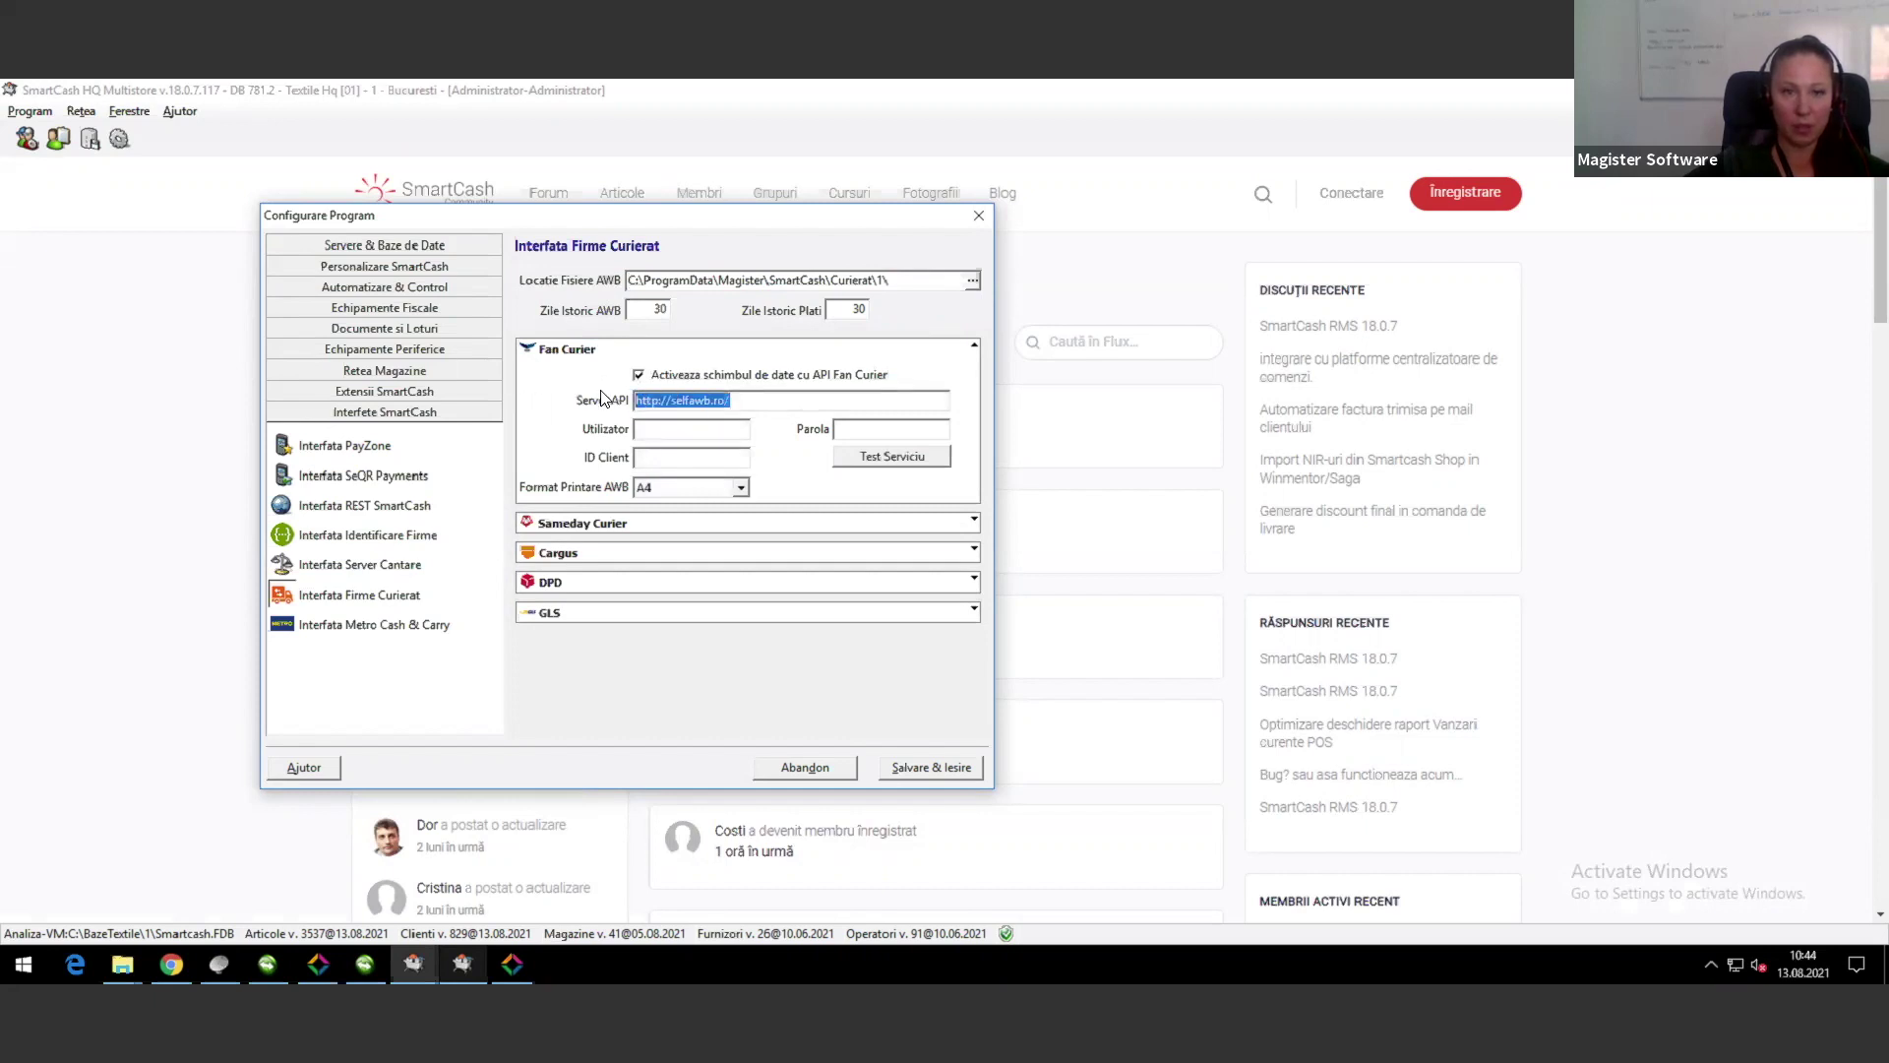
left_click(759, 404)
left_click(741, 489)
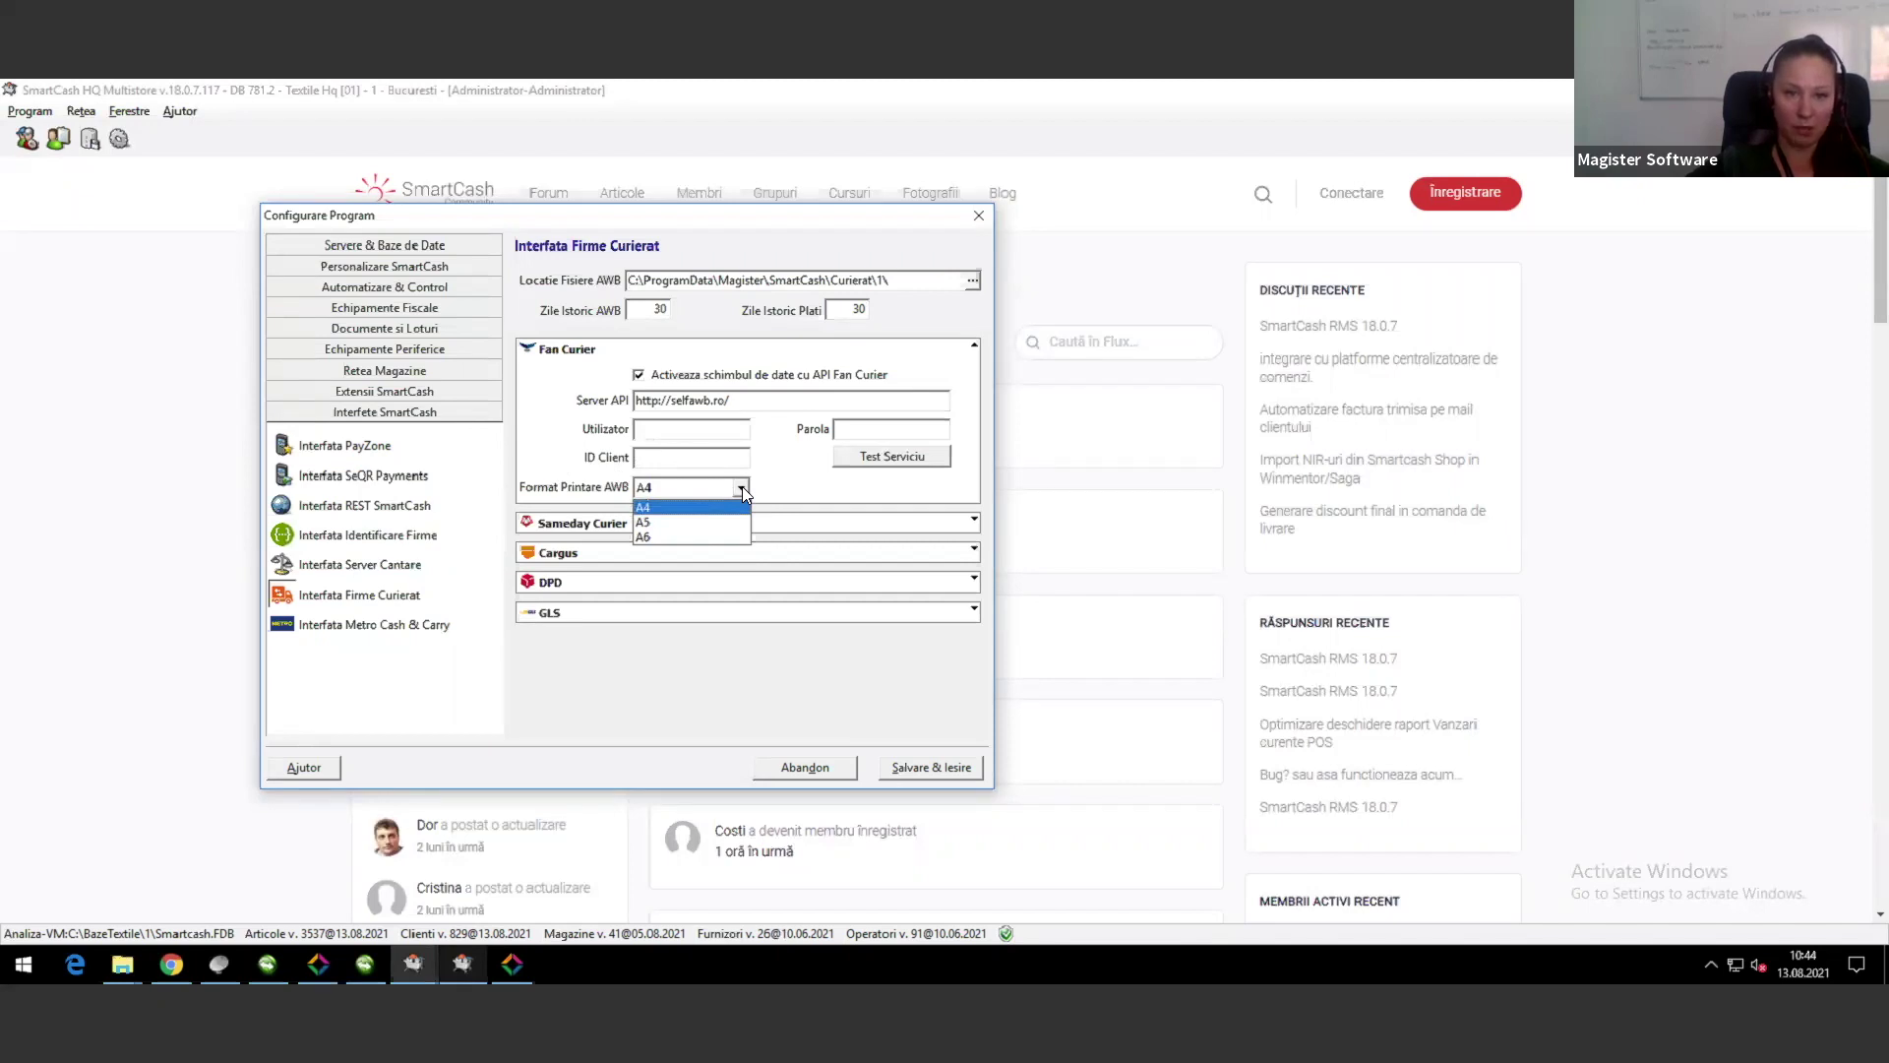
left_click(764, 448)
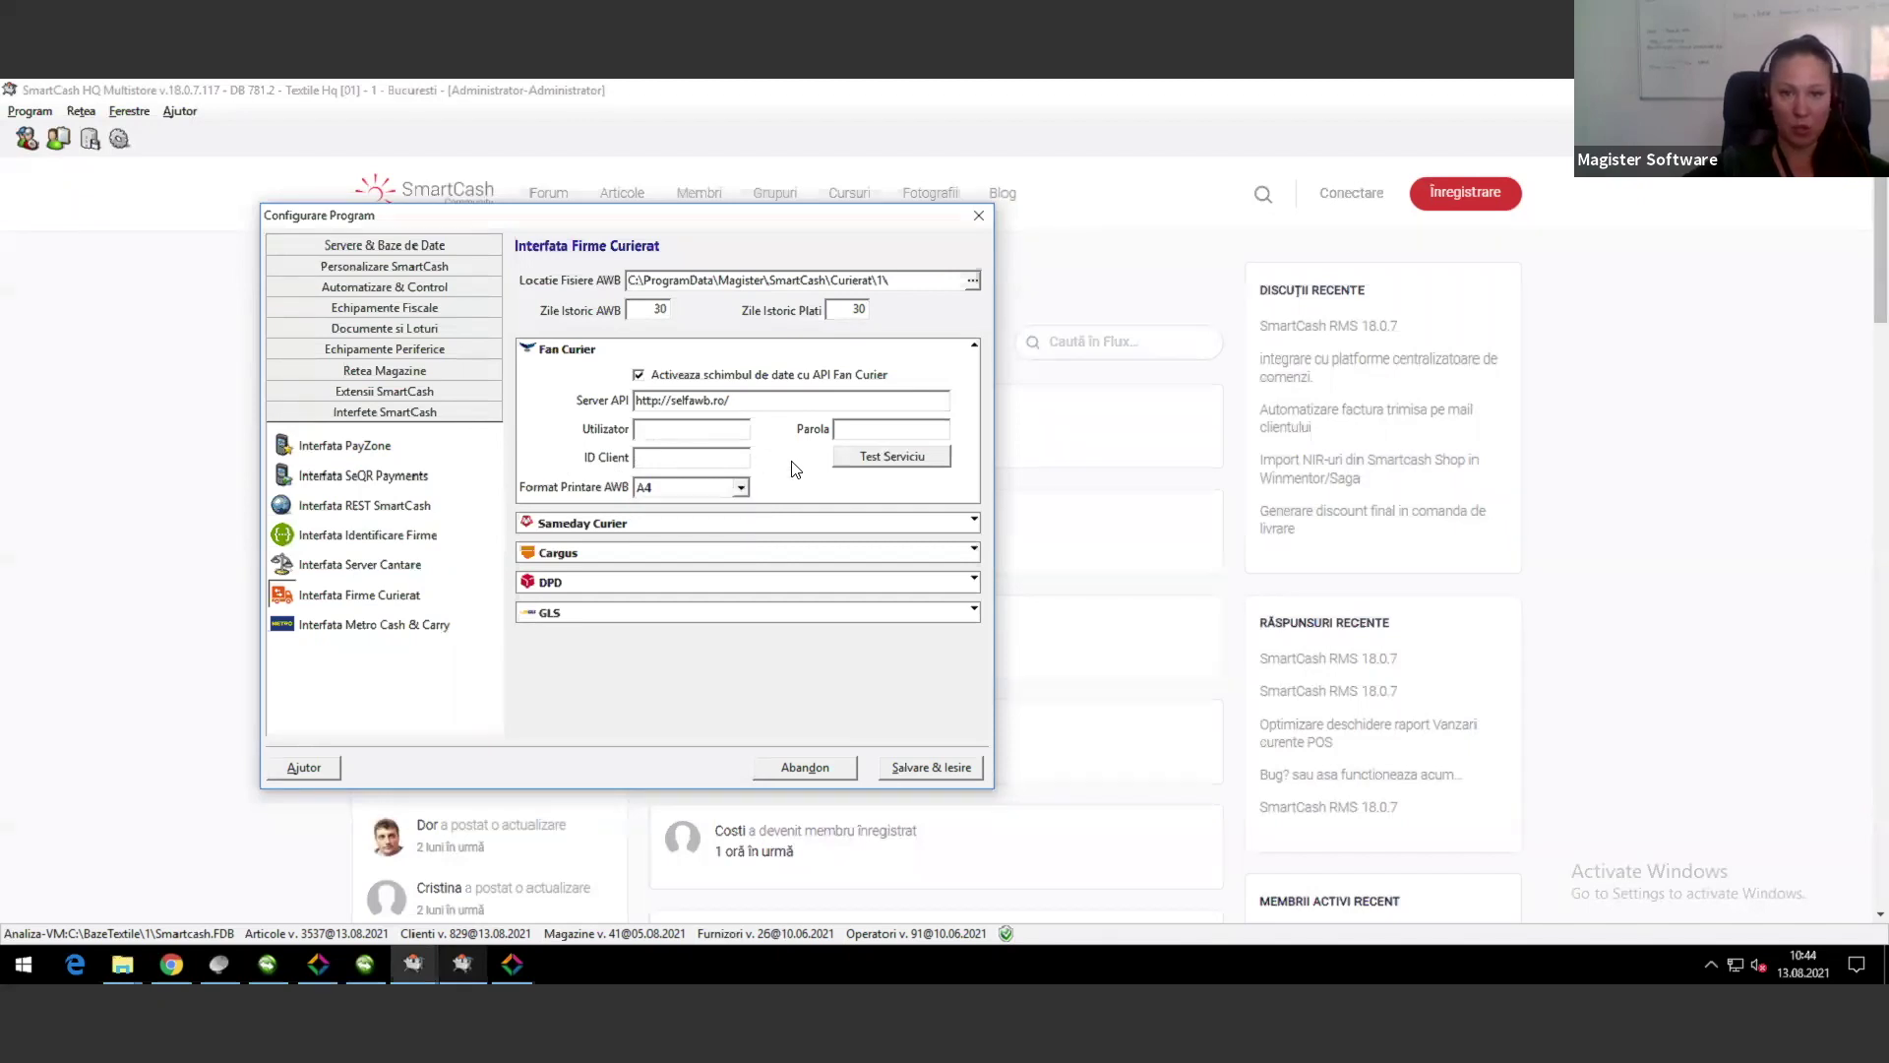
Step: Review the Sameday Curier settings, collapse the courier sections and close the program configuration without saving
left_click(972, 521)
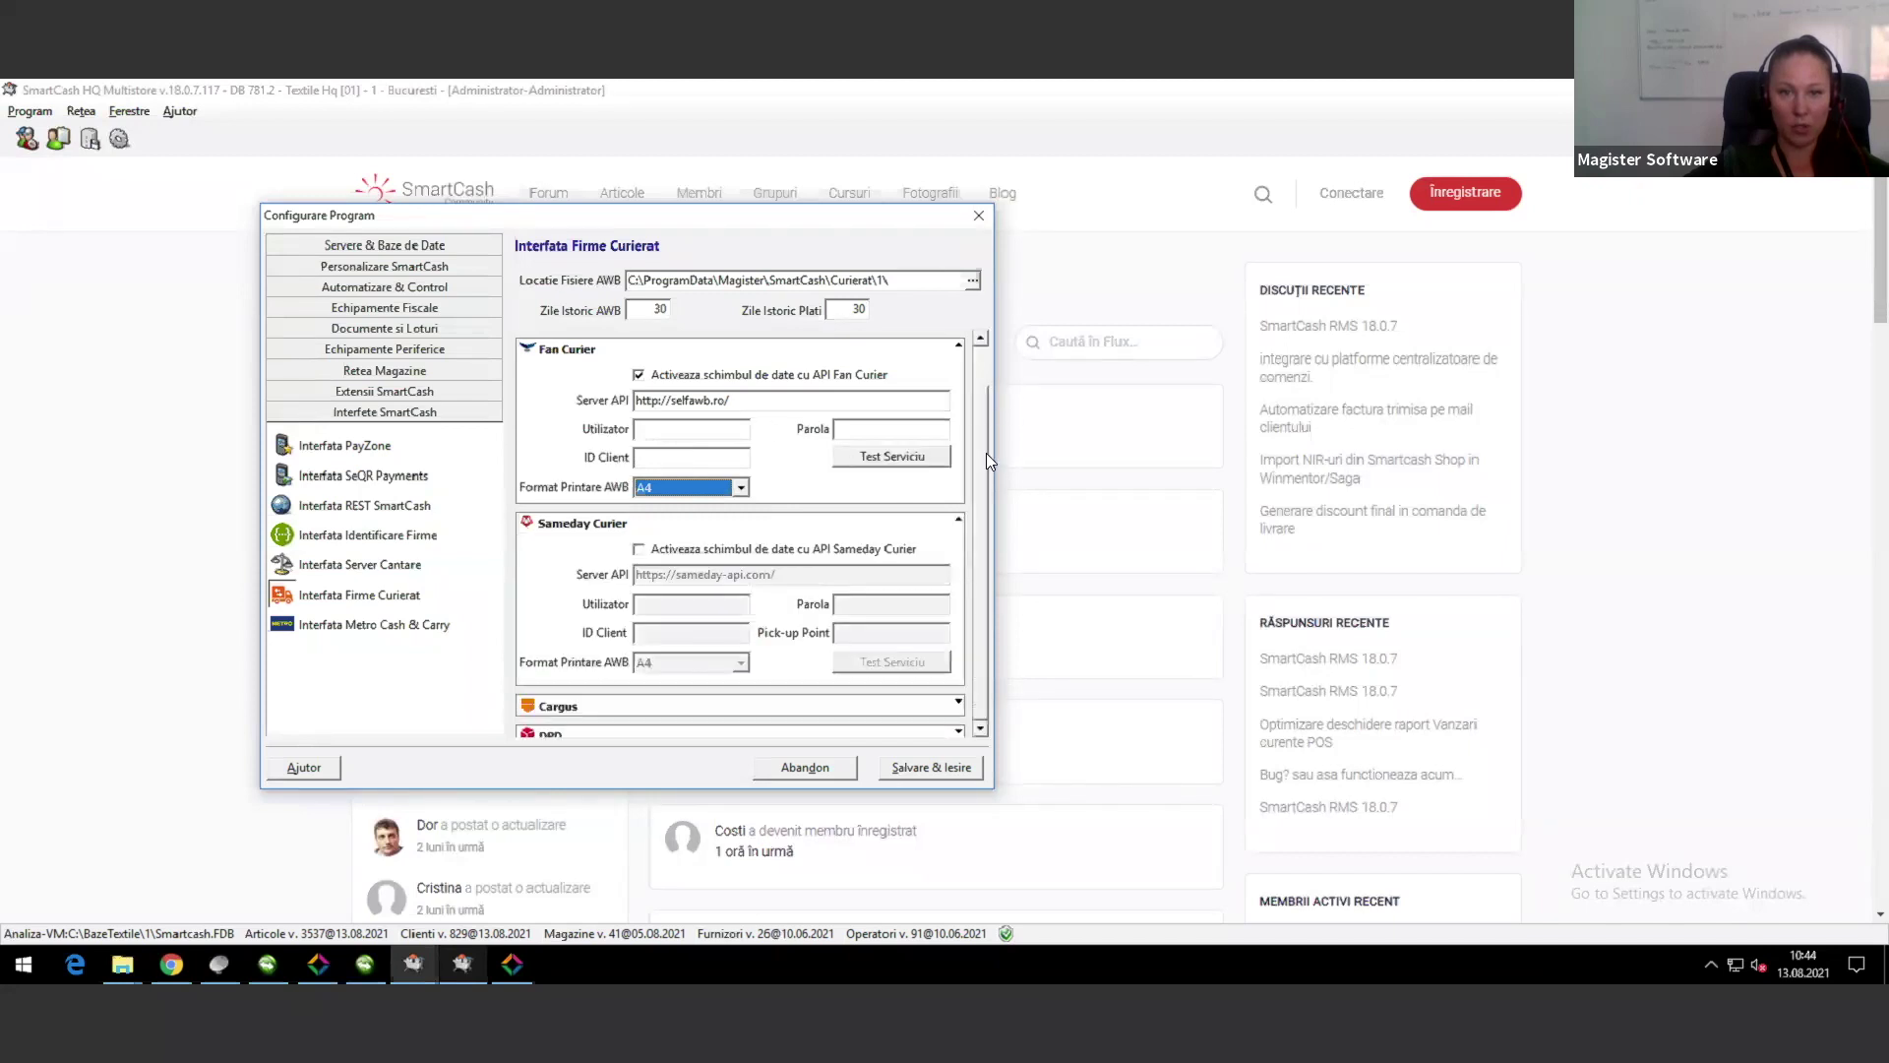
left_click(959, 347)
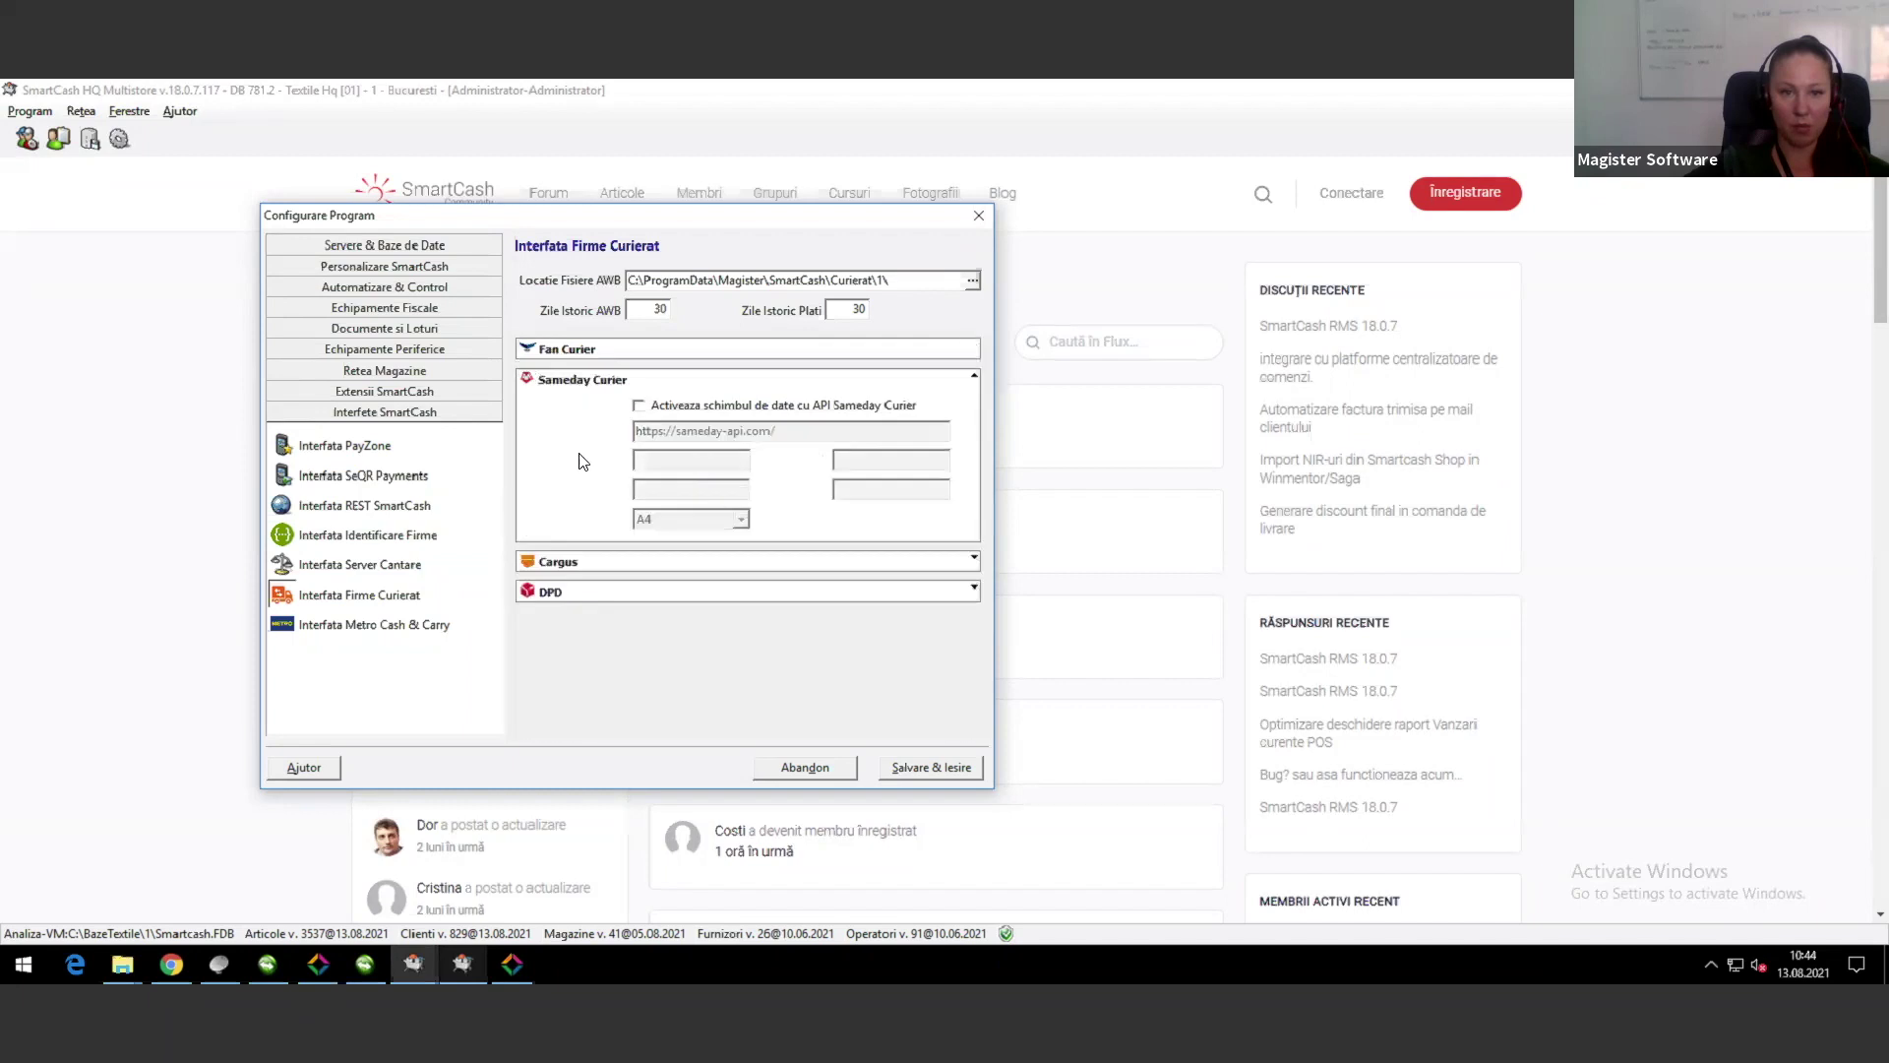
left_click(974, 380)
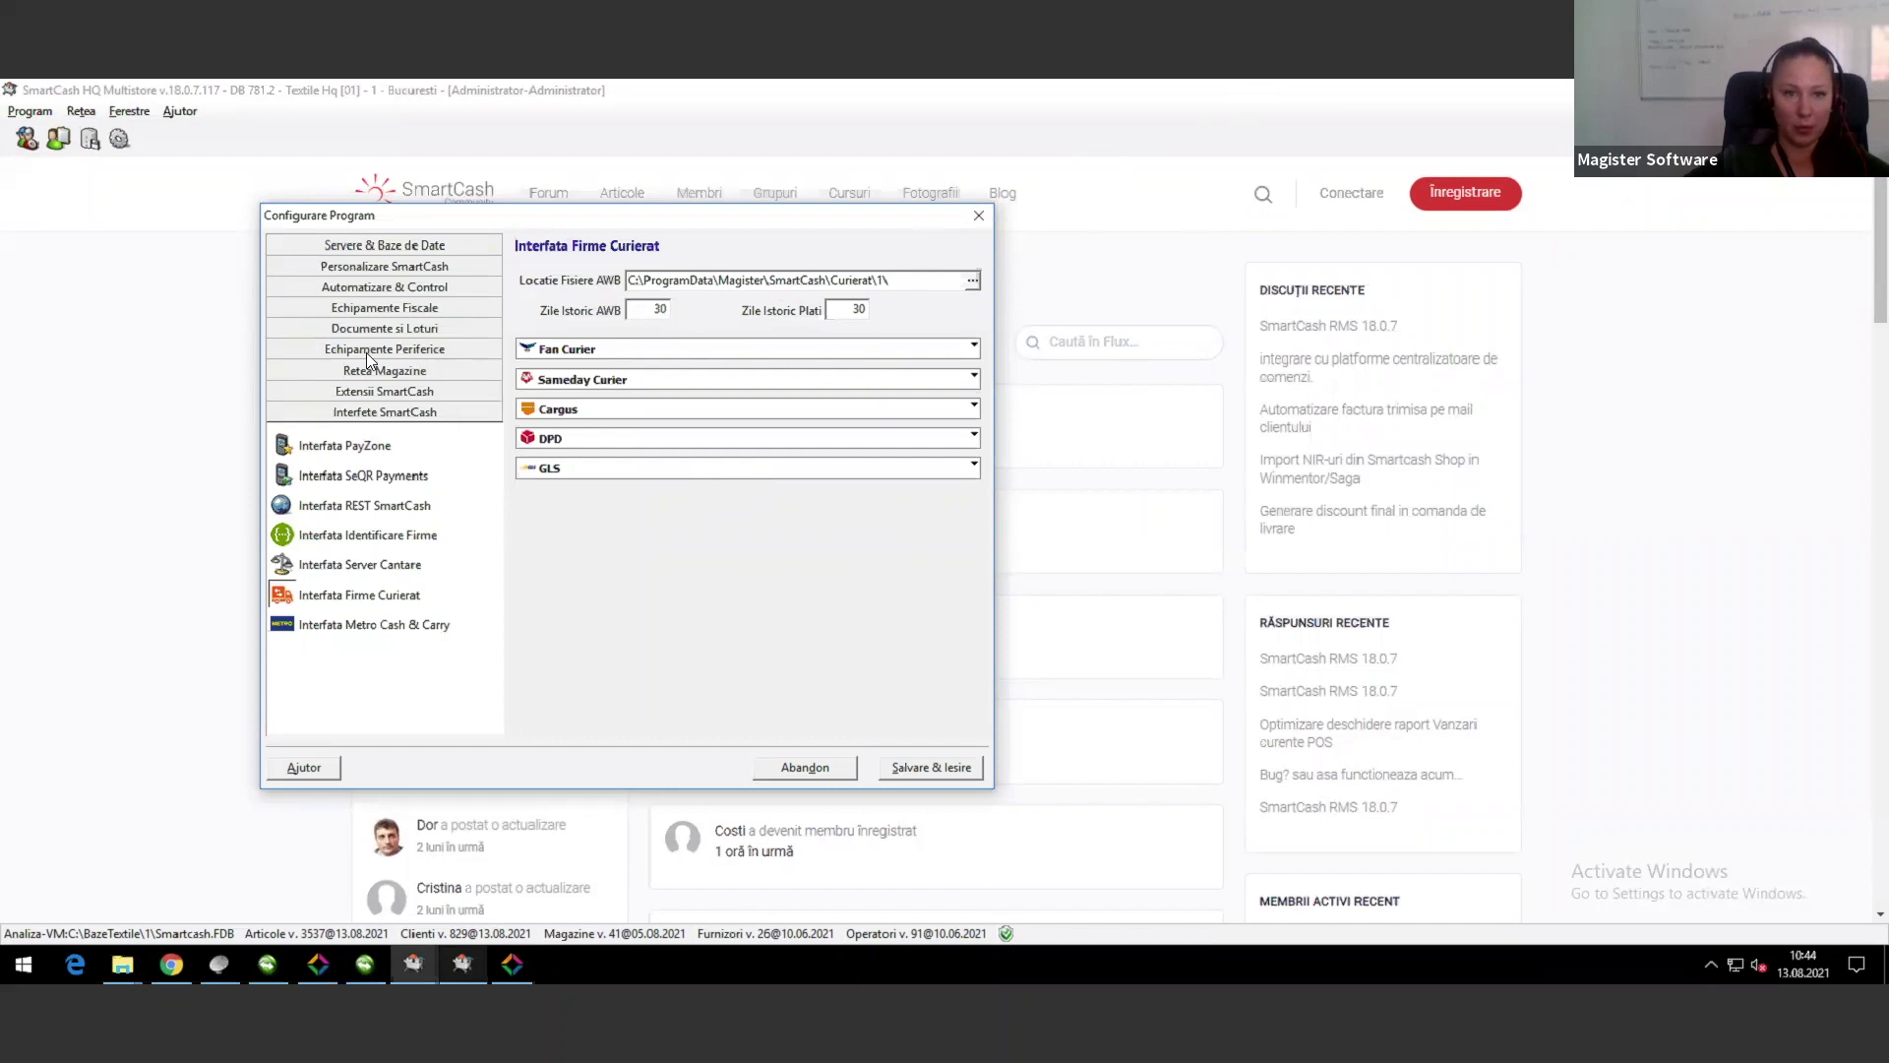
left_click(979, 217)
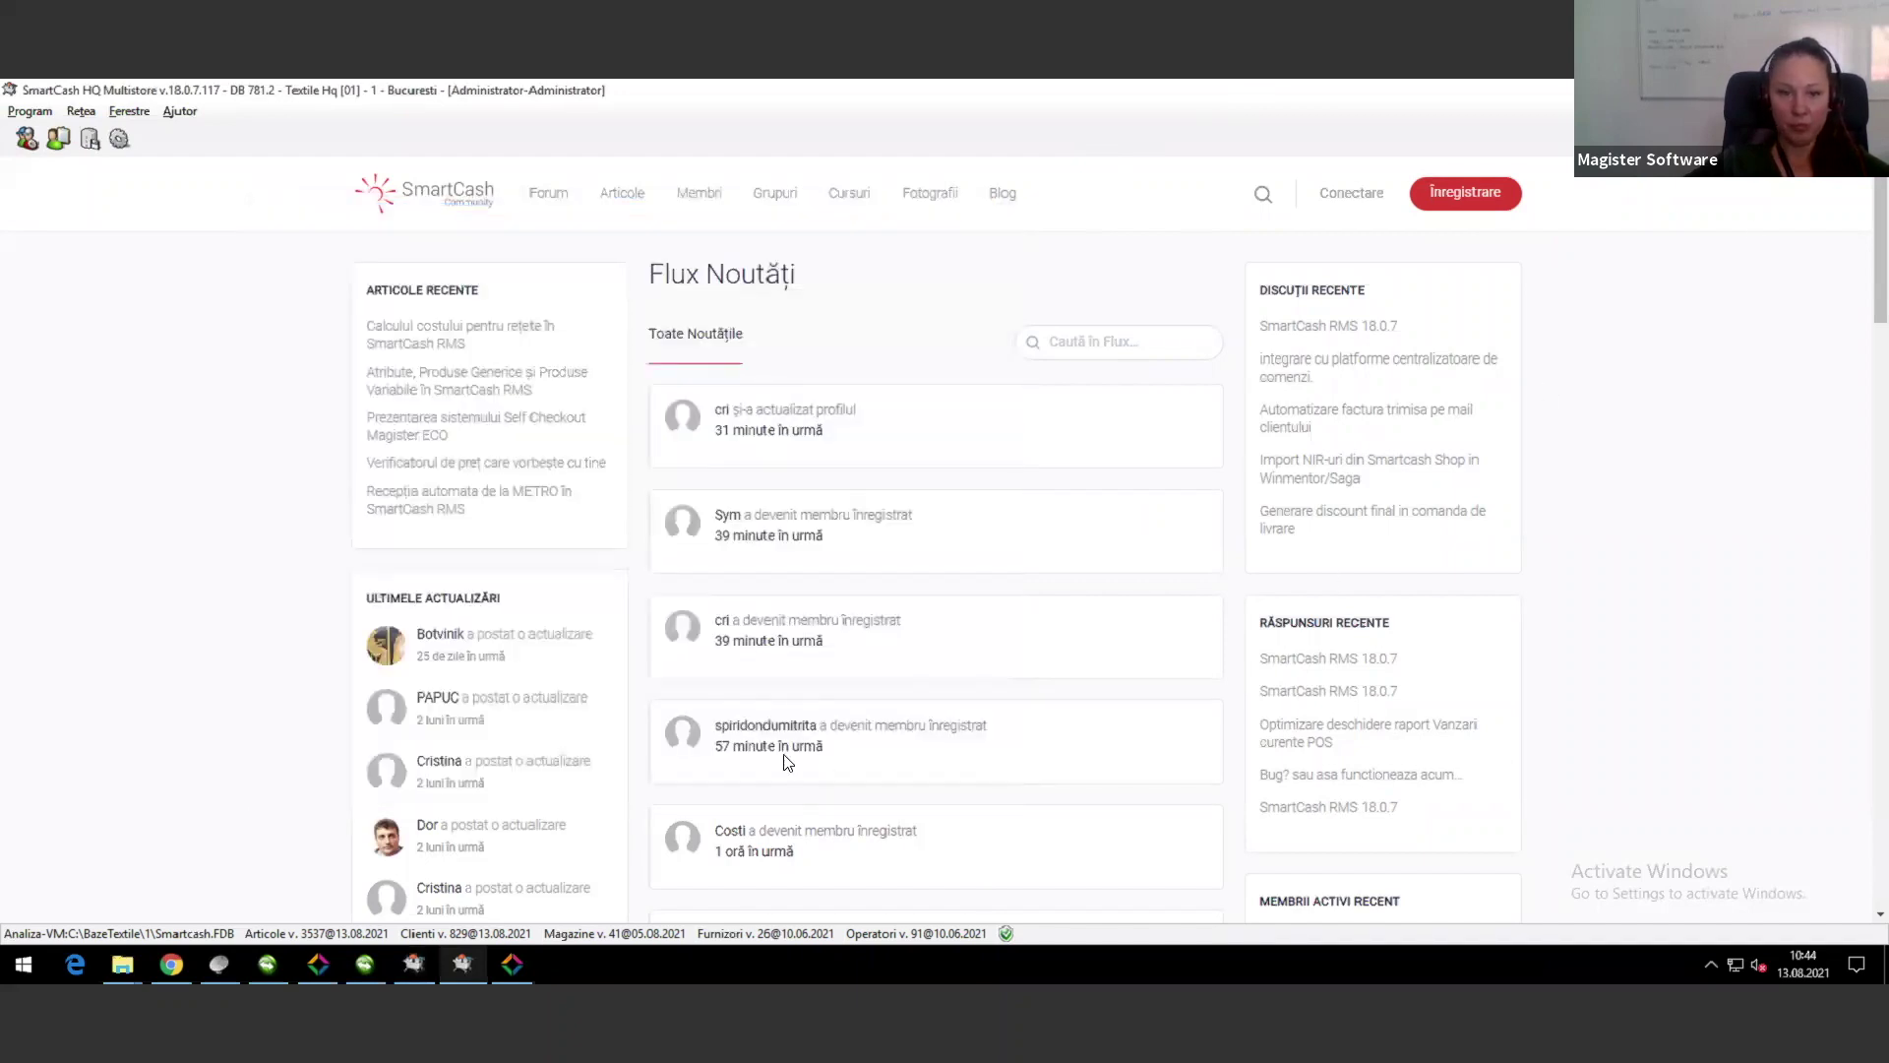
Step: Switch to the Magazin Textile window and open the shipment information form for the last delivery order in the list
left_click(393, 954)
left_click(527, 949)
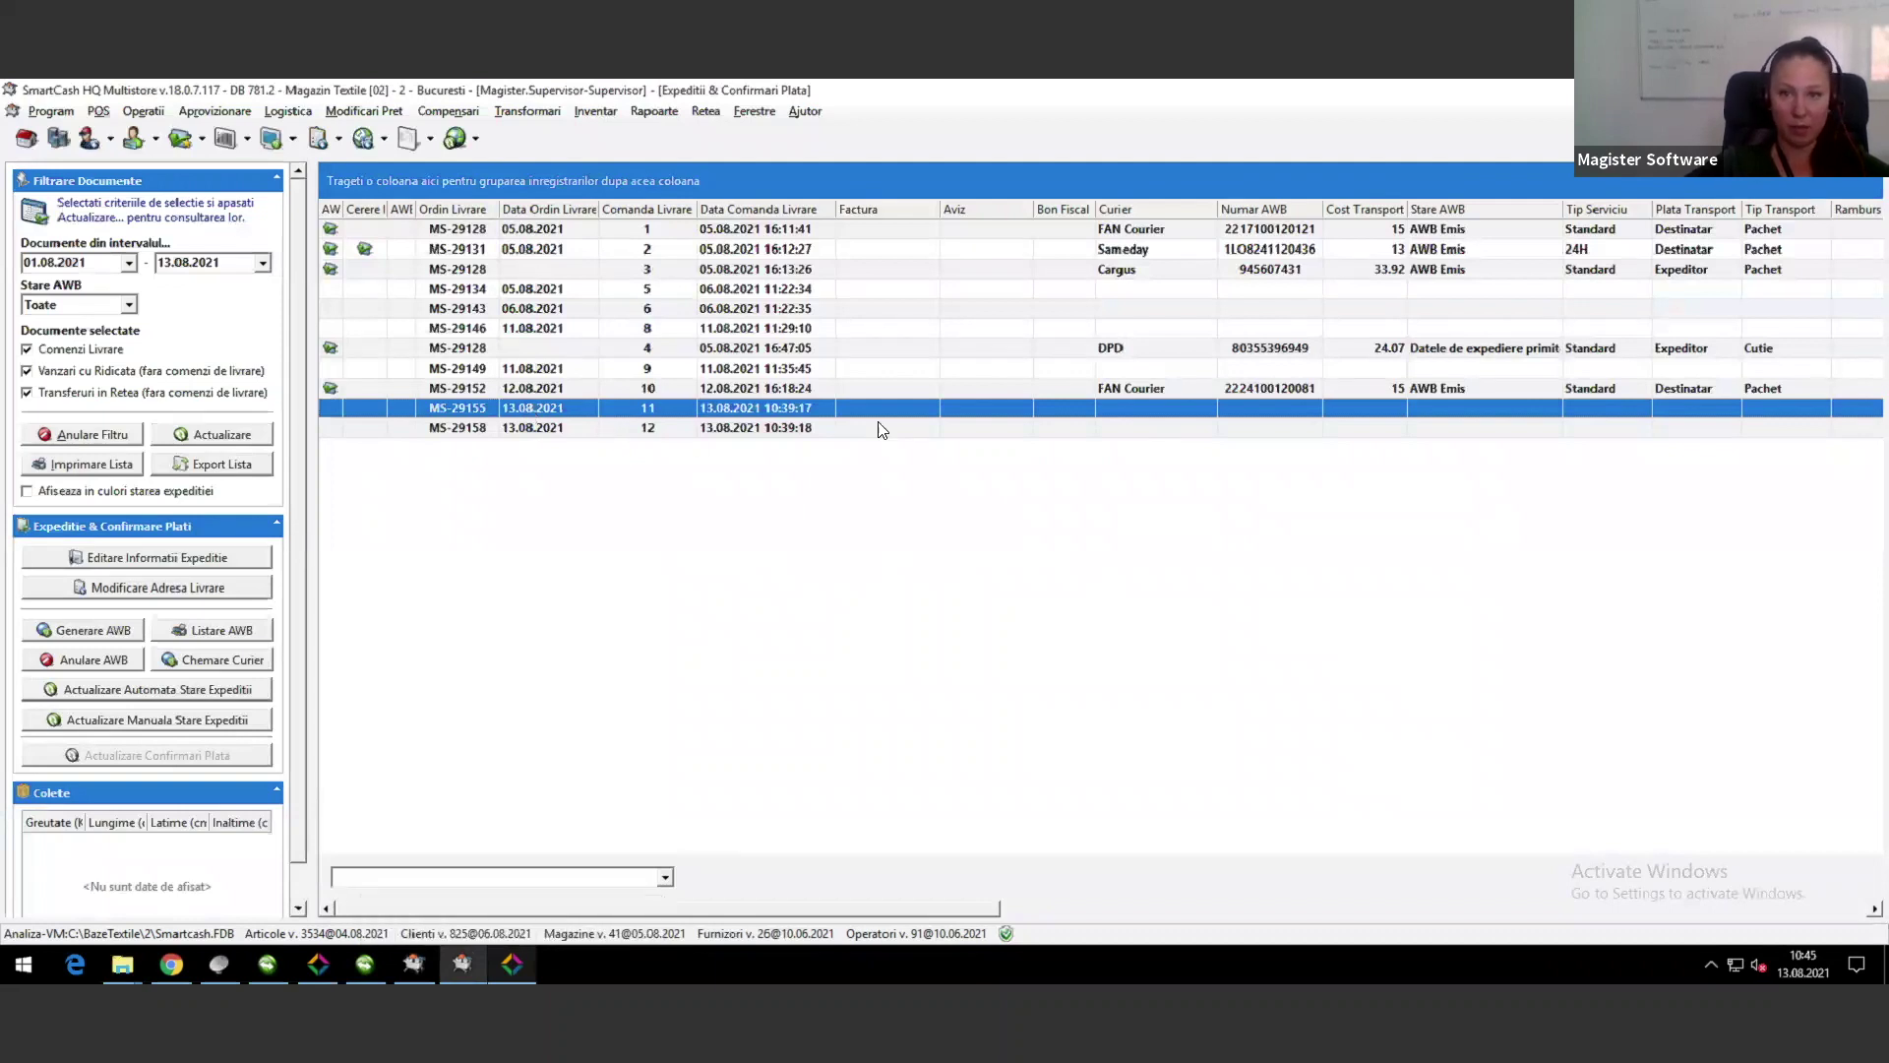
left_click(513, 433)
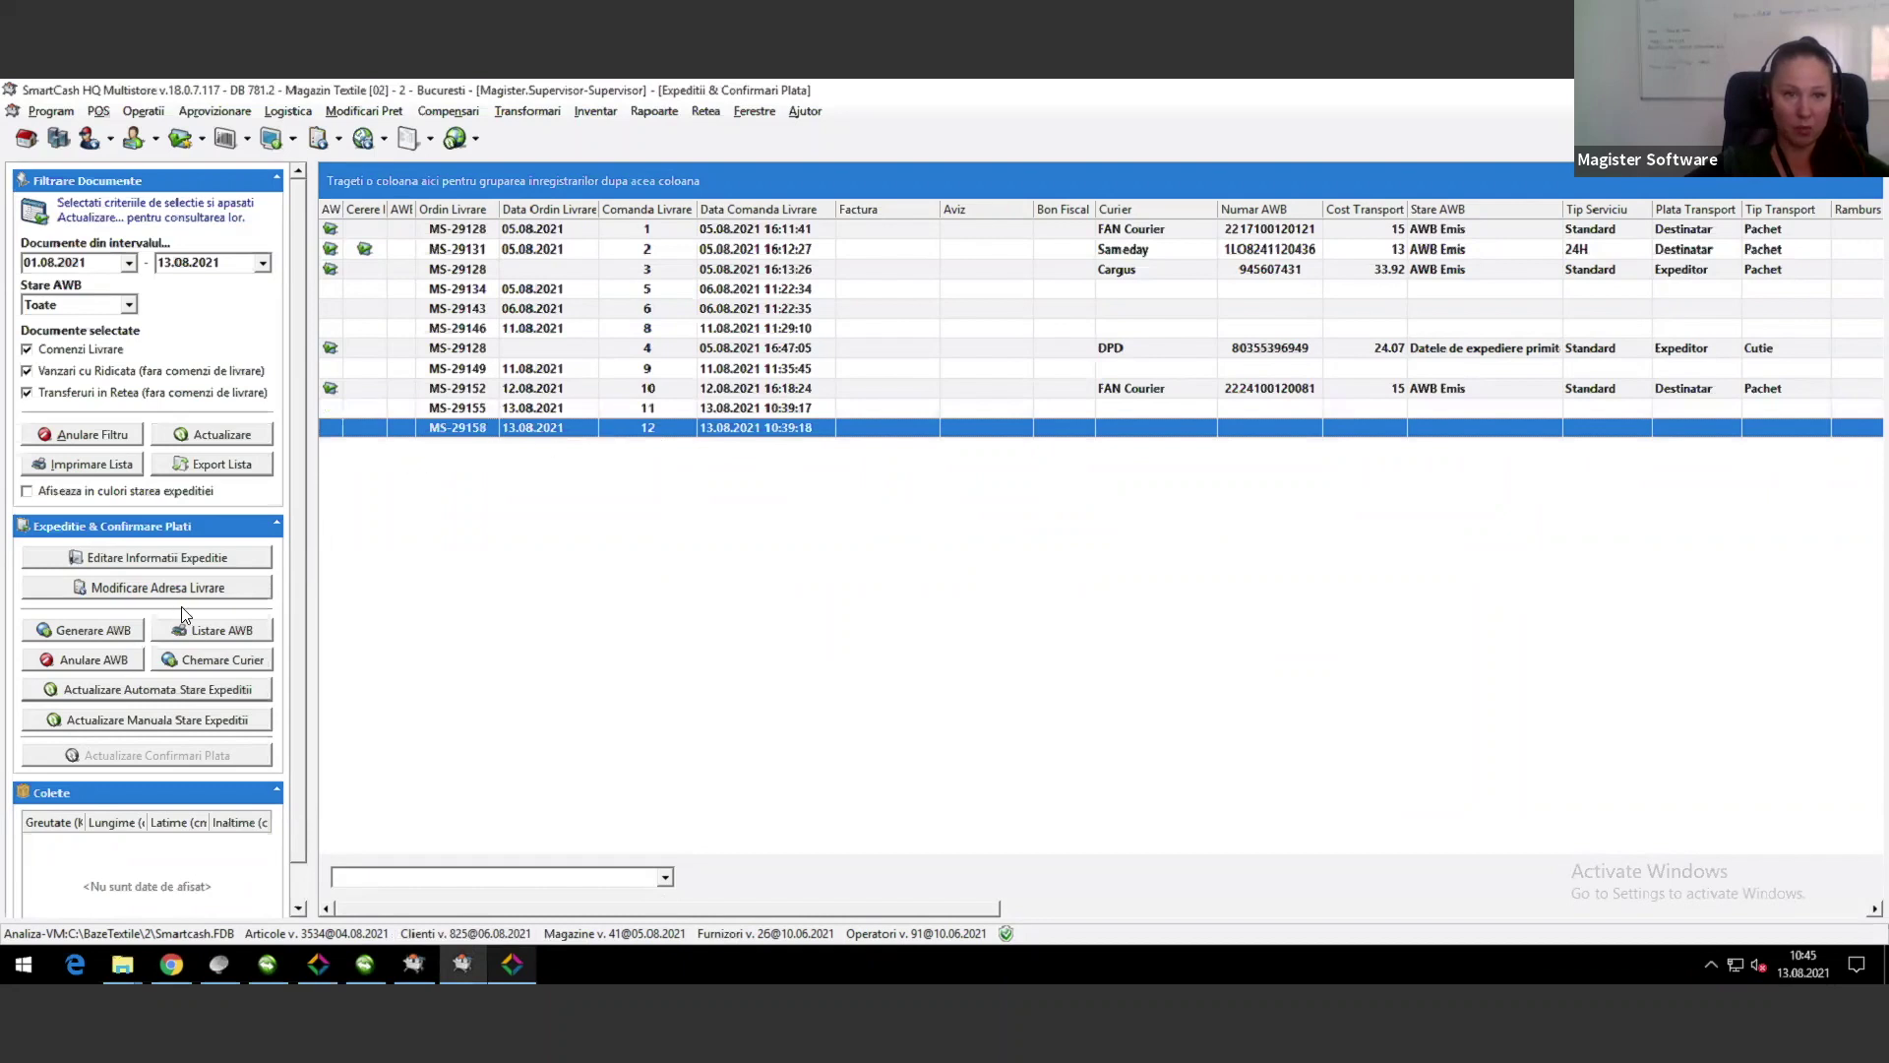
left_click(165, 558)
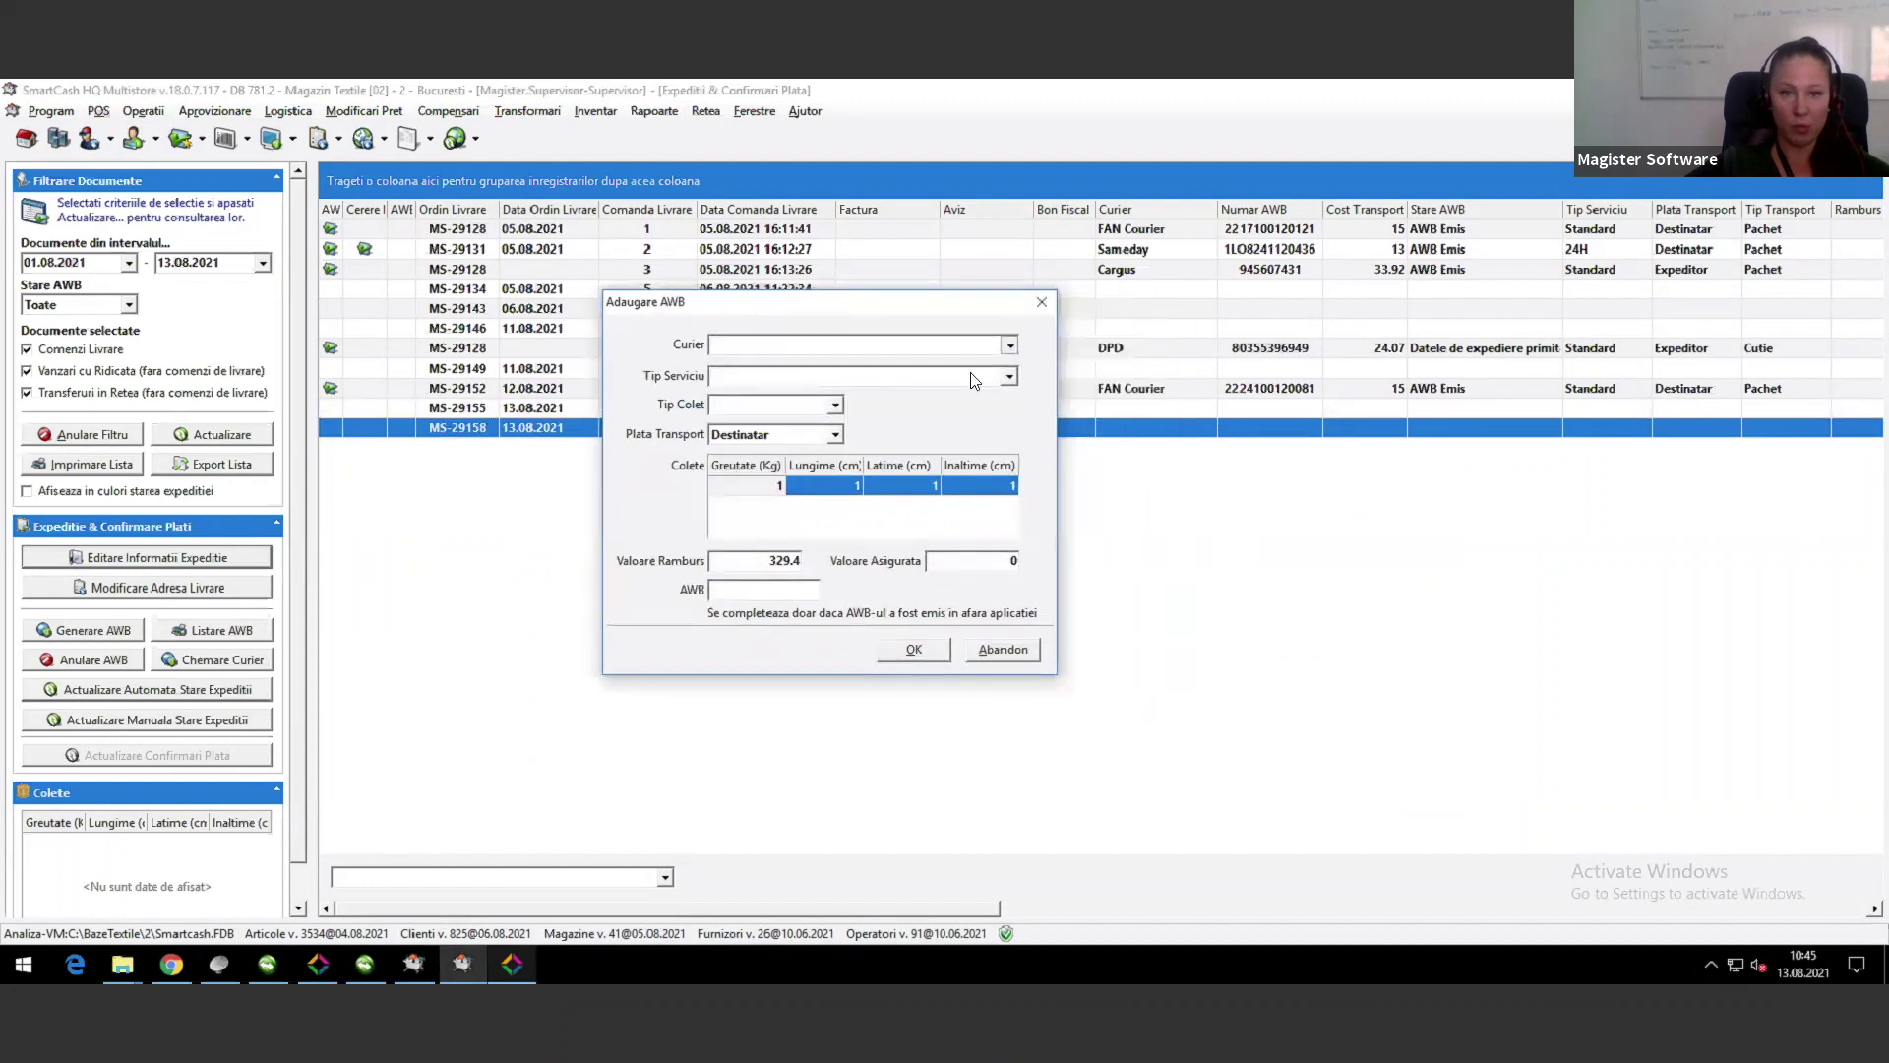
Step: Check the service types offered by FAN Courier and Sameday in the AWB form
left_click(1009, 344)
left_click(799, 368)
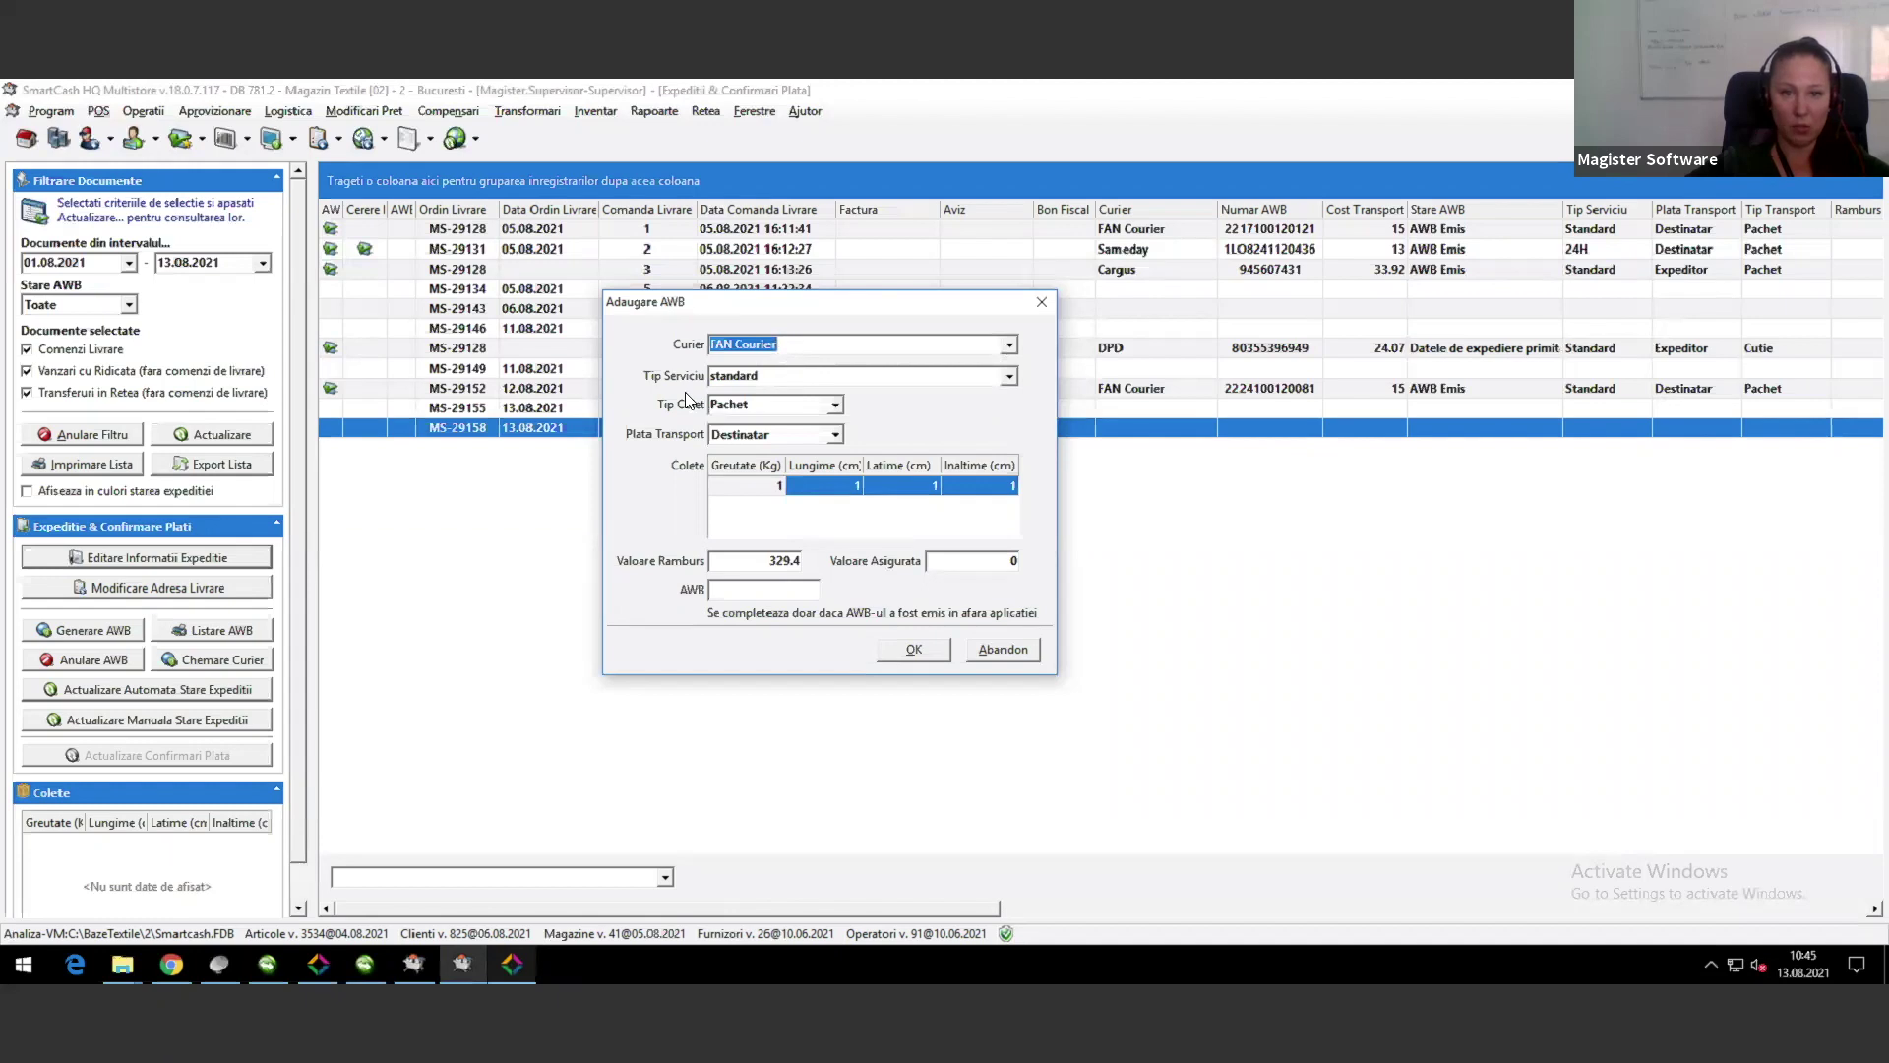
left_click(1010, 378)
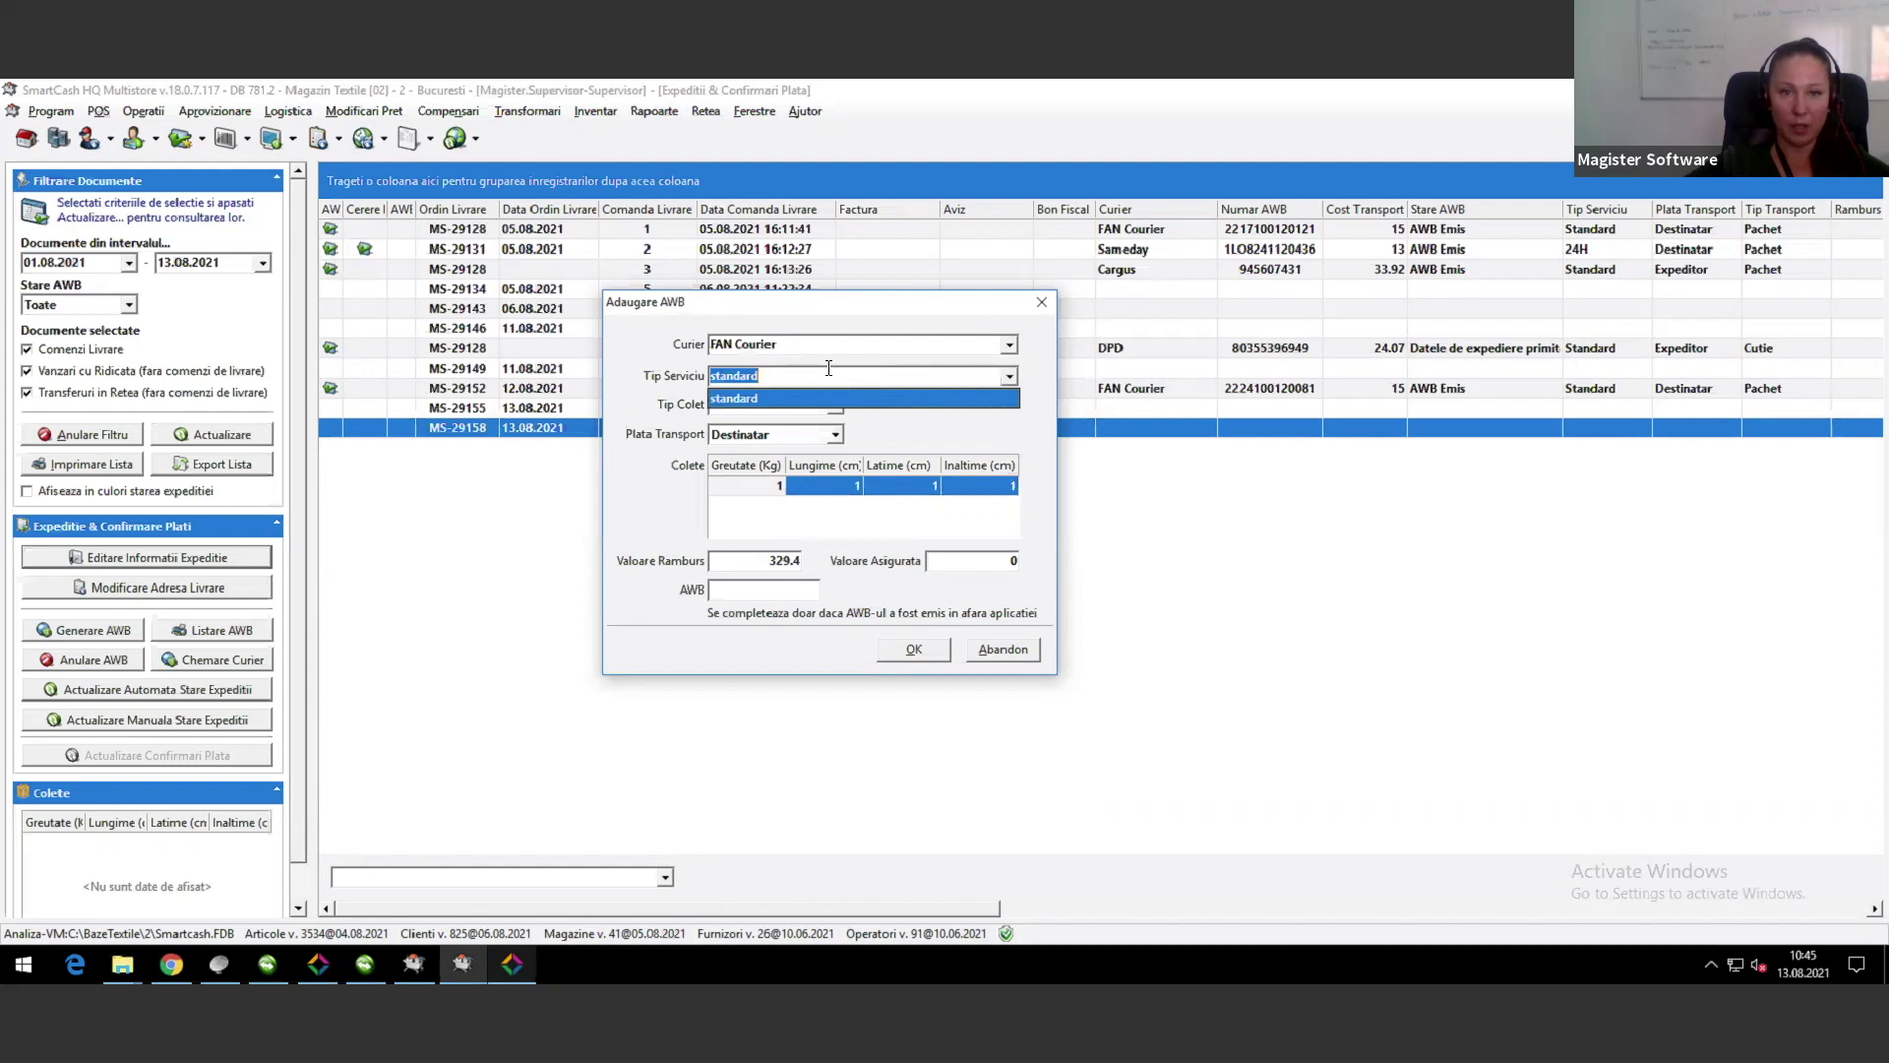
left_click(709, 340)
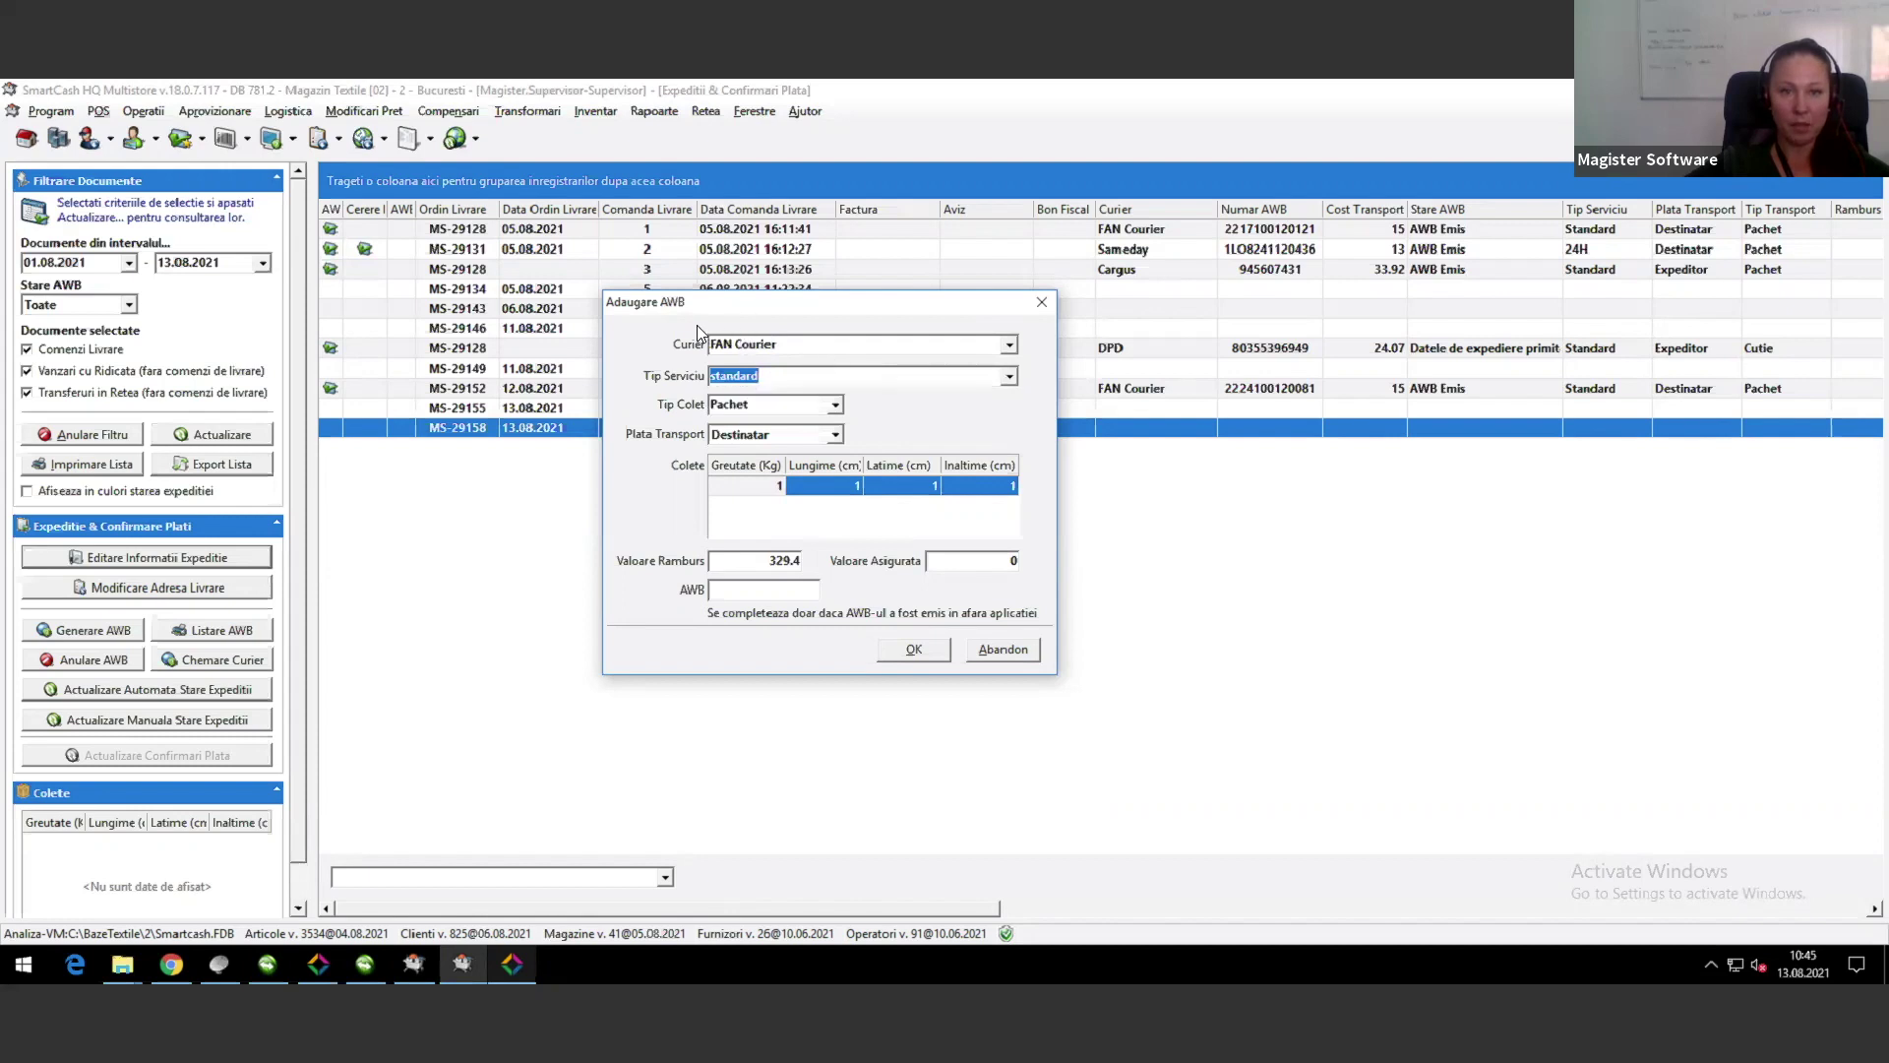
left_click(1009, 344)
left_click(840, 387)
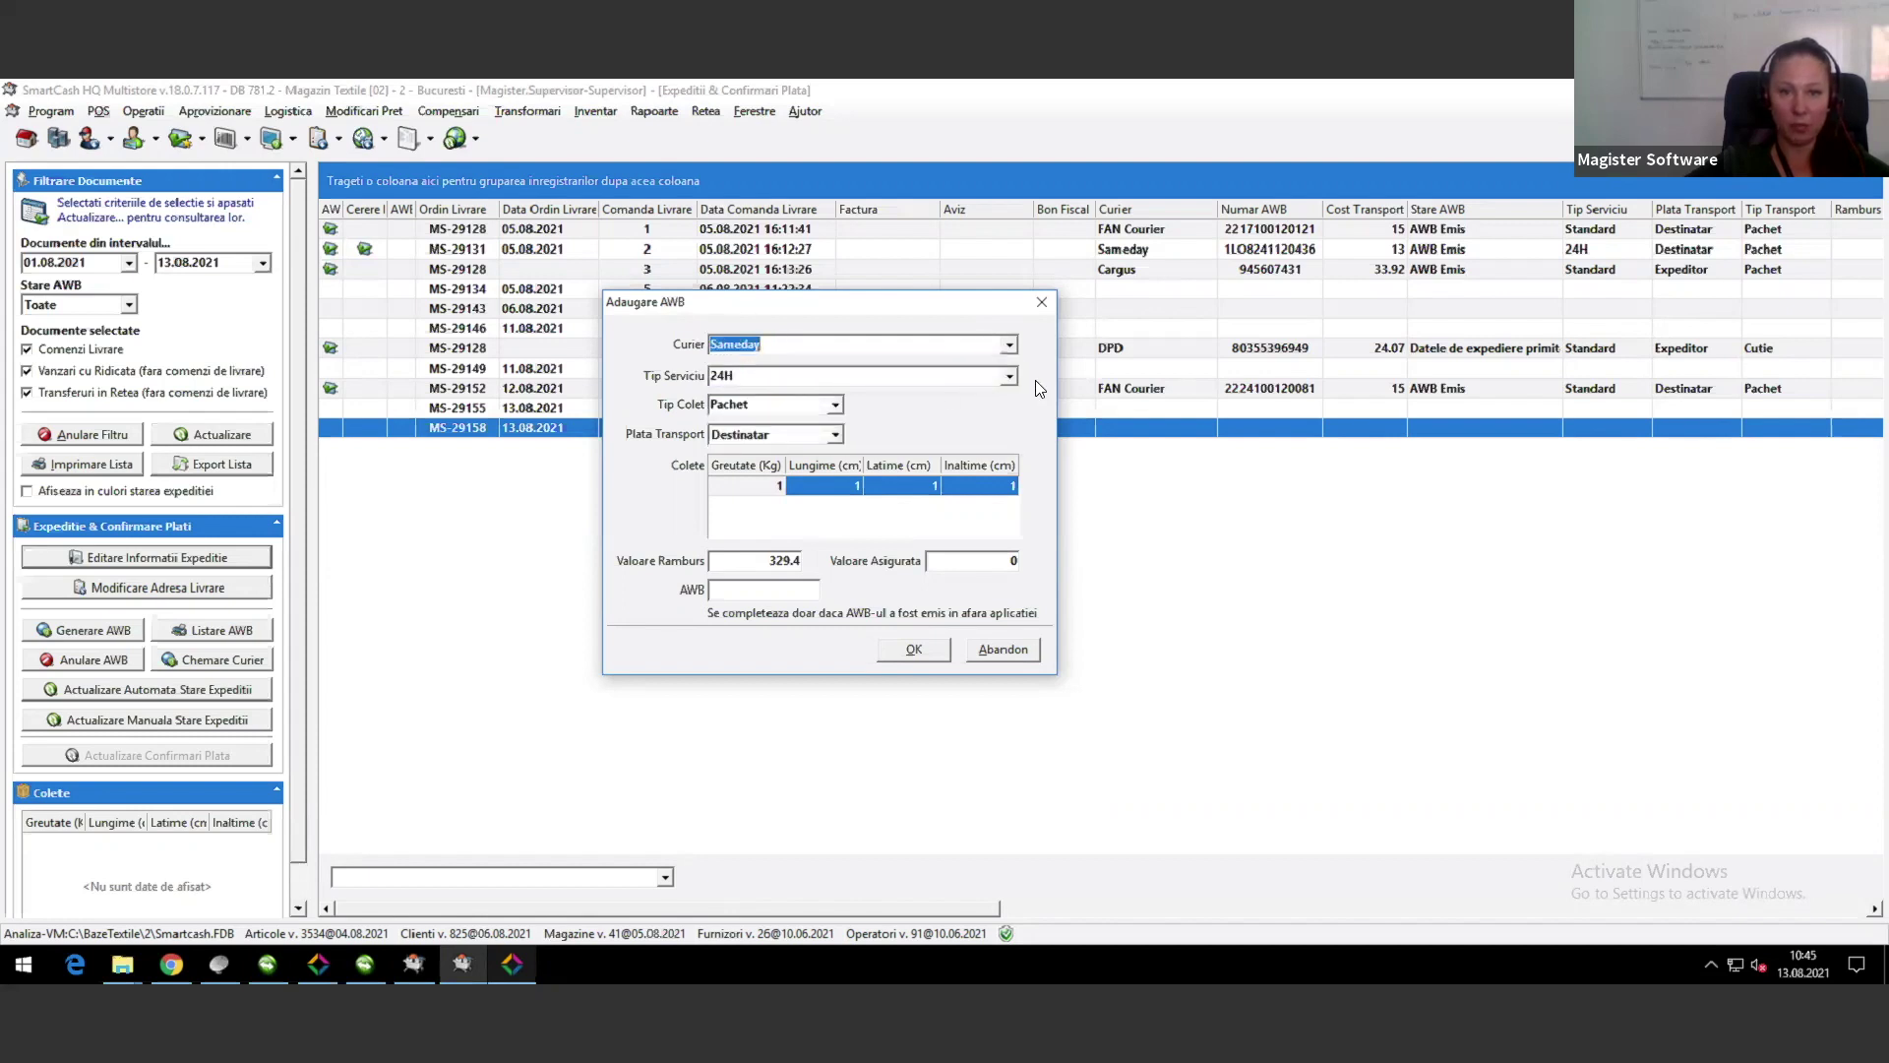
left_click(1009, 379)
left_click(1010, 382)
Step: Check the service types offered by Cargus and DPD in the AWB form
left_click(1010, 344)
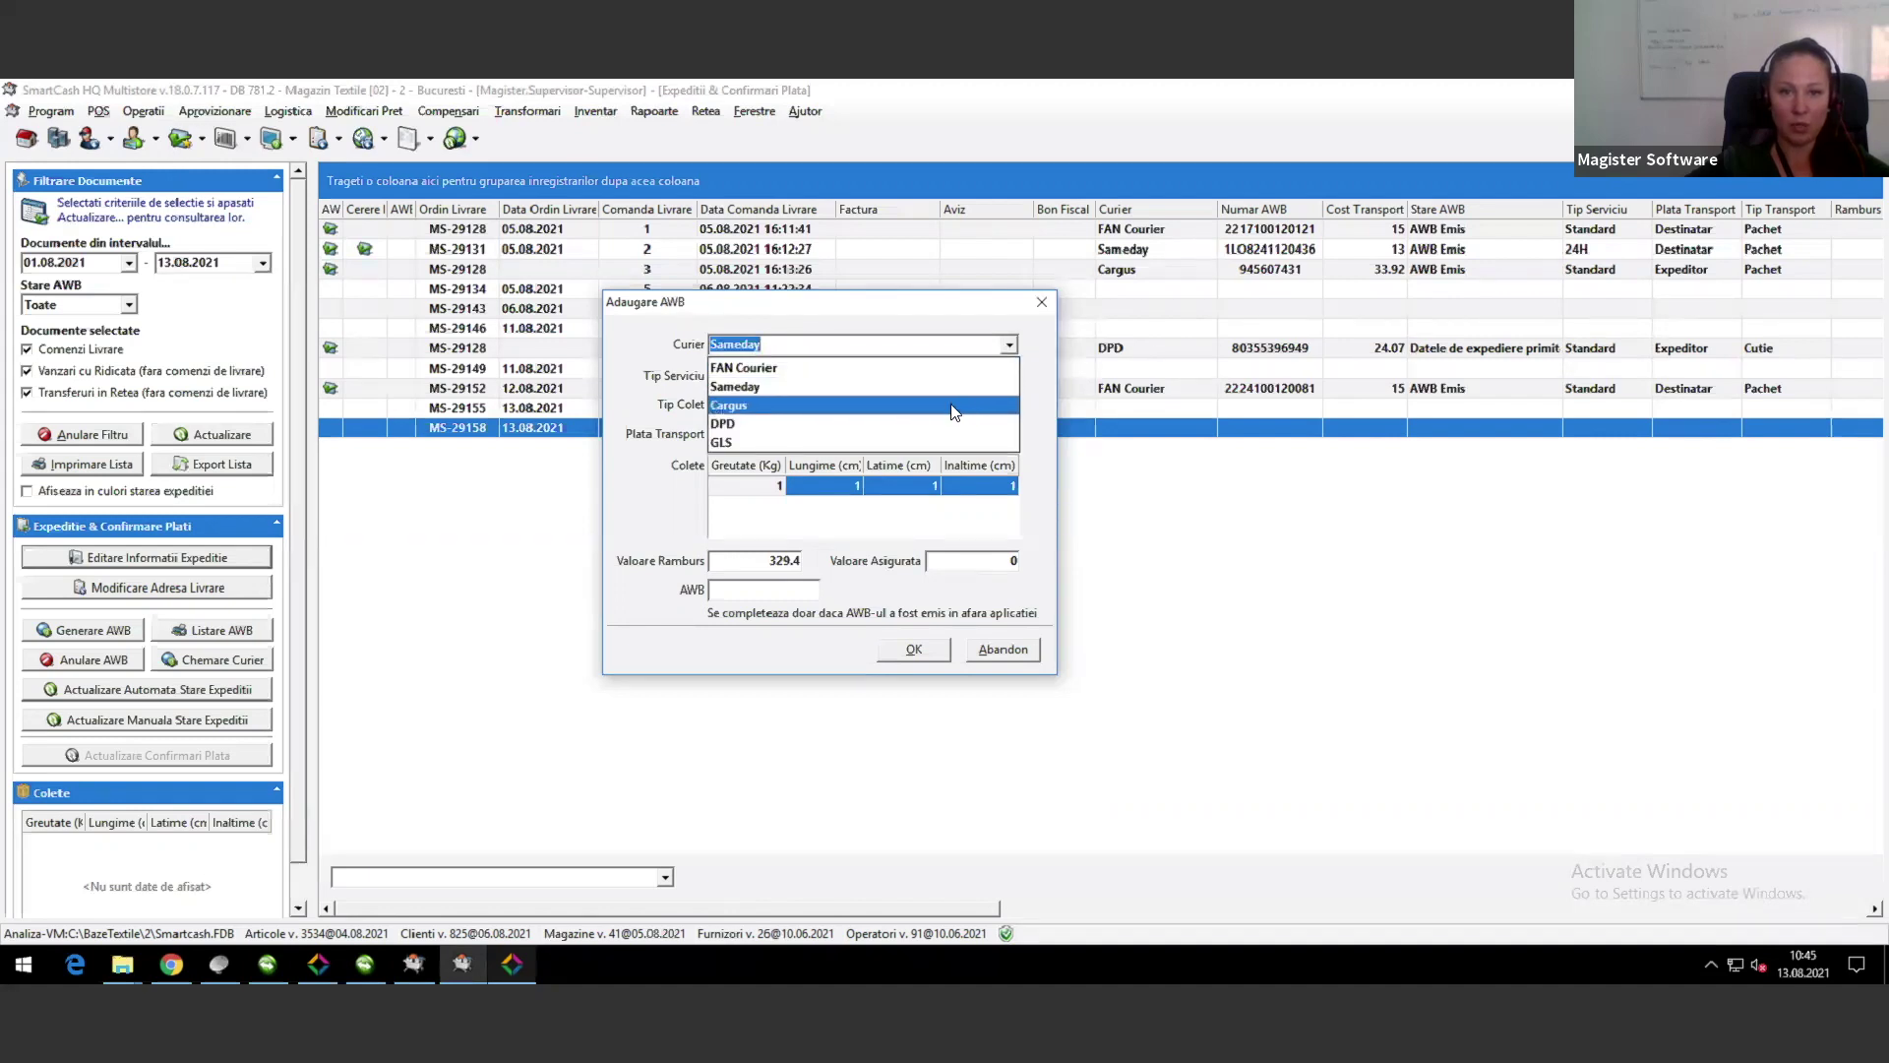
left_click(996, 404)
left_click(1009, 377)
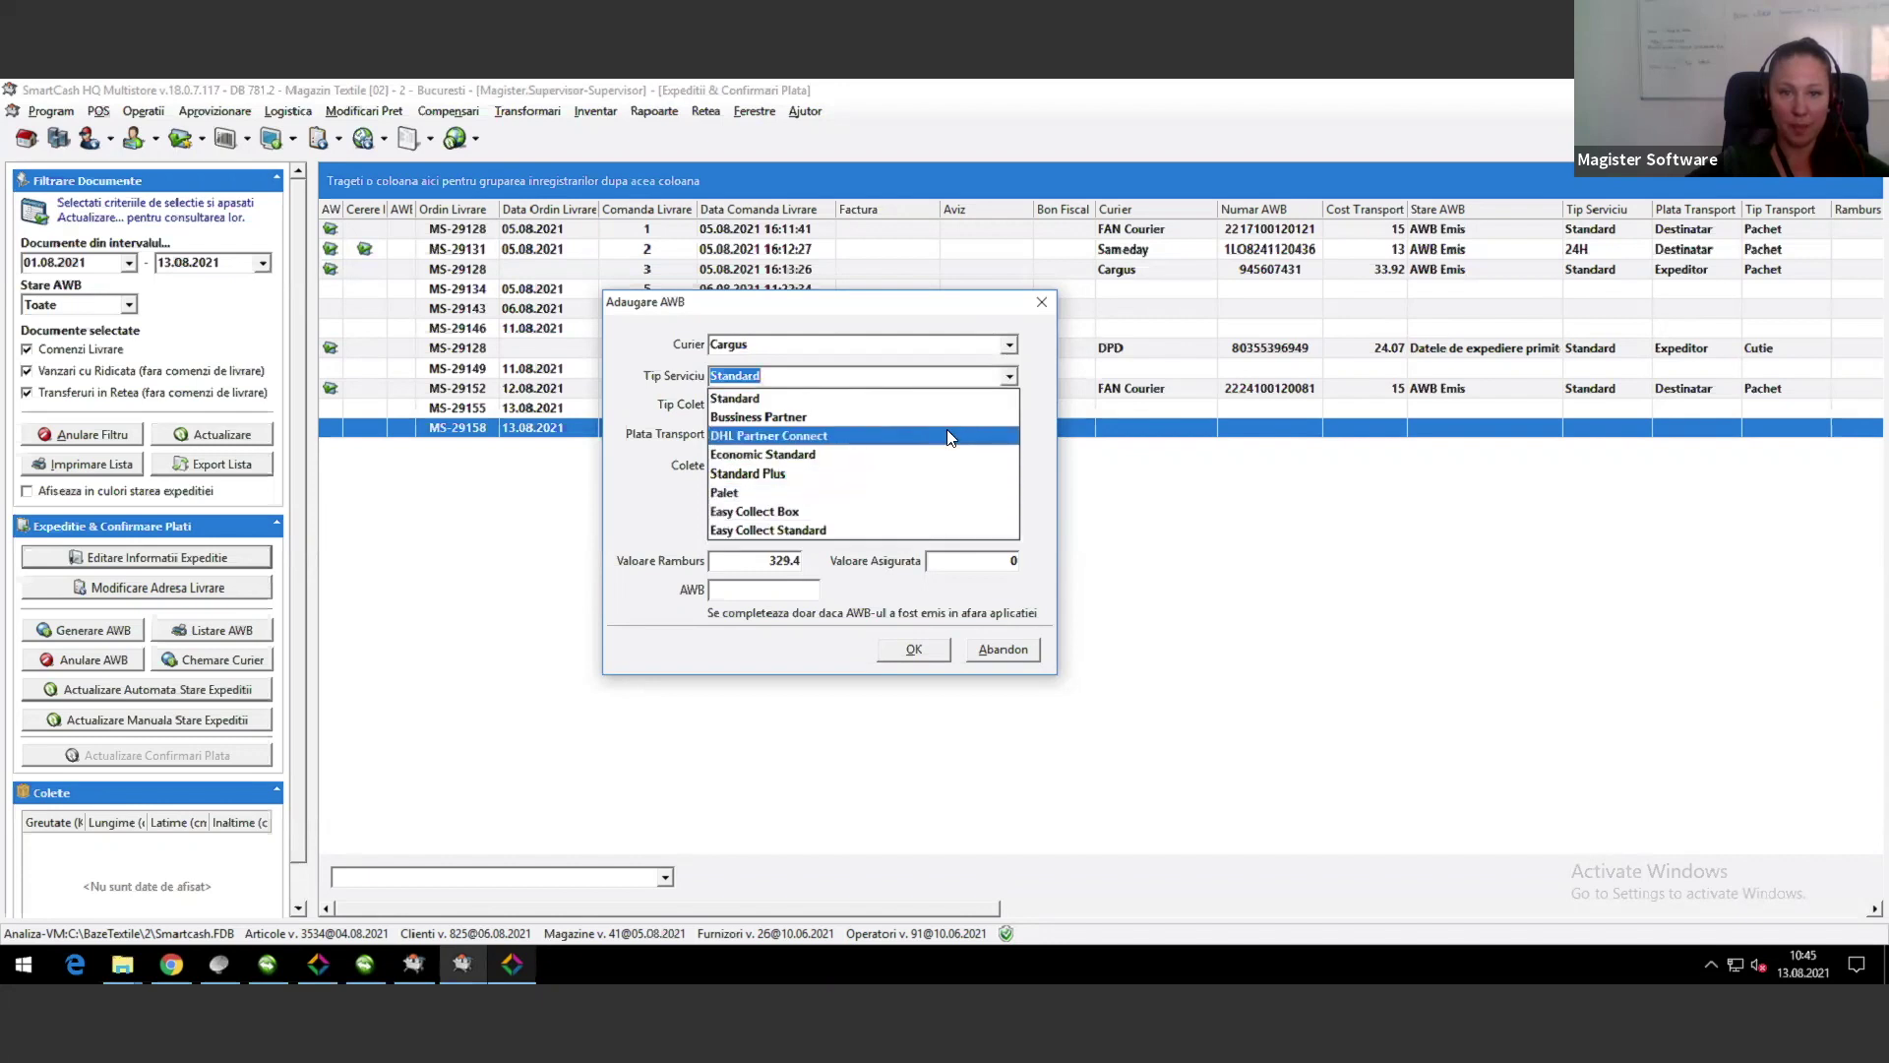
left_click(791, 344)
left_click(1008, 344)
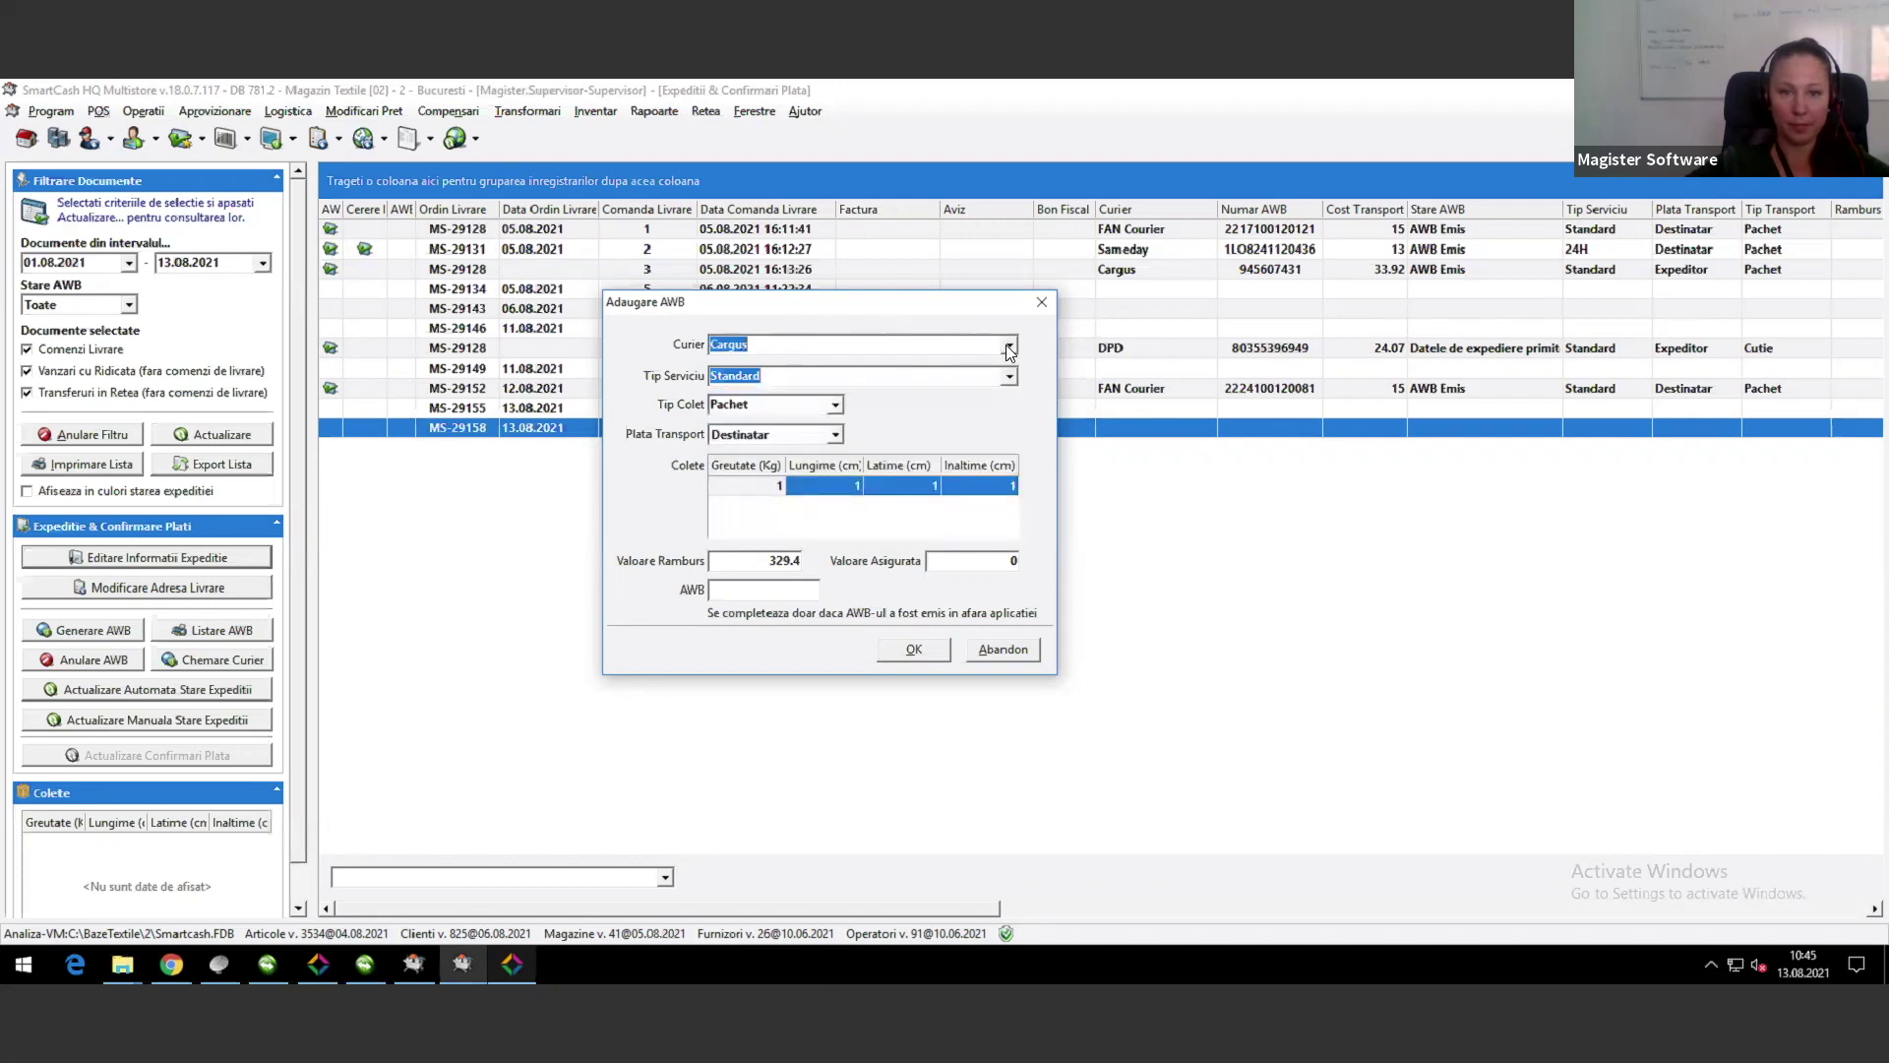
left_click(841, 423)
left_click(1011, 375)
left_click(1010, 376)
Step: Set the AWB courier to FAN Courier with standard service, parcel type Pachet and transport paid by Destinatar
left_click(1007, 344)
left_click(867, 369)
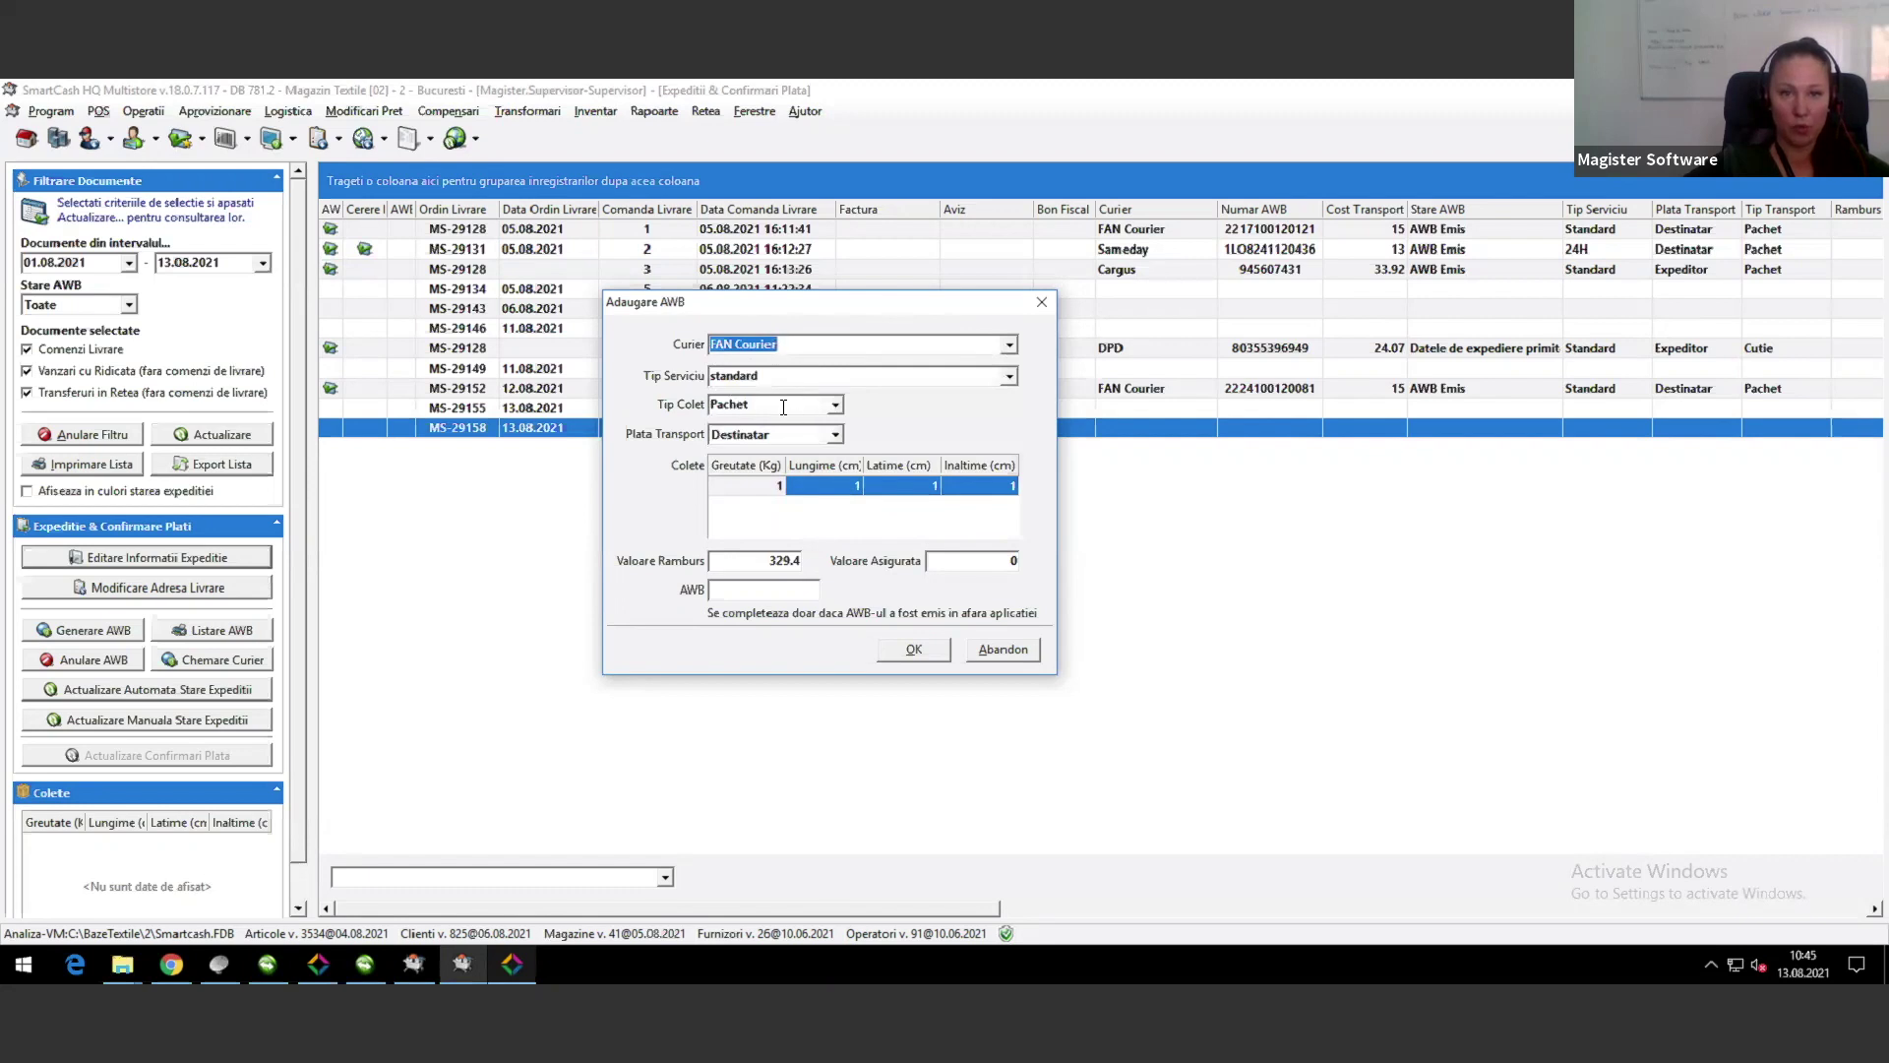
left_click(835, 407)
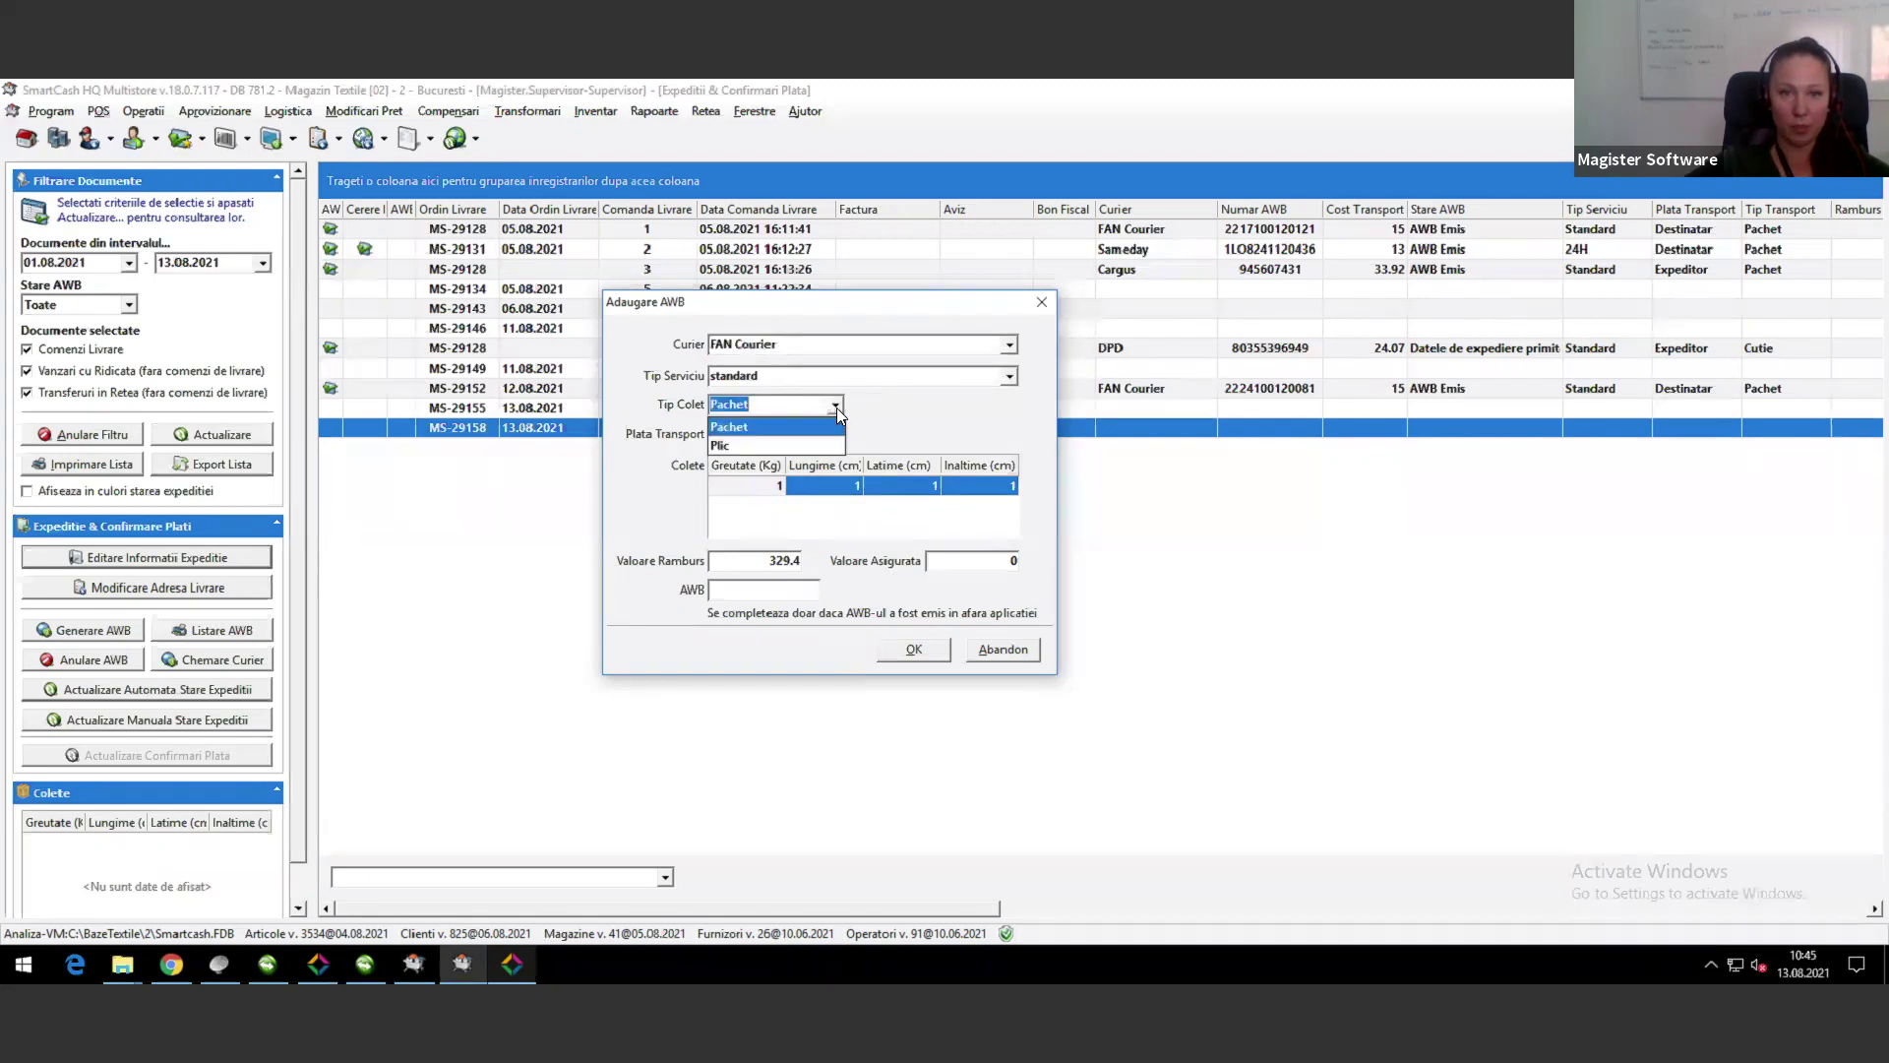
left_click(837, 411)
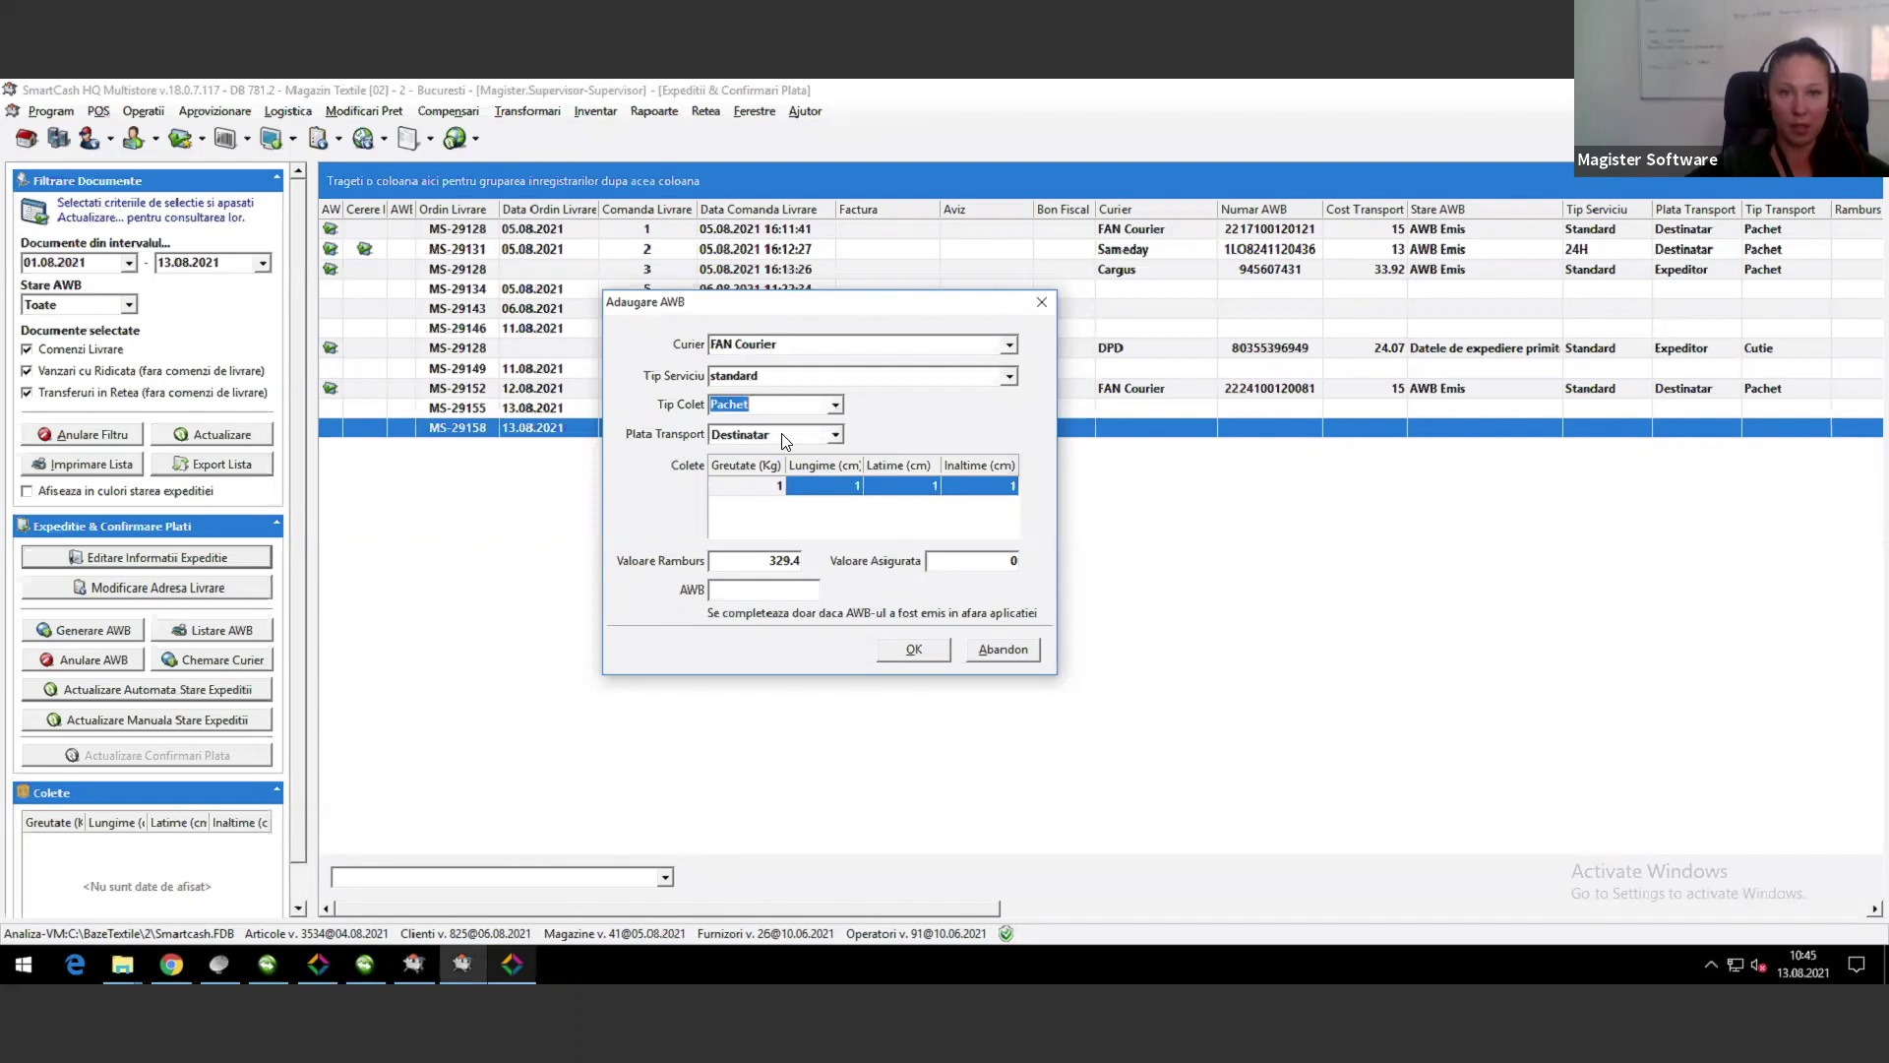
left_click(836, 436)
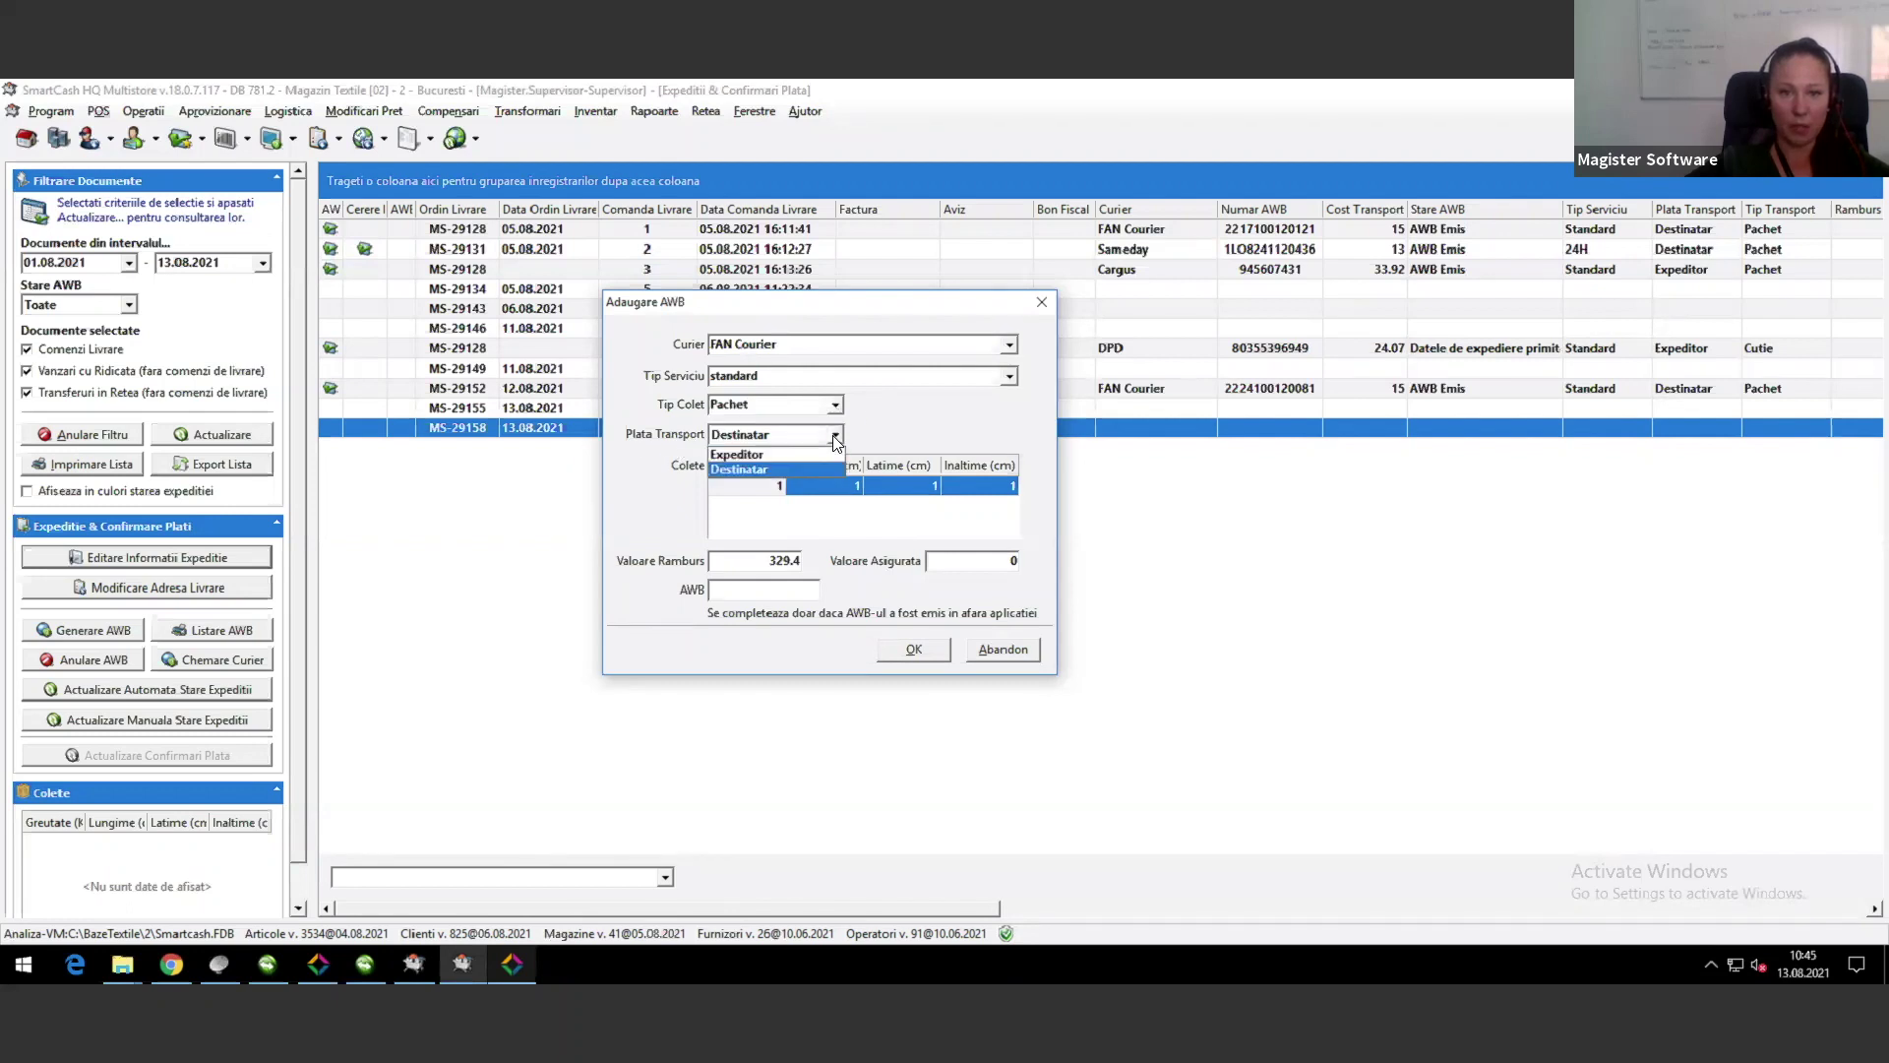
left_click(763, 470)
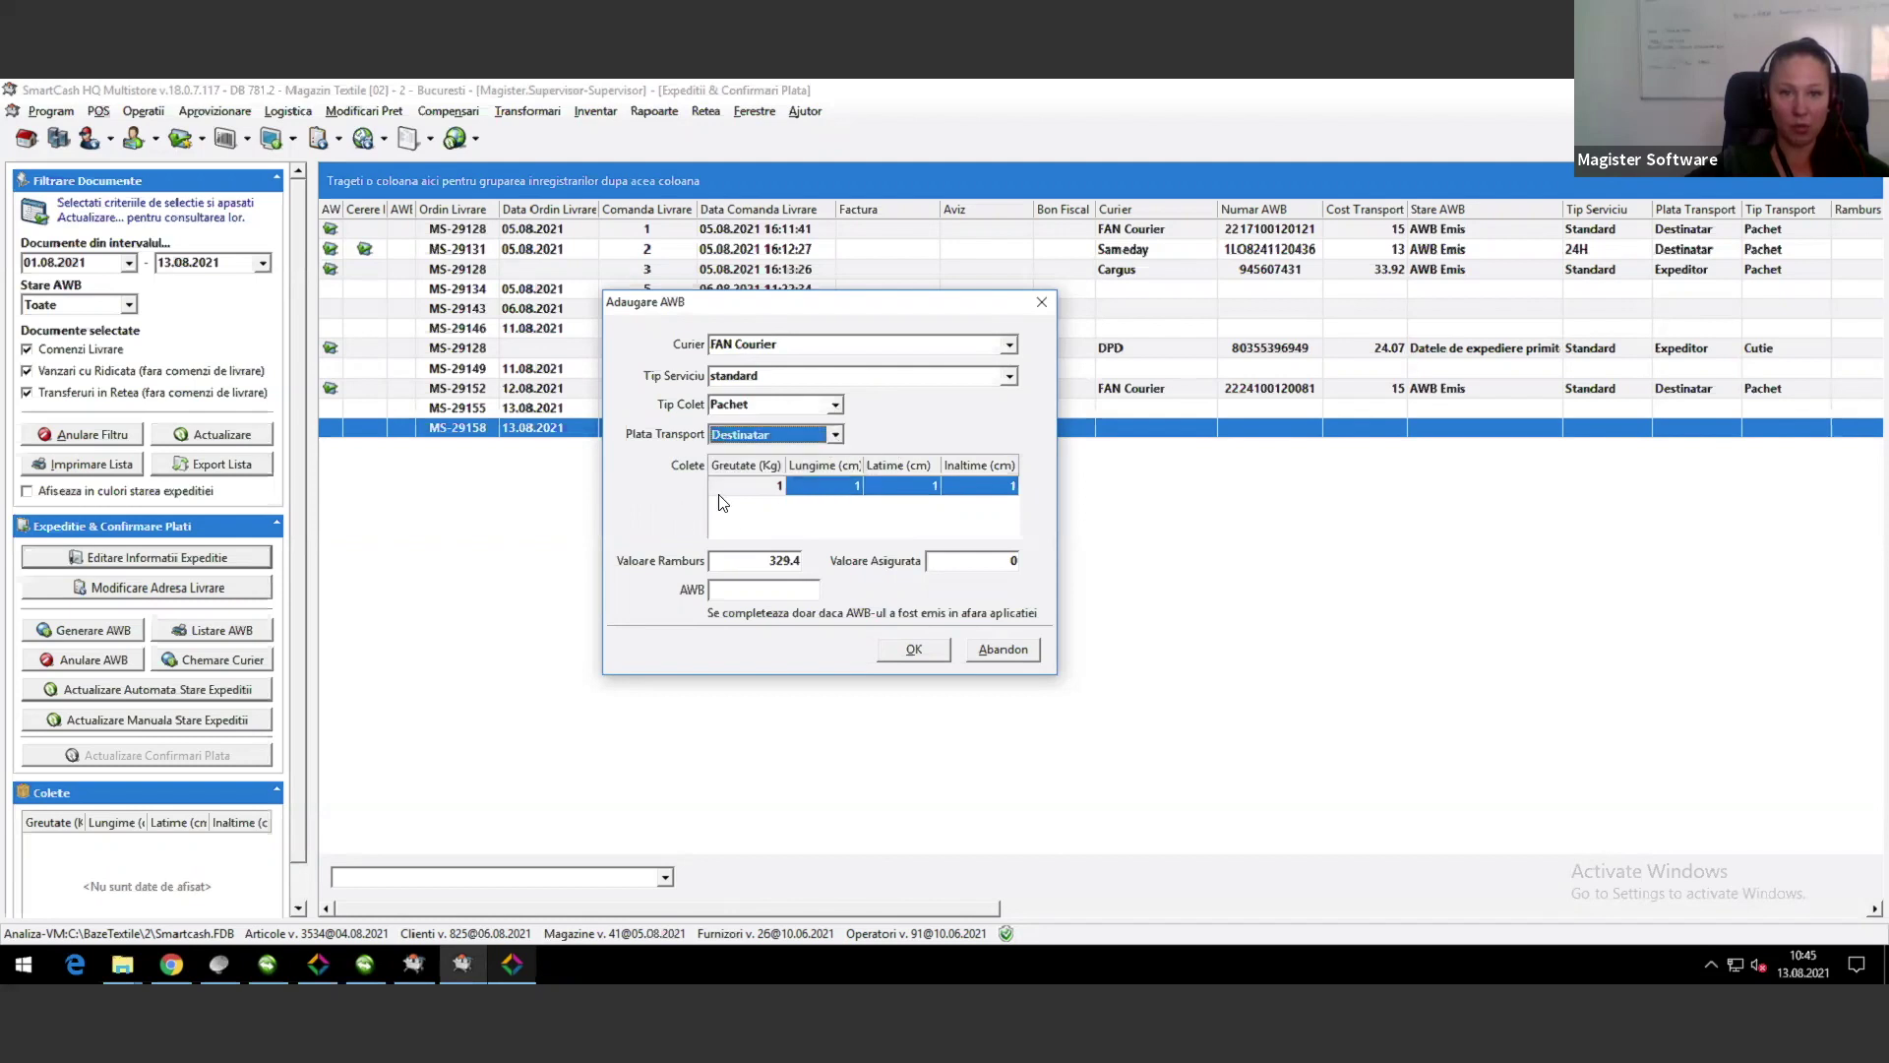
Step: Set the parcel weight to 2 kg, keep the cash-on-delivery value and save the shipment information
left_click(760, 488)
type("2")
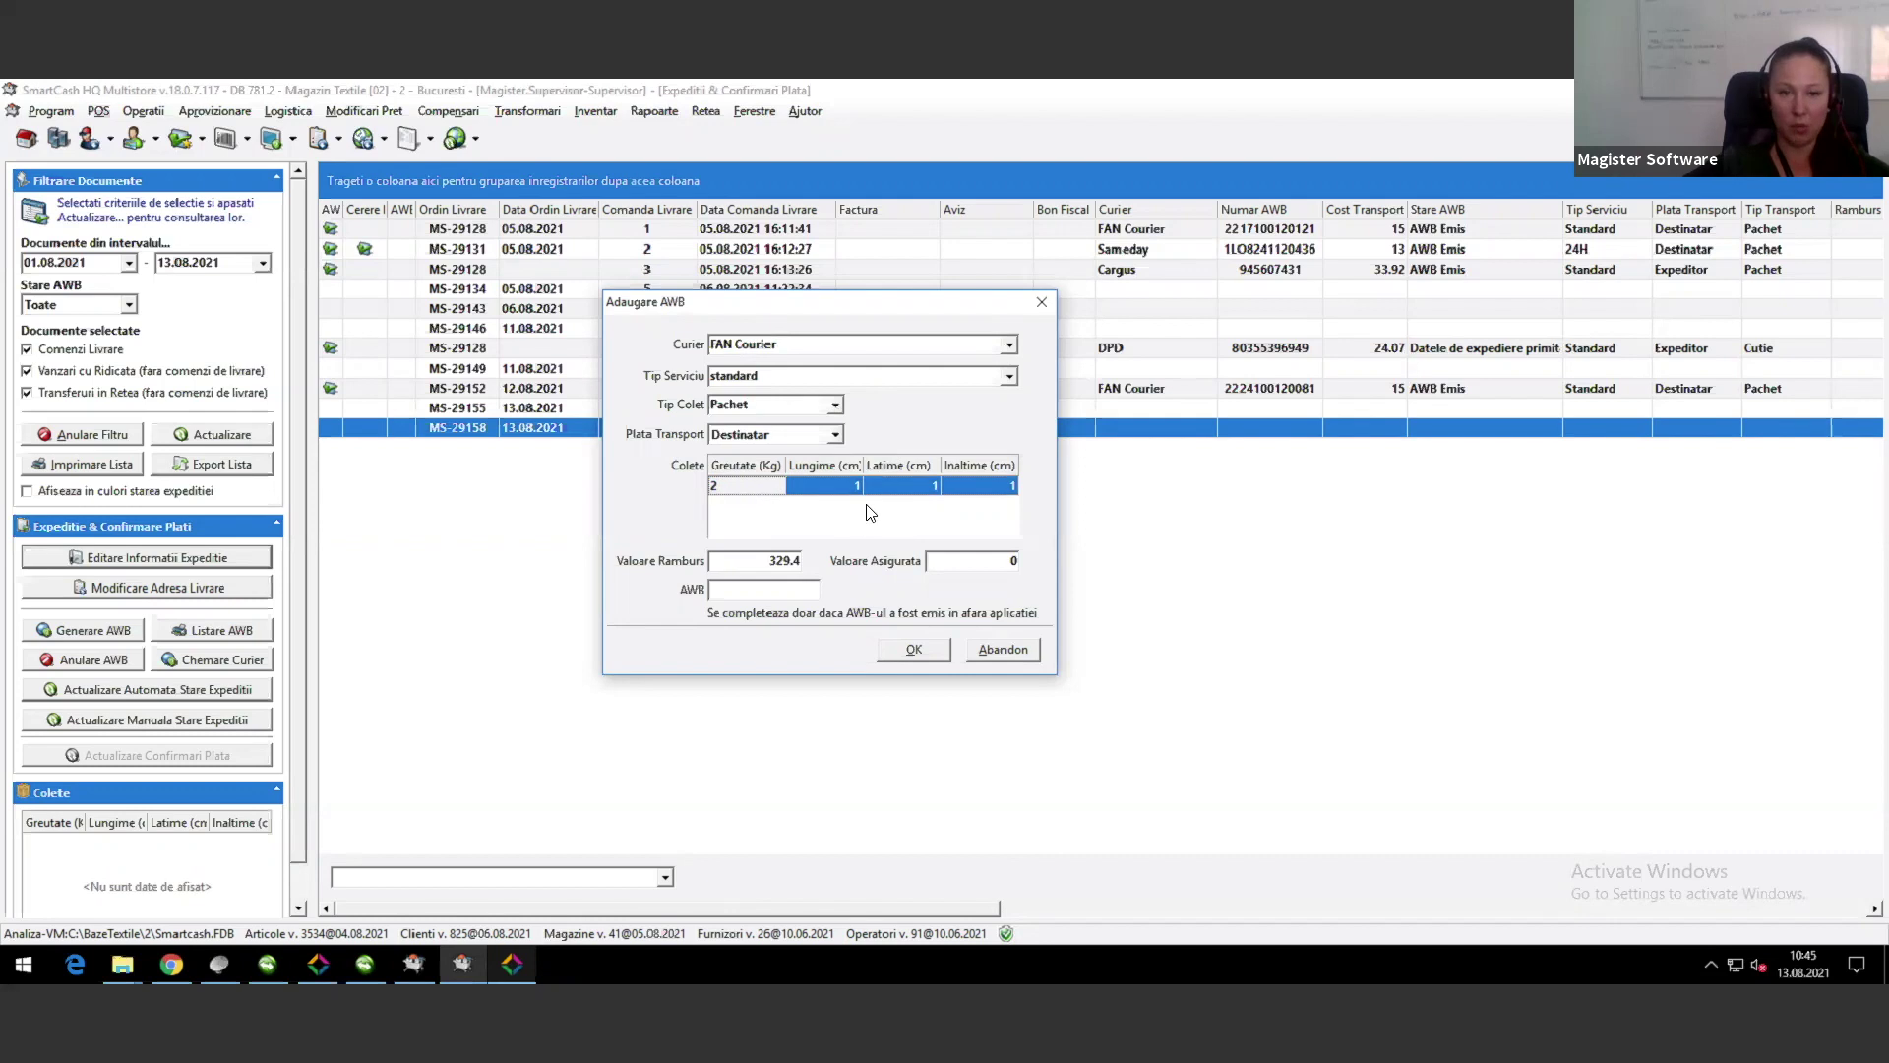
key("Tab")
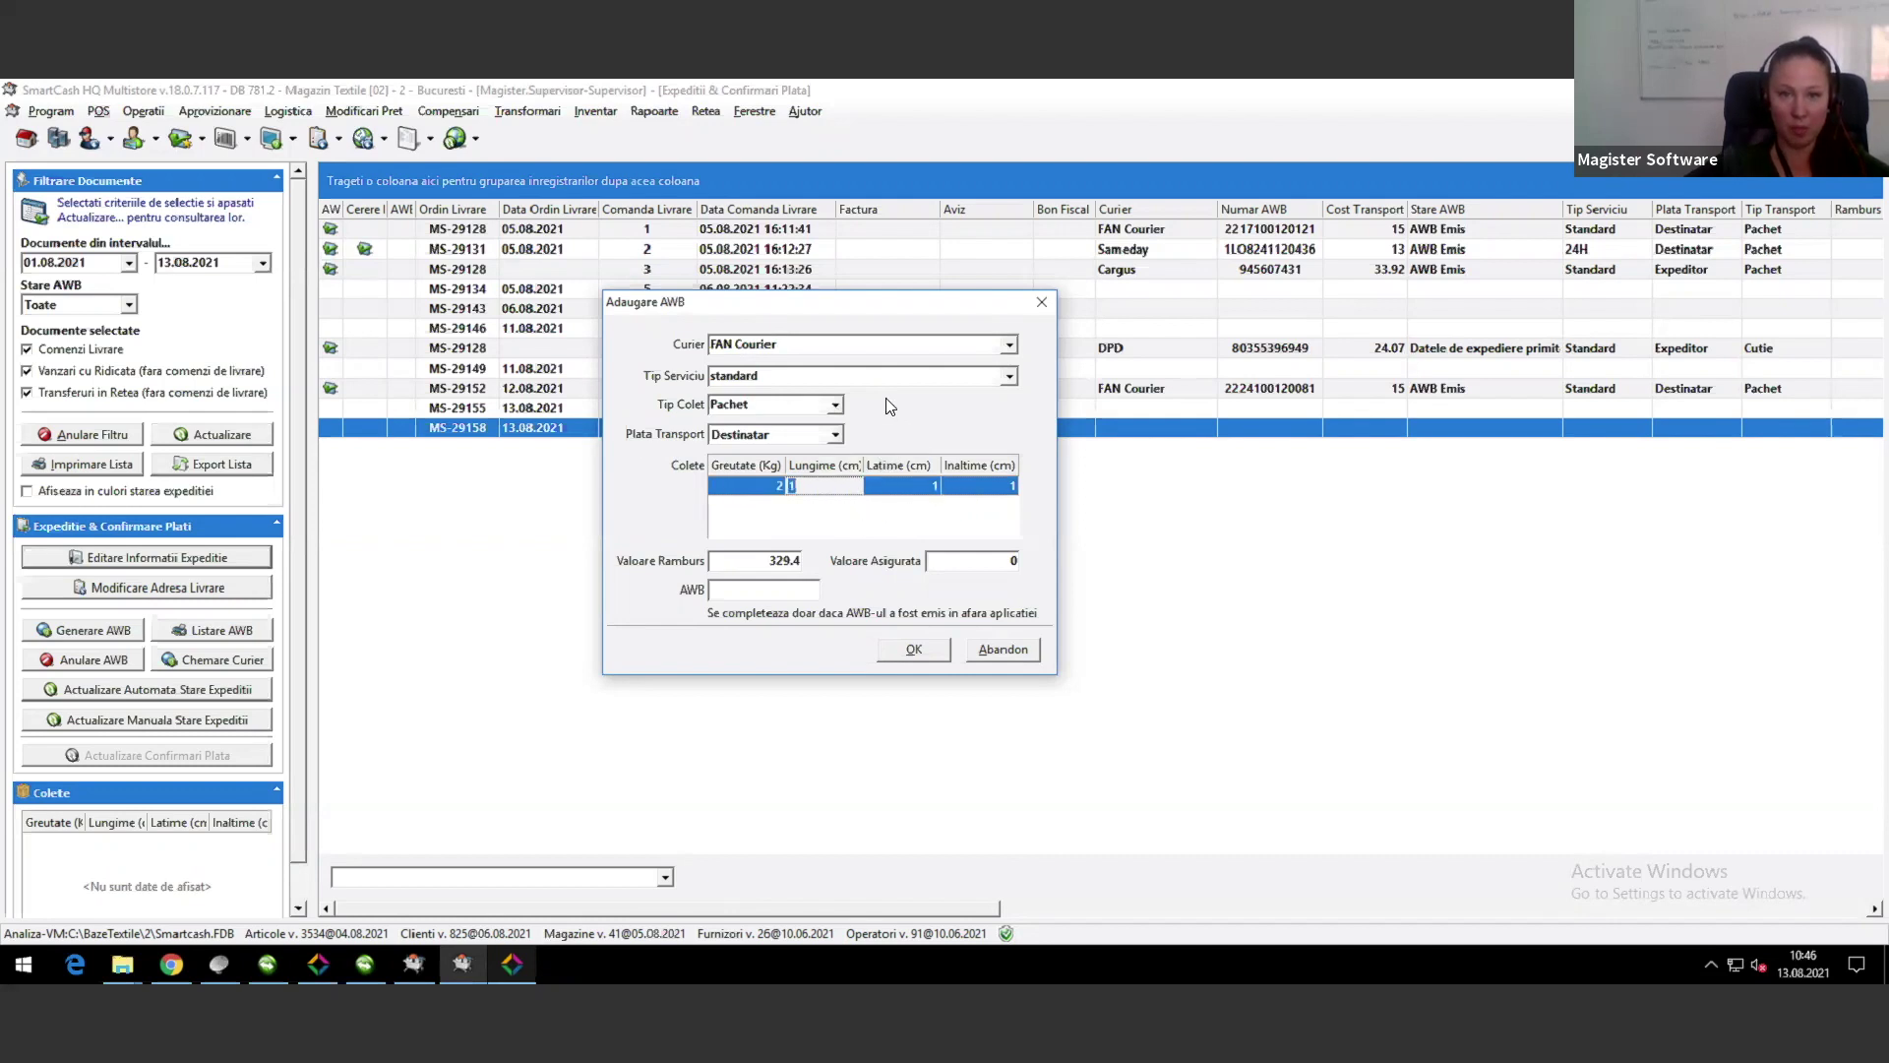
left_click_drag(799, 309, 723, 251)
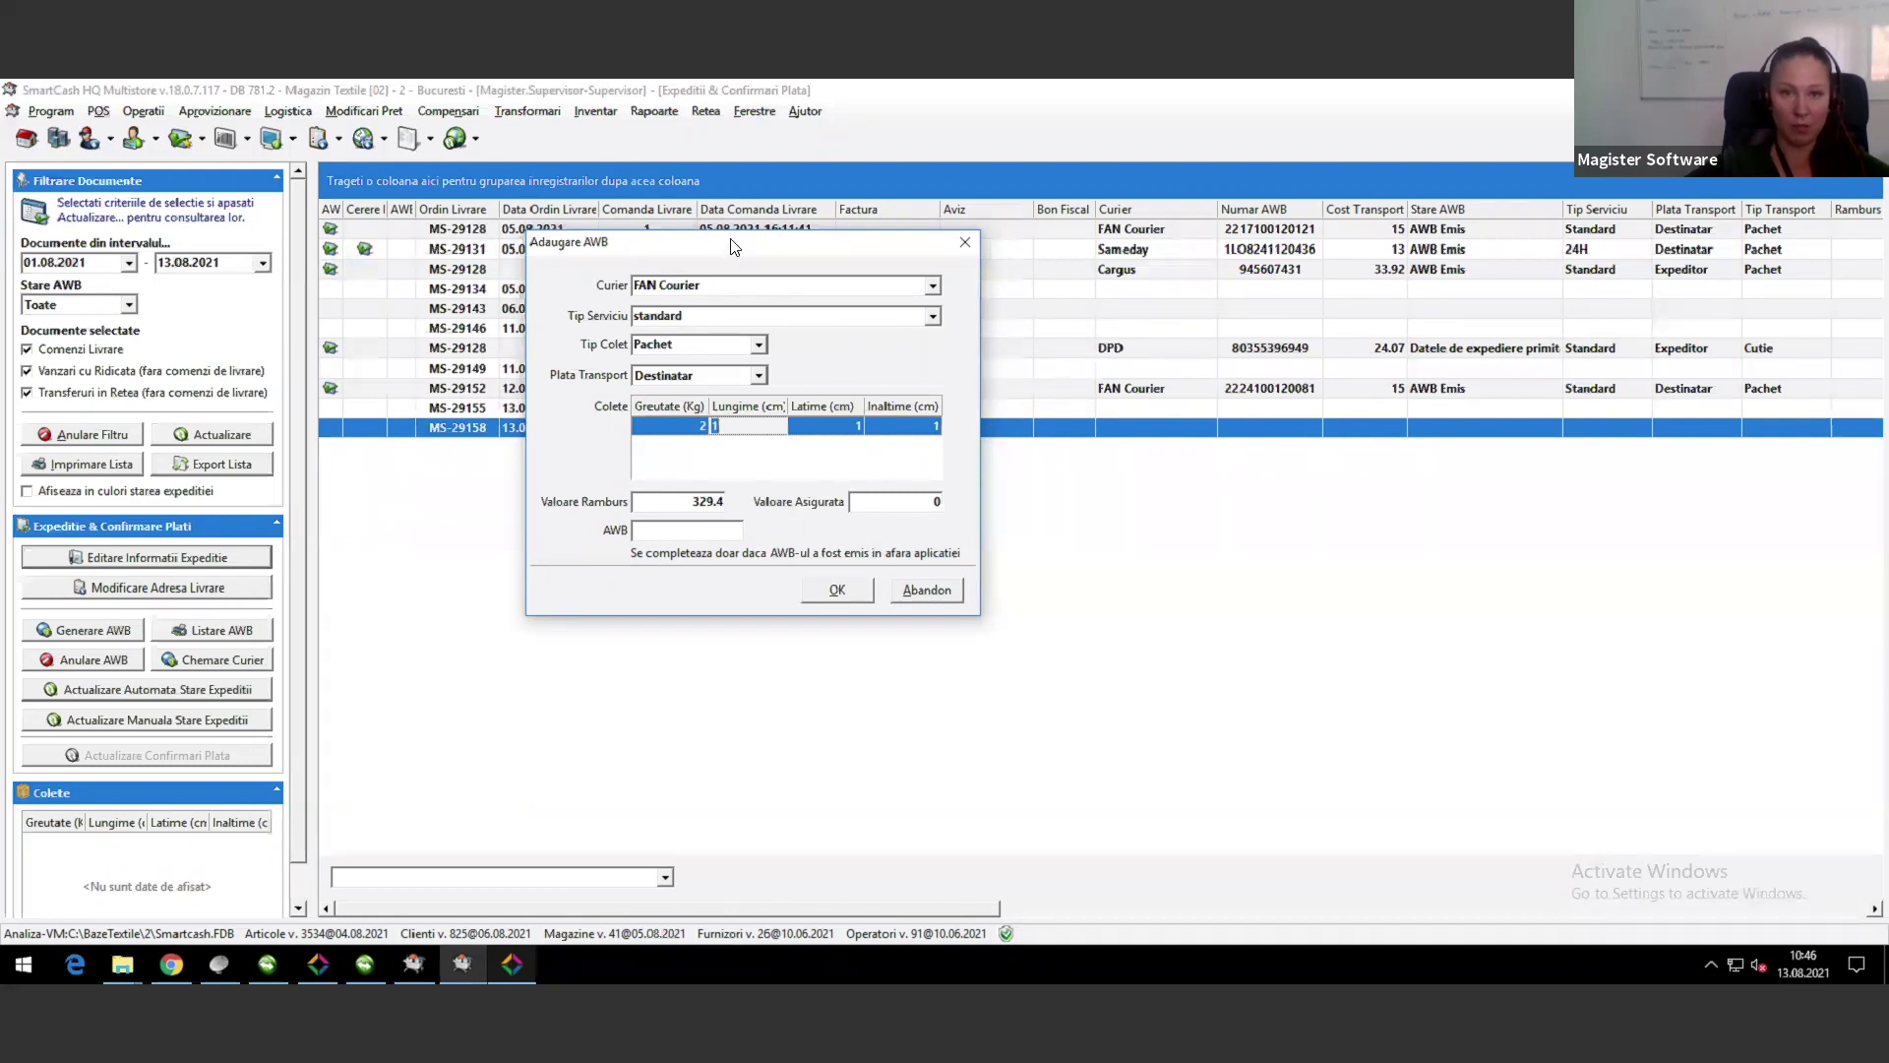
left_click_drag(730, 241, 721, 218)
left_click(836, 448)
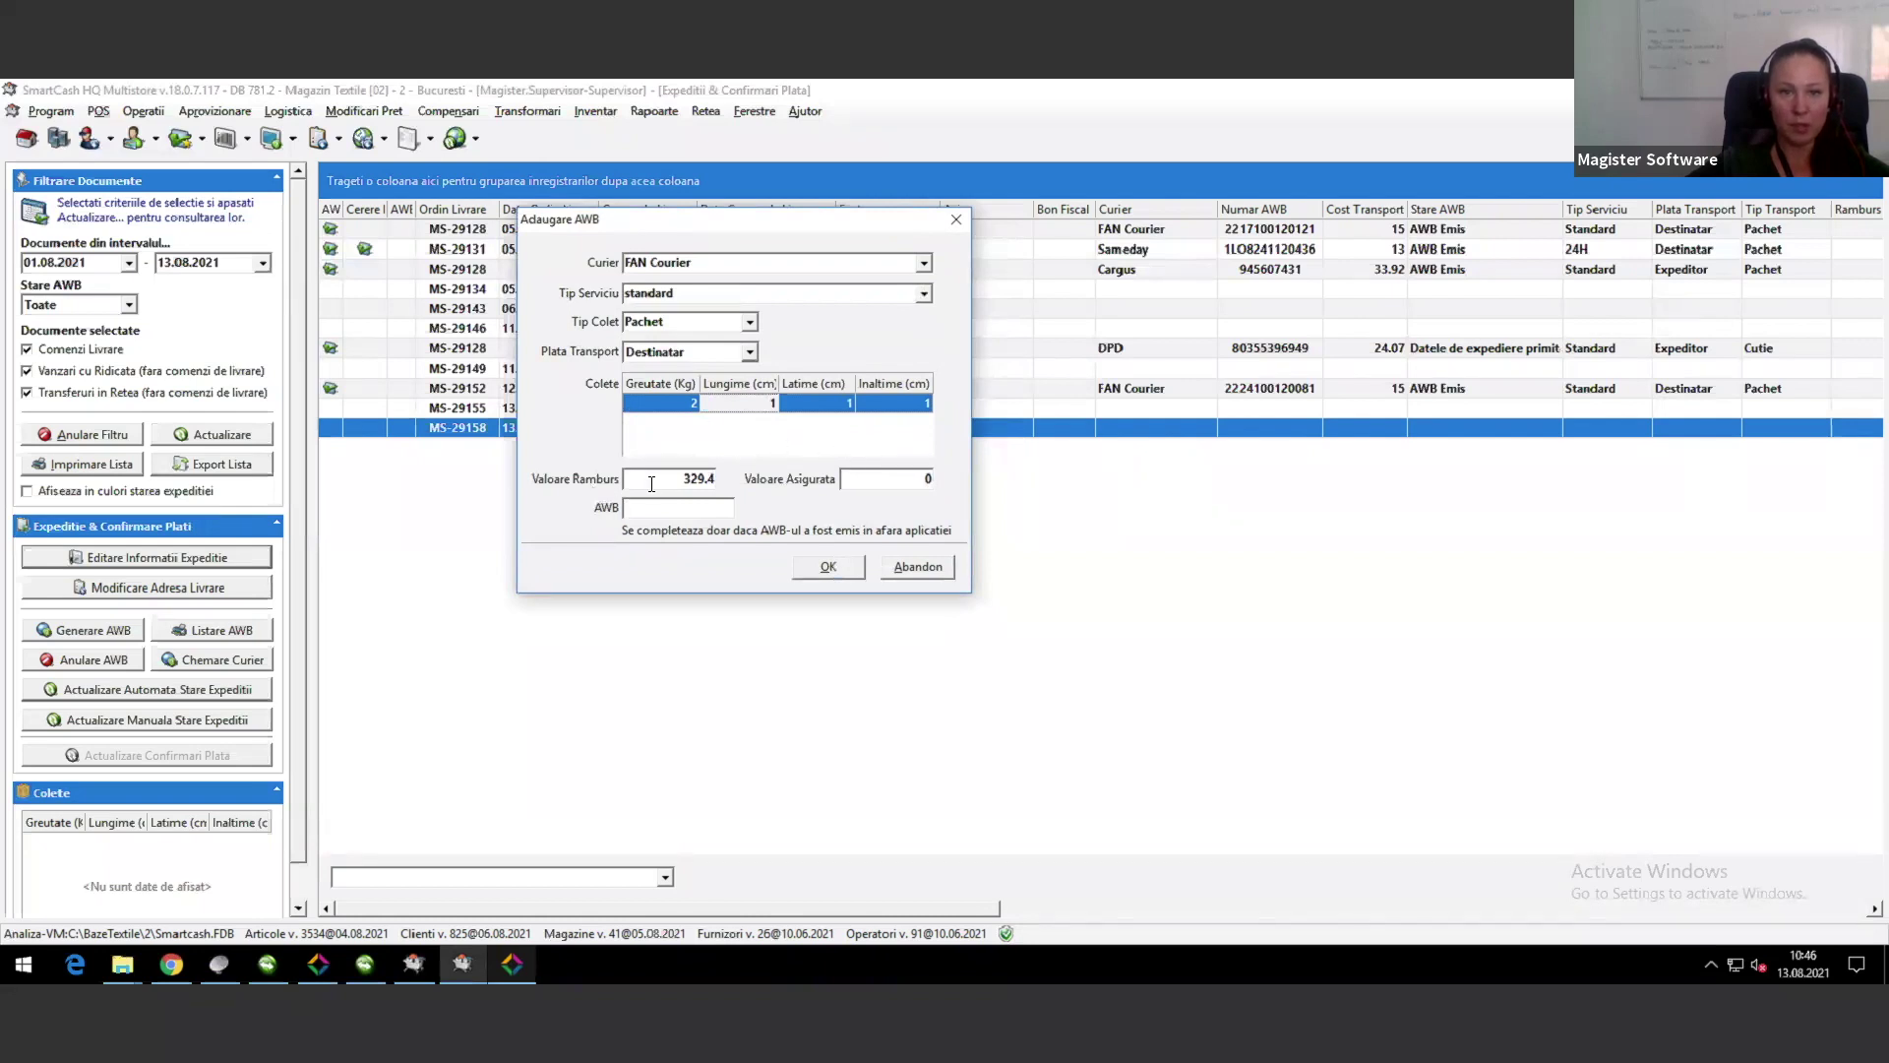
left_click_drag(705, 225, 818, 449)
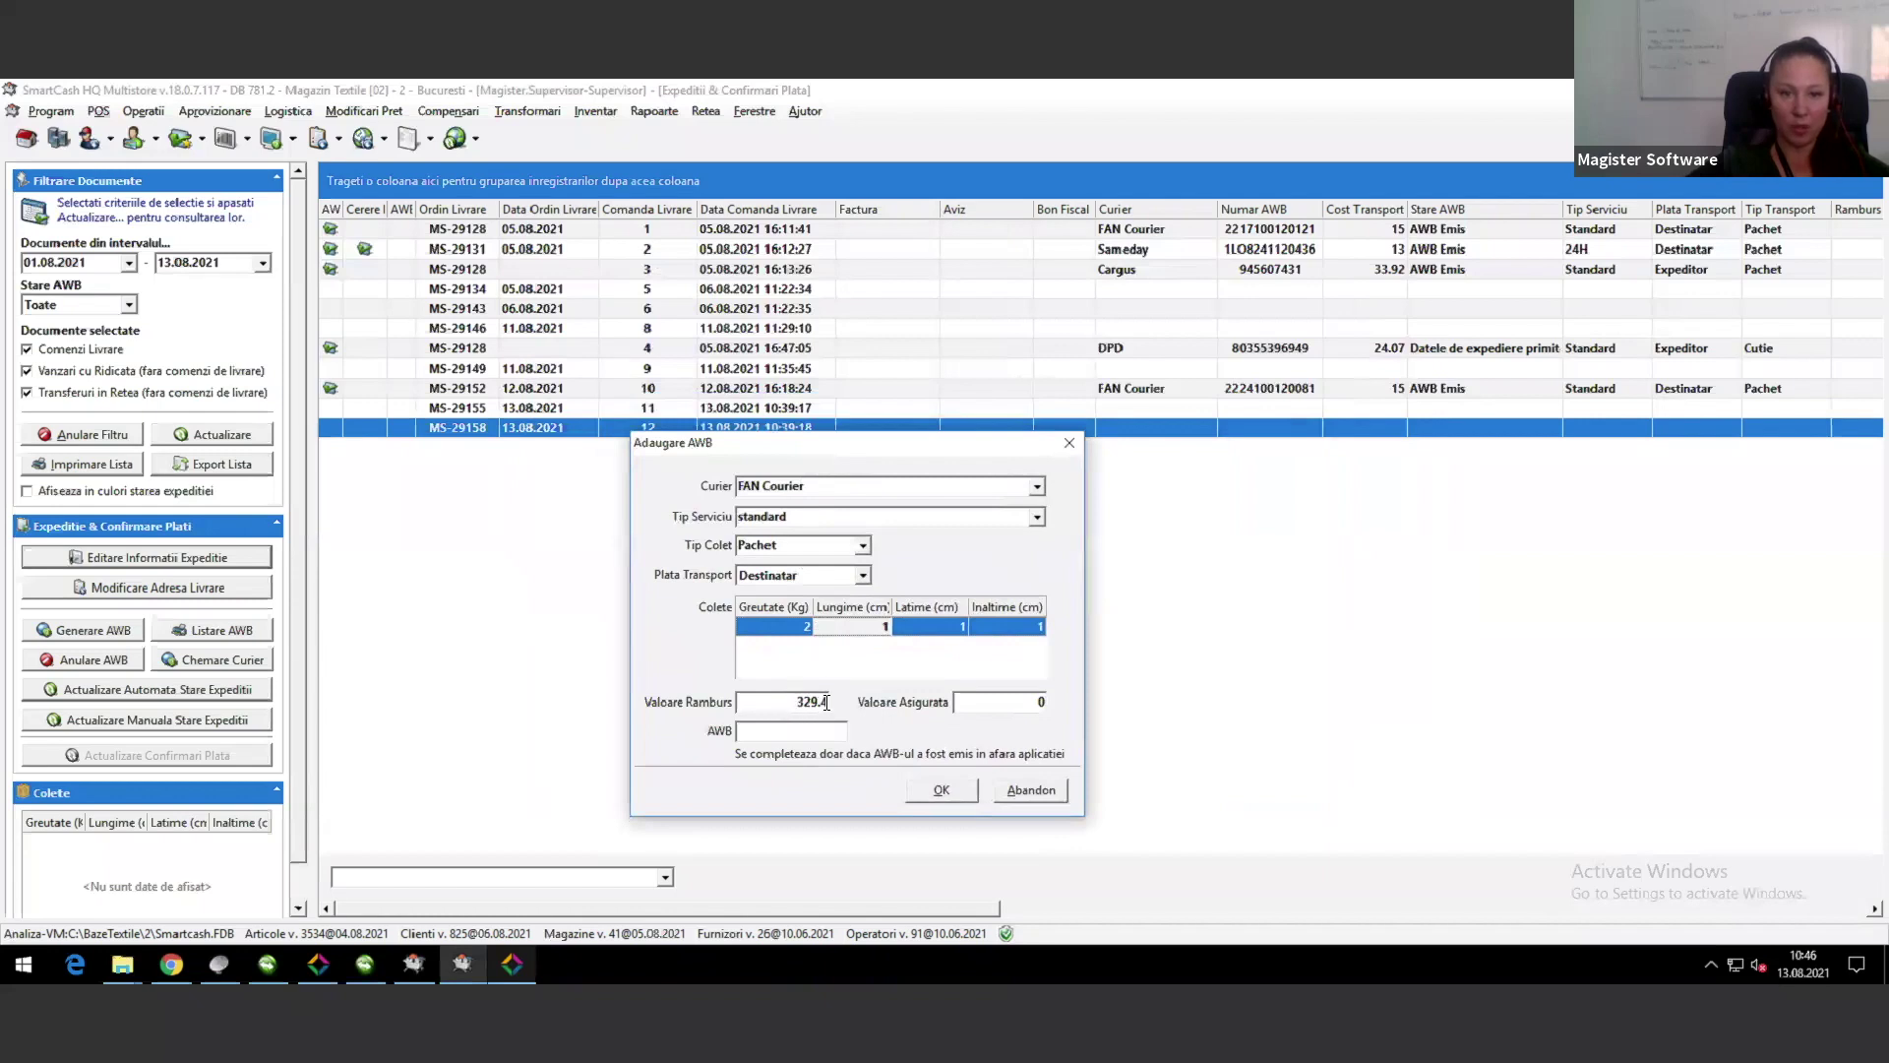
left_click_drag(848, 448, 844, 284)
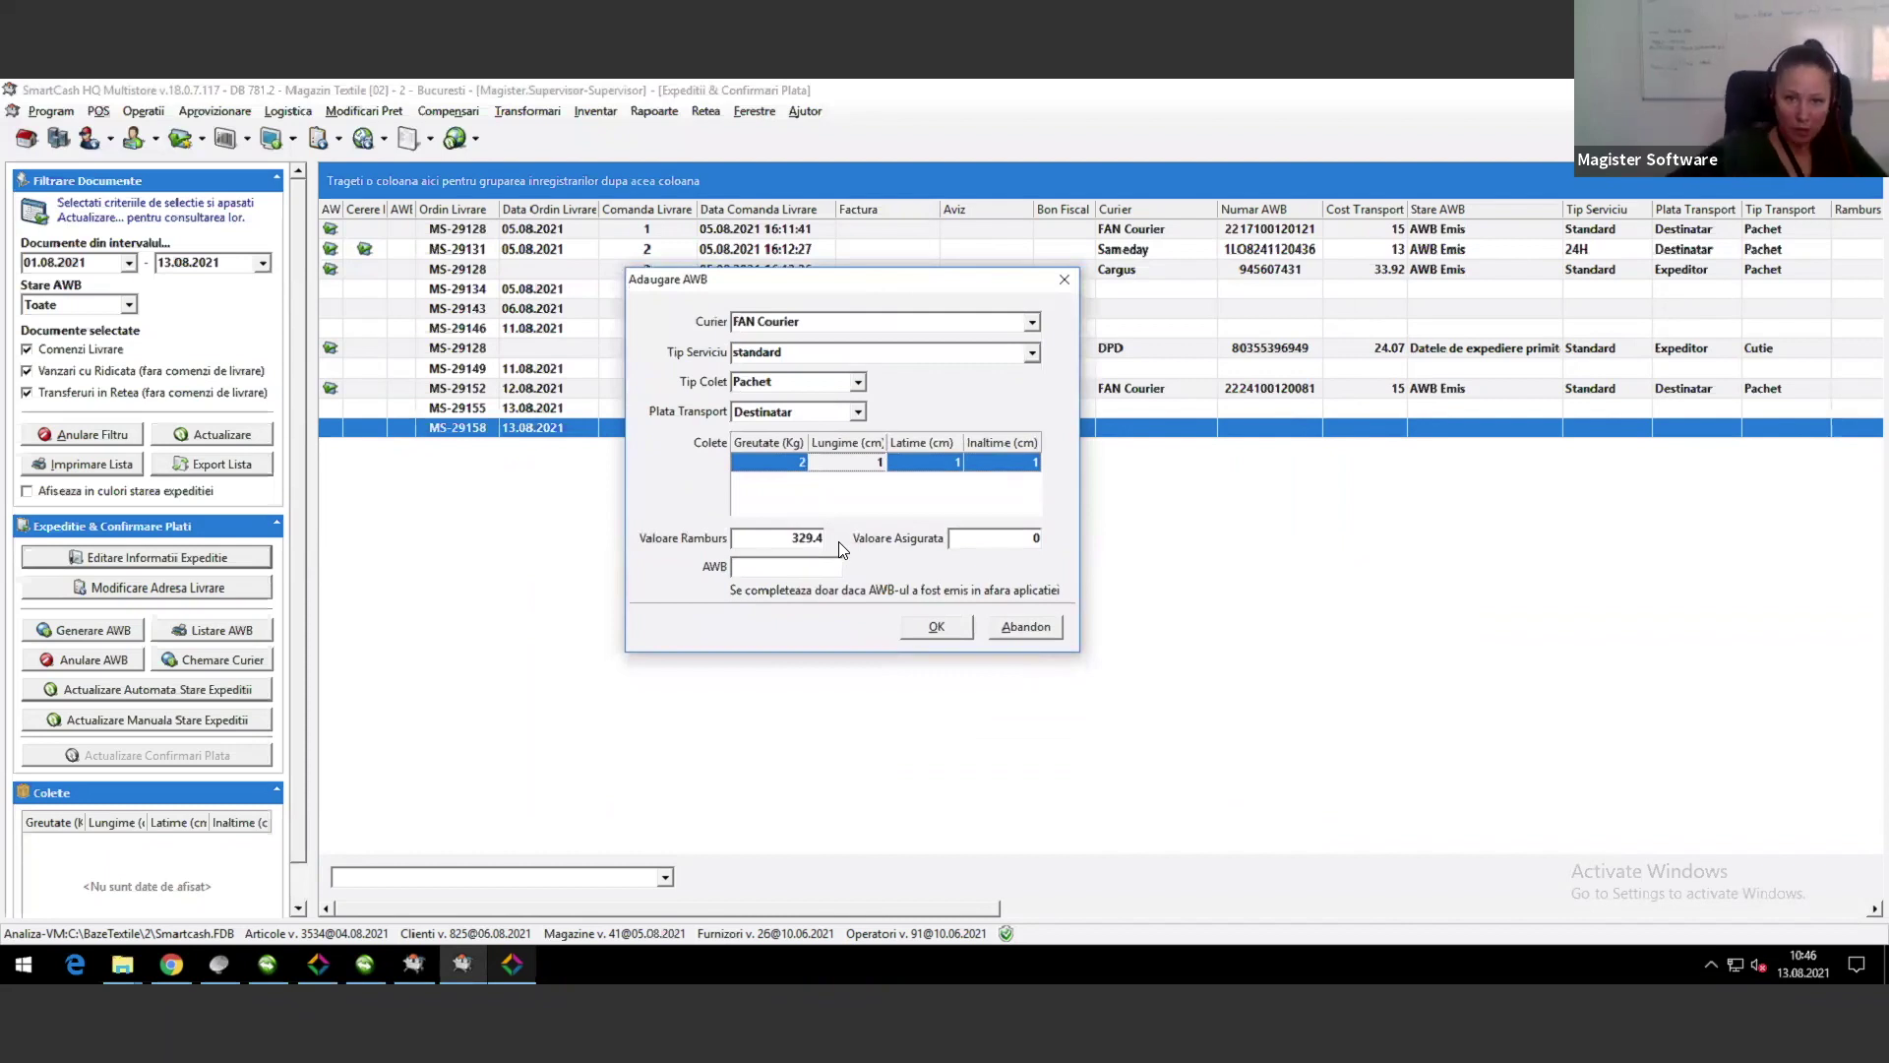
left_click(936, 625)
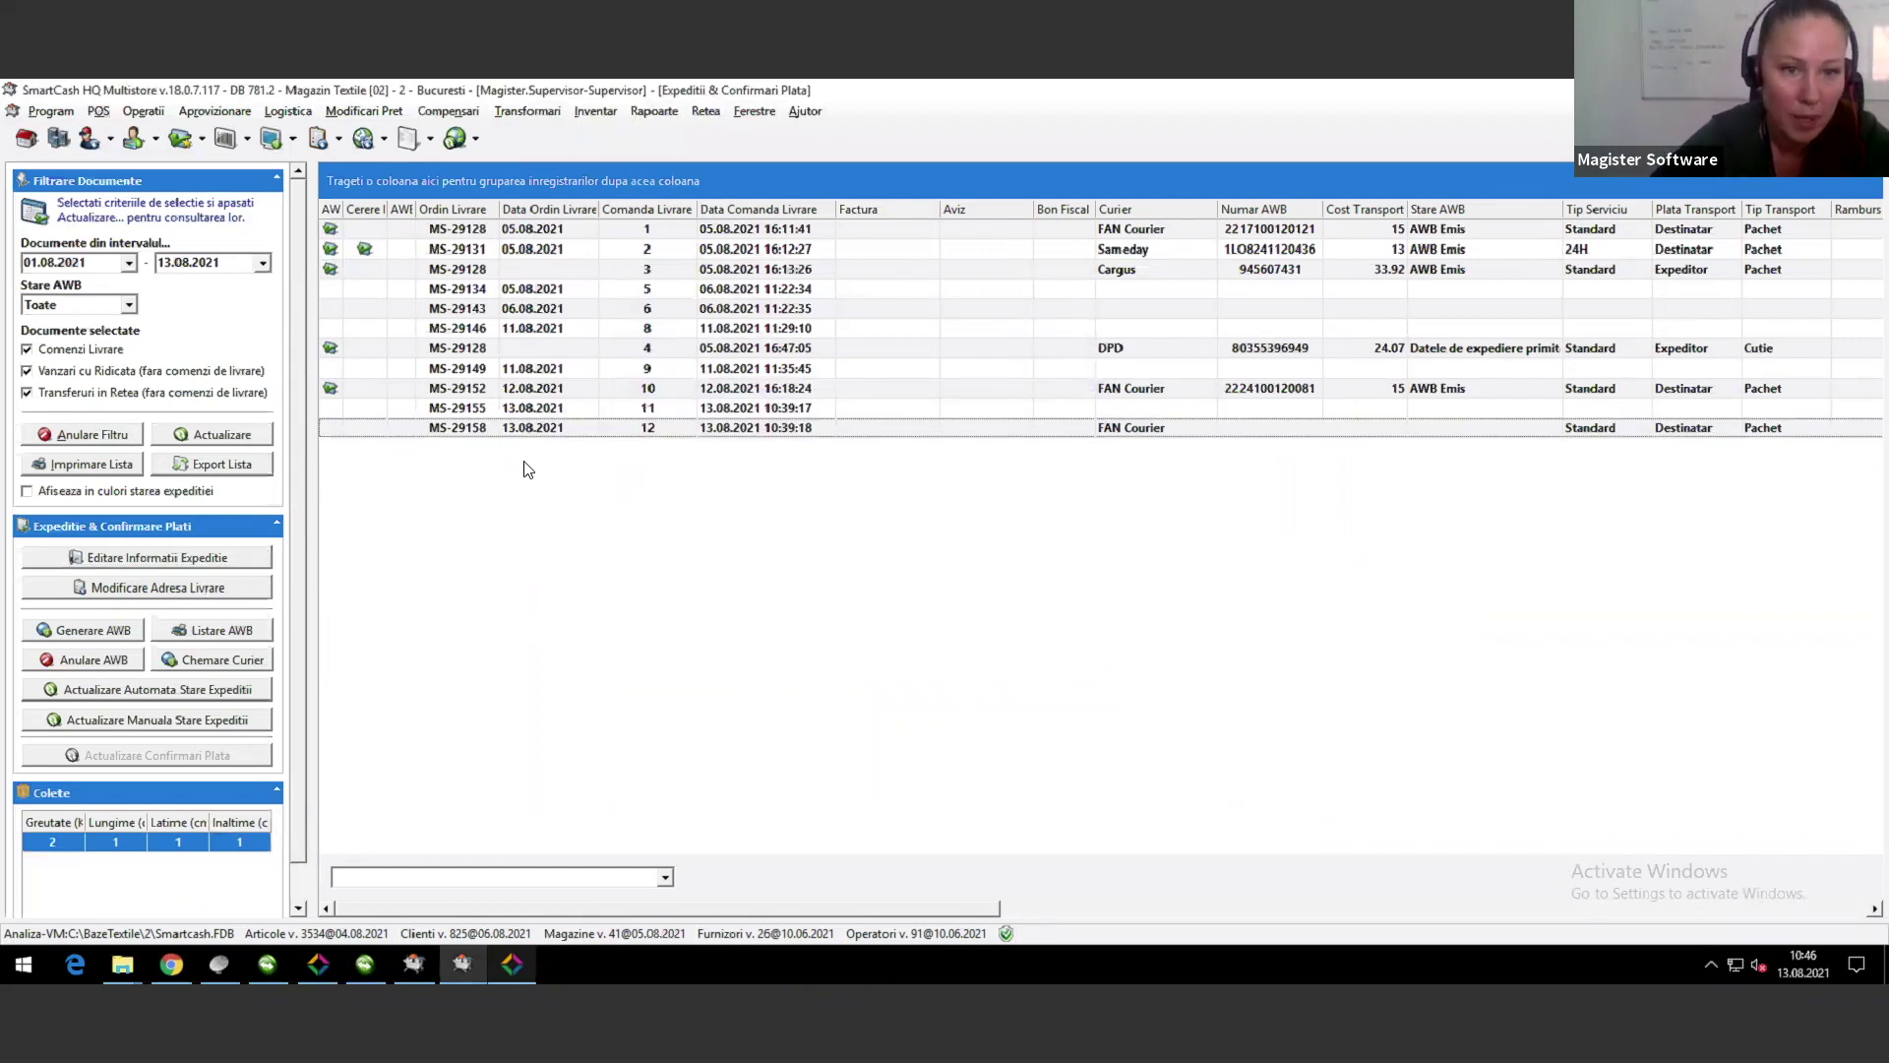
Step: Review the billing and delivery address data of the last delivery order and accept it as is
left_click(677, 431)
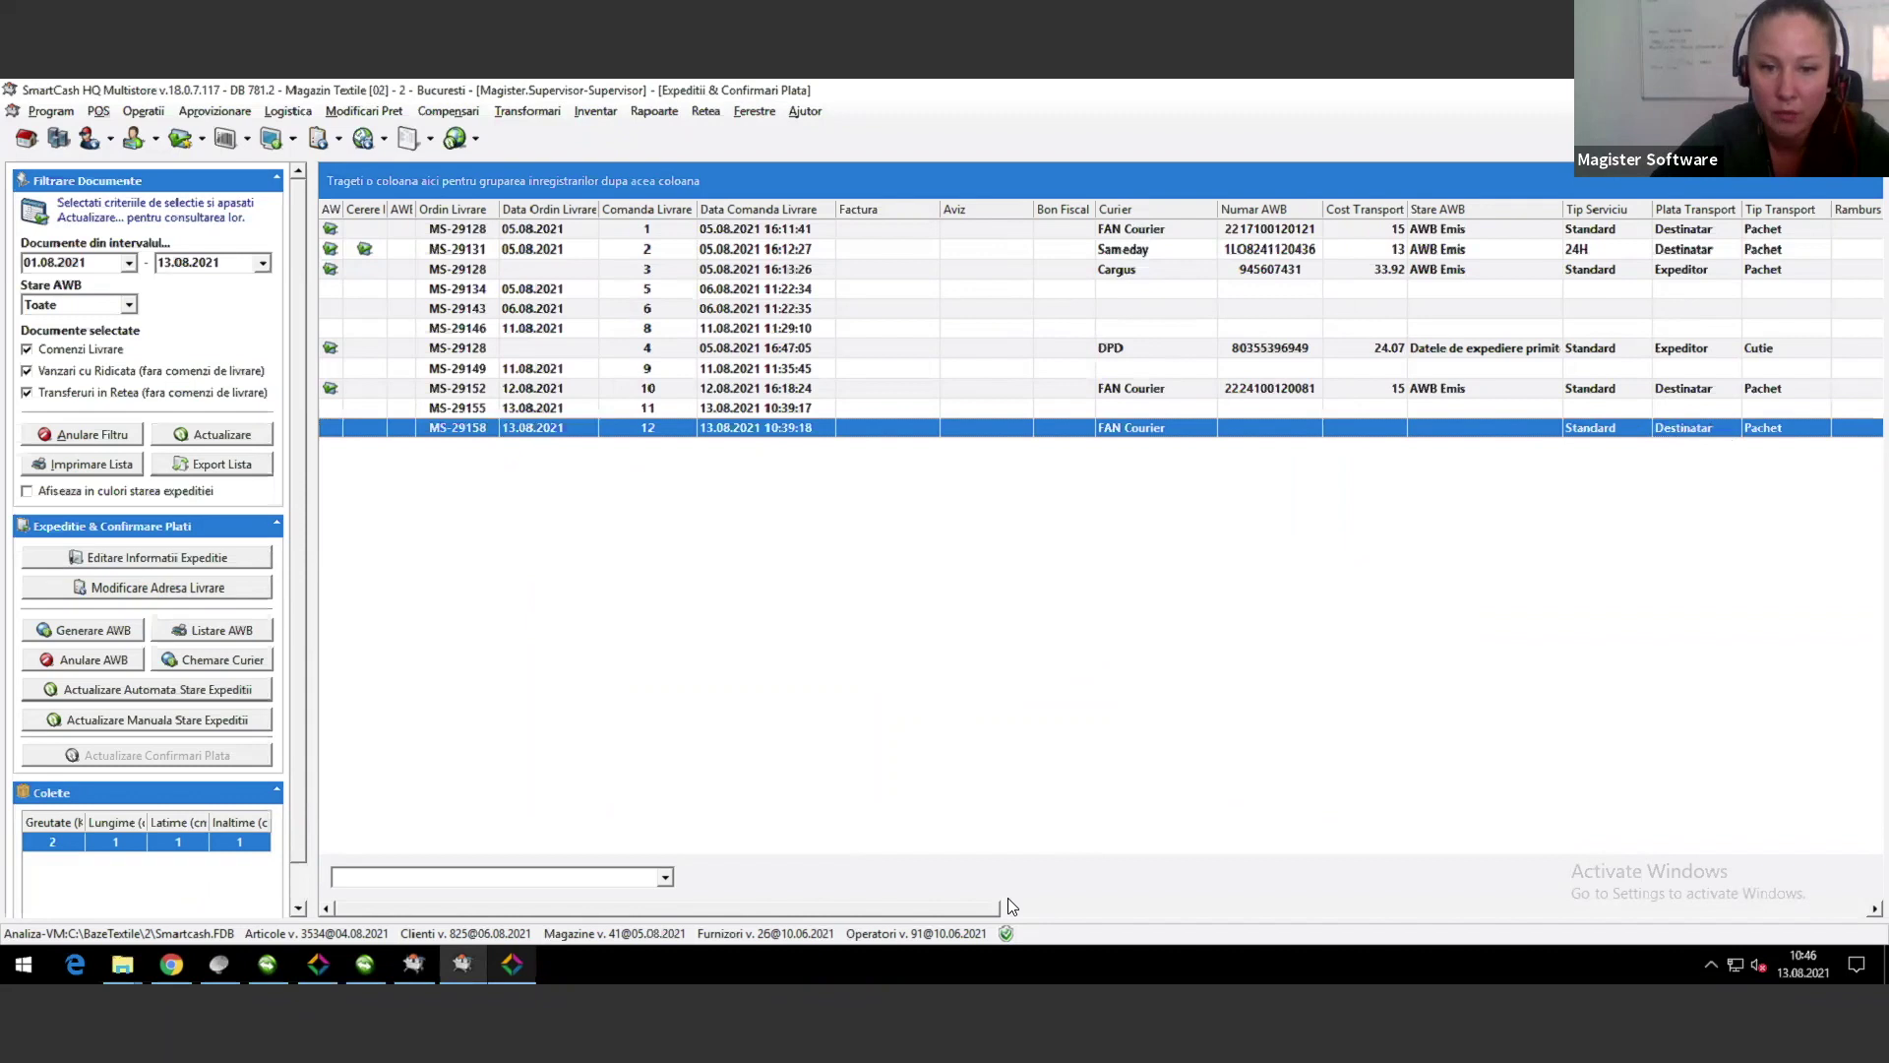
left_click_drag(927, 906, 713, 888)
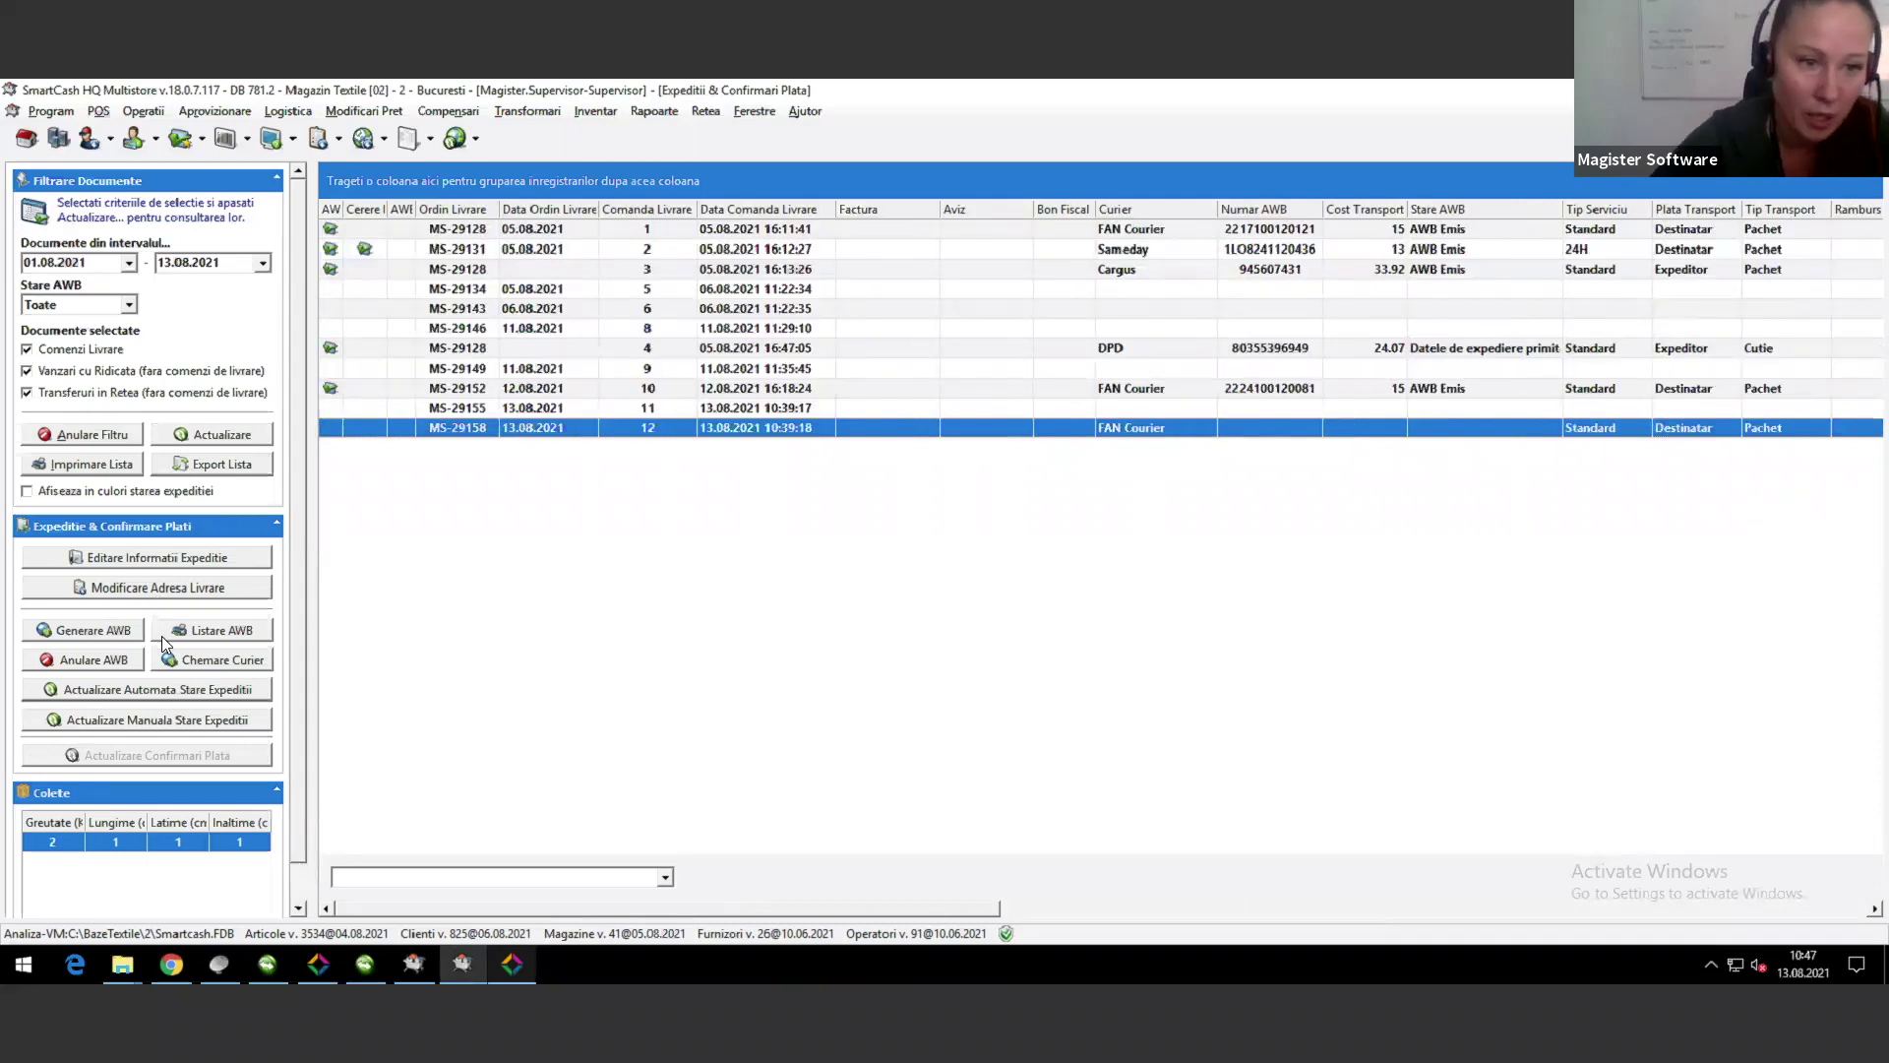
left_click(160, 591)
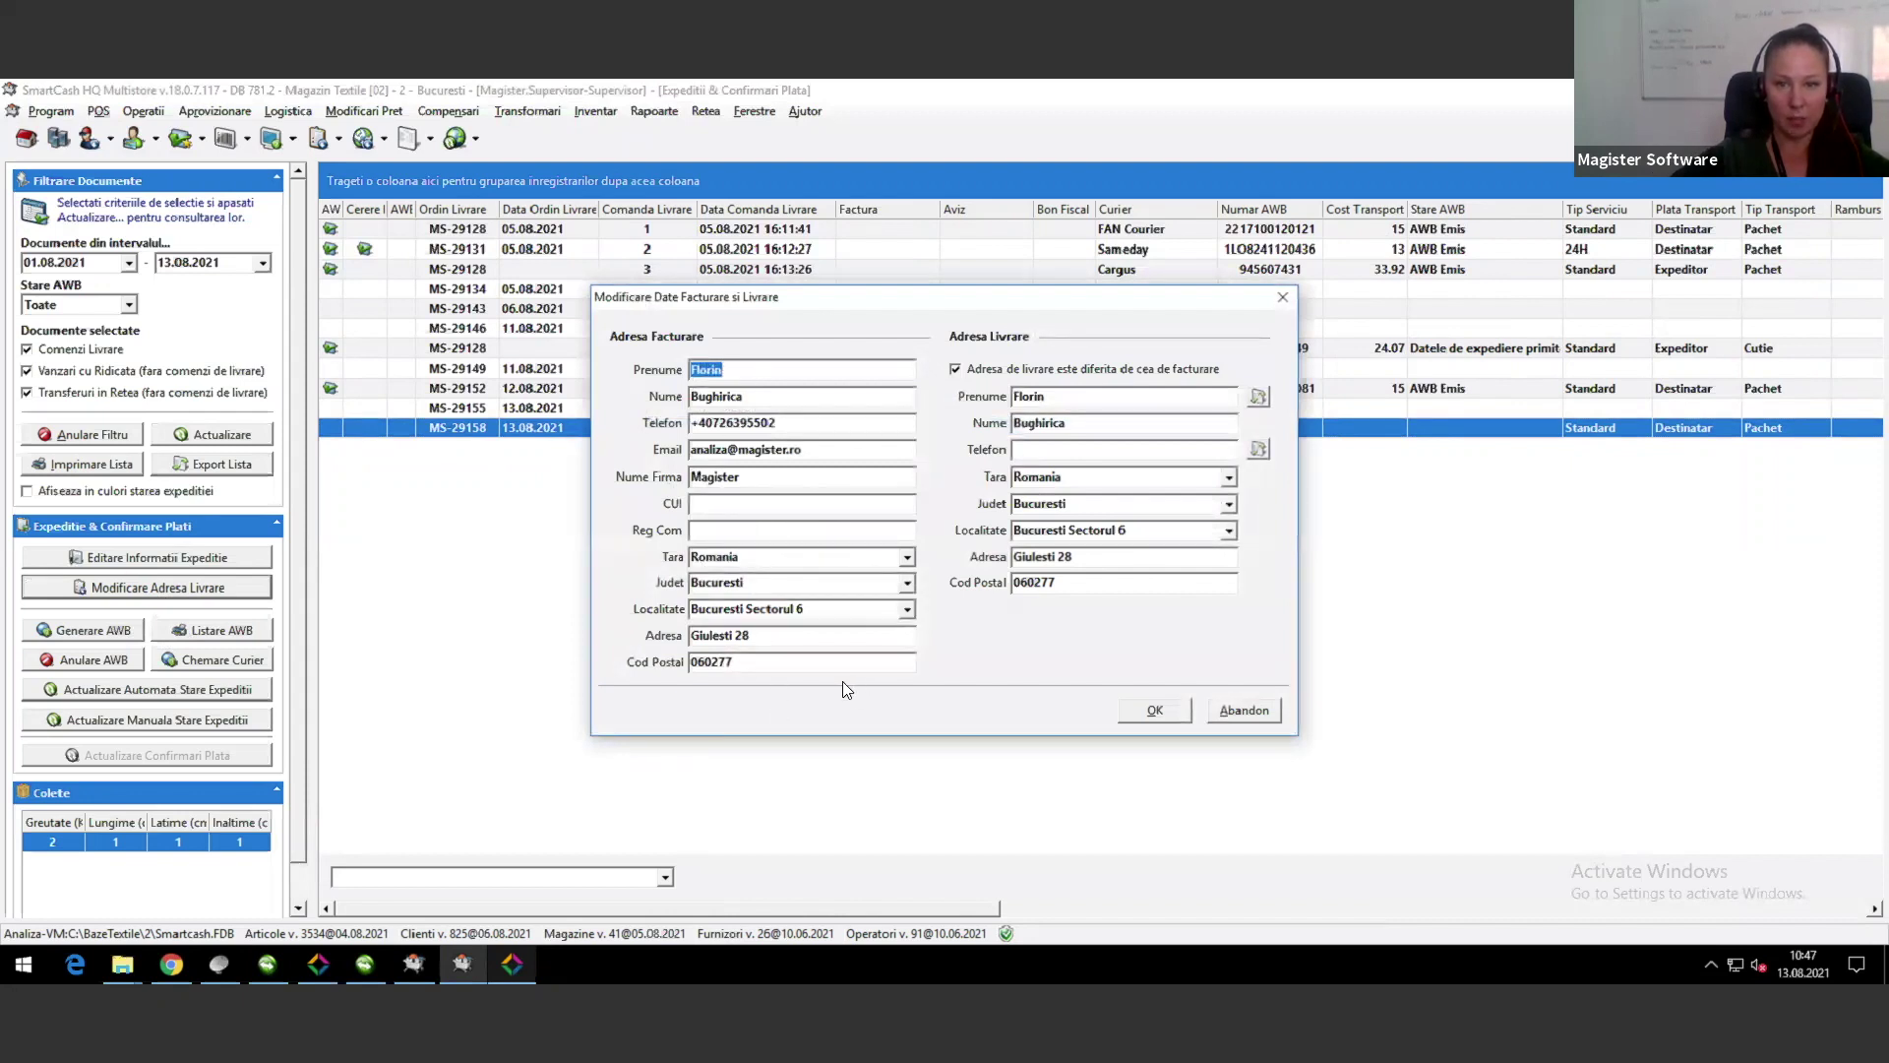
left_click(1155, 712)
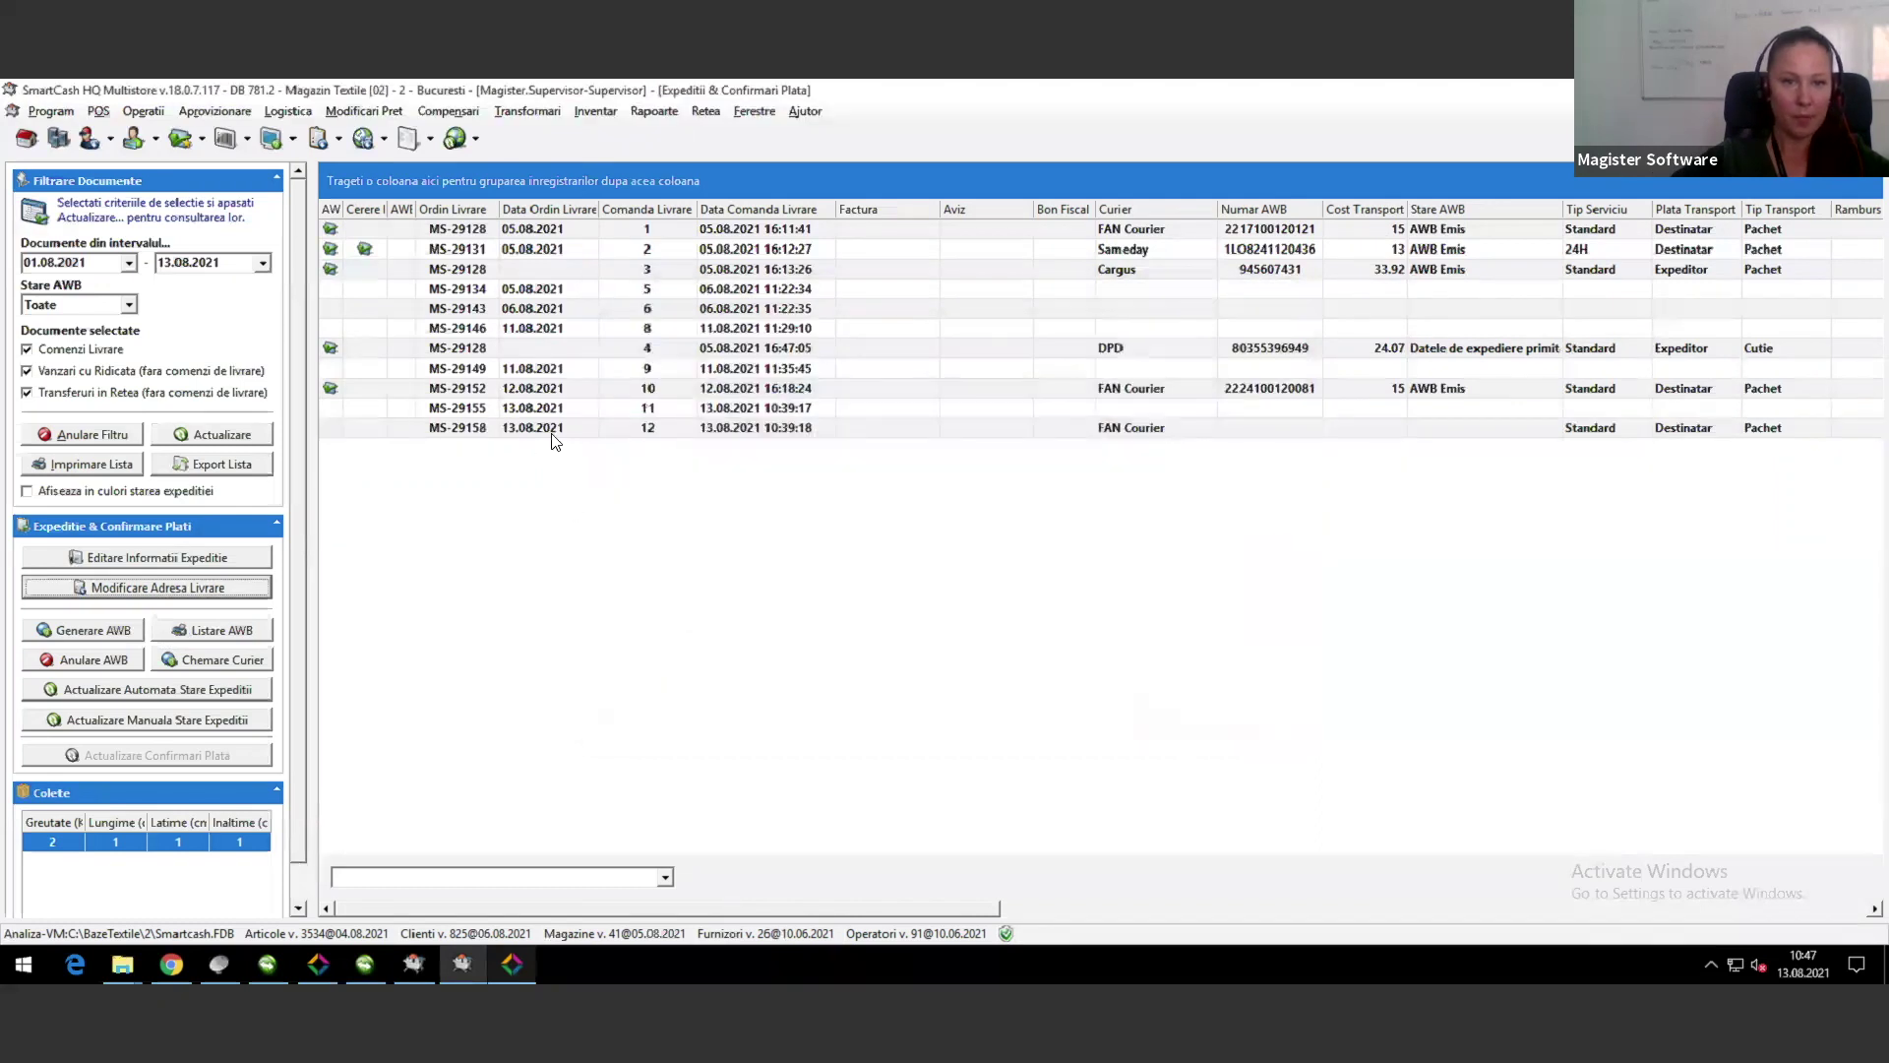
Step: Generate the AWB for the last FAN Courier delivery order and view its printable document
left_click(552, 433)
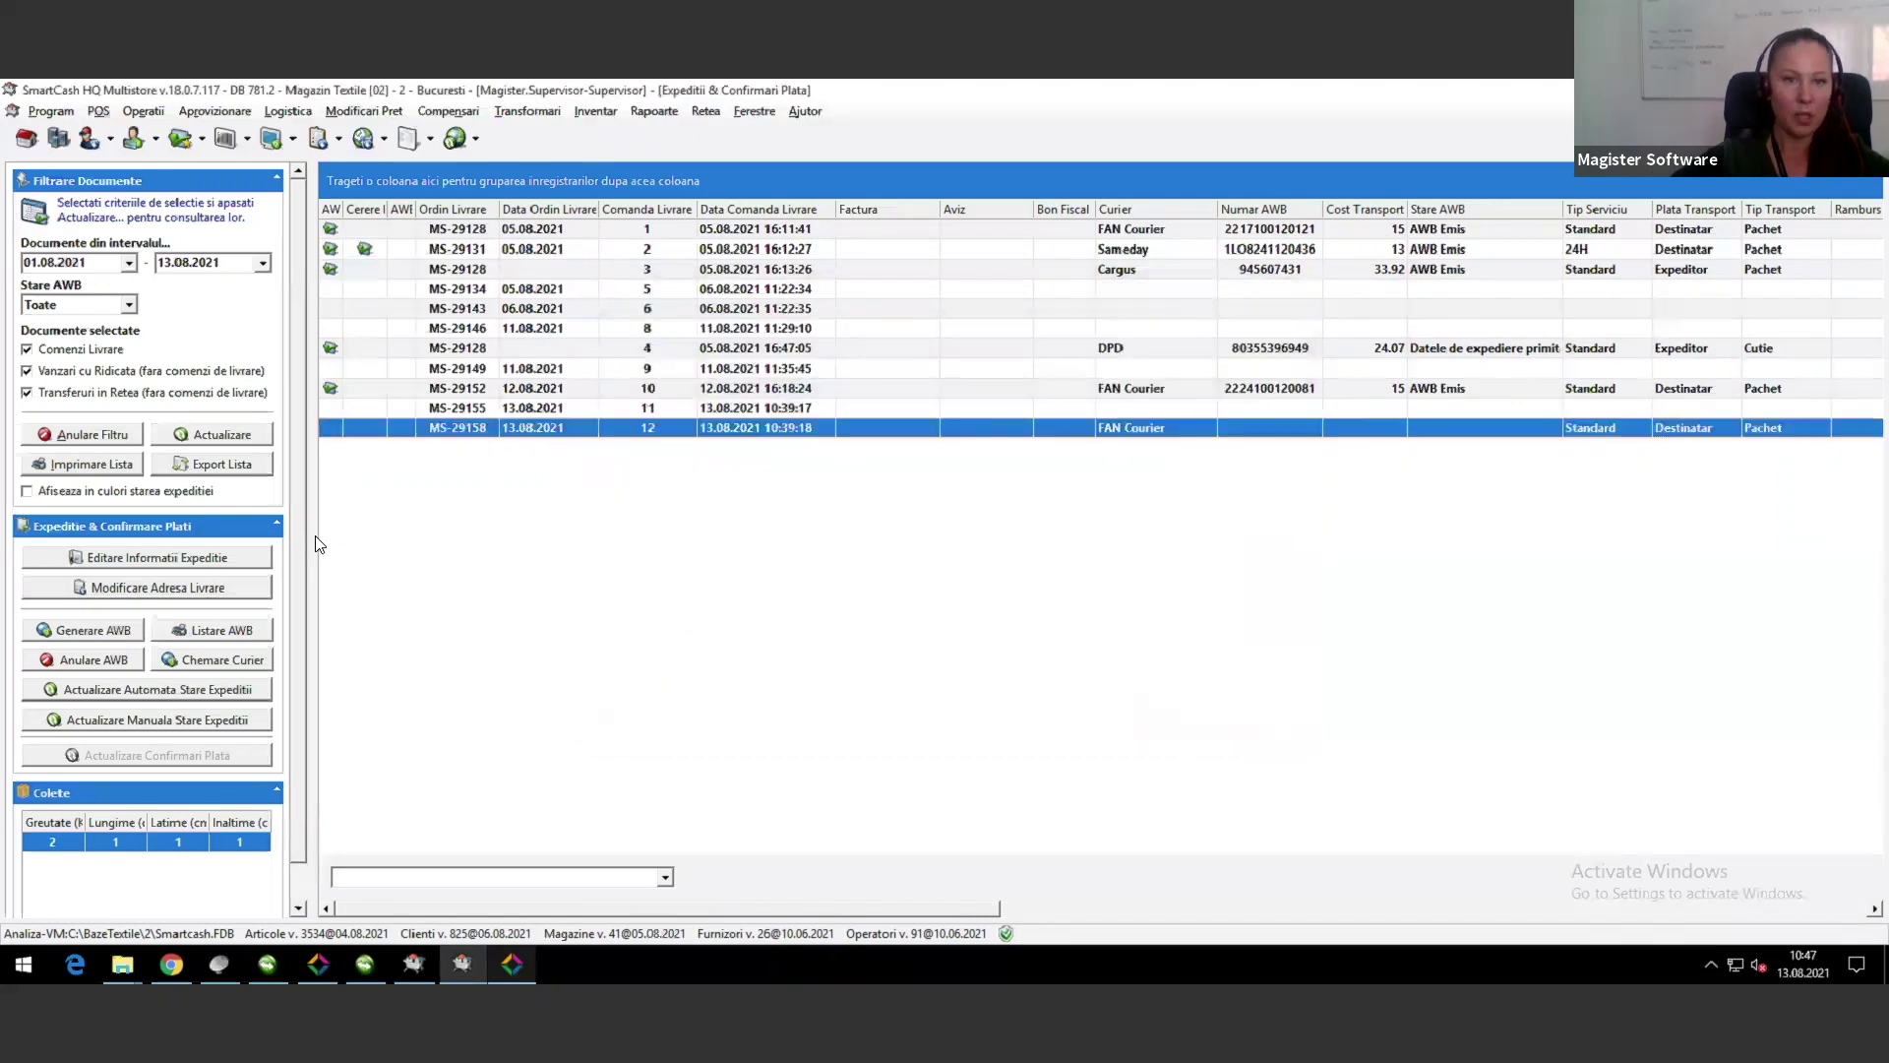
left_click(81, 635)
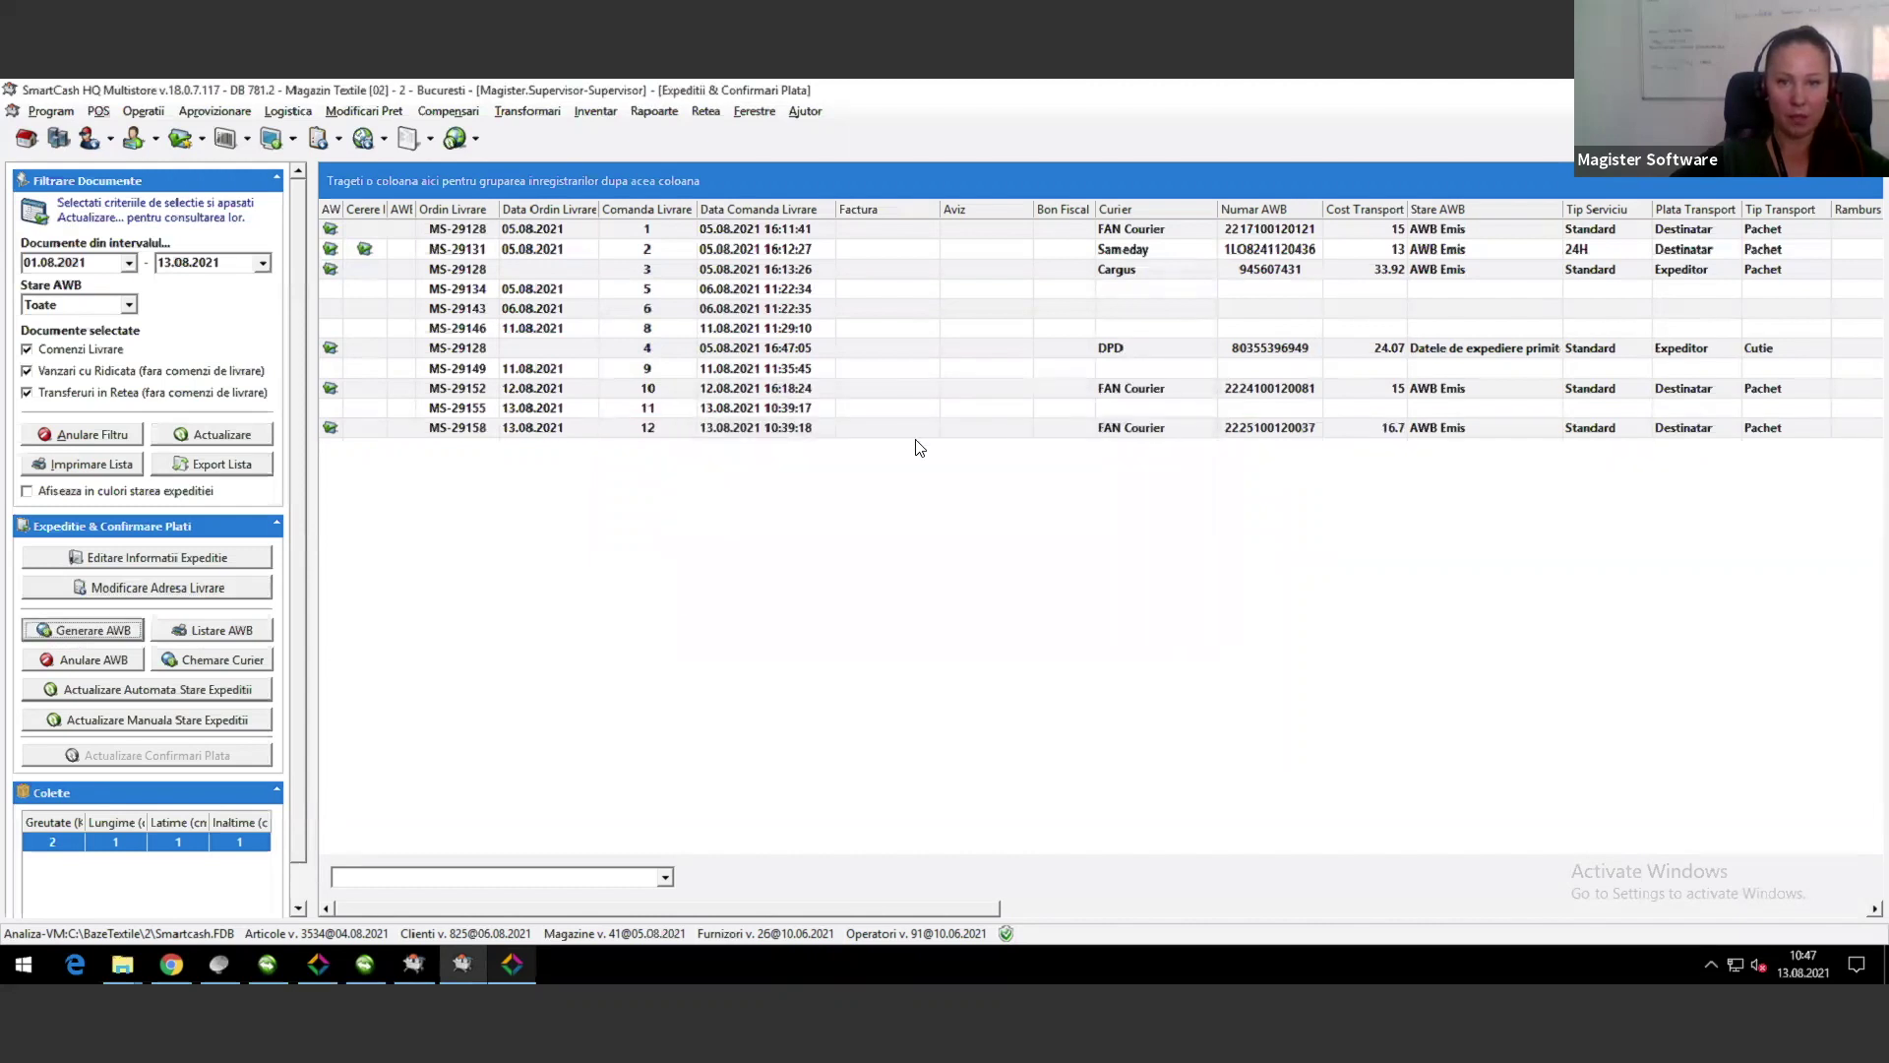
left_click(740, 431)
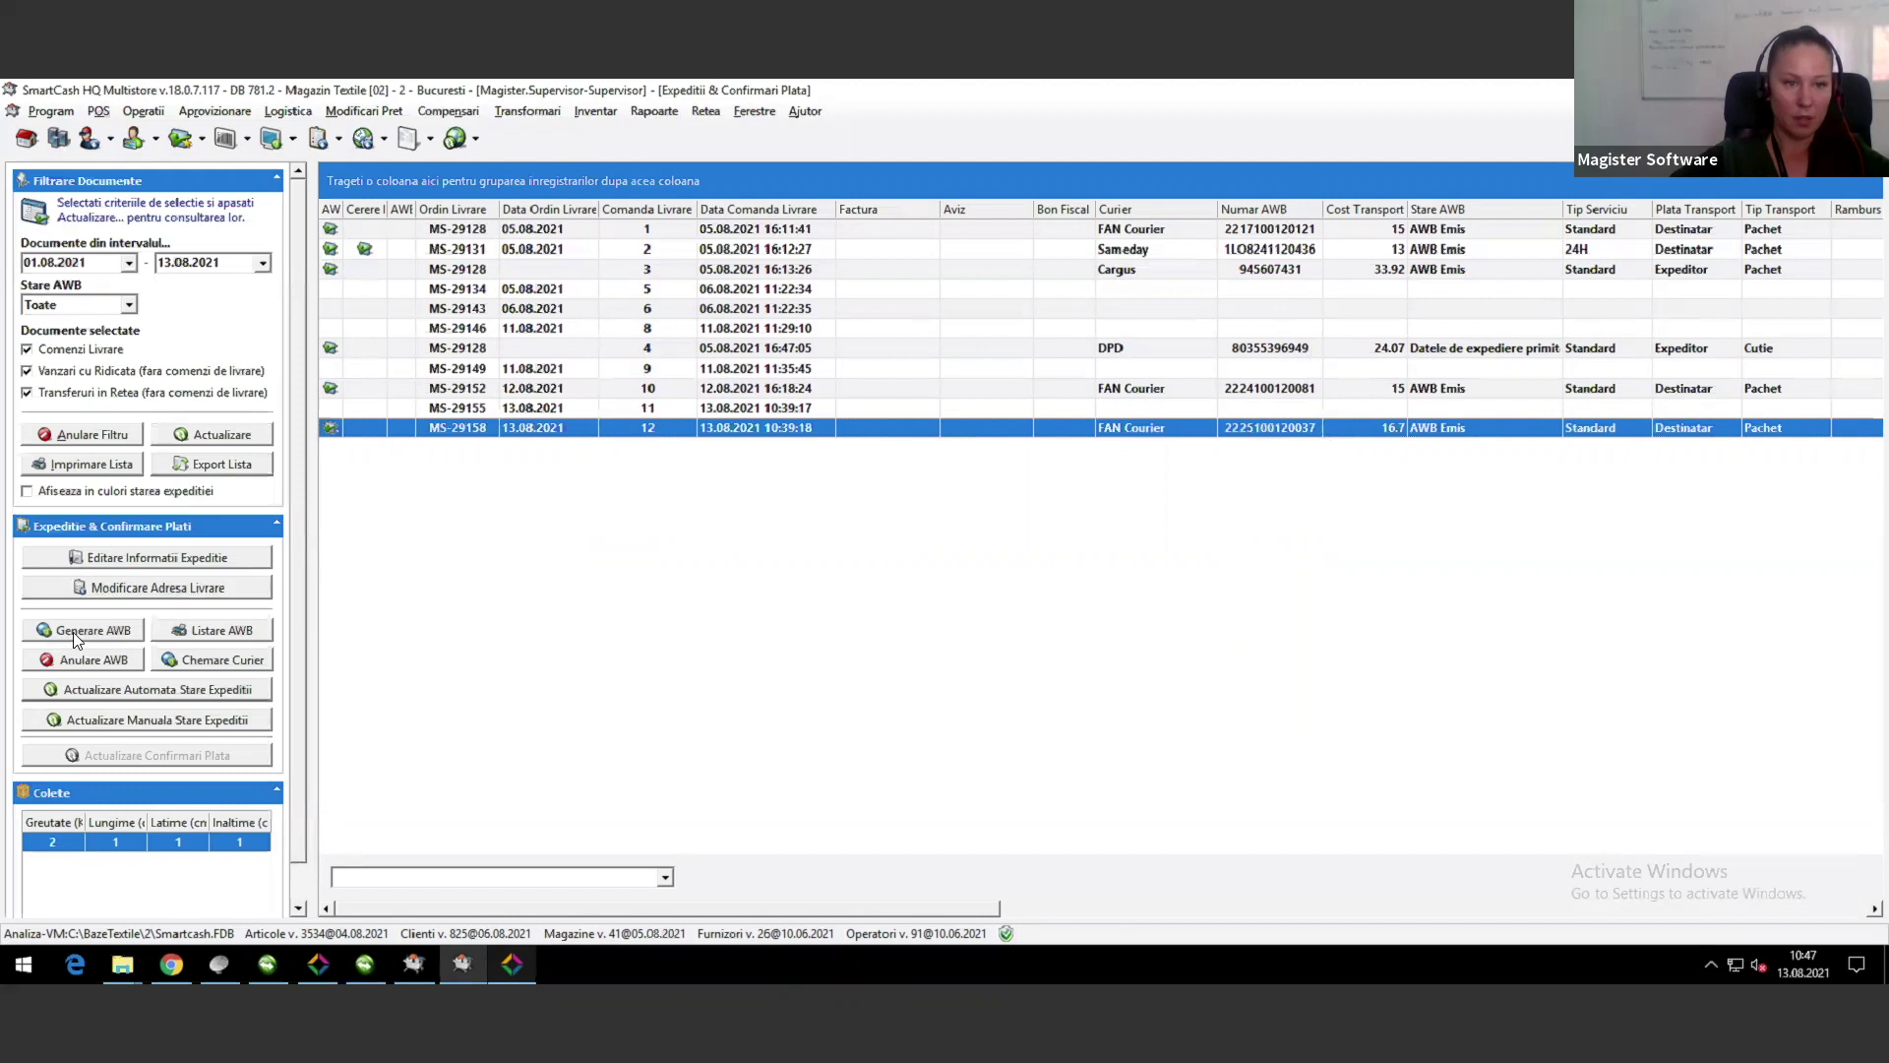
left_click(224, 633)
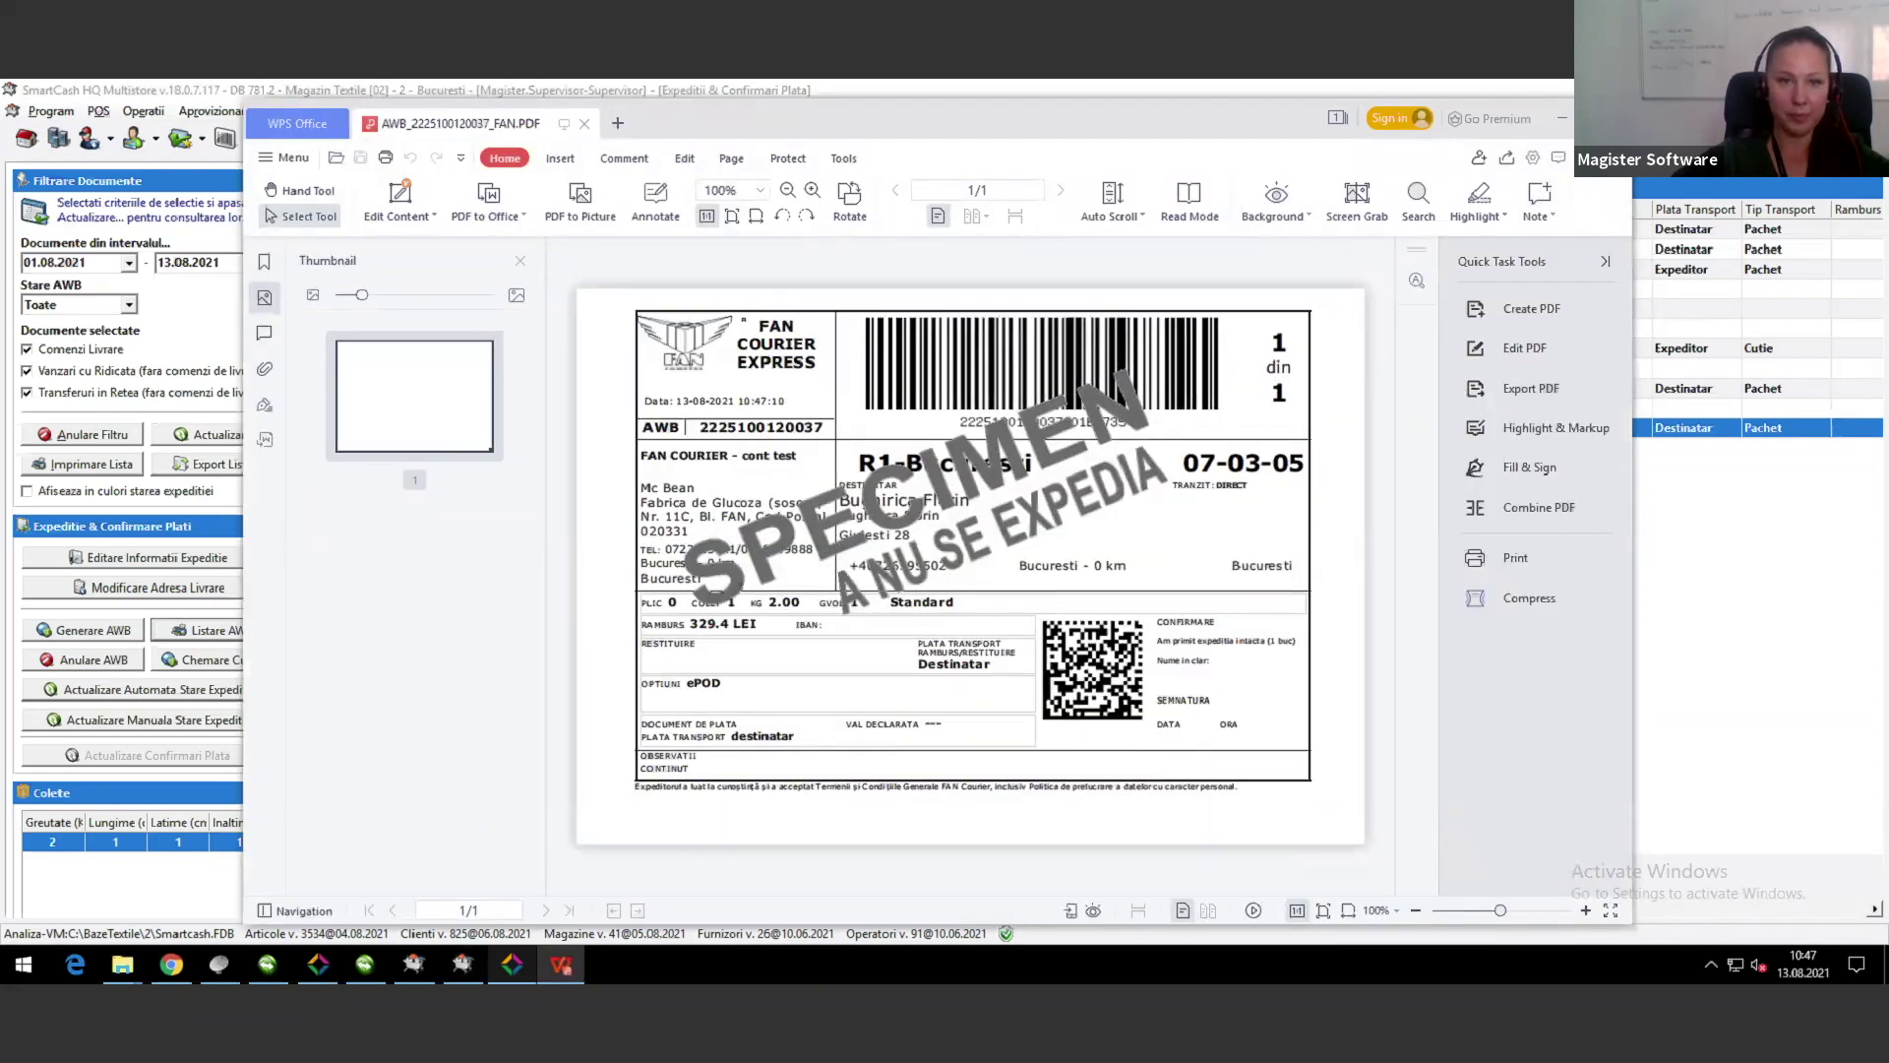
key("alt+F4")
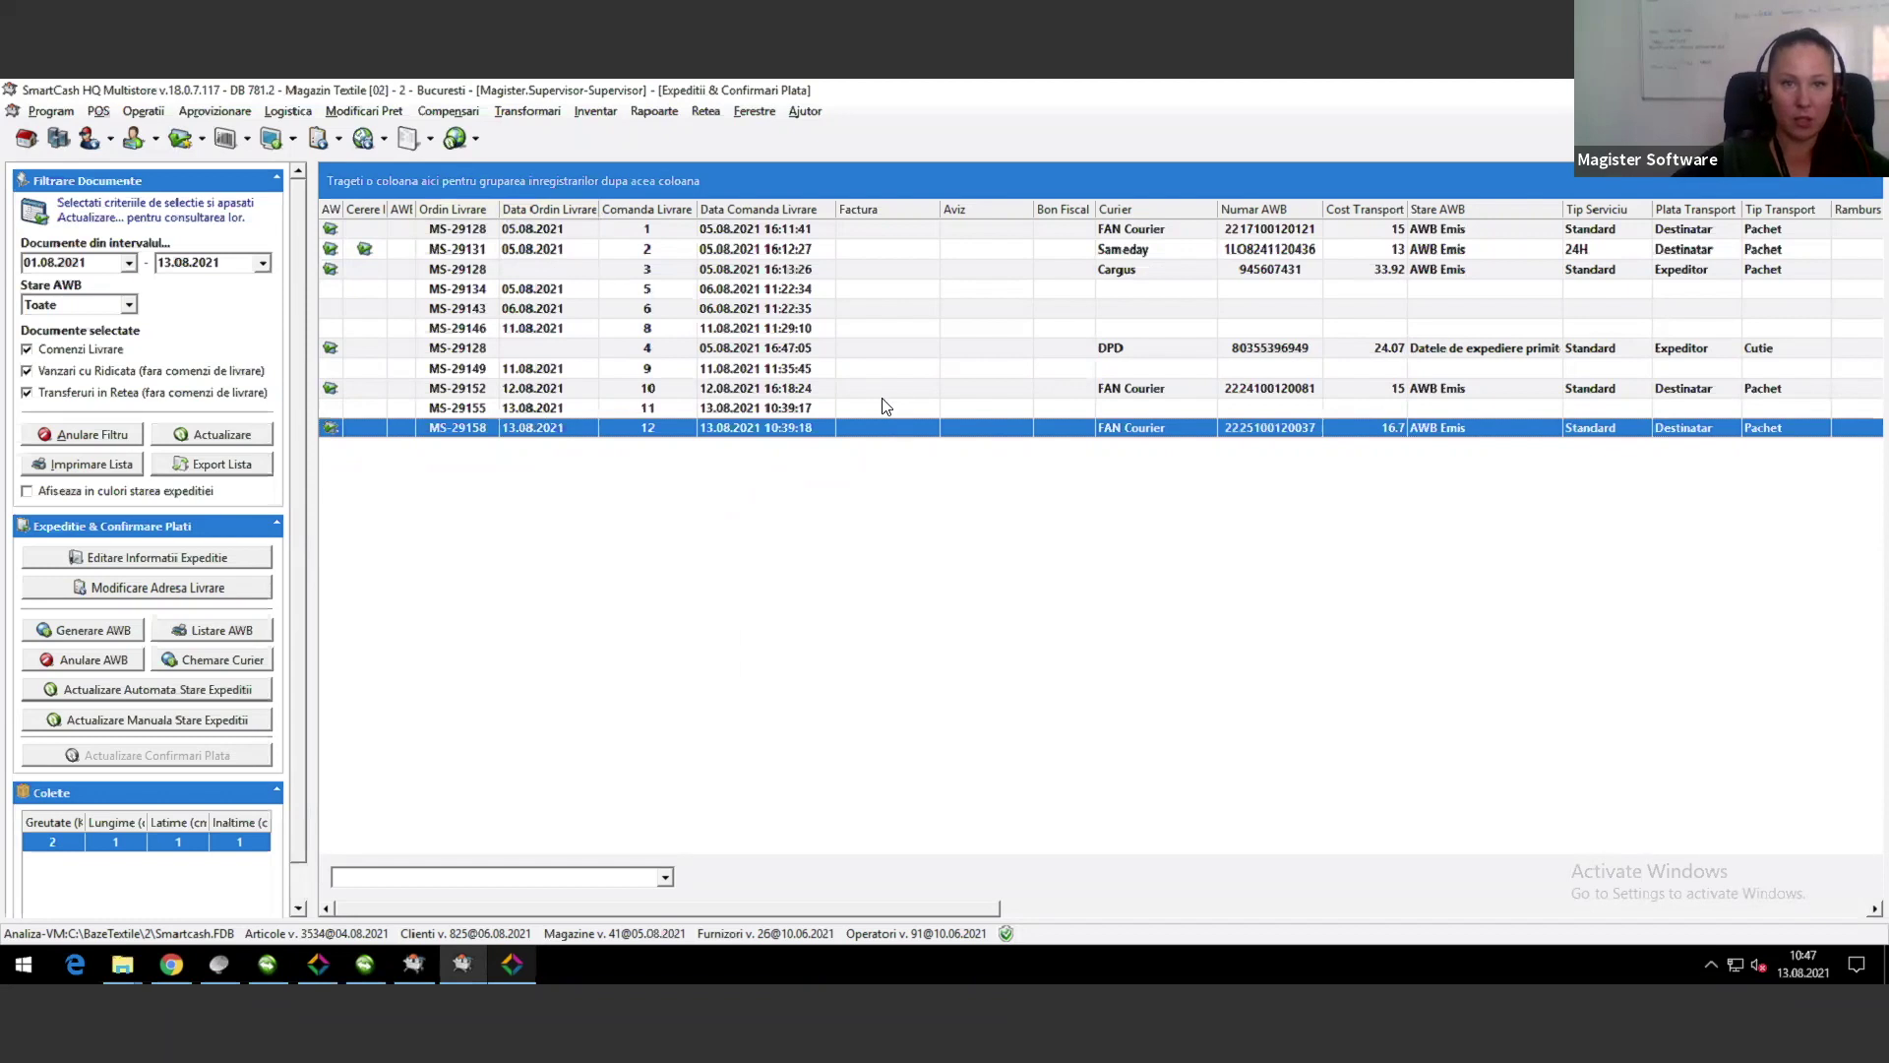
Step: Sort the shipments by courier and select the three FAN Courier deliveries together
left_click(1128, 210)
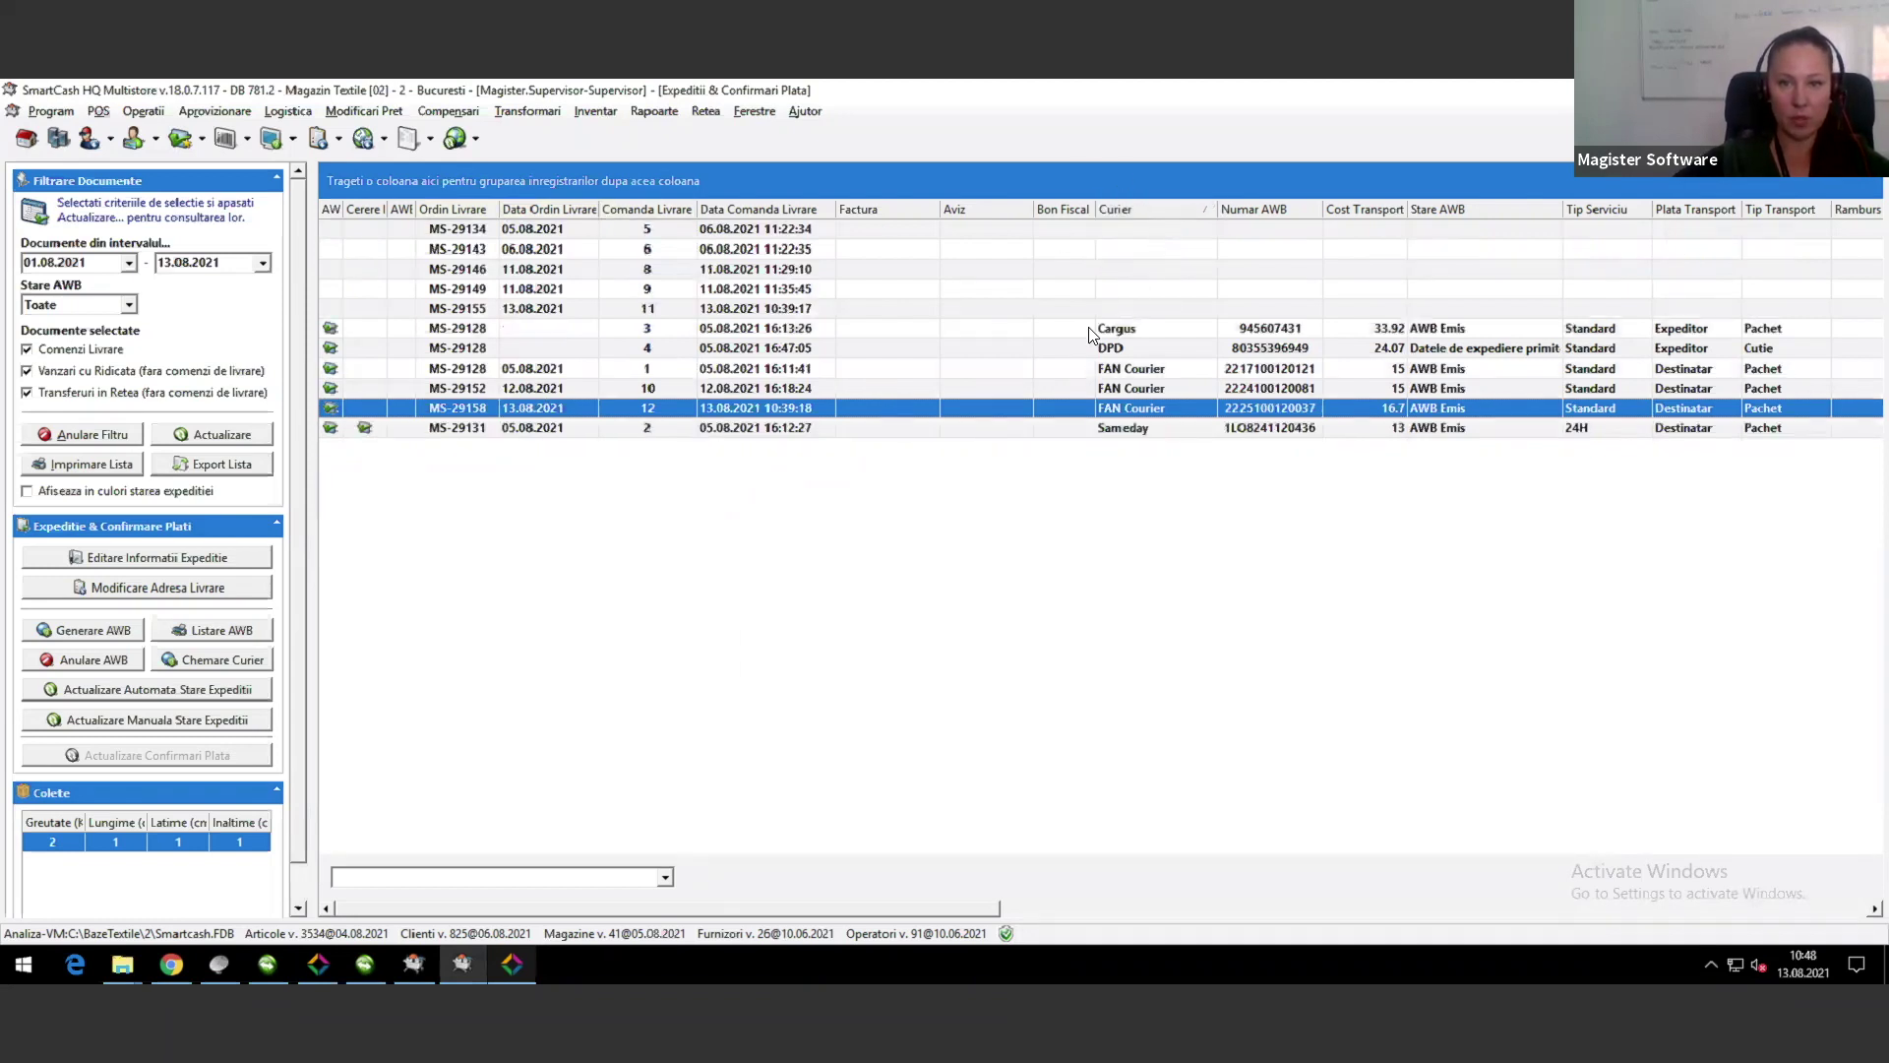
left_click(1123, 375)
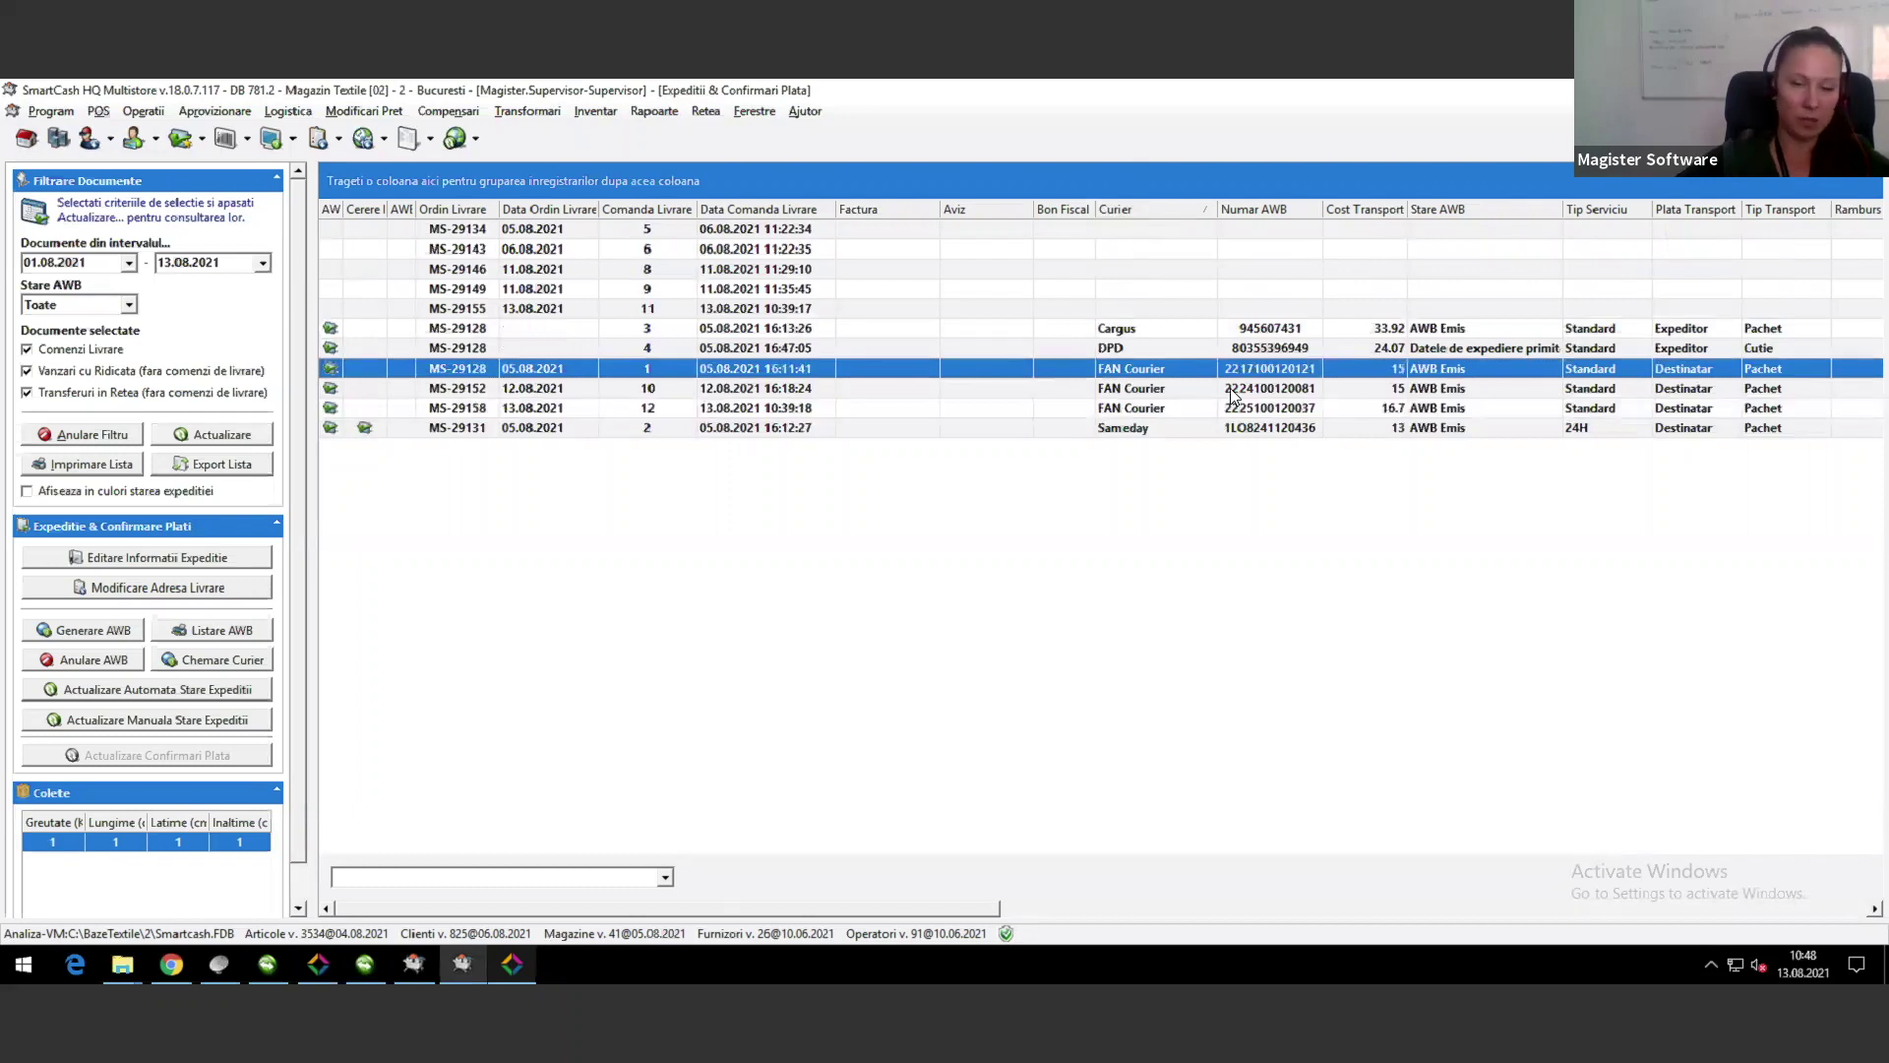
left_click(1230, 391, "ctrl")
left_click(1230, 407, "ctrl")
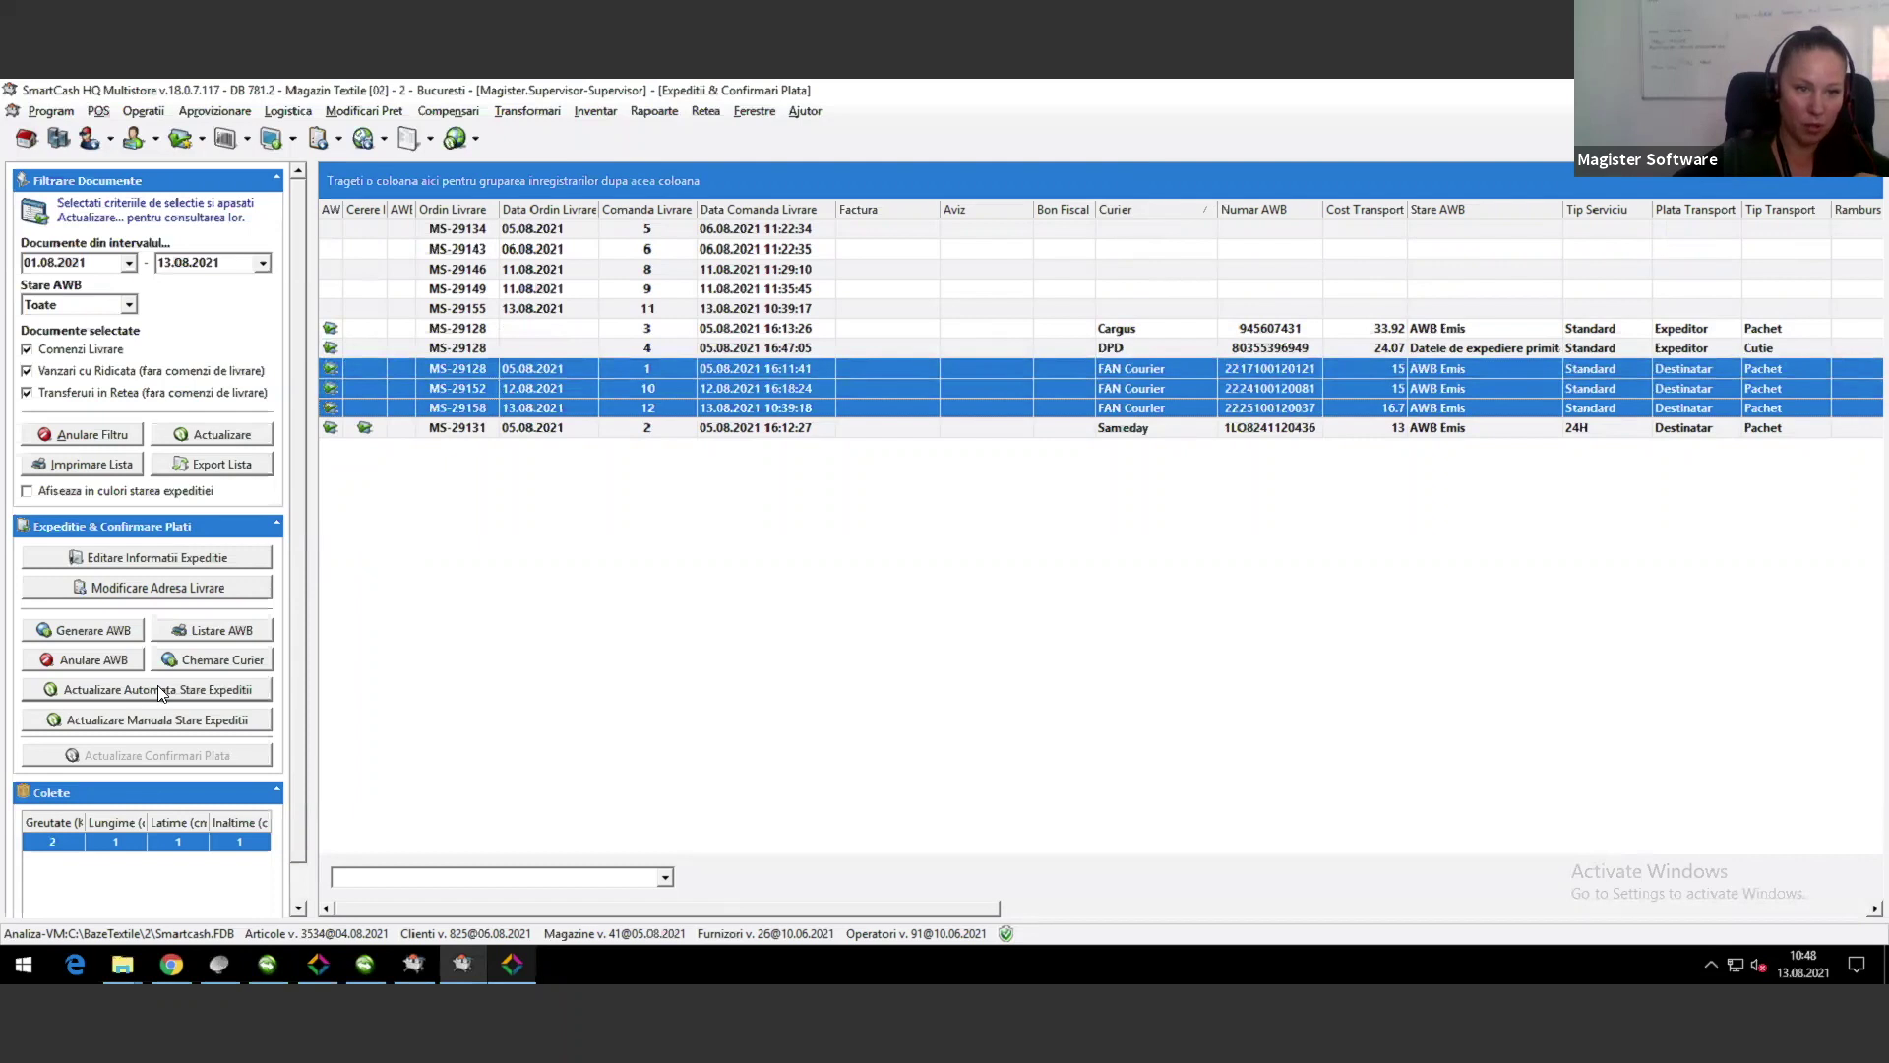
Step: Request a FAN Courier pickup for the selected shipments on 13.08.2021 at 11:00
left_click(230, 663)
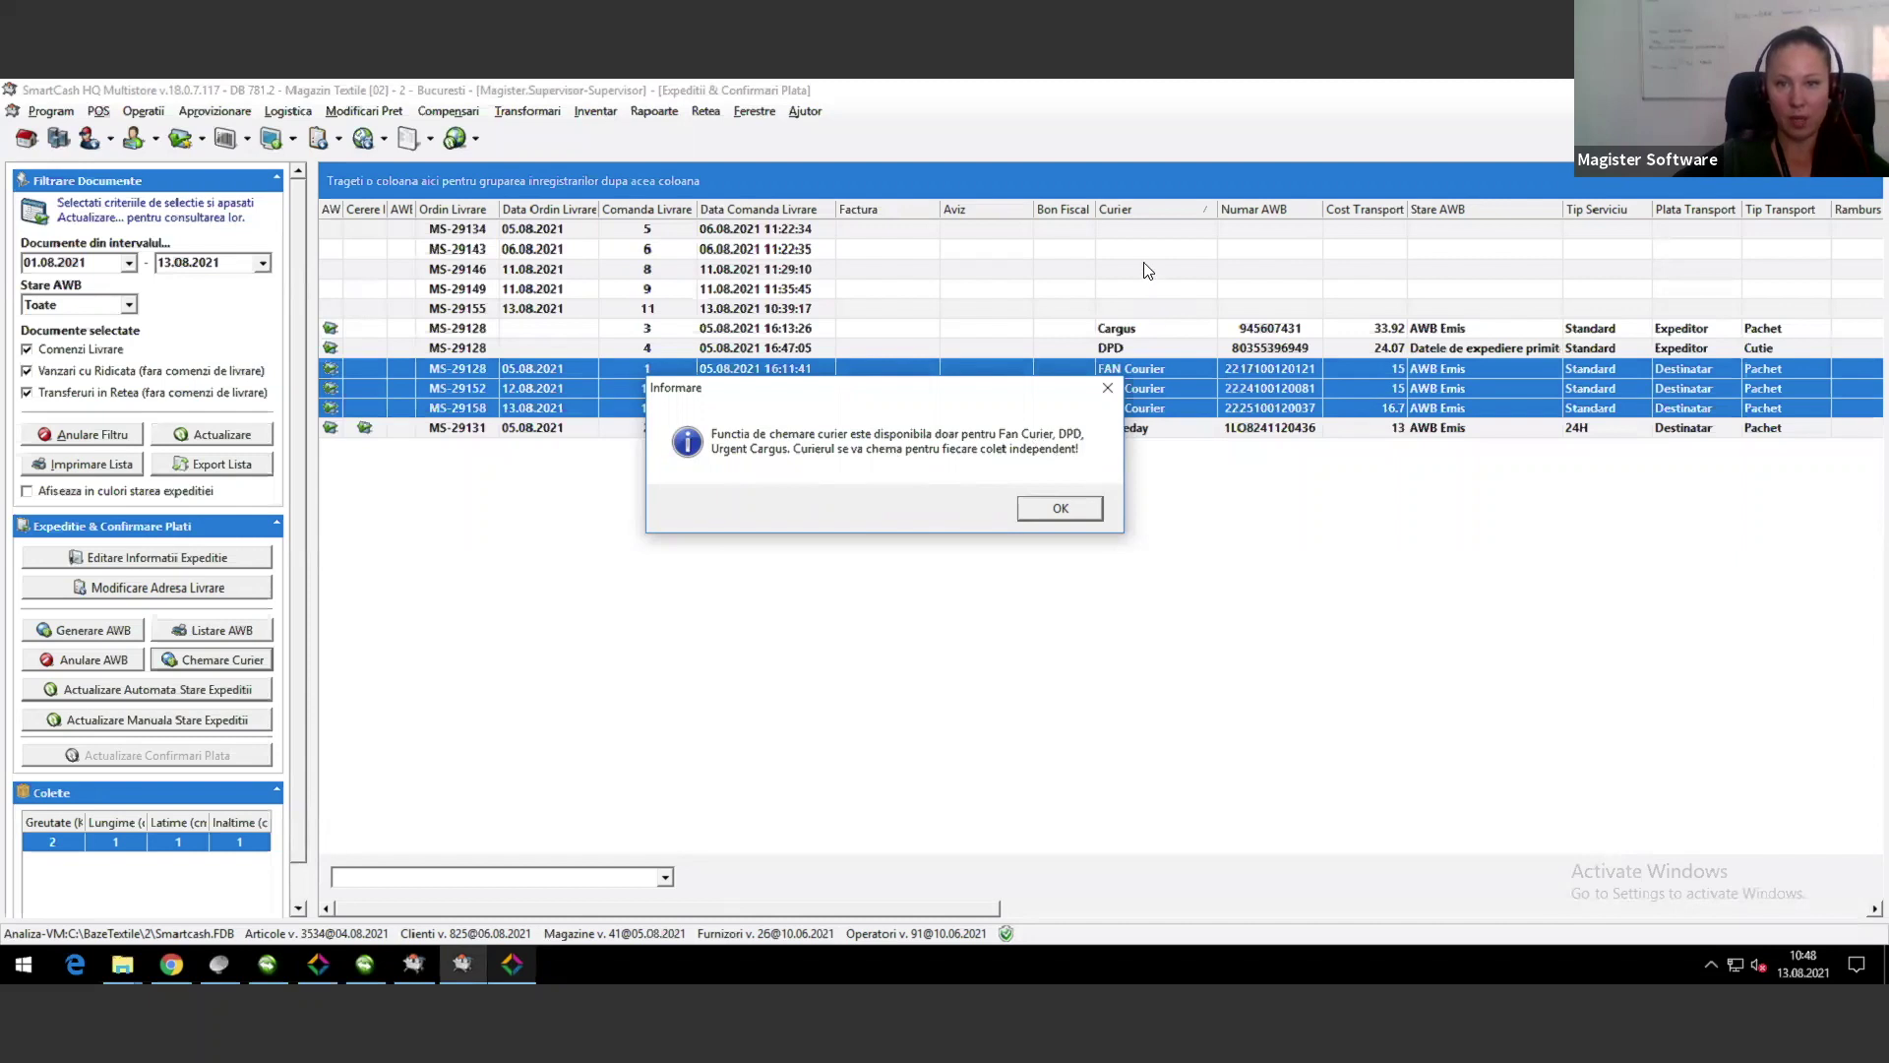
left_click(1060, 509)
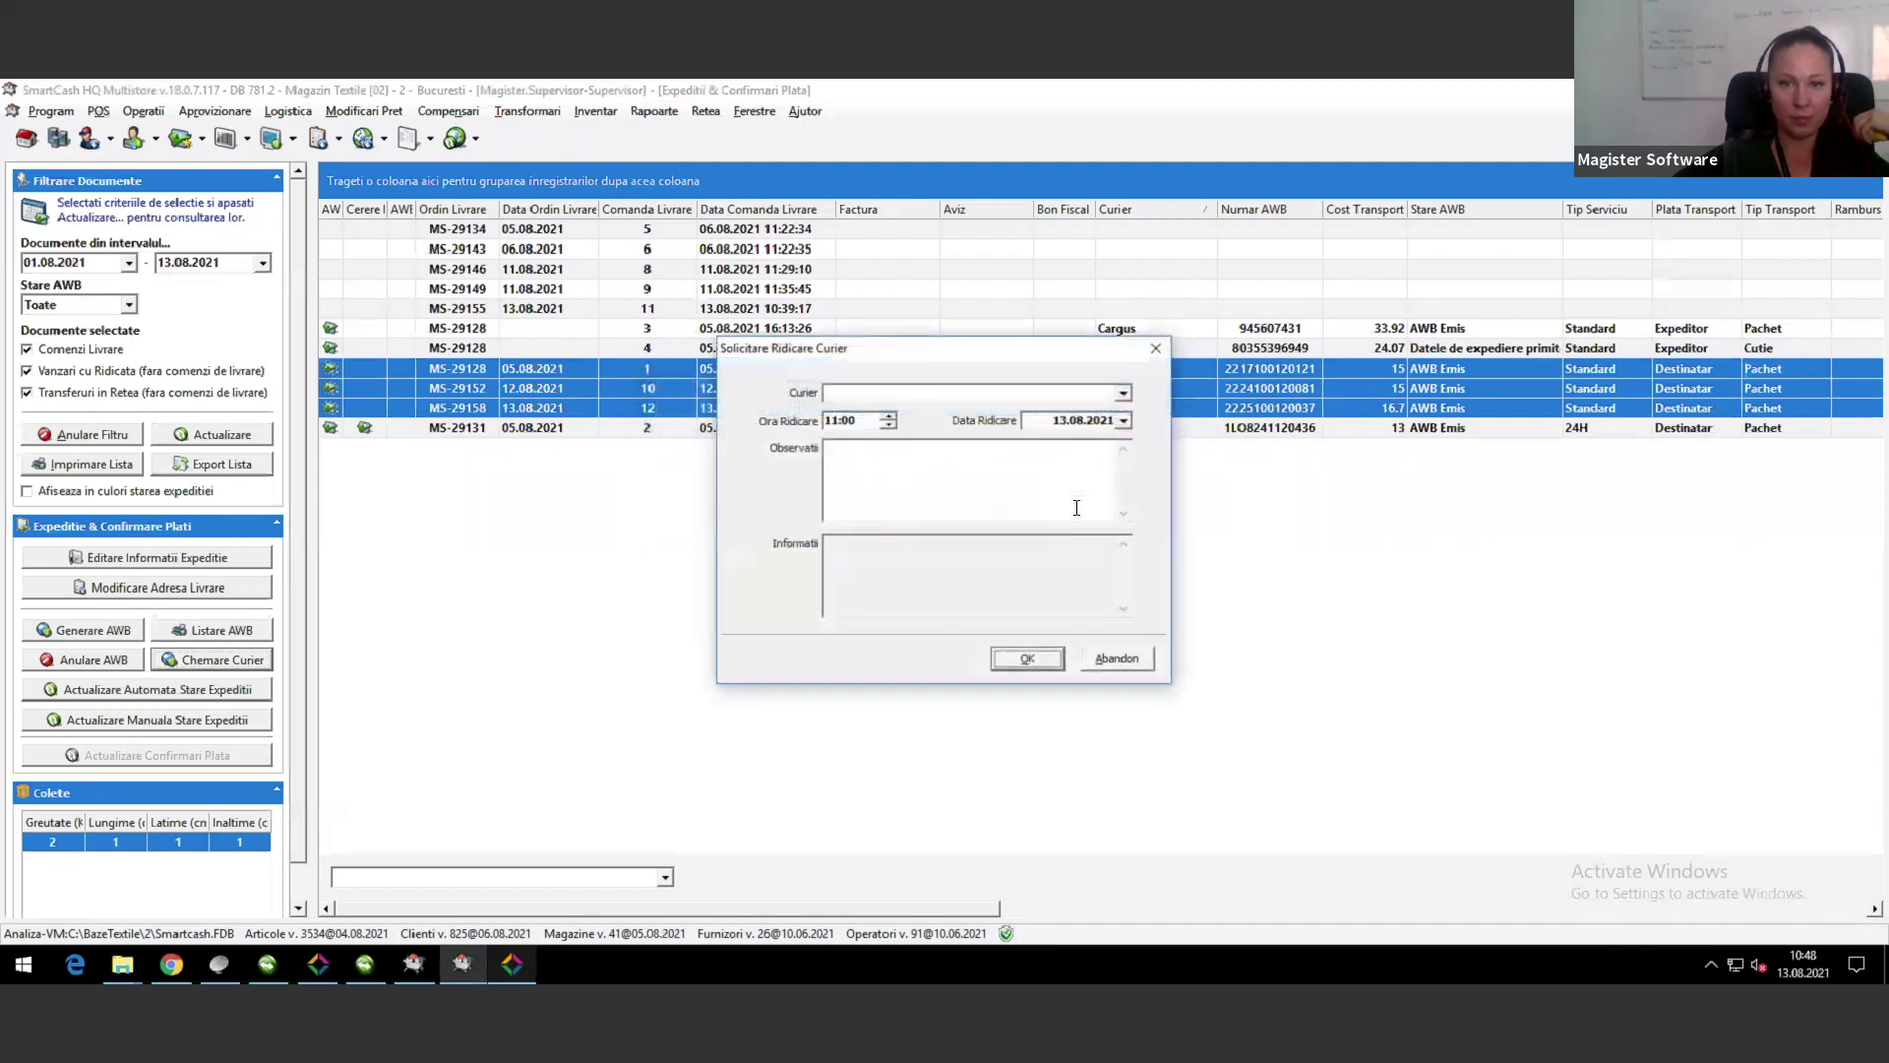
left_click(1123, 392)
left_click(856, 417)
left_click(838, 448)
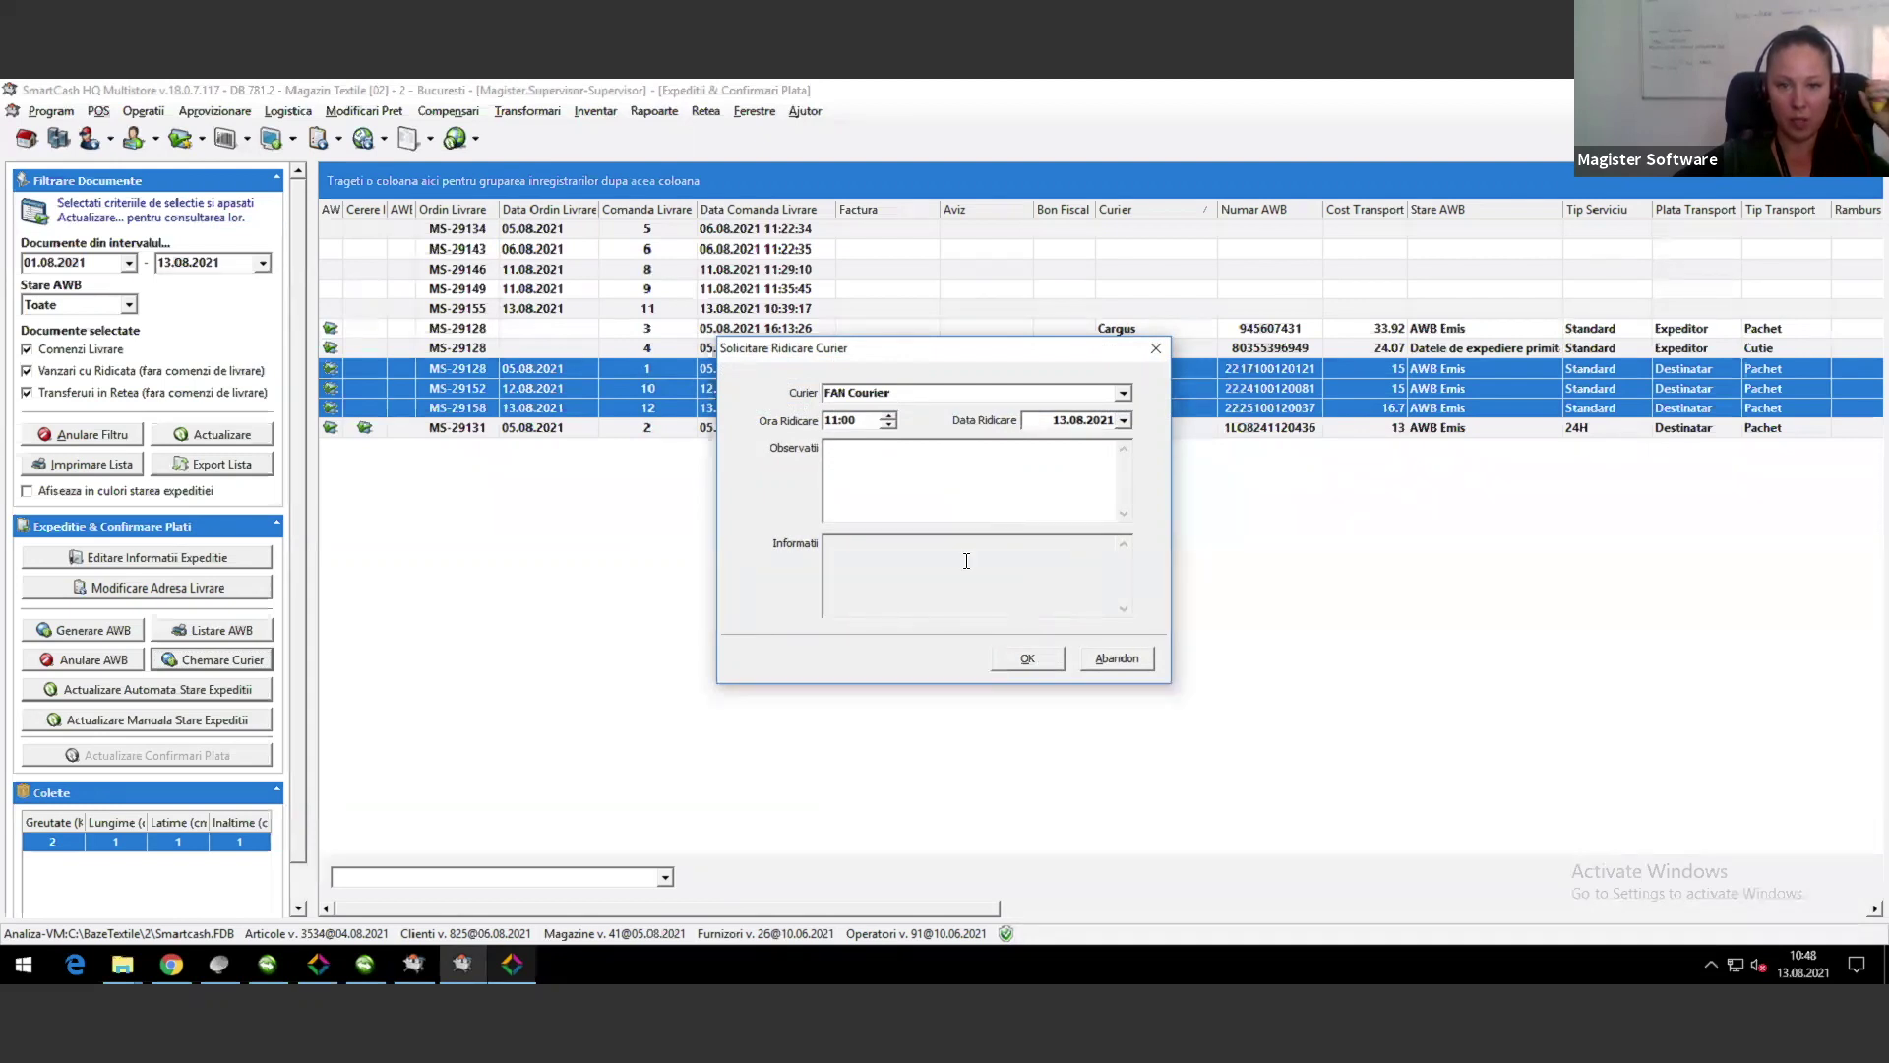
left_click(1027, 659)
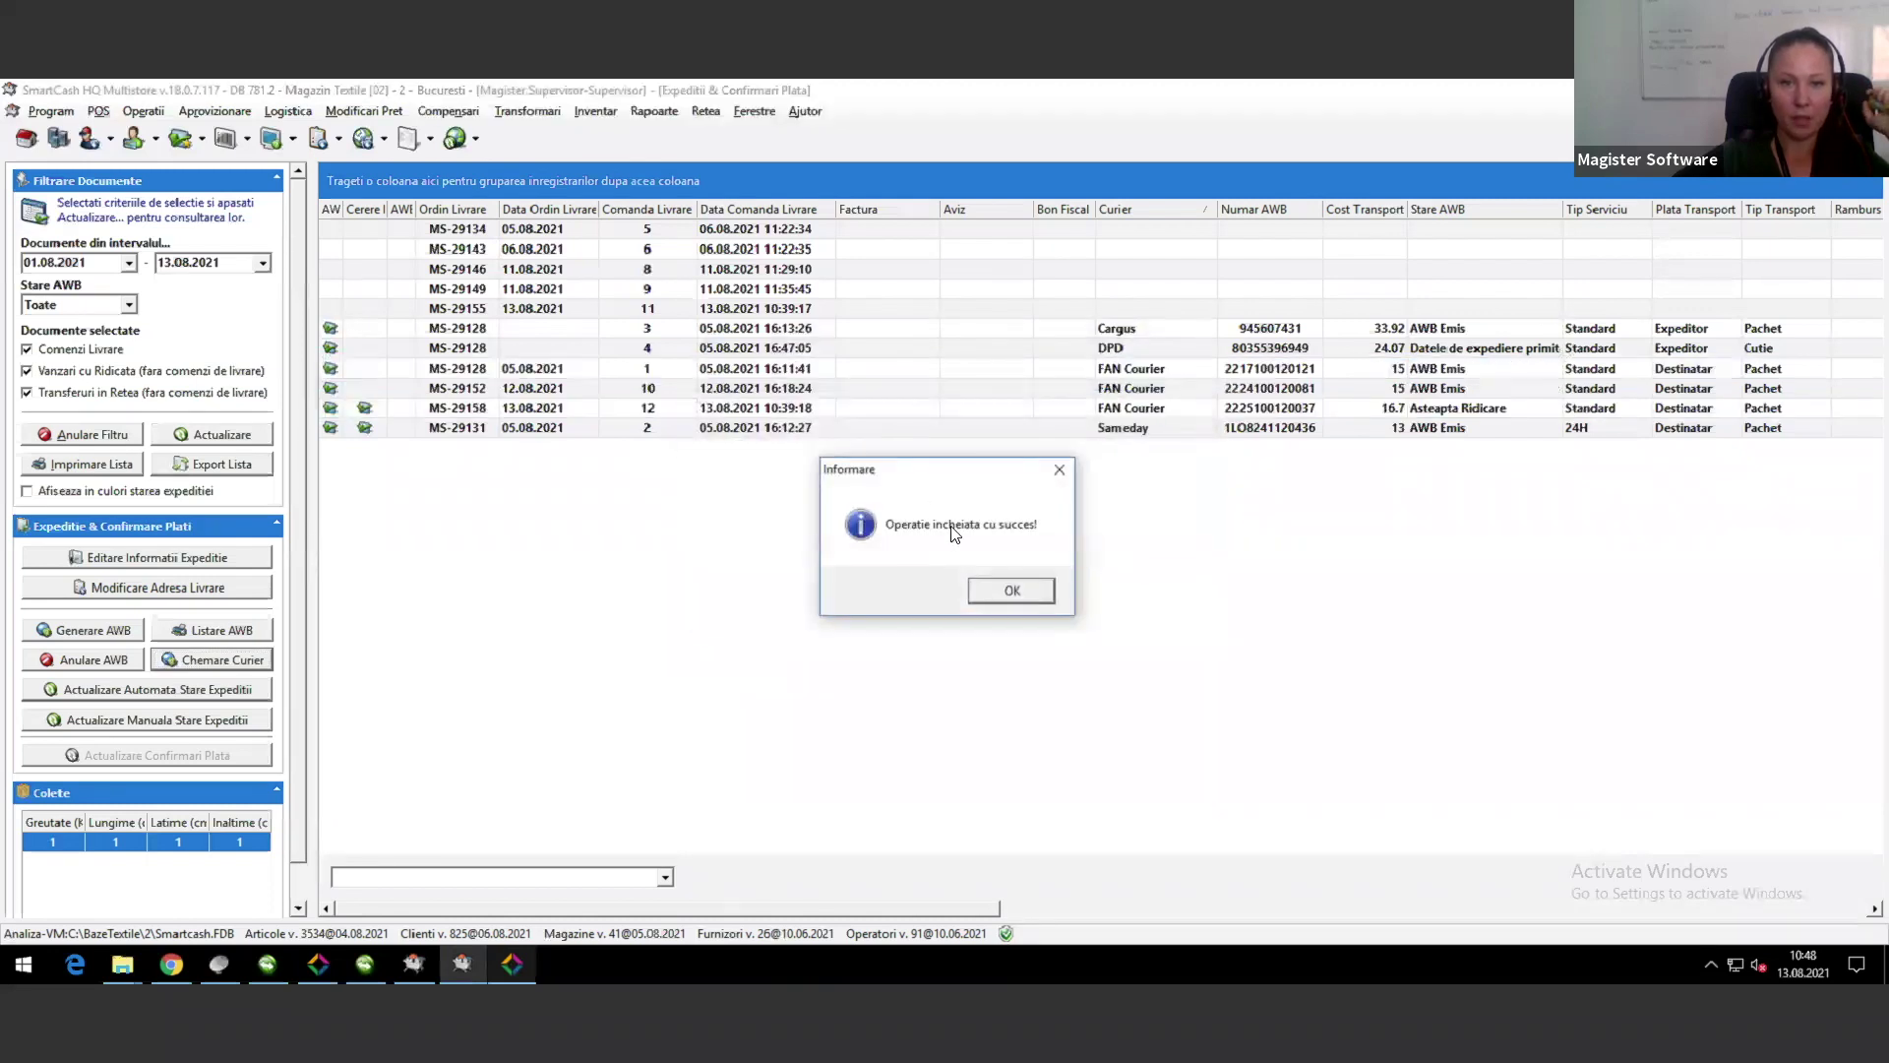
left_click(1004, 589)
Step: Compare the pickup request and AWB status of the FAN Courier shipments and check their recipient columns
left_click(1068, 369)
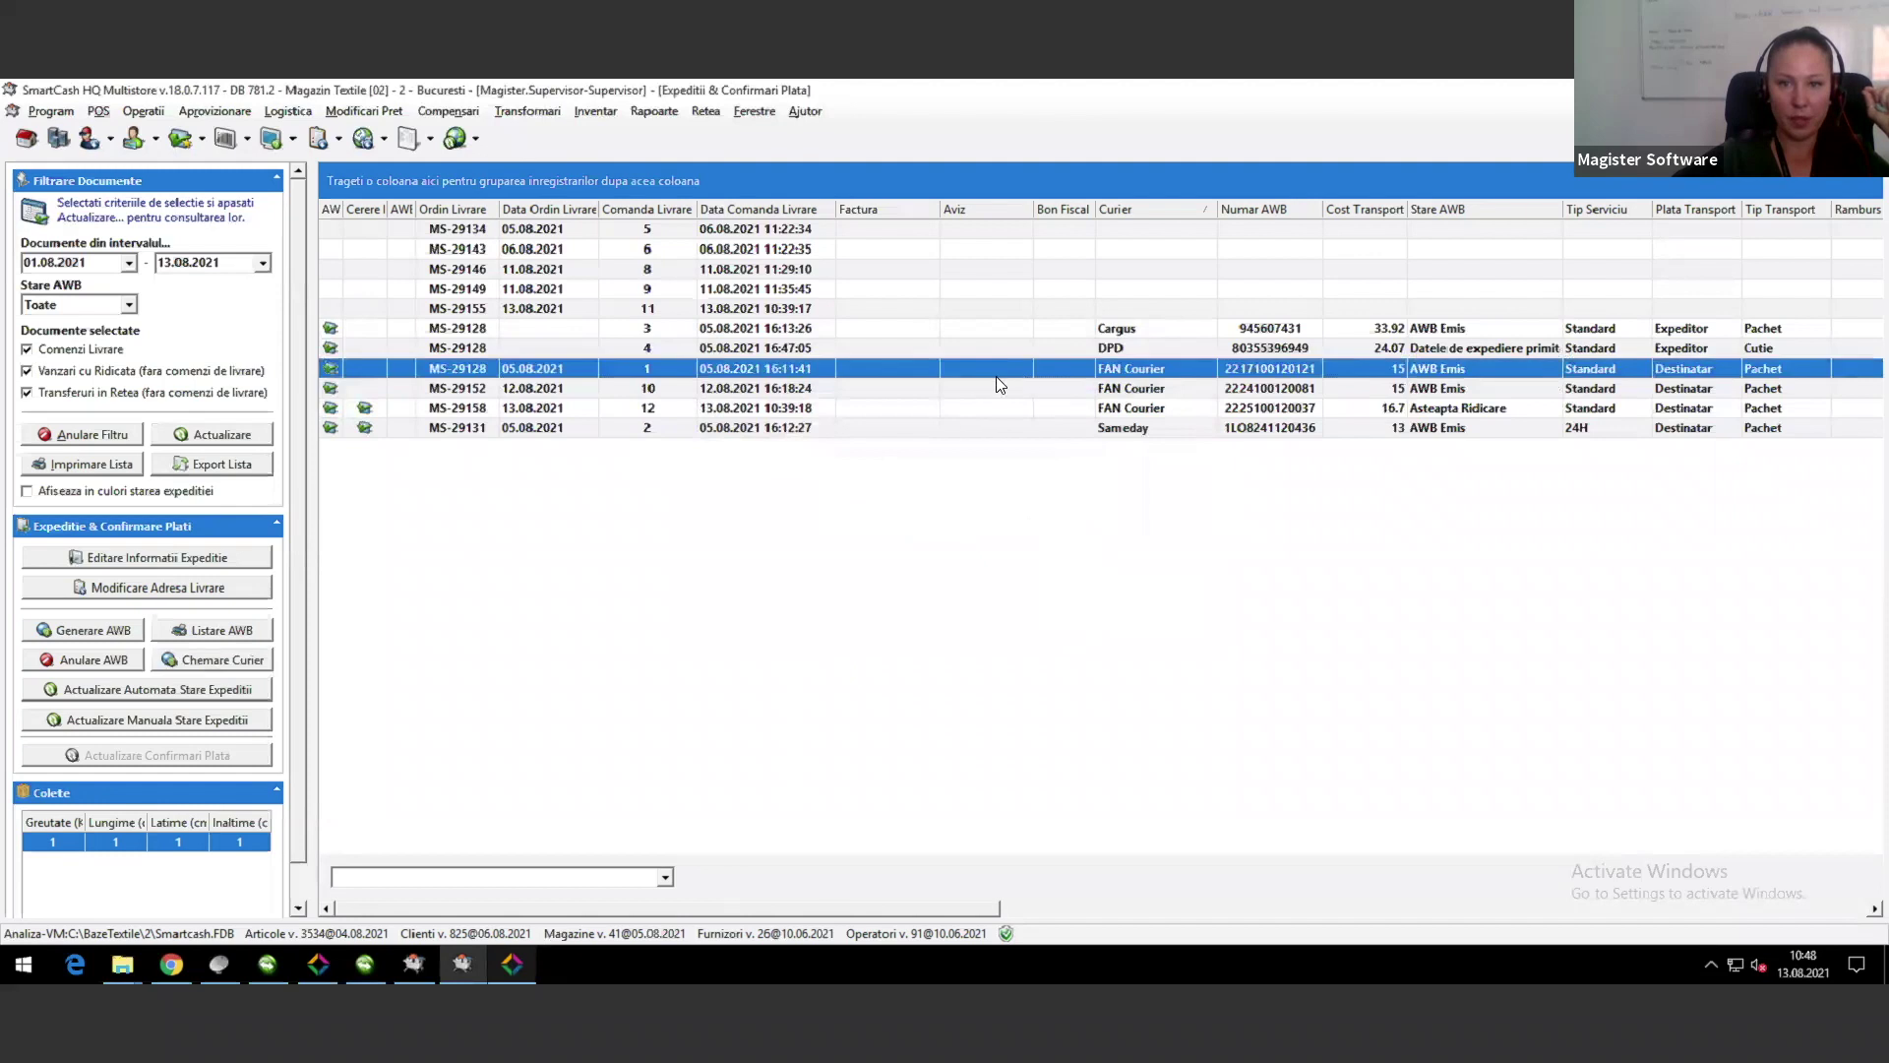
left_click(885, 408)
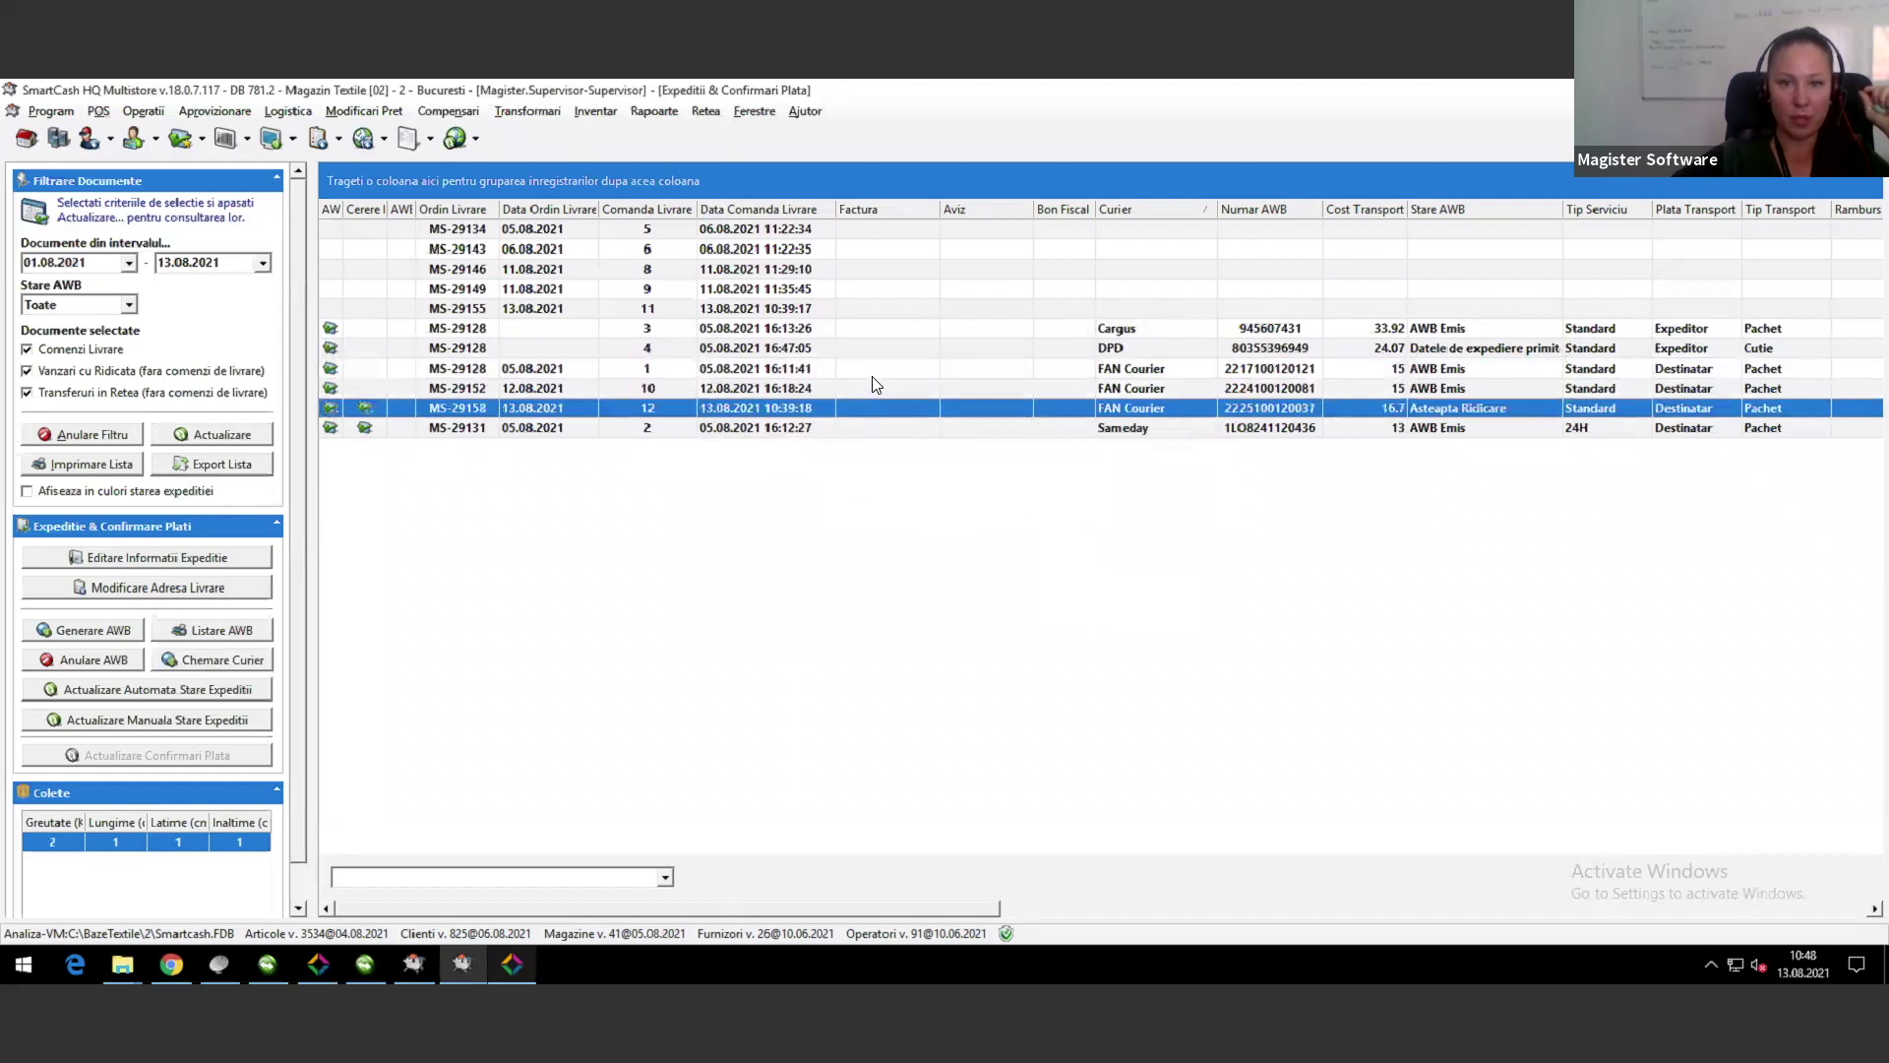
left_click(873, 377)
left_click(874, 408)
left_click(881, 388)
left_click(883, 372)
left_click(882, 407)
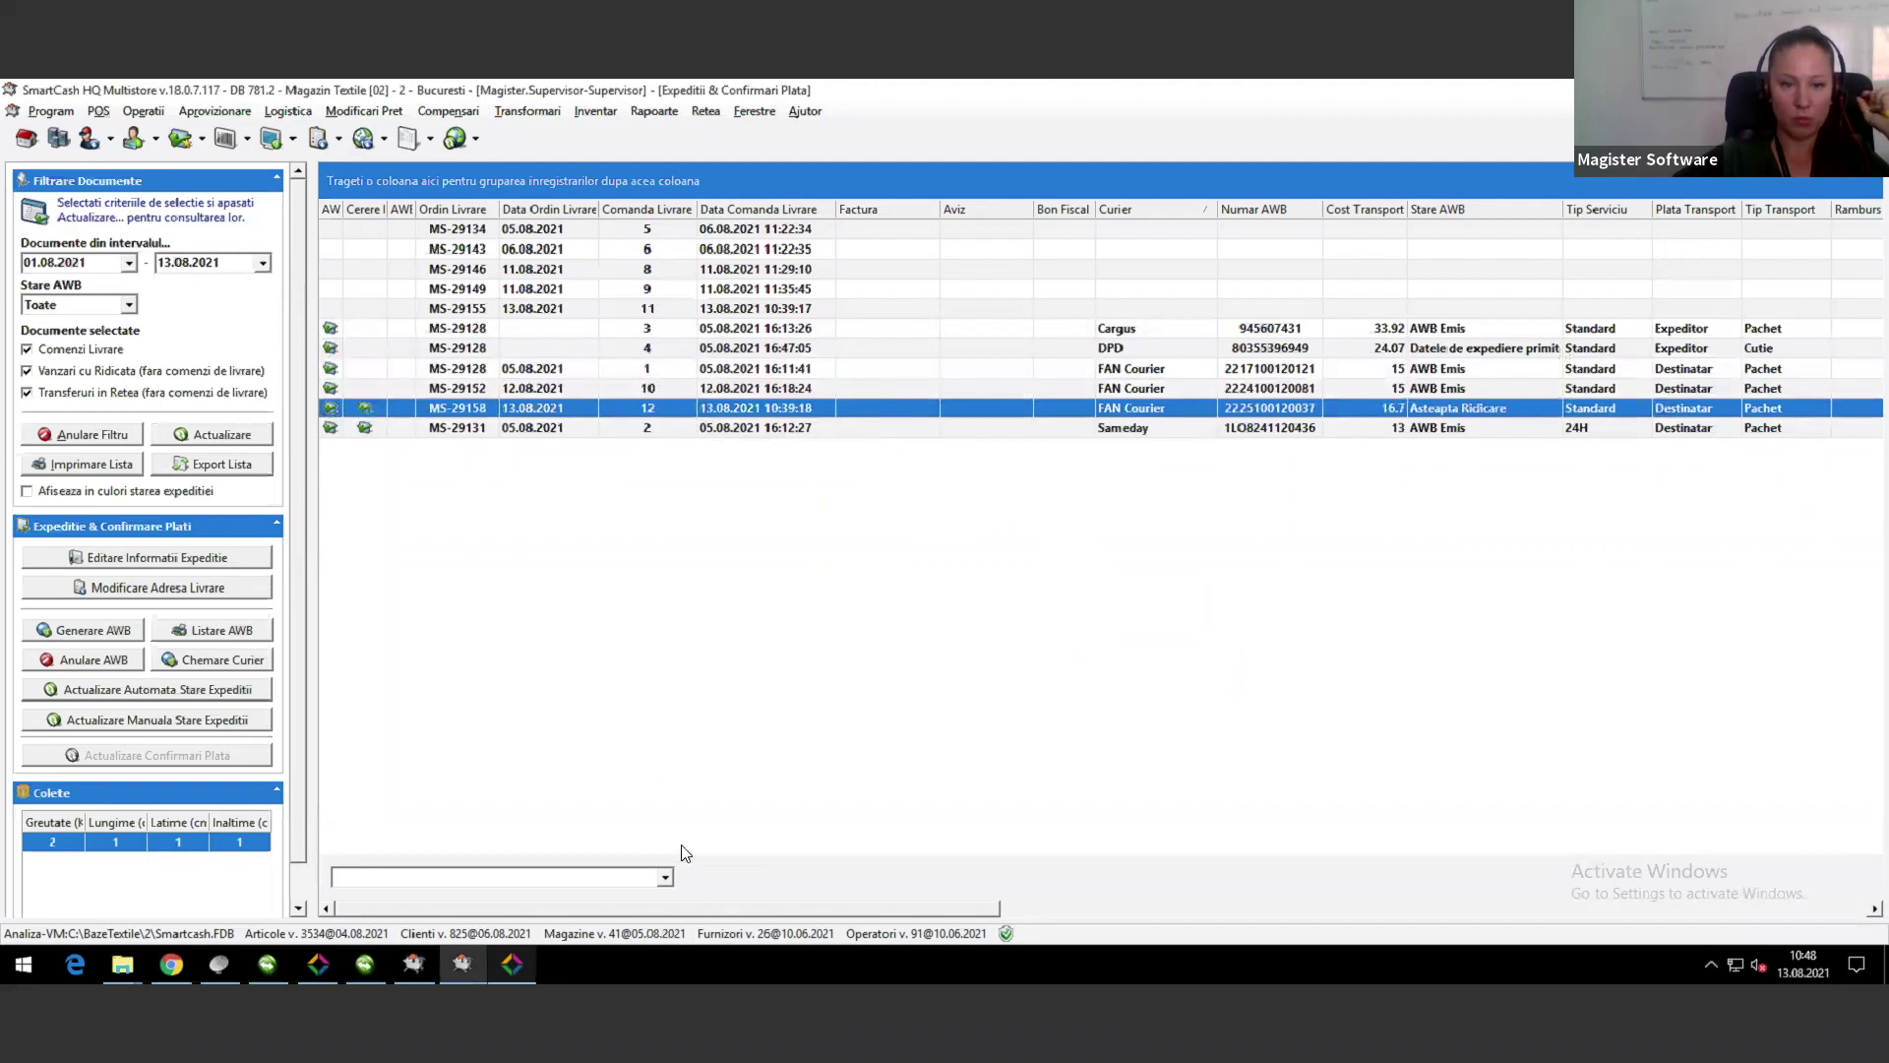
scroll(913, 907, "right", 10)
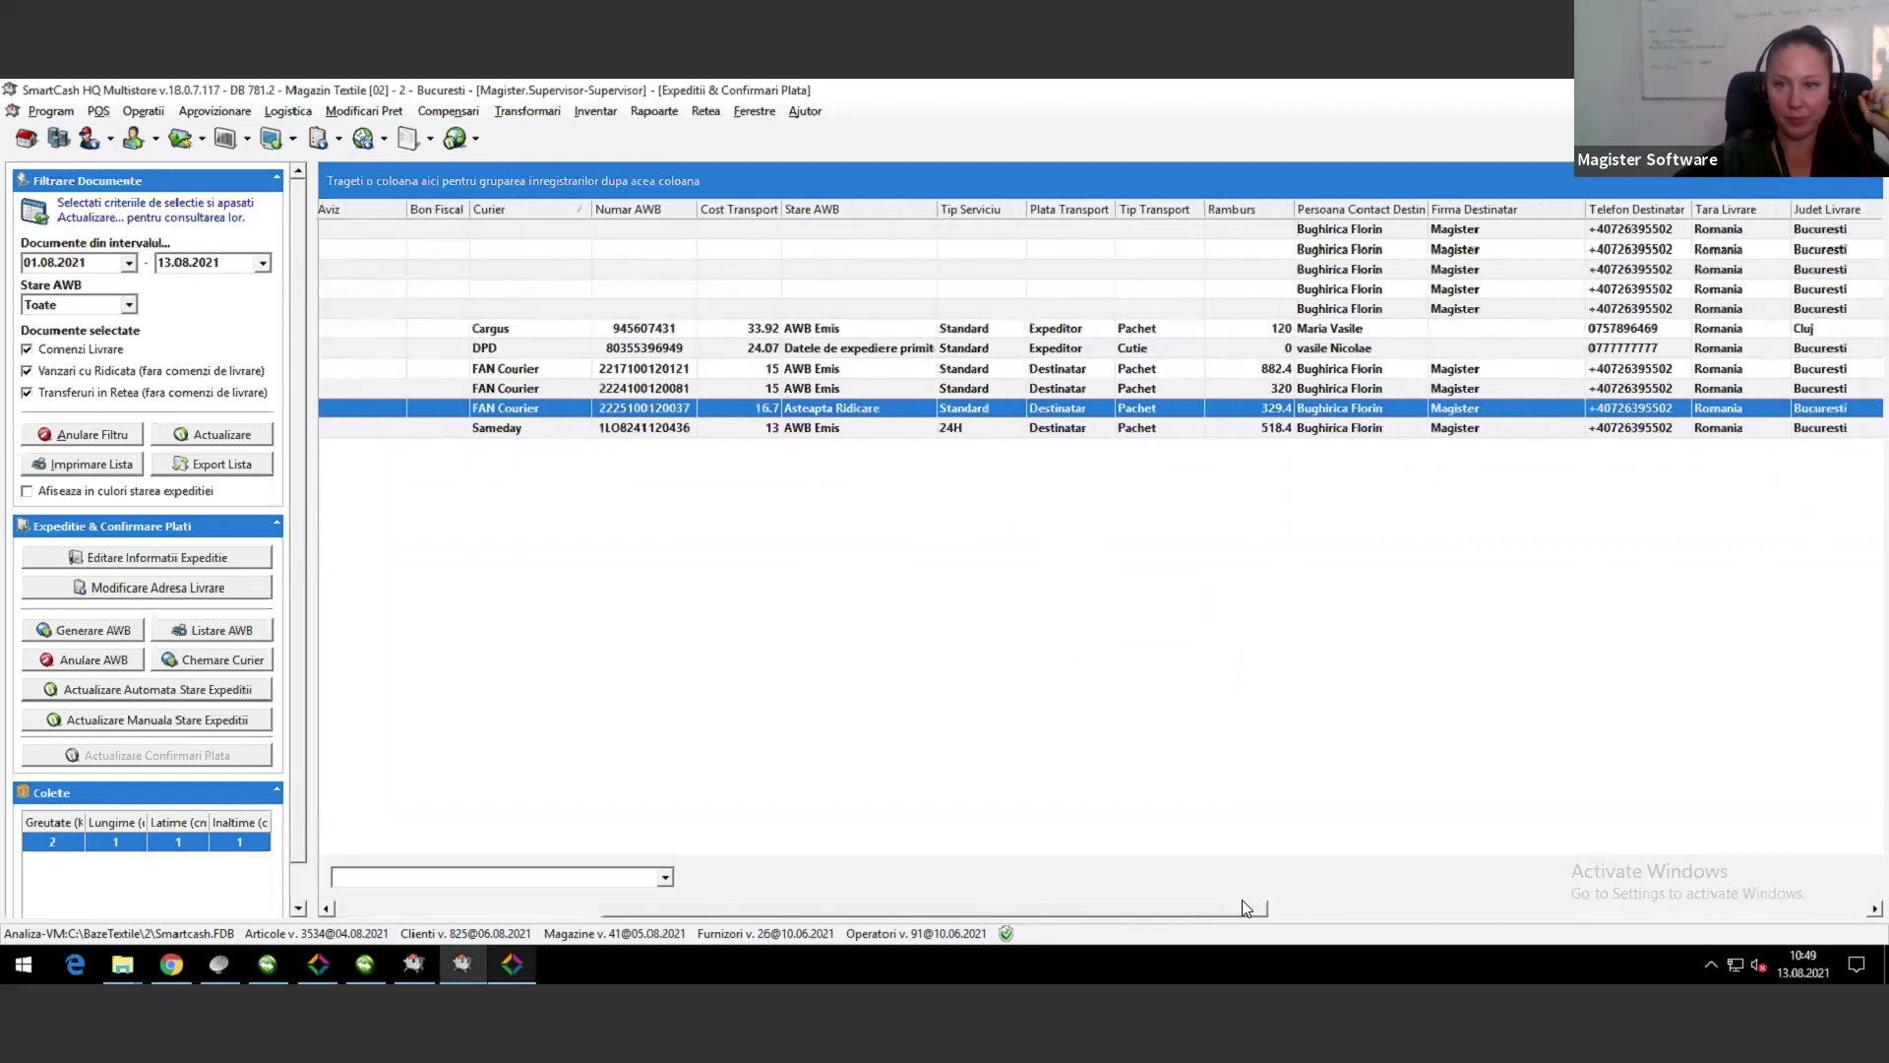
scroll(913, 892, "left", 10)
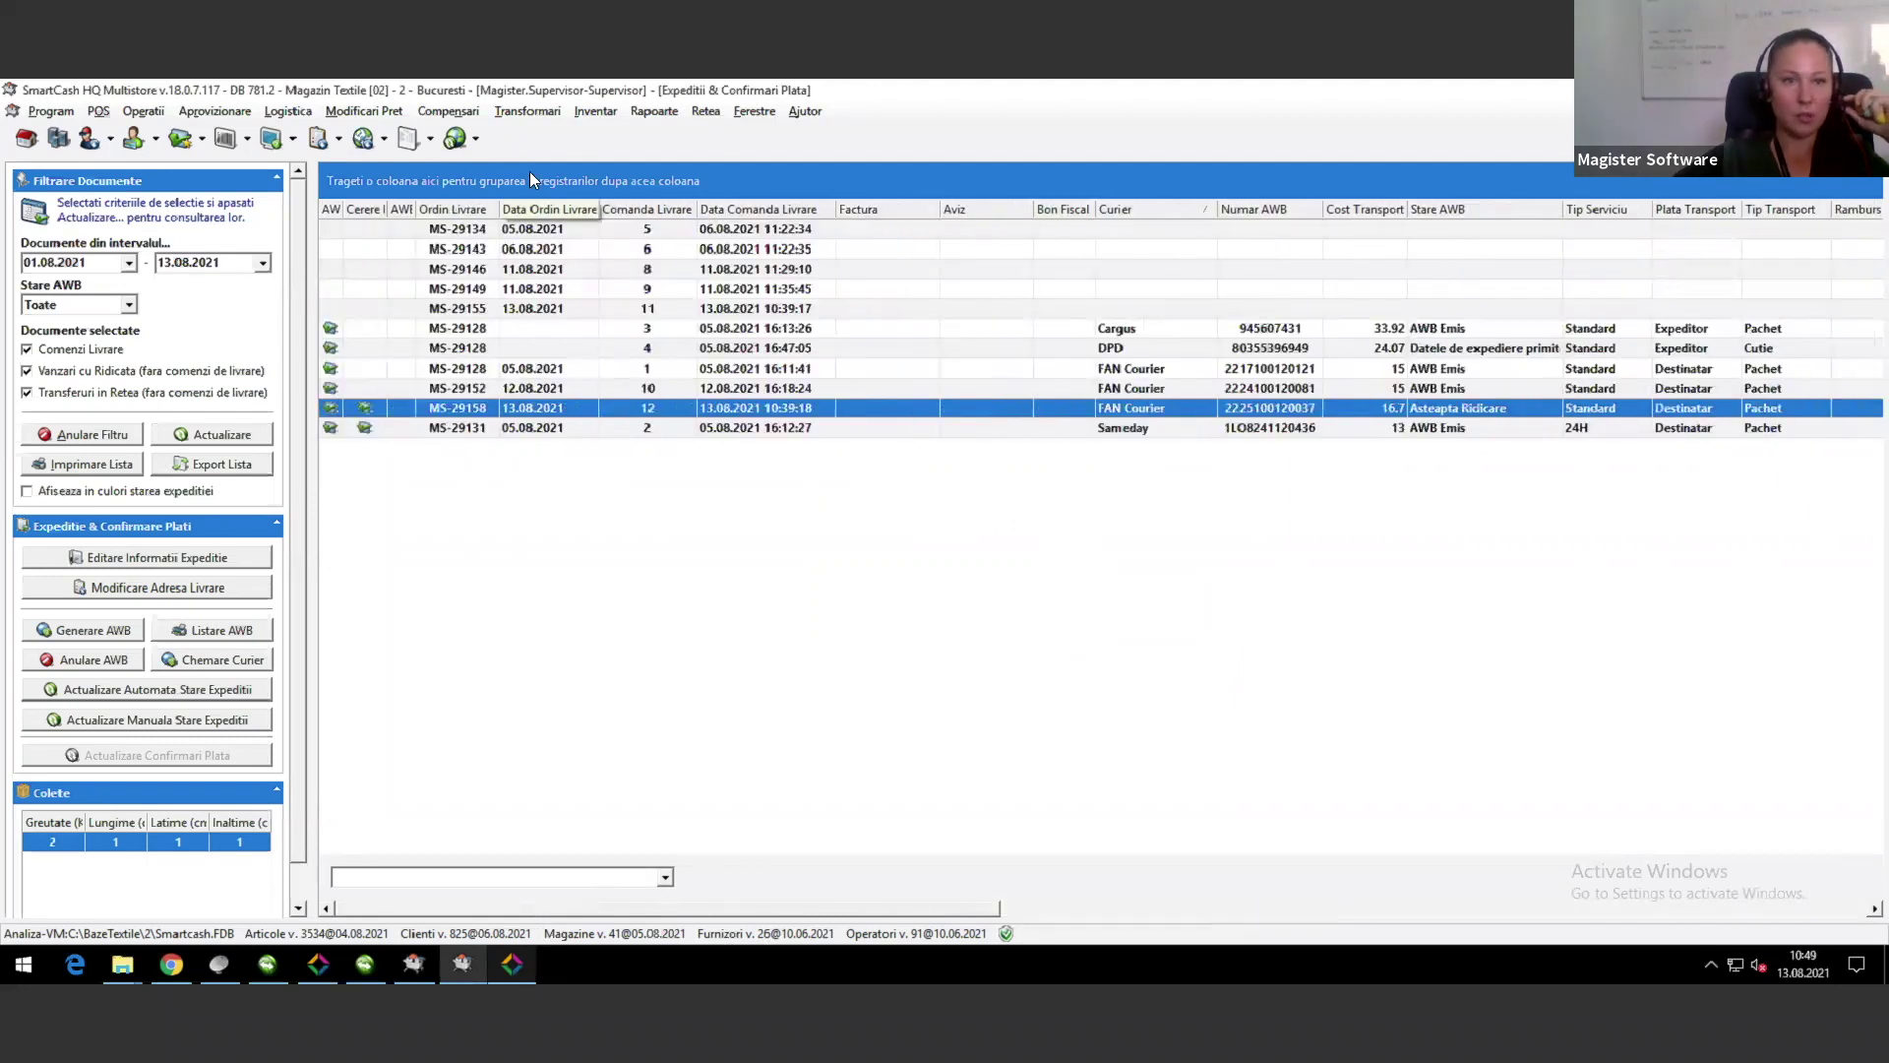
Step: Group the shipments by courier and examine the FAN Courier and Cargus groups
left_click(1124, 210)
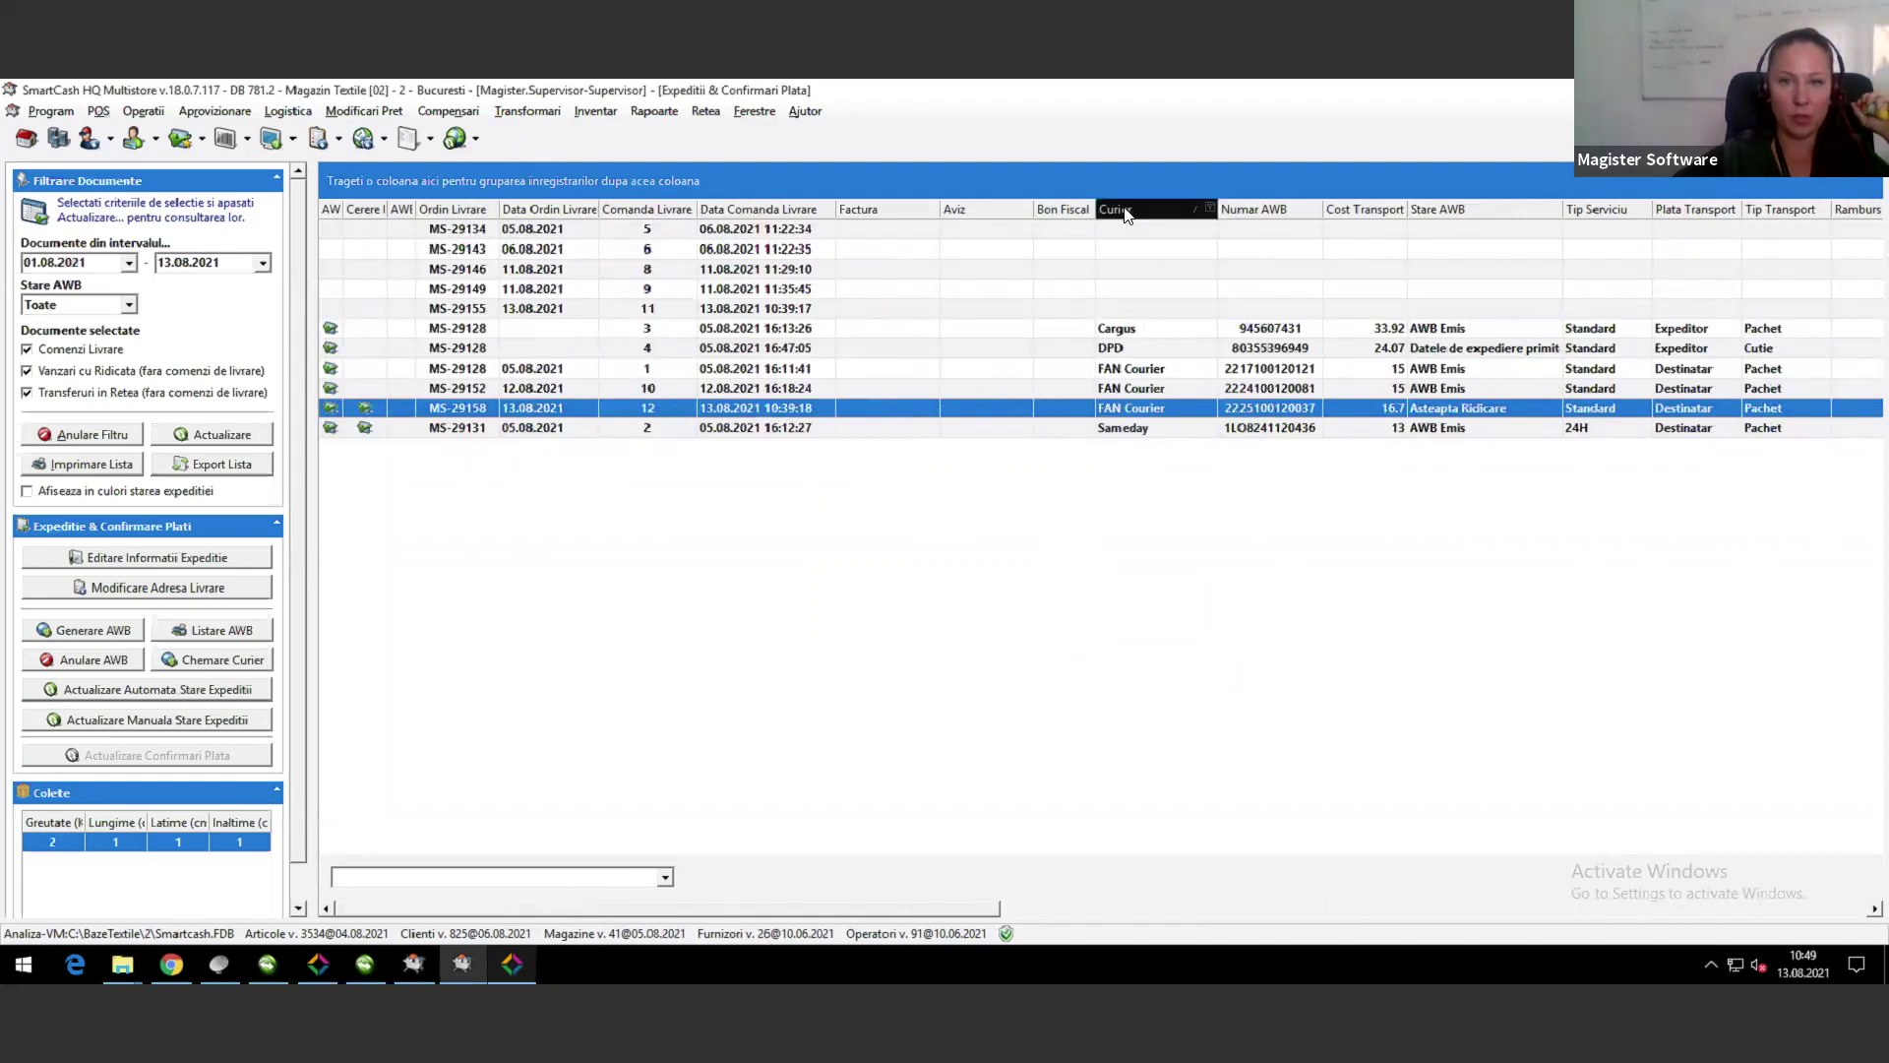
left_click_drag(1127, 213, 413, 187)
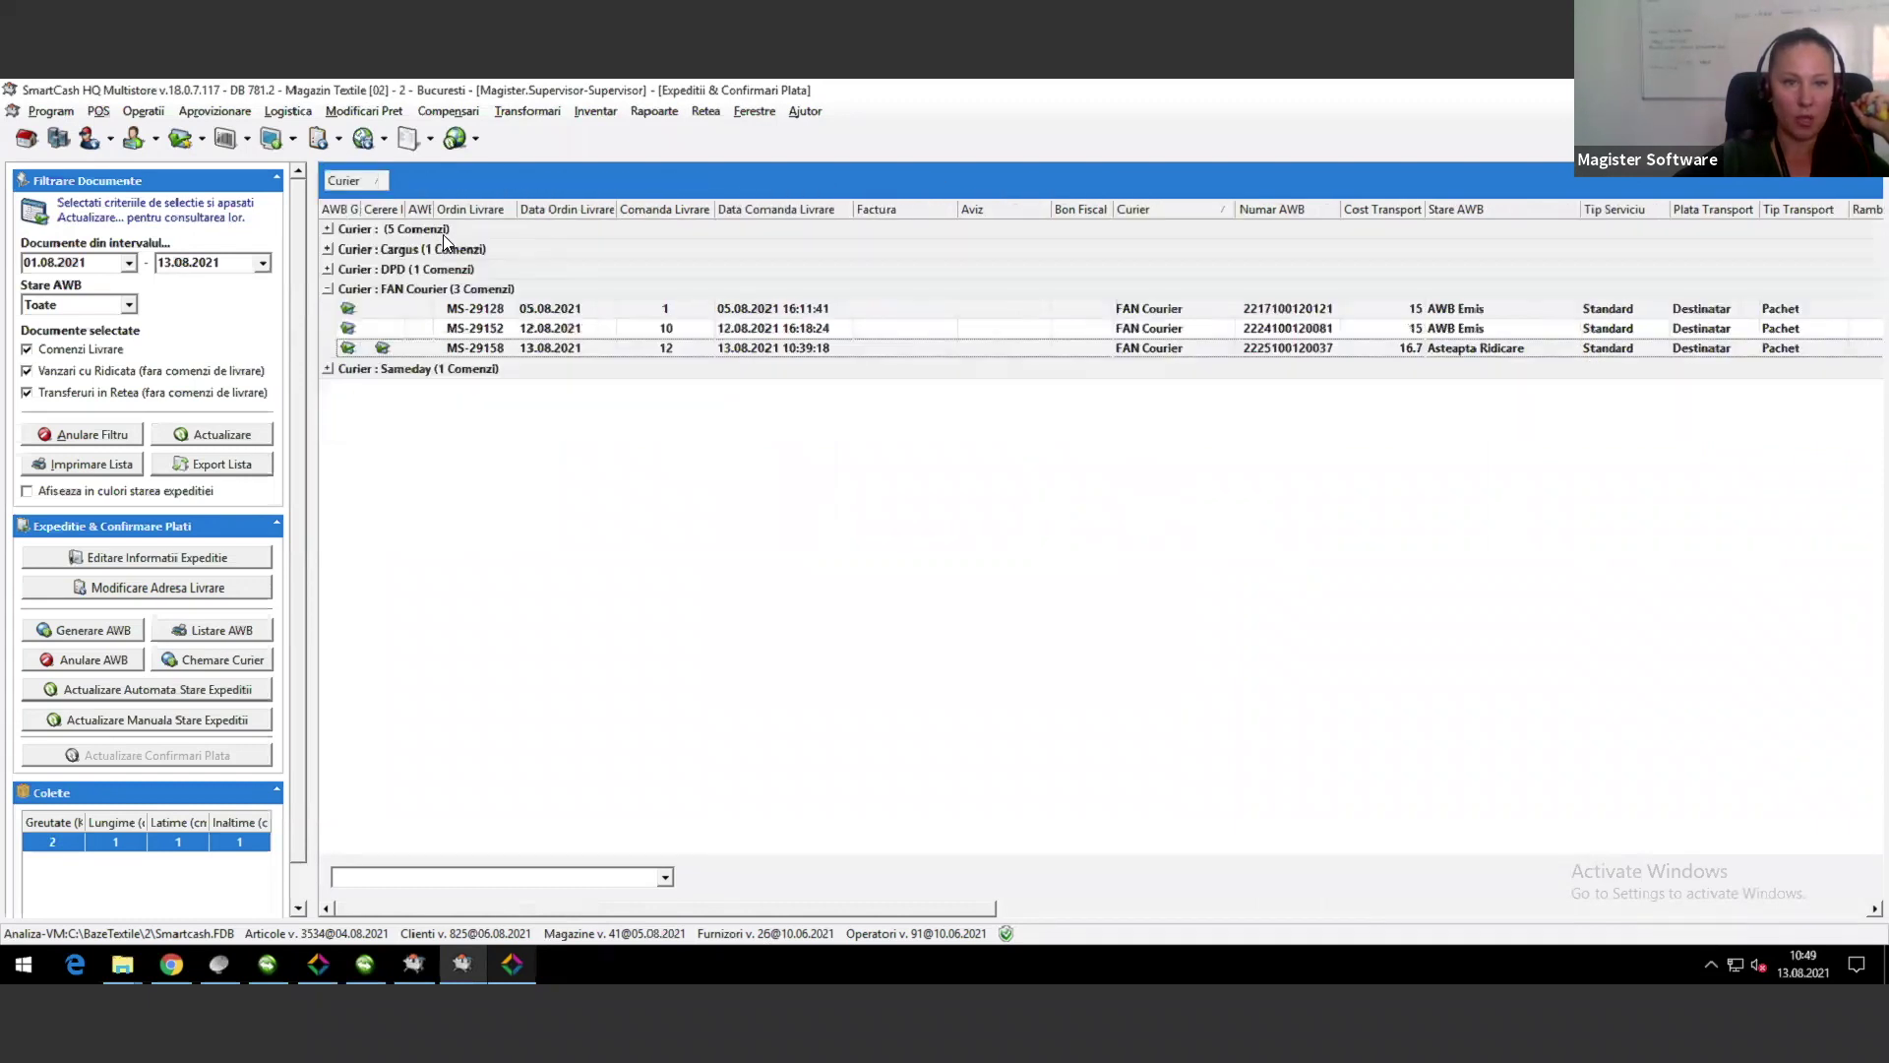
left_click(323, 287)
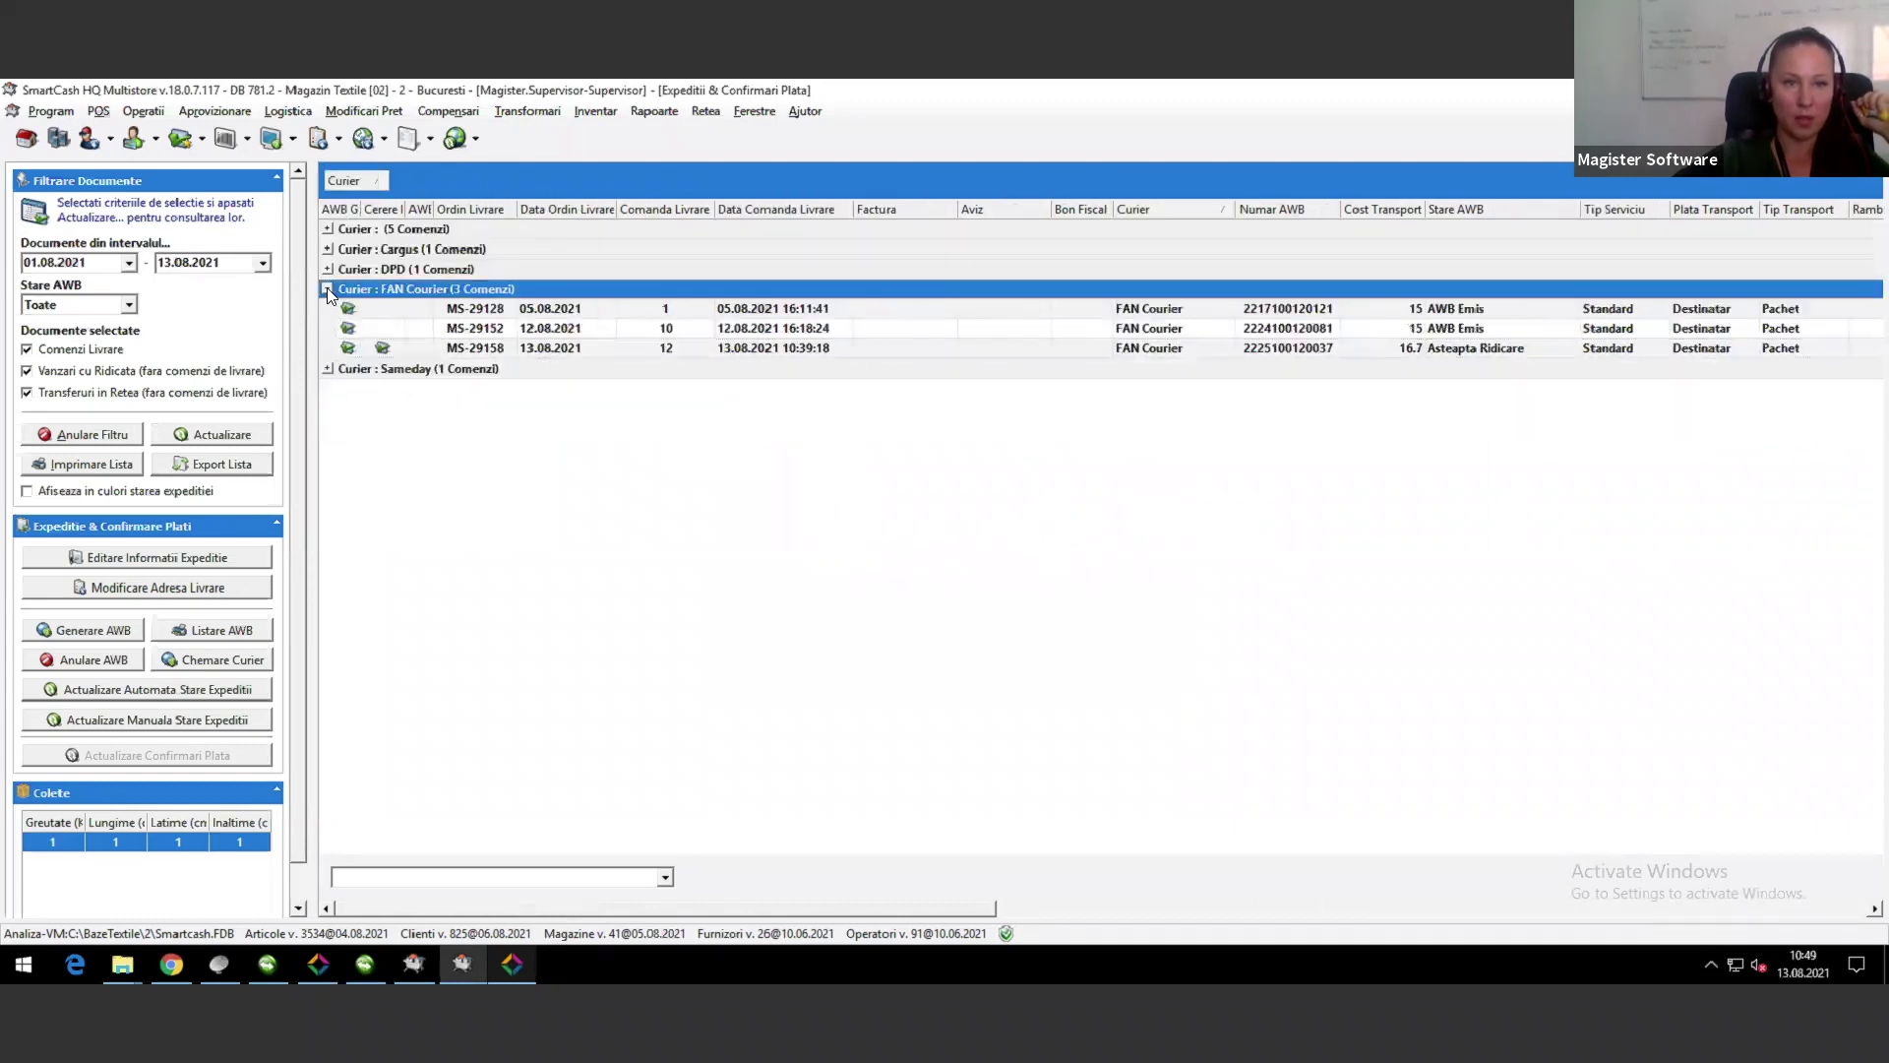
left_click(326, 288)
left_click(329, 249)
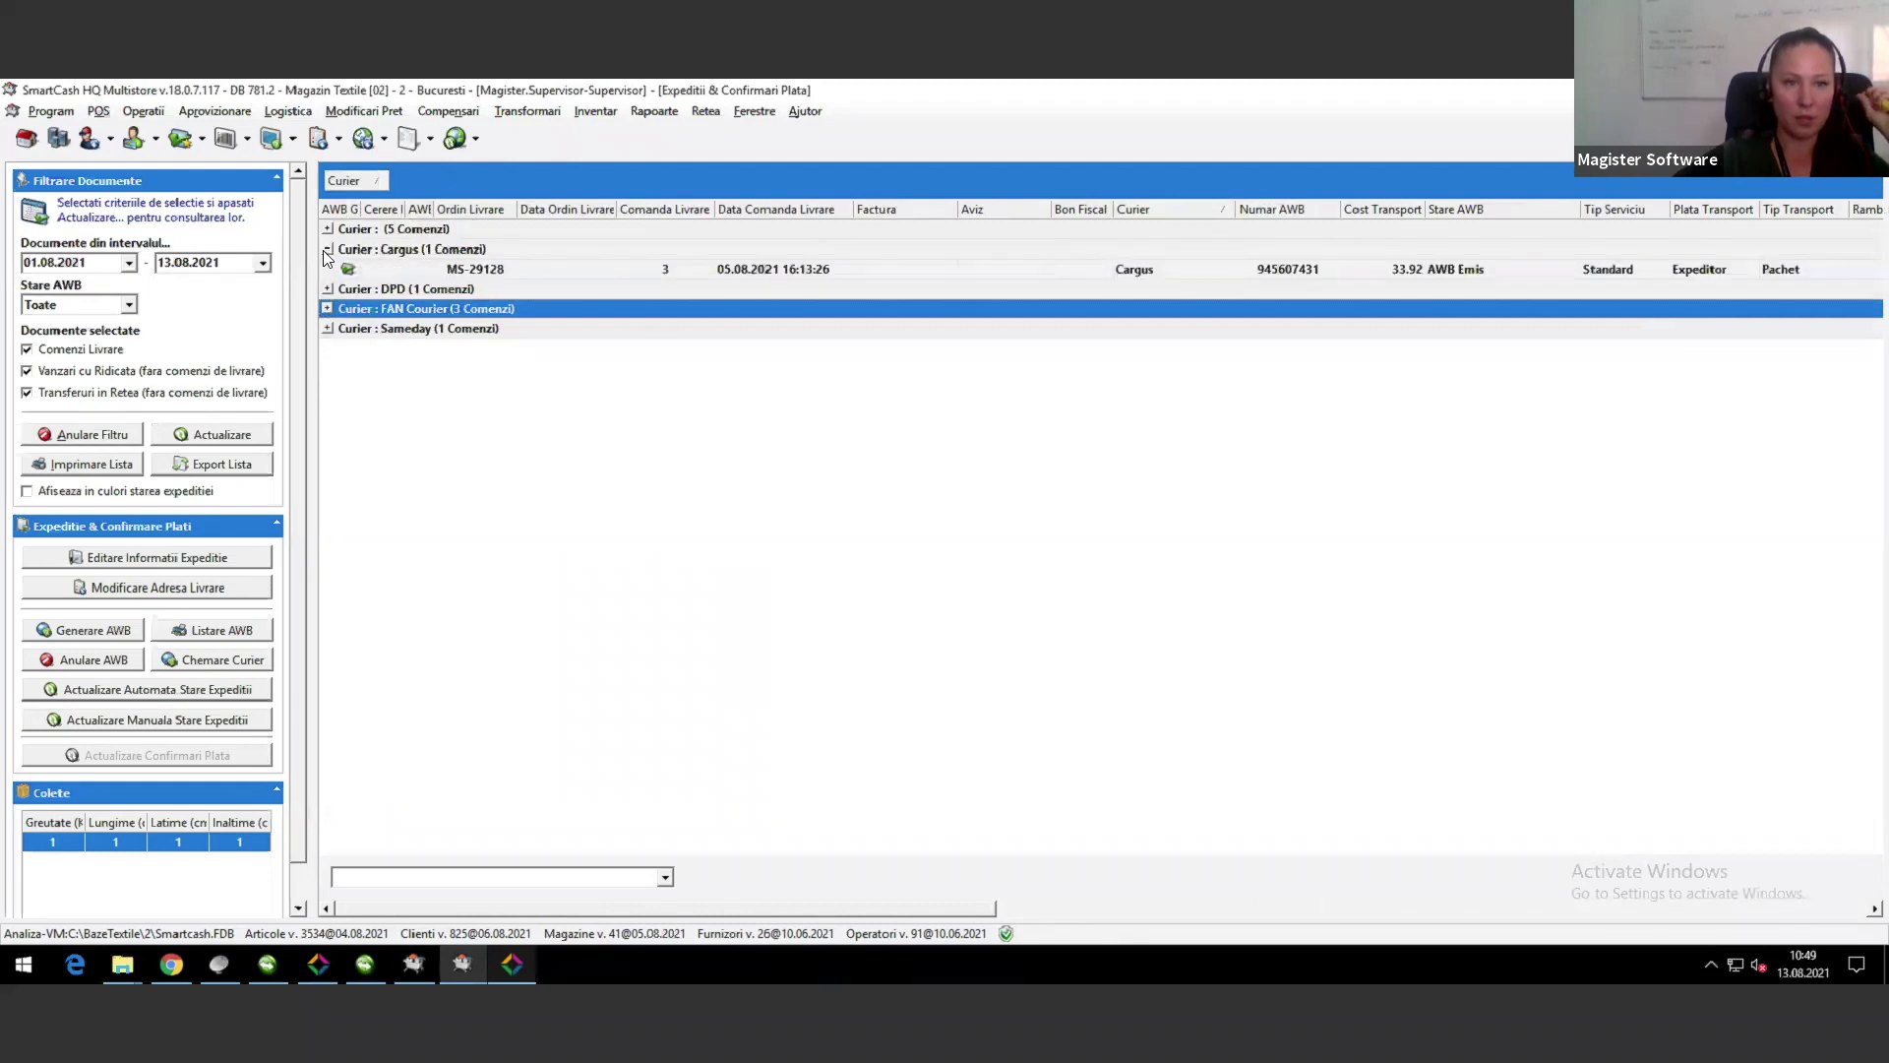
left_click(329, 250)
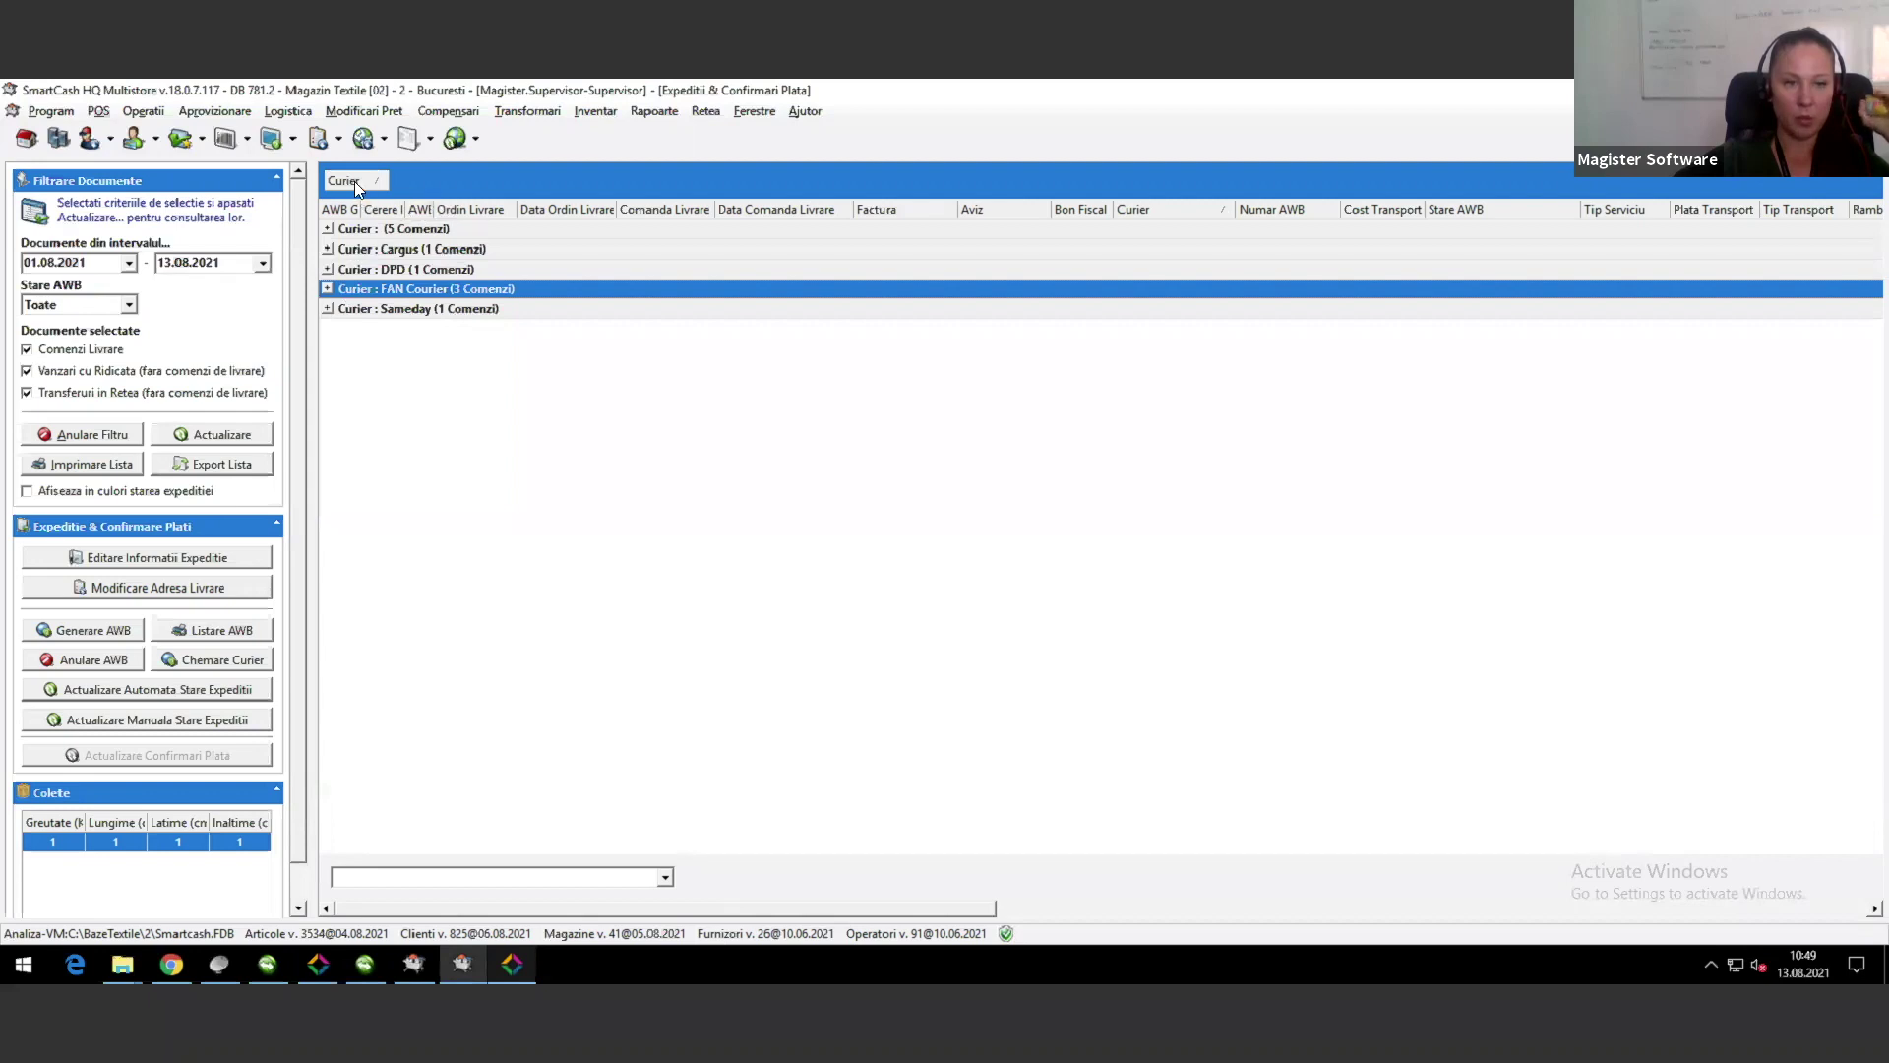
Step: Remove the courier grouping, placing the Curier column after Ordin Livrare, and select the last three delivery orders without a courier
left_click_drag(343, 180, 560, 209)
left_click(817, 392)
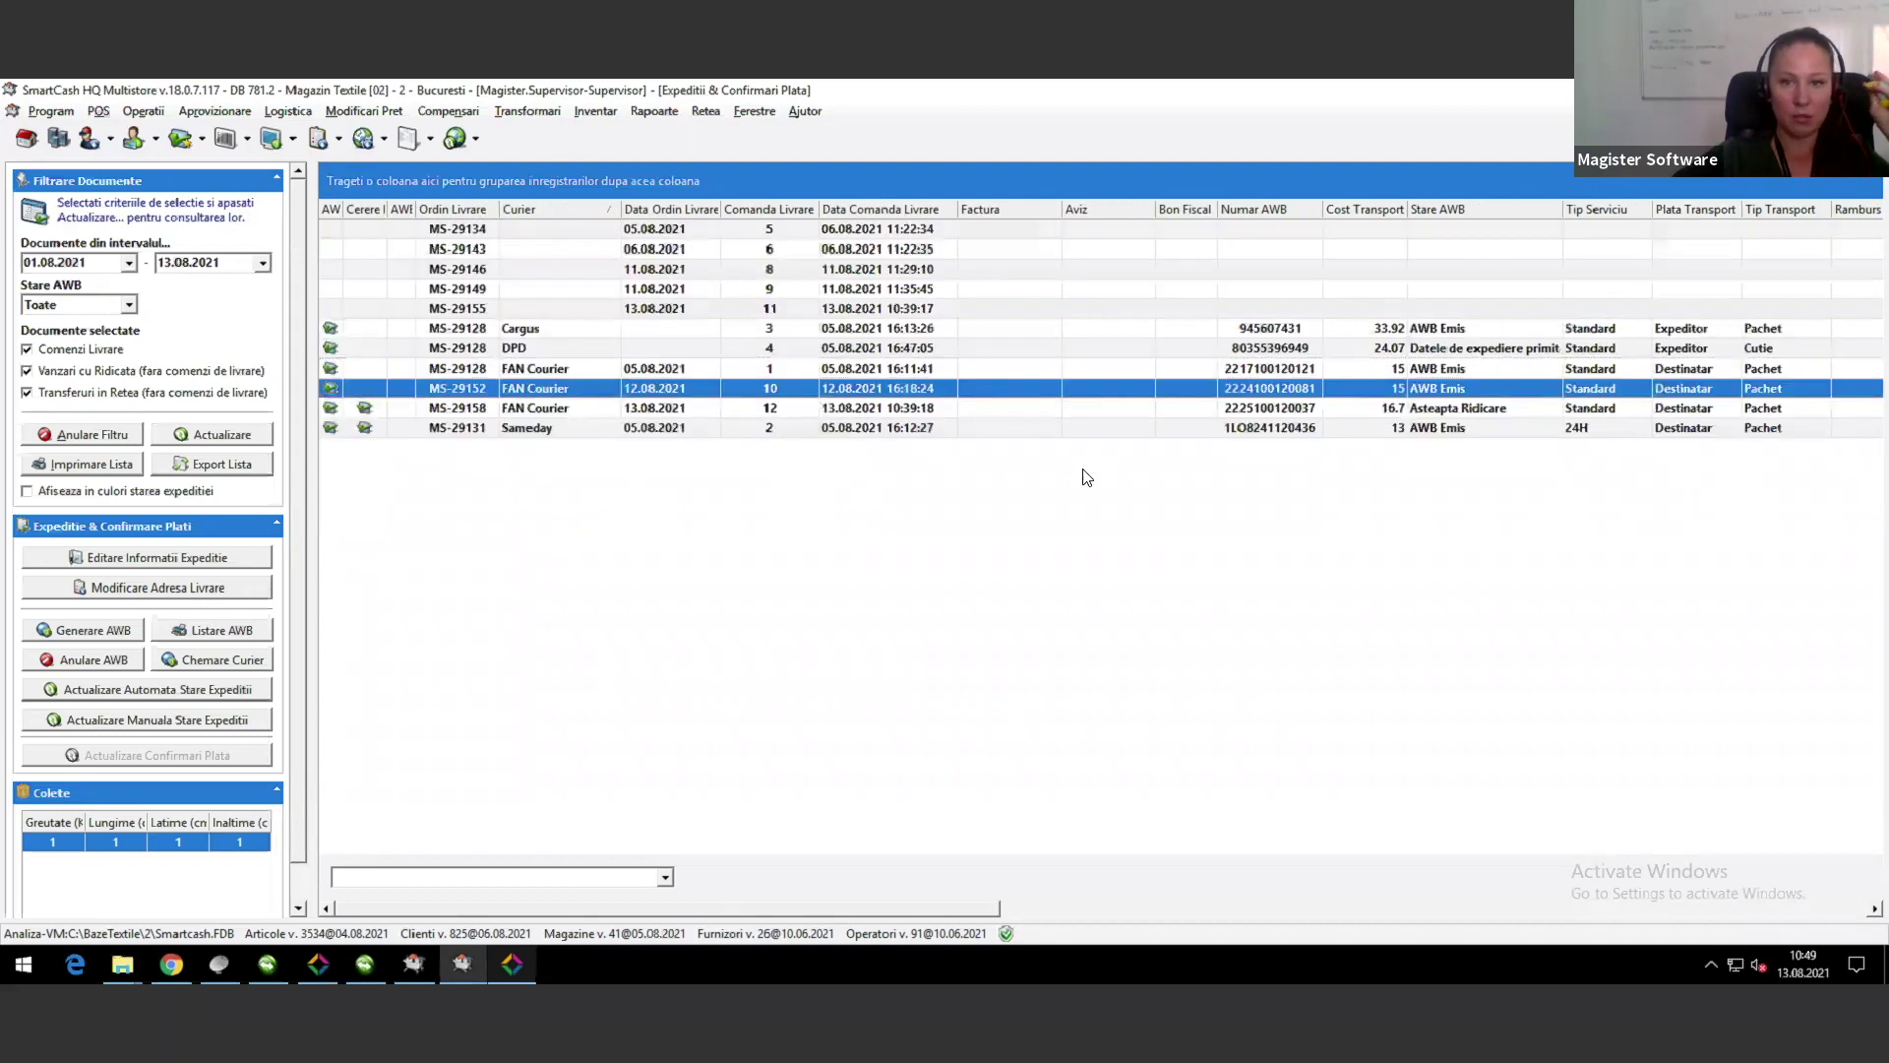
left_click(685, 292)
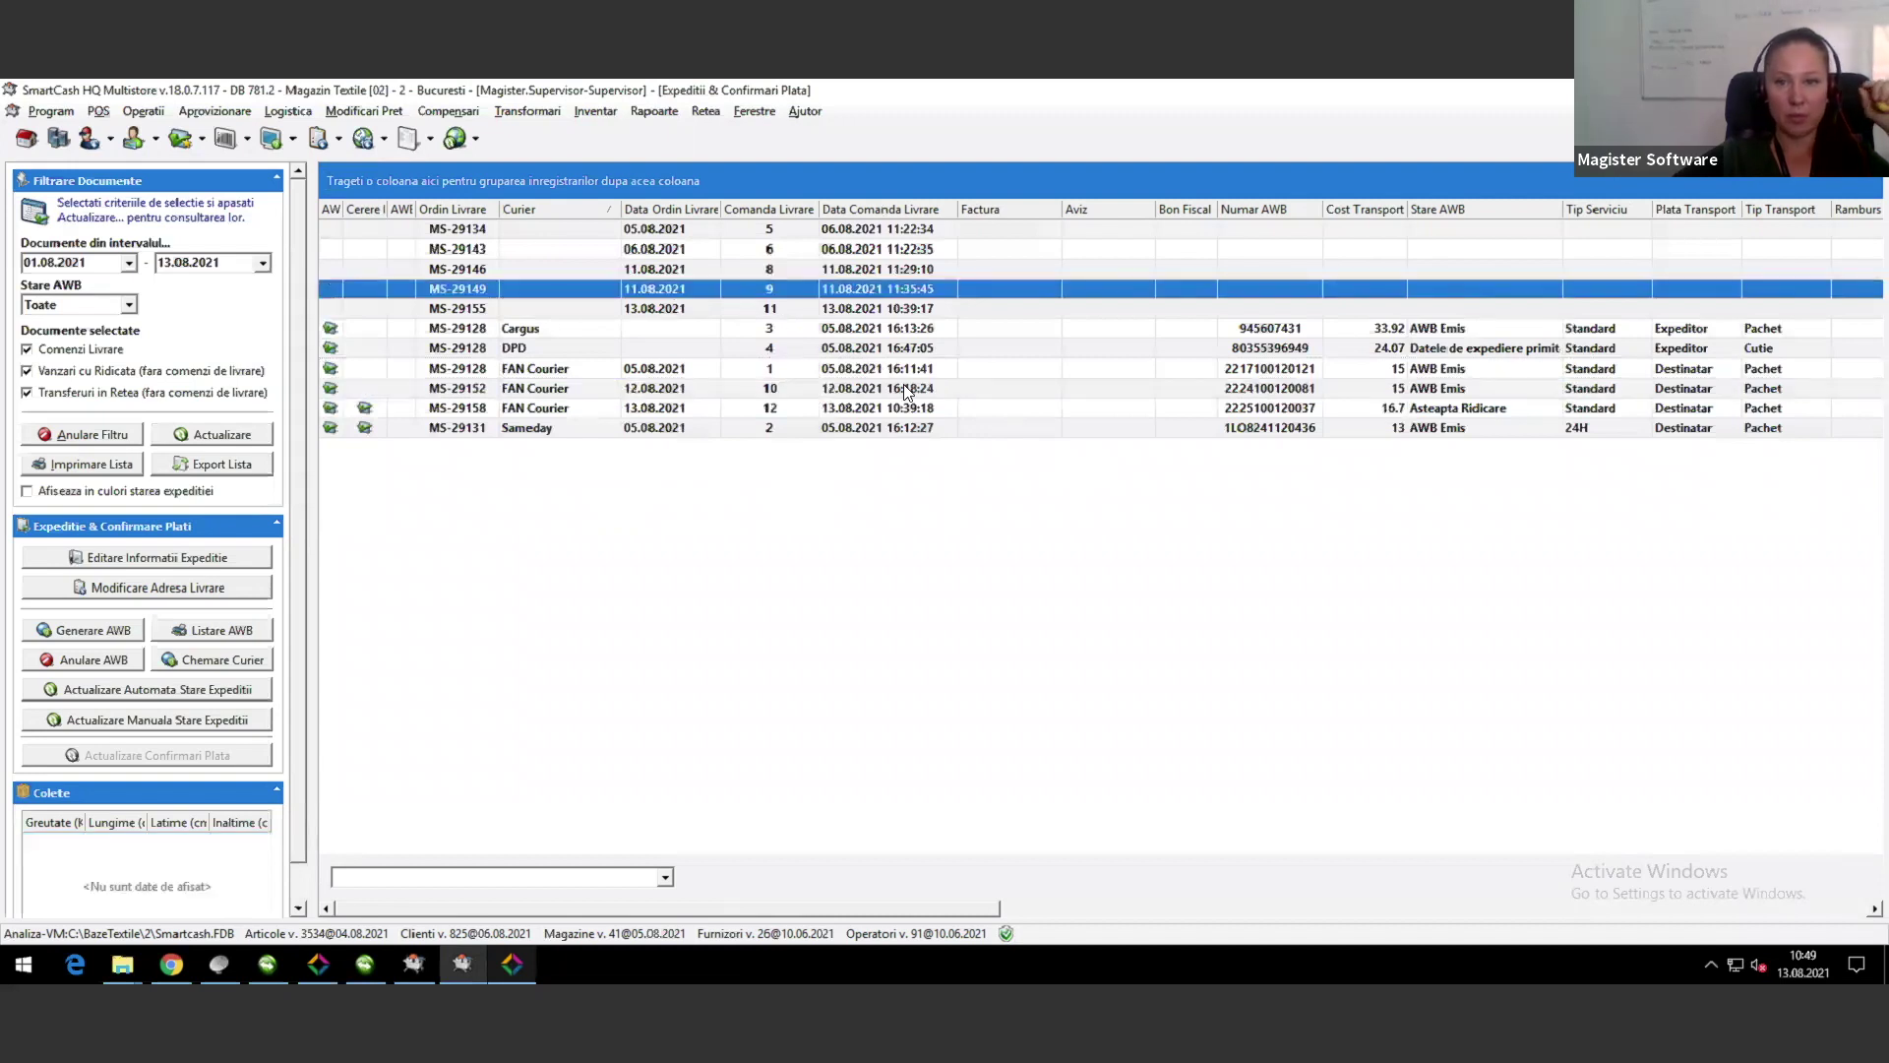
key("Down")
key("Down")
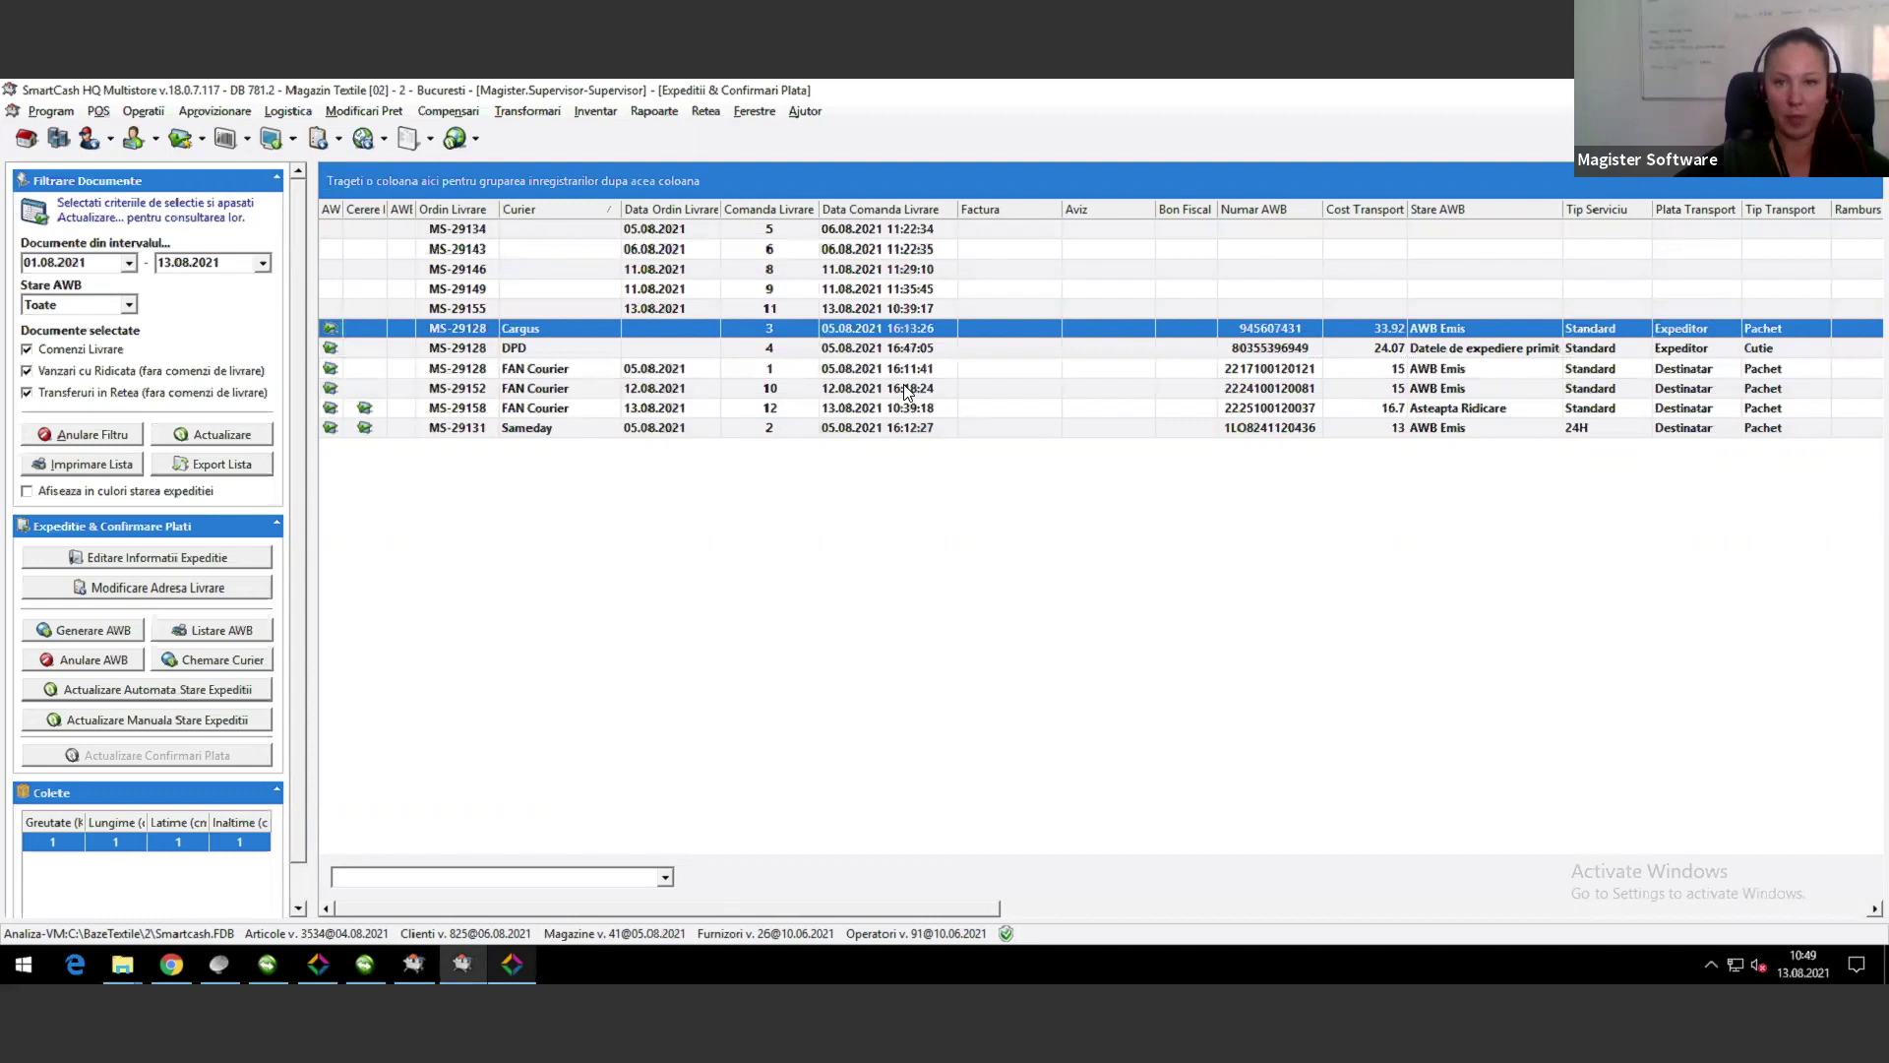
key("Up")
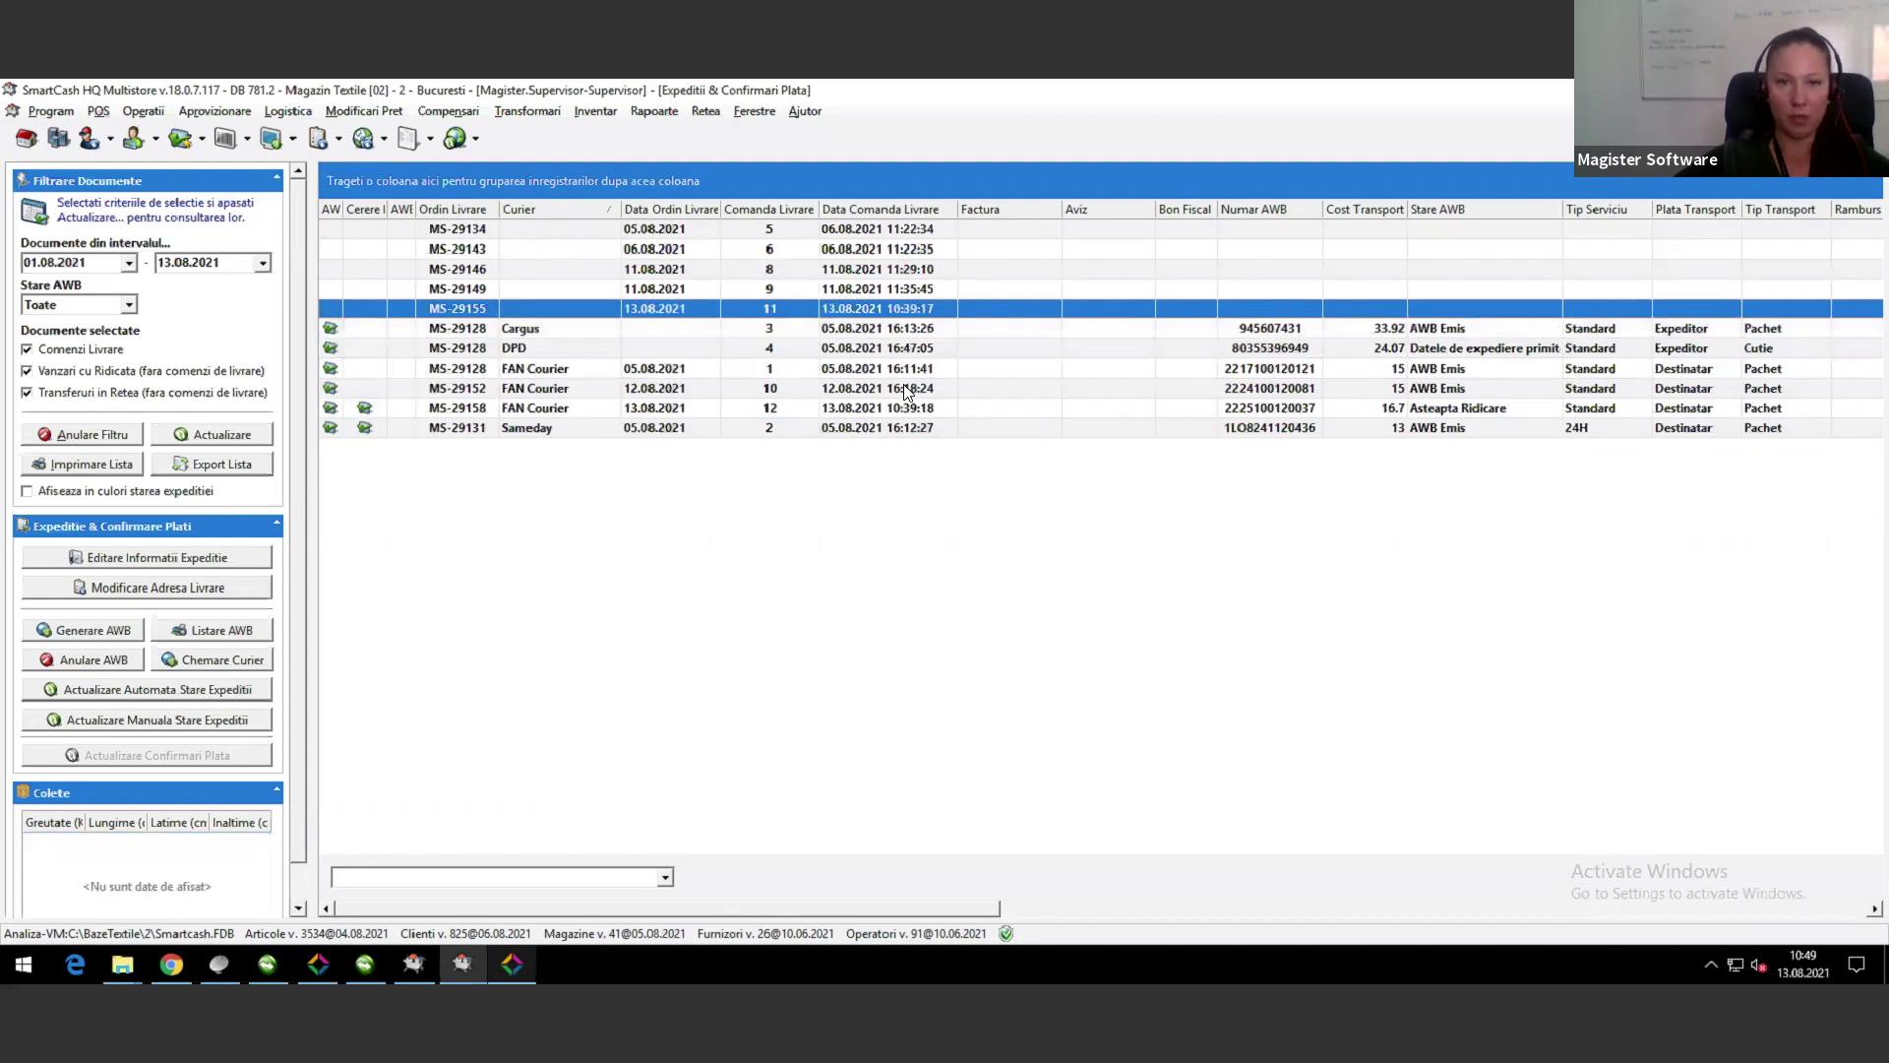
key("shift+Up")
key("shift+Up")
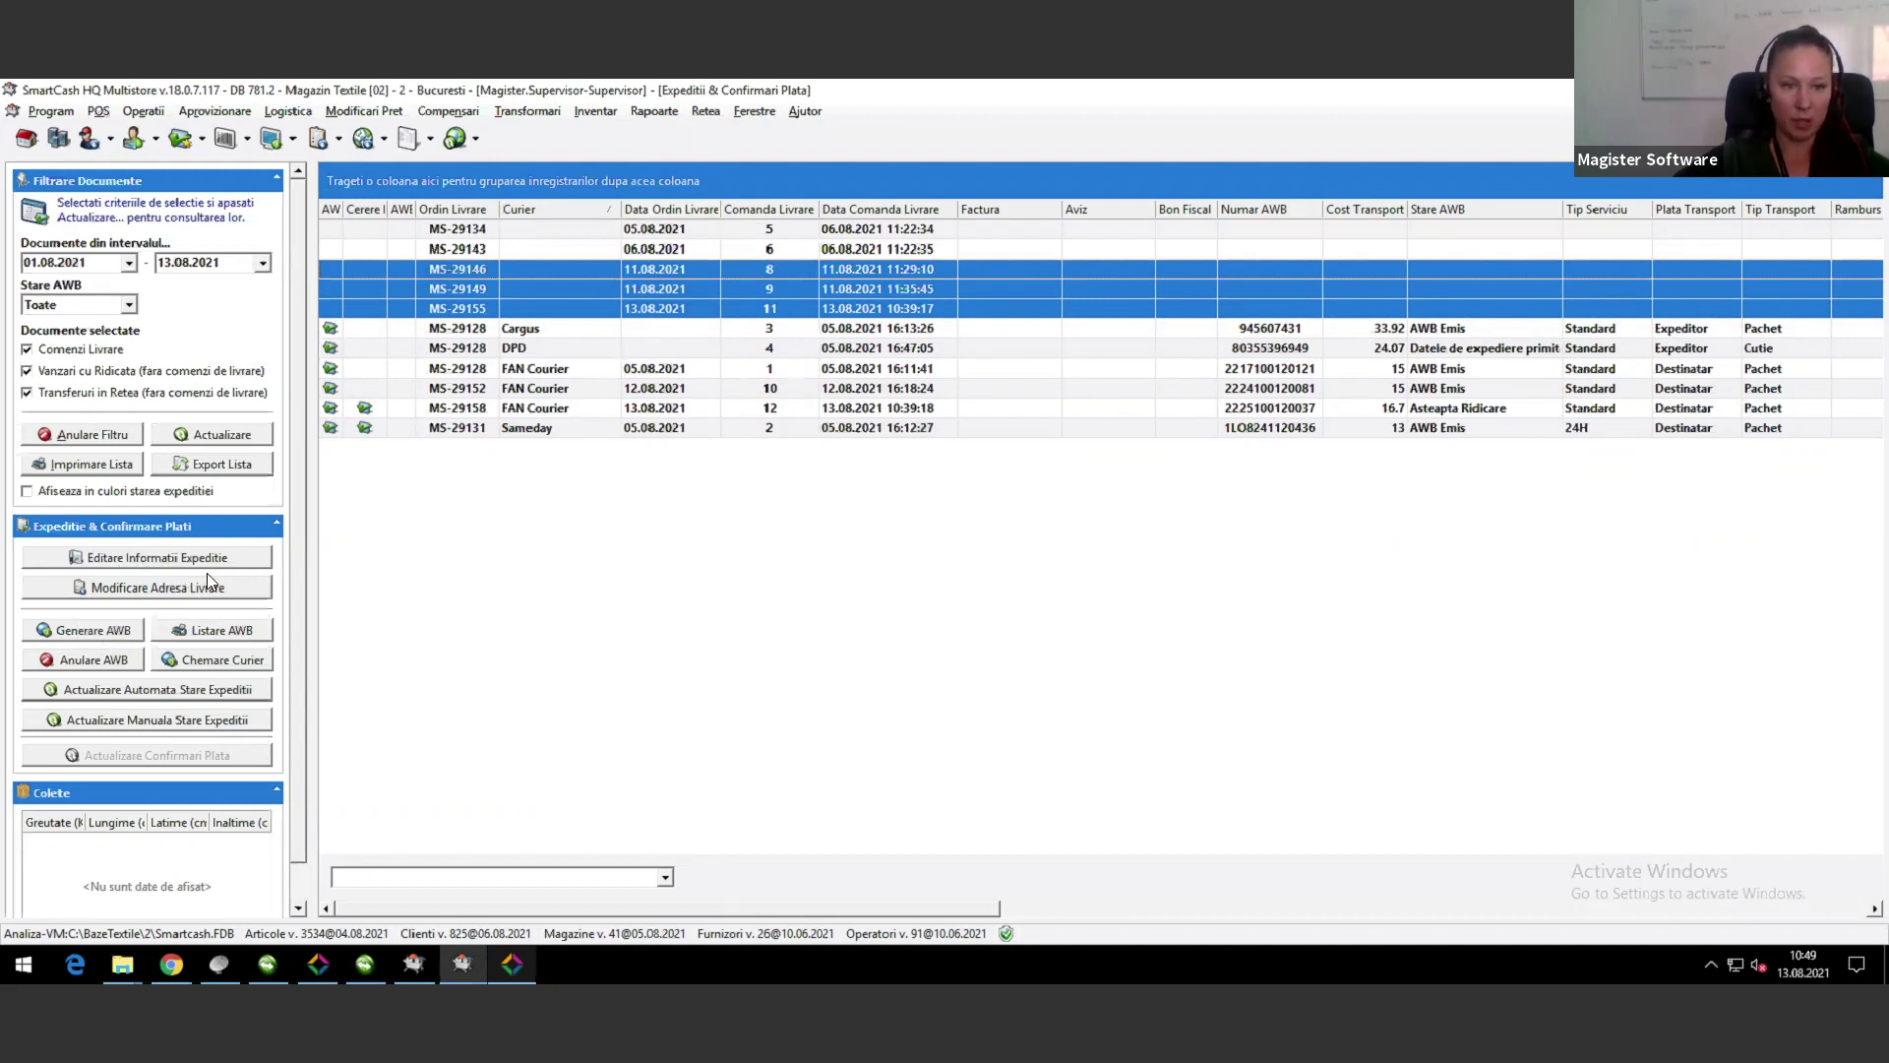
left_click(646, 350)
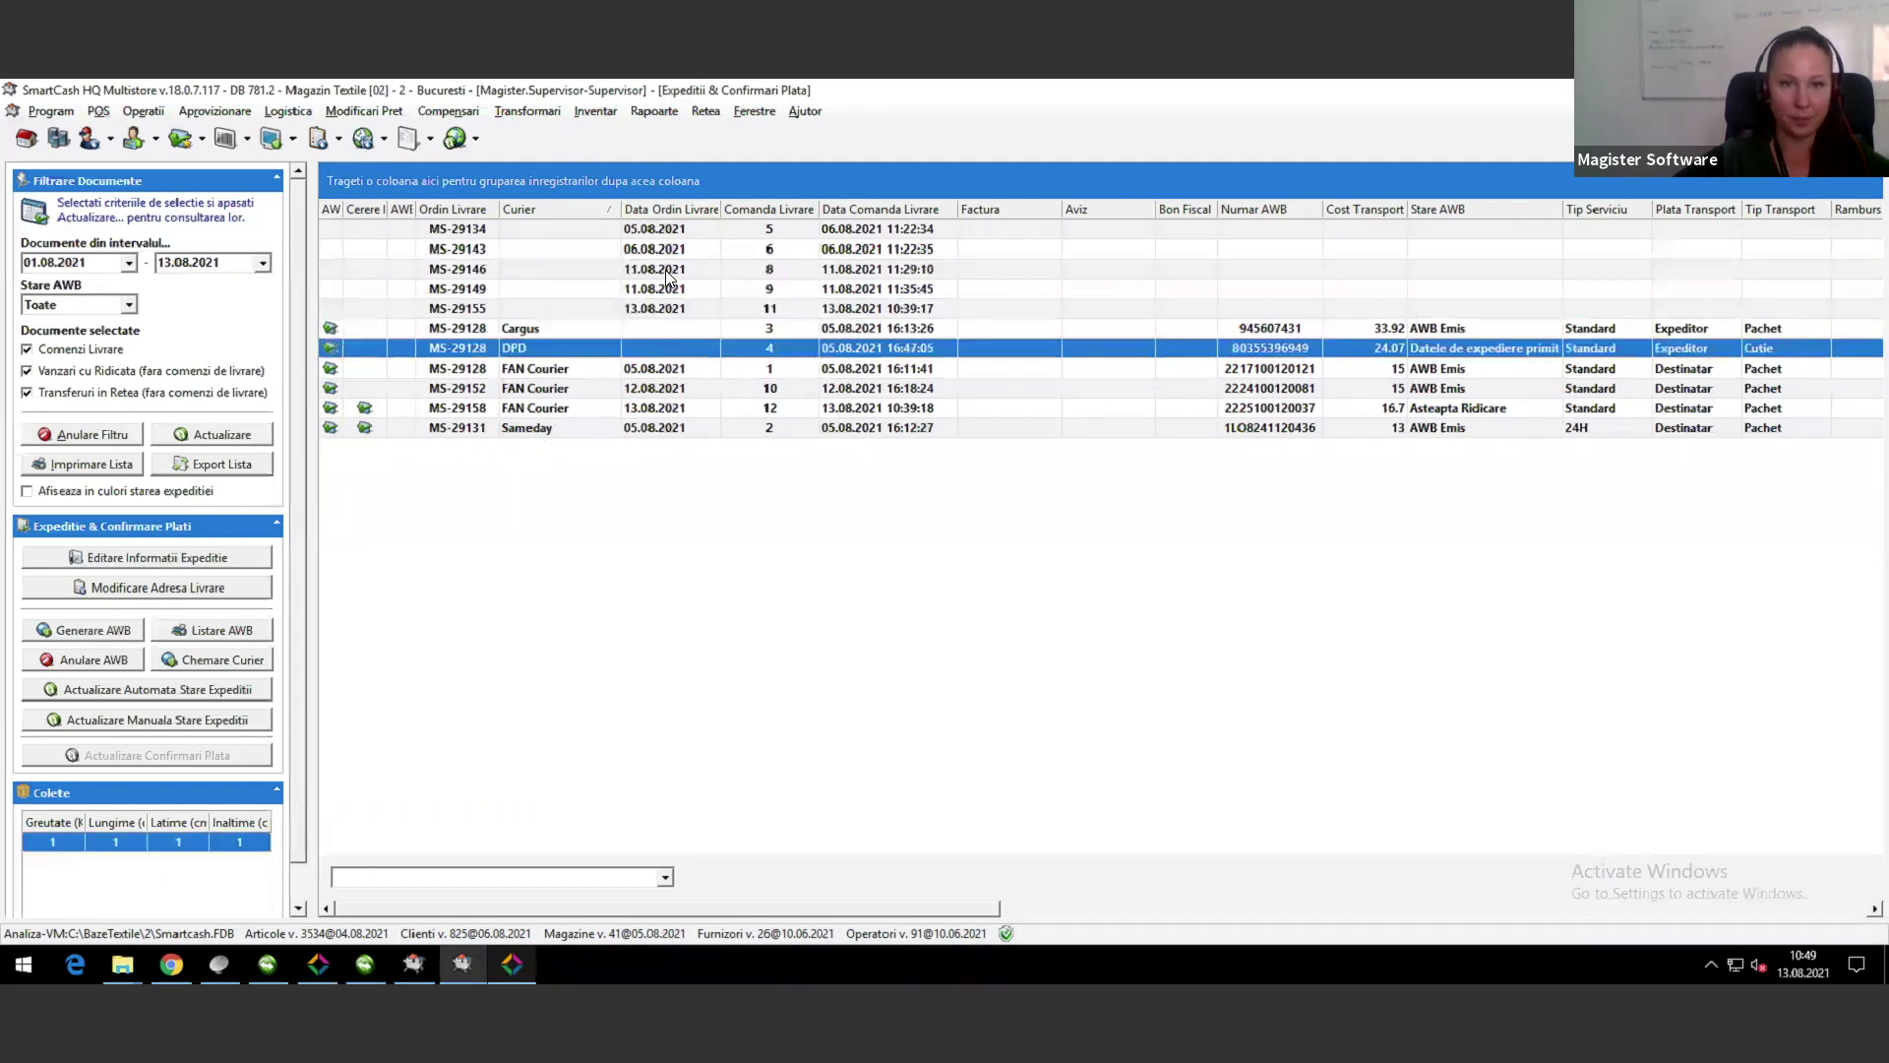
left_click(666, 272)
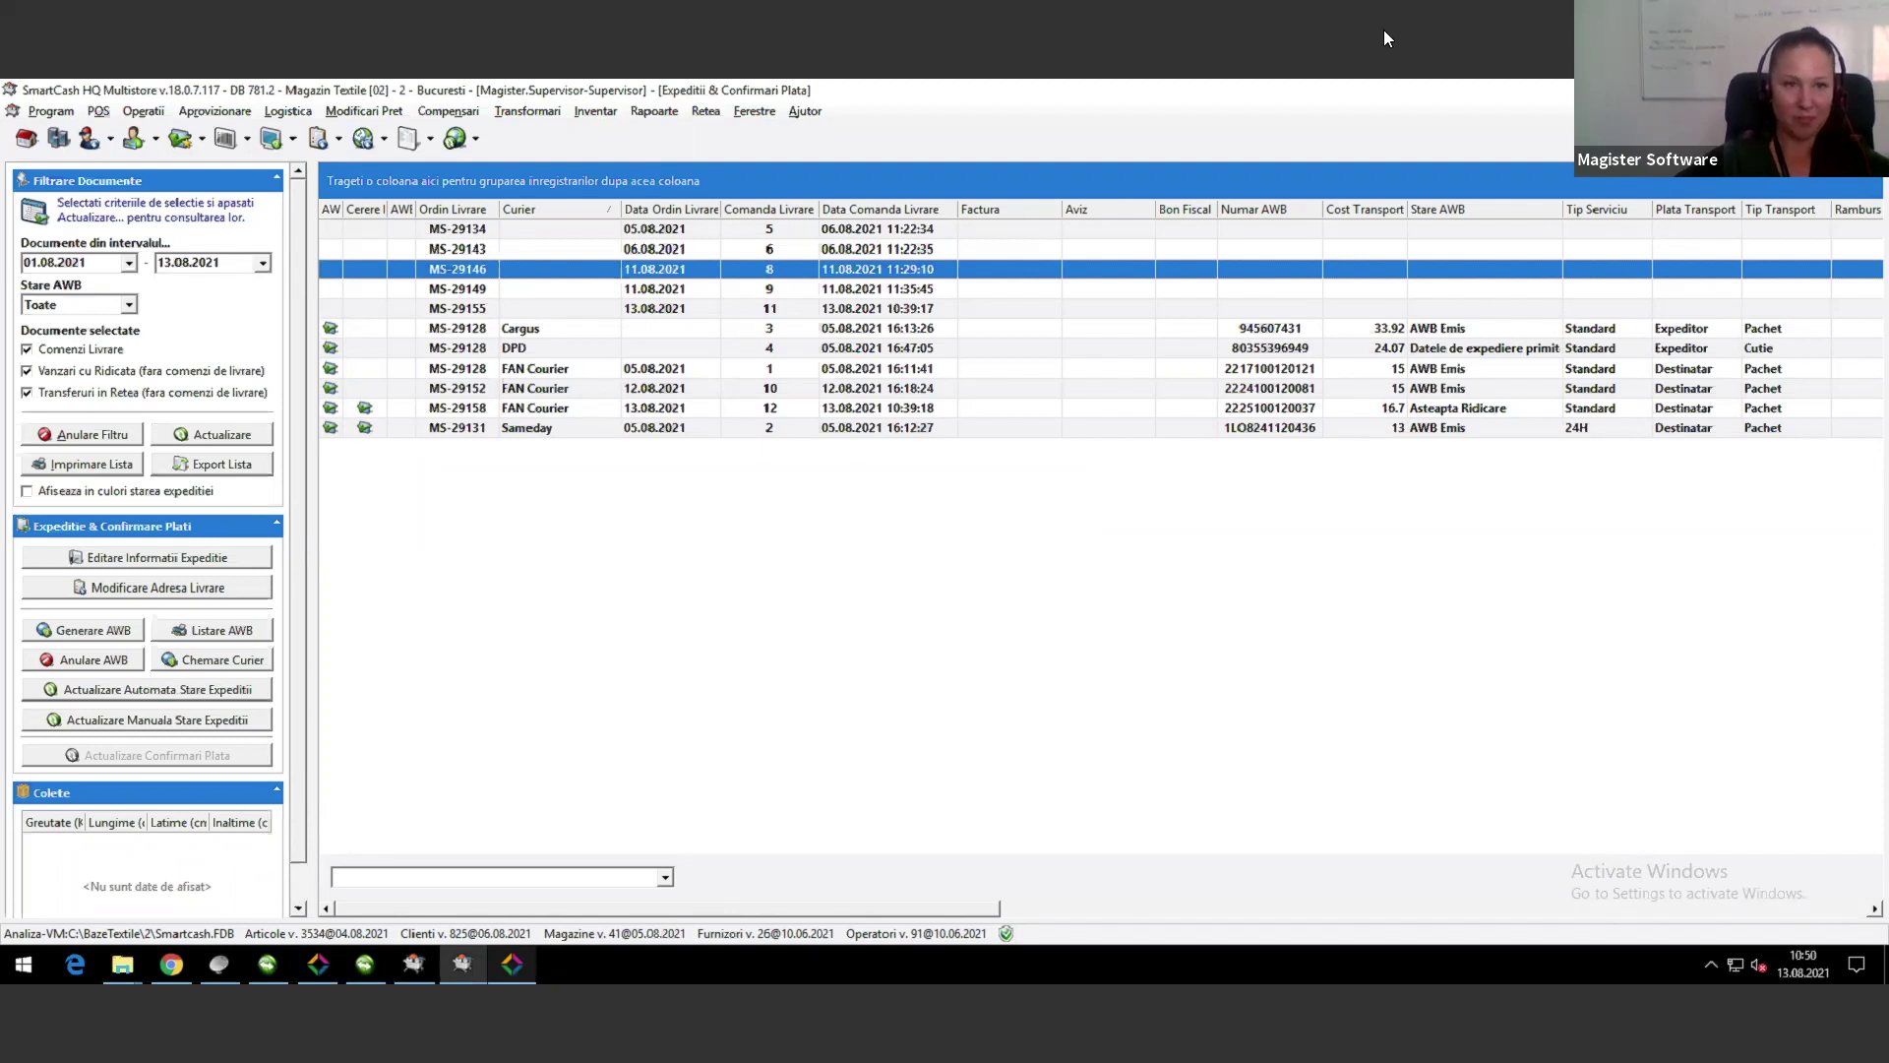
left_click(307, 116)
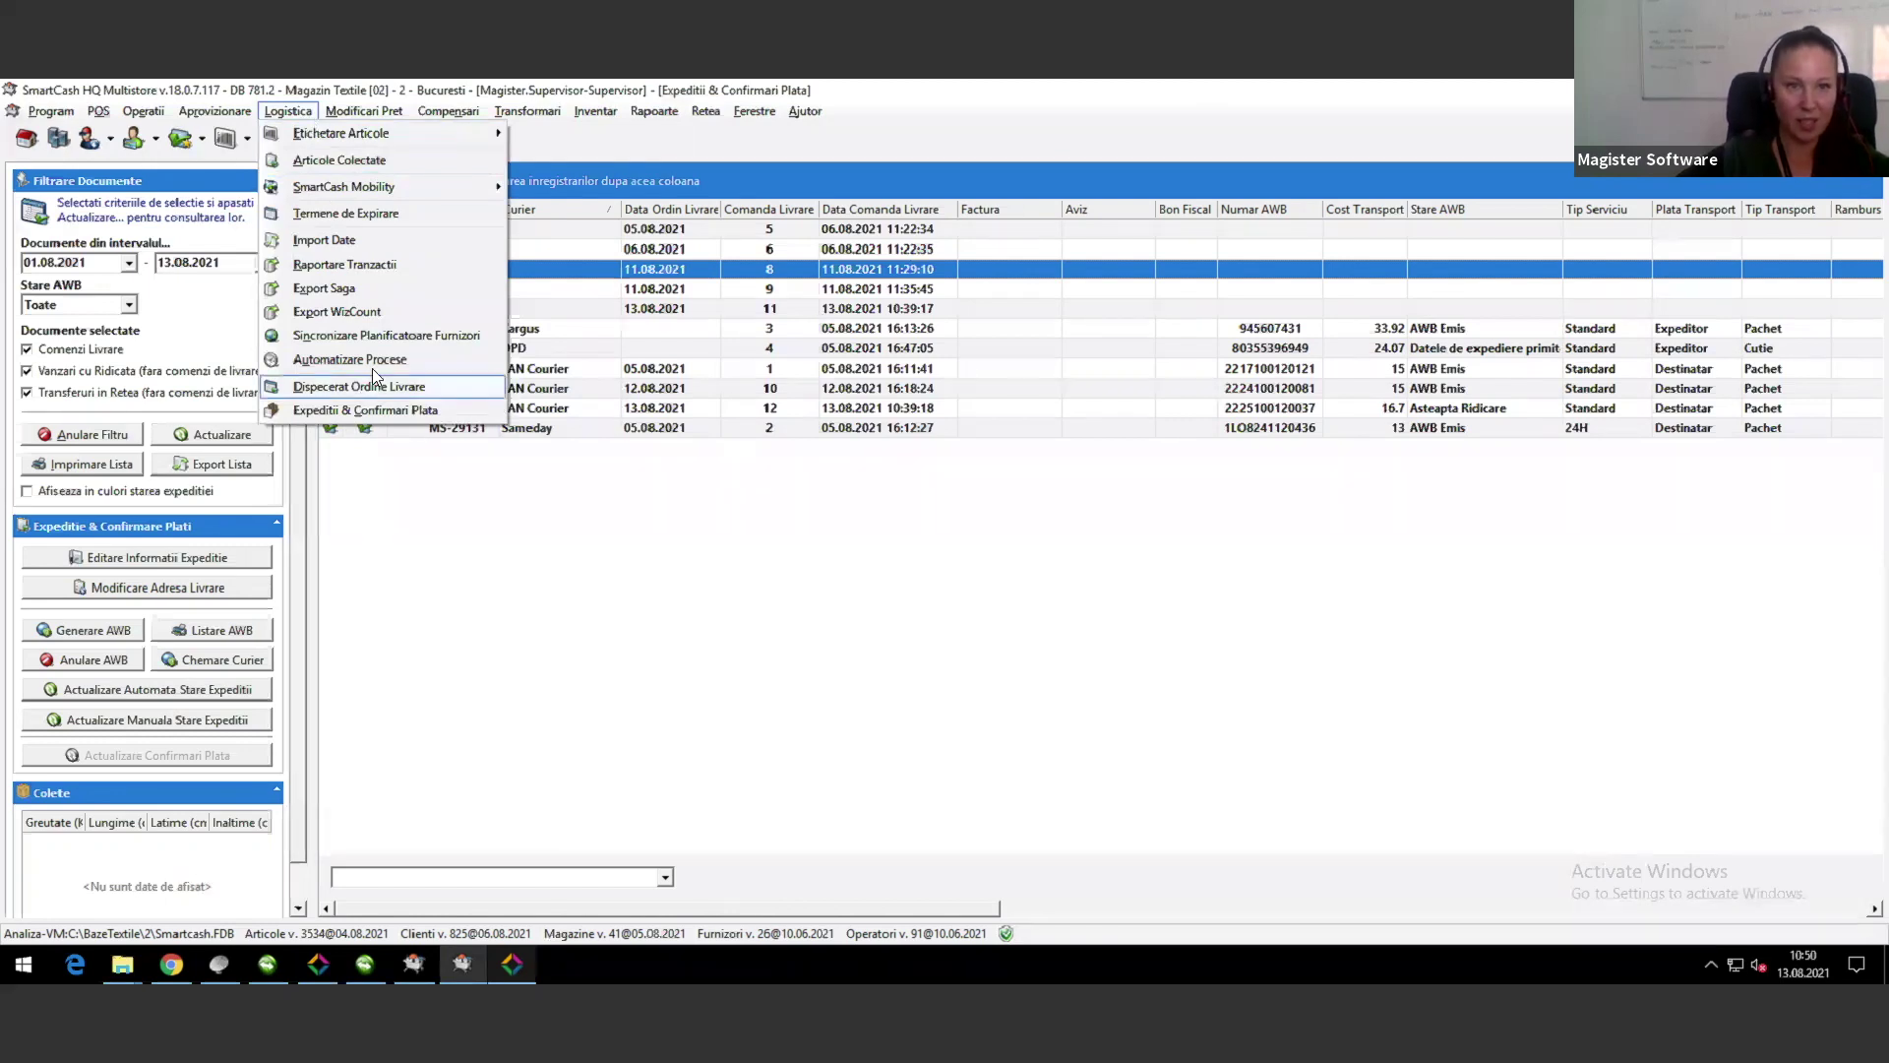
left_click(881, 546)
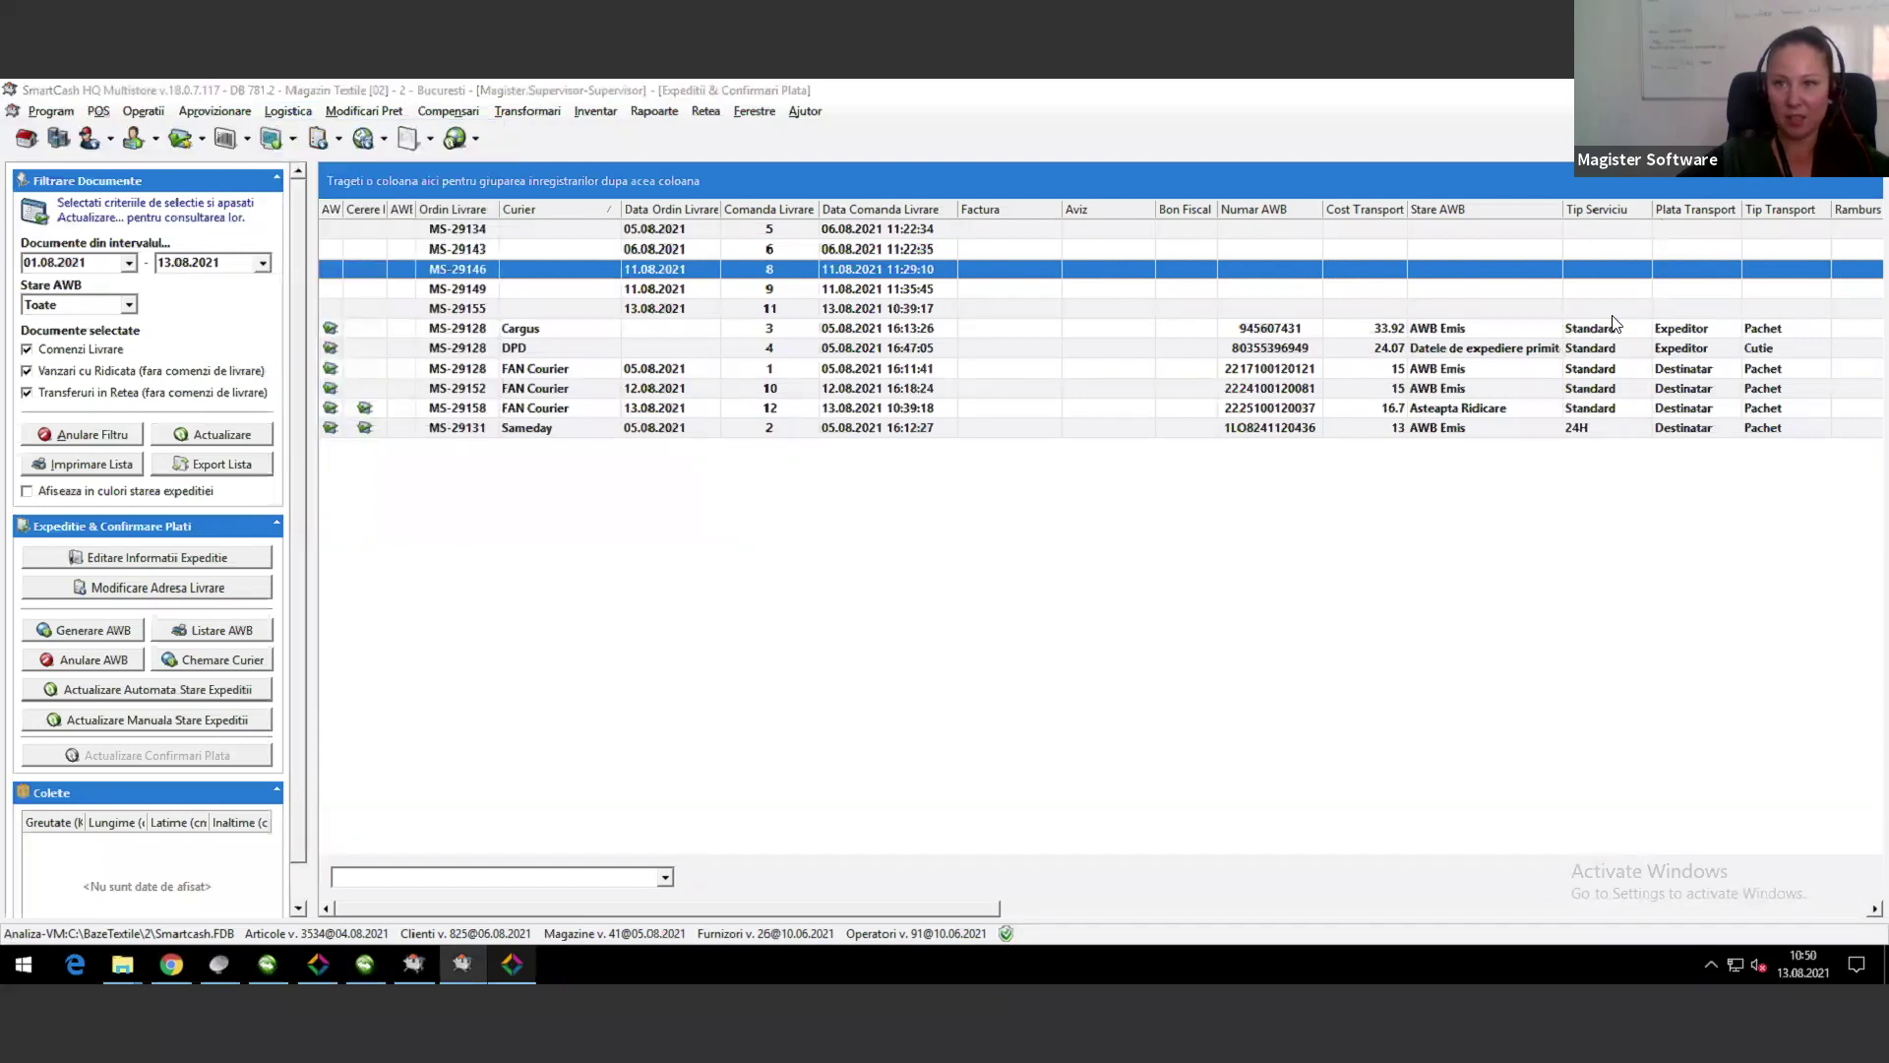
Step: Switch to the Hypermarket SRL instance of SmartCash HQ and open its list of automated processes
left_click(462, 963)
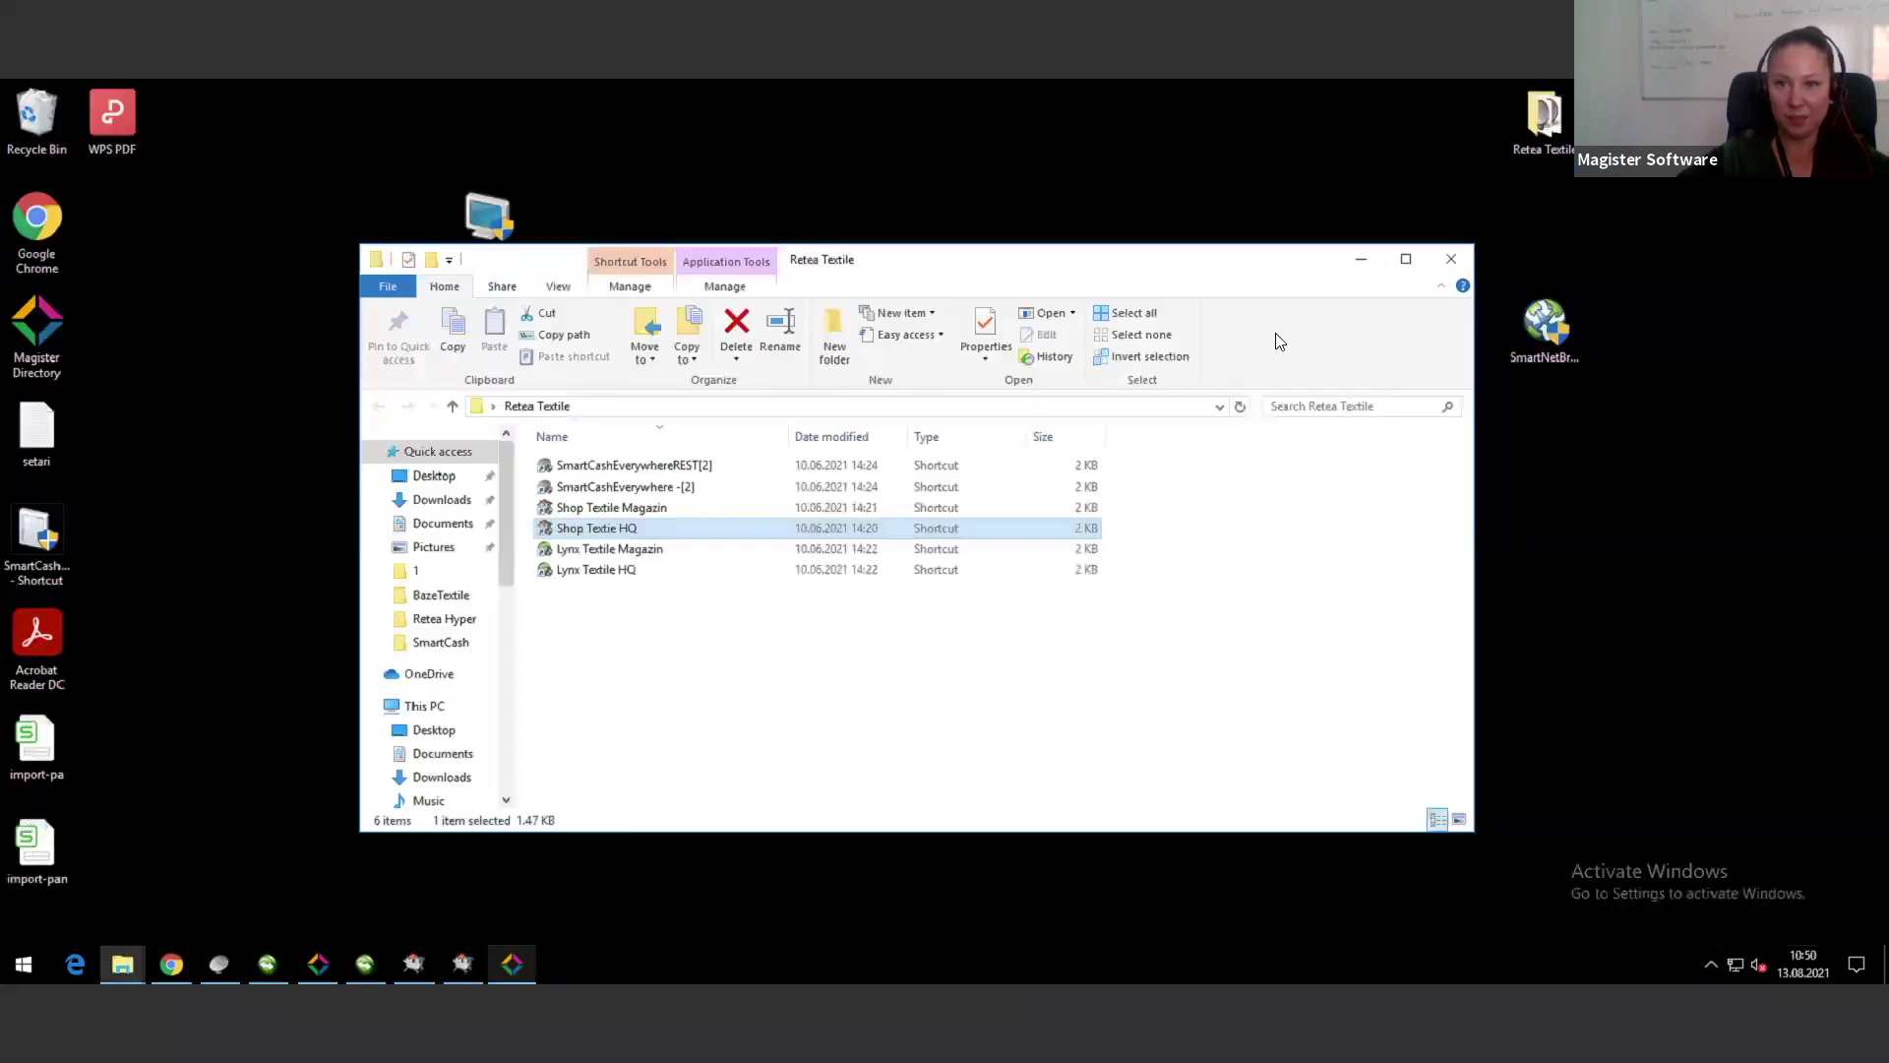
left_click(512, 966)
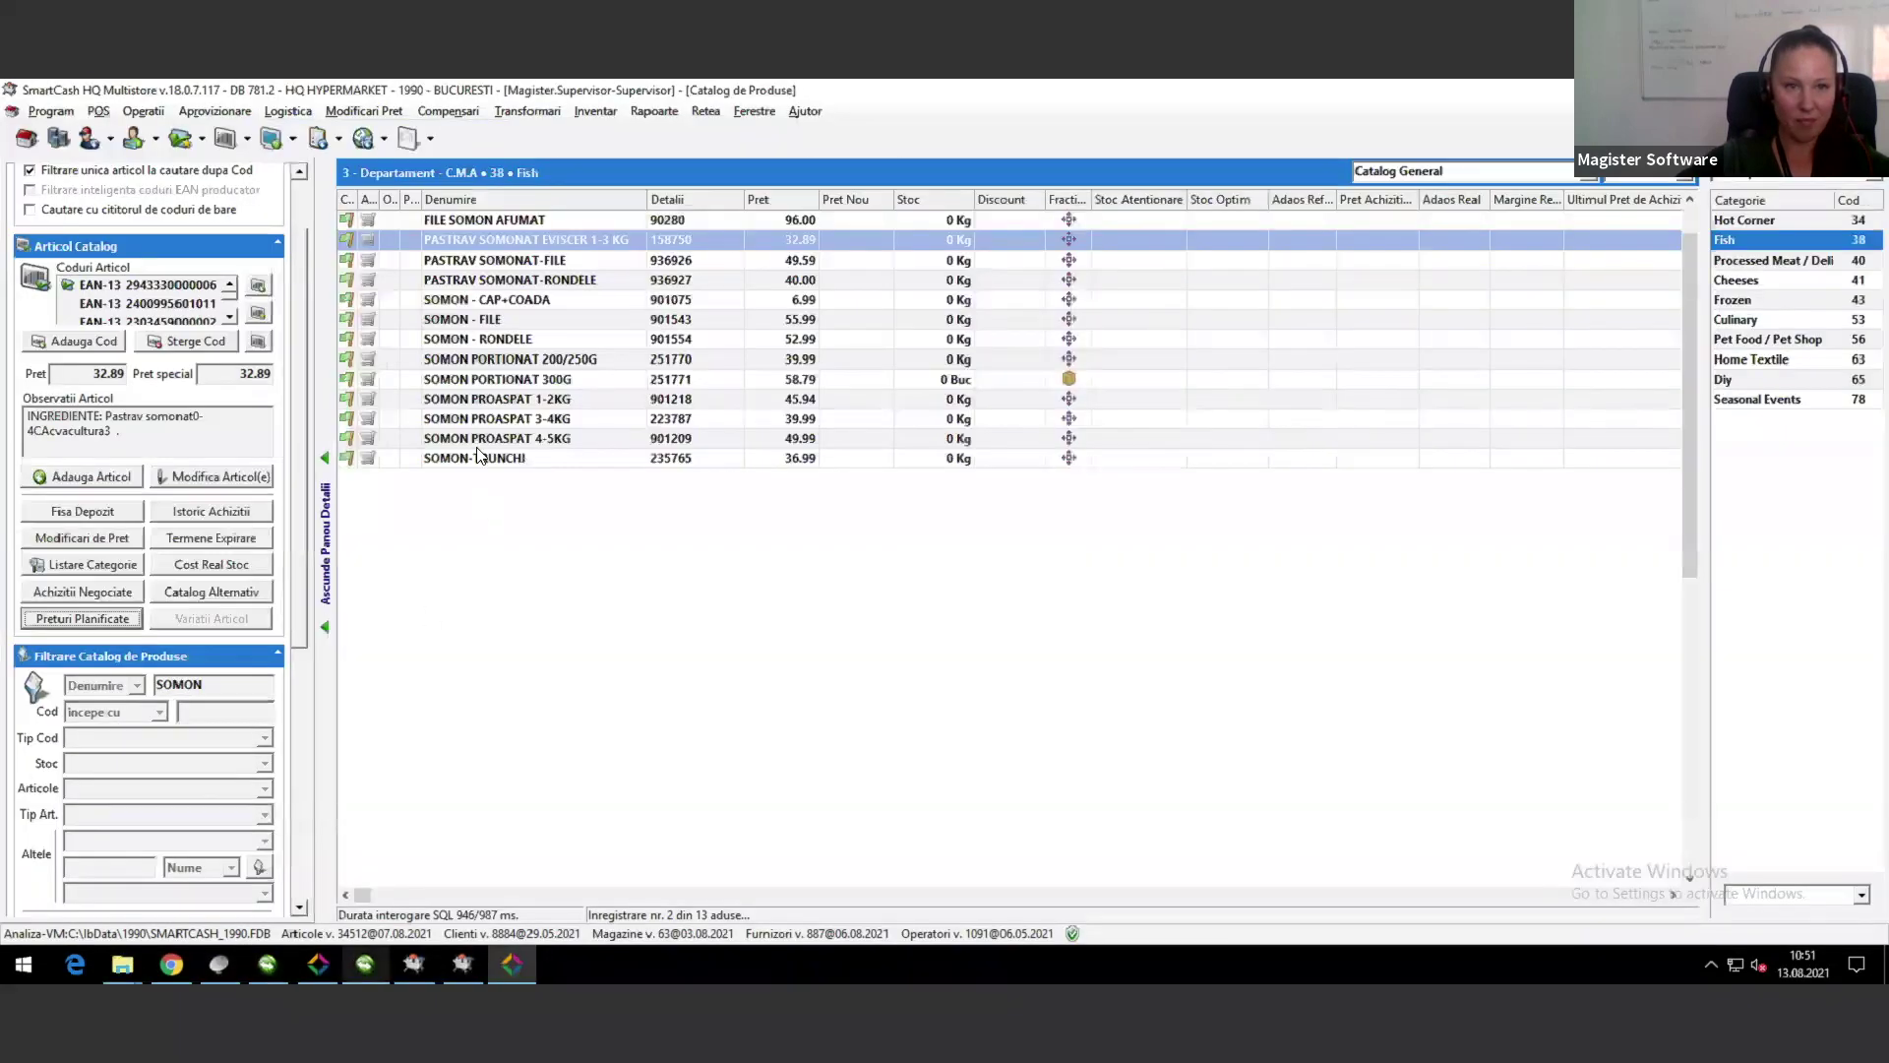
left_click(544, 264)
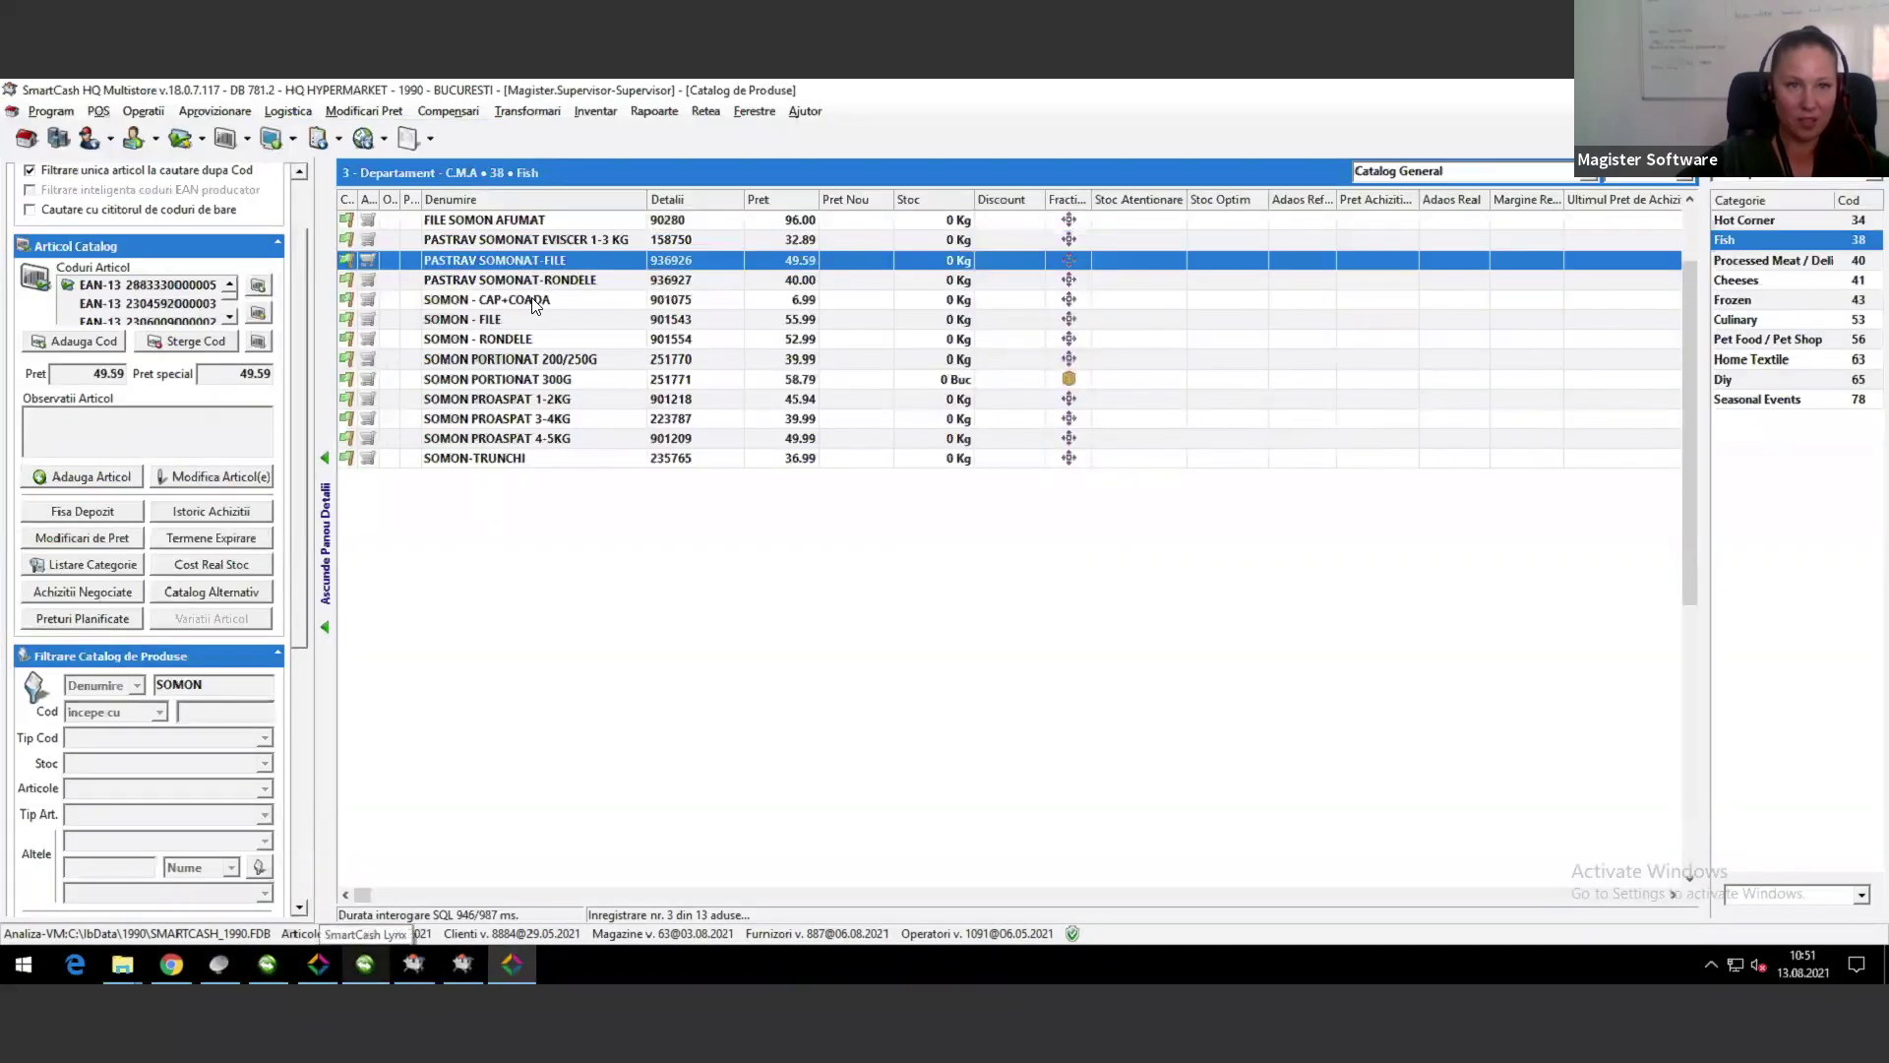
left_click(316, 970)
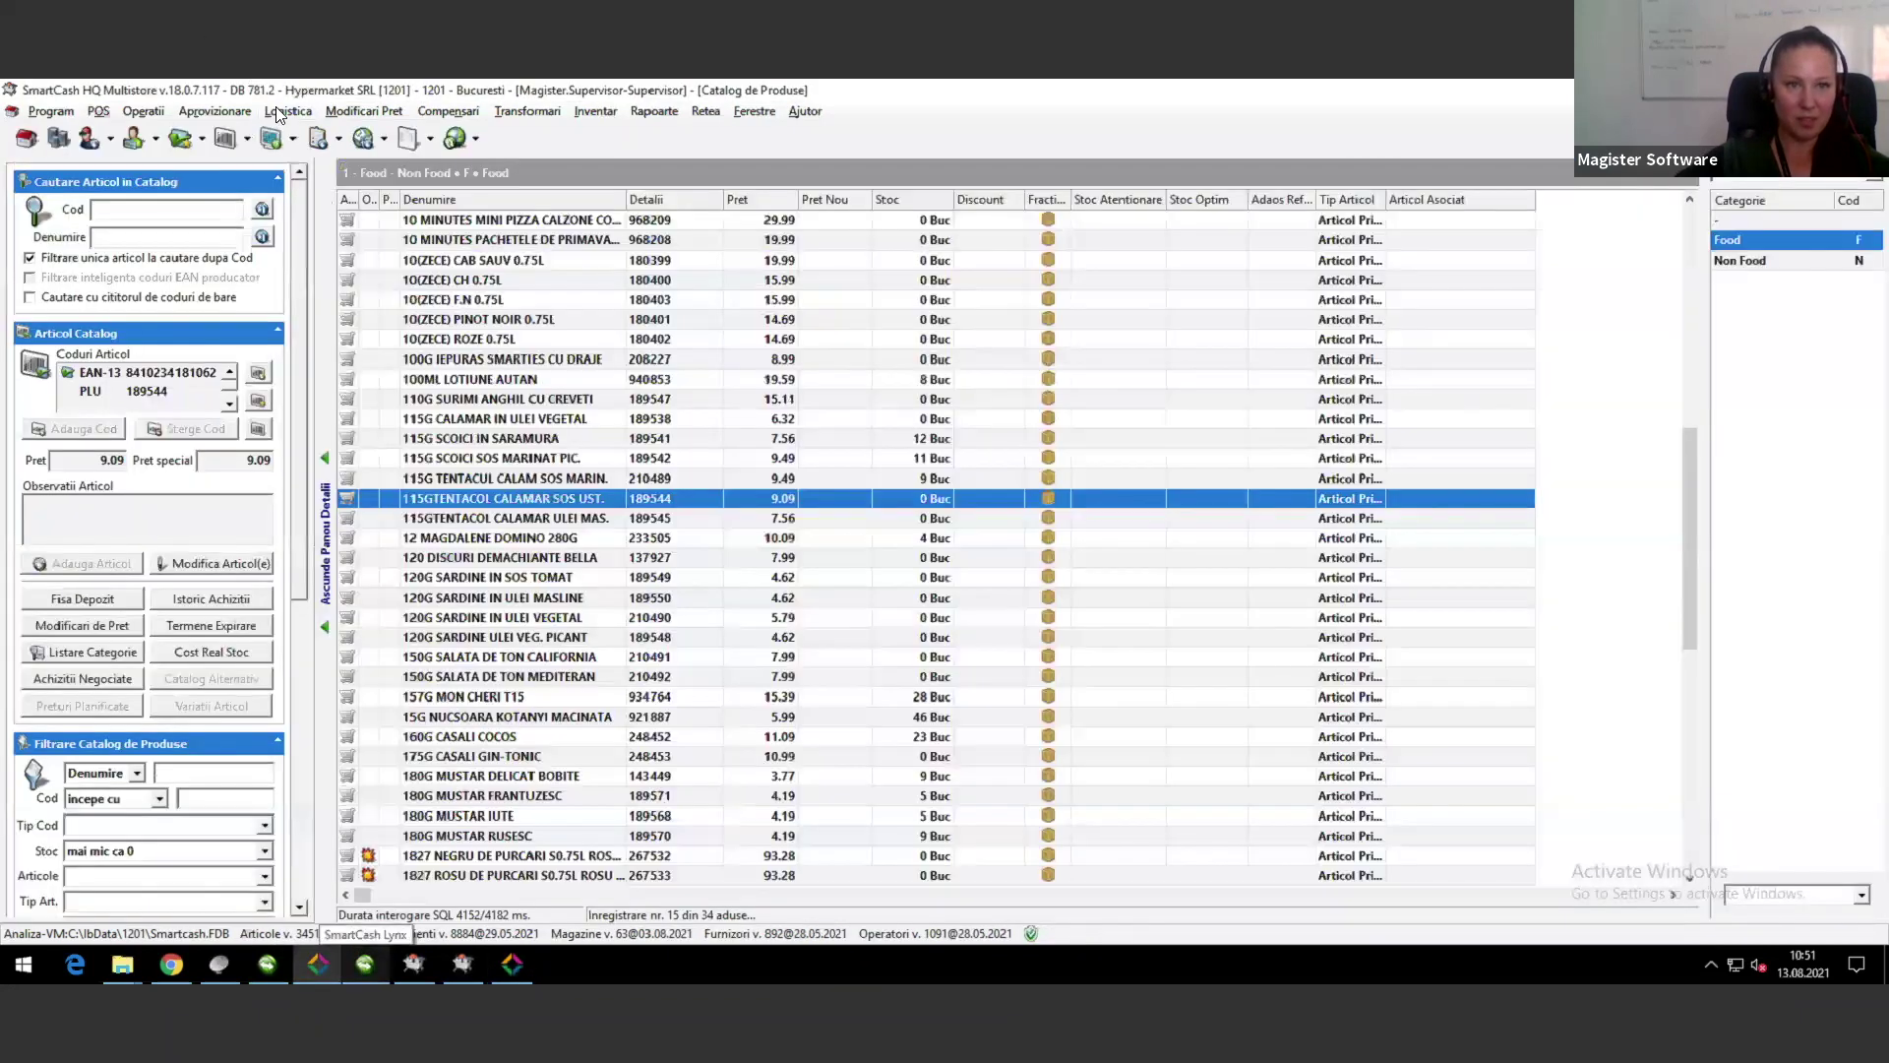
left_click(280, 112)
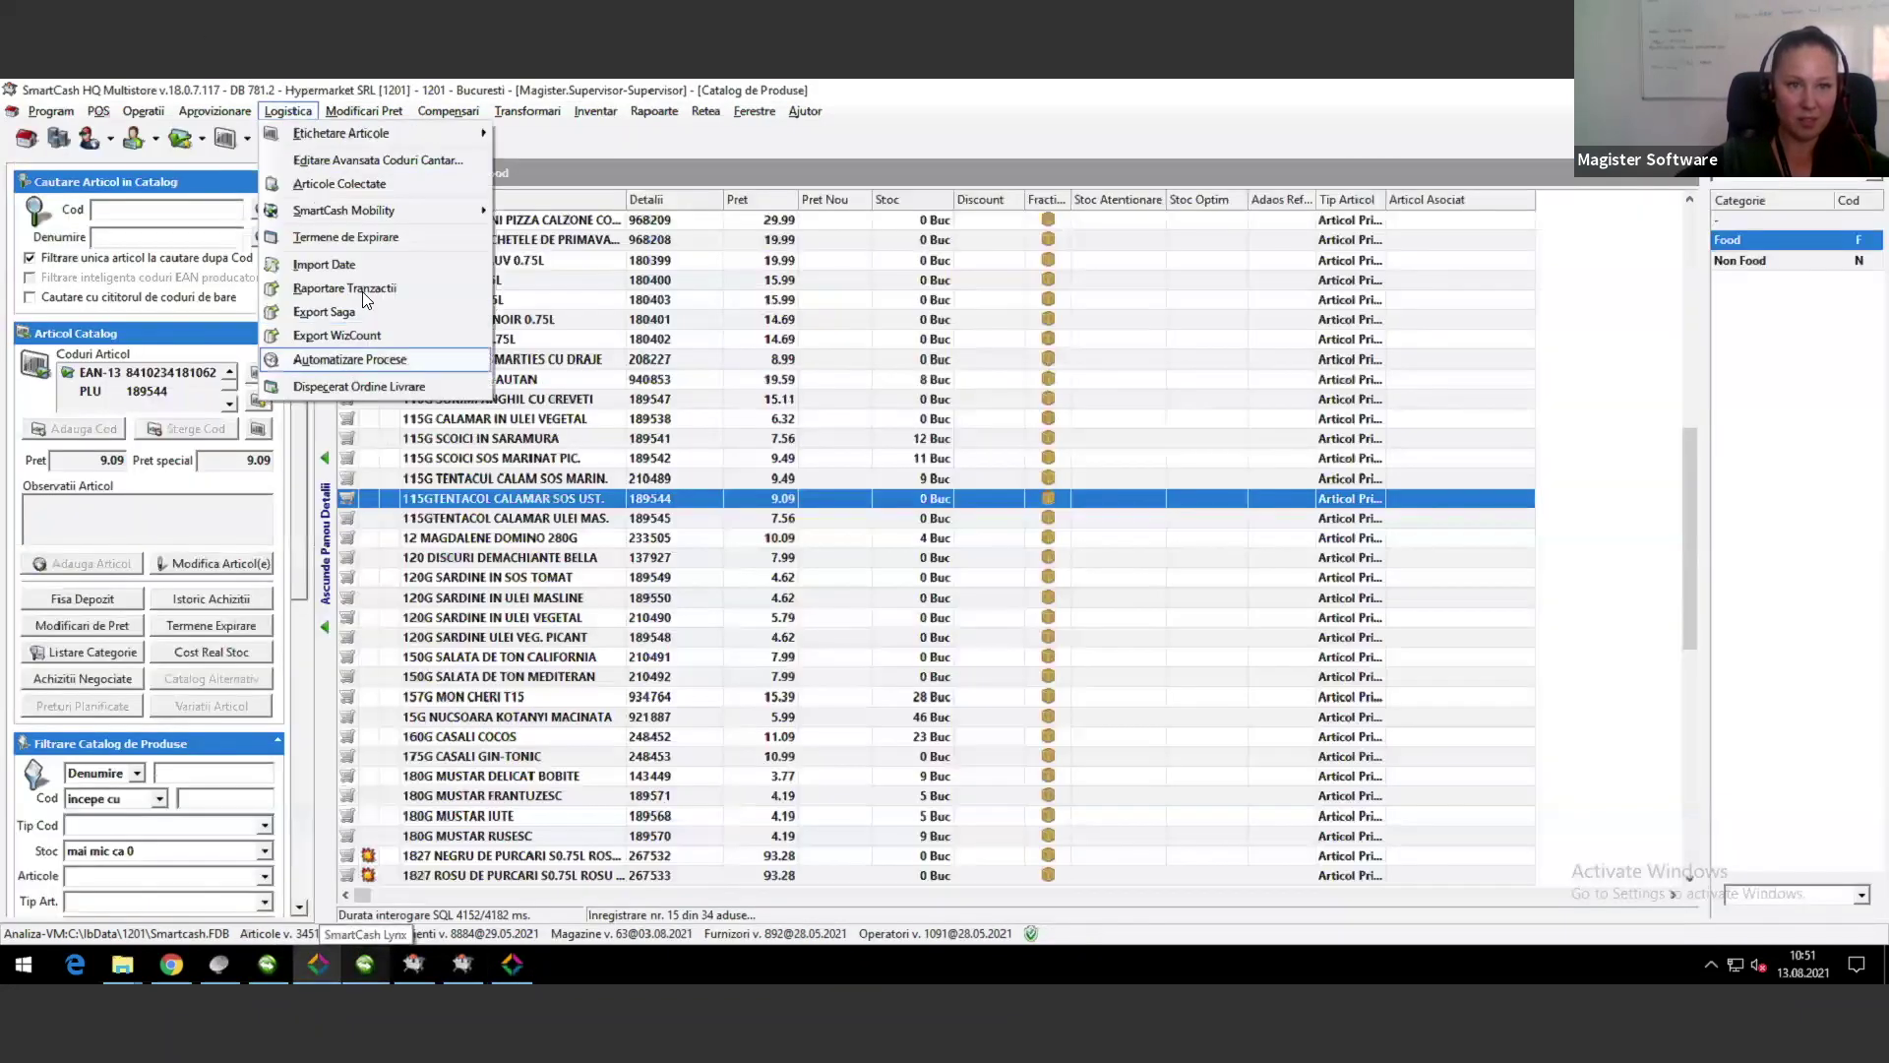
left_click(372, 360)
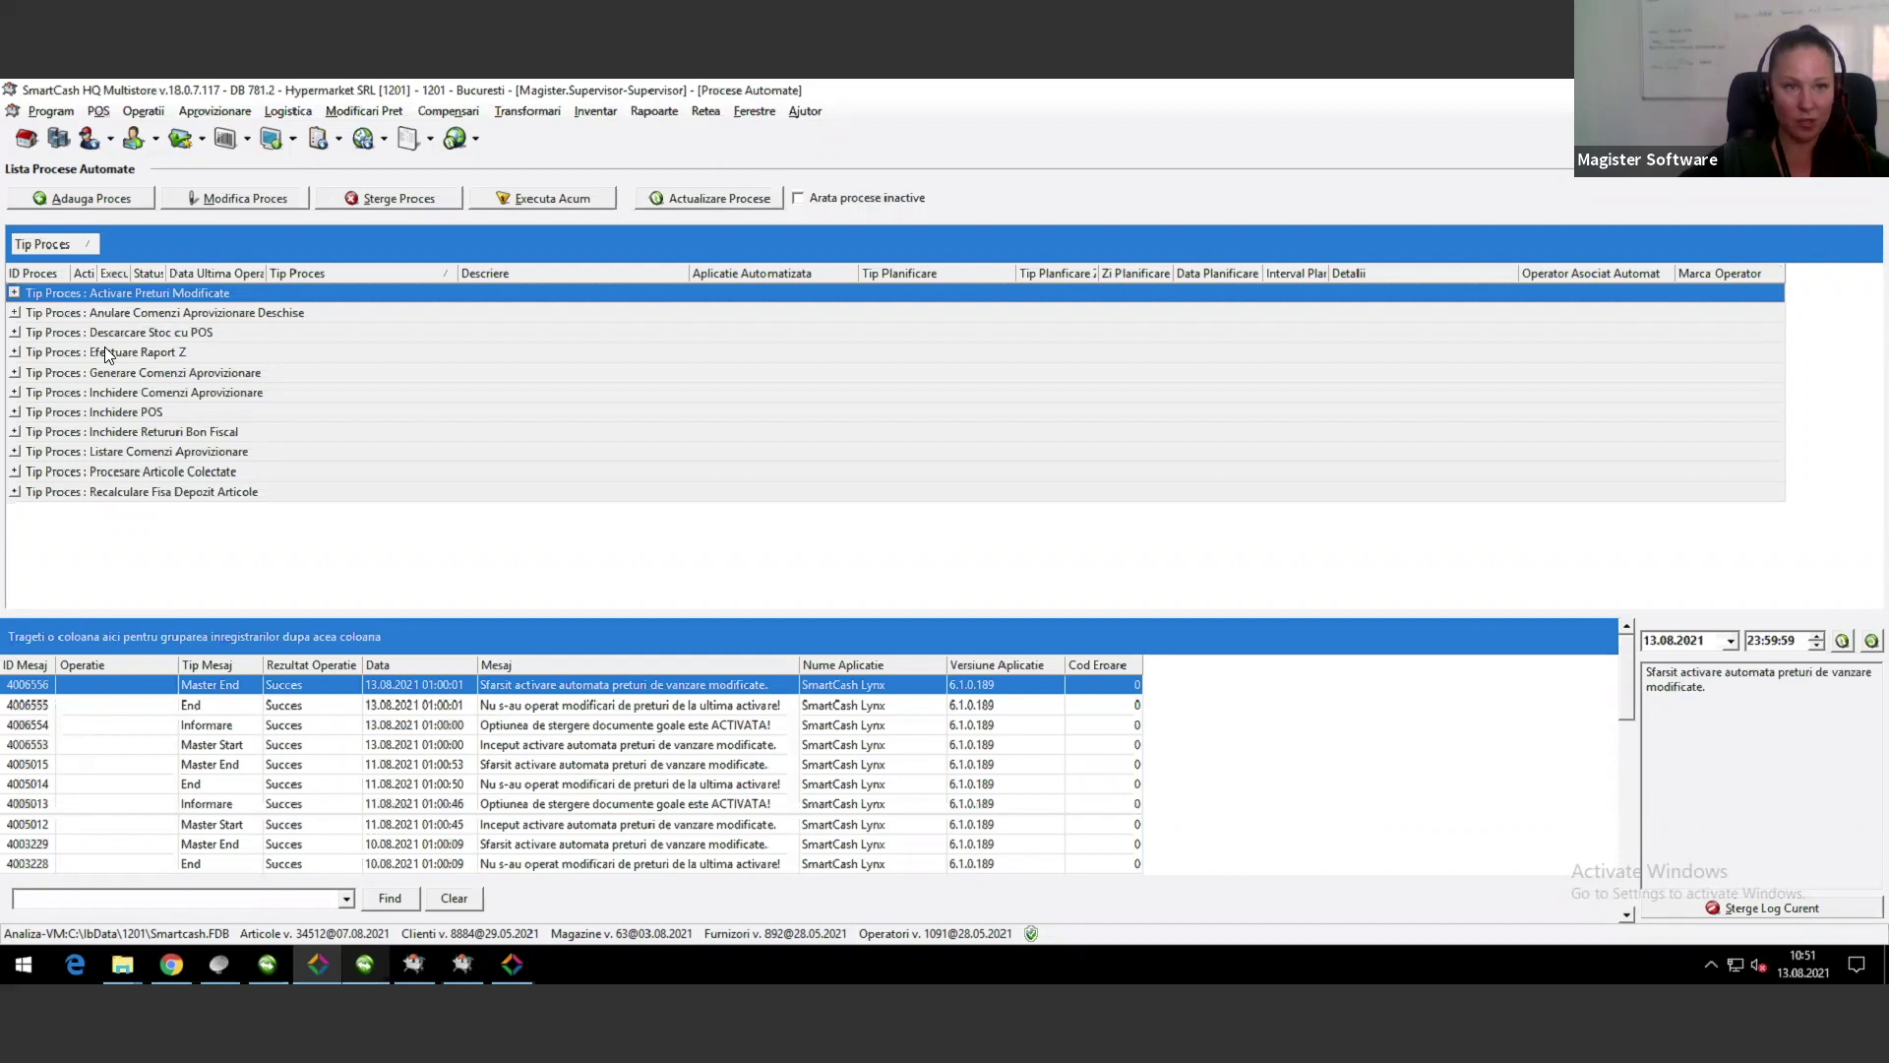
Step: Expand the Efectuare Raport Z process group and open the Emitere Z POS 1 process for editing
left_click(14, 352)
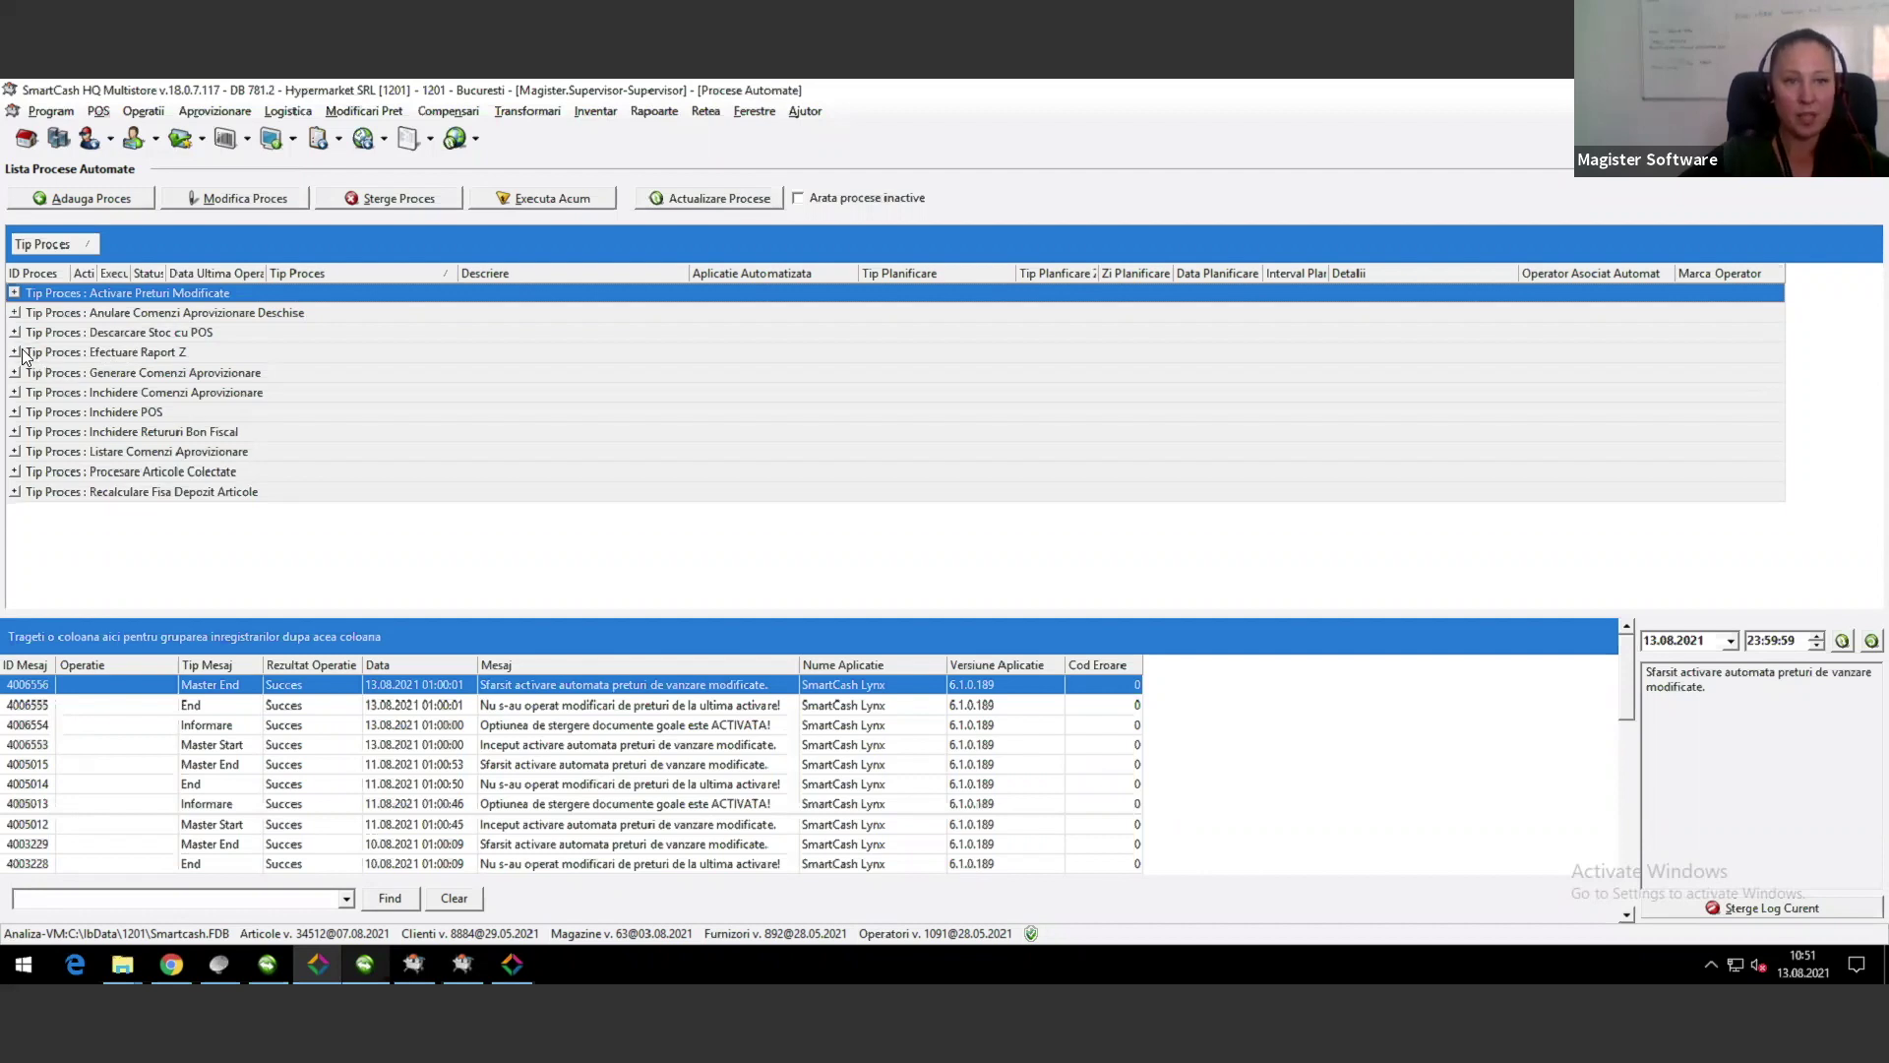
left_click(112, 354)
double_click(189, 353)
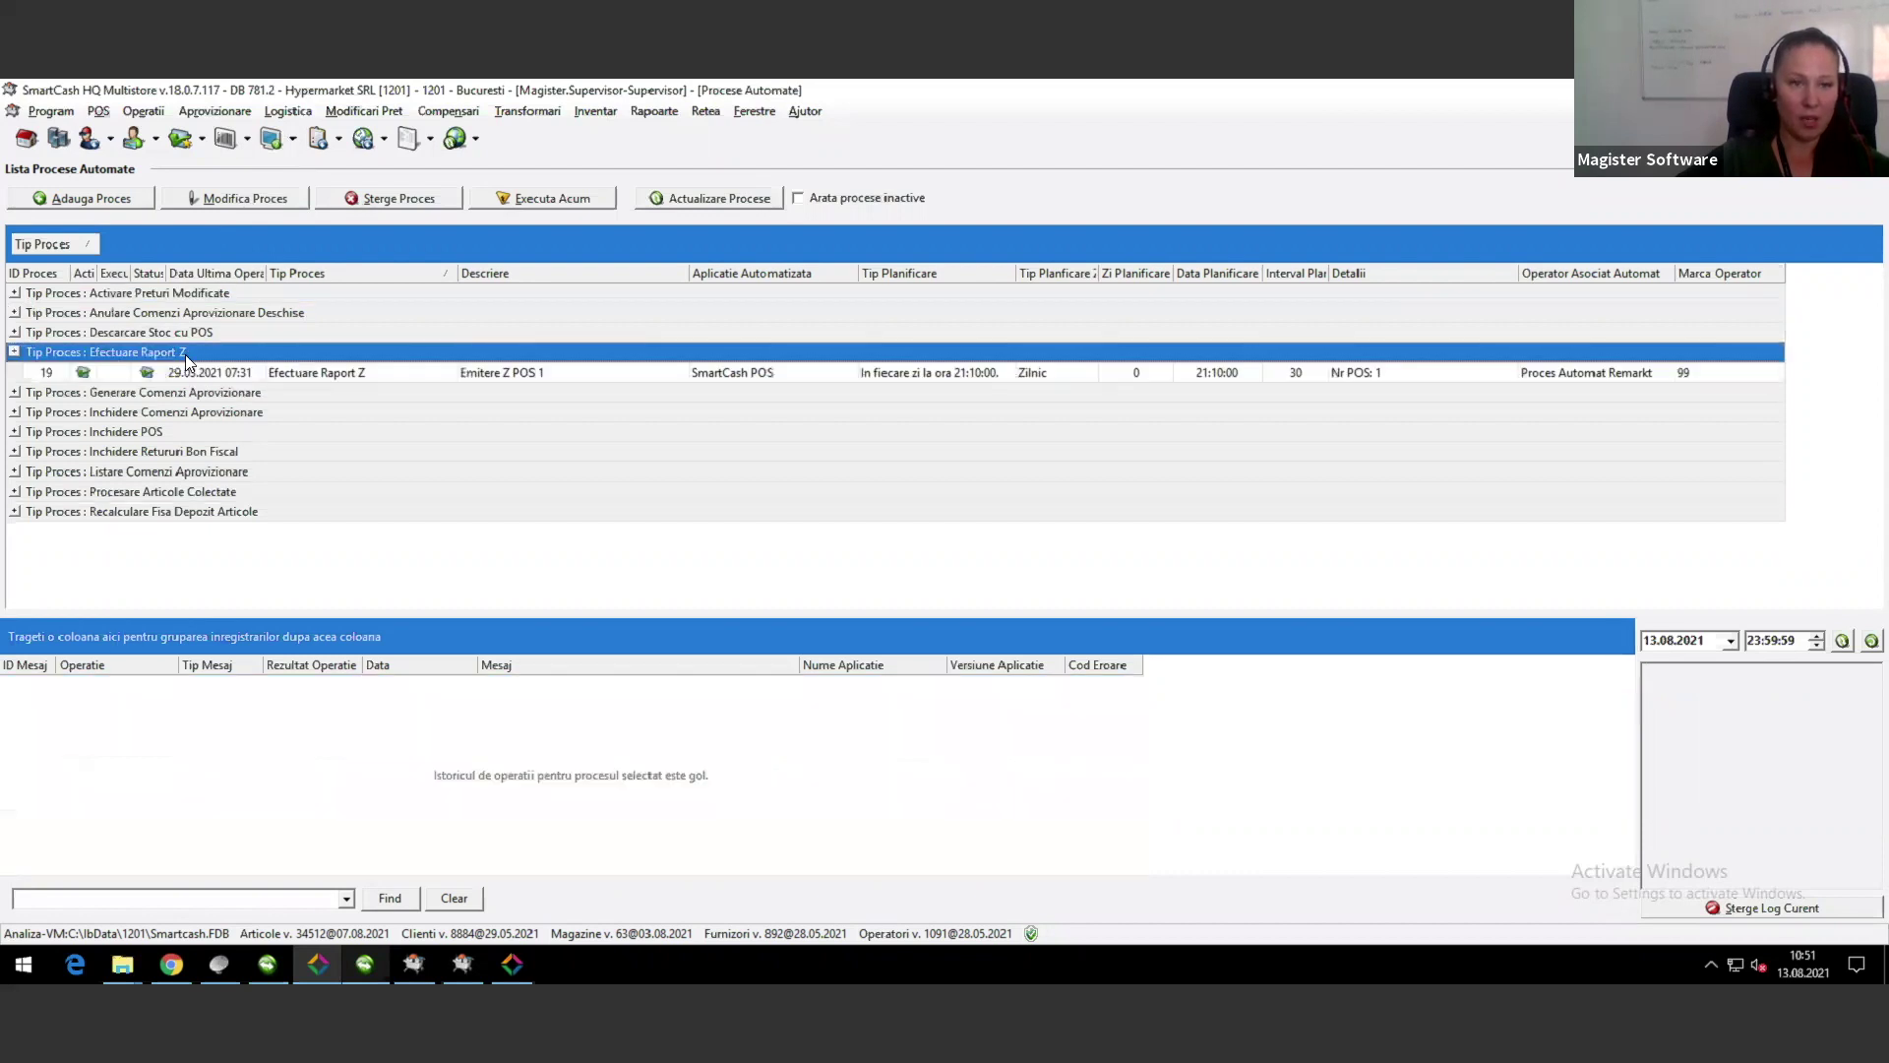
left_click(211, 372)
double_click(211, 372)
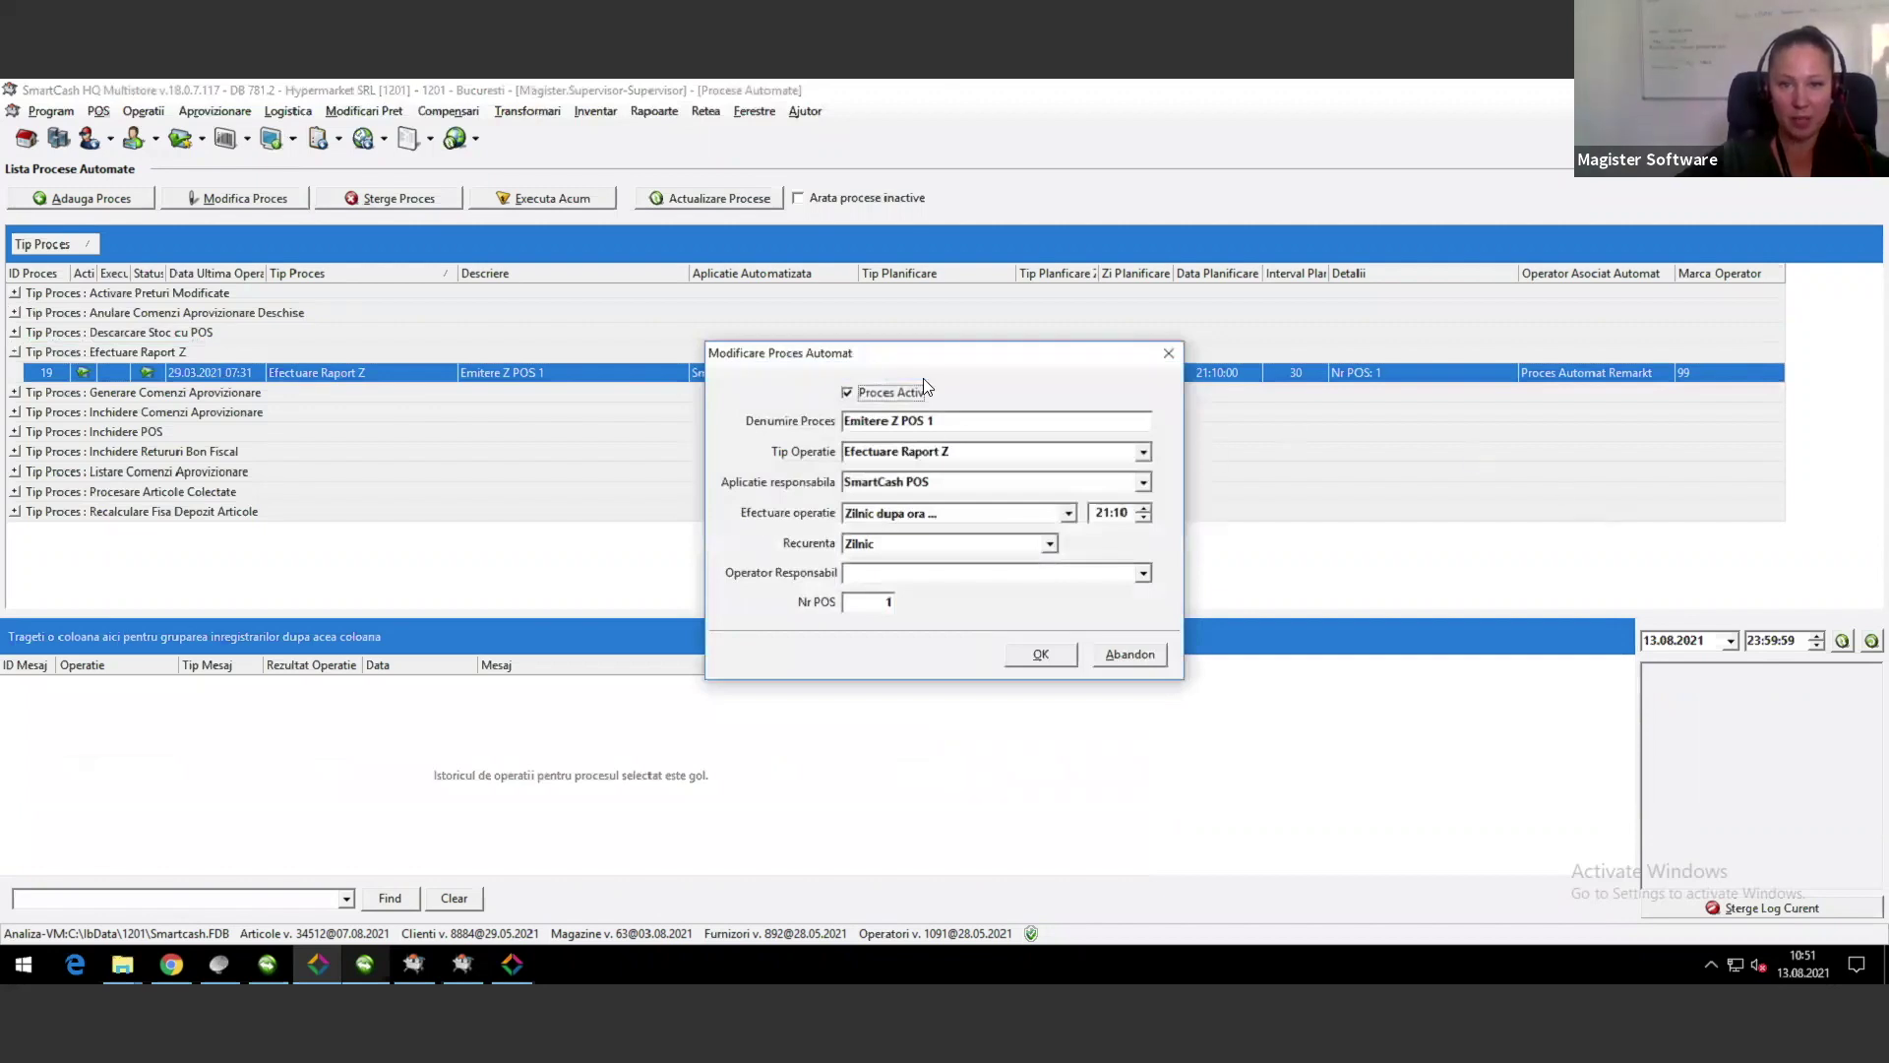
Step: Examine the POS number and daily execution time of the Emitere Z POS 1 process, closing it without changes
left_click_drag(903, 370, 777, 308)
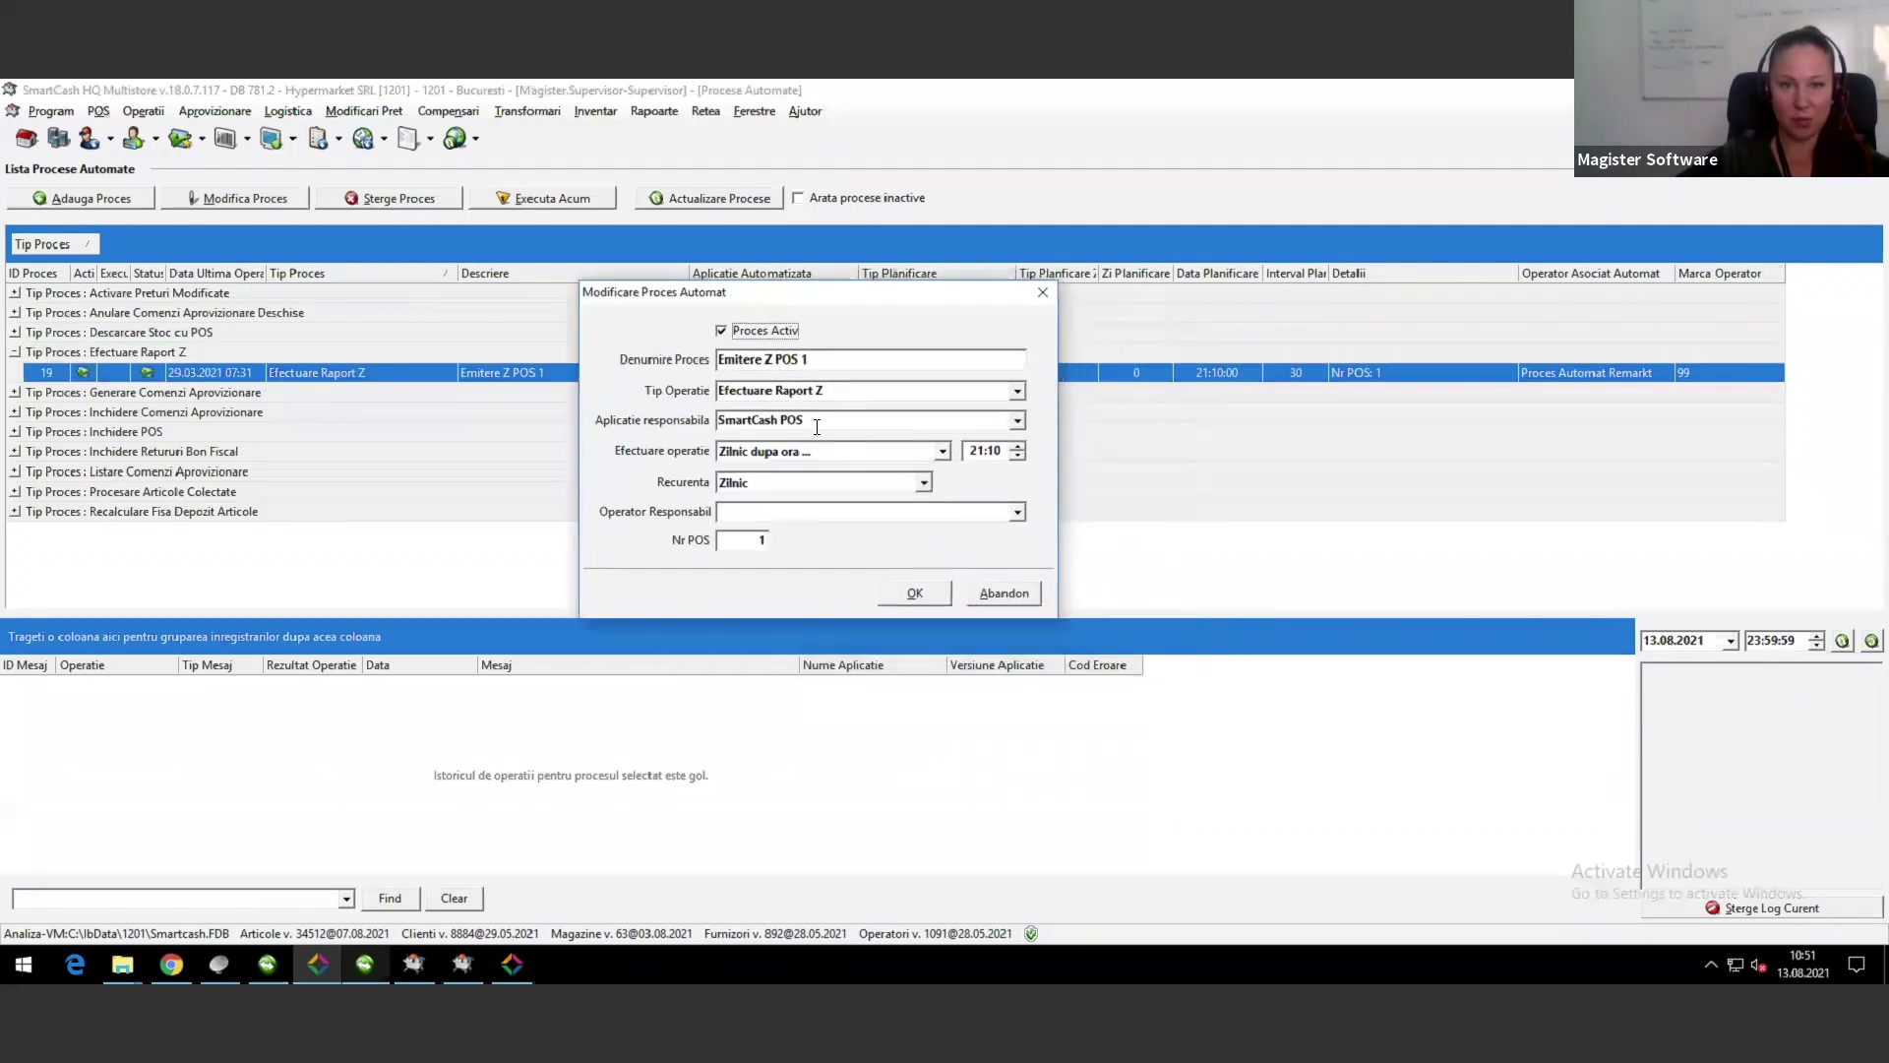
left_click(736, 540)
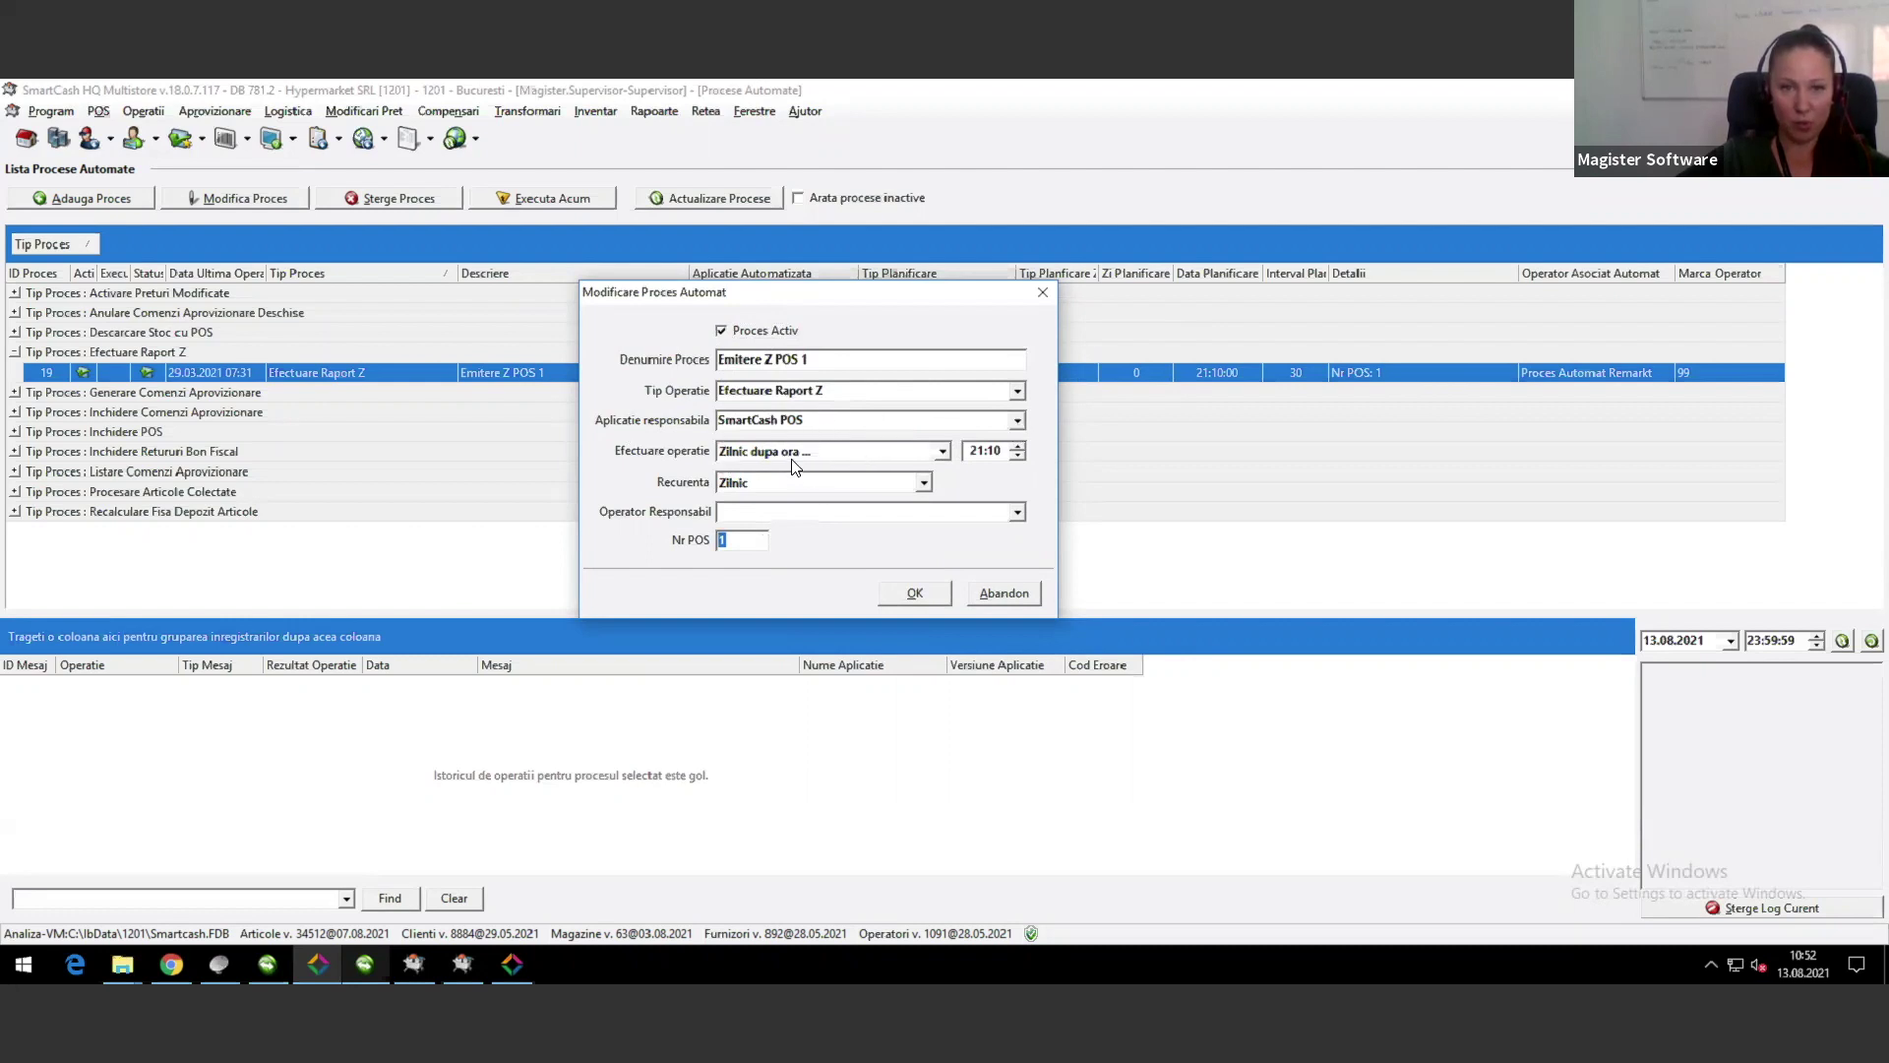
left_click(982, 450)
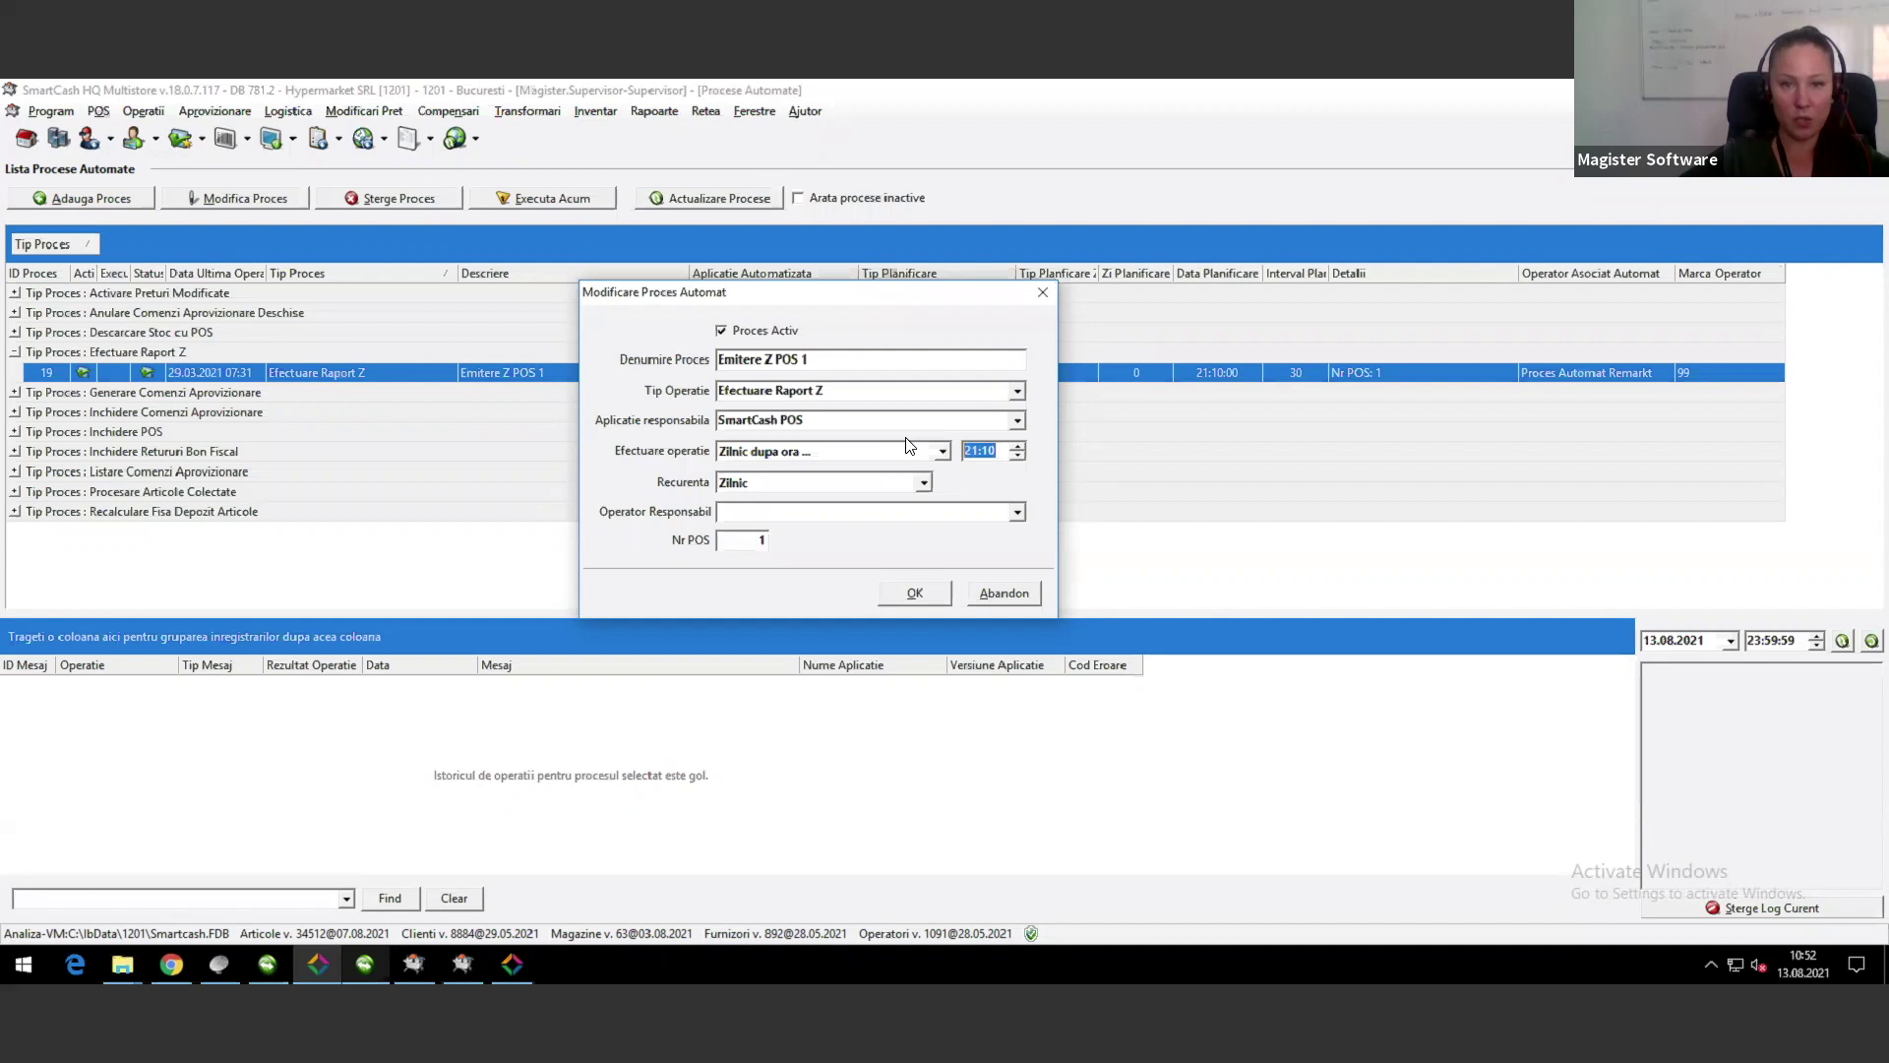
left_click(1044, 294)
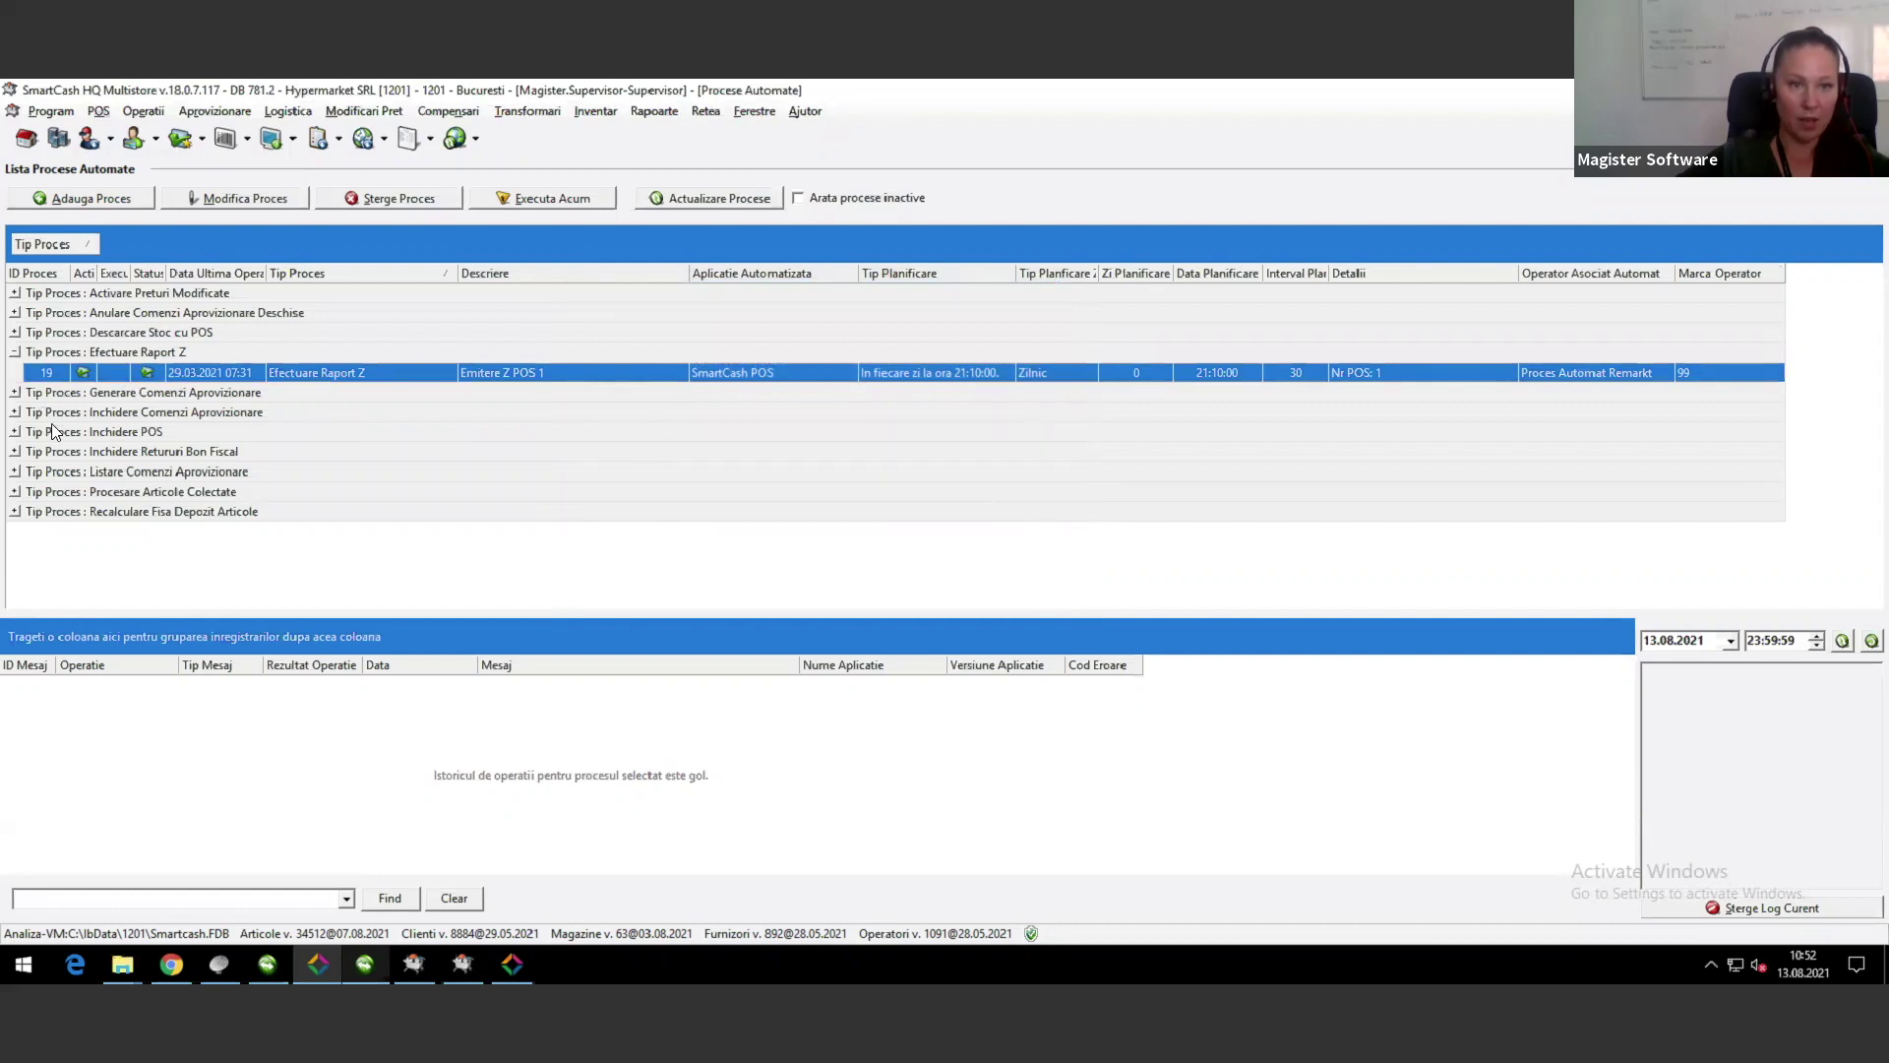
Step: Expand the Inchidere POS group and examine the Inchidere Toate POS-urile process settings, closing them without changes
left_click(14, 431)
left_click(221, 450)
double_click(221, 451)
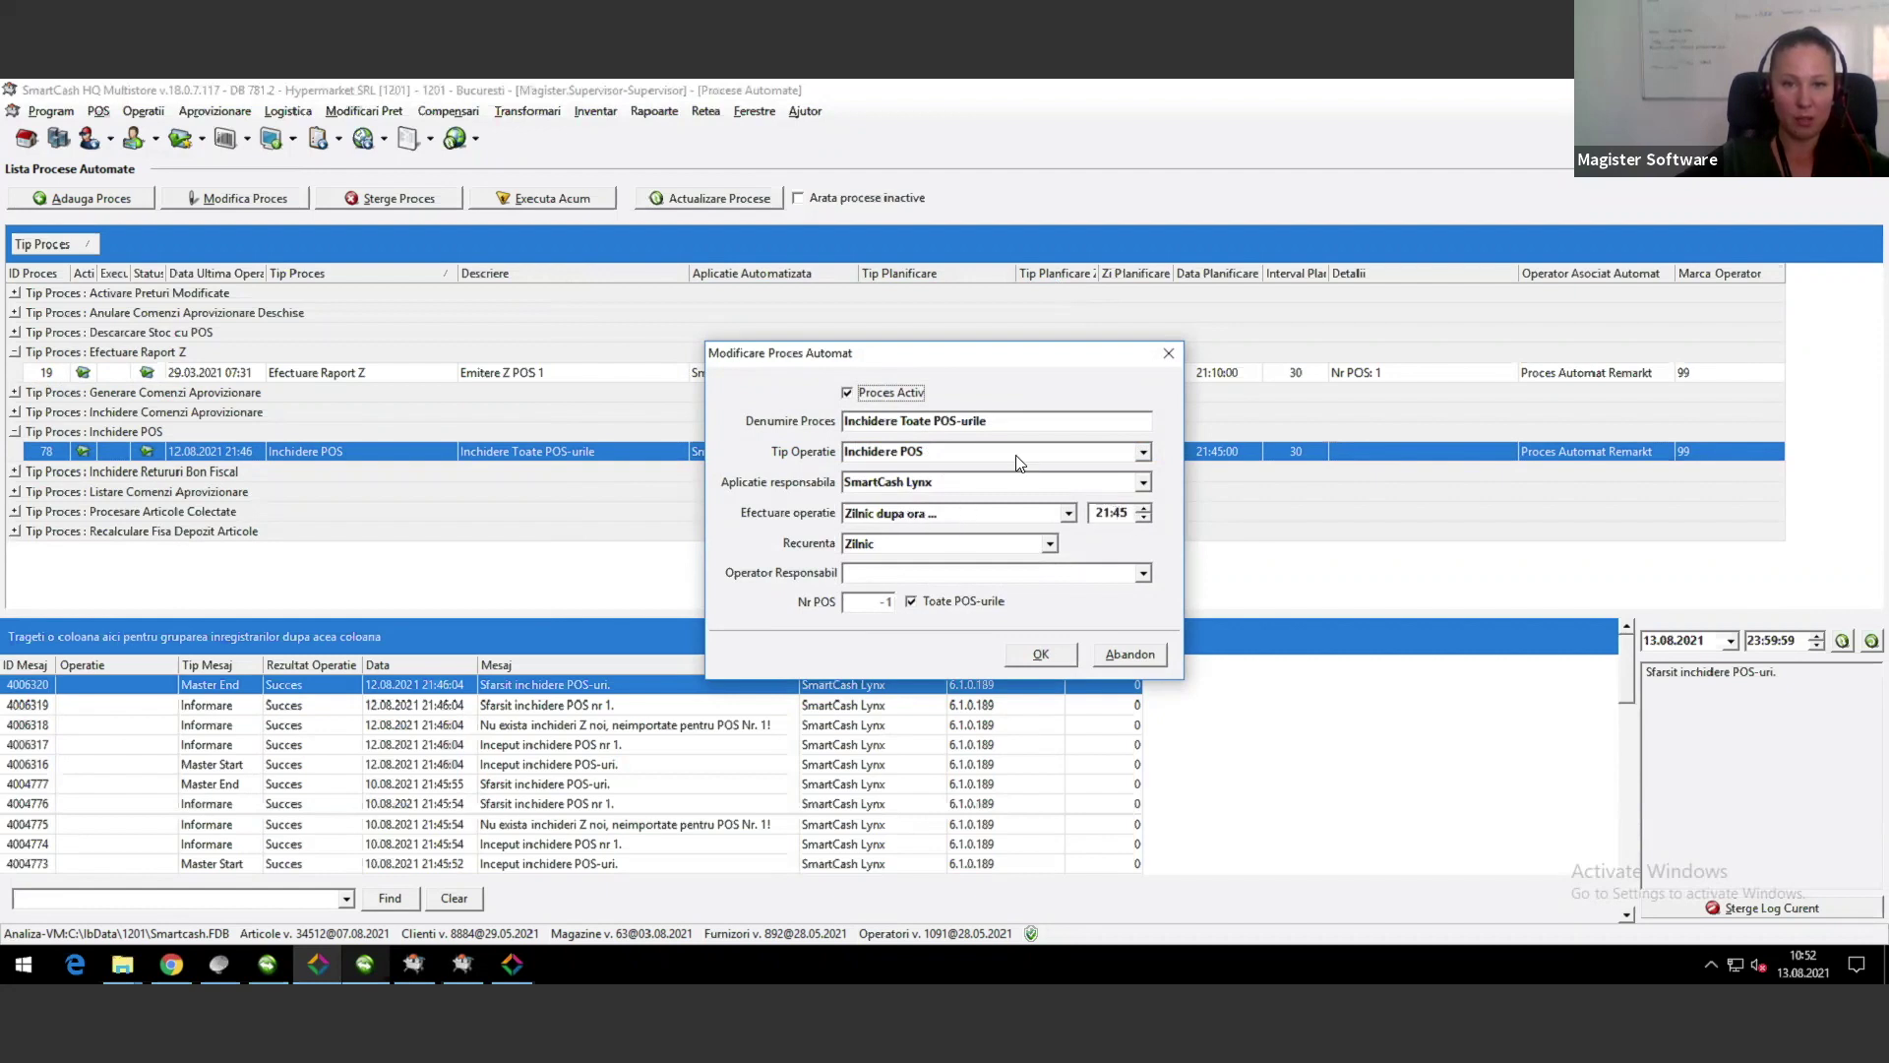
left_click(1167, 357)
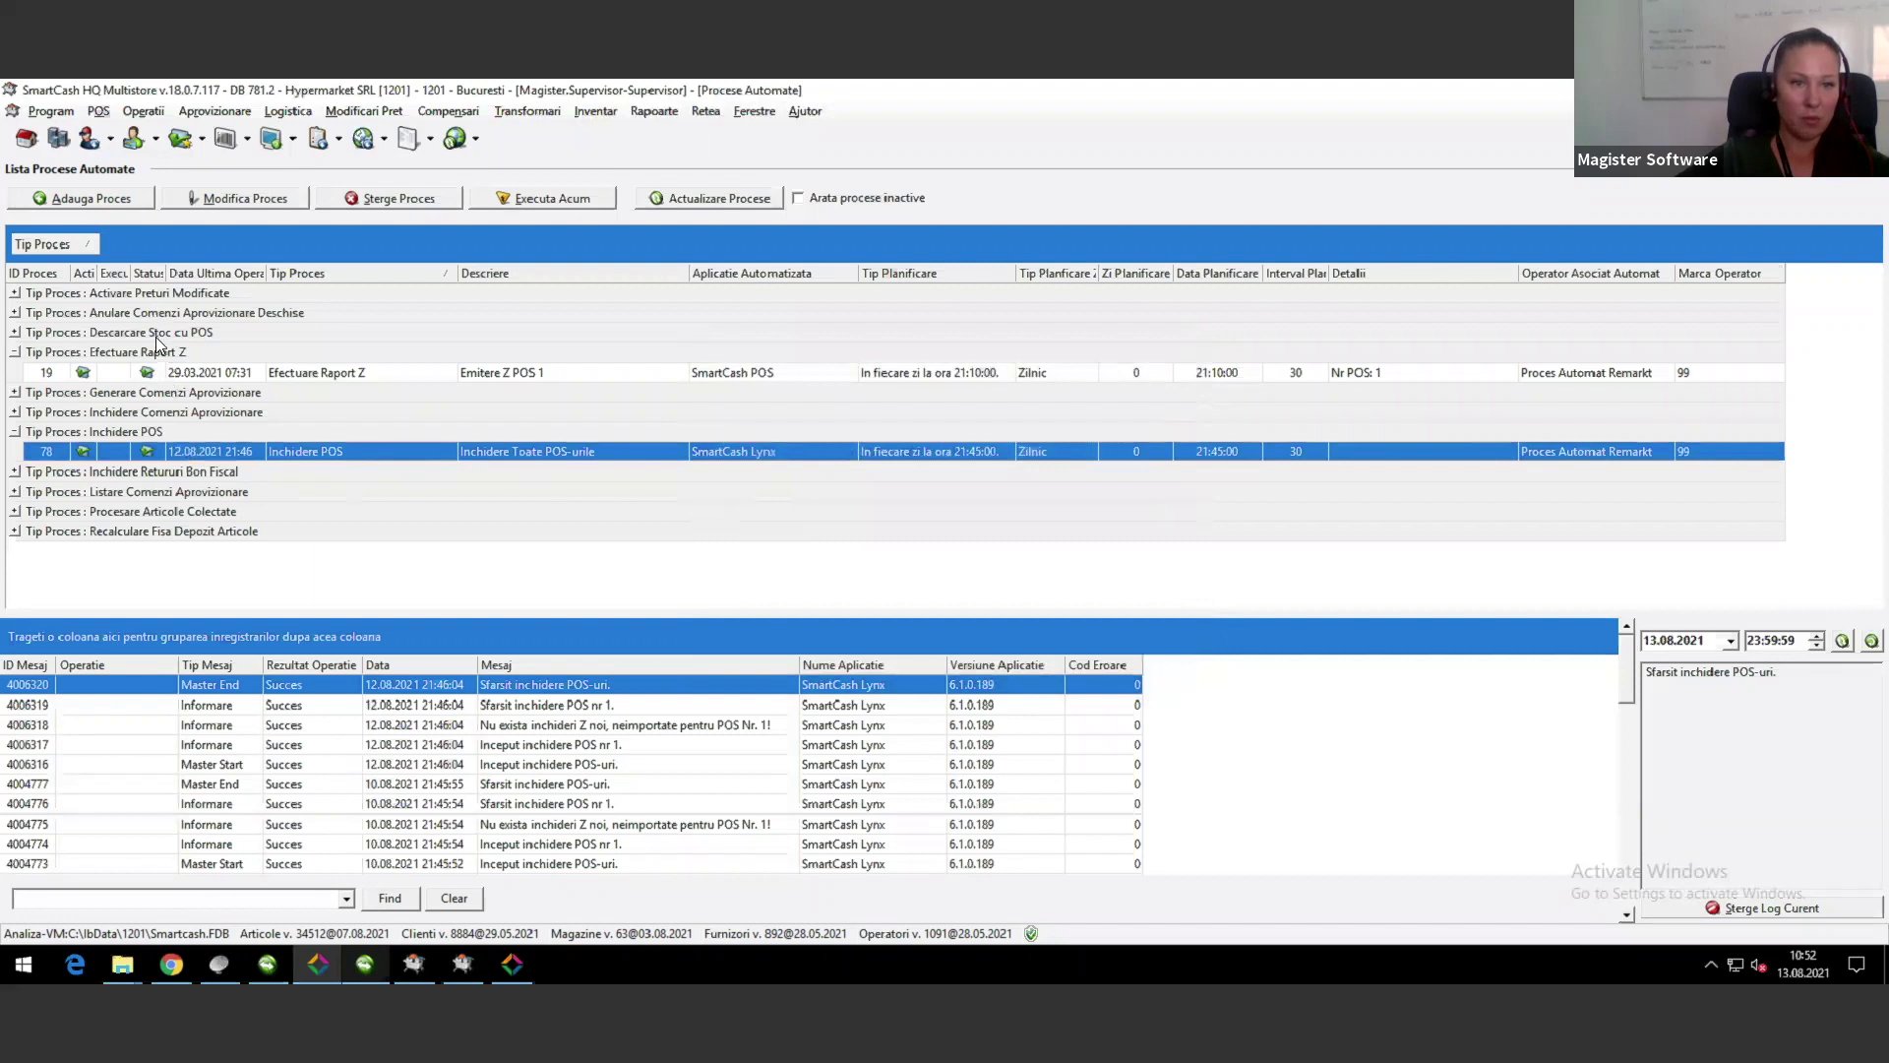
Step: Expand the Descarcare Stoc cu POS group and examine the Descarcare Vanzari prin POS process settings, closing them without changes
left_click(24, 335)
left_click(14, 333)
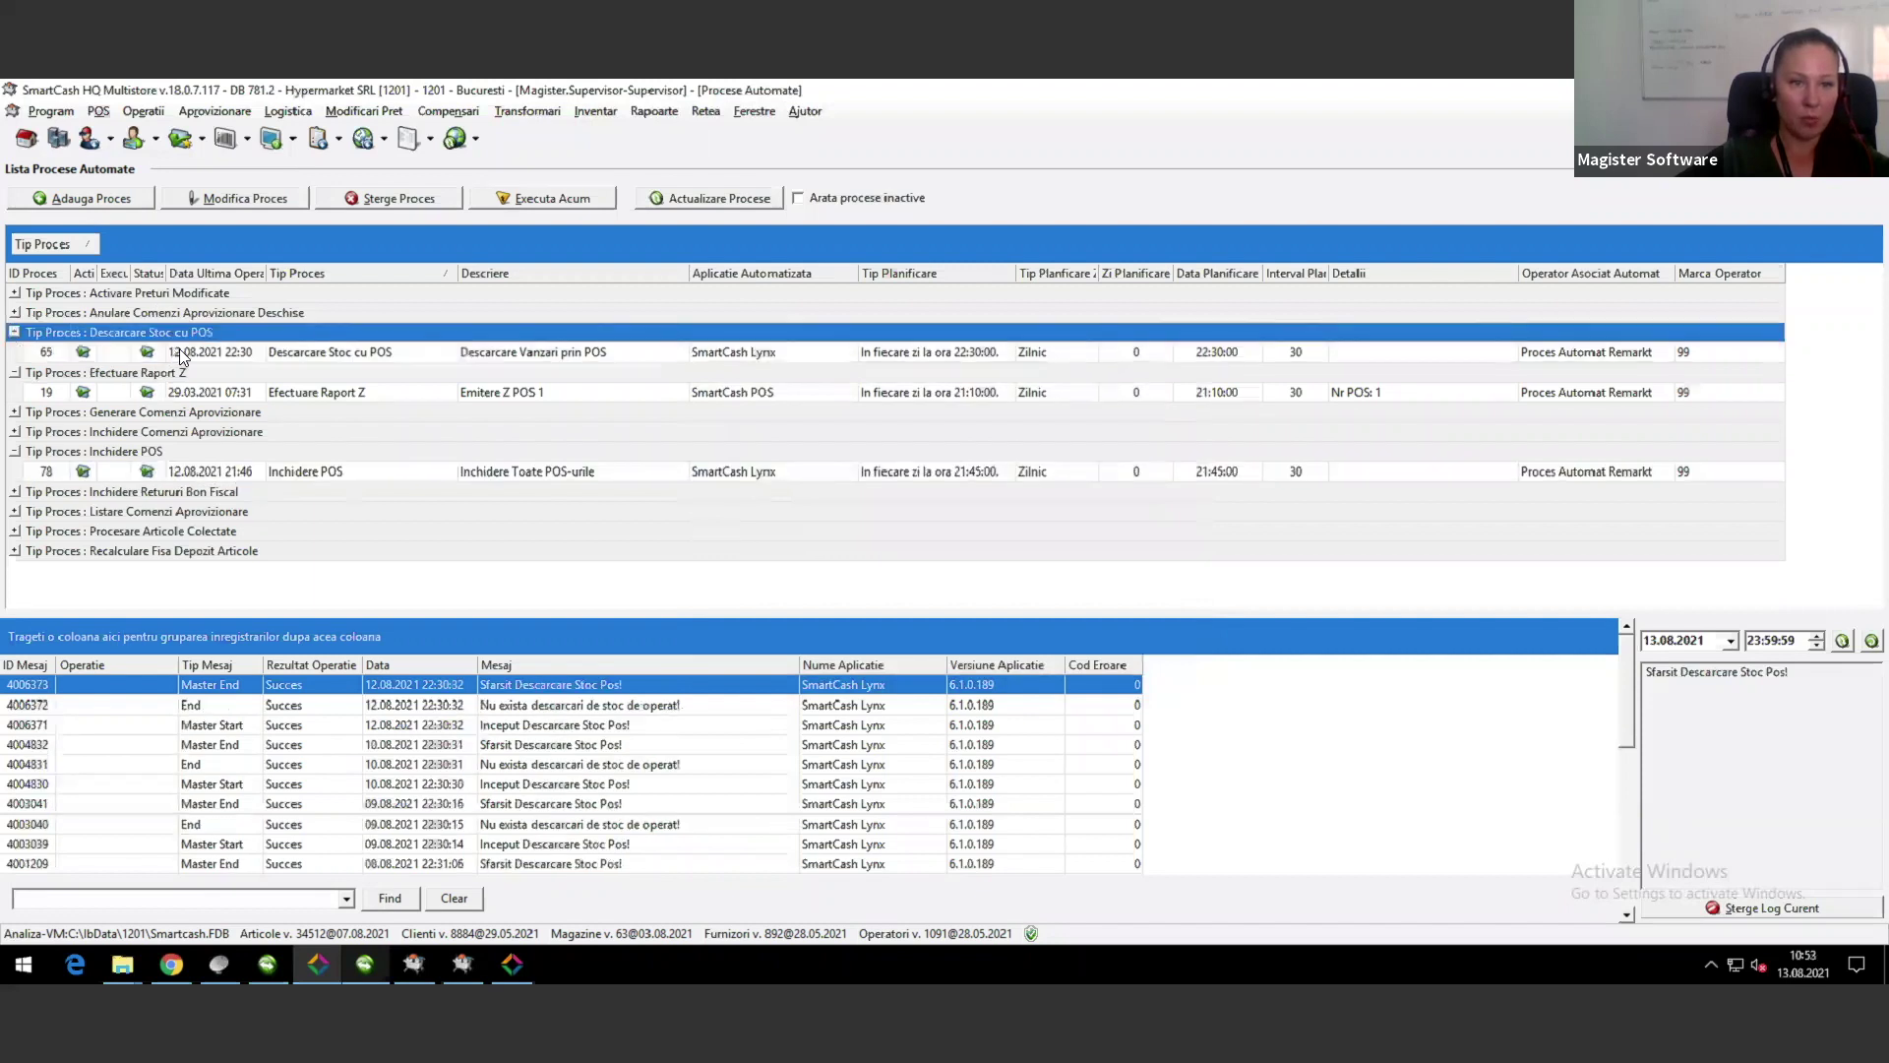
double_click(226, 353)
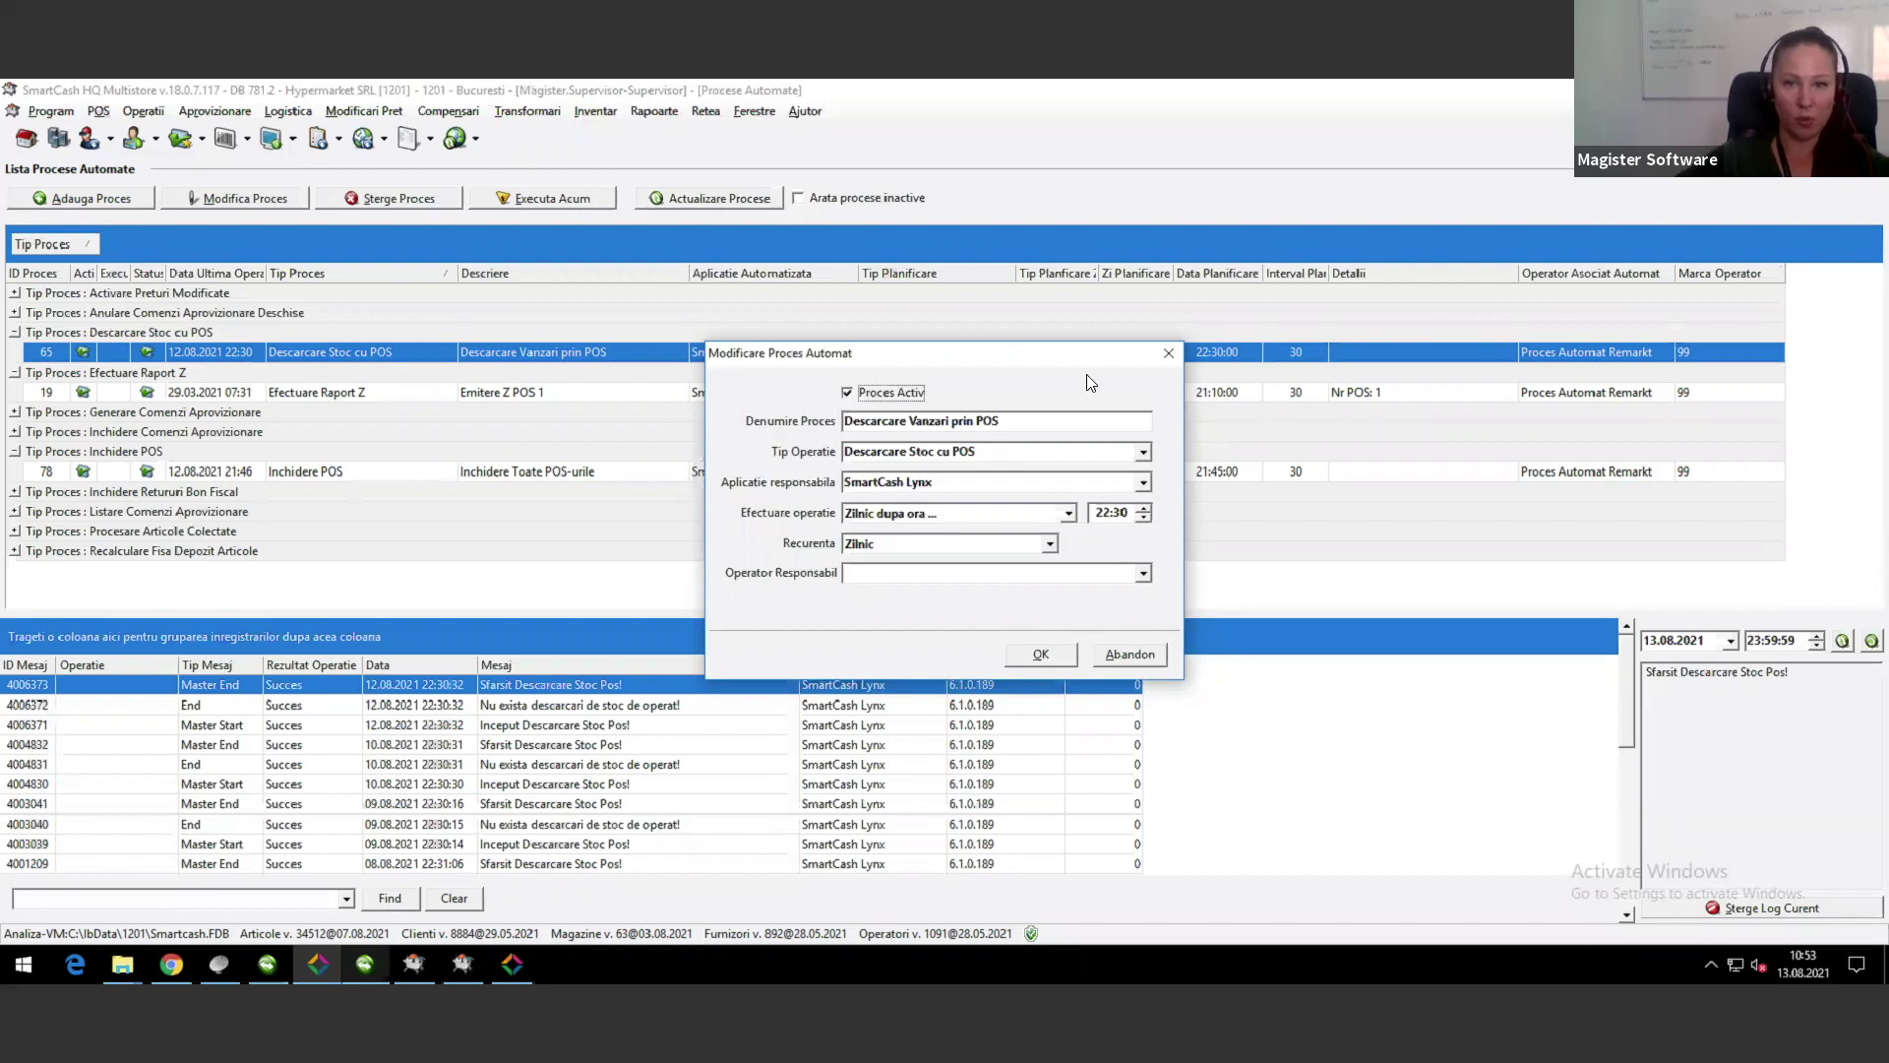
left_click(1169, 355)
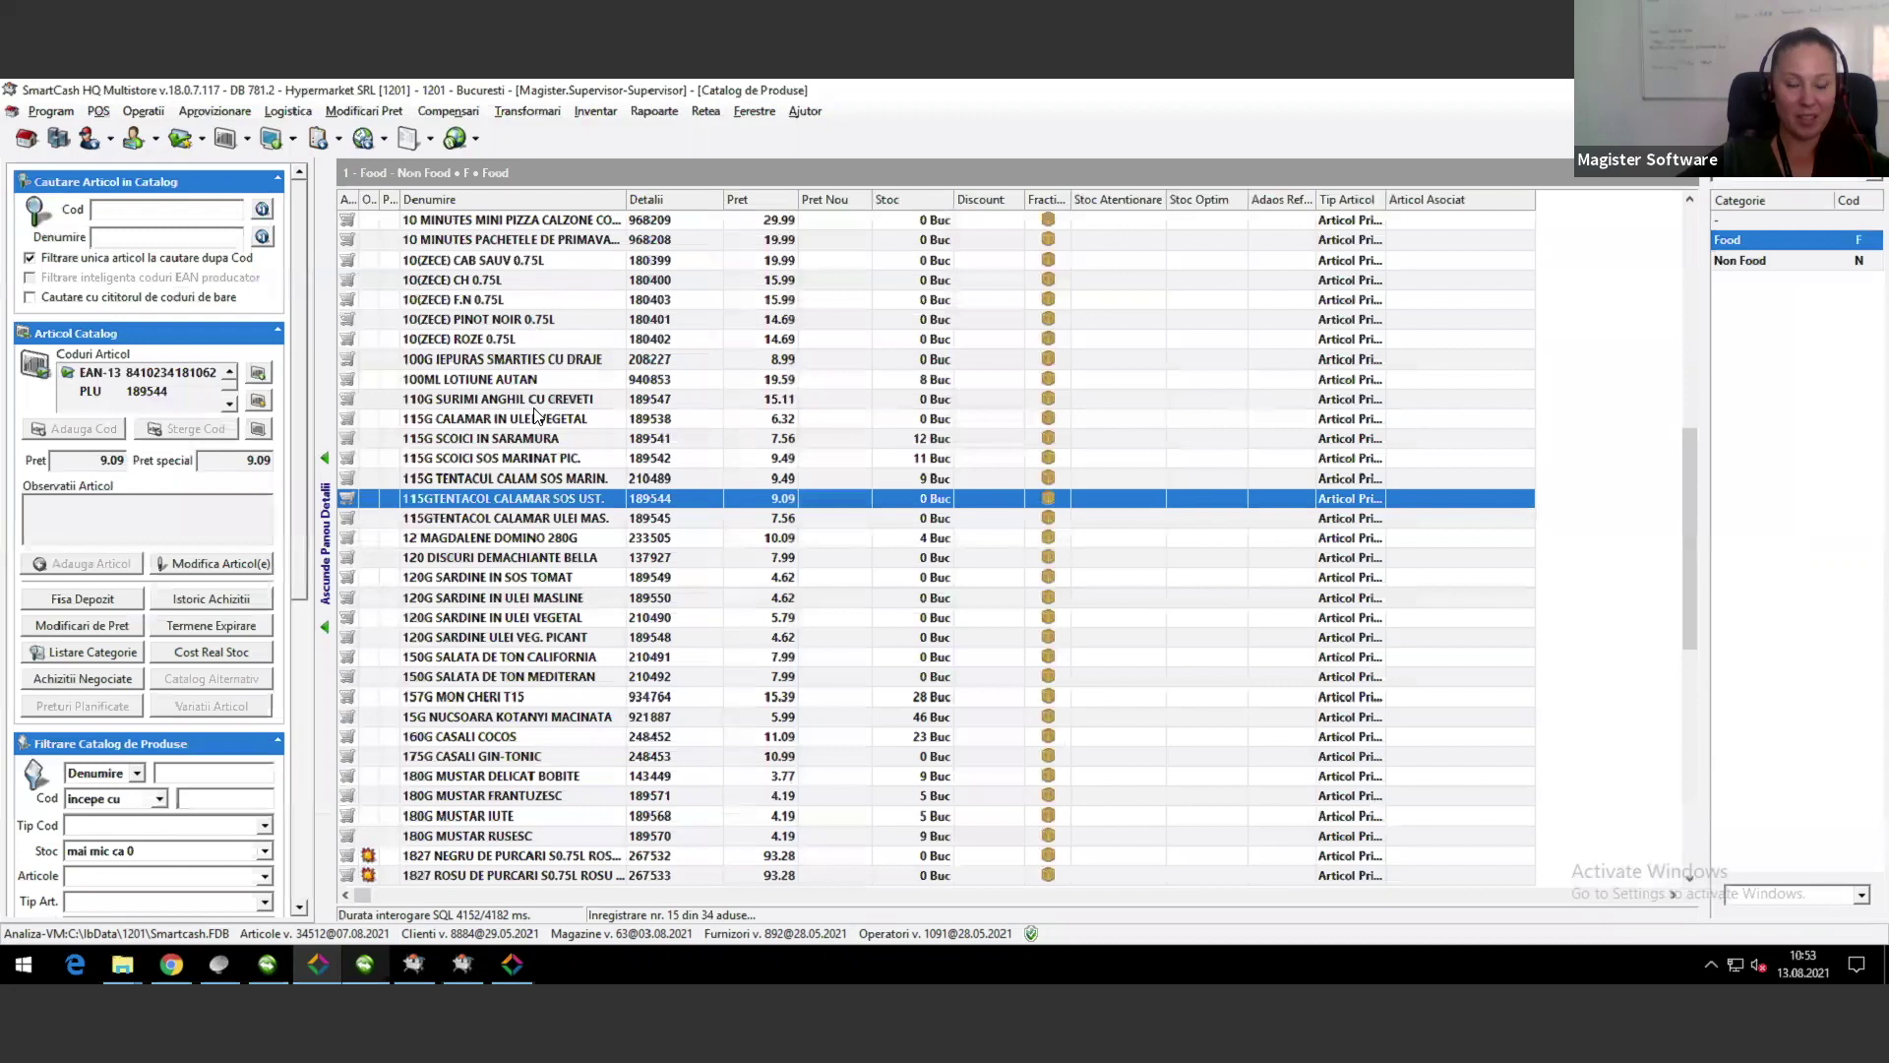
Step: Open the details of the article 110G SURIMI ANGHIL CU CREVETI from the product catalog
left_click(568, 401)
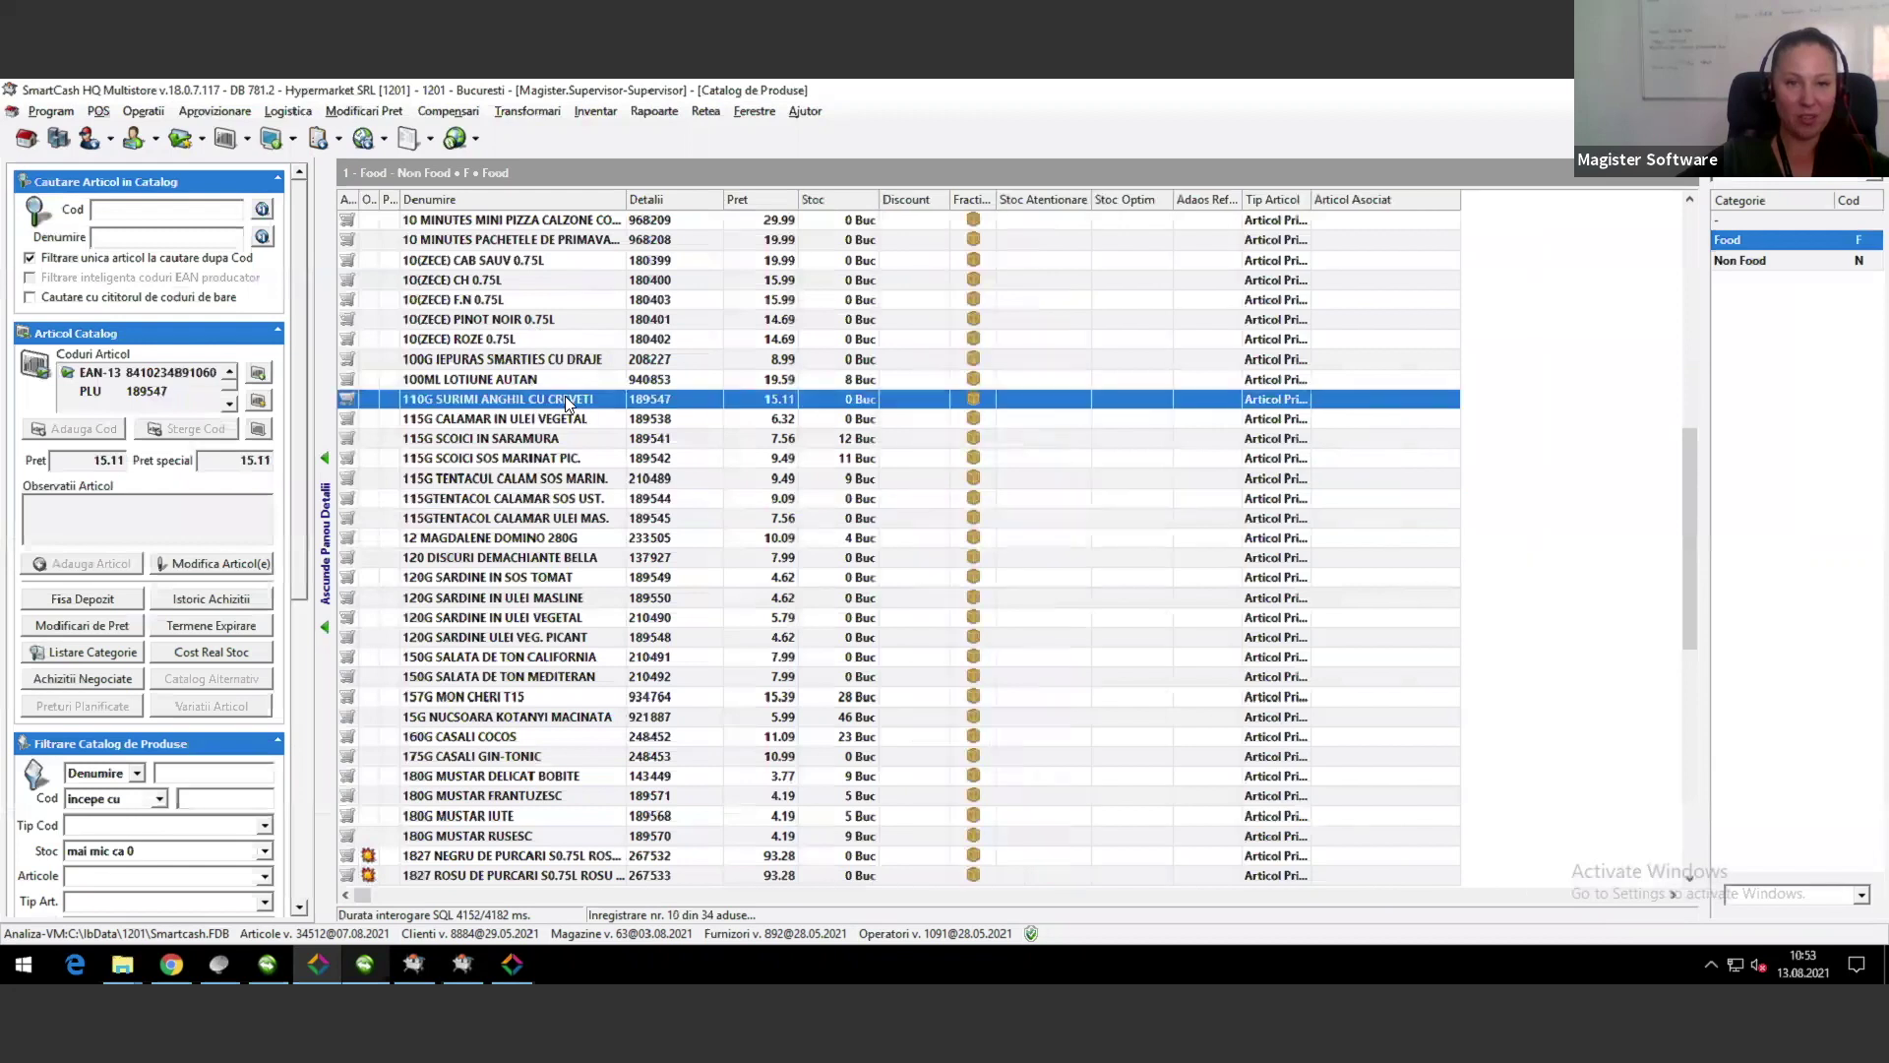
double_click(623, 408)
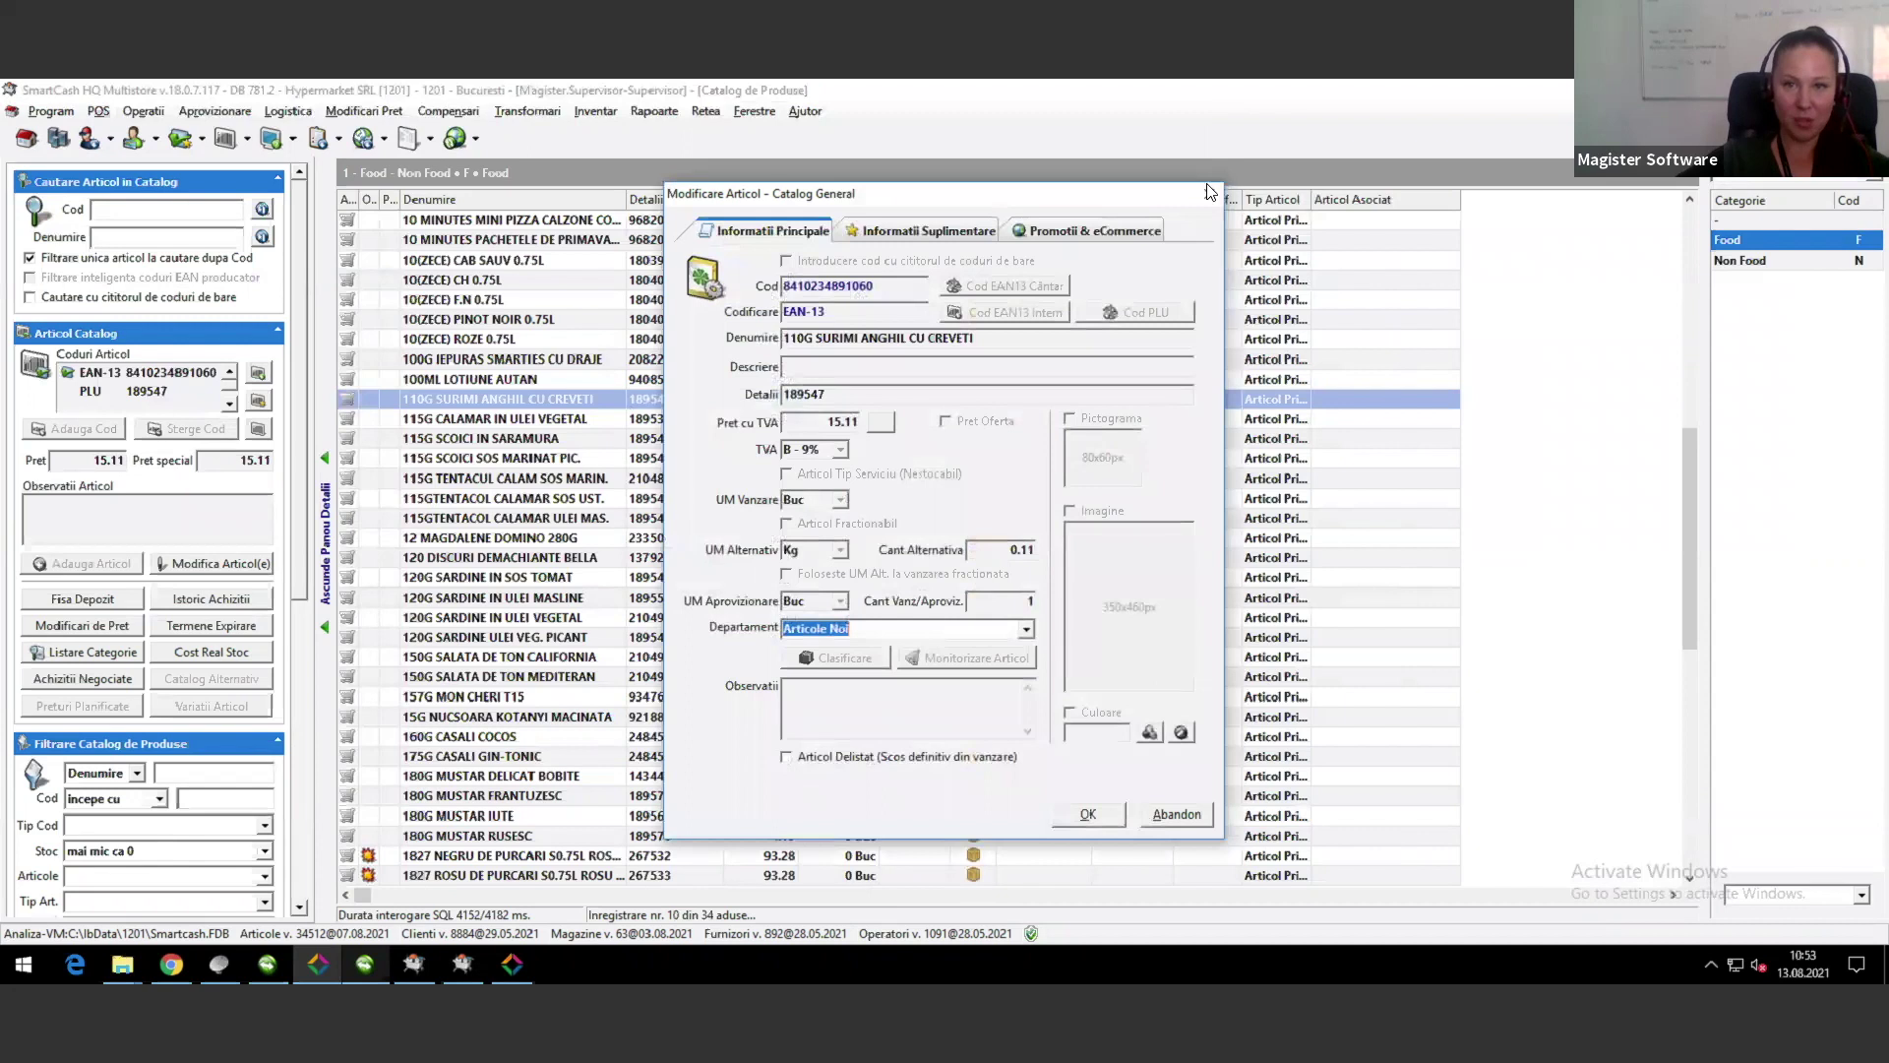
Step: Close the article details, switch to the Magazin Textile database and view the CAMASA BOY LS SHIRT item in its product catalog
left_click(1209, 192)
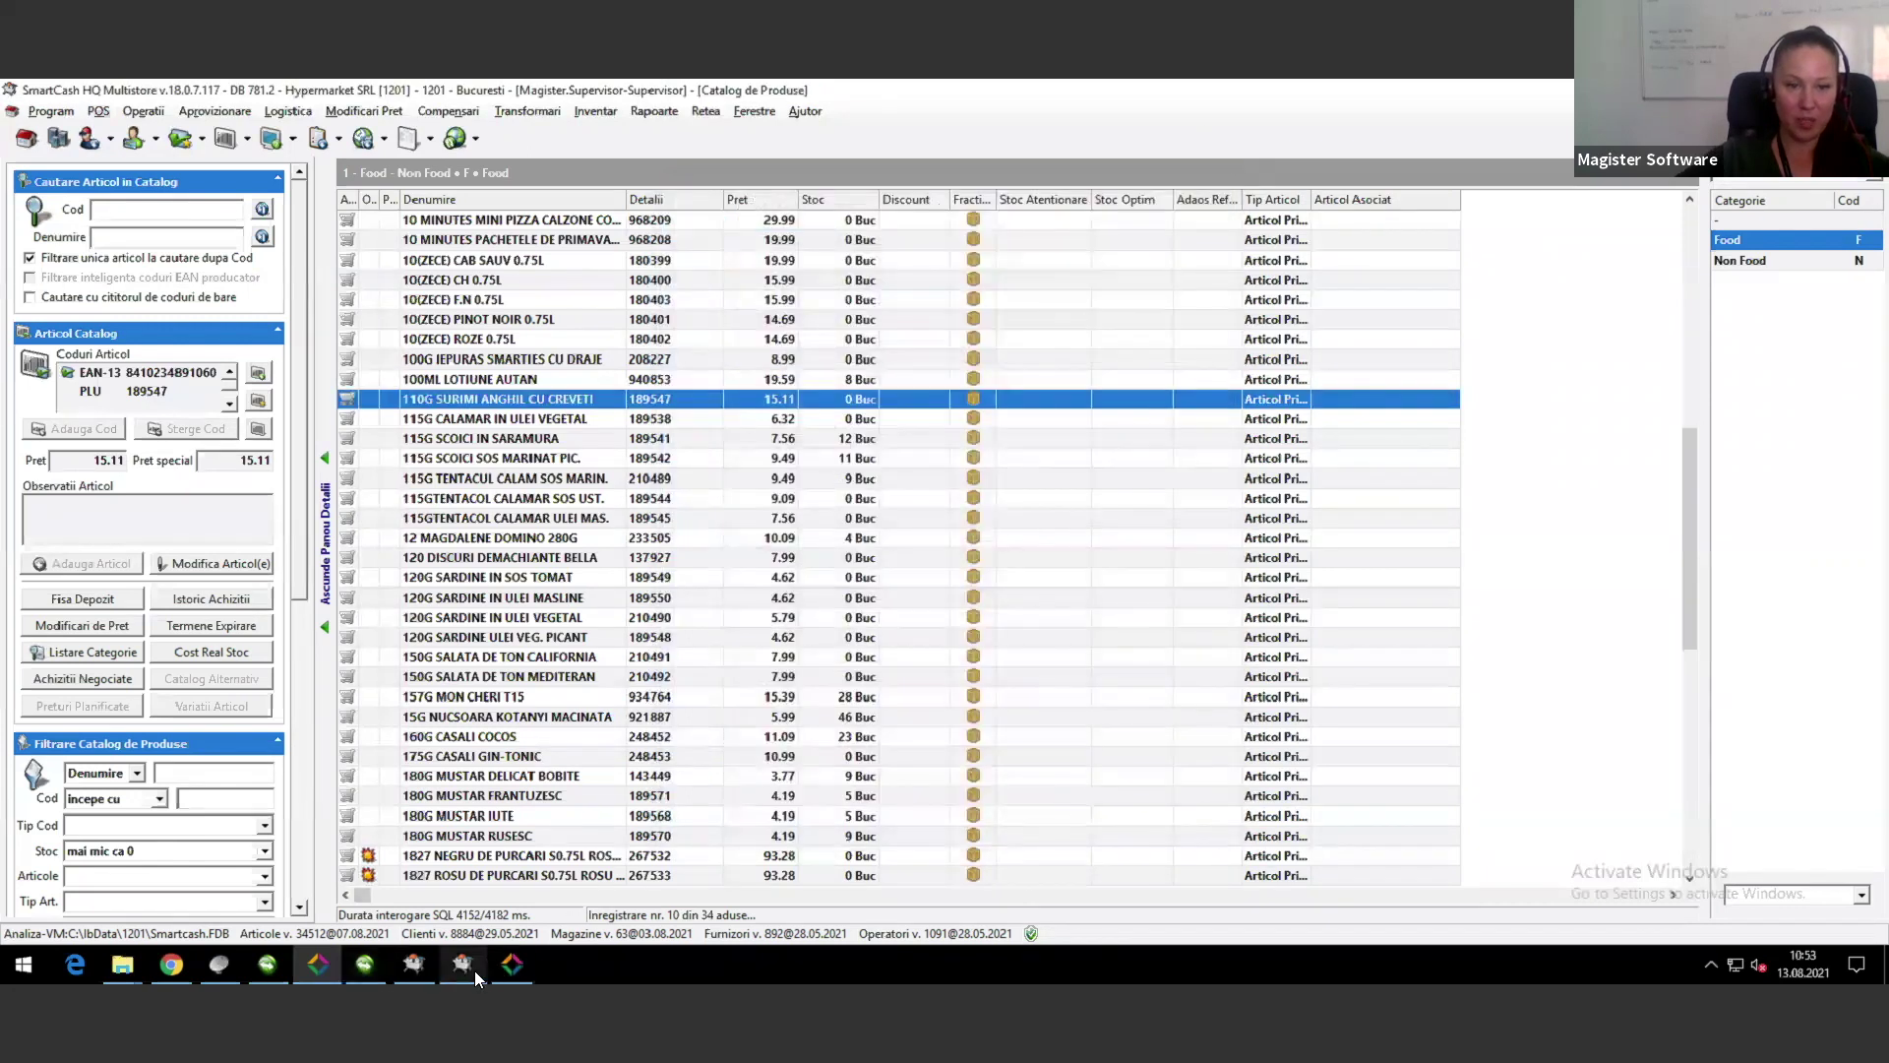
left_click(475, 972)
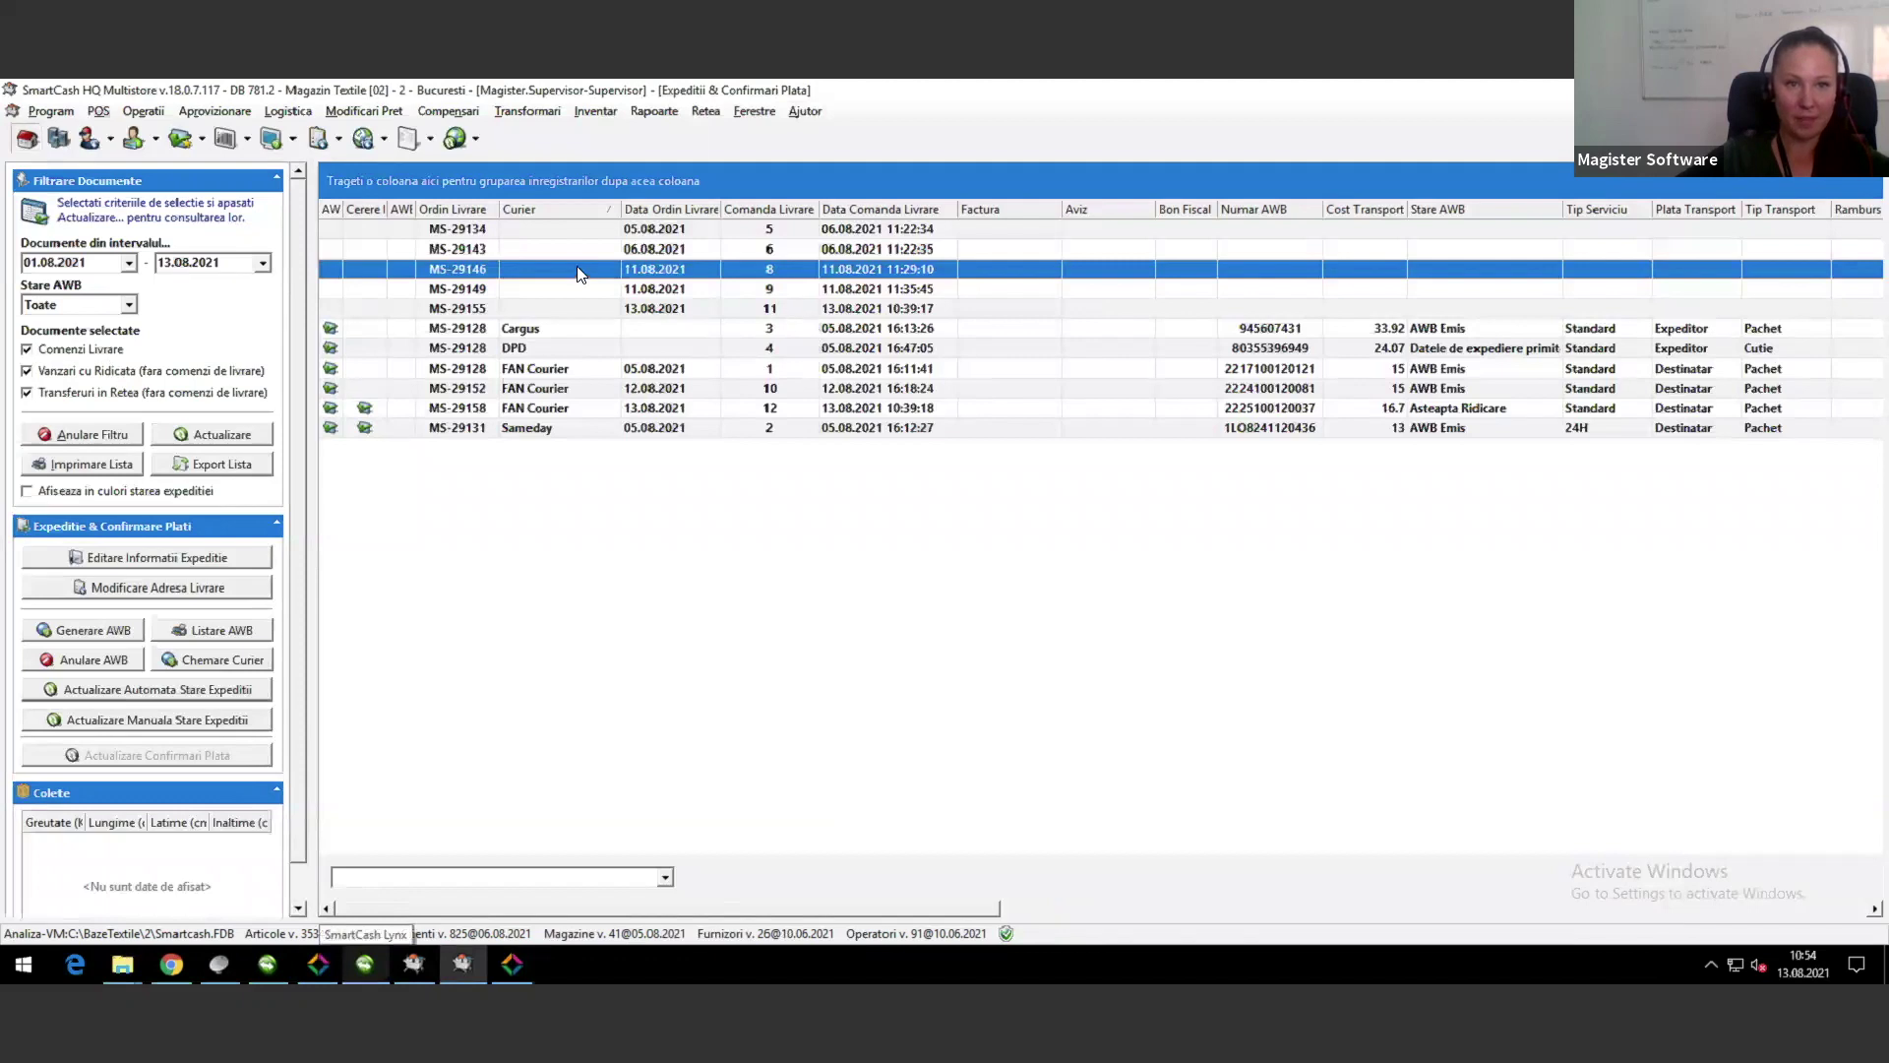
key("ctrl+Tab")
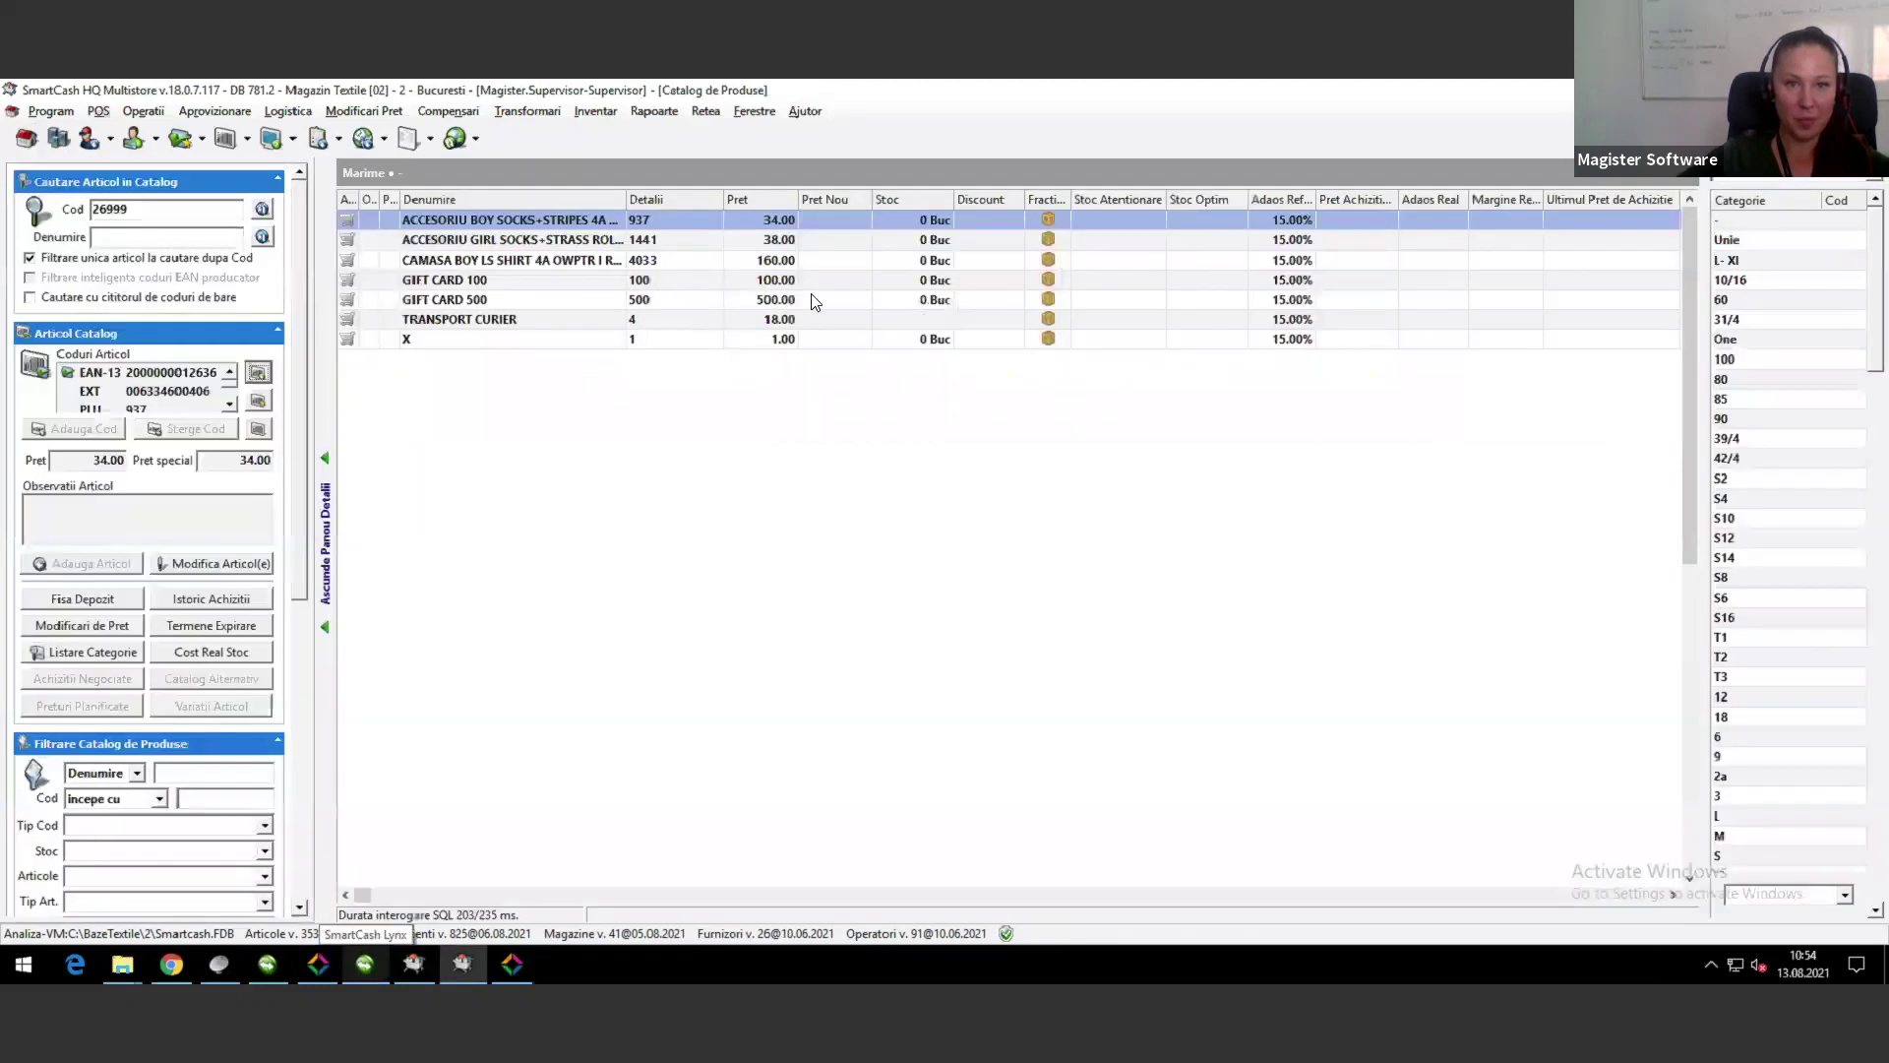
left_click(605, 261)
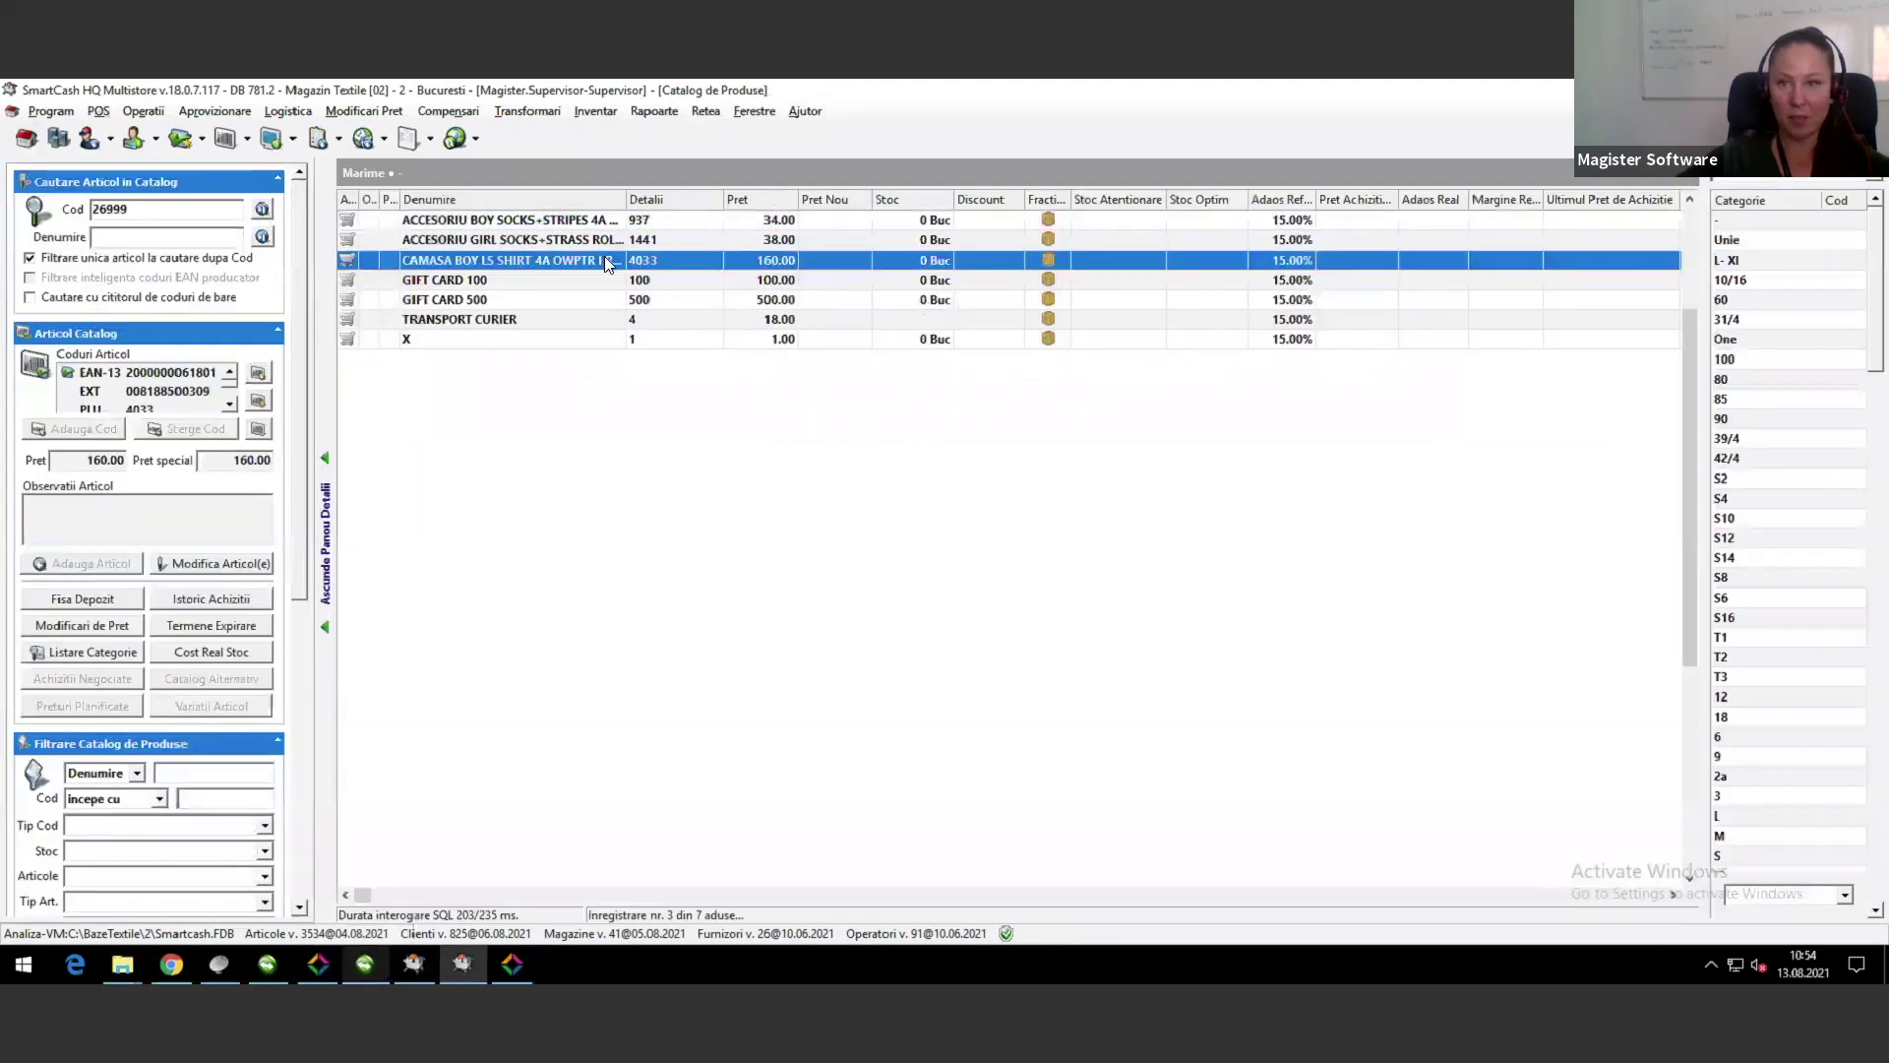
Step: Return to the Hypermarket SRL store catalog and view the promotion and eCommerce details of 10(ZECE) CH 0.75L
left_click(333, 968)
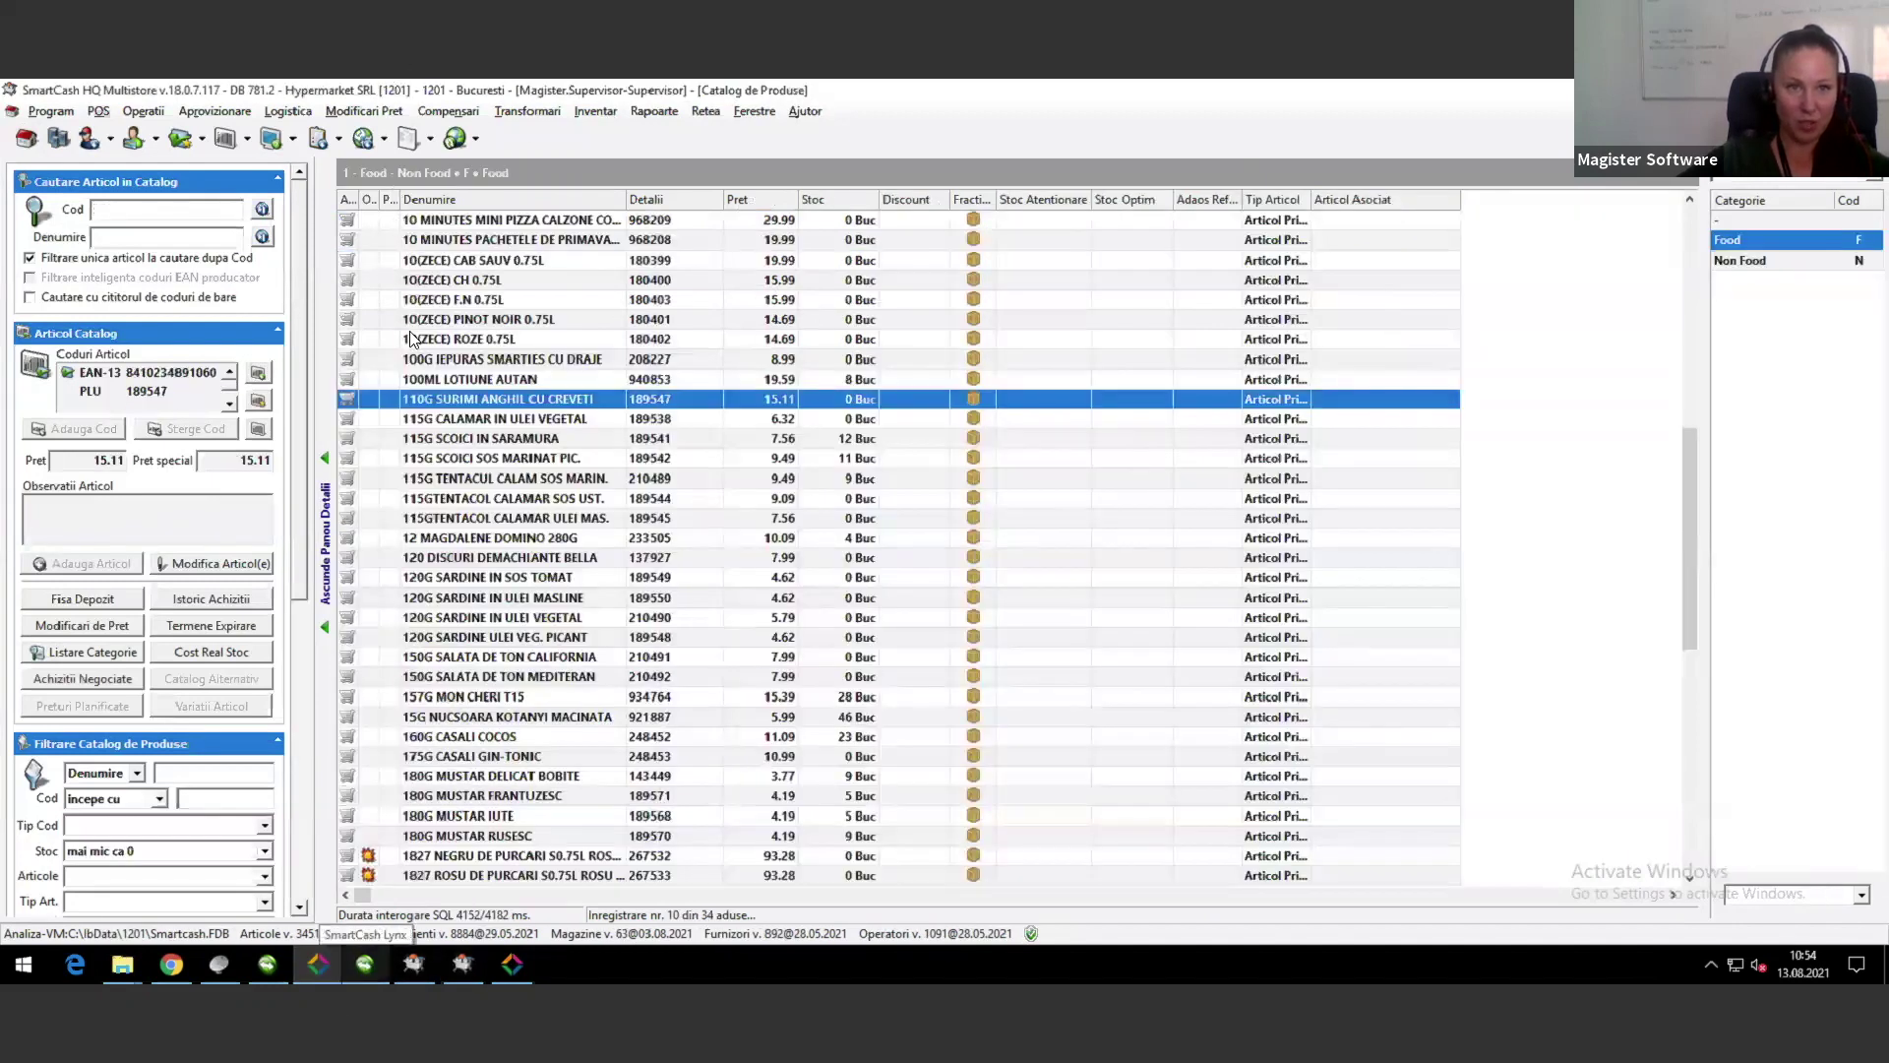
left_click(941, 285)
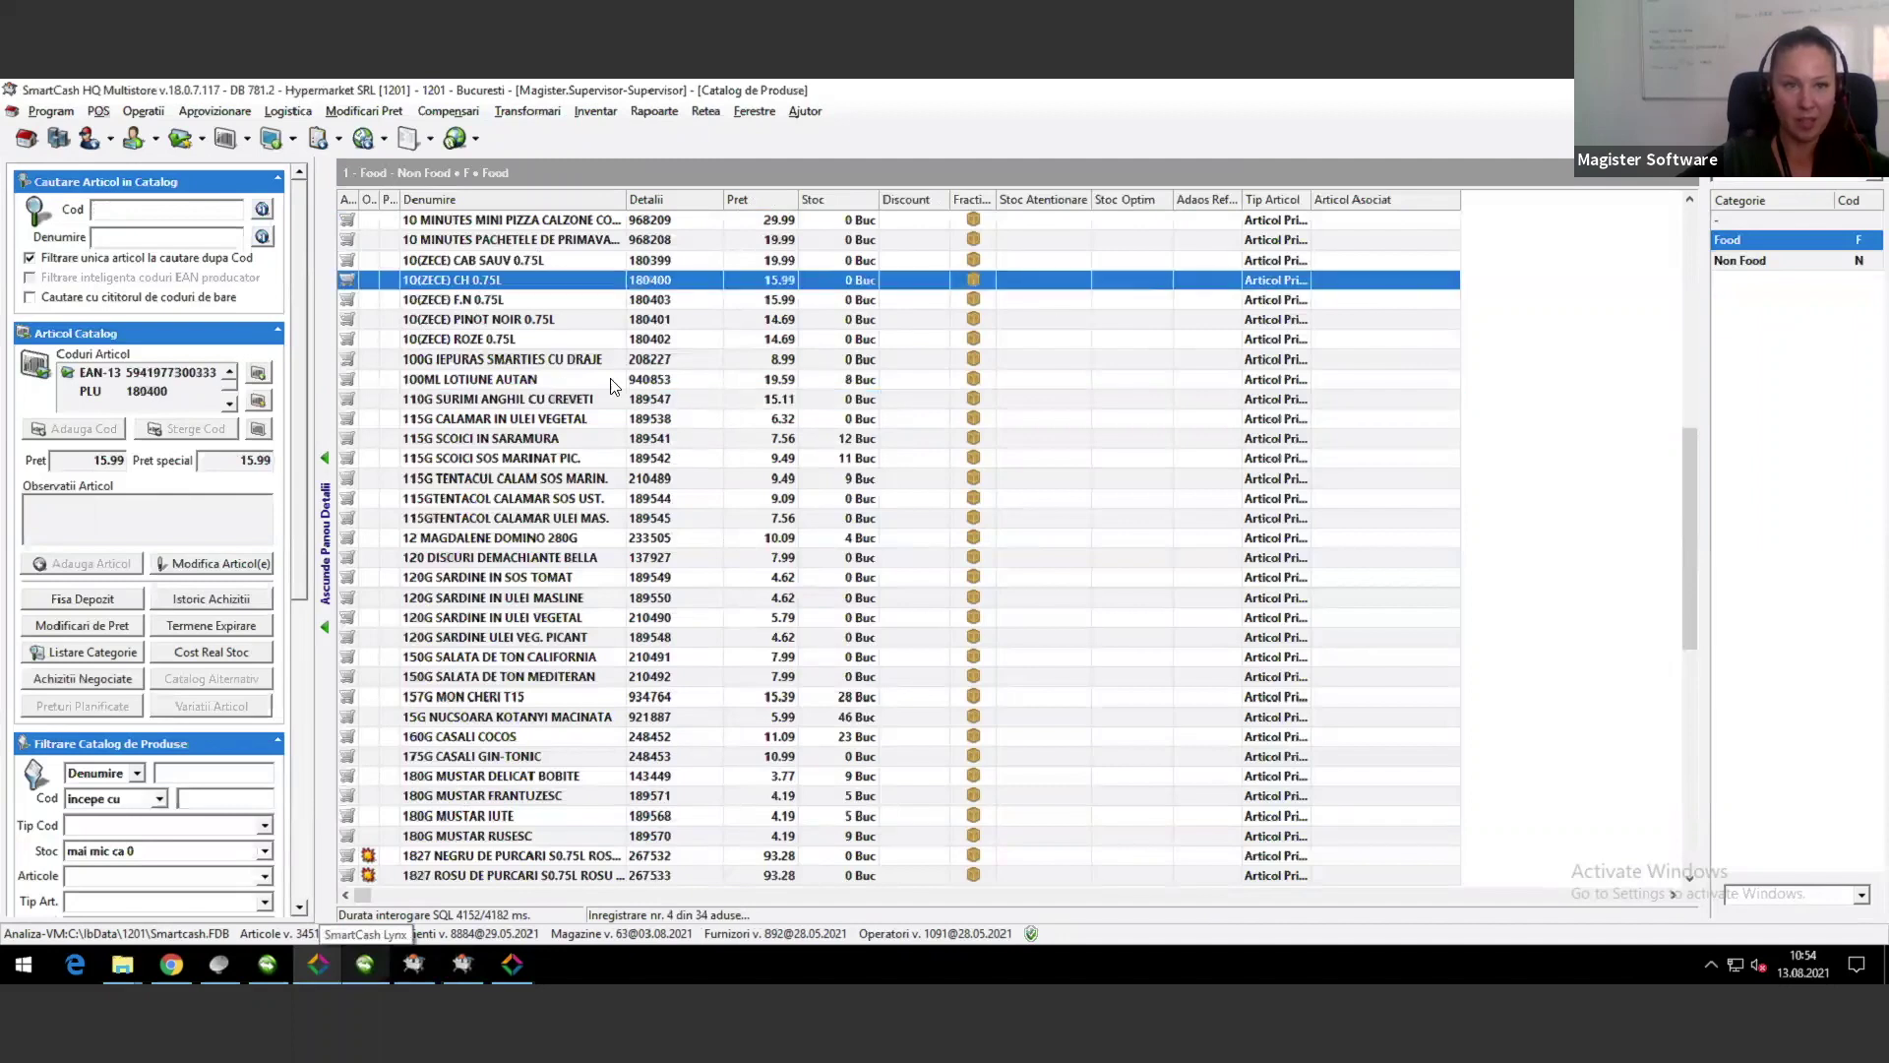
double_click(492, 279)
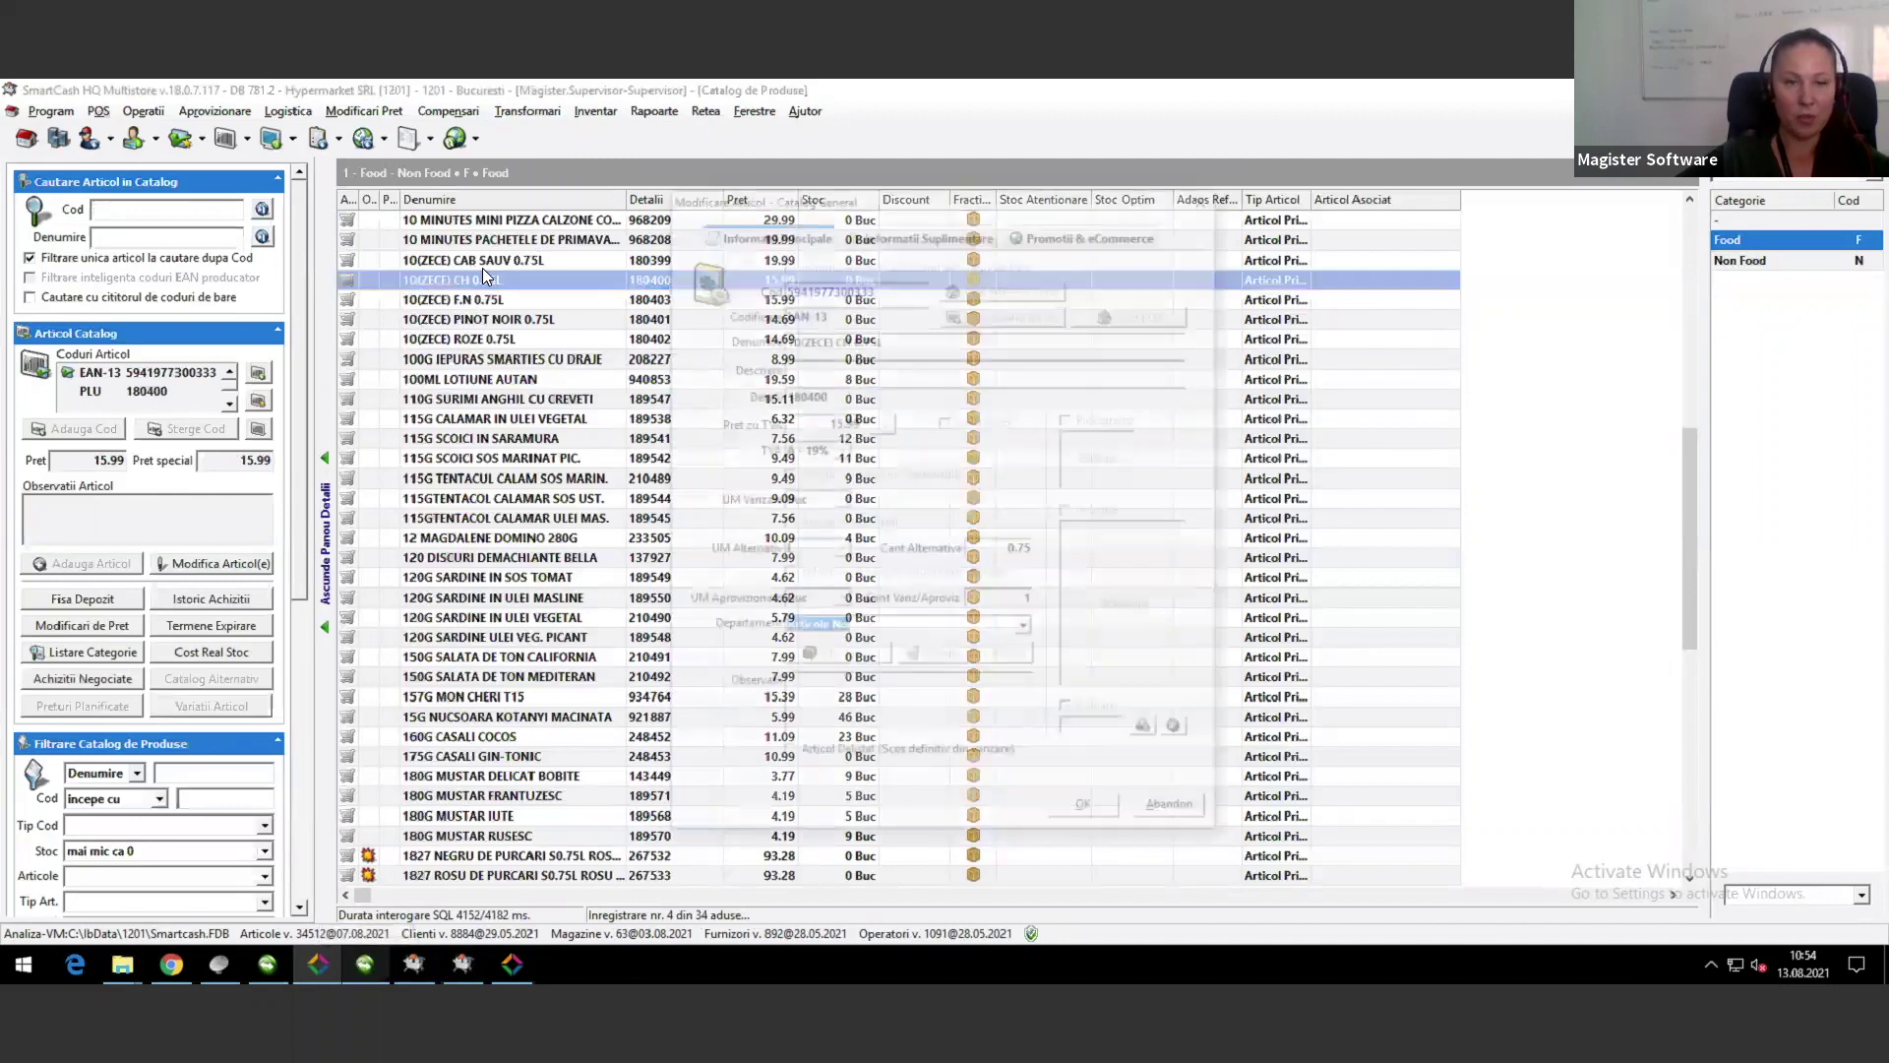
left_click_drag(848, 202, 618, 197)
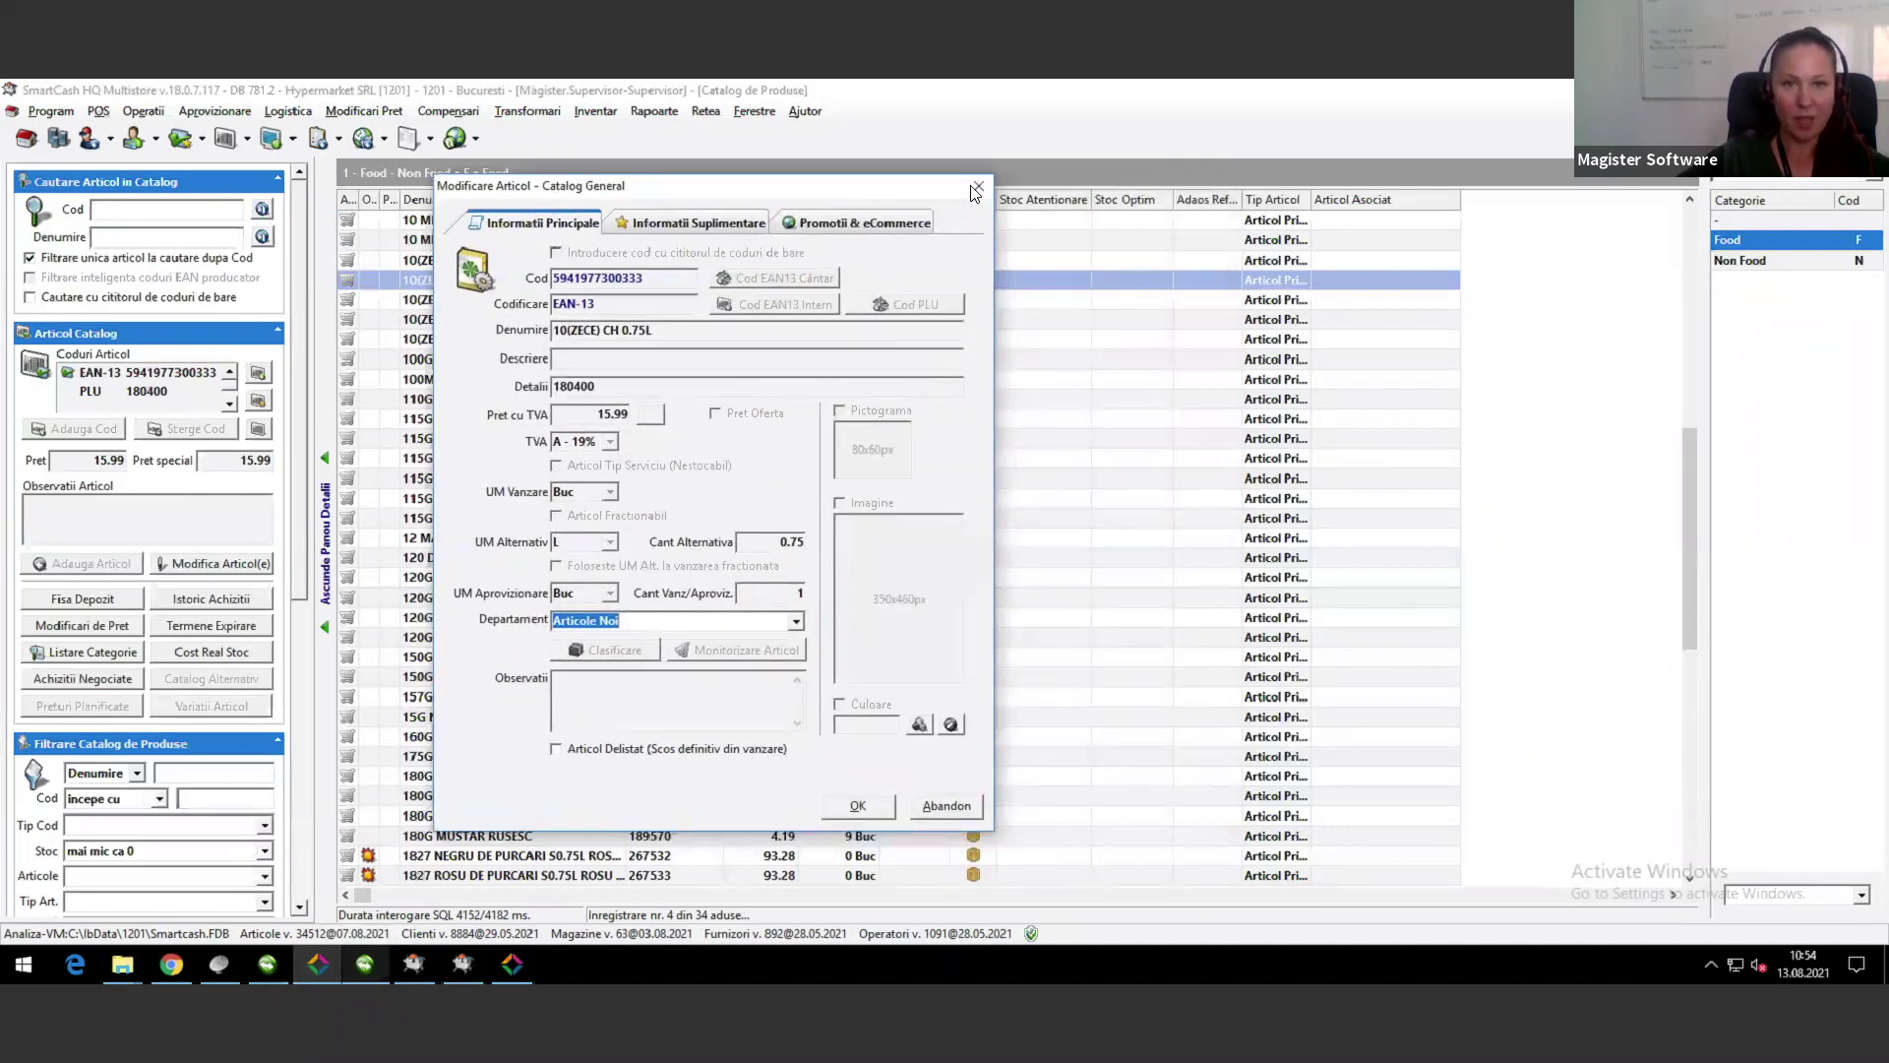
left_click(820, 226)
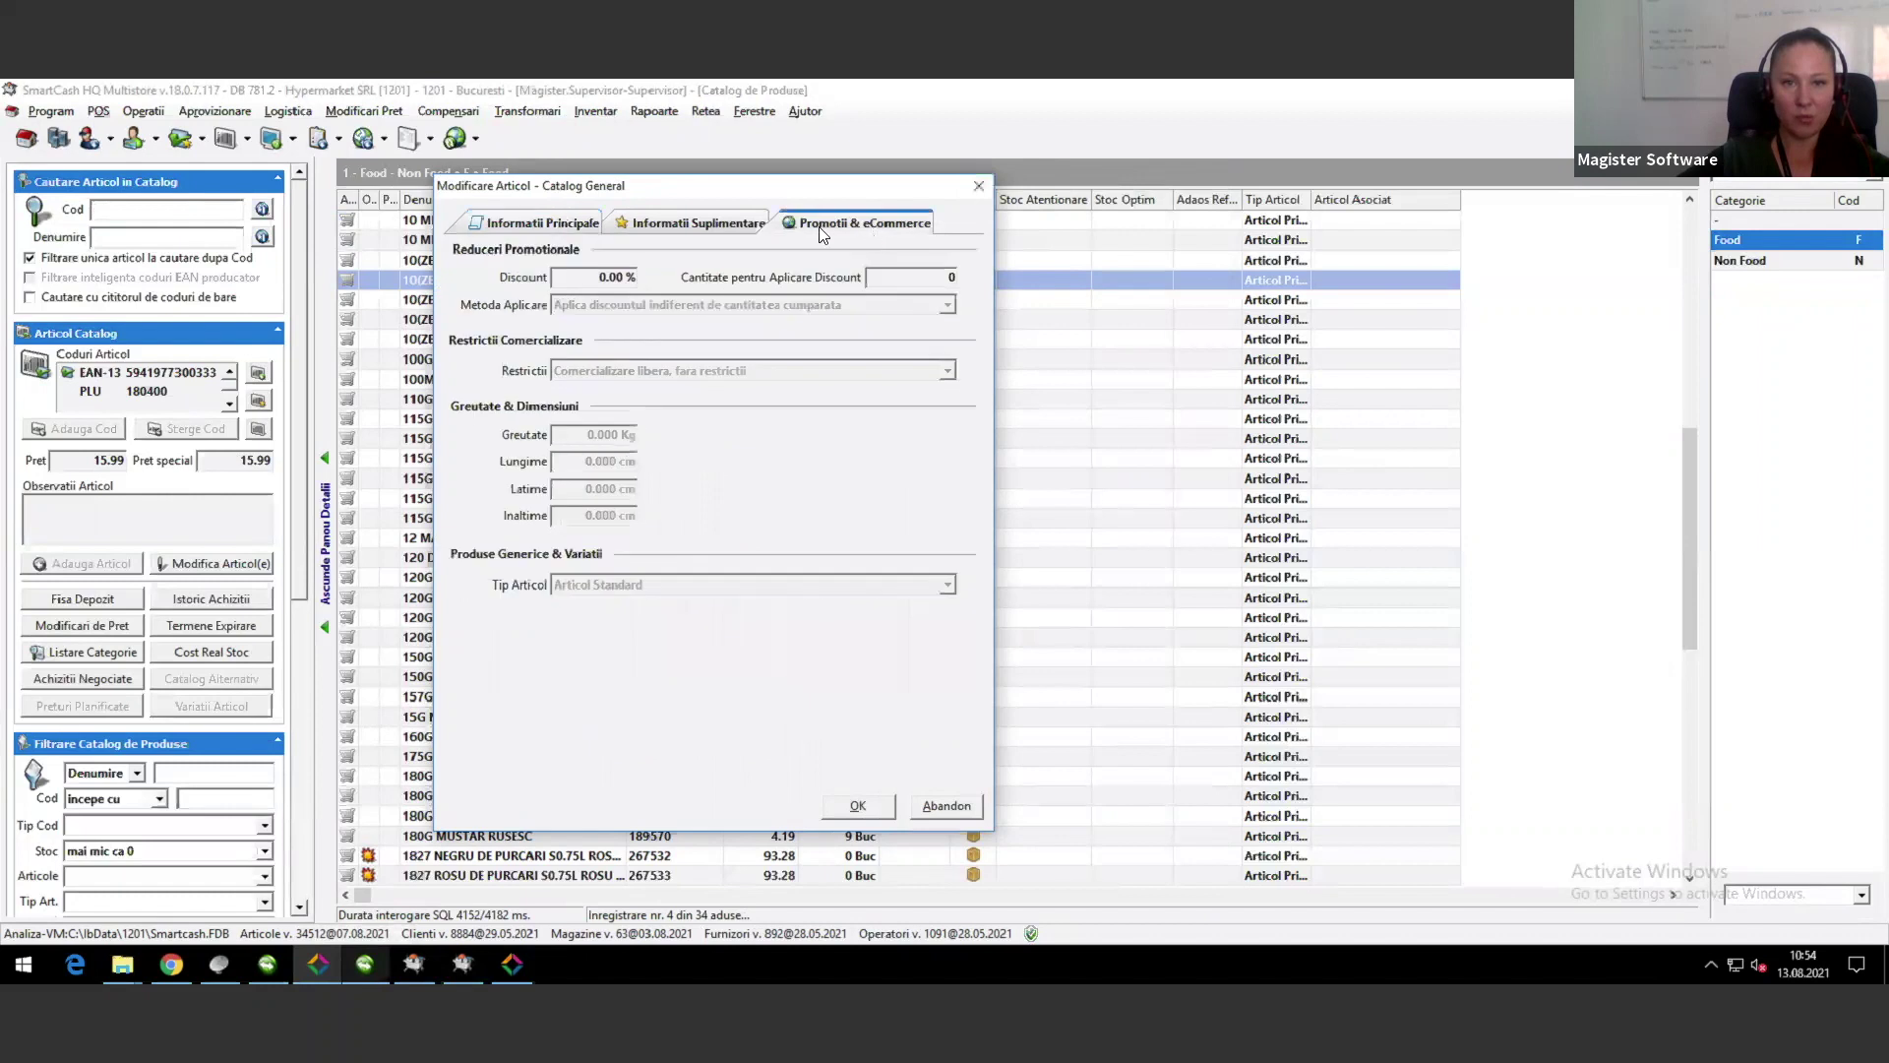
left_click(980, 187)
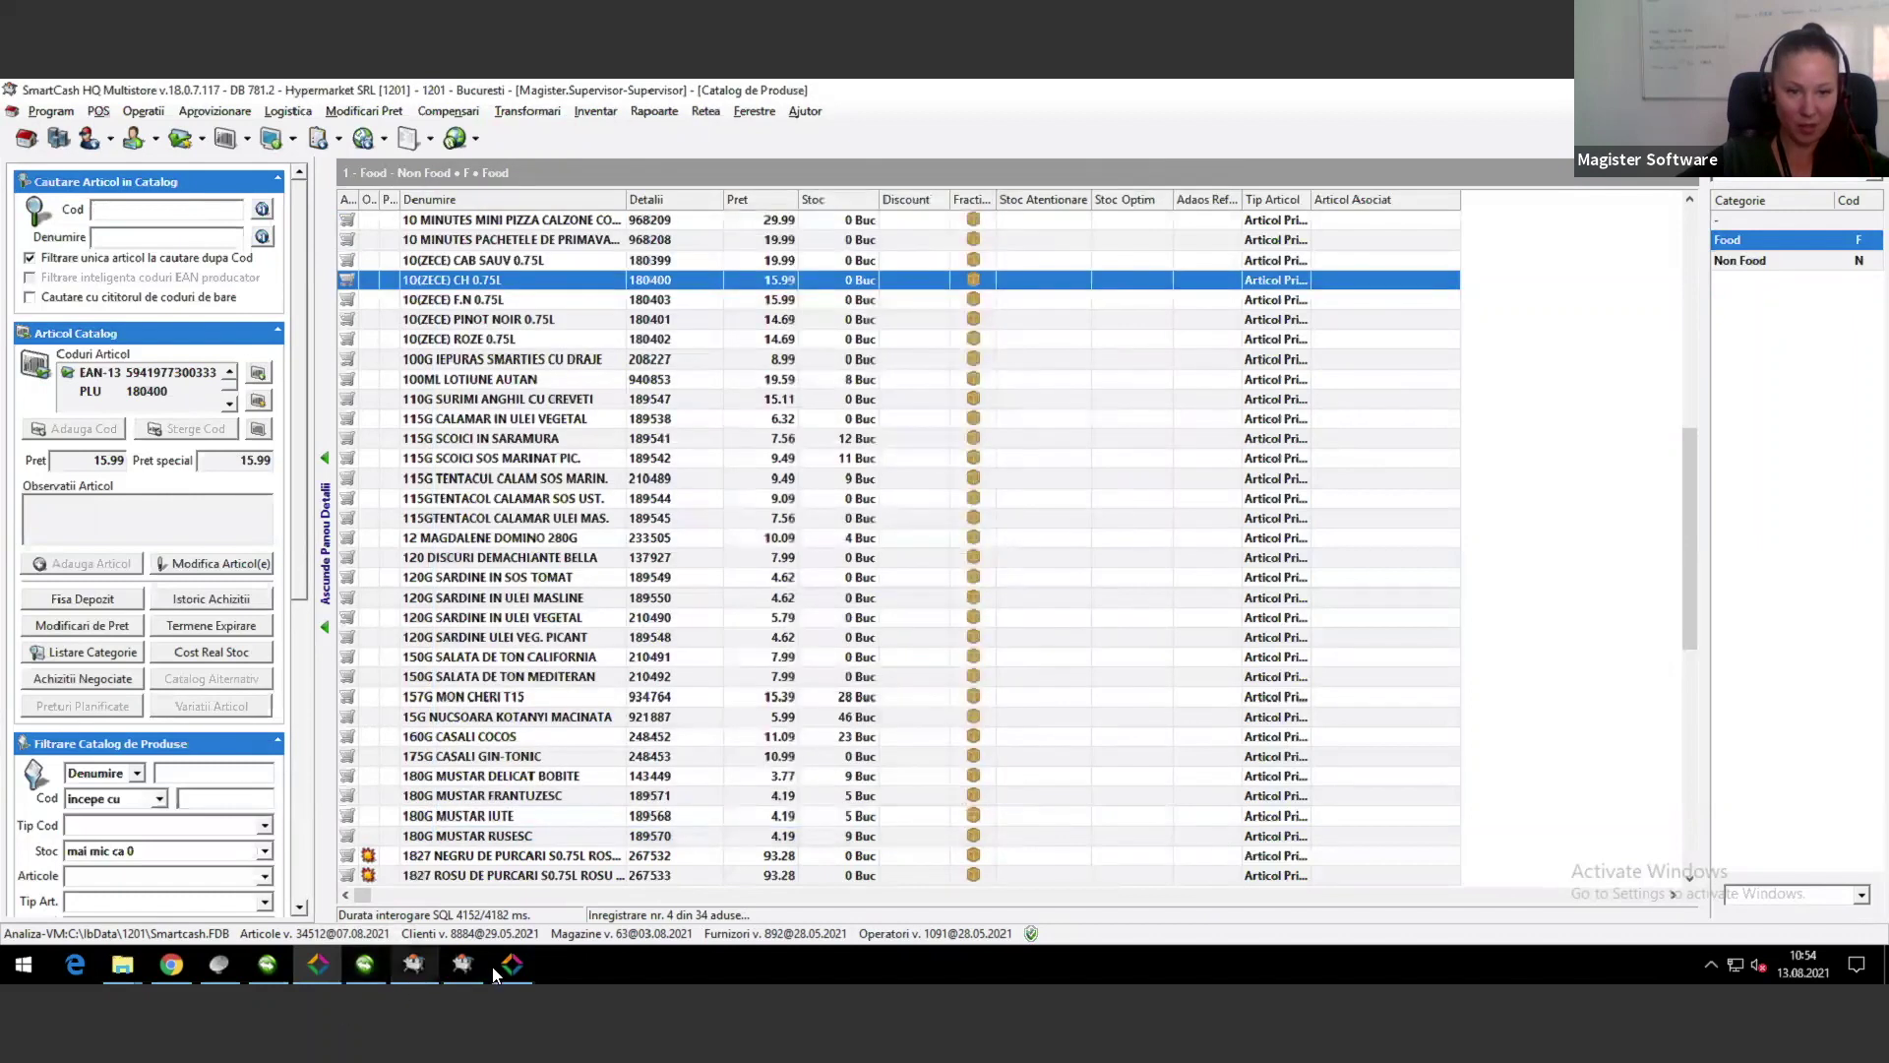
Step: Switch to the HQ HYPERMARKET database and view the PASTRAV SOMONAT-FILE item in the 2103 - Mini catalog
left_click(514, 965)
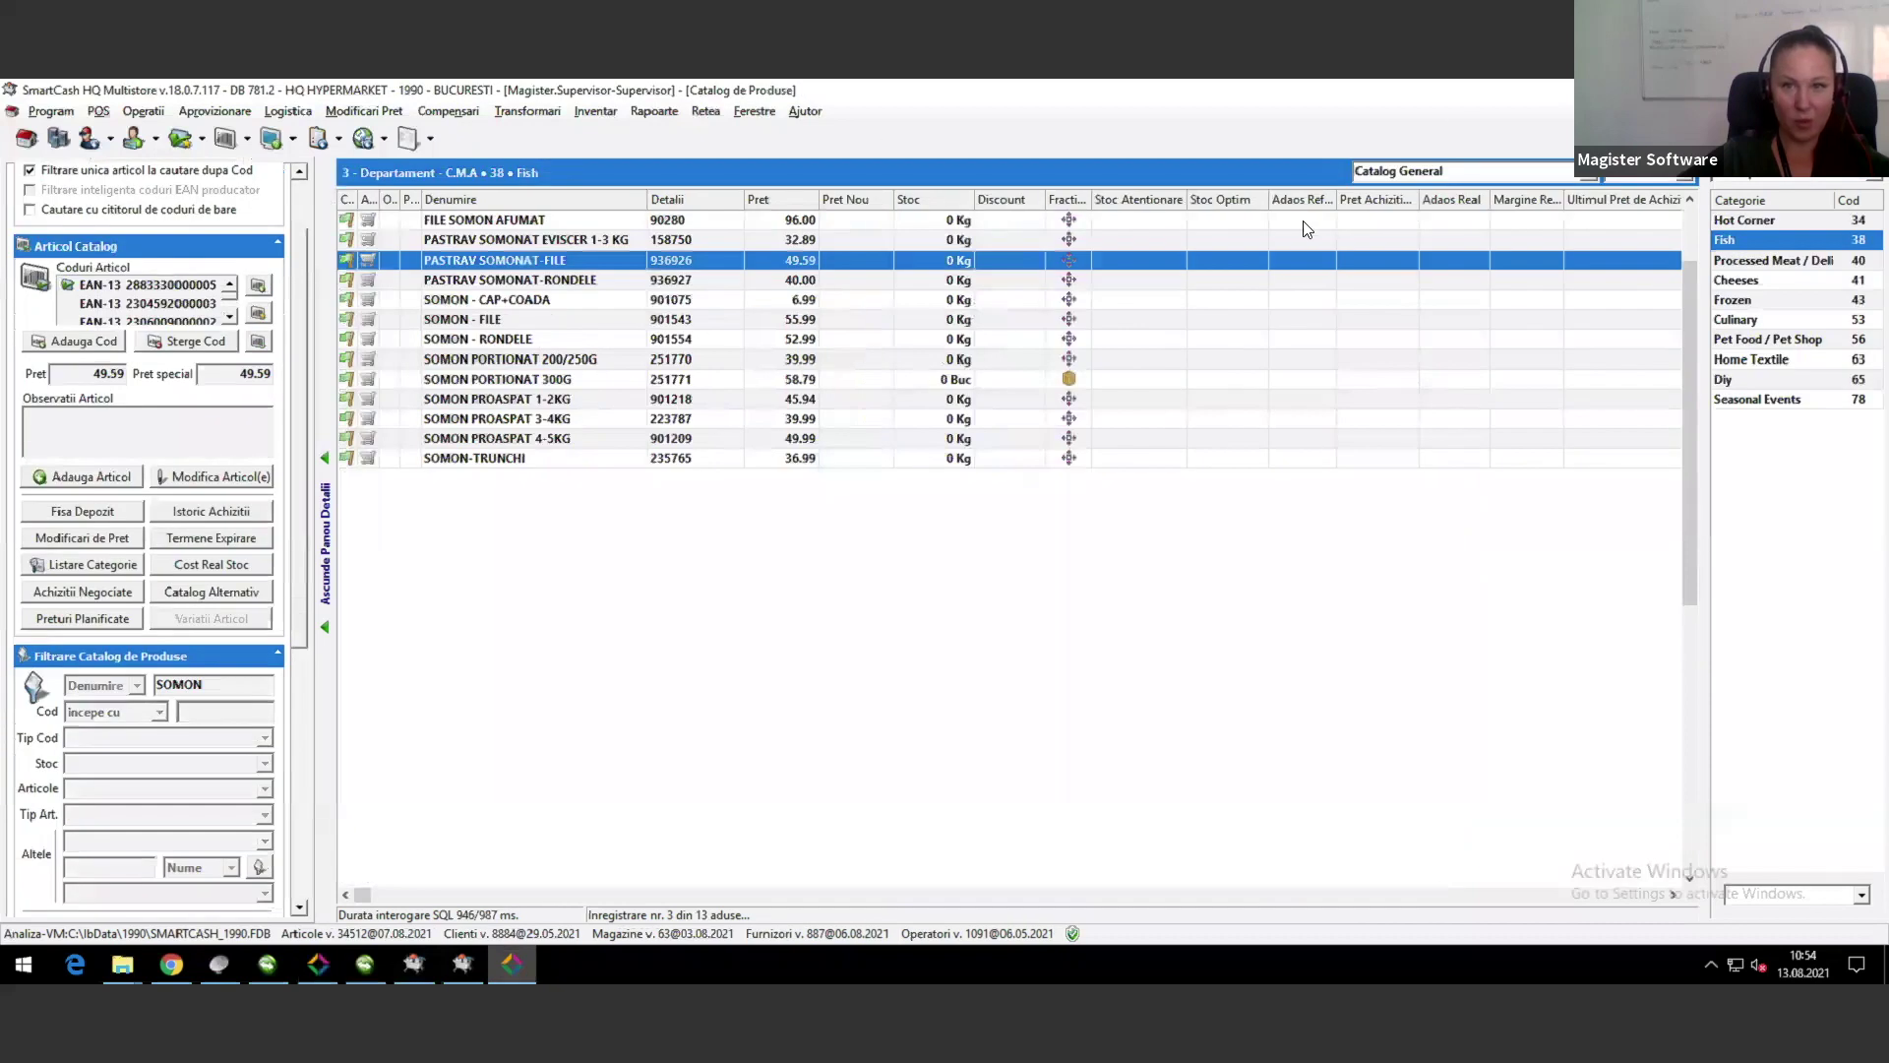
left_click(1054, 337)
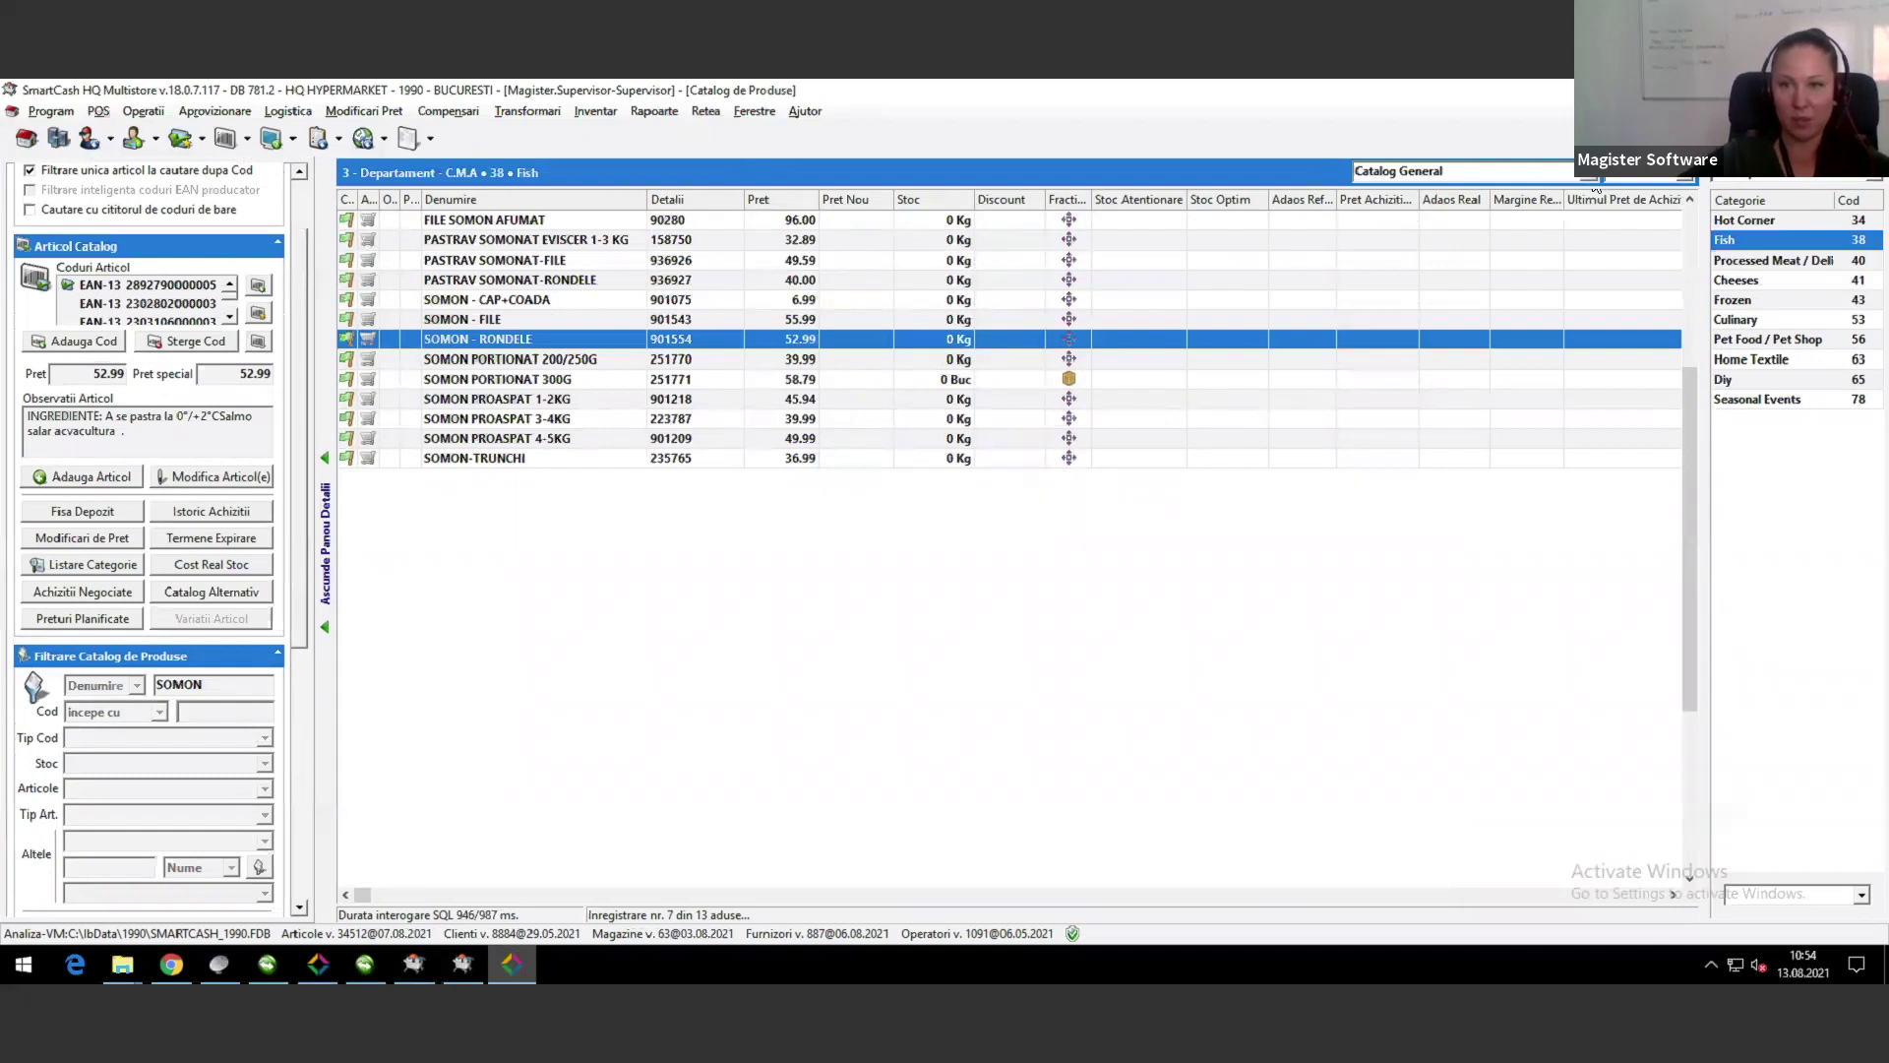
left_click(1590, 179)
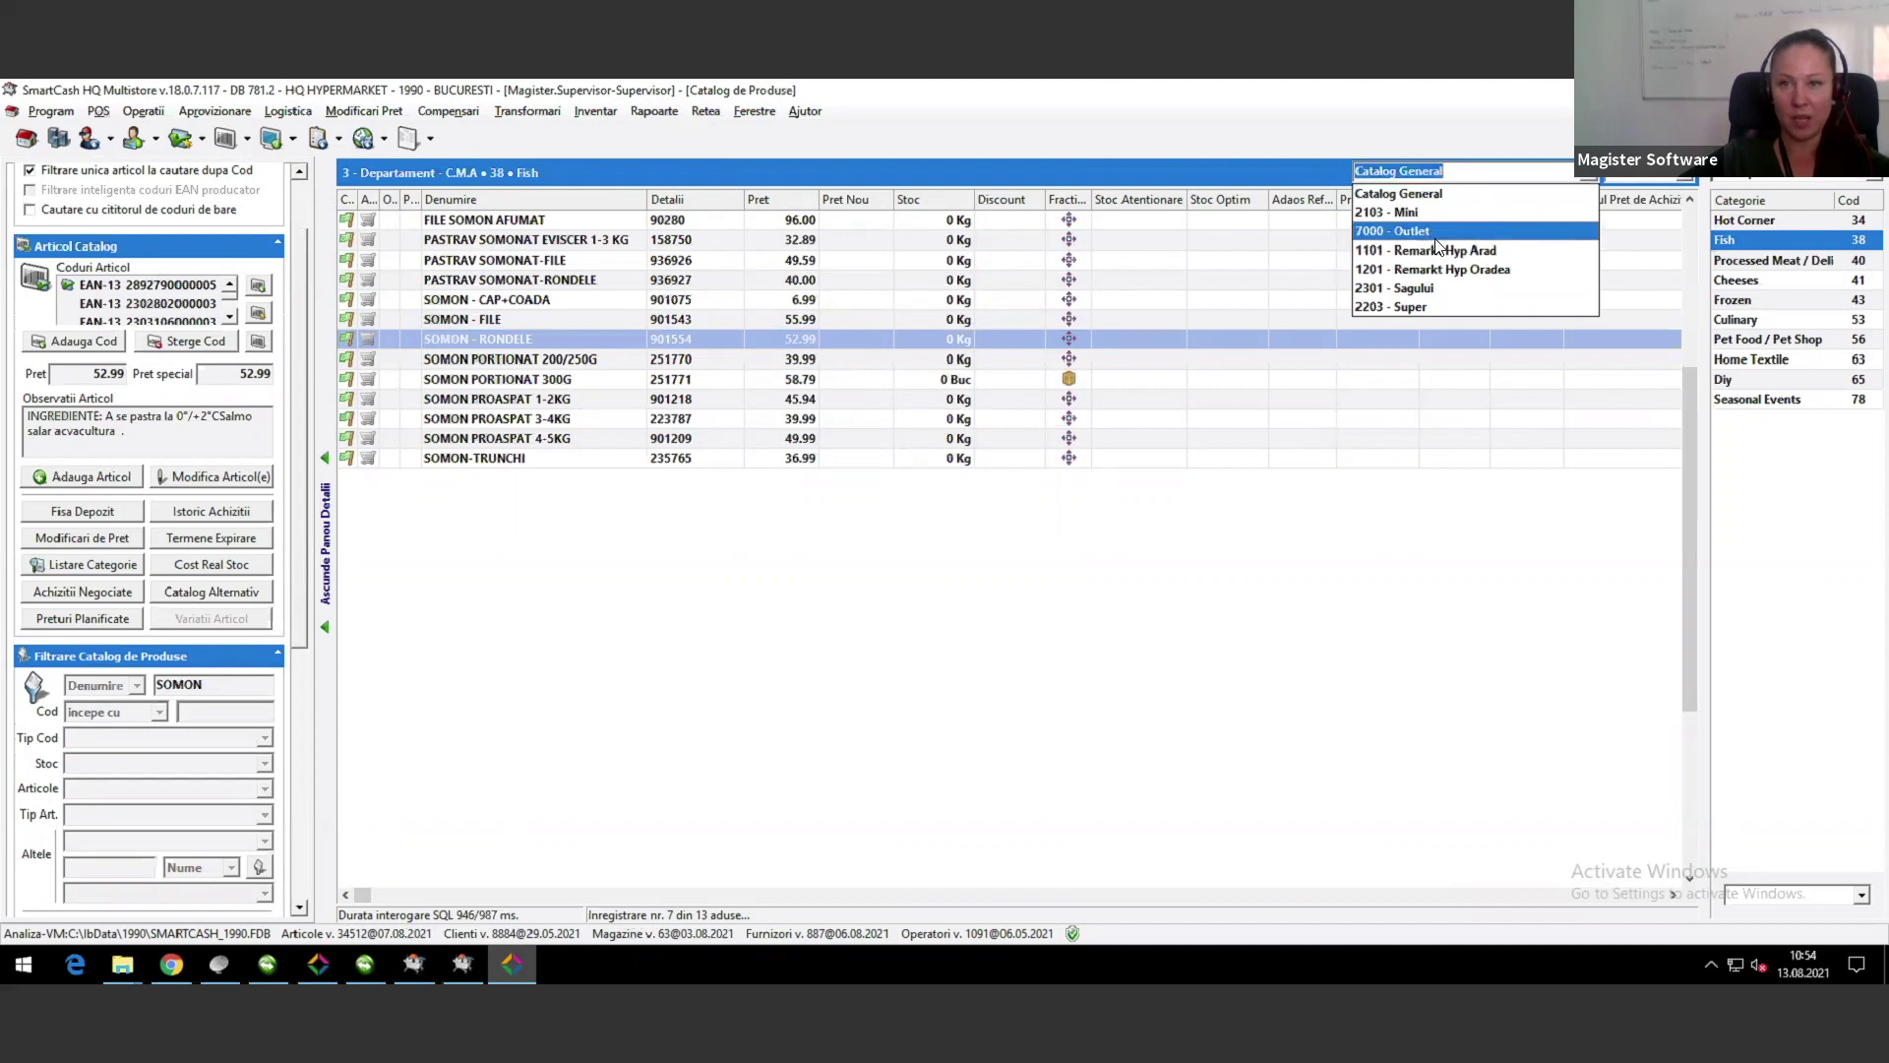
left_click(1418, 214)
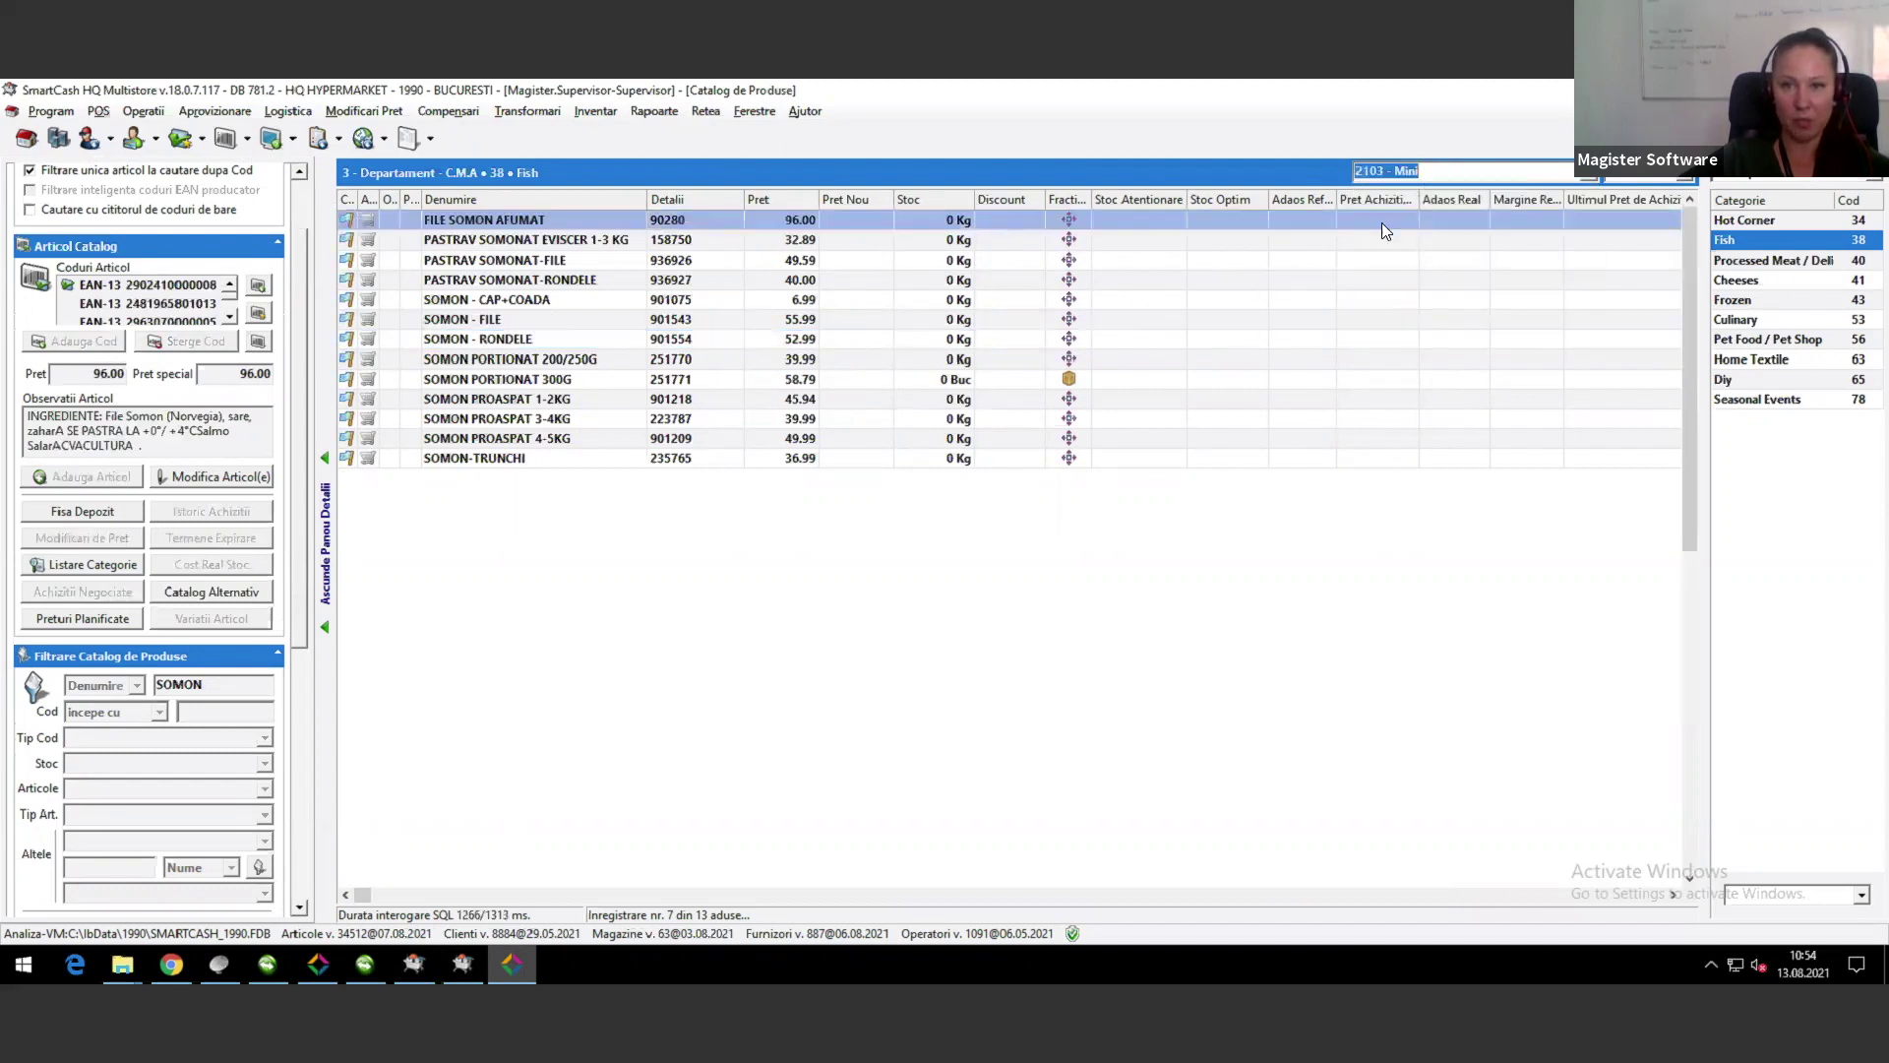
left_click(1372, 262)
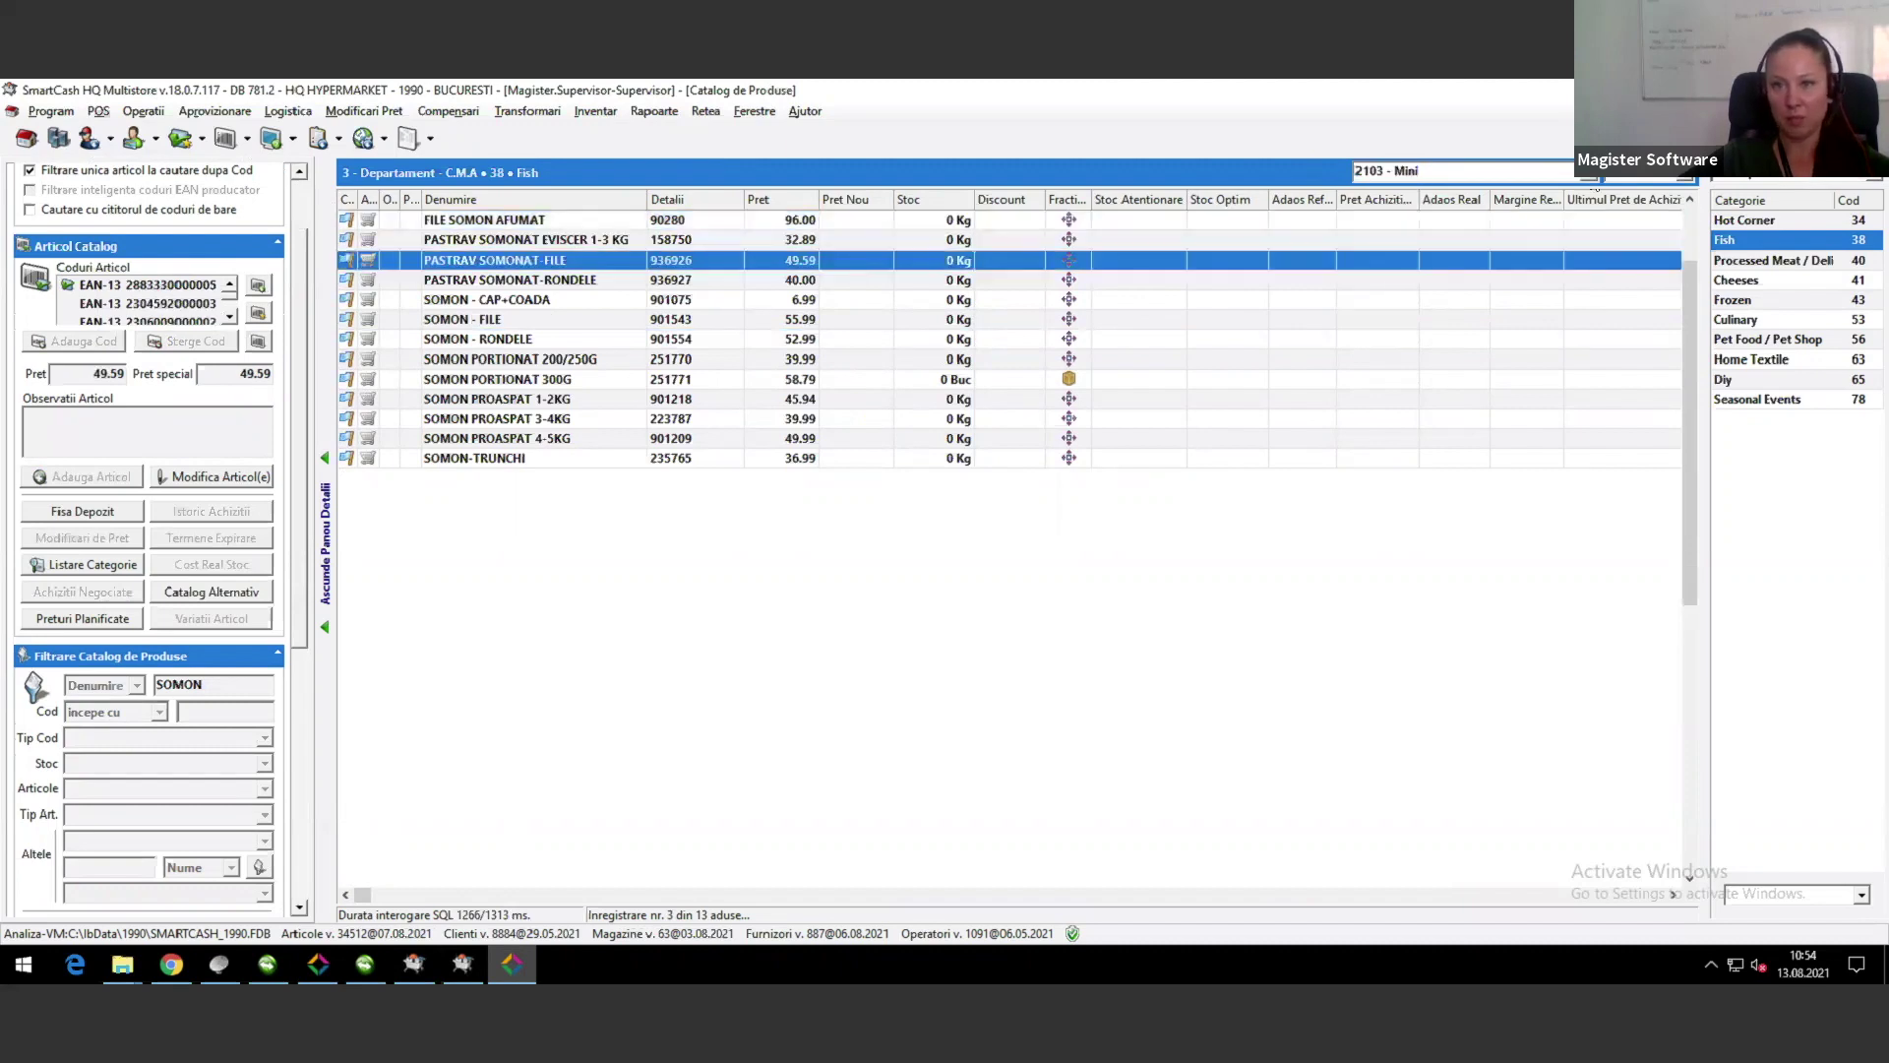
Step: Return to Catalog General and open the promotion and eCommerce settings of PASTRAV SOMONAT EVISCER 1-3 KG
left_click(1417, 172)
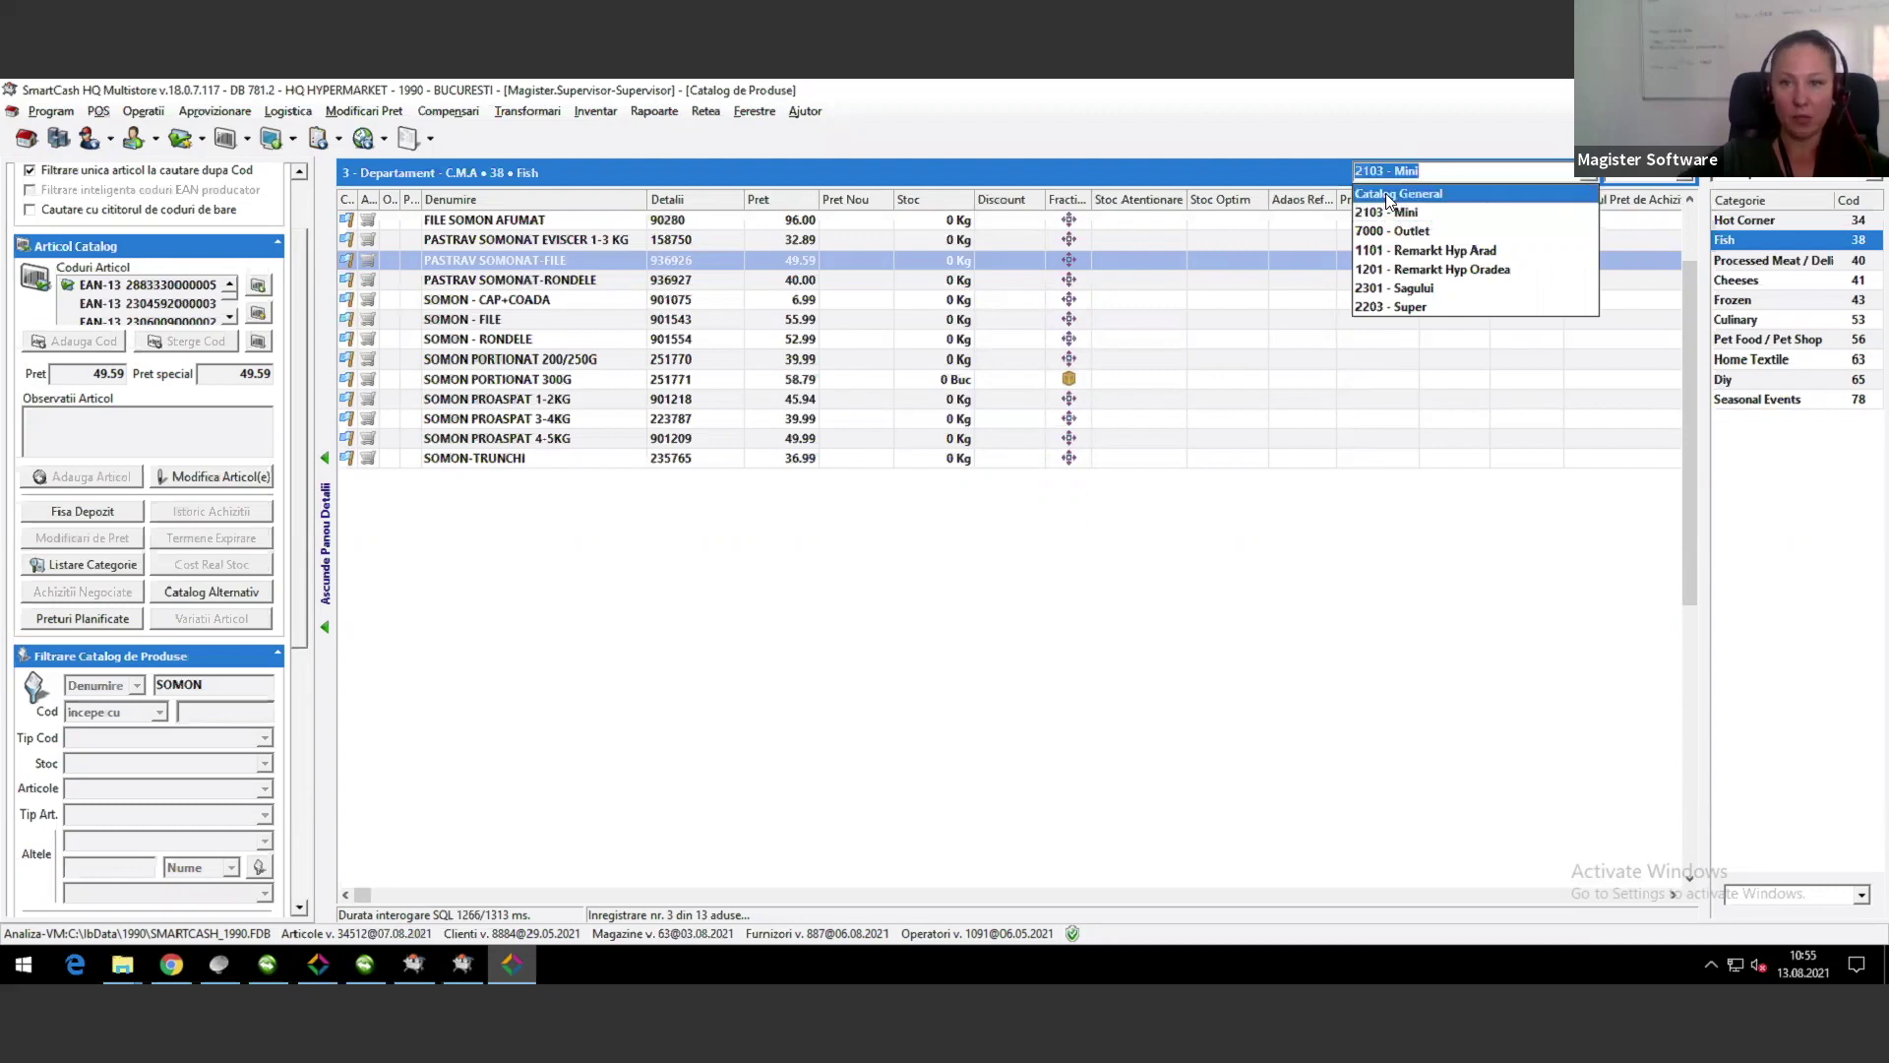
left_click(1386, 192)
left_click(665, 260)
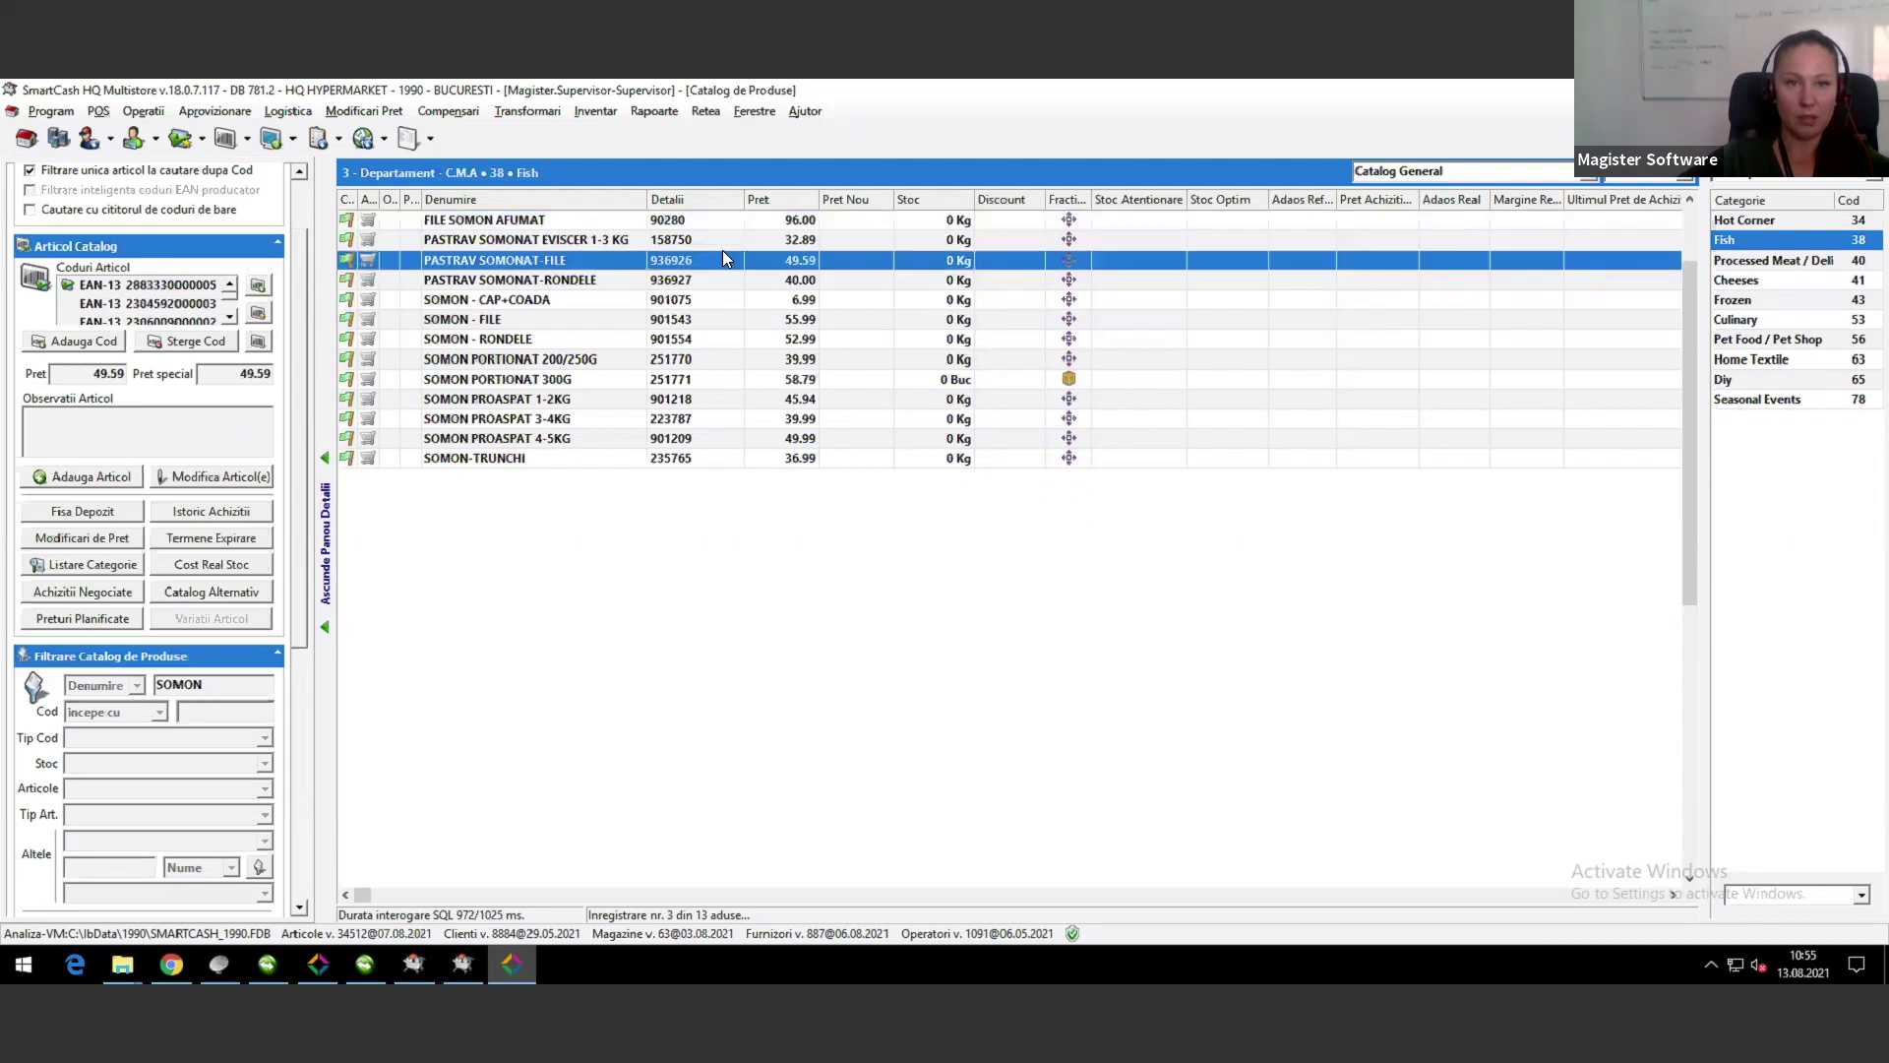
left_click(689, 241)
double_click(917, 246)
left_click(1070, 232)
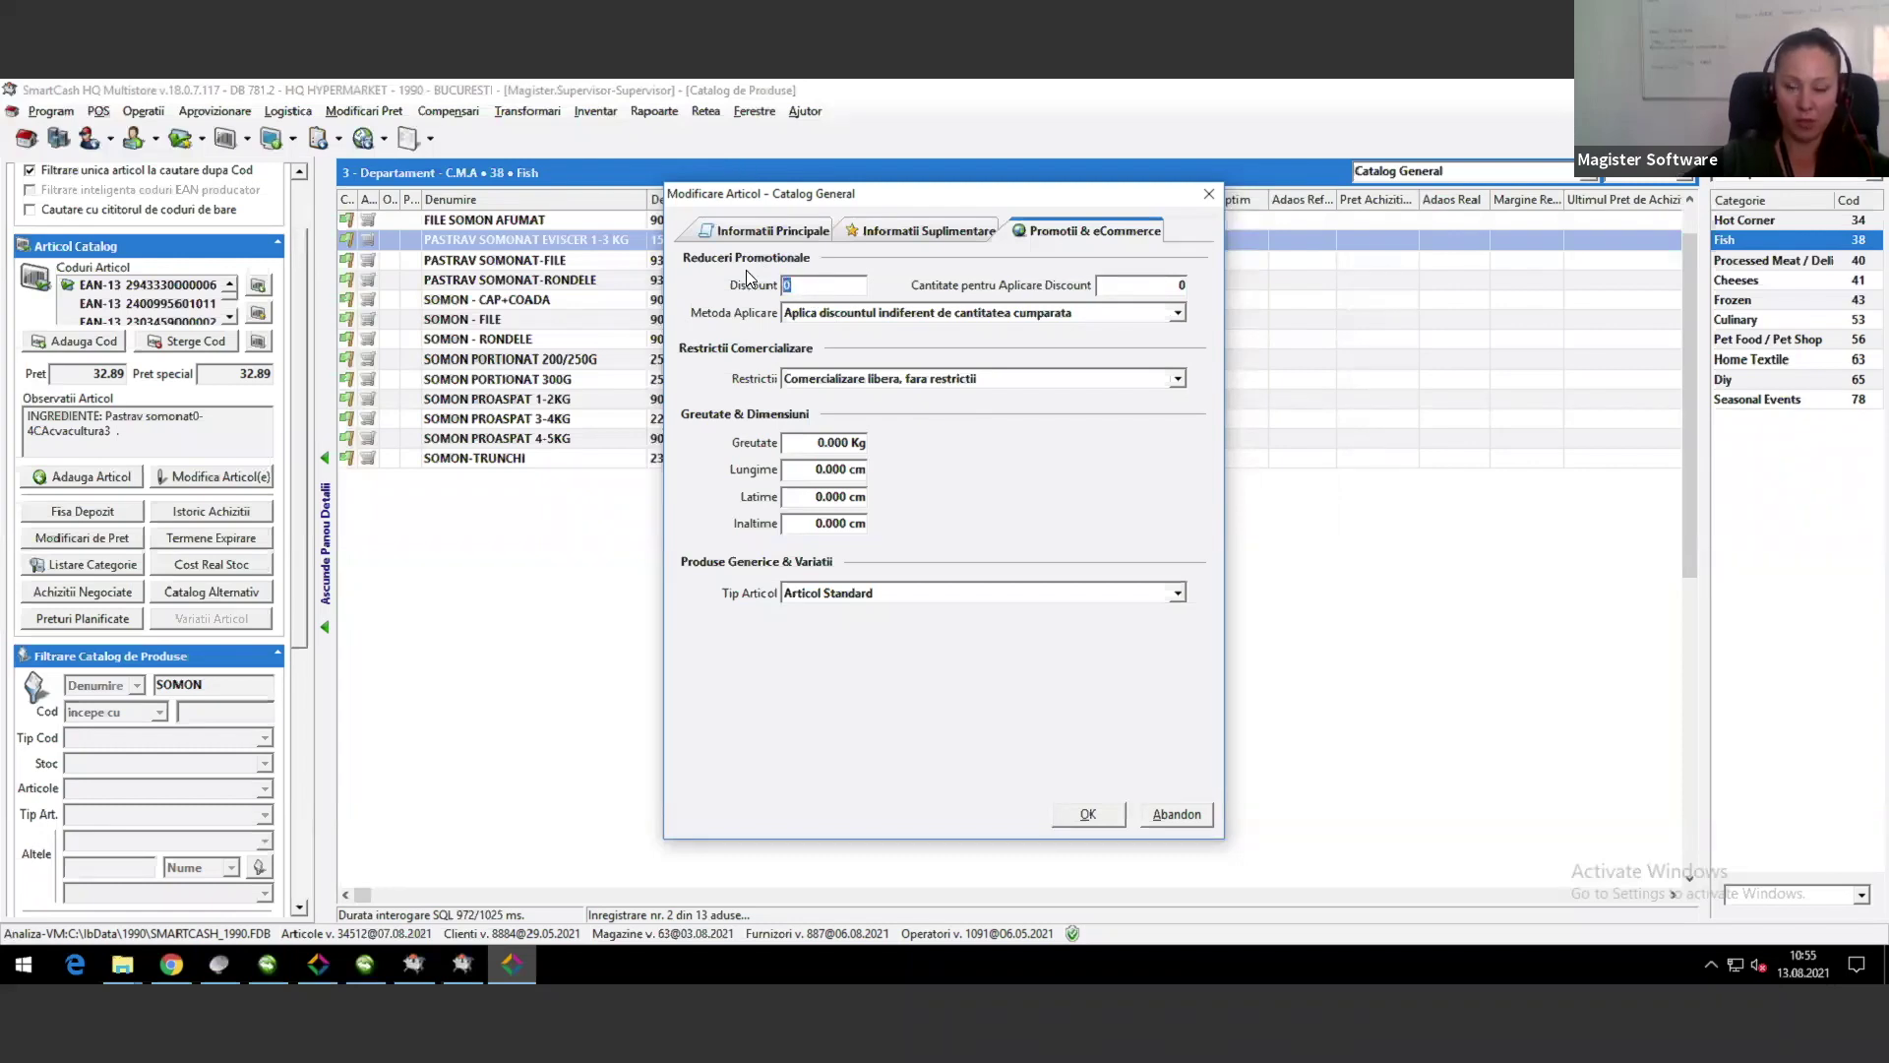
Step: Set the article's discount to 10% and its discount quantity to 3, applied regardless of the quantity purchased
type("10")
left_click(1149, 284)
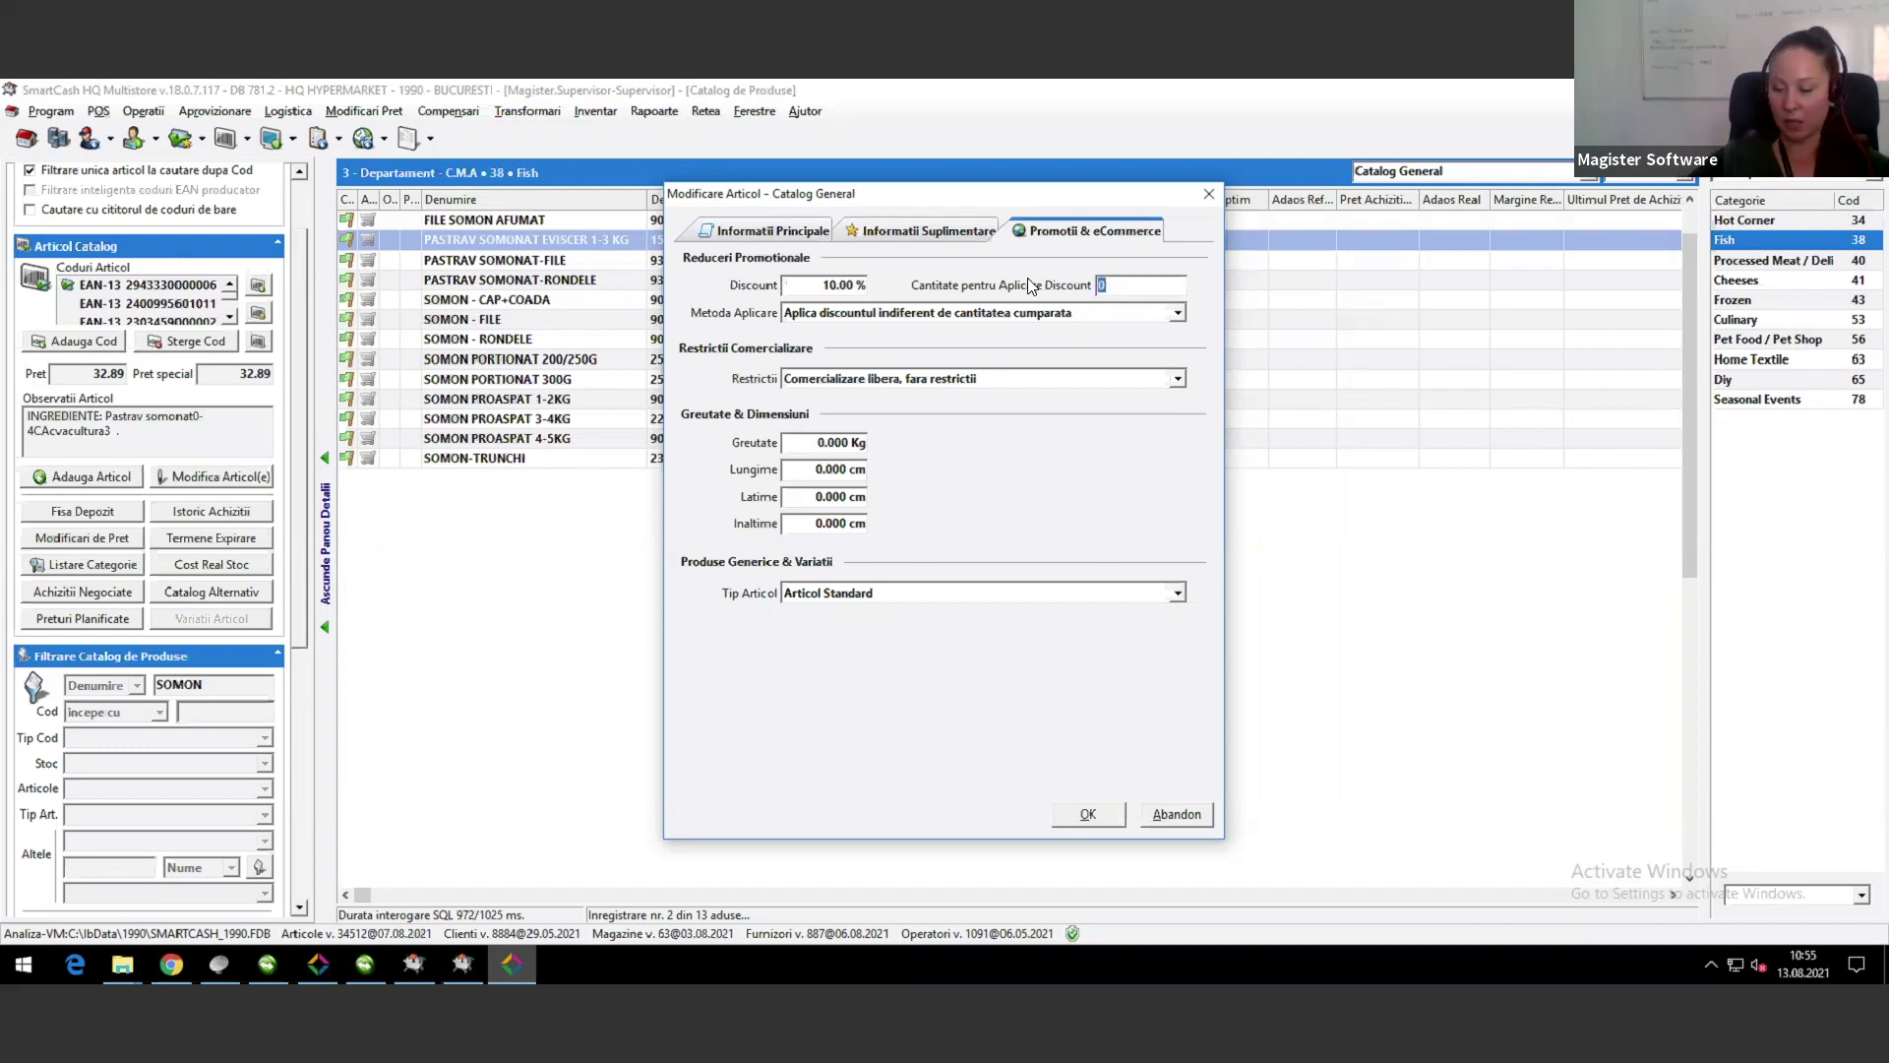
type("3")
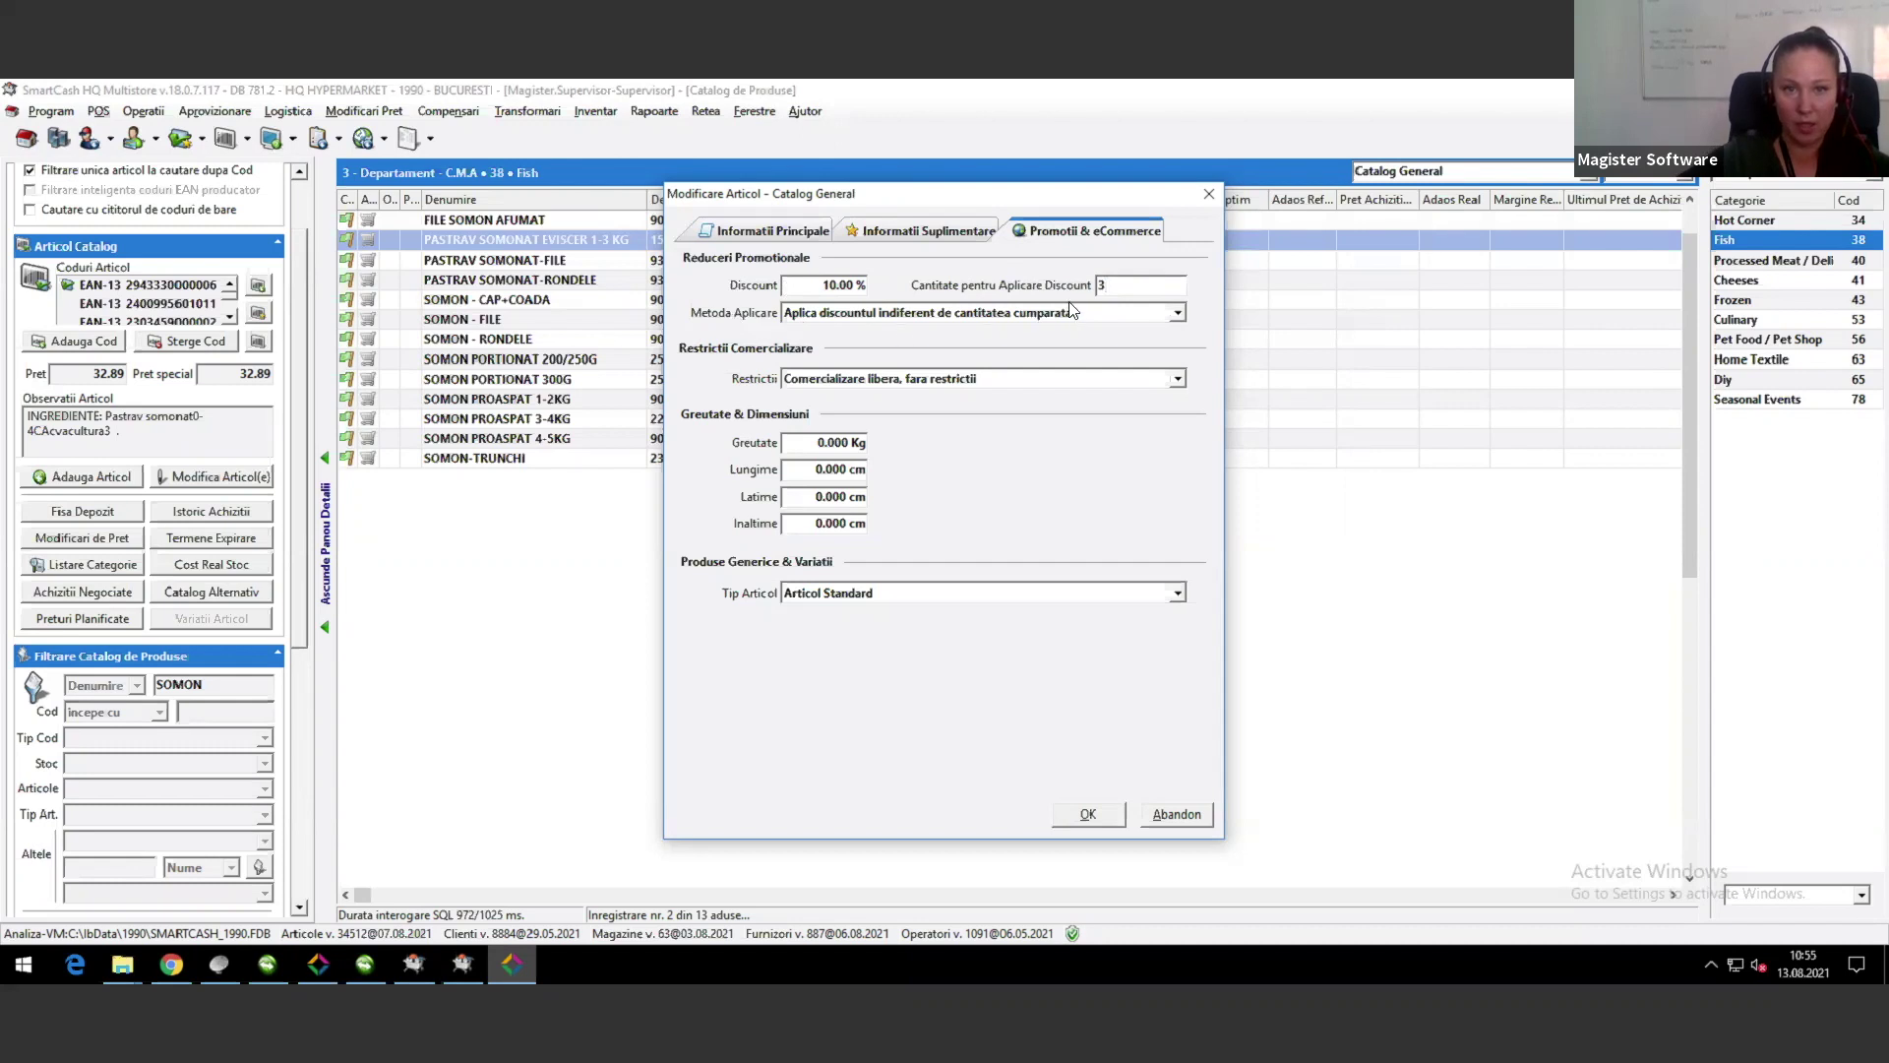
left_click(1178, 313)
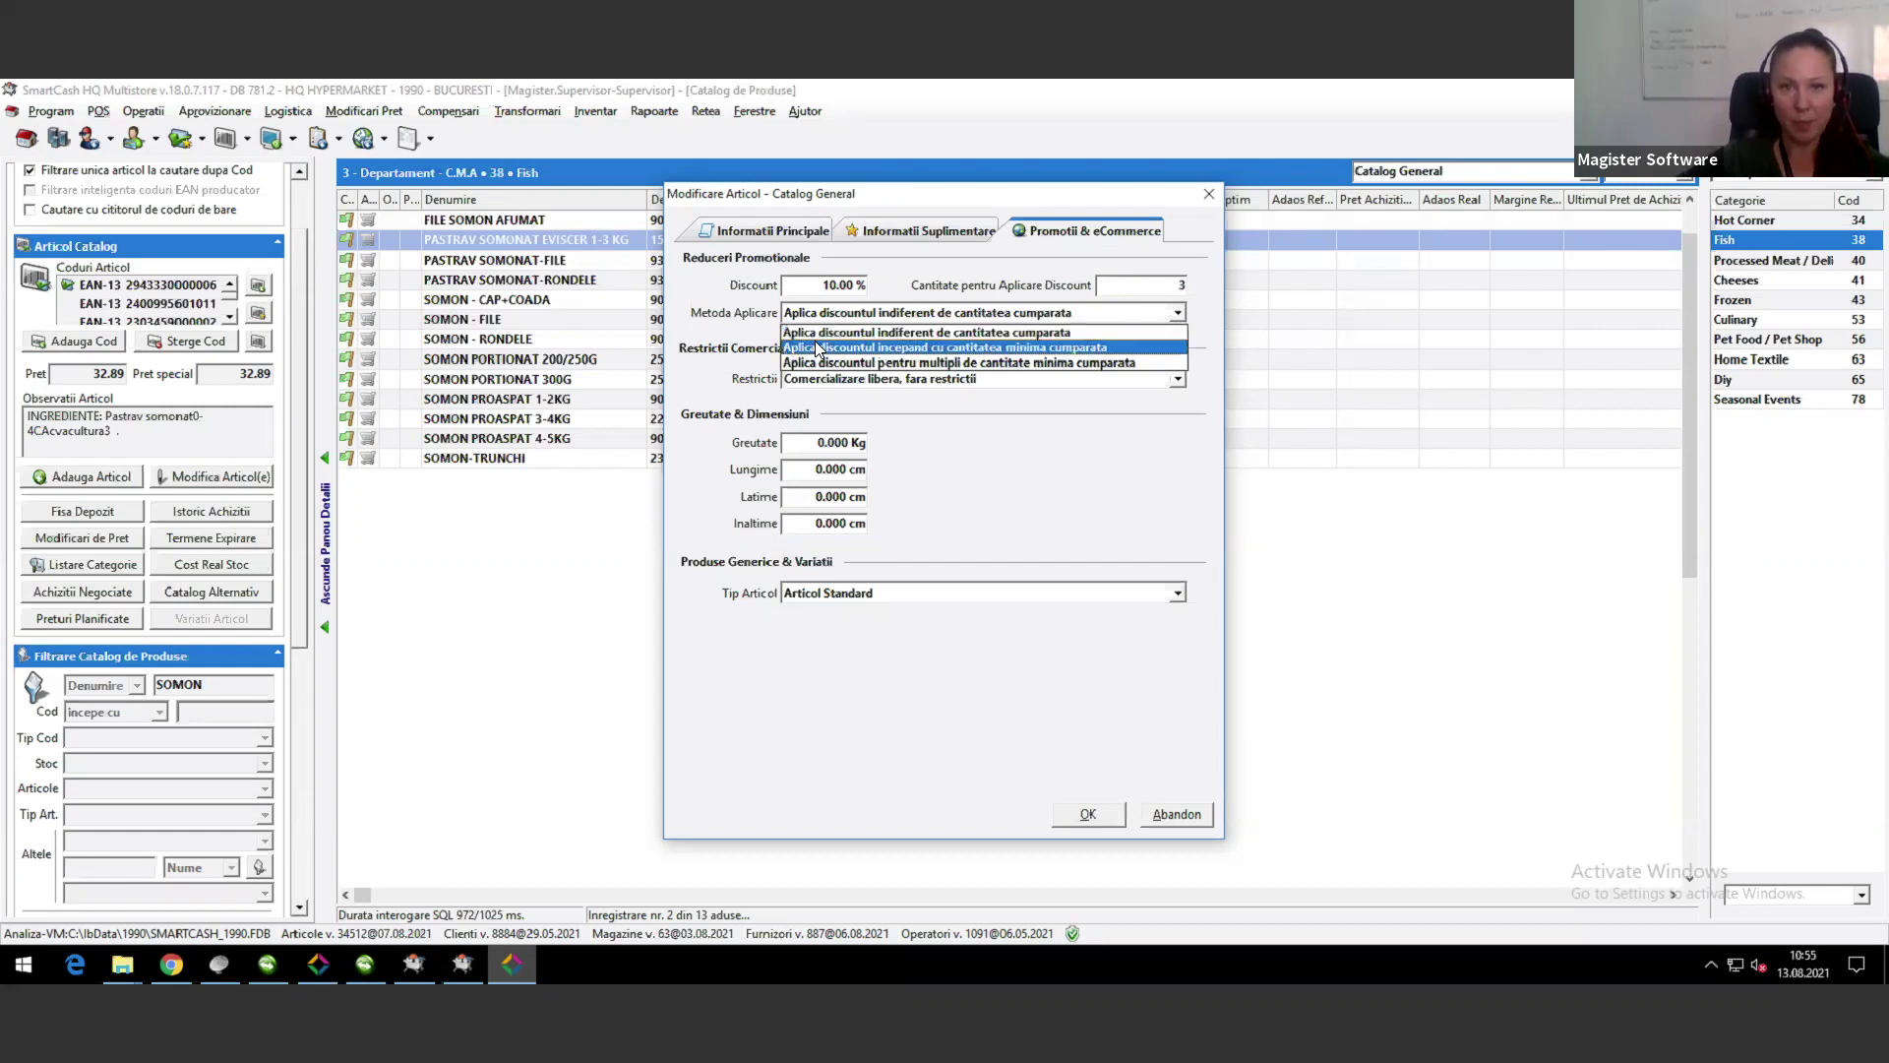
left_click(991, 339)
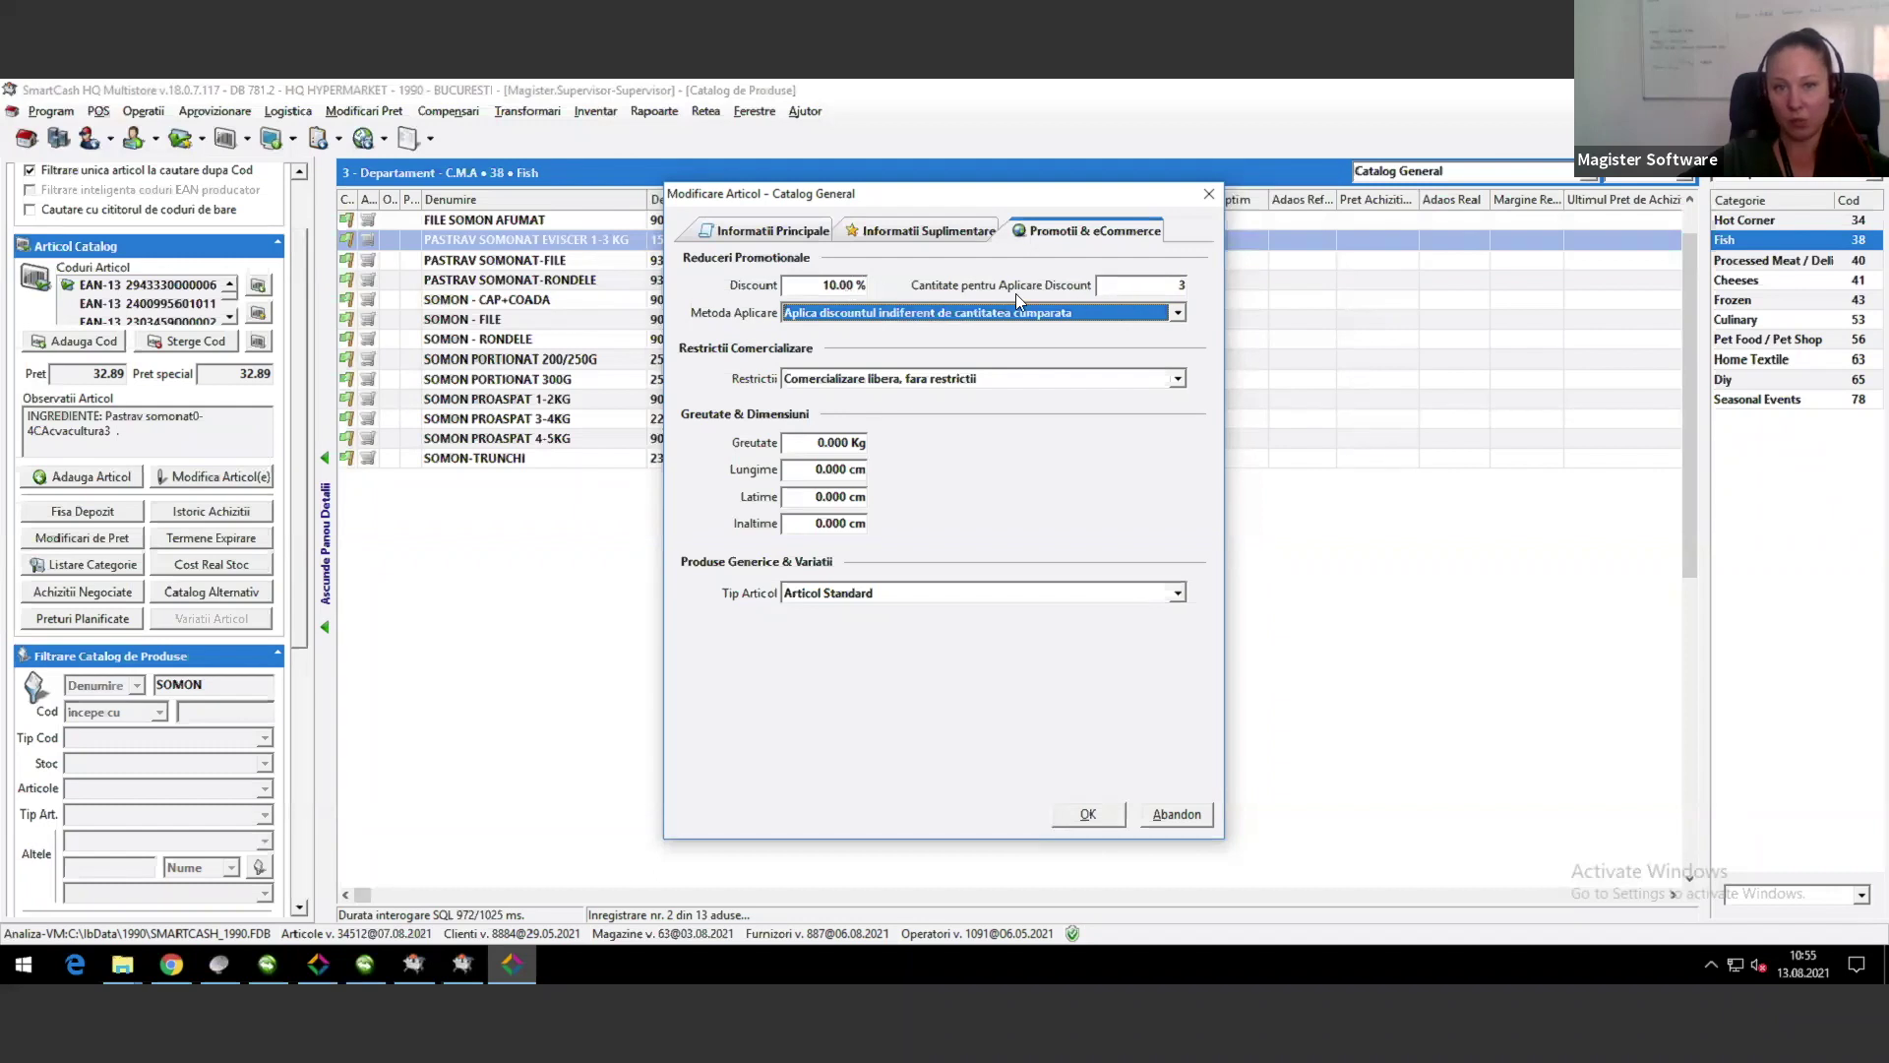
Step: Set the article's quantity for applying the discount to 0
left_click(1138, 286)
key("BackSpace")
type("0")
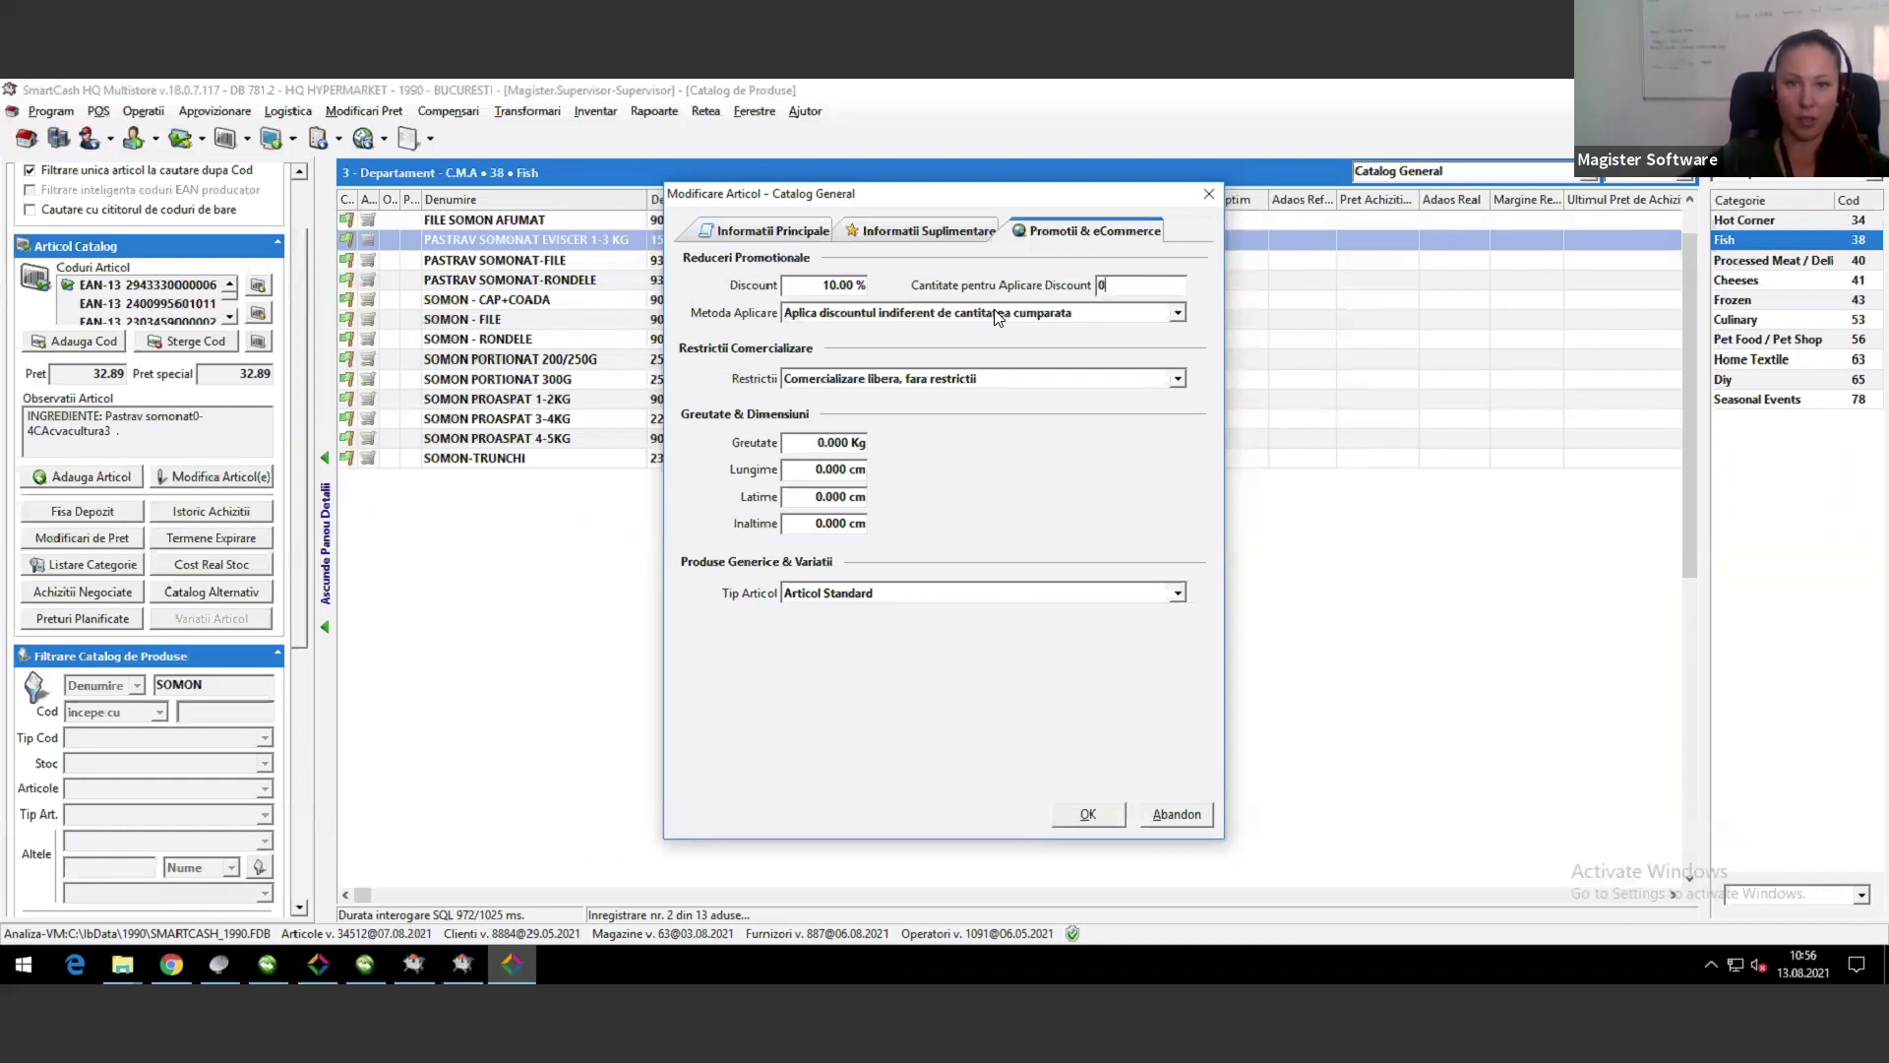
Step: Apply the discount starting from the minimum purchased quantity and set that quantity to 3
left_click(1175, 320)
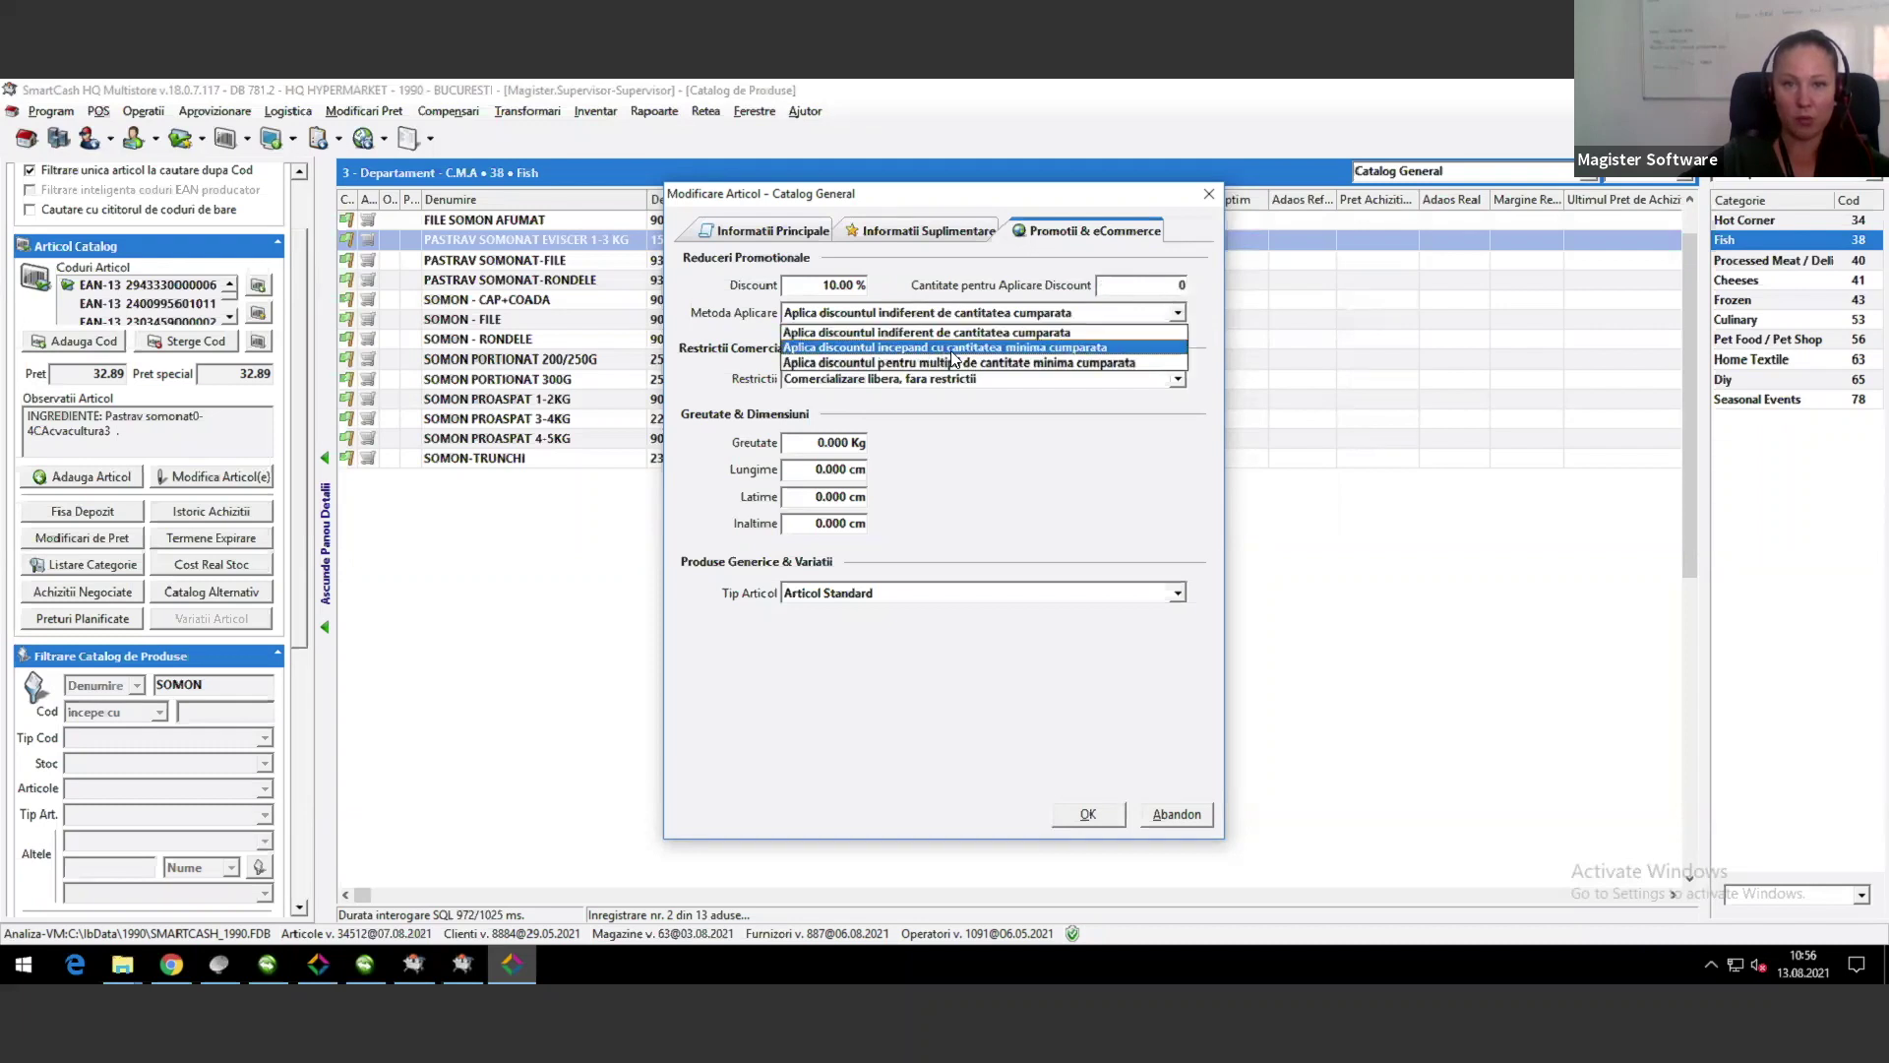
left_click(1108, 348)
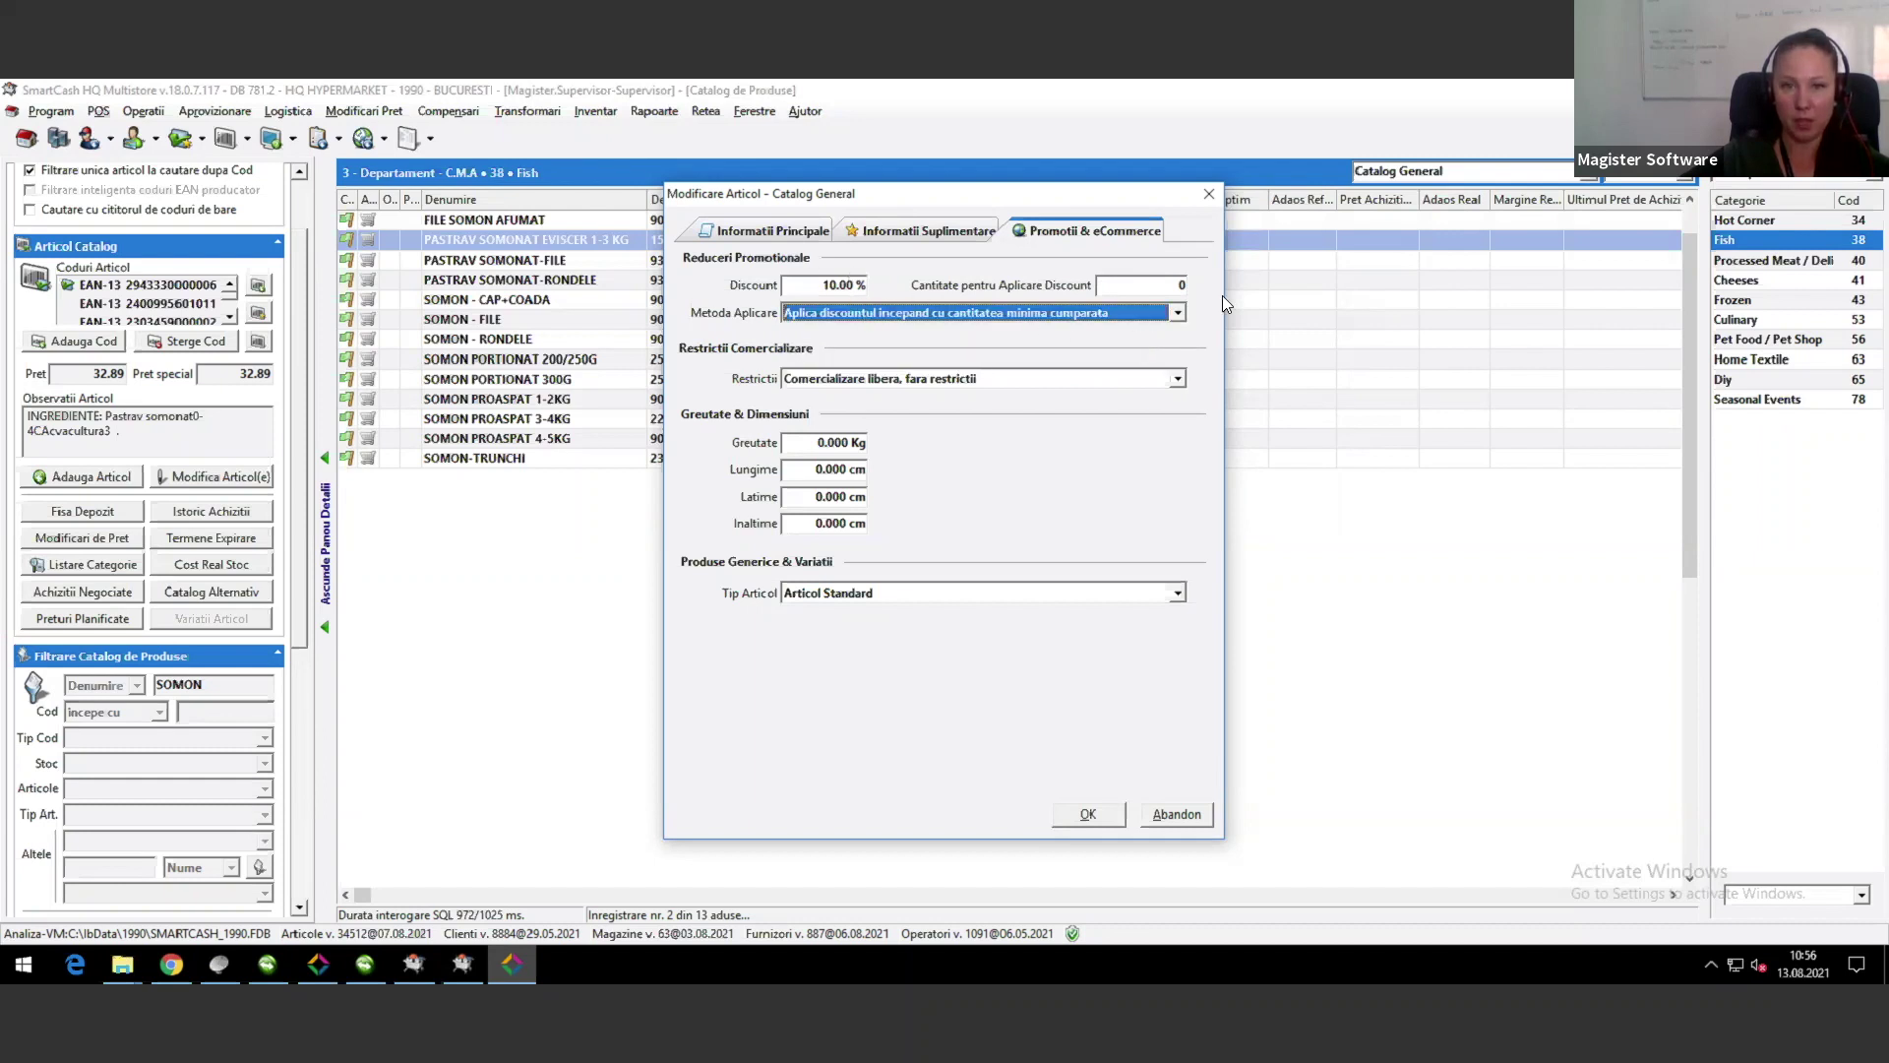
left_click(1126, 287)
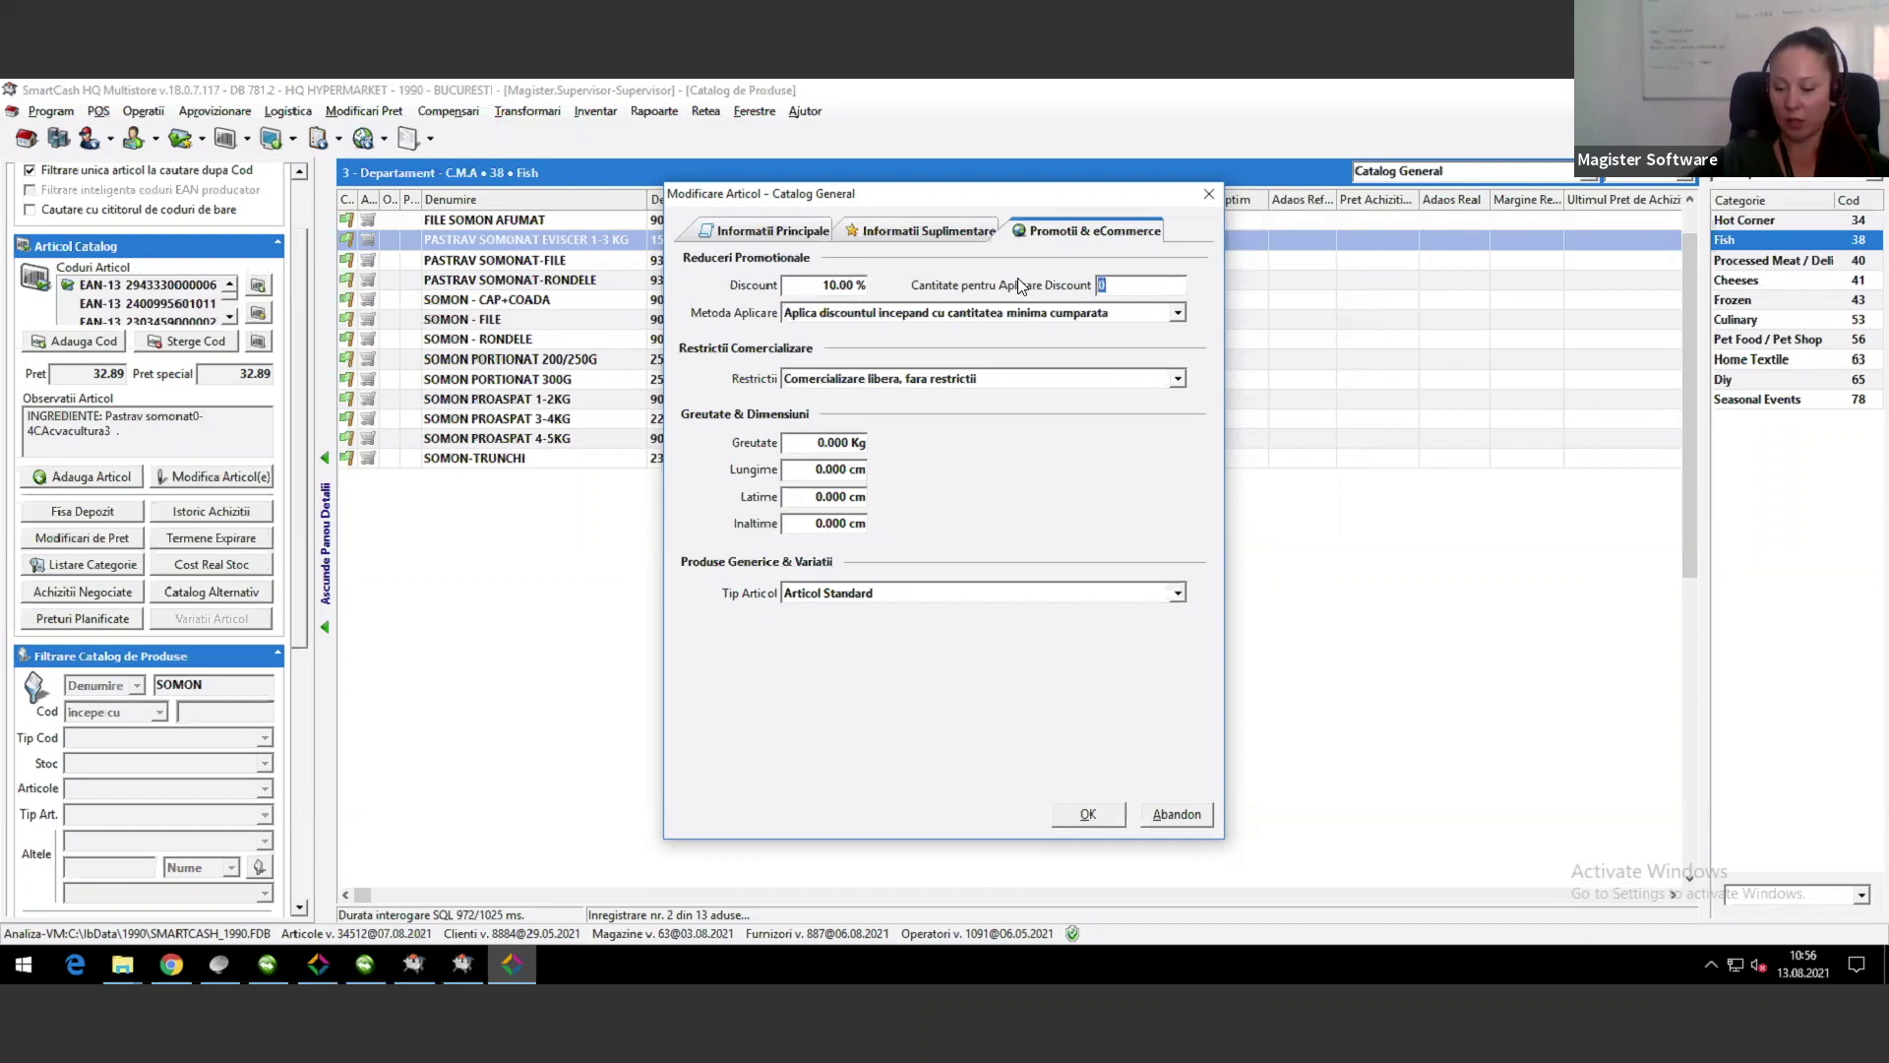
type("3")
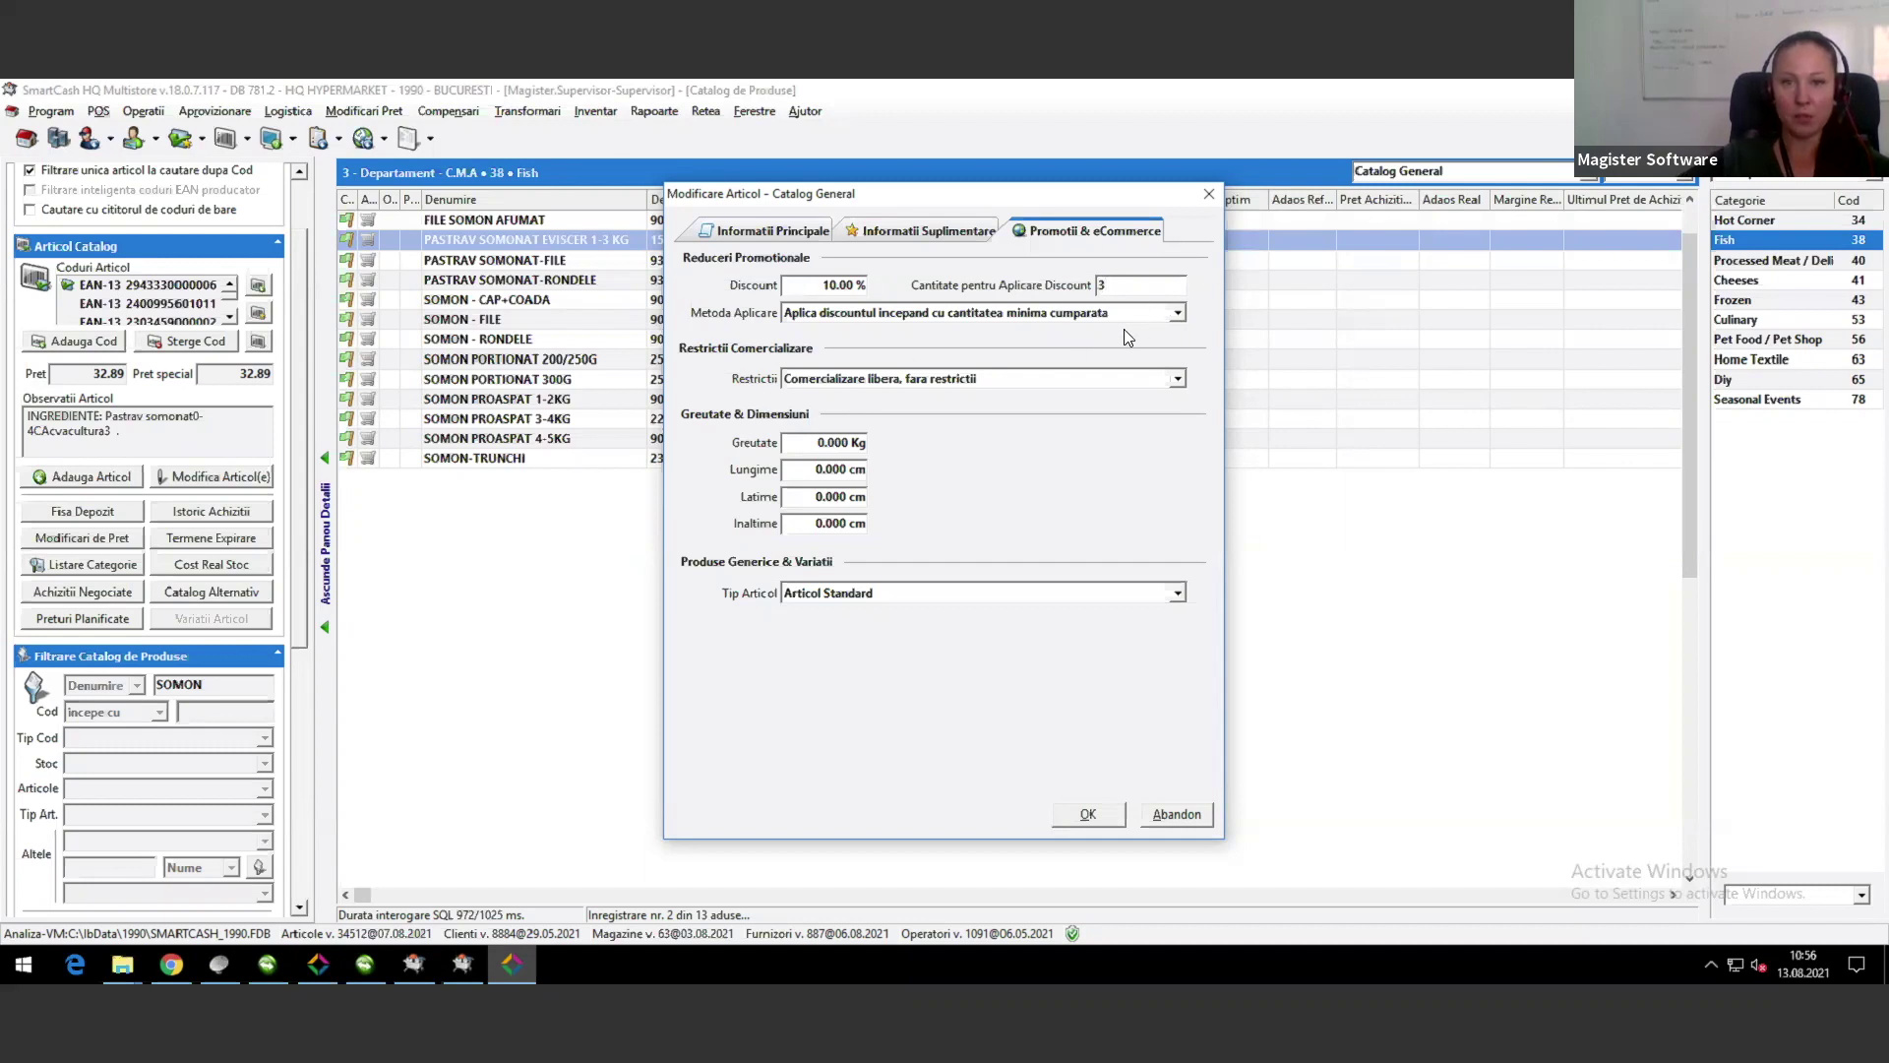
Step: Change the discount's application method to multiples of the minimum purchased quantity
left_click(1178, 315)
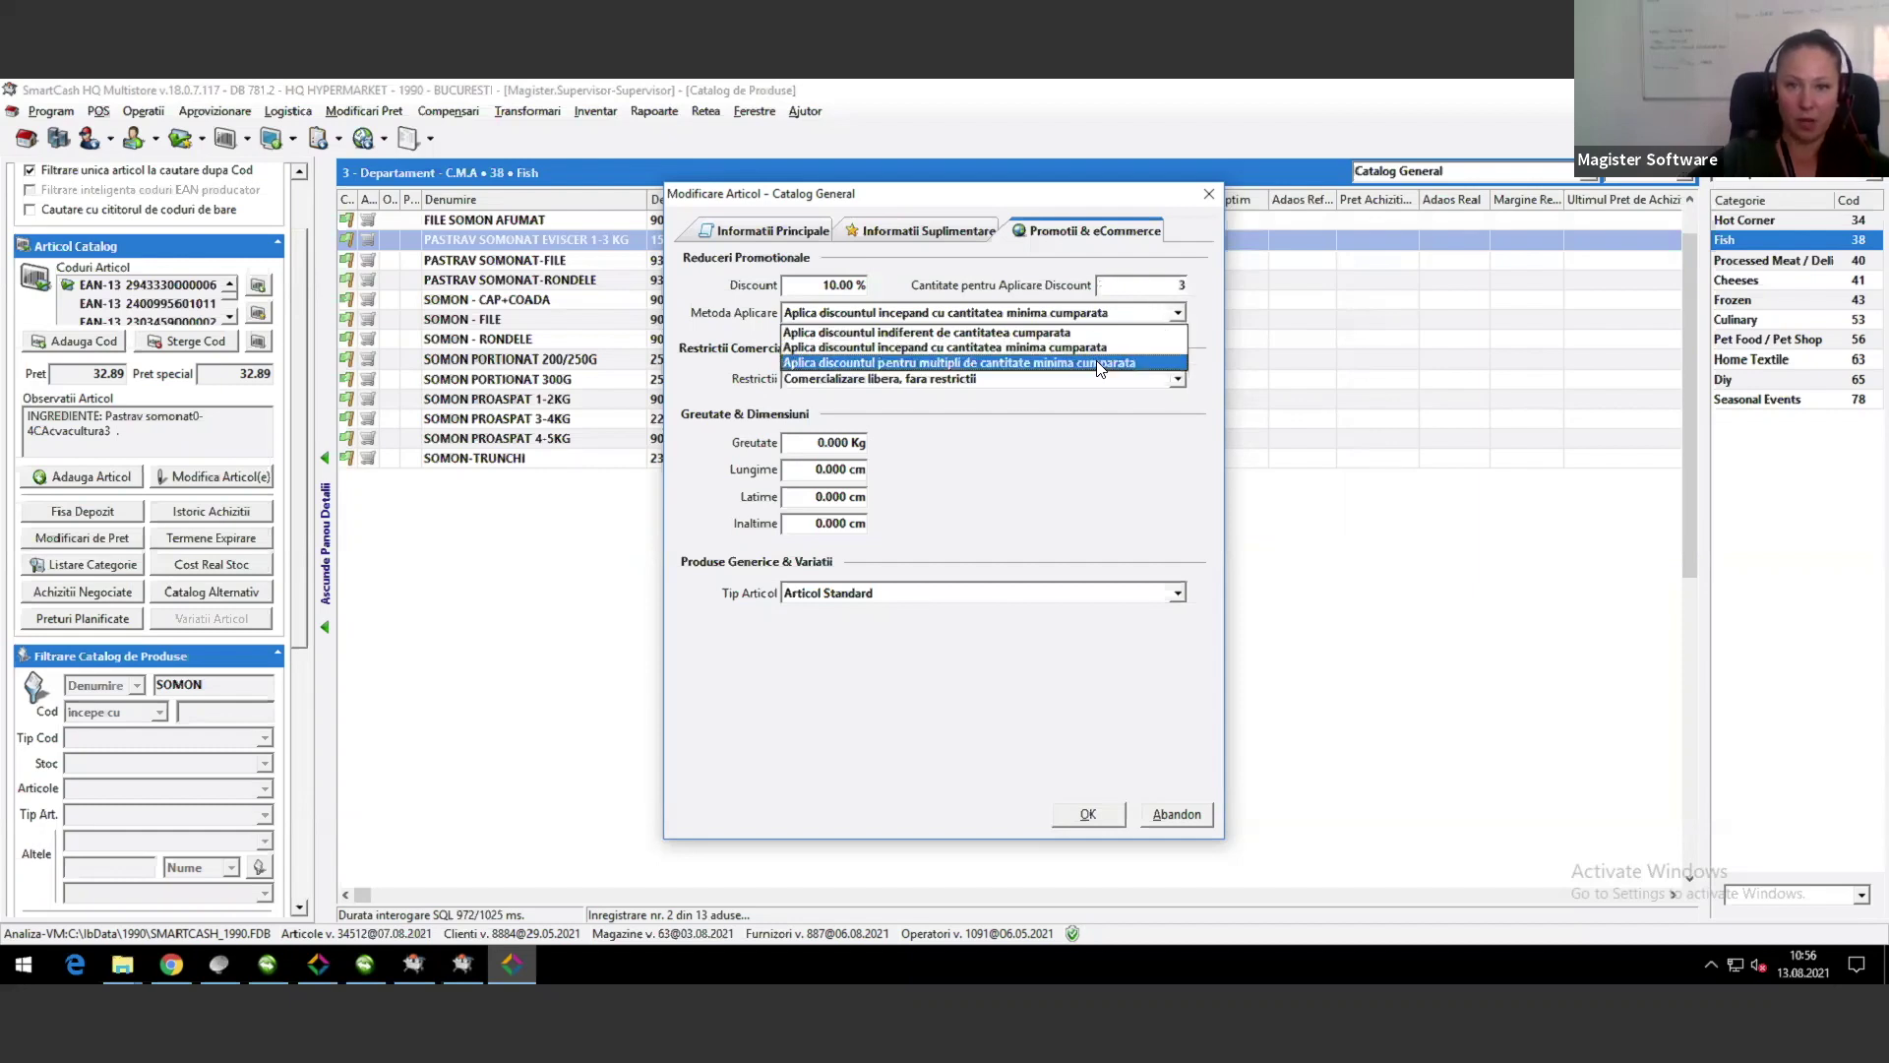
left_click(1046, 363)
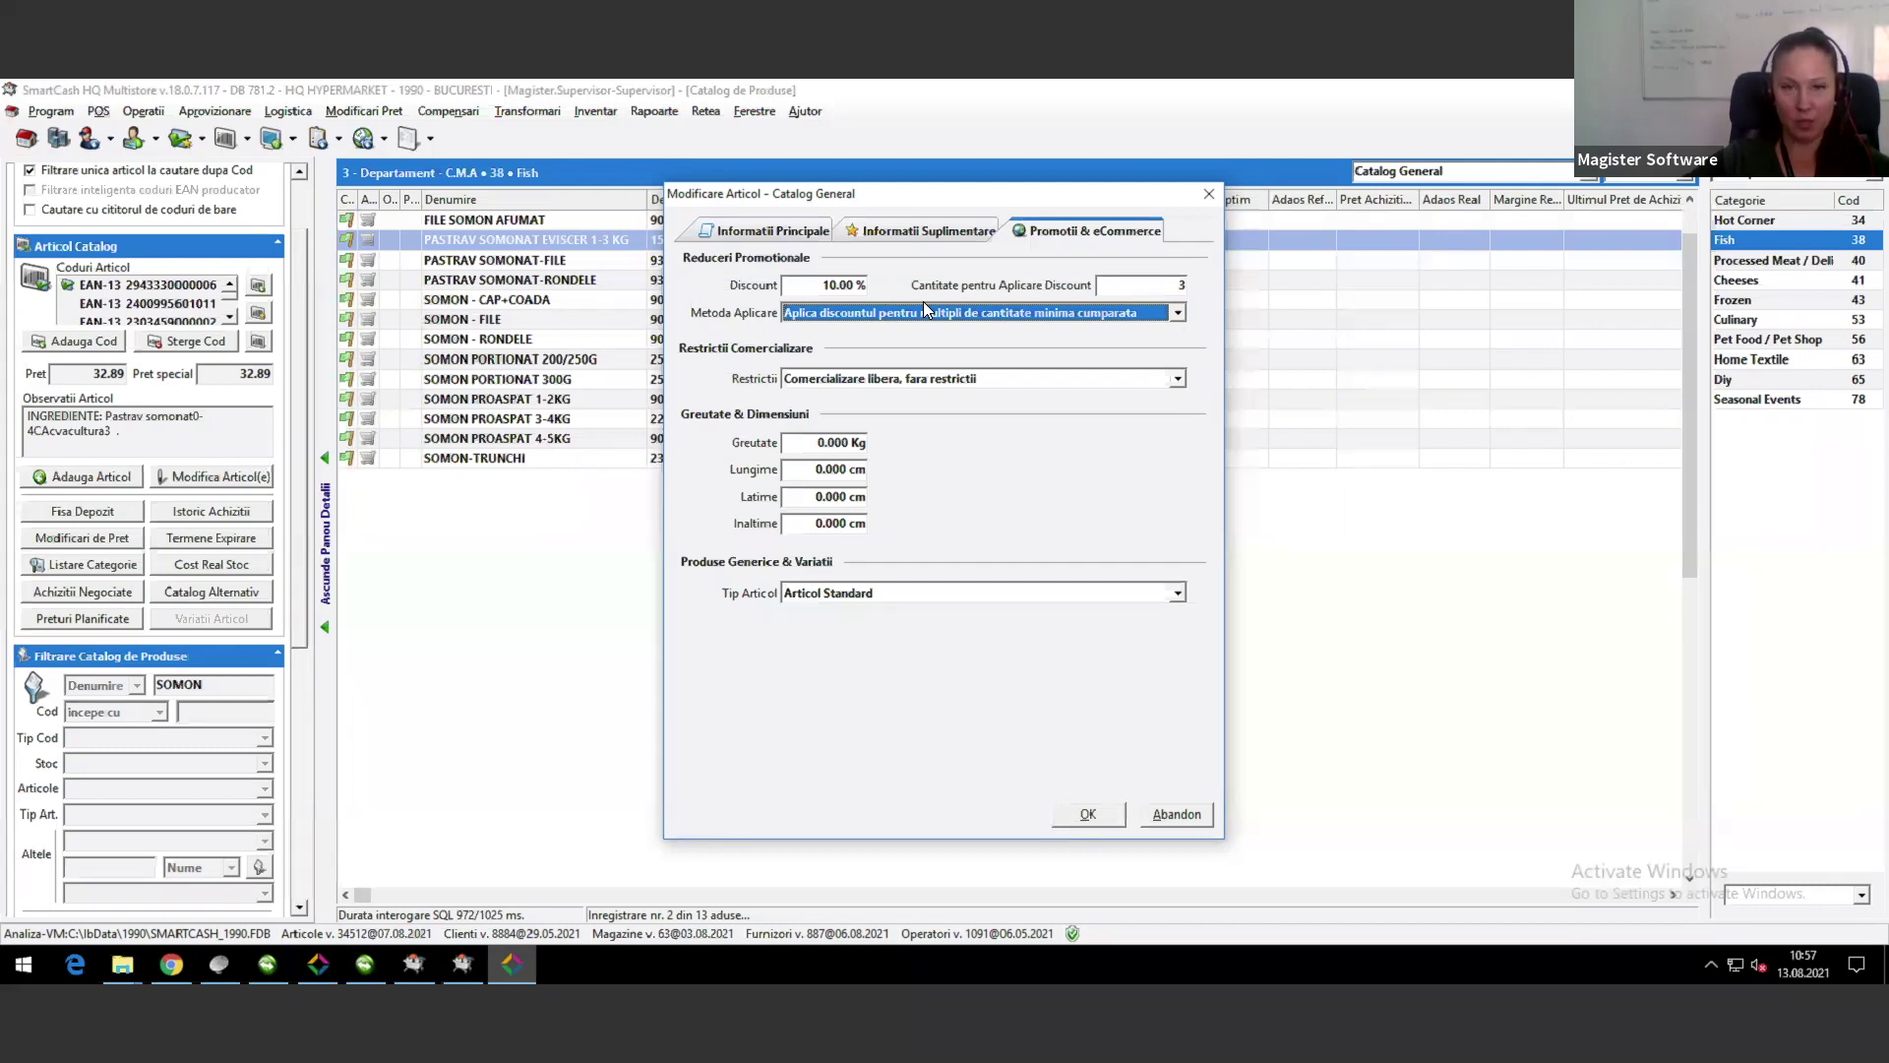
left_click_drag(817, 202, 706, 184)
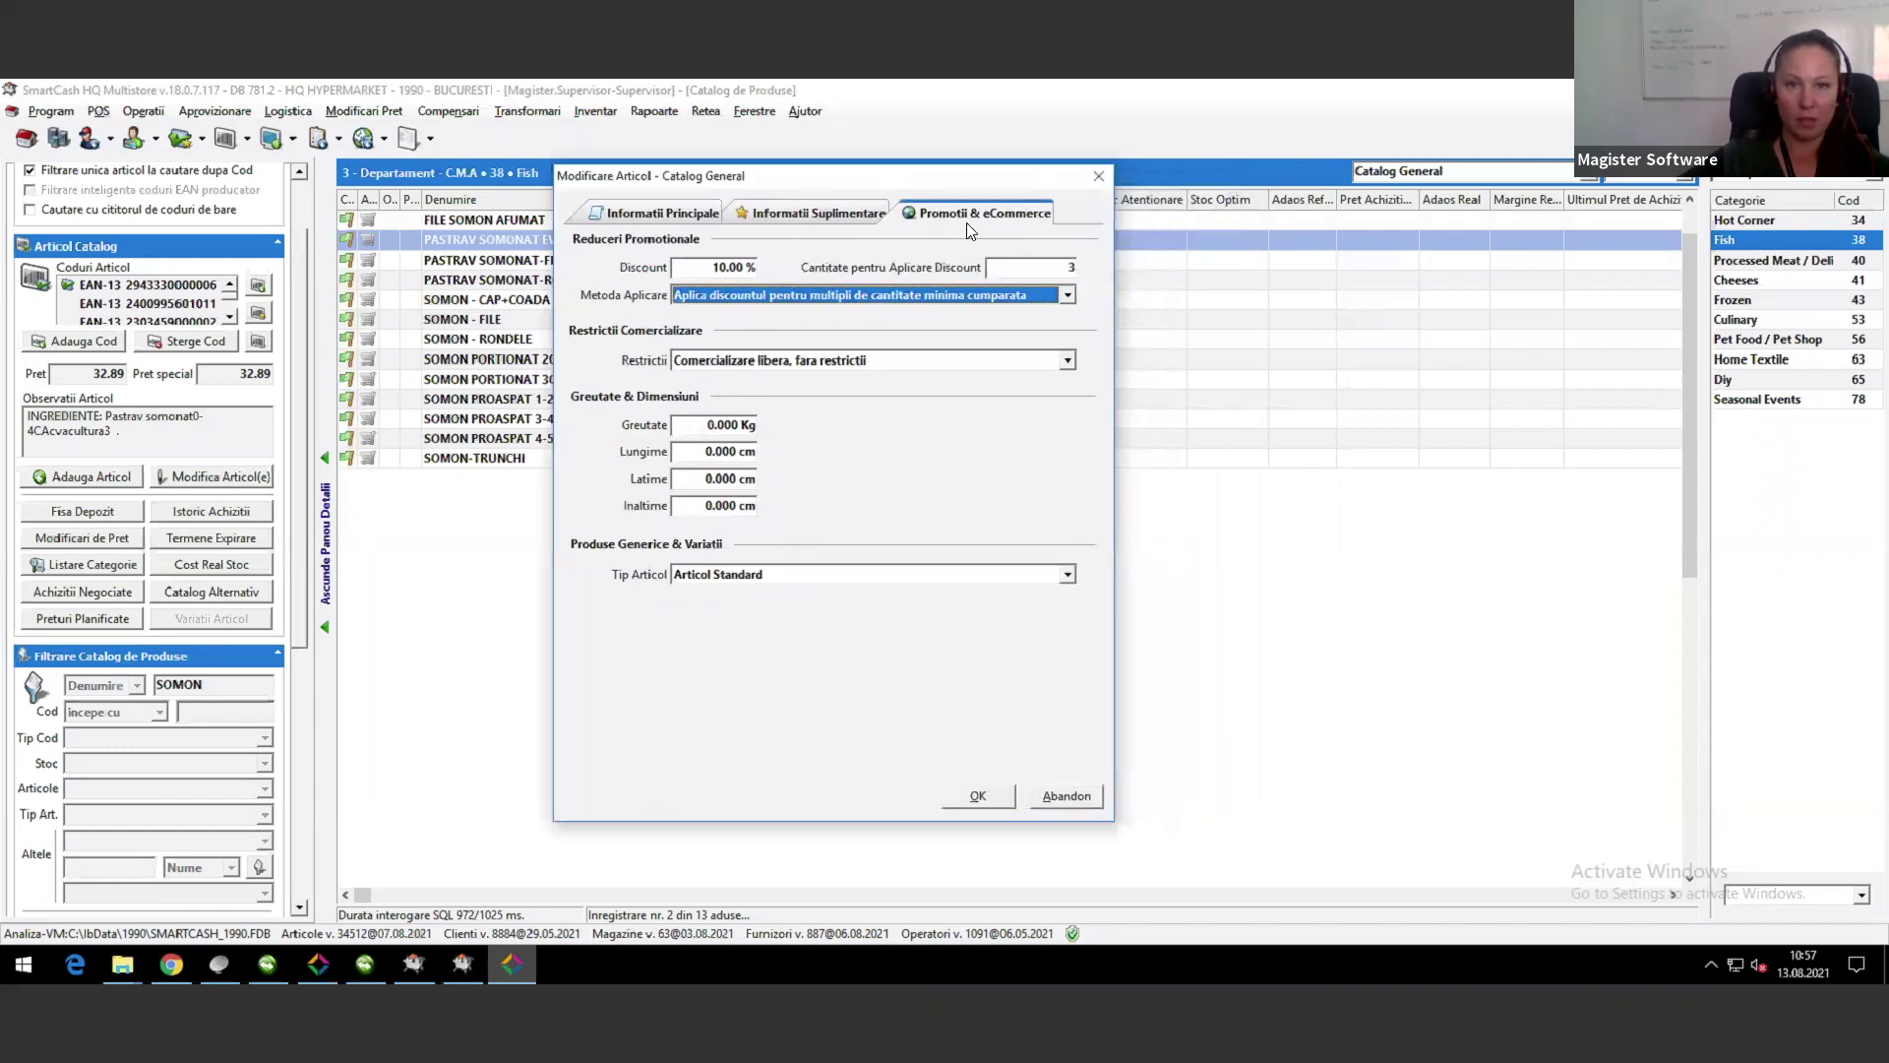
left_click(1066, 297)
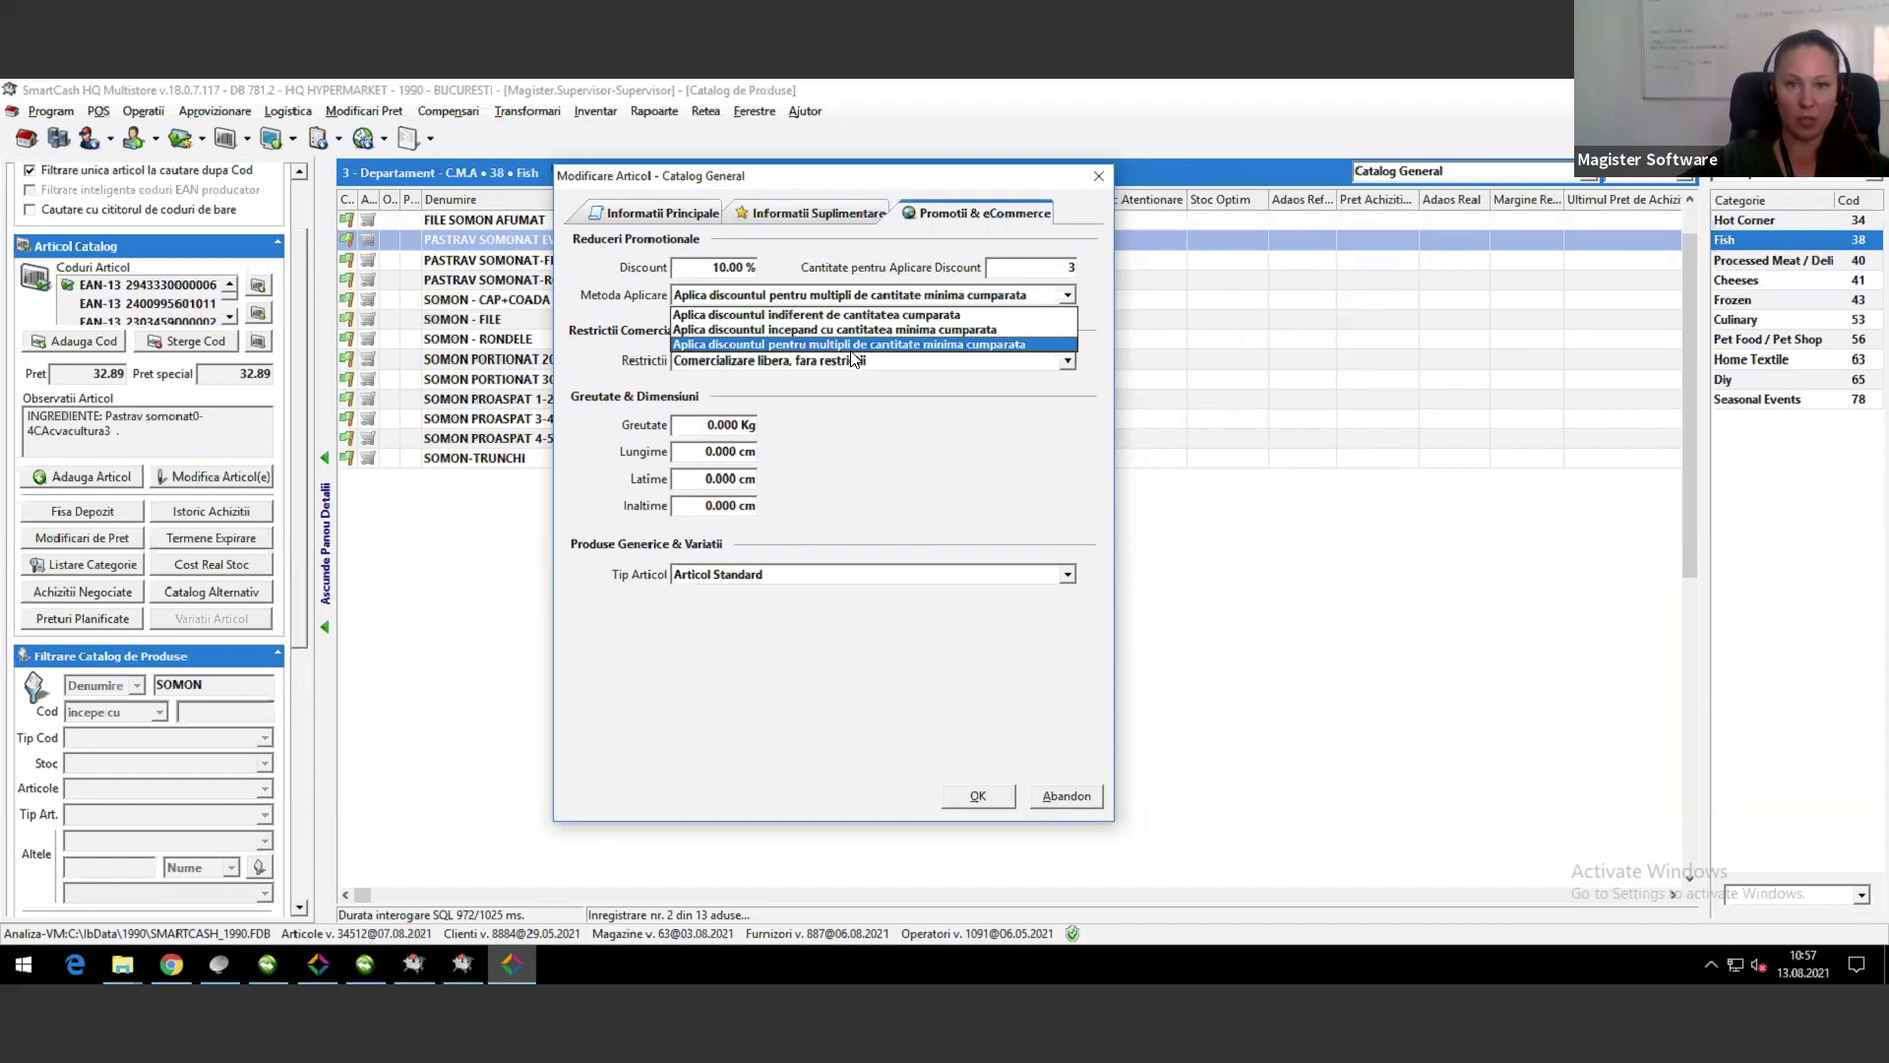
left_click(626, 261)
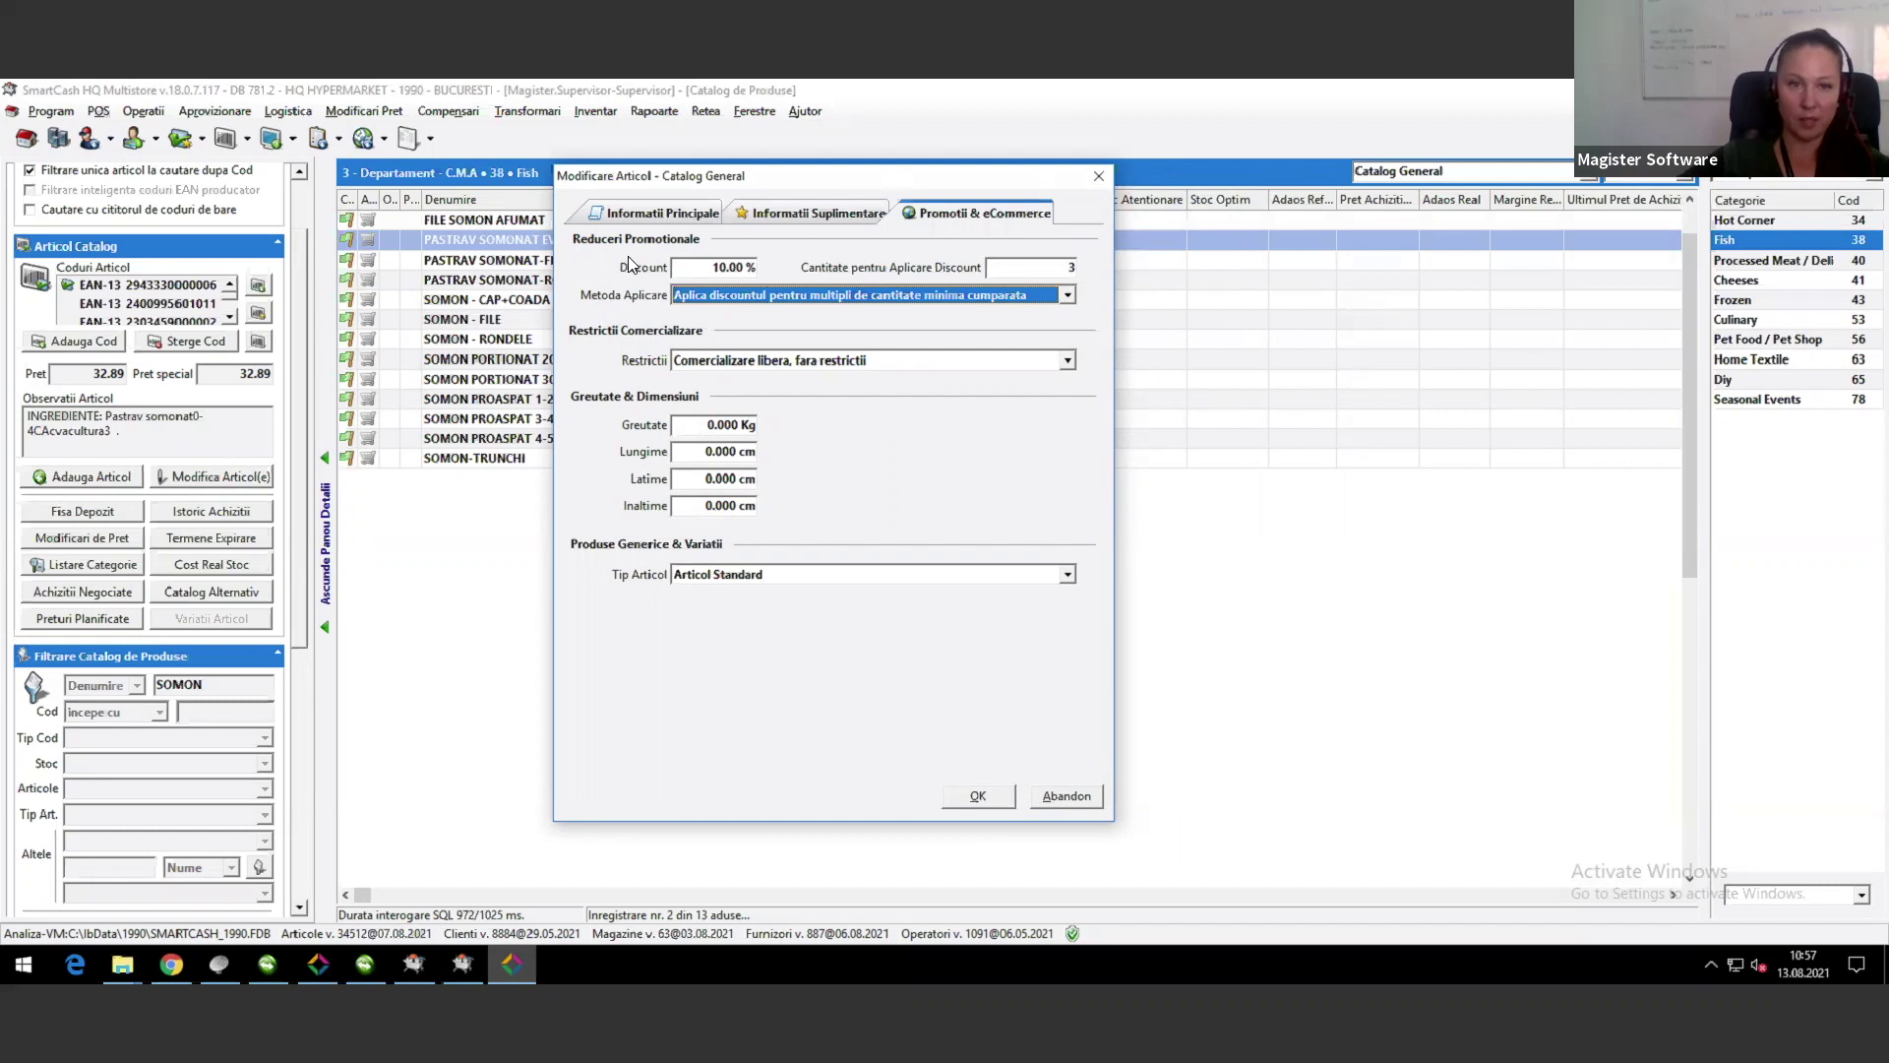
Step: Set the article's sales restriction to "Comercializare interzisa persoanelor sub 18 ani"
left_click(1069, 361)
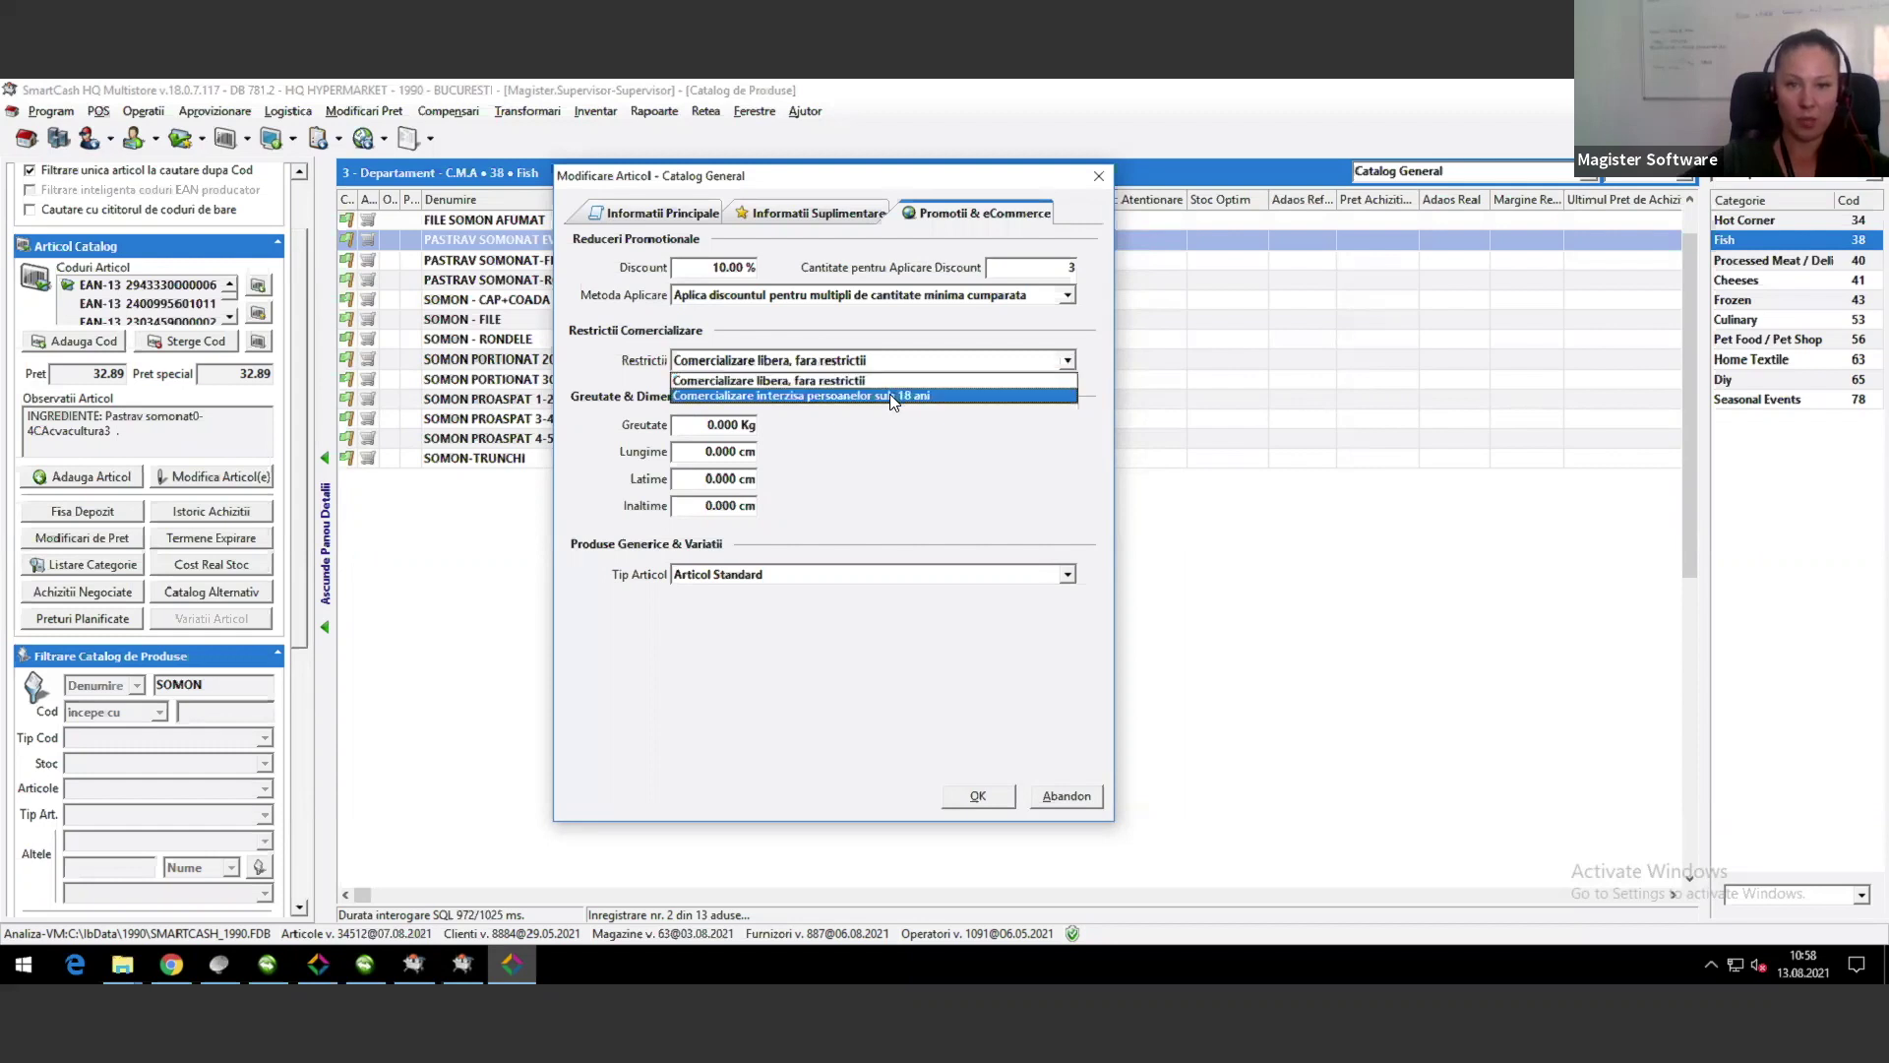
left_click(701, 395)
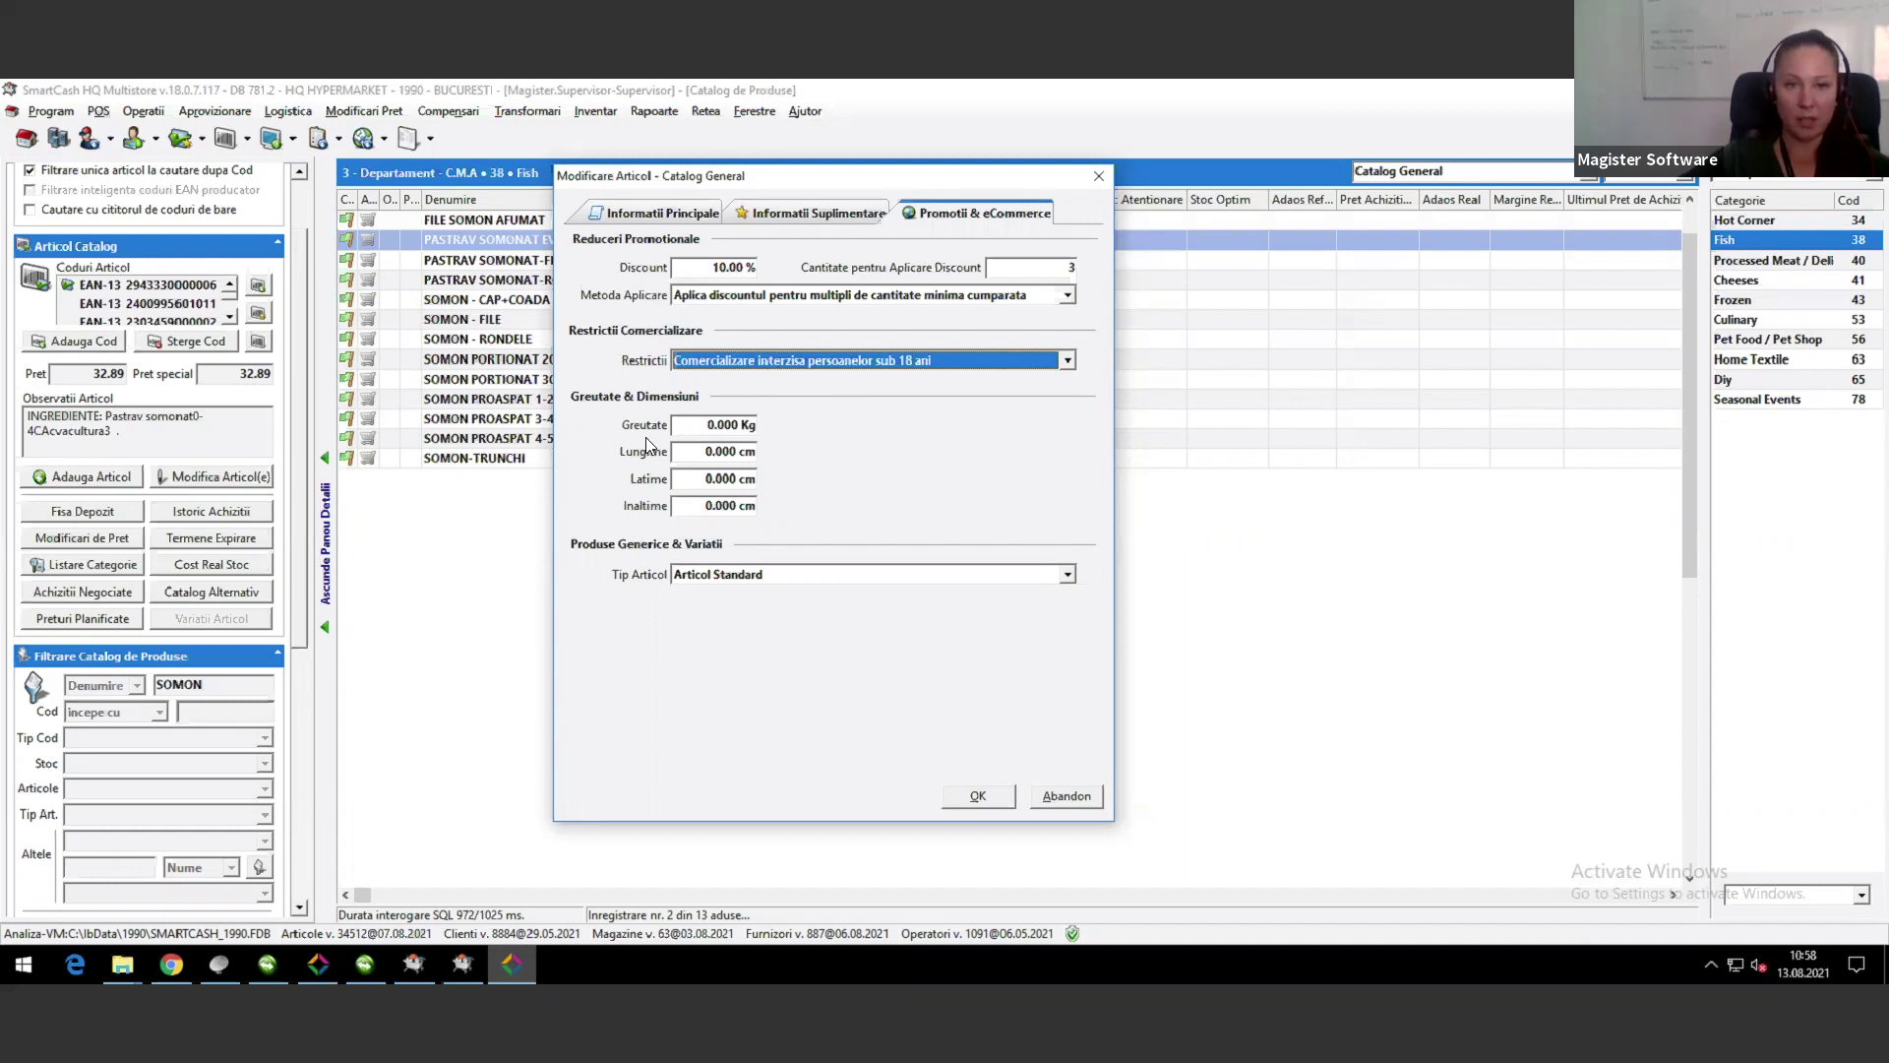
Step: Review the article's weight, dimension and article type fields, and close the article editor without saving
left_click(713, 430)
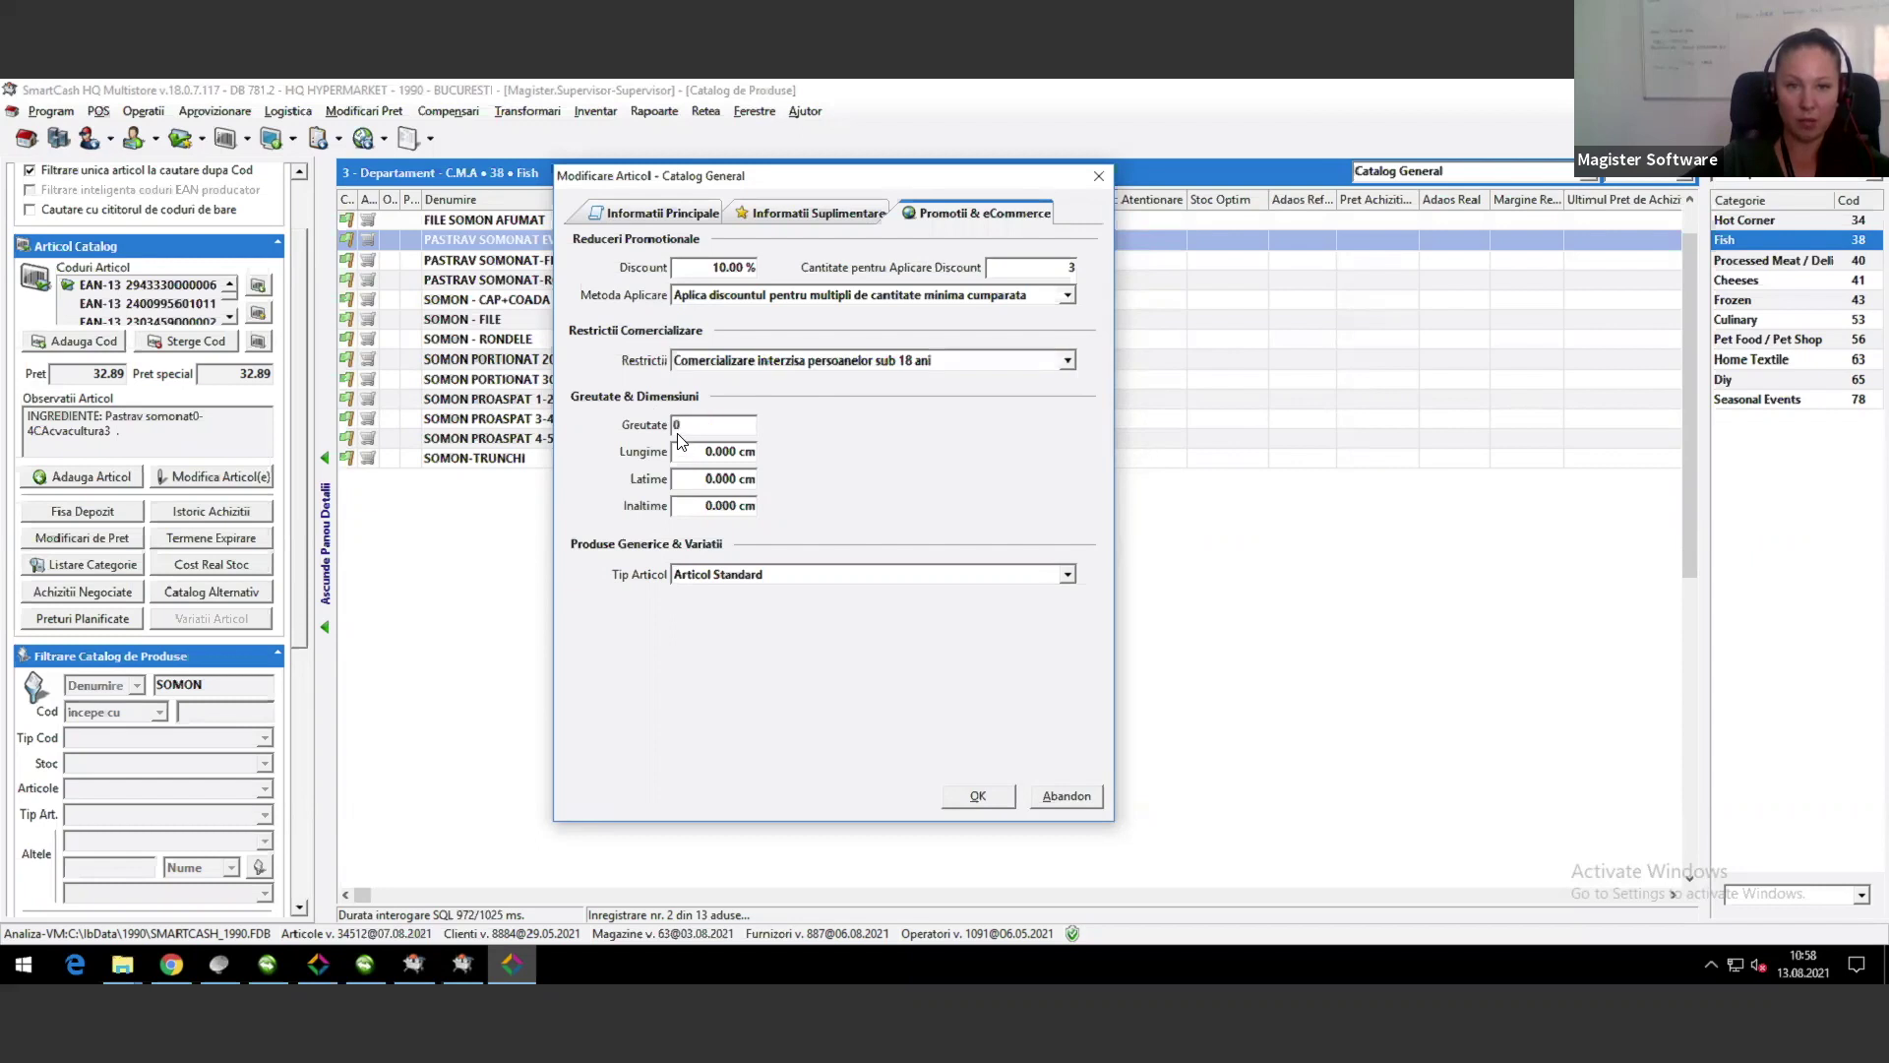
left_click(691, 453)
left_click(693, 479)
left_click(715, 506)
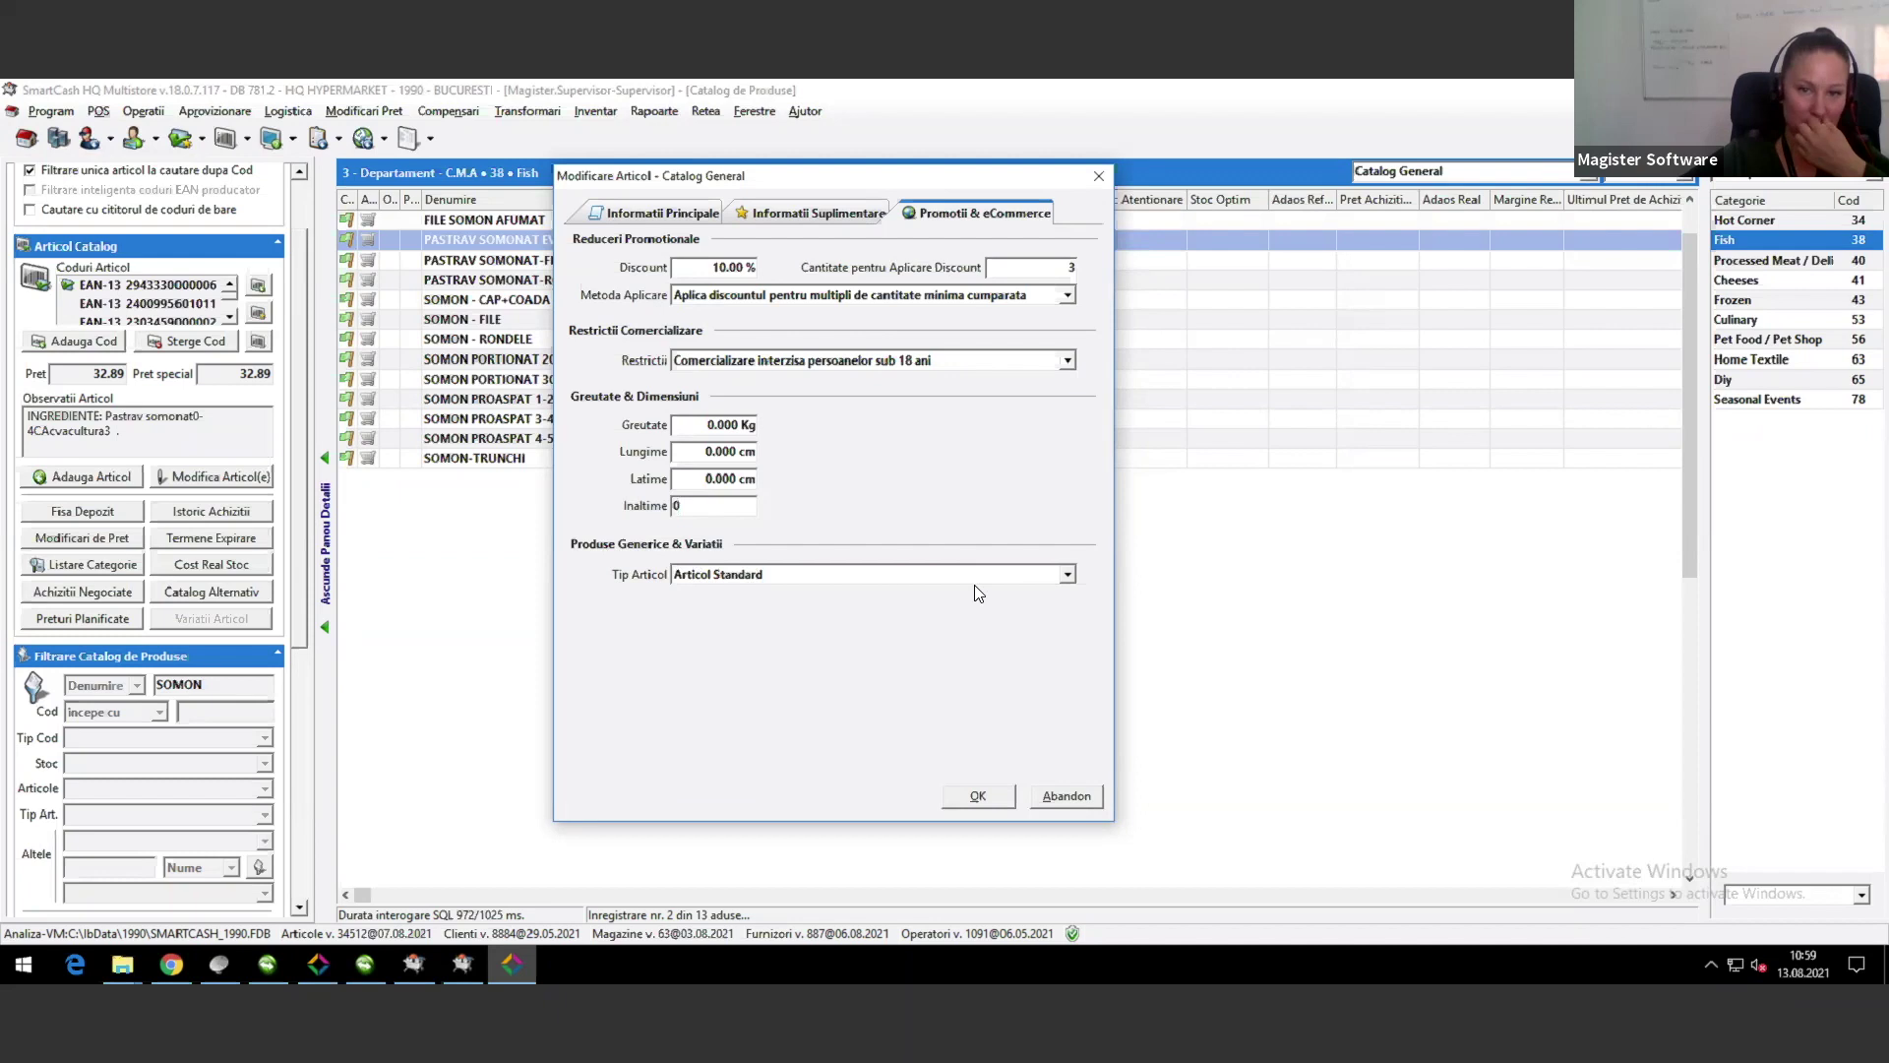
left_click(1070, 574)
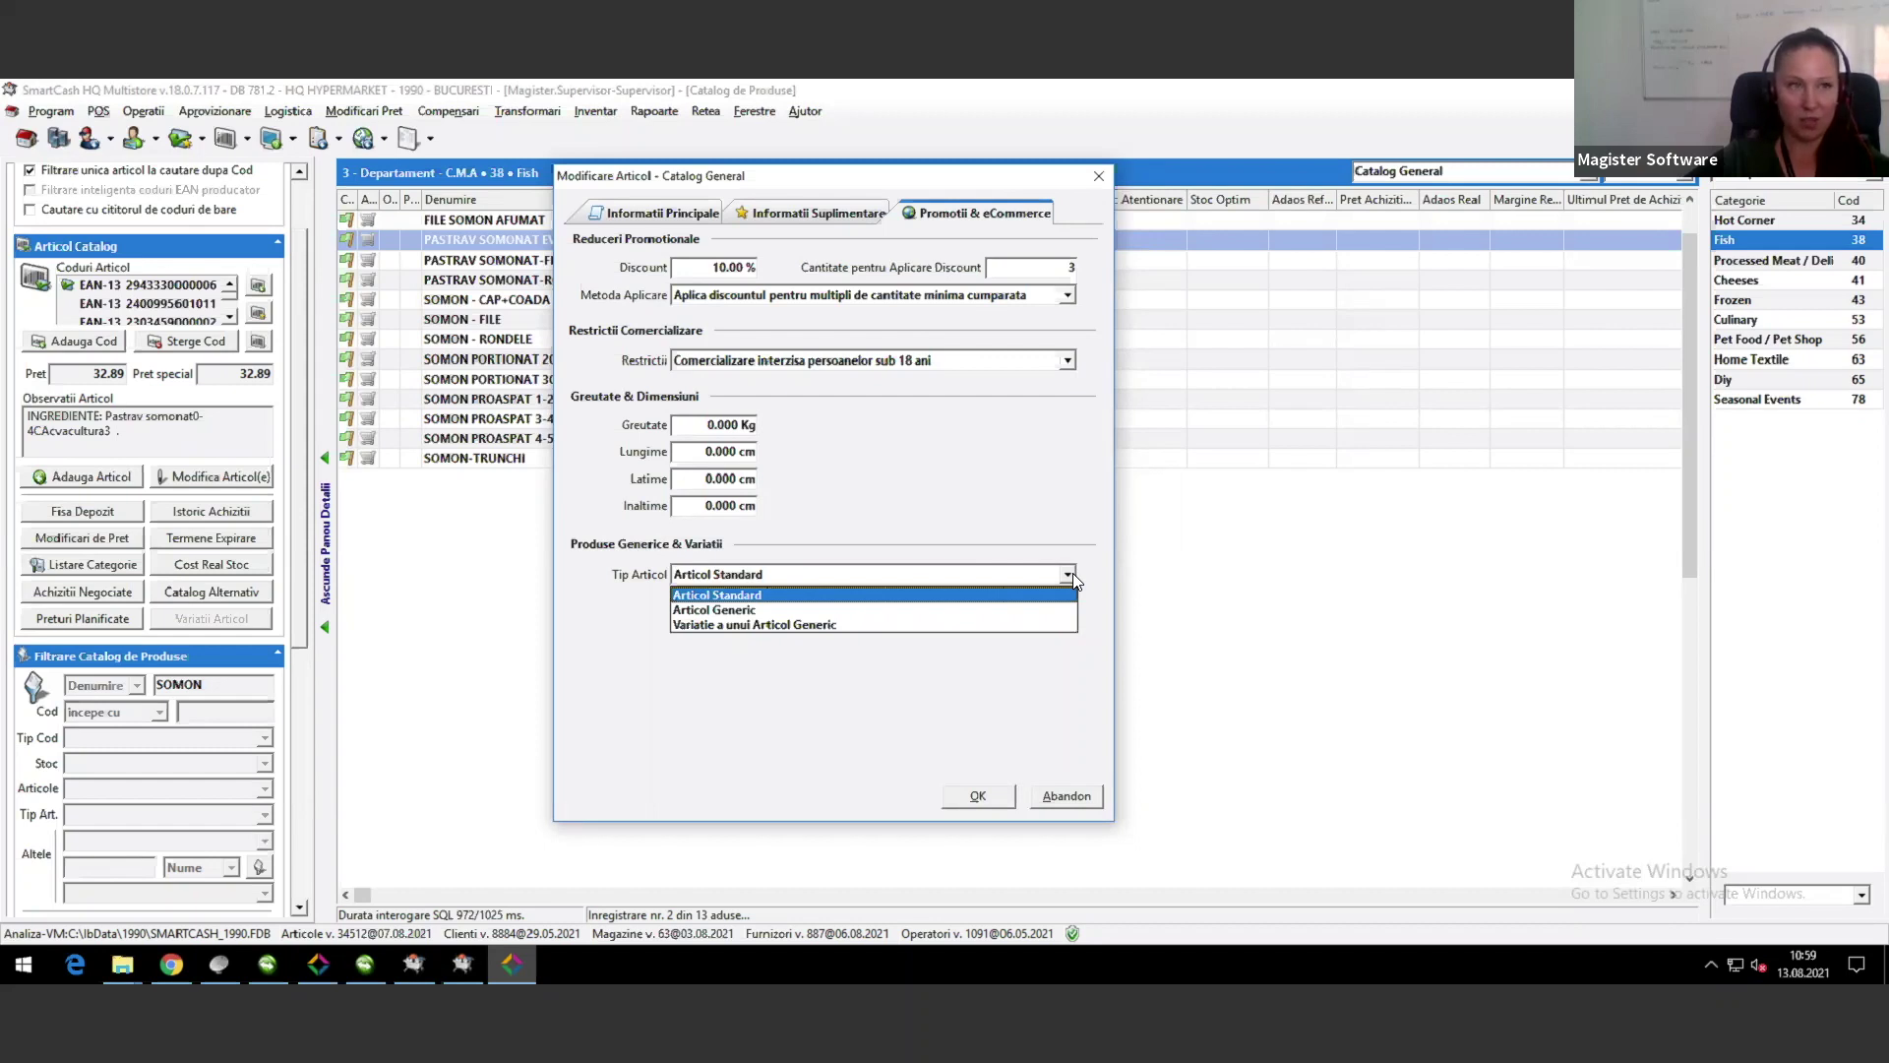
left_click(991, 697)
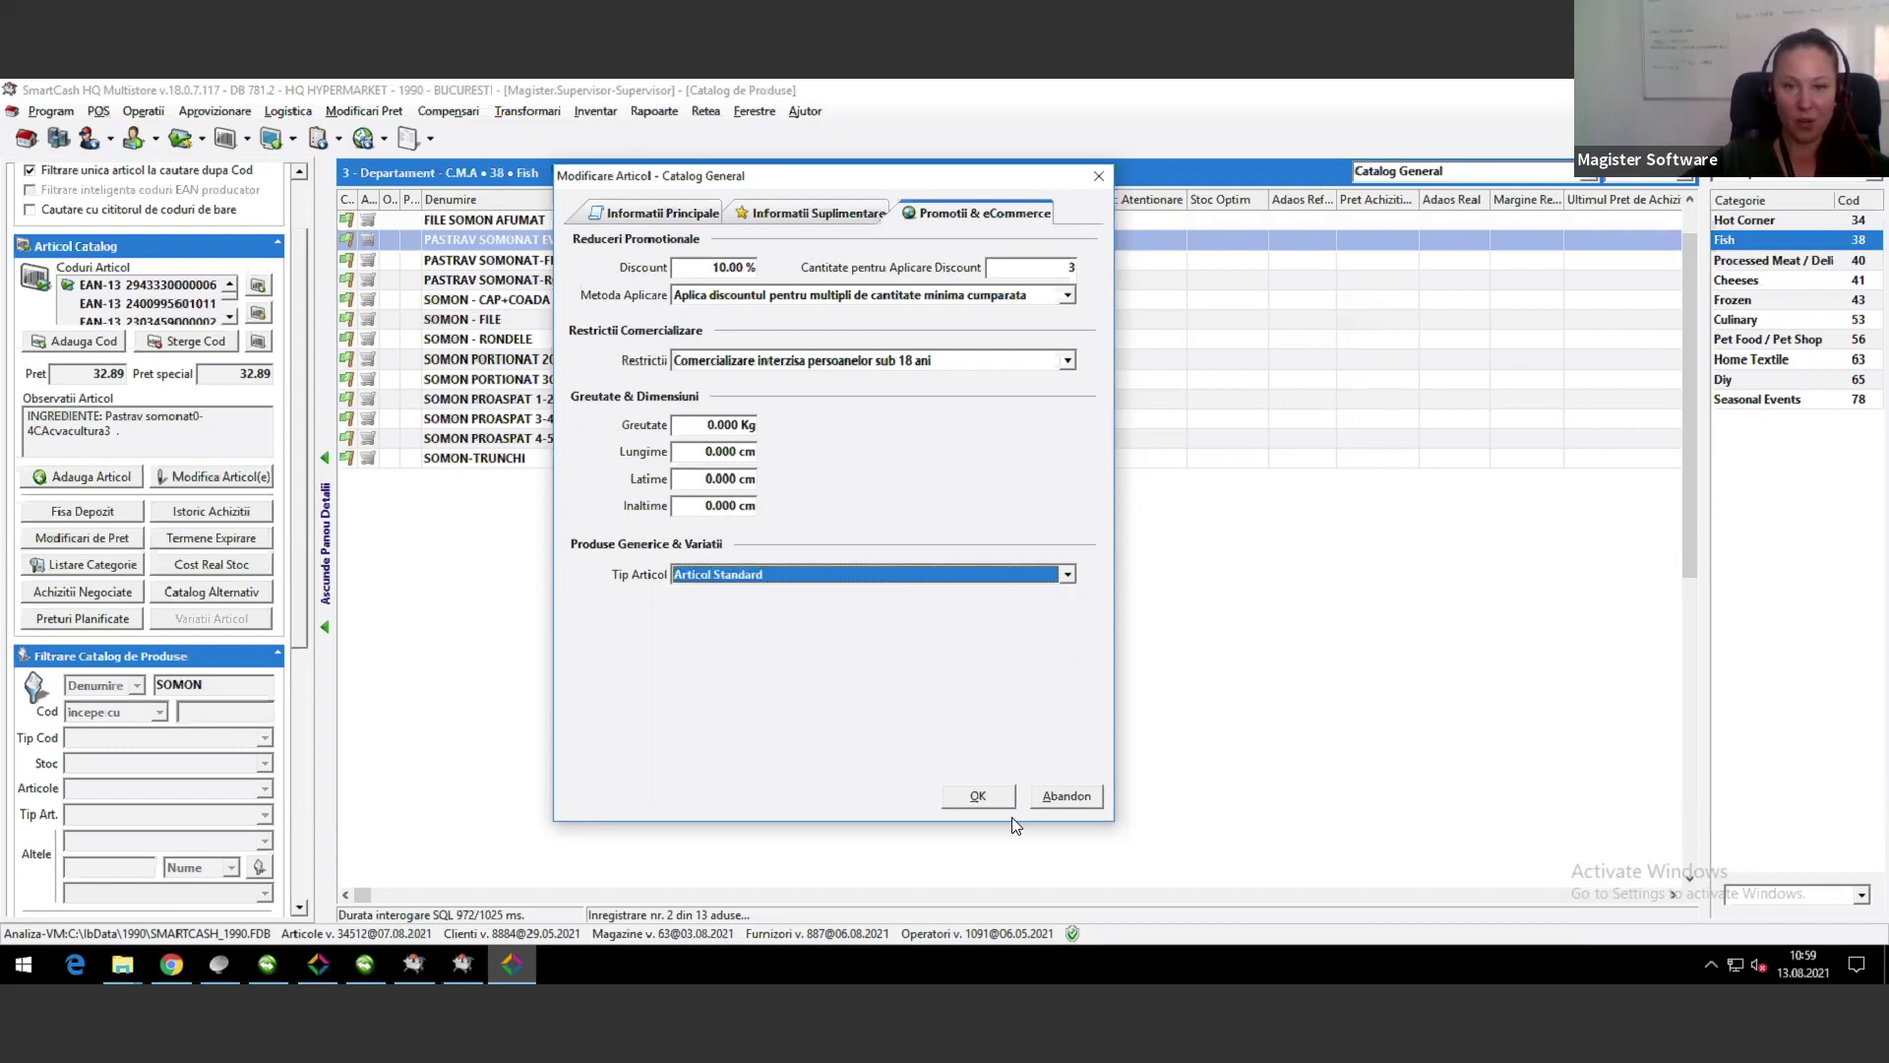
left_click(1099, 177)
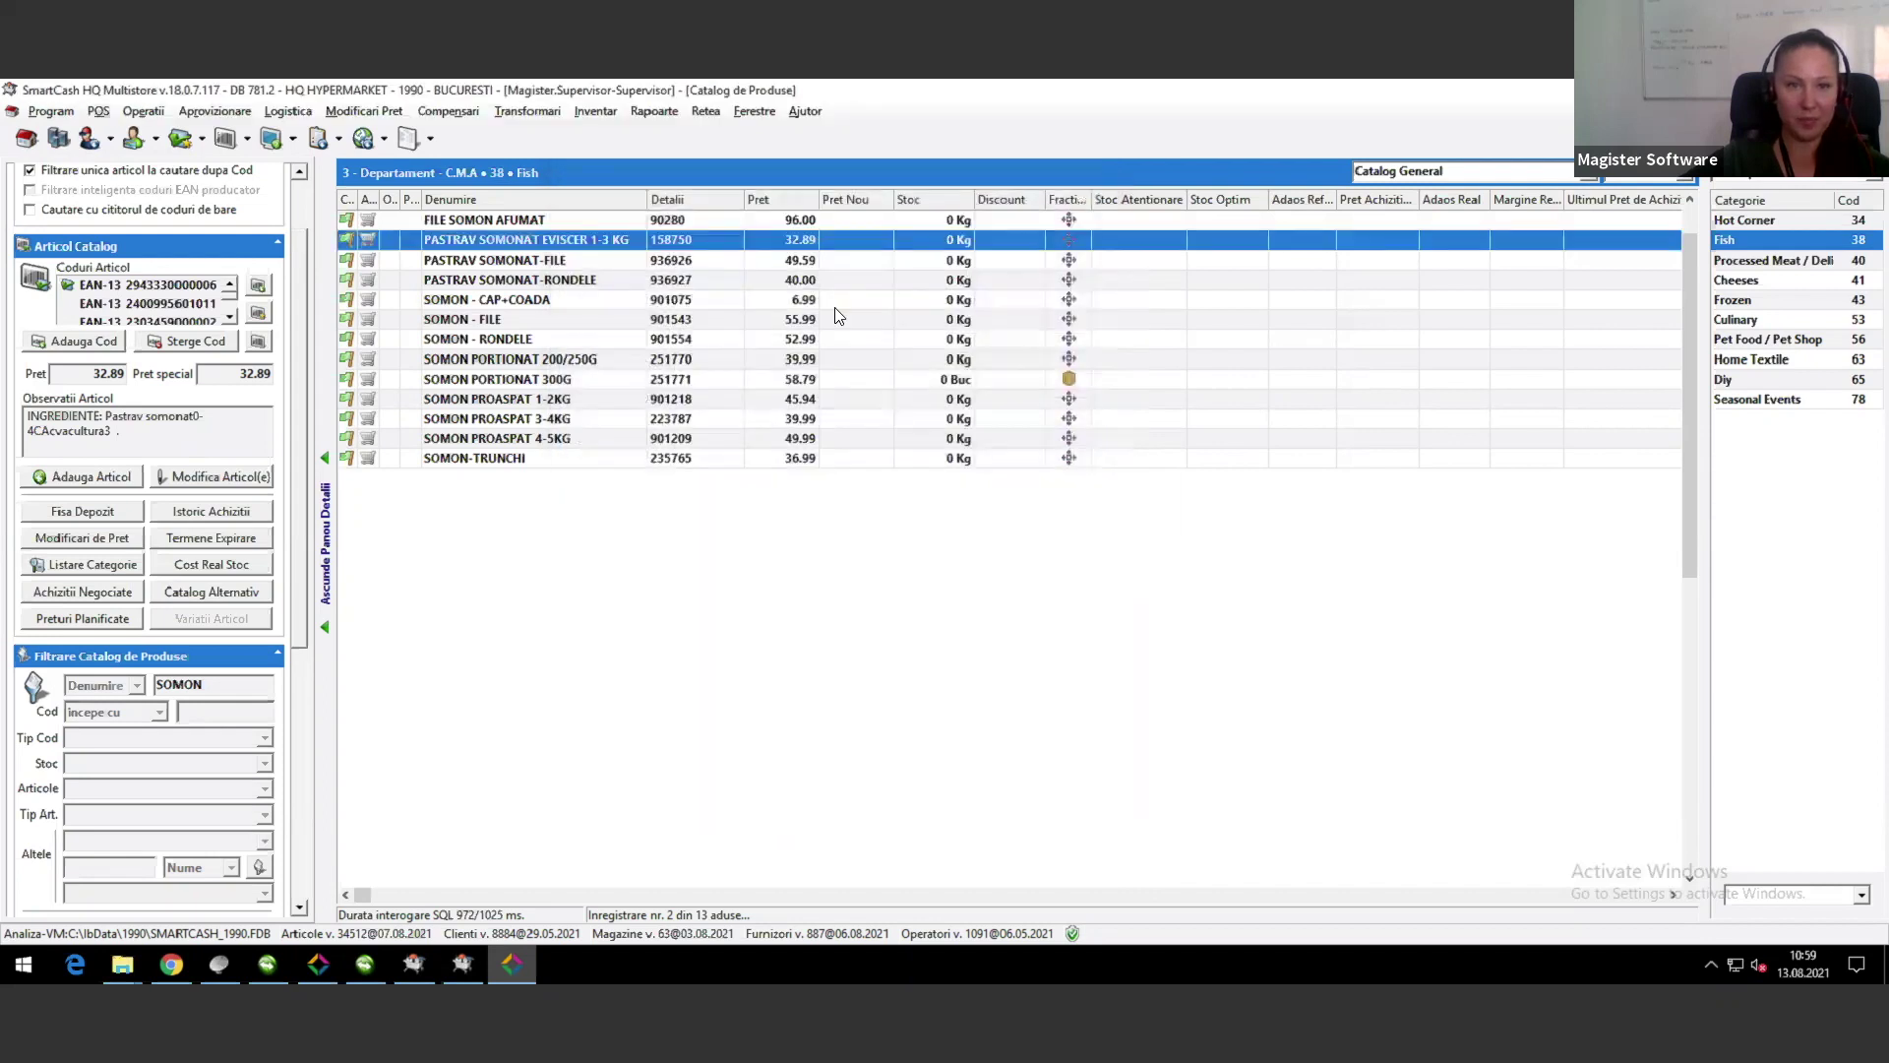
Step: Open the planned sale prices of the article PASTRAV SOMONAT-FILE
left_click(767, 297)
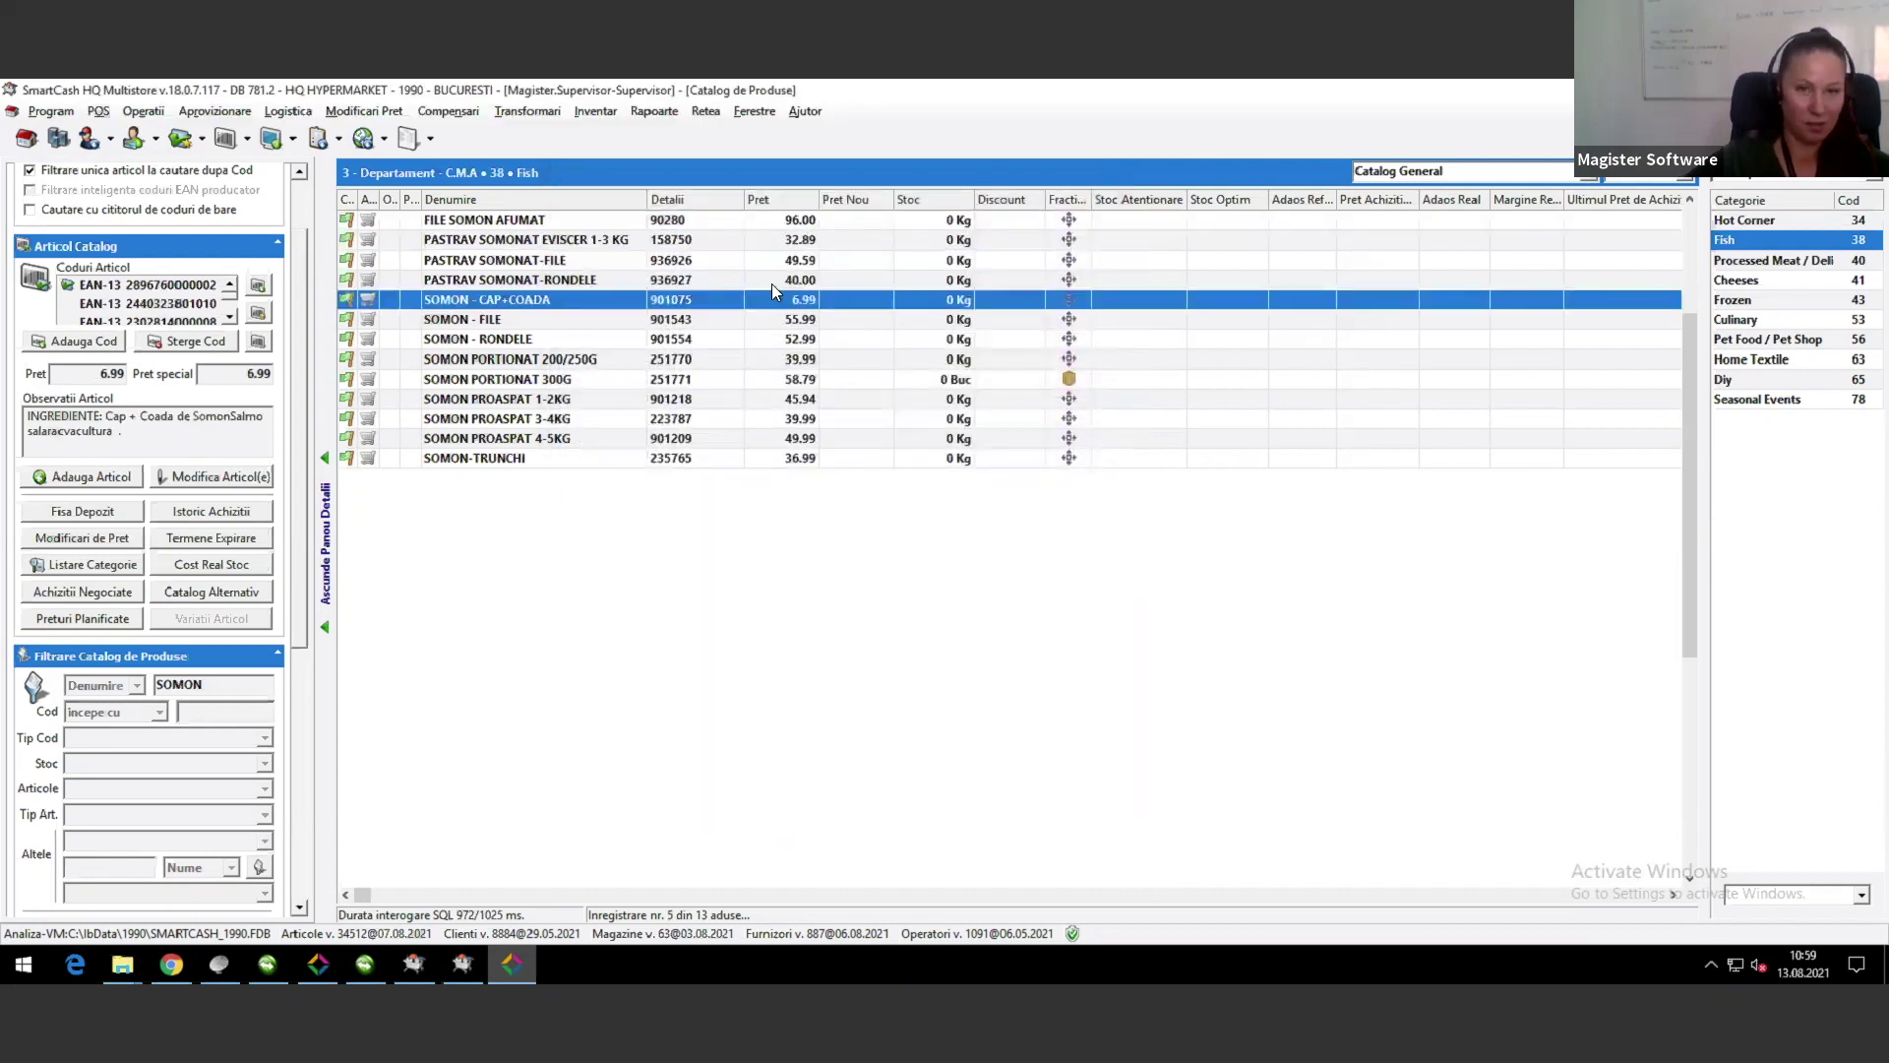
left_click(705, 262)
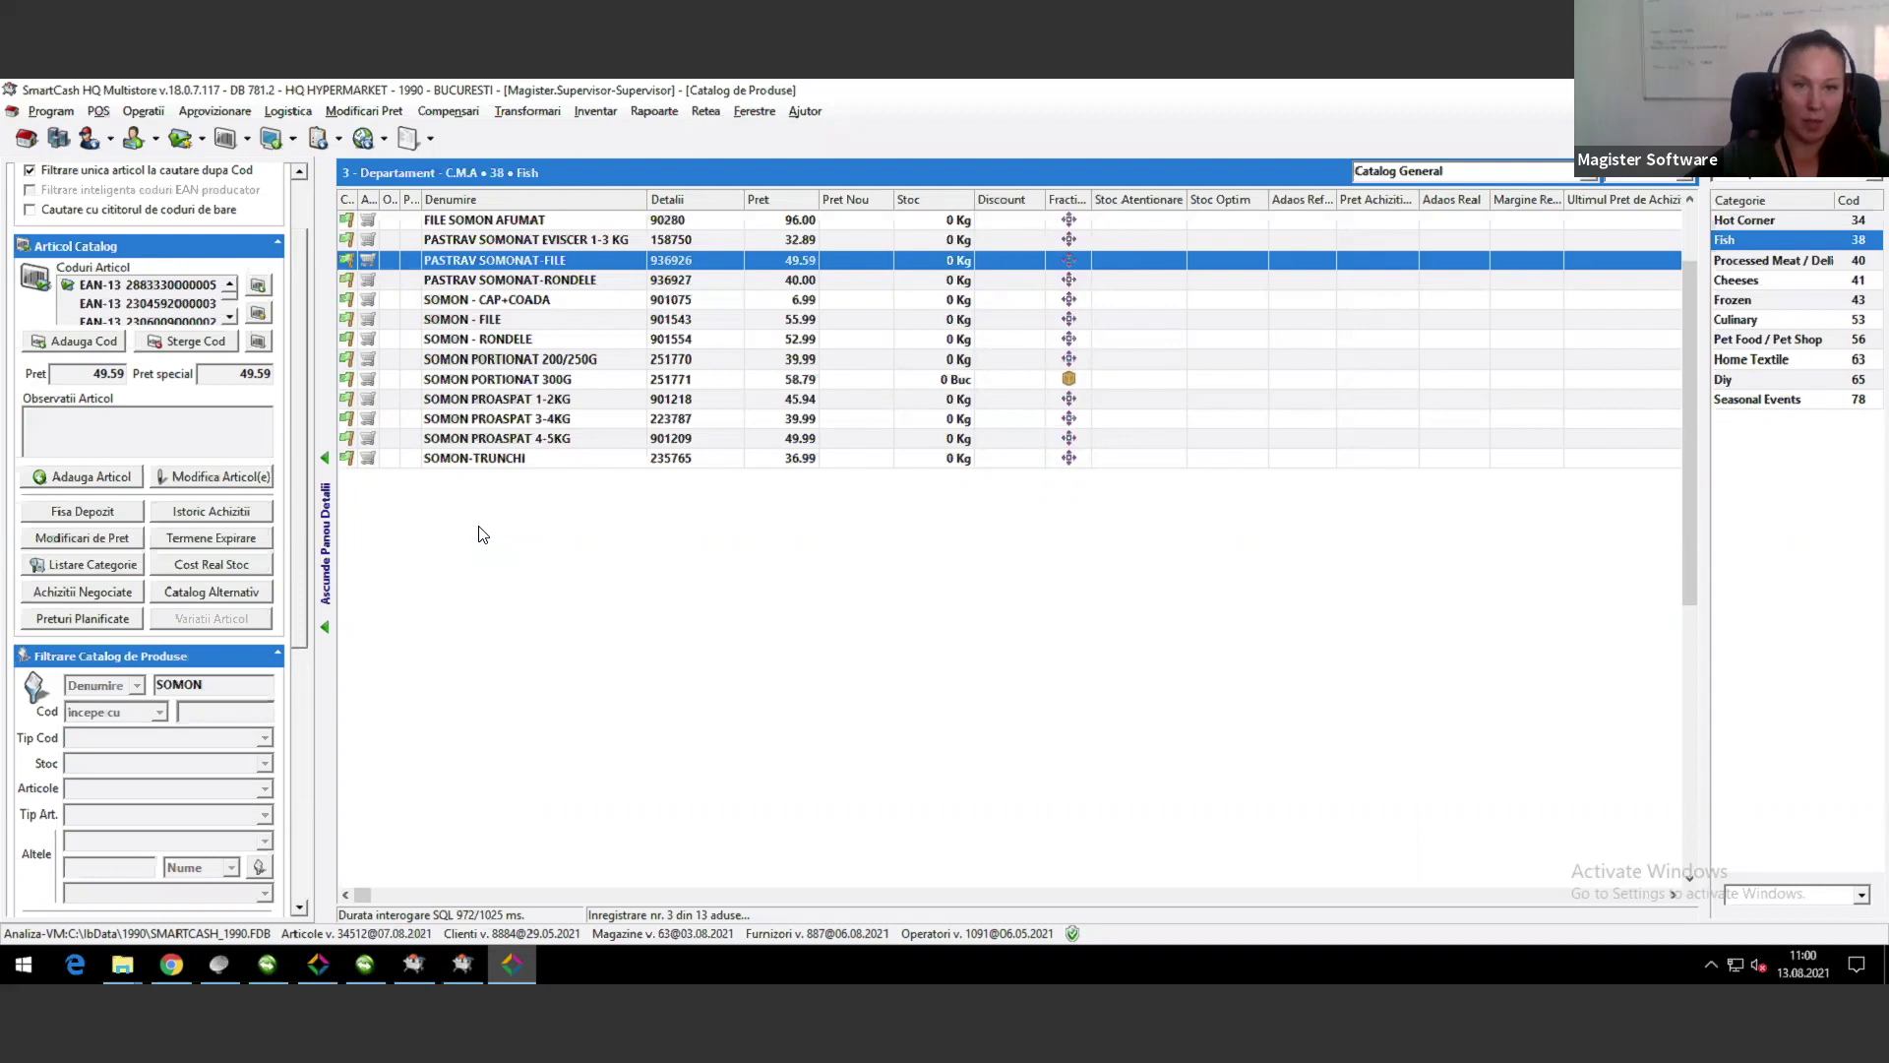
left_click(83, 620)
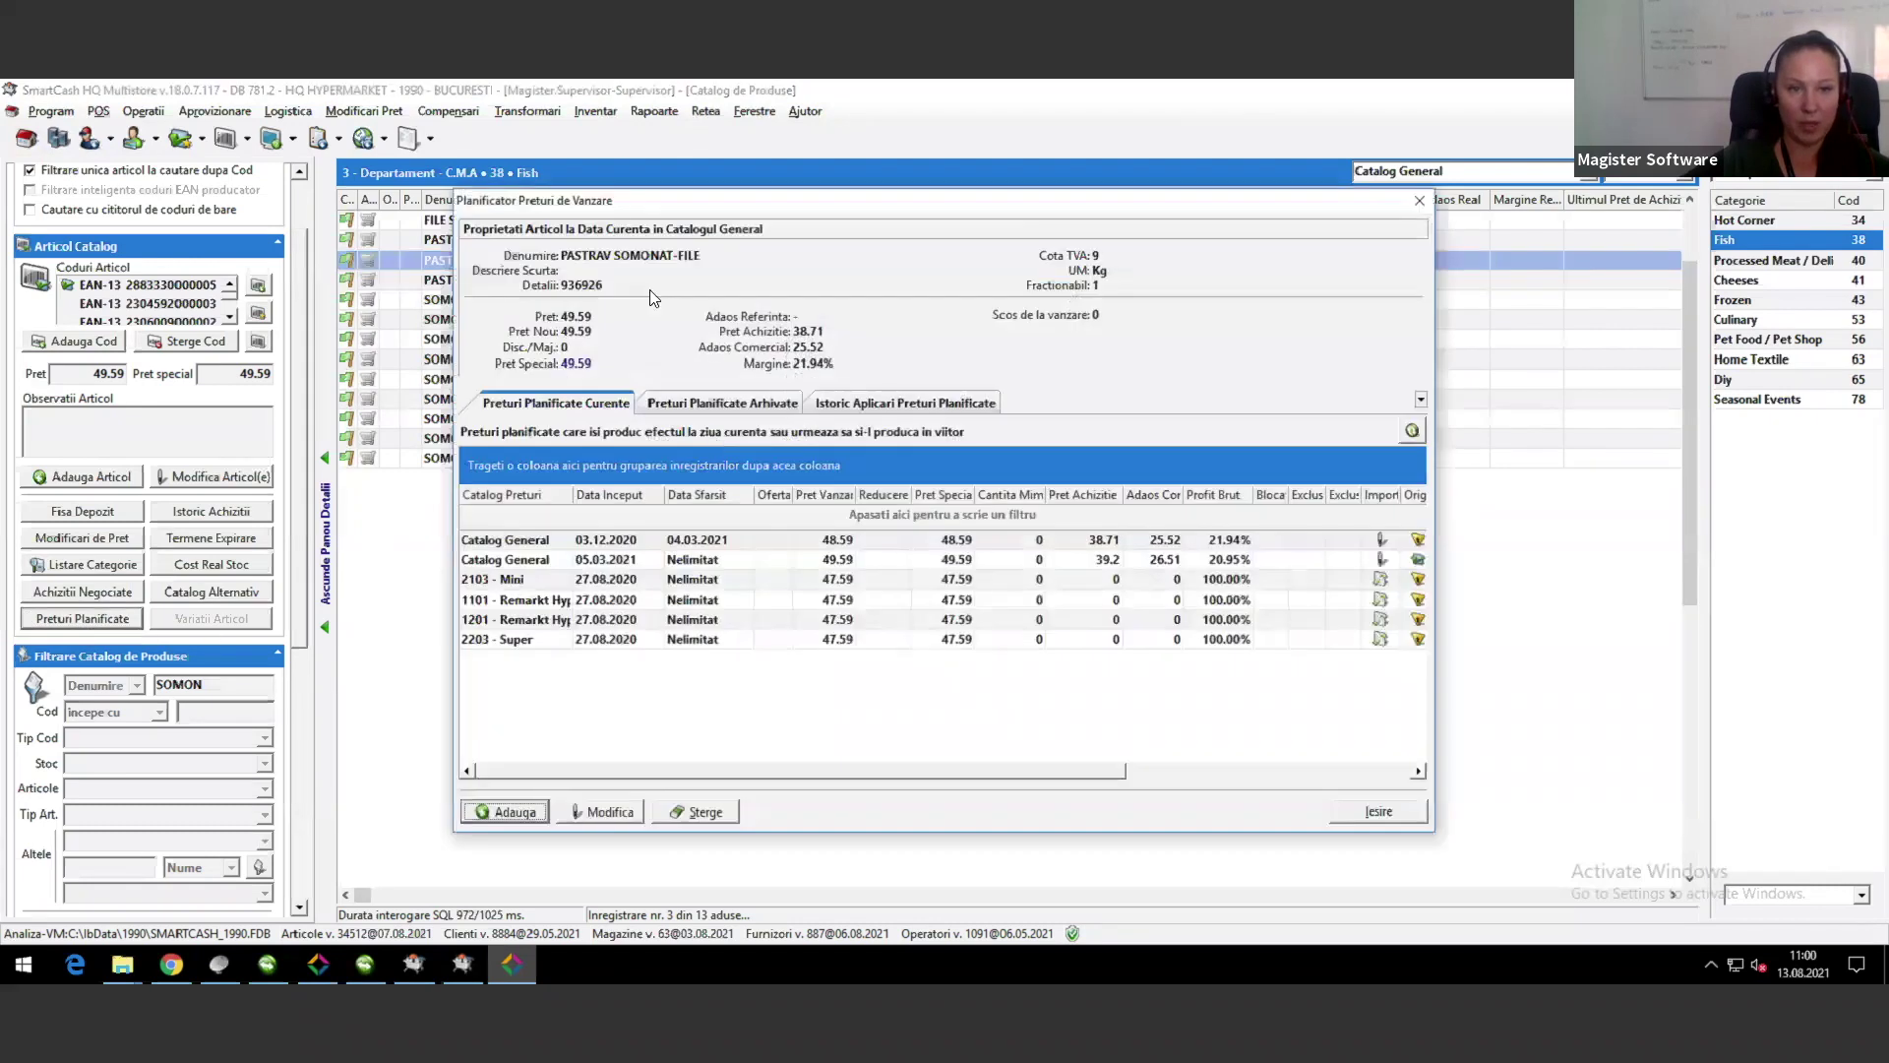
left_click_drag(659, 201, 567, 174)
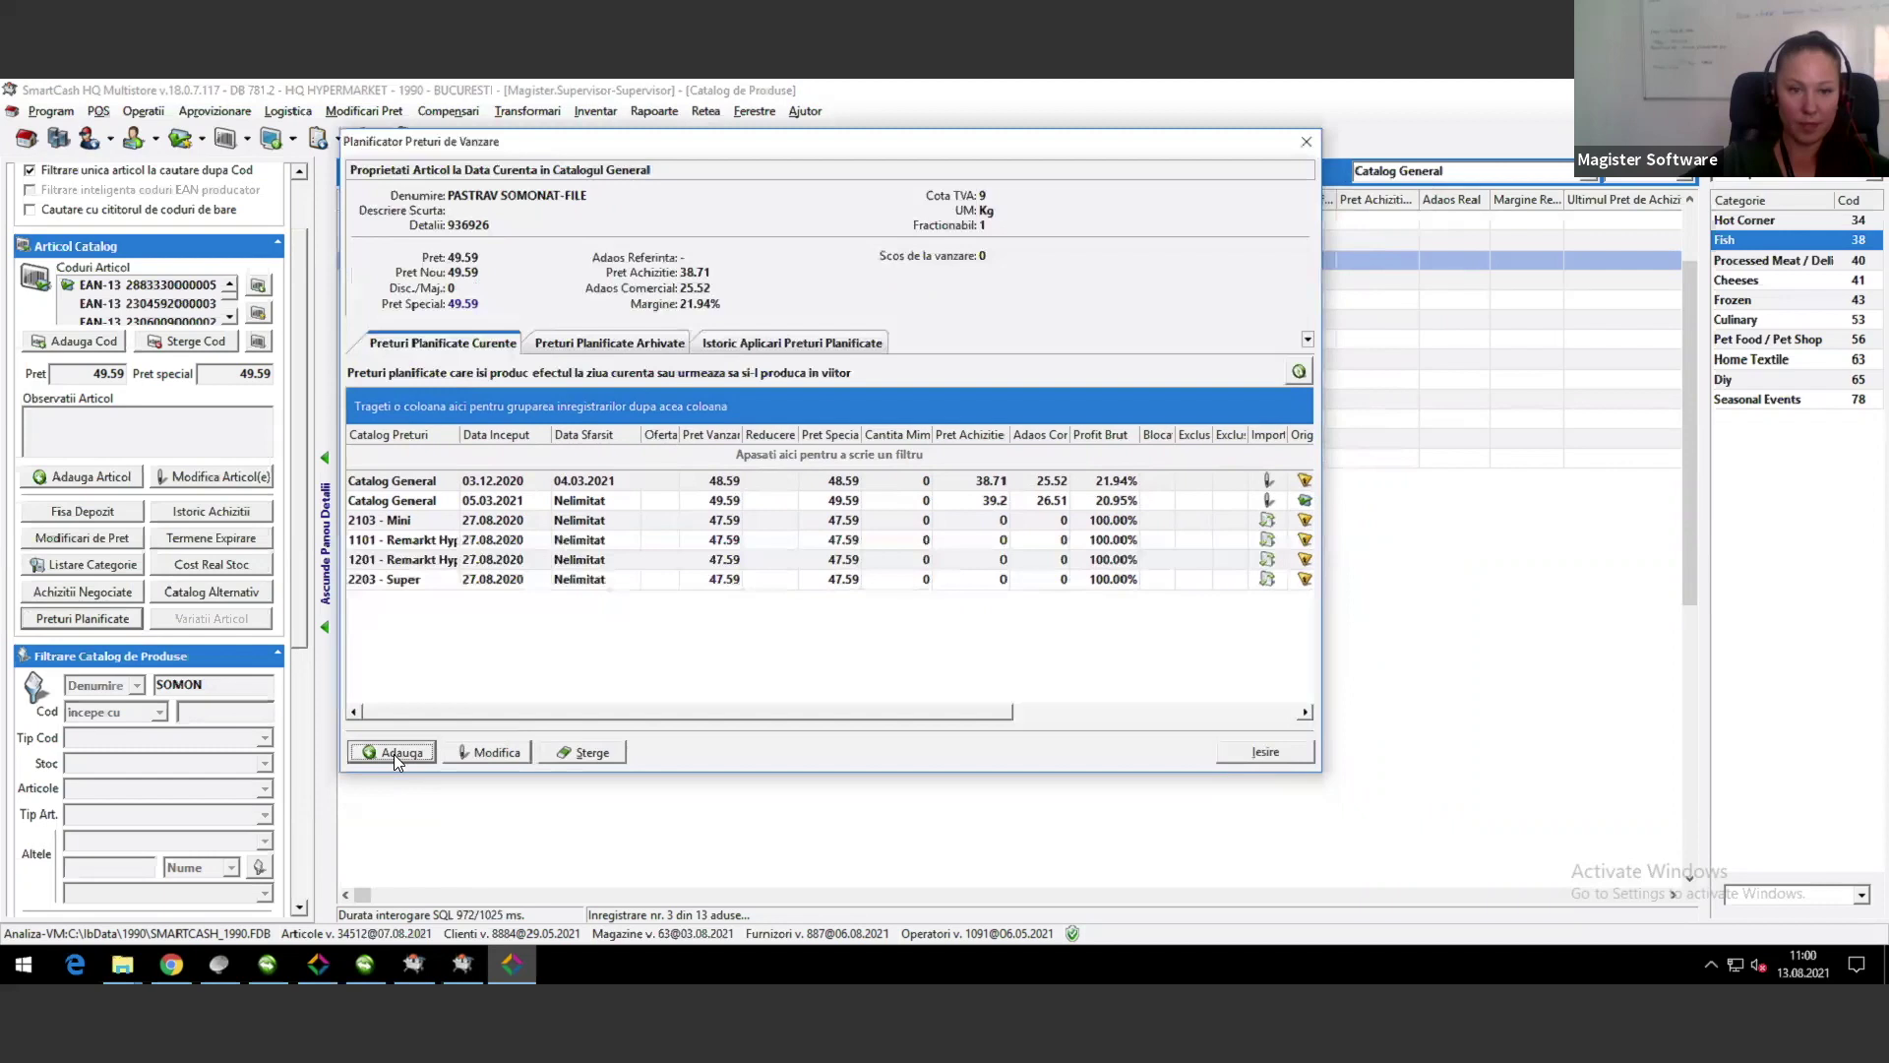
Step: Start a new planned sale price for the article in the catalog "2103 - Mini"
left_click(380, 753)
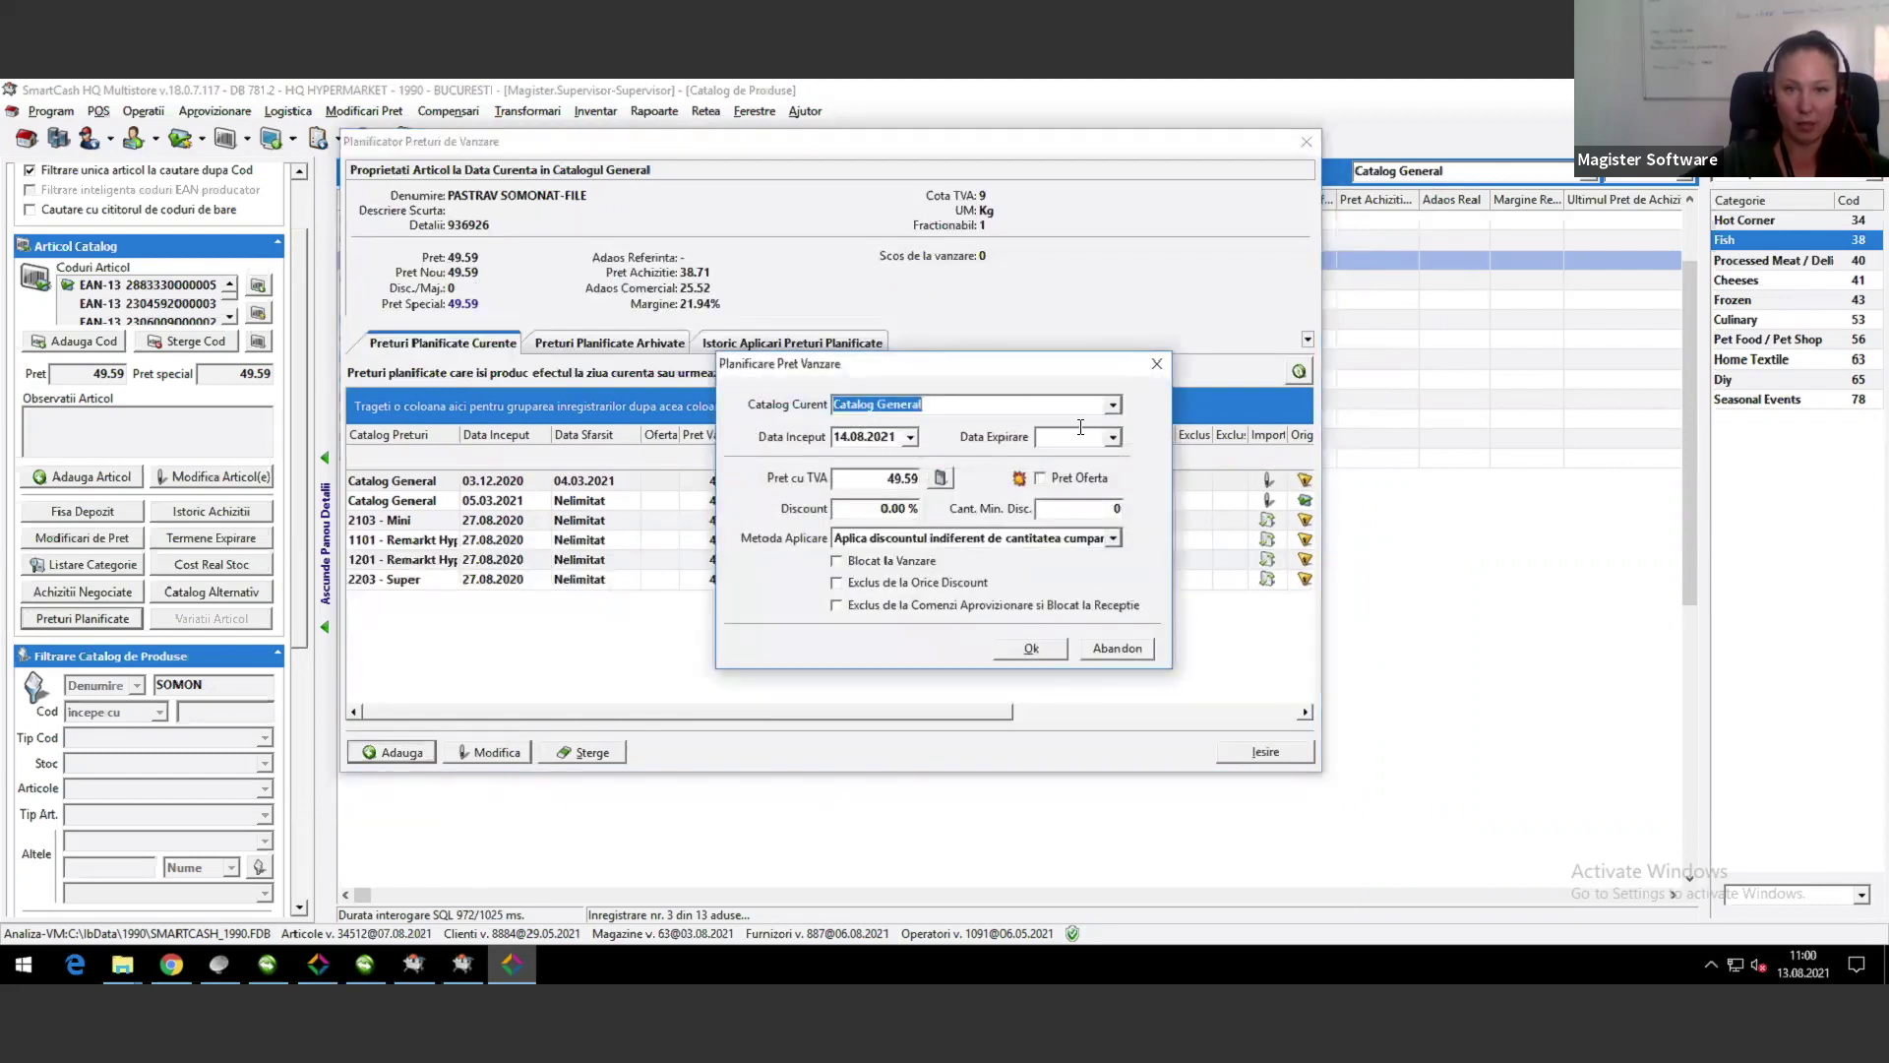
left_click(1115, 407)
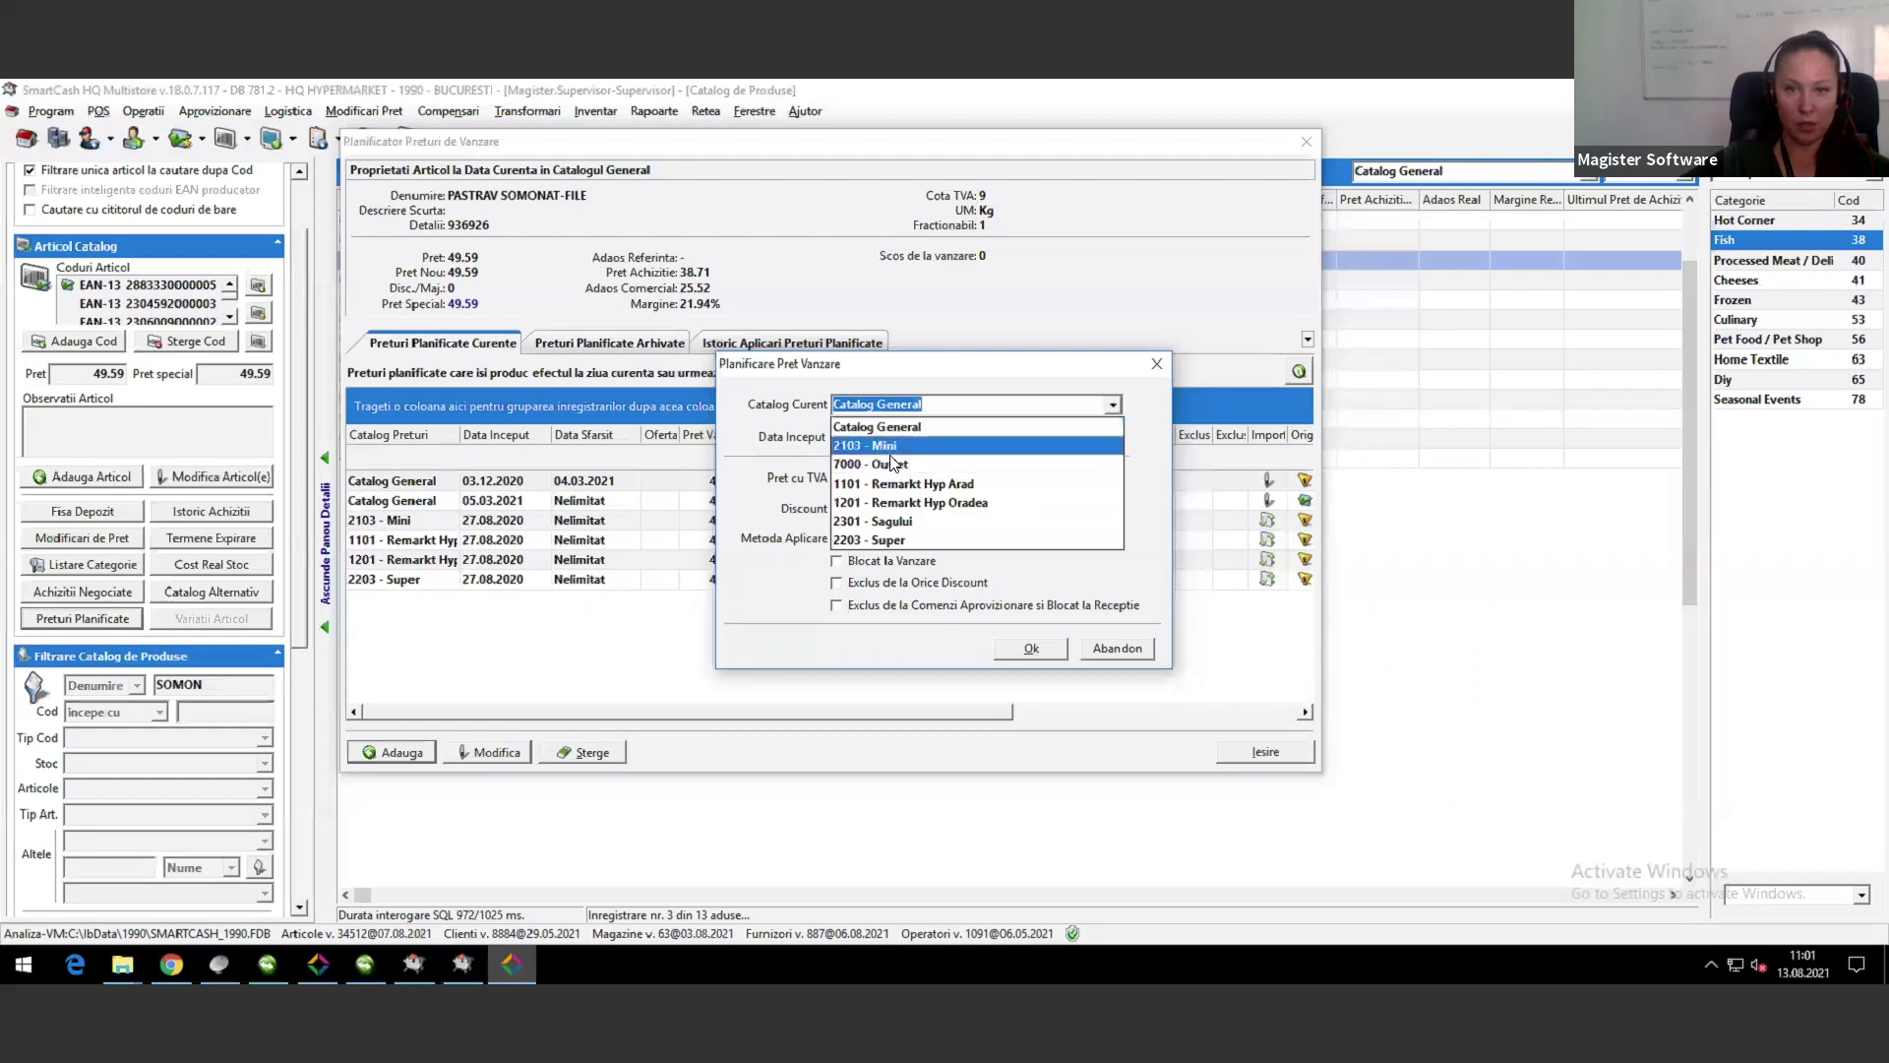
left_click(878, 449)
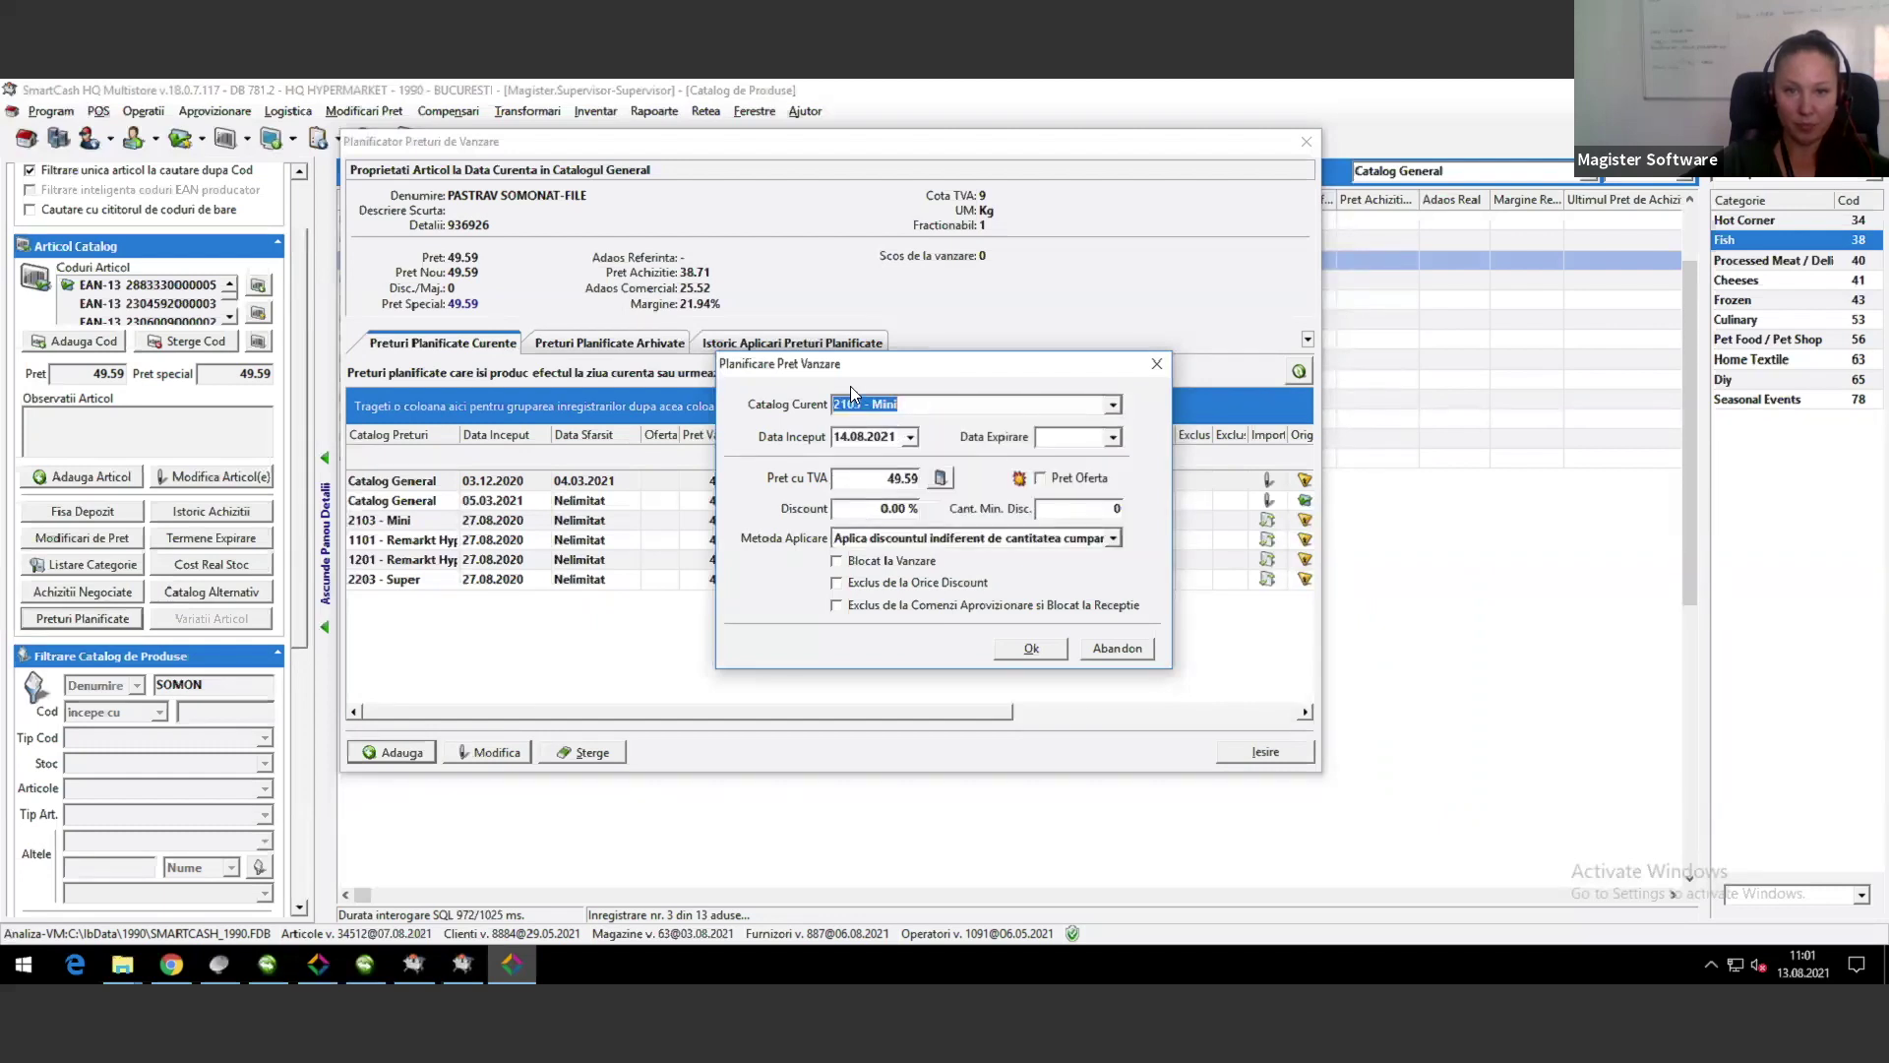
left_click_drag(848, 367, 689, 266)
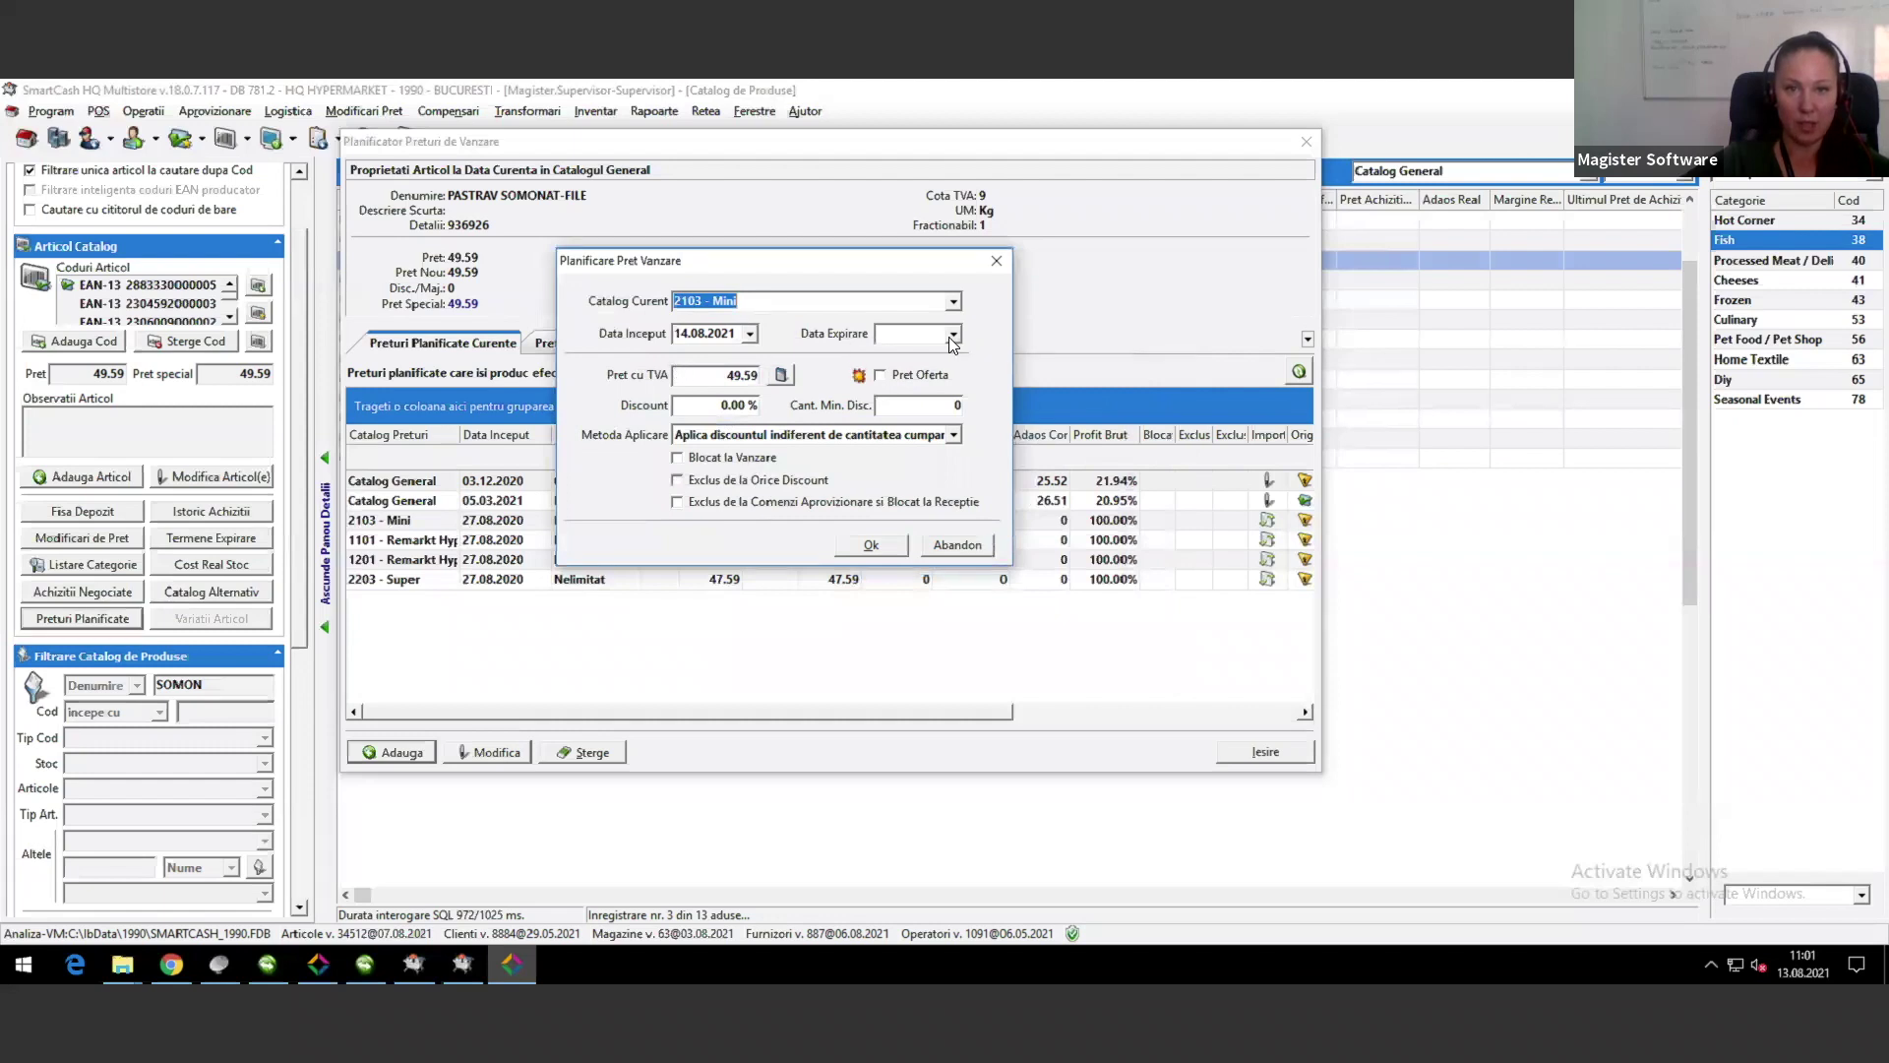
Step: Set the planned price's validity from 14.08.2021 to 20.08.2021
left_click(750, 337)
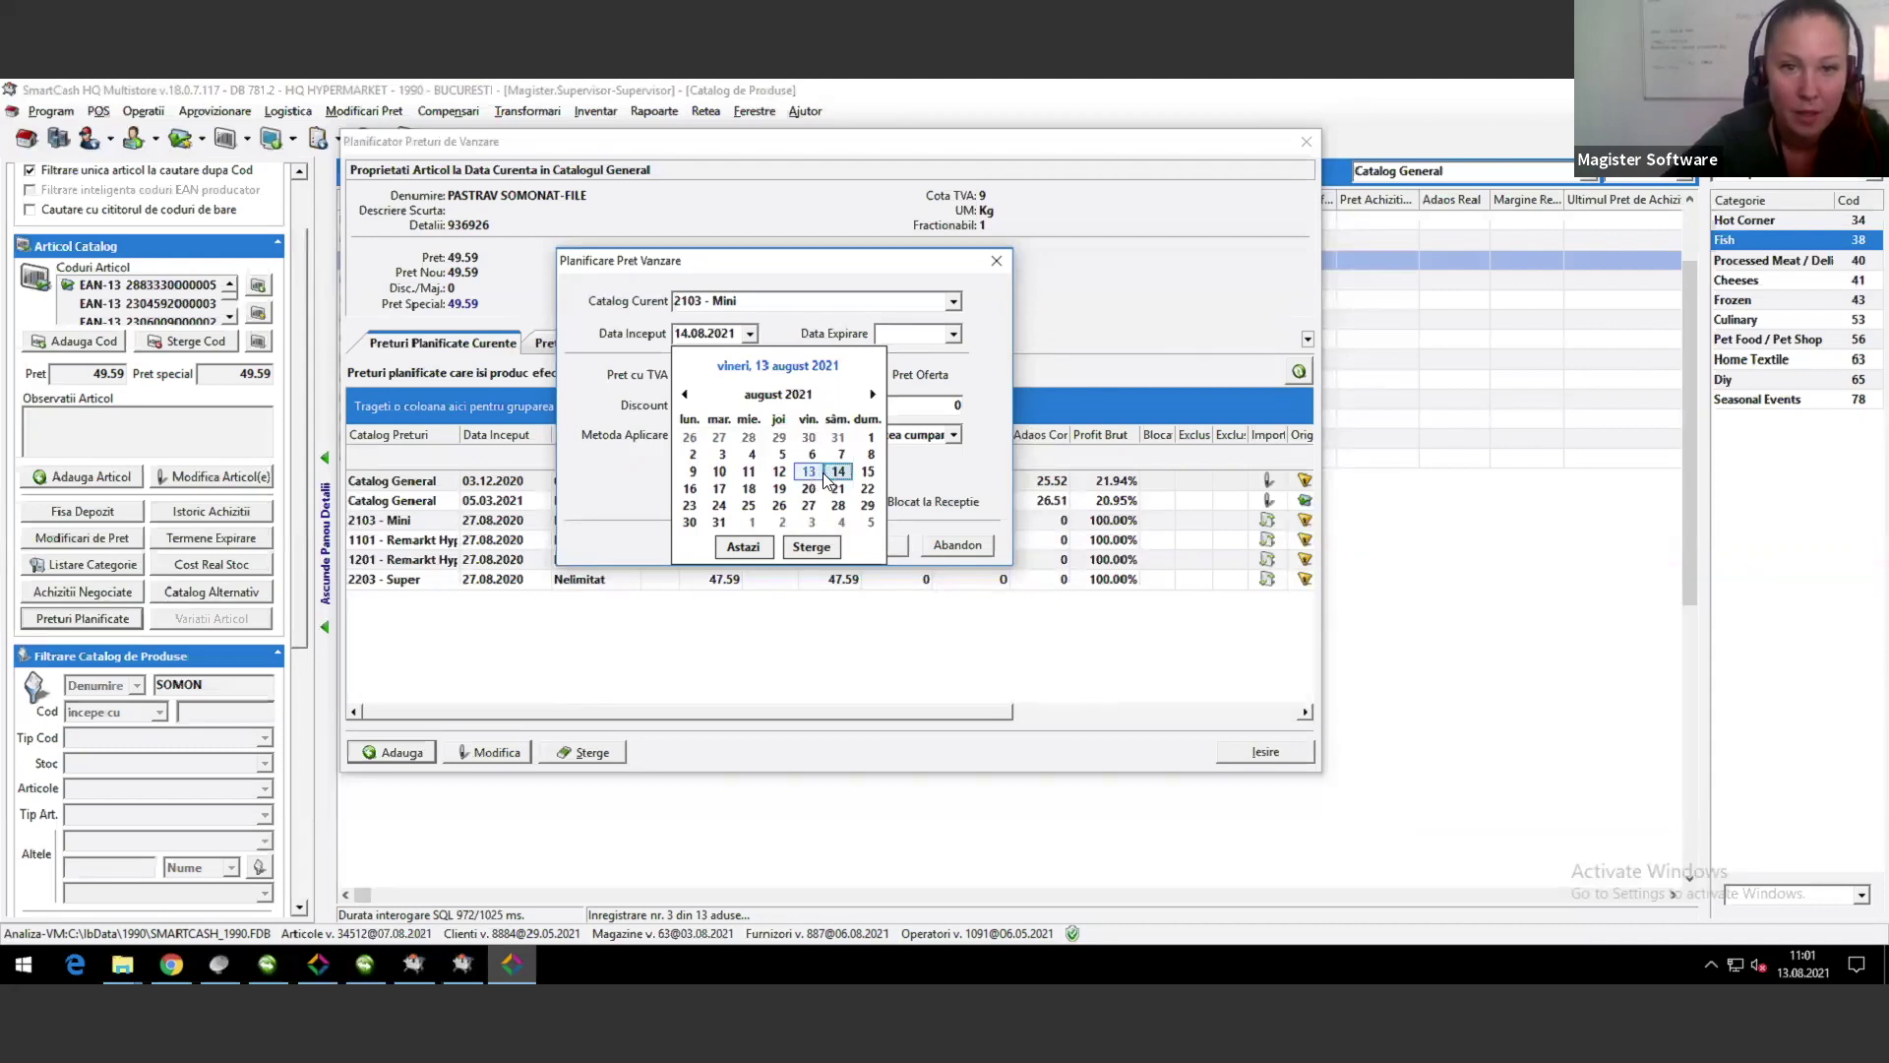
left_click(838, 472)
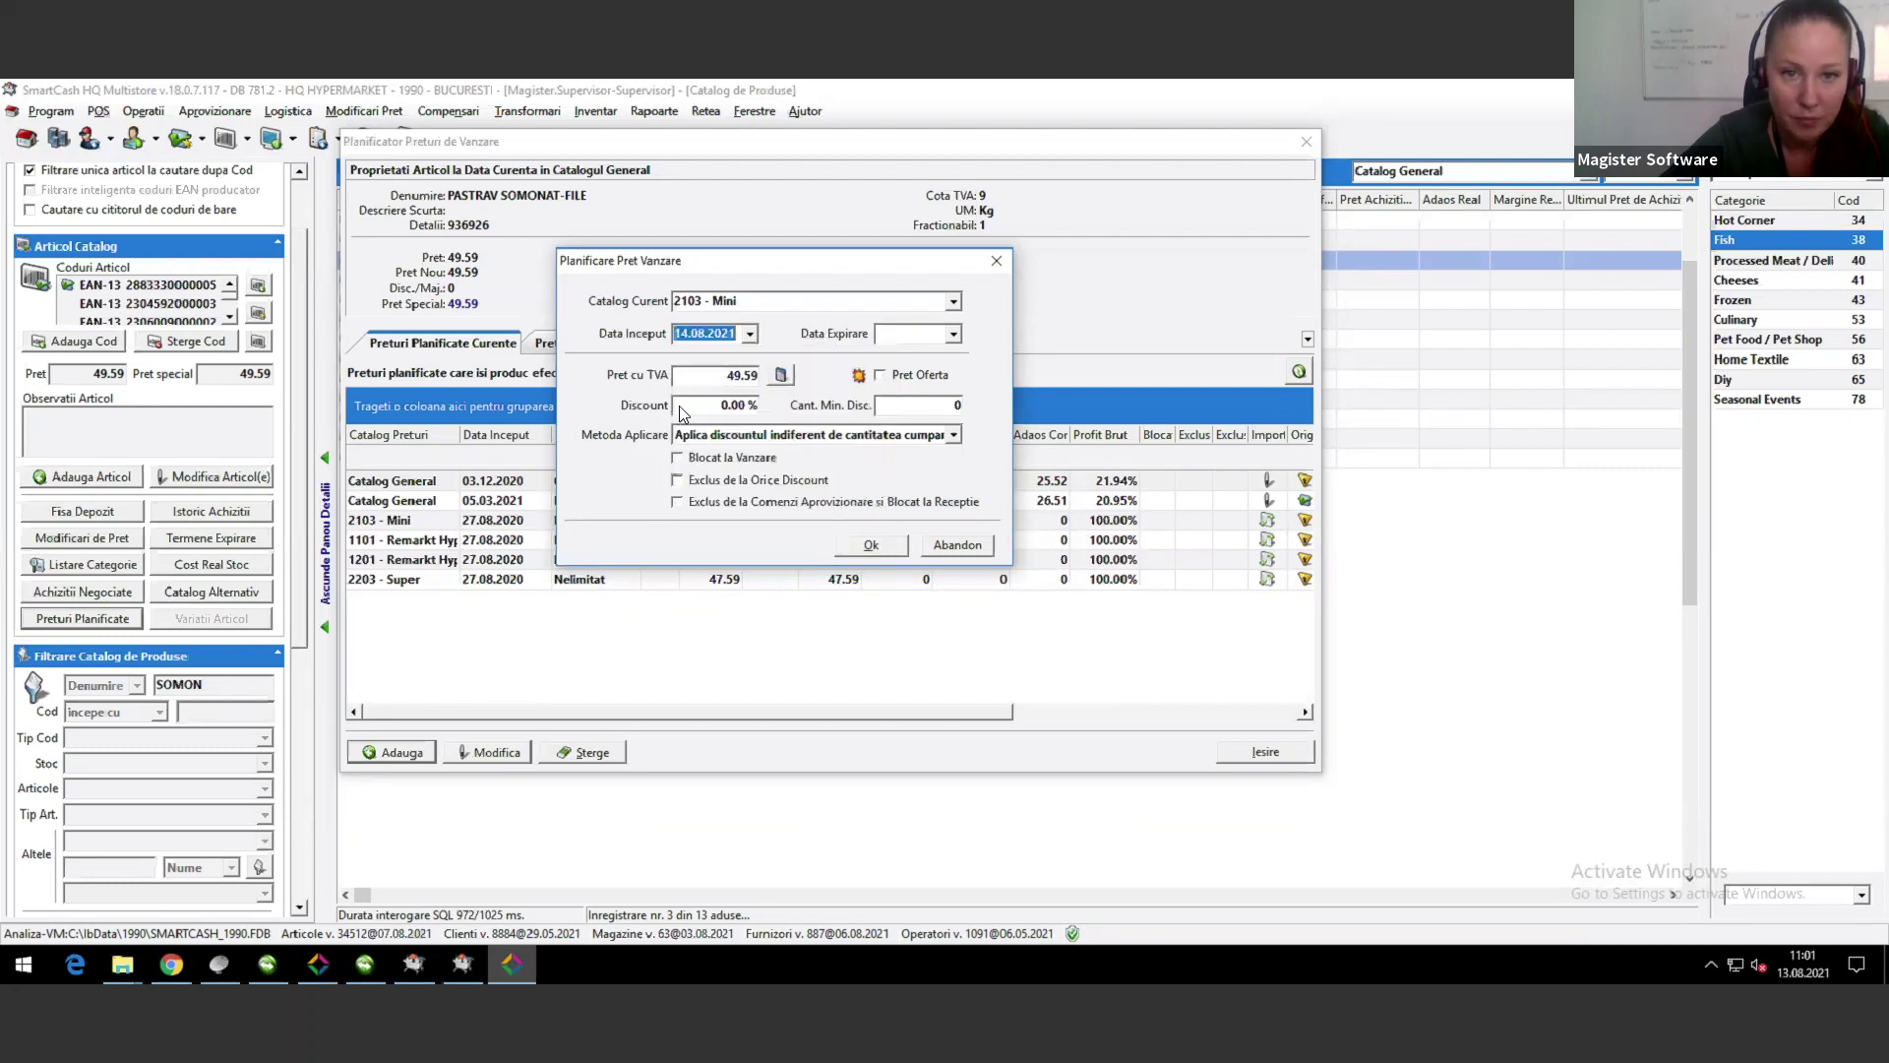
left_click(954, 337)
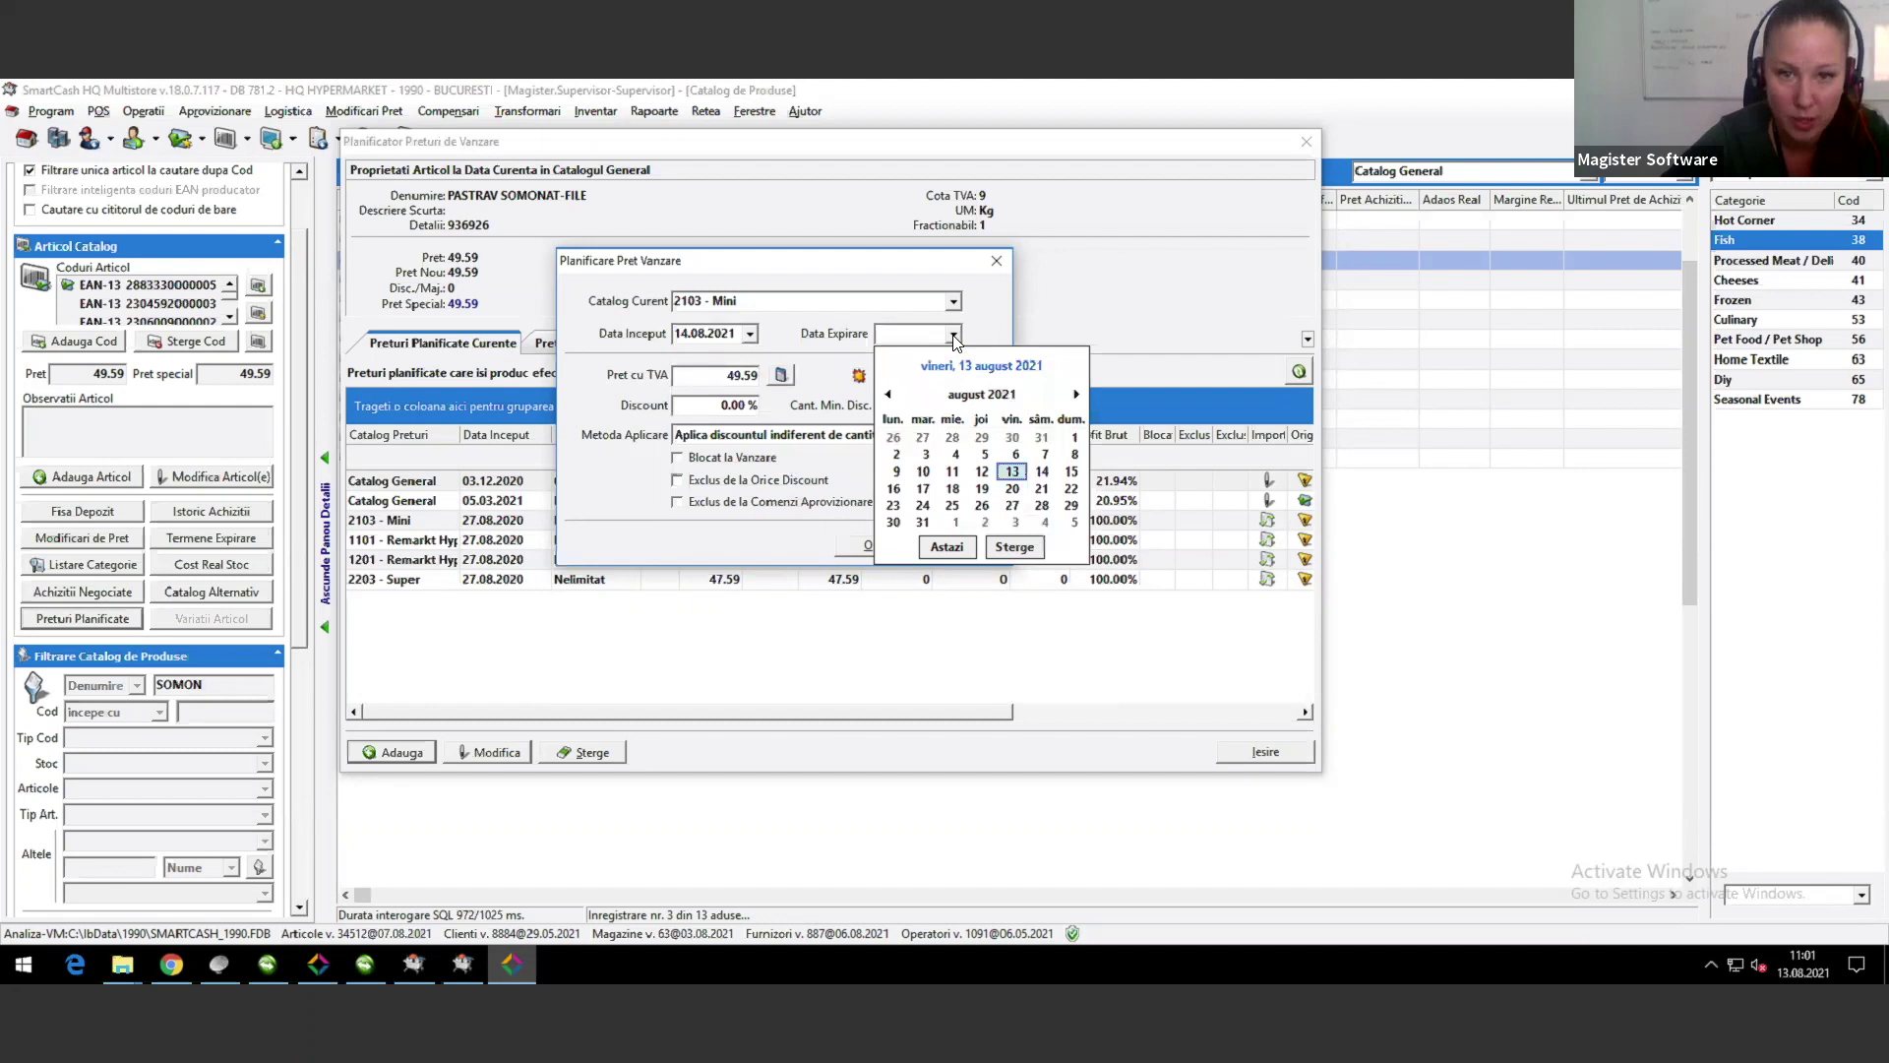
left_click(1013, 489)
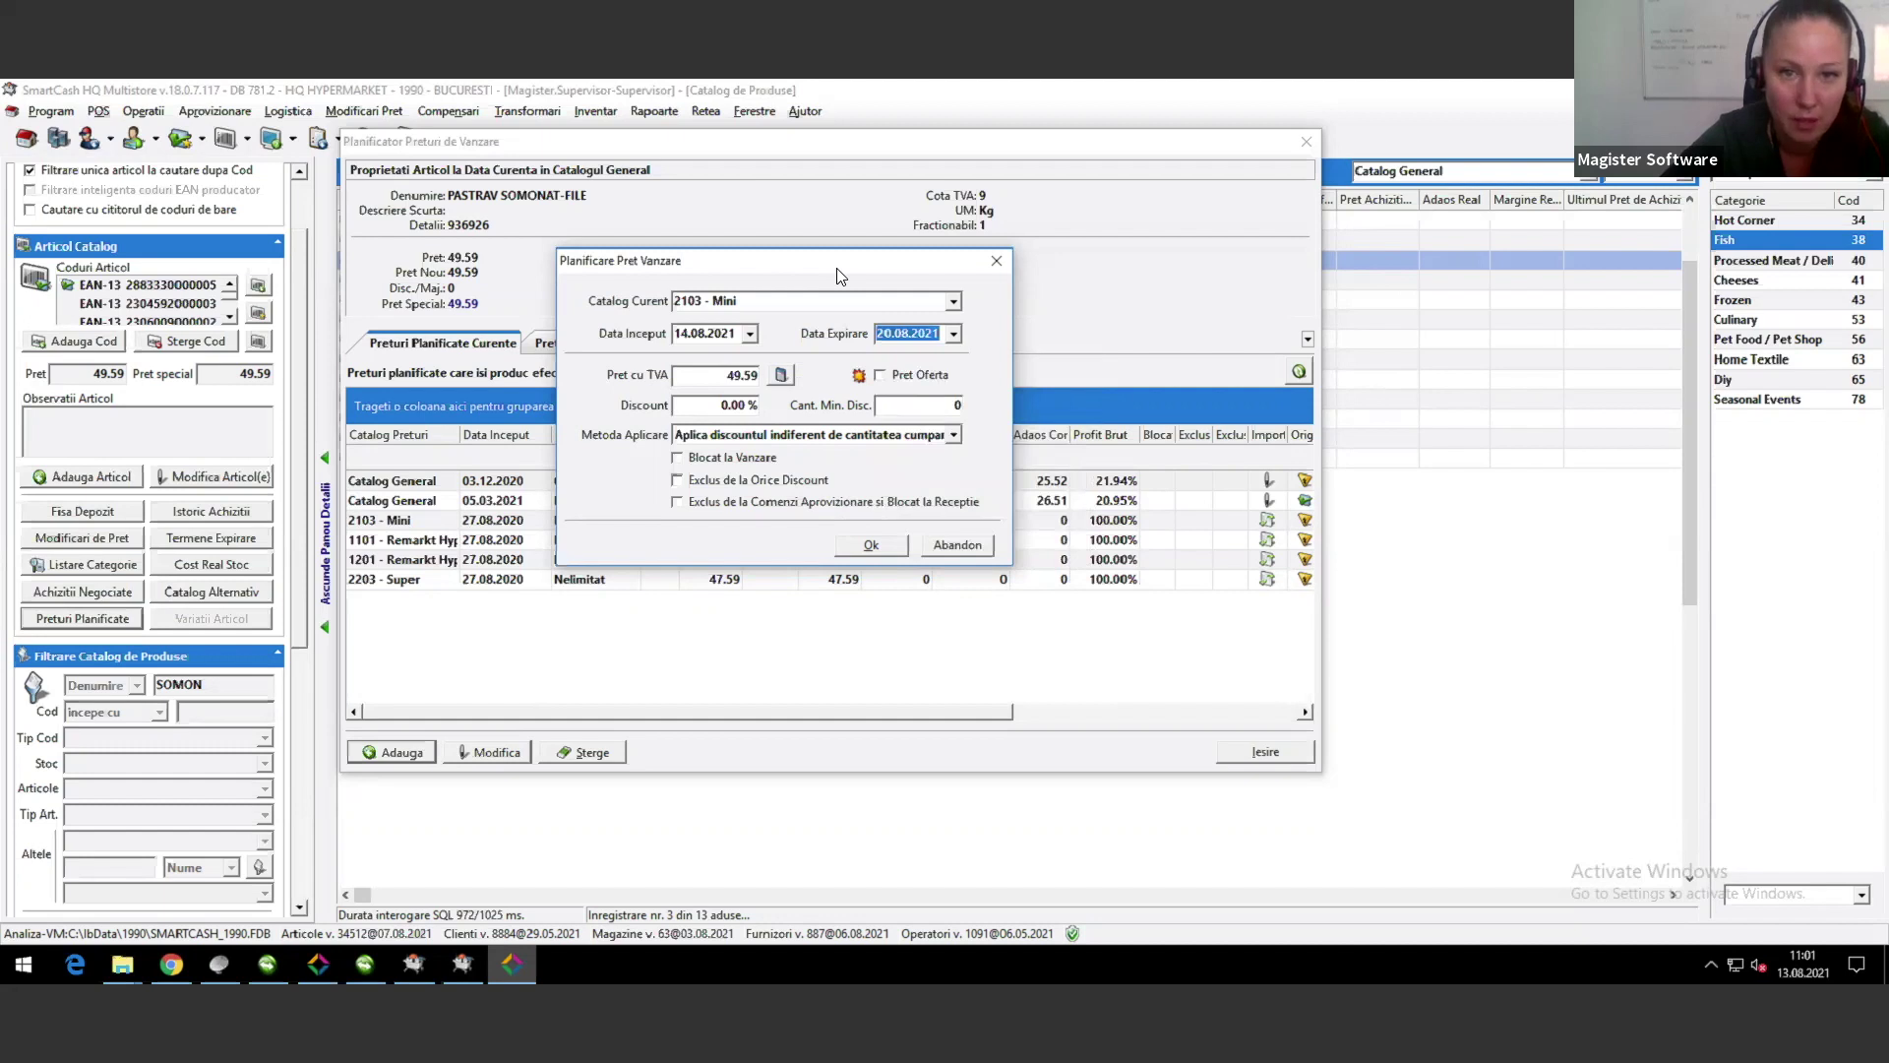
Step: Set the planned price including VAT (Pret cu TVA) to 50
left_click(713, 374)
left_click_drag(756, 375, 675, 350)
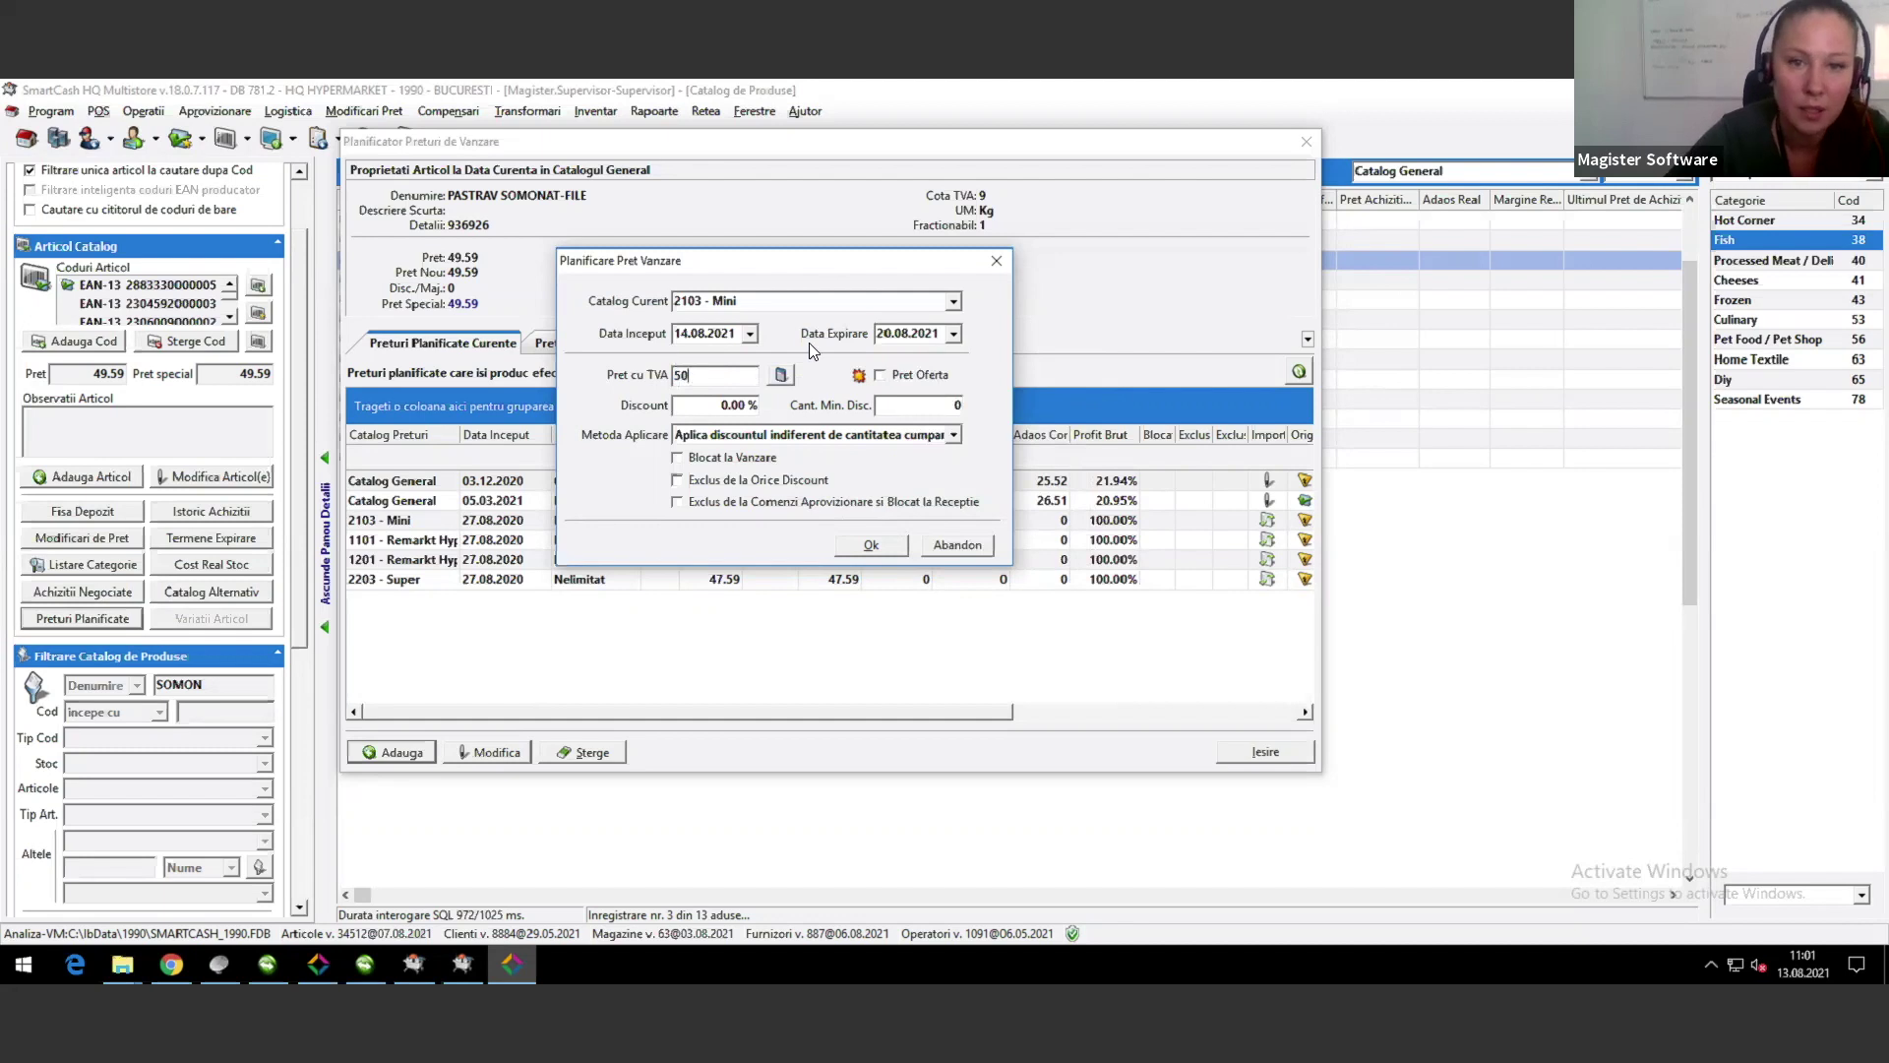
left_click(707, 364)
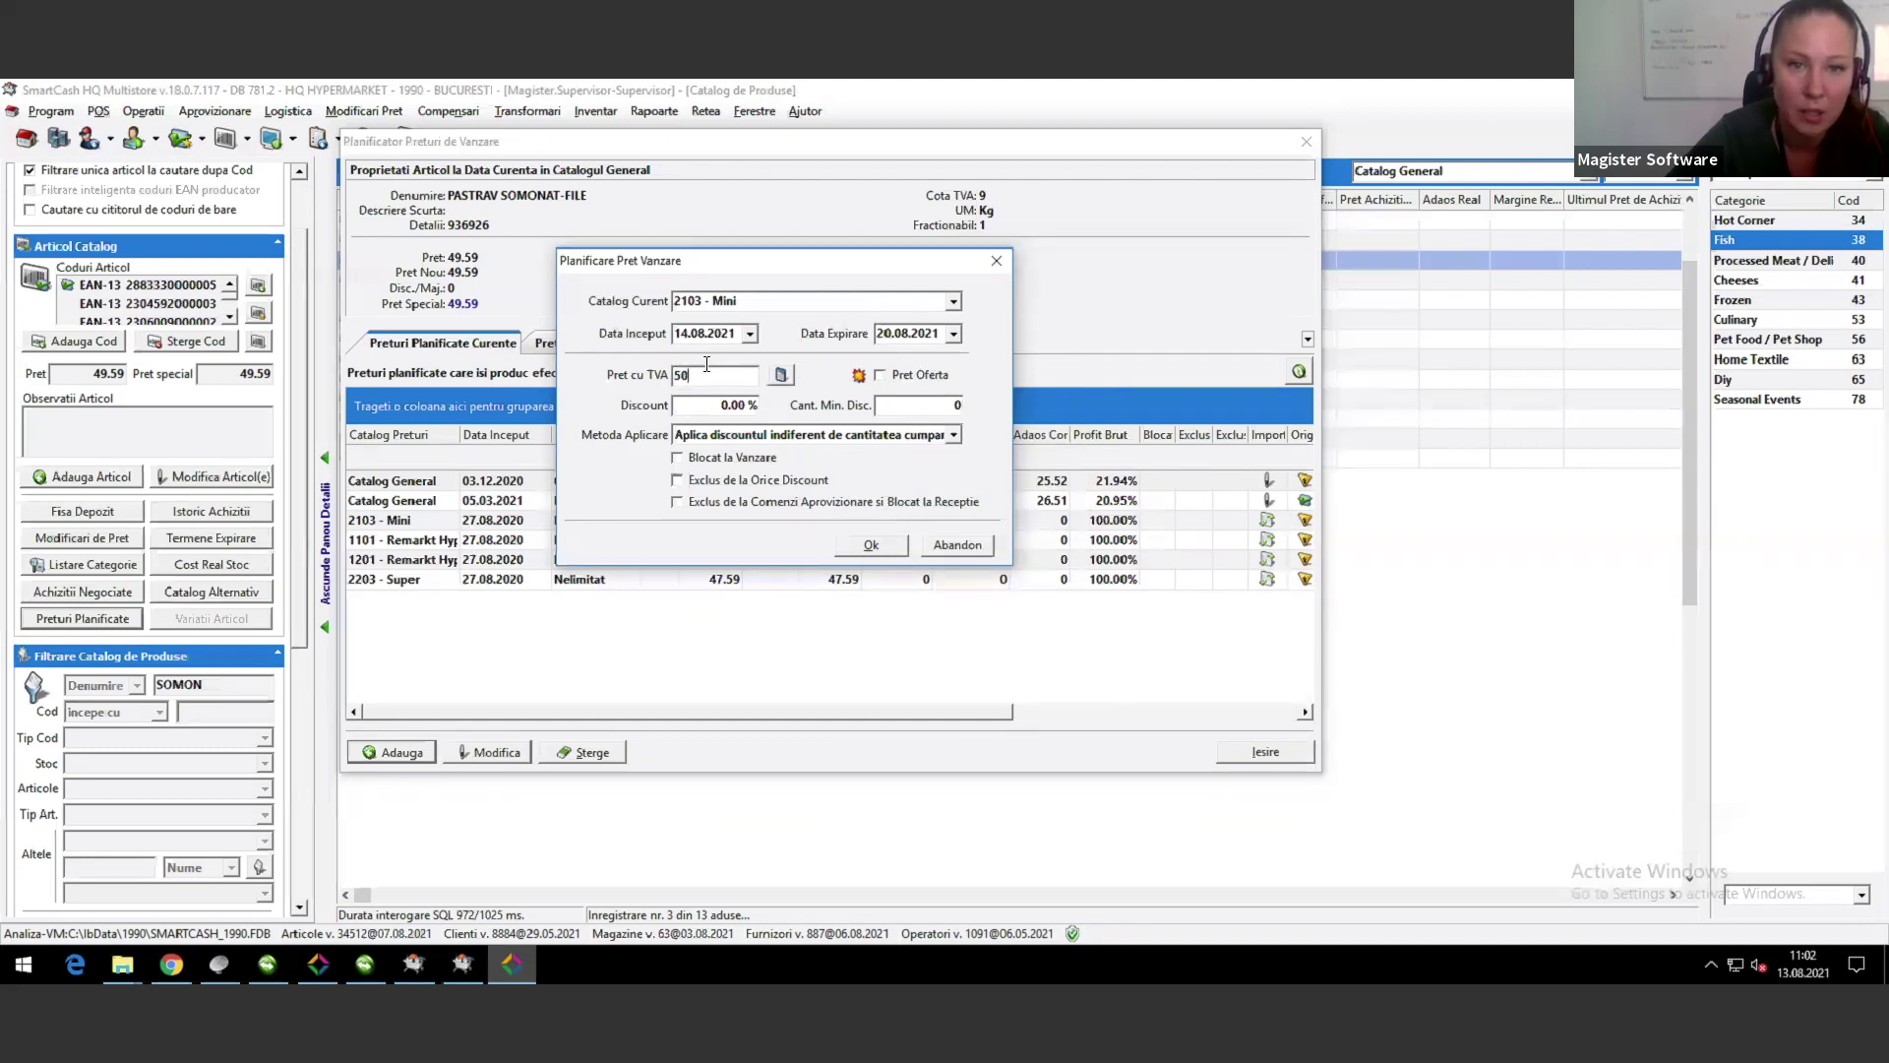
Step: Try the last historical purchase price method in the sale price calculator, and switch back to the real average purchase price
left_click(781, 376)
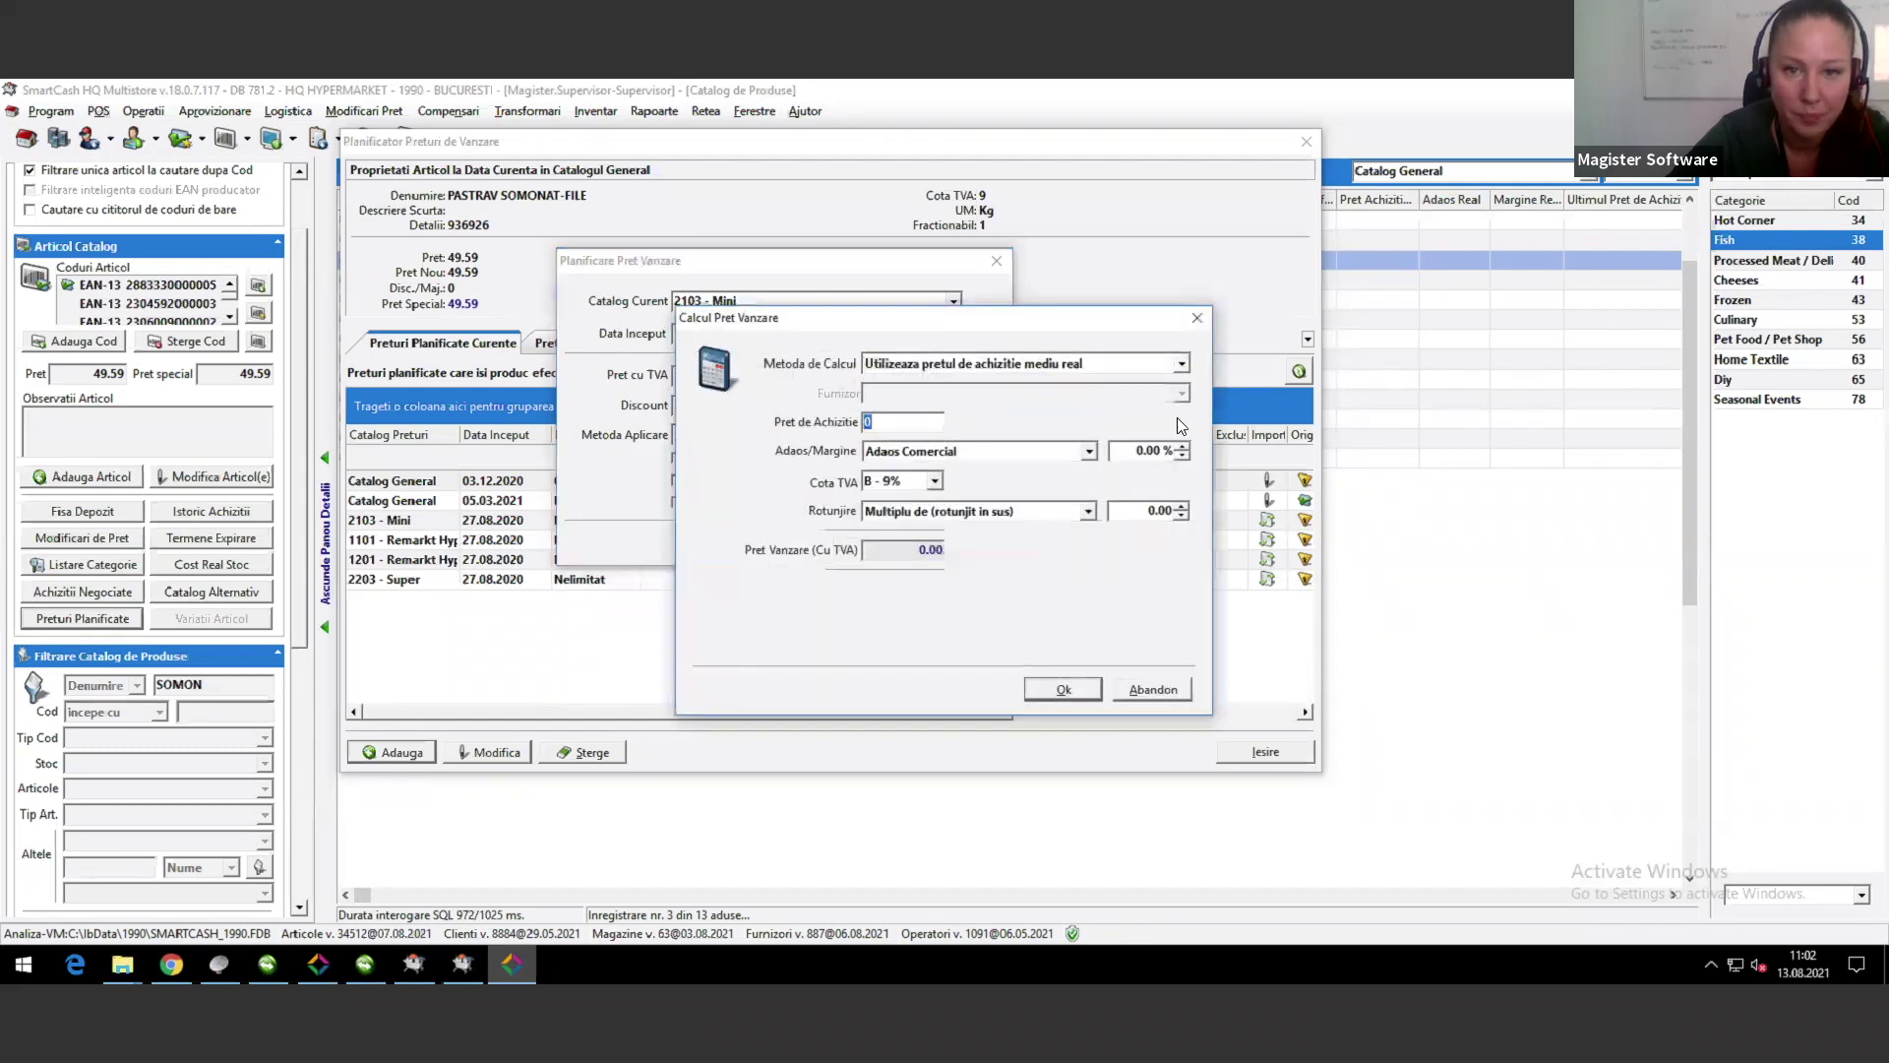
left_click(1181, 365)
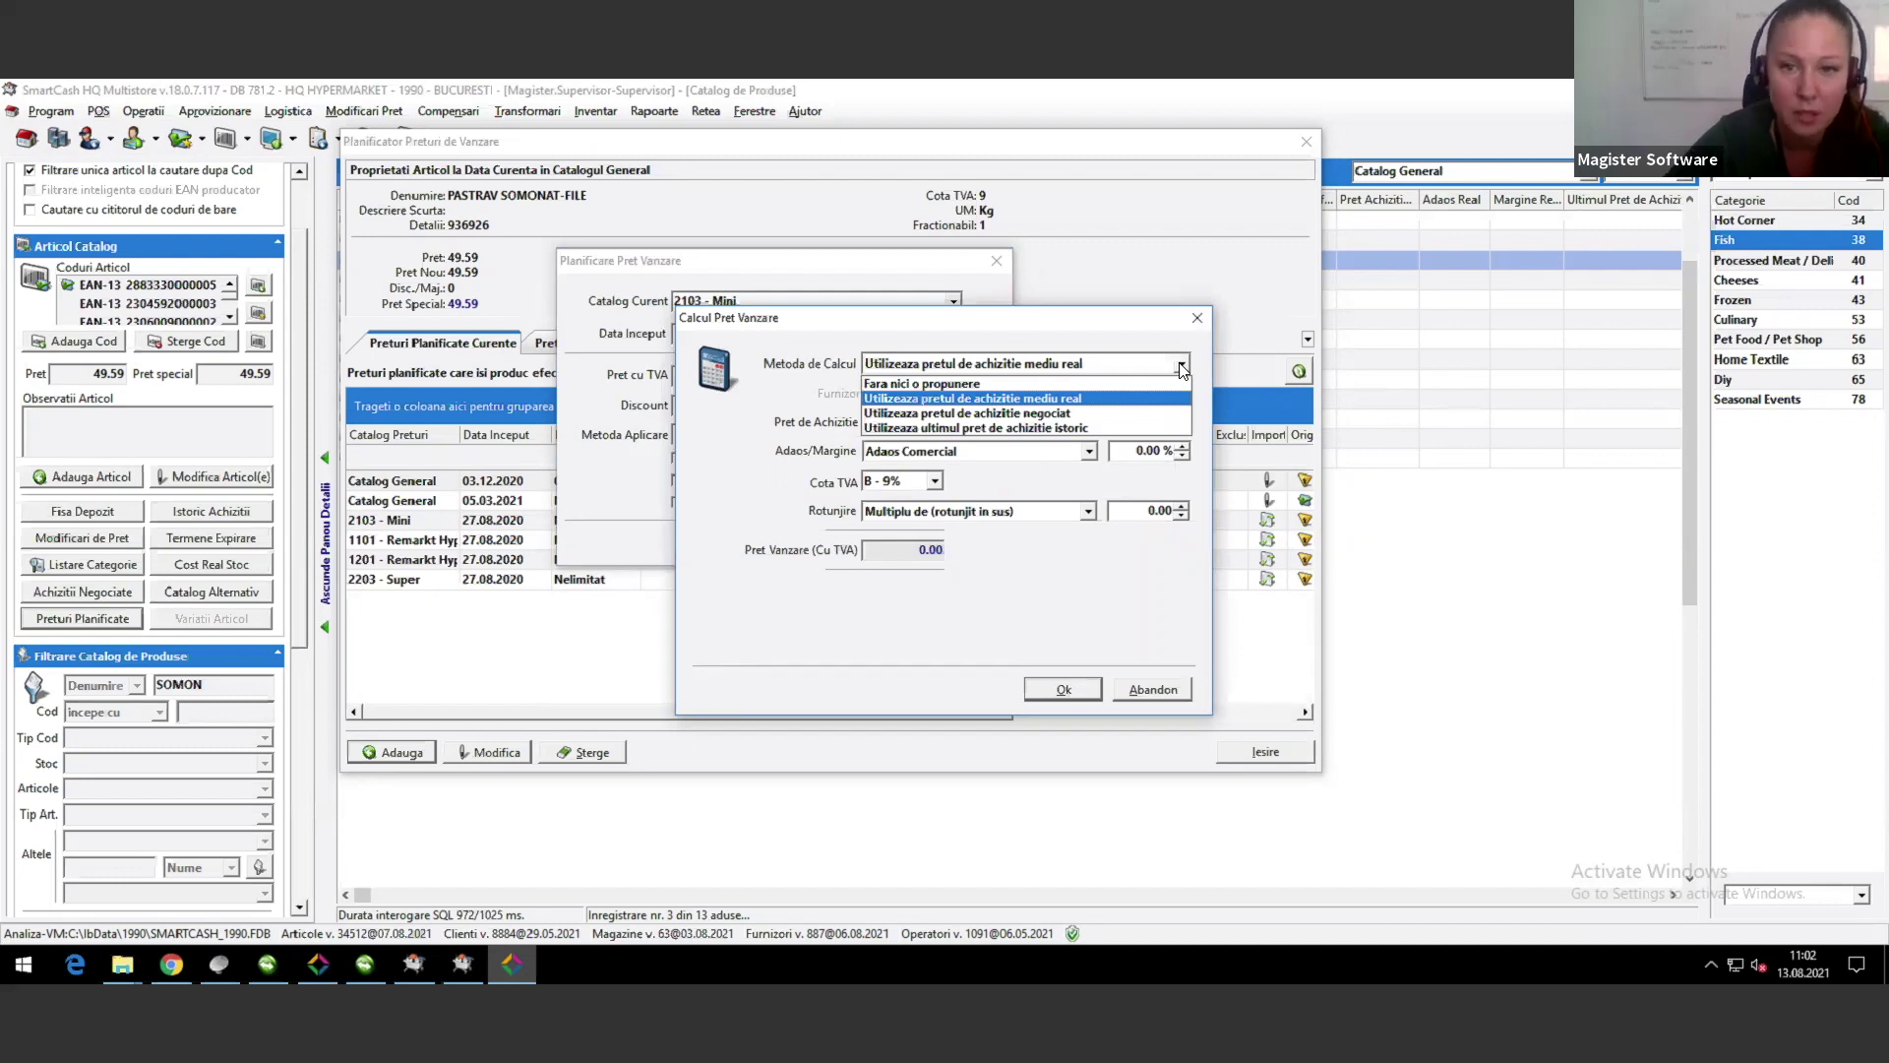
left_click(992, 429)
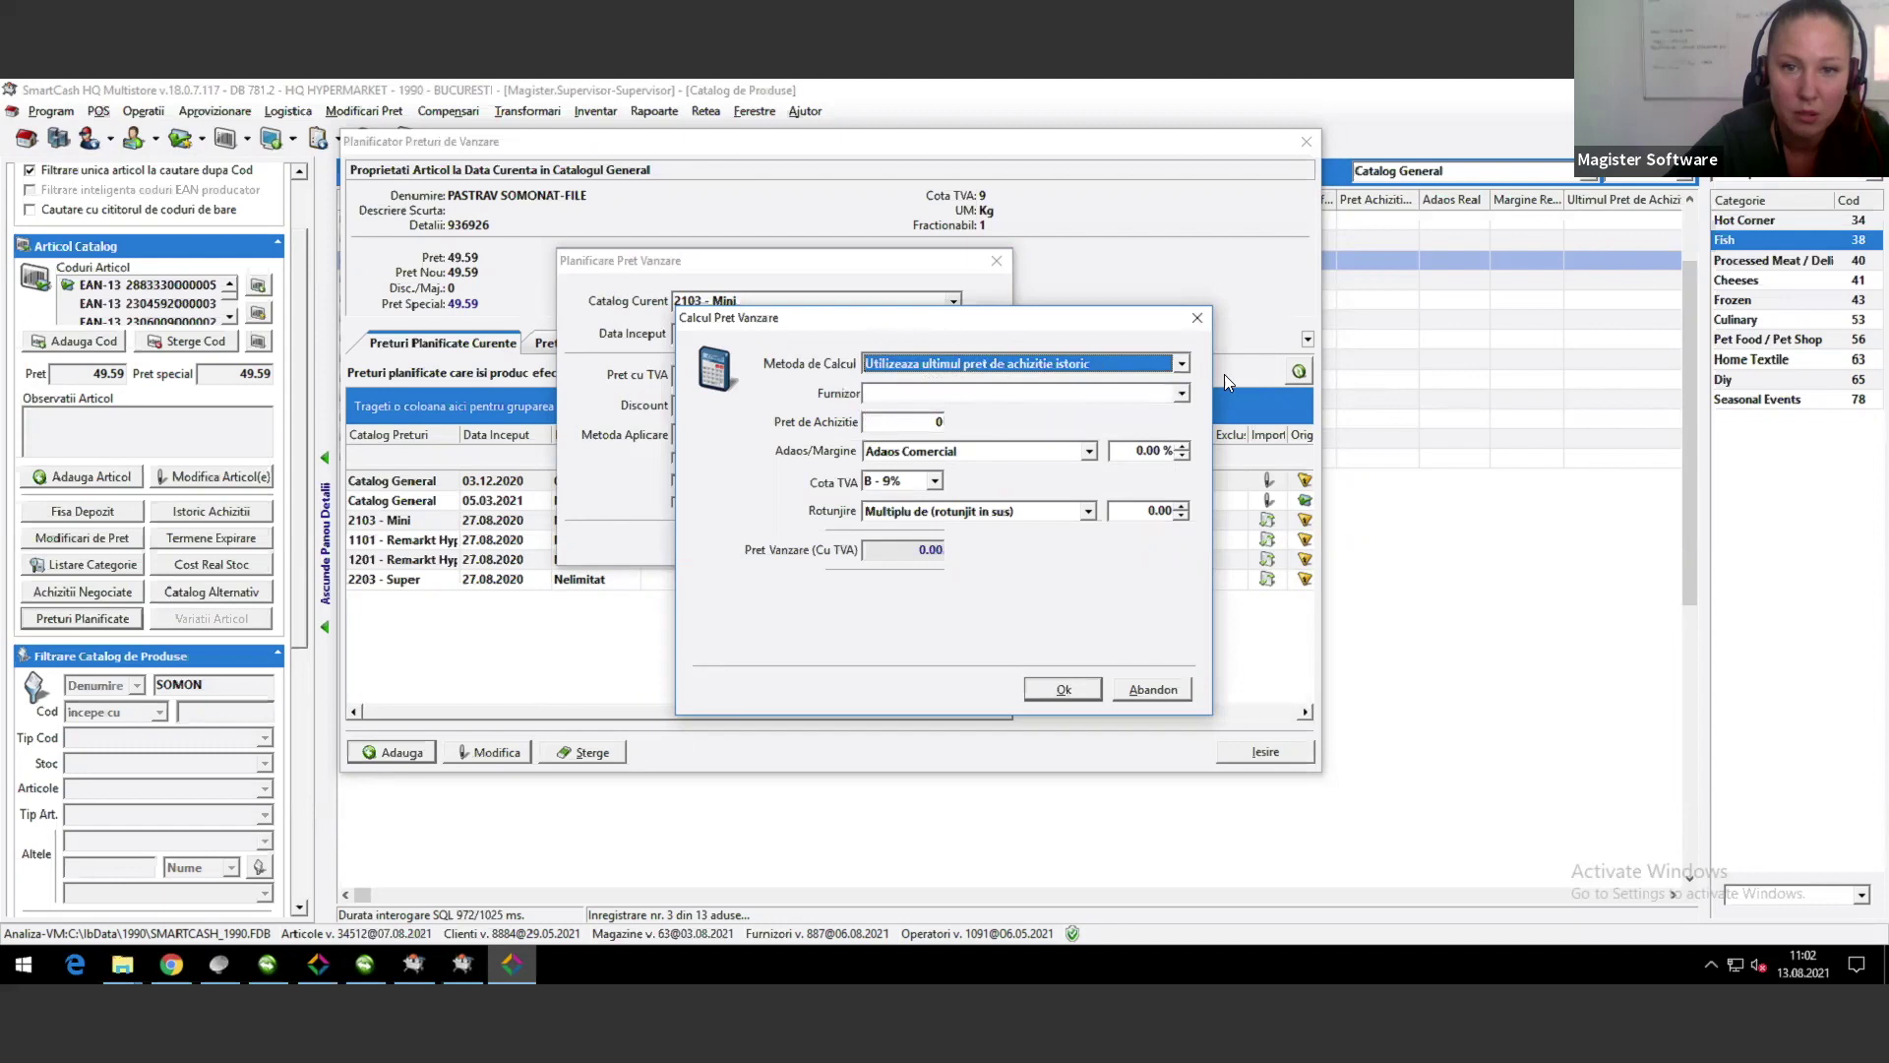
left_click(1182, 396)
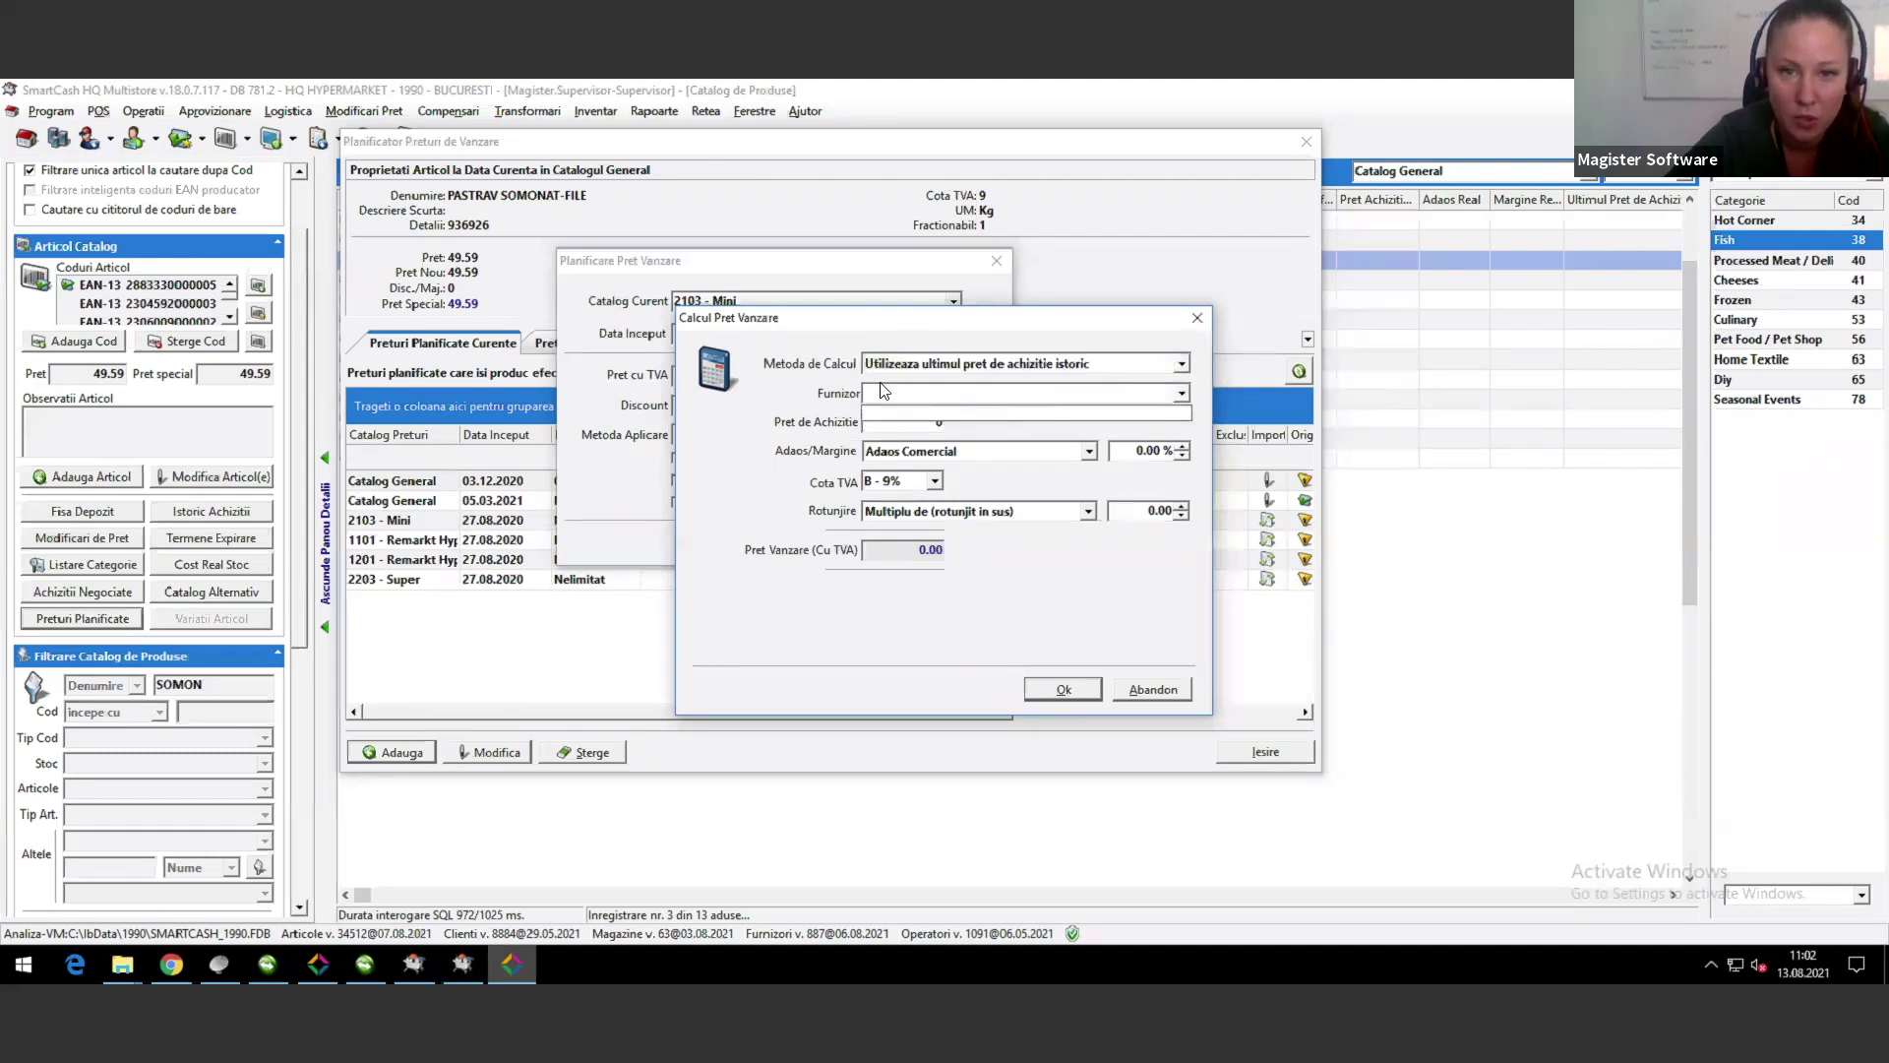
left_click(804, 372)
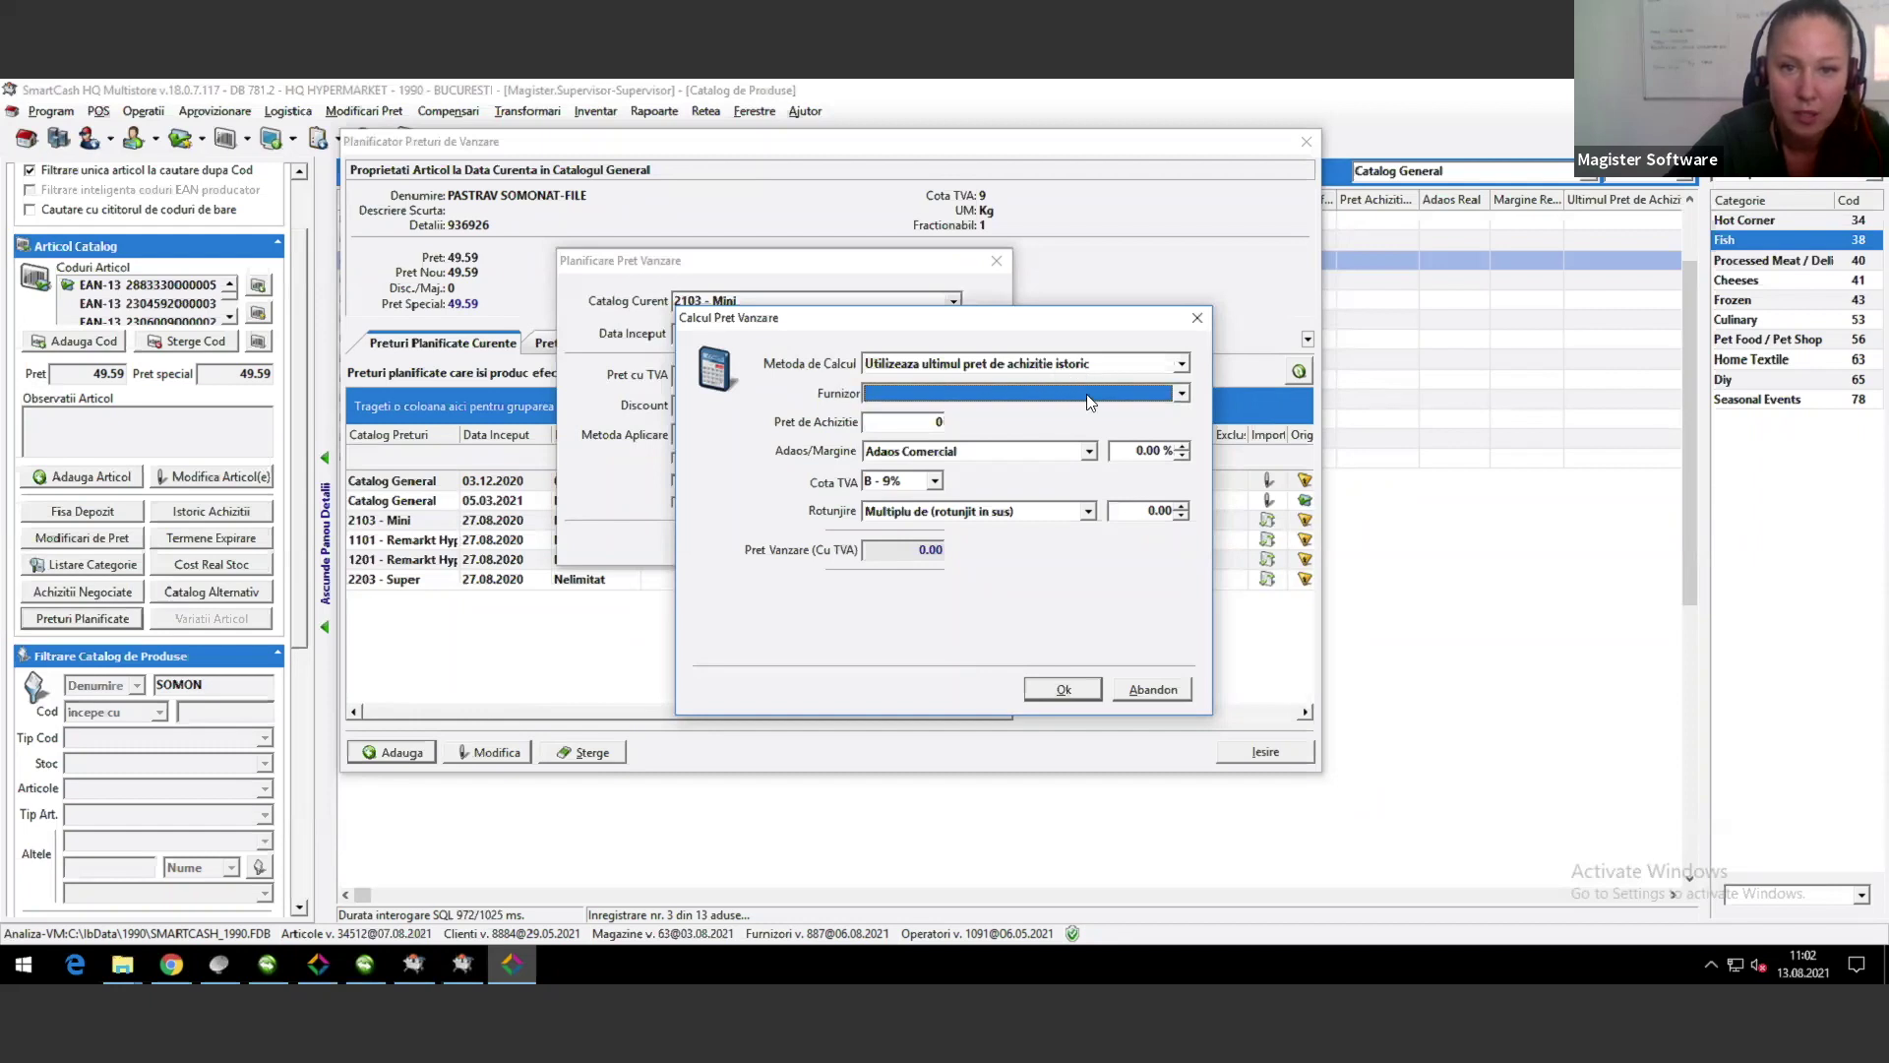
left_click(1181, 364)
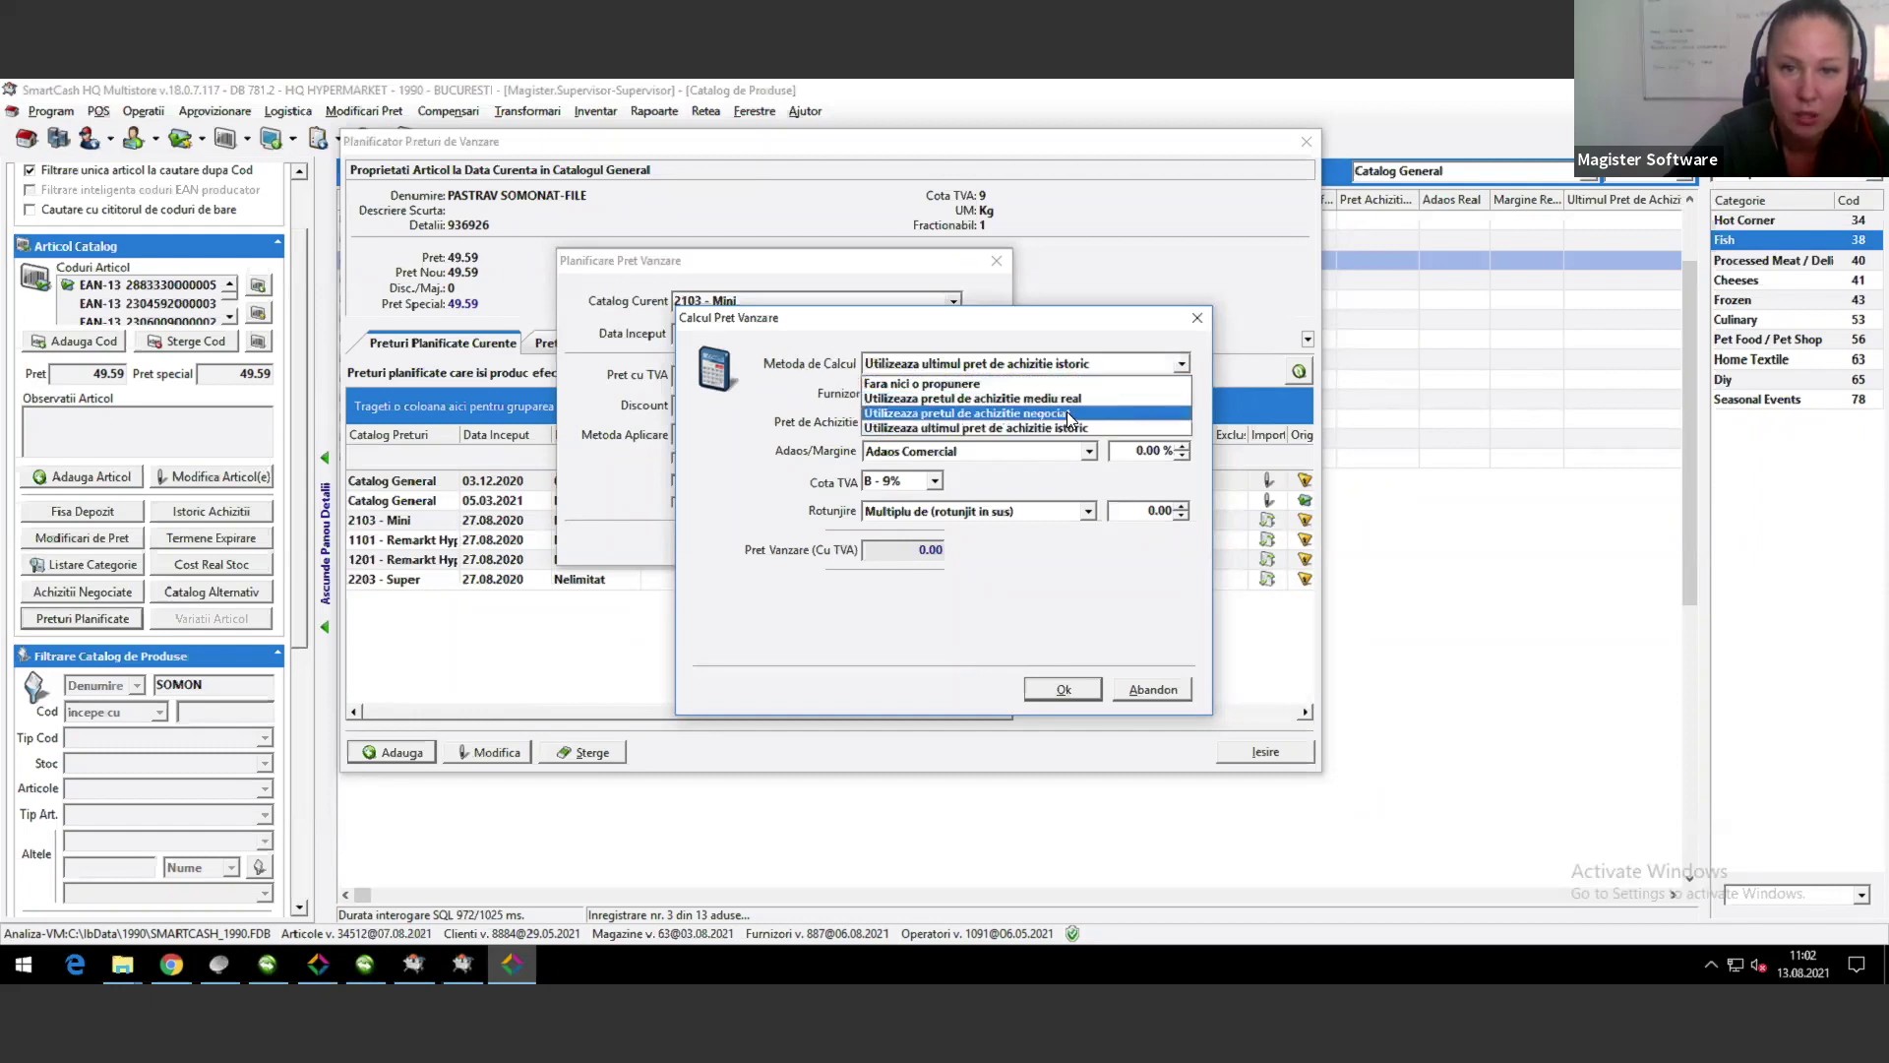
left_click(1065, 398)
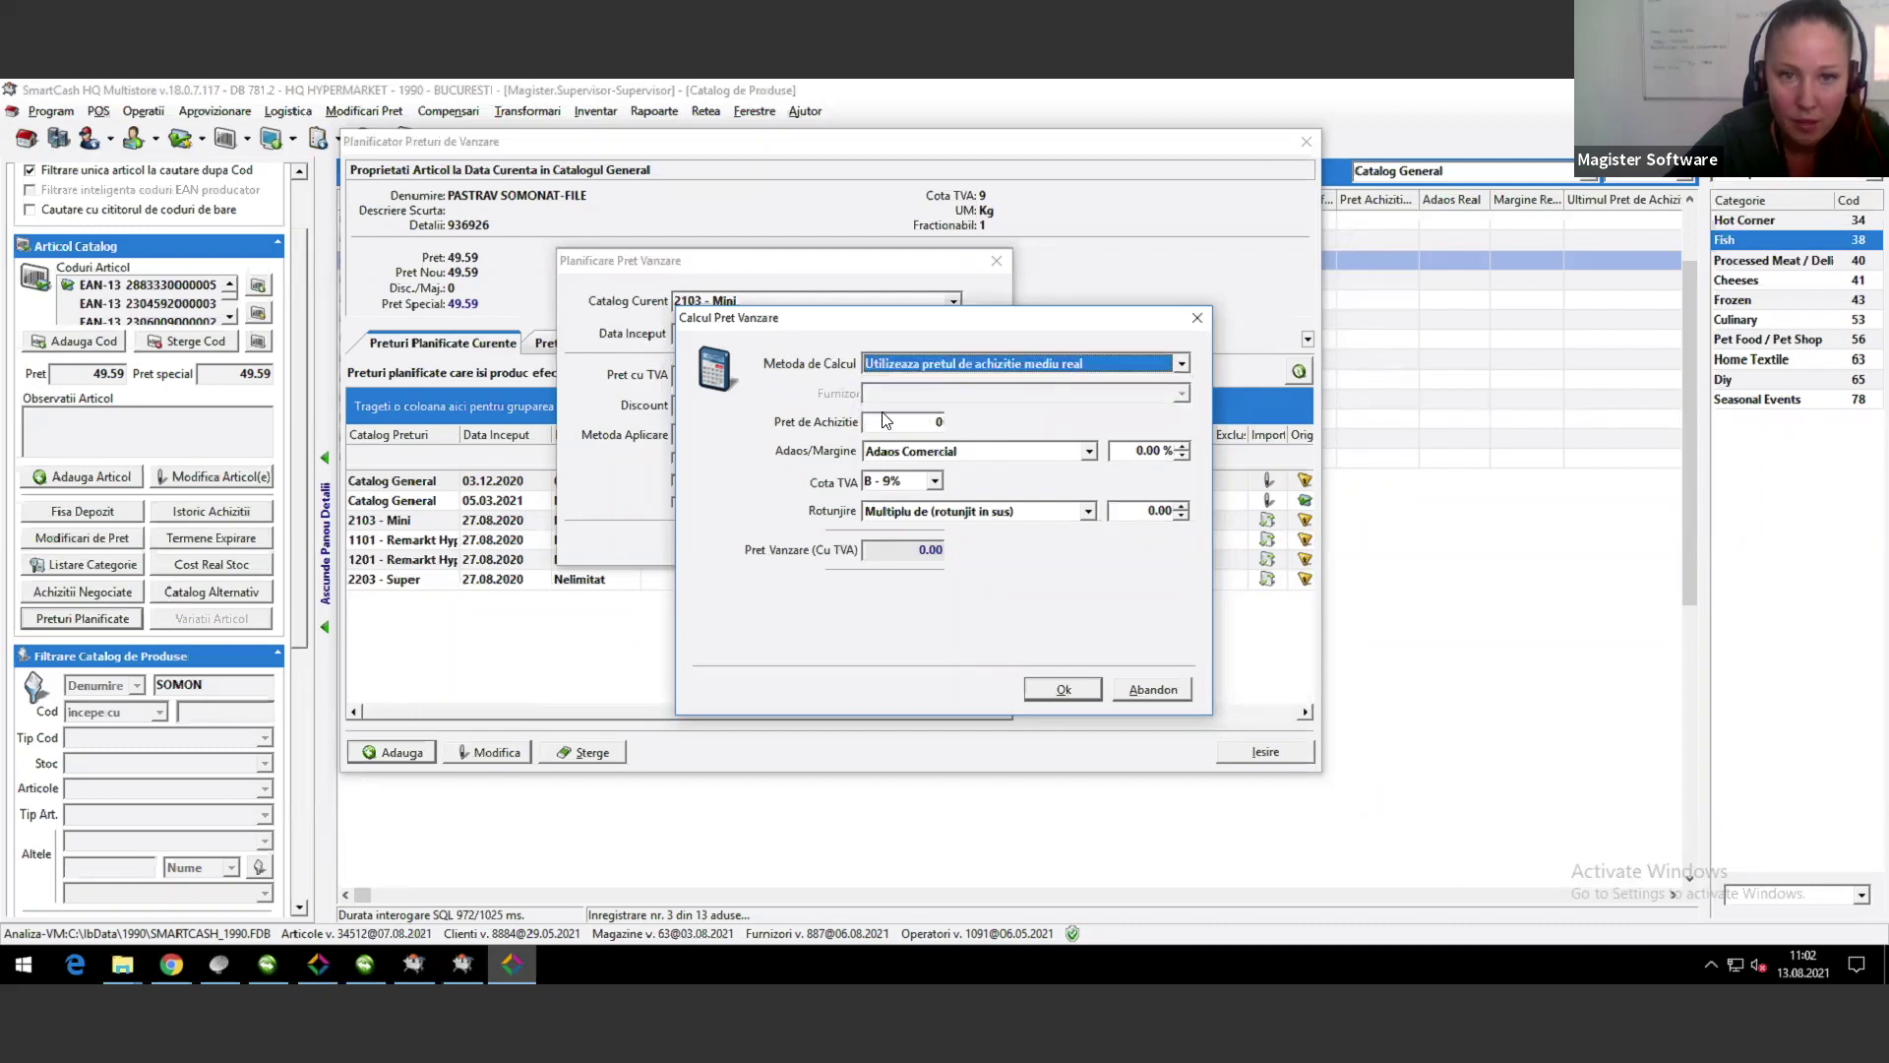
Step: Try a commercial margin (Margine Comerciala) of 50% in the price calculator, check the rounding options and discard the calculation
left_click(887, 419)
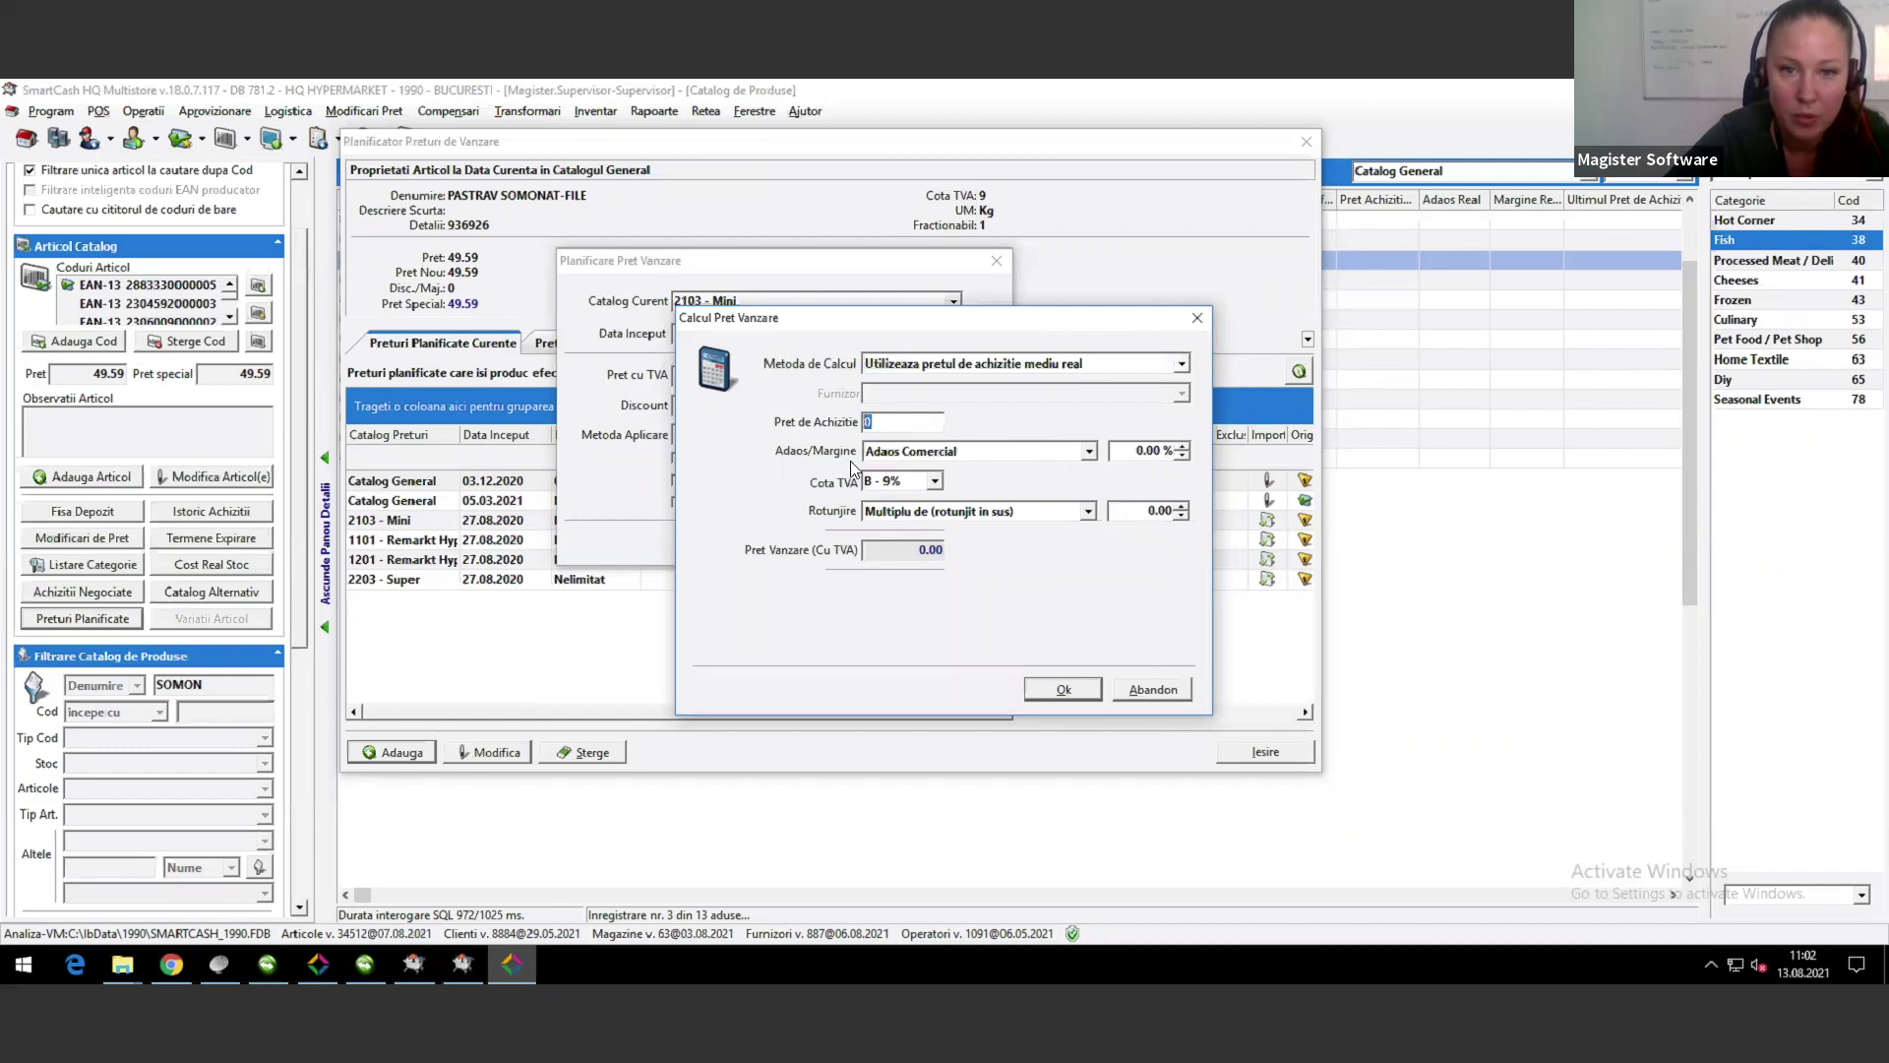
left_click(1090, 459)
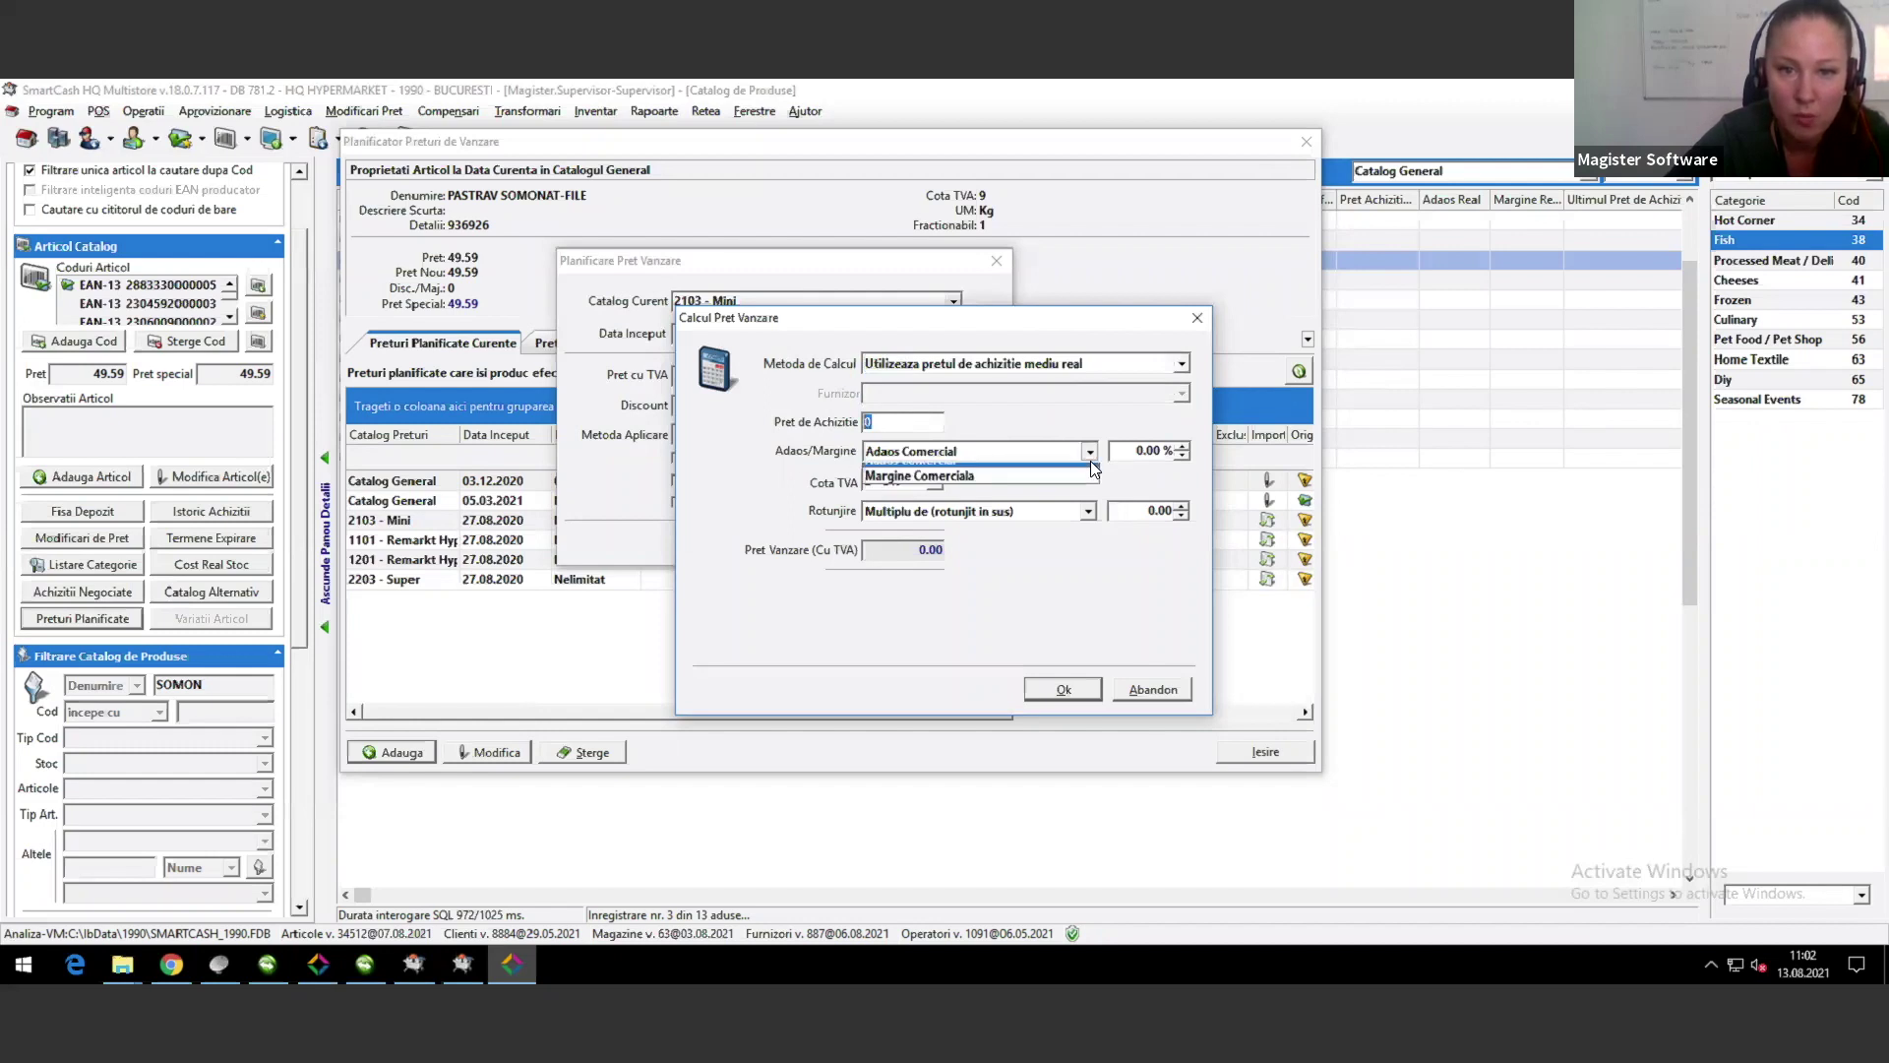
left_click(913, 486)
left_click(1147, 453)
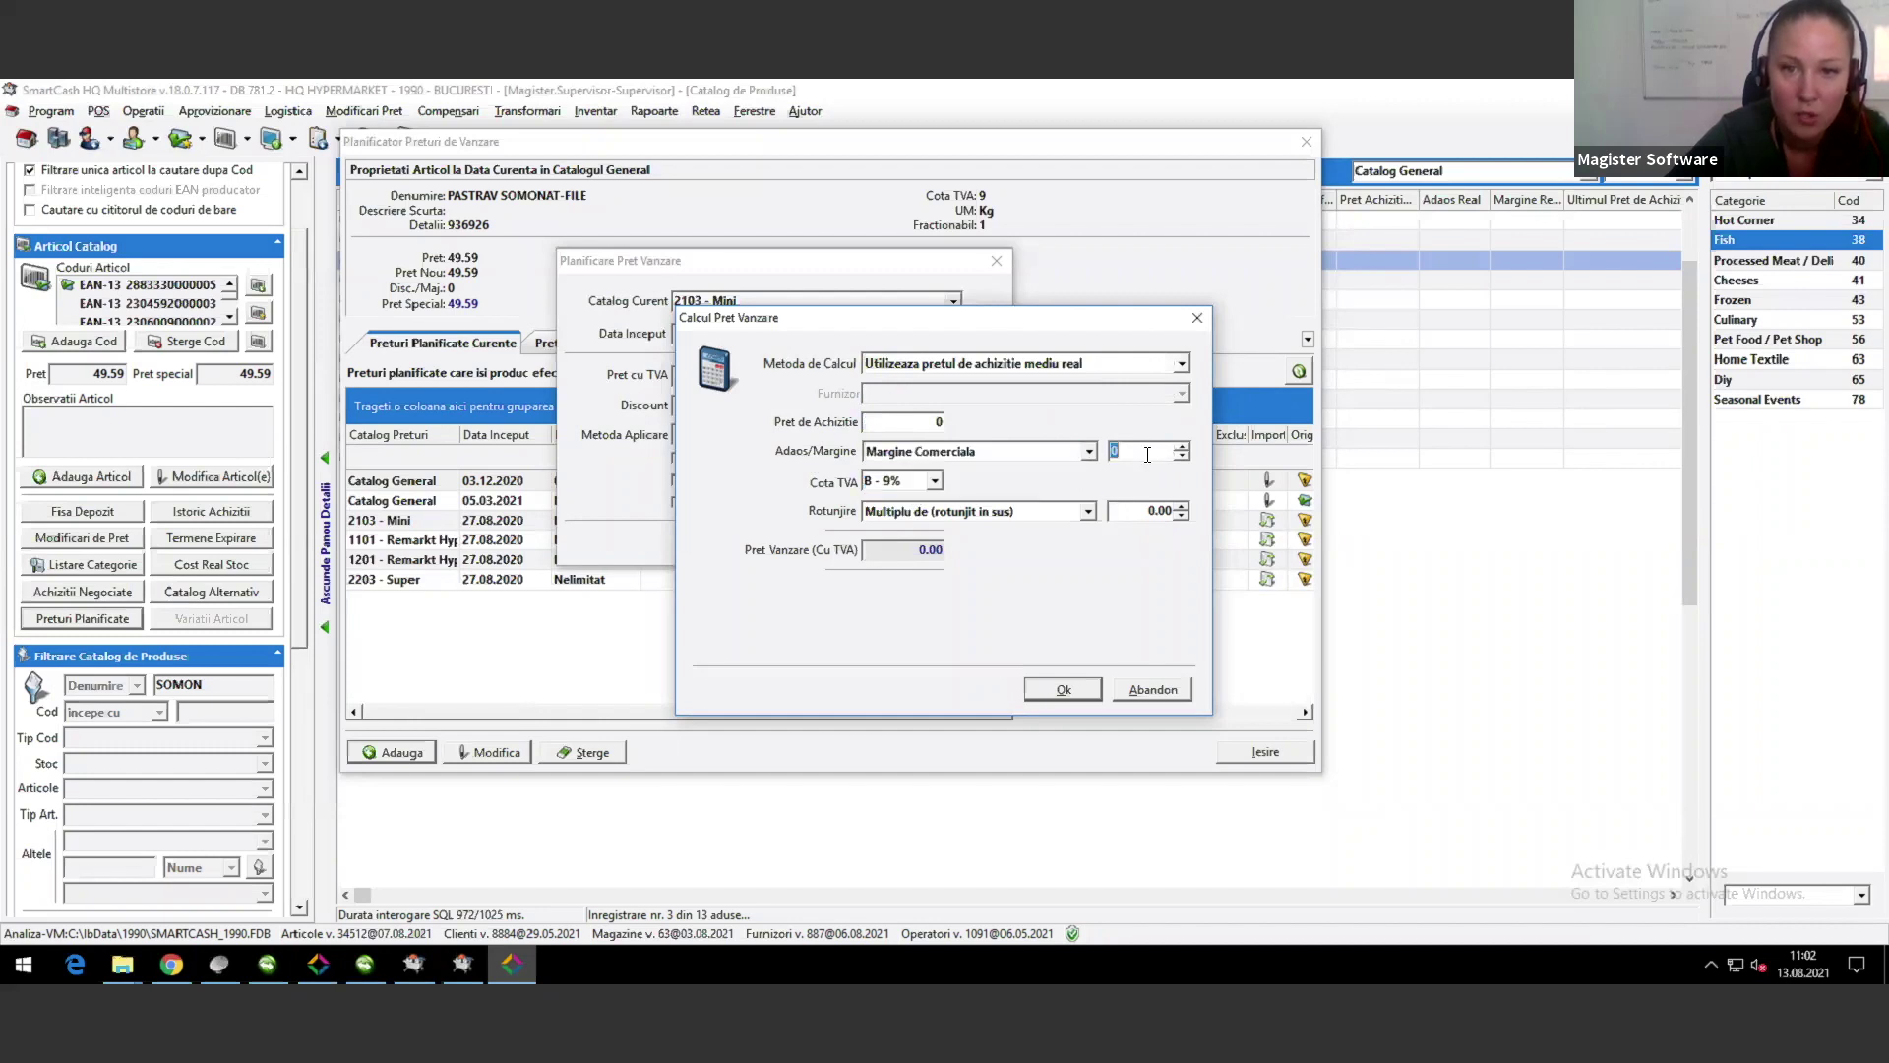
type("50")
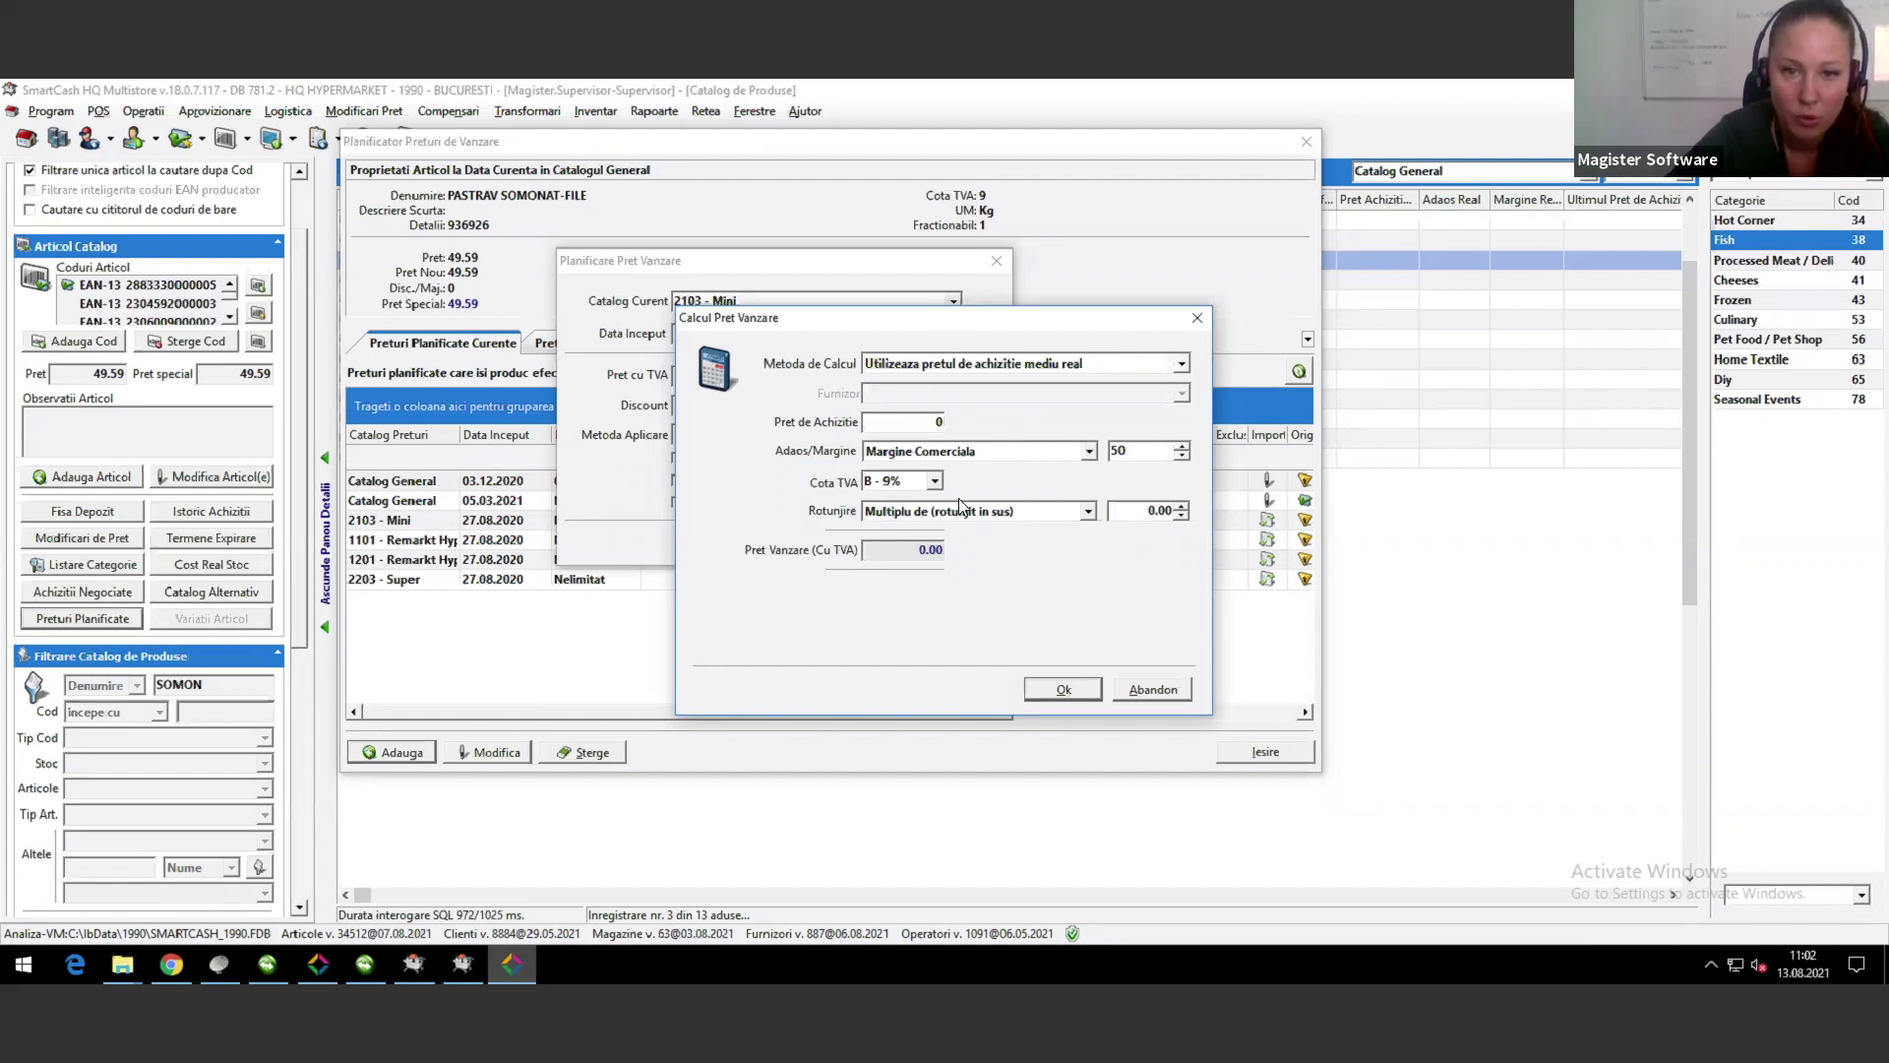
left_click(1089, 510)
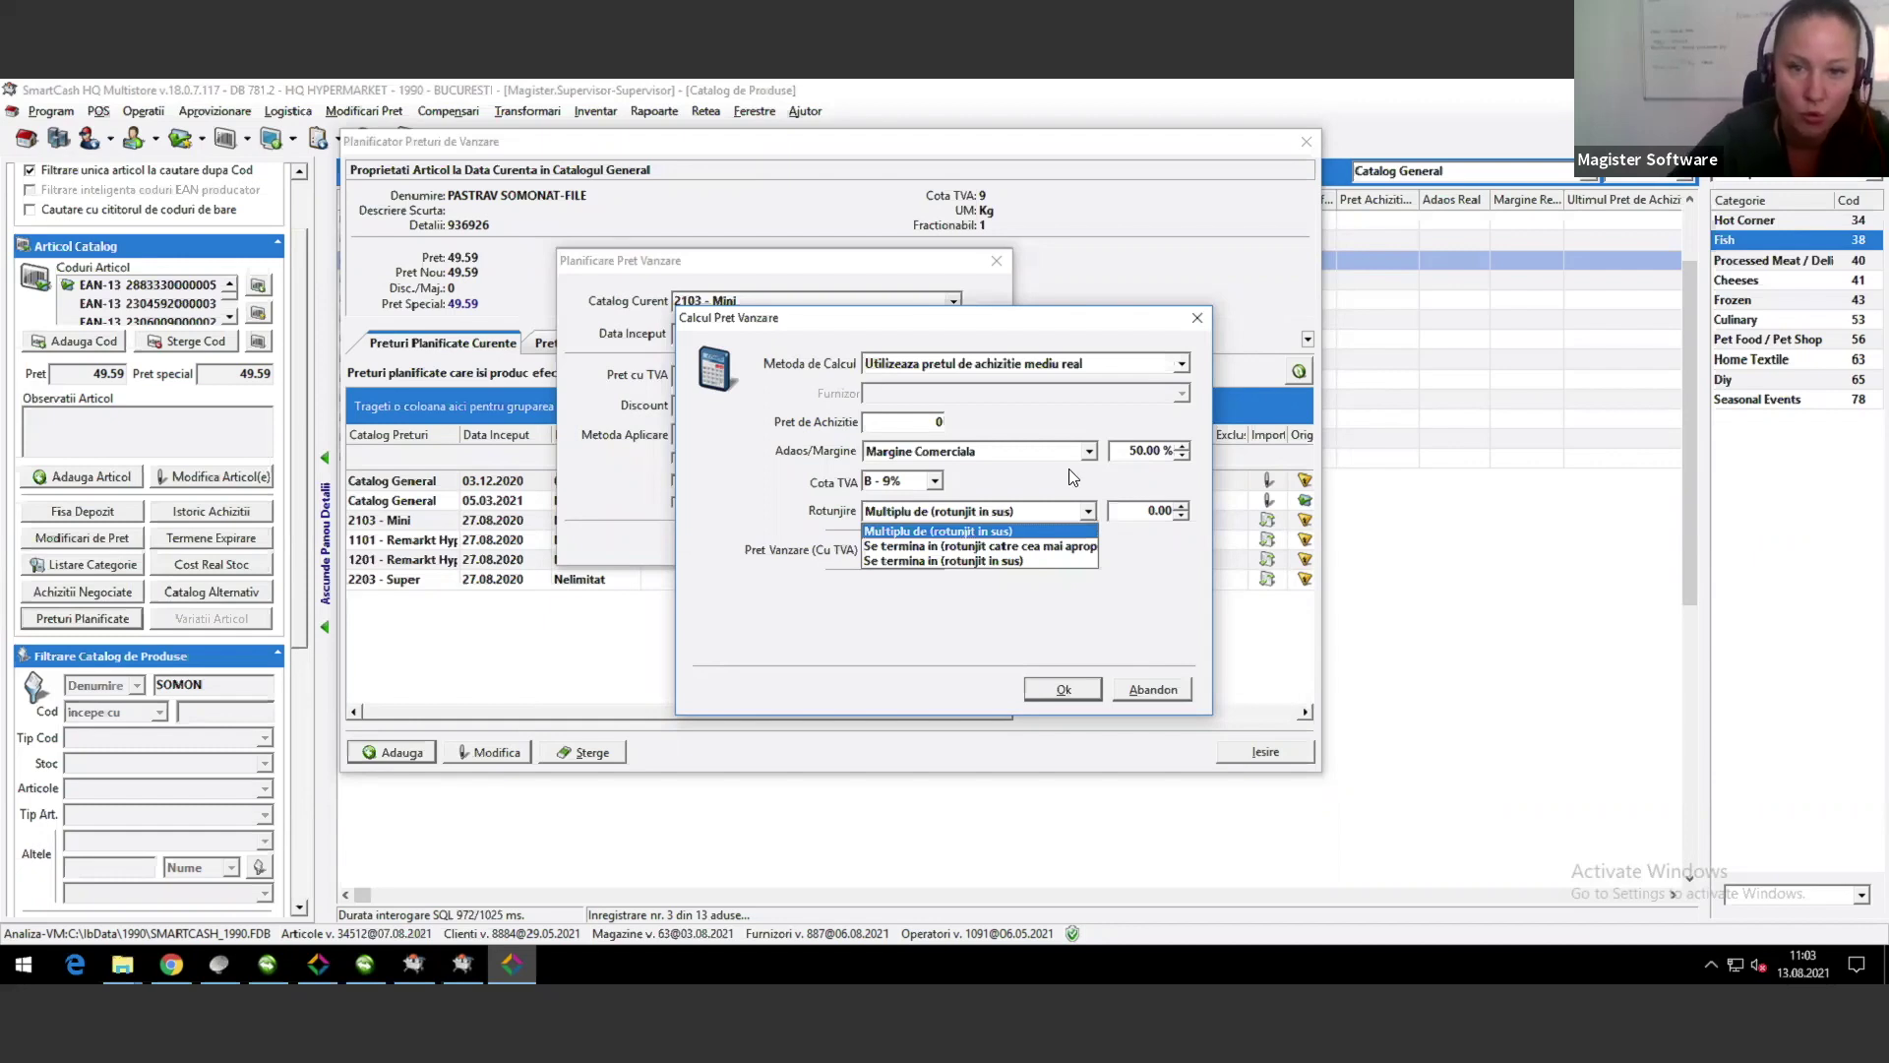
left_click(891, 589)
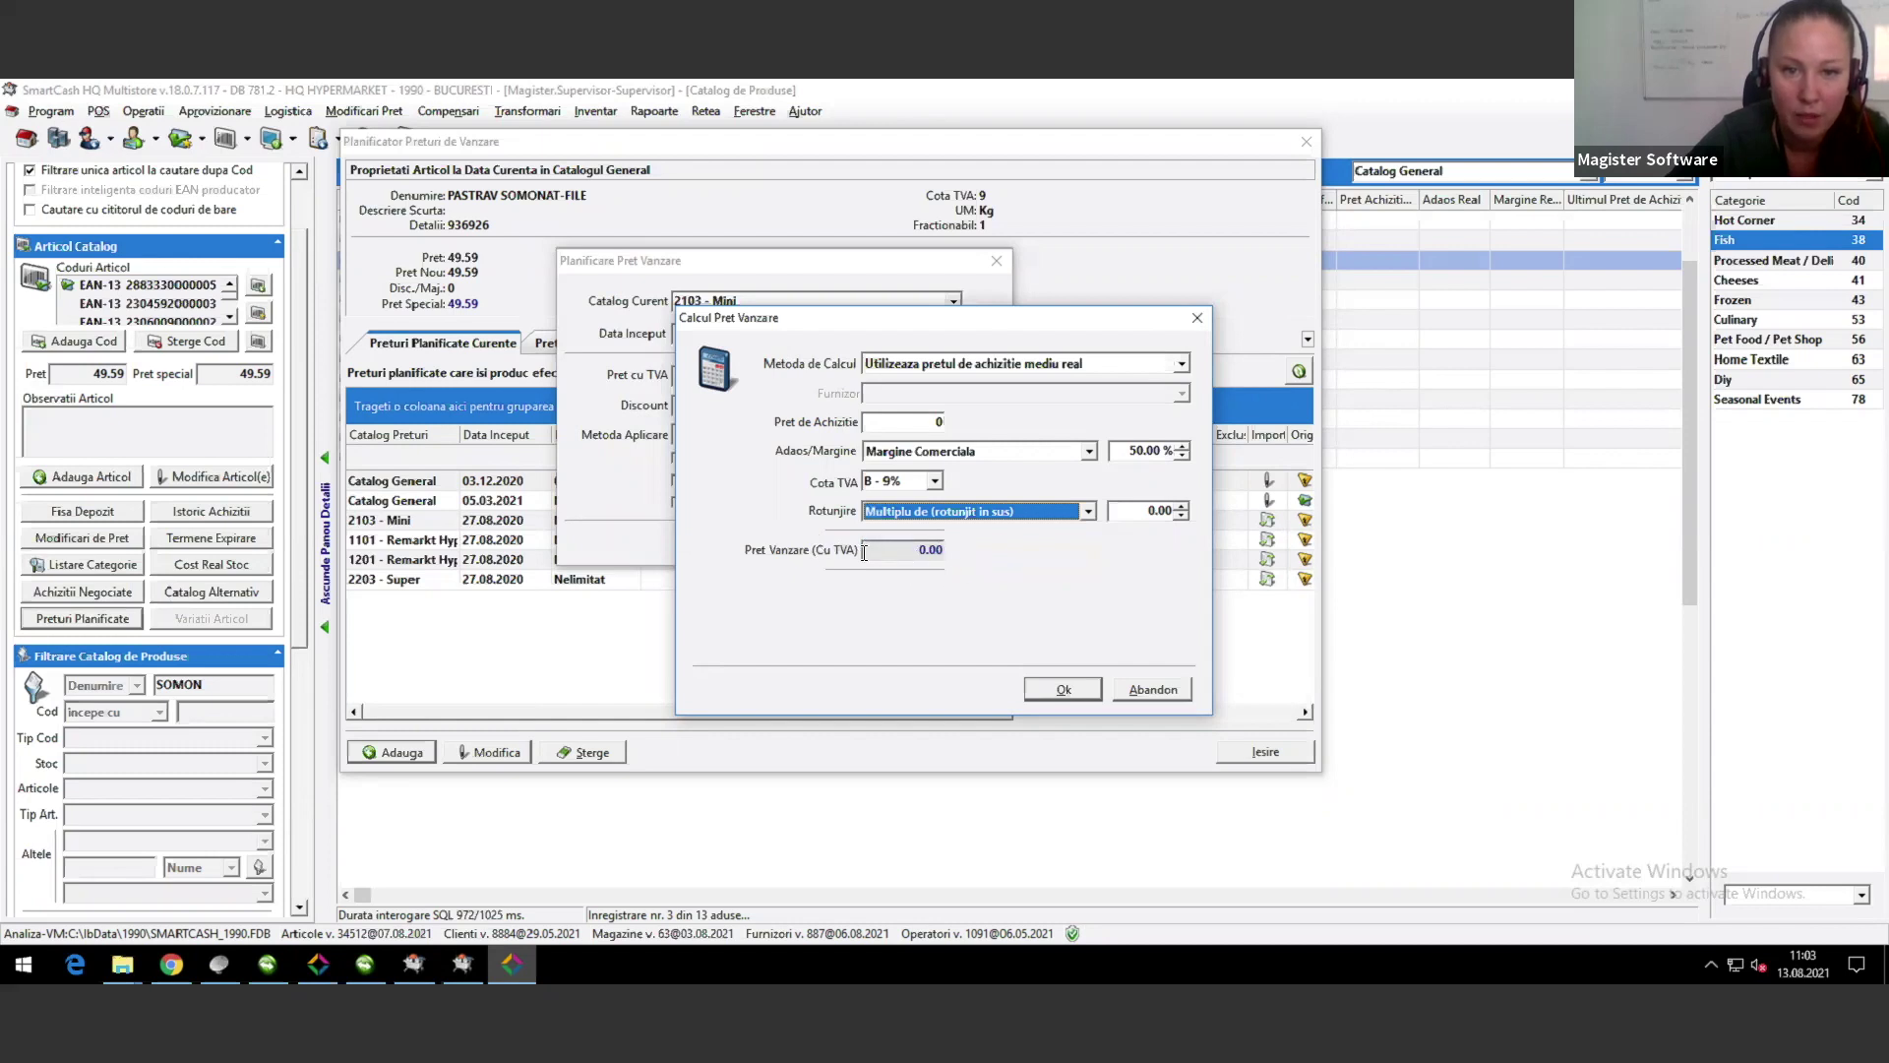
left_click(1137, 690)
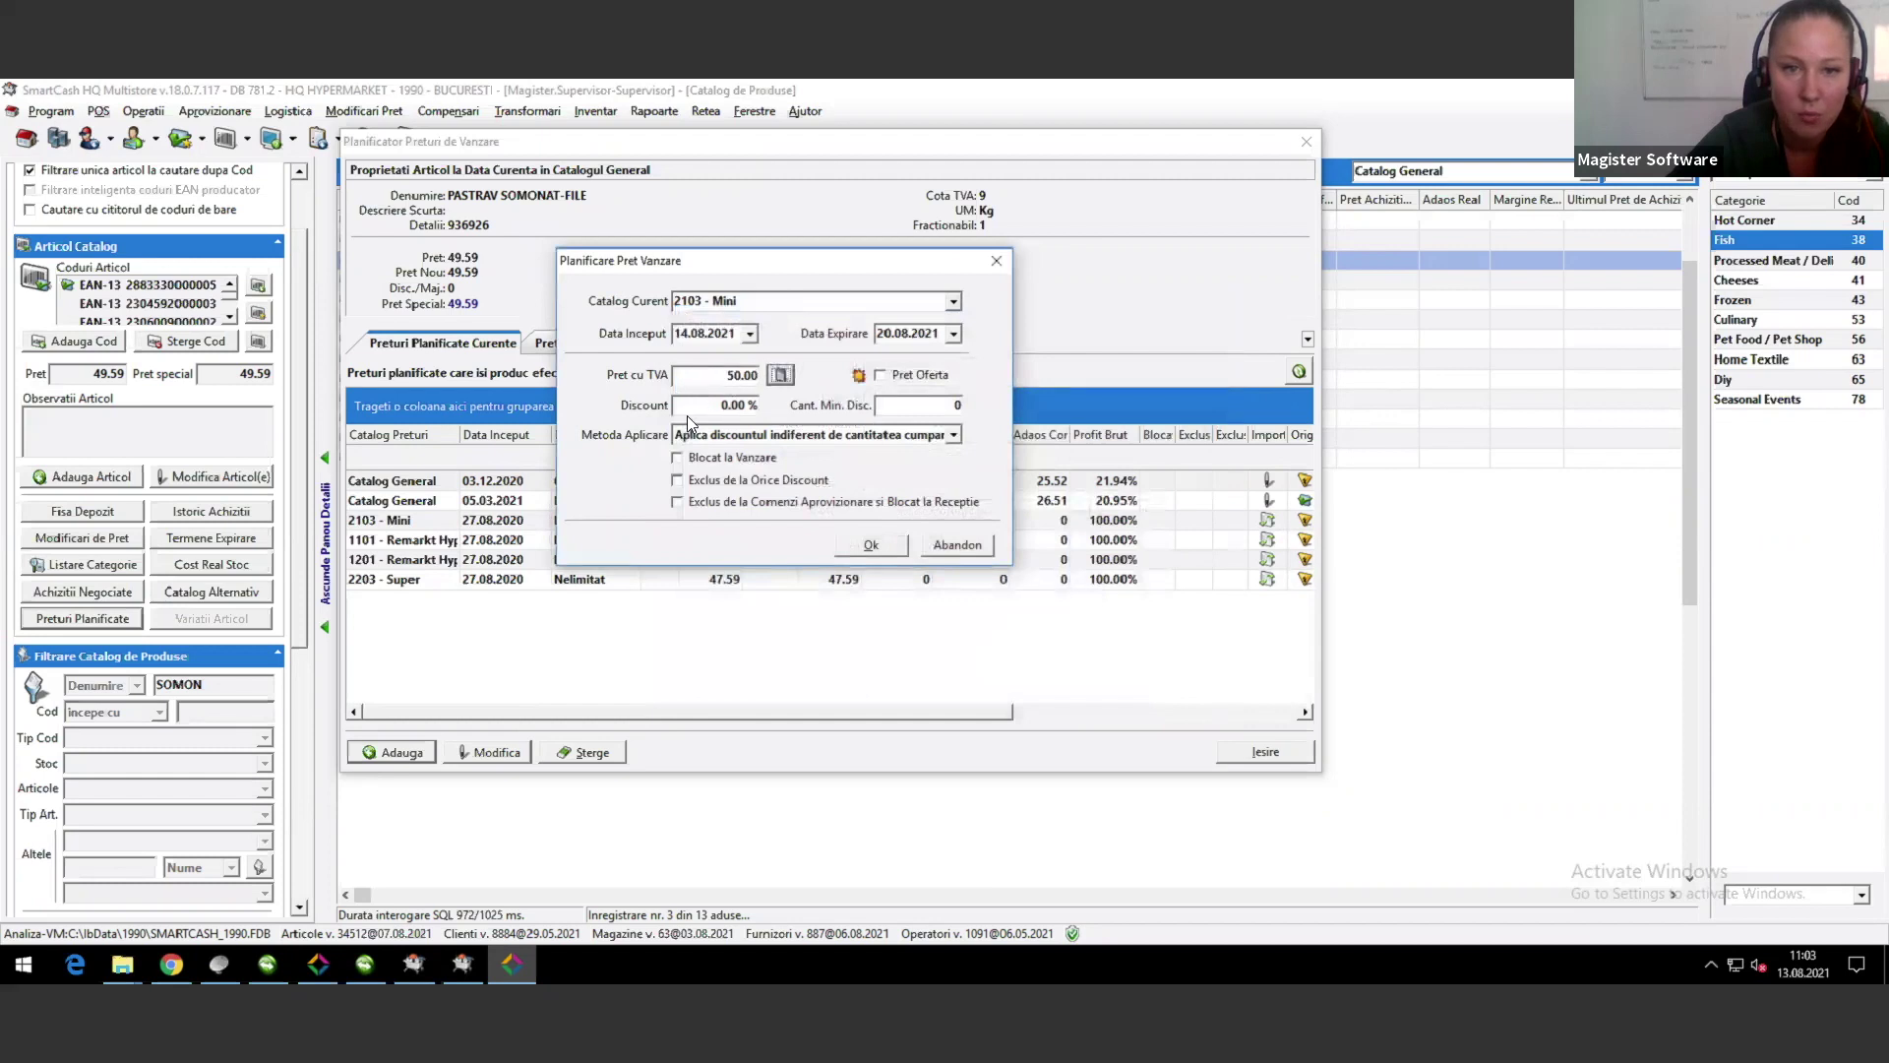
Step: Mark the planned price of 50 as an offer price (Pret Oferta)
left_click(738, 375)
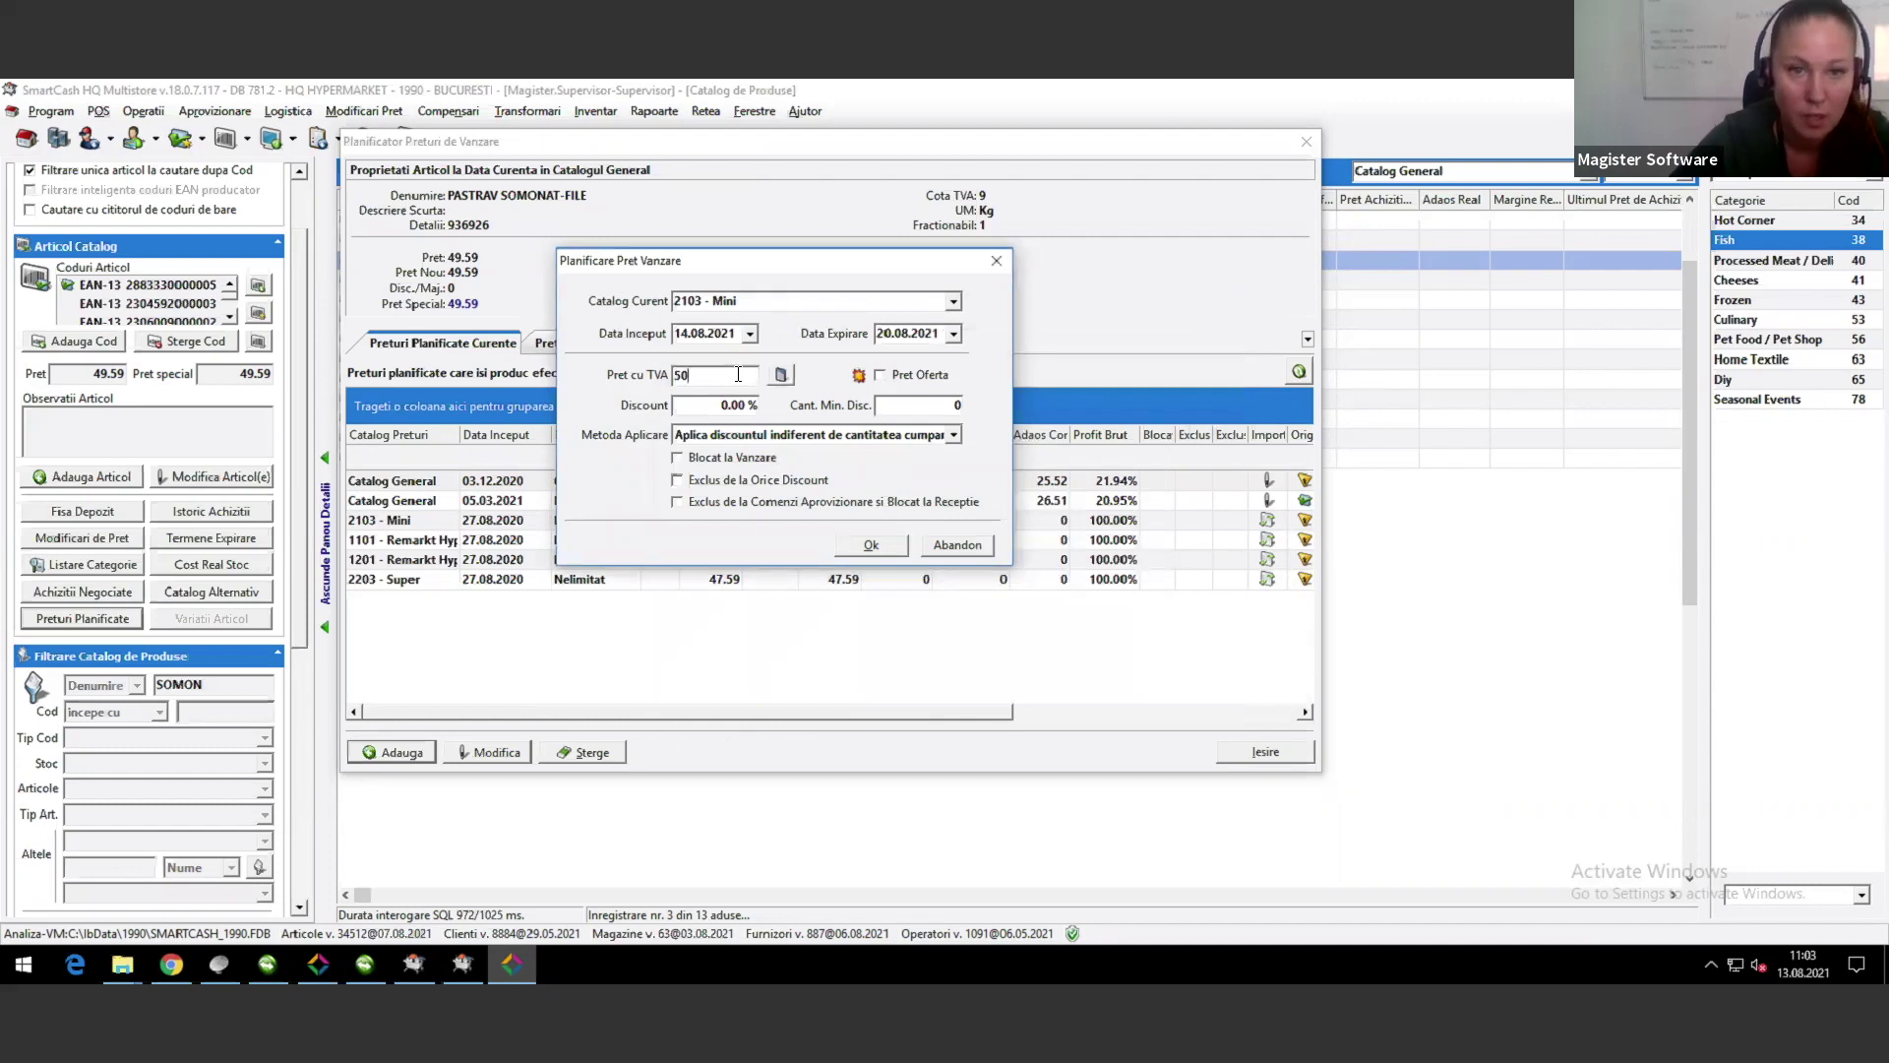
left_click(879, 375)
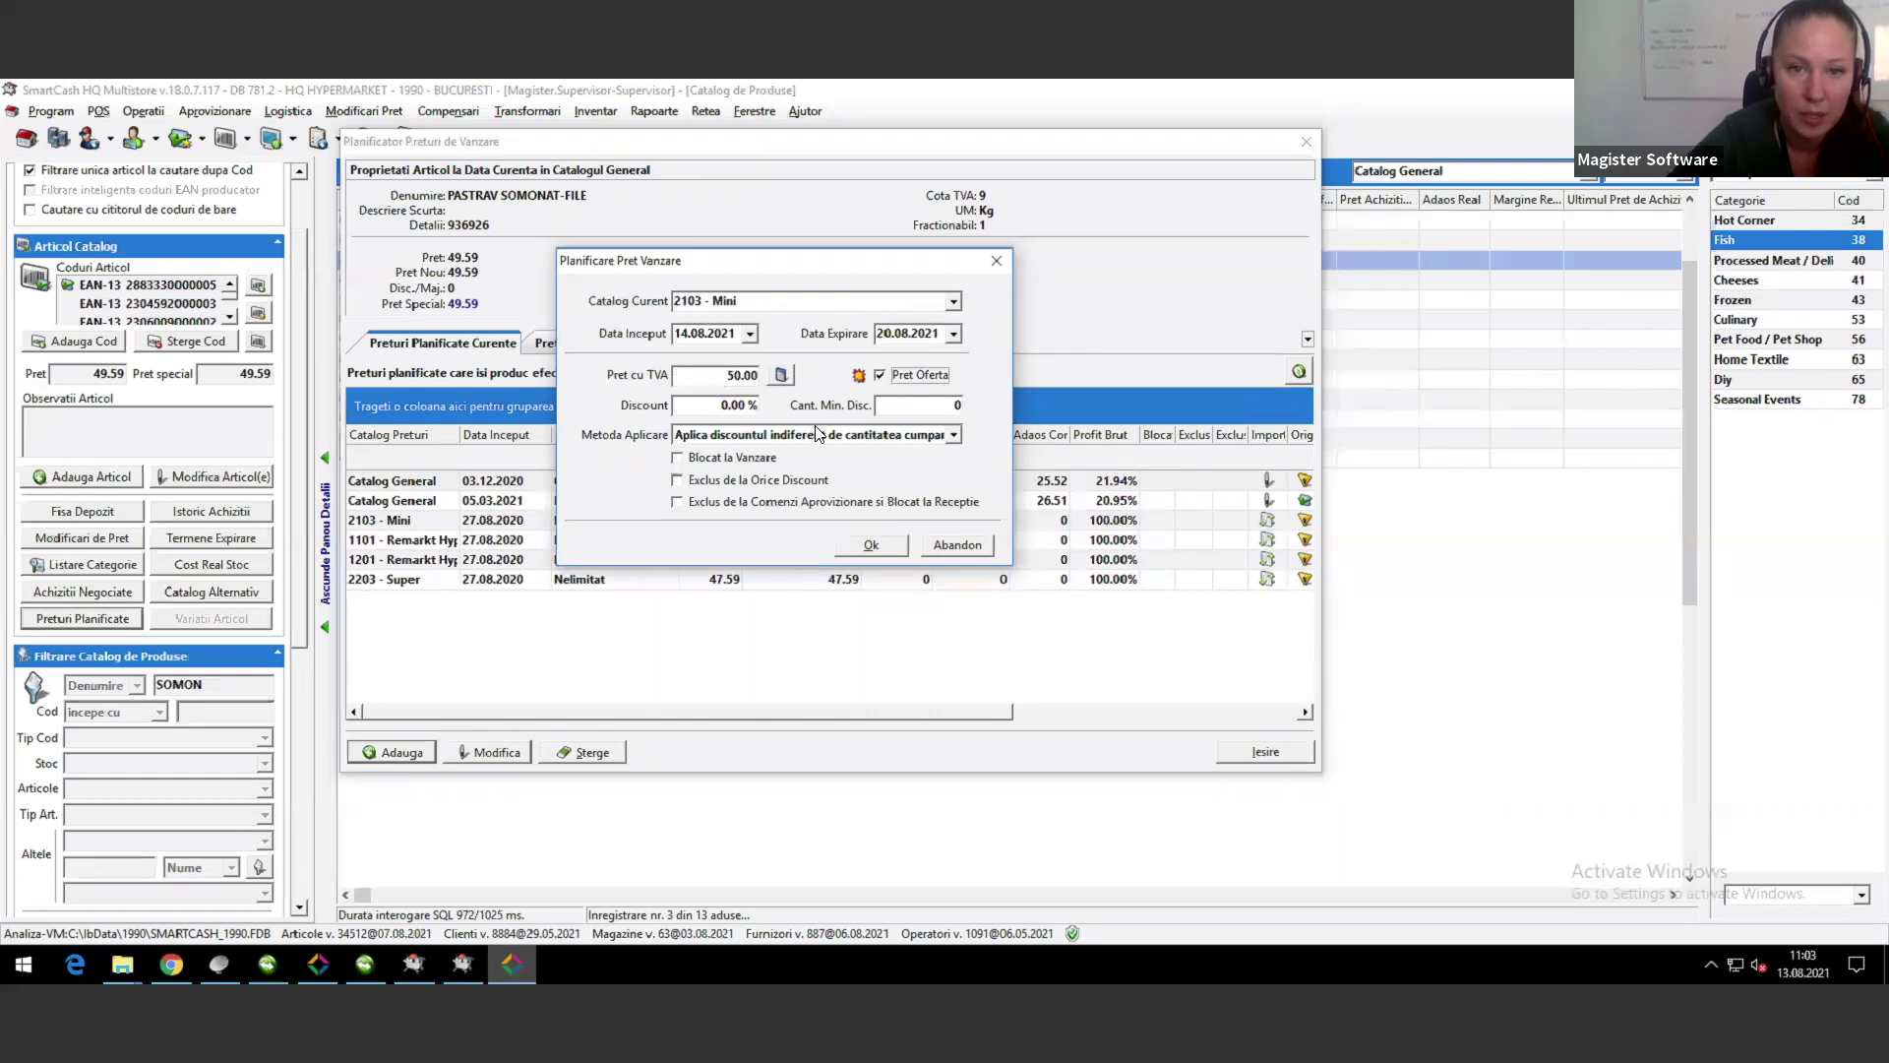
Step: Set the planned offer's discount to 50% and its minimum discount quantity (Cant. Min. Disc.) to 3
left_click(686, 405)
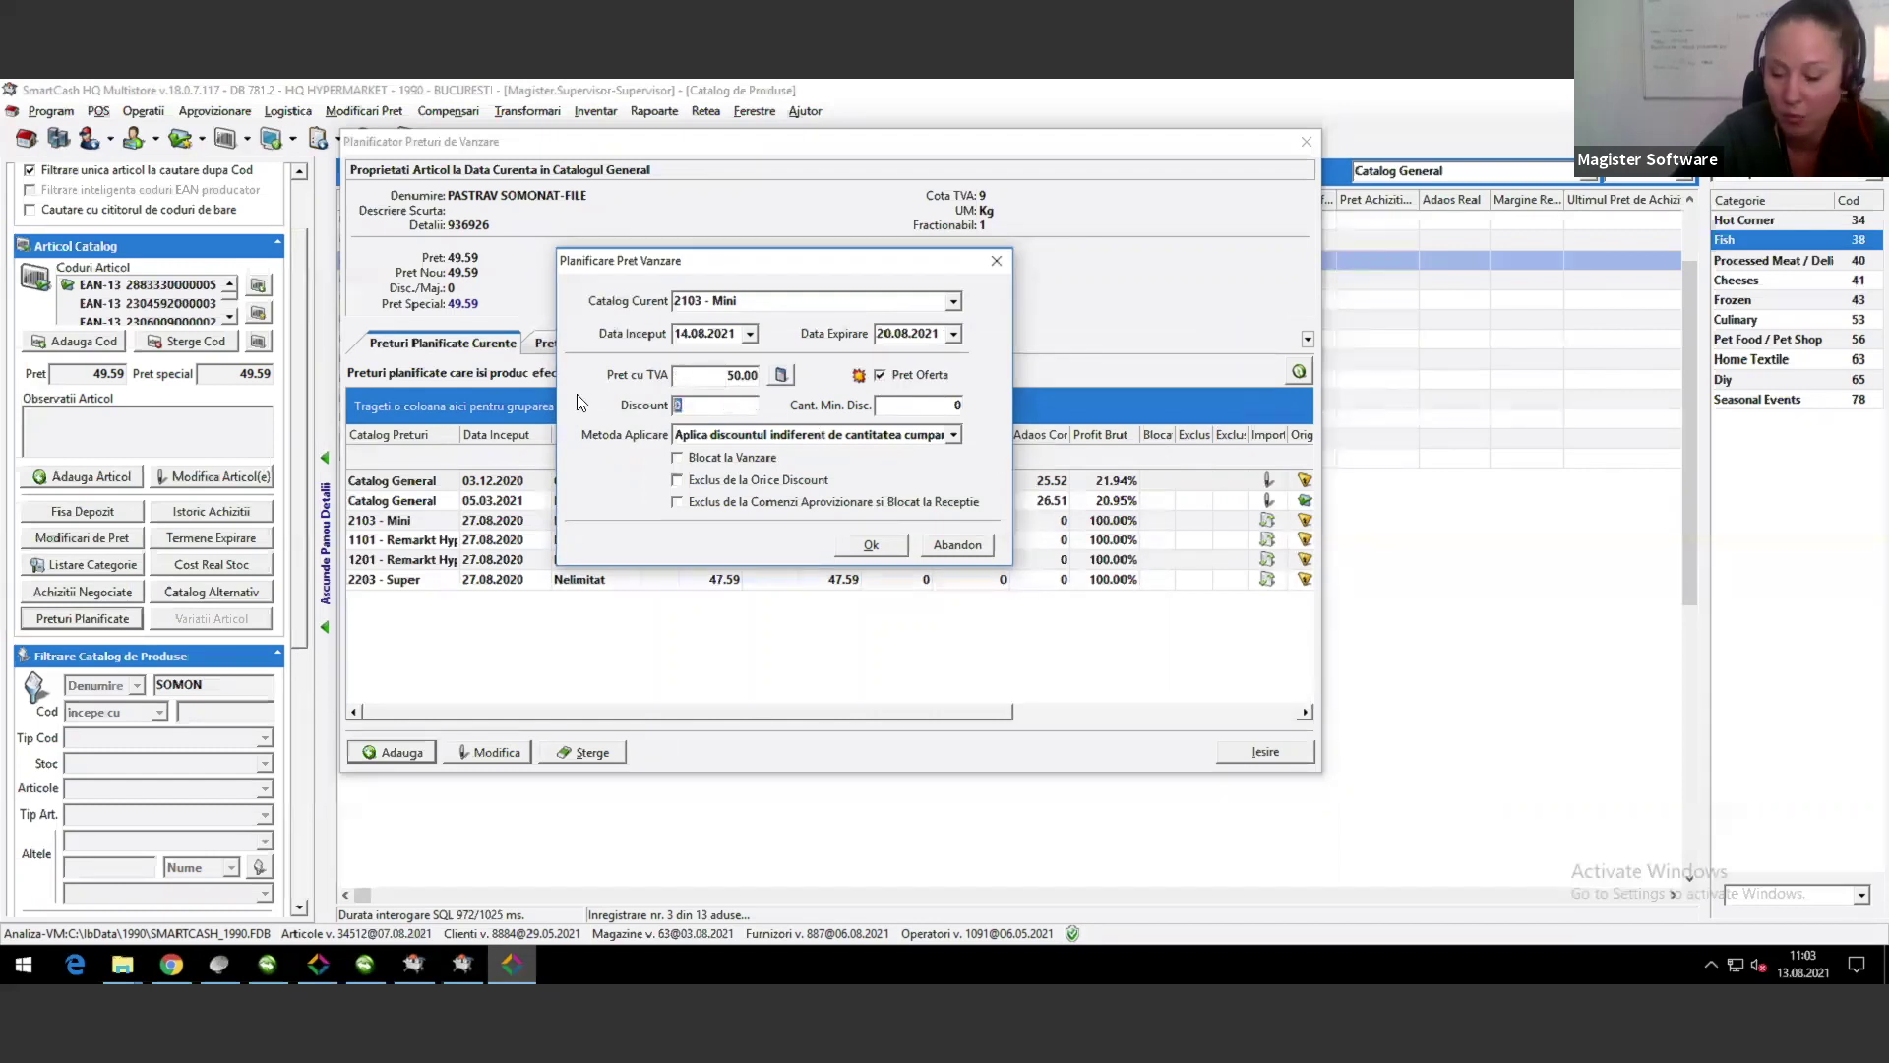
type("50")
left_click(919, 406)
key("BackSpace")
type("3")
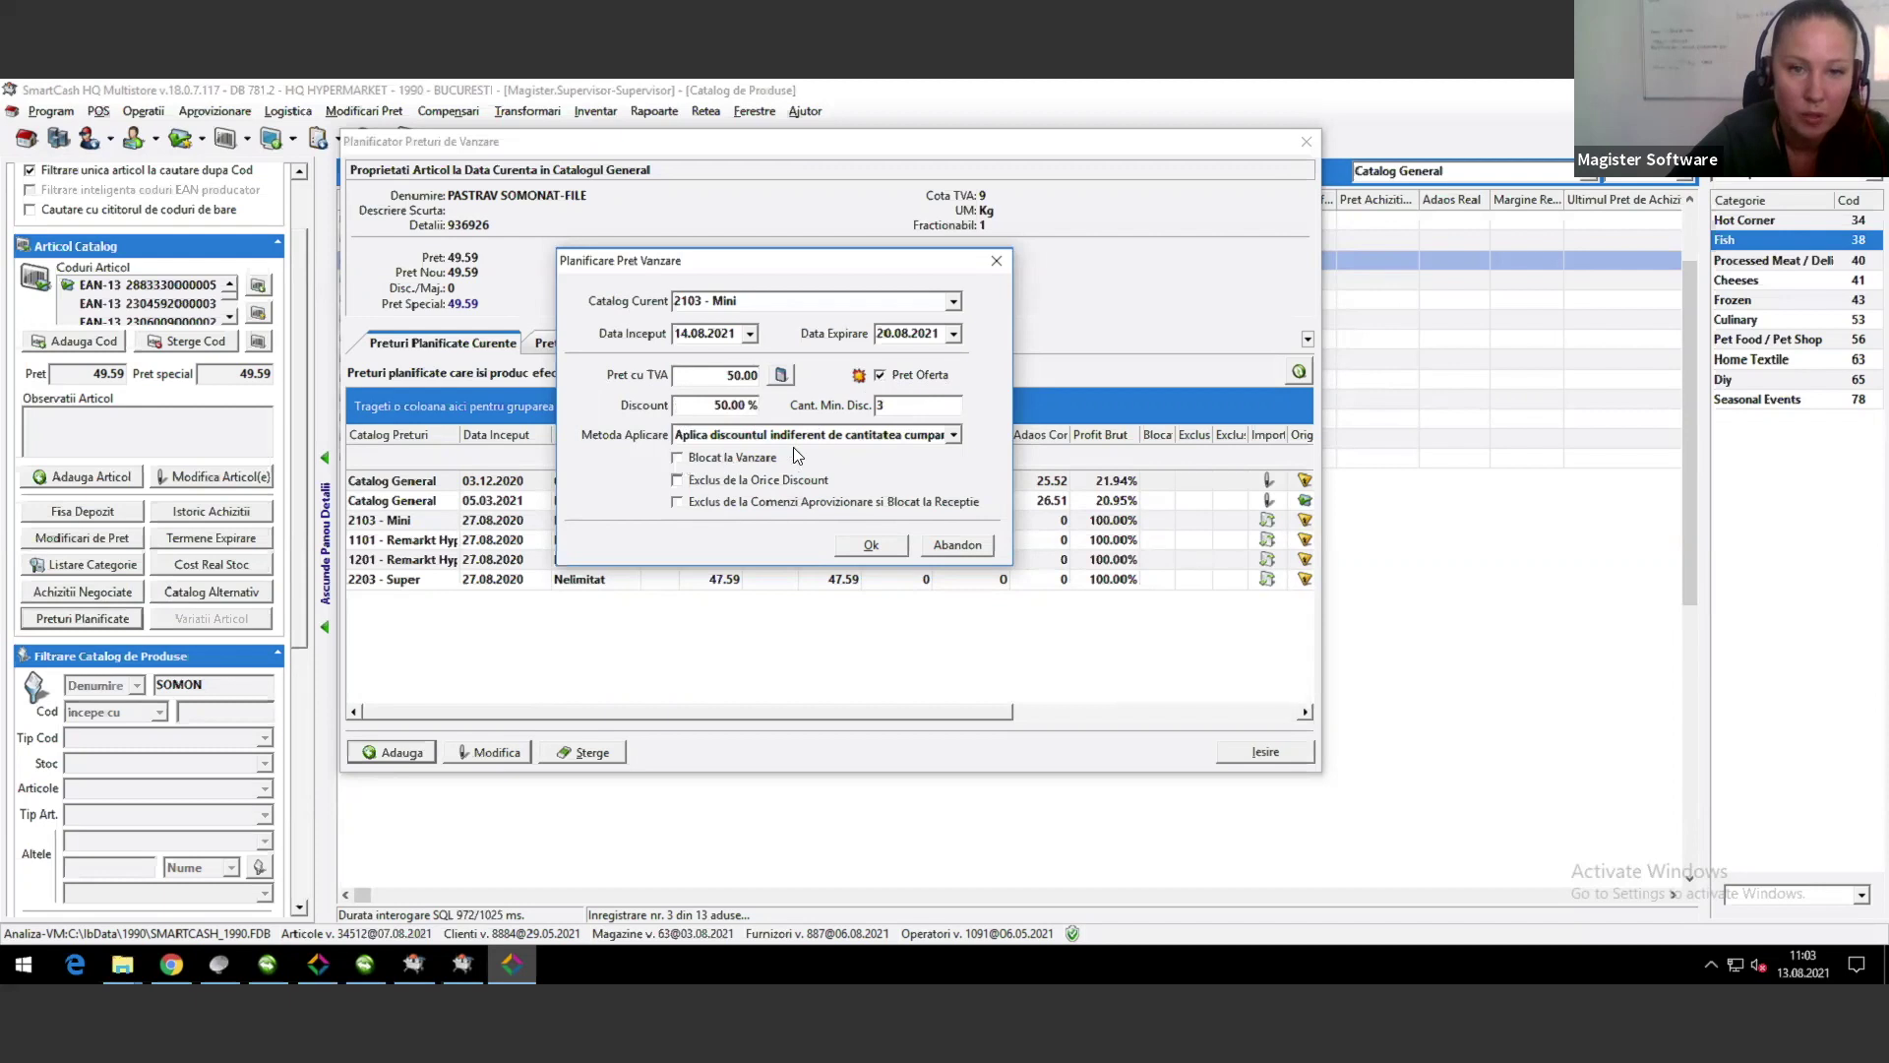
Step: Choose the method "Aplica discountul incepand cu cantitatea minima cumparata" and save the planned price
left_click(951, 439)
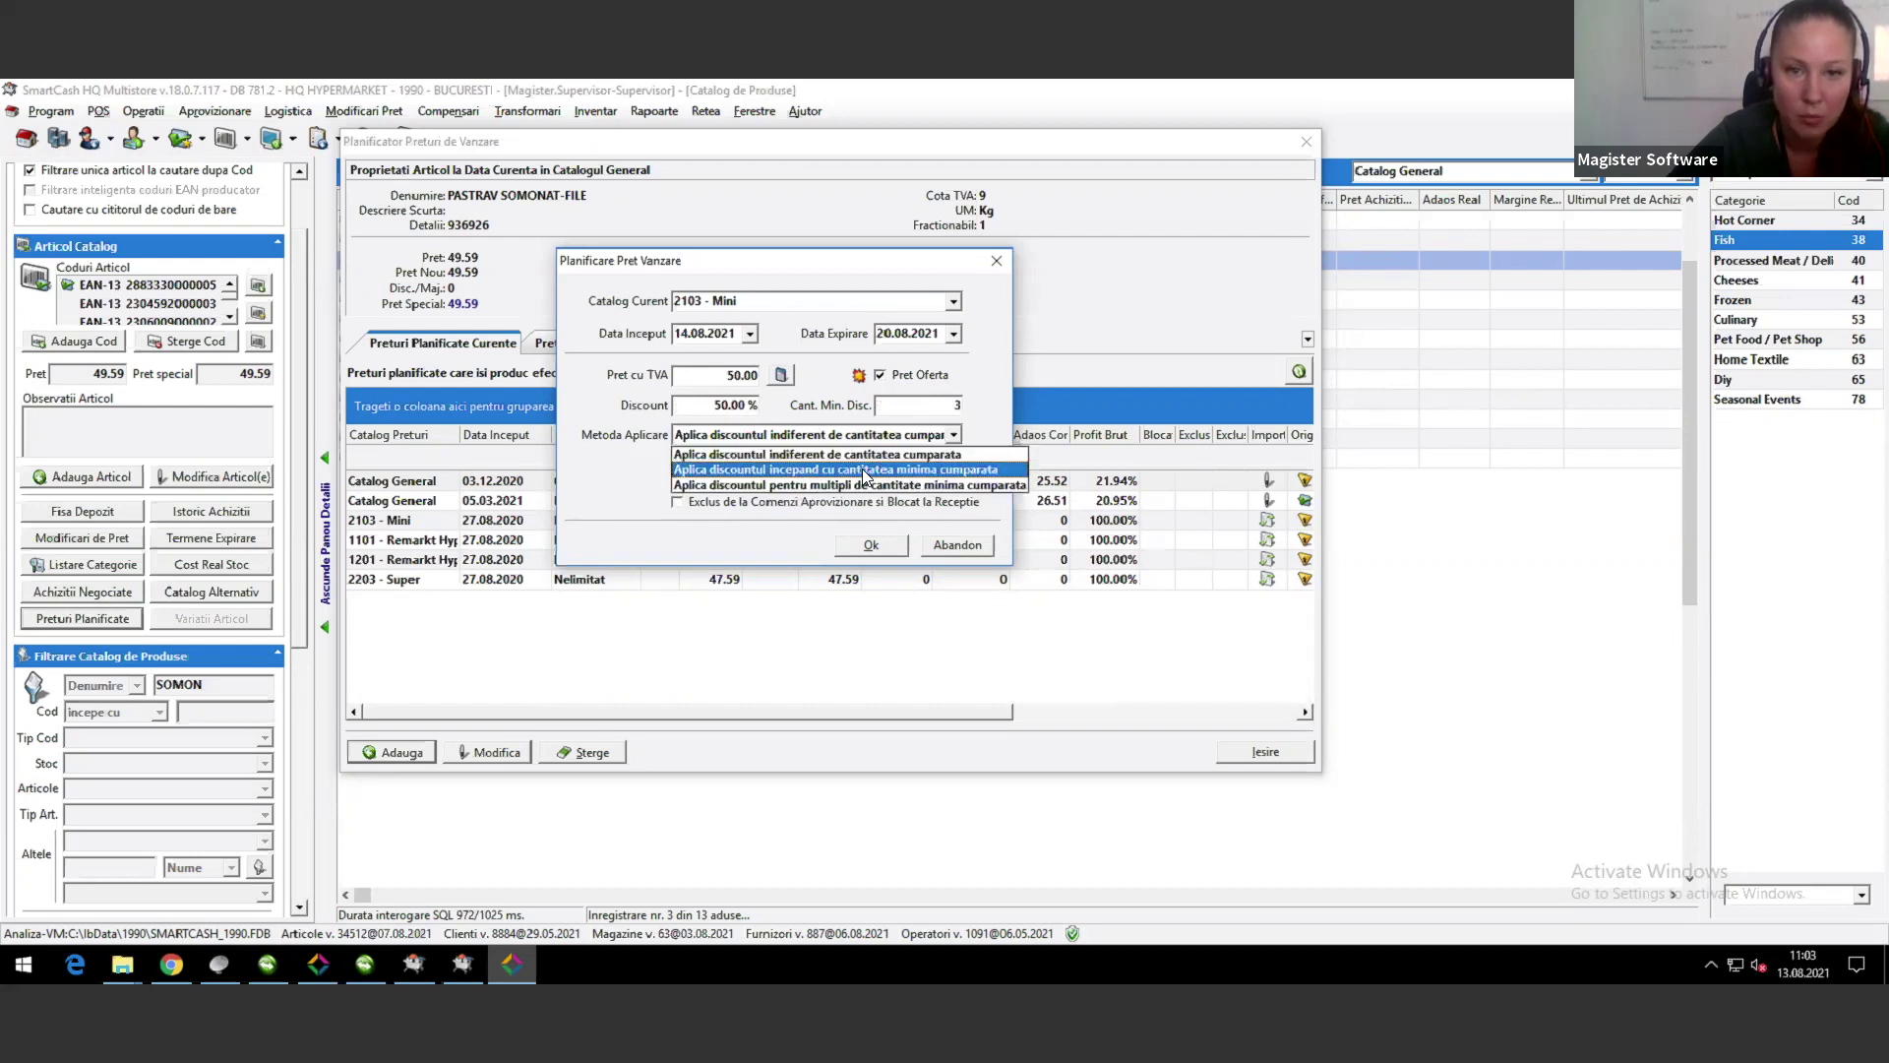
left_click(864, 472)
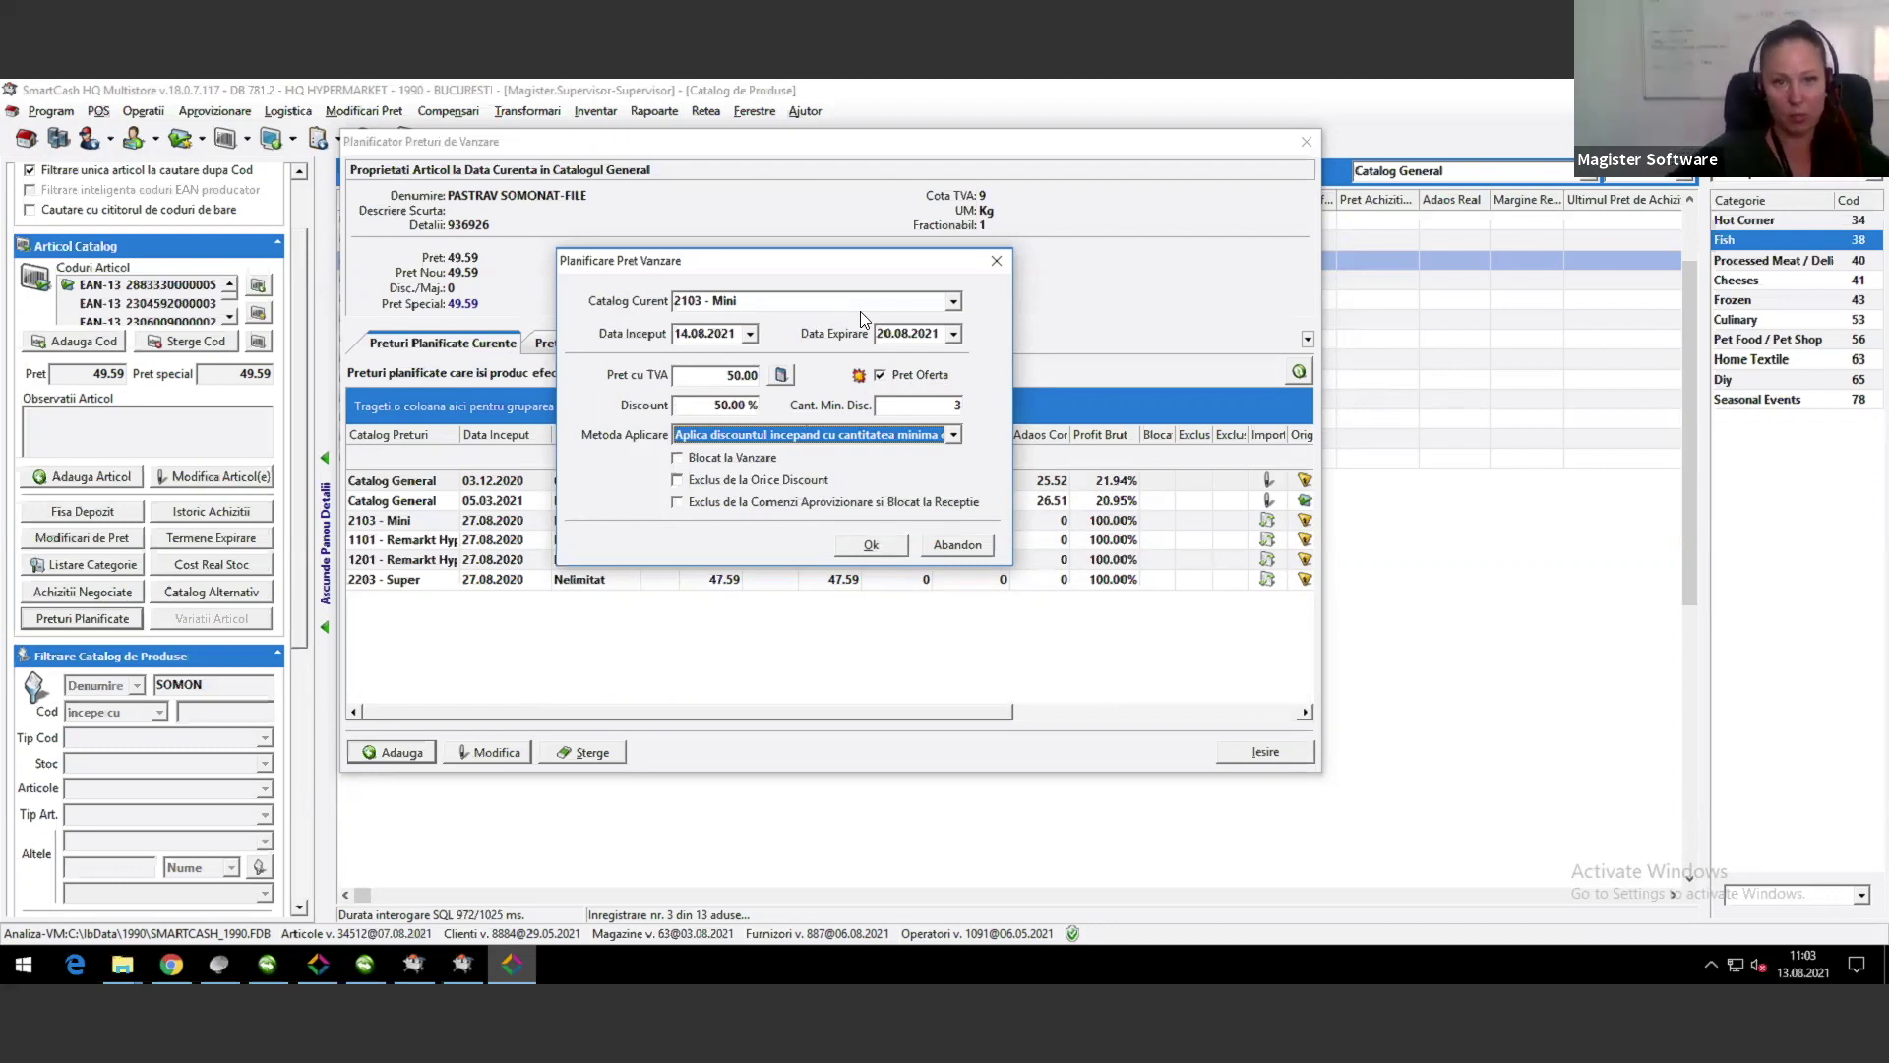
left_click(871, 547)
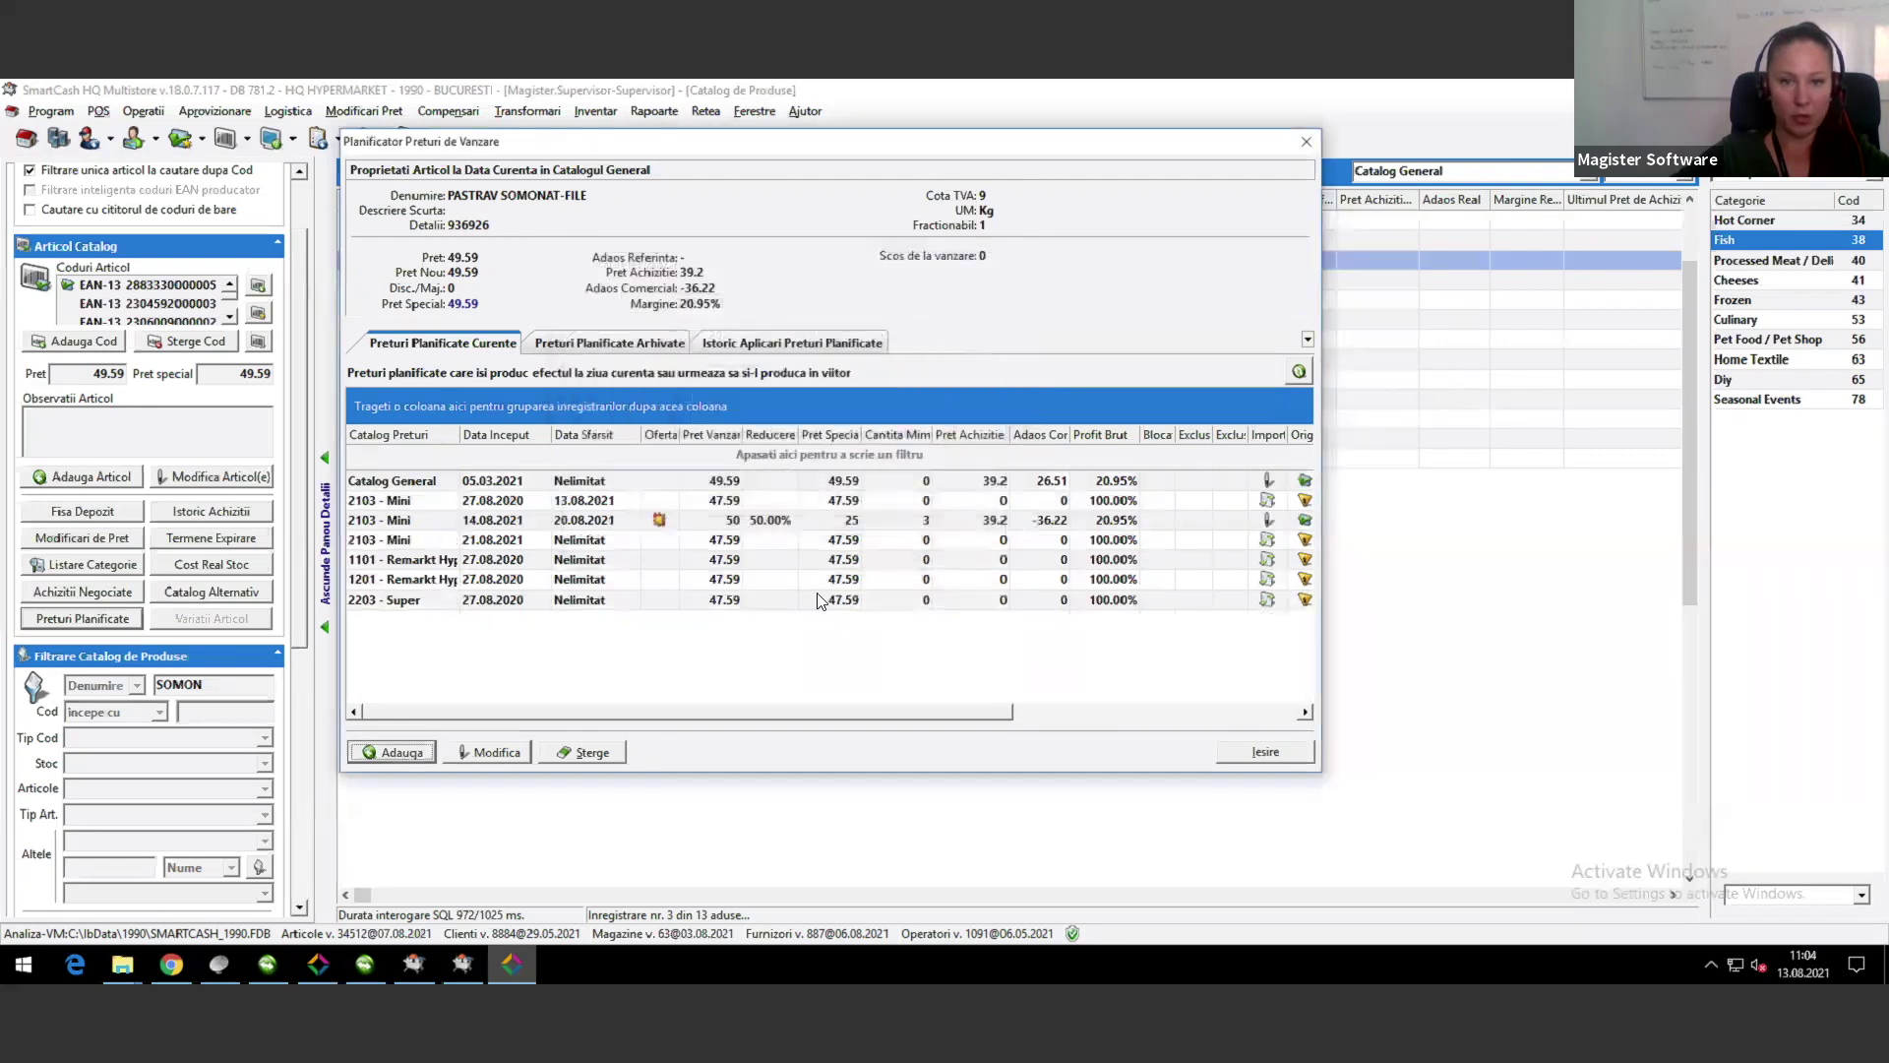
Step: Review the new 2103 - Mini offer across all columns of the current planned prices, and the Mini price starting 21.08.2021
left_click(712, 561)
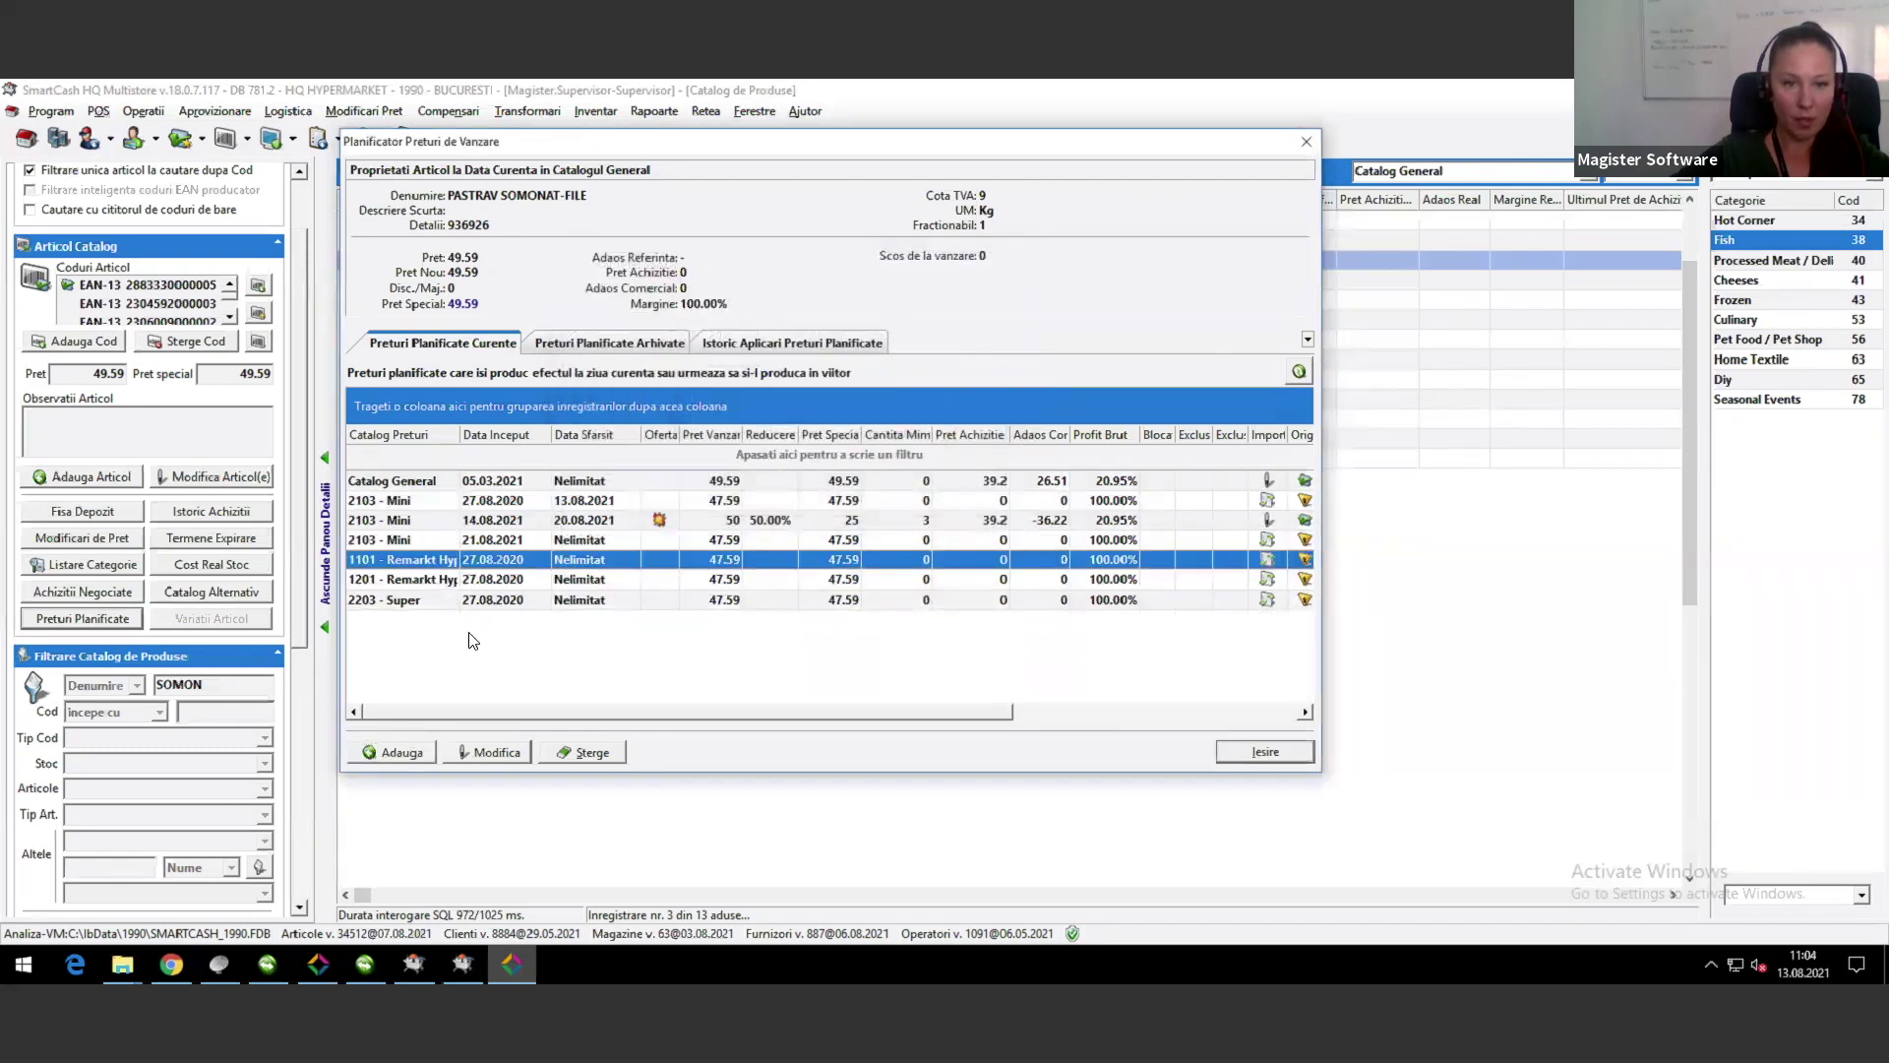
left_click(495, 524)
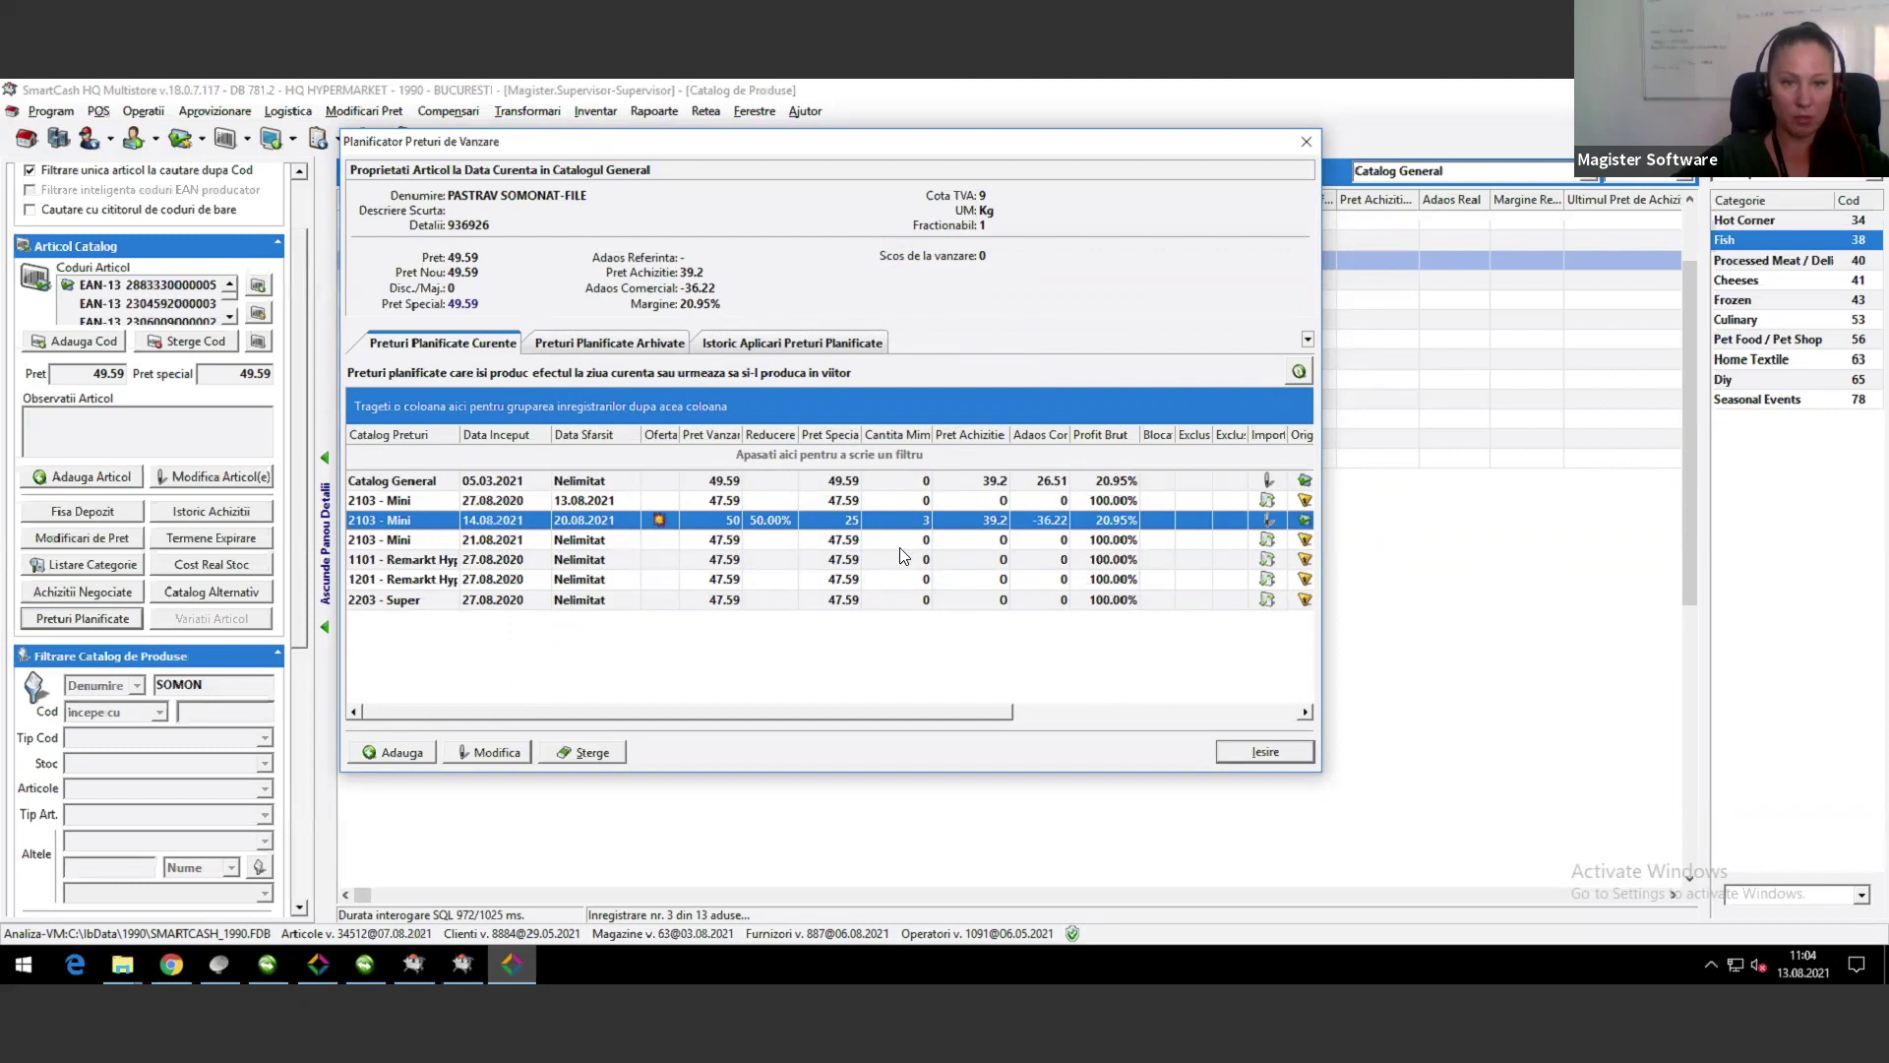
left_click_drag(1002, 712, 1318, 715)
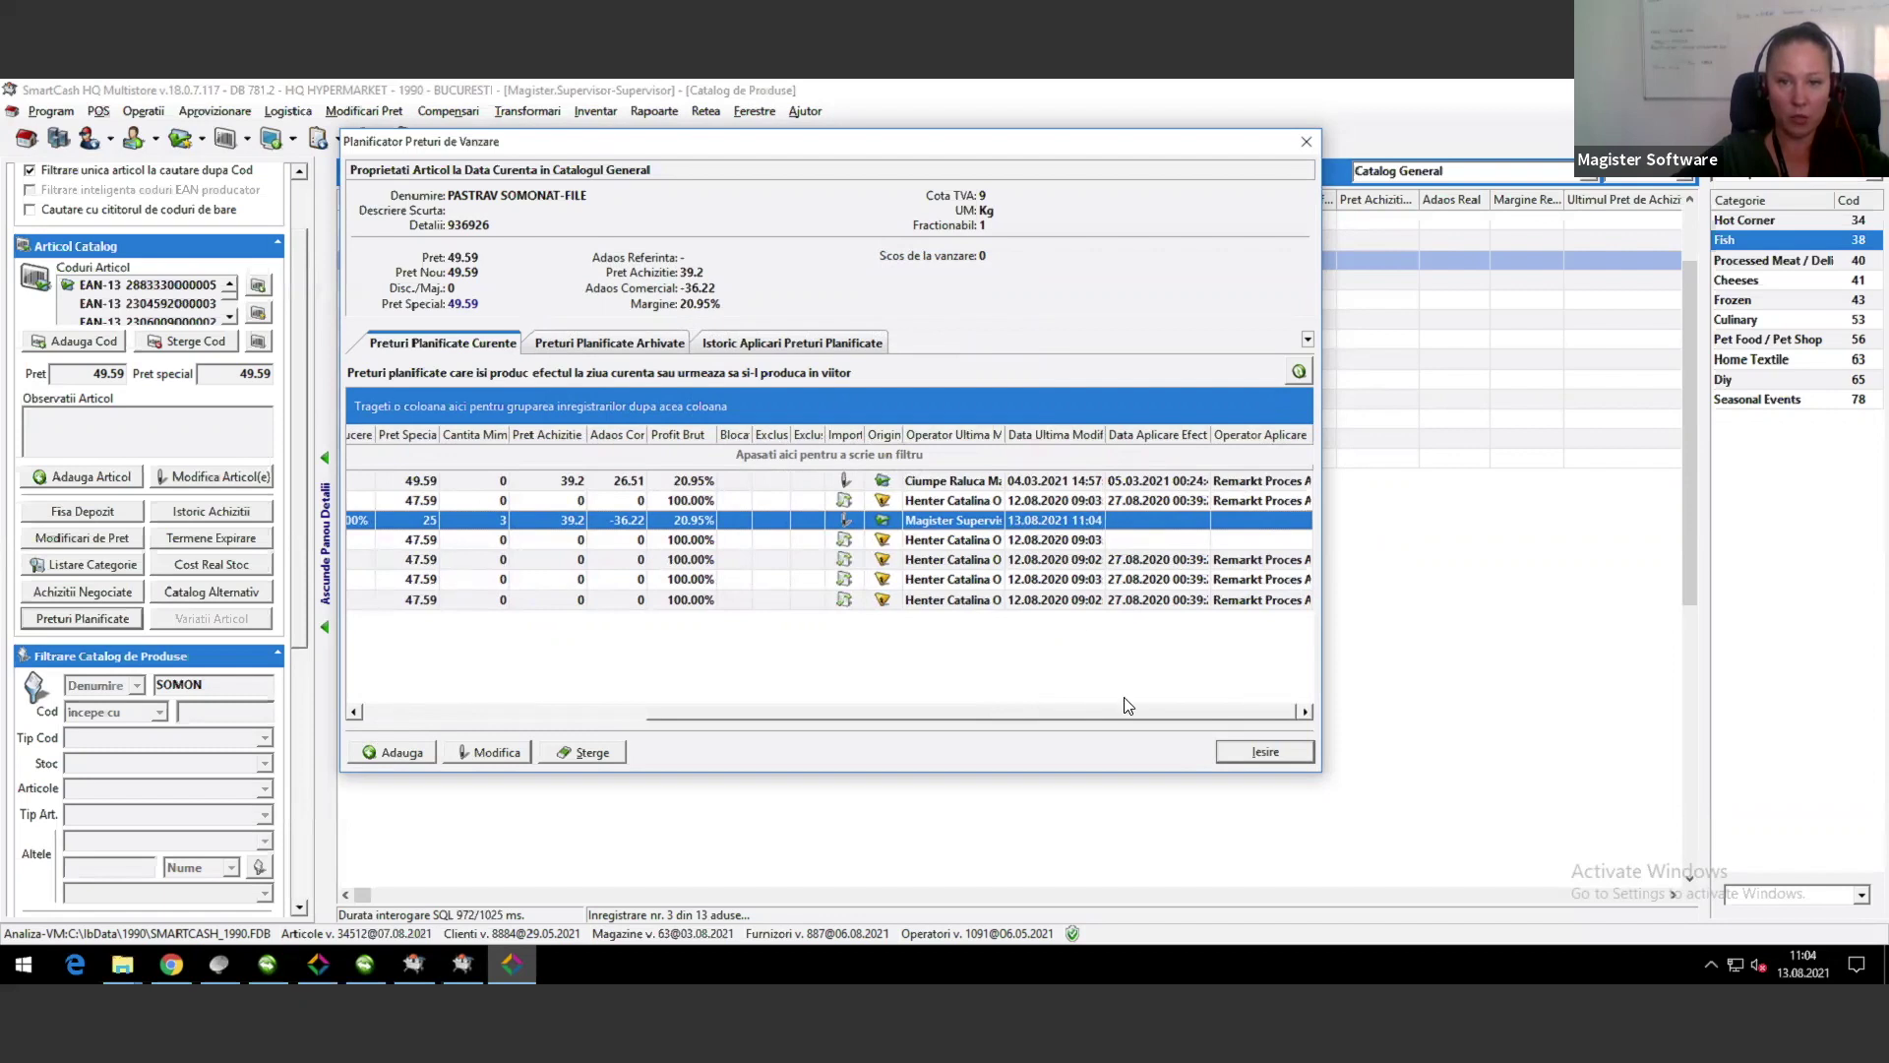
left_click_drag(1095, 719, 717, 720)
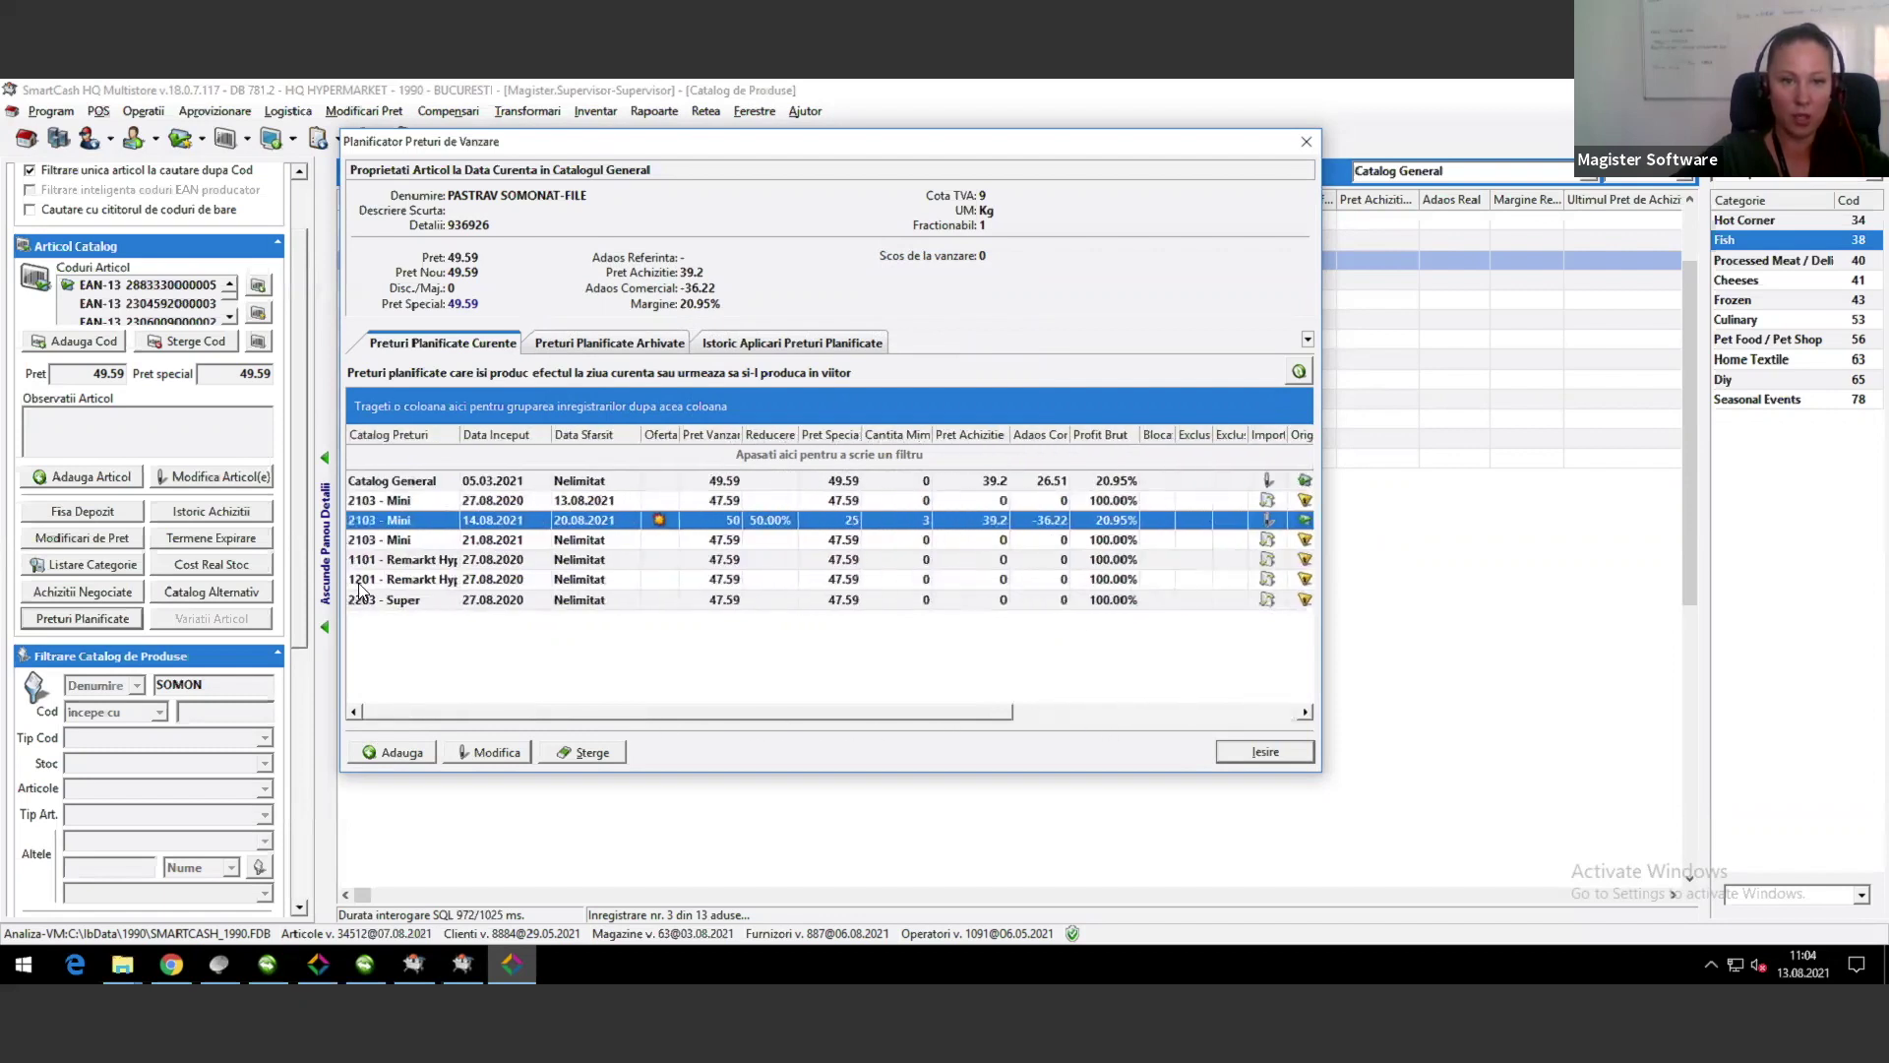
left_click(401, 542)
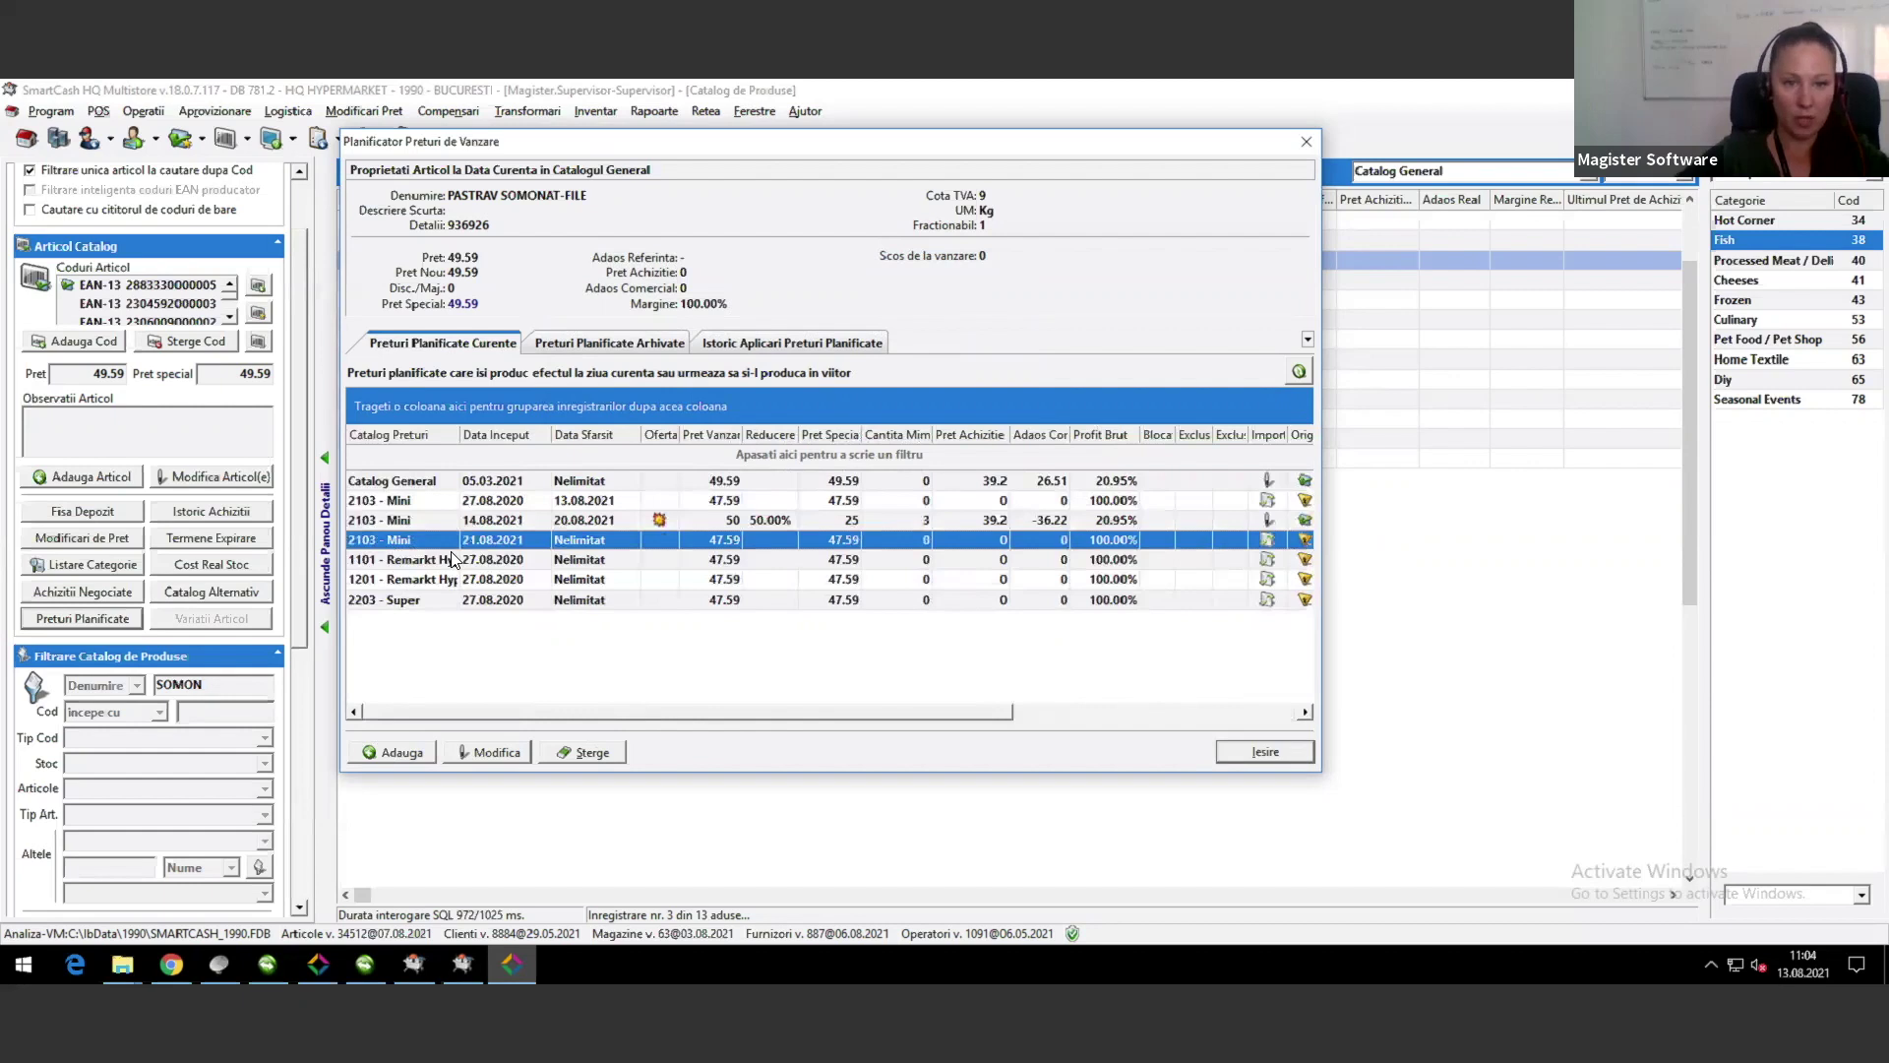
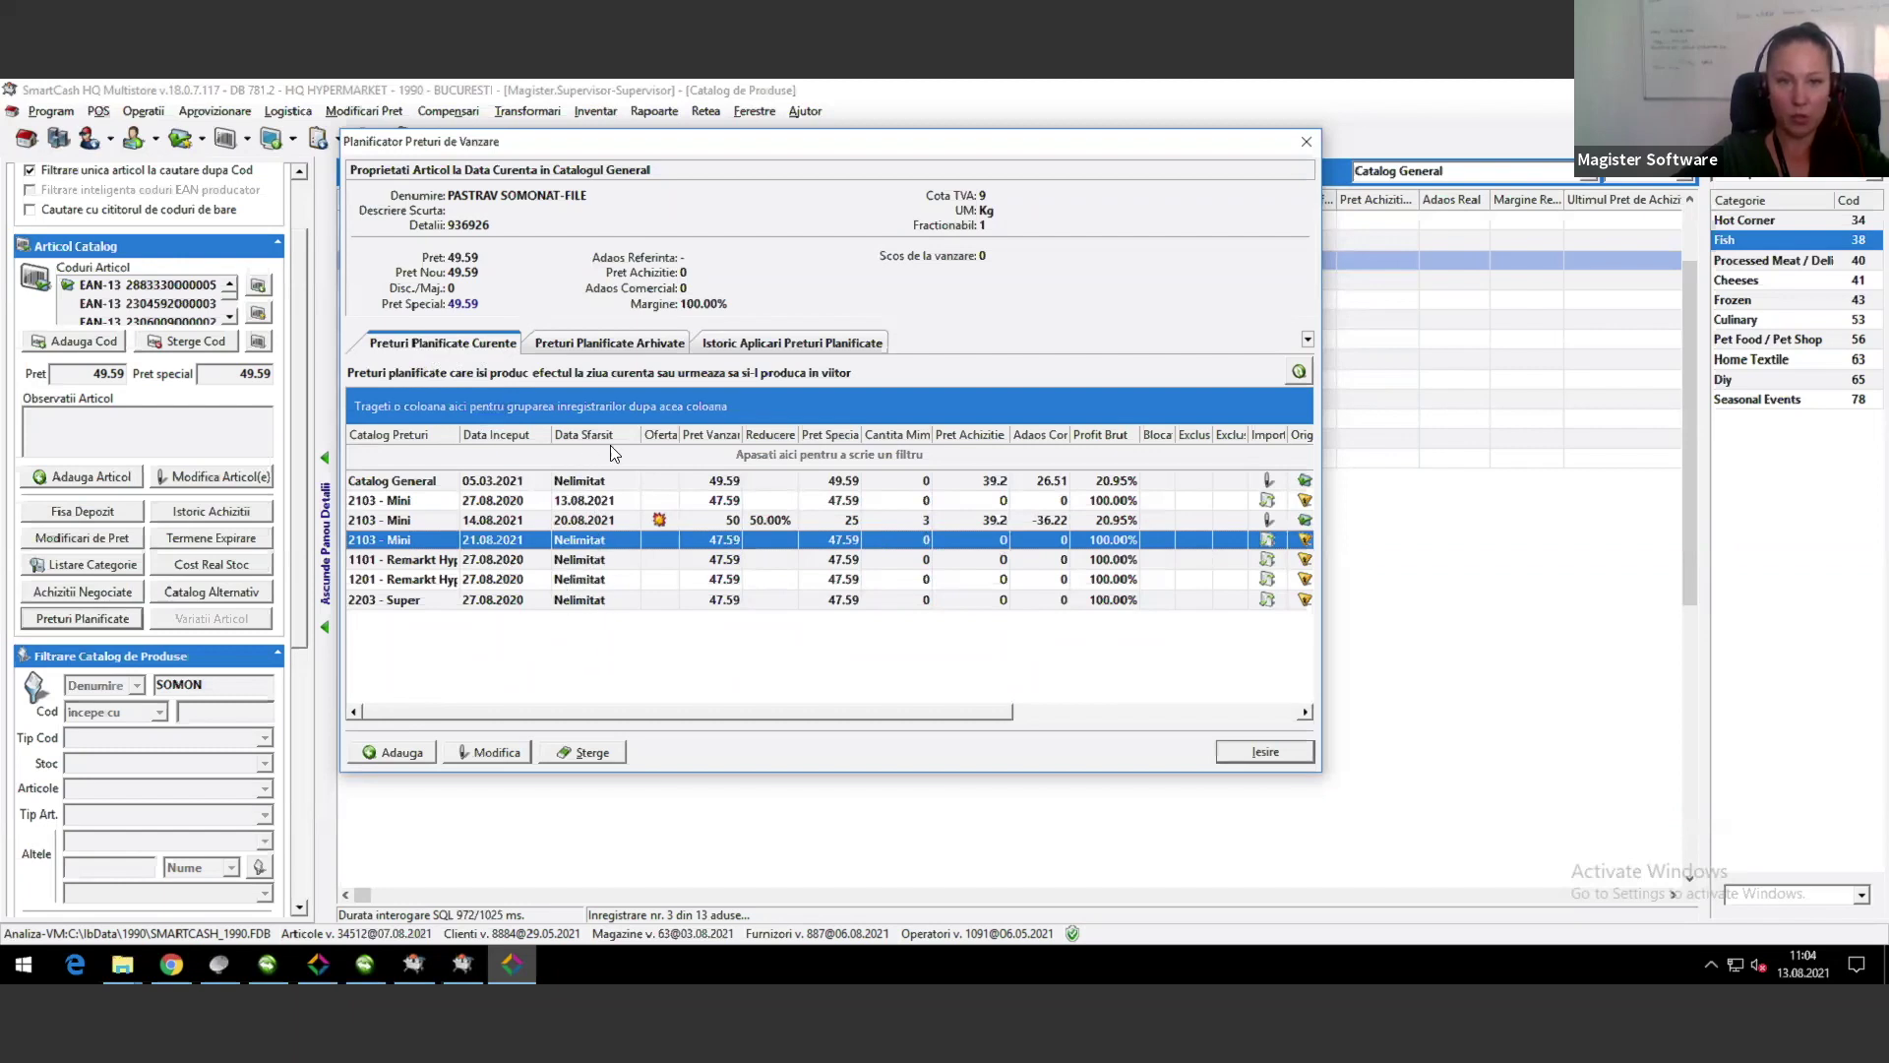
Step: Load and compare the article's archived planned prices and the application history of its planned prices
left_click(610, 343)
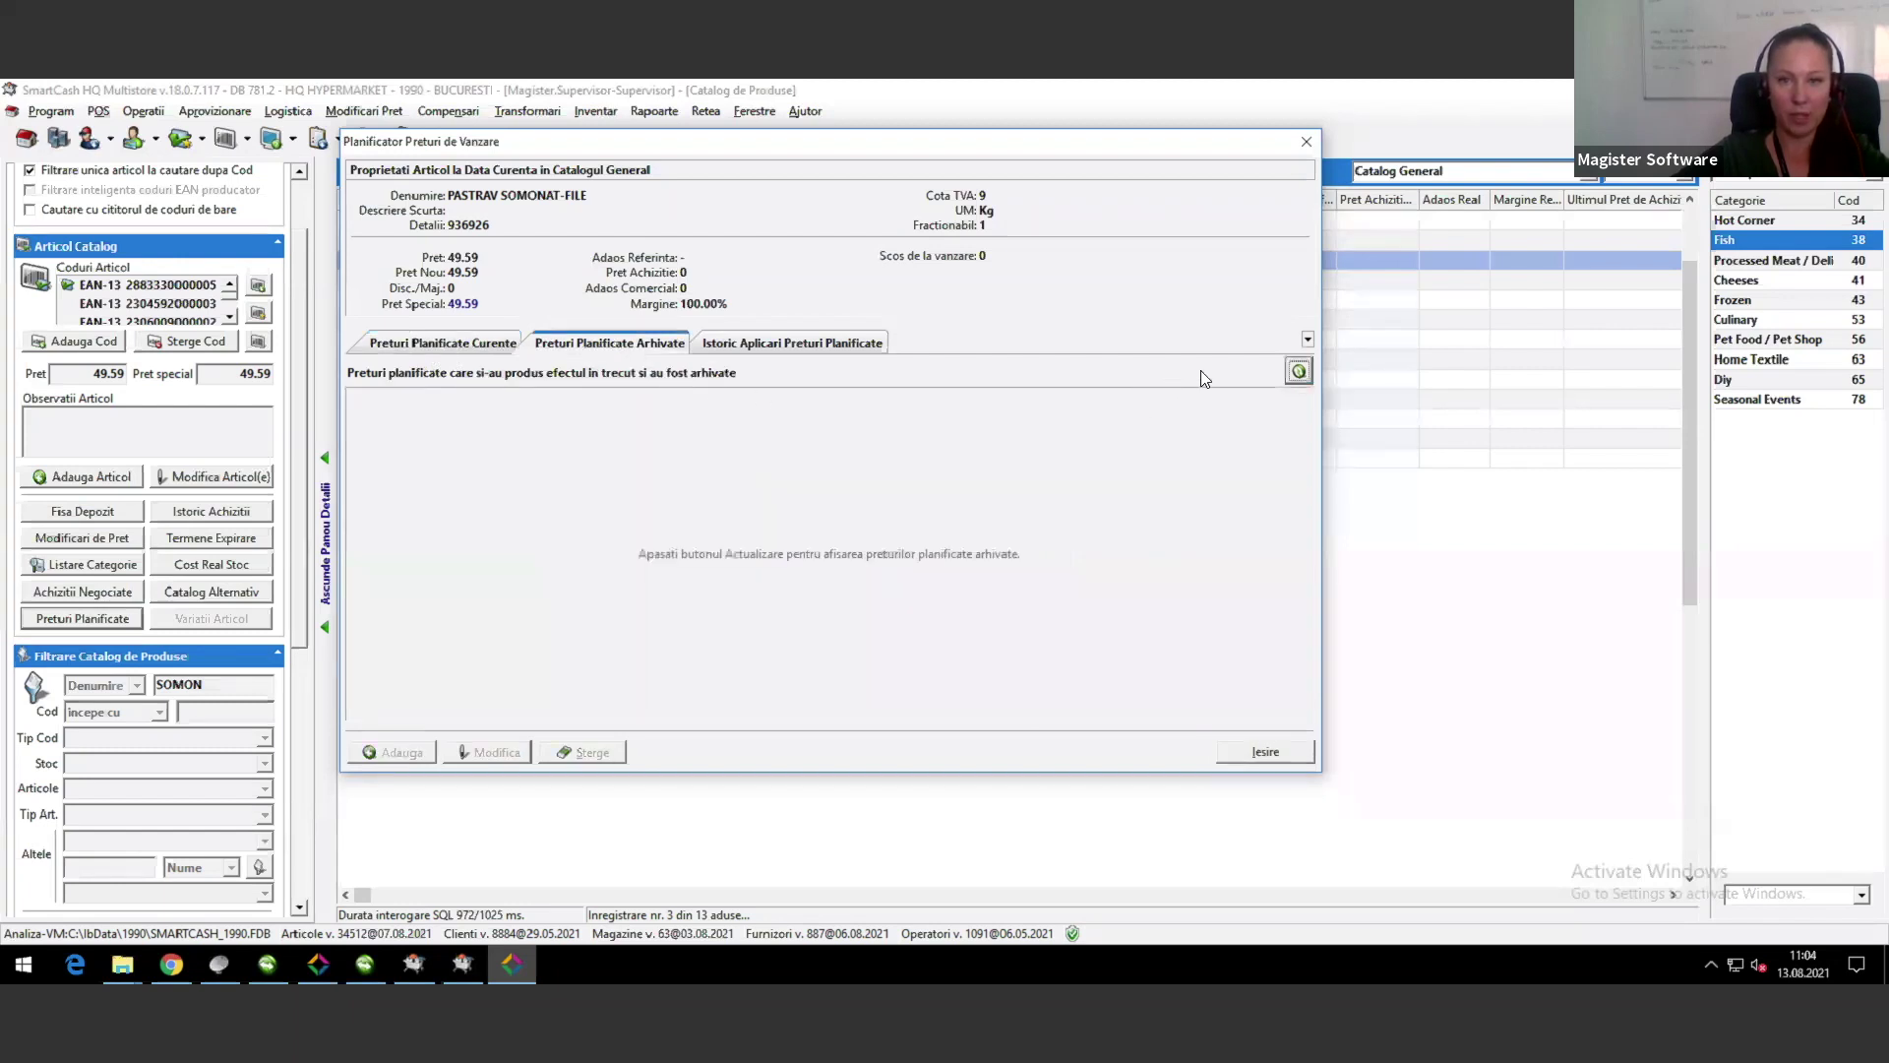
left_click(1299, 371)
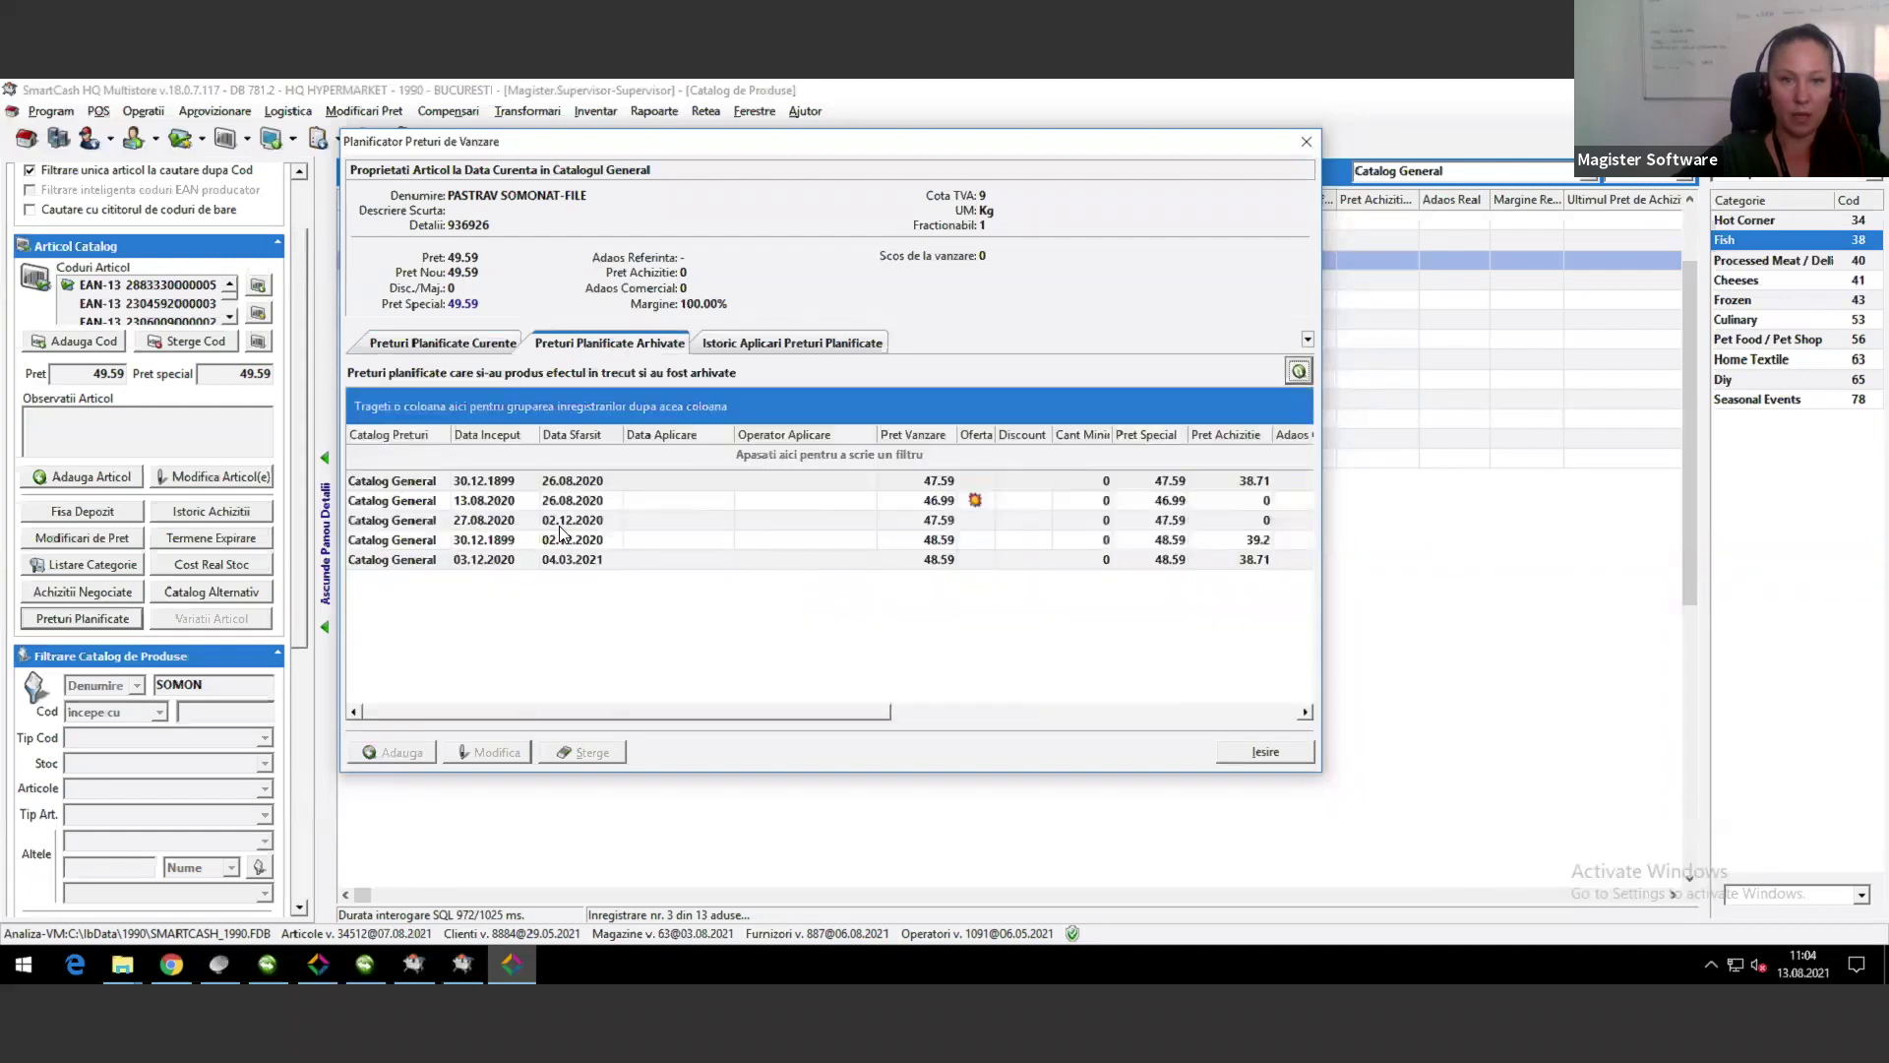
left_click(744, 344)
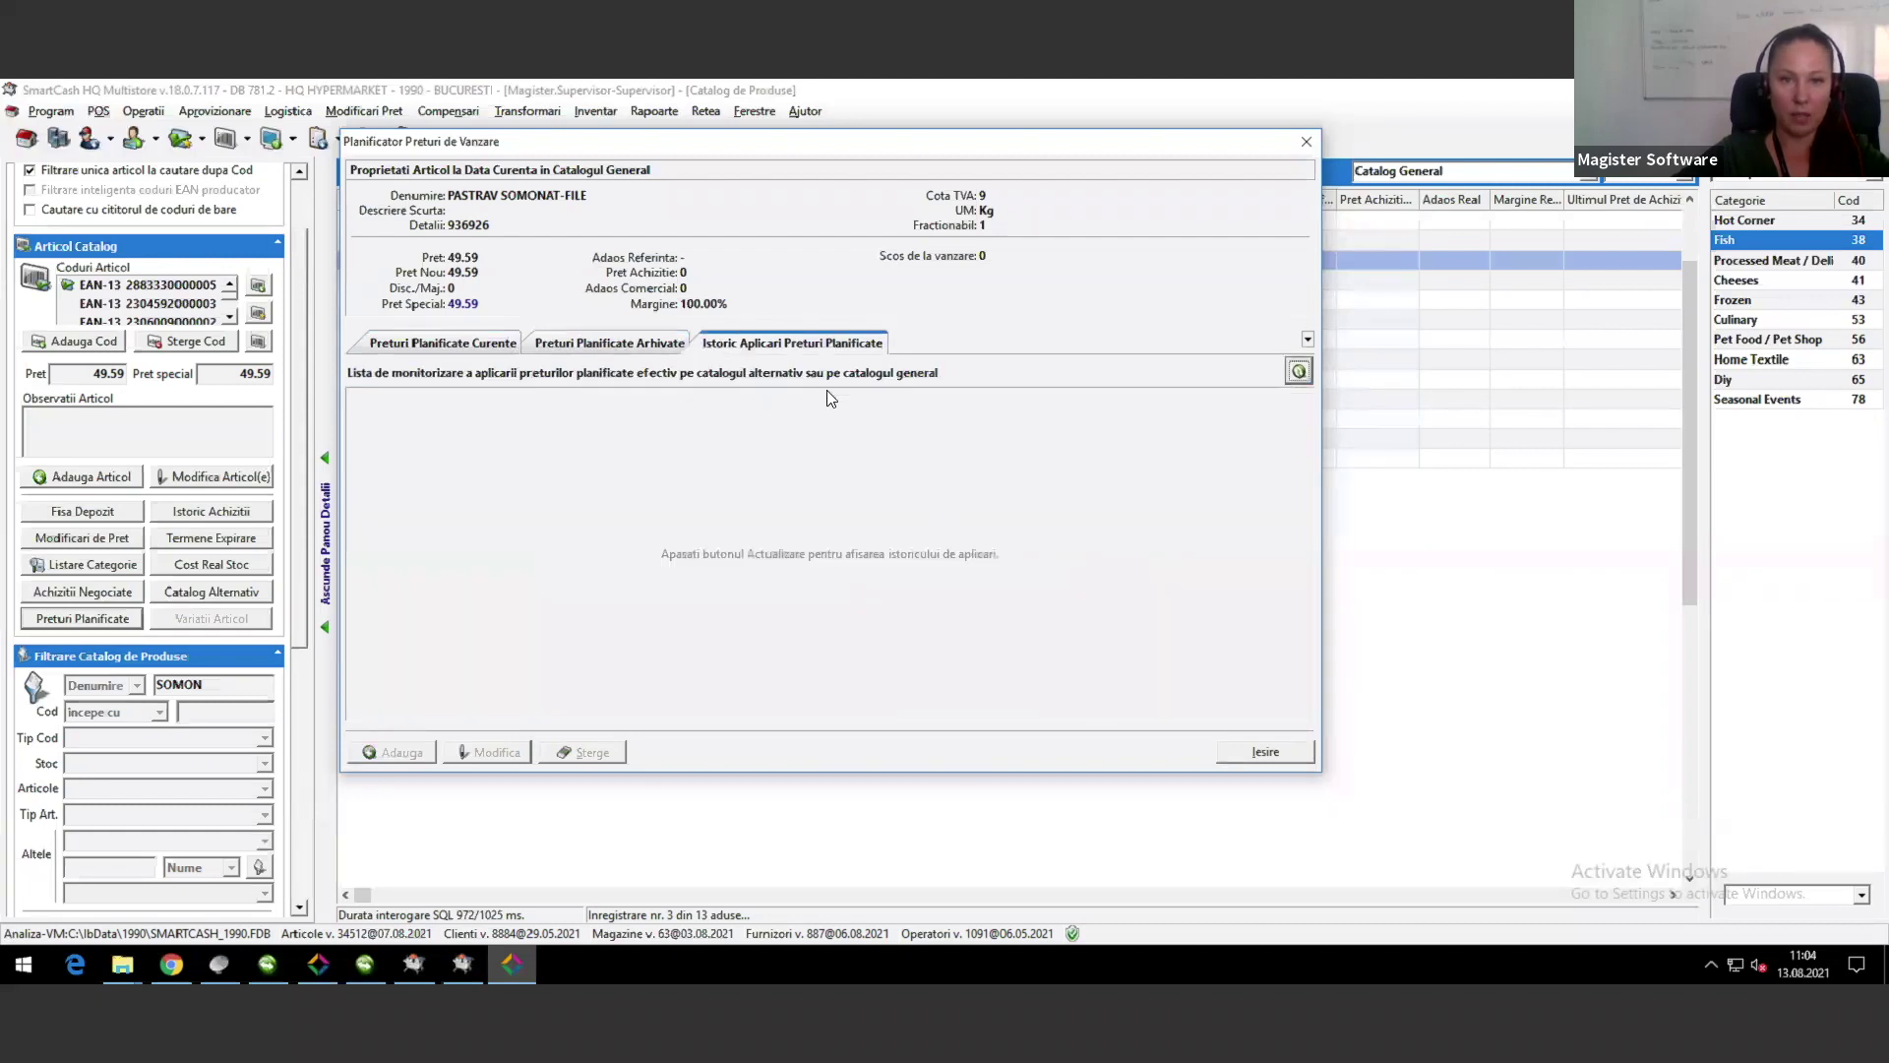
left_click(1299, 380)
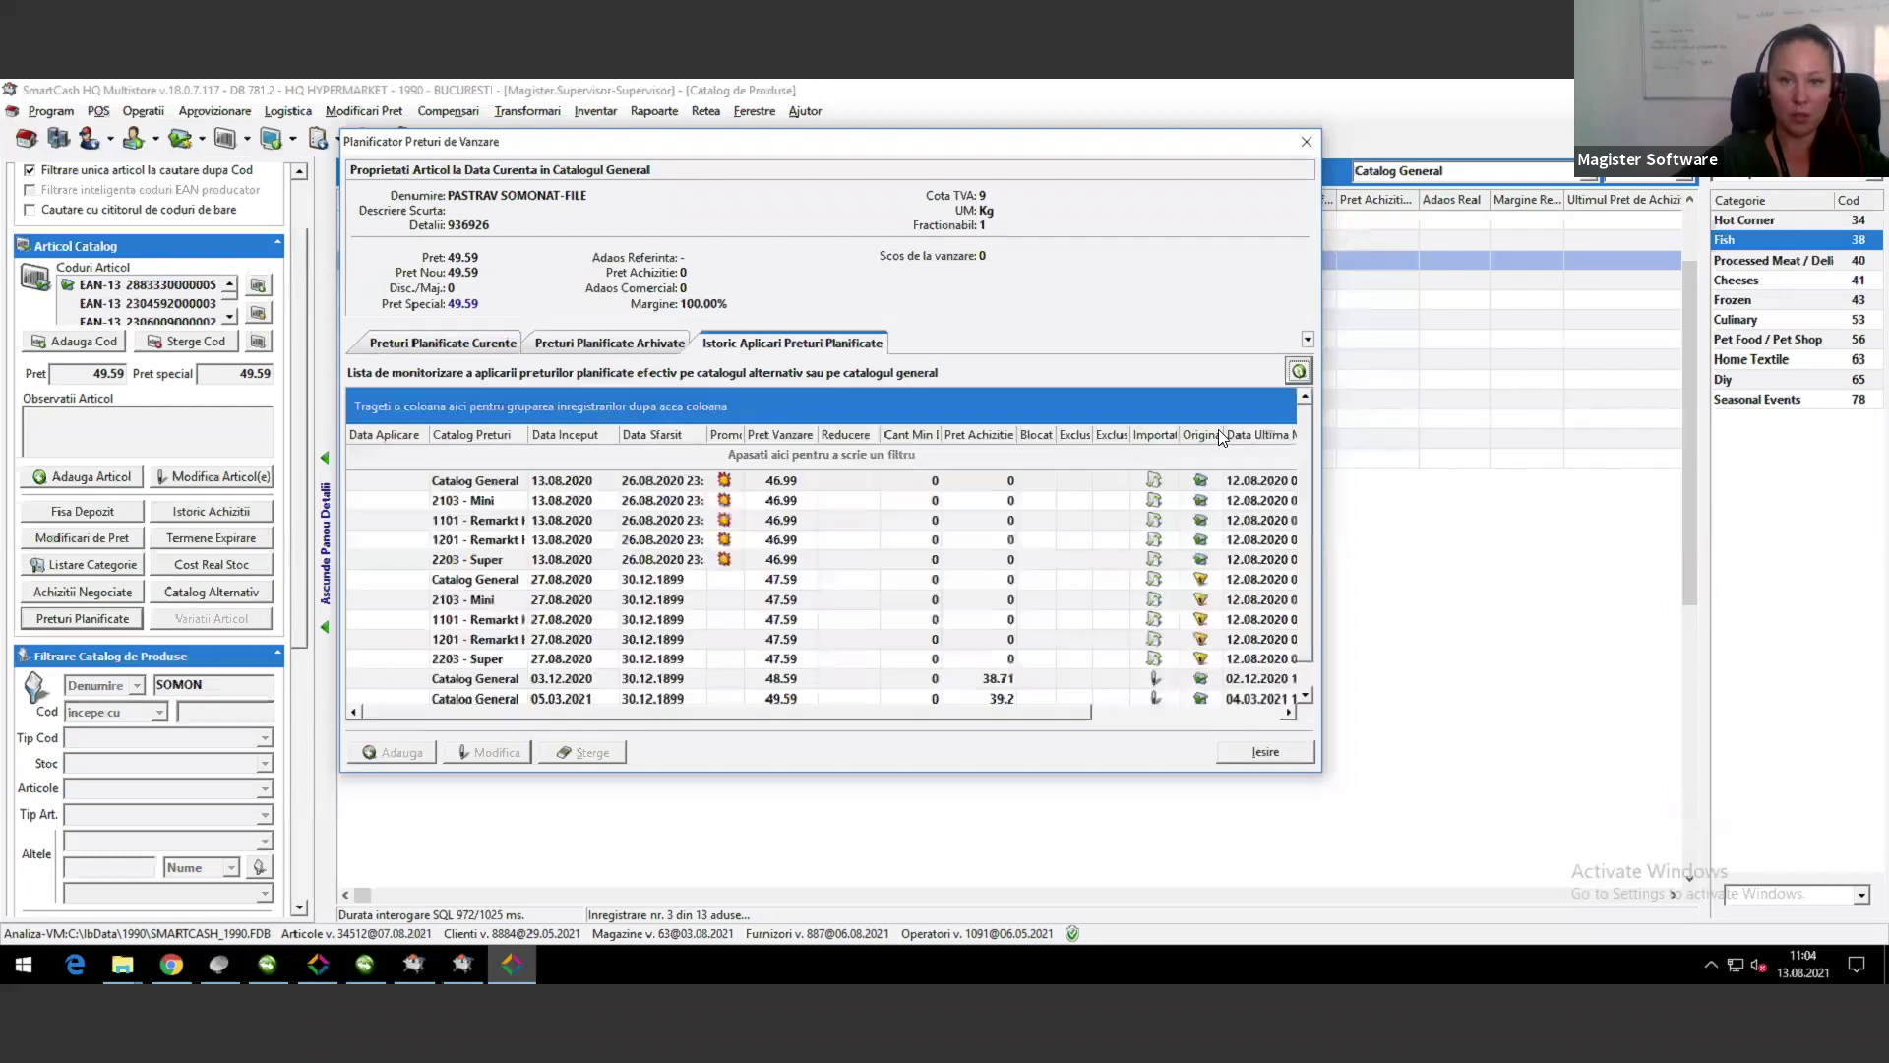
left_click(601, 342)
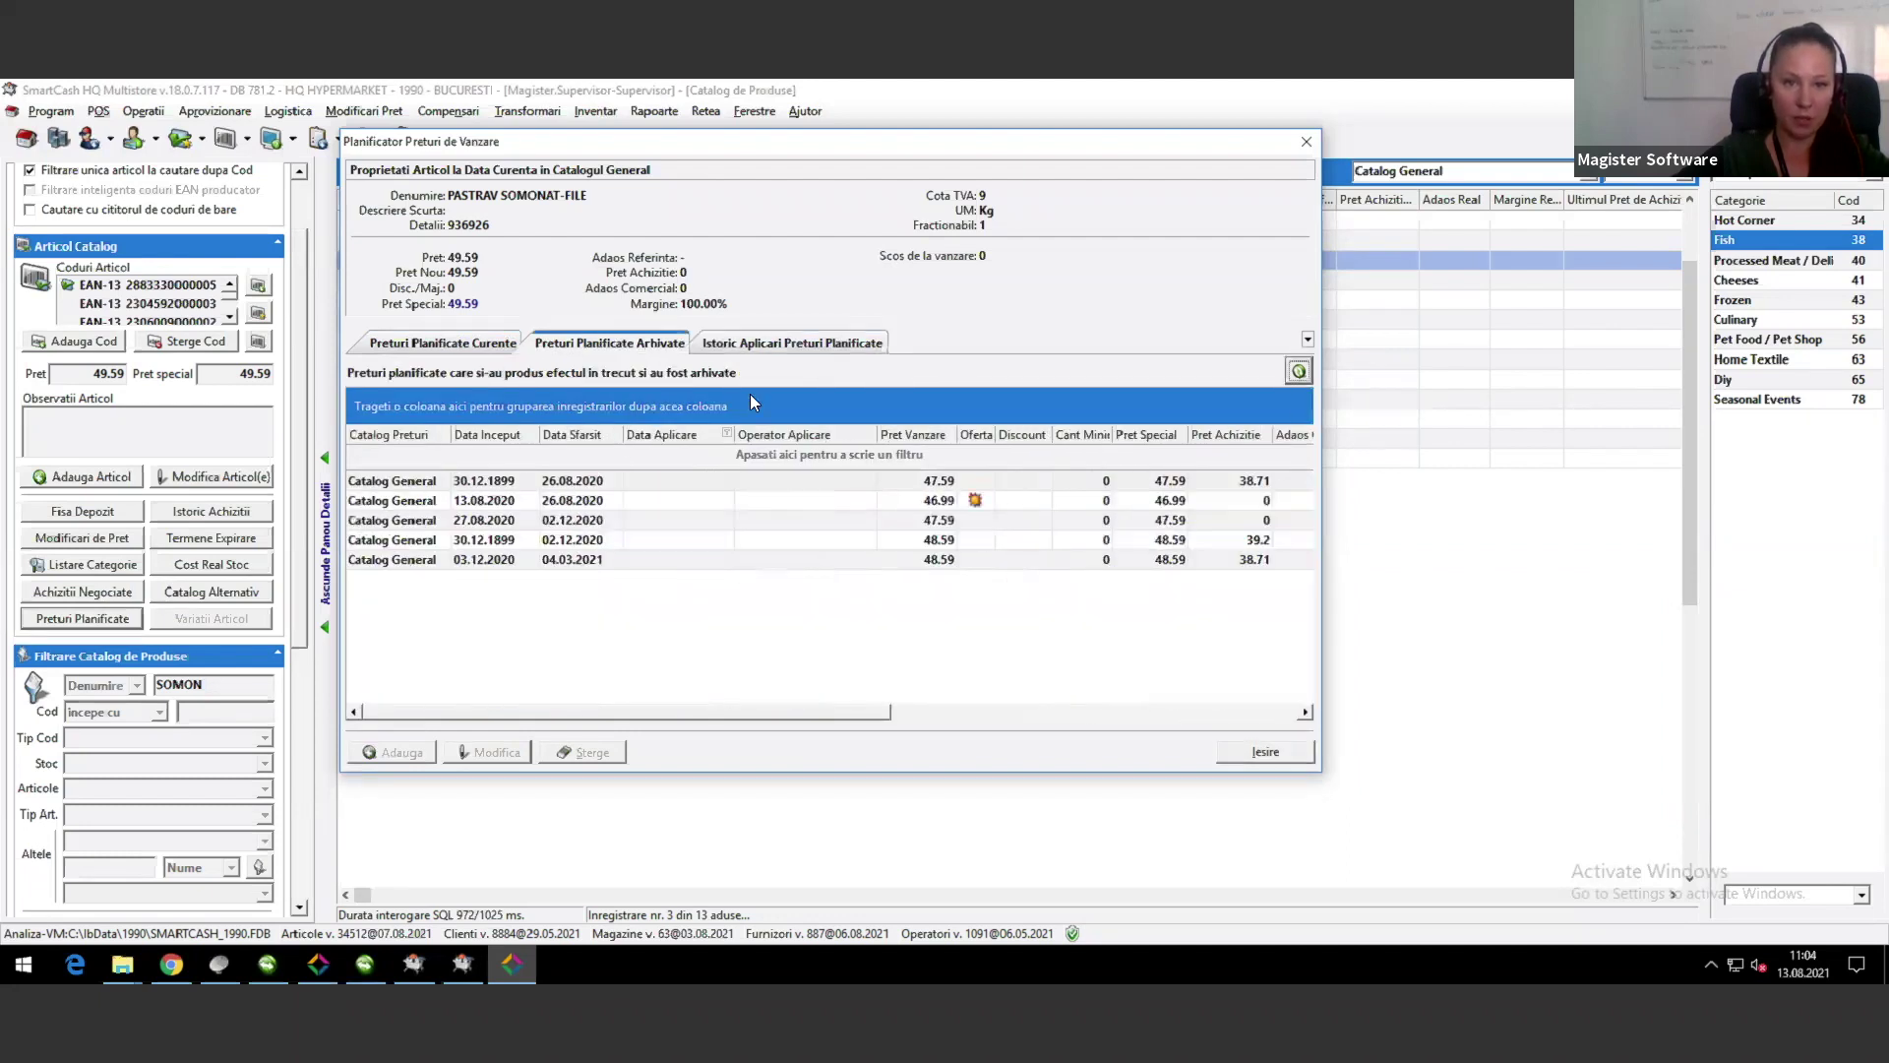
left_click(756, 344)
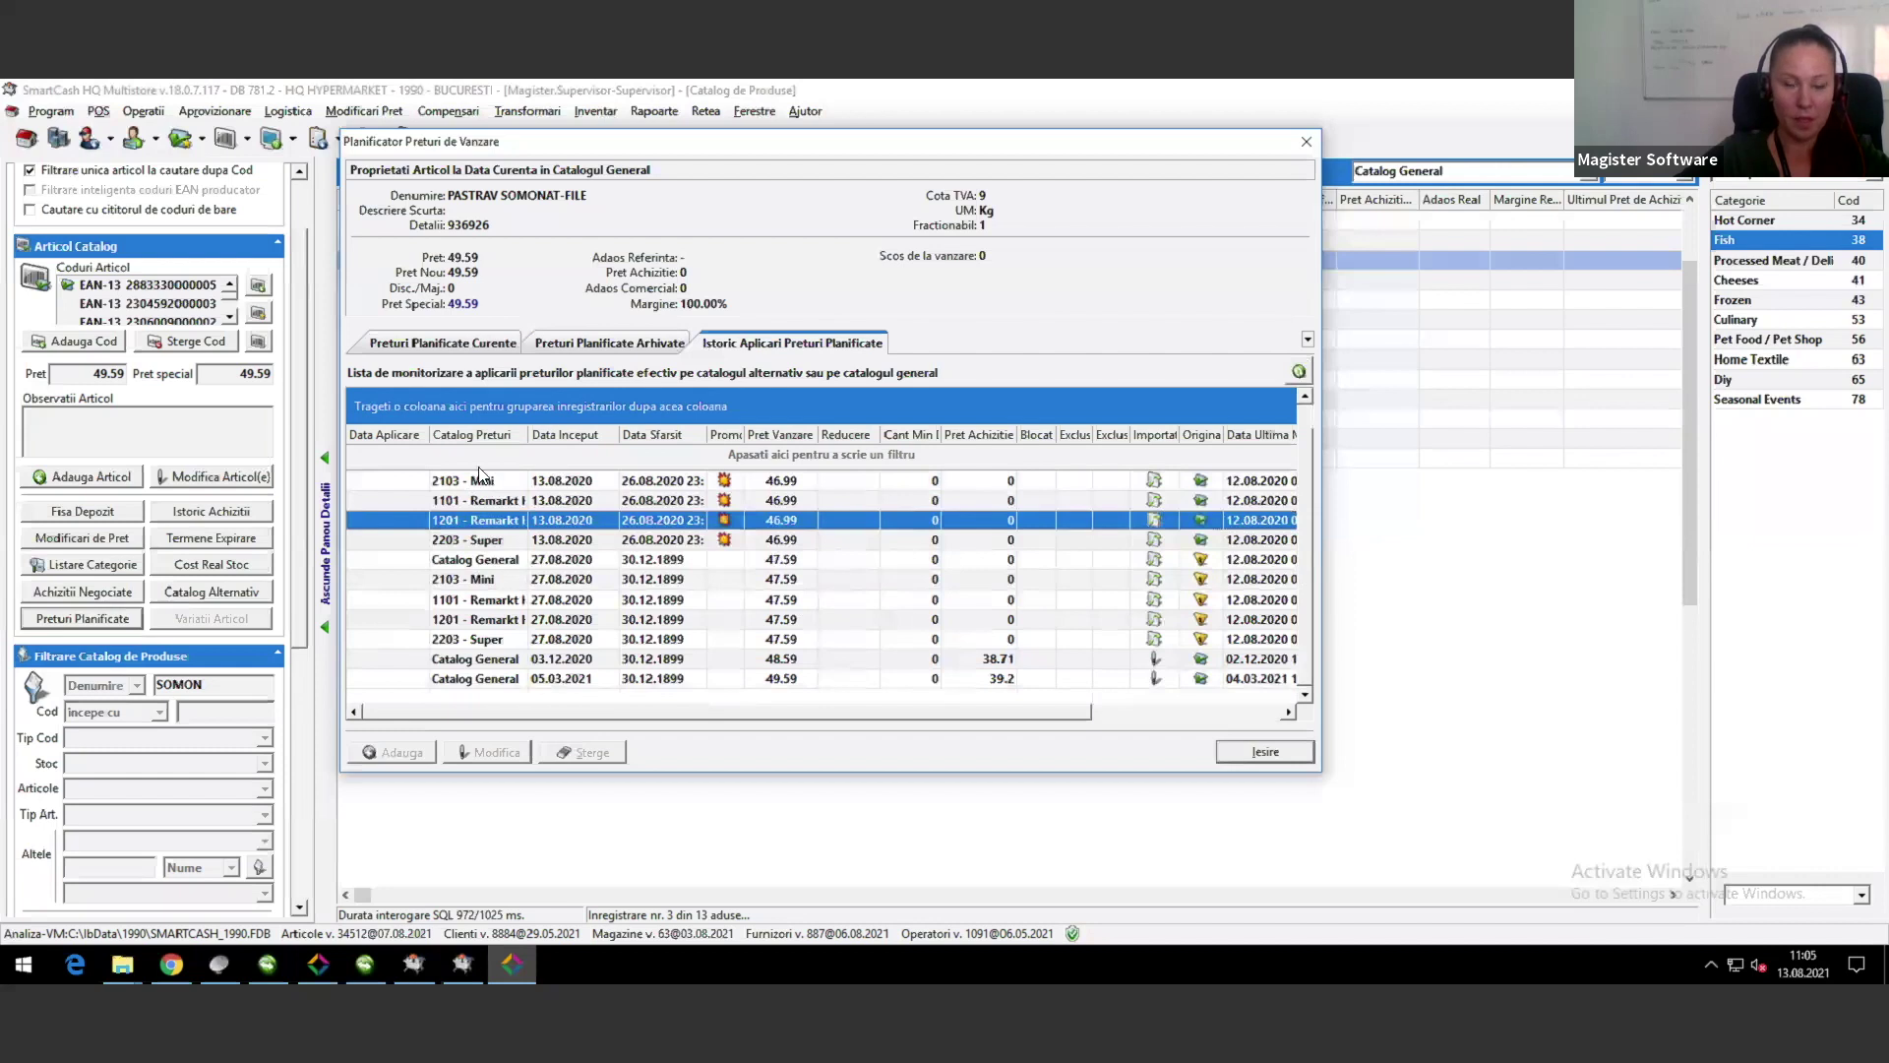
scroll(998, 541, "up", 1)
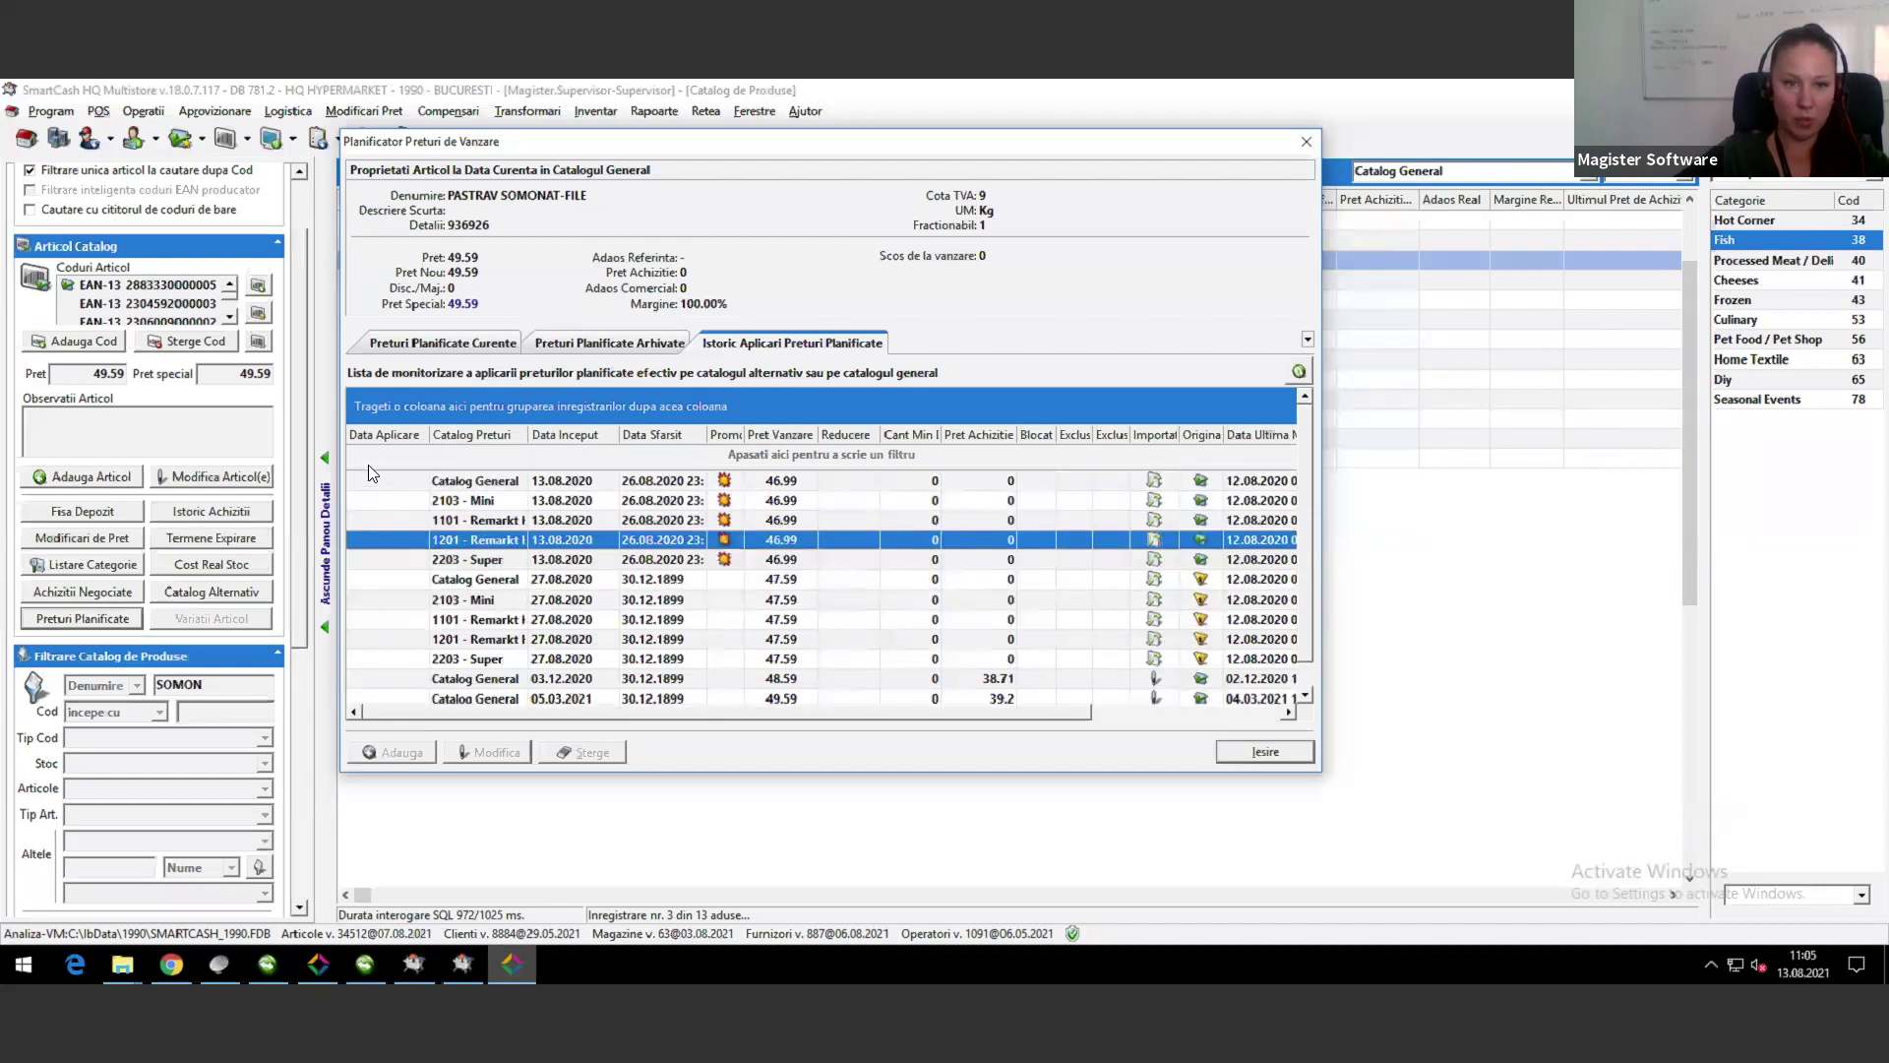
Step: Group the application history by Catalog Preturi, inspect the 2103 - Mini entries, remove the grouping and close the price planner
left_click_drag(458, 437, 417, 408)
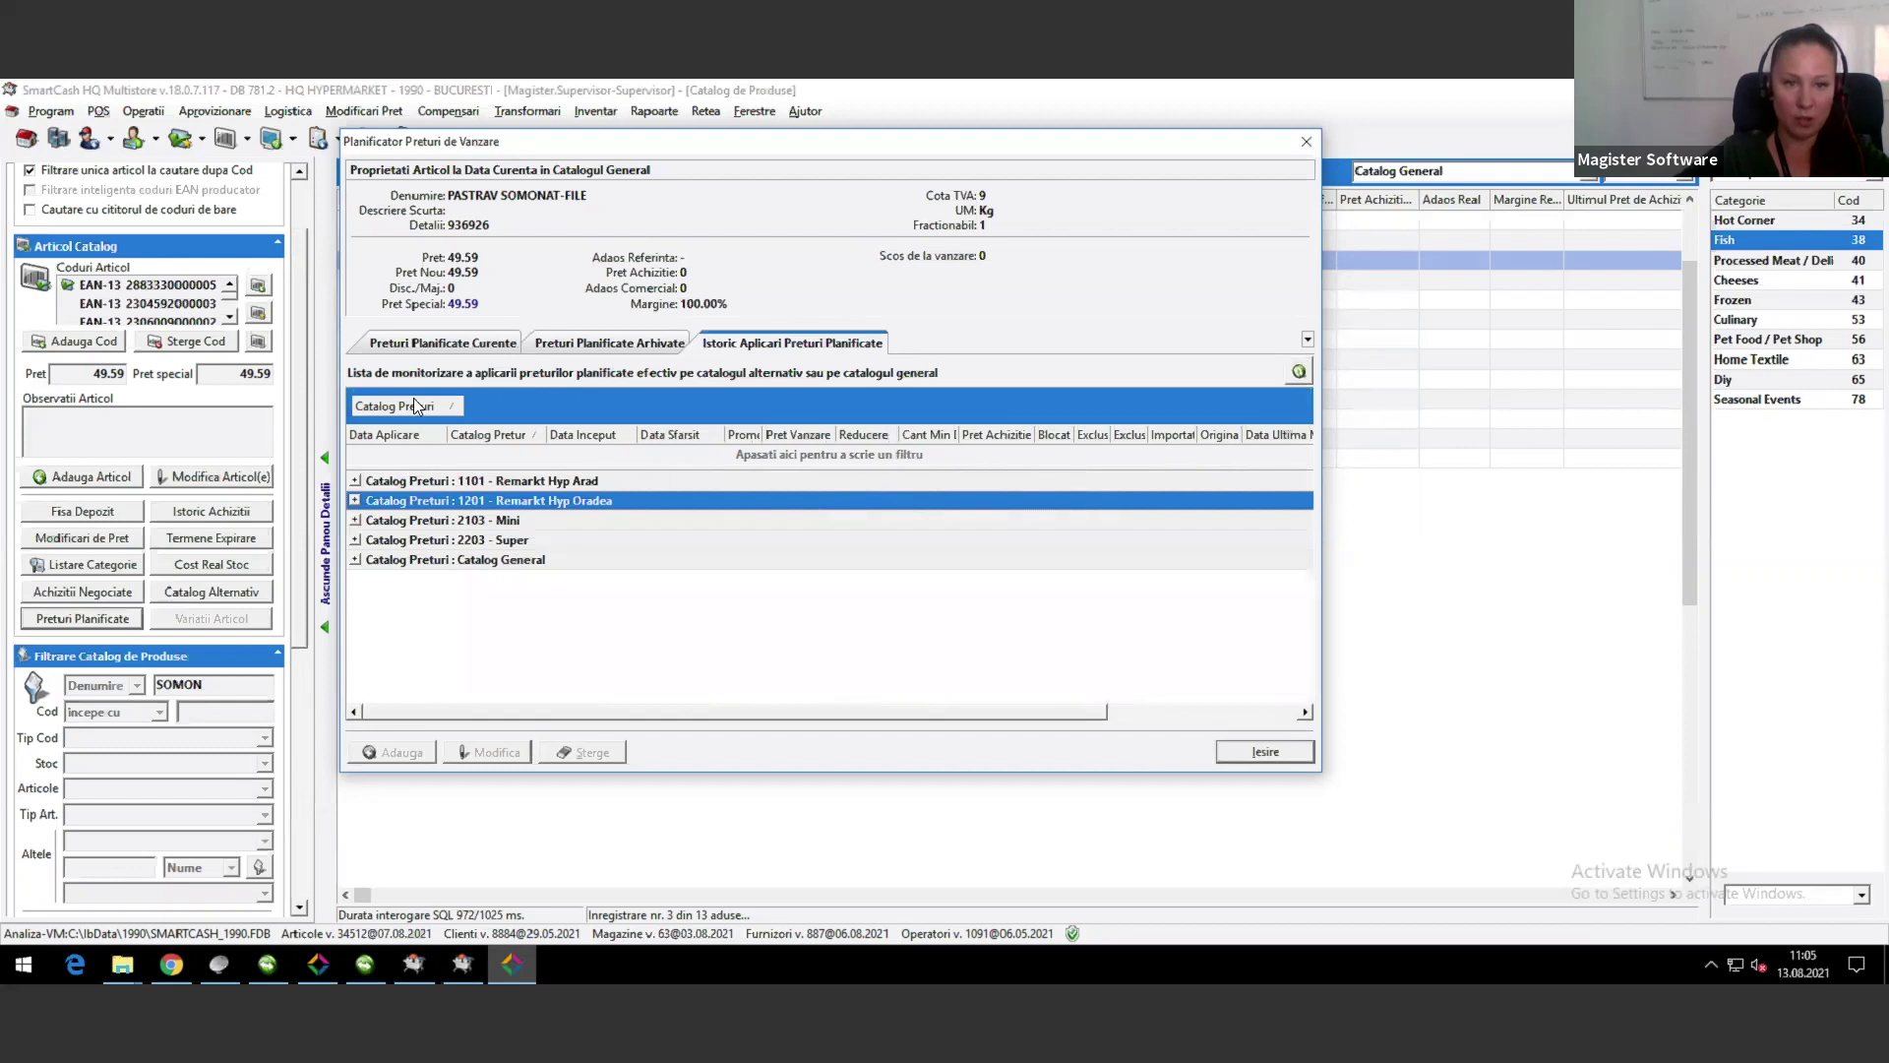
left_click(355, 520)
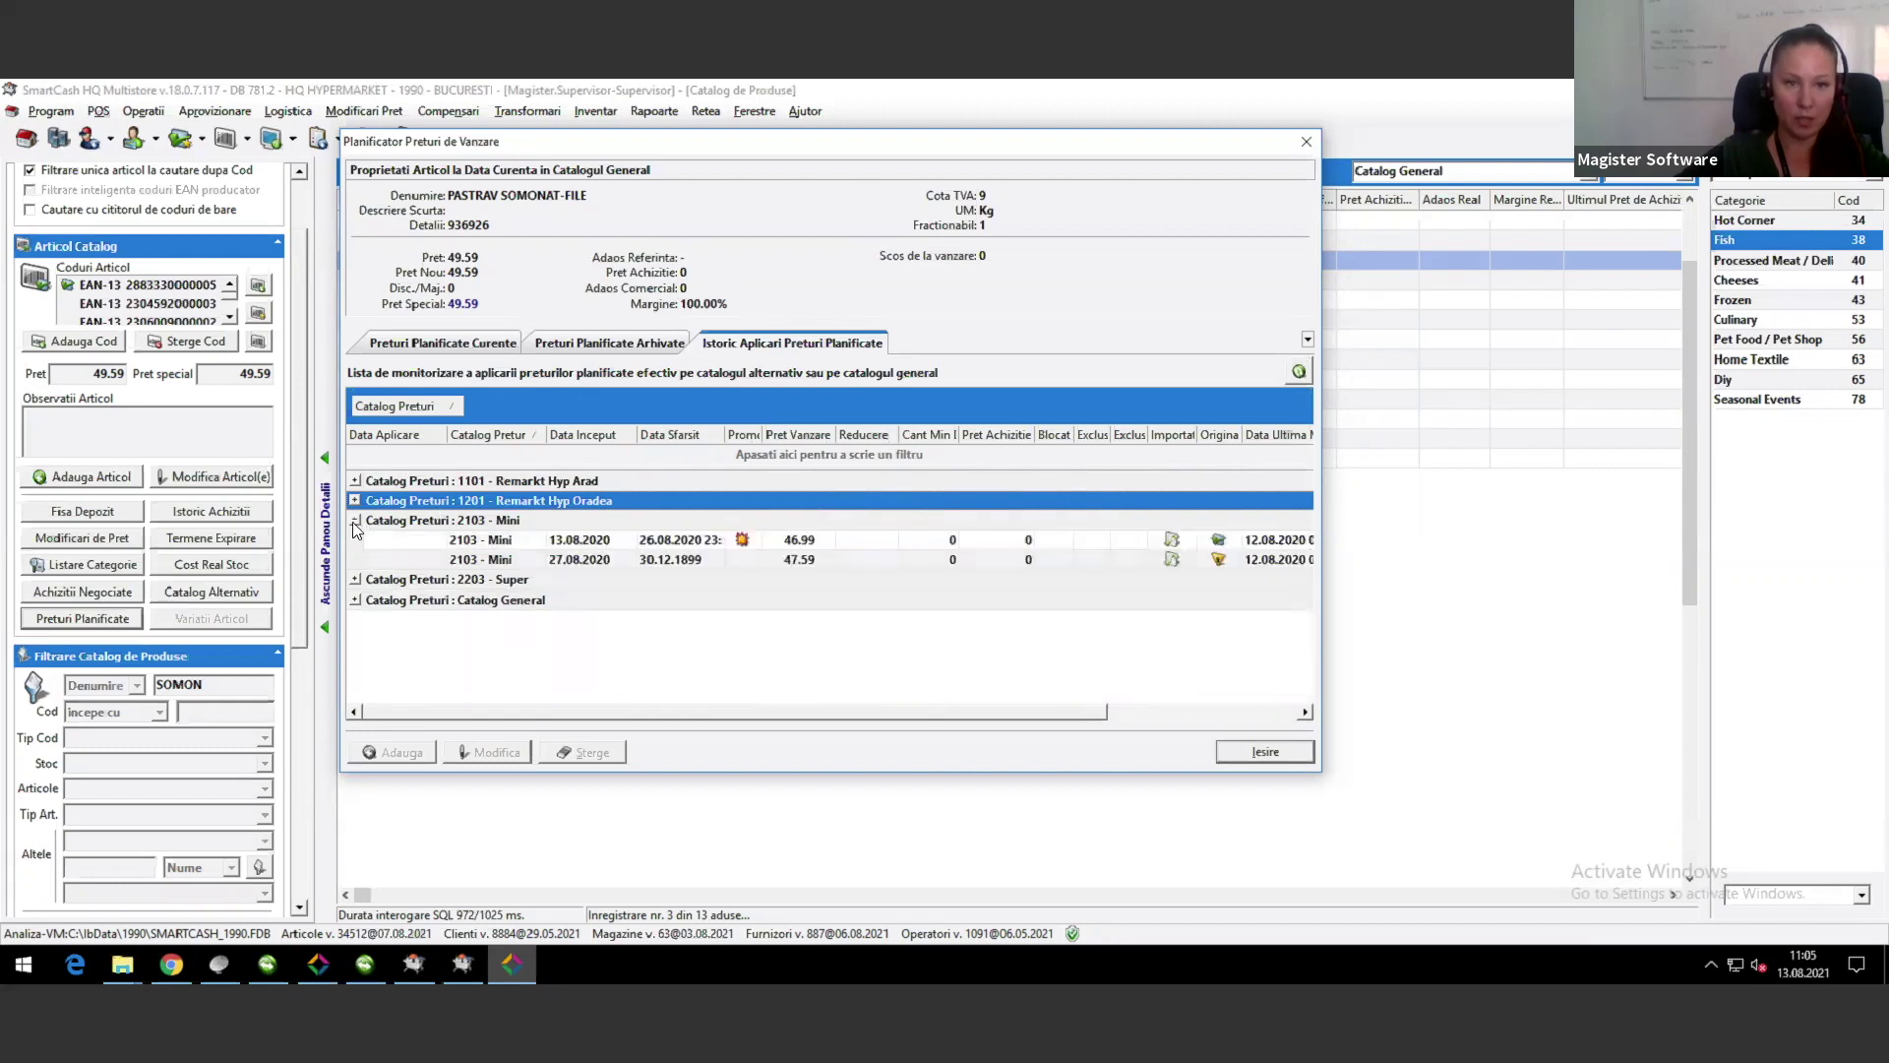
left_click(355, 521)
left_click_drag(393, 405, 445, 438)
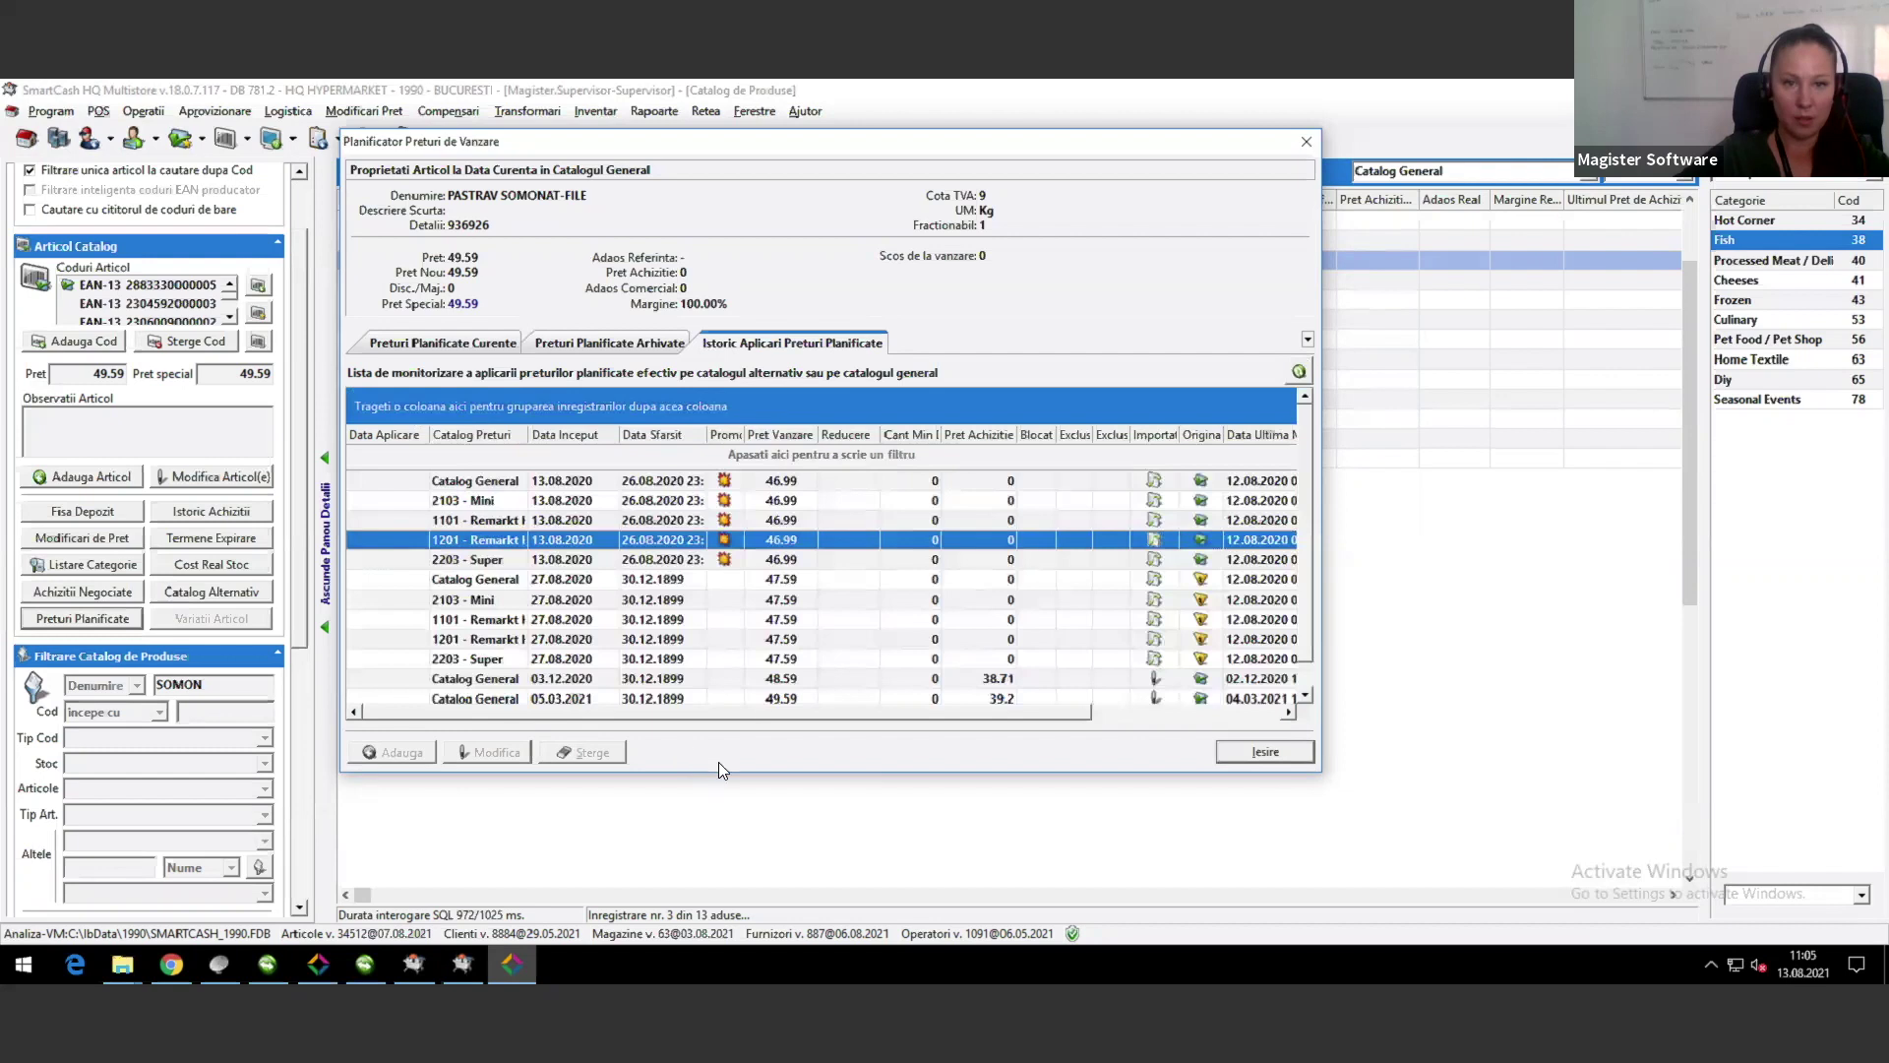
left_click_drag(653, 716, 1049, 728)
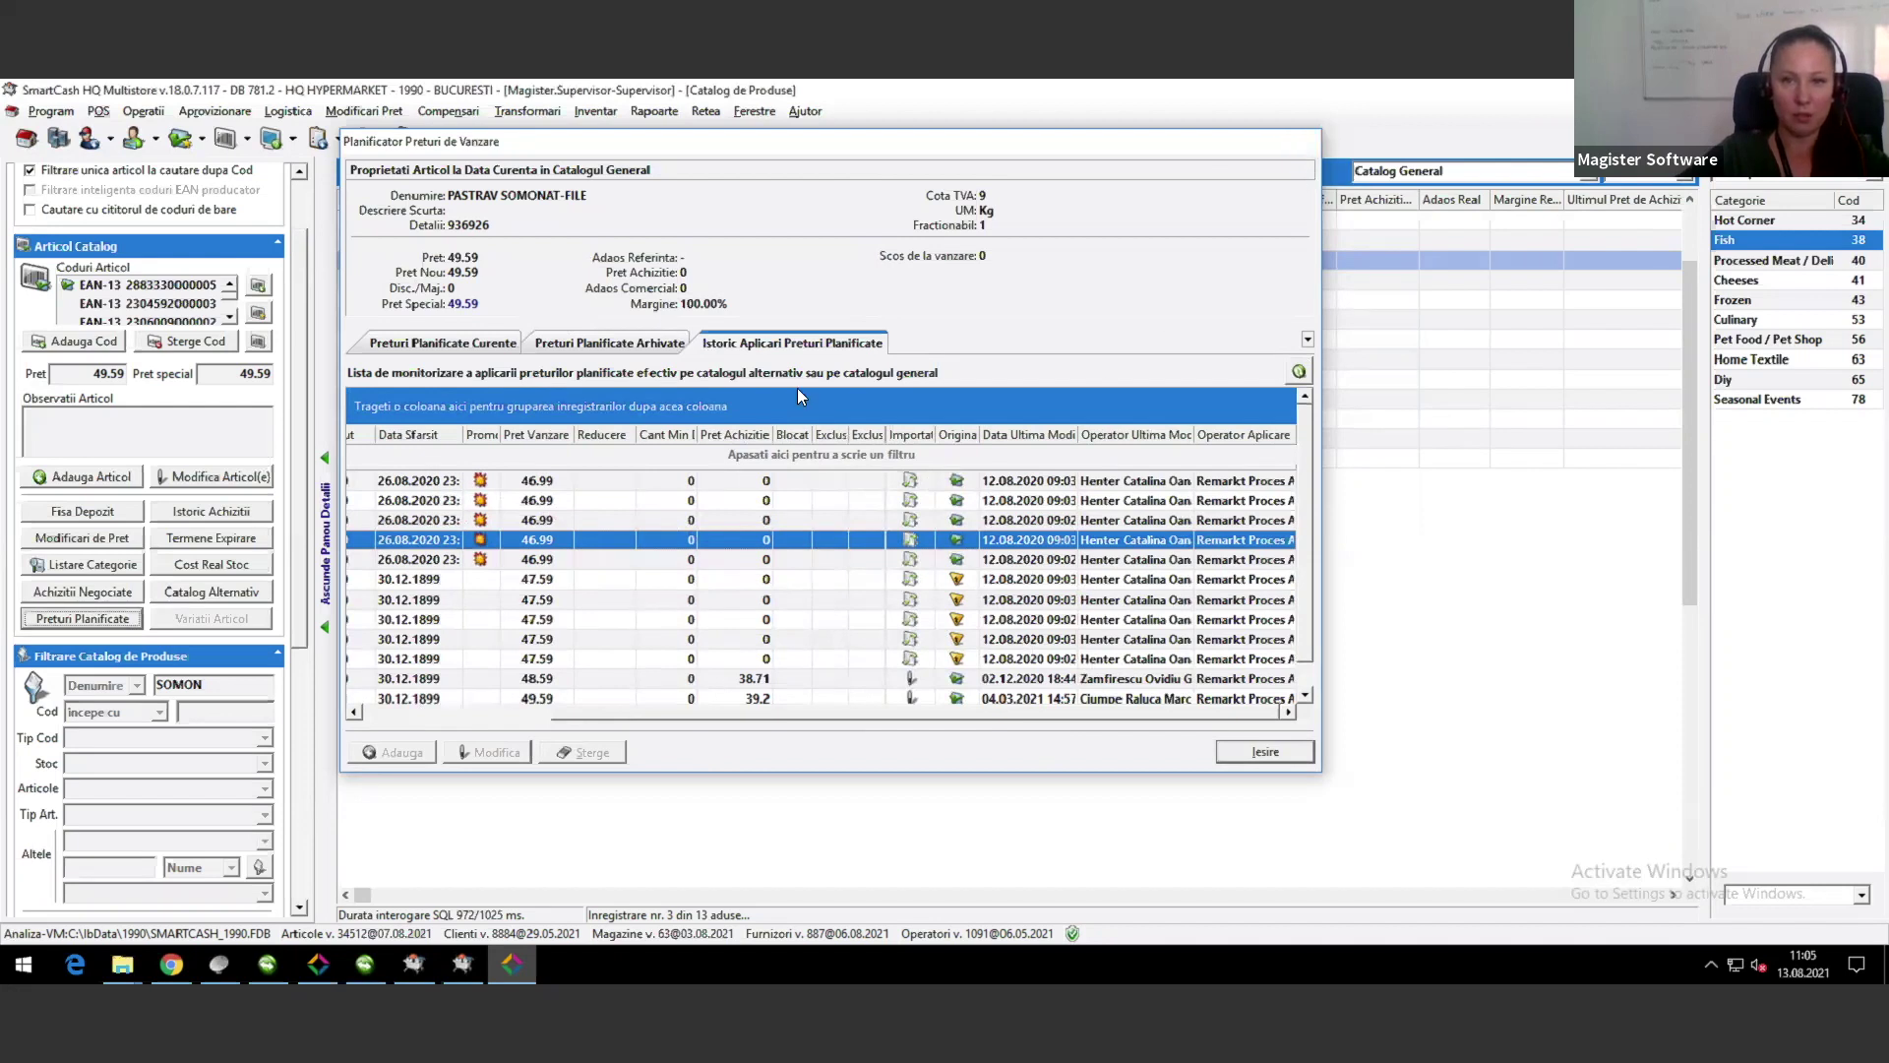
left_click(1307, 142)
left_click(591, 318)
left_click(596, 380)
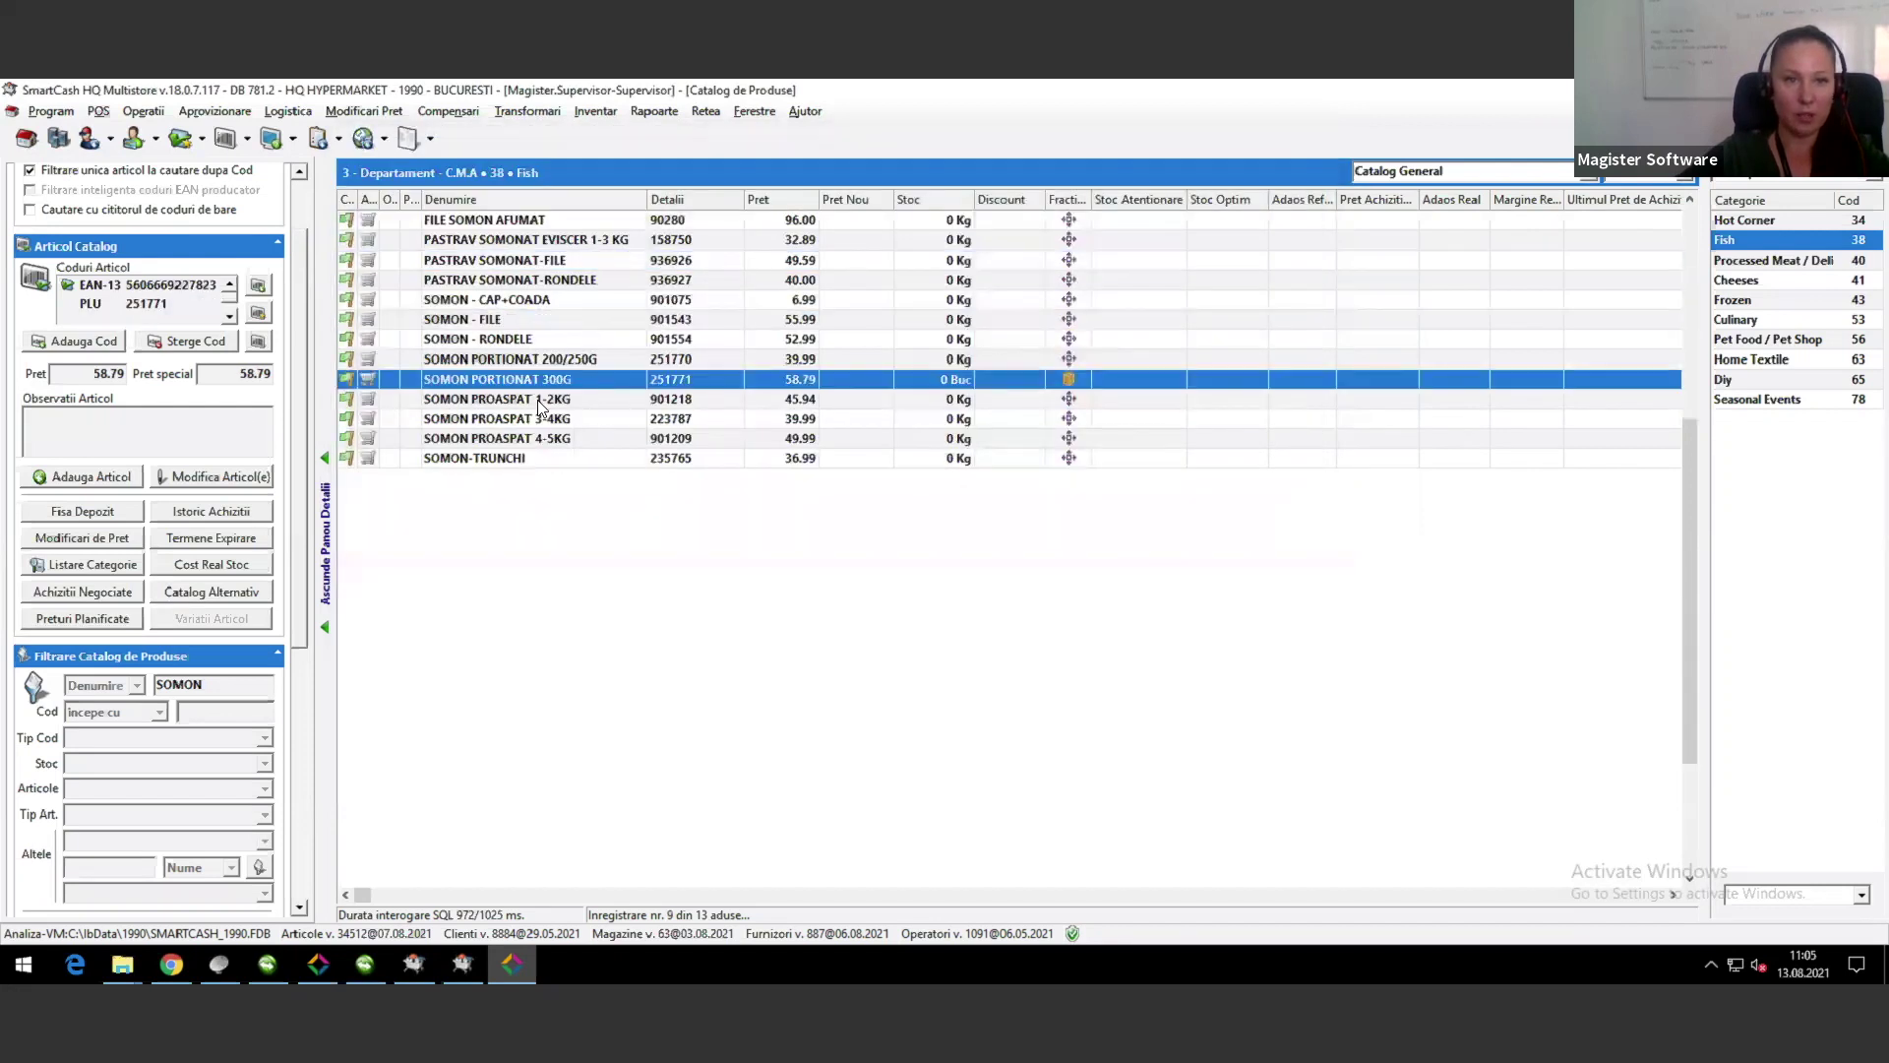
left_click(468, 403)
left_click(541, 458)
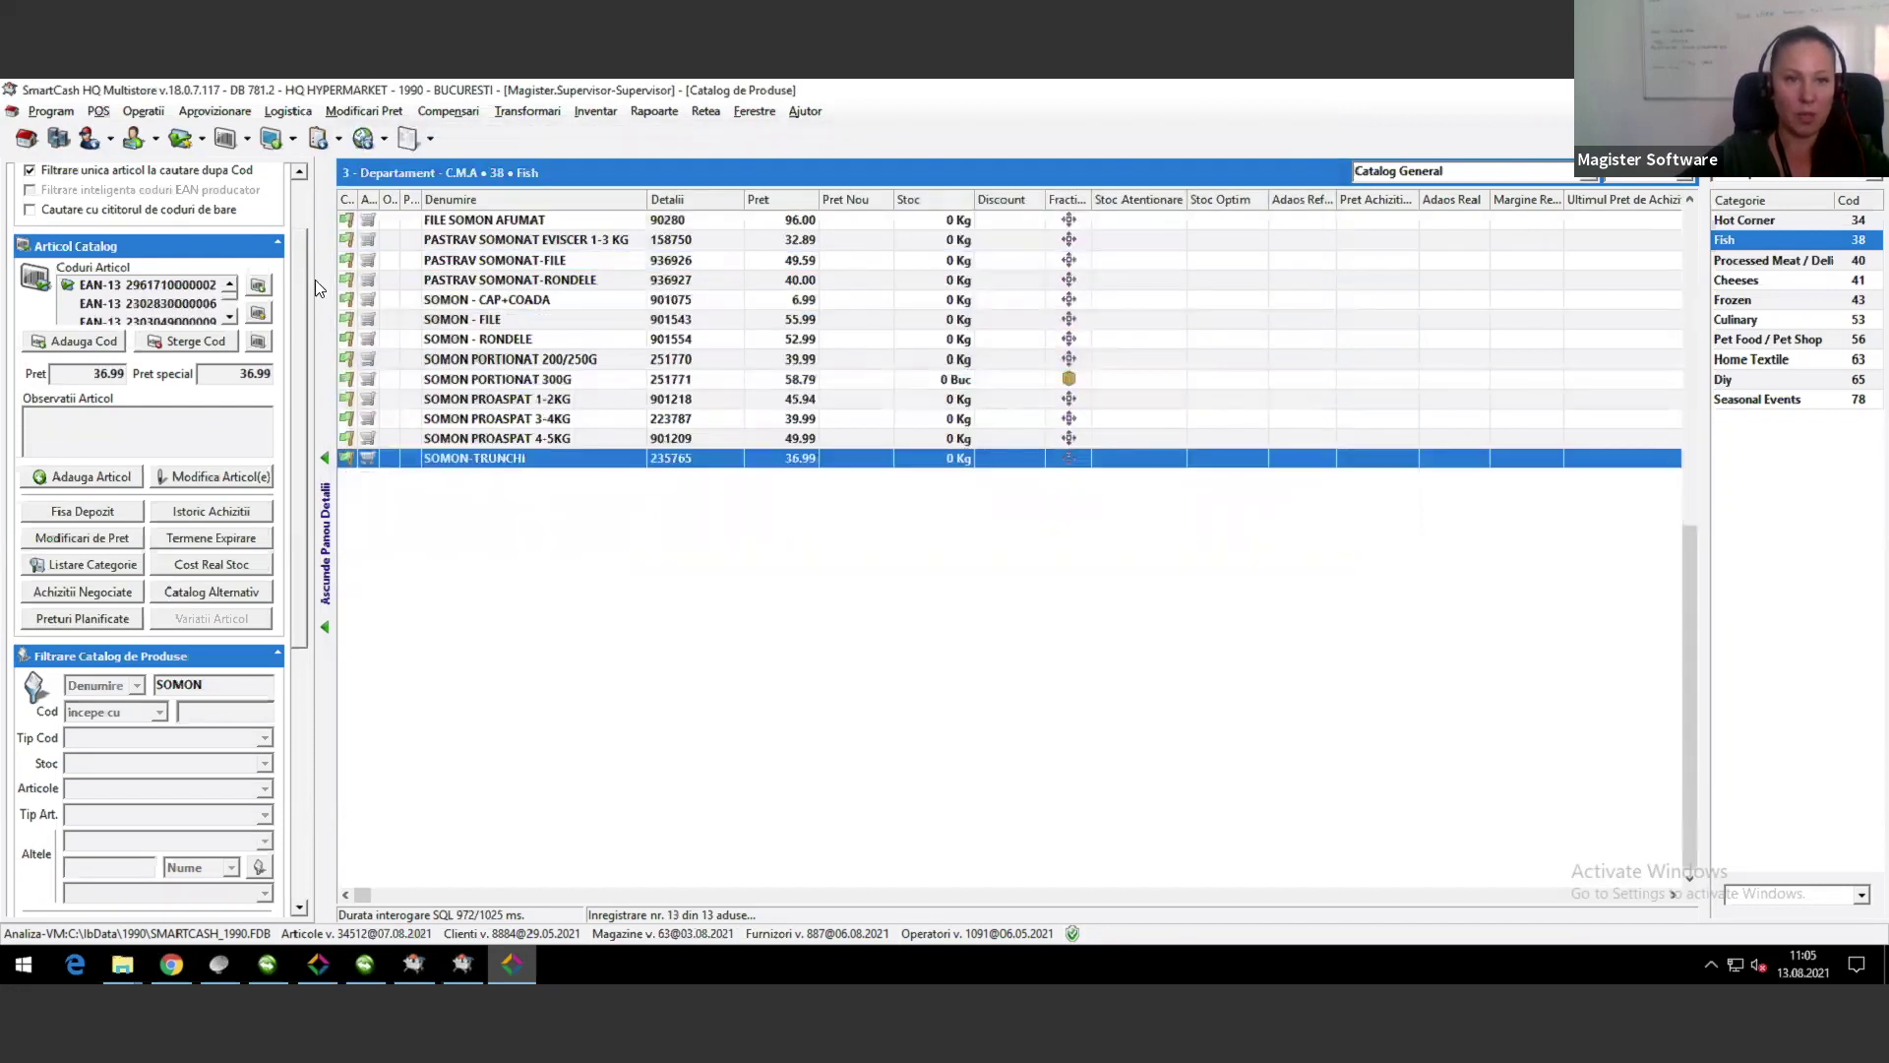
Step: Save the planned price import template to the Desktop as an Excel file named im, and leave the price import
left_click(288, 112)
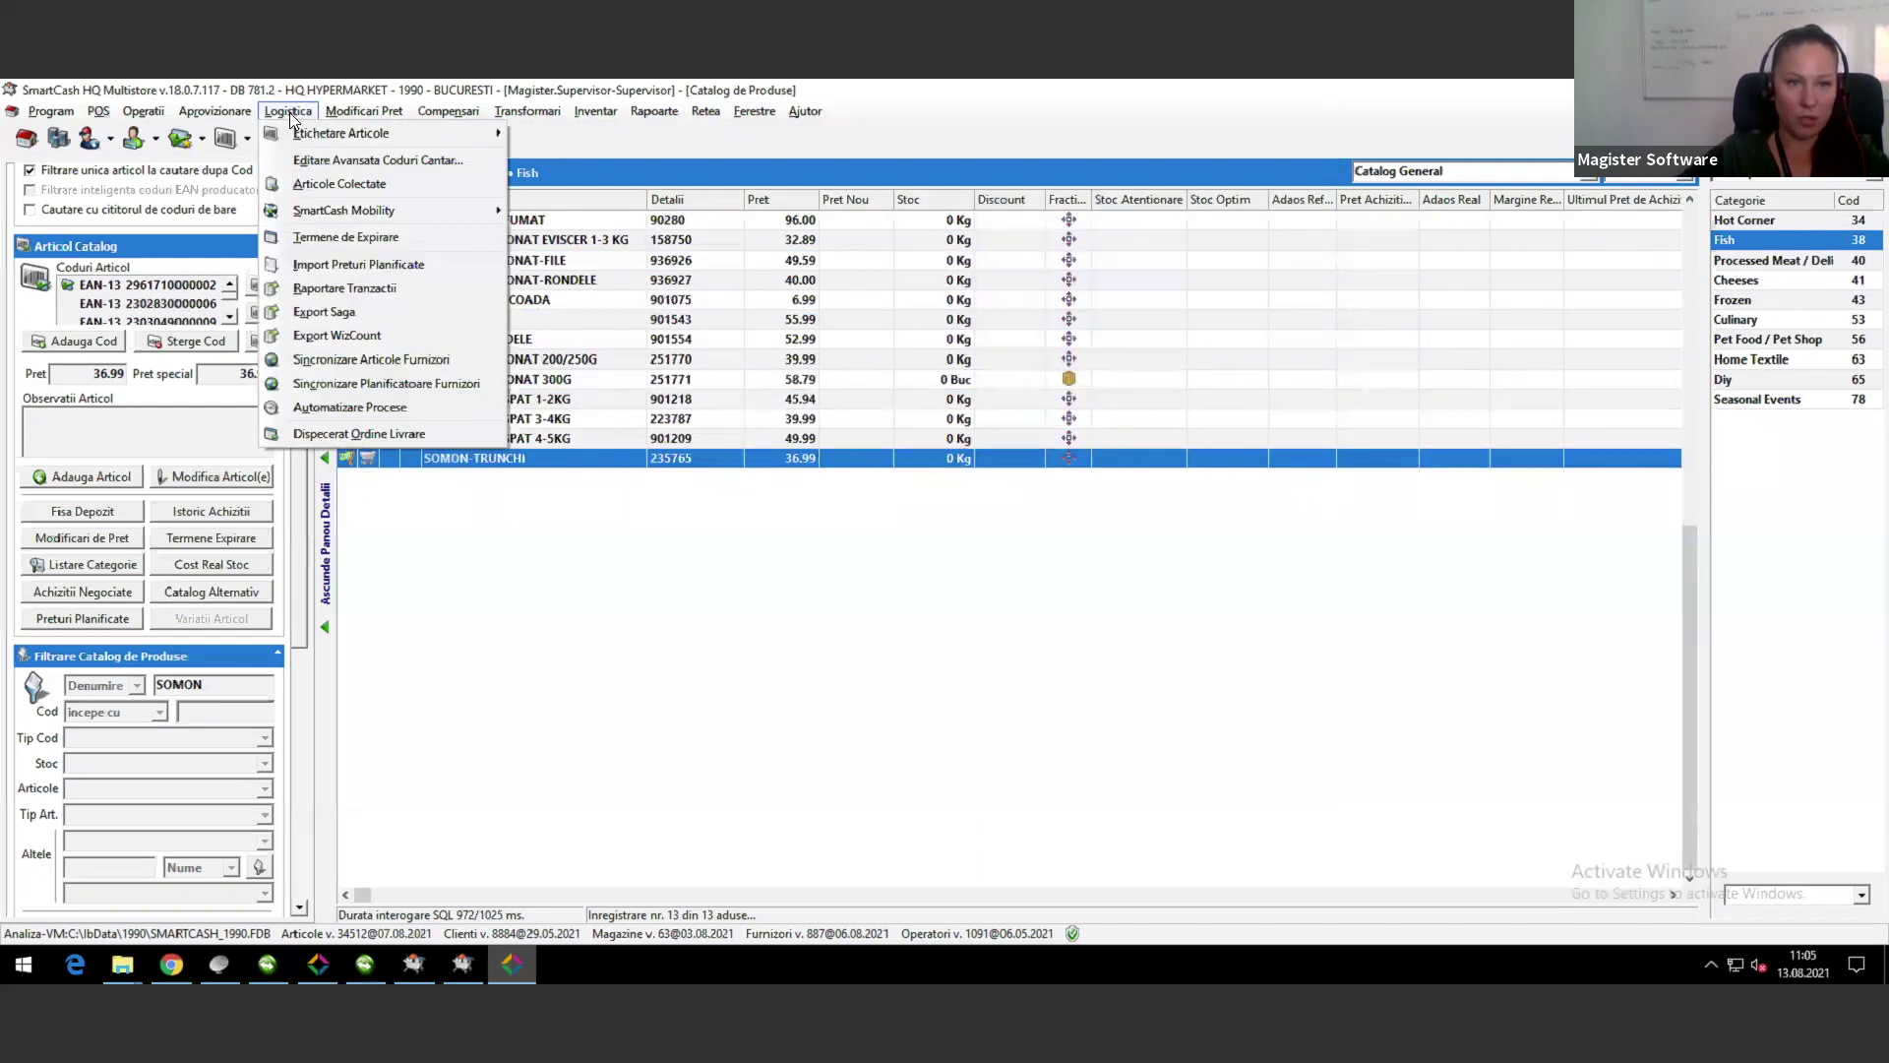
left_click(398, 268)
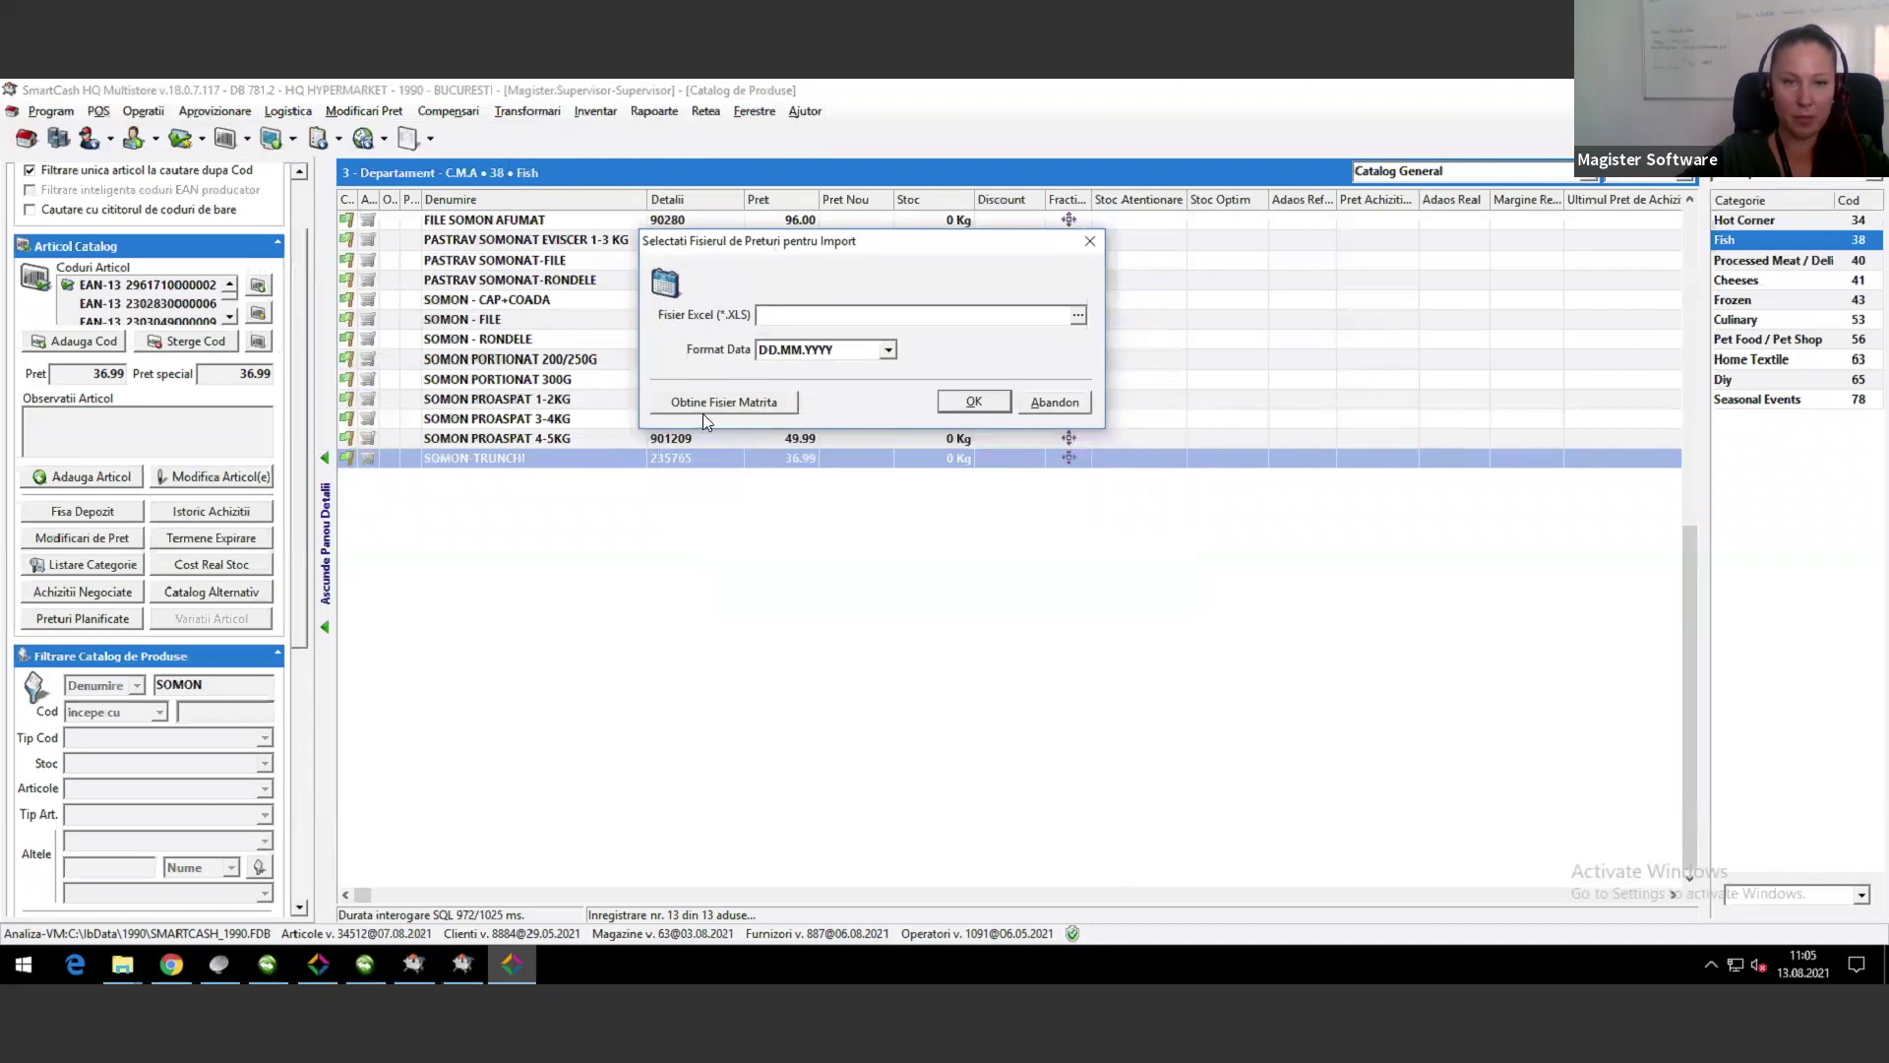
left_click(738, 404)
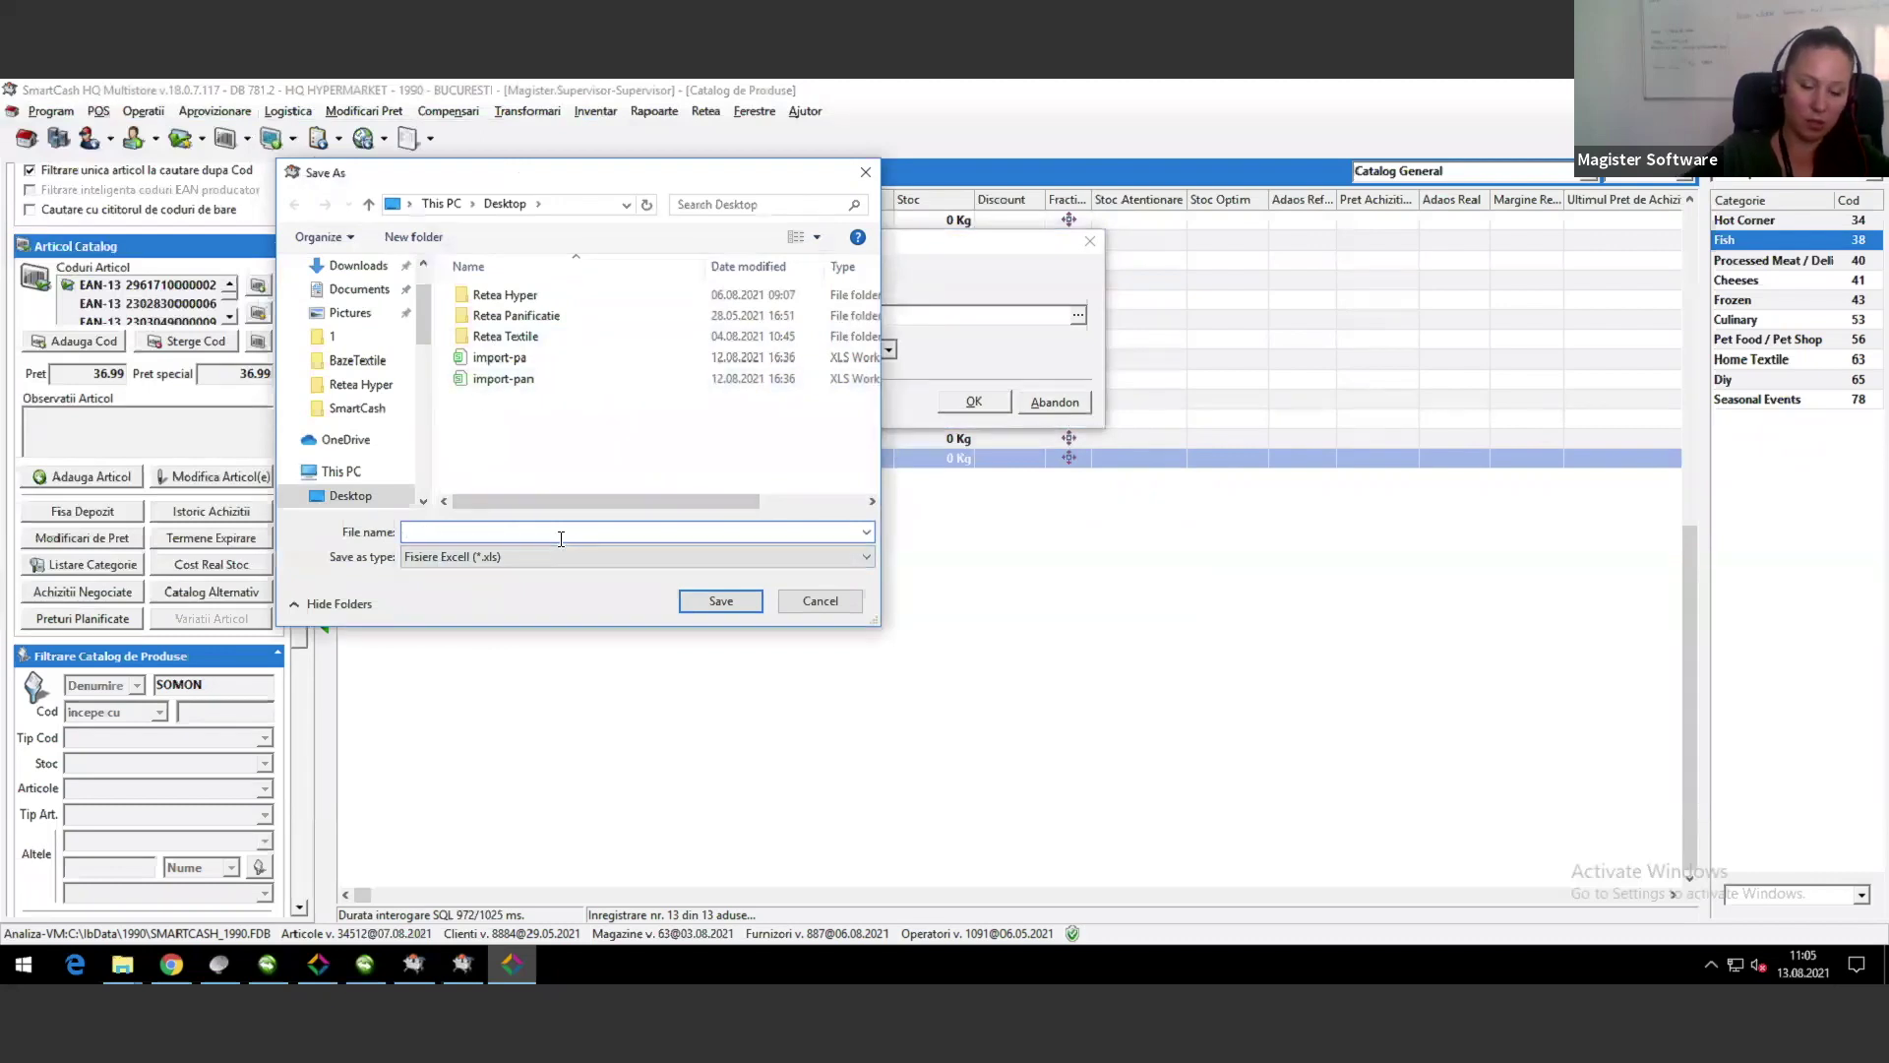
type("im")
key("Down")
key("Escape")
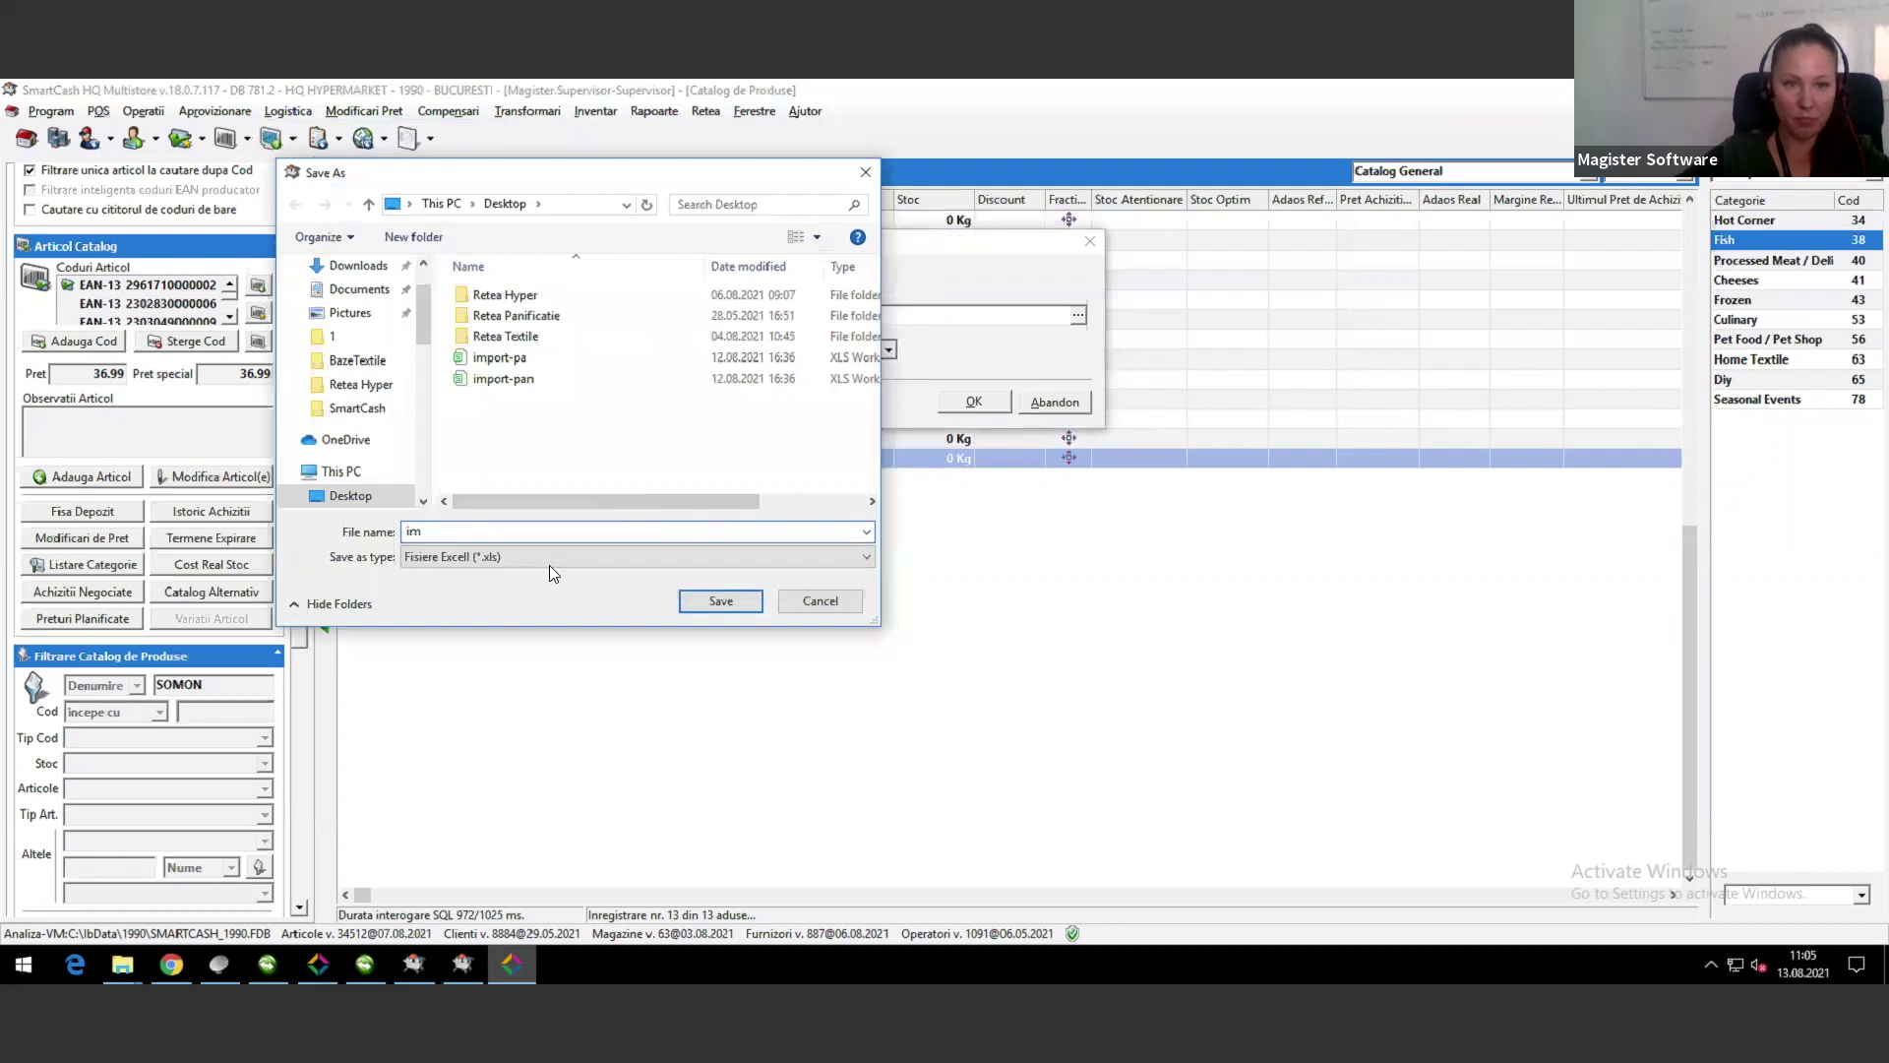
left_click(717, 602)
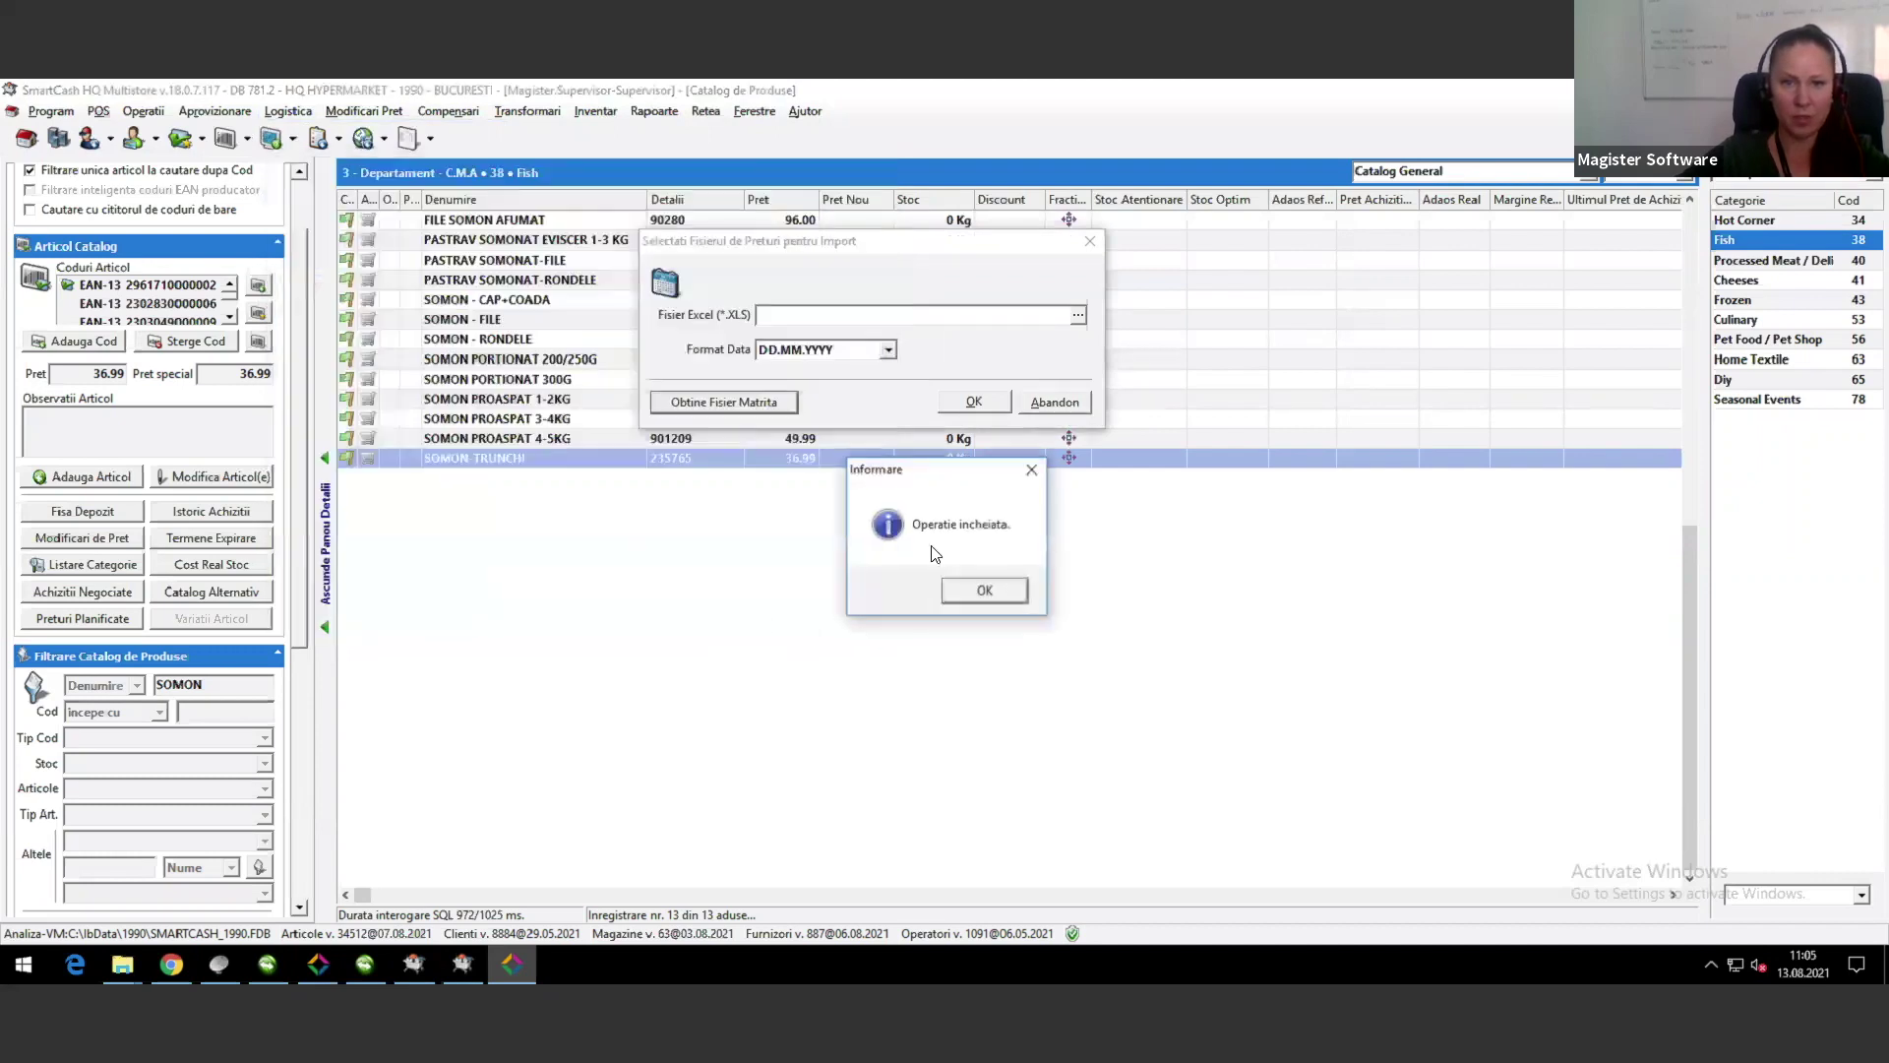
left_click(984, 589)
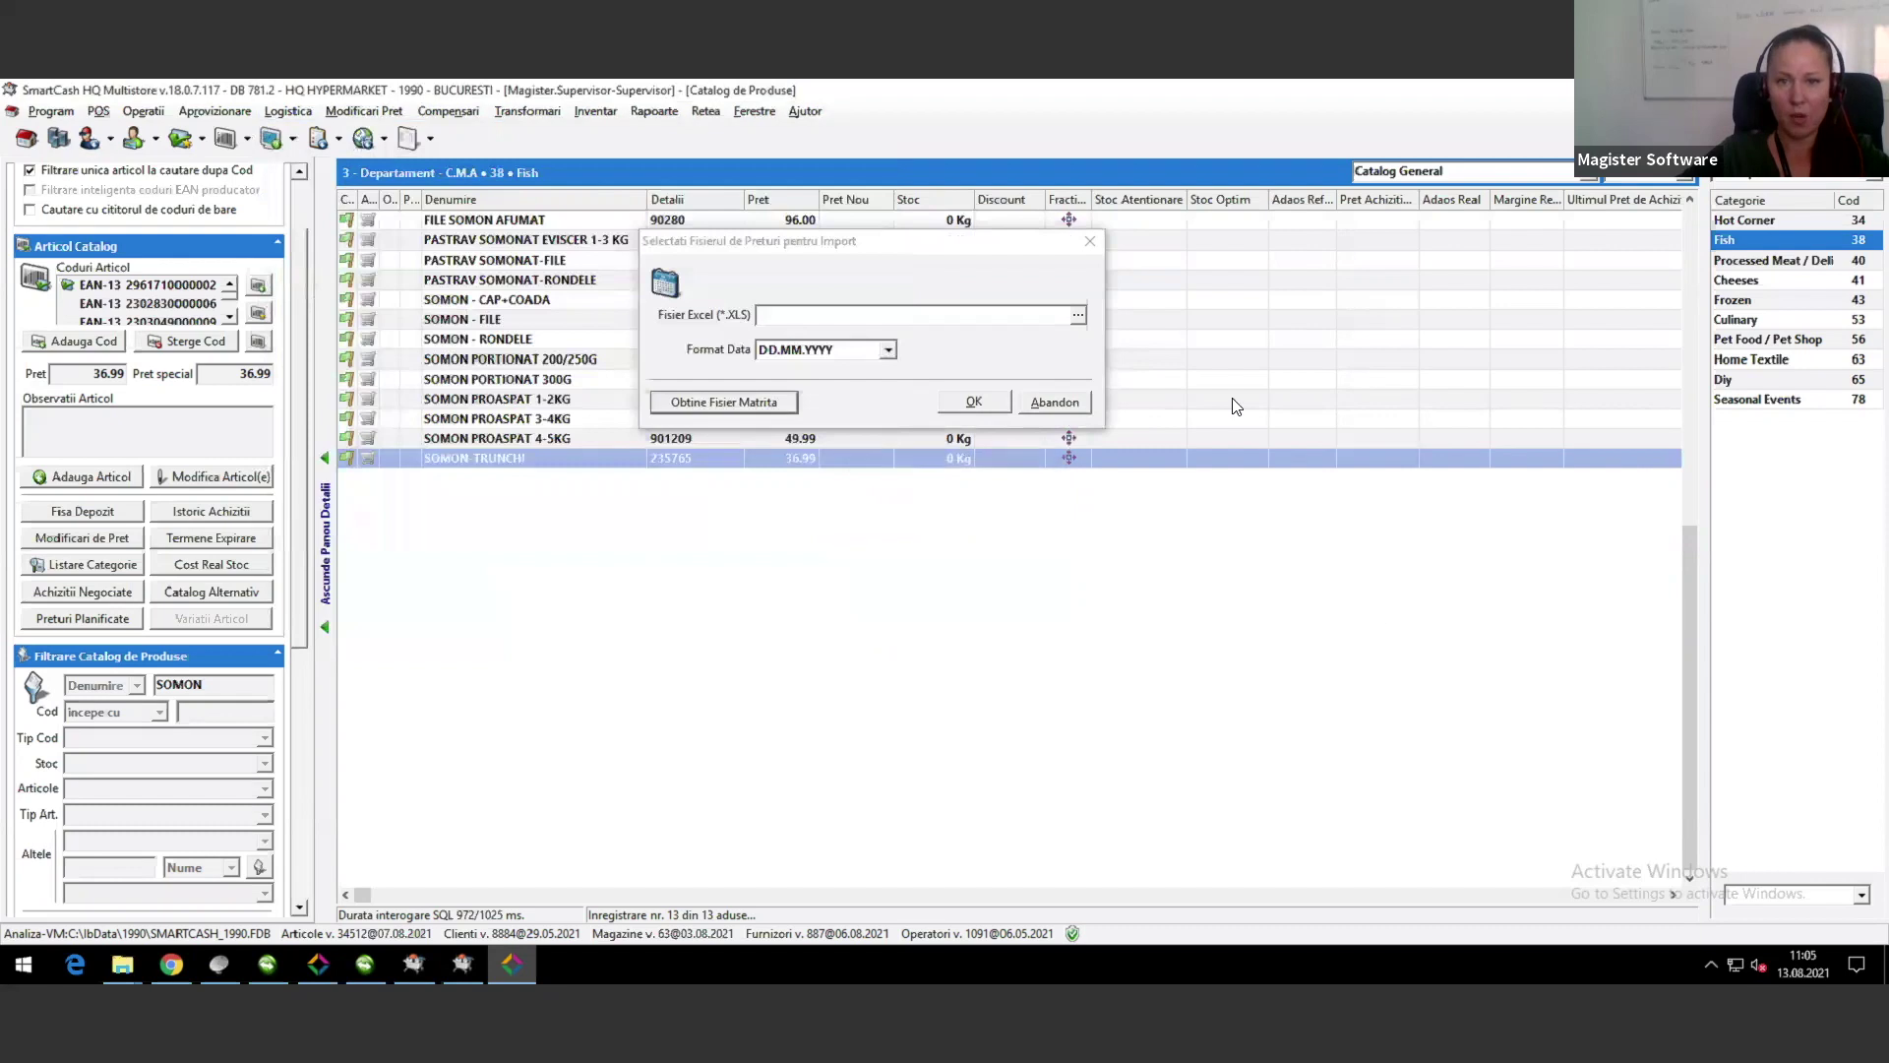
left_click(1053, 403)
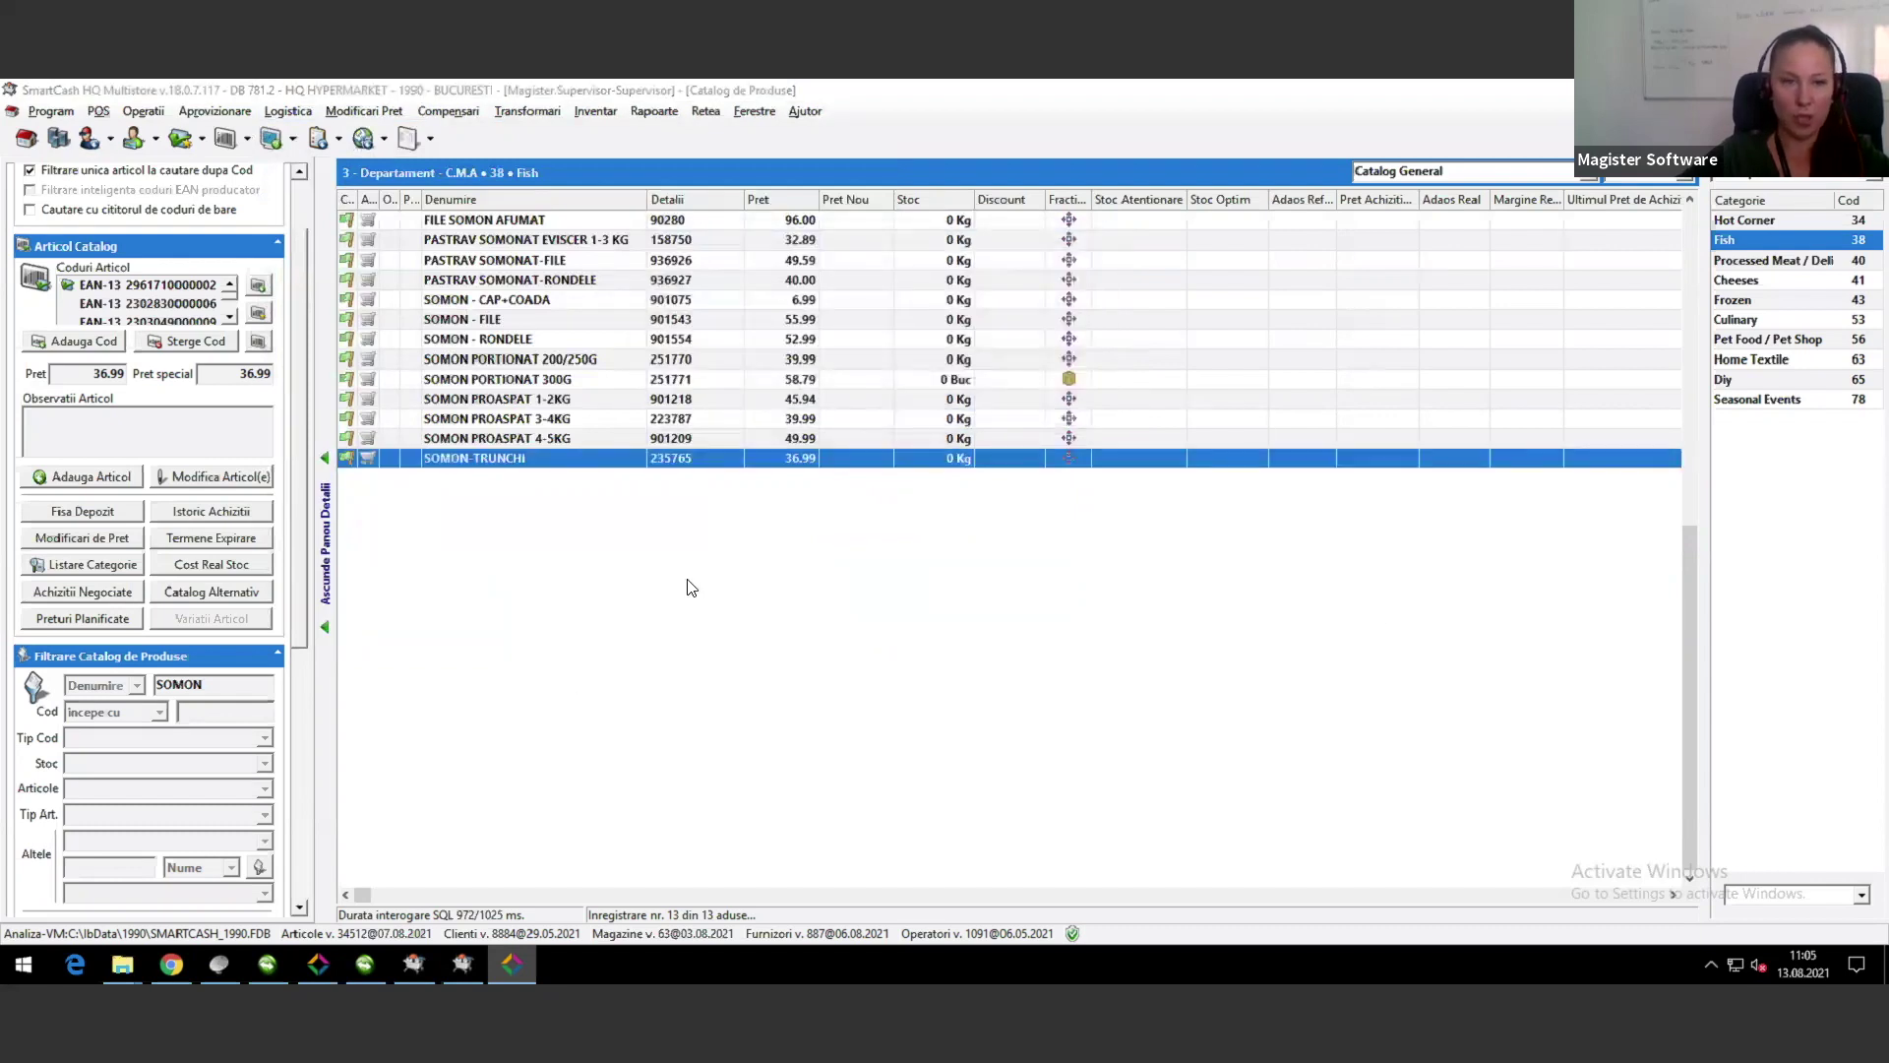
Step: Open the im file from the Desktop and fit all column widths to their headers, ending on the first empty COD_OPERATOR cell
key("alt+Tab")
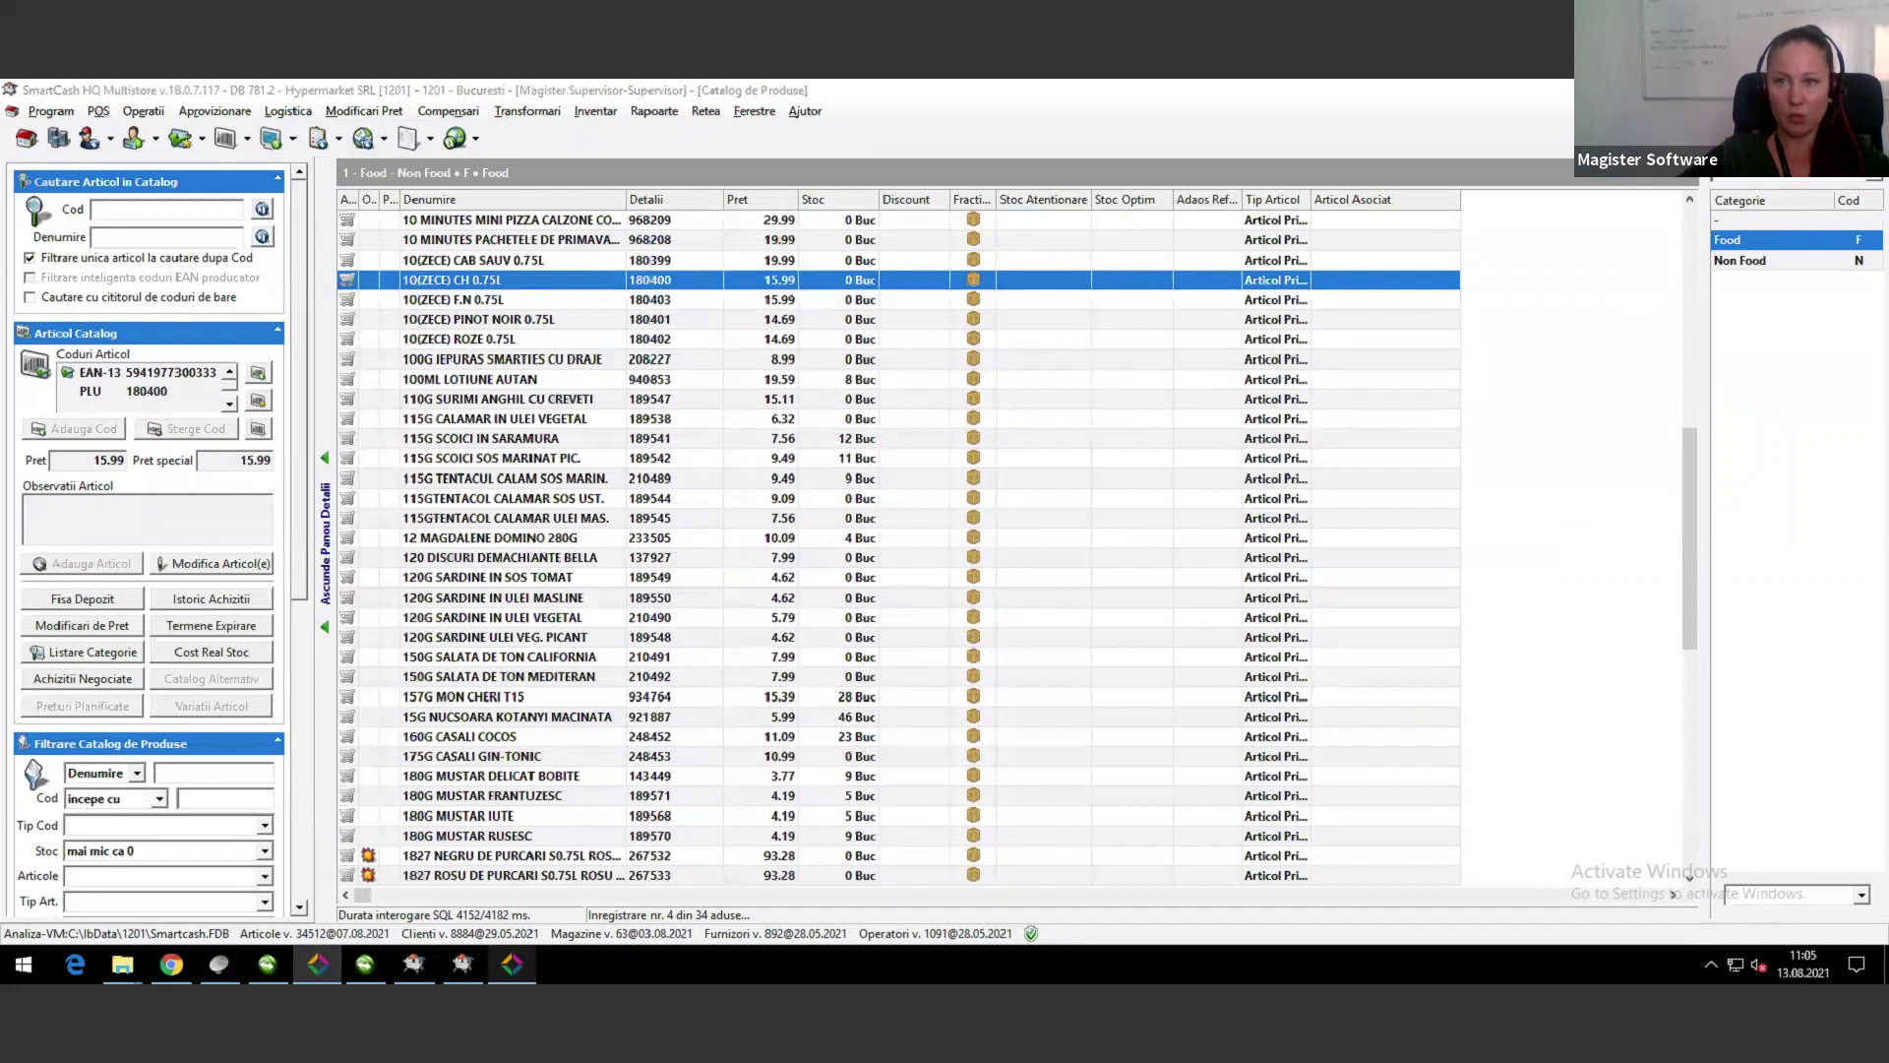
key("alt+Tab")
key("alt+Tab")
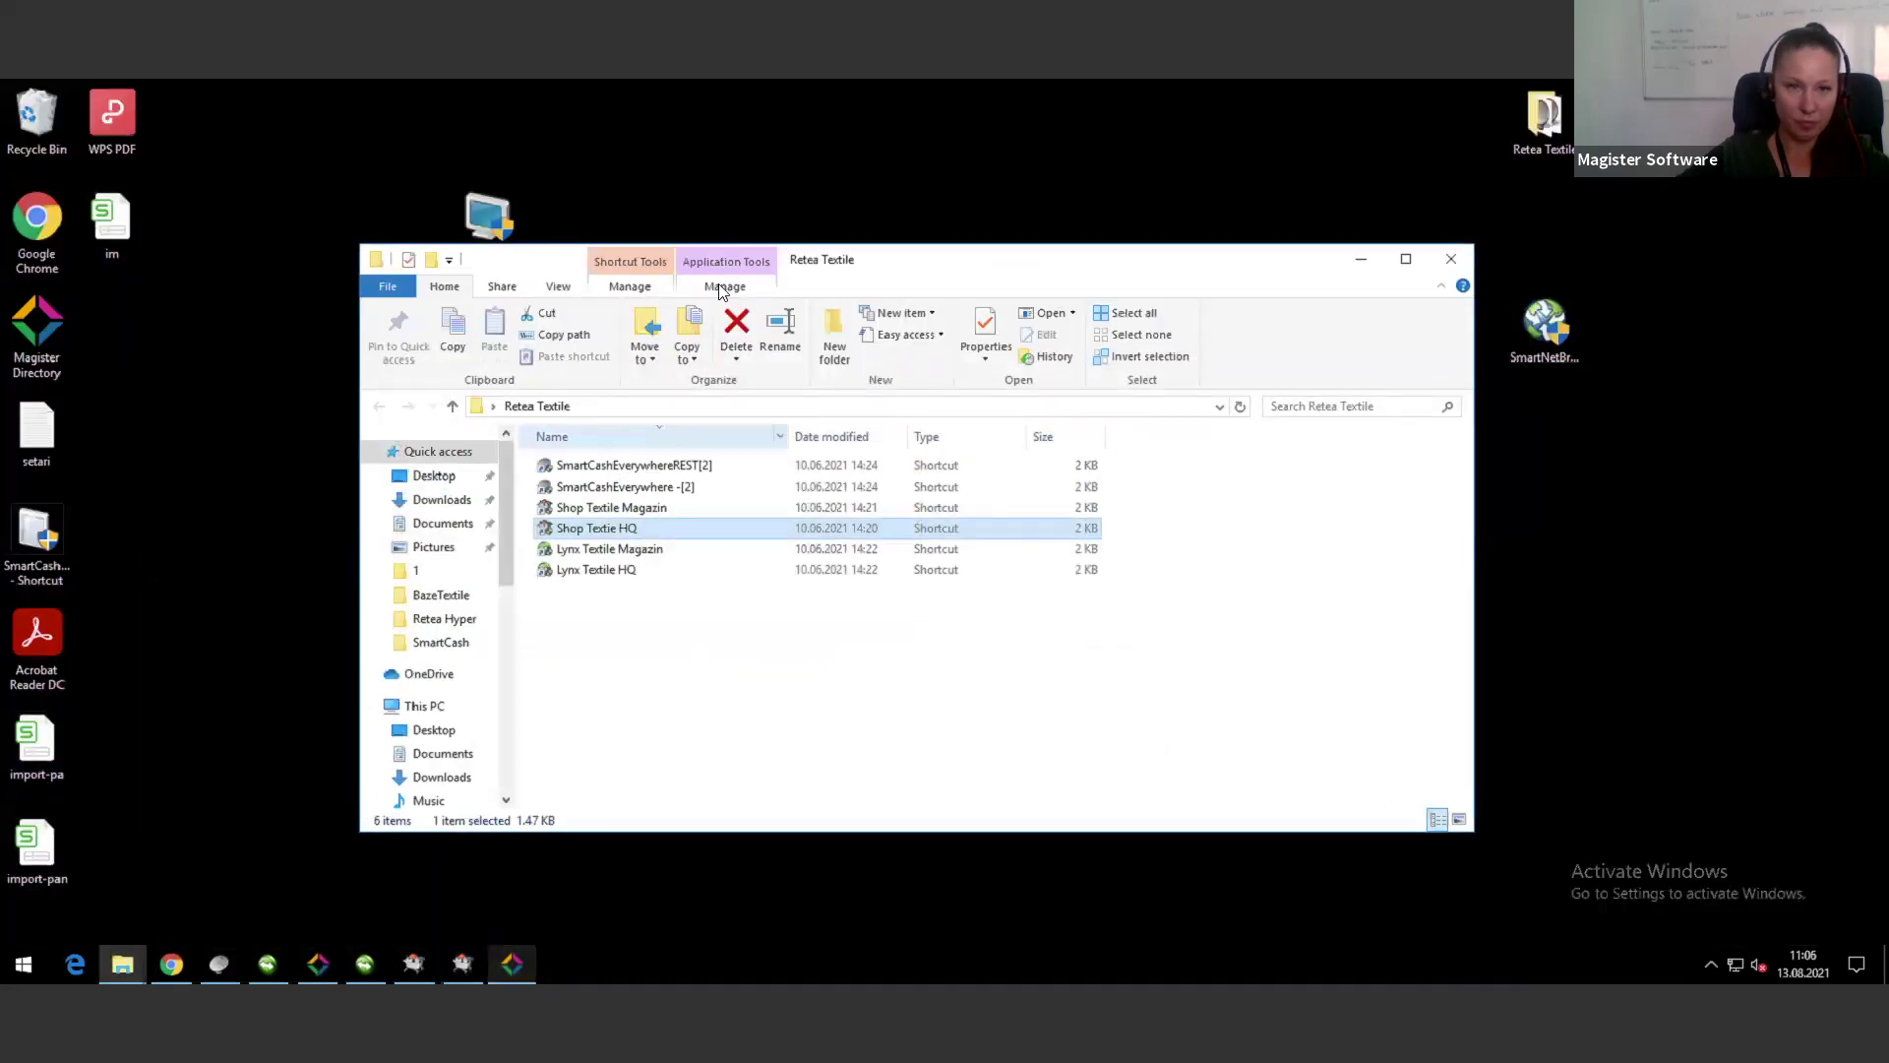
double_click(131, 221)
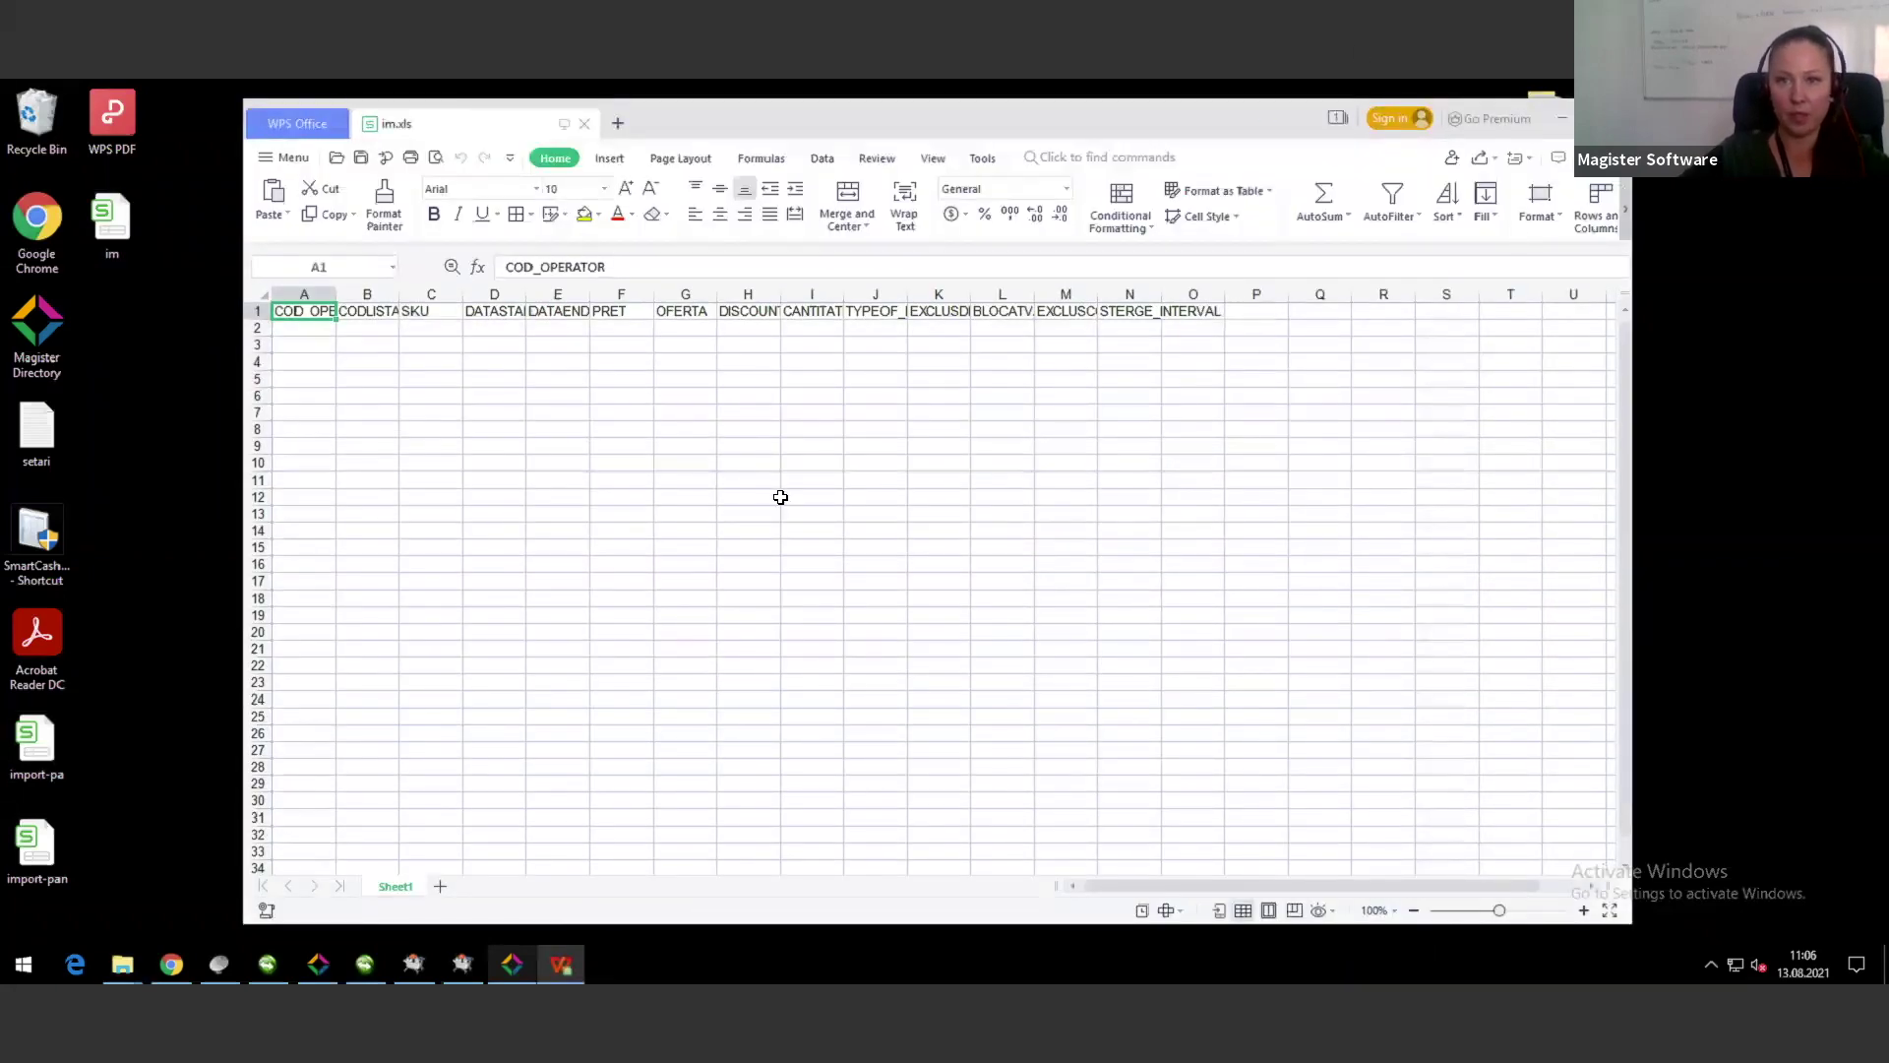
key("ctrl+a")
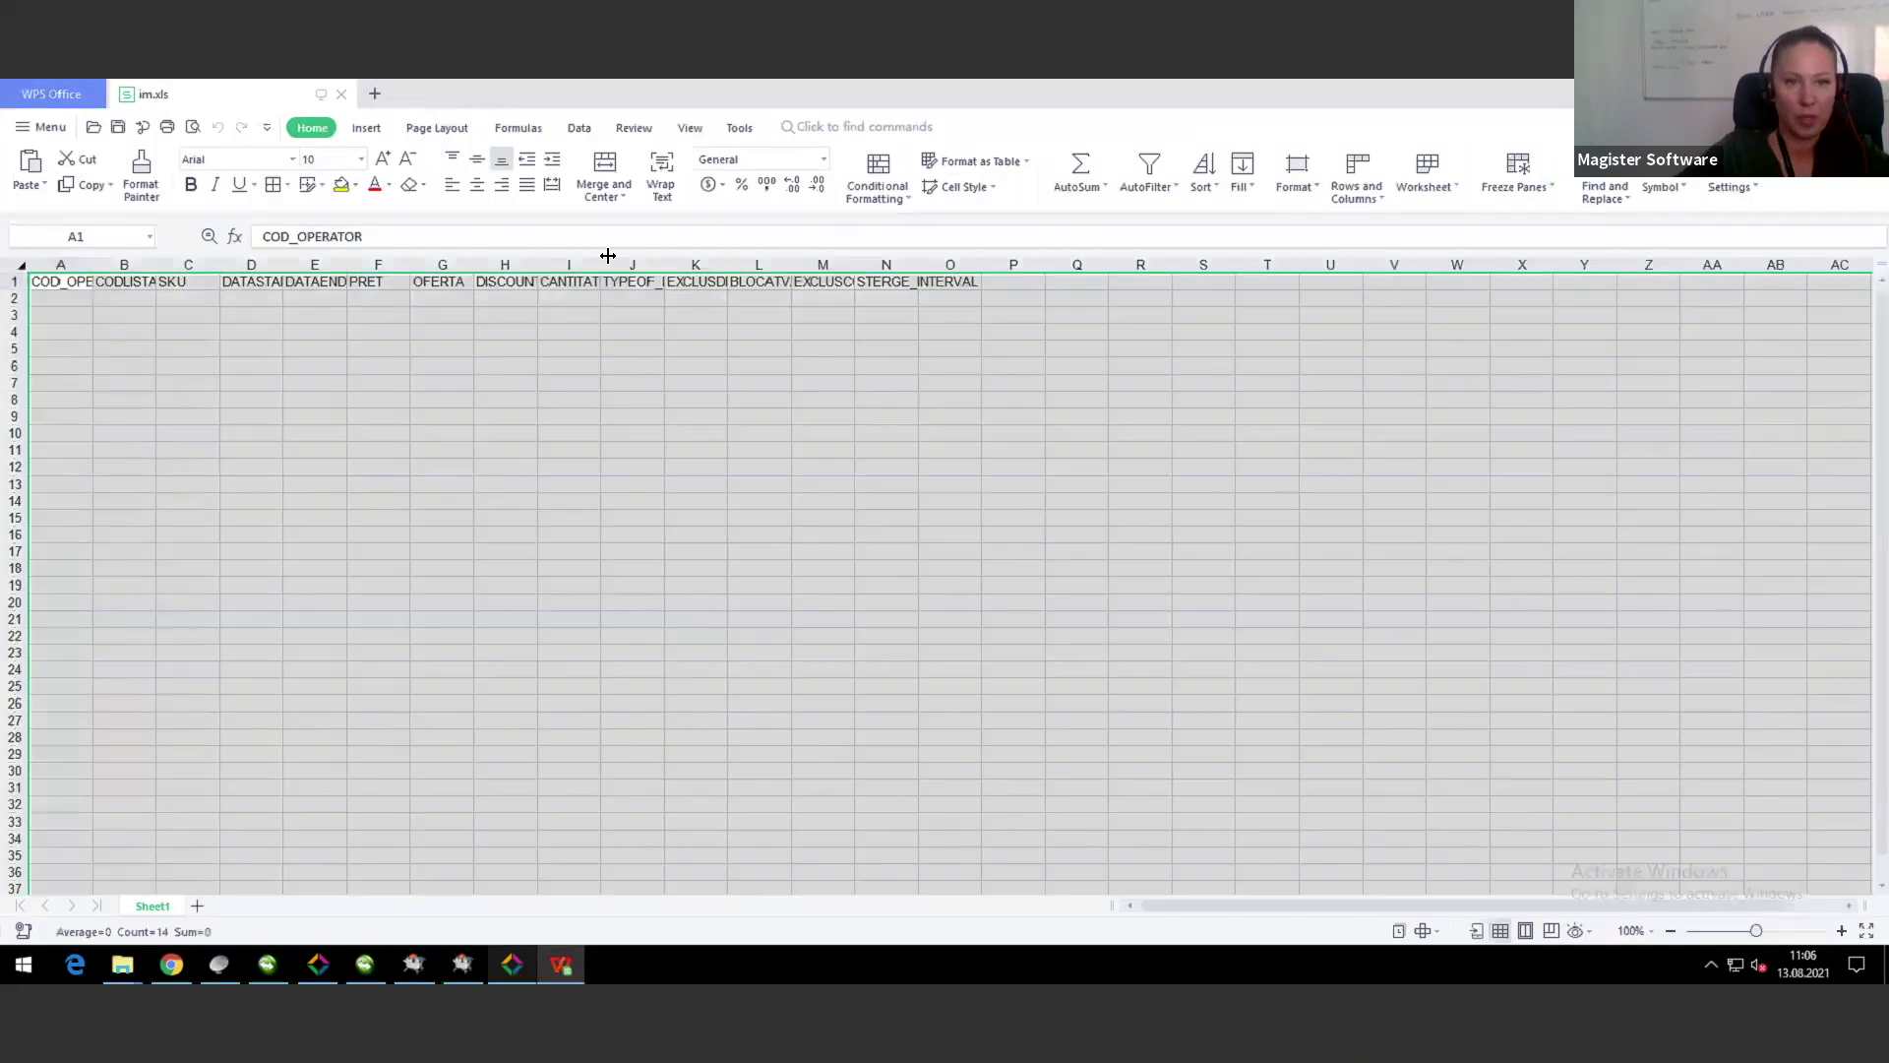
double_click(538, 264)
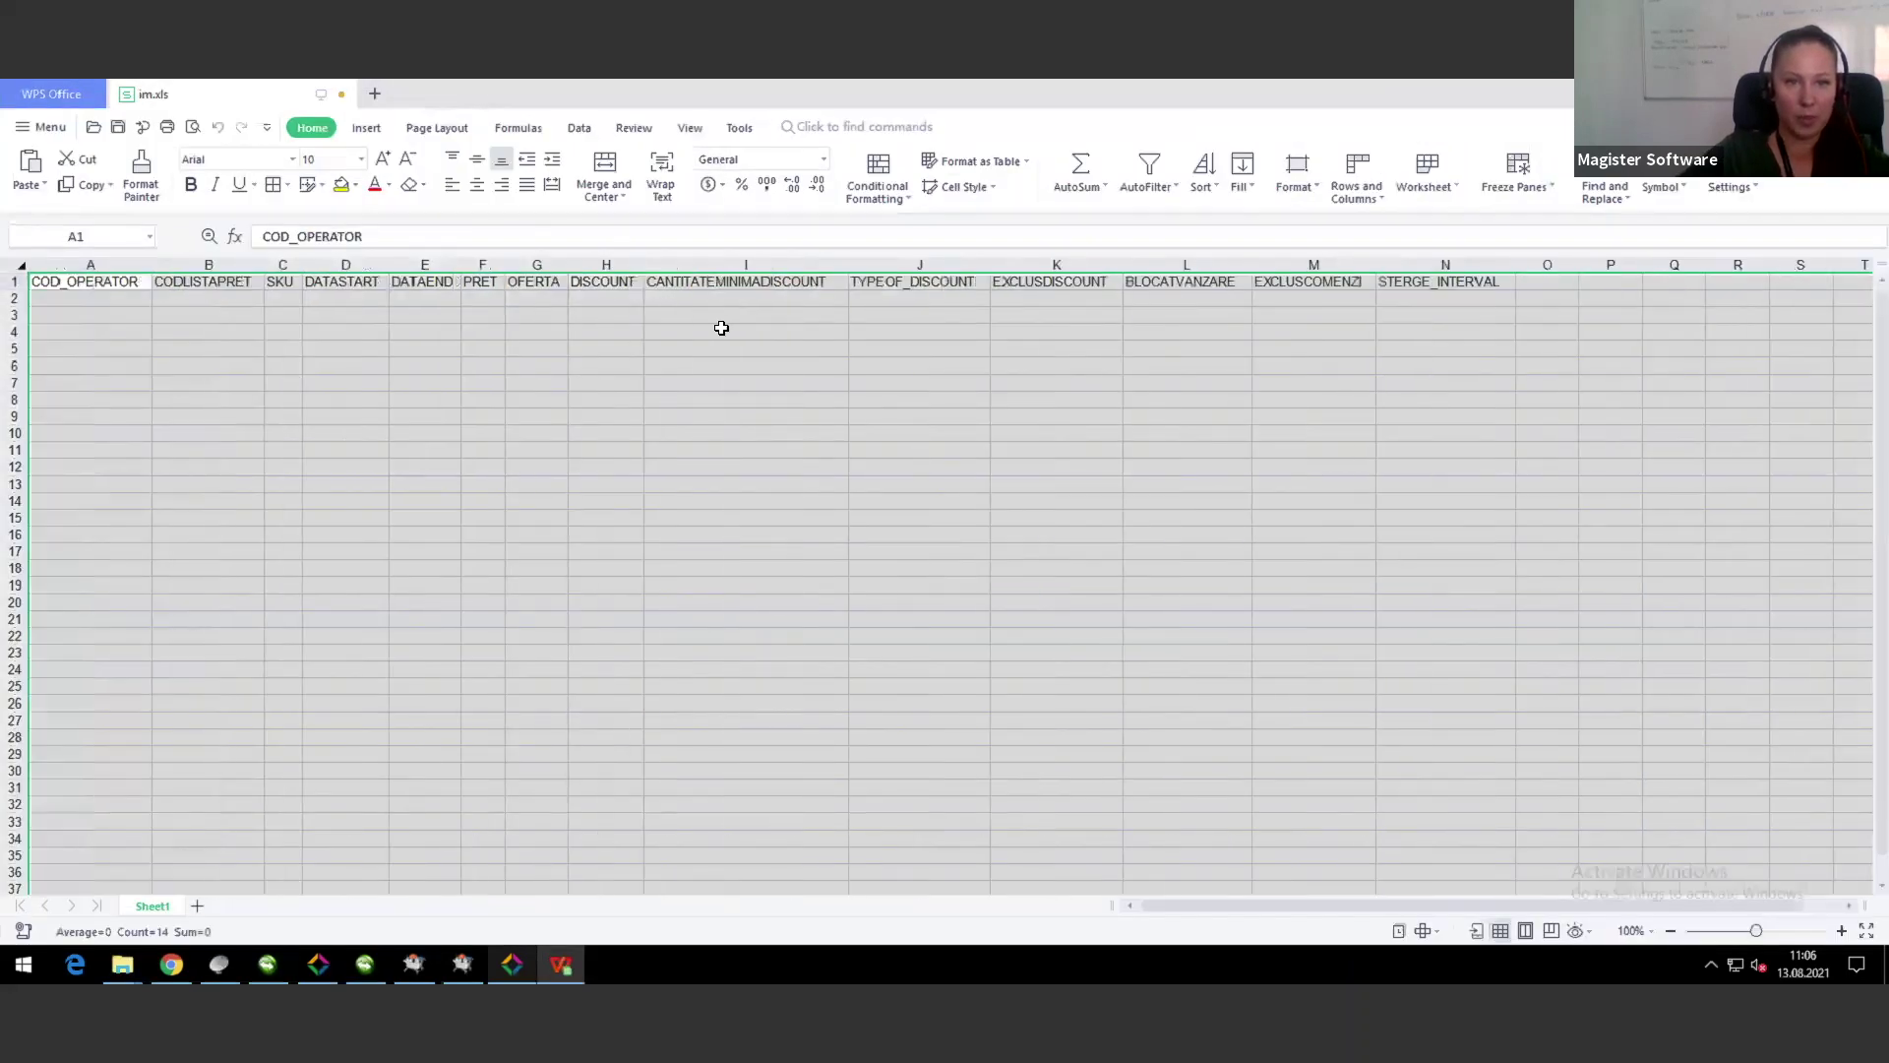
left_click(309, 361)
left_click(99, 305)
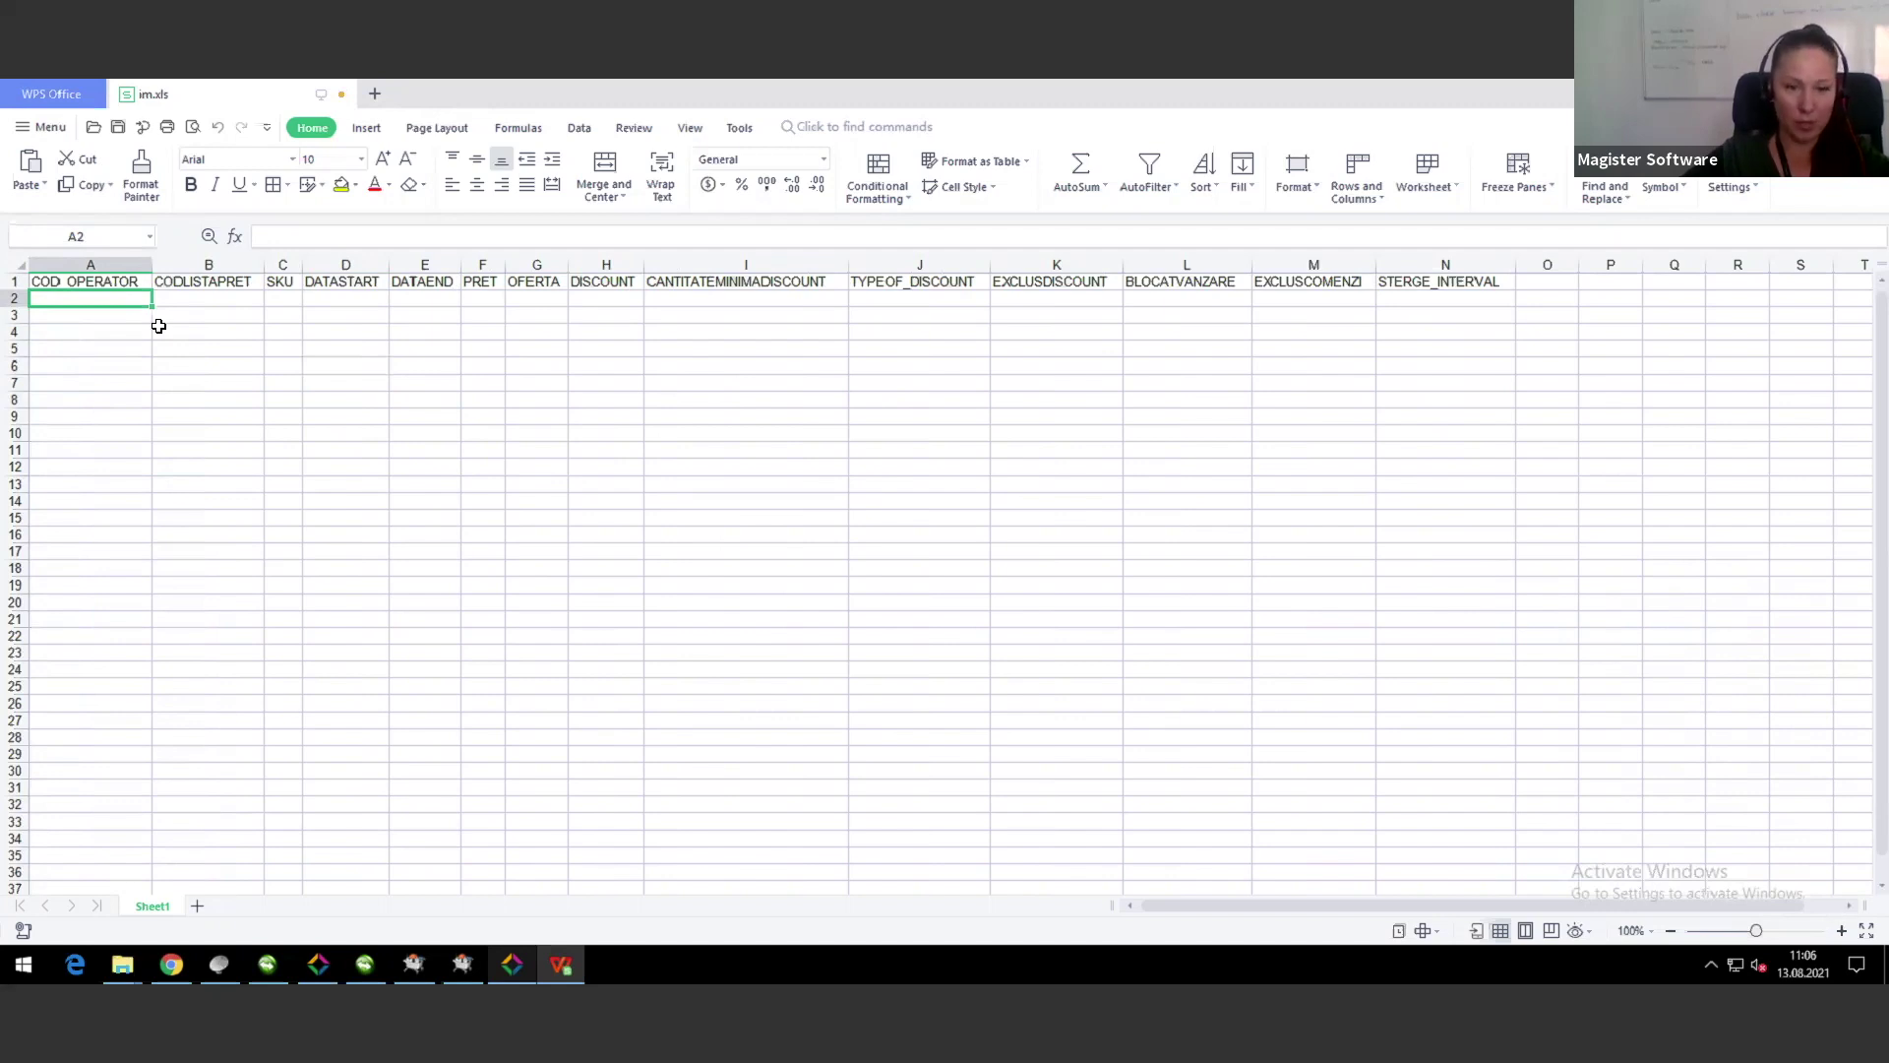
Step: Look up a Supervisor user's Nr. Marca in the SmartCash HQ user administration, close the record without changes and return to im.xls
left_click(510, 965)
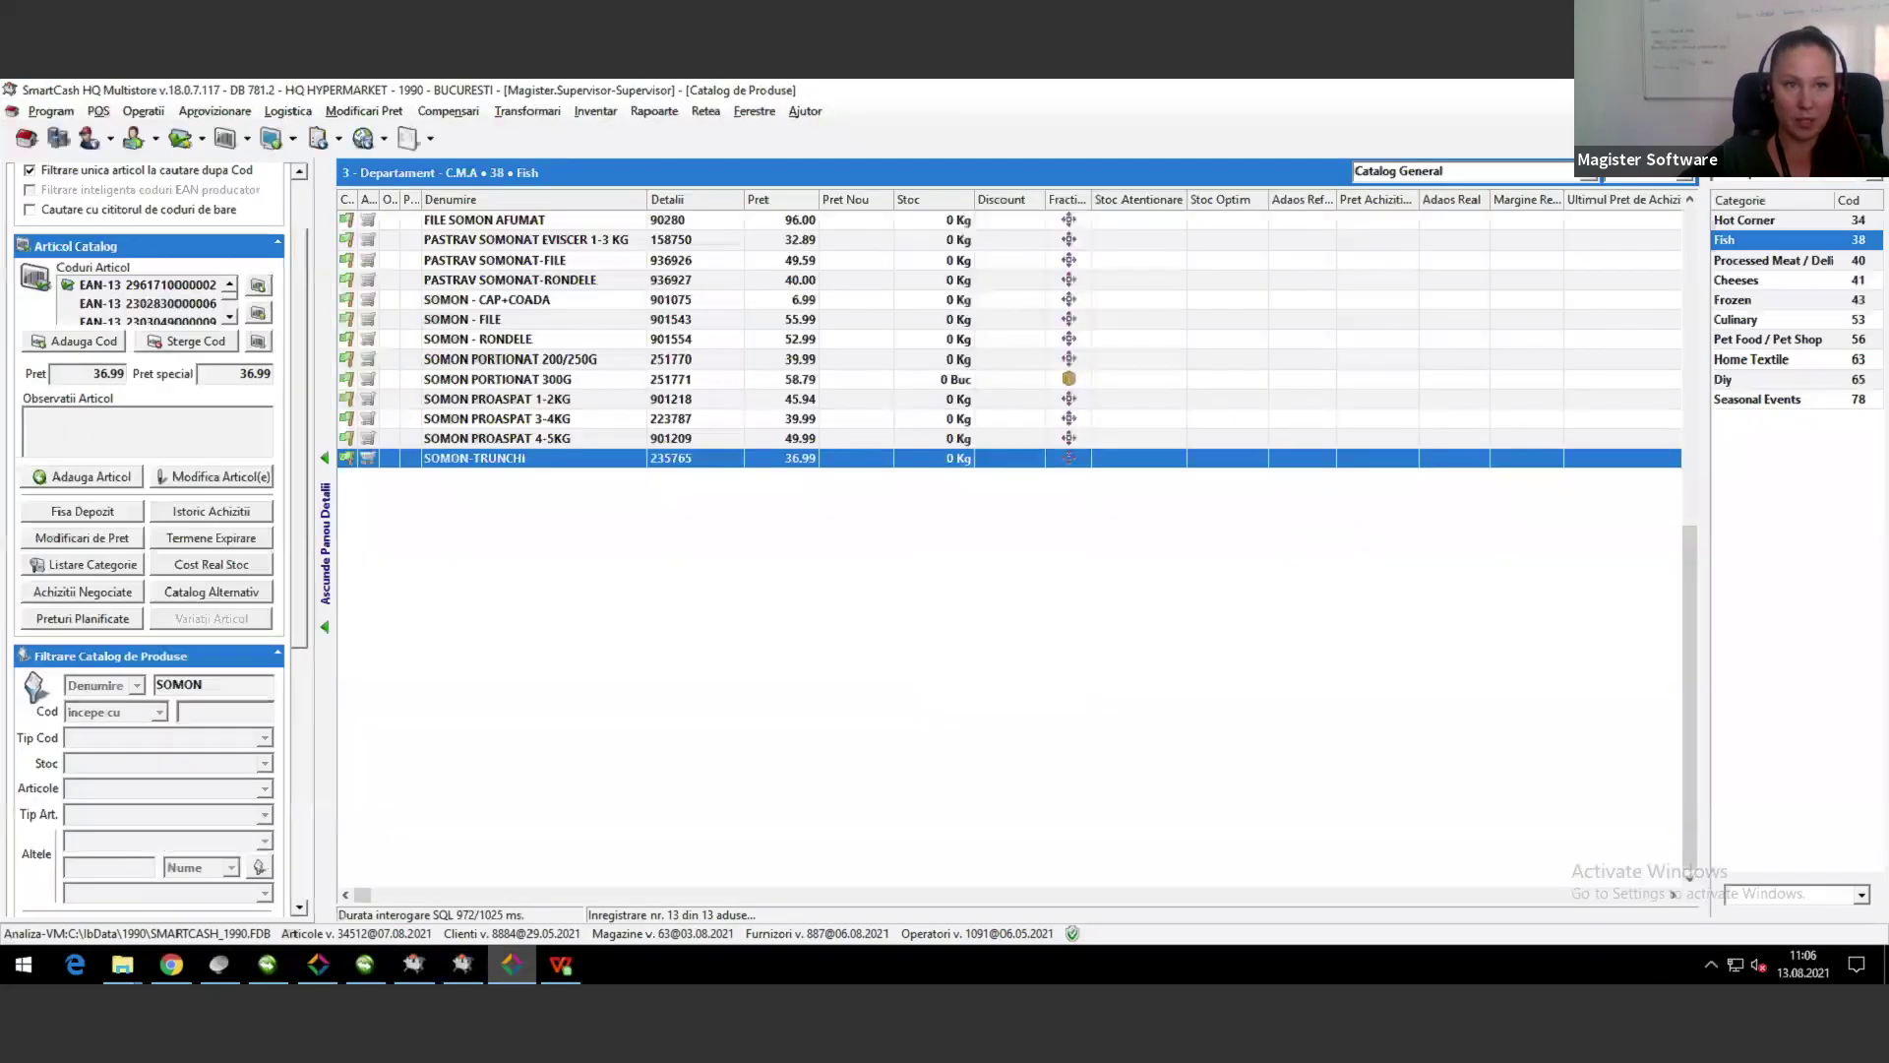
left_click(54, 111)
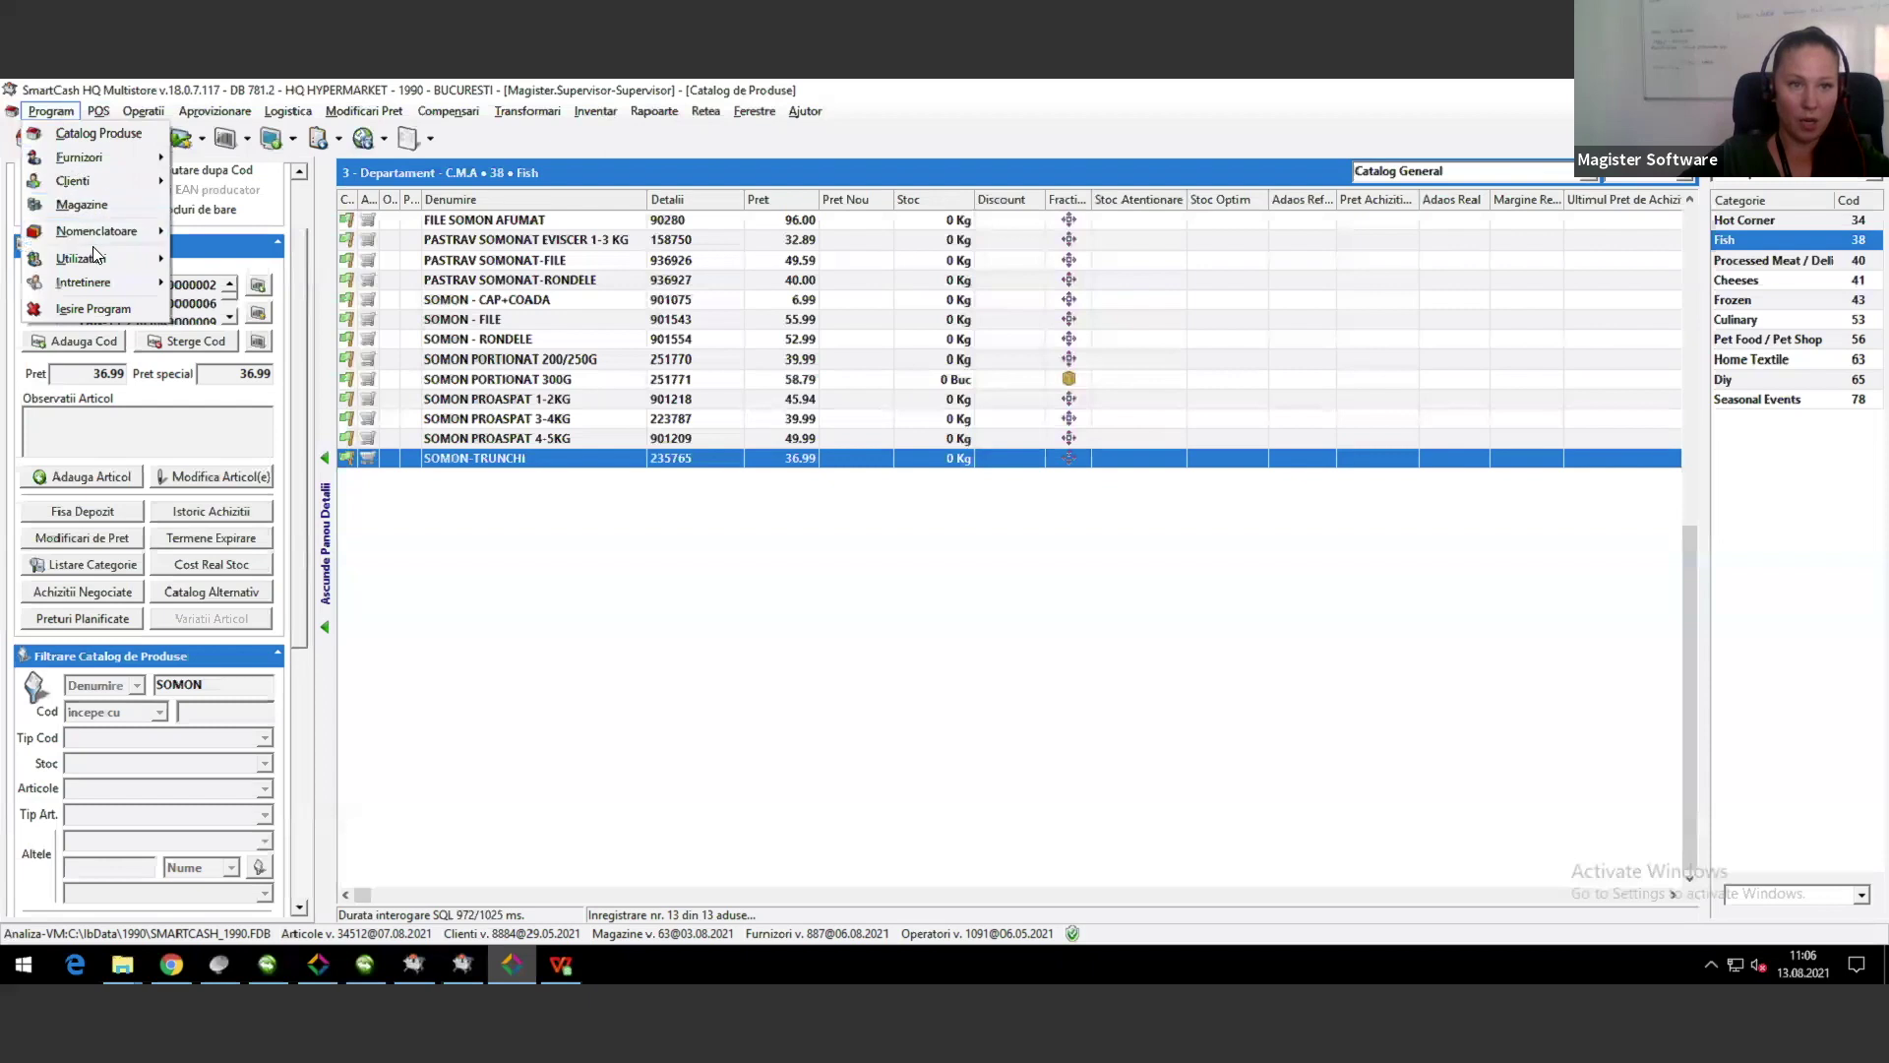
mouse_move(113, 266)
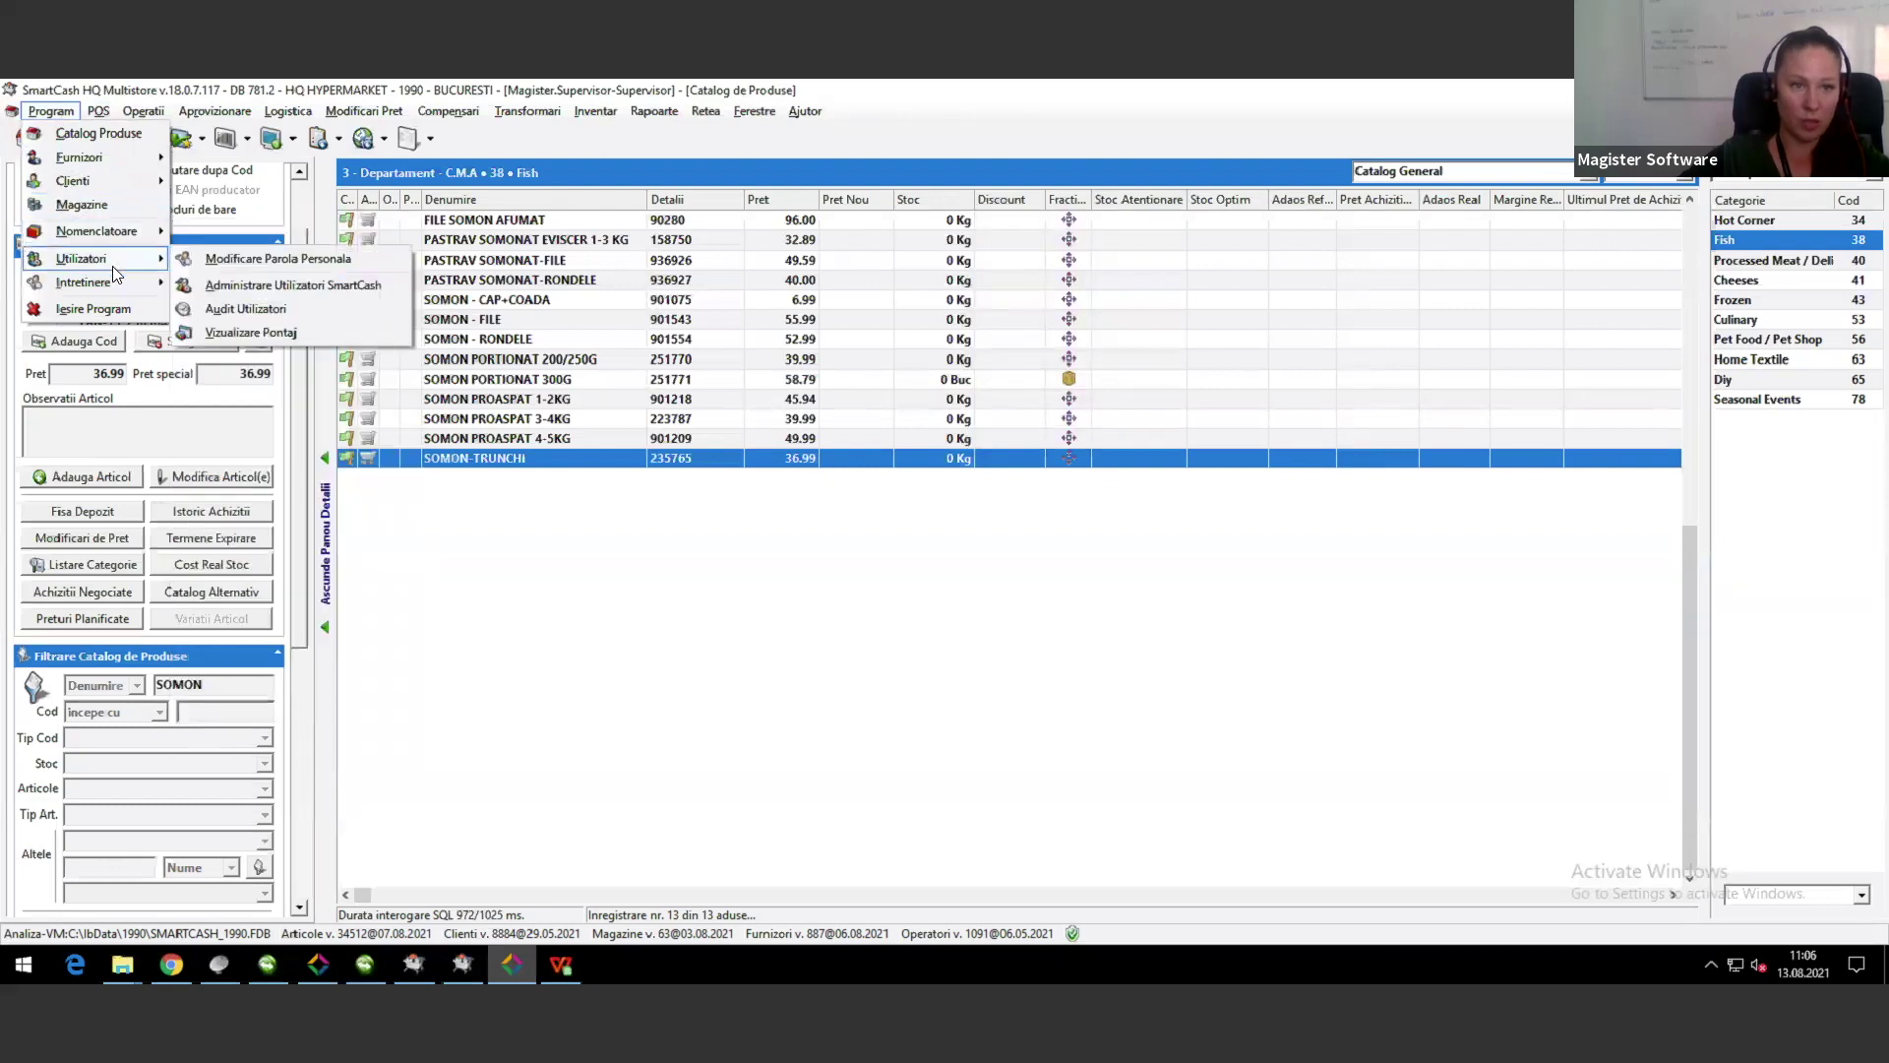
left_click(282, 293)
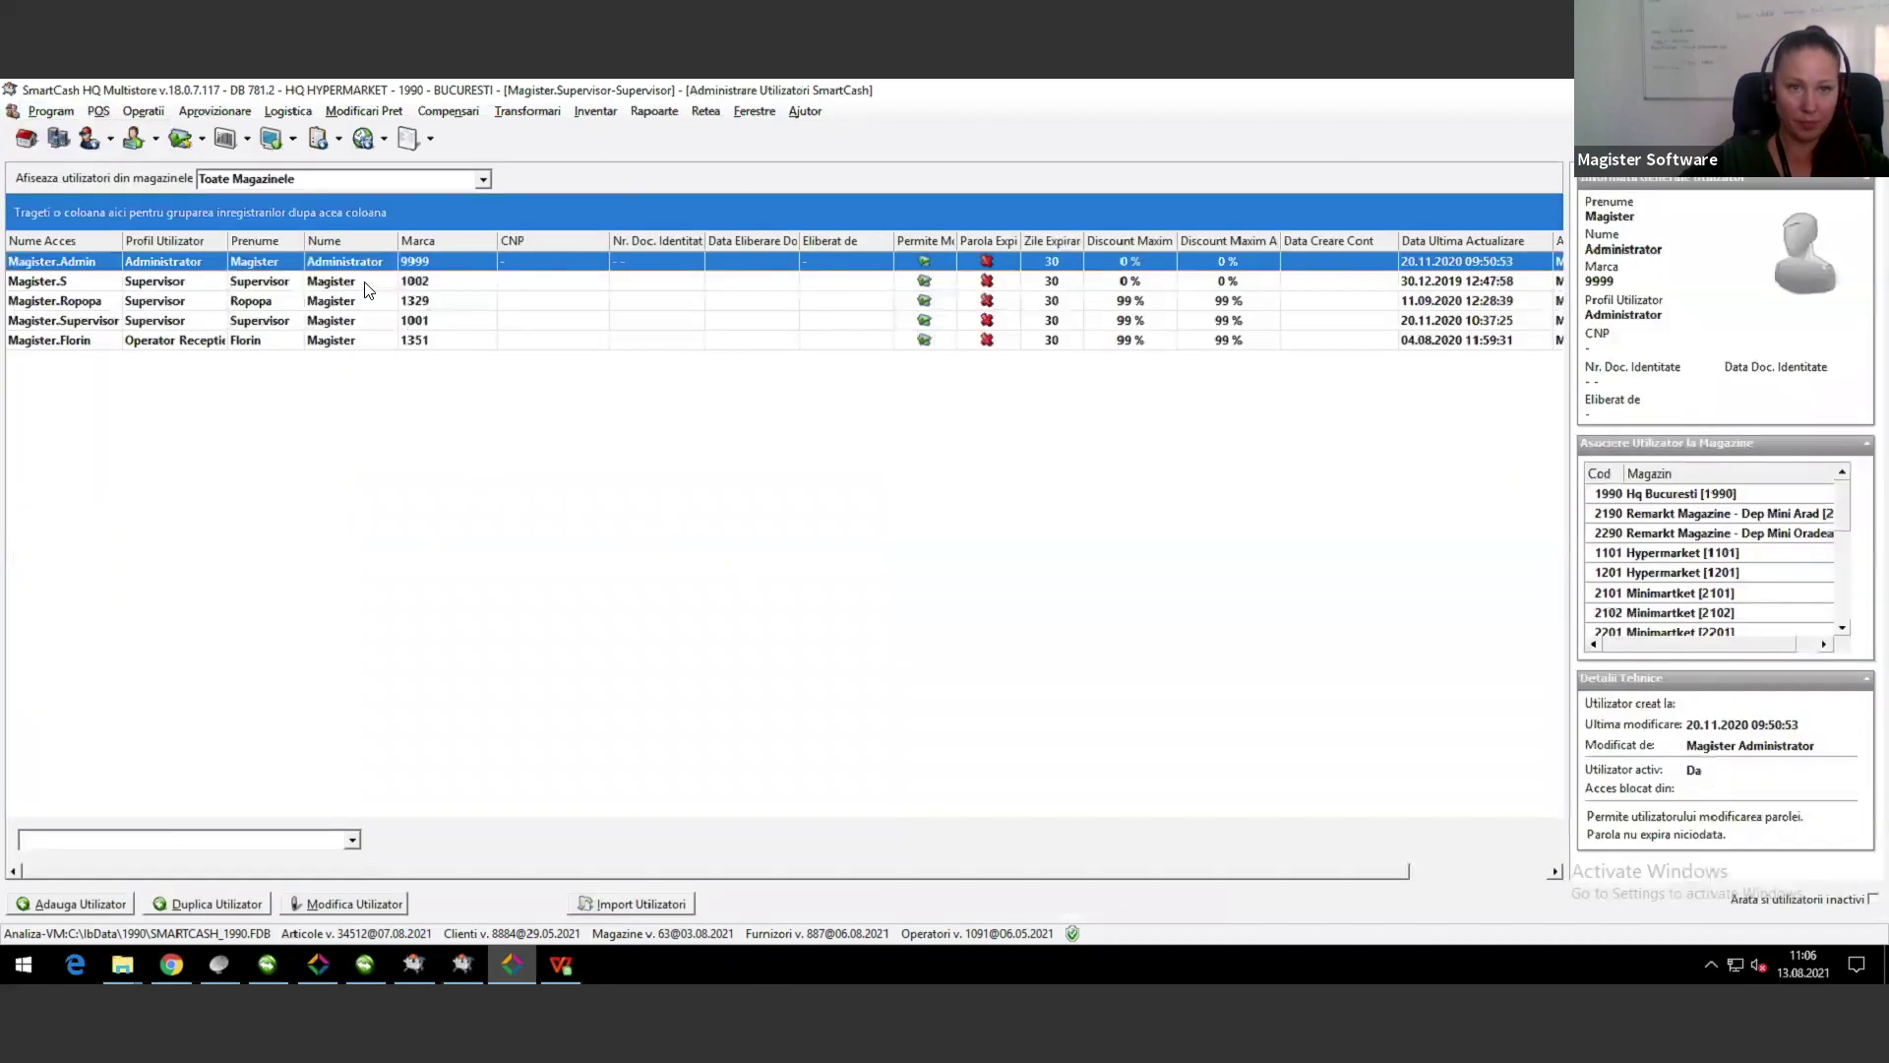
double_click(404, 283)
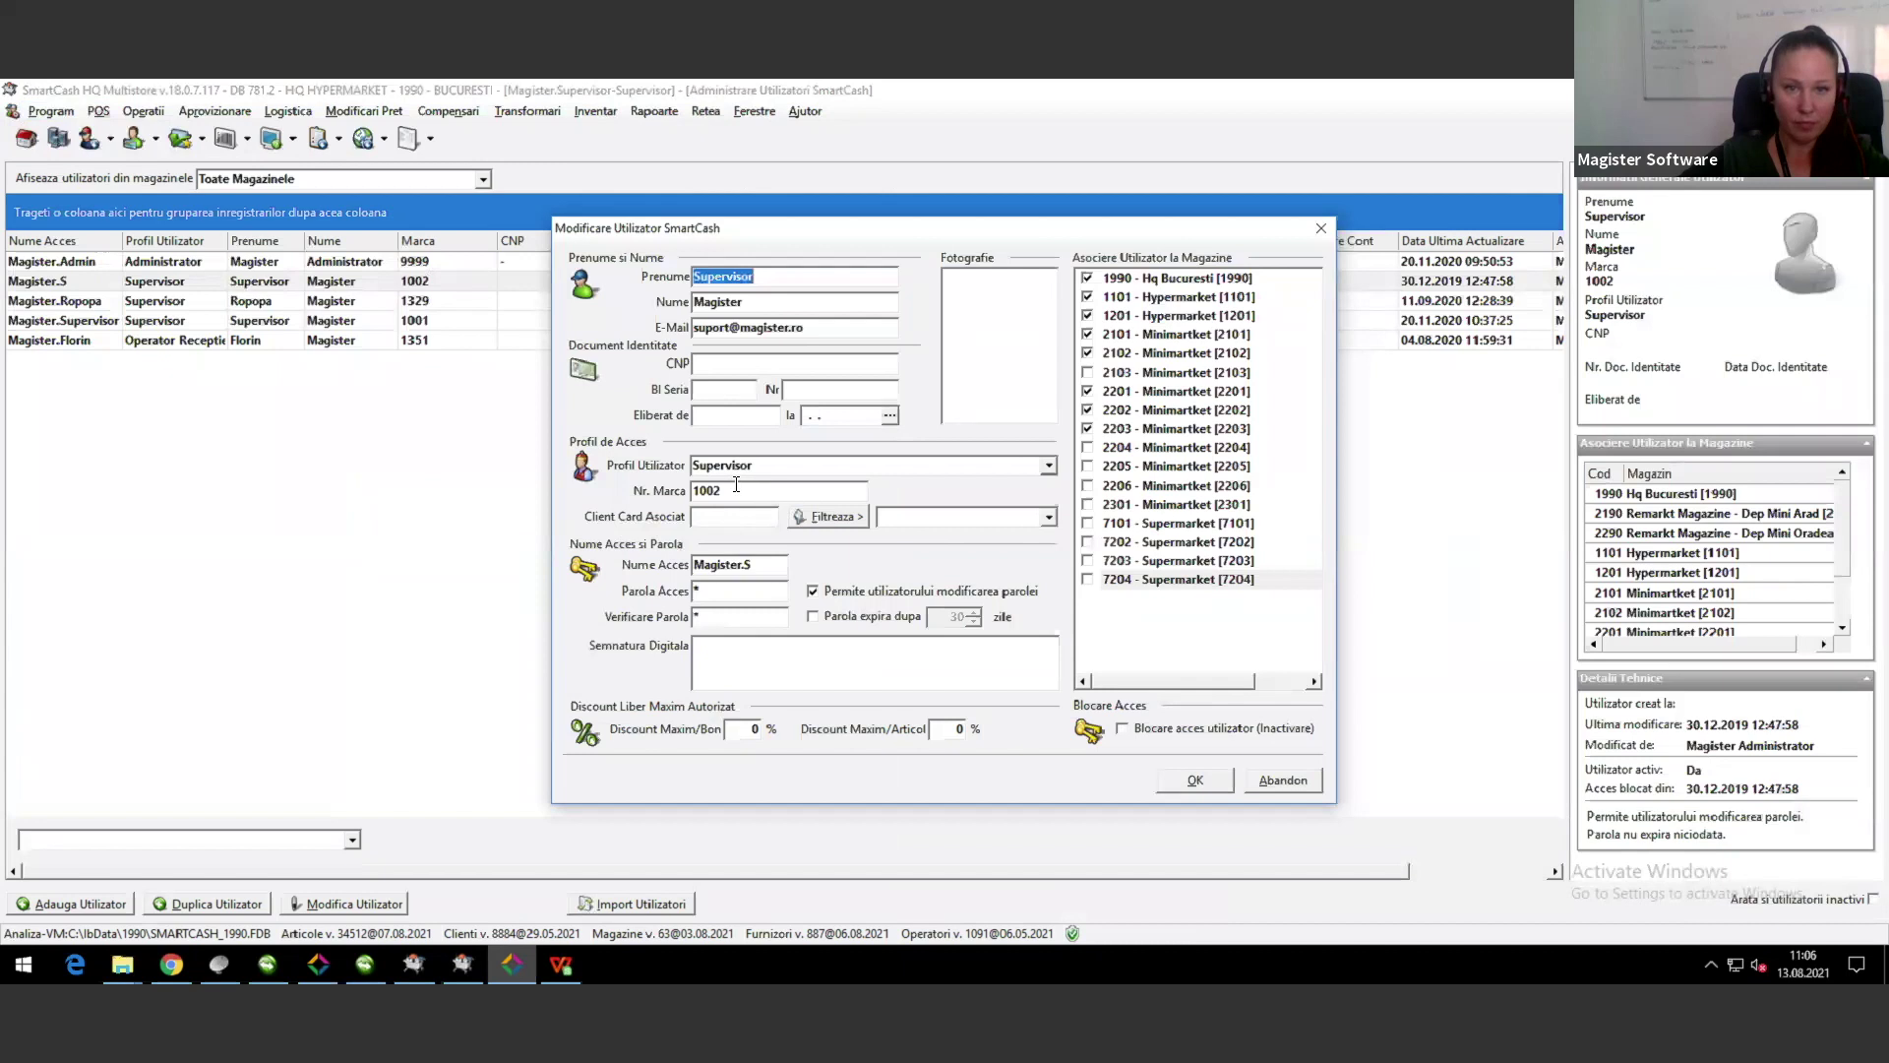
double_click(736, 484)
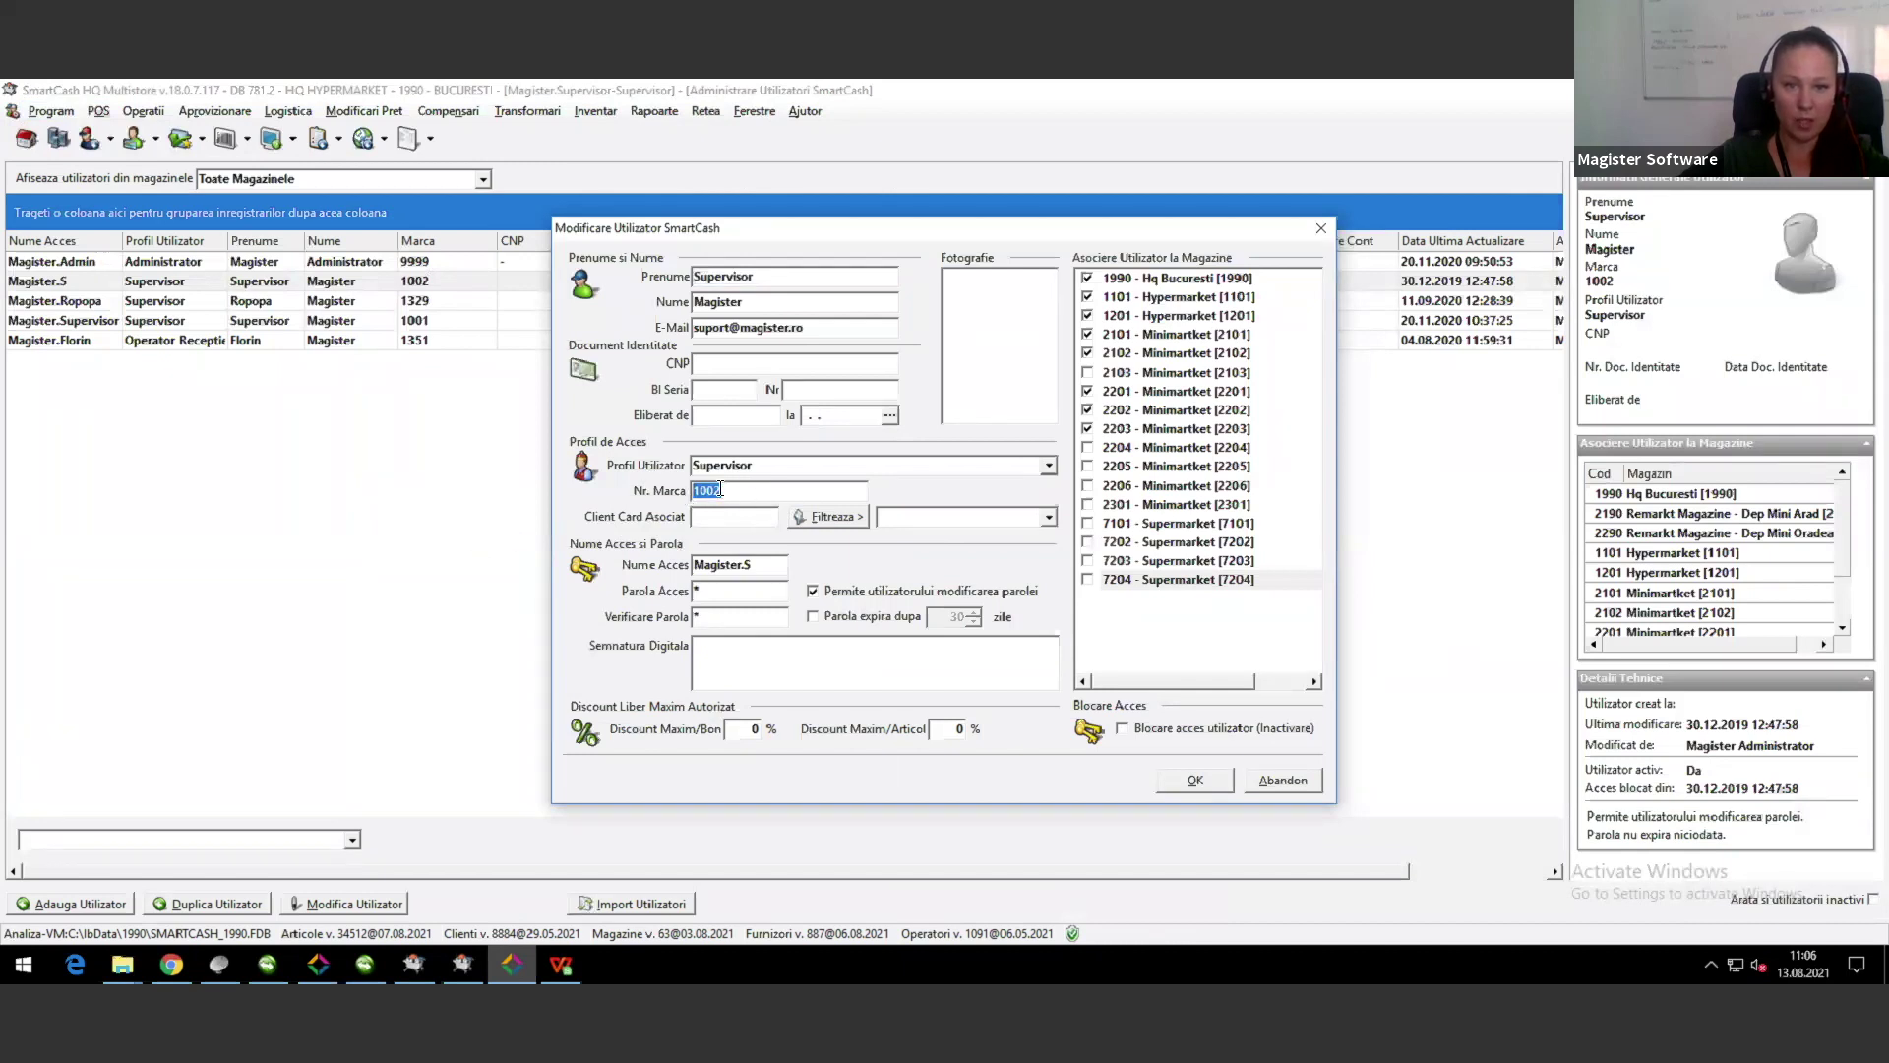
left_click(562, 968)
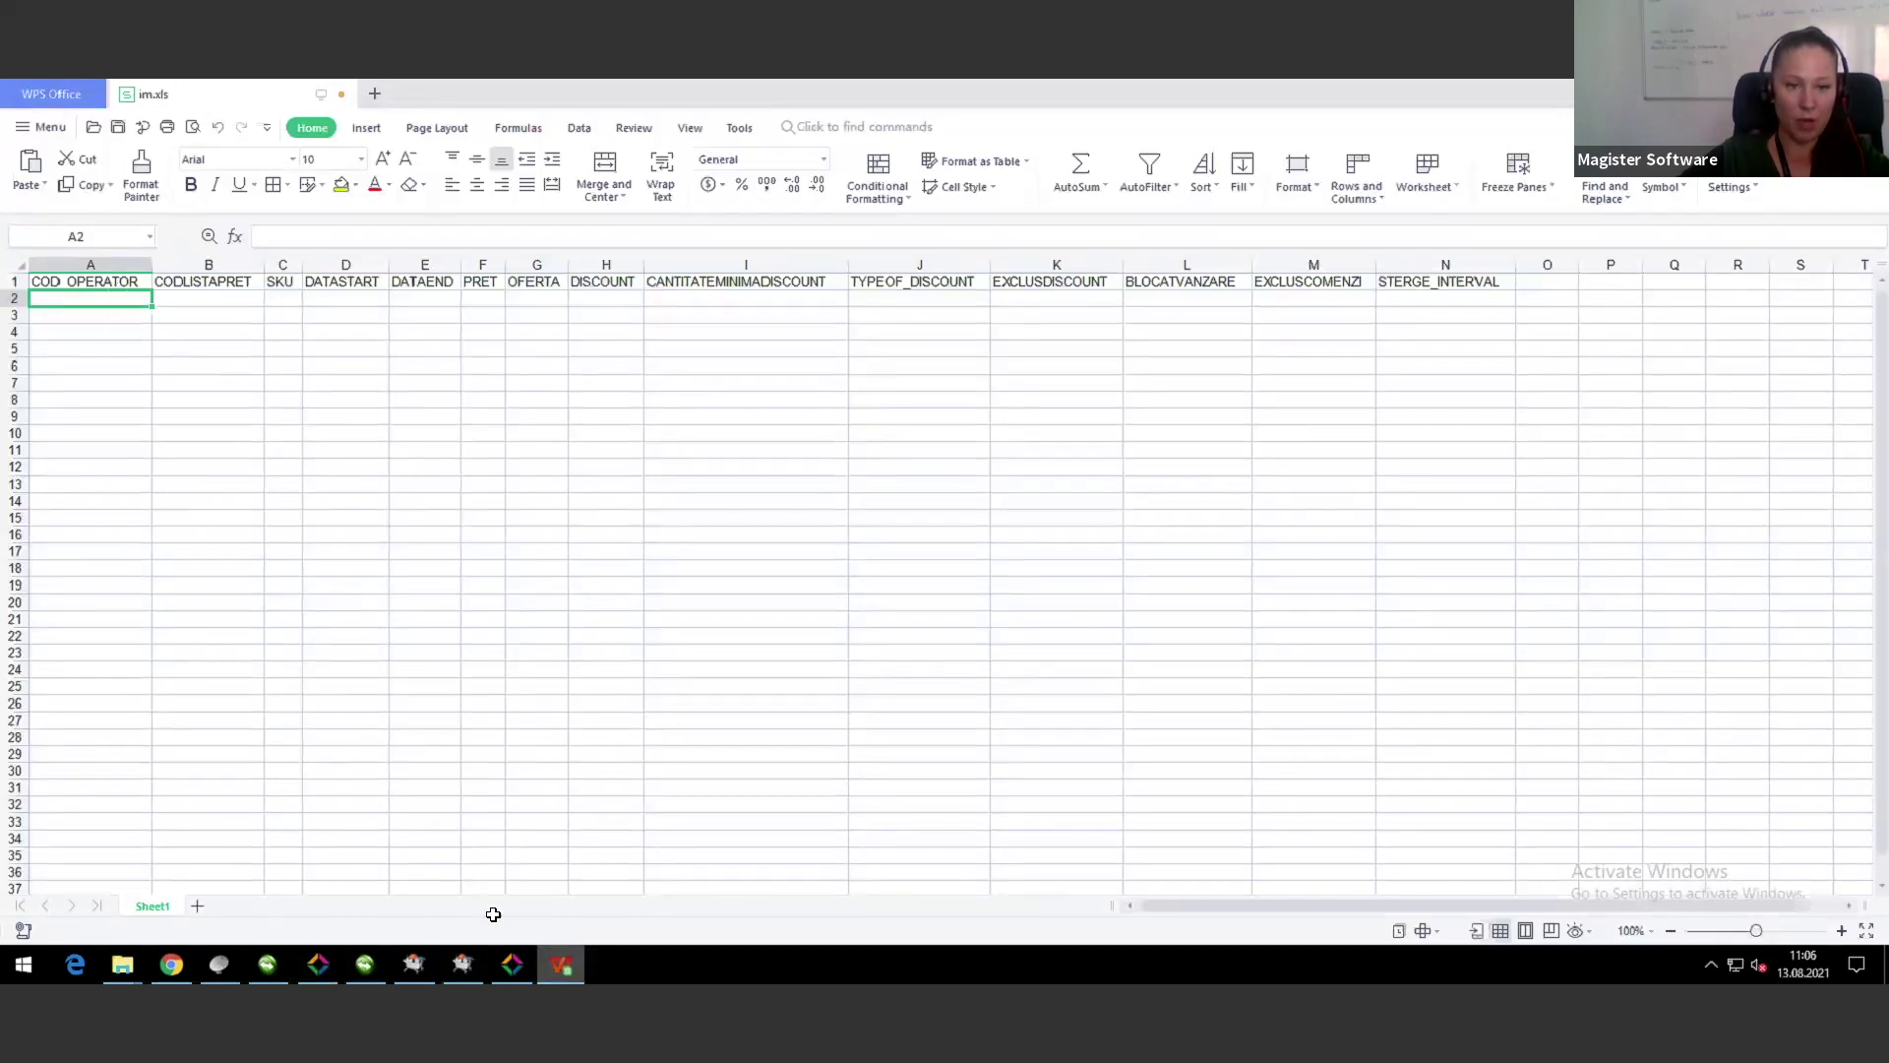
left_click(462, 968)
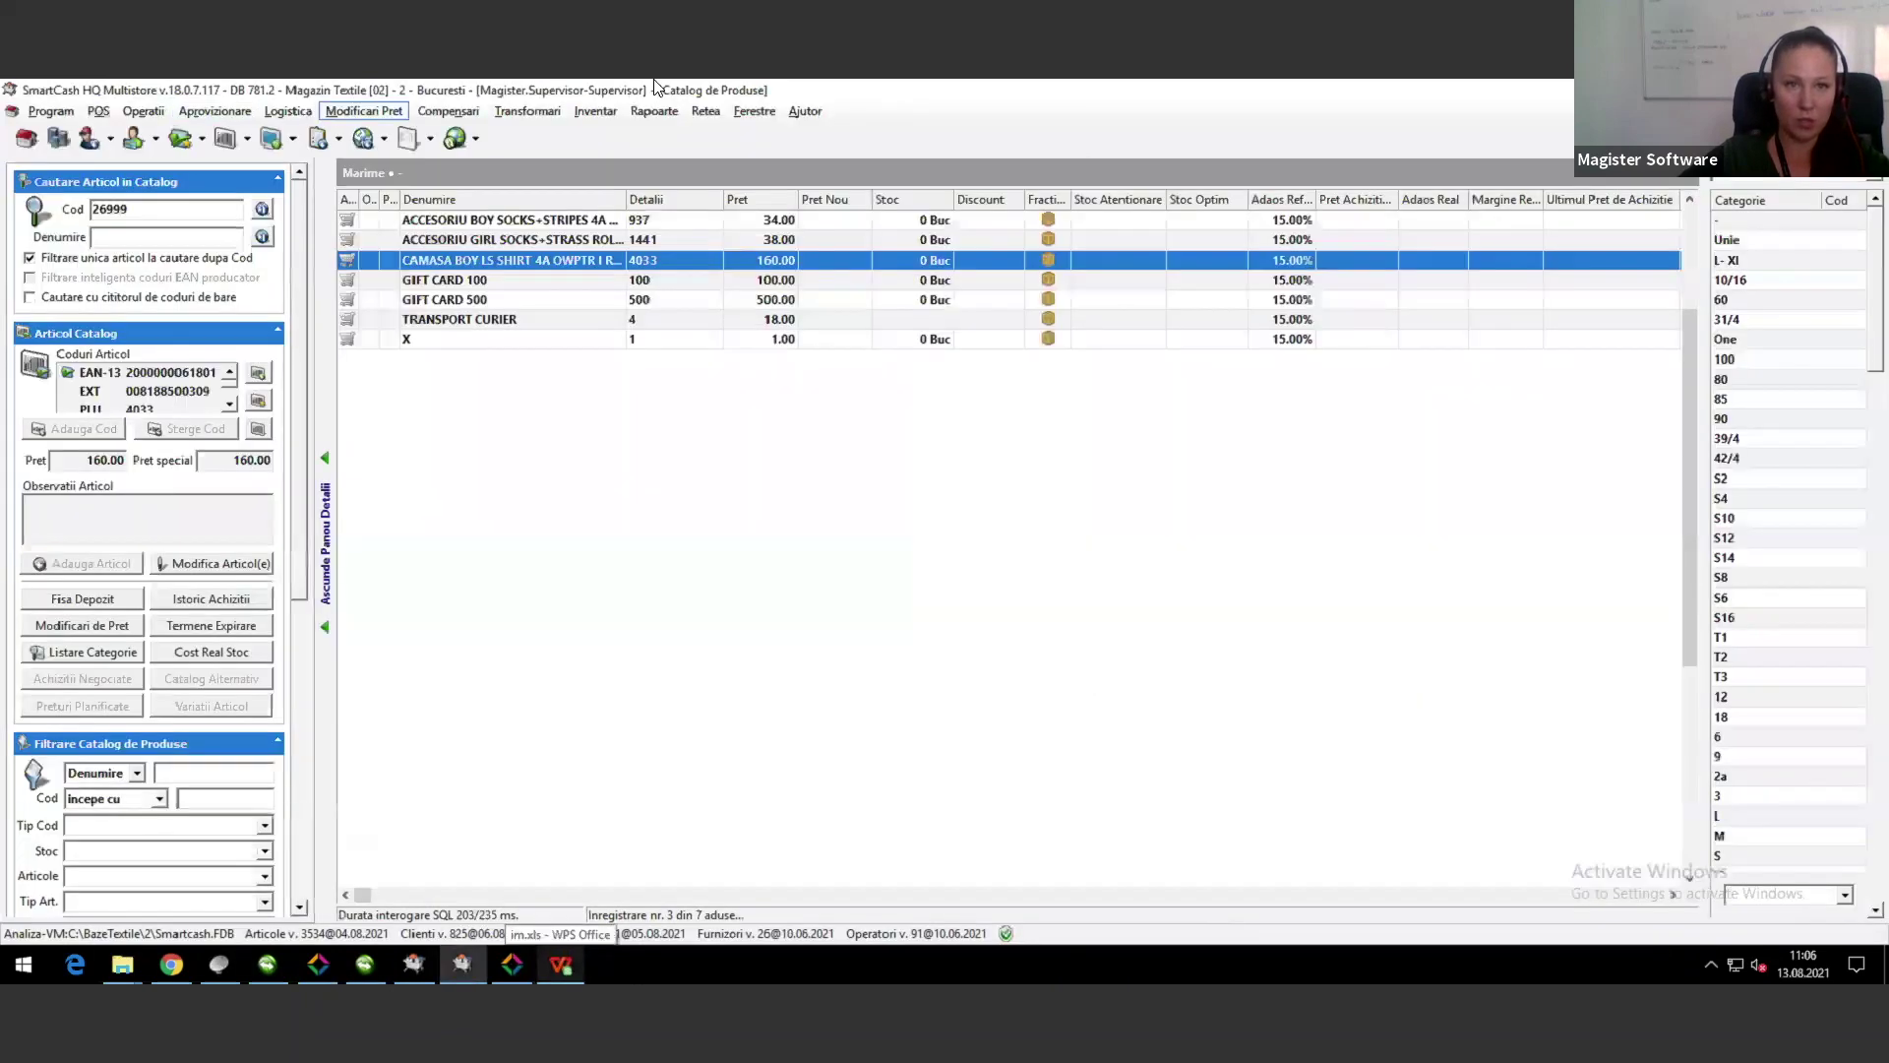
left_click(514, 970)
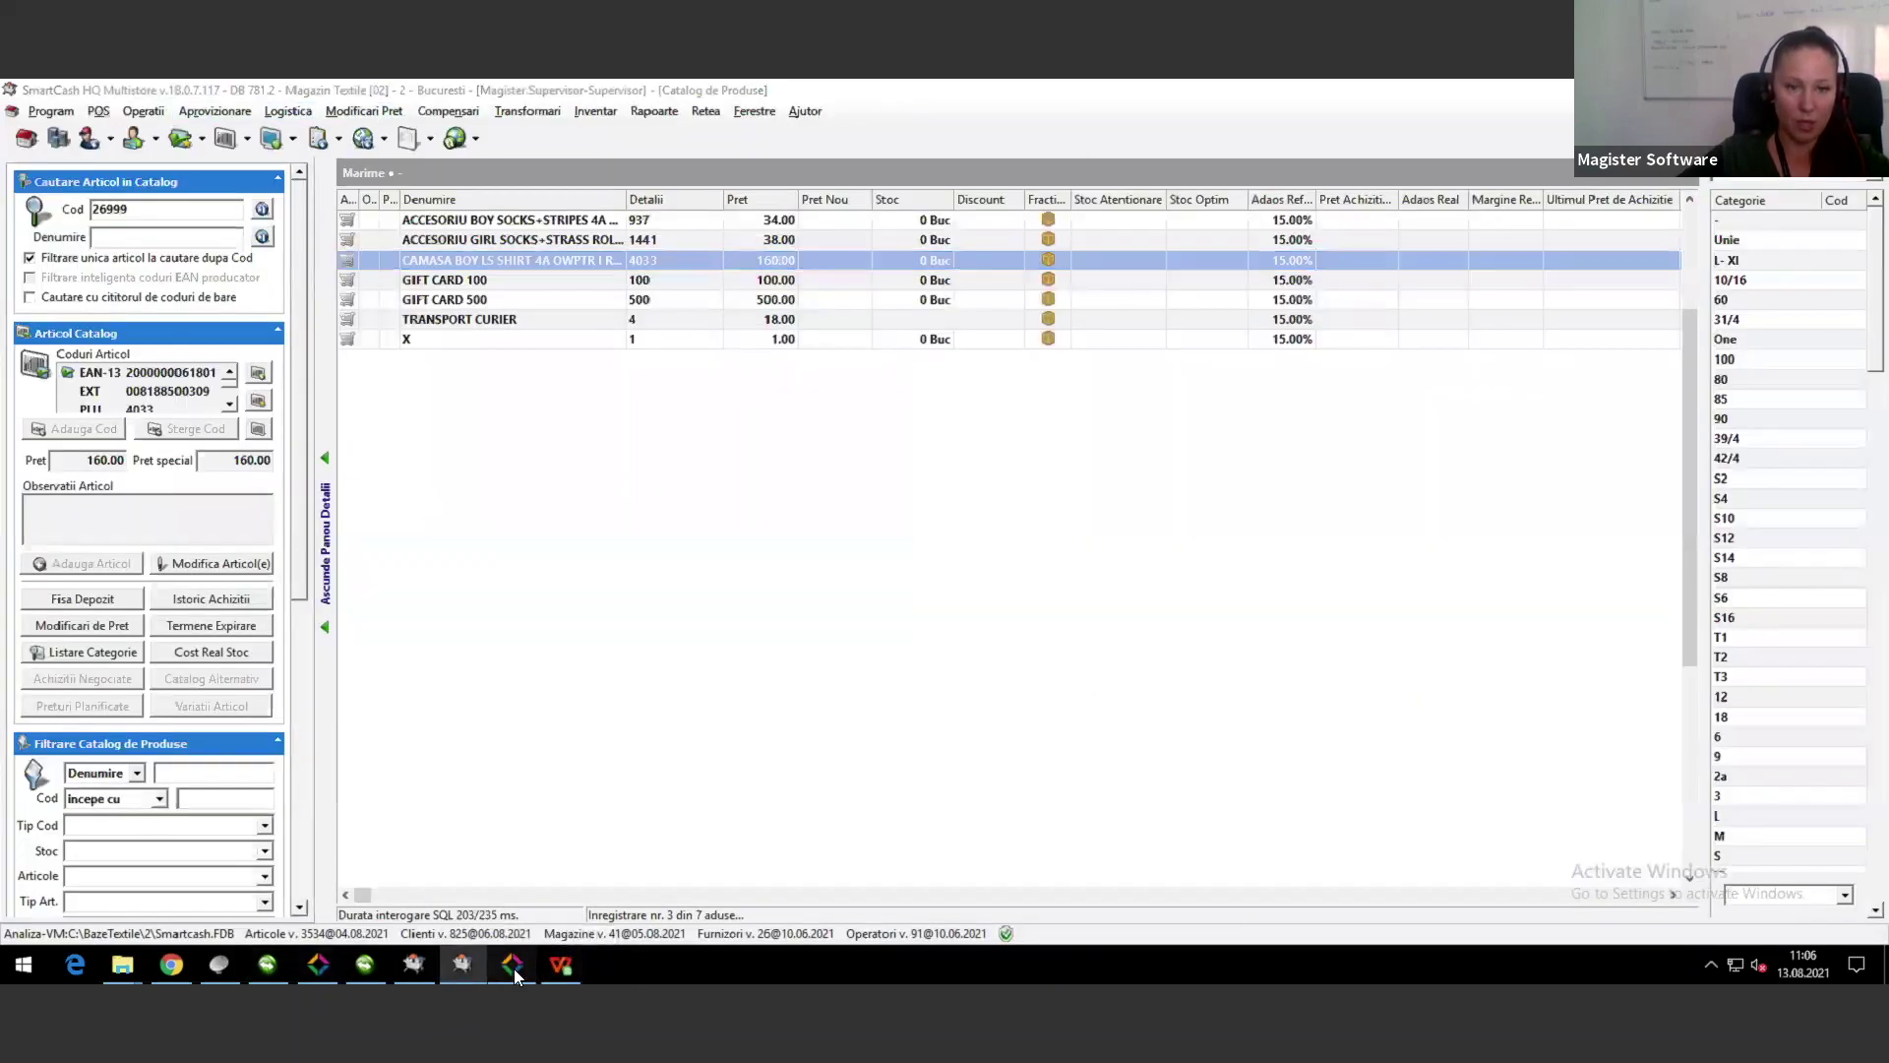
left_click(1321, 227)
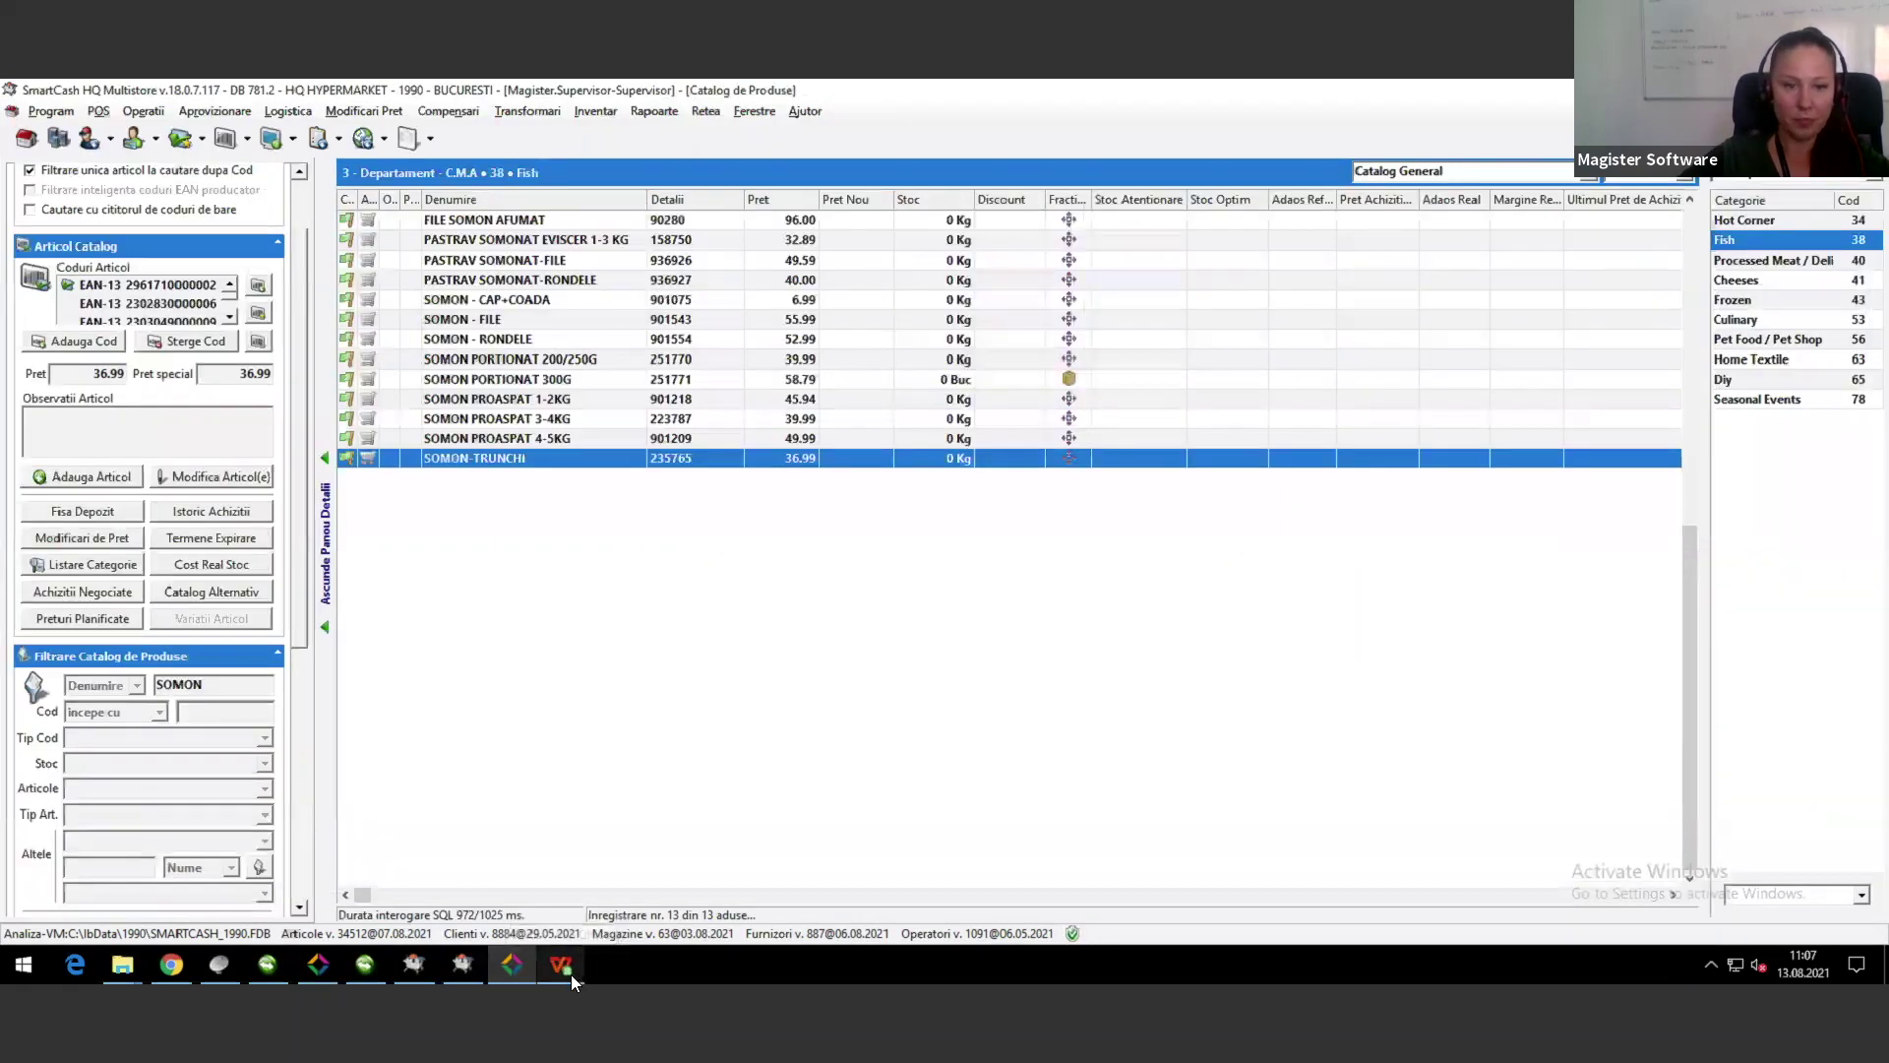
left_click(569, 969)
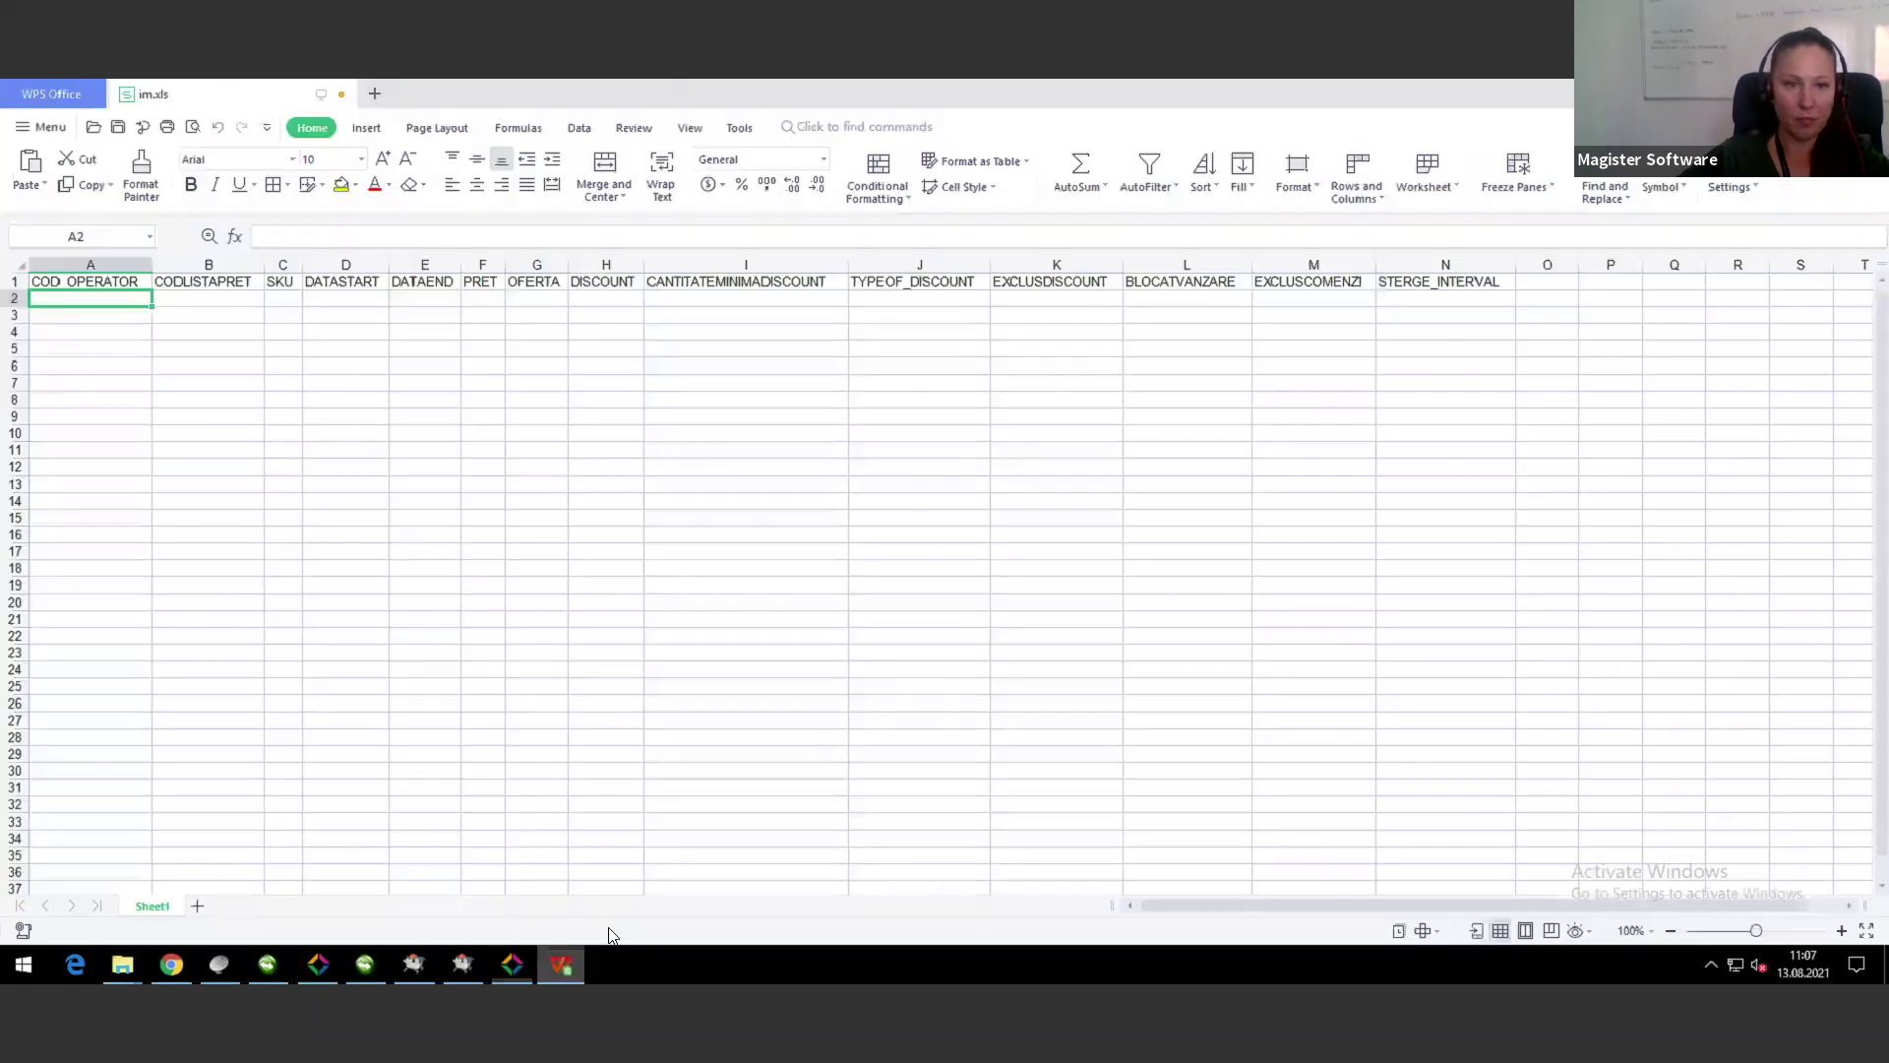
Step: For the CODLISTAPRET column, examine the alternative catalog codes in SmartCash HQ, close the list and return to im.xls
left_click_drag(200, 297, 207, 429)
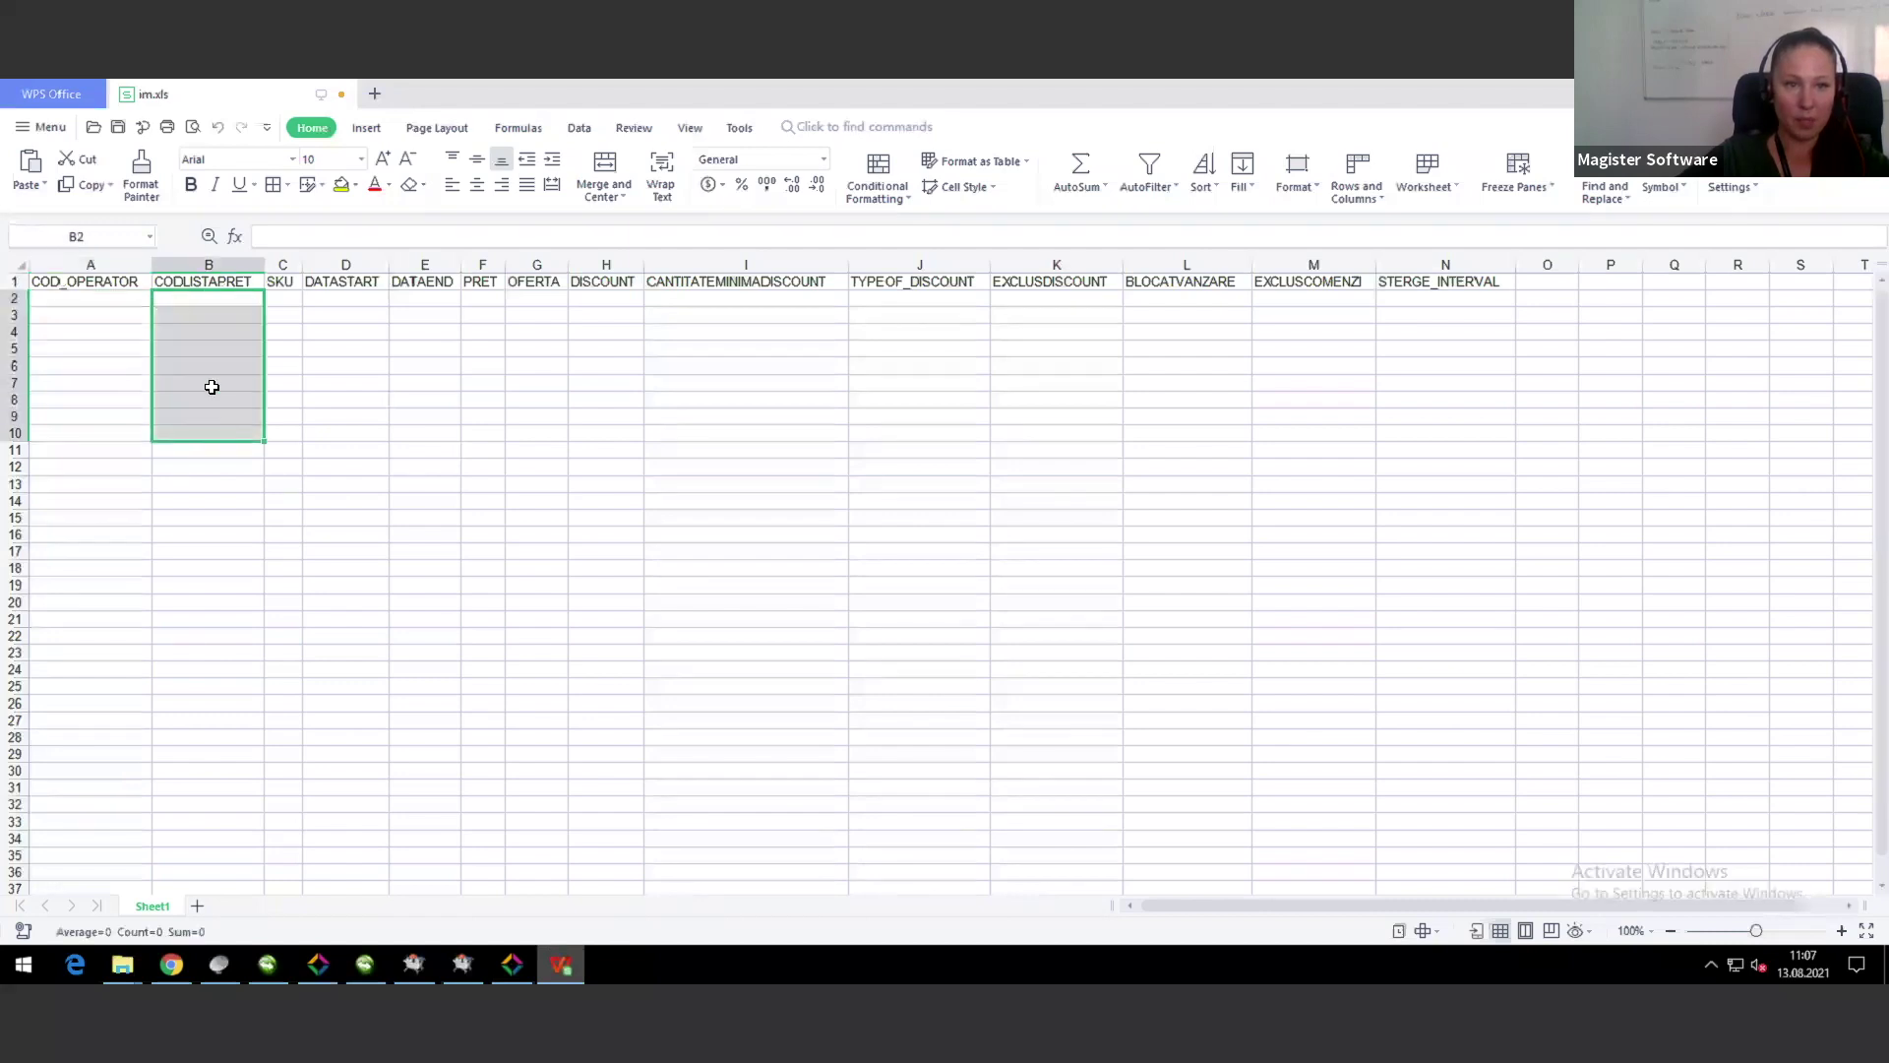
left_click(218, 297)
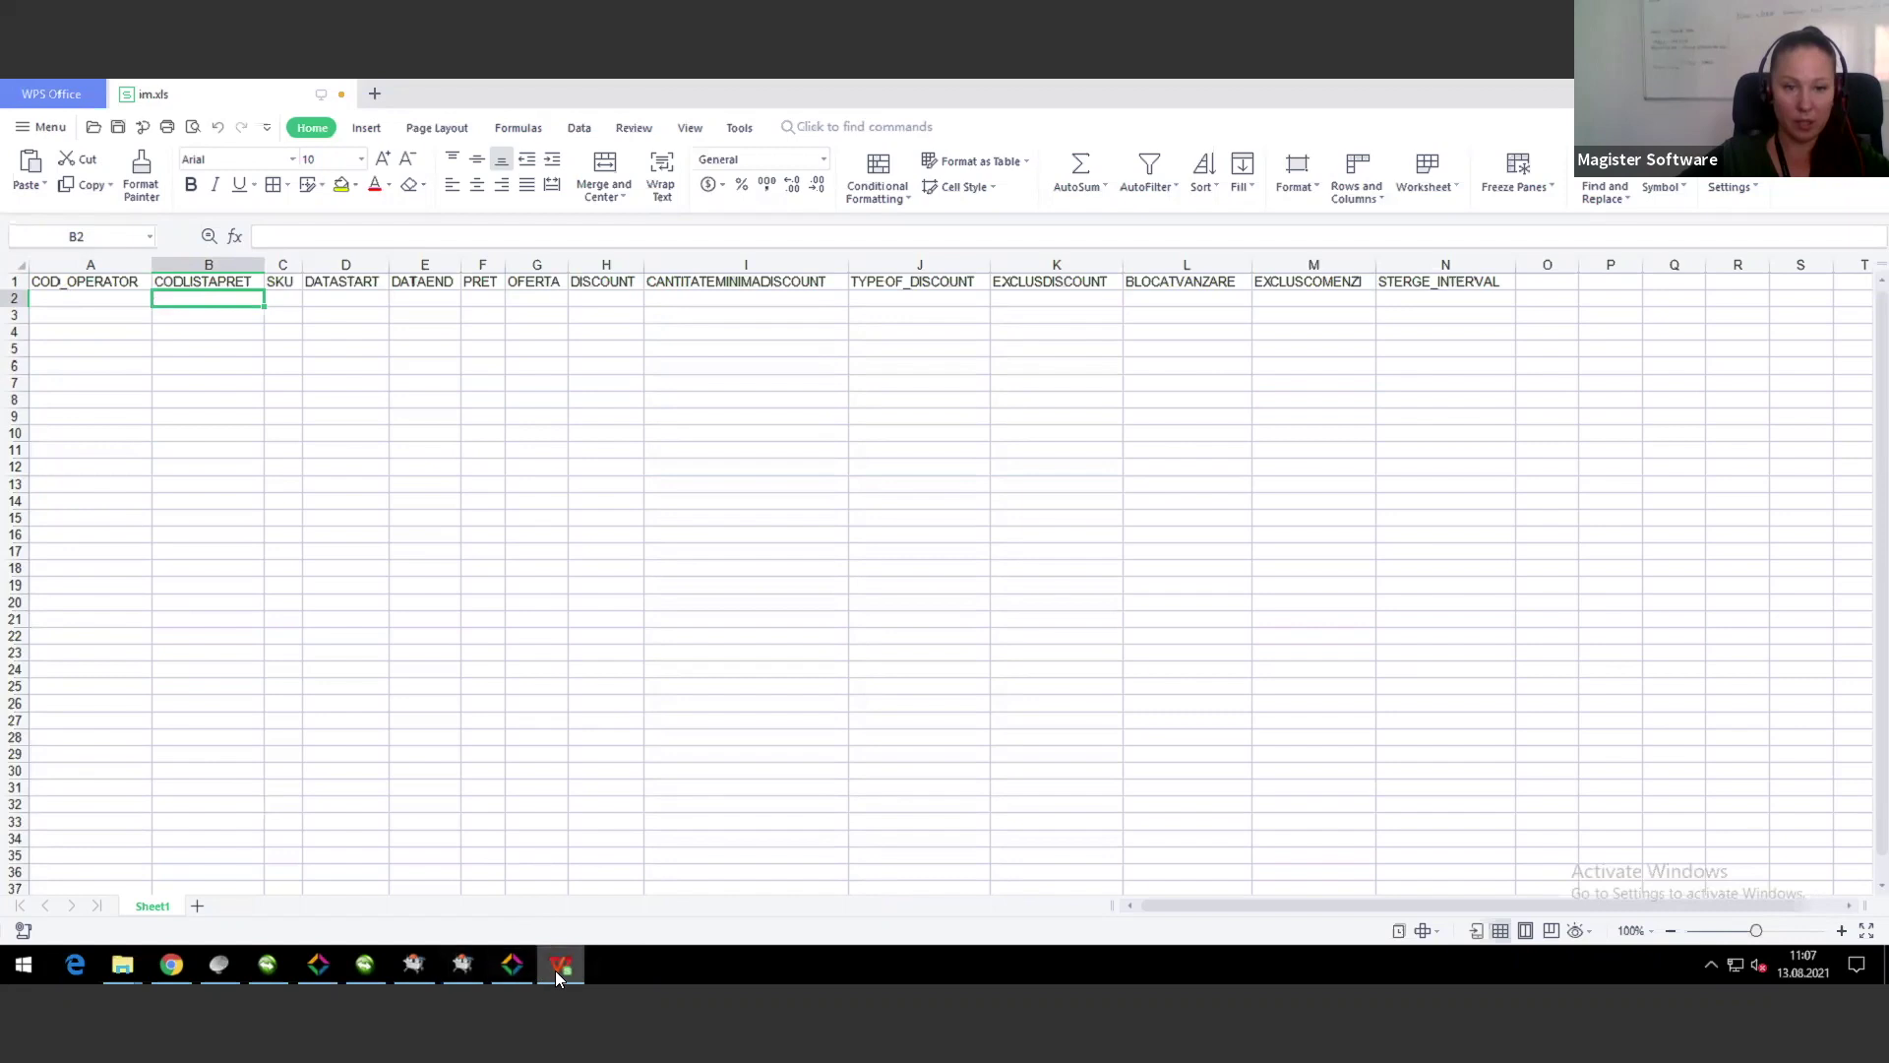
left_click(516, 971)
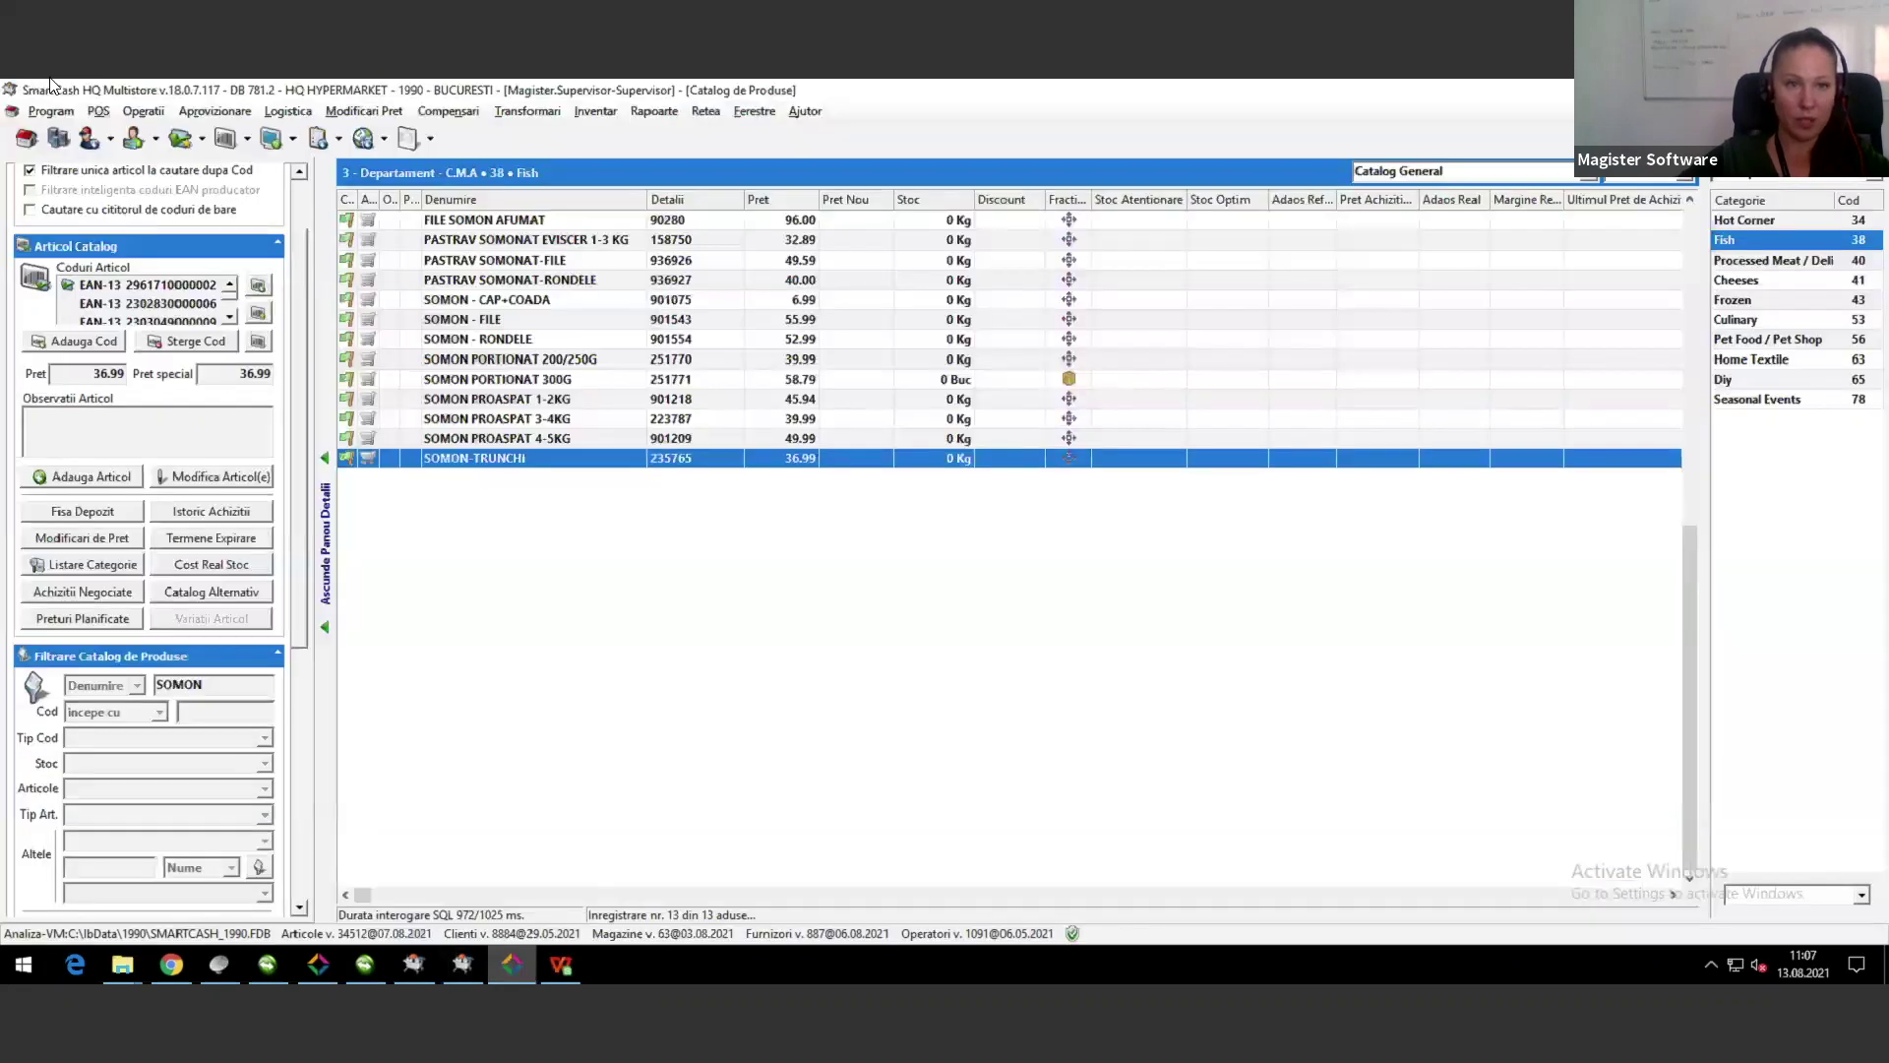
left_click(57, 136)
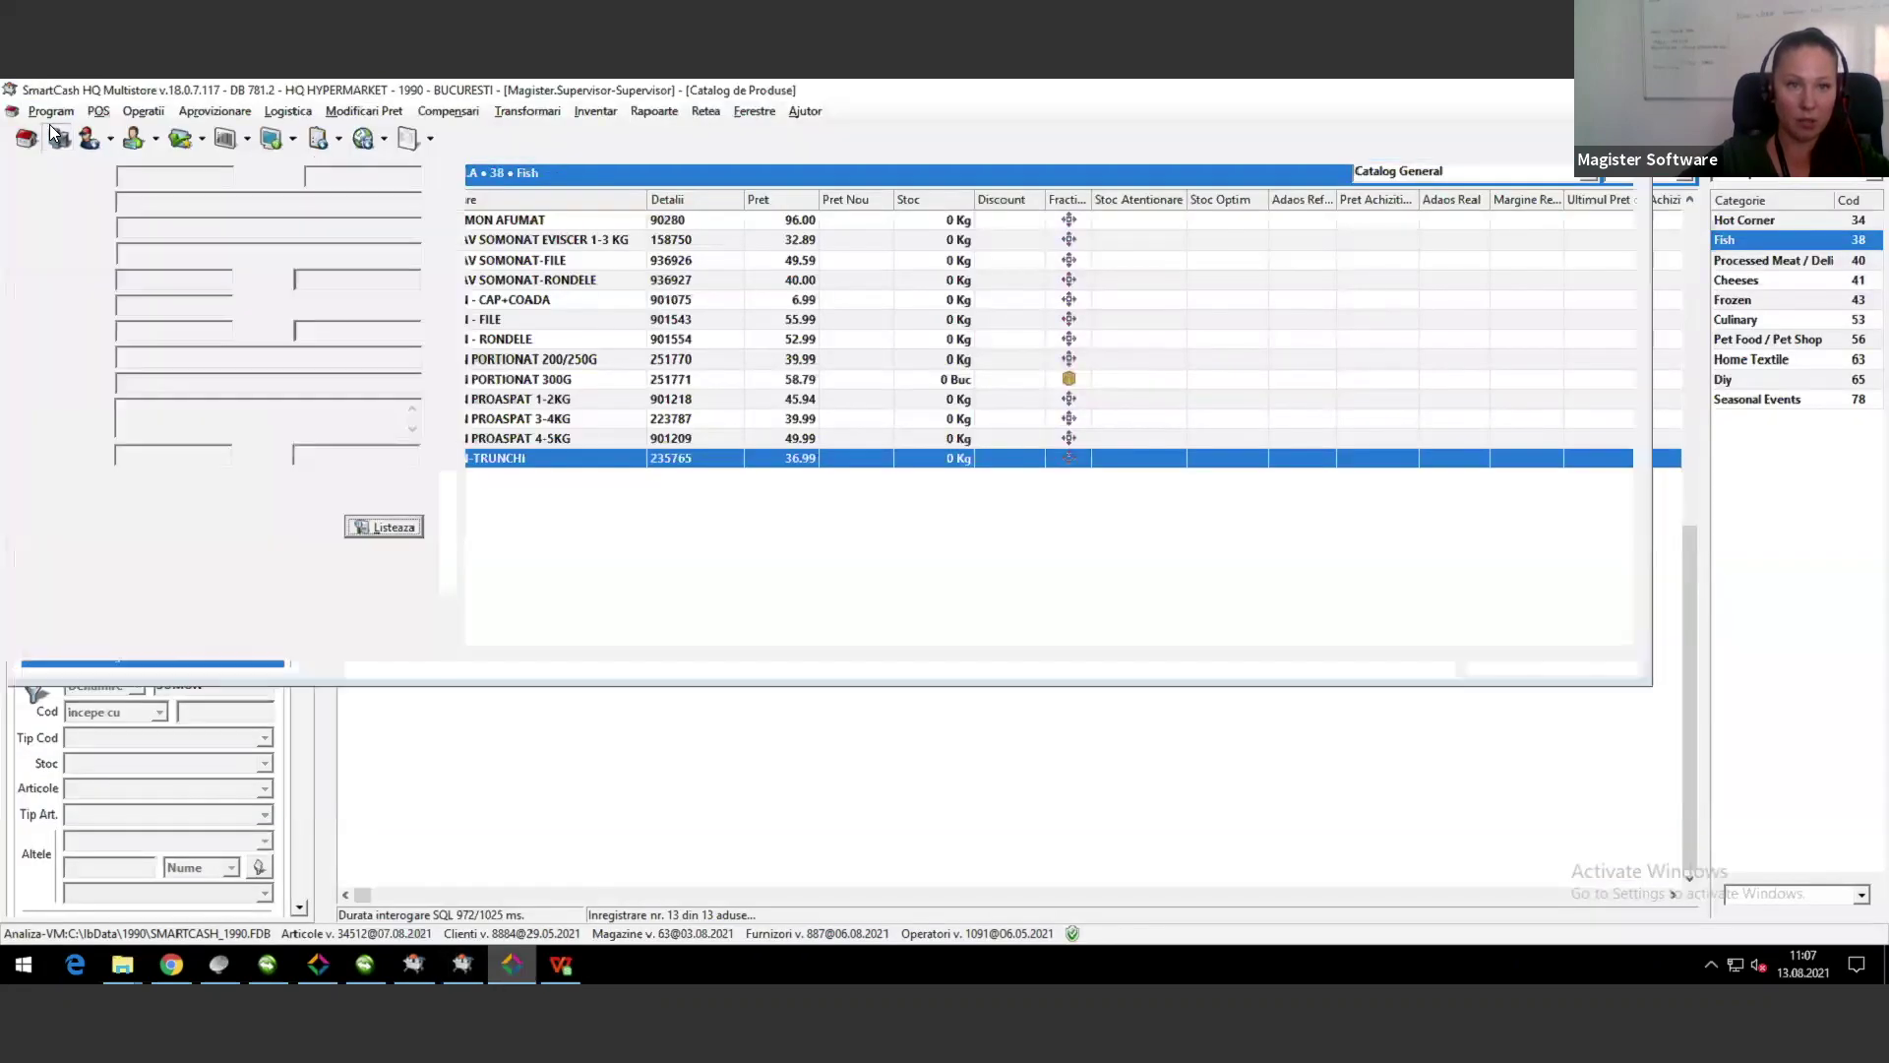
left_click(50, 110)
mouse_move(91, 240)
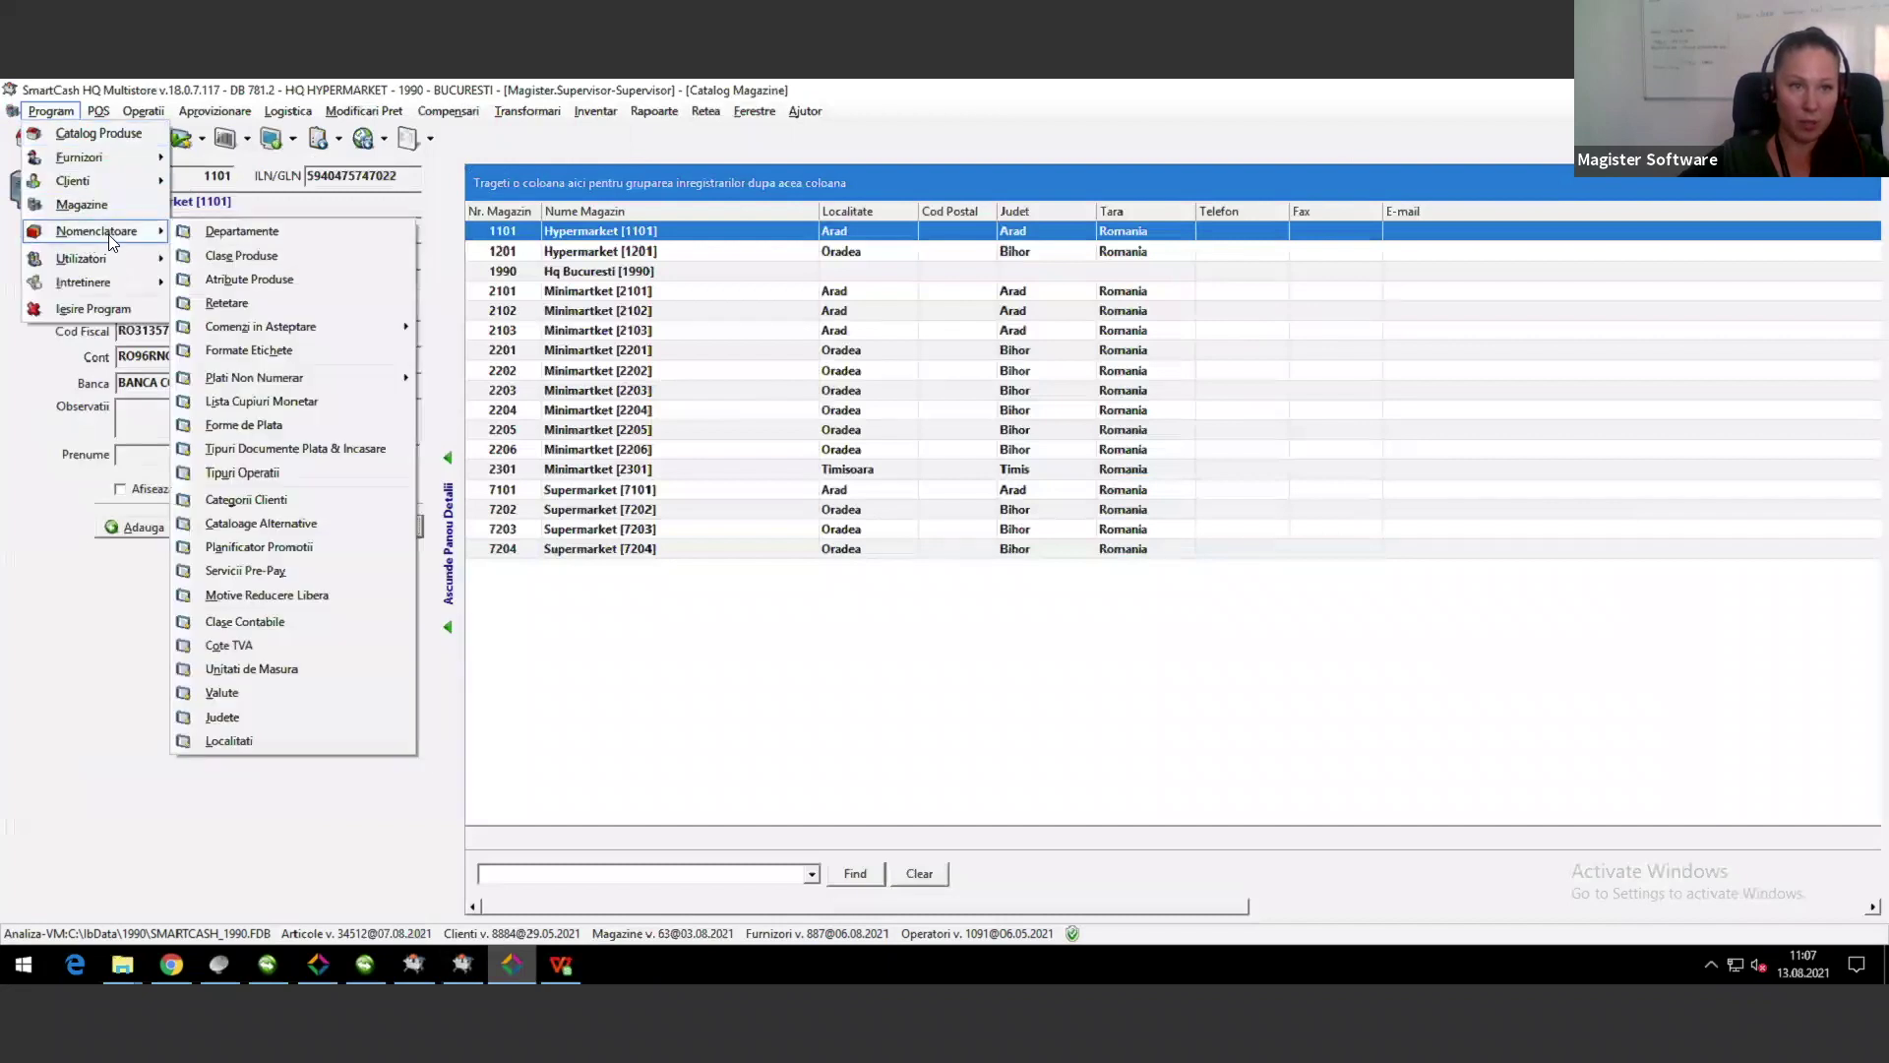
mouse_move(280, 382)
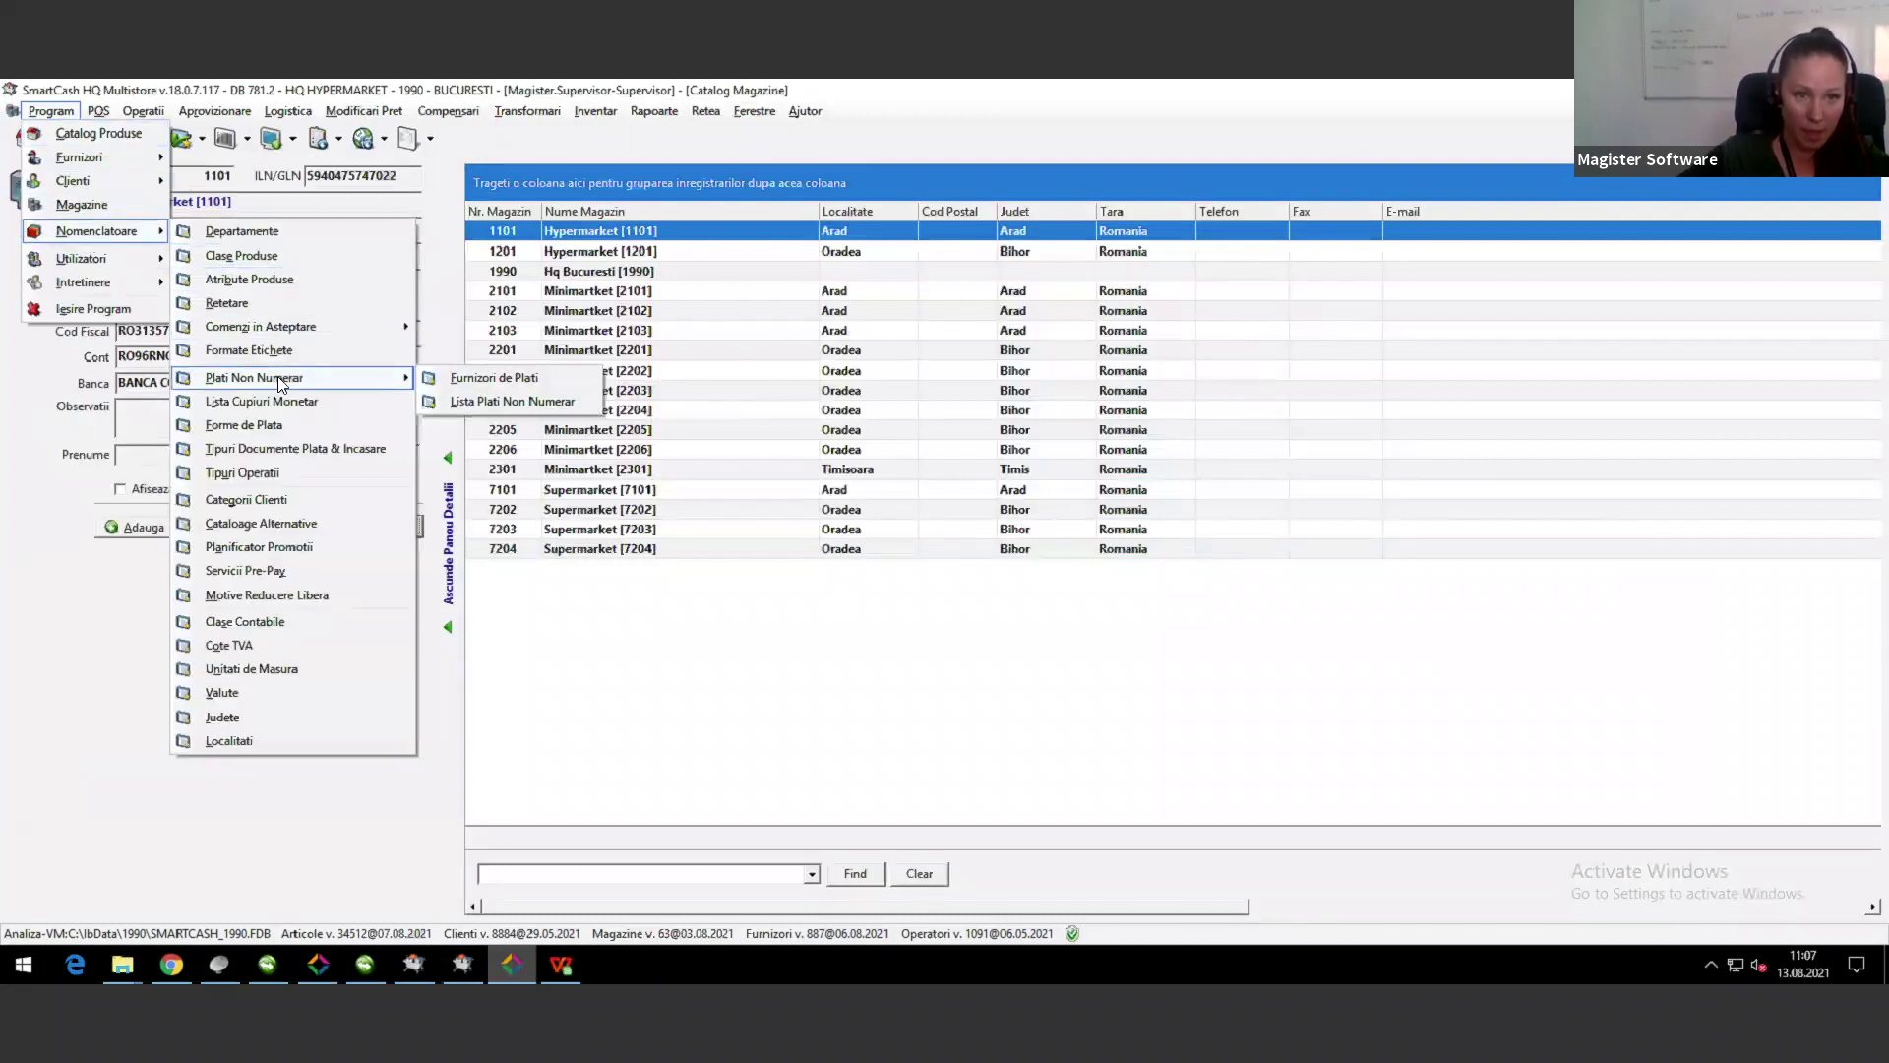
left_click(305, 526)
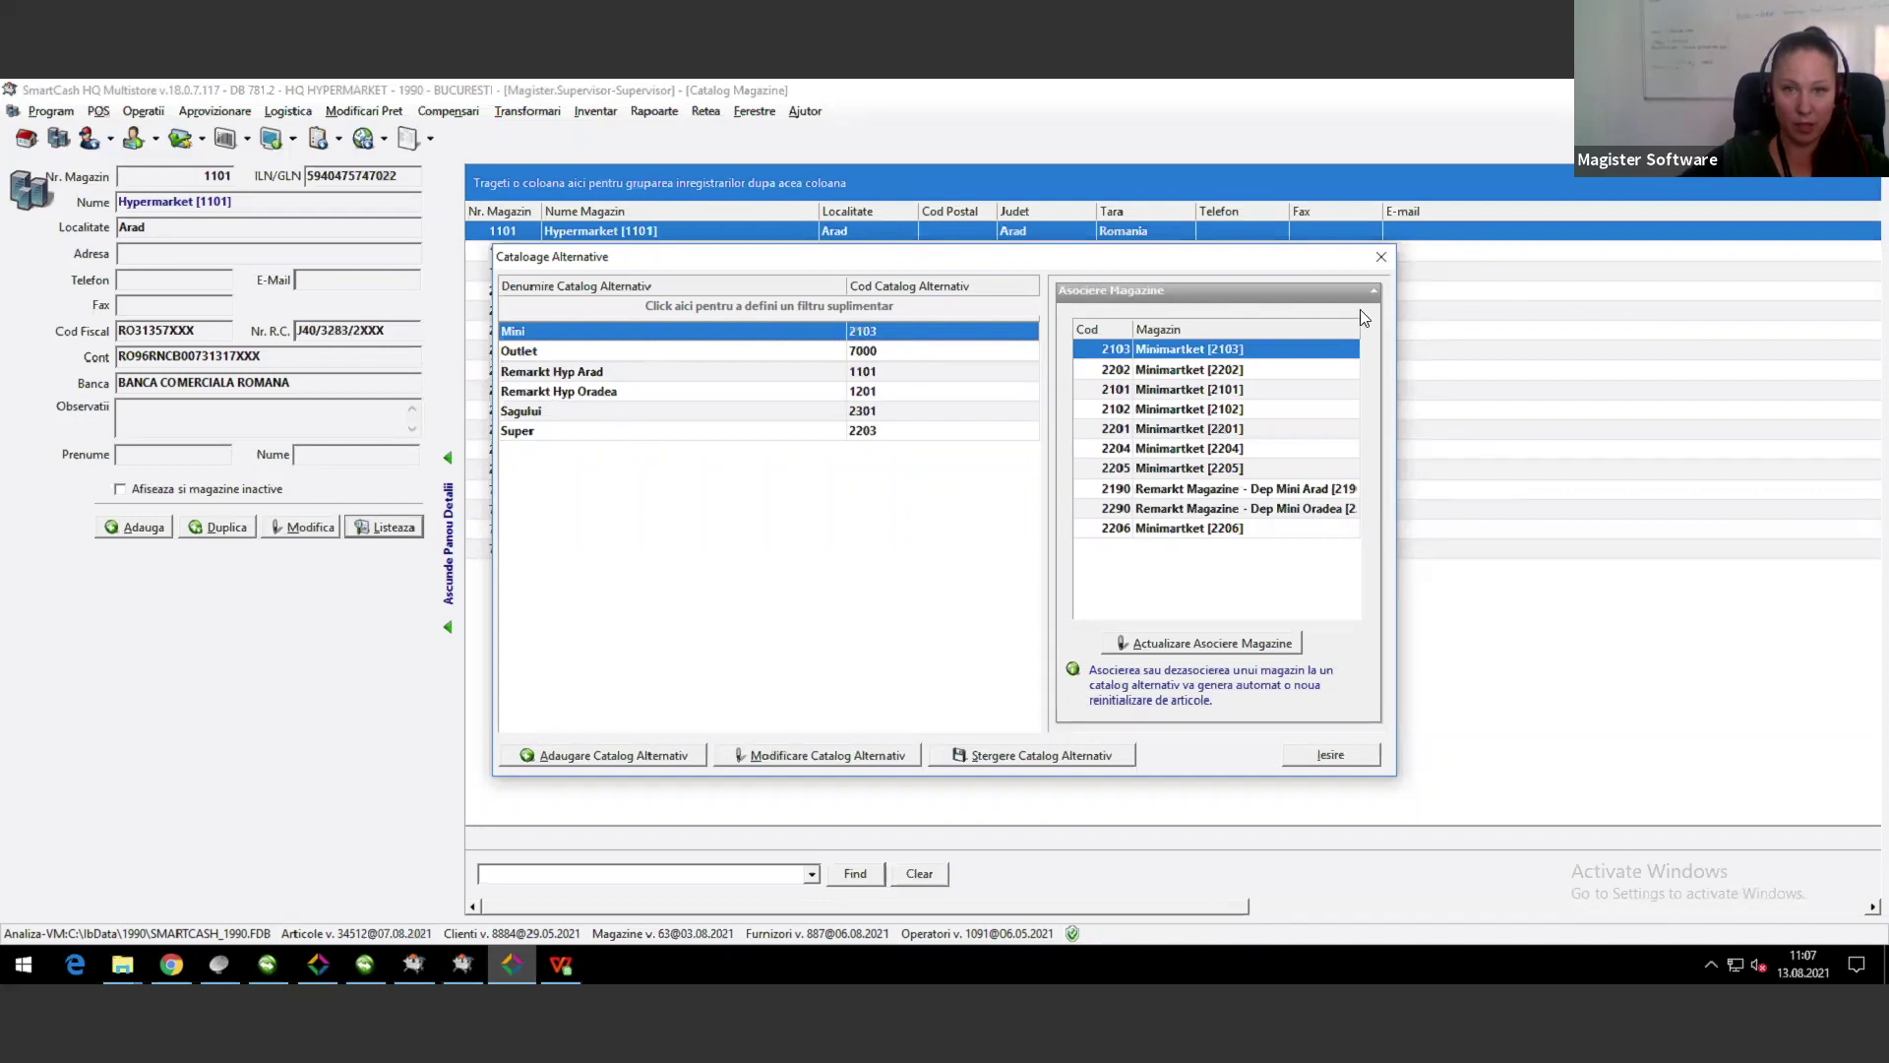
left_click(1382, 258)
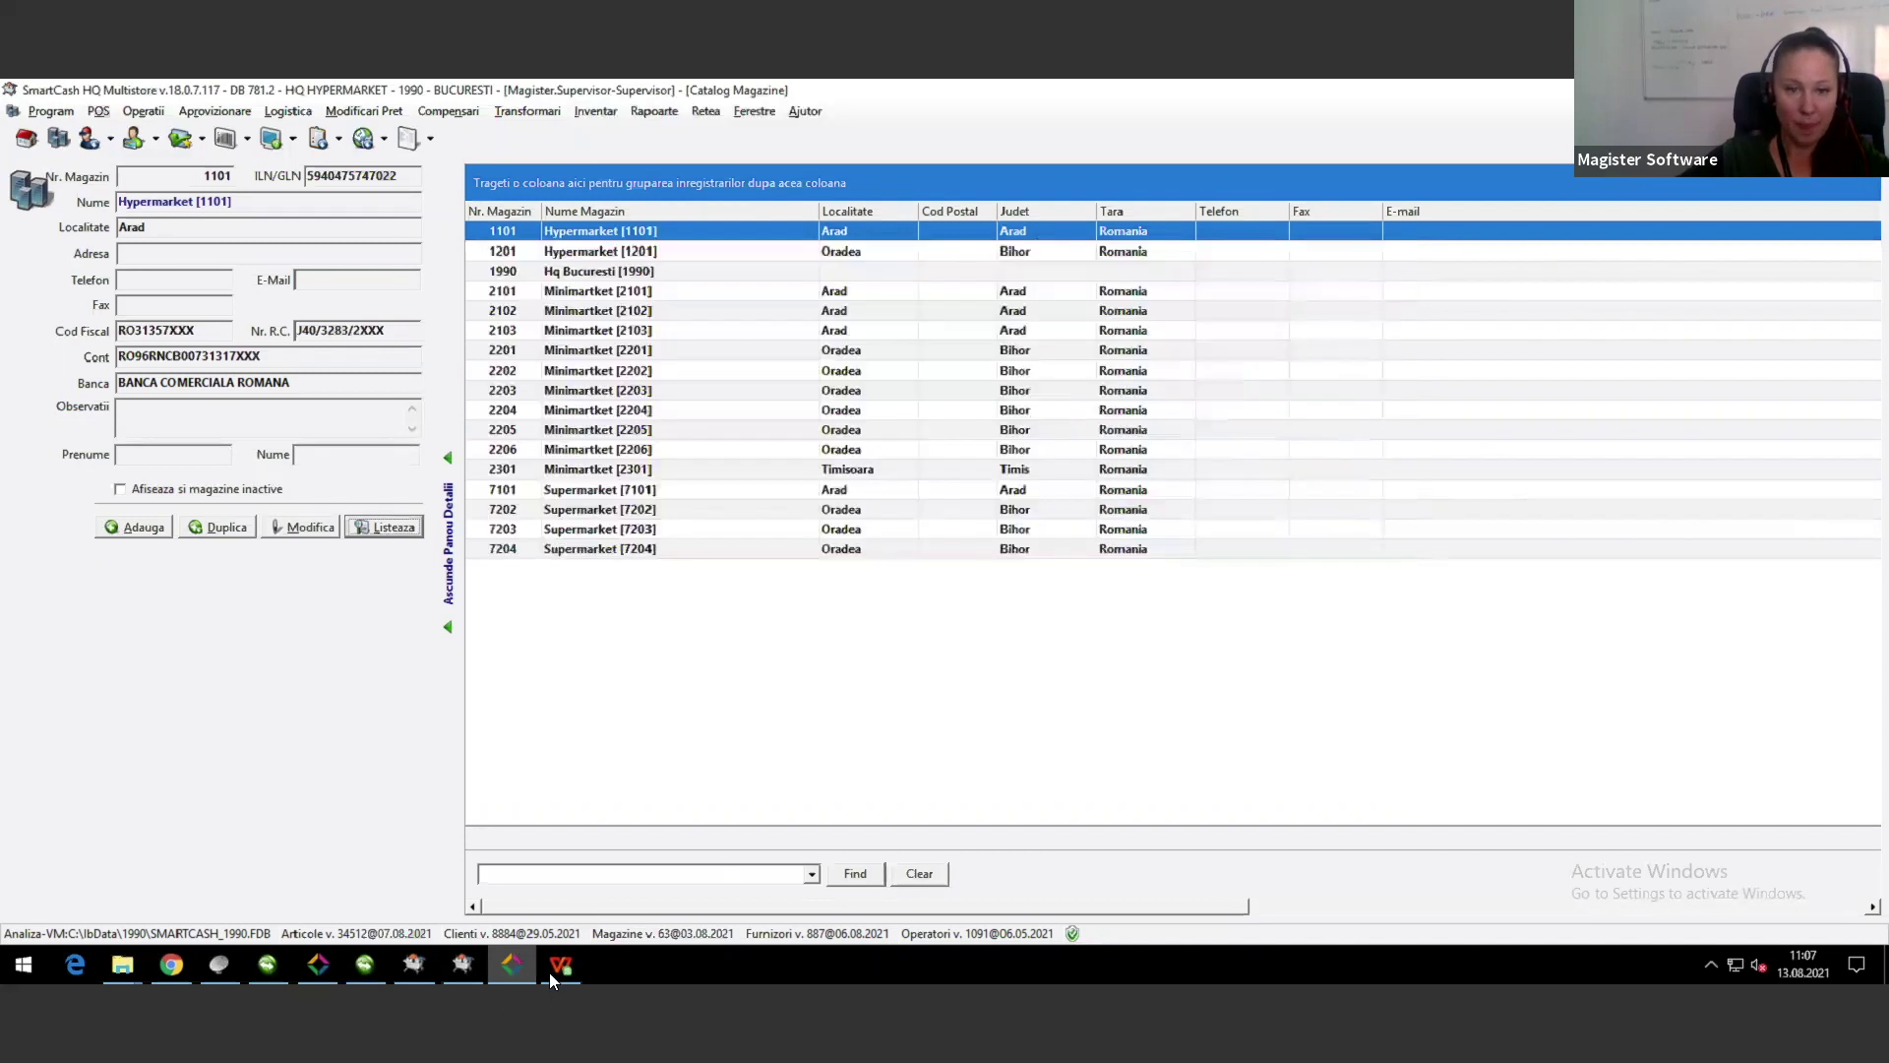
left_click(561, 965)
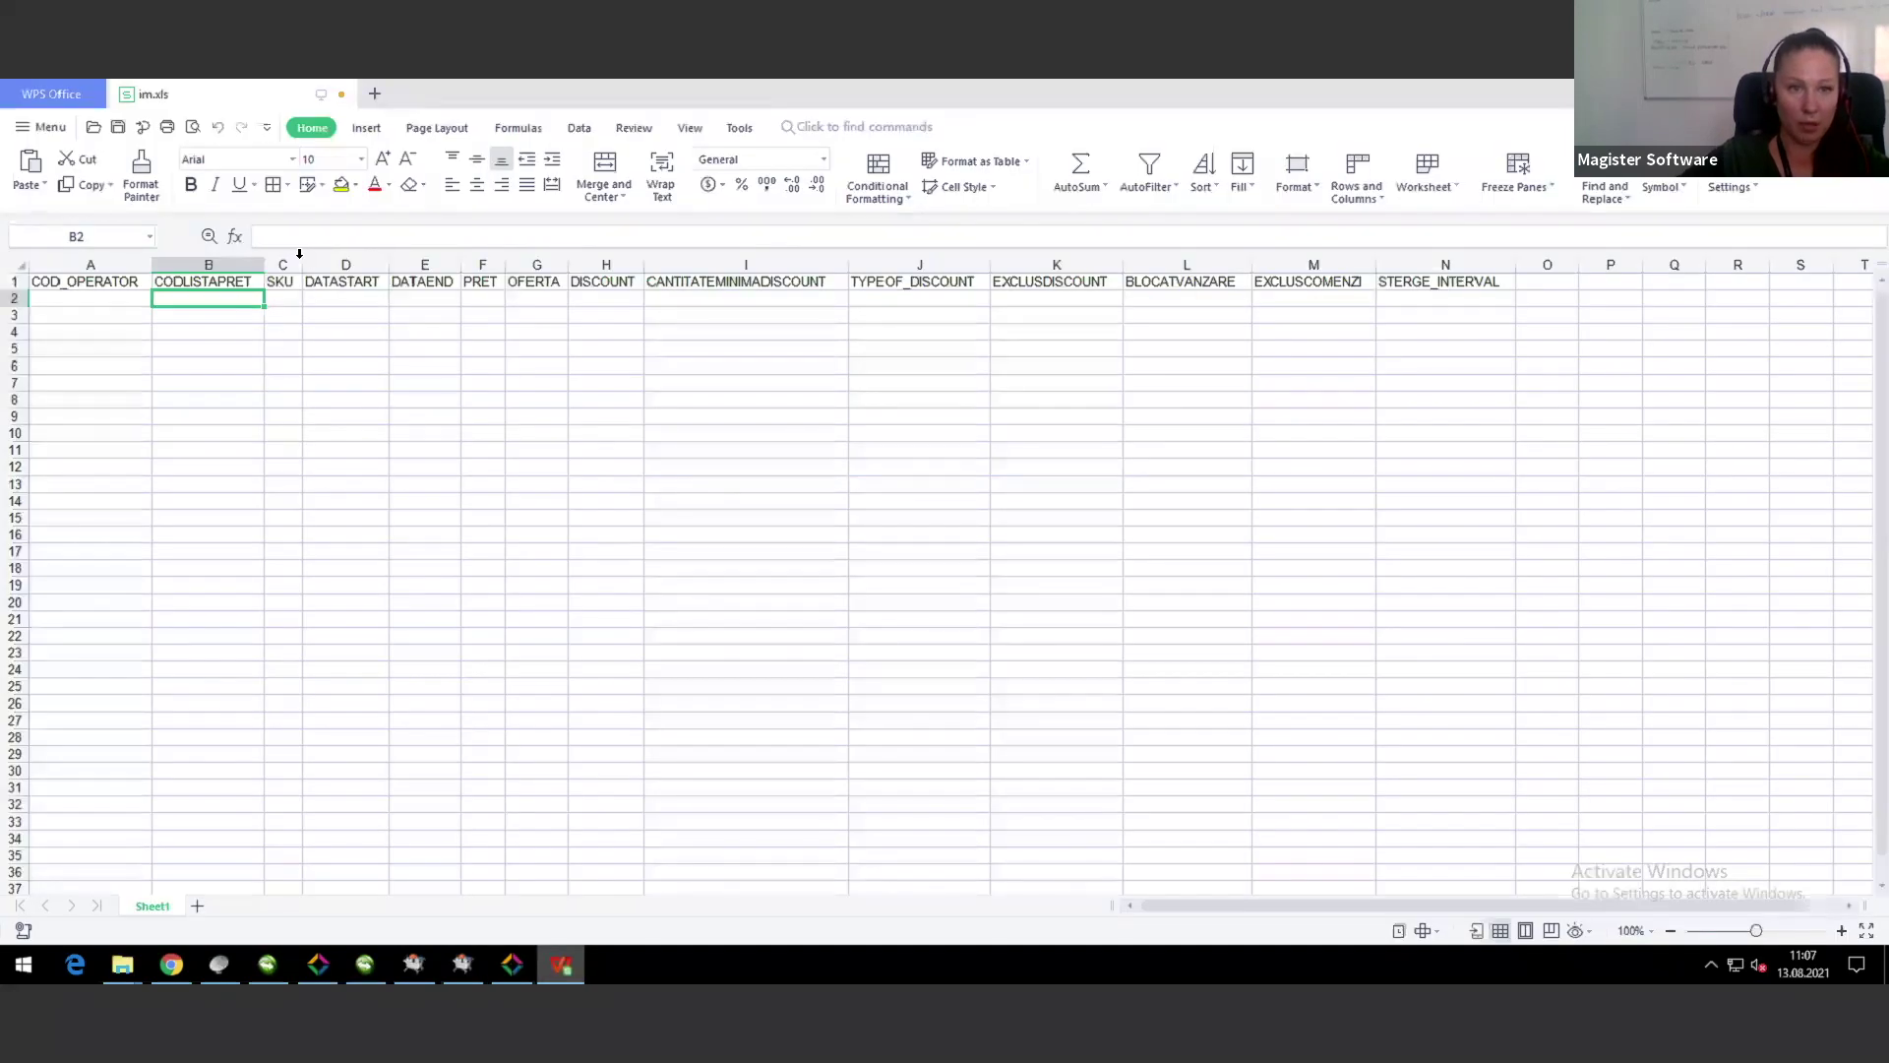
Step: Widen the SKU and DATAEND columns while going through the SKU, DATASTART and DATAEND fields of the first empty row
left_click_drag(311, 258, 364, 261)
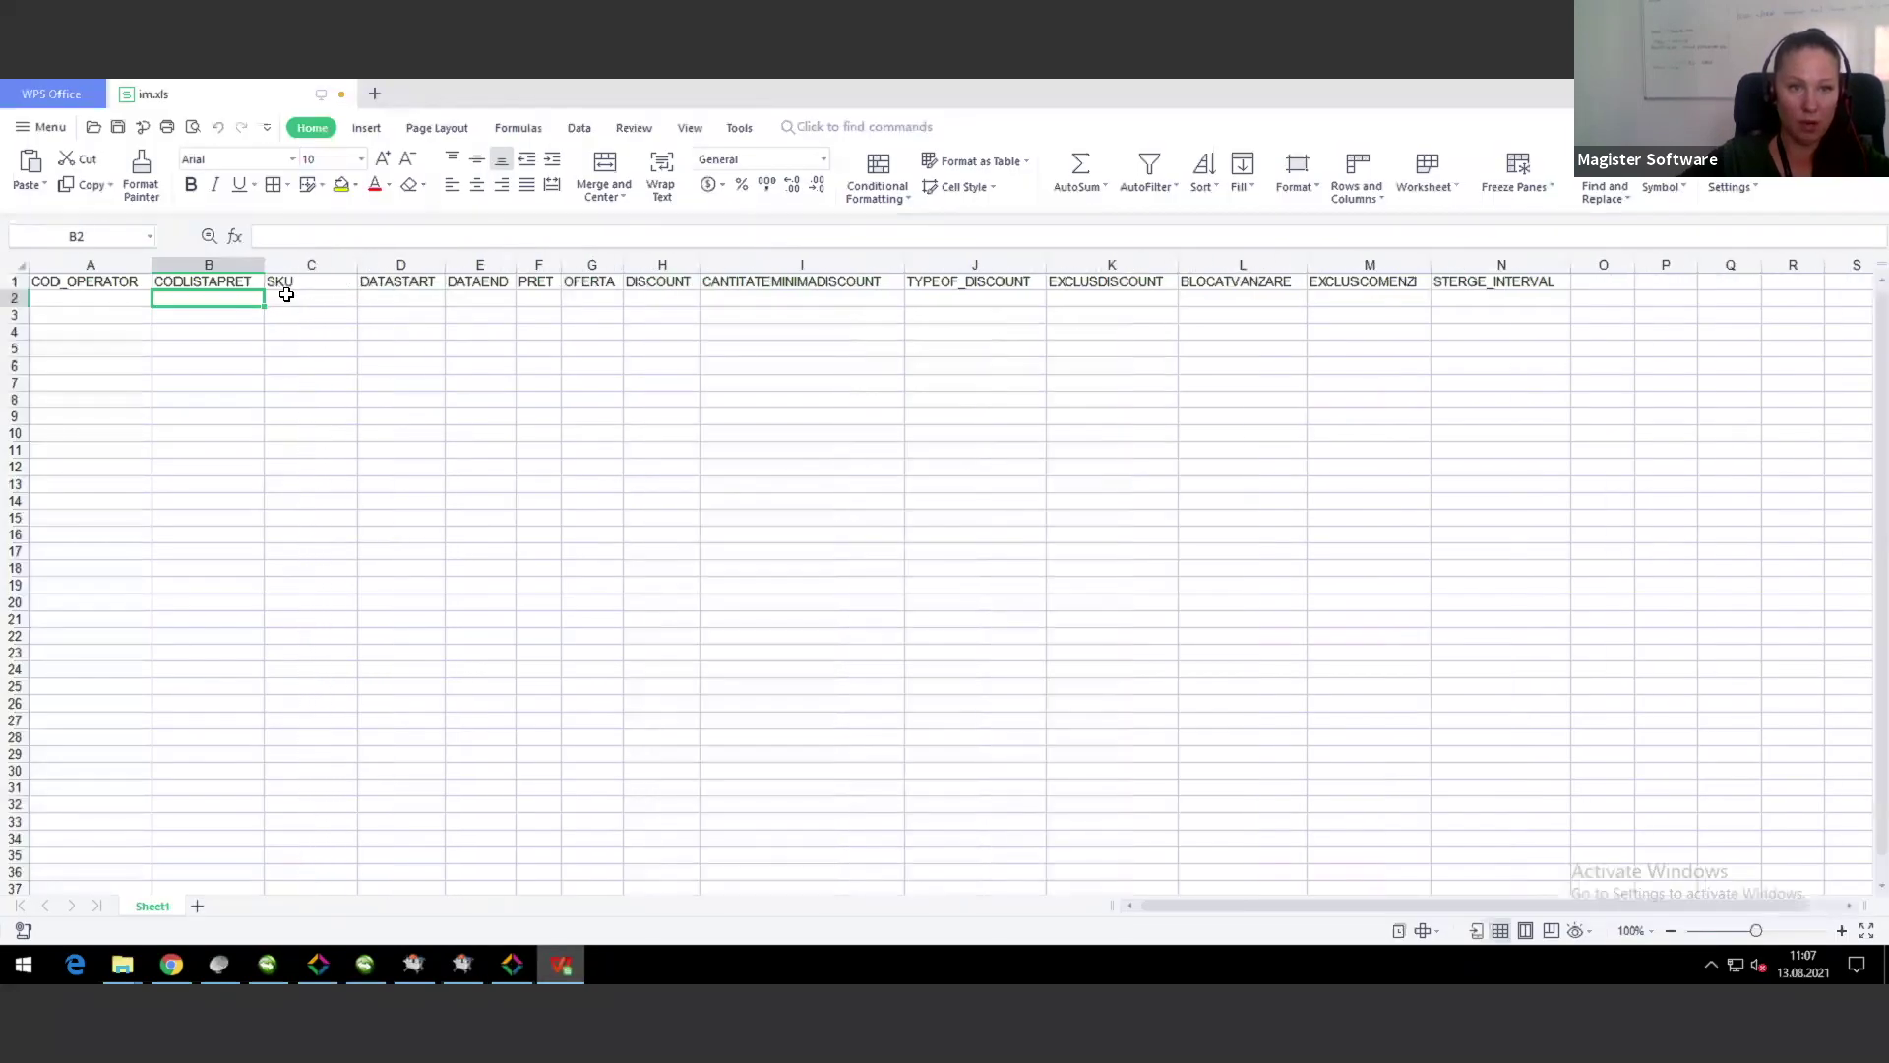
left_click(286, 297)
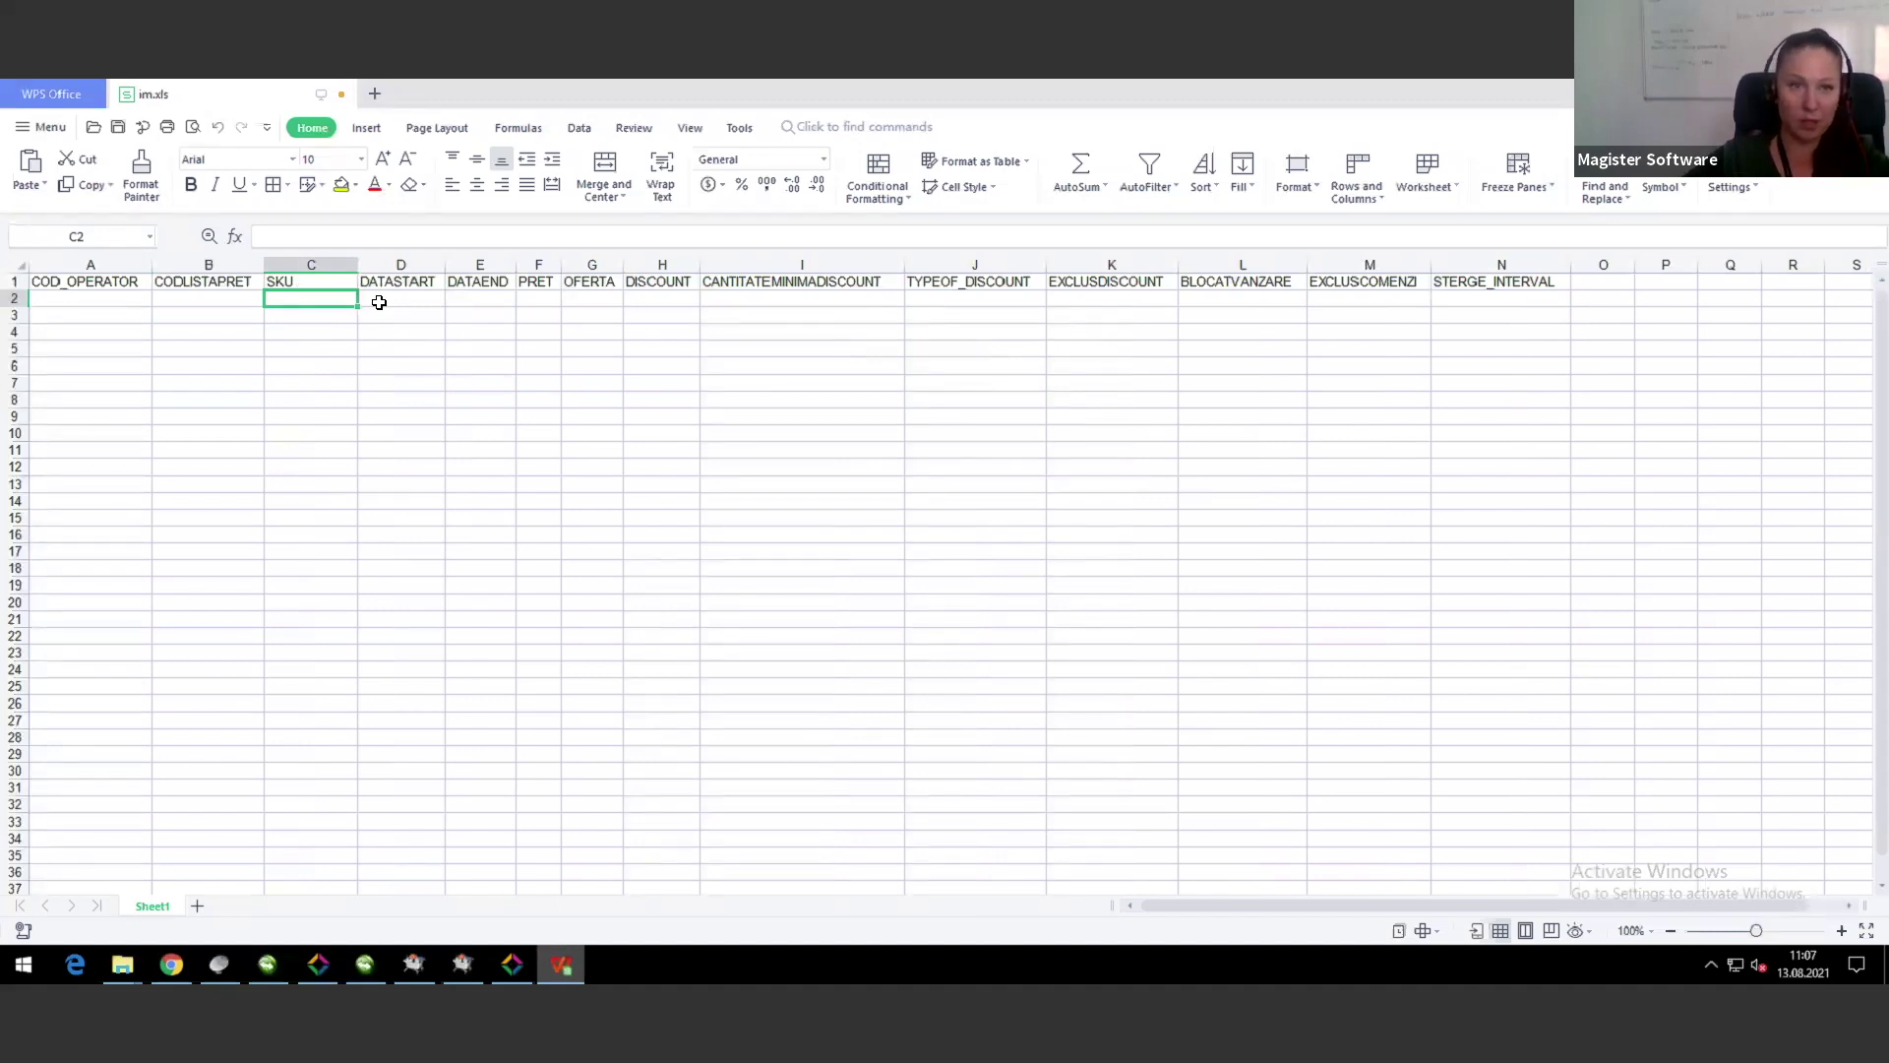
left_click(378, 302)
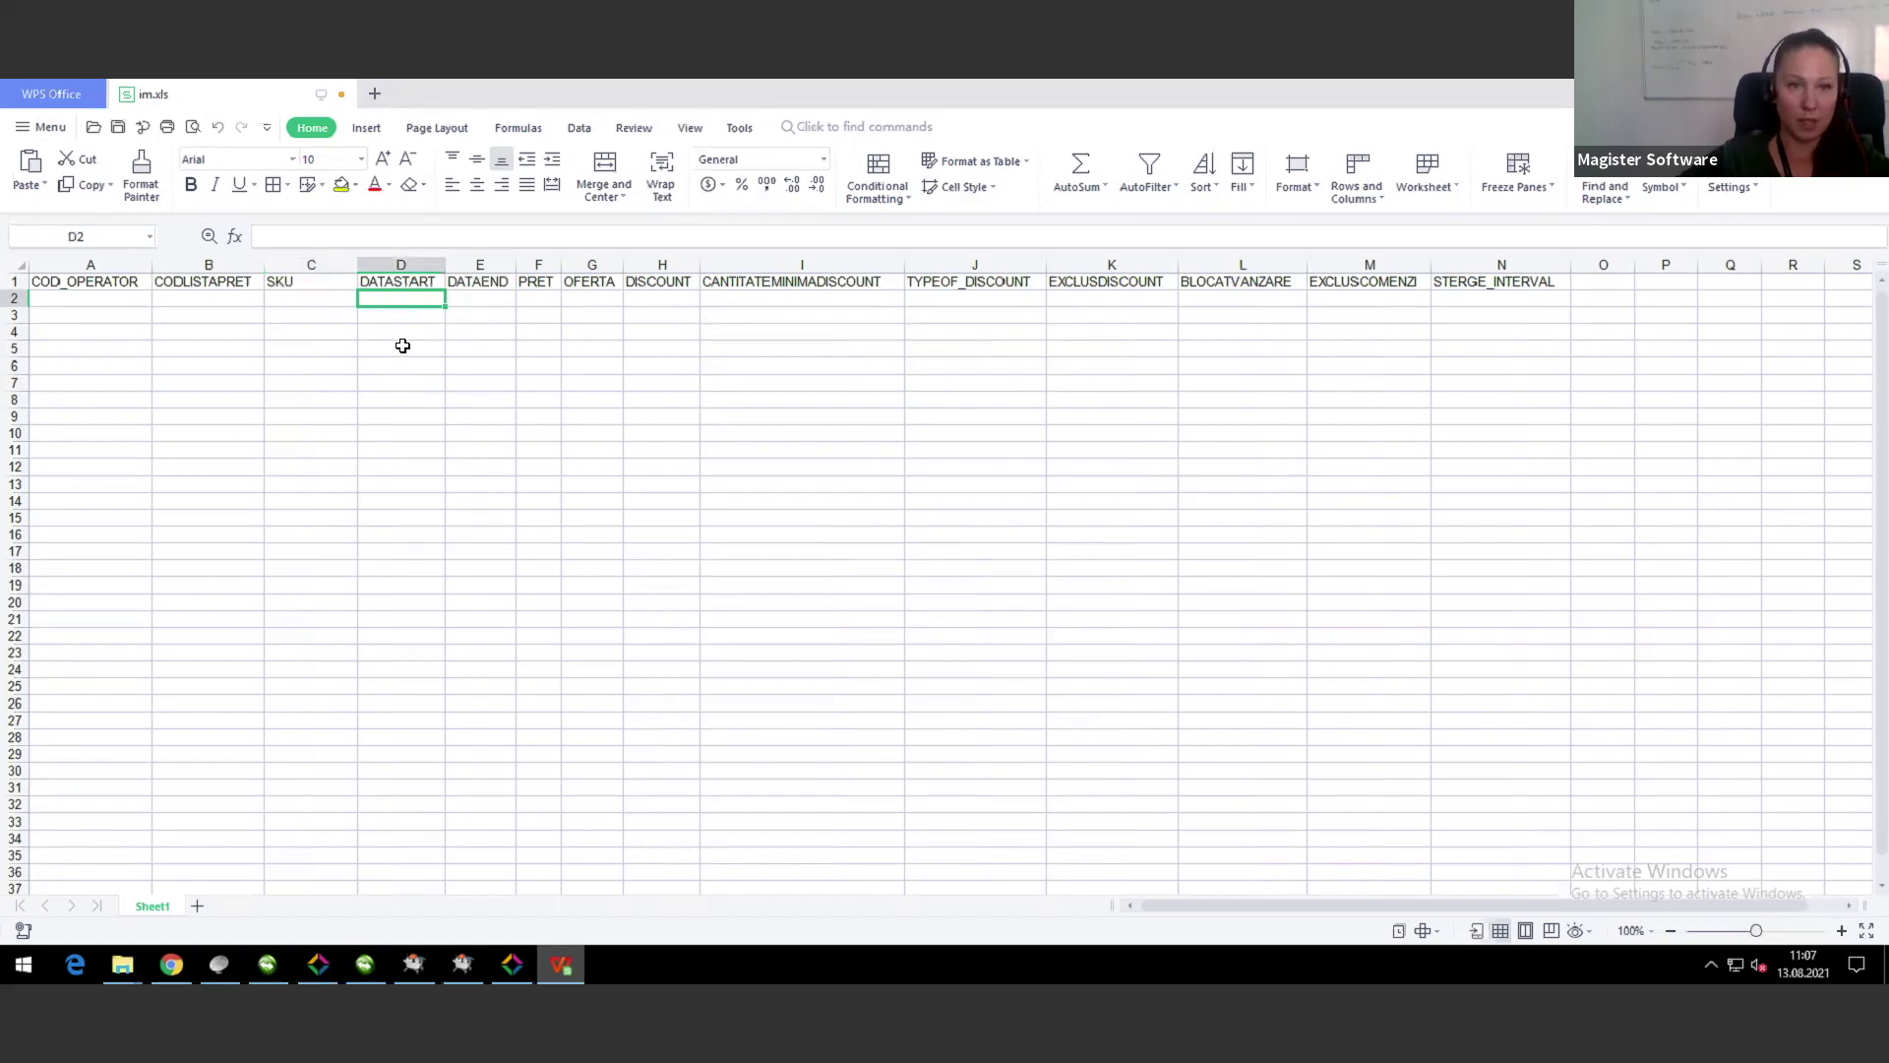
left_click(473, 301)
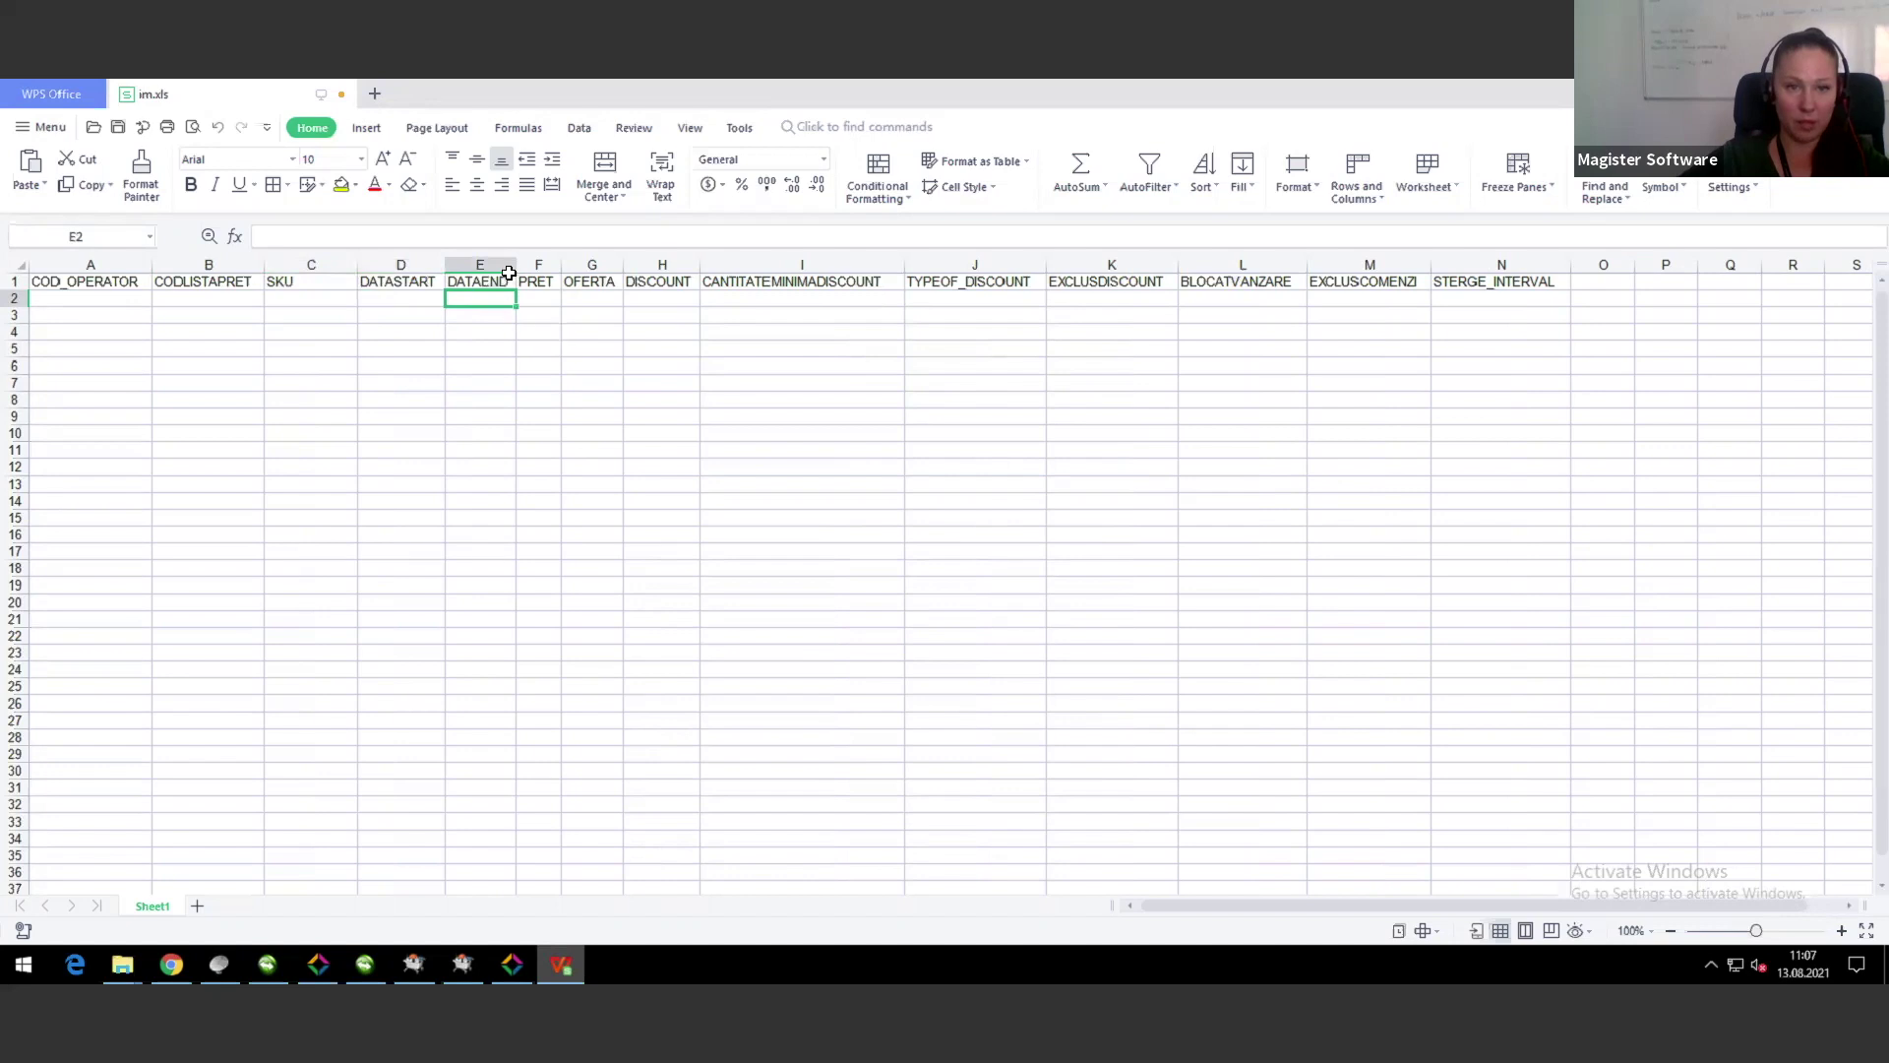
left_click_drag(516, 262, 538, 262)
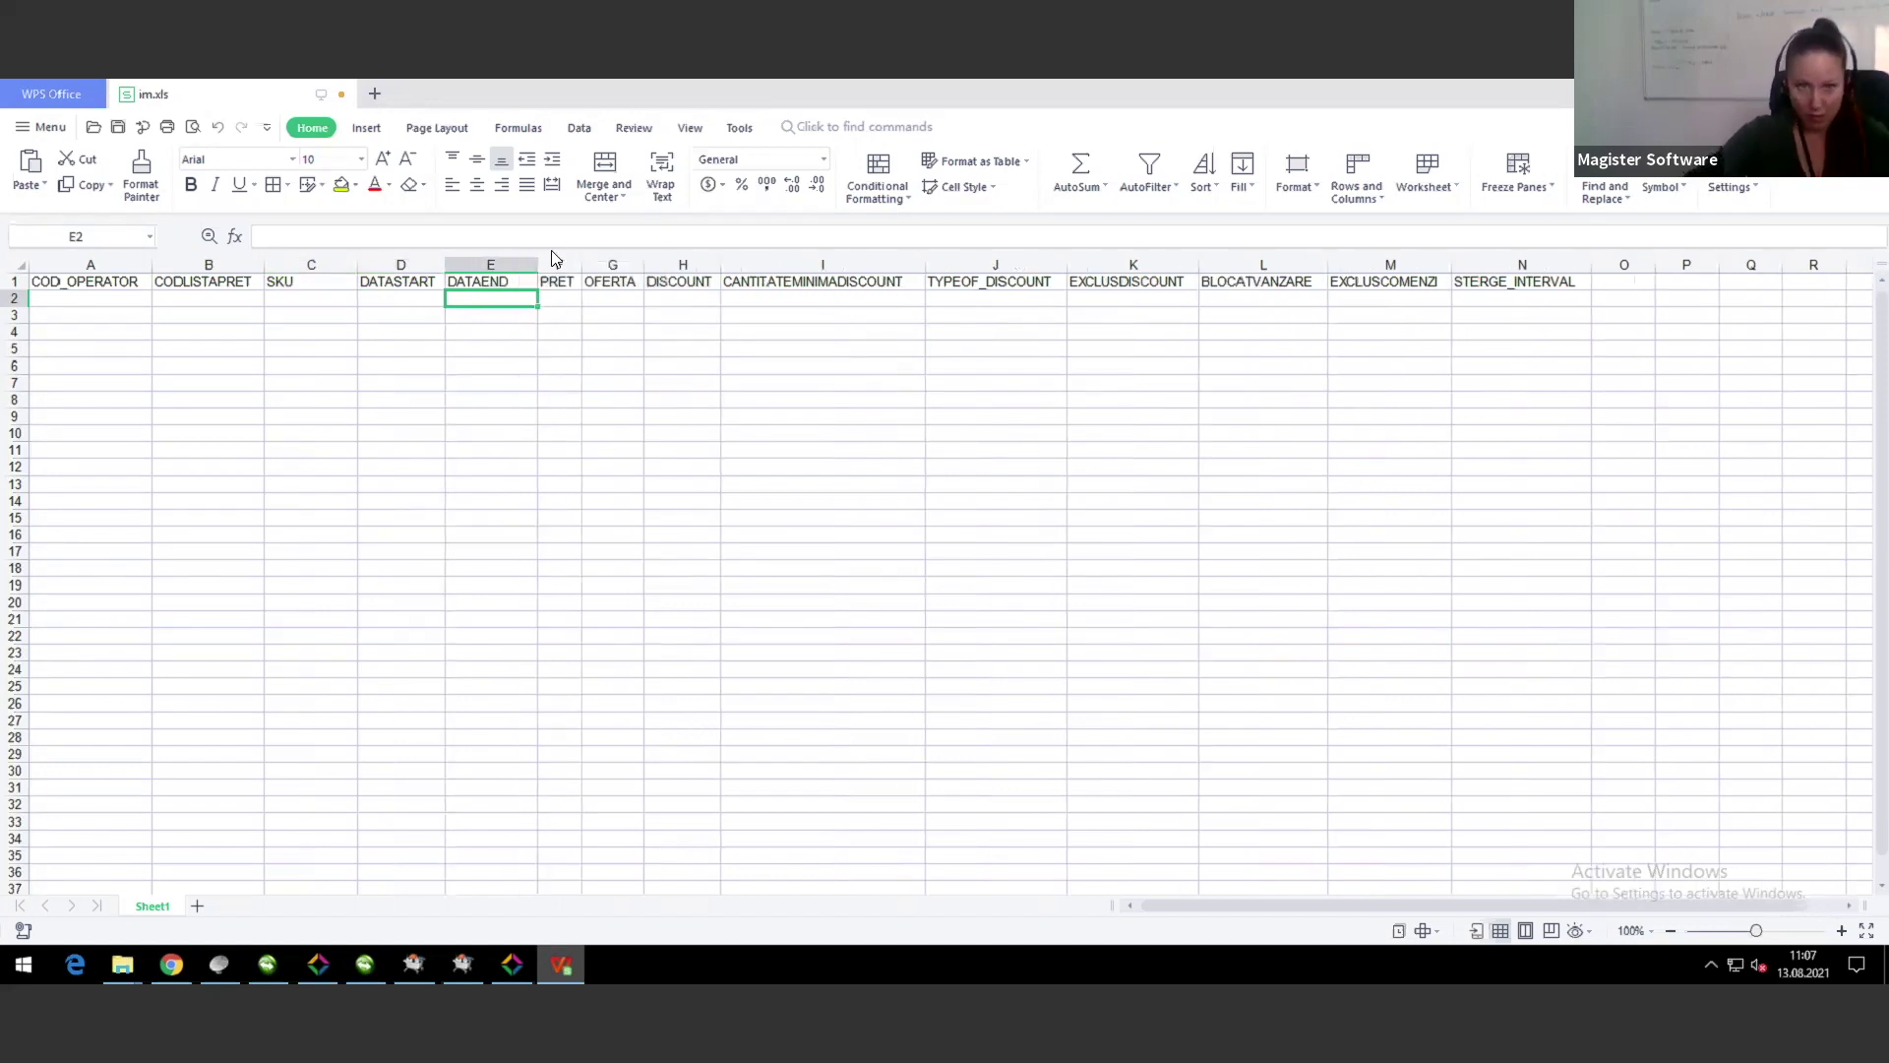
Step: Go through the PRET, OFERTA, DISCOUNT and CANTITATEMINIMADISCOUNT fields of the first empty row, widening the DISCOUNT column
left_click(571, 298)
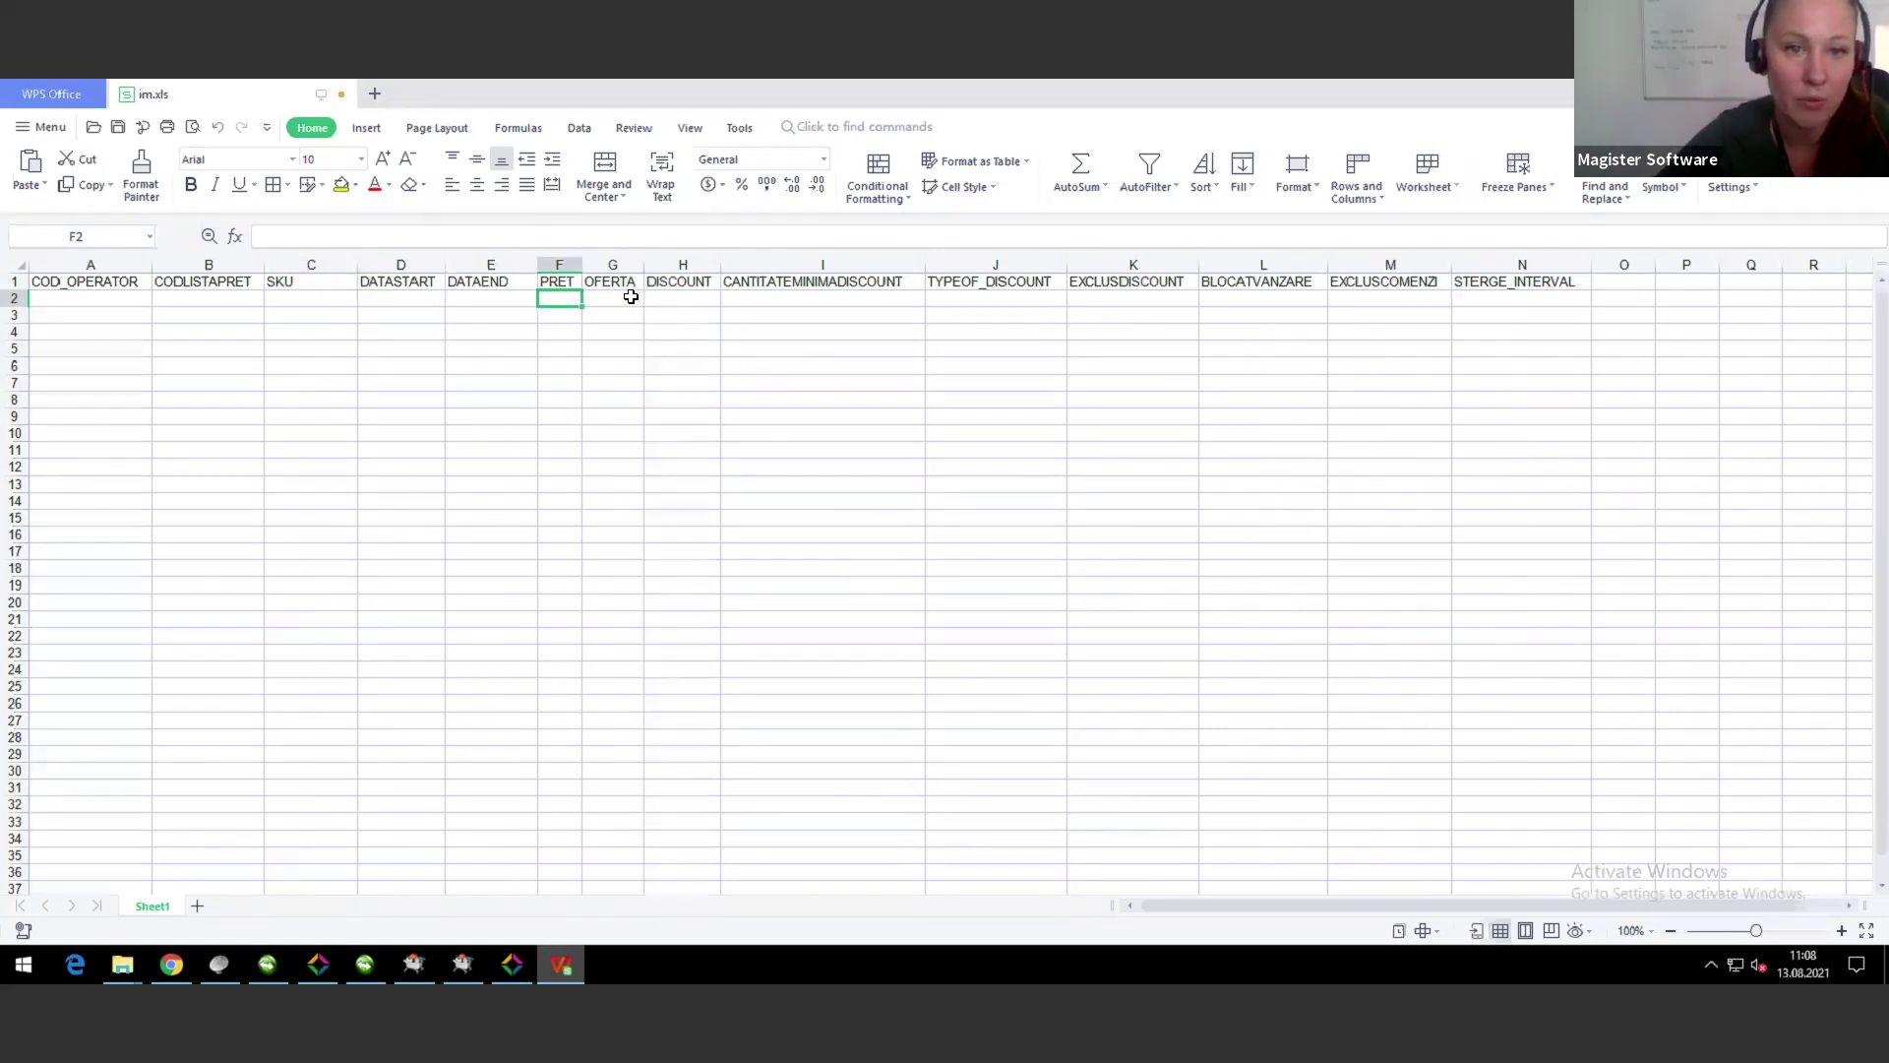
left_click(631, 297)
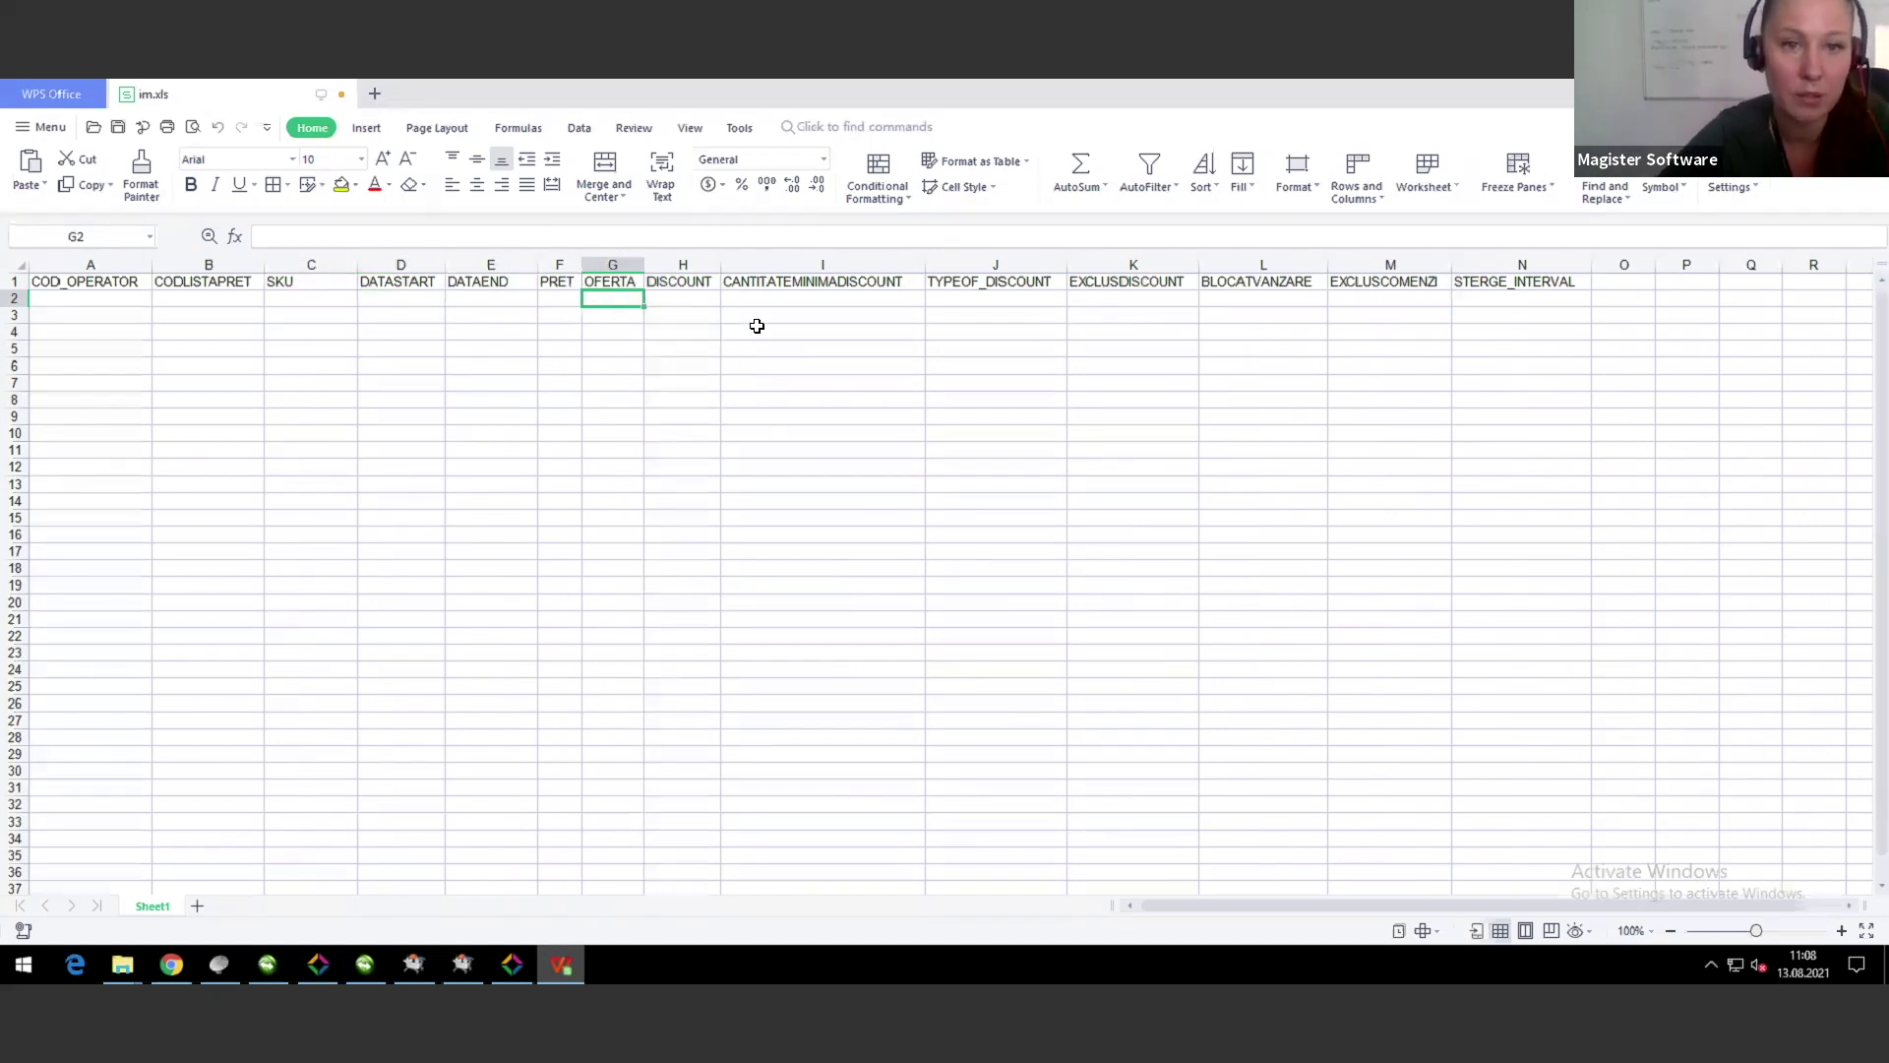
left_click(697, 297)
left_click_drag(724, 260, 749, 262)
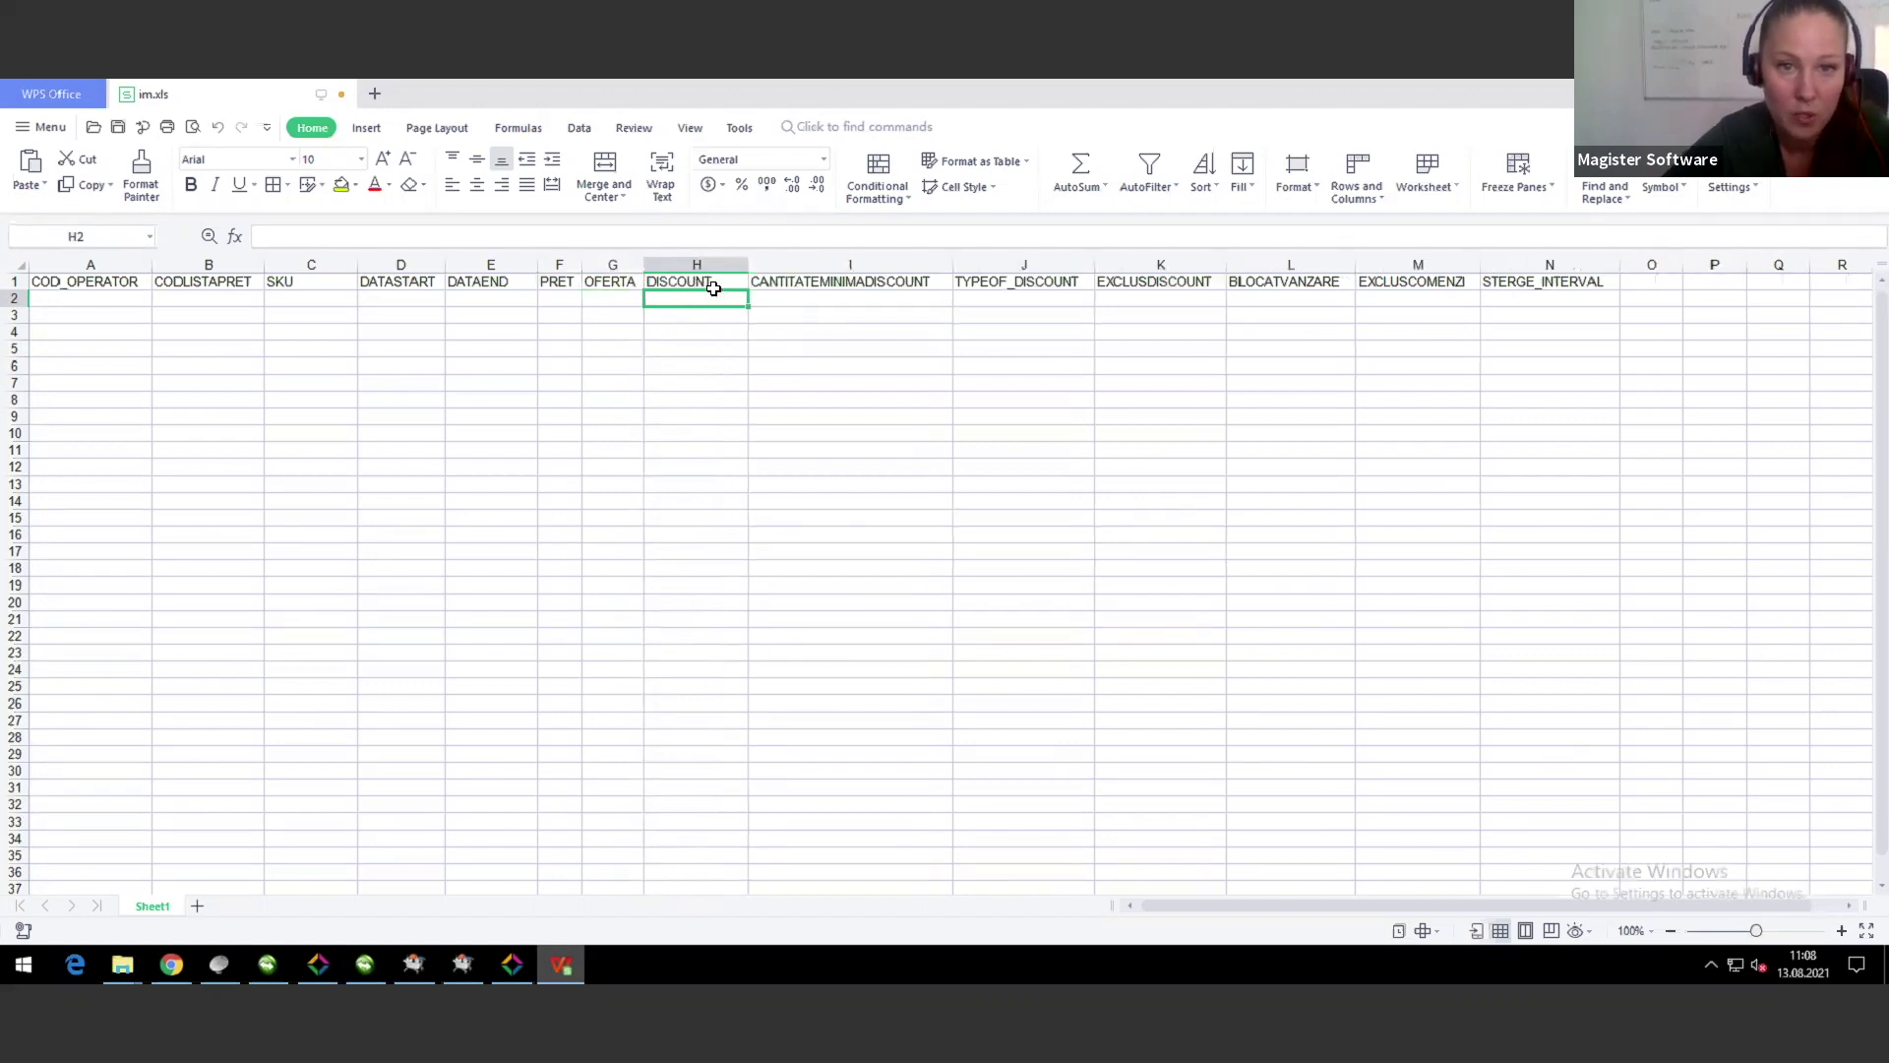
left_click(821, 300)
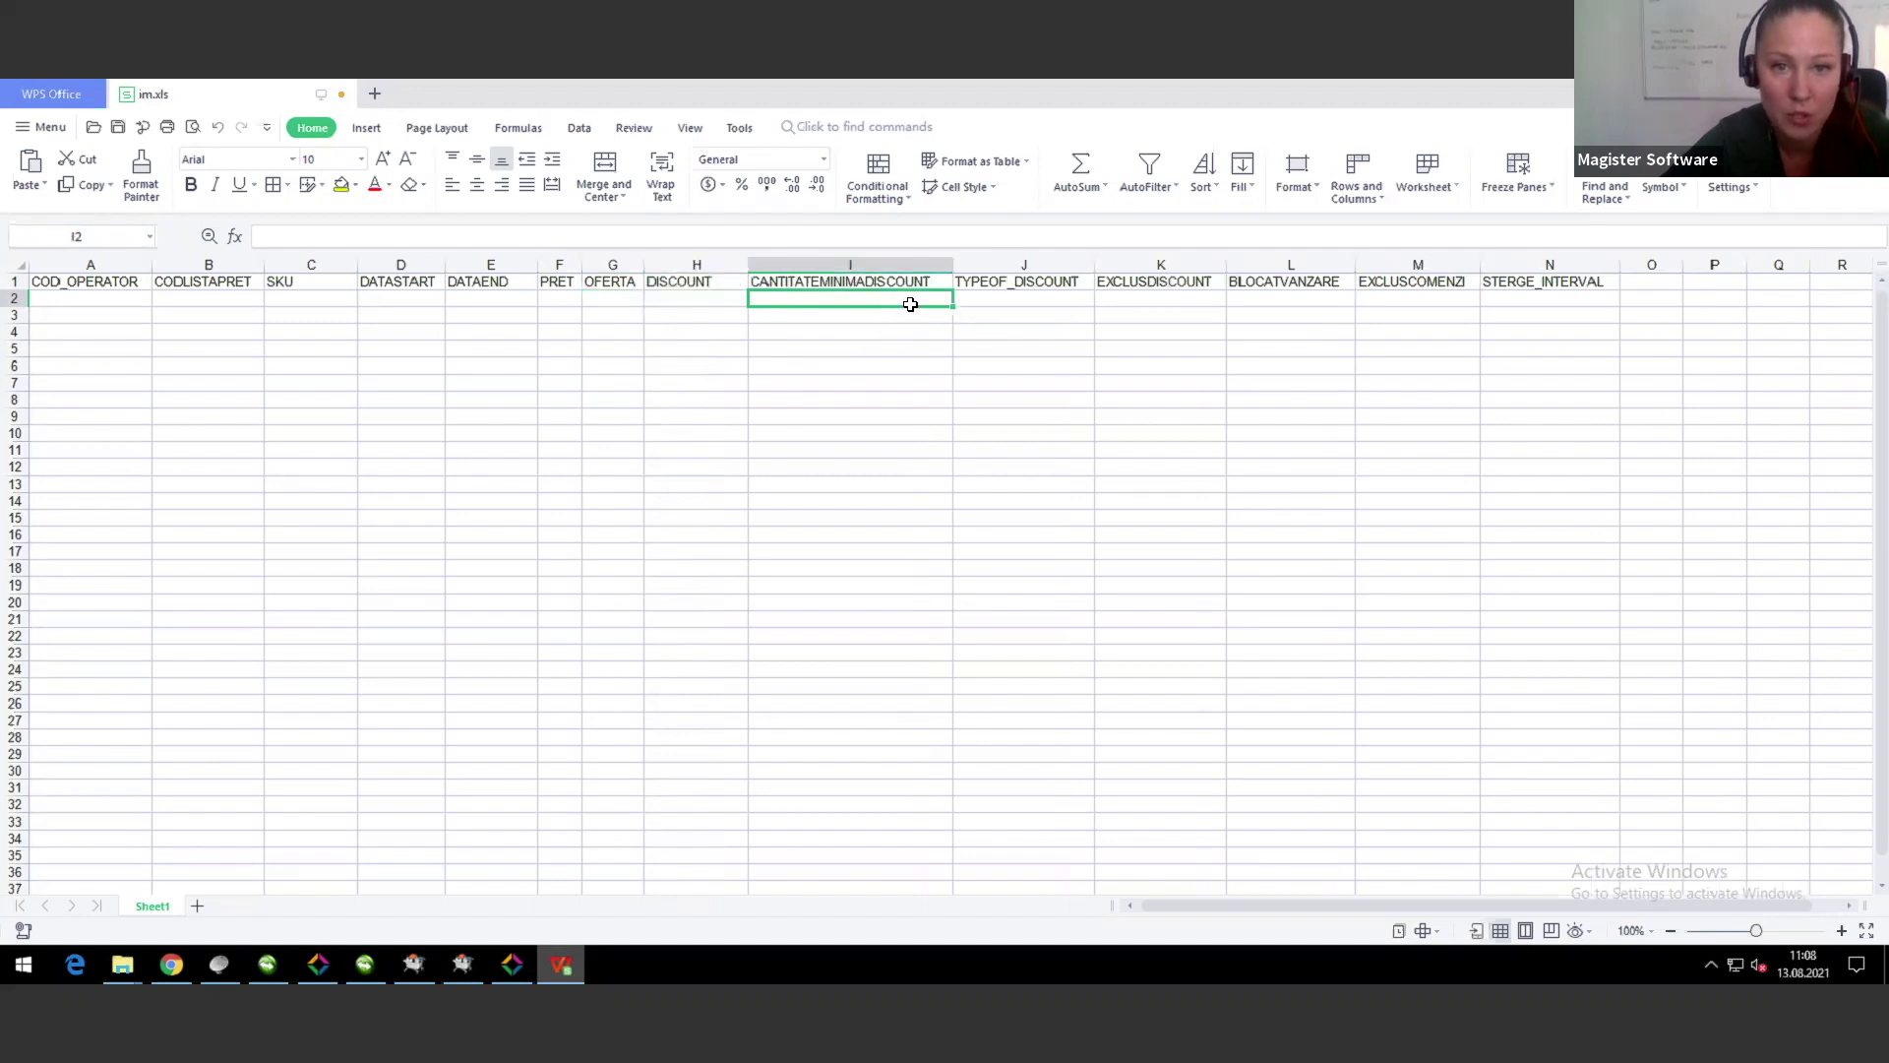
Step: For the TYPEOF_DISCOUNT column, examine the Metoda Aplicare options of a new SOMON-TRUNCHI planned price in SmartCash HQ, abandon it and return to im.xls
left_click(1026, 300)
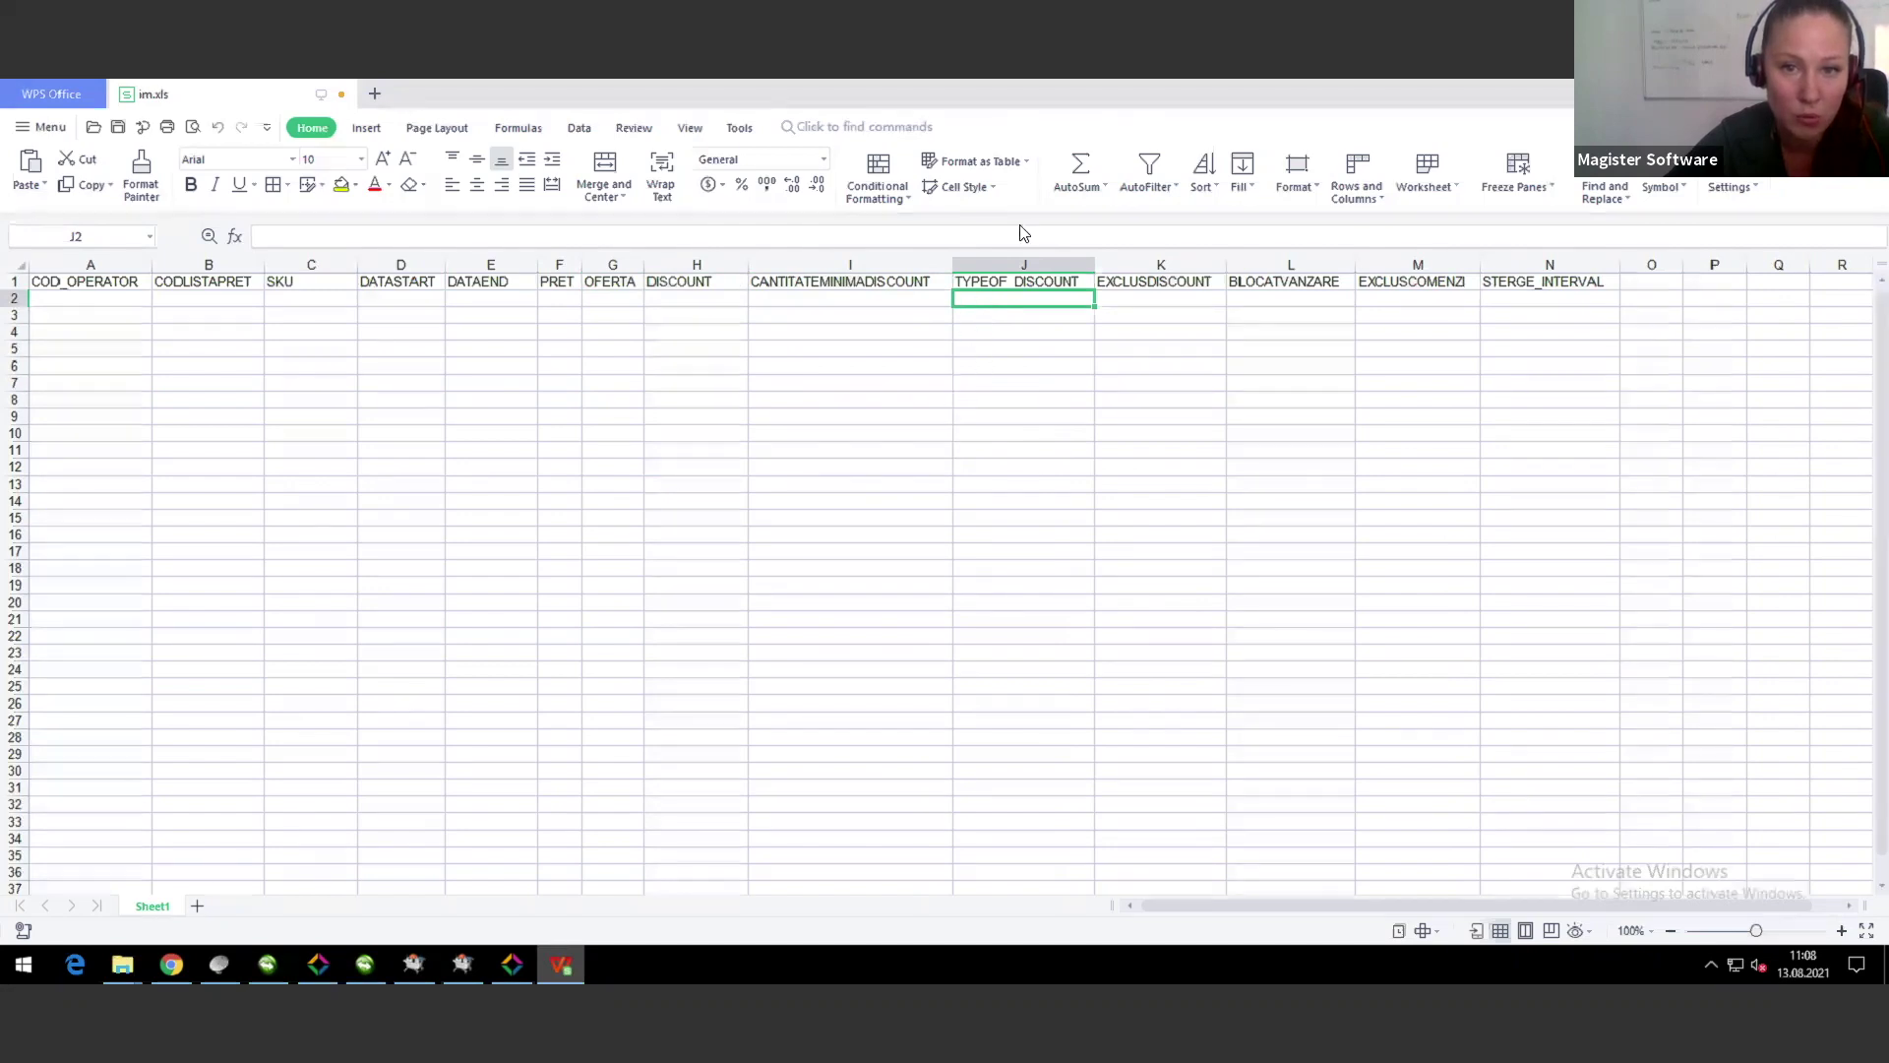
left_click(514, 967)
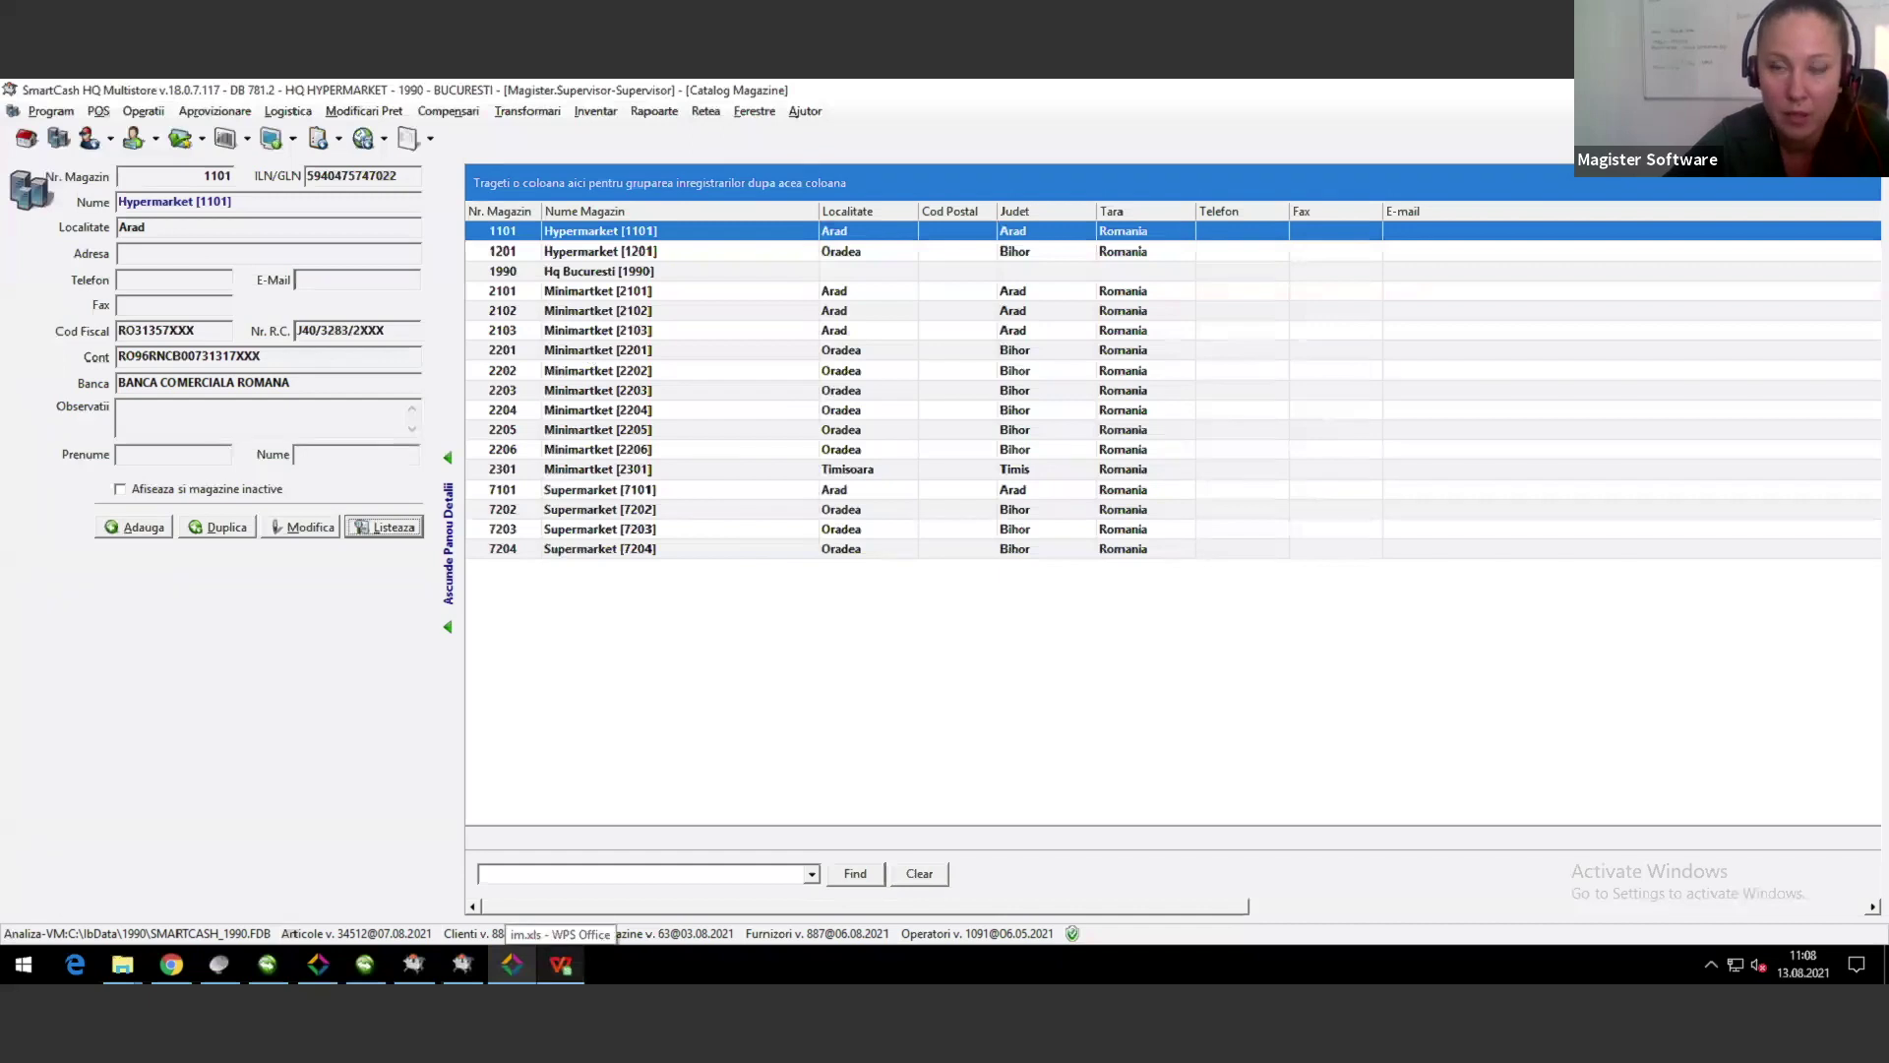
key("ctrl+Tab")
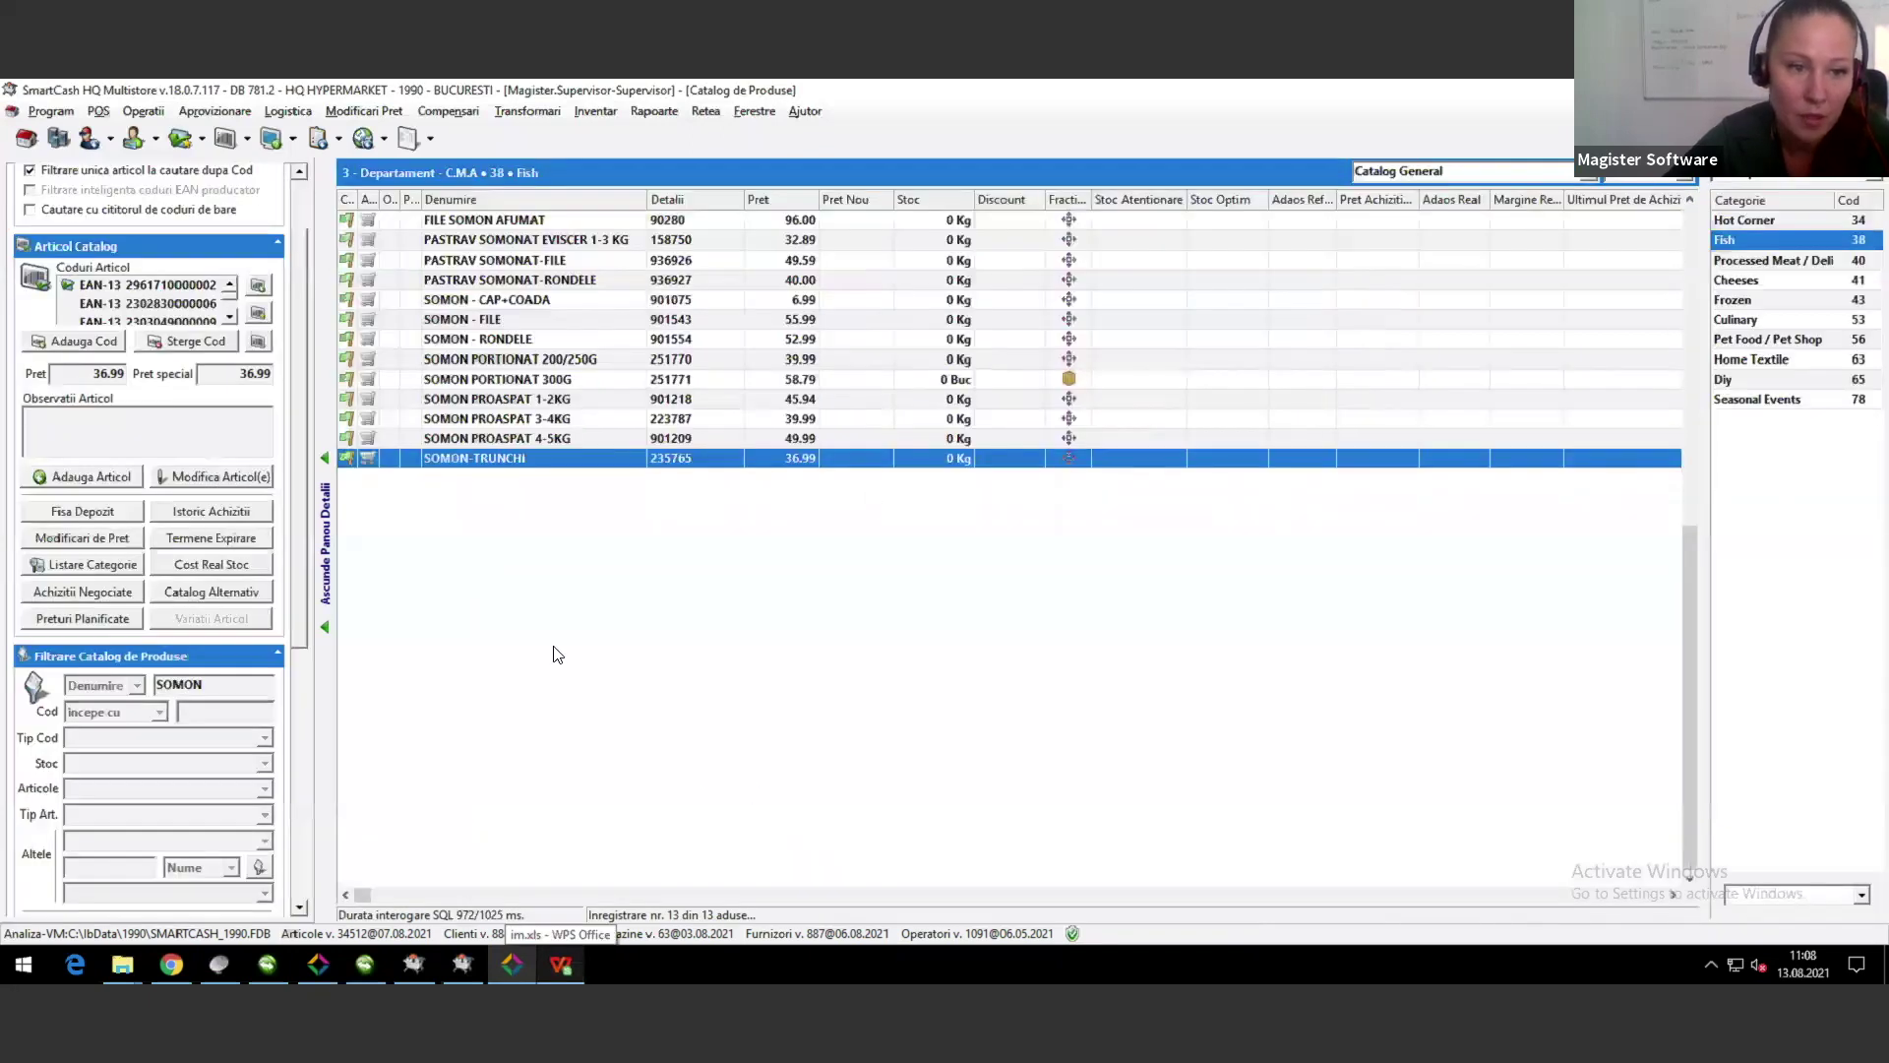
left_click(83, 618)
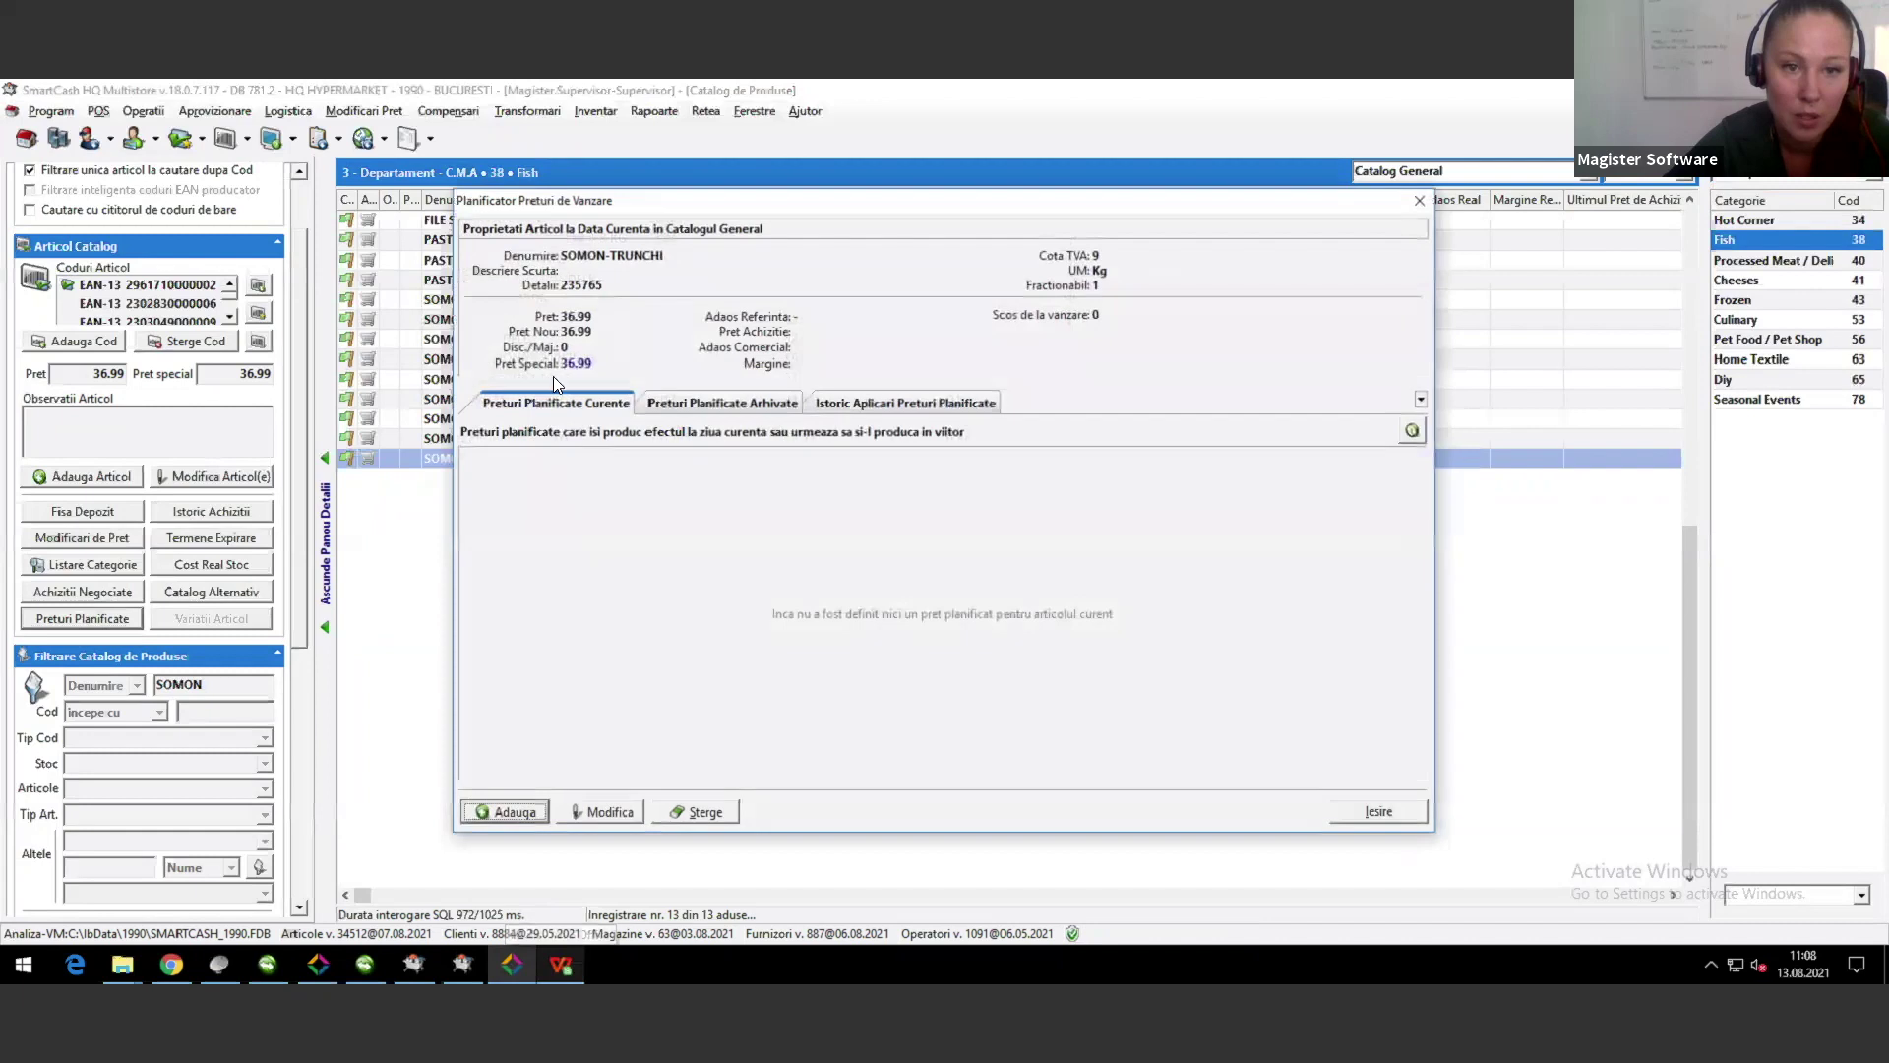
left_click(509, 810)
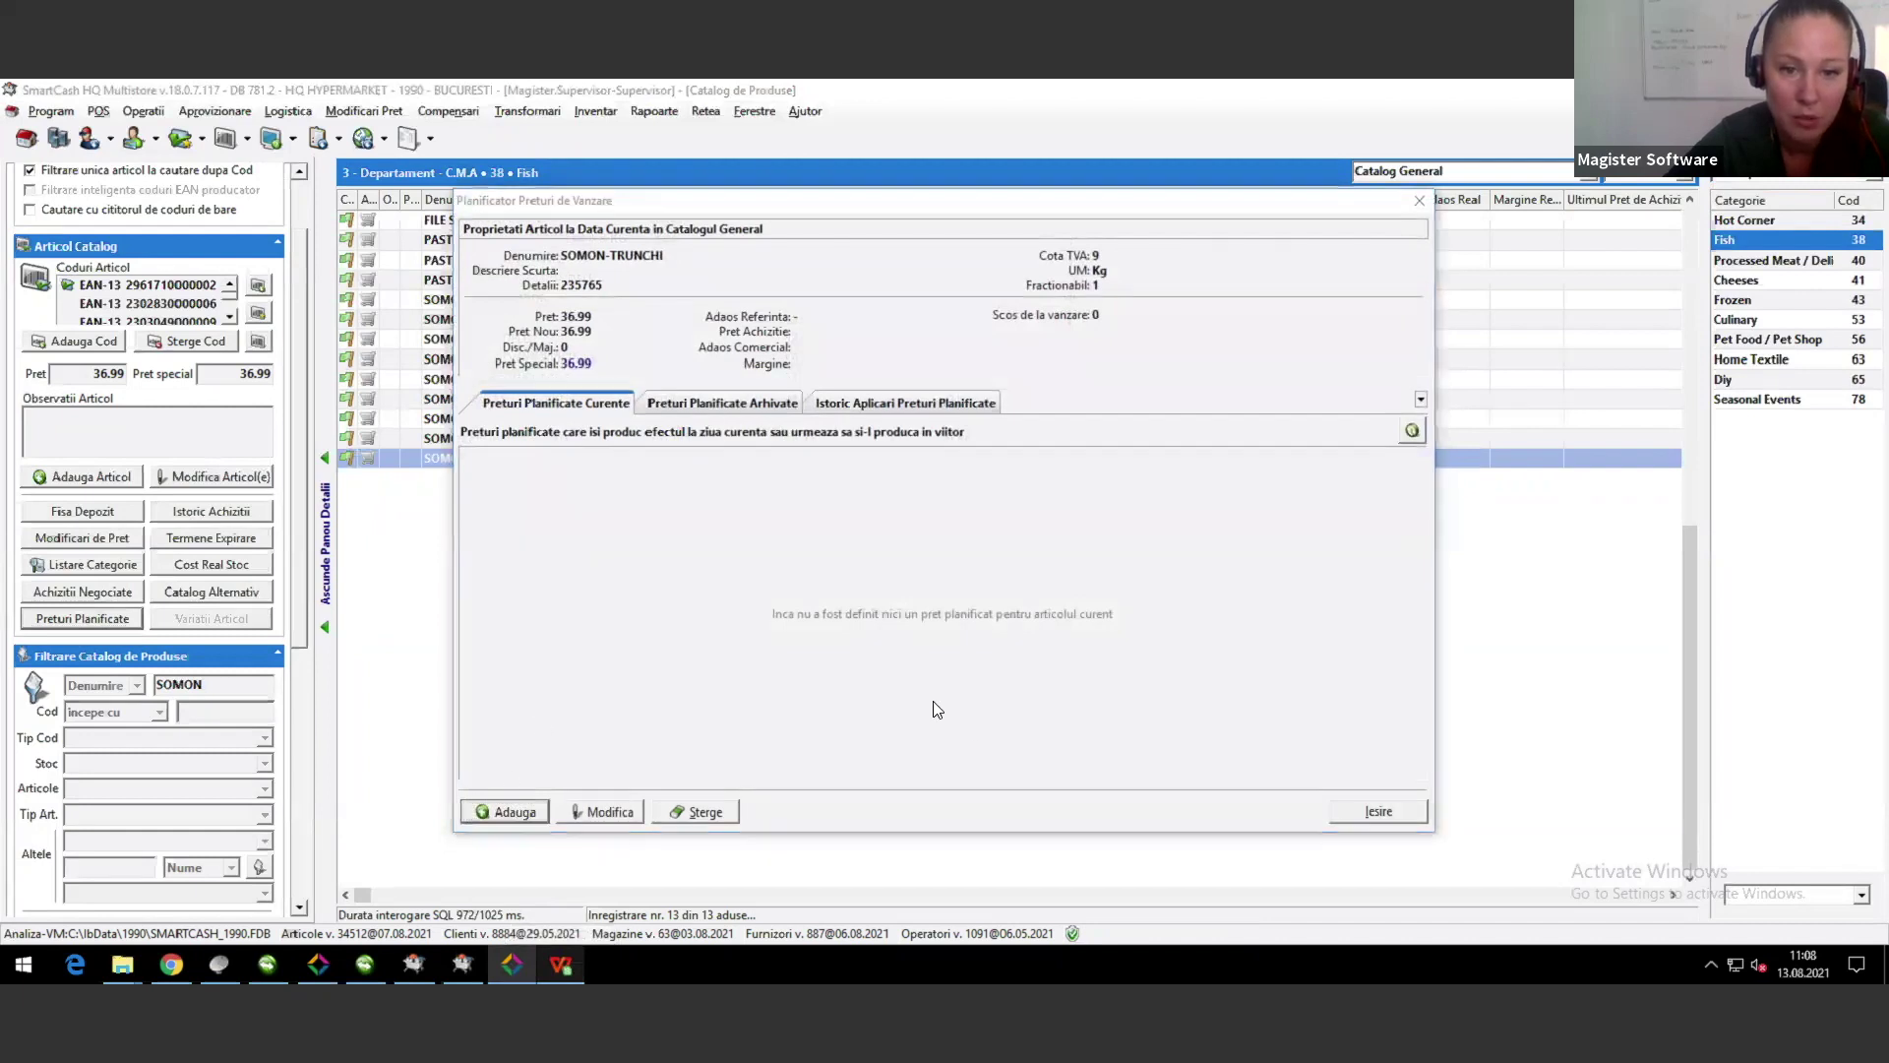
left_click(1112, 538)
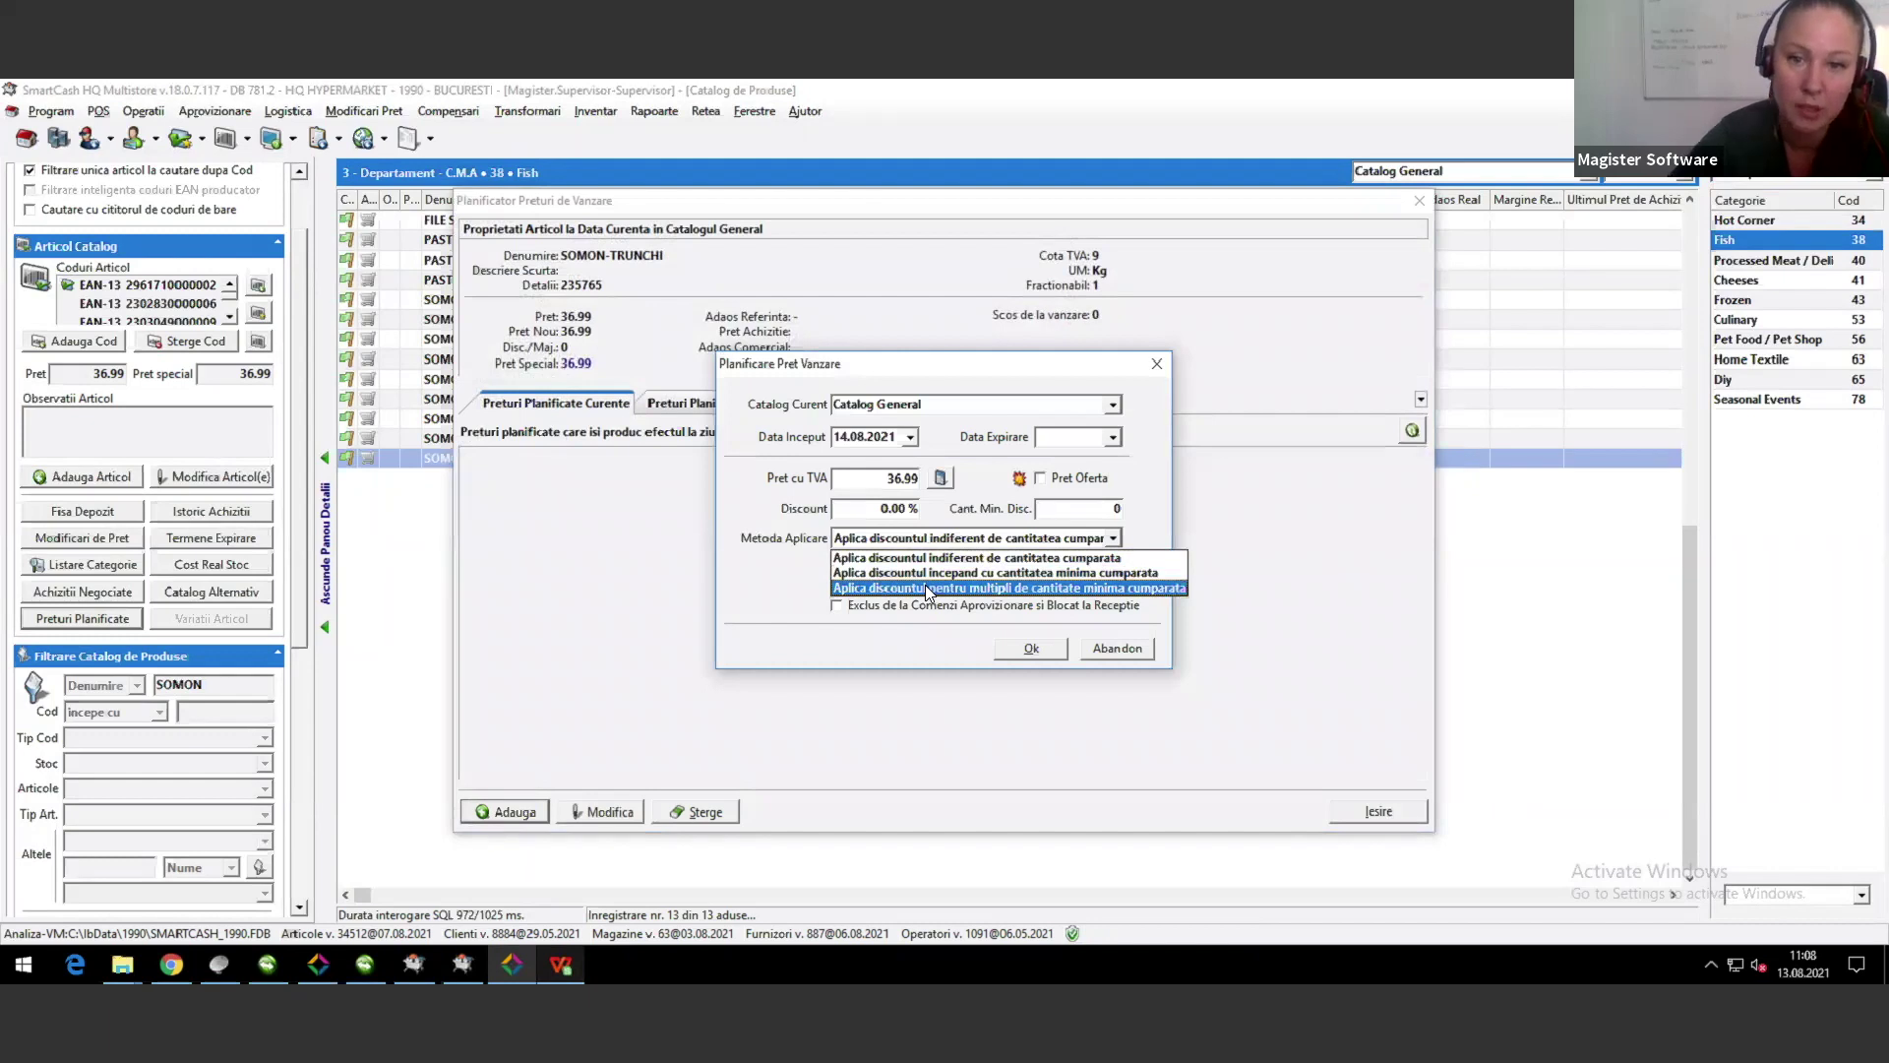
left_click(1088, 653)
left_click(1093, 649)
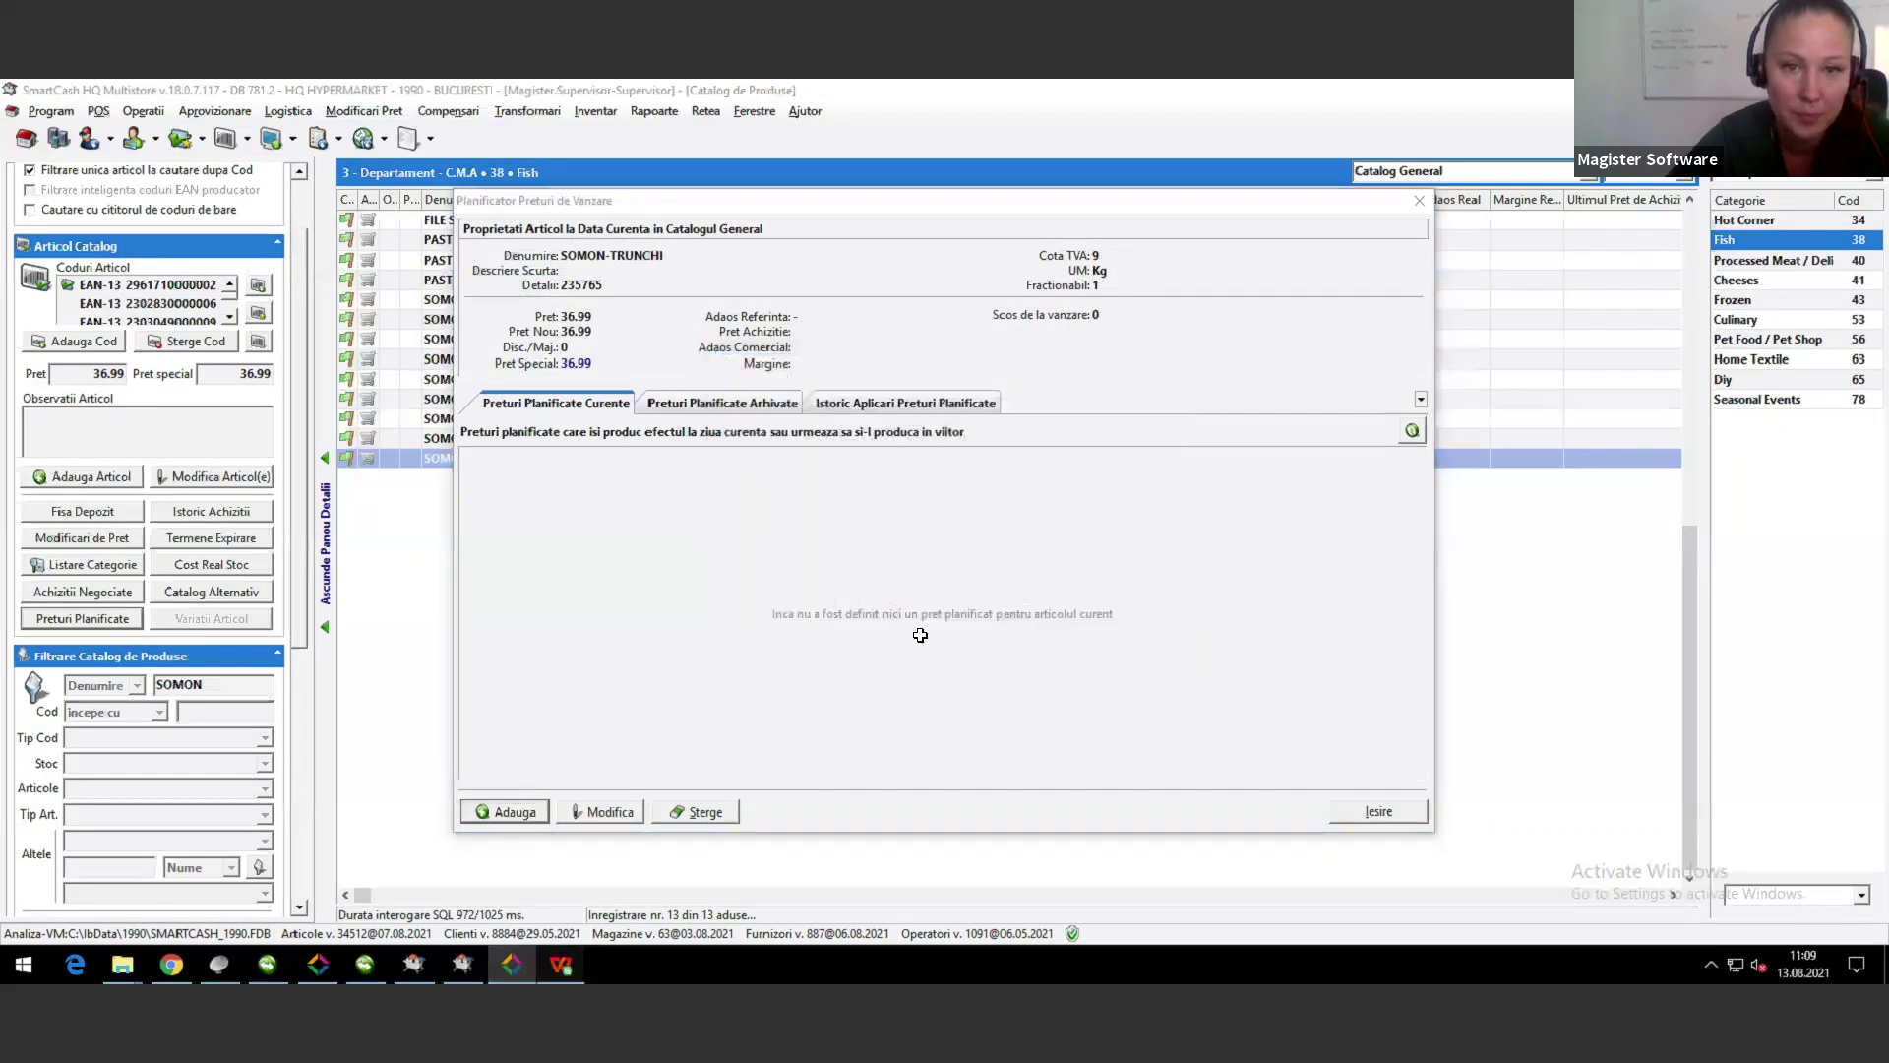
key("alt+Tab")
Step: Go through the EXCLUSDISCOUNT, BLOCATVANZARE and EXCLUSCOMENZI fields of the first empty row
left_click(1156, 300)
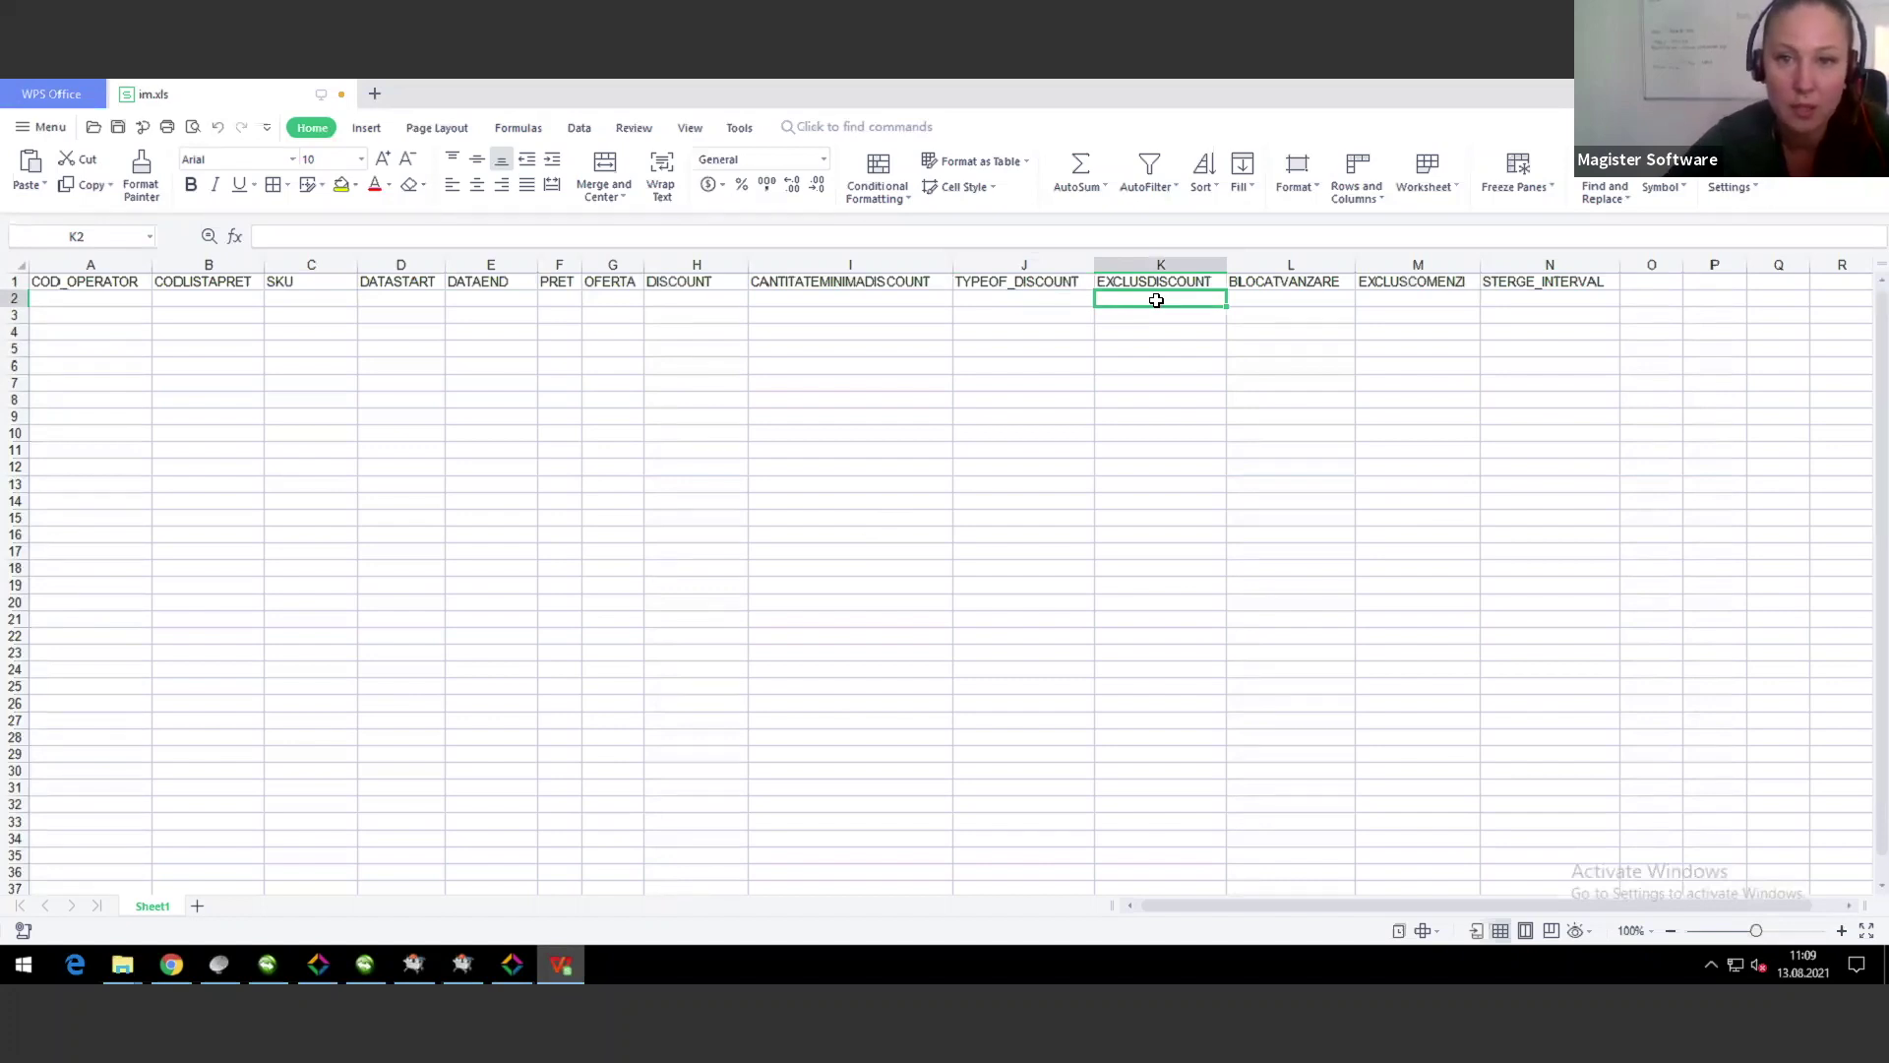
left_click(1298, 302)
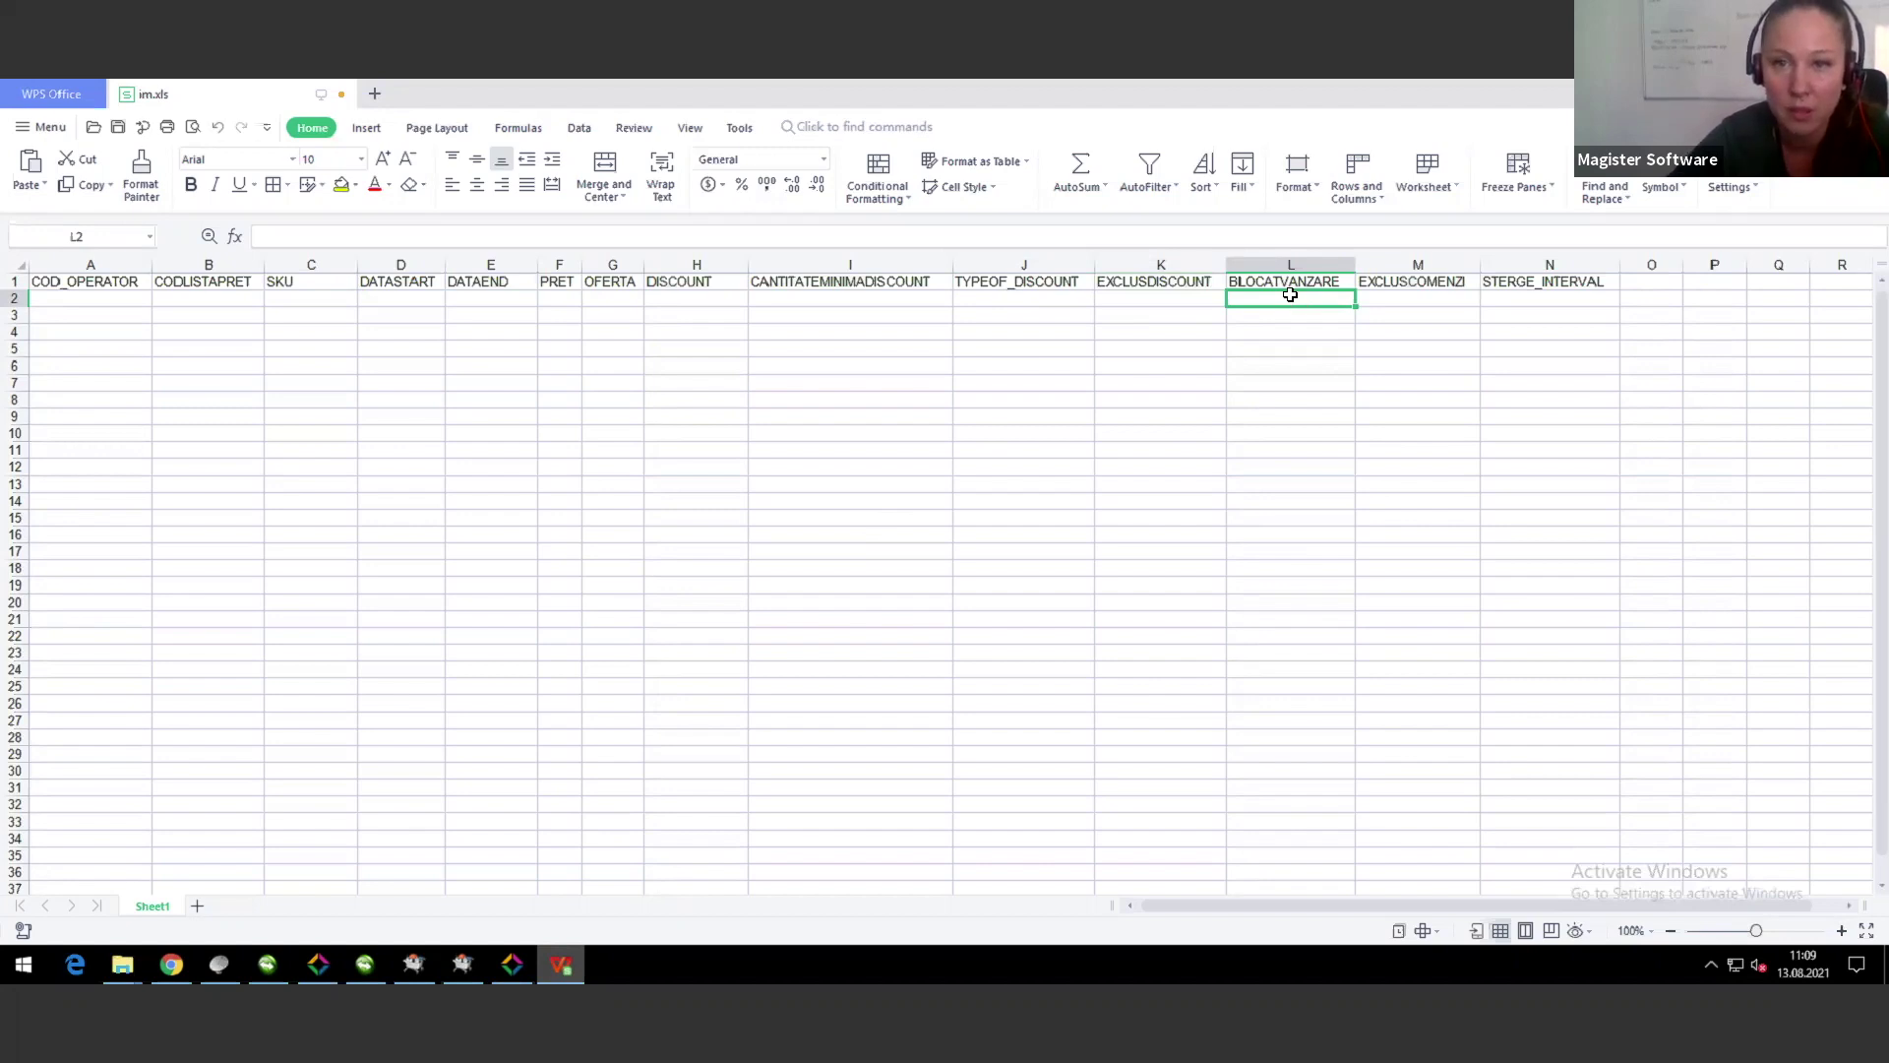
left_click(1408, 300)
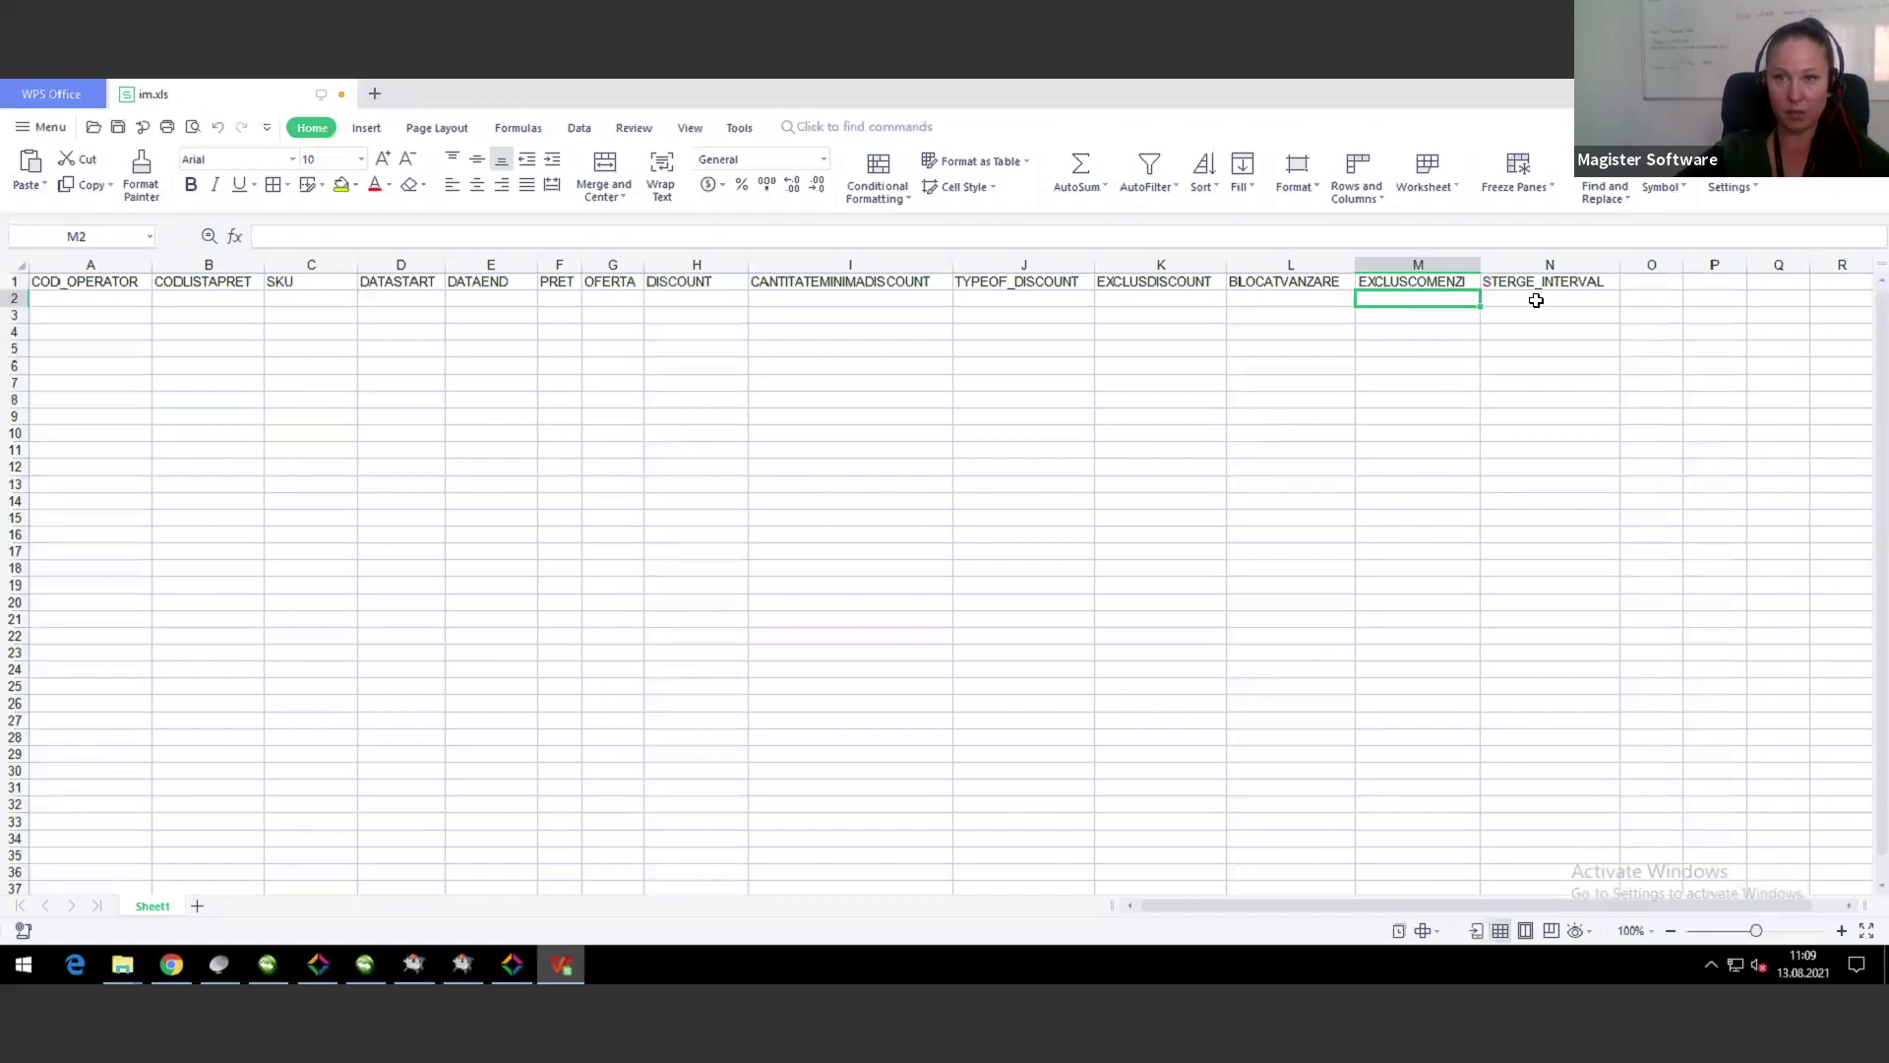
Step: Enter 1 in the STERGE_INTERVAL field of the first empty row as an example and clear it again
left_click(1543, 299)
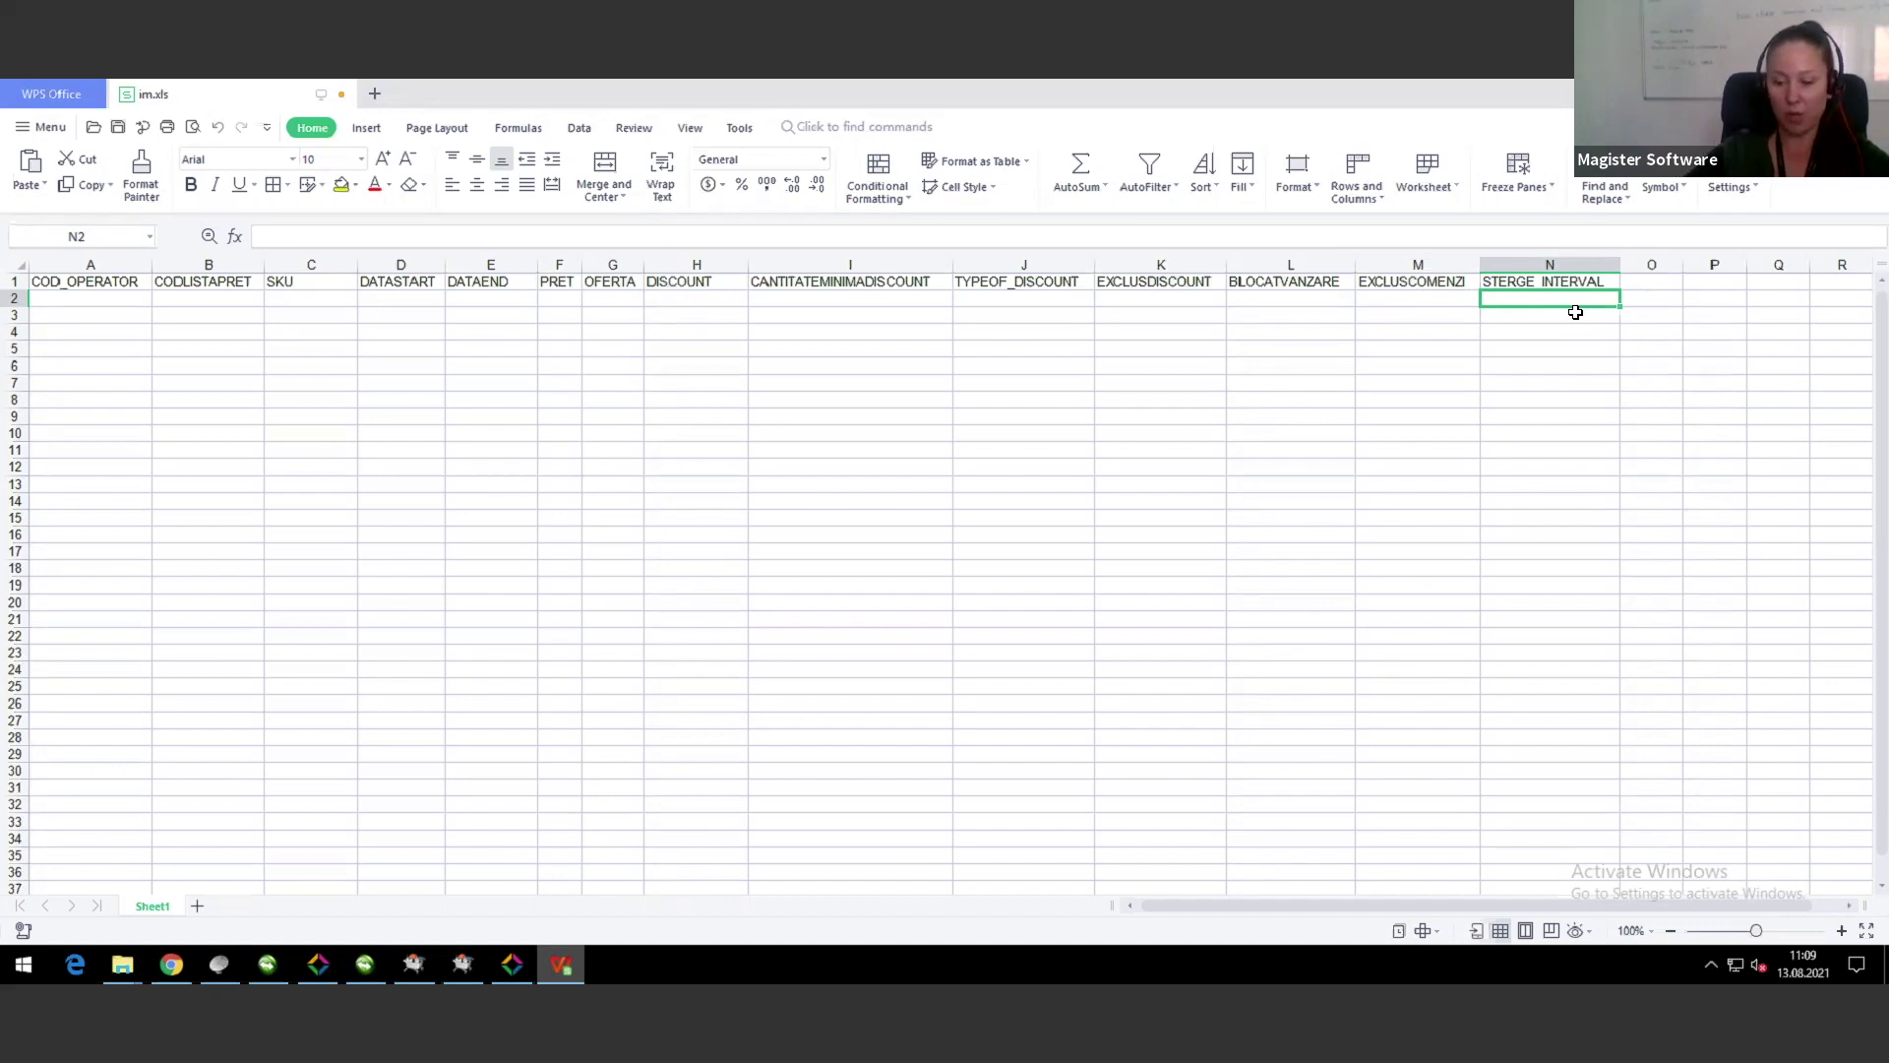
type("1")
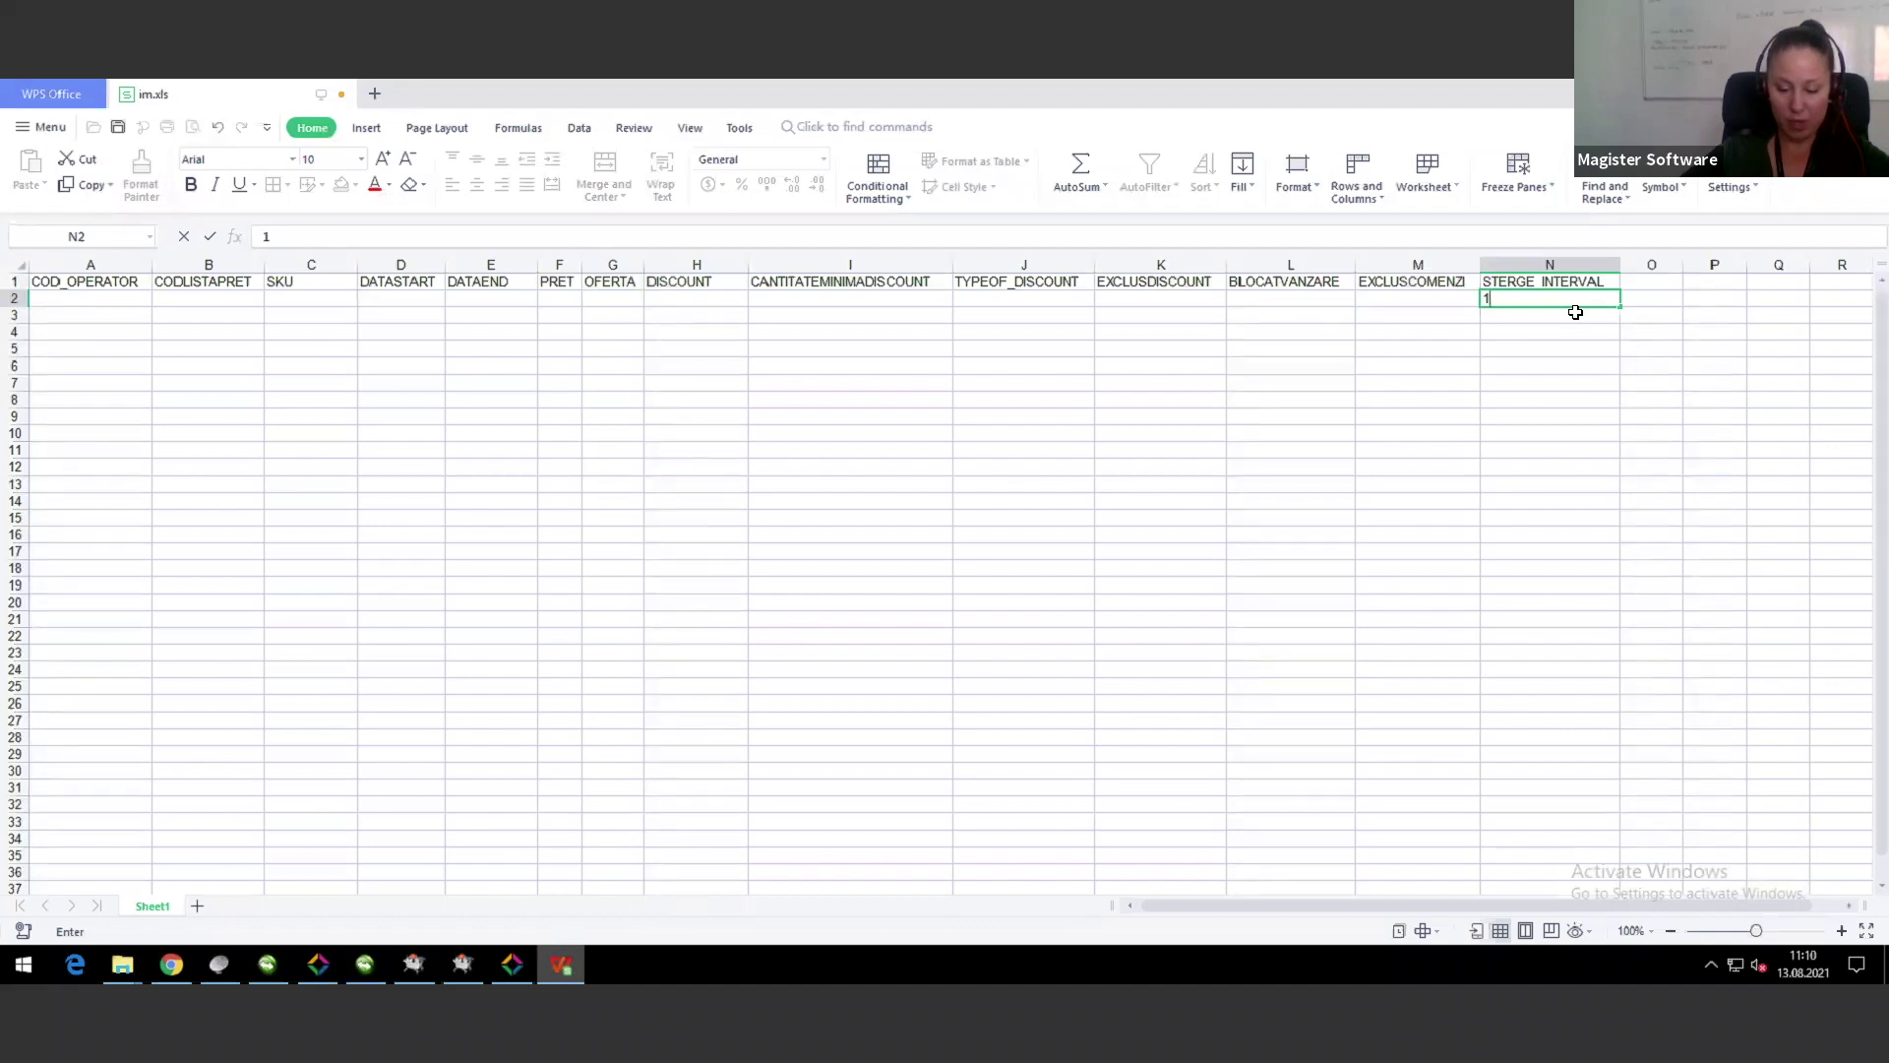
key("BackSpace")
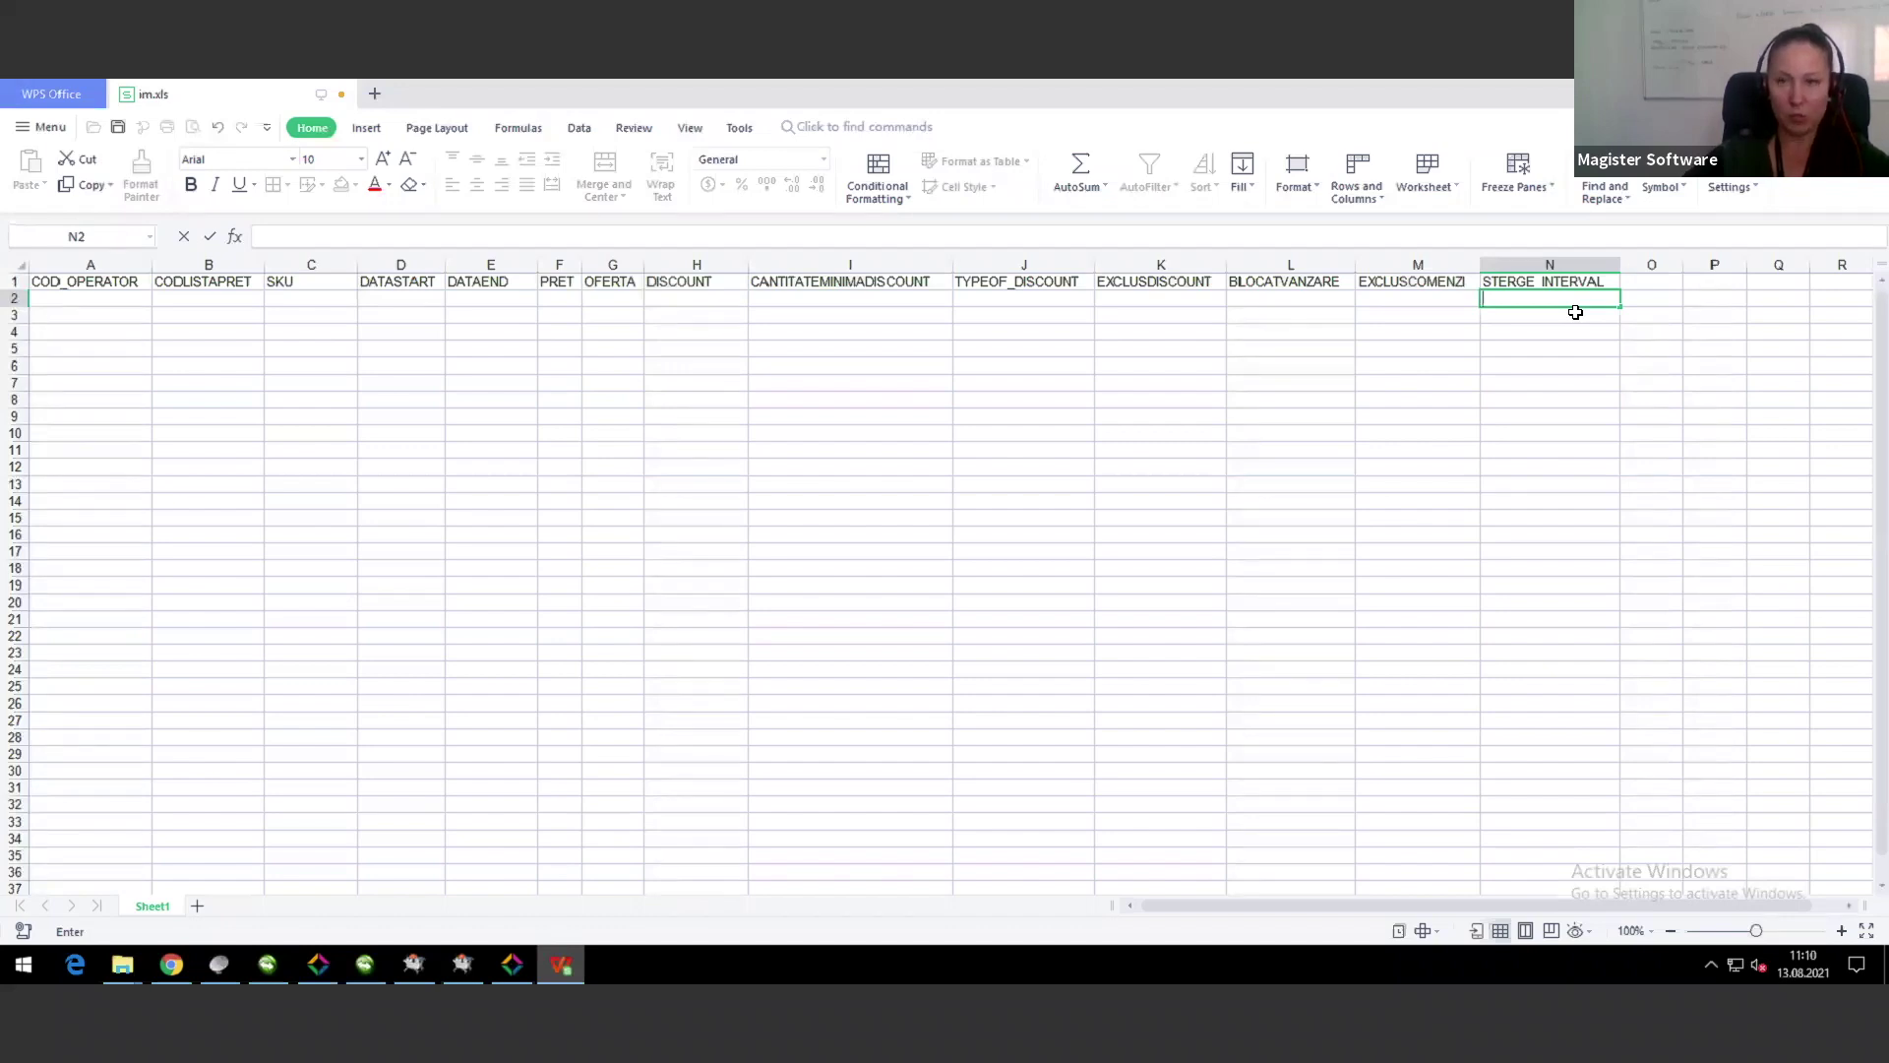
key("F2")
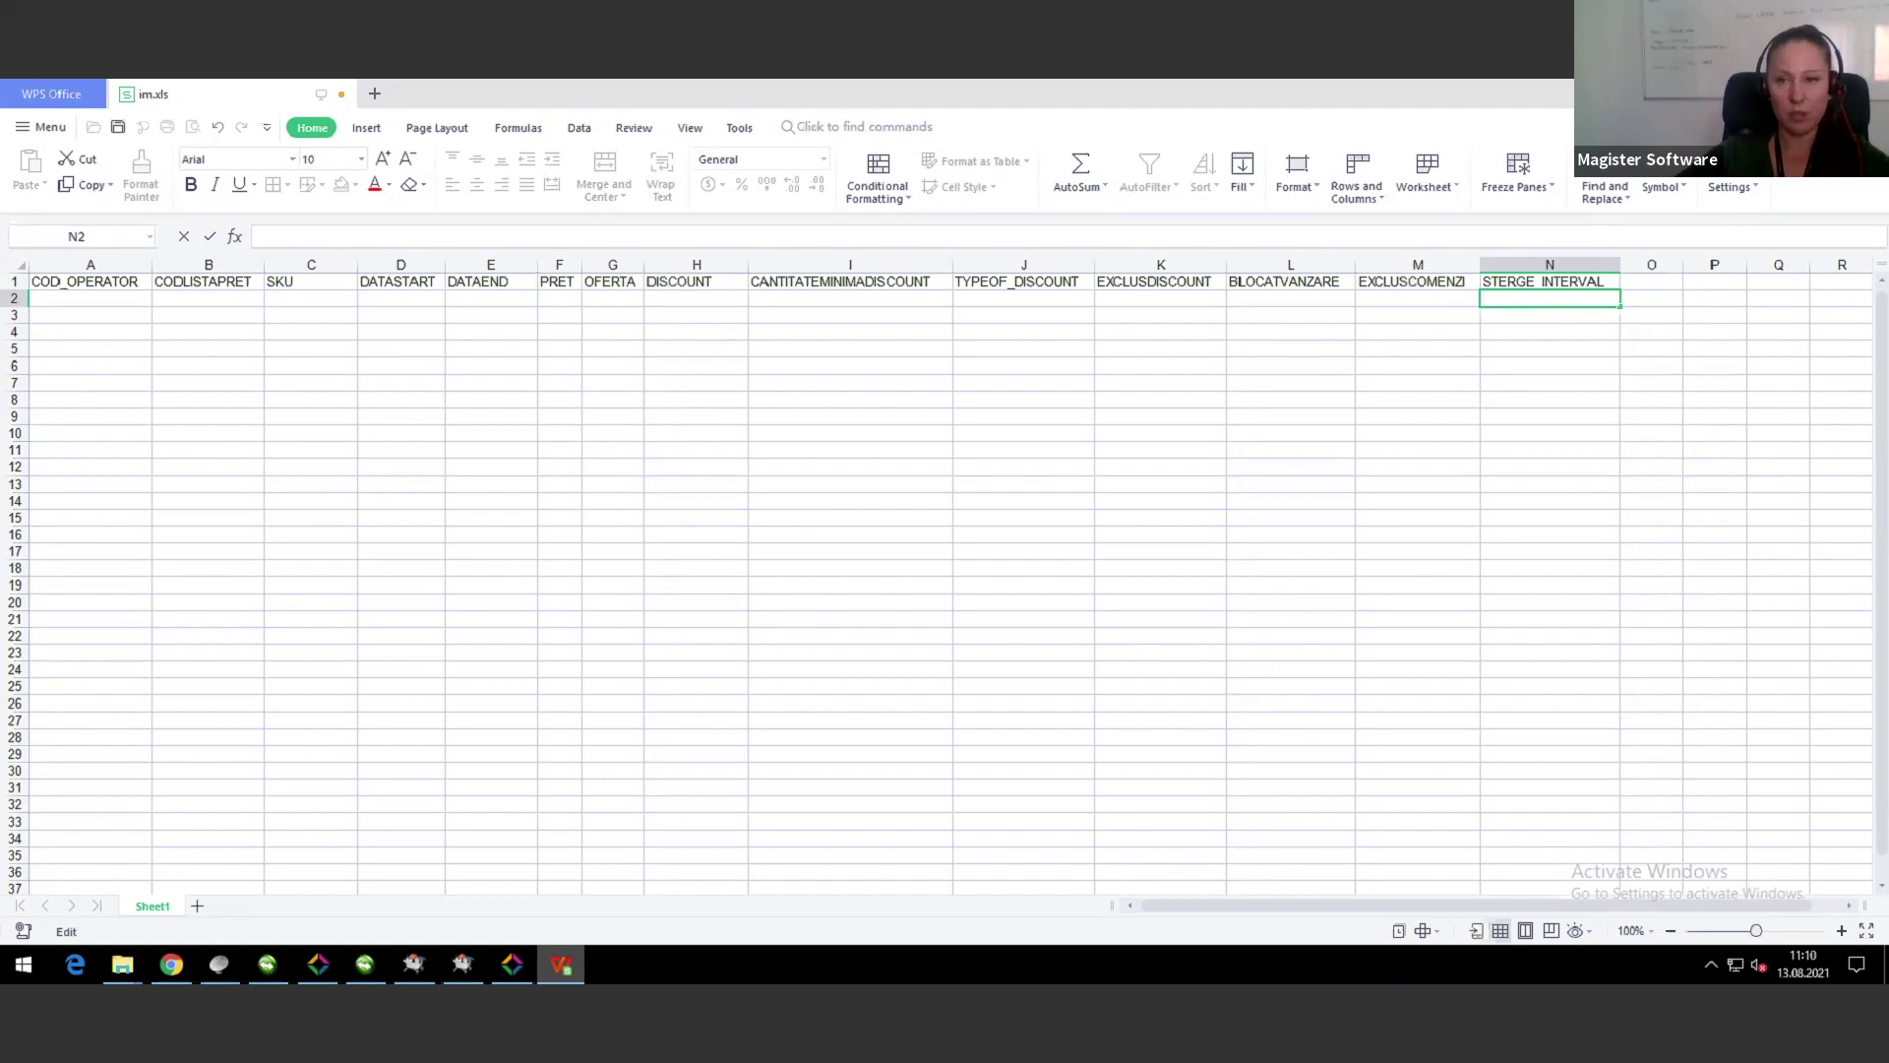
Step: Switch to SmartCash HQ, close the price planner, open the SOMON-TRUNCHI article for editing and copy its product code
left_click(511, 965)
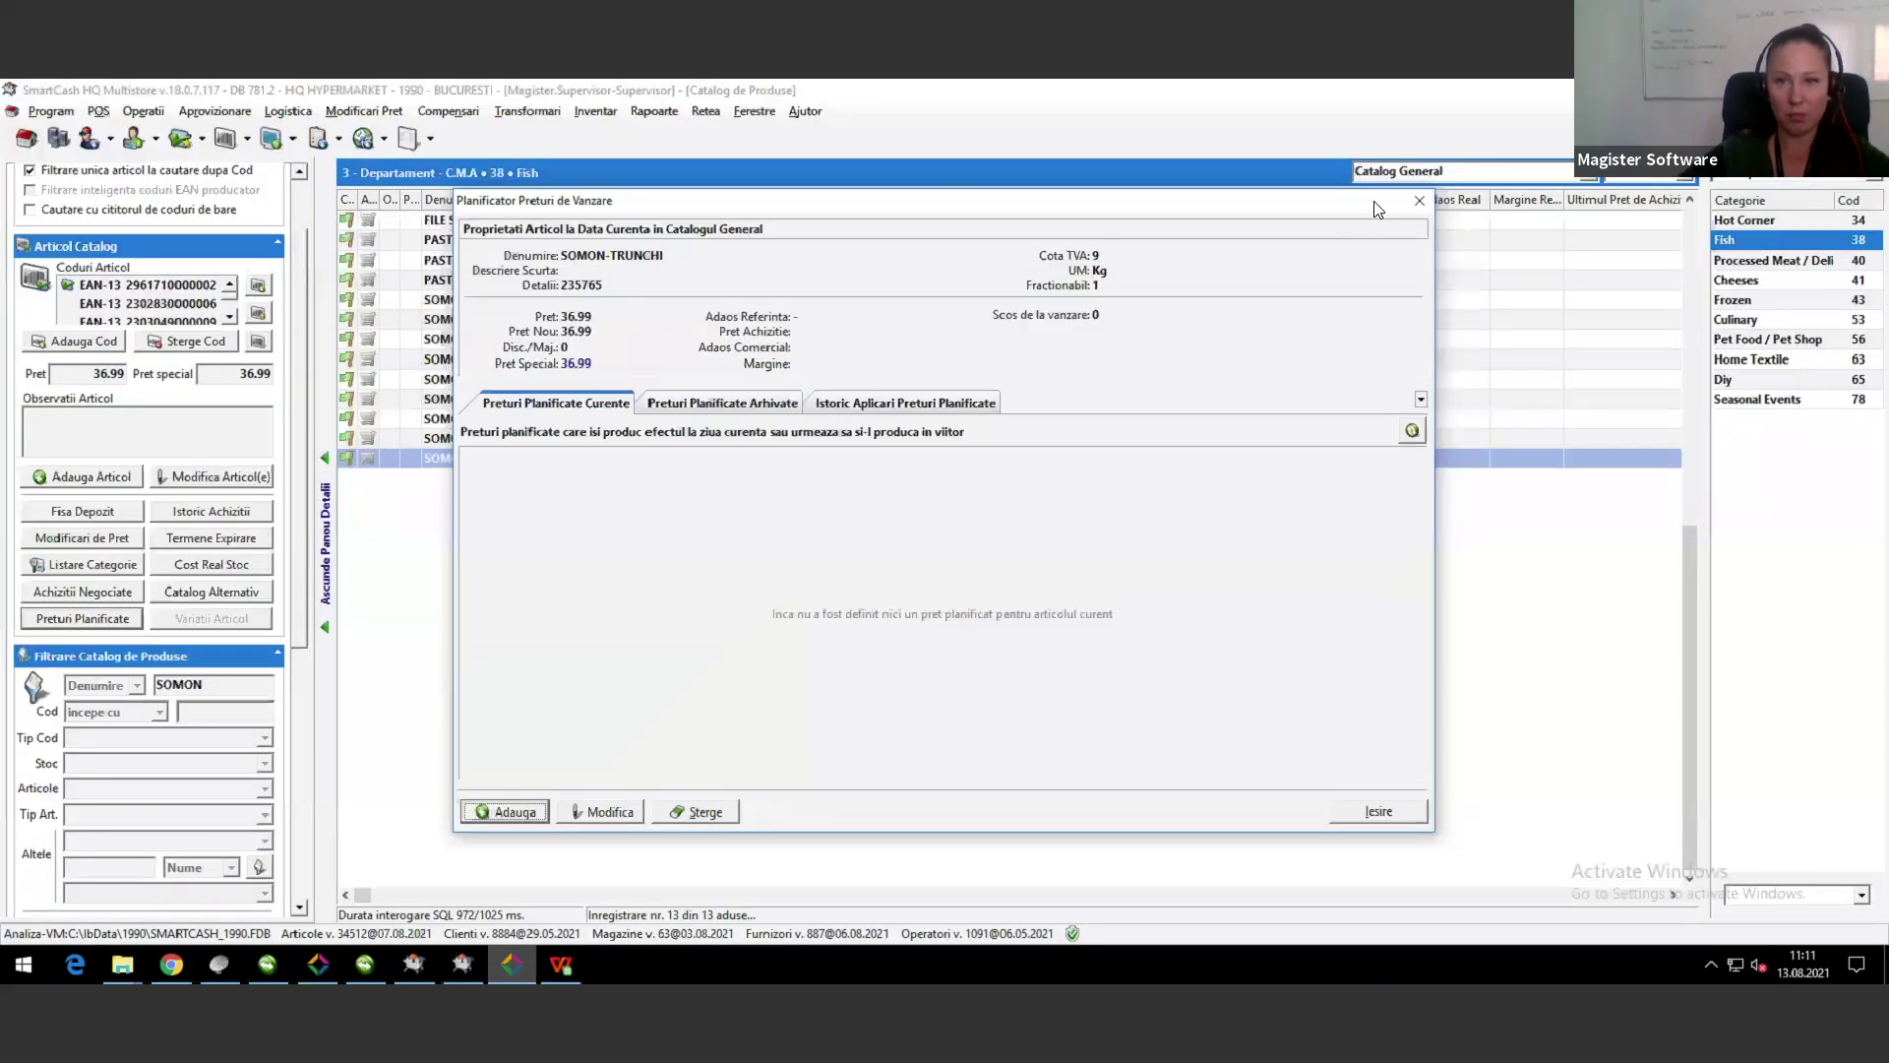
left_click(1417, 203)
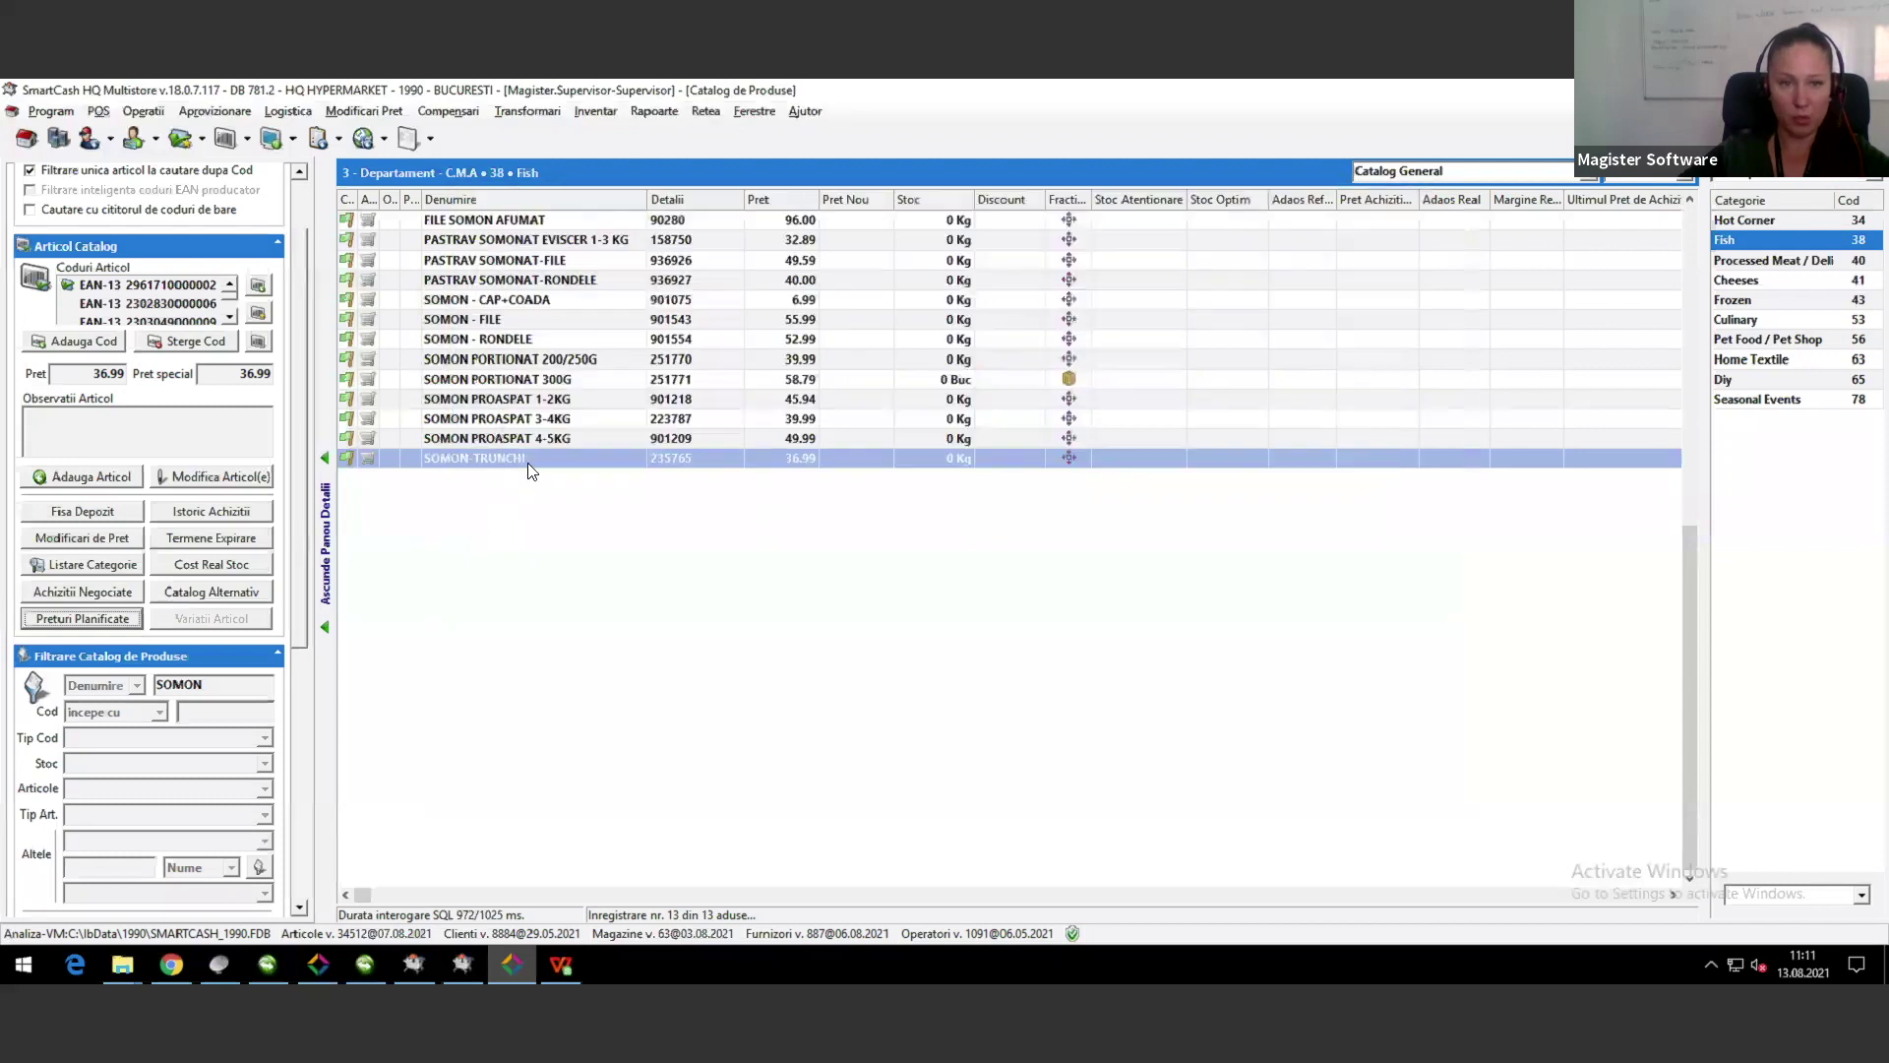
left_click(630, 462)
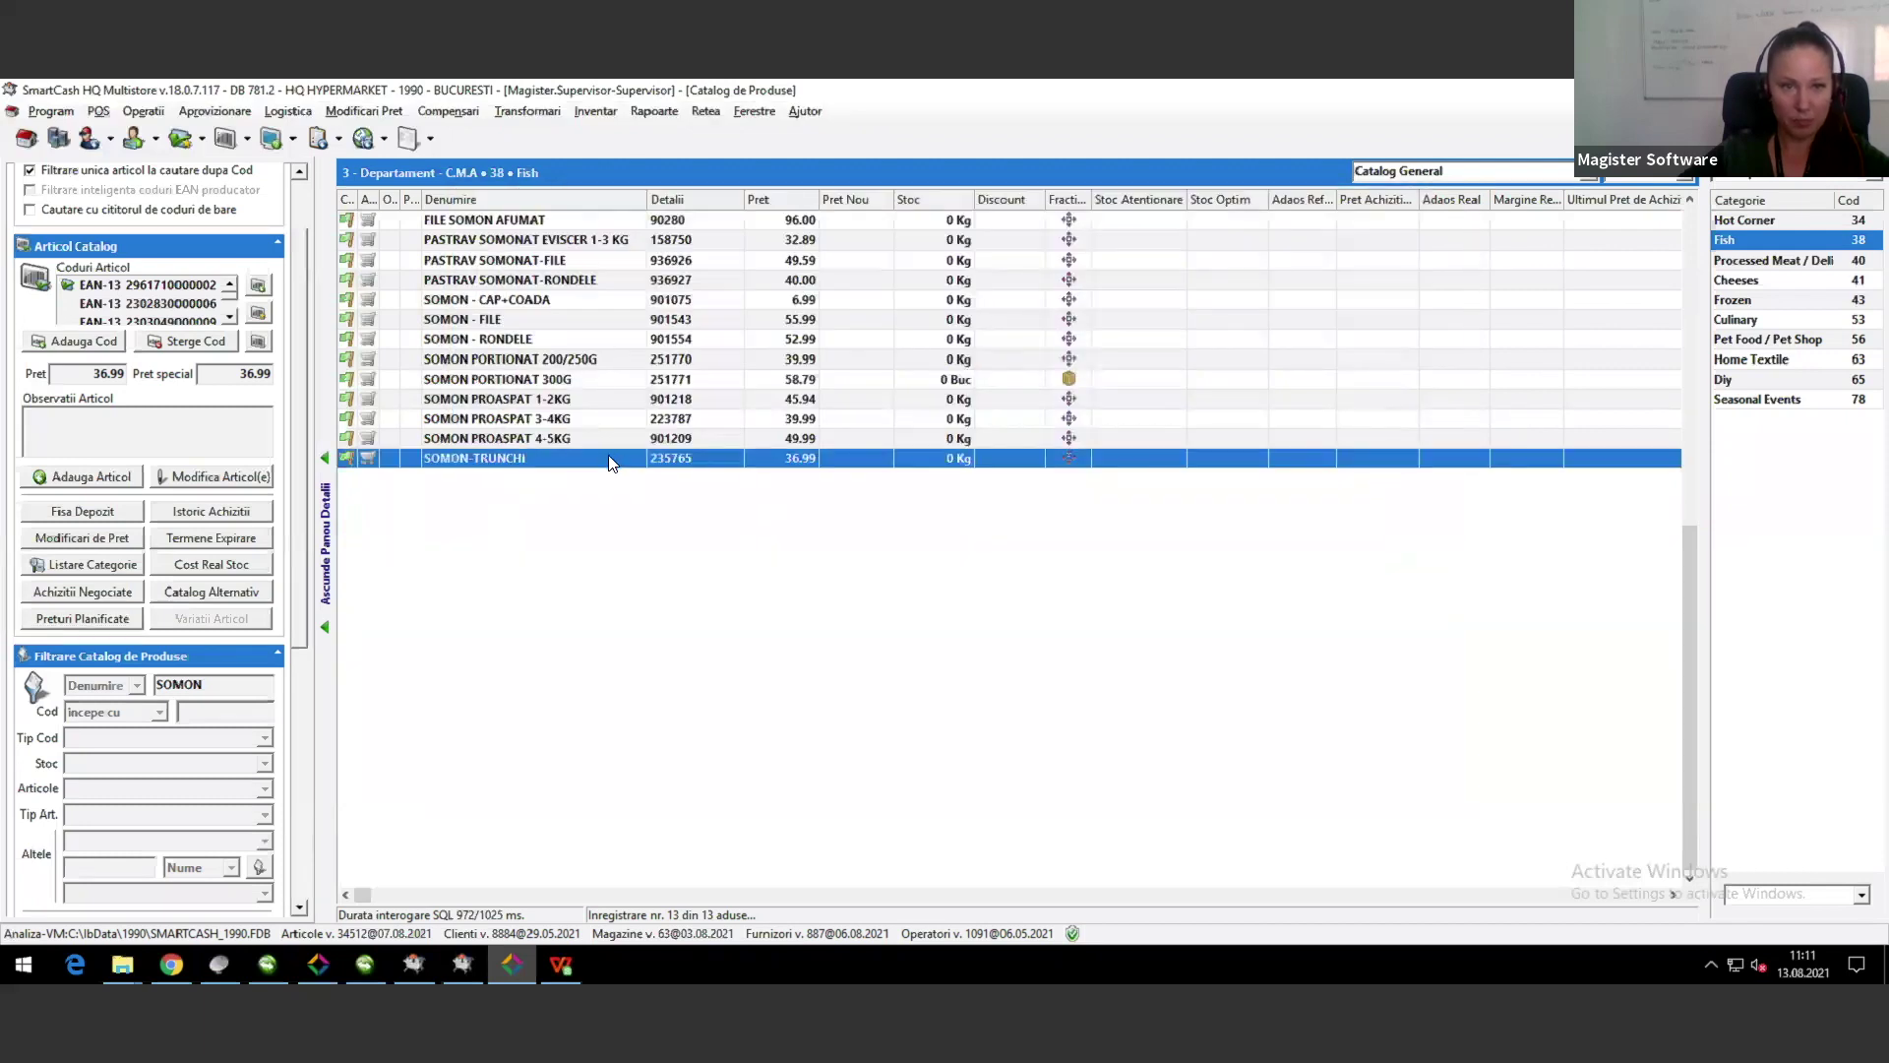
double_click(584, 462)
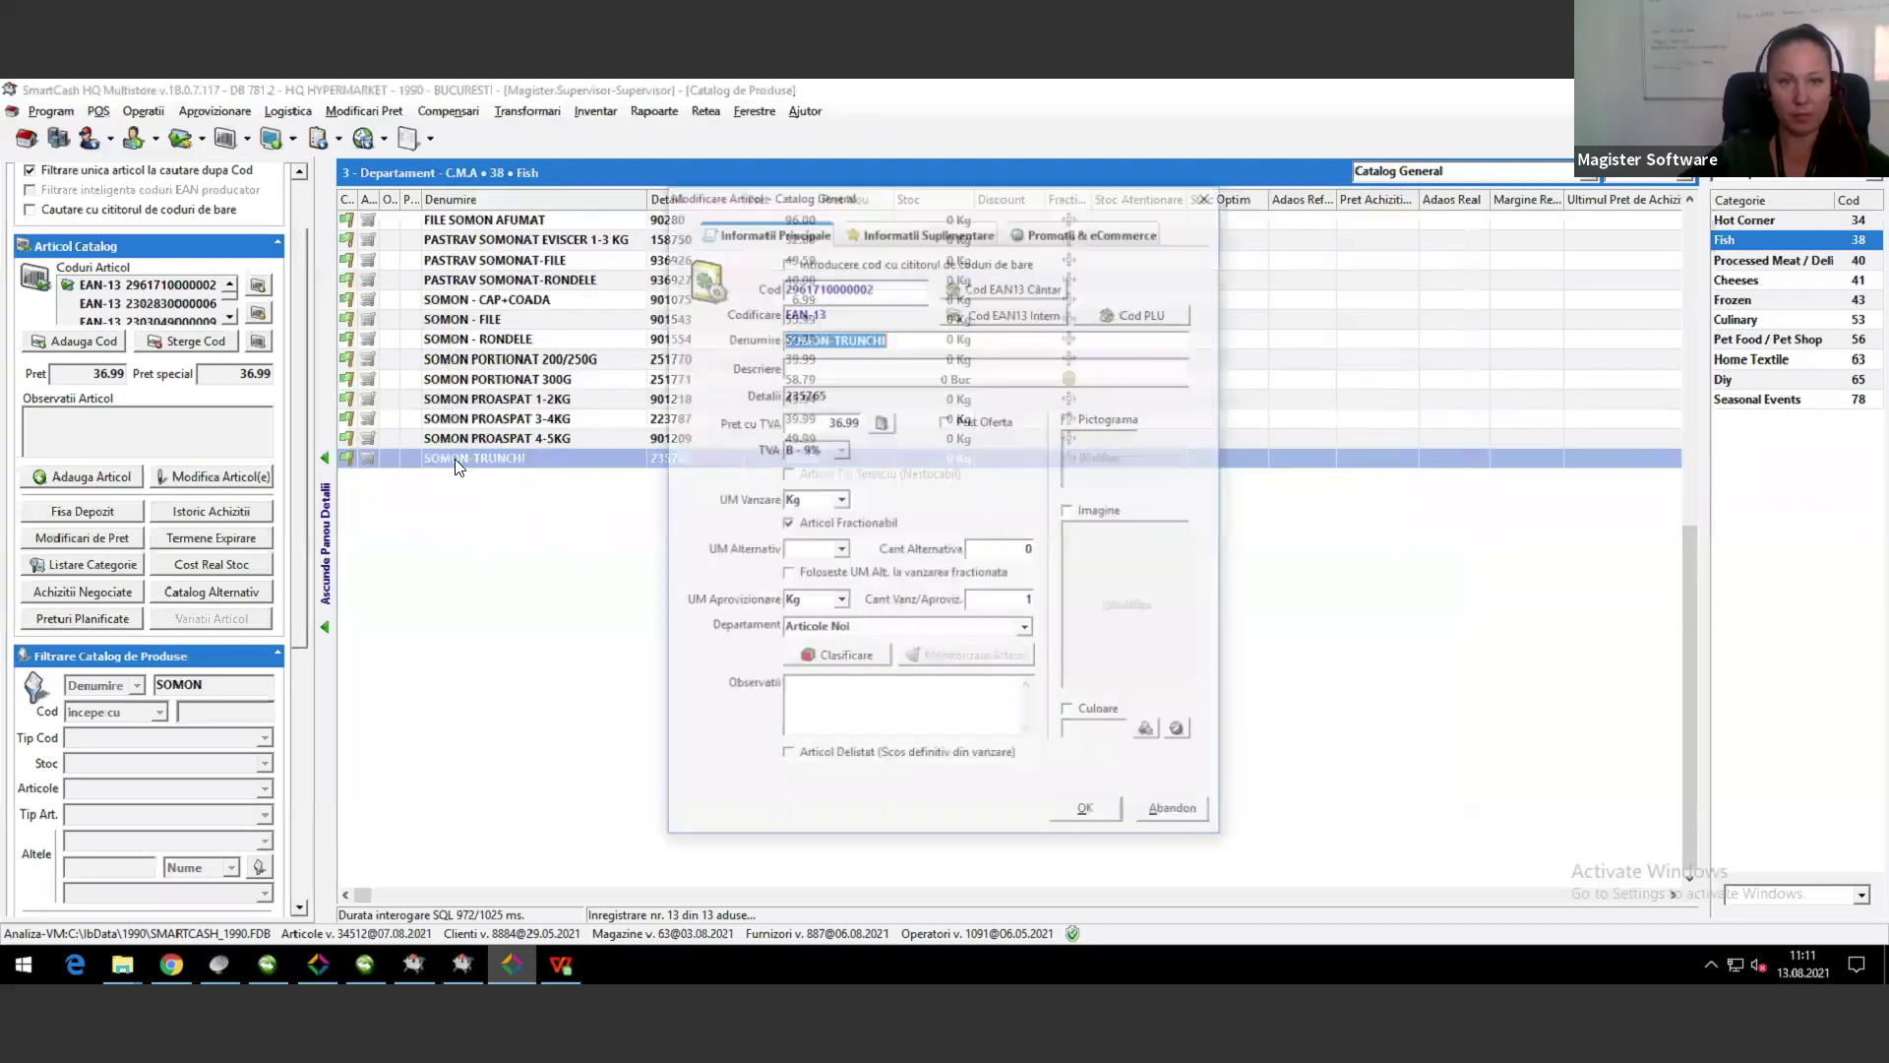
double_click(886, 287)
key("ctrl+c")
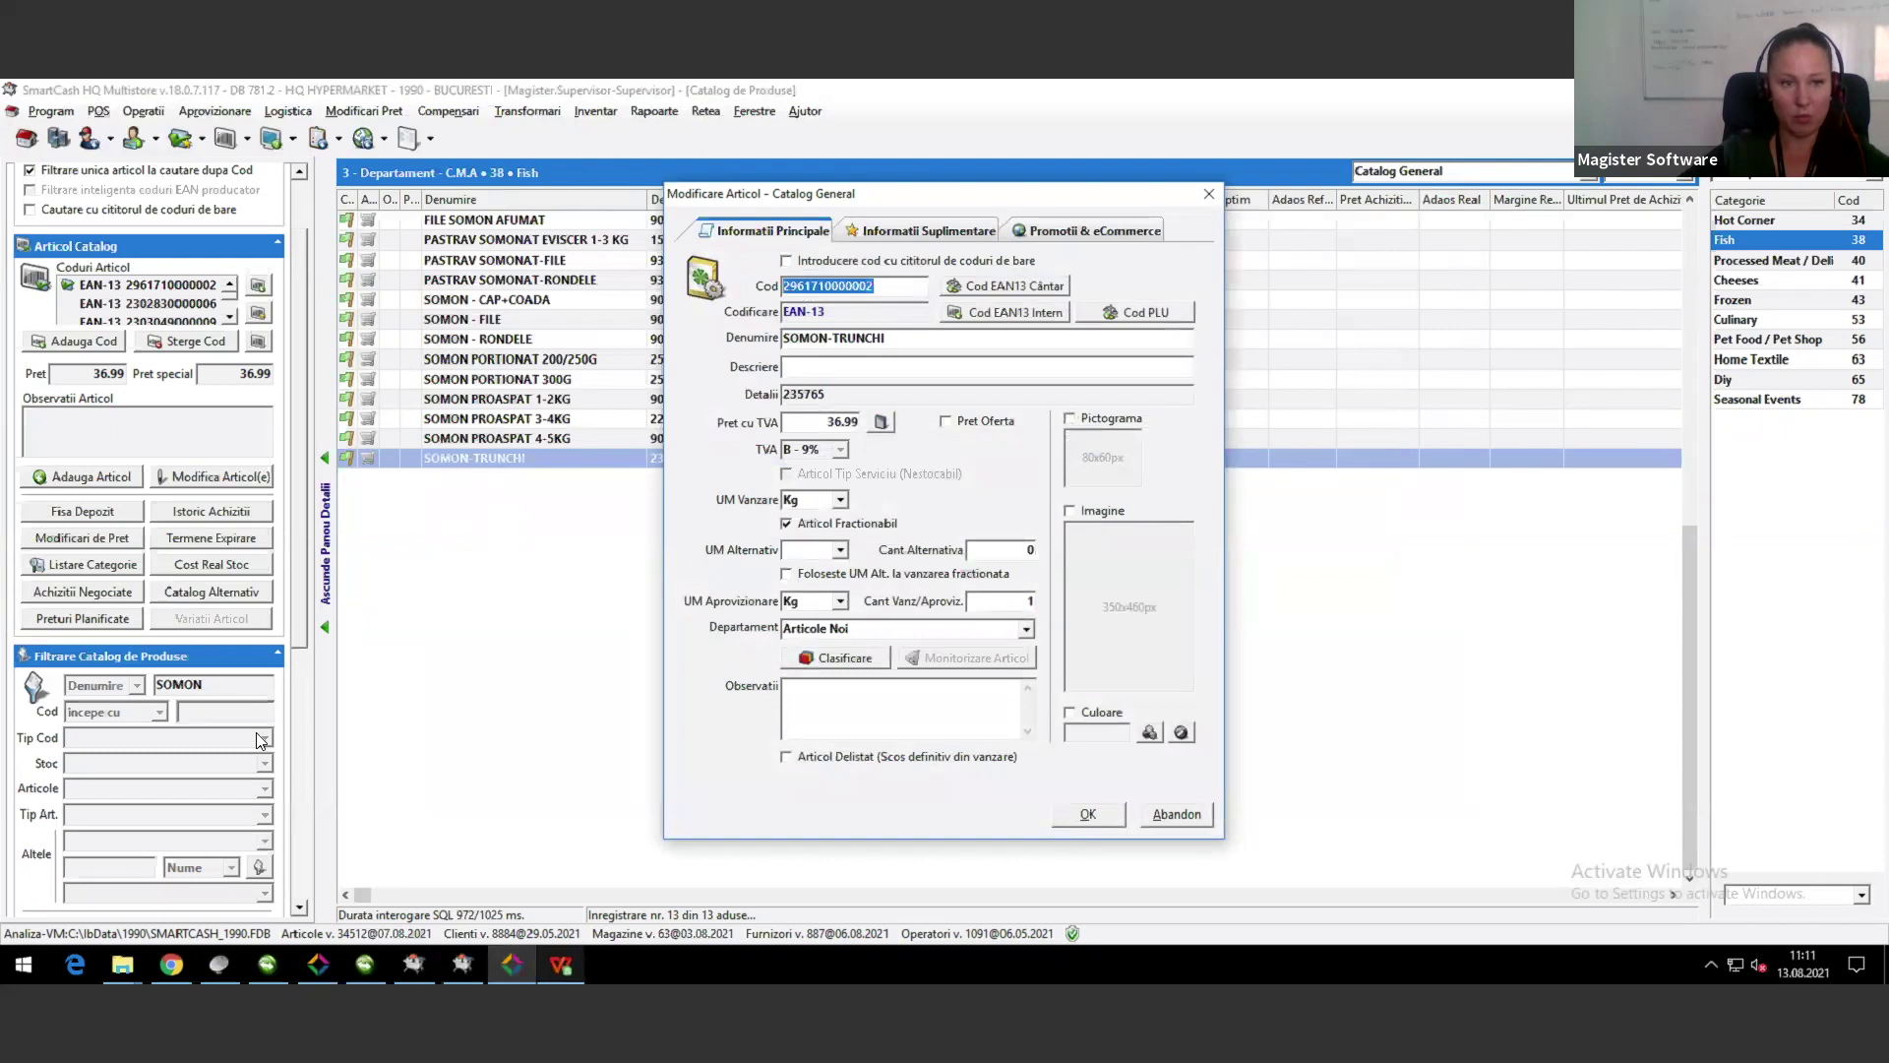
left_click(561, 964)
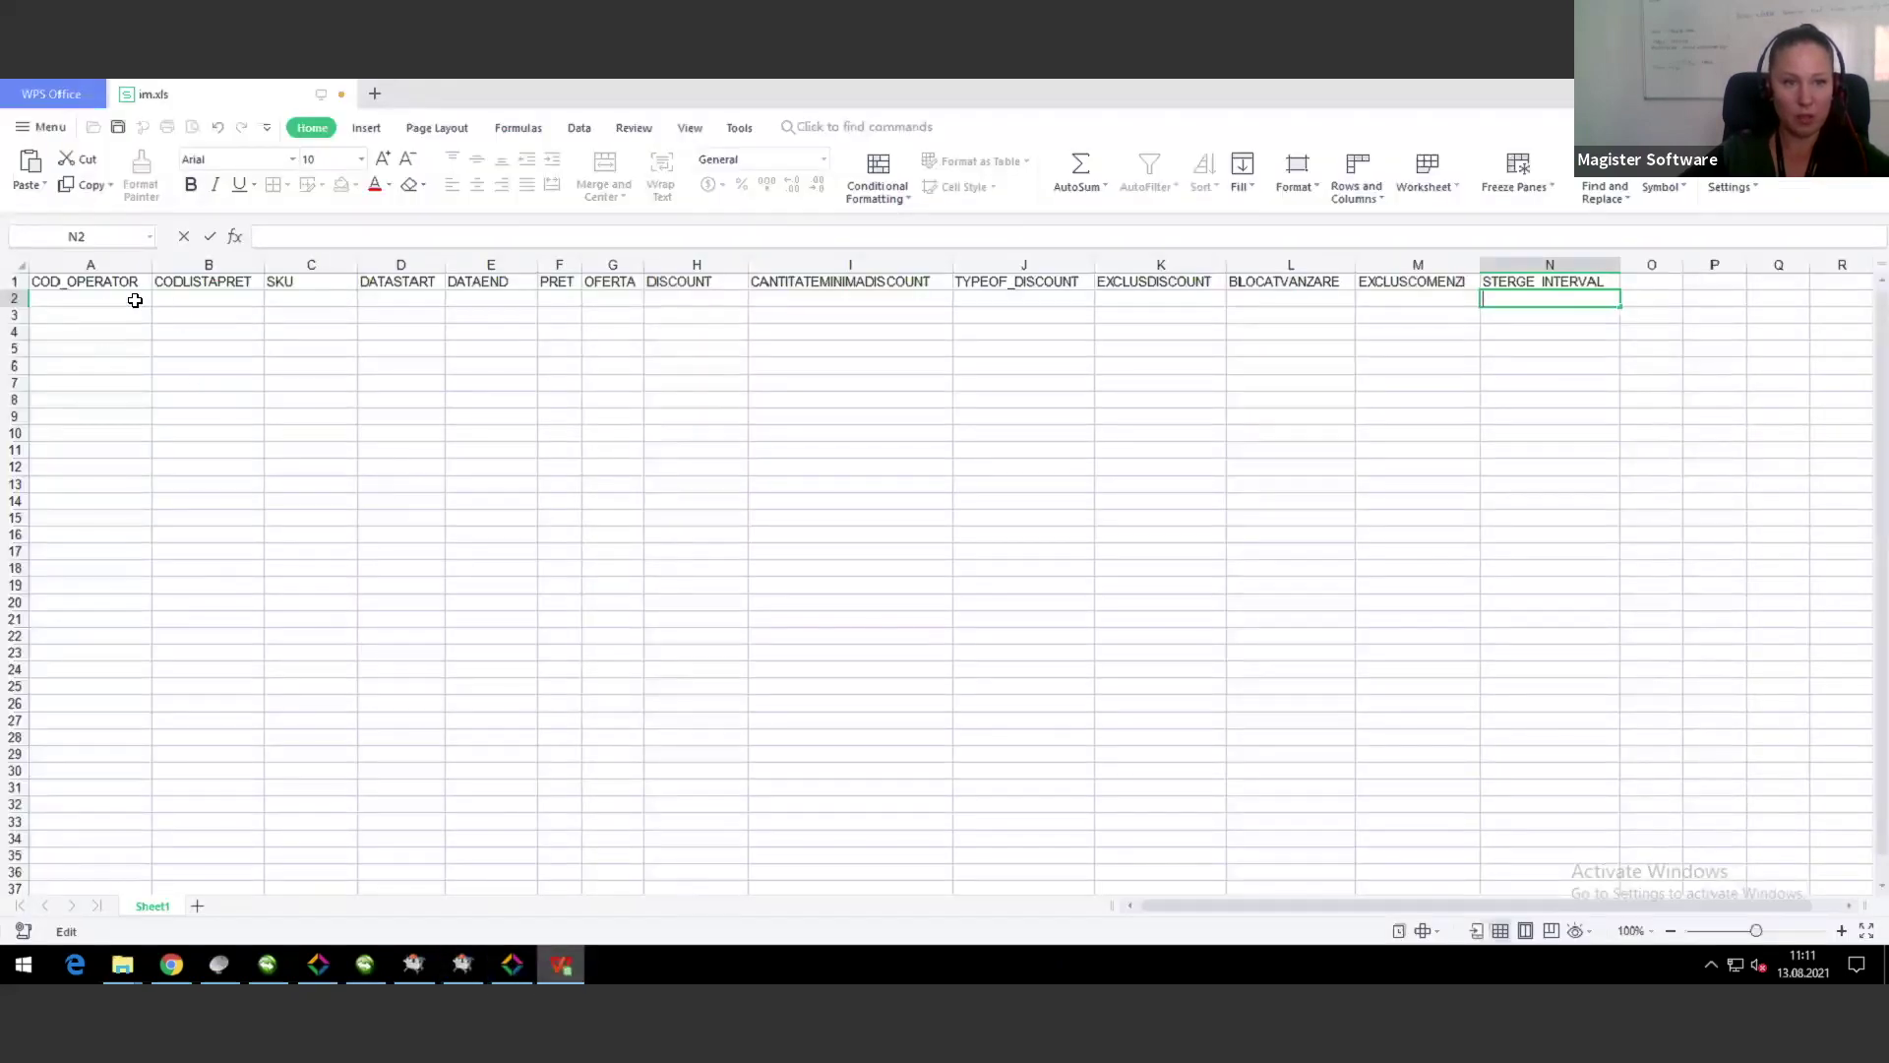
left_click(288, 289)
left_click(298, 302)
key("ctrl+v")
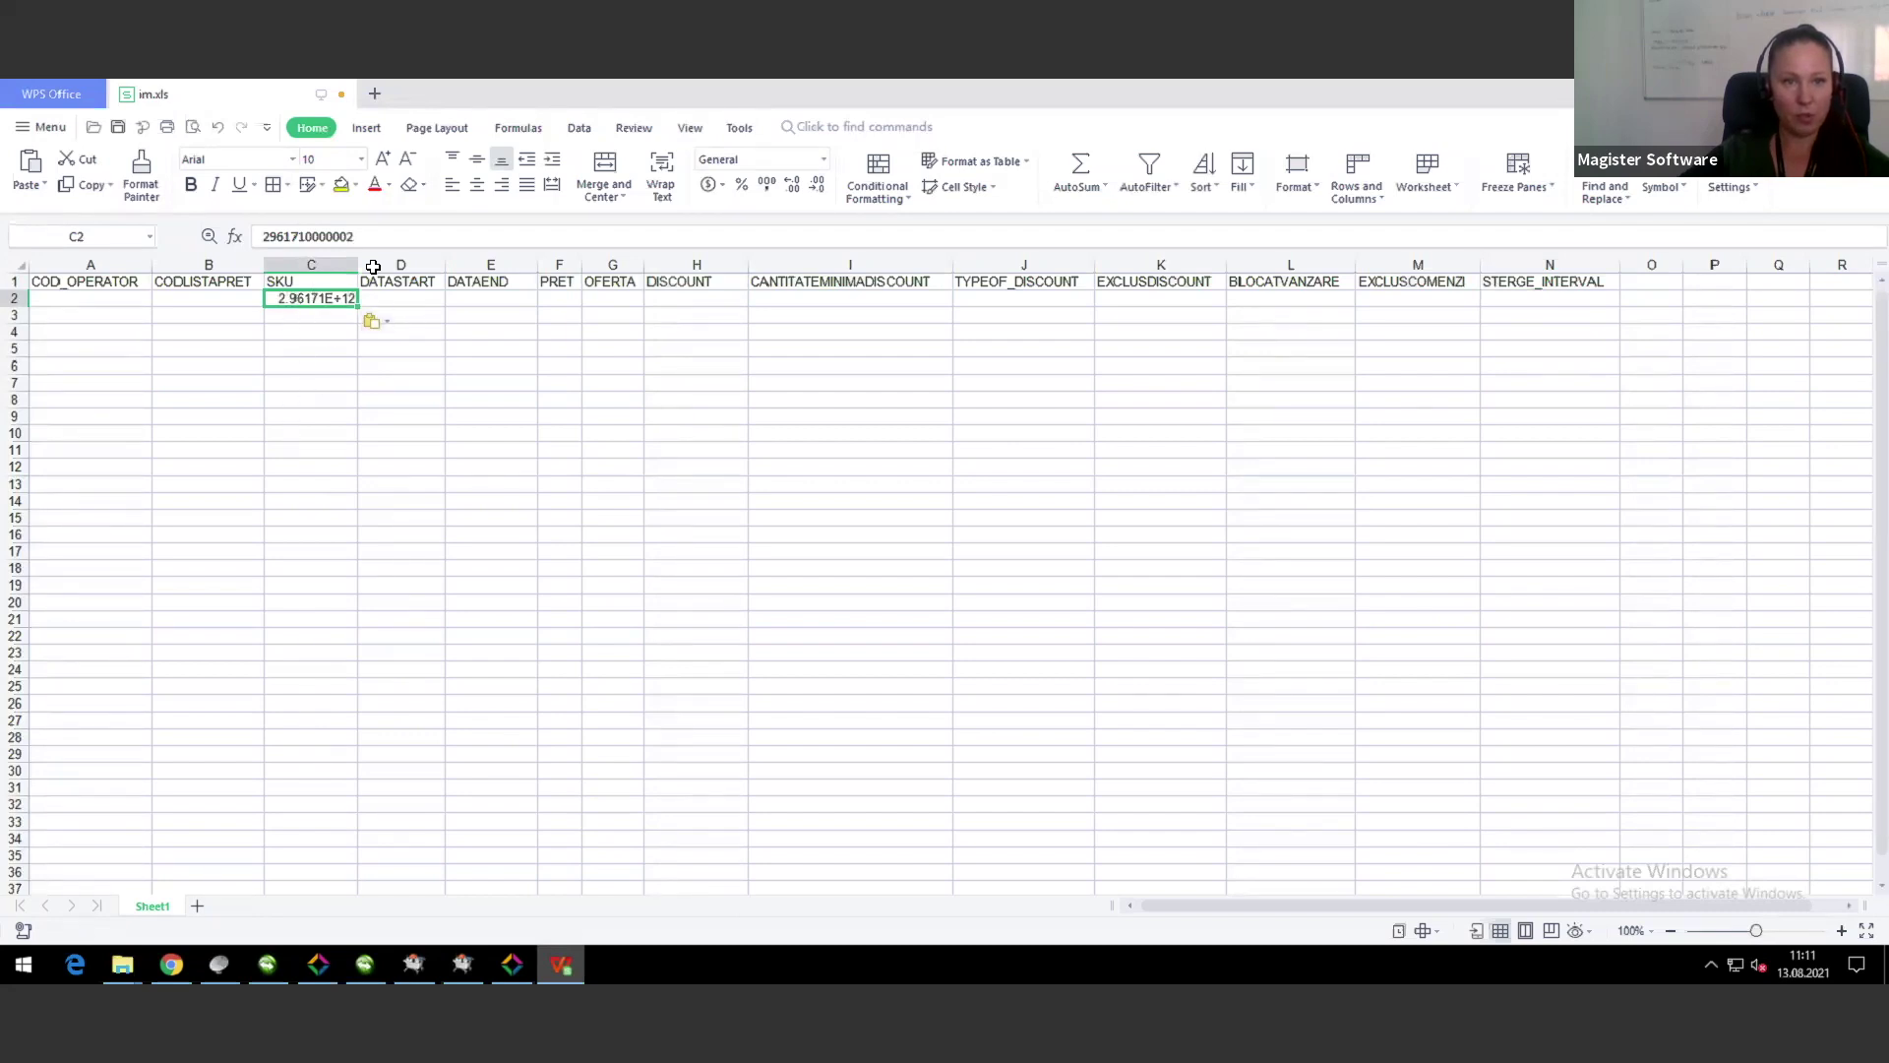
Step: Format the SKU cell as a number without decimals and widen the SKU column to fit the full code
left_click_drag(311, 433, 357, 271)
left_click(328, 300)
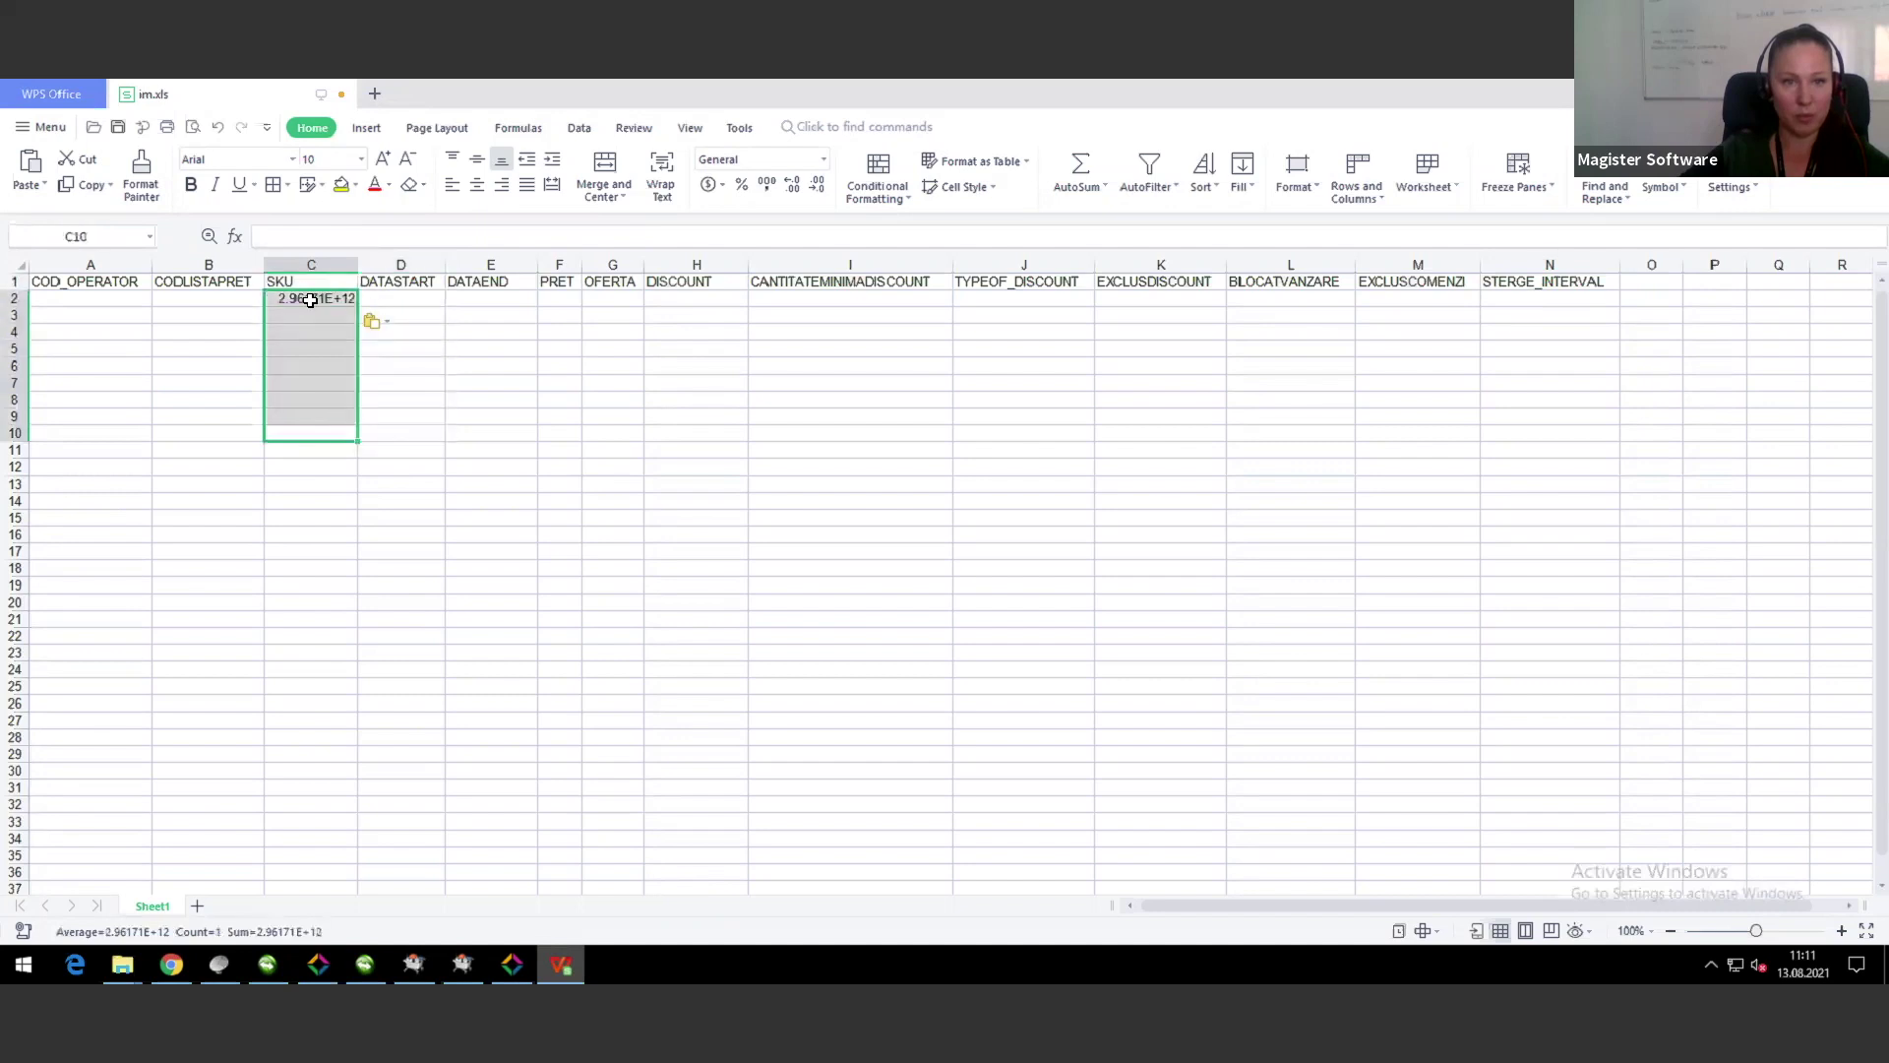
right_click(330, 301)
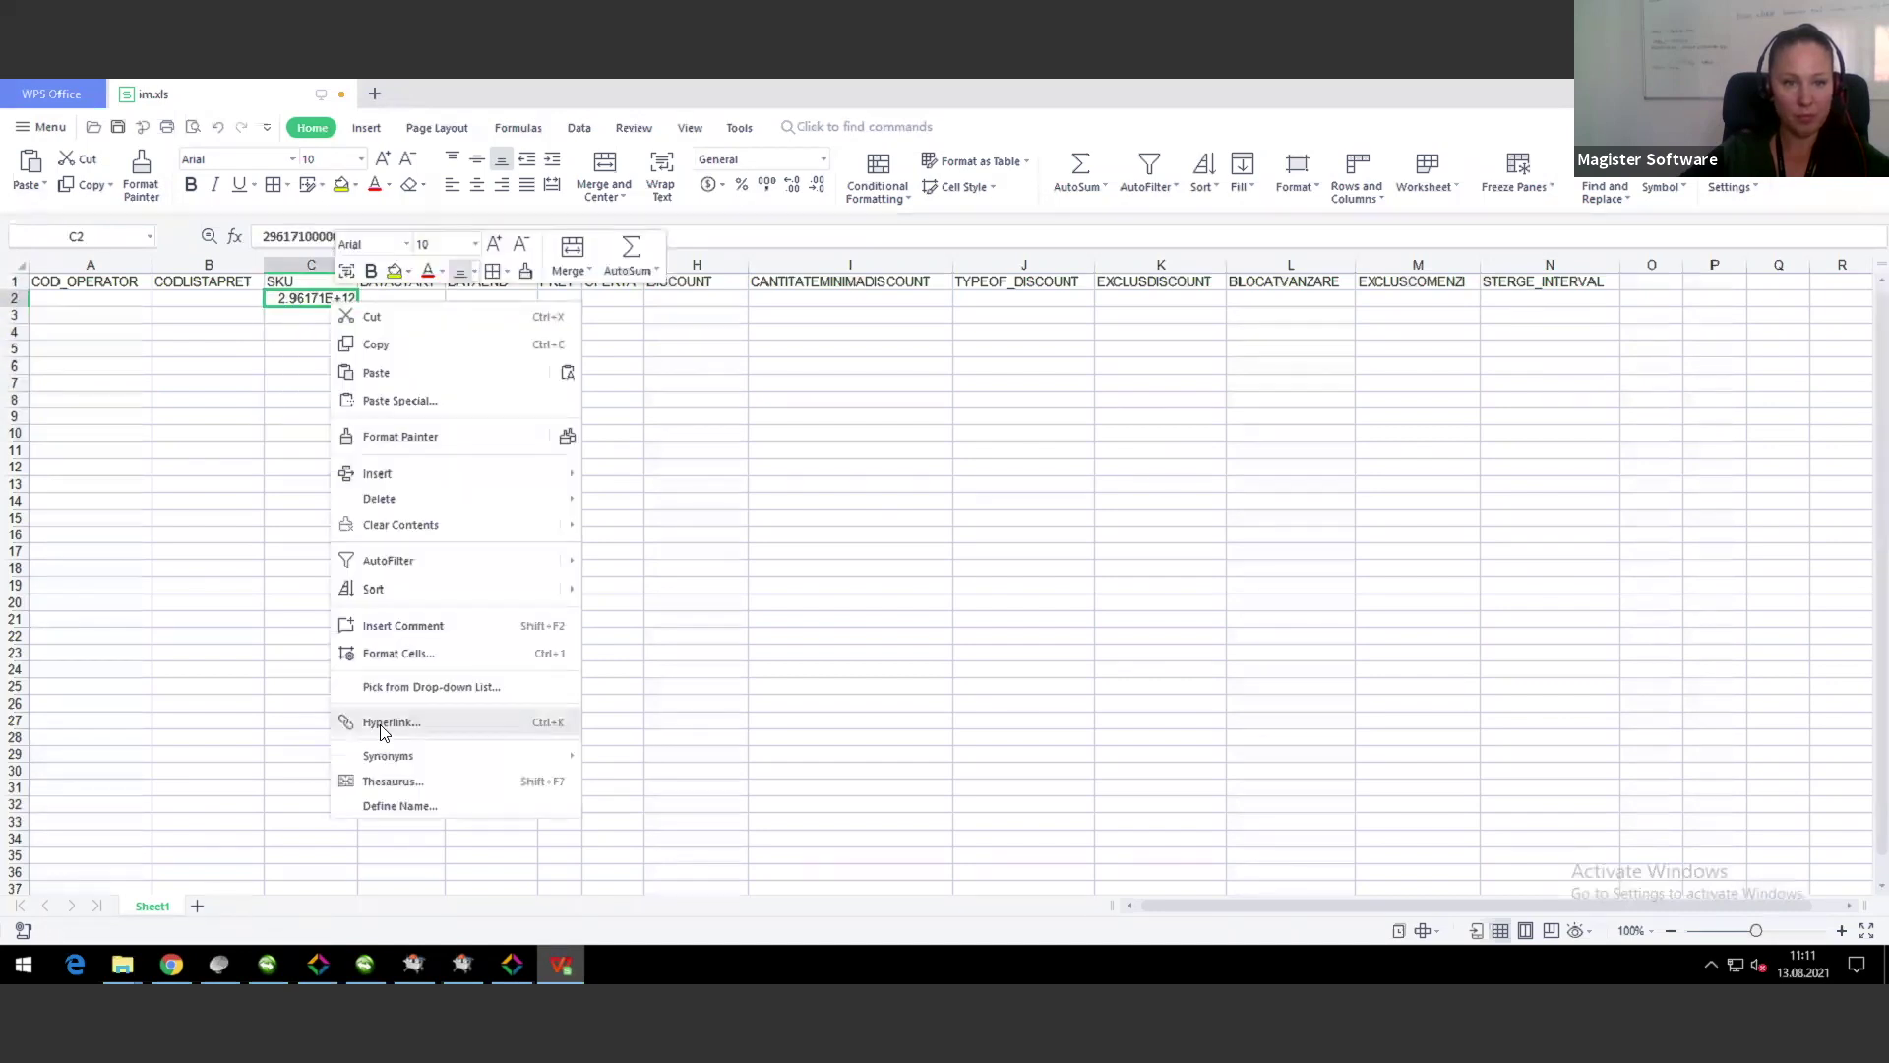
left_click(398, 653)
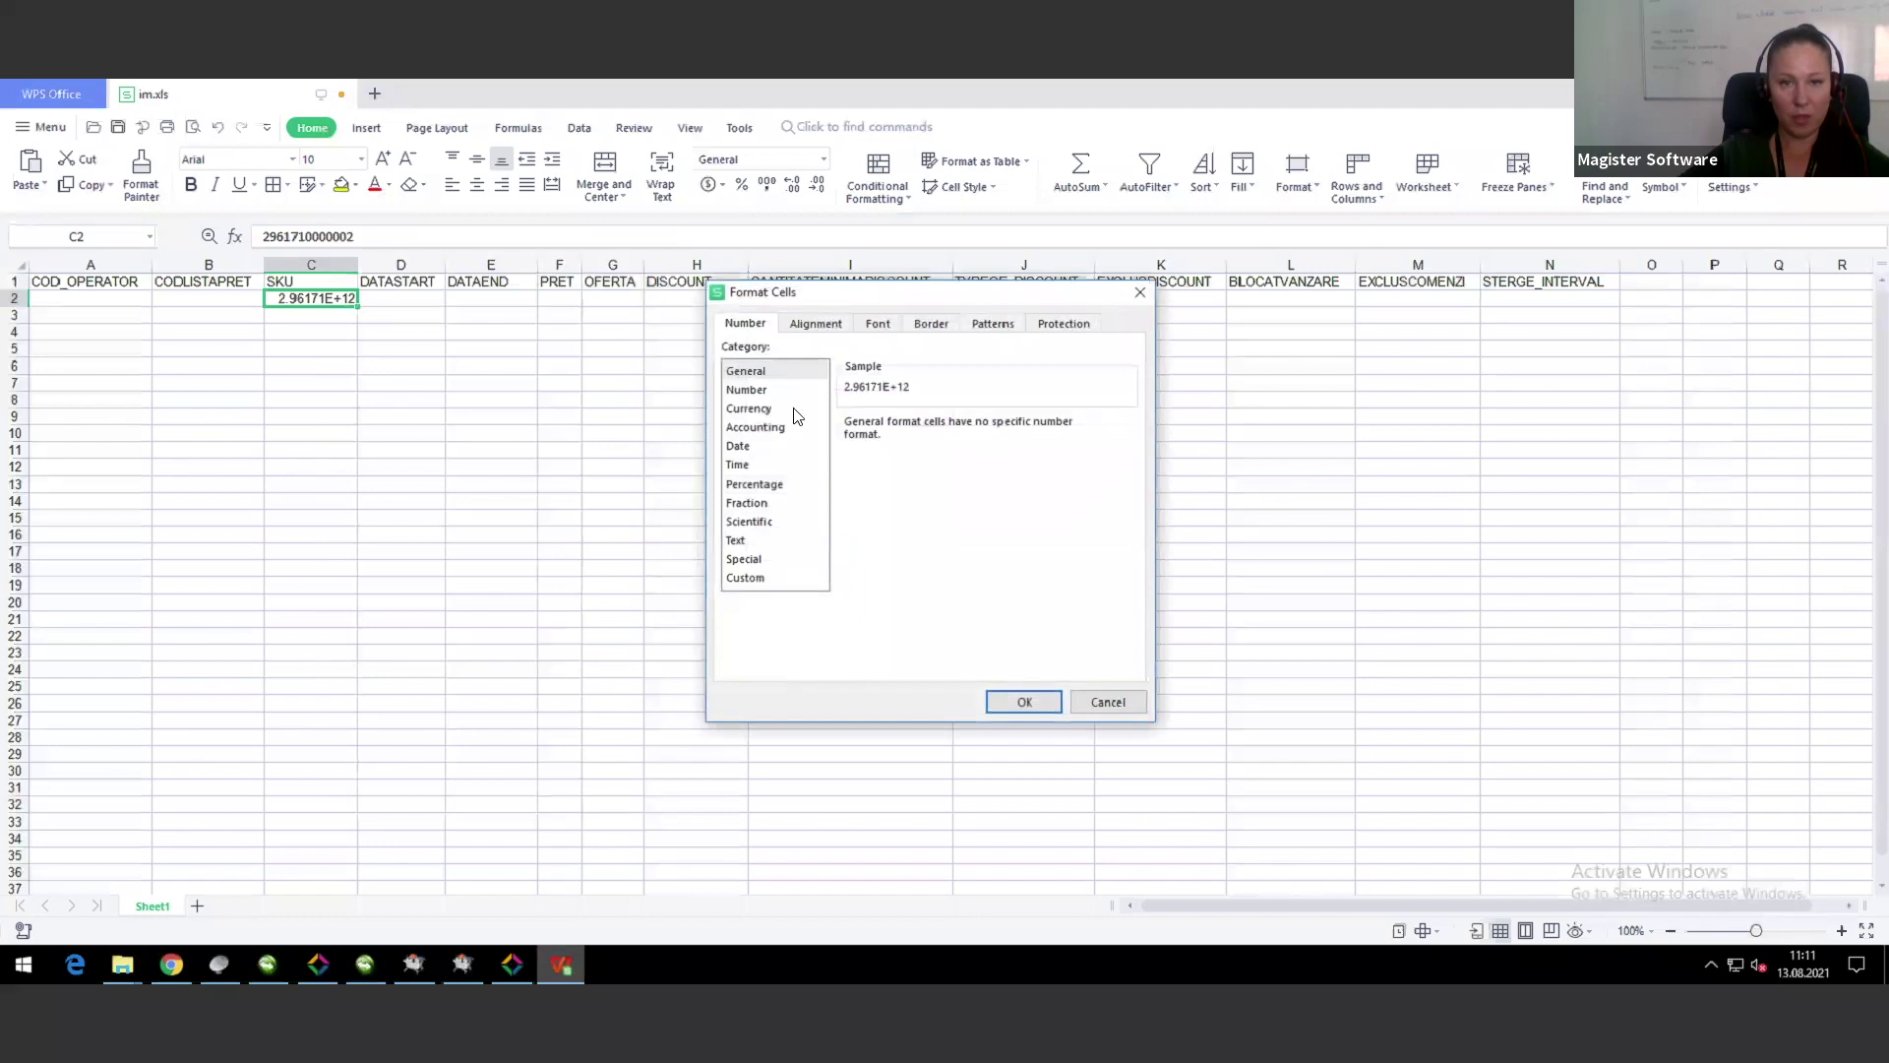
left_click(773, 392)
left_click(971, 431)
left_click(971, 431)
left_click(1024, 701)
left_click(302, 402)
left_click_drag(401, 268, 401, 268)
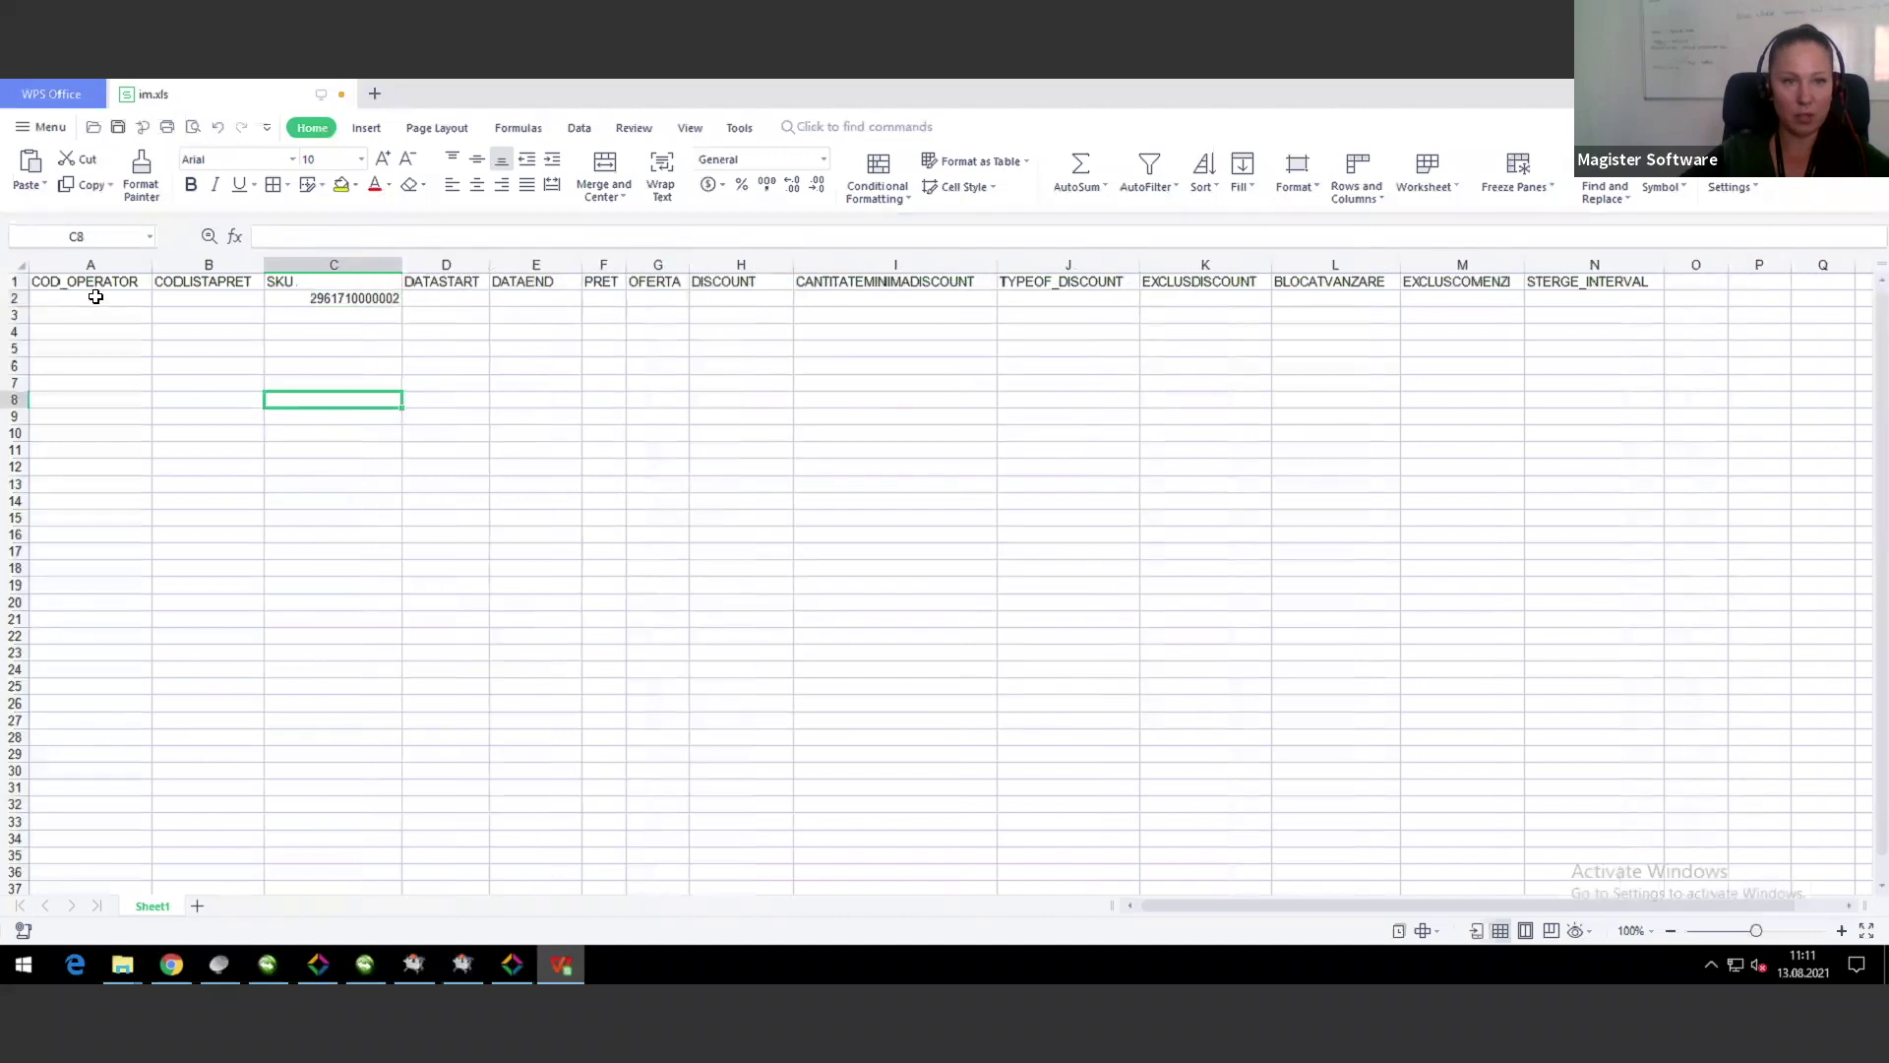
Step: Close the article record in SmartCash HQ, look up the Mini alternative catalog's code and enter 2103 as CODLISTAPRET in im.xls
left_click(92, 297)
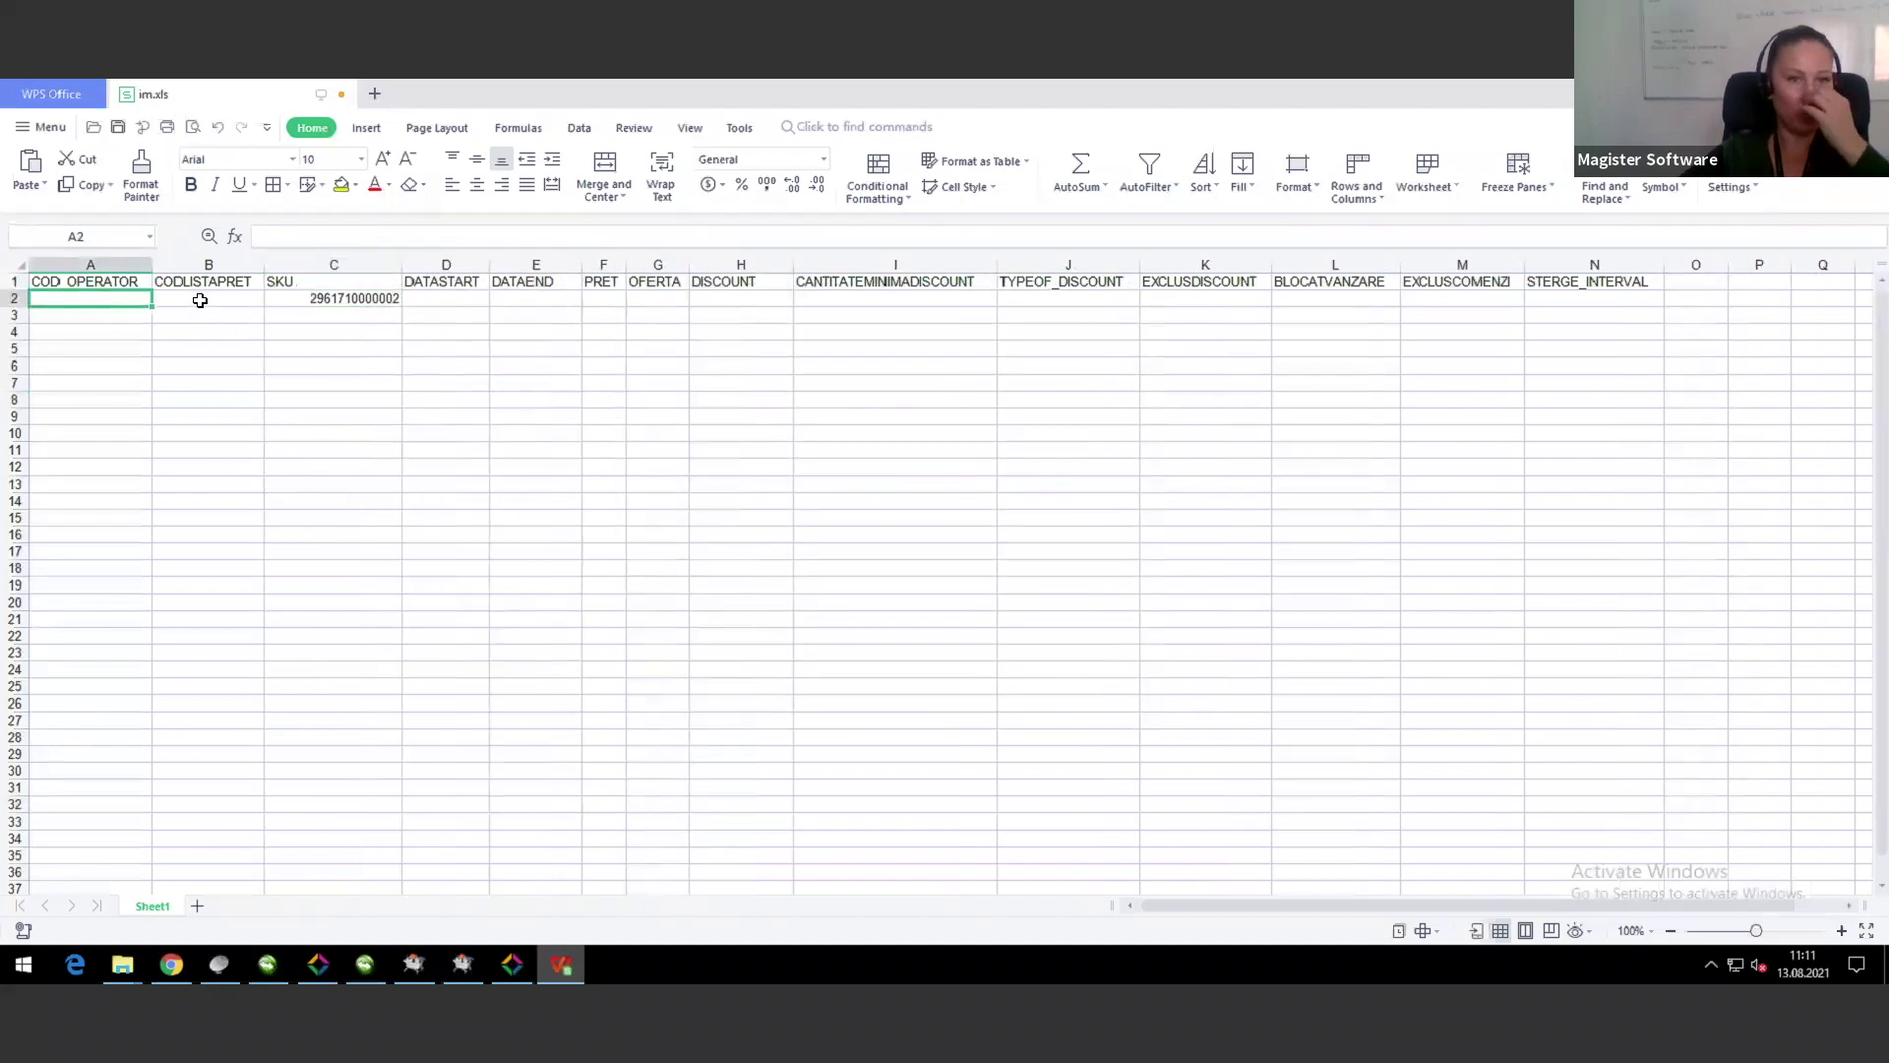
left_click(199, 300)
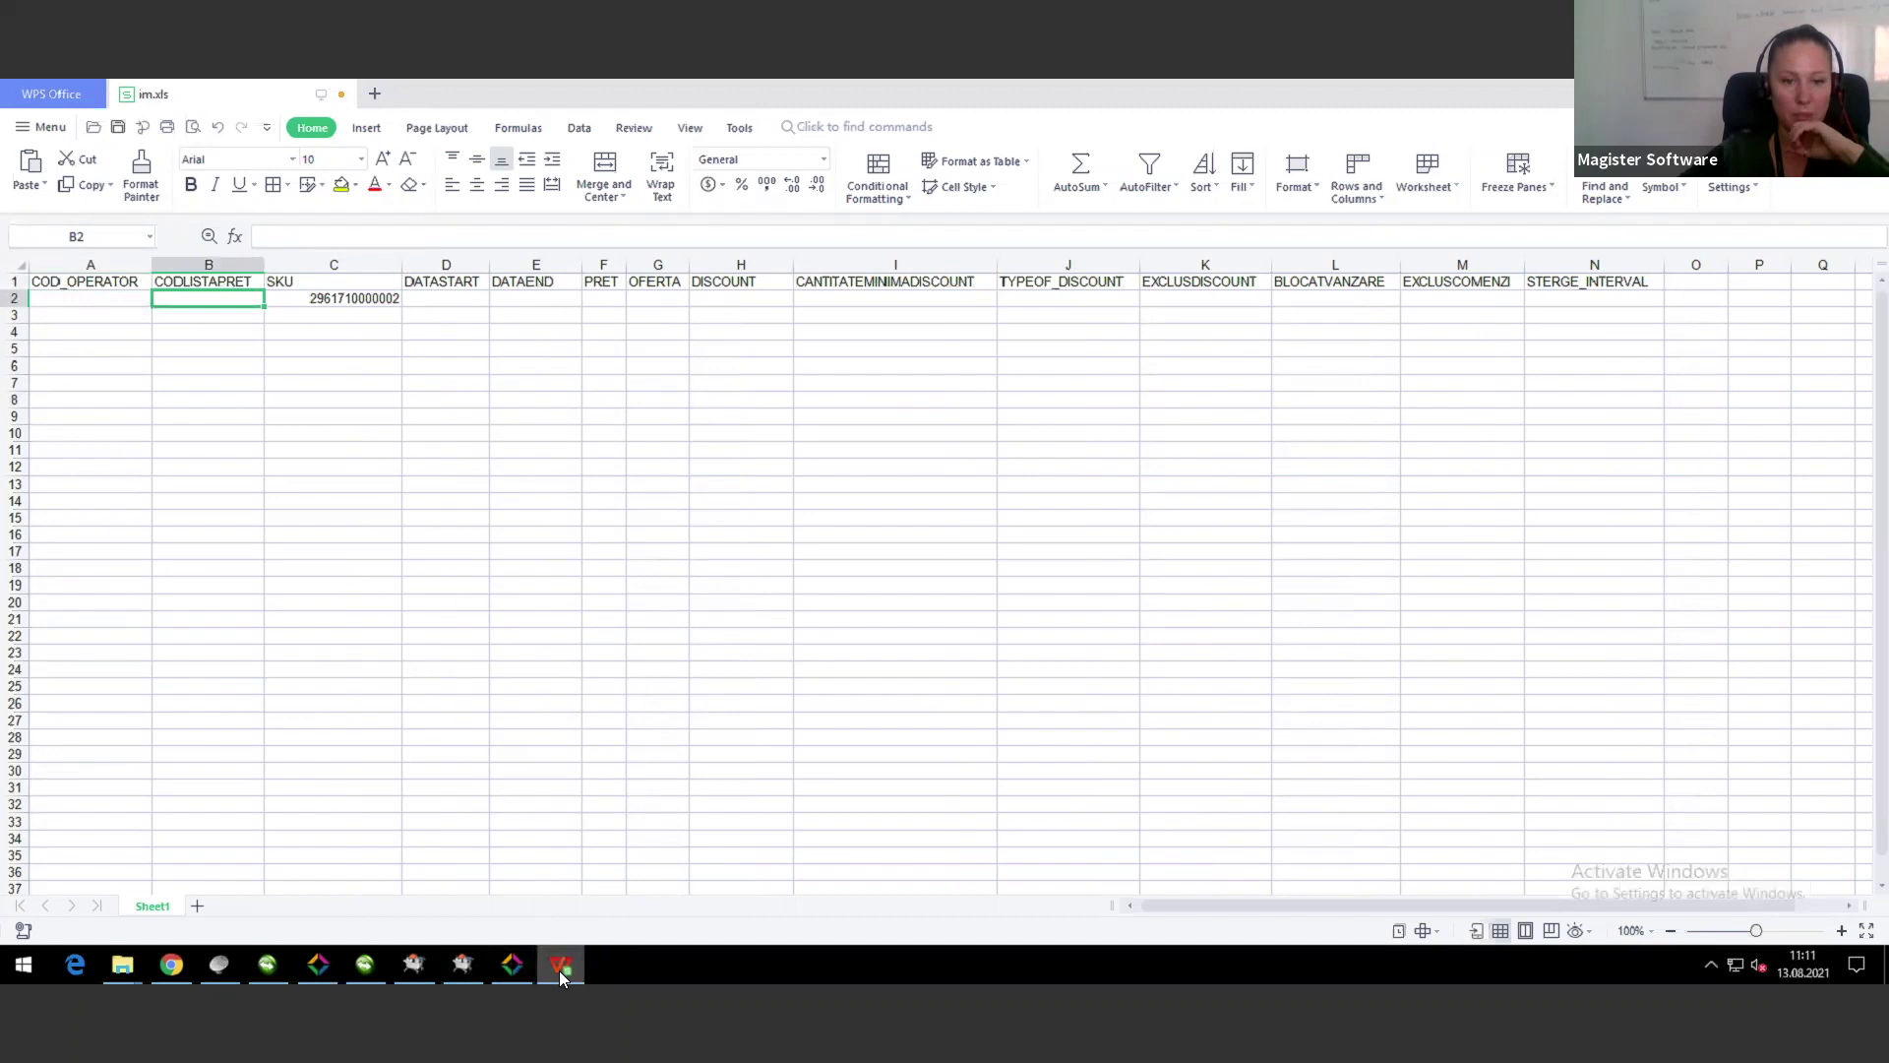
left_click(512, 965)
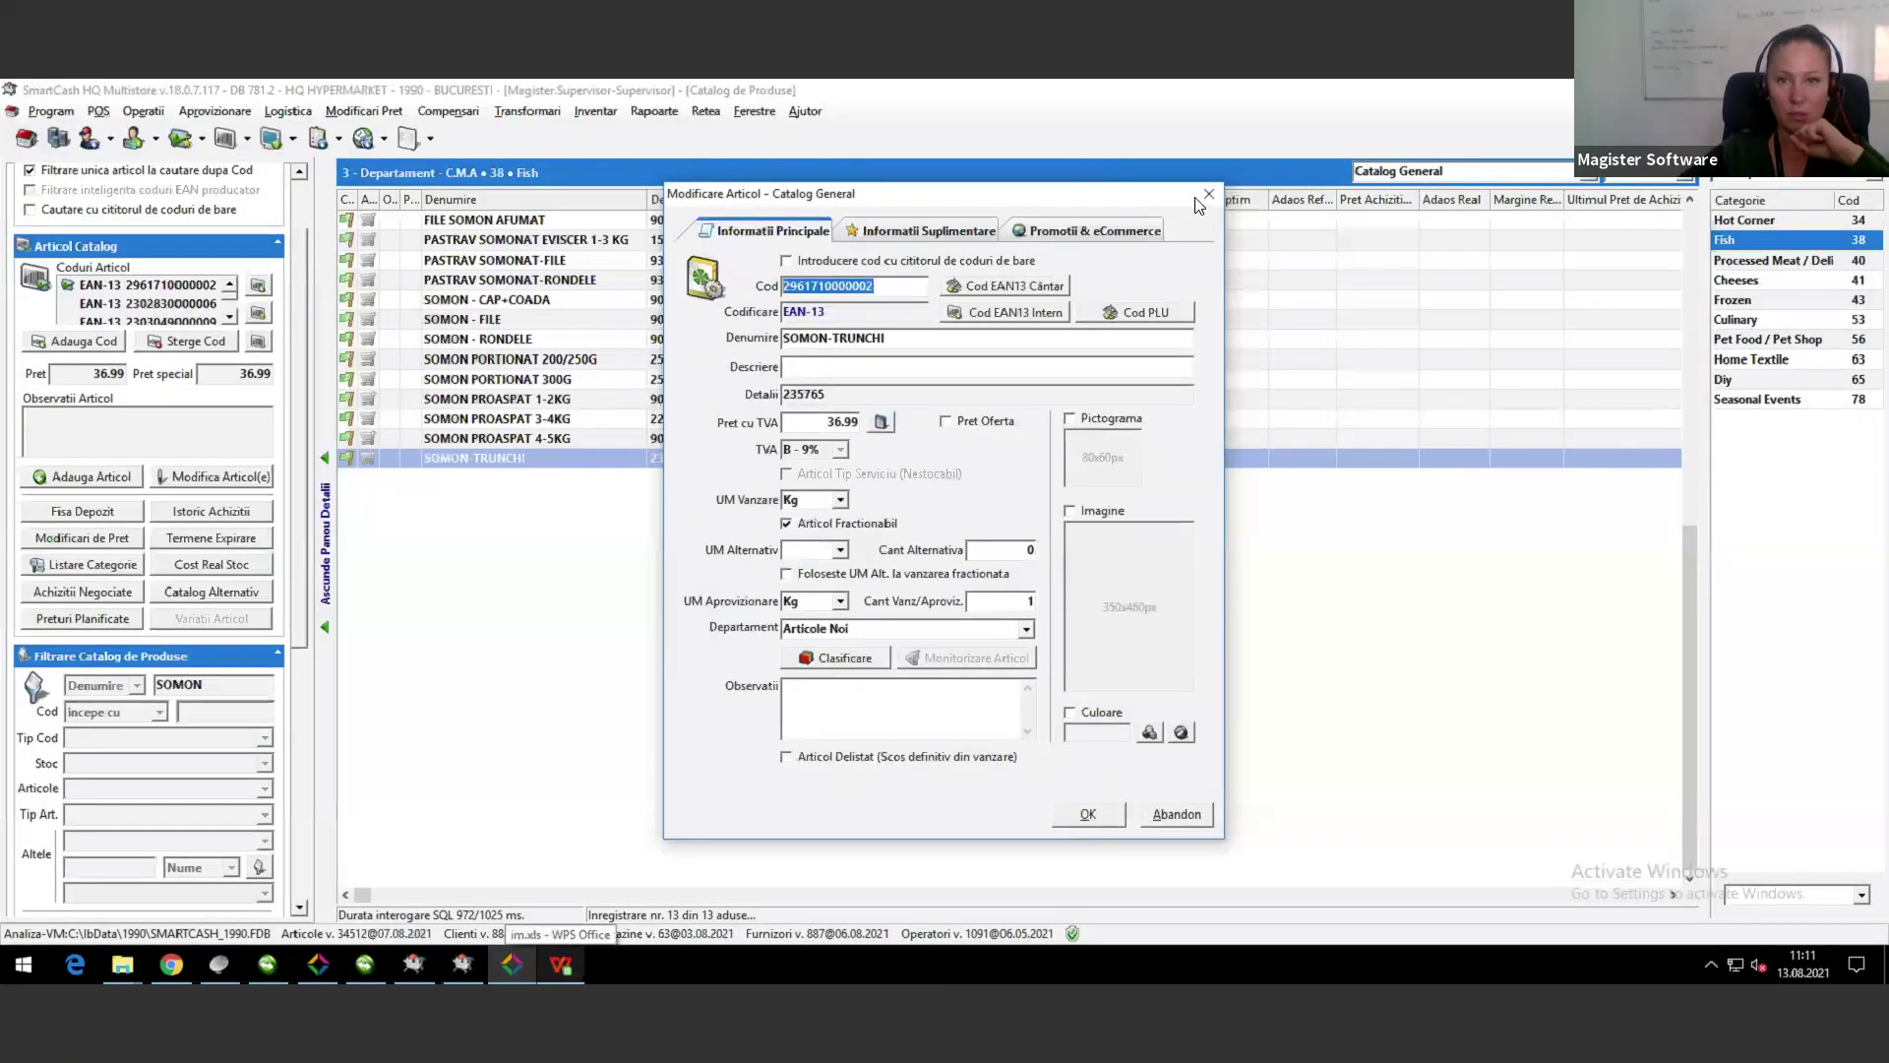
key("Escape")
left_click(52, 111)
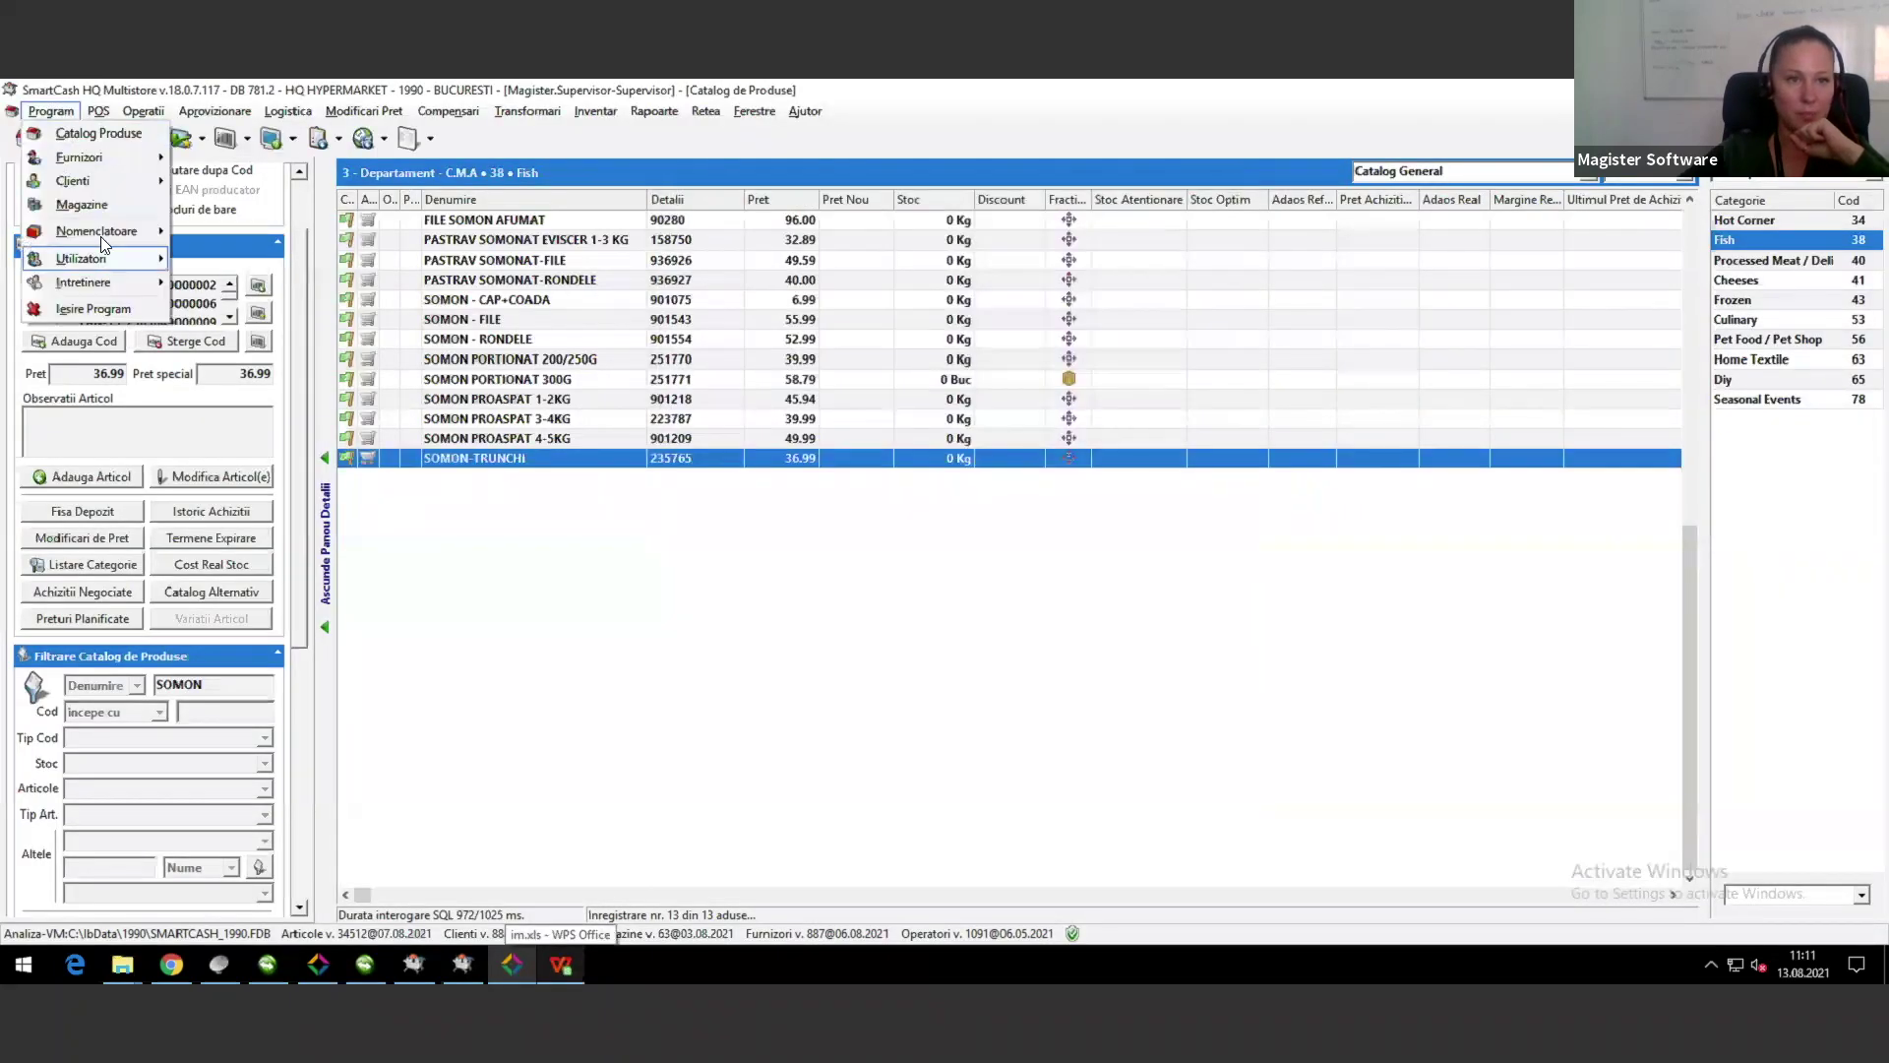
mouse_move(102, 239)
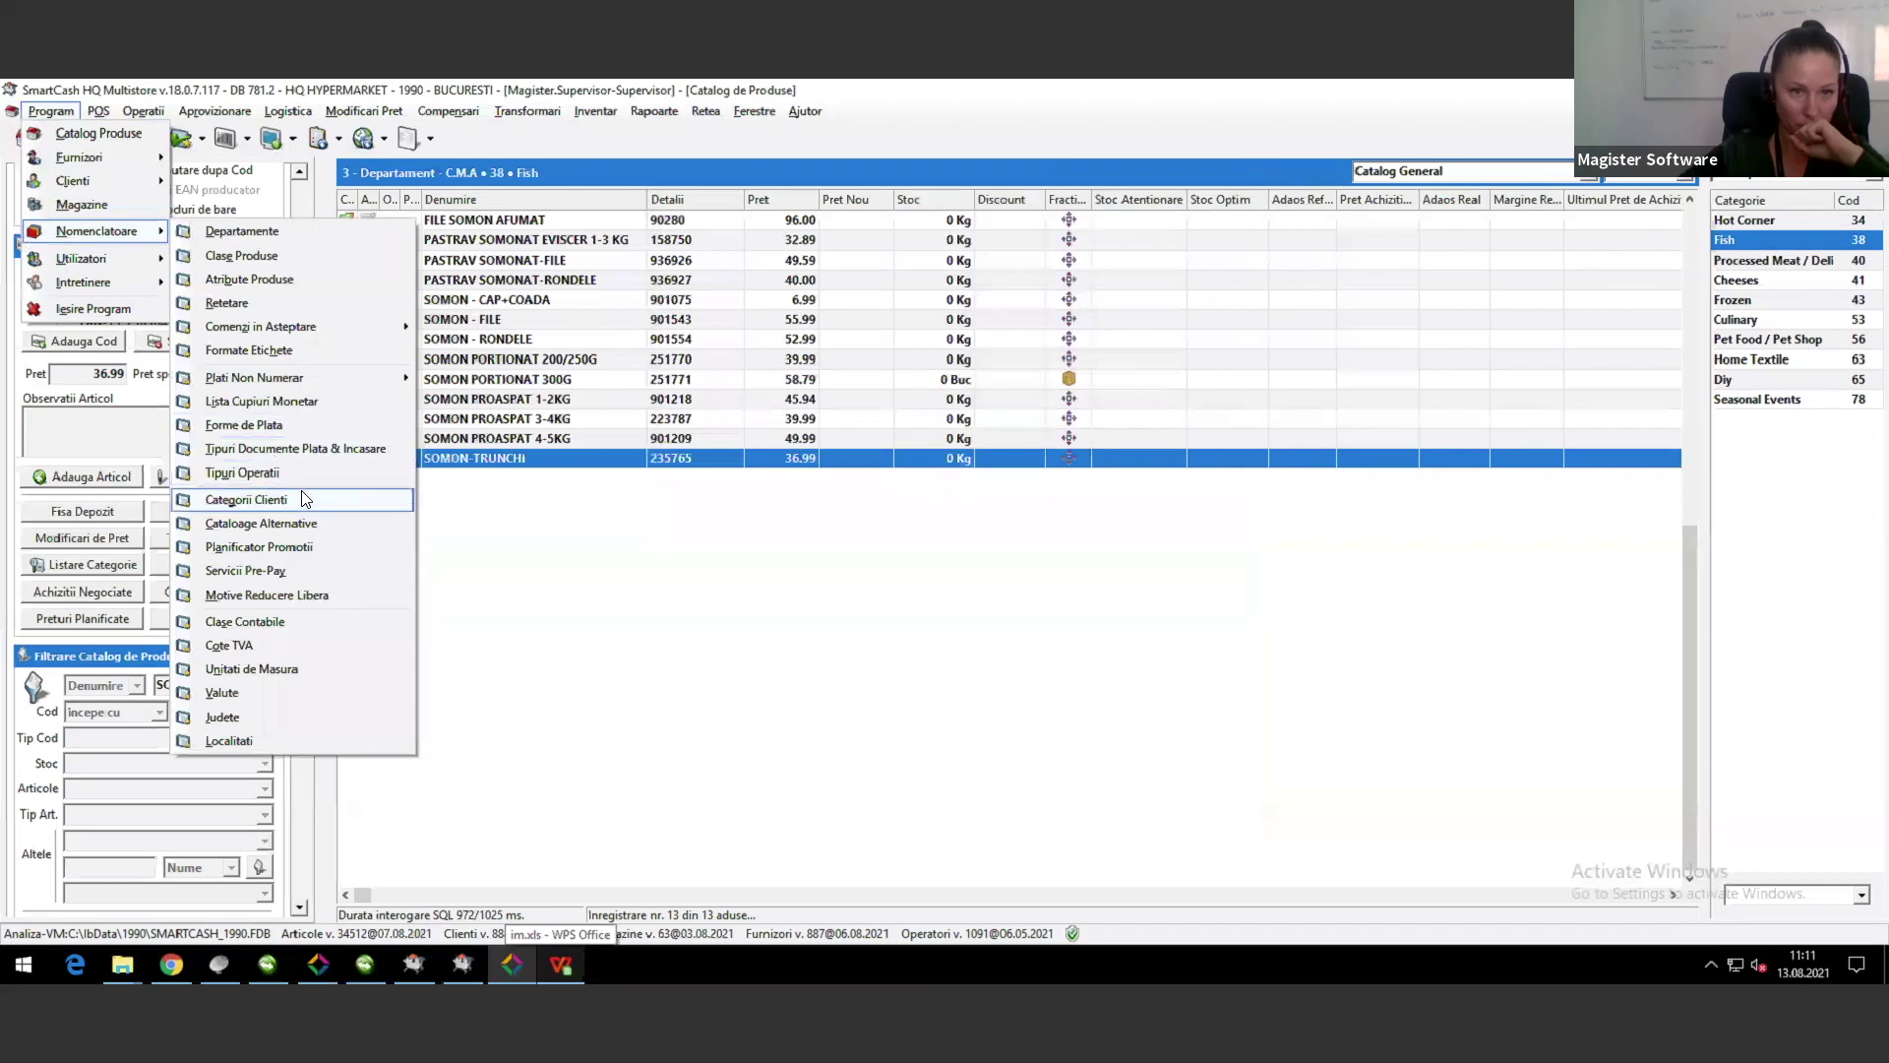
left_click(305, 523)
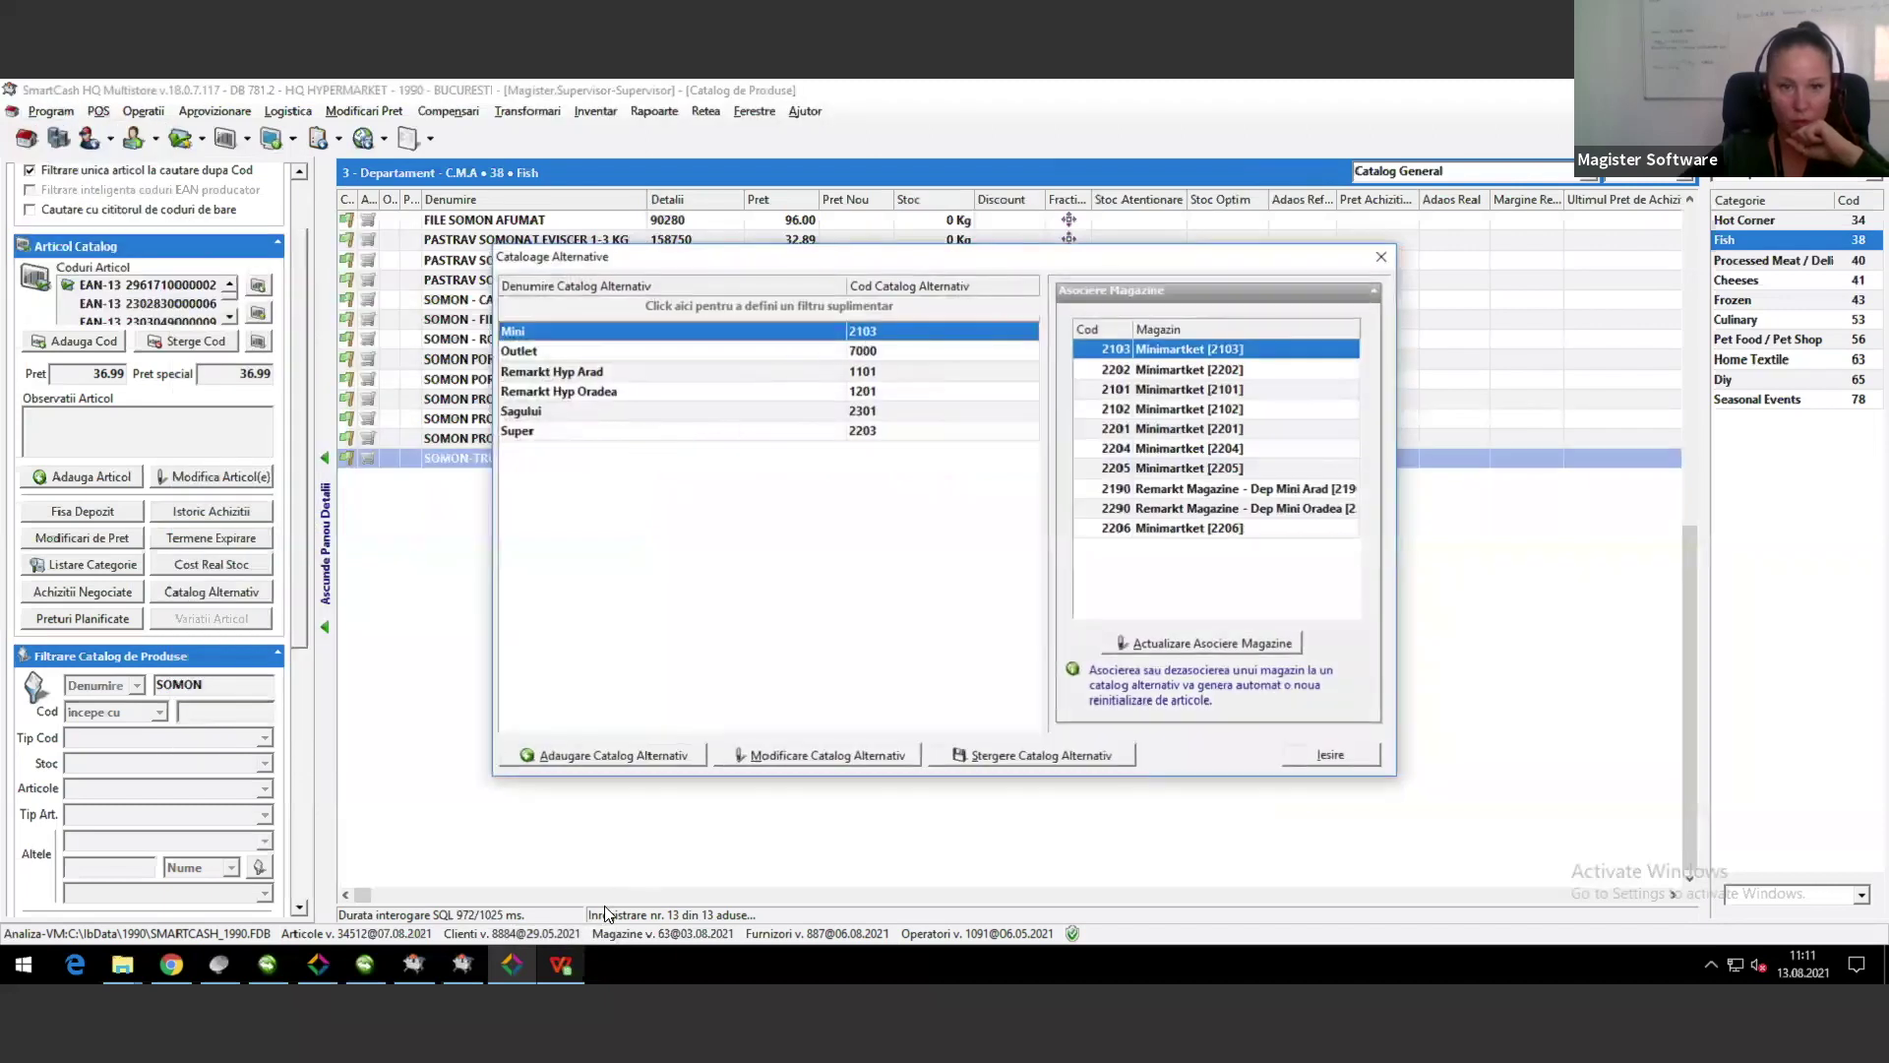
left_click(563, 974)
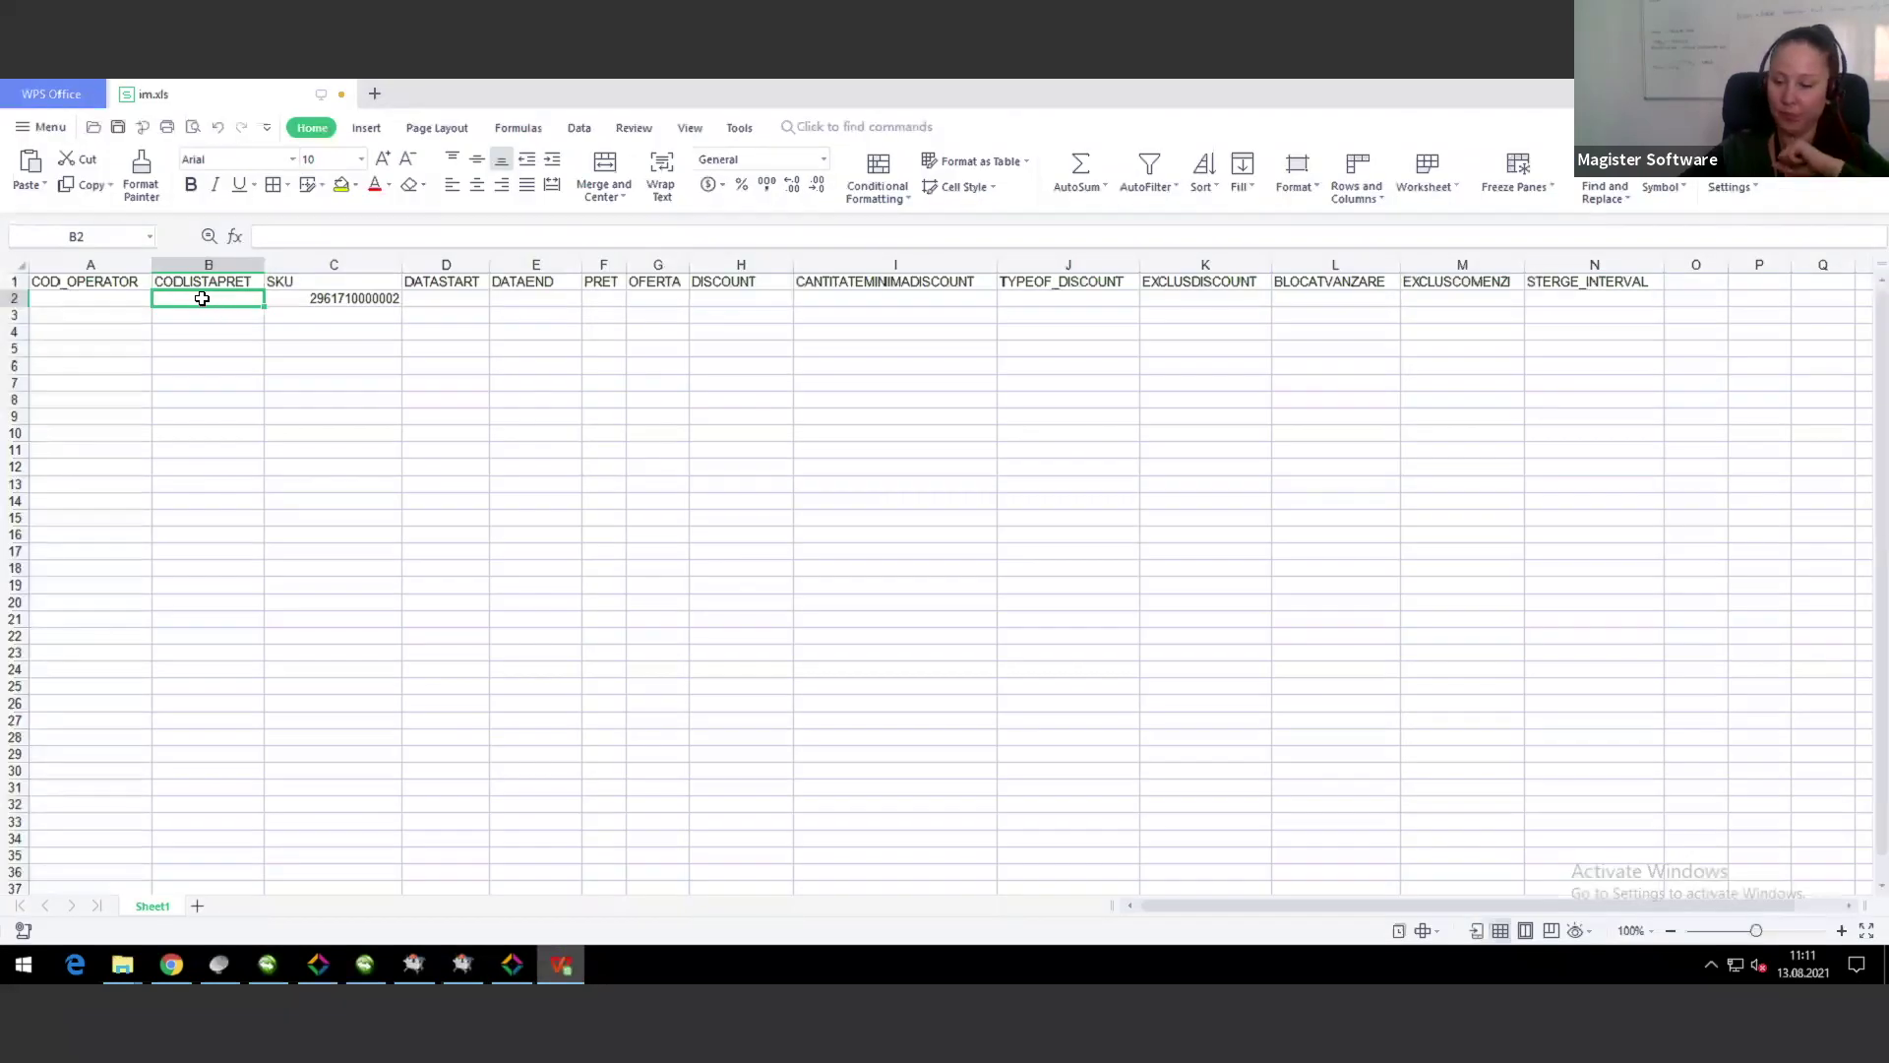
type("2103")
key("Tab")
Step: Enter 15./08/2021 as DATASTART and 20/08/2021 as DATAEND in the sample row of im.xls
key("Tab")
key("Tab")
key("shift+Tab")
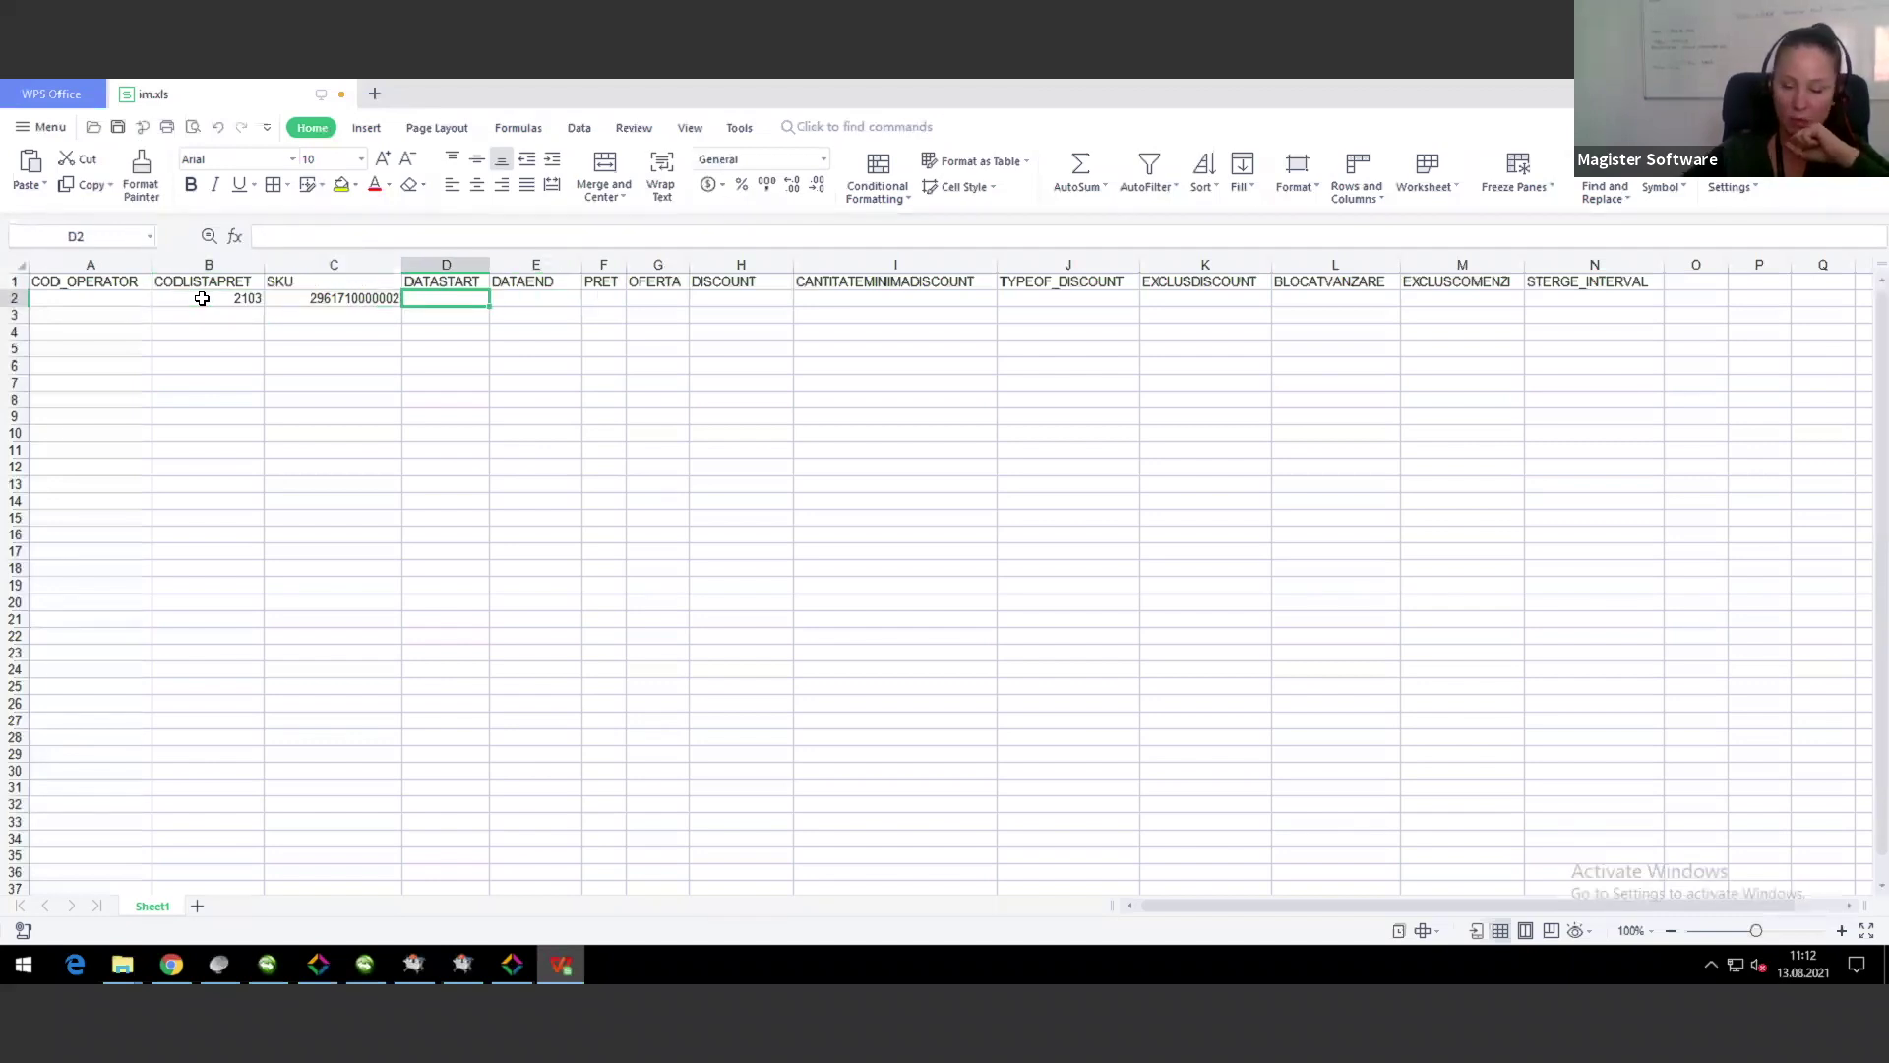
type("15")
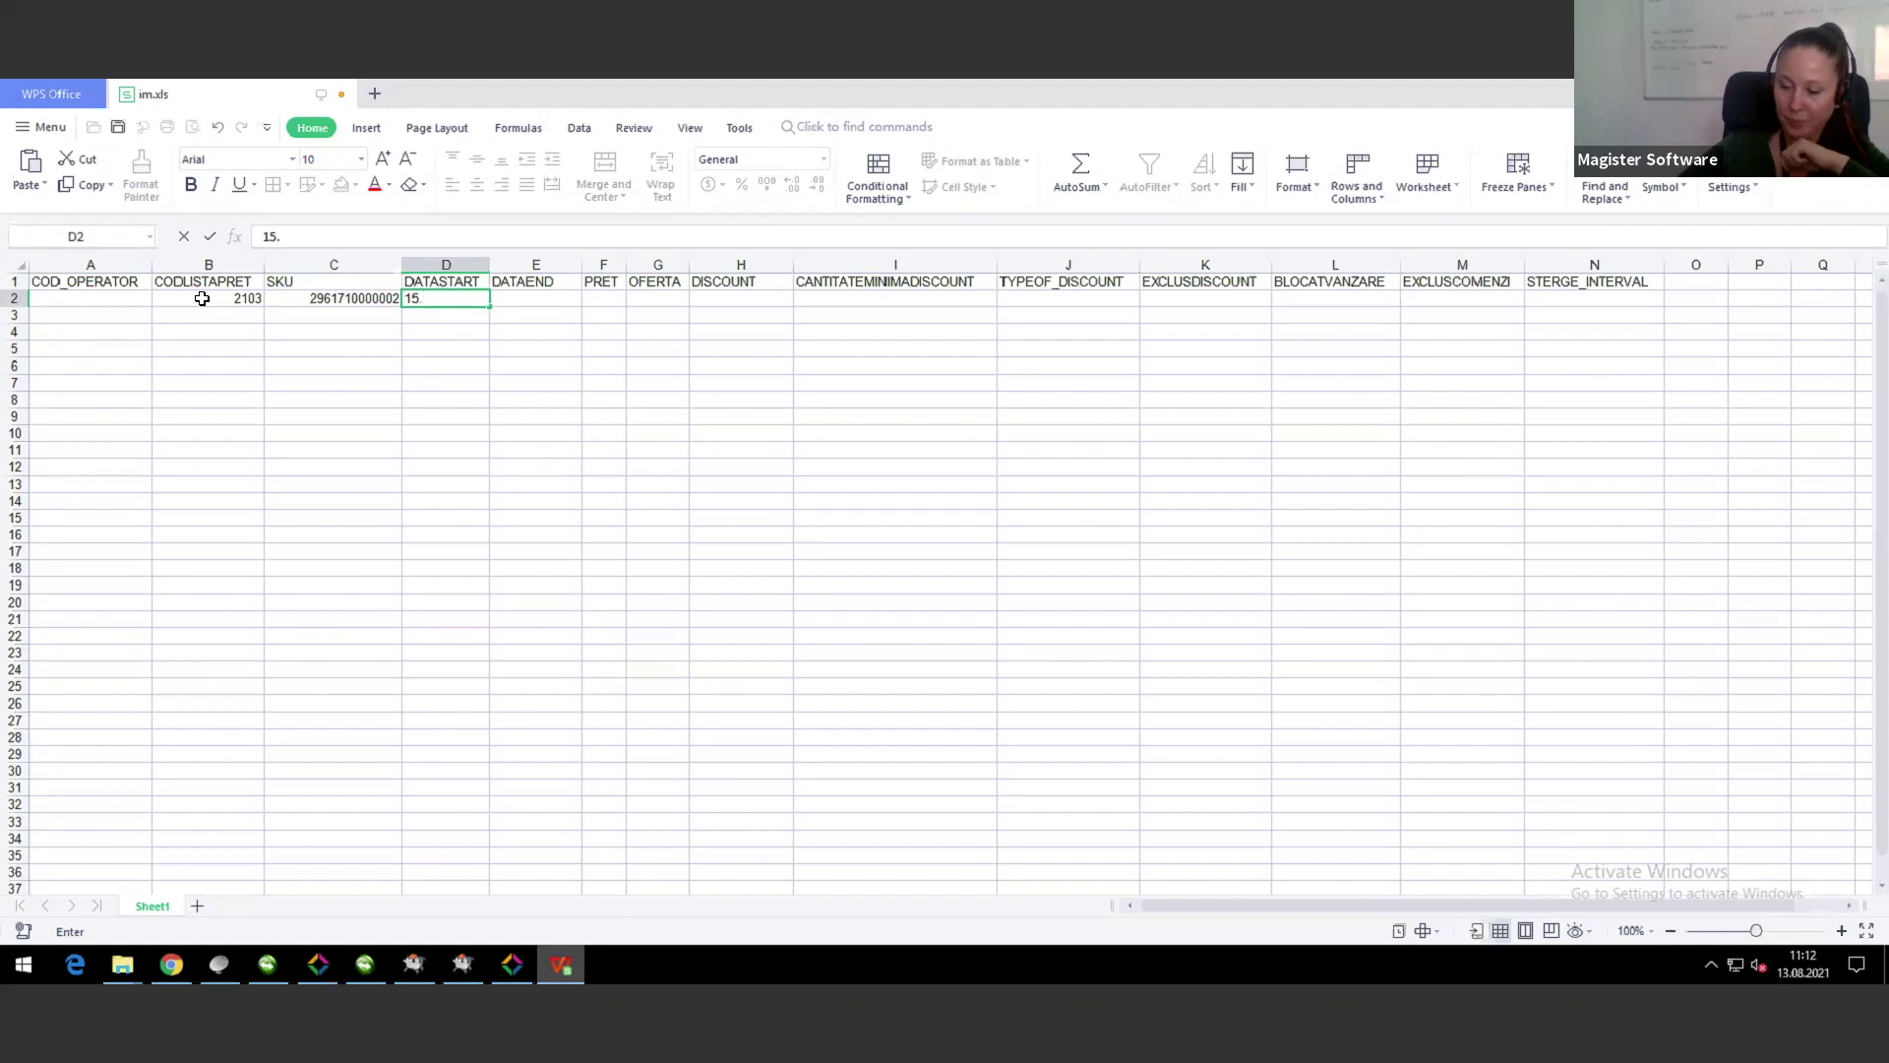
type("./08/202")
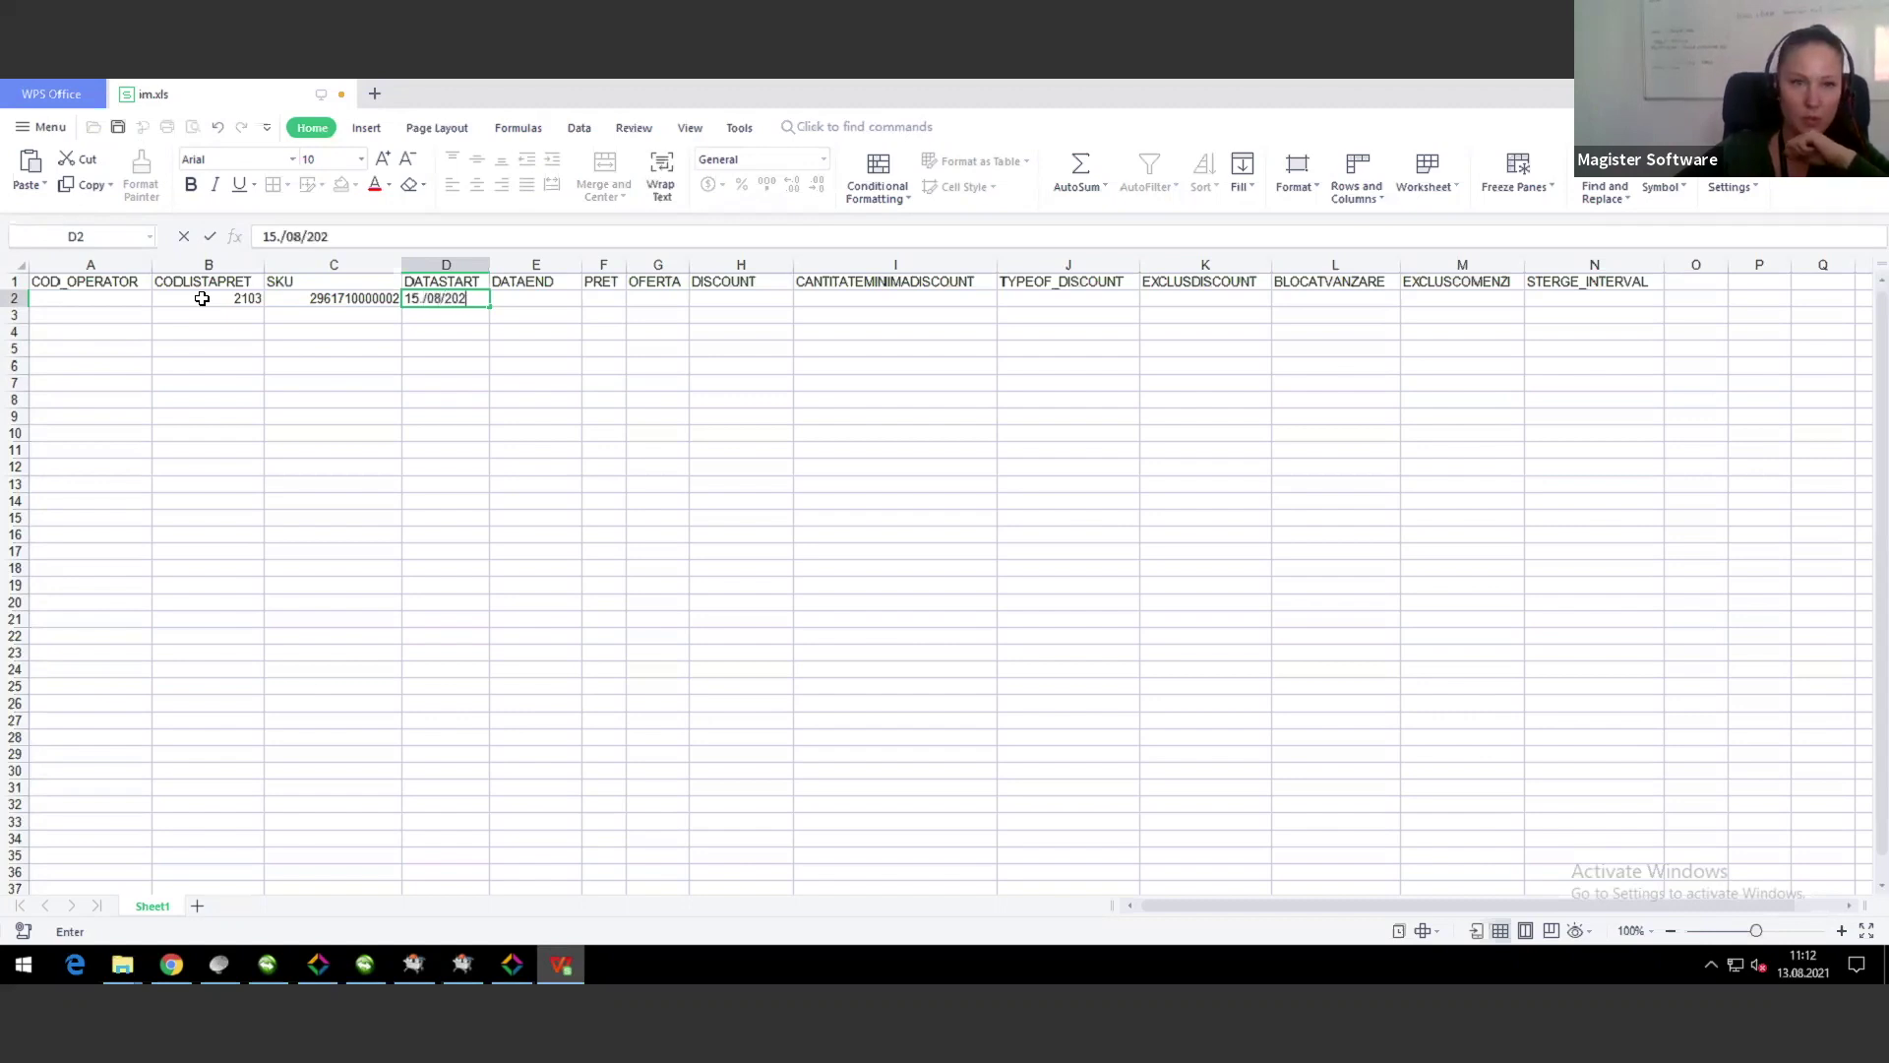
type("1")
key("Tab")
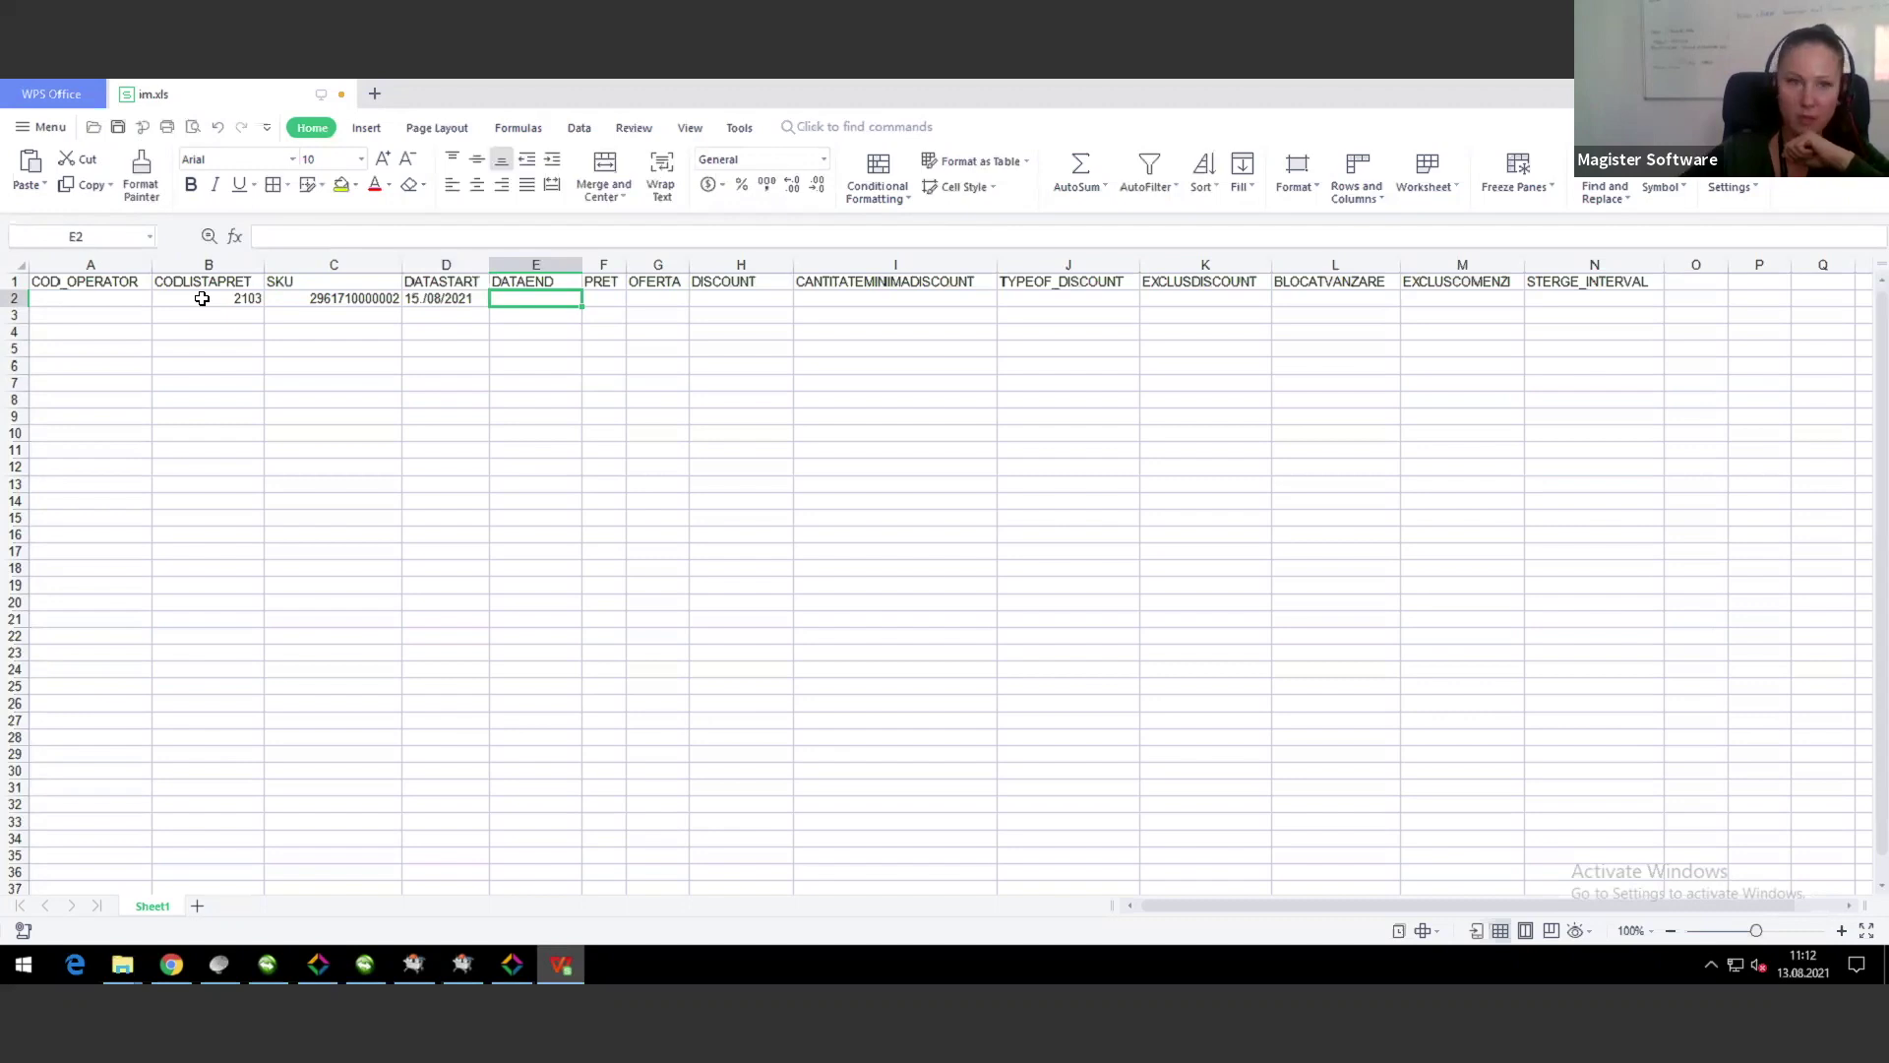
type("20/08/2021")
key("Tab")
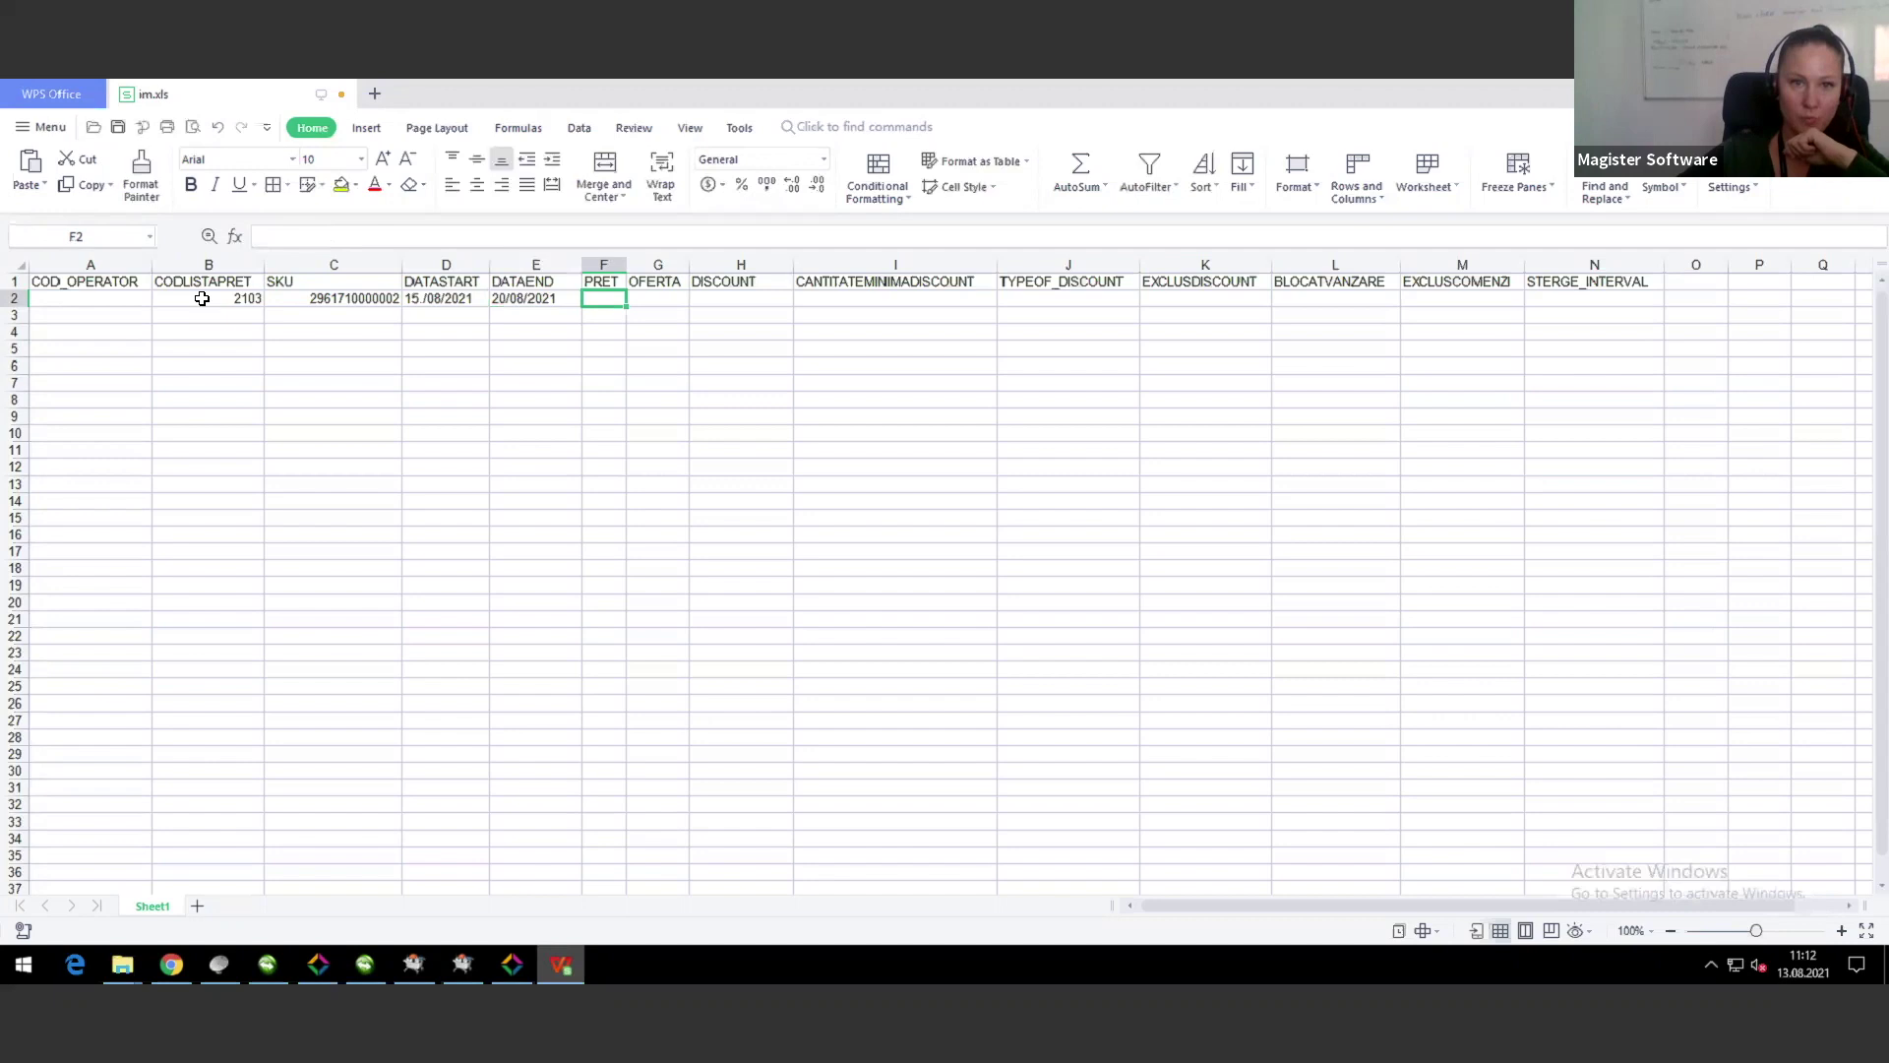
Step: Switch to SmartCash HQ, close the alternative catalogs window, display the 2103 - Mini catalog and check the SOMON-TRUNCHI price
left_click(529, 972)
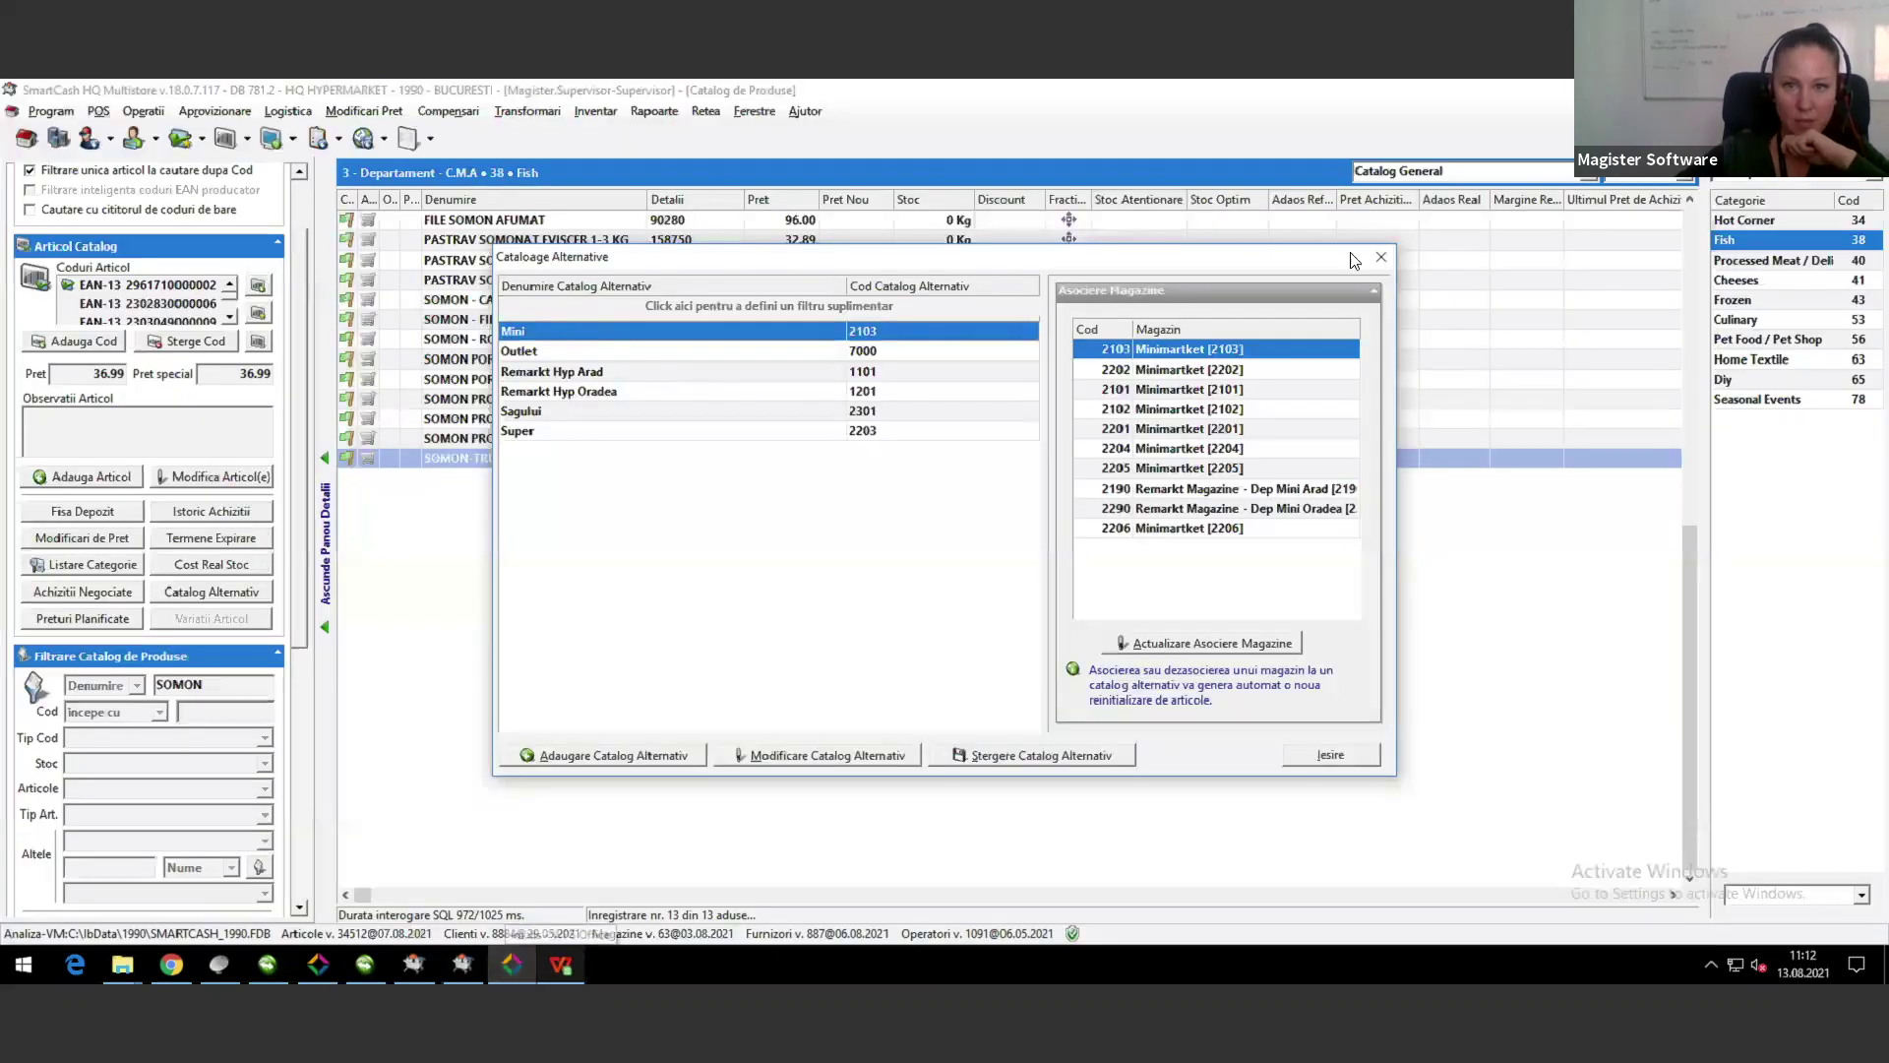
left_click(1383, 257)
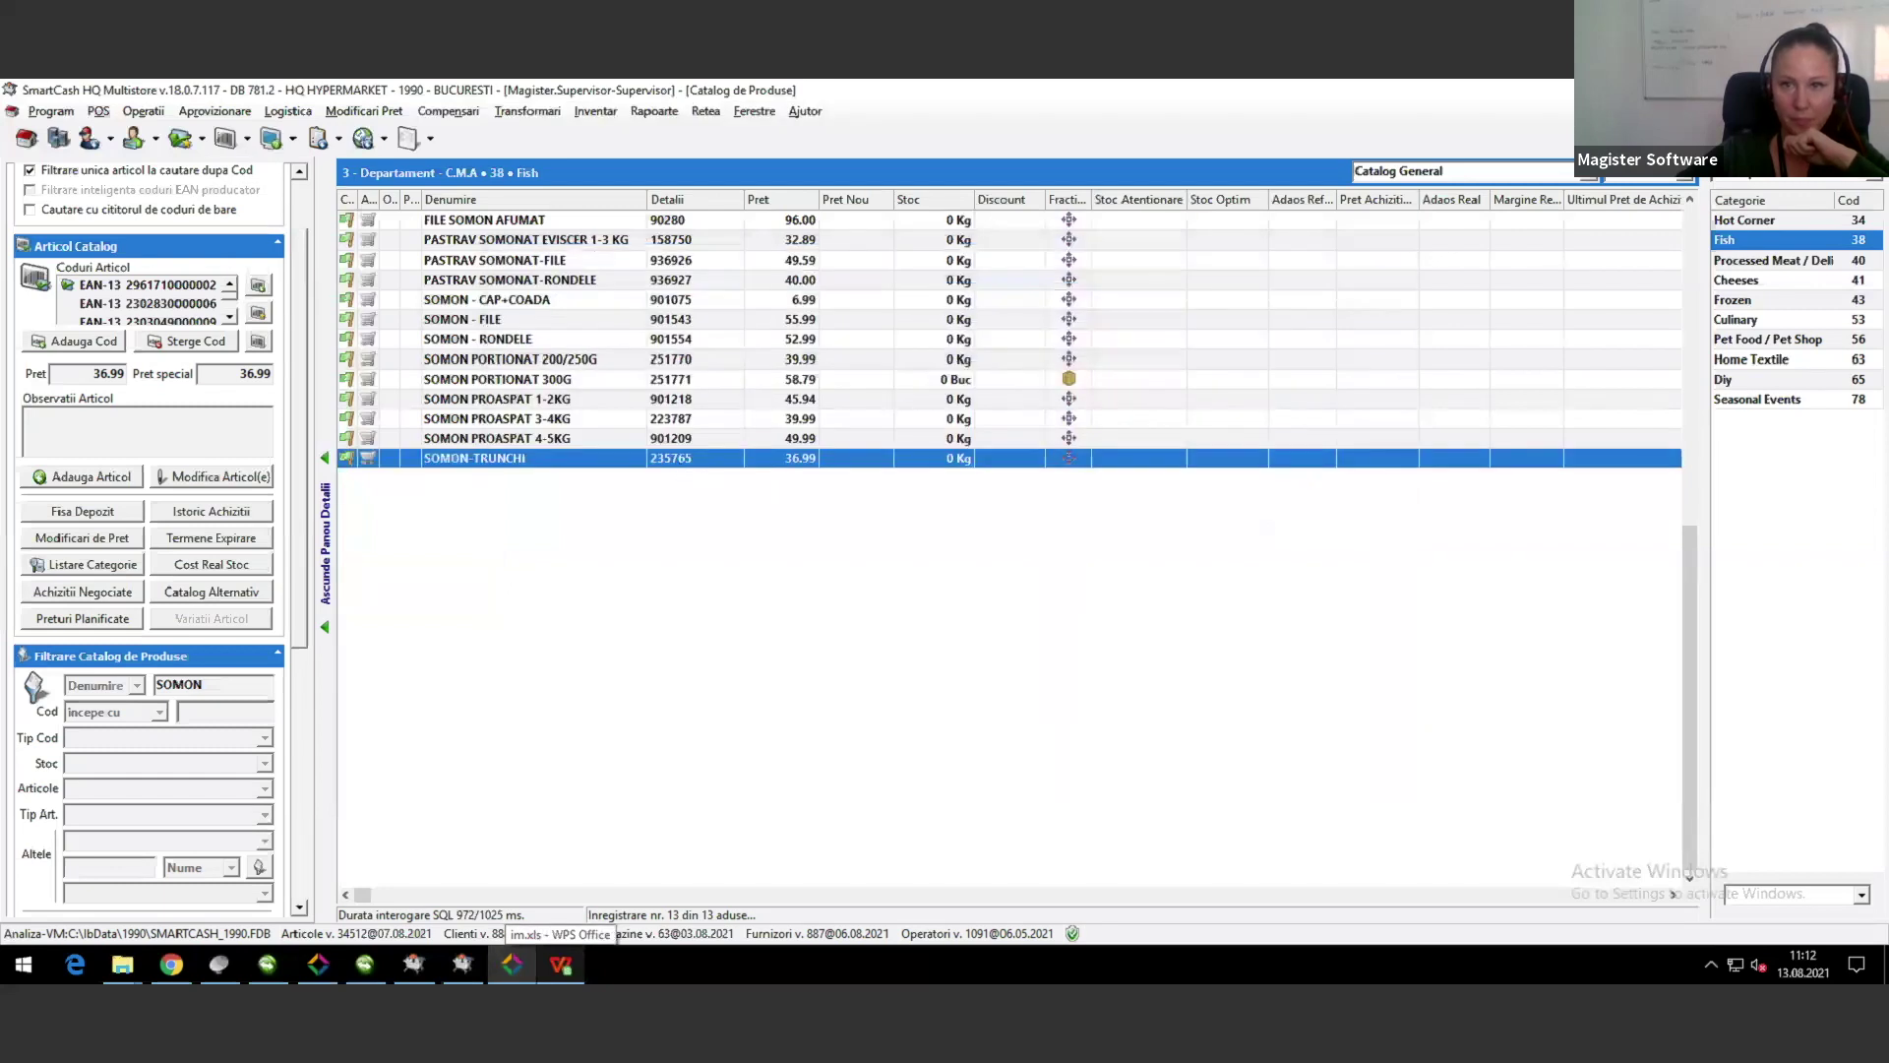
left_click(1398, 171)
left_click(1397, 212)
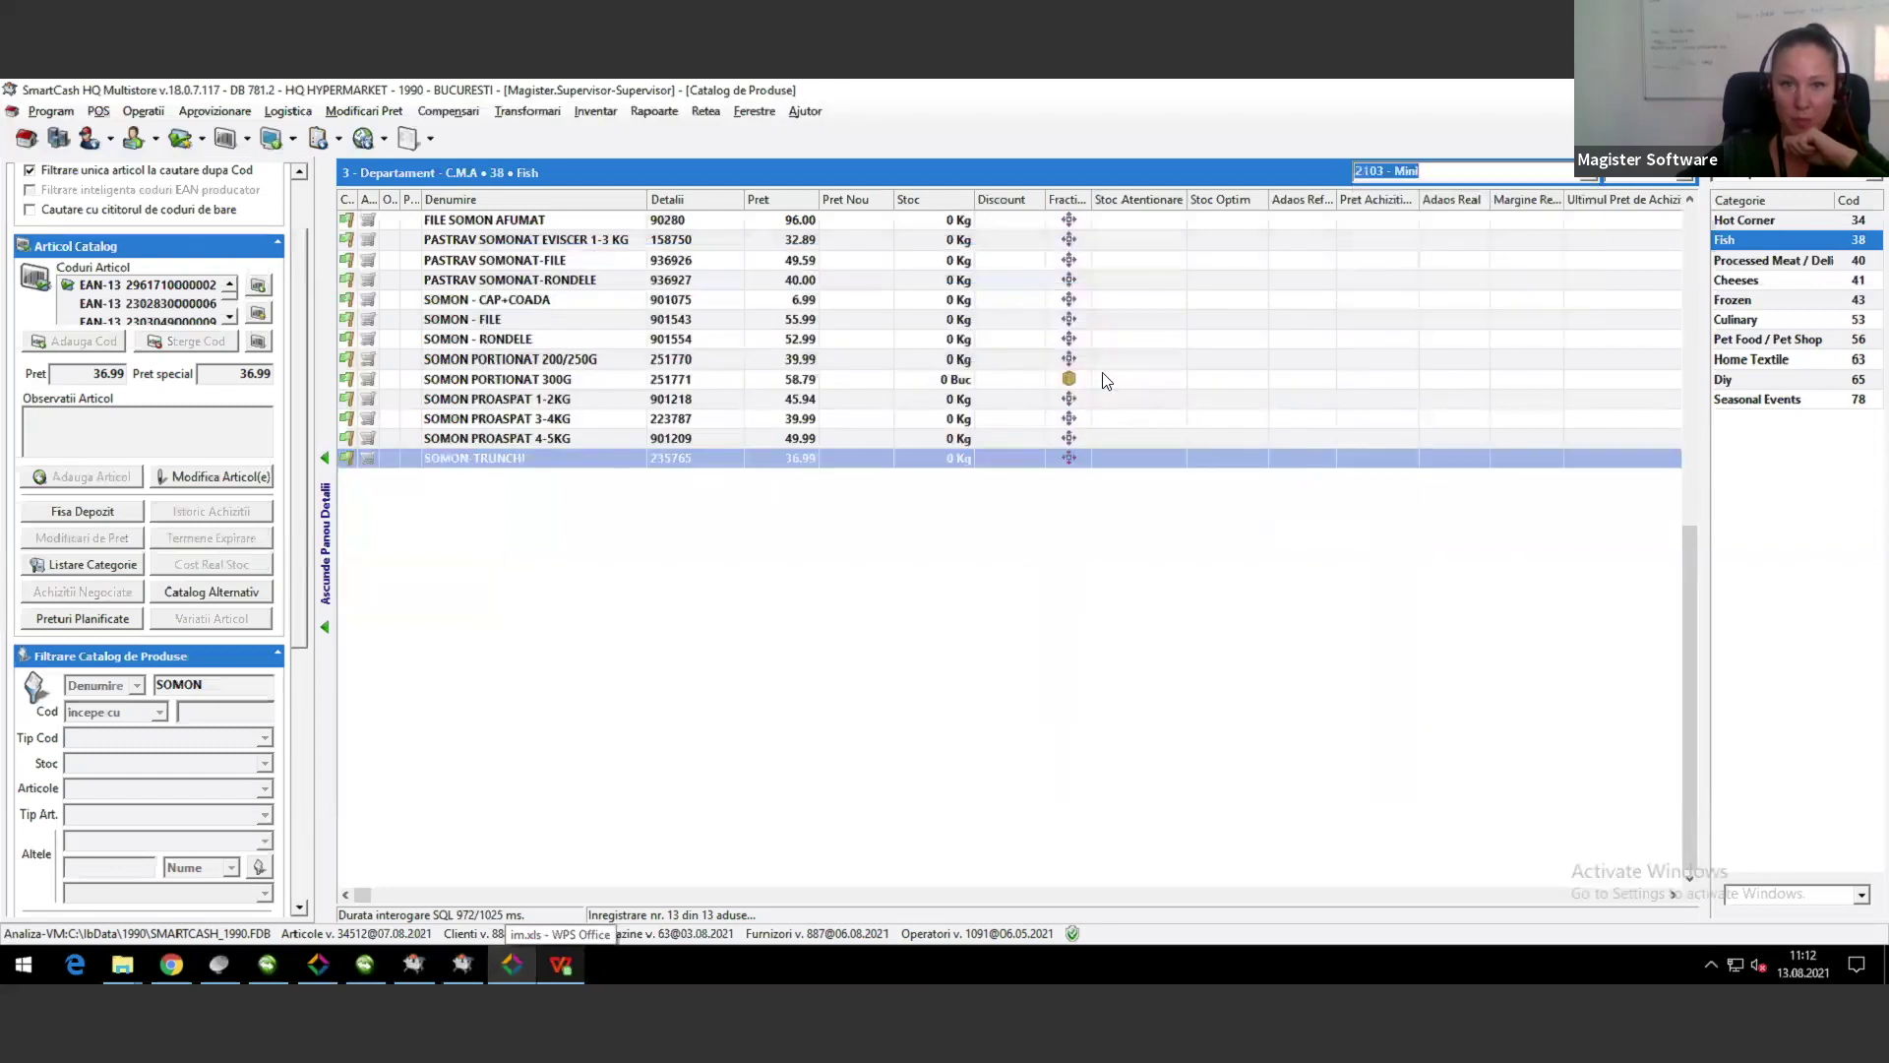
left_click(622, 466)
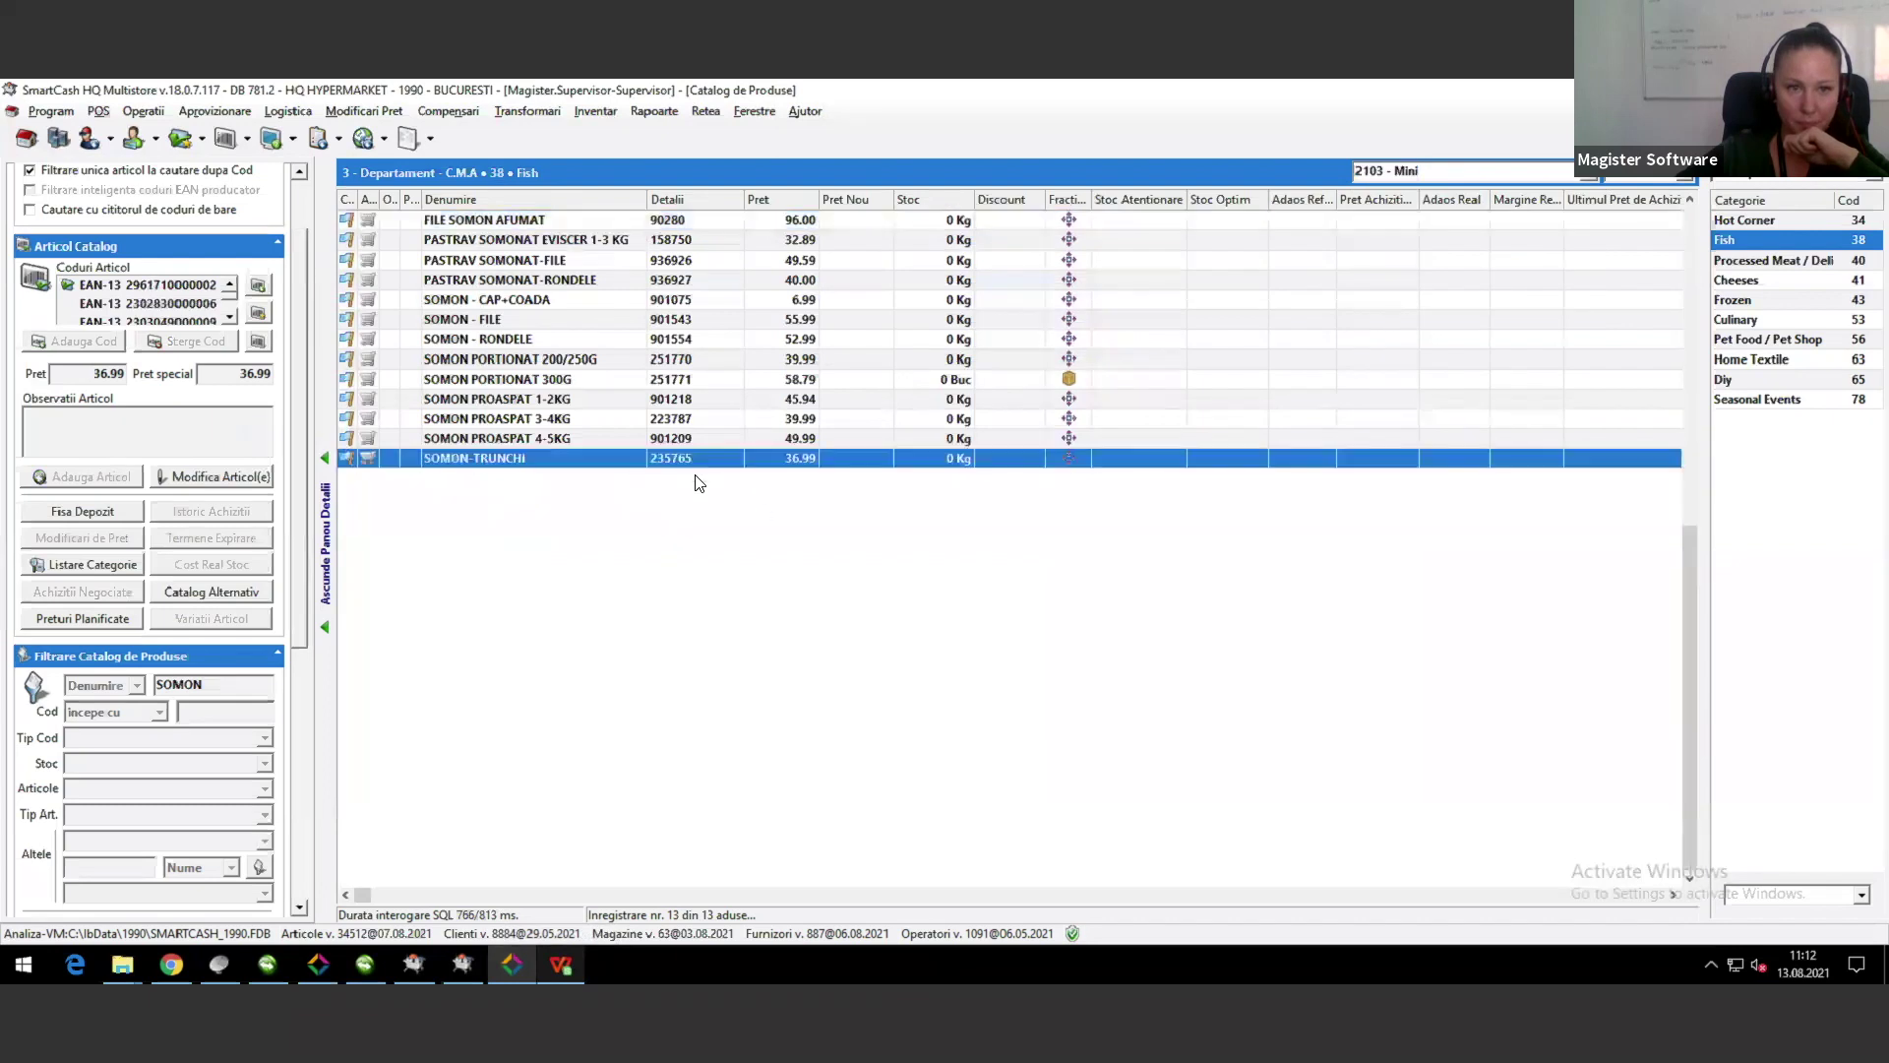
Step: Return to im.xls, widen the PRET column and set PRET to 30 and OFERTA to 1 in the sample row
left_click(561, 972)
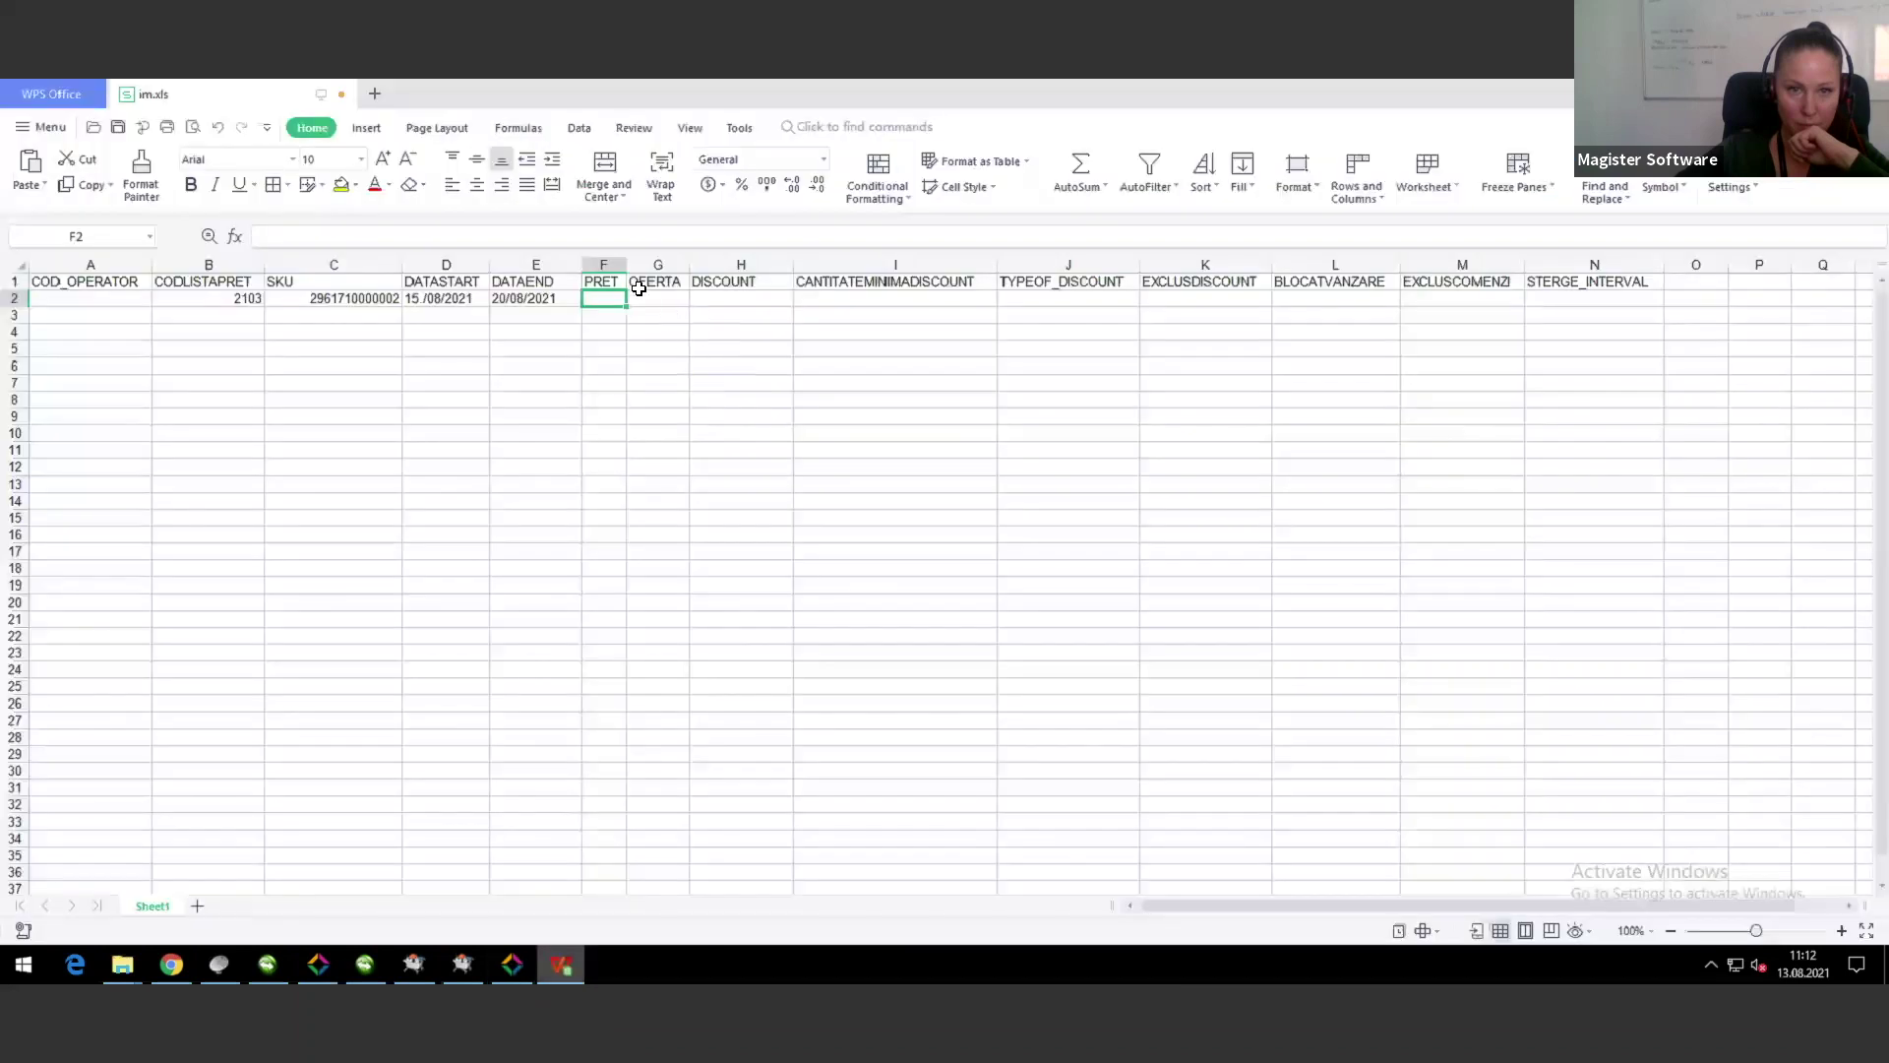
left_click_drag(631, 258, 672, 259)
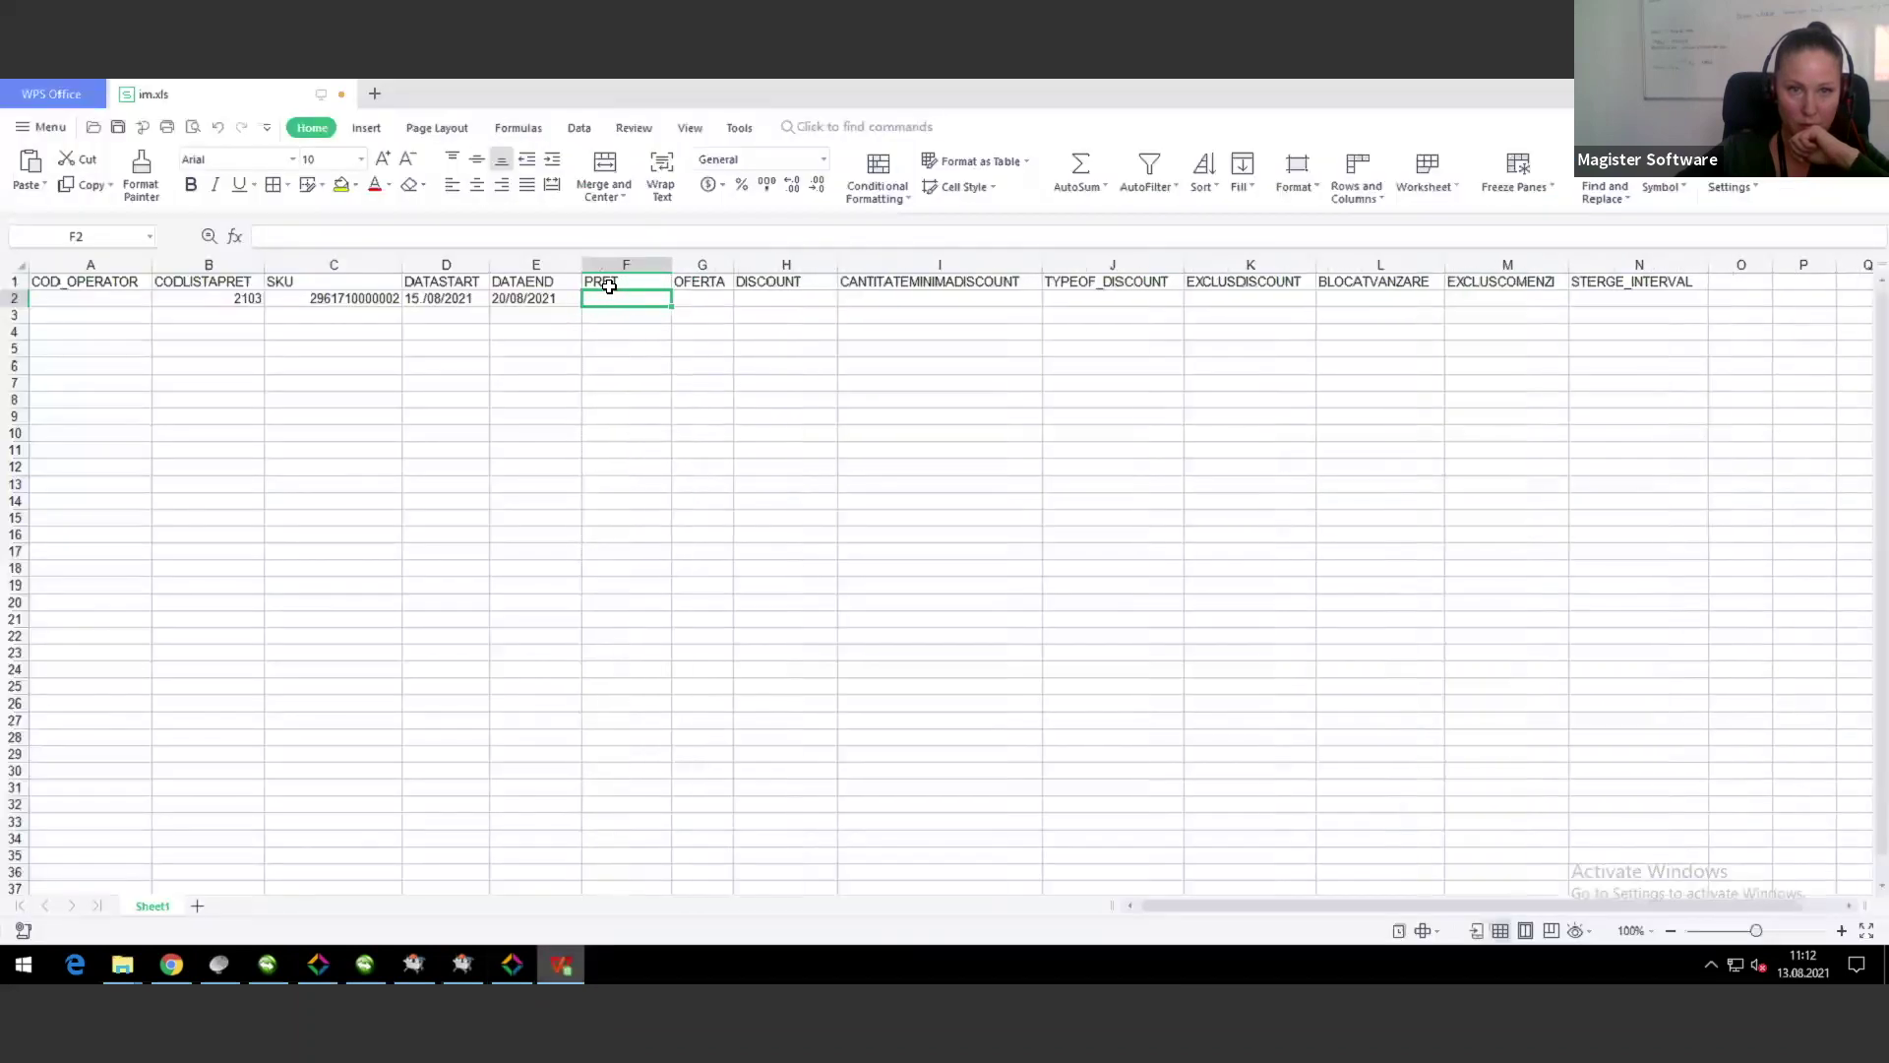
type("40")
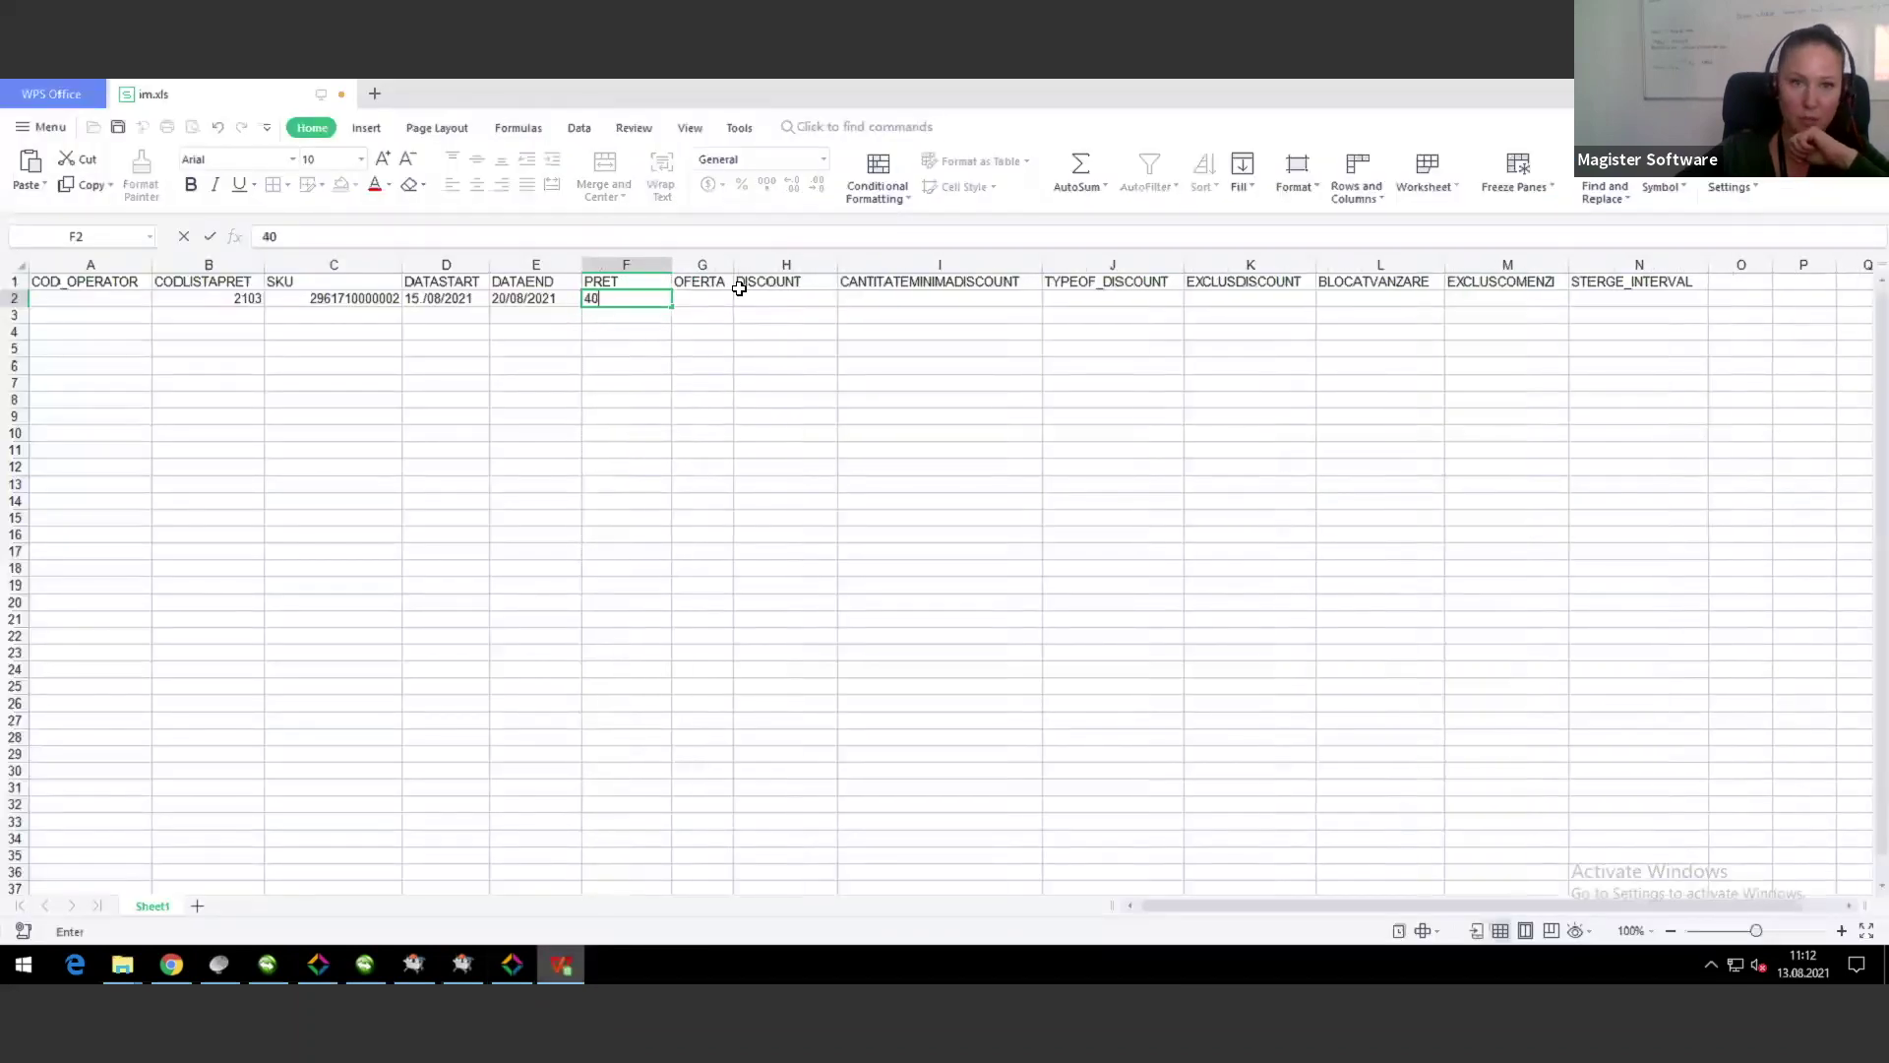
key("Tab")
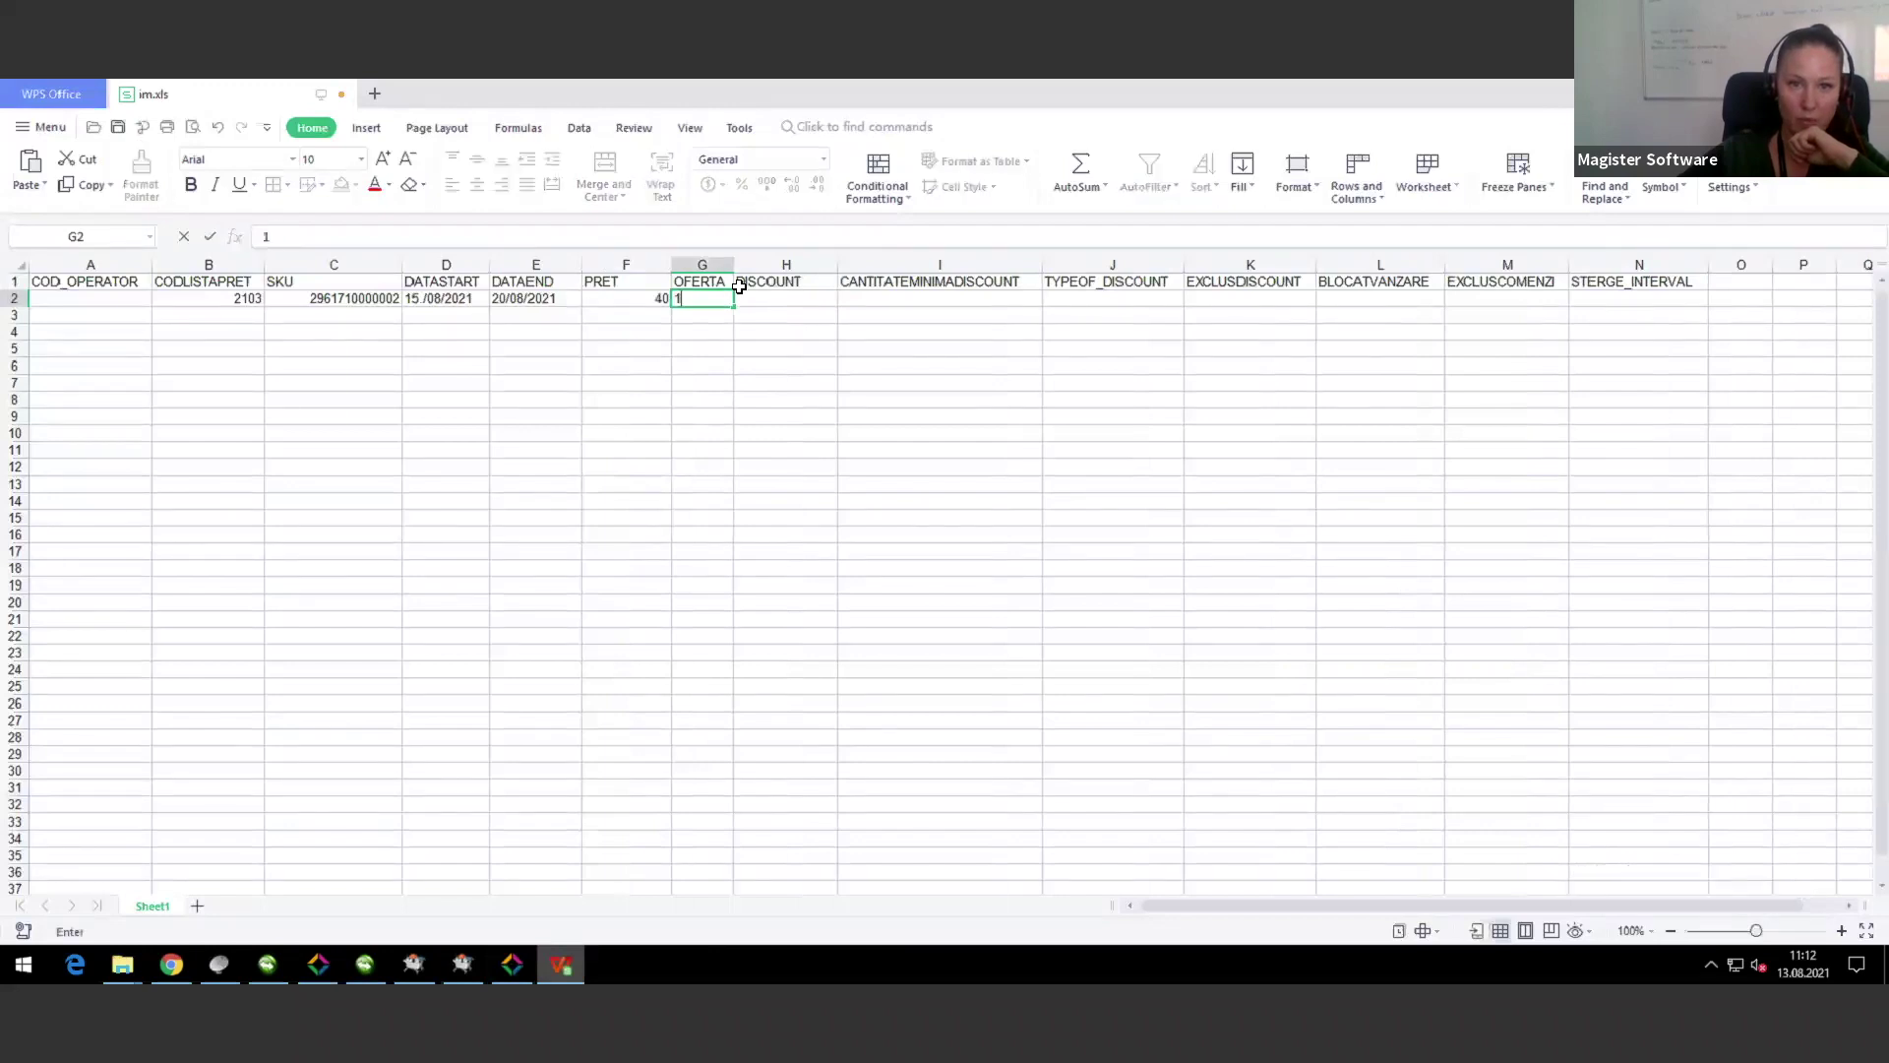
type("1")
key("Tab")
key("Left")
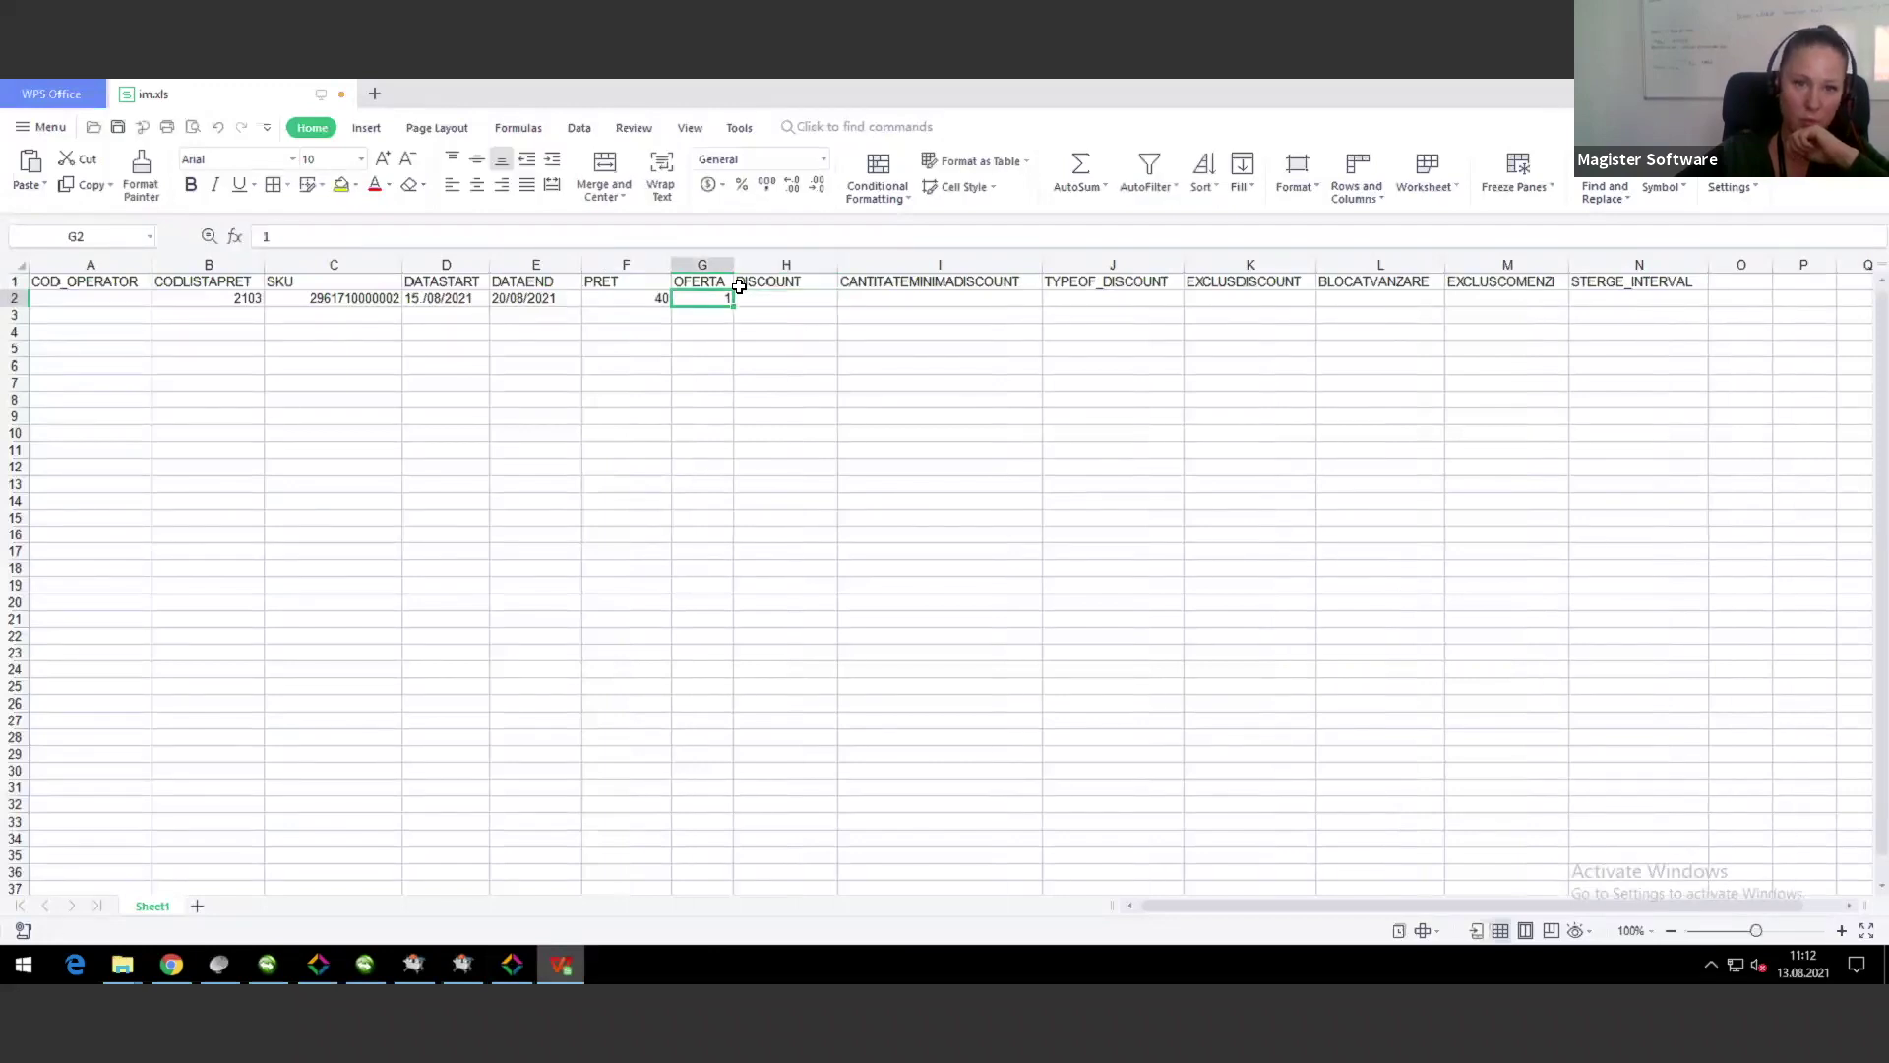
key("Left")
type("30")
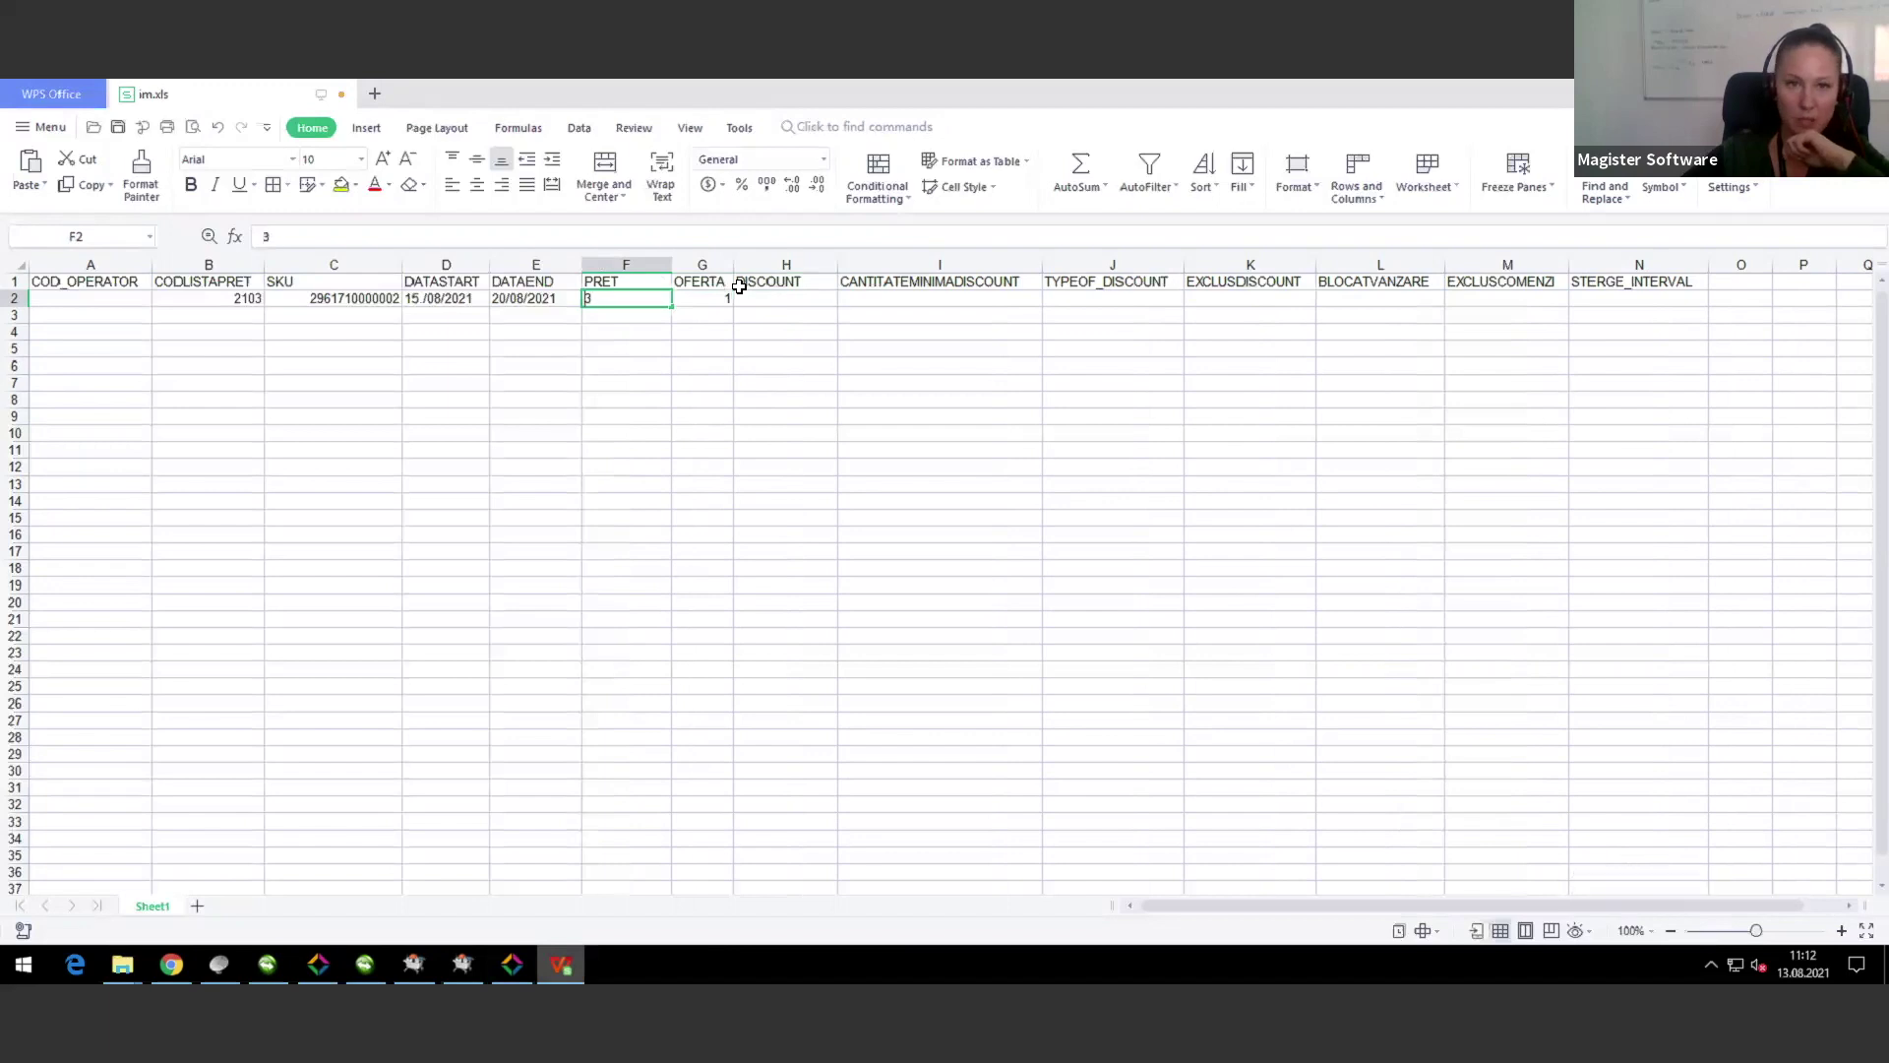
key("Tab")
key("Tab")
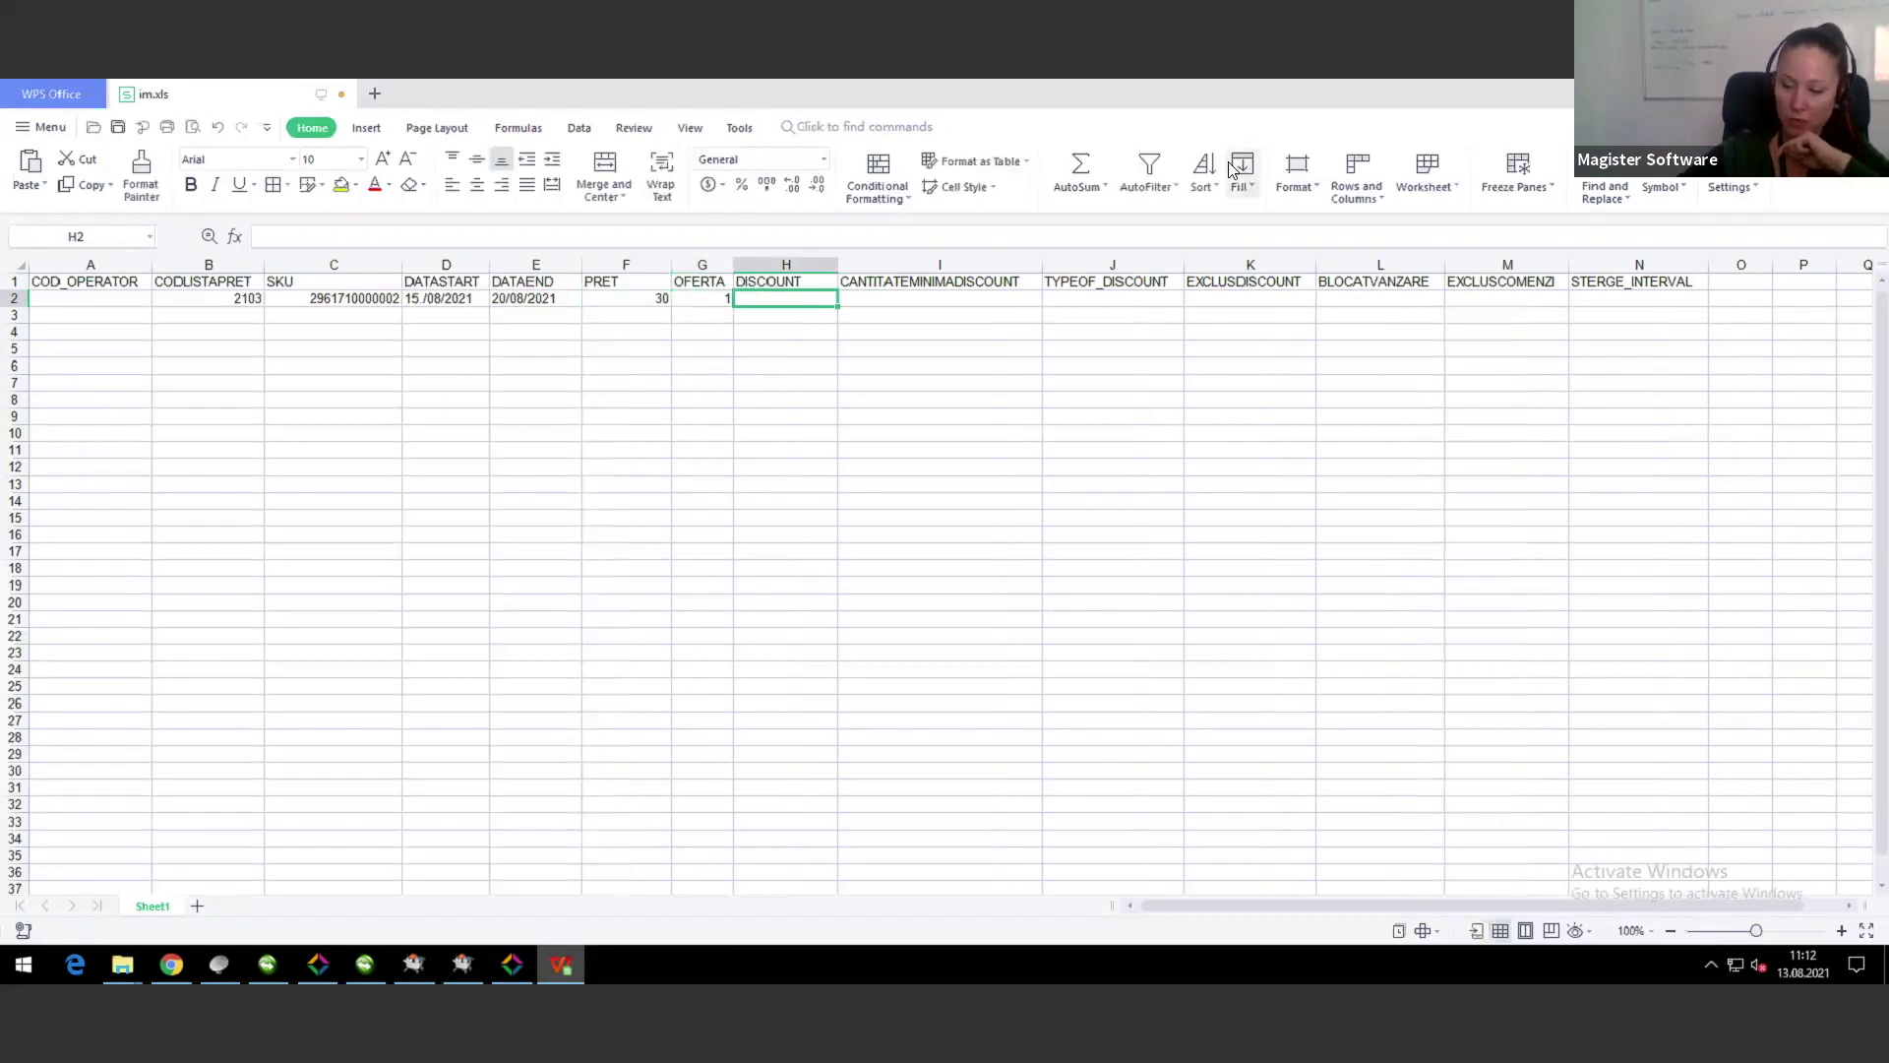
Step: Set DISCOUNT to 10, CANTITATEMINIMADISCOUNT to 2 and TYPEOF_DISCOUNT to 2 in the sample row
type("10")
key("Tab")
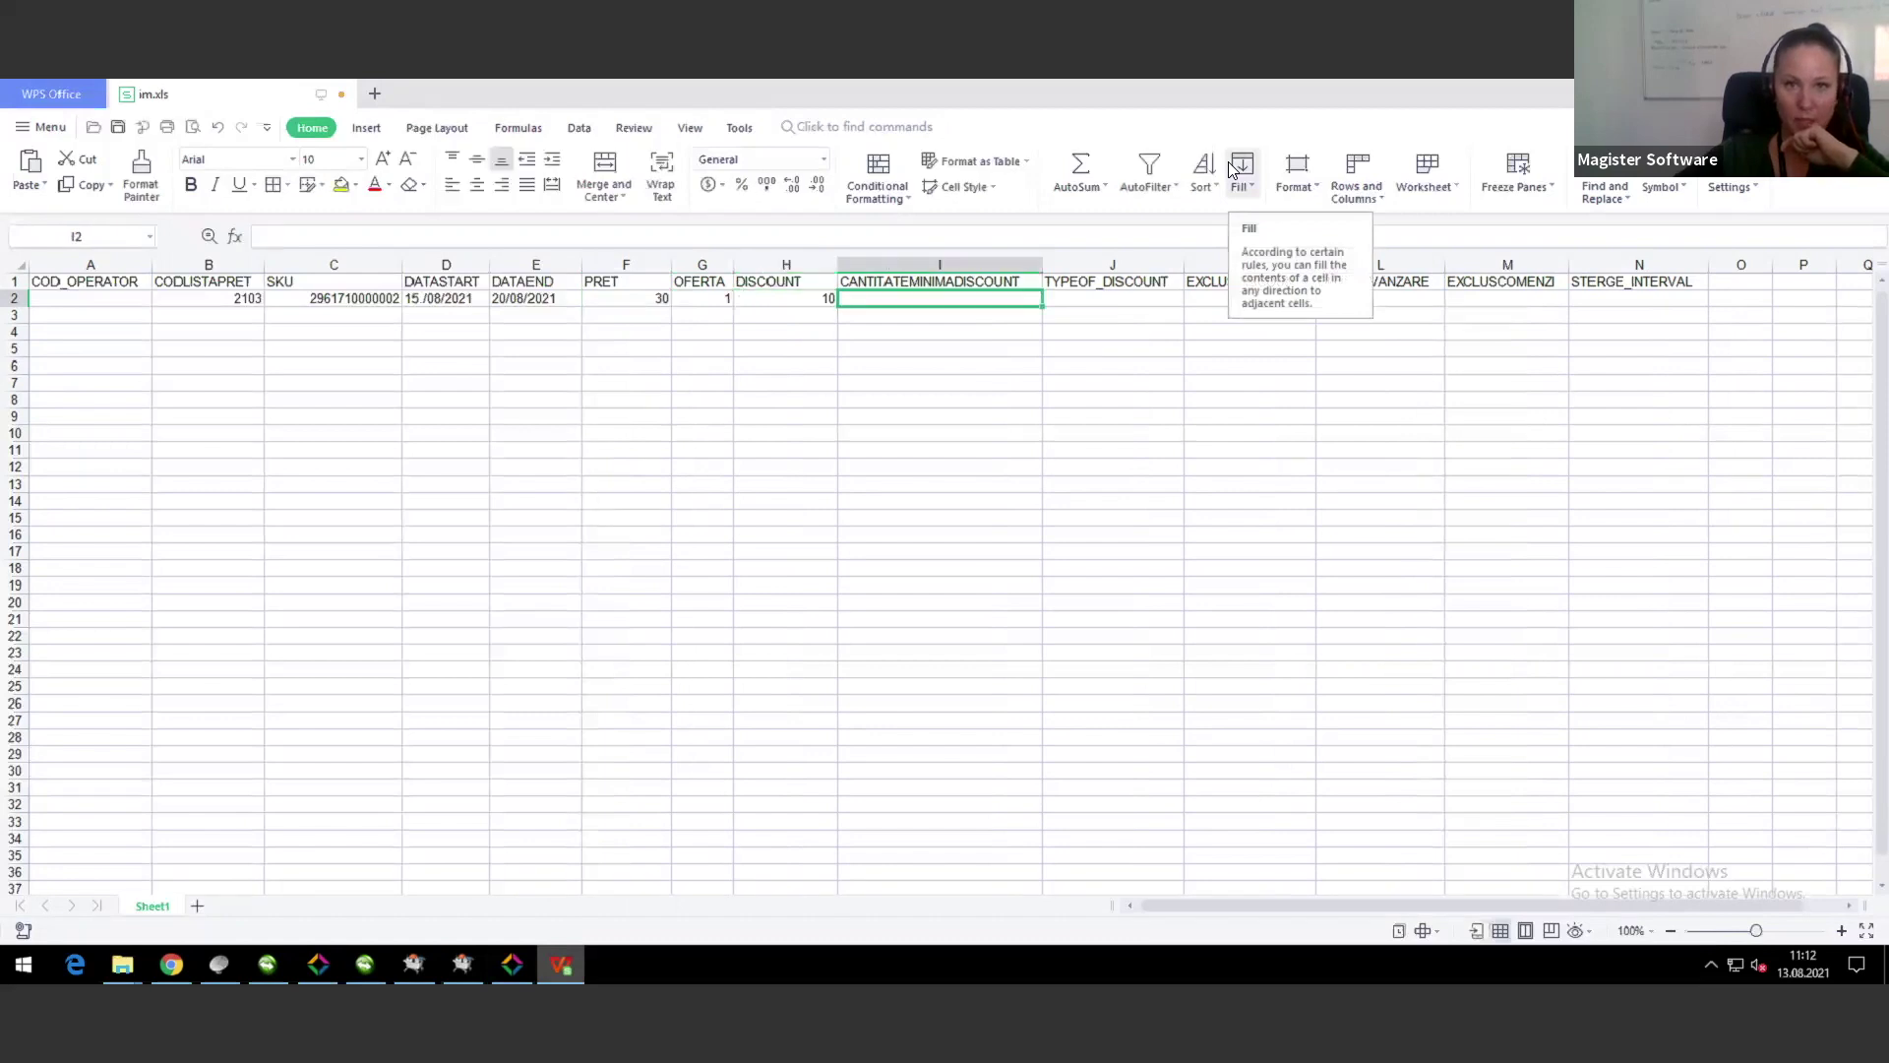
type("2")
key("Tab")
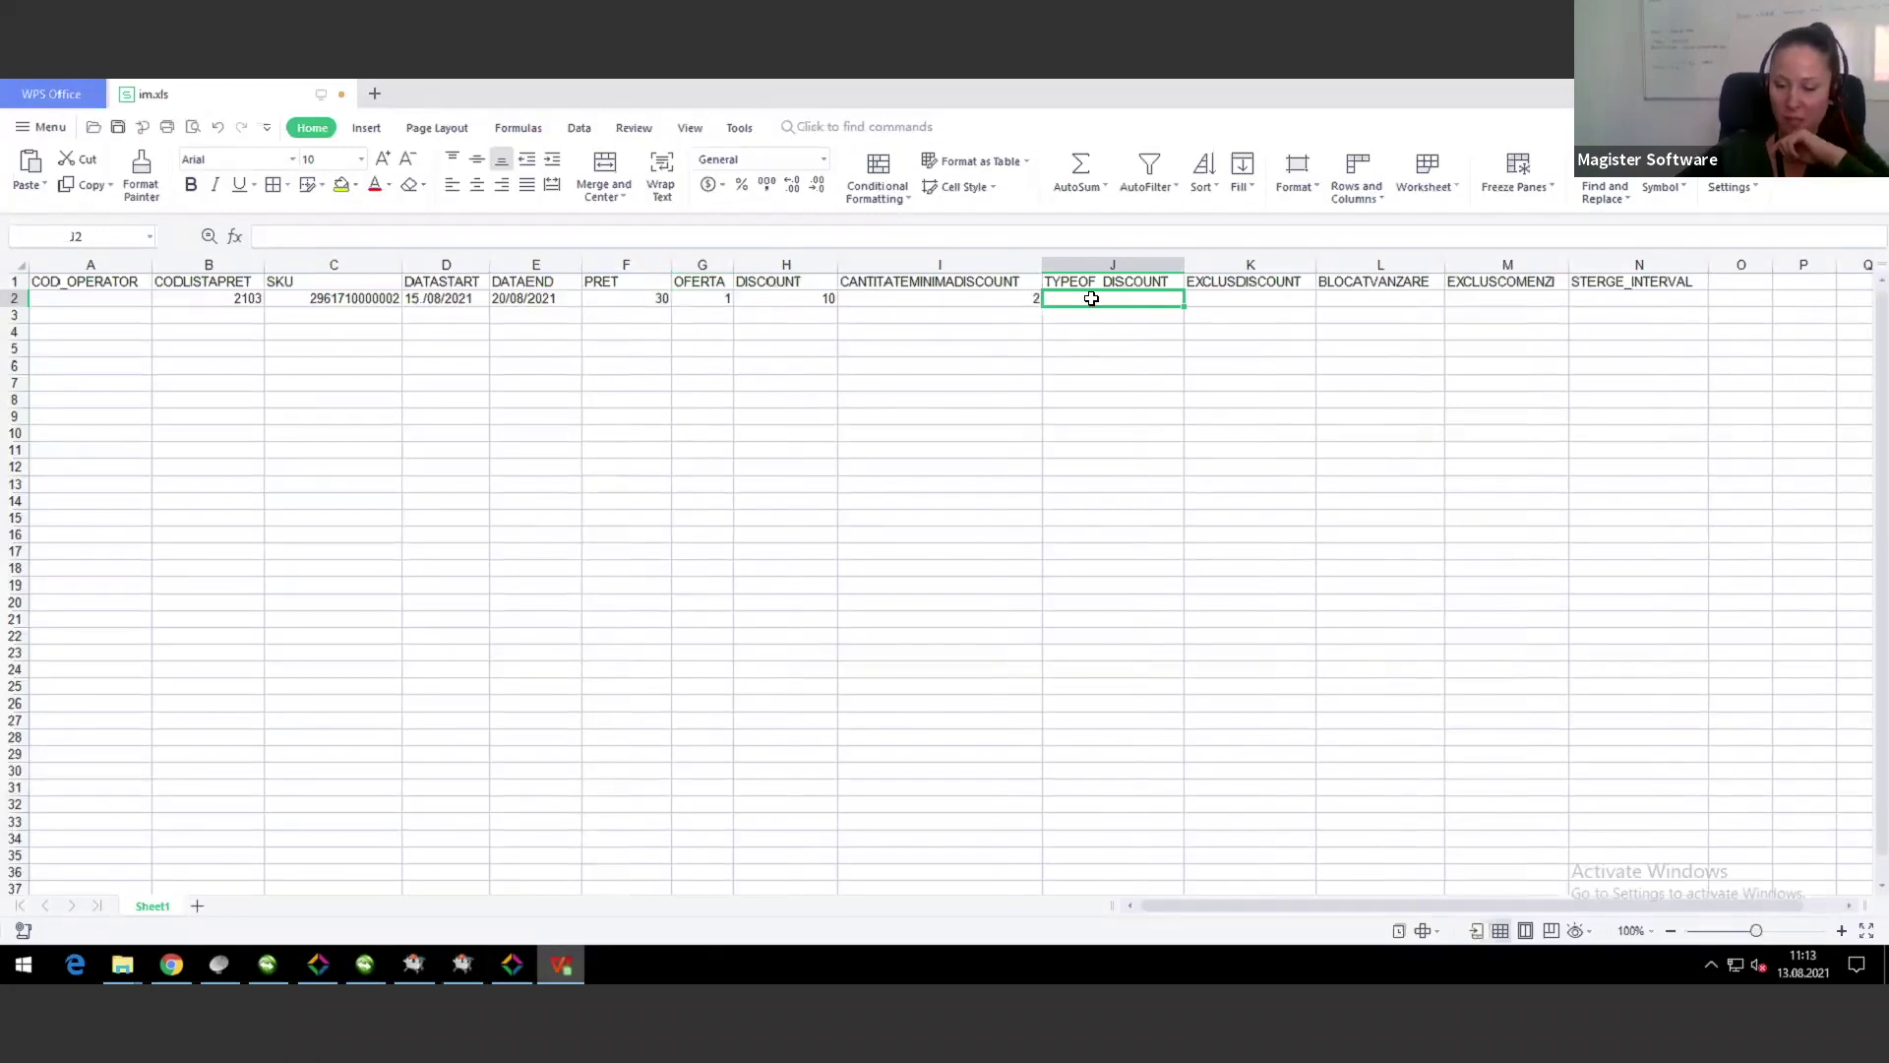
type("2")
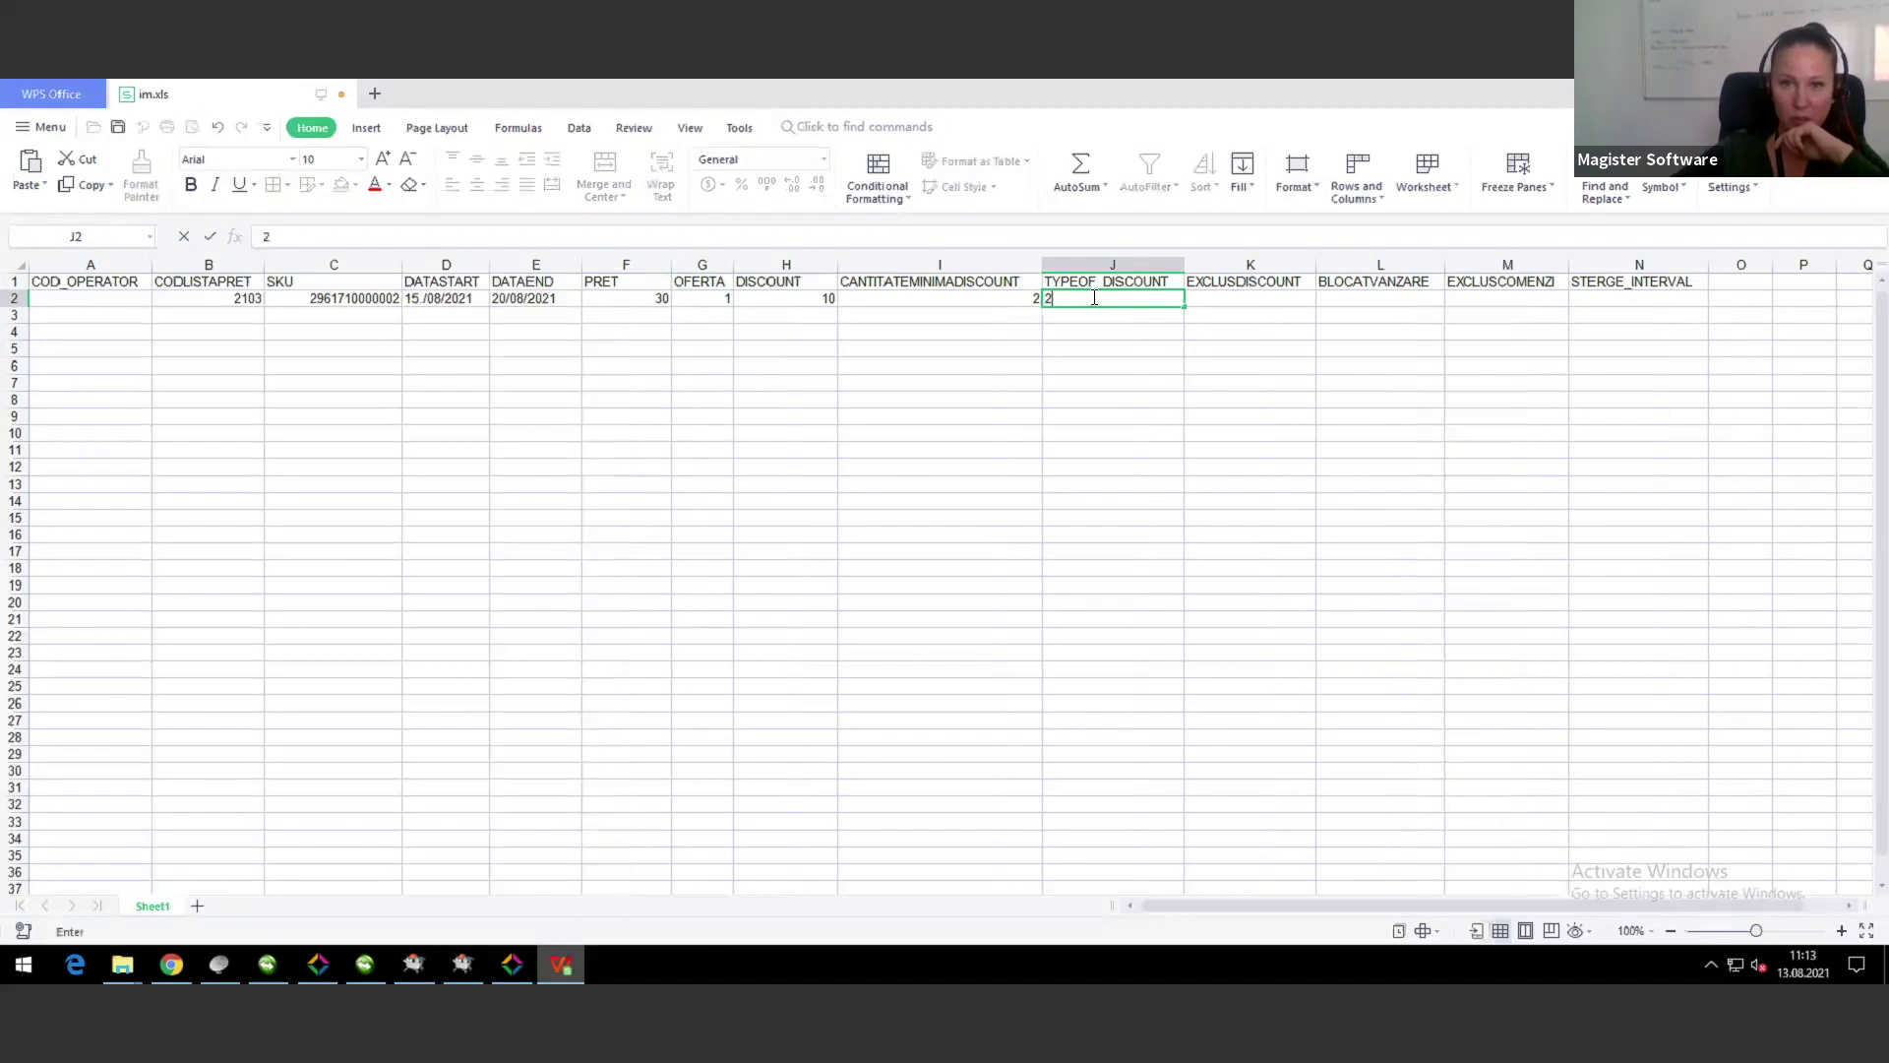
key("Tab")
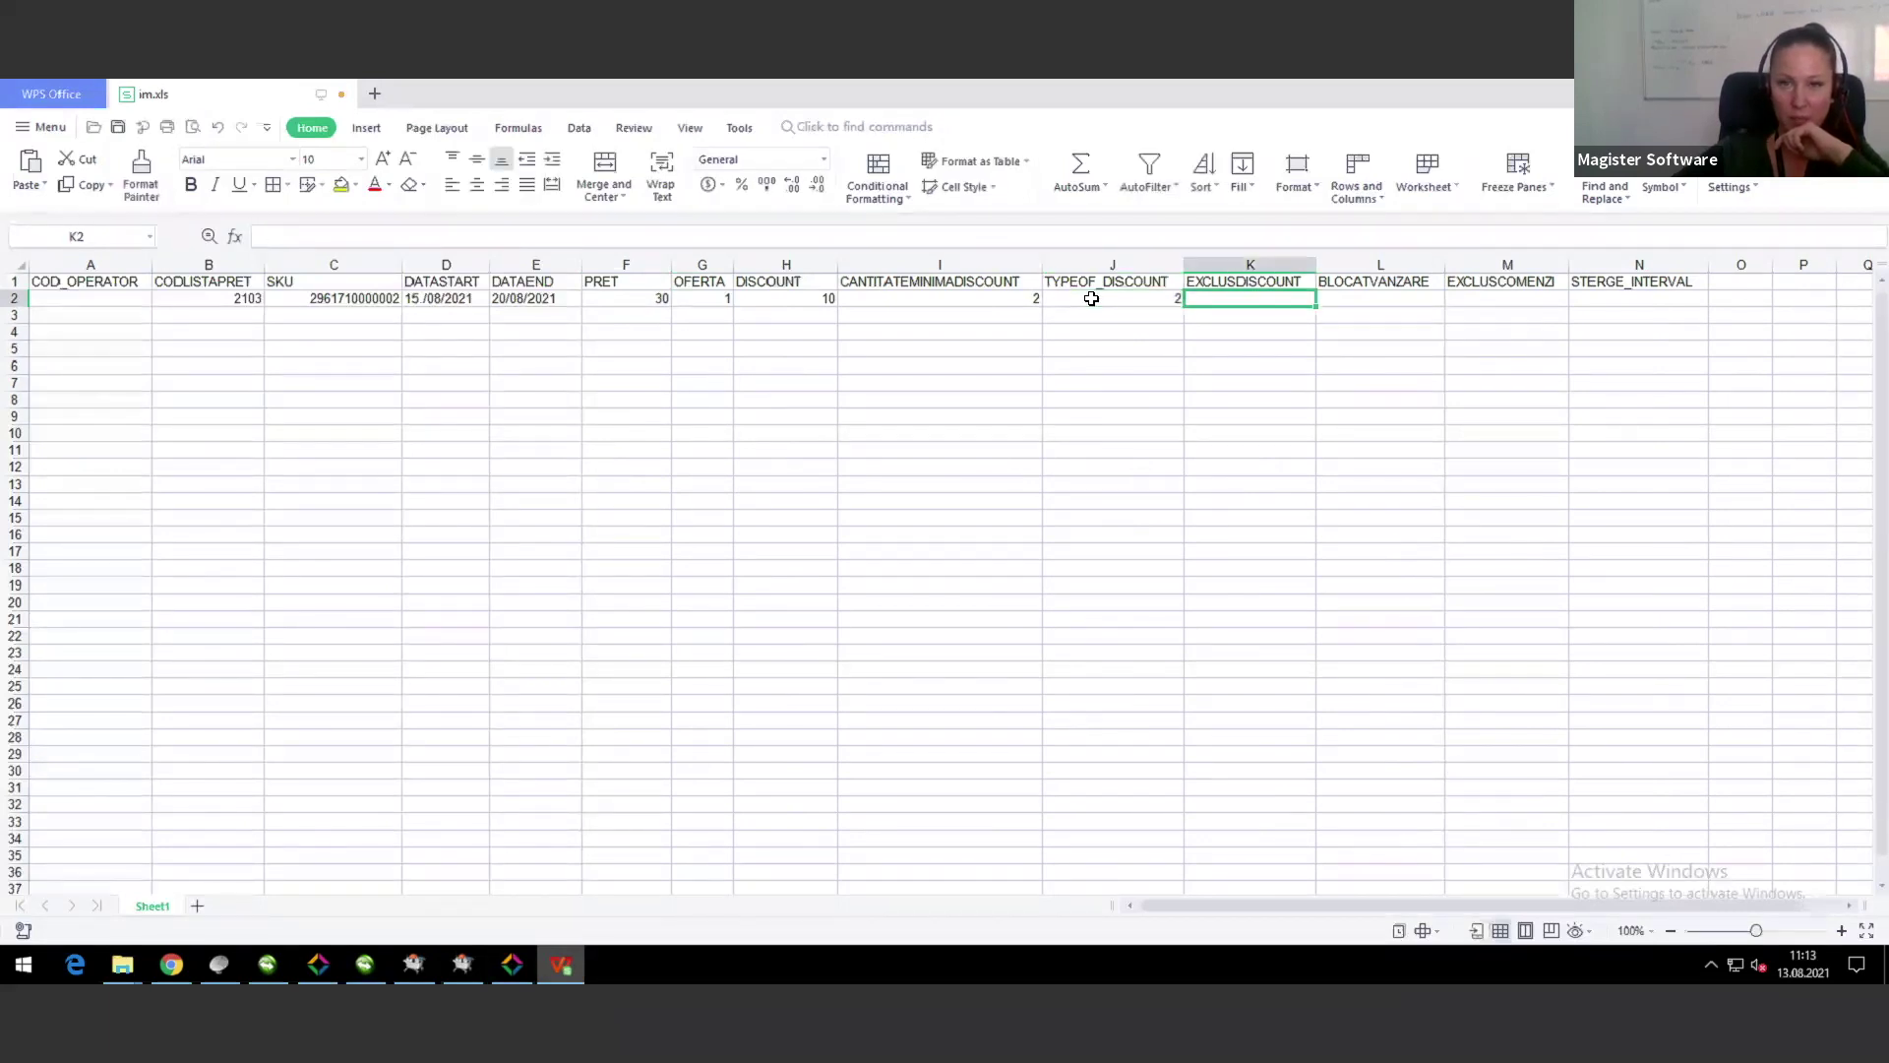
Step: Skip EXCLUSDISCOUNT and BLOCATVANZARE and set EXCLUSCOMENZI to 1 in the sample row
key("Tab")
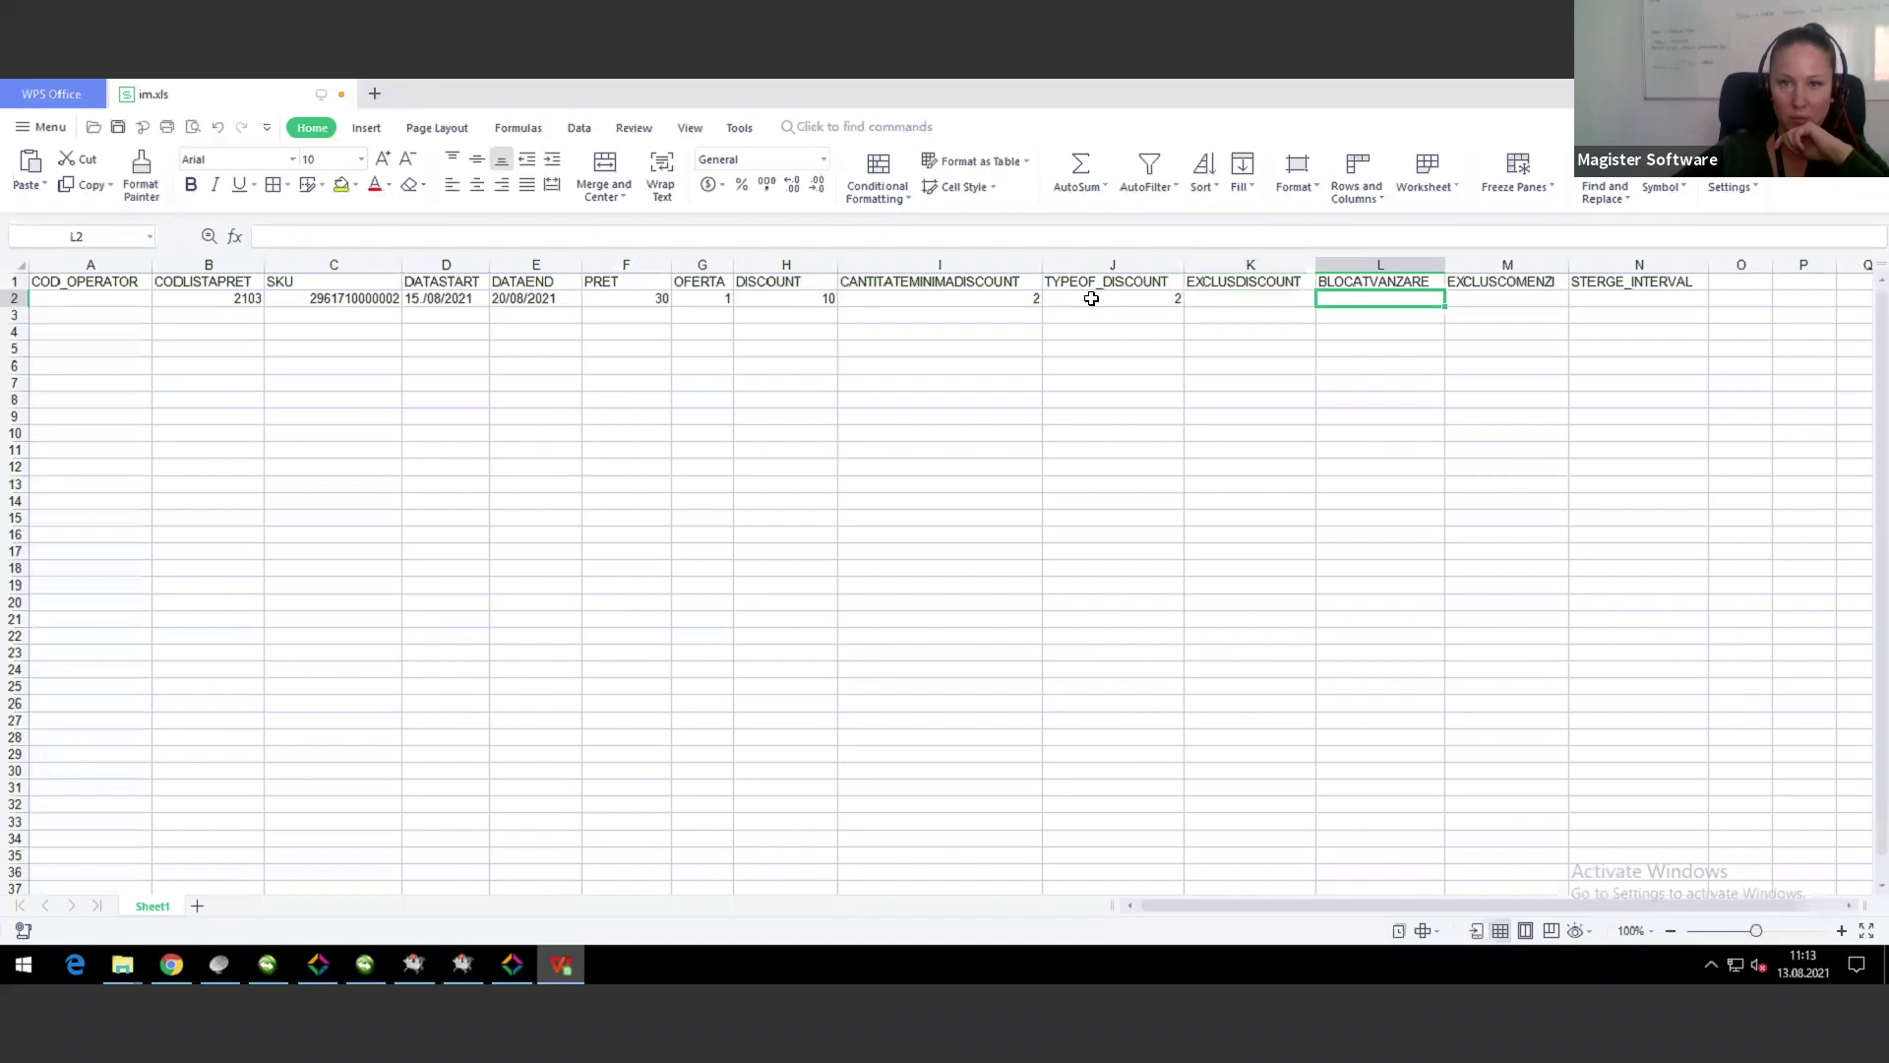
key("Tab")
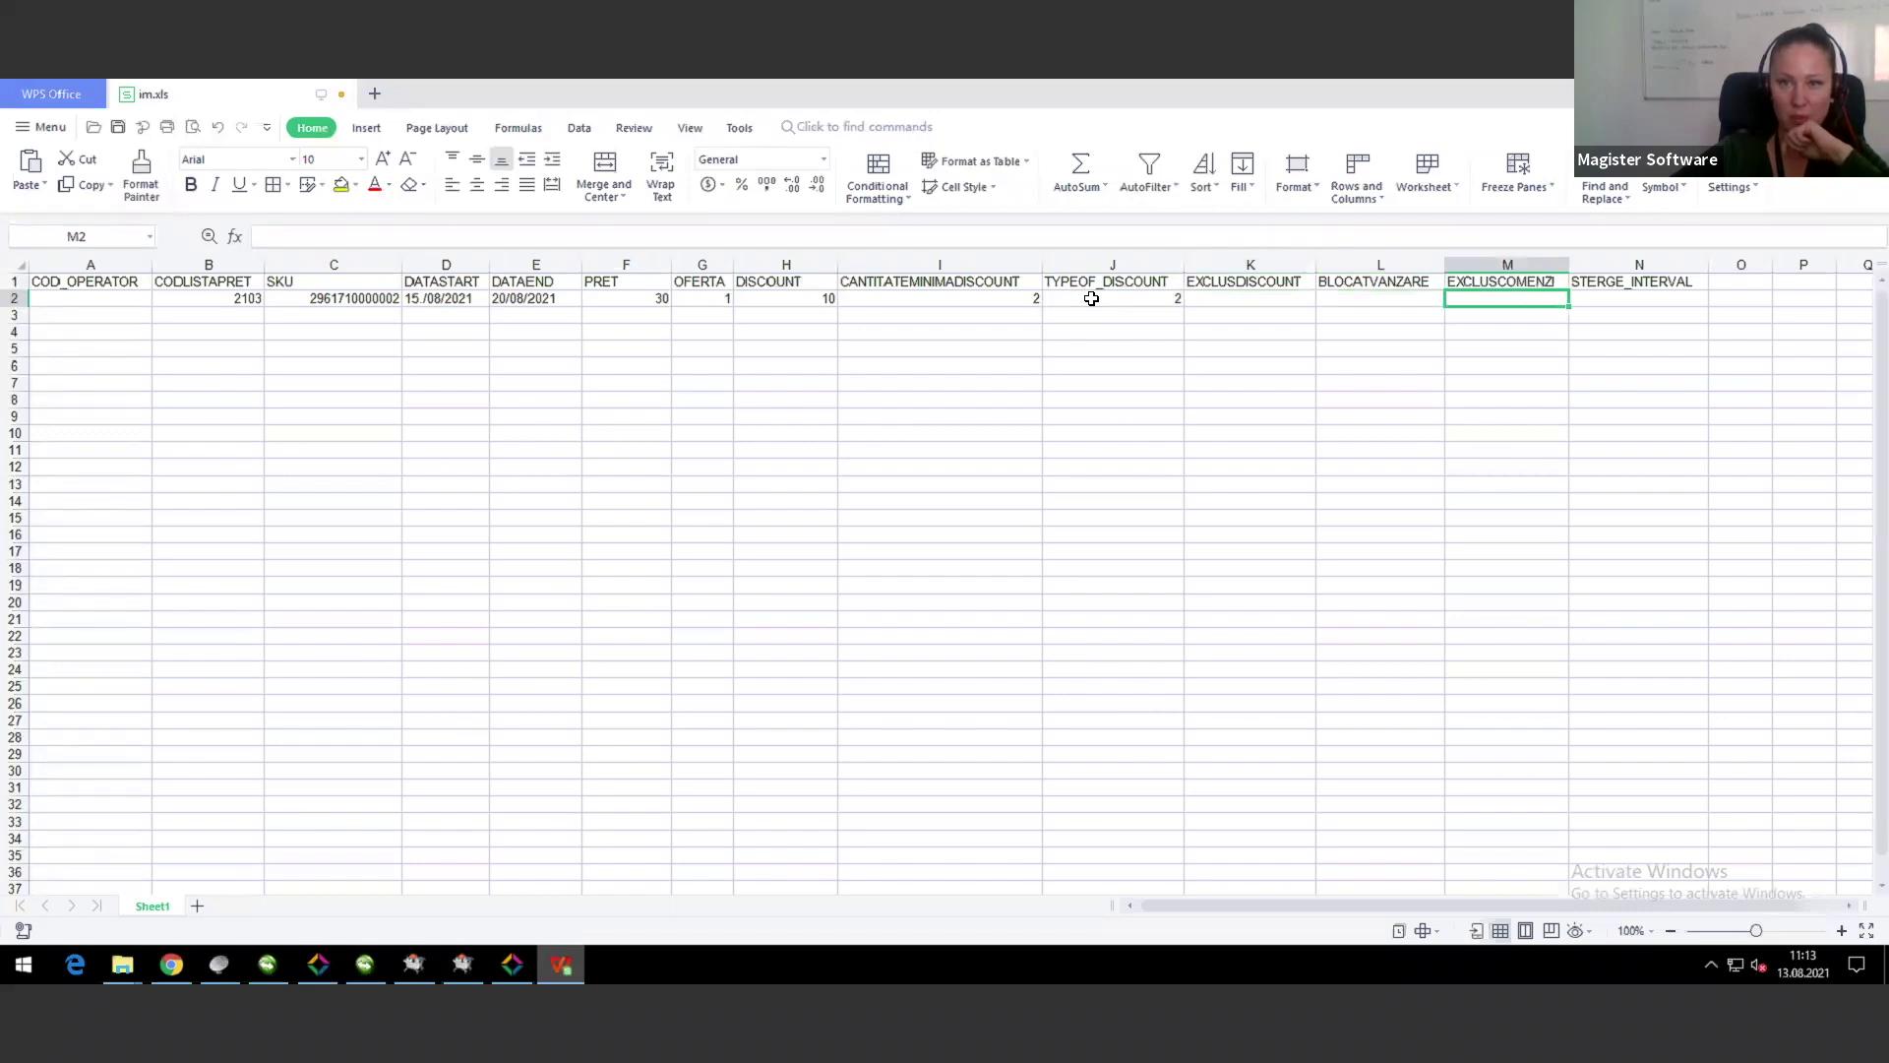
type("1")
key("Tab")
key("shift+Tab")
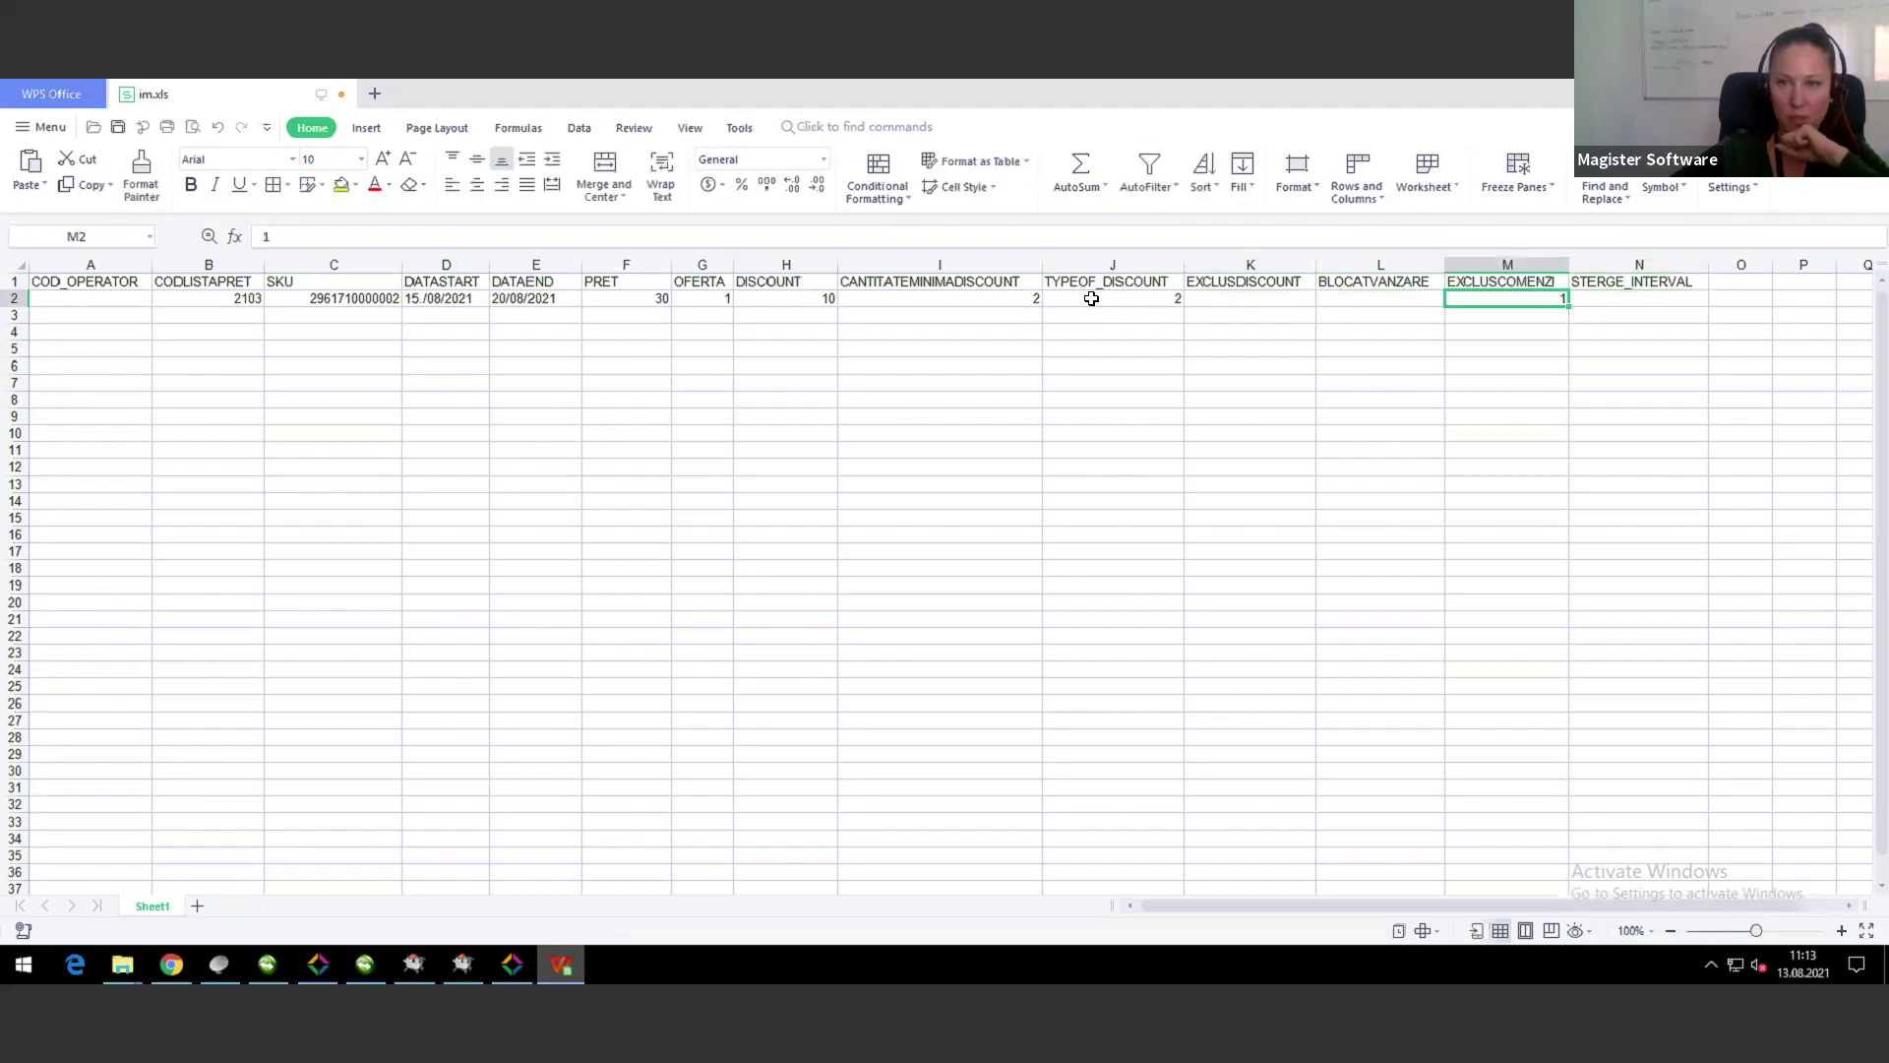
key("Tab")
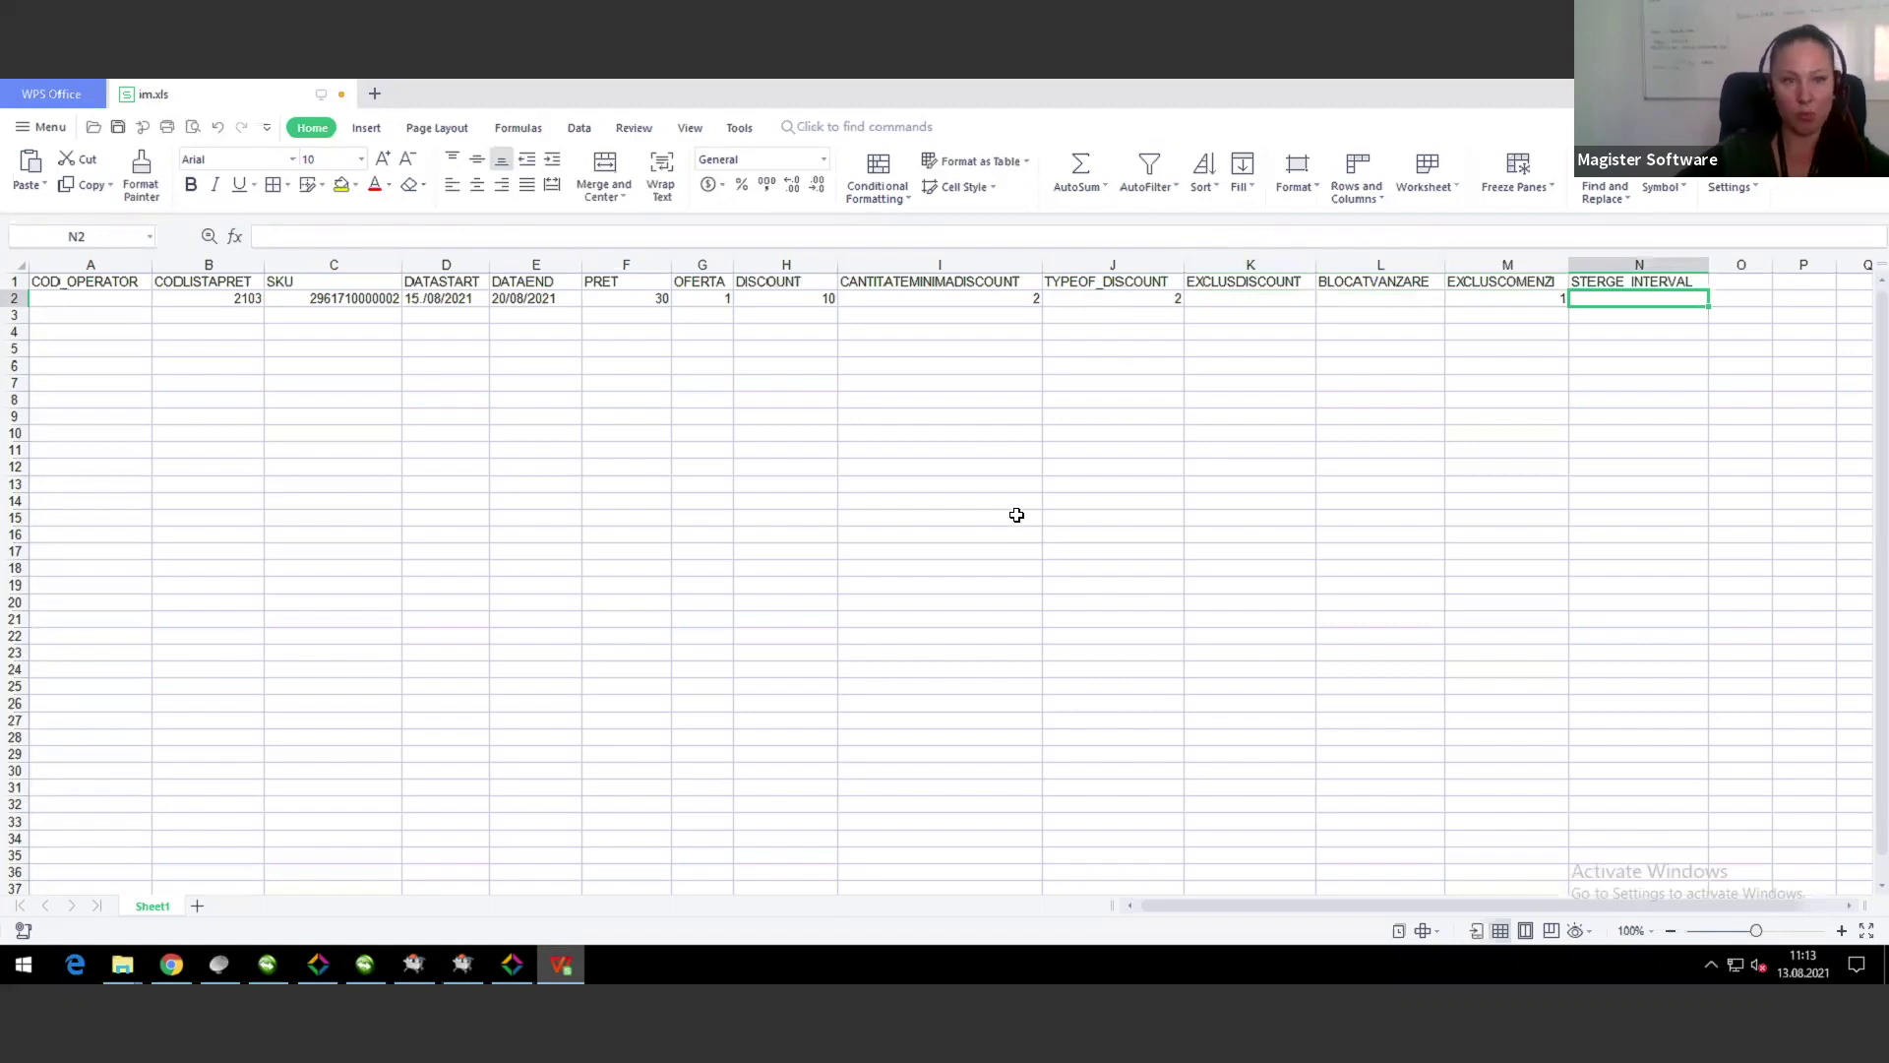
Step: Narrow the SKU column slightly so that it just fits the full product code
left_click(749, 412)
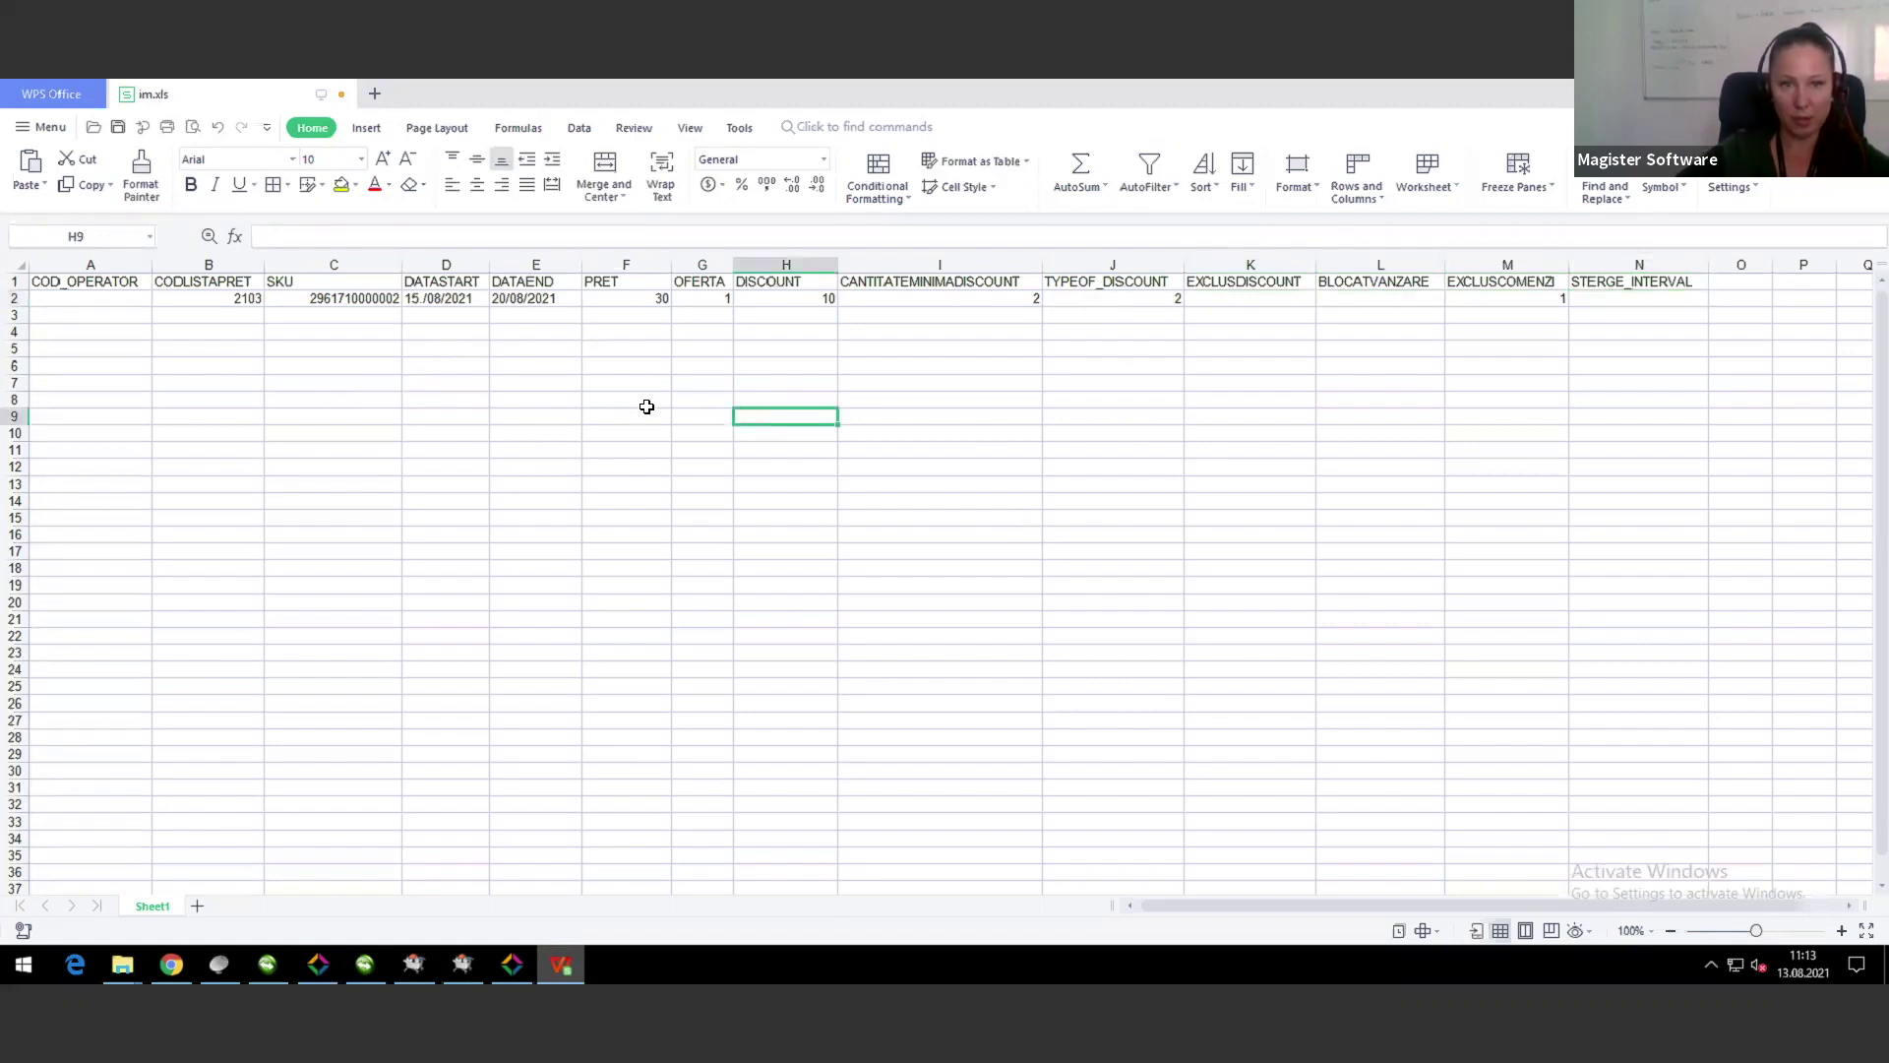
left_click(1423, 435)
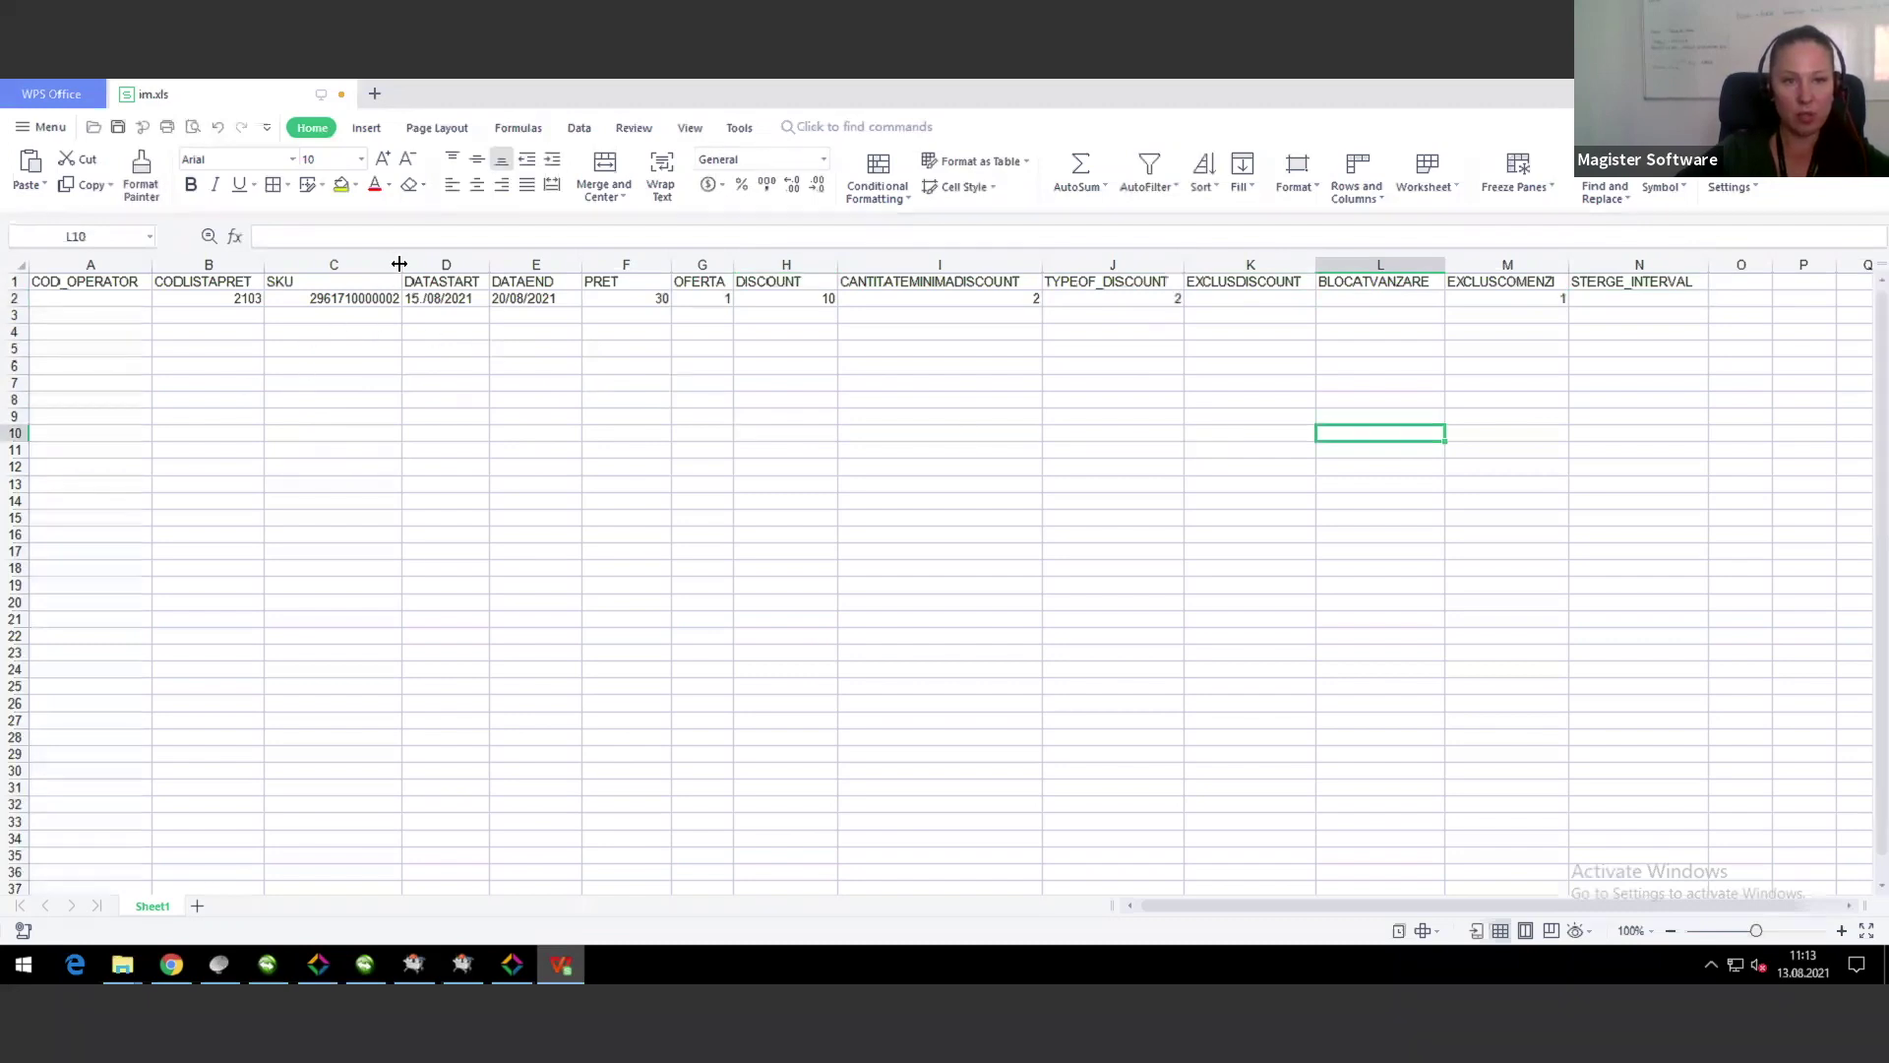
left_click_drag(401, 263, 360, 265)
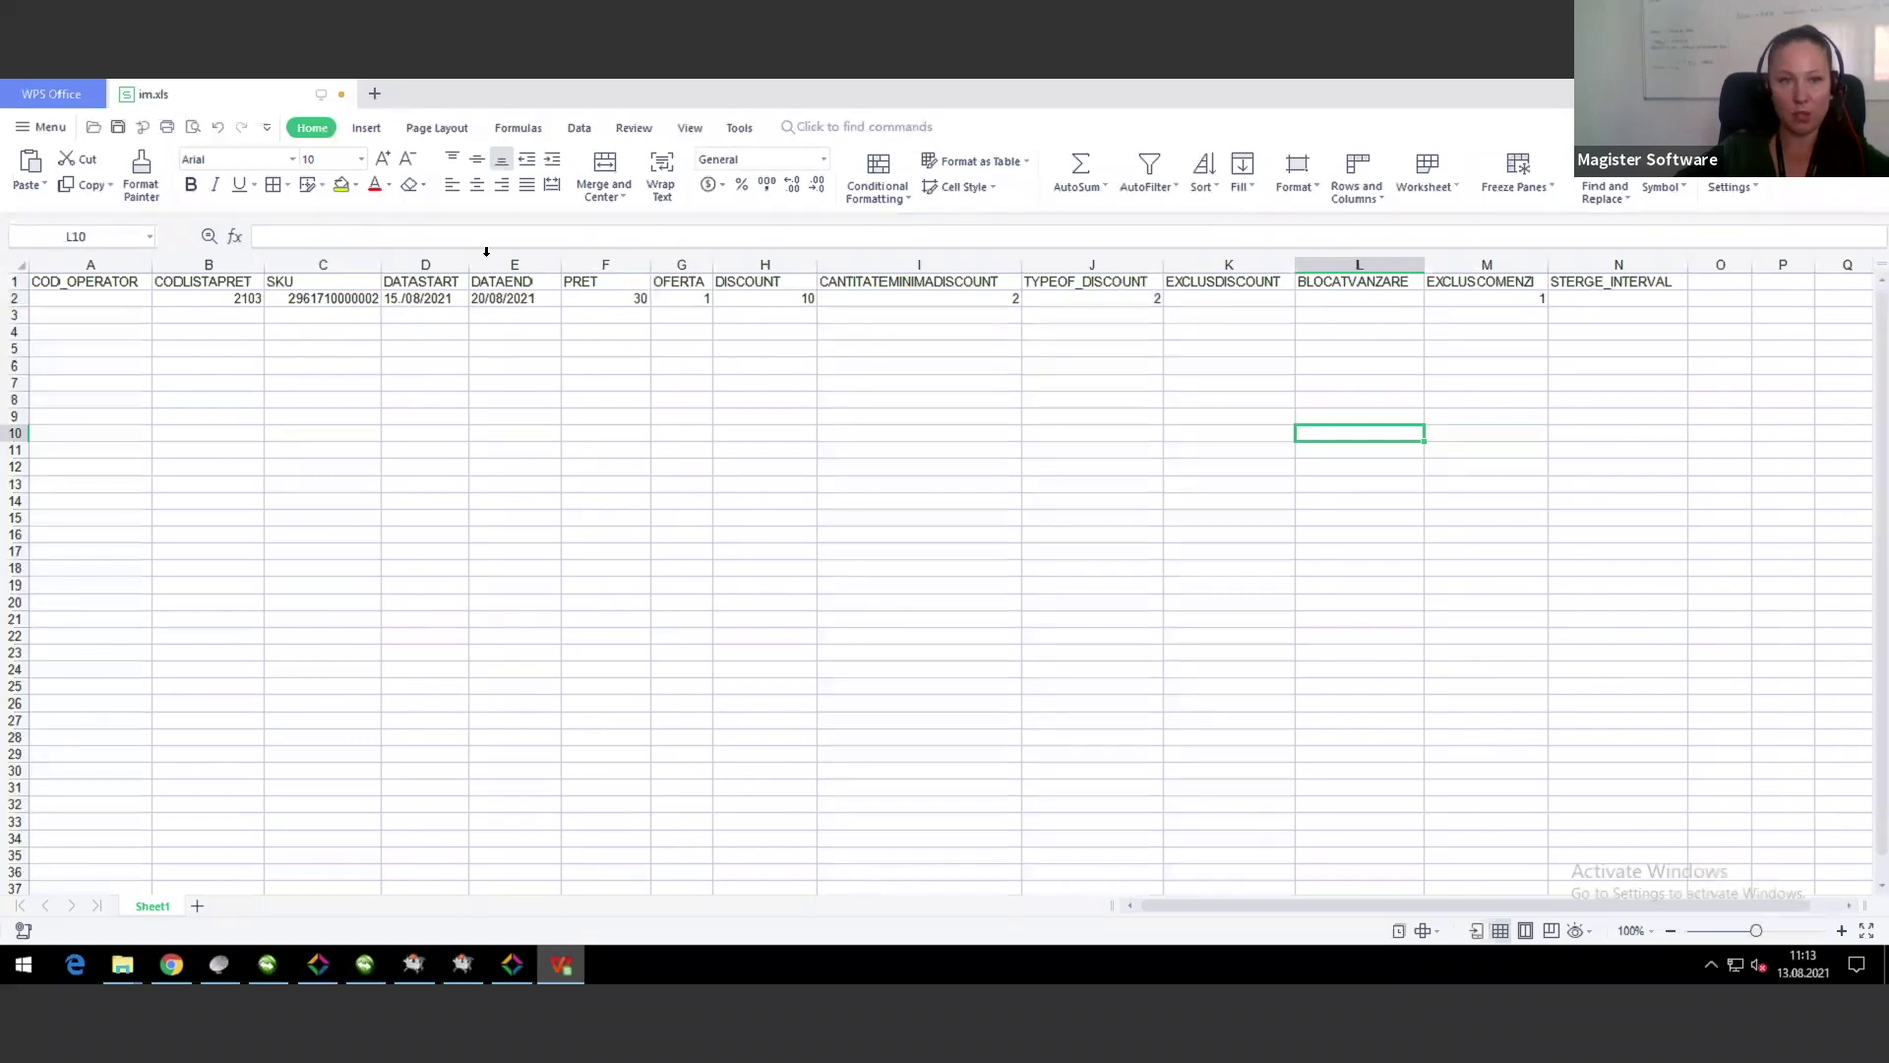
left_click(352, 299)
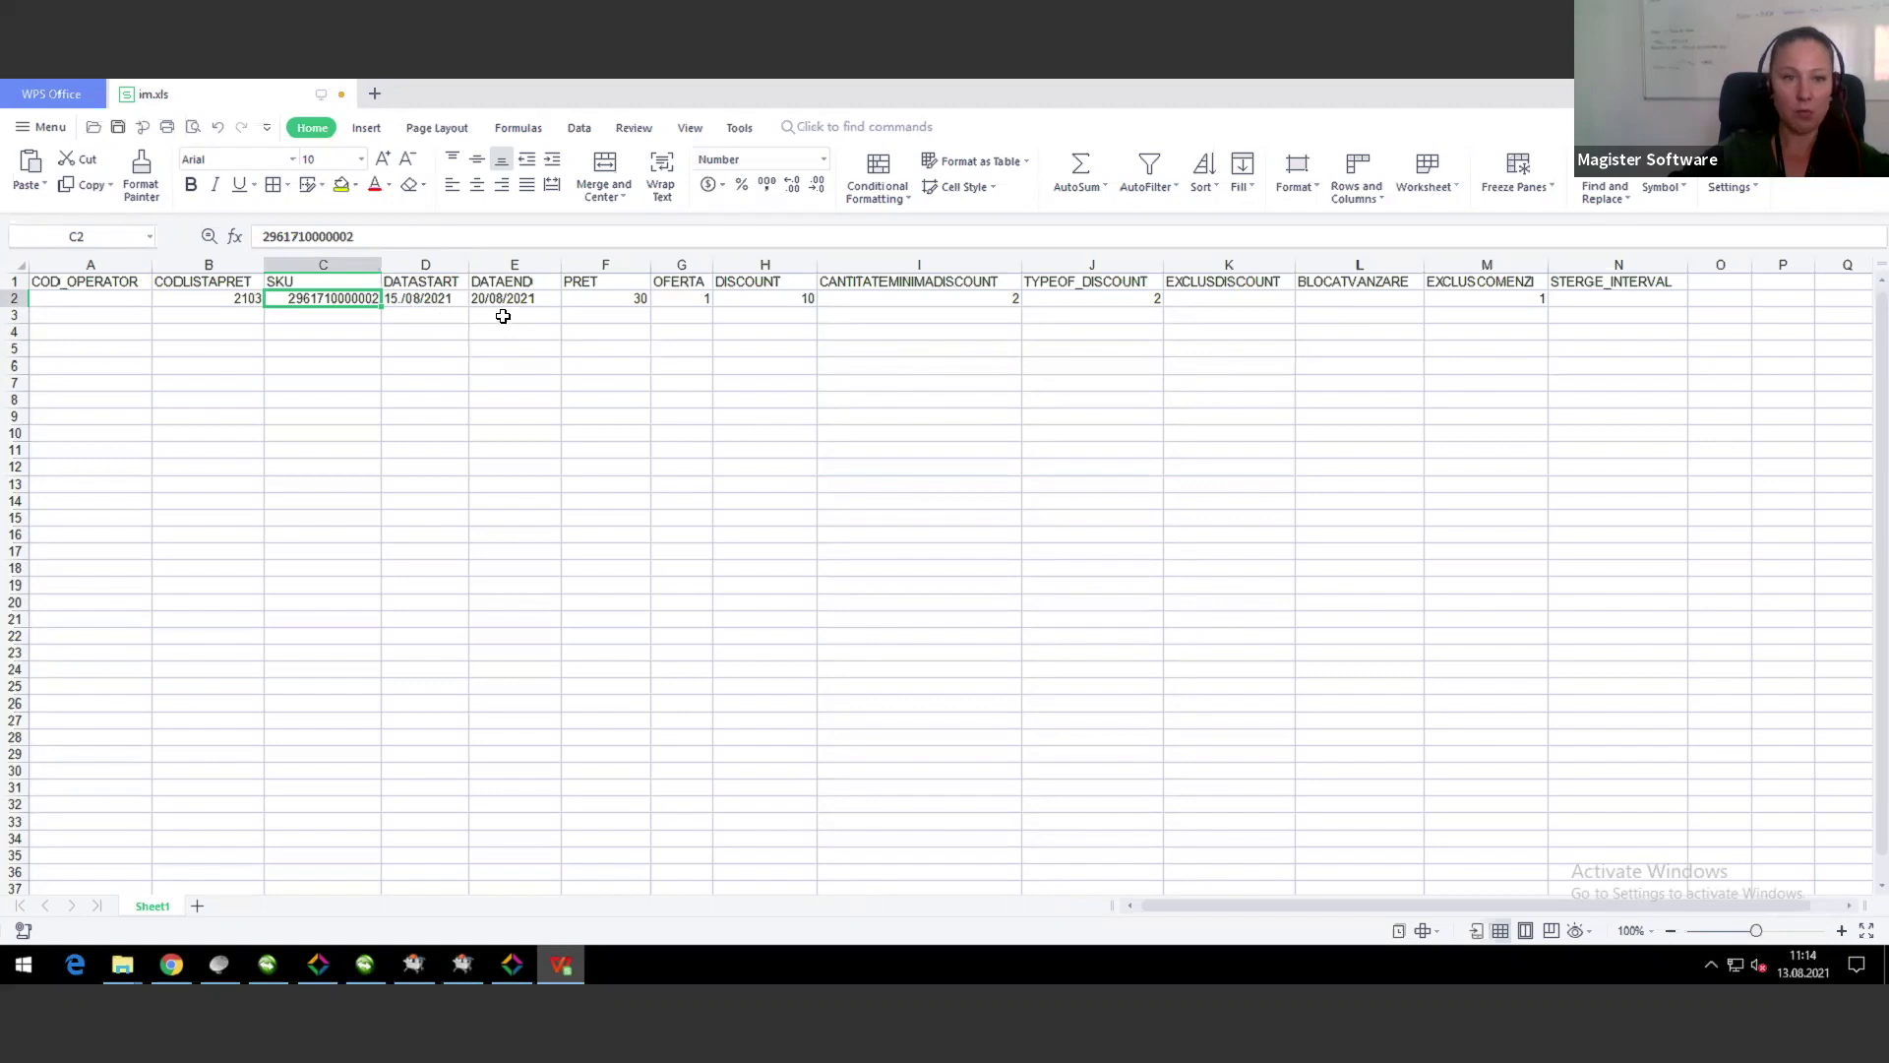
left_click(486, 298)
left_click(428, 301)
left_click(486, 298)
left_click(442, 300)
left_click(474, 301)
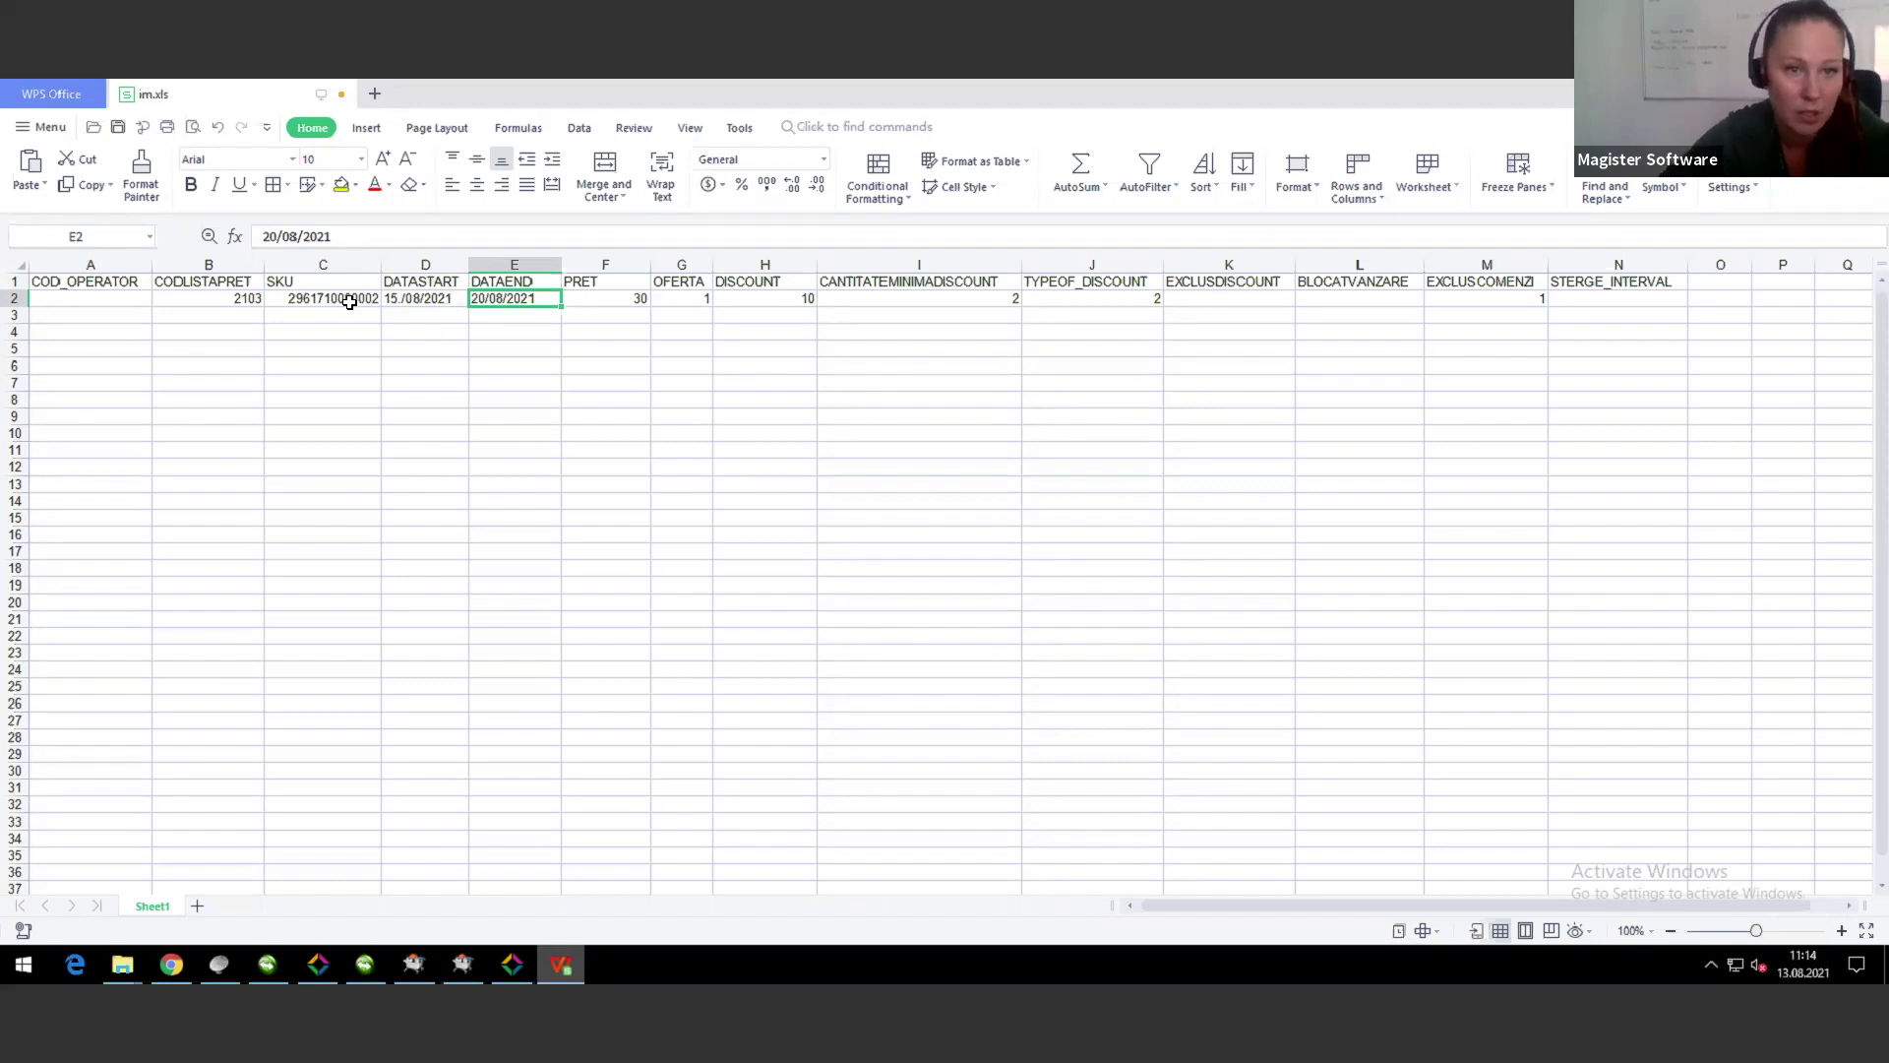
Step: Copy the sample row's cells from SKU through STERGE_INTERVAL and paste them into the three rows below
left_click_drag(330, 297, 1609, 300)
key("ctrl+c")
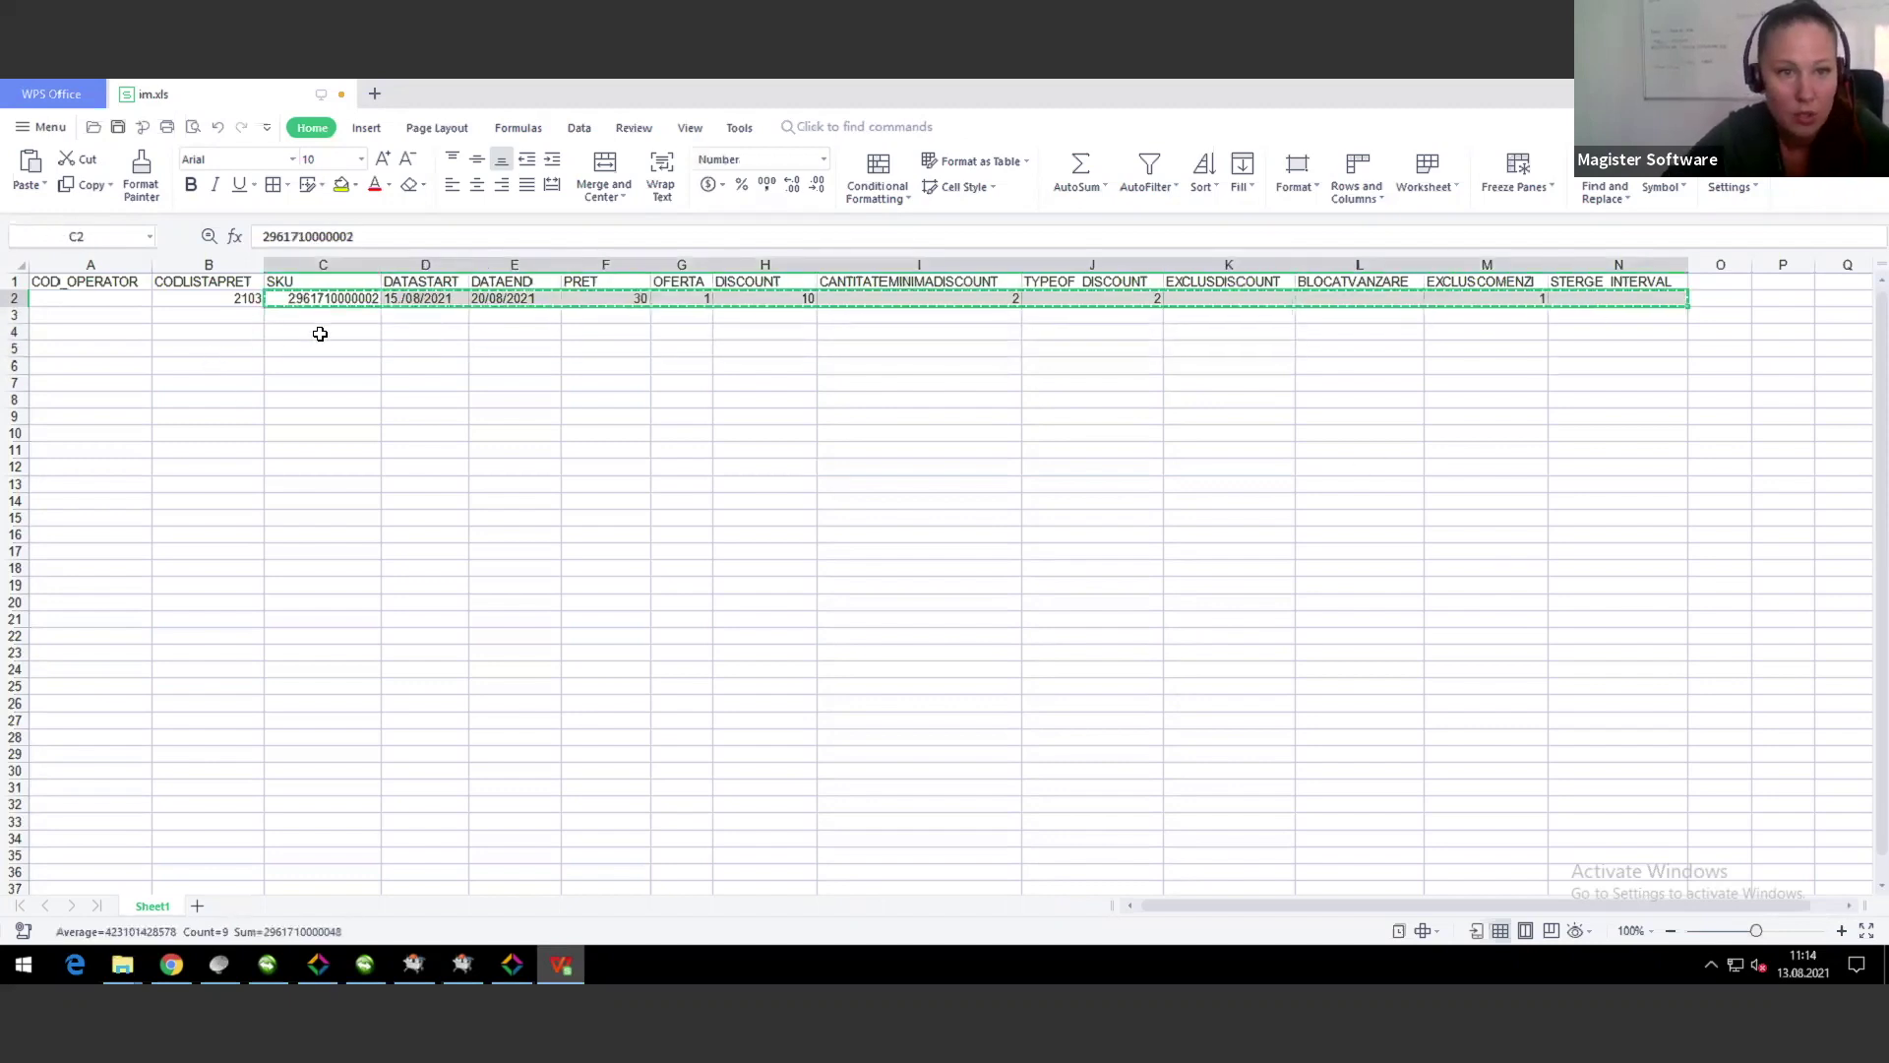
left_click_drag(323, 315, 334, 343)
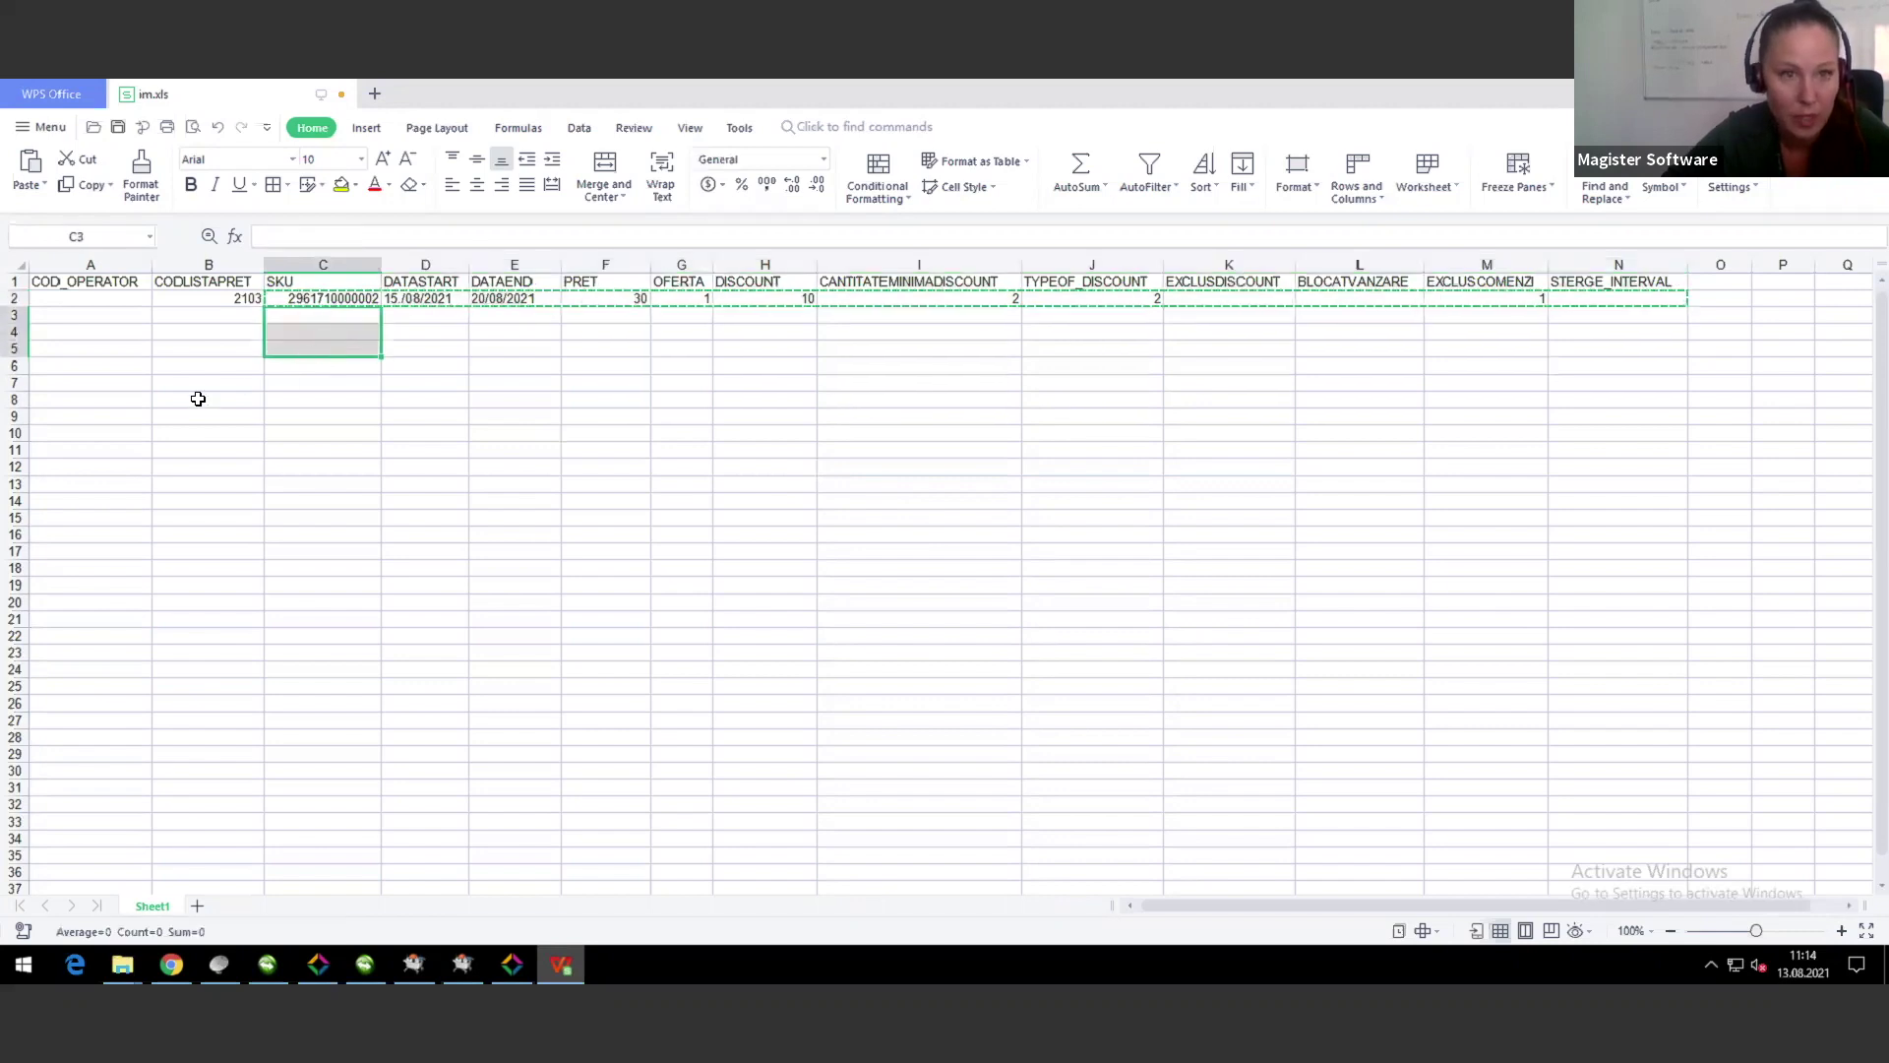
key("ctrl+v")
Step: Check the alternative catalog codes in SmartCash HQ, leave CODLISTAPRET blank in row 3, and enter 1101 in row 4 and 1201 in row 5
key("Left")
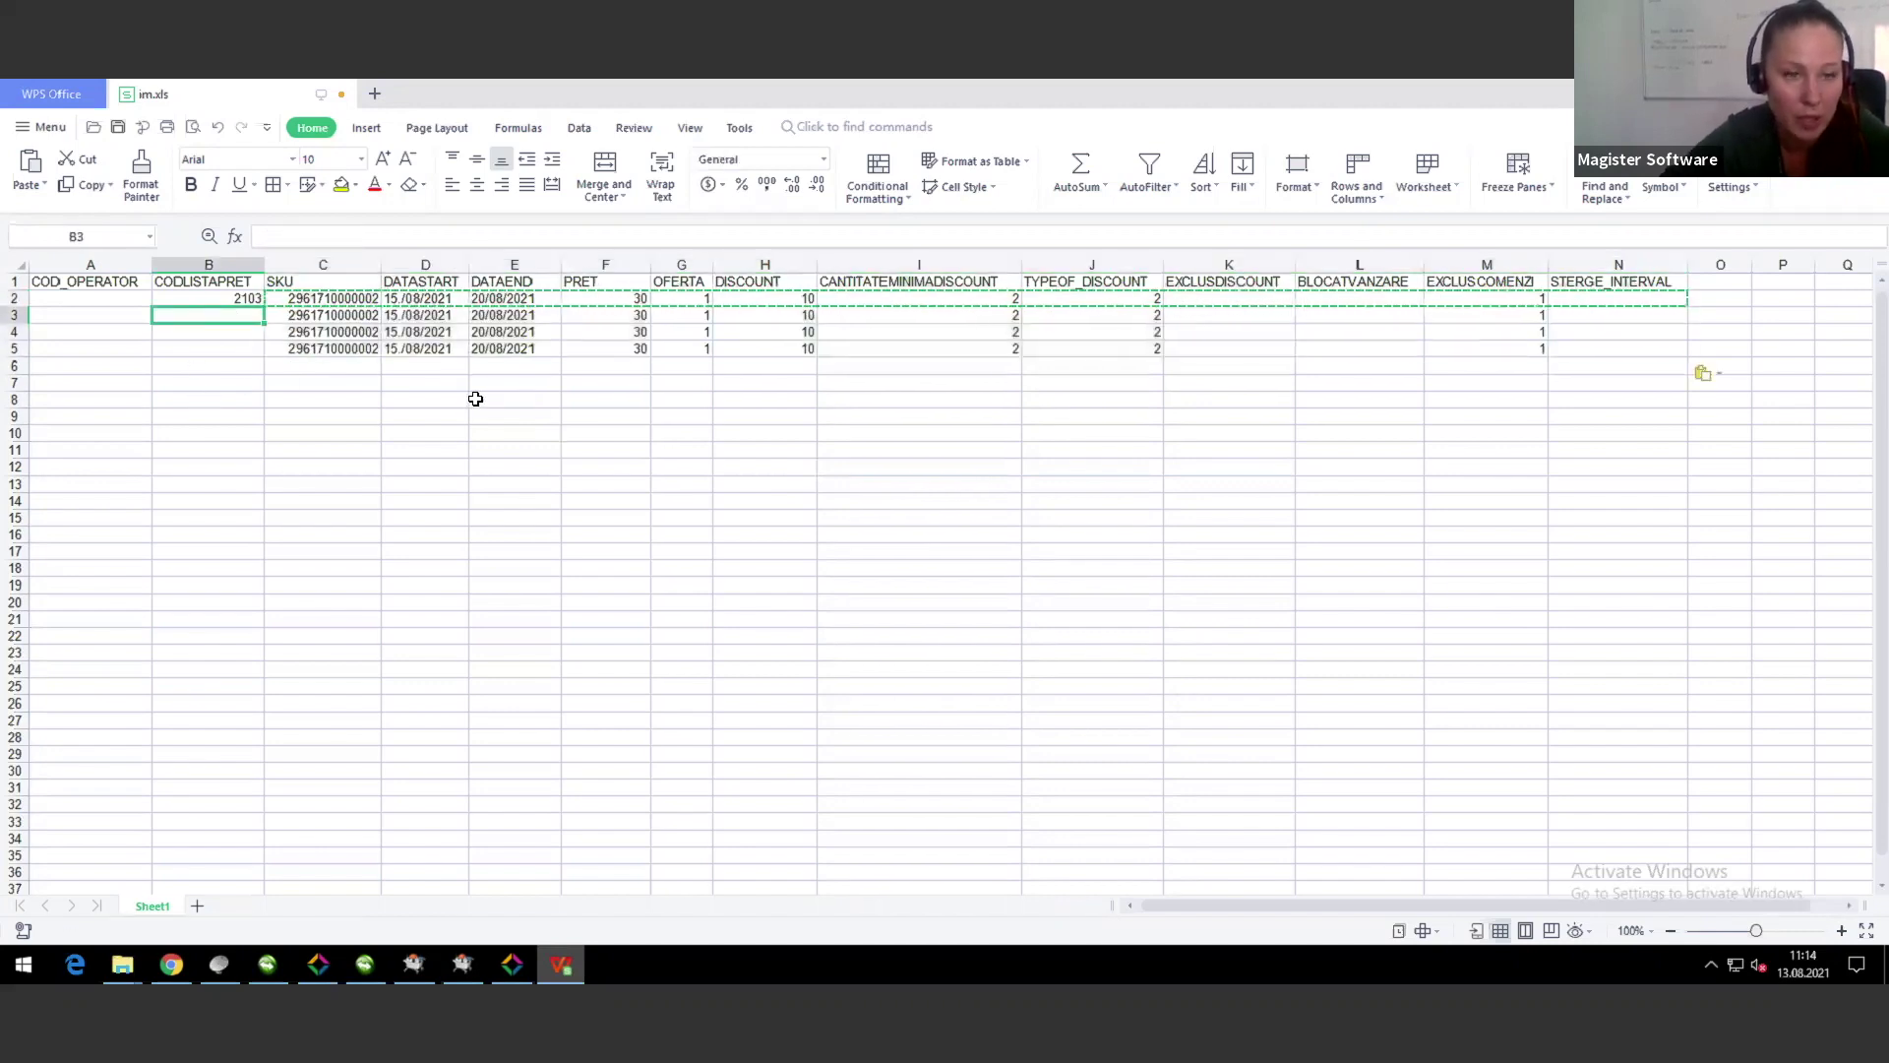
key("Down")
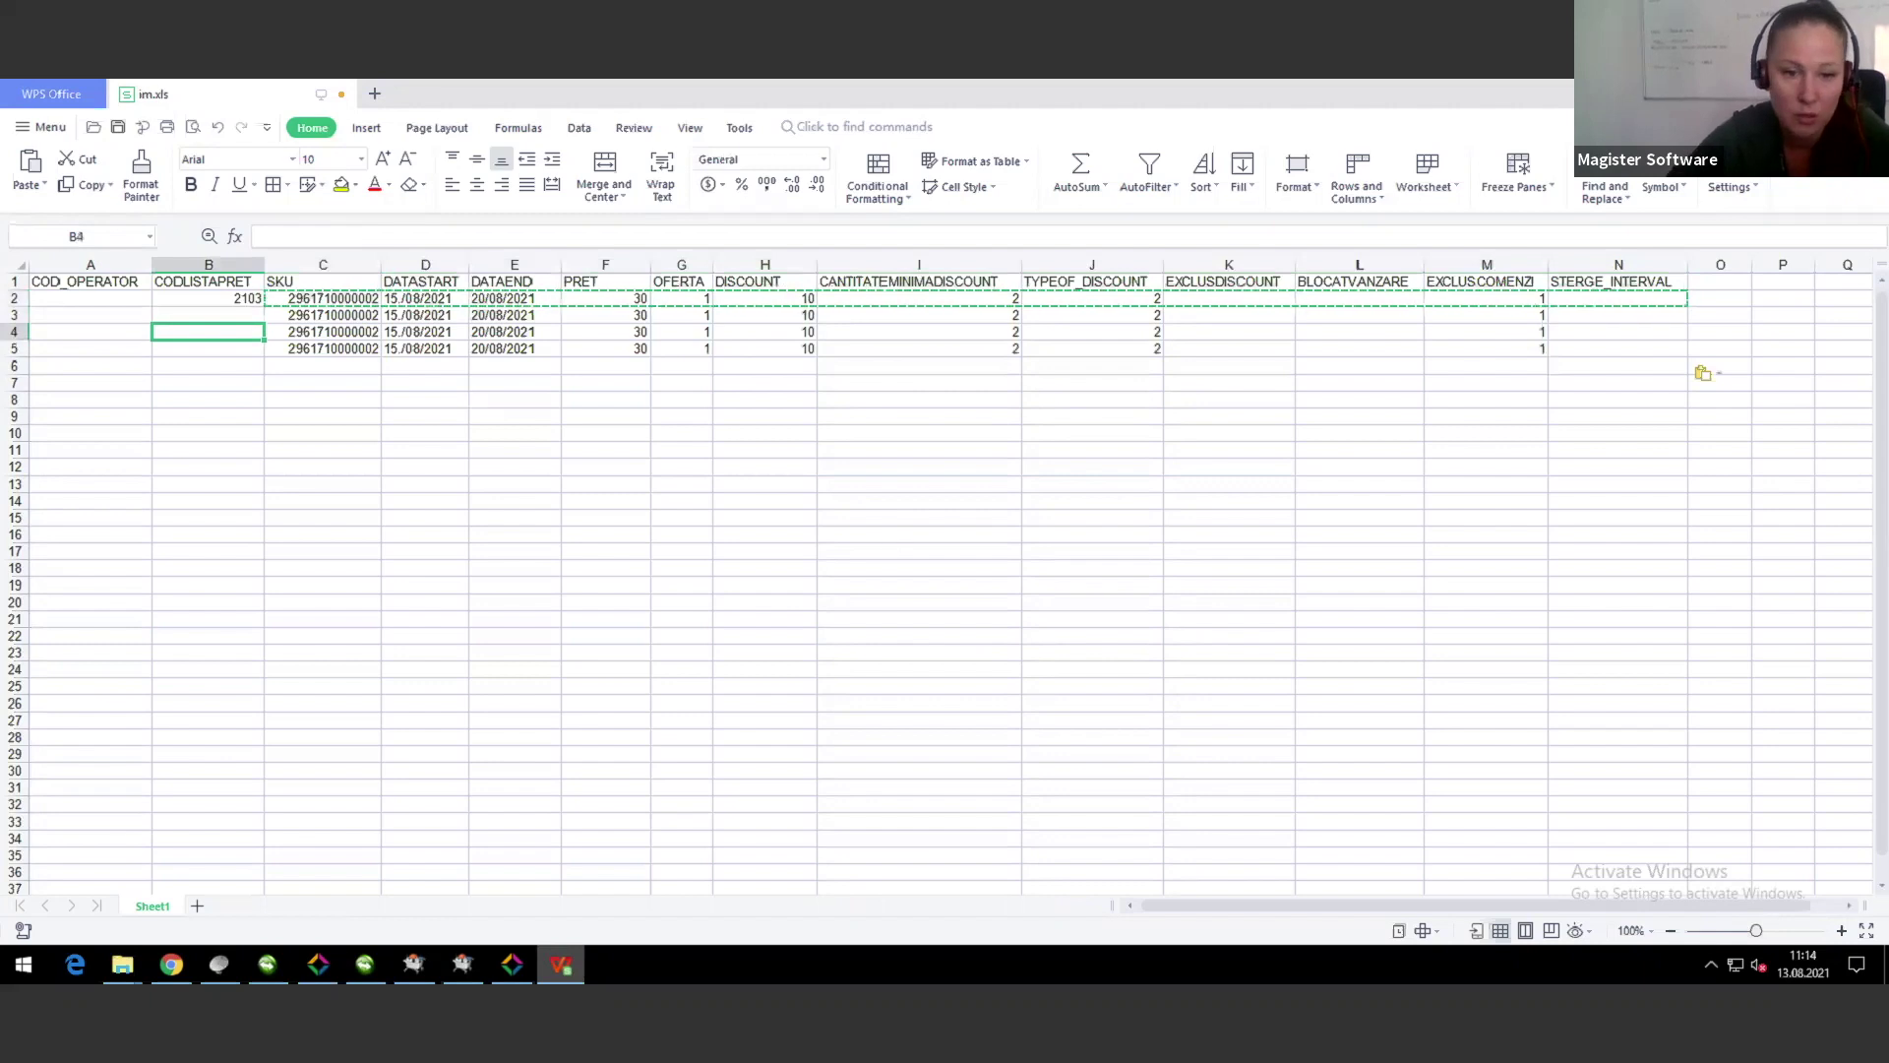
left_click(512, 966)
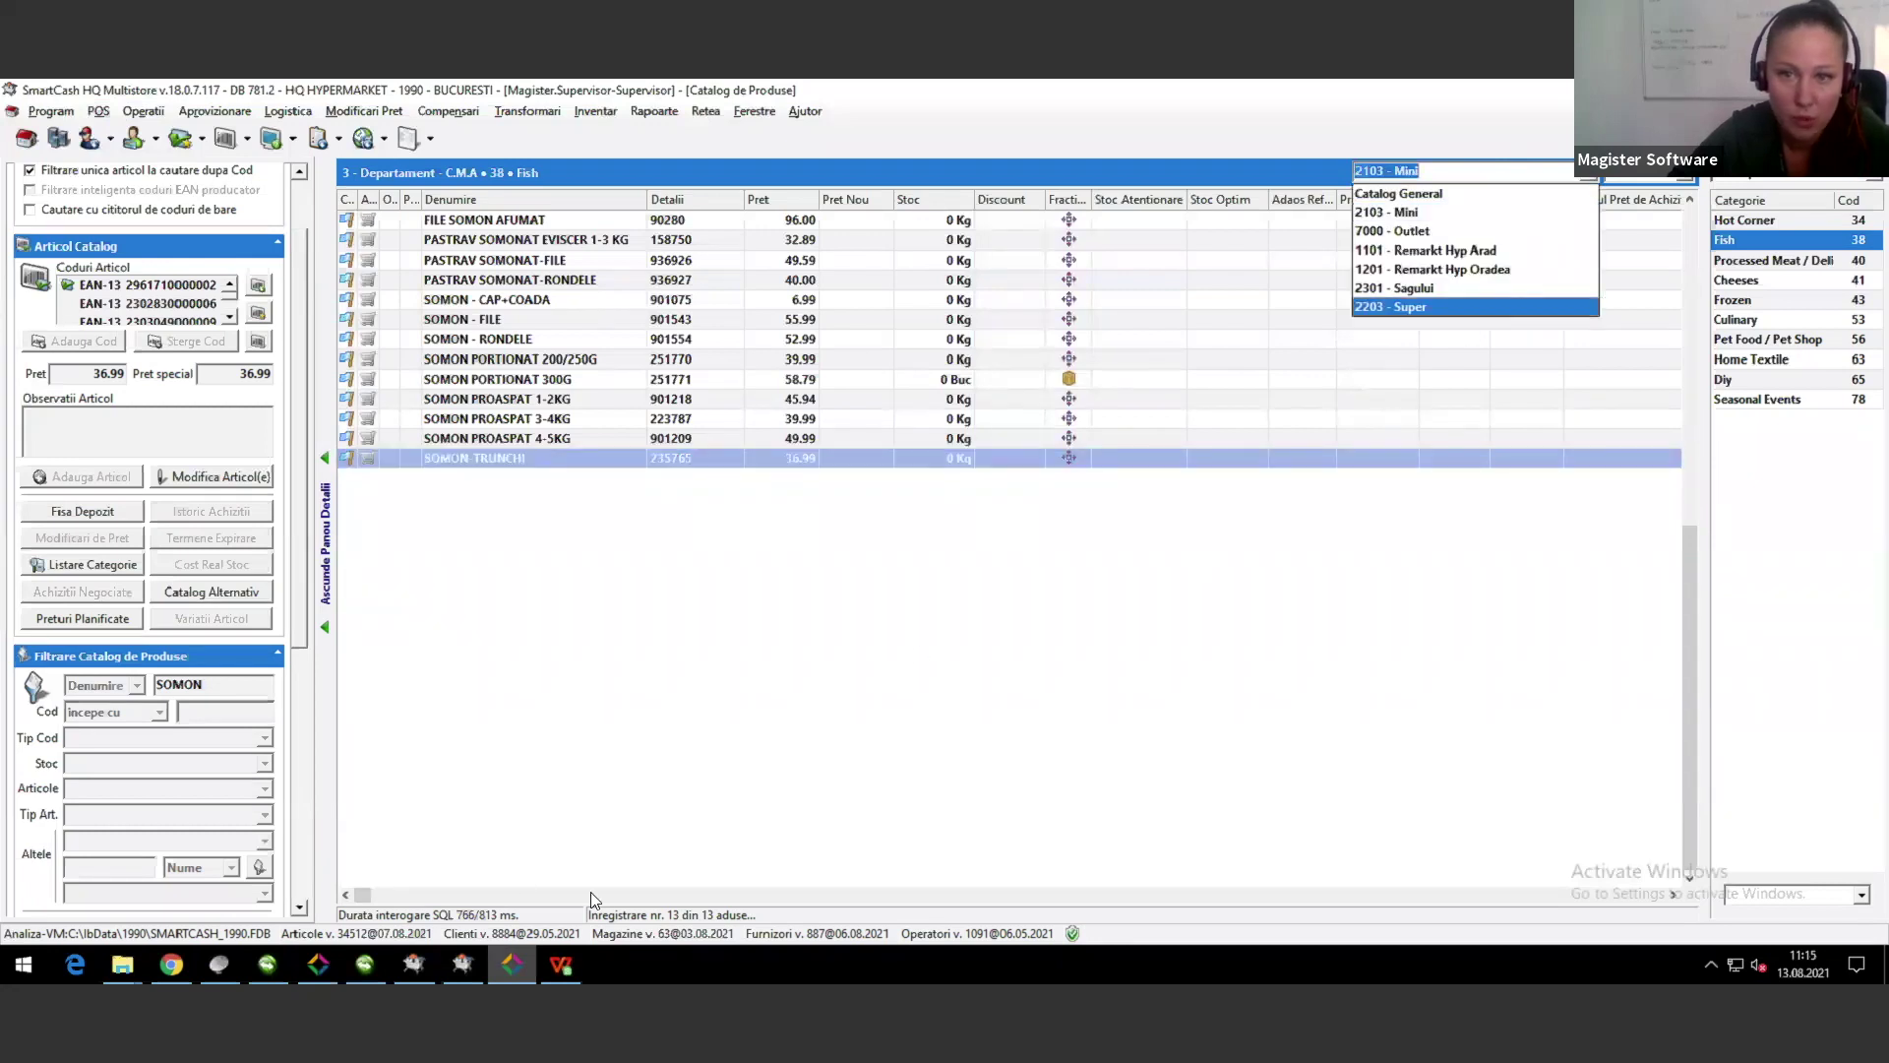
left_click(561, 964)
type("2101")
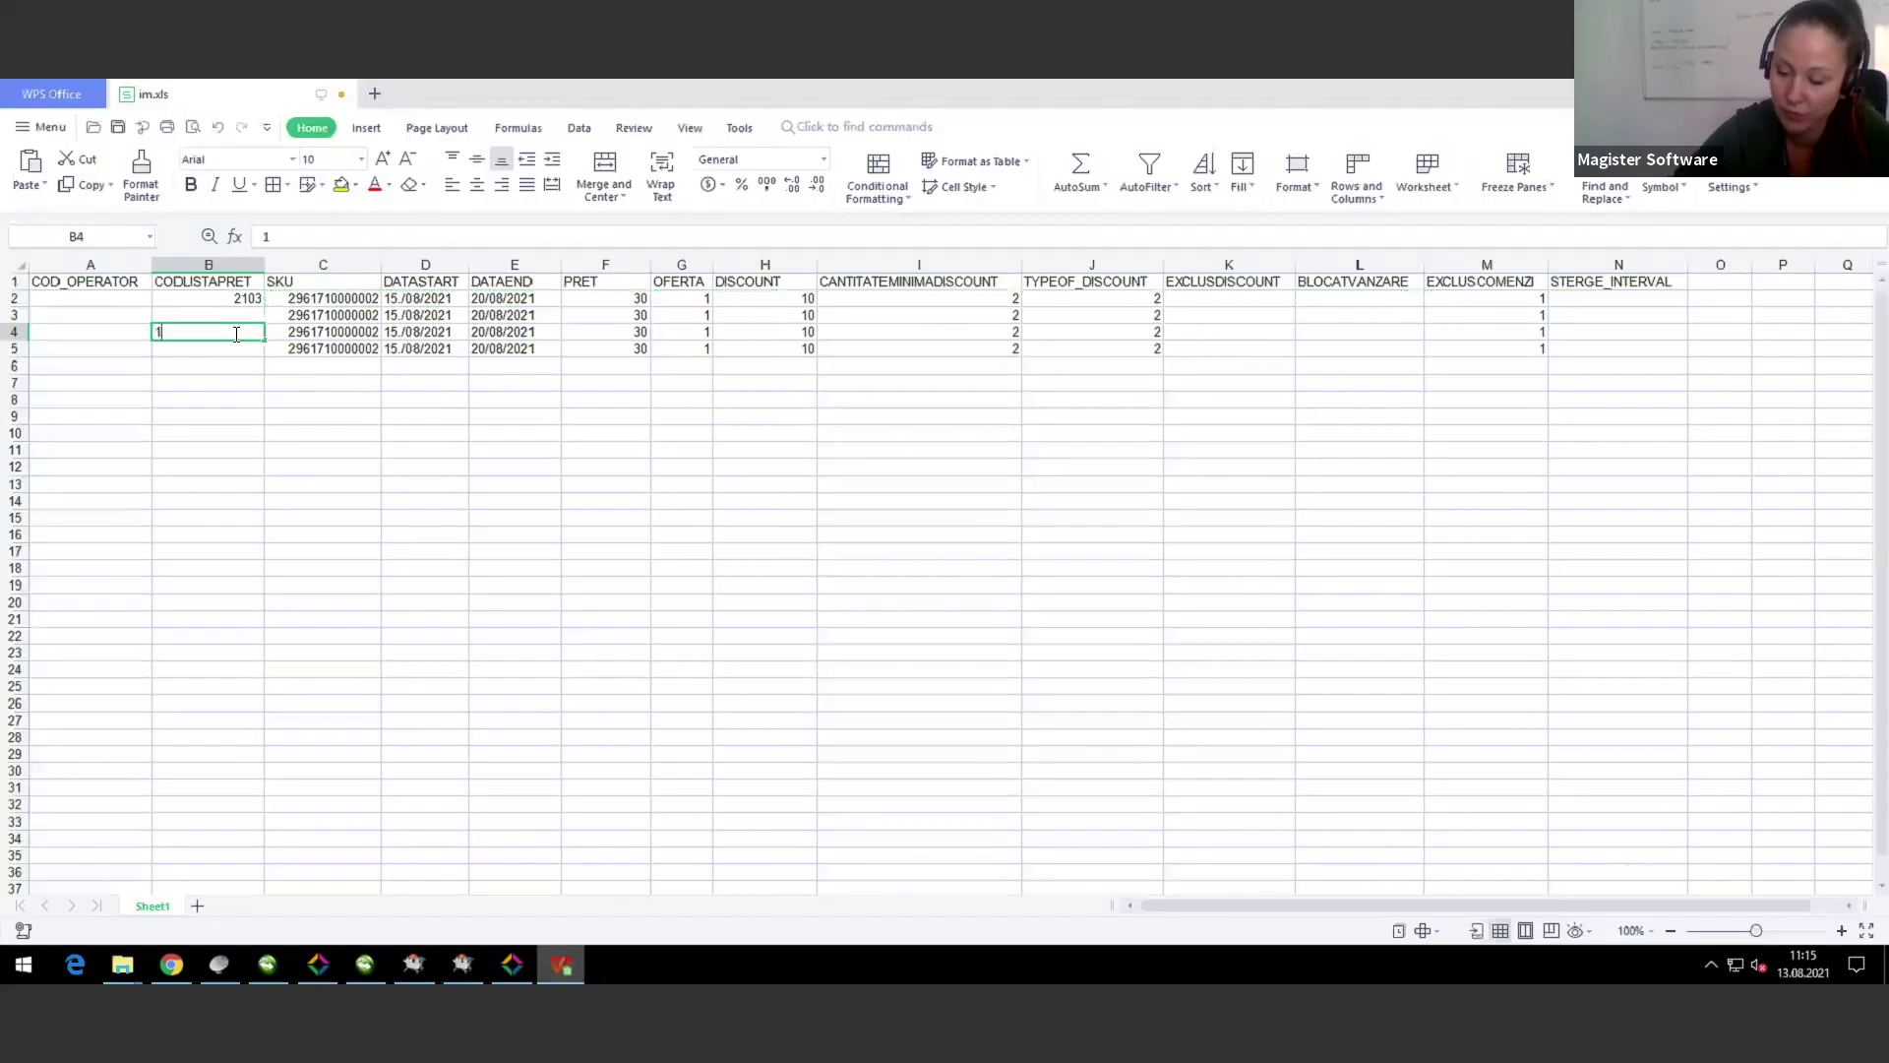
key("Tab")
key("Return")
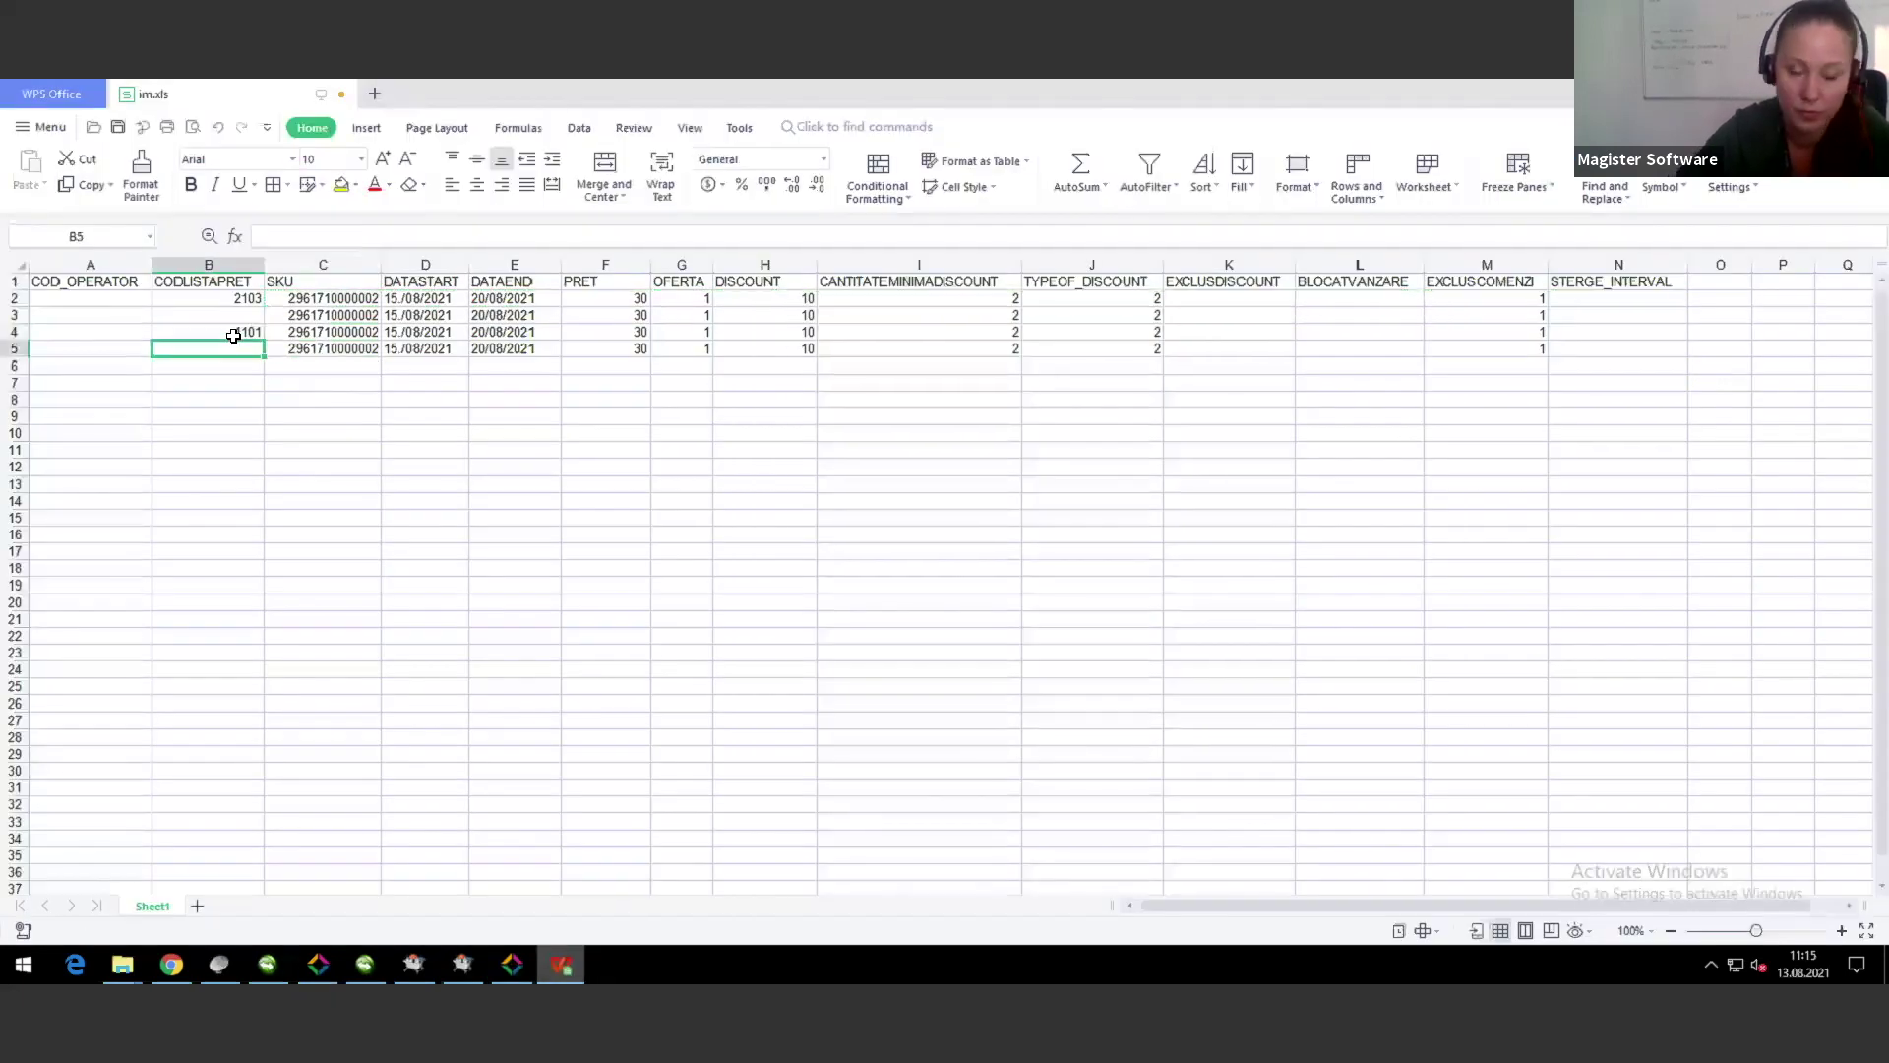
type("1201")
key("Tab")
Step: Set PRET to 20 in row 3, 19 in row 4 and 35 in row 5
key("Up")
key("Up")
key("Up")
key("Down")
key("Right")
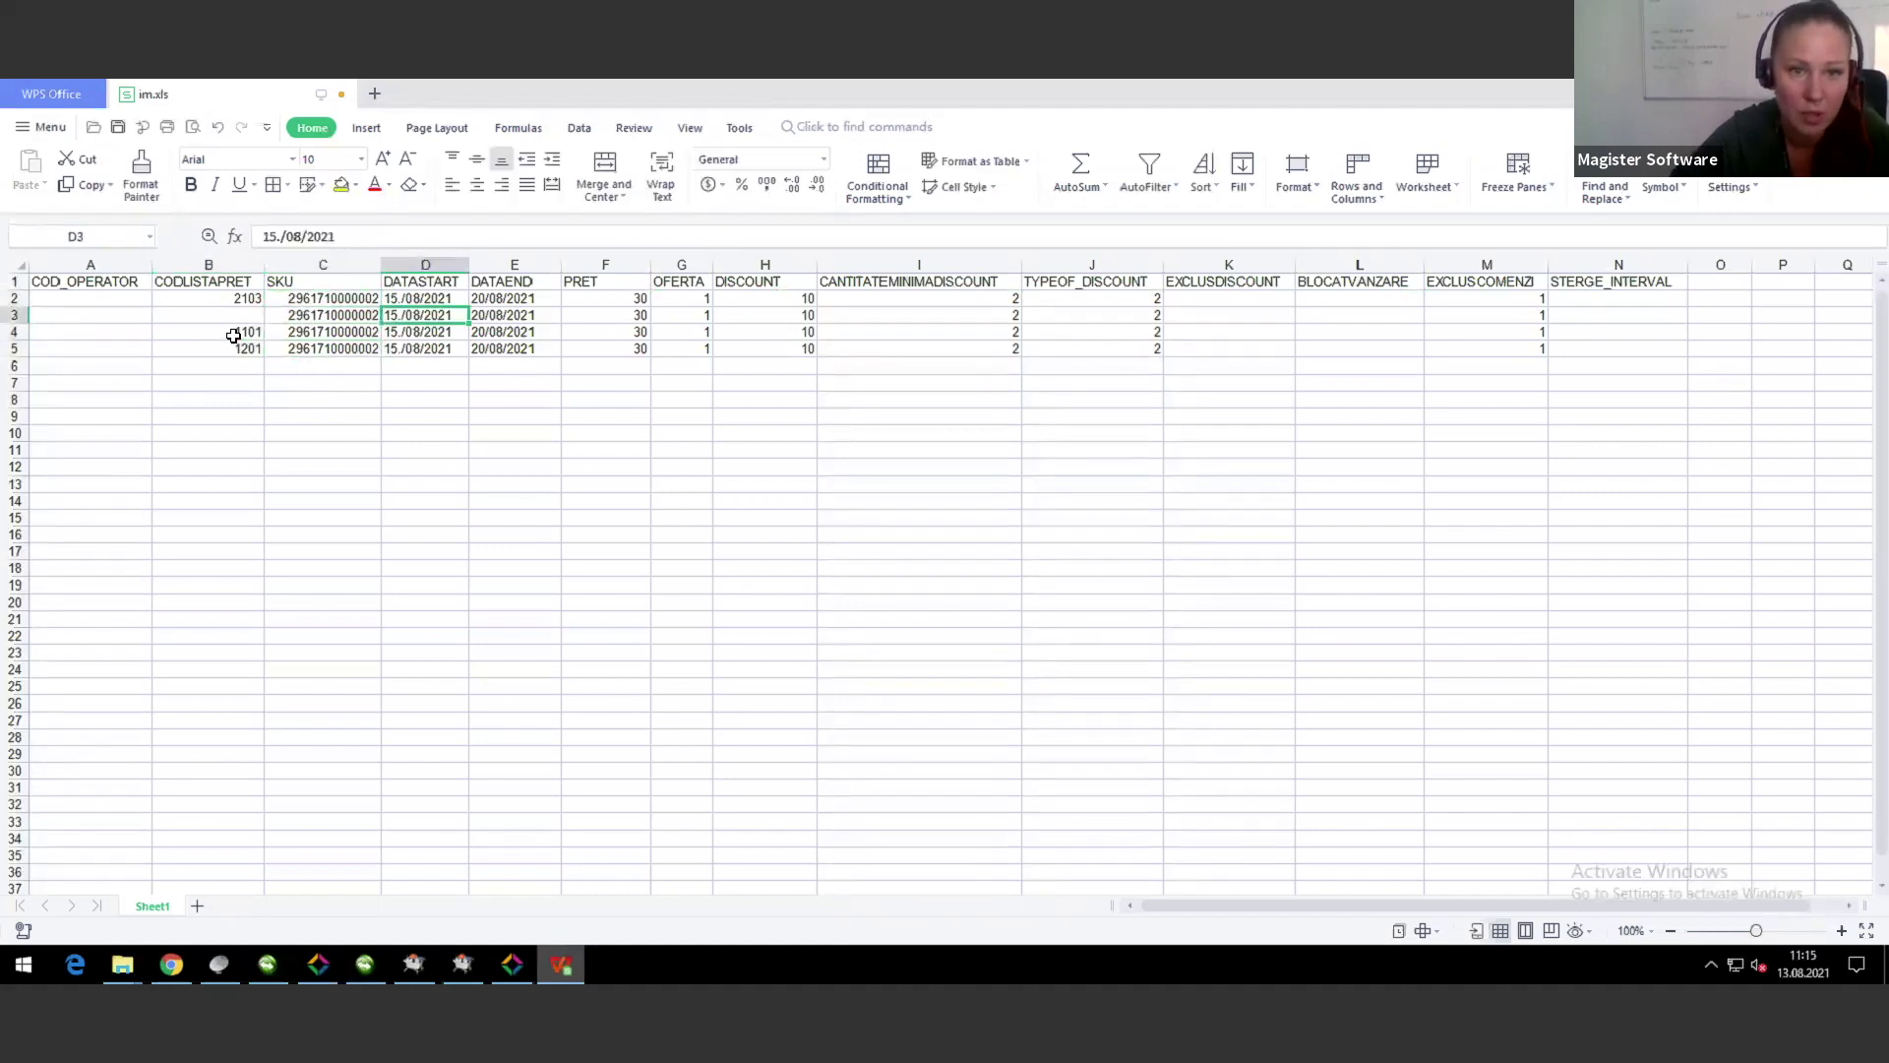
key("Right")
key("Right")
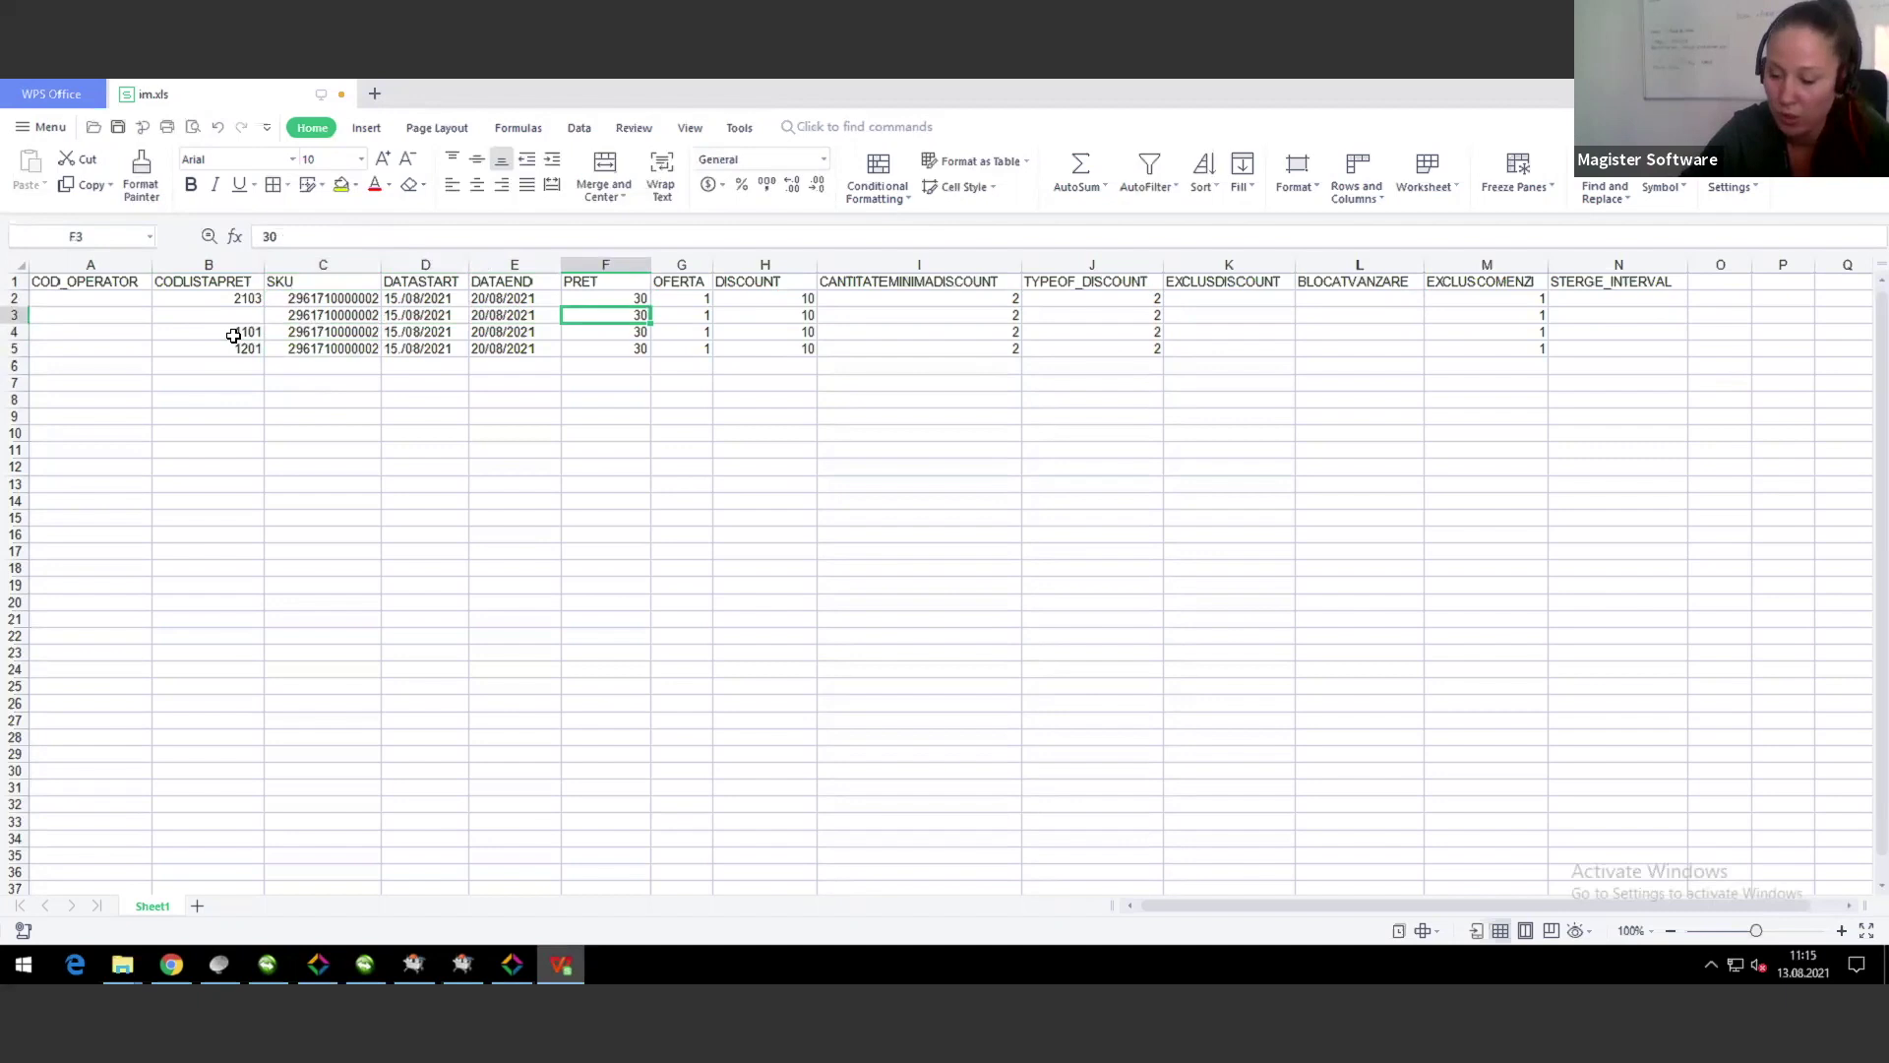
type("20")
key("Return")
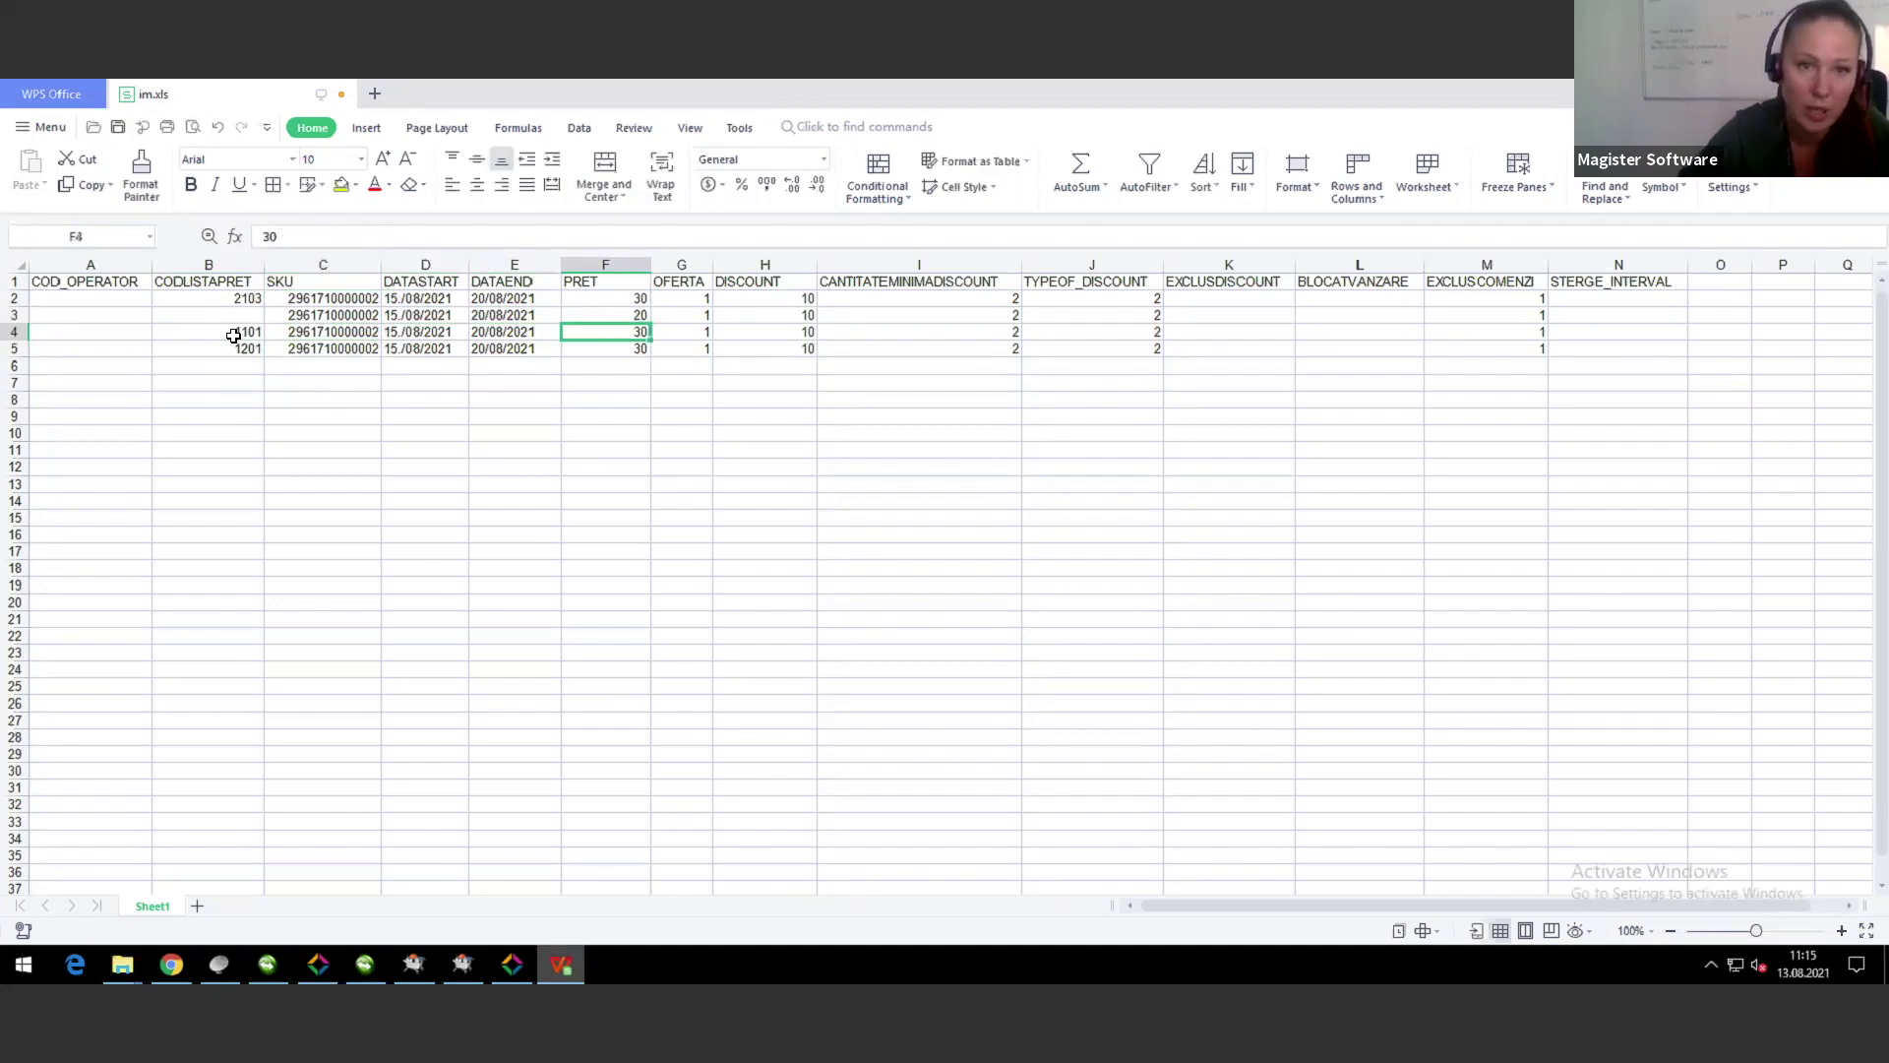
type("19")
key("Return")
type("35")
key("Return")
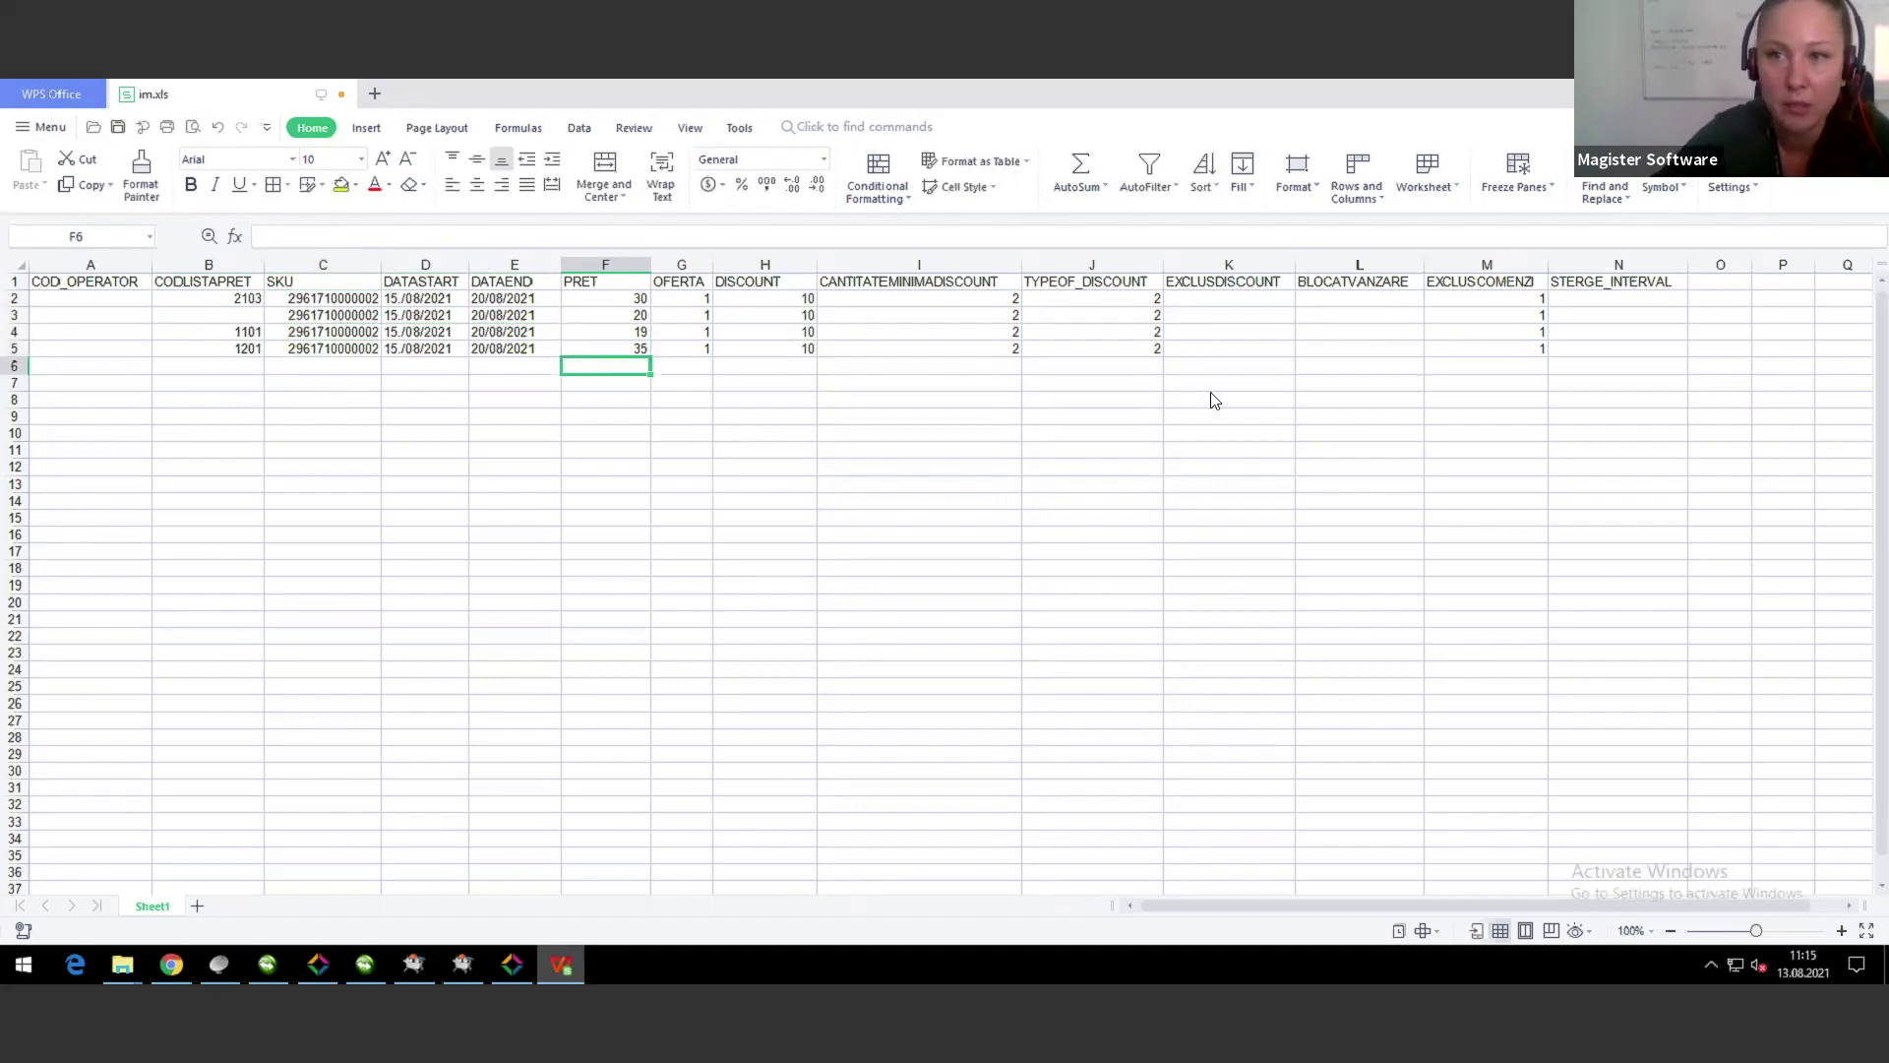
Step: Close im.xls with its changes saved and switch to the SmartCash HQ Multistore window of HQ HYPERMARKET
key("ctrl+w")
left_click(906, 531)
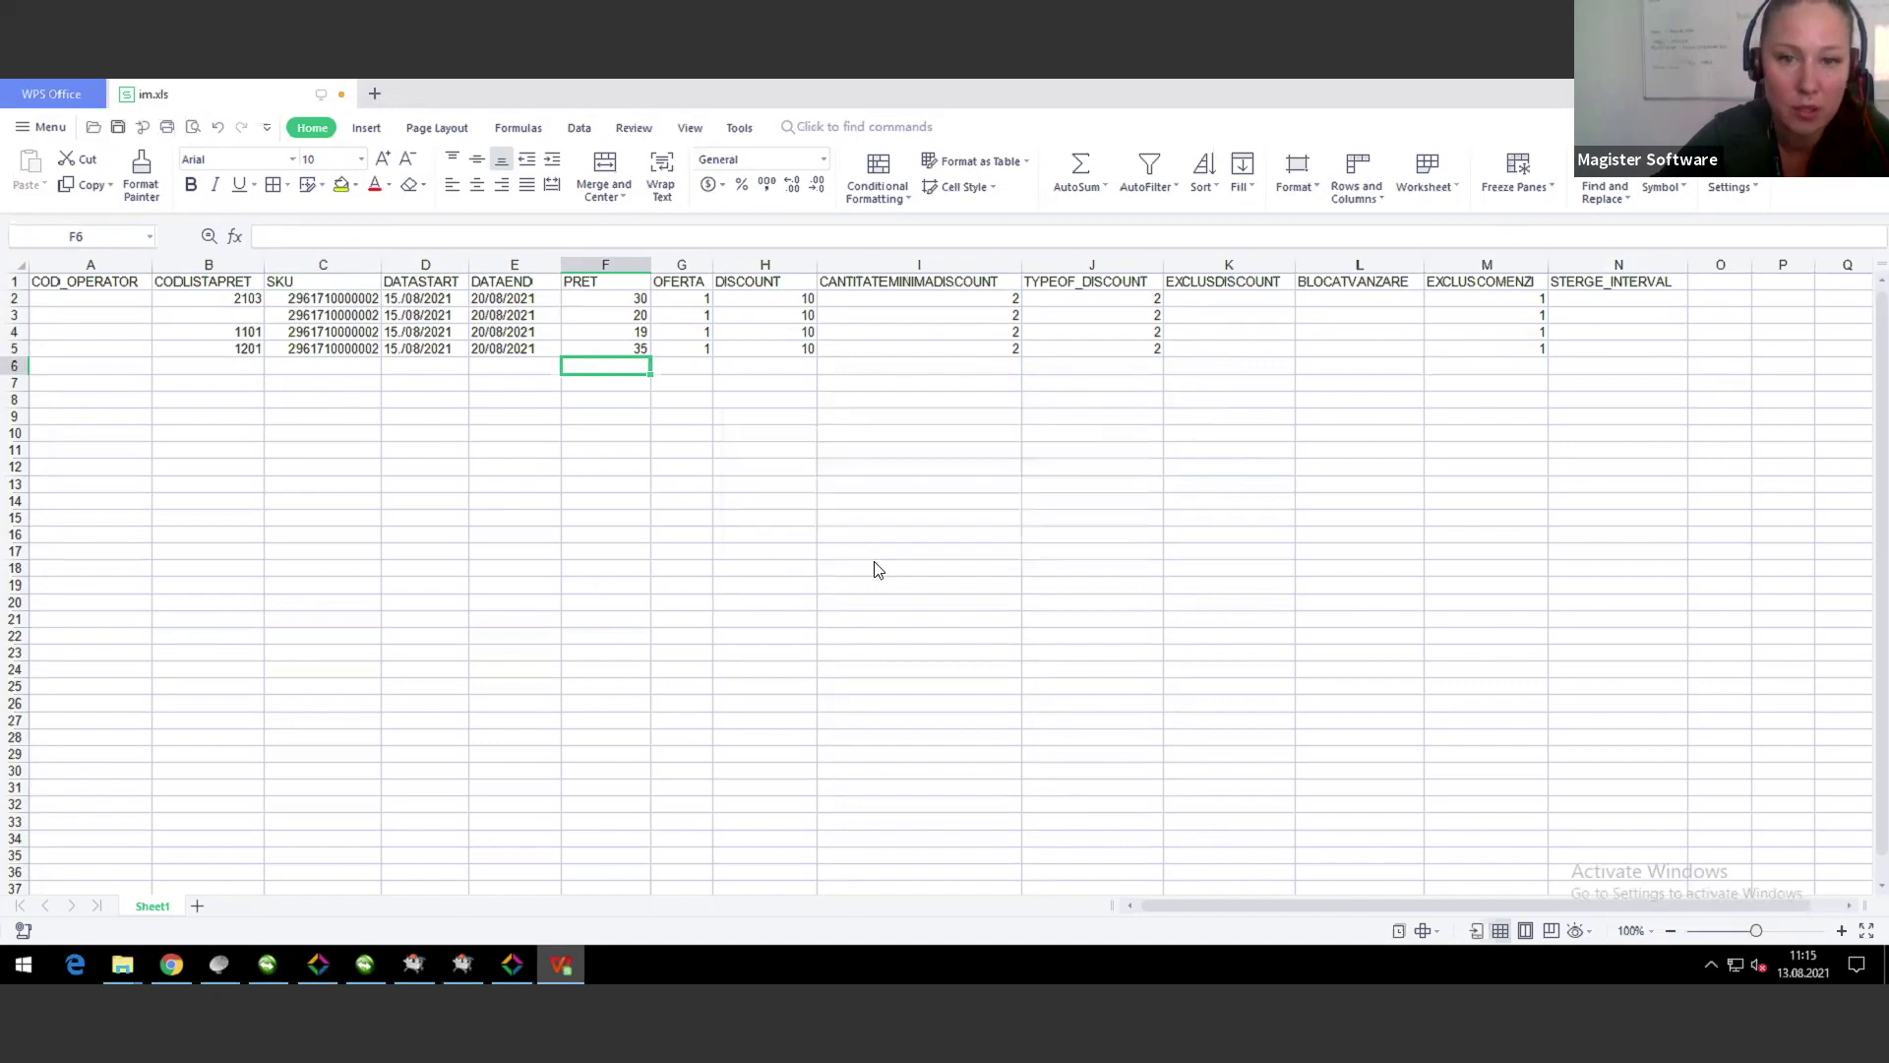
left_click(512, 977)
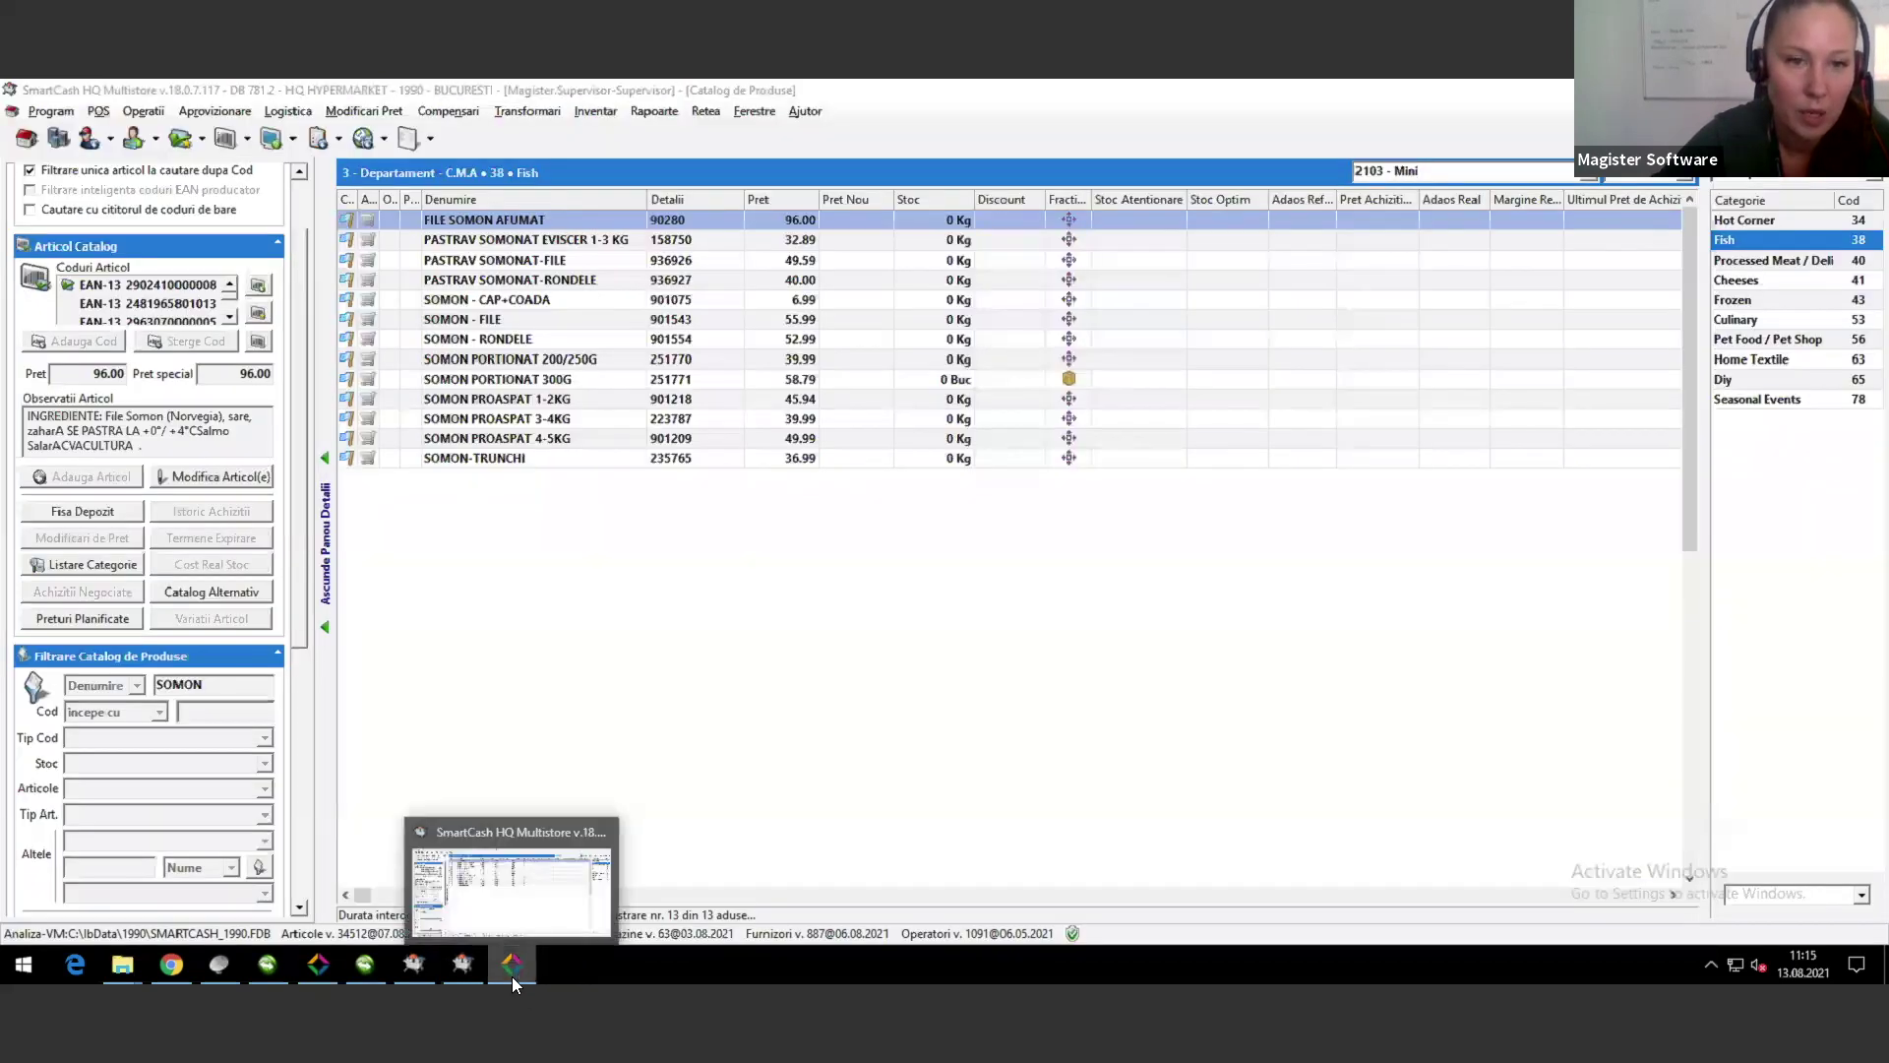
left_click(512, 976)
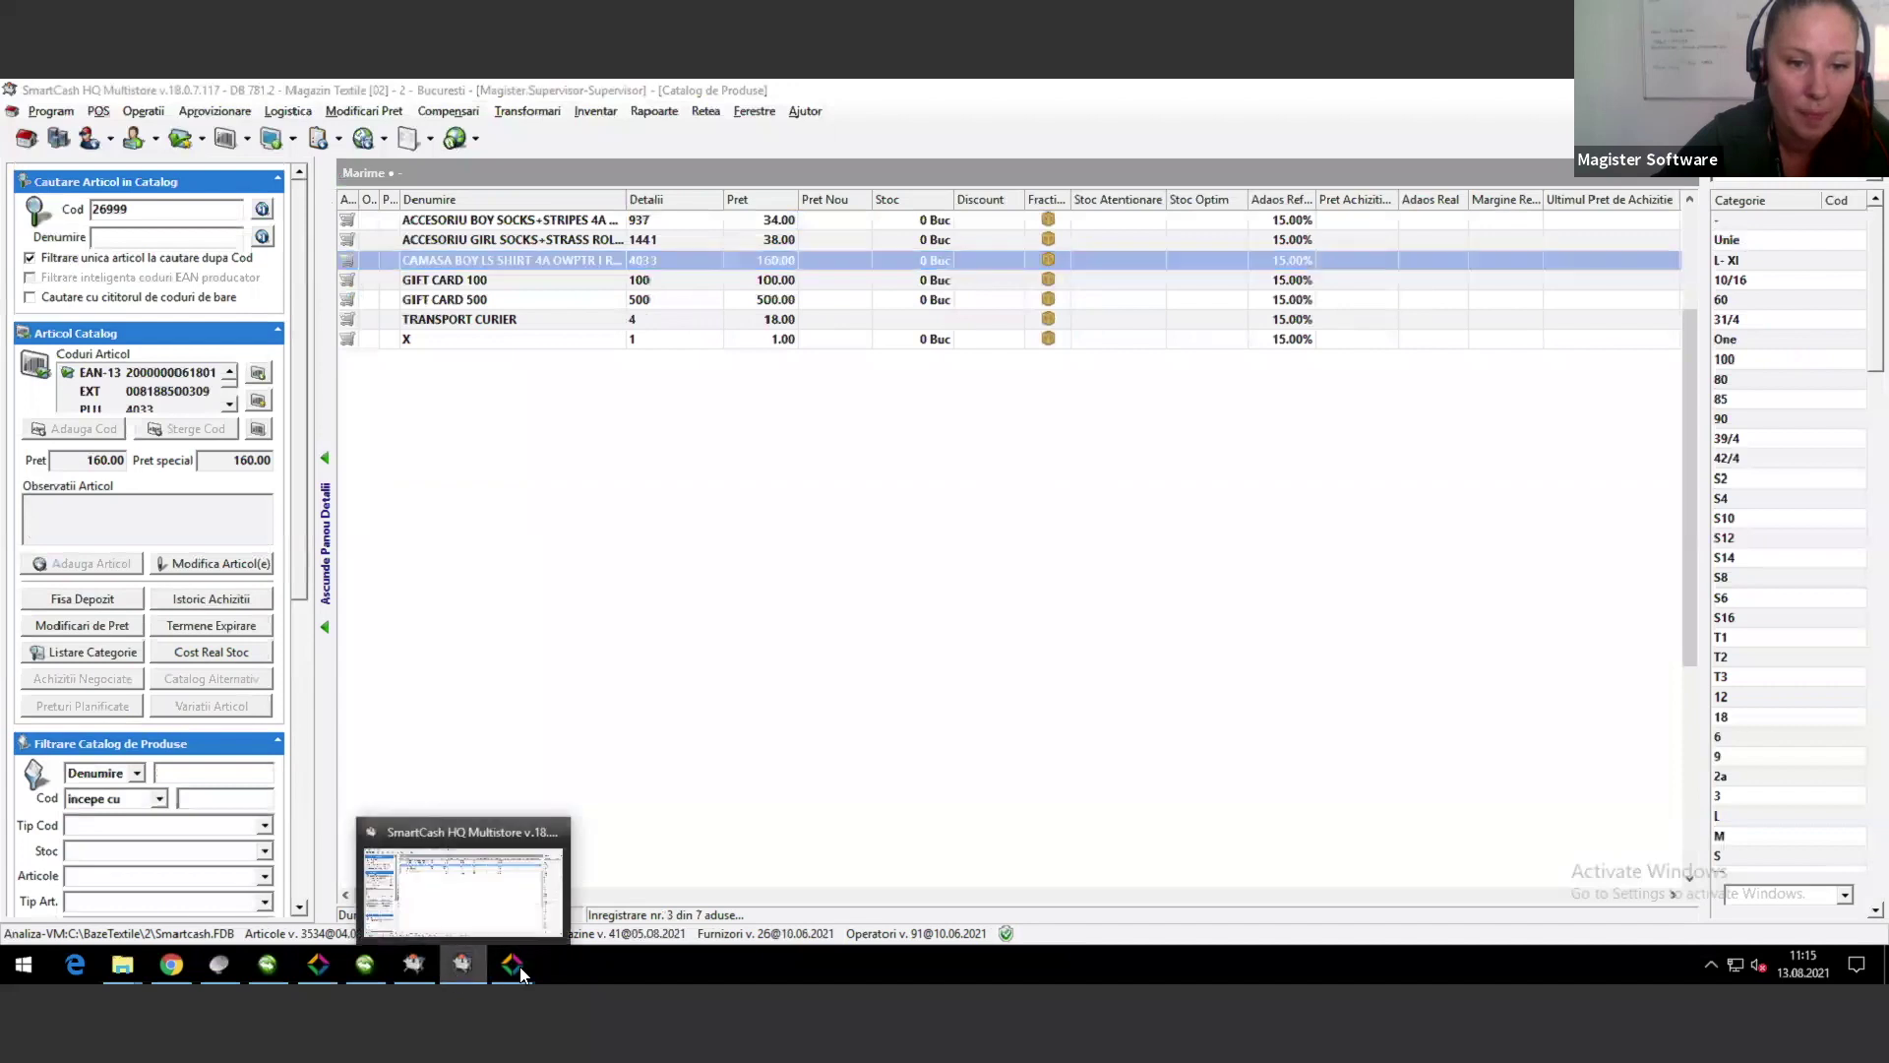
left_click(516, 970)
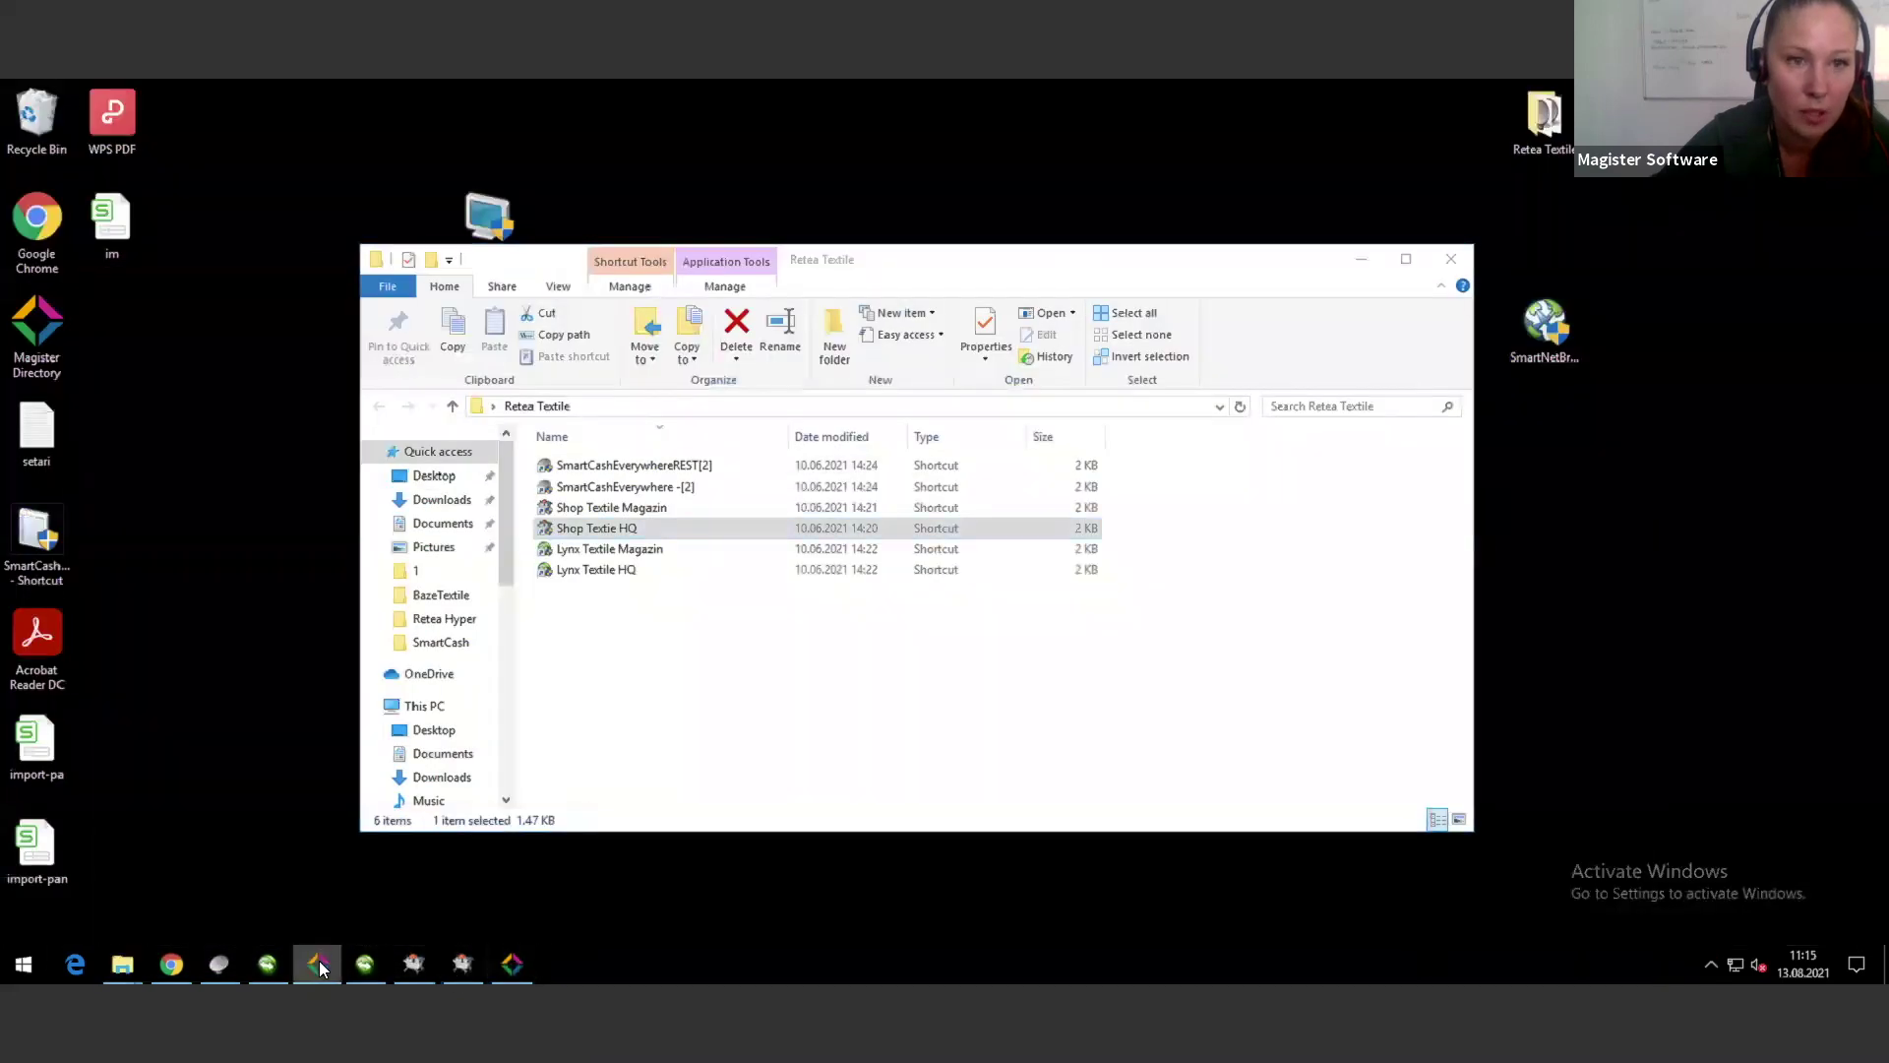
left_click(320, 969)
left_click(512, 966)
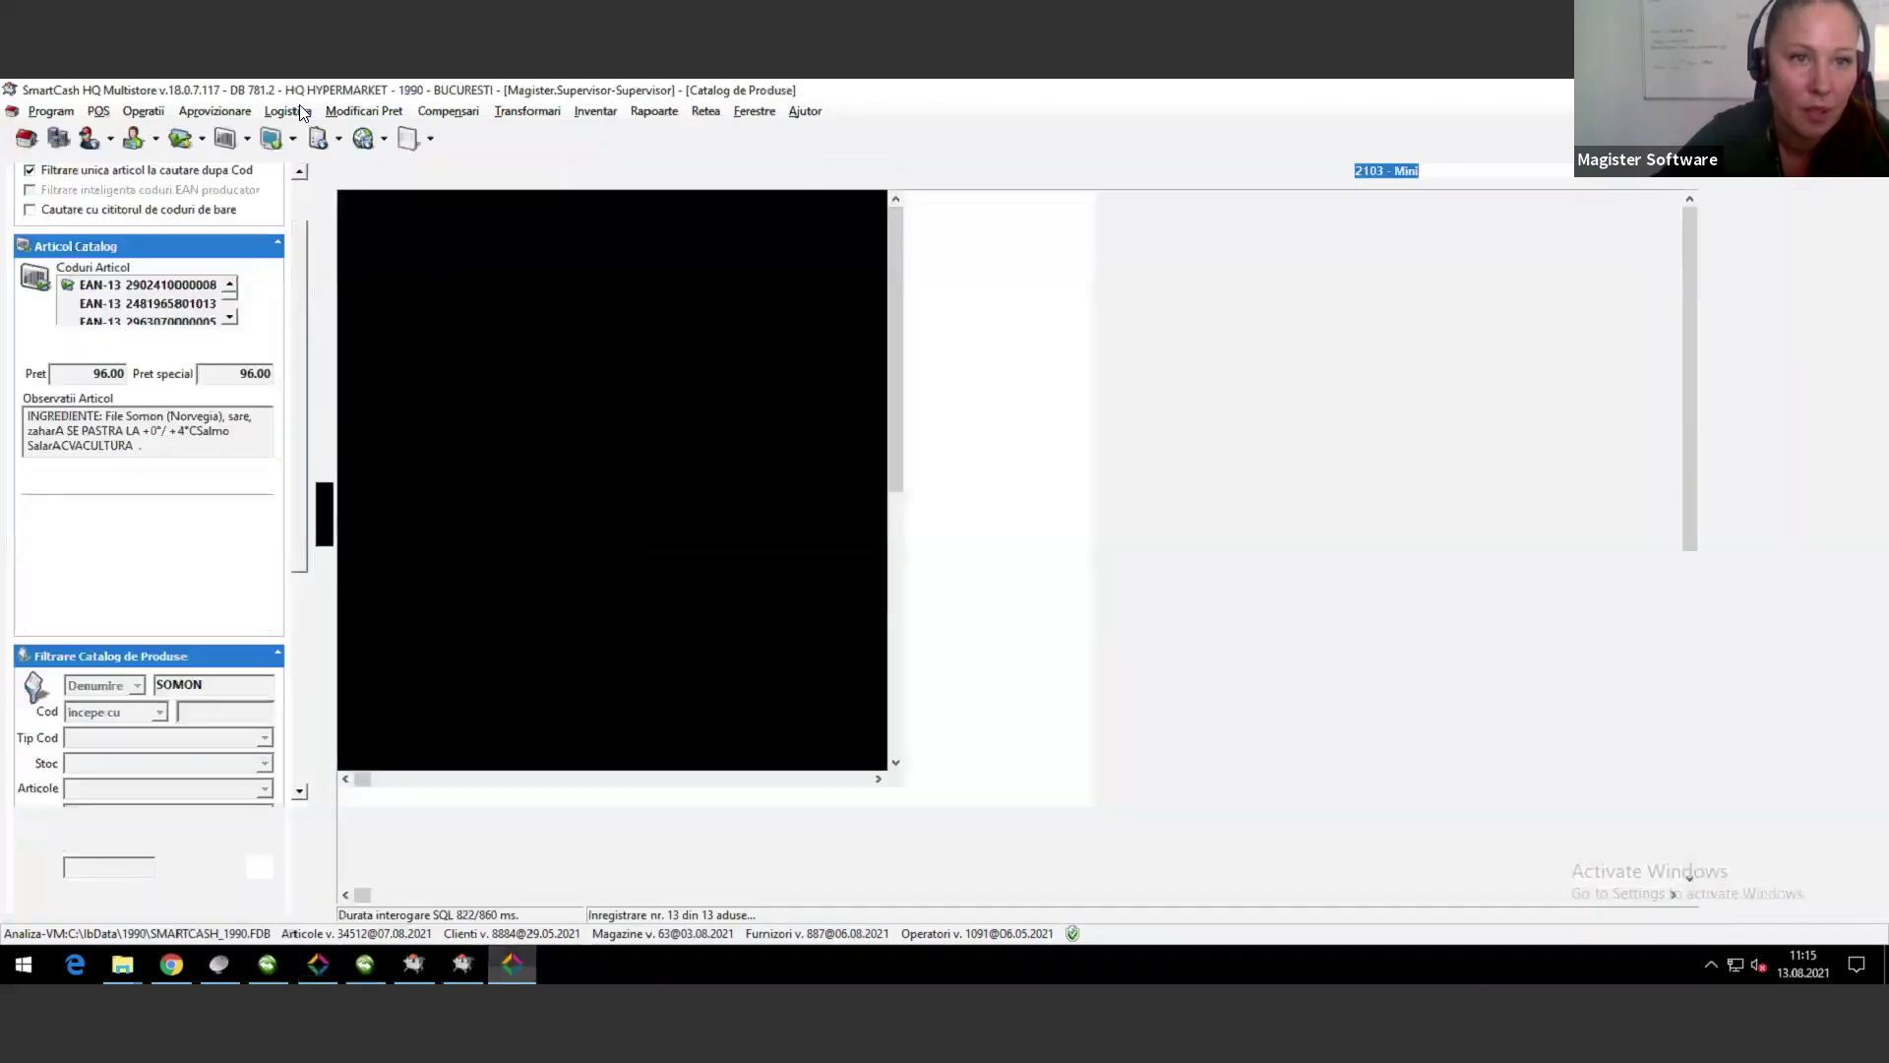
Step: Try to import the planned prices from im.xls on the Desktop with the date format DD.MM.YYYY
left_click(293, 111)
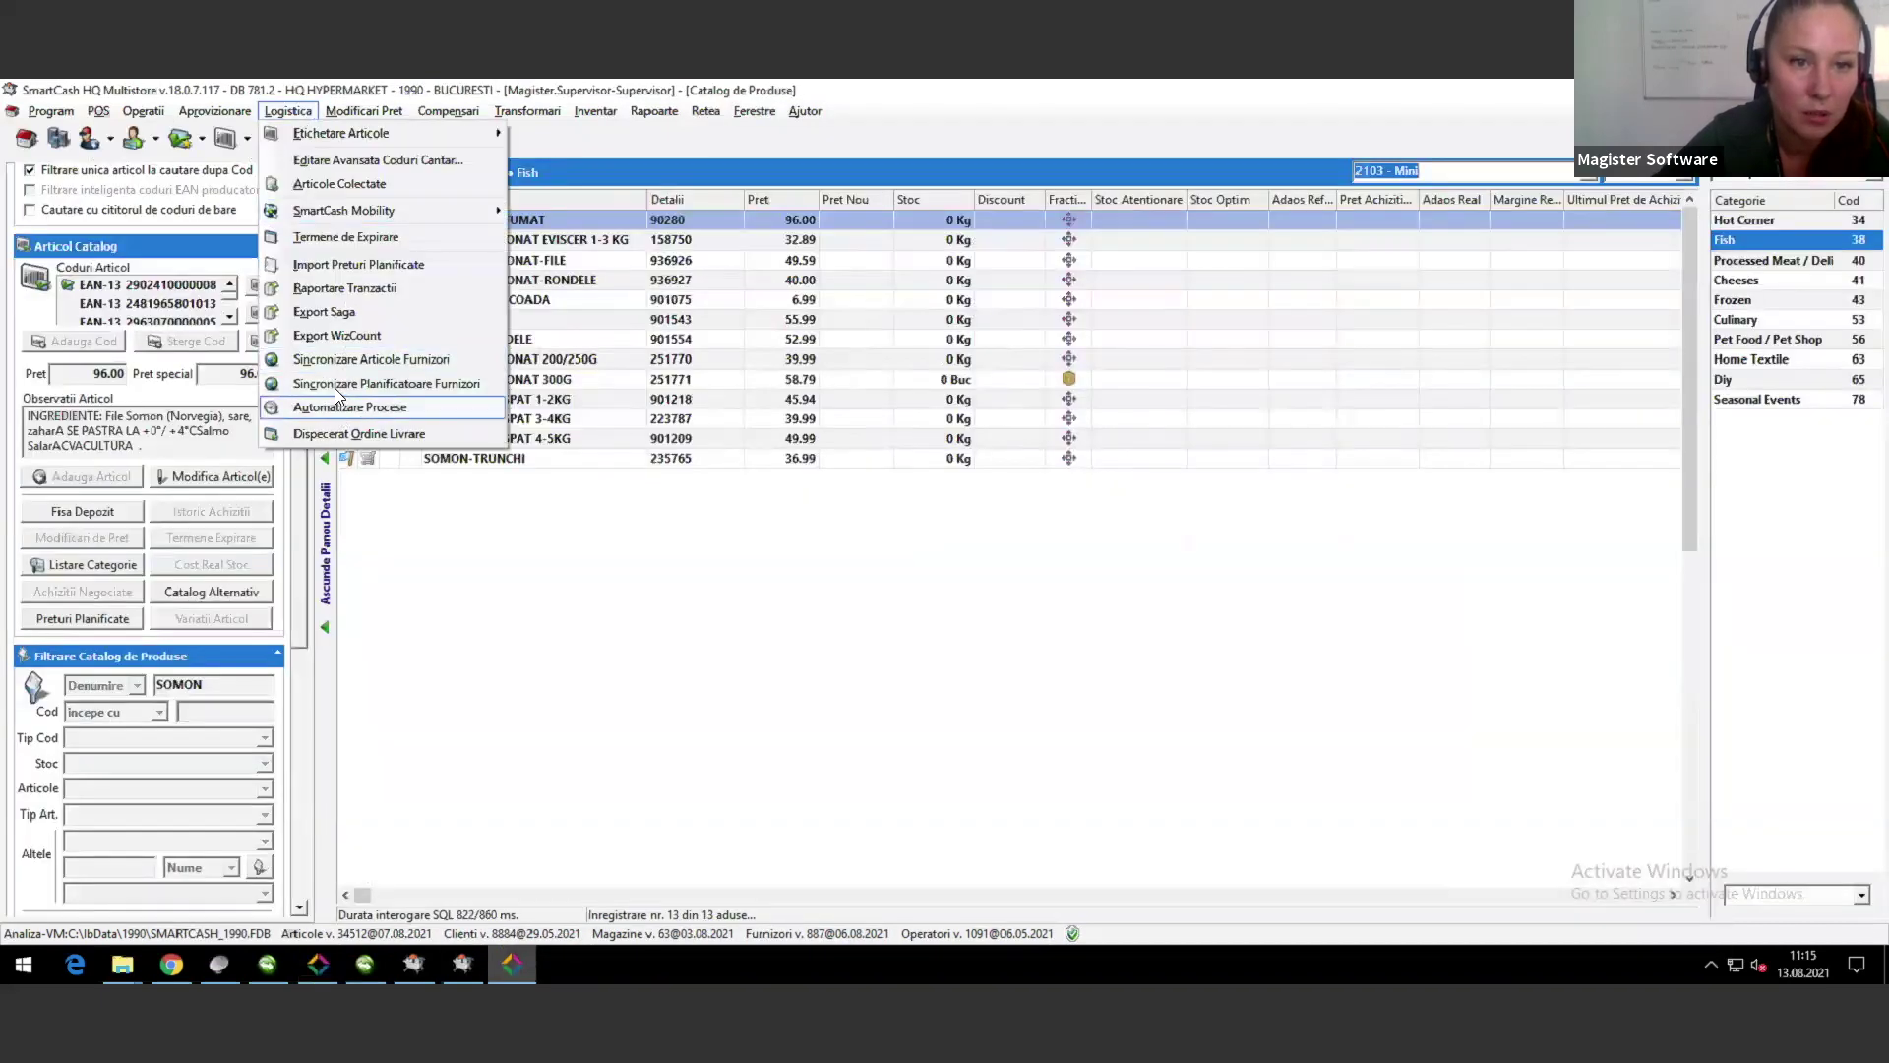
left_click(350, 265)
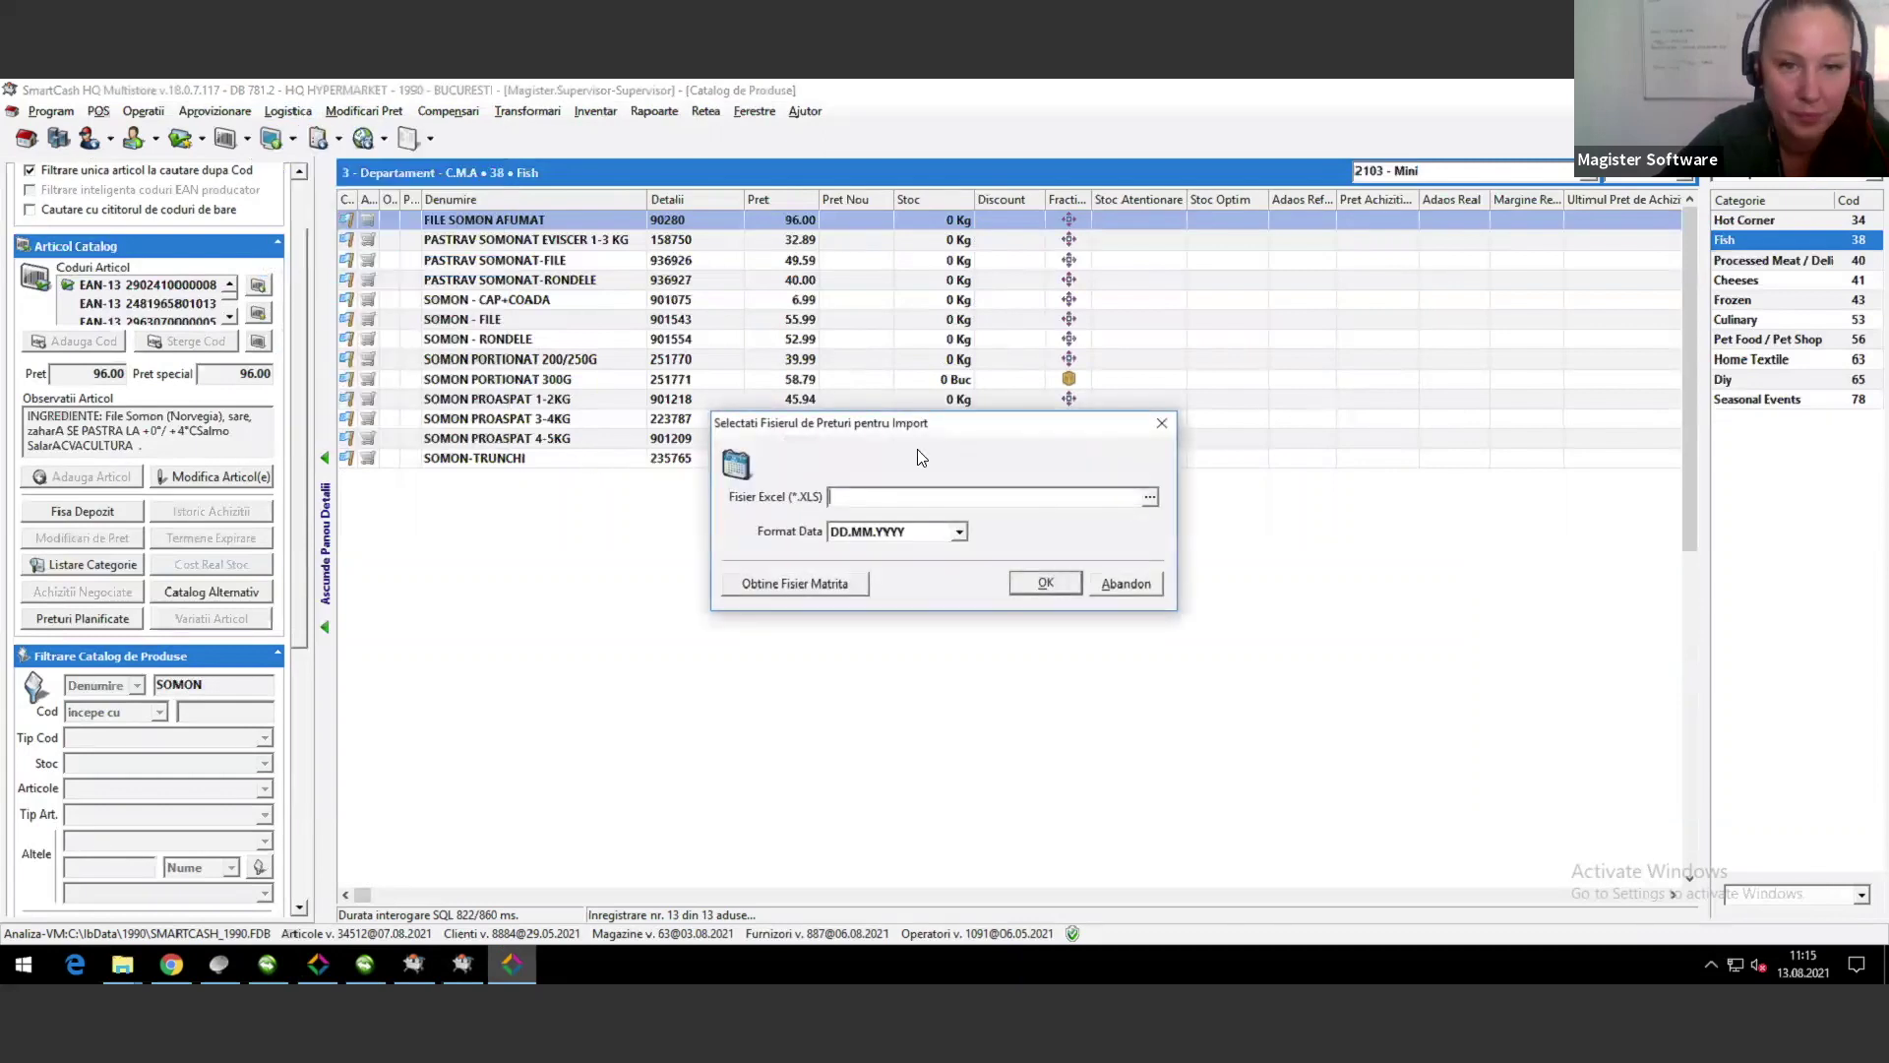
left_click(1149, 498)
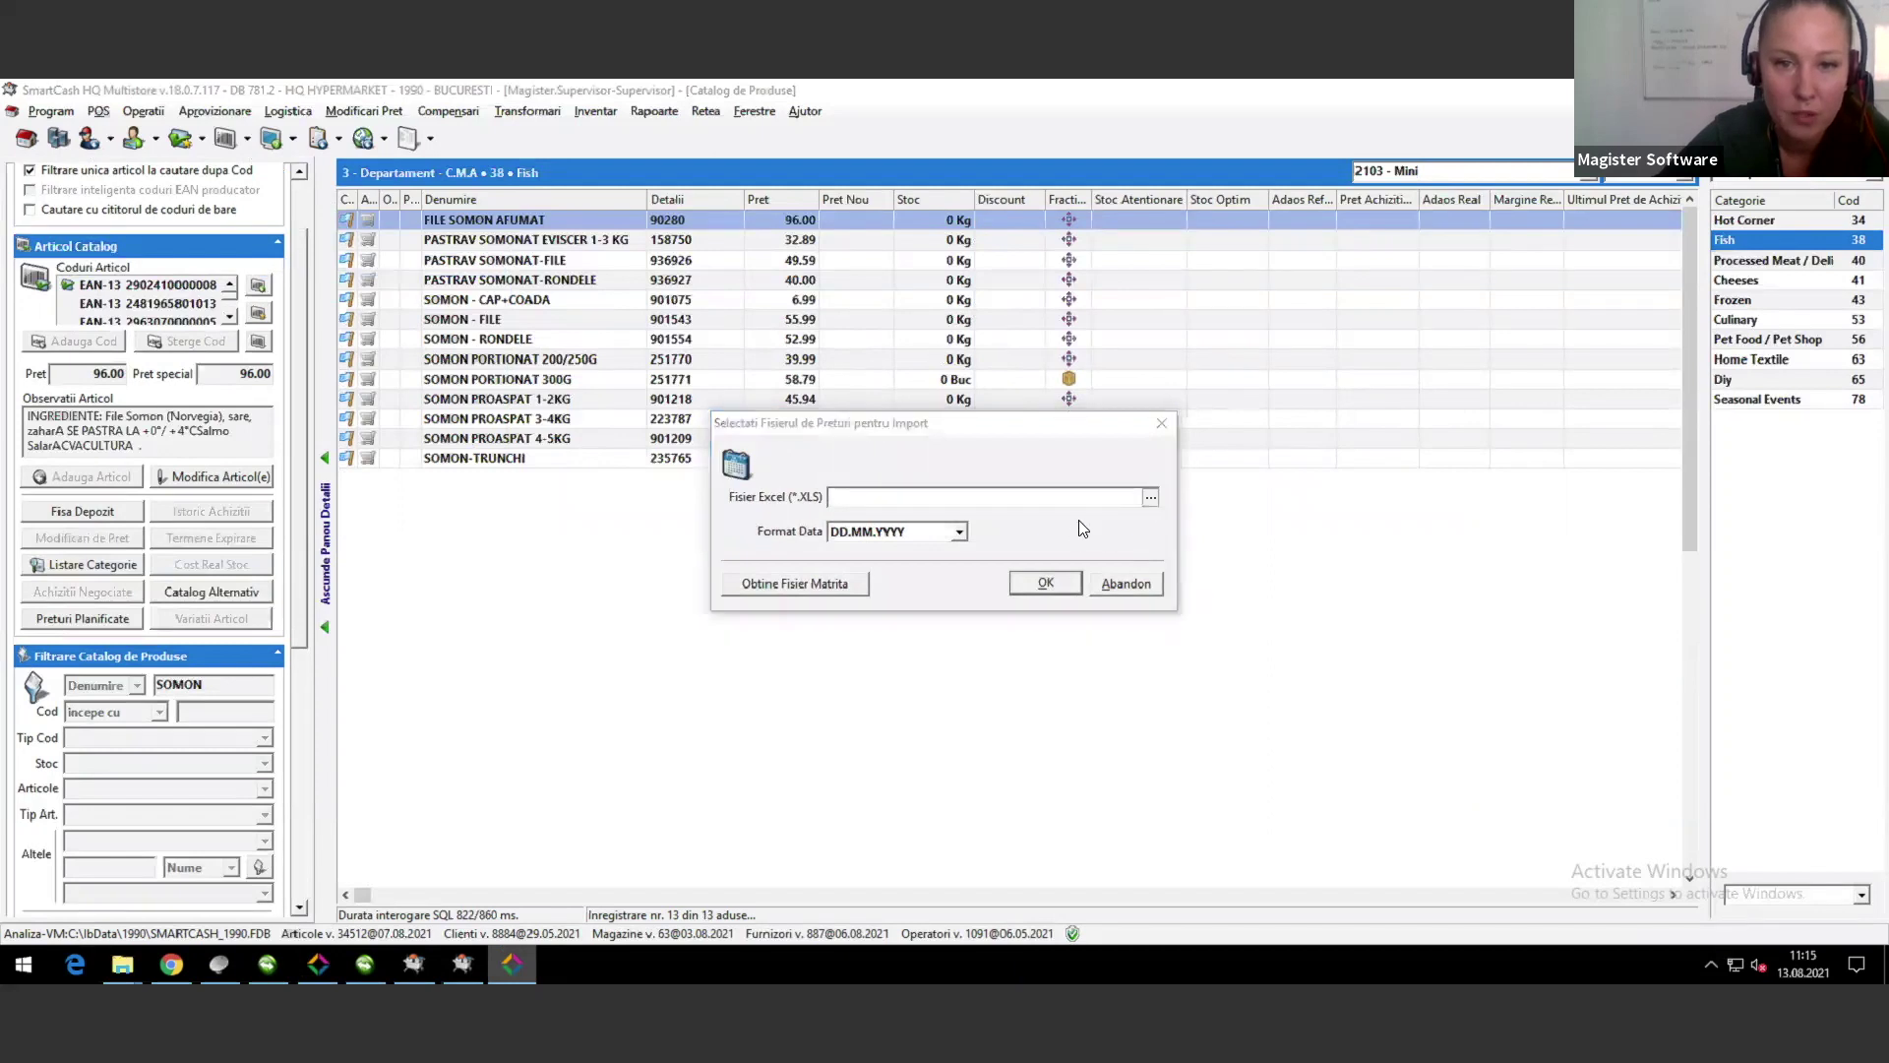
left_click(482, 360)
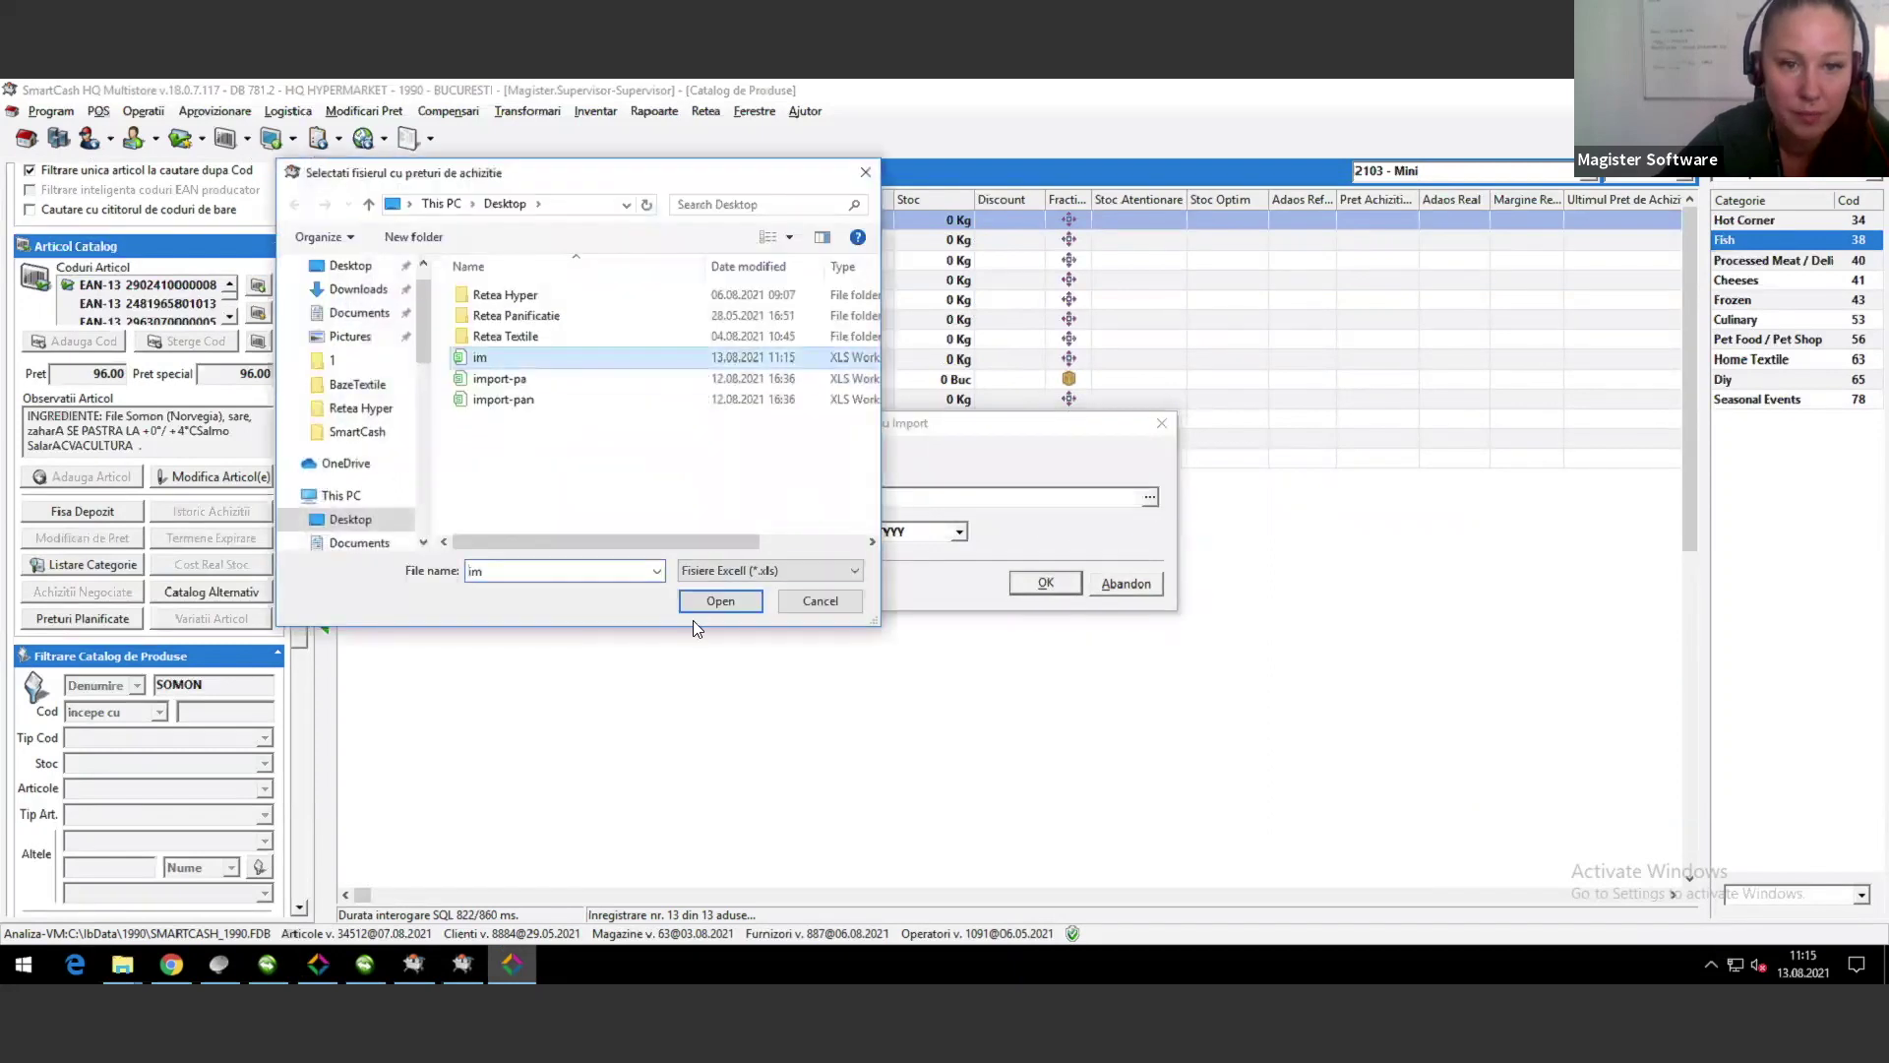
left_click(719, 602)
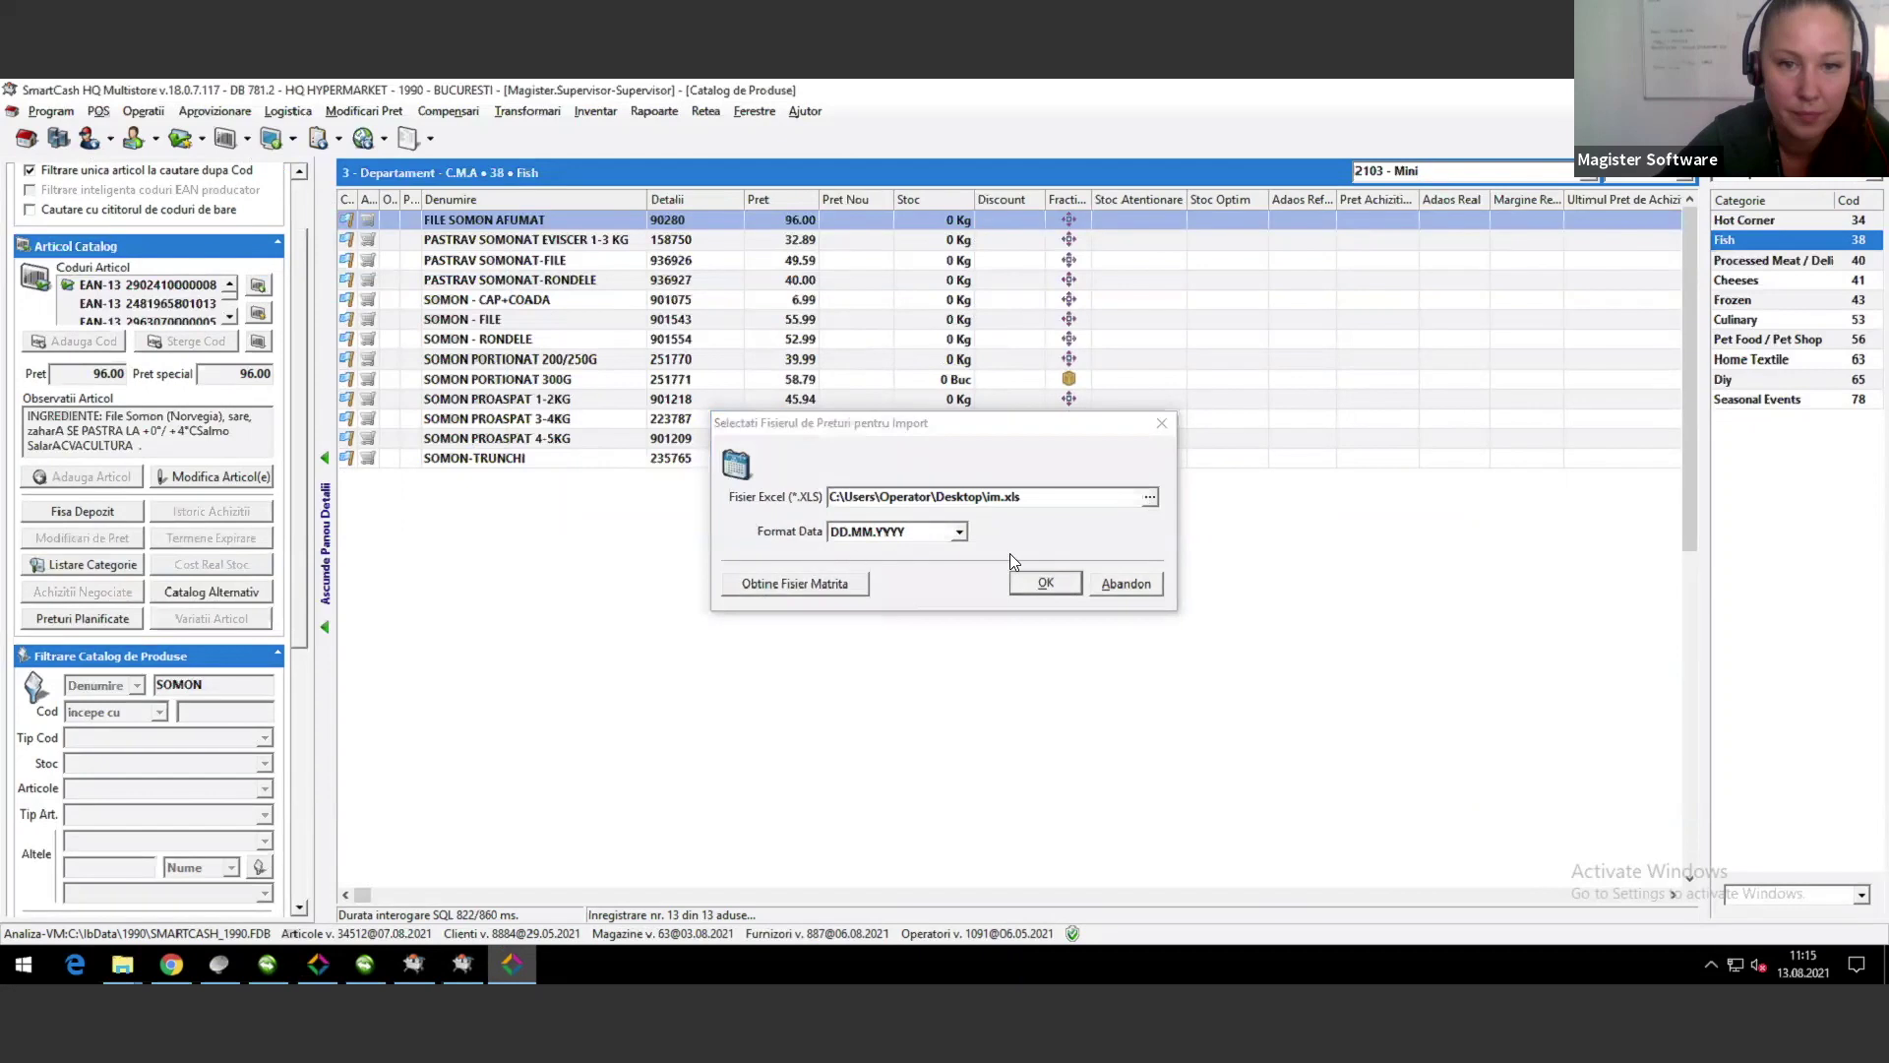
left_click(959, 533)
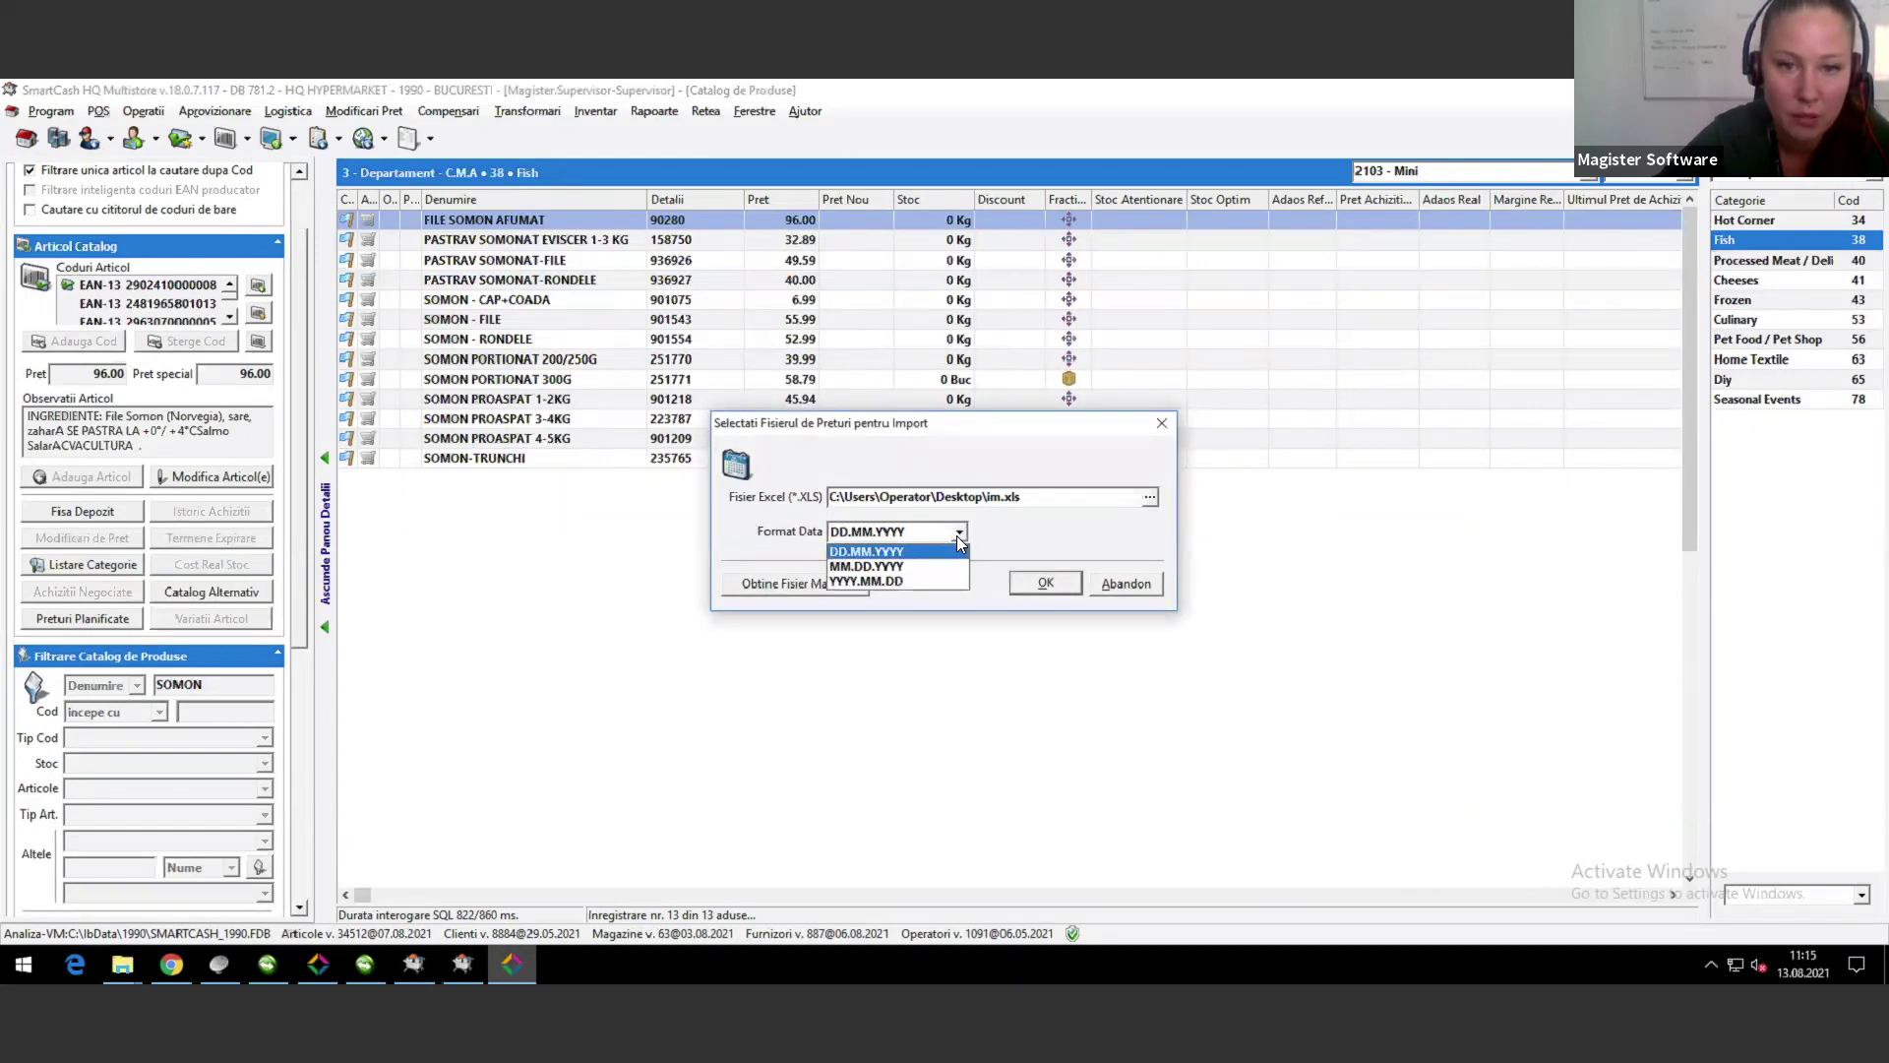
left_click(930, 552)
left_click(1045, 583)
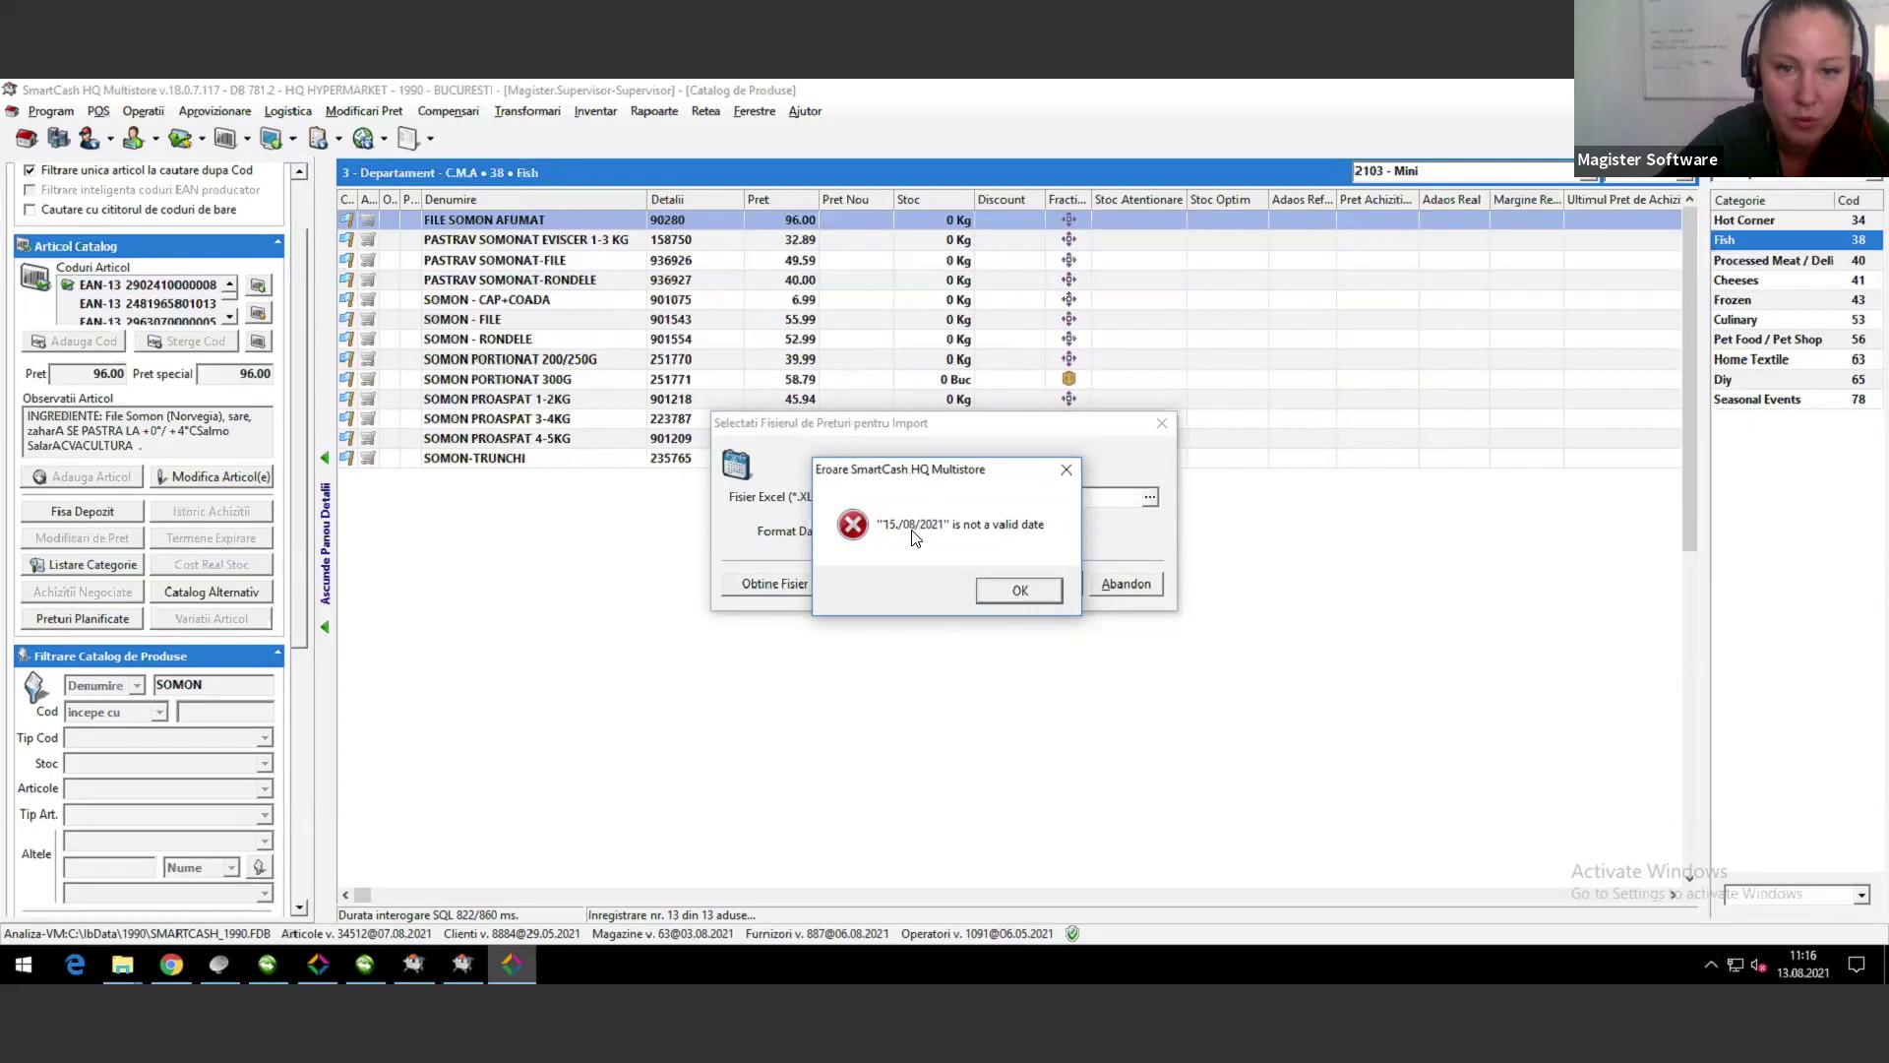
left_click(1018, 590)
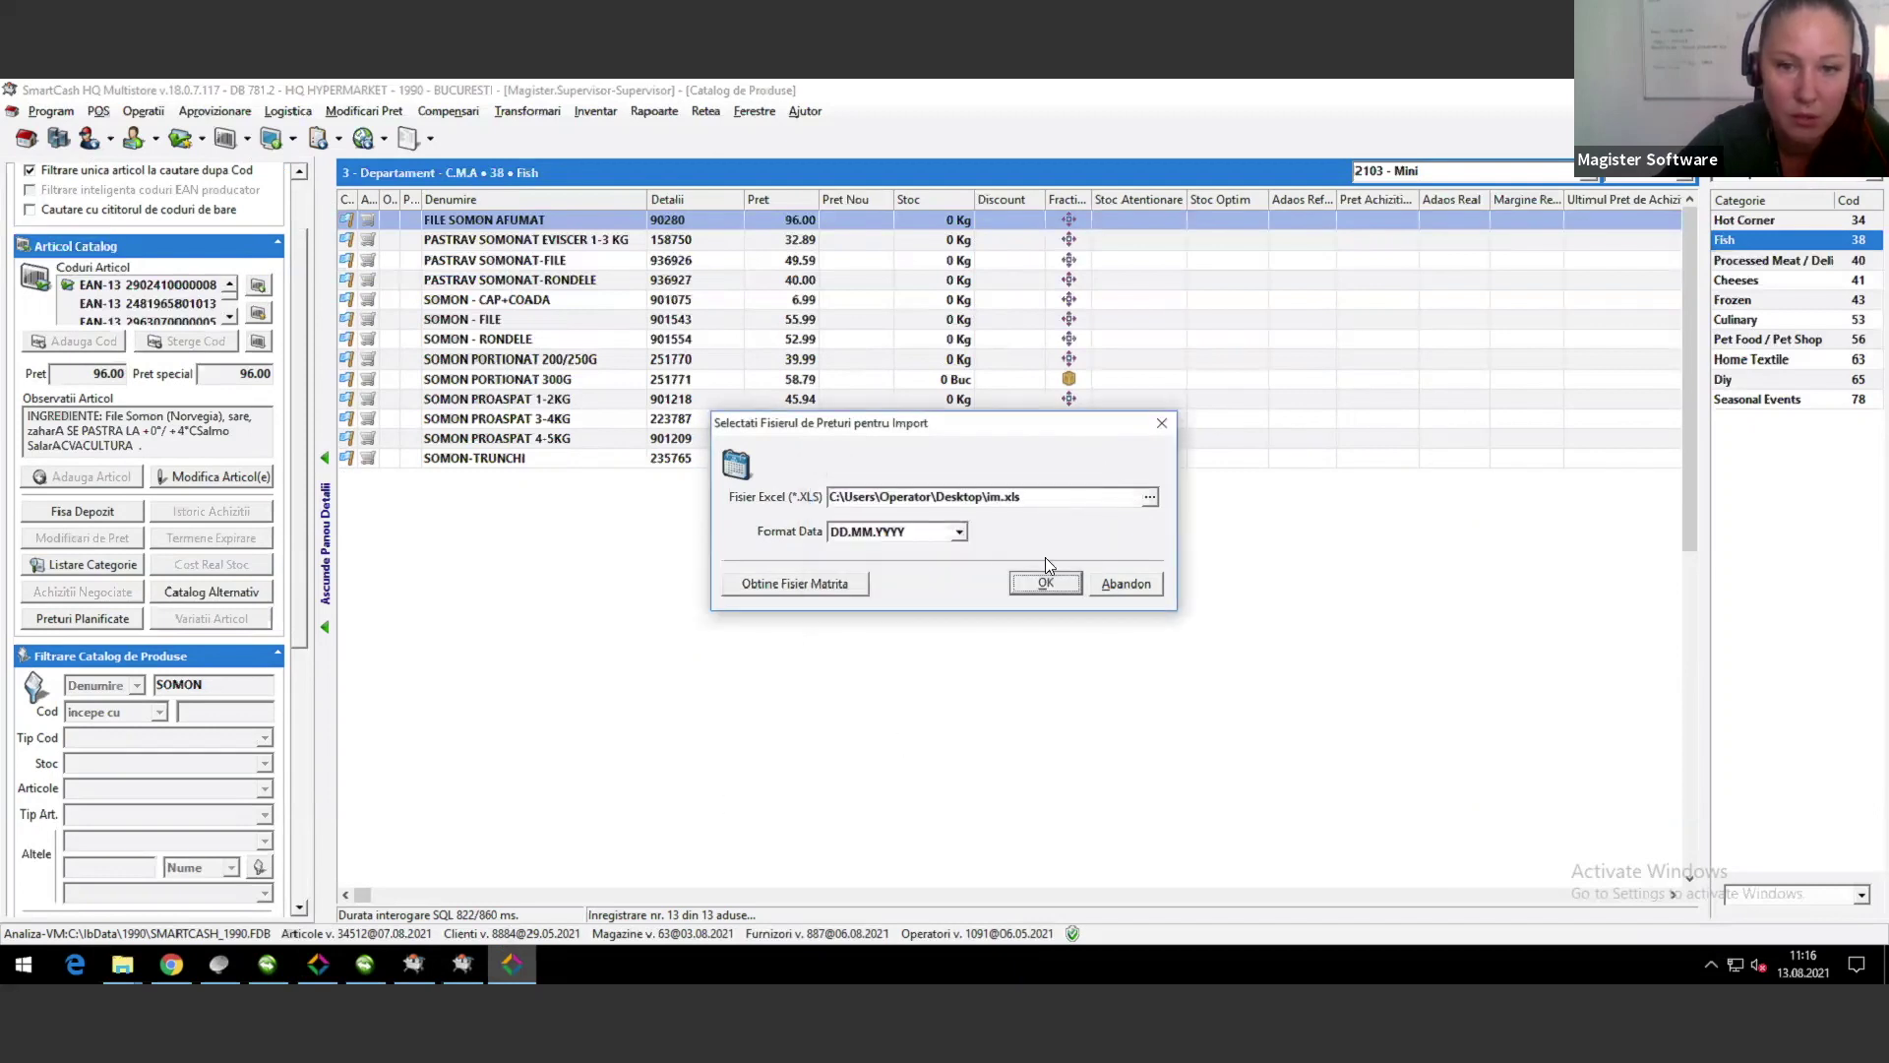
left_click(1162, 423)
Step: Reopen im.xls from the desktop and correct DATASTART in row 2 to 15/08/2021
key("alt+Tab")
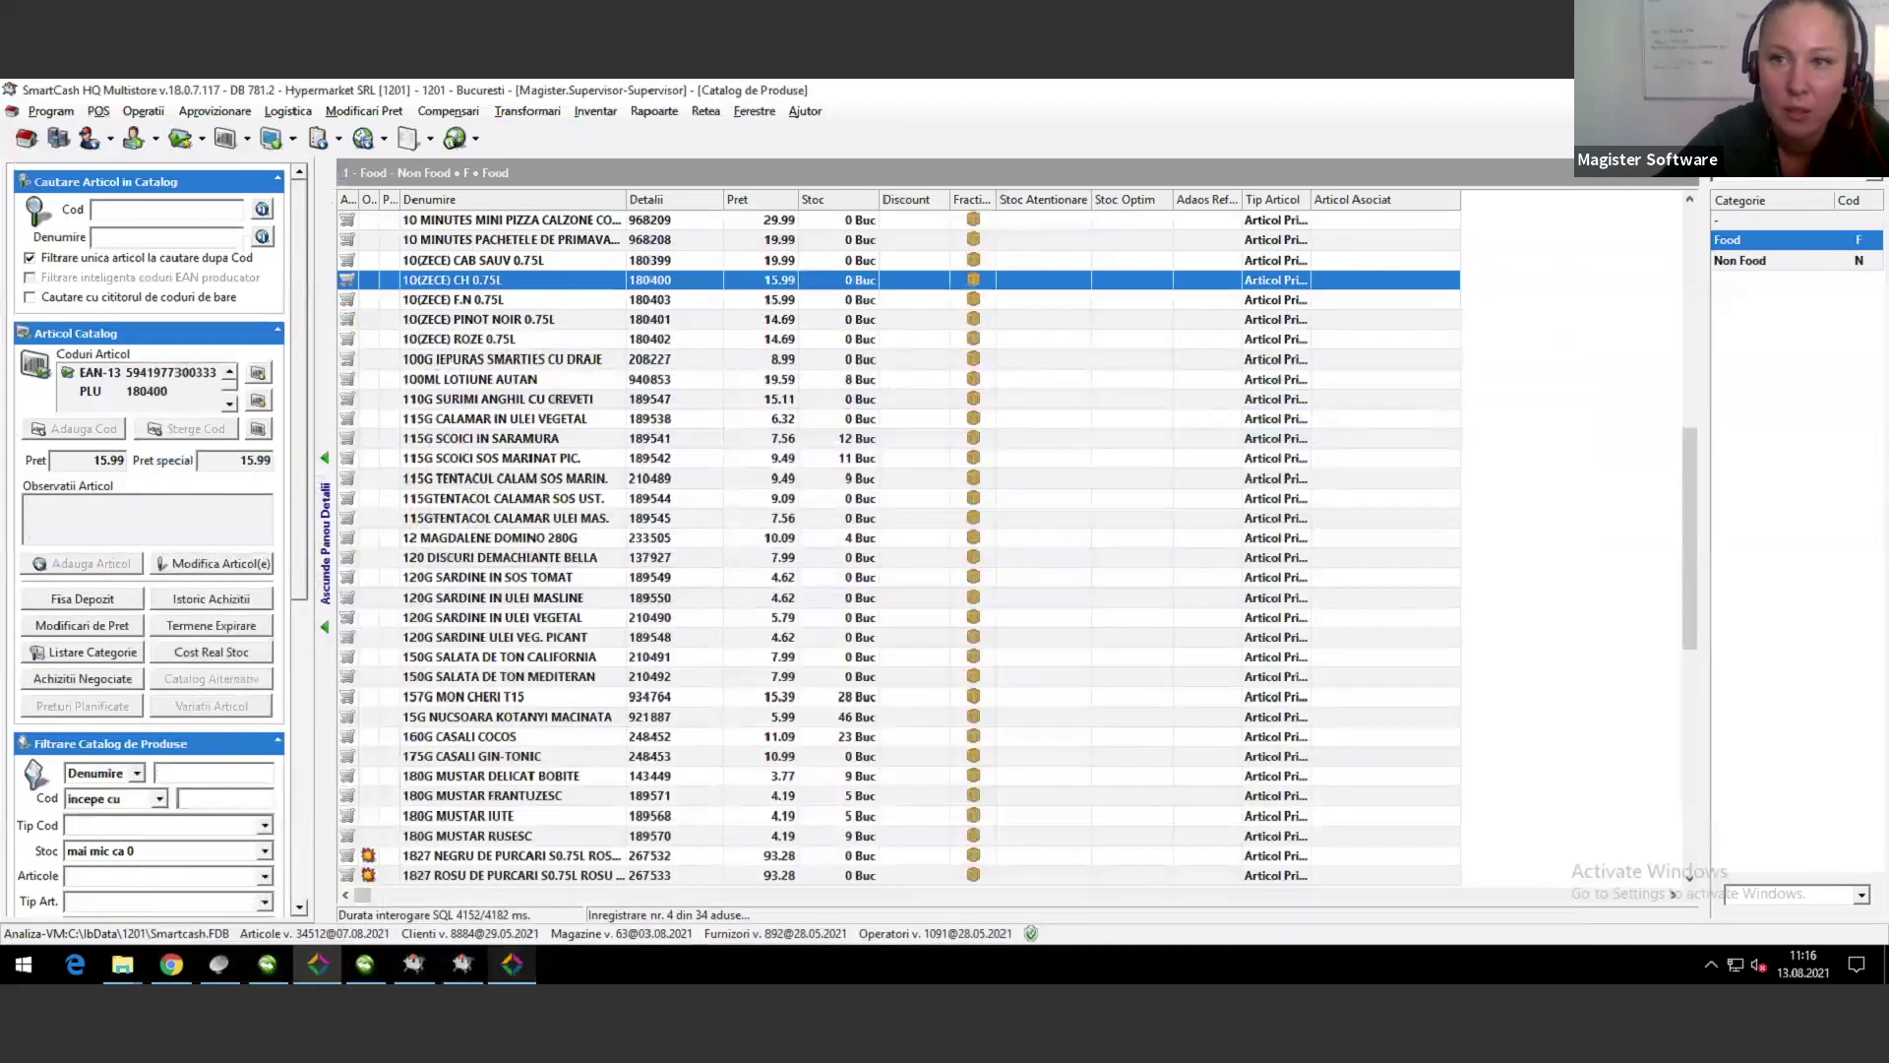
left_click(1776, 88)
double_click(93, 227)
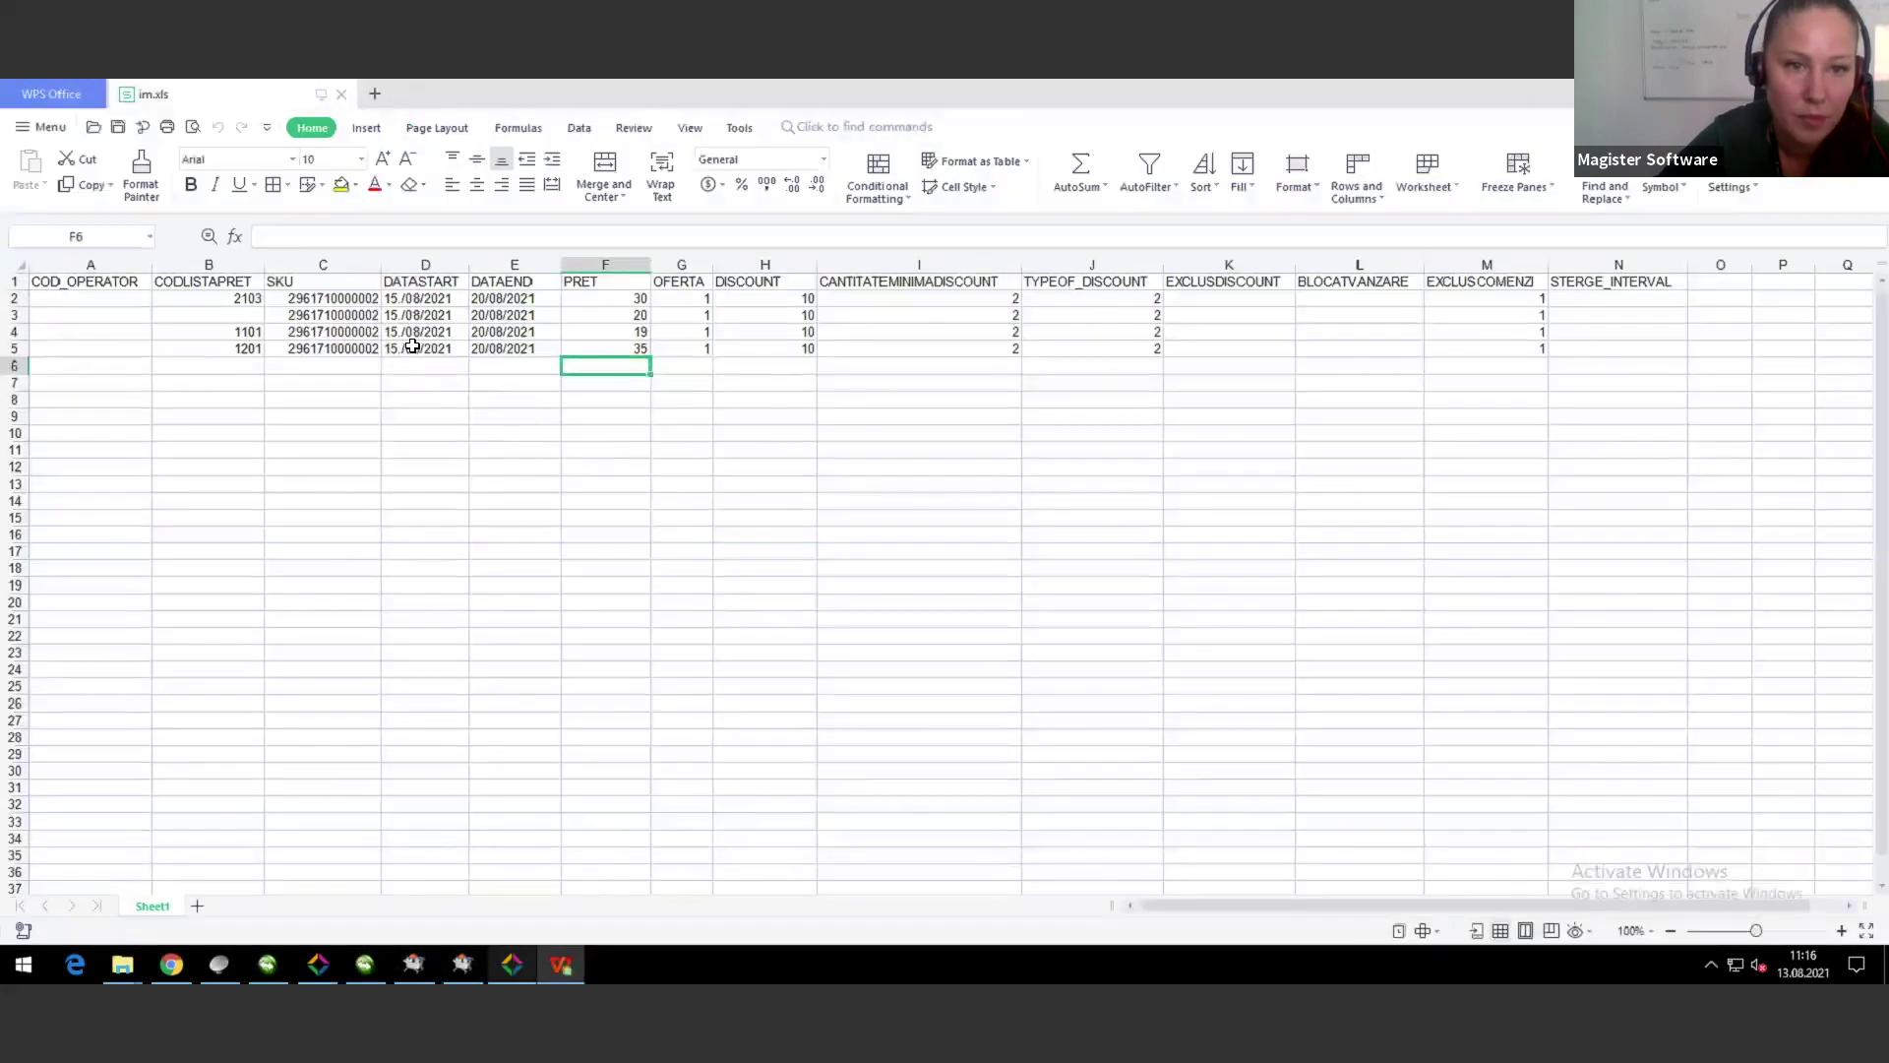
left_click(420, 301)
type("15./08/2")
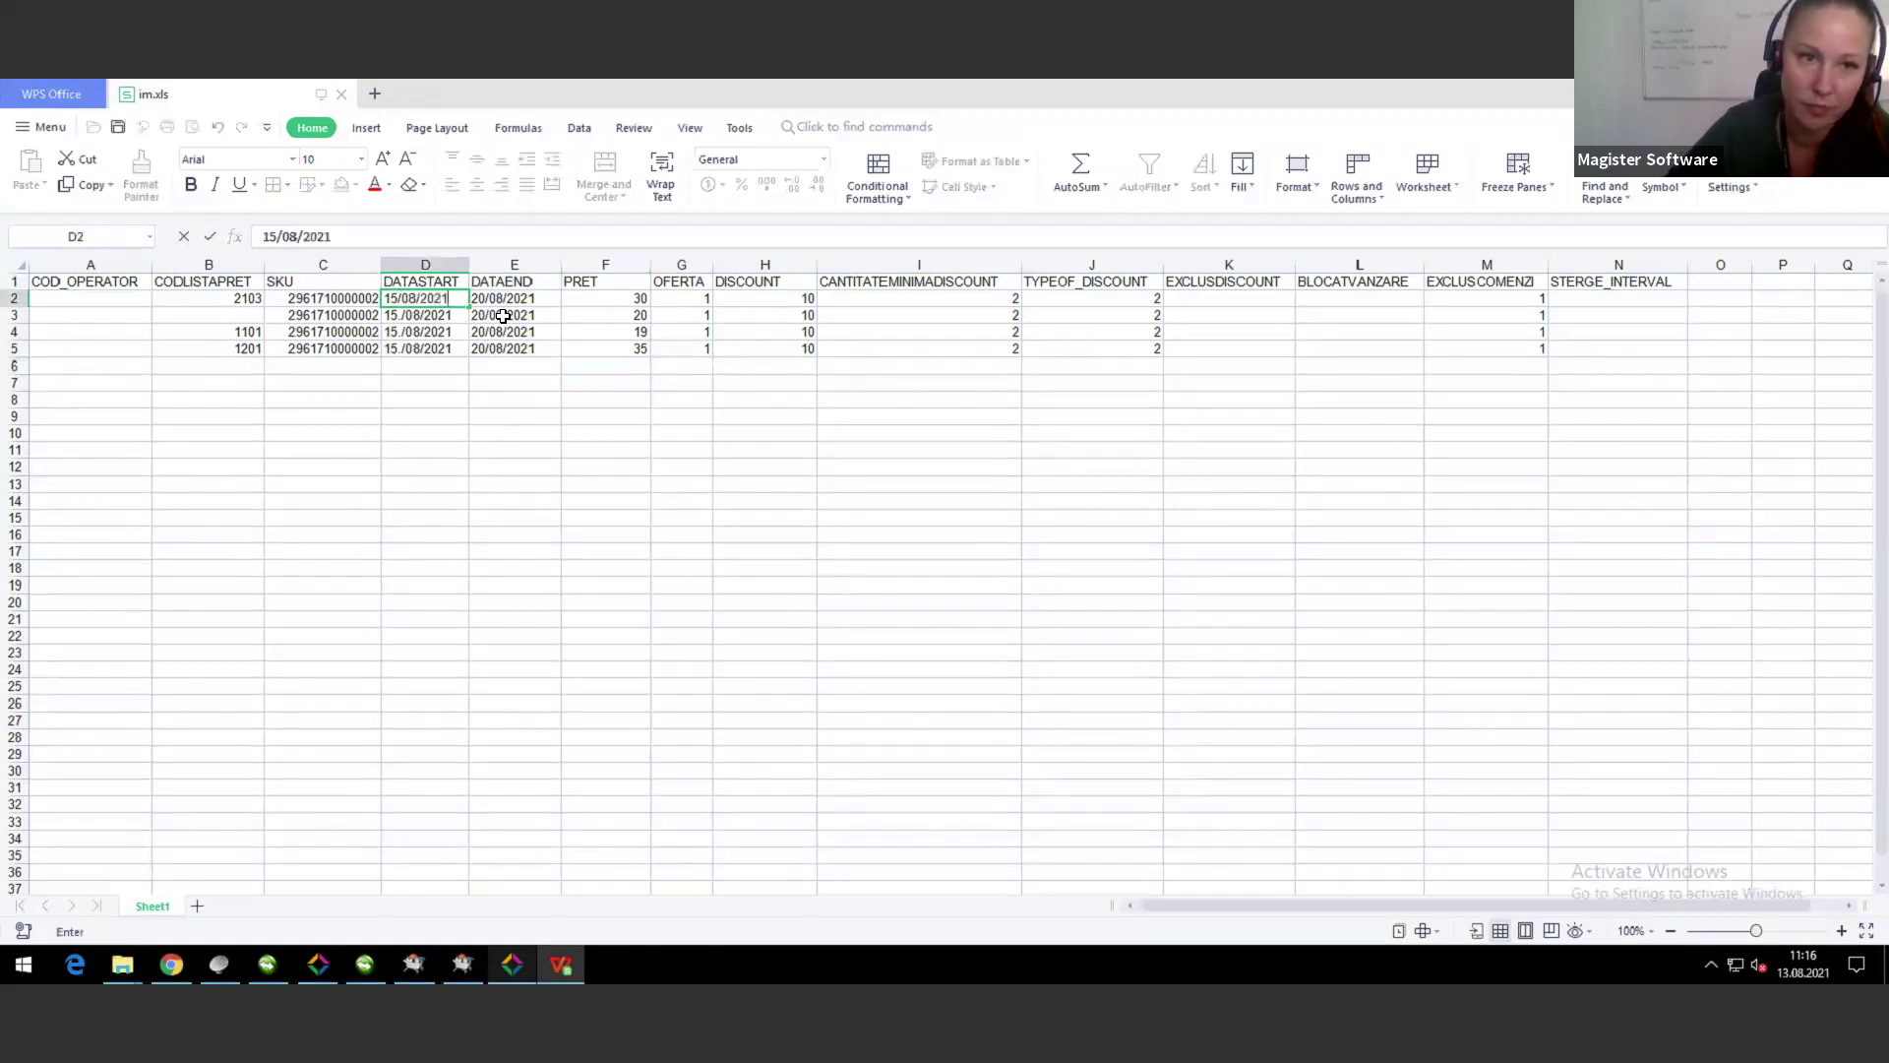
type("021")
key("Return")
Step: Copy the corrected DATASTART date from row 2 into rows 3 to 5
left_click(448, 296)
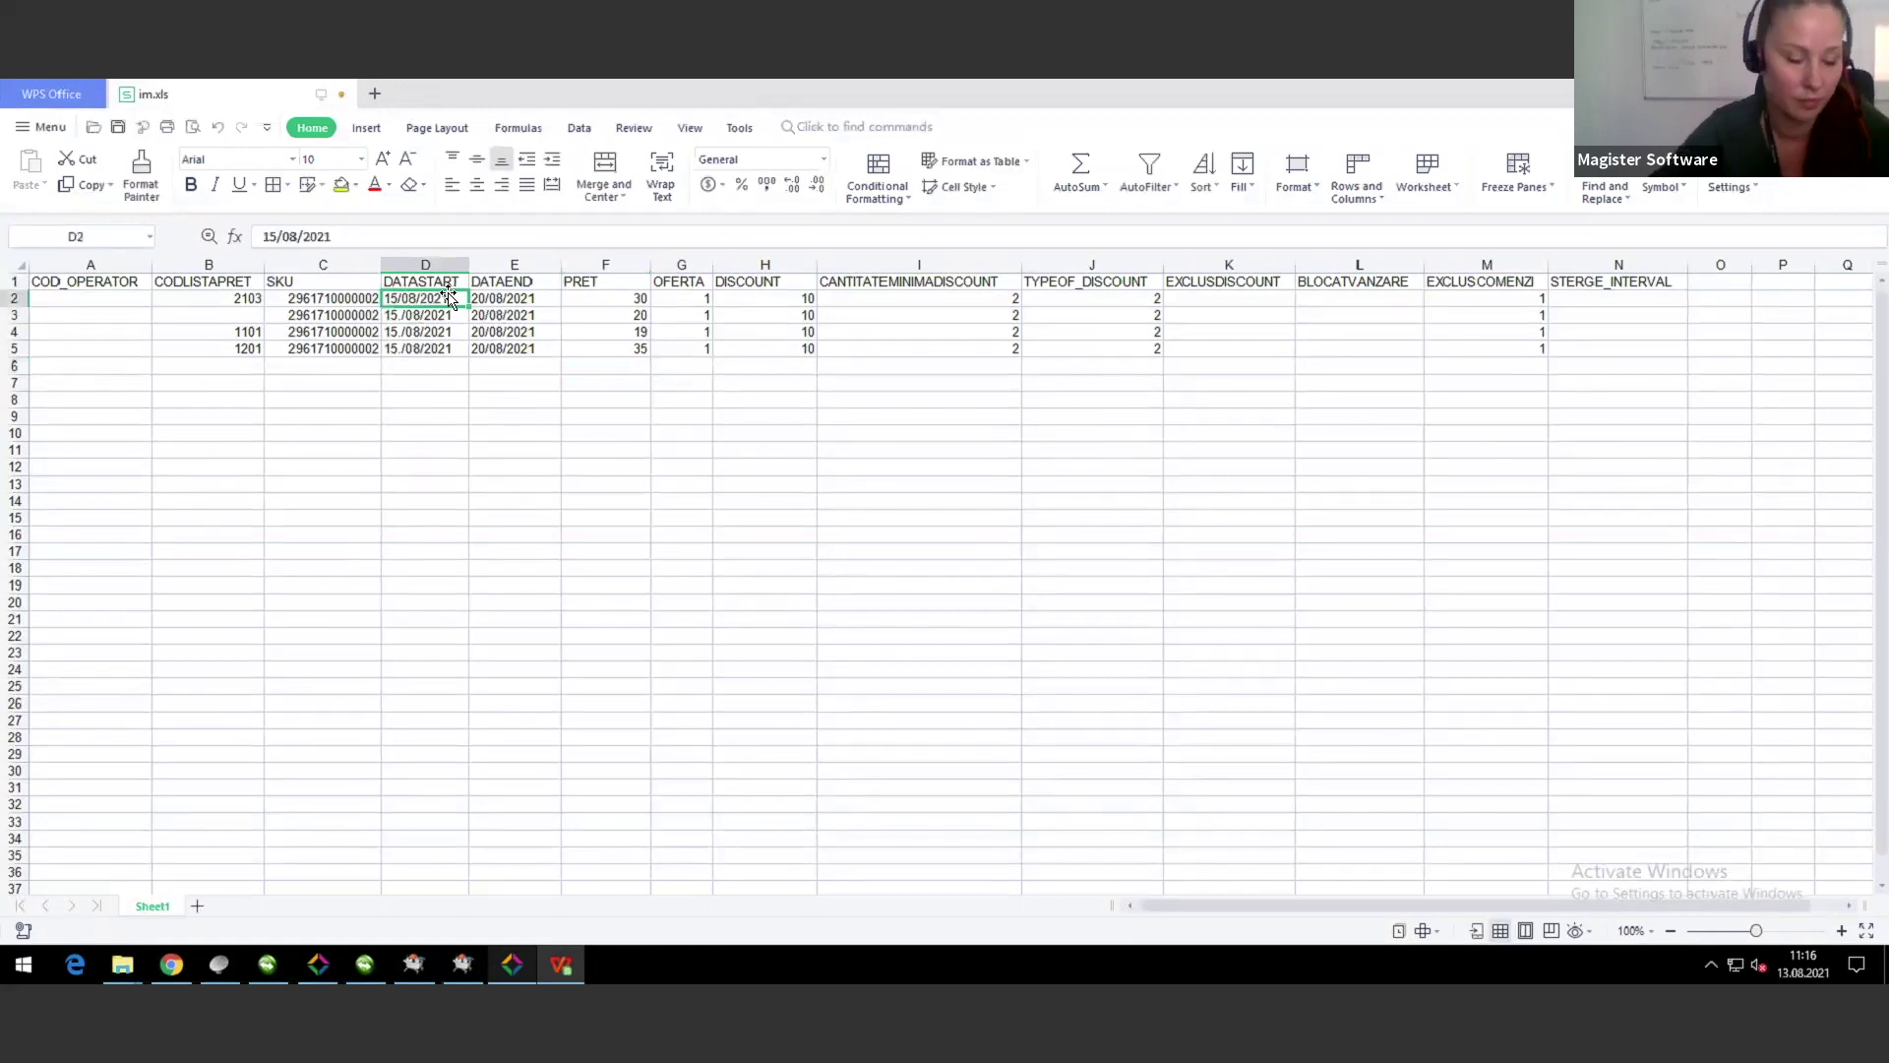
key("ctrl+c")
key("Down")
key("shift+Down")
key("shift+Down")
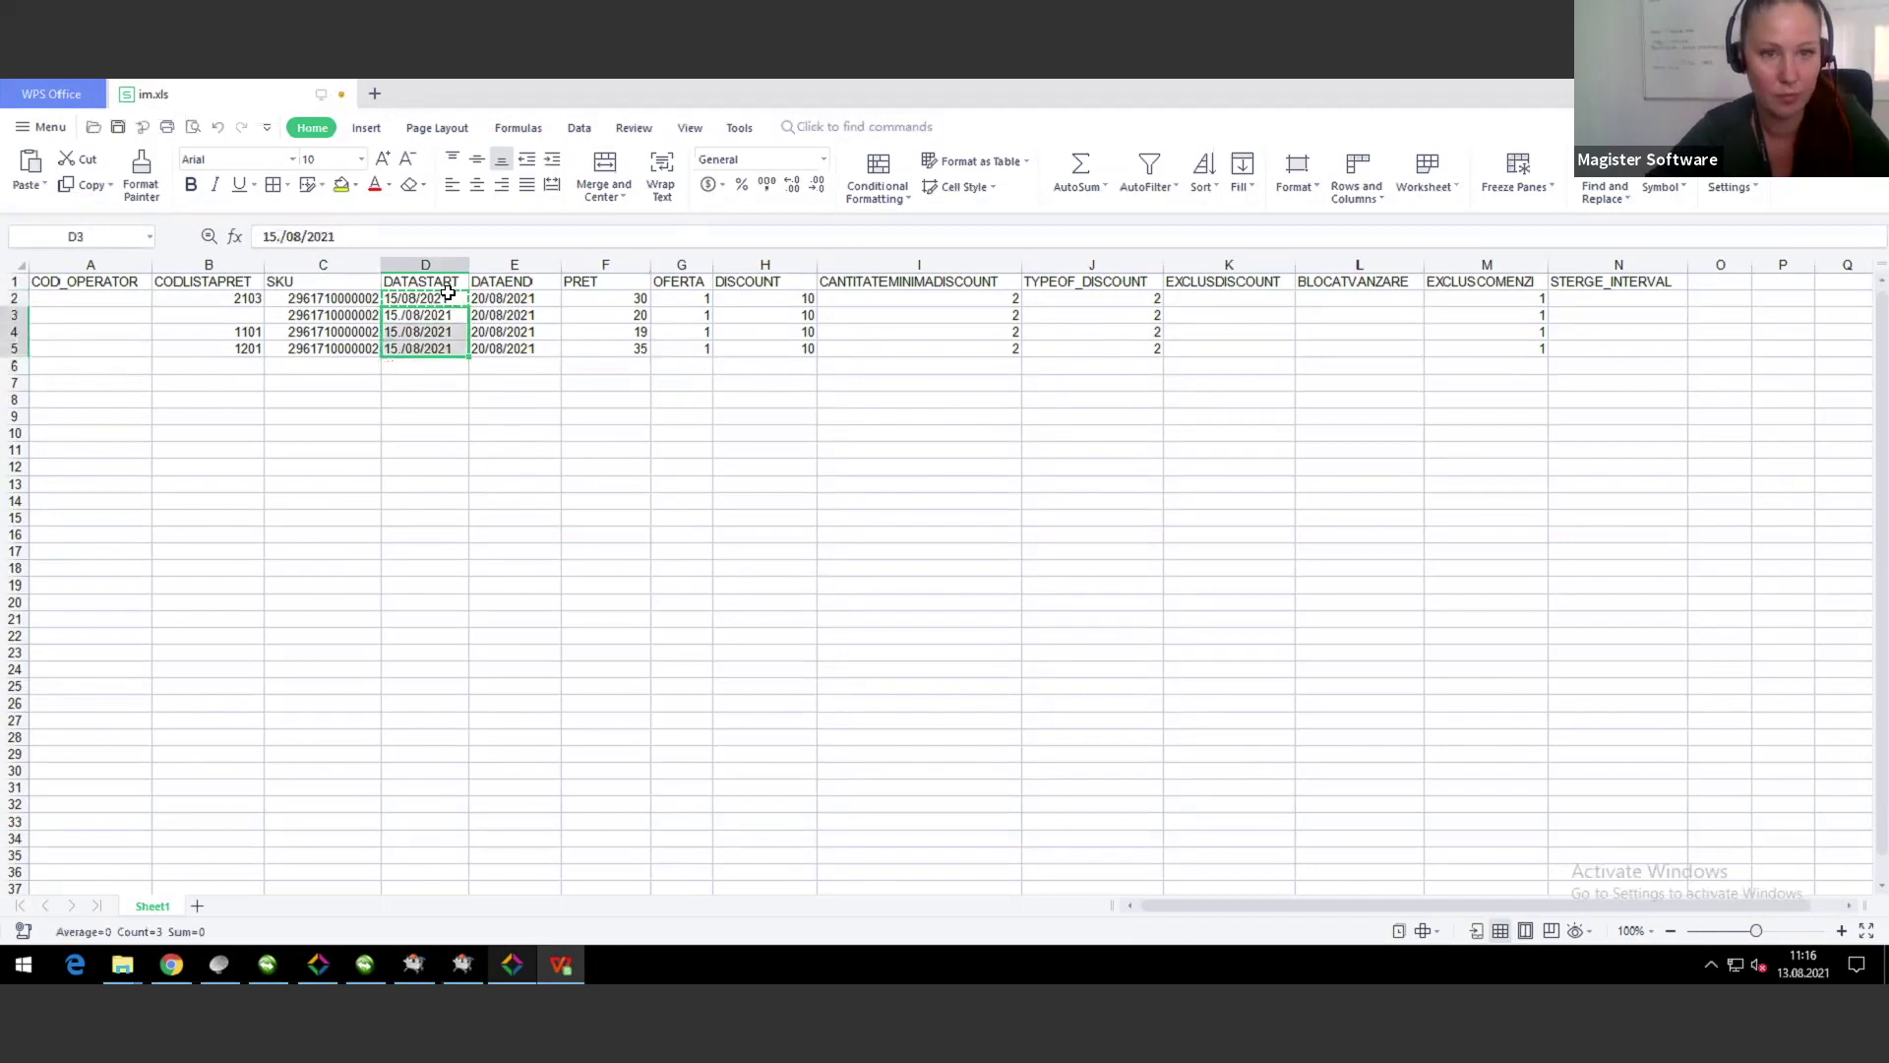
key("ctrl+v")
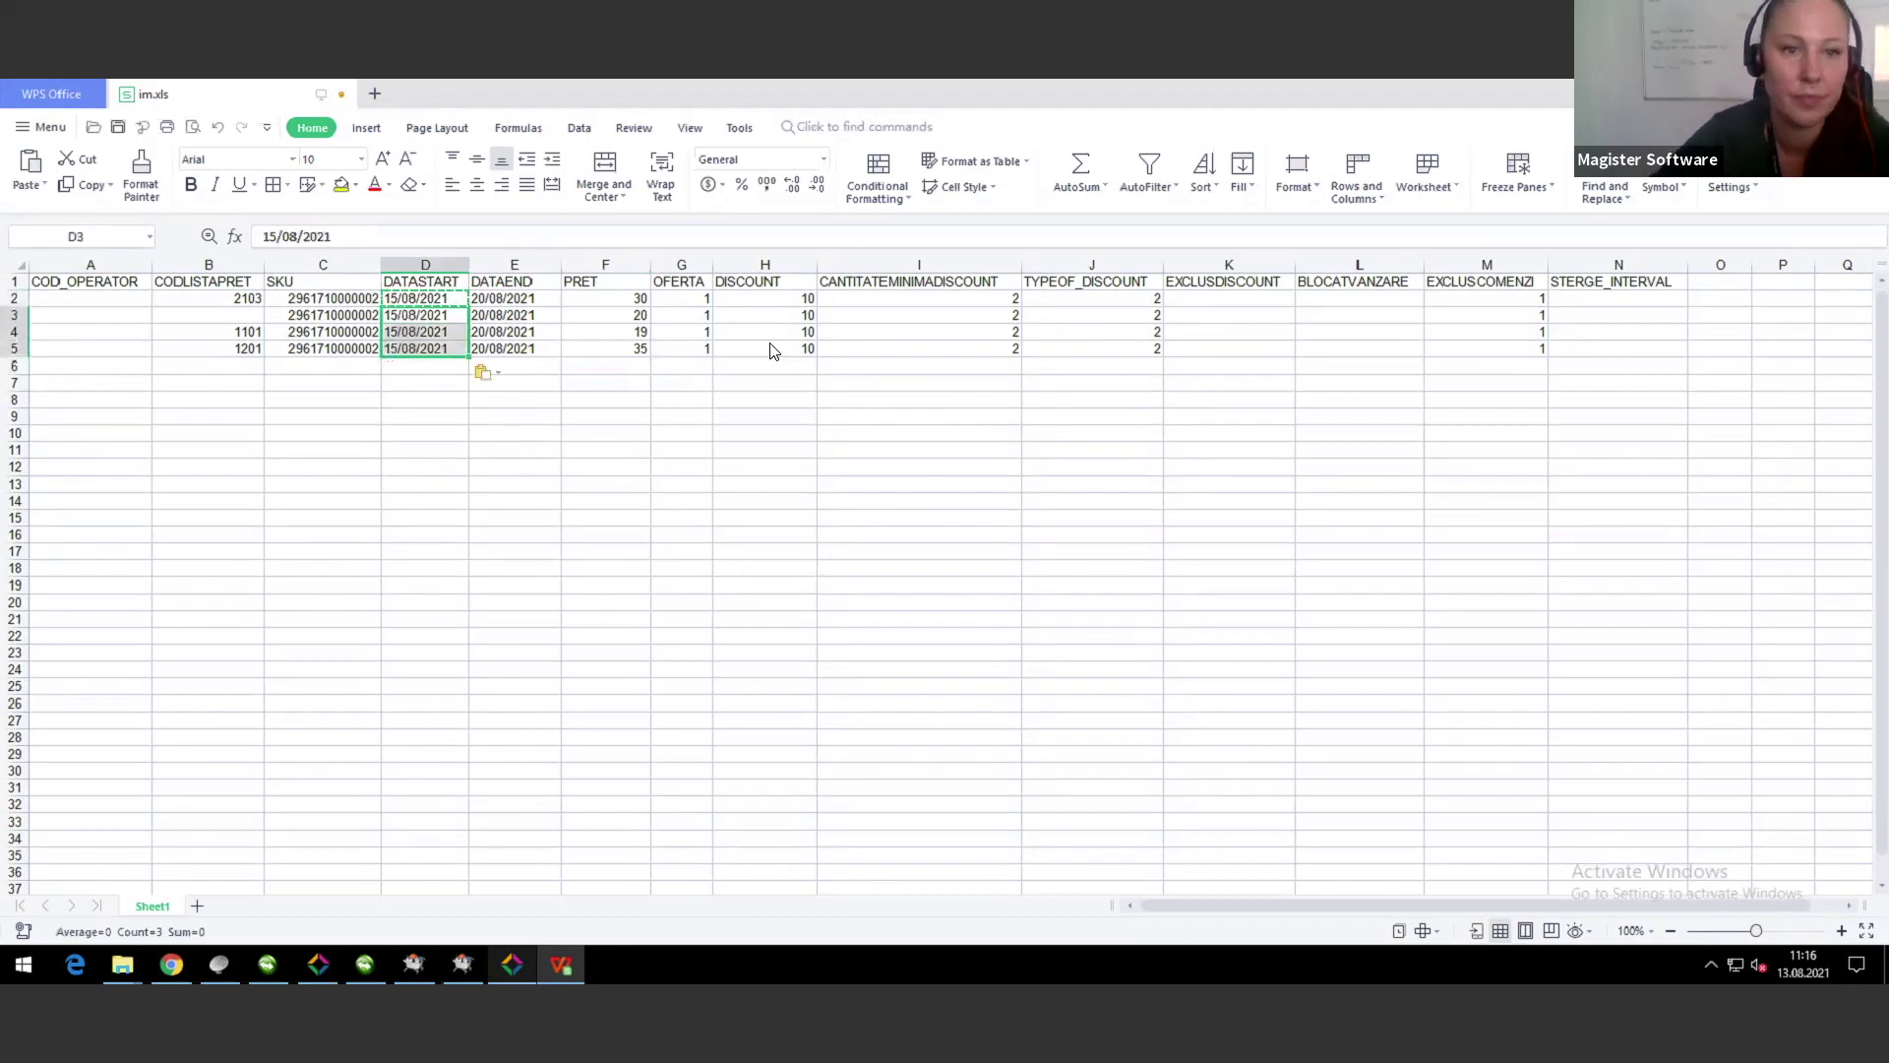
Step: Close the corrected im.xls workbook and save its changes
left_click(910, 418)
double_click(910, 418)
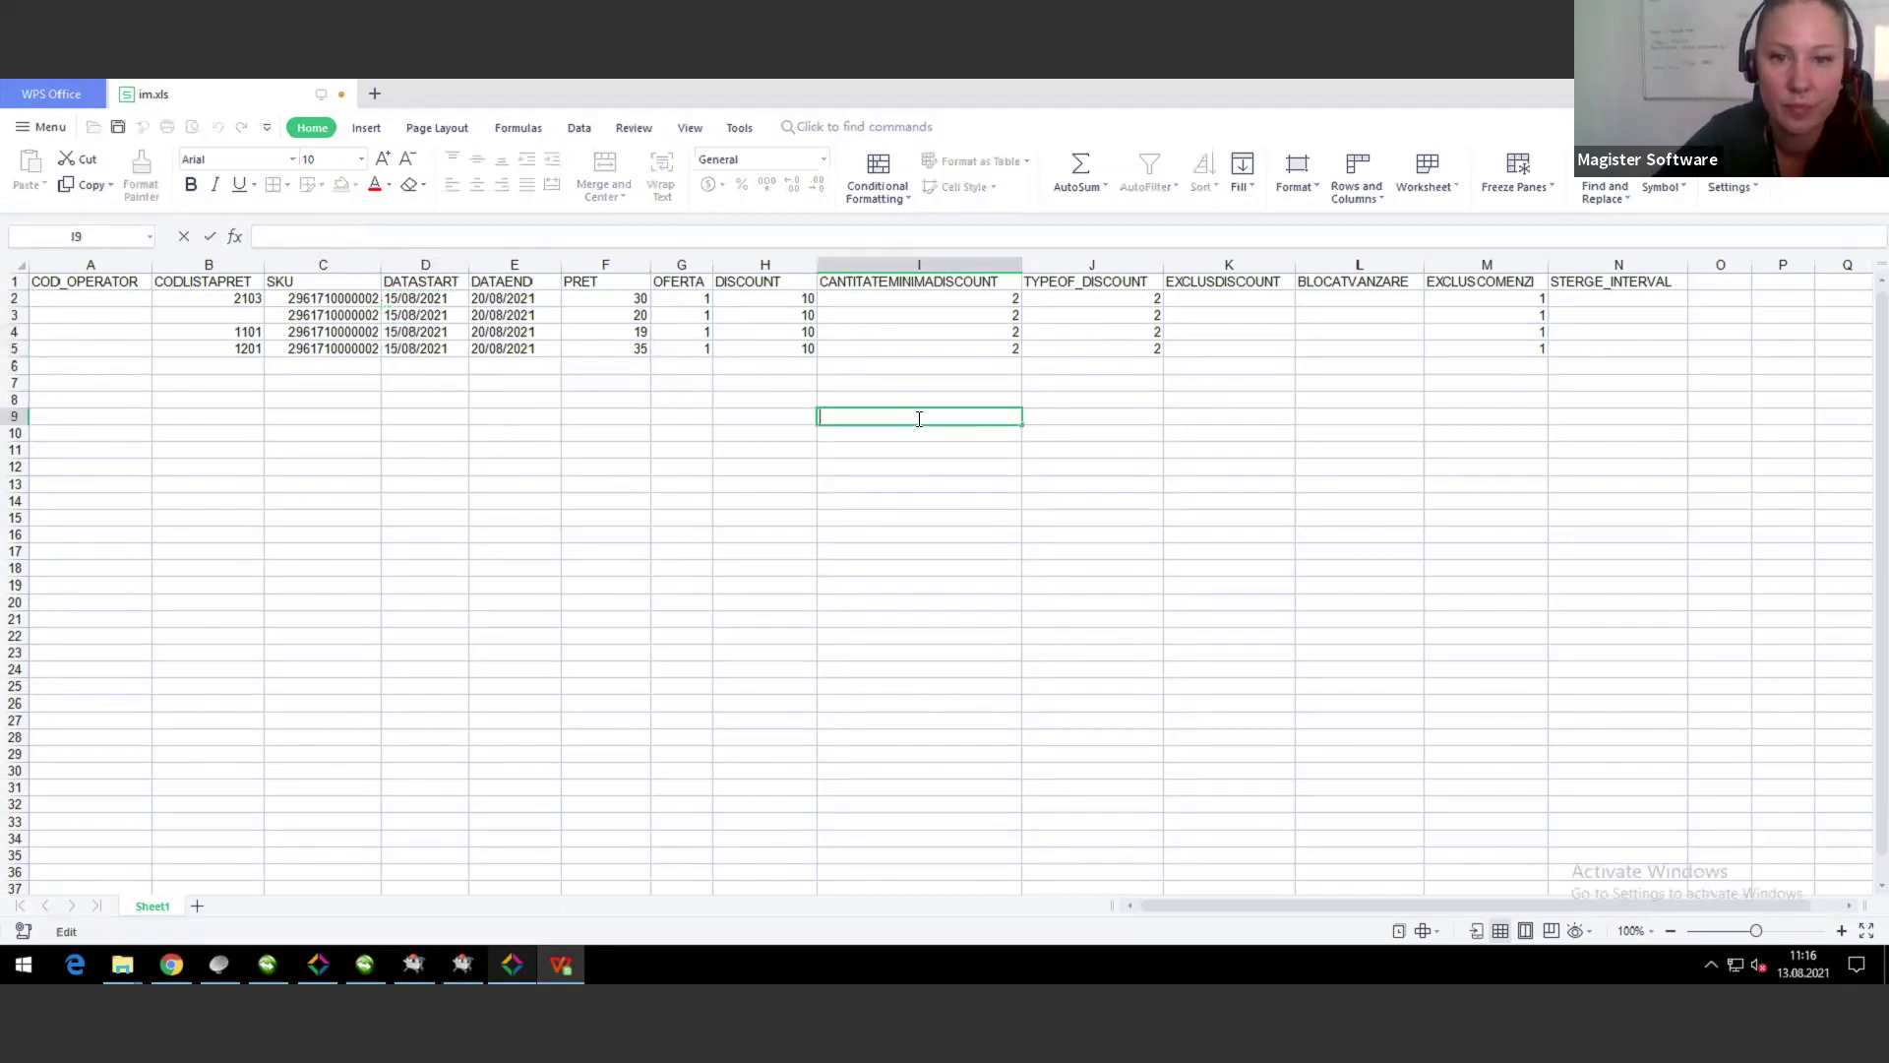
left_click(1625, 436)
key("alt+F4")
left_click(900, 522)
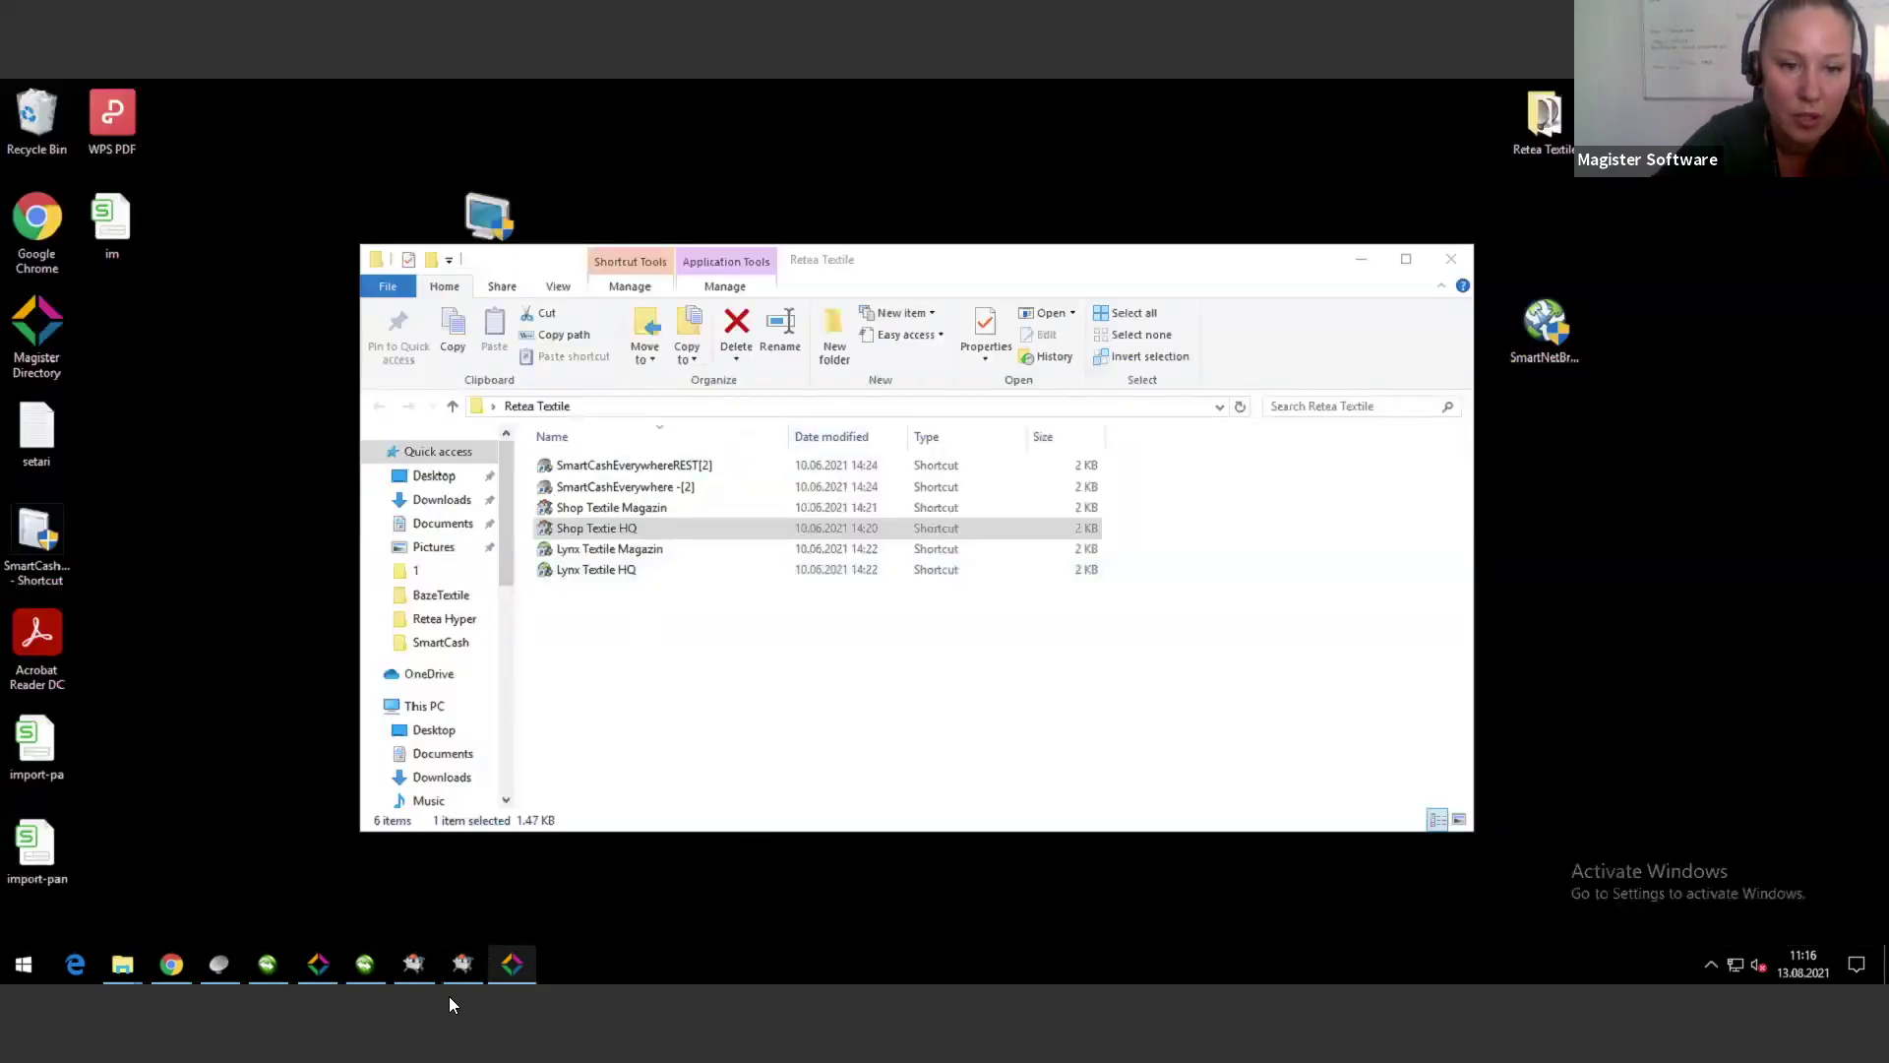
Step: Switch to SmartCash HQ and try again to import the planned prices from im.xls on the Desktop, with date format DD.MM.YYYY
key("alt+Tab")
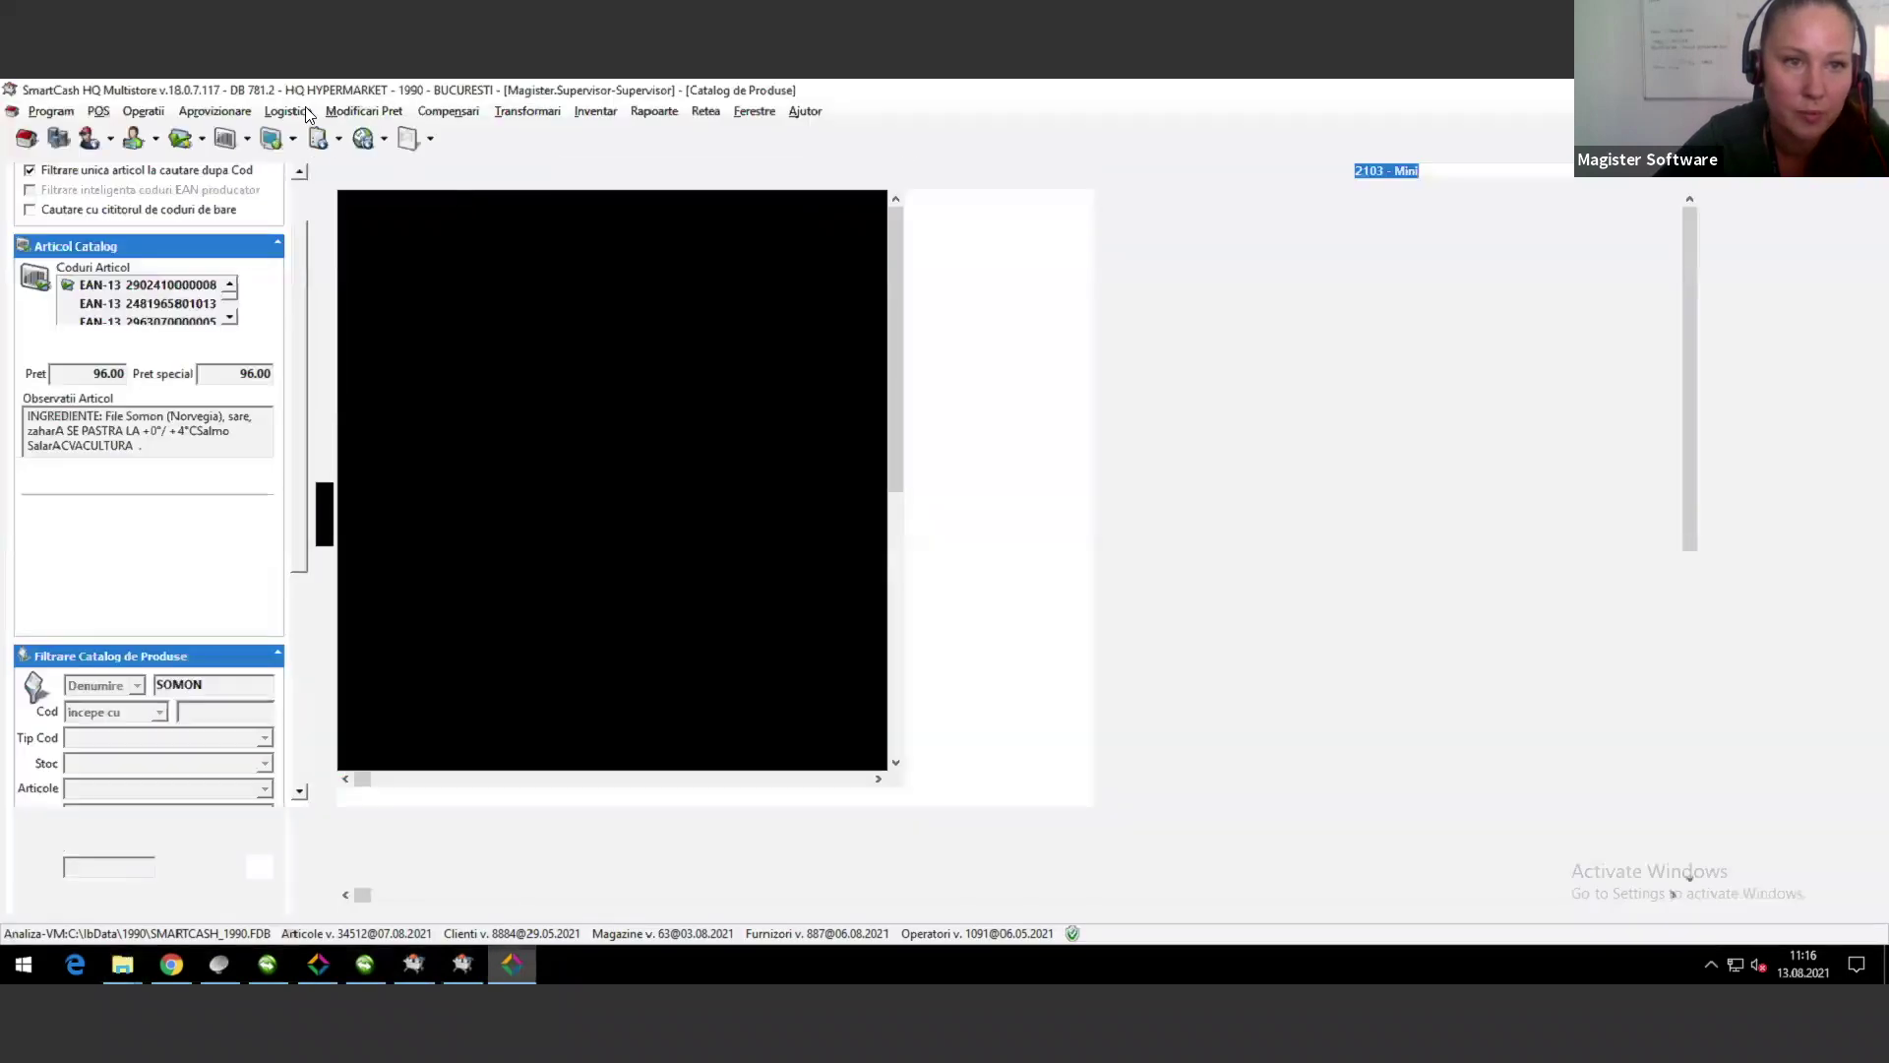
left_click(288, 110)
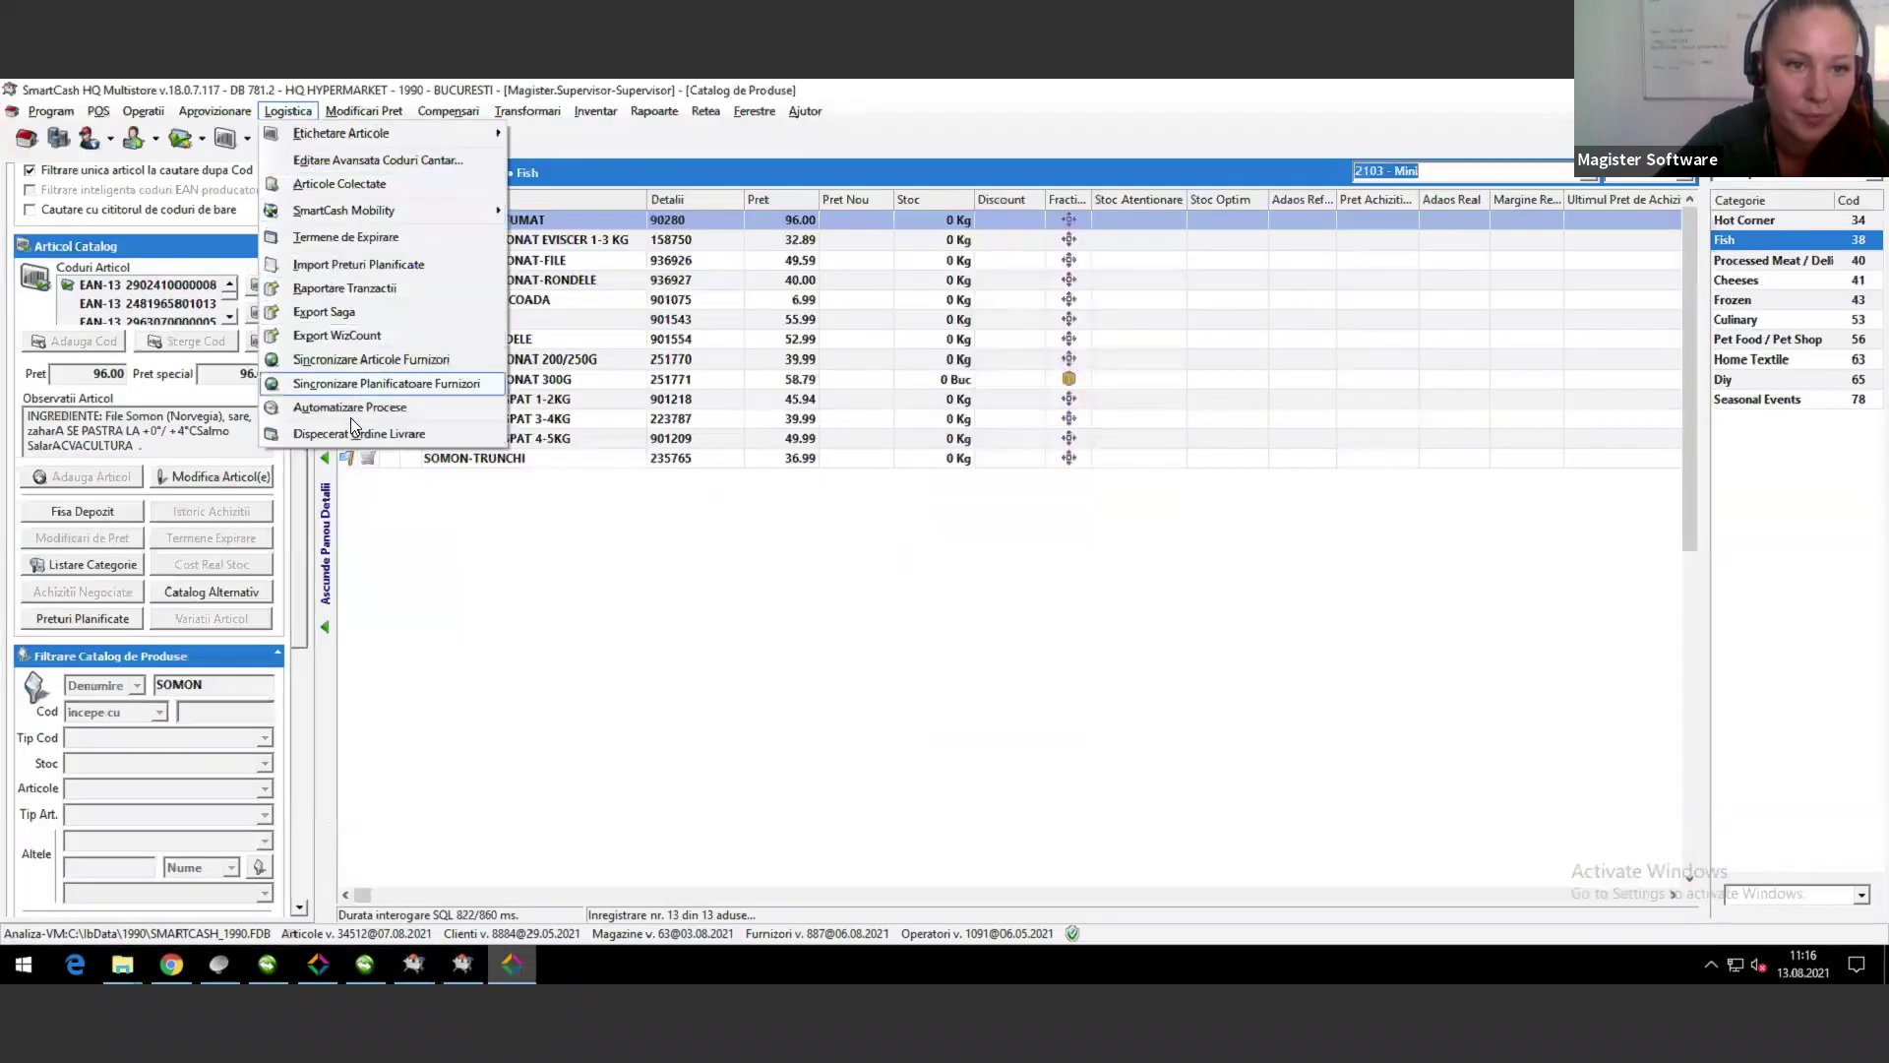
left_click(356, 265)
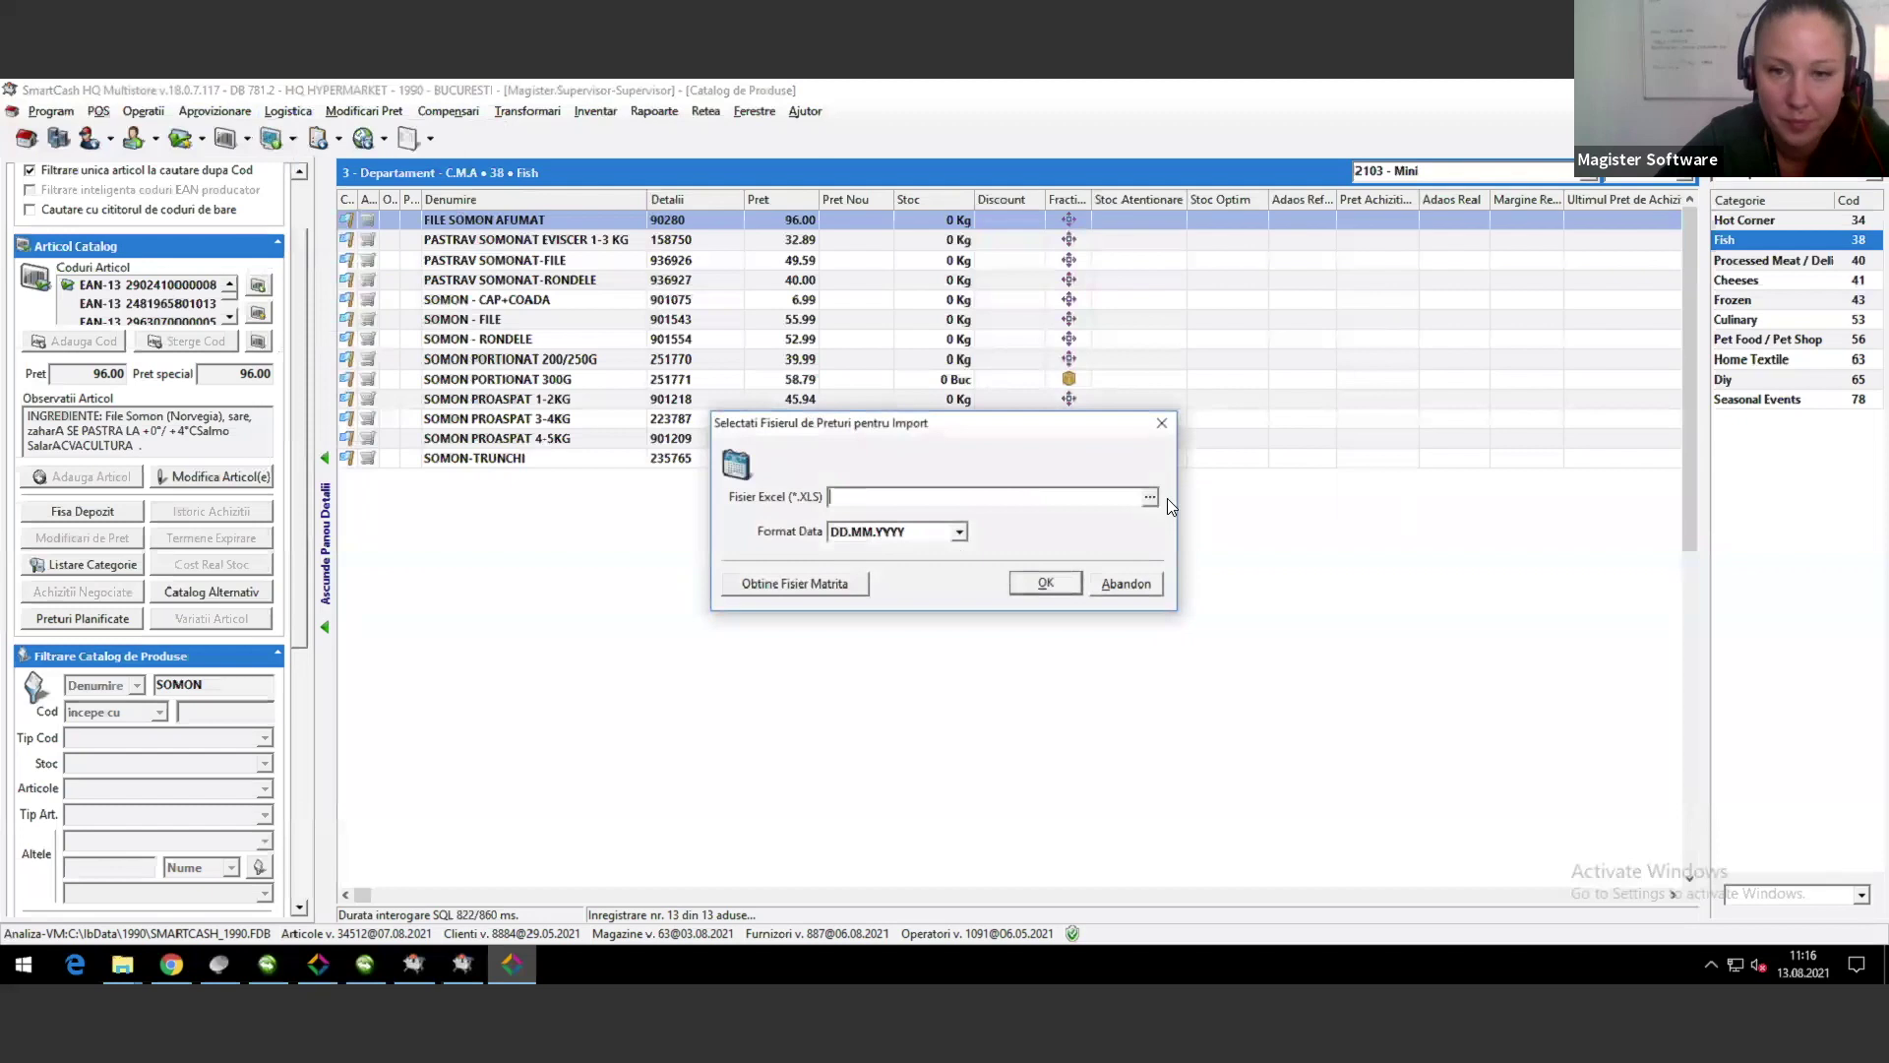
left_click(1151, 499)
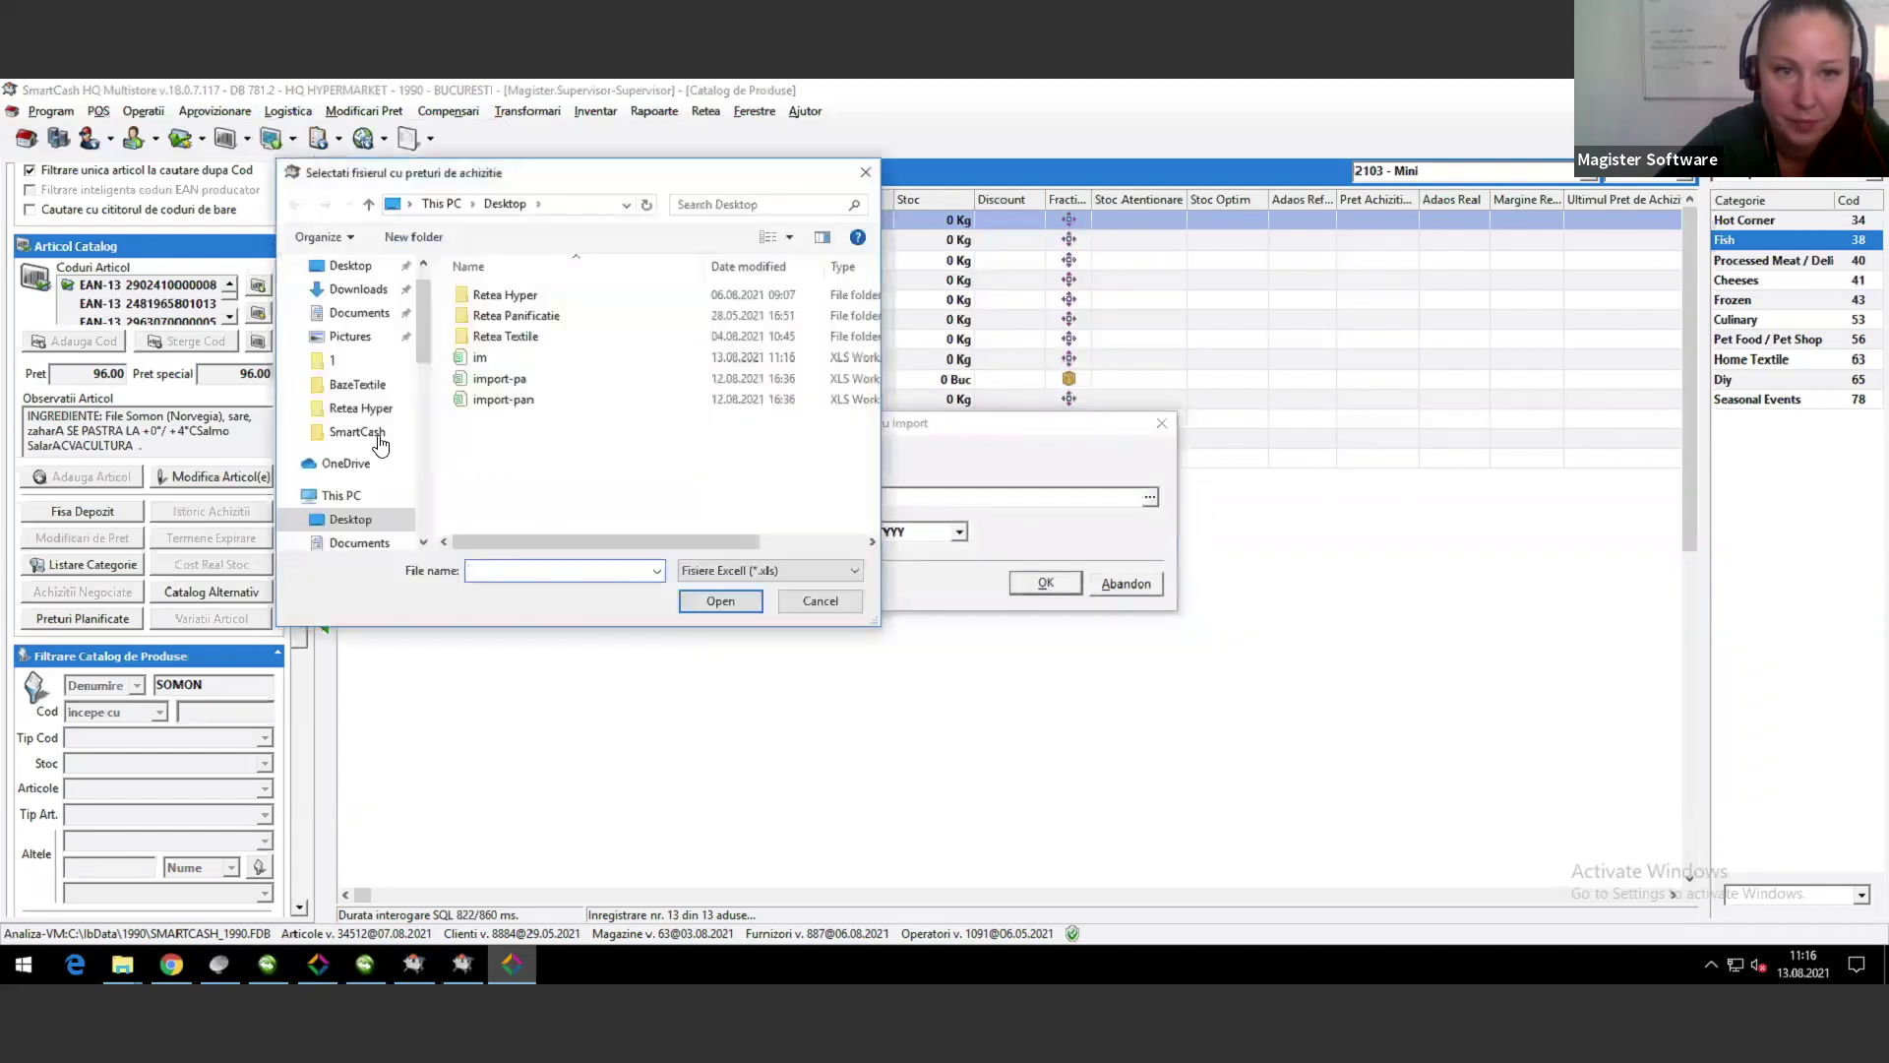
left_click(481, 357)
left_click(721, 601)
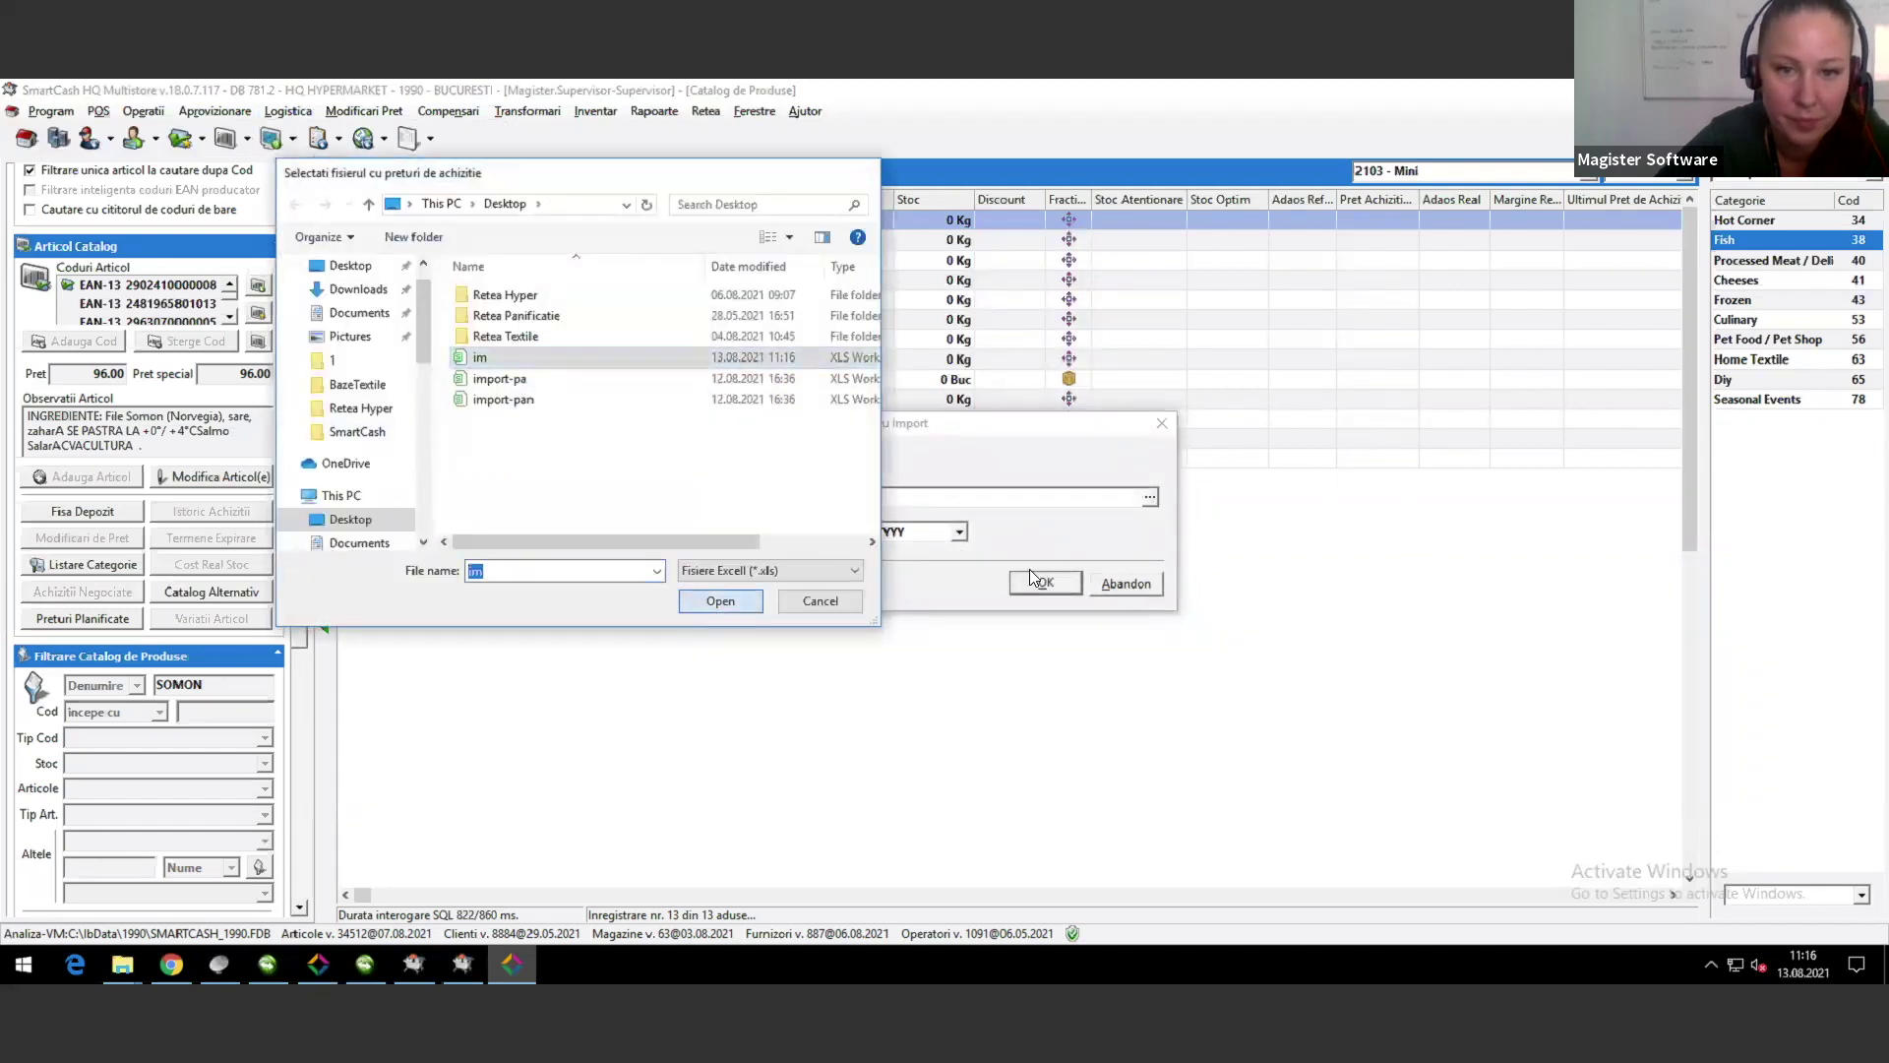
left_click(1046, 585)
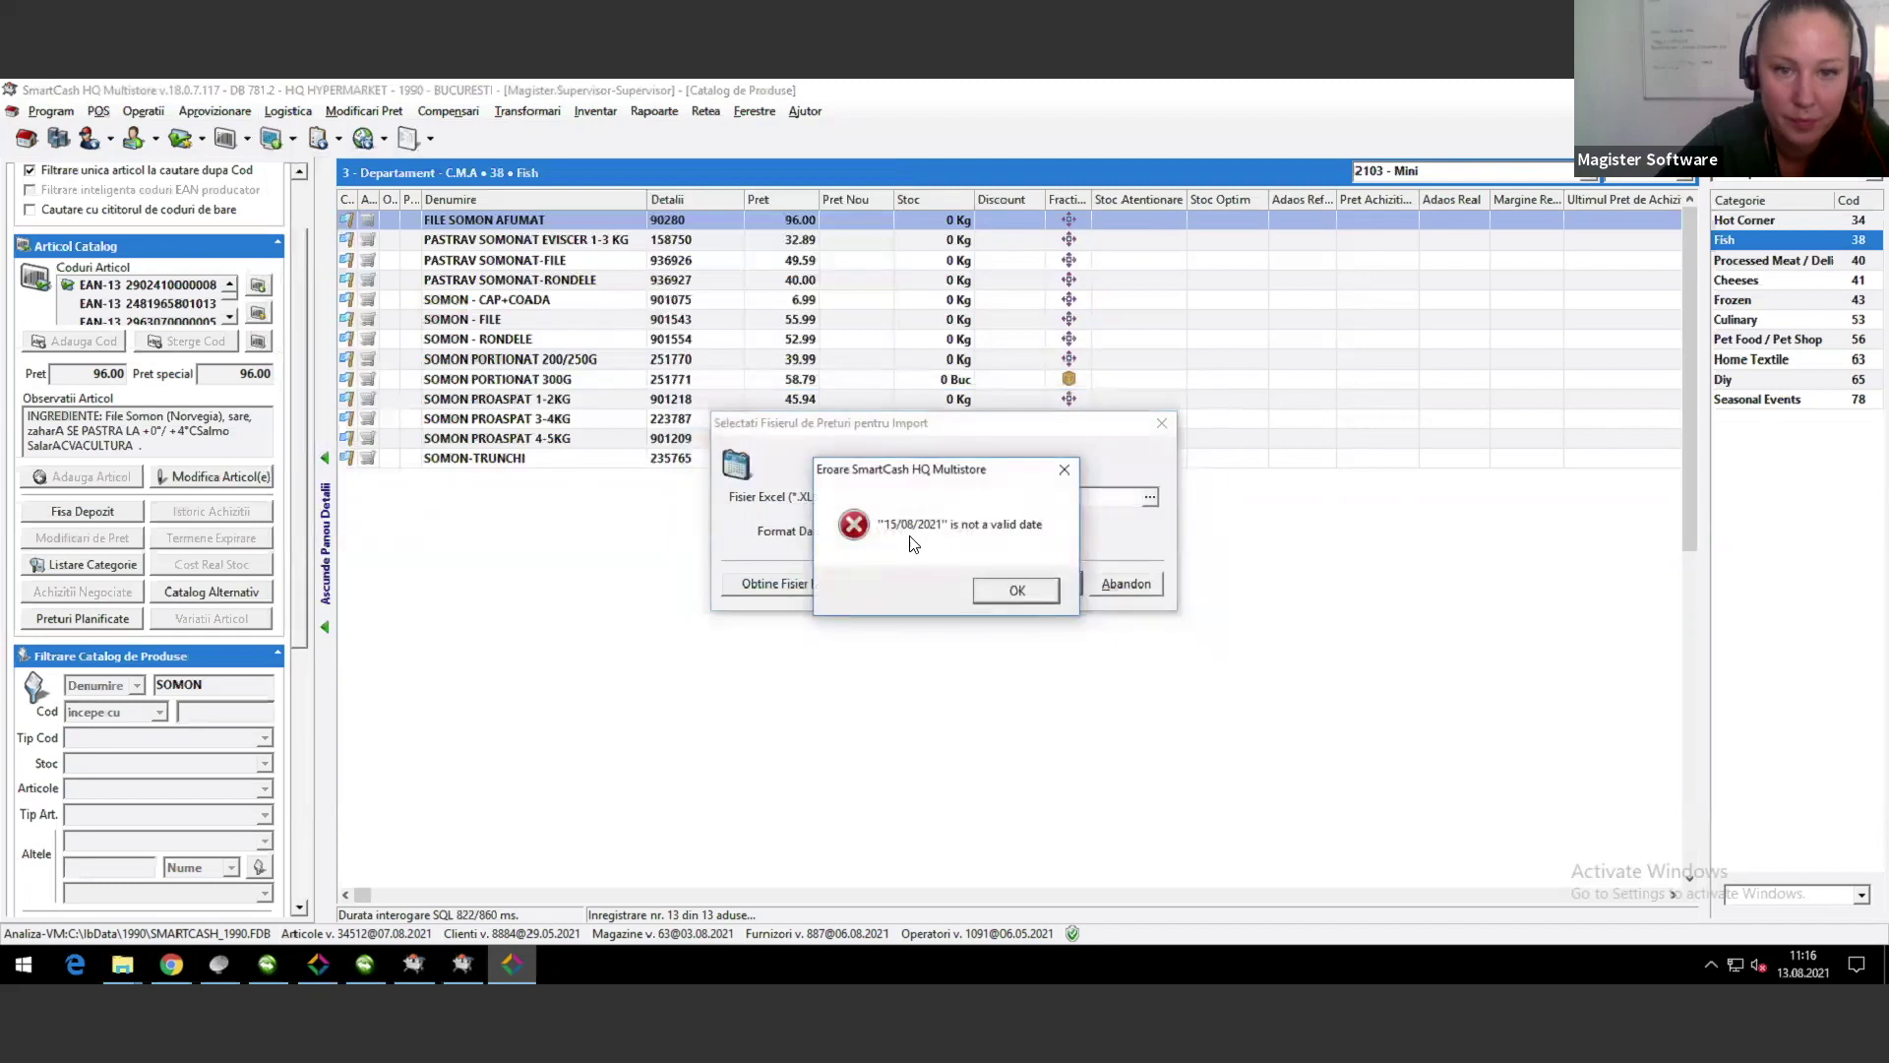
left_click(1013, 590)
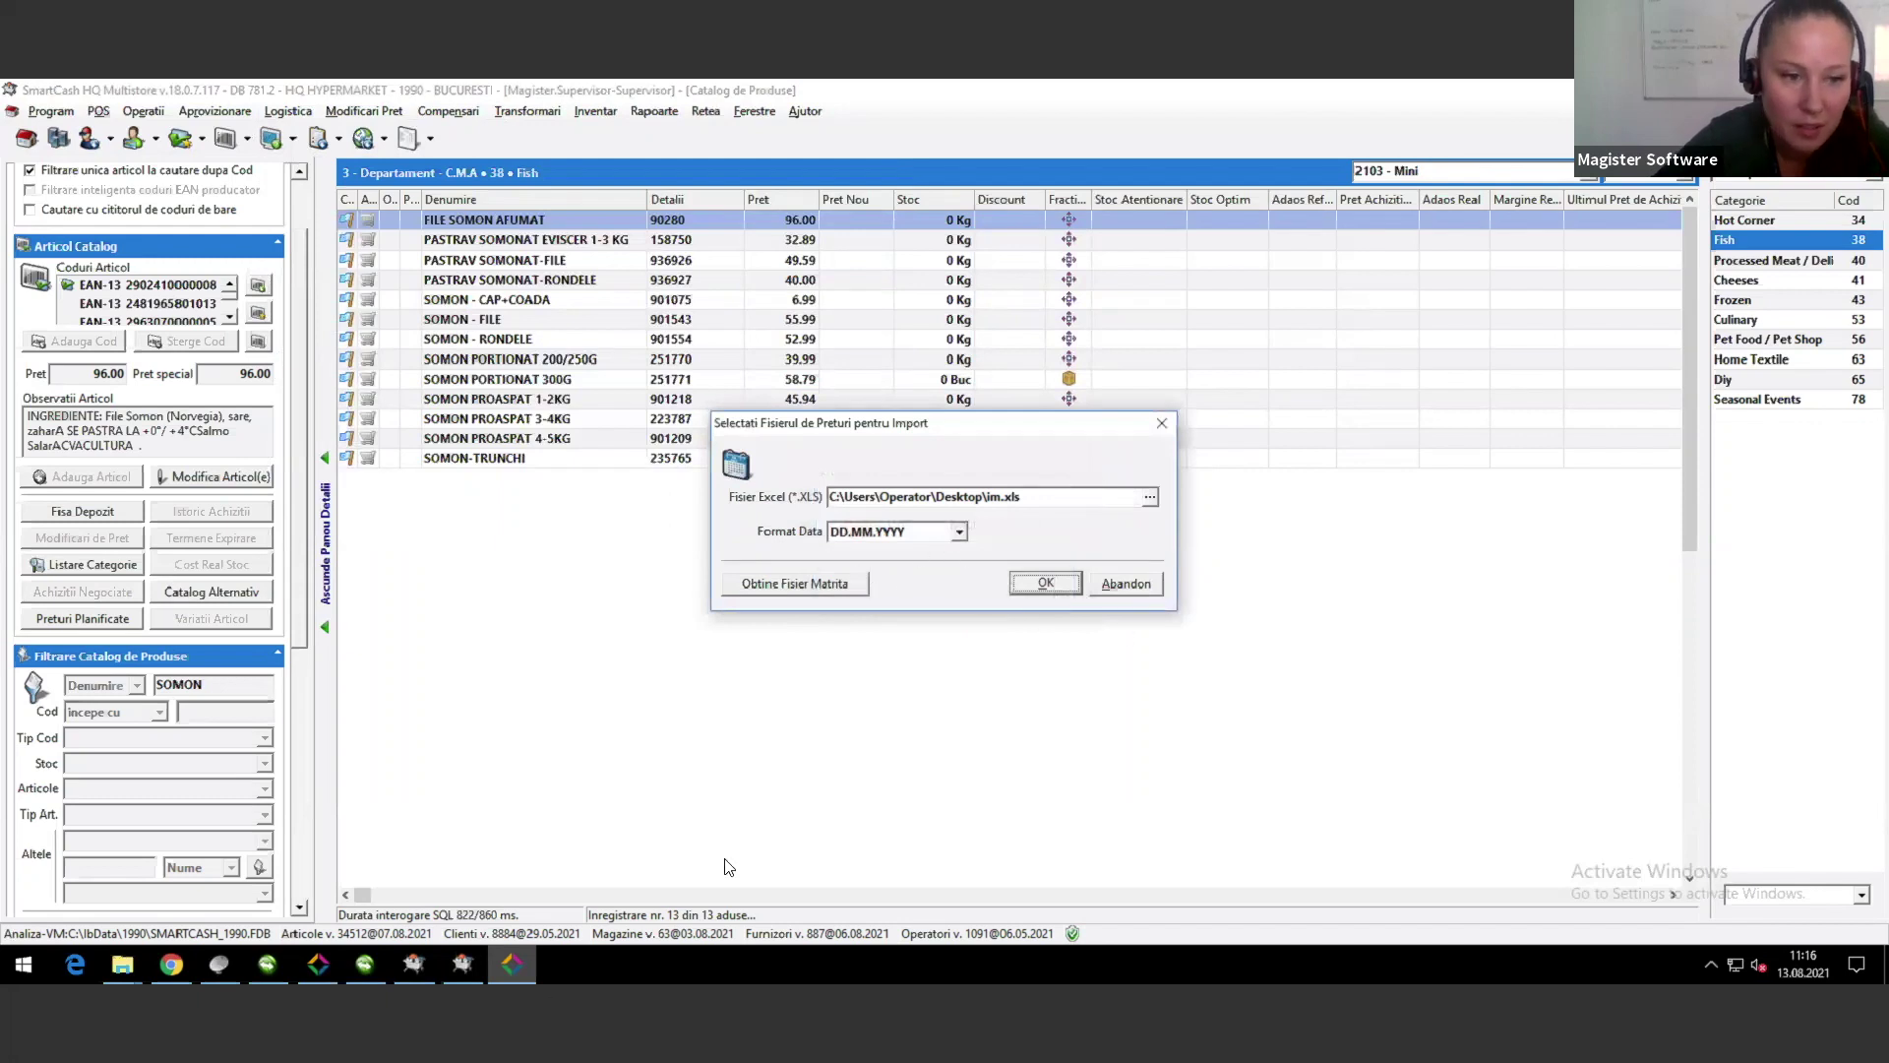
left_click(1125, 585)
Step: Reopen im.xls from the desktop and set DATASTART in row 2 to 15.08.2021
left_click(511, 965)
double_click(126, 231)
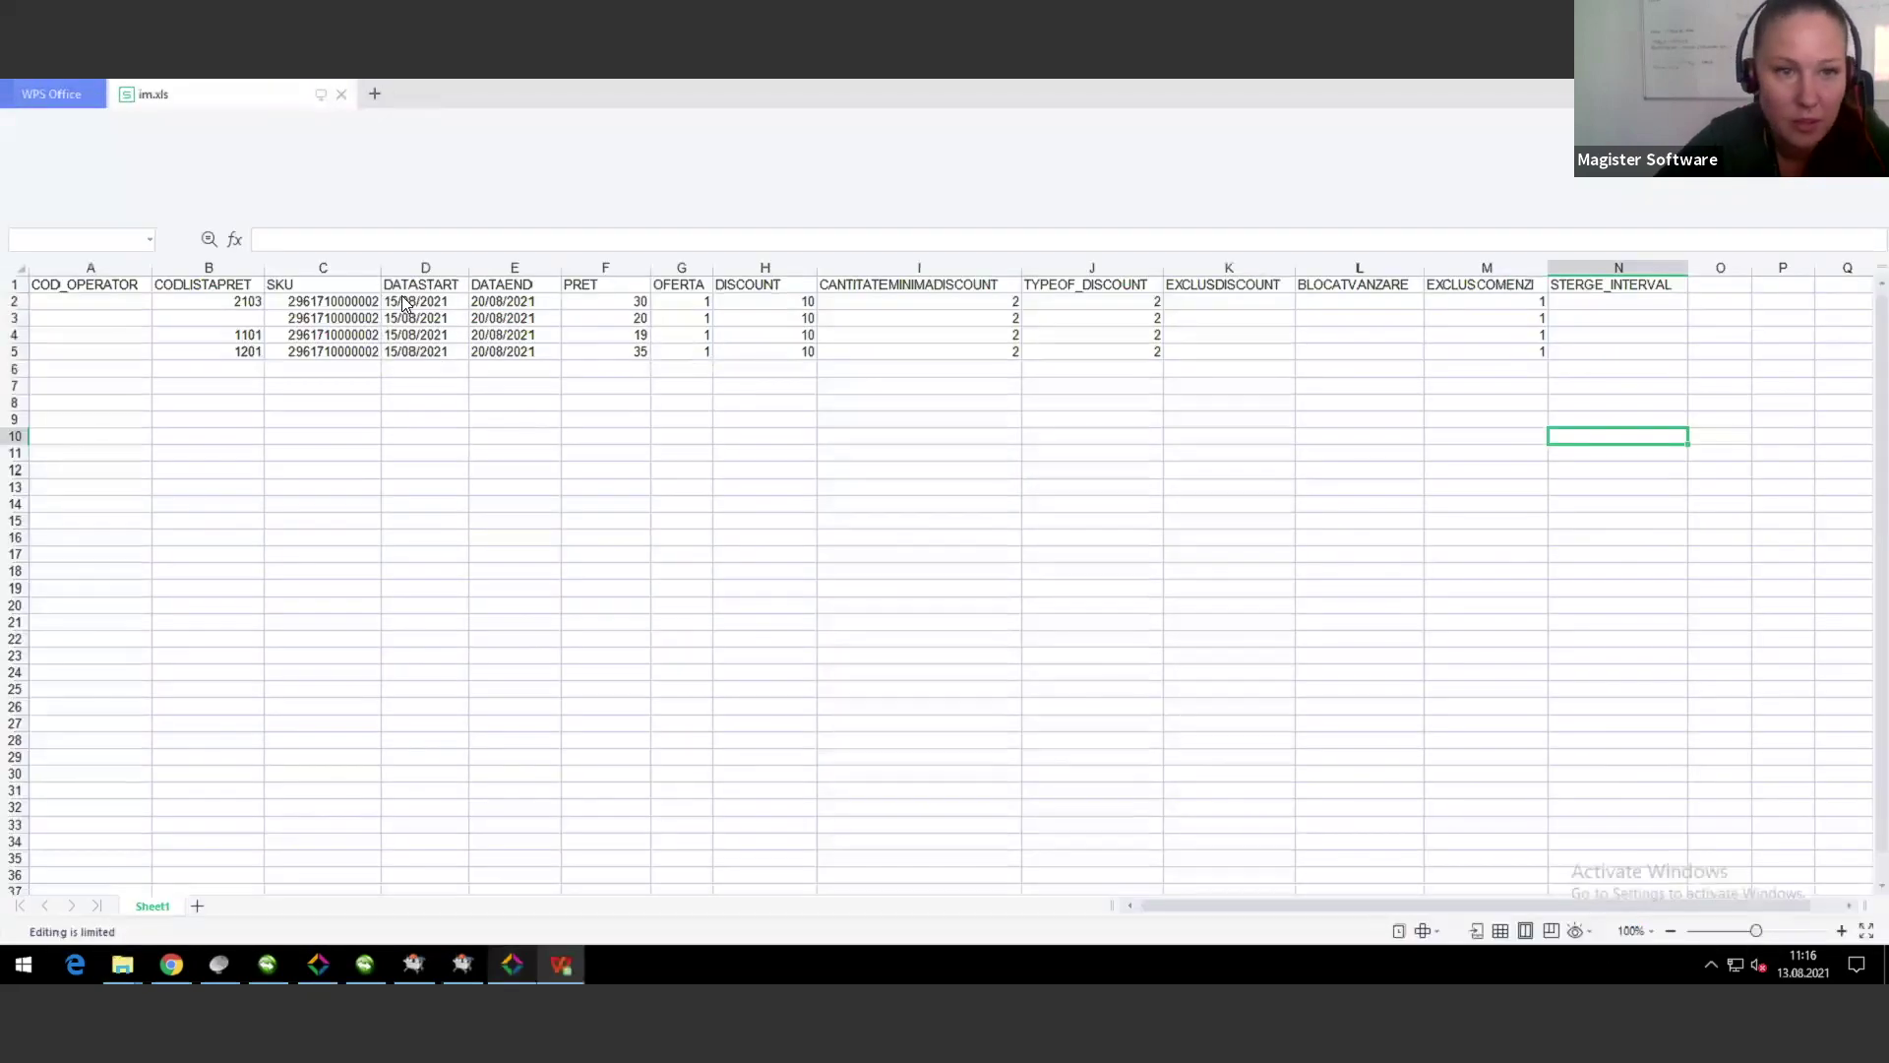
left_click(413, 300)
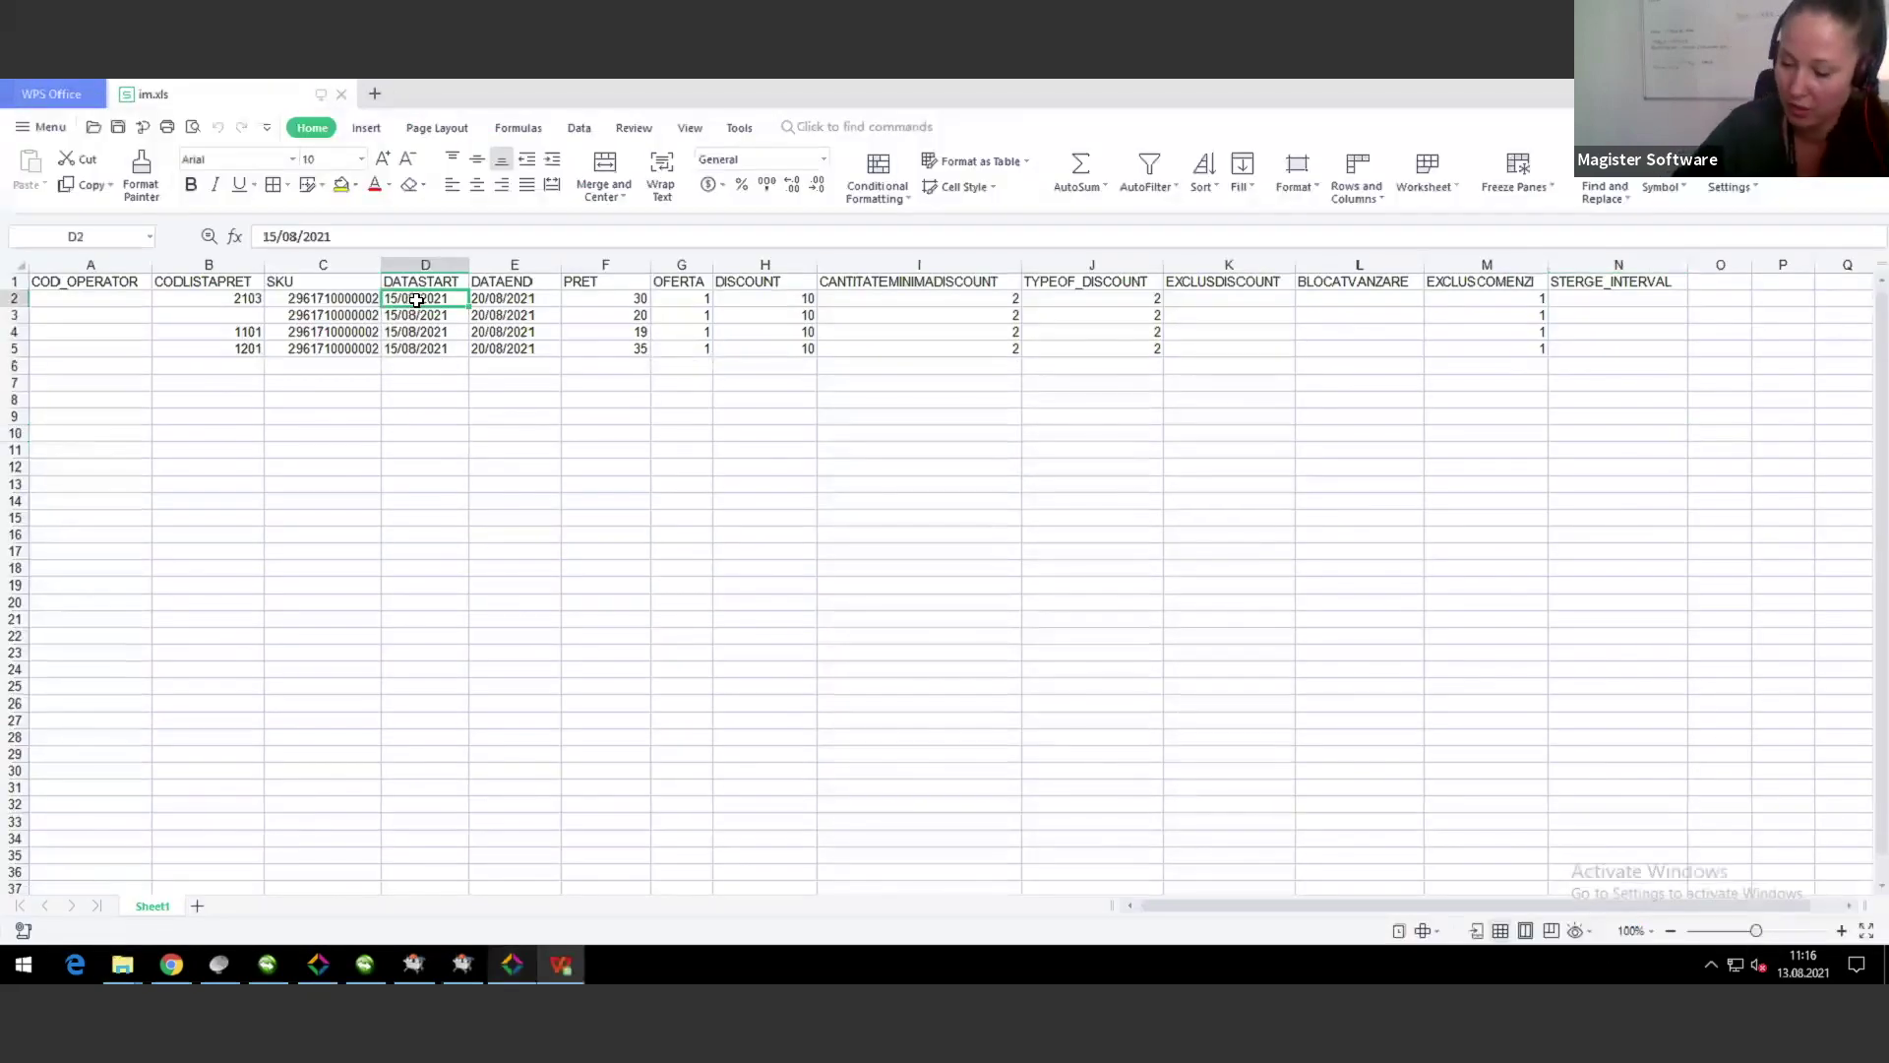
type("15.08.20")
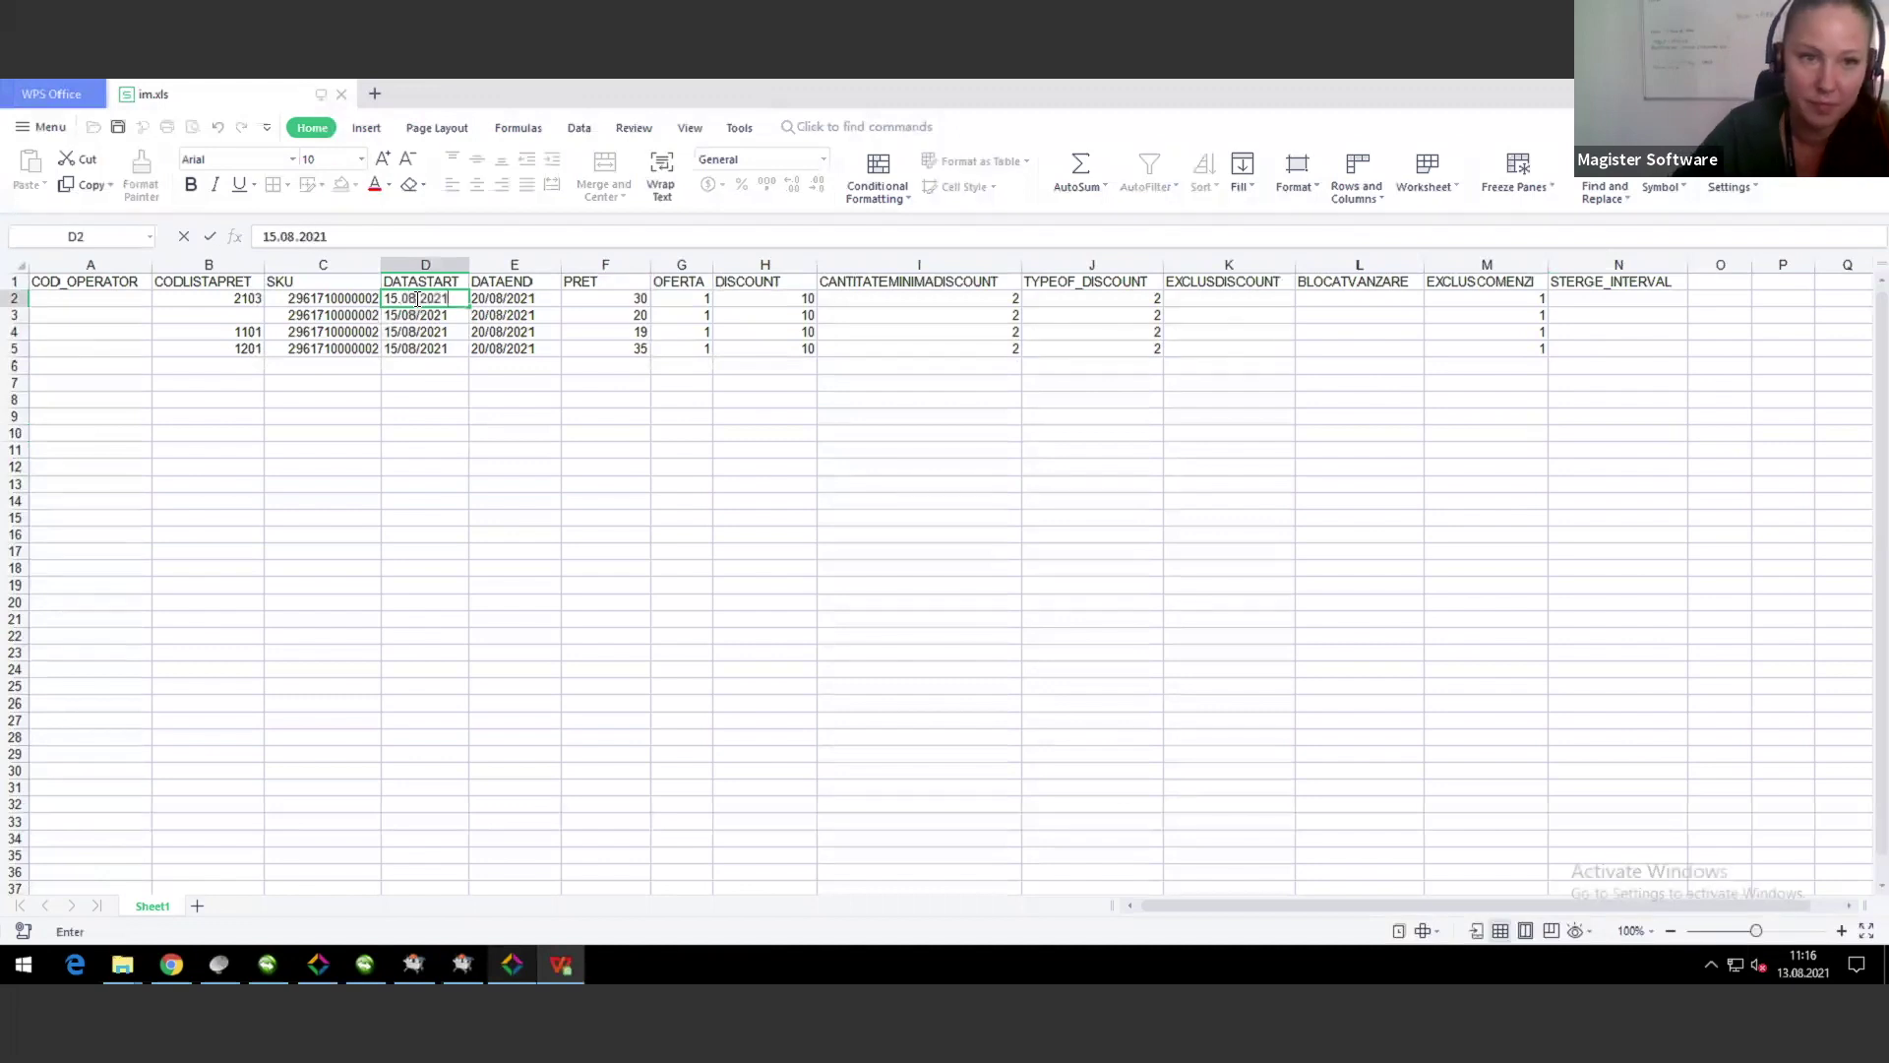
key("Return")
Step: Change DATASTART in row 3 to 15.08.2021, using dots as separators
type("15")
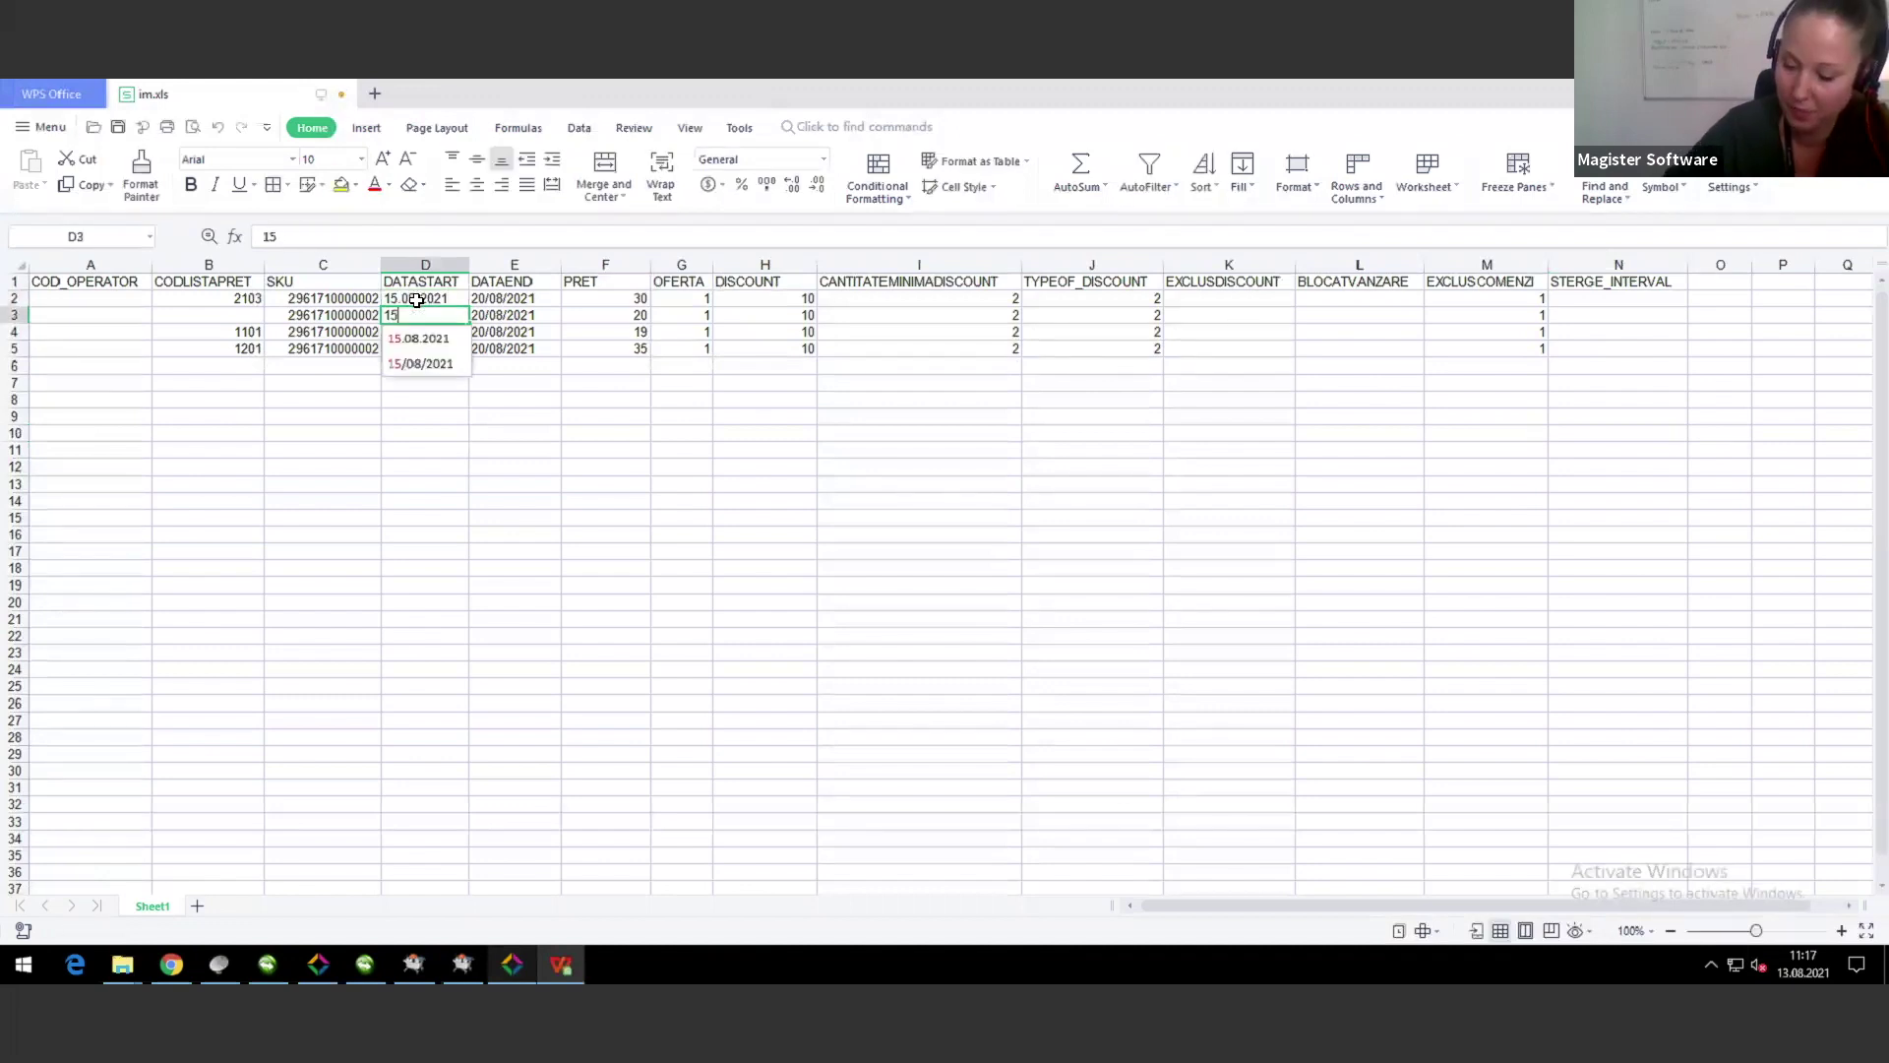
type("/08/")
key("BackSpace")
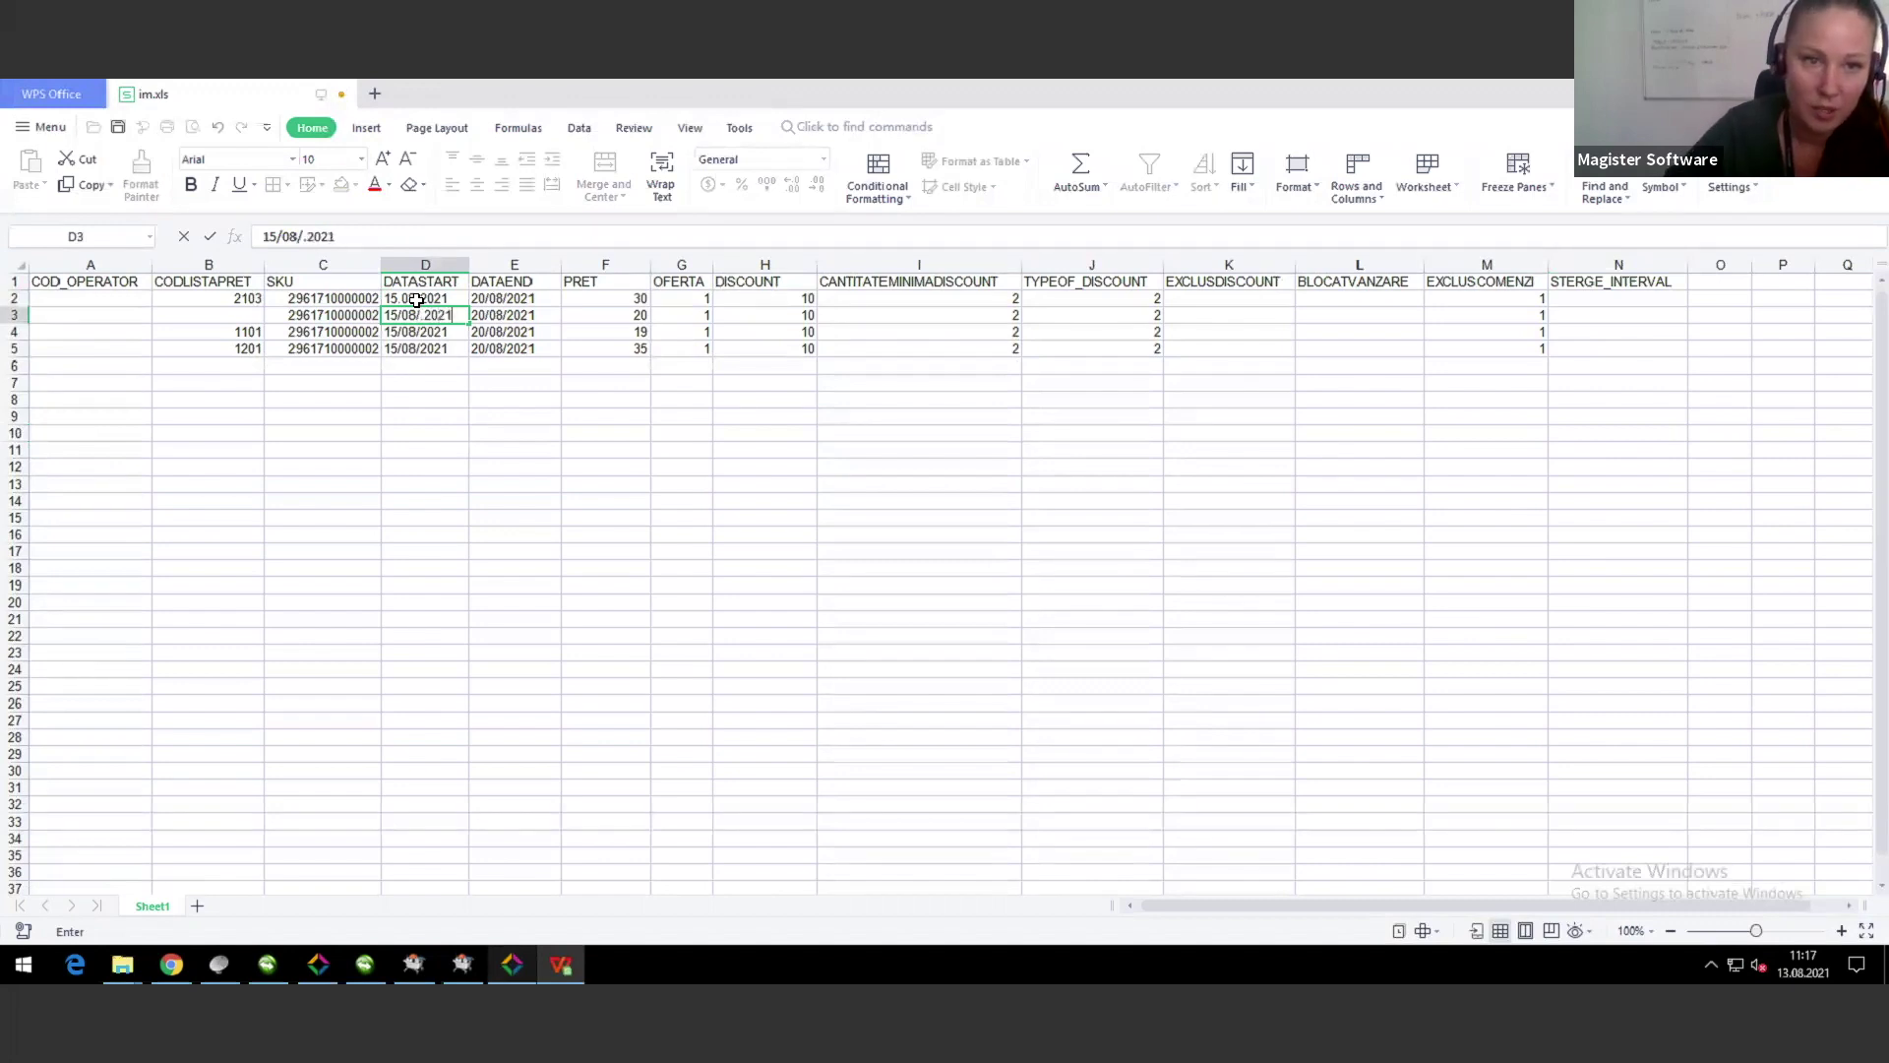
left_click(282, 234, "shift")
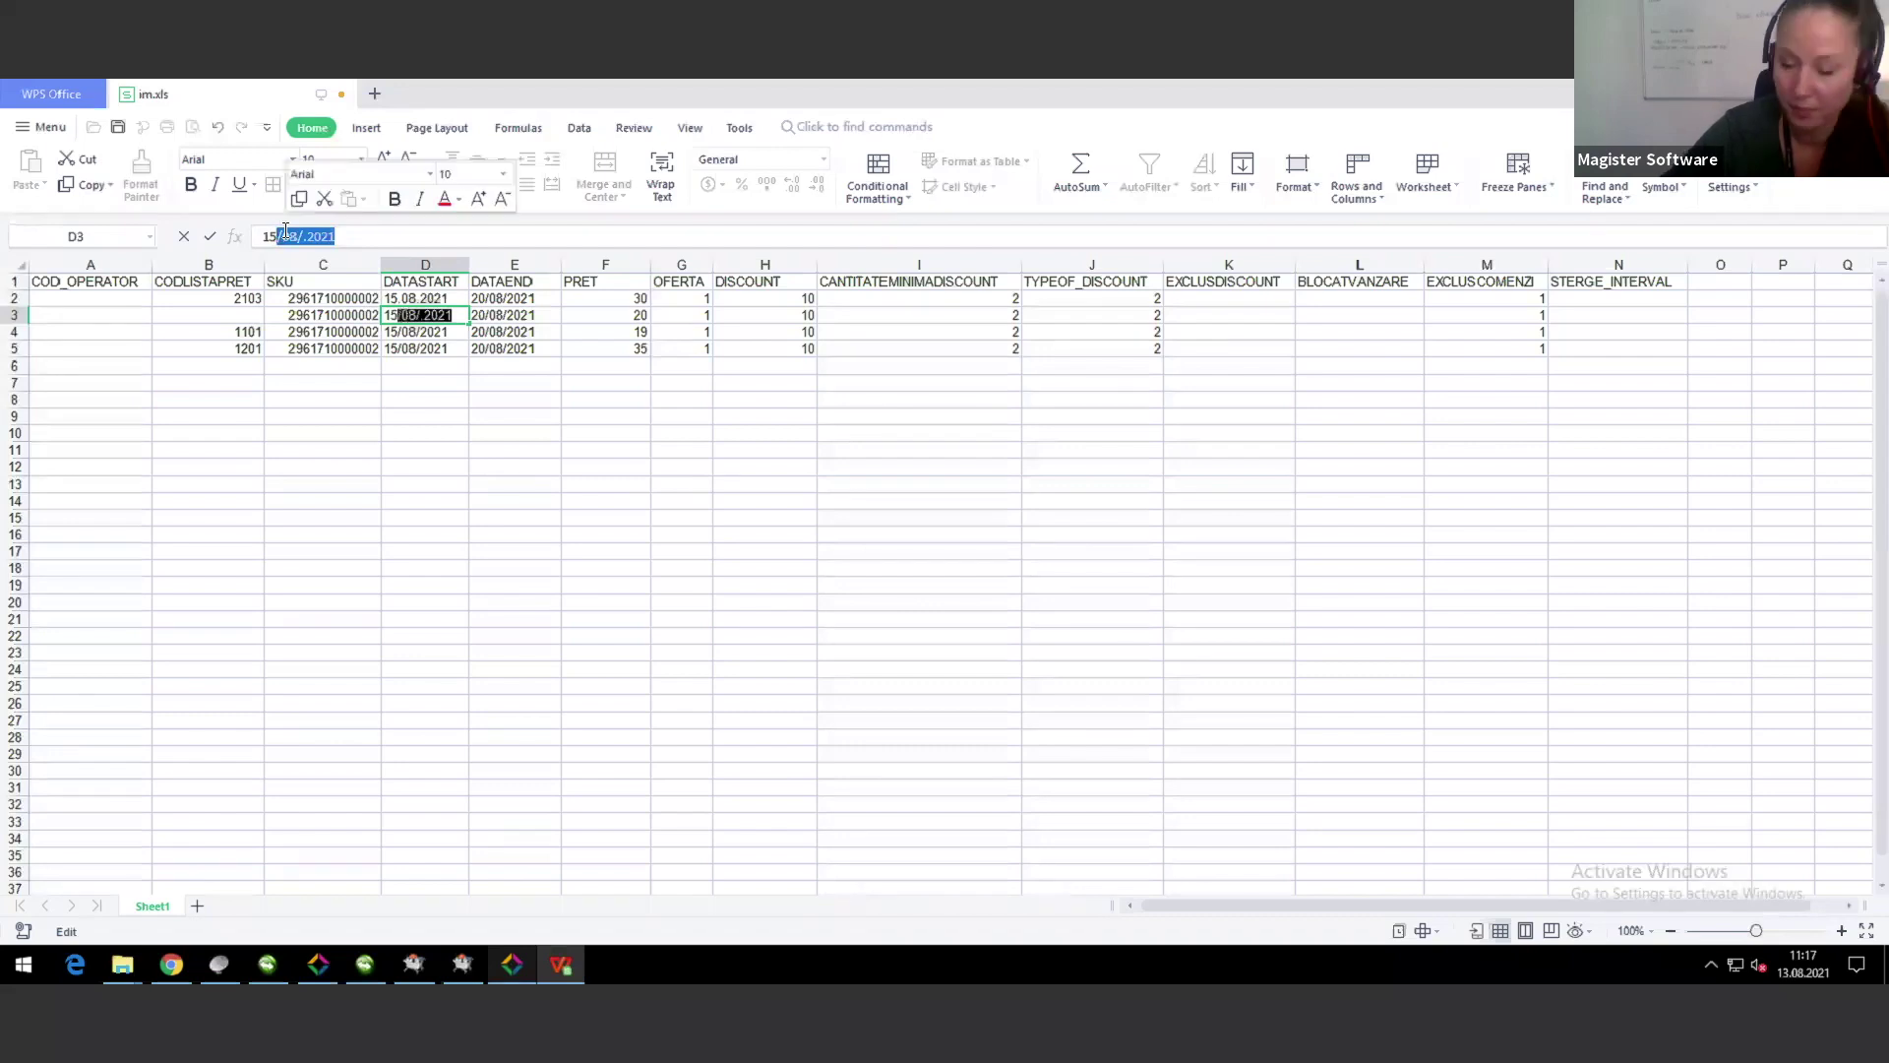
type(".")
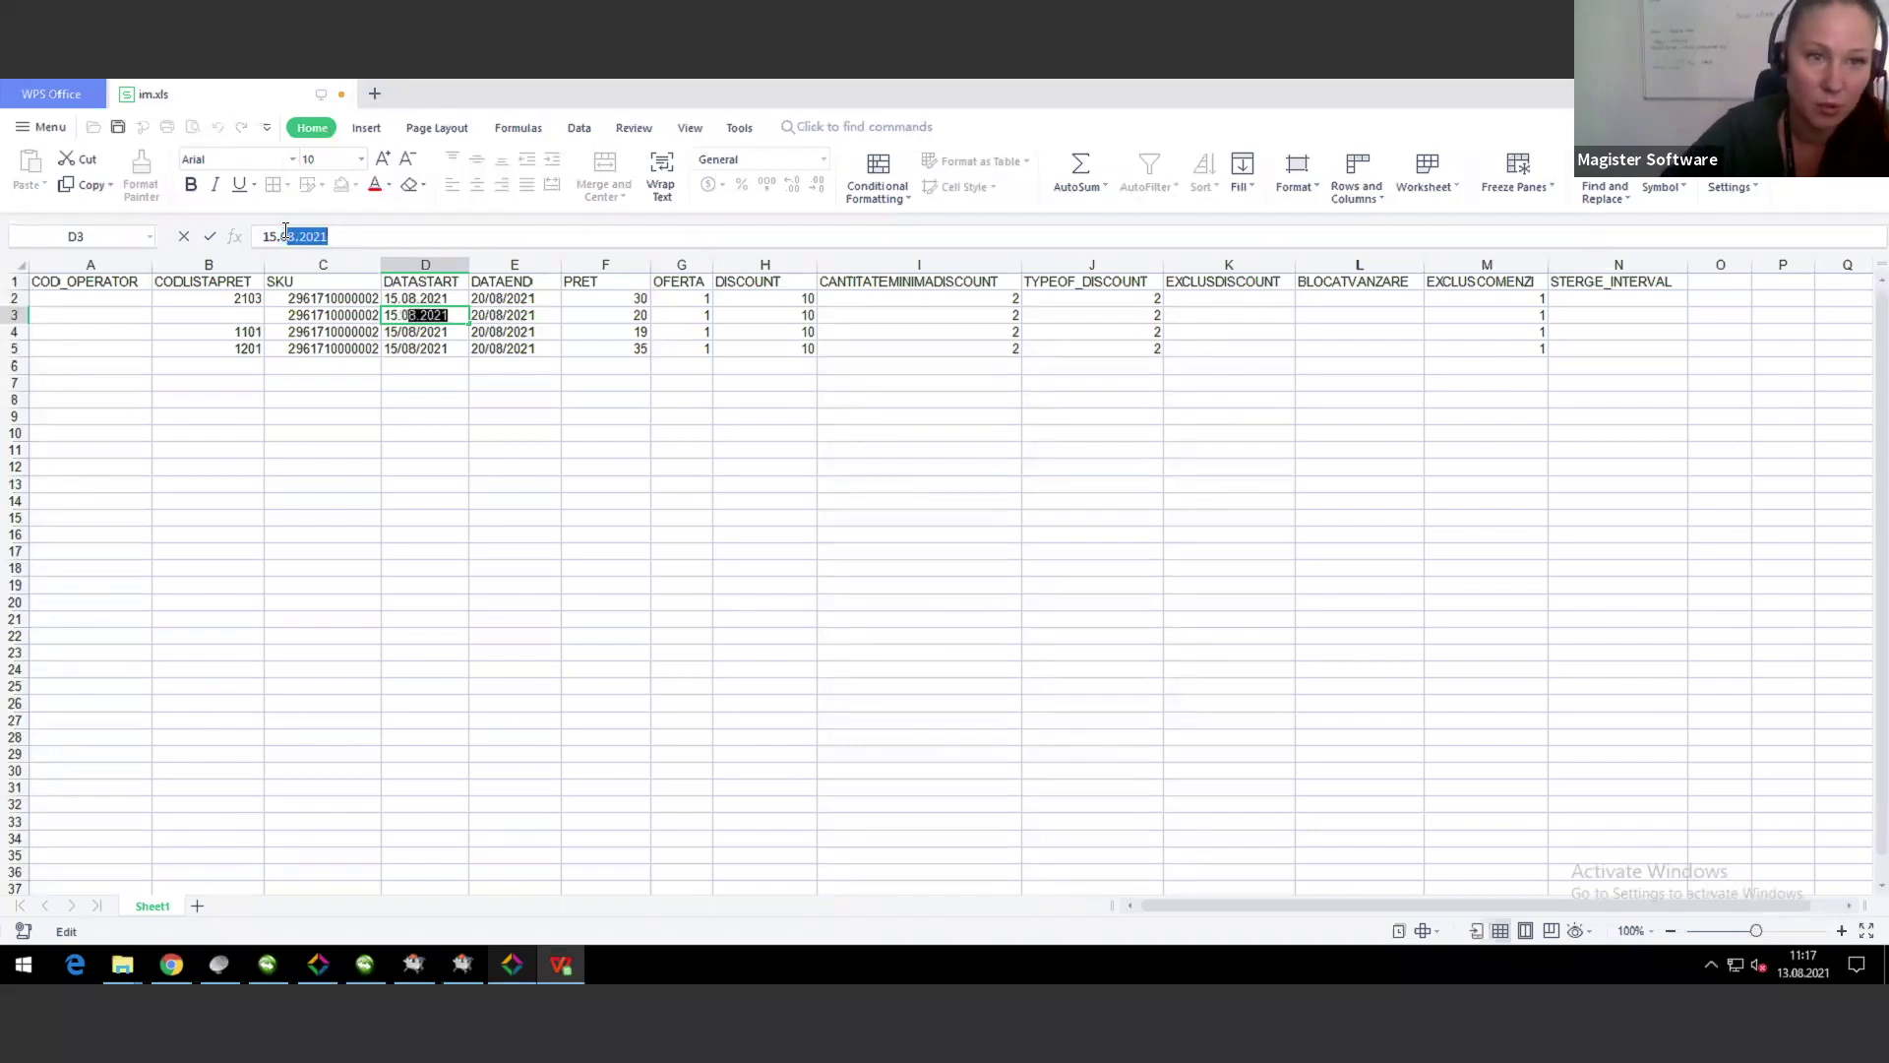
key("Return")
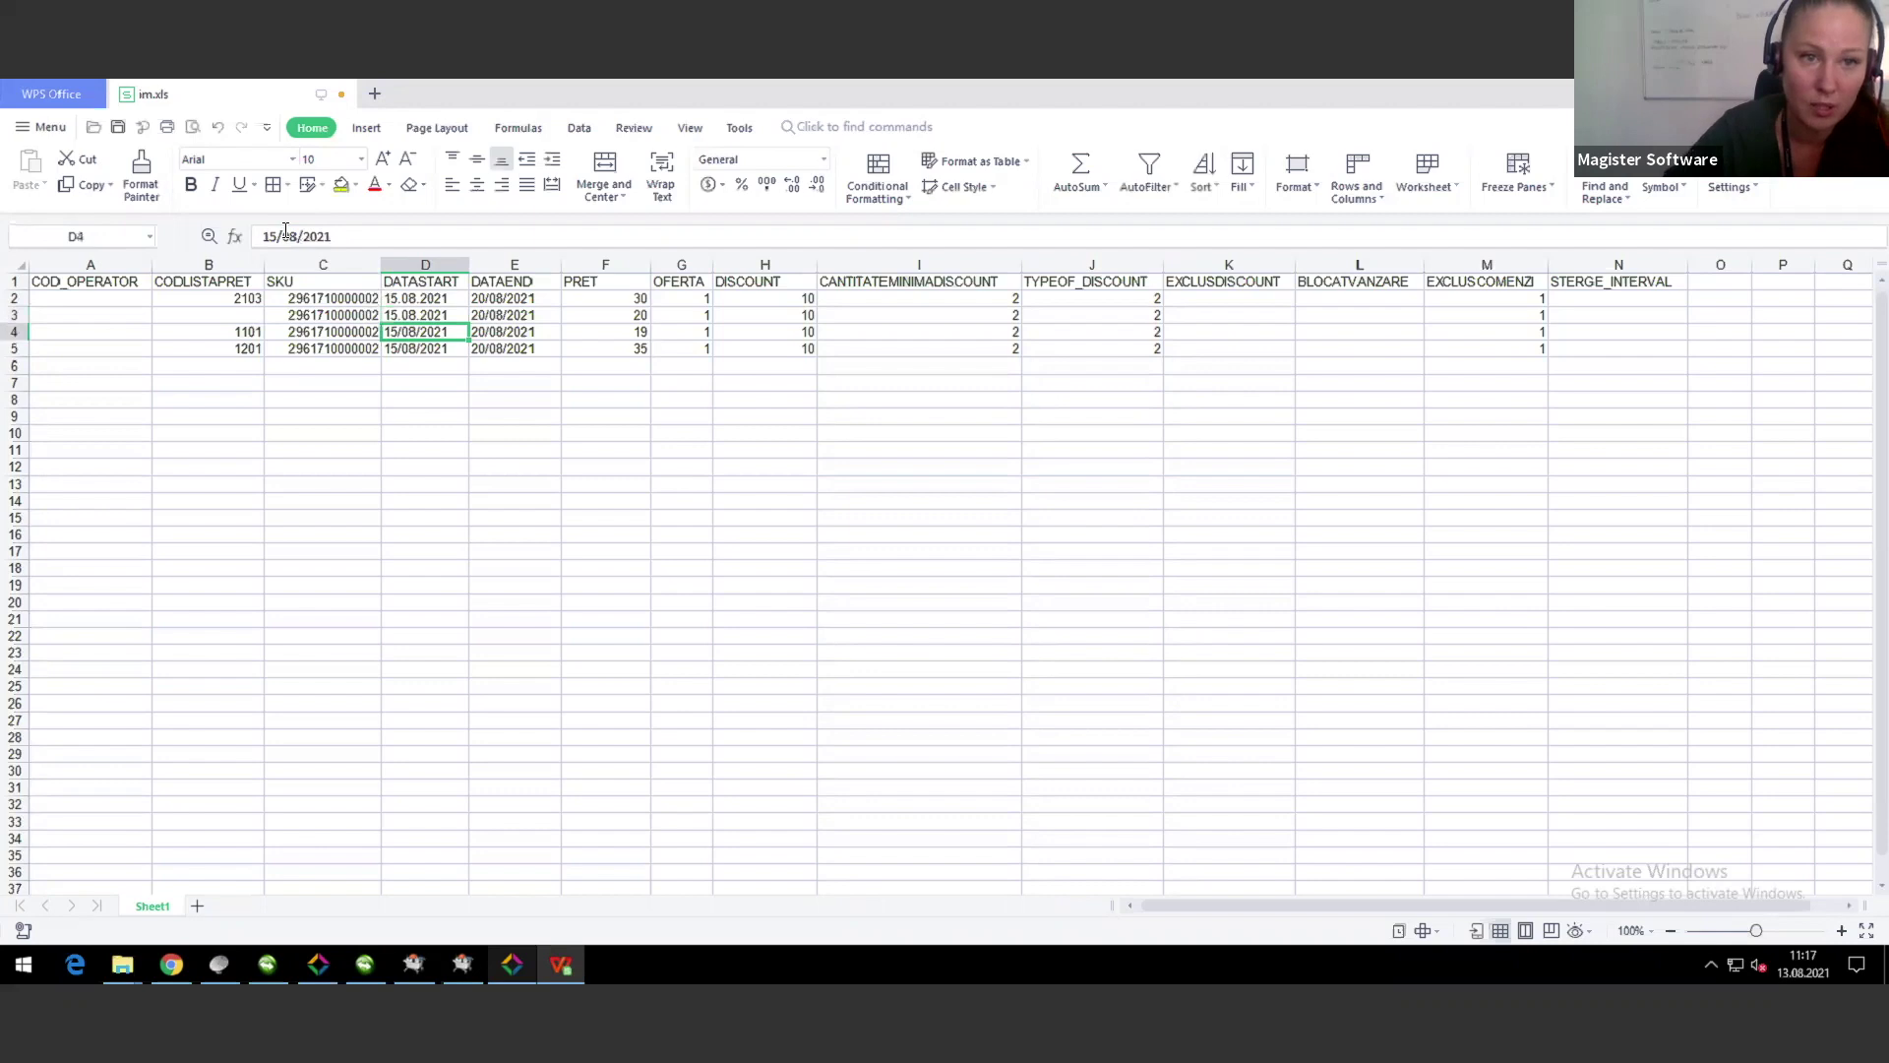
Step: Copy the DATASTART date from row 3 into rows 4 and 5
key("Up")
key("ctrl+c")
key("Down")
key("shift+Down")
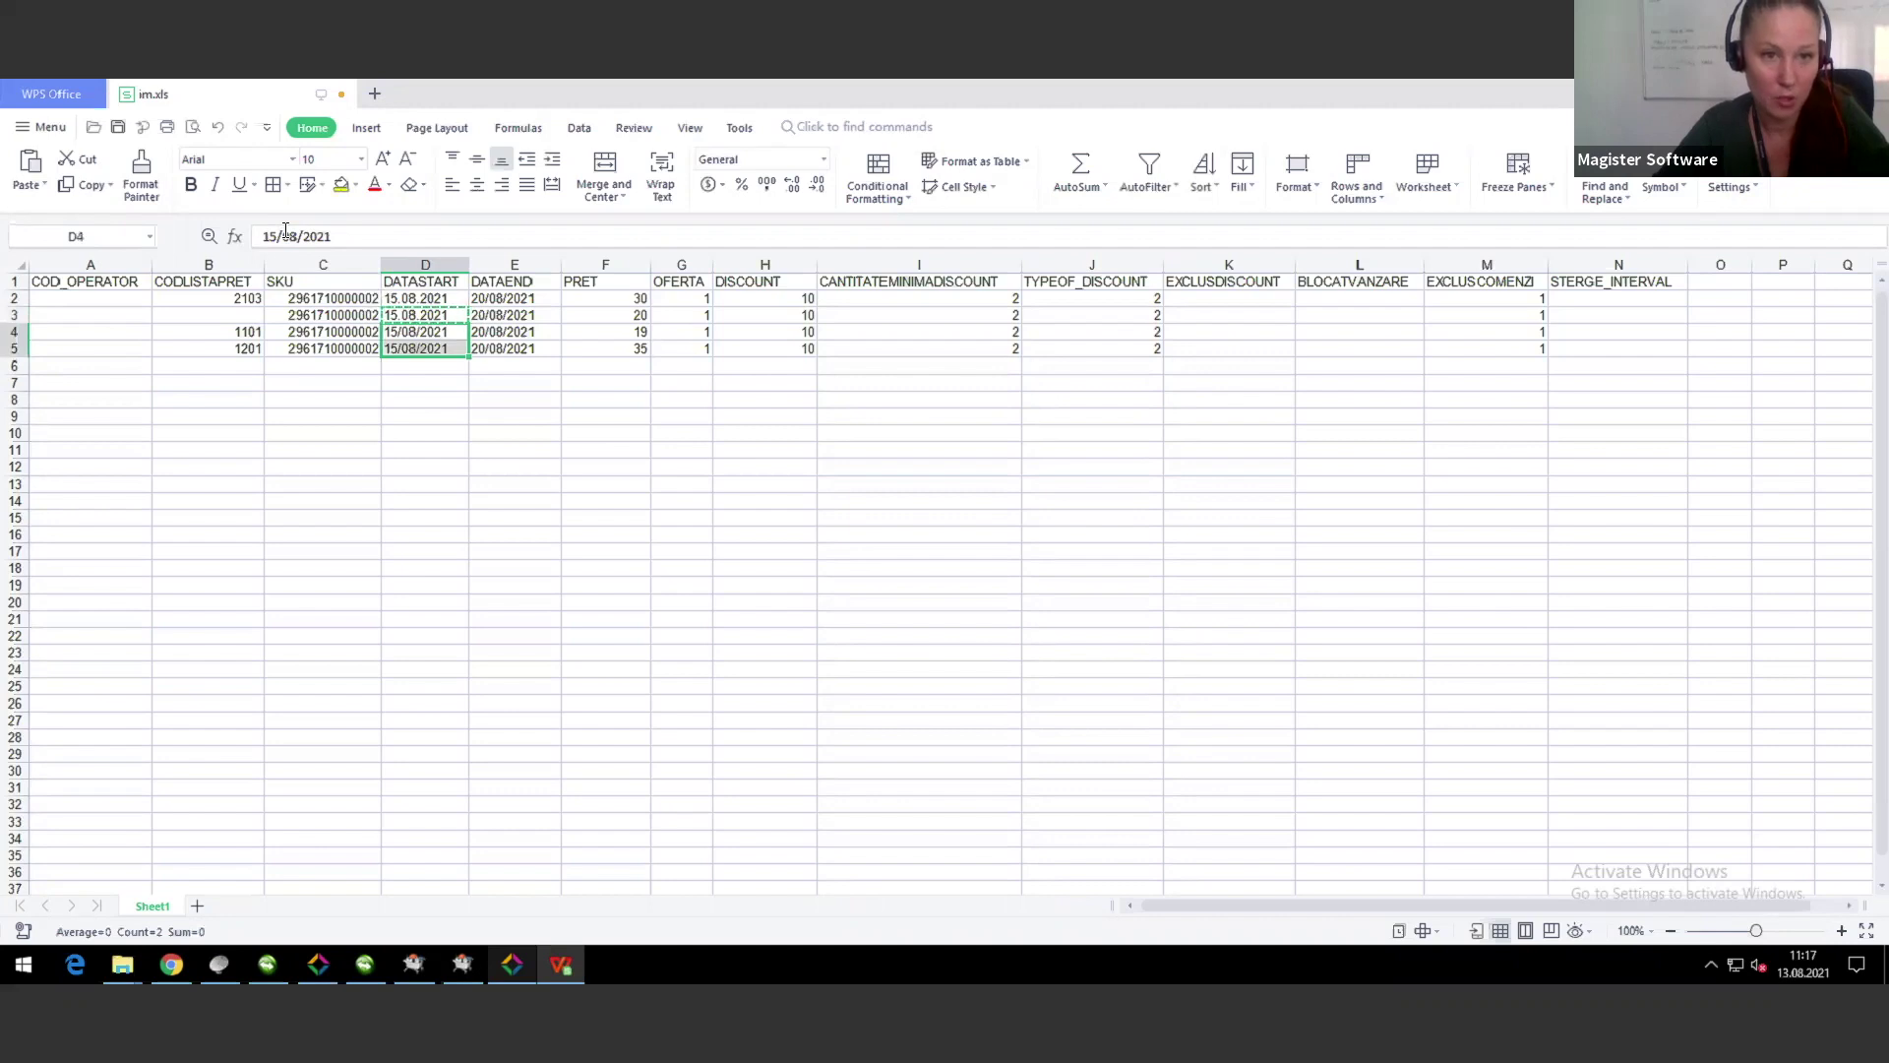
key("ctrl+v")
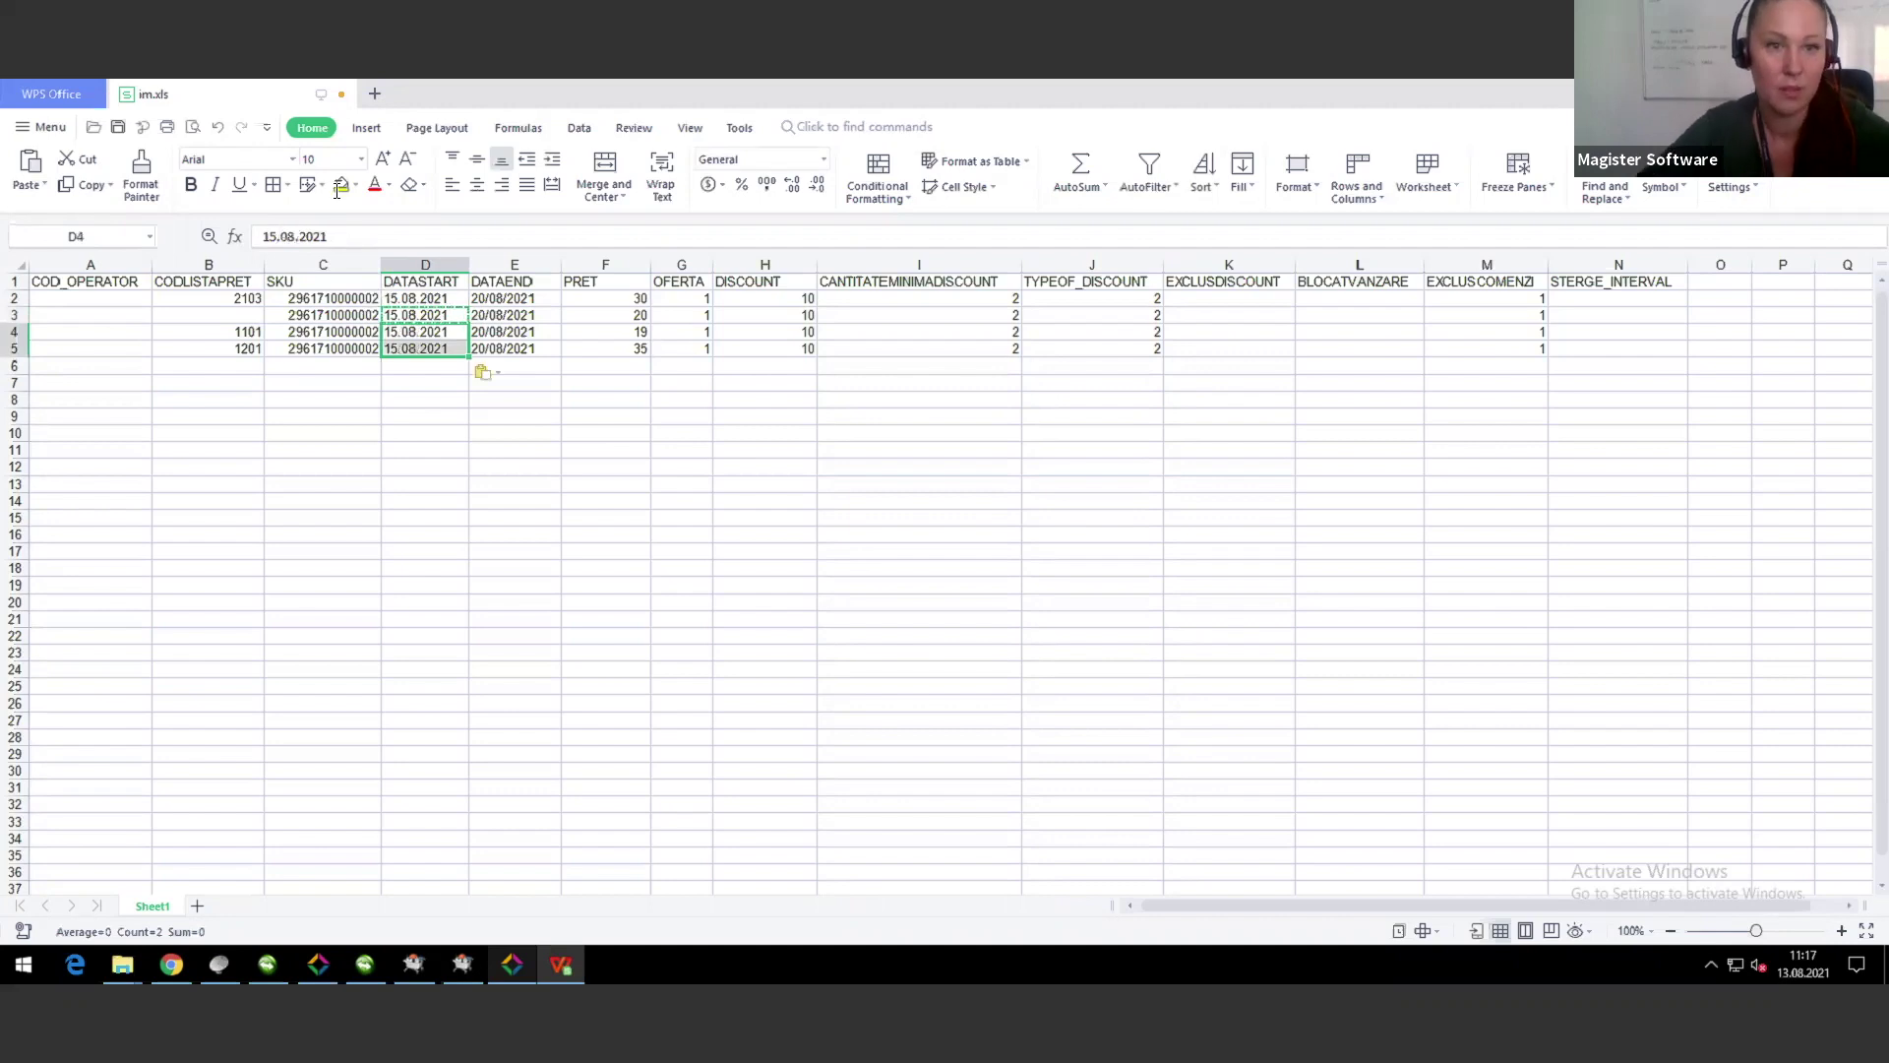
left_click(698, 551)
key("Escape")
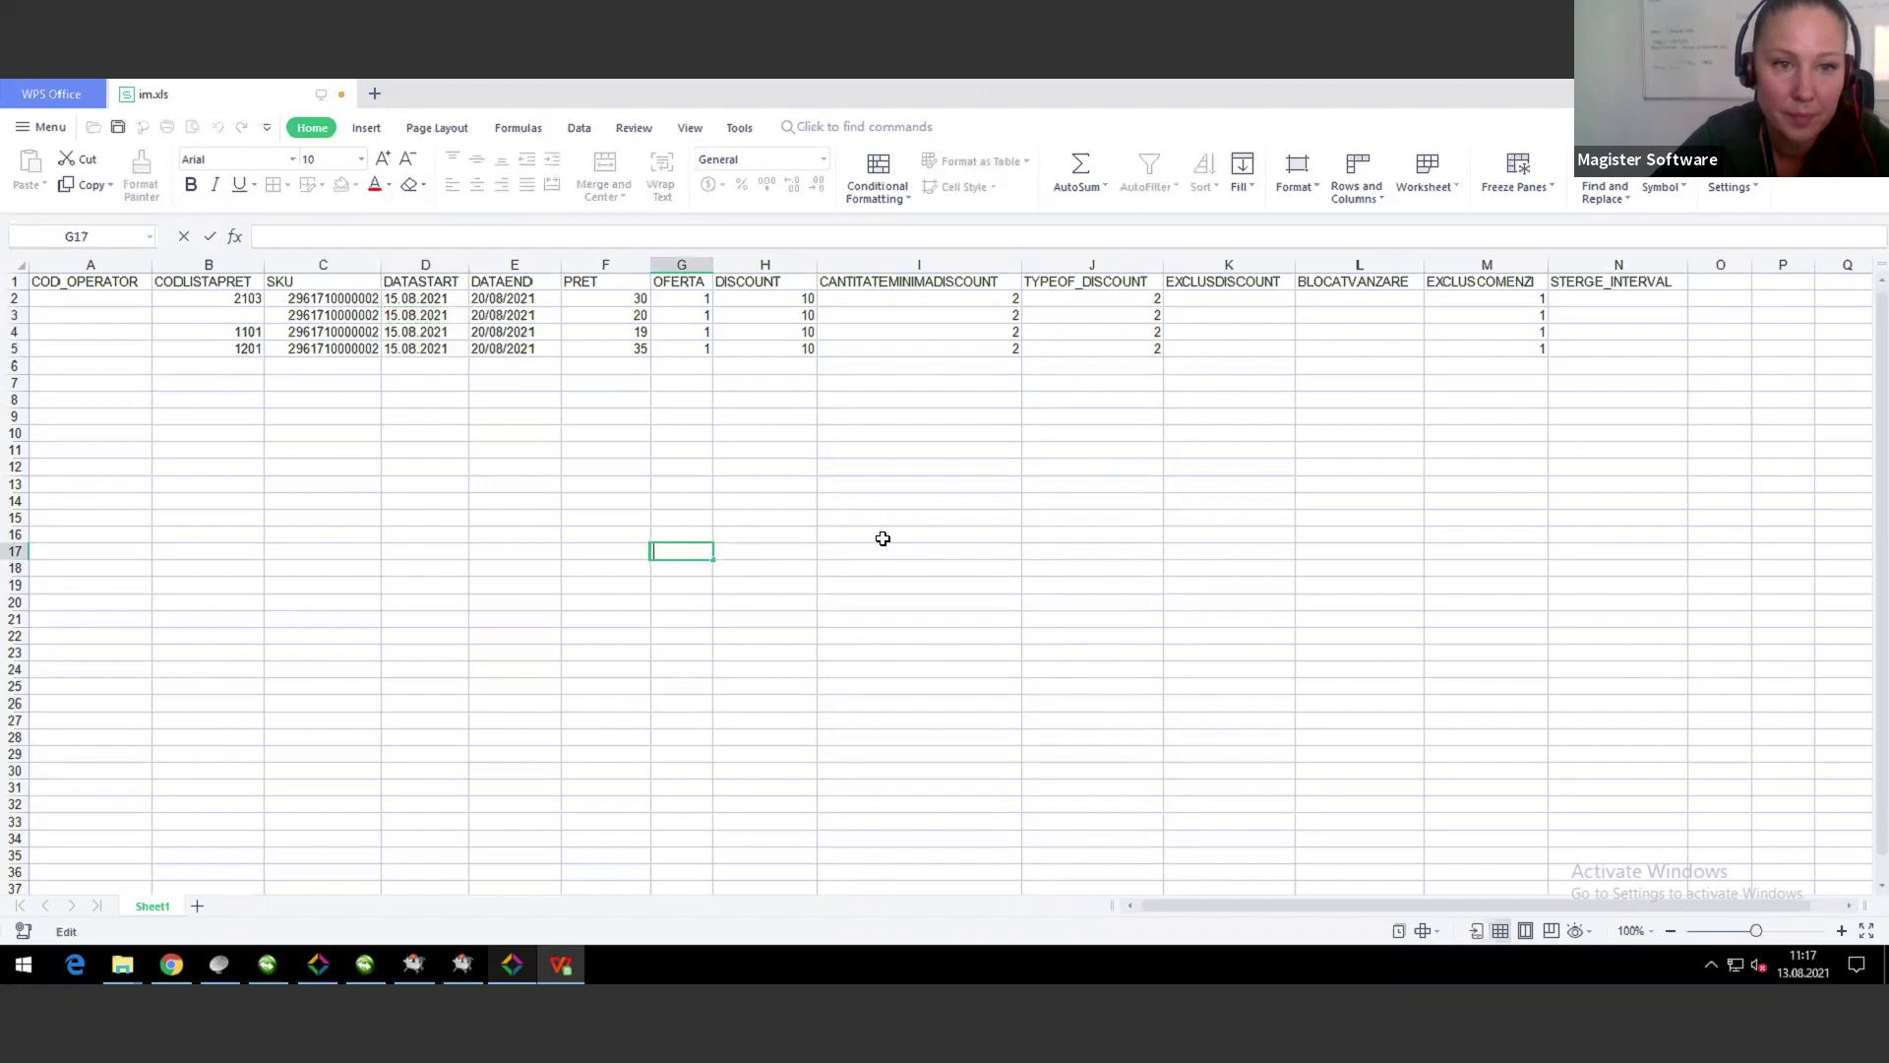
left_click(984, 537)
Step: Apply the Date number format to the DATASTART cells in rows 2 to 5
left_click_drag(414, 298, 411, 346)
right_click(433, 337)
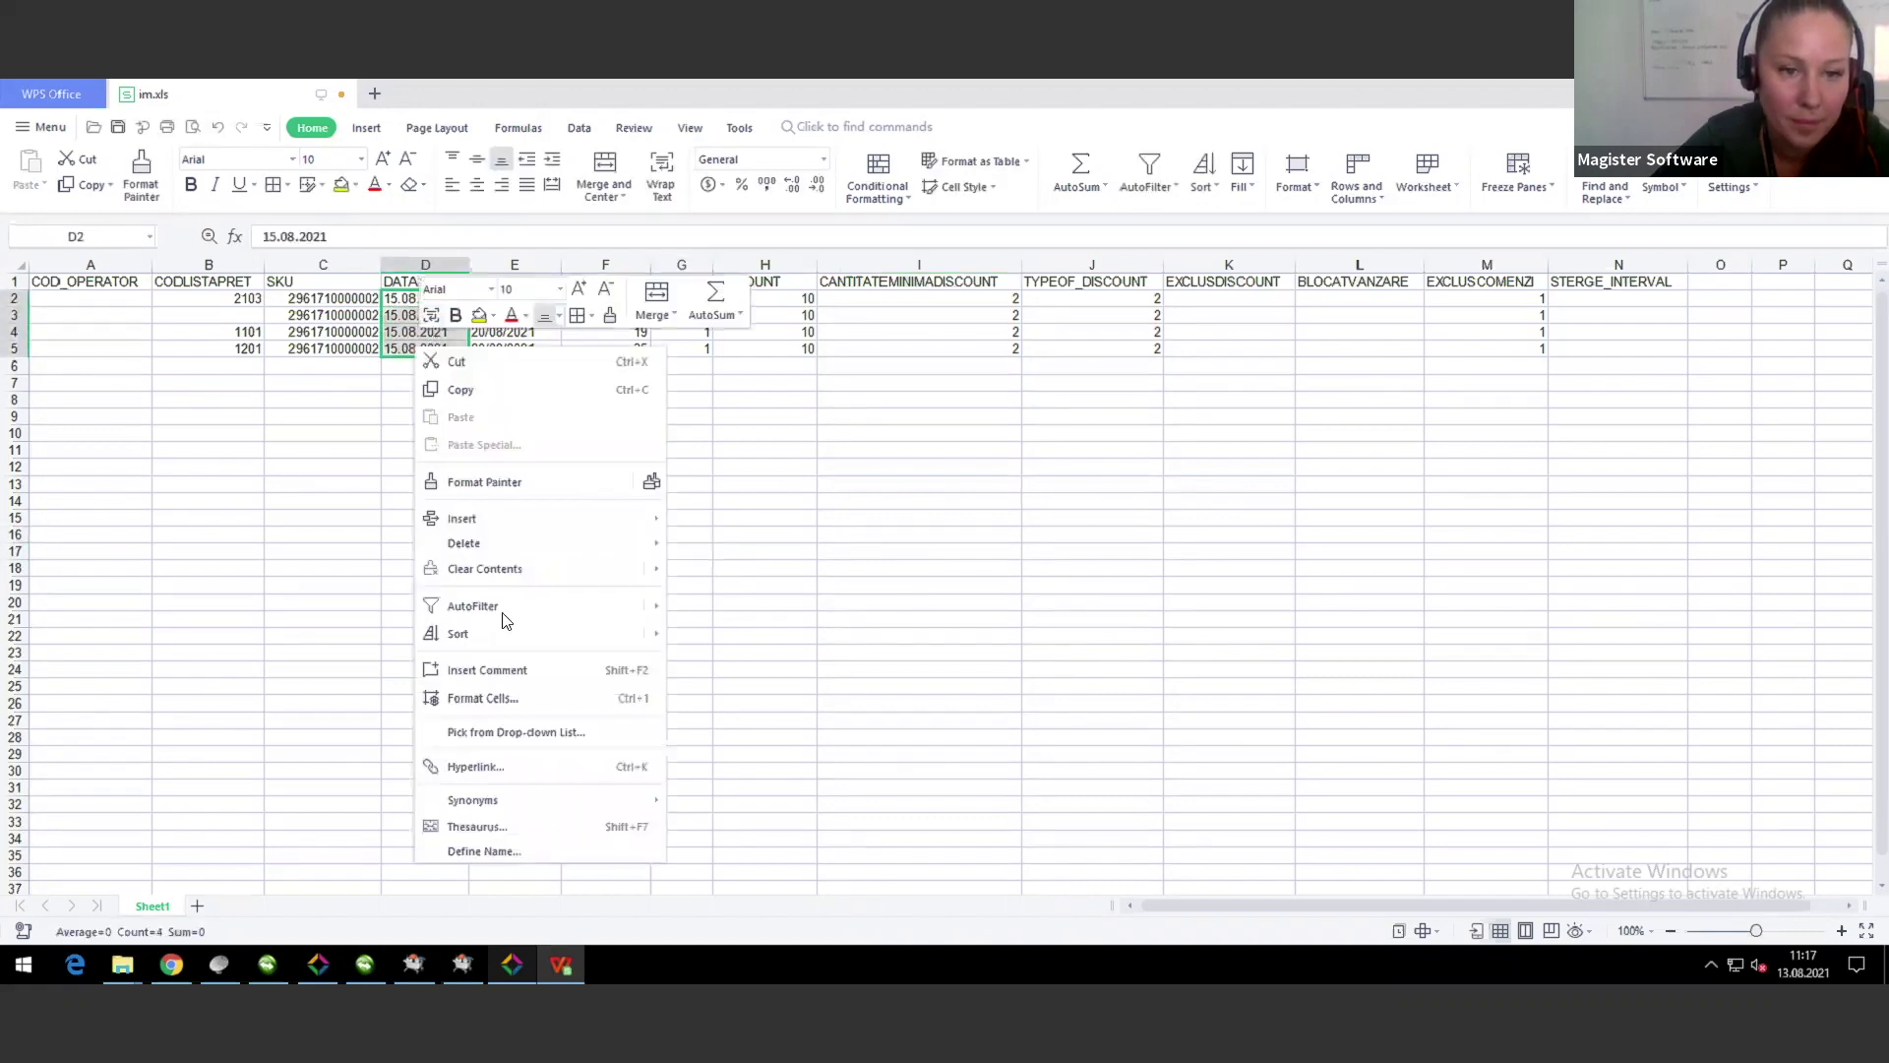
left_click(486, 699)
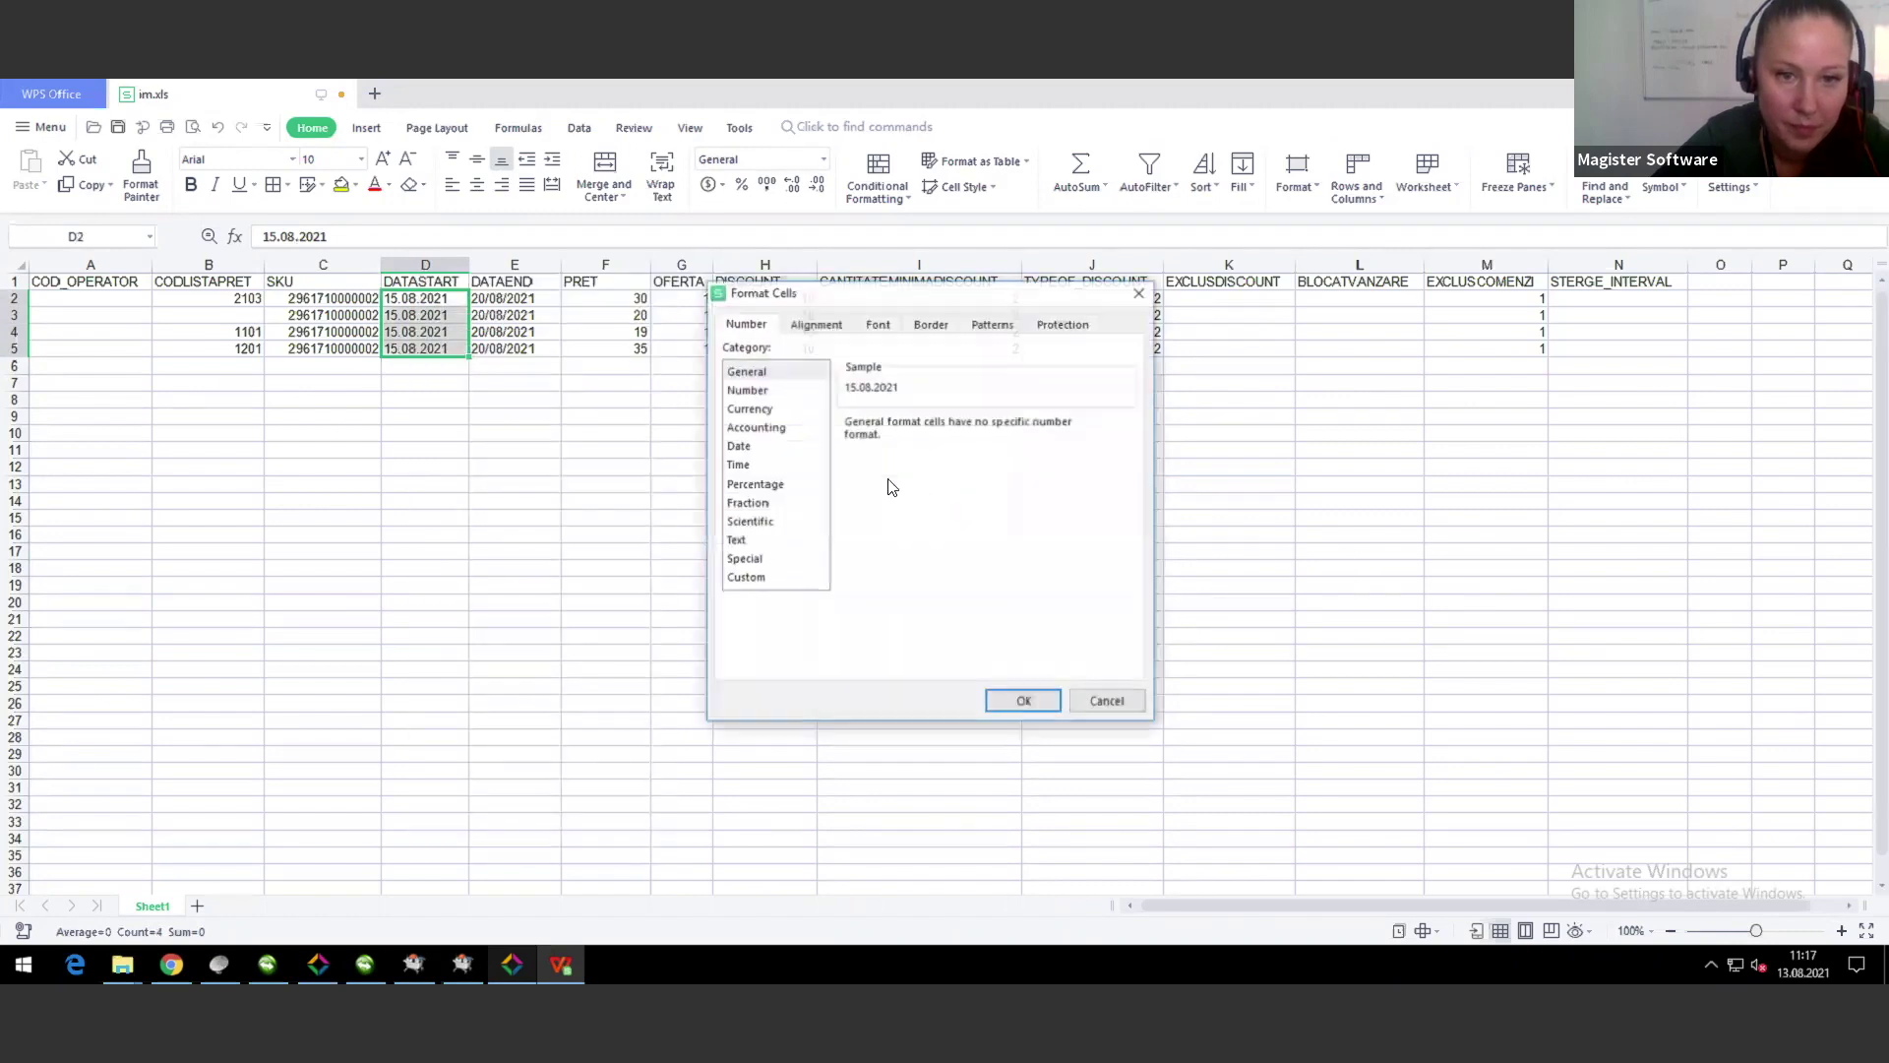
left_click(734, 449)
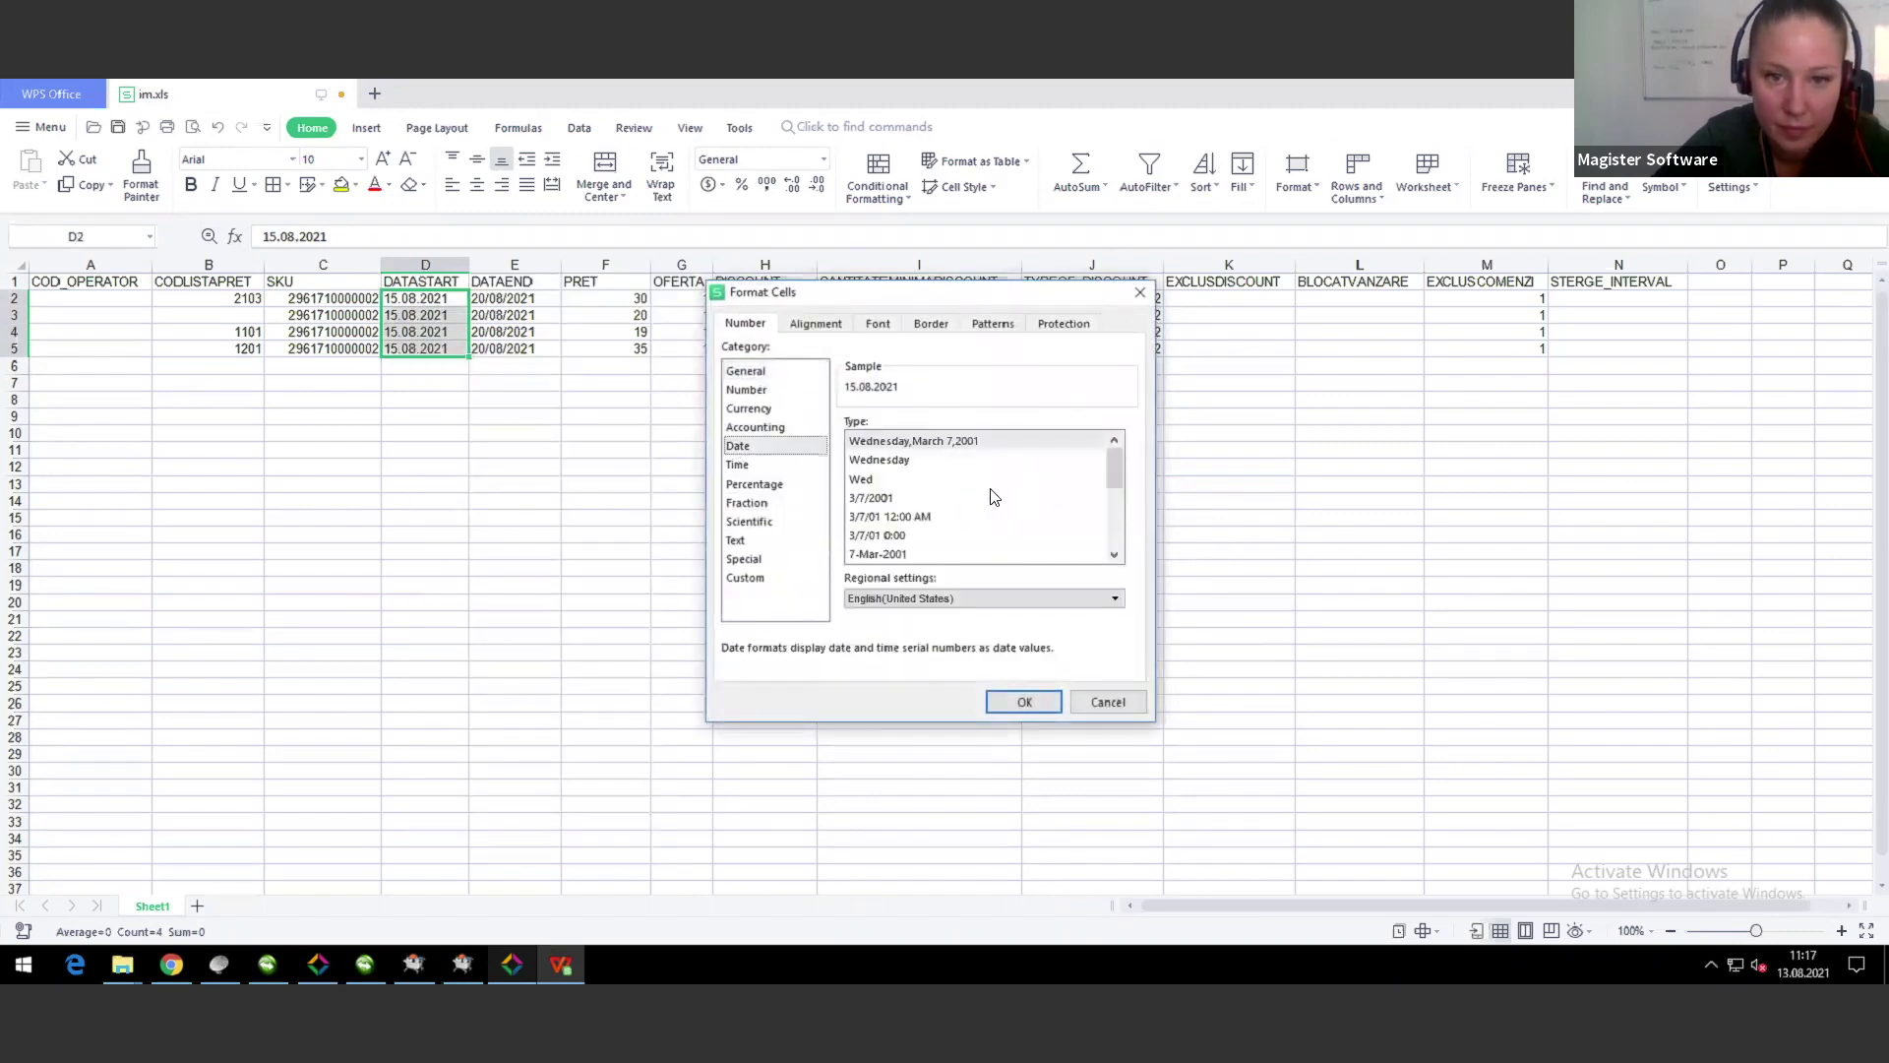
left_click(1025, 700)
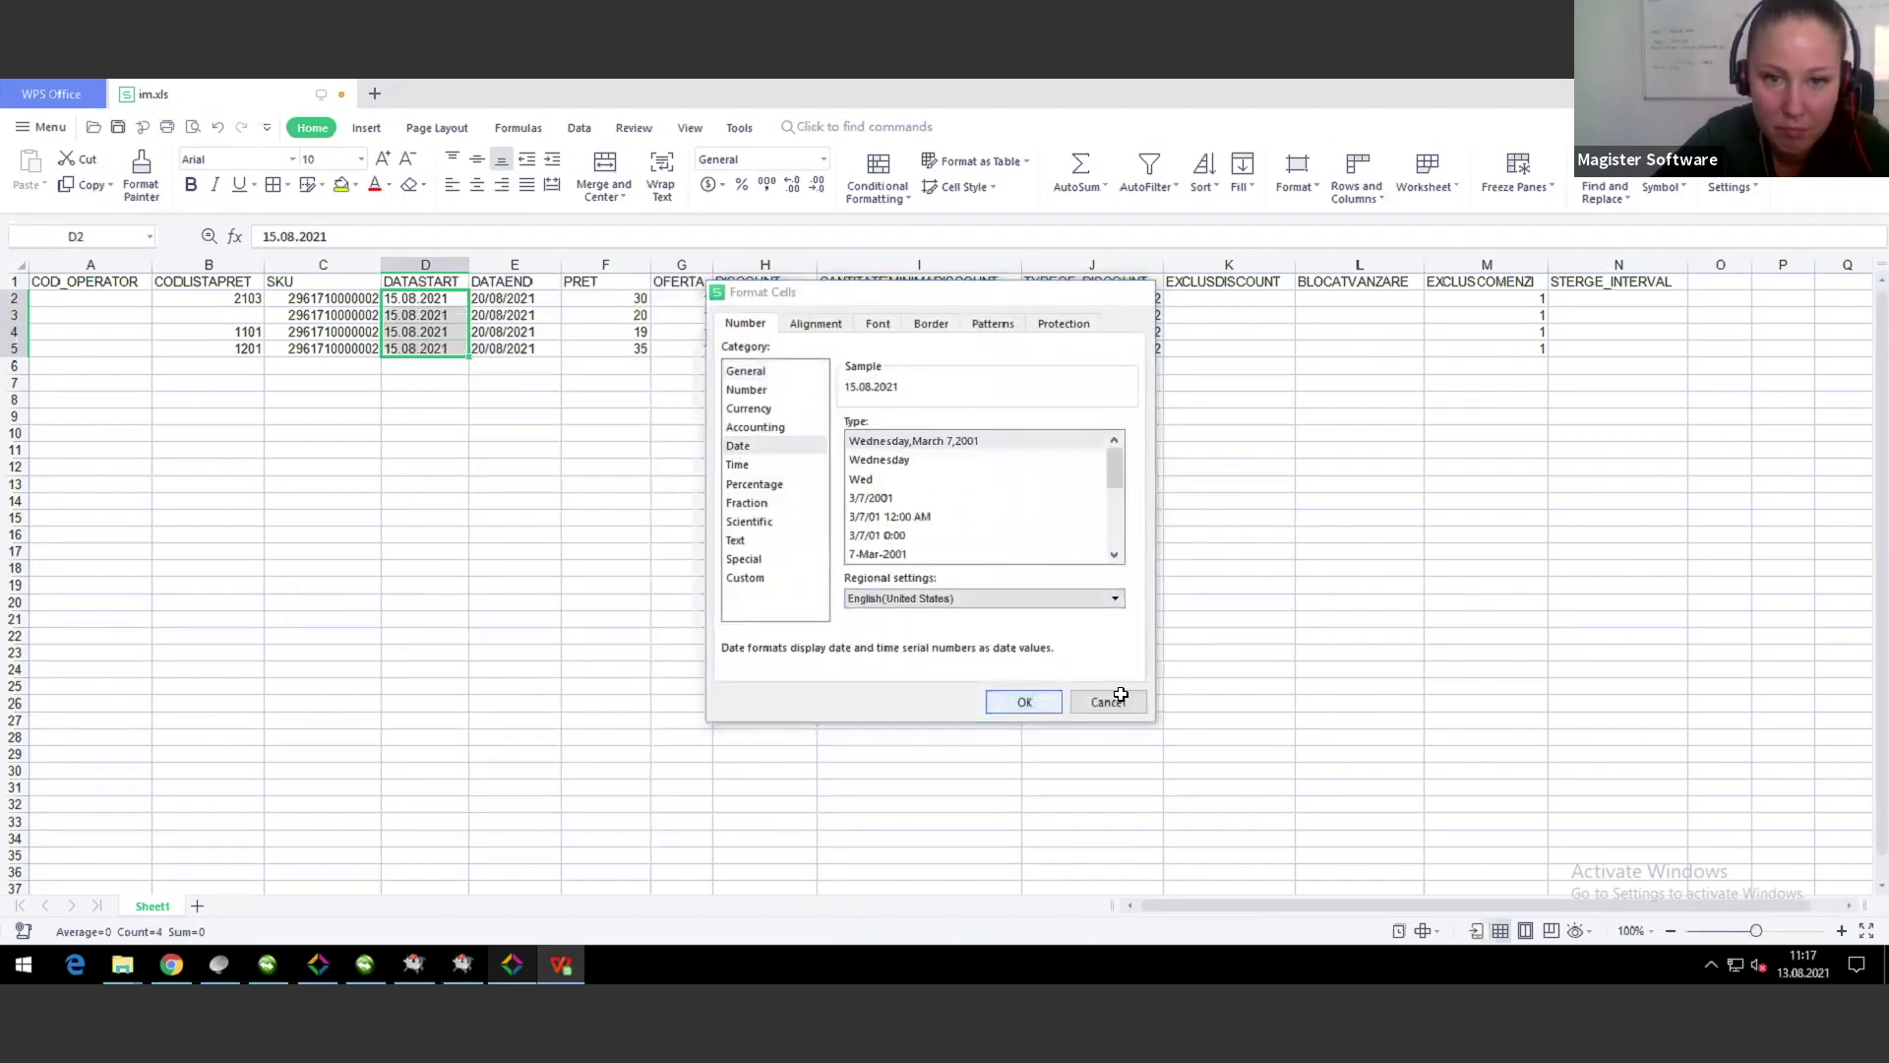
left_click(930, 441)
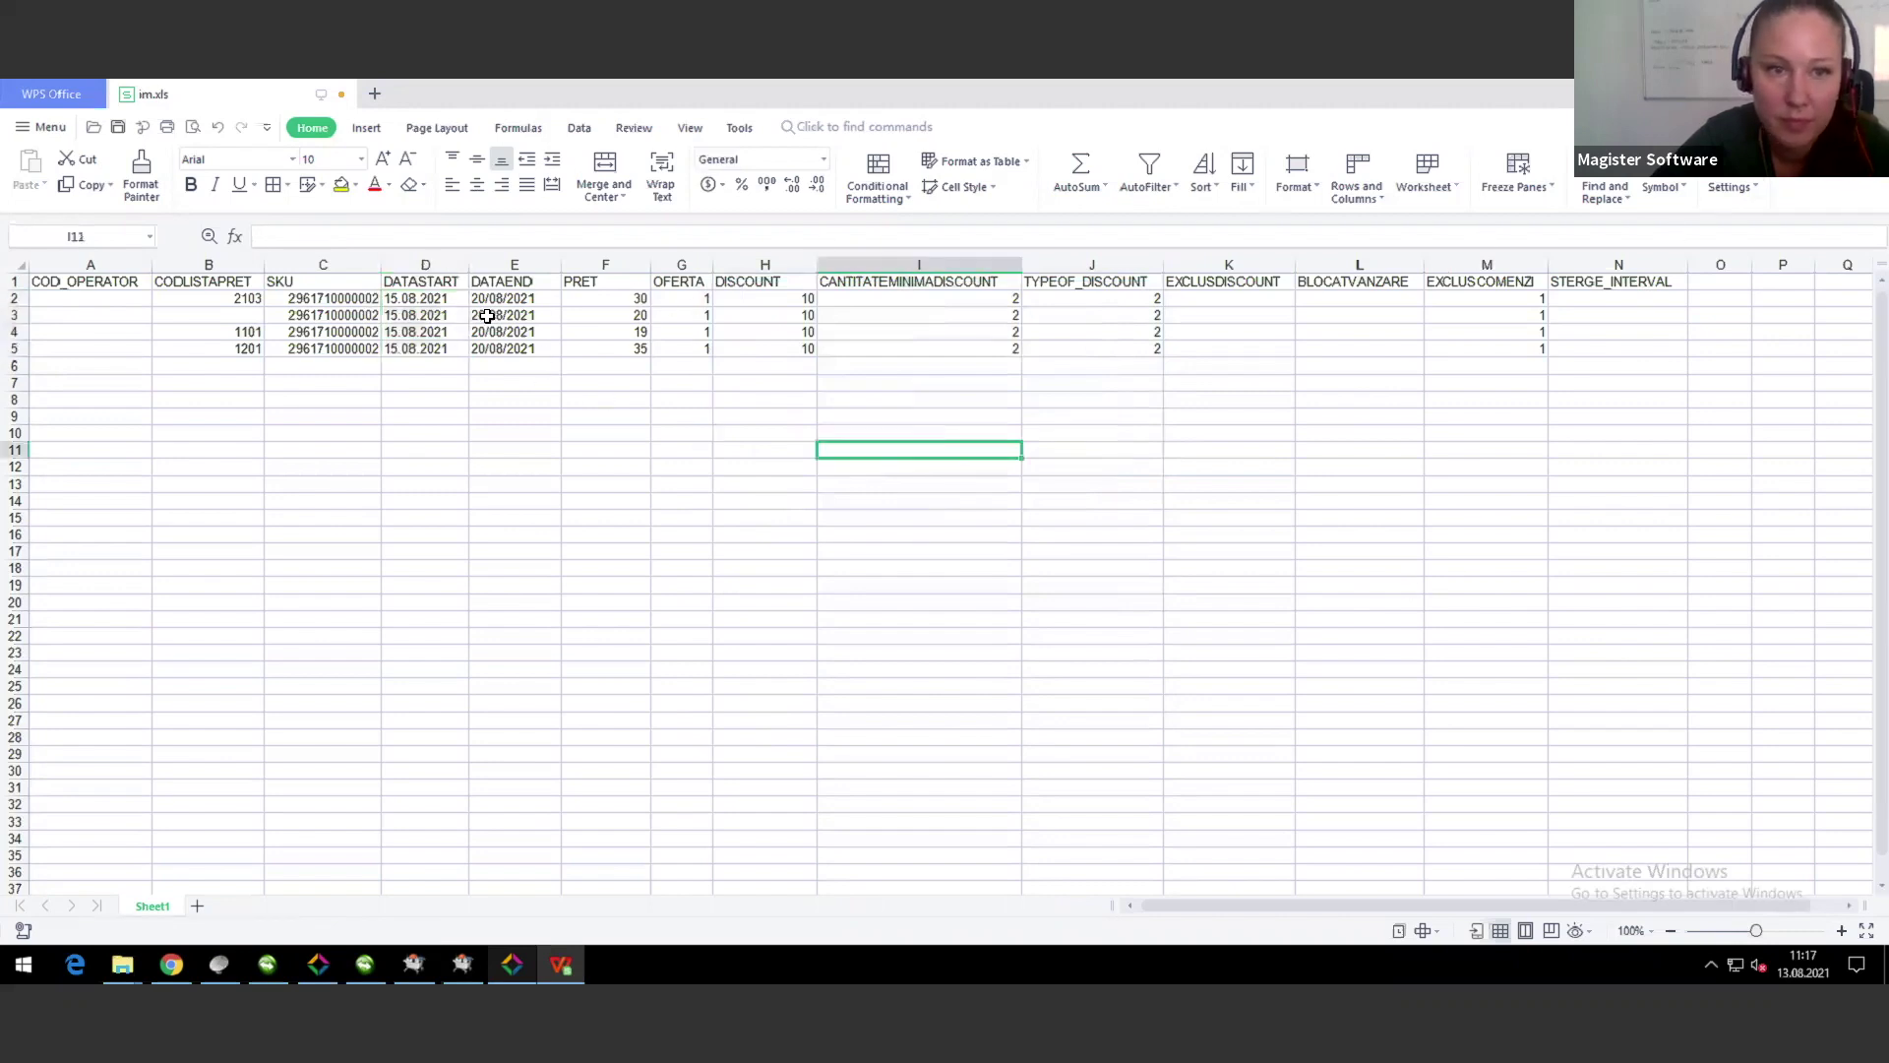
Step: Set DATAEND in row 2 to 20.08.2021
left_click(480, 298)
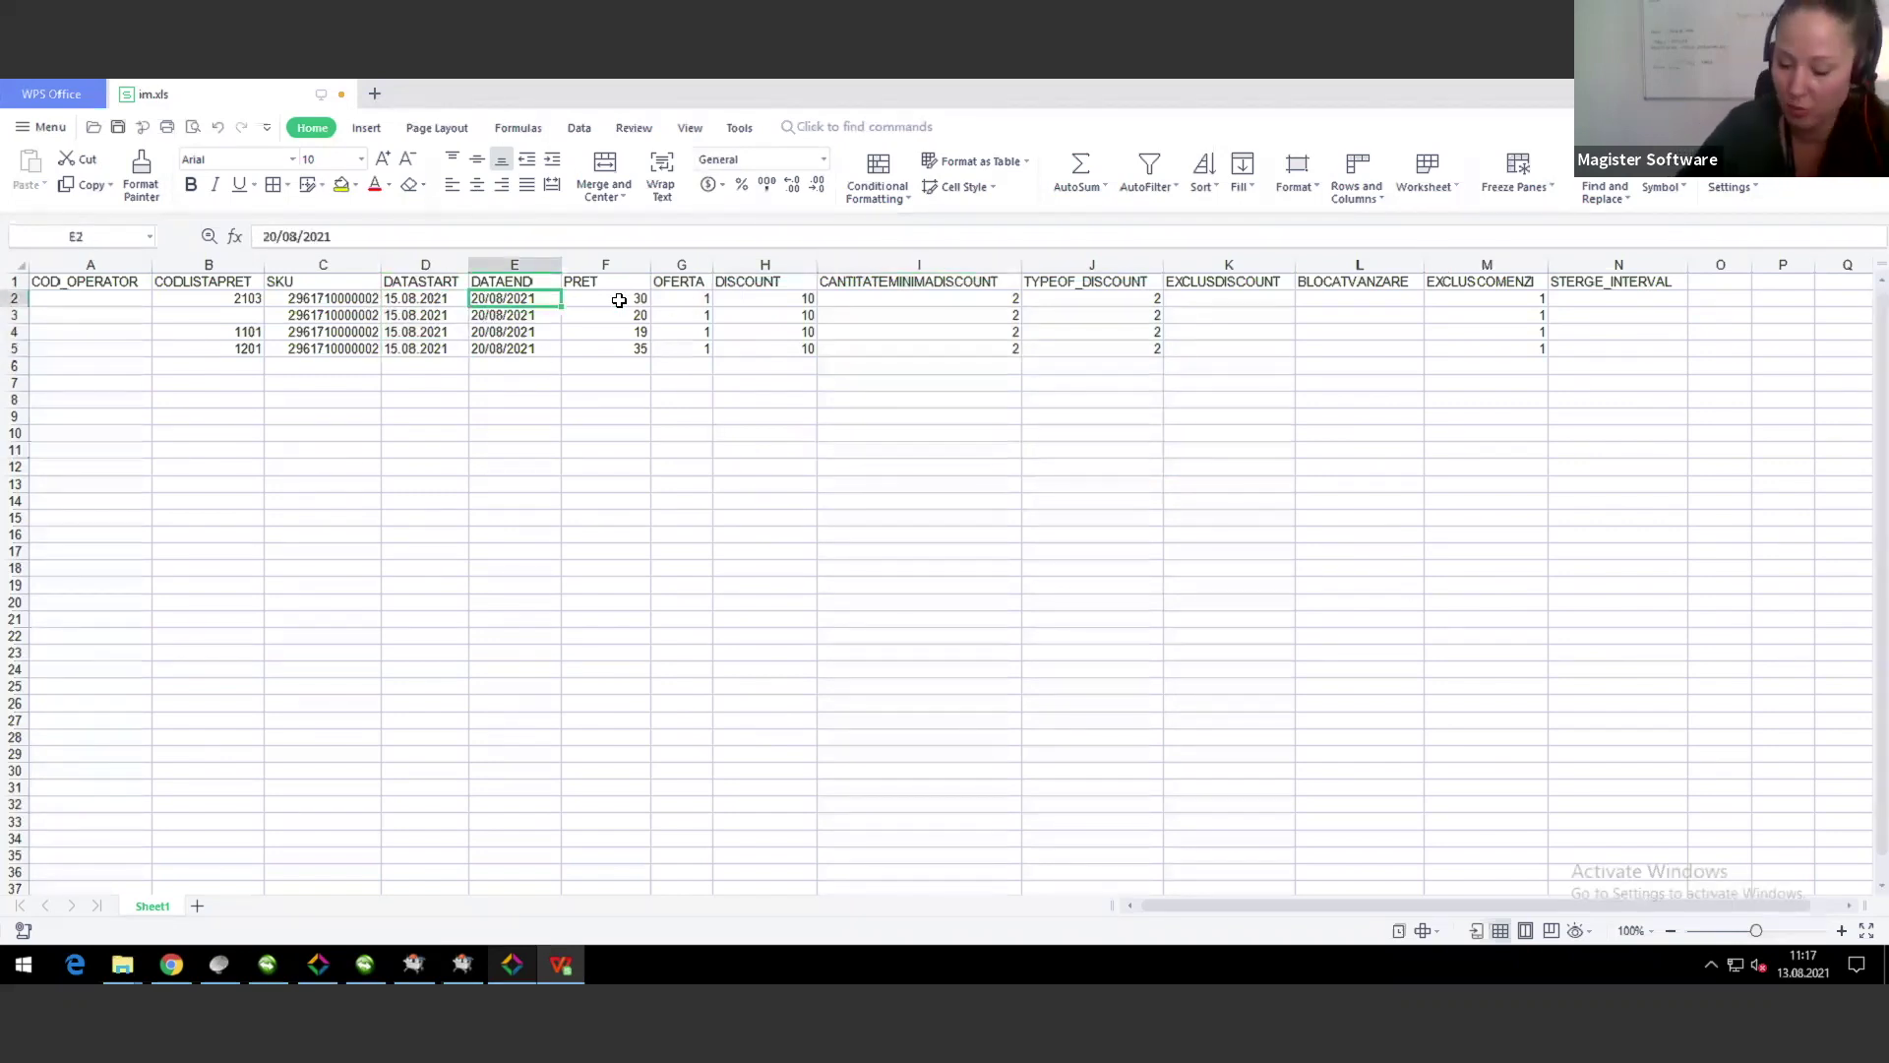
type("20.08")
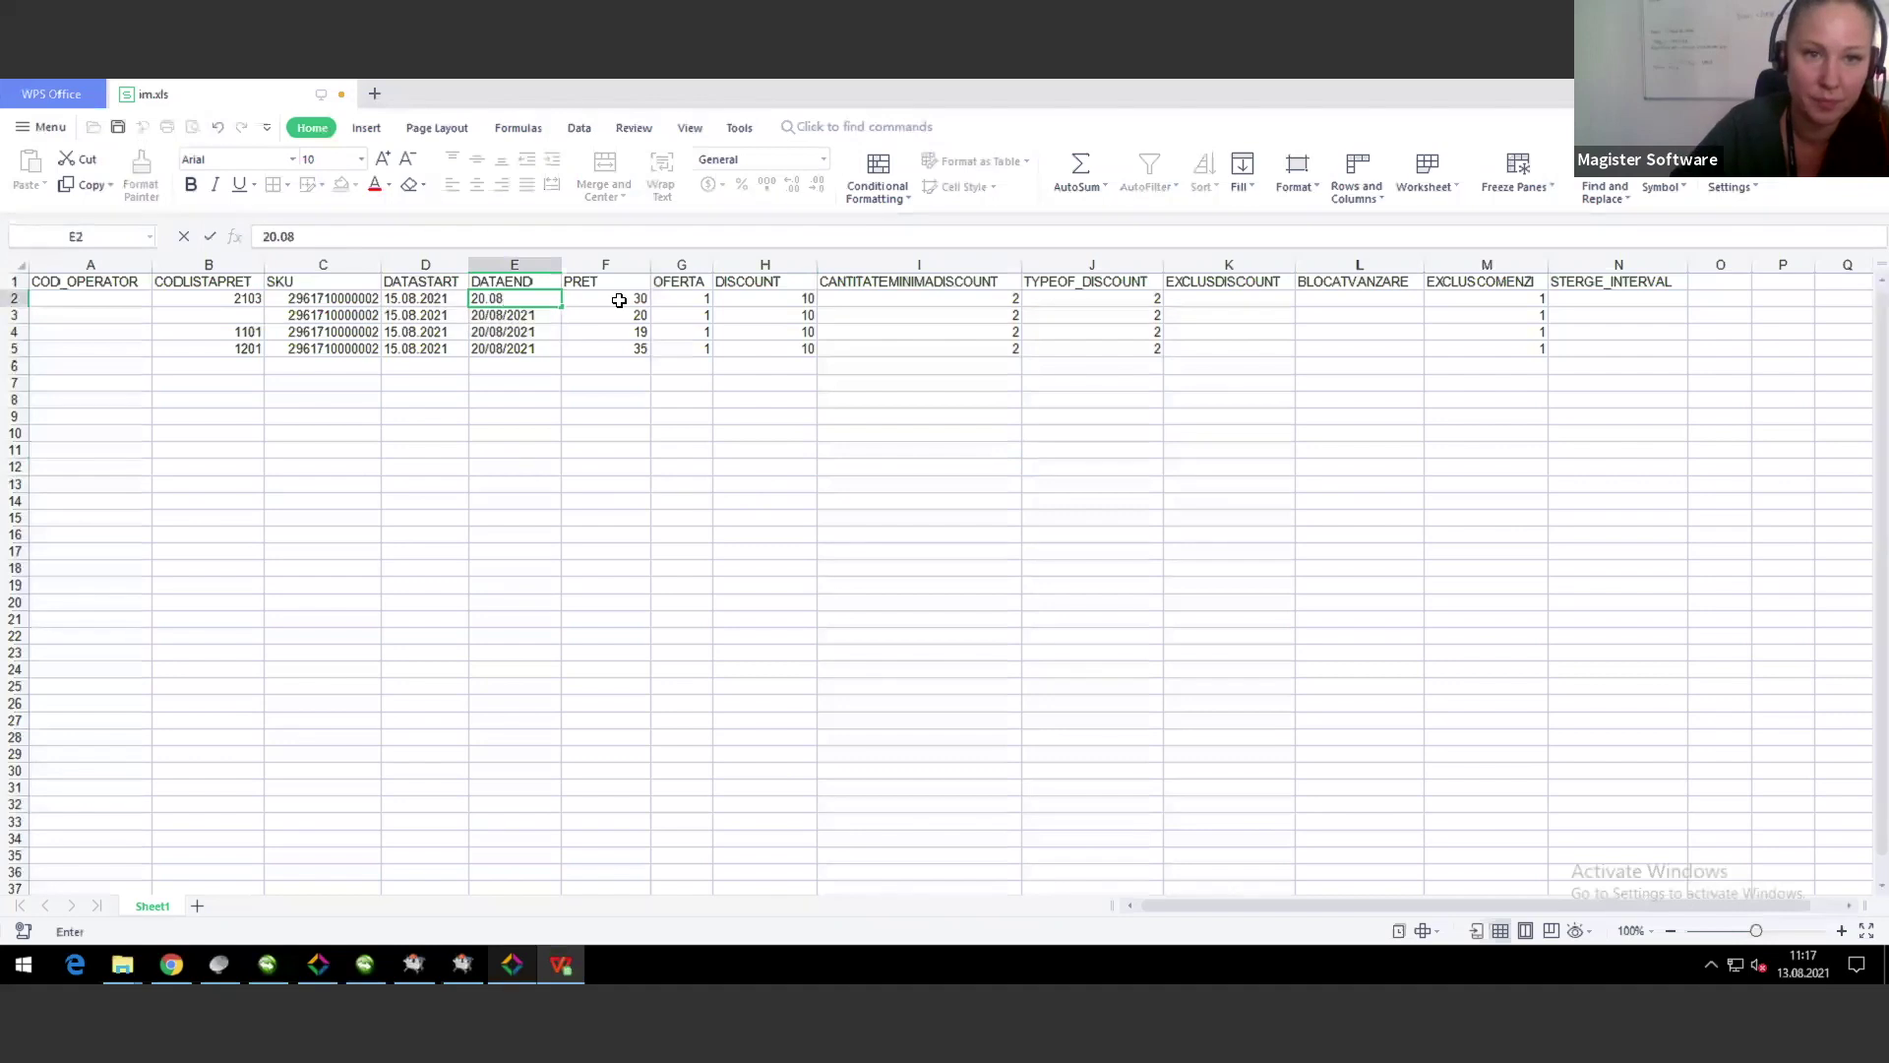
type(".2021")
key("Return")
Step: Copy the DATAEND date from row 2 into rows 3 to 5
key("ctrl+c")
key("Down")
key("shift+Down")
key("shift+Down")
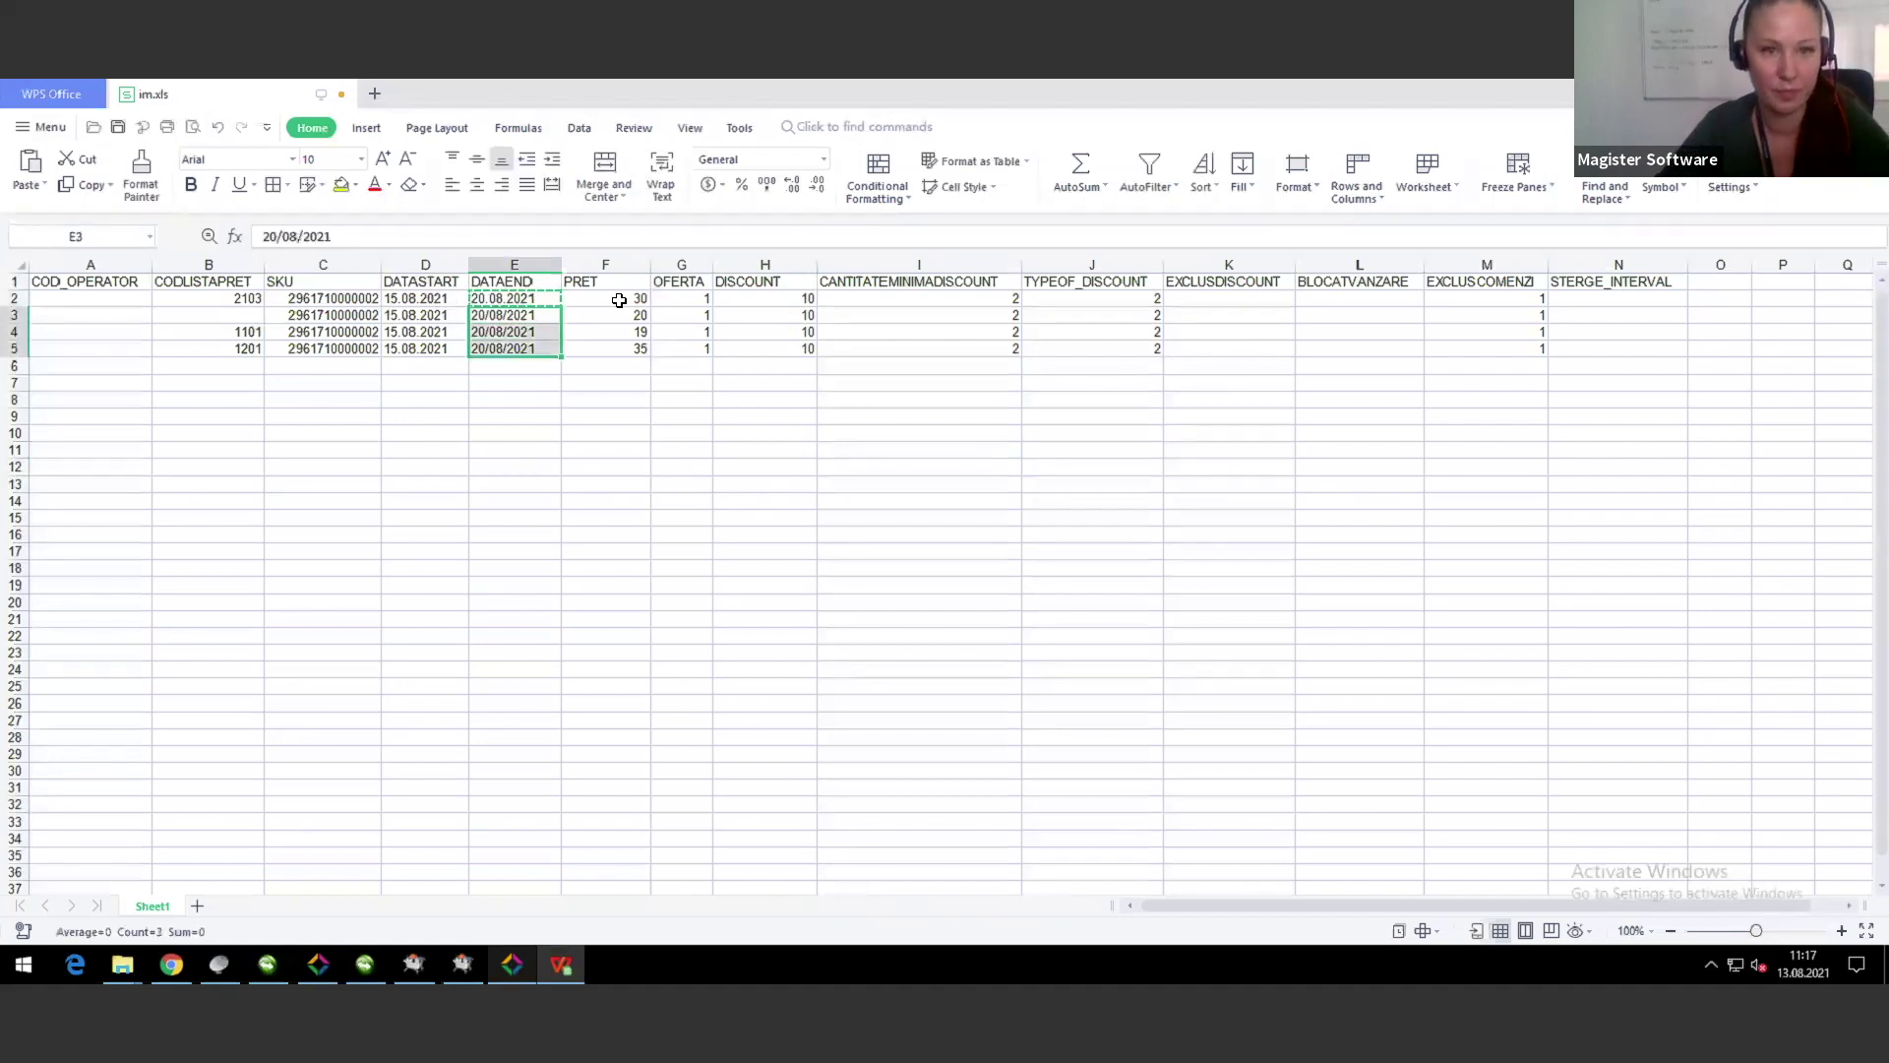
key("ctrl+v")
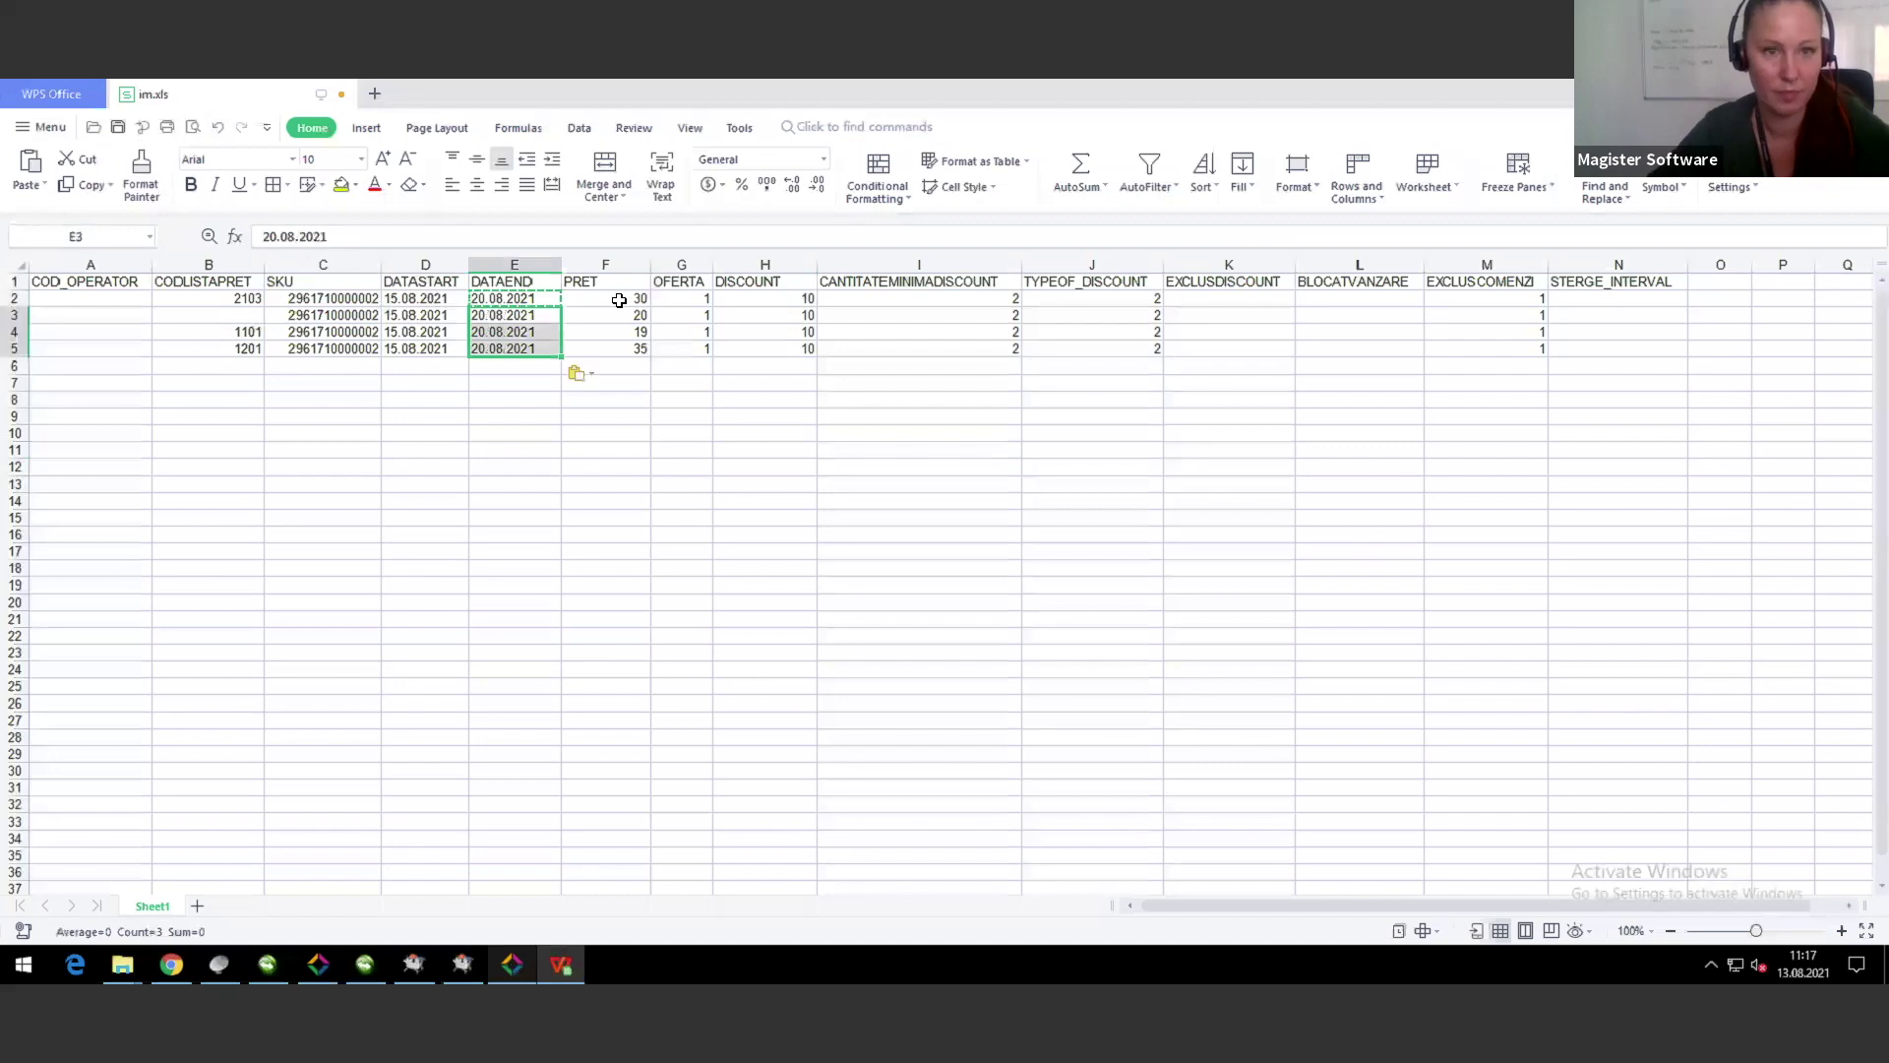
left_click(857, 519)
key("Escape")
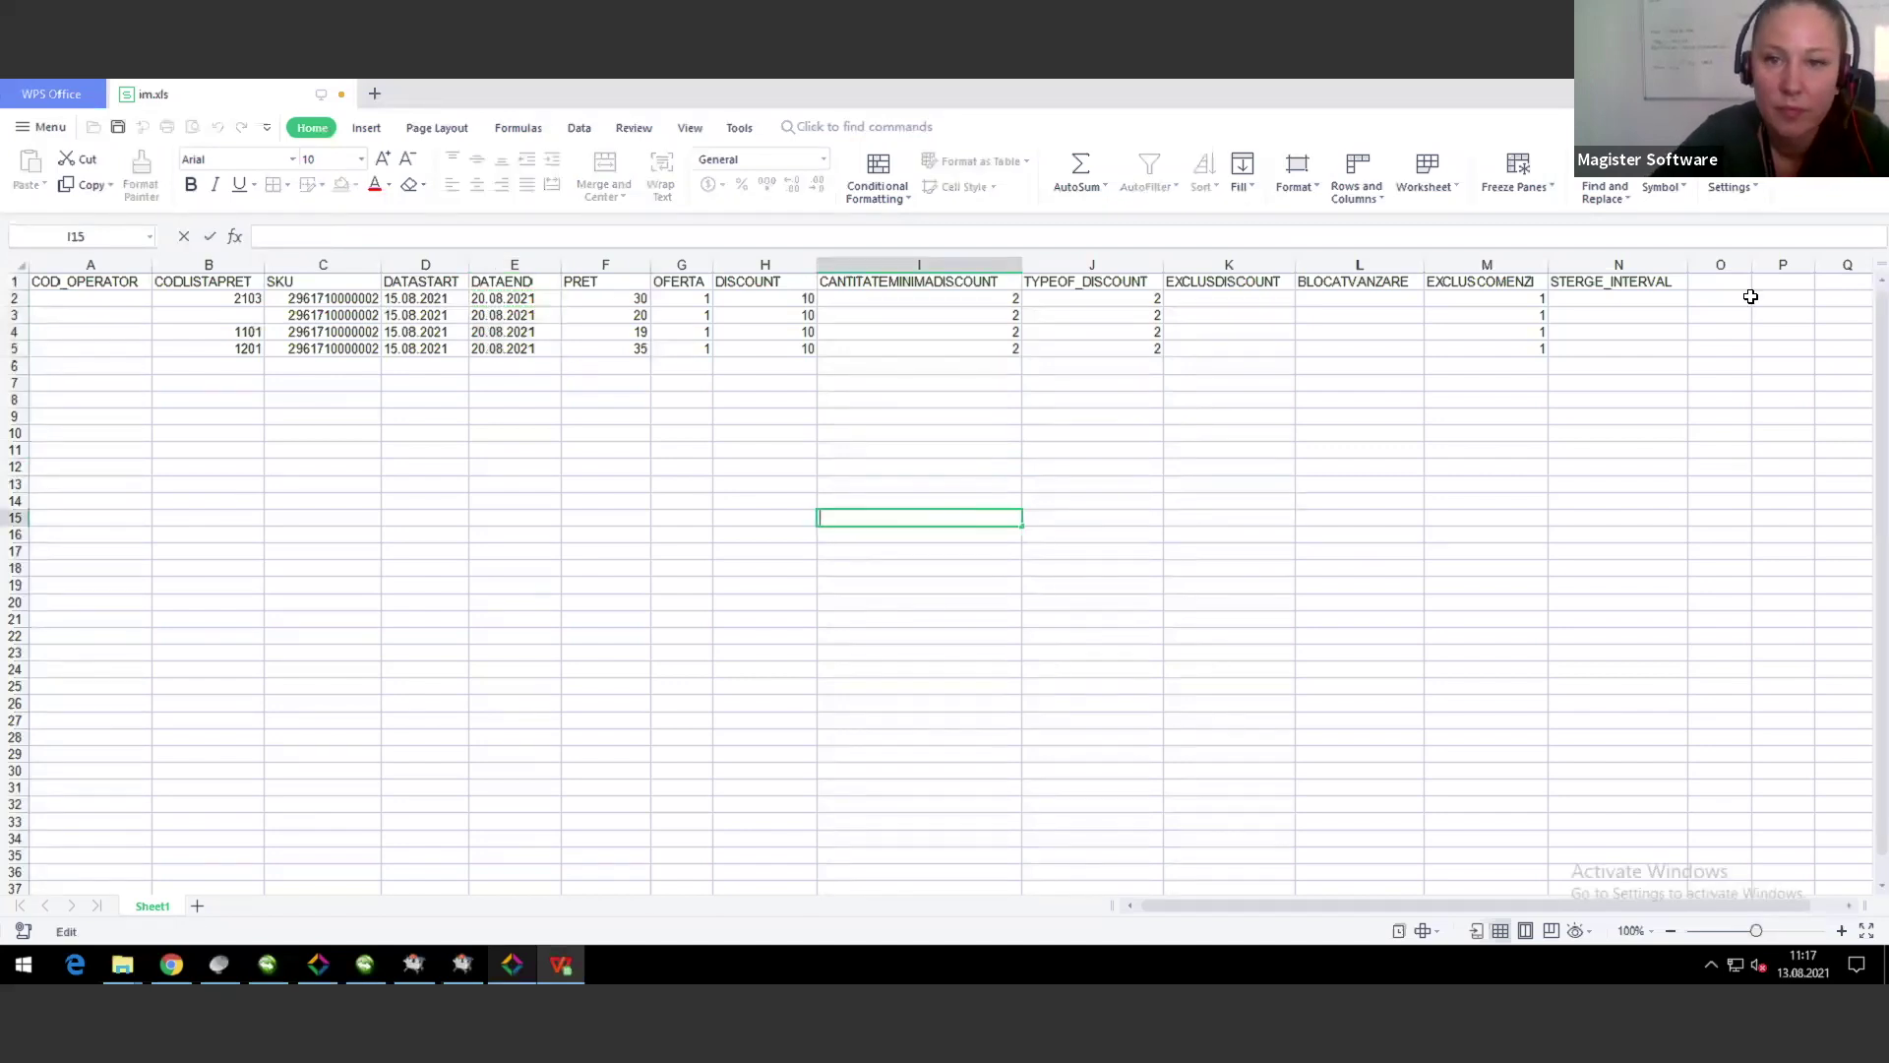
Step: Close the im.xls workbook and save the corrected start and end dates
left_click(1230, 517)
key("alt+F4")
left_click(875, 531)
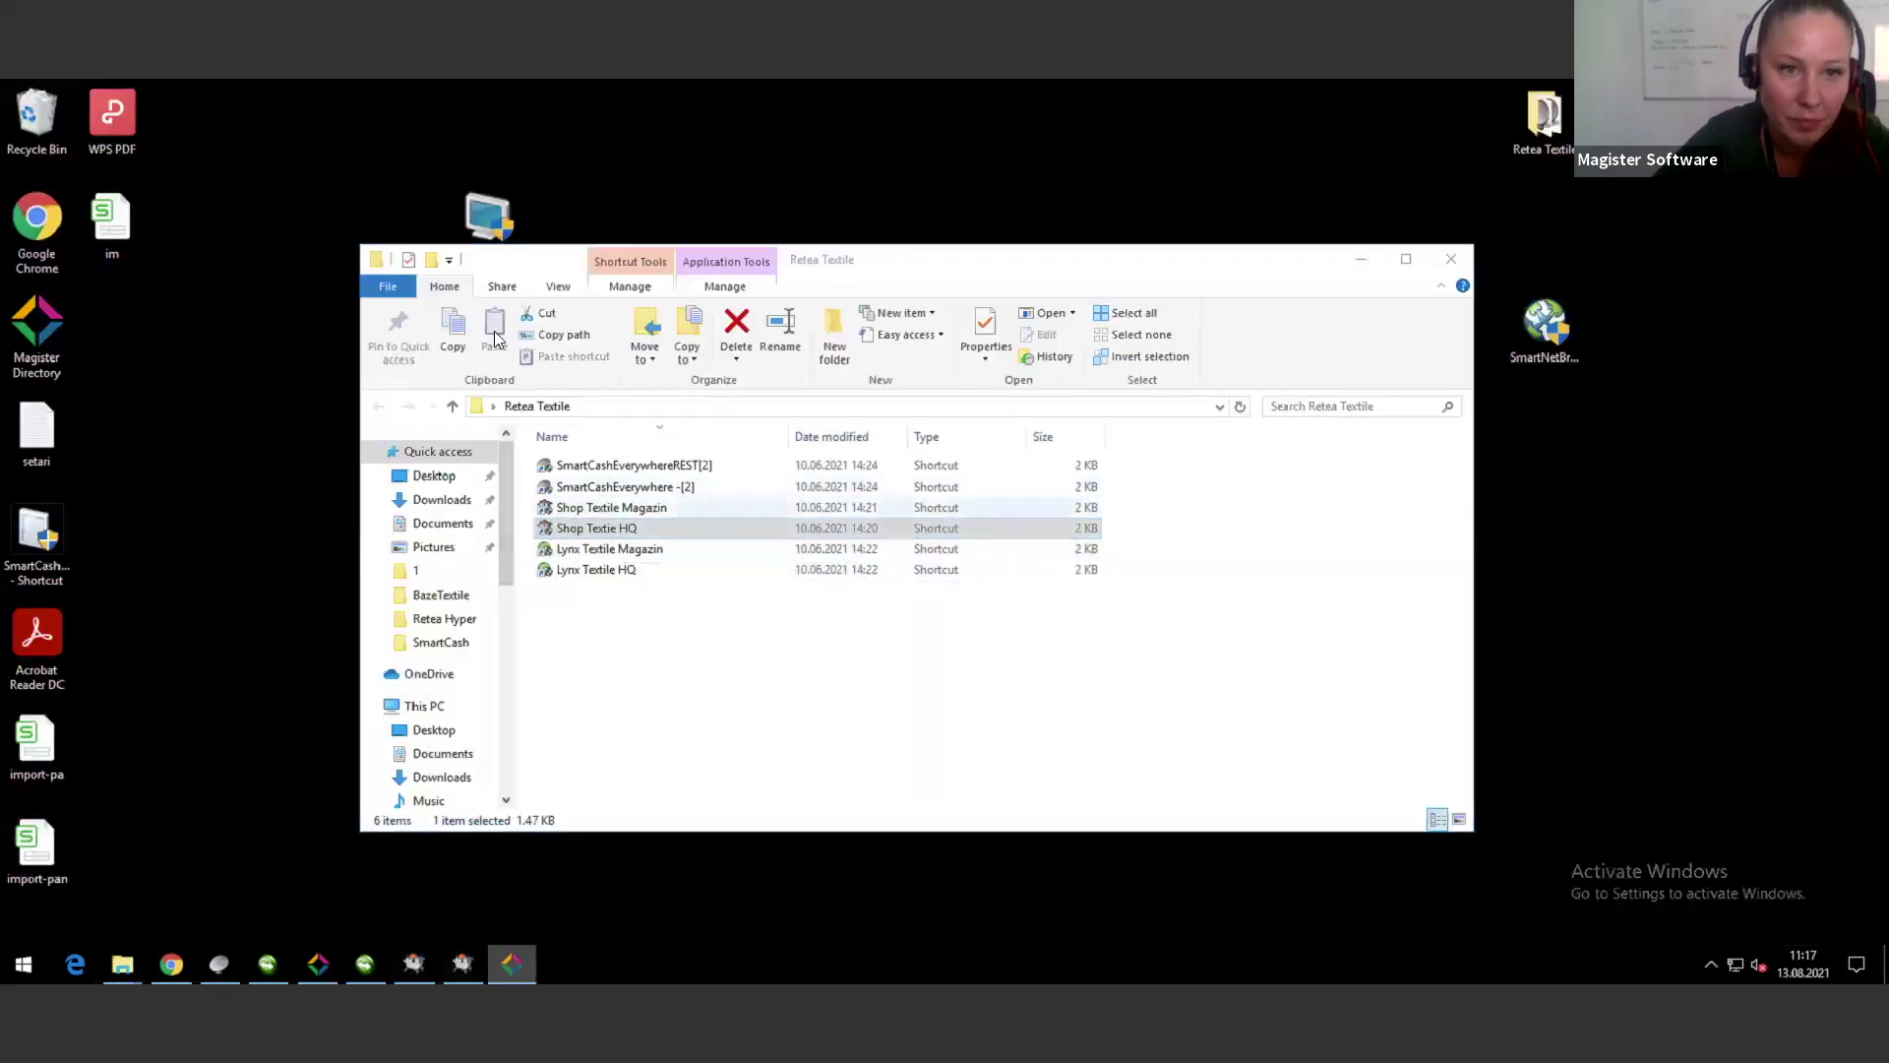
Step: Return to SmartCash HQ and import the planned prices from the corrected im.xls on the Desktop, keeping the date format DD.MM.YYYY
left_click(462, 963)
left_click(288, 110)
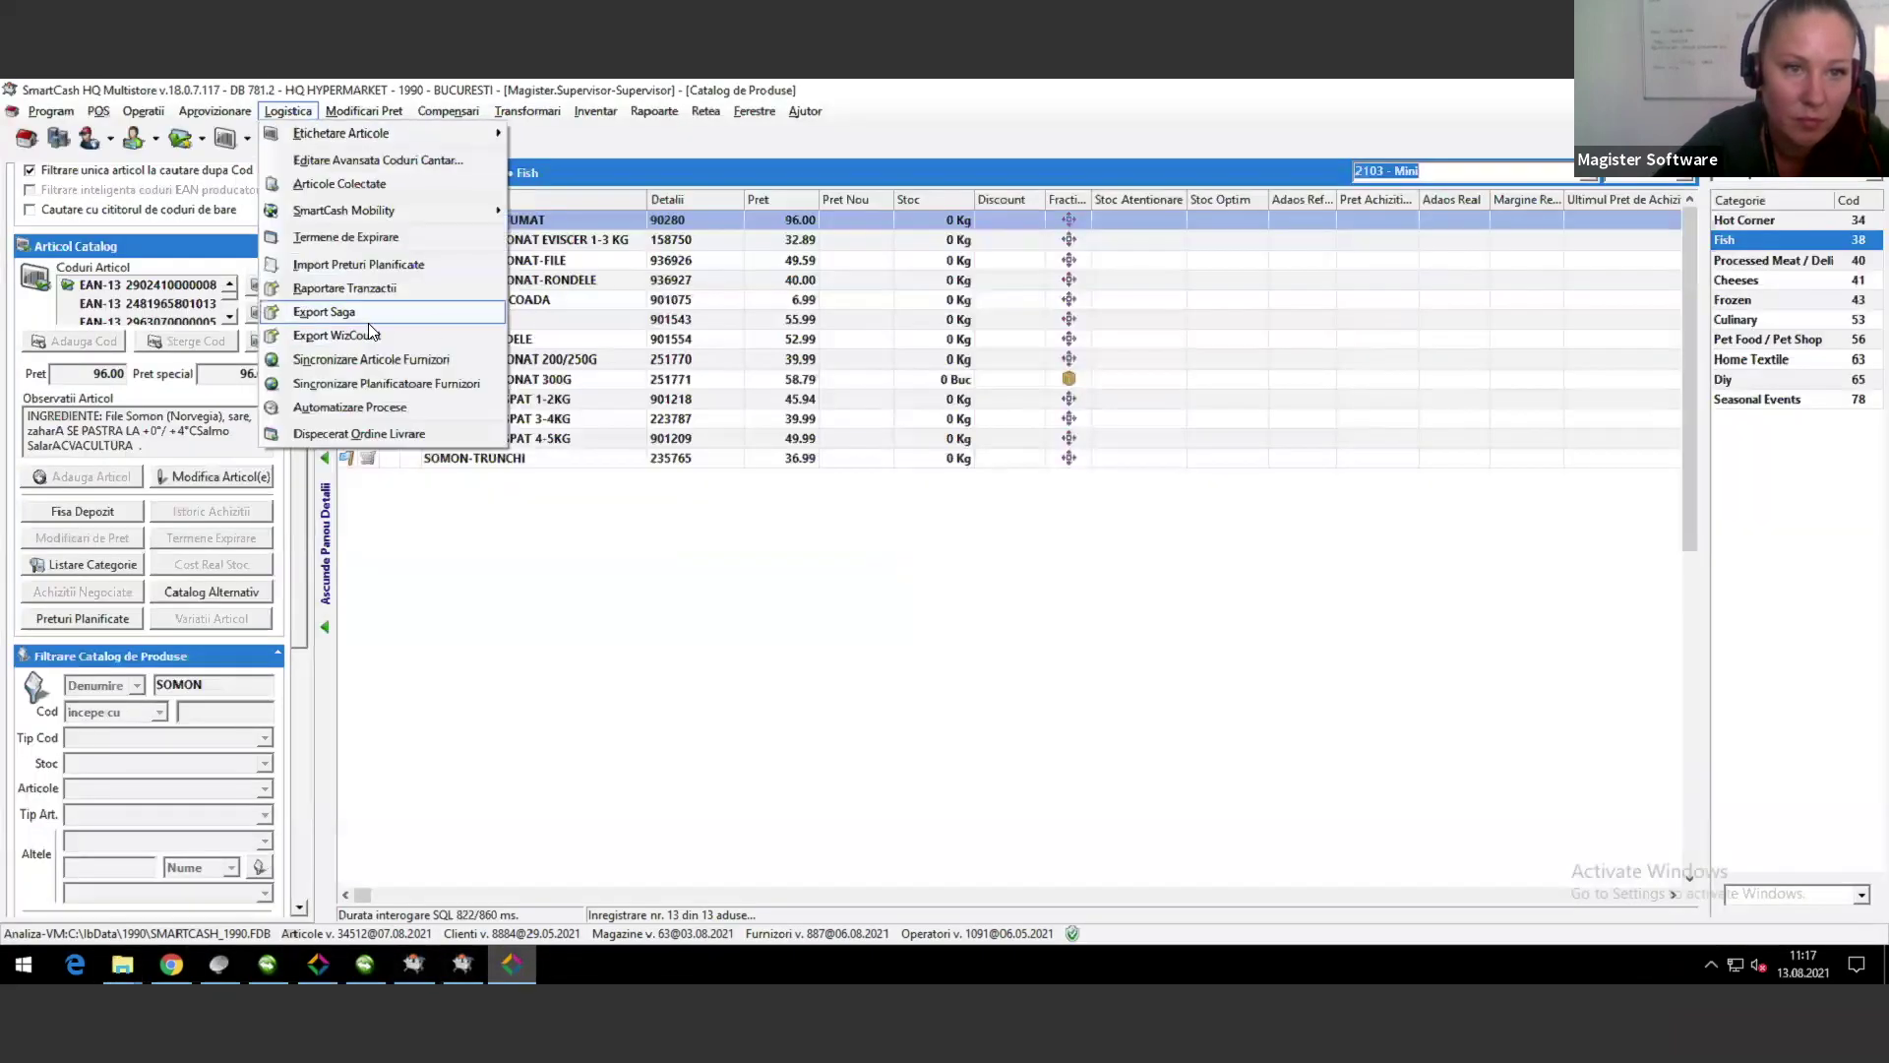
left_click(346, 265)
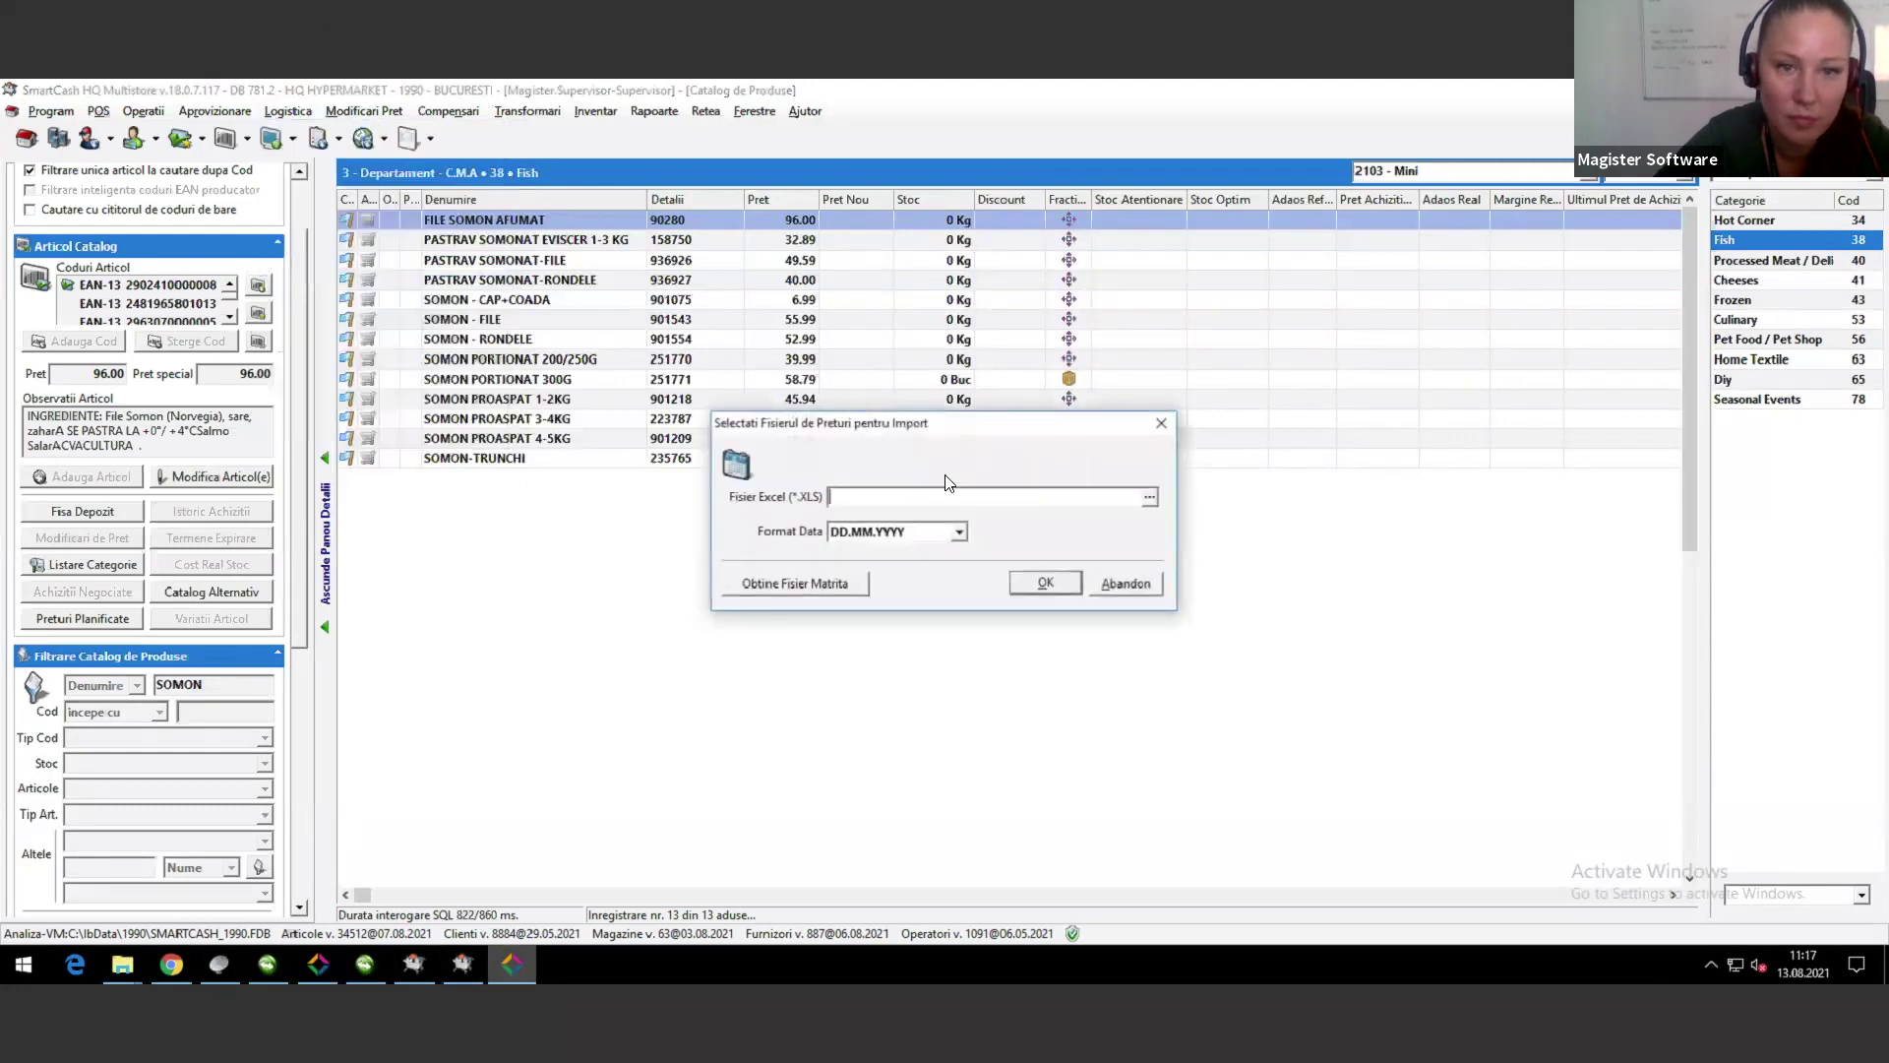
left_click(1149, 497)
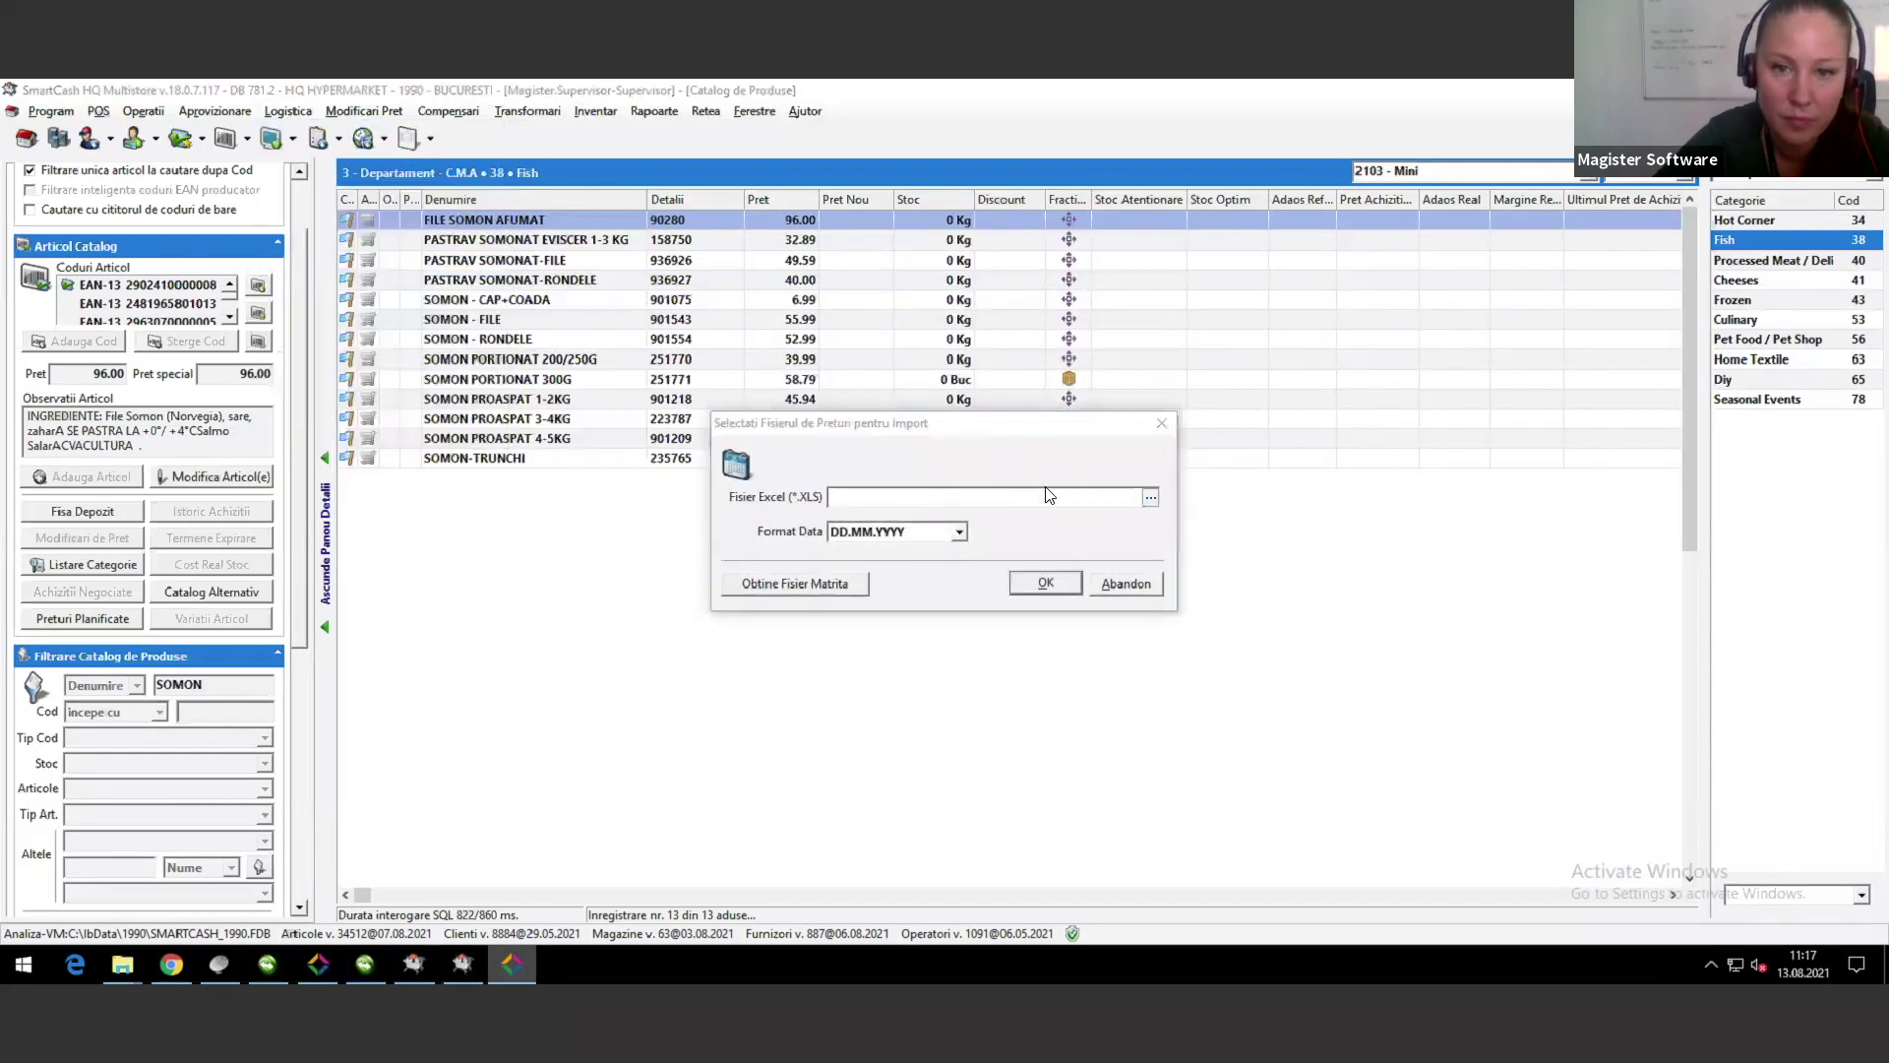
double_click(482, 360)
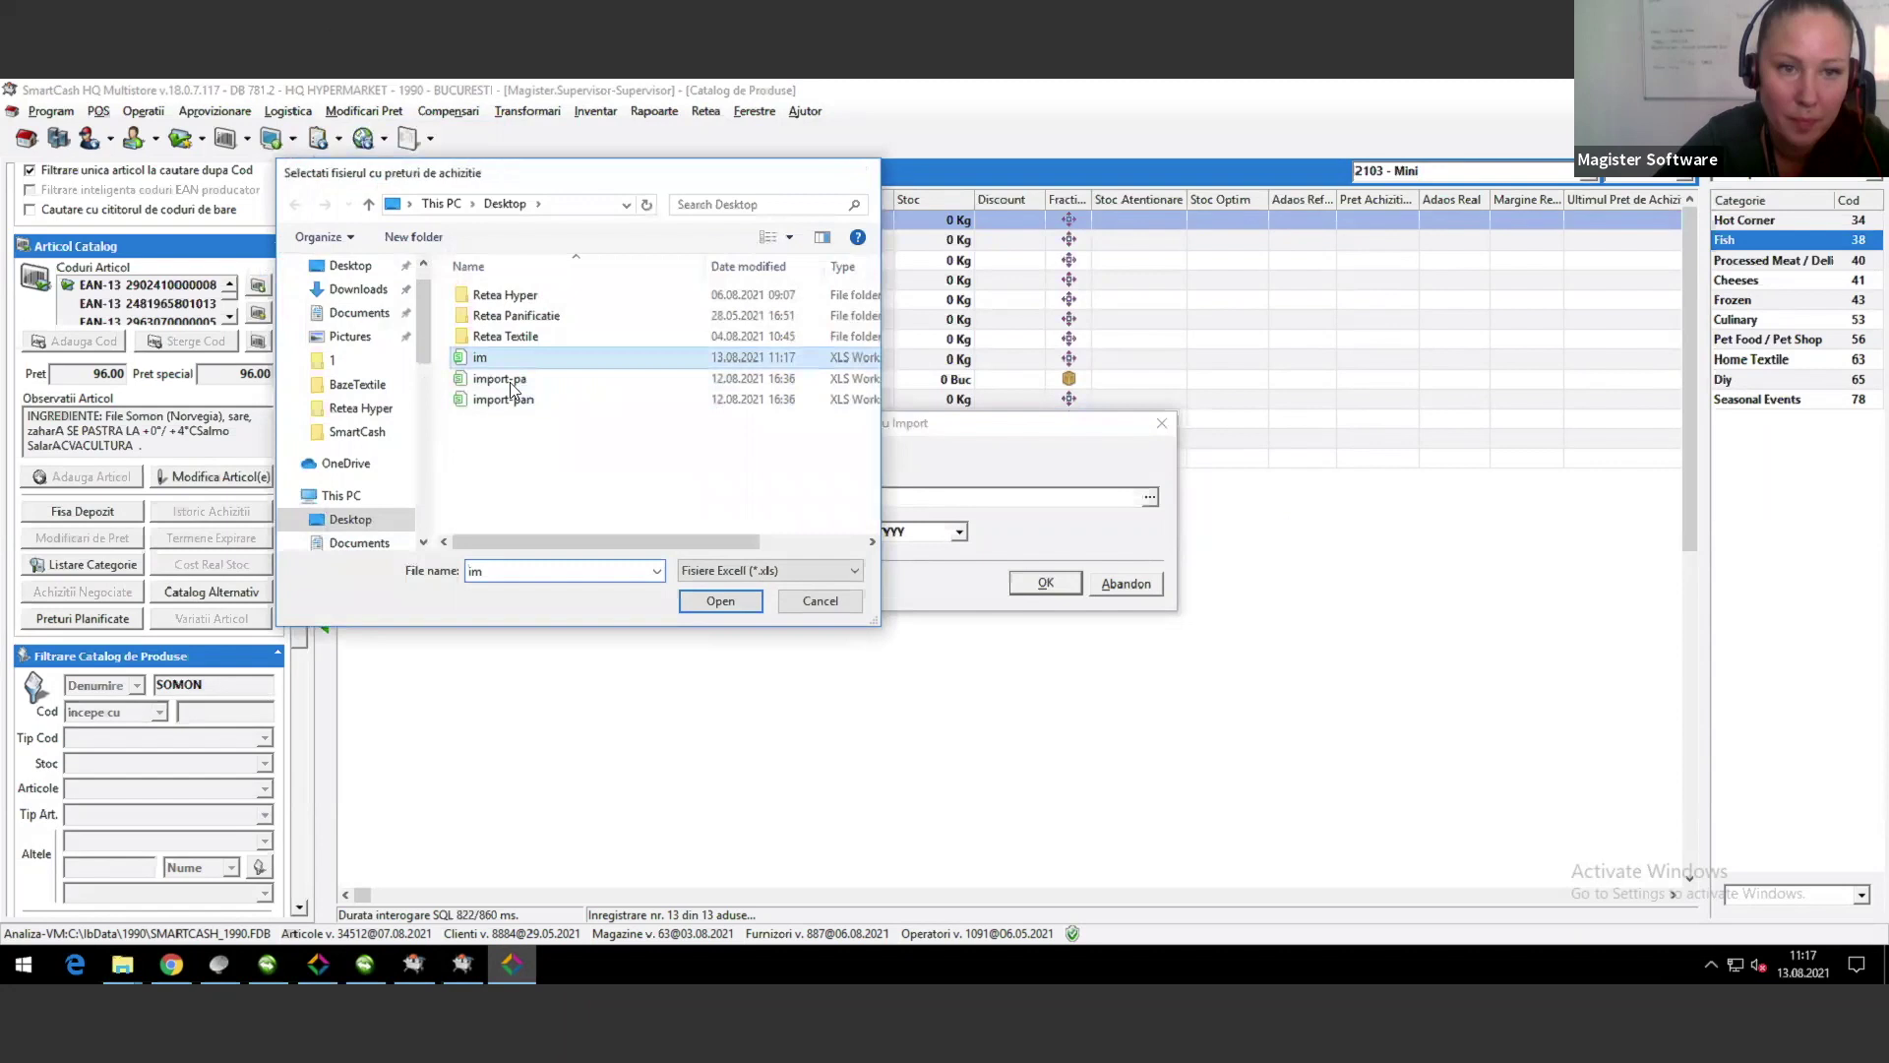
left_click(1045, 584)
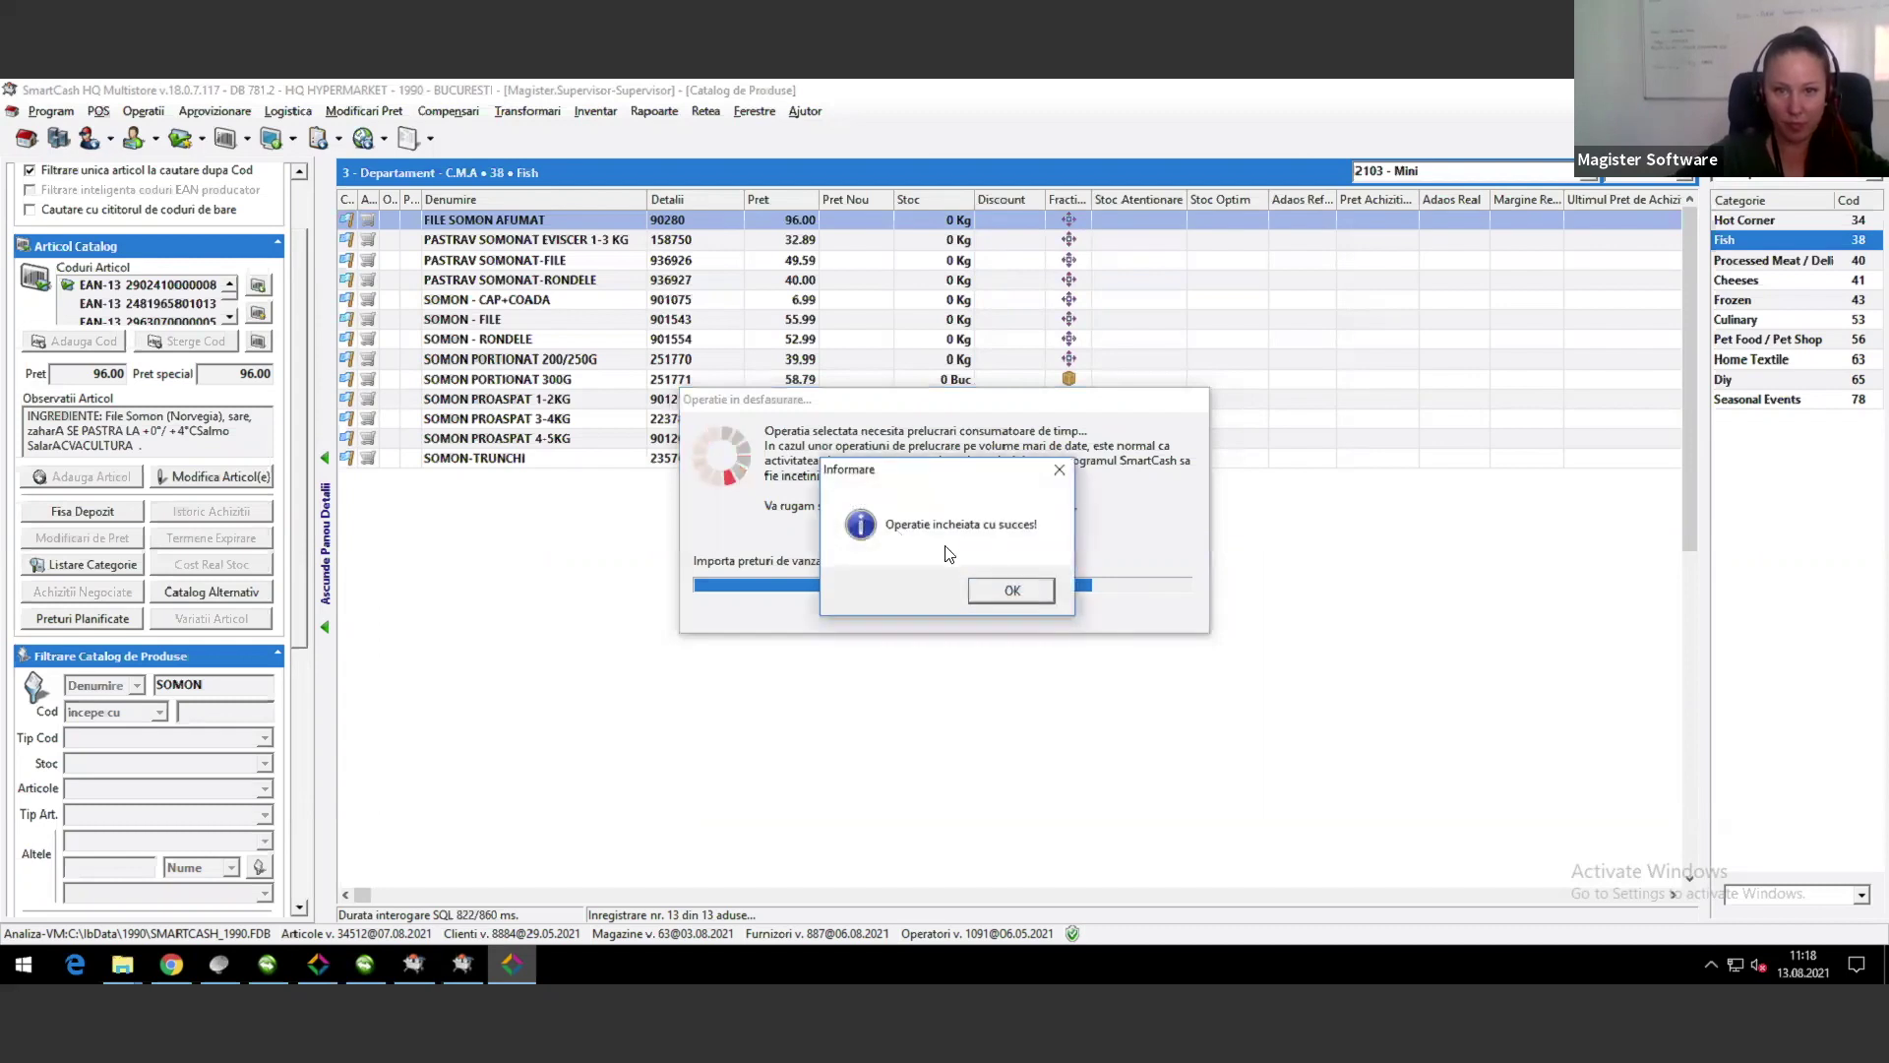
left_click(1012, 588)
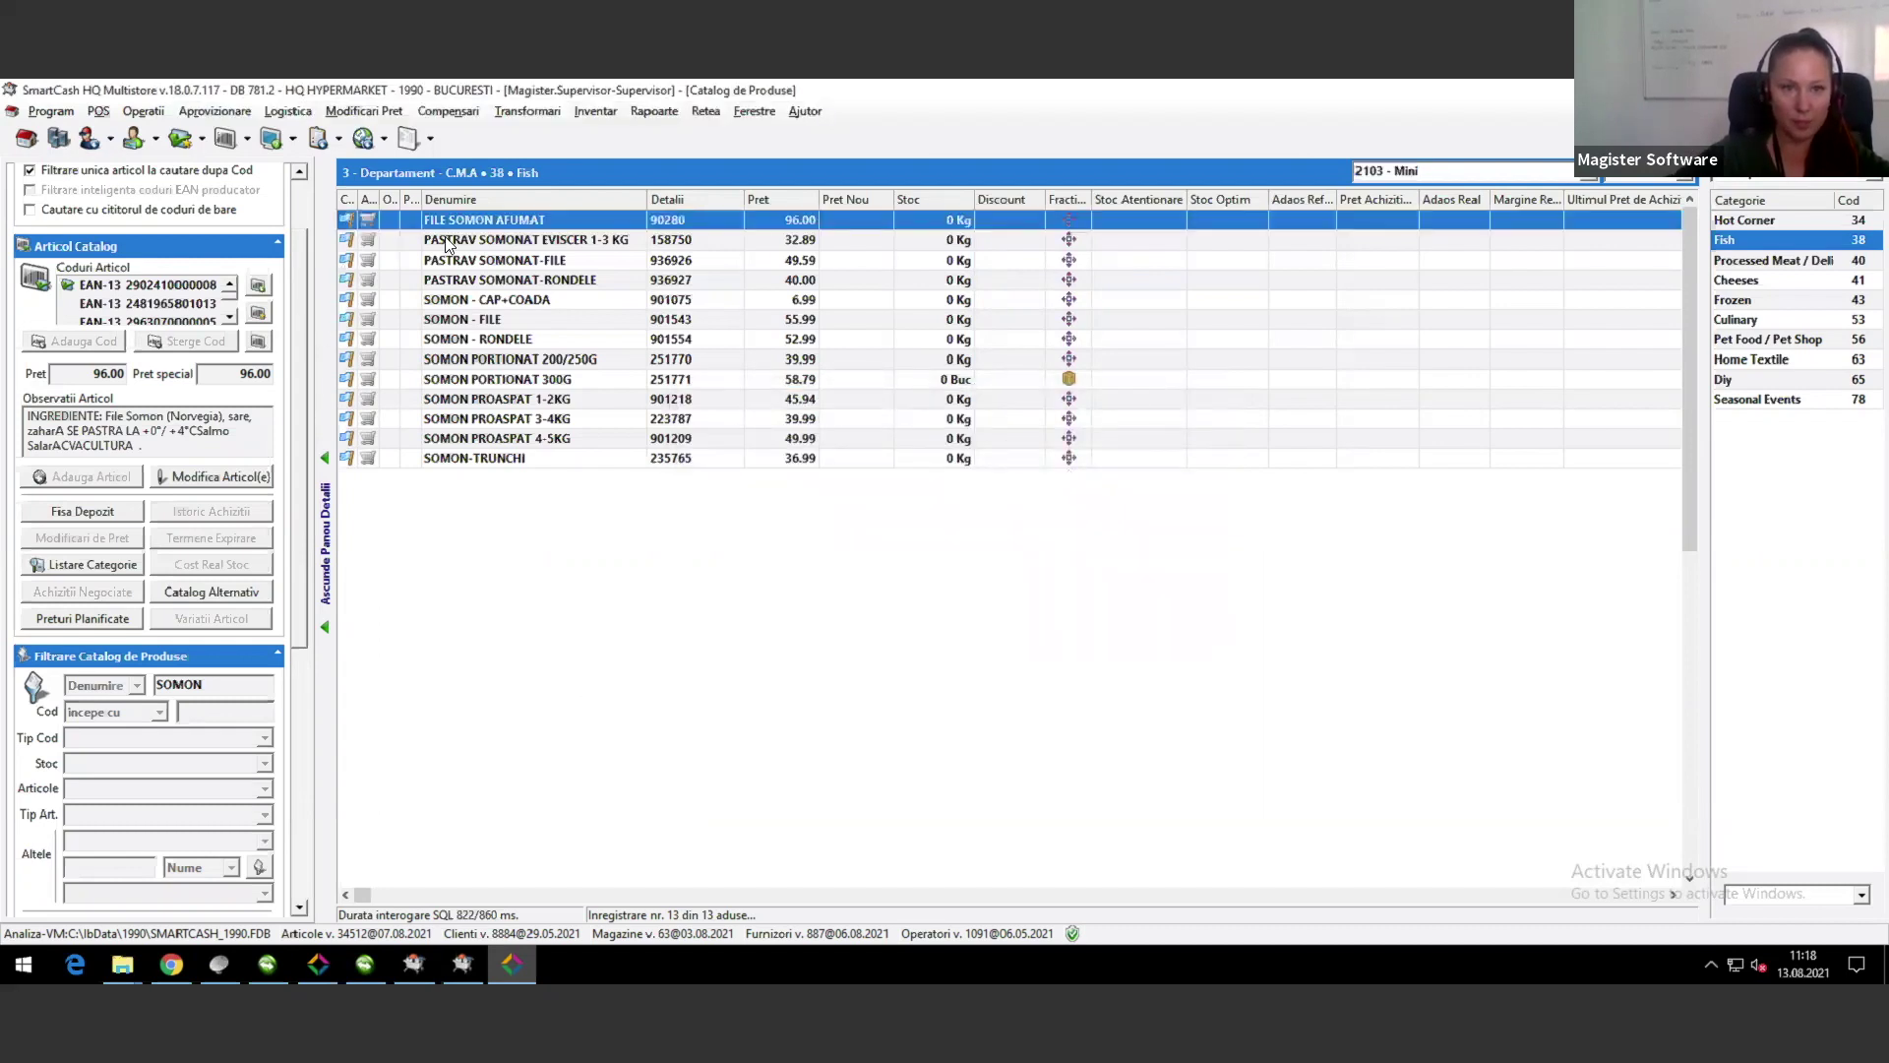
Step: Open the planned prices of the SOMON-TRUNCHI article and widen the Catalog Preturi column to show the full catalog names
left_click(508, 460)
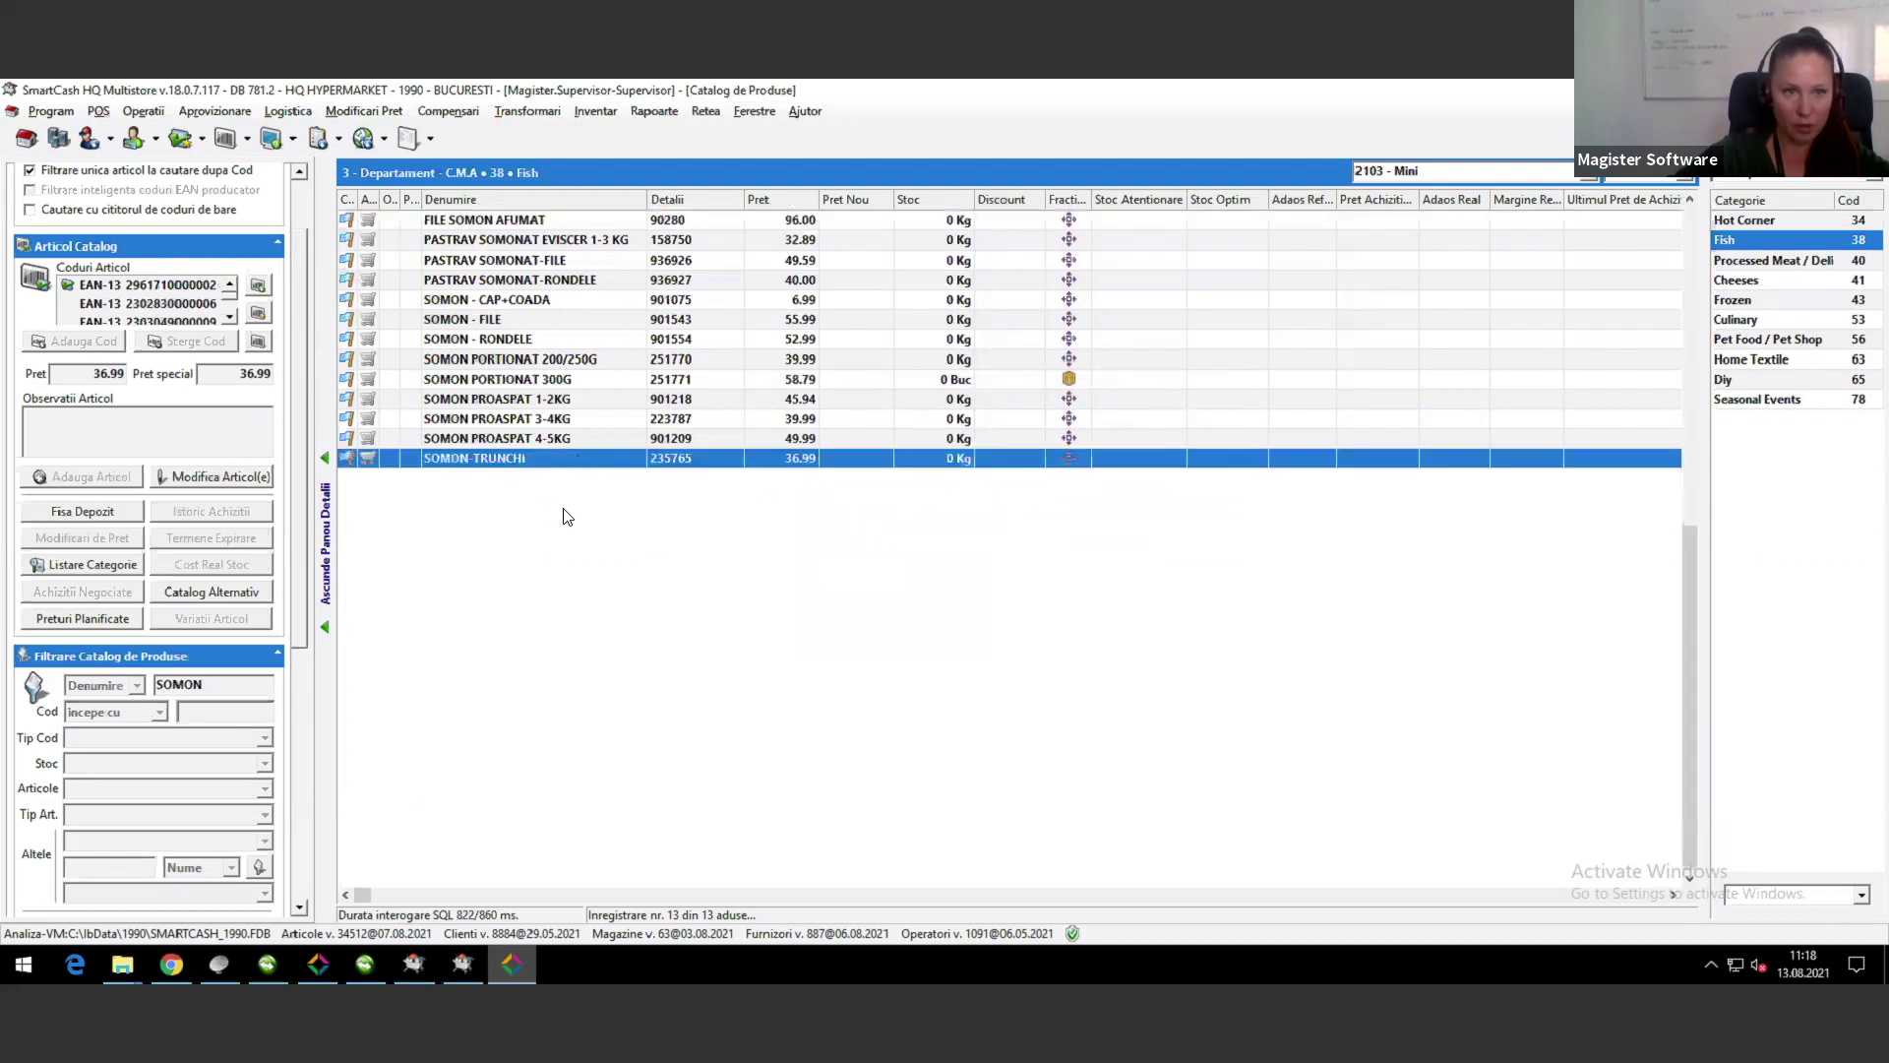
left_click(73, 620)
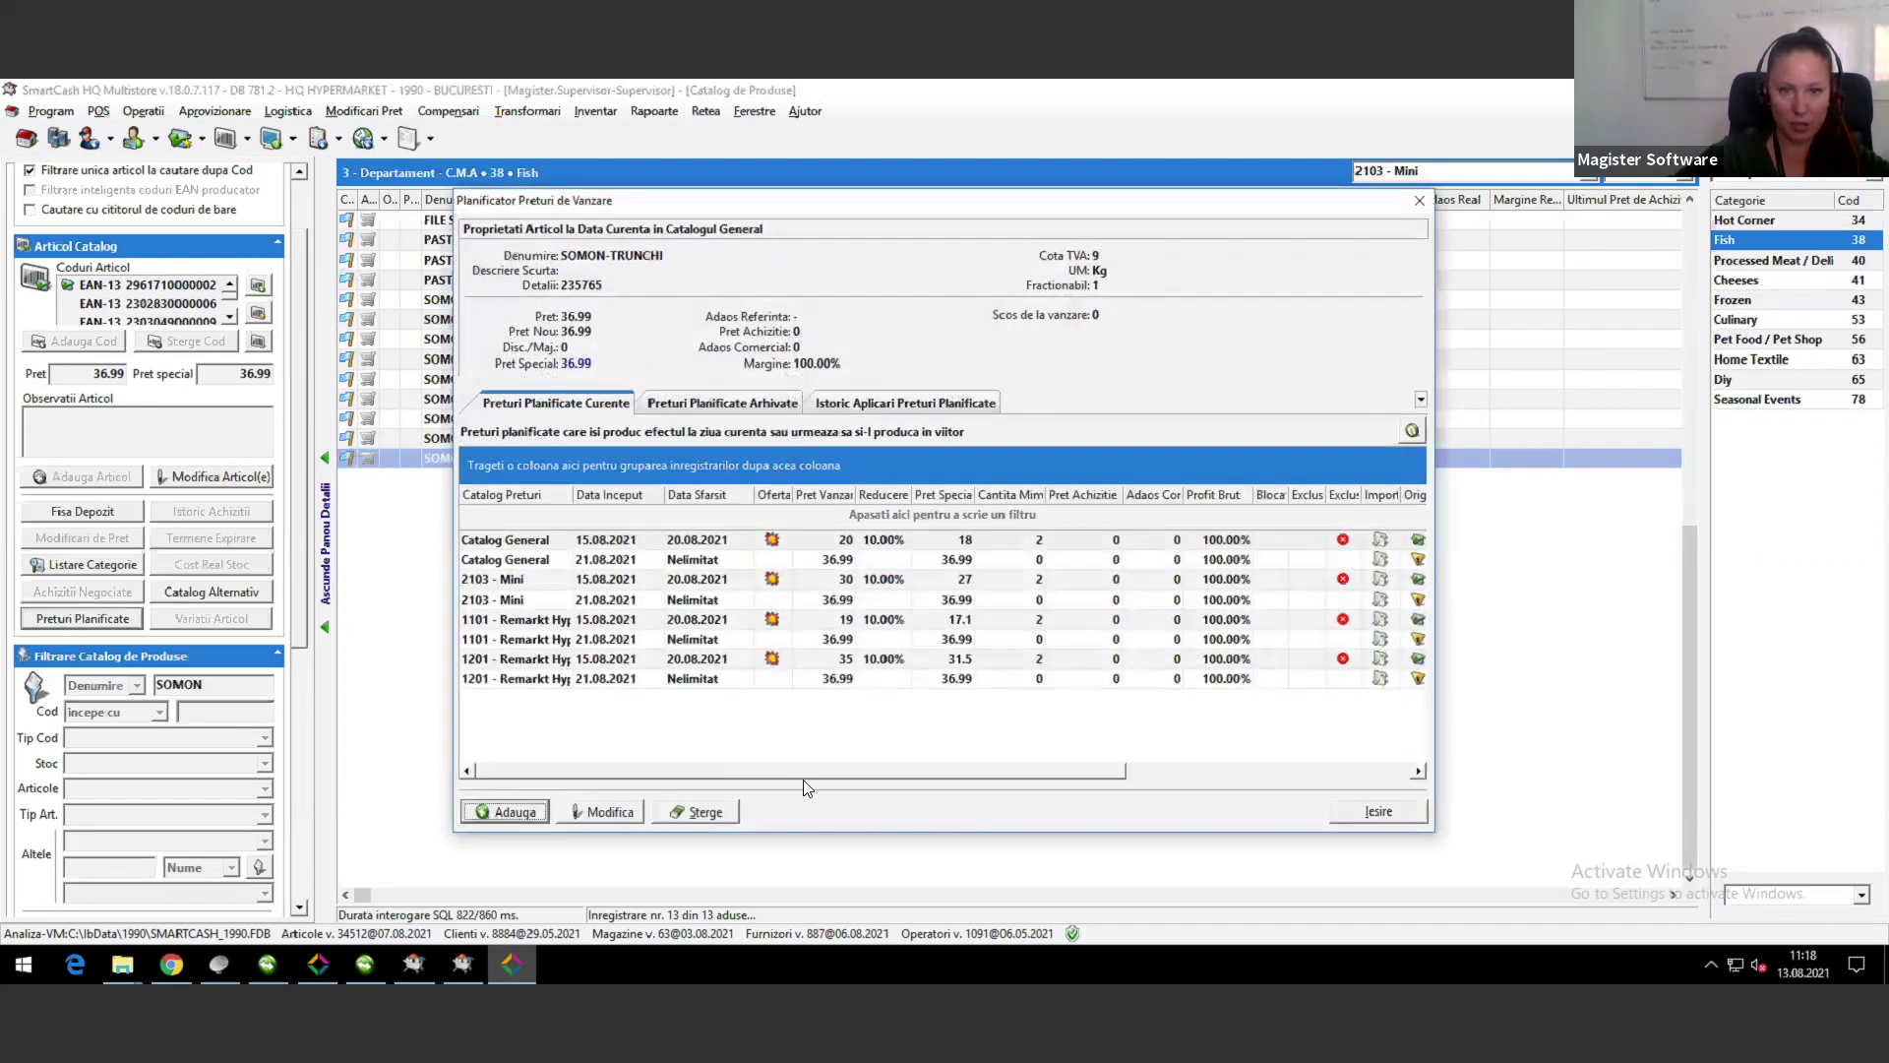
left_click(584, 665)
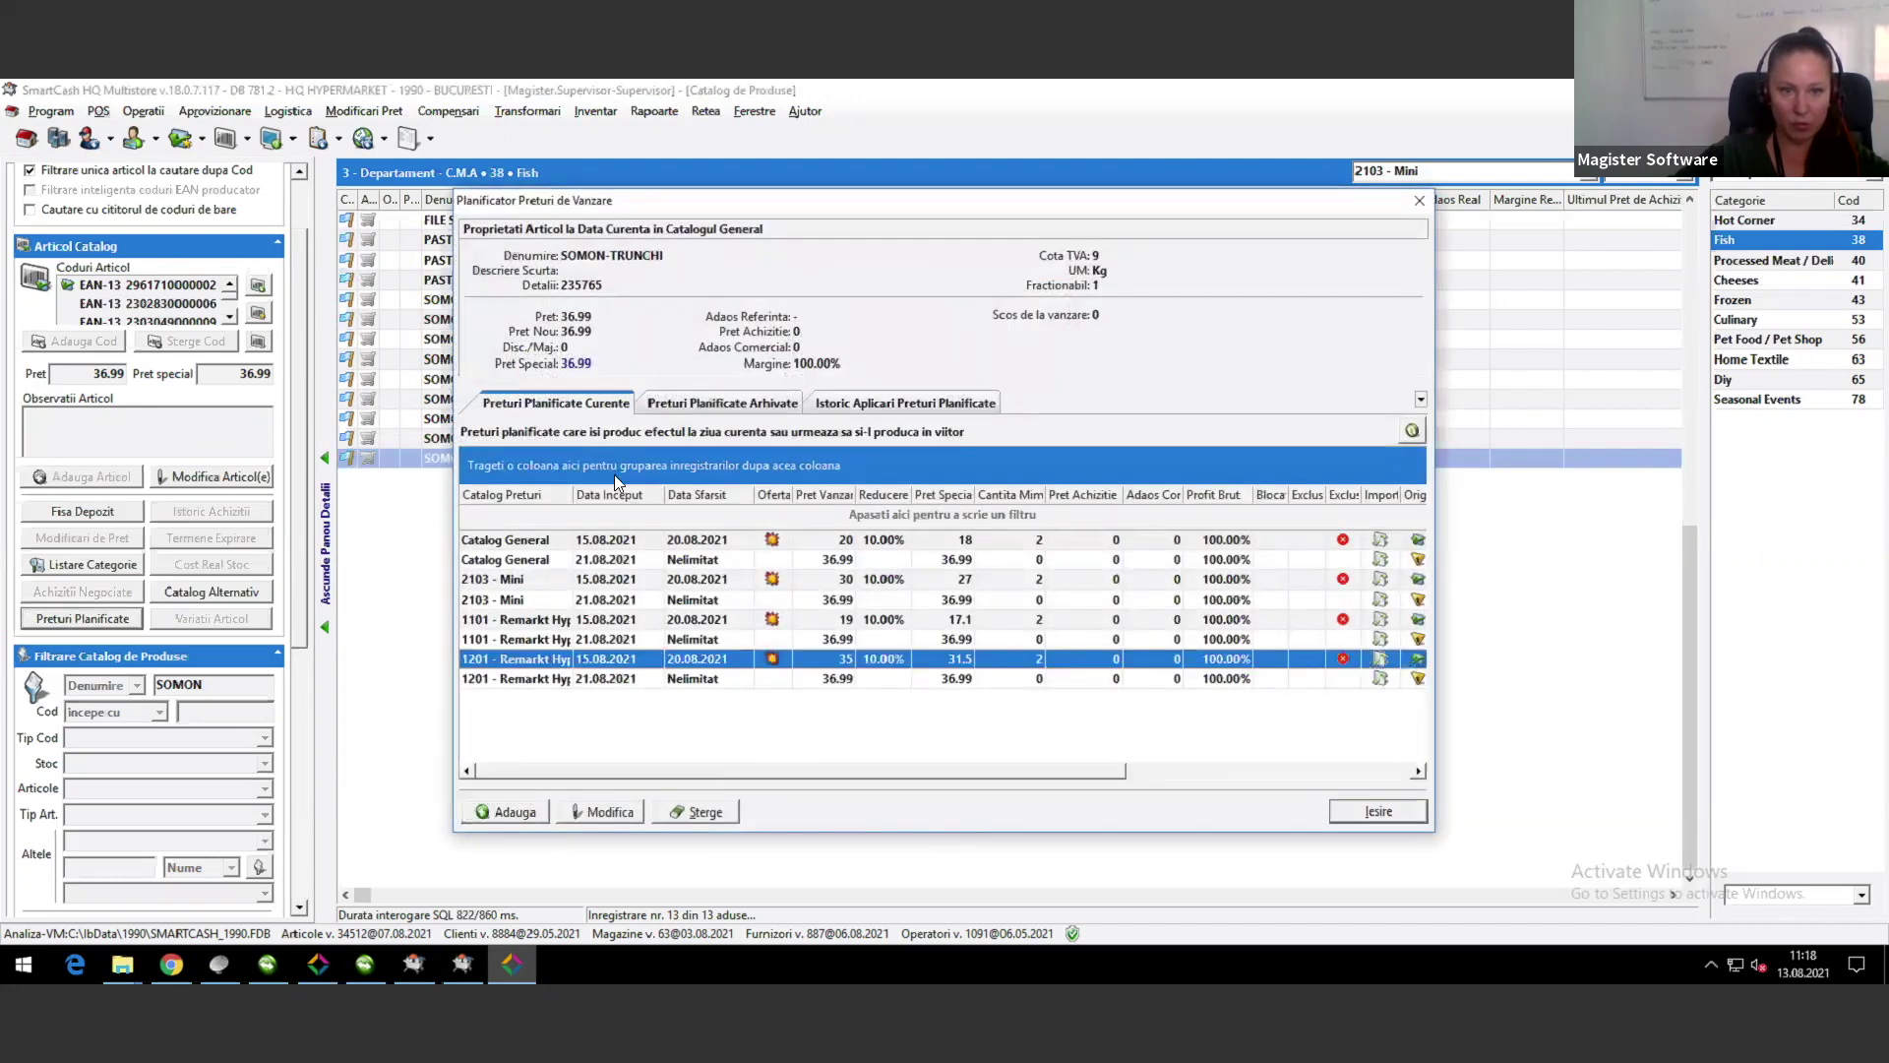
left_click_drag(574, 495, 636, 502)
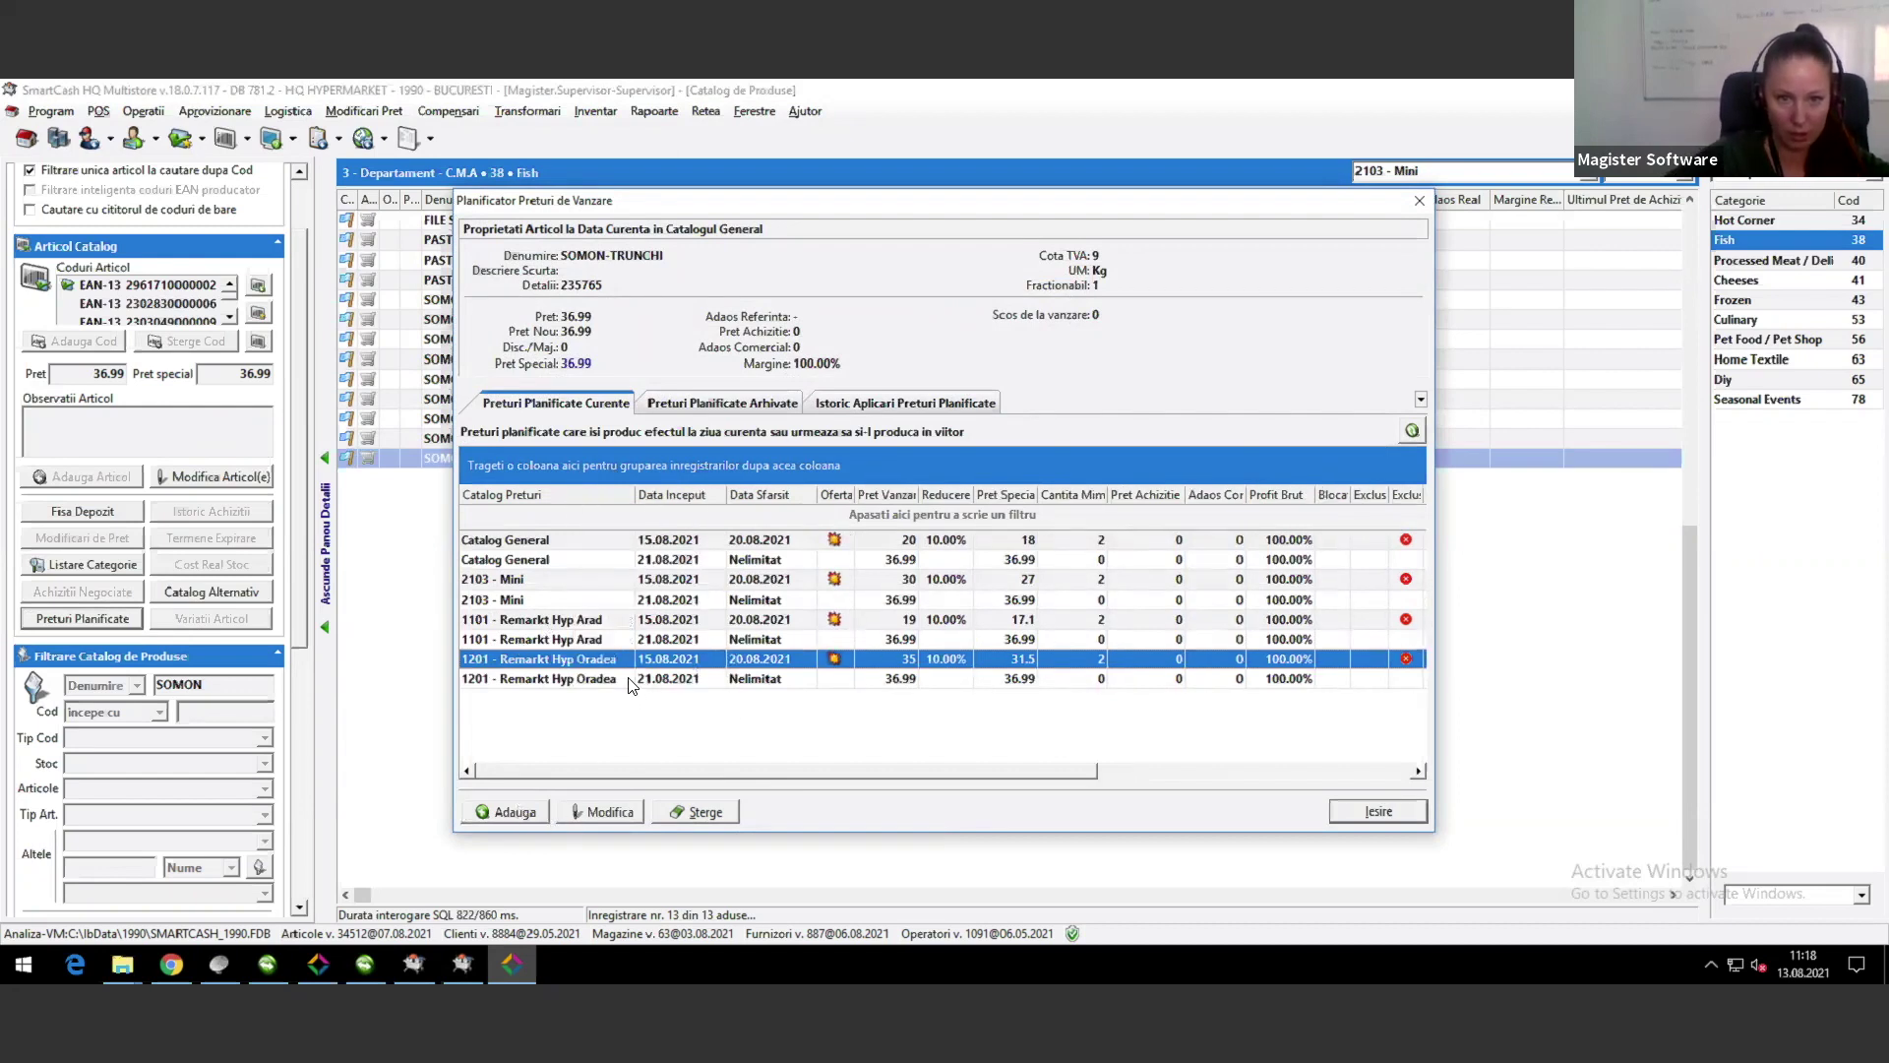
Step: Examine the current planned prices of SOMON-TRUNCHI, comparing the Catalog General offer, its follow-up price and the 2103 - Mini offer
left_click(520, 541)
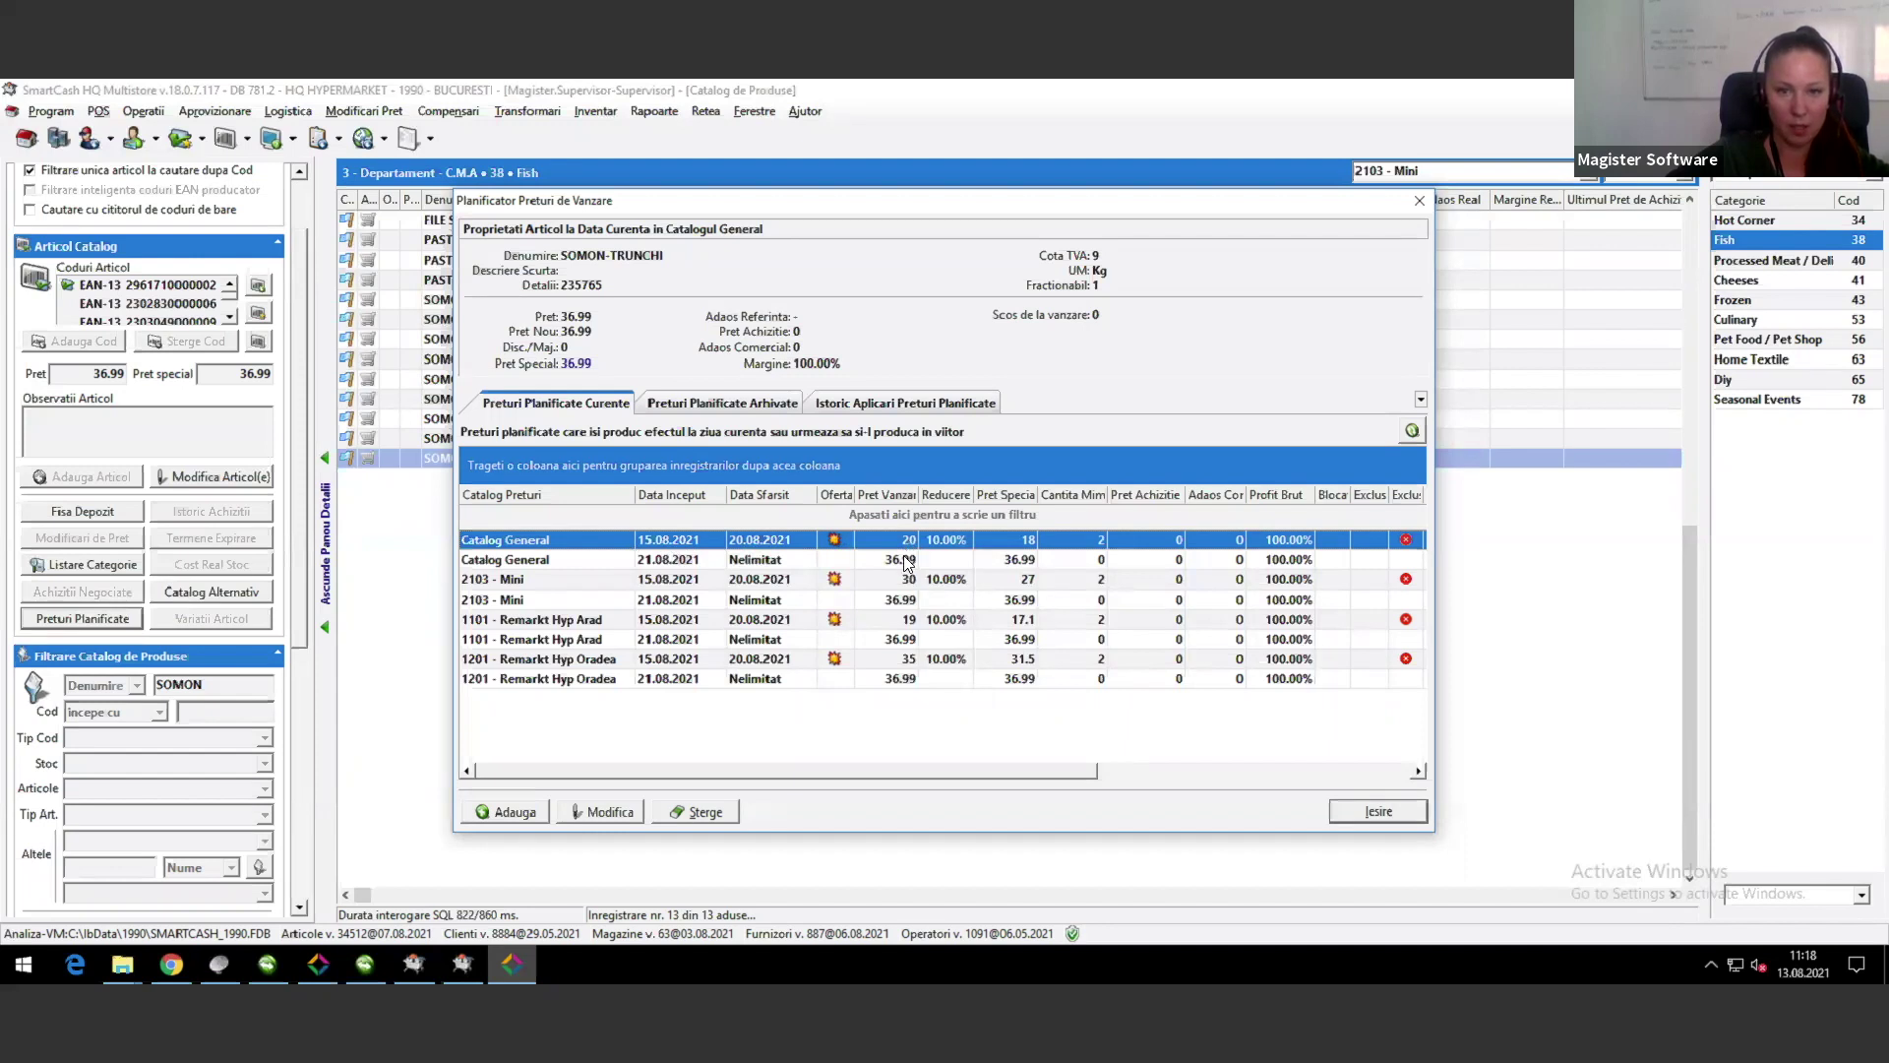
left_click(651, 563)
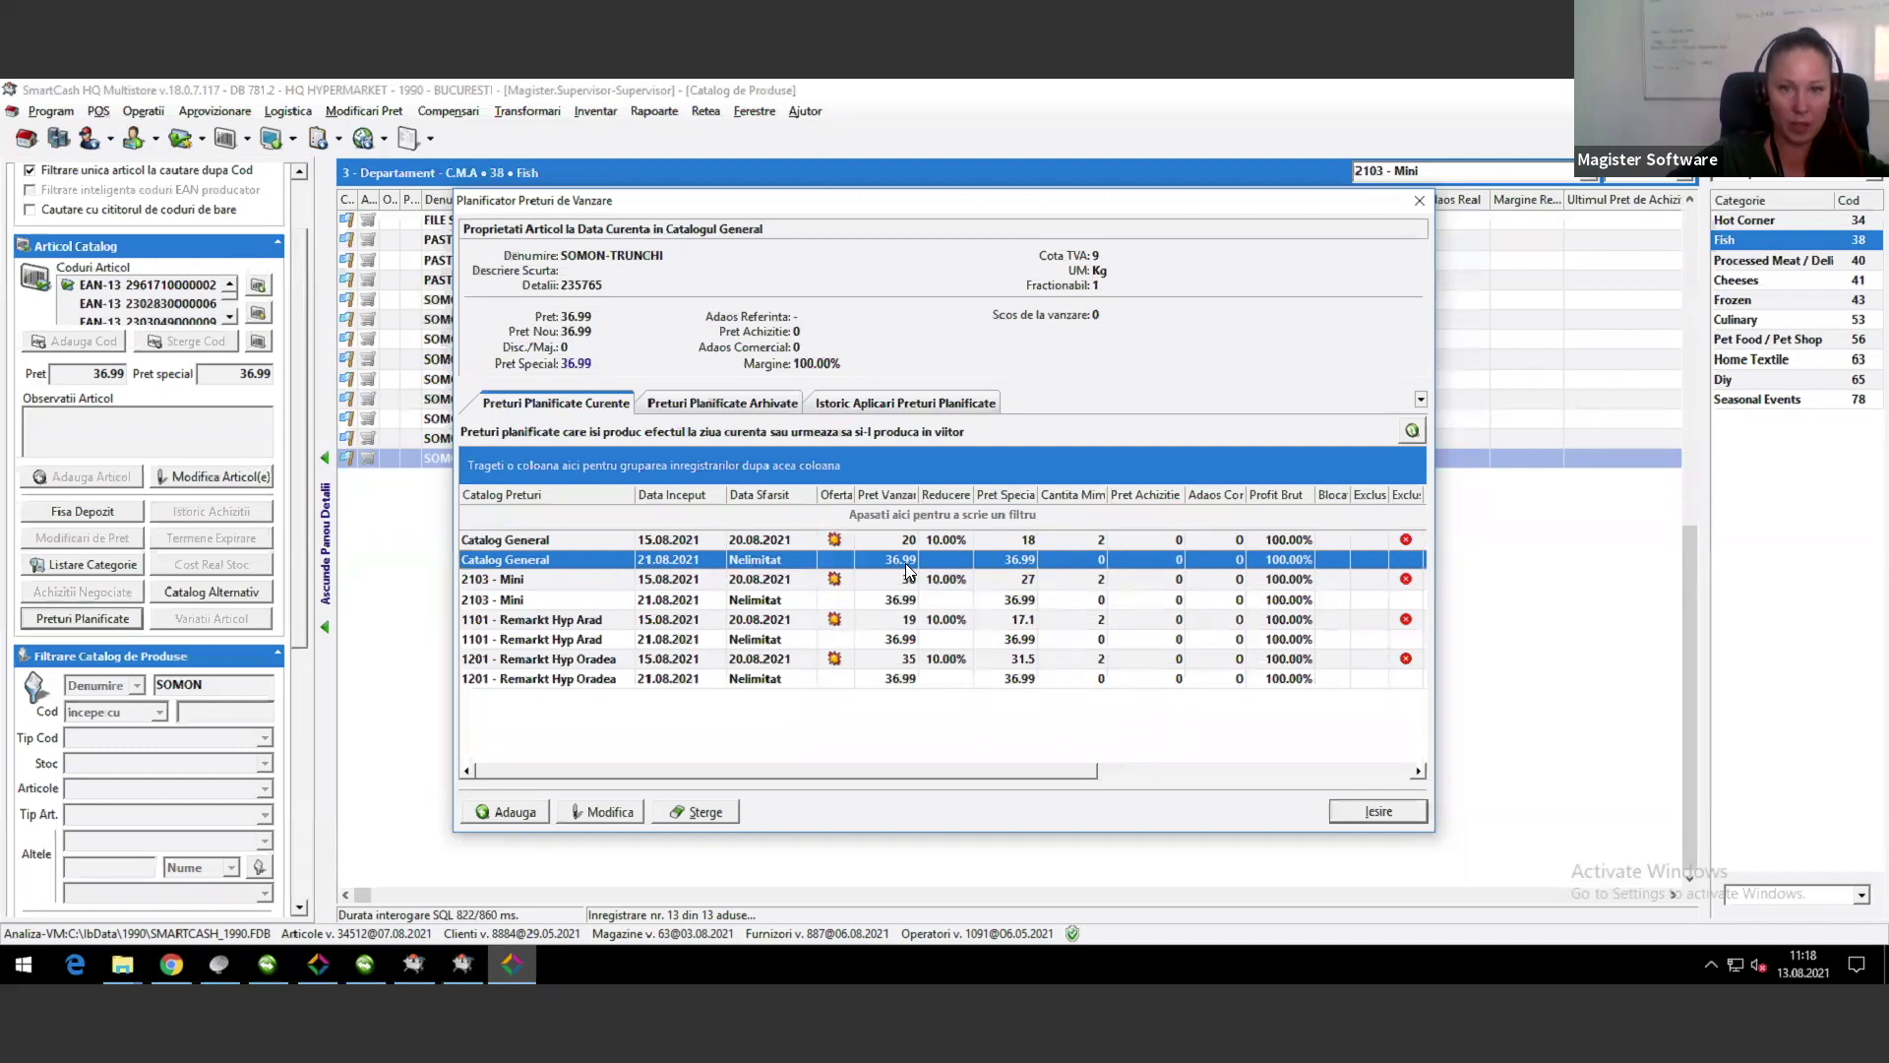
left_click_drag(833, 223, 831, 525)
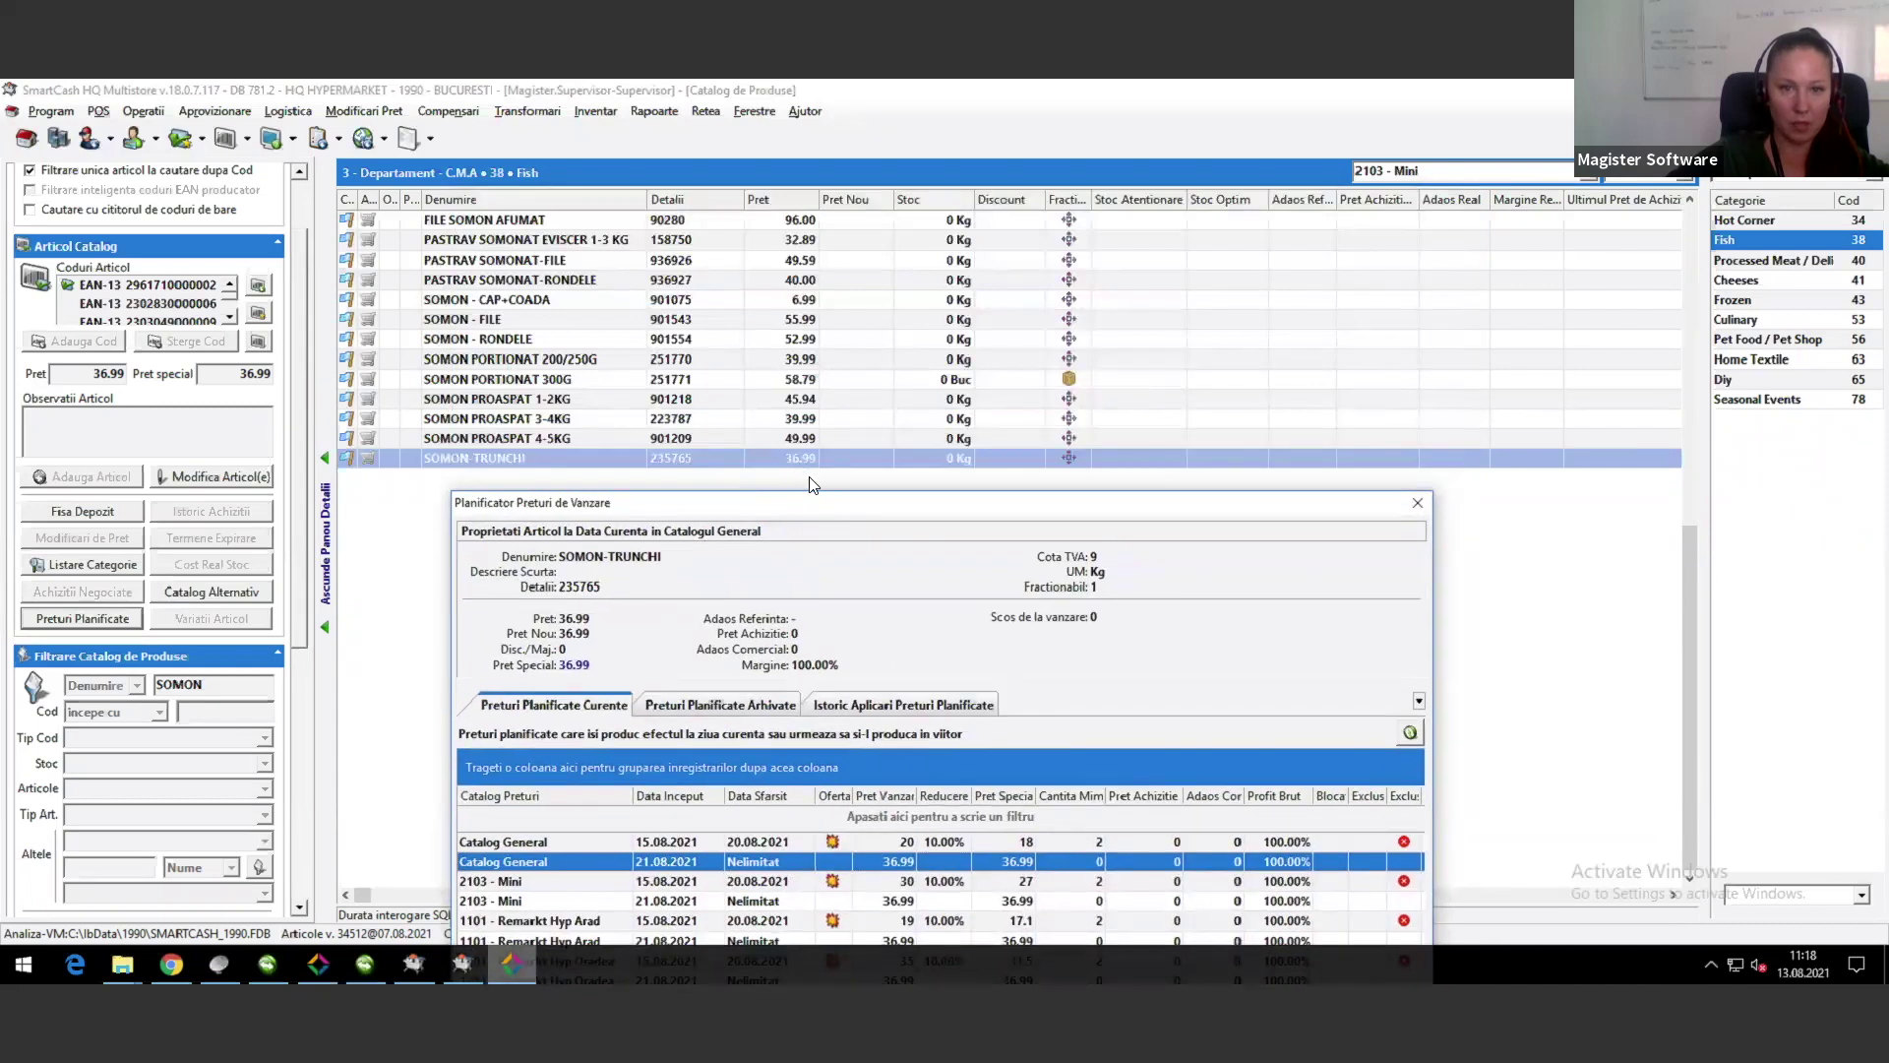
left_click_drag(794, 518, 812, 173)
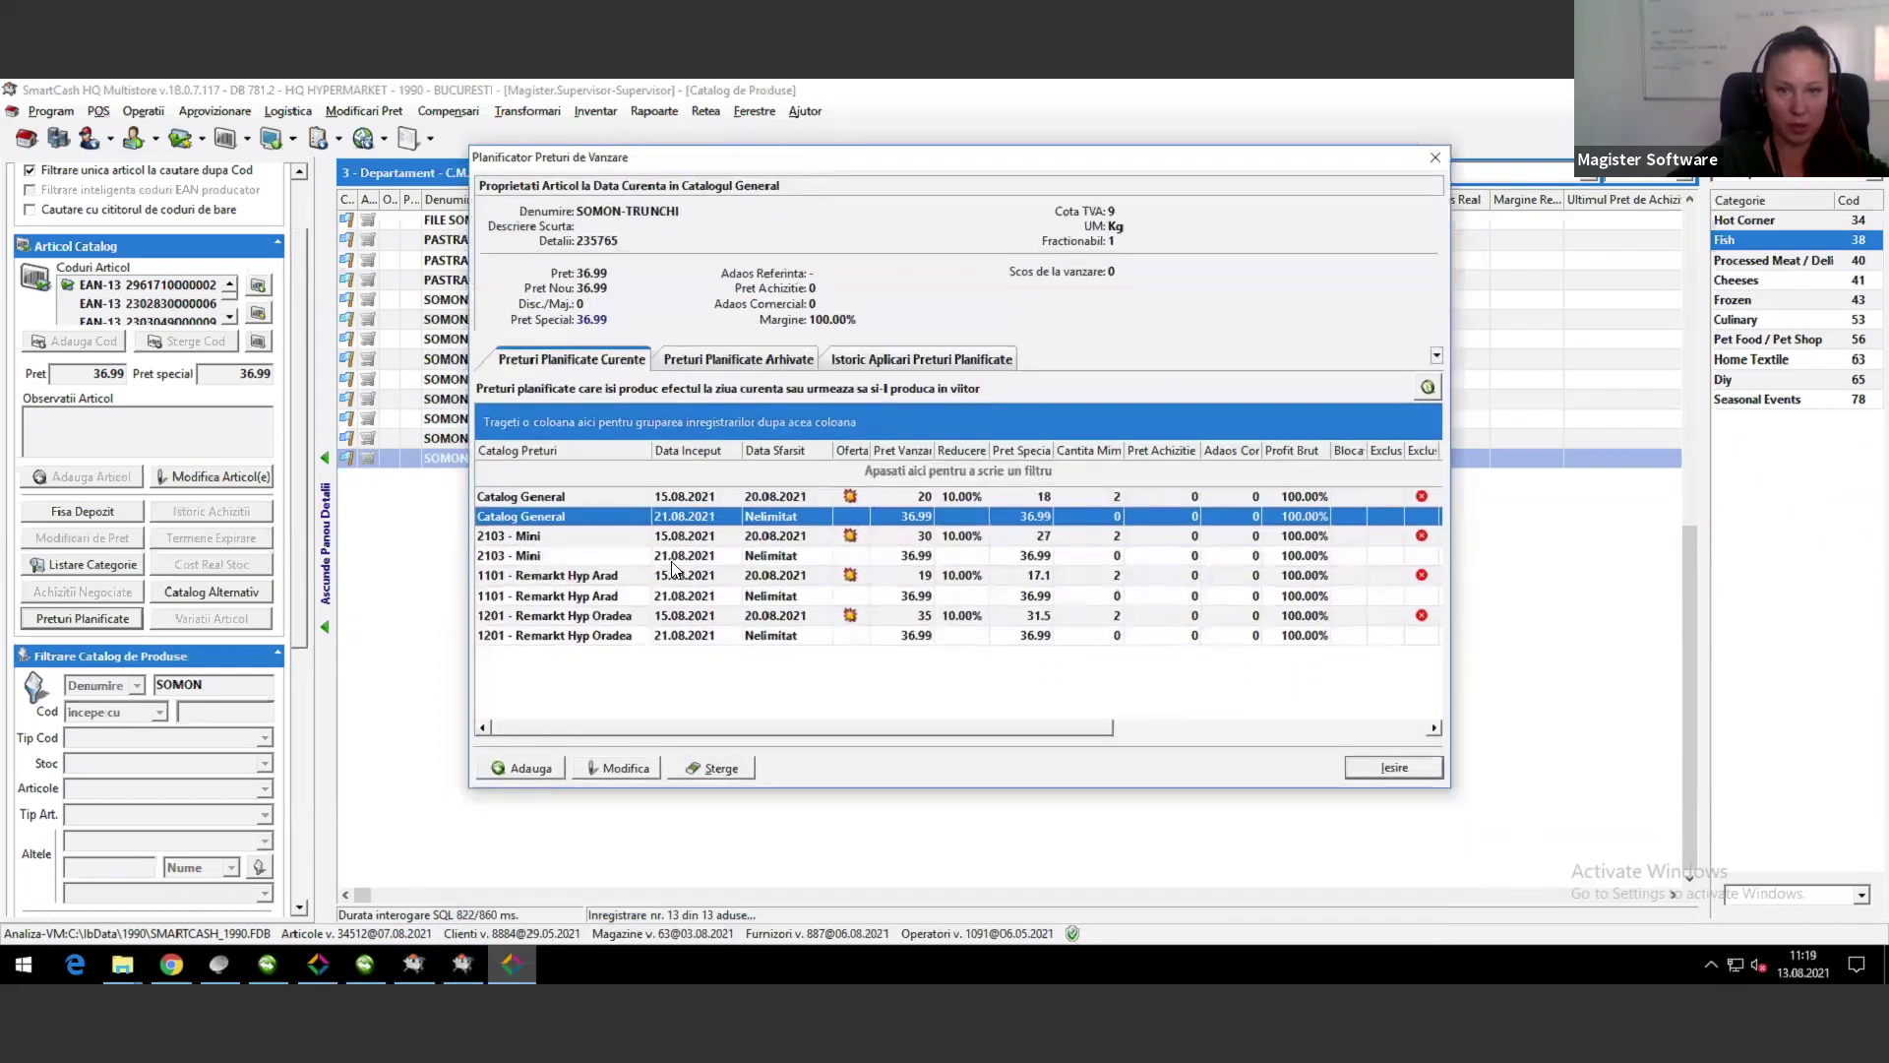
left_click(536, 539)
left_click(956, 497)
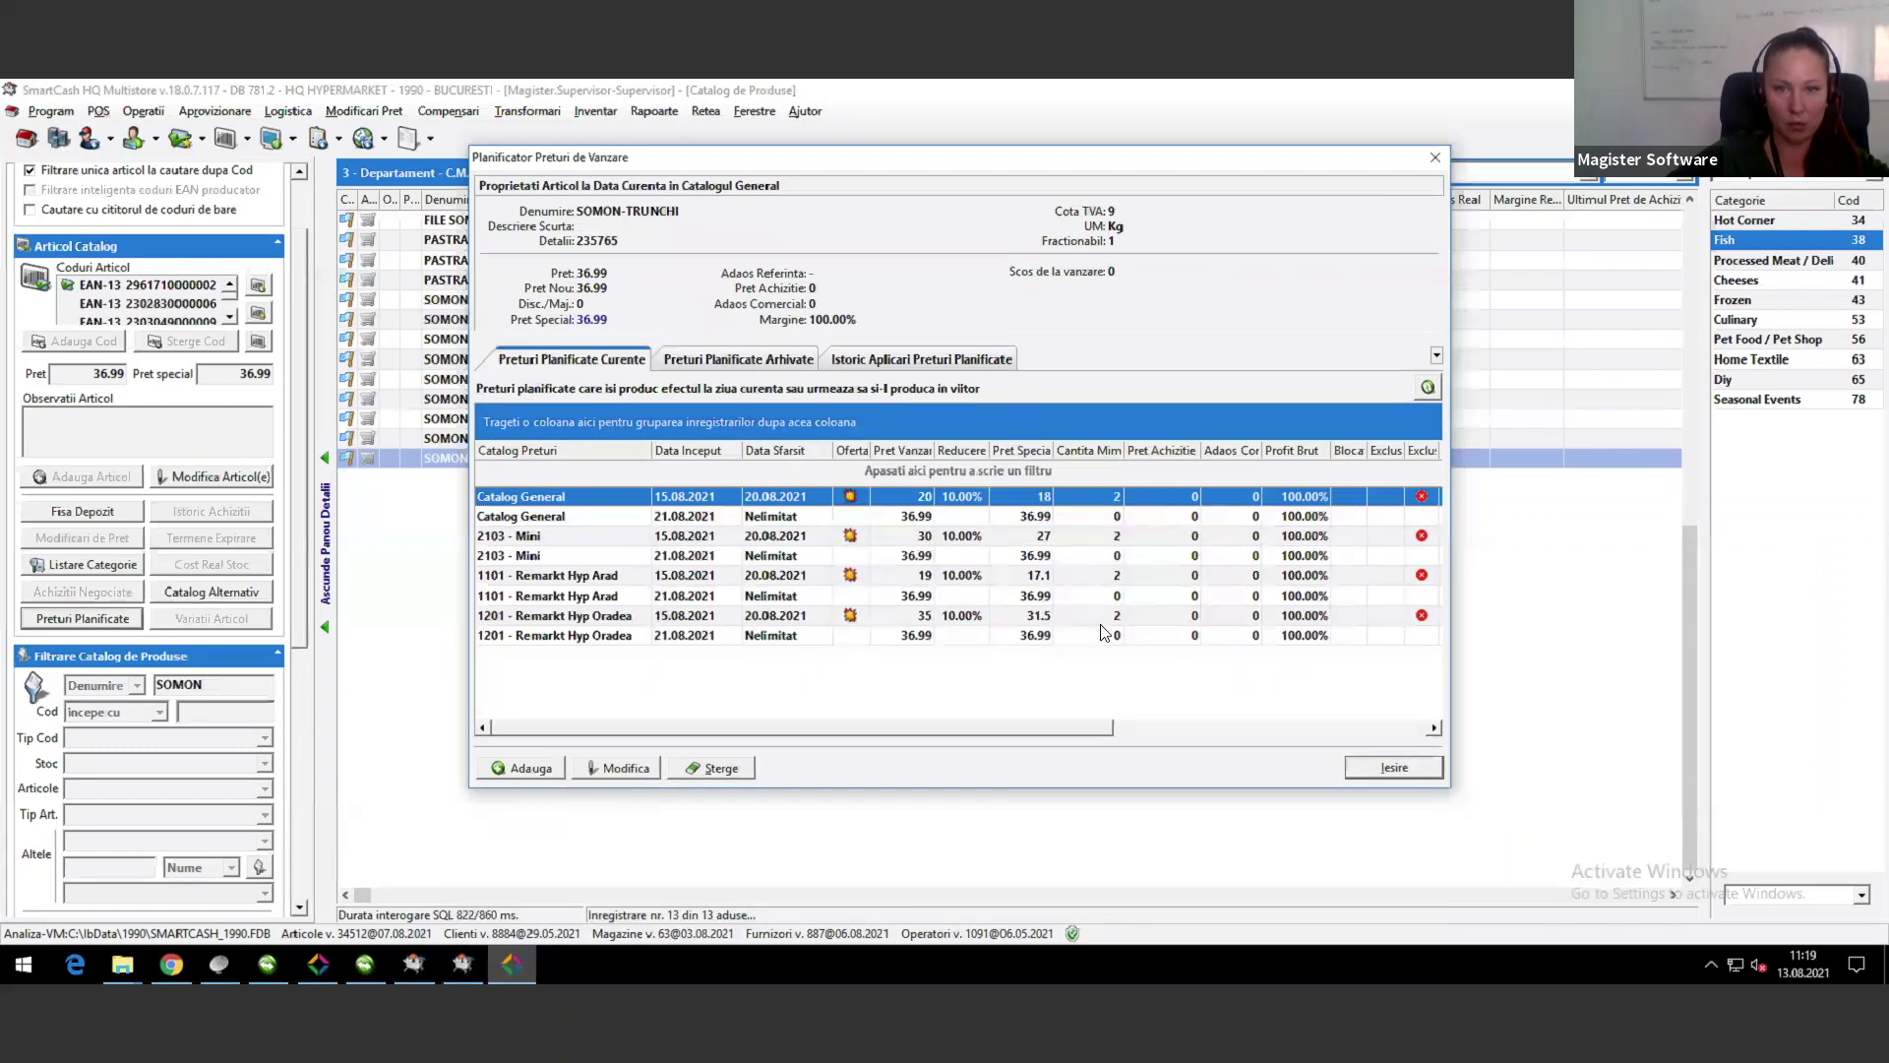
Step: Widen the Exclus de la Comenzi, Operator Ultima Modificare and Data Ultima Modificare columns in the planned prices list
left_click_drag(1088, 730, 1270, 736)
left_click_drag(1213, 449, 1271, 448)
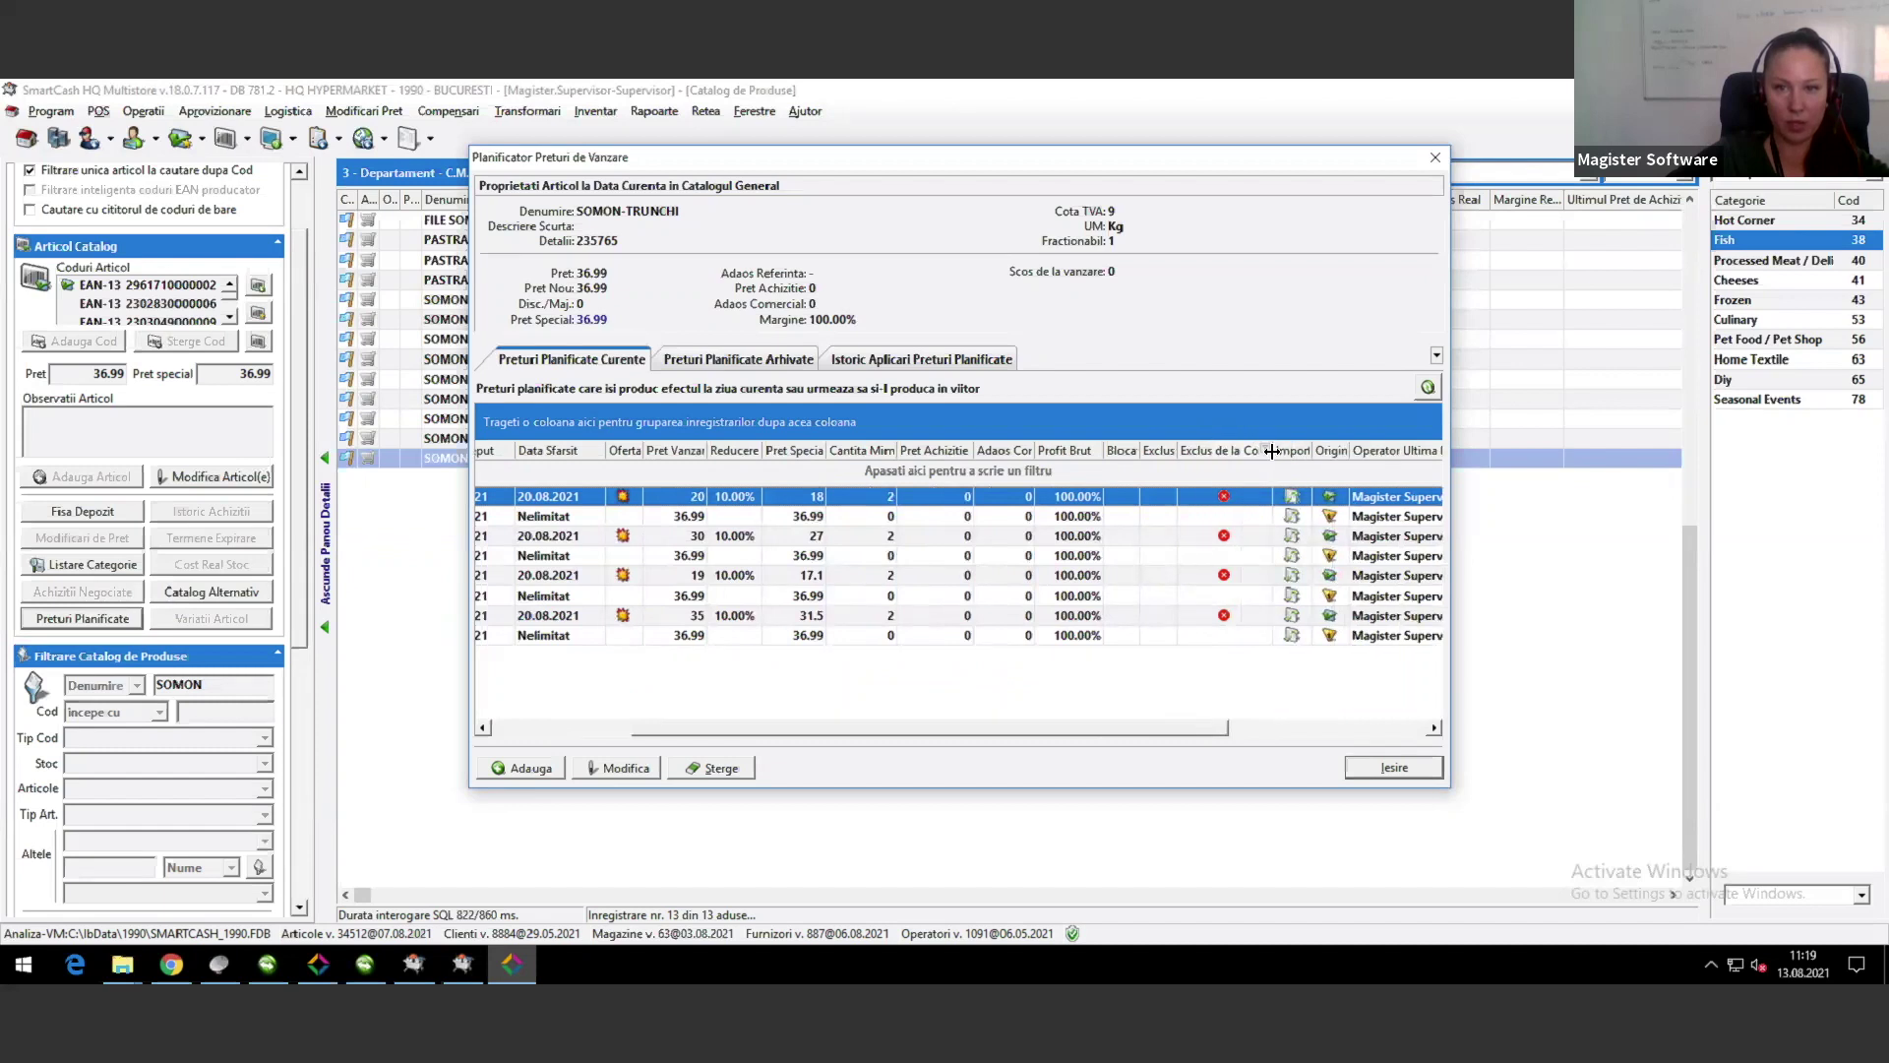
left_click_drag(1186, 733, 1408, 733)
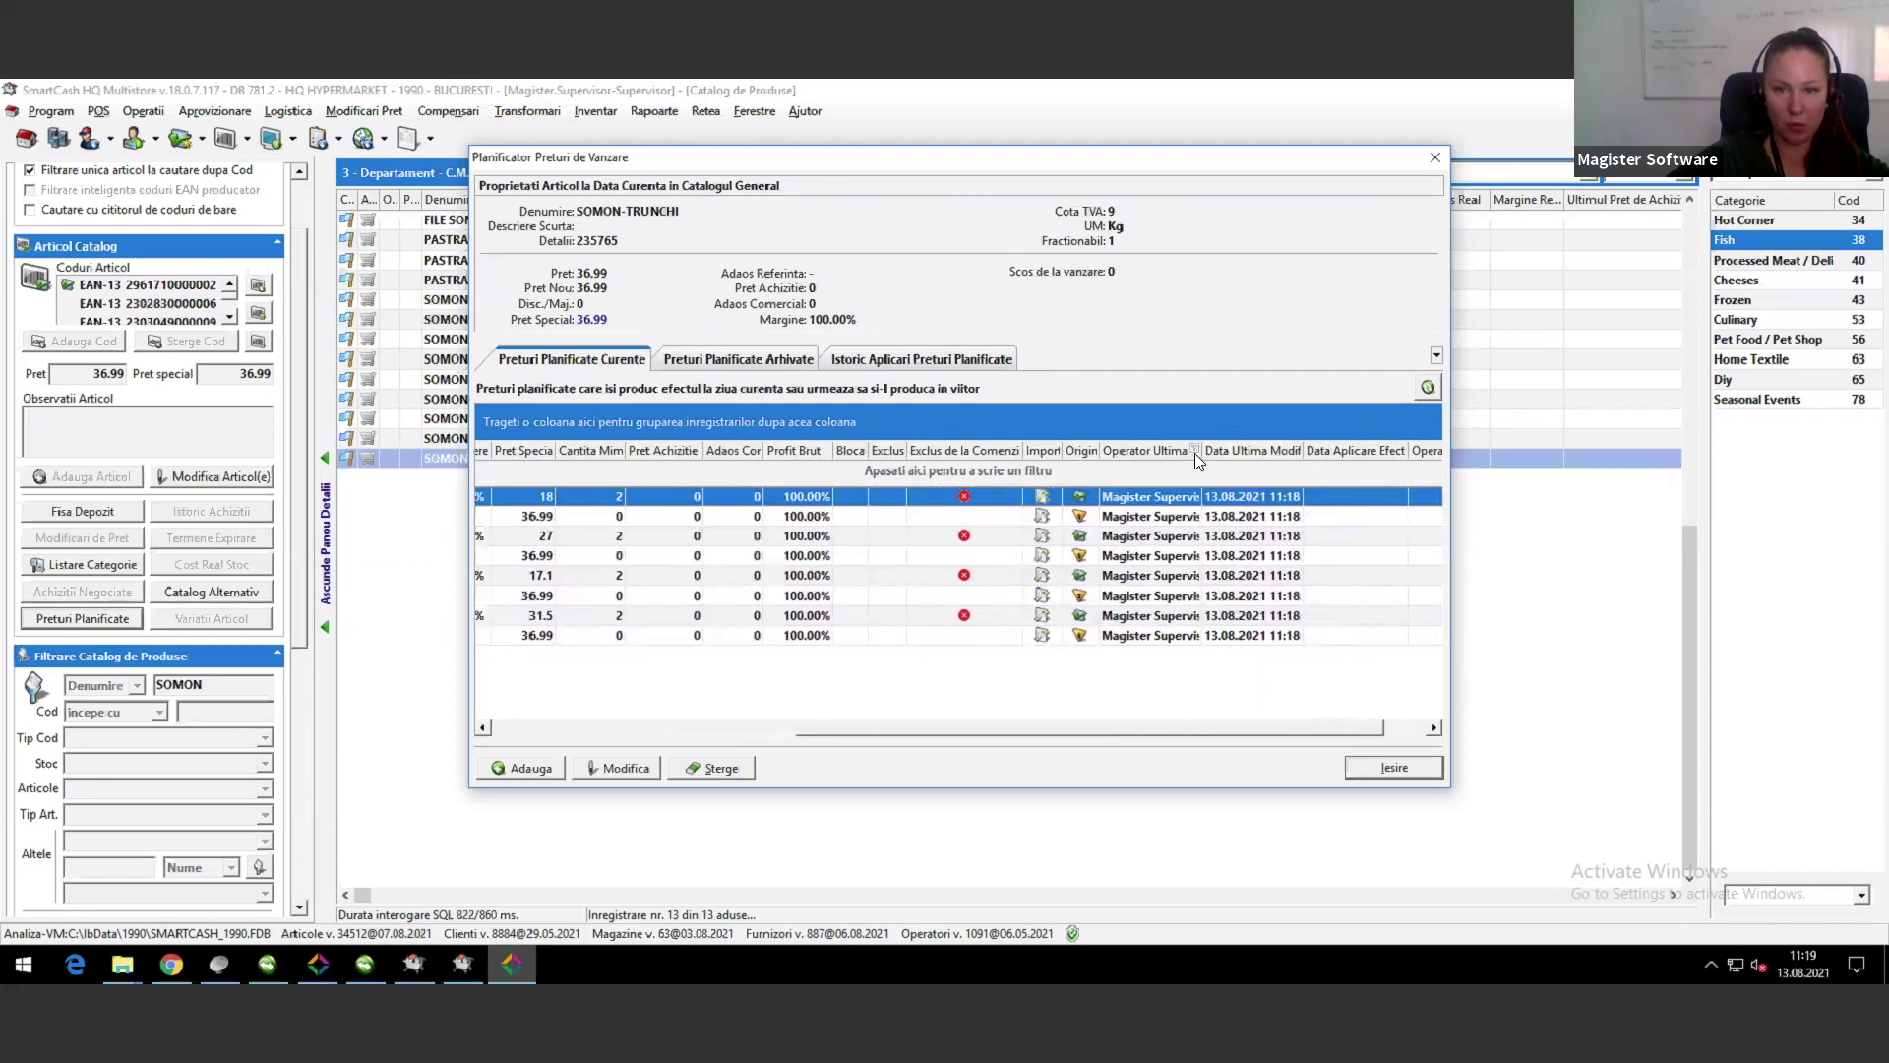
left_click_drag(1199, 450, 1272, 451)
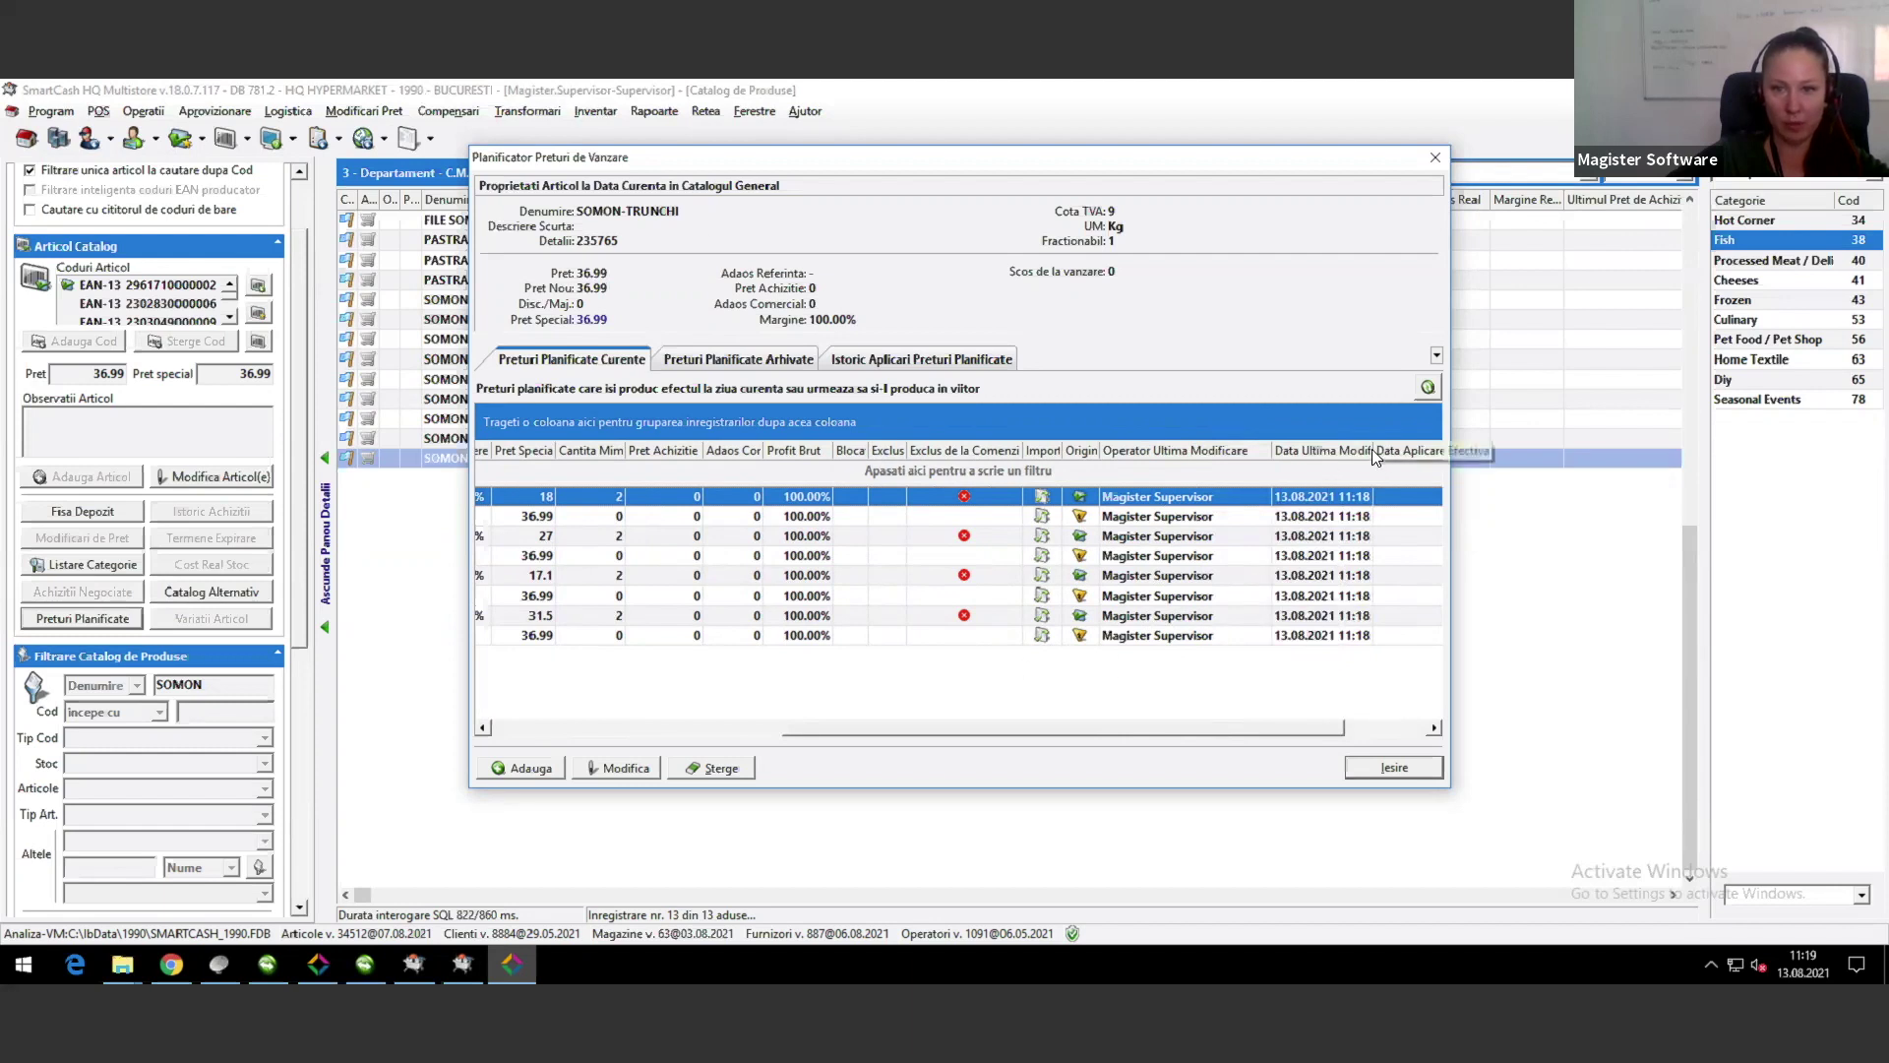
left_click_drag(1373, 453, 1412, 453)
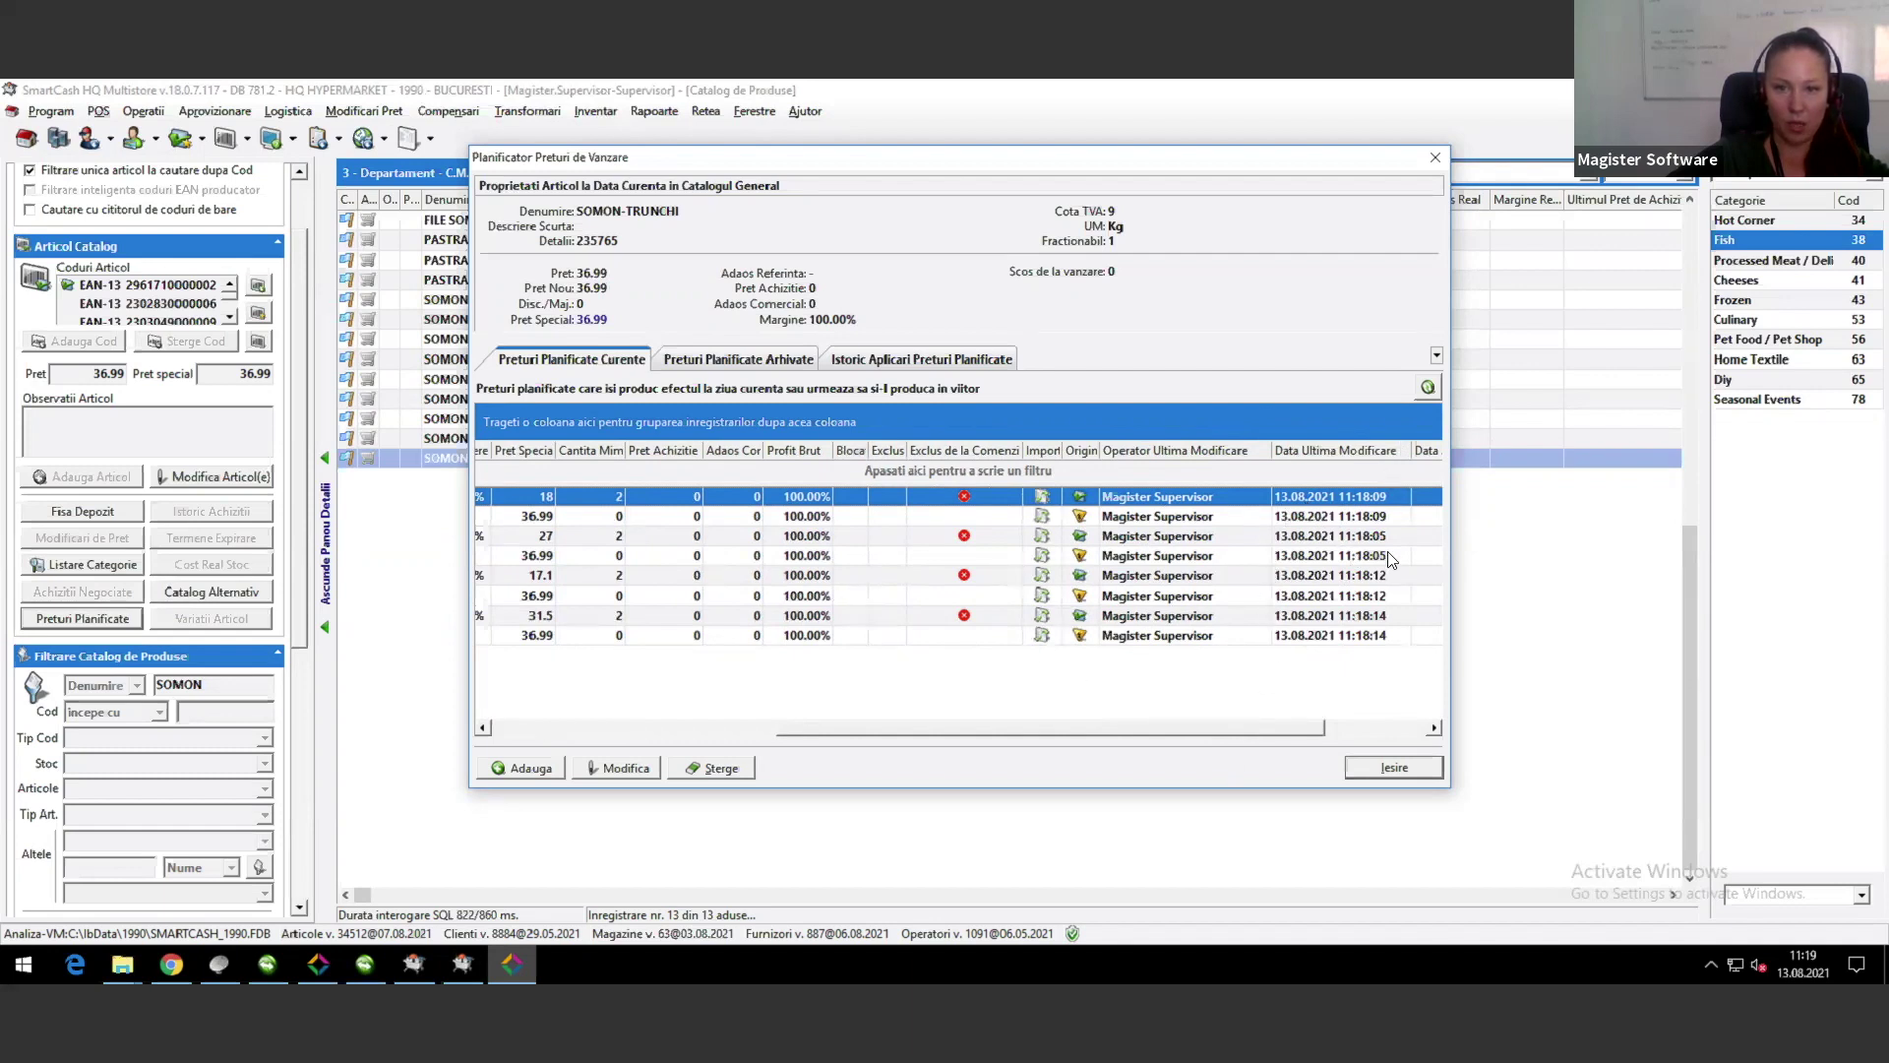
Step: Review the start and end dates of the two Catalog General planned prices and close the price planner
left_click_drag(1132, 731, 845, 729)
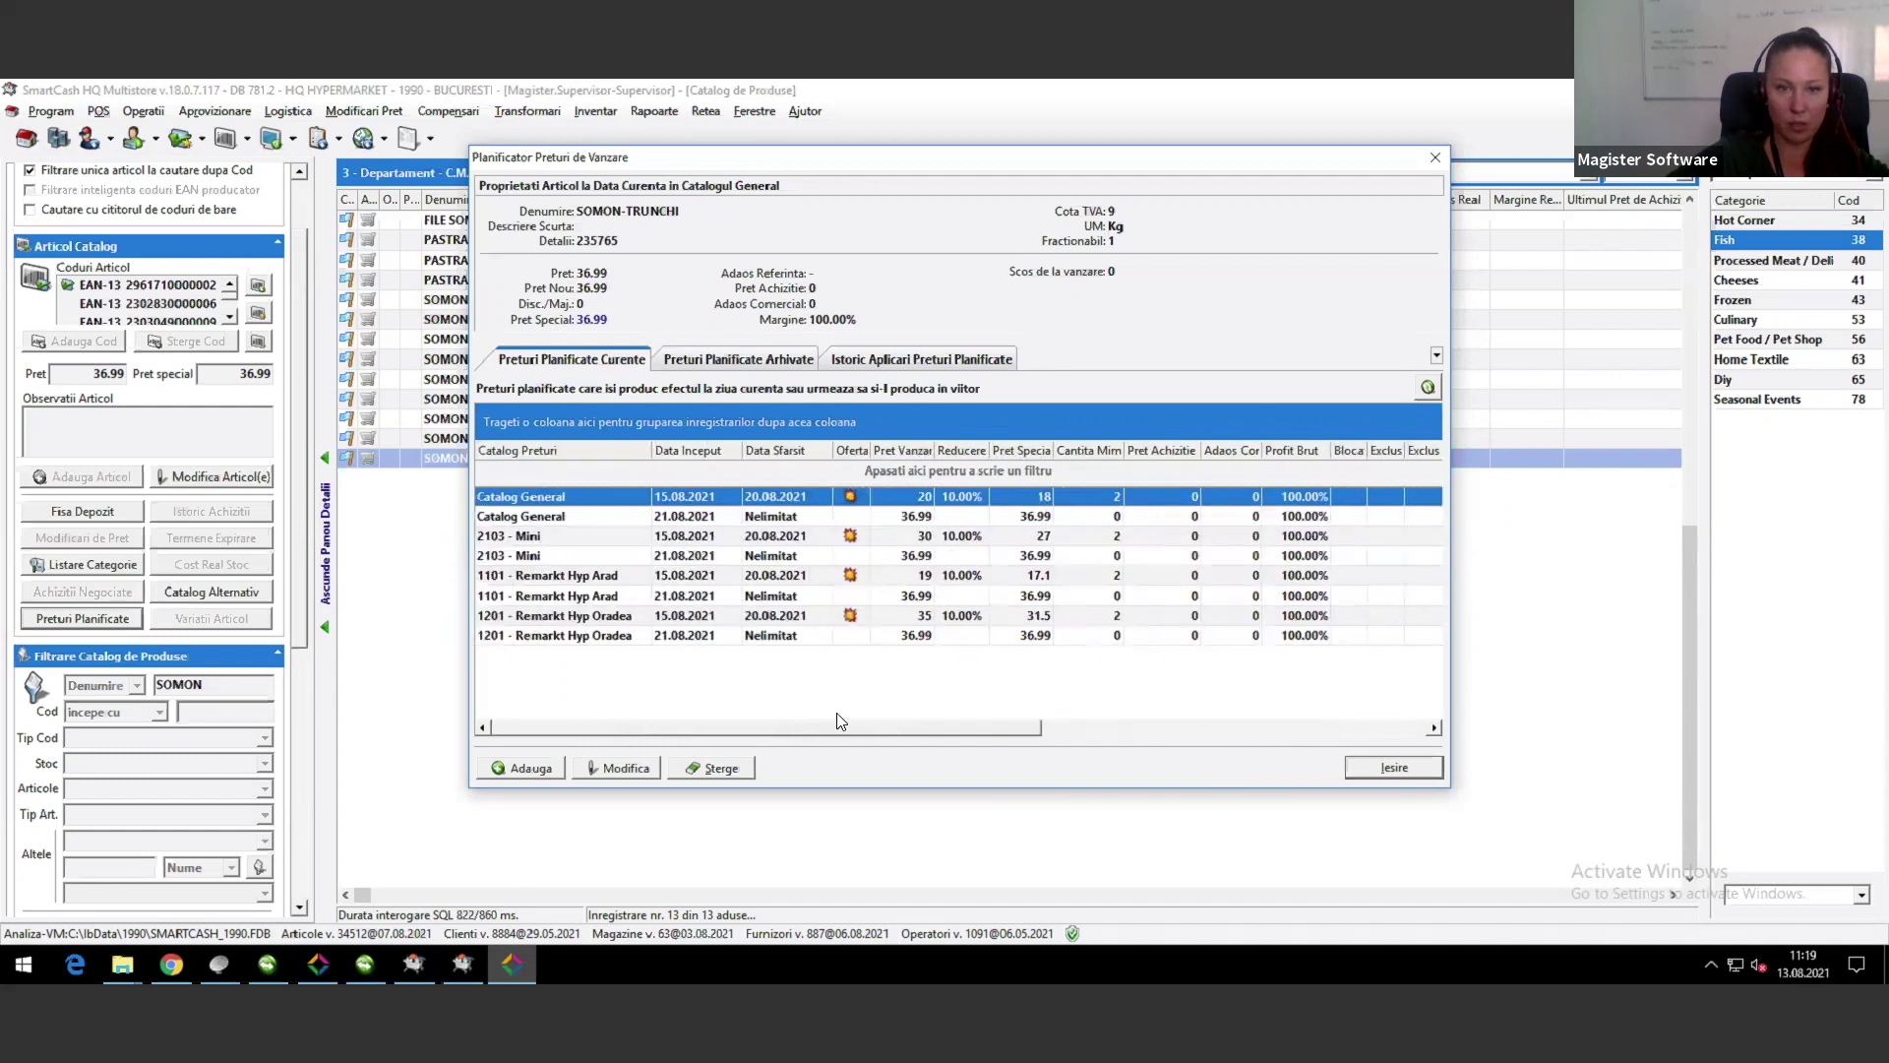
left_click(710, 522)
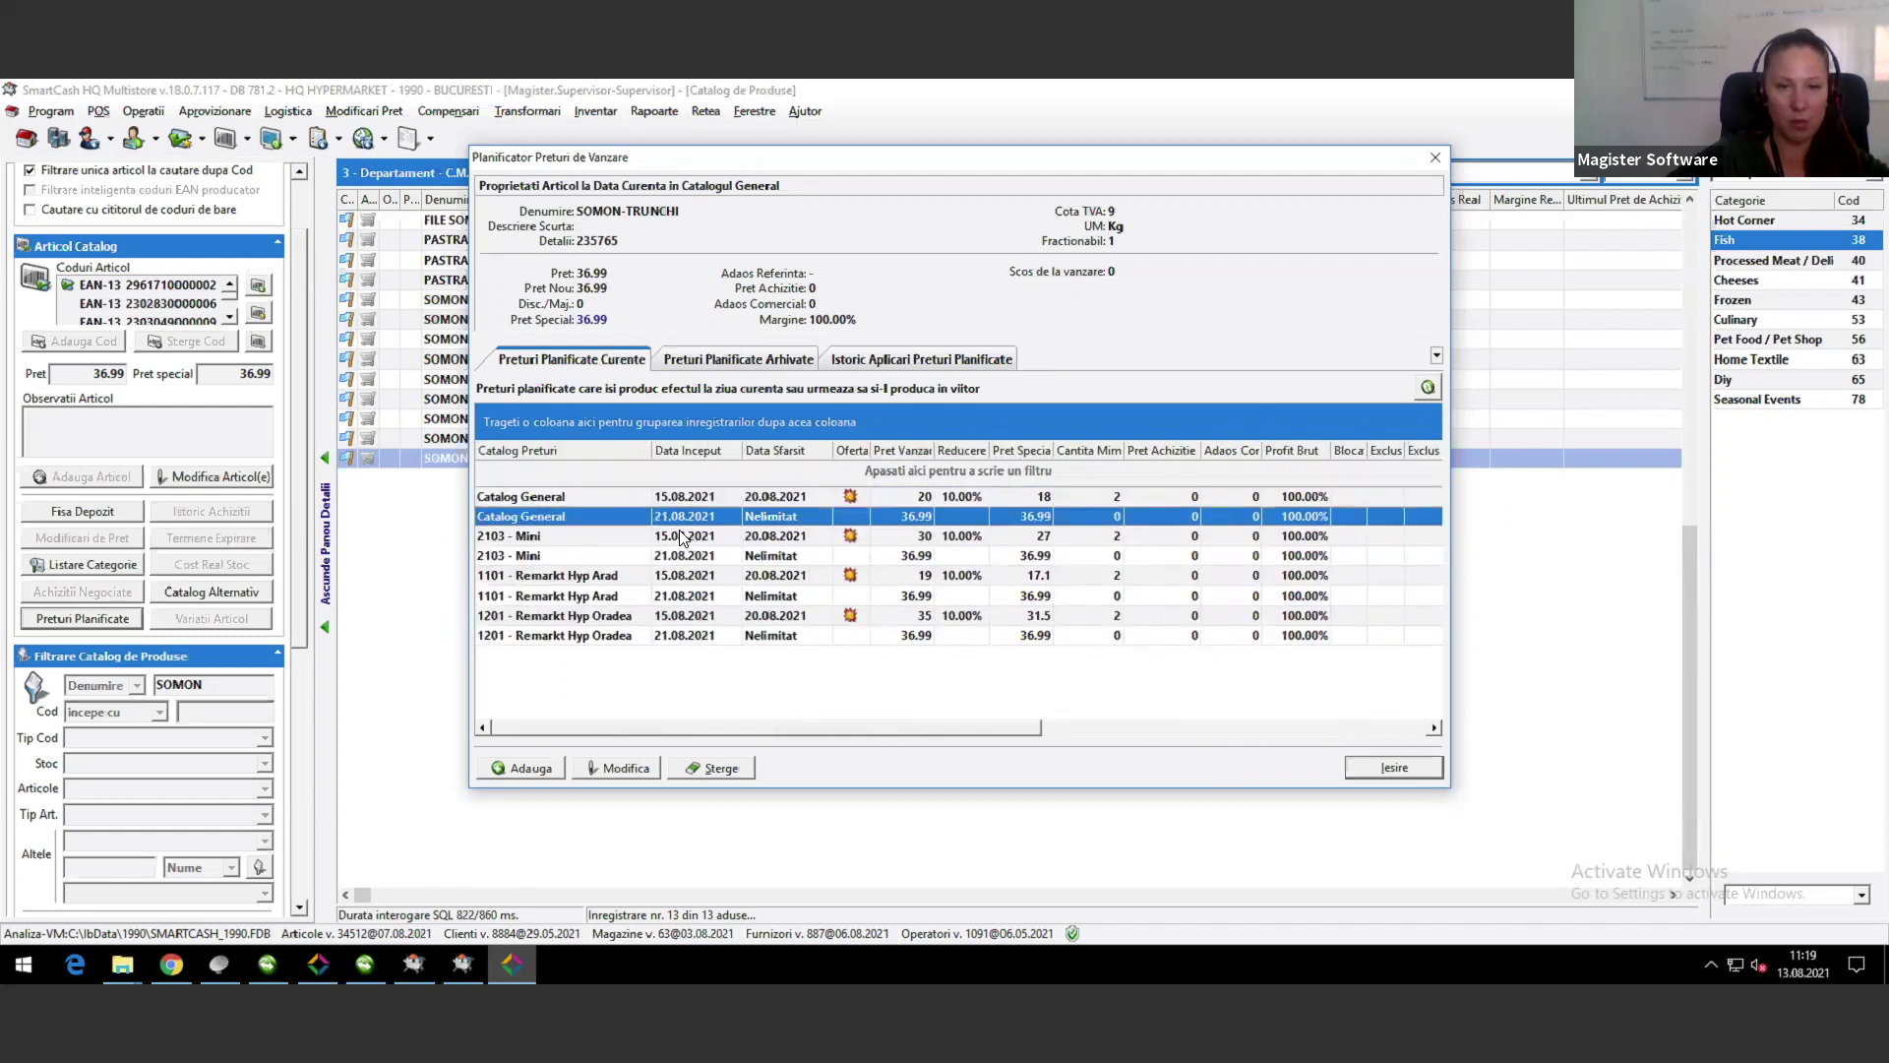
left_click(680, 498)
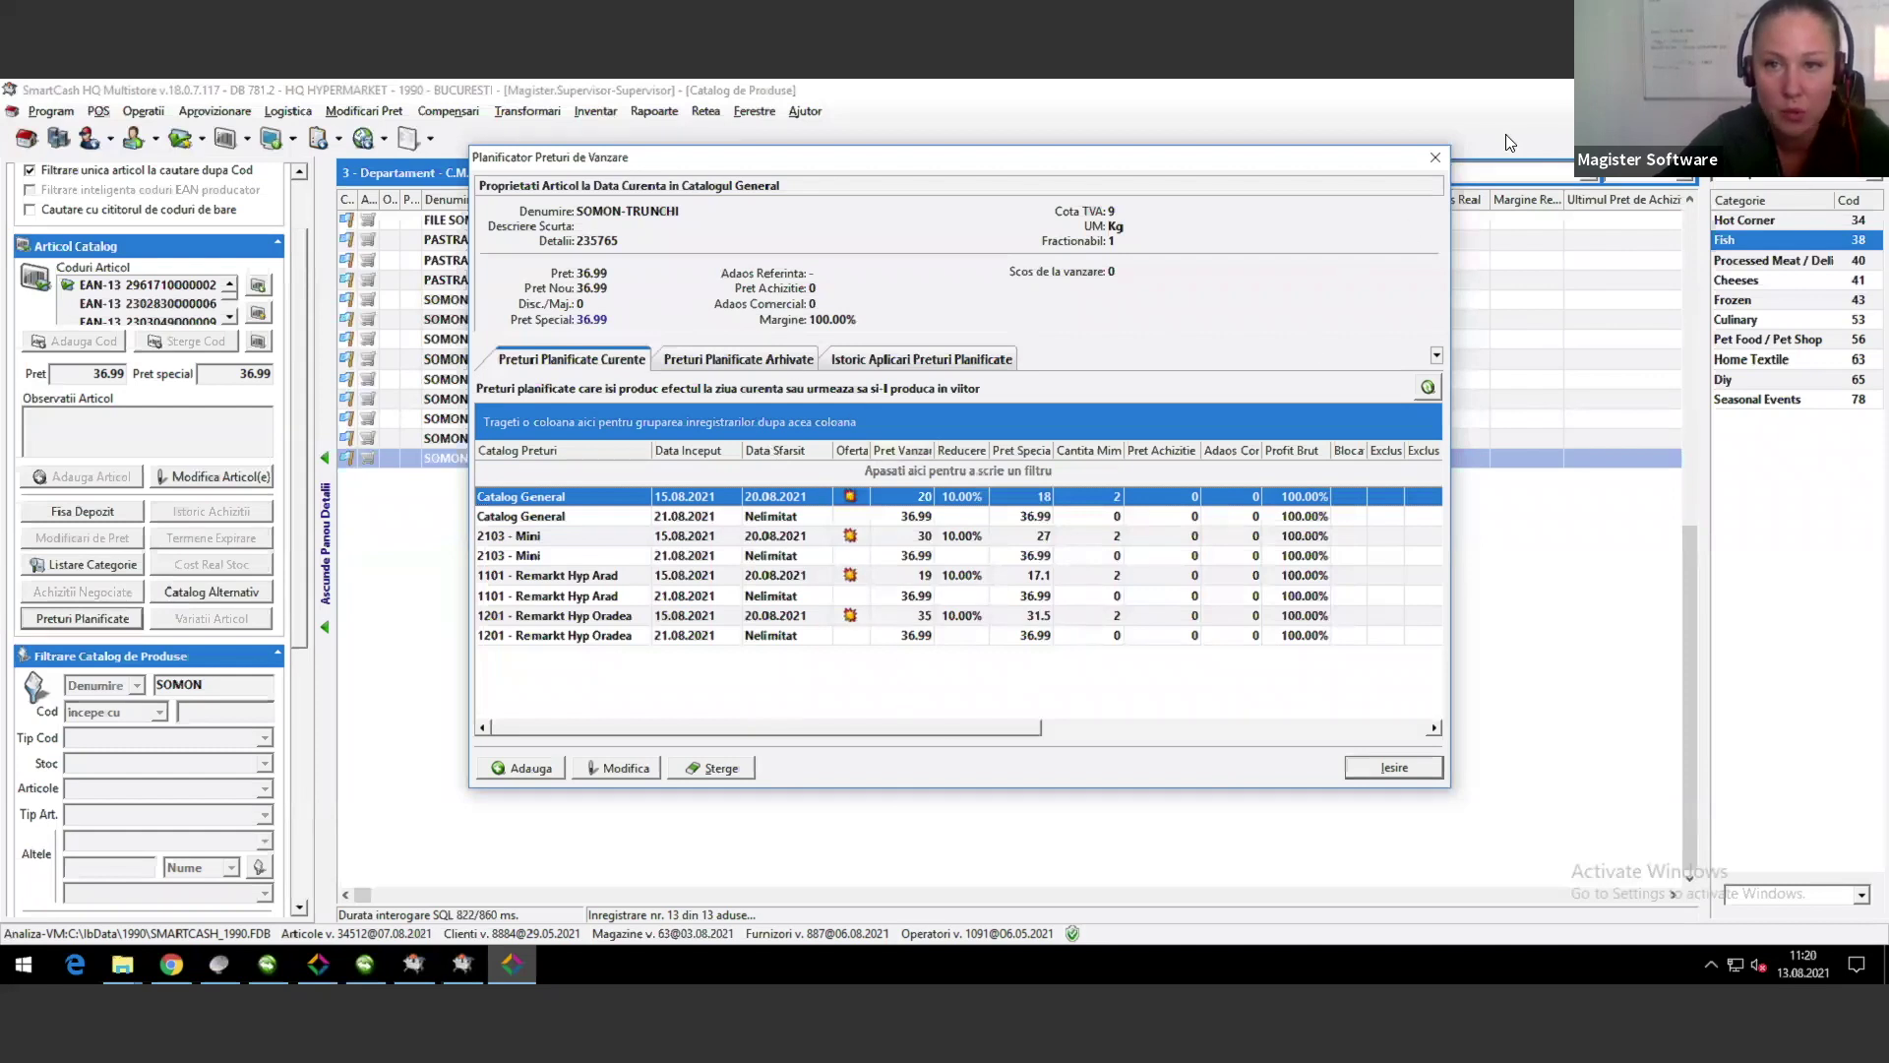
left_click(1436, 159)
Step: In the automated processes list, assign a responsible operator to the Aplicare Preturi Planificate process and save it
left_click(287, 112)
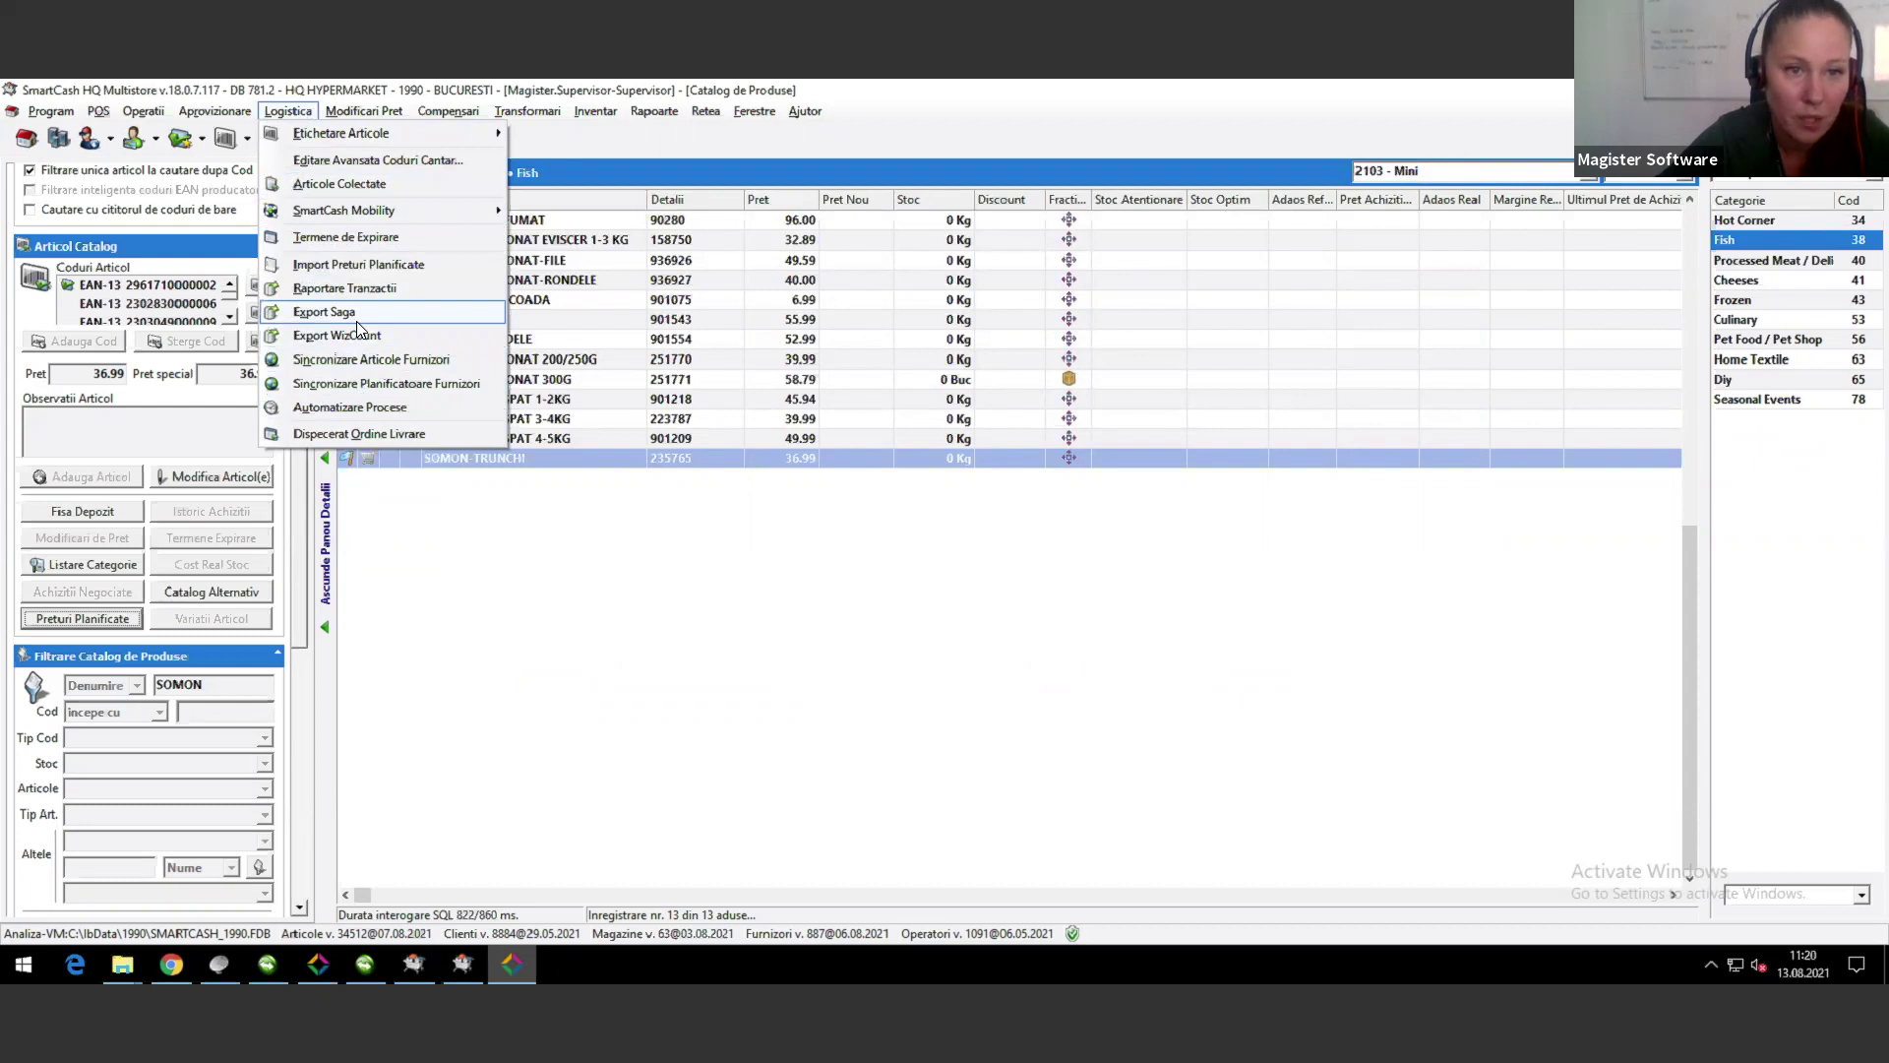
left_click(351, 406)
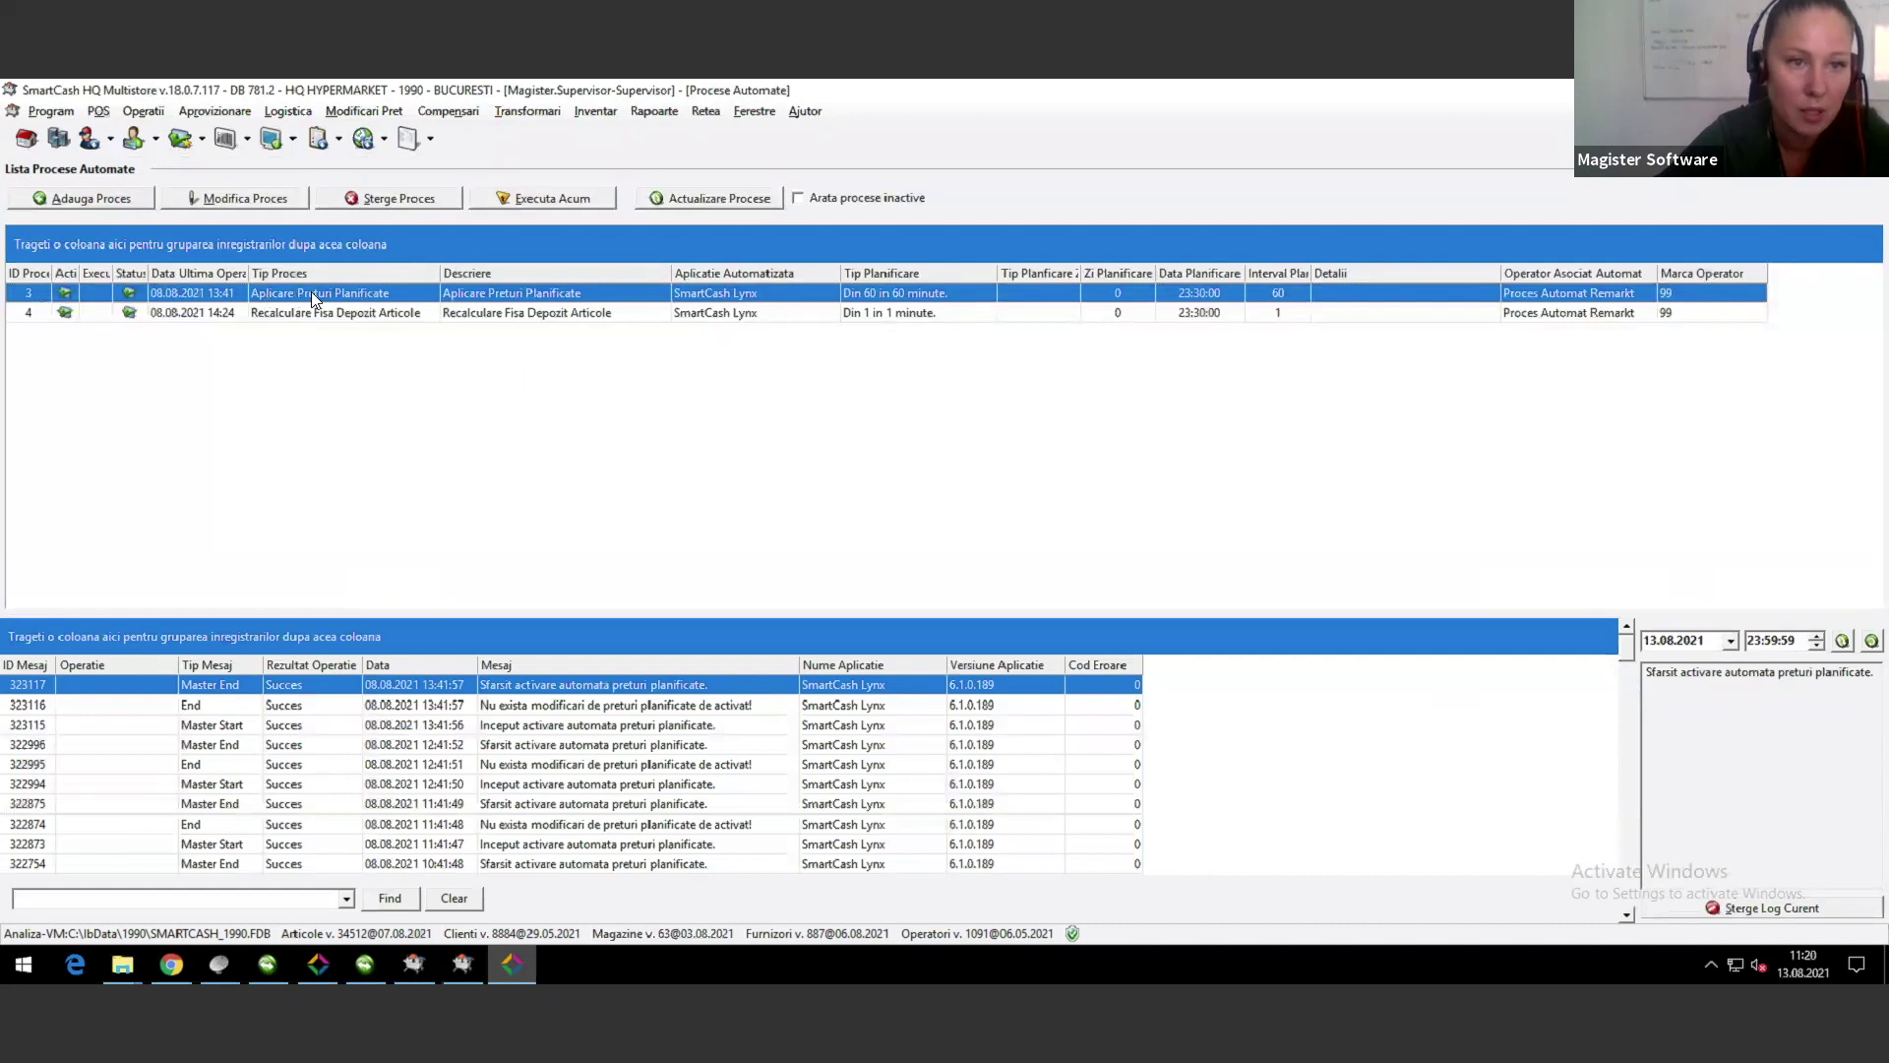
double_click(315, 295)
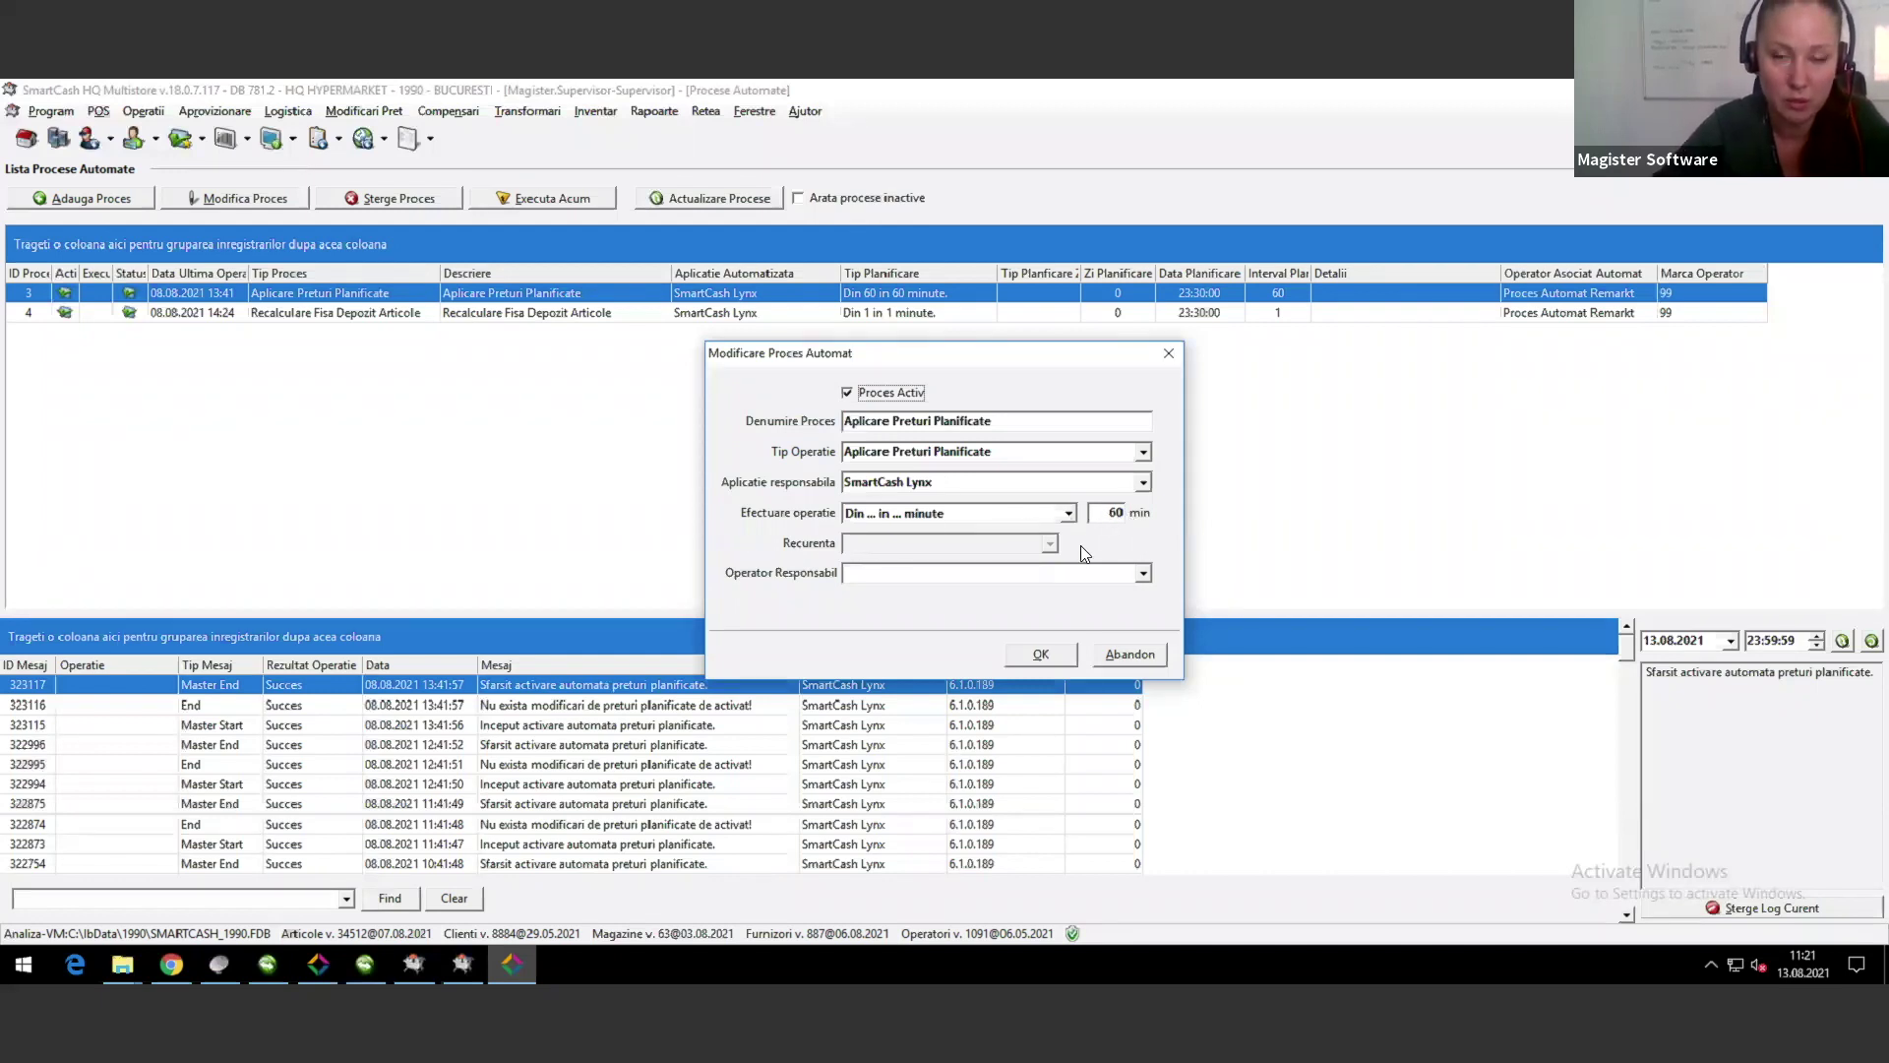
left_click(1143, 574)
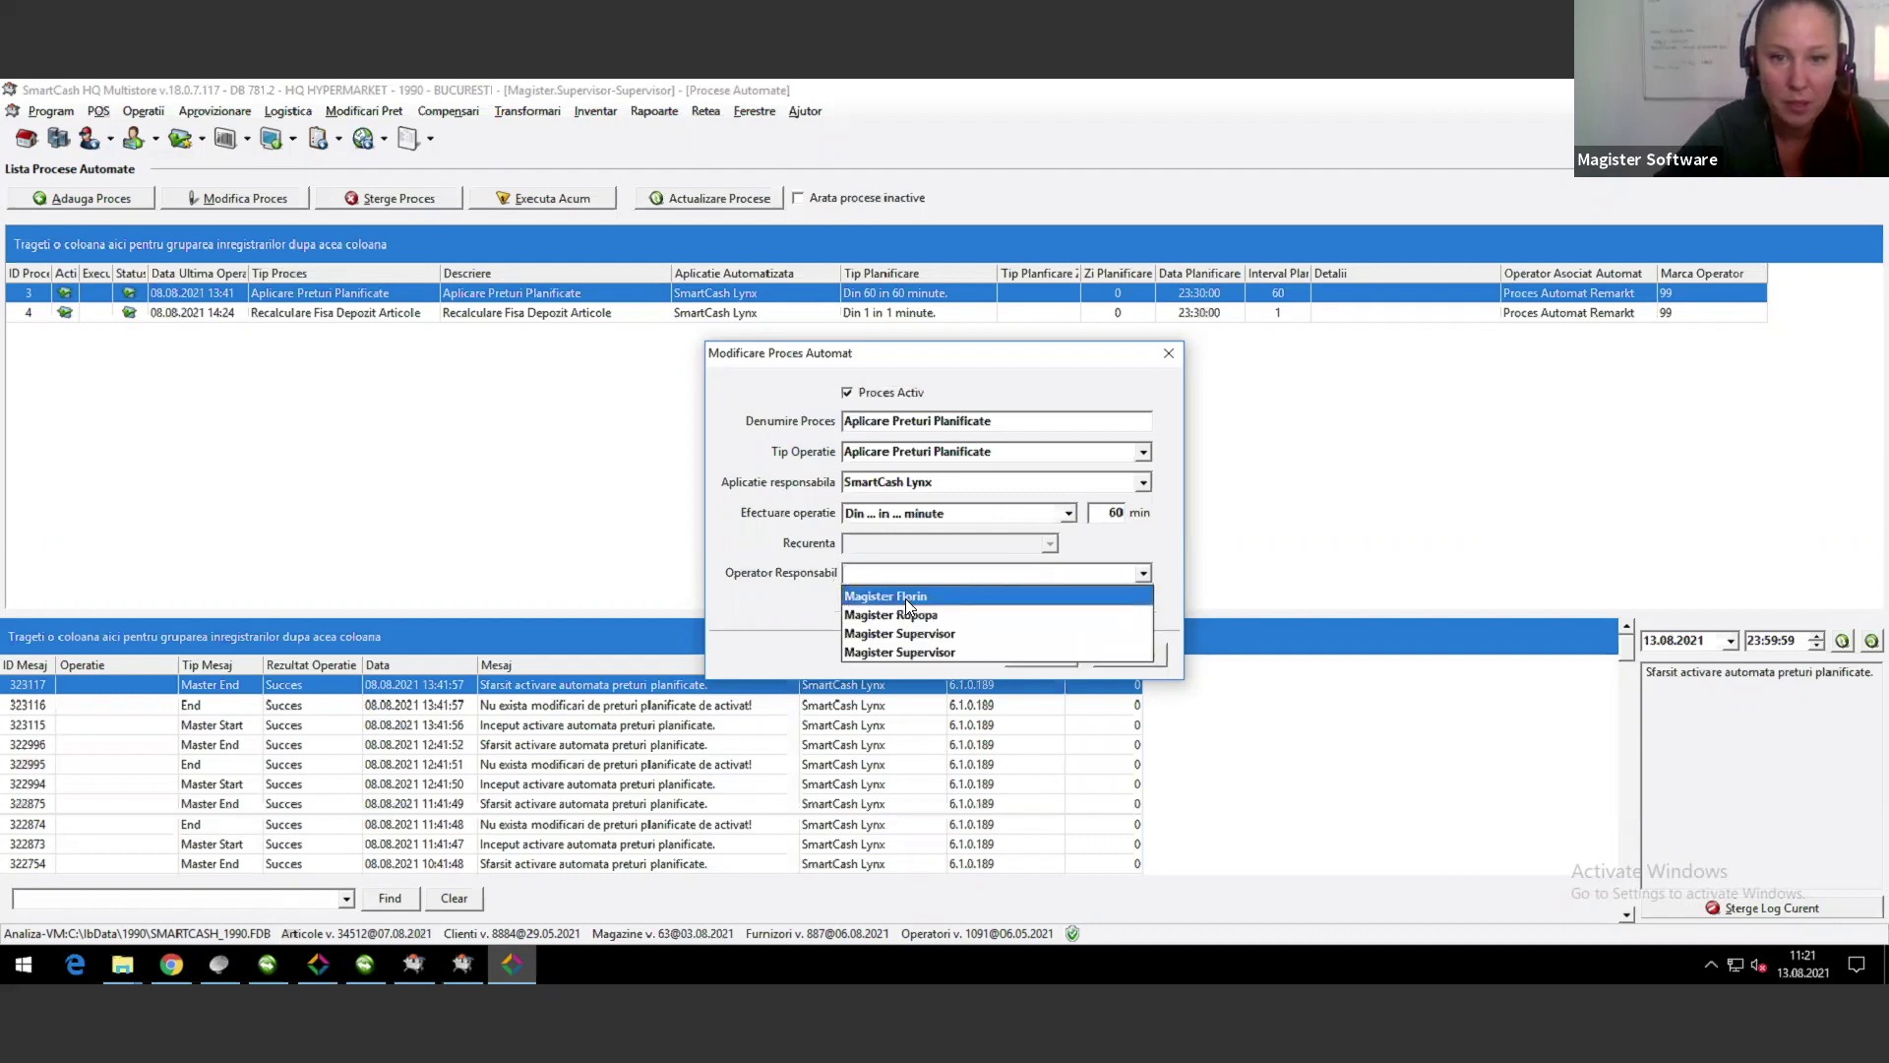
left_click(905, 596)
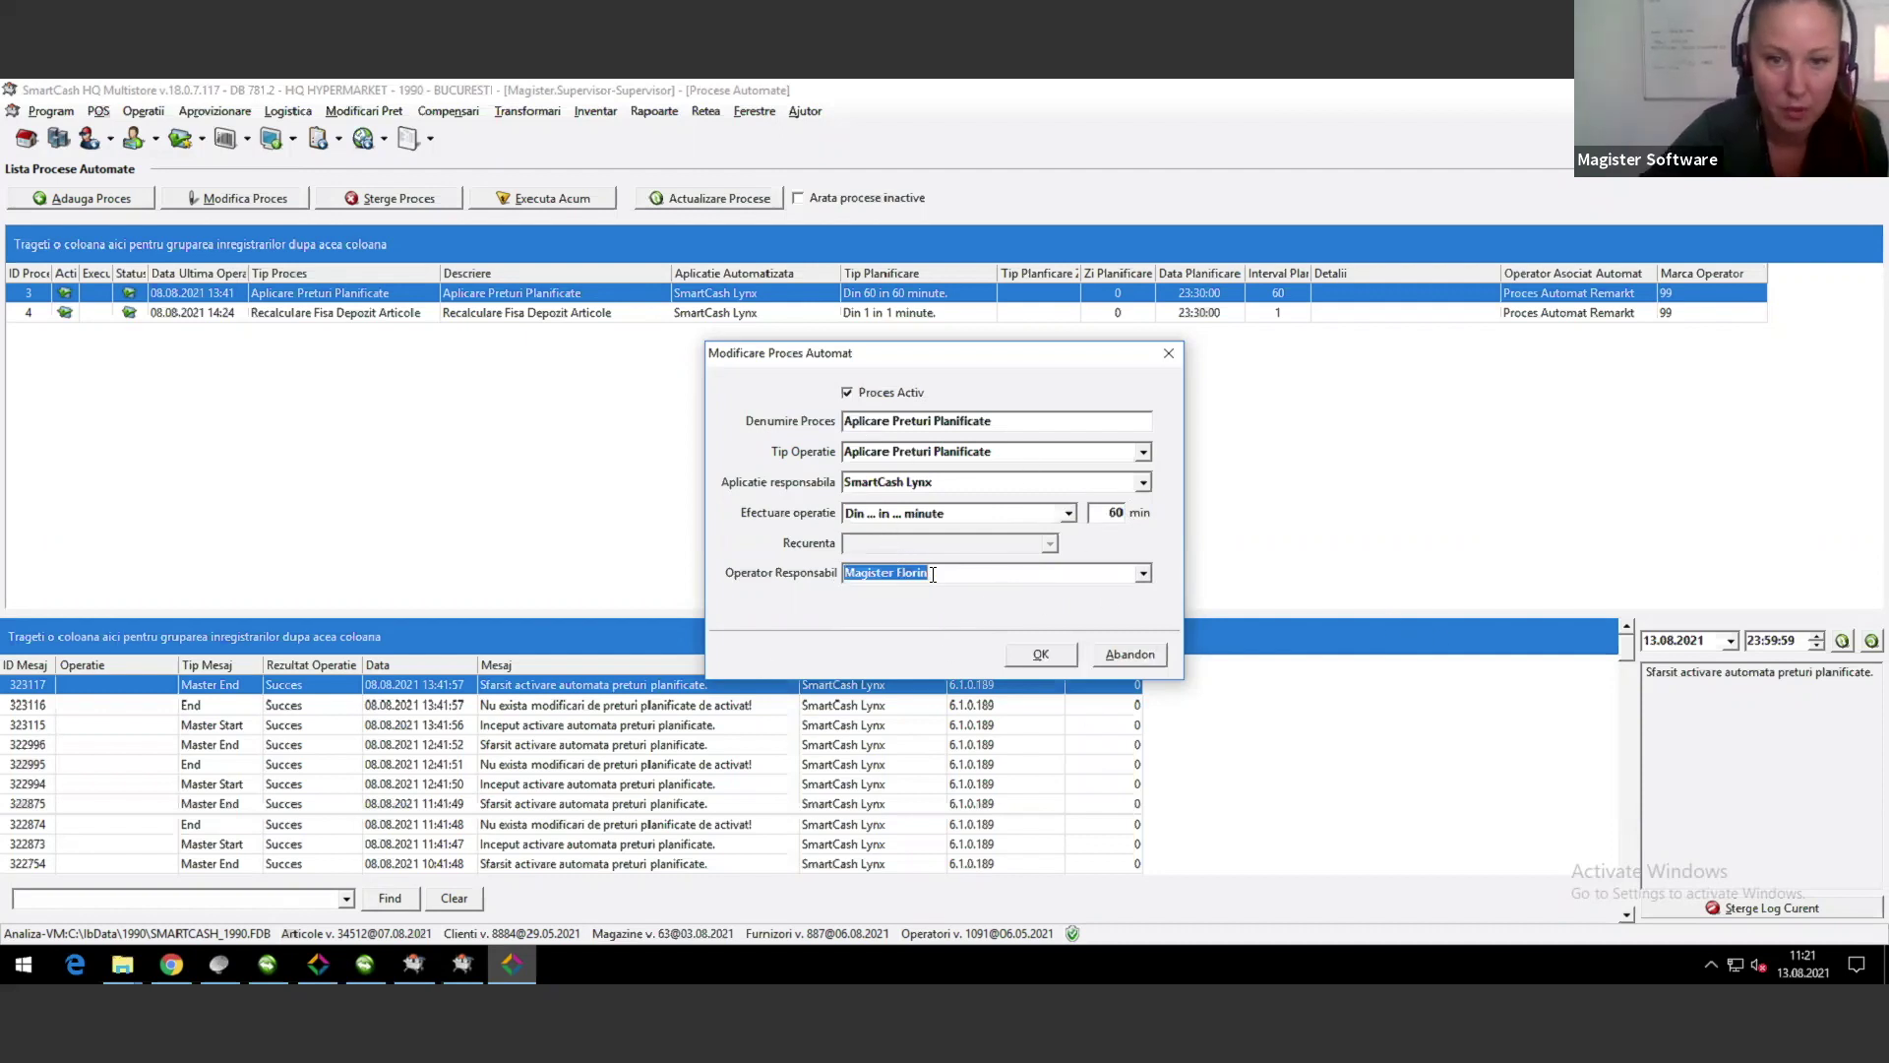
left_click(1041, 656)
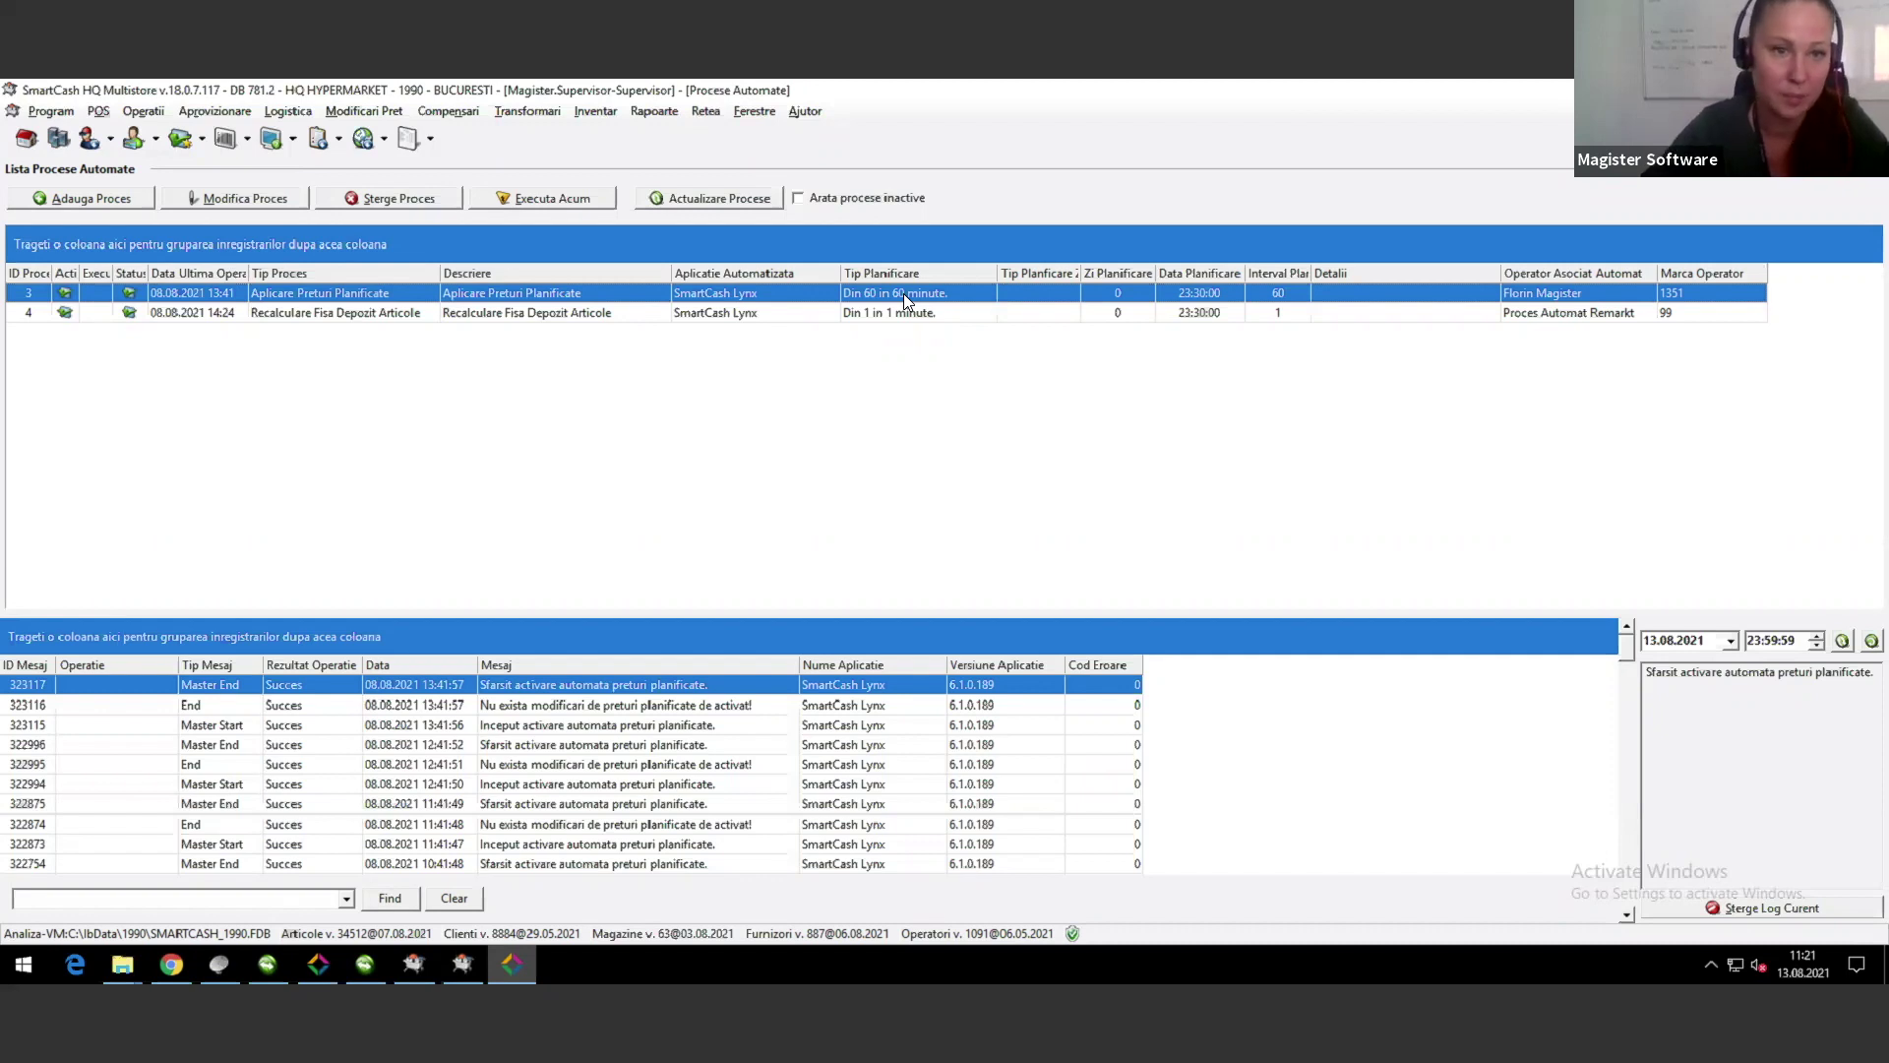
Step: Look at the Recalculare Fisa Depozit Articole process, return to the product catalog and switch it to Catalog General
left_click(584, 312)
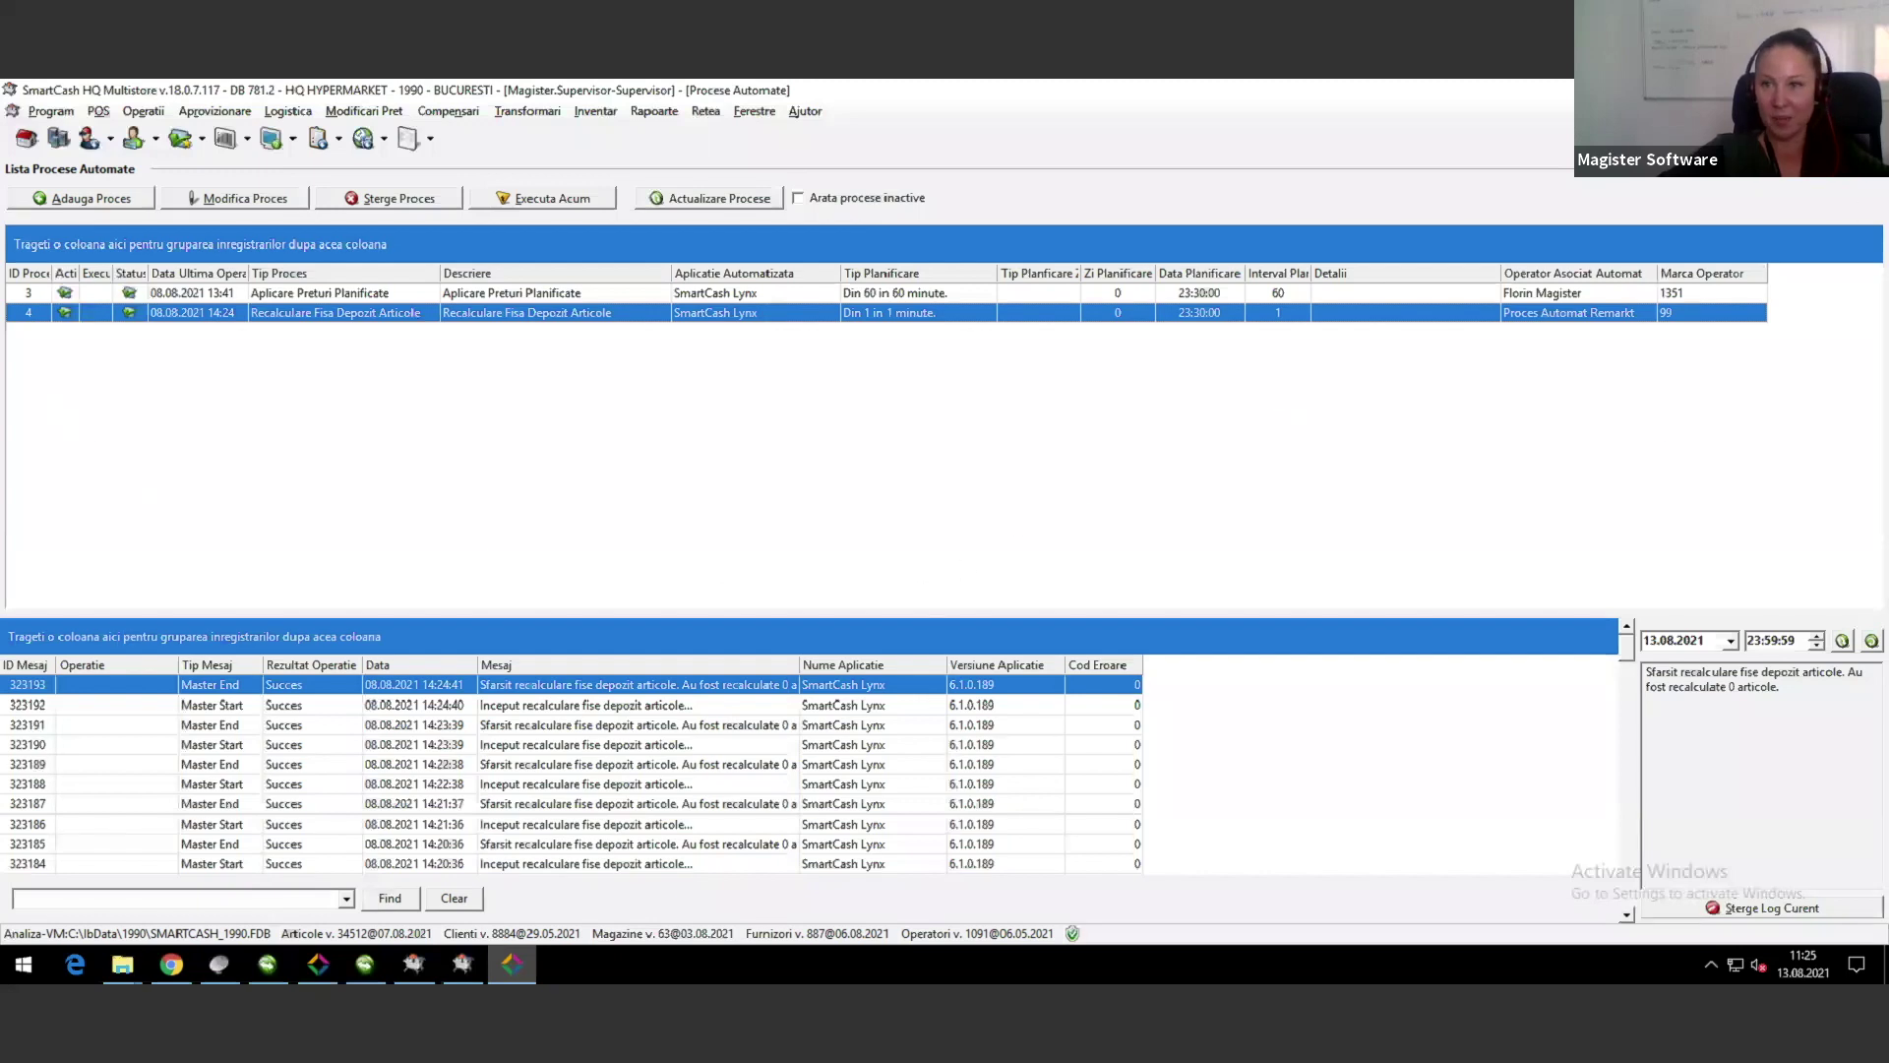
key("ctrl+Tab")
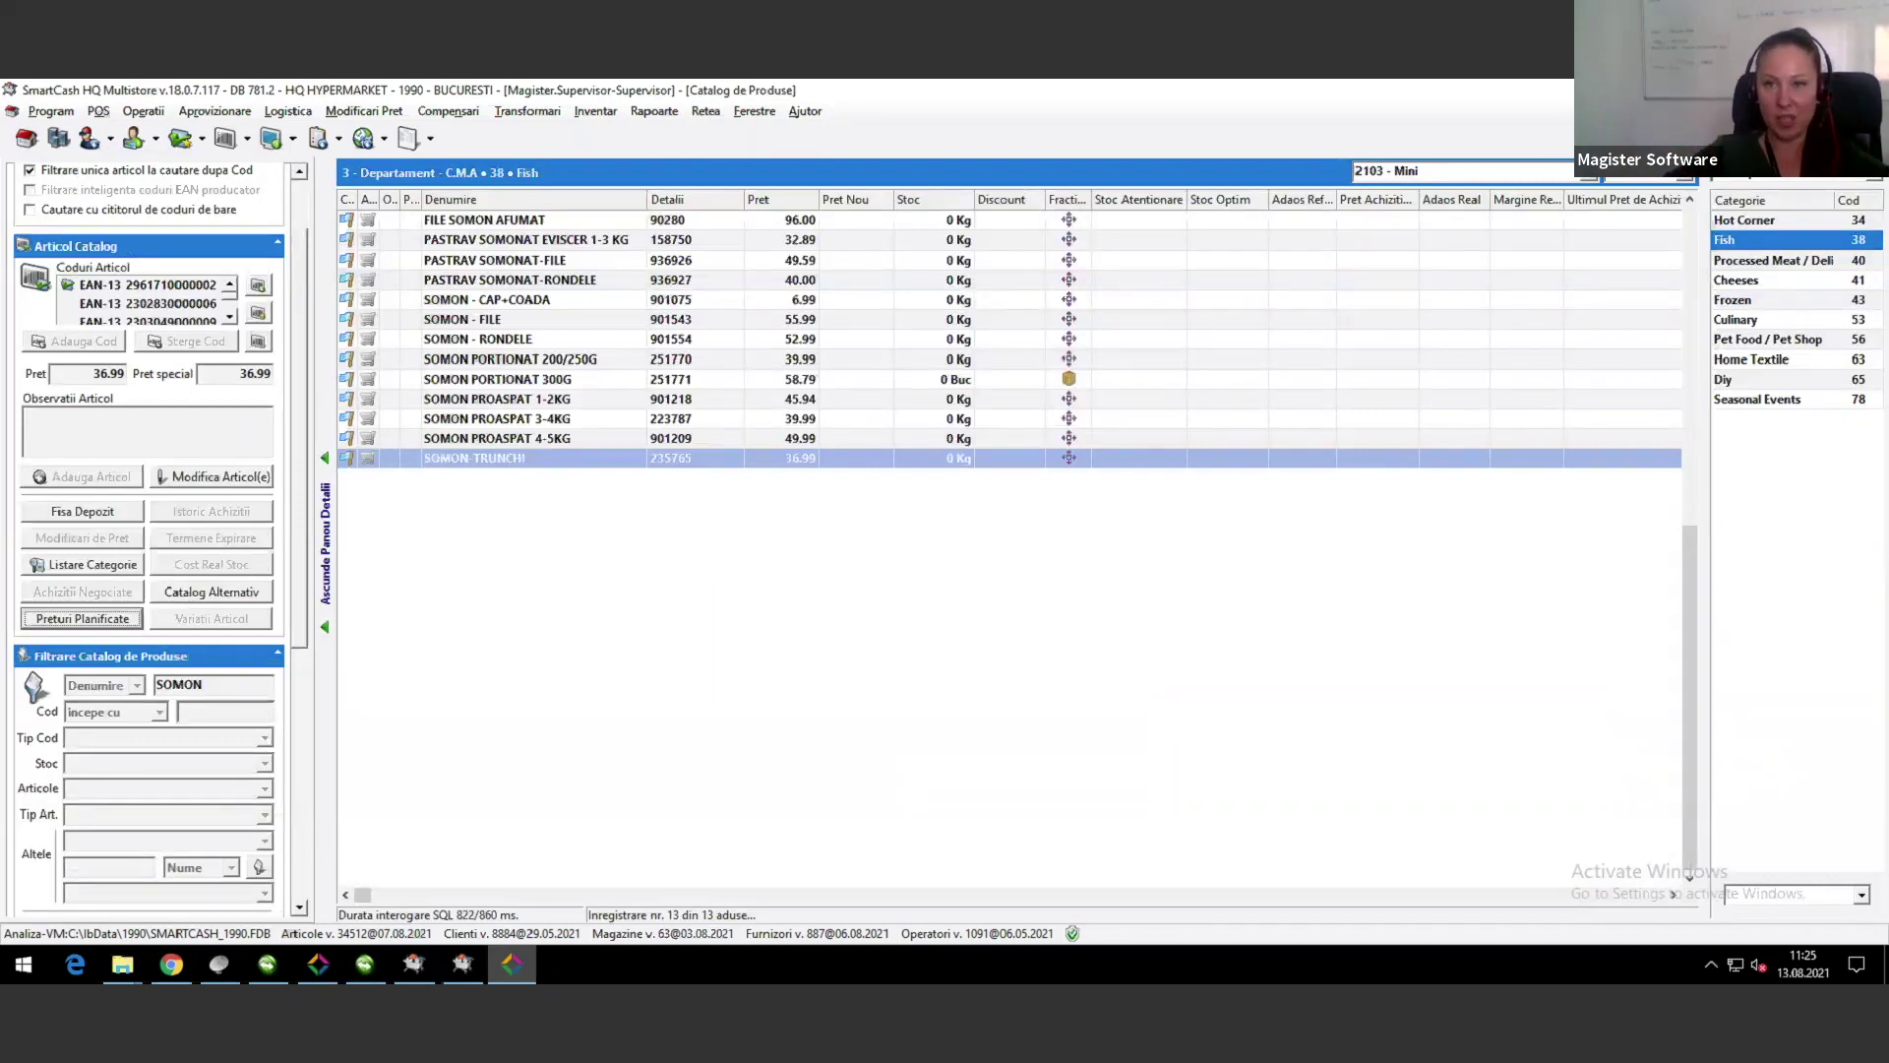
left_click(1592, 180)
left_click(1457, 190)
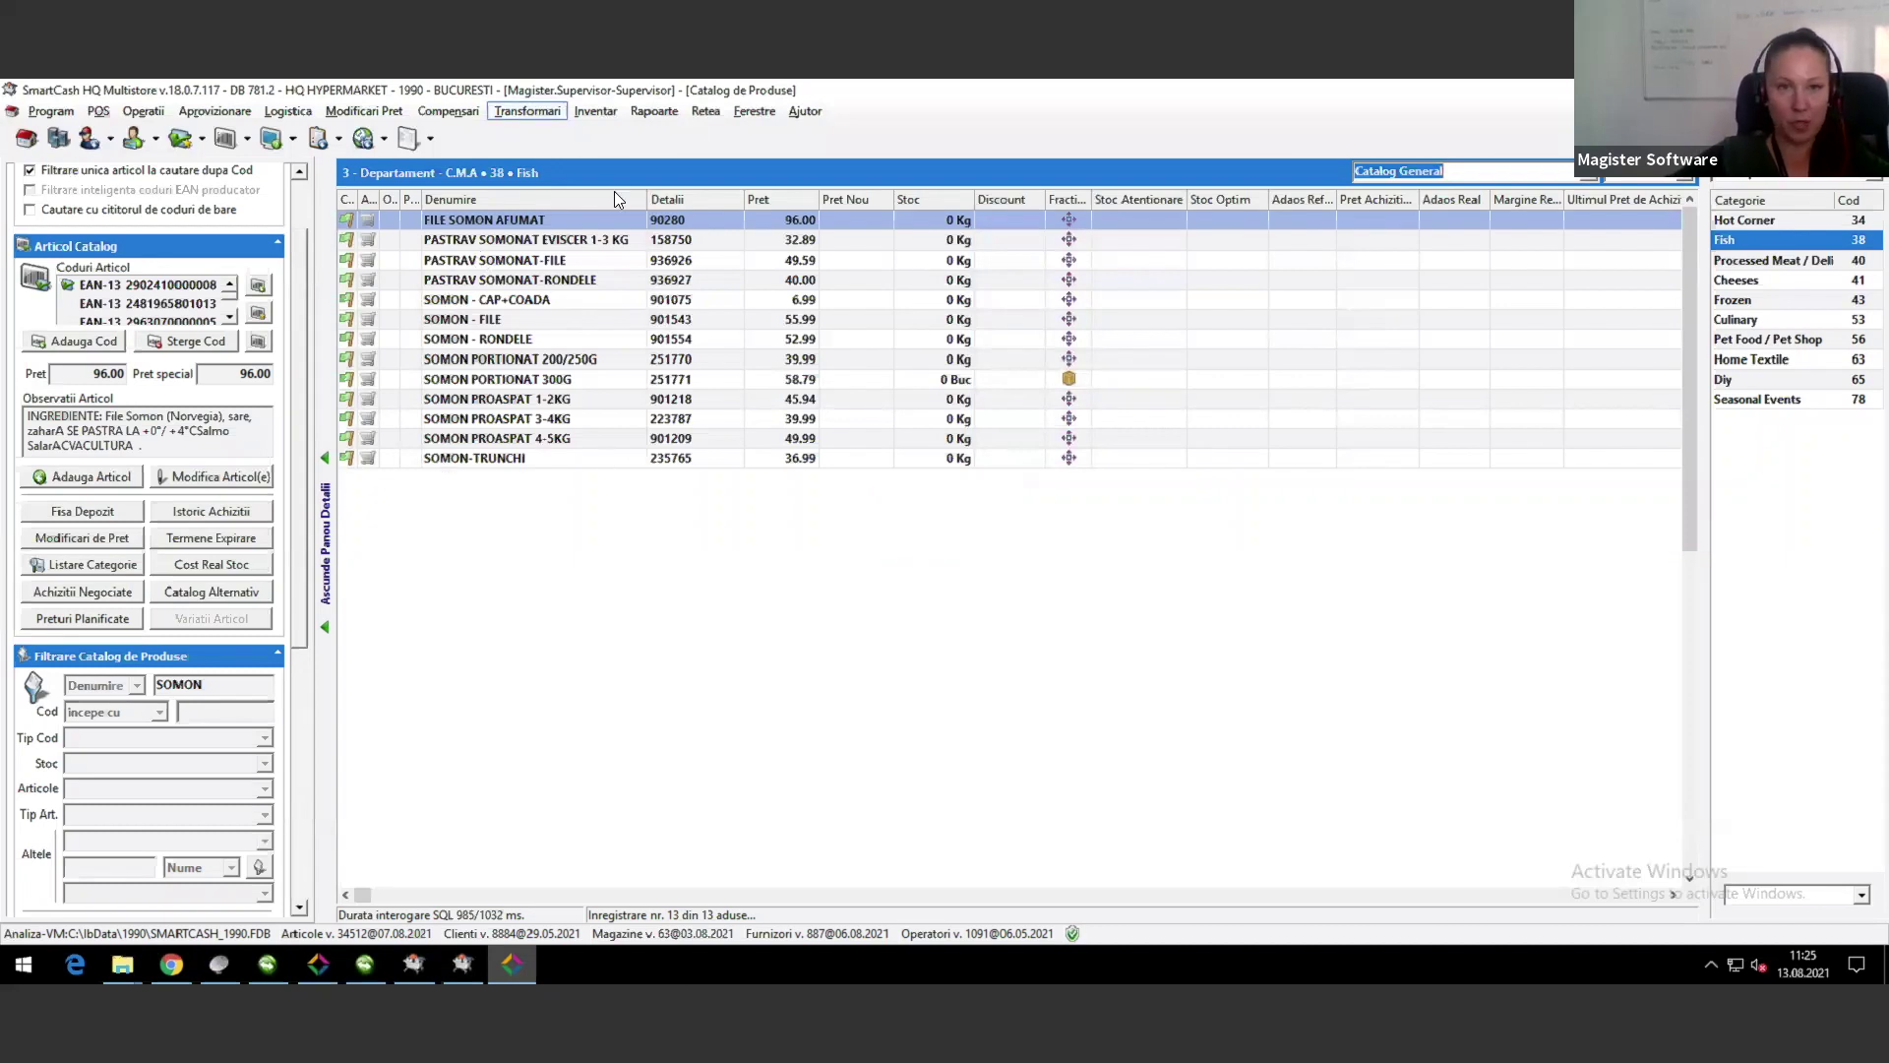
Step: Check the current and archived planned prices and the application history of SOMON PORTIONAT 300G, and close its planner
left_click(523, 301)
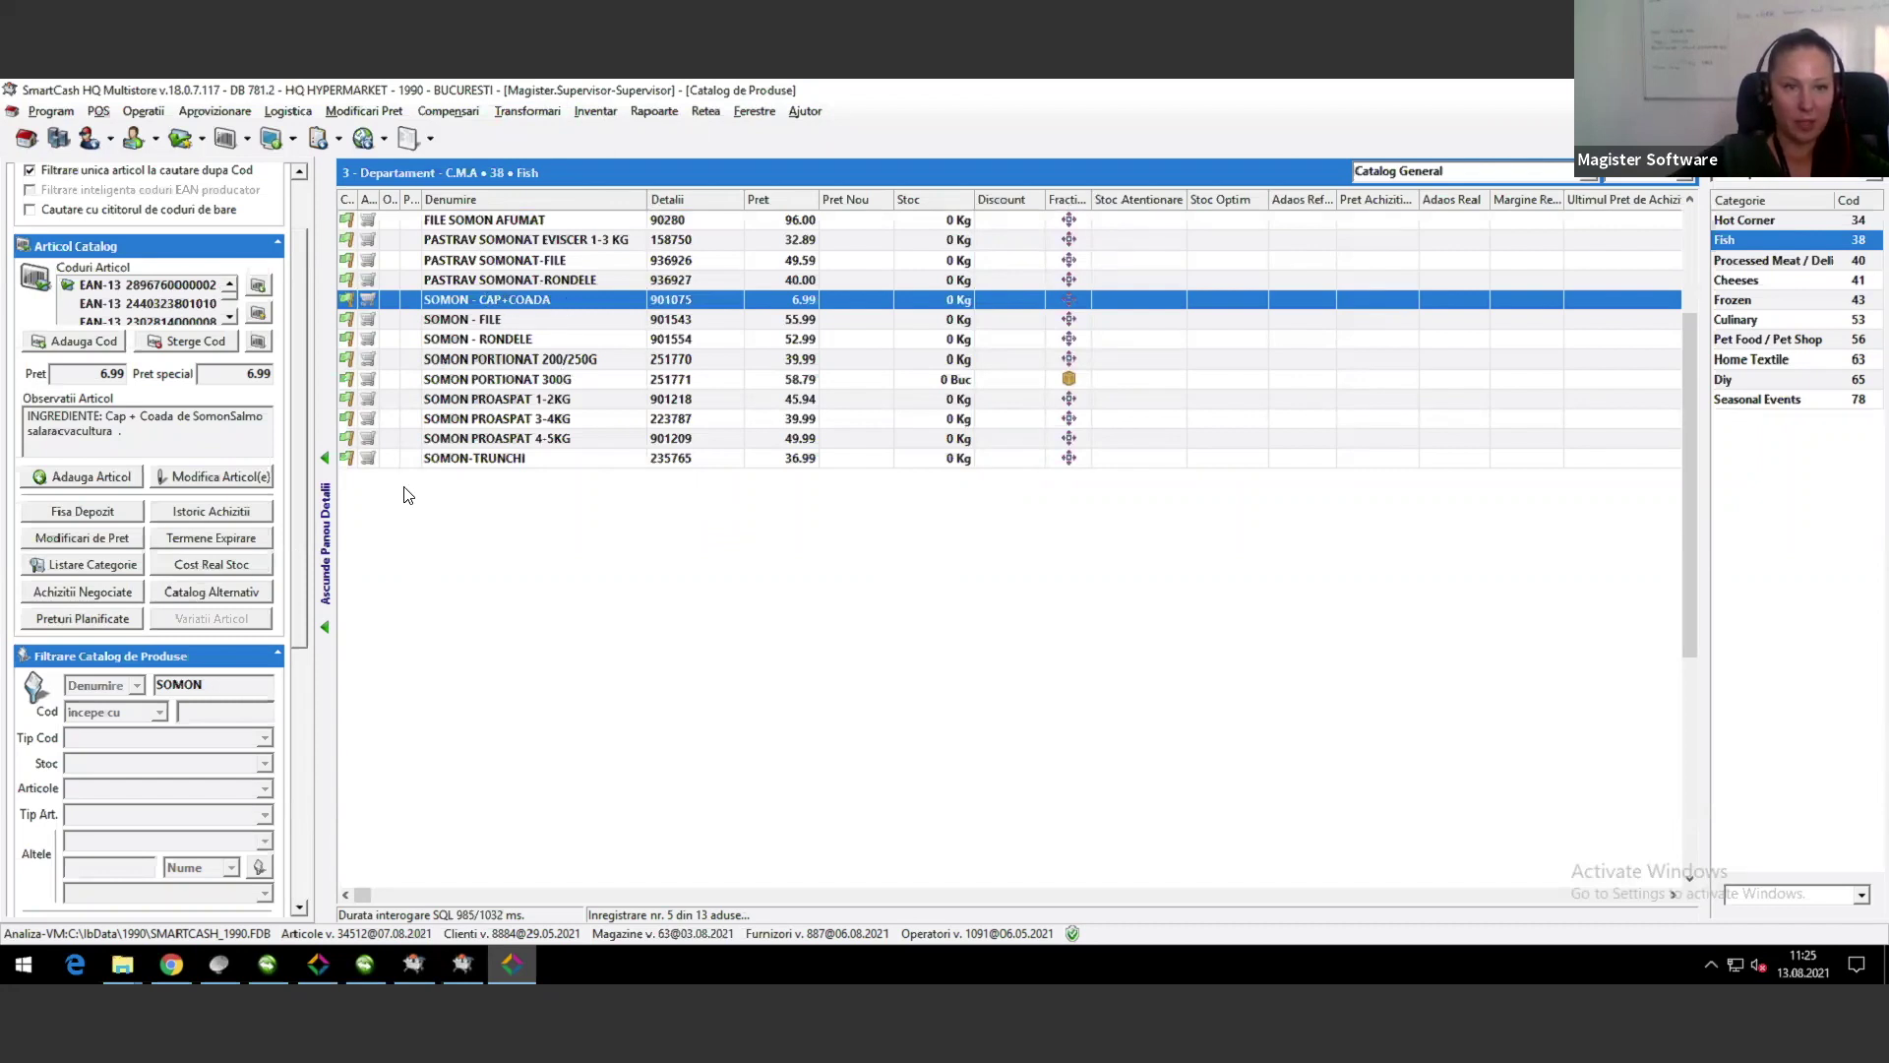
left_click(466, 381)
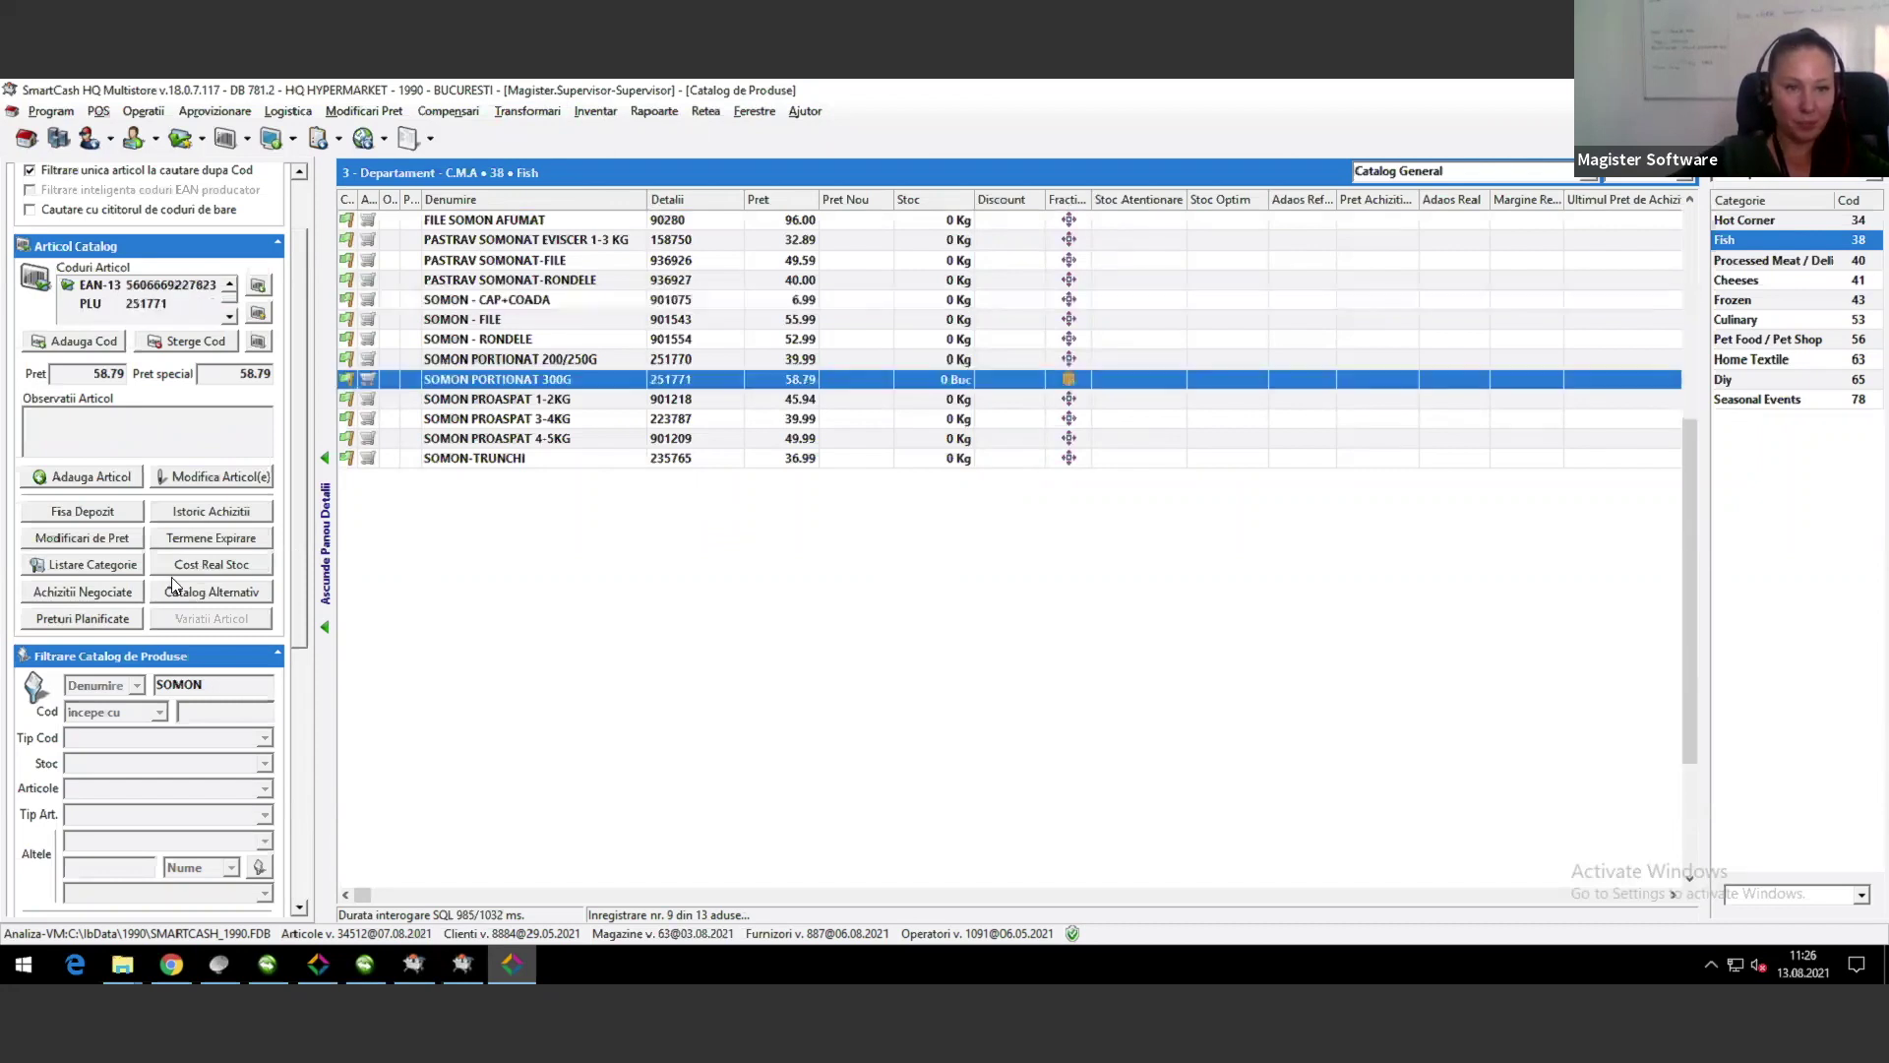
left_click(82, 620)
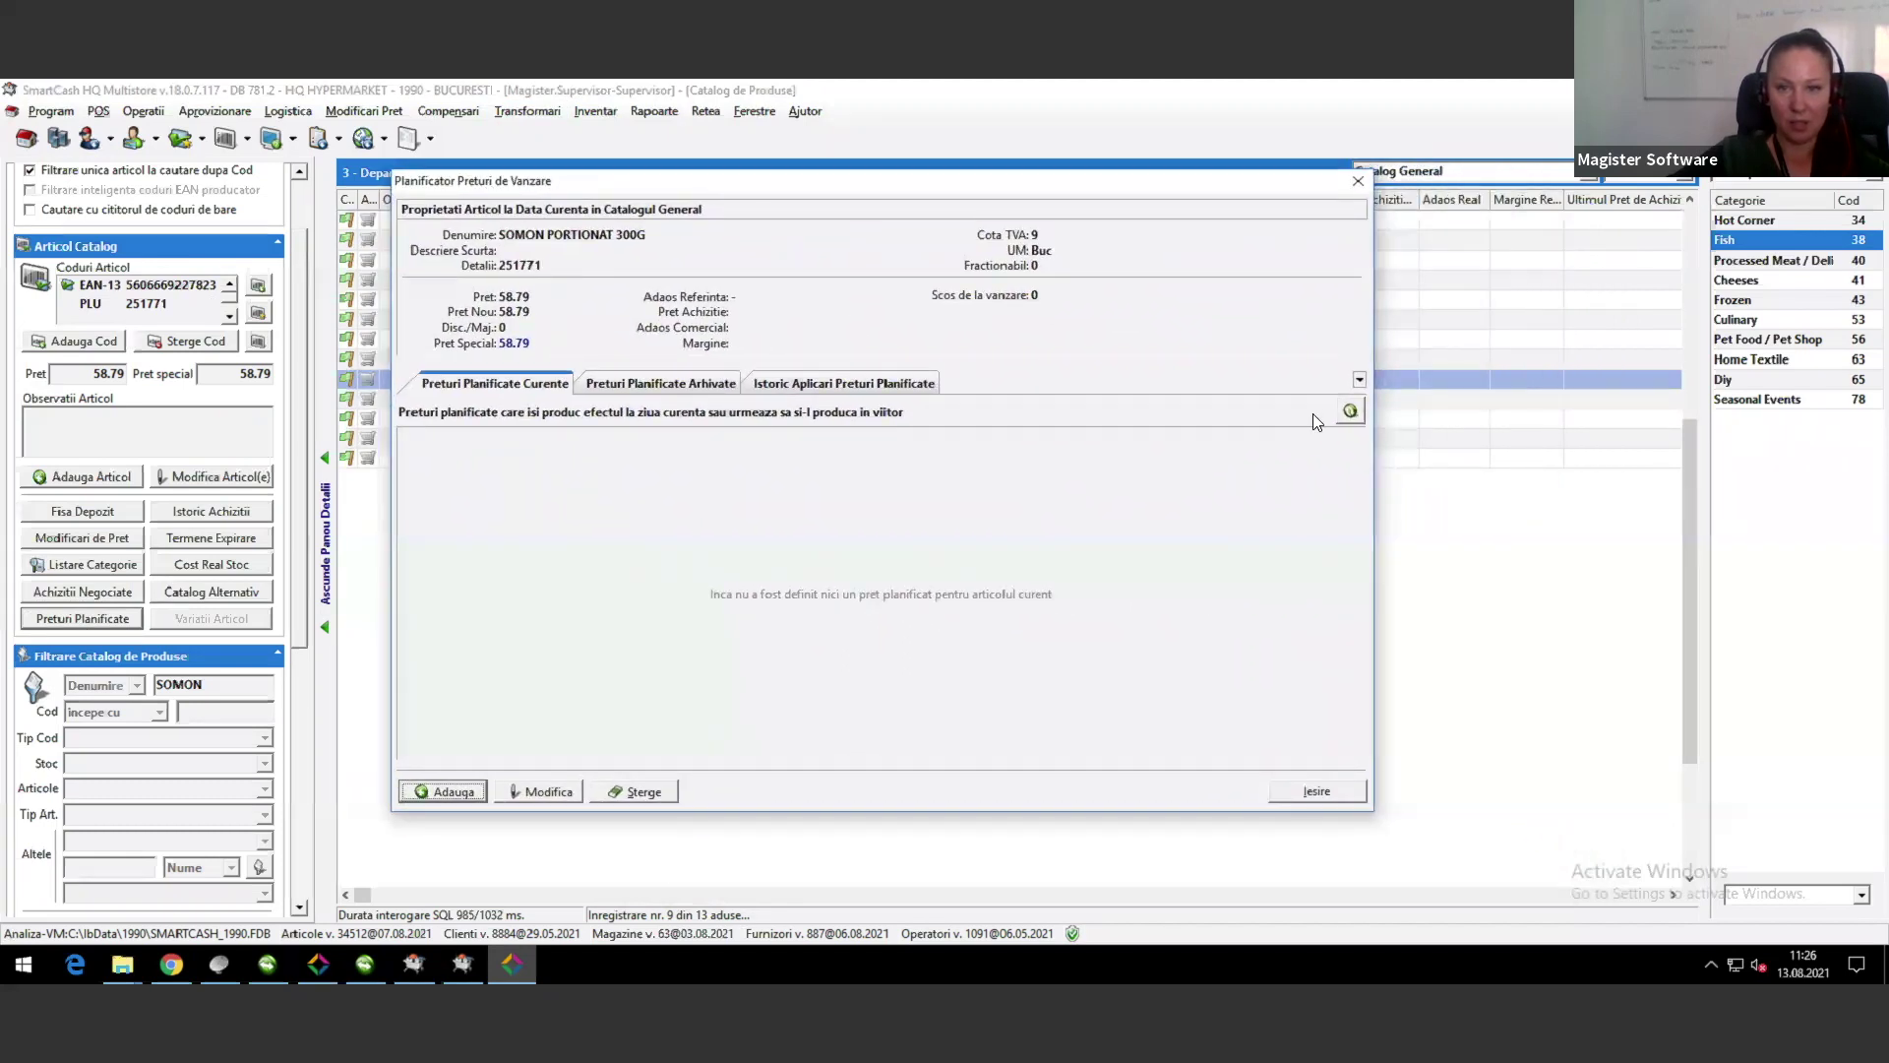
left_click(1350, 412)
left_click(638, 385)
left_click(836, 384)
left_click(666, 384)
left_click(534, 384)
left_click(1358, 181)
Step: Check the archived planned prices and the application history of SOMON - CAP+COADA, and close its planner
left_click(481, 300)
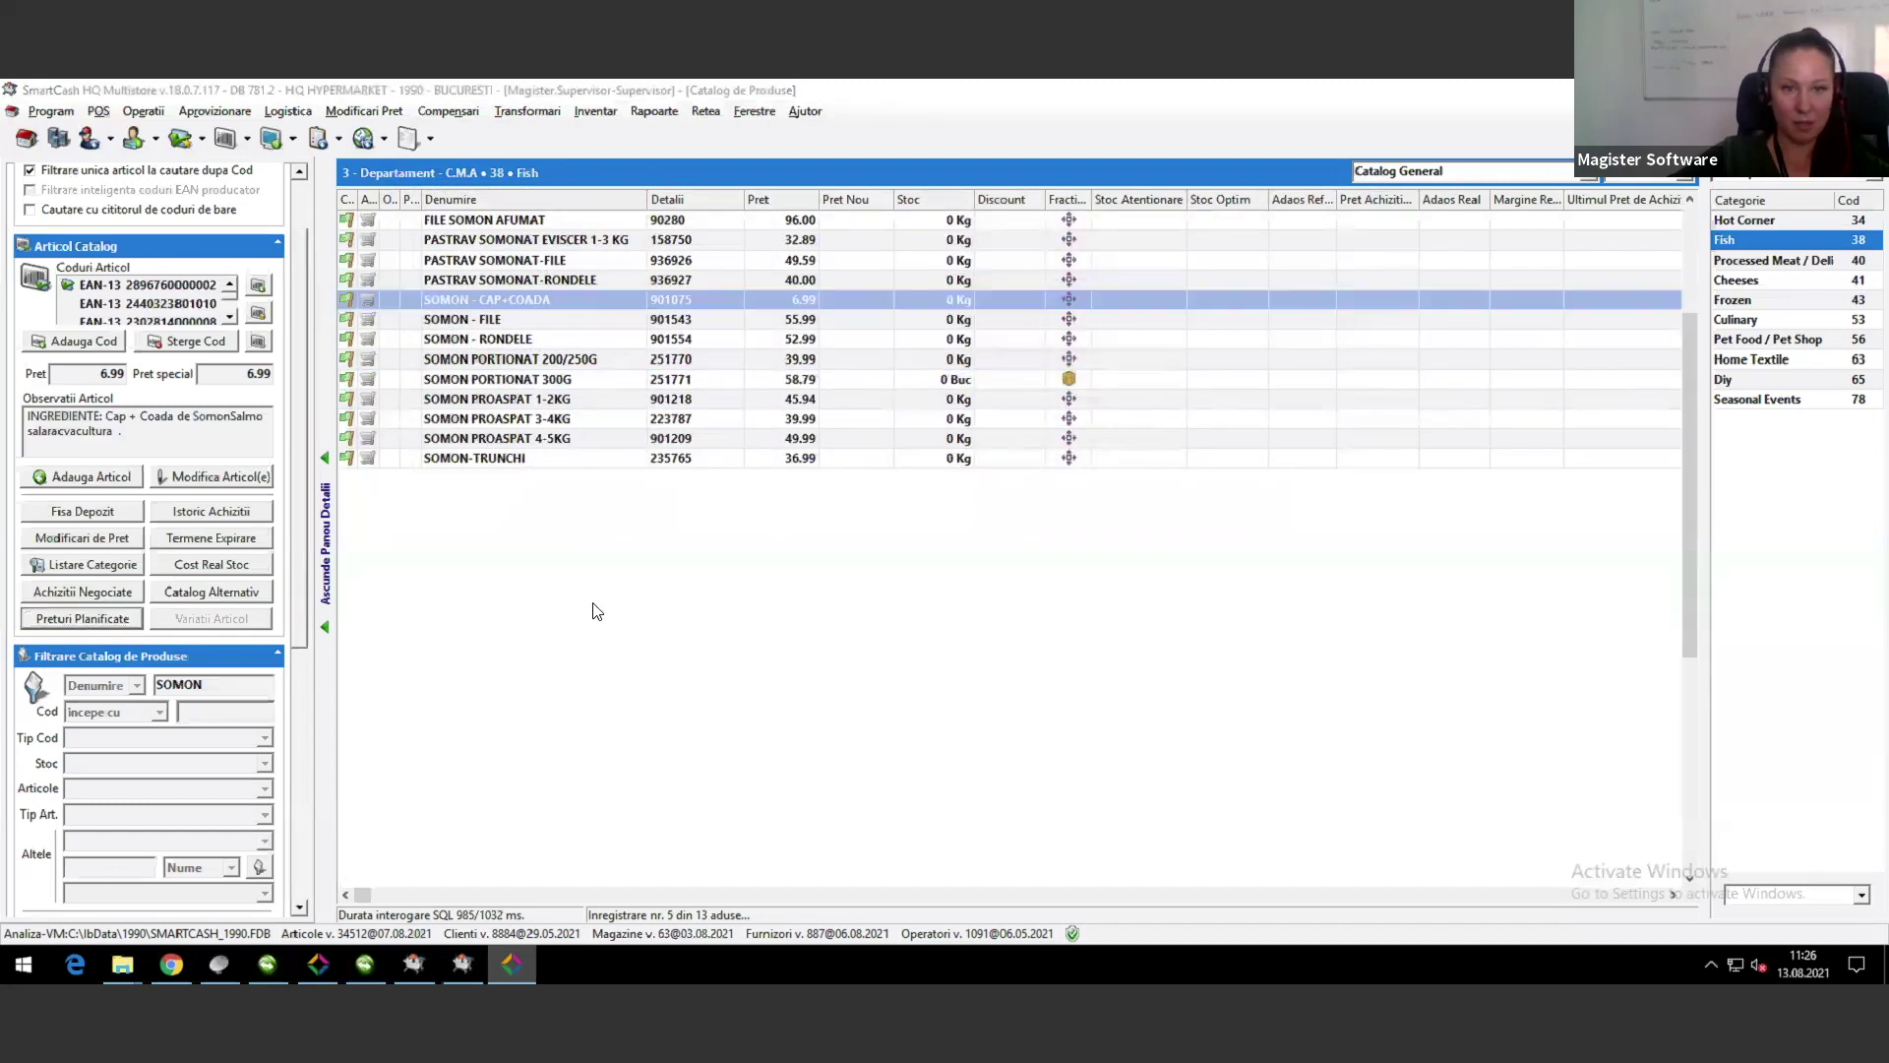
key("Return")
left_click(734, 404)
left_click(907, 406)
left_click(1419, 203)
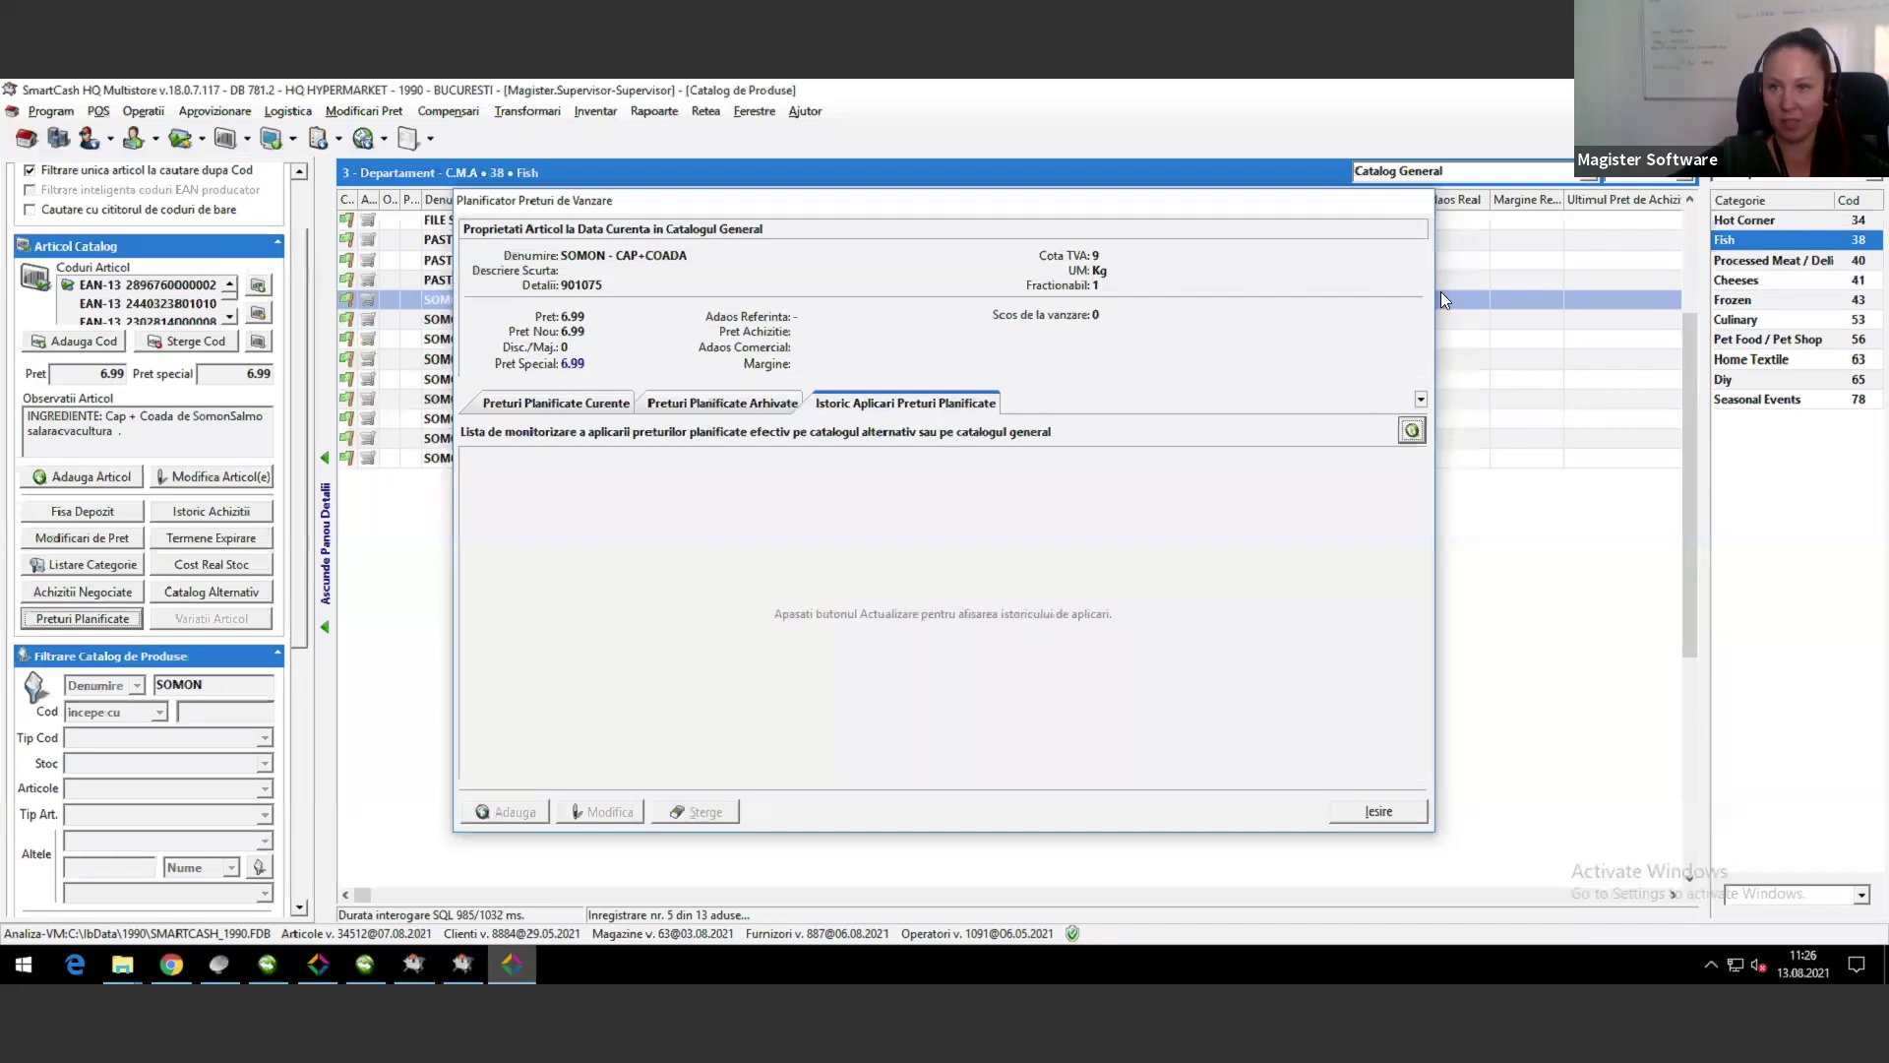
Step: Show the Hot Corner category and check the planned prices and application history of BRUSCHETA CU SOMON AFUMAT / KG
left_click(1747, 239)
left_click(1731, 222)
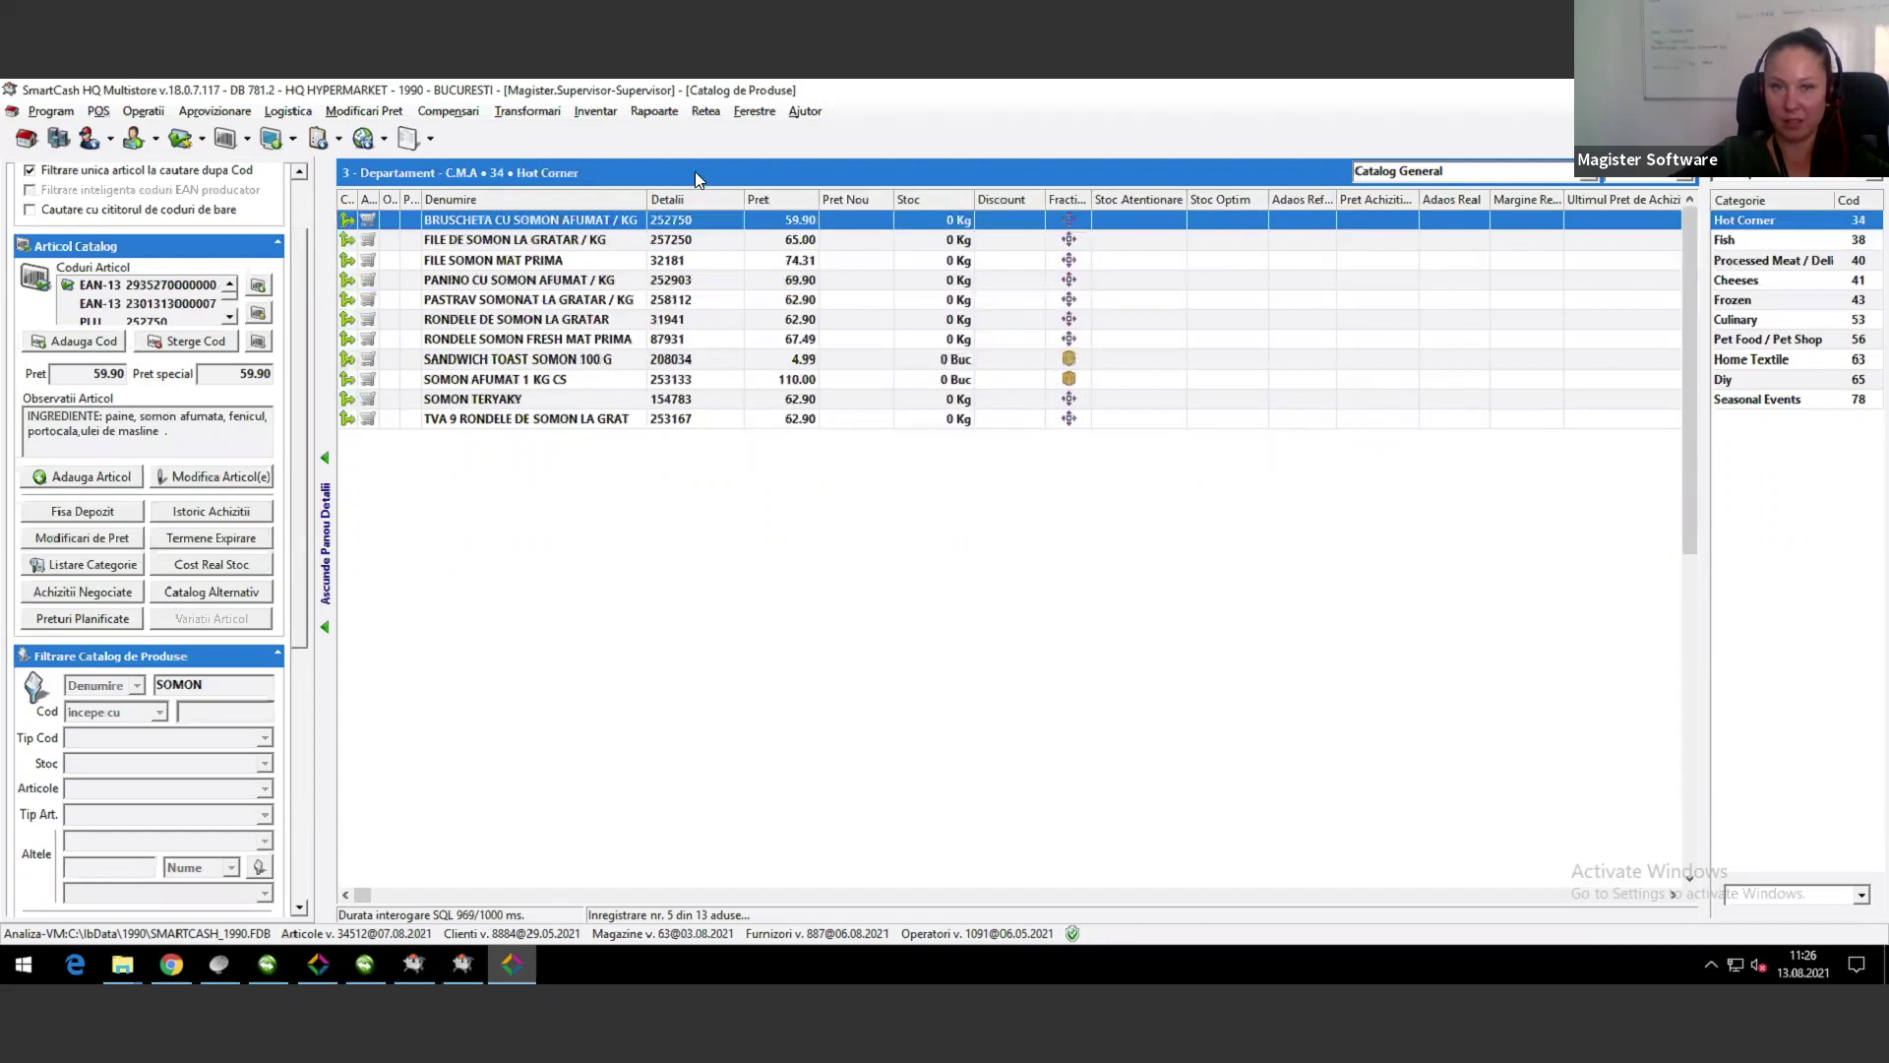
left_click(115, 620)
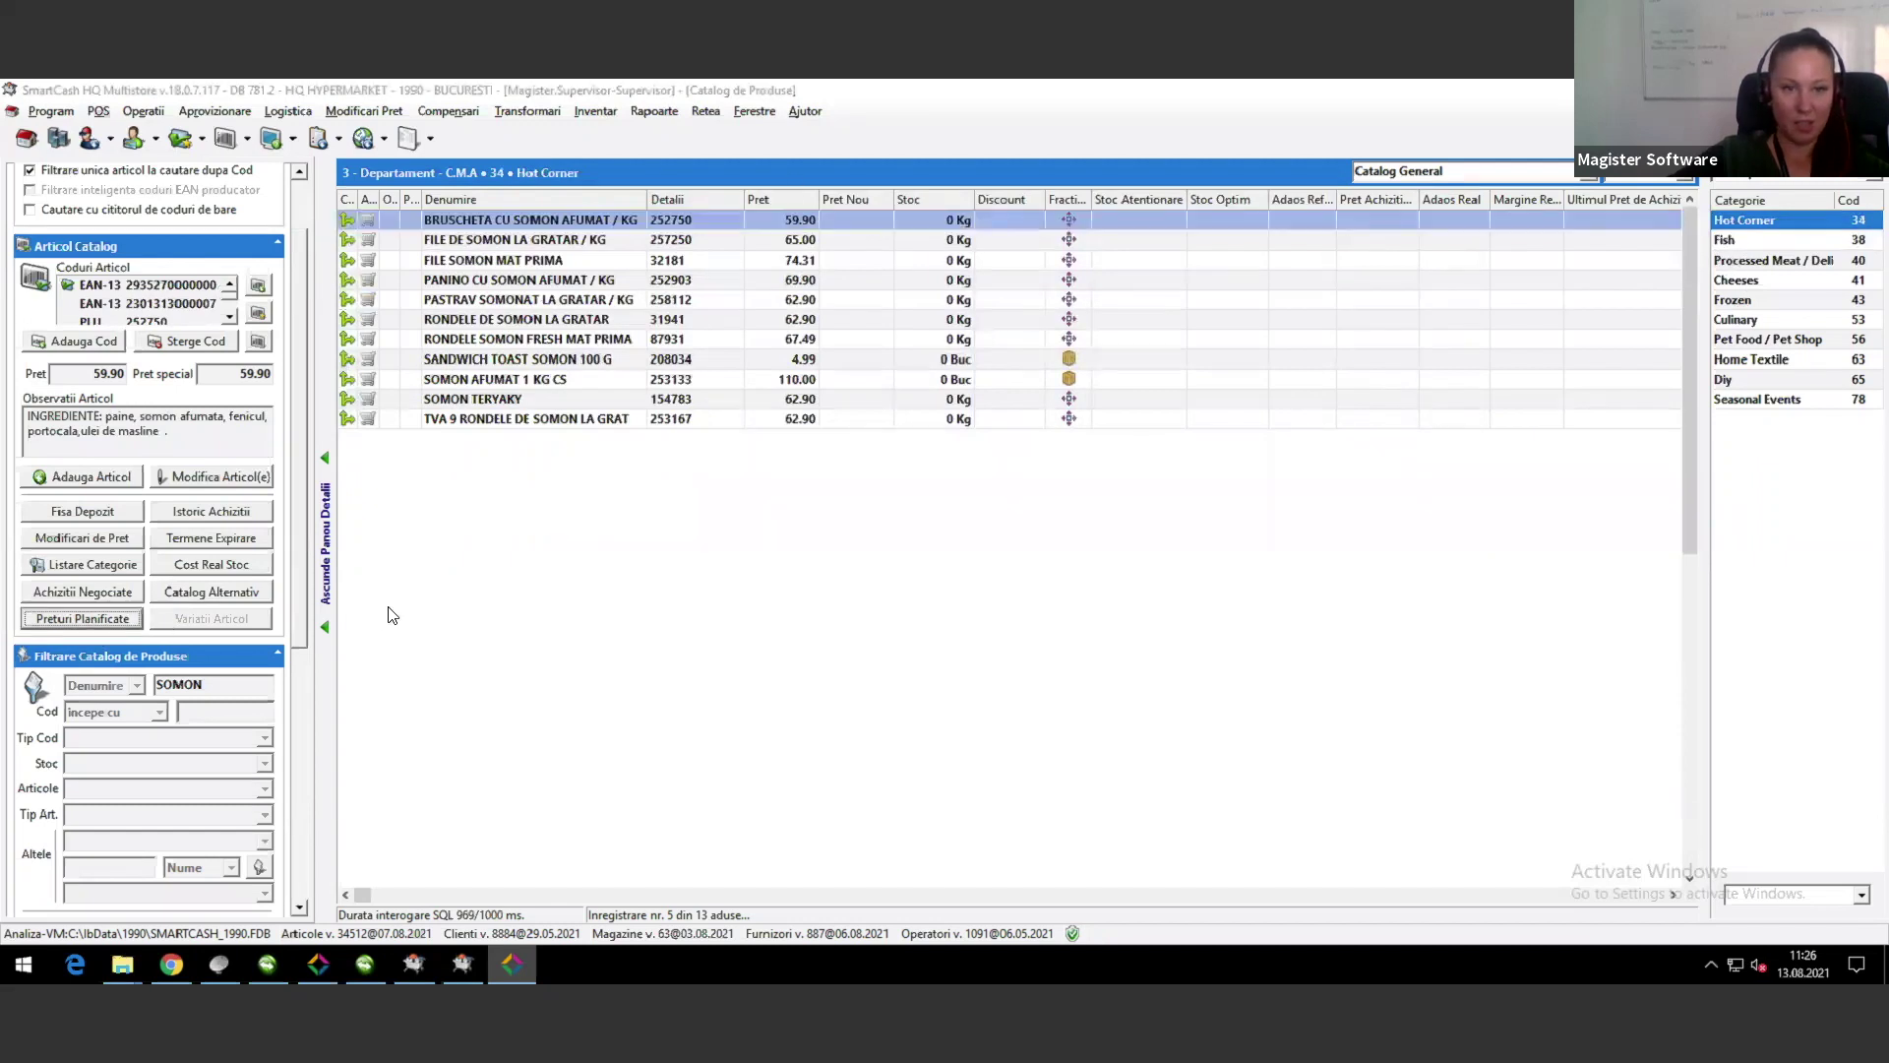
left_click(697, 404)
left_click(915, 404)
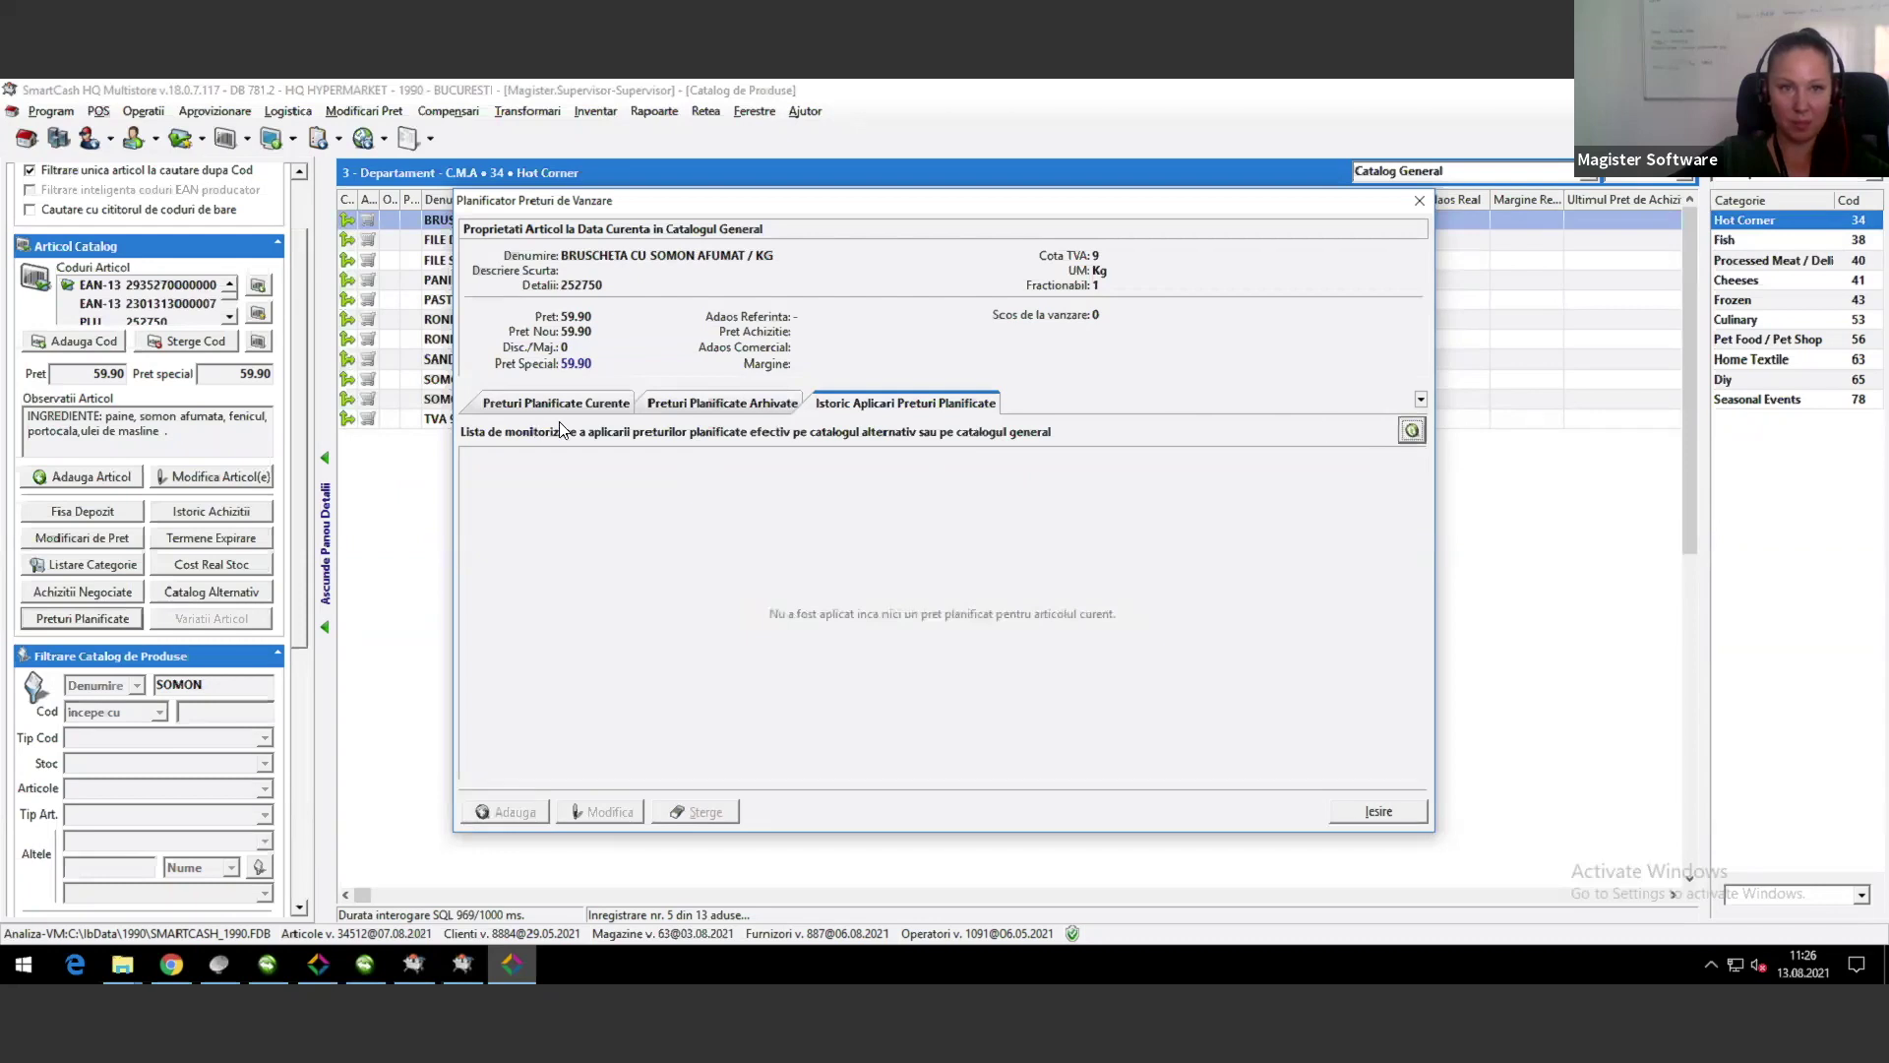
left_click(529, 405)
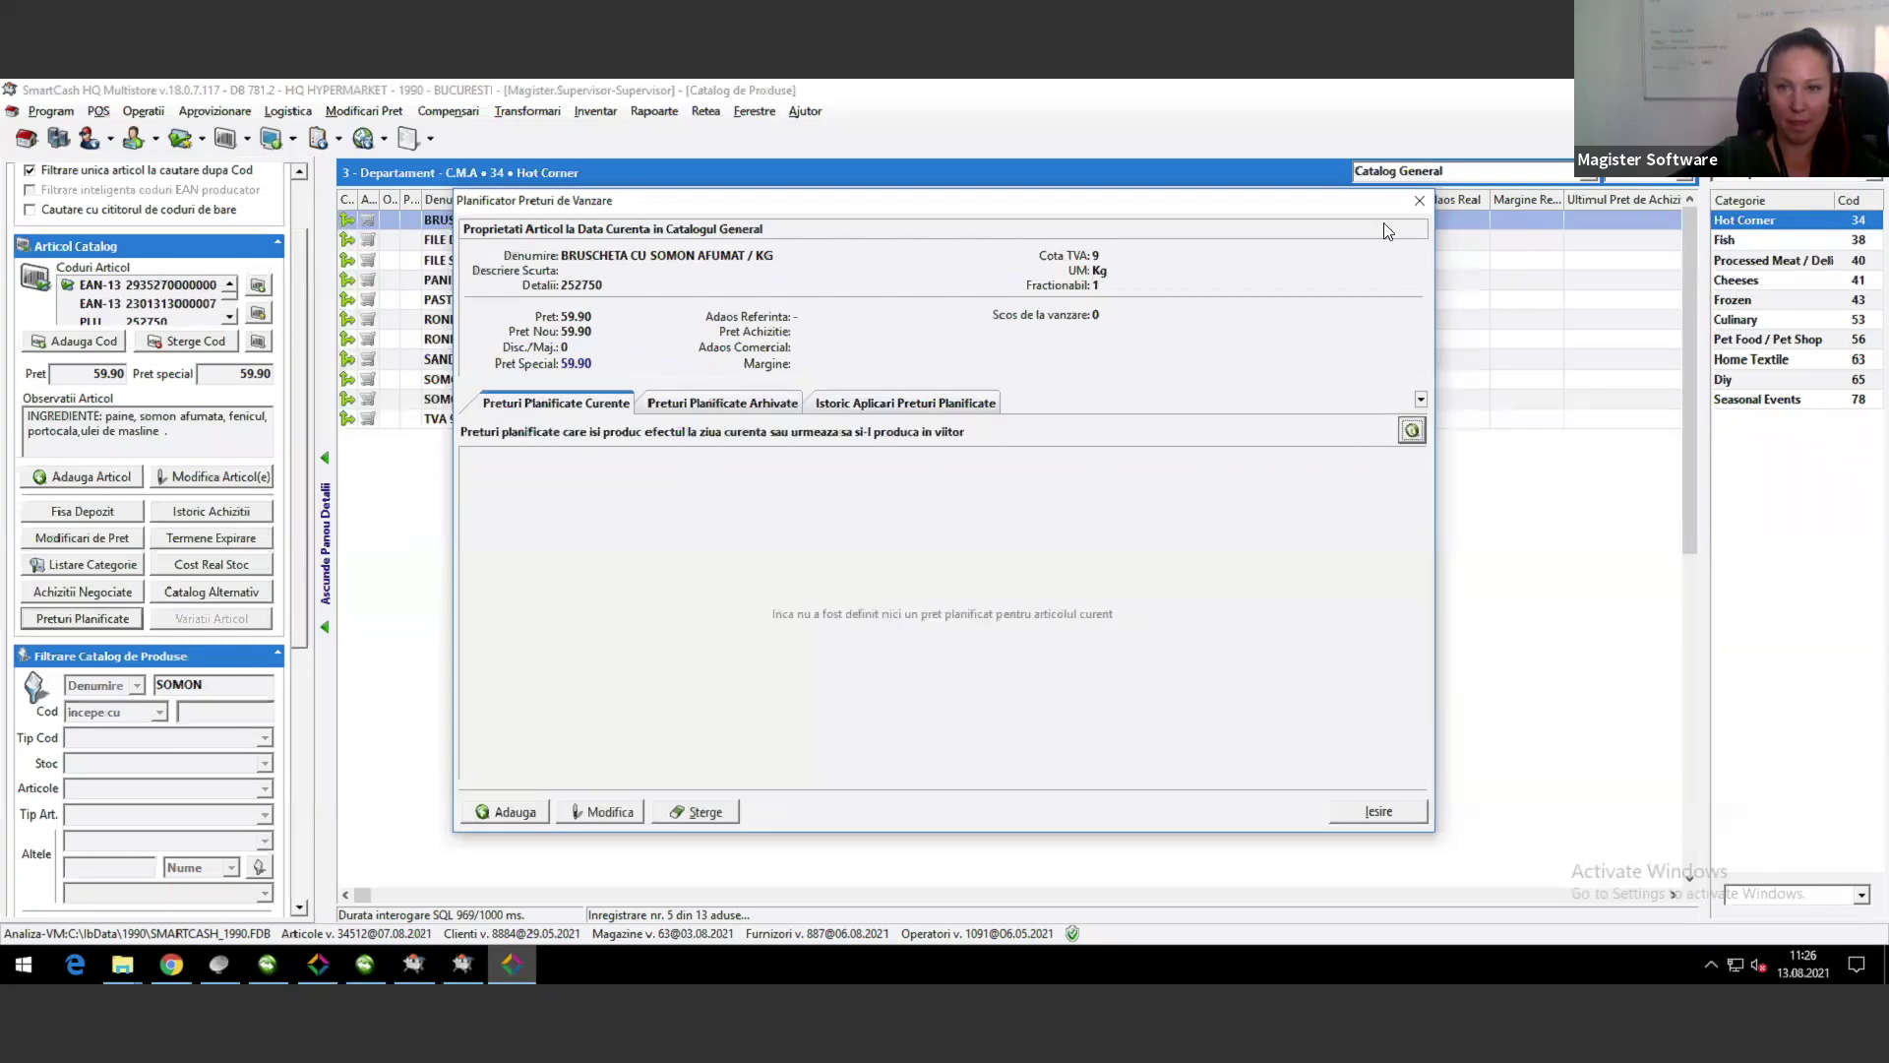
left_click(1420, 203)
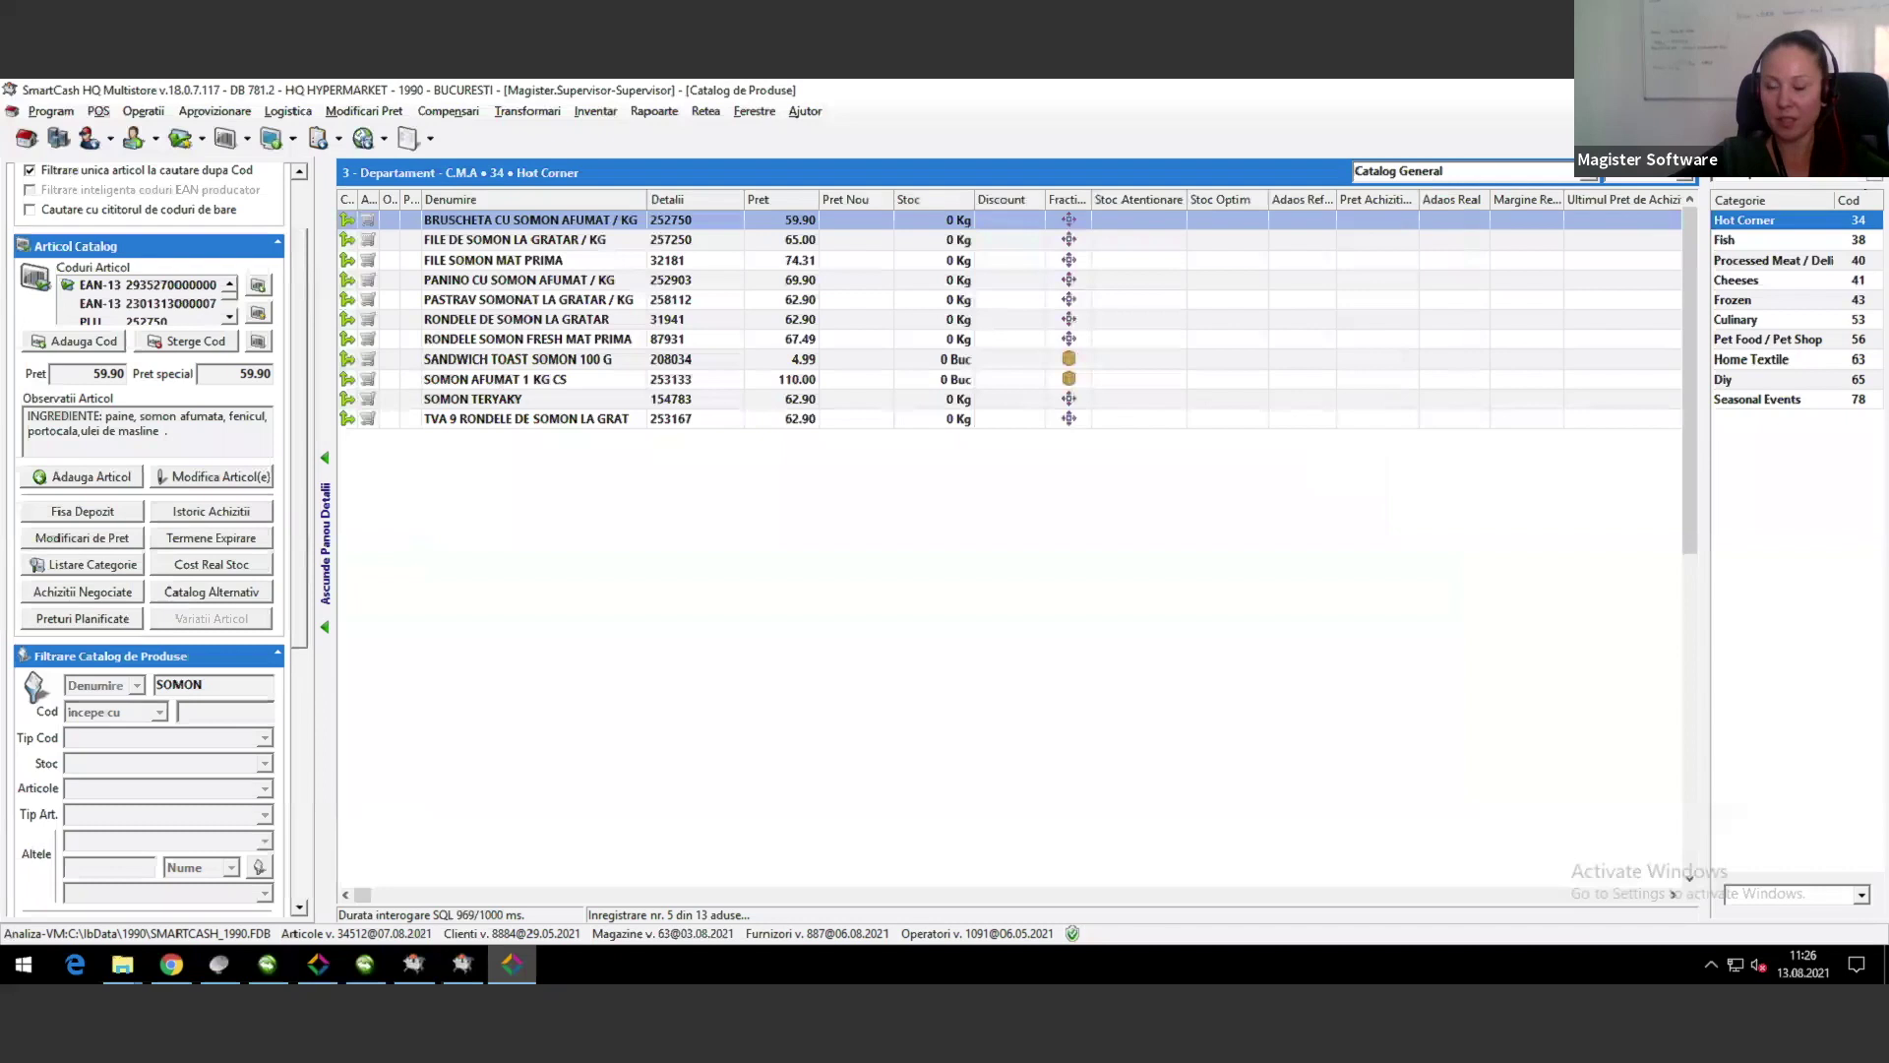
Step: Switch the catalog's category grouping to Food - Non Food and show the Food category
left_click(1791, 178)
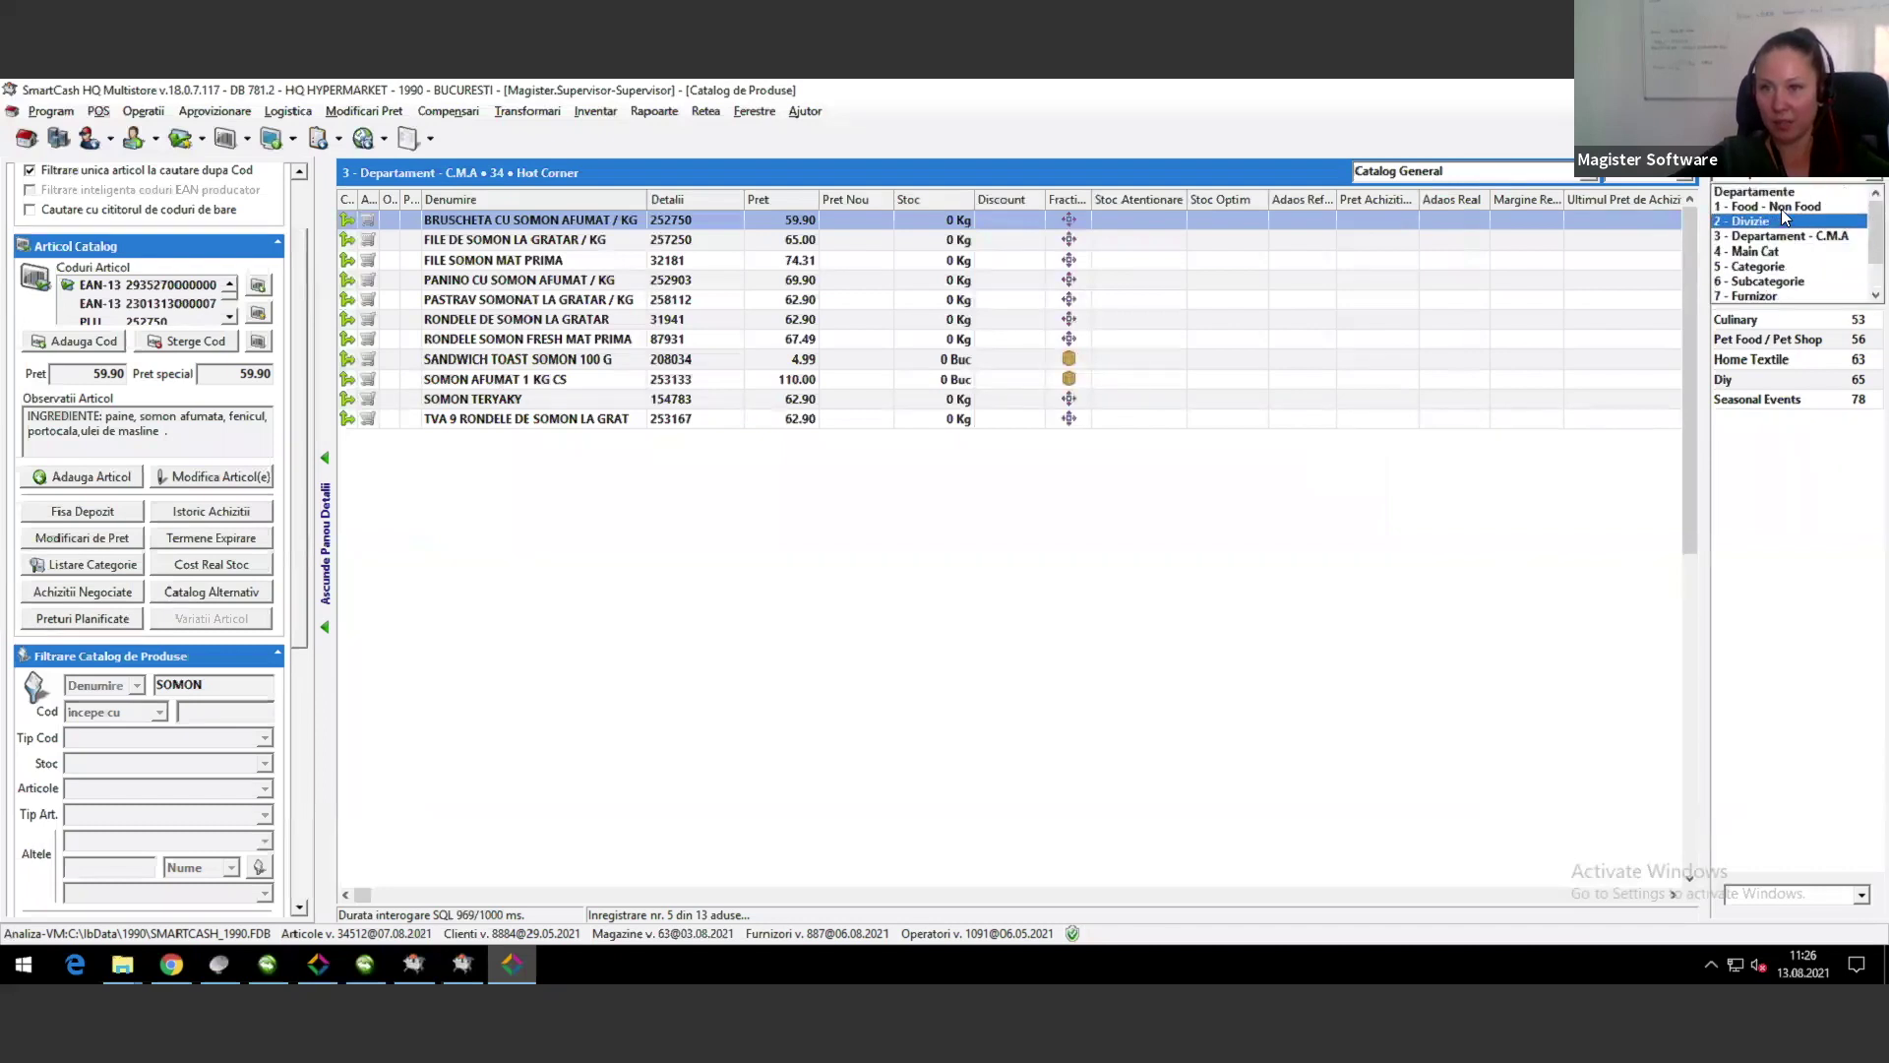
left_click(1772, 232)
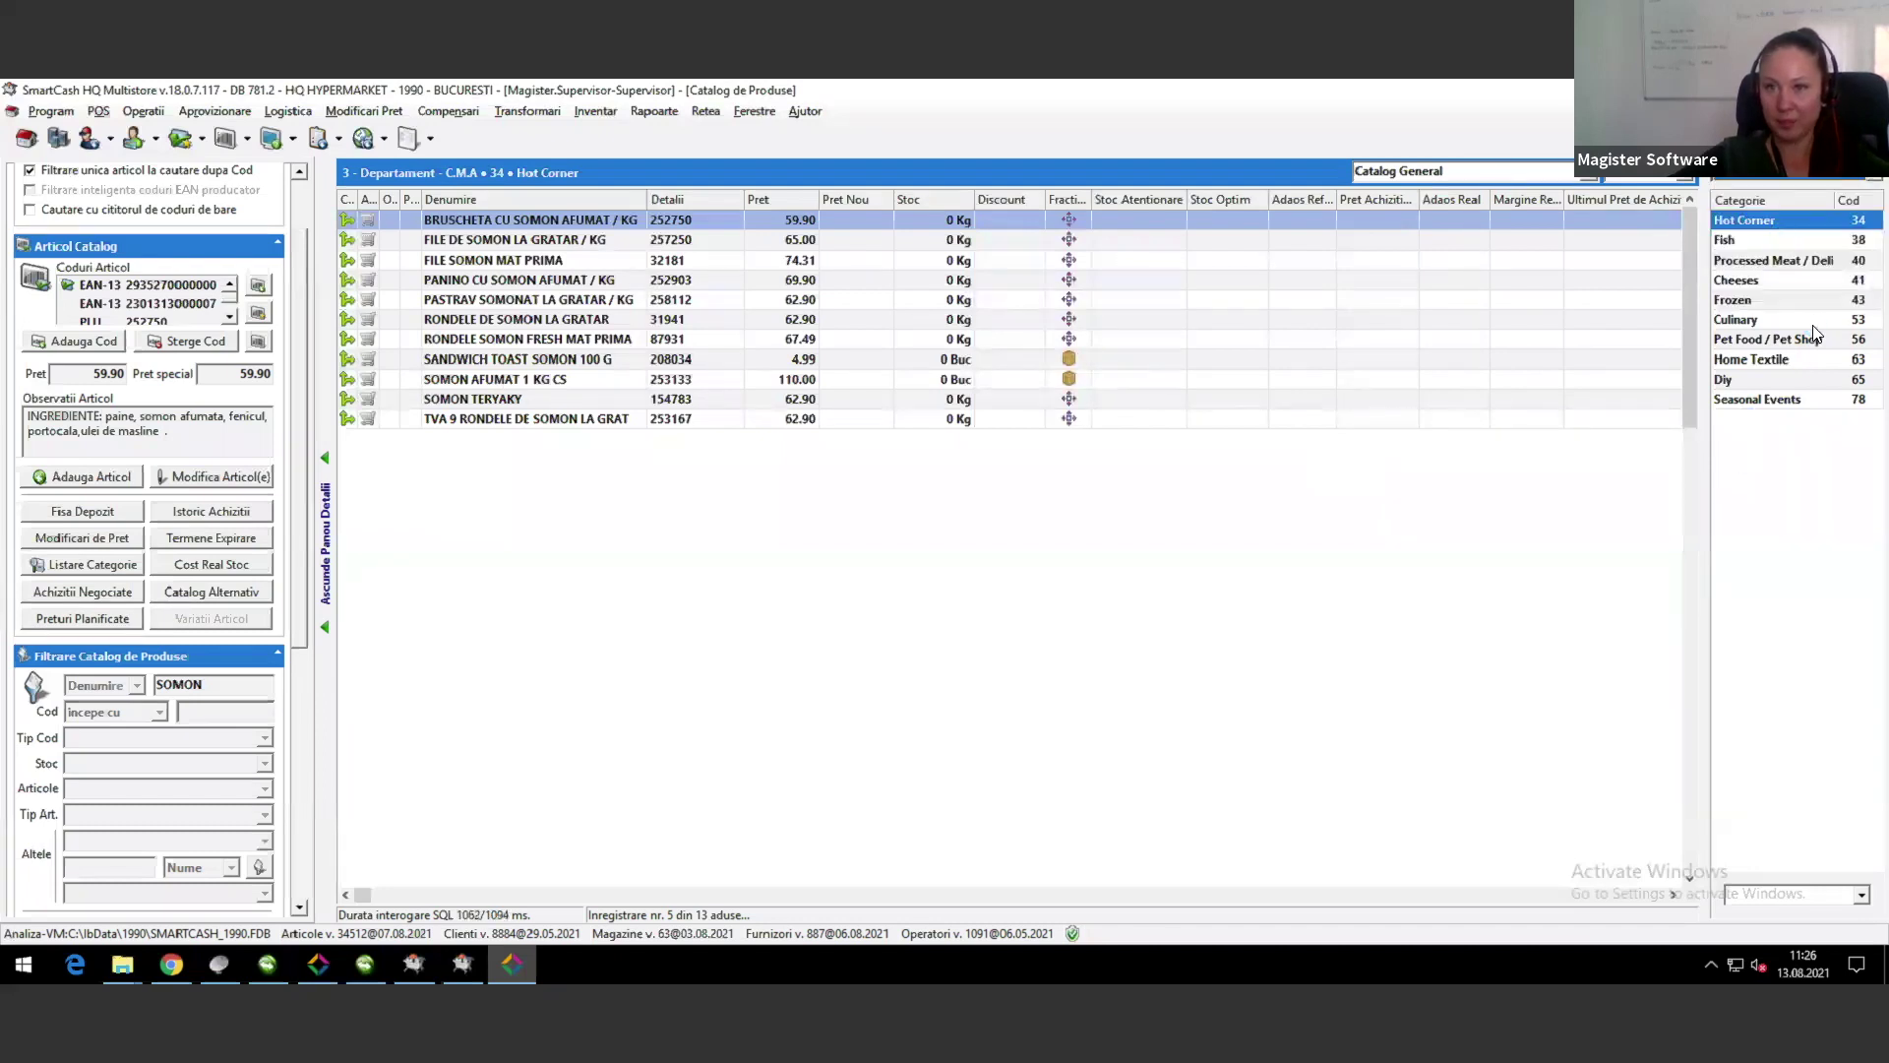
left_click(1737, 222)
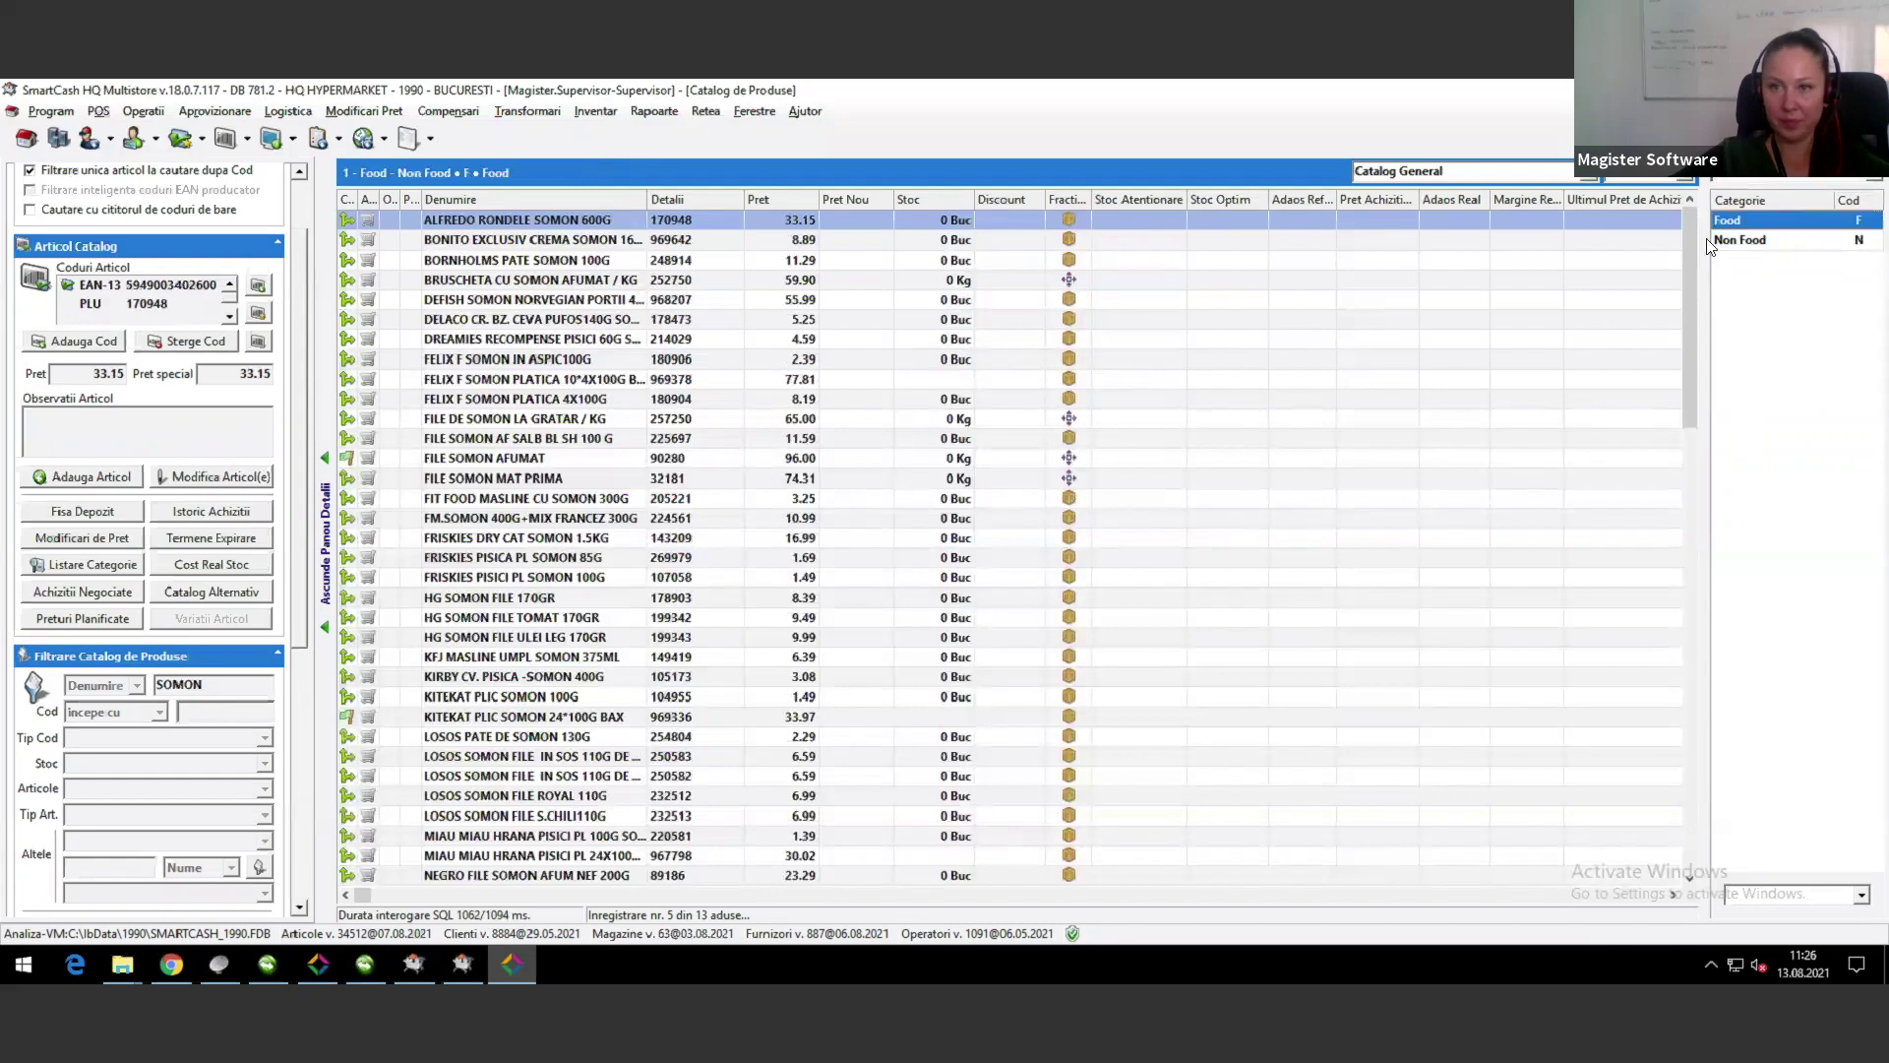
Step: Check the current planned sale prices of FELIX F SOMON IN ASPIC100G and close its planner
left_click(451, 361)
left_click(112, 620)
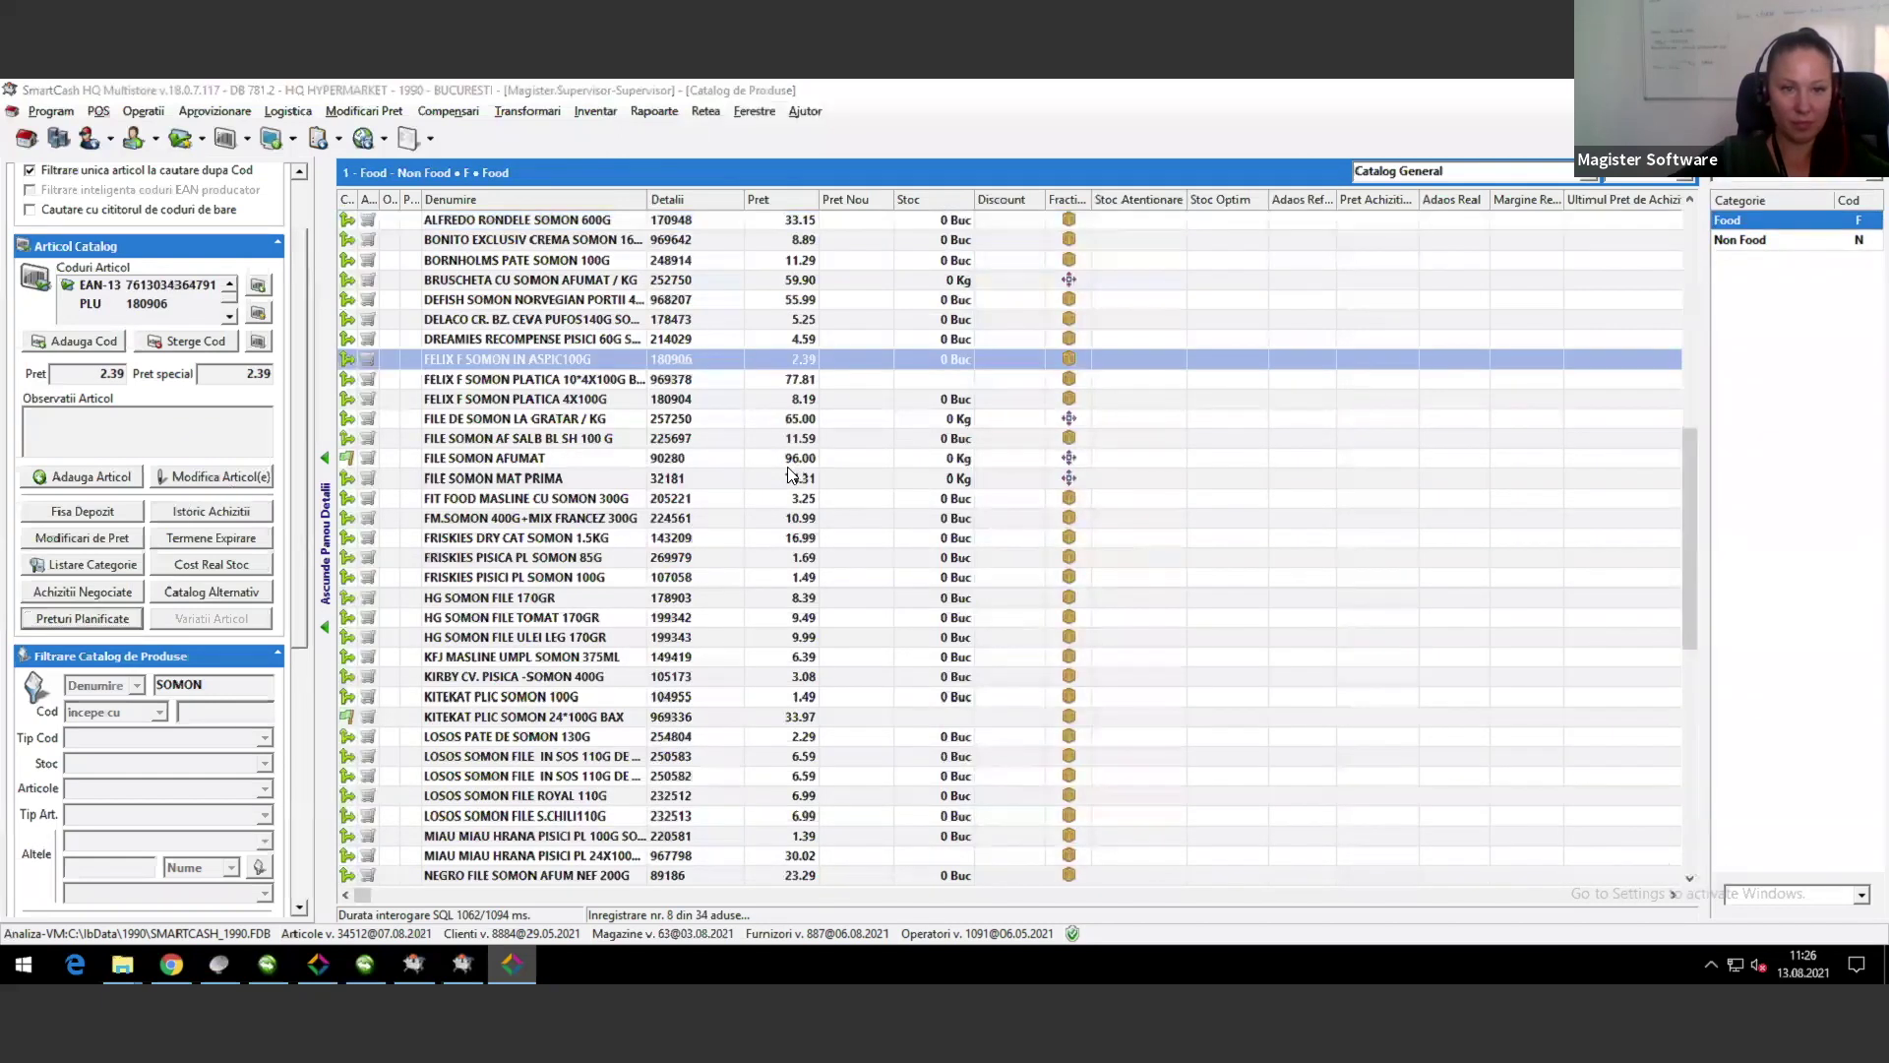
left_click_drag(807, 197, 916, 150)
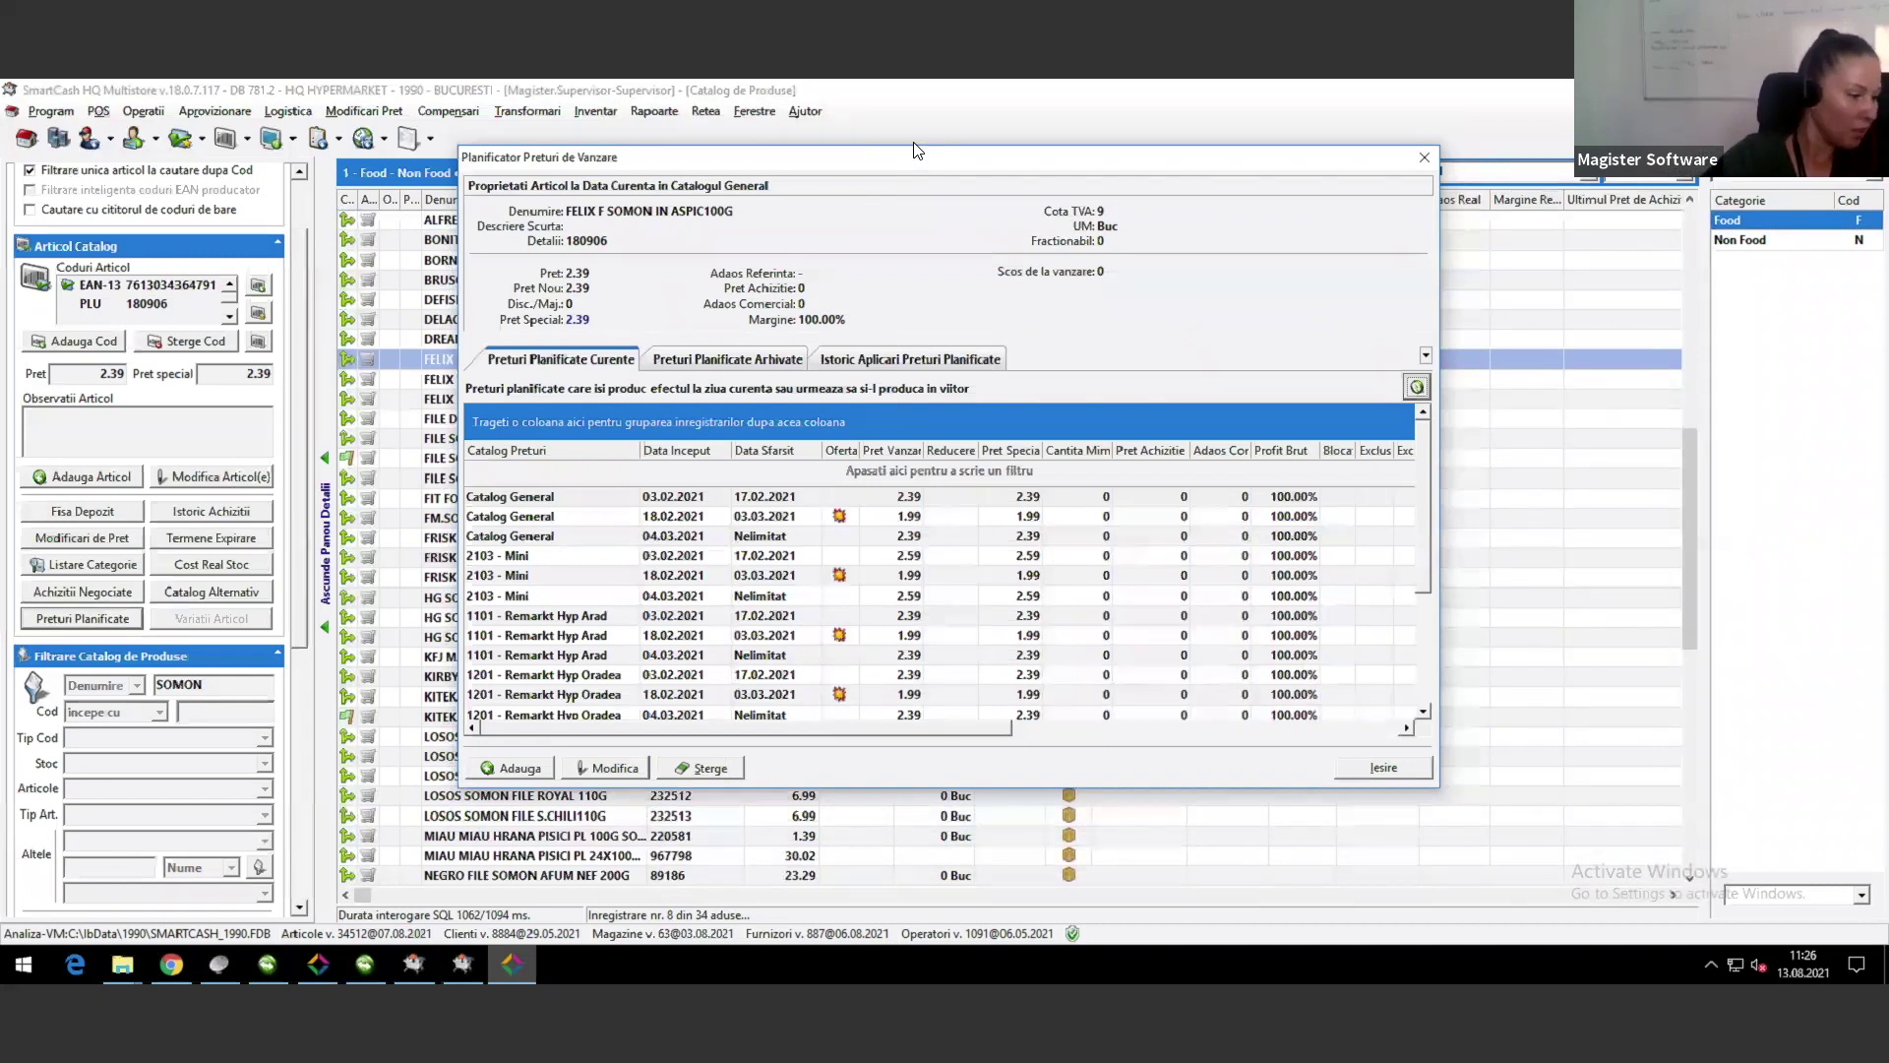
mouse_move(1446, 8)
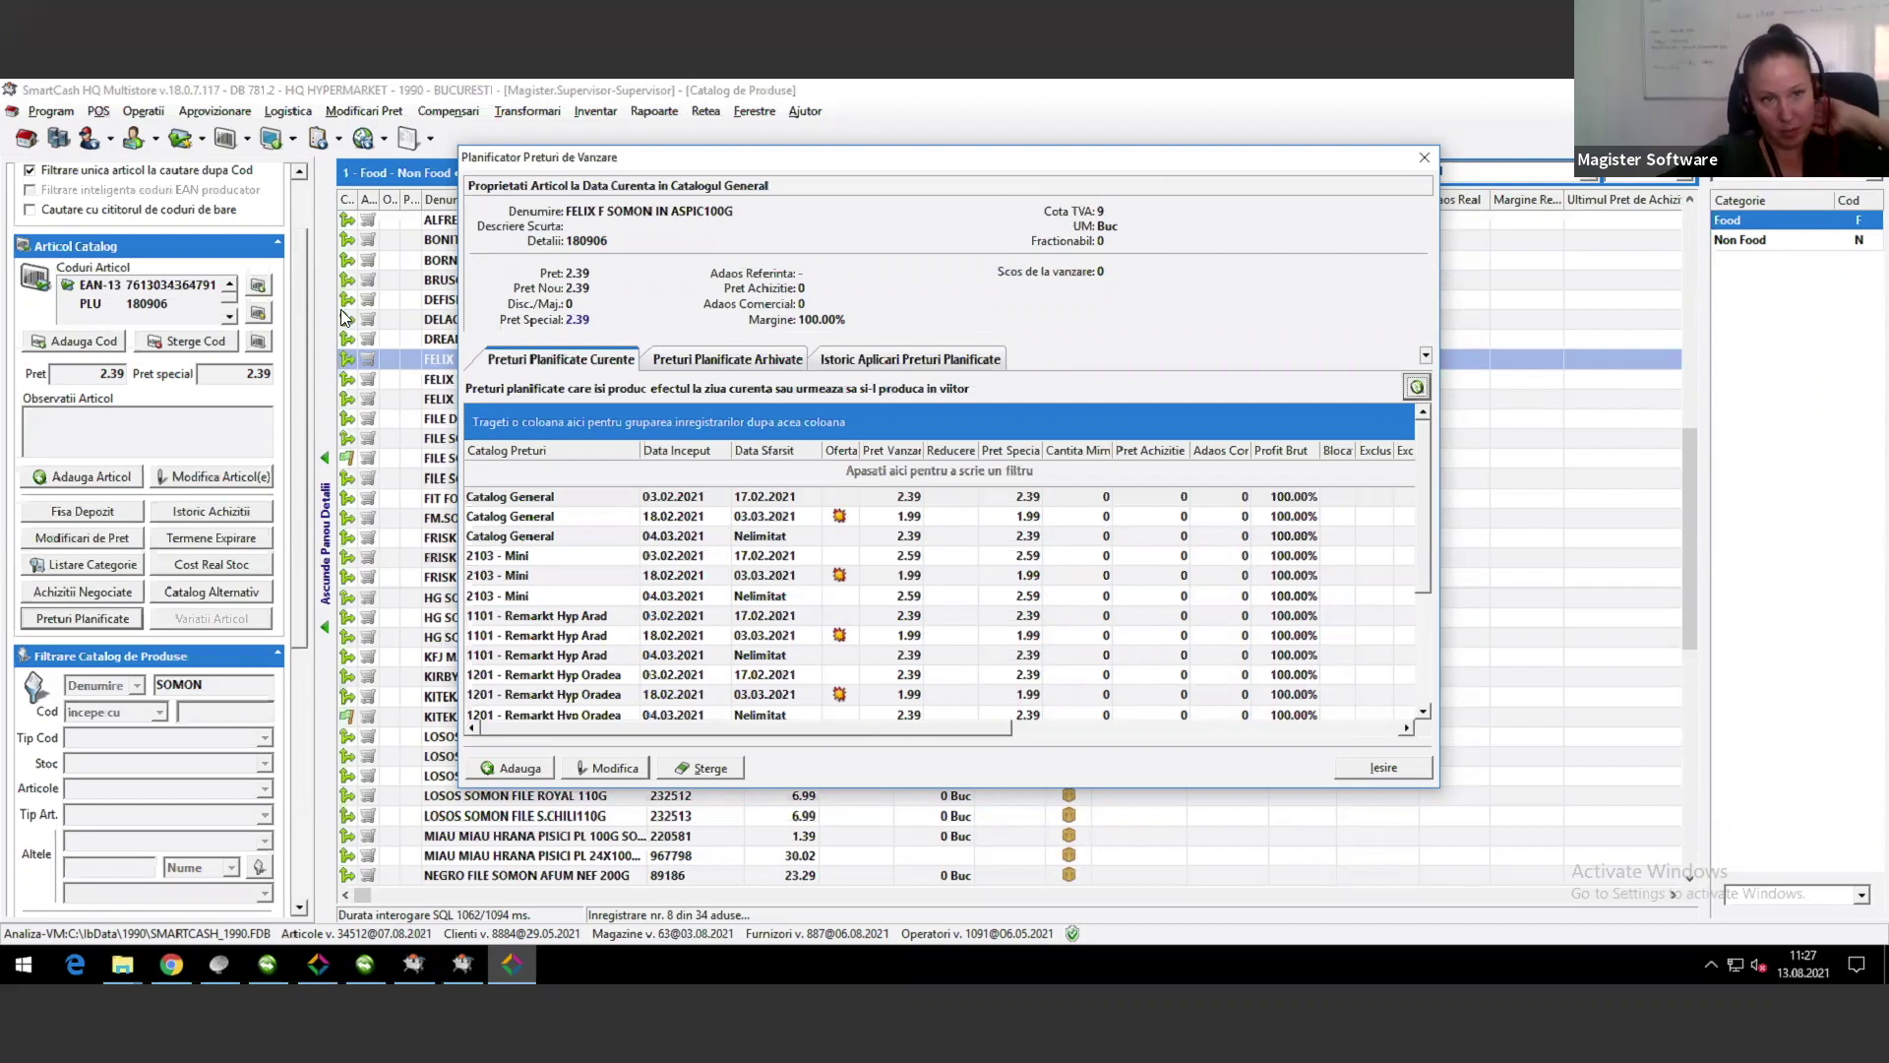
left_click_drag(775, 159, 754, 125)
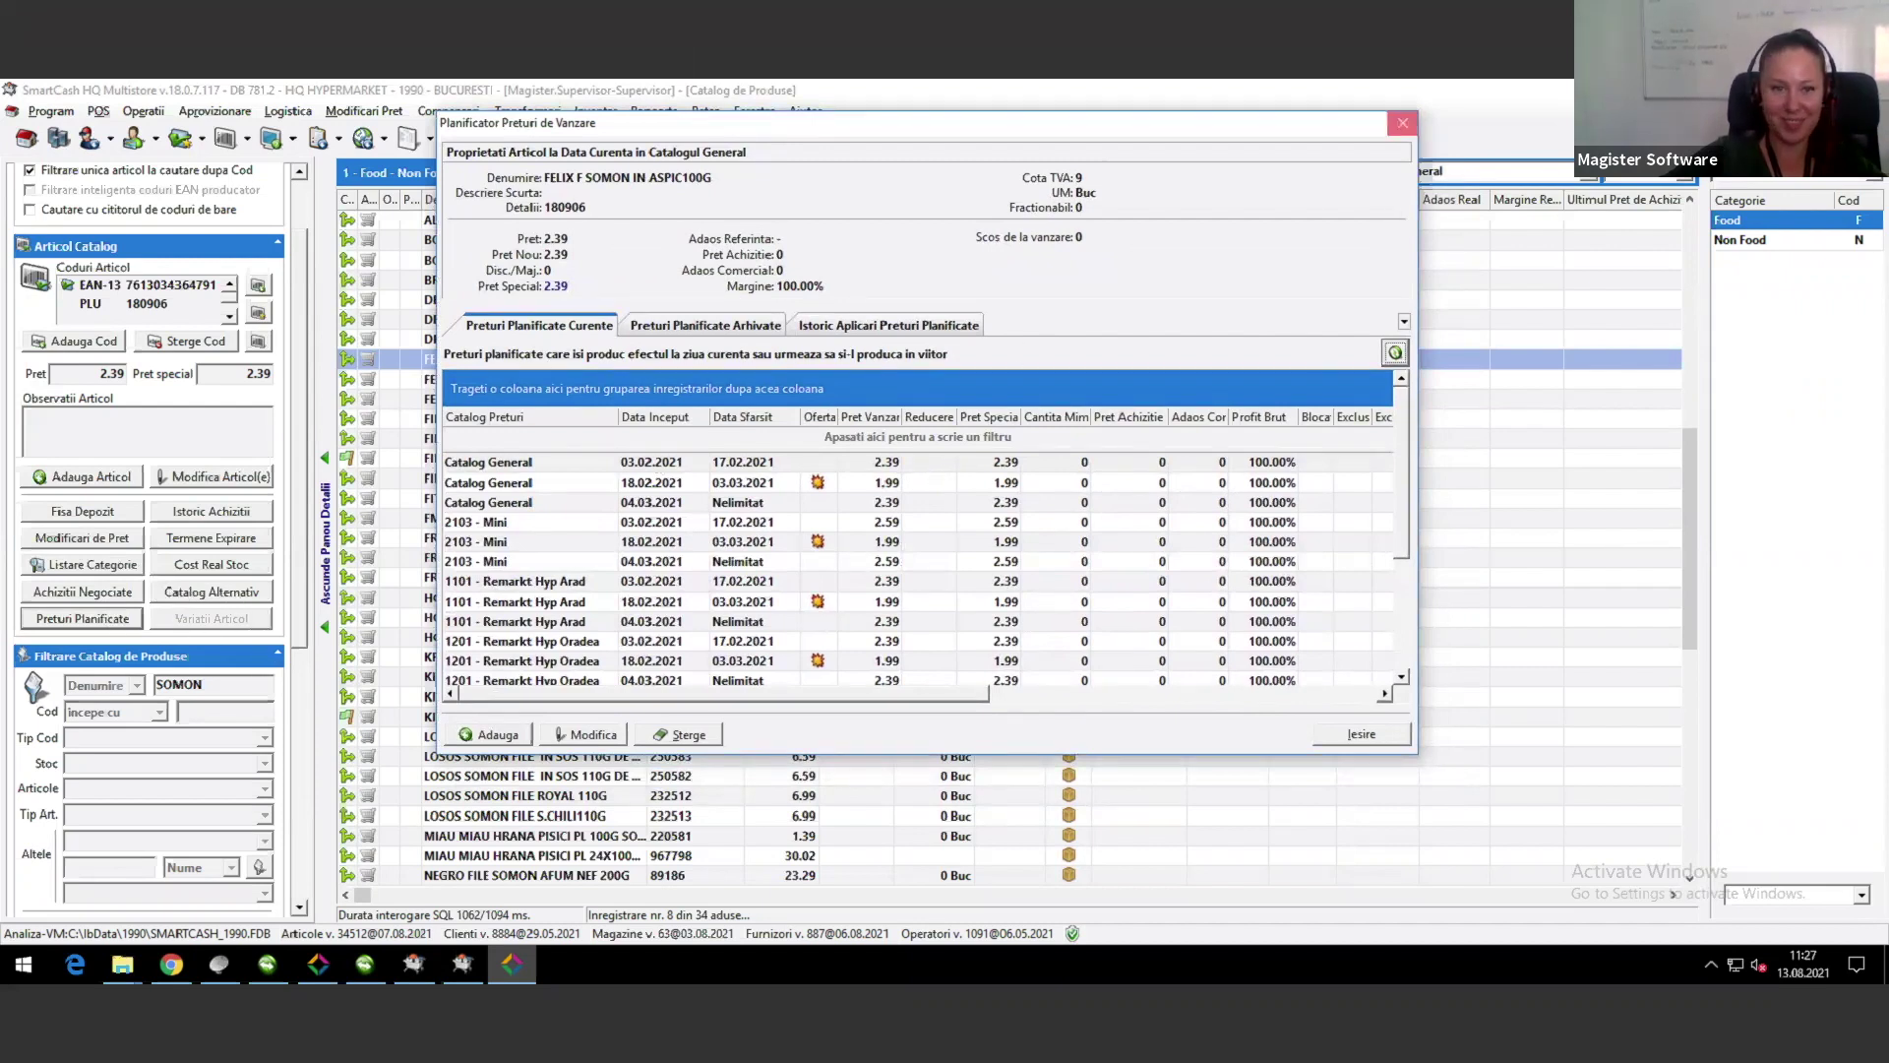
left_click(1402, 123)
Step: Check the current negotiated purchase prices of FELIX F SOMON IN ASPIC100G, widening the Furnizor column to read full supplier names, and close the window
left_click(88, 594)
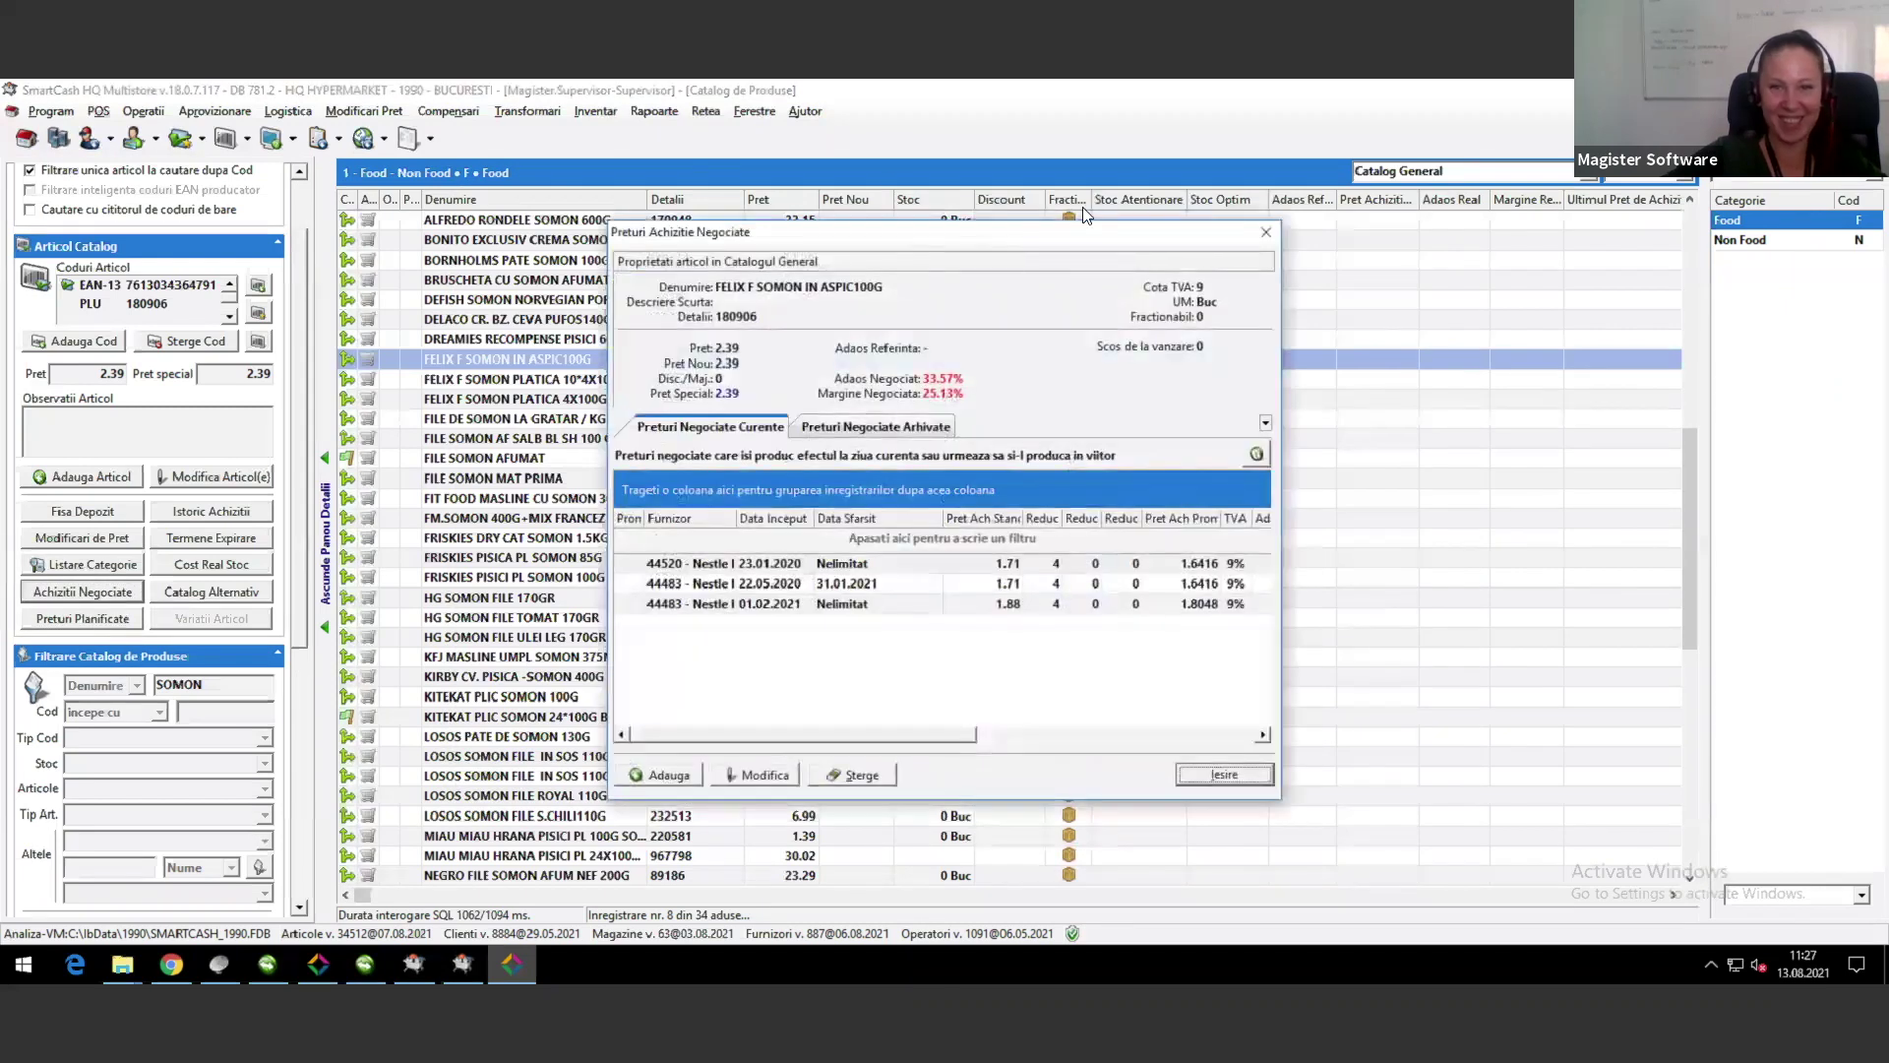
left_click_drag(1096, 235, 948, 161)
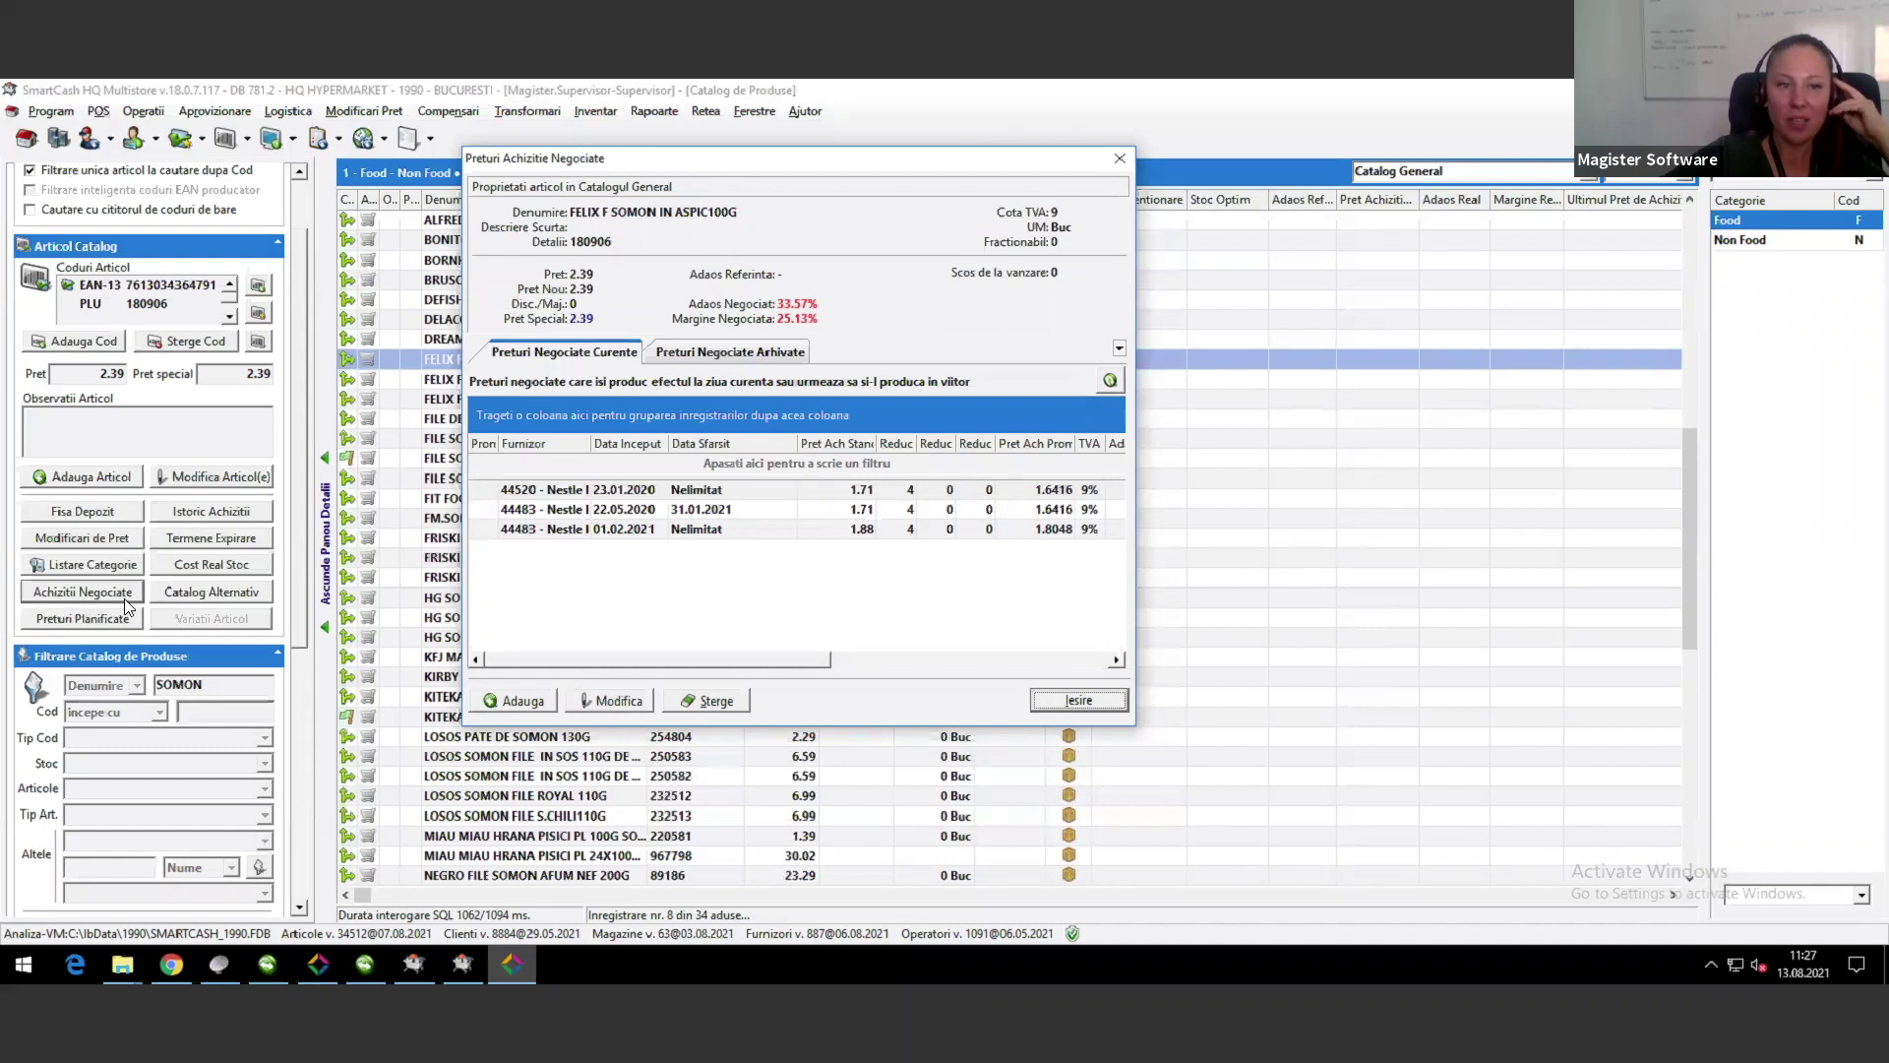
left_click_drag(516, 157, 433, 146)
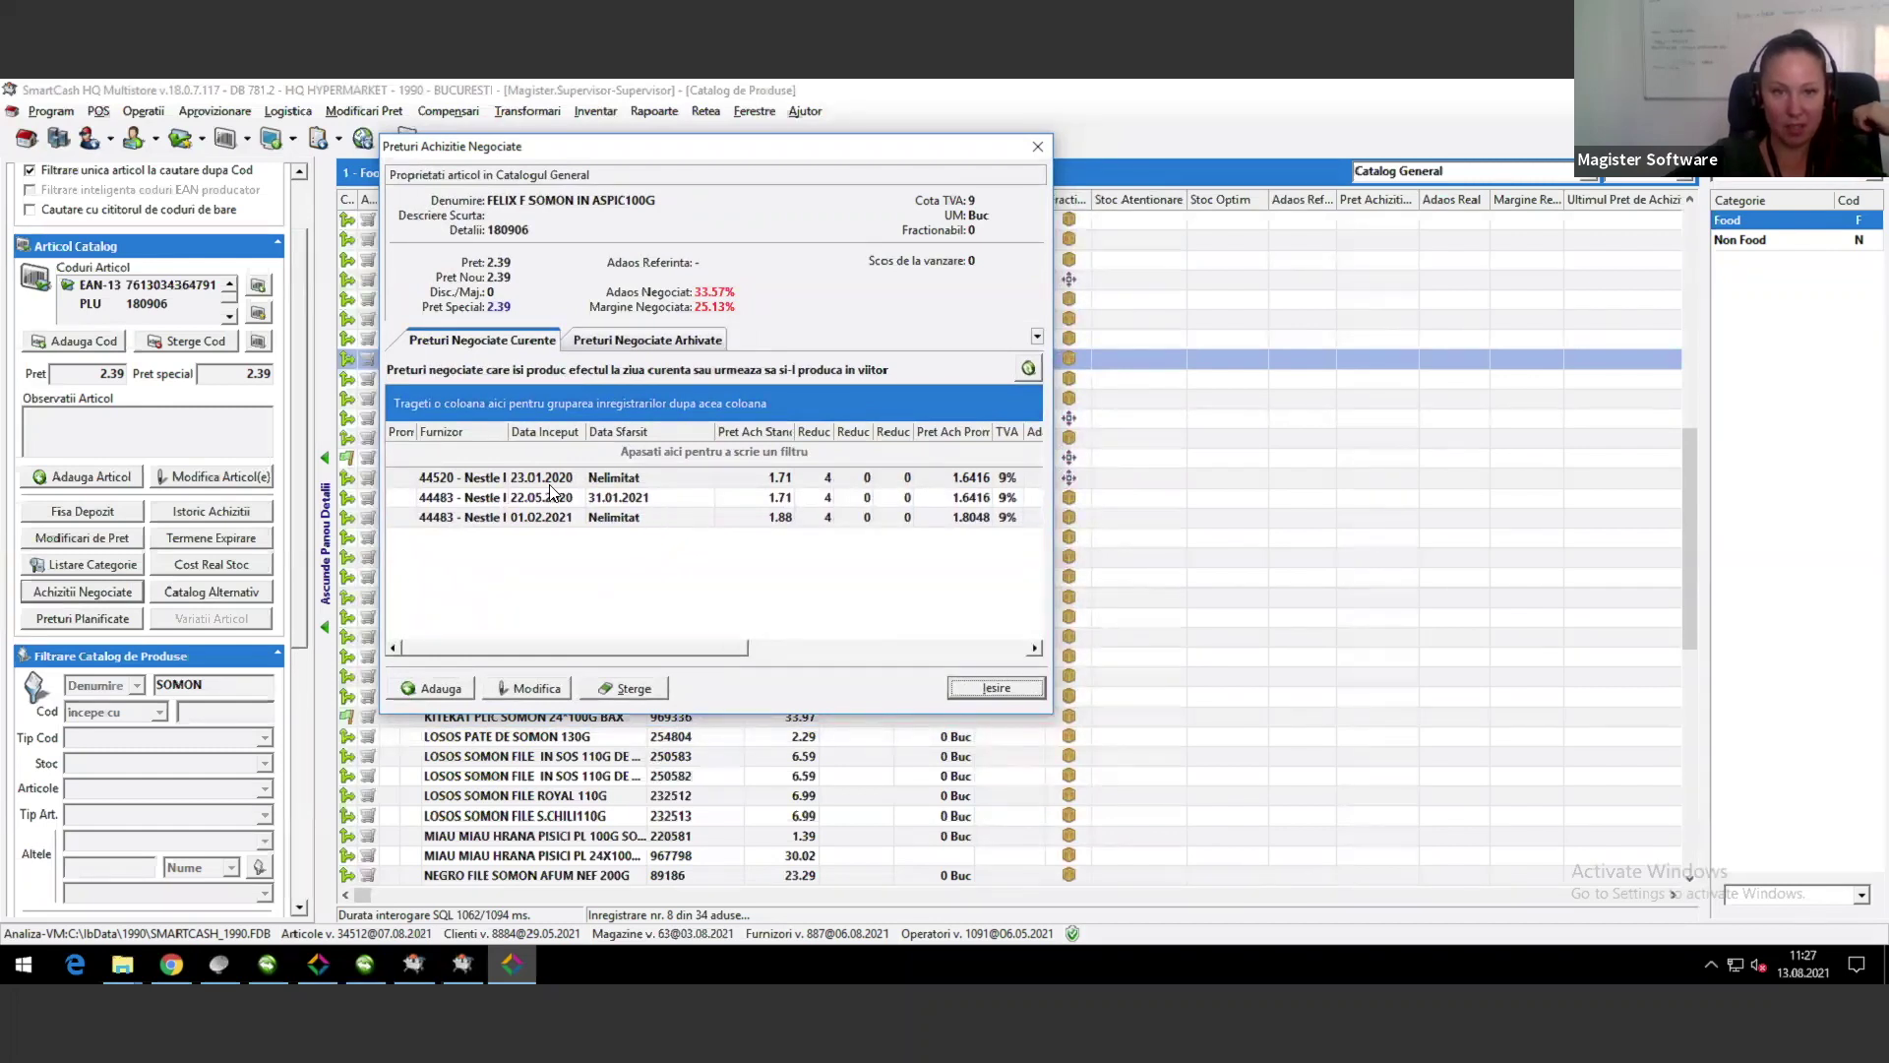
left_click_drag(521, 426, 533, 424)
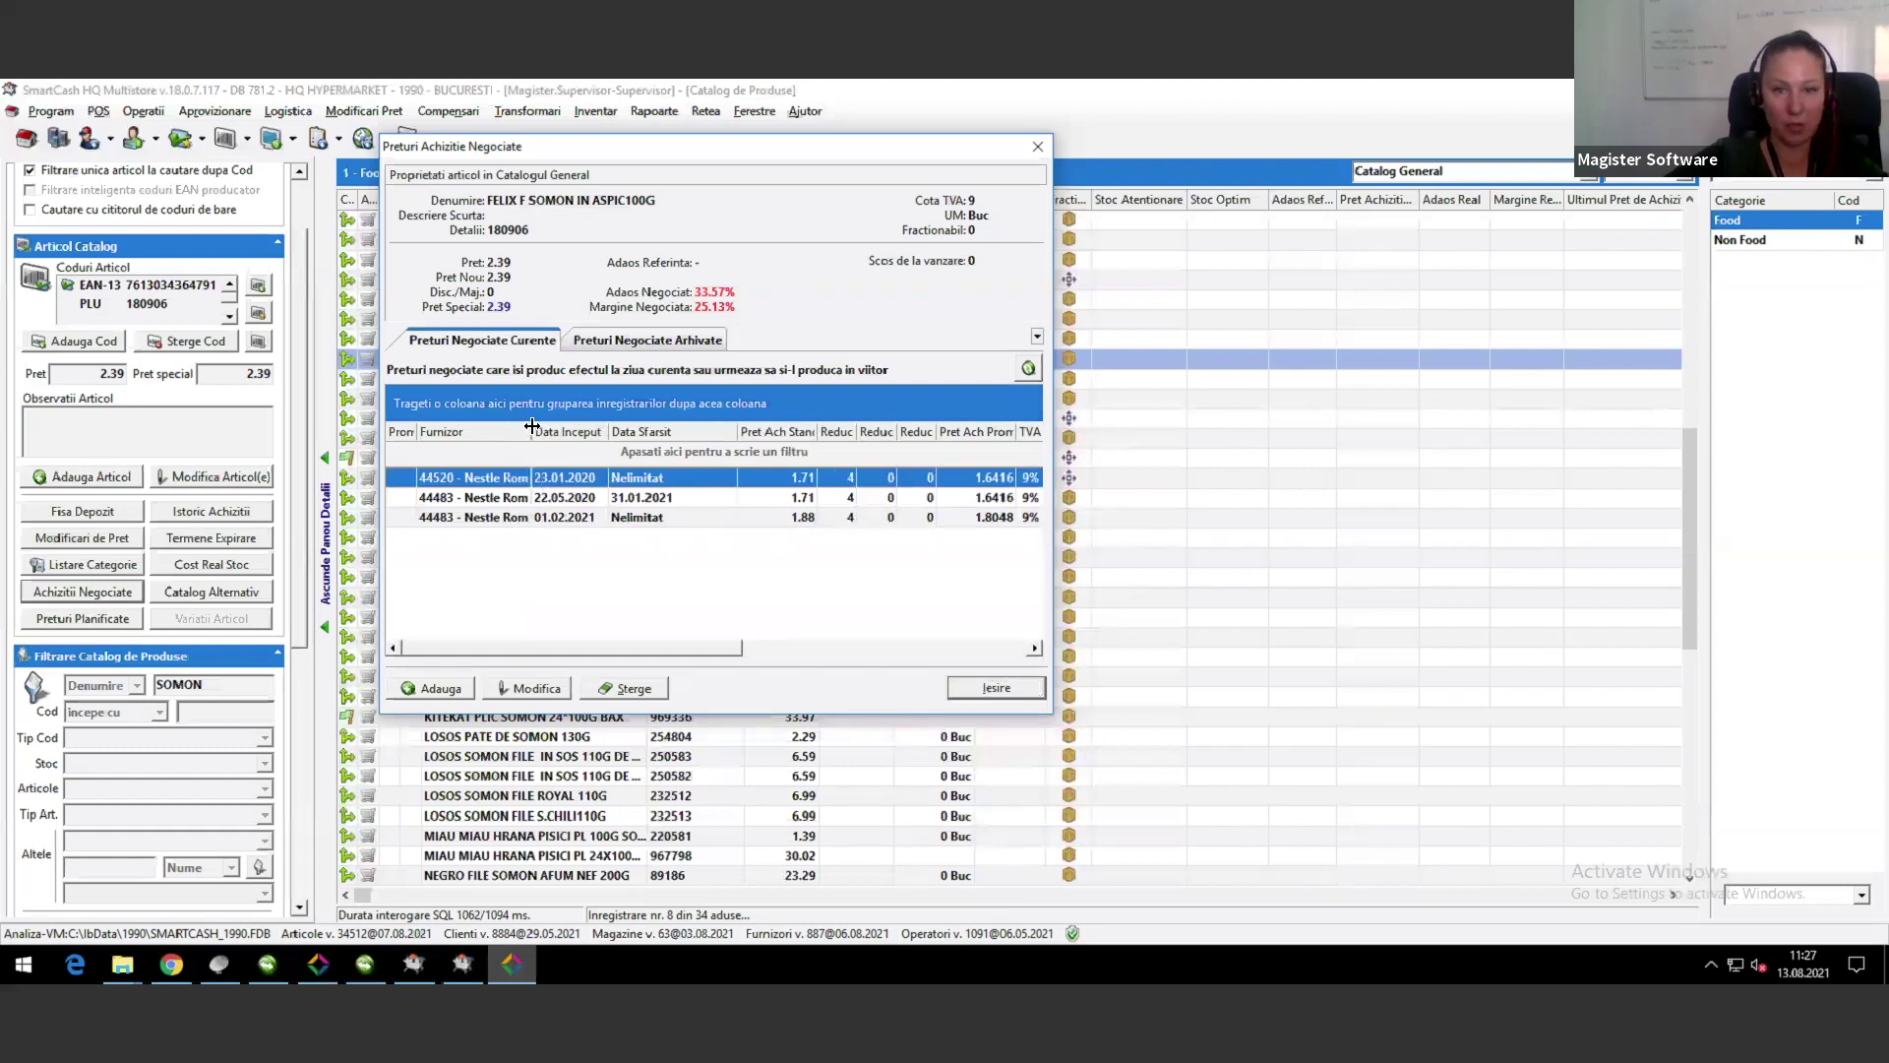
left_click_drag(532, 425, 559, 425)
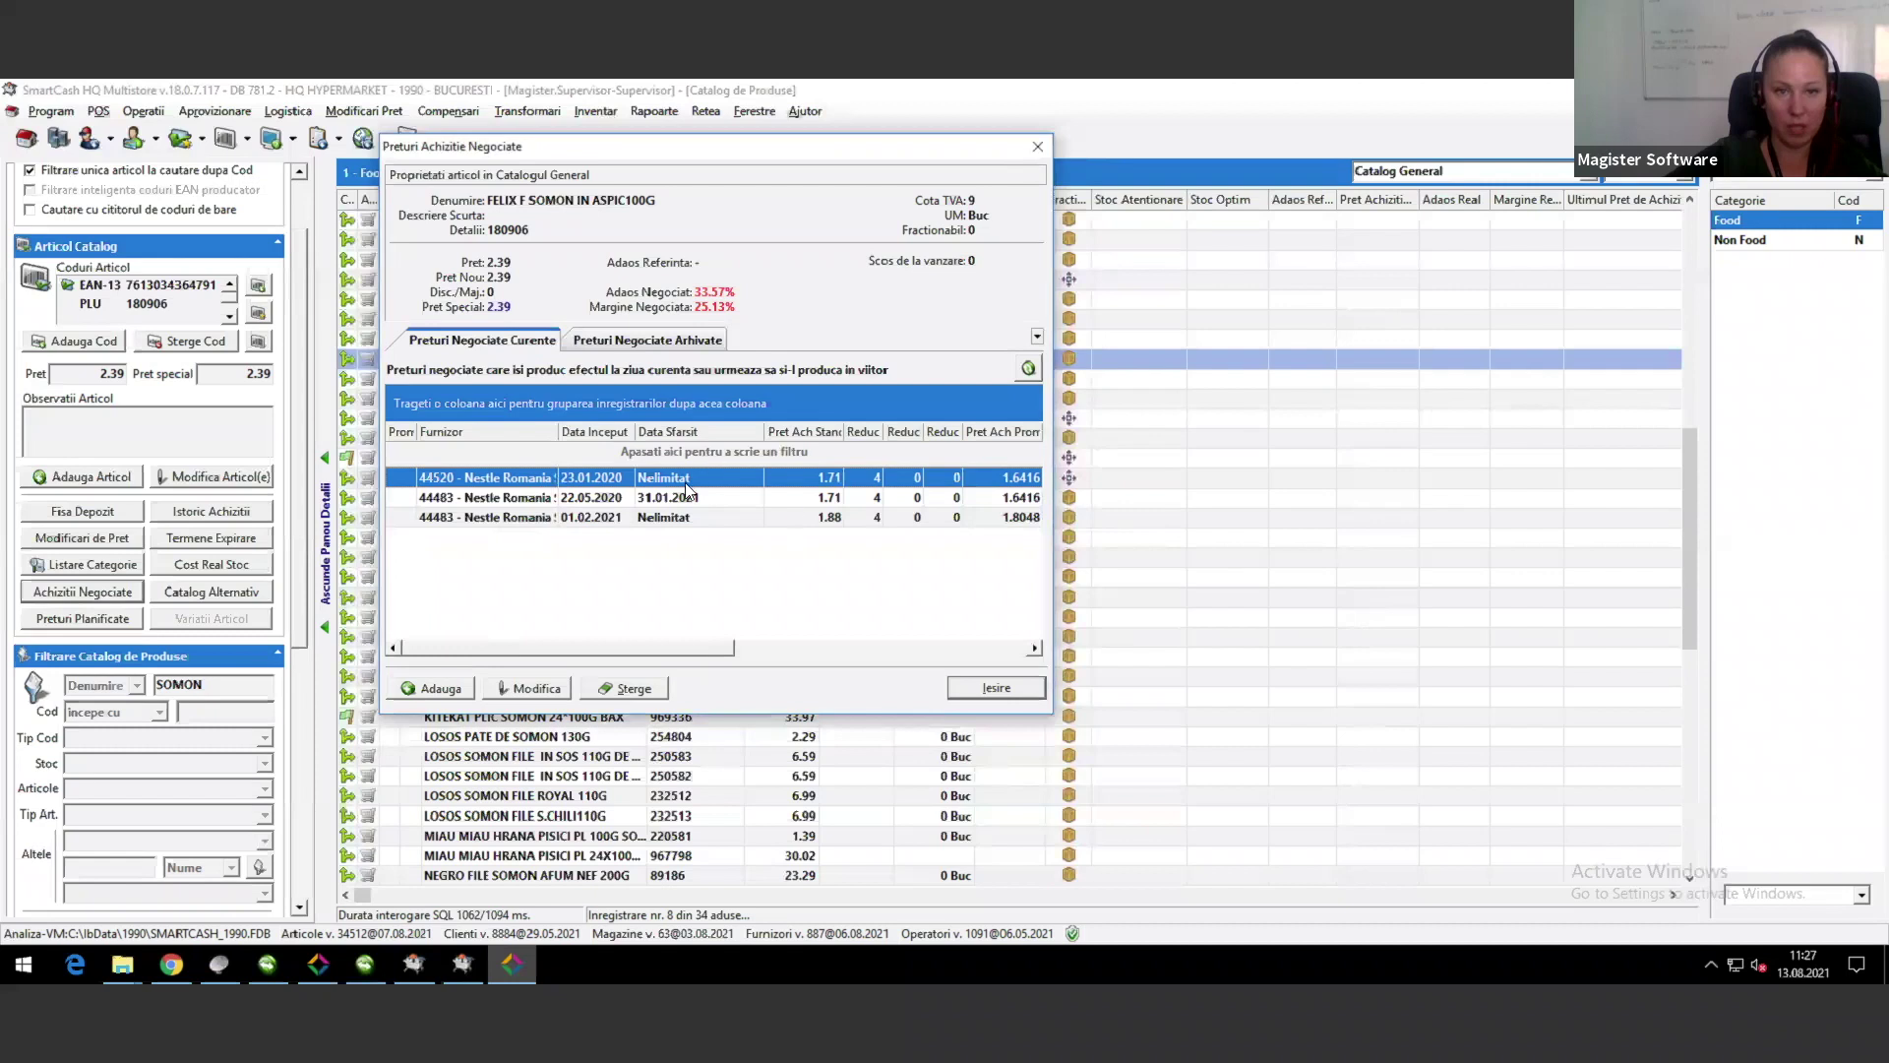
mouse_move(560, 430)
left_mouse_down()
mouse_move(625, 430)
mouse_move(597, 430)
left_mouse_up()
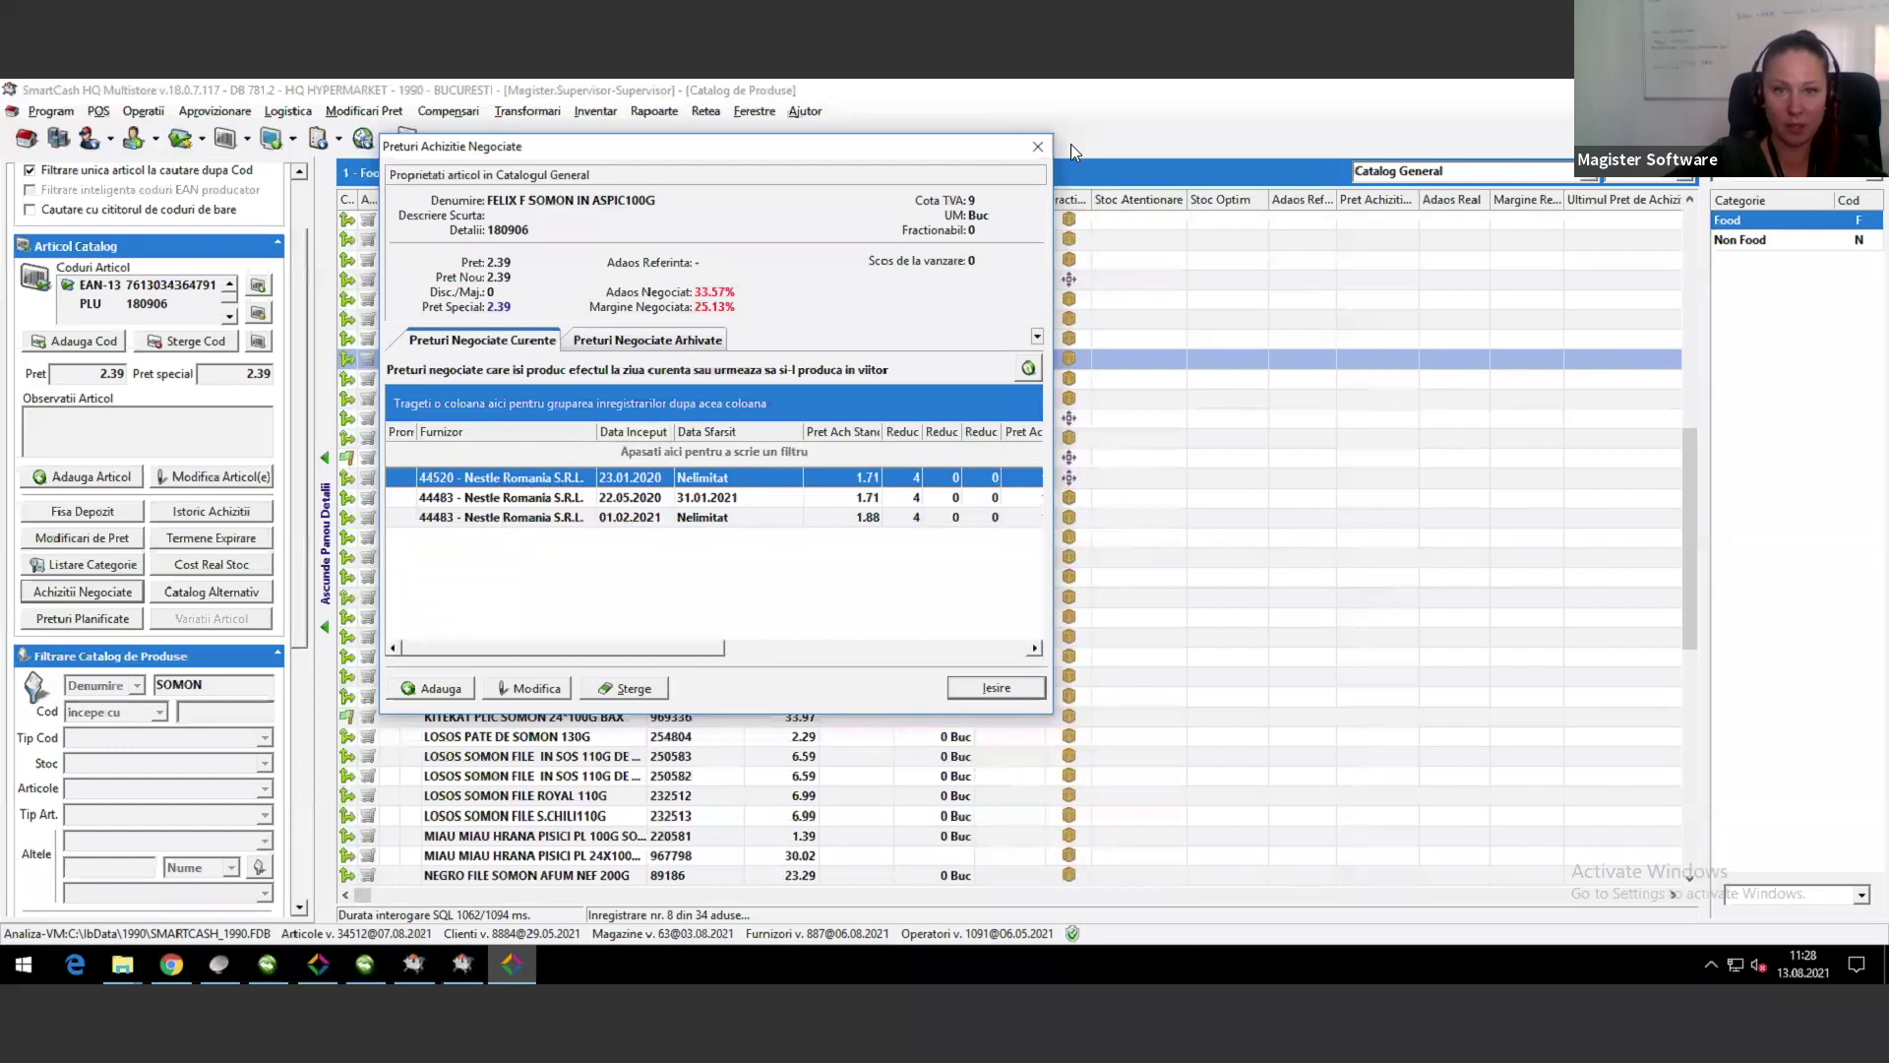
left_click(1038, 149)
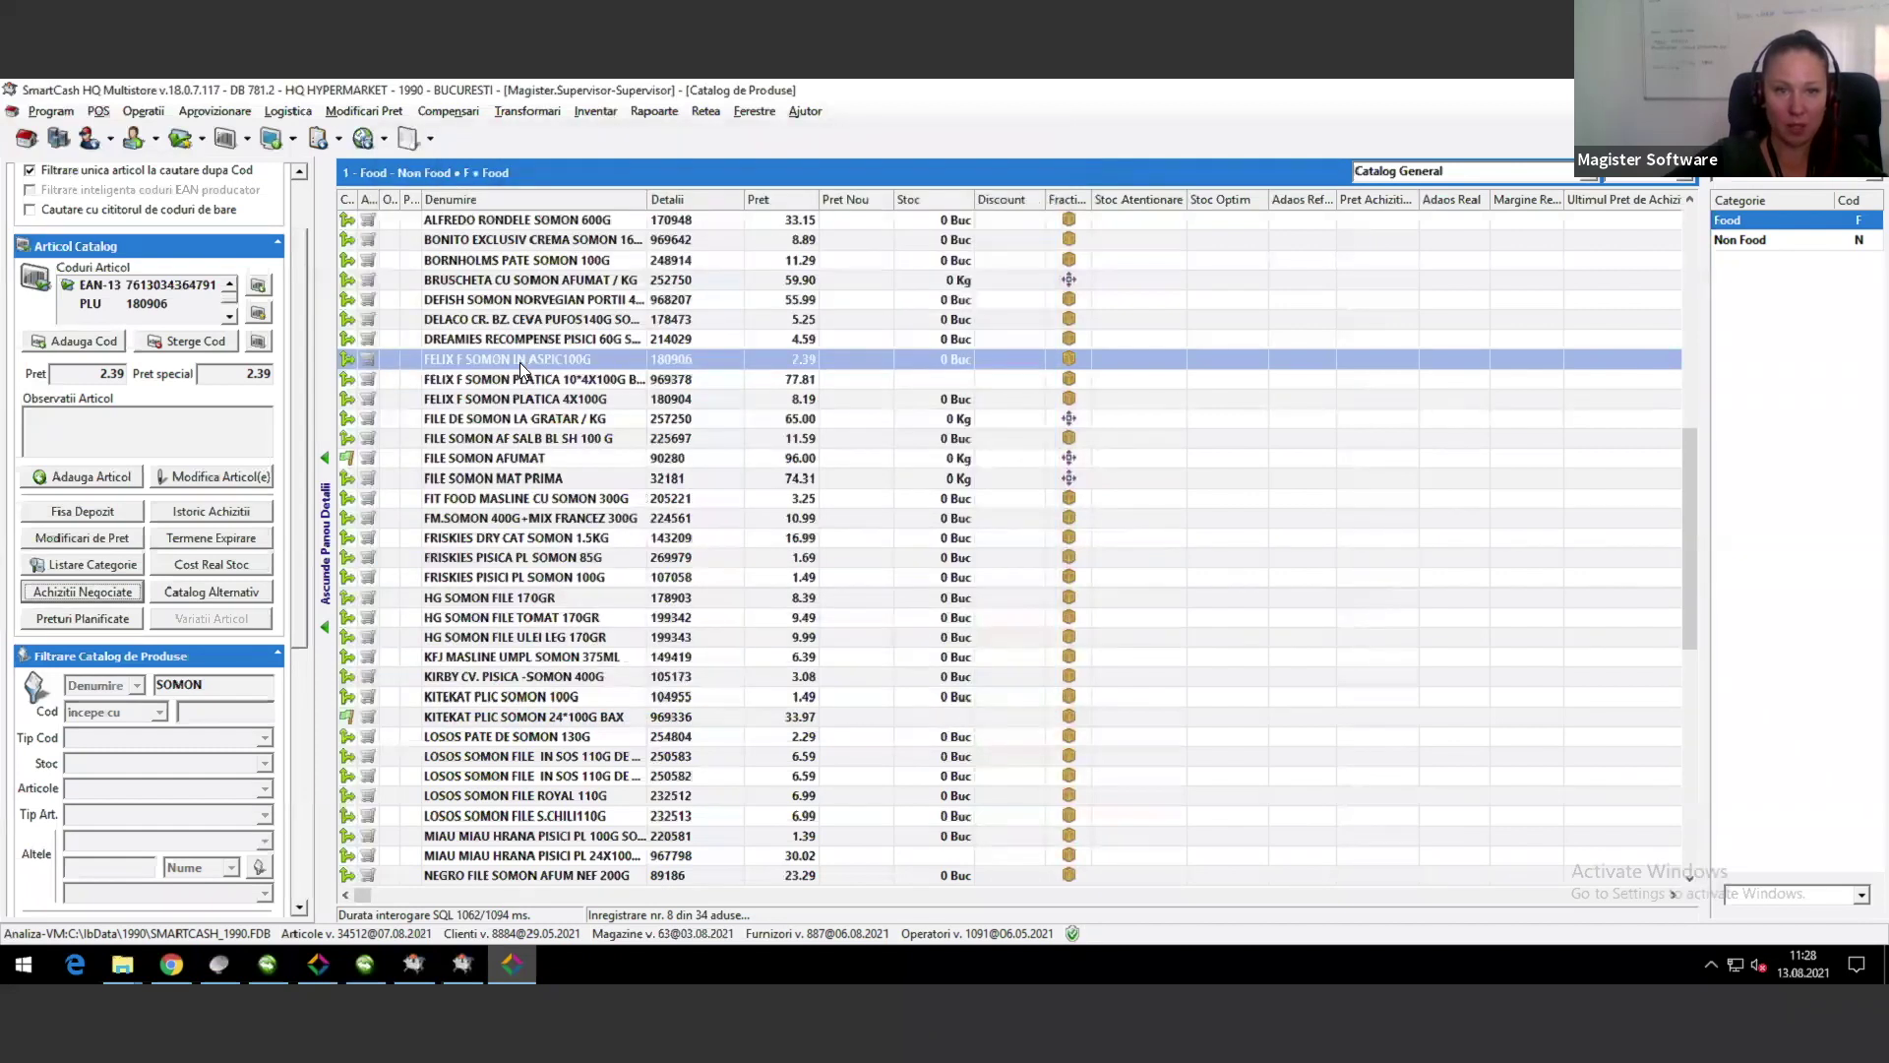
Step: Open FELIX F SOMON IN ASPIC100G for modification and examine the default supplier in its supplementary information
double_click(522, 364)
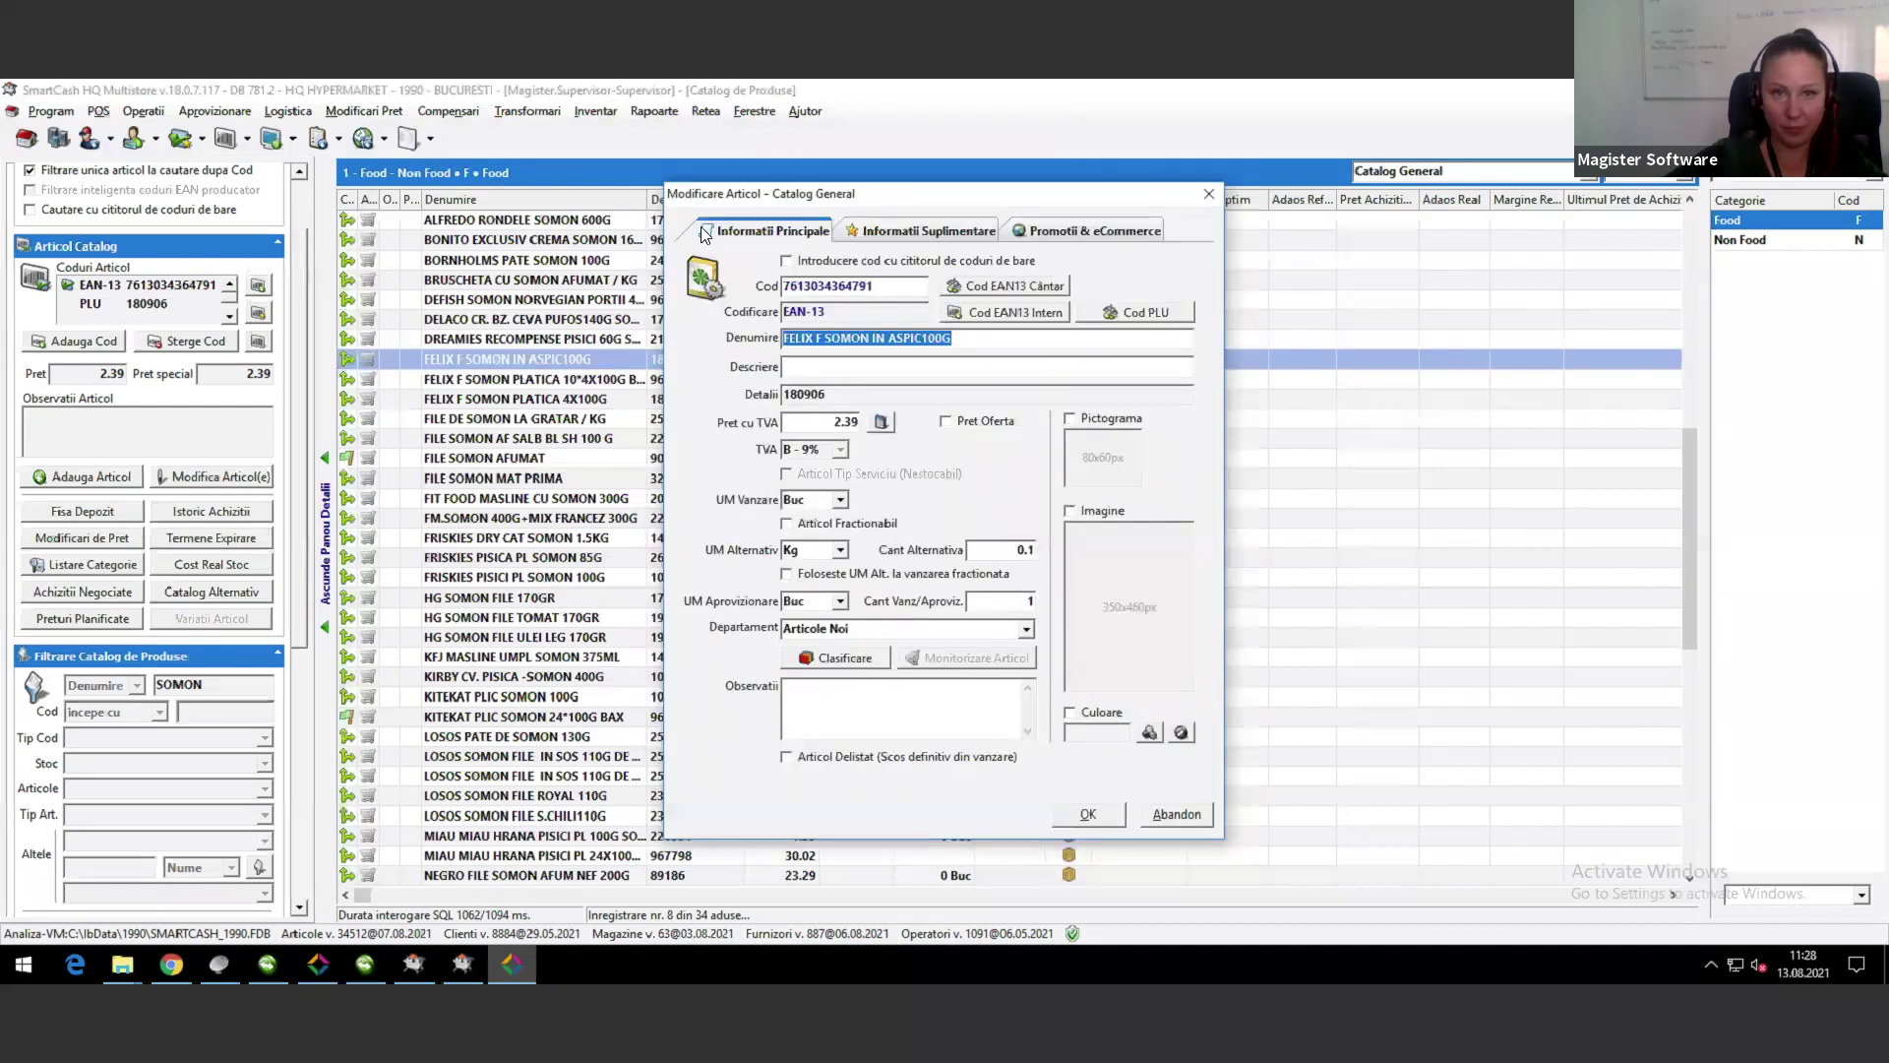
left_click_drag(724, 191, 550, 169)
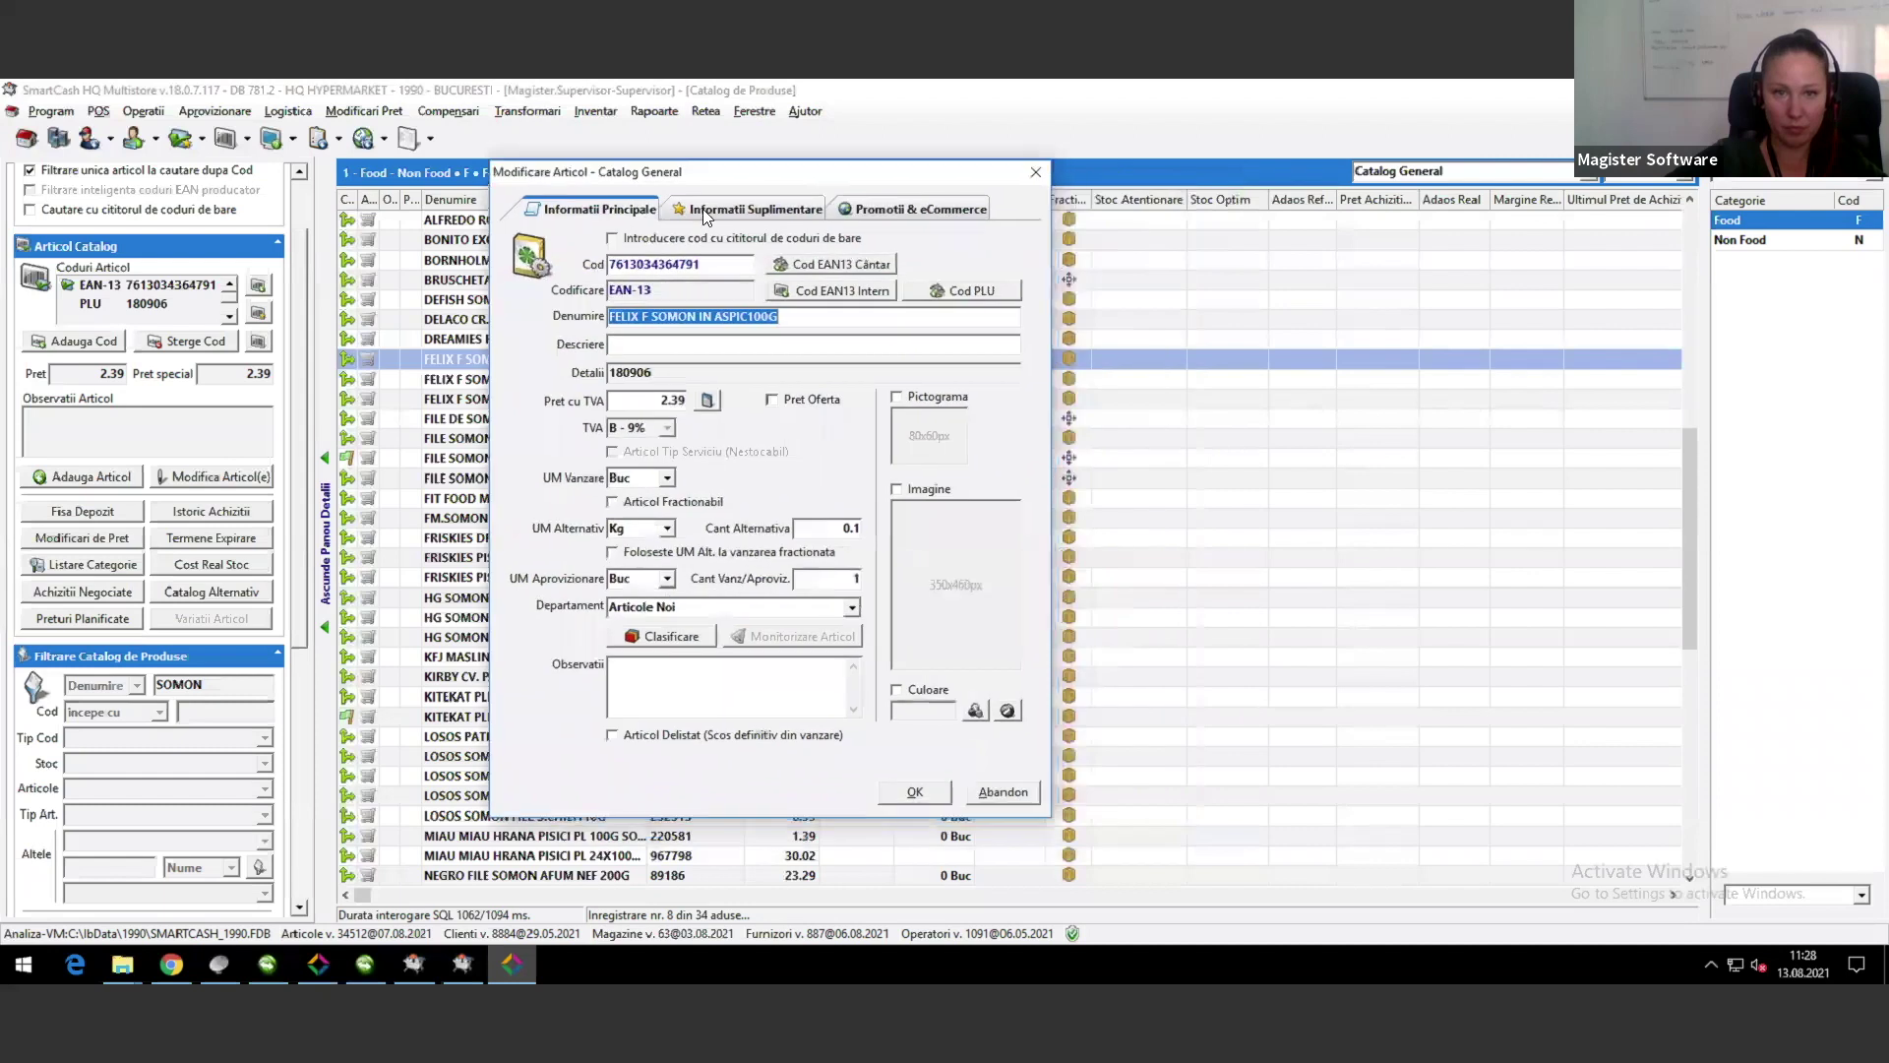
left_click(725, 209)
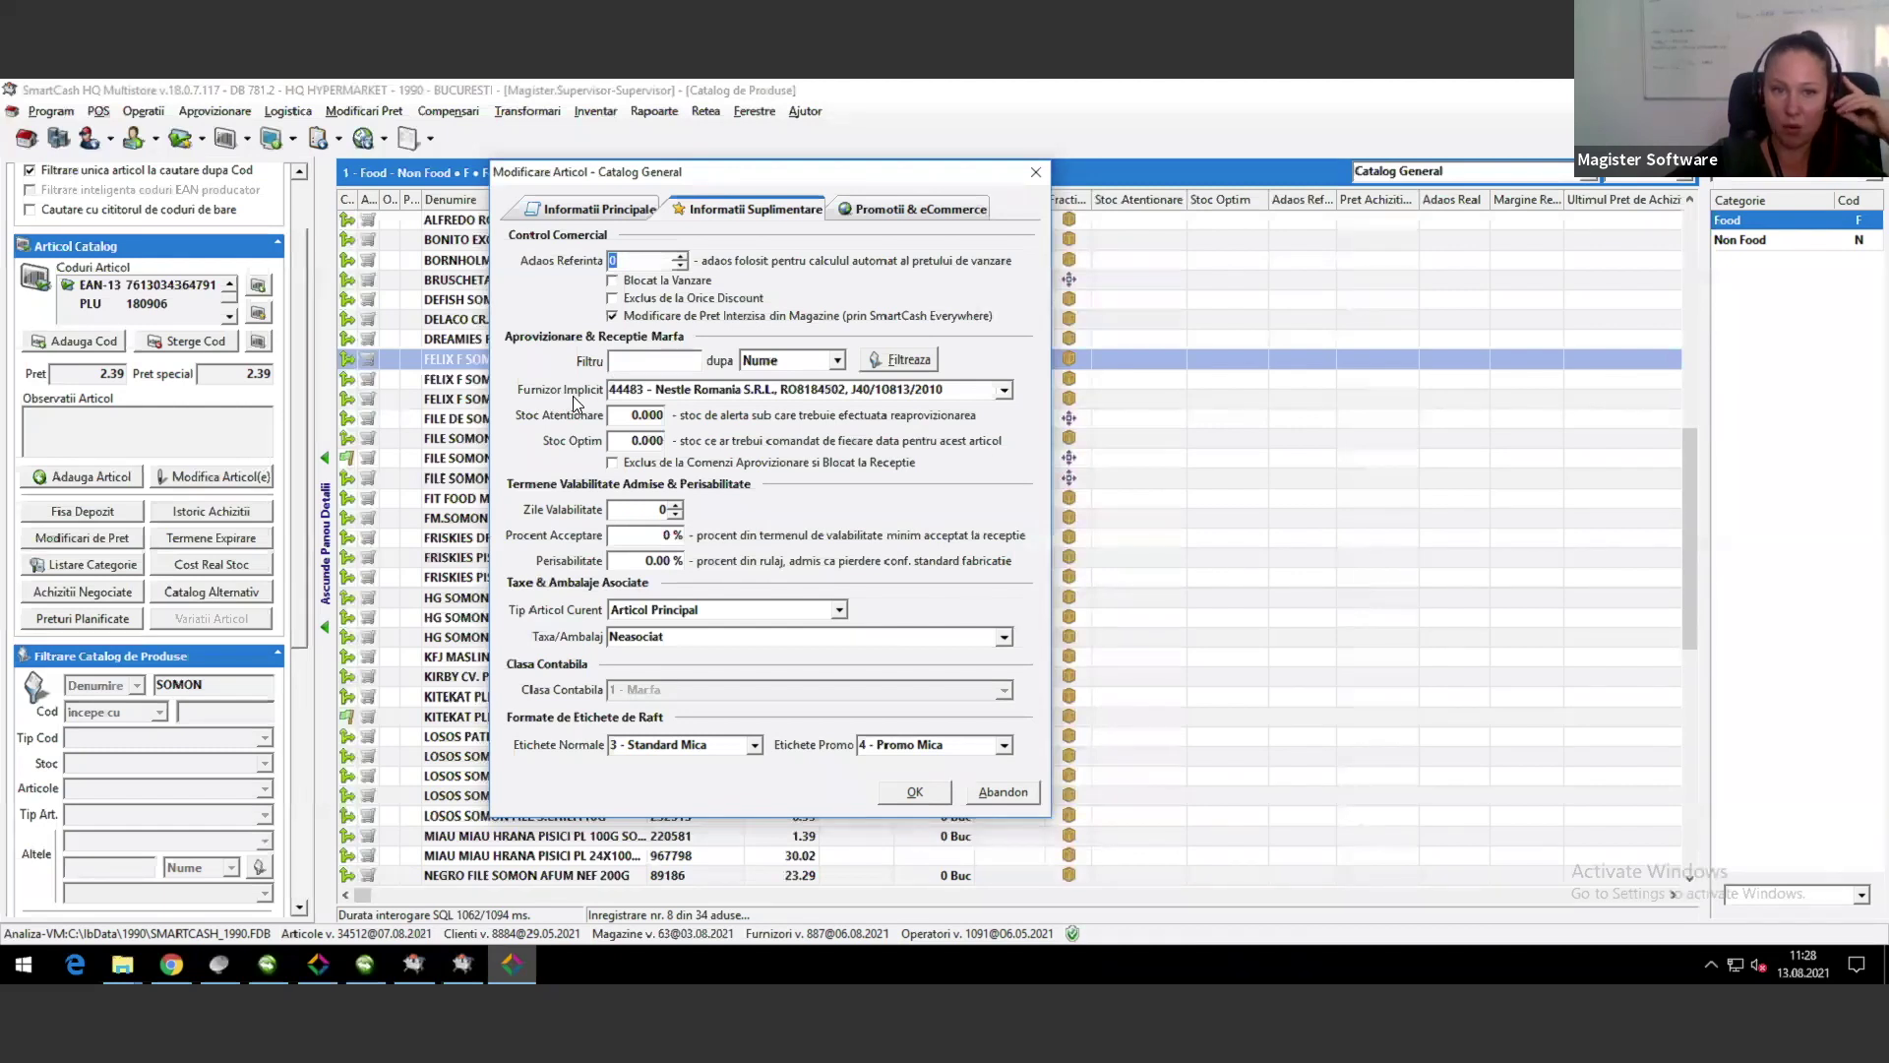
left_click(1003, 389)
left_click(624, 393)
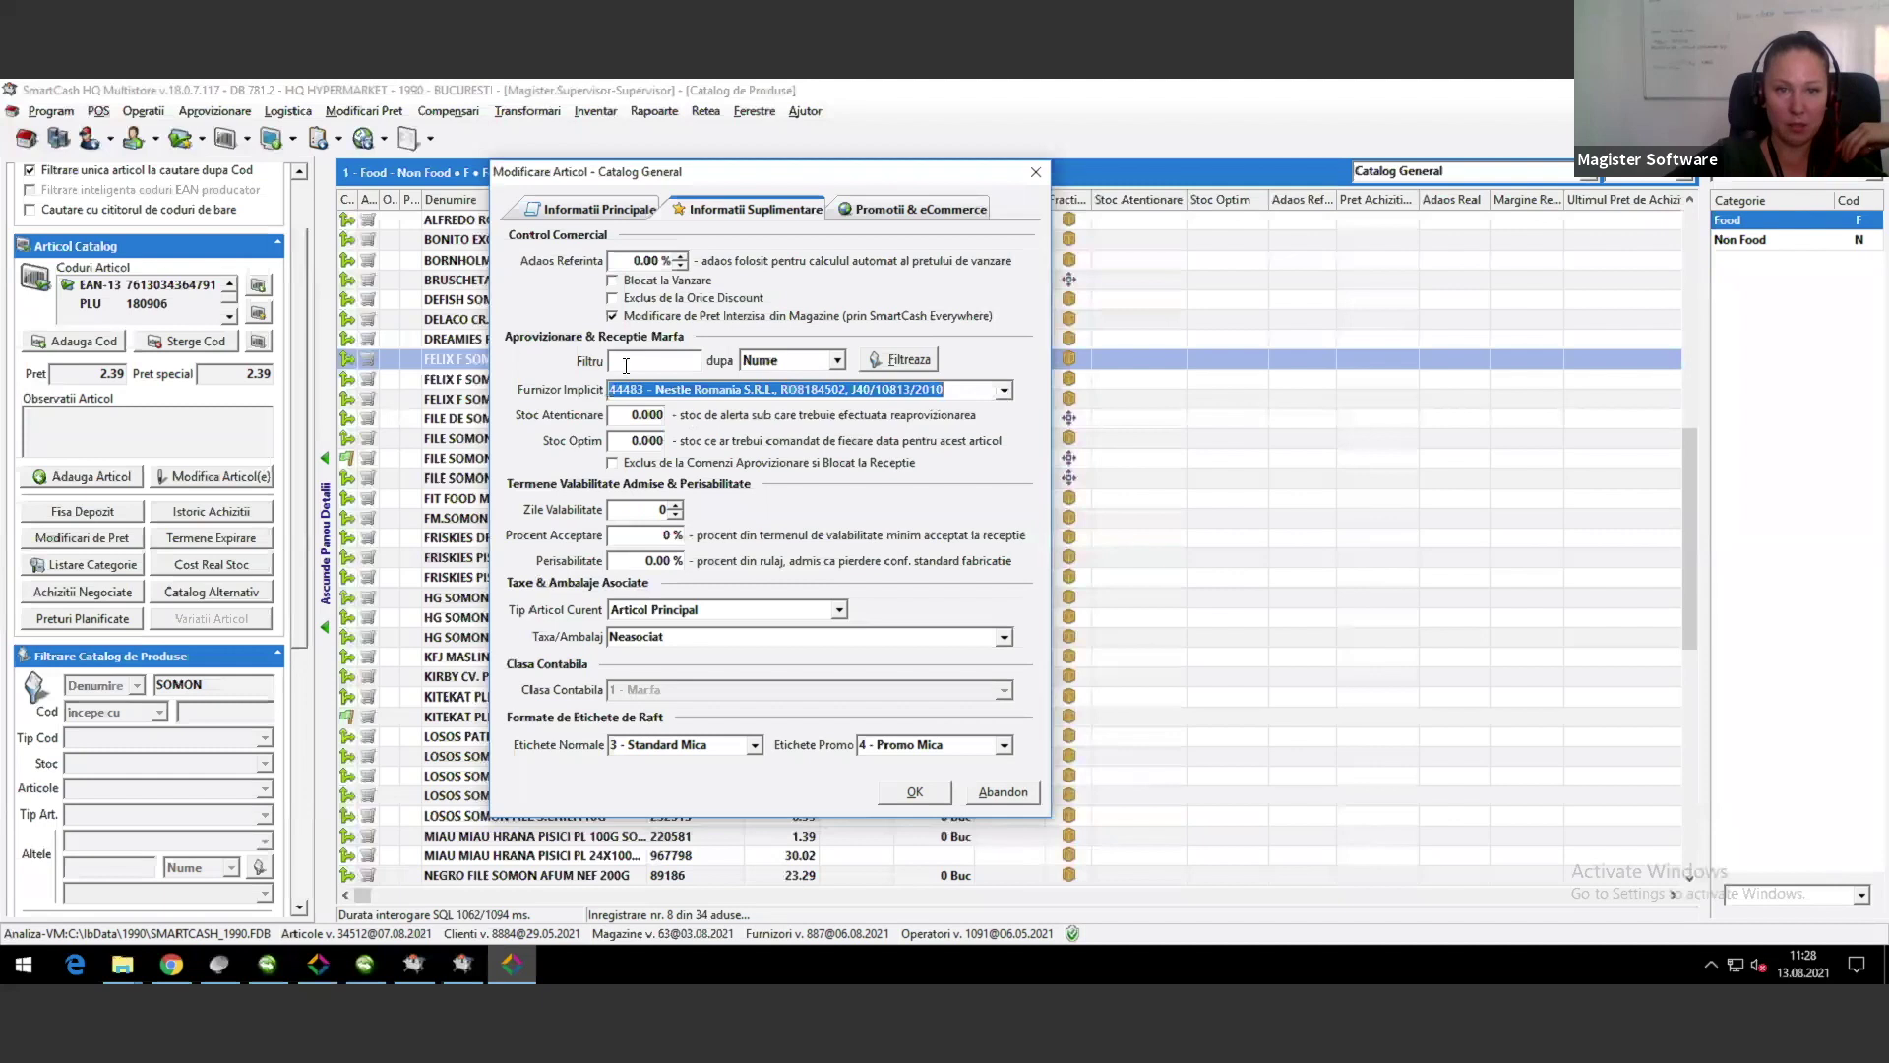
Step: Filter the default supplier choices by Nume using % and look through the supplier list
left_click(630, 364)
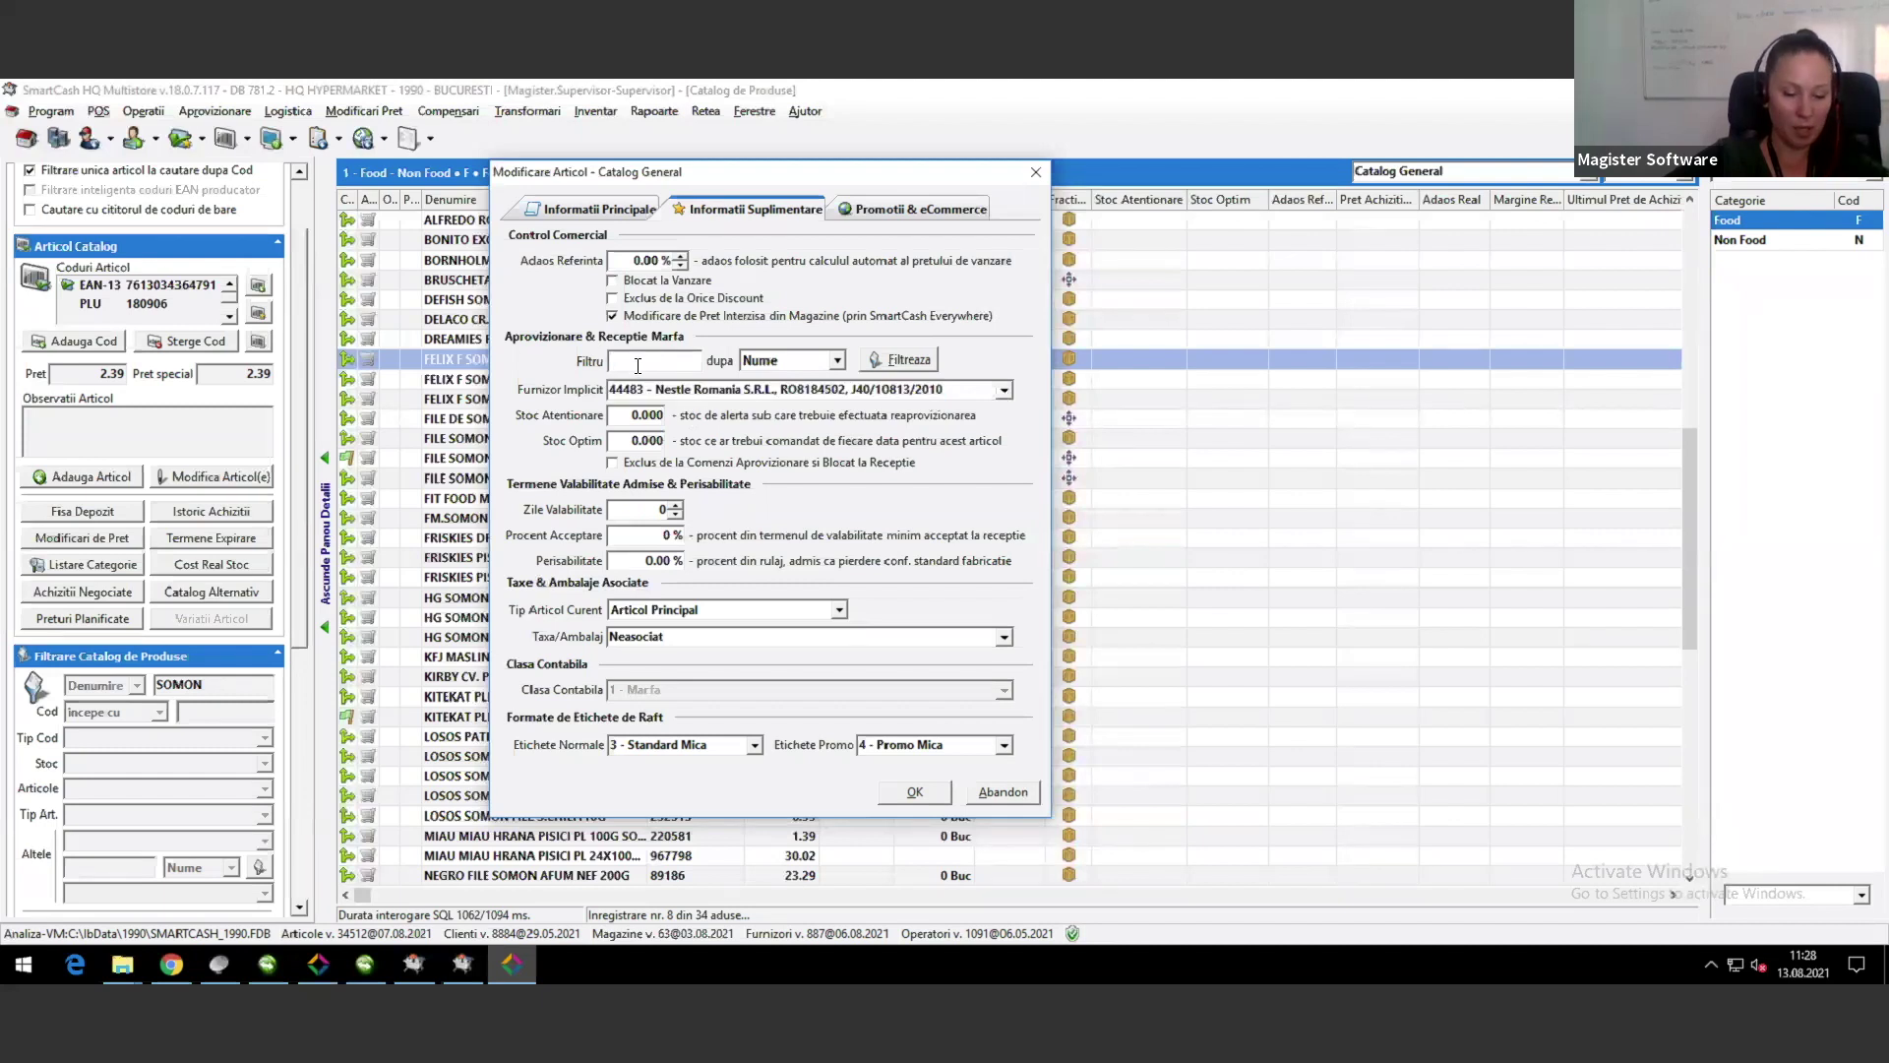
type("%")
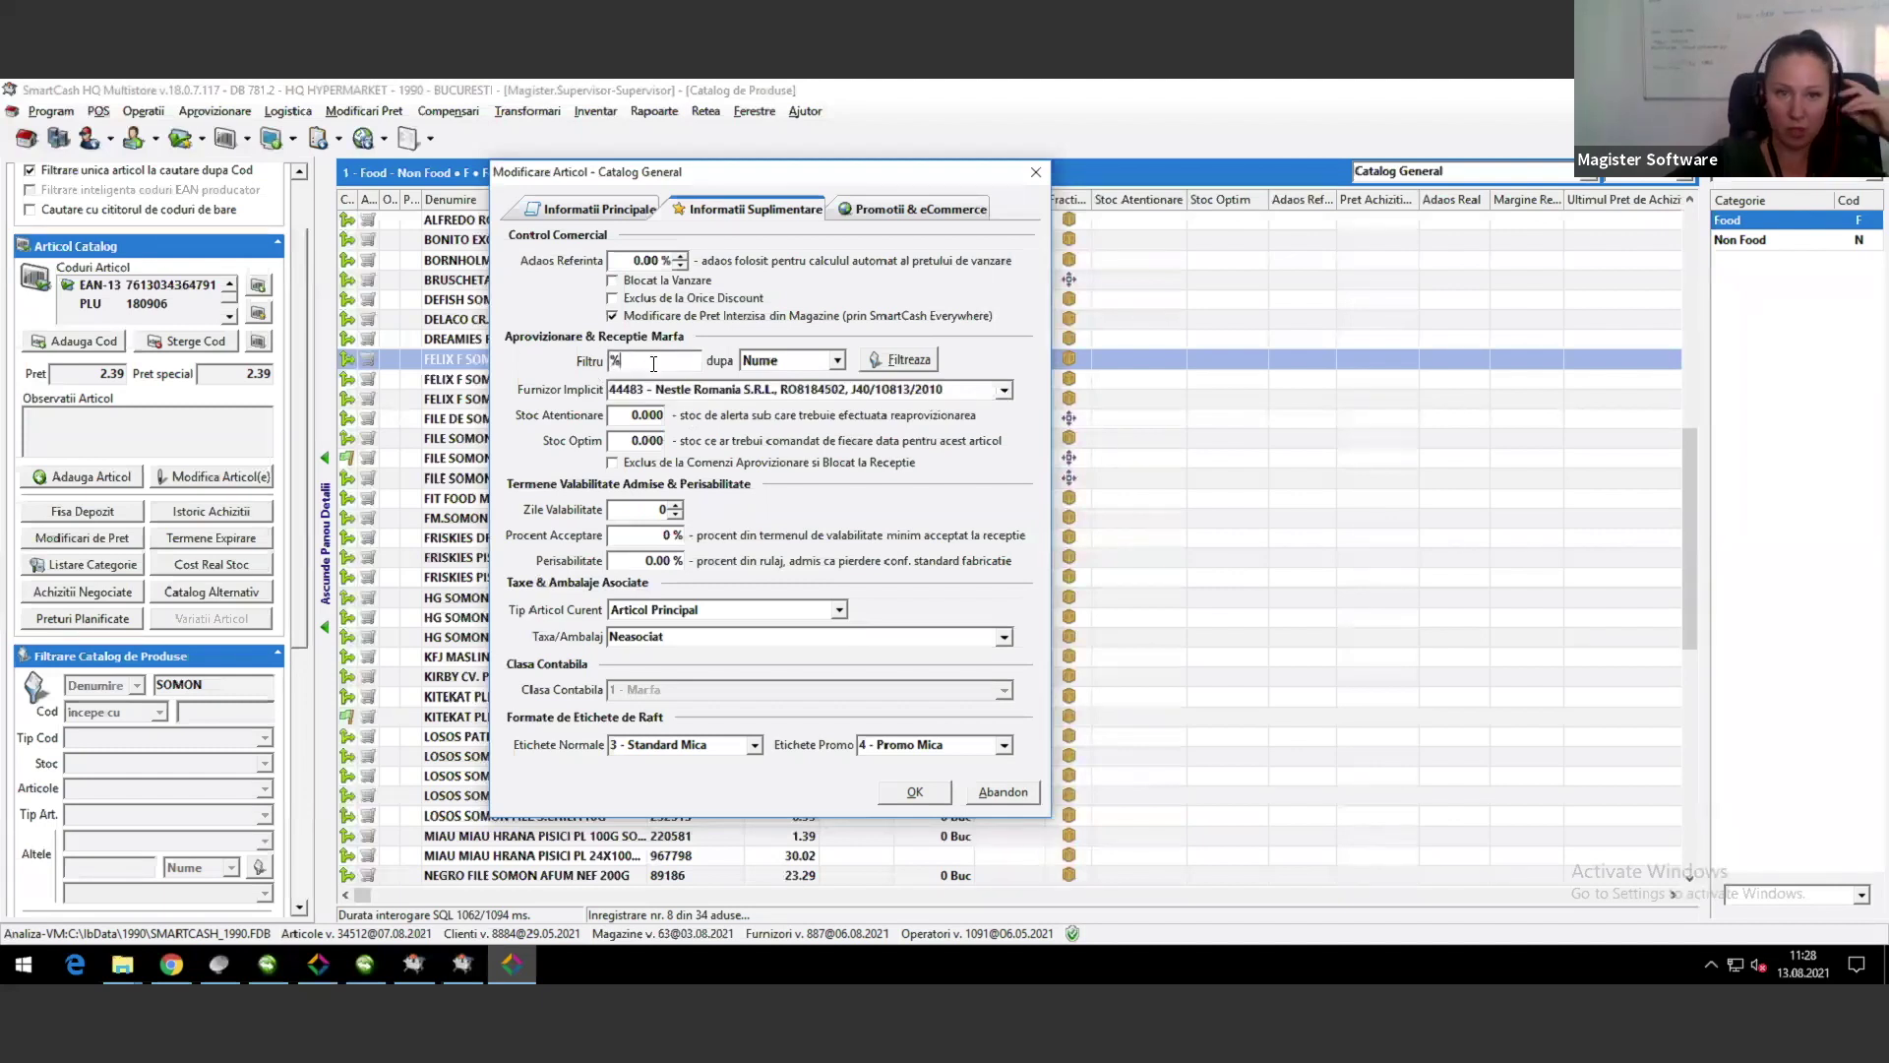
left_click(838, 361)
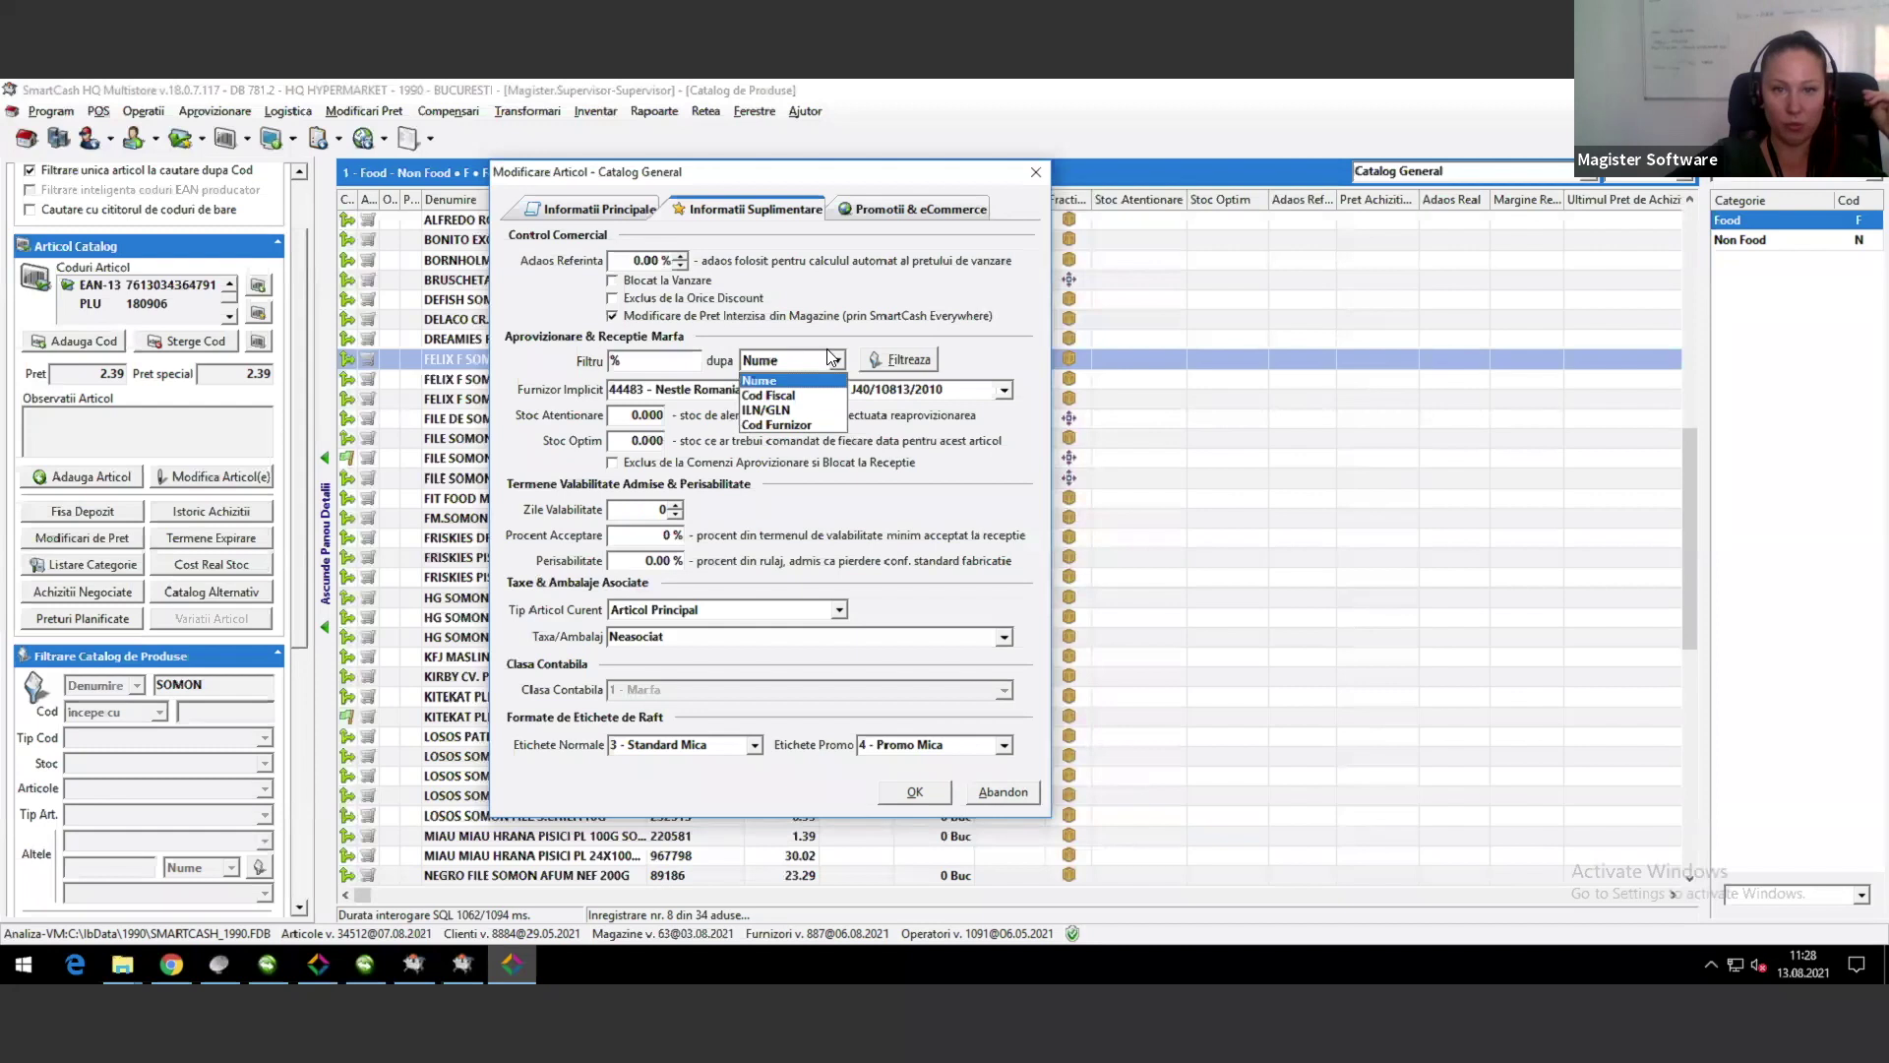
left_click(906, 362)
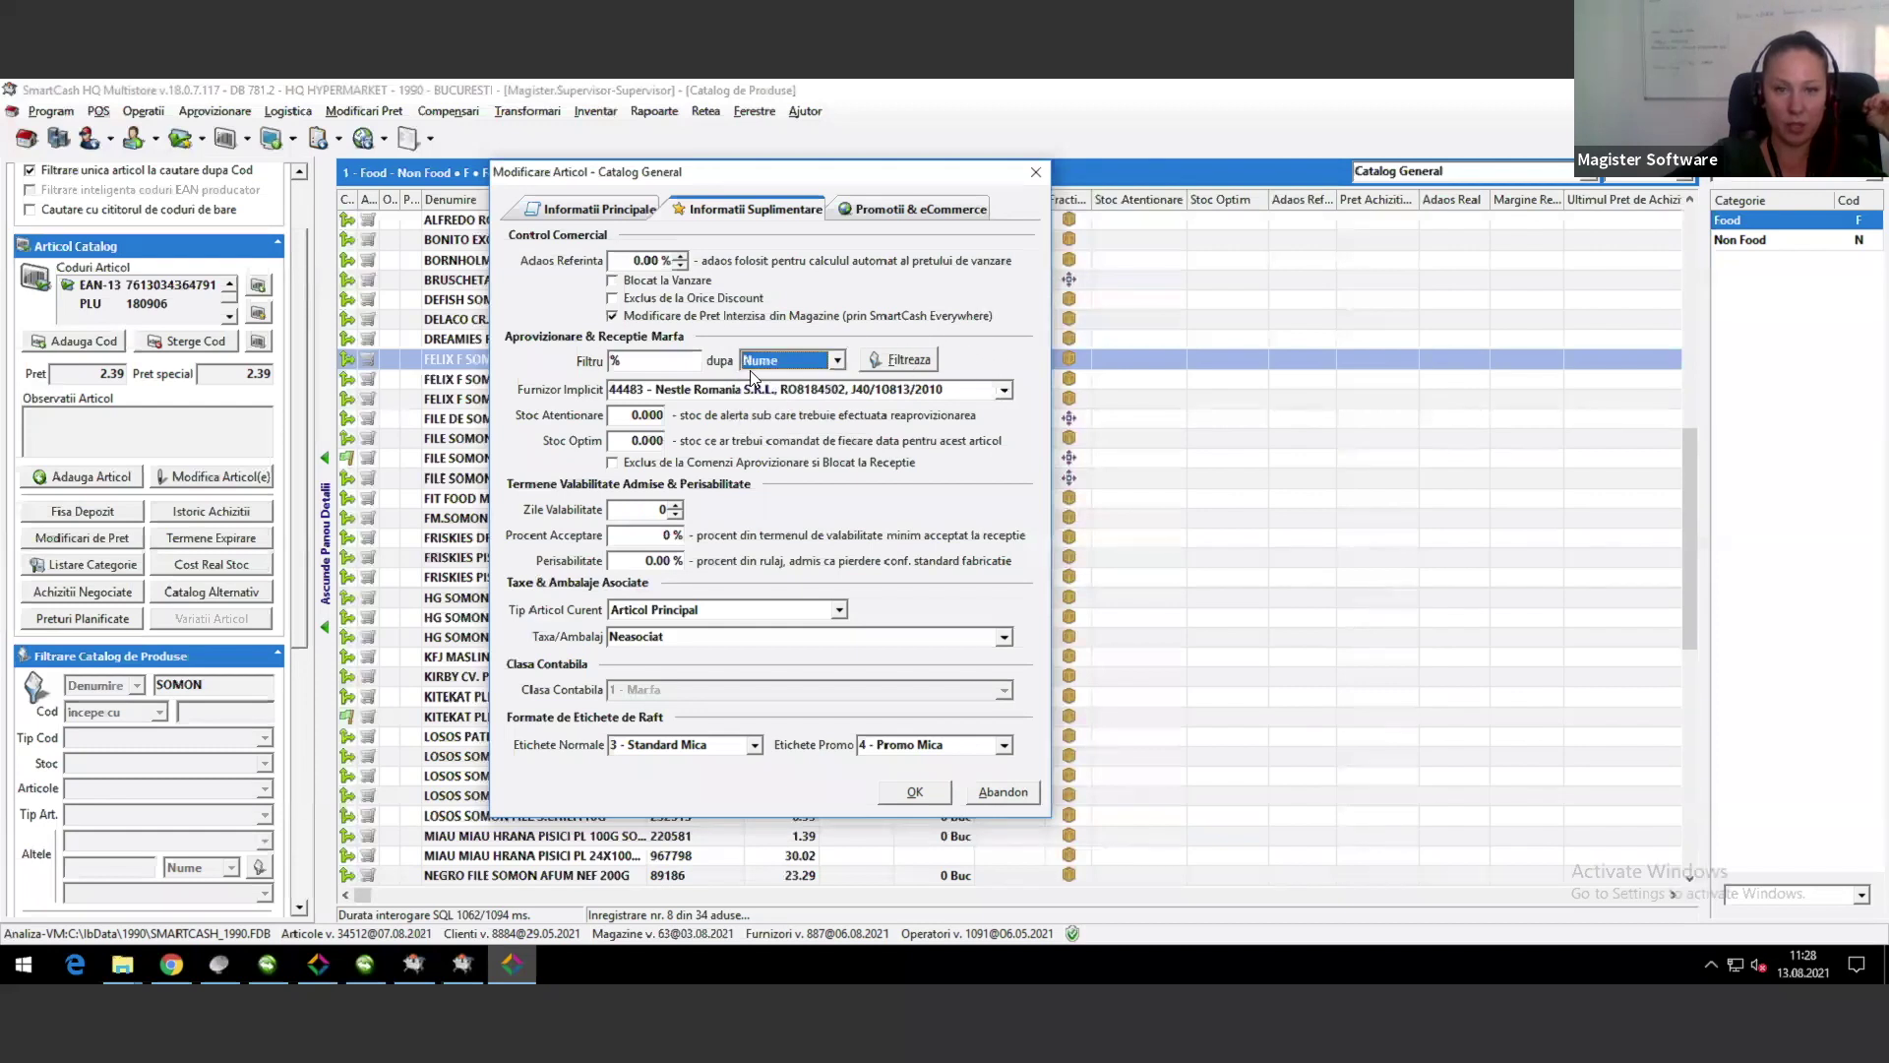
left_click(1004, 394)
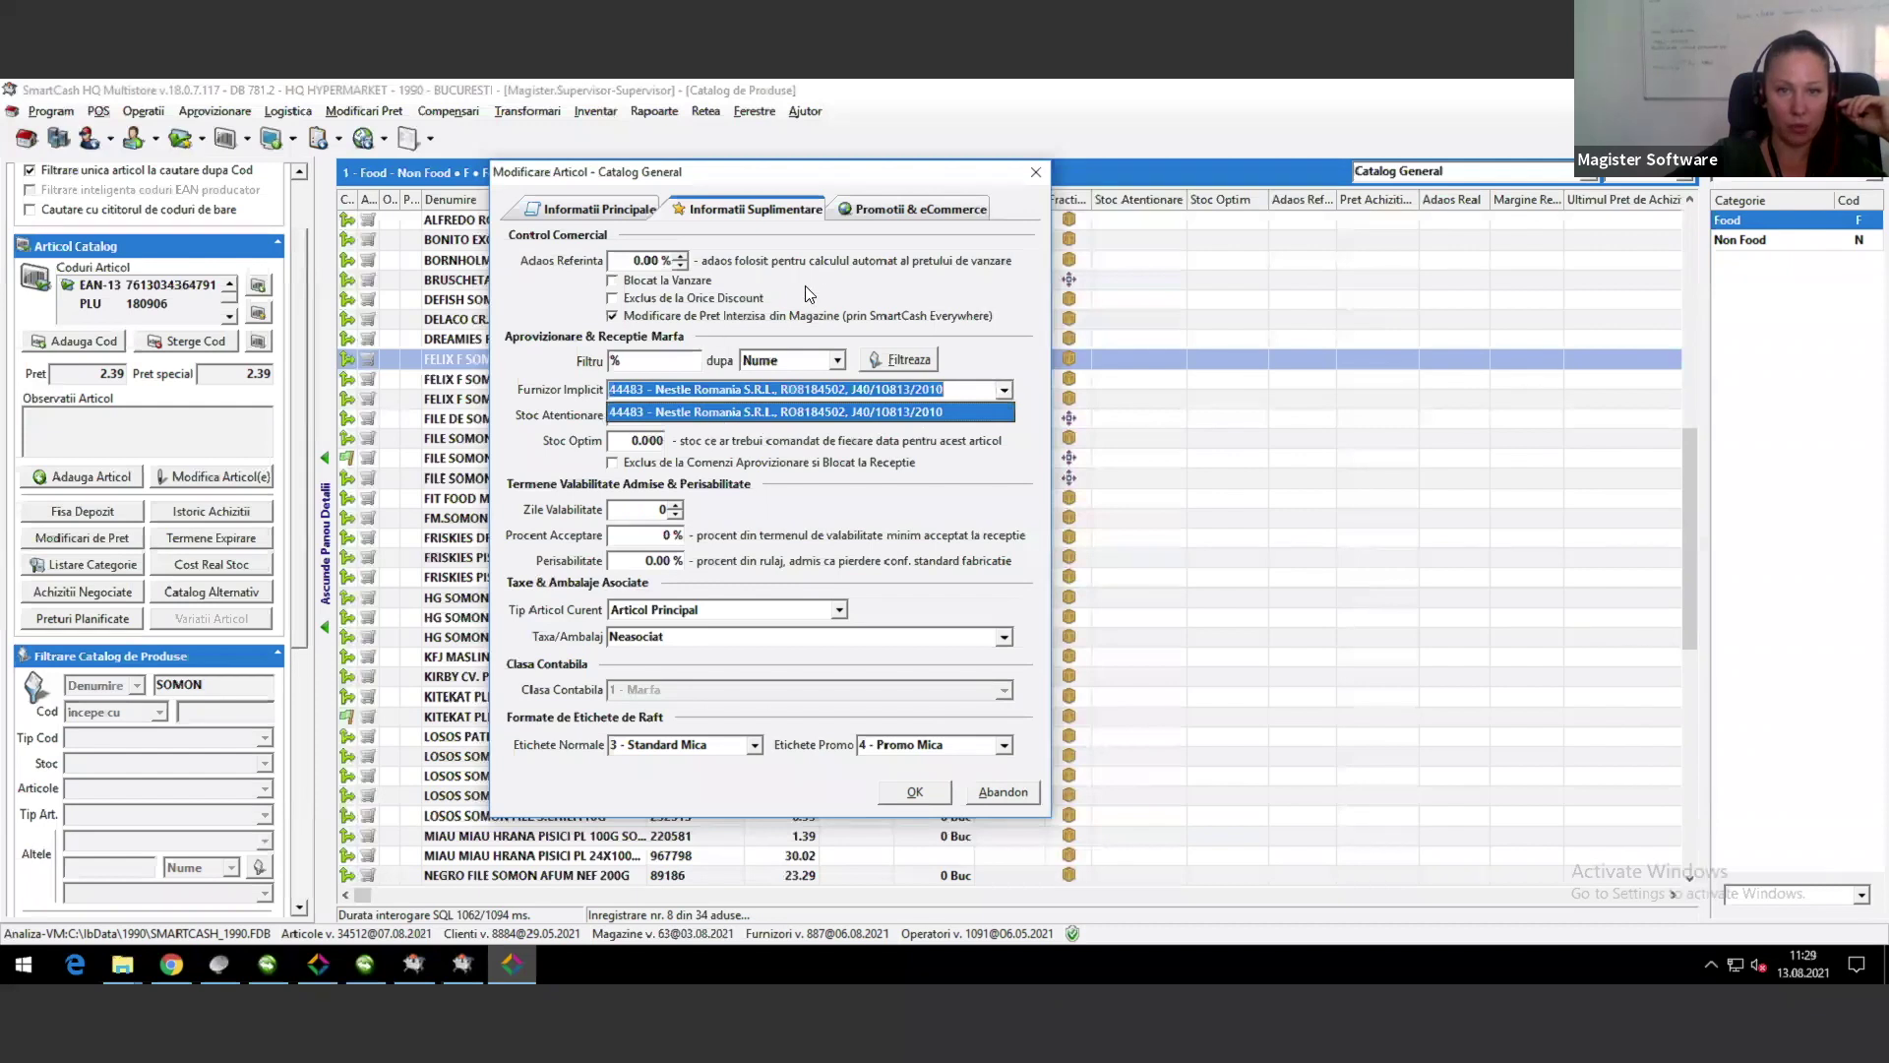
Step: Mark the article as Blocat la Vanzare and as excluded from supply orders and blocked at reception
left_click(697, 285)
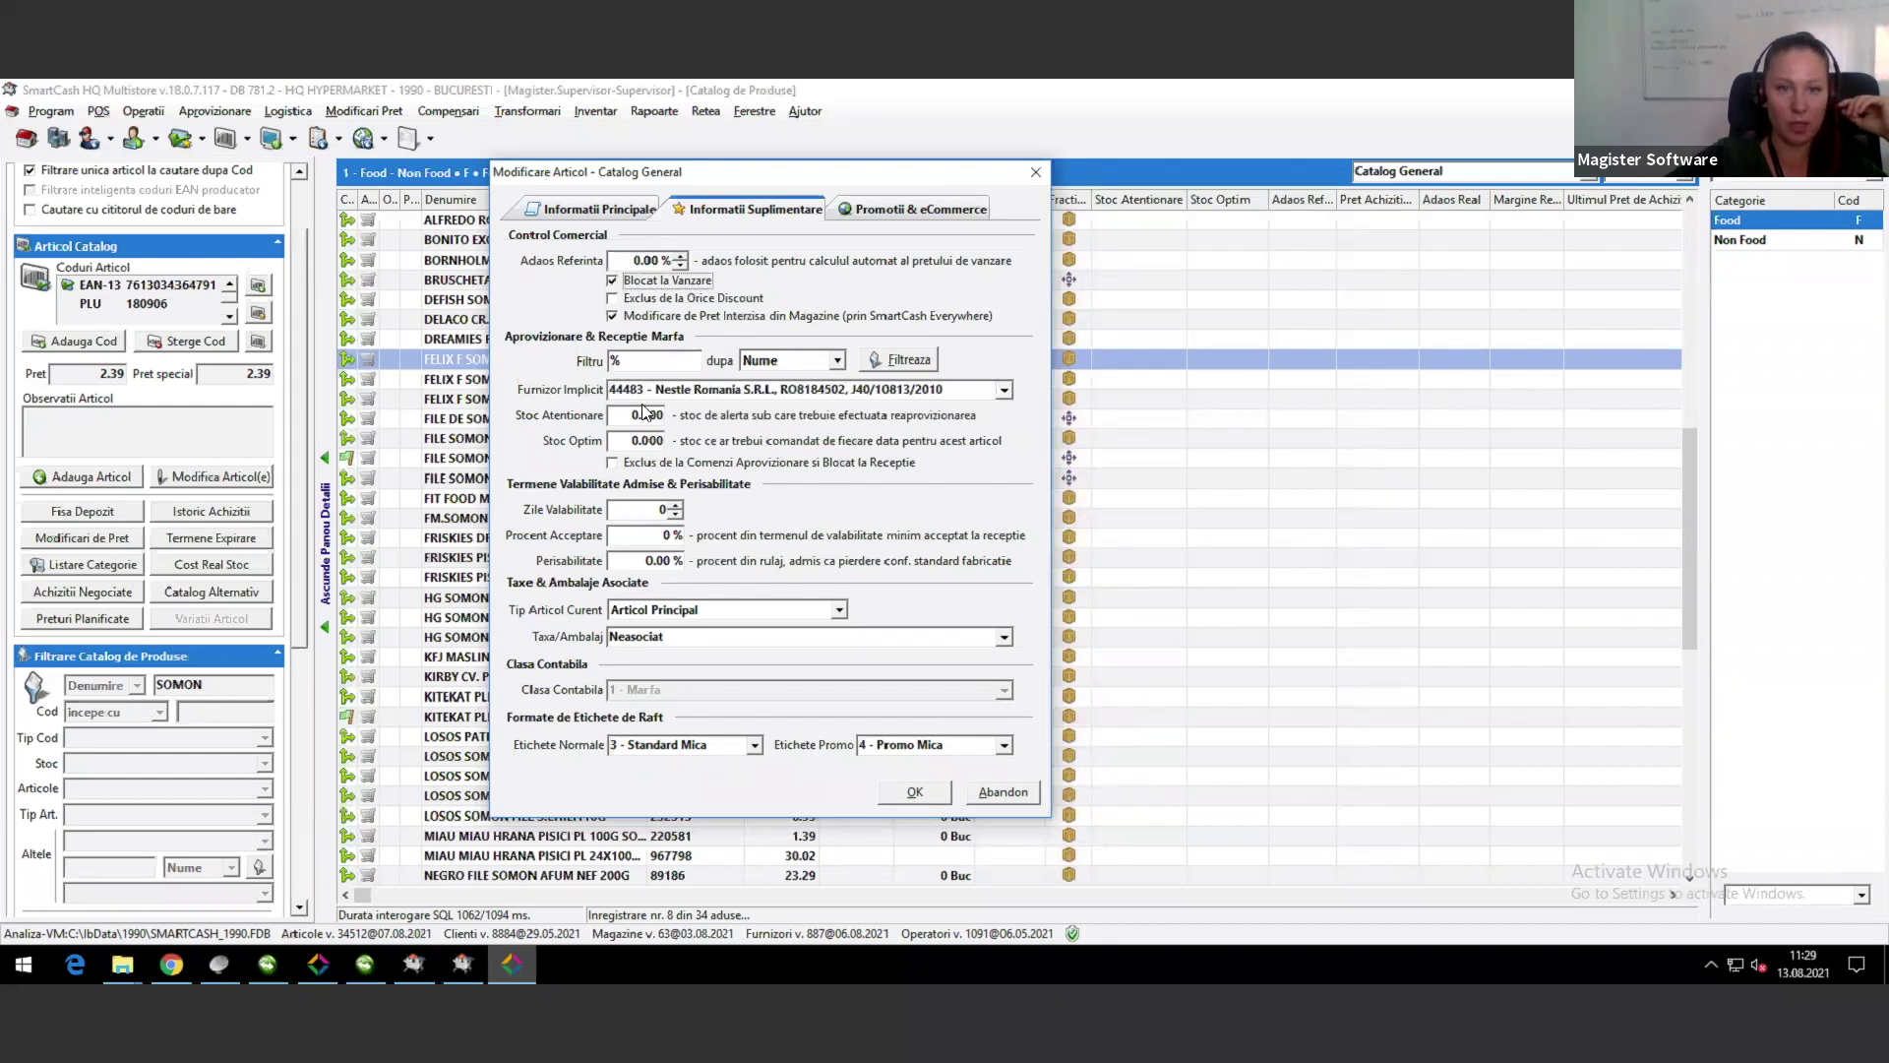
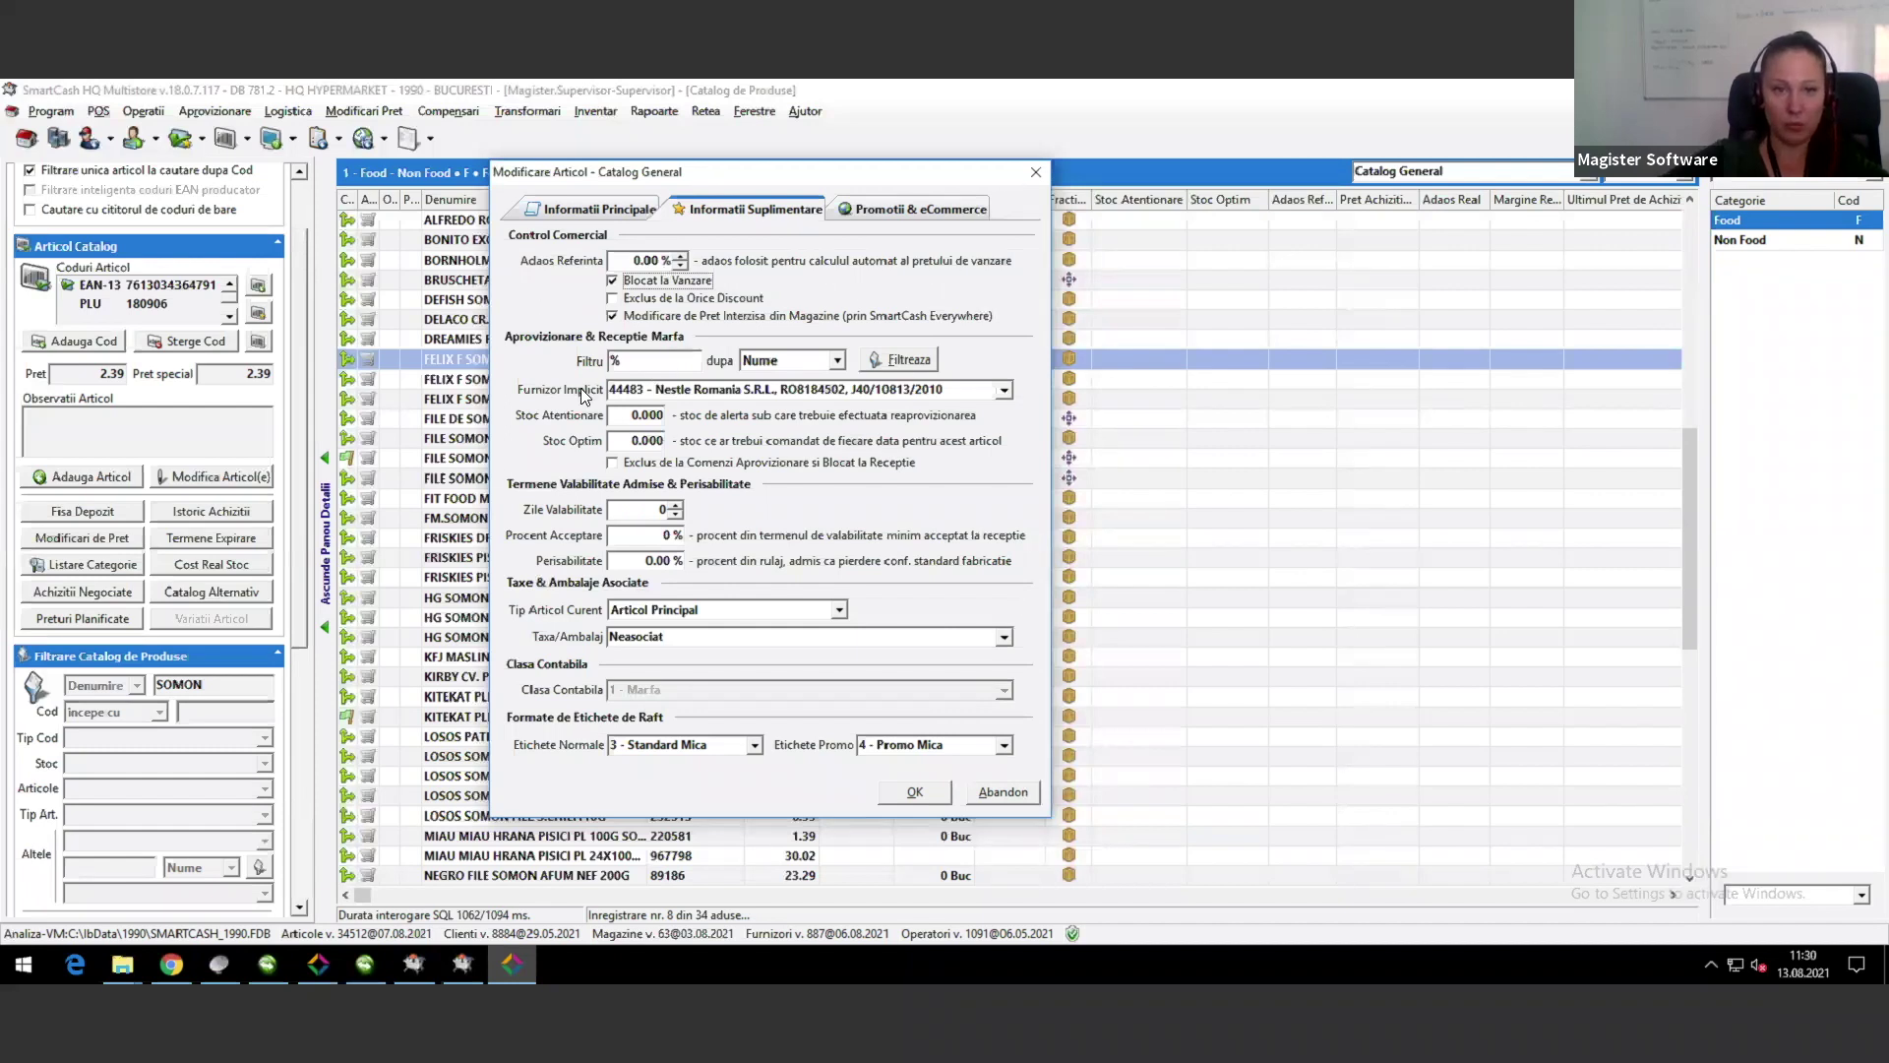
left_click_drag(713, 169, 705, 144)
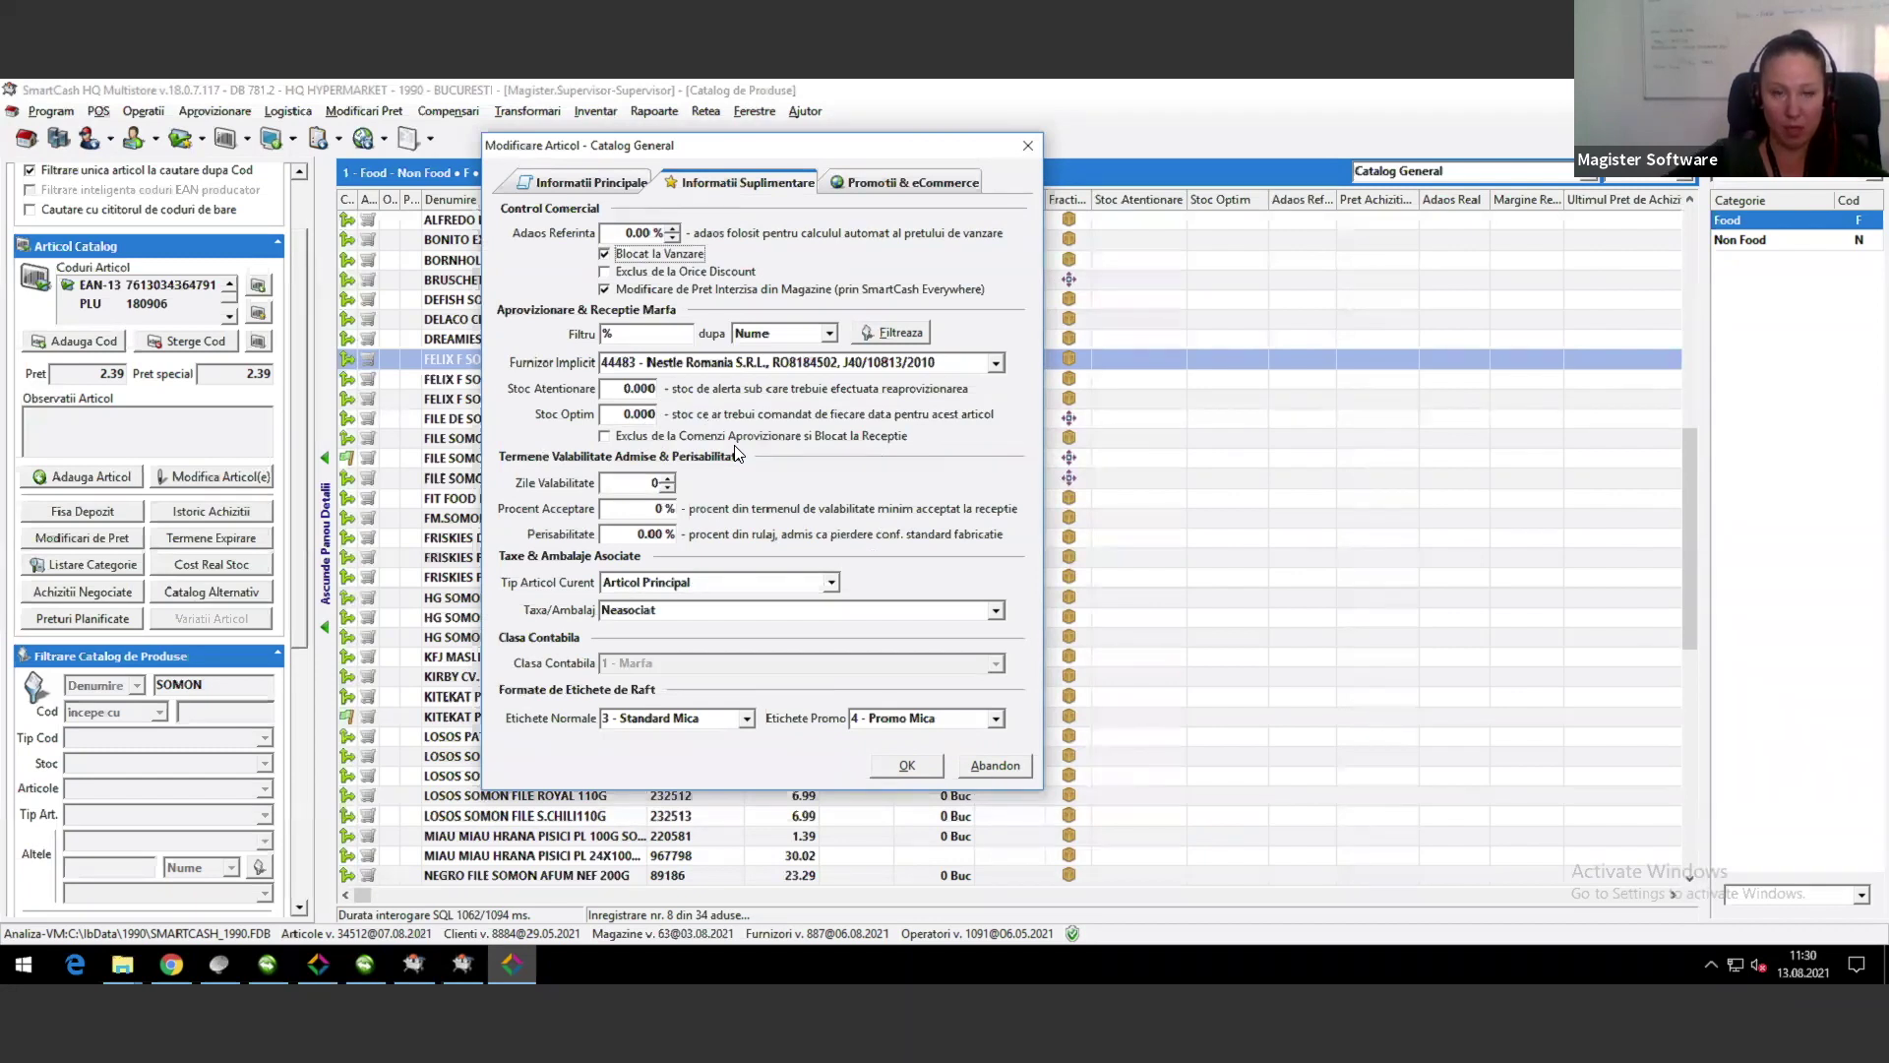
left_click(604, 437)
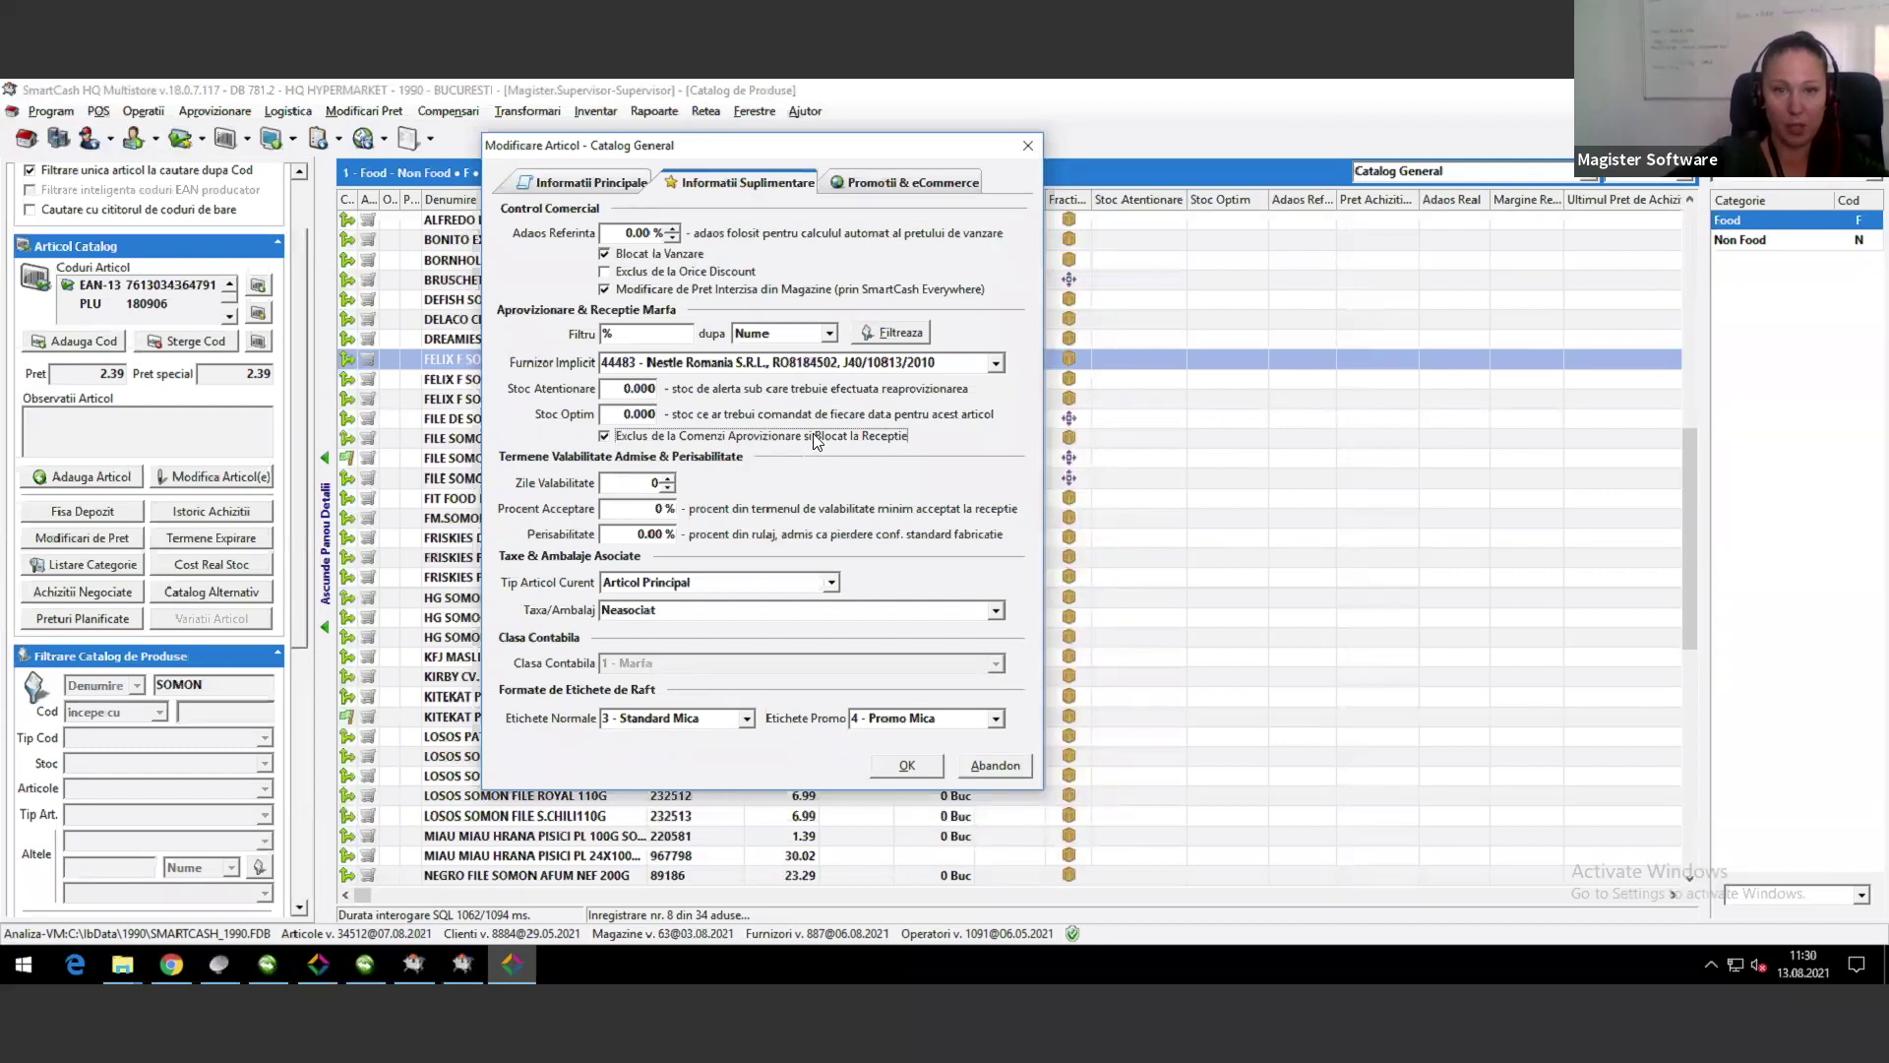
Step: Toggle the article's exclusion from supply orders and reception, and discard the edits to the article
left_click(604, 437)
left_click(987, 772)
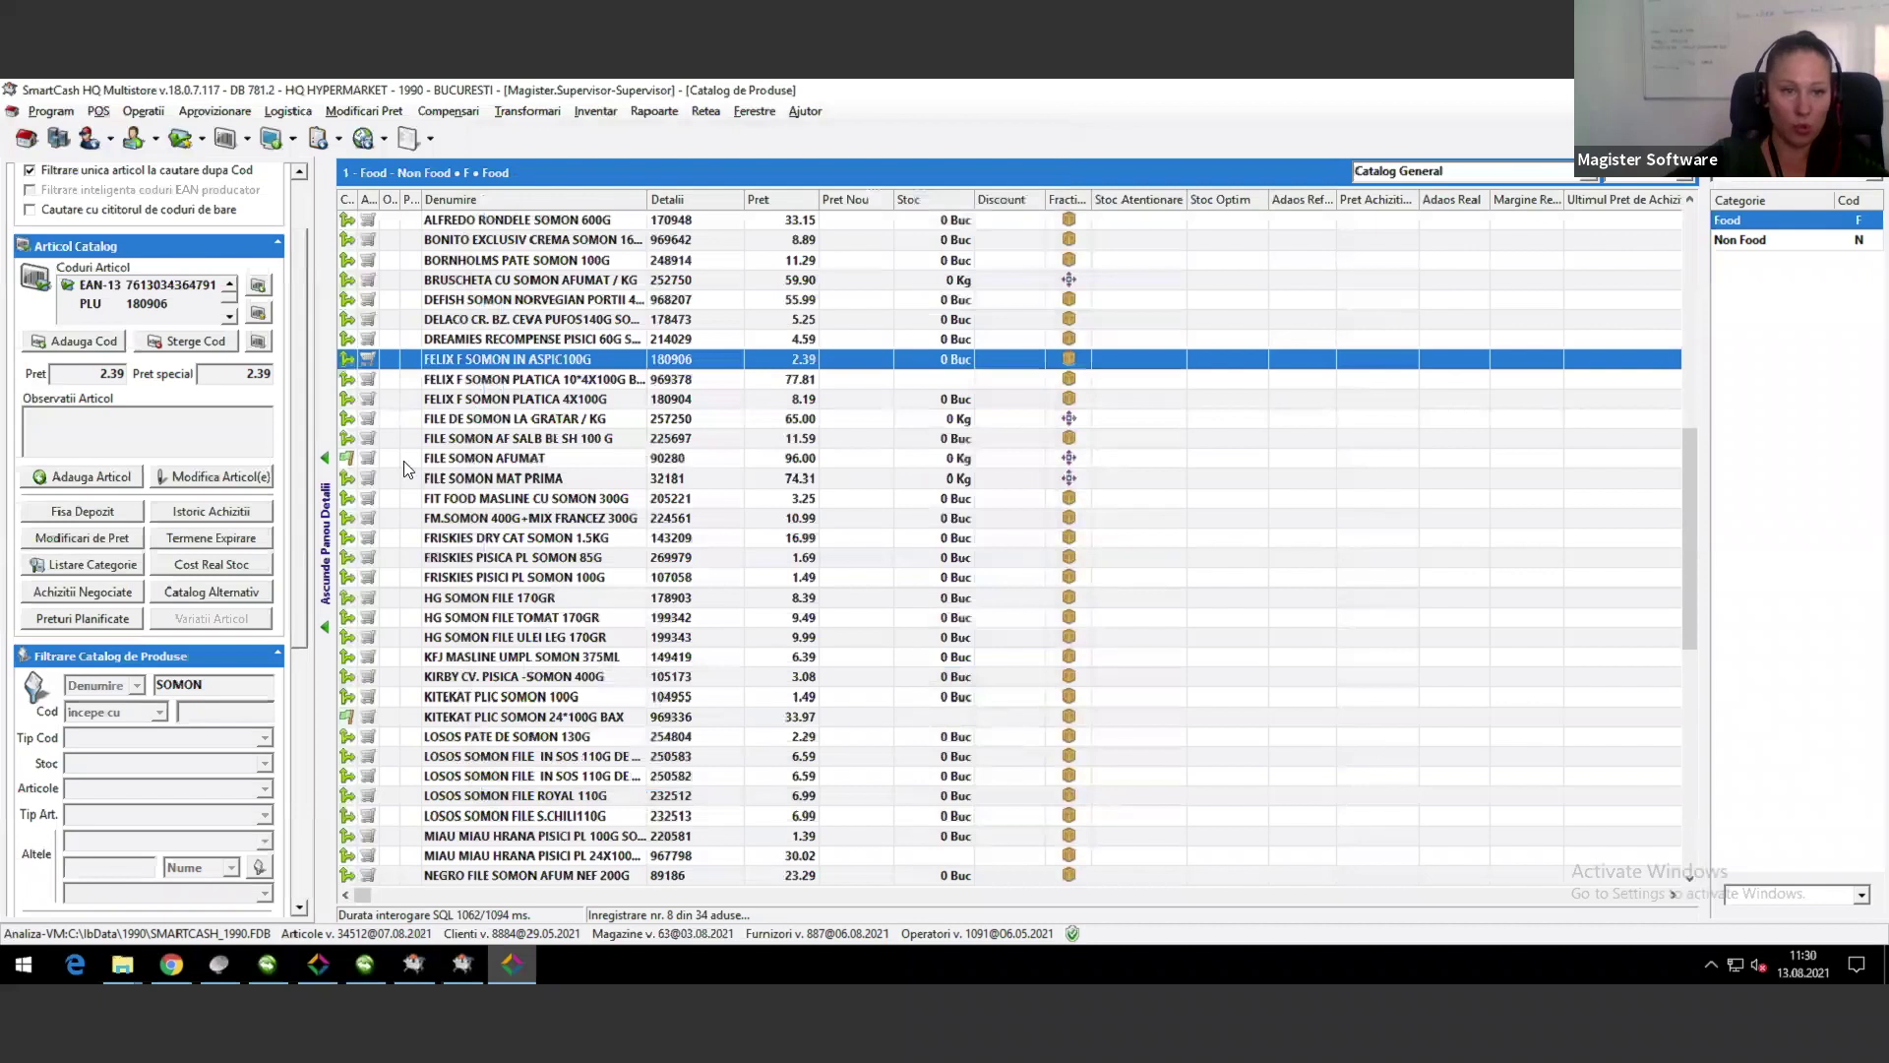
Step: Open a blank form for adding a supplier to FELIX F SOMON IN ASPIC100G, view its fields and close it unsaved
left_click_drag(308, 449, 303, 528)
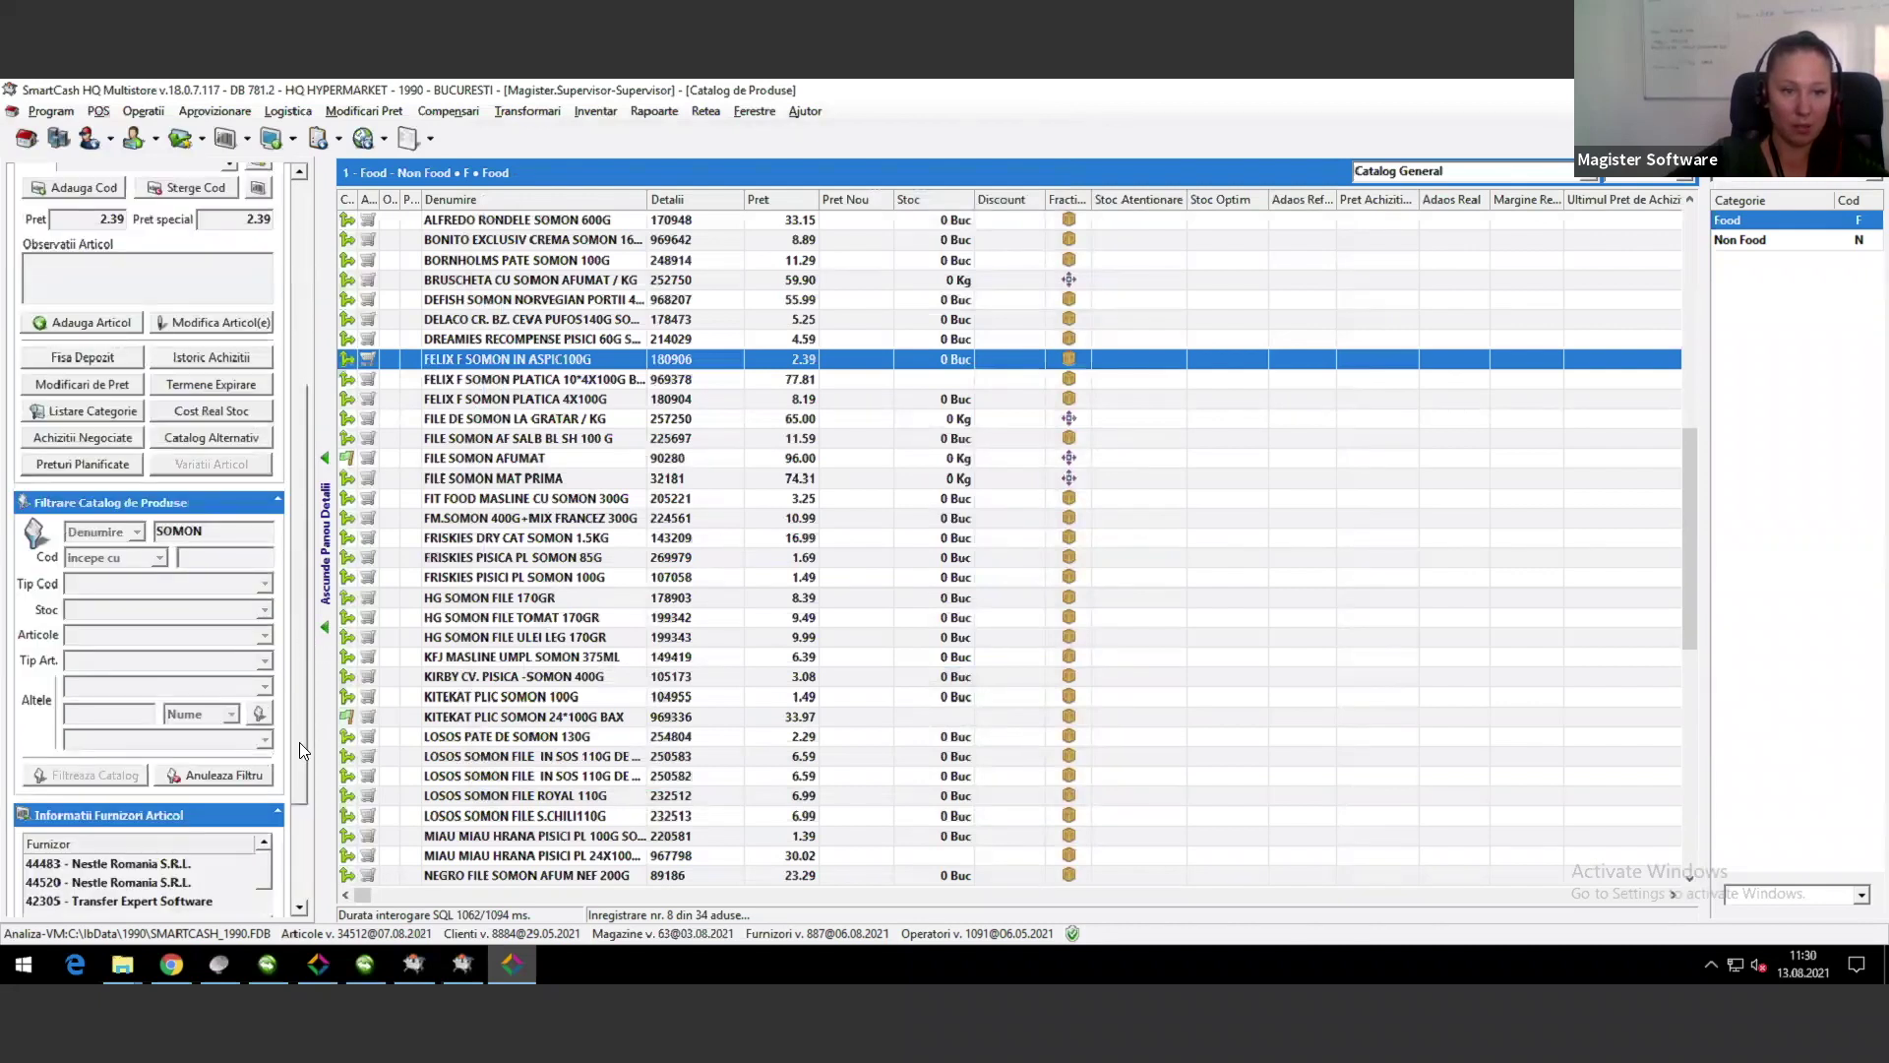
scroll(112, 772, "down", 3)
left_click(126, 719)
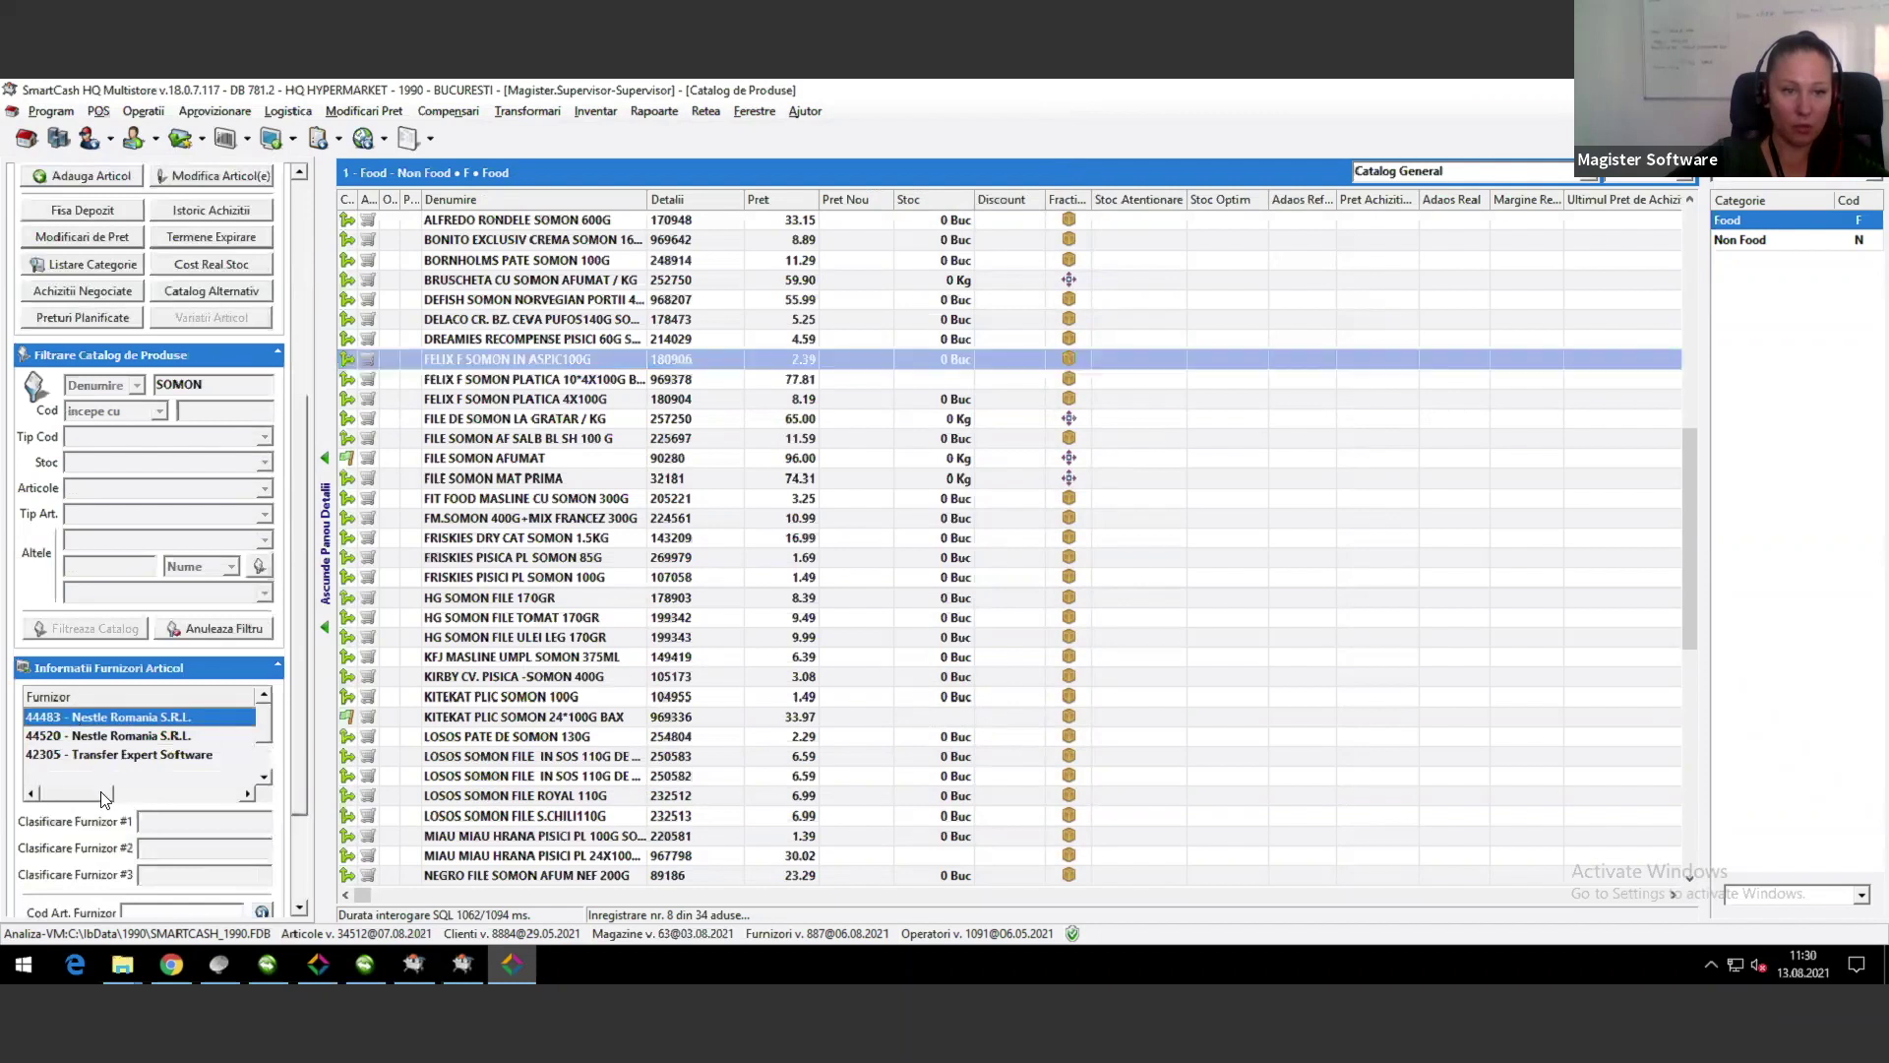
scroll(297, 718, "down", 3)
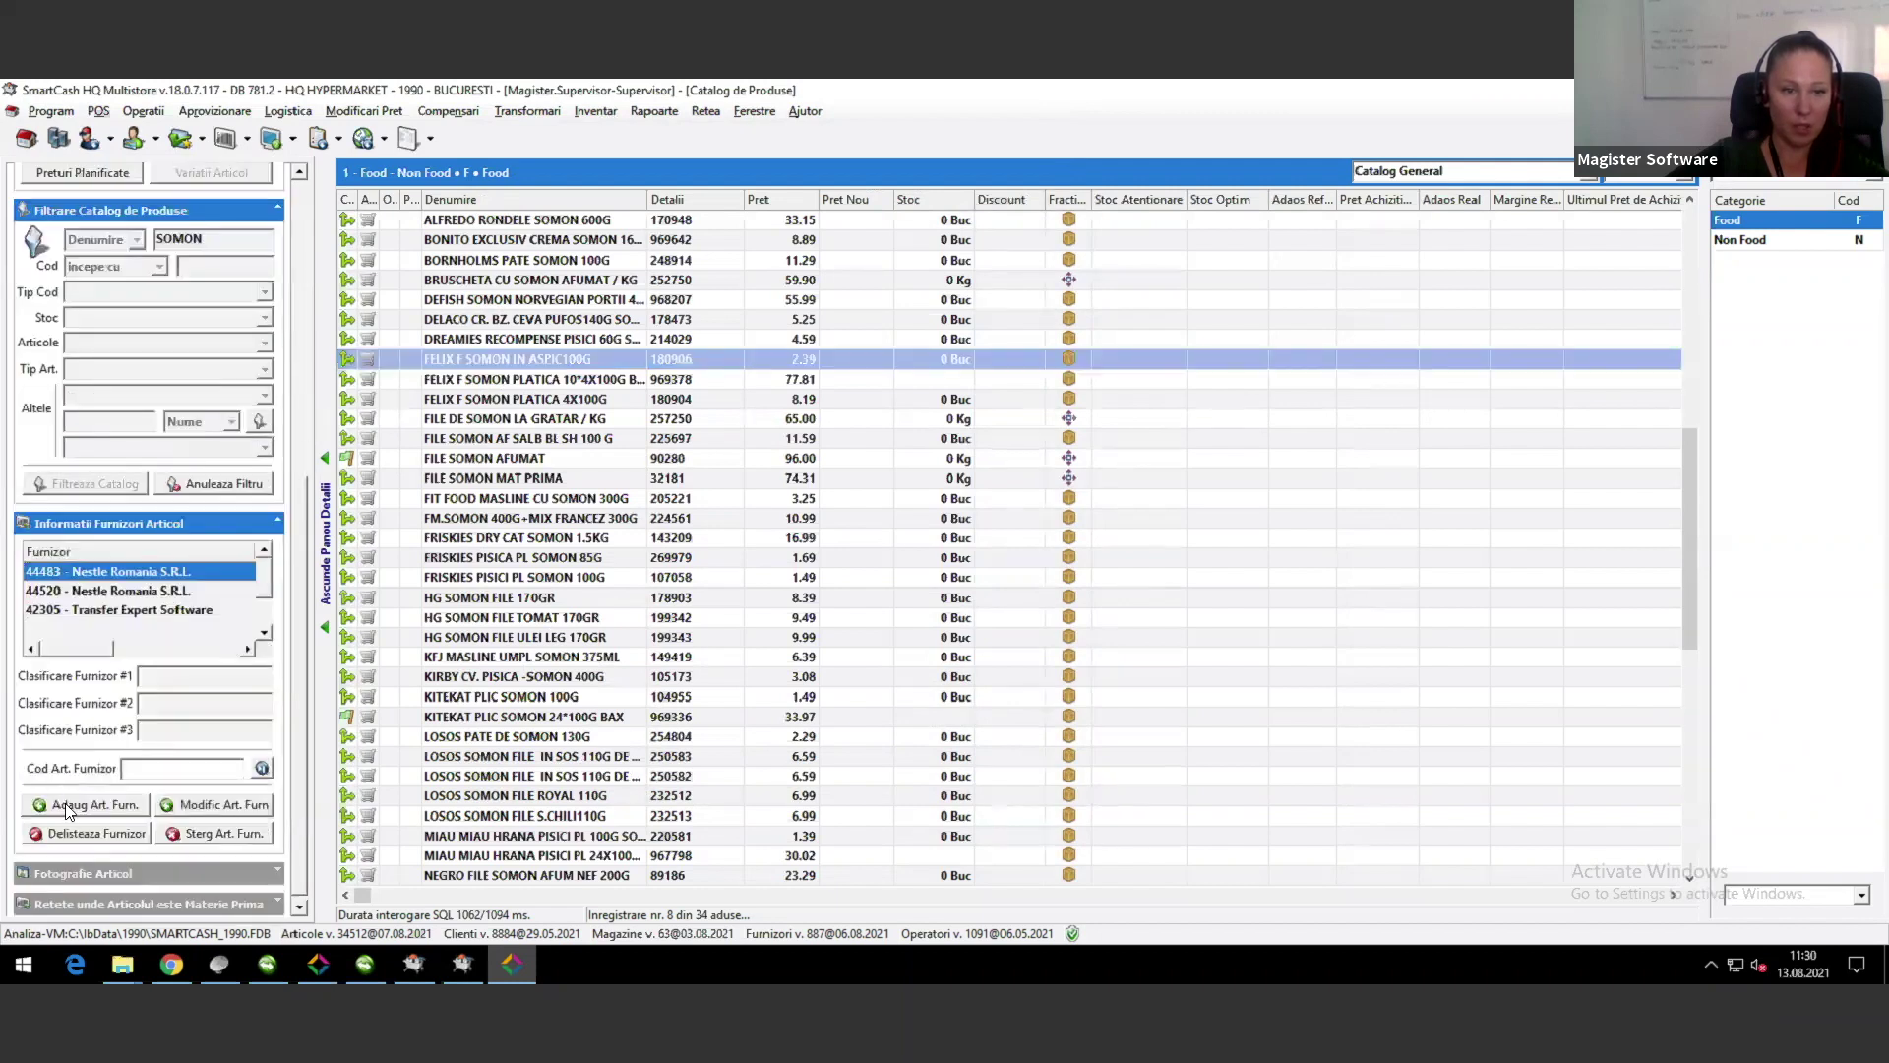
left_click(101, 807)
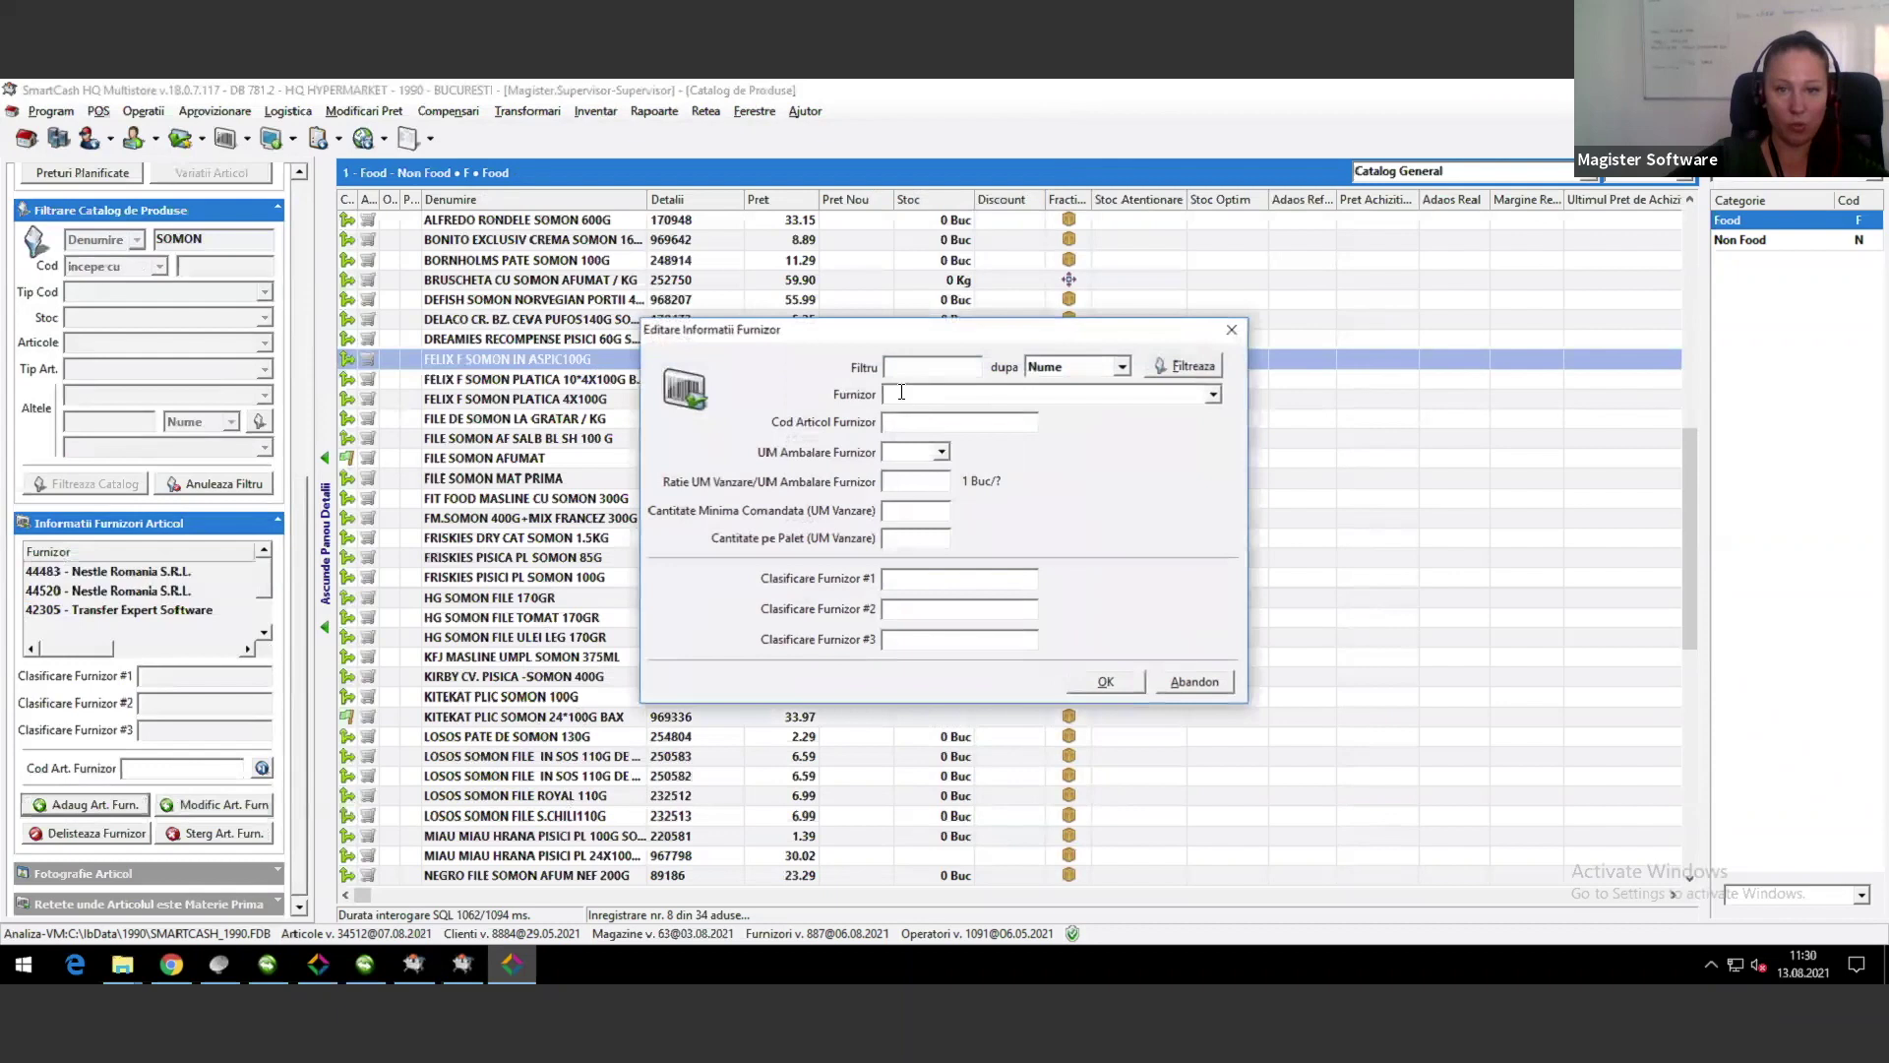
left_click(899, 367)
left_click(1262, 340)
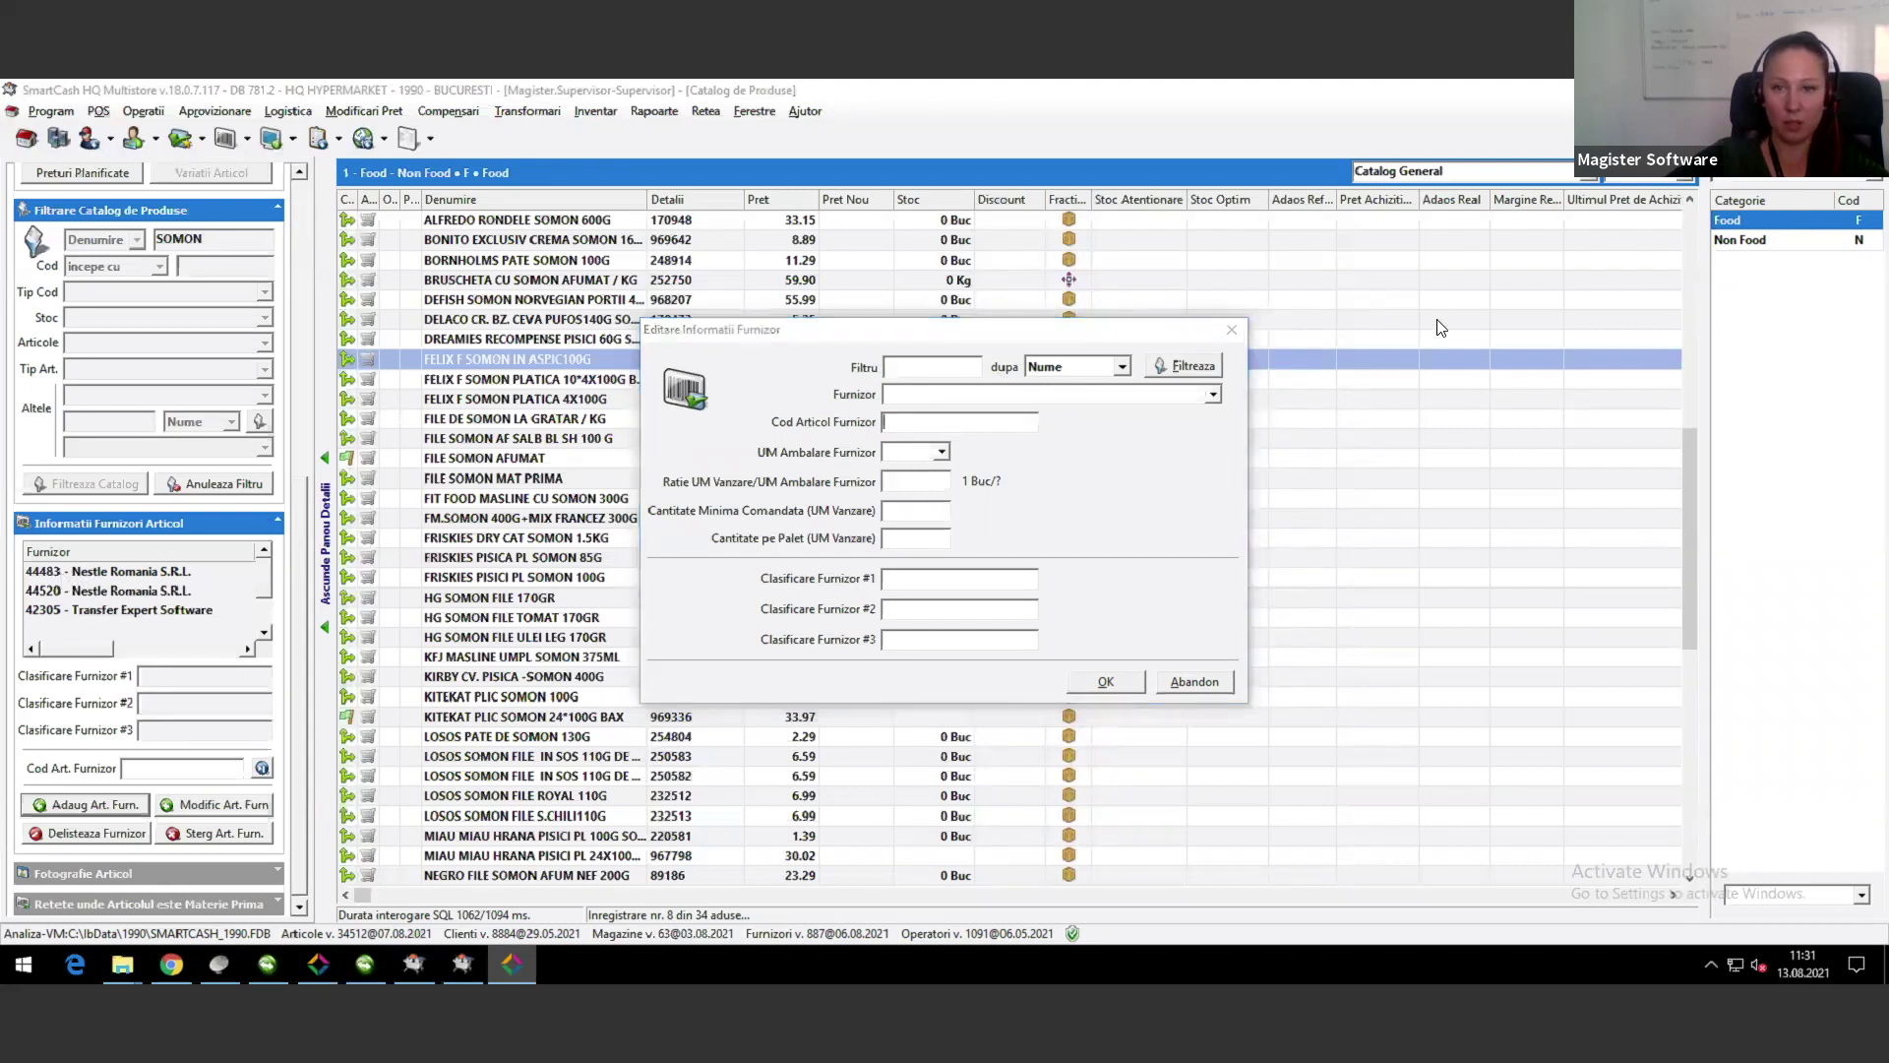
left_click(1231, 329)
Step: Review the article code, packaging unit, ratio and minimum order quantity in the article's 44483 - Nestle Romania S.R.L. supplier entry, leaving without saving
left_click(88, 573)
double_click(88, 573)
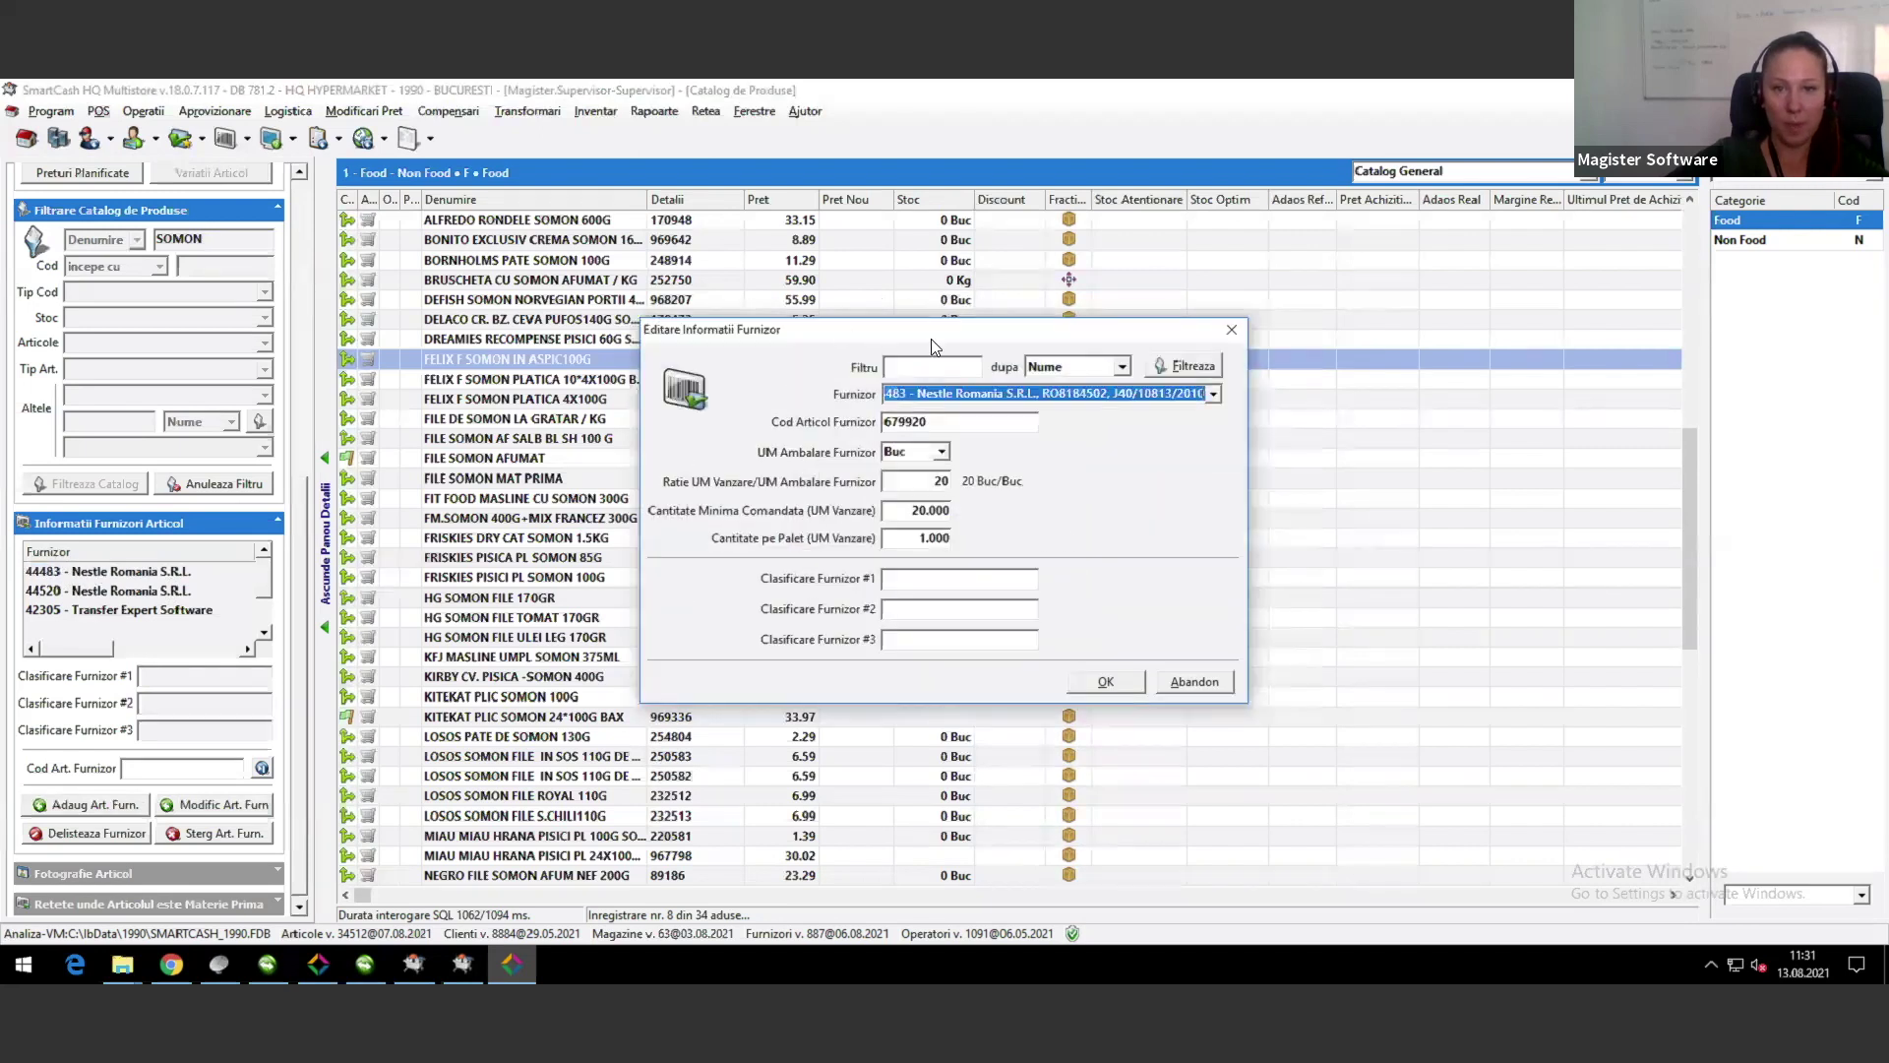
left_click_drag(925, 422, 873, 423)
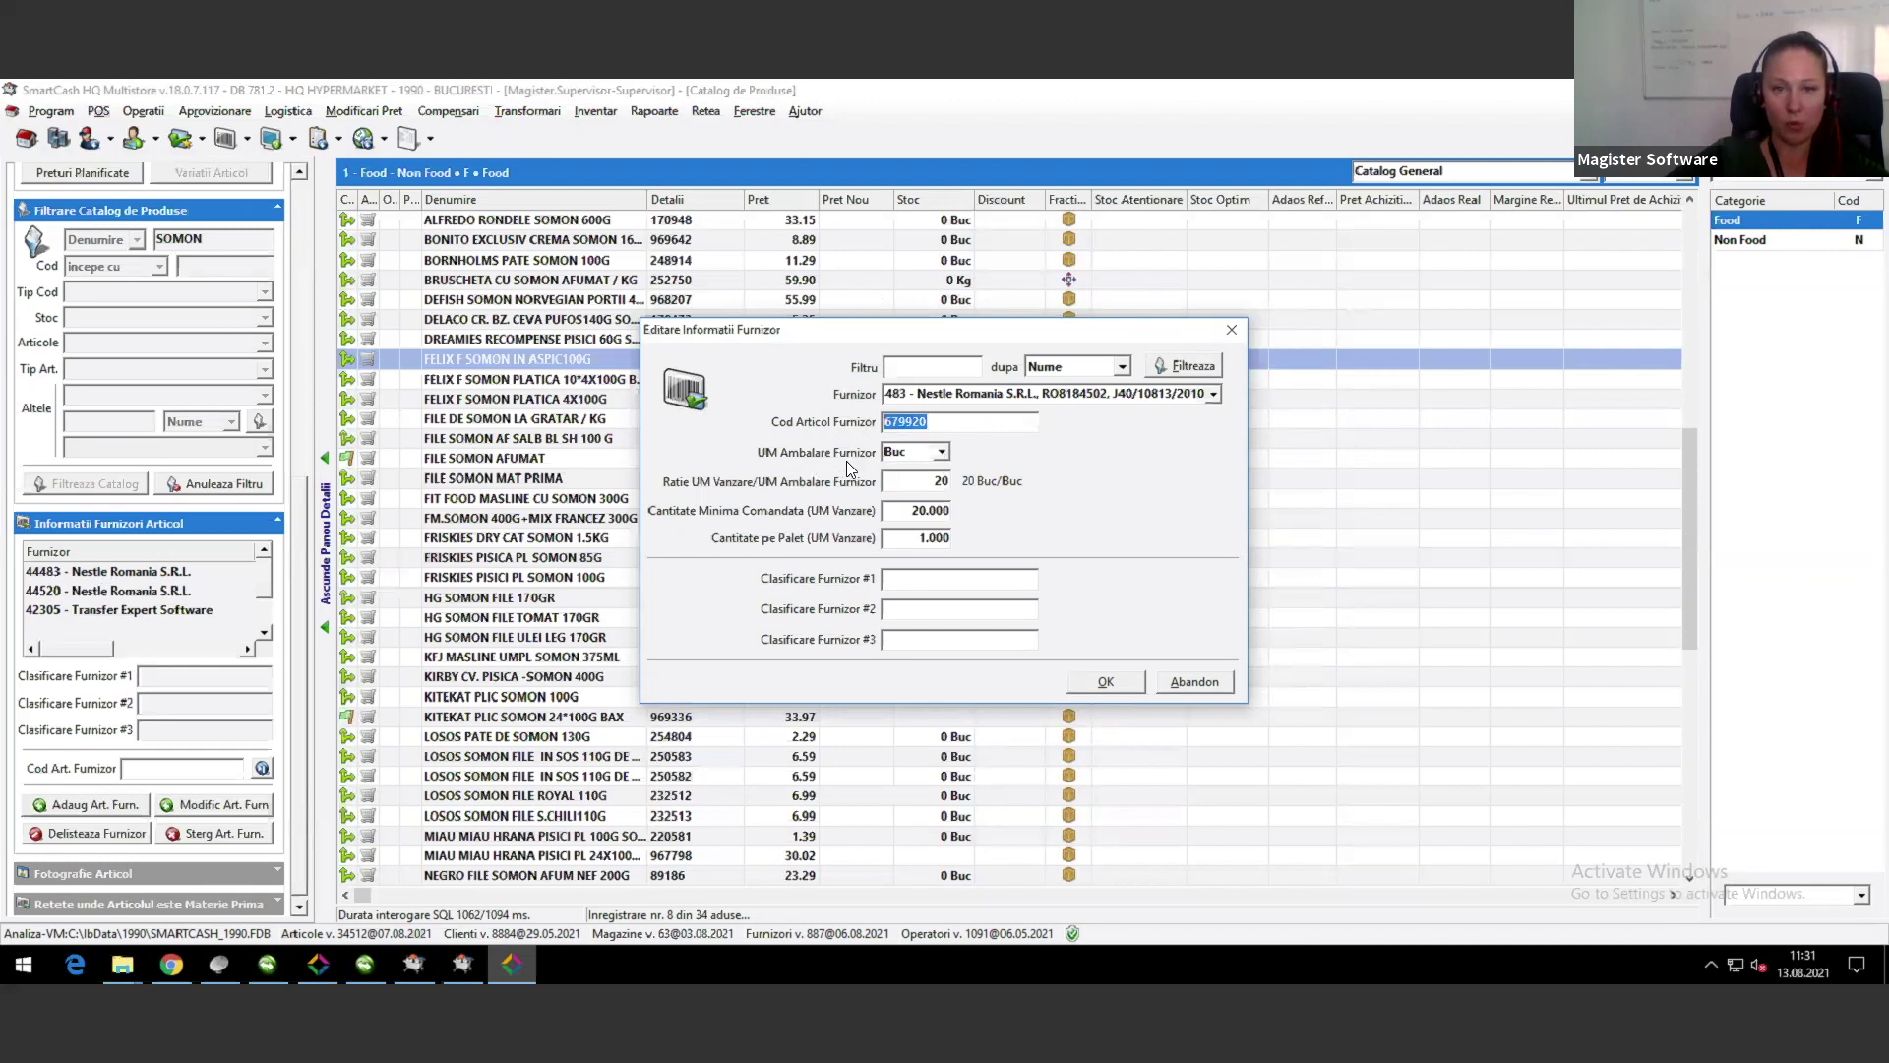
left_click(941, 453)
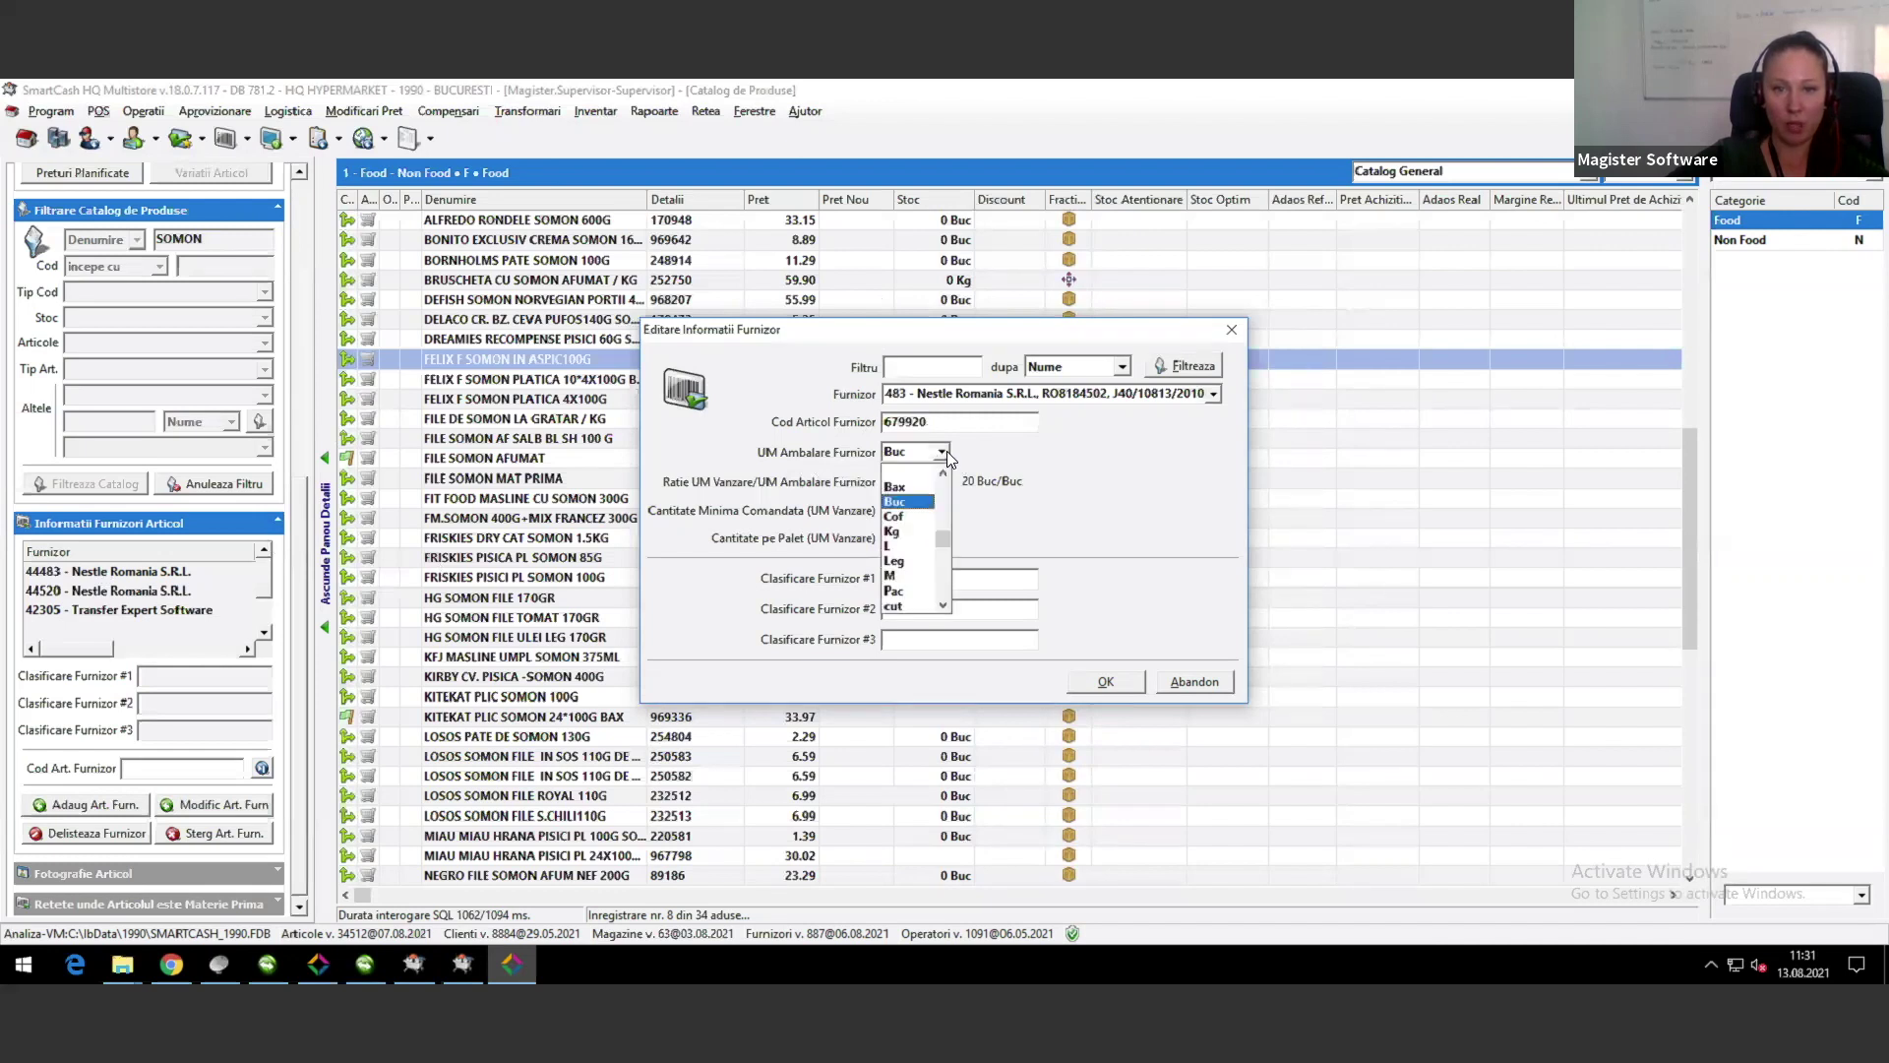
left_click(945, 454)
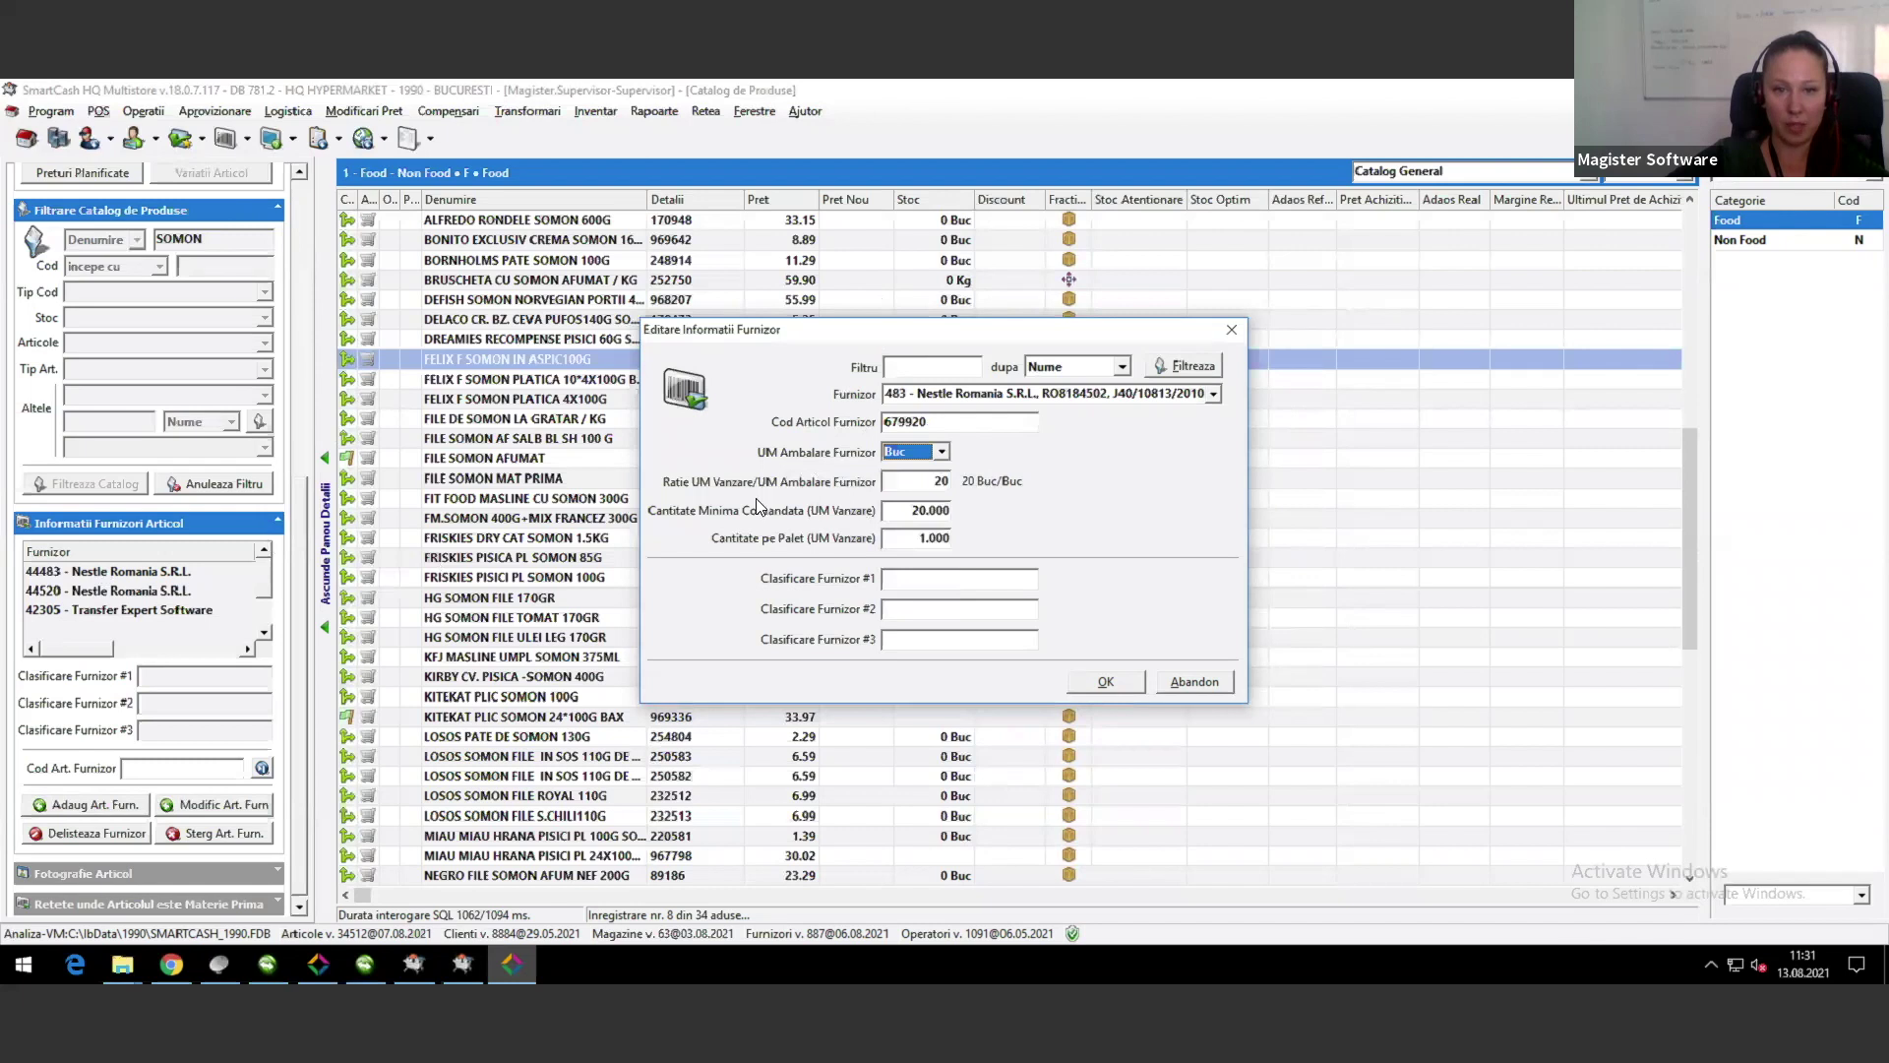
left_click(913, 482)
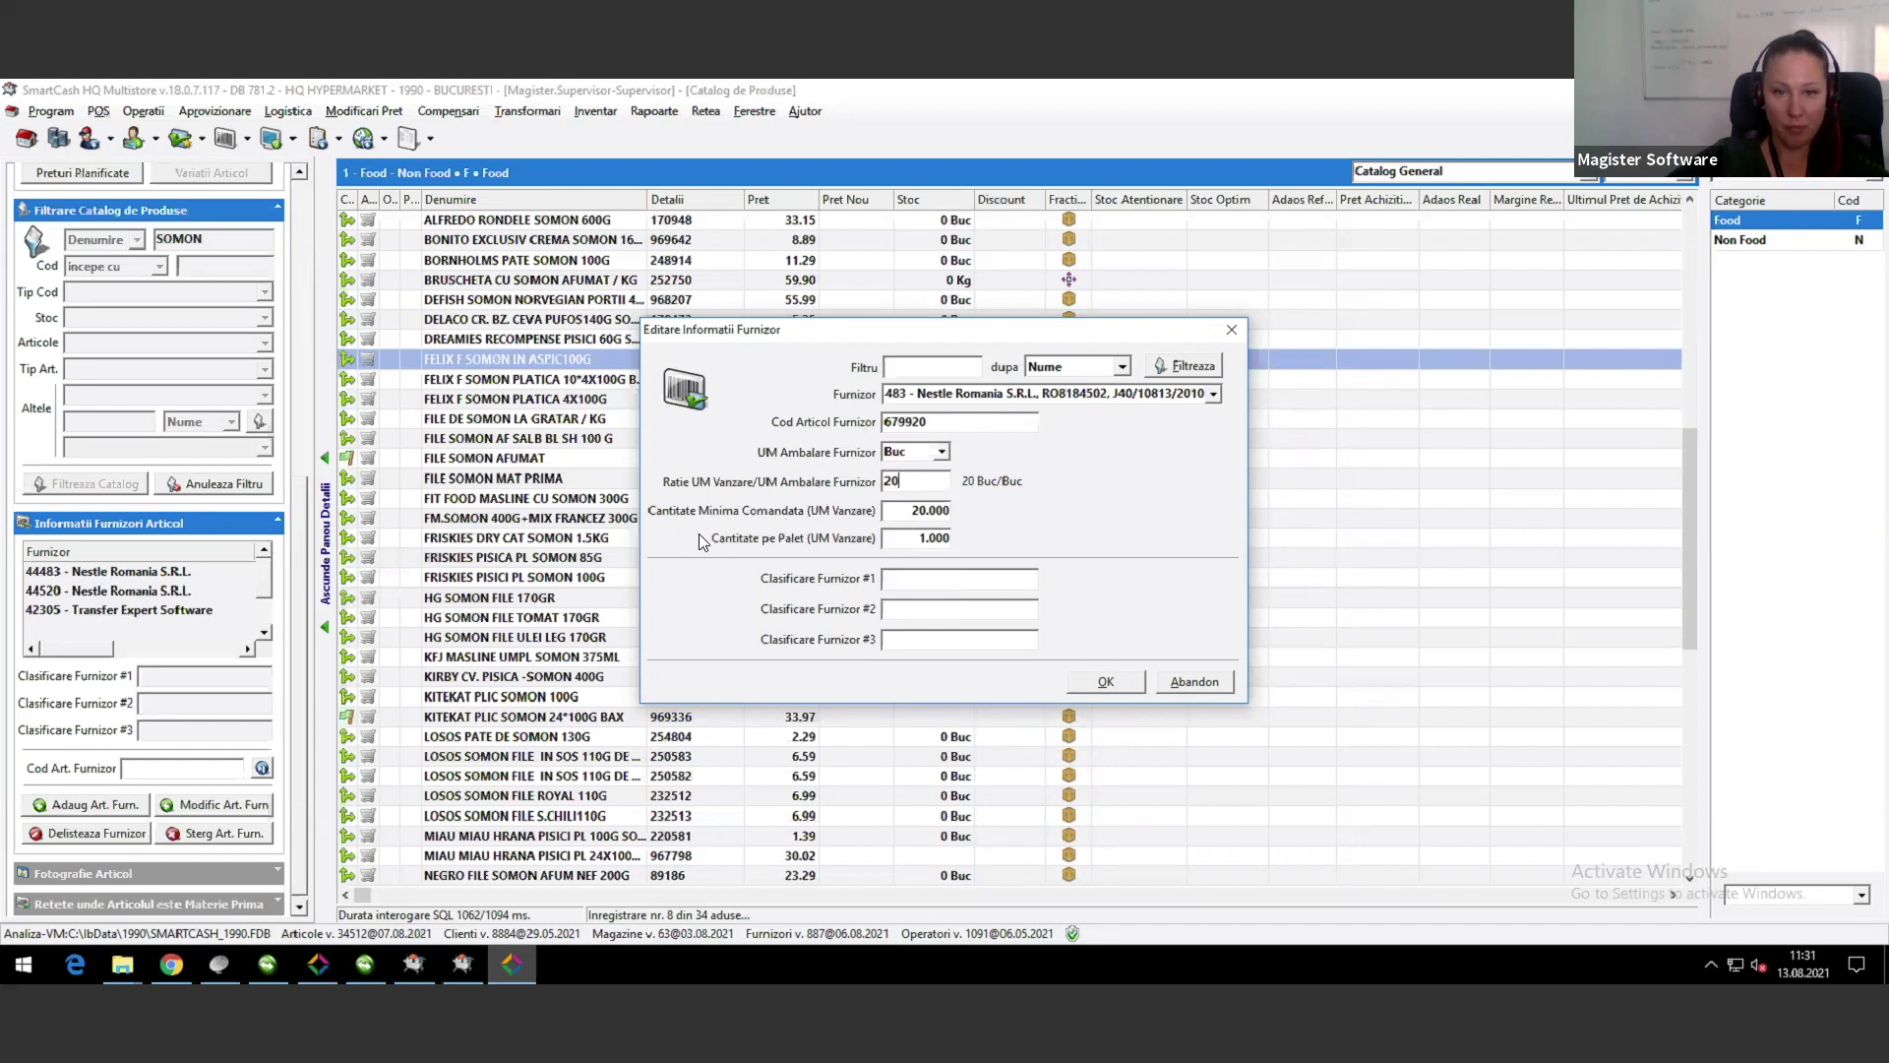
left_click(907, 512)
double_click(897, 510)
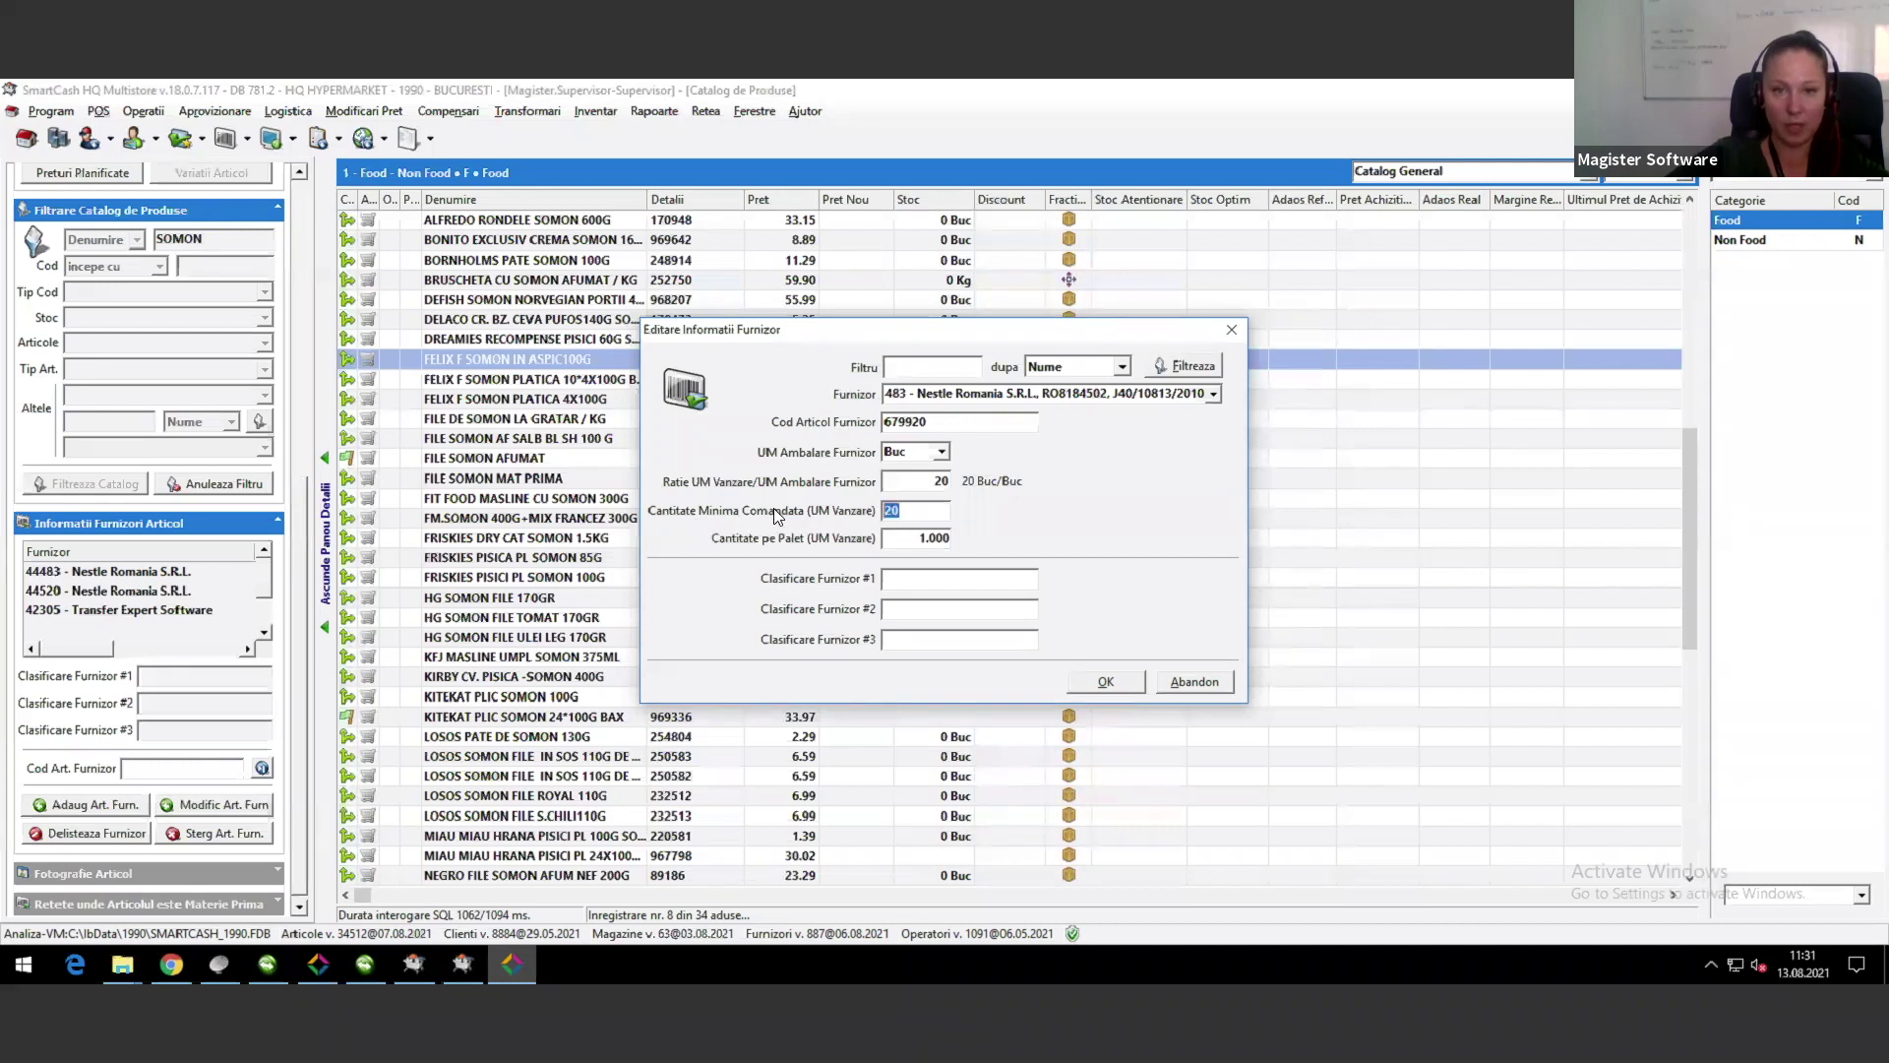
left_click_drag(768, 329, 647, 235)
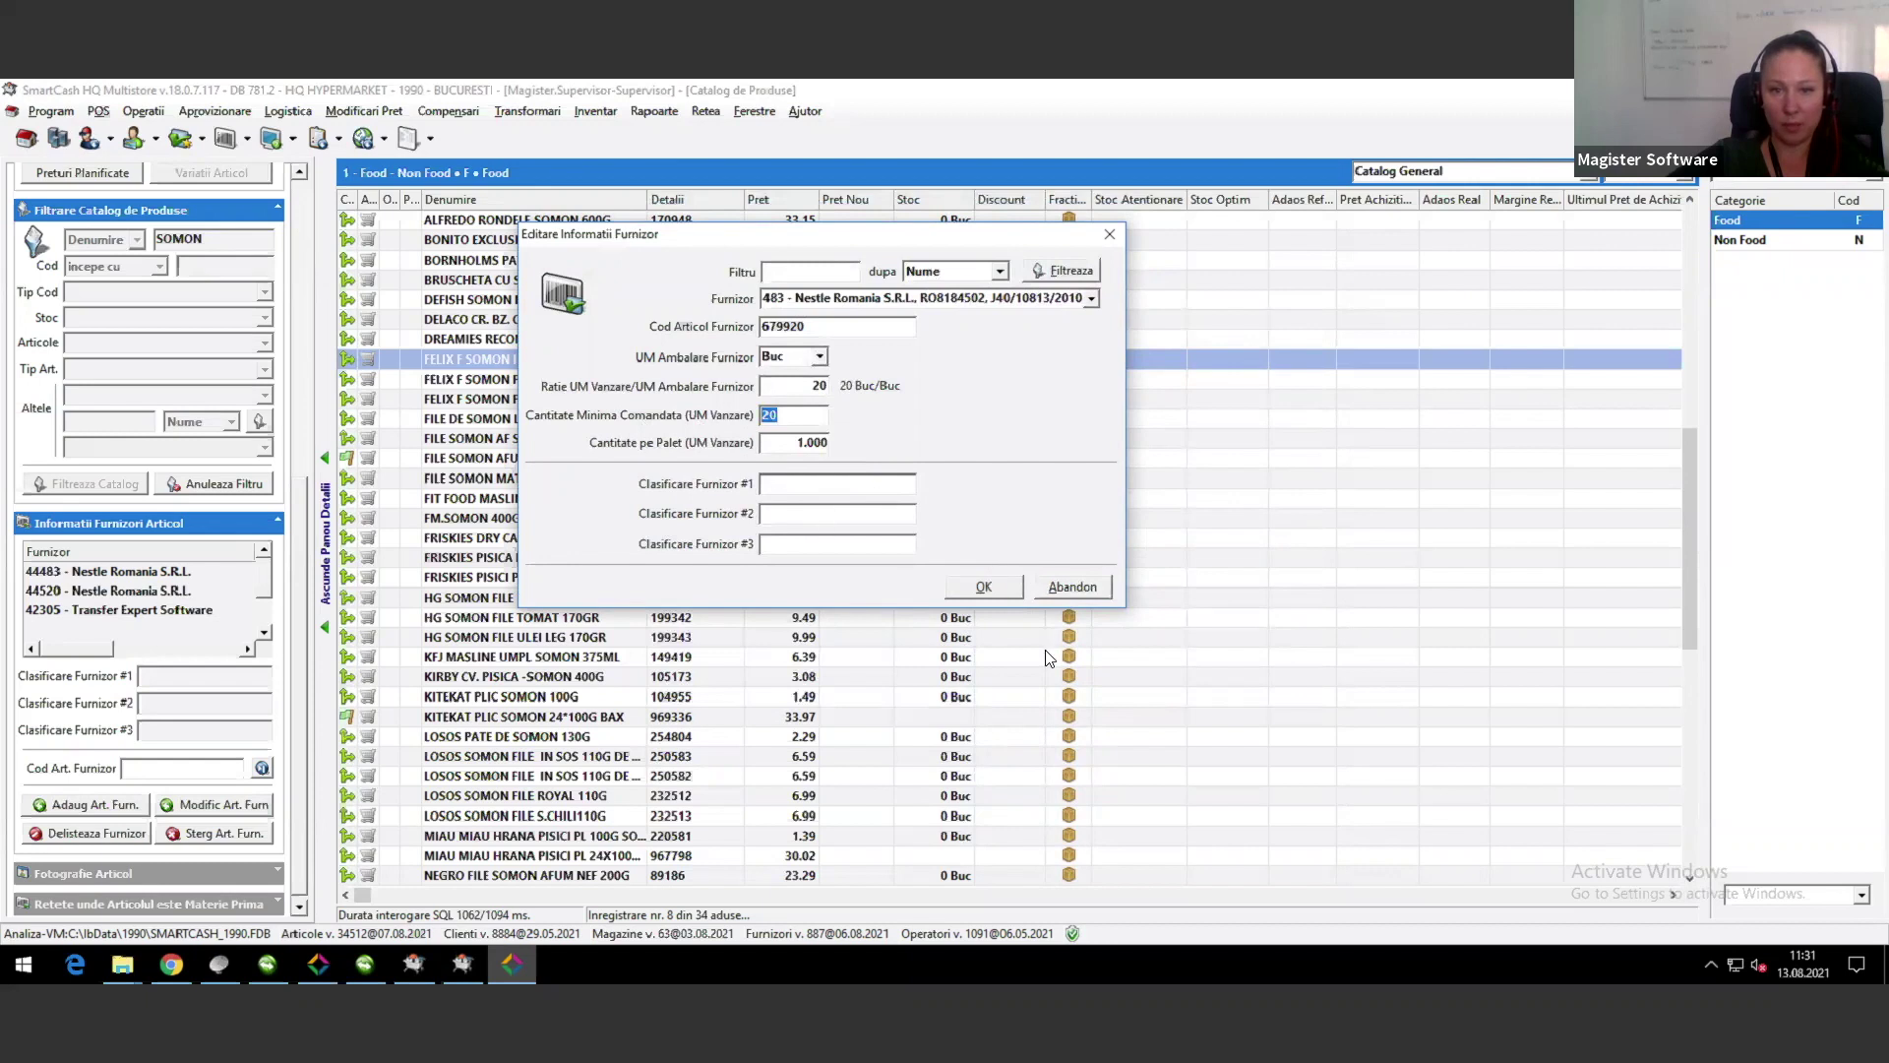
left_click(1064, 588)
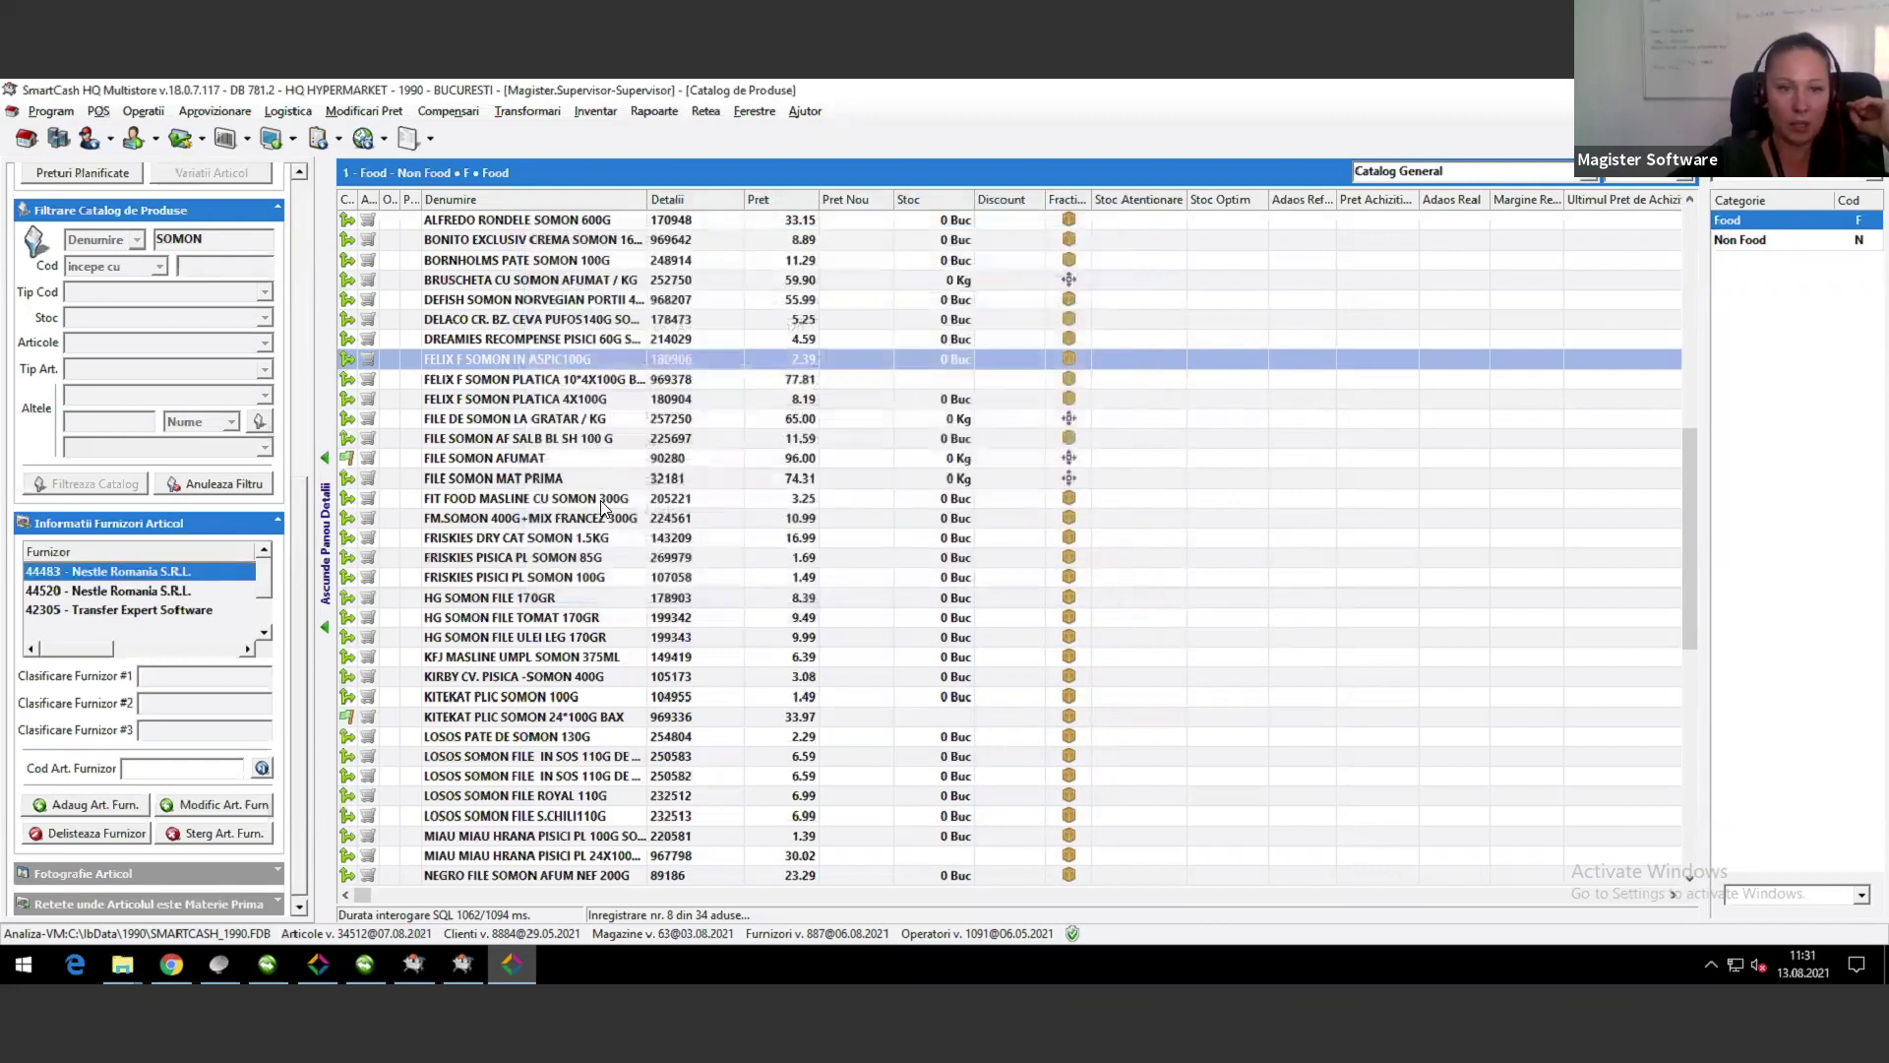
Step: Open the FELIX F SOMON IN ASPIC100G article, check its supplementary information and close it
left_click(537, 361)
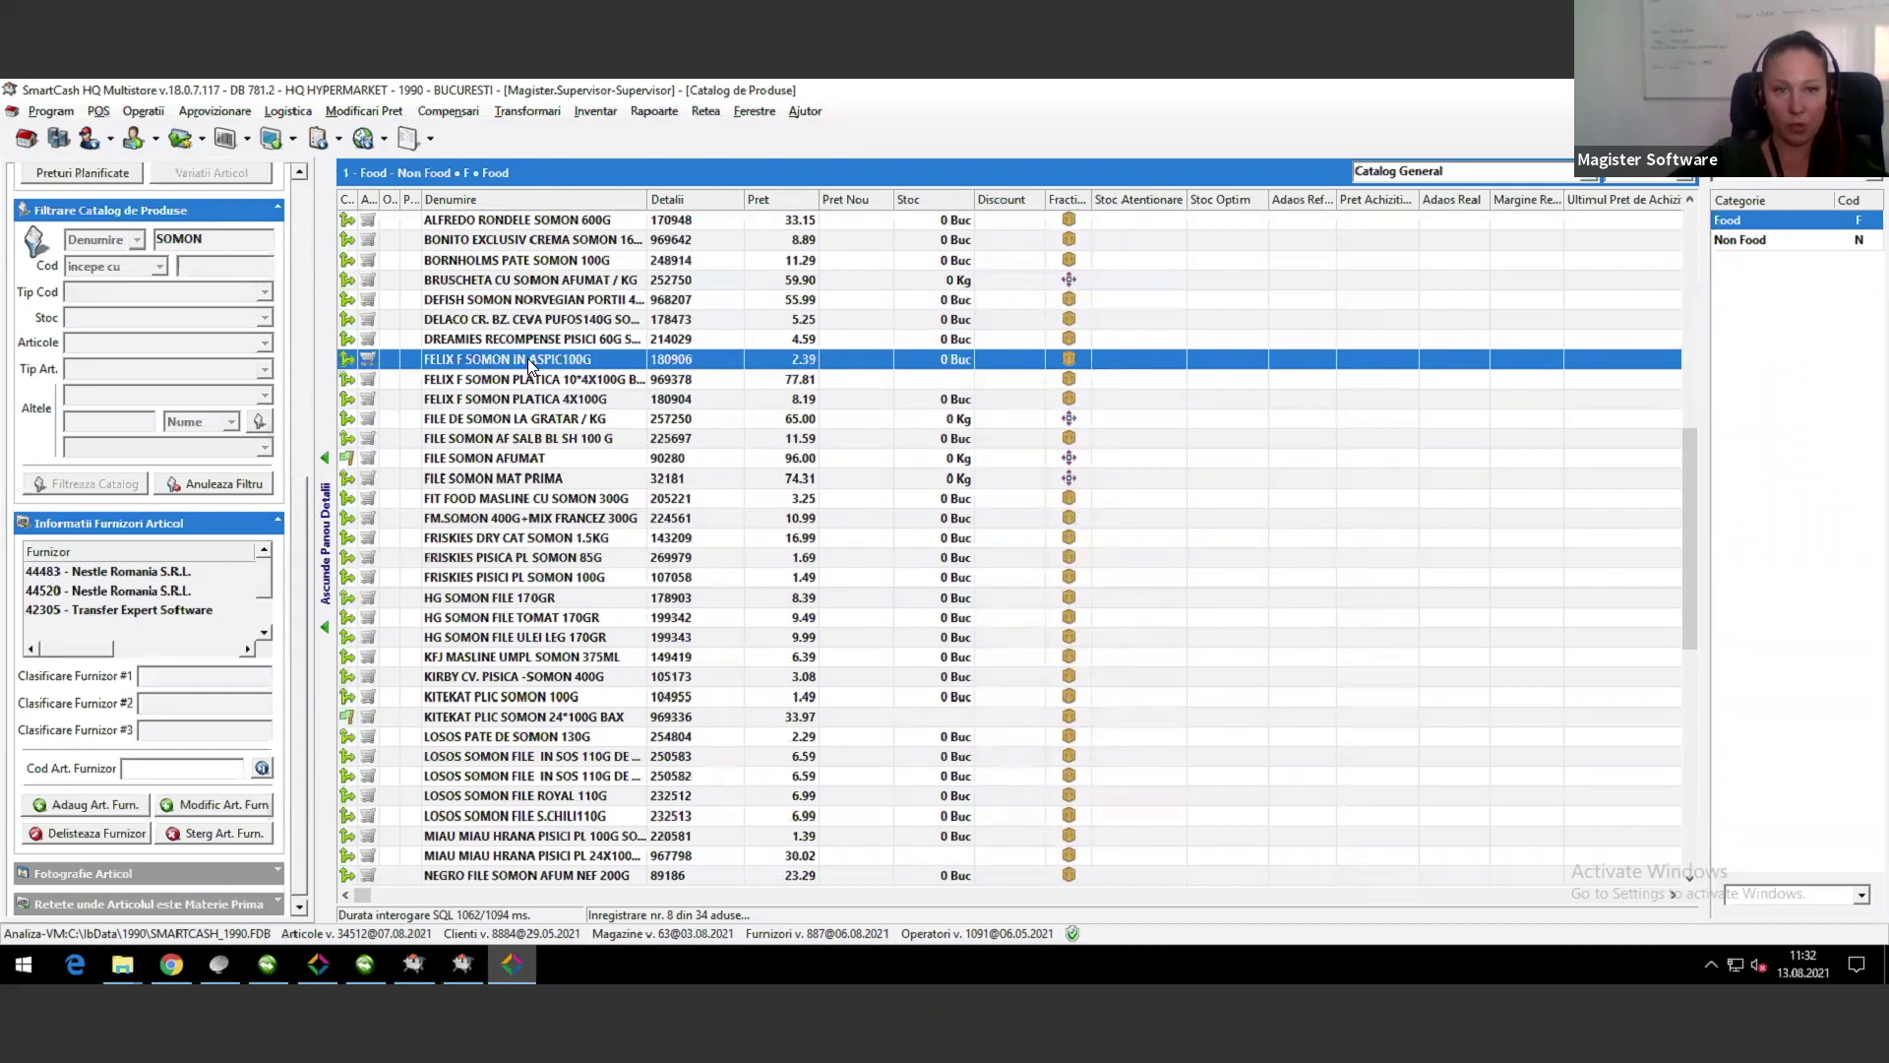
key("Return")
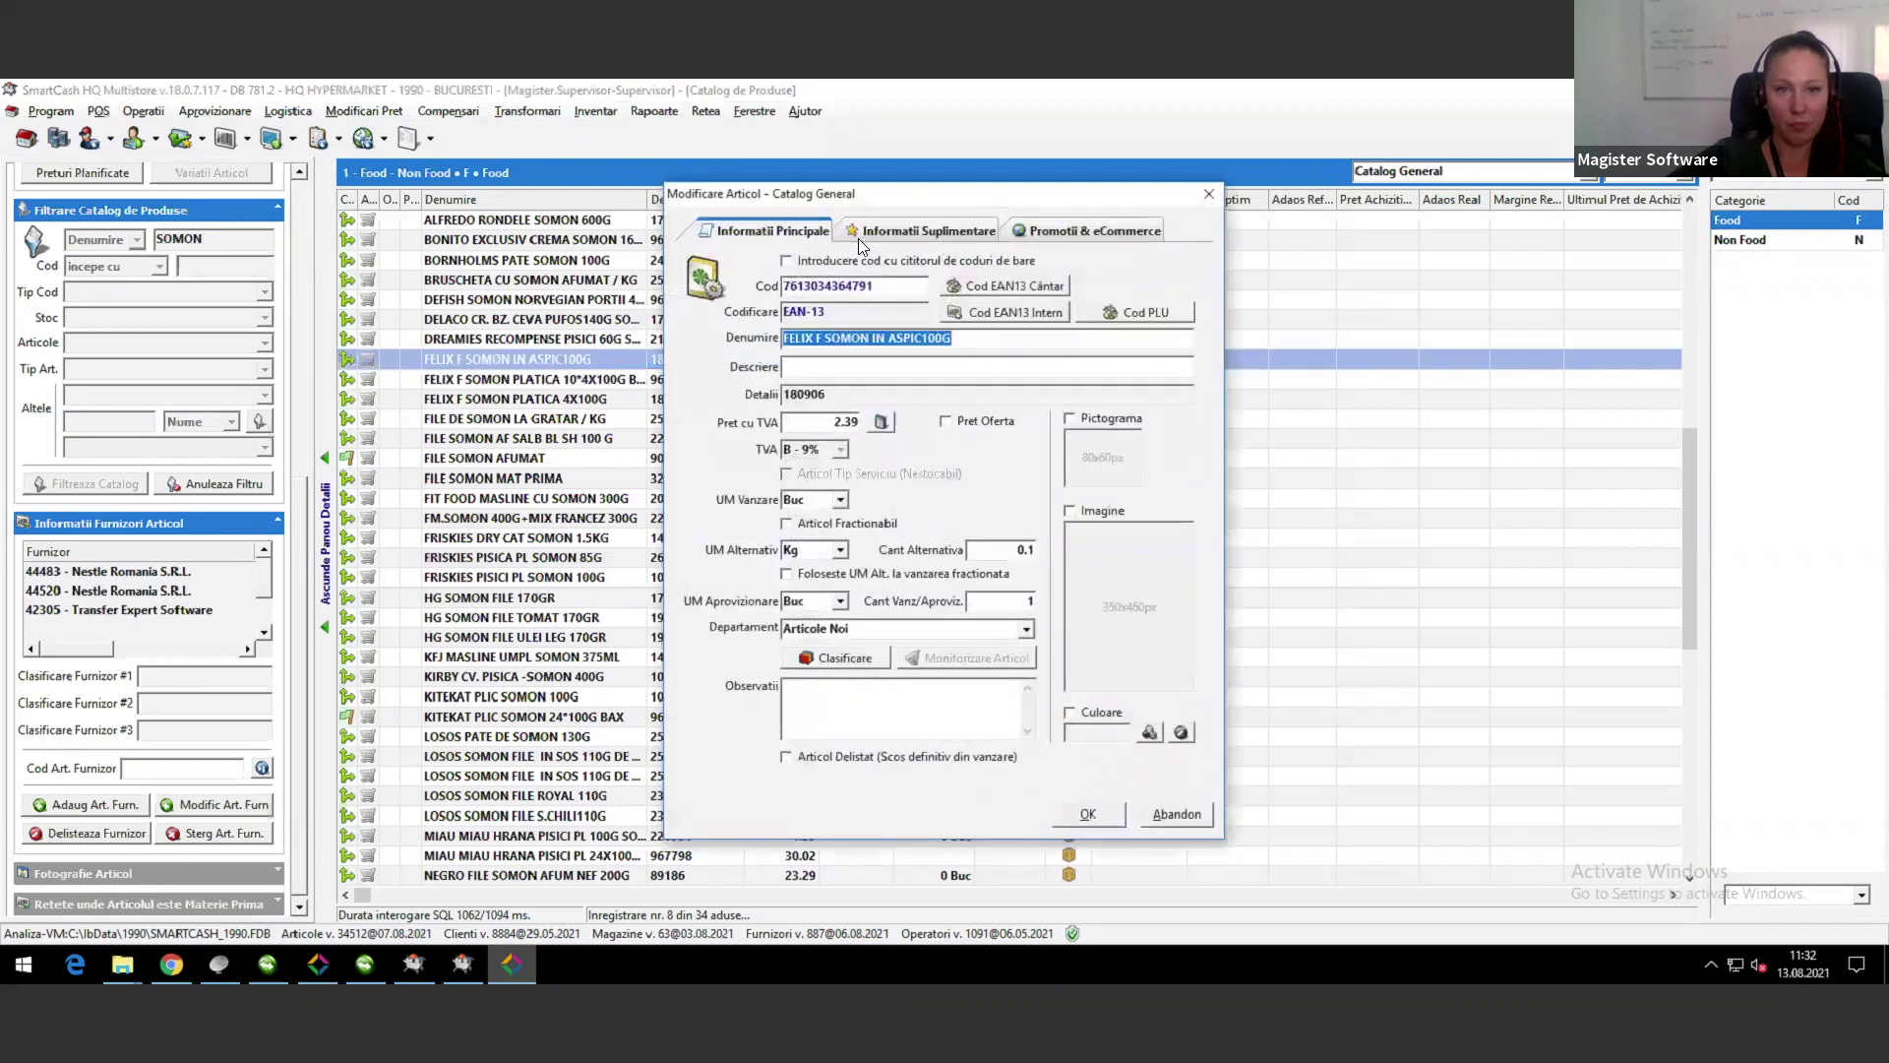
left_click(862, 236)
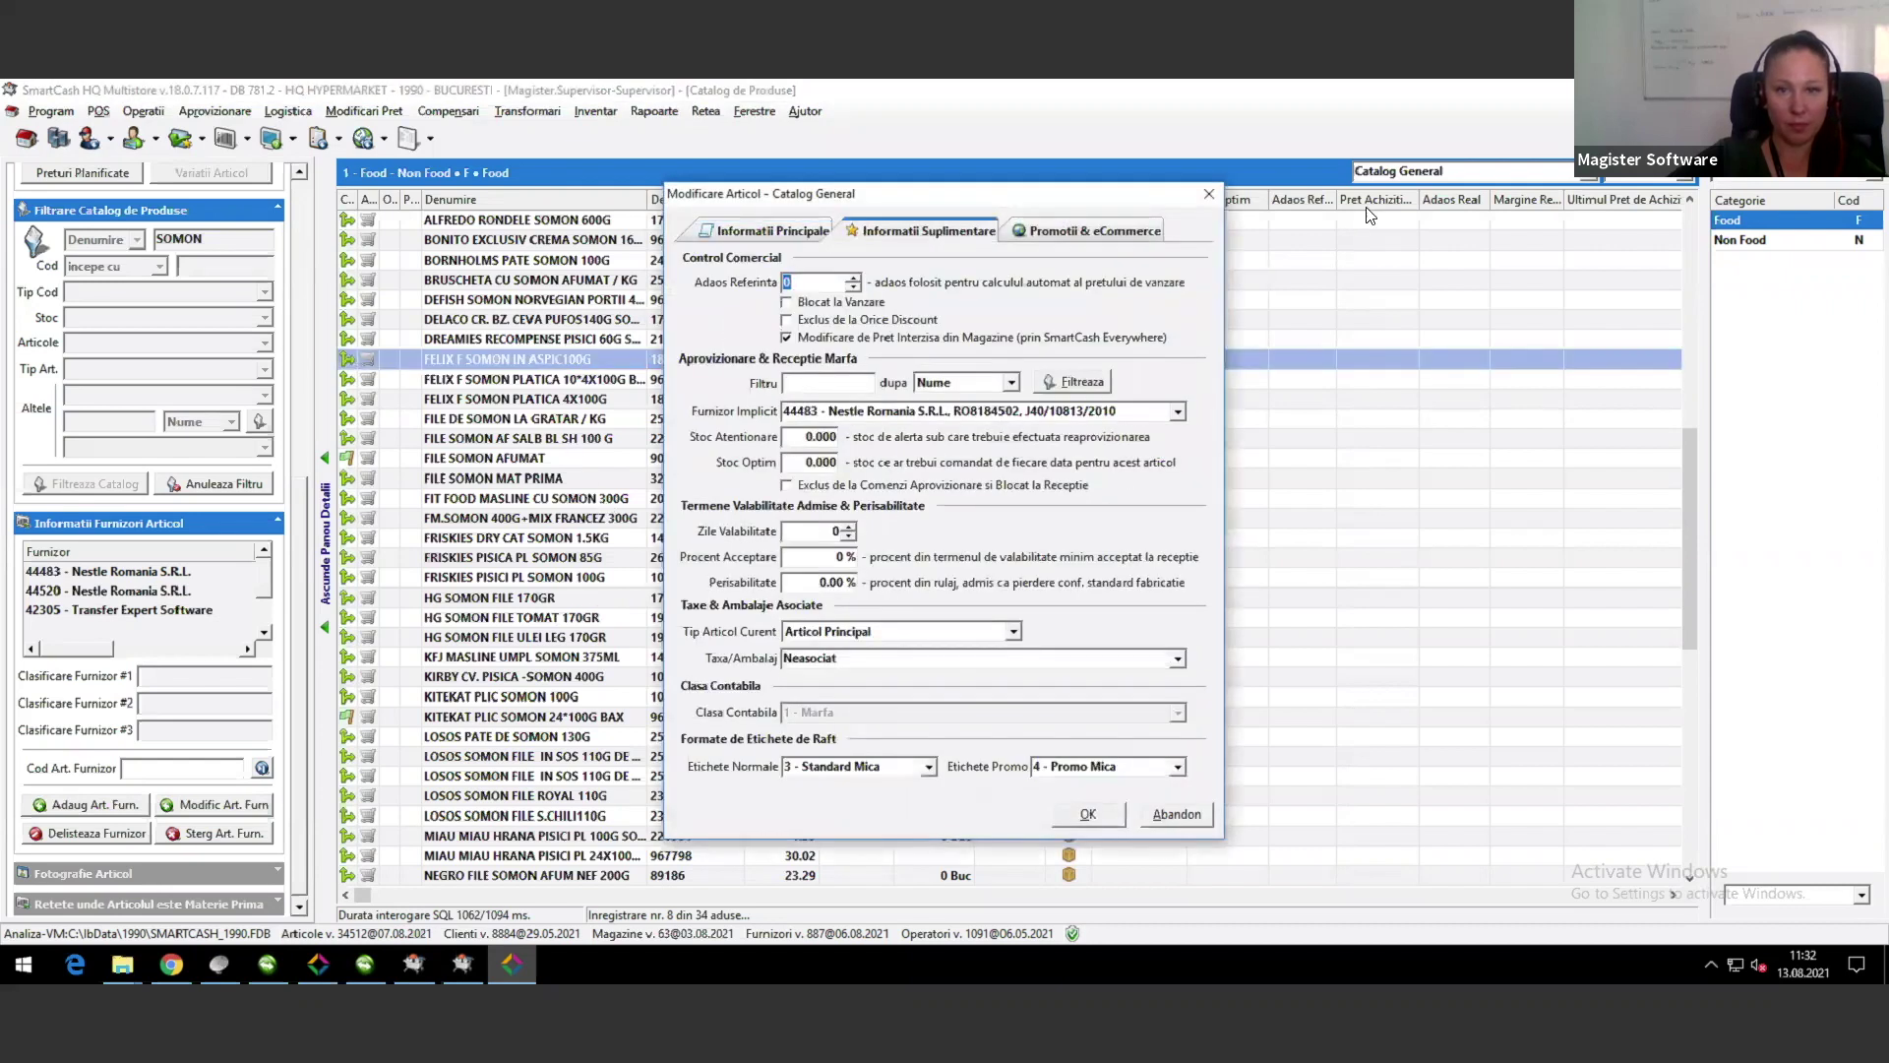
left_click(1208, 194)
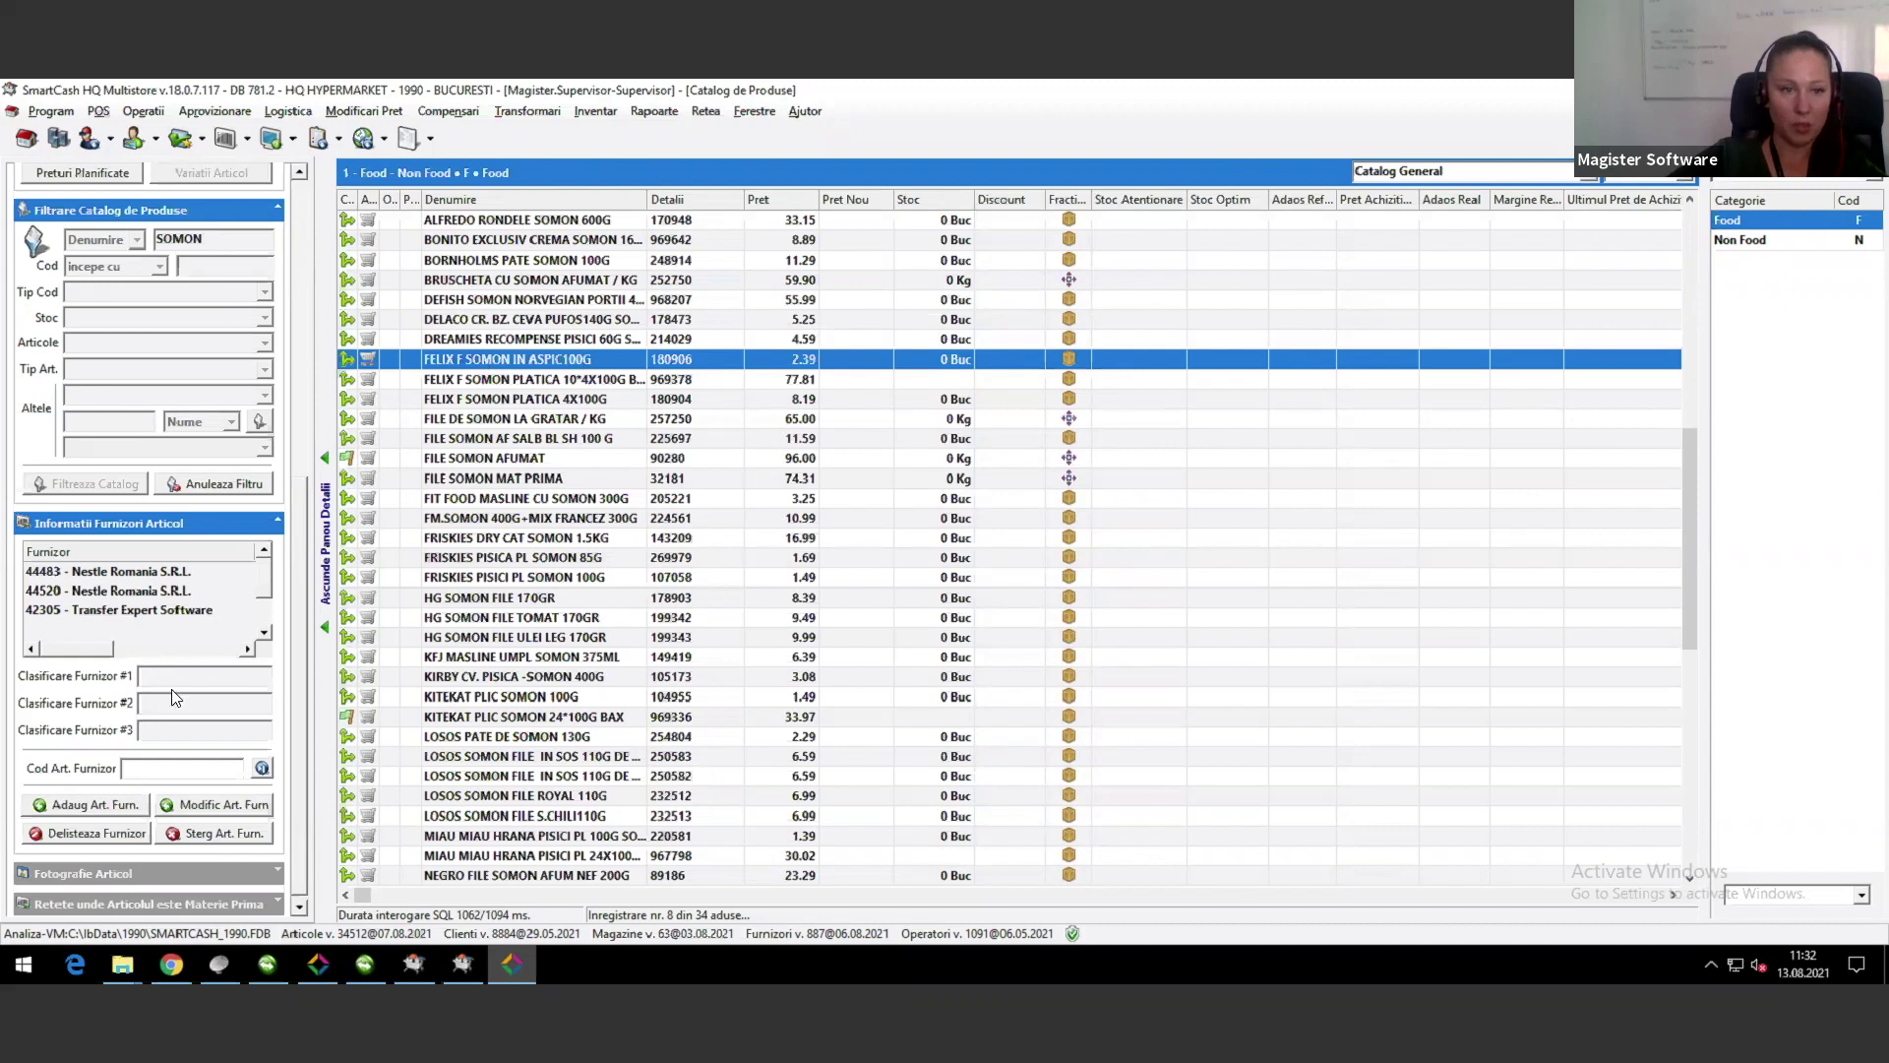
Step: Reopen the article's 44483 - Nestle Romania S.R.L. supplier entry to view its ordering details, and leave it unsaved
left_click(138, 574)
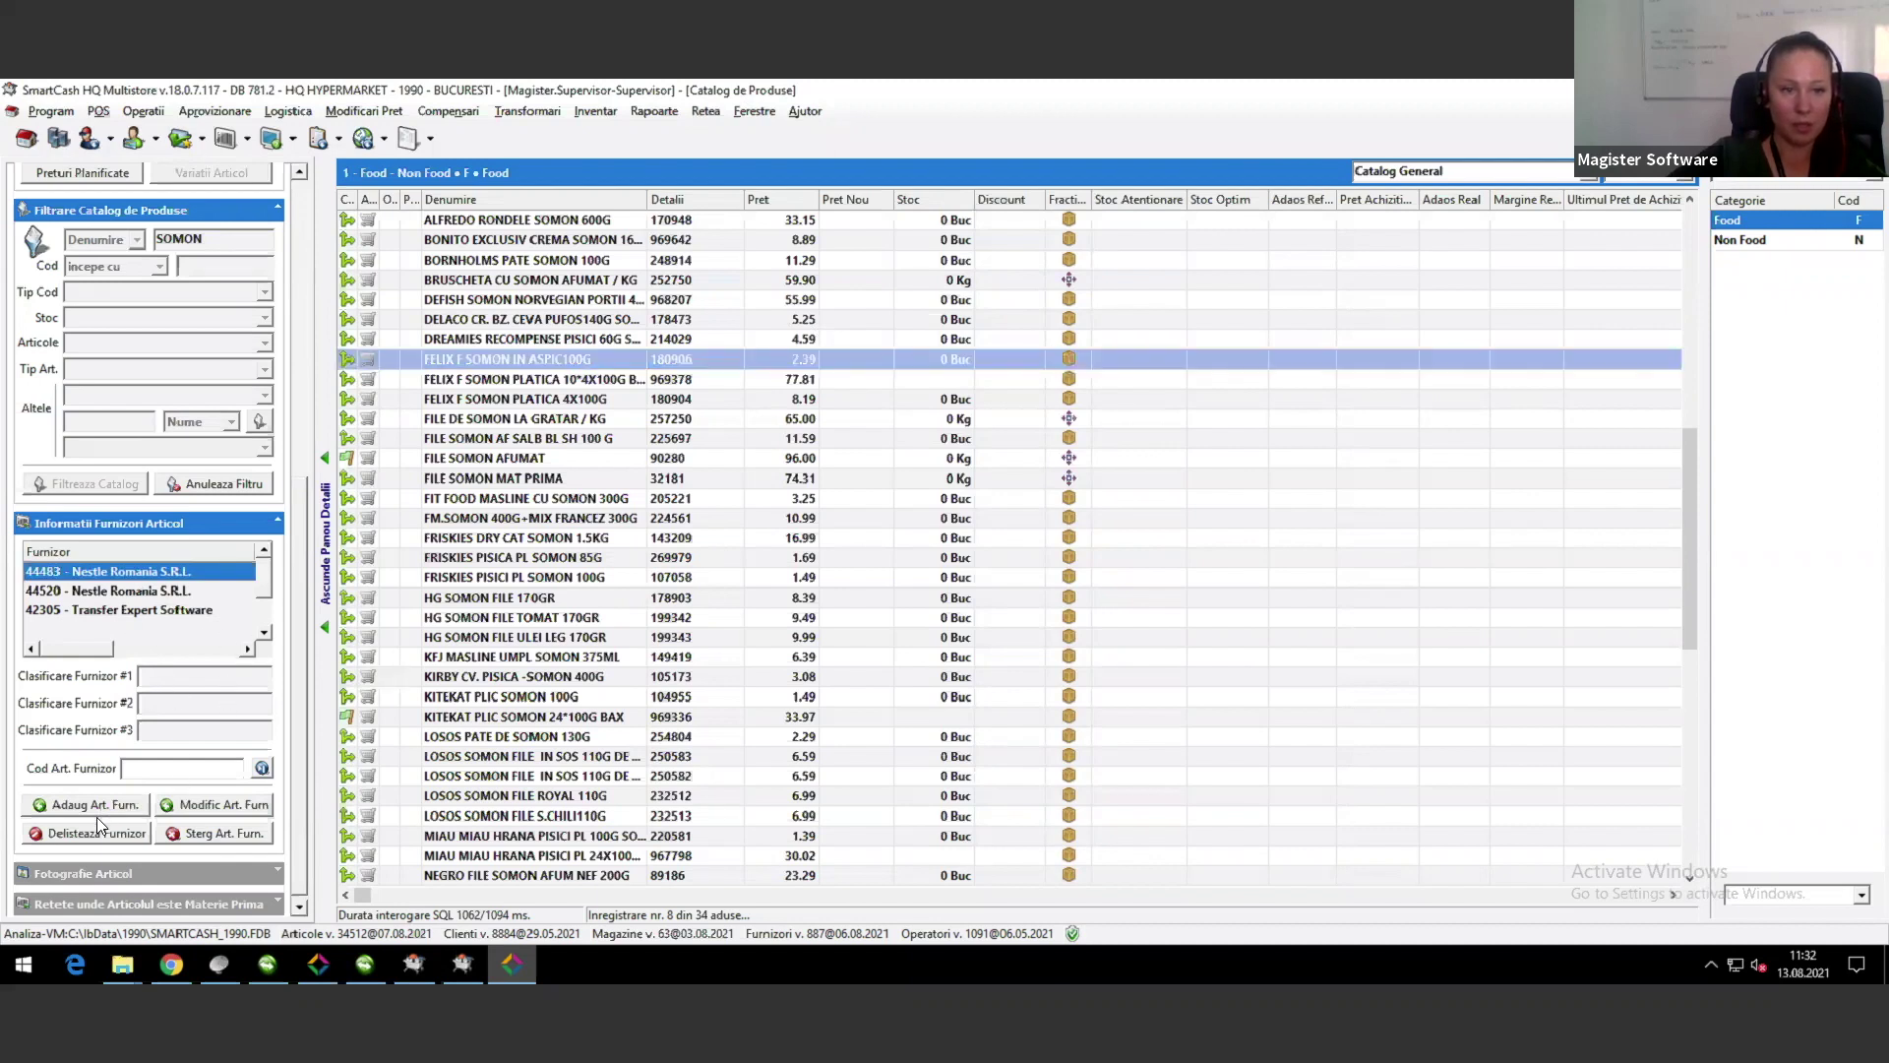
double_click(150, 574)
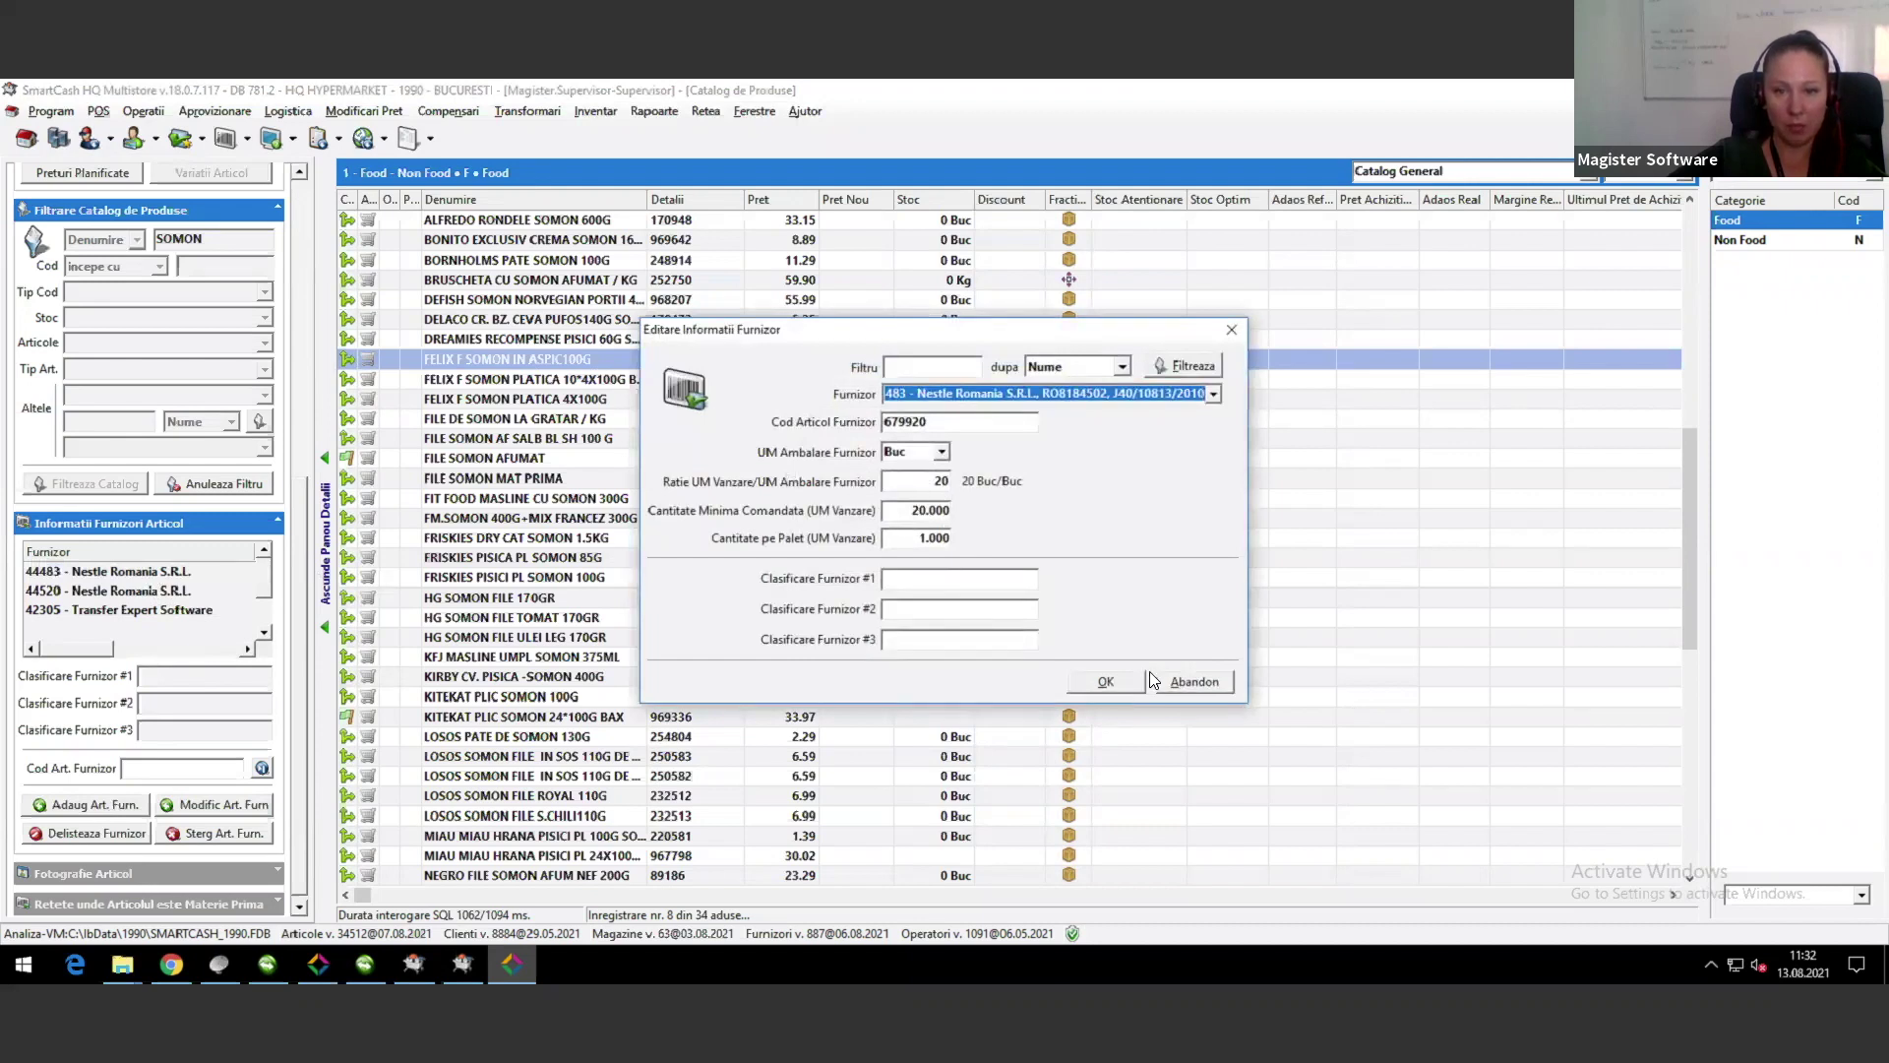
left_click(1209, 681)
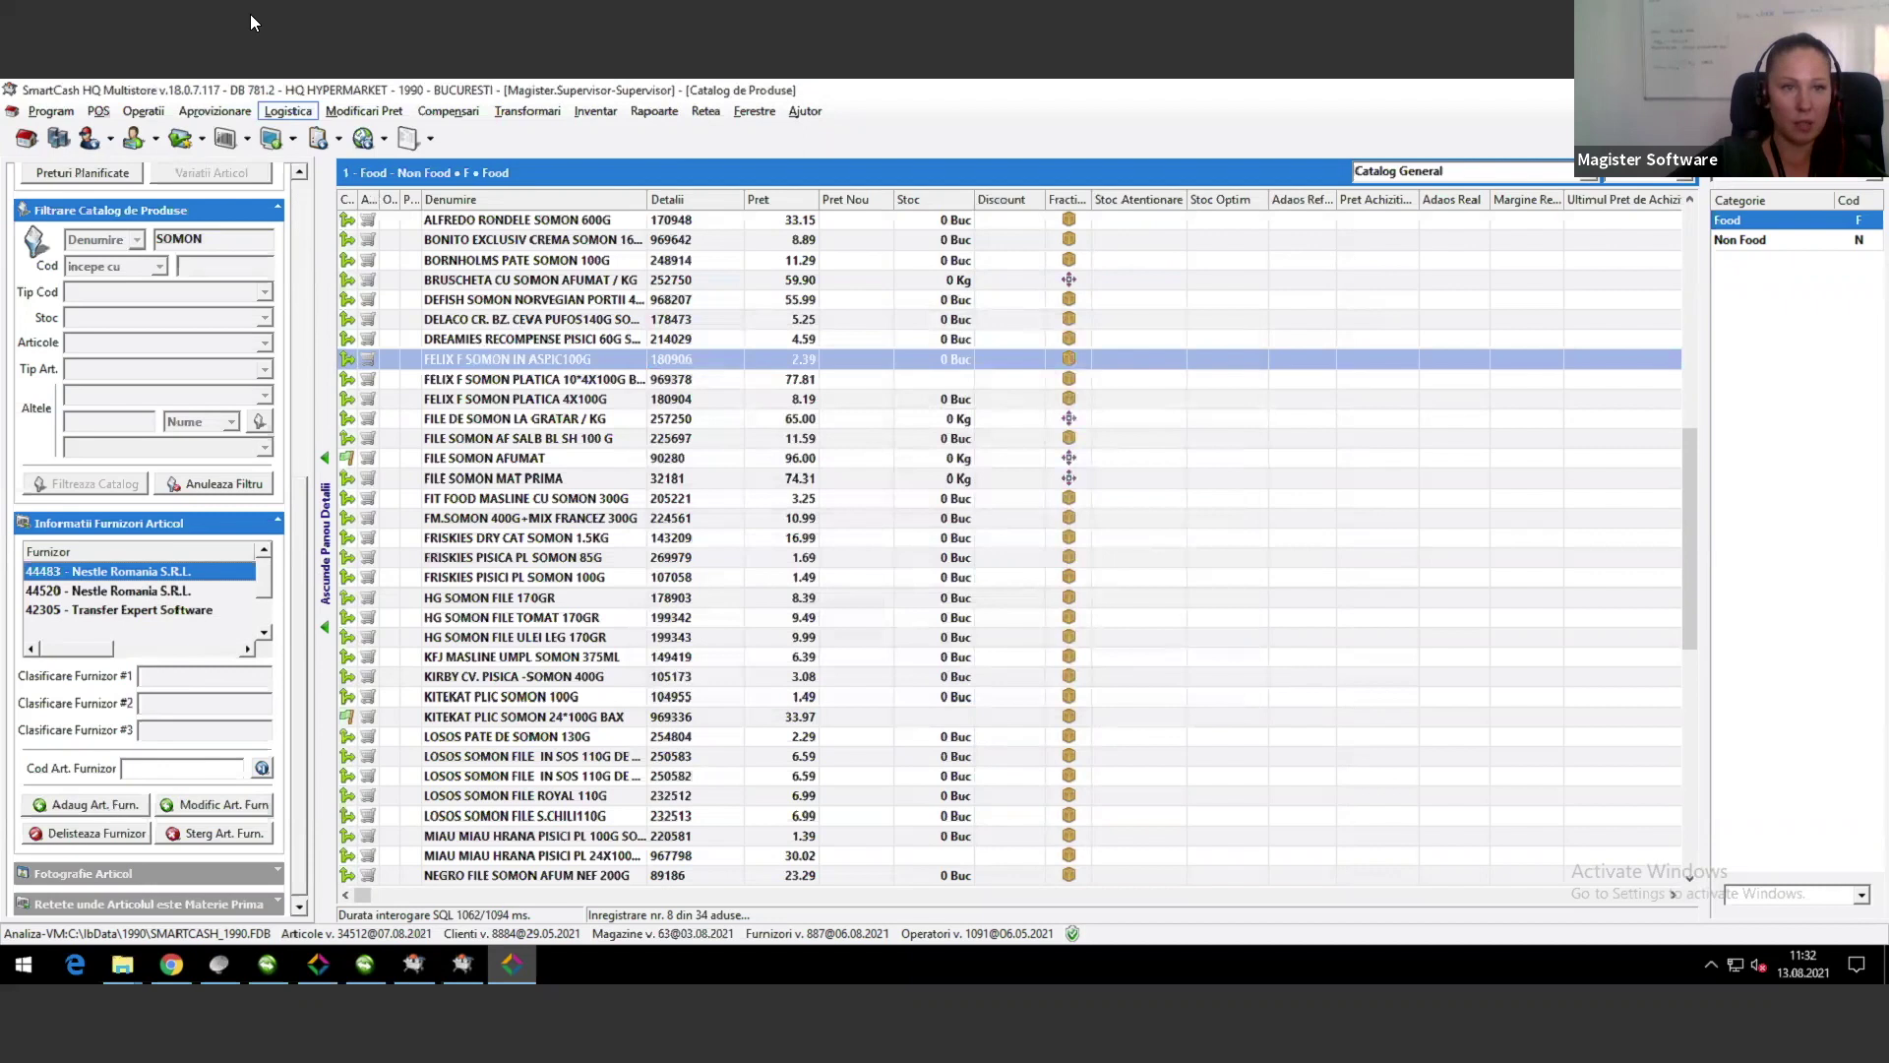
Step: Open the supplier catalog and search it for supplier code 44483
left_click(112, 139)
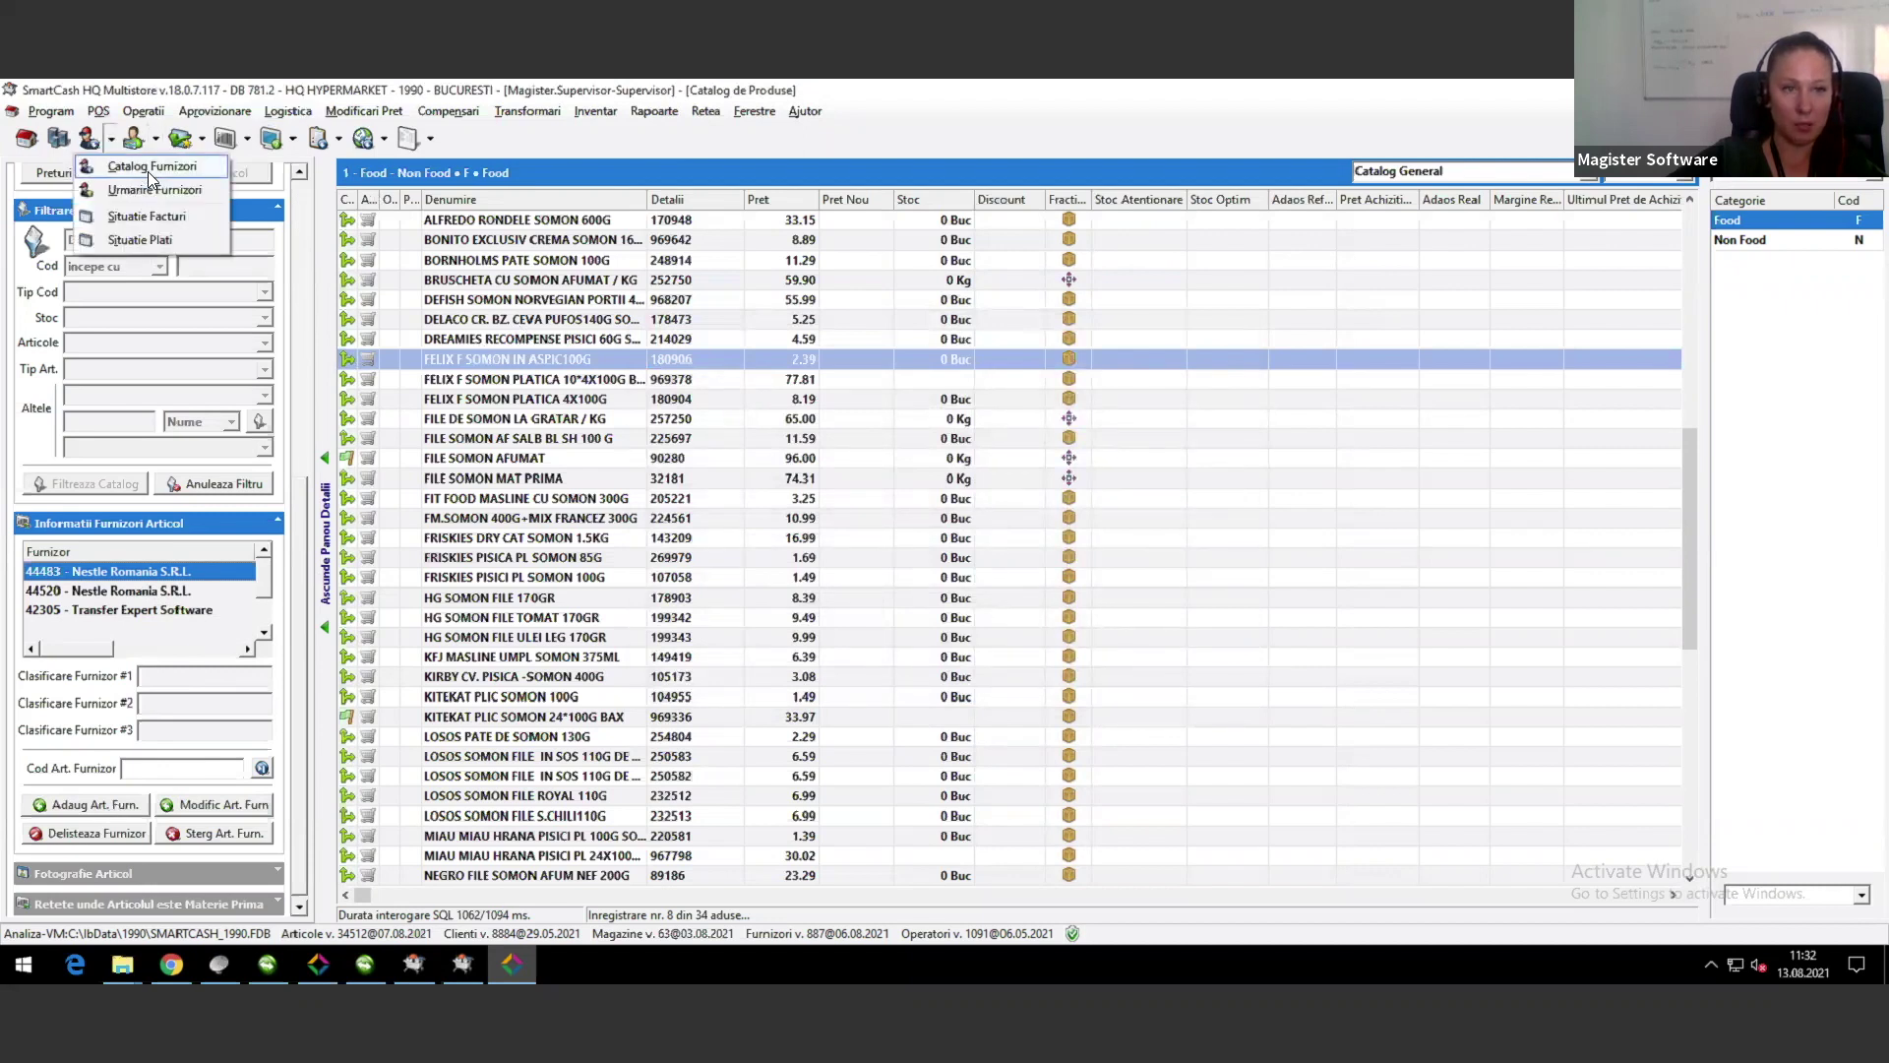
left_click(149, 169)
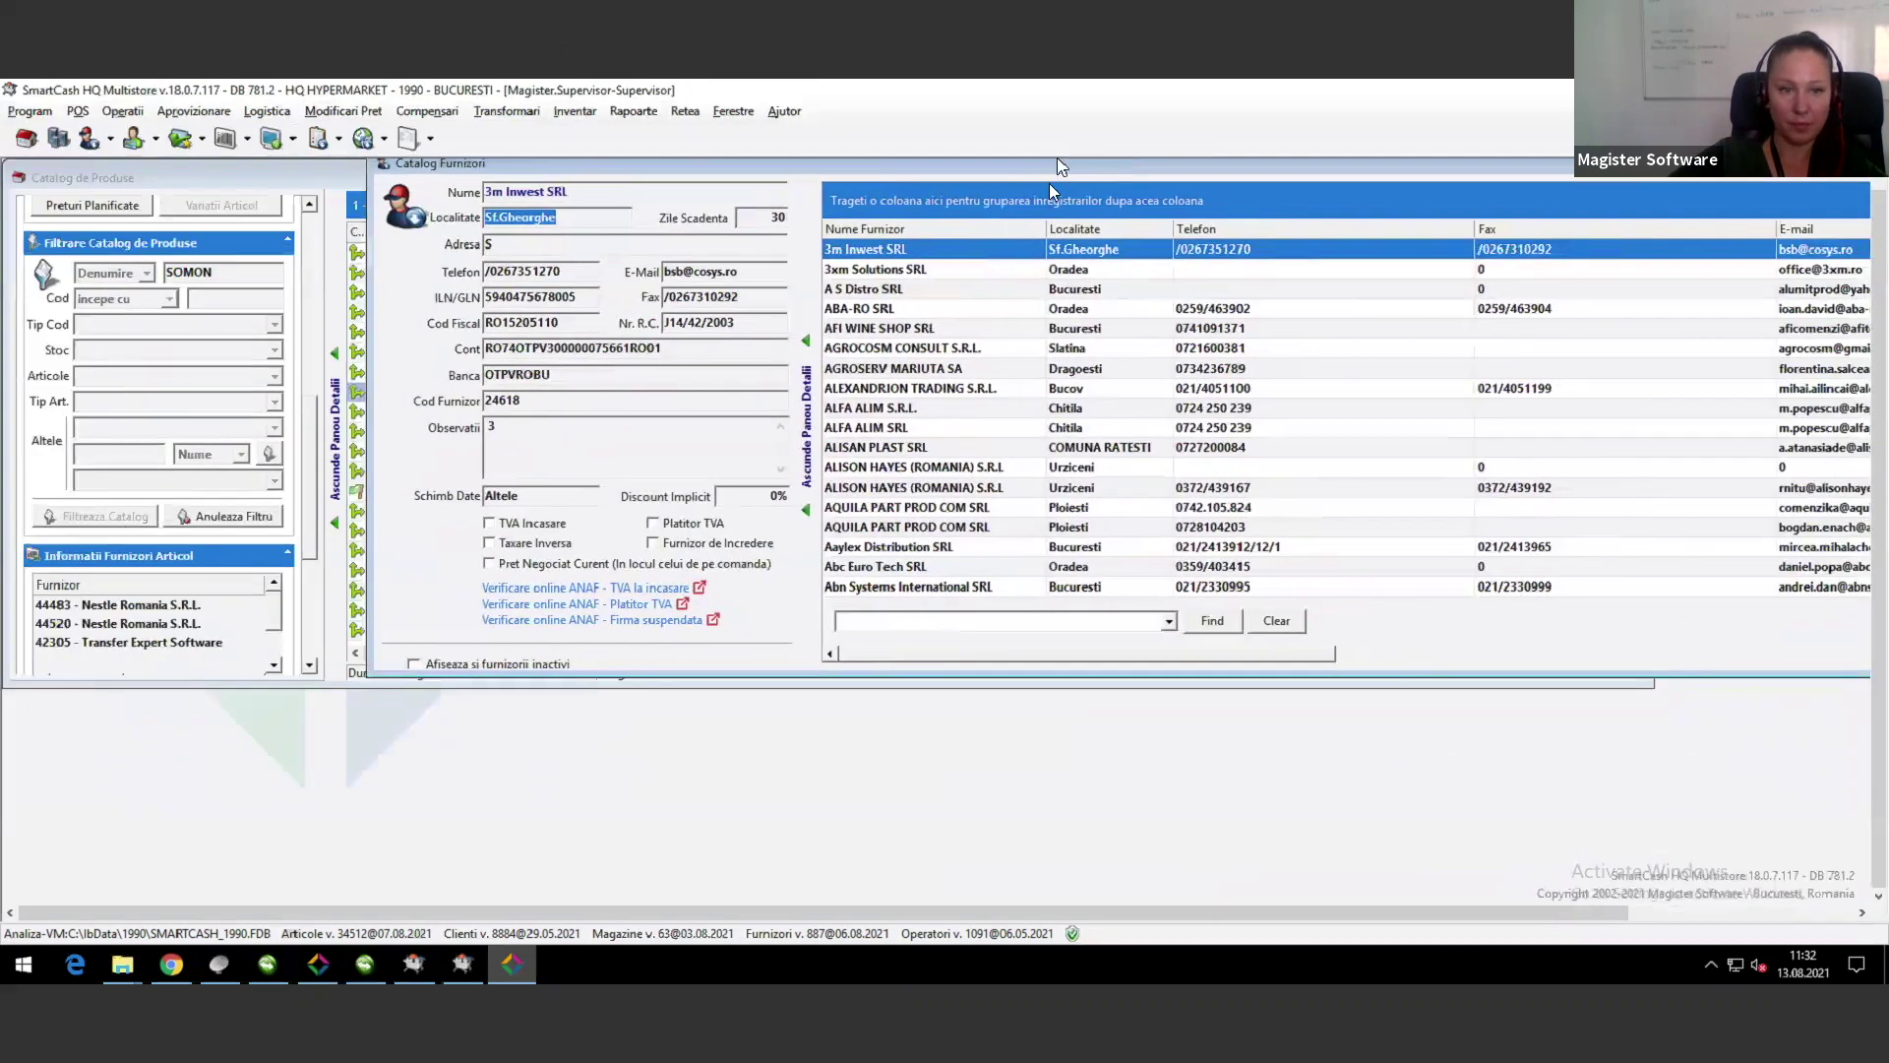
left_click(864, 625)
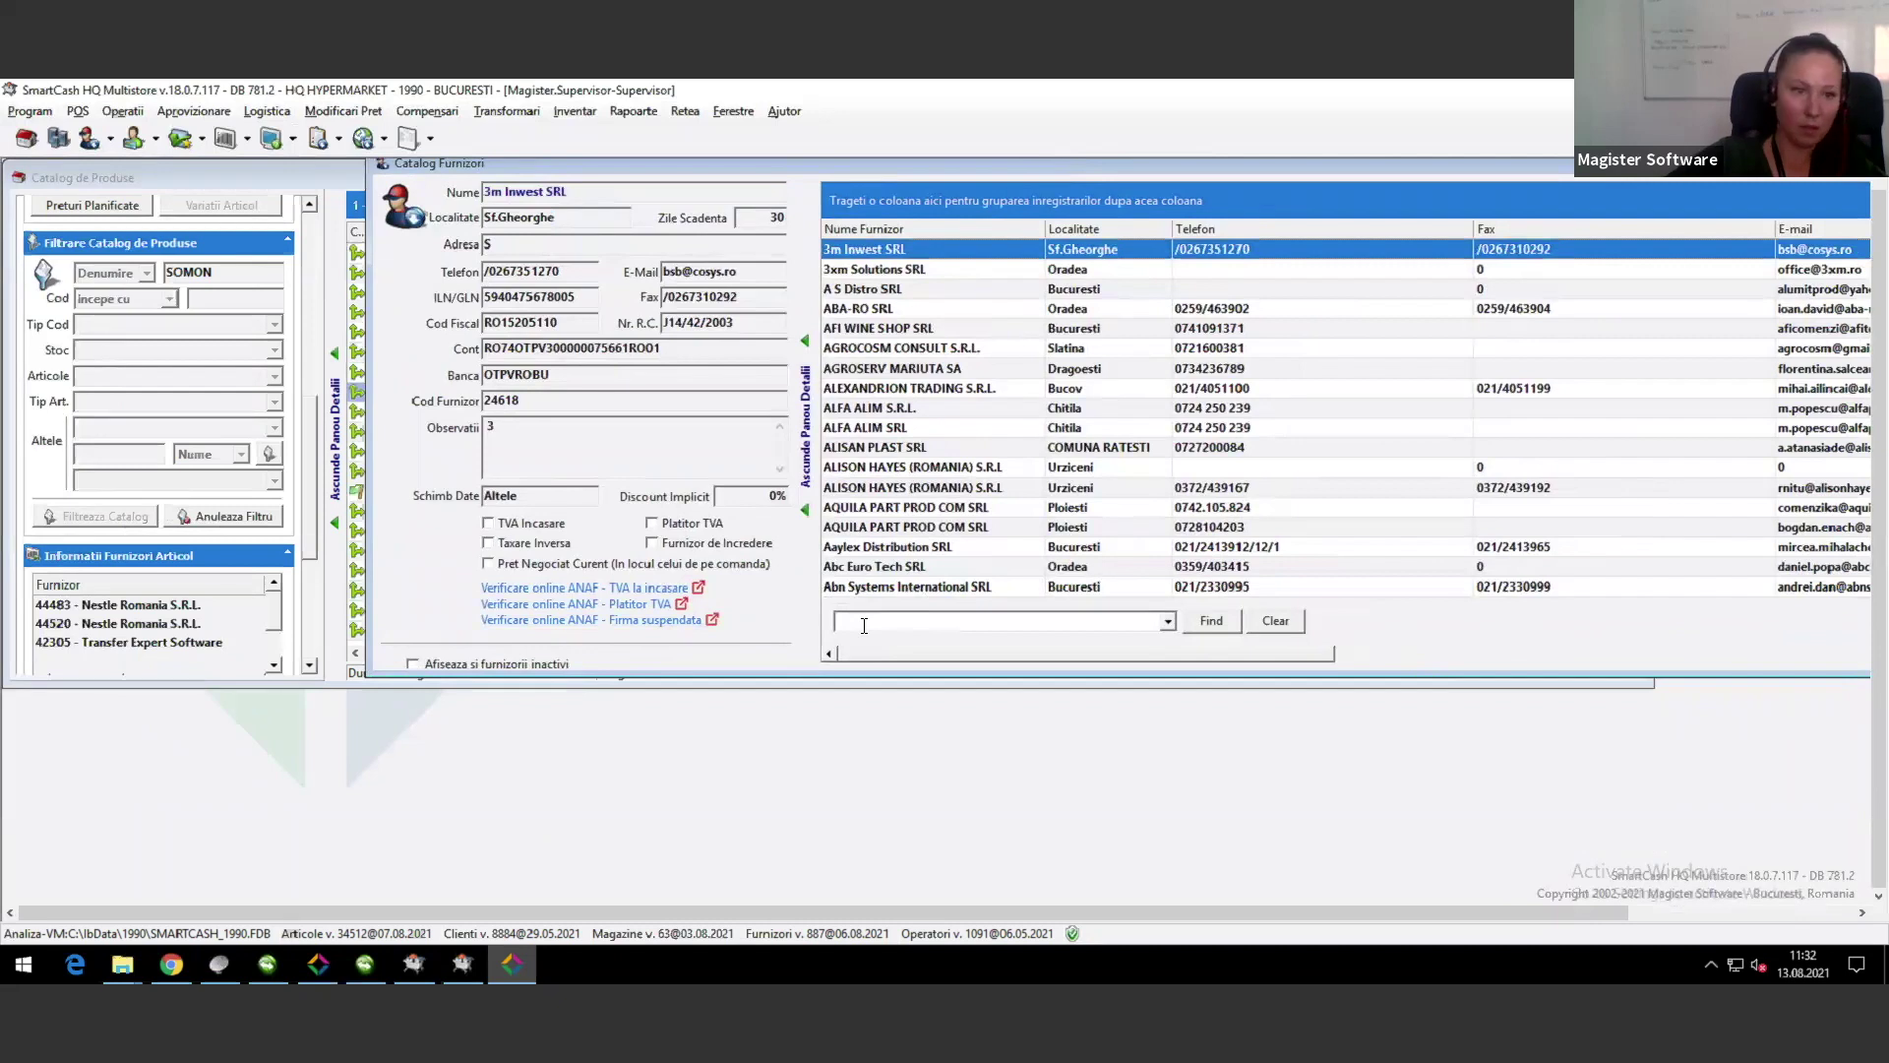
type("44483")
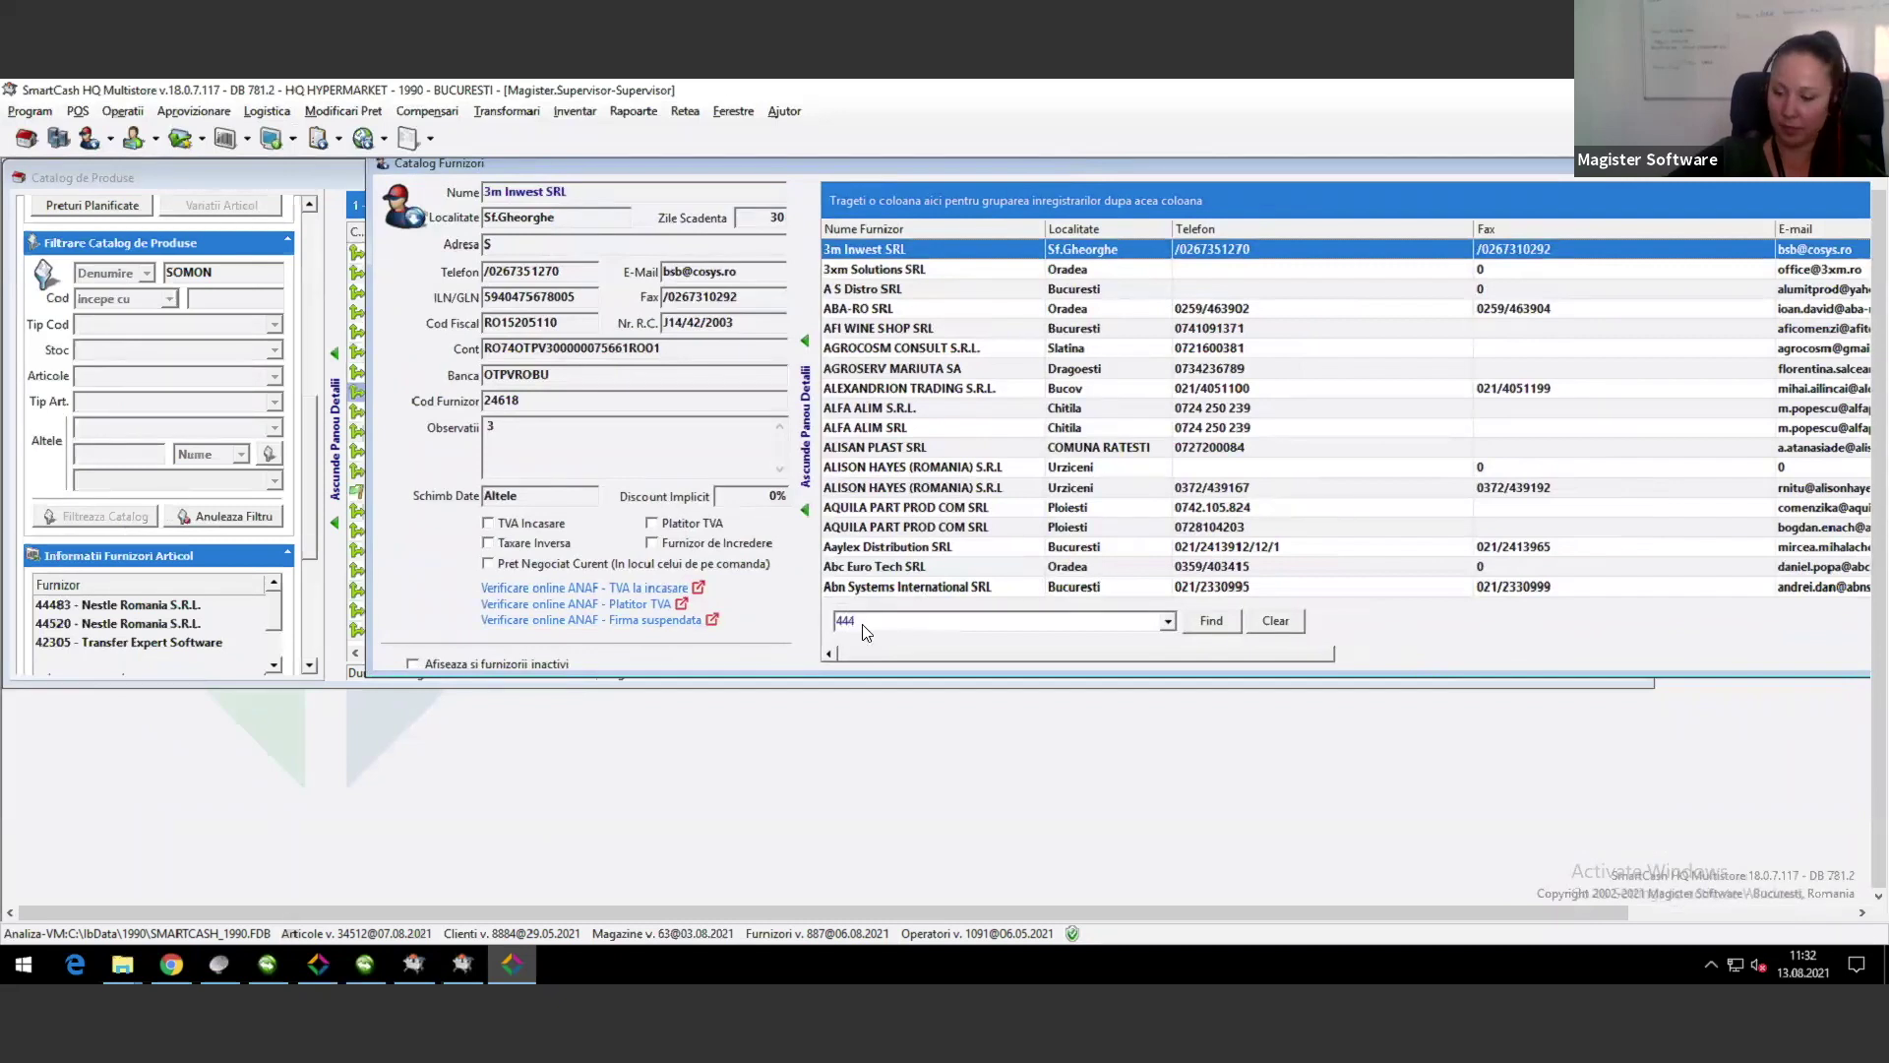
key("Return")
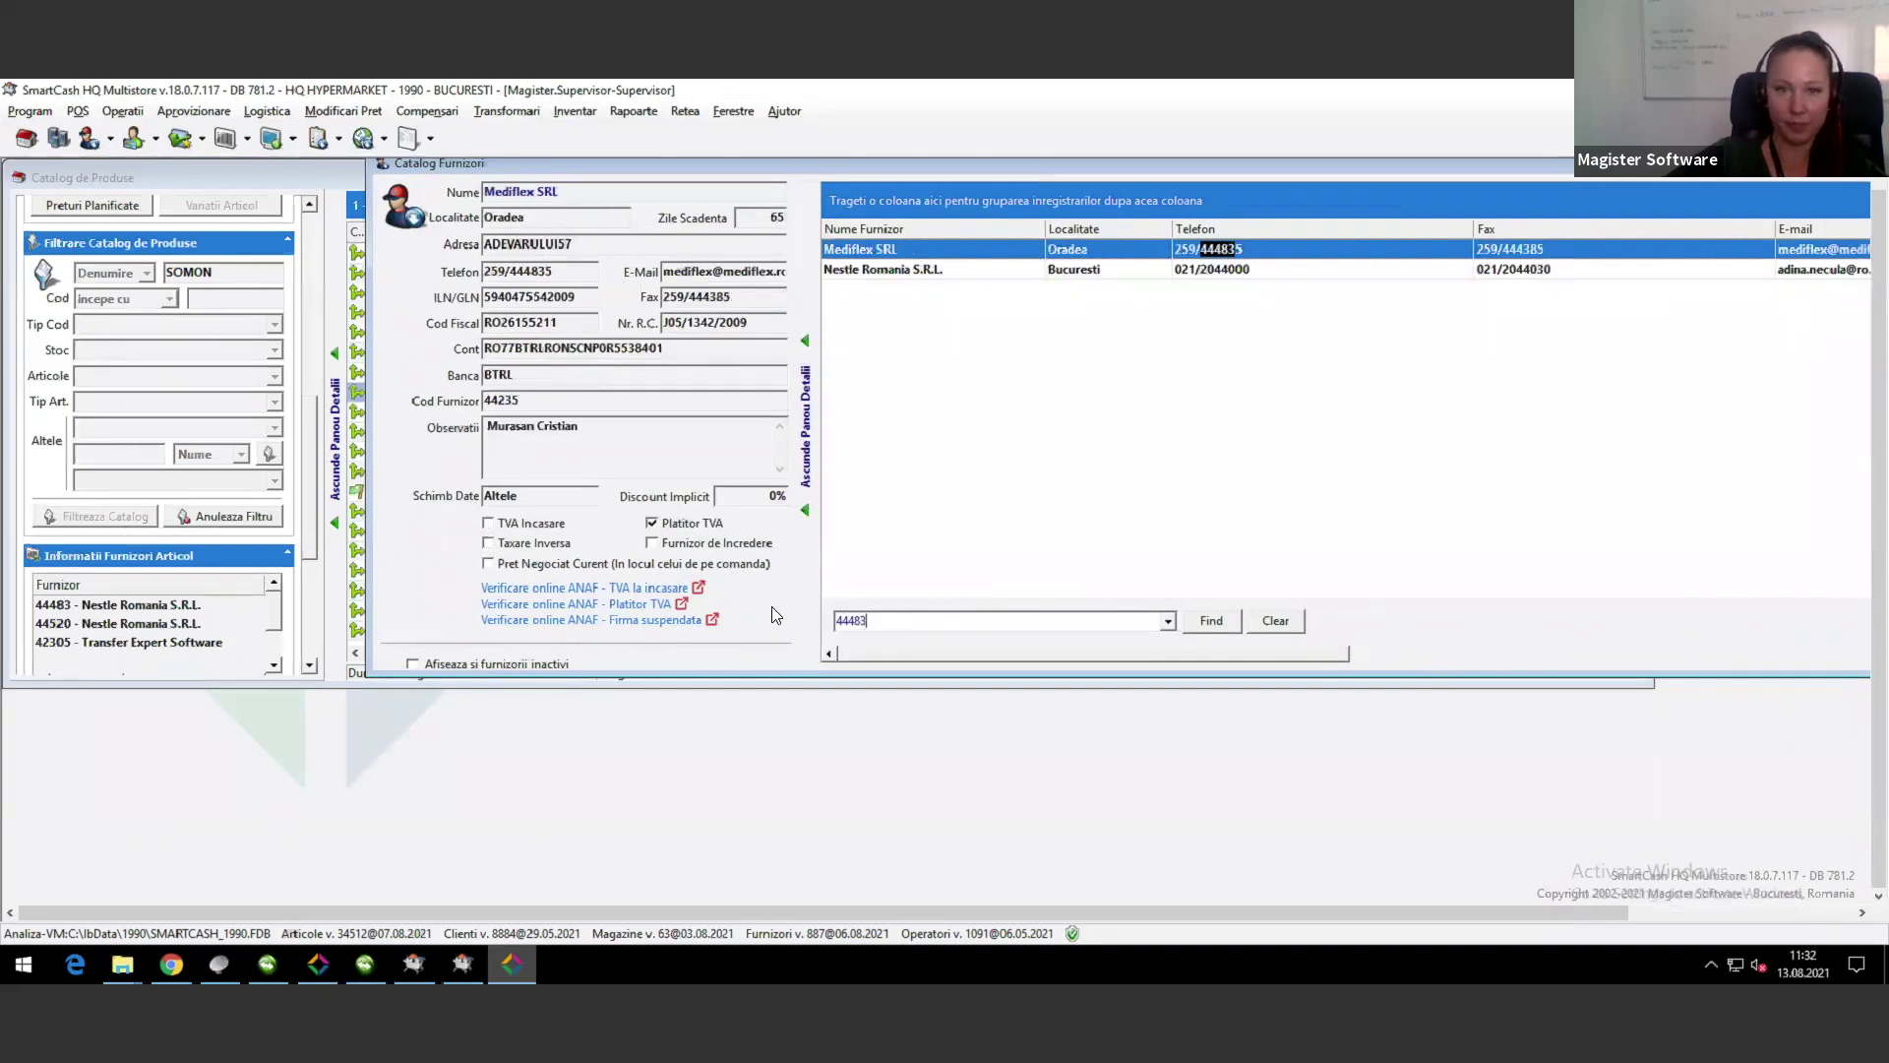
Step: Review the default discount and minimum order value in the Nestle Romania S.R.L. supplier record, and return to the maximised product catalog
left_click(923, 273)
double_click(1119, 346)
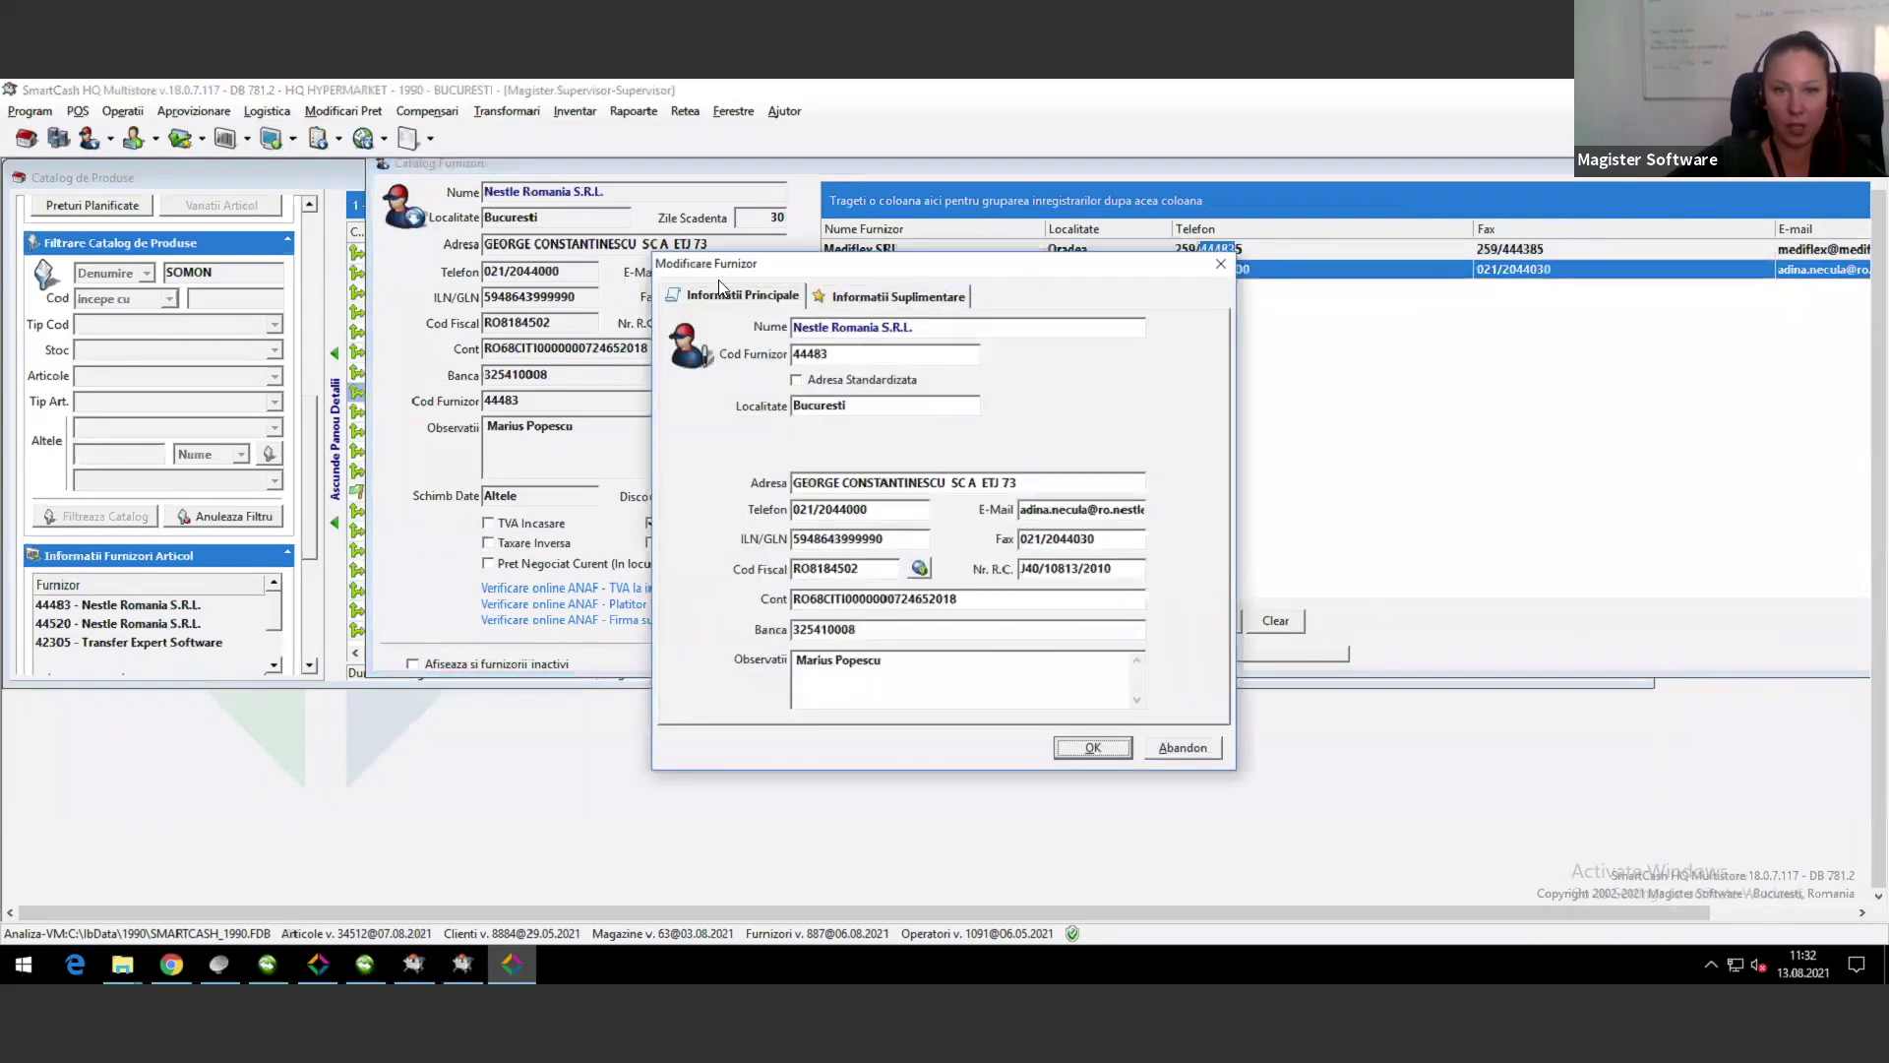
left_click(850, 301)
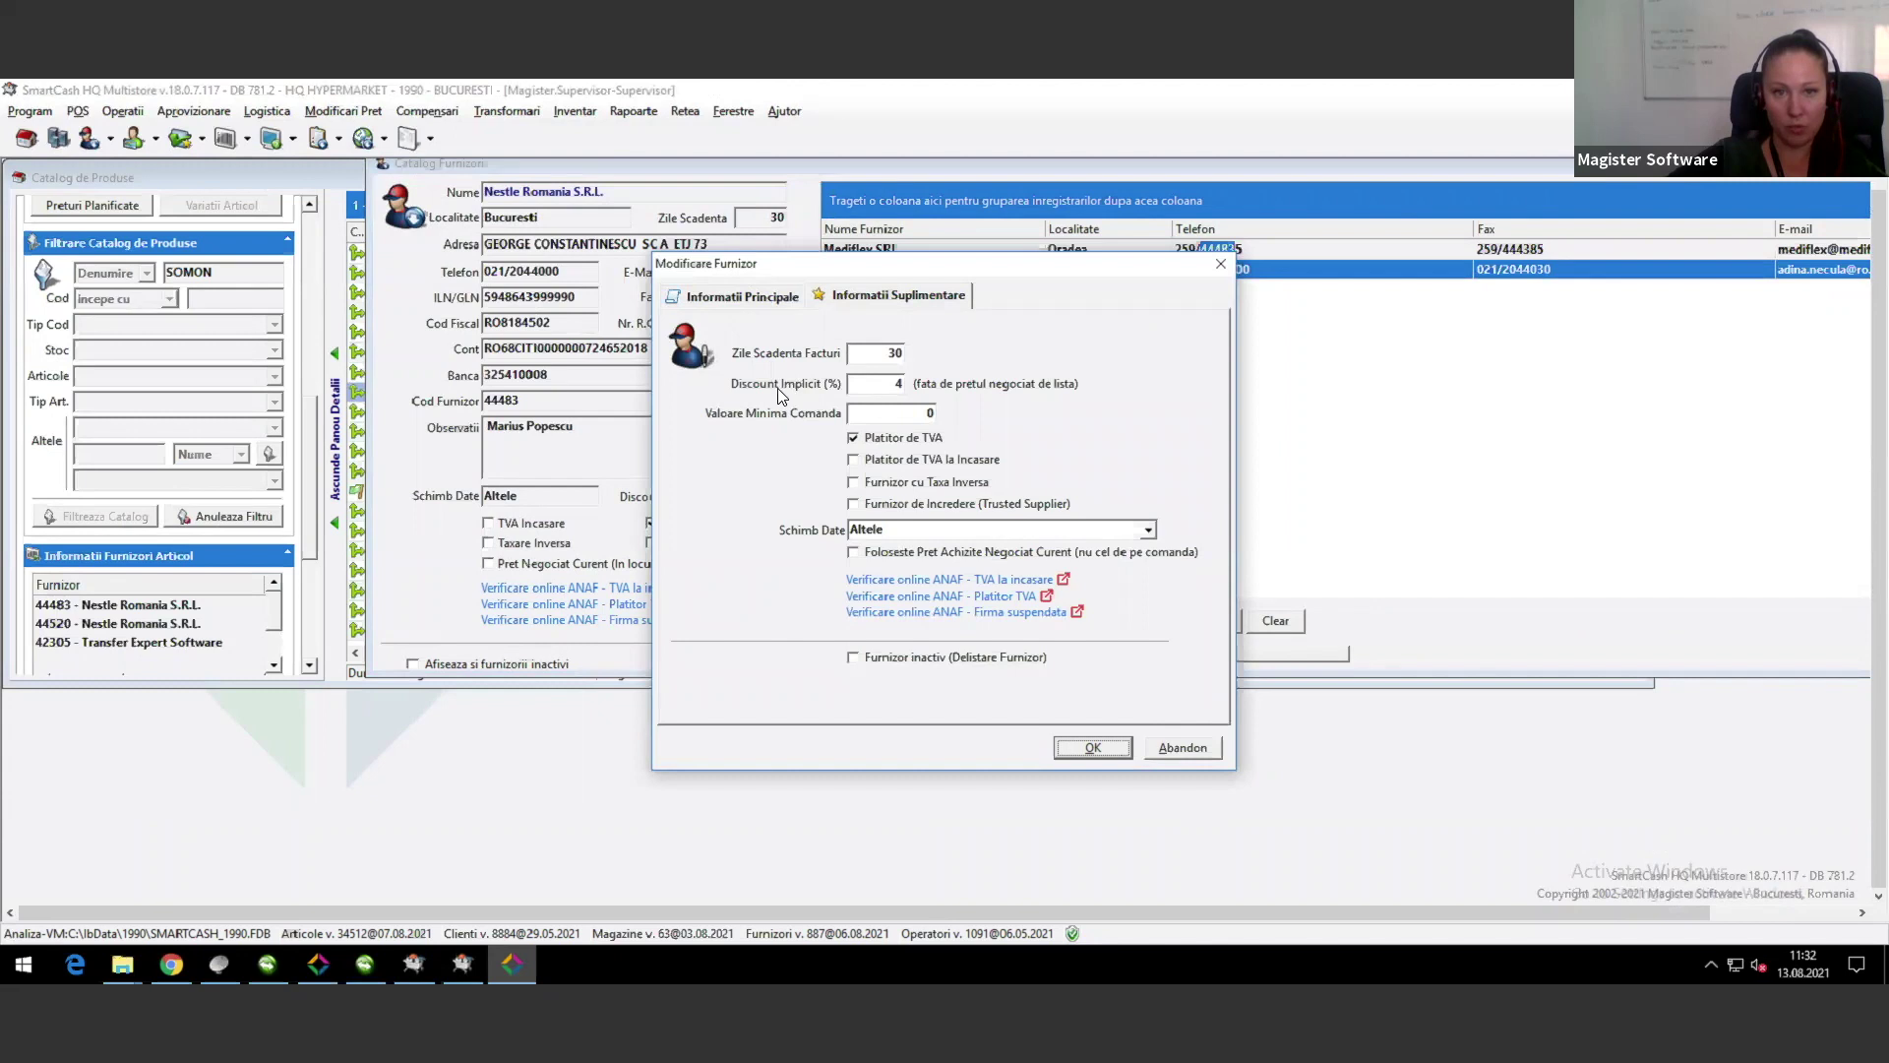
left_click(862, 382)
left_click(917, 414)
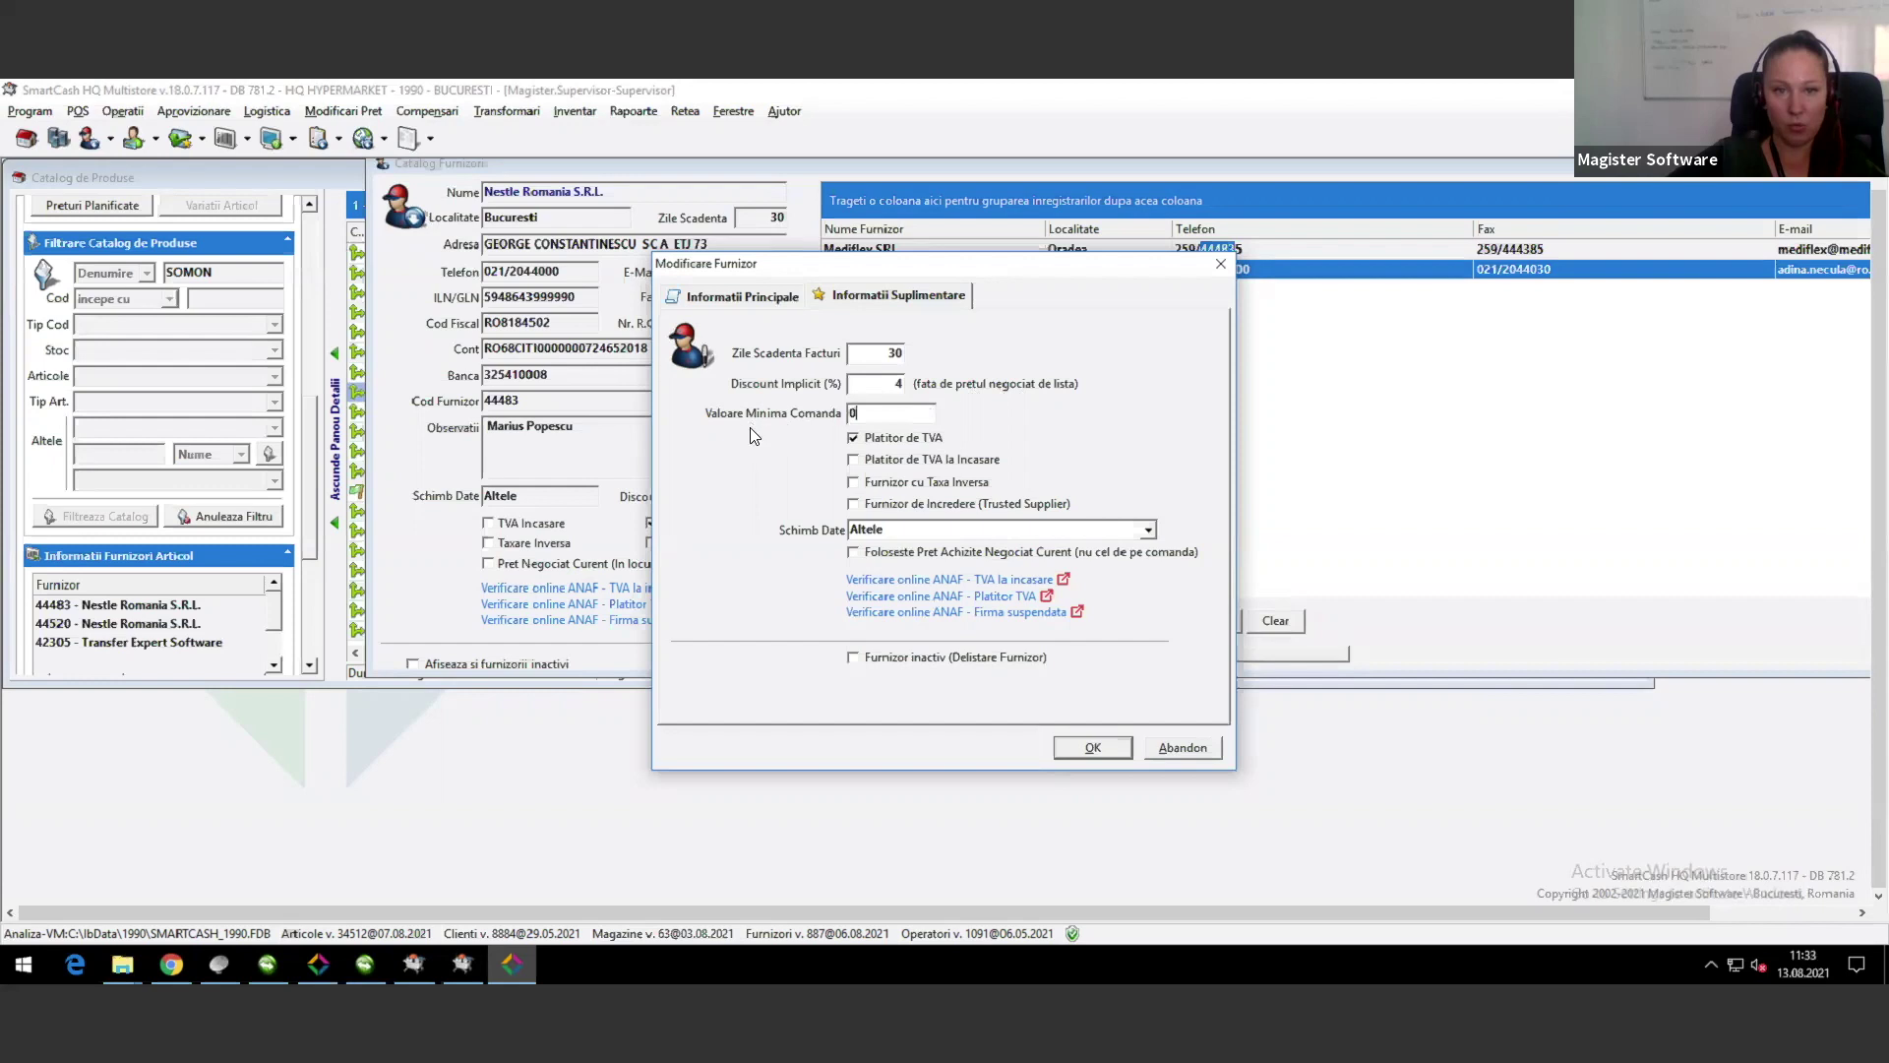
key("shift+Home")
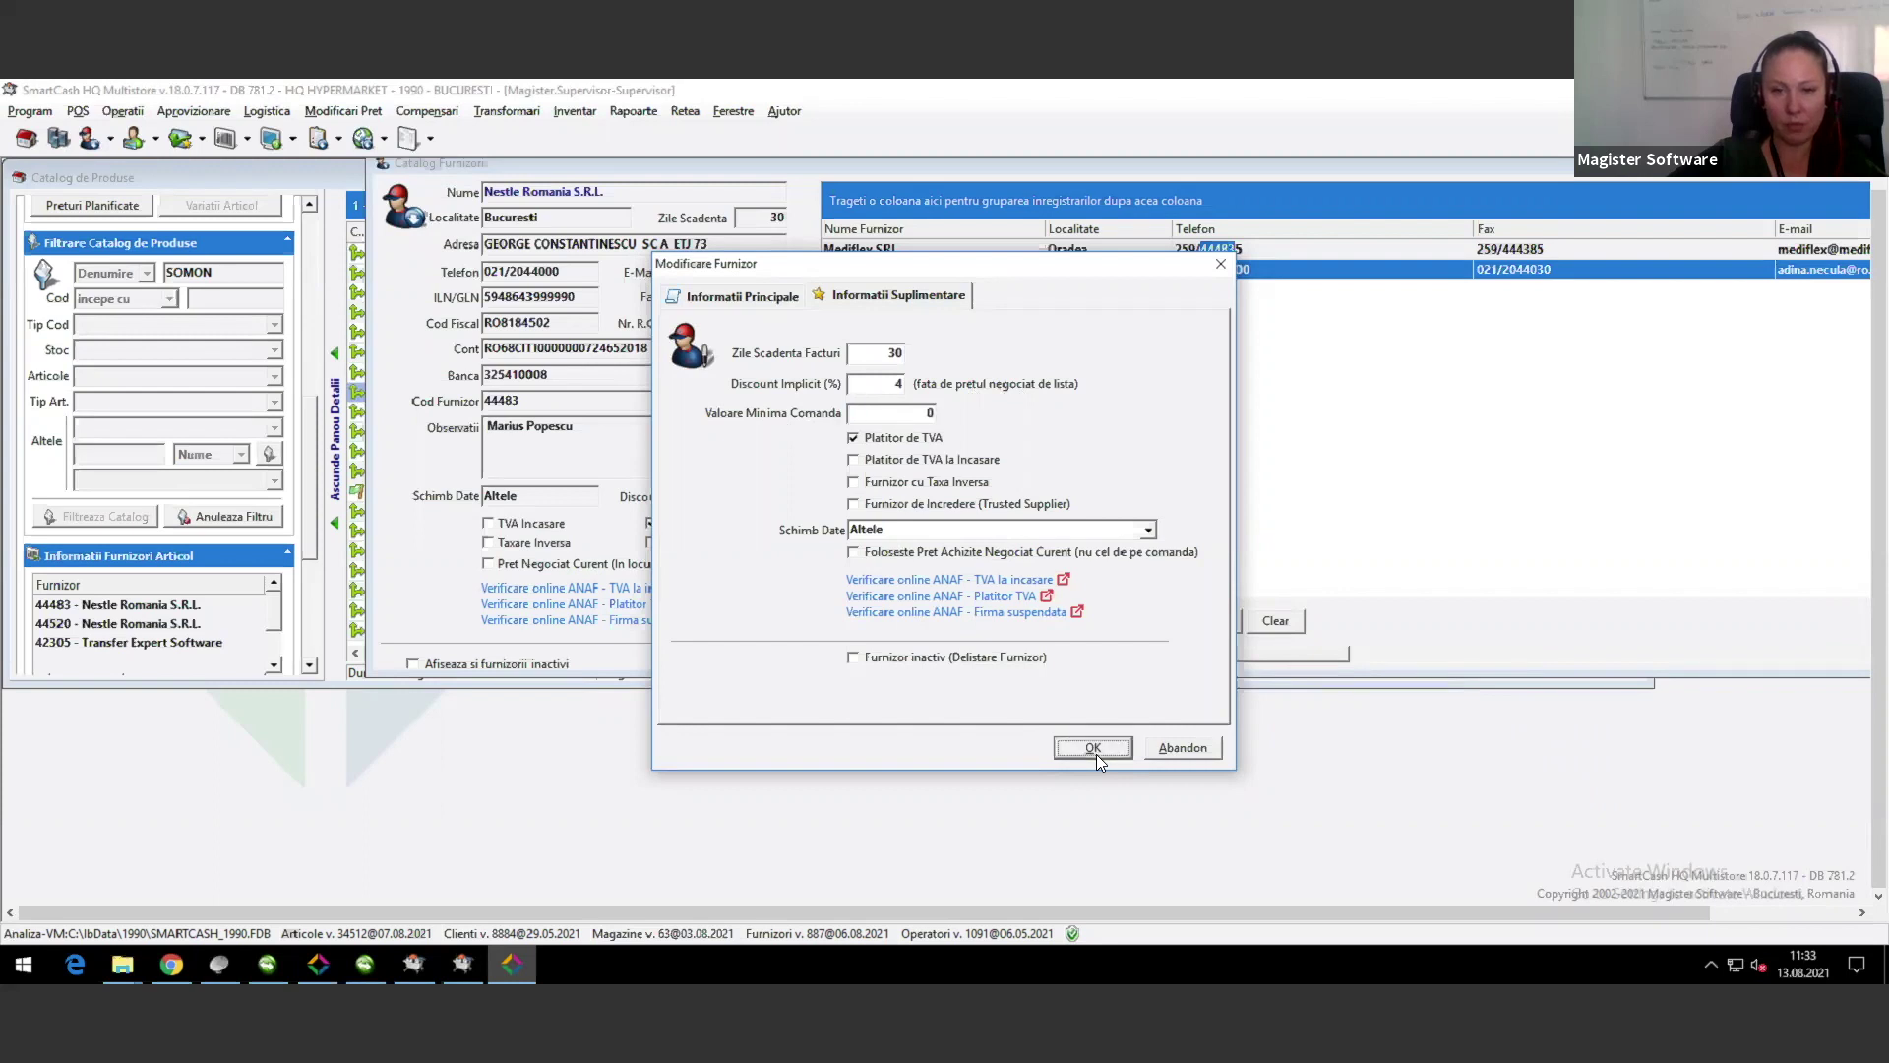
left_click(1096, 753)
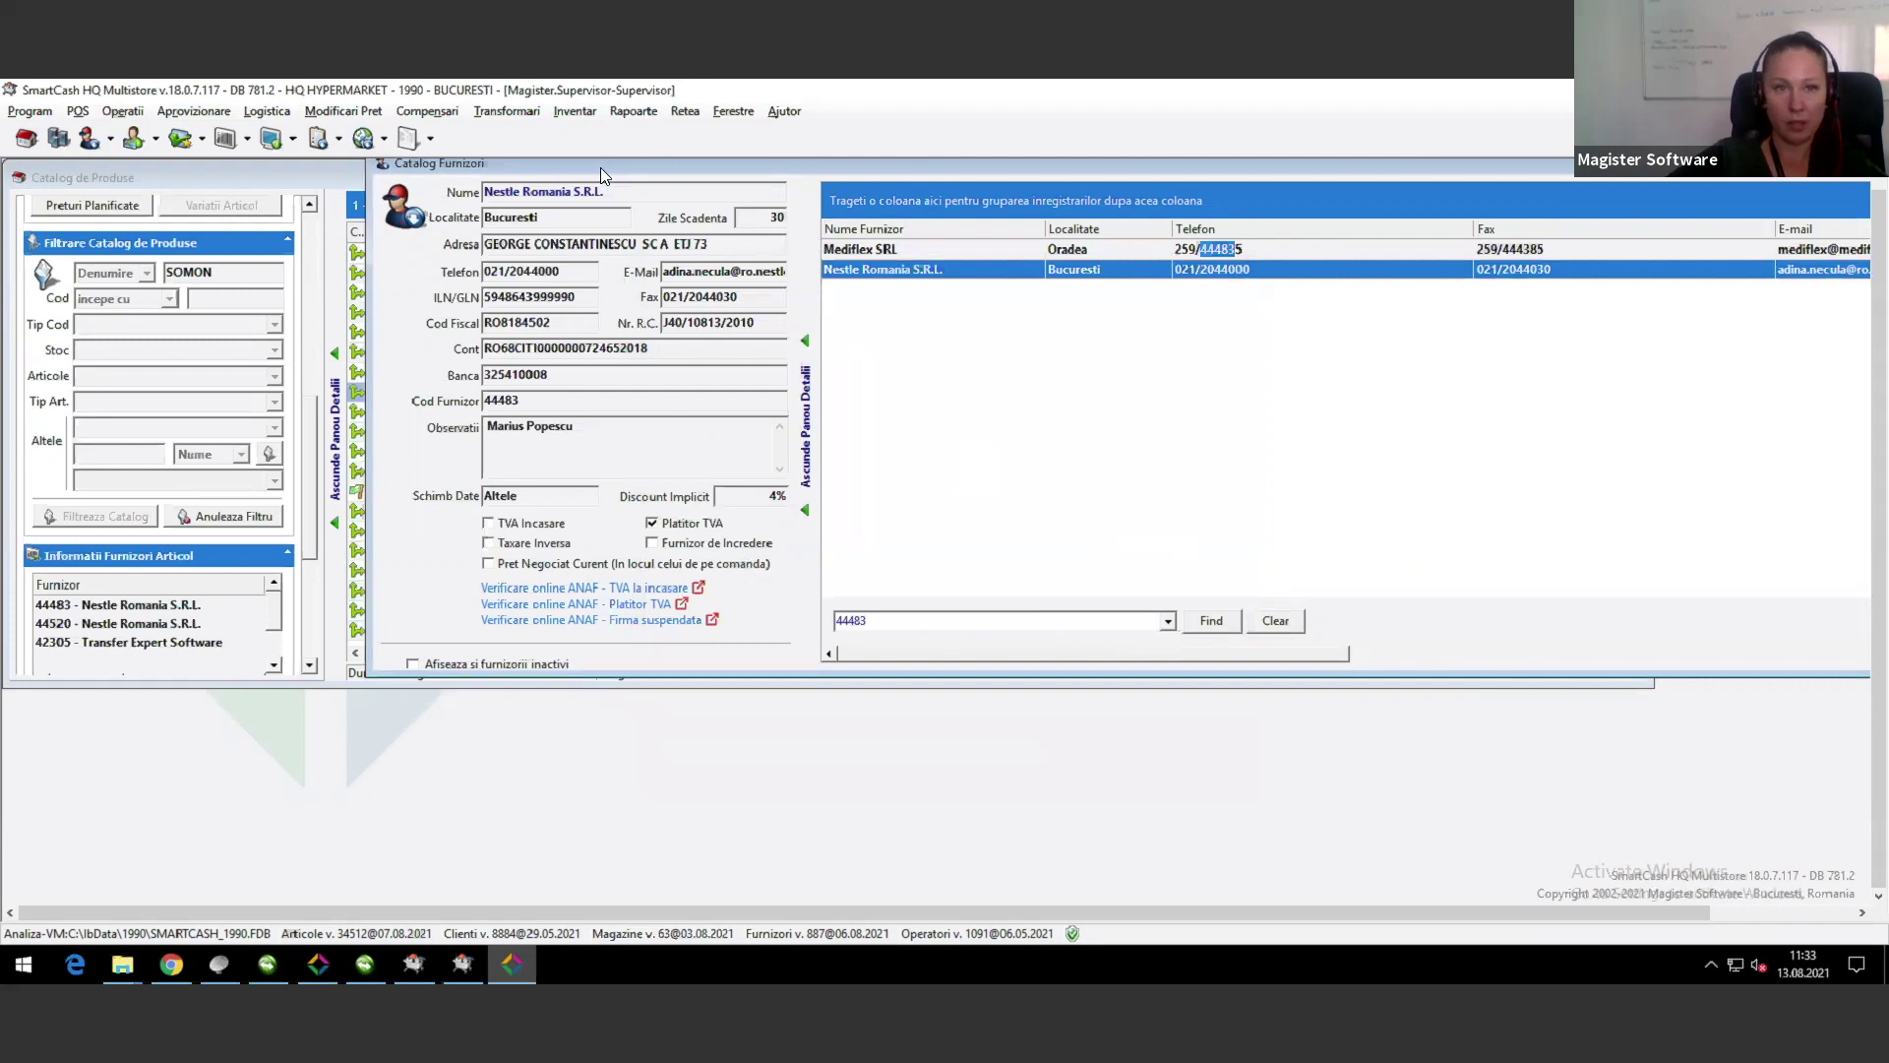
left_click(1832, 164)
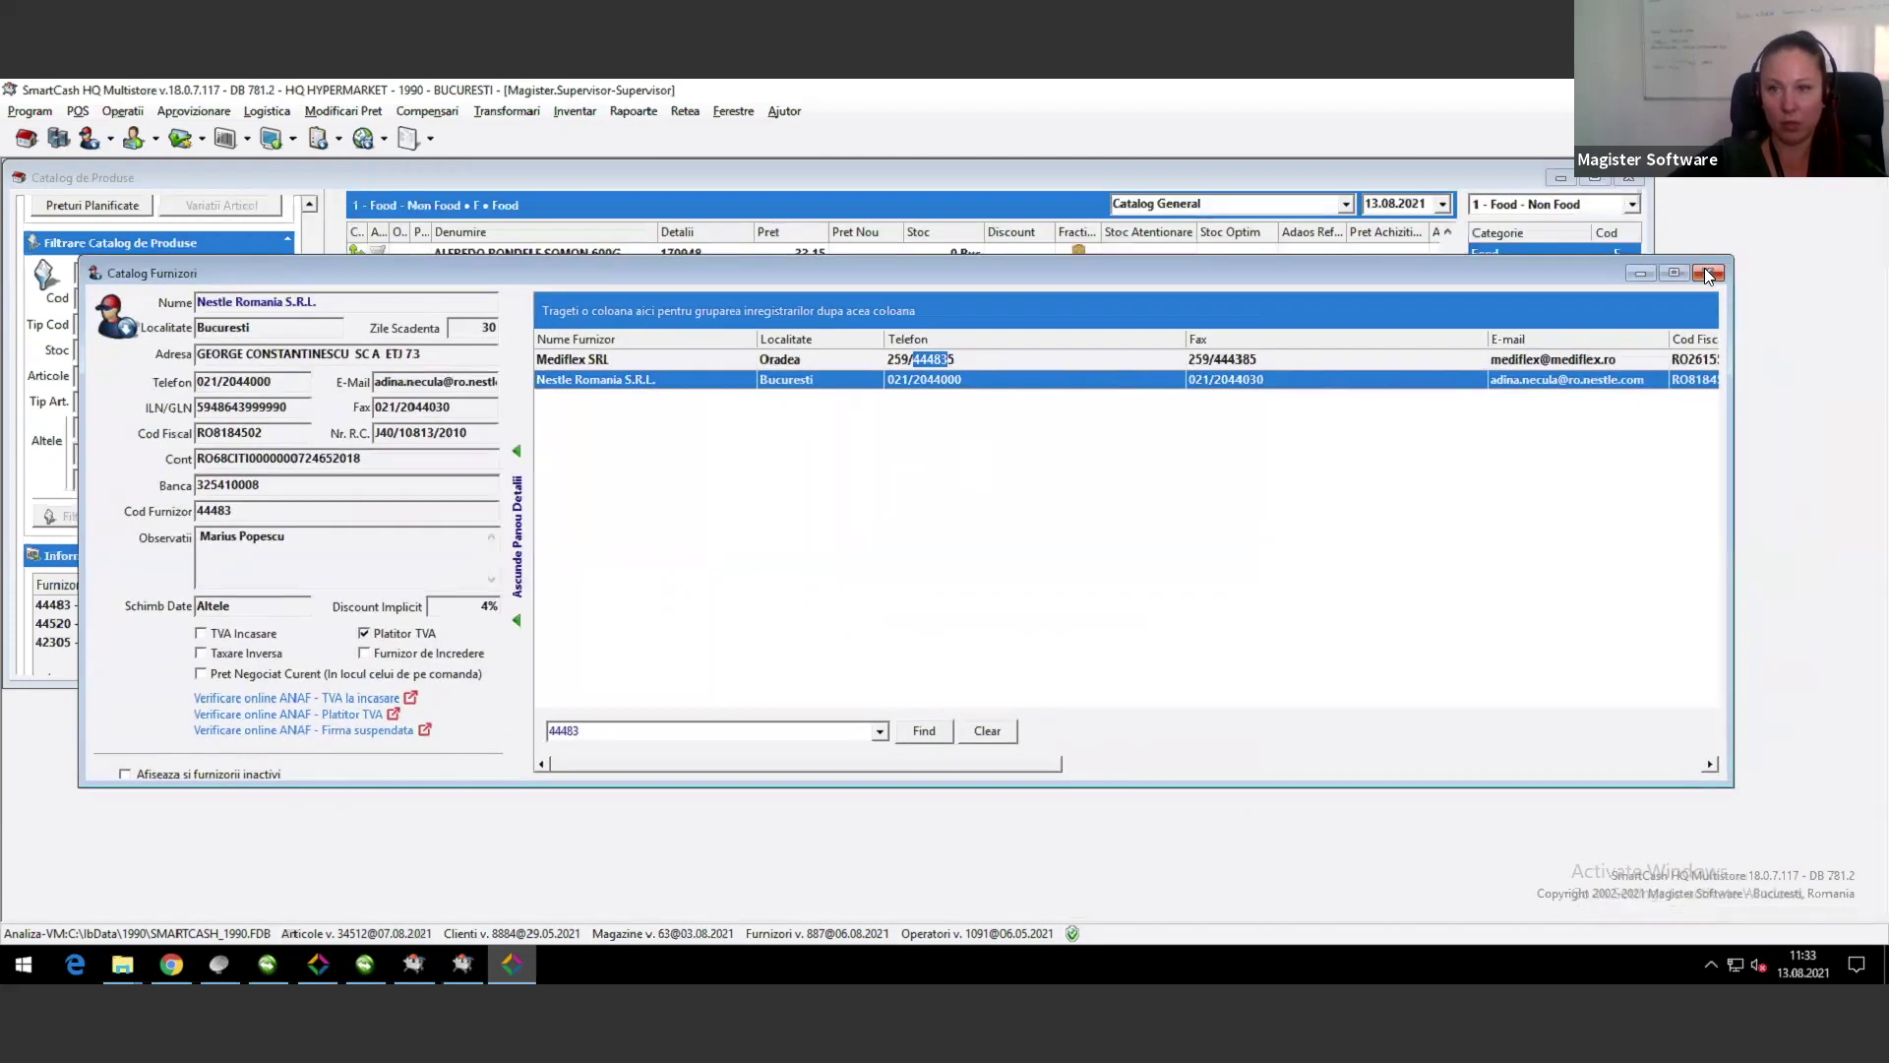
left_click(1595, 179)
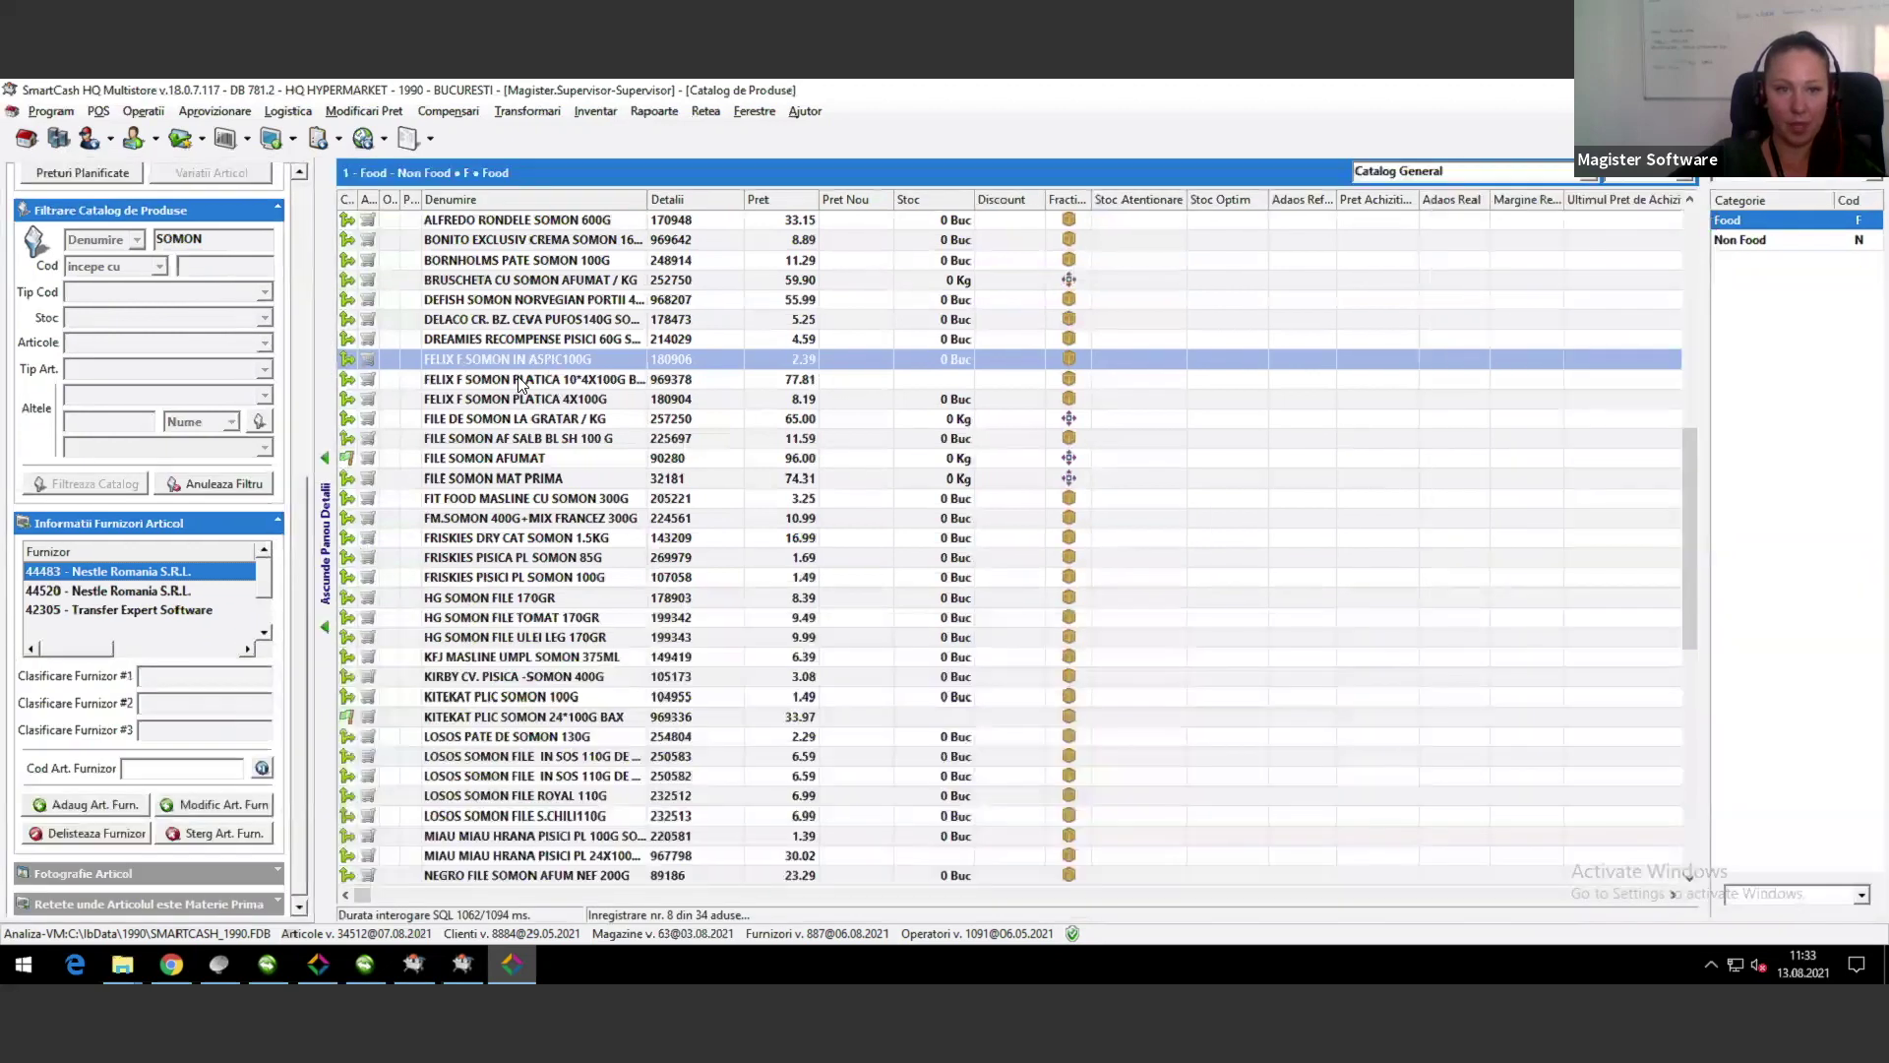
Step: Add BONITO EXCLUSIV CREMA SOMON 160G to the FELIX F SOMON IN ASPIC100G selection and open its negotiated purchase prices
left_click(526, 366)
left_click(298, 239, "ctrl")
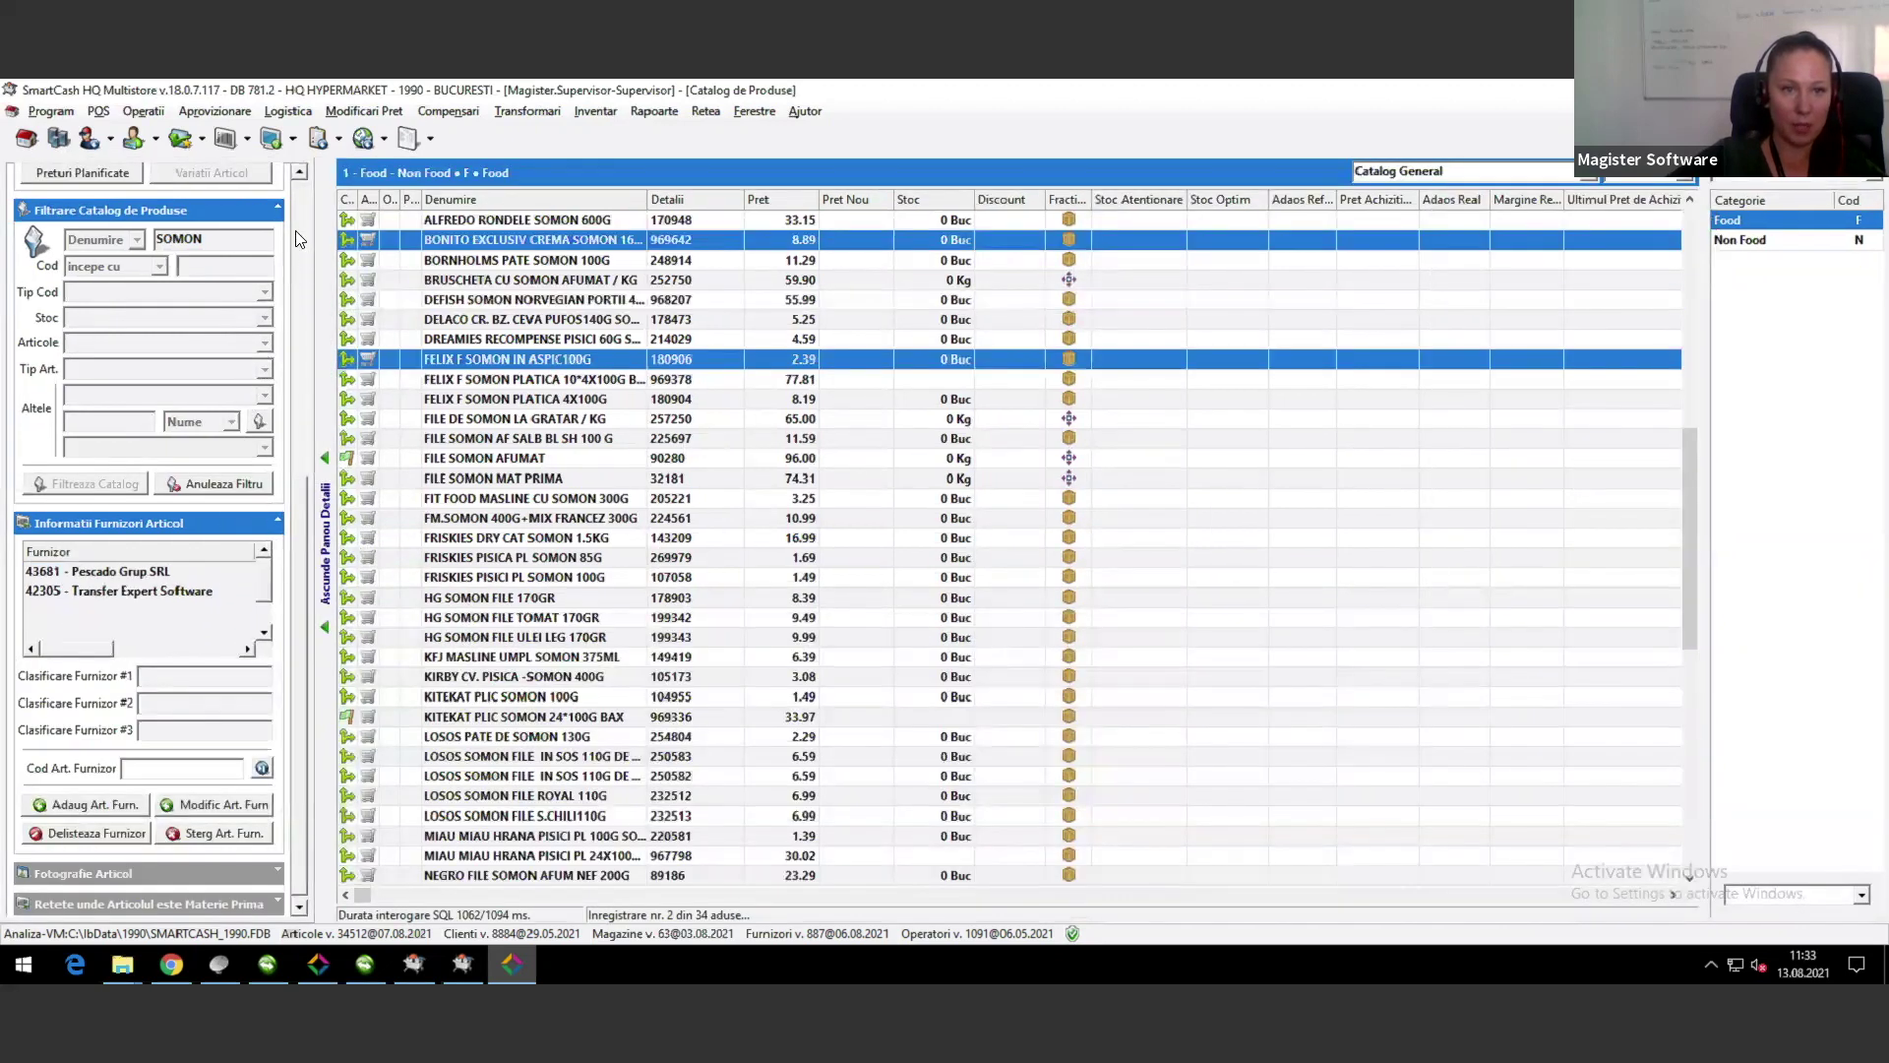
scroll(148, 394, "up", 5)
left_click(79, 399)
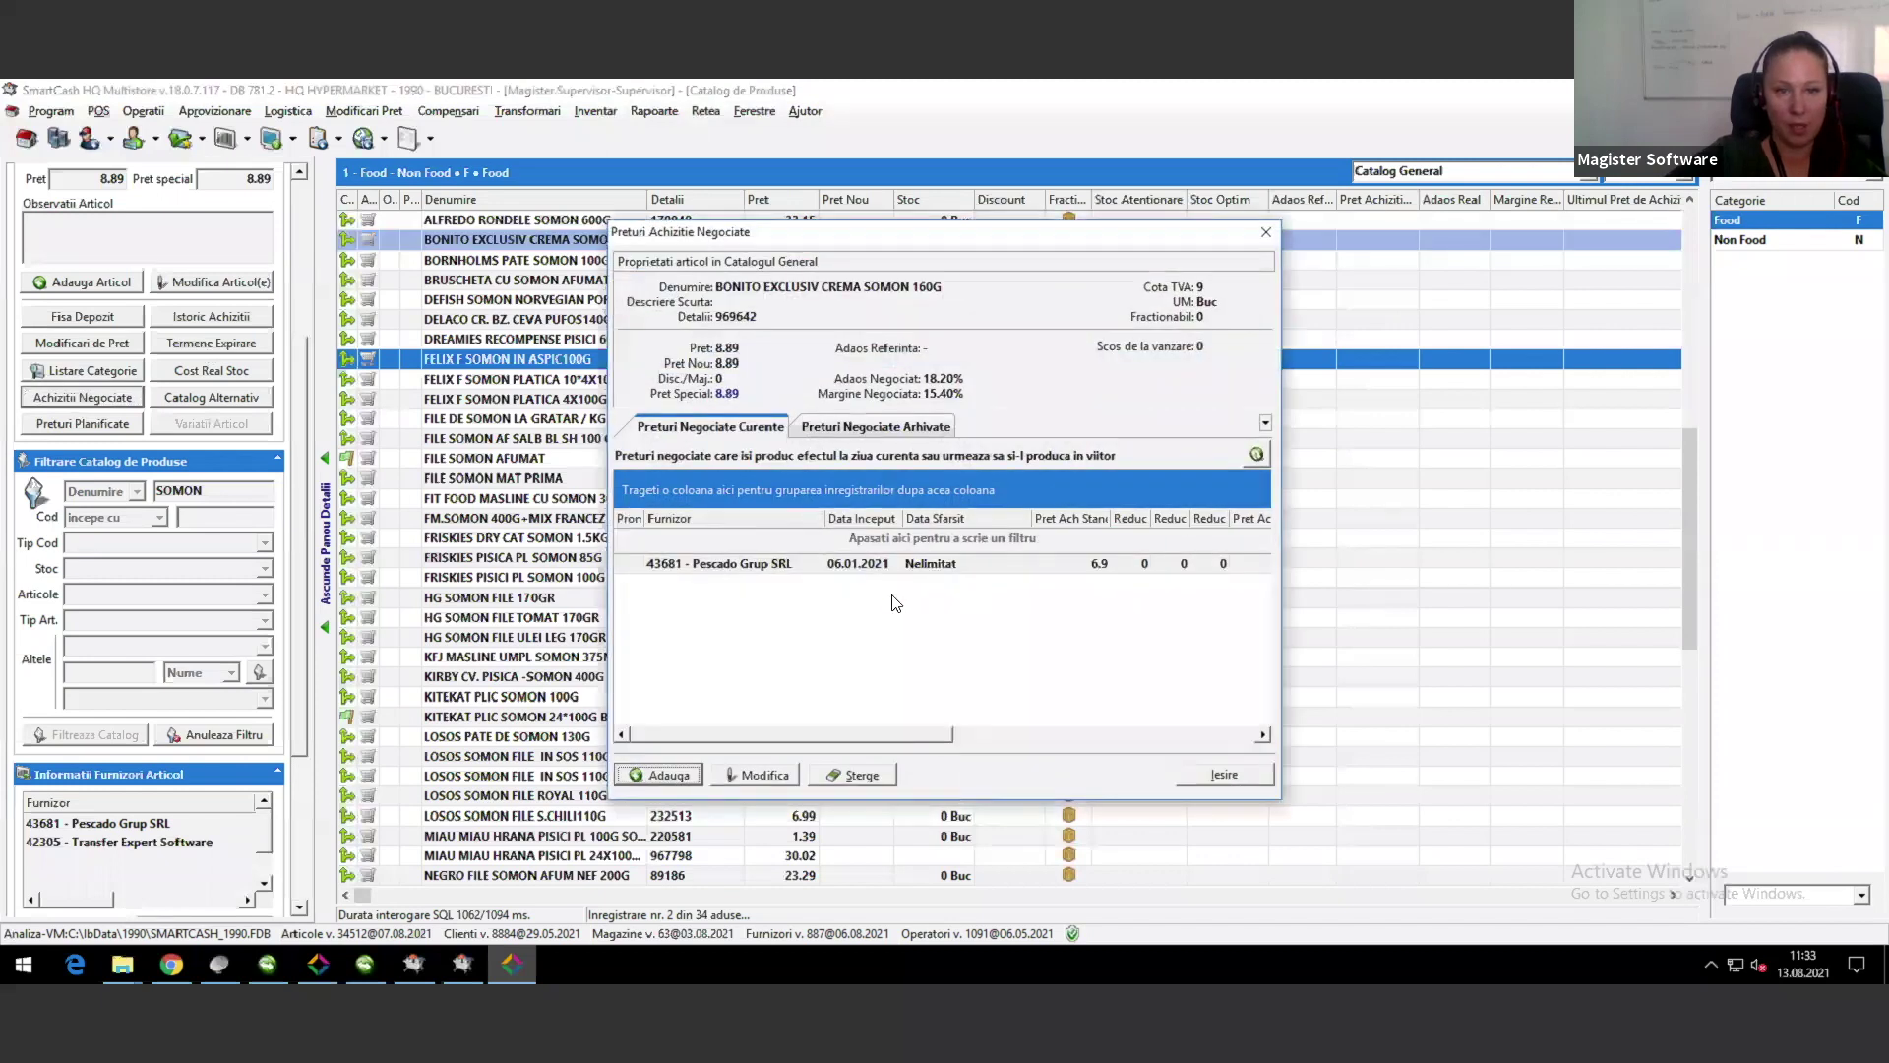
Step: Open the 43681 - Pescado Grup SRL negotiated price for editing and review its supplier list price and reduction percentages
left_click(730, 569)
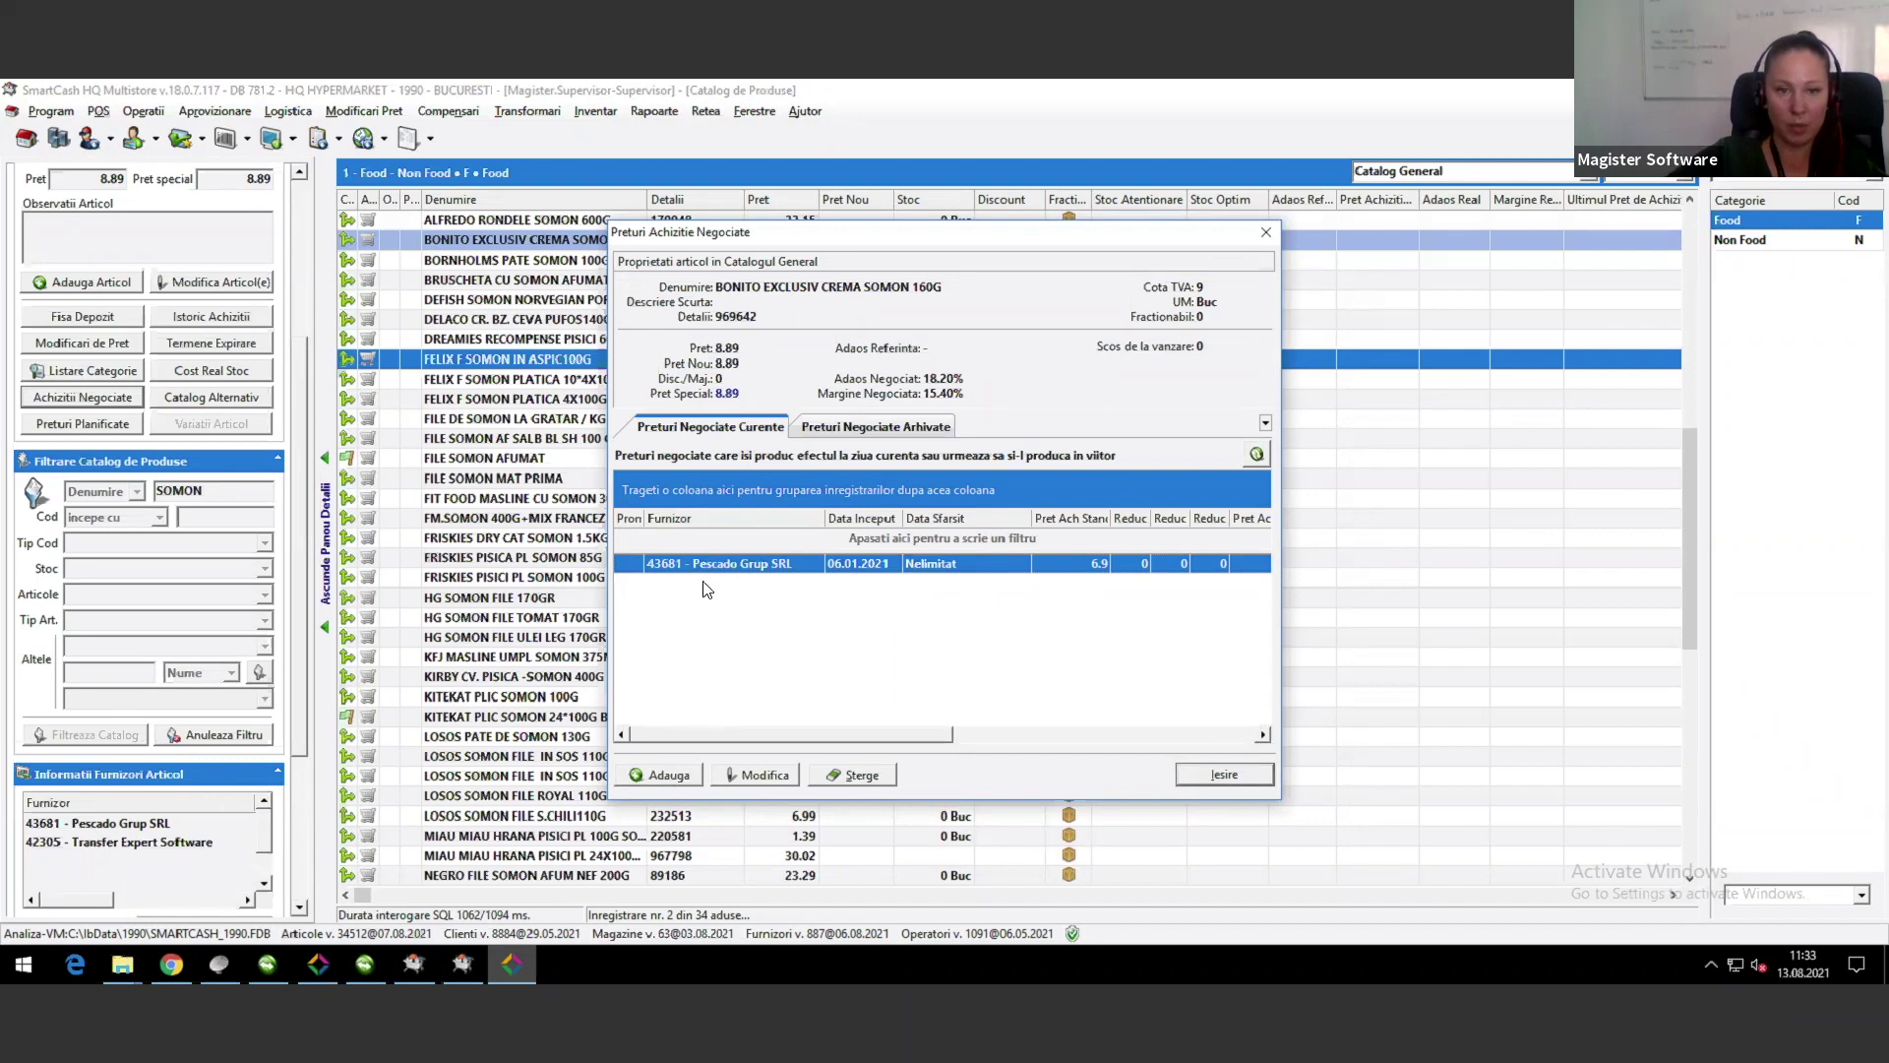
double_click(730, 565)
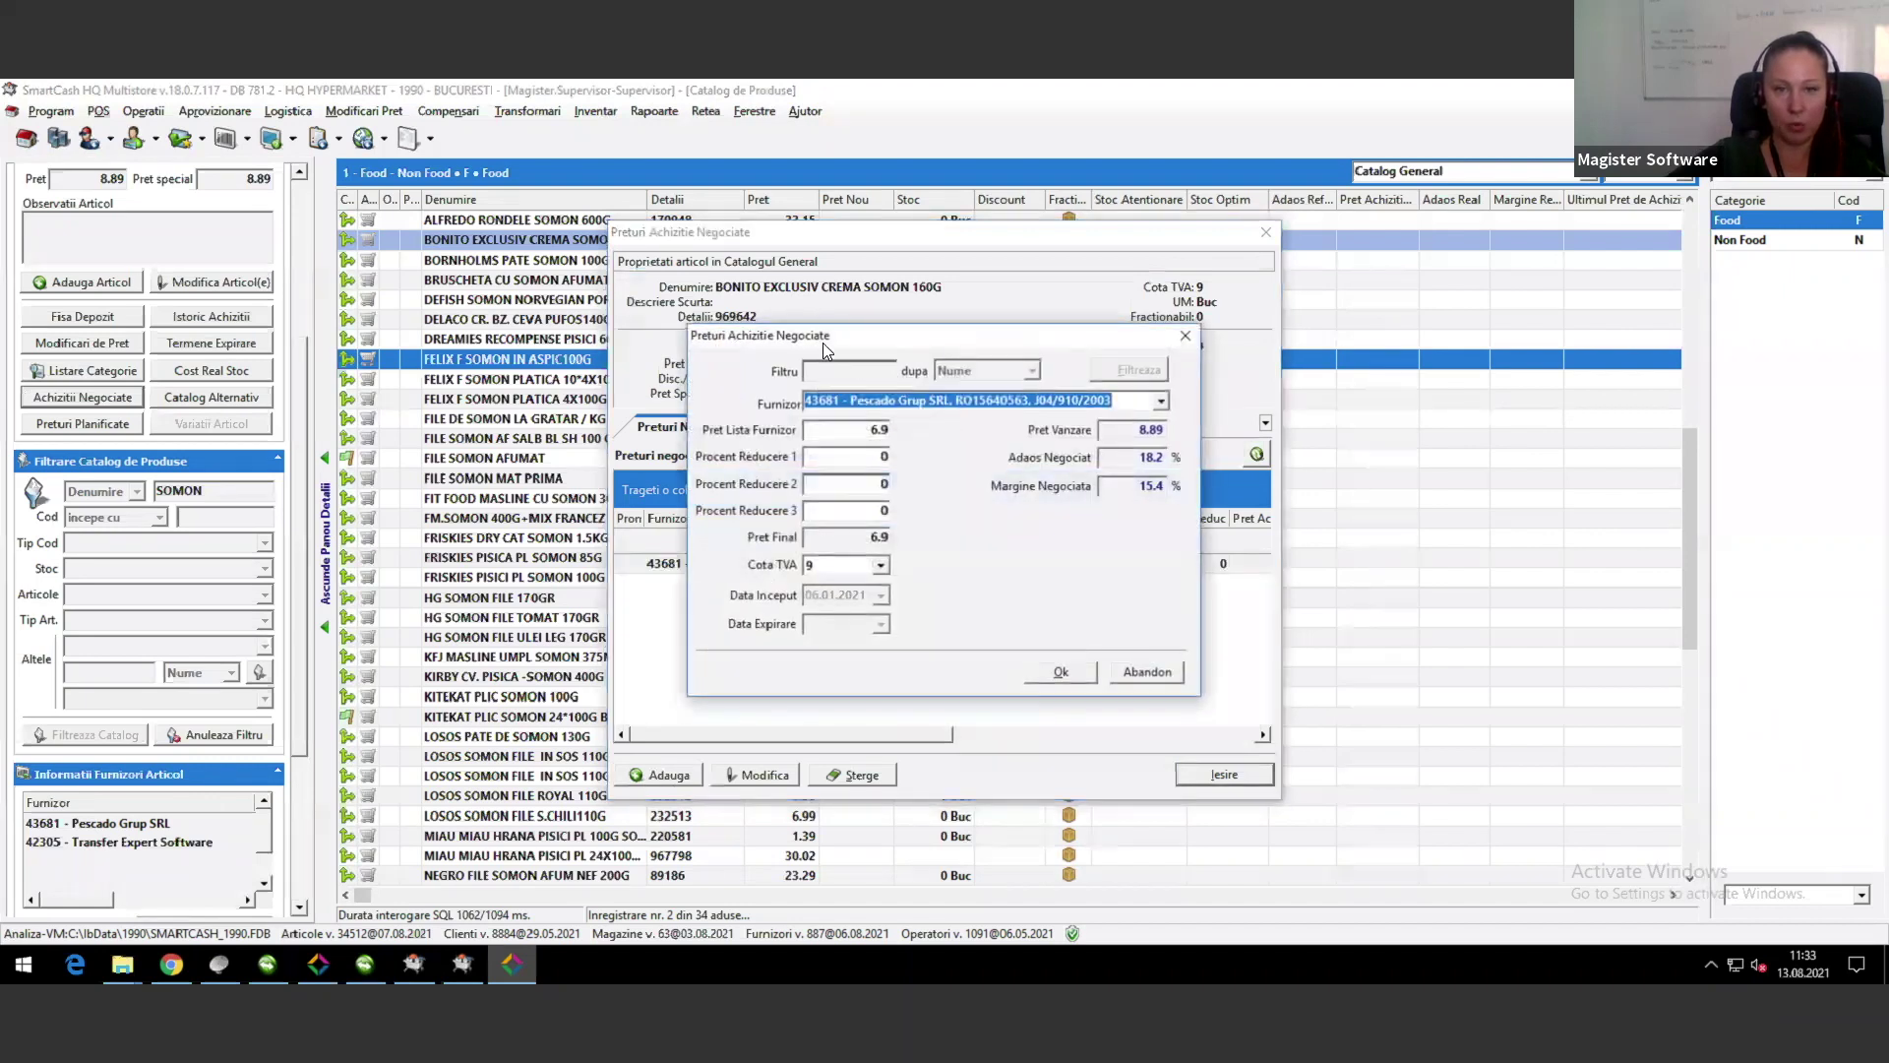
left_click_drag(777, 331, 600, 271)
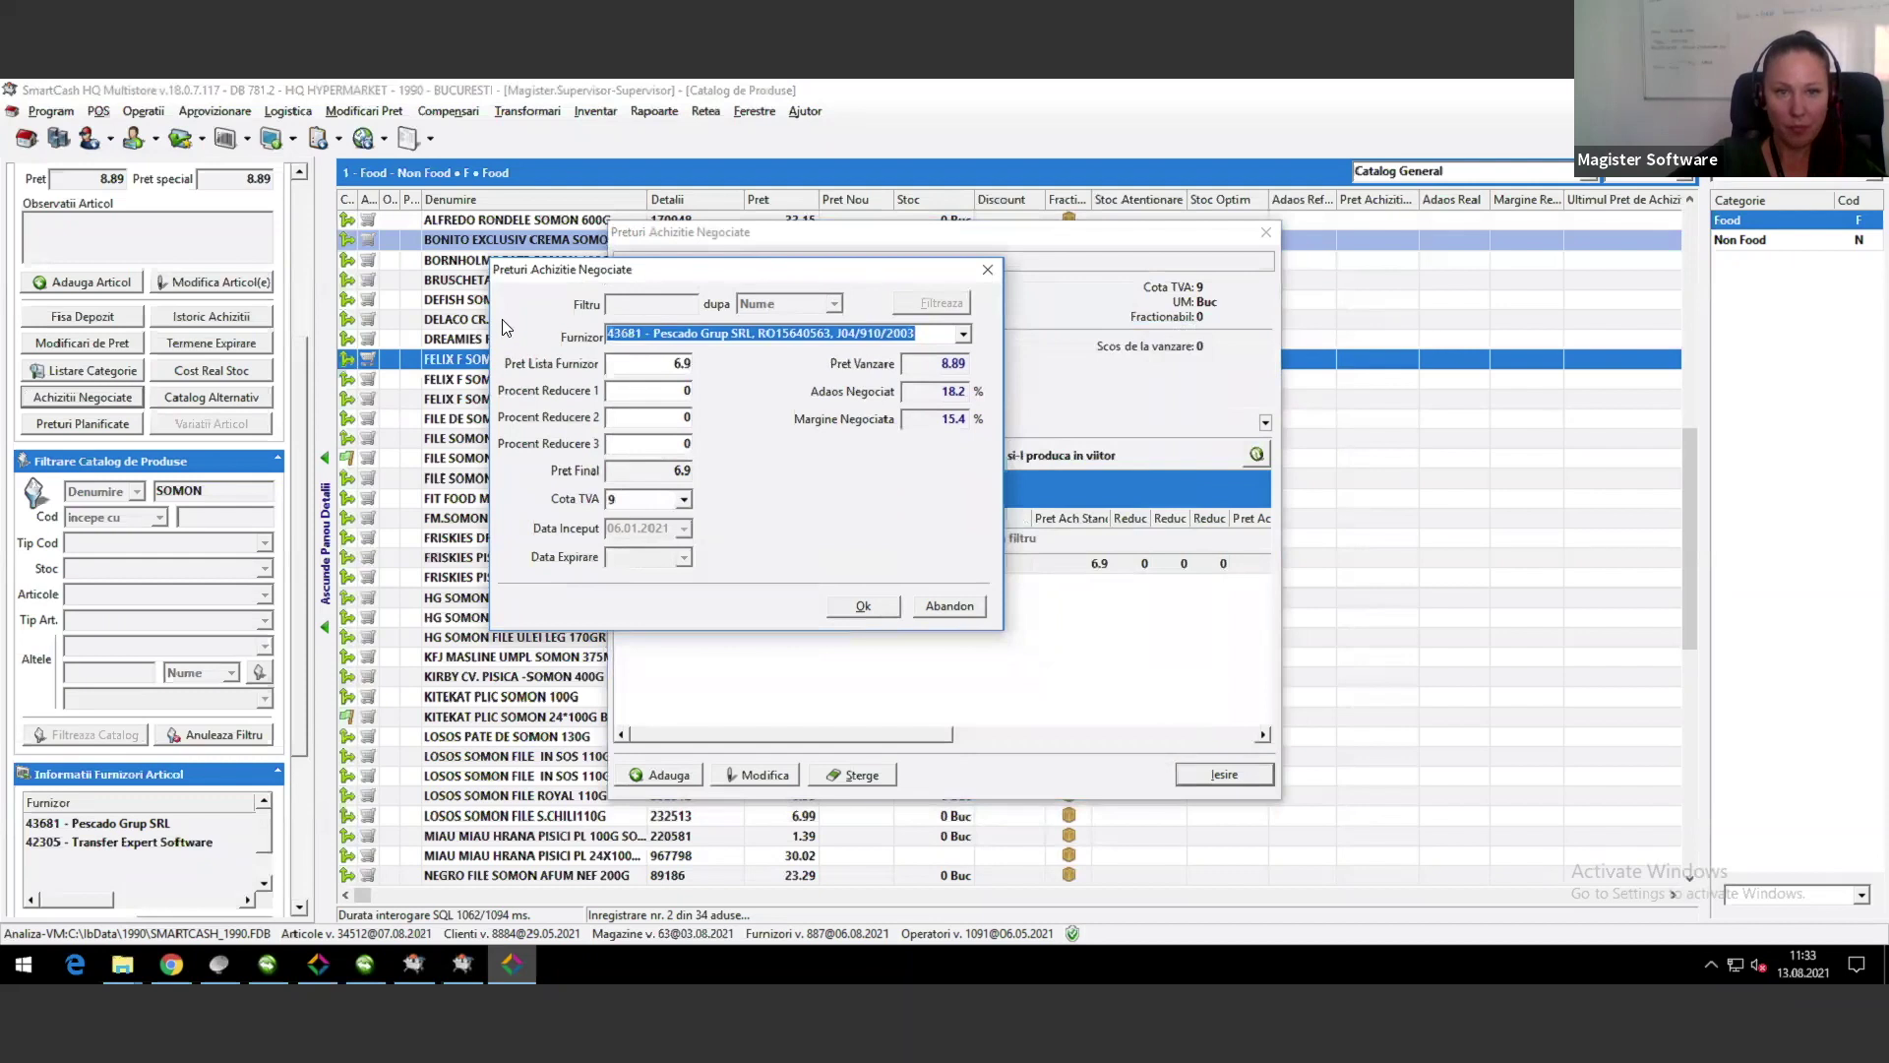
left_click(678, 363)
double_click(611, 363)
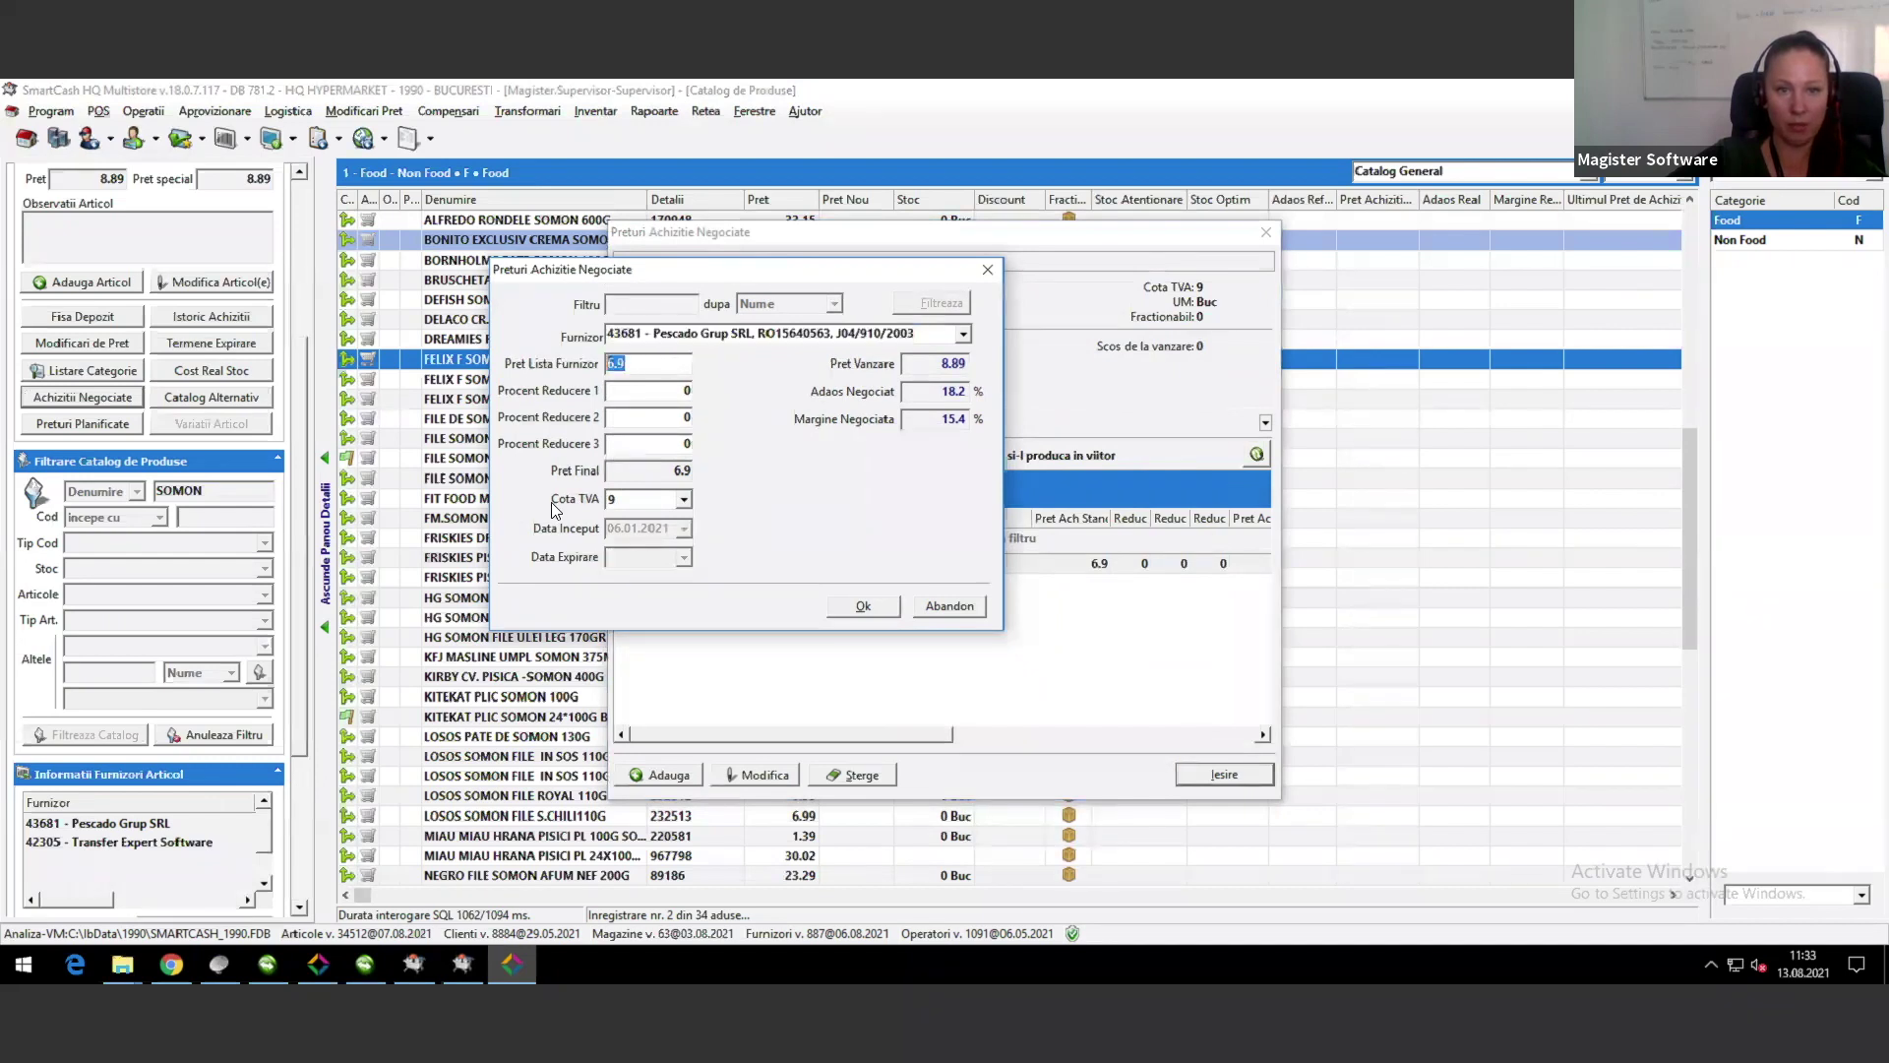
left_click(632, 392)
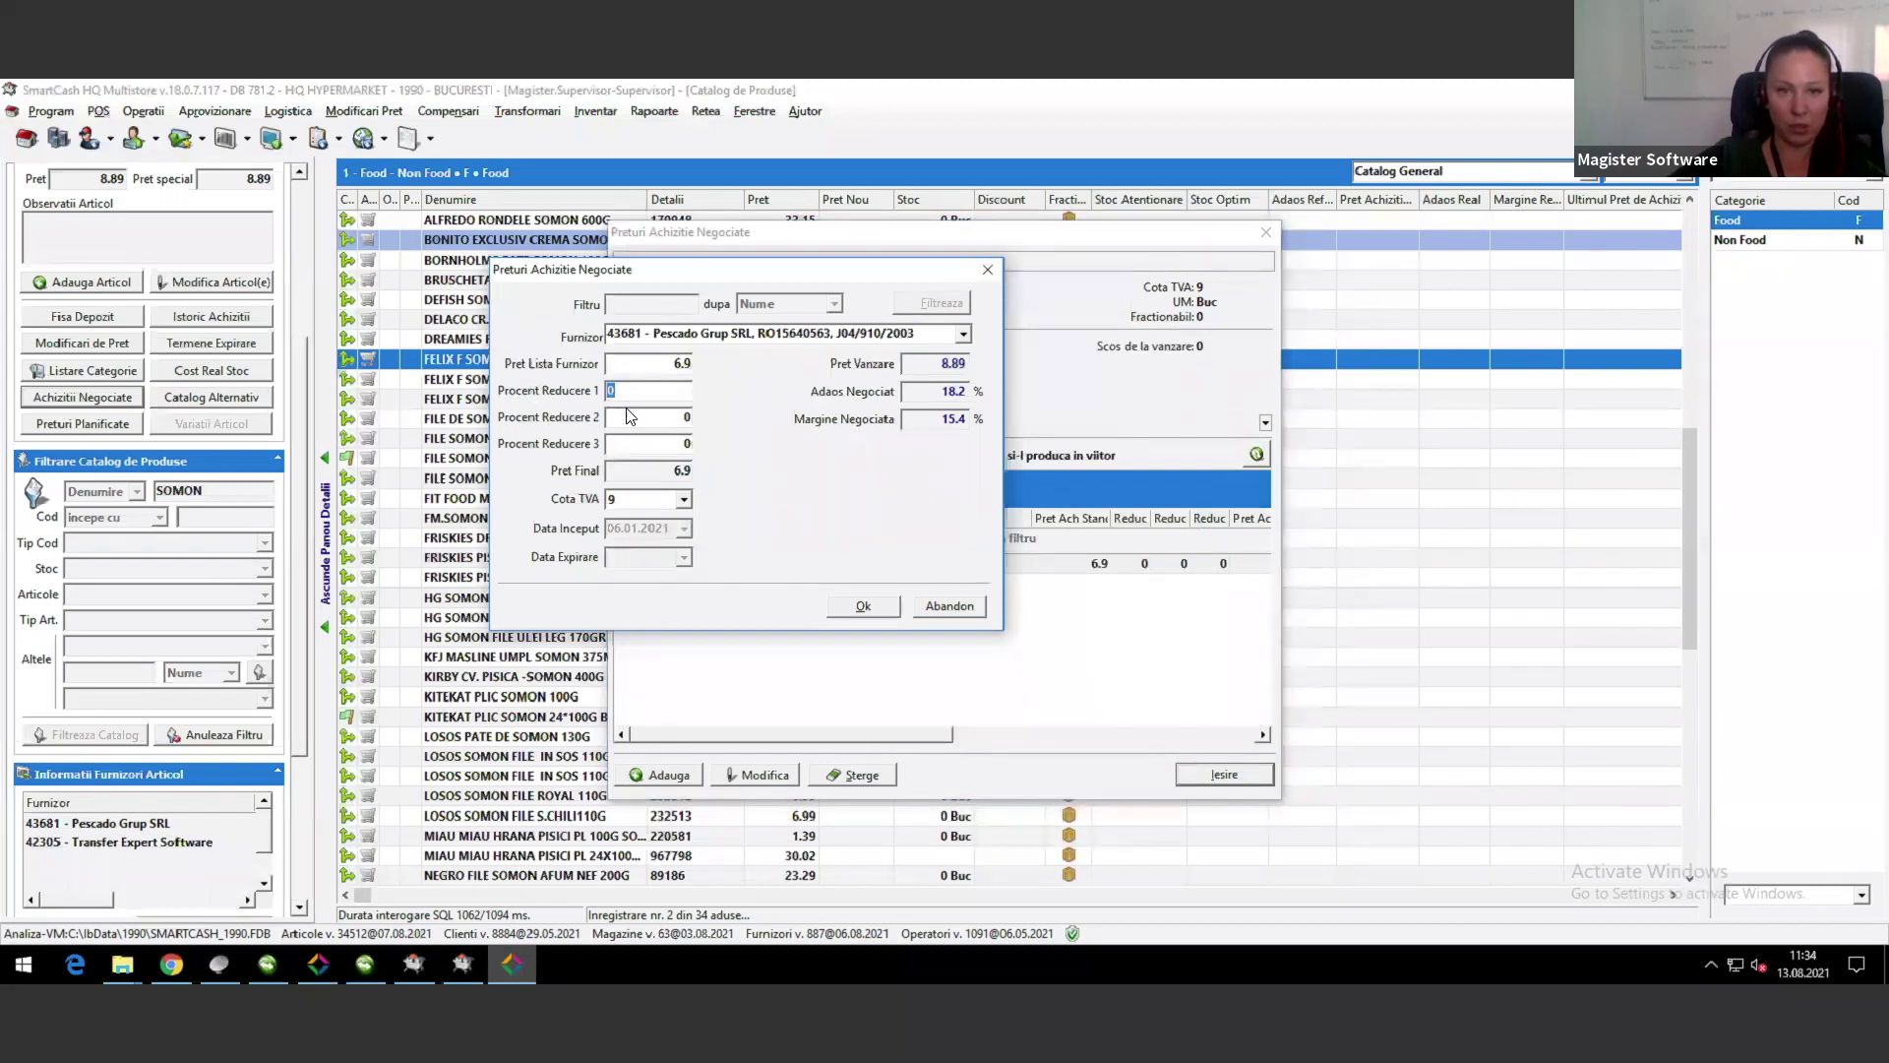
left_click(632, 414)
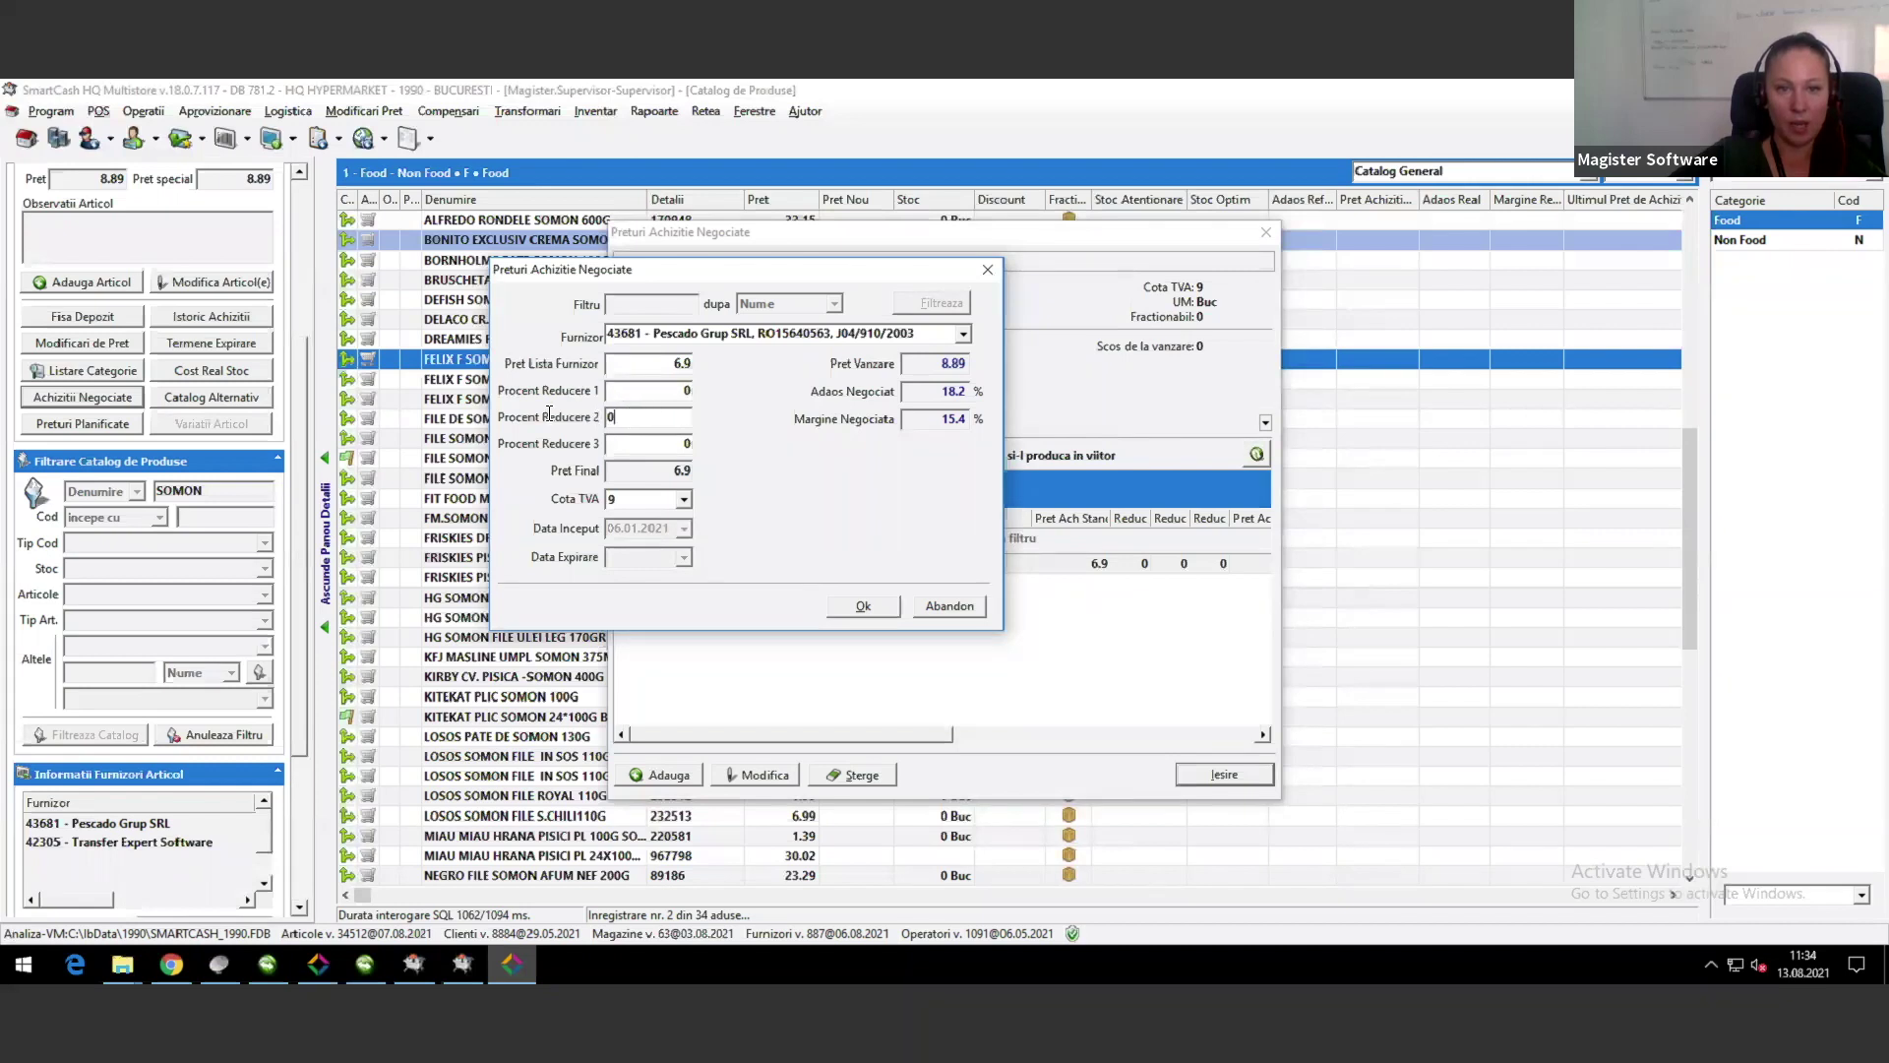
double_click(610, 418)
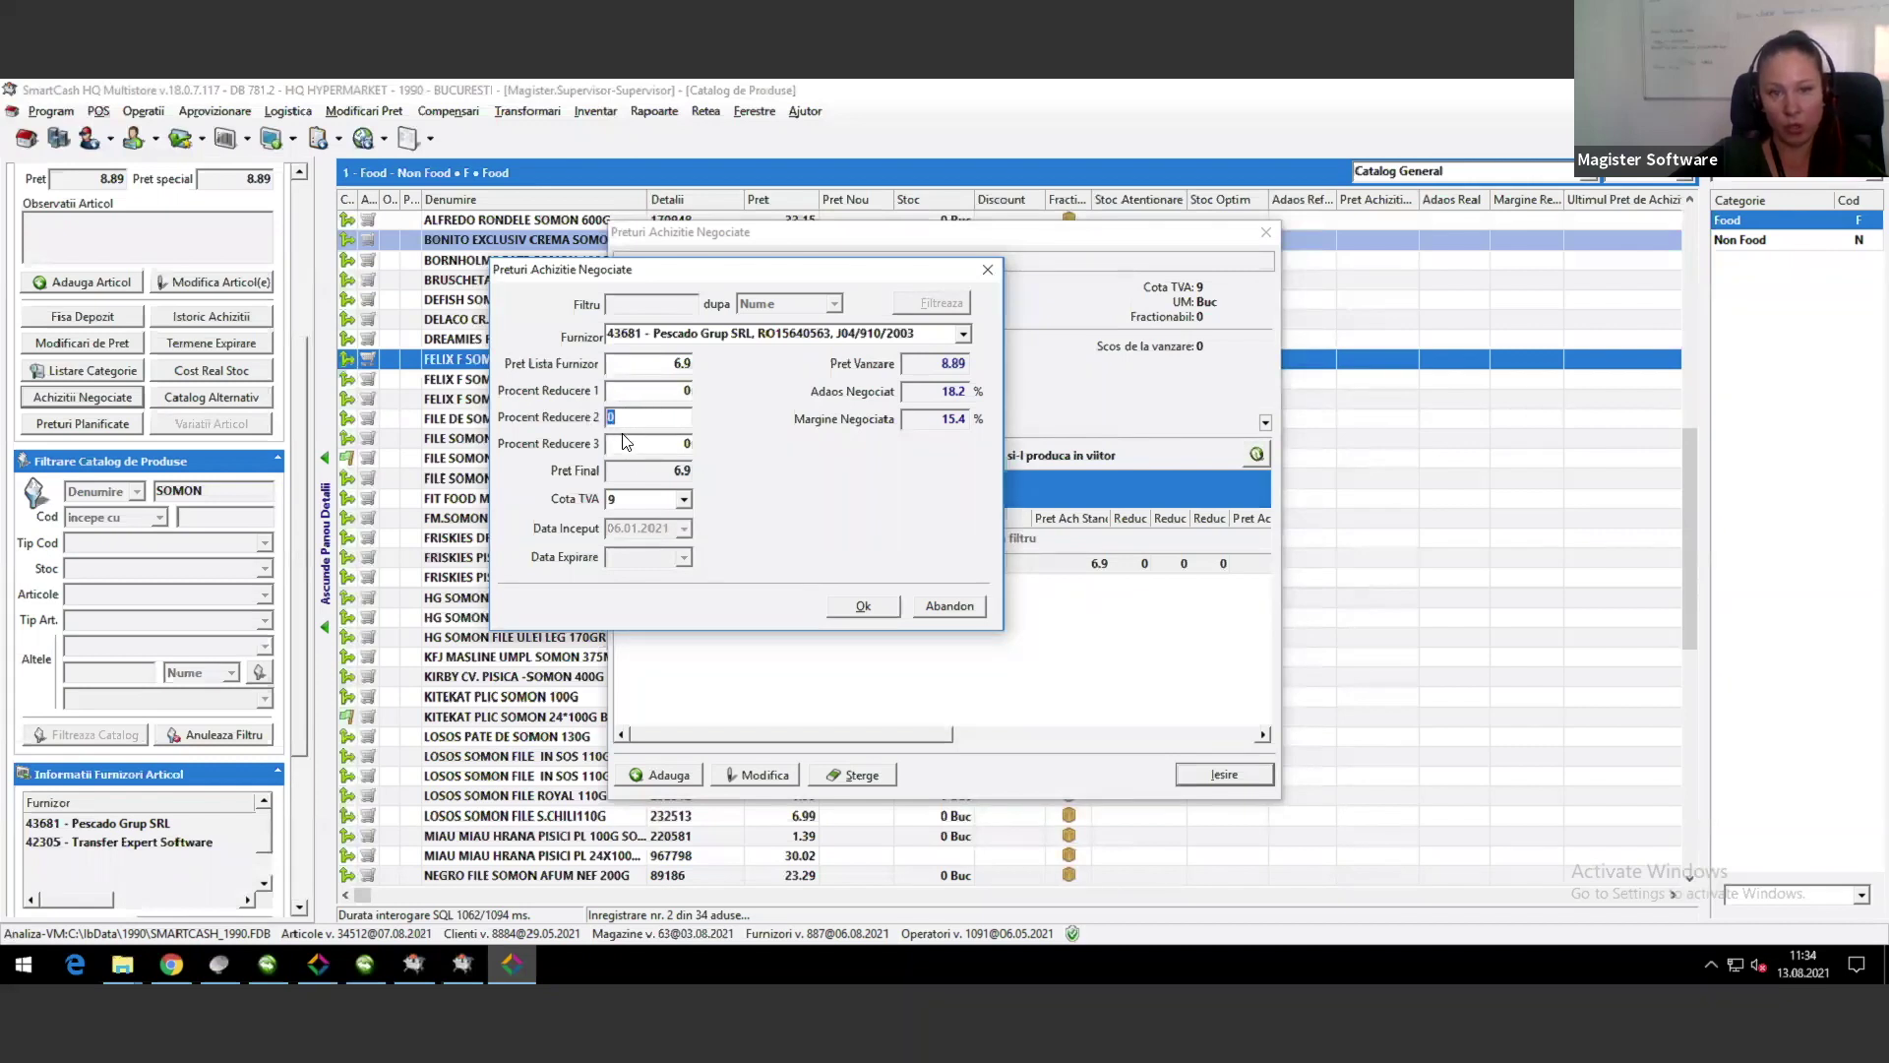
Step: Set the Pescado Grup SRL price reductions 1, 2 and 3 to 4, 2 and 10 percent, and save the negotiated price
key("Tab")
left_click(642, 391)
type("4")
key("Tab")
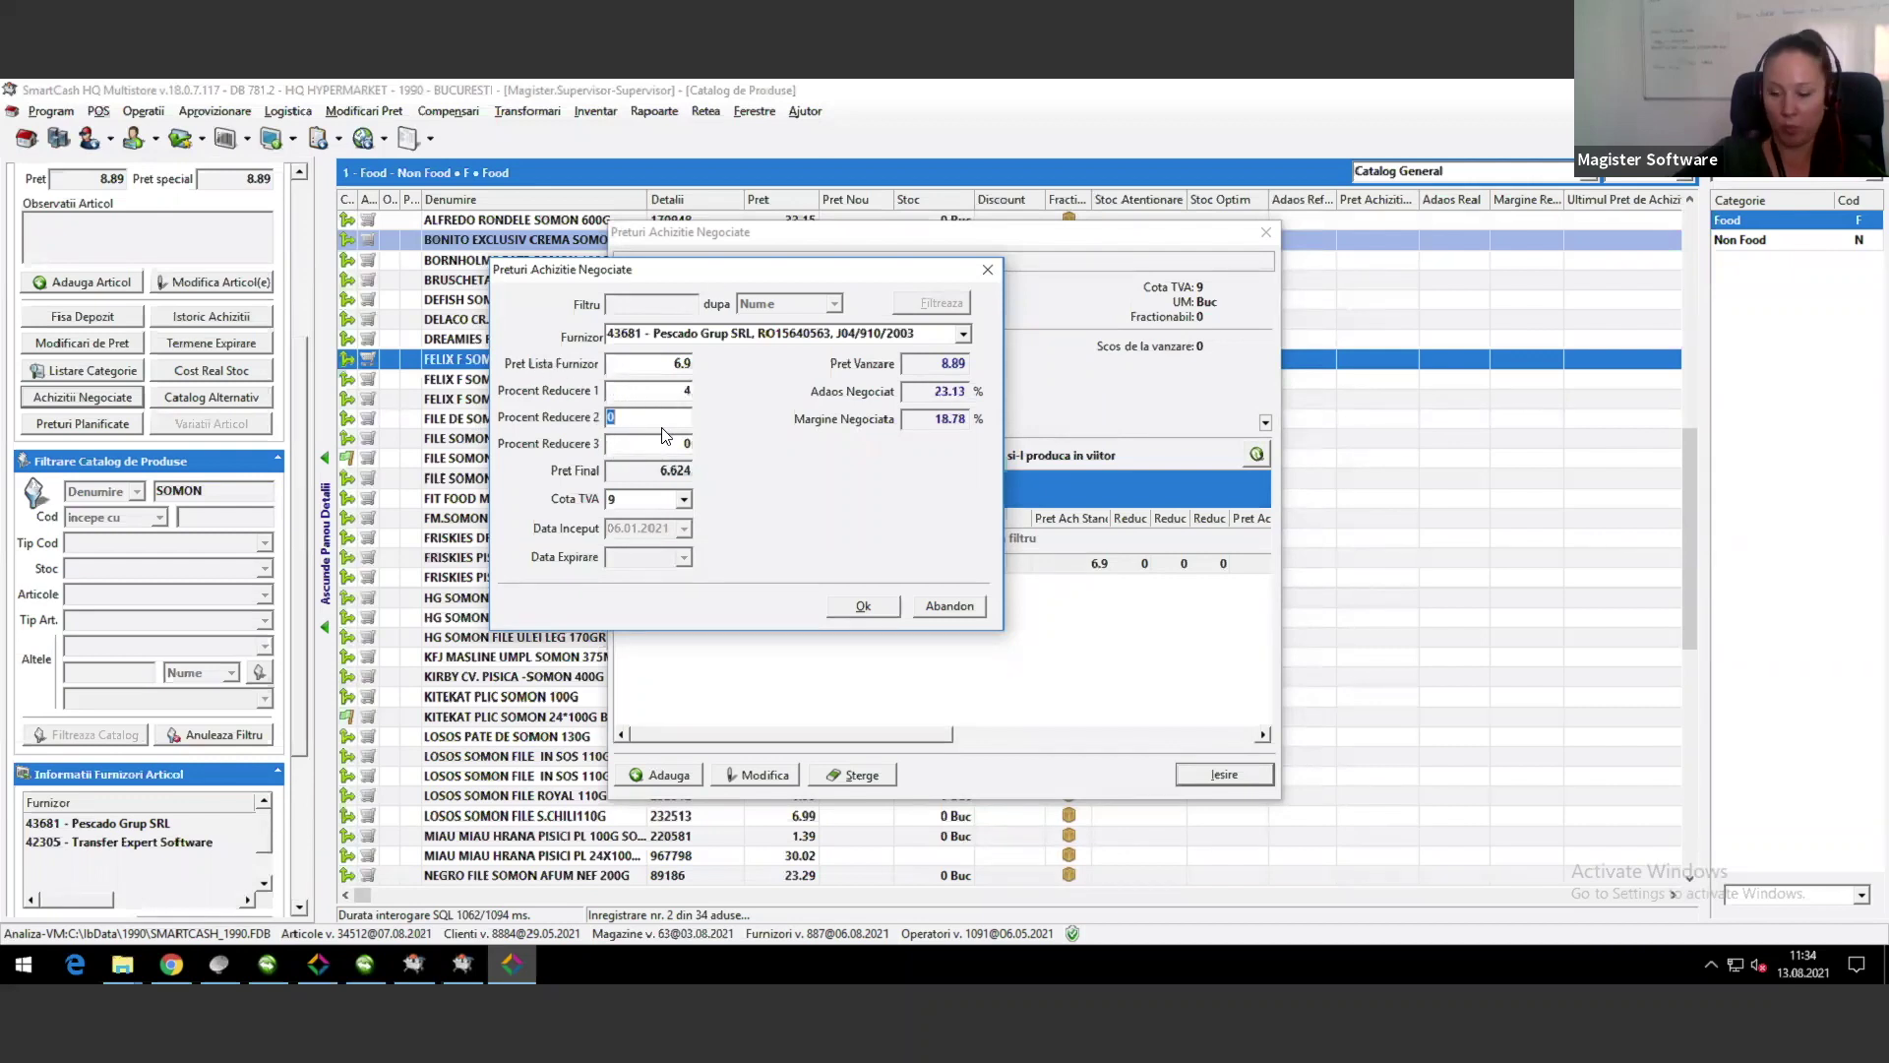
type("2")
key("Tab")
type("10")
left_click(661, 370)
left_click(665, 391)
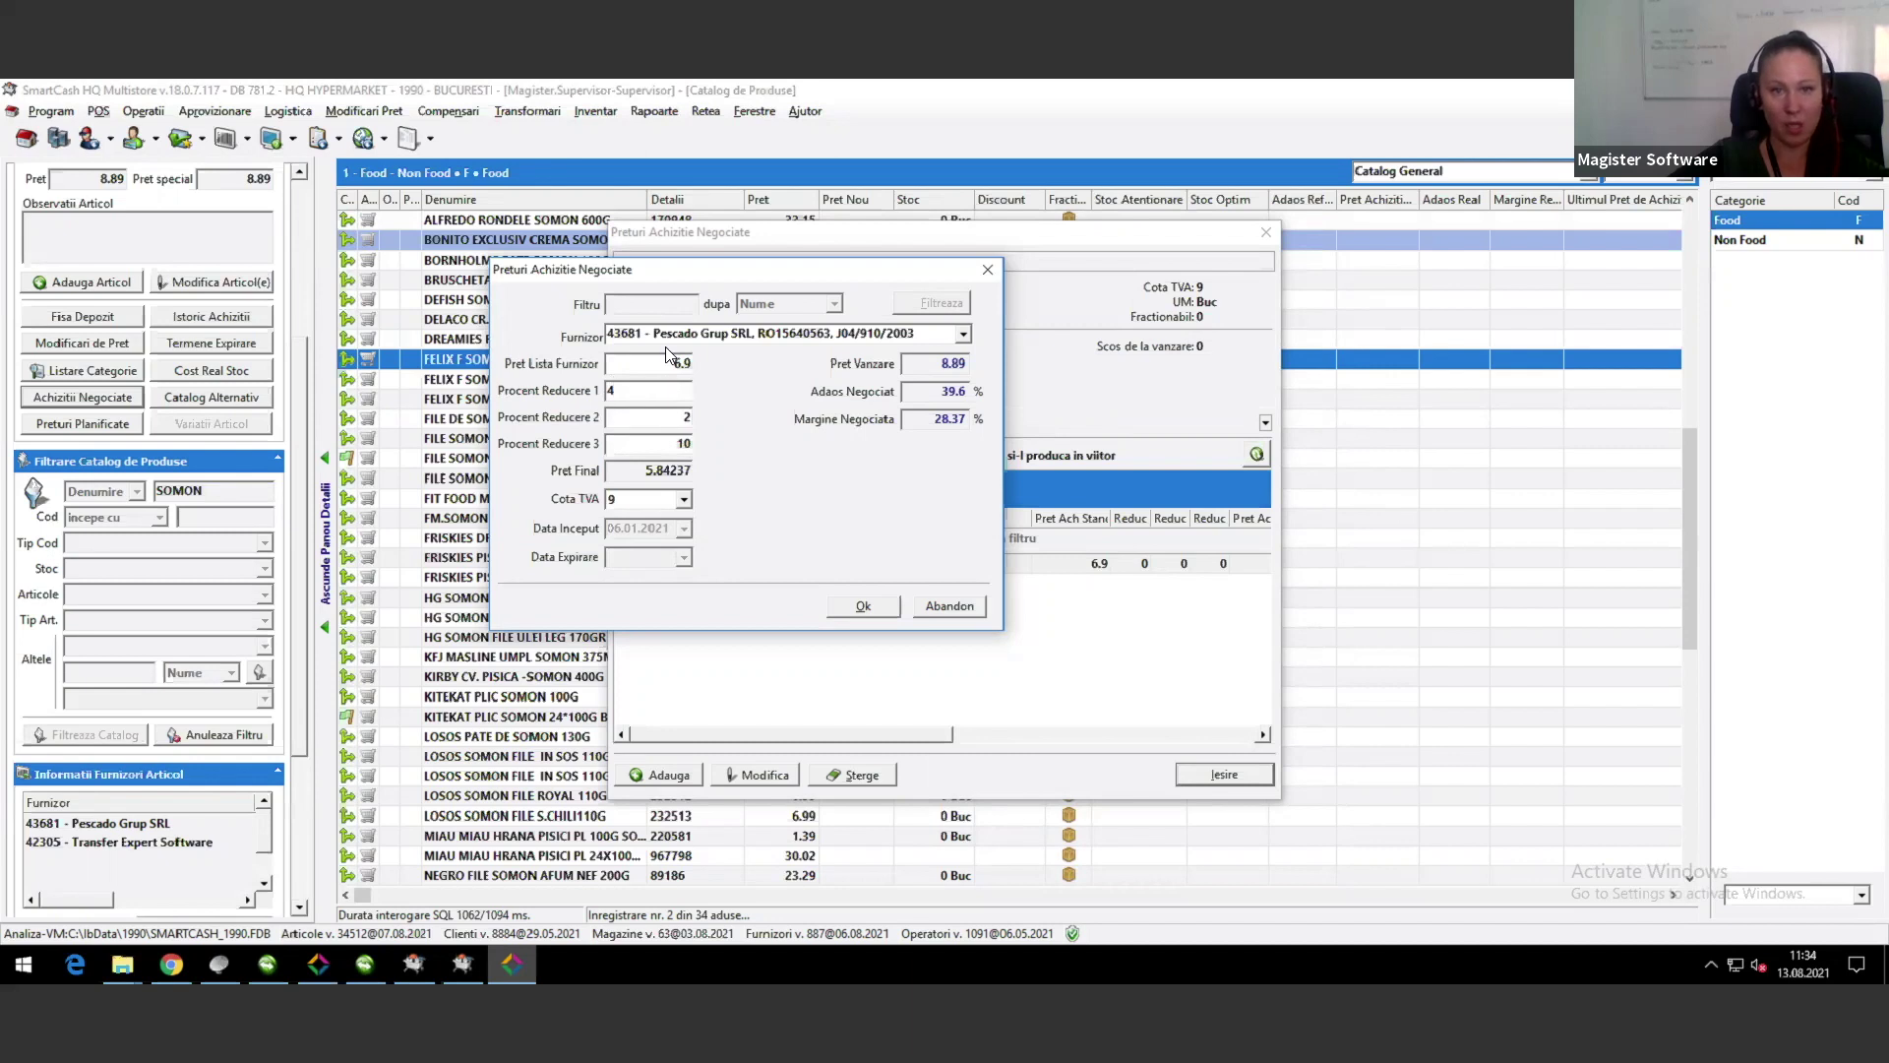
left_click(649, 443)
left_click(645, 478)
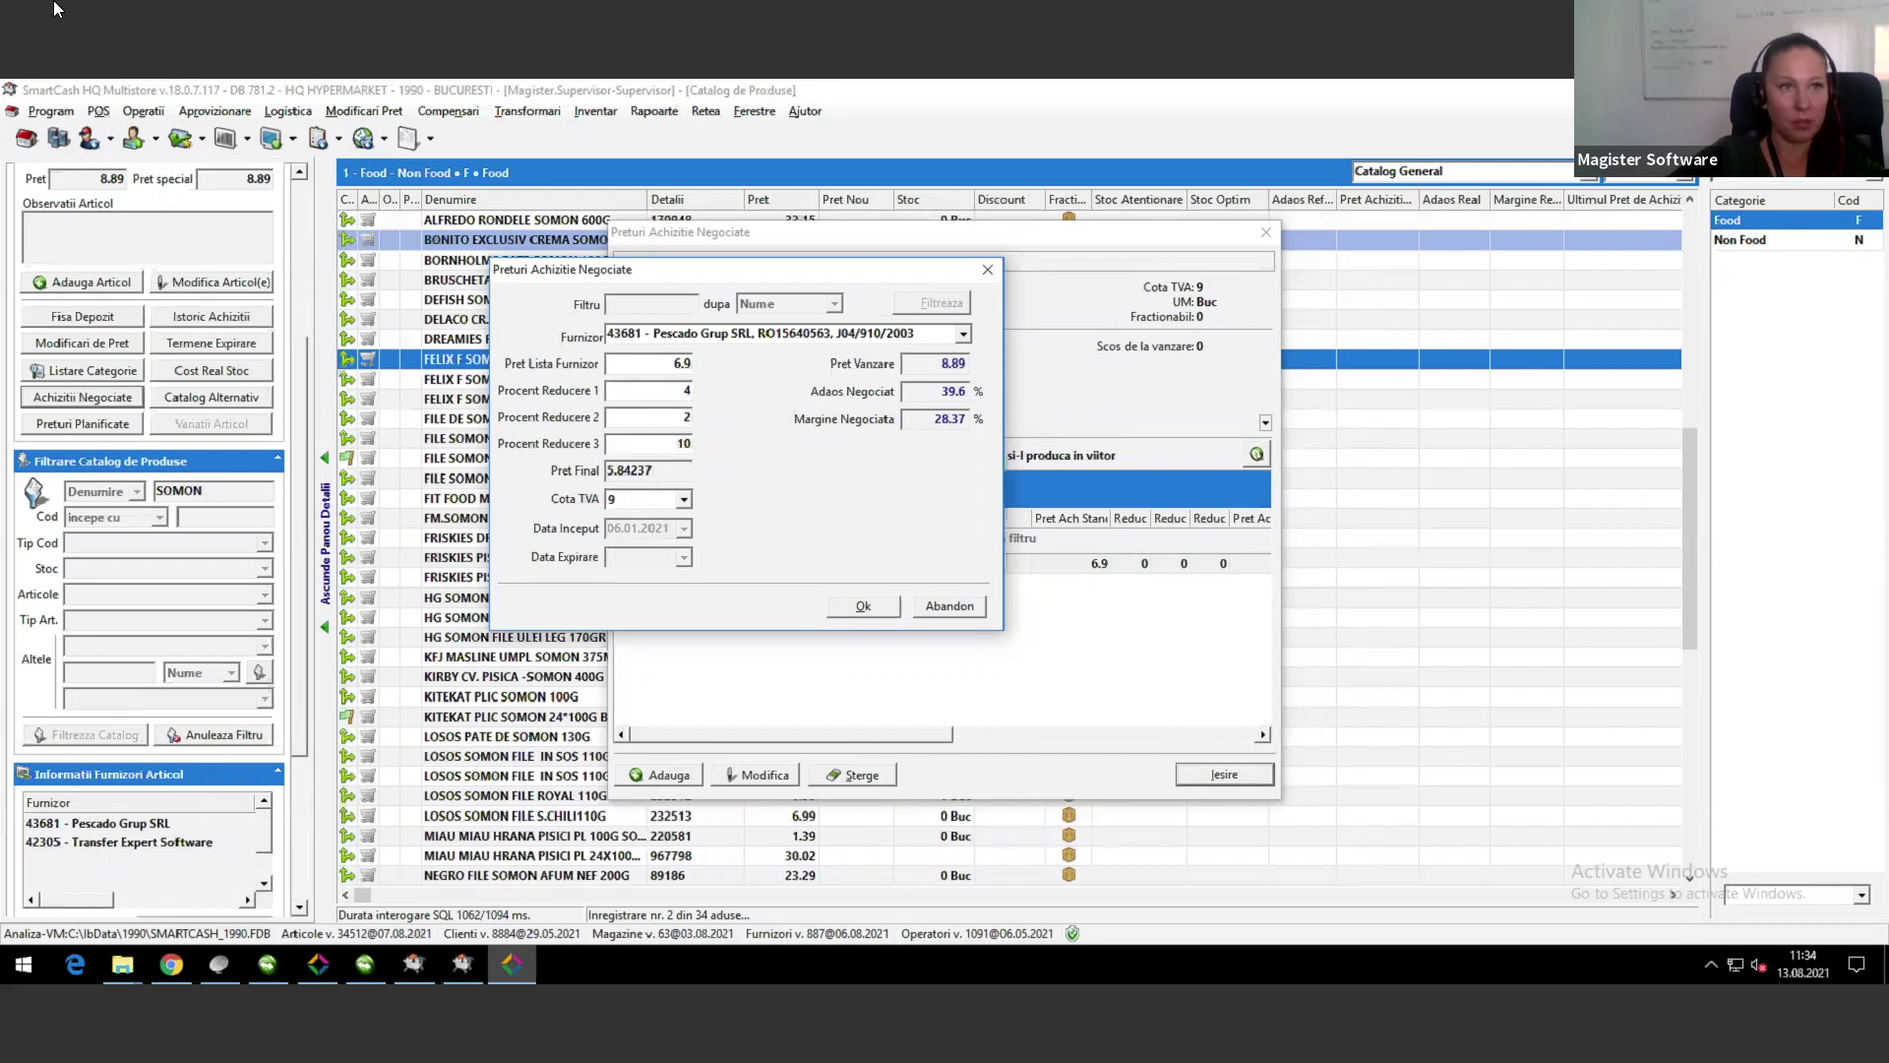
mouse_move(37, 6)
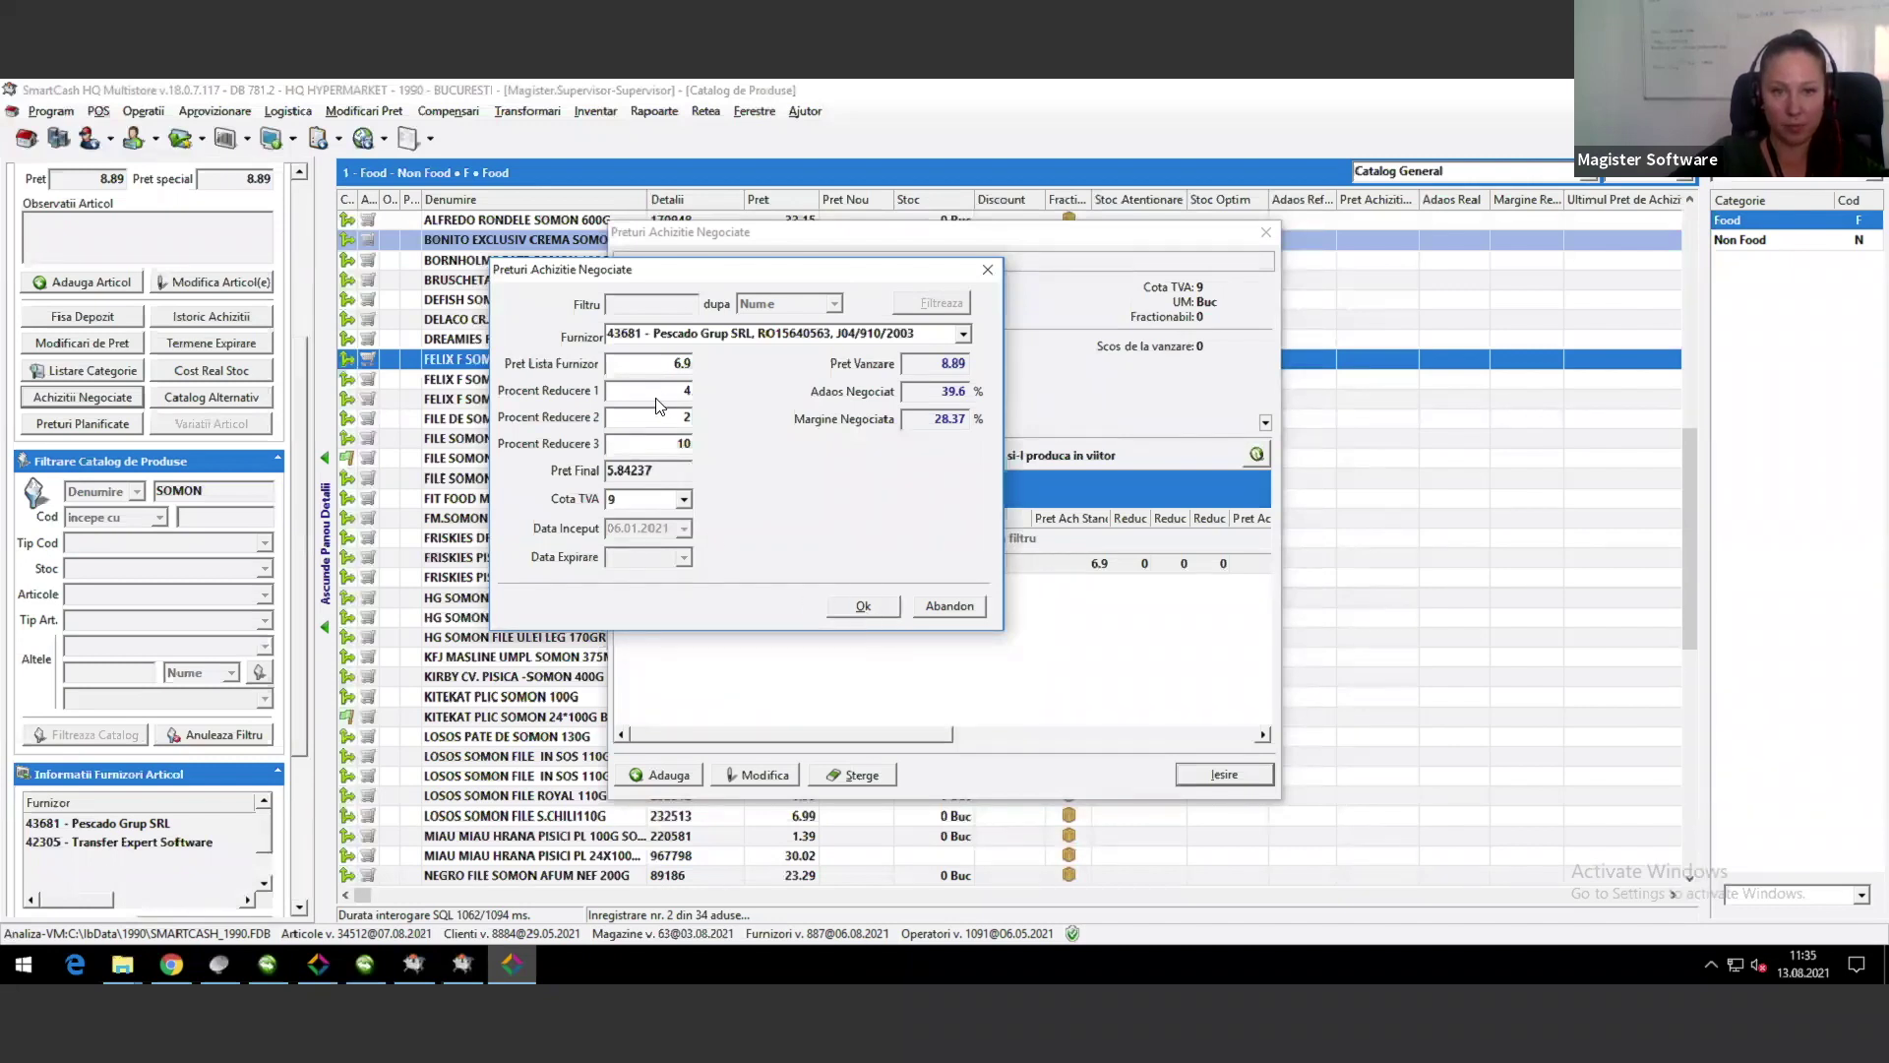
left_click(864, 607)
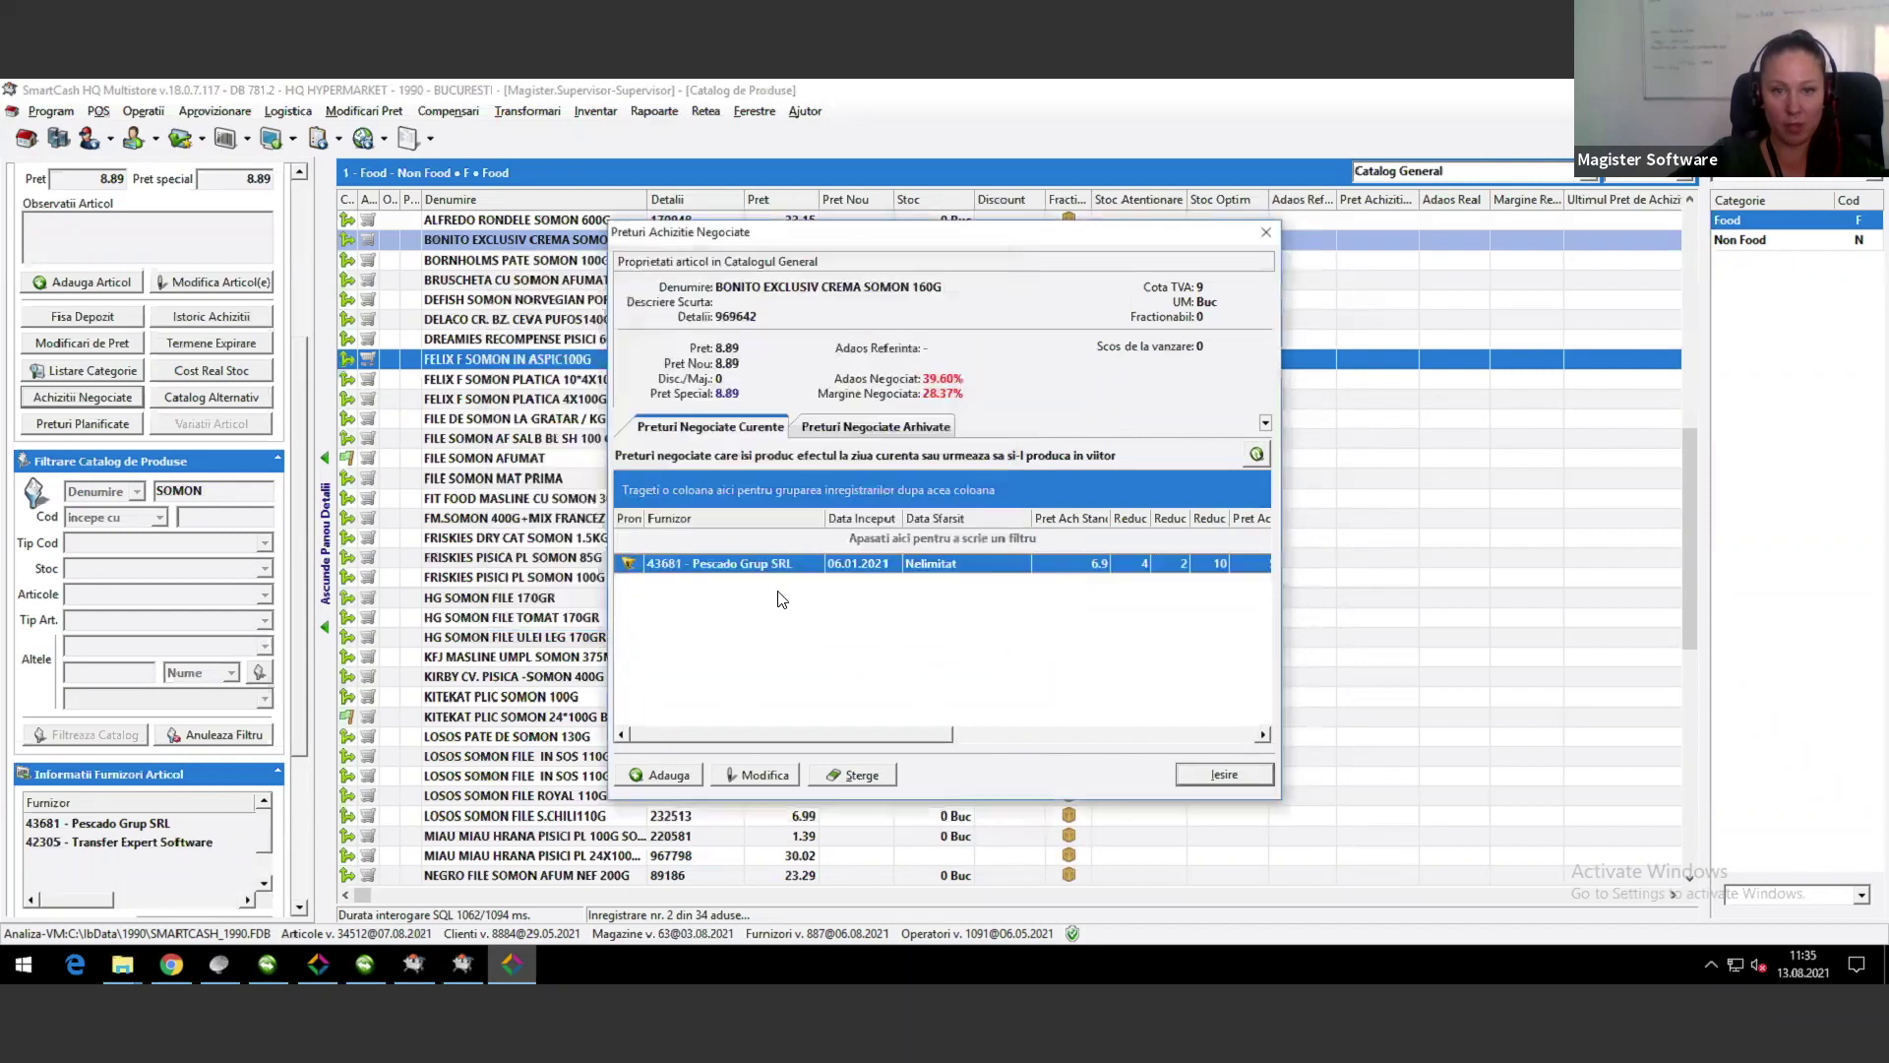
Step: Reopen the Pescado Grup SRL negotiated price to view its final price and validity dates, and leave it unsaved
left_click_drag(640, 218, 472, 189)
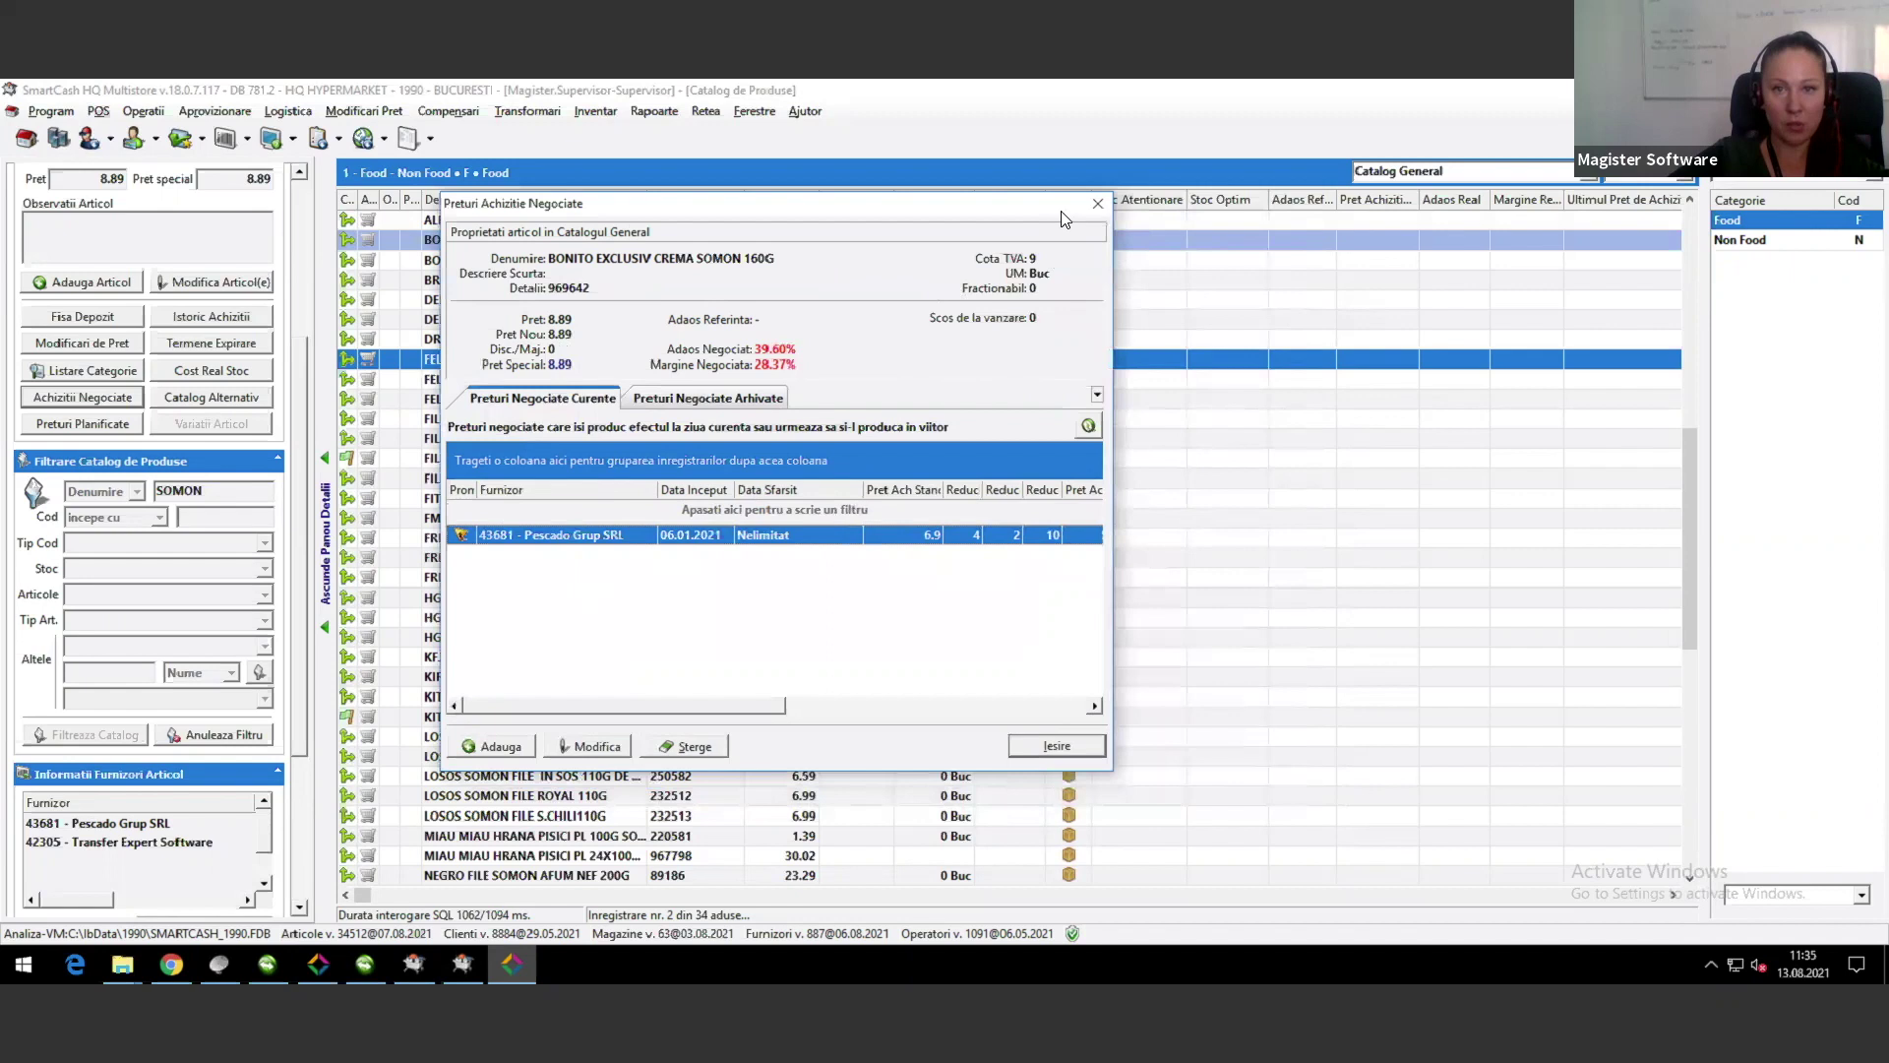
left_click_drag(930, 205, 928, 172)
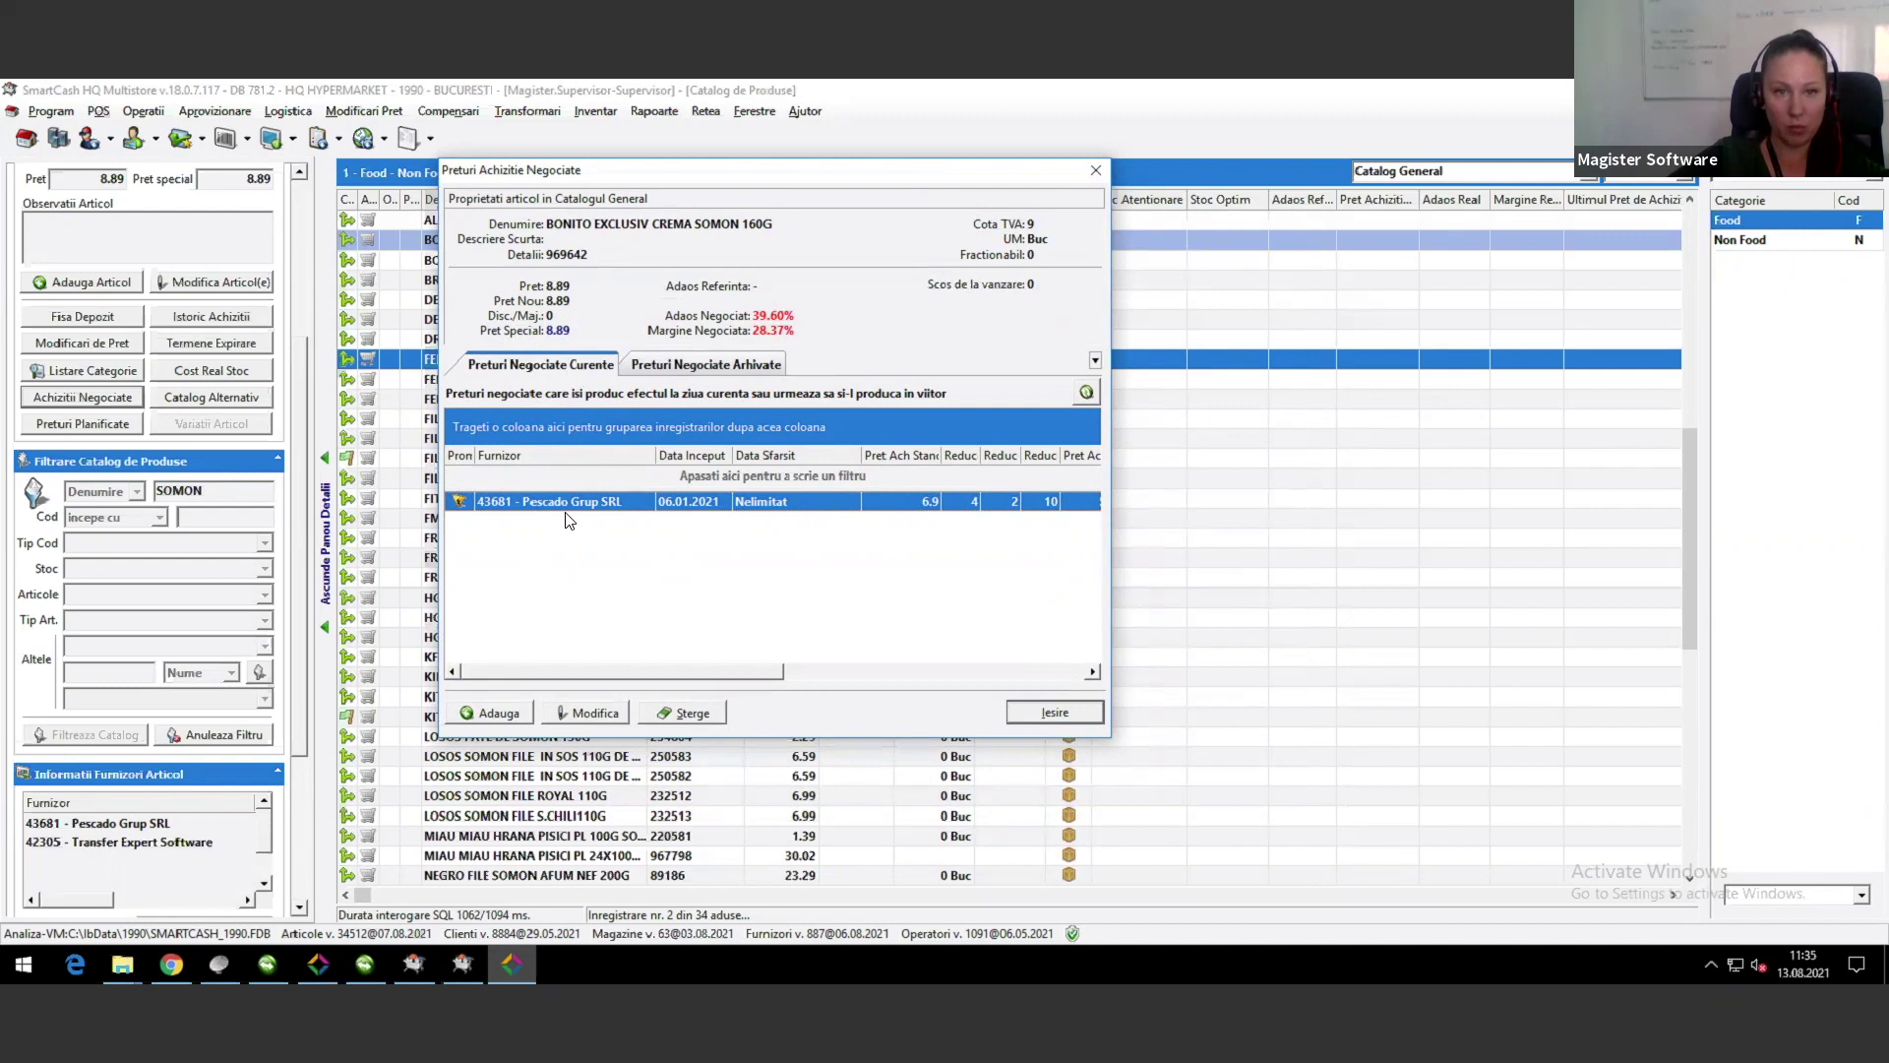
double_click(676, 504)
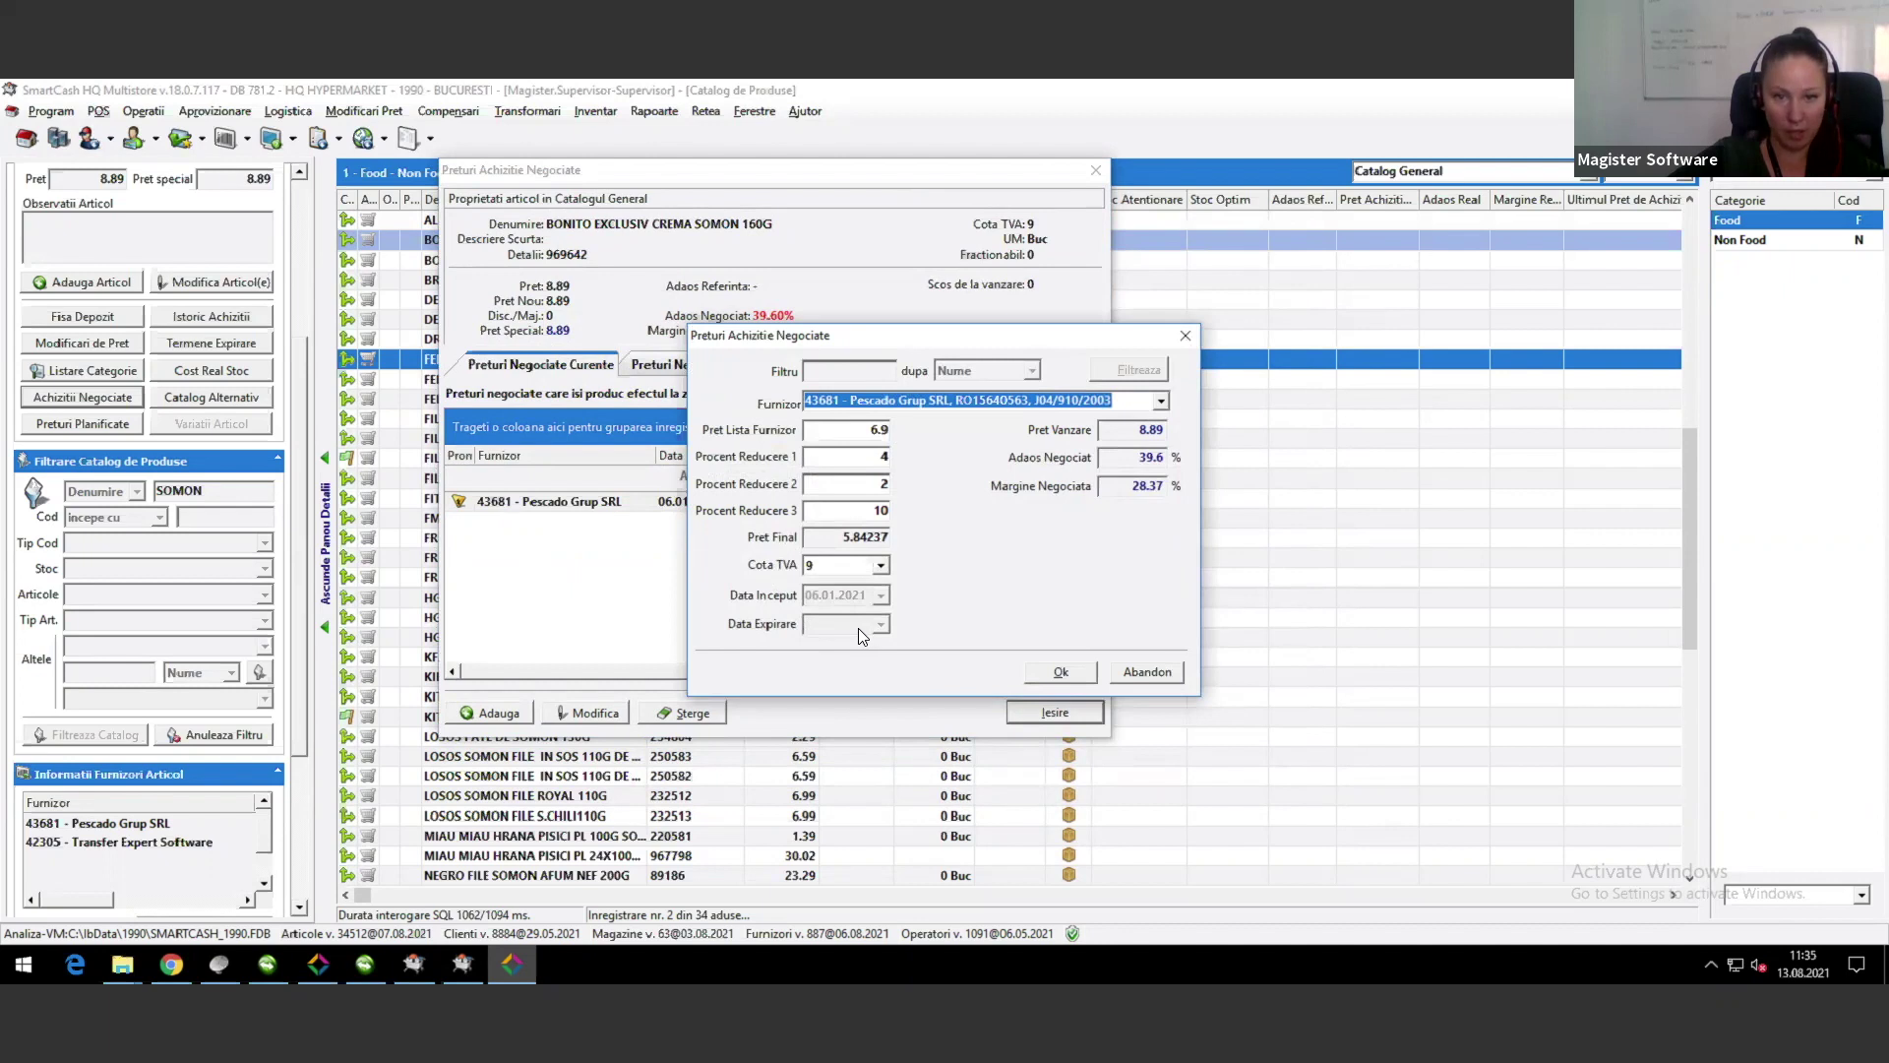
left_click(1144, 673)
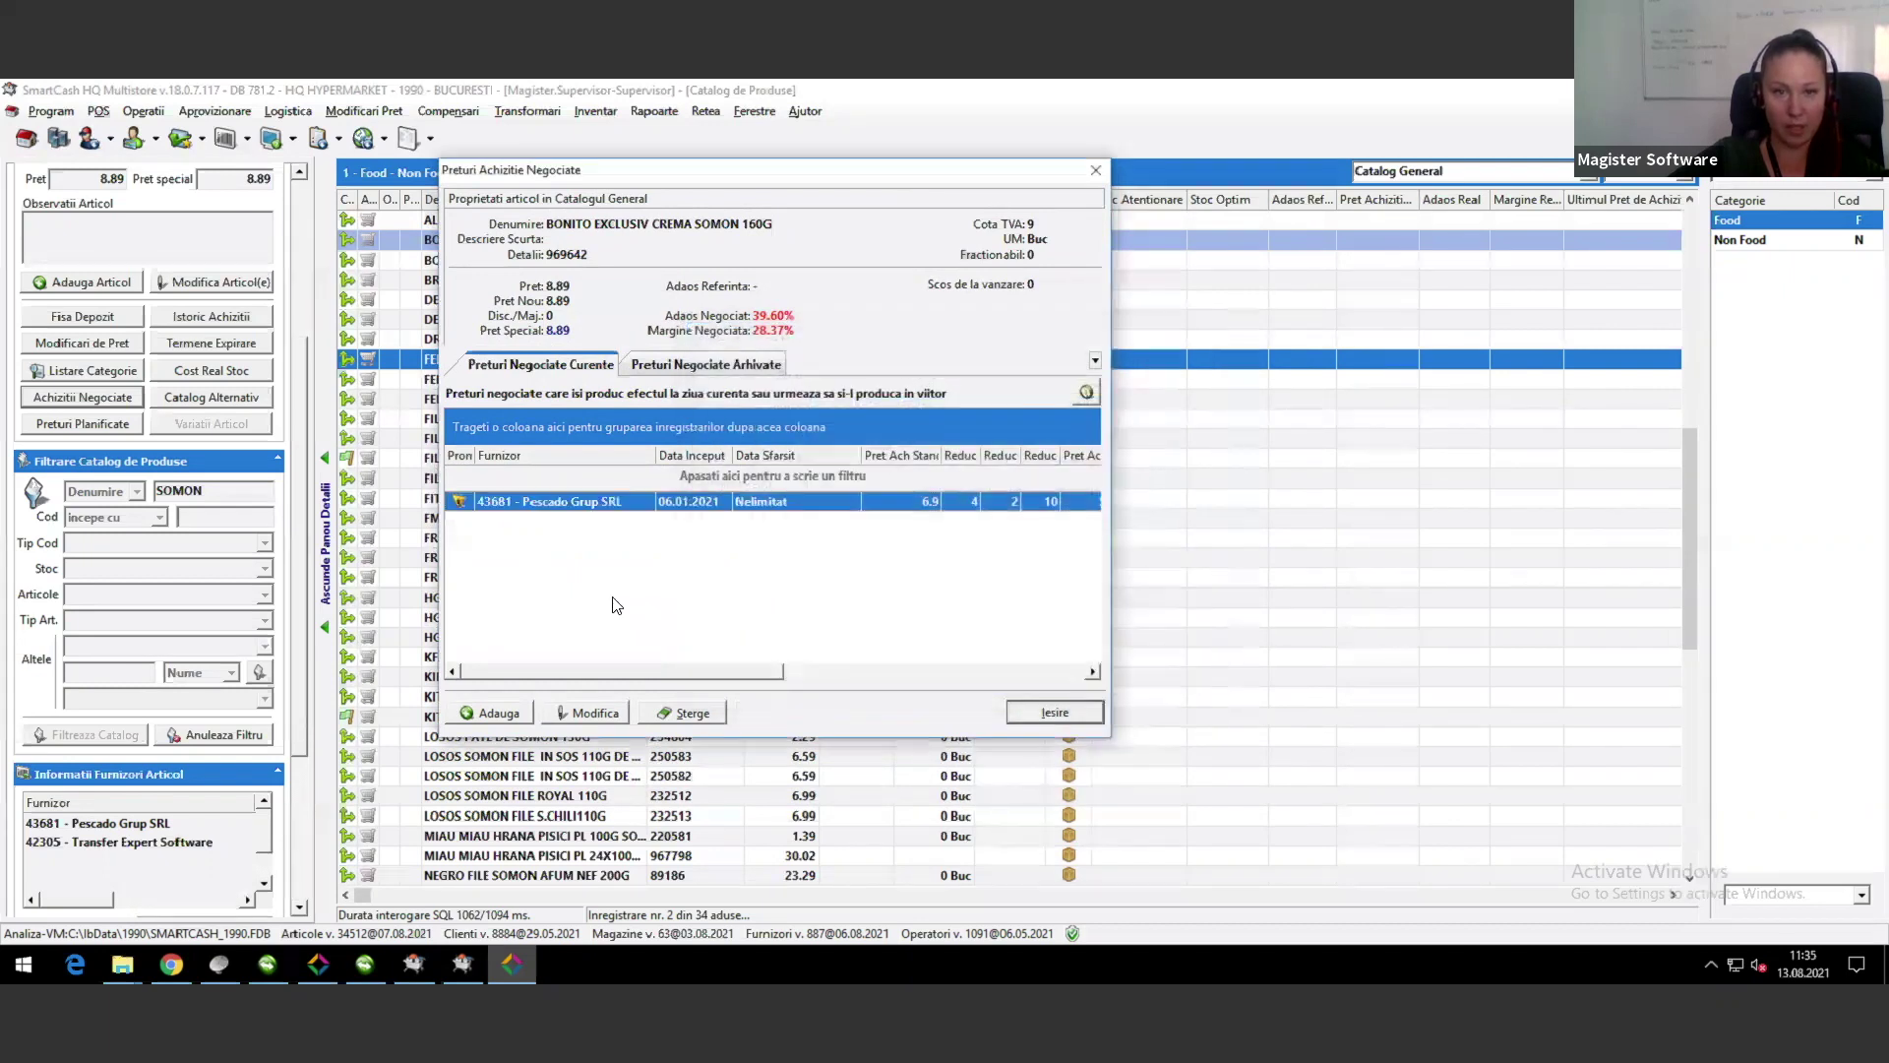
Step: Start a new negotiated price for the article, filter suppliers by the name "nest" and choose 44483 - Nestle Romania S.R.L
left_click(496, 714)
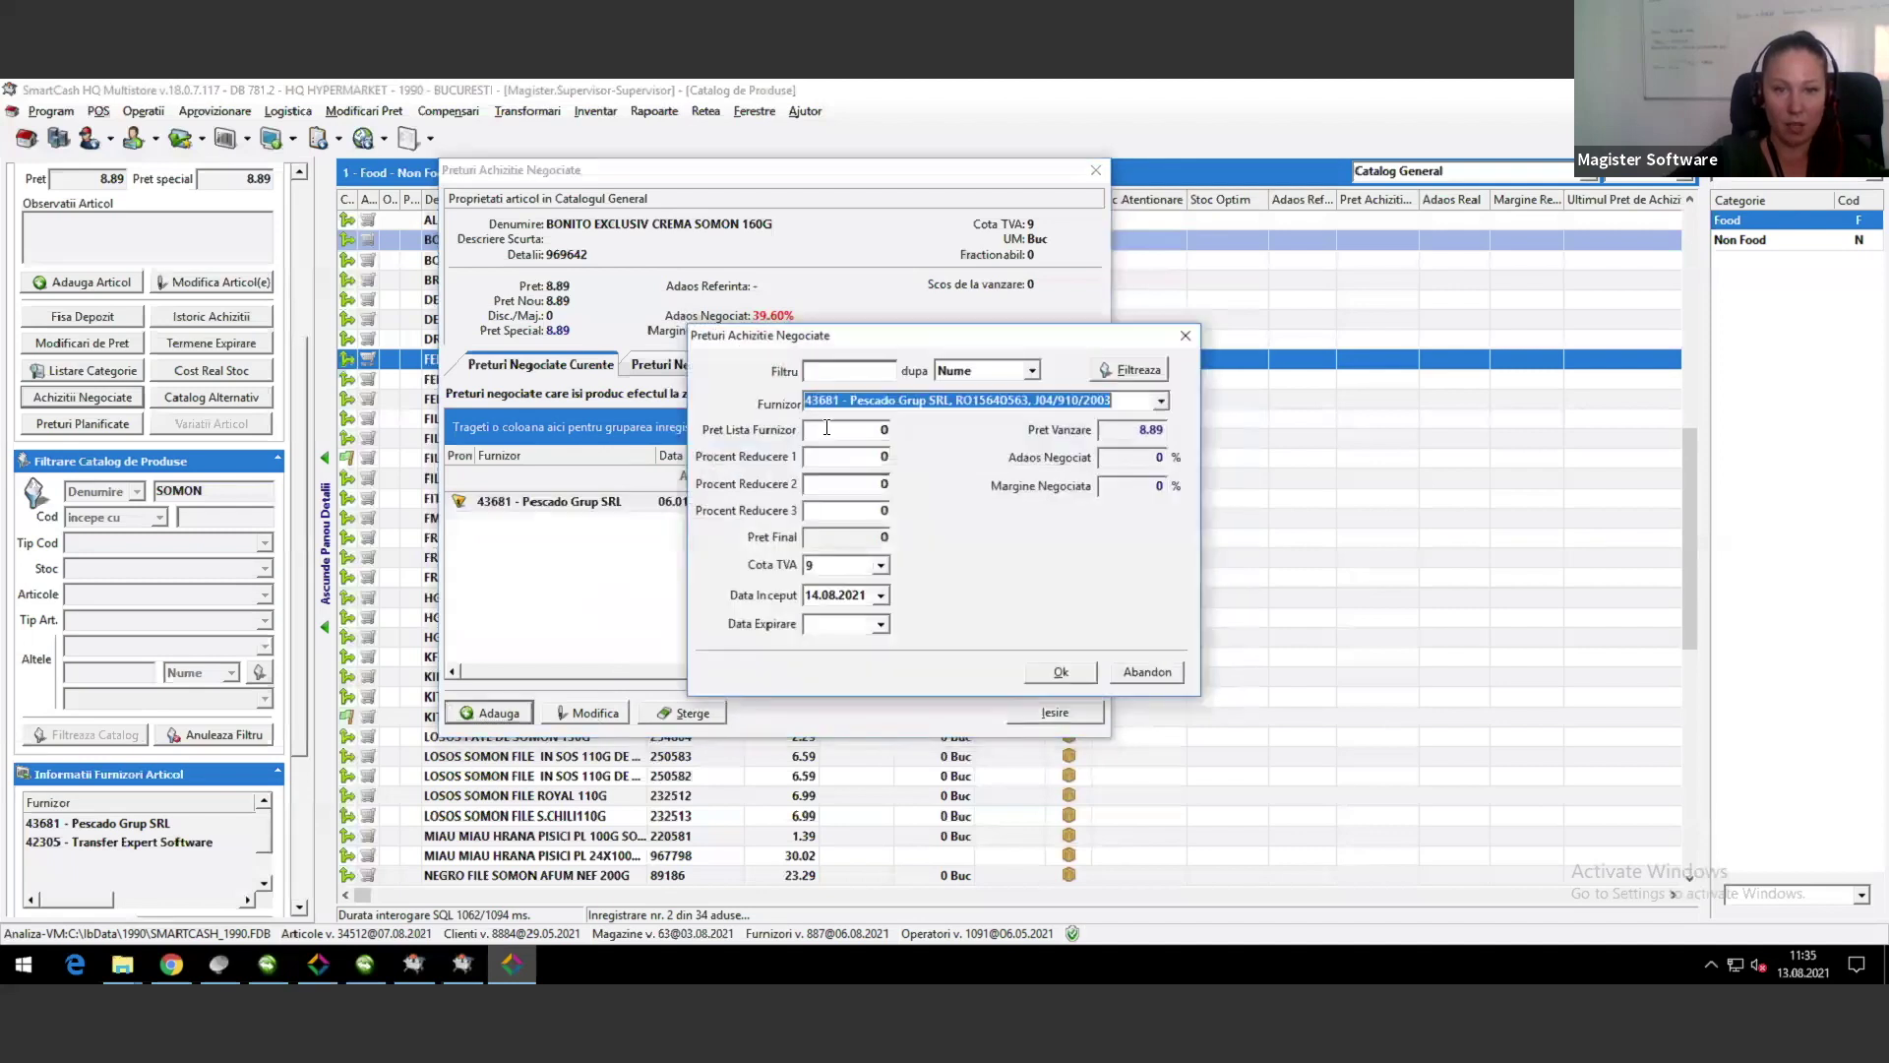
left_click(832, 370)
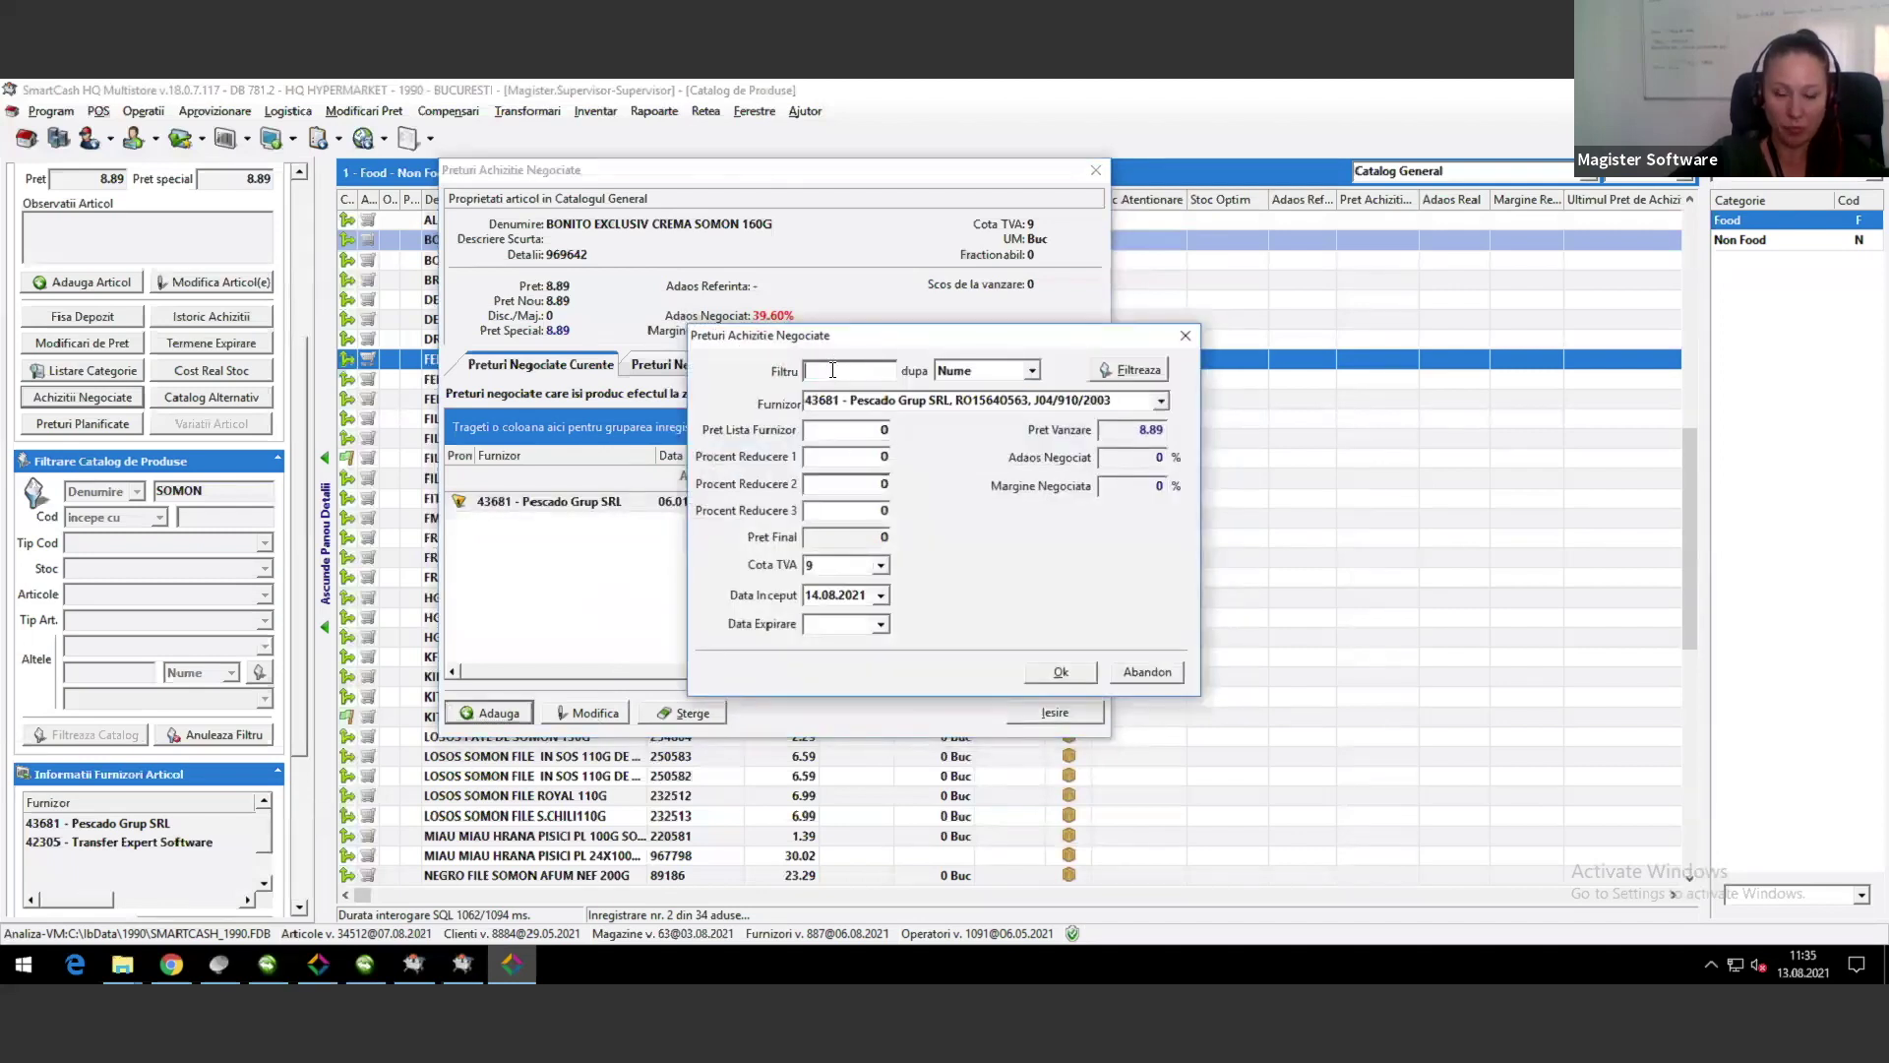
type("180")
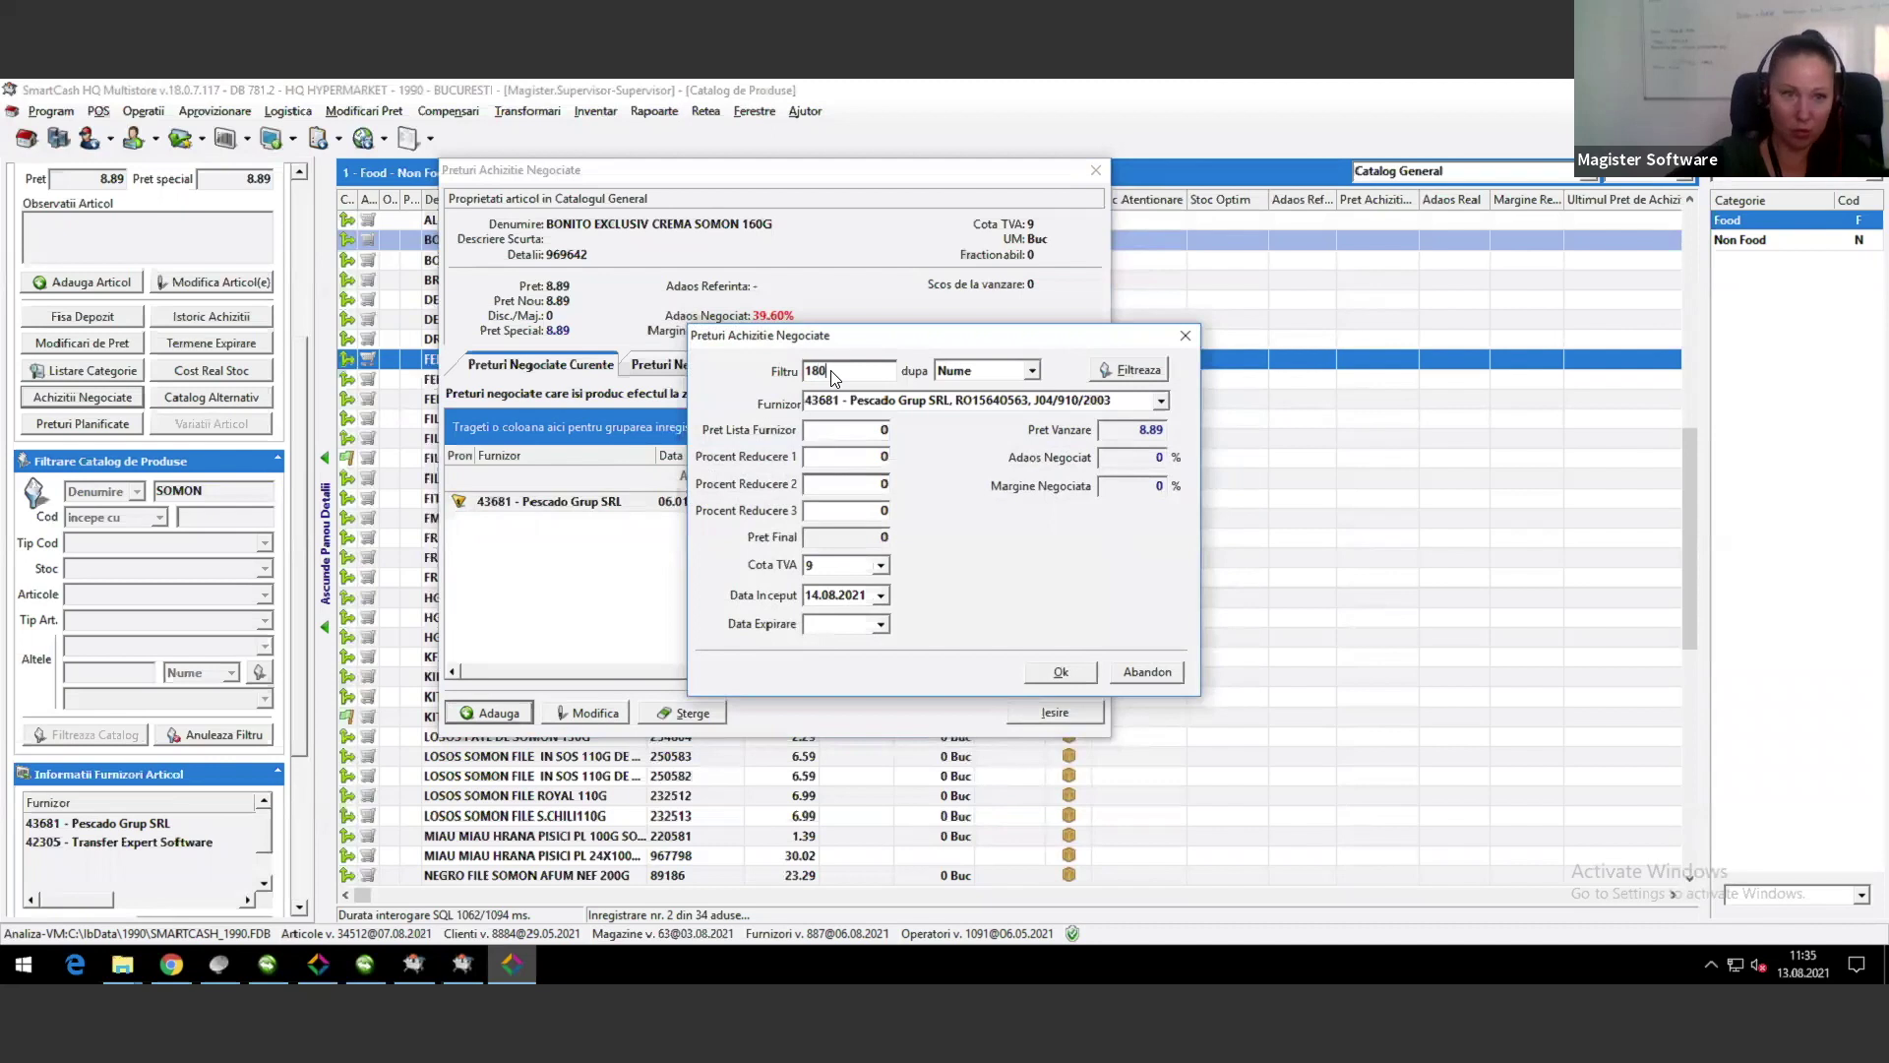
key("BackSpace")
key("BackSpace")
key("BackSpace")
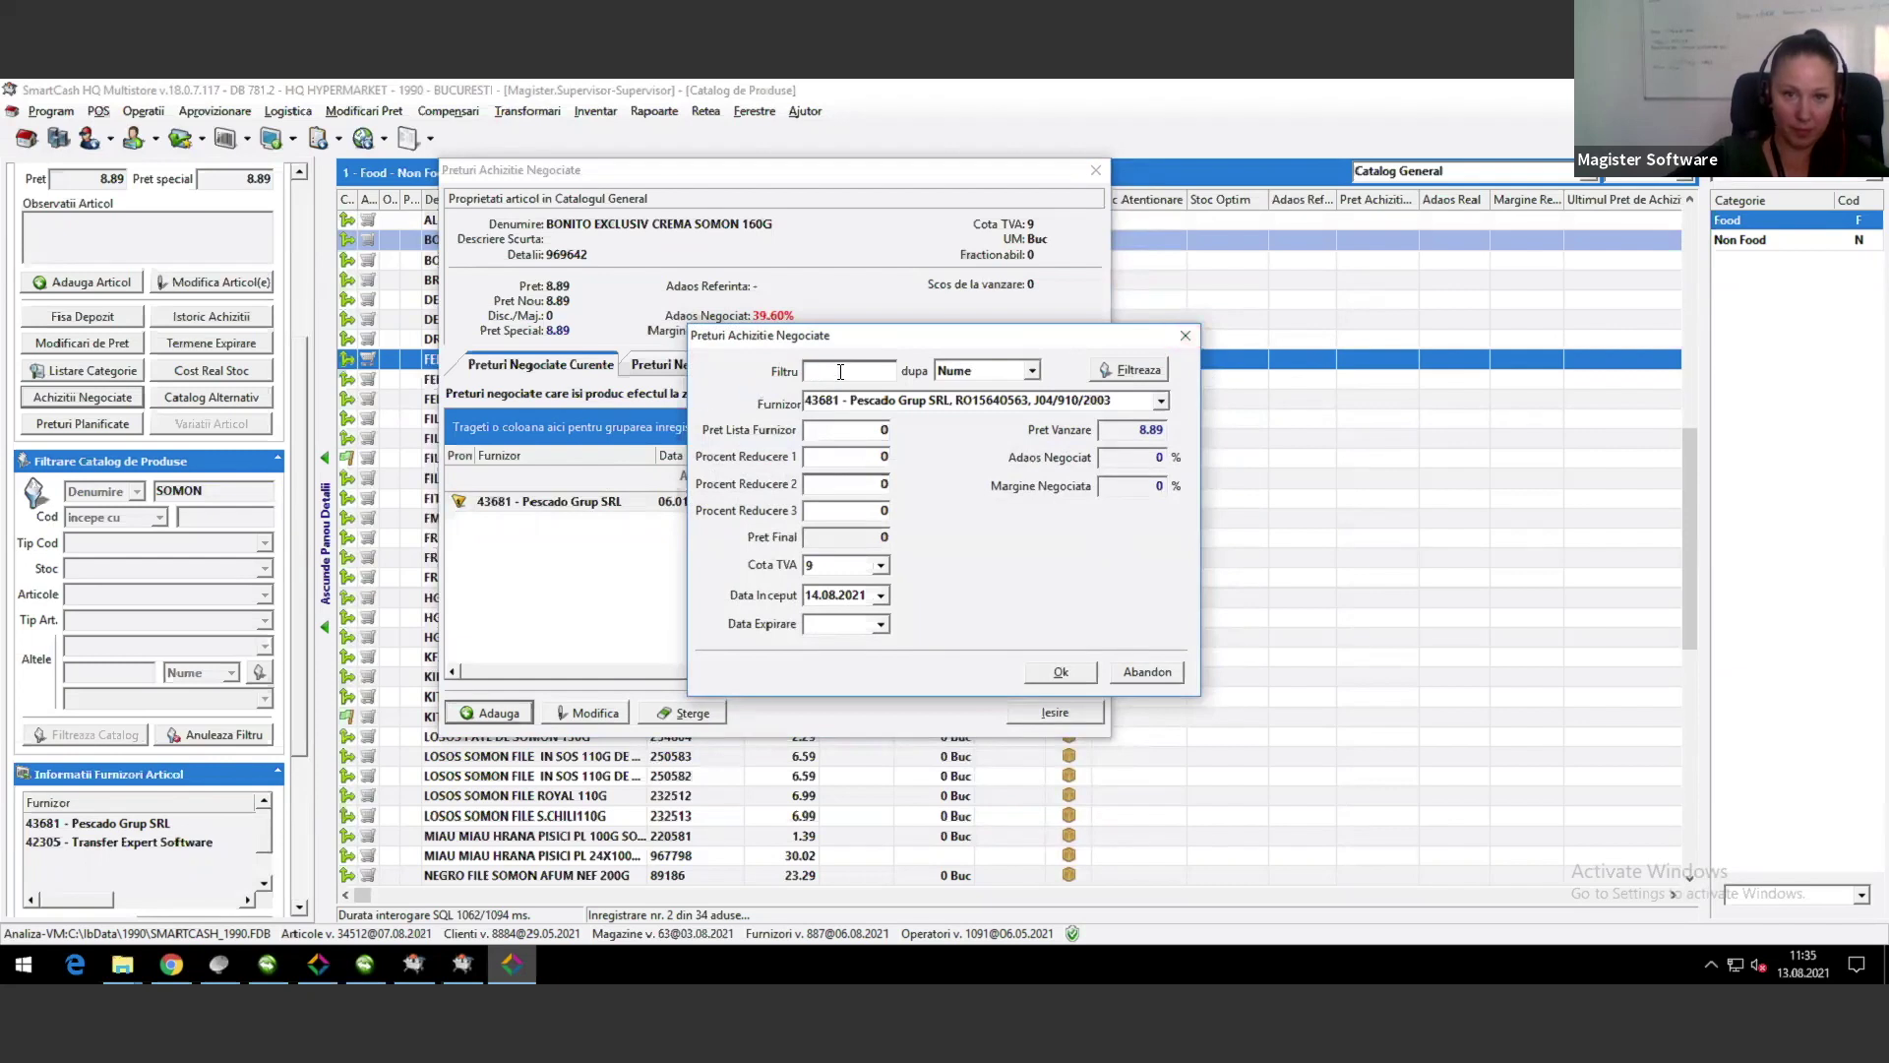
type("nest")
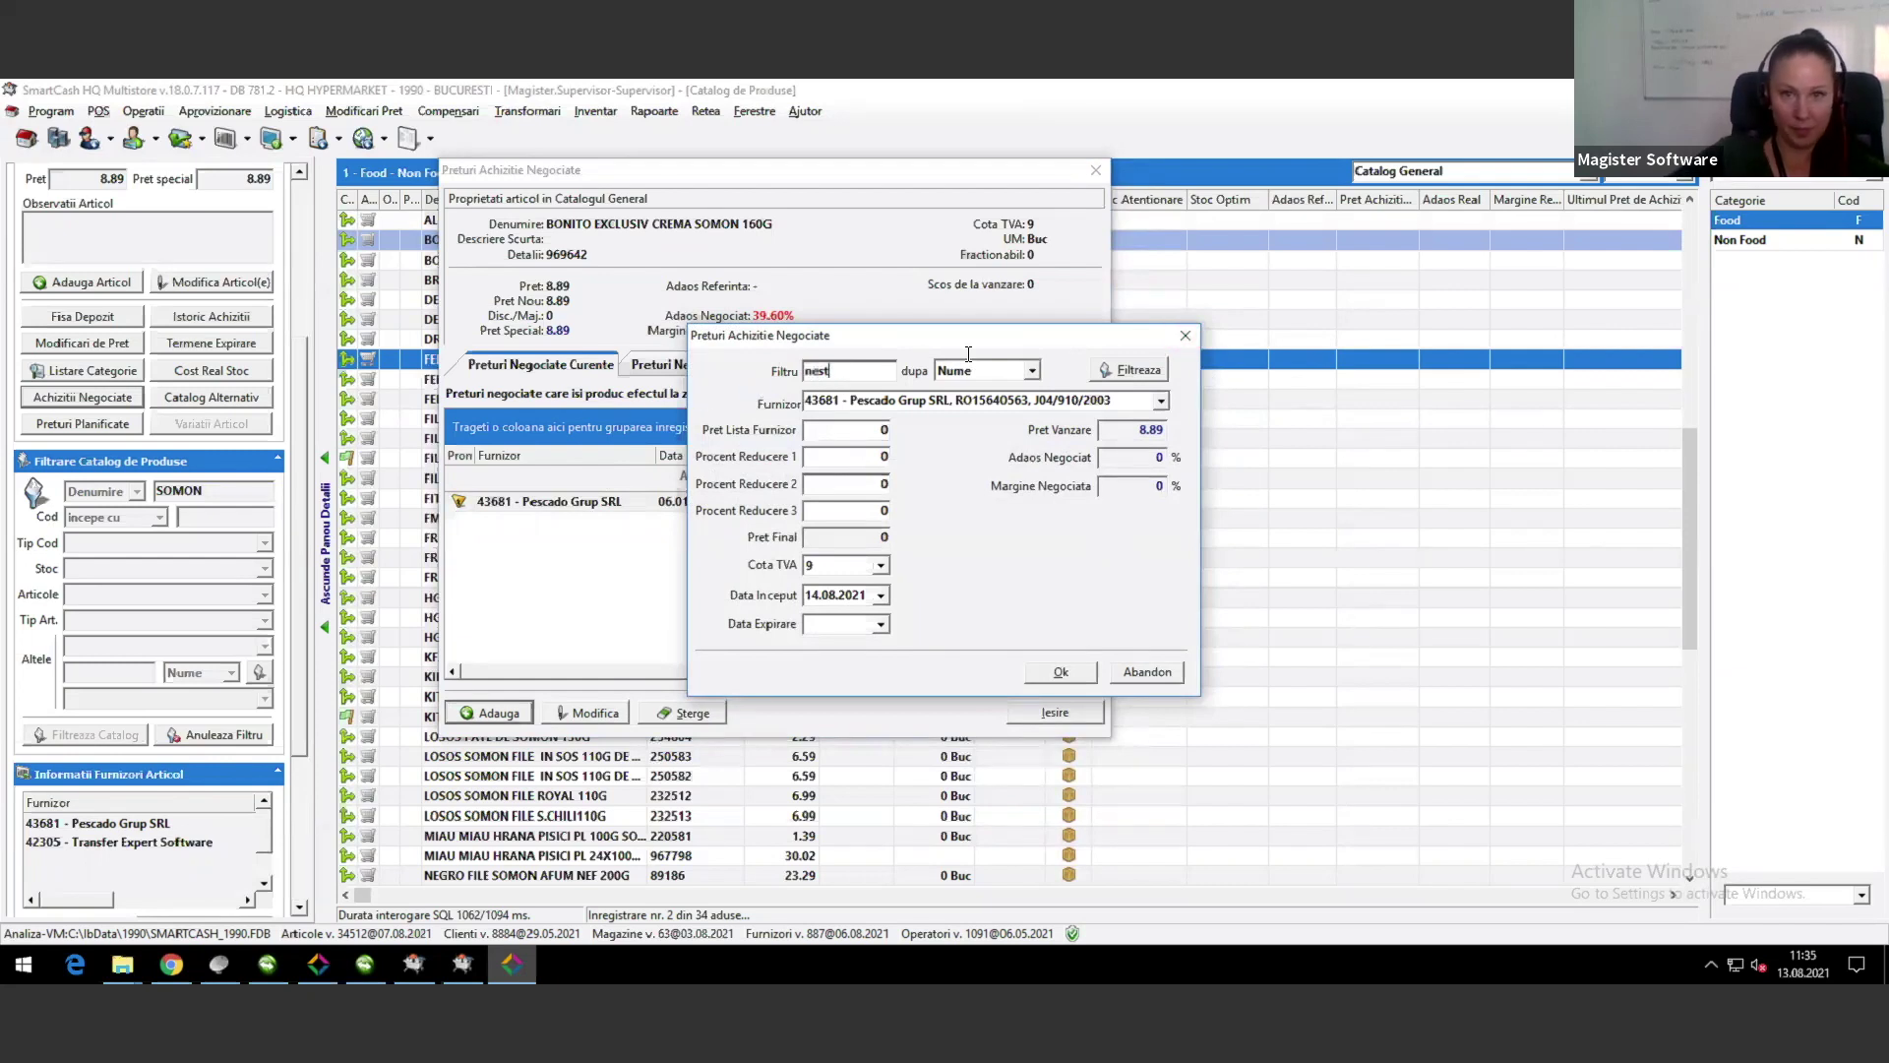
left_click(1132, 370)
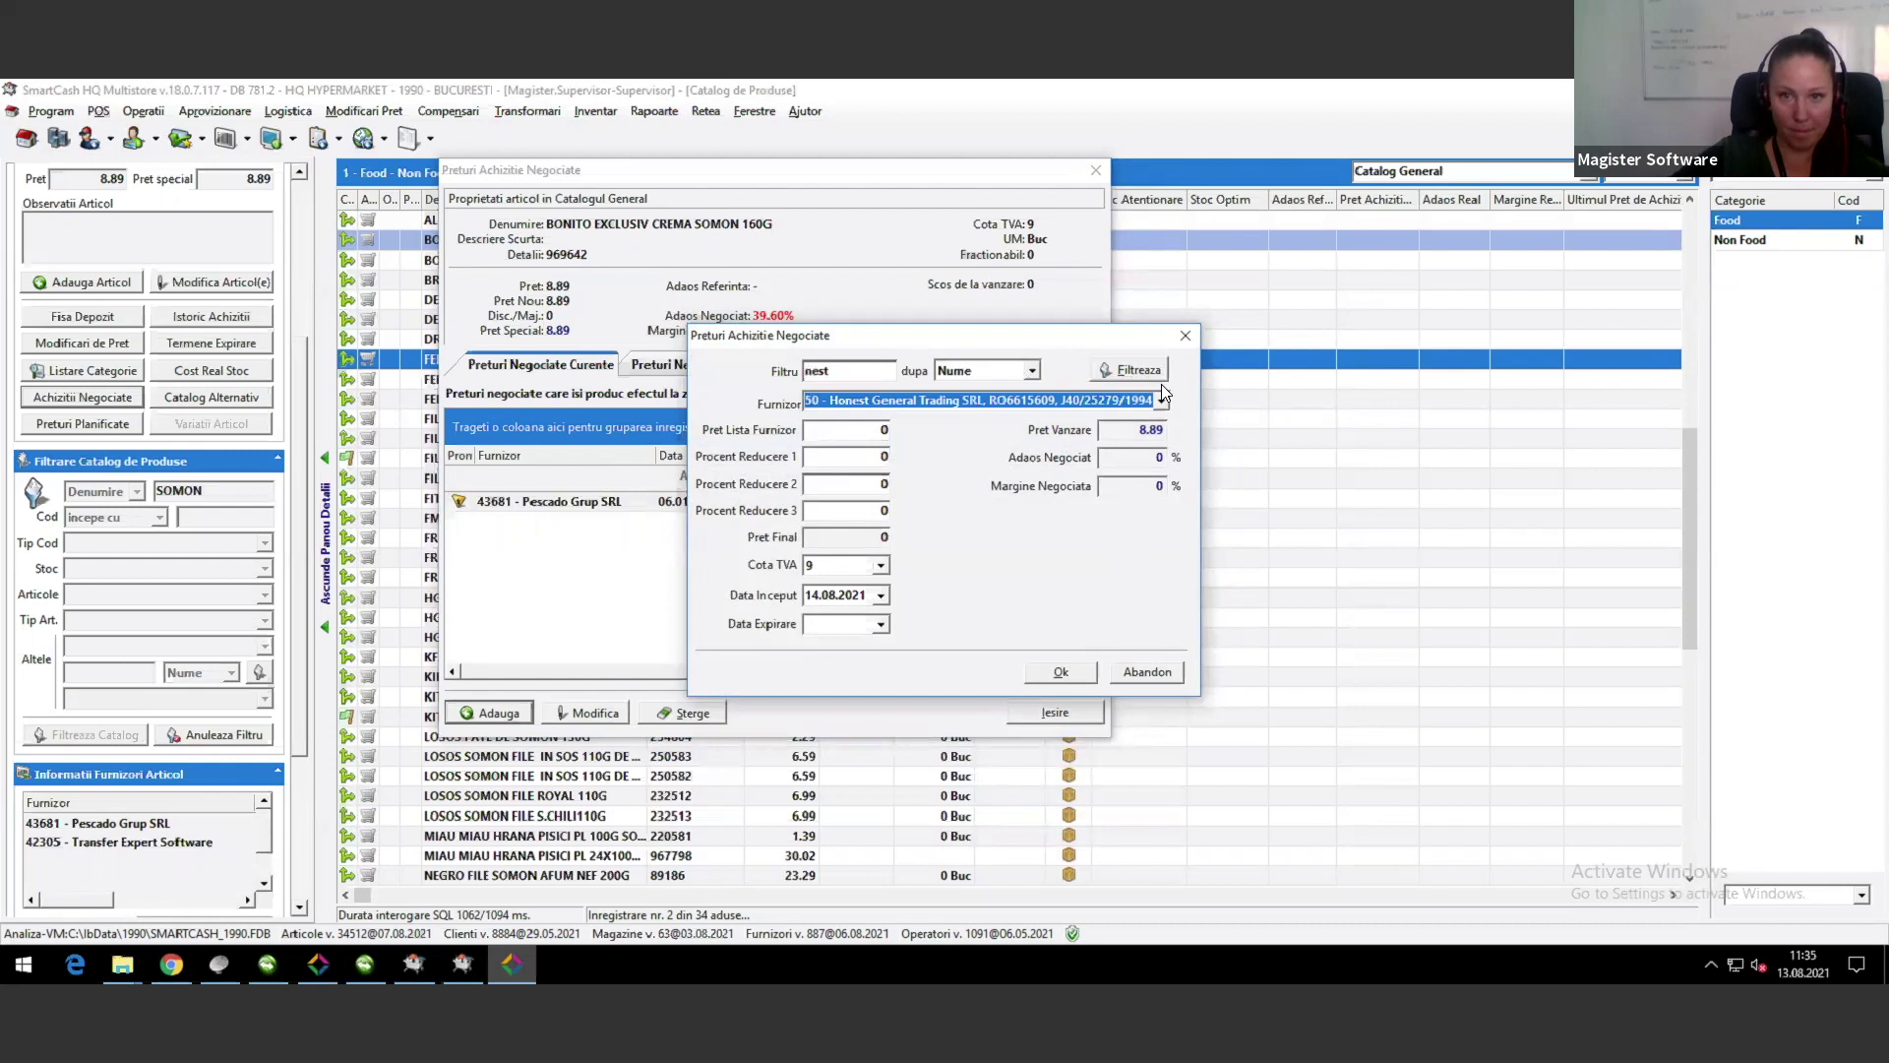
left_click(1162, 401)
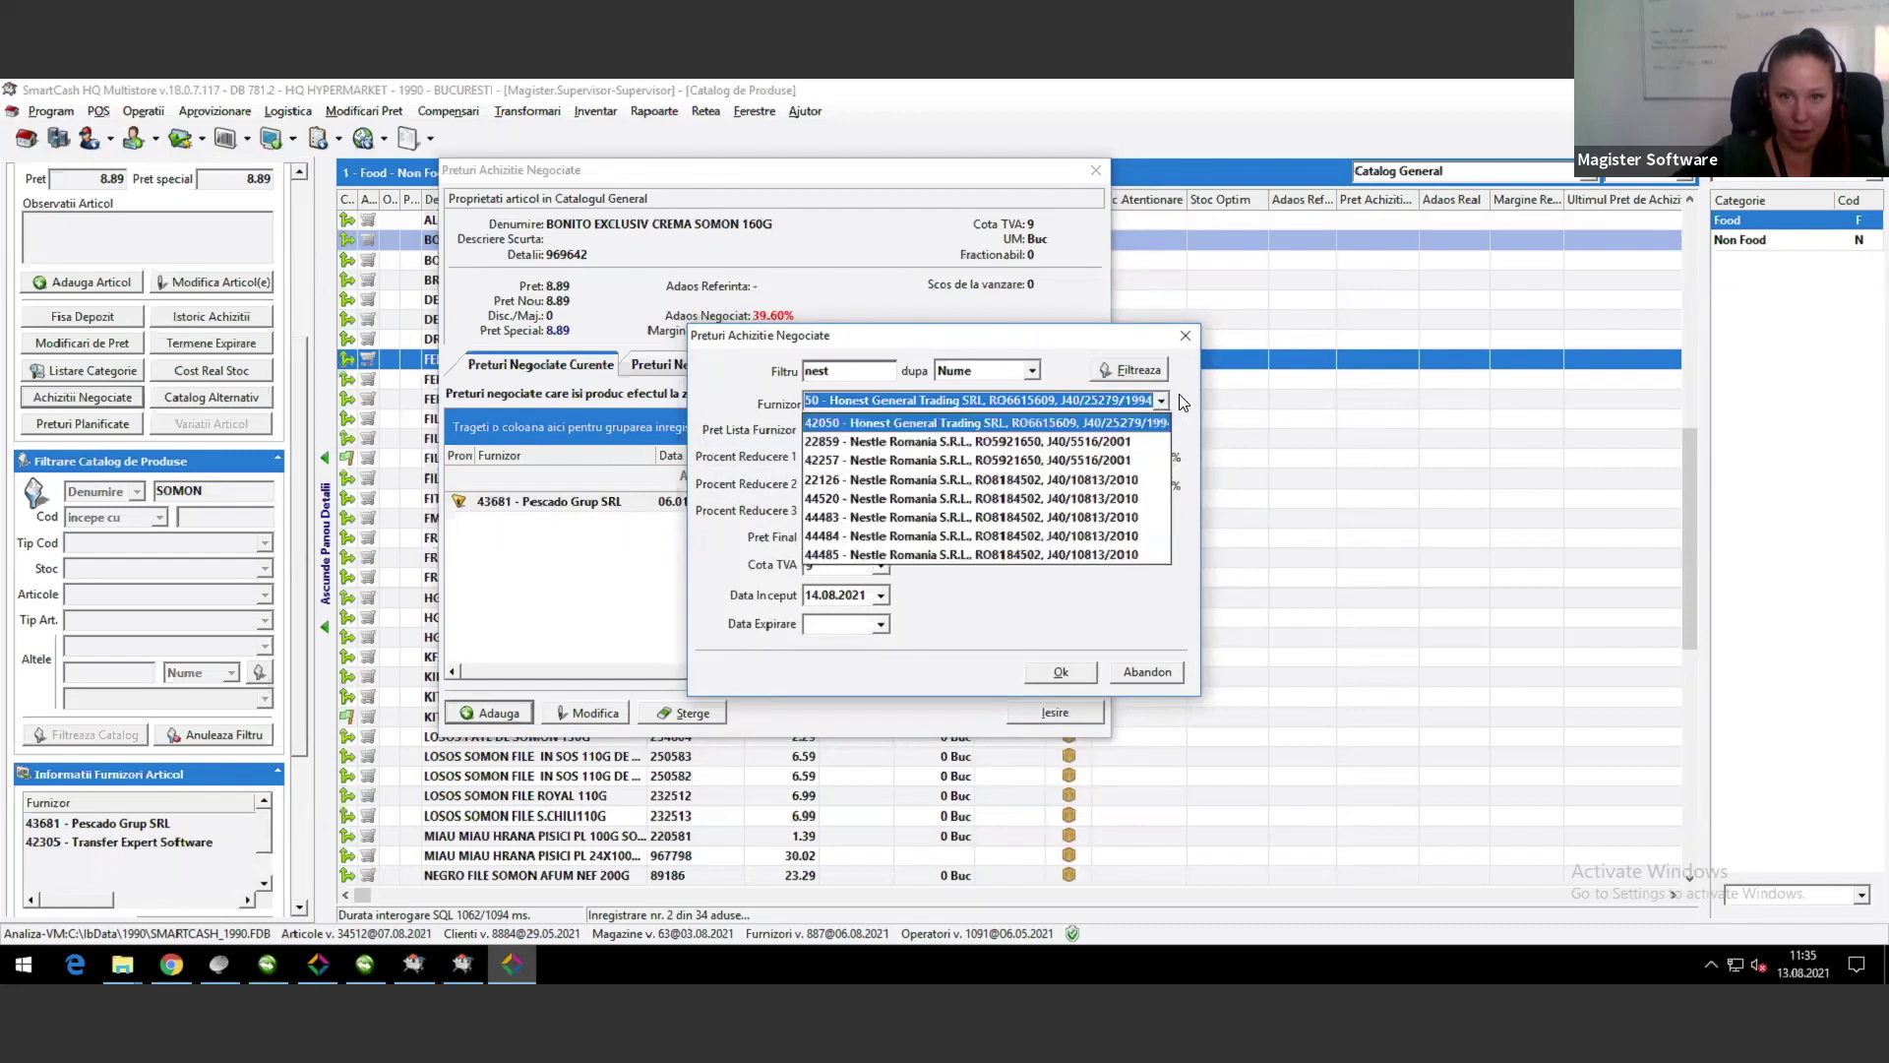
left_click(943, 519)
Step: Set the Nestle Romania S.R.L. list price to 5 and the expiry date to 31.08.2021, and save the new negotiated price
left_click(868, 431)
left_click_drag(741, 431, 726, 431)
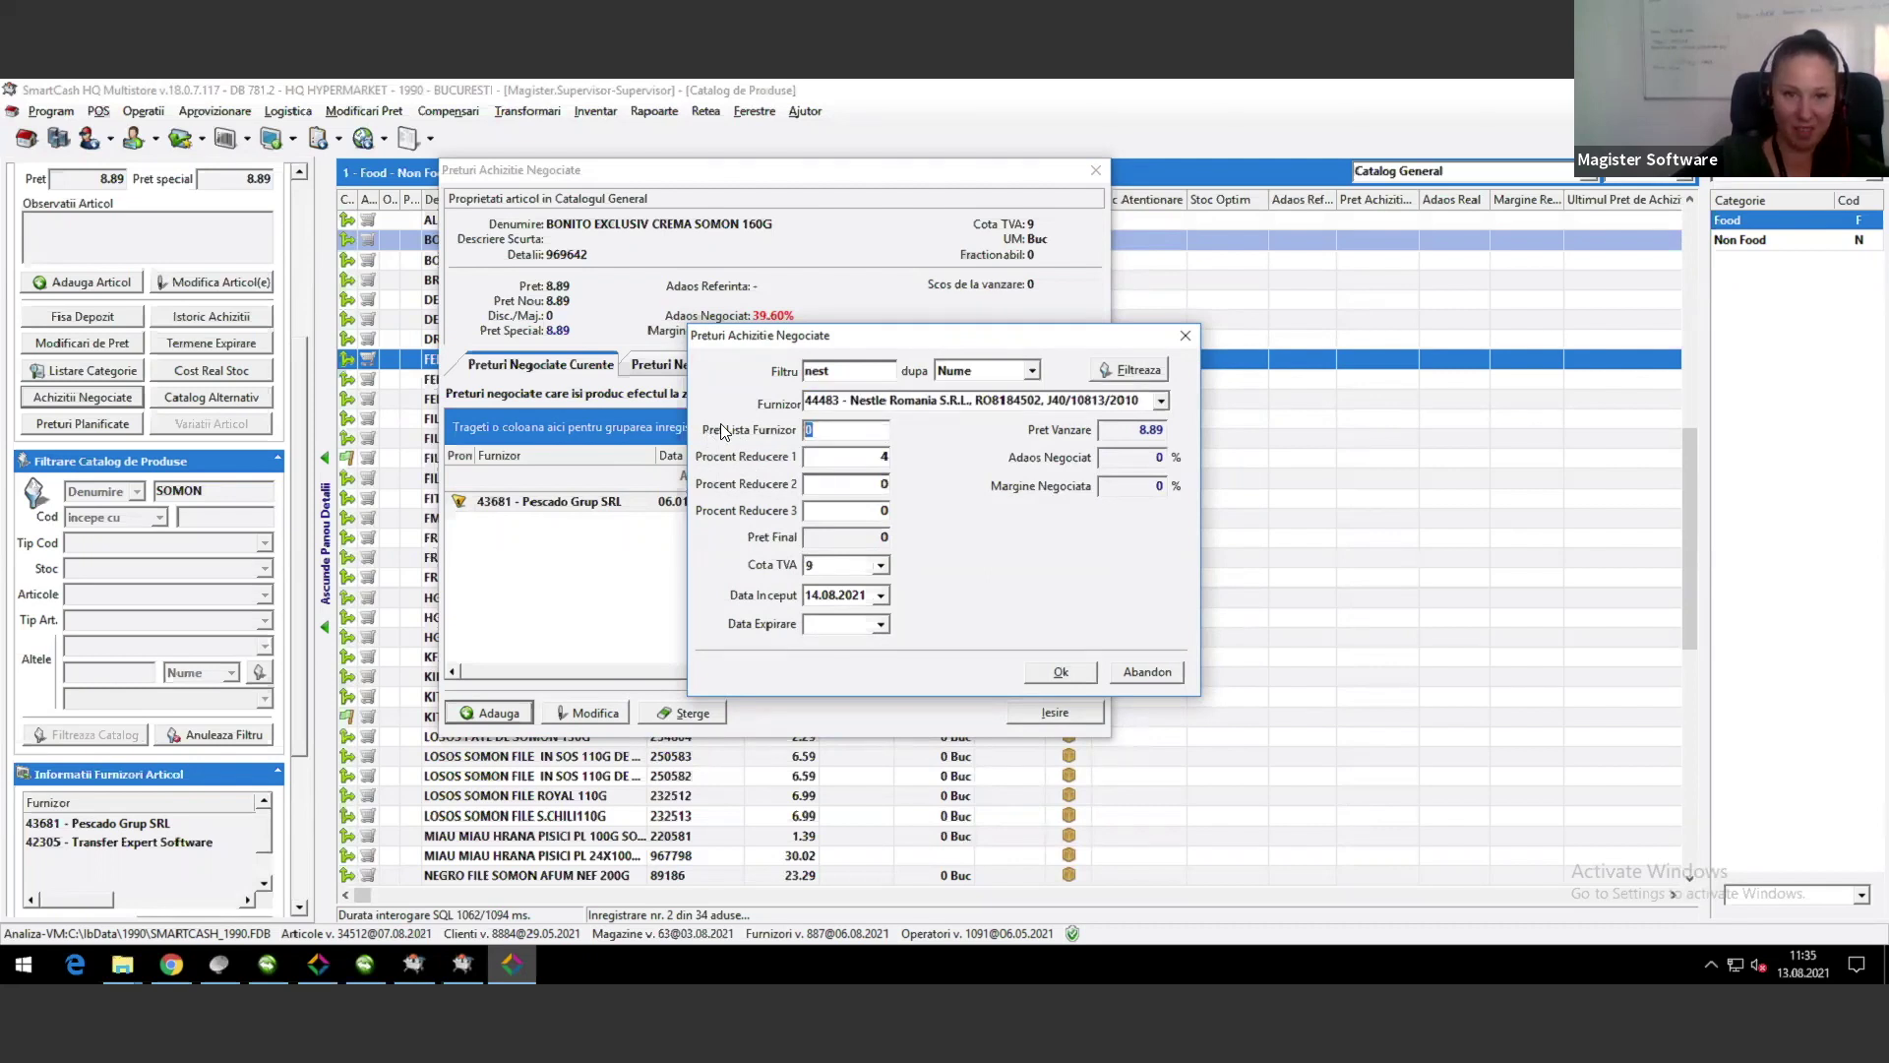
type("5")
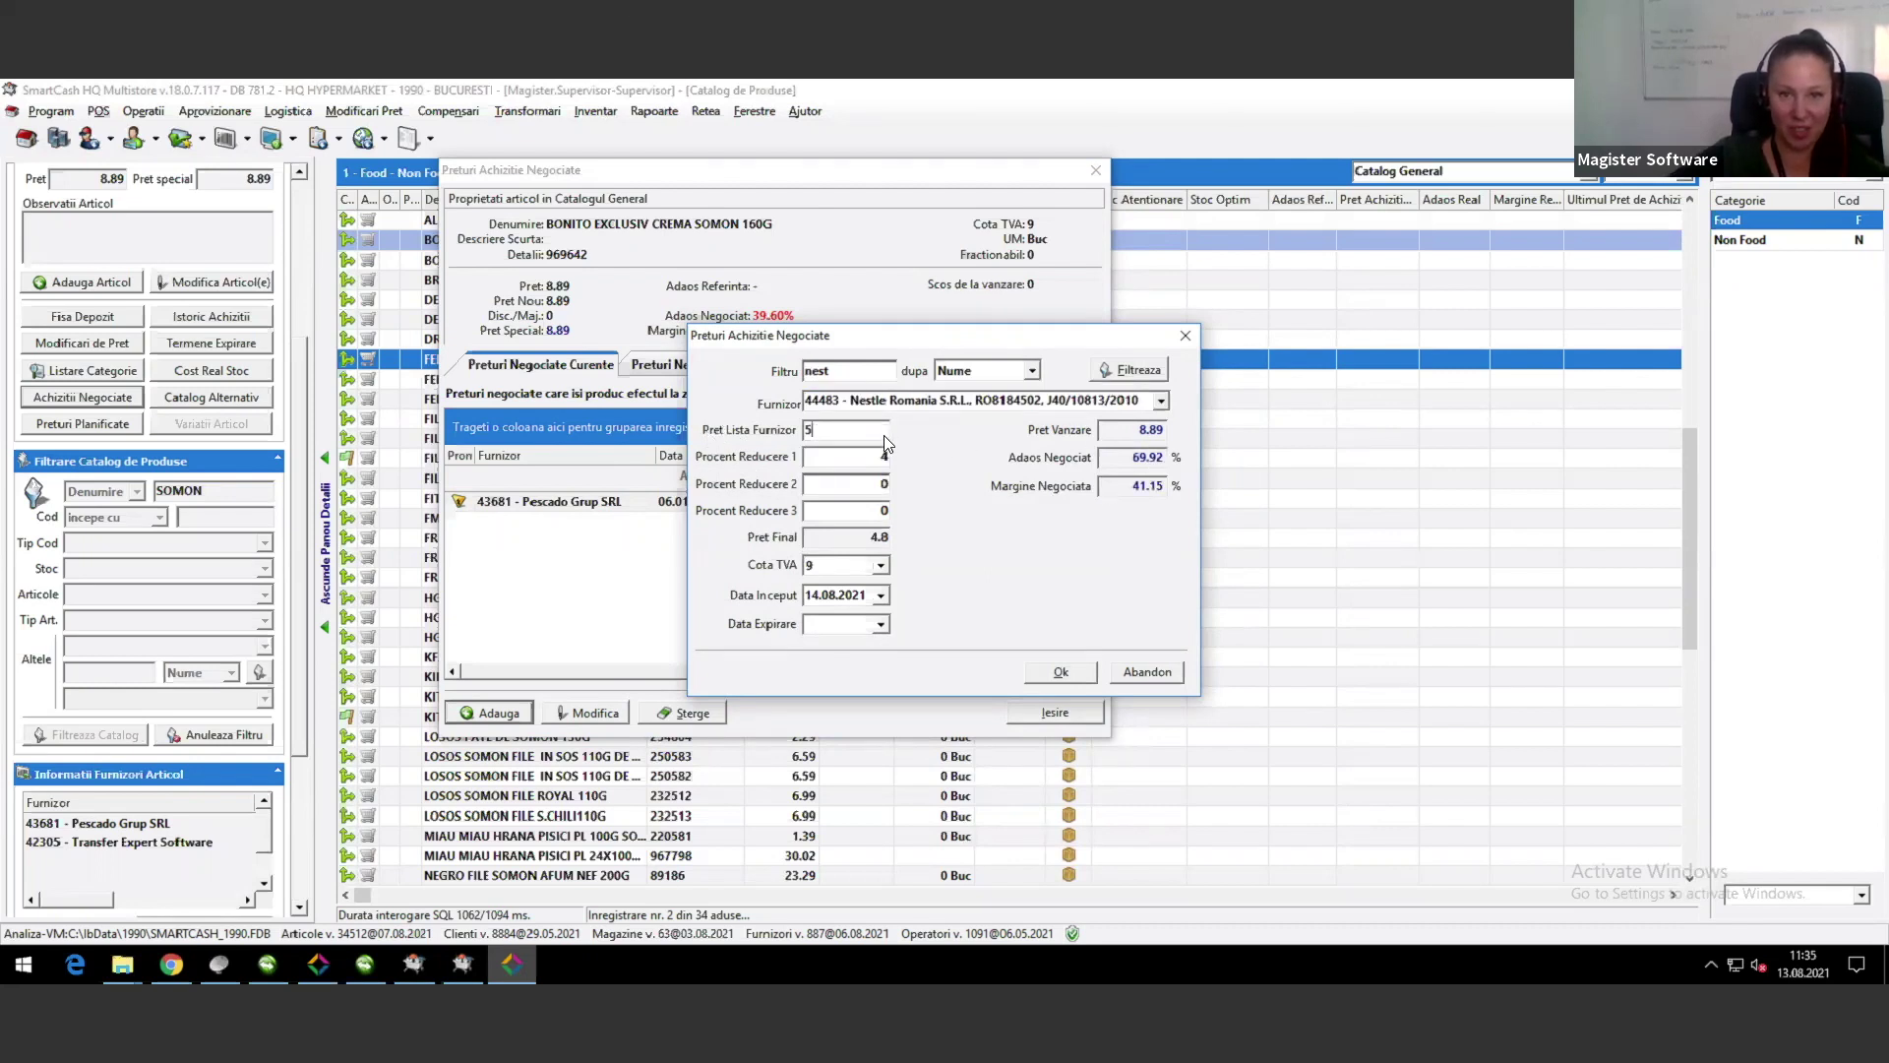
left_click(861, 458)
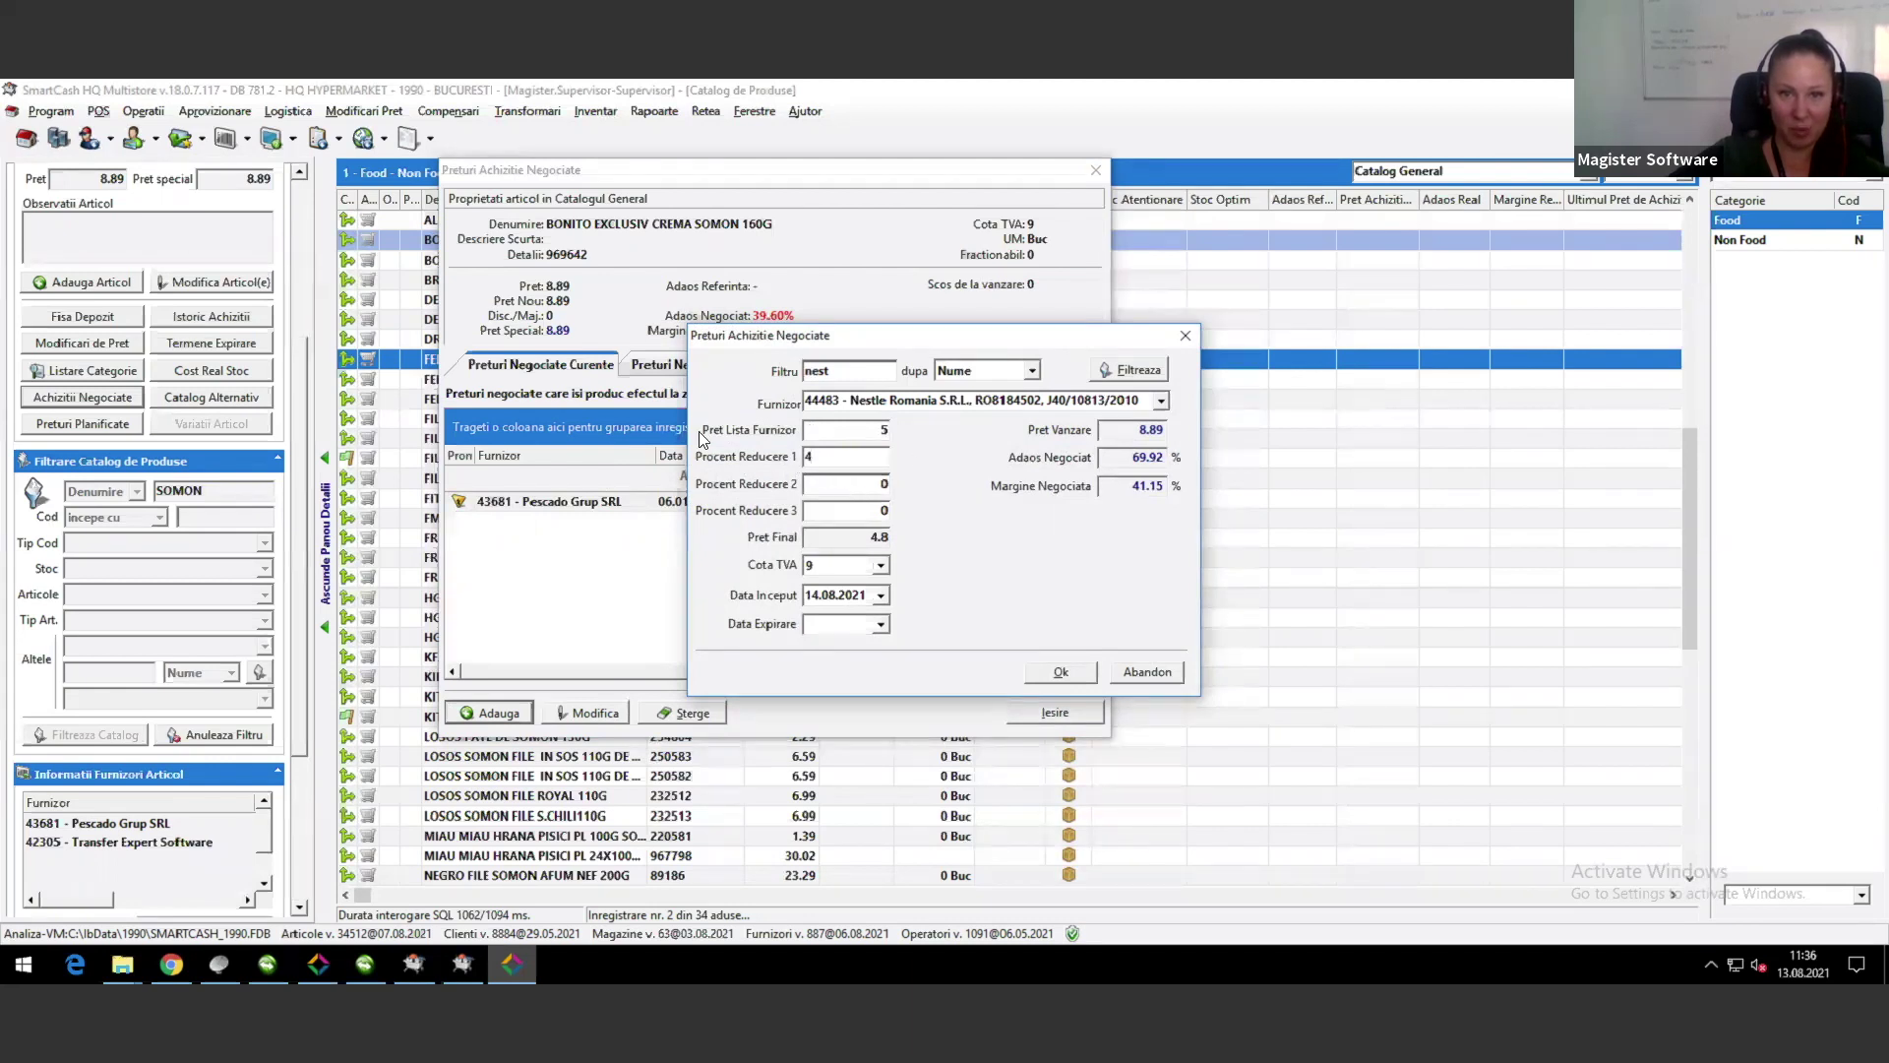
left_click(882, 596)
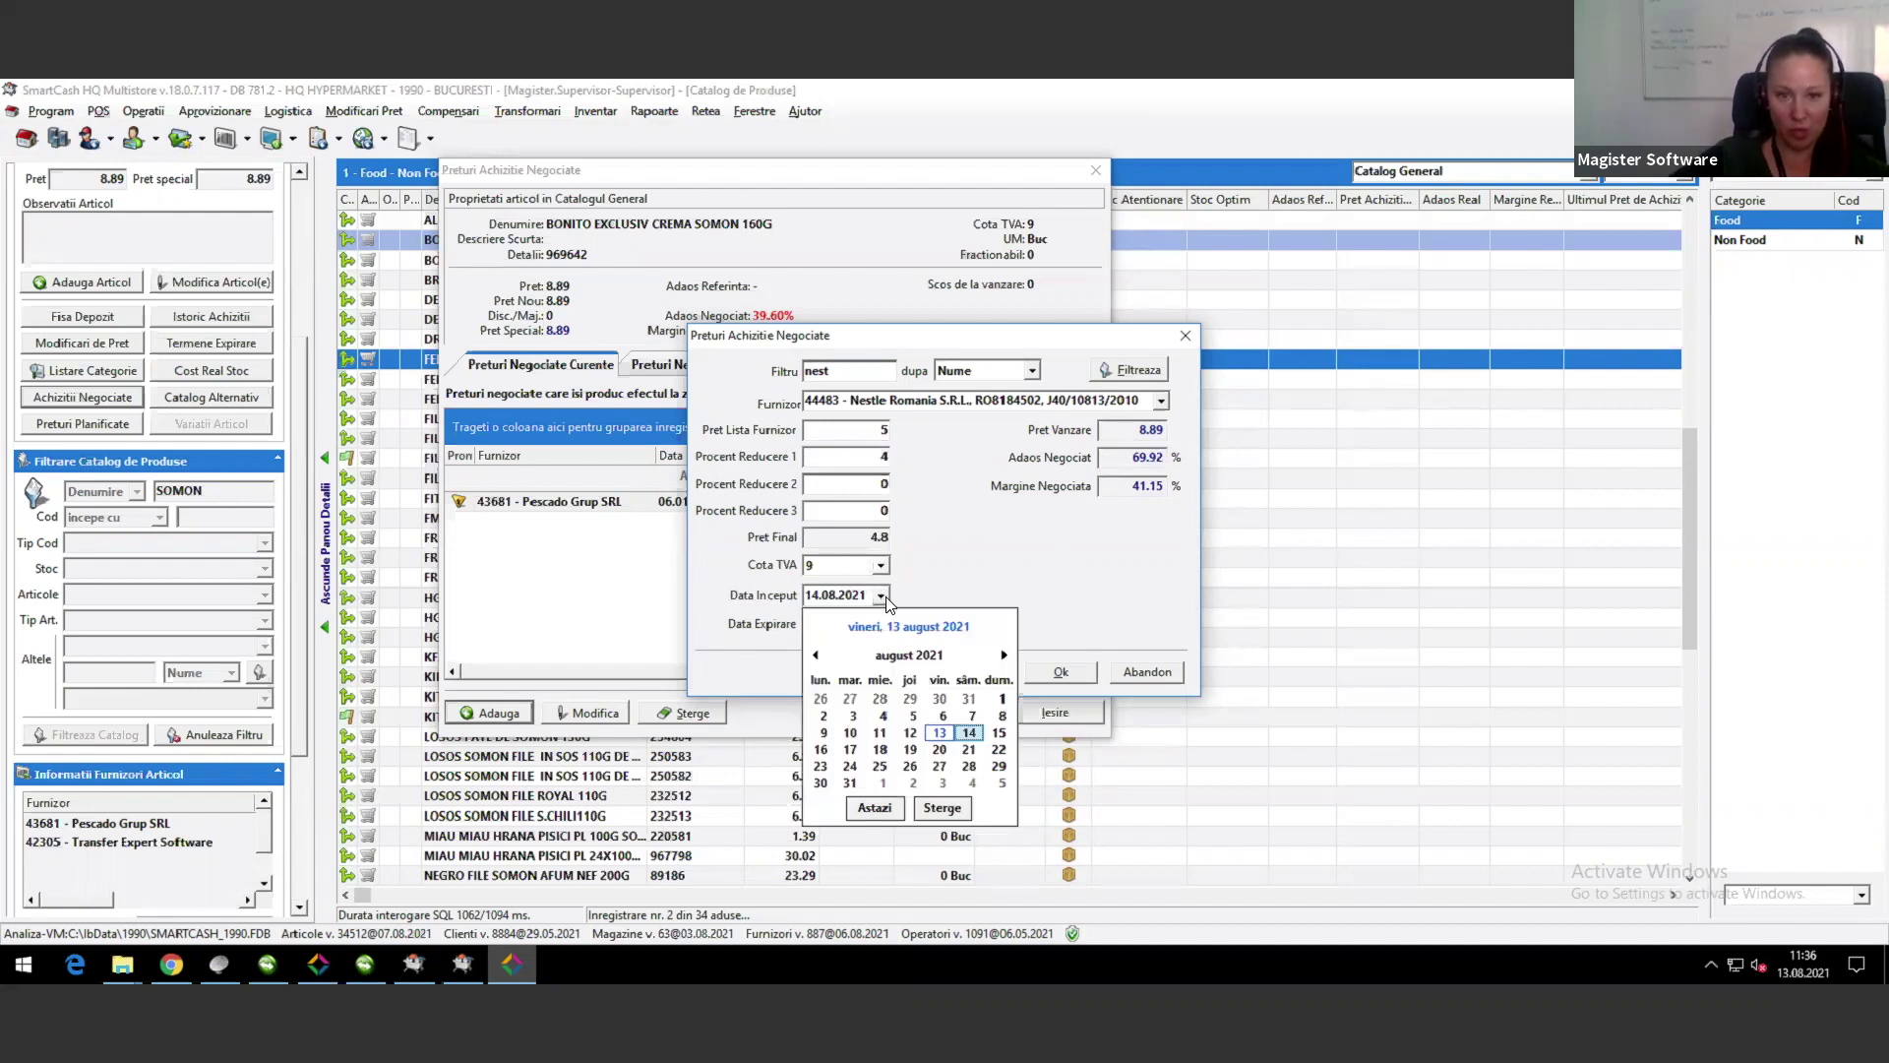
left_click(881, 597)
left_click(881, 626)
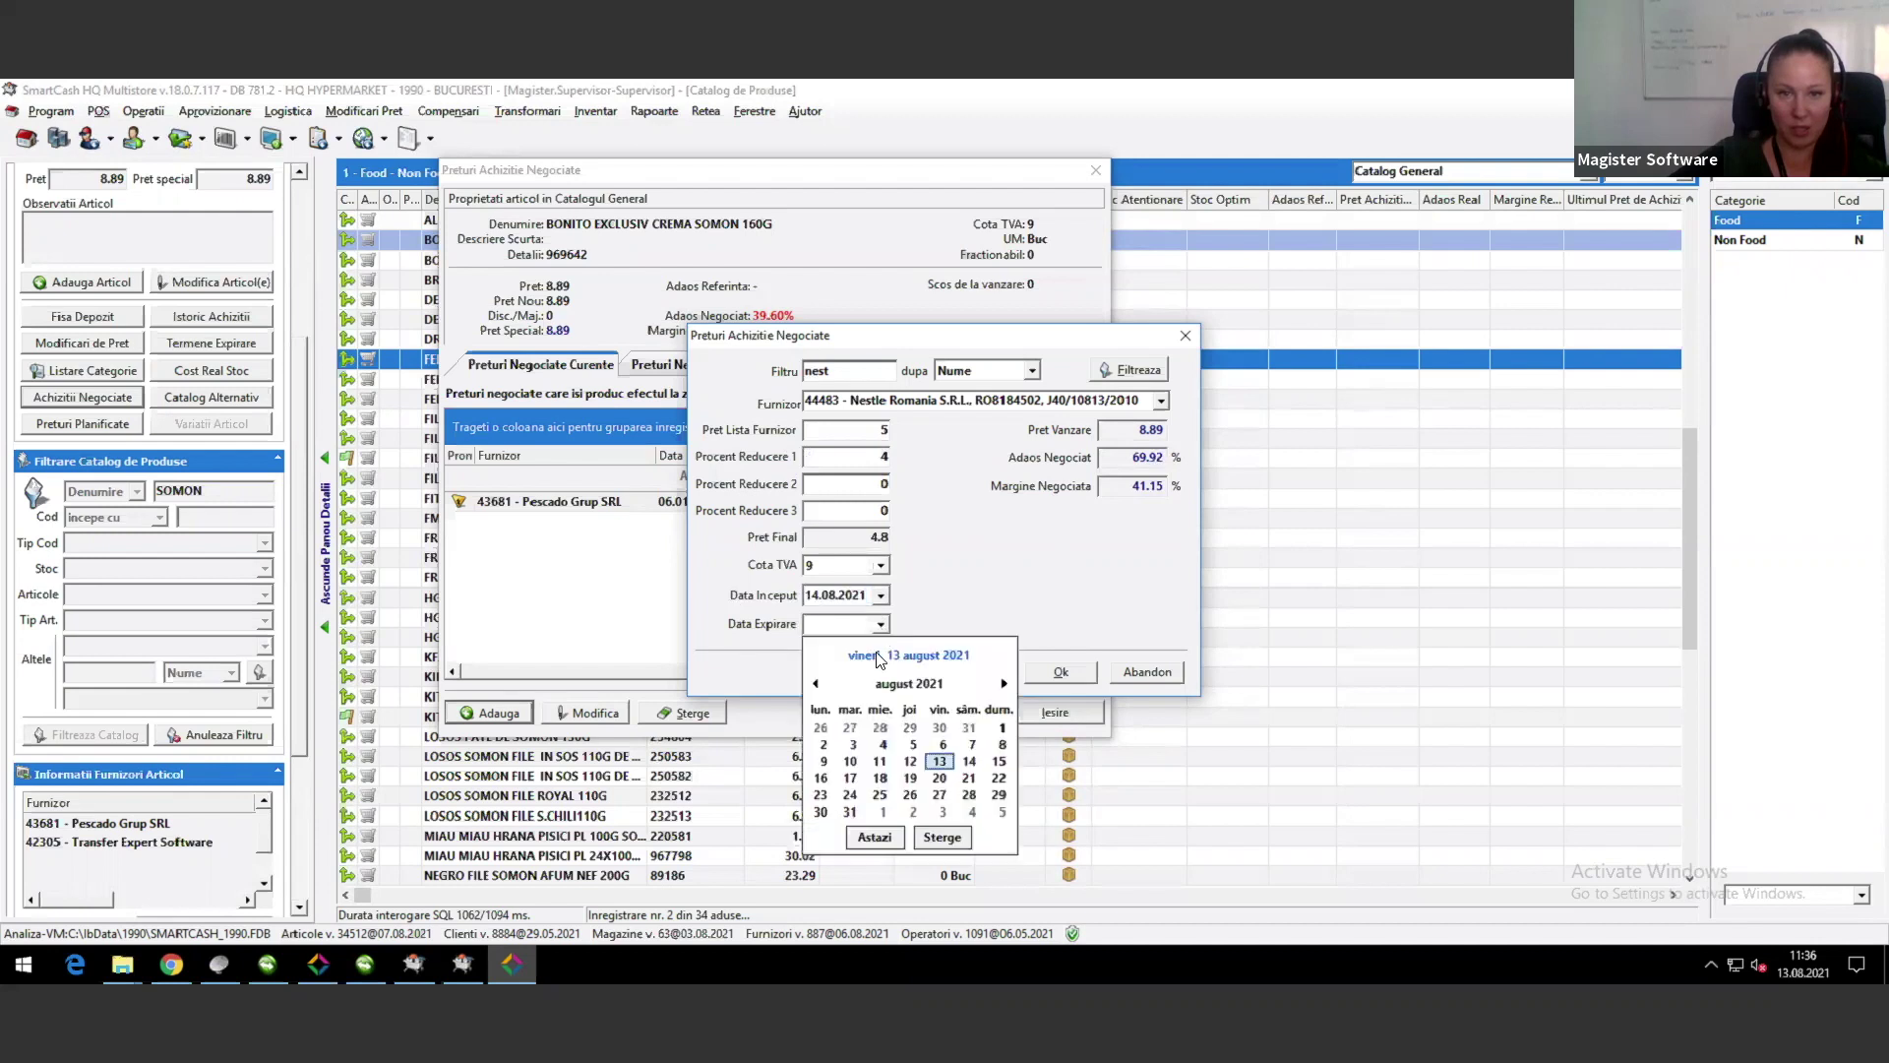
left_click(848, 812)
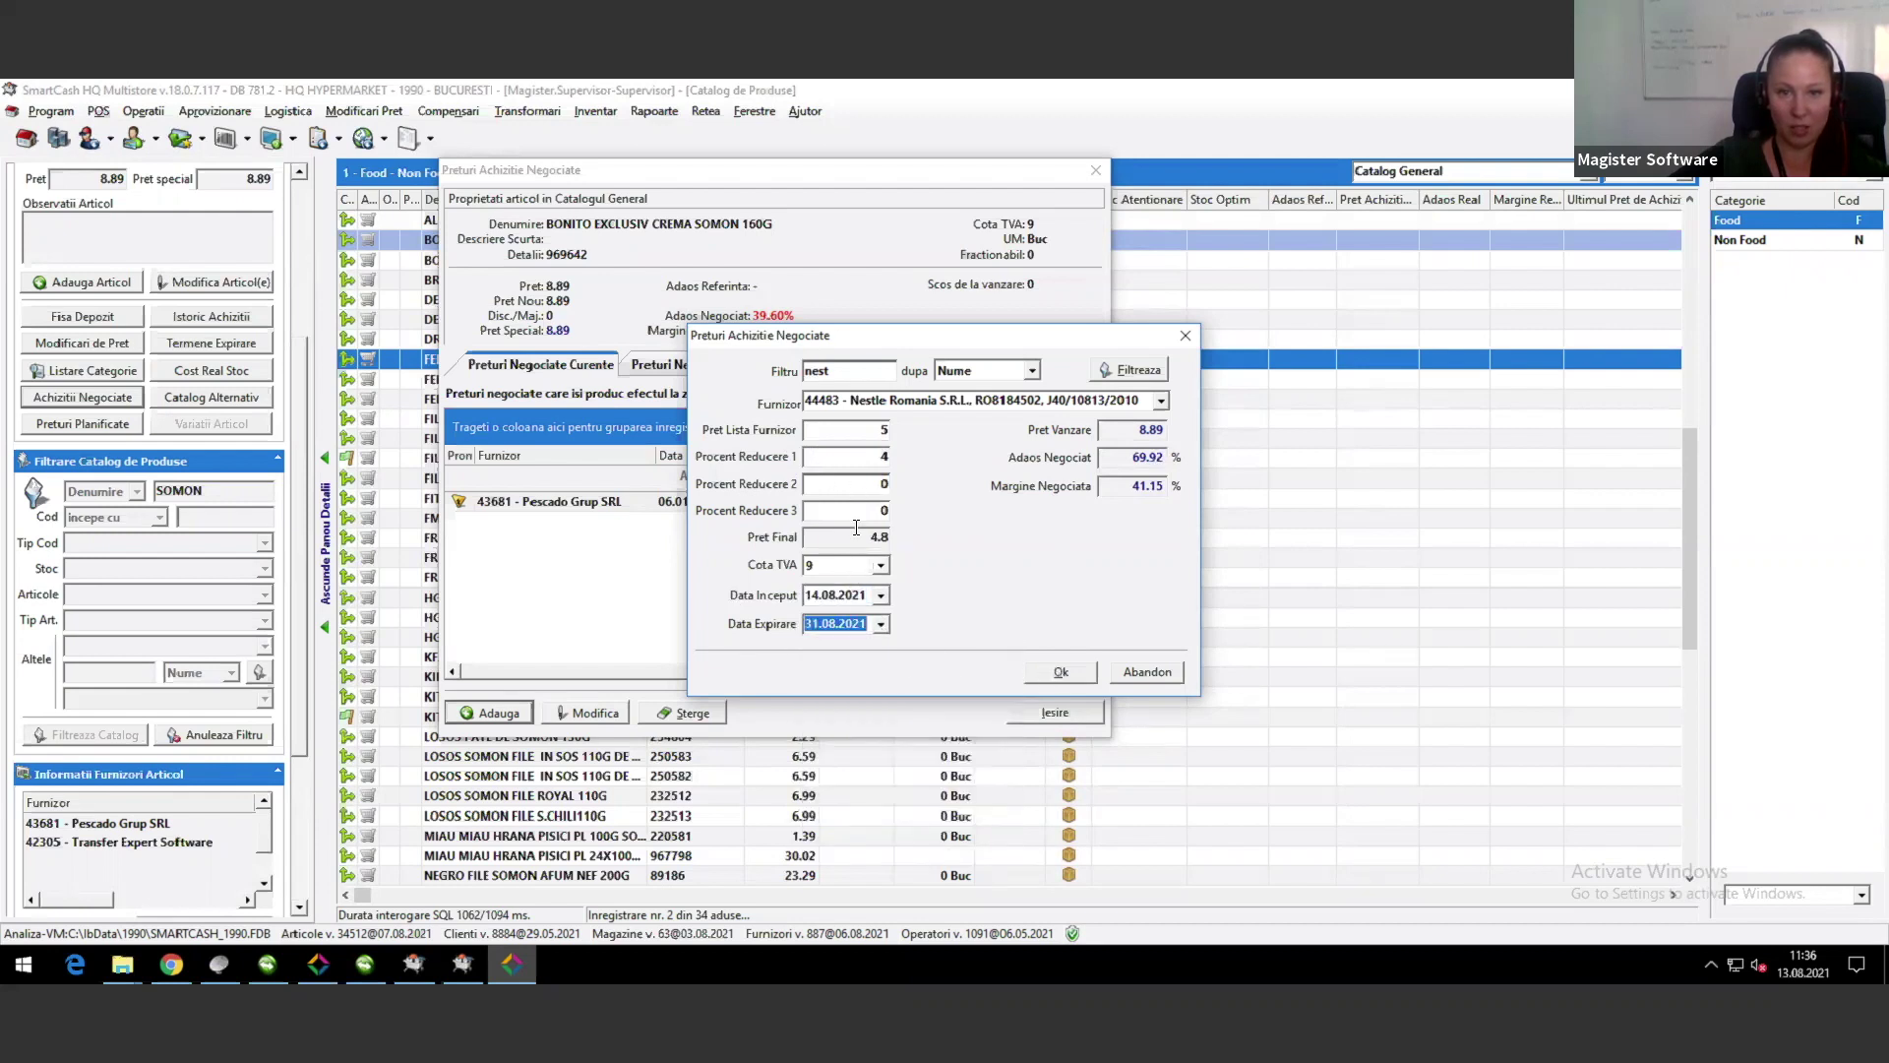
left_click(1060, 674)
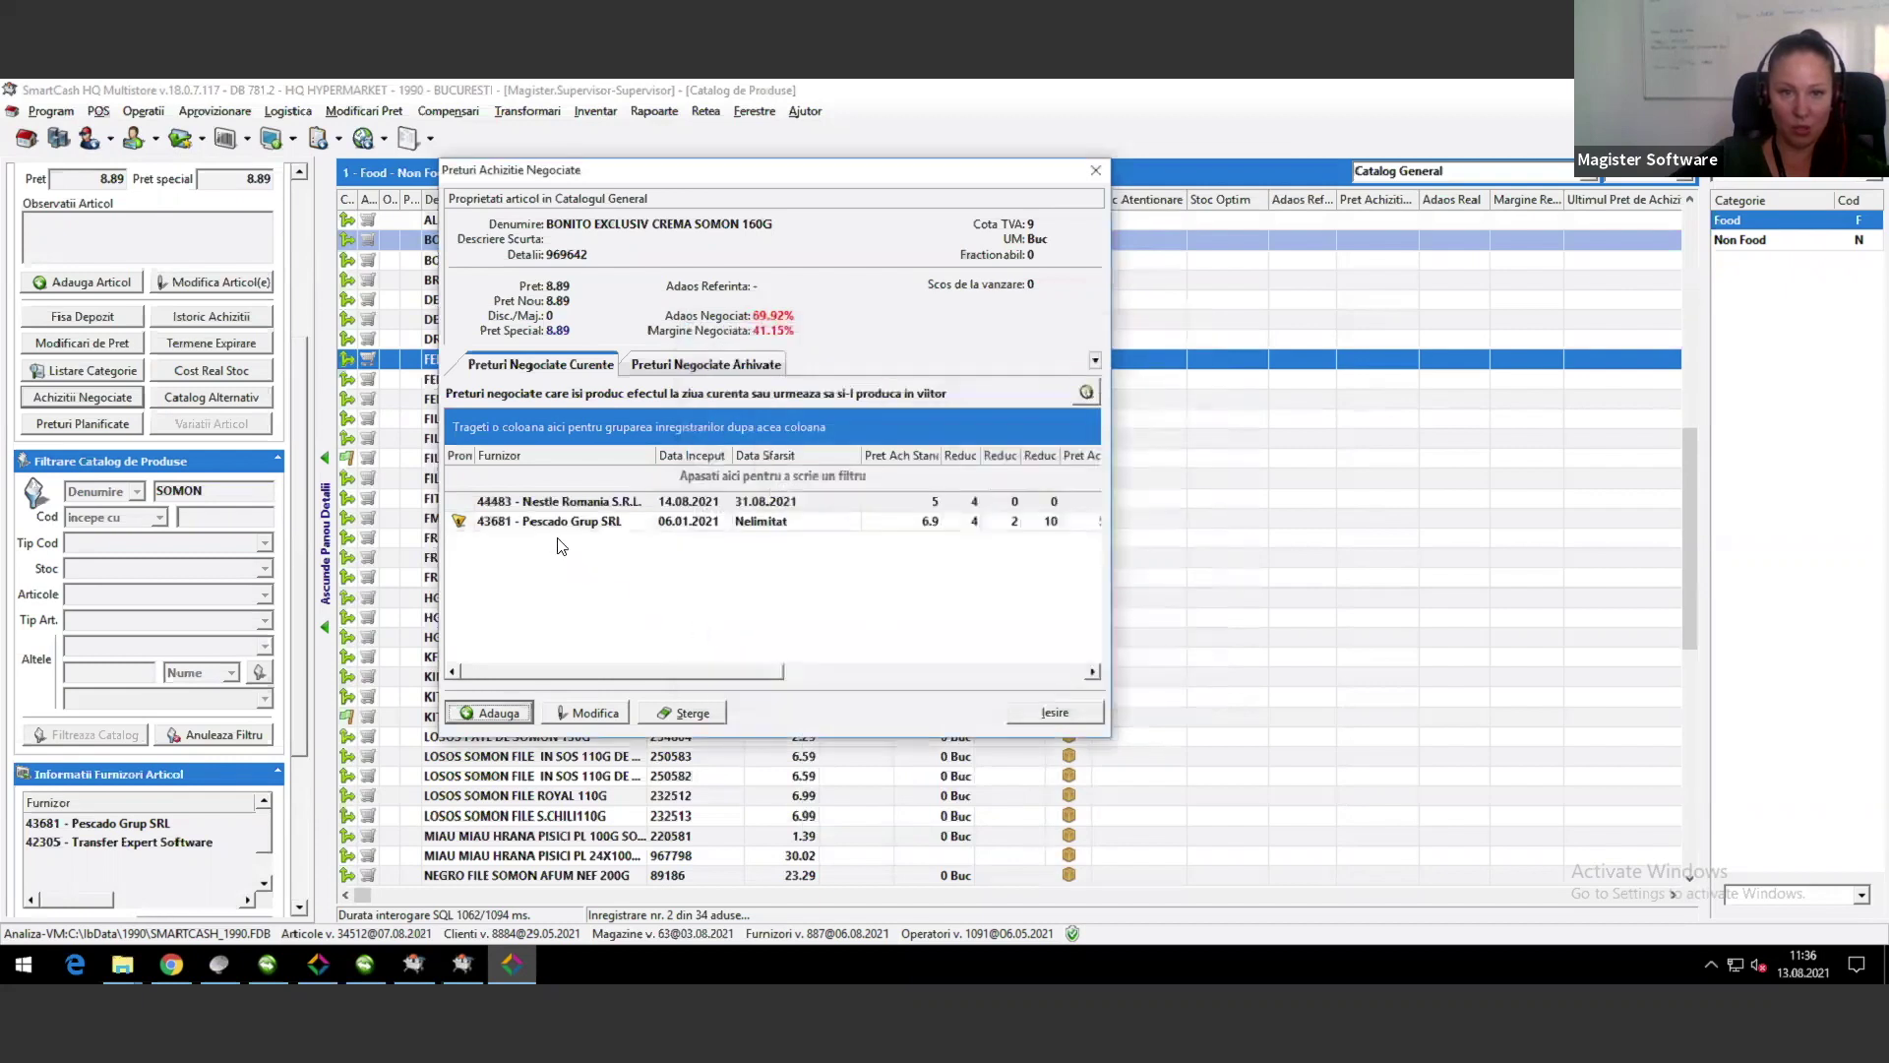
Step: Widen the Promo column in the current negotiated prices and select the Nestle Romania S.R.L. entry
left_click(512, 500)
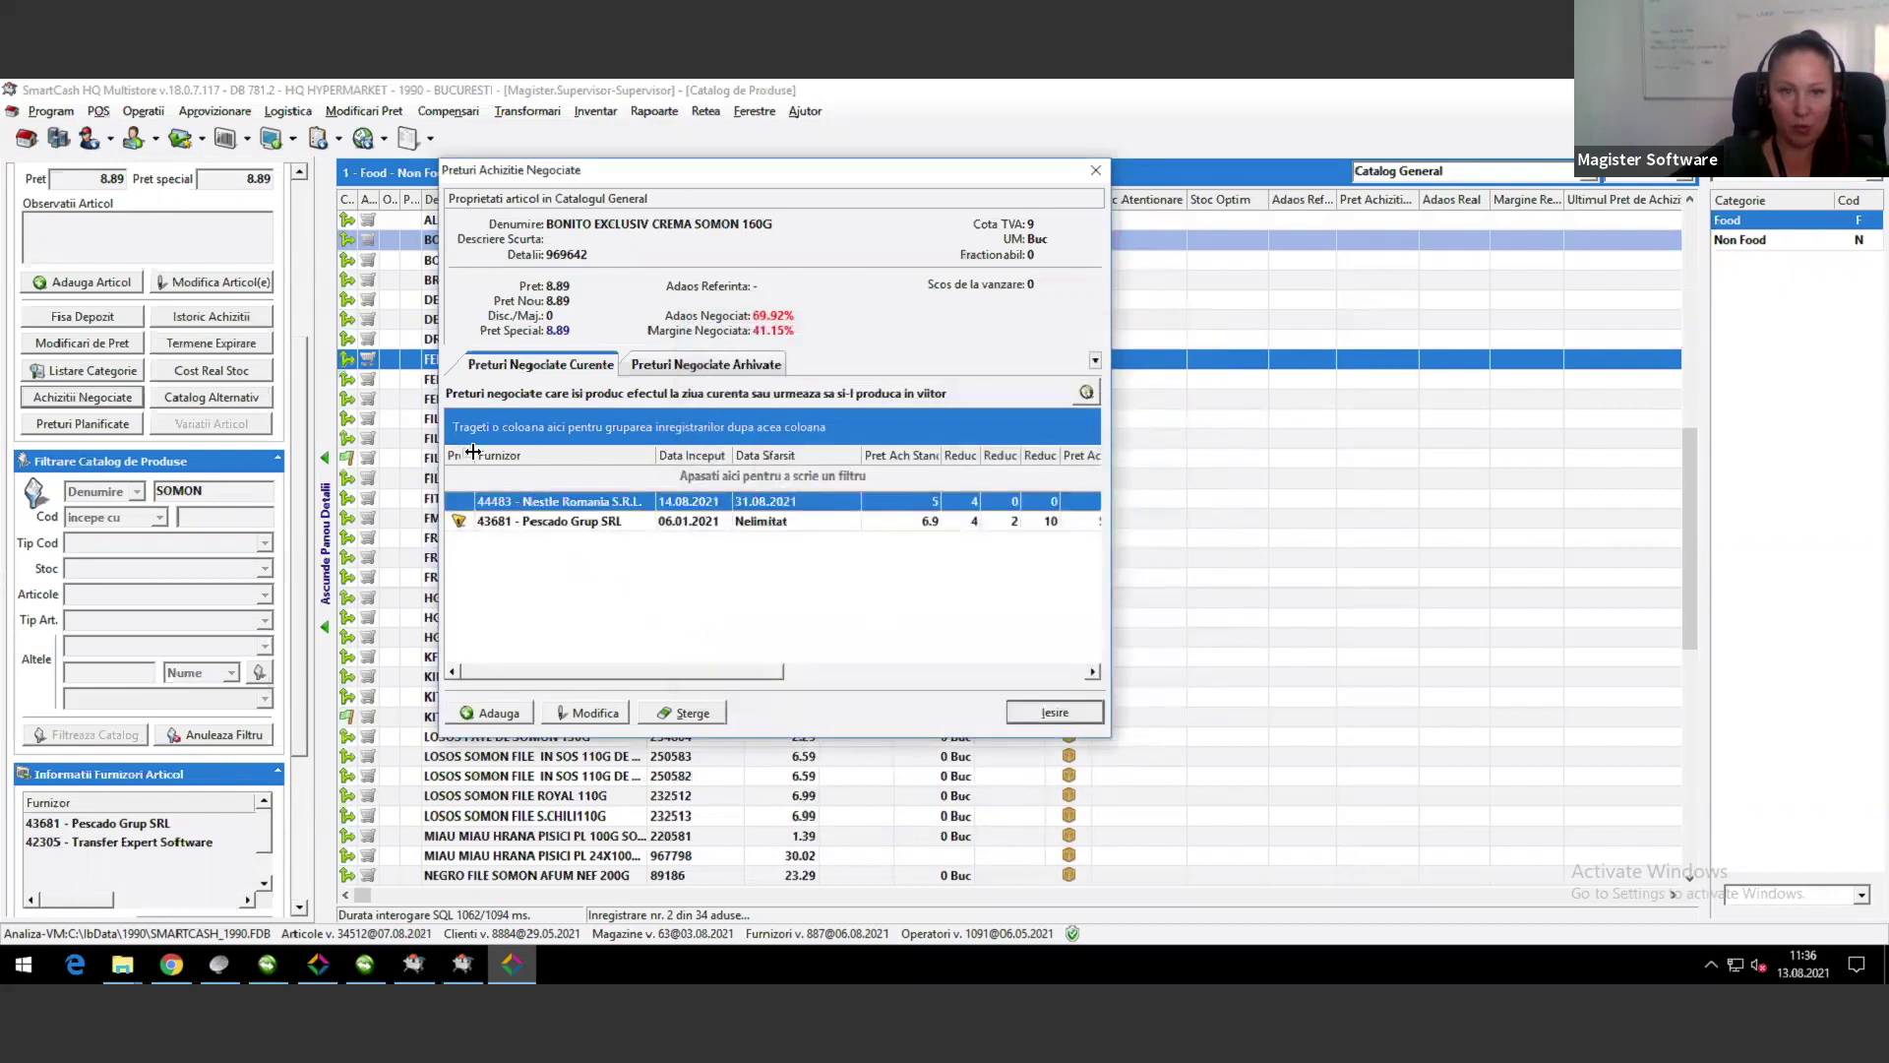
left_click_drag(475, 455, 493, 454)
left_click(613, 520)
left_click(628, 503)
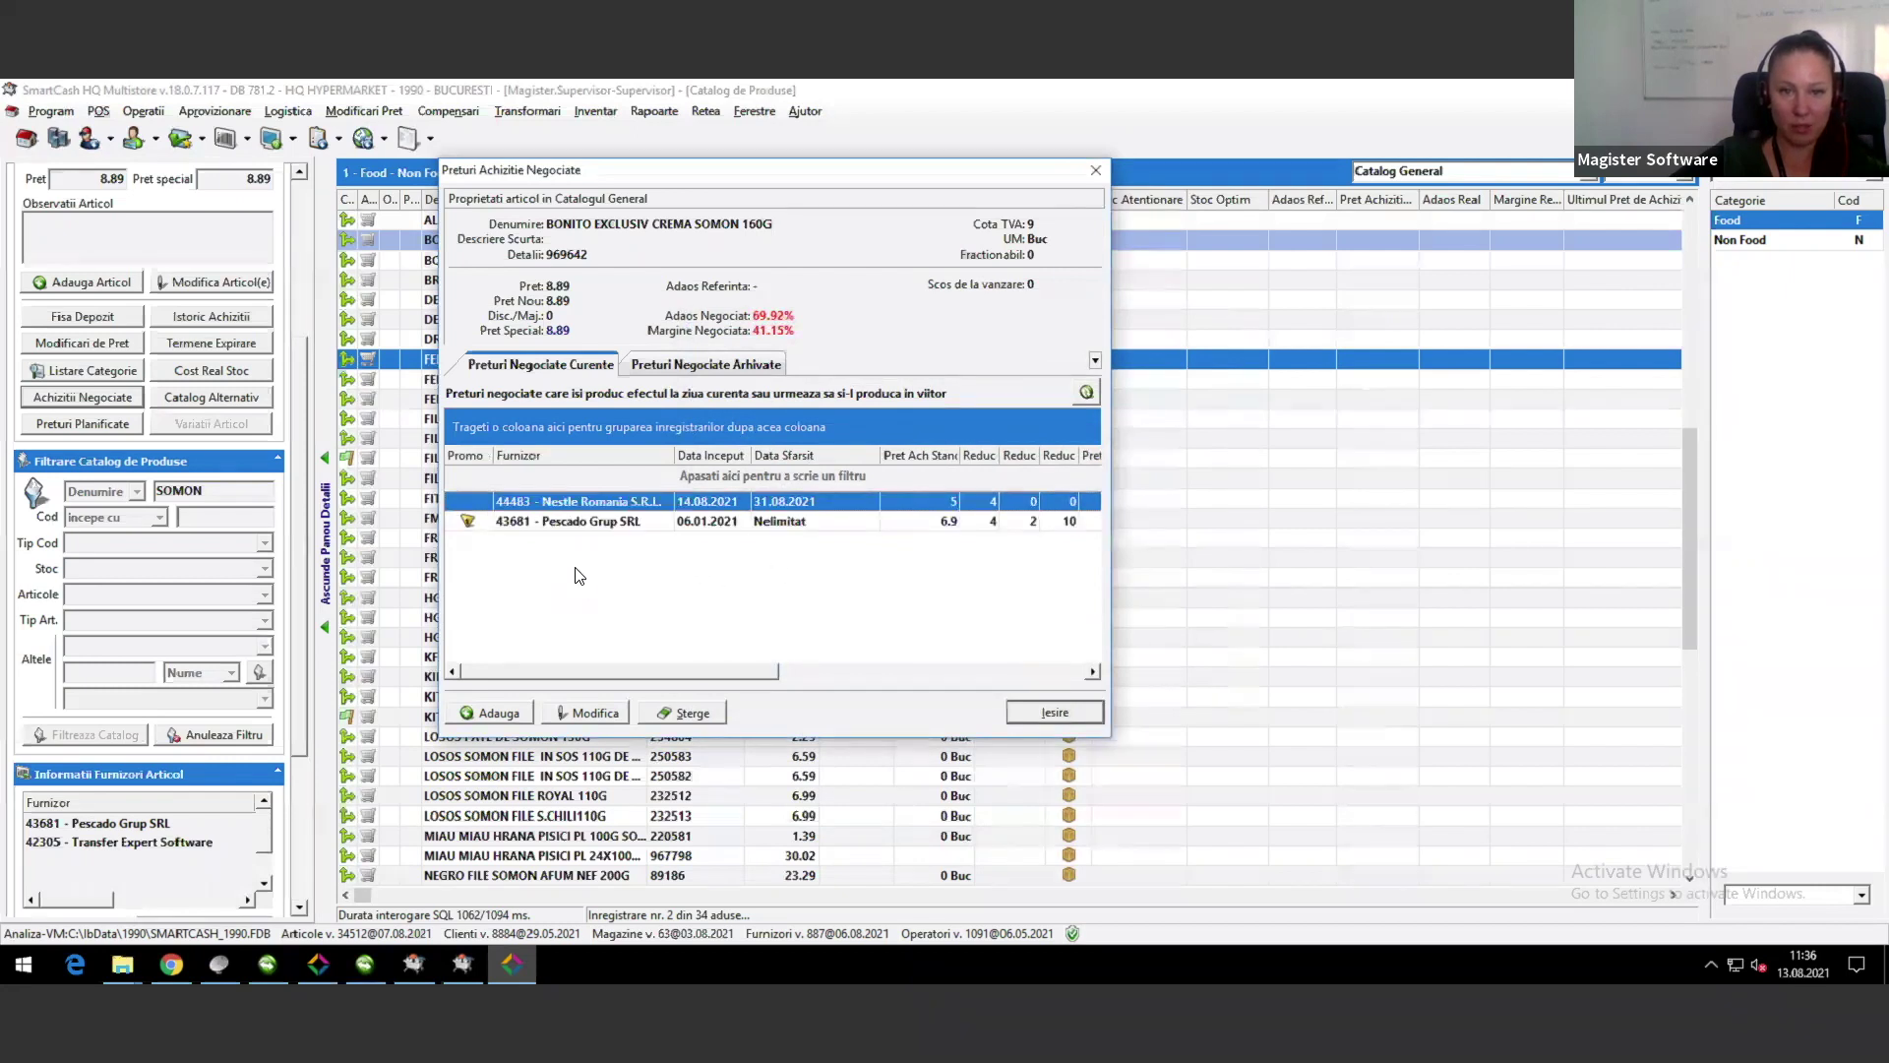
Step: Check the article's archived negotiated prices and return to the current ones
left_click(657, 365)
left_click(1087, 394)
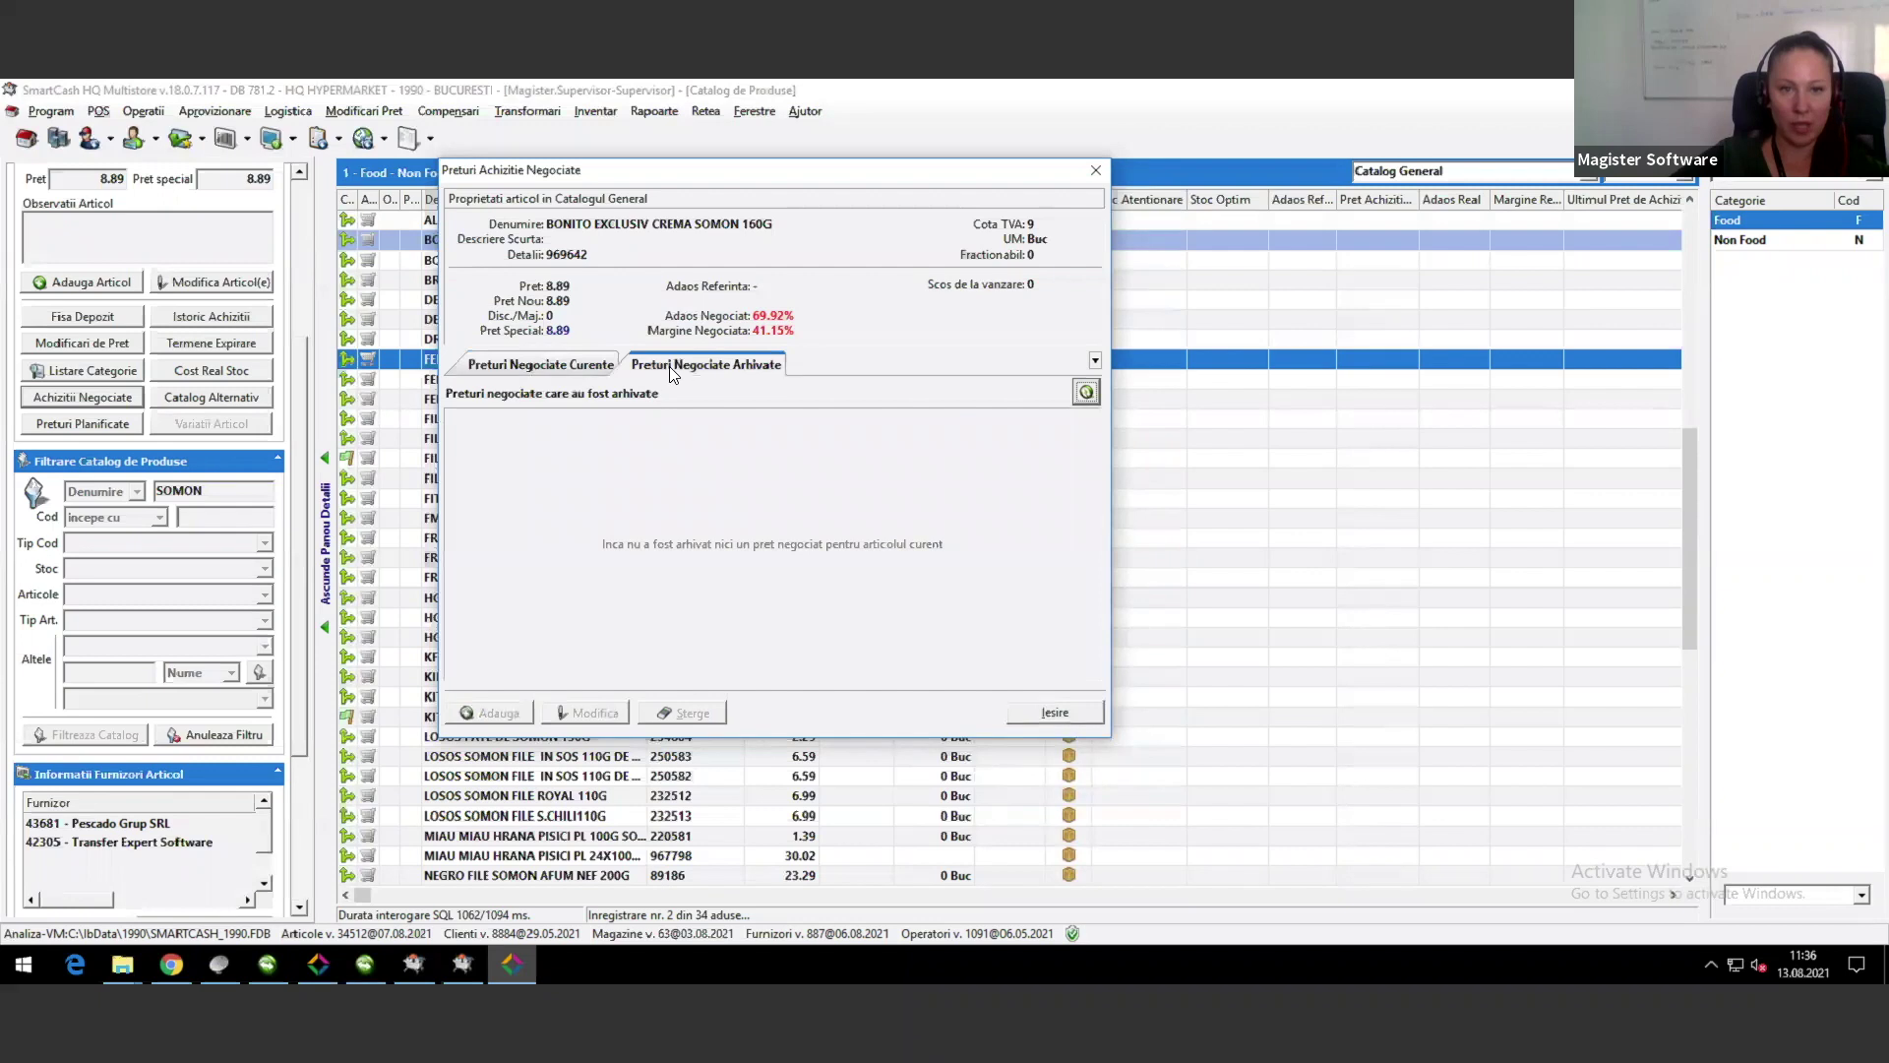
left_click(522, 366)
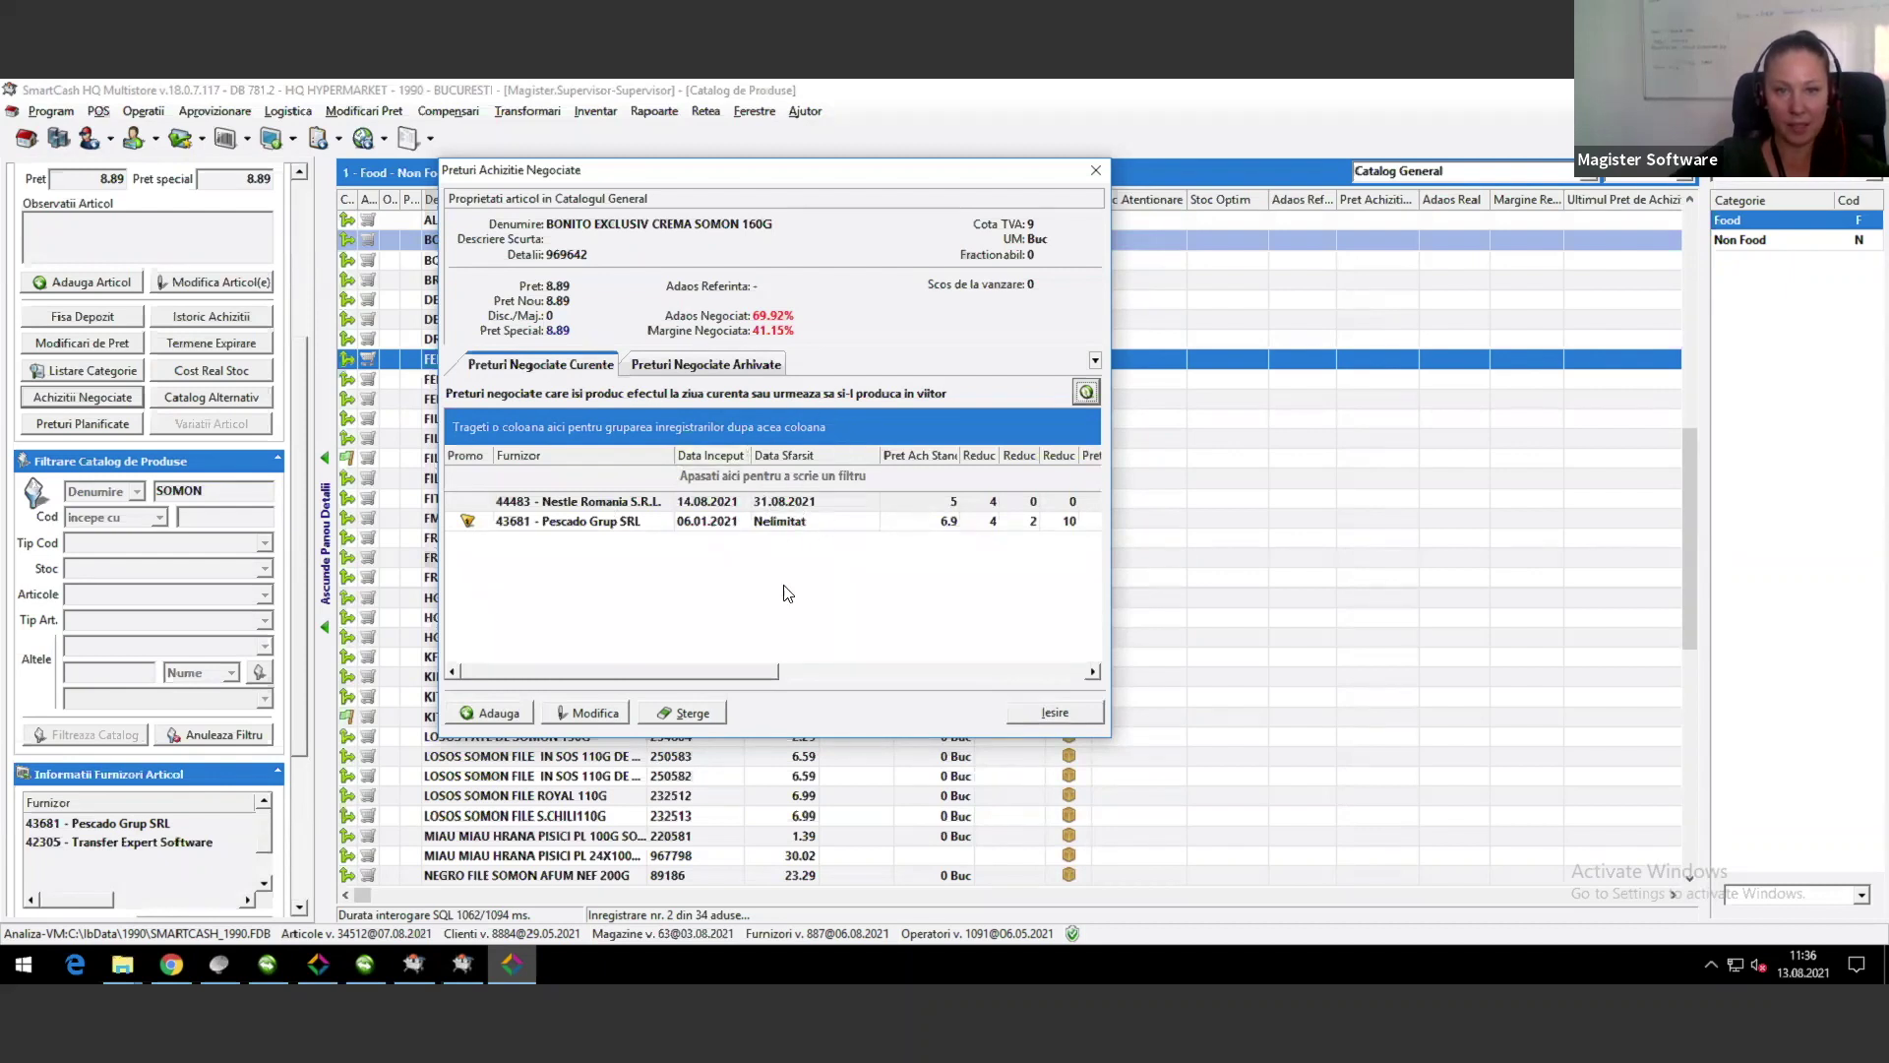
left_click_drag(625, 171, 757, 204)
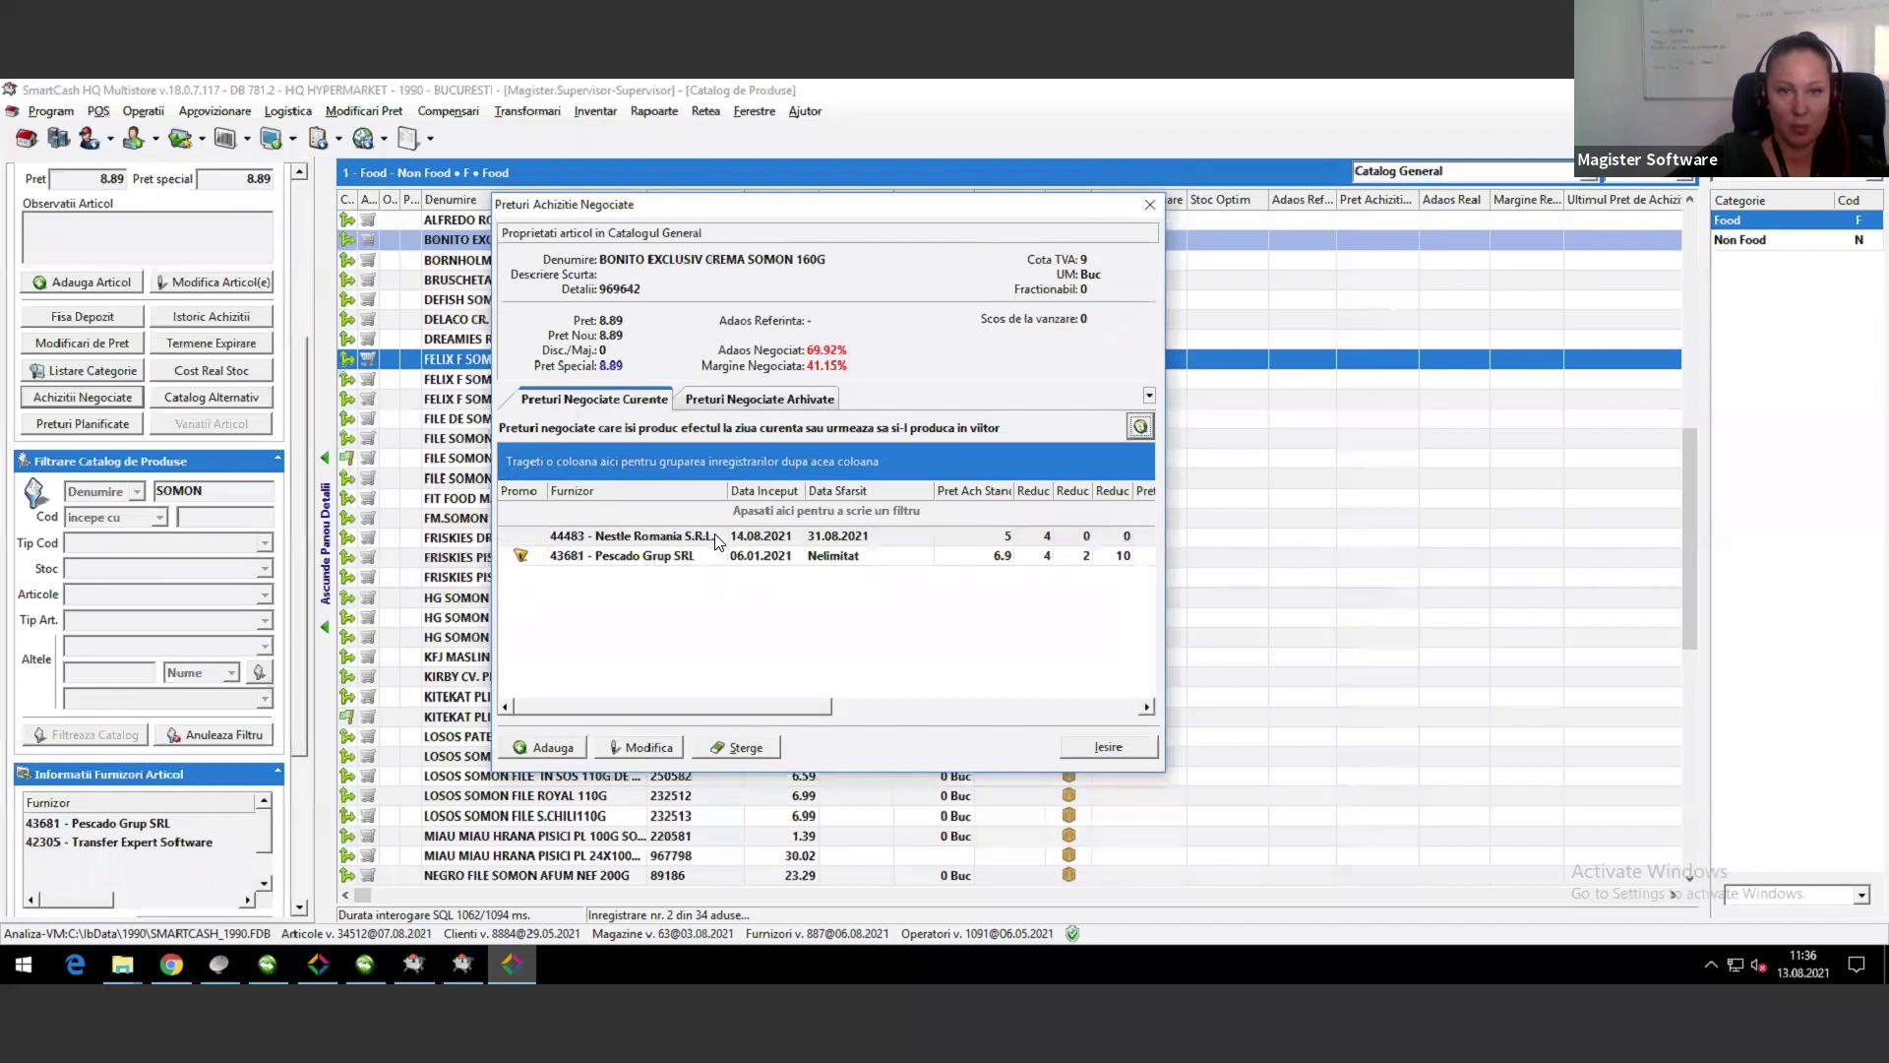
Step: Review the negotiated price details of Pescado Grup SRL and of Nestle Romania S.R.L., leaving each without saving
left_click(692, 558)
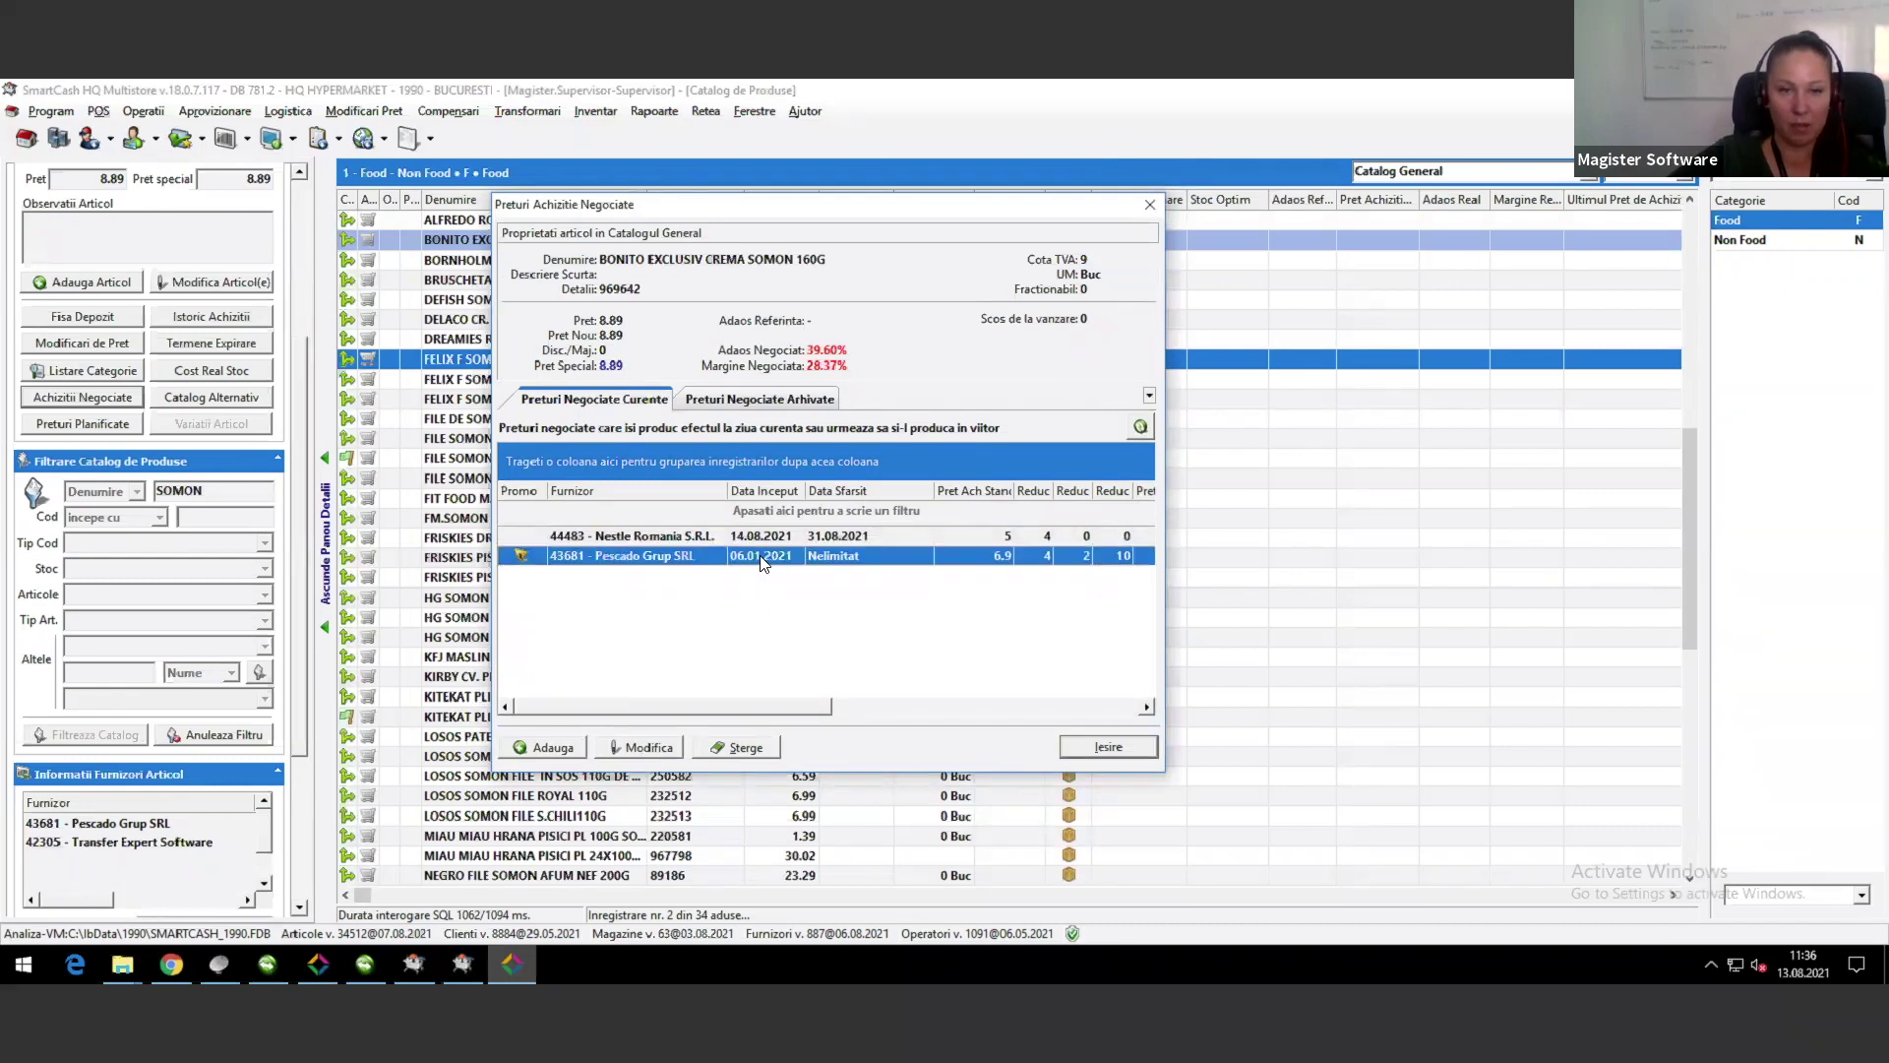
left_click(642, 750)
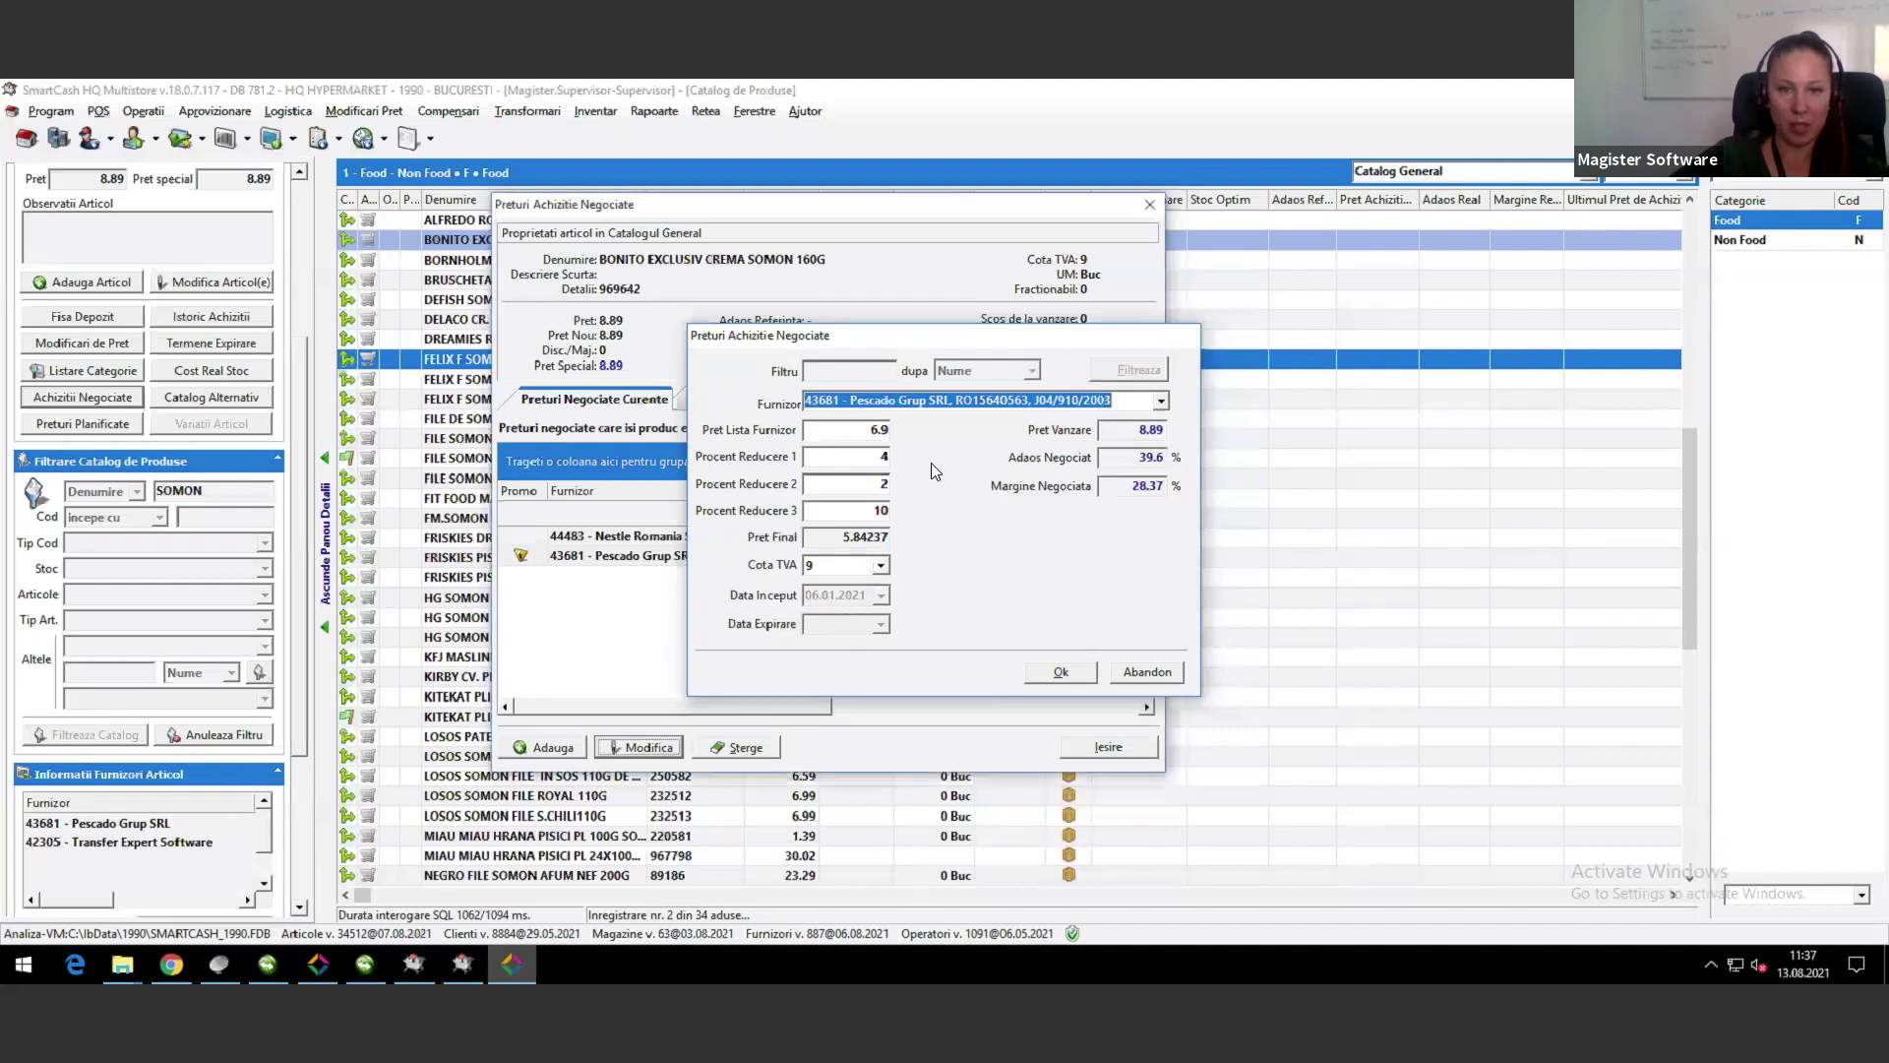
key("Escape")
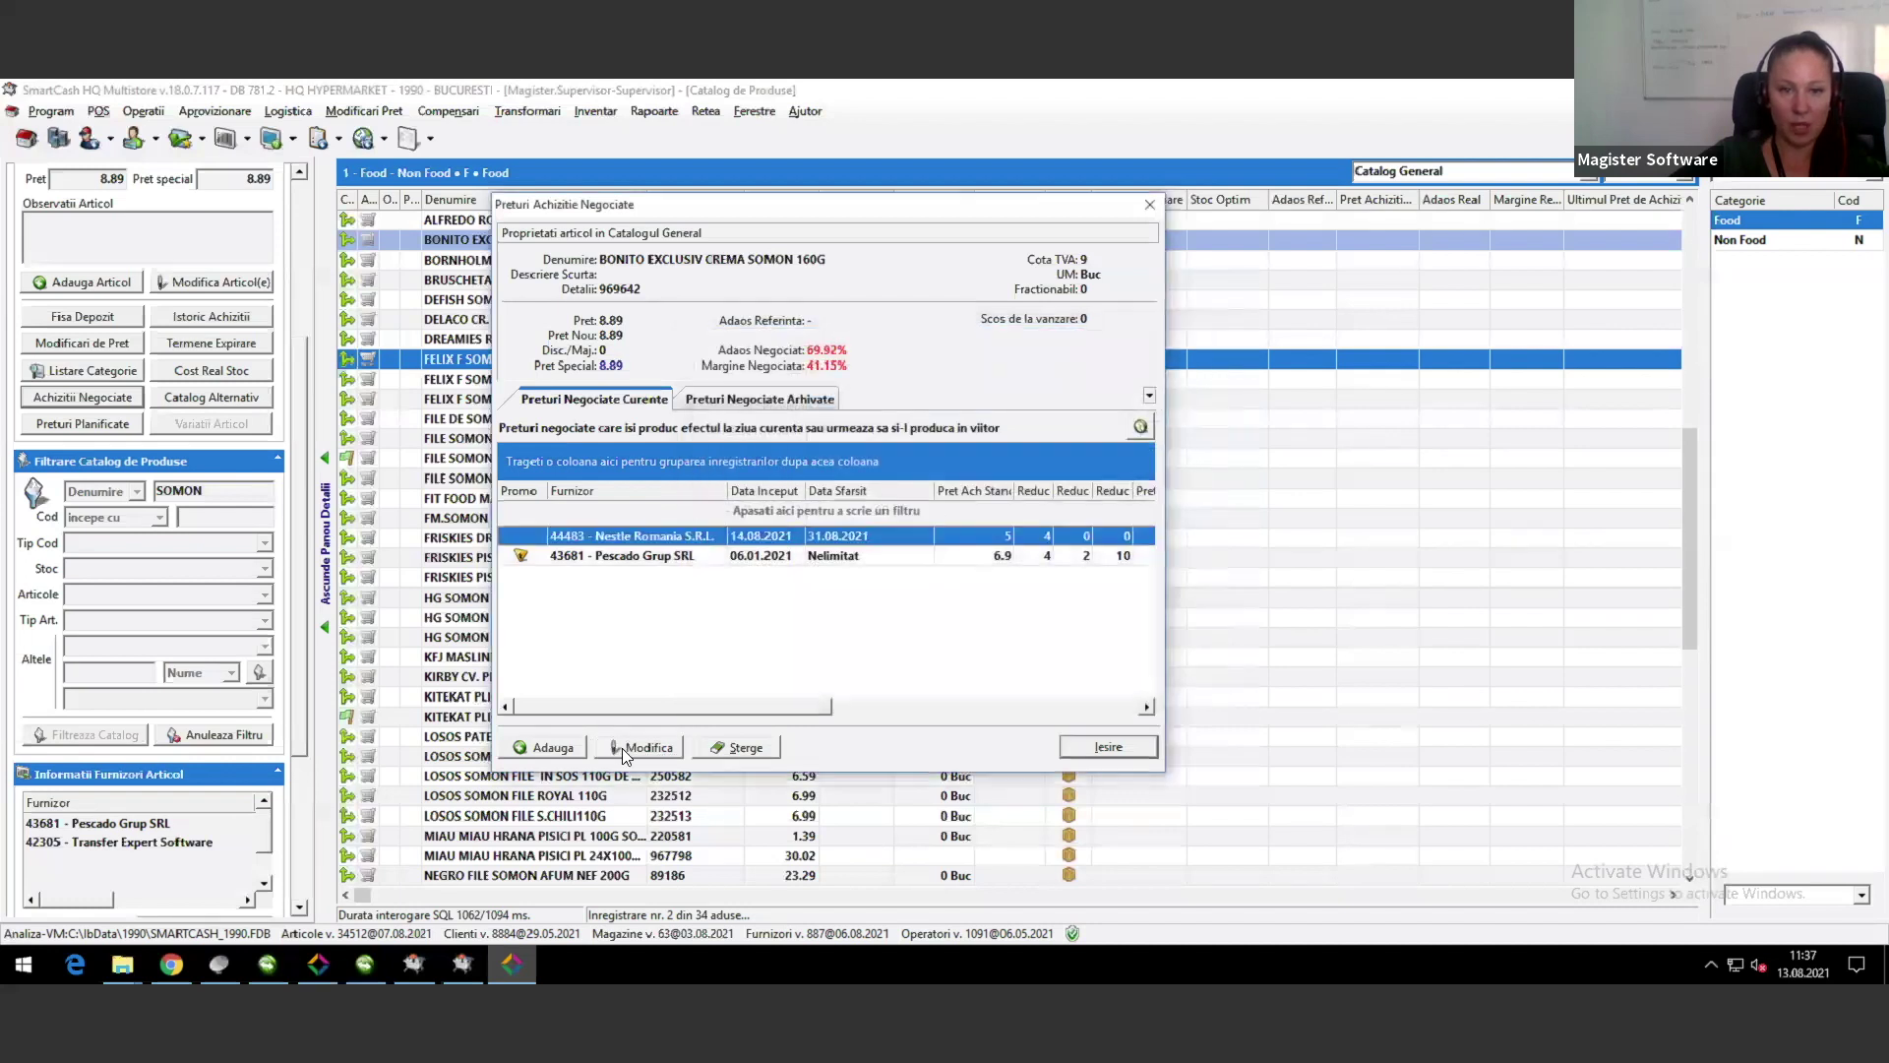
left_click(622, 748)
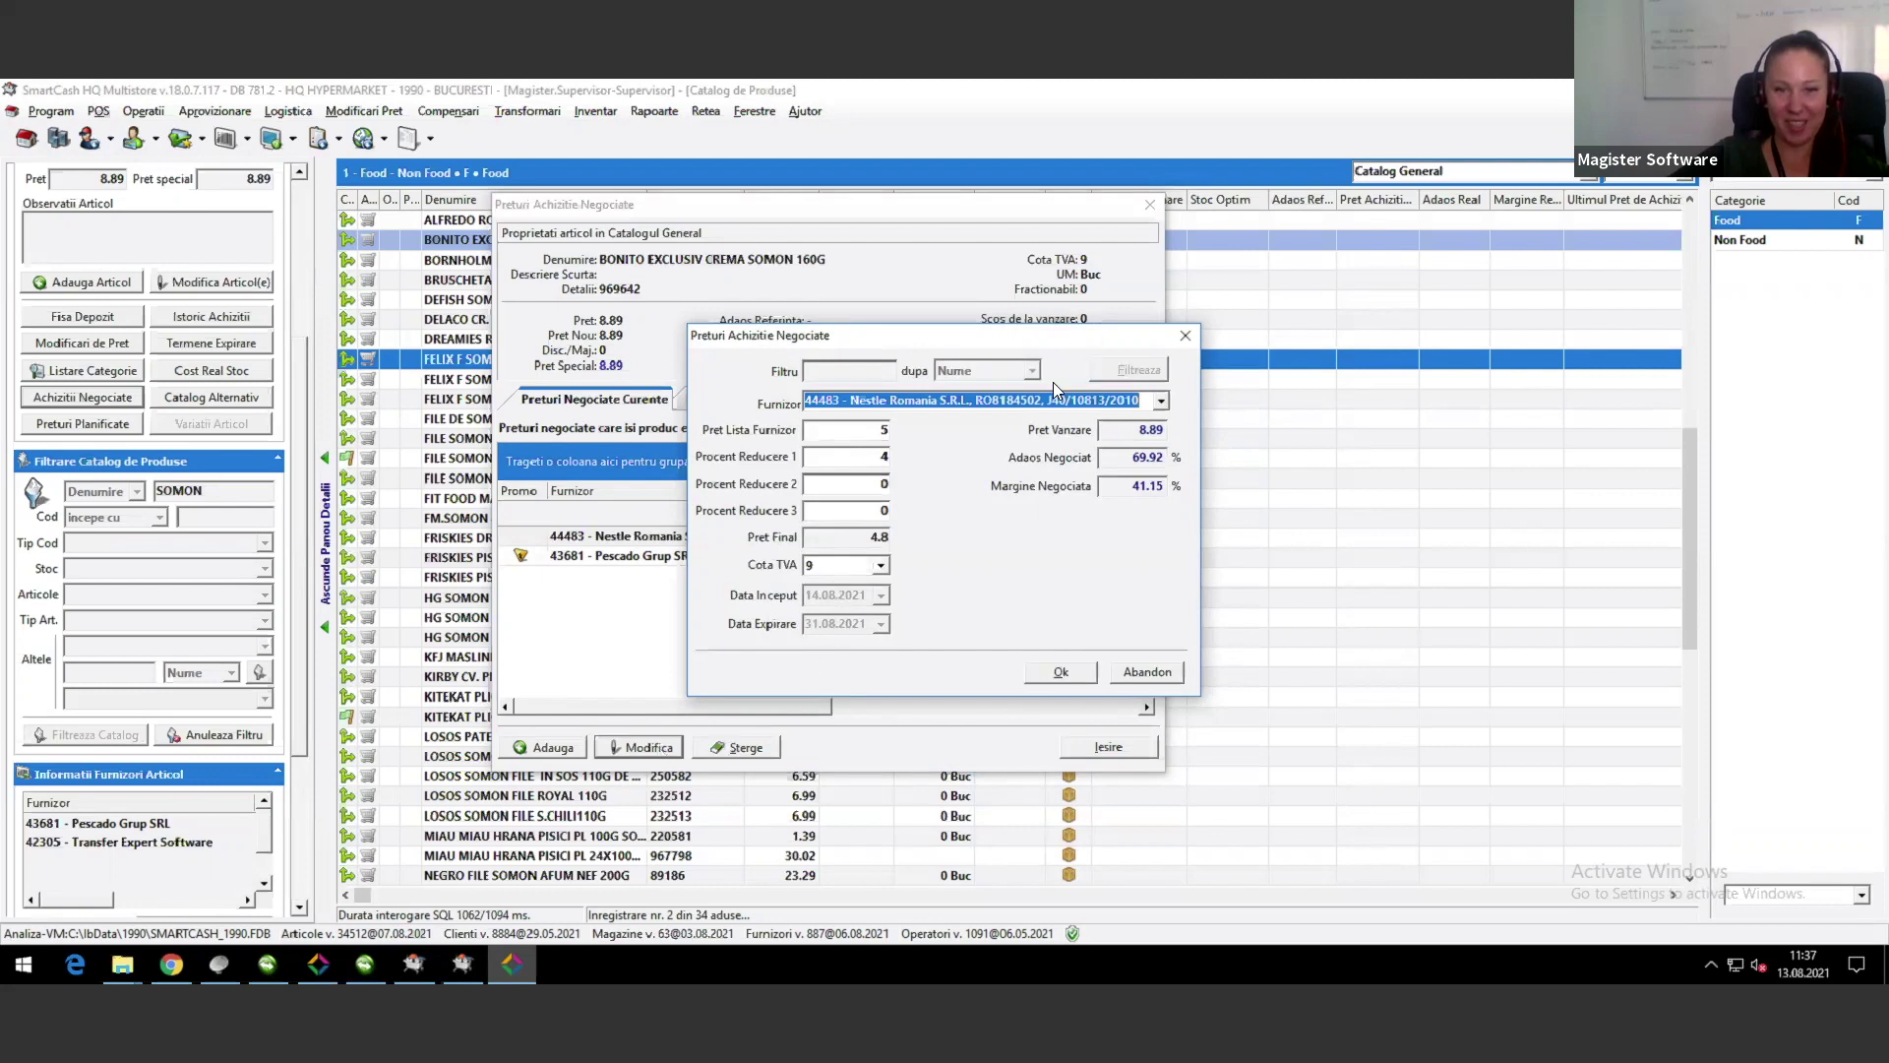
left_click(1161, 673)
Step: Recheck the supplier list price field of the Nestle Romania S.R.L. entry, abandon the edit and exit the negotiated prices
left_click(673, 544)
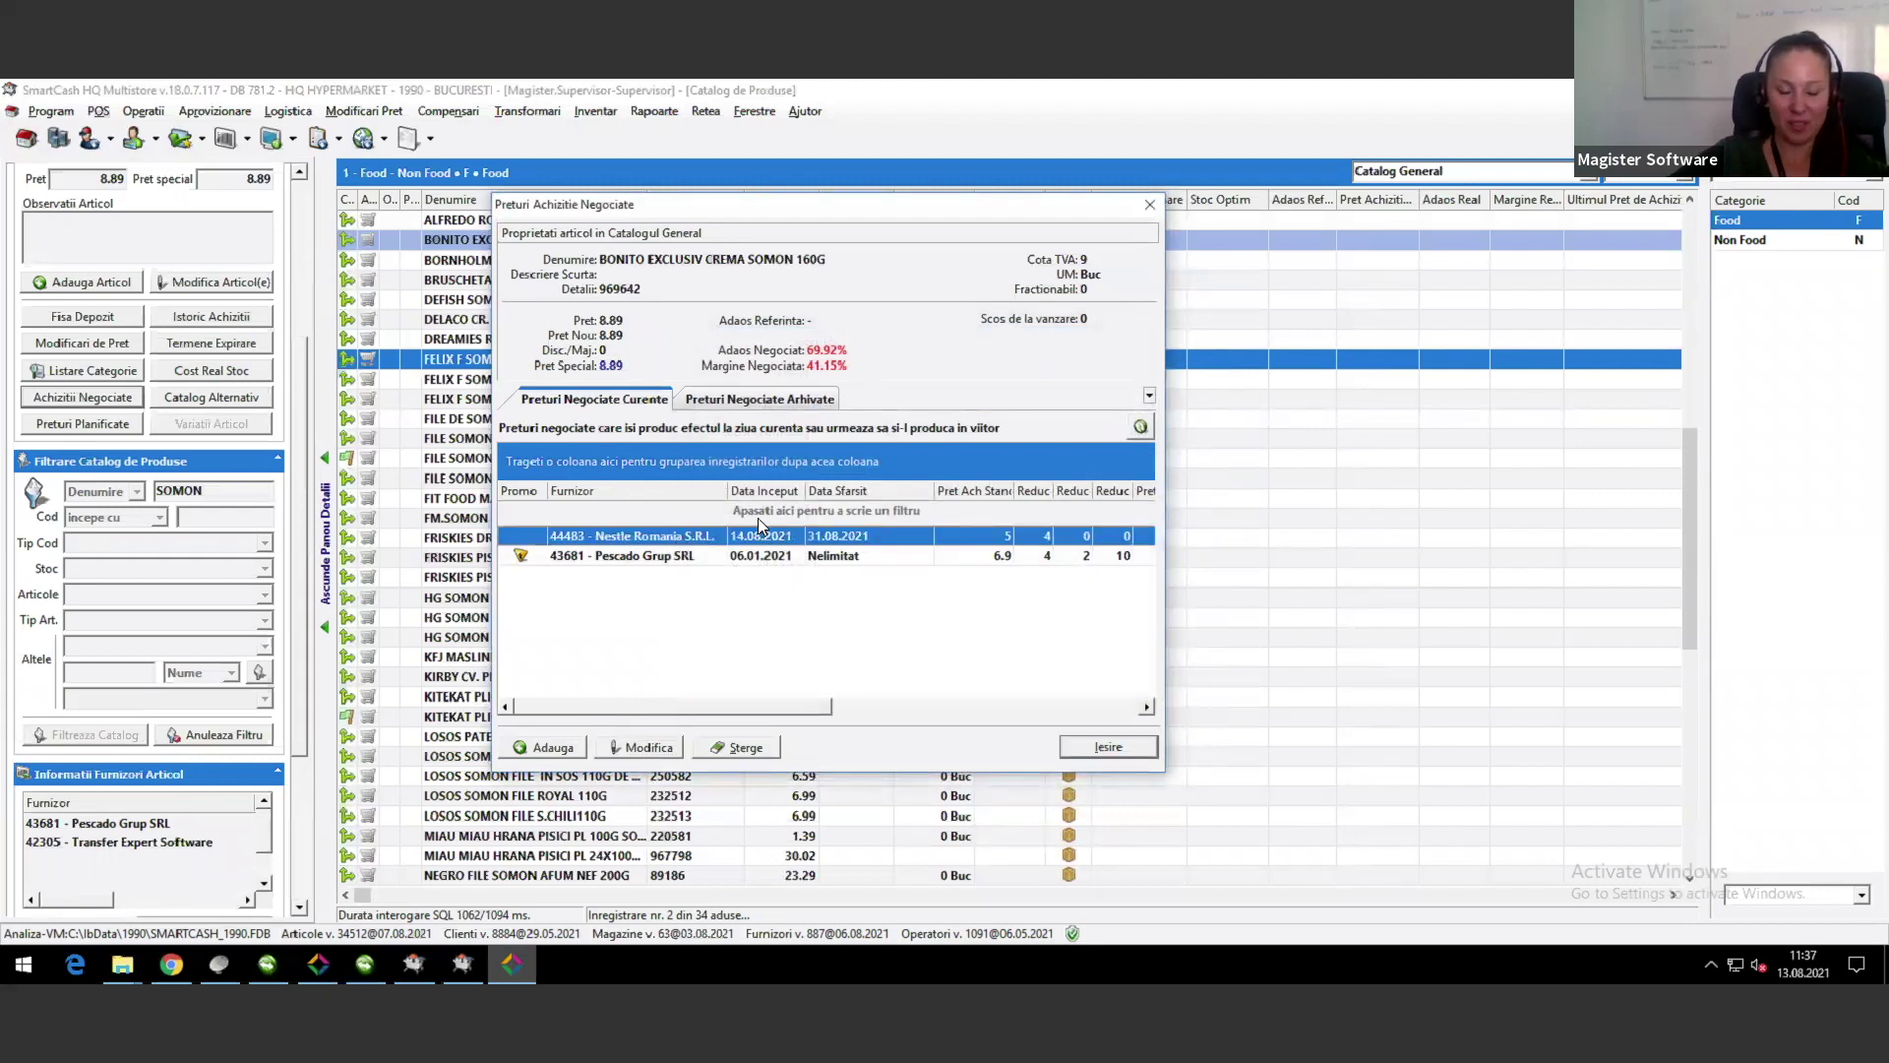
double_click(683, 545)
key("Tab")
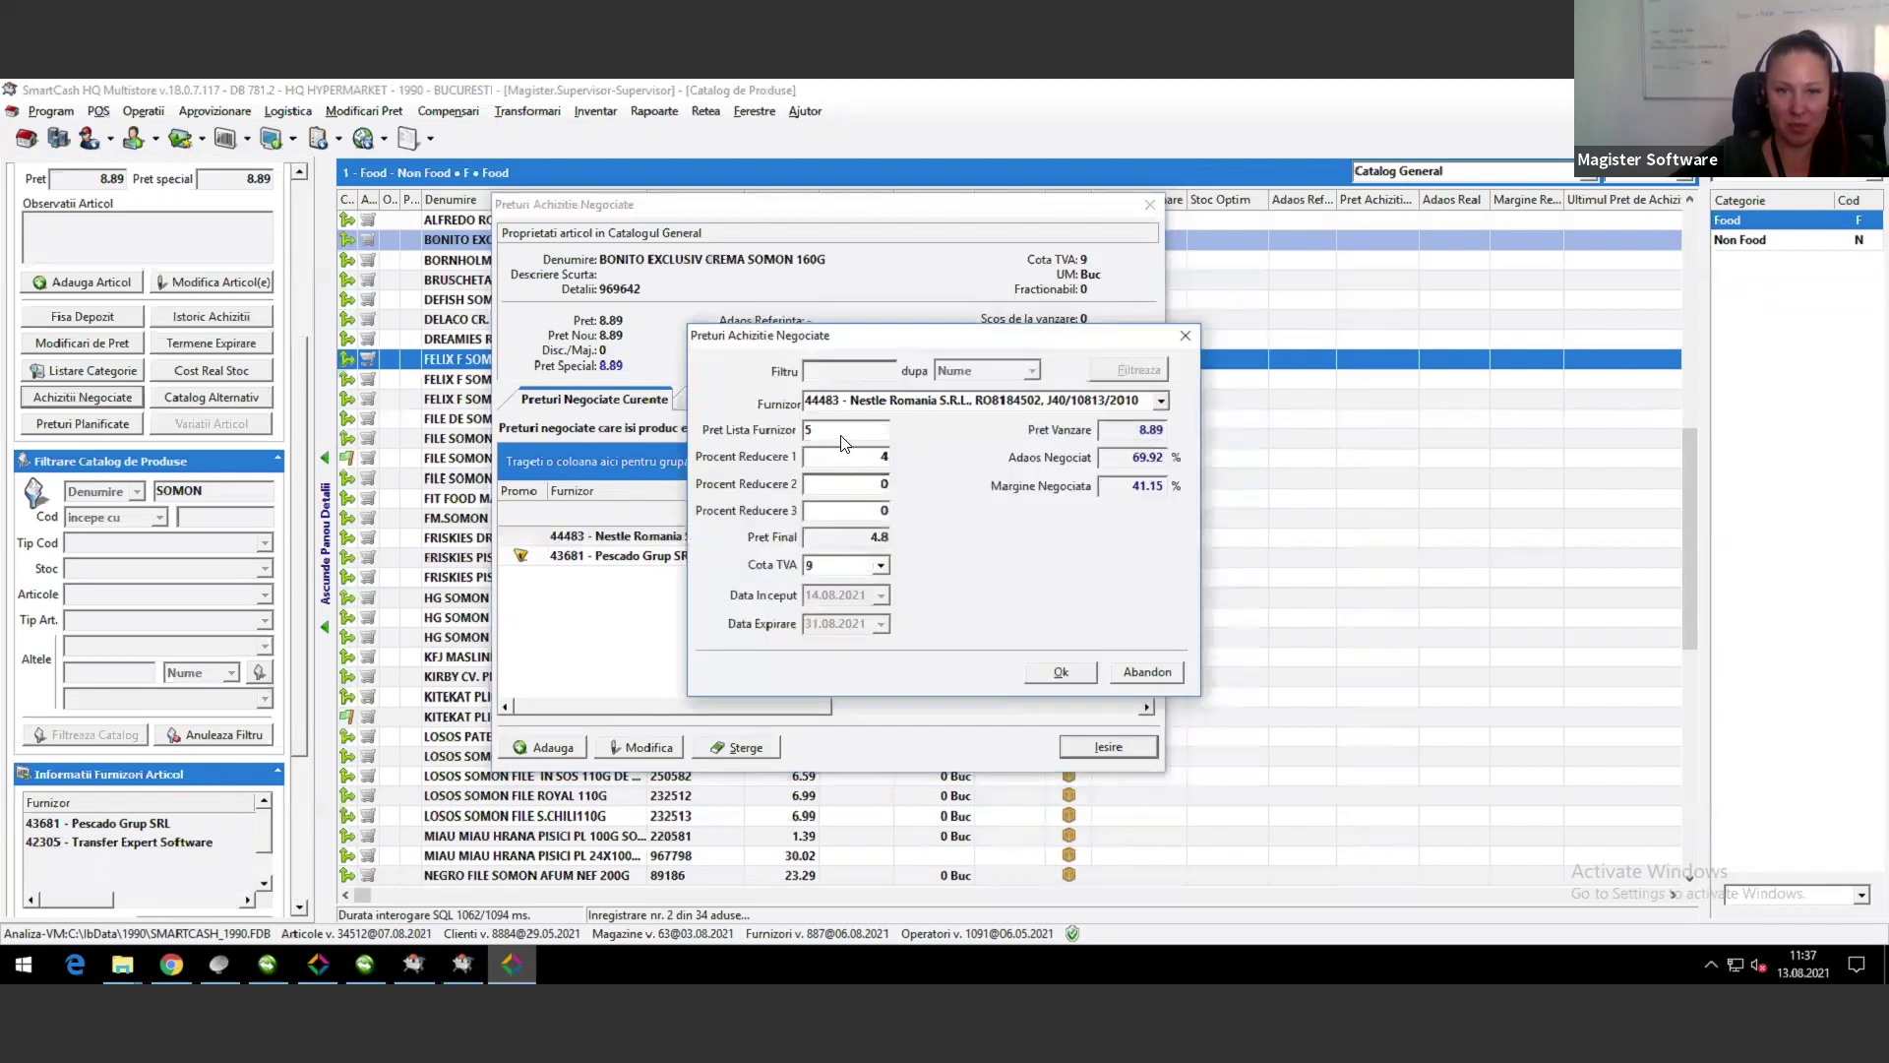
key("shift+Home")
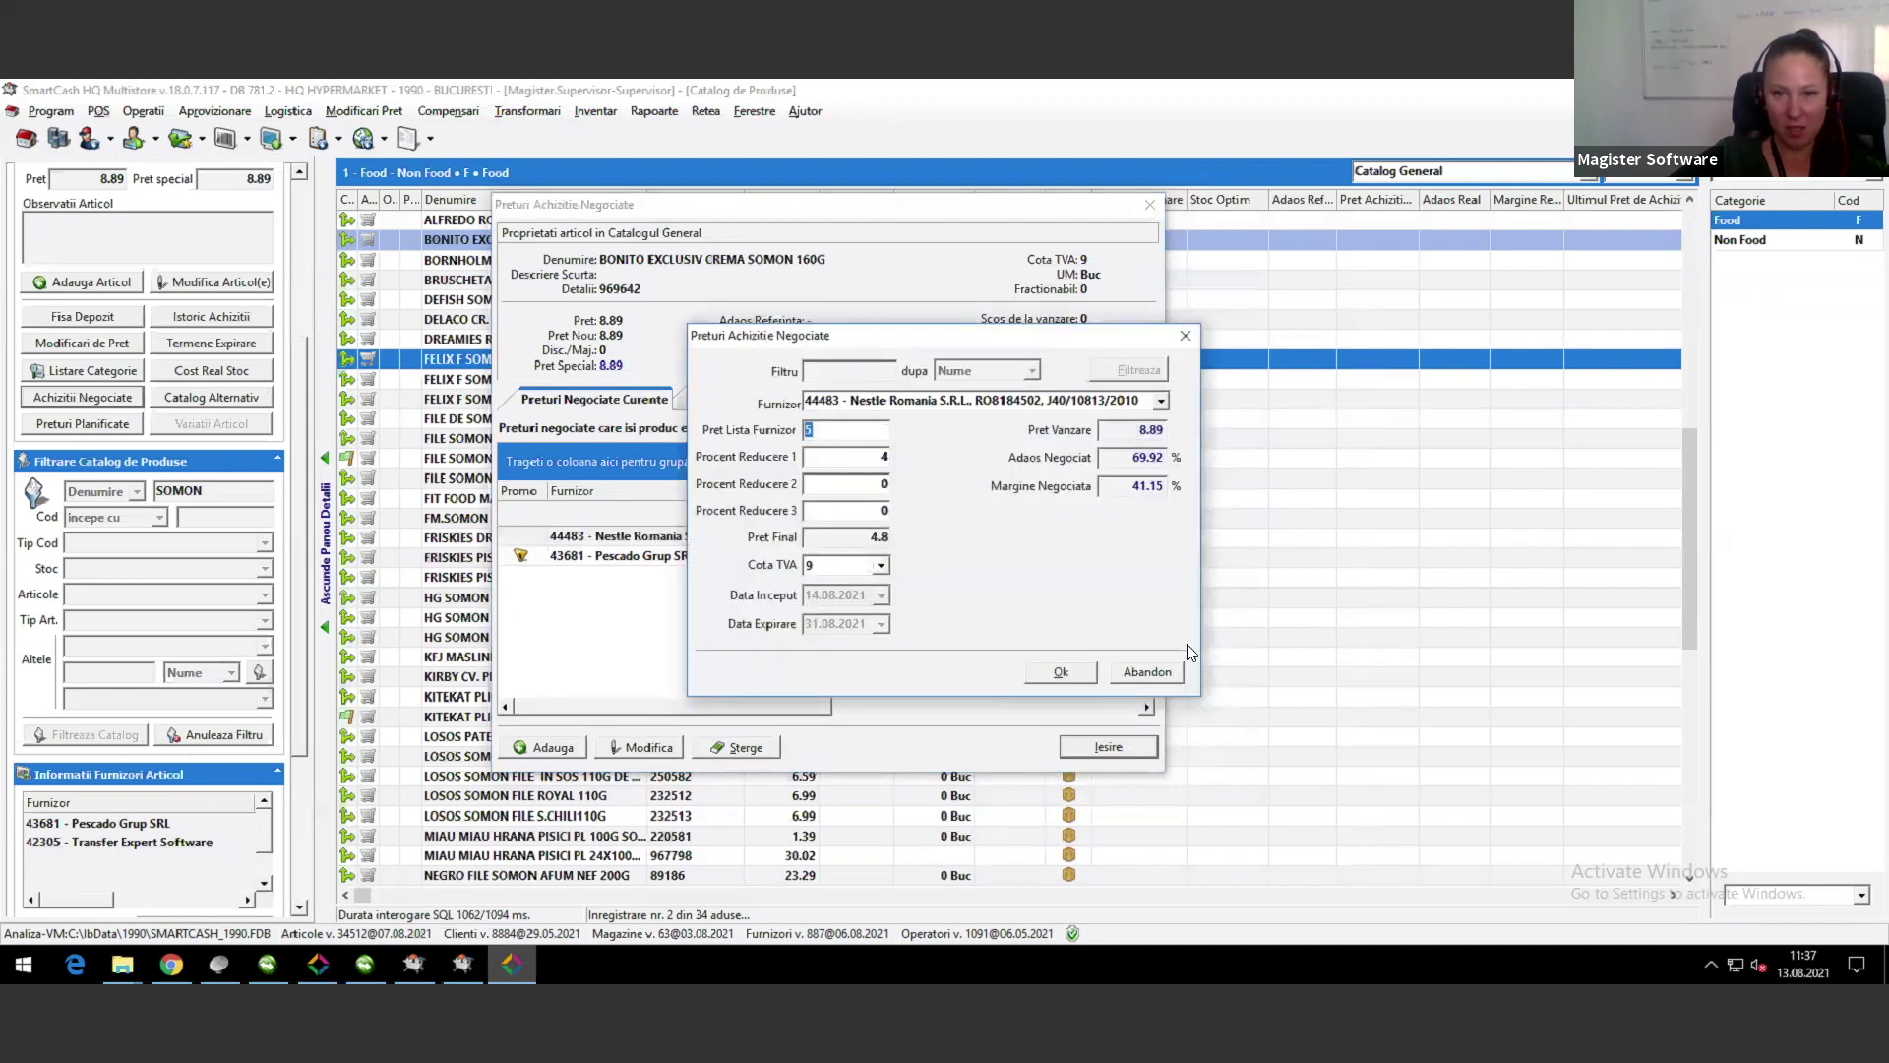
left_click(1143, 677)
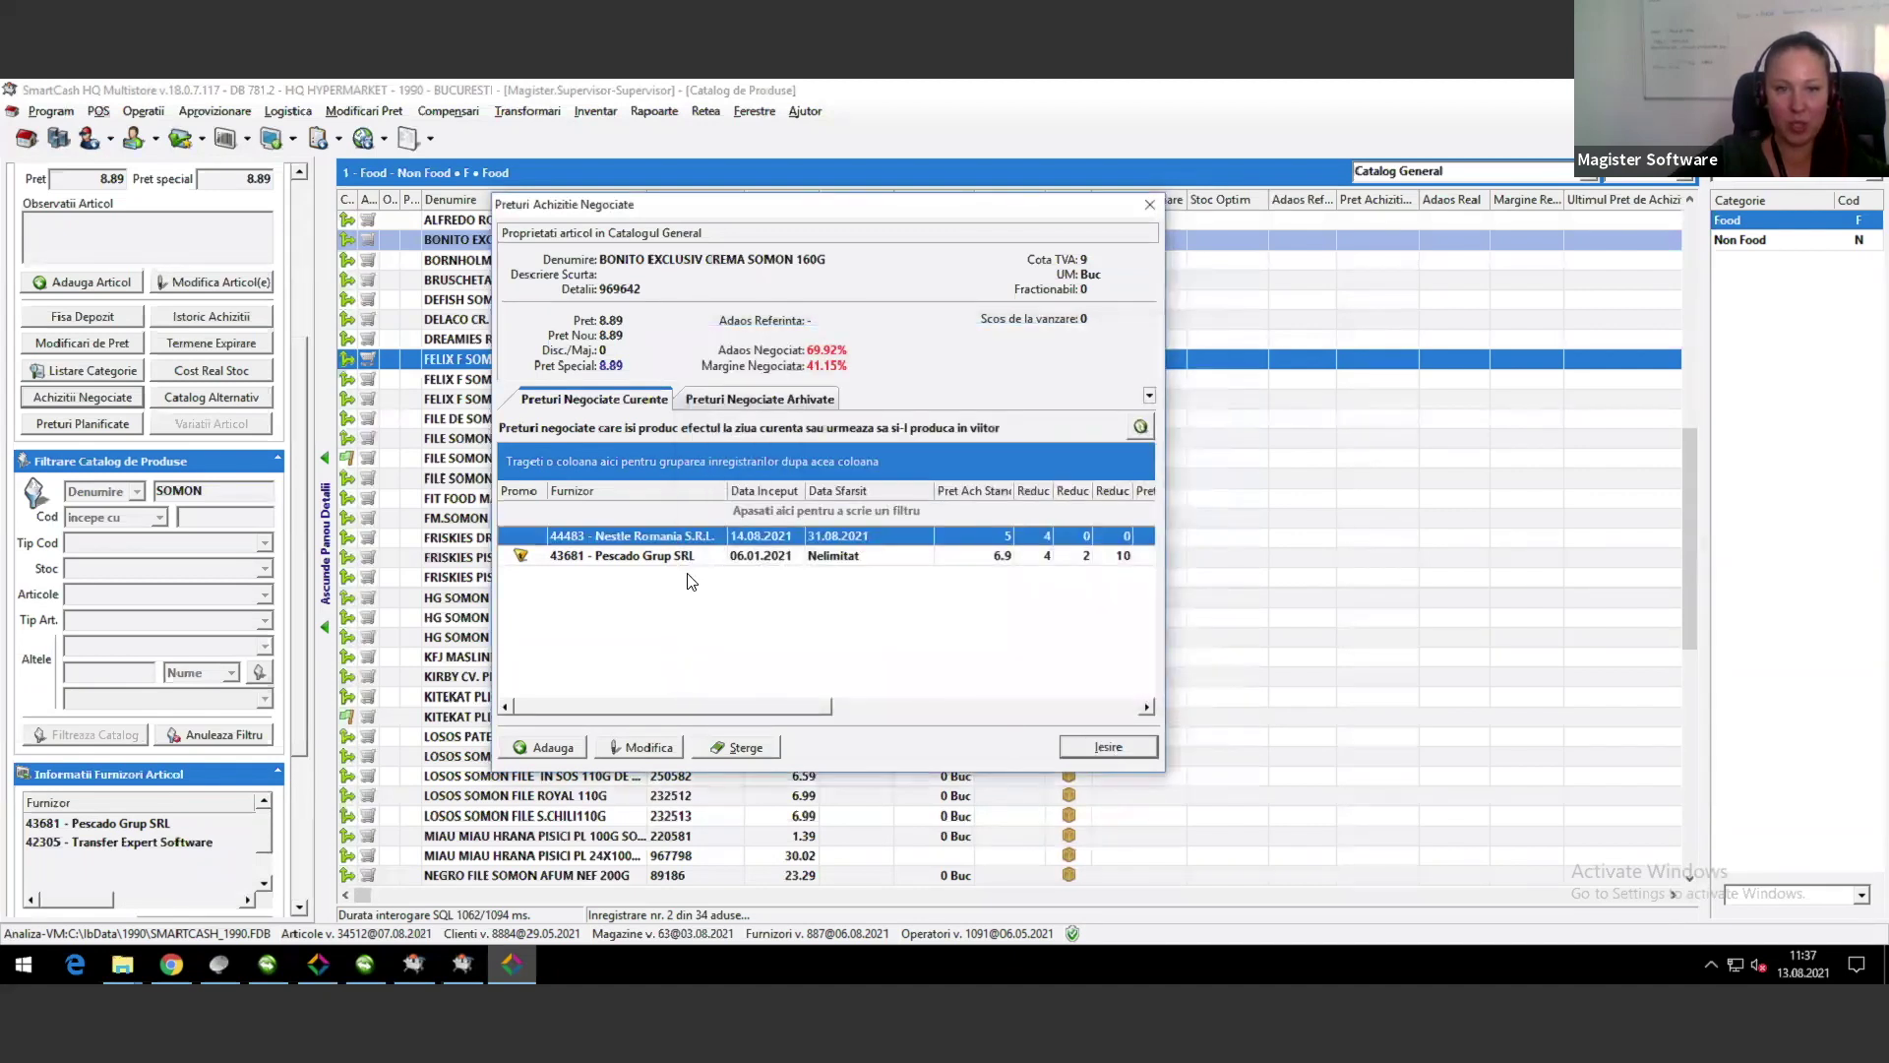
left_click(1108, 748)
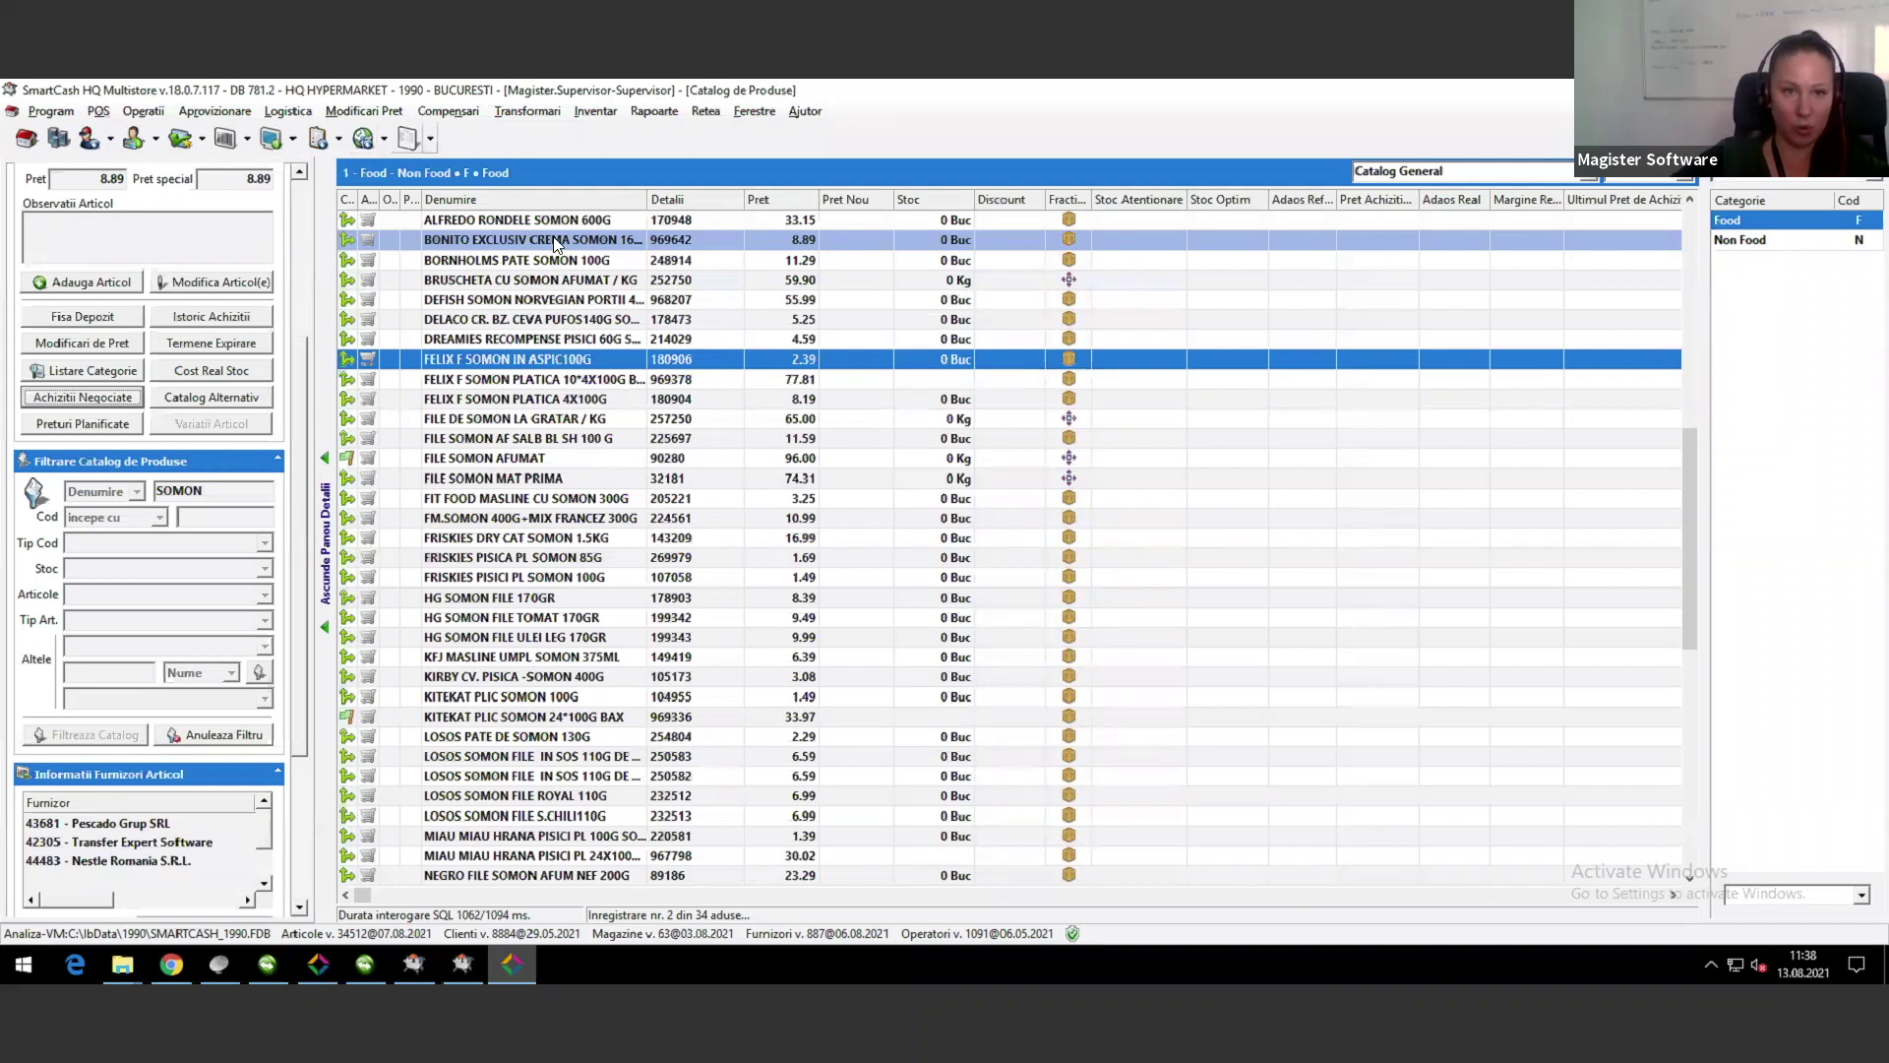
Step: Select the DEFISH SOMON NORVEGIAN article, open Planificator Comenzi and choose supplier 20560 - Bat (romania) Trading SRL
left_click(555, 302)
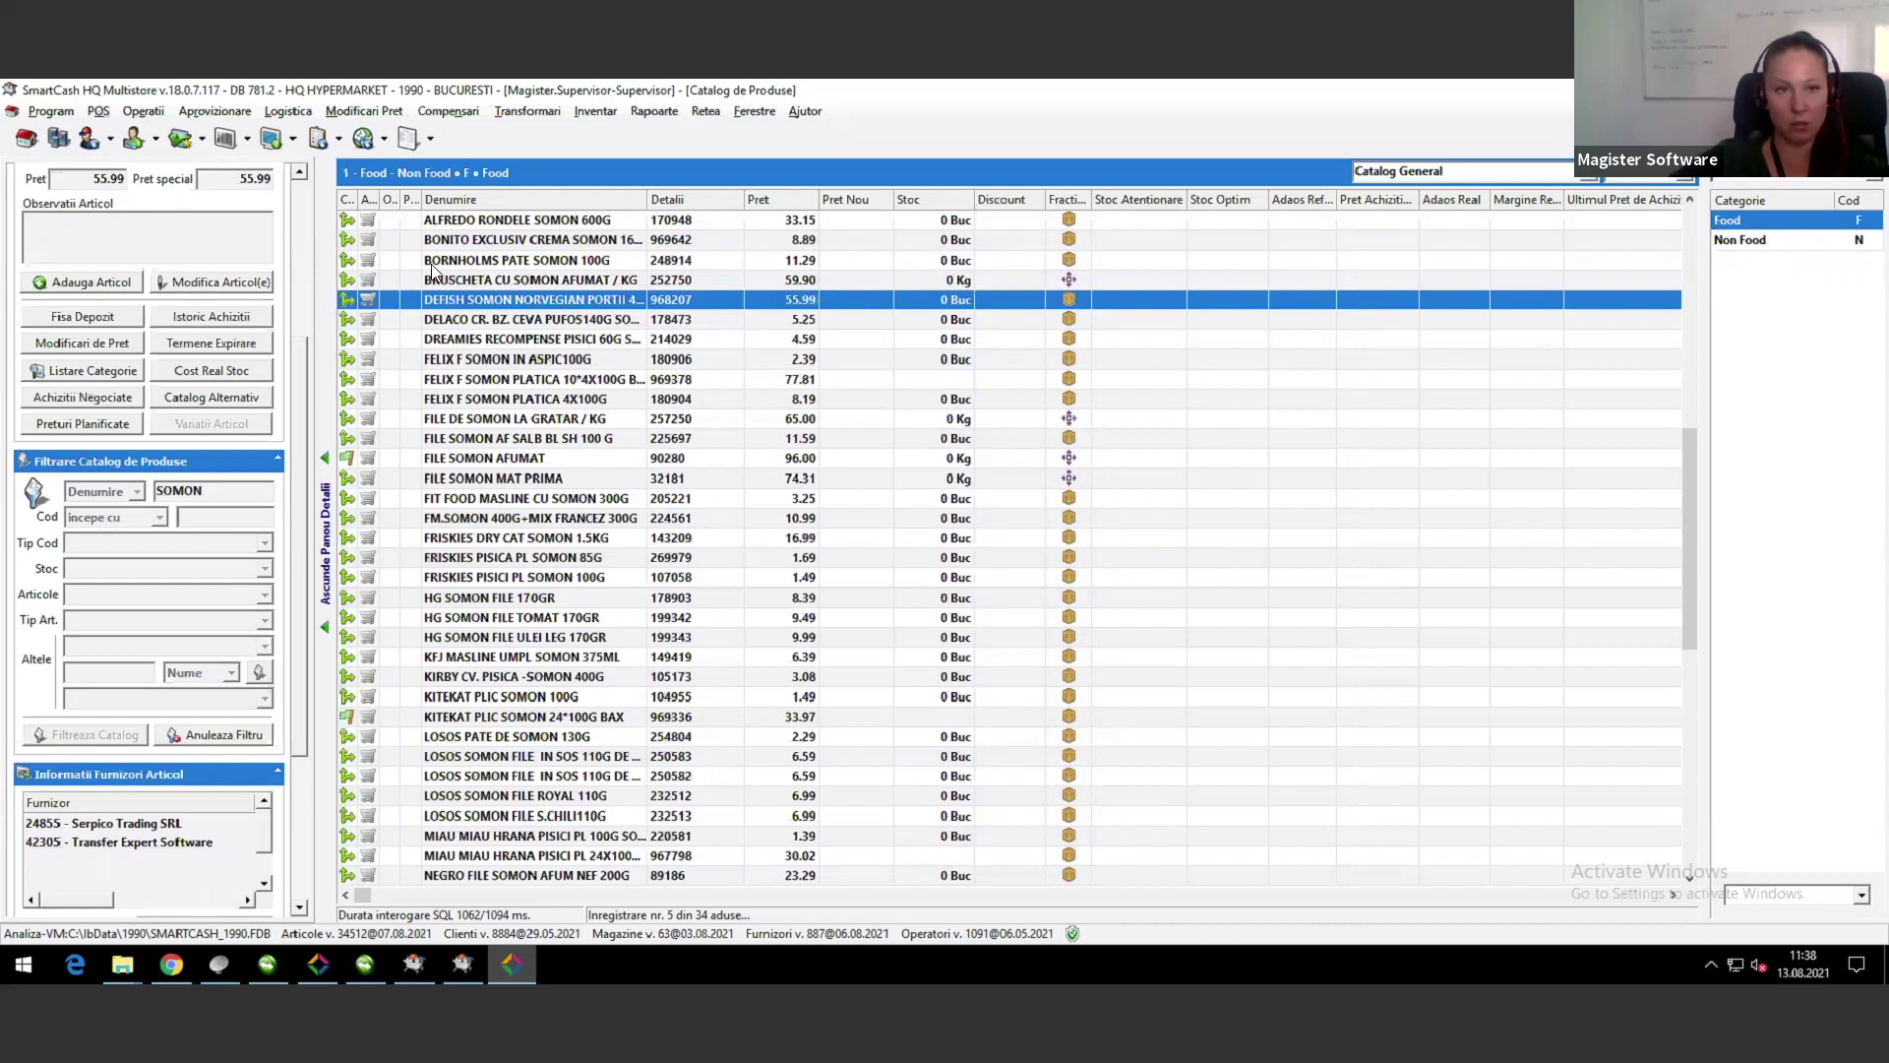
left_click(210, 116)
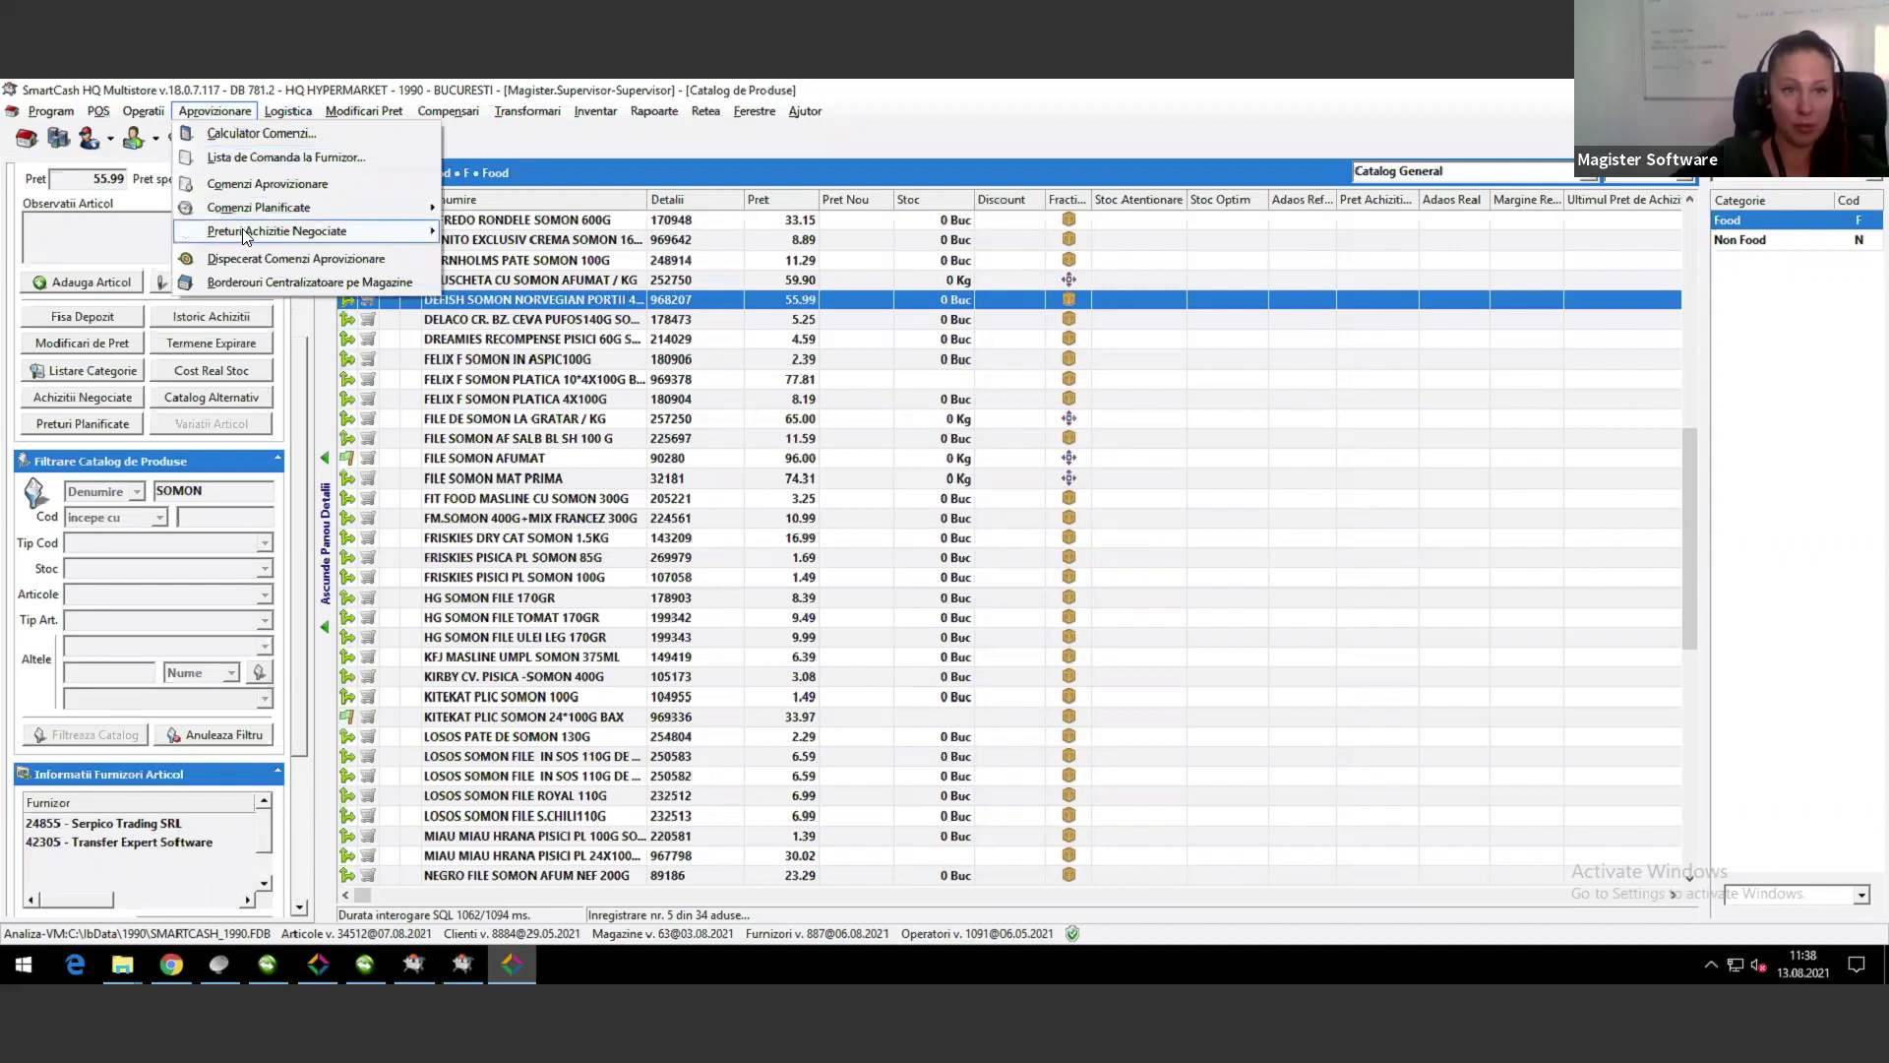
mouse_move(268, 217)
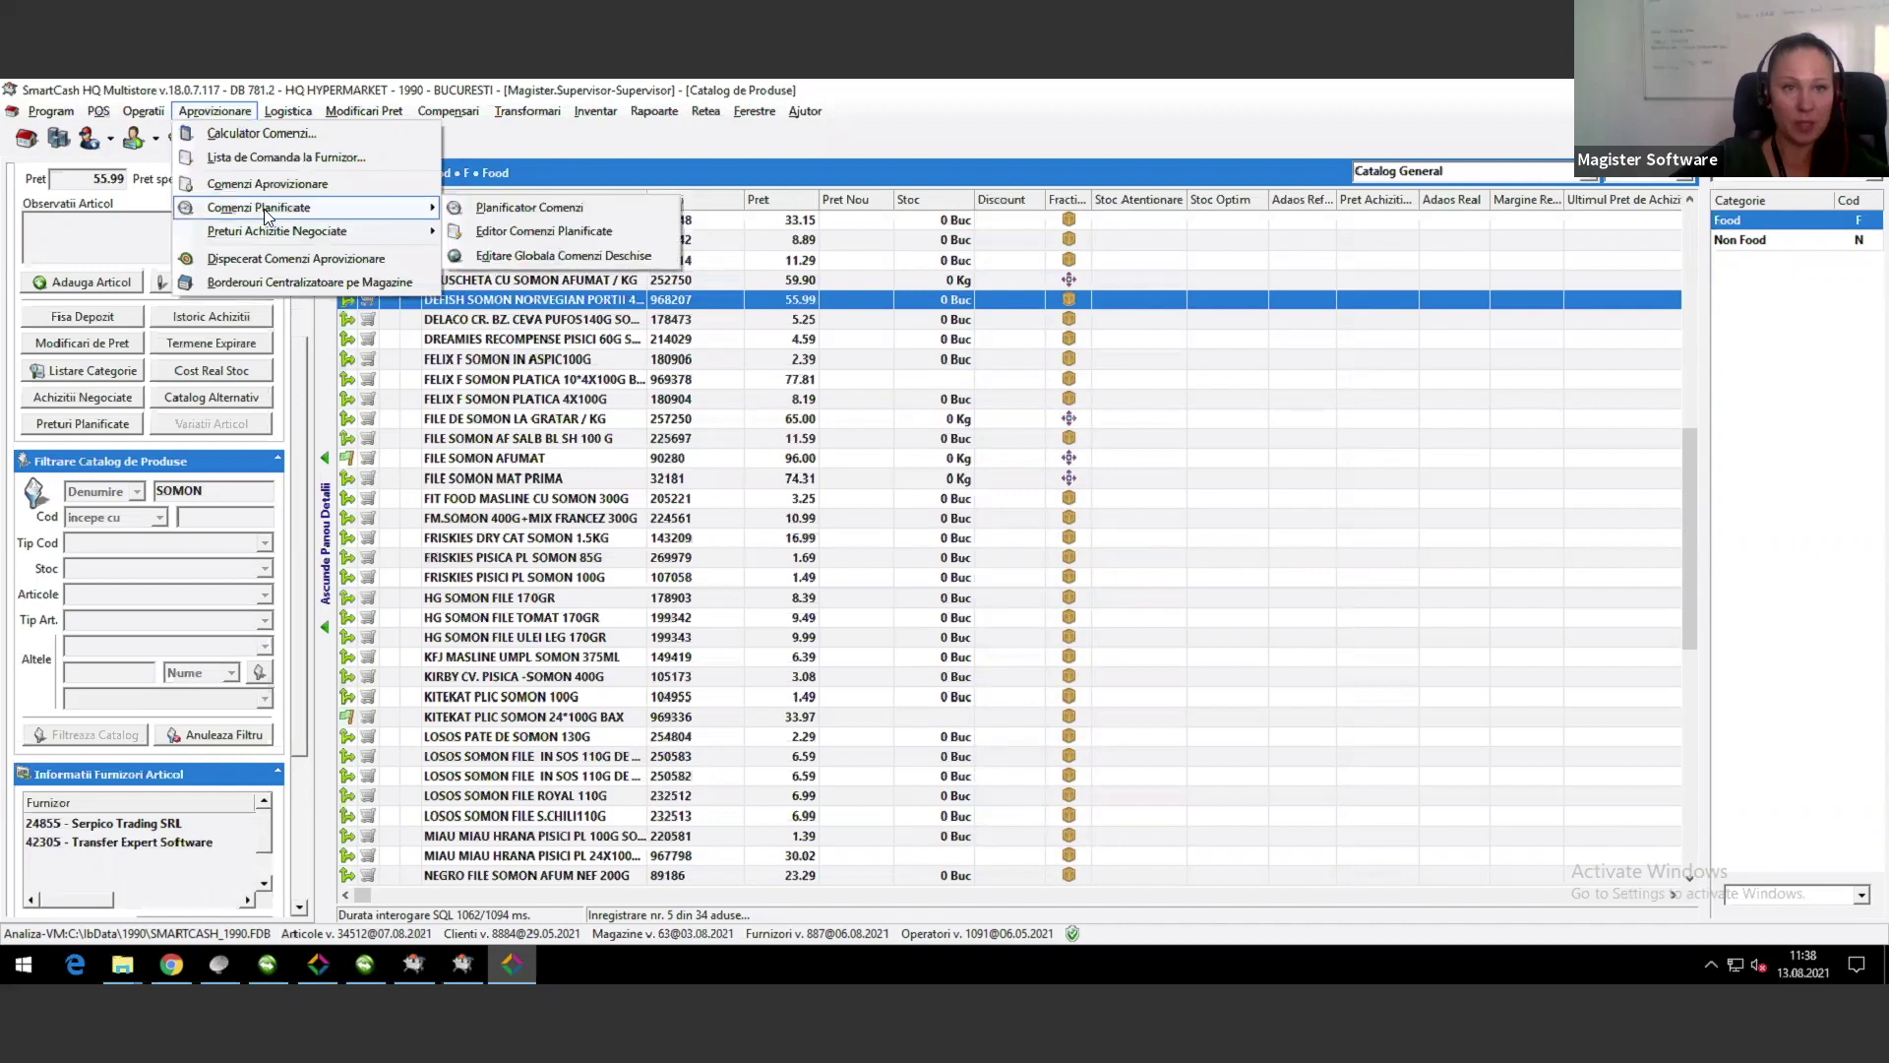
left_click(532, 213)
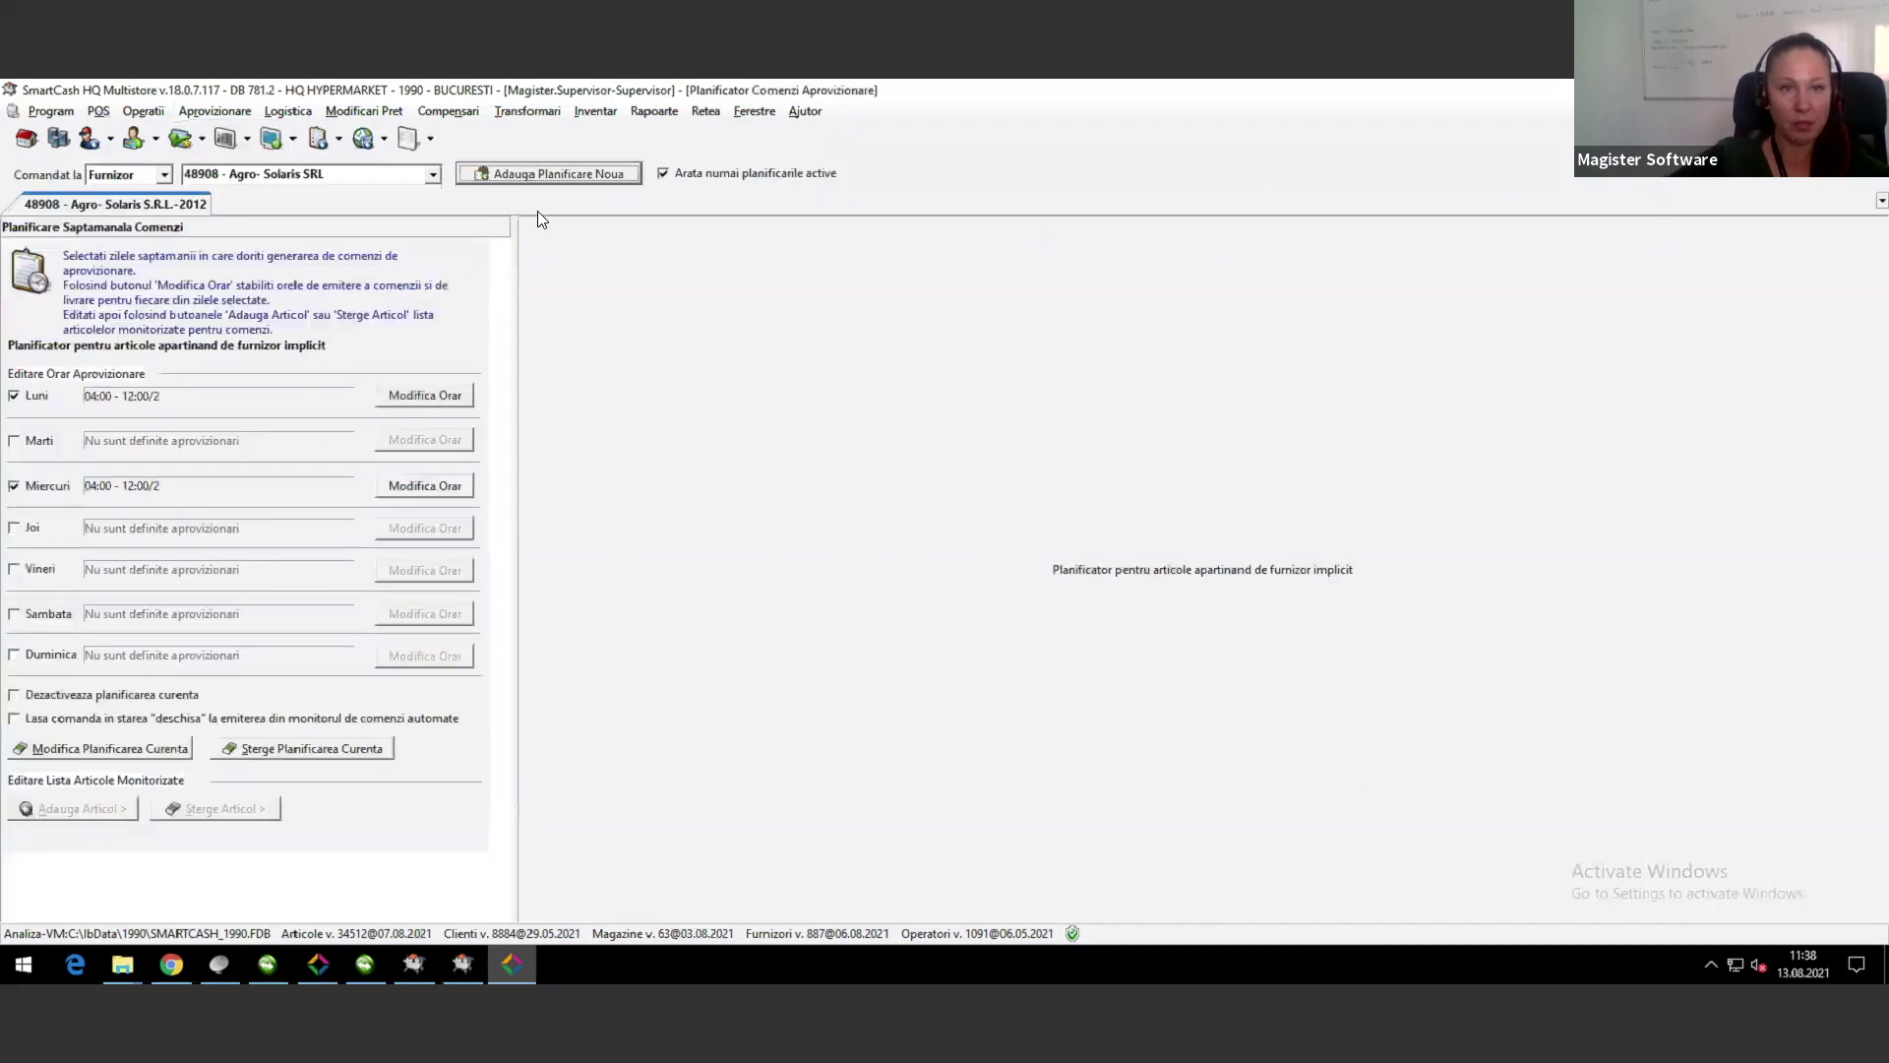
left_click(433, 174)
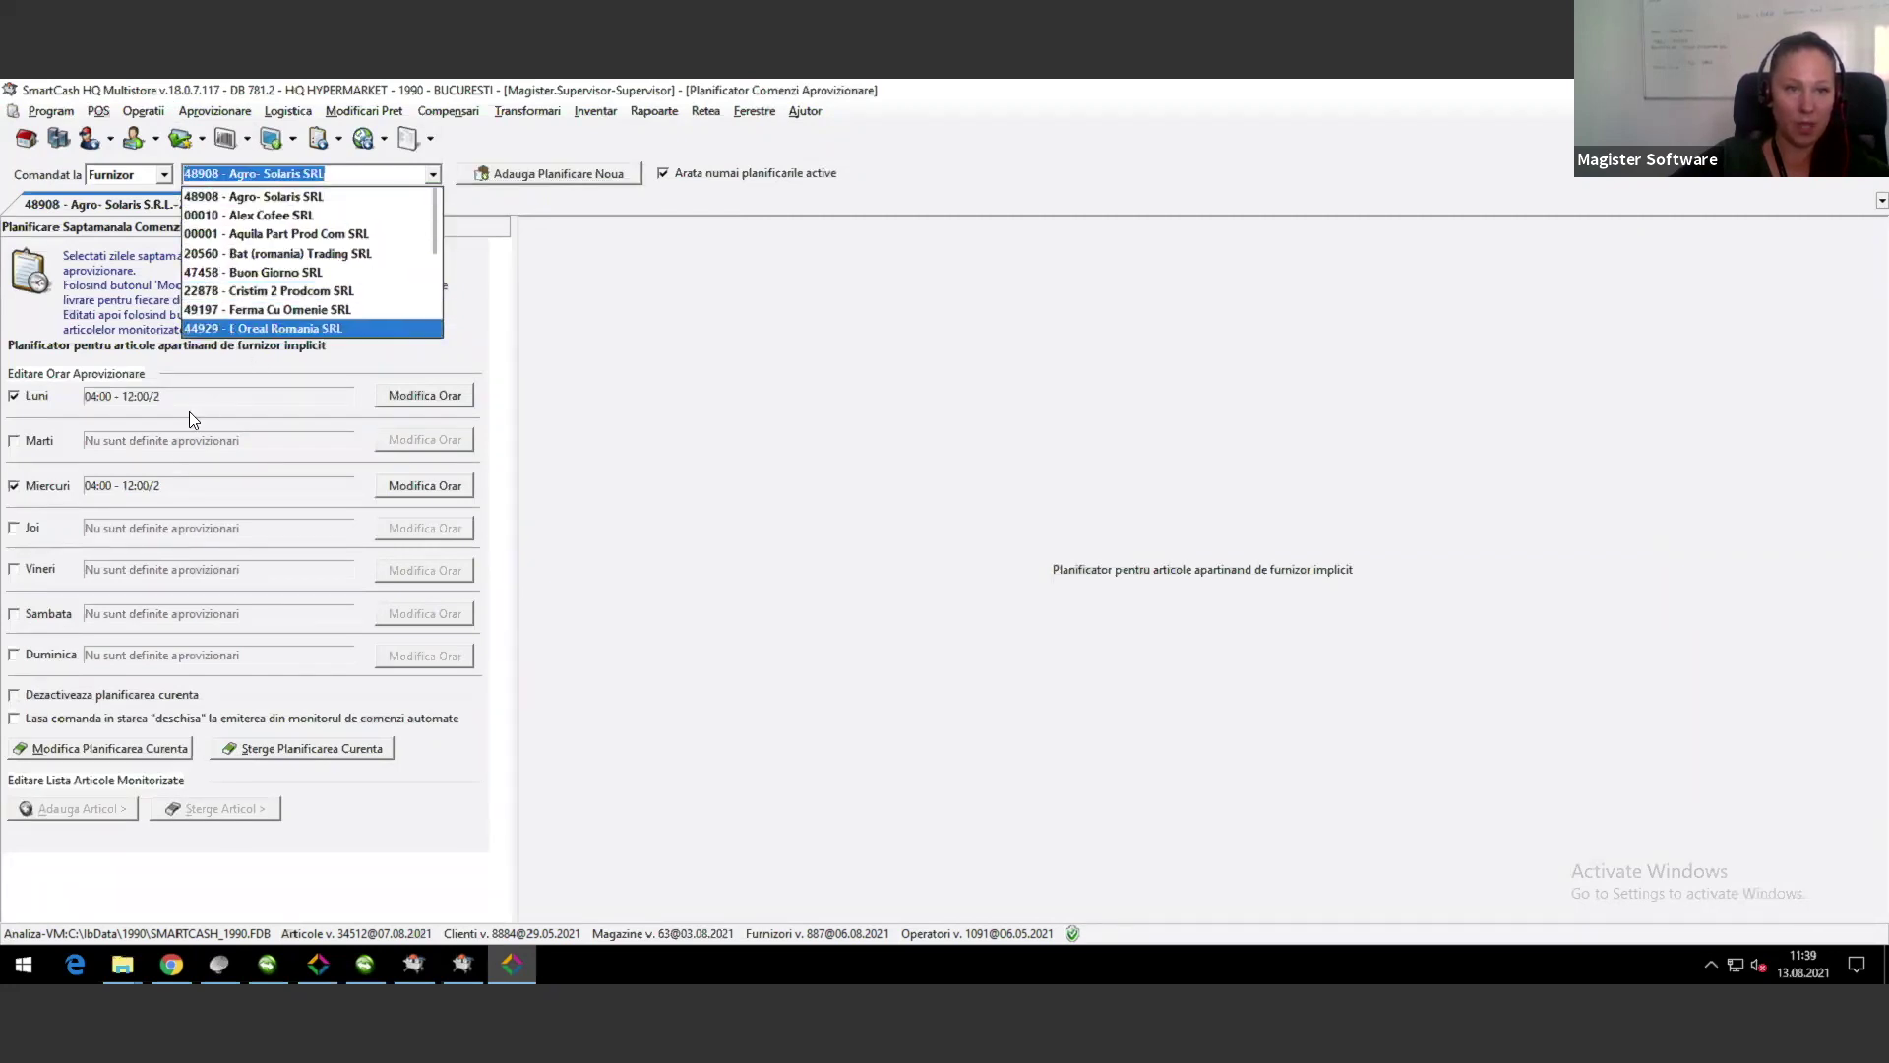
left_click(291, 252)
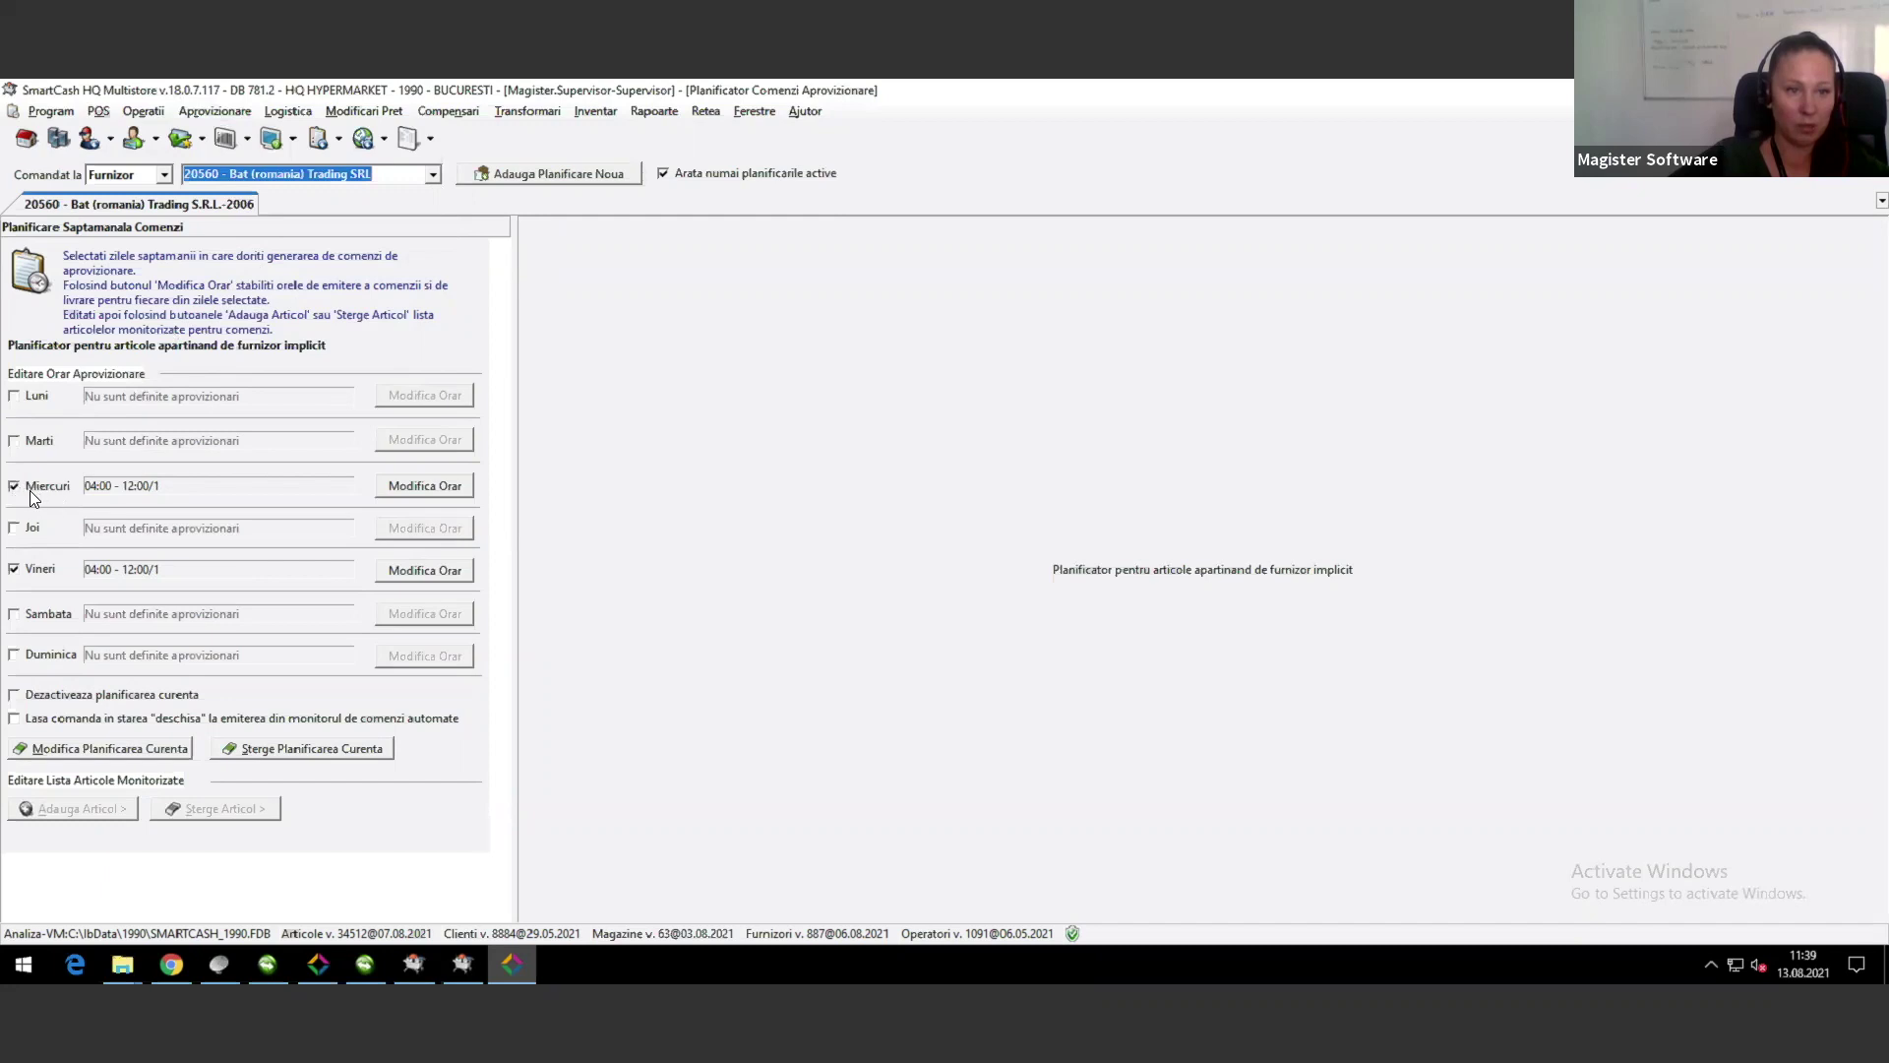
Step: Inspect the Wednesday order schedule and its order and delivery hours, abandoning the edit
left_click(437, 489)
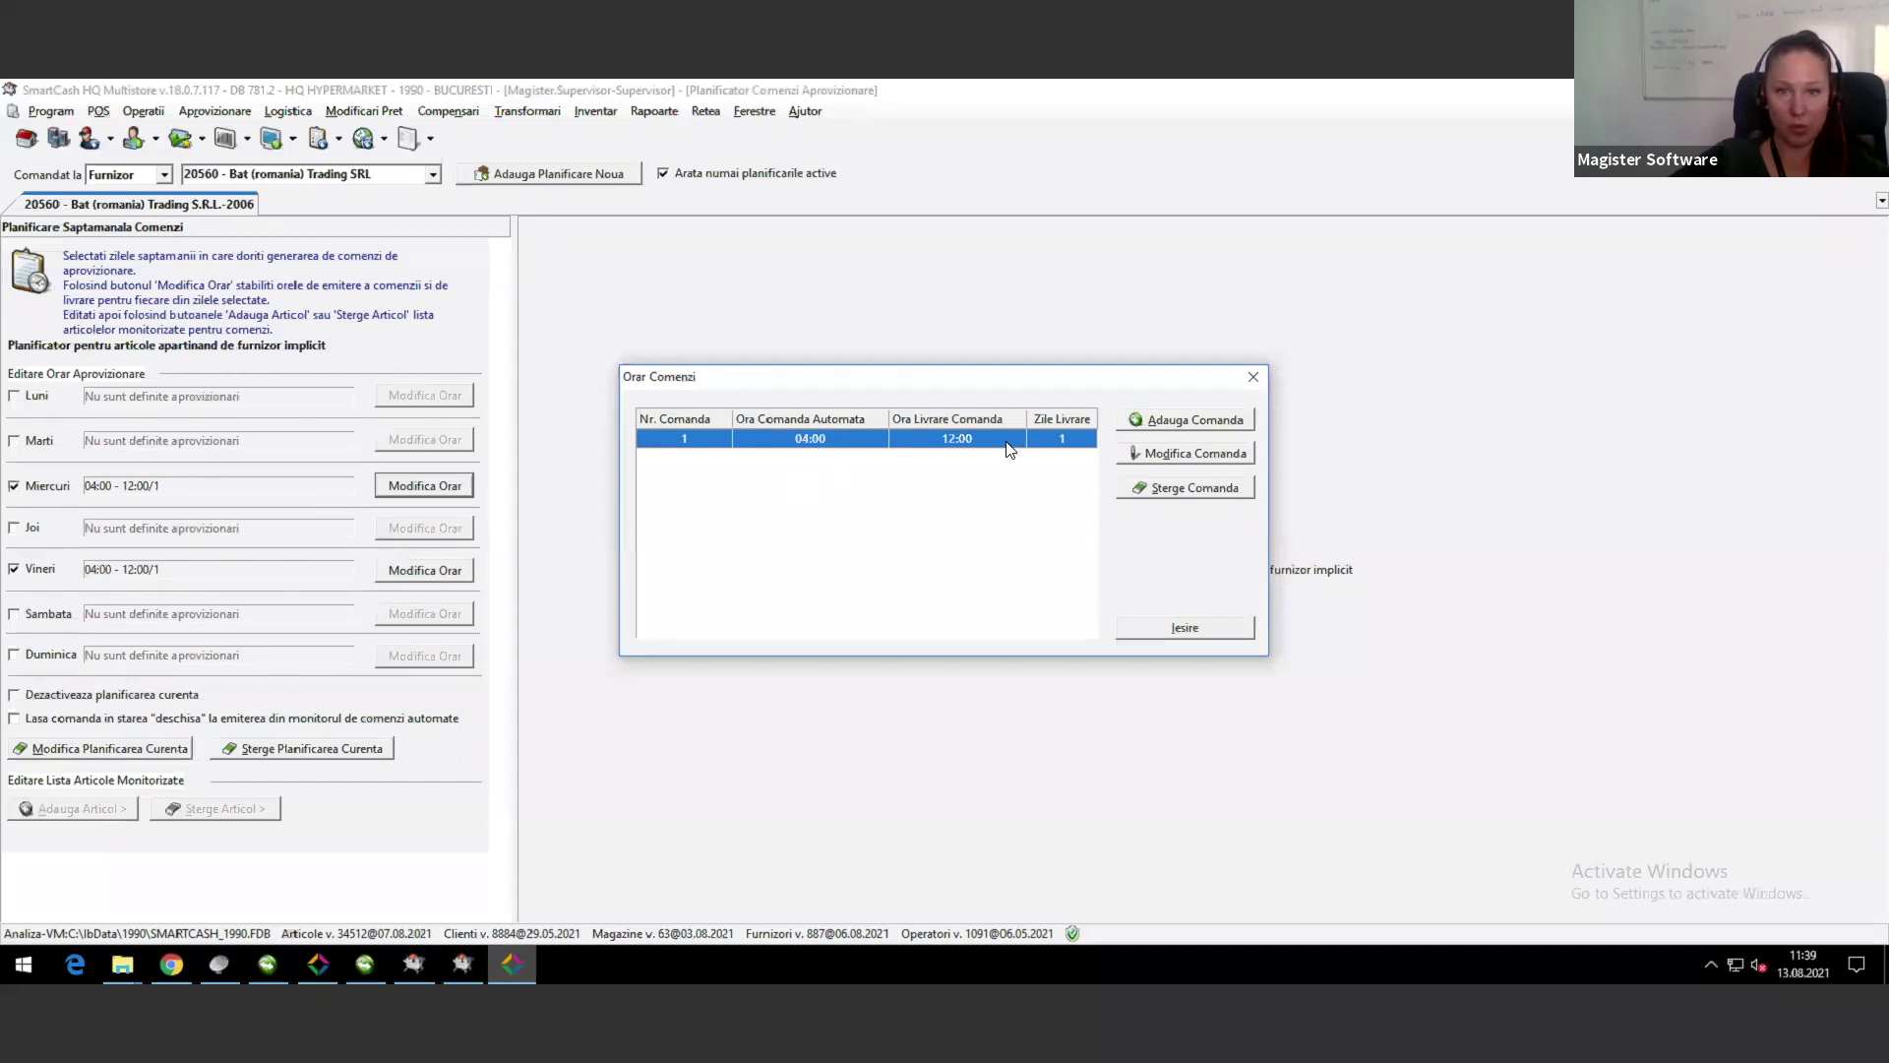
left_click(1145, 451)
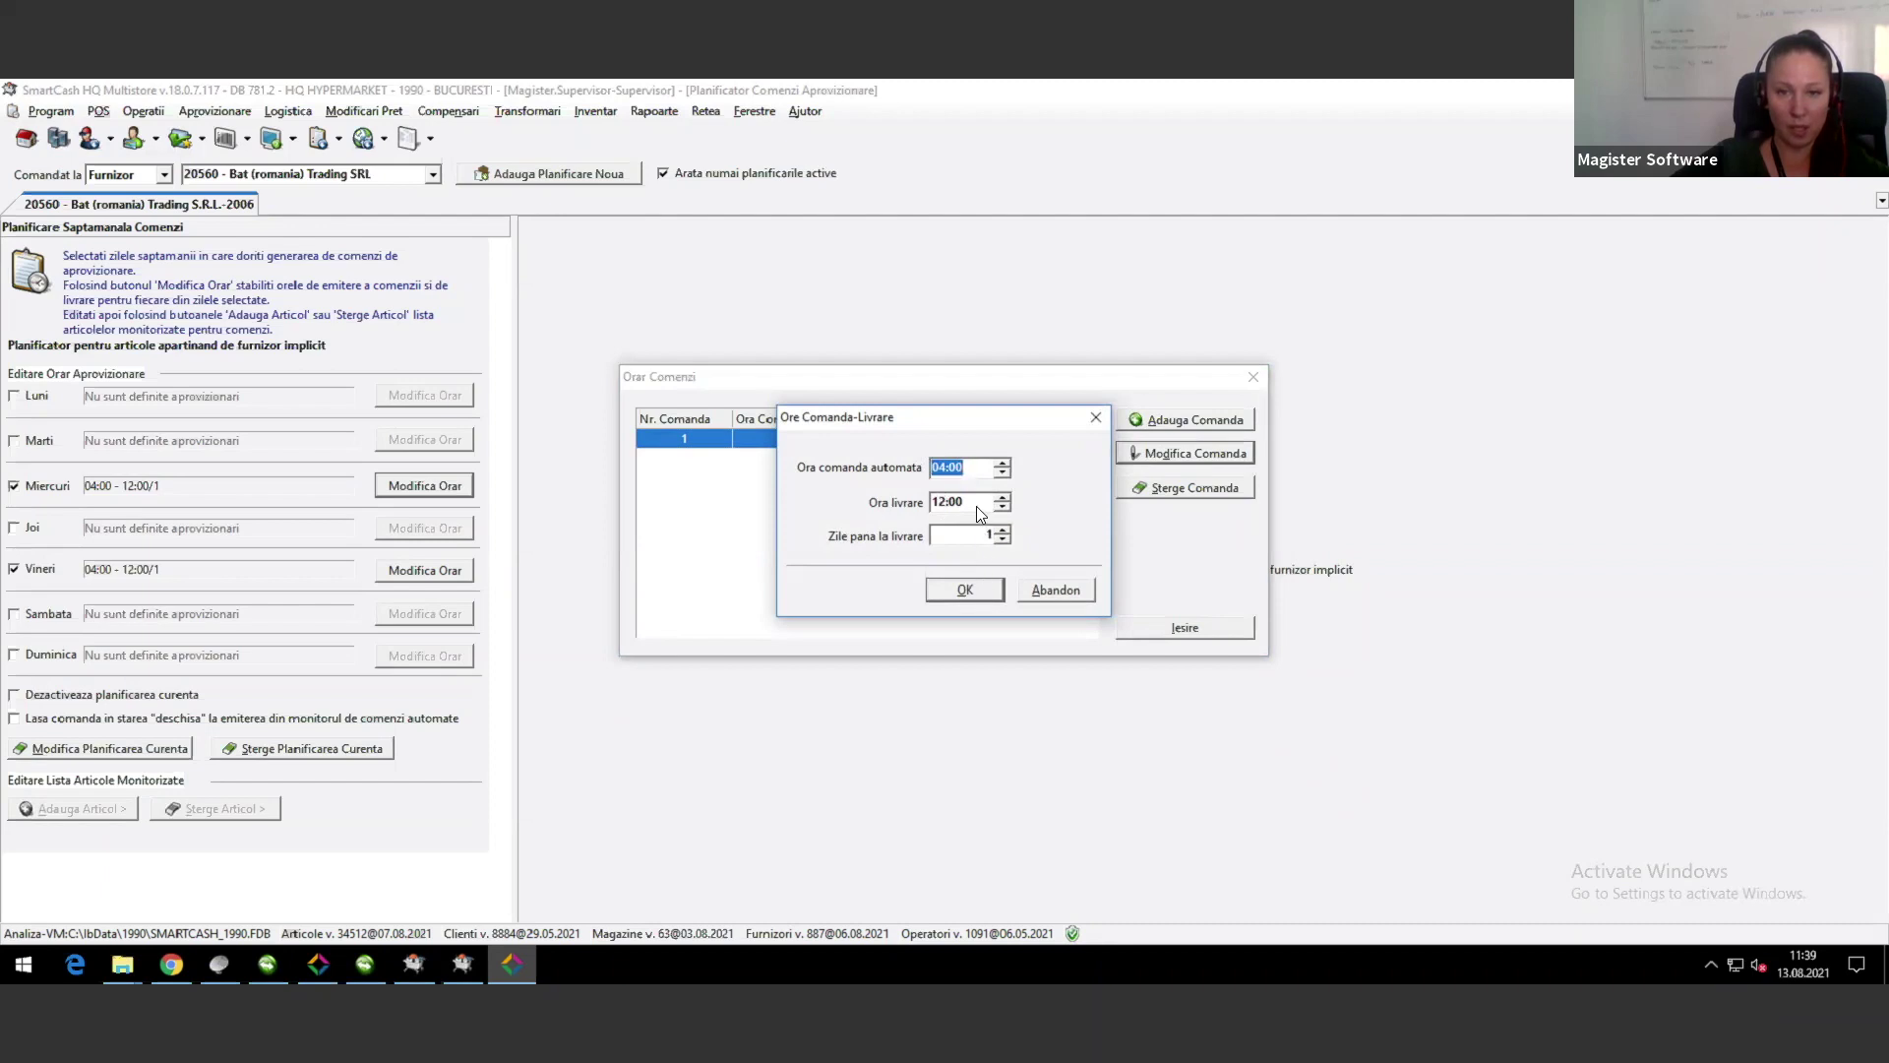
left_click(1041, 592)
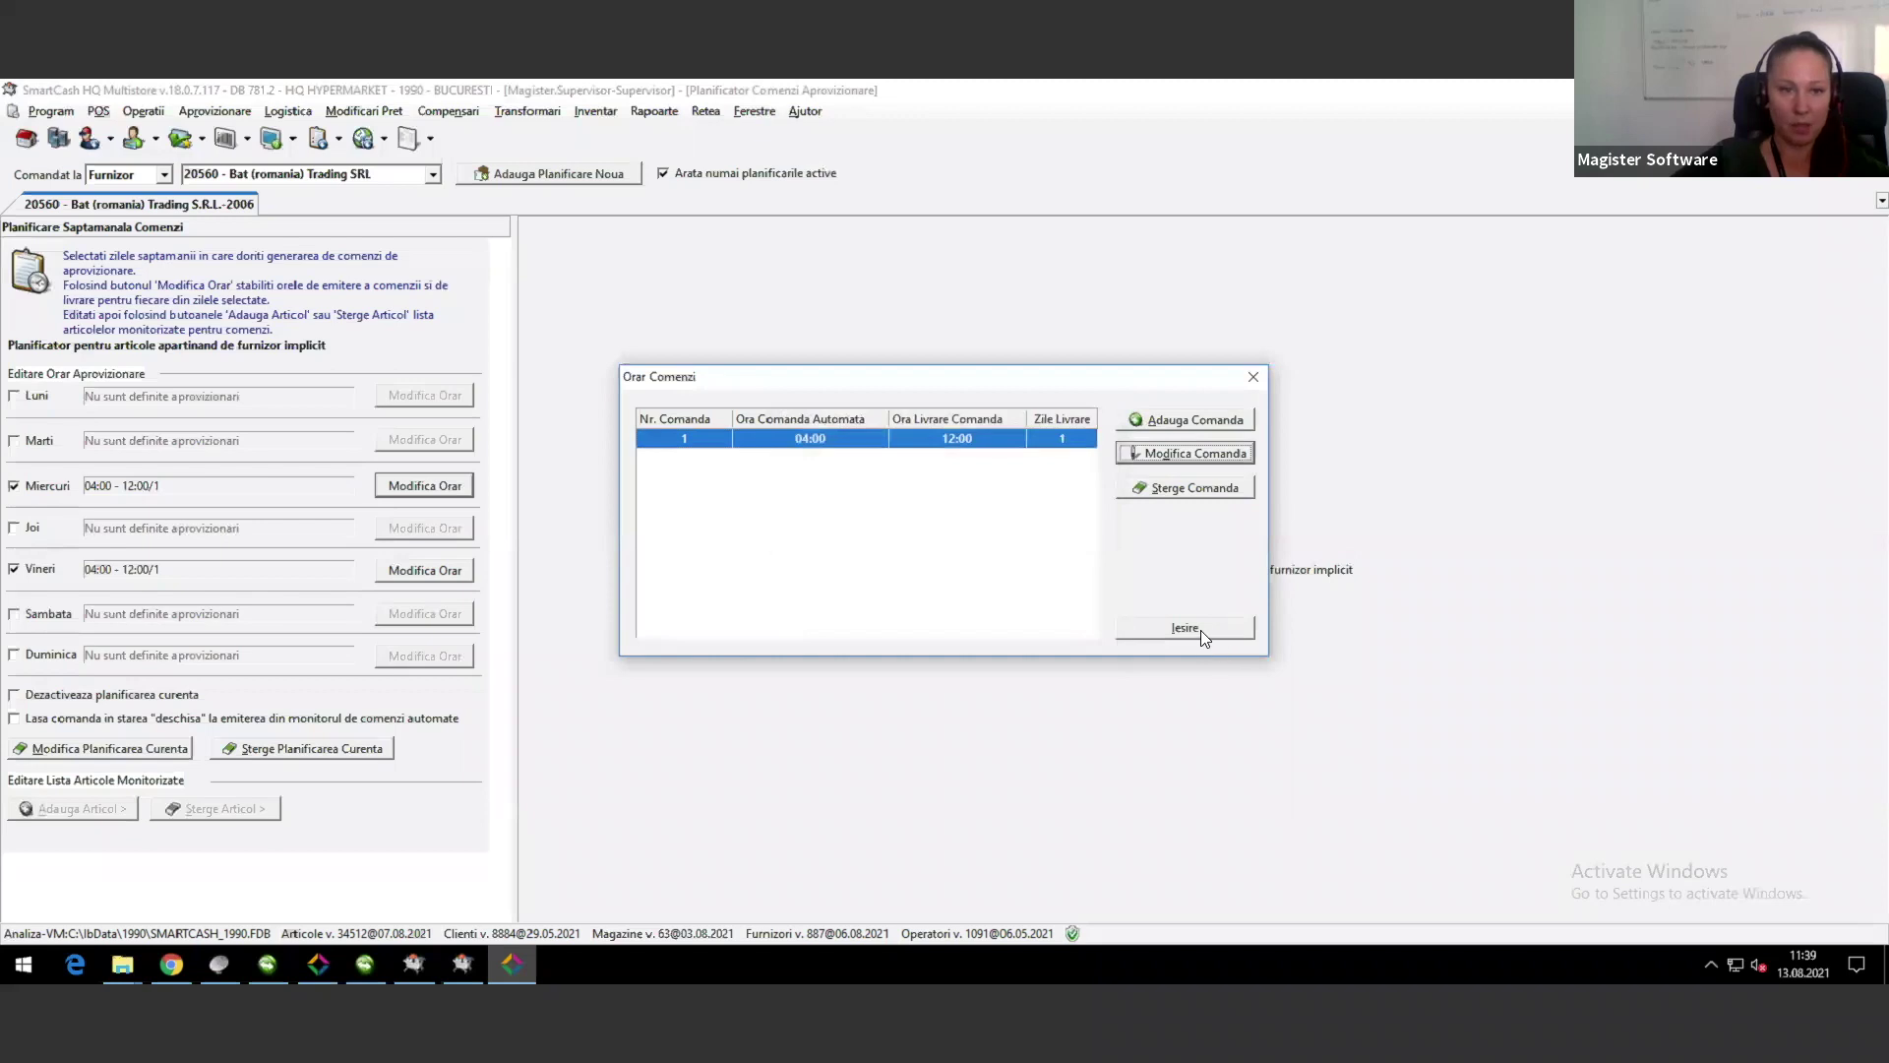
left_click(1200, 630)
Step: Switch Friday ordering off and back on for the supplier, and view Friday's order schedule
left_click(40, 570)
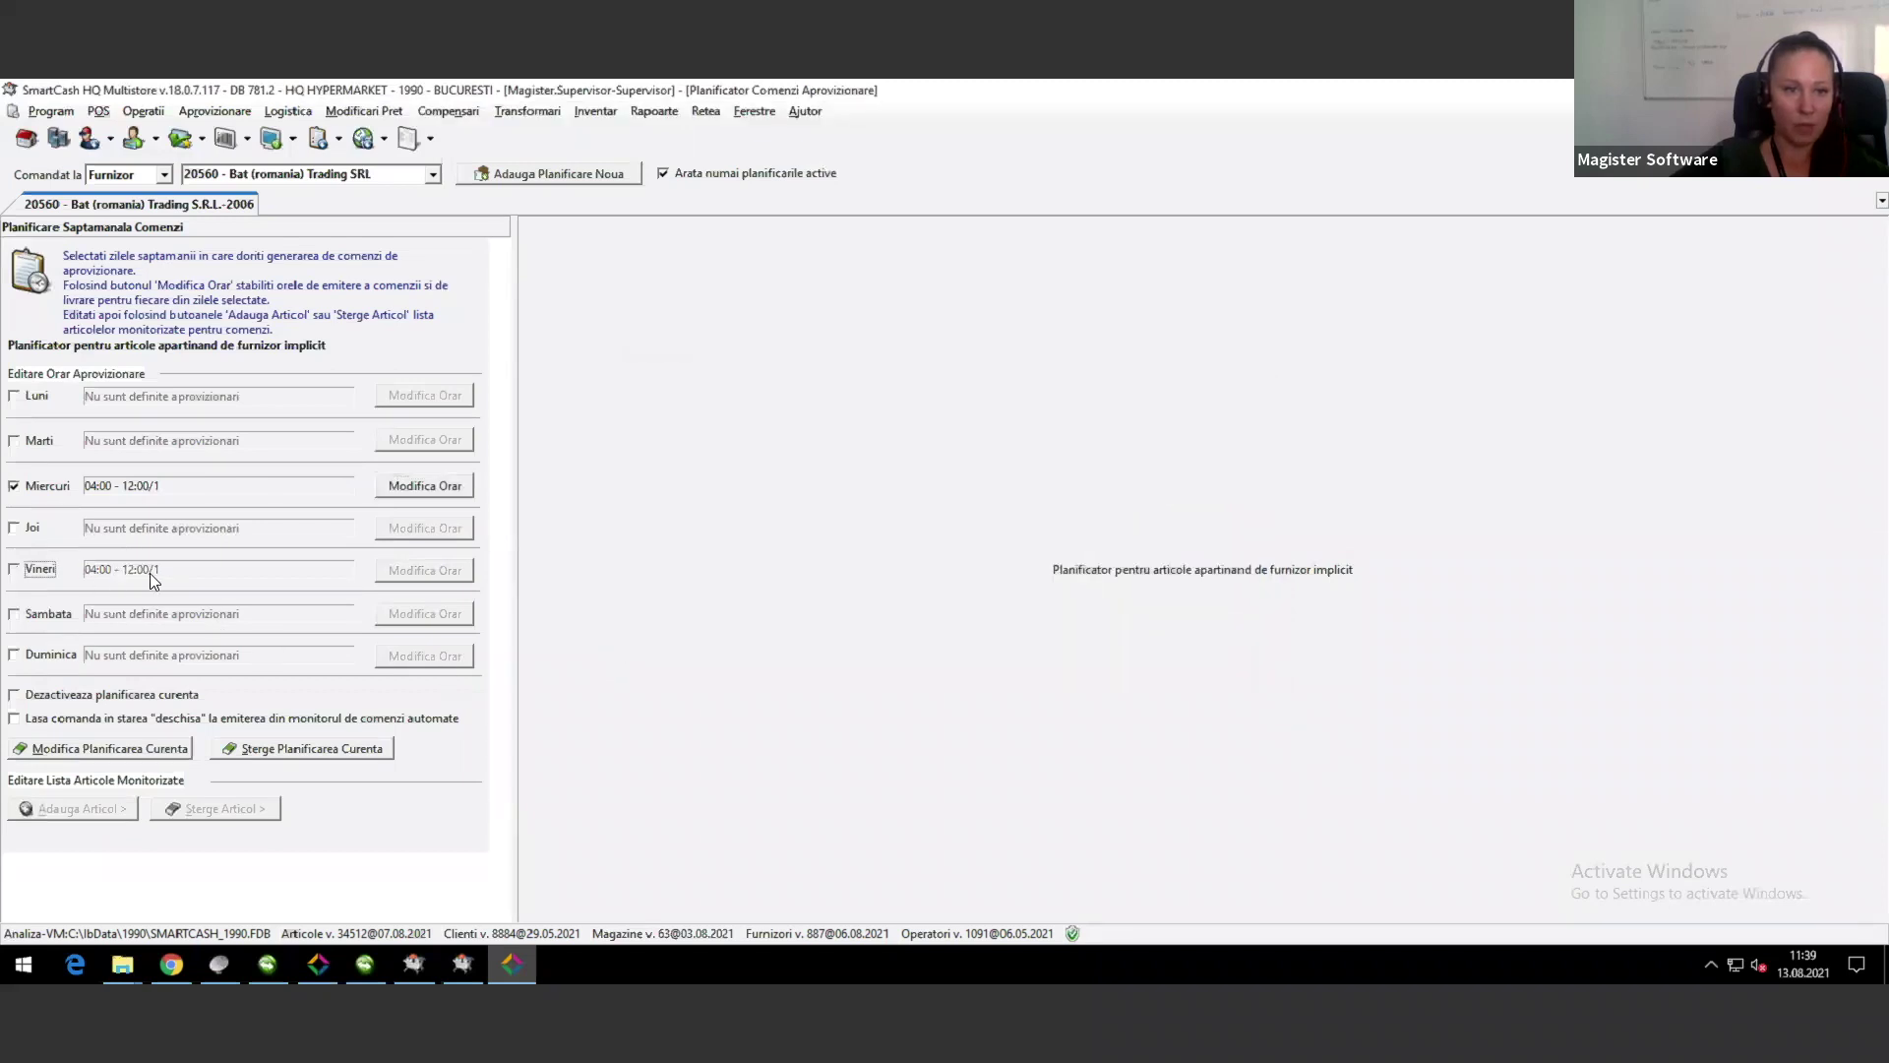
left_click(16, 570)
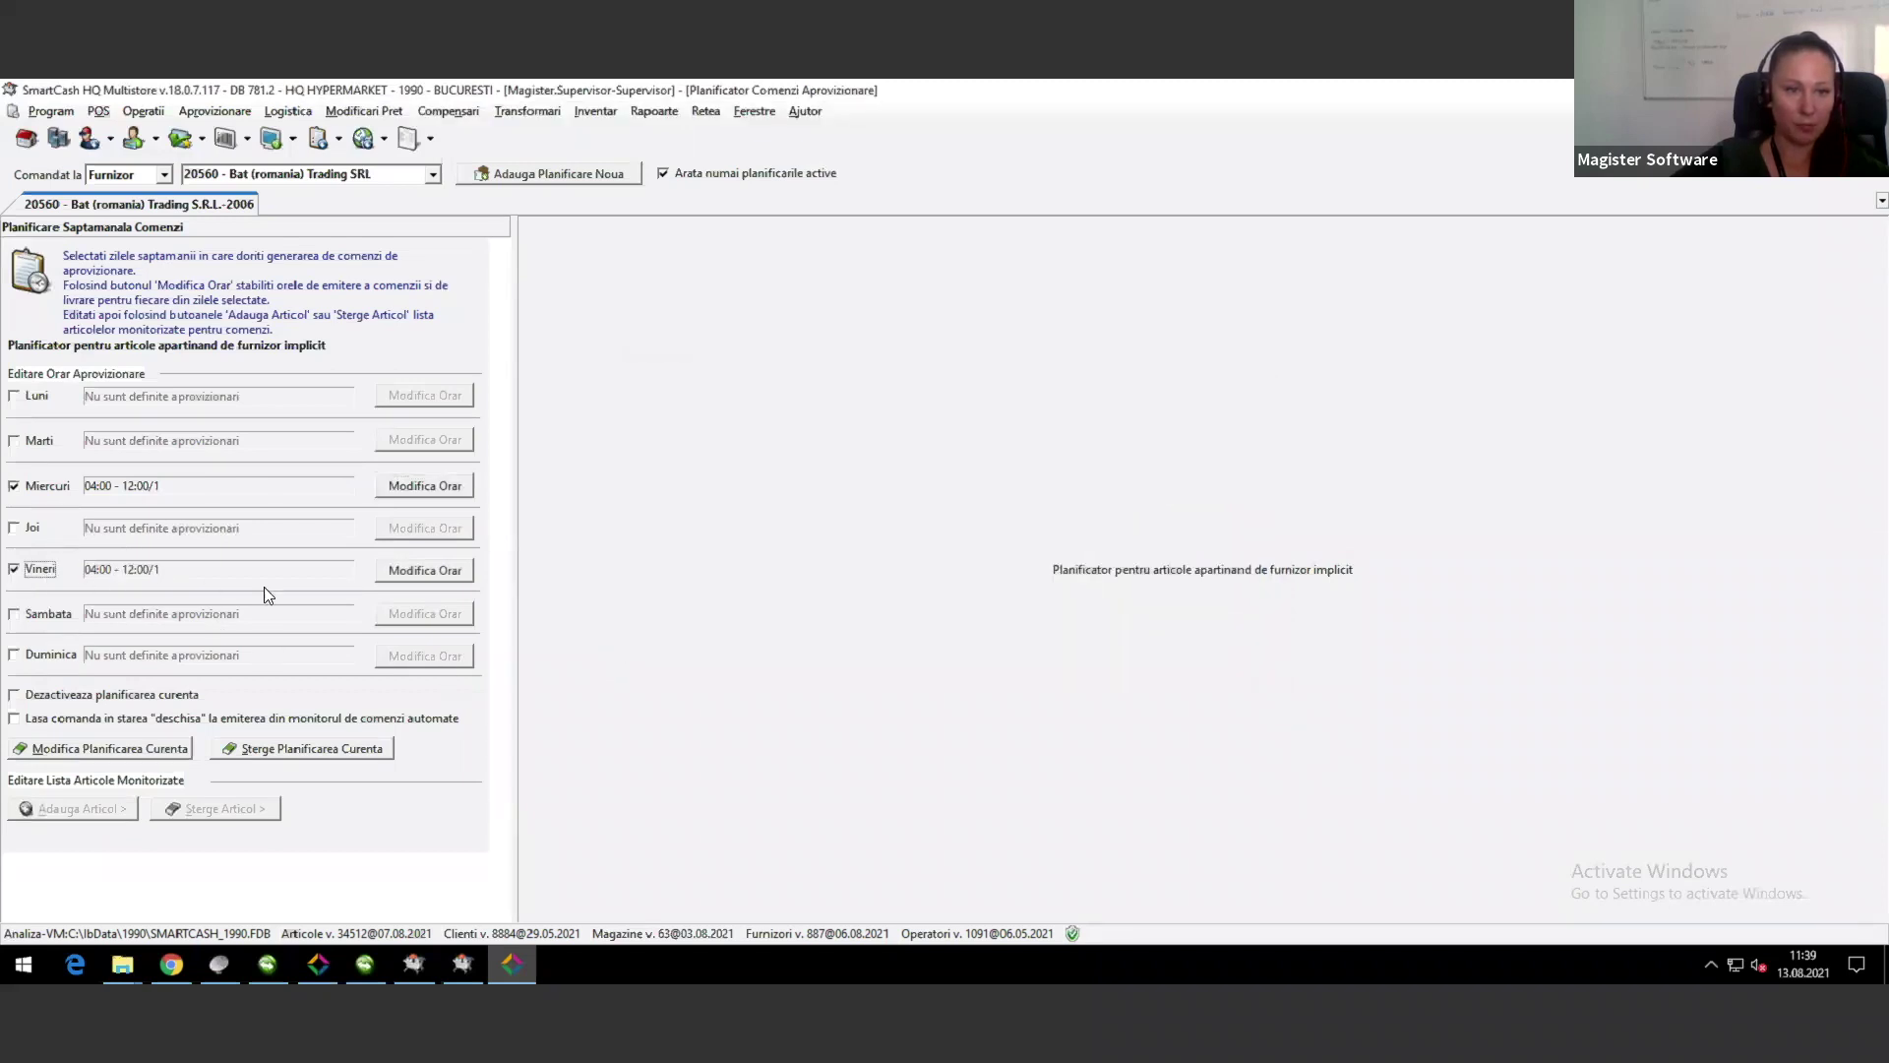
left_click(435, 579)
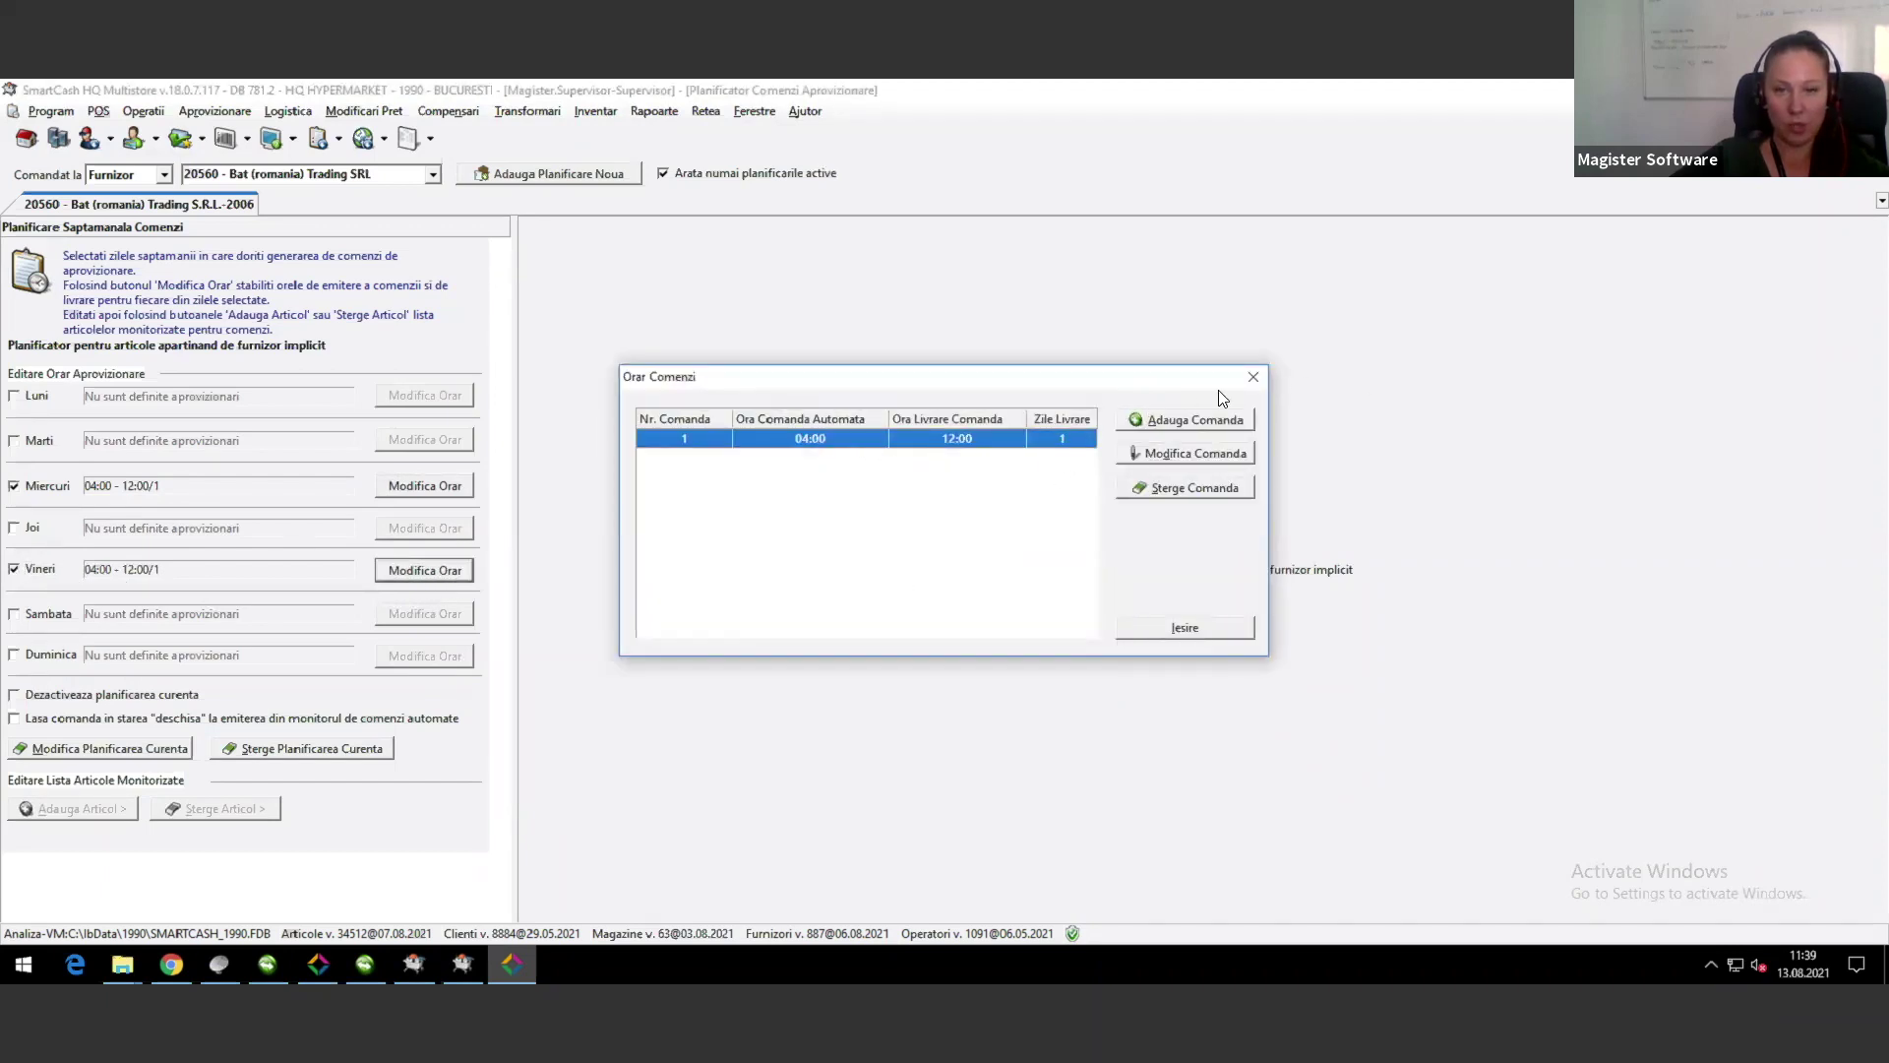
left_click(1252, 379)
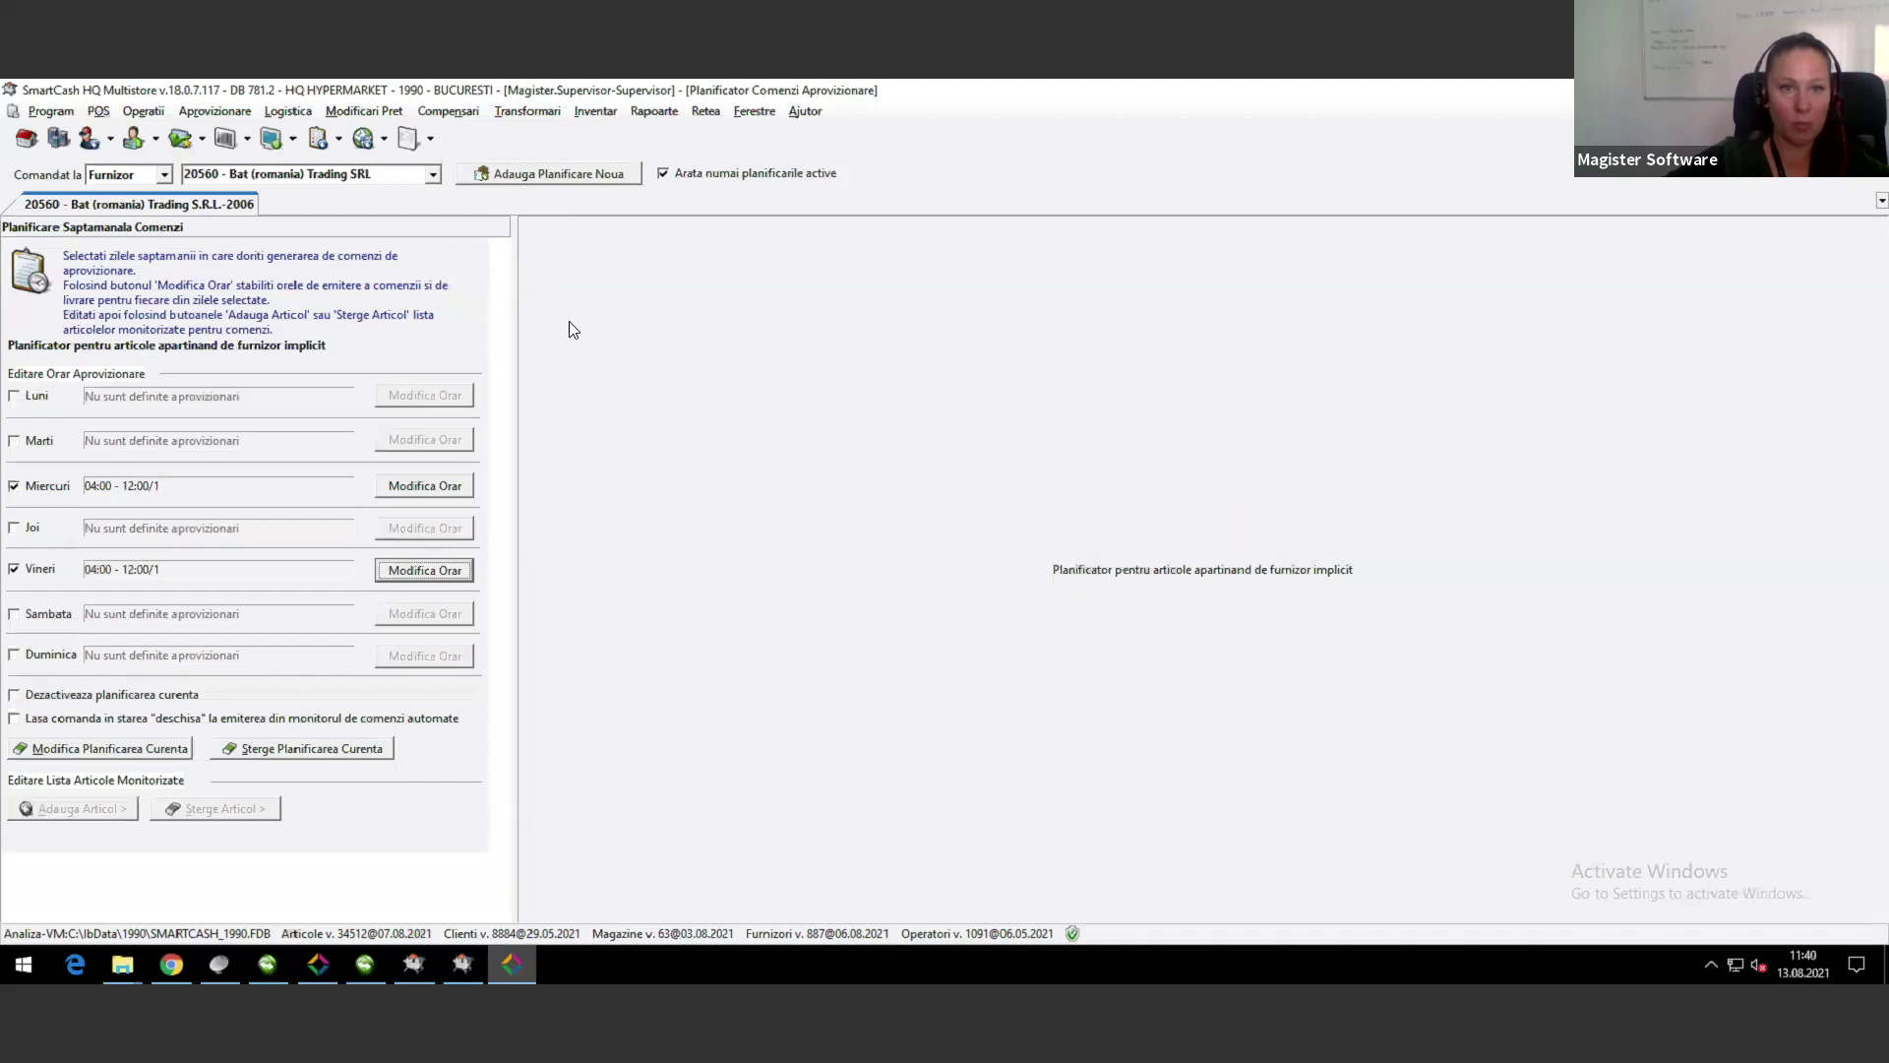
Step: Add a new supply planning for supplier 00039 - AFI WINE SHOP SRL with the type "Planificator pentru articole apartinand de furnizor implicit"
left_click(547, 181)
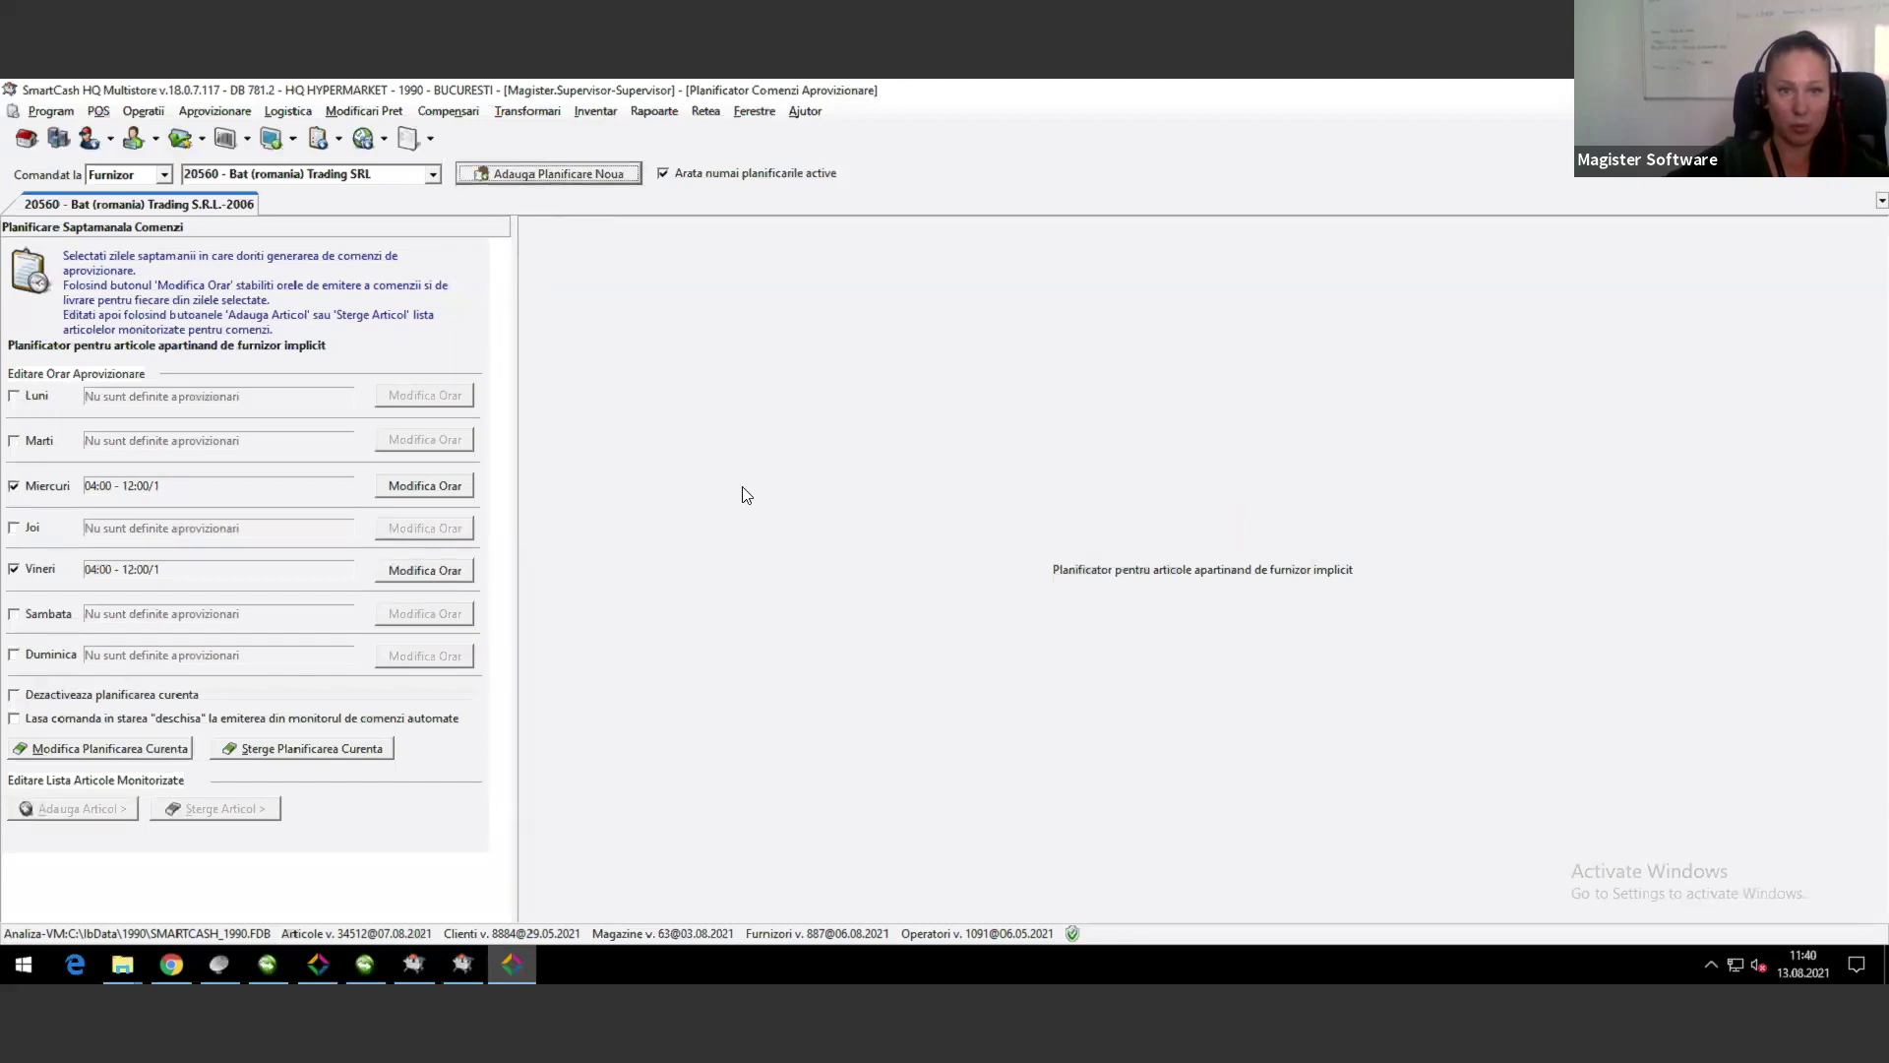
left_click_drag(721, 376, 721, 346)
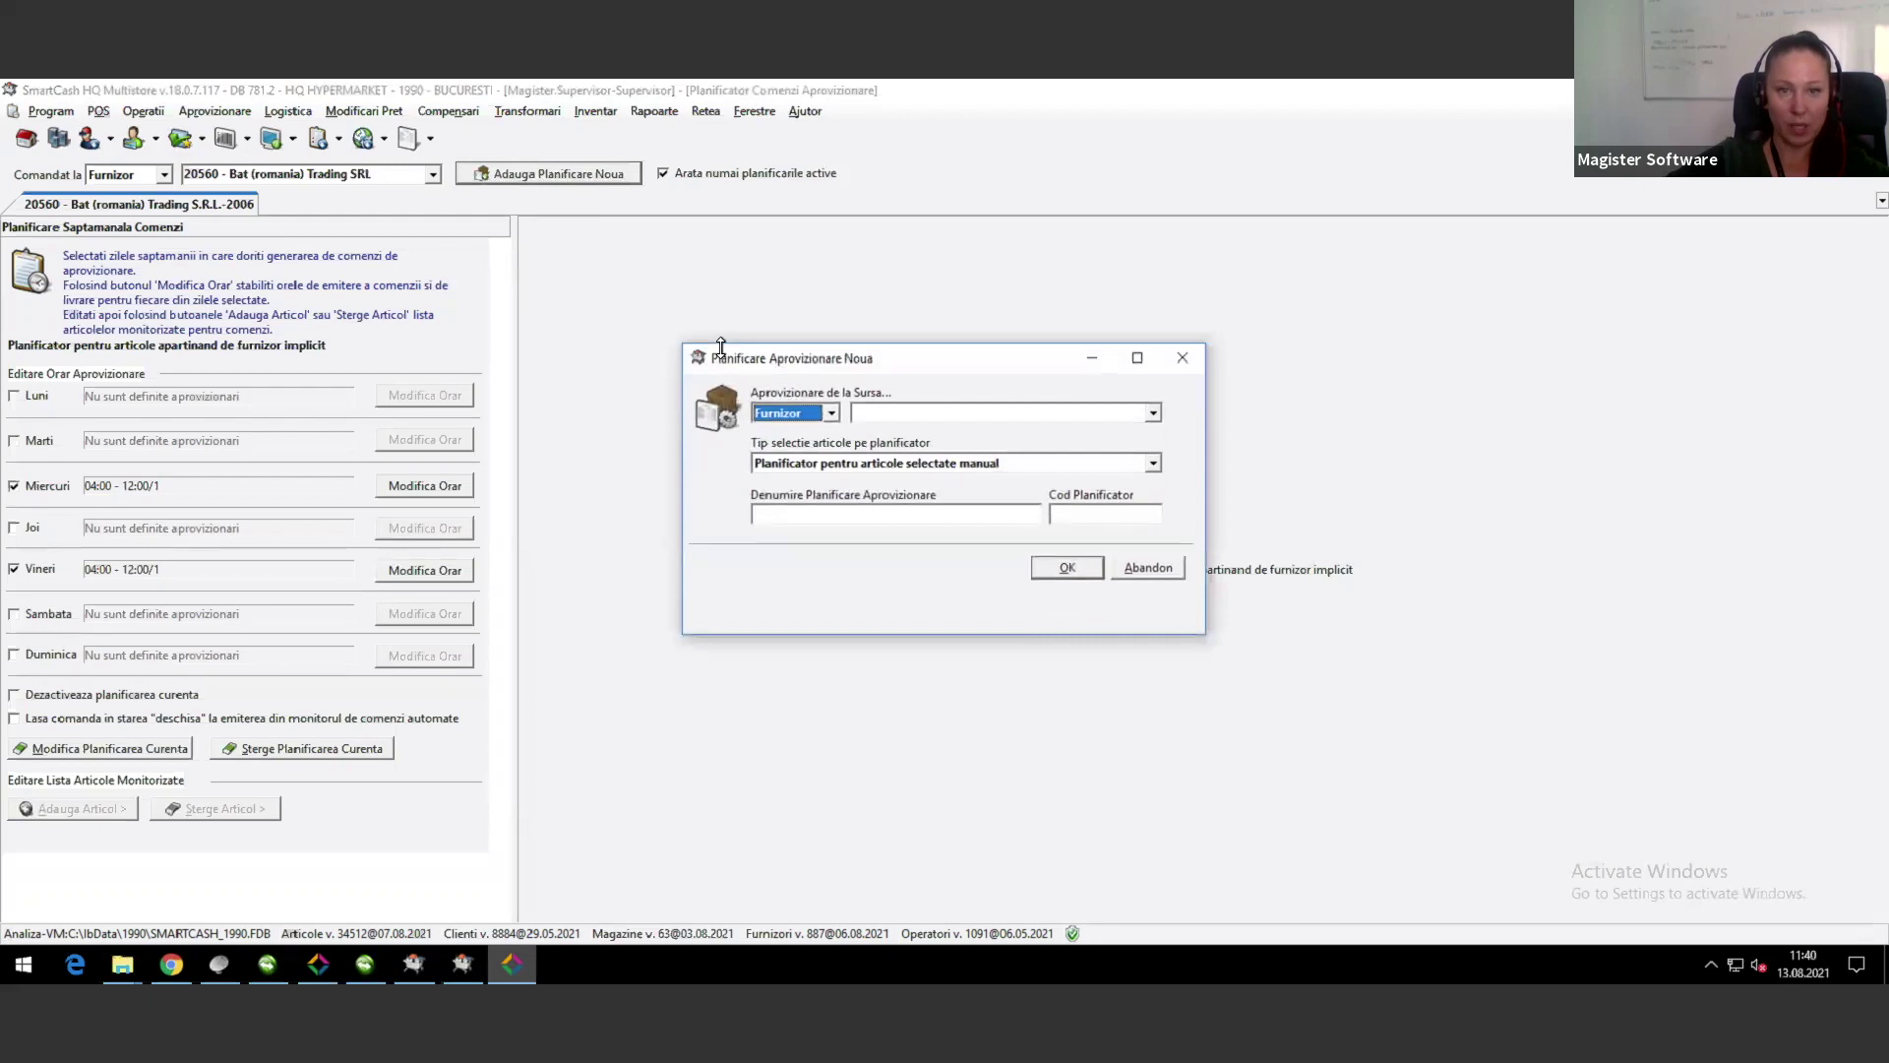
left_click(1084, 429)
left_click(1154, 413)
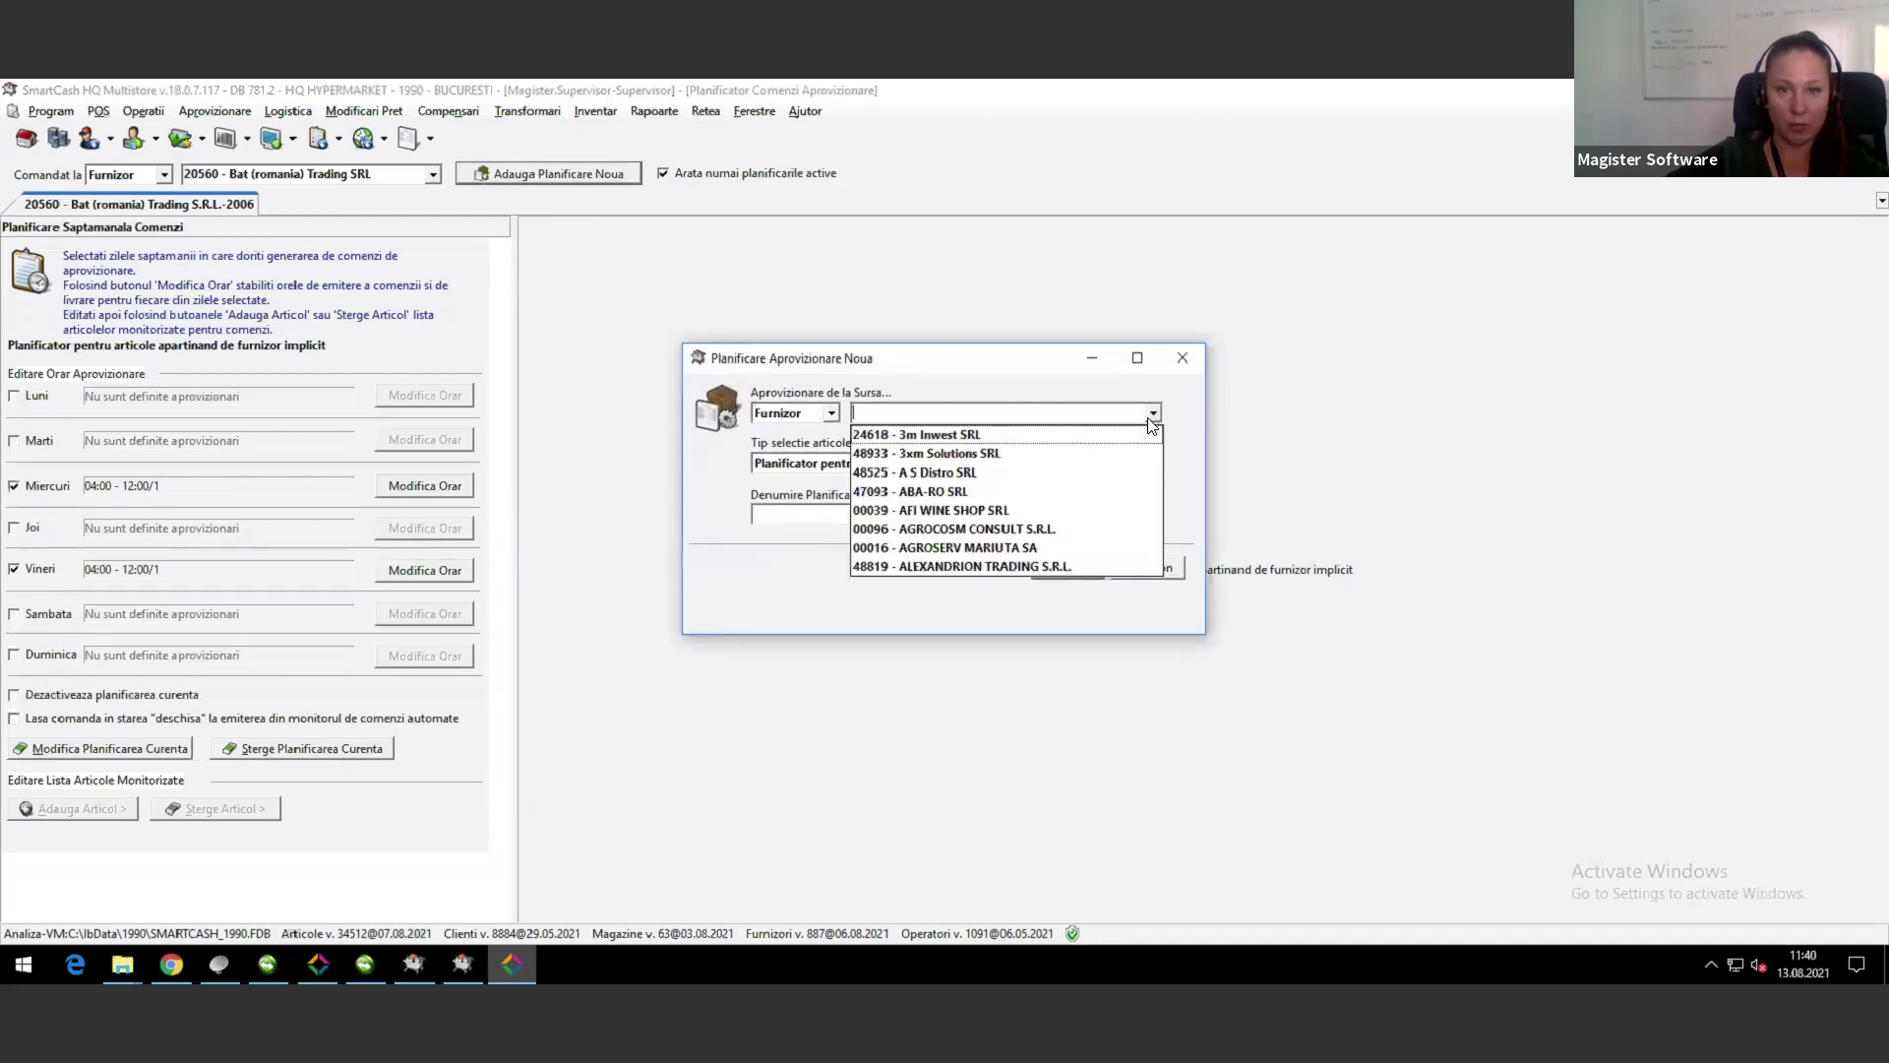
left_click(984, 506)
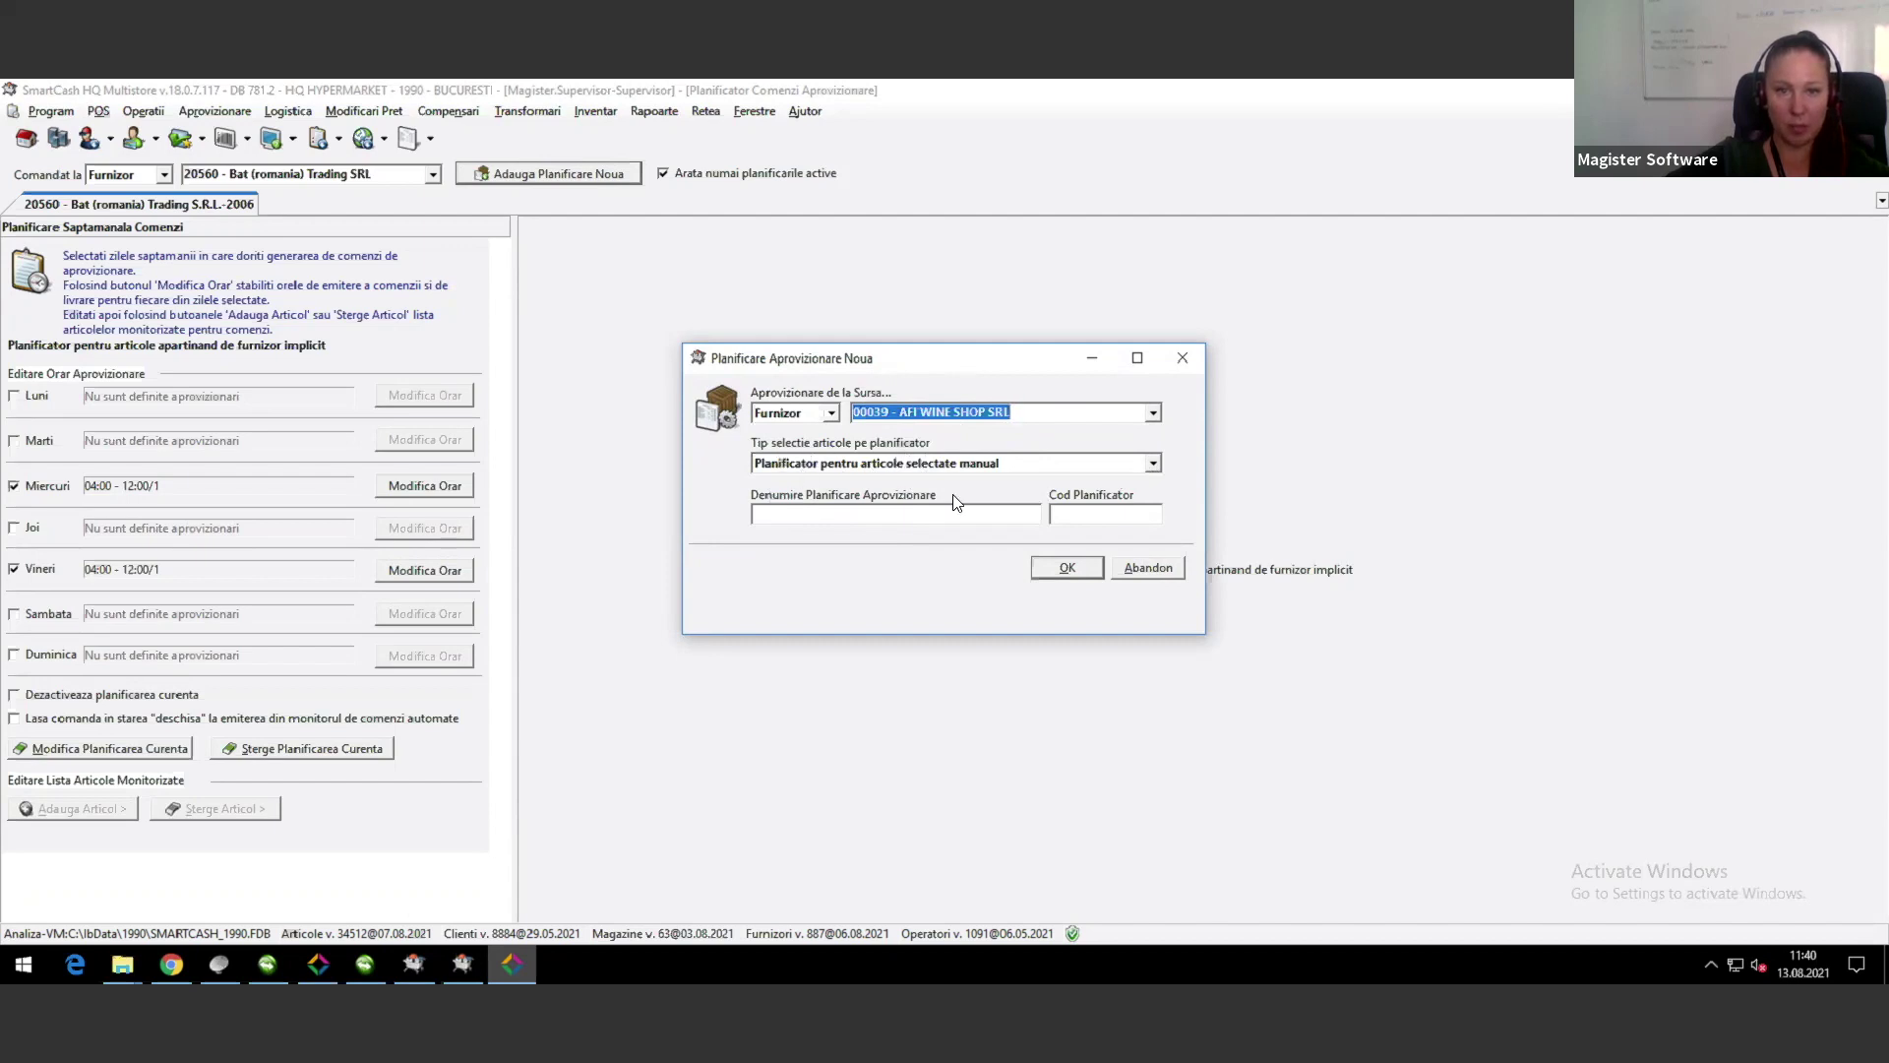
left_click(1154, 463)
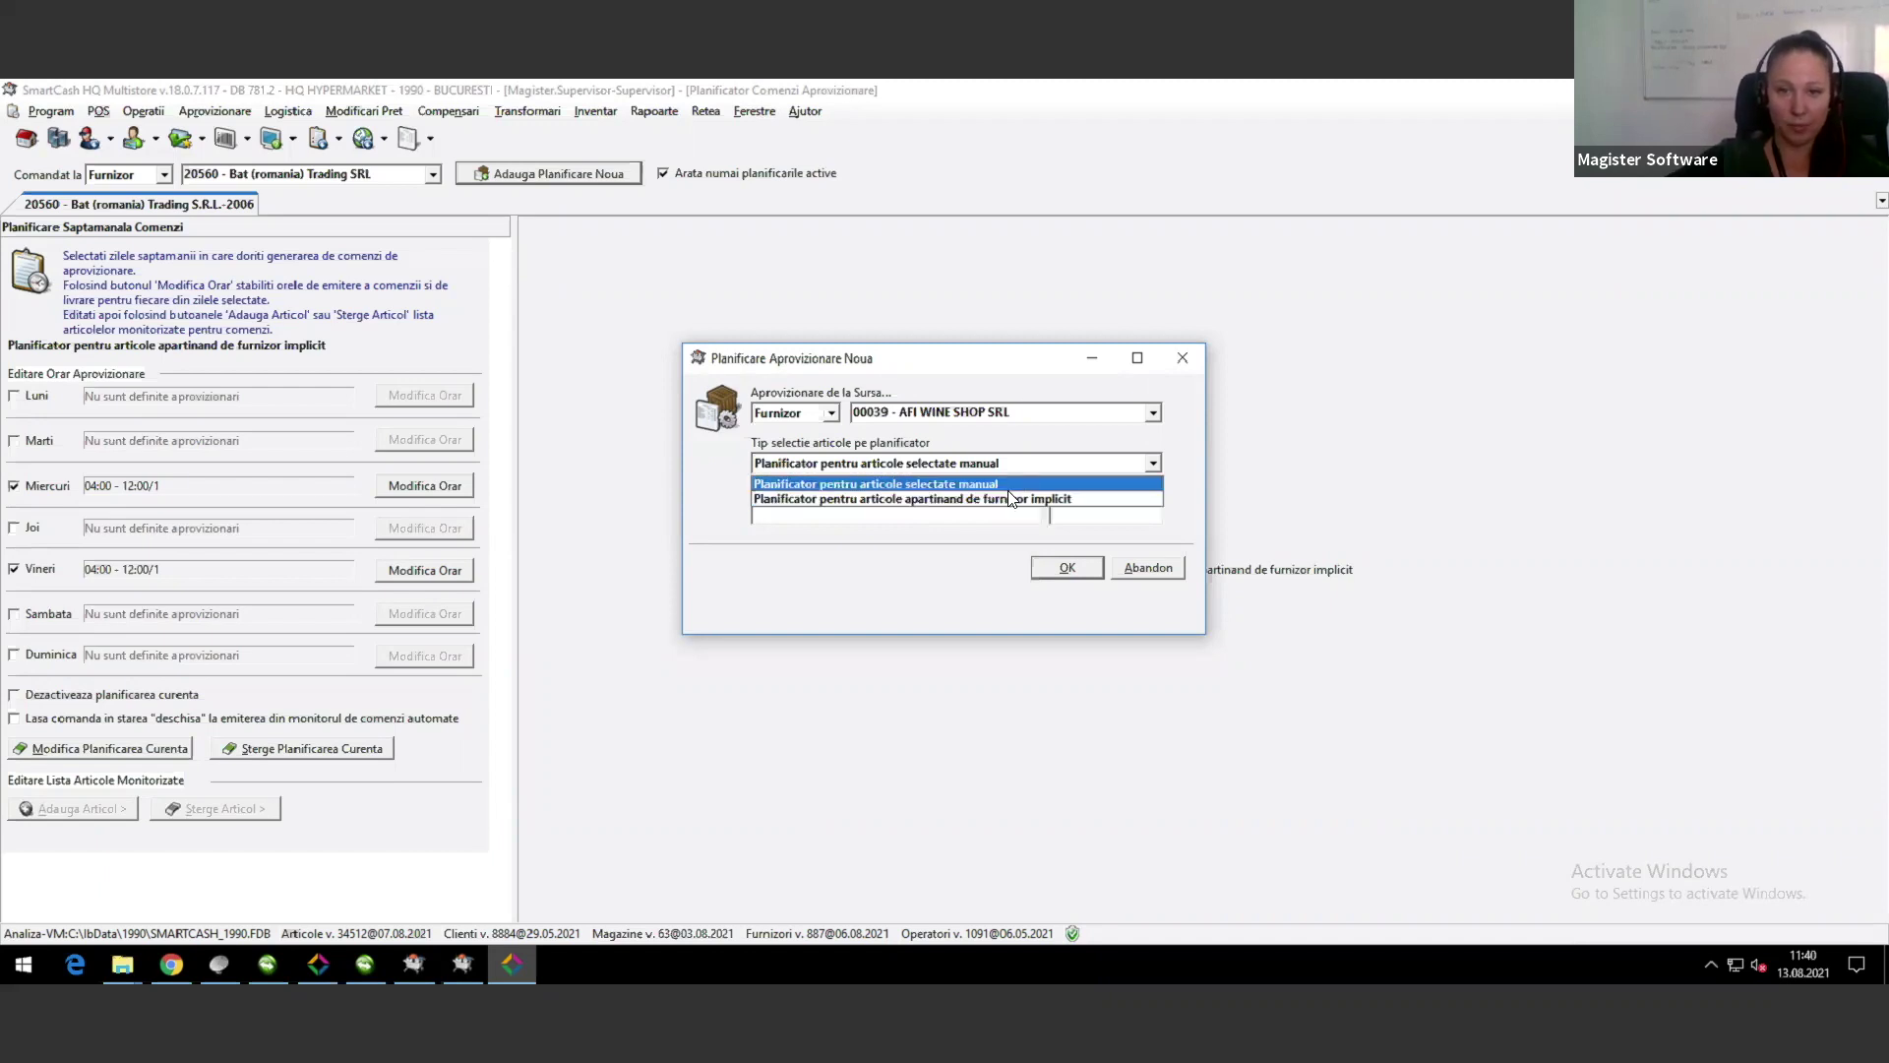
left_click(1041, 499)
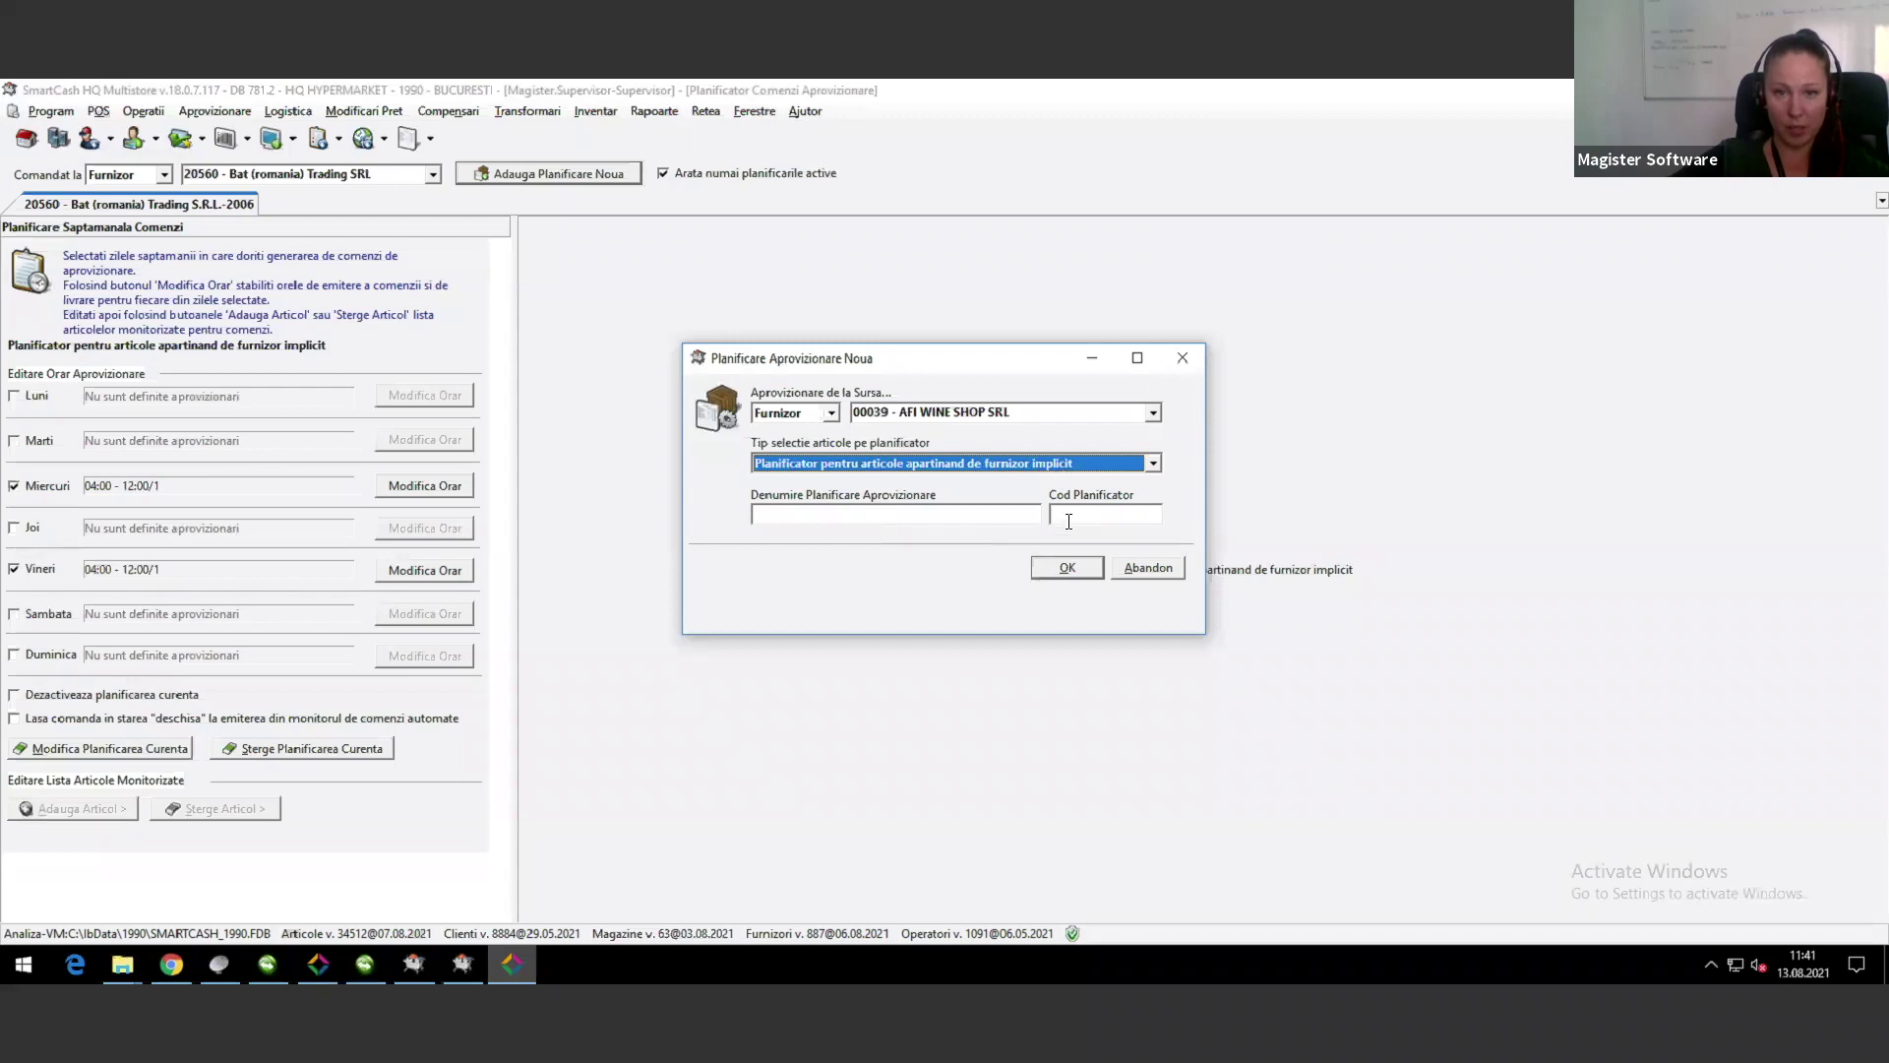
left_click(1090, 571)
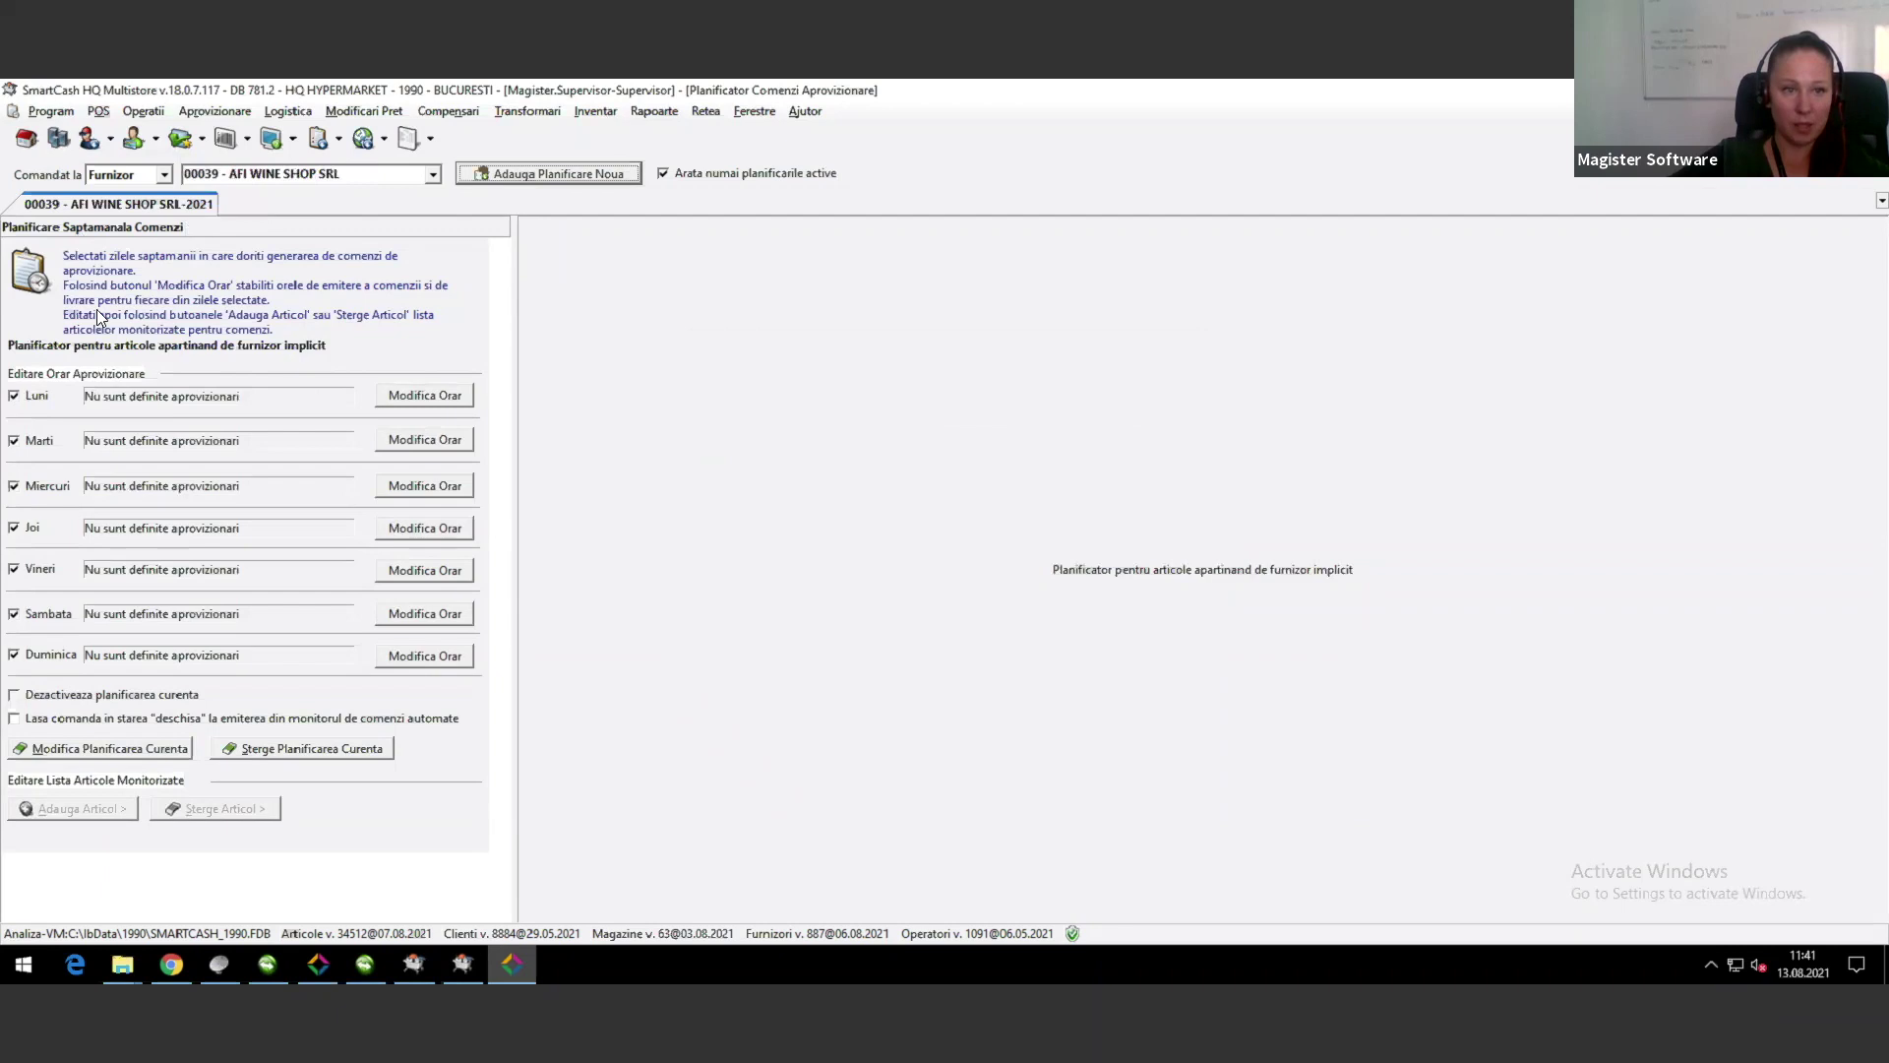
Step: Disable every weekday in the AFI WINE SHOP SRL planning except Friday (Vineri)
left_click(14, 396)
left_click(13, 440)
left_click(14, 487)
left_click(14, 571)
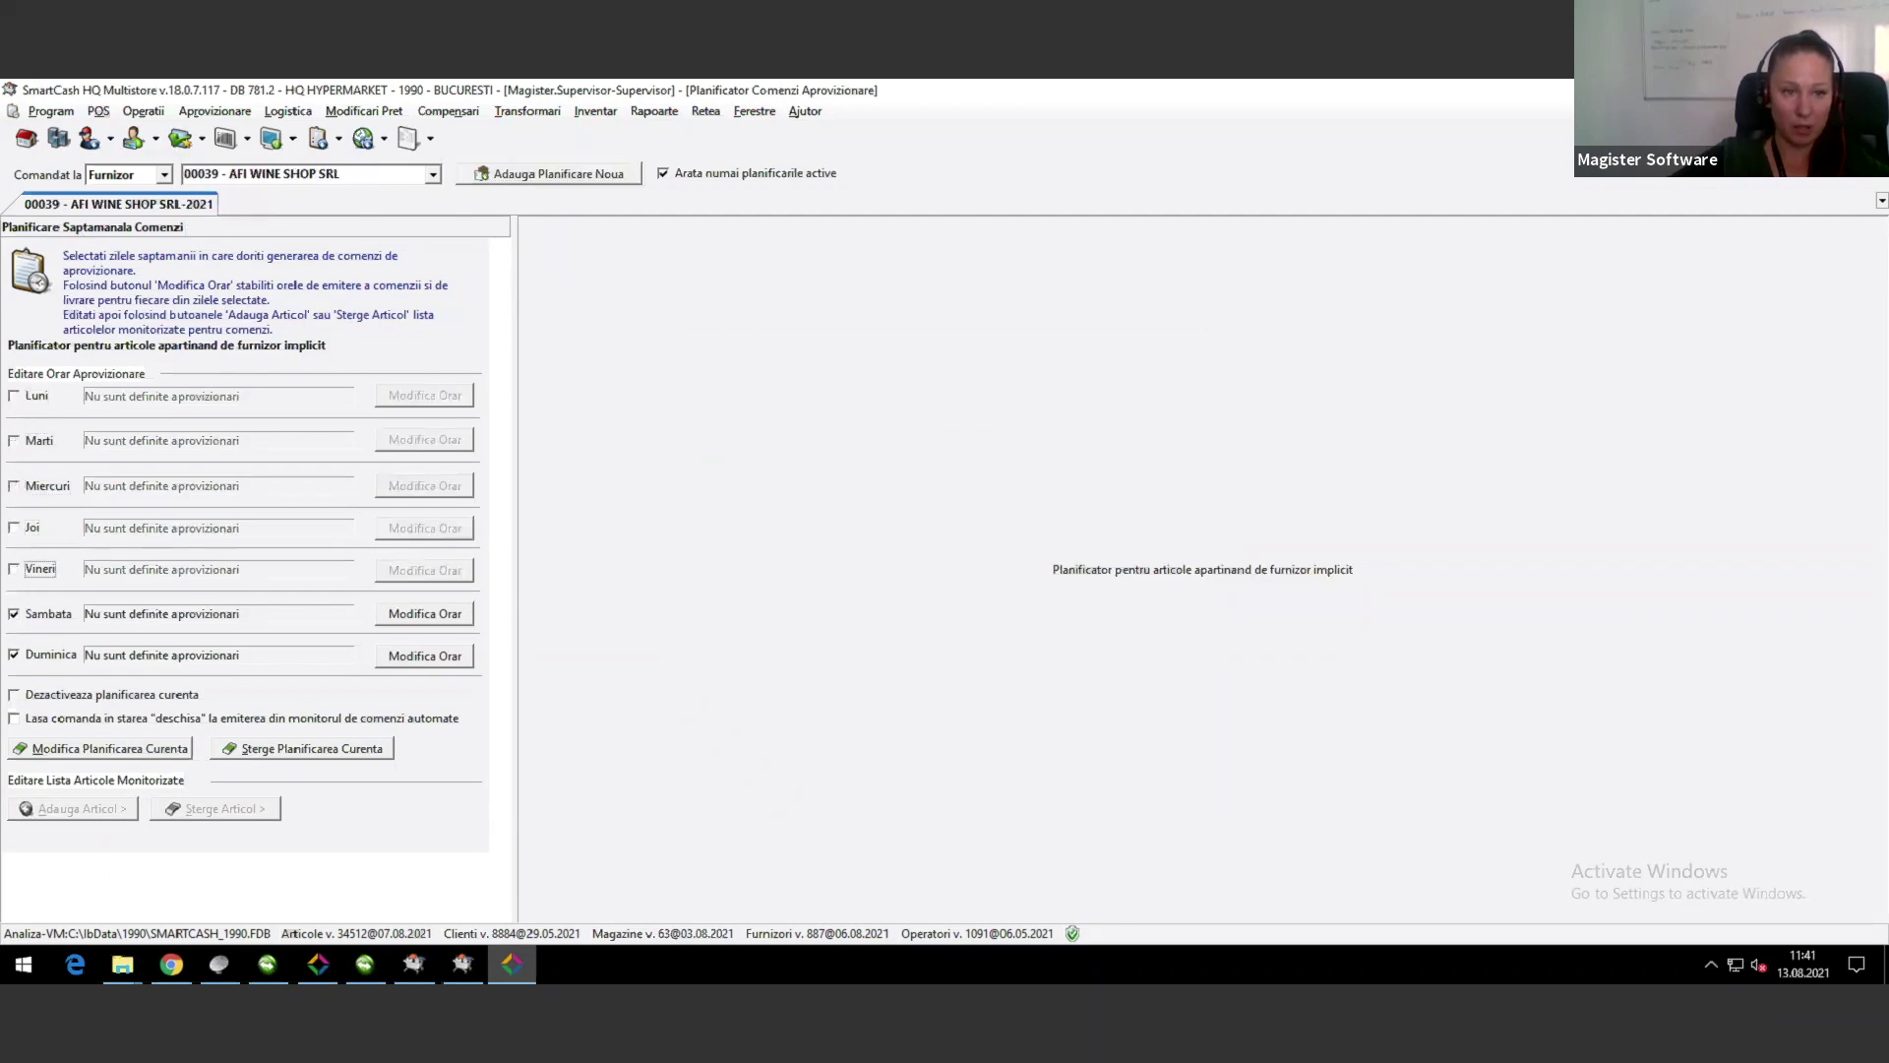
left_click(13, 569)
left_click(13, 614)
left_click(14, 655)
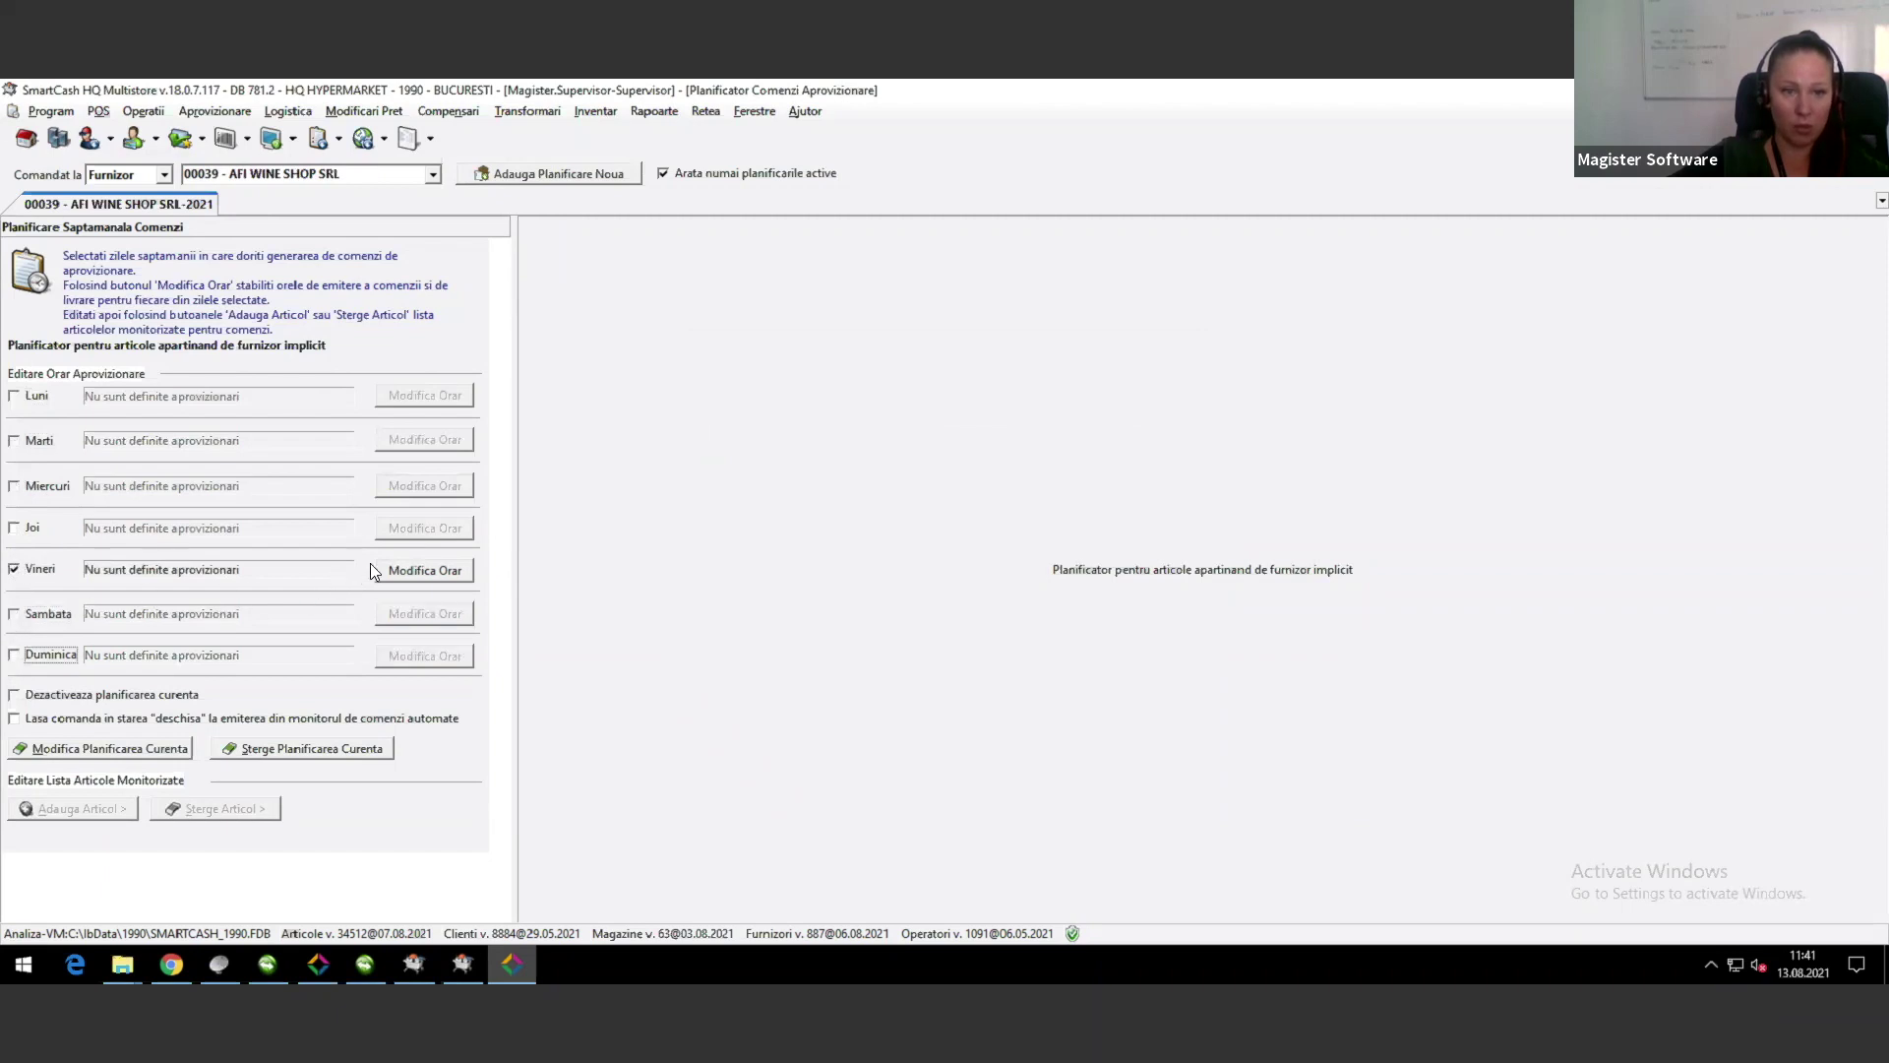
Step: Add a Friday (Vineri) order with automatic order time 10:00, delivery time 15:00 and 3 days until delivery
left_click(403, 573)
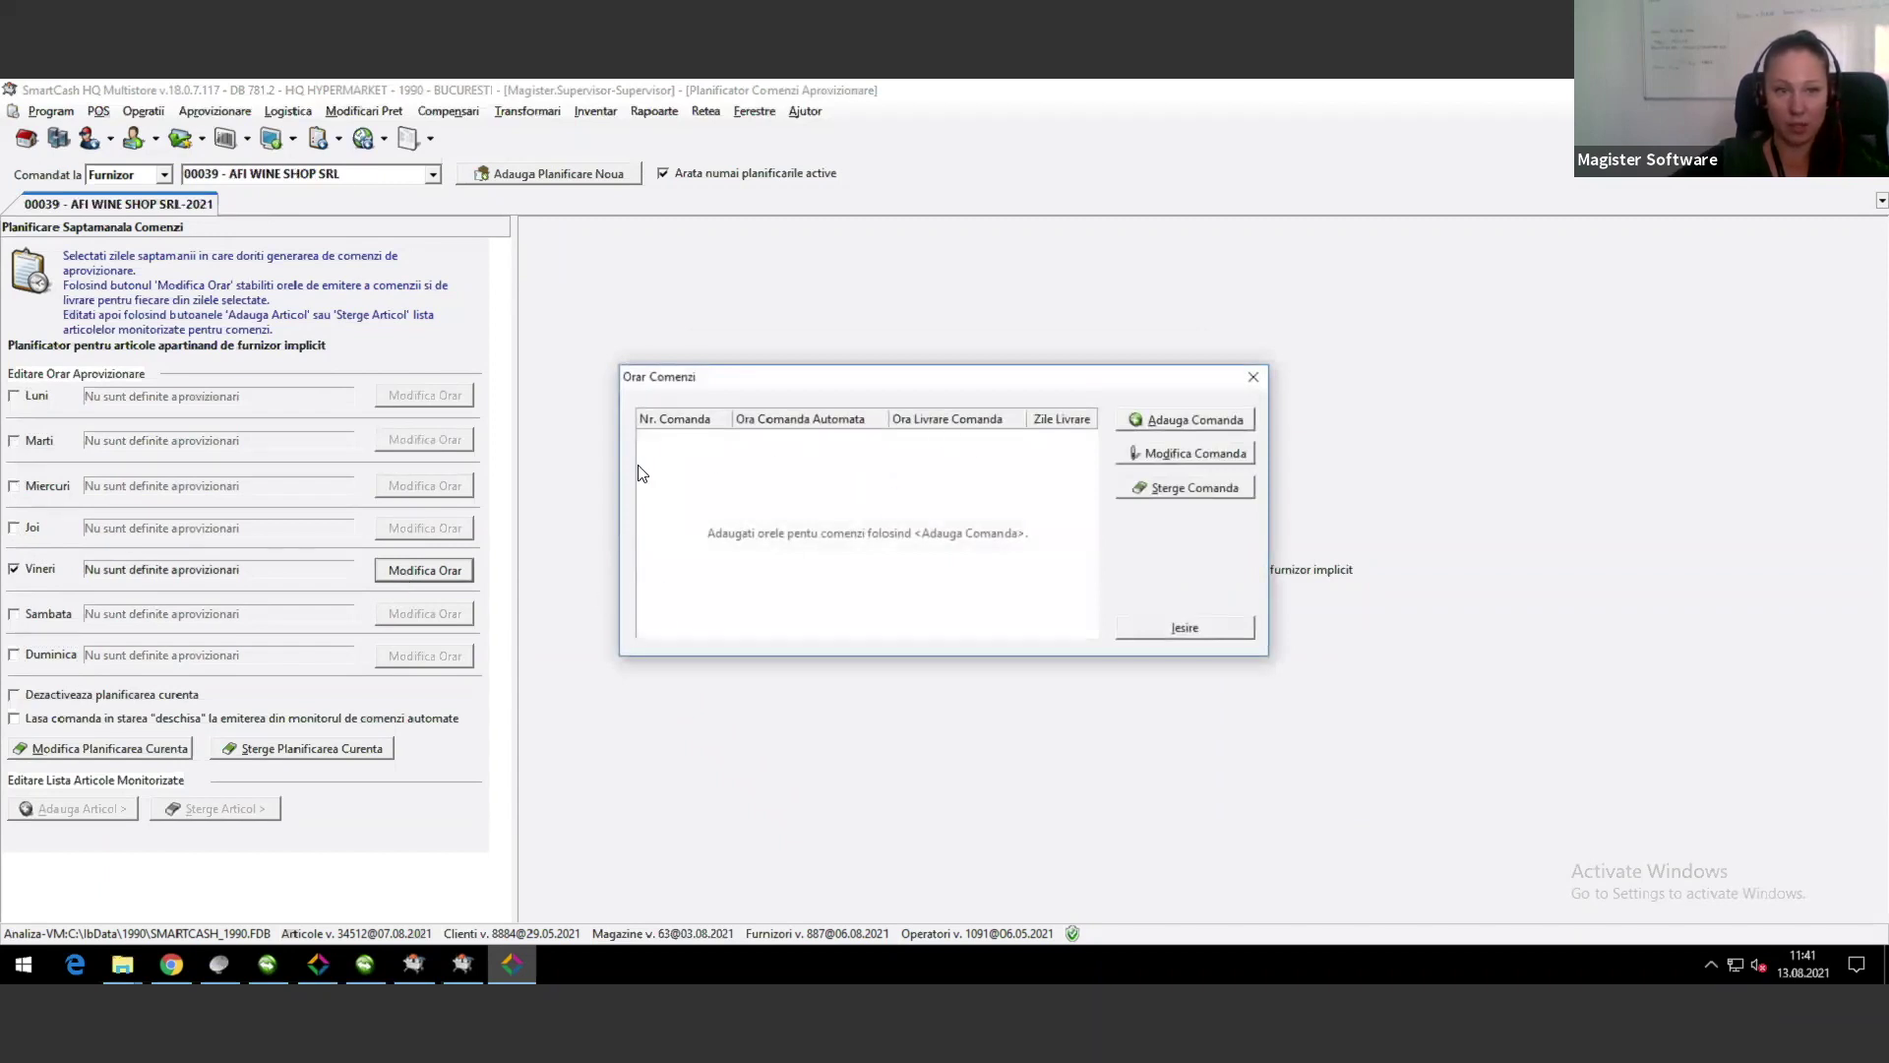
left_click(1179, 423)
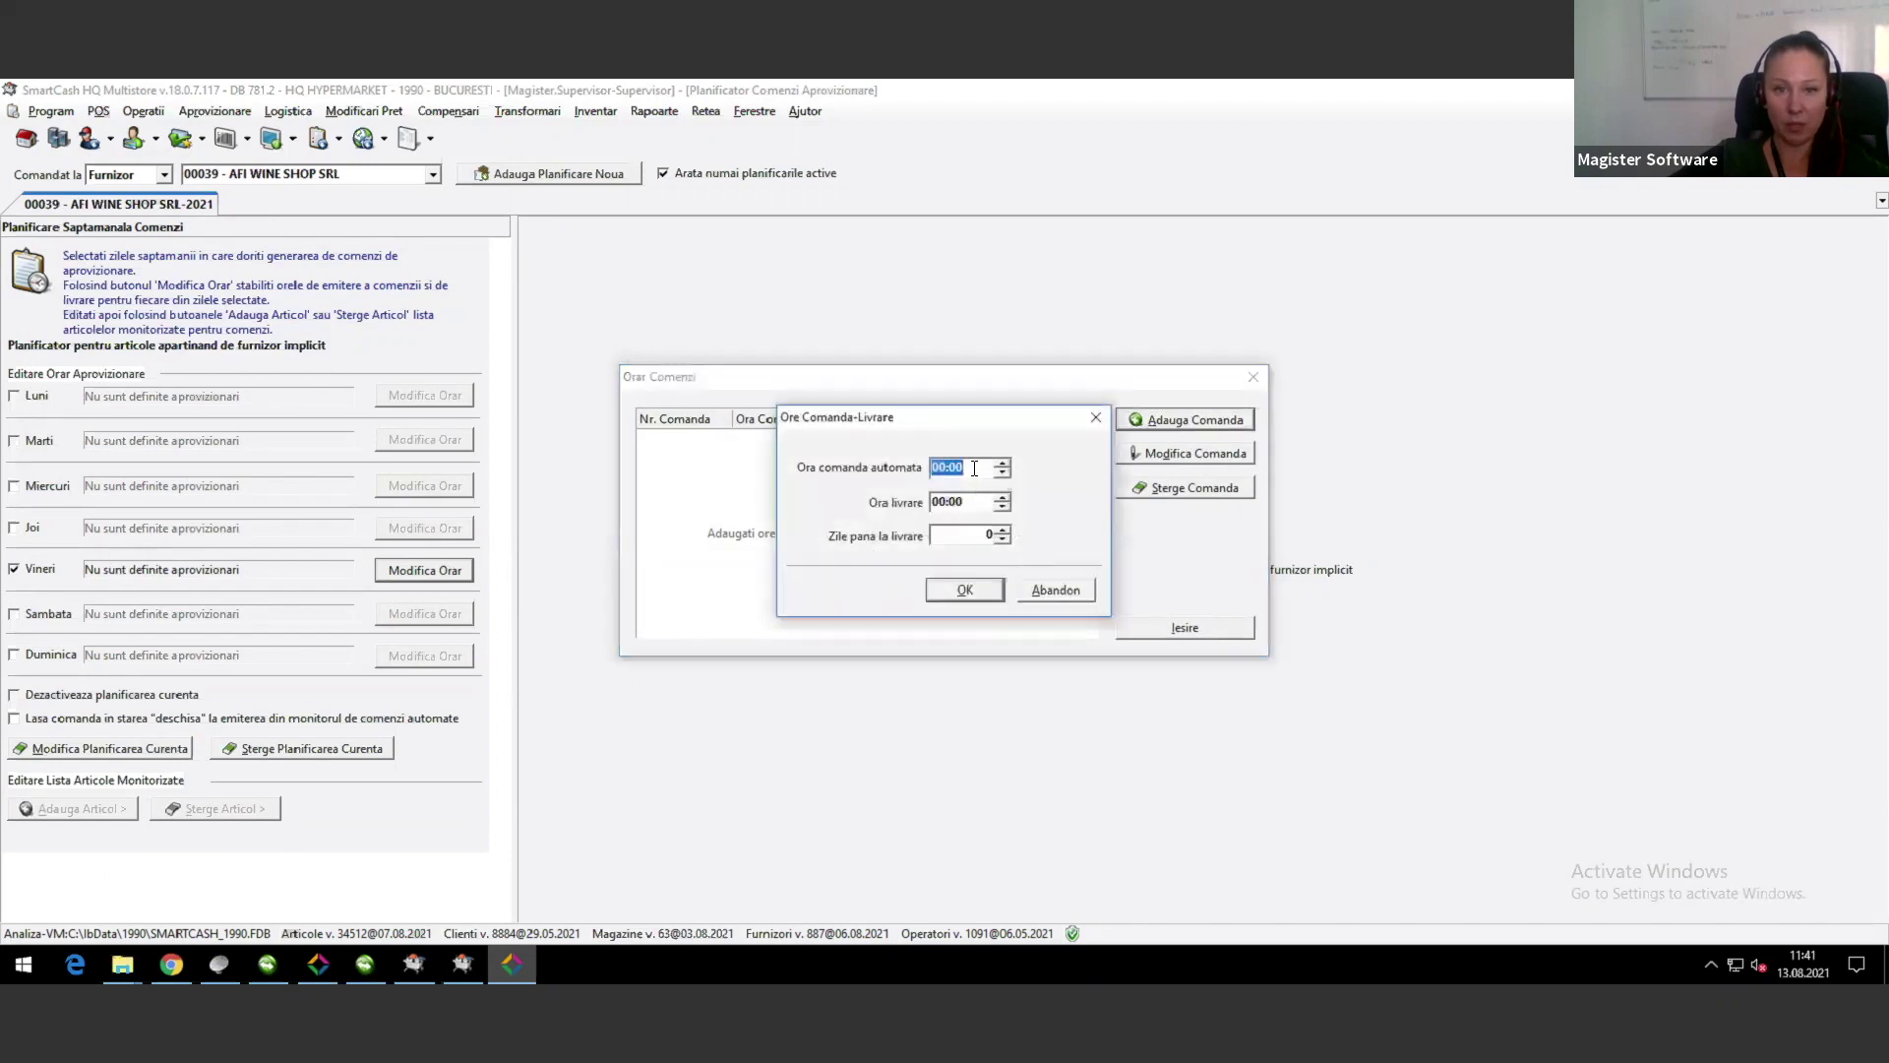
type("1")
key("Tab")
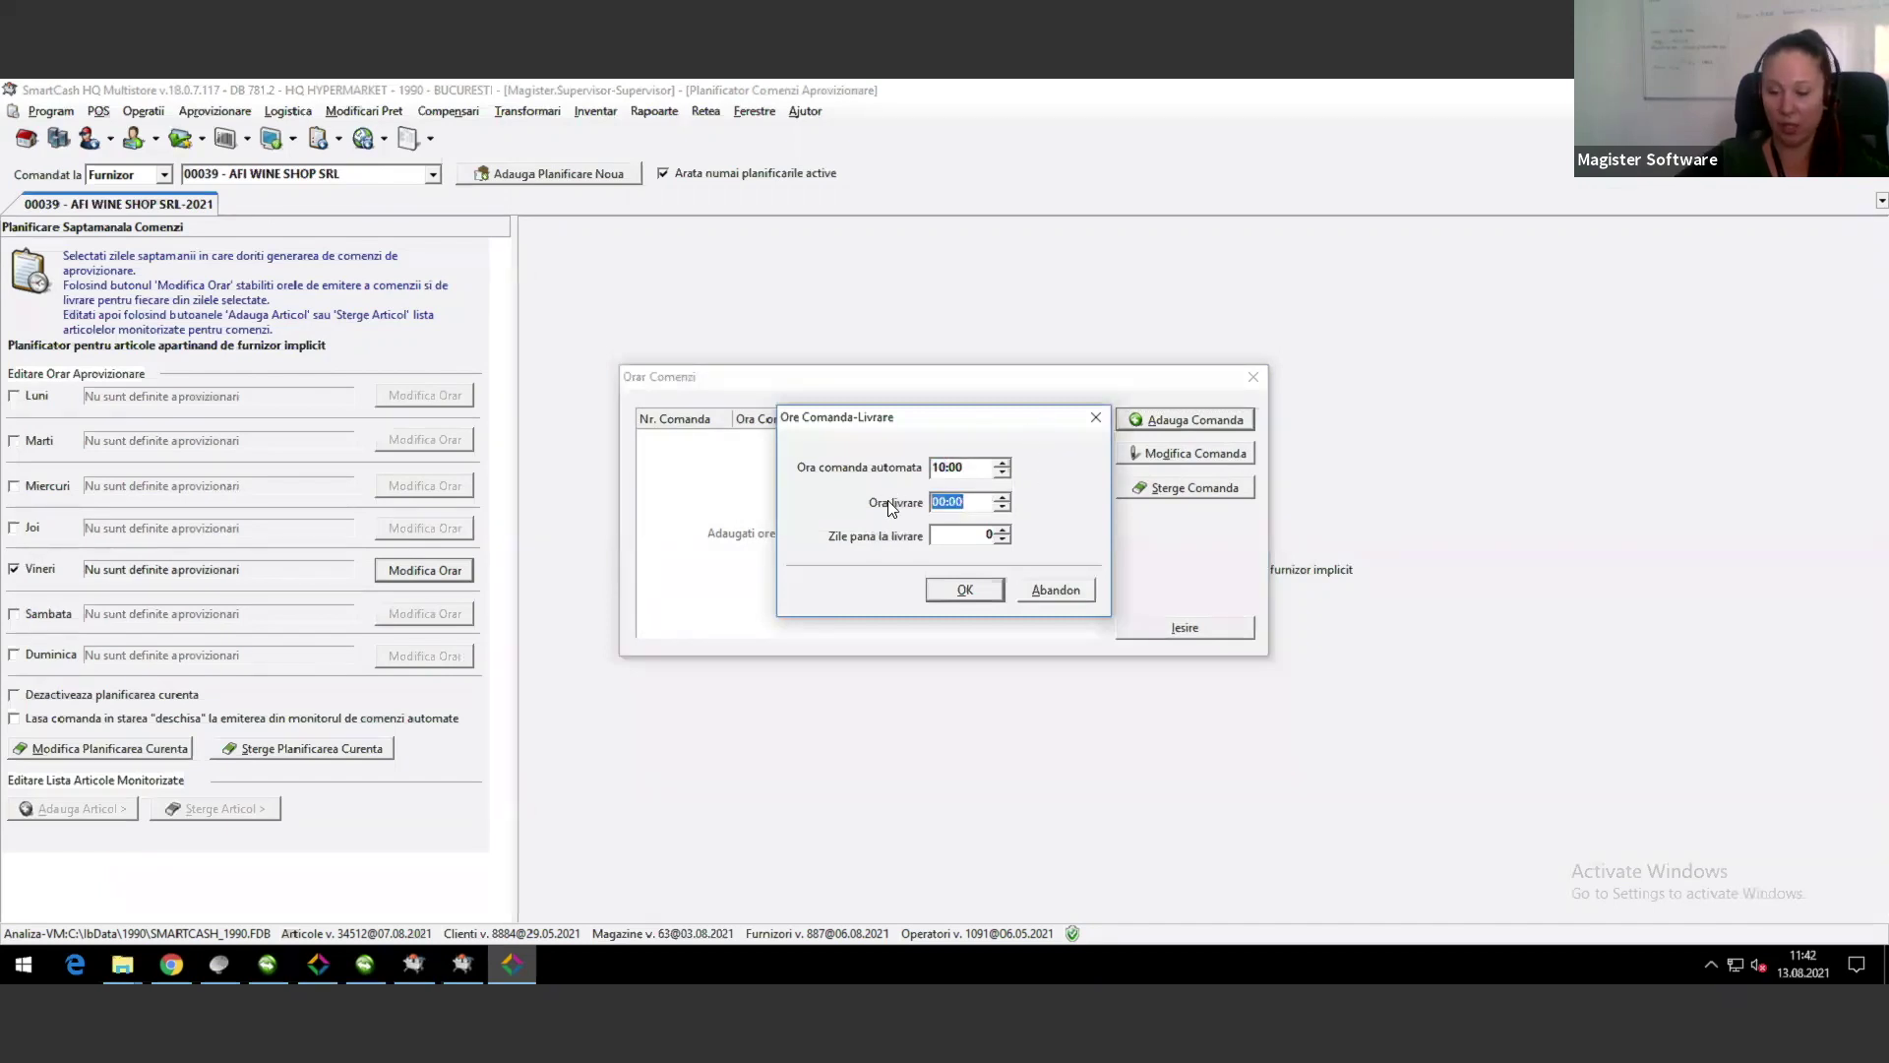
type("15")
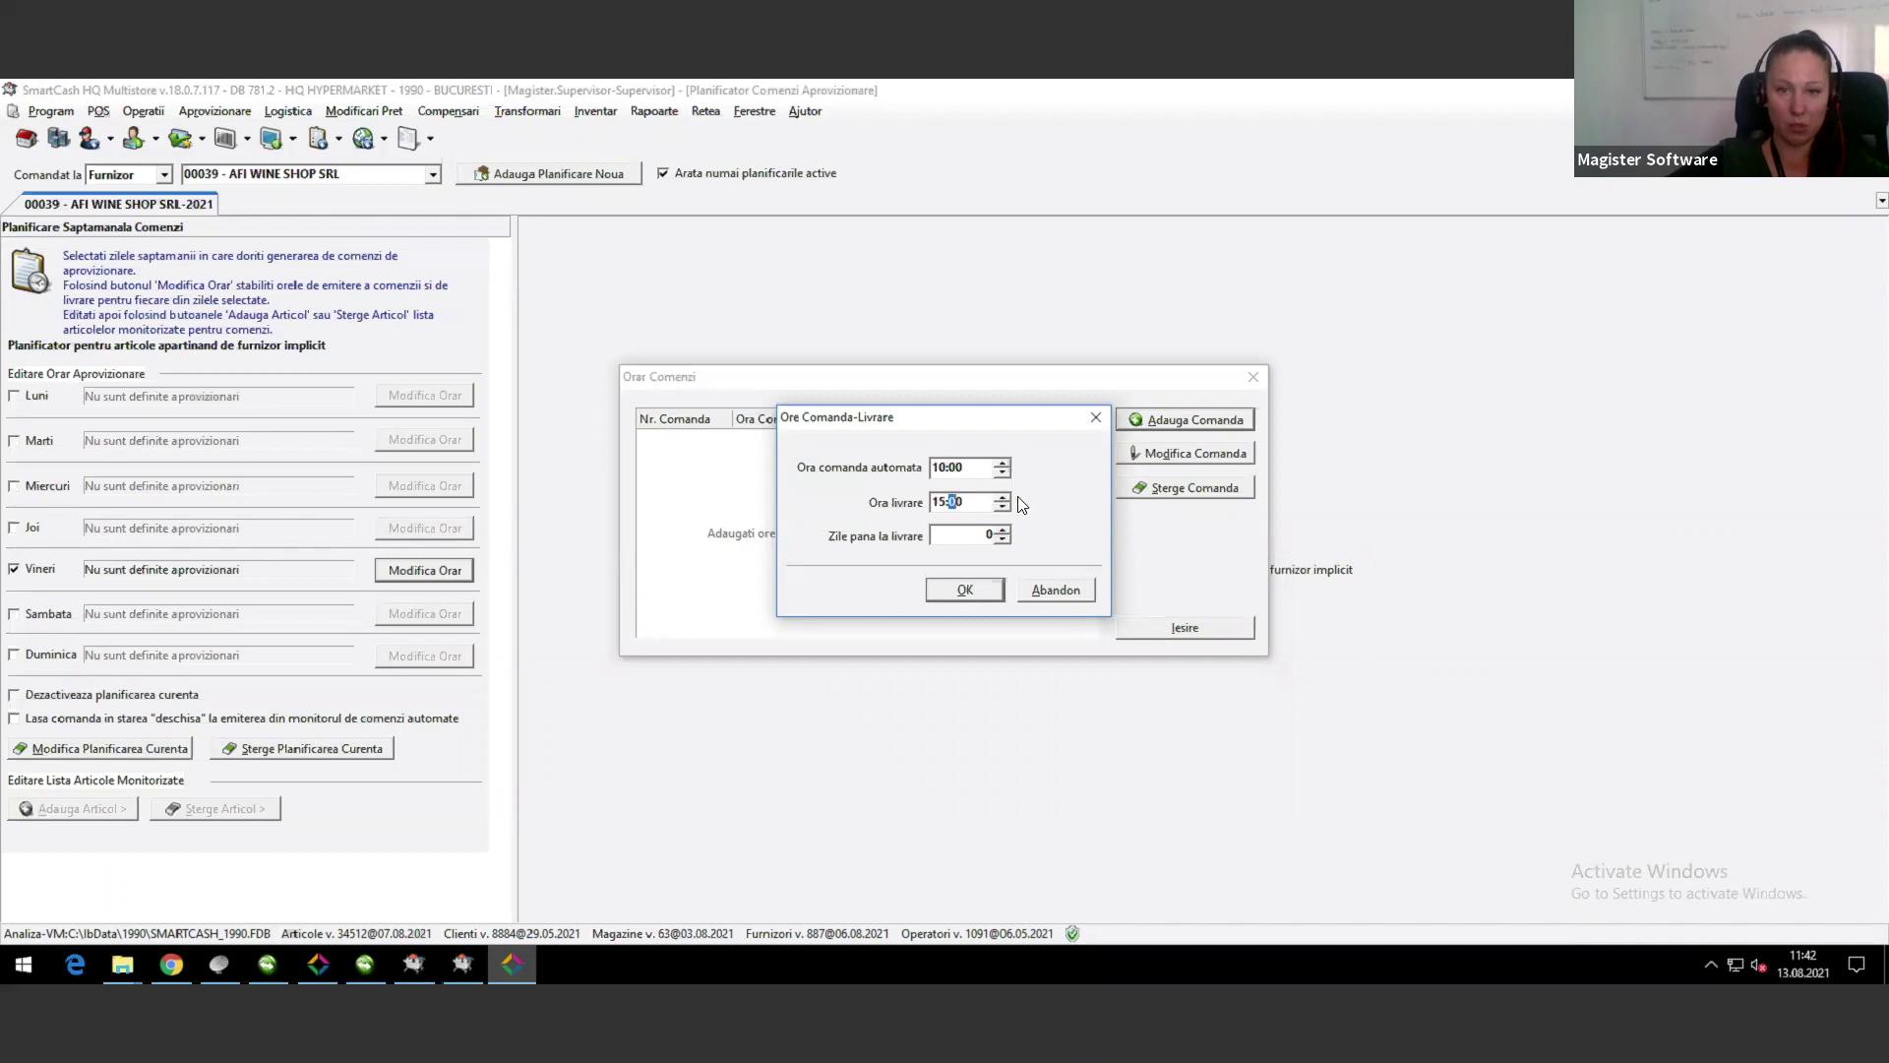
key("Tab")
type("3")
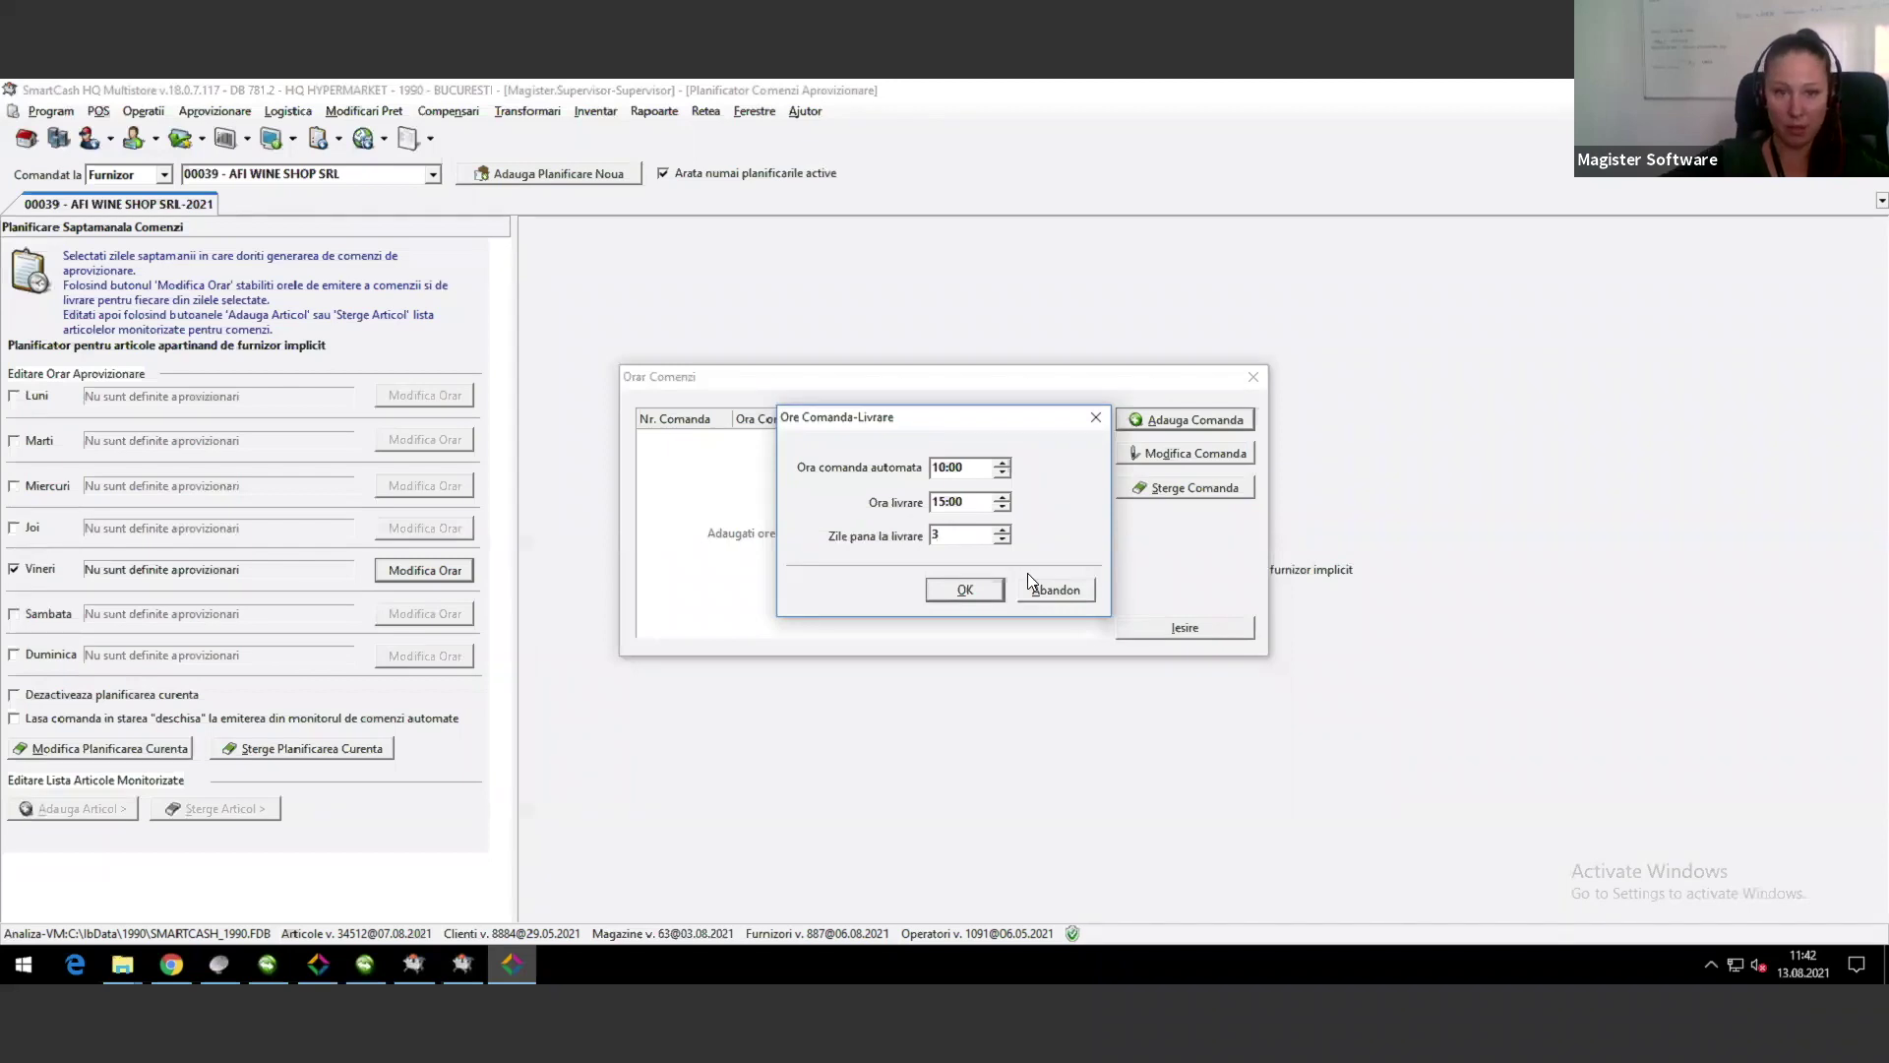
left_click(965, 590)
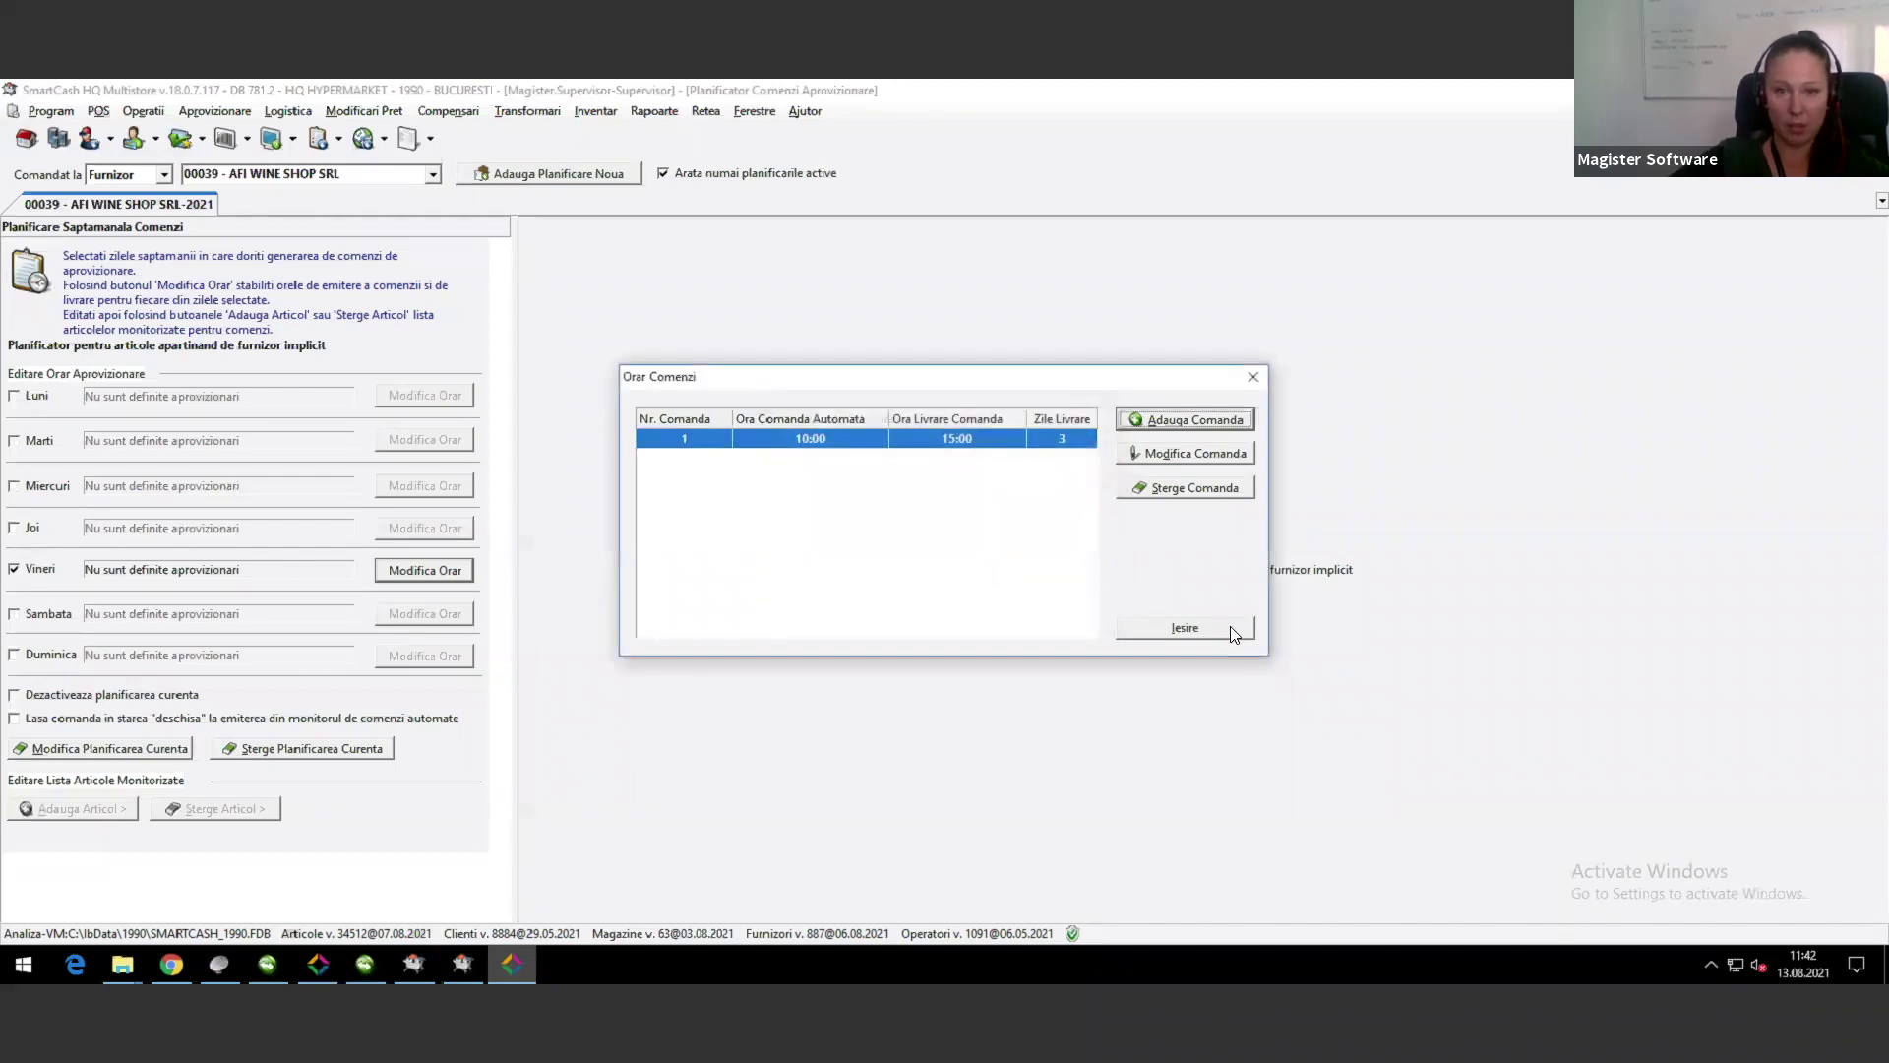
left_click(1184, 627)
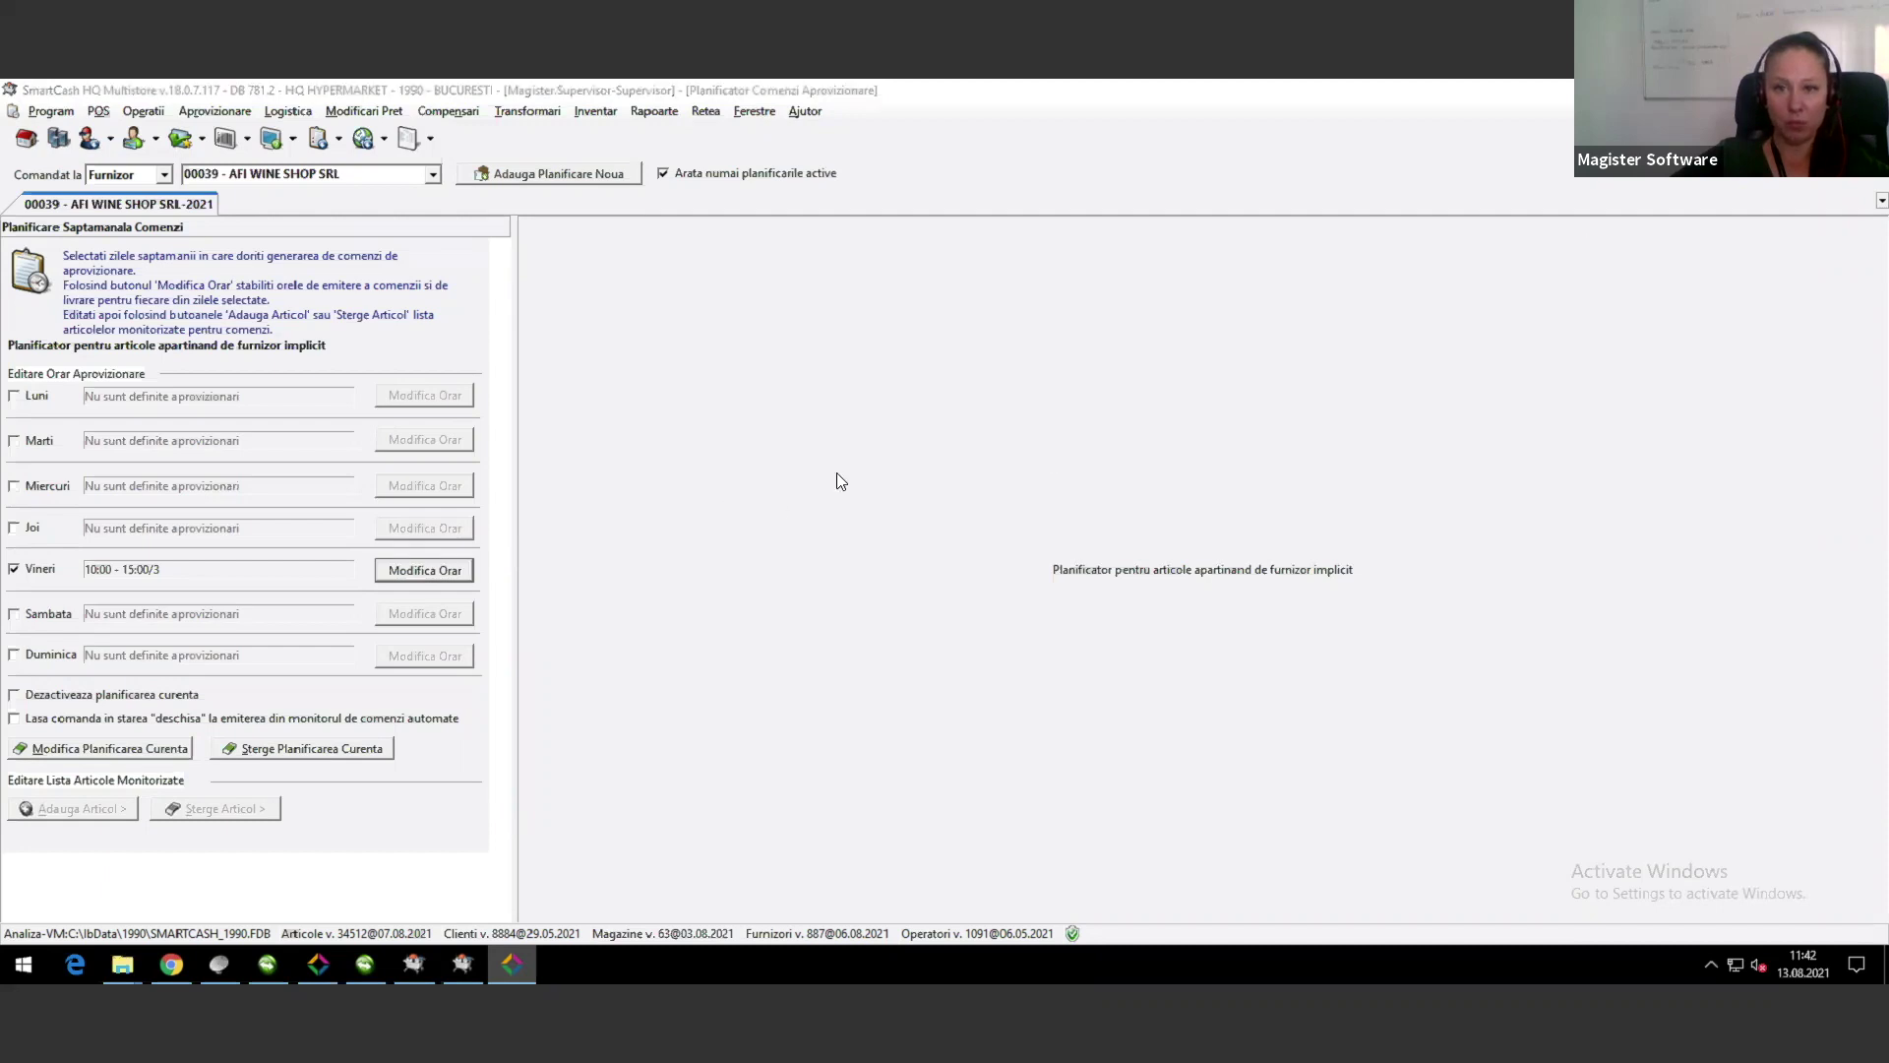
key("alt+Tab")
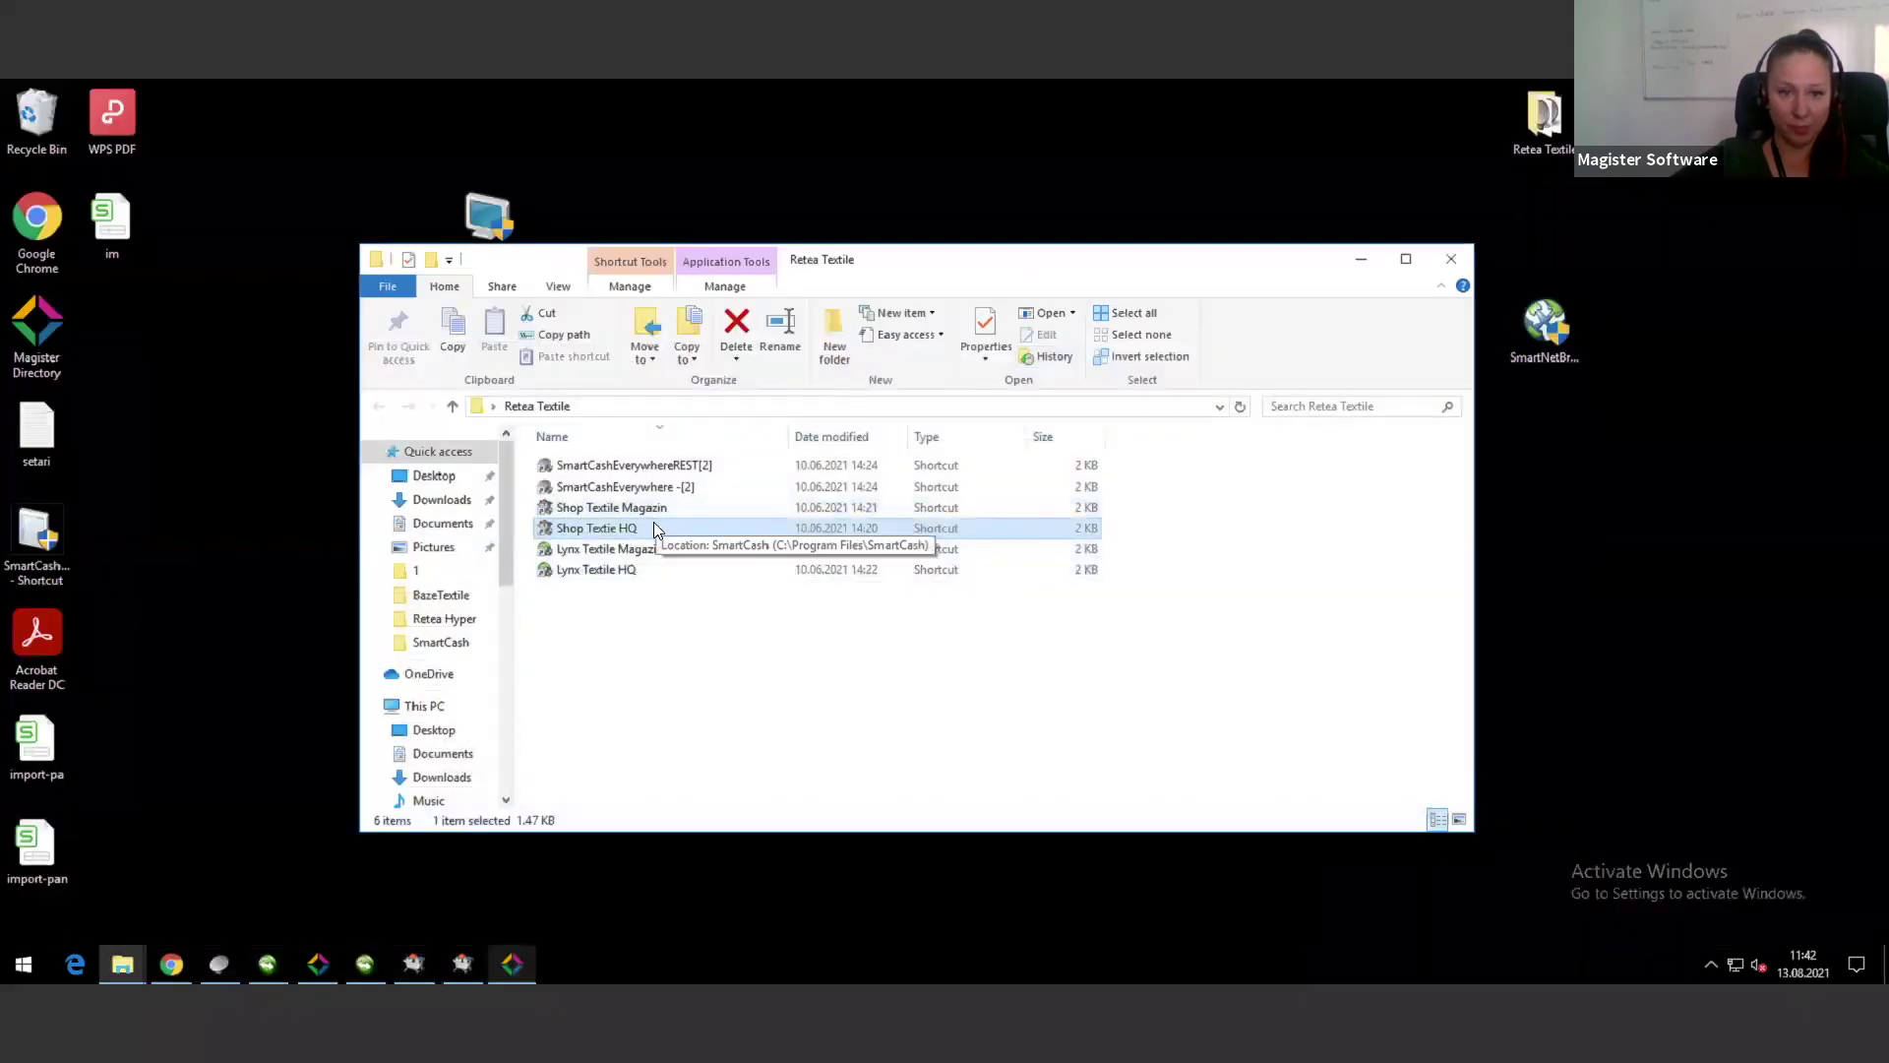
key("F2")
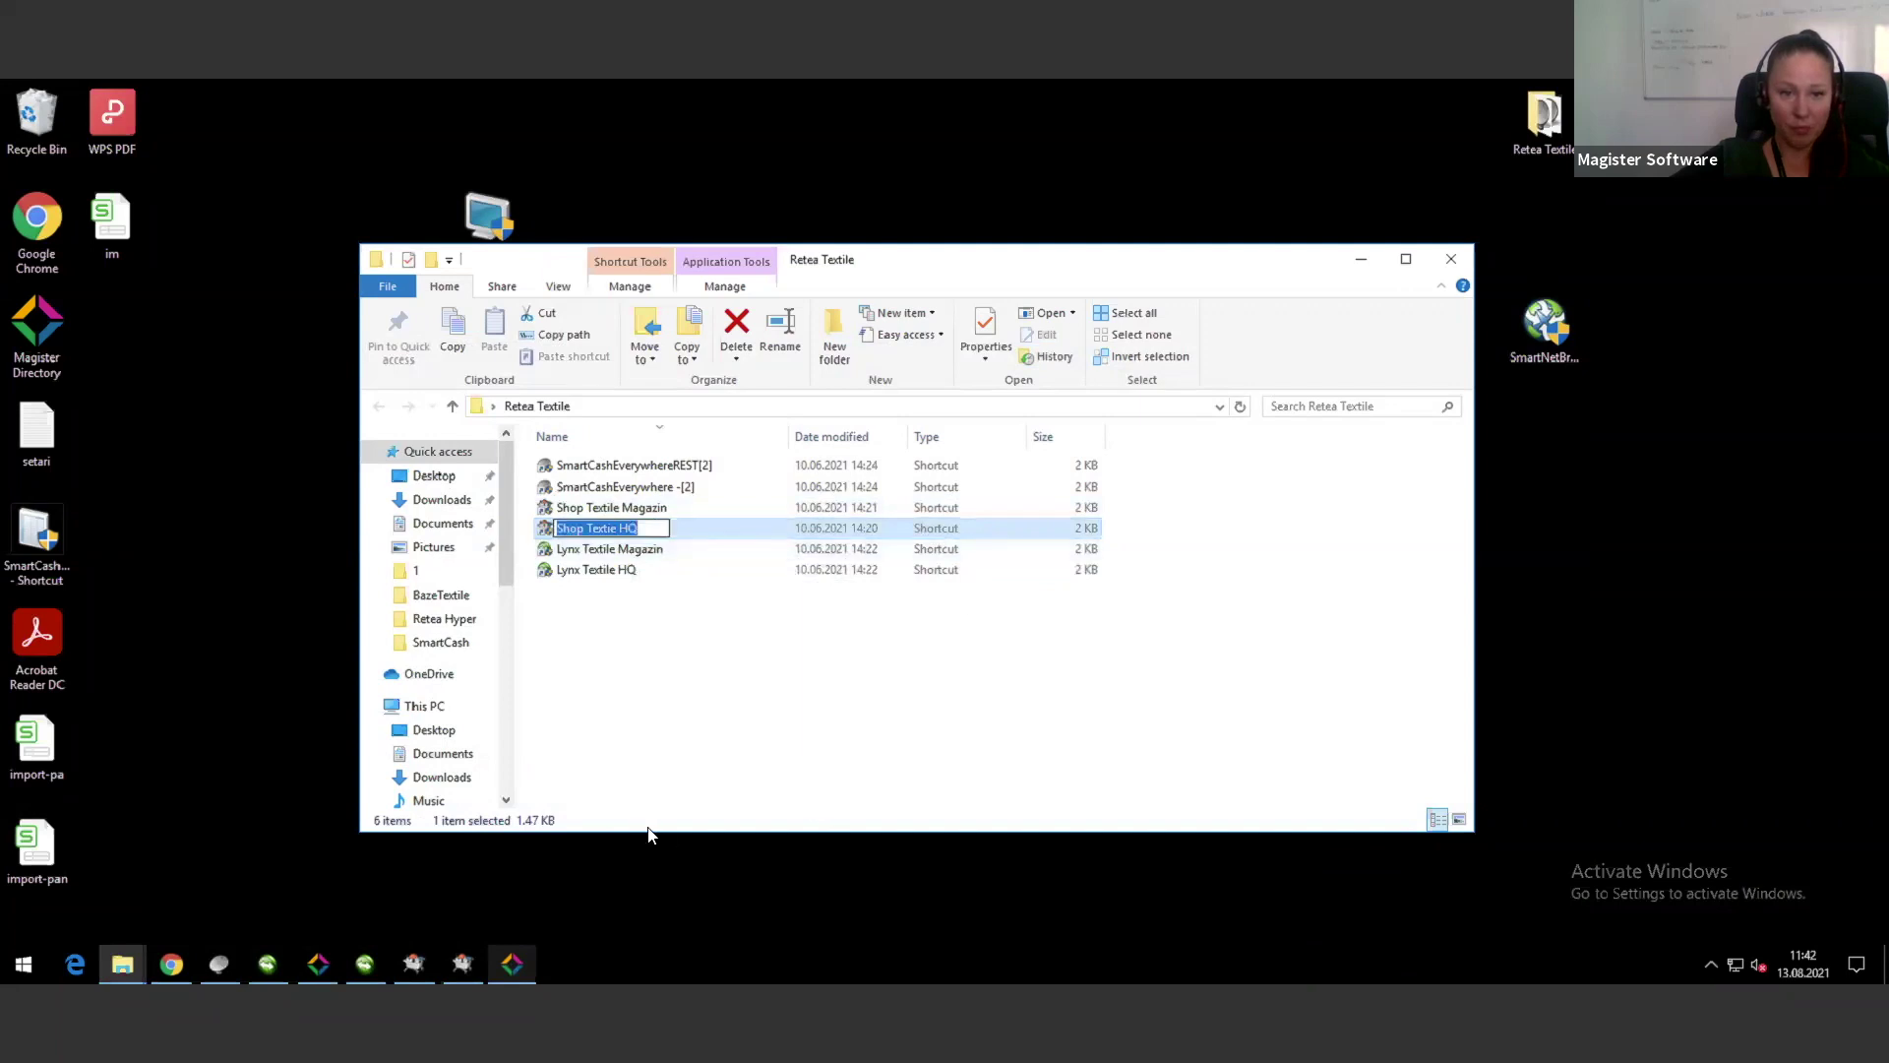
left_click(1450, 258)
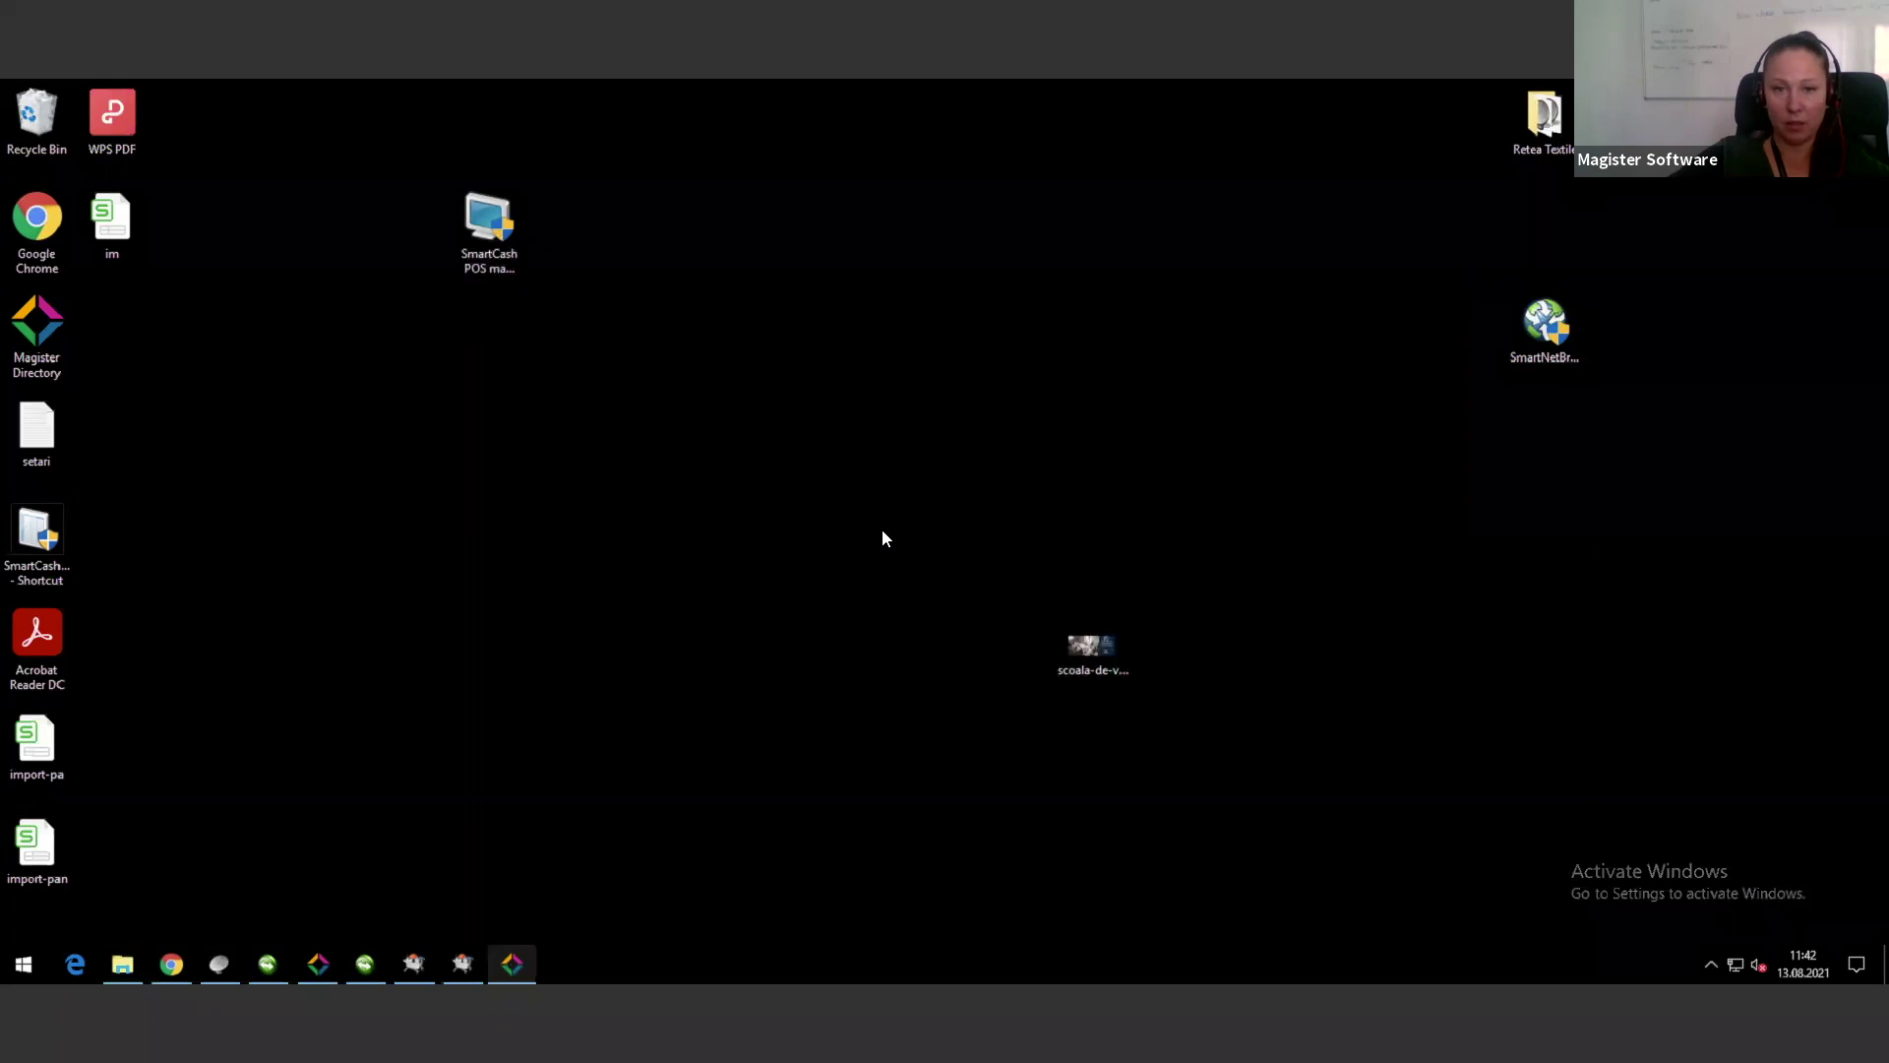
Step: Switch to the Retea Hyper folder, launch Shop Hyper [HQ1990] [I1] and sign in with the Magister.Admin account
key("alt+Tab")
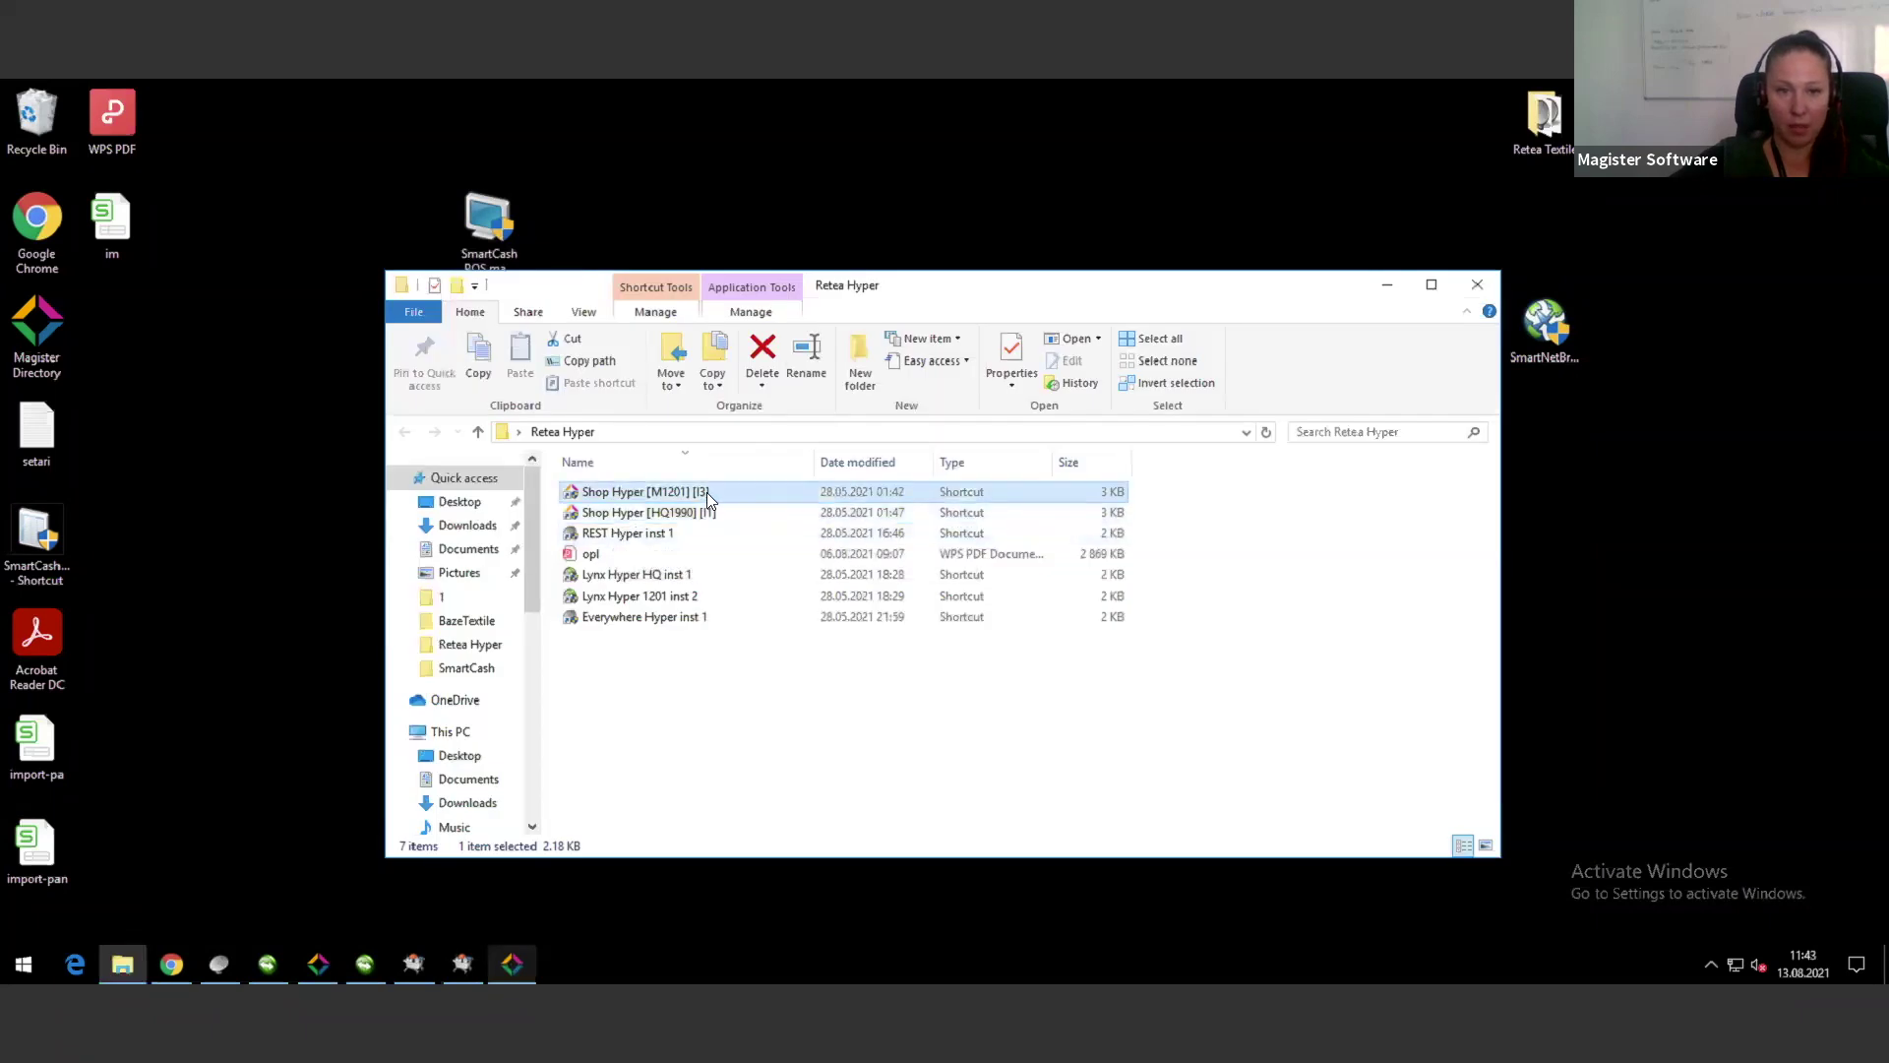
double_click(702, 518)
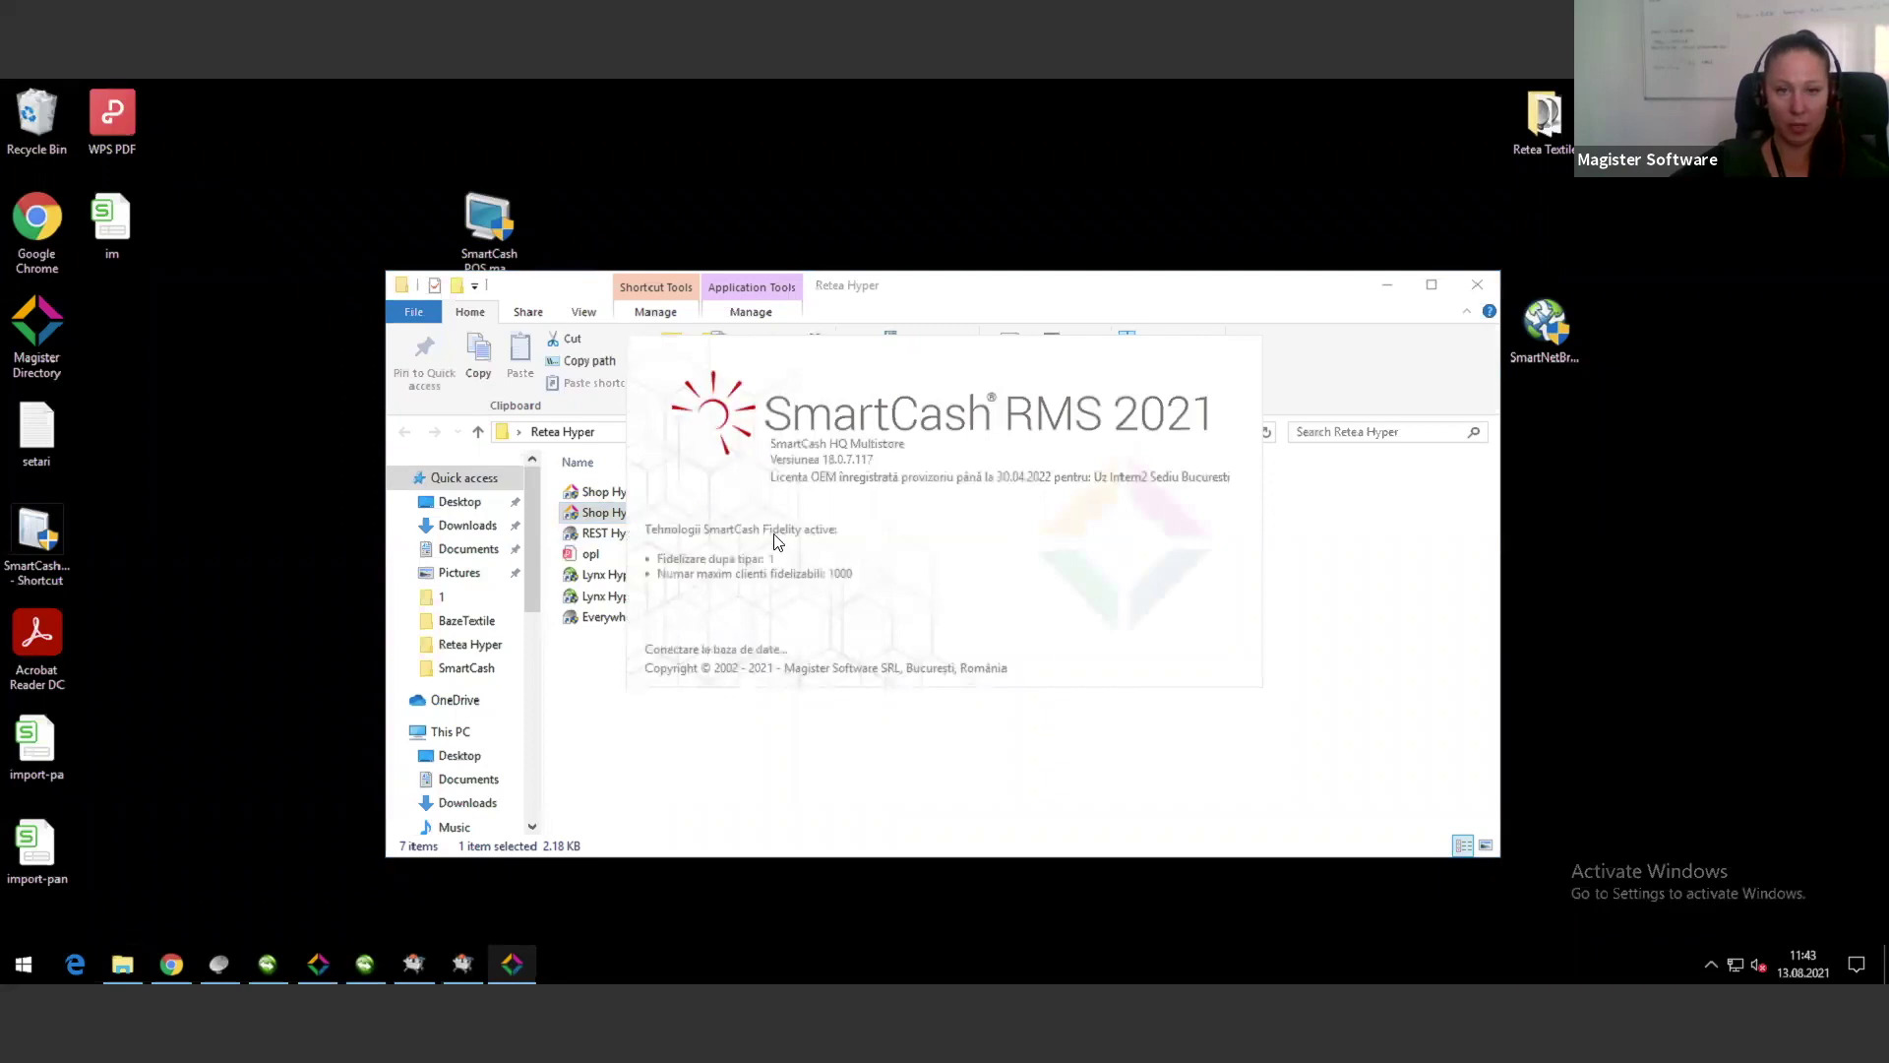
left_click(1006, 492)
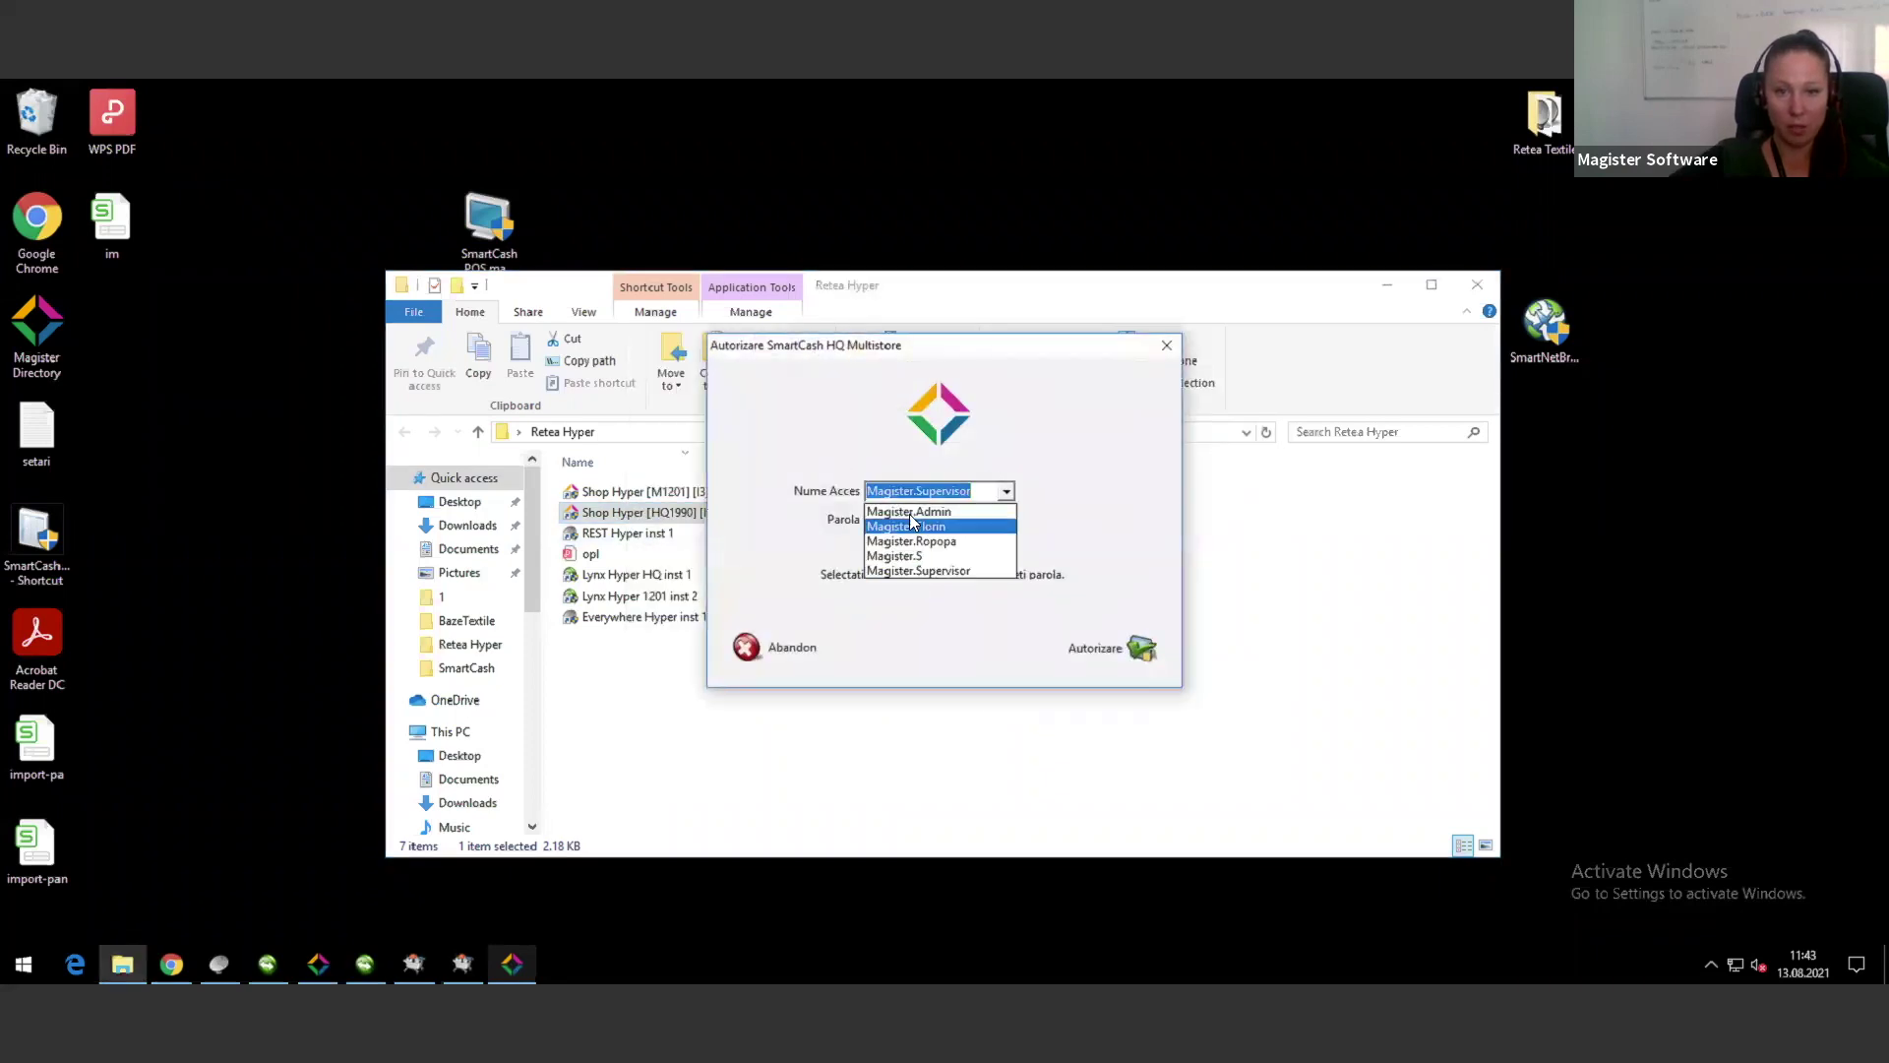
left_click(908, 520)
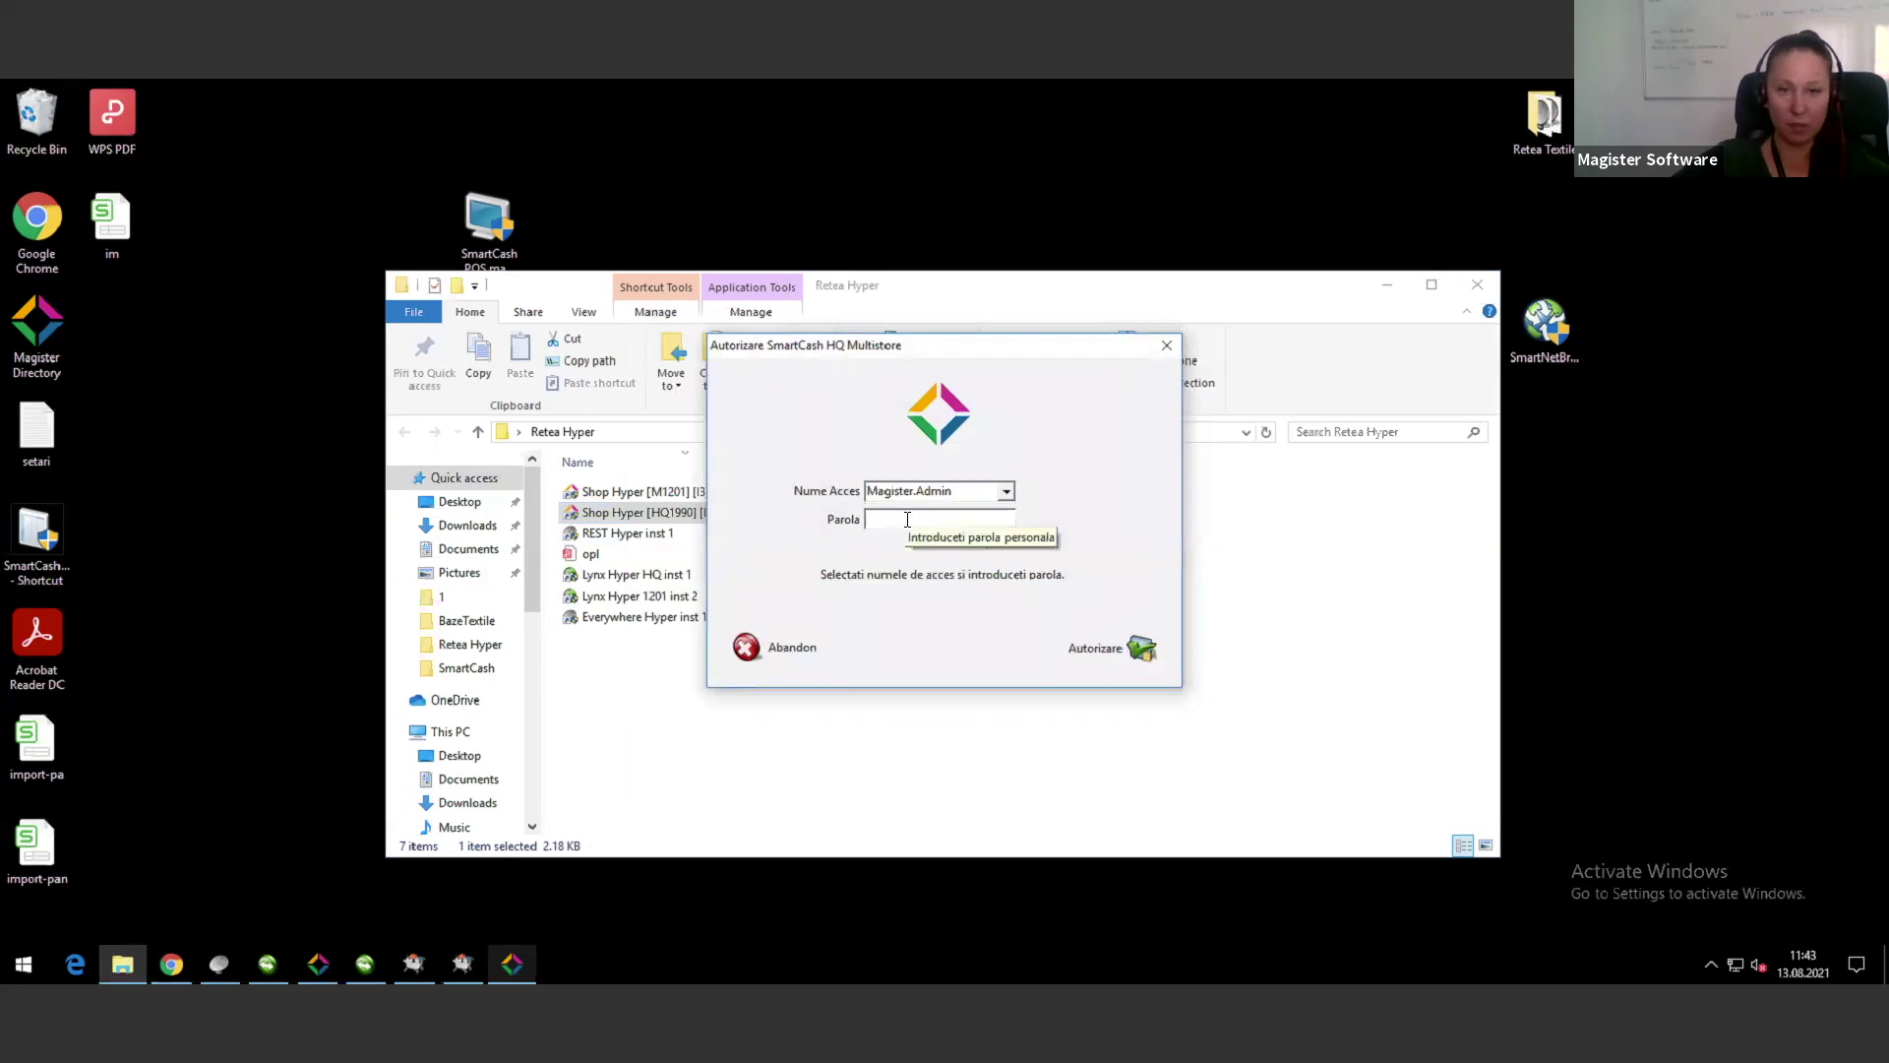
key("Return")
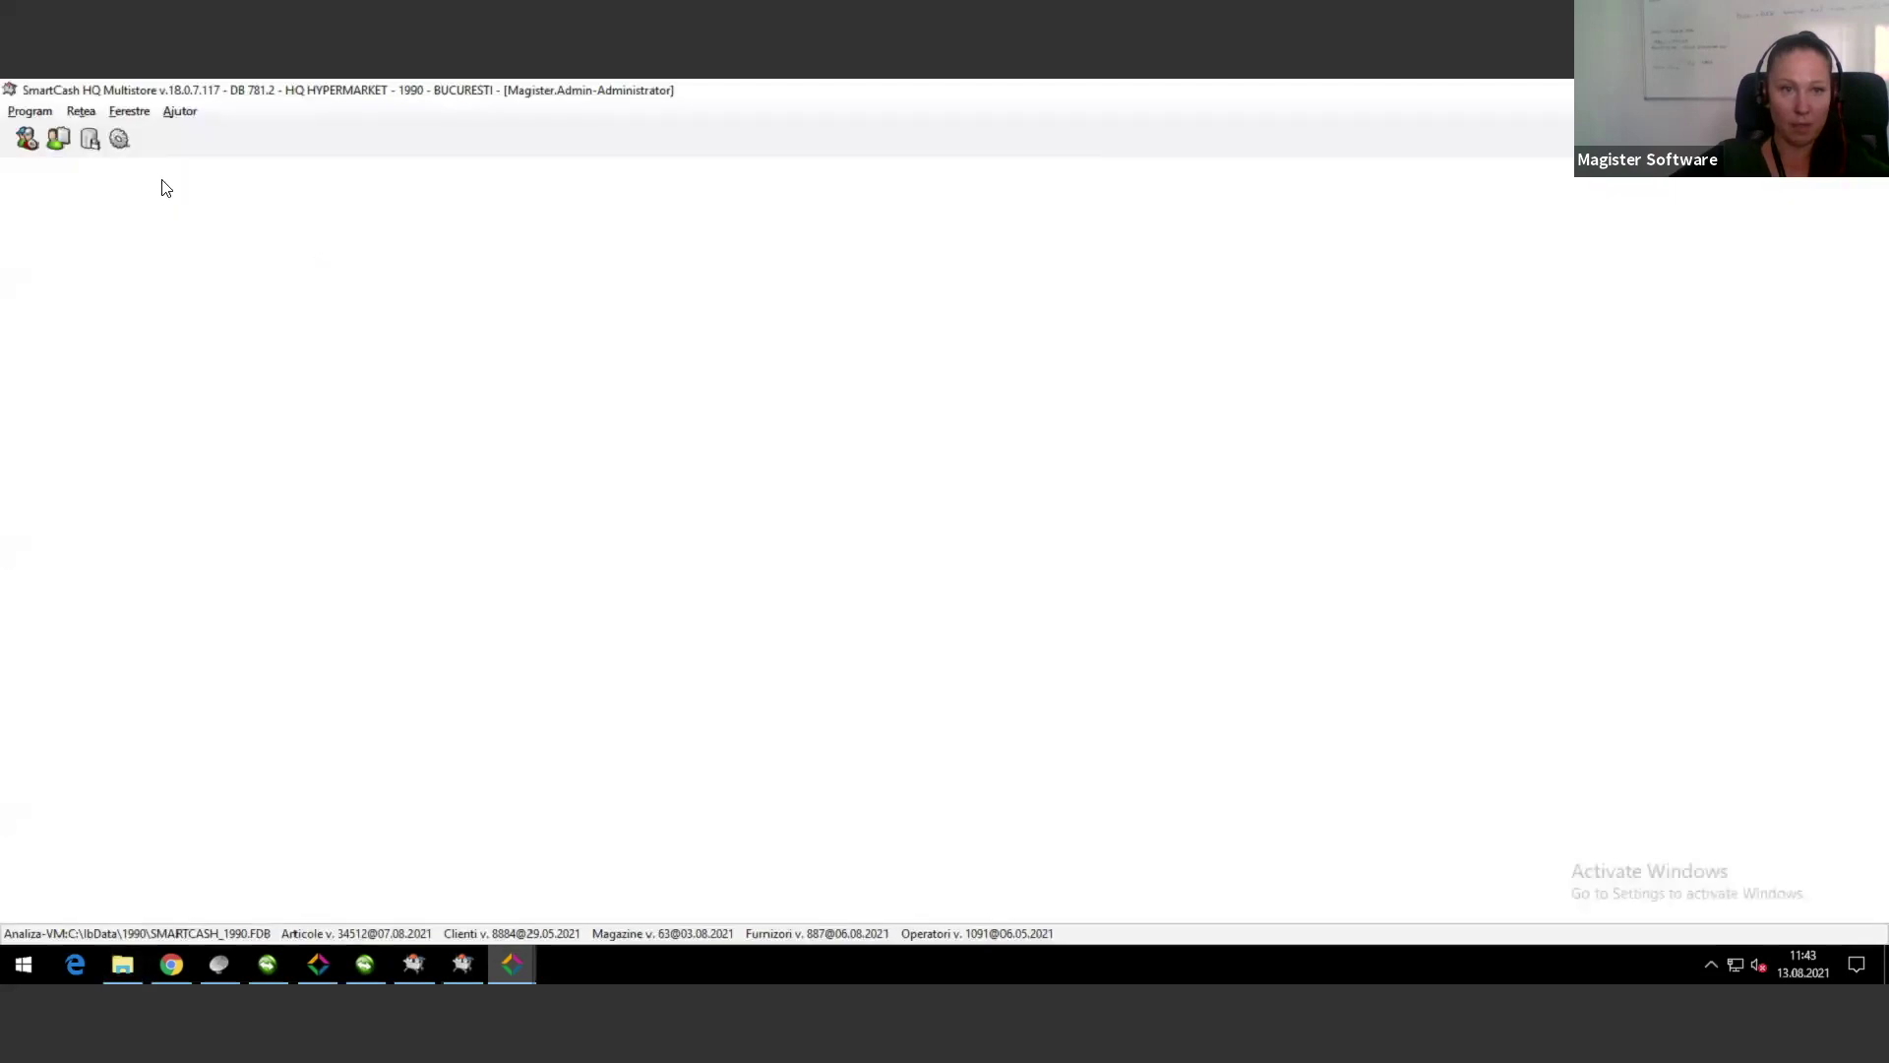
Step: Open the supply order settings (Comenzi Aprovizionare) under Automatizare & Control in the program configuration
left_click(119, 138)
left_click_drag(624, 235, 451, 194)
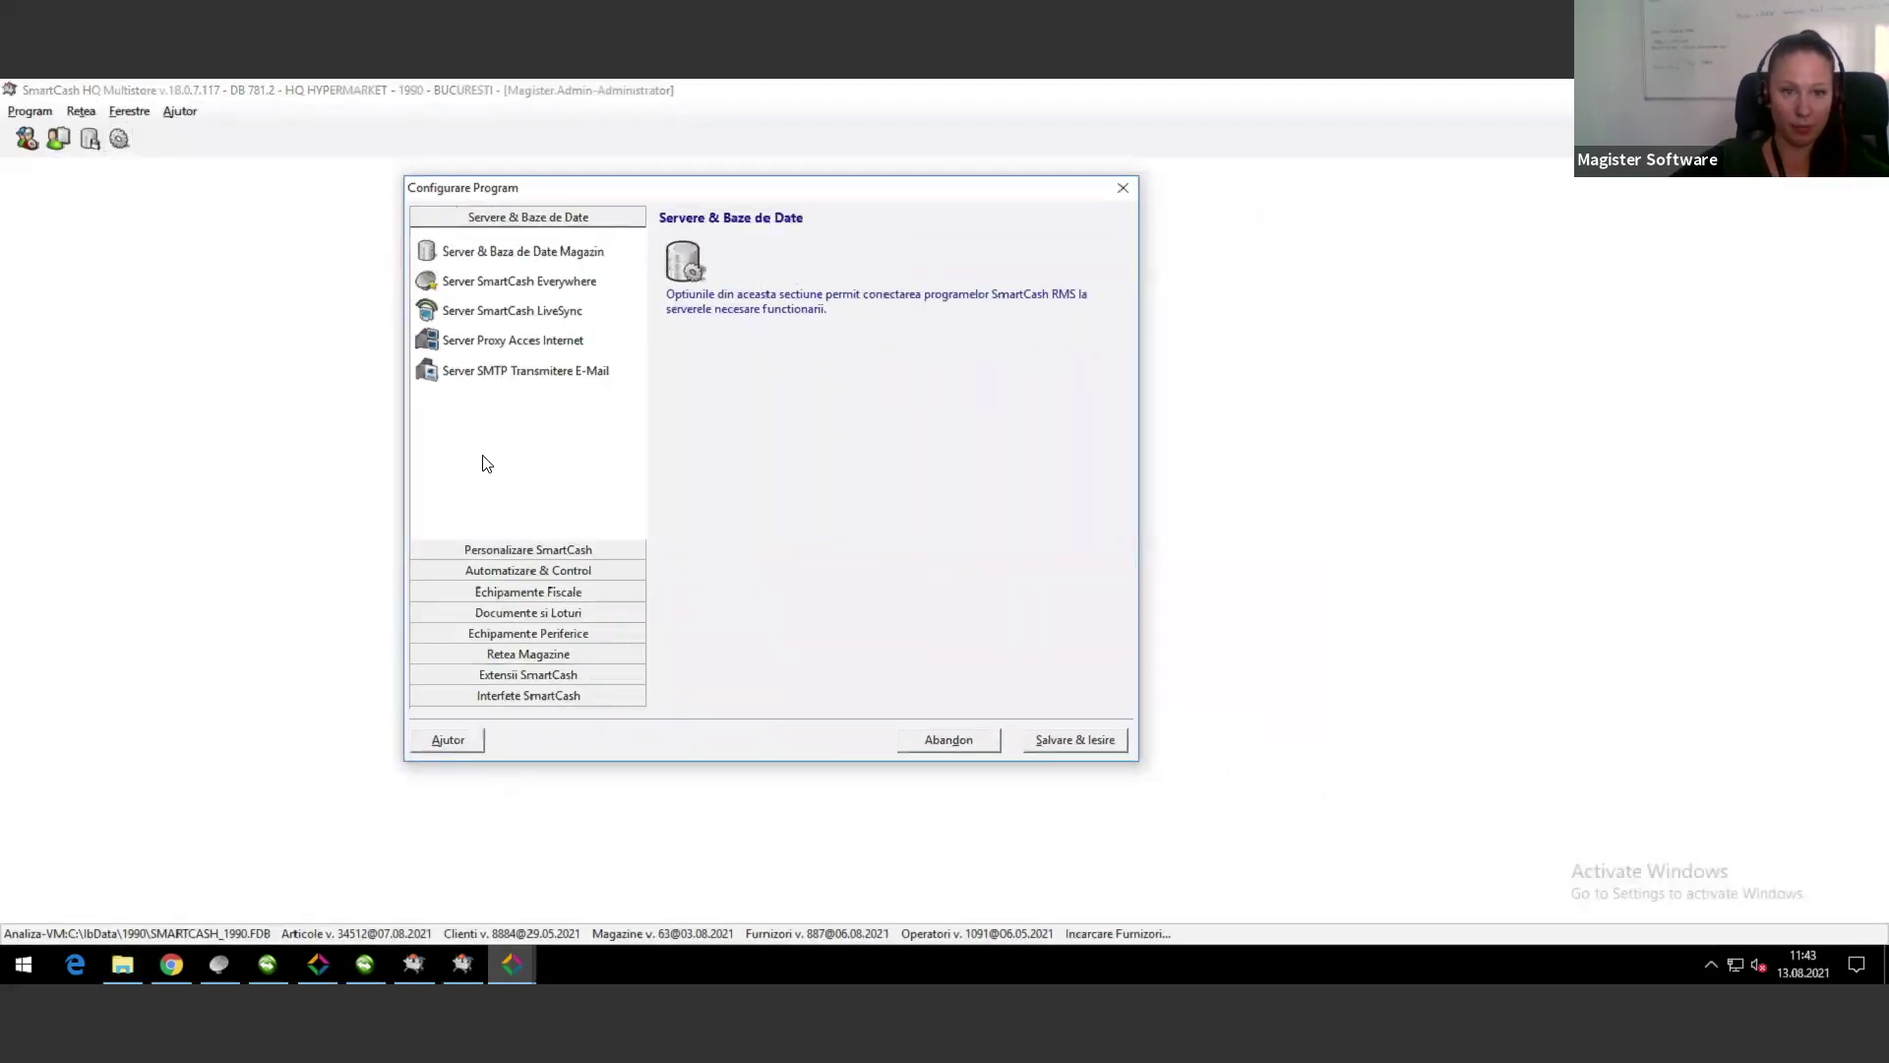
left_click(544, 548)
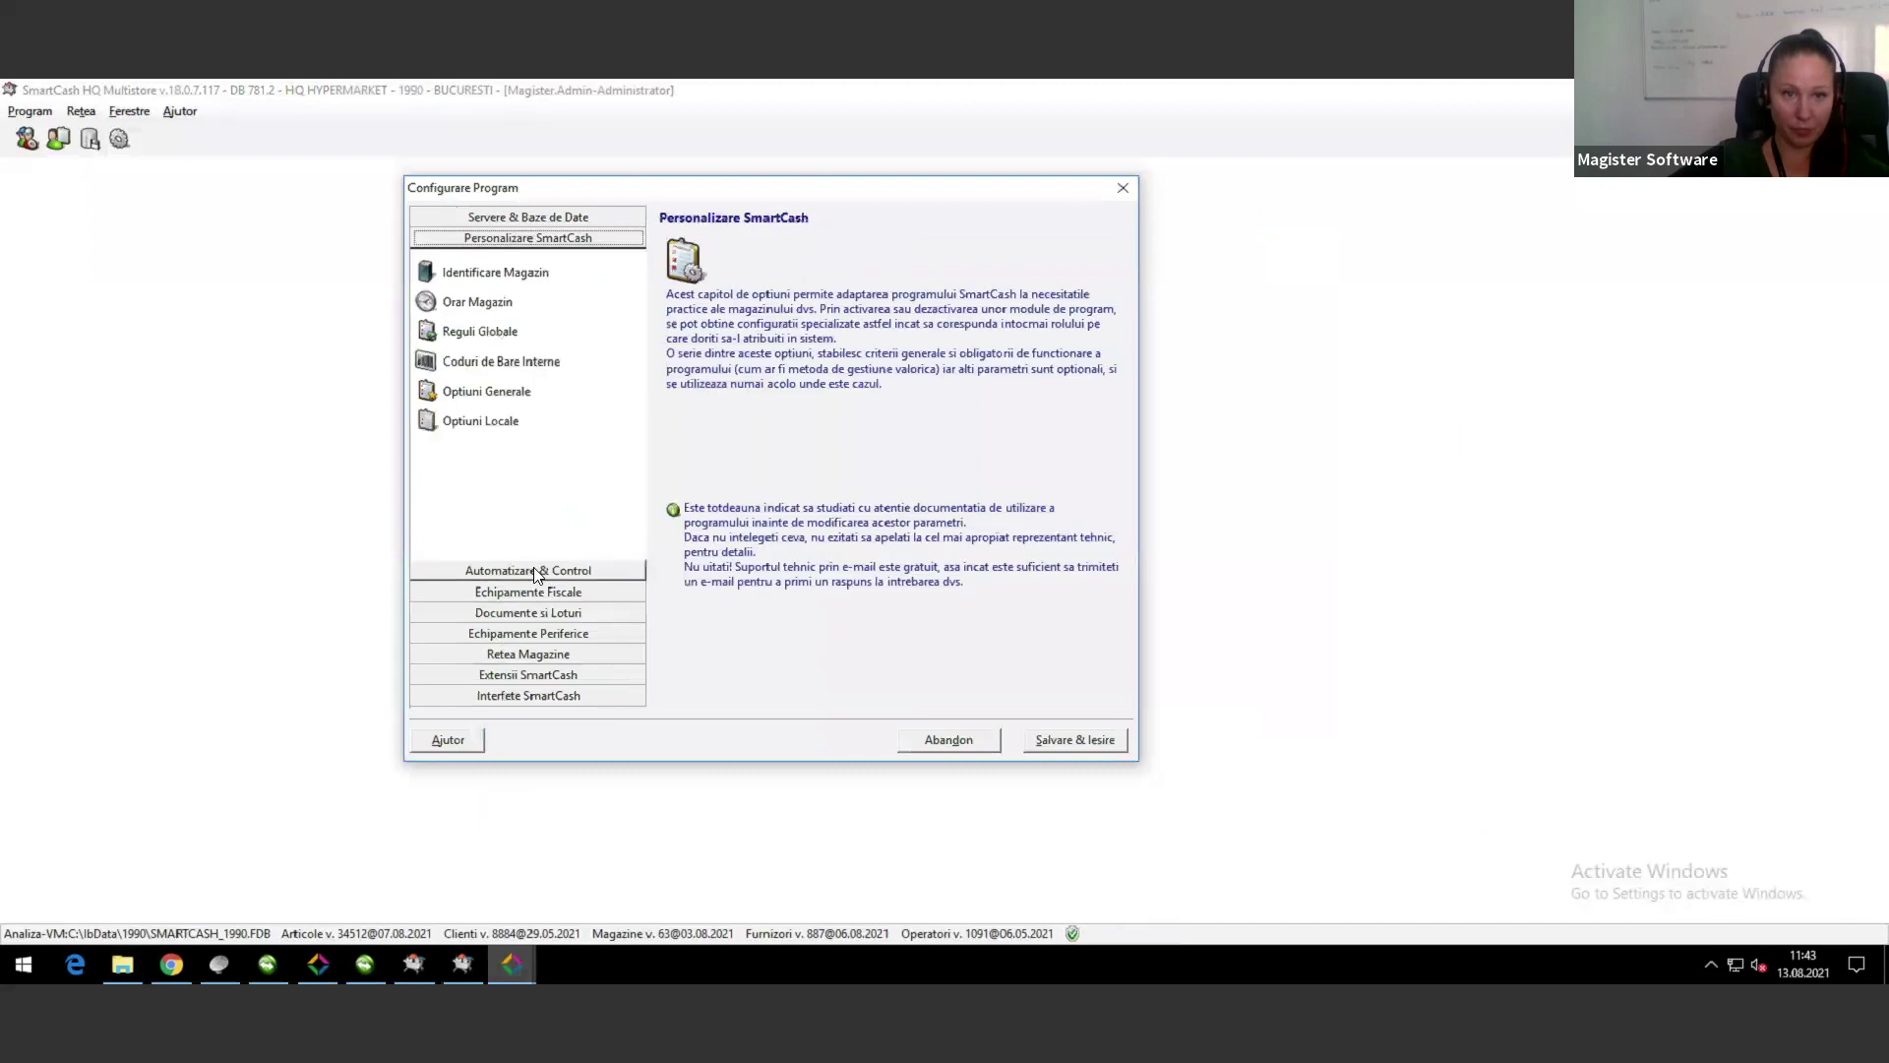
left_click(534, 575)
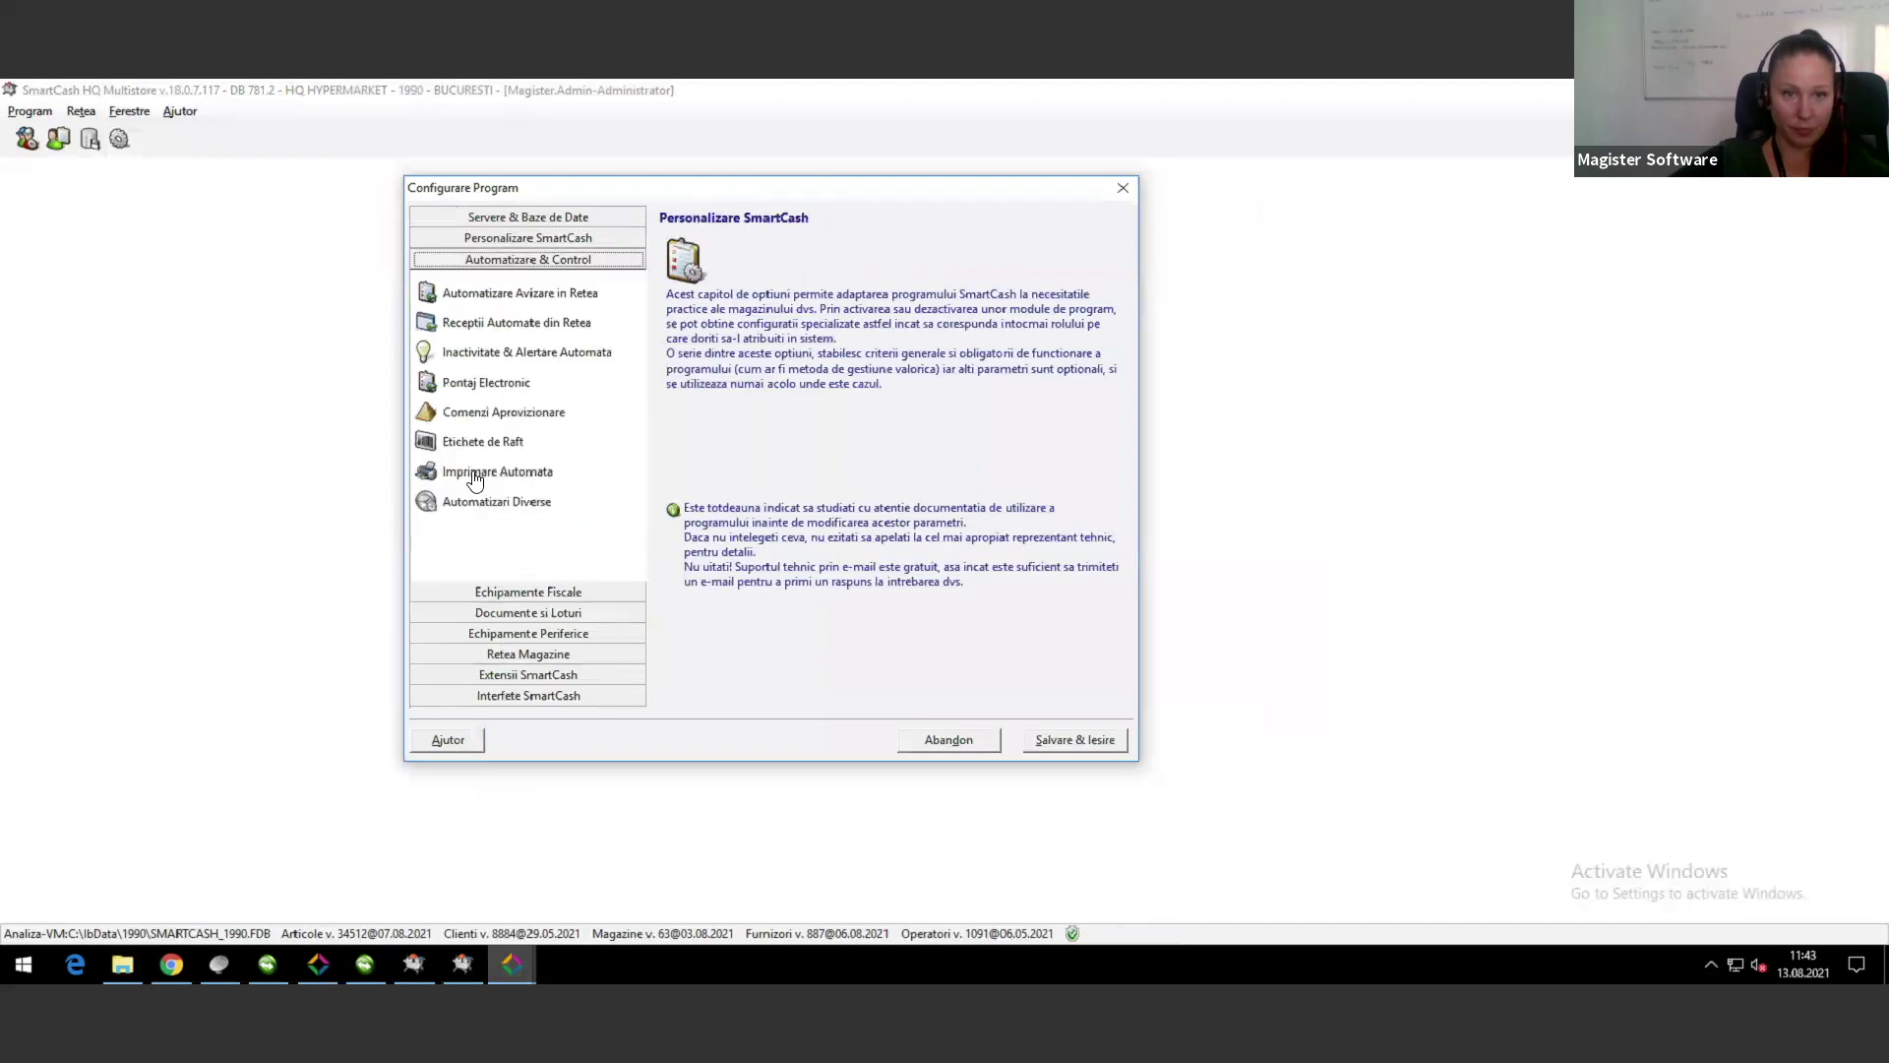
left_click(488, 422)
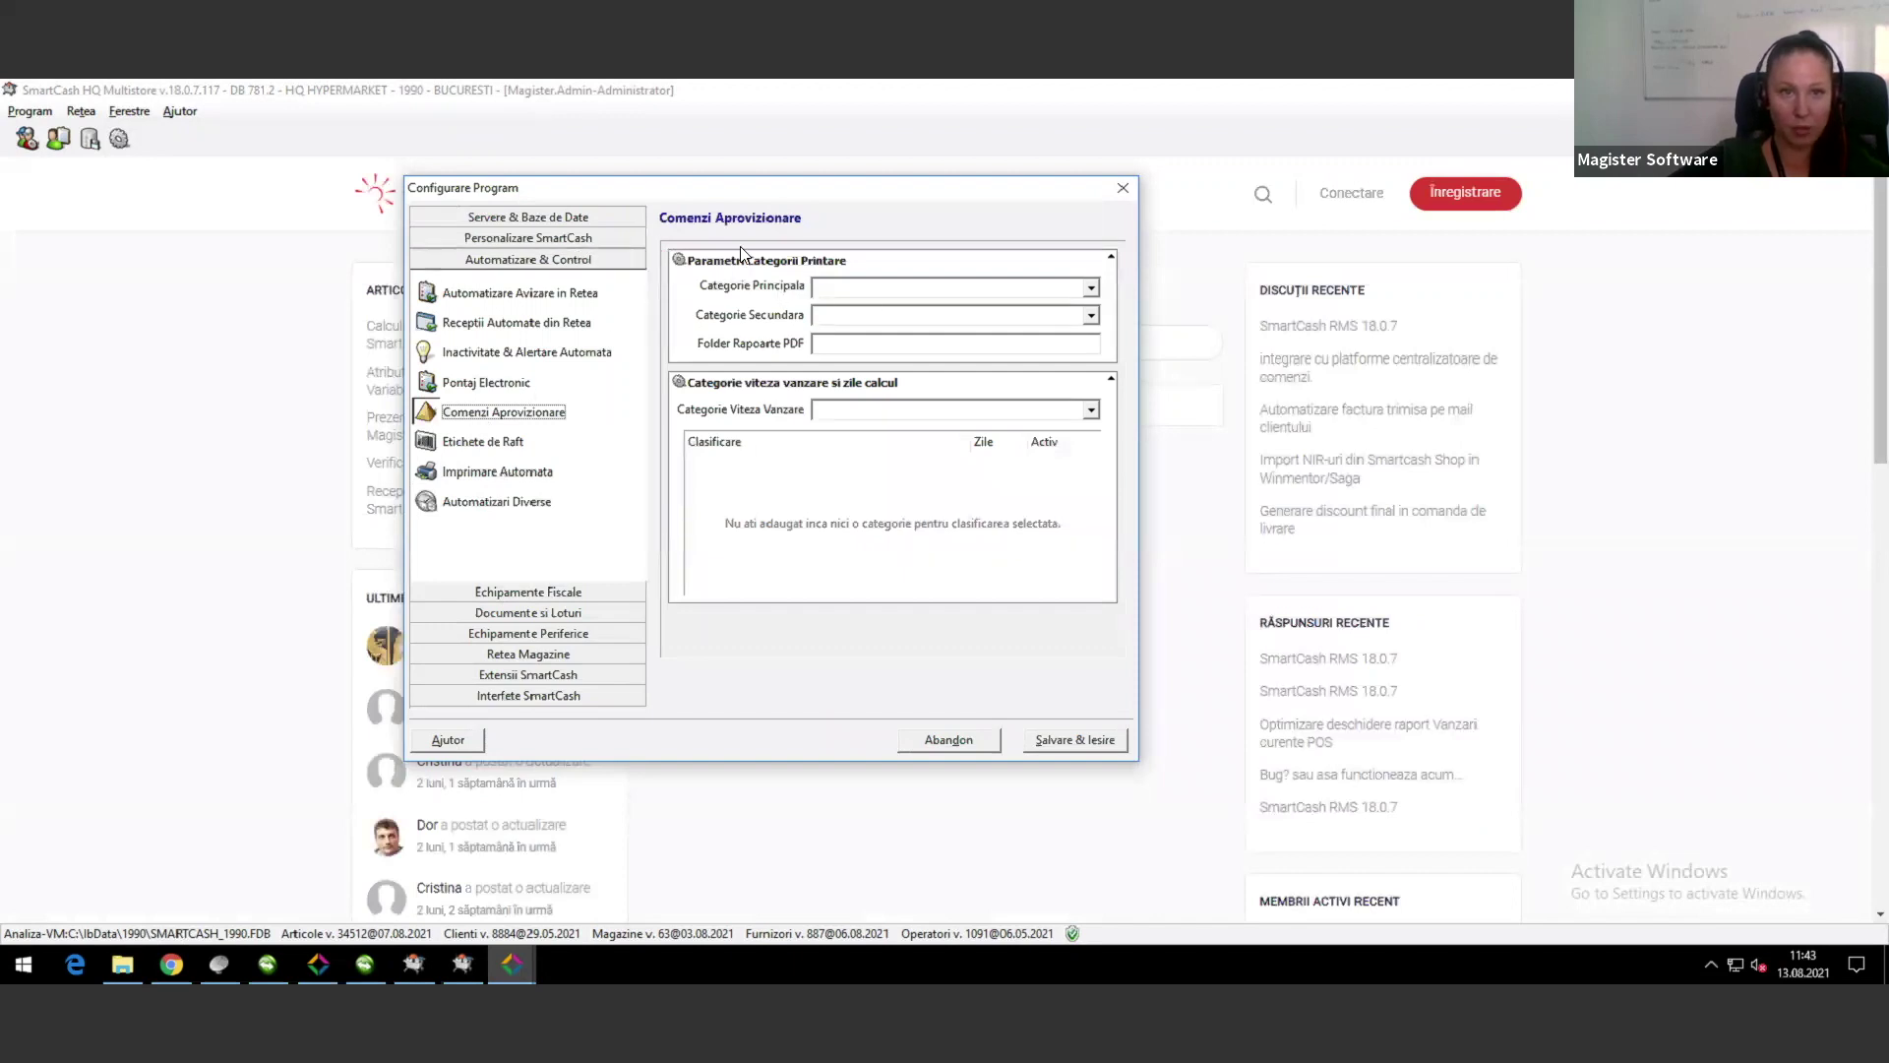
Step: Set the main print category to "3 - Departament - C.M.A" and review the secondary category options, leaving that field empty
left_click(1088, 279)
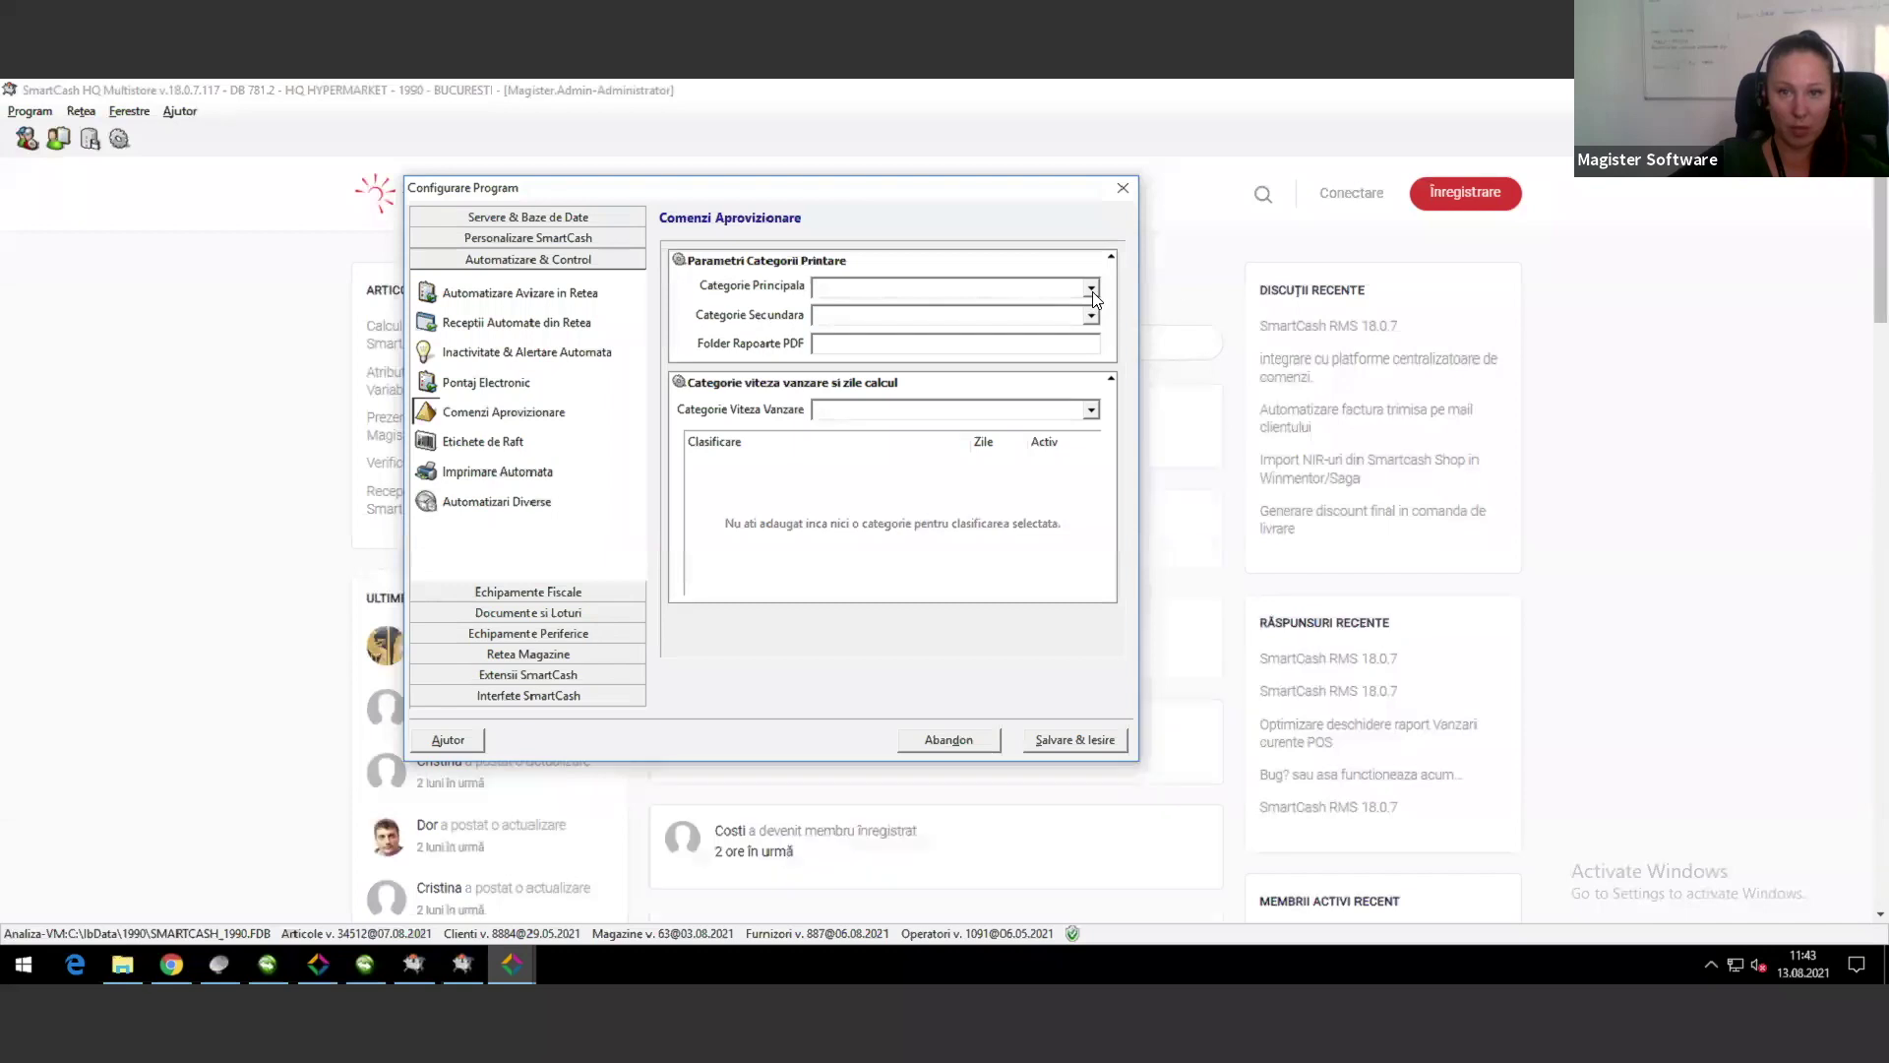
left_click(1092, 290)
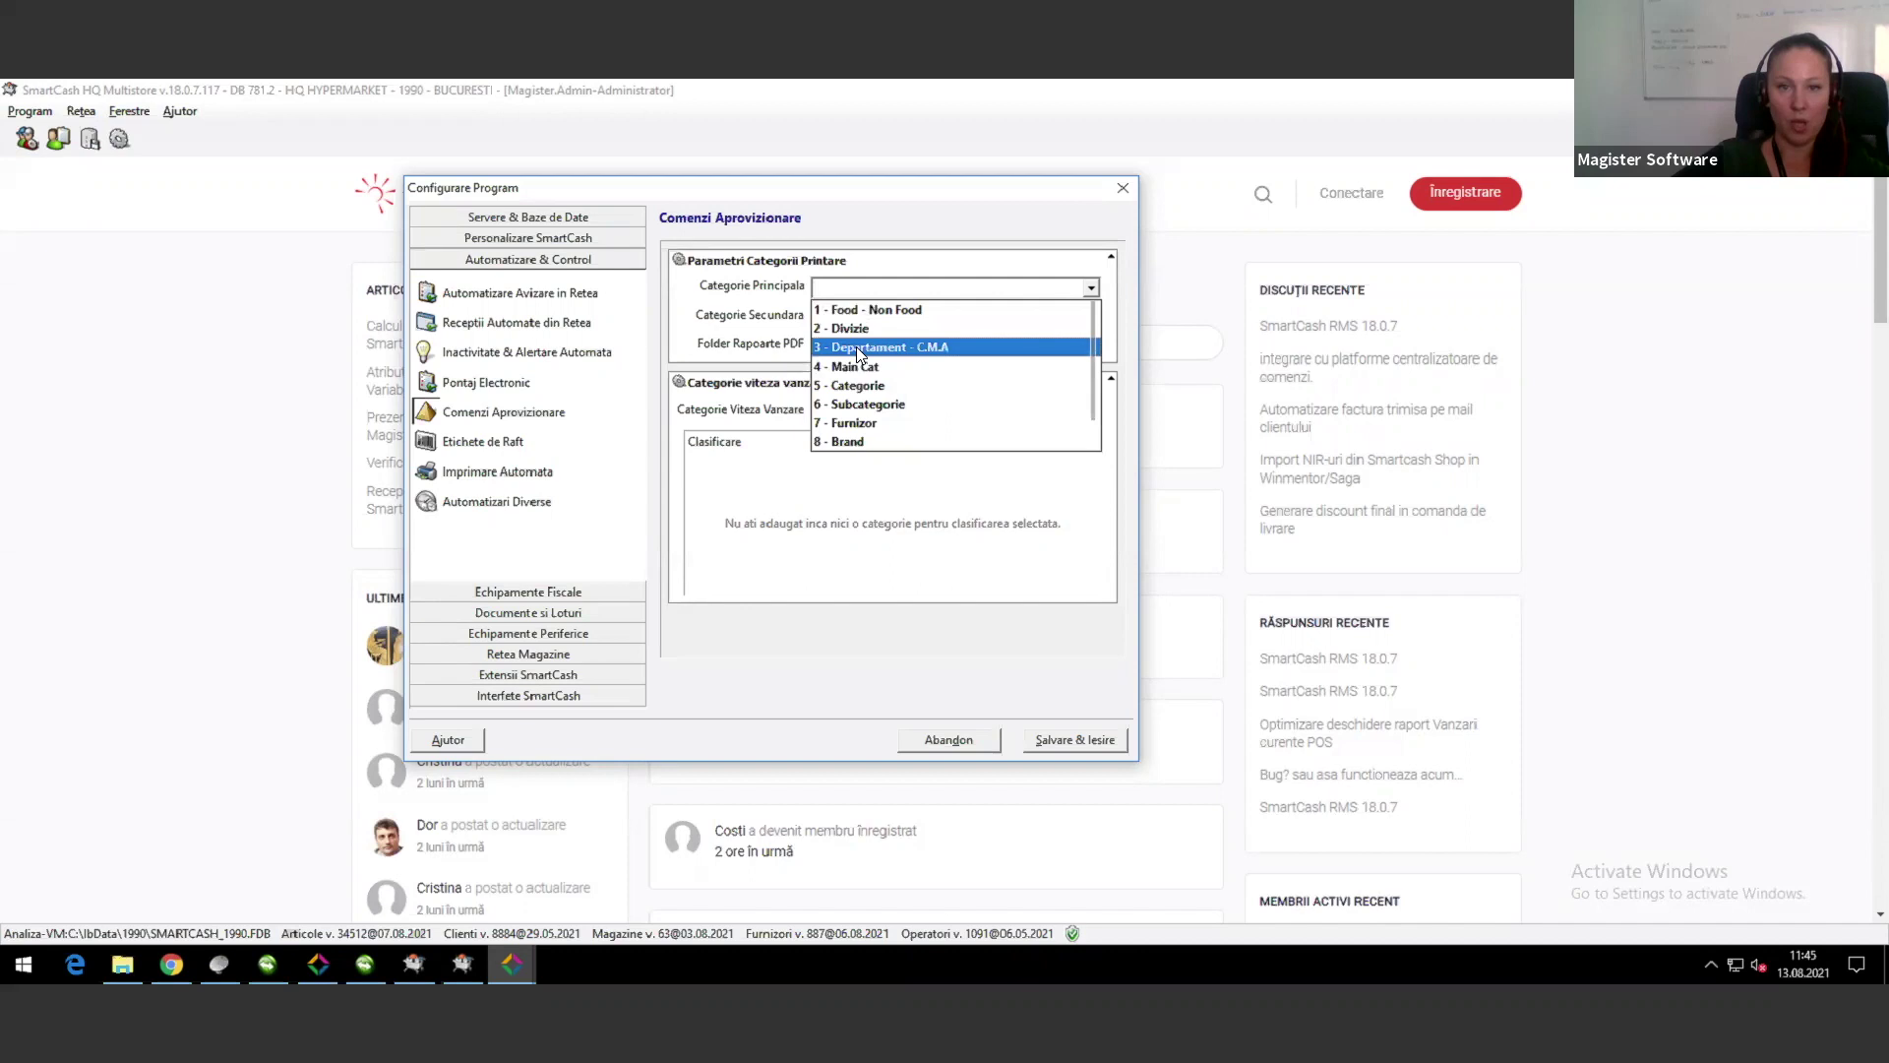
left_click(858, 350)
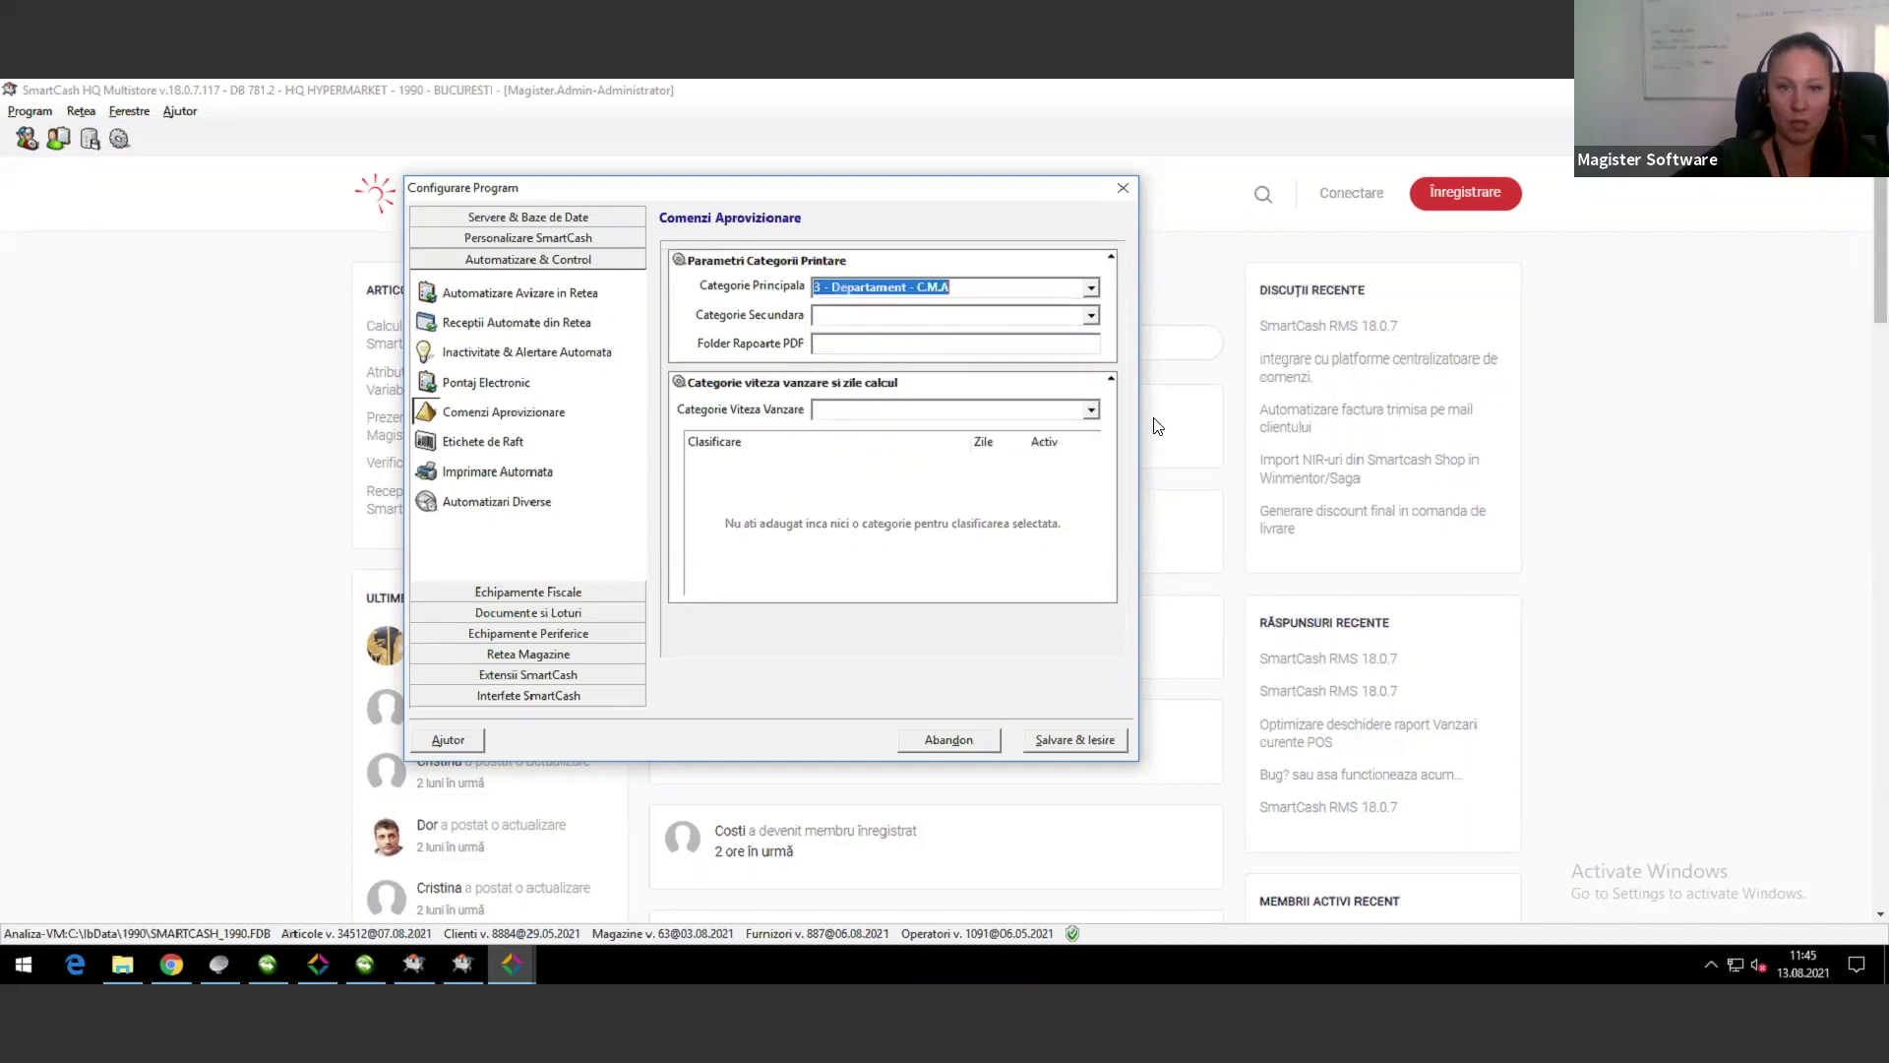
left_click(1091, 316)
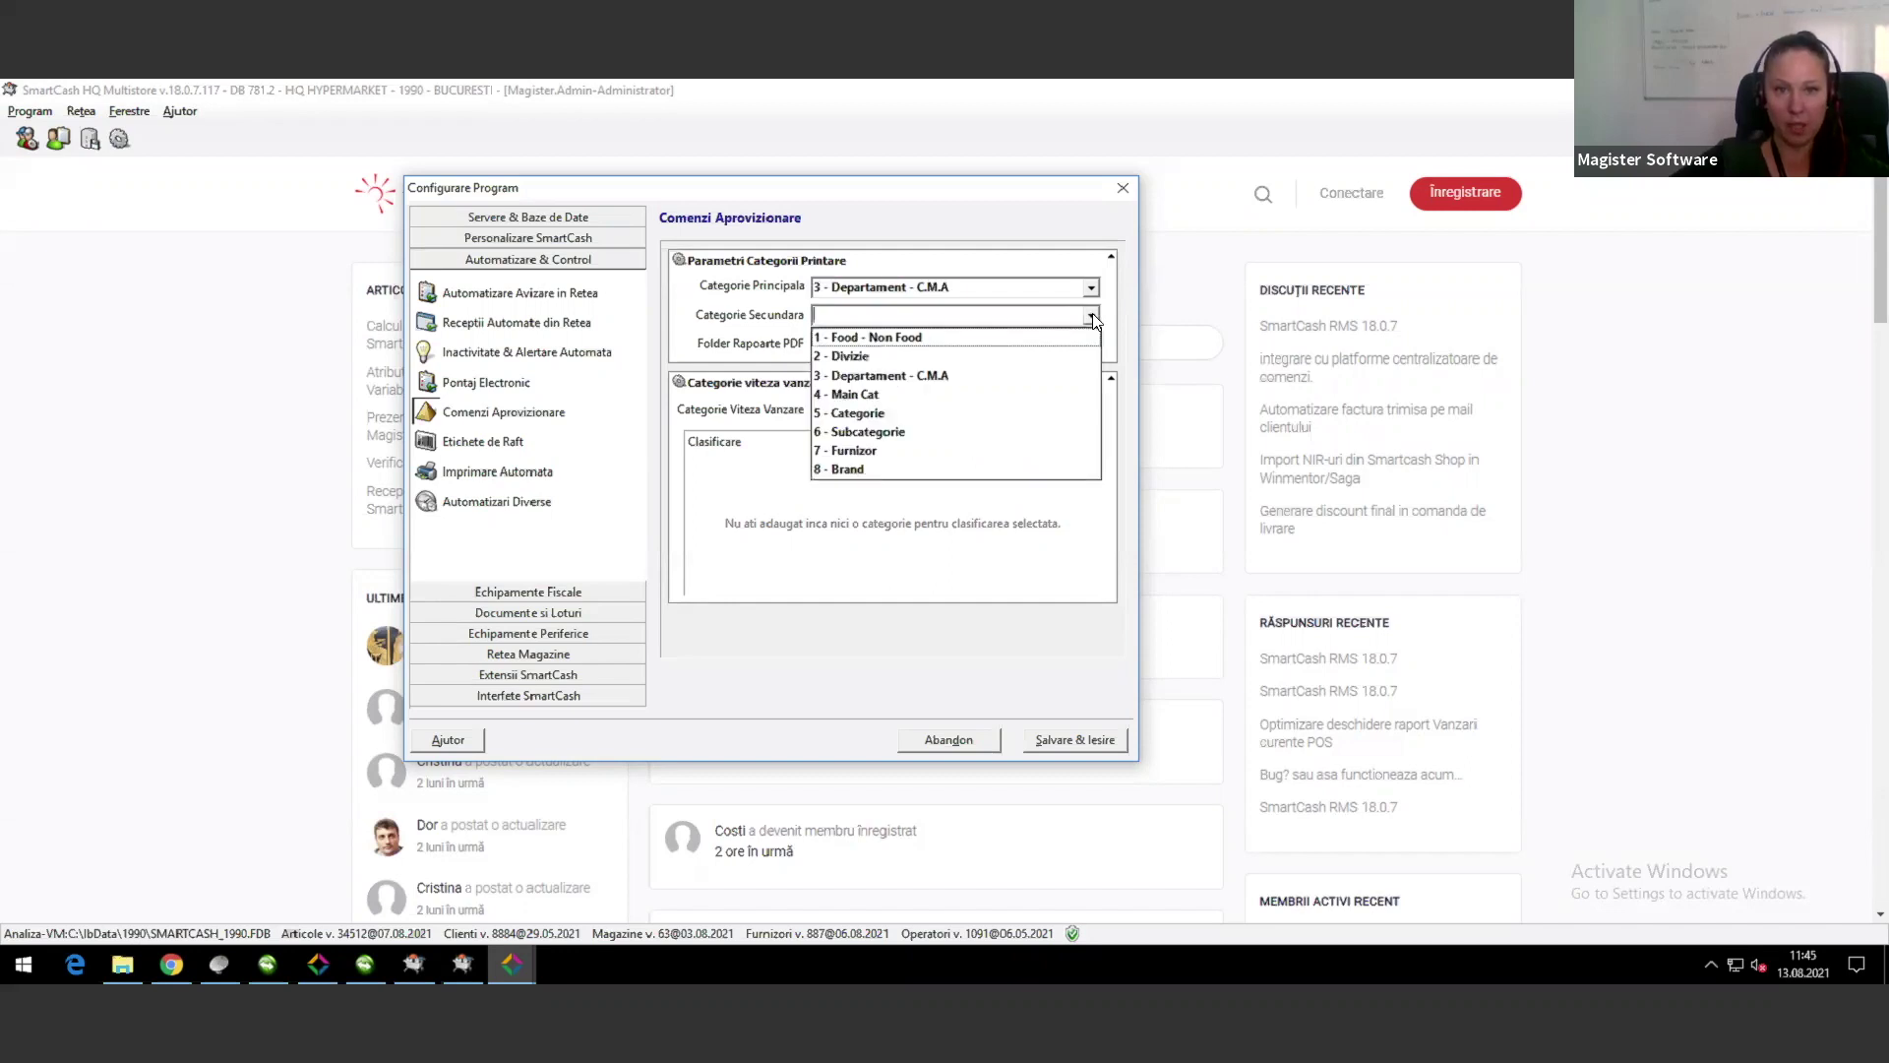
left_click(1093, 312)
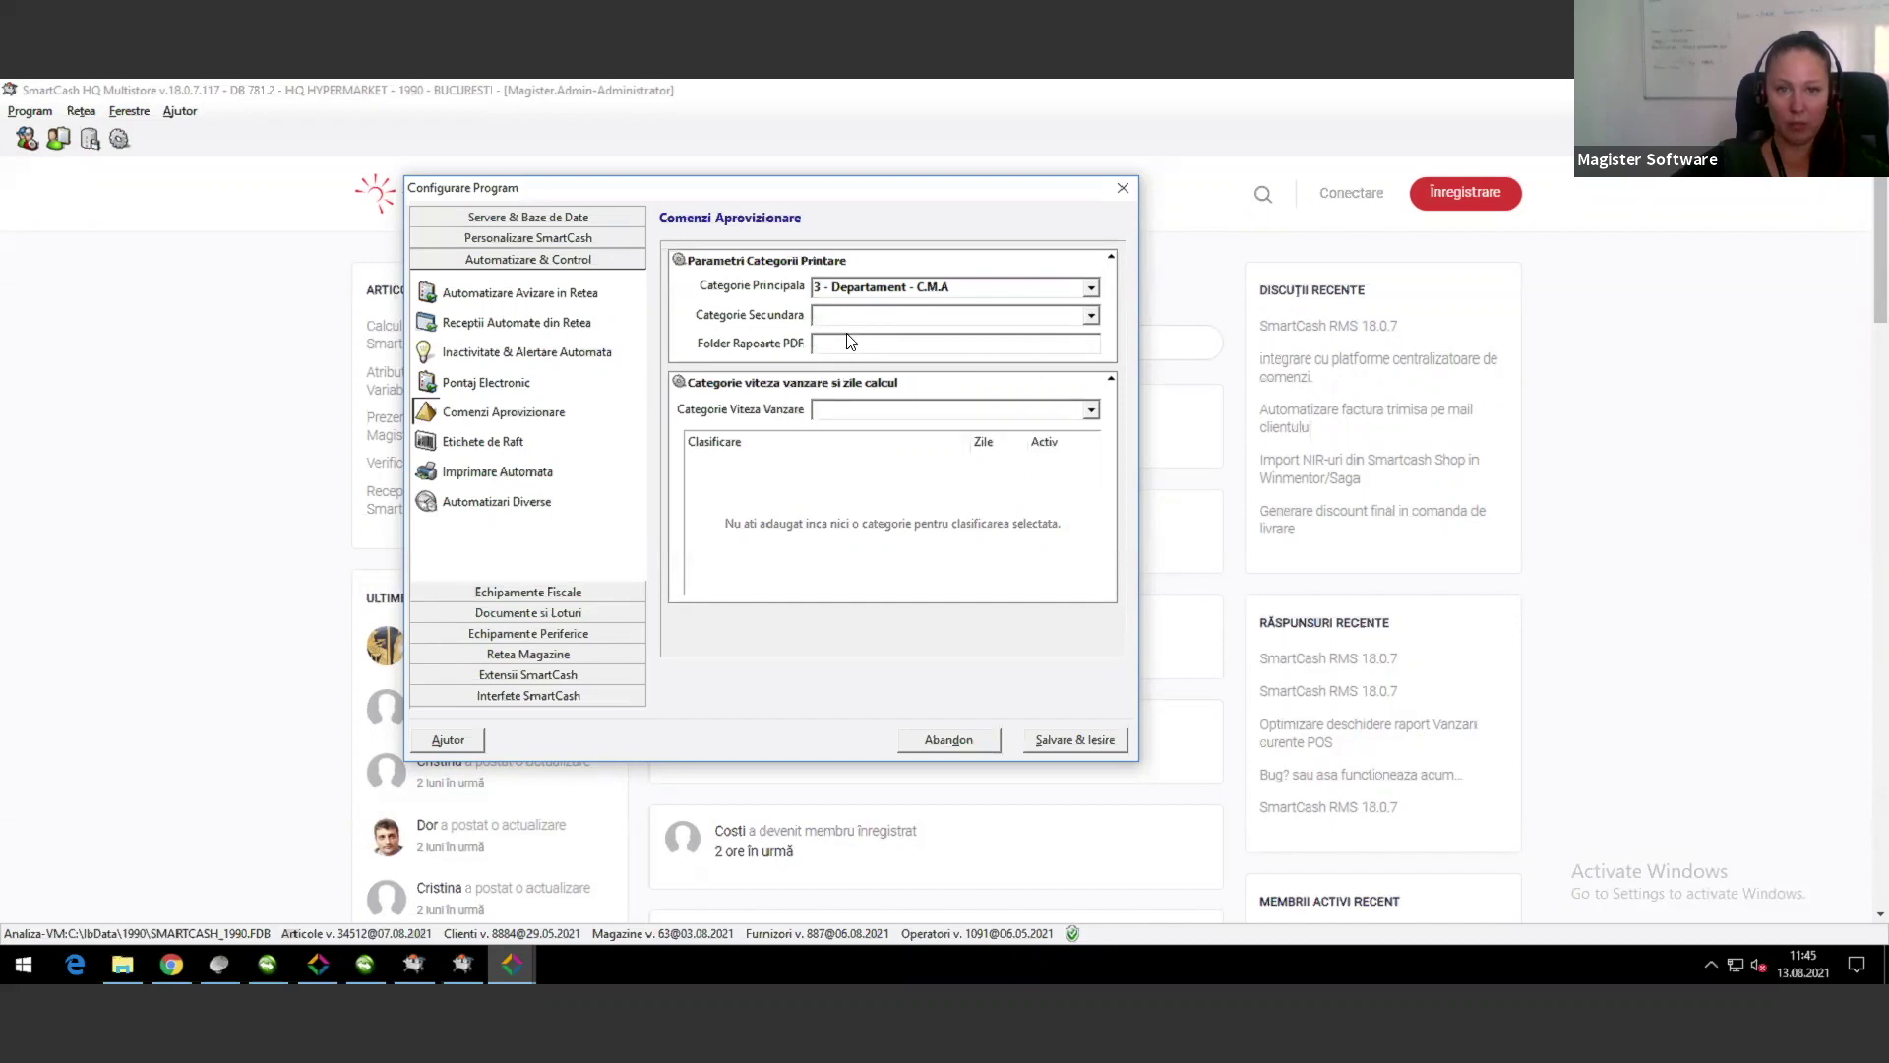
left_click(913, 344)
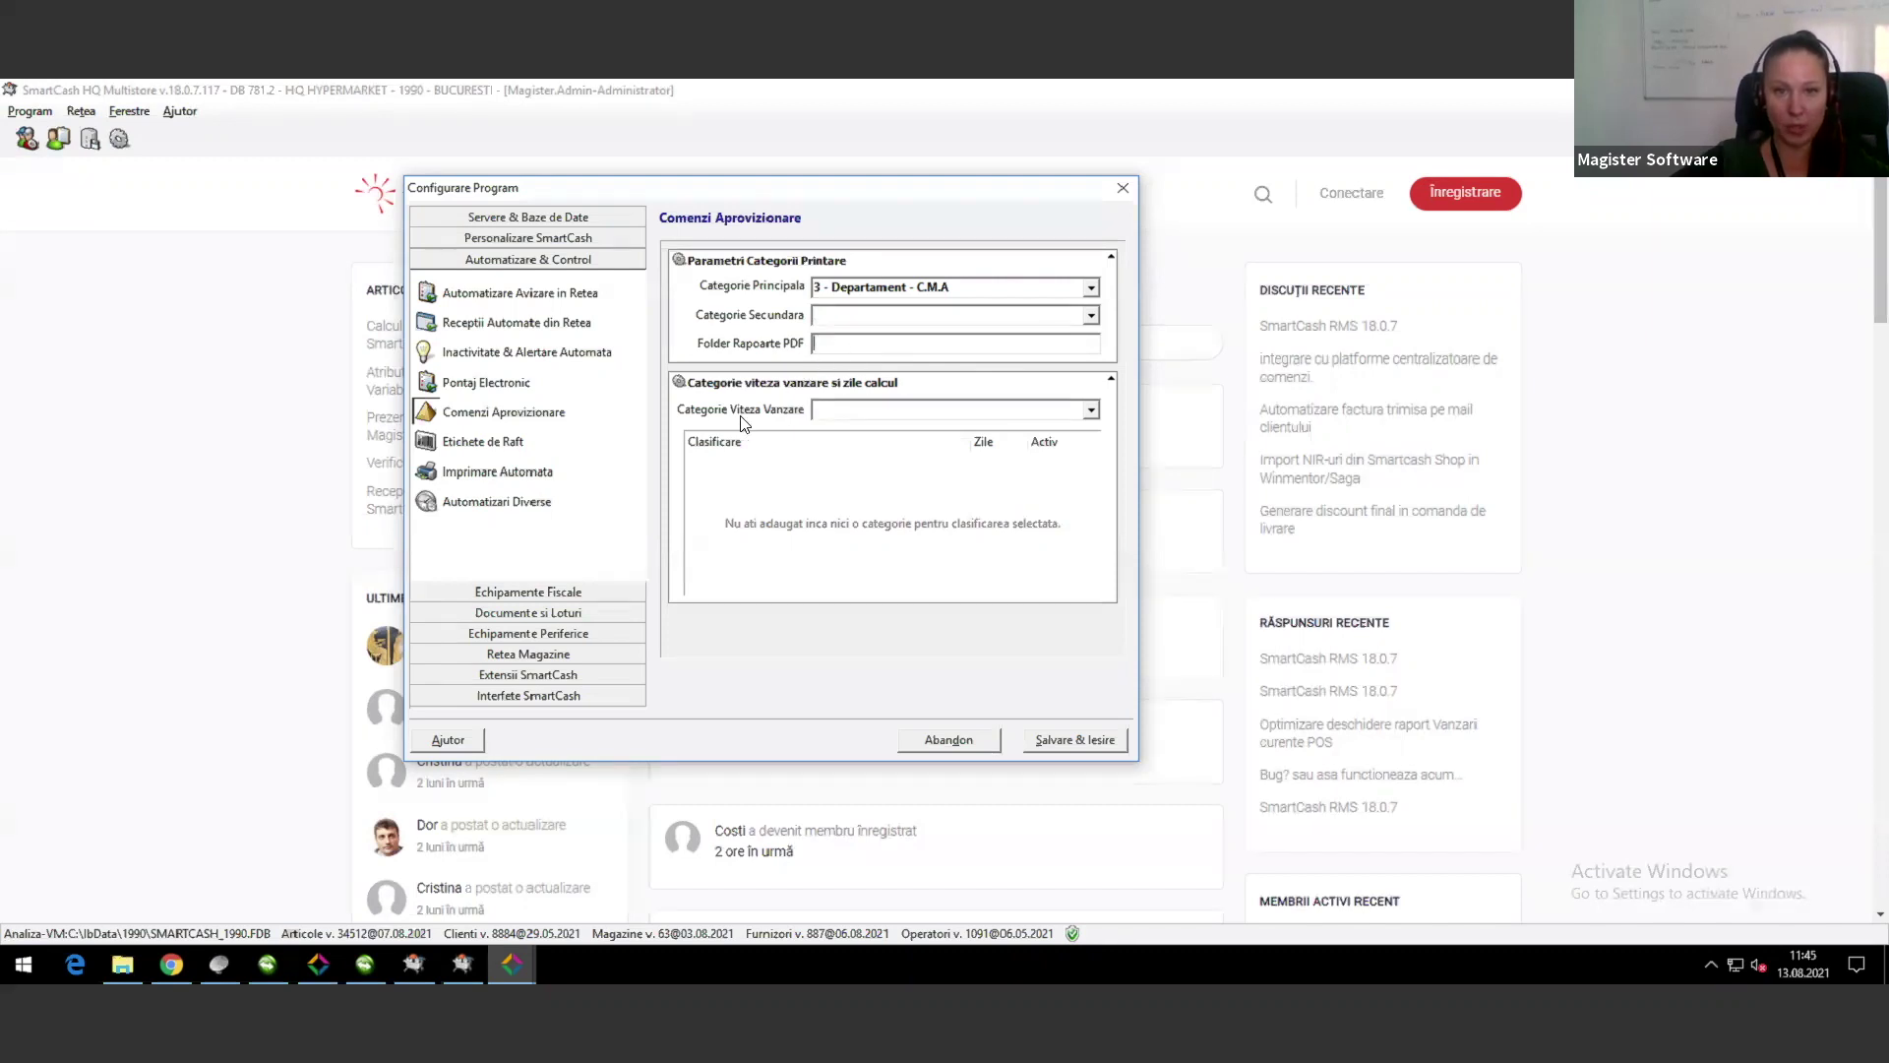
Step: Set the sales speed category to "1 - Food - Non Food" and activate Non Food with 24 calculation days
left_click(1089, 412)
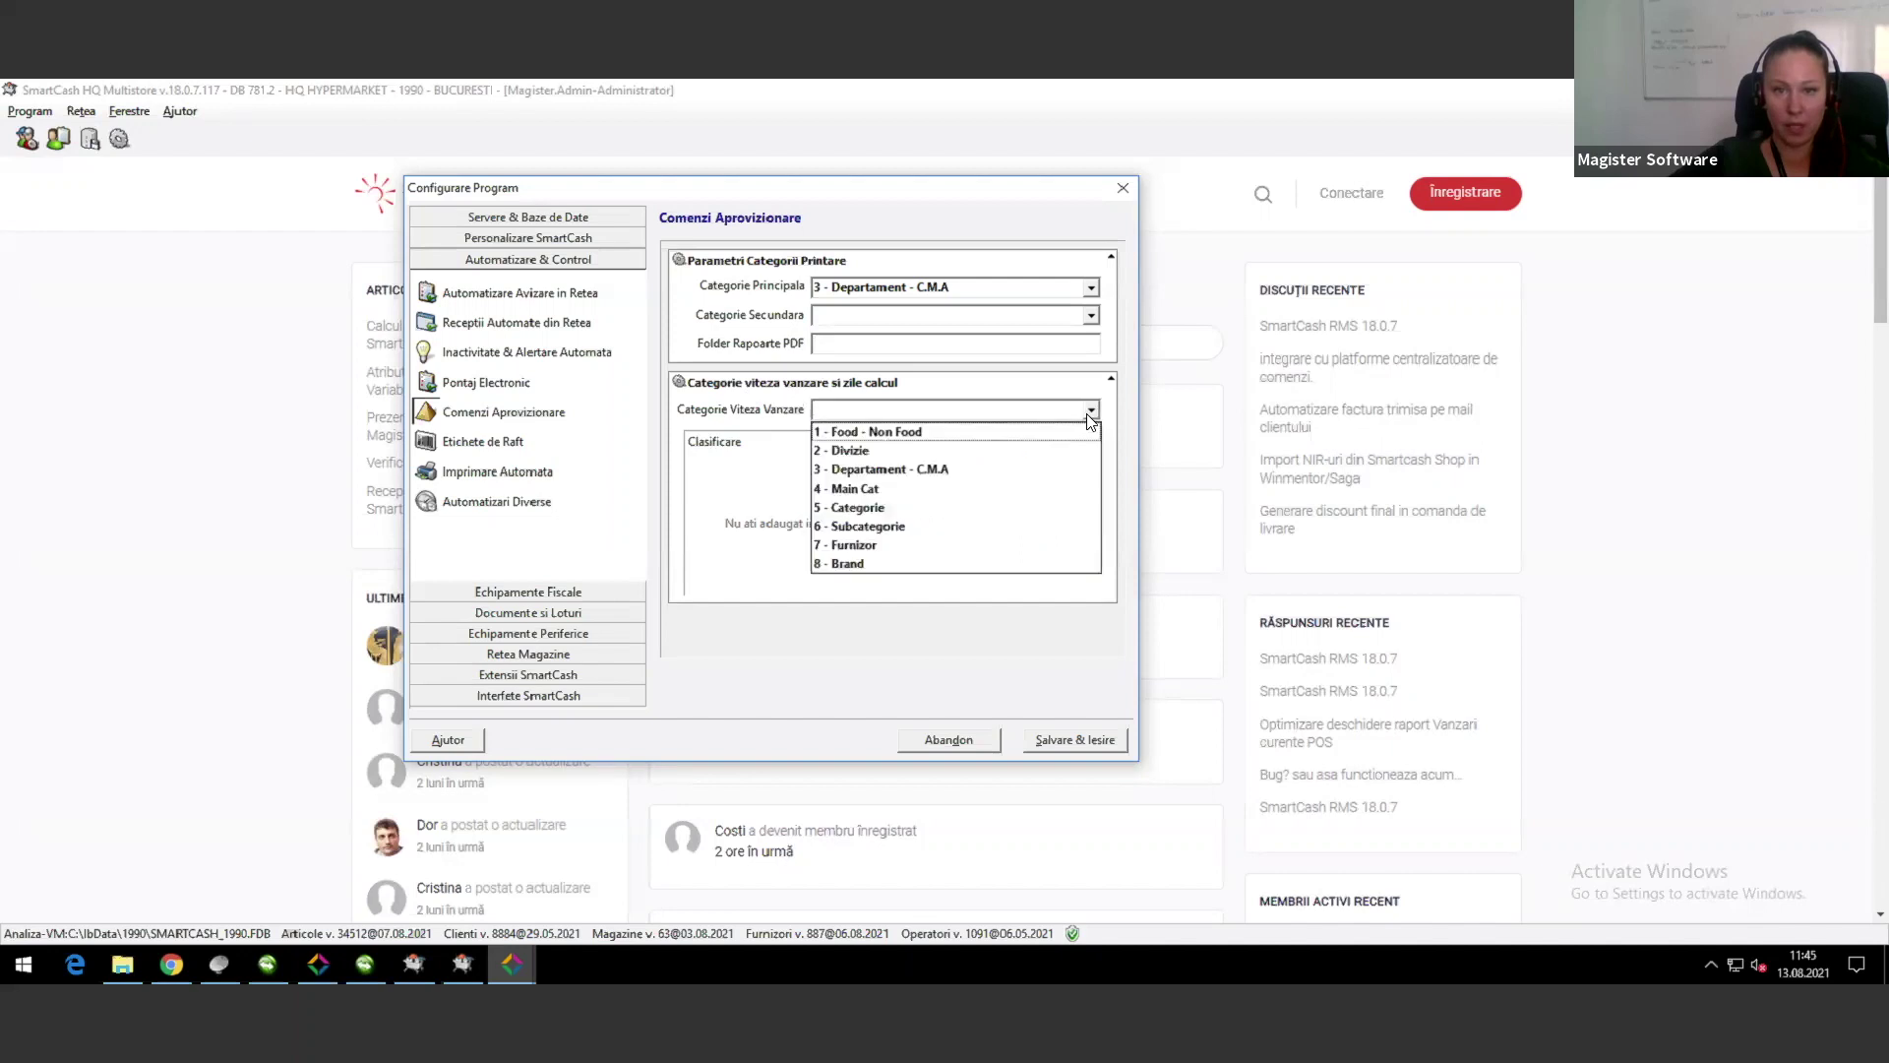
left_click(865, 438)
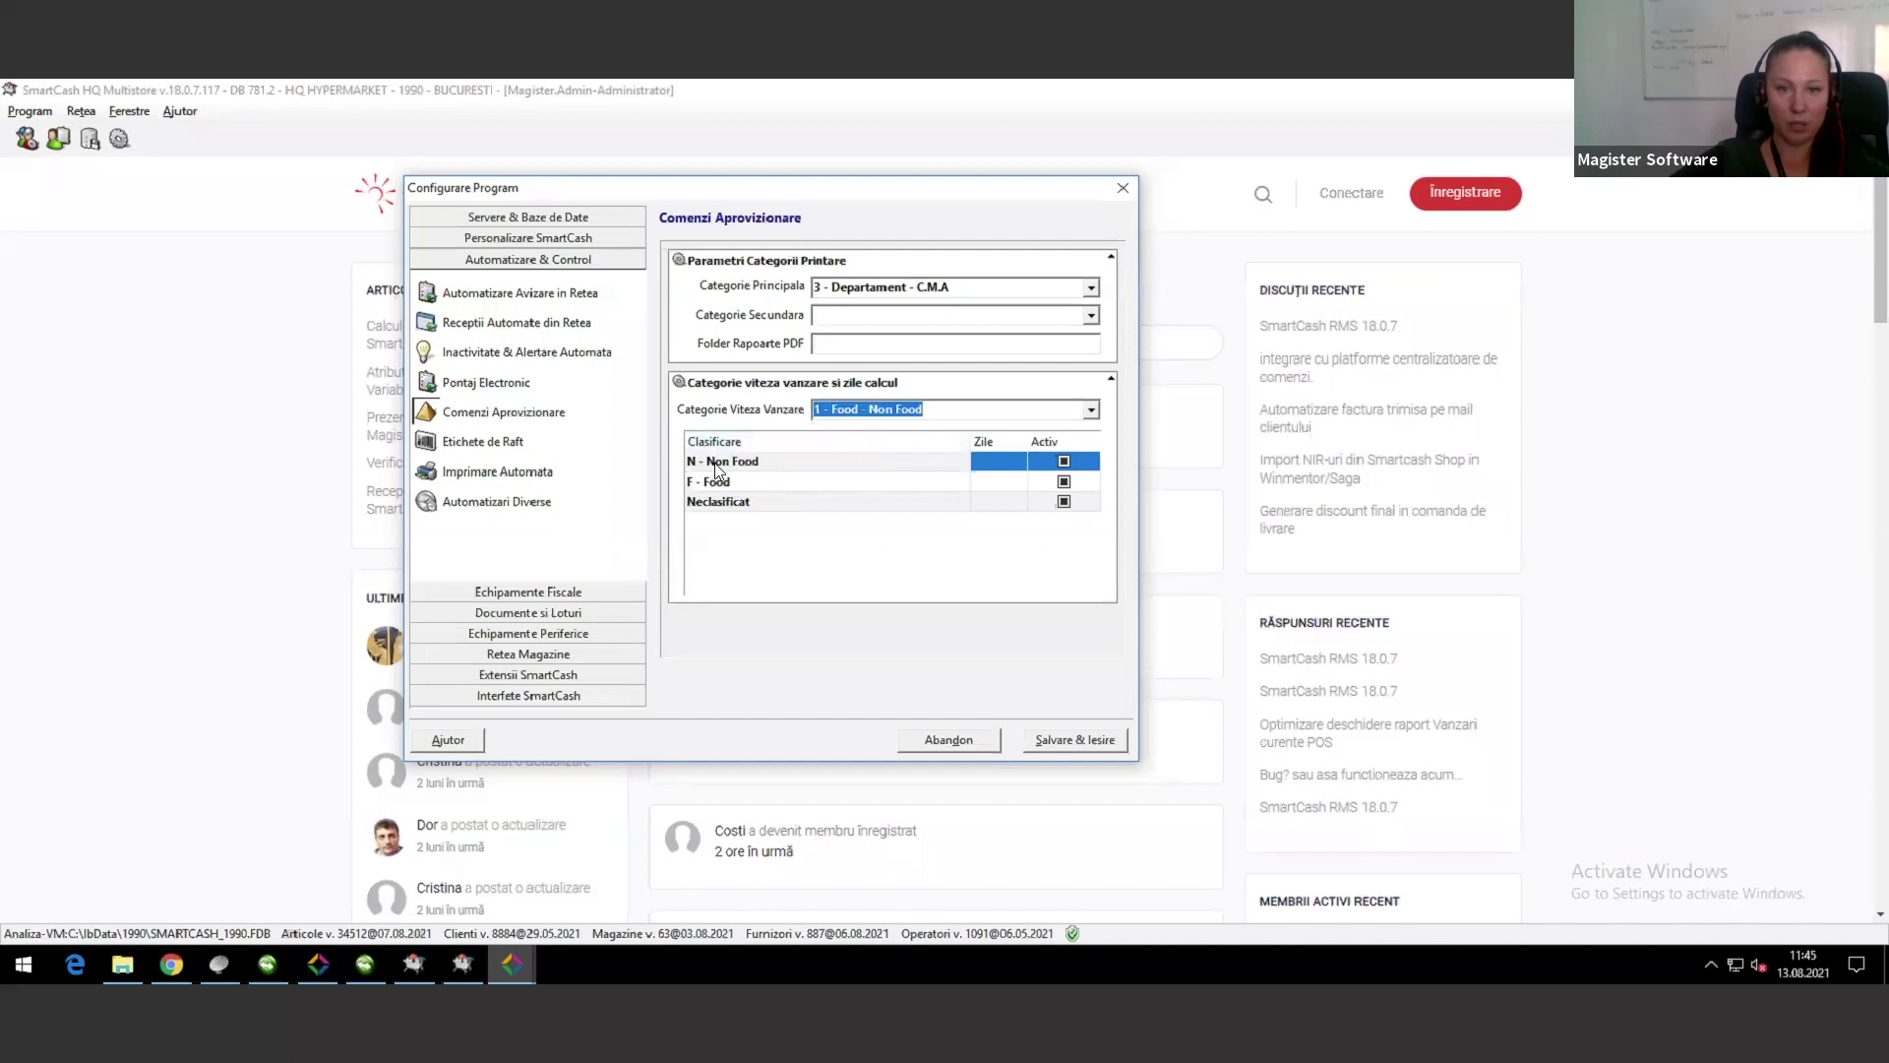
left_click(1065, 464)
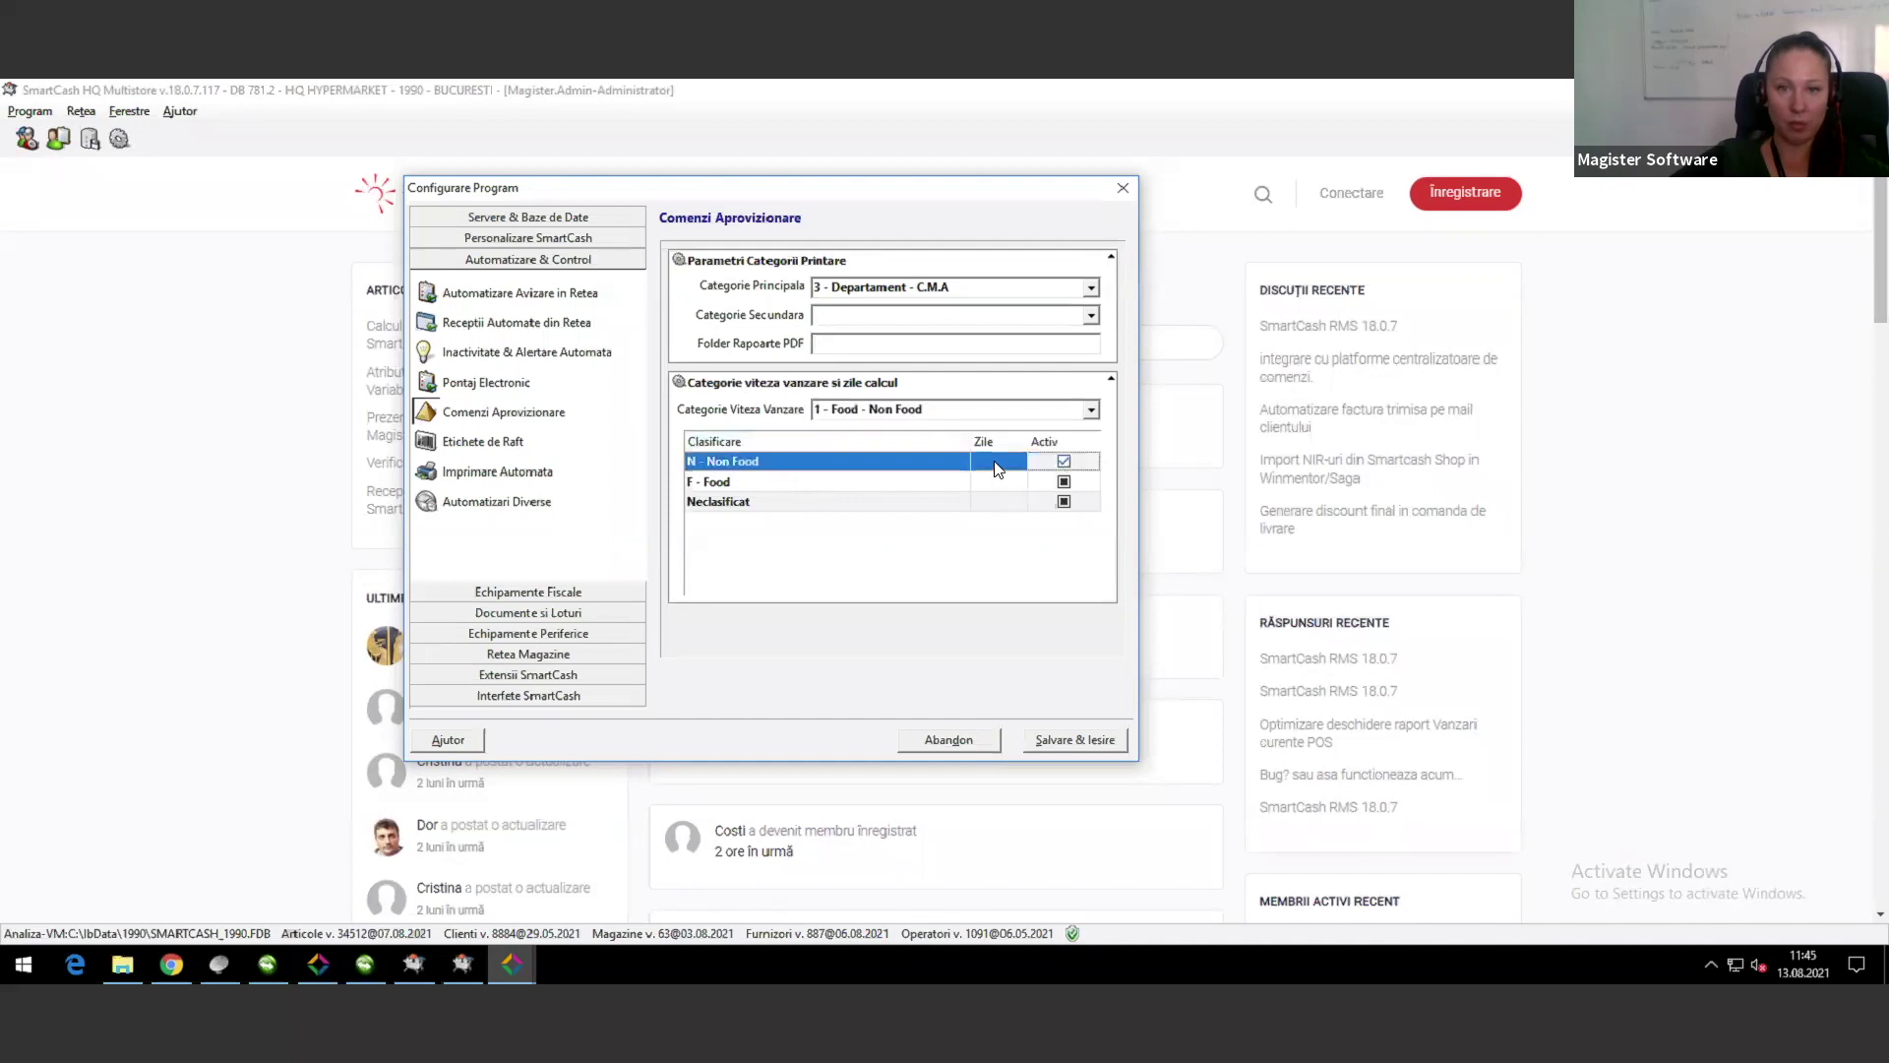
left_click(994, 461)
type("24")
Step: Activate the Food classification for sales speed and set its calculation period to 14 days
left_click(998, 479)
left_click(1064, 481)
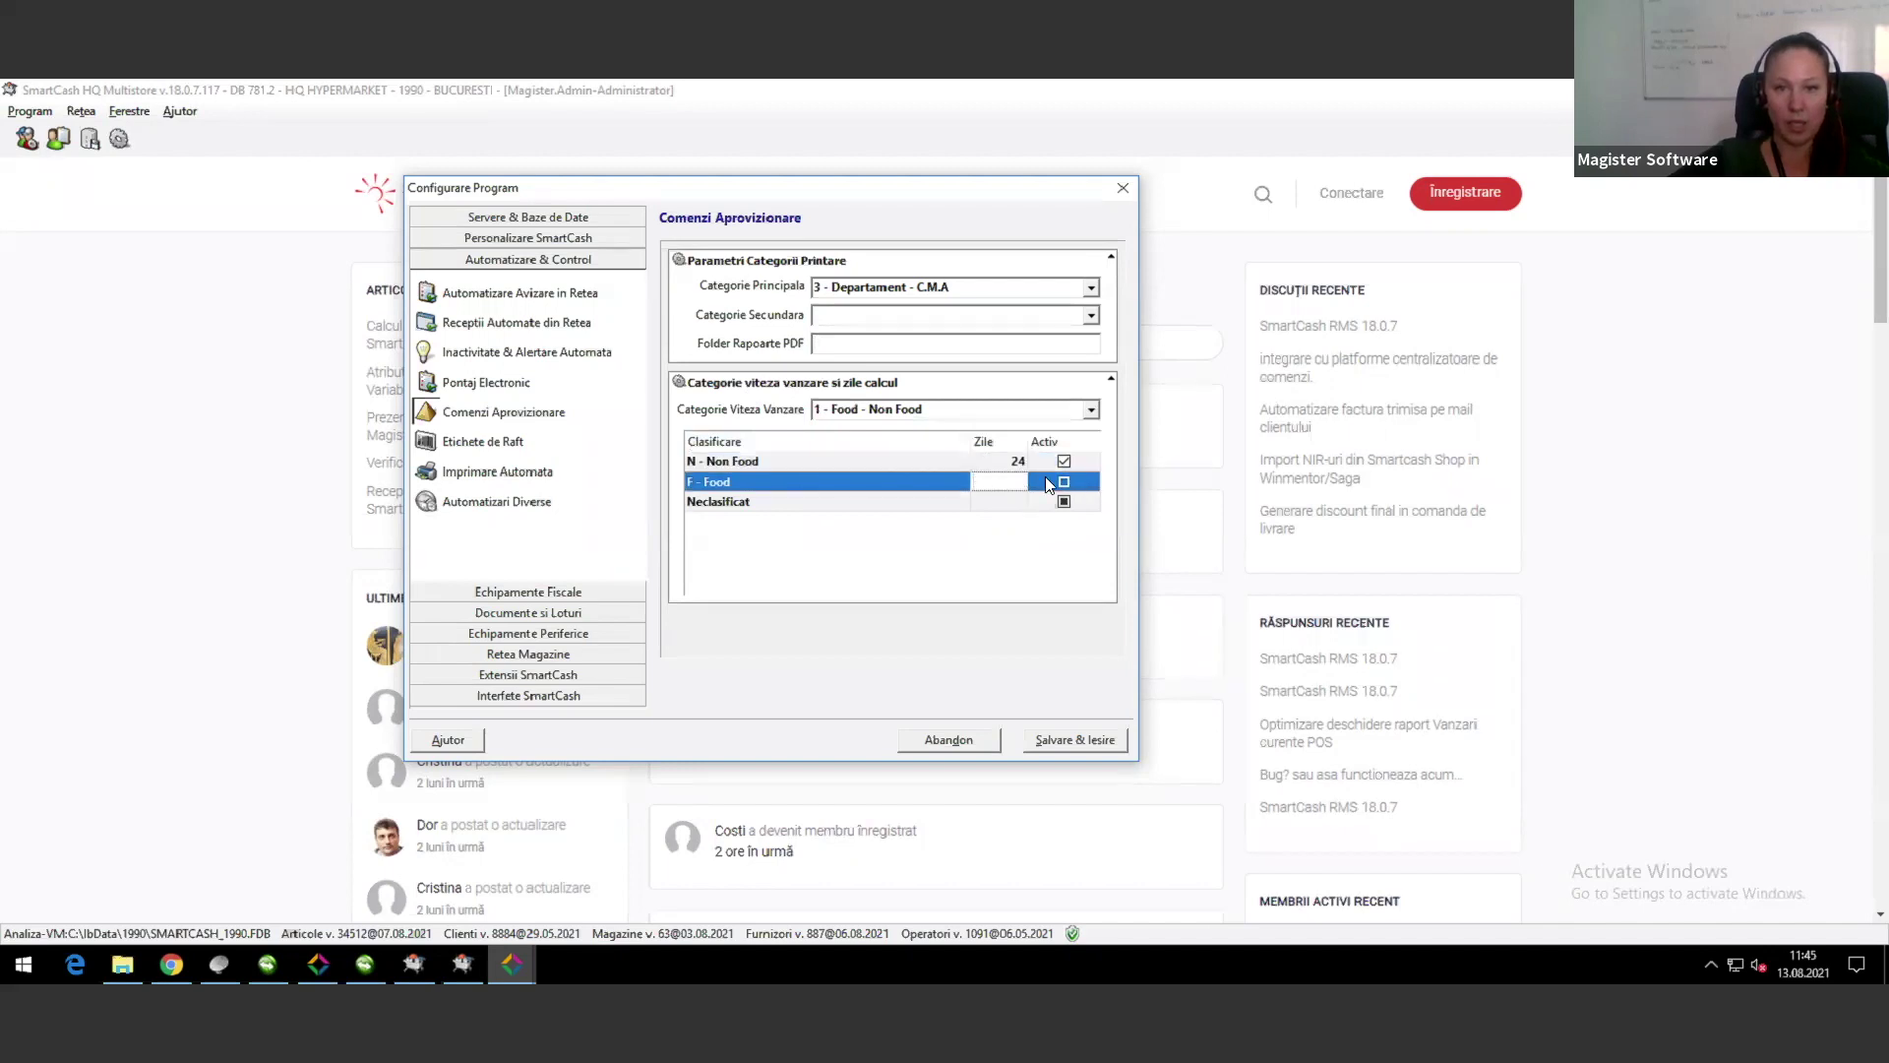
left_click(1063, 481)
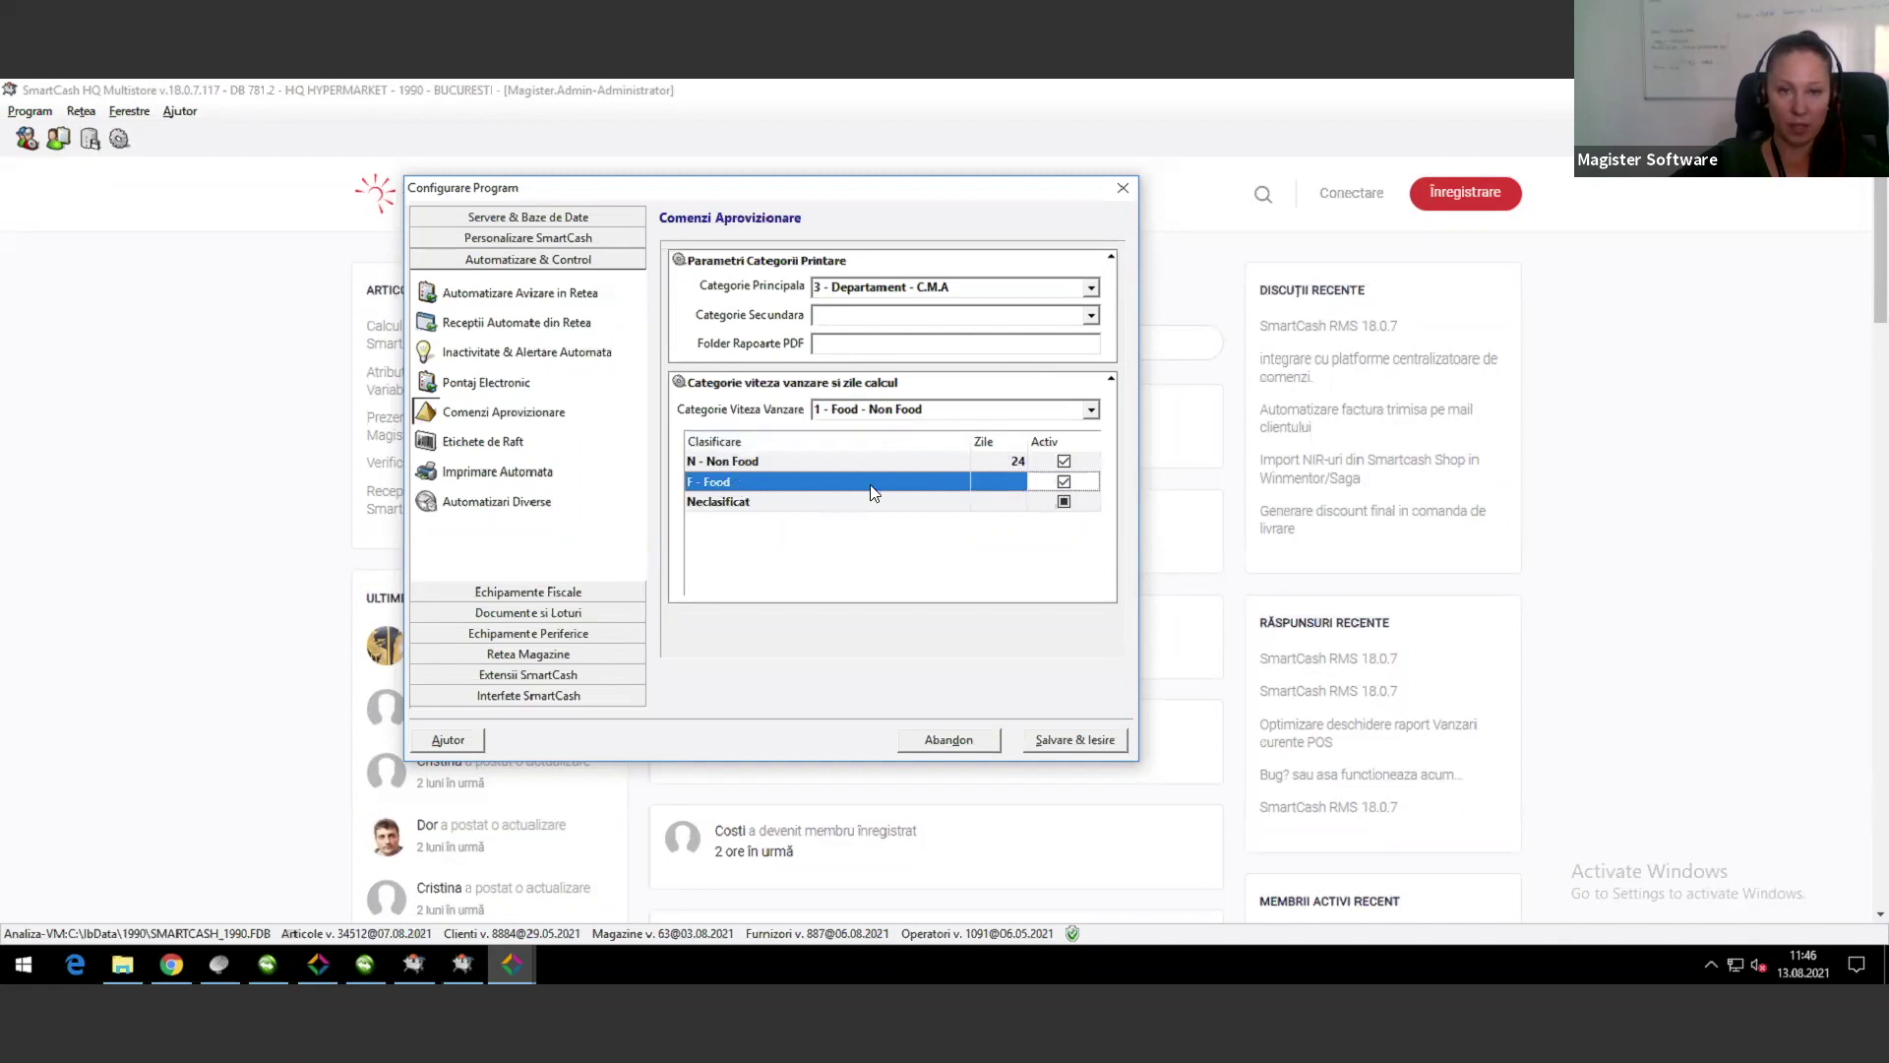
left_click(1002, 481)
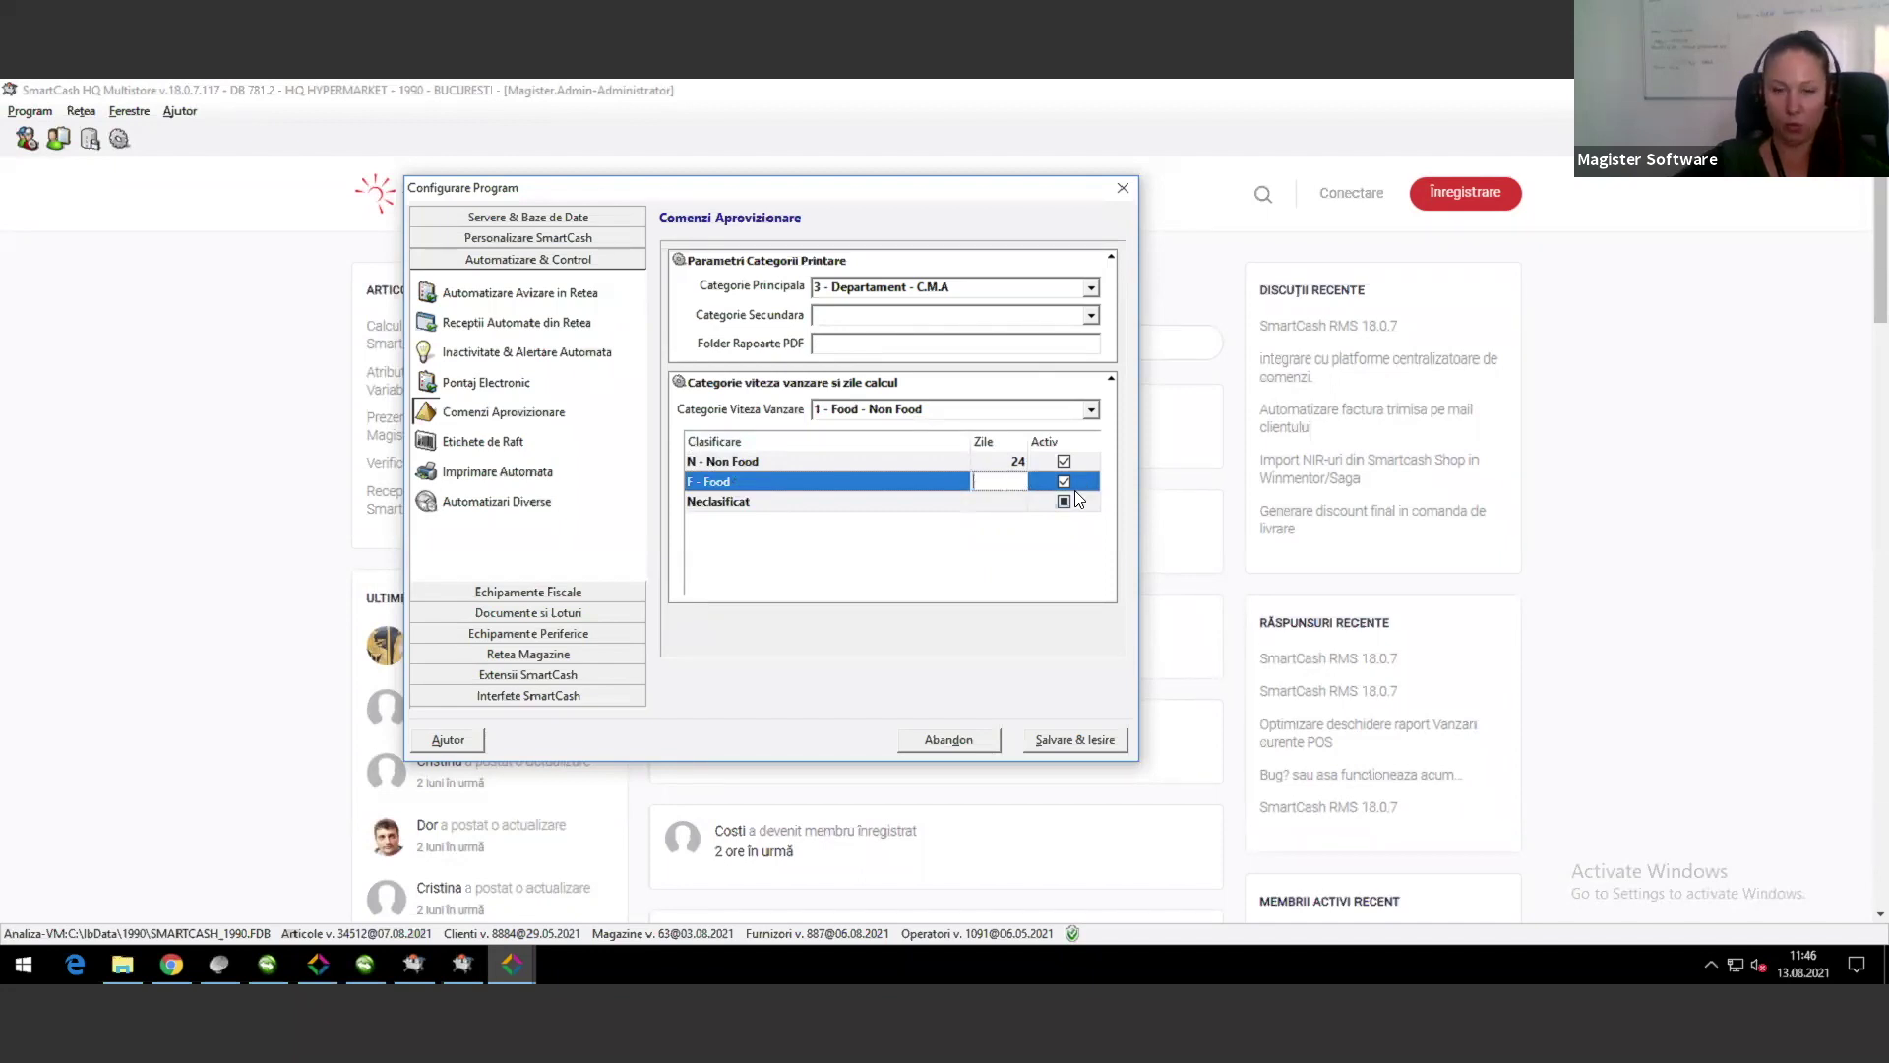
type("14")
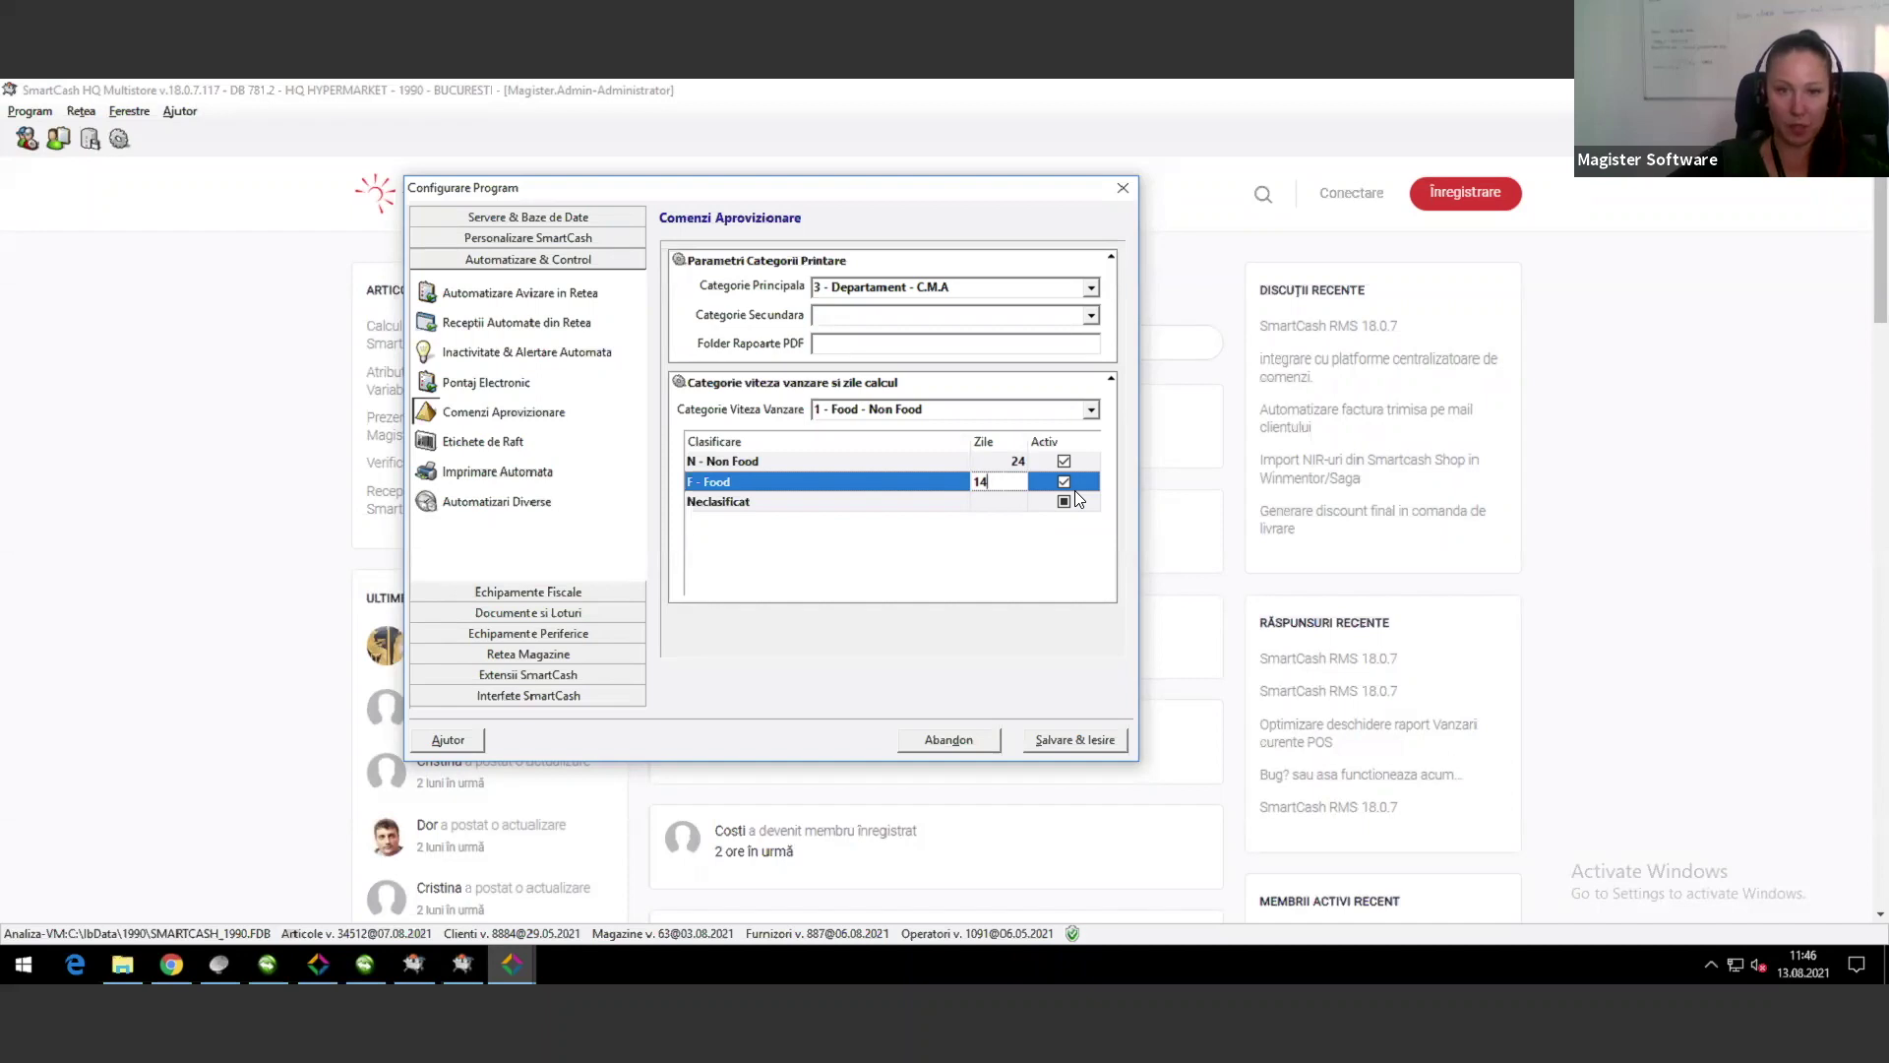
key("Return")
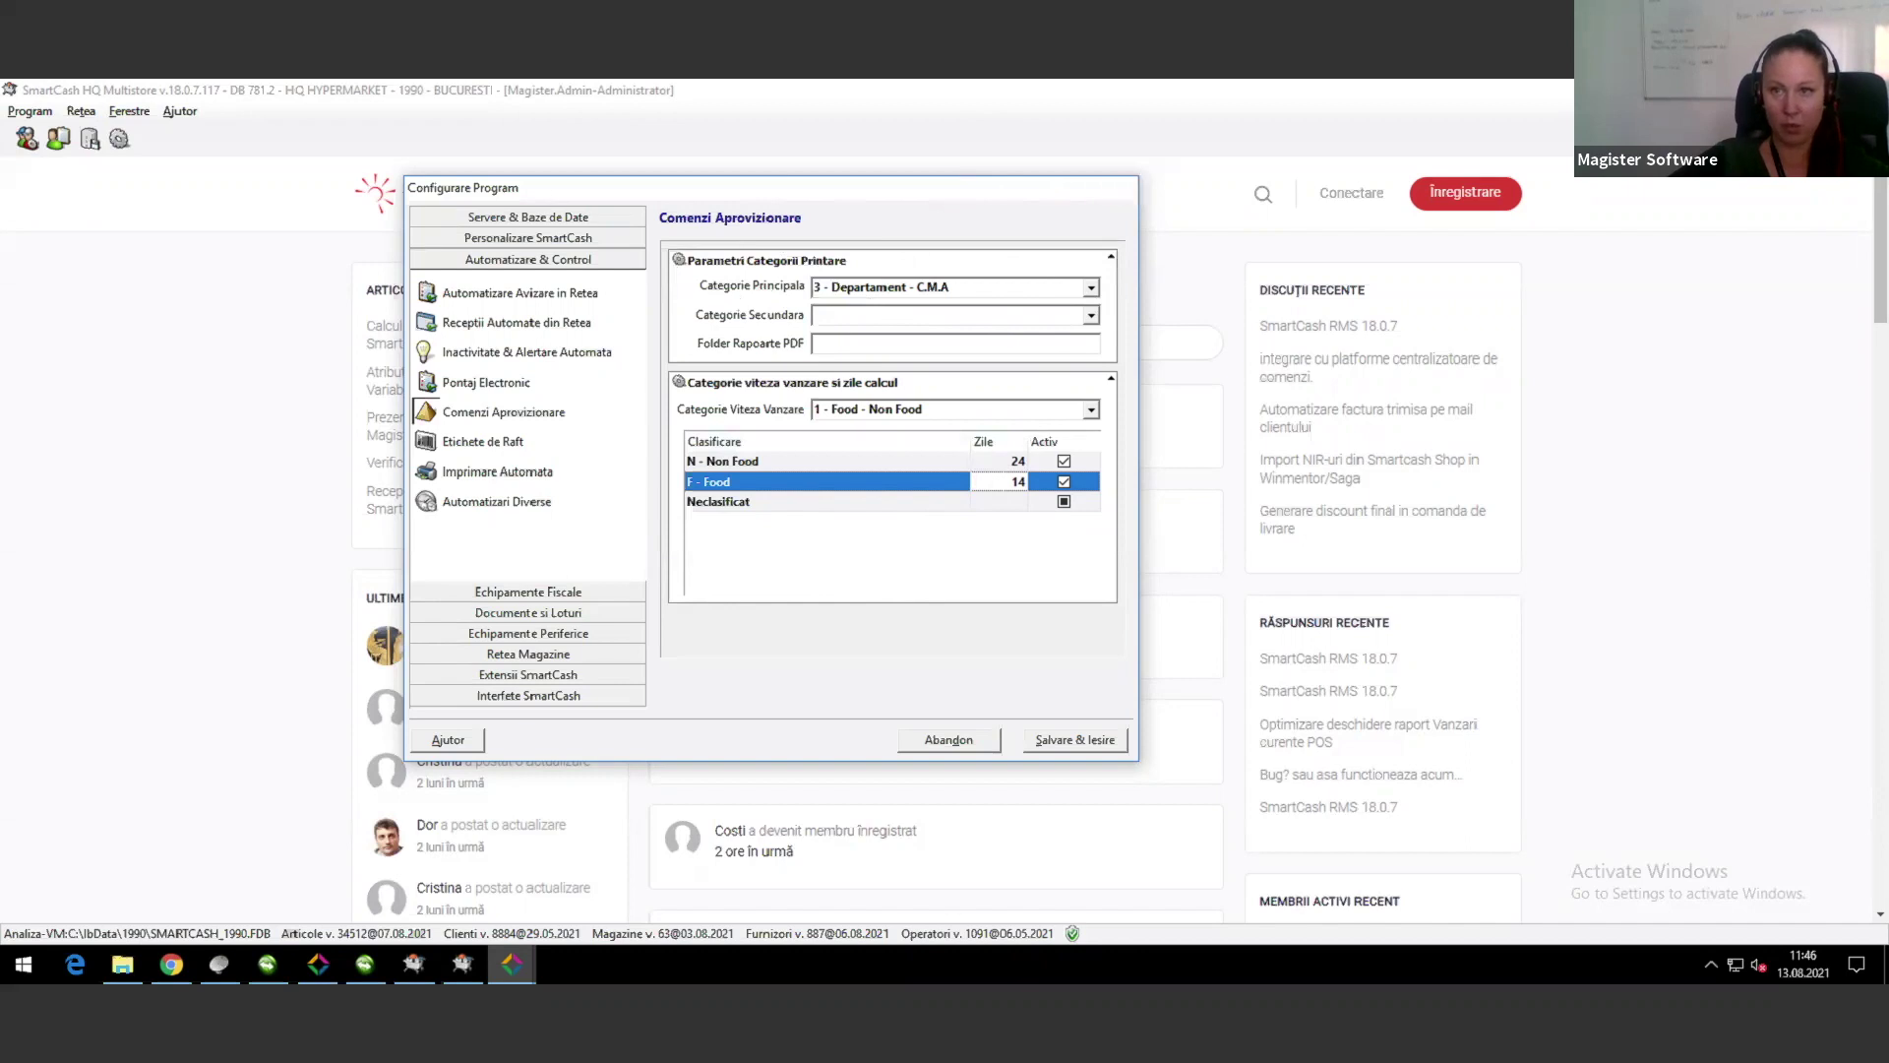
Step: Close the program configuration without saving and return to the AFI WINE SHOP SRL order planner
left_click(1123, 187)
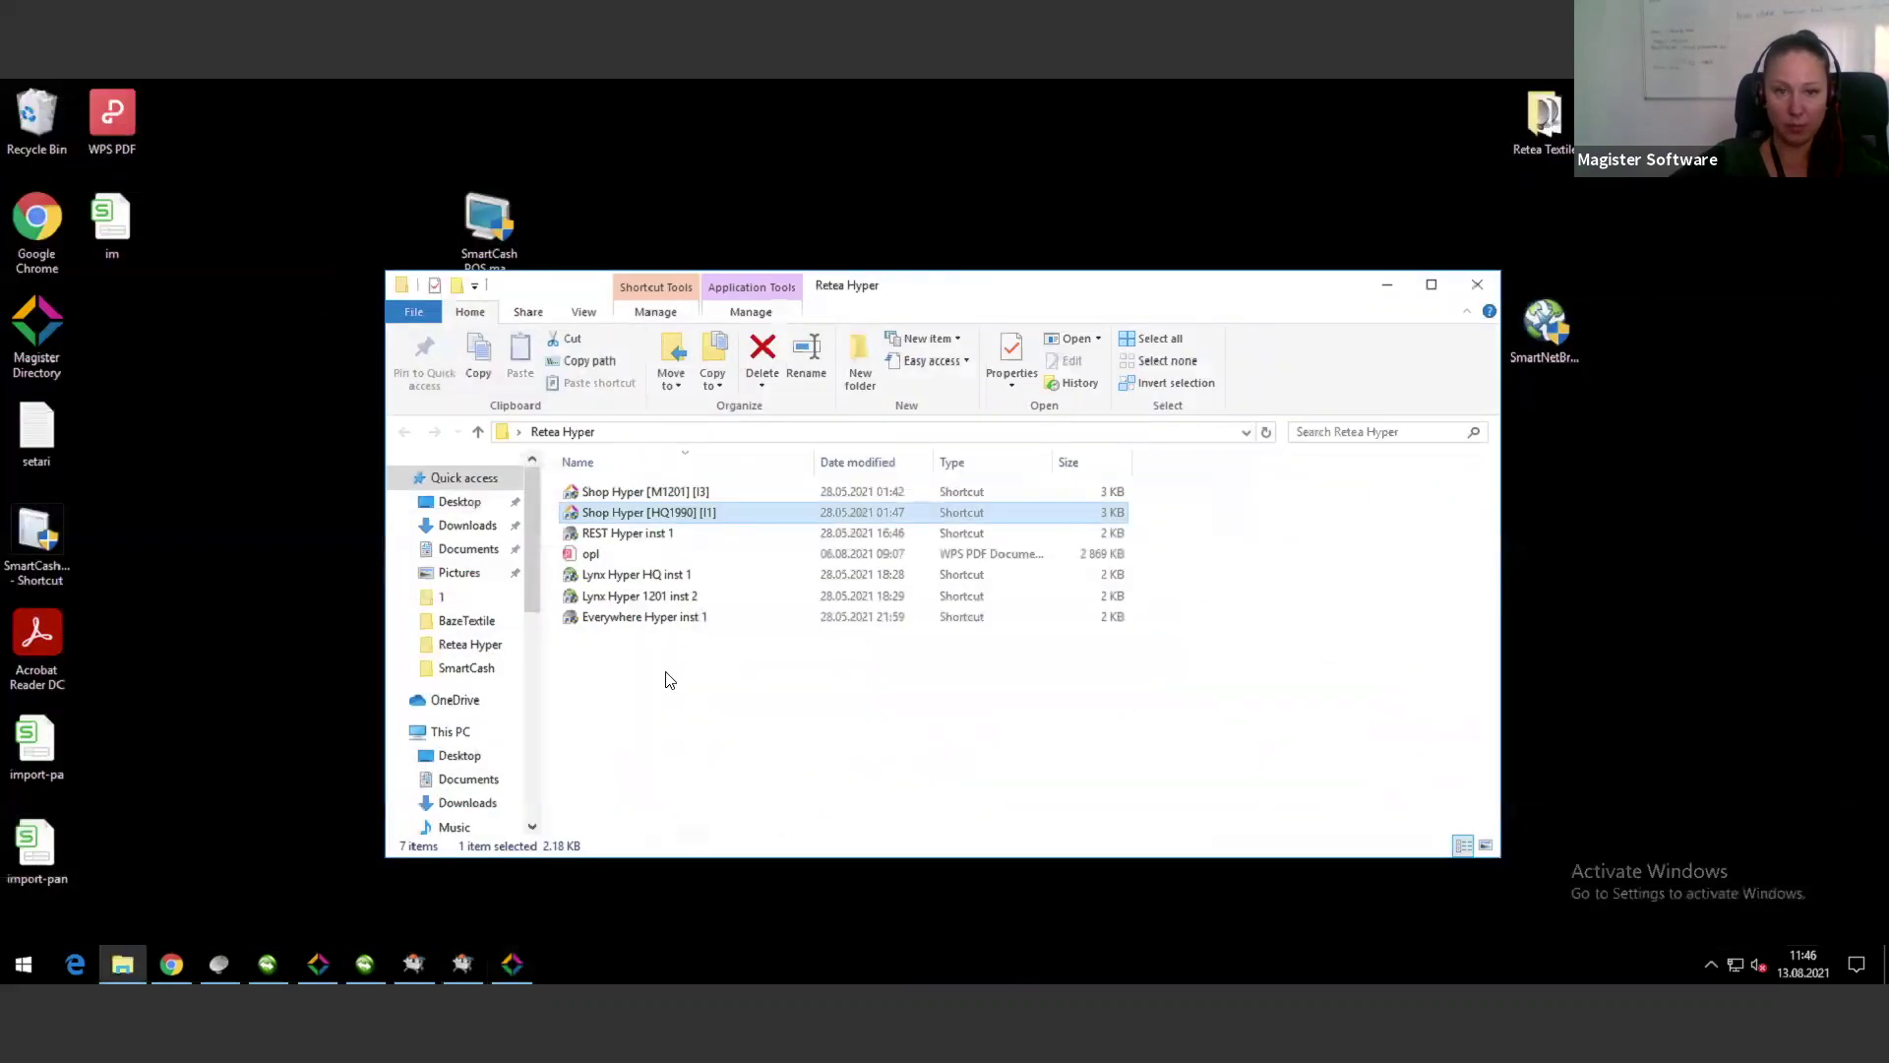
left_click(512, 966)
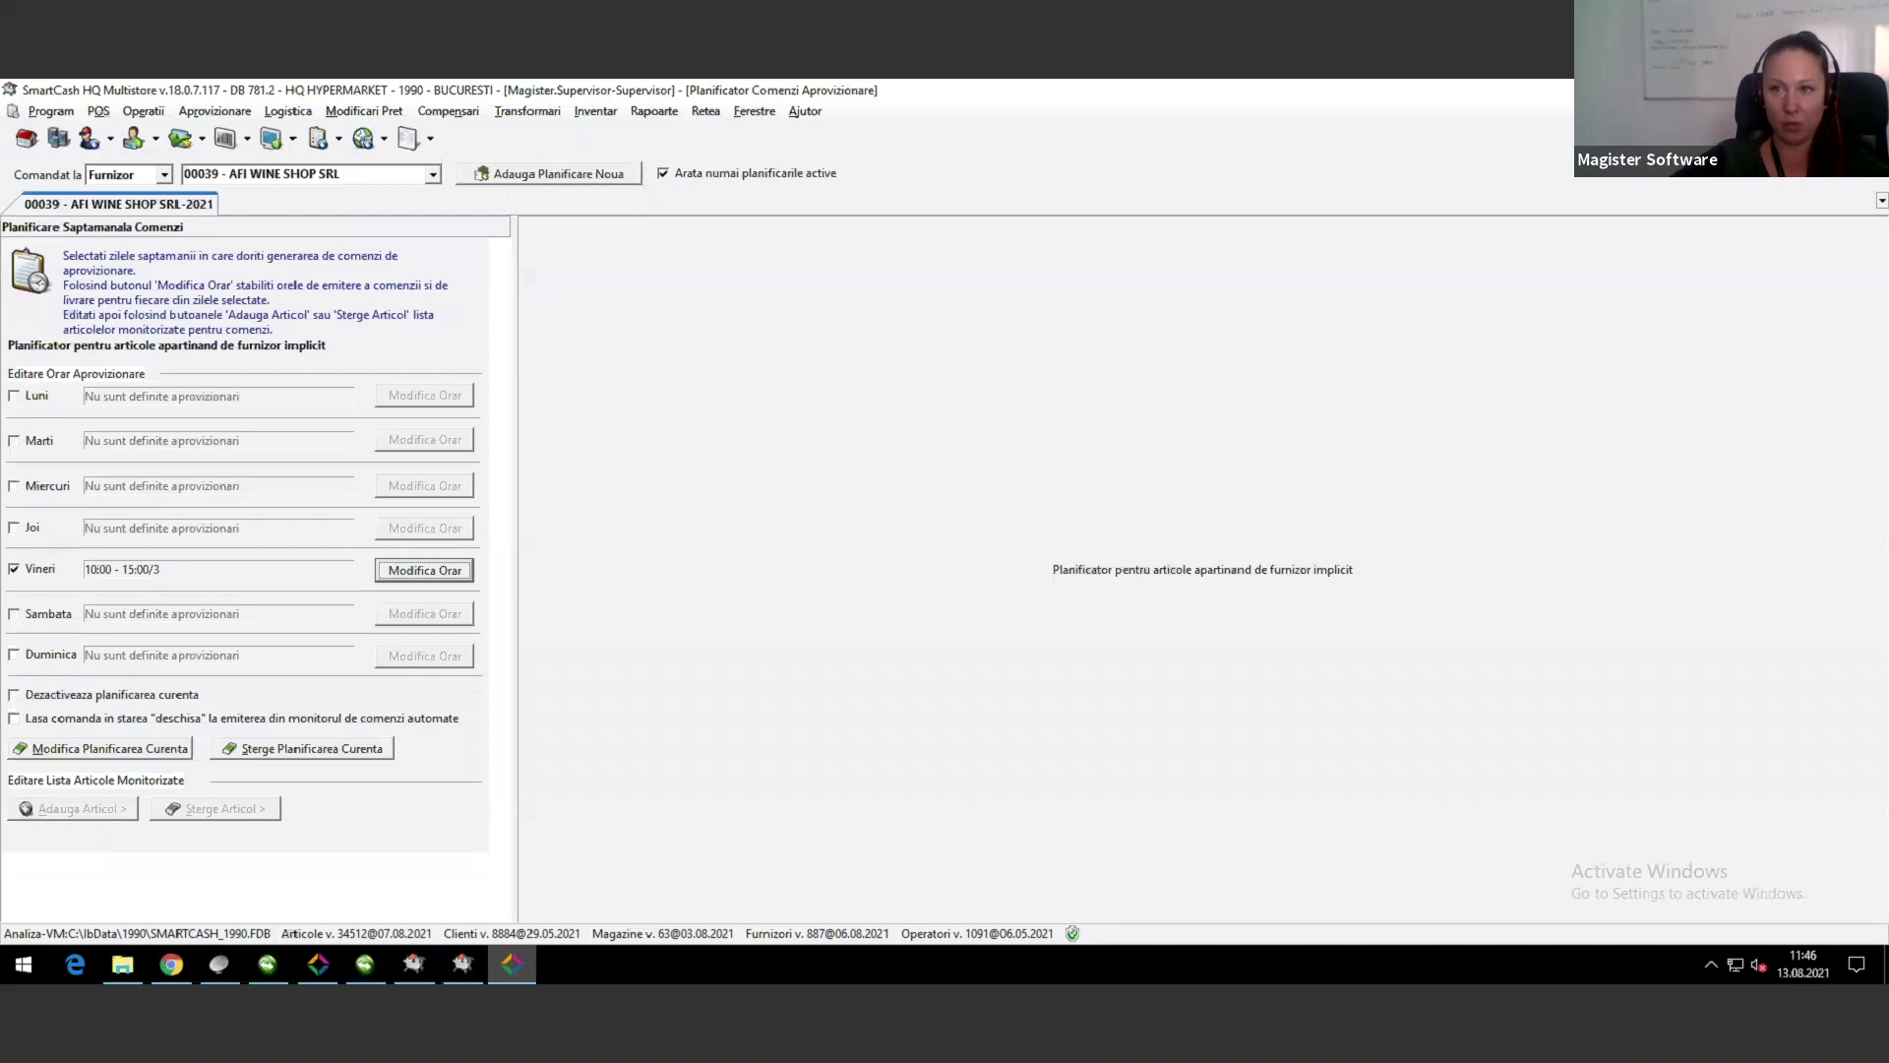
Step: Close the order planner and open the list of automated processes for HQ Hypermarket 1990
key("Escape")
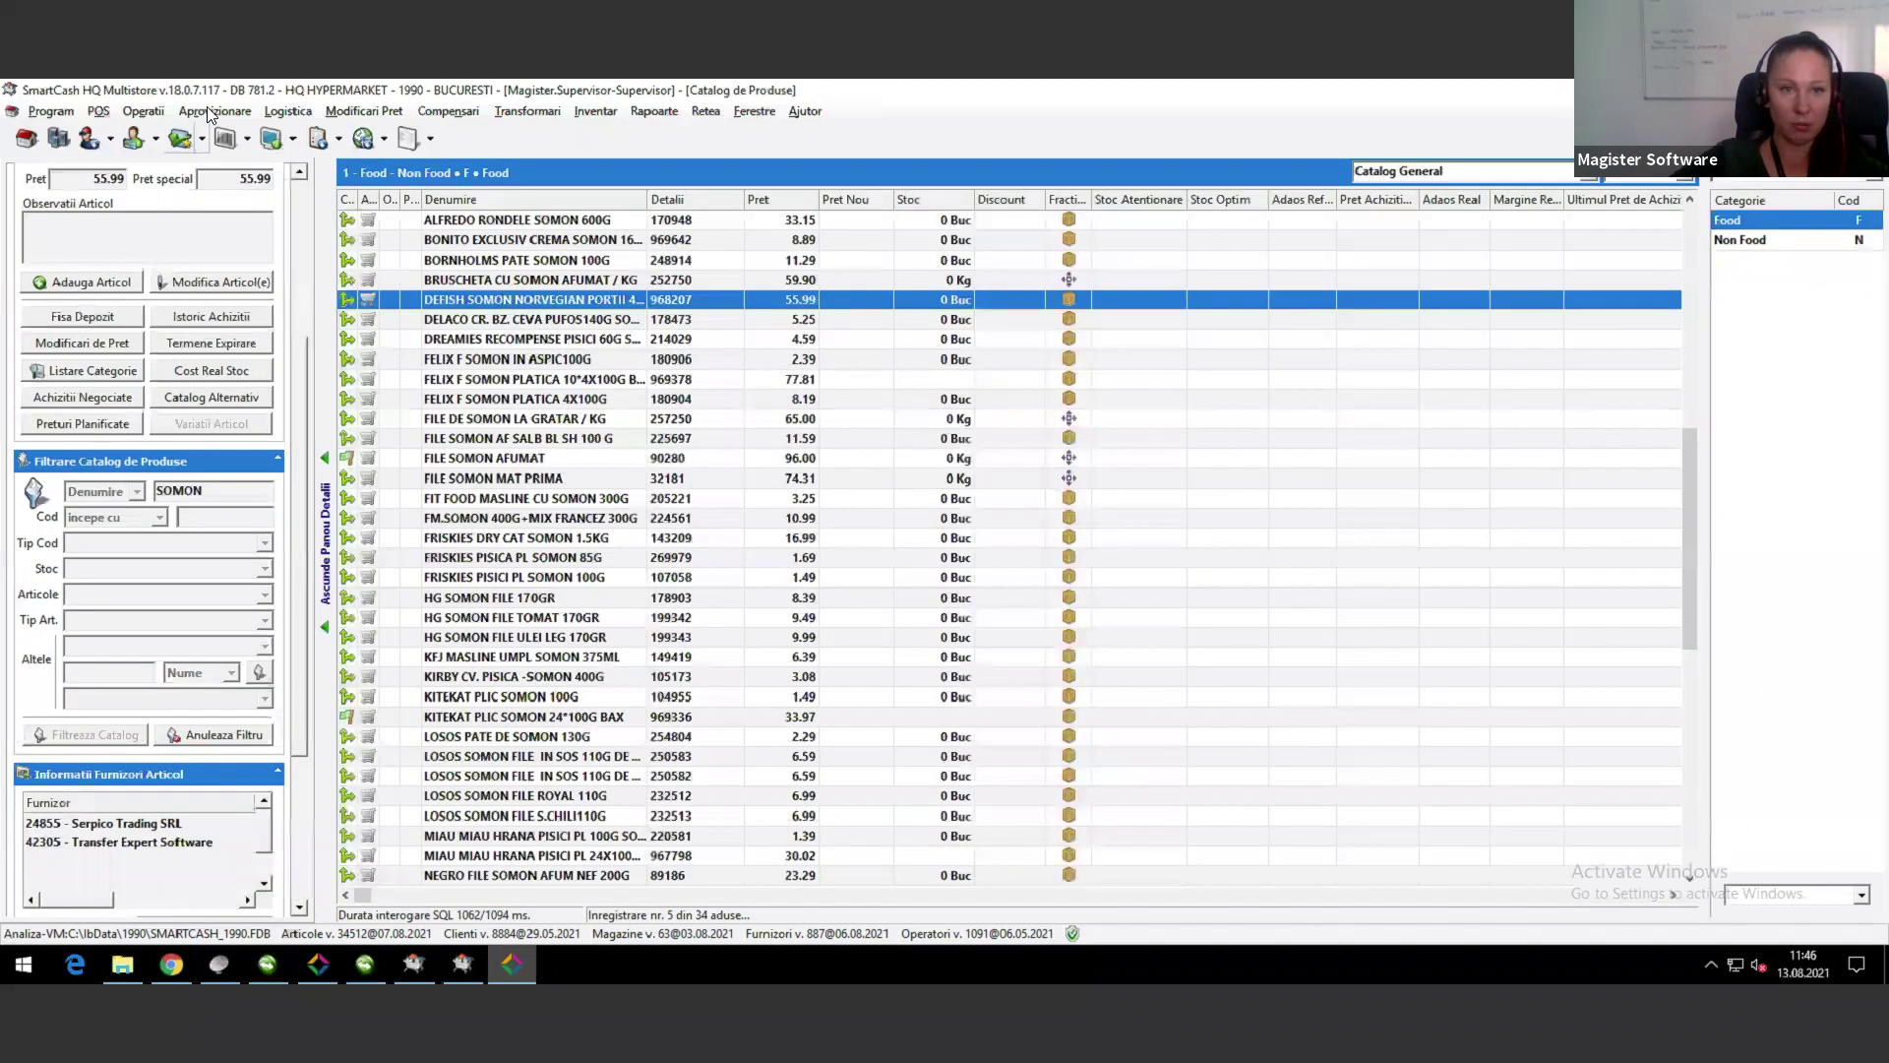
left_click(287, 111)
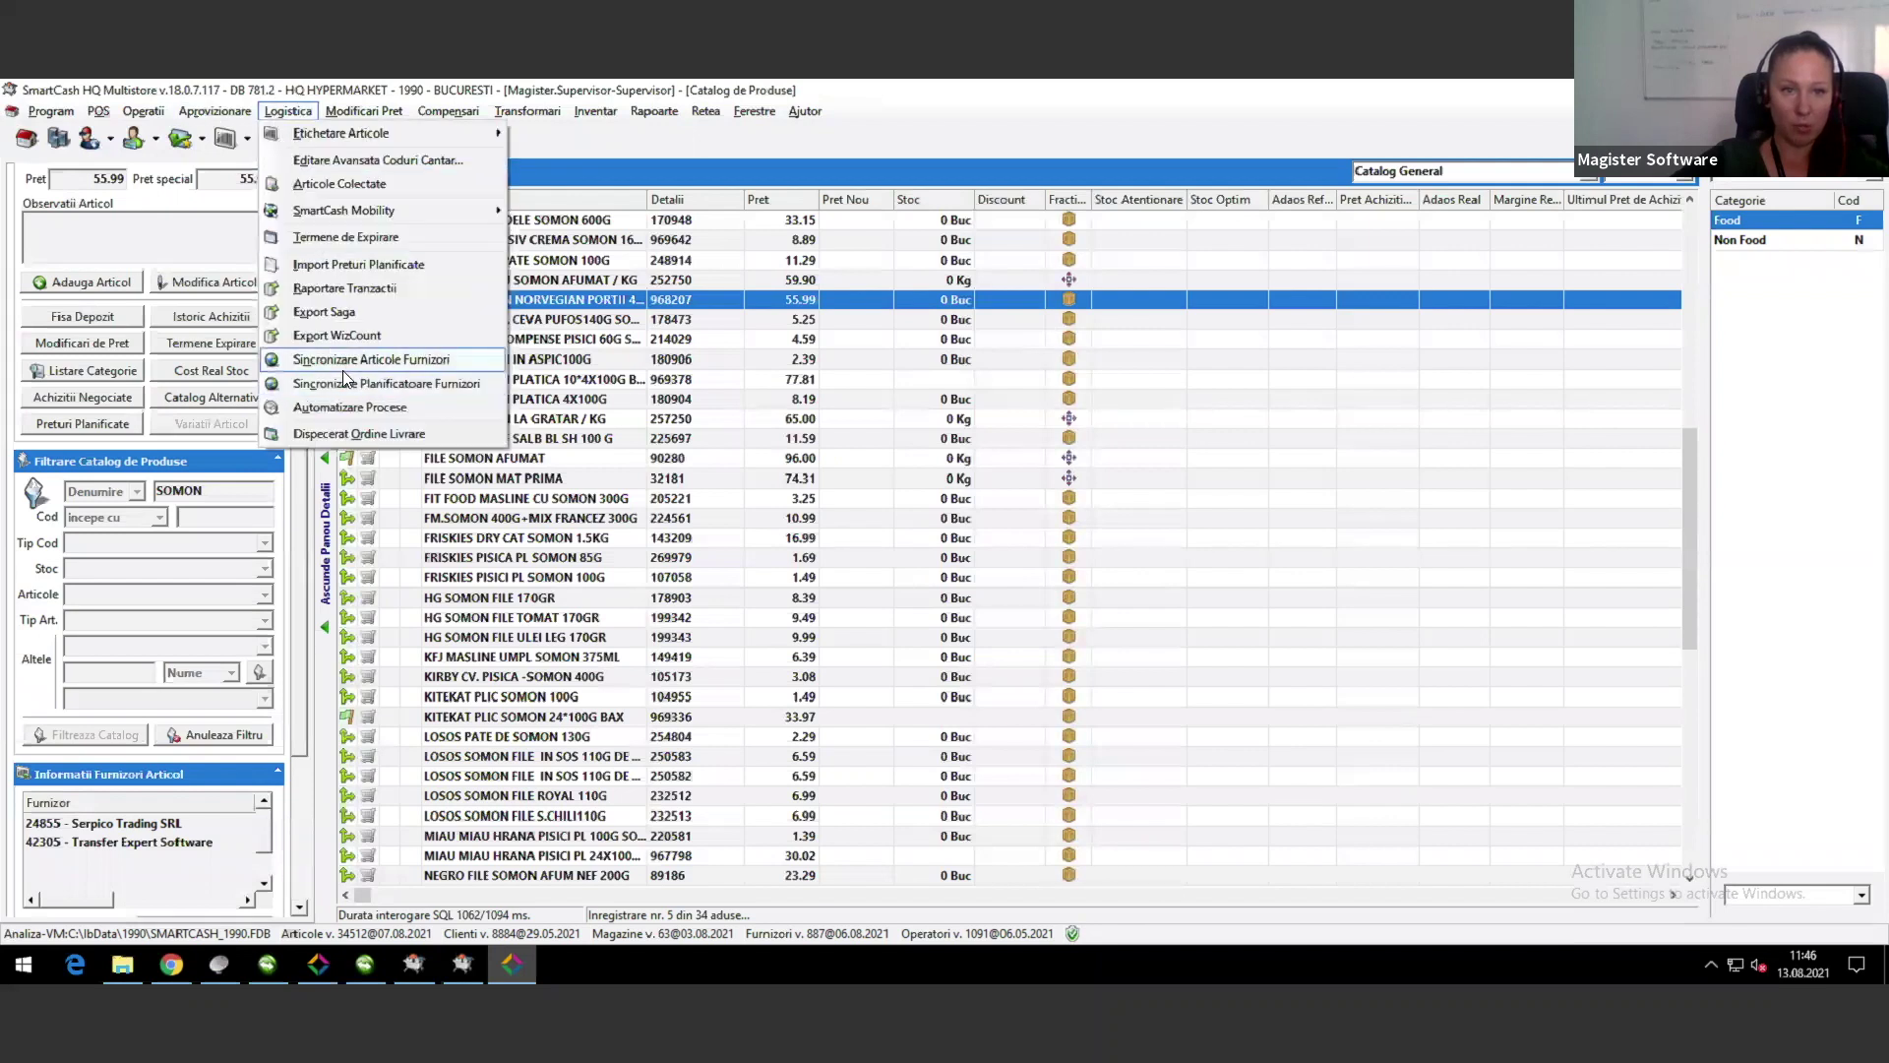
left_click(411, 408)
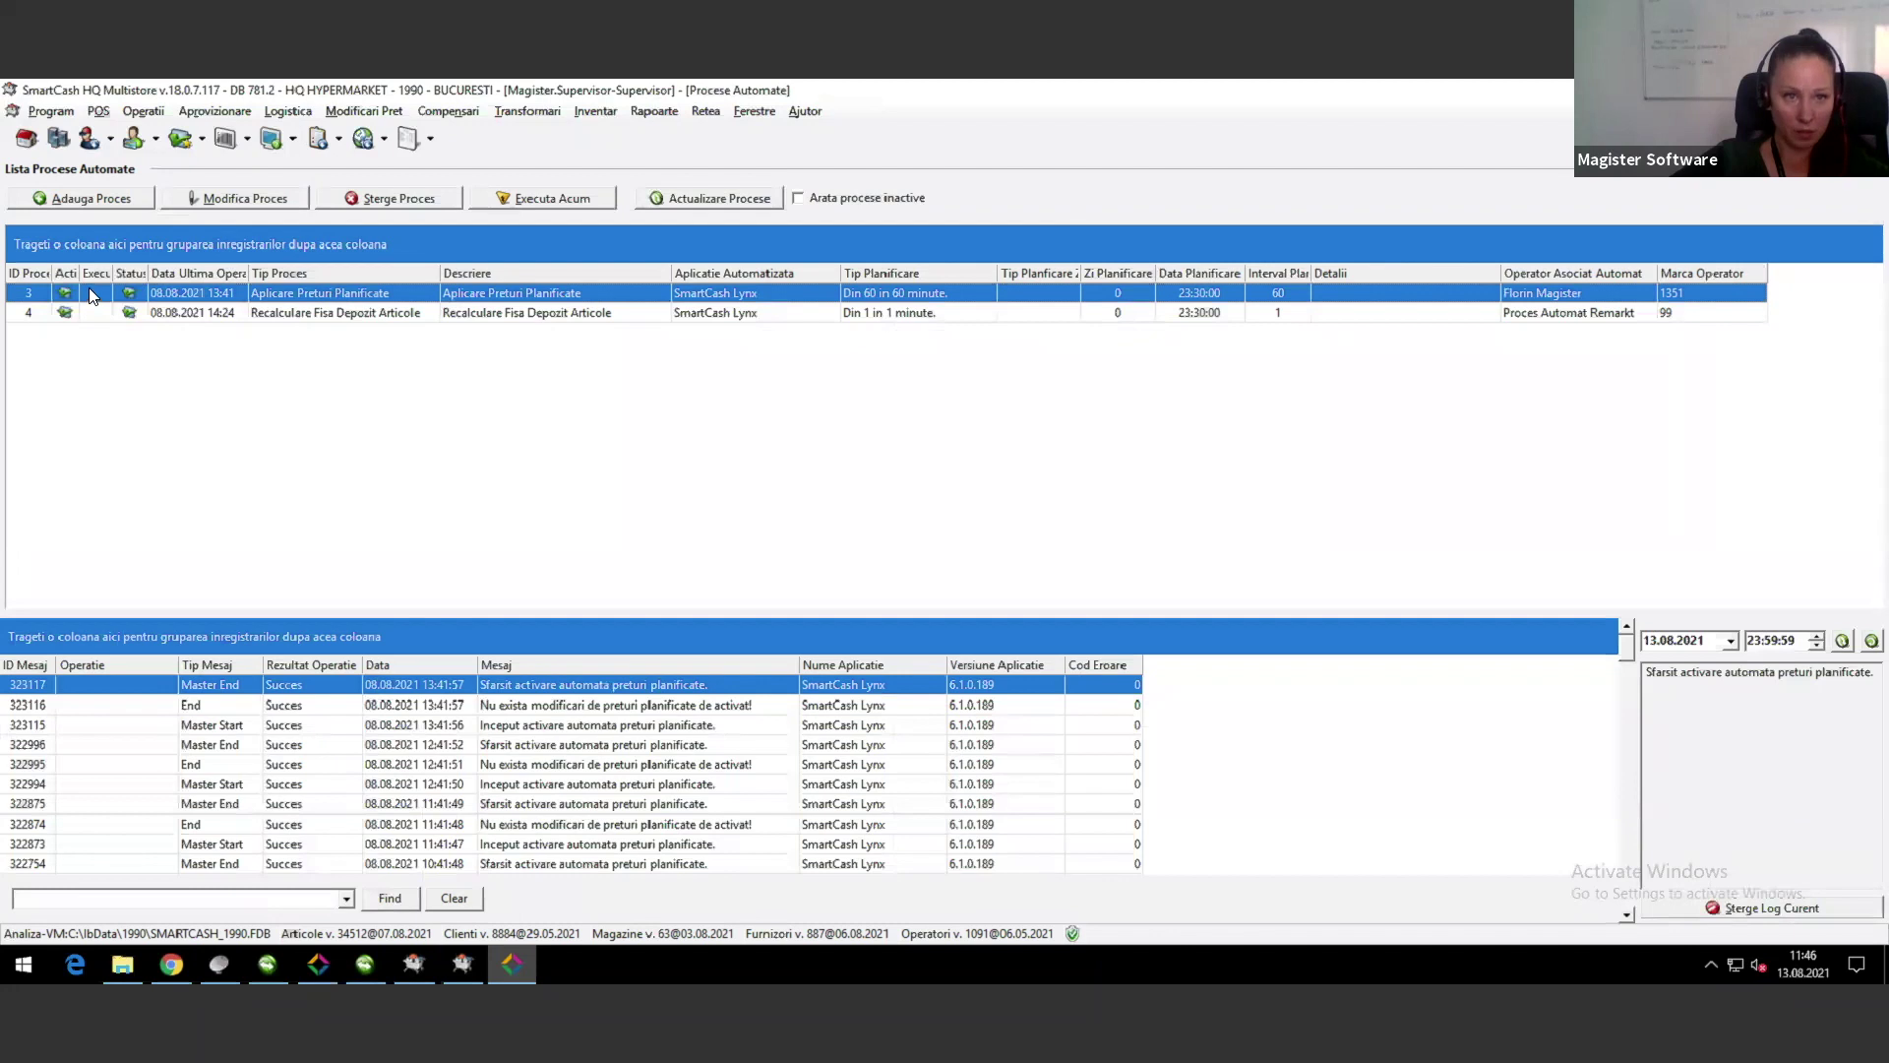
Step: Switch to the SmartCash window for Hypermarket SRL [1201] and open its list of automated processes
left_click(328, 969)
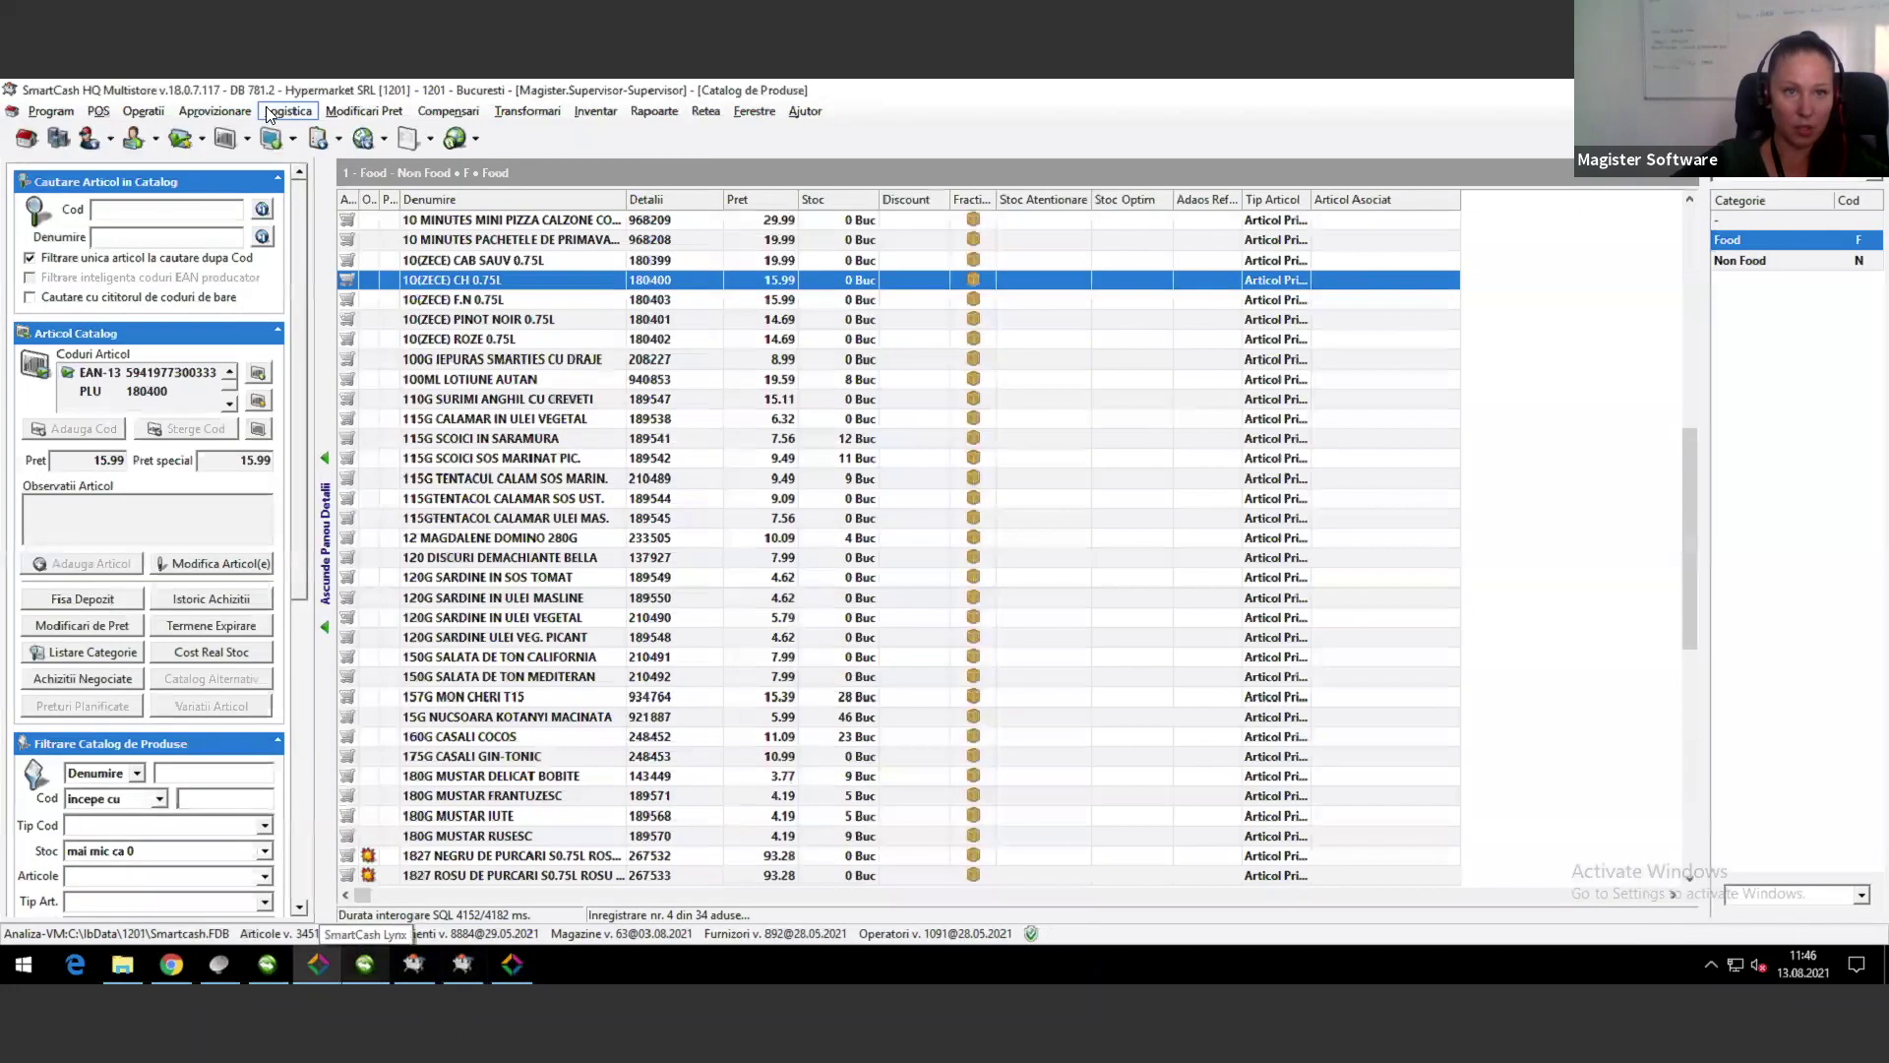
left_click(285, 112)
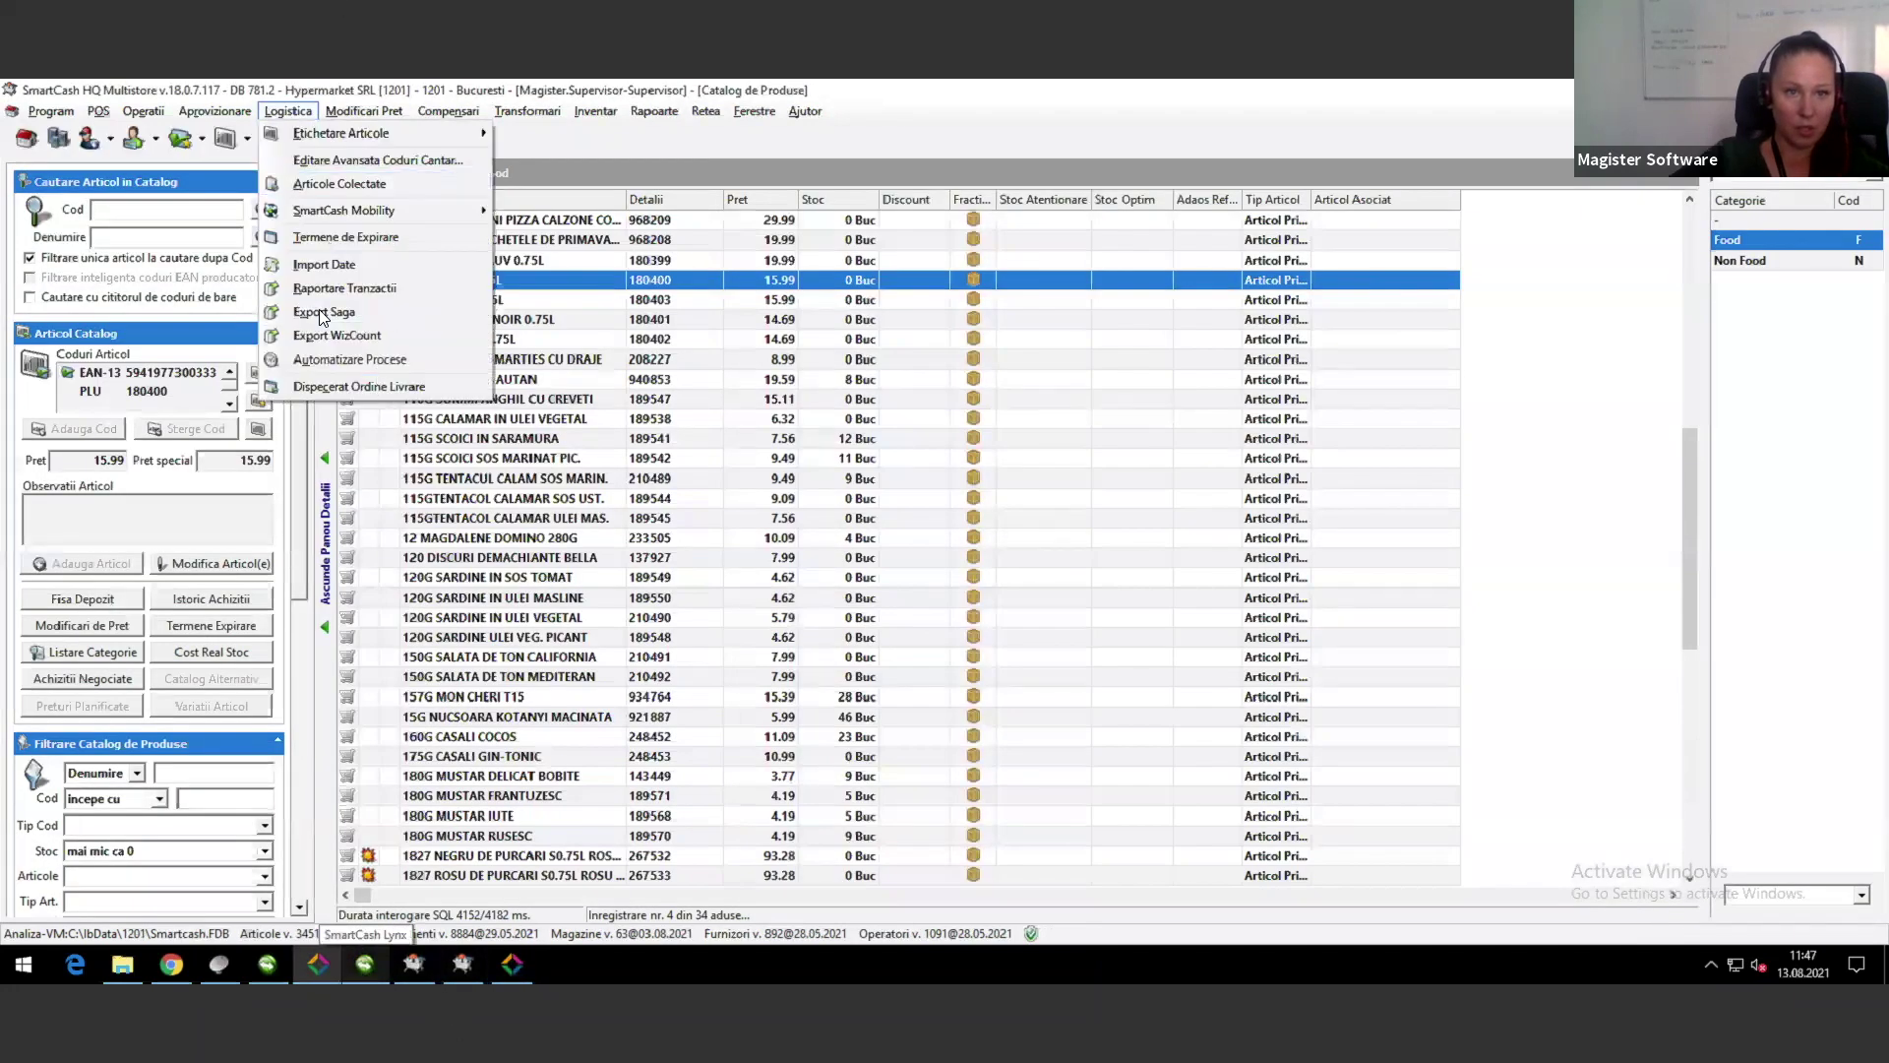
left_click(346, 360)
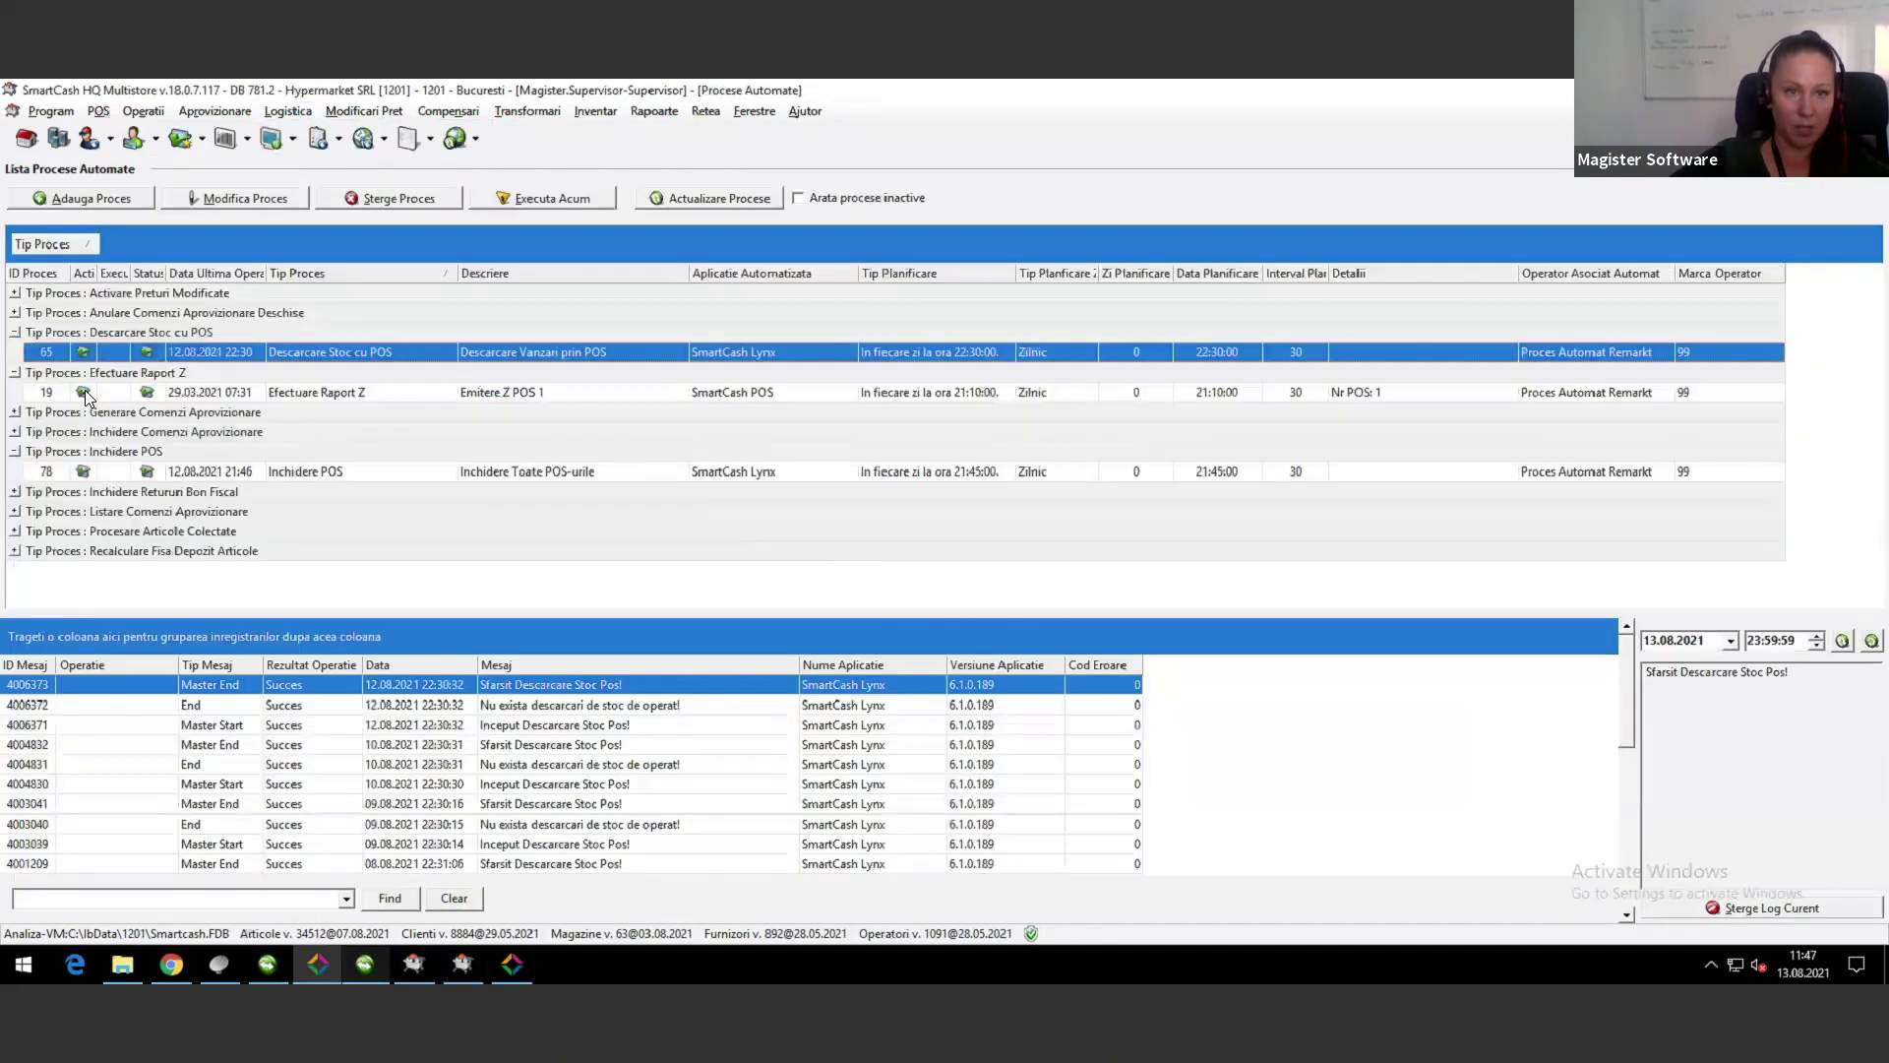
Step: Collapse the Descarcare Stoc cu POS, Efectuare Raport Z and Inchidere POS groups in the process list
left_click(15, 333)
left_click(15, 353)
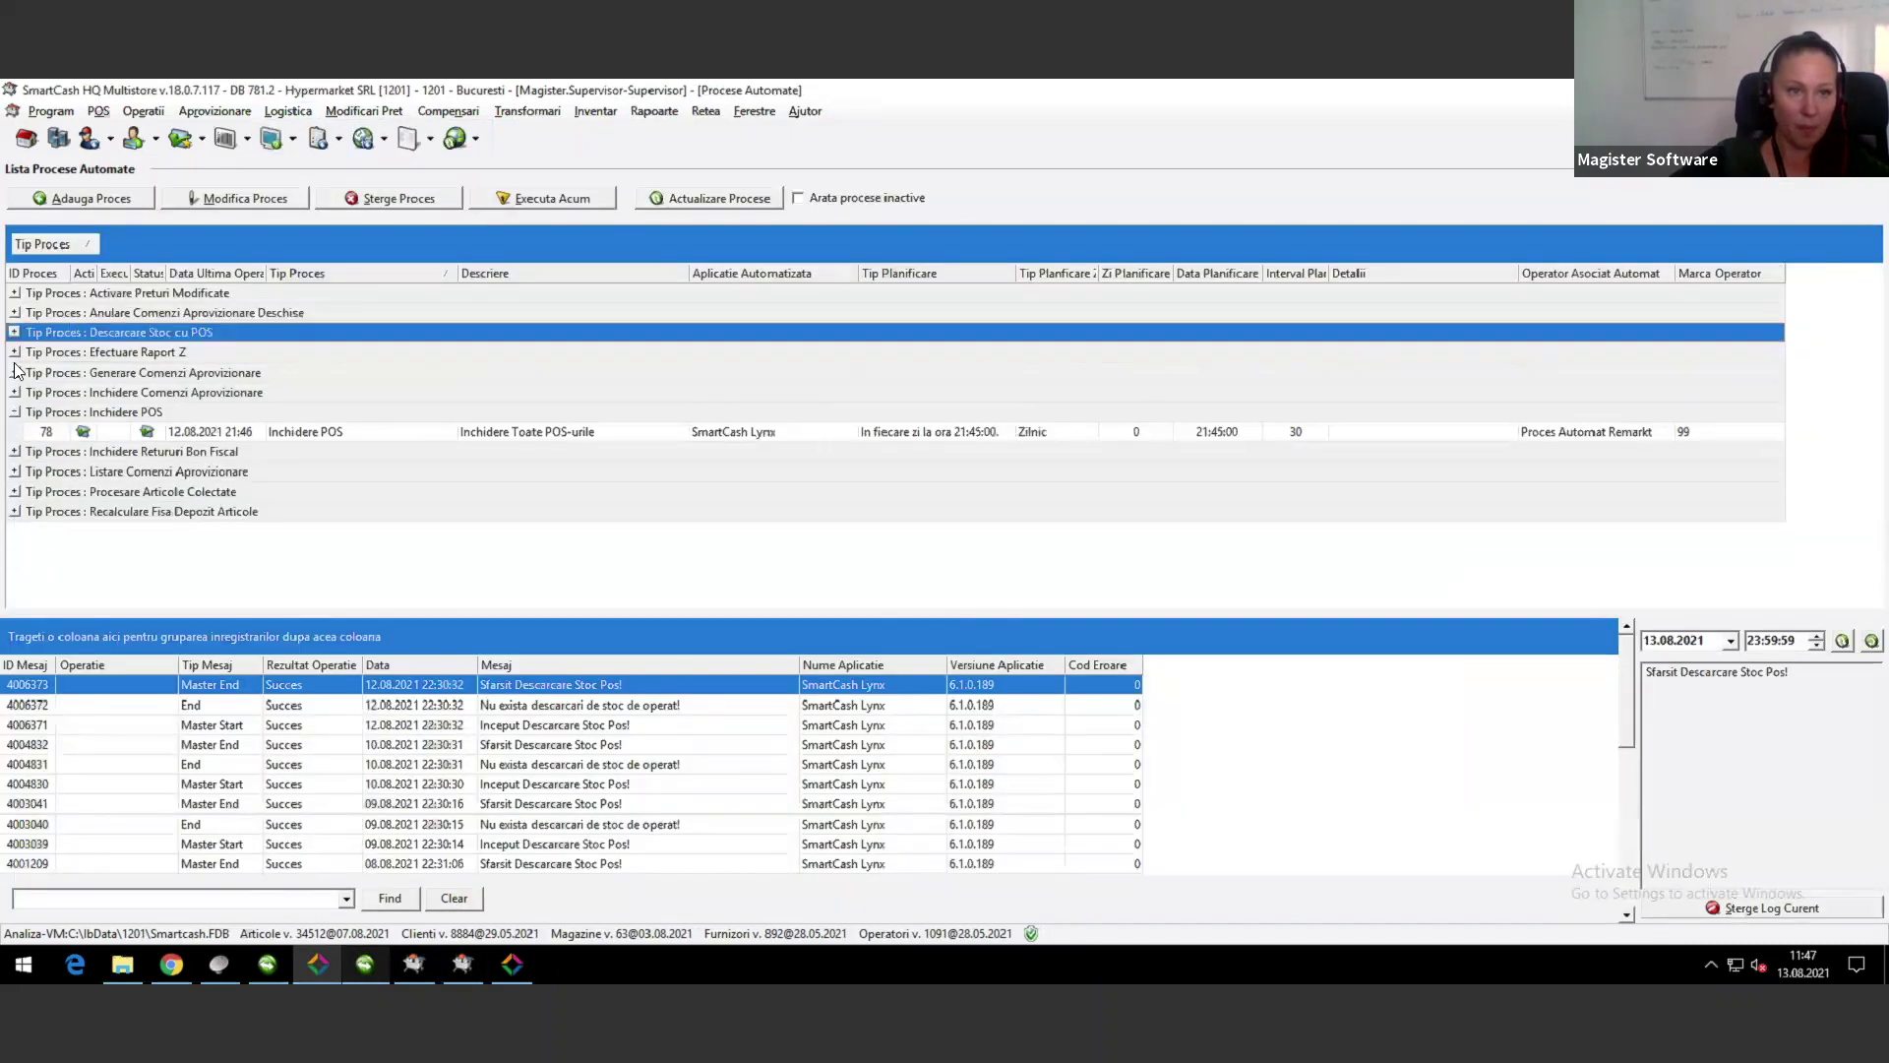
left_click(15, 412)
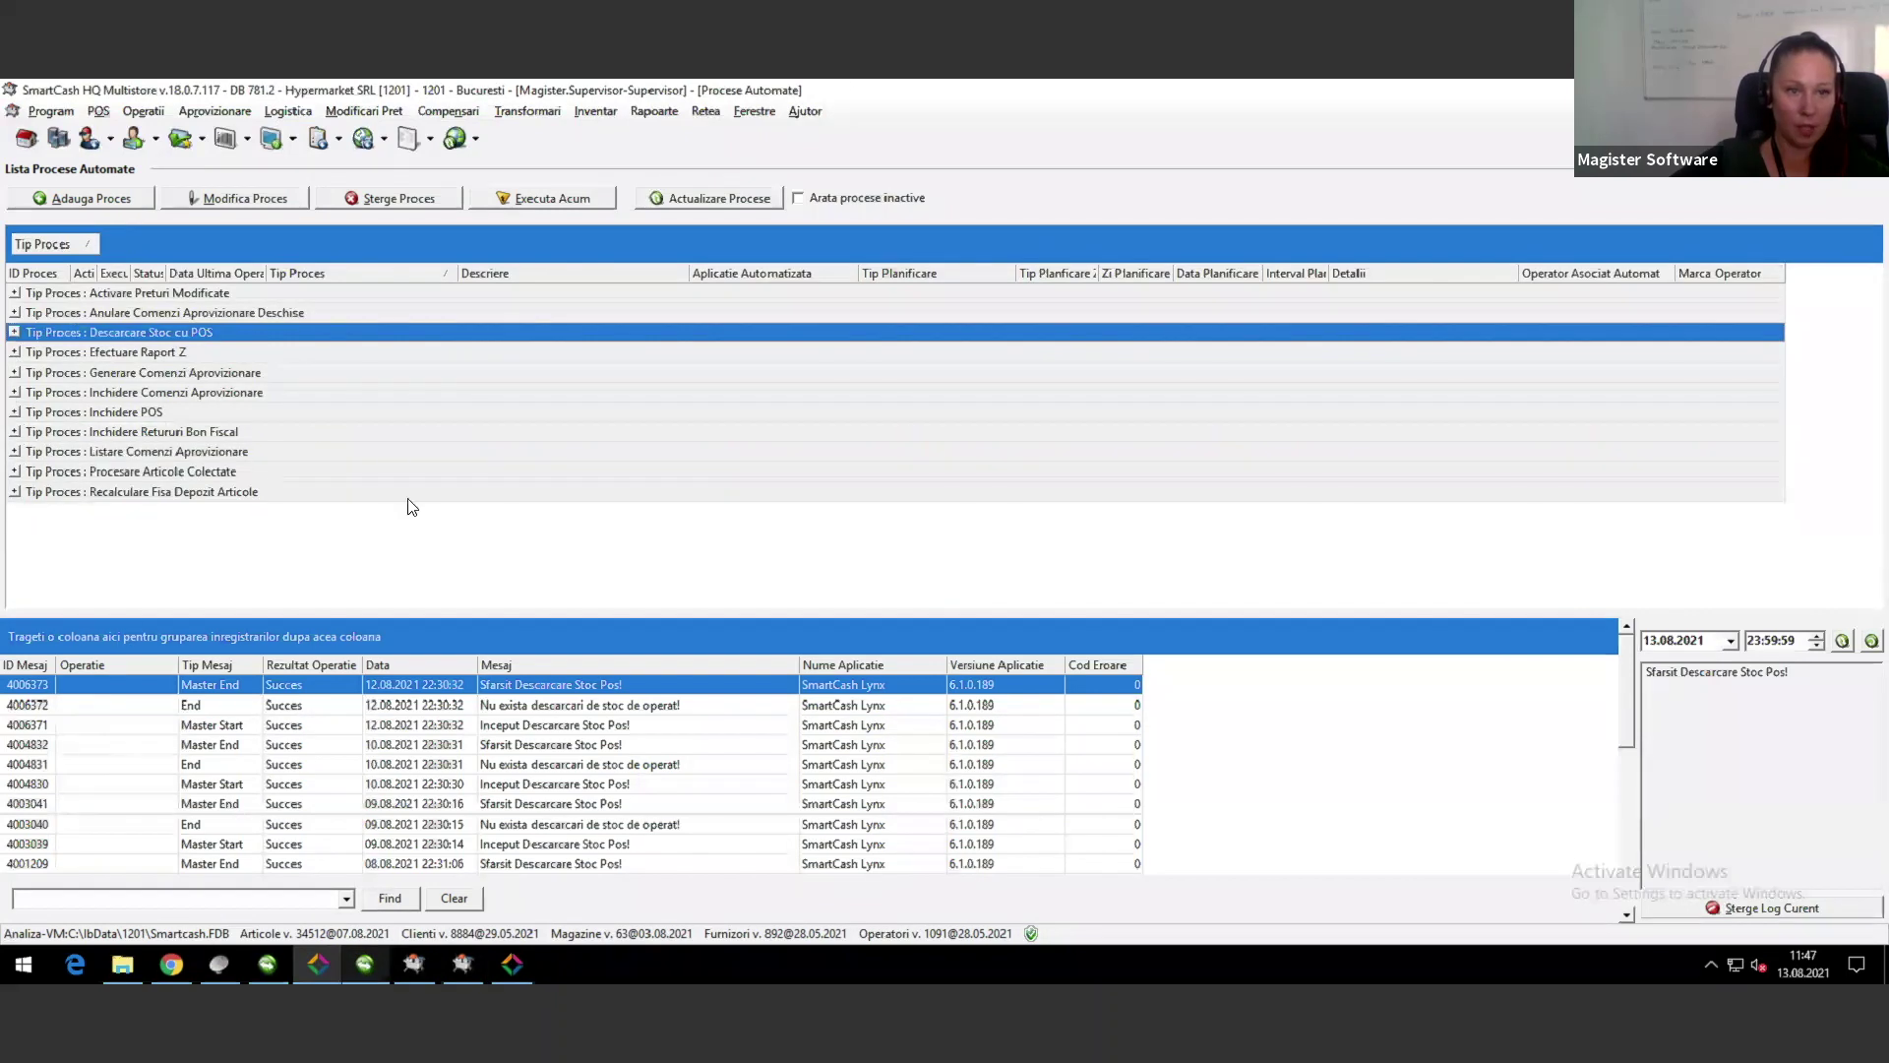
Step: Review the responsible application and schedule of the Generare Comenzi Aprovizionare process, and close its settings with confirmation
left_click(118, 376)
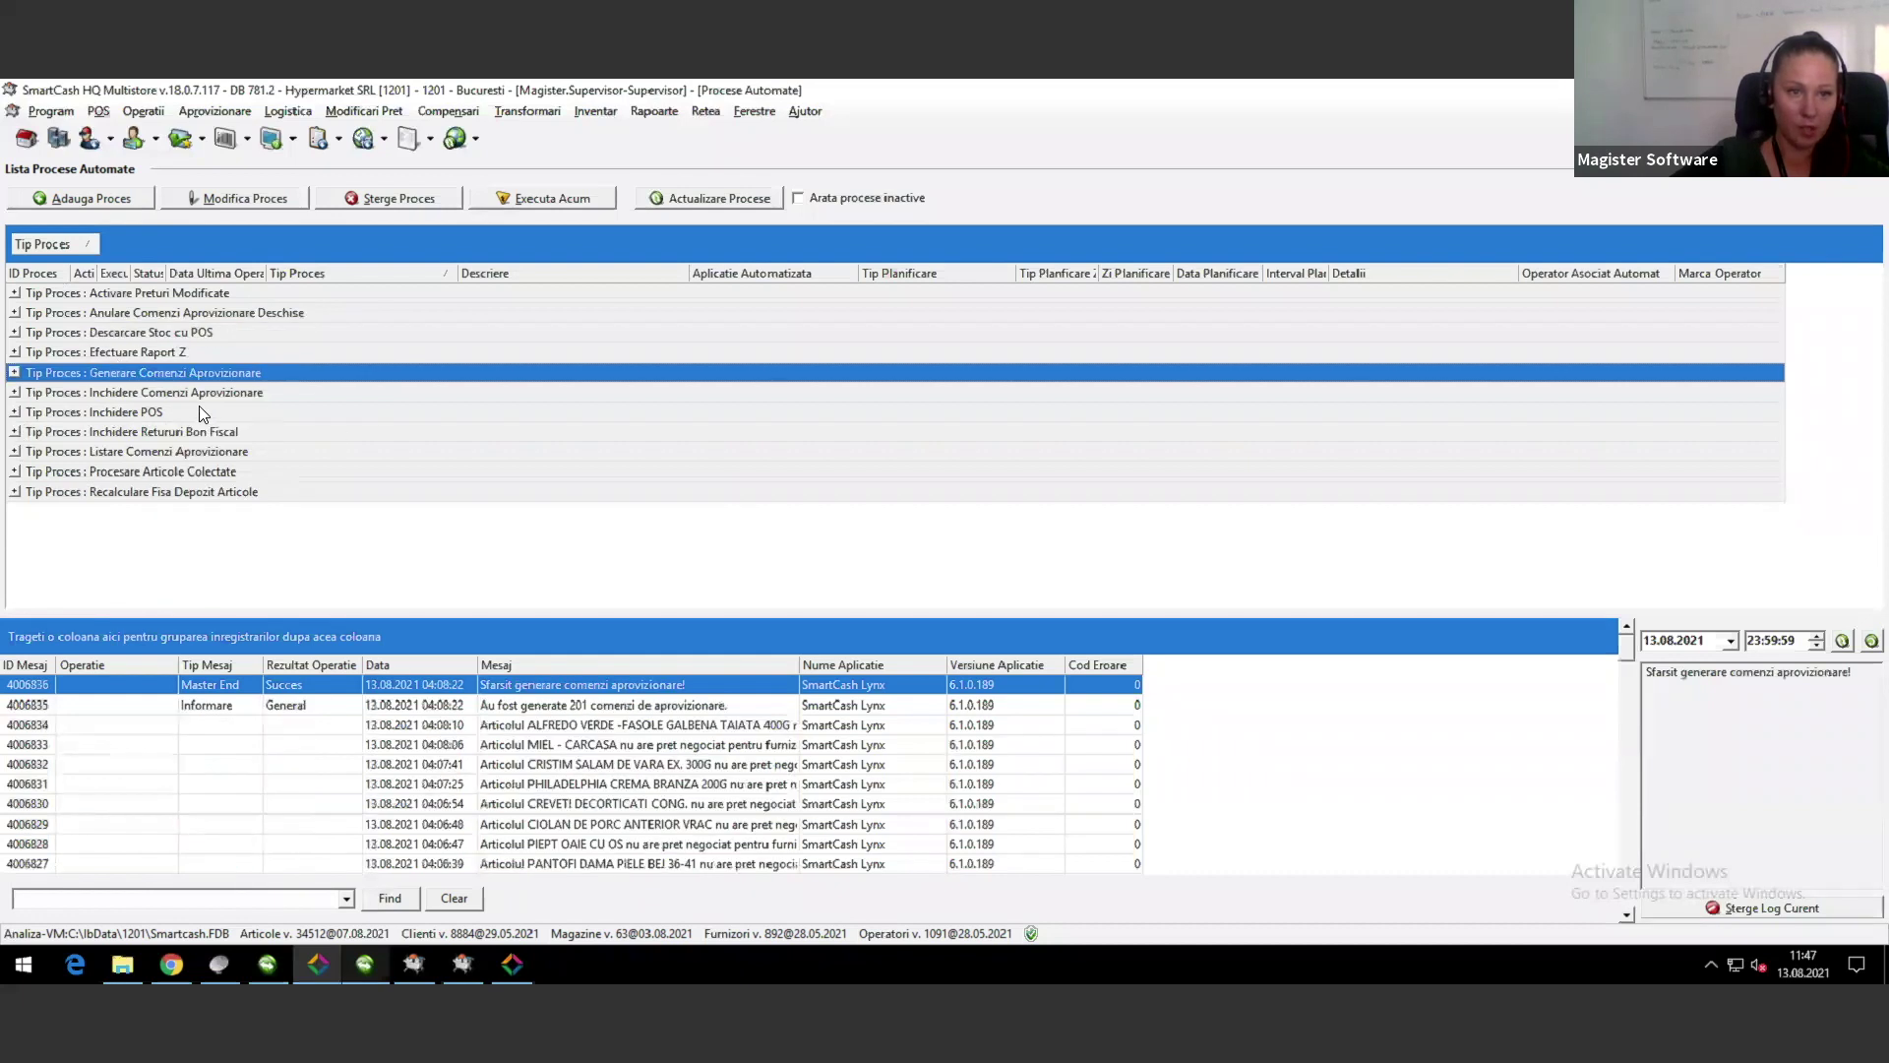
double_click(187, 376)
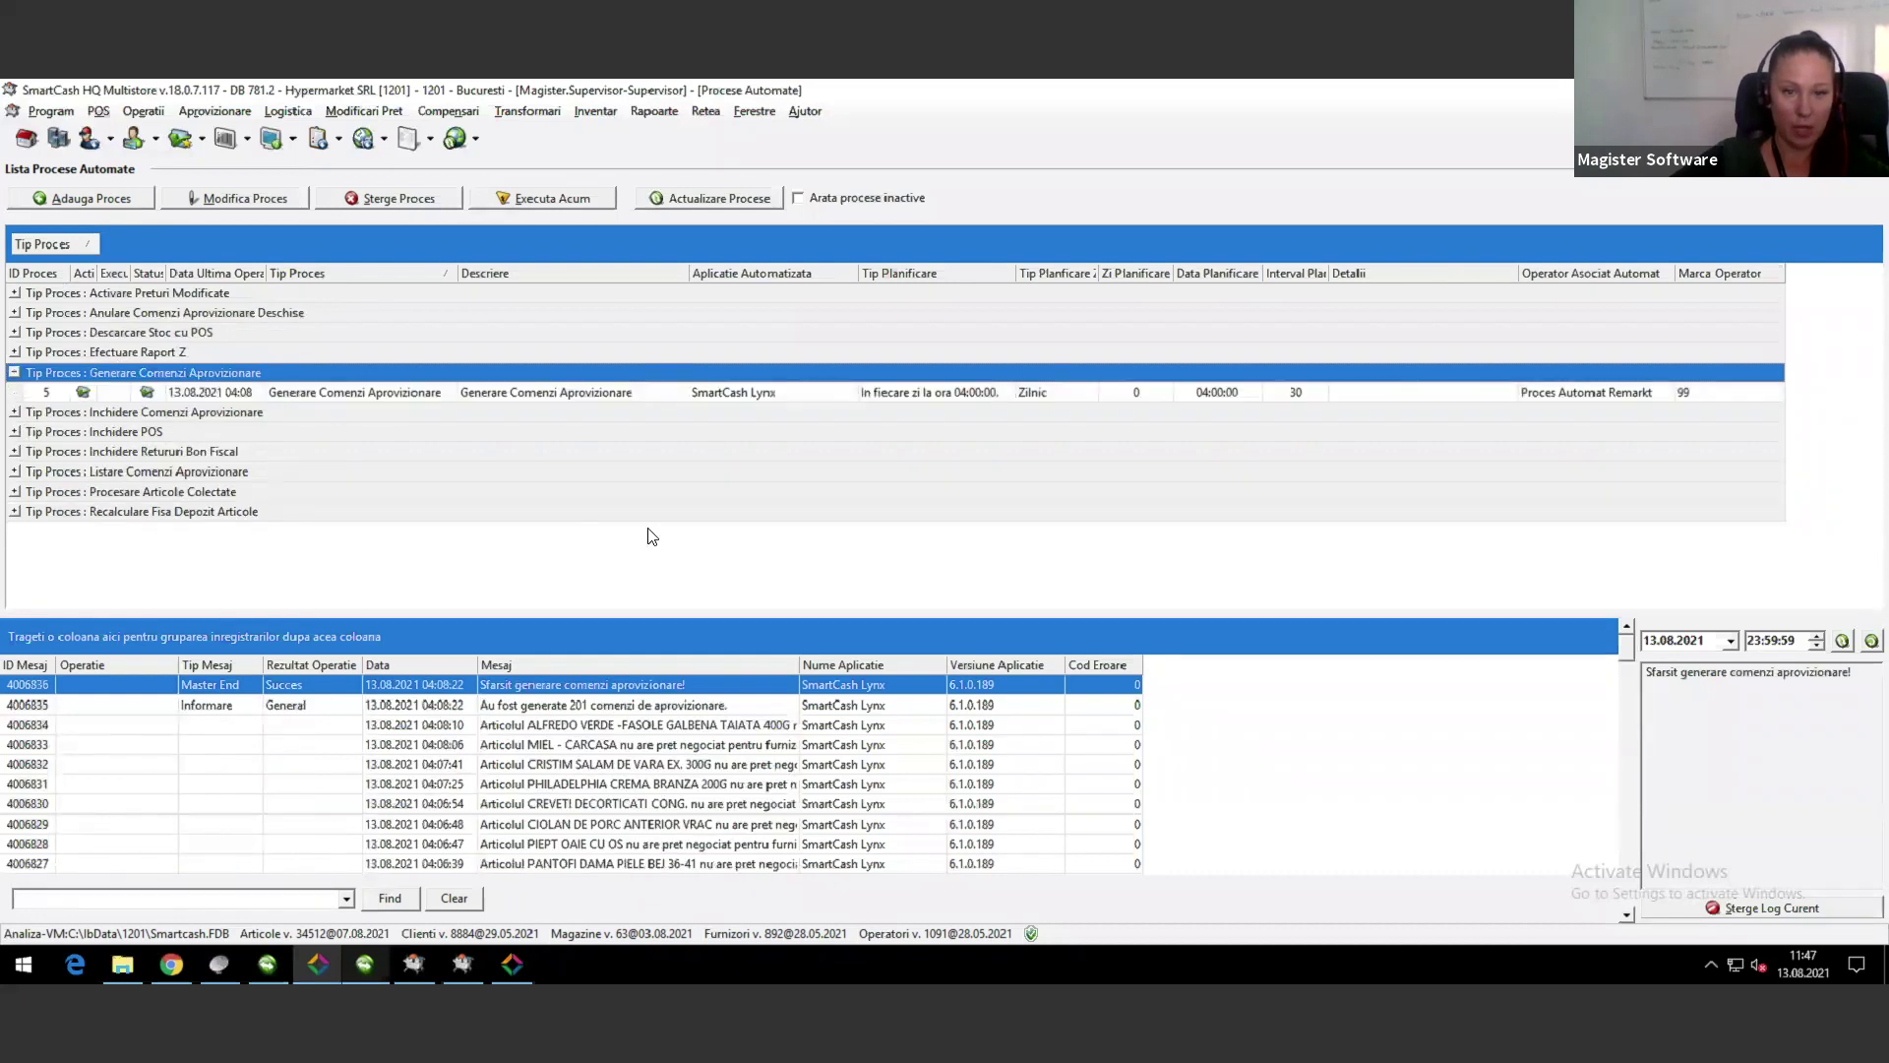
double_click(218, 393)
left_click_drag(861, 347, 501, 305)
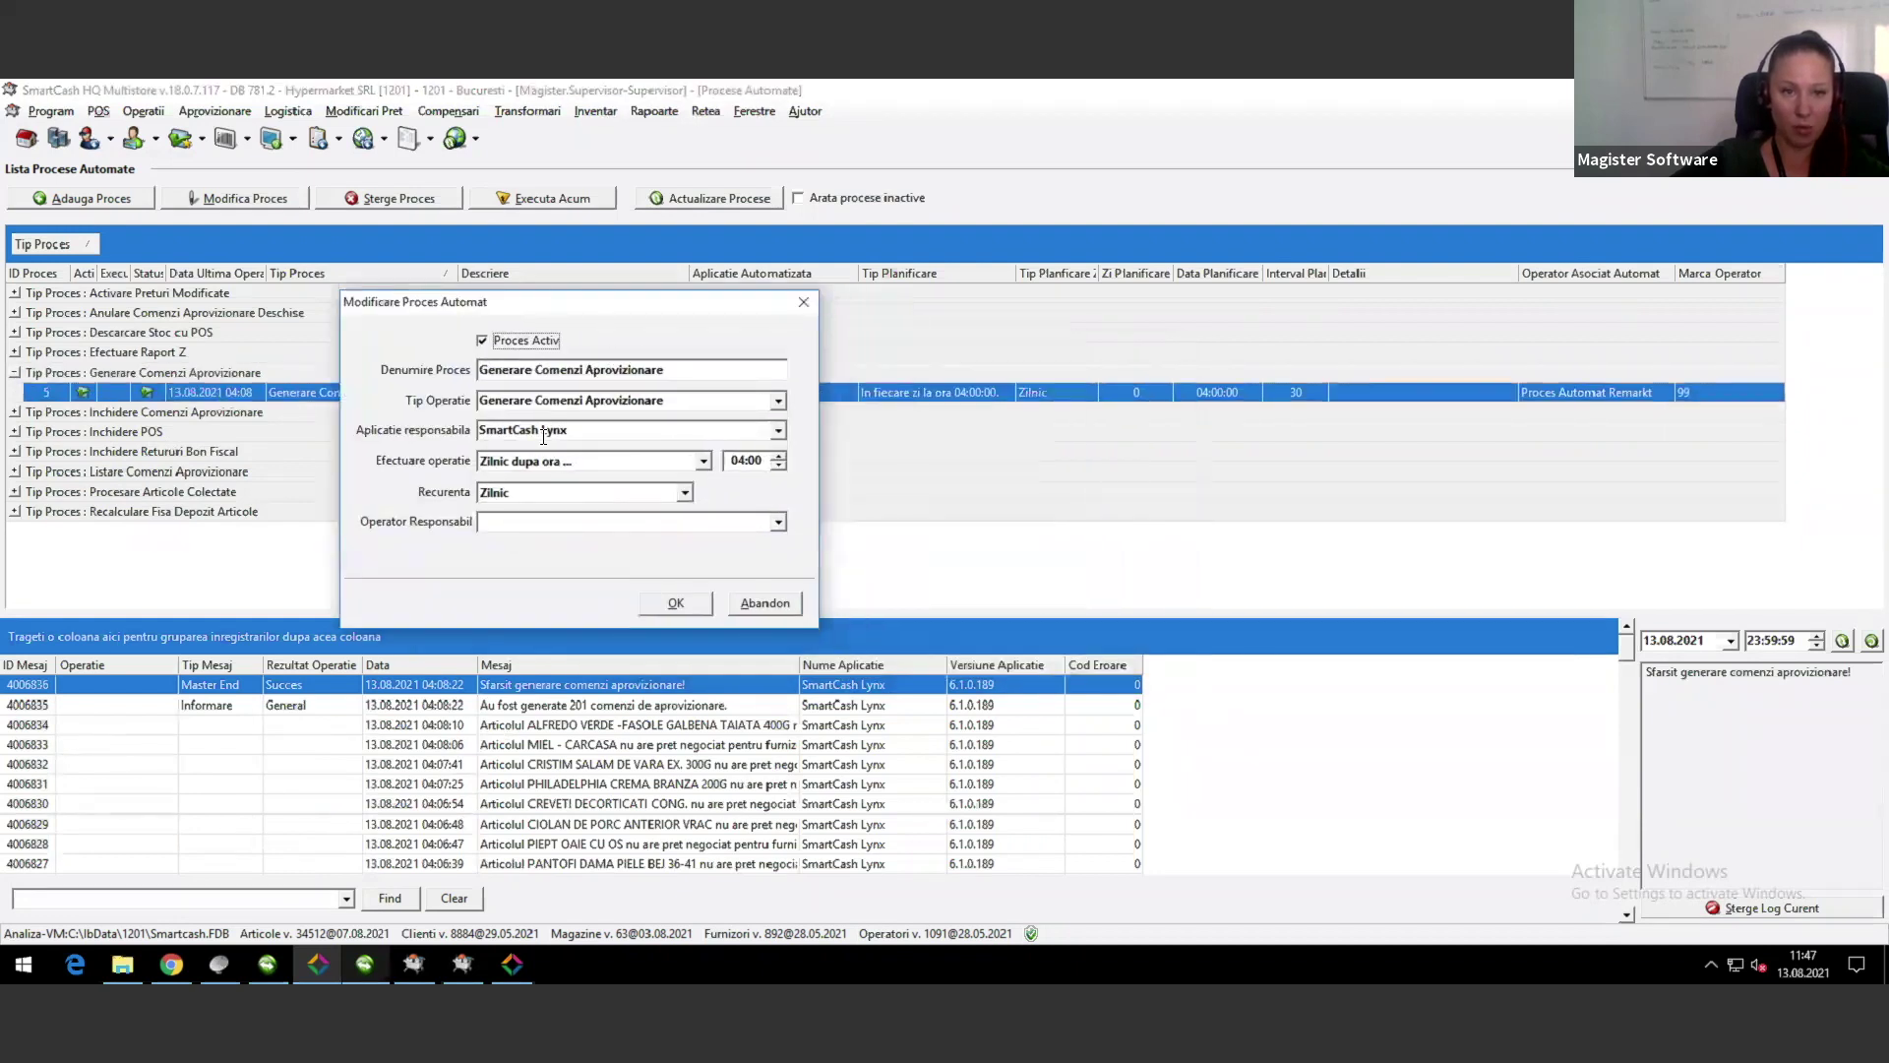
left_click_drag(543, 436, 448, 429)
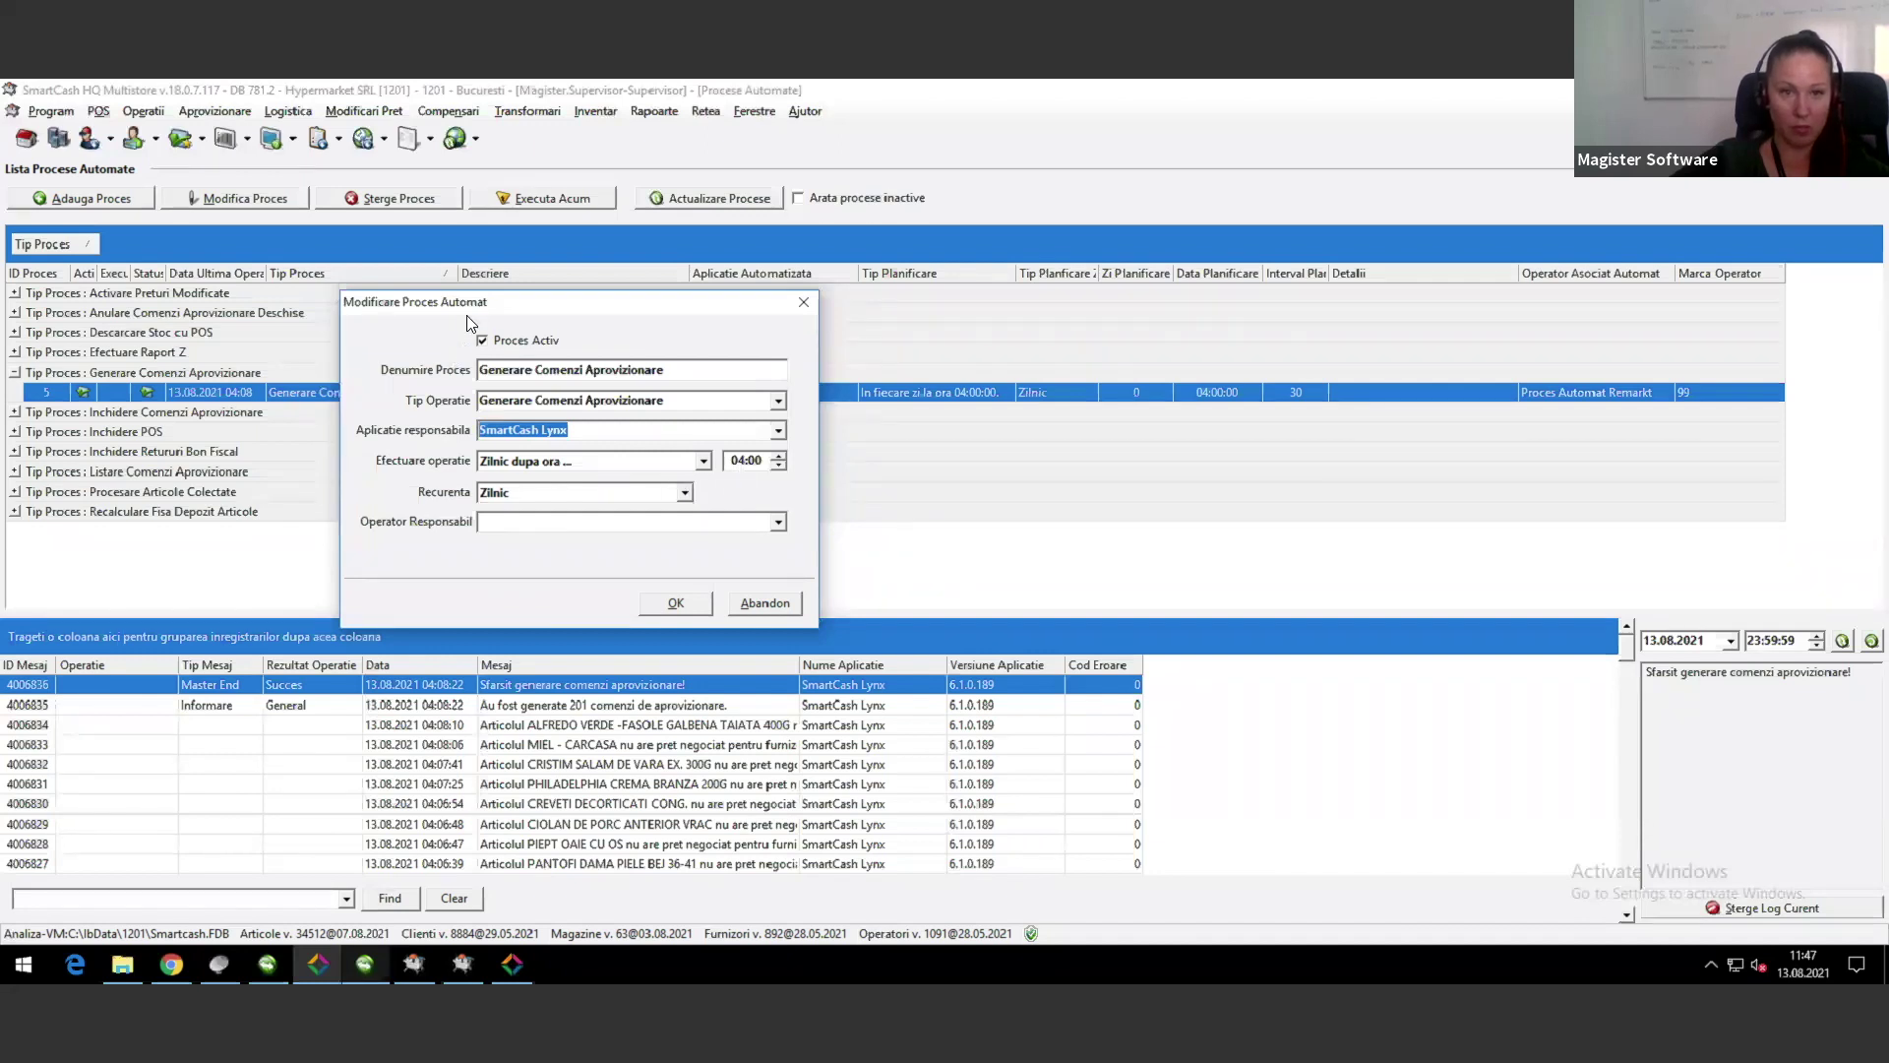
left_click_drag(476, 258, 476, 242)
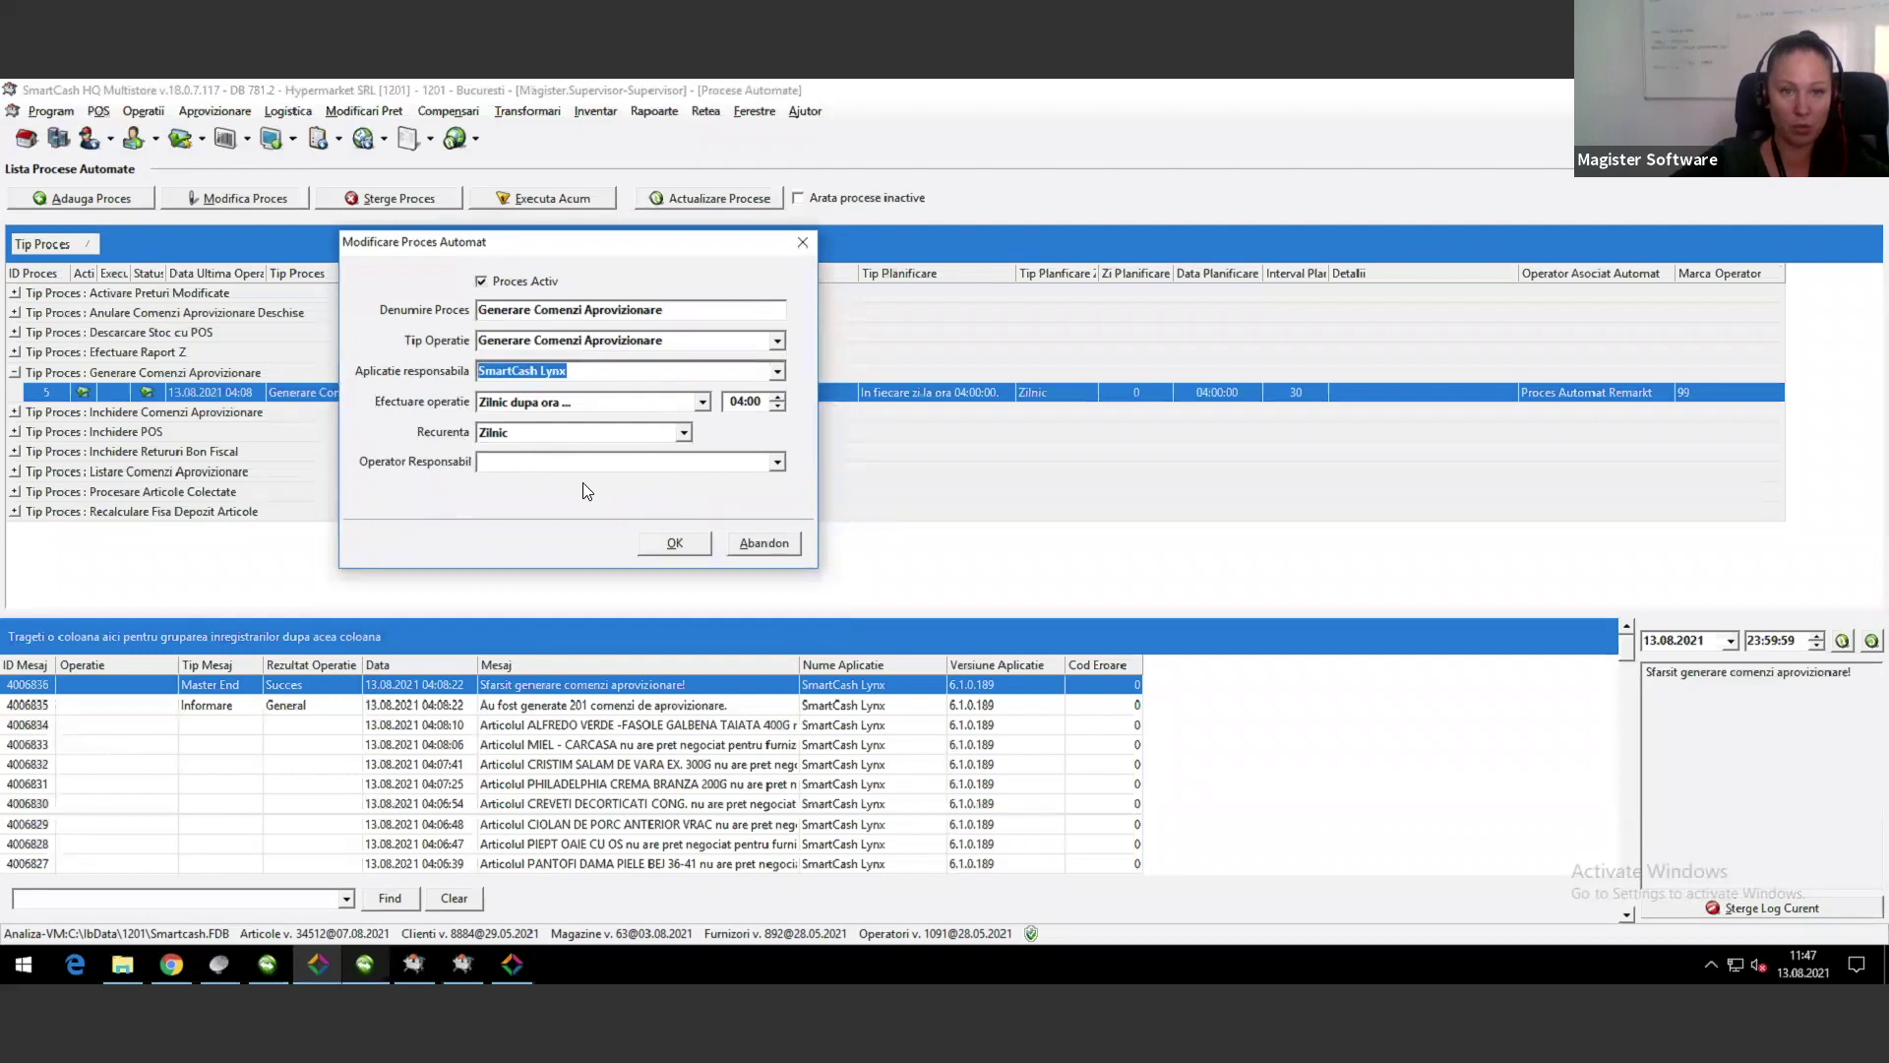
left_click(675, 544)
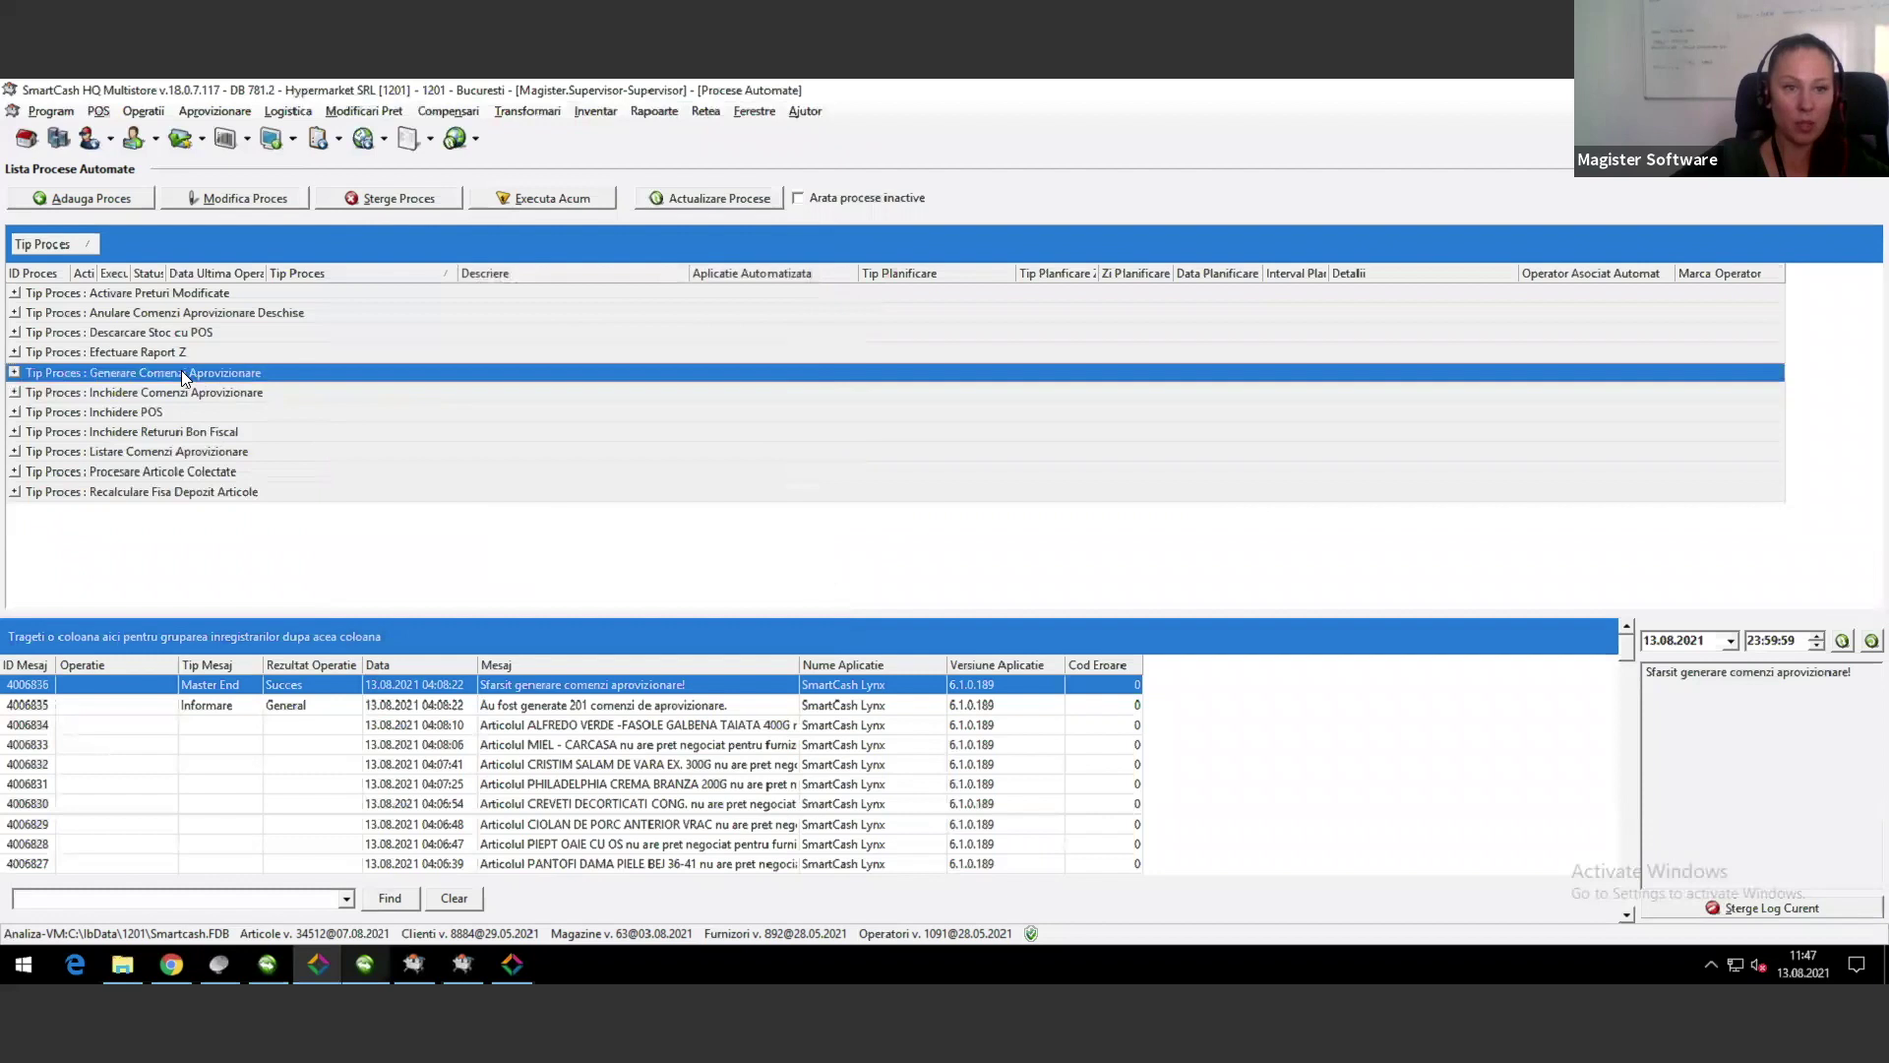
Step: Select the Generare Comenzi Aprovizionare process, enlarge its message log and read the most recent entries
left_click(13, 372)
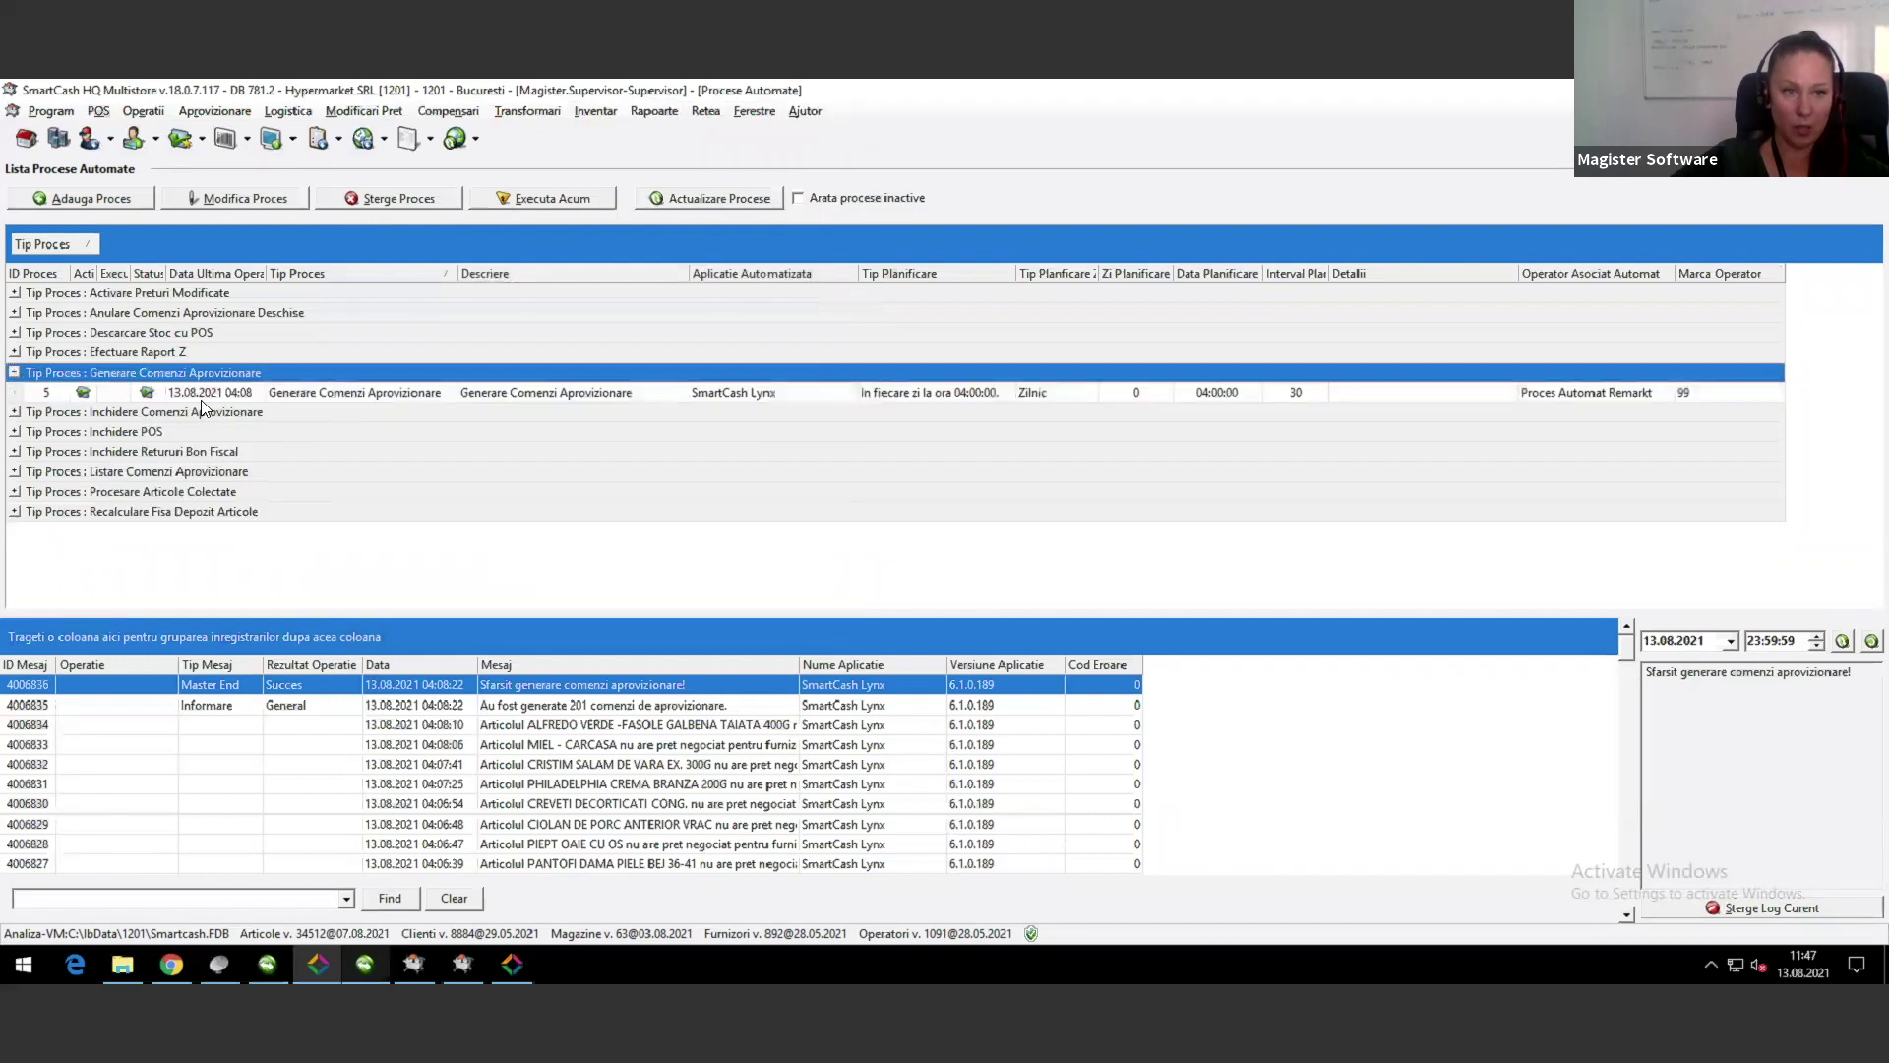
left_click(275, 390)
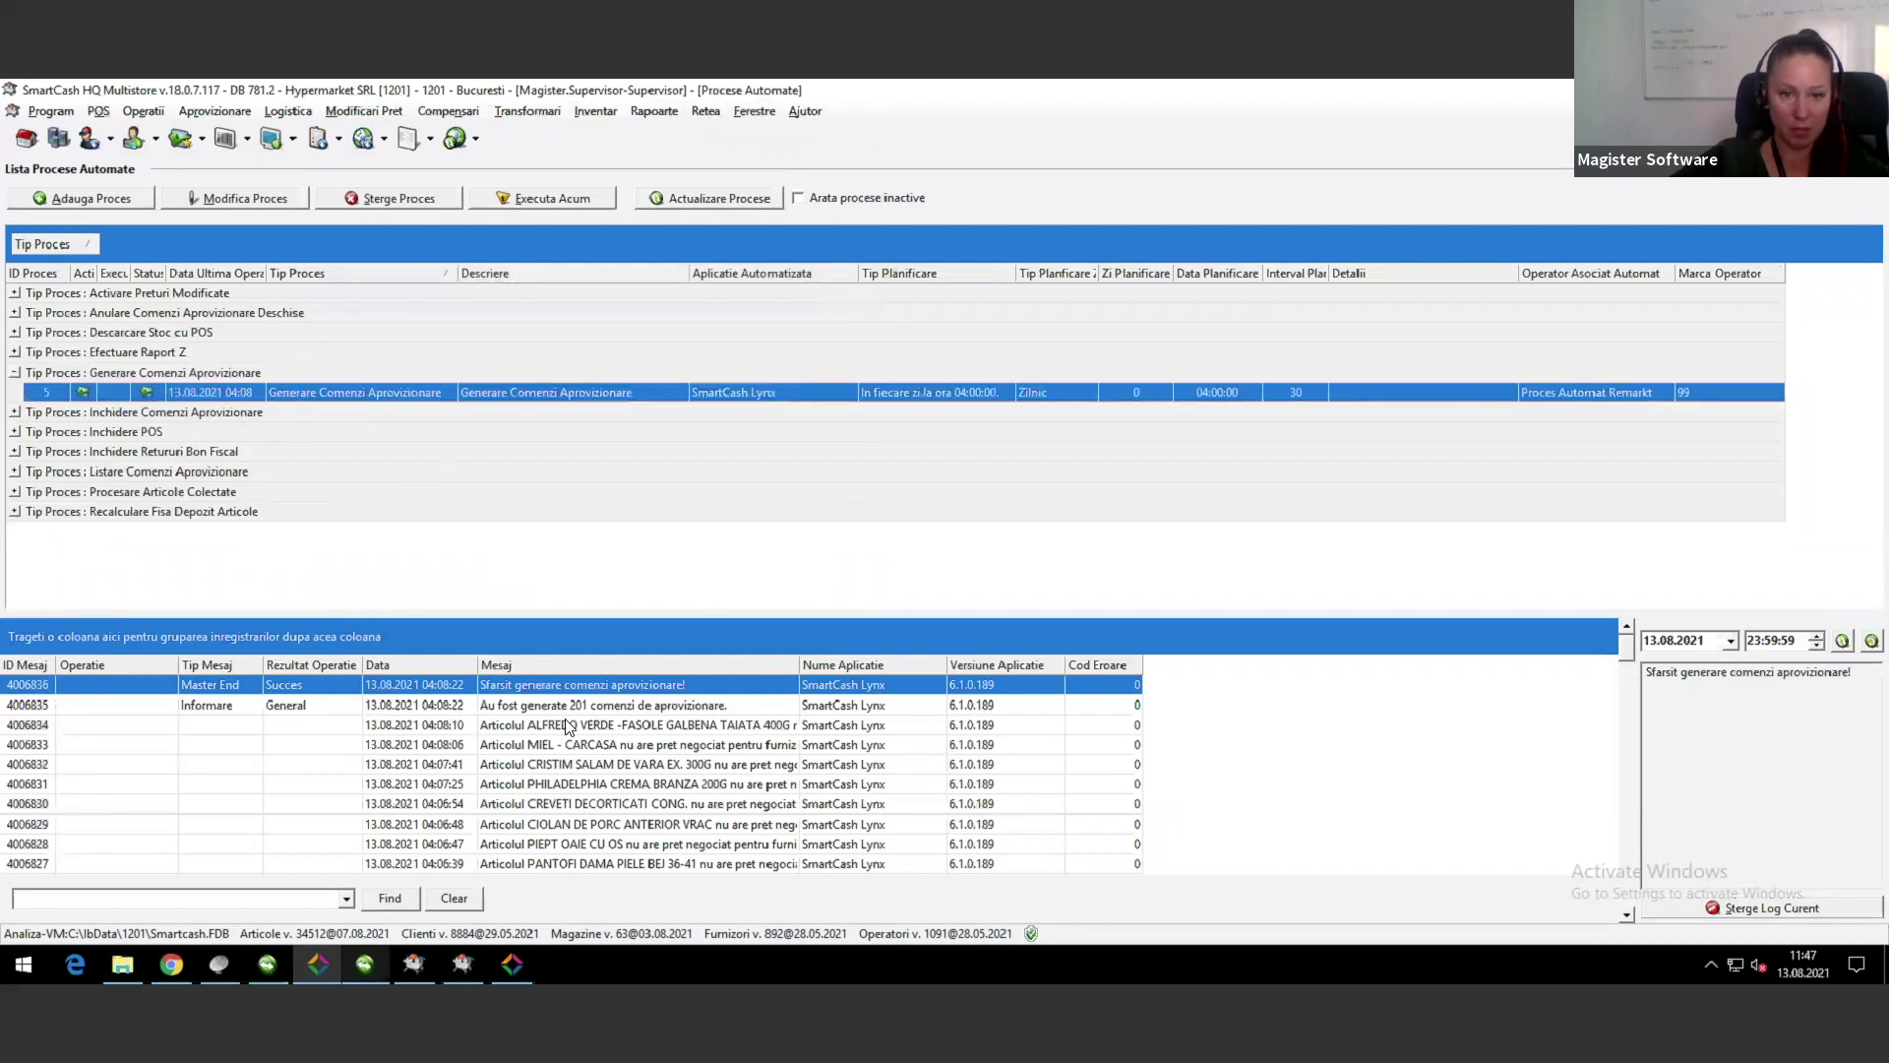
left_click(626, 727)
left_click_drag(620, 614, 608, 449)
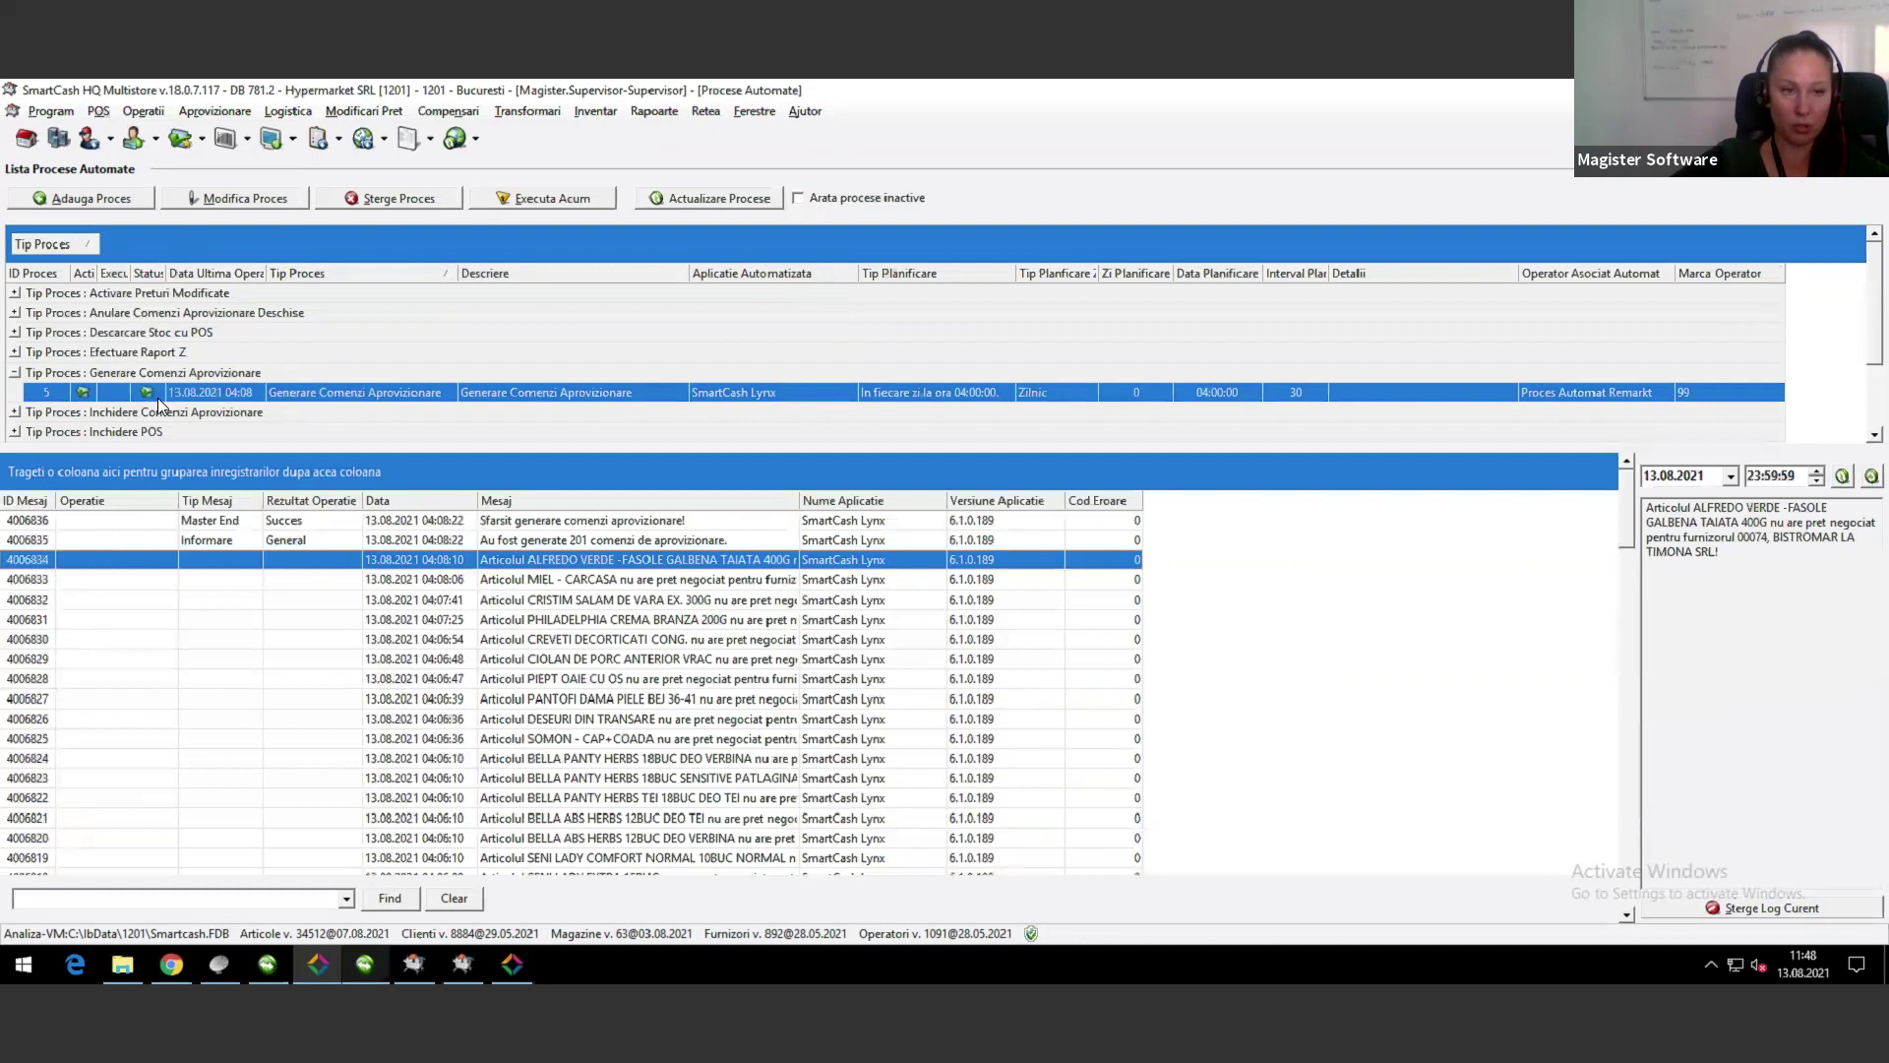
left_click(539, 581)
left_click(514, 544)
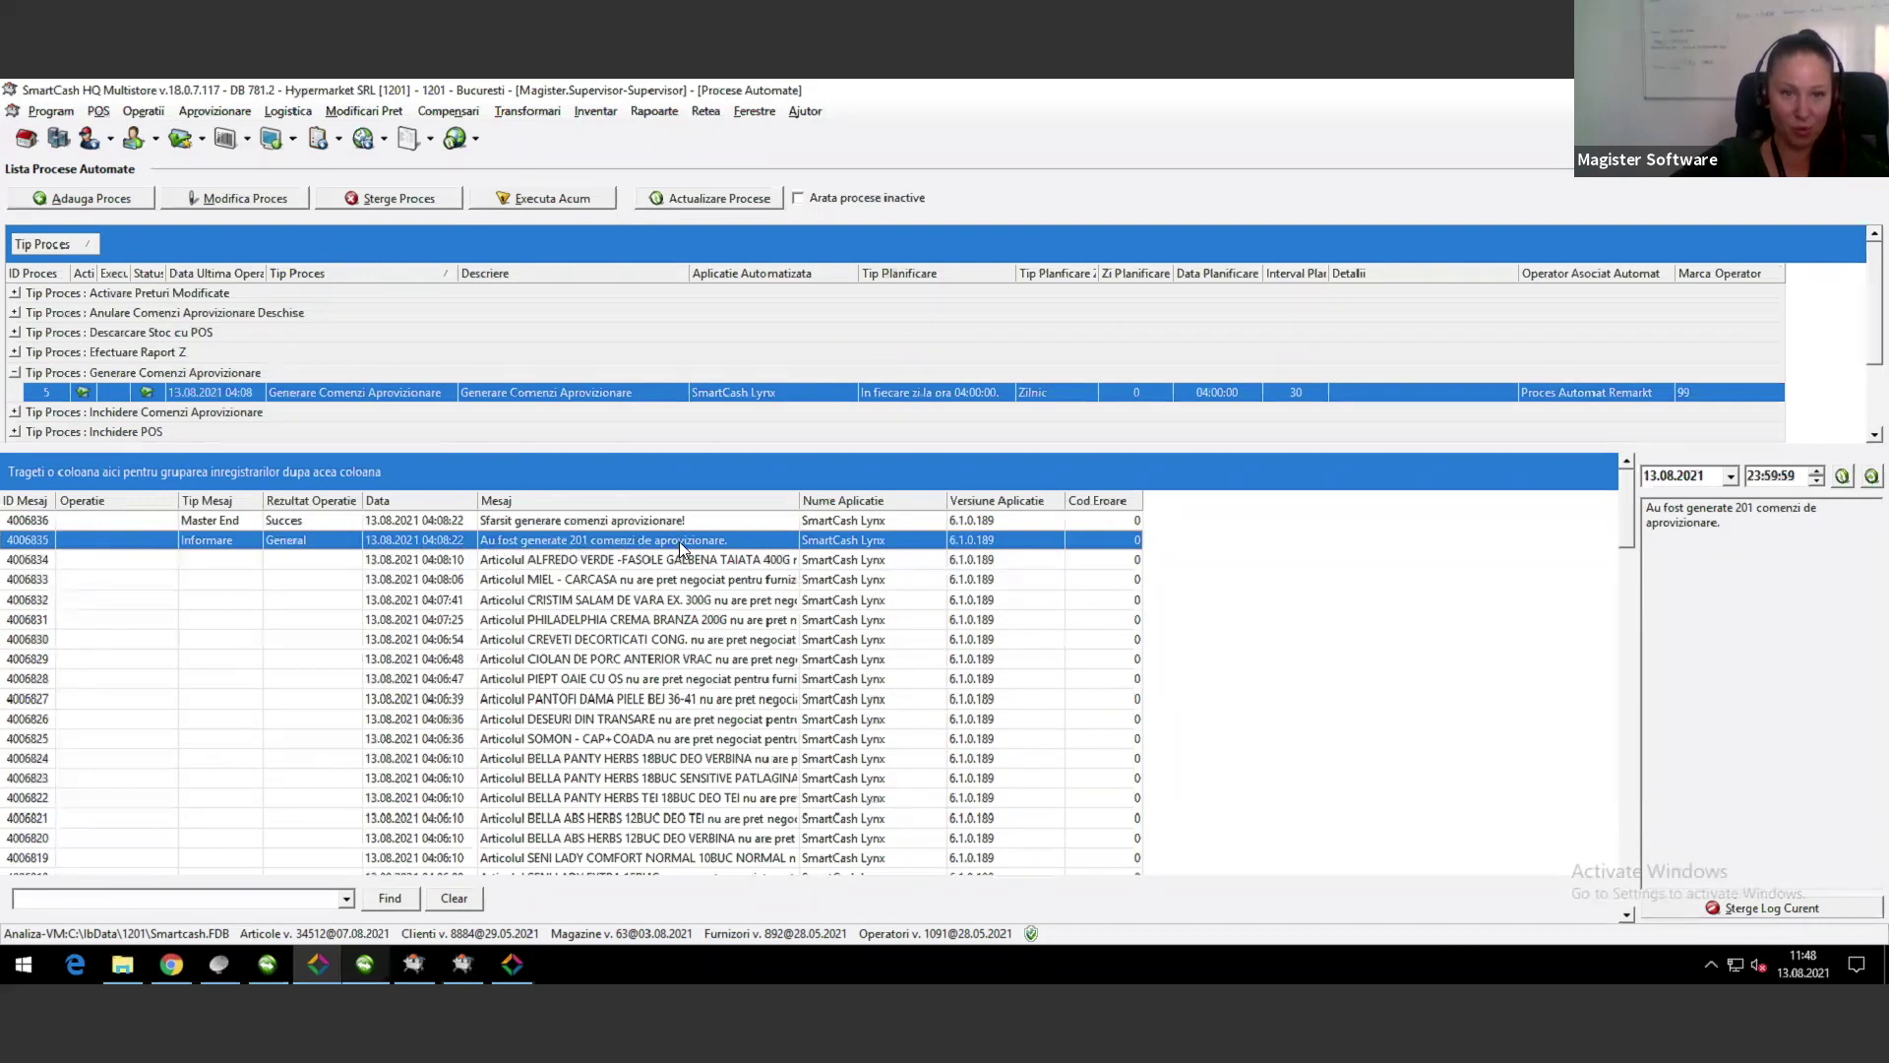
Step: Widen the Mesaj column of the log to show the full messages about articles without a negotiated price
left_click_drag(801, 499, 893, 499)
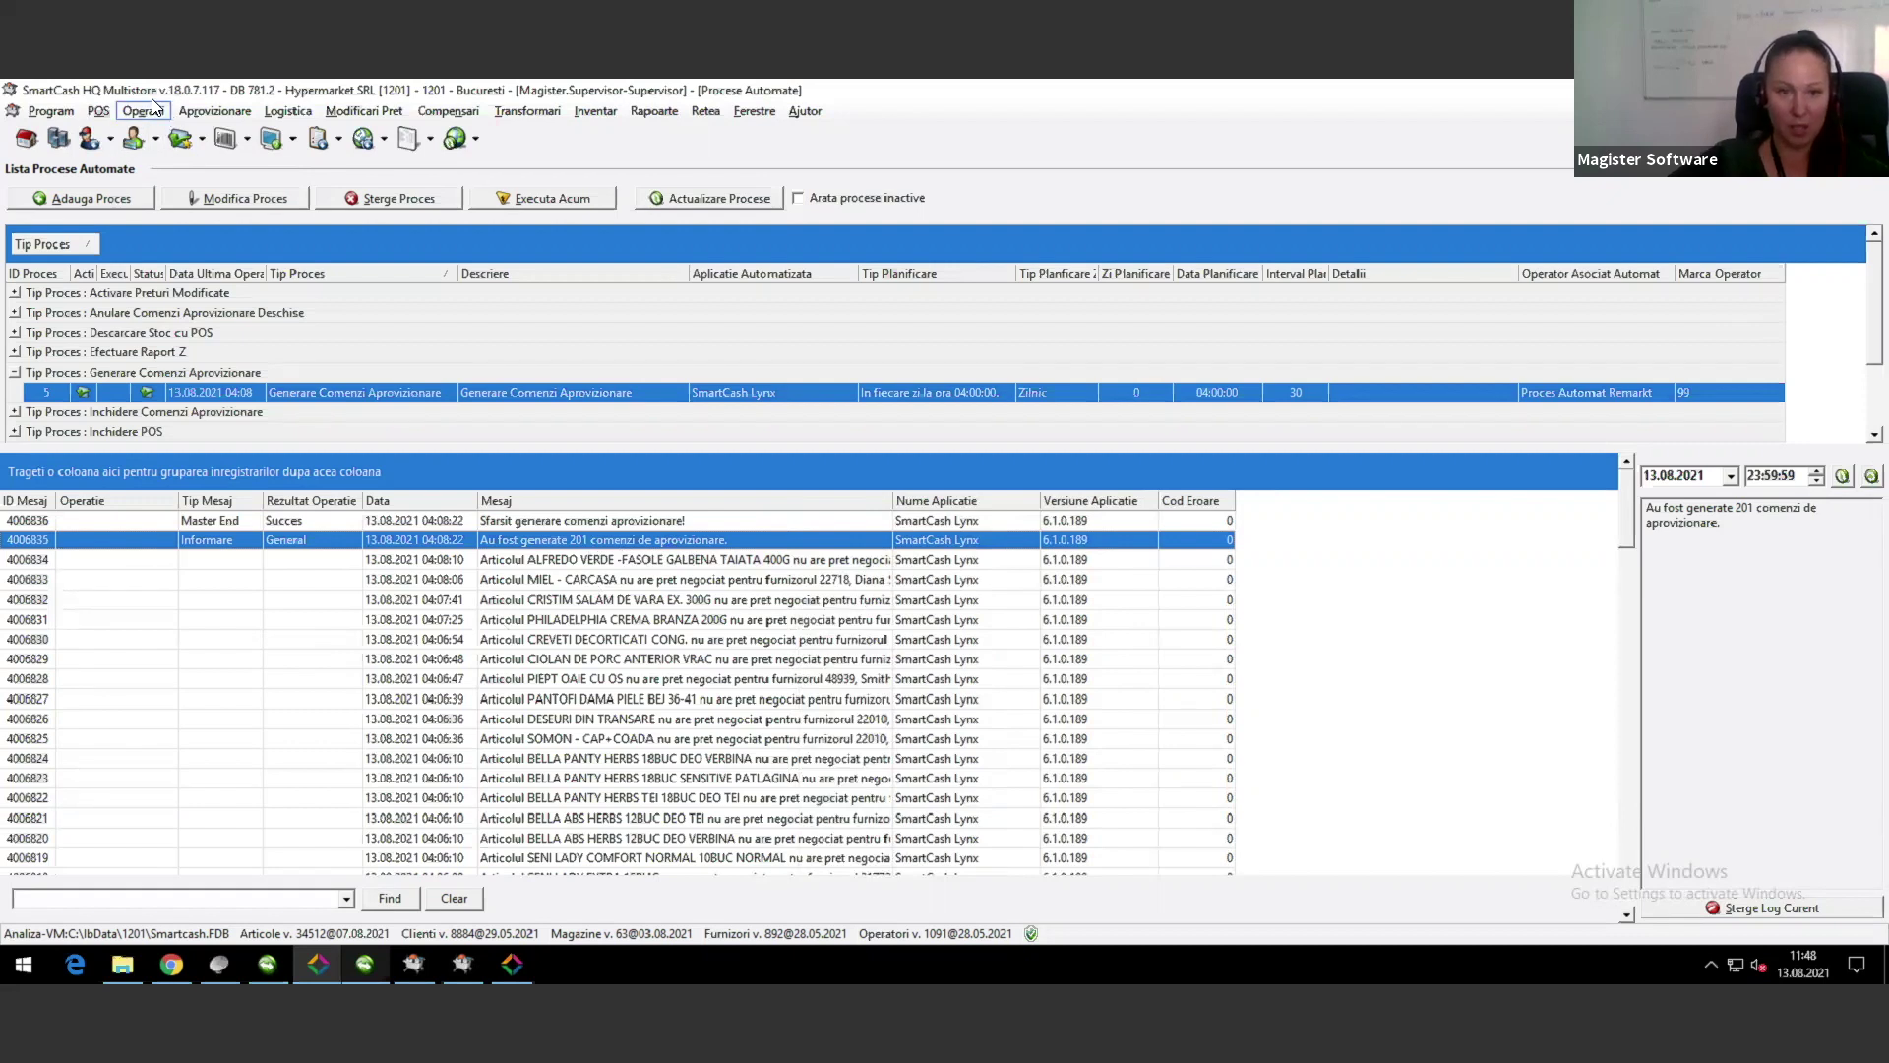
left_click(700, 583)
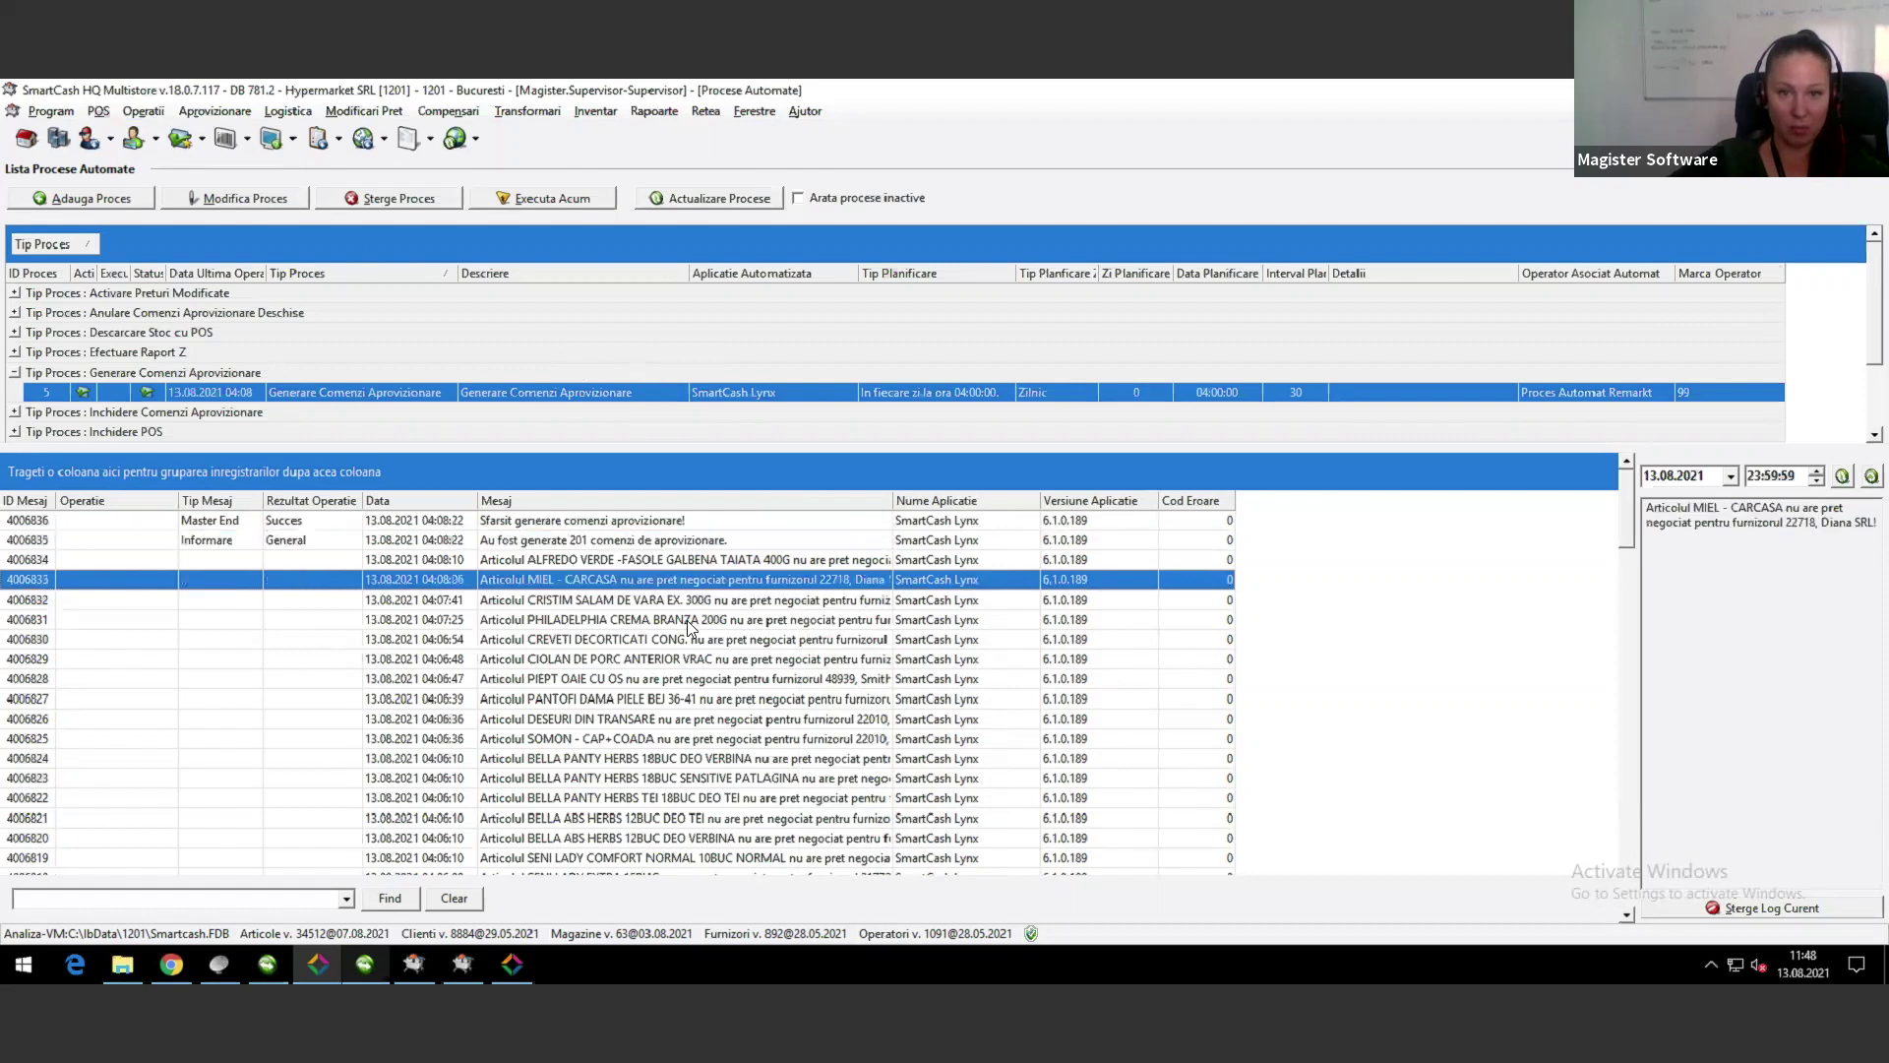
left_click(682, 563)
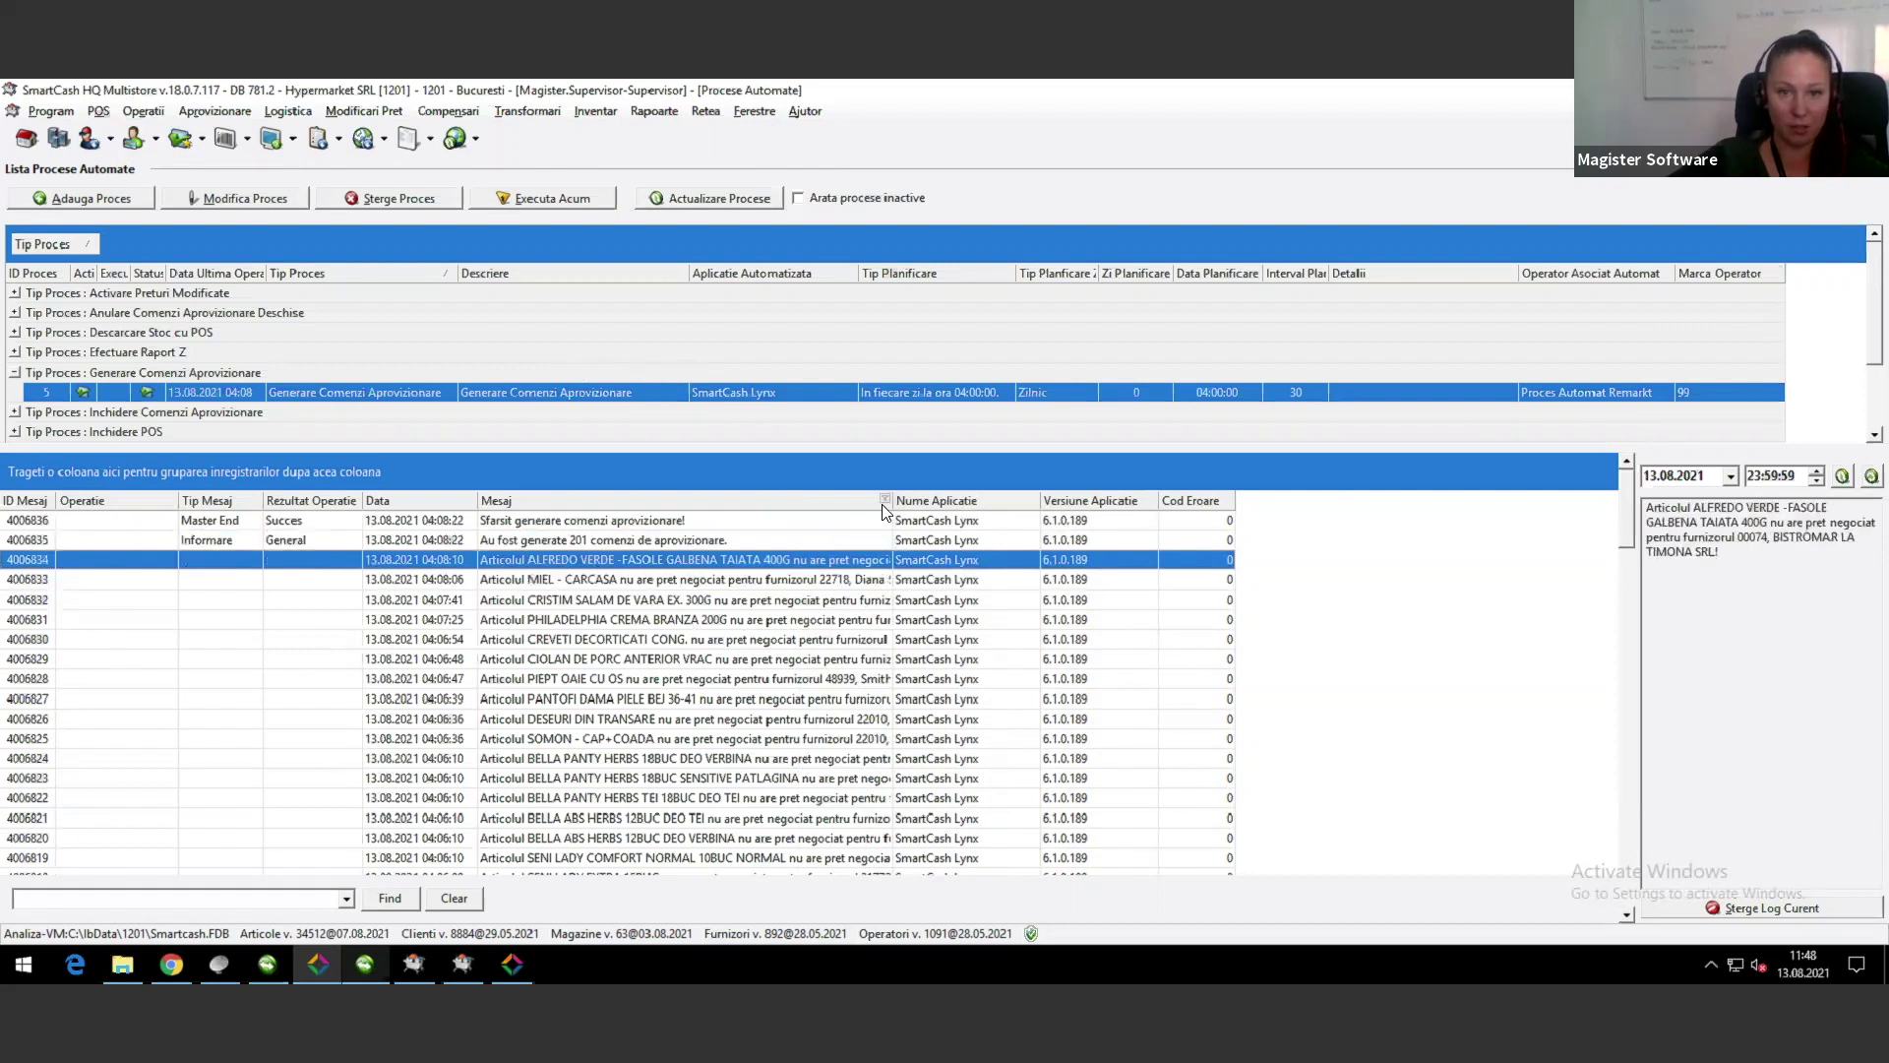
left_click_drag(892, 500, 1075, 500)
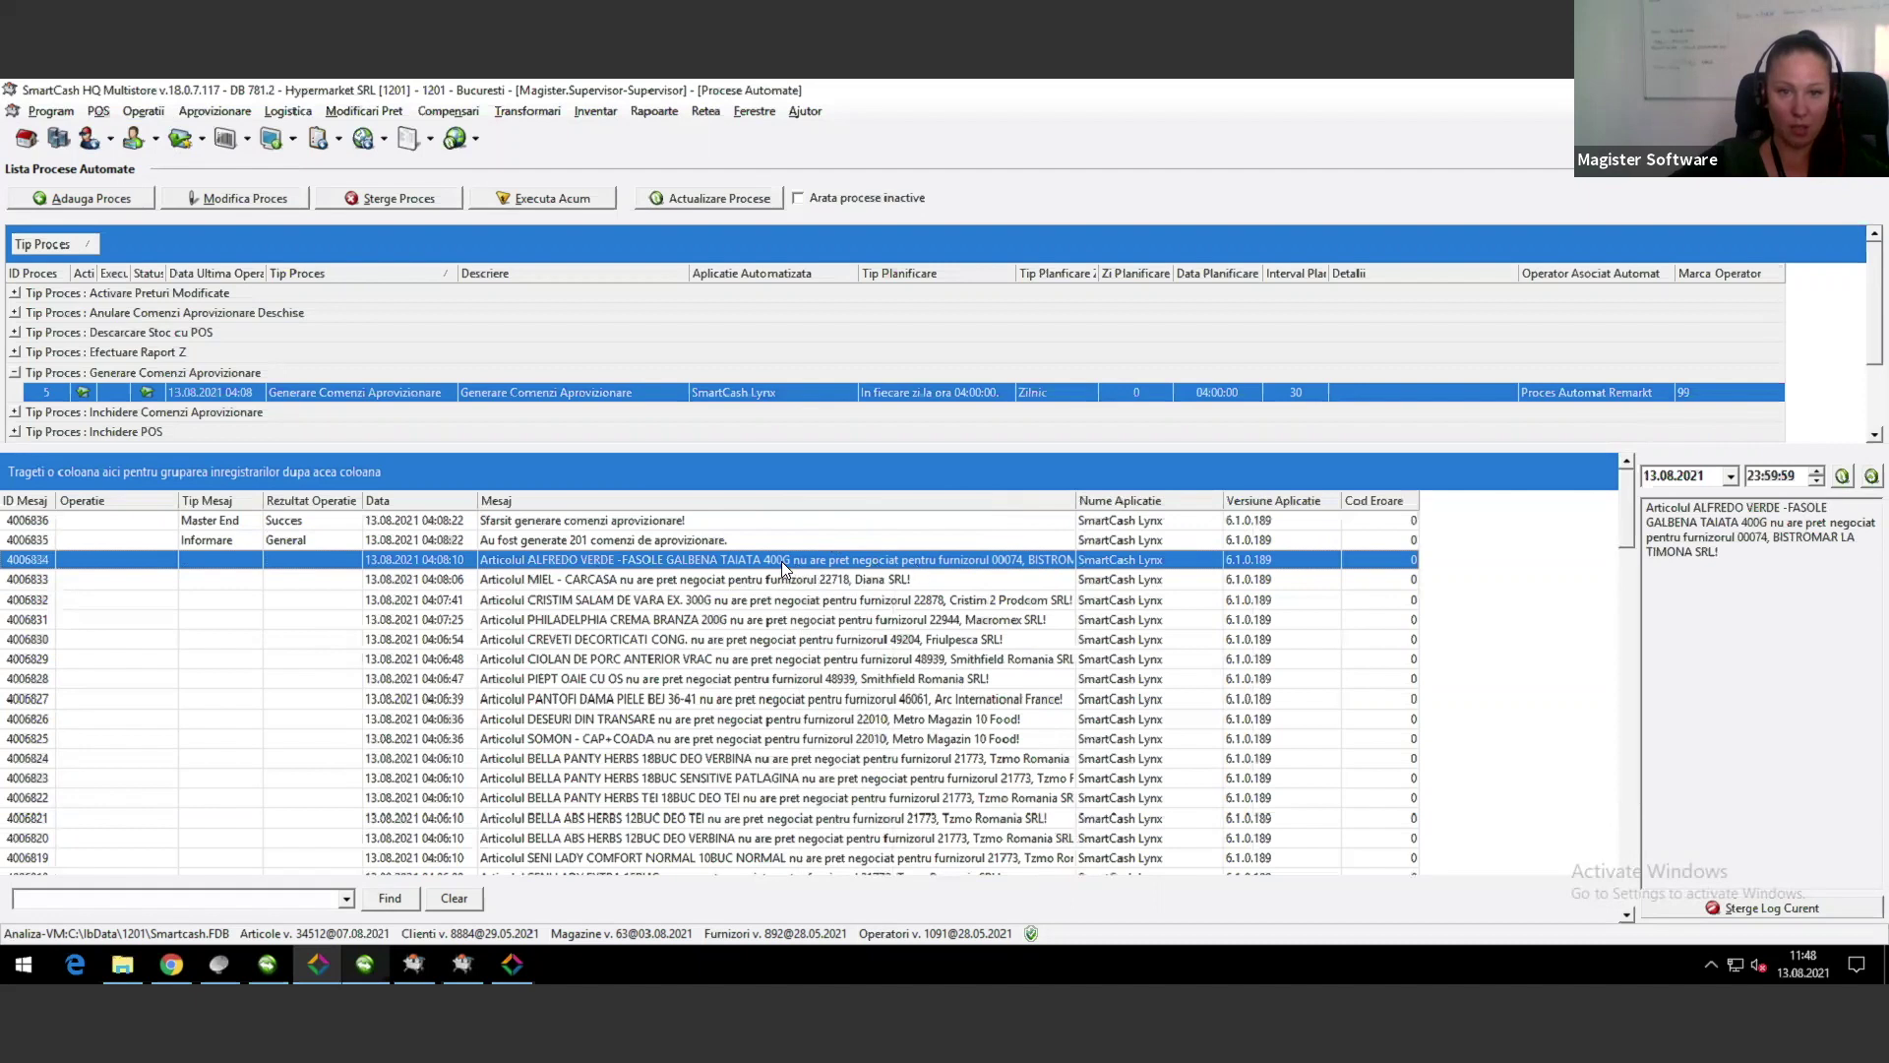
Step: Examine the log messages one by one from the MIEL - CARCASA article through PIEPT OAIE CU OS, ending on CIOLAN DE PORC ANTERIOR VRAC
left_click(676, 583)
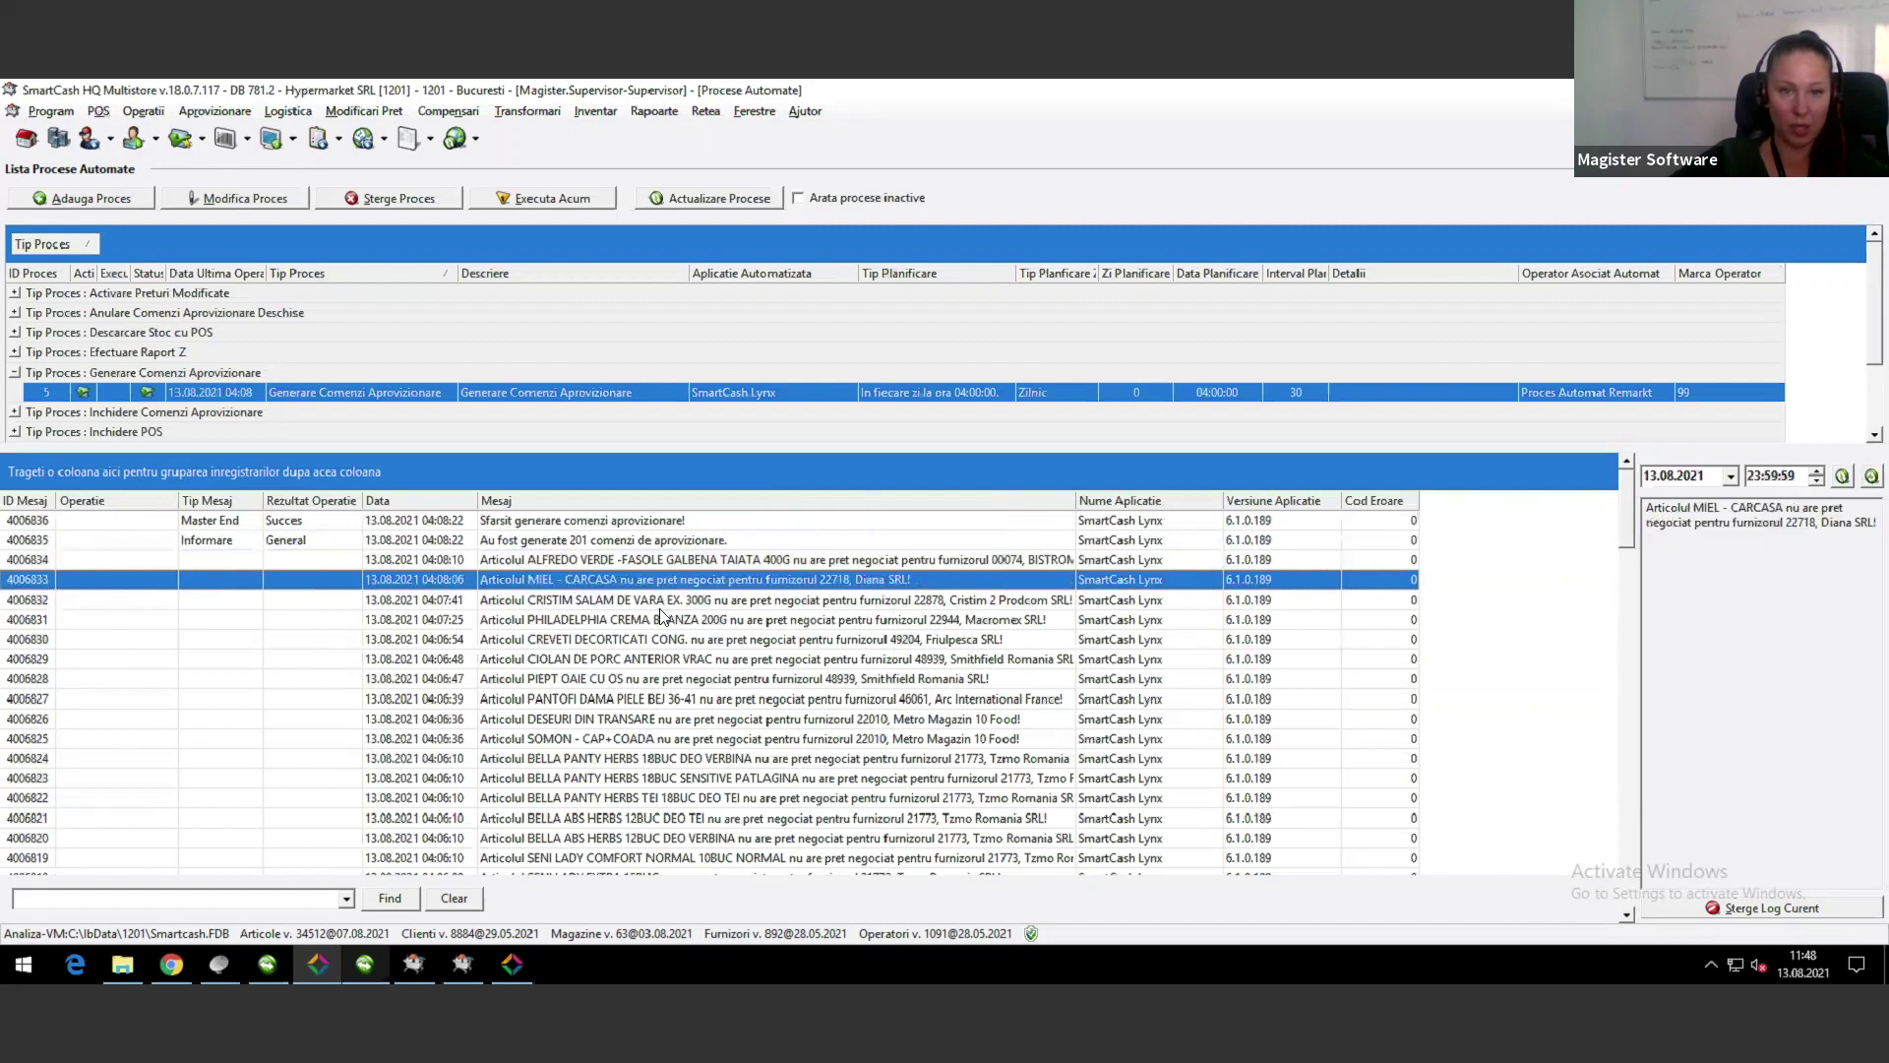
key("Down")
key("Down")
key("Down")
key("Down")
key("Down")
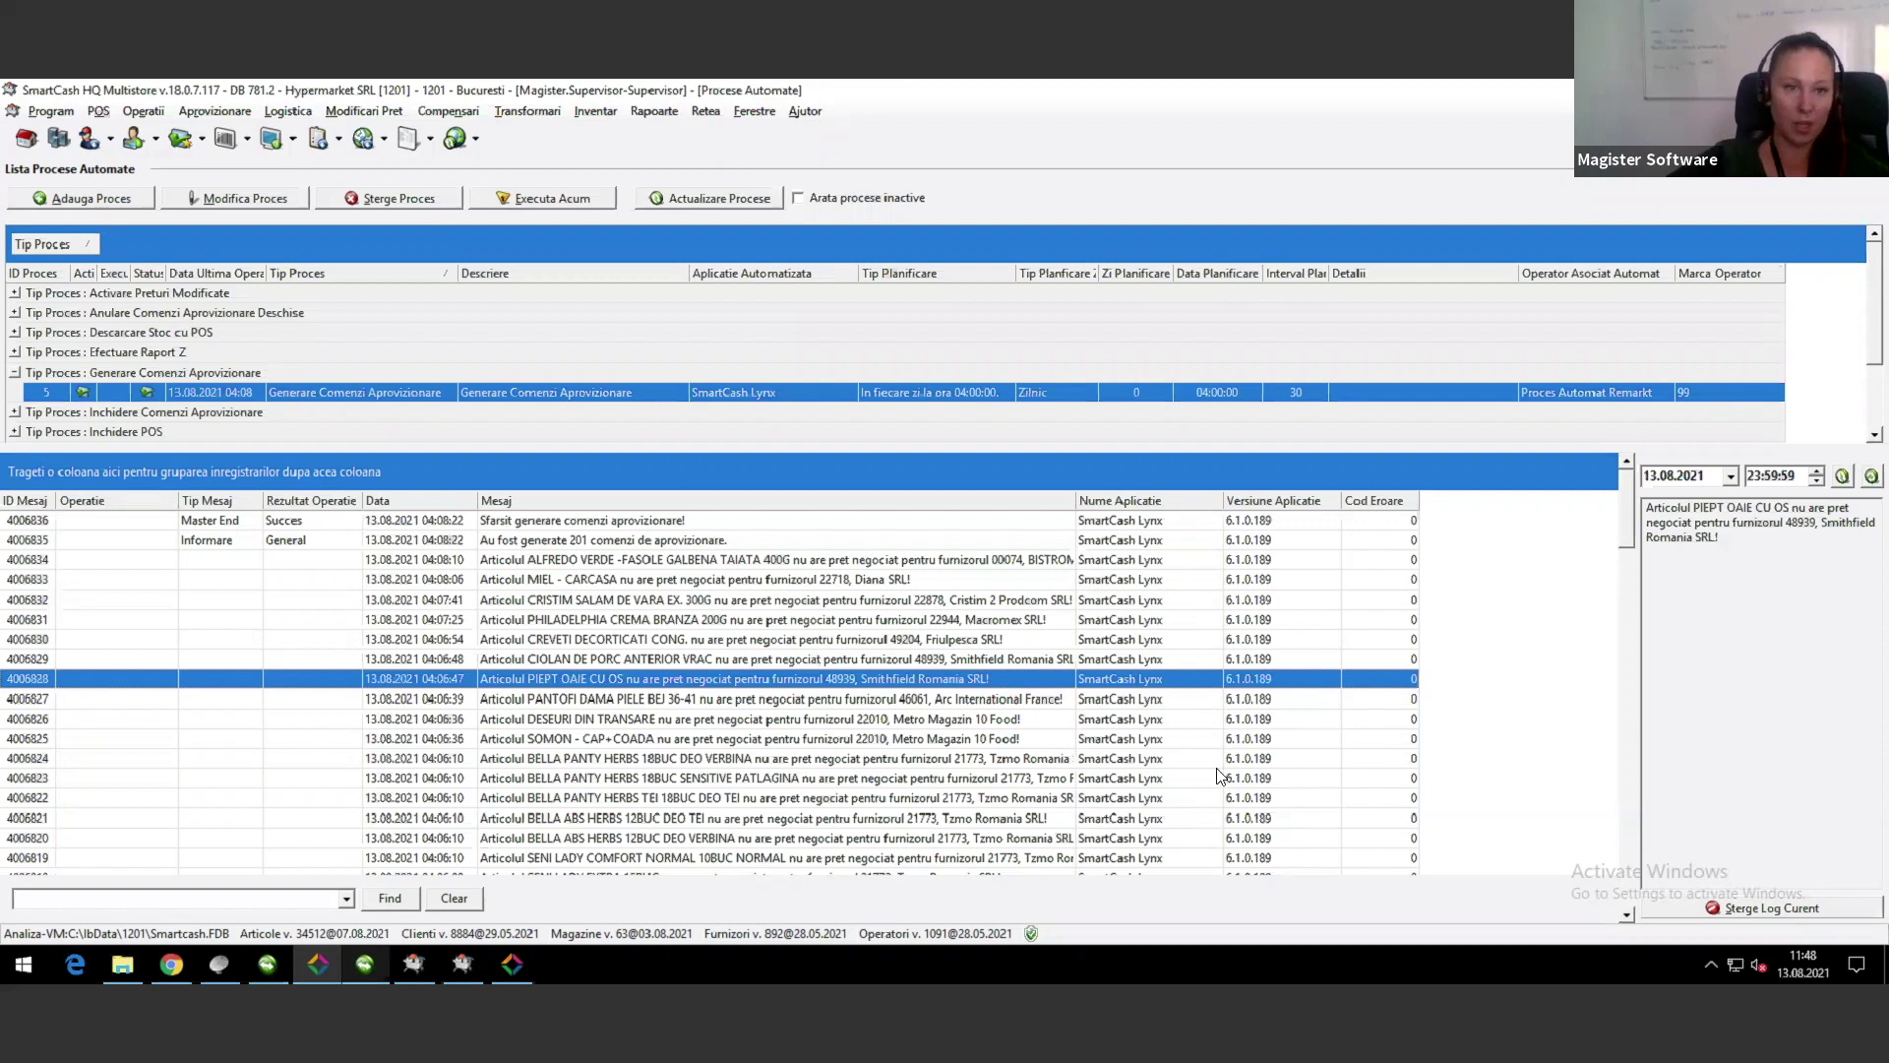
left_click(816, 659)
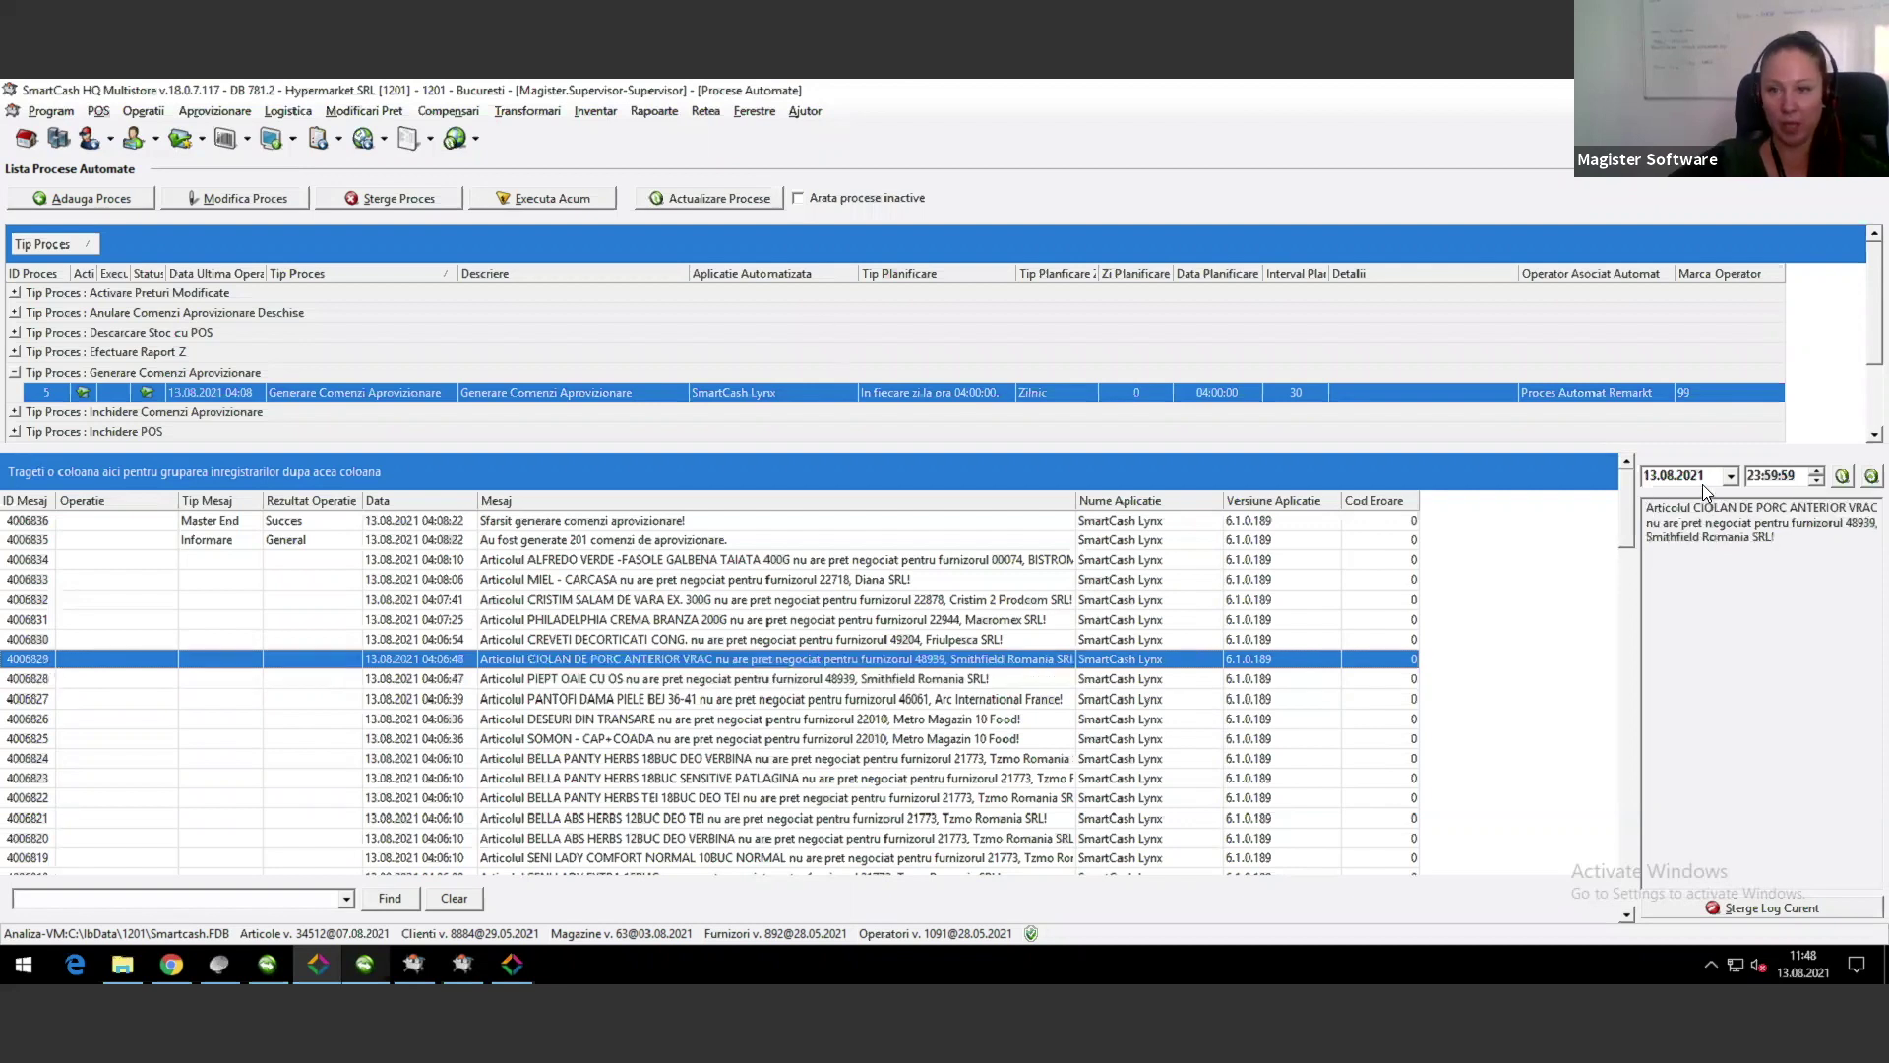
Step: Check the log's date selection without changing it and look through the earlier order generation messages
left_click(1733, 480)
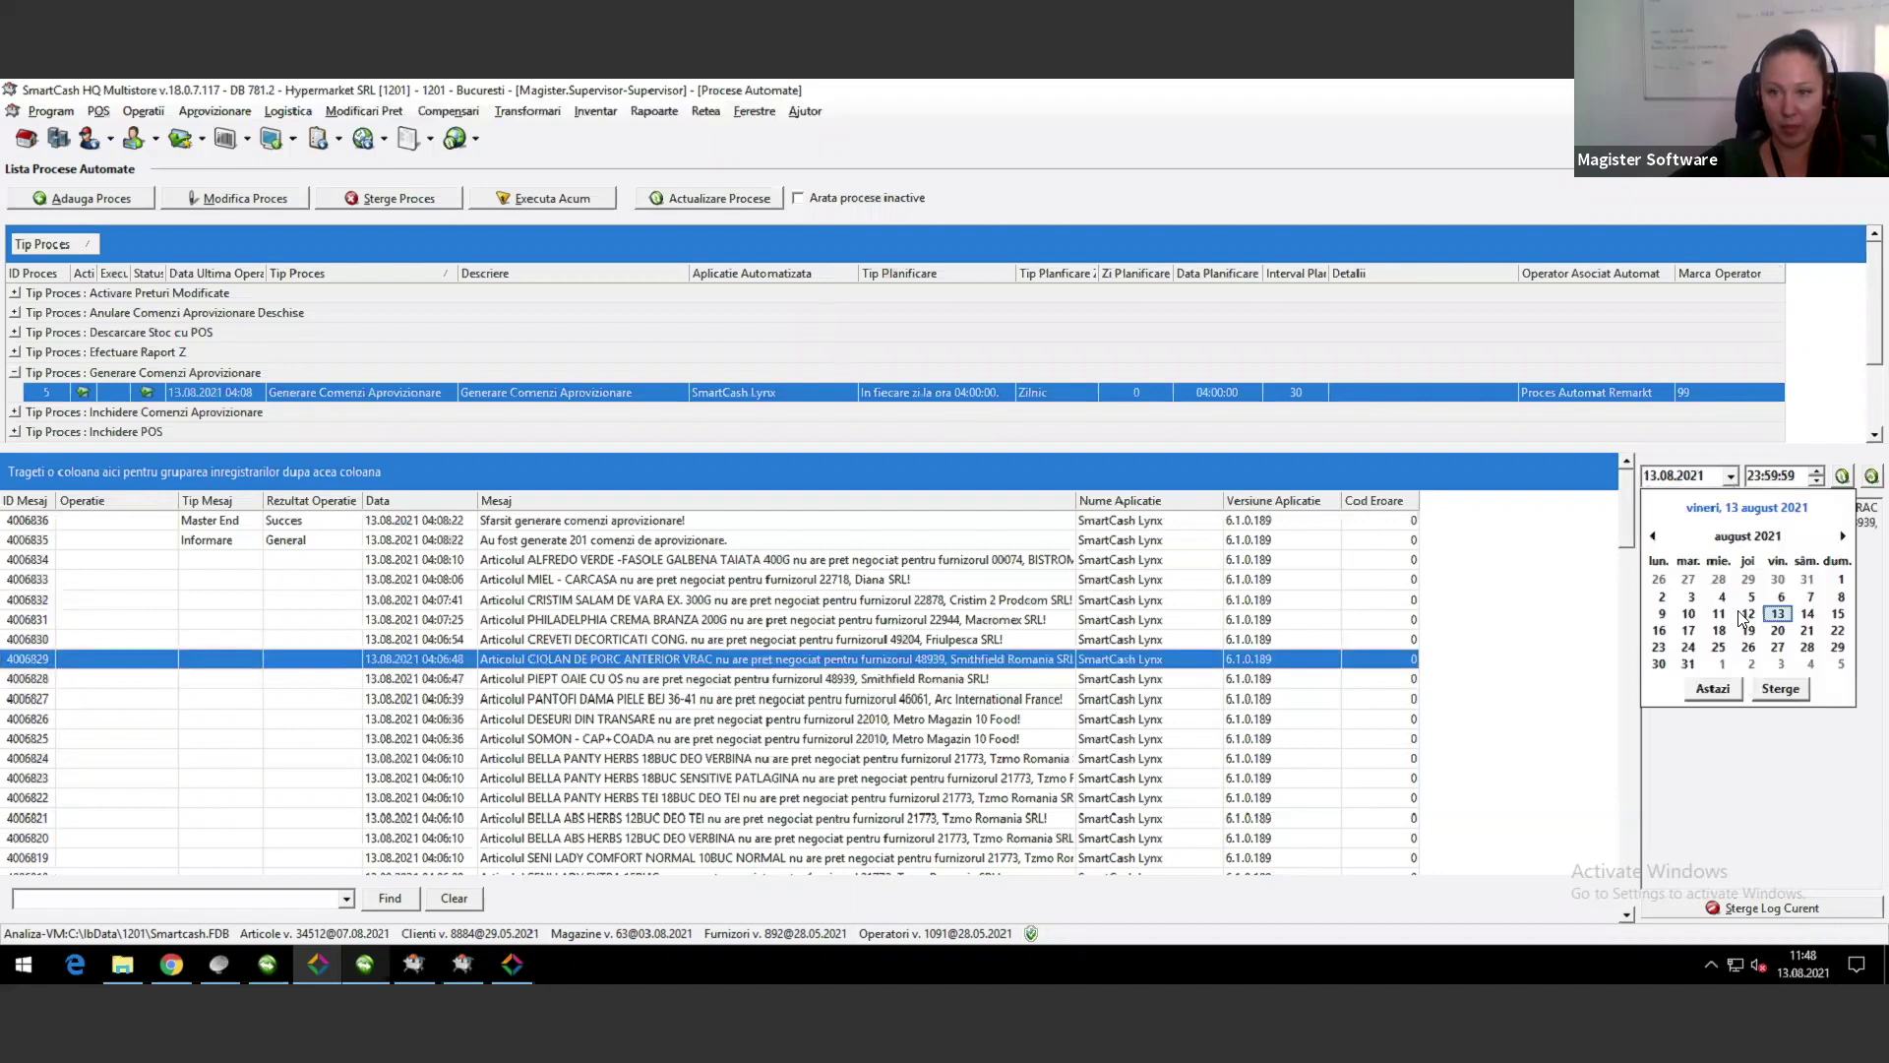
left_click(1717, 465)
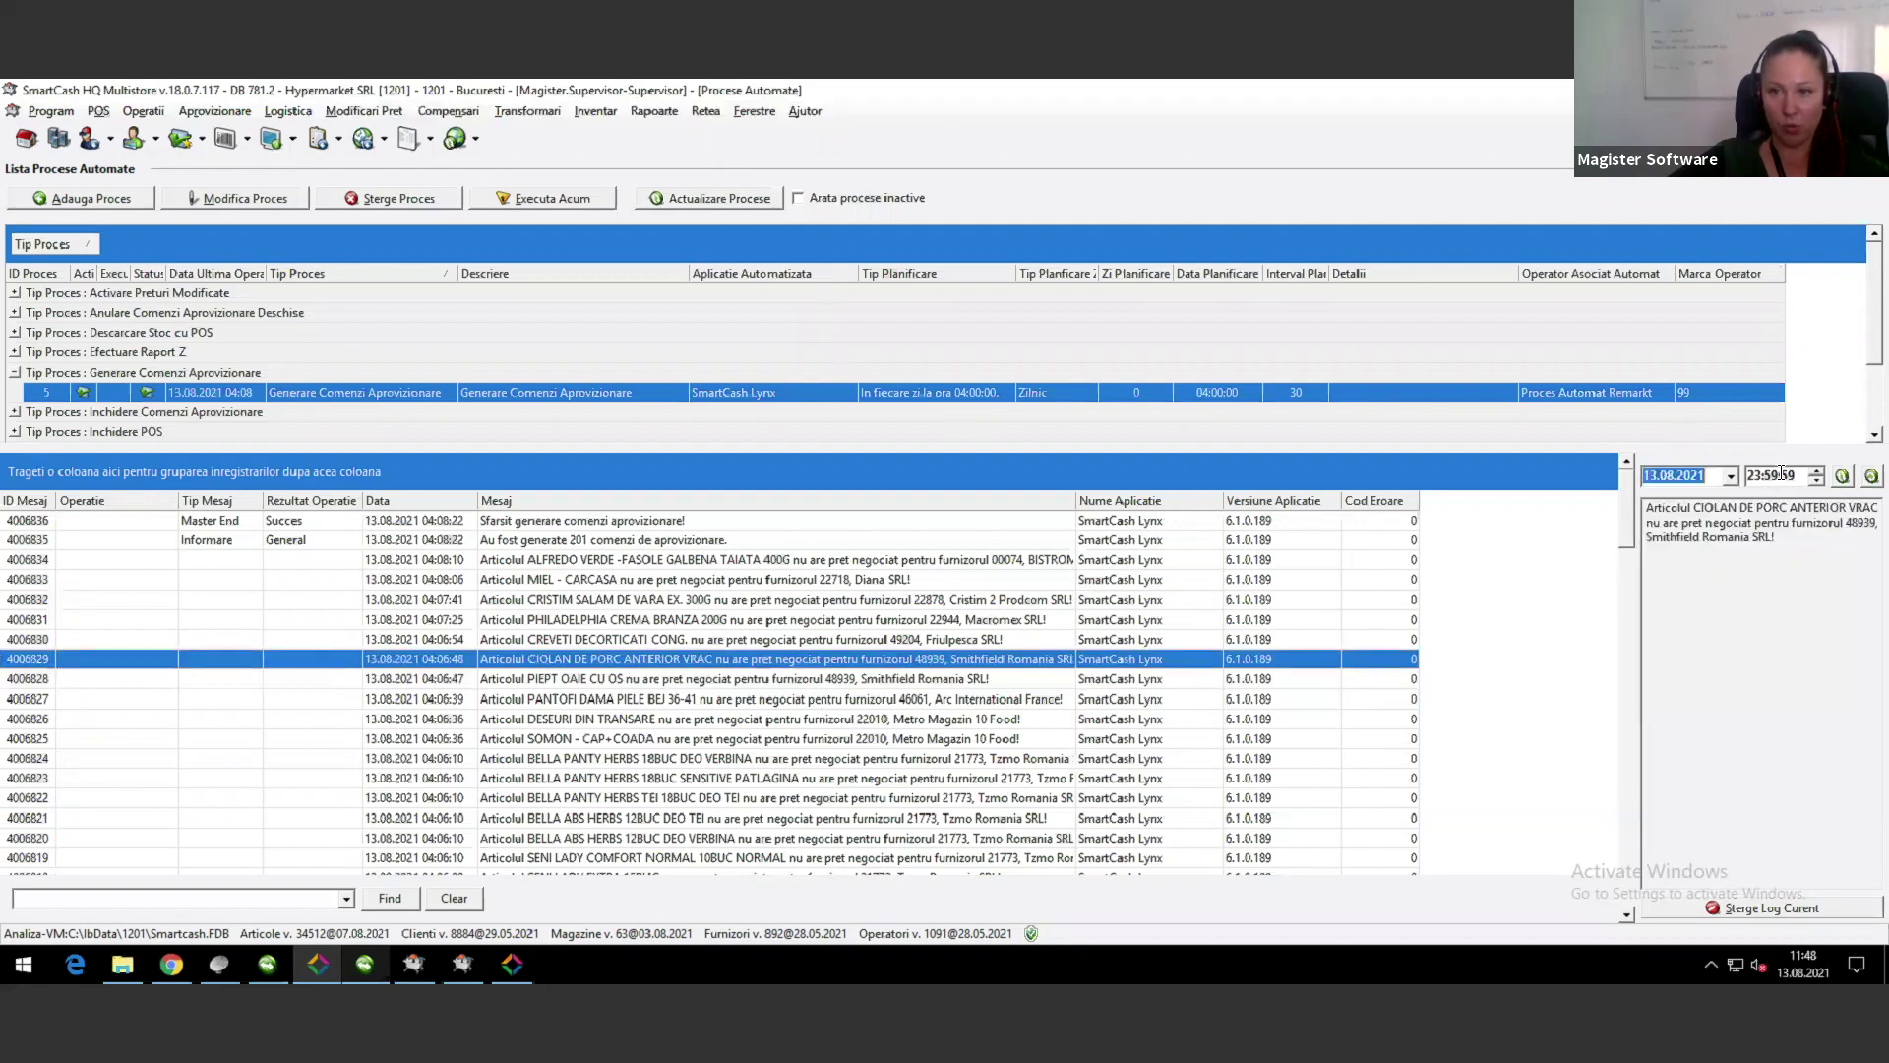
scroll(846, 748, "down", 9)
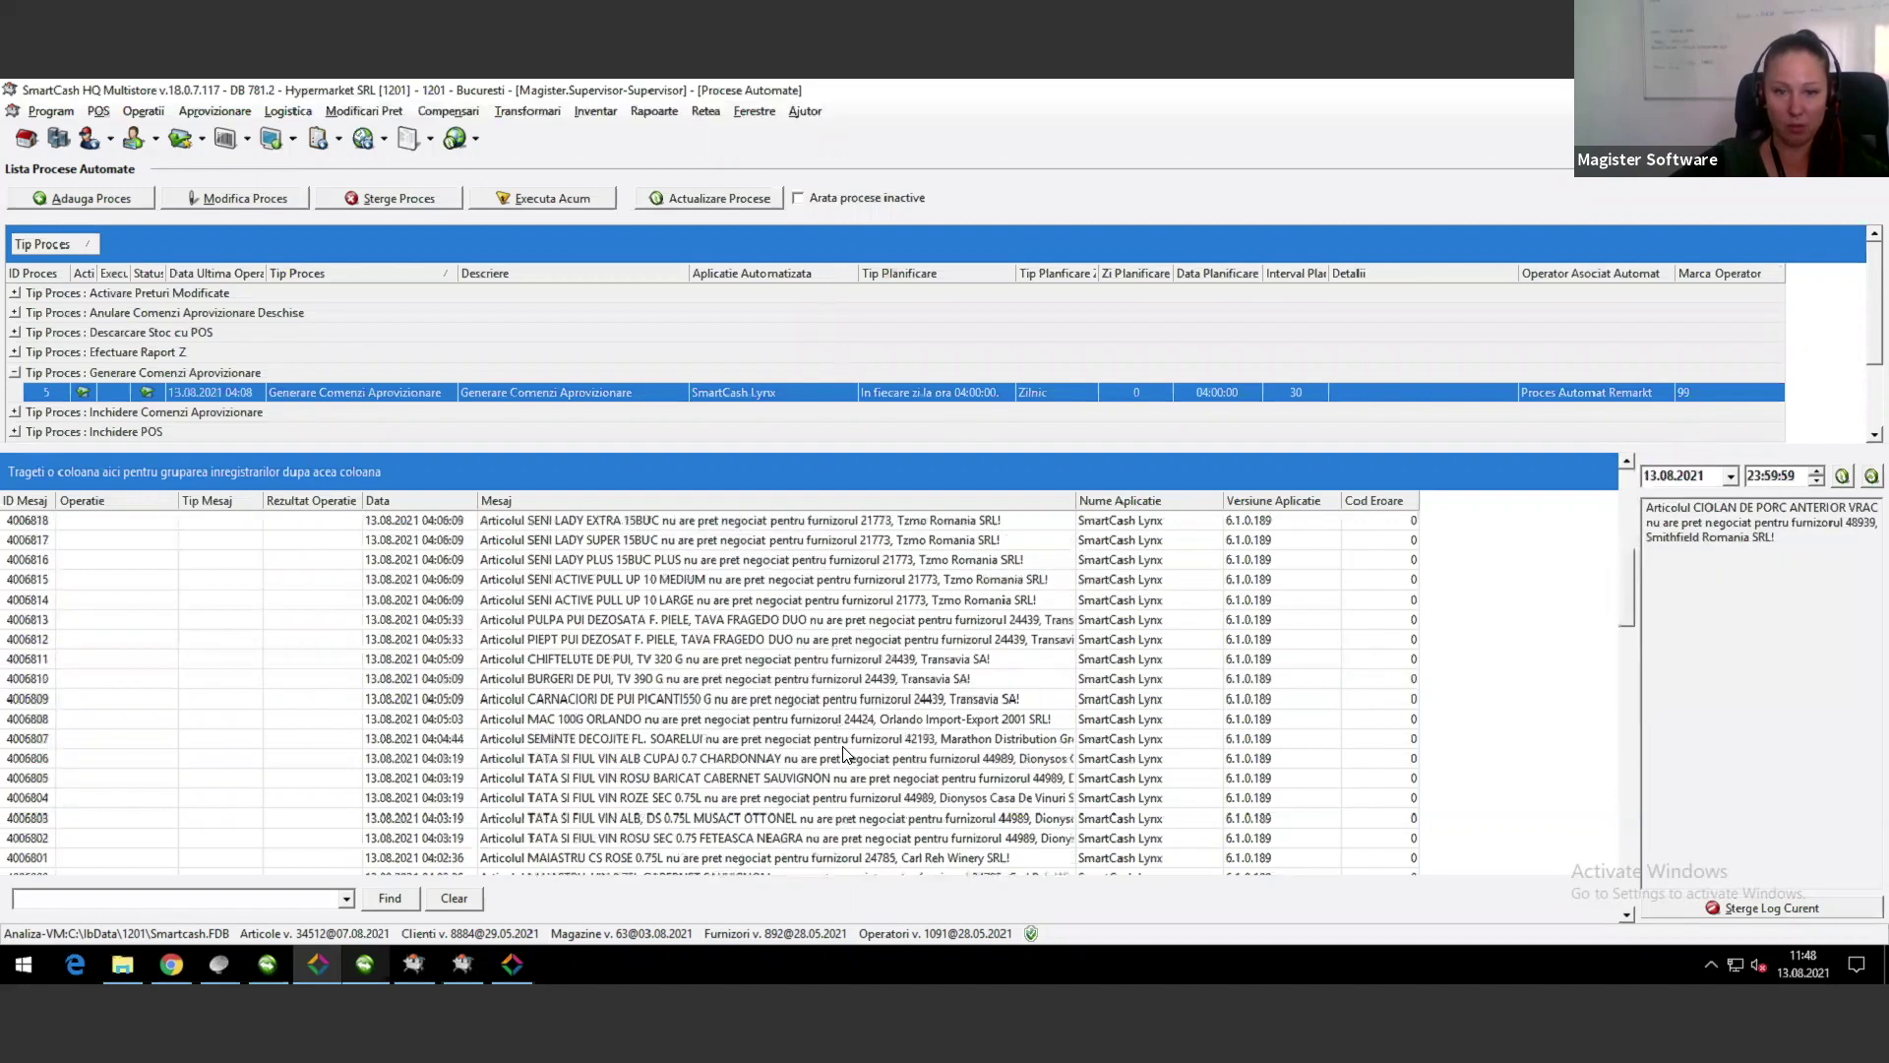
scroll(846, 755, "up", 9)
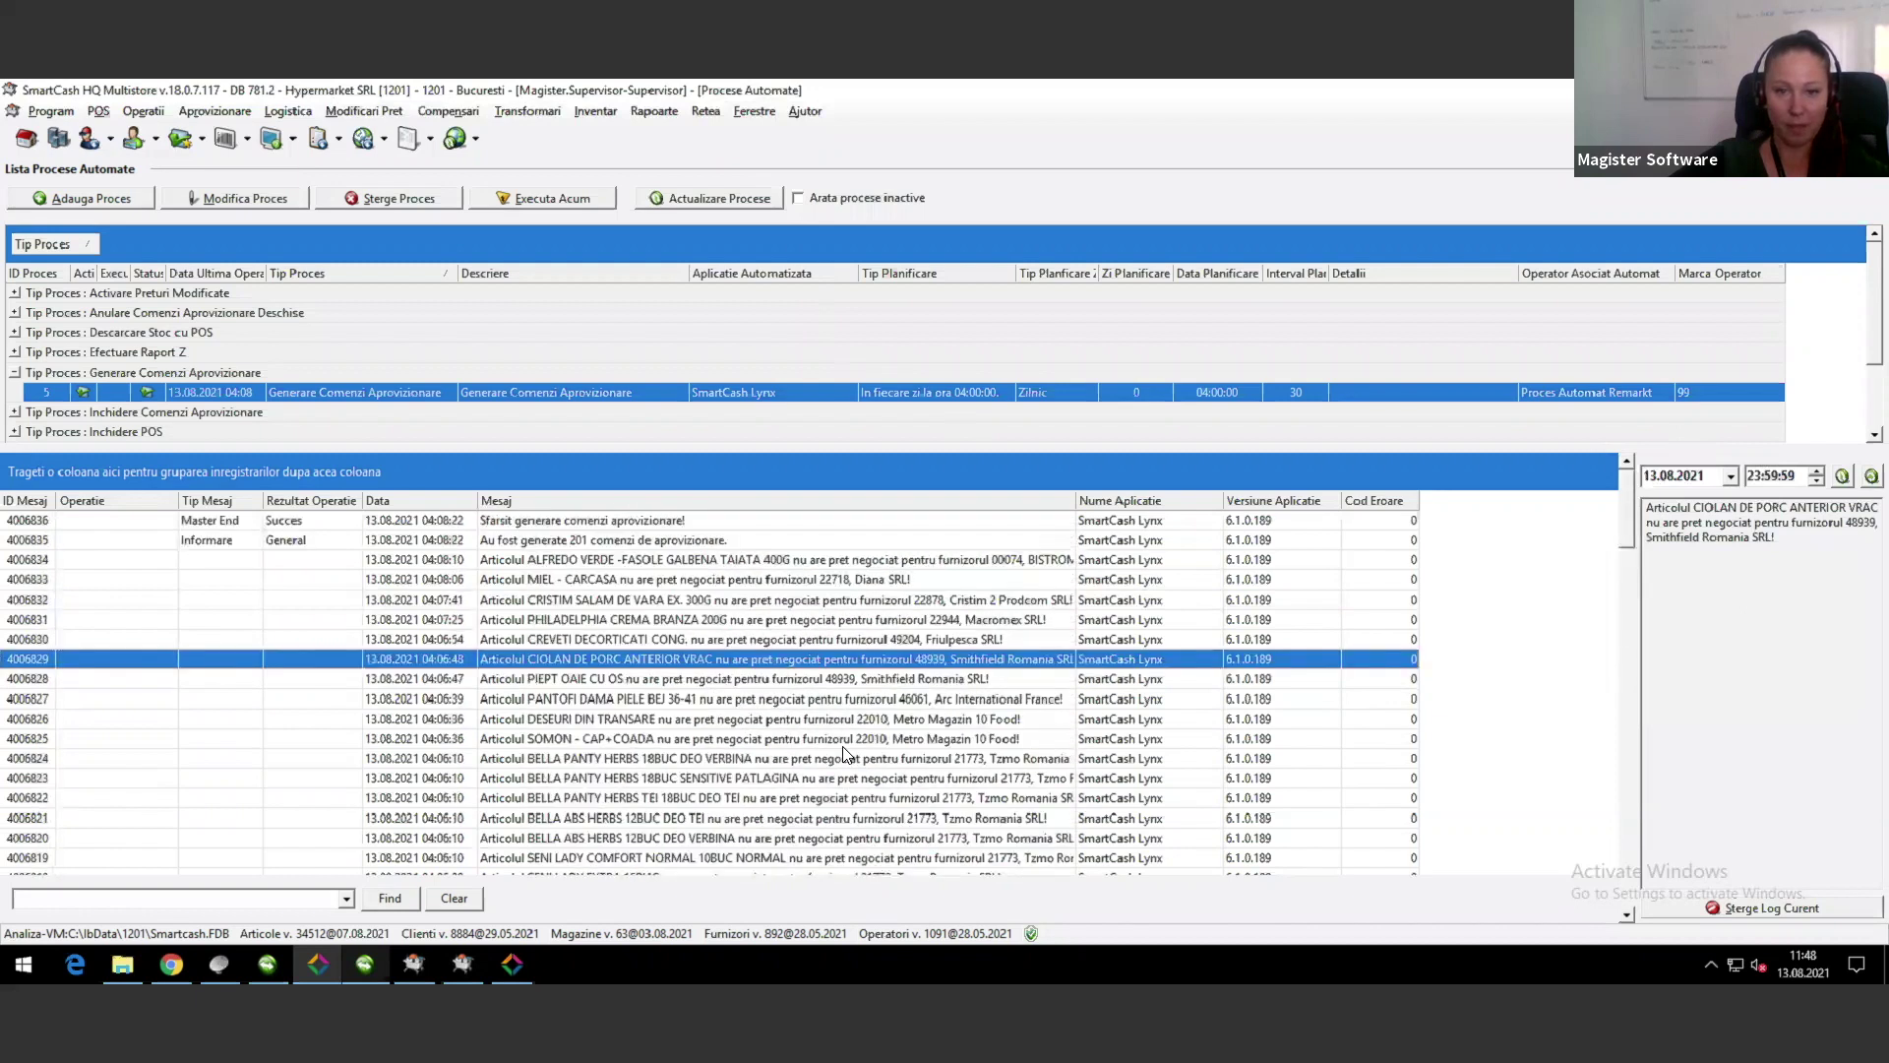
Step: Select the MIEL - CARCASA message and narrow the Rezultat Operatie and Operatie columns of the log
left_click(743, 582)
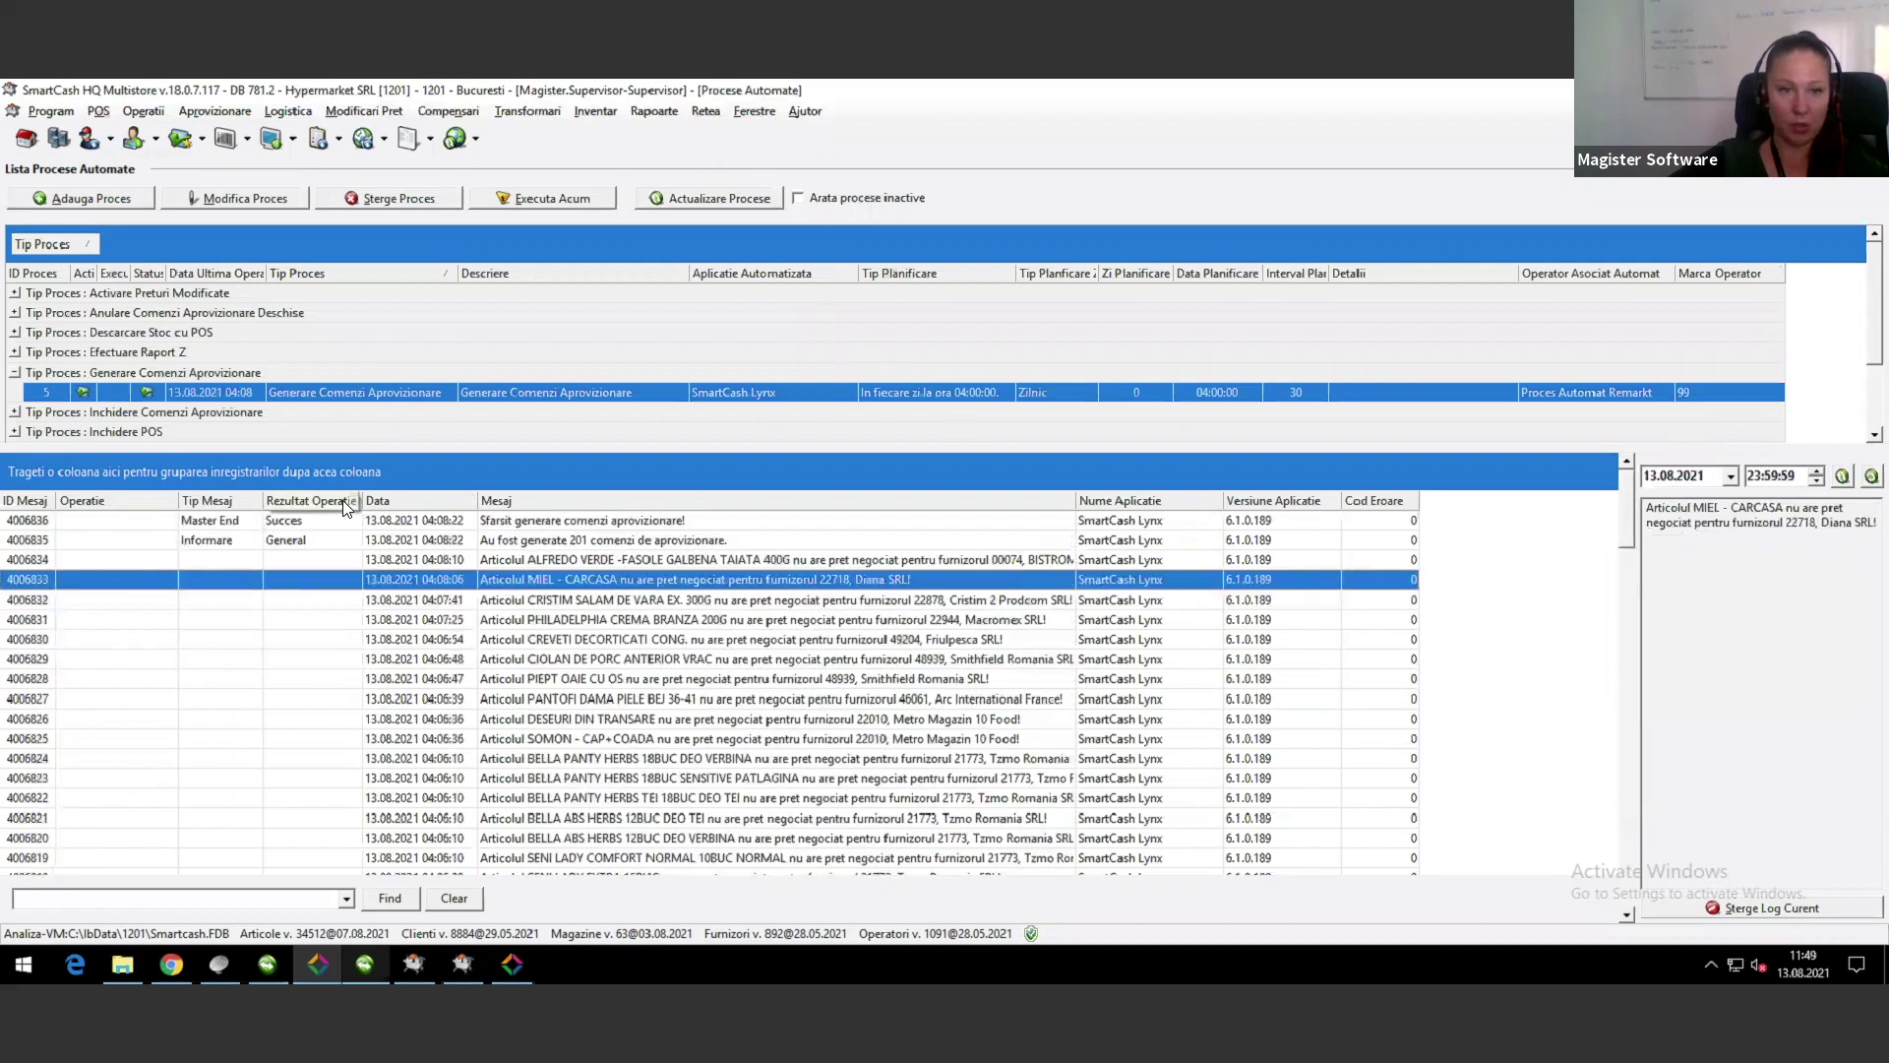
left_click_drag(363, 502, 295, 537)
left_click_drag(178, 502, 119, 502)
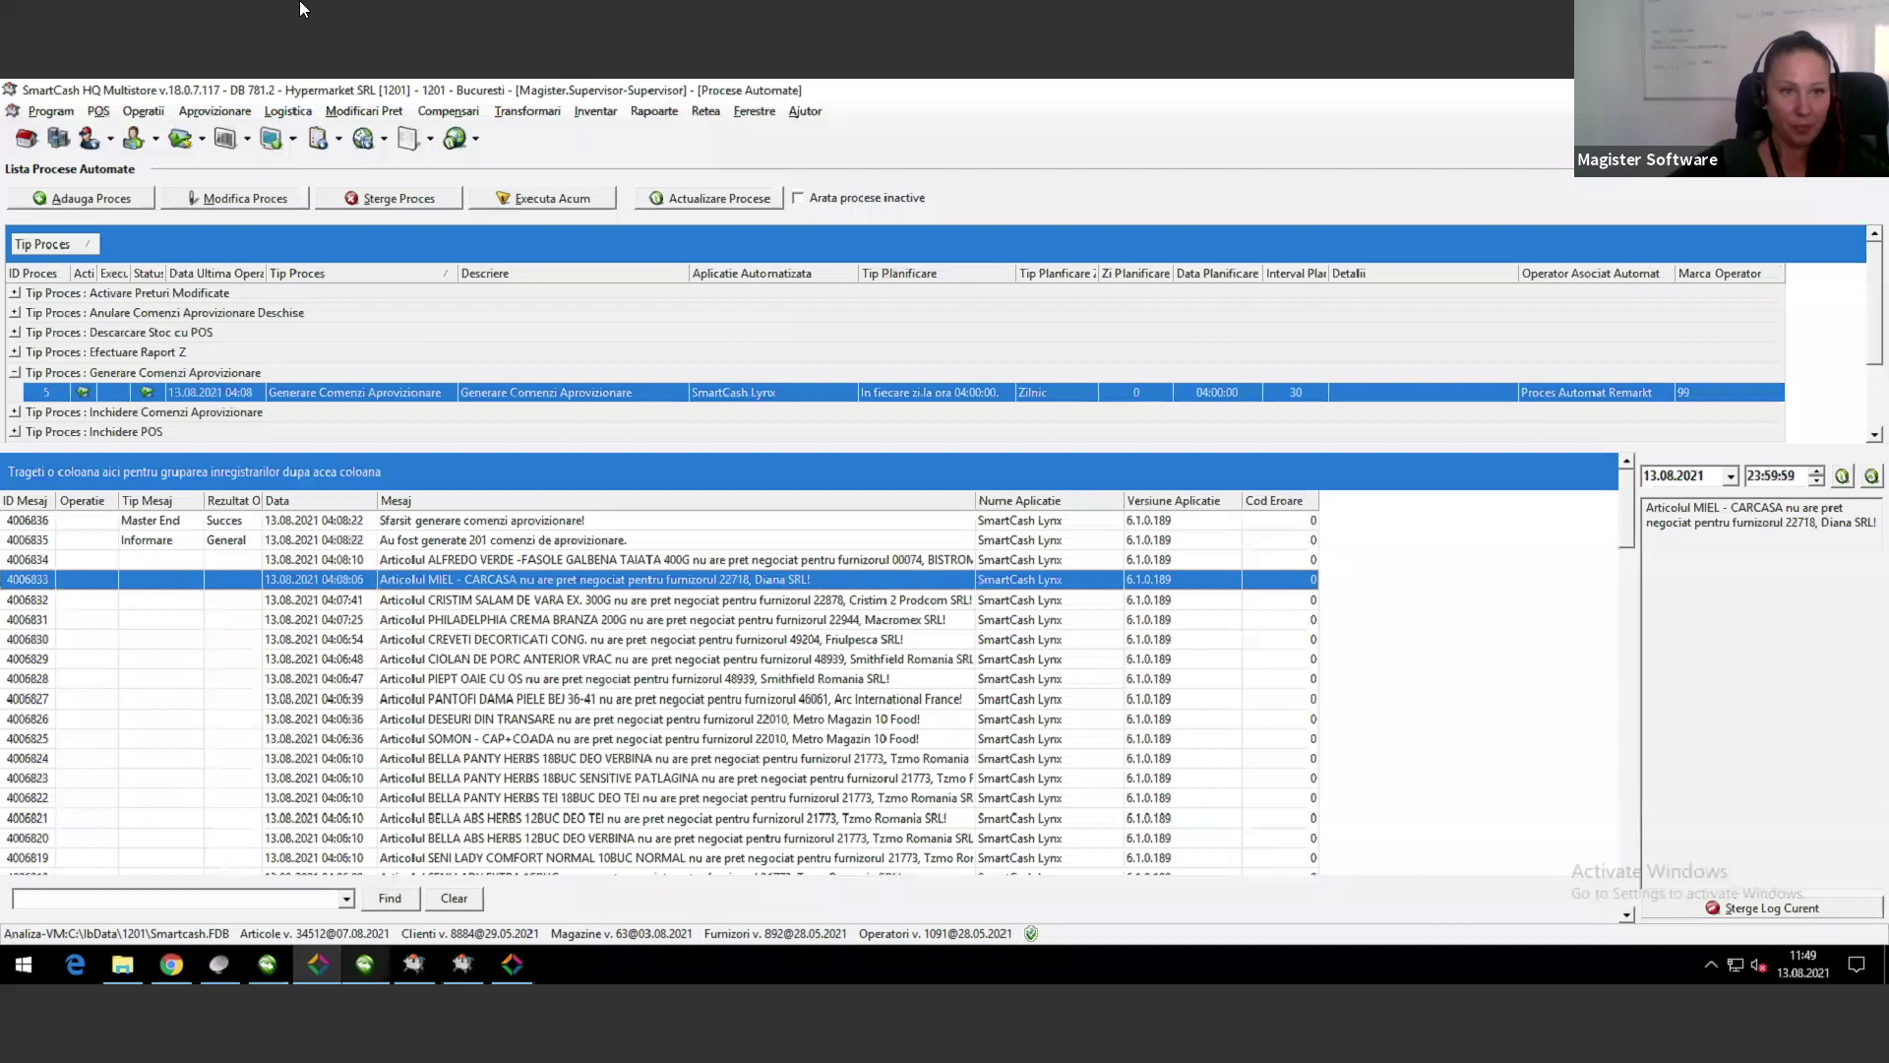
Step: Collapse the Generare Comenzi Aprovizionare group, enlarge the process list and show the log for Anulare Comenzi Aprovizionare Deschise
left_click(14, 373)
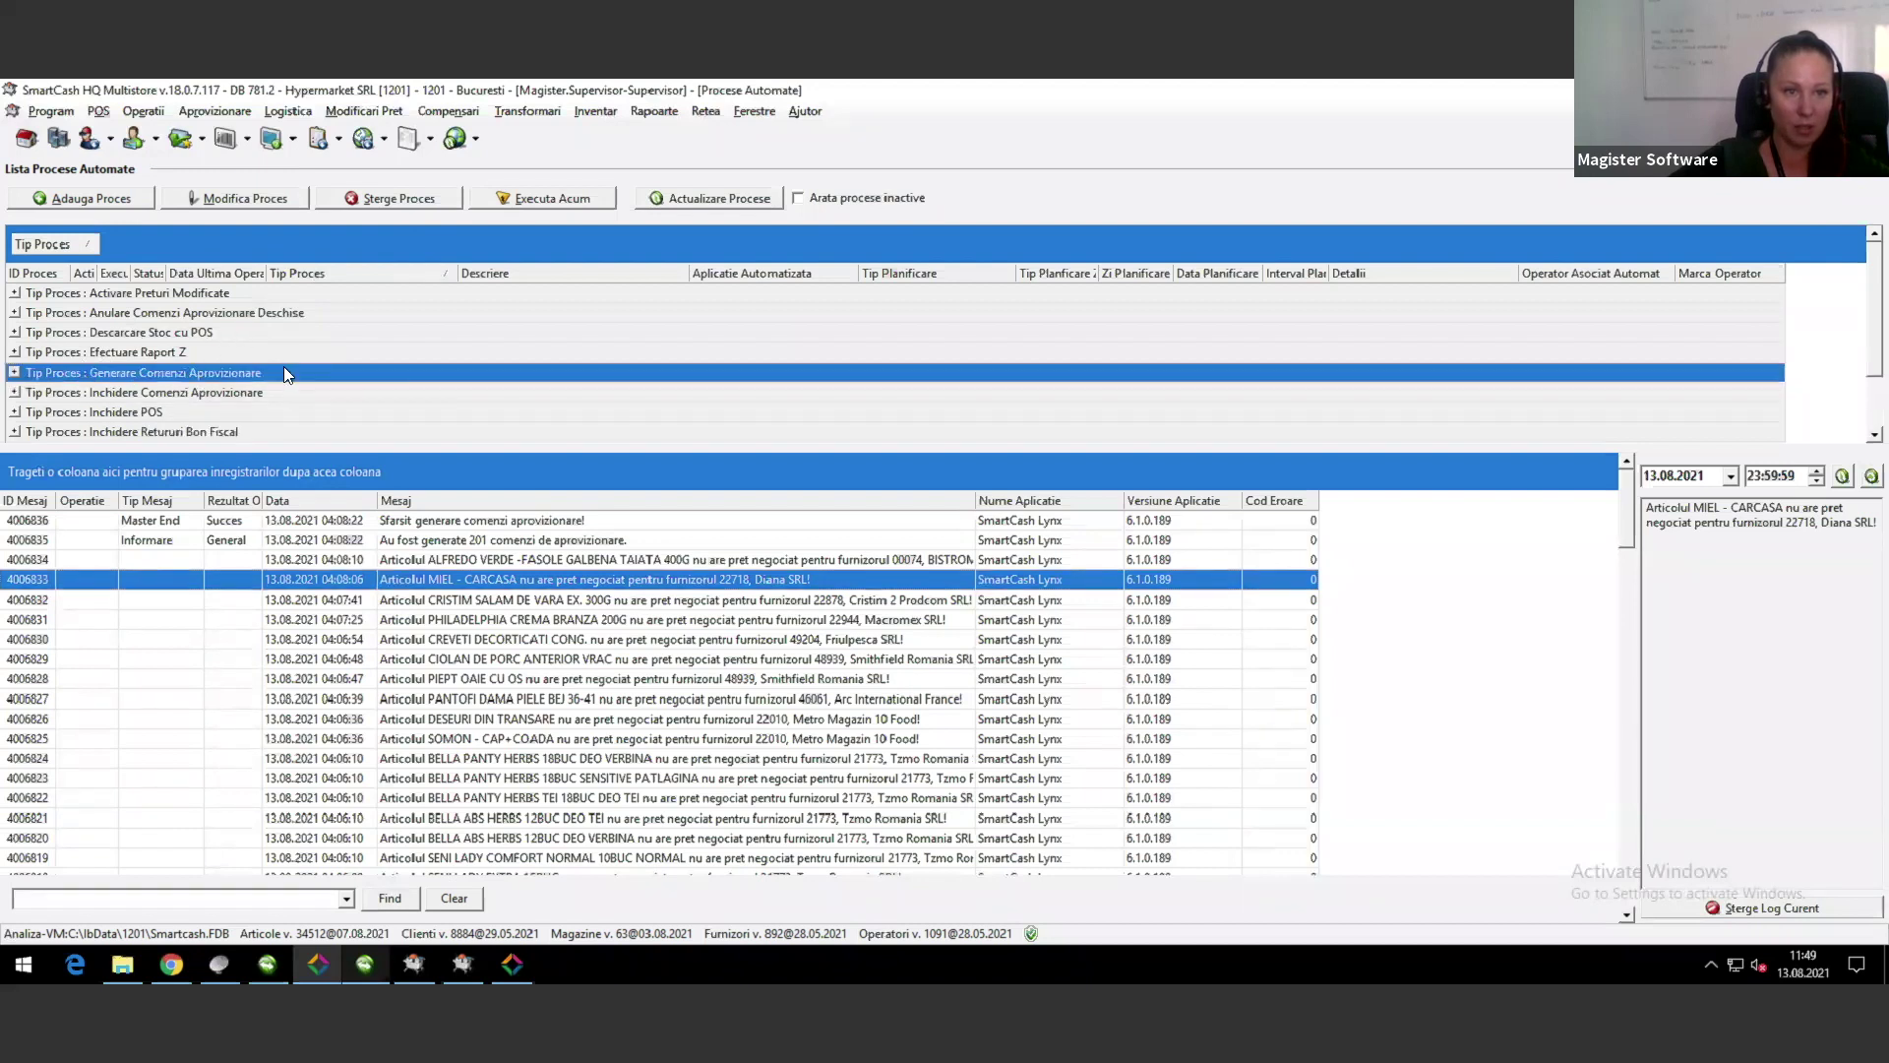
scroll(282, 381, "down", 1)
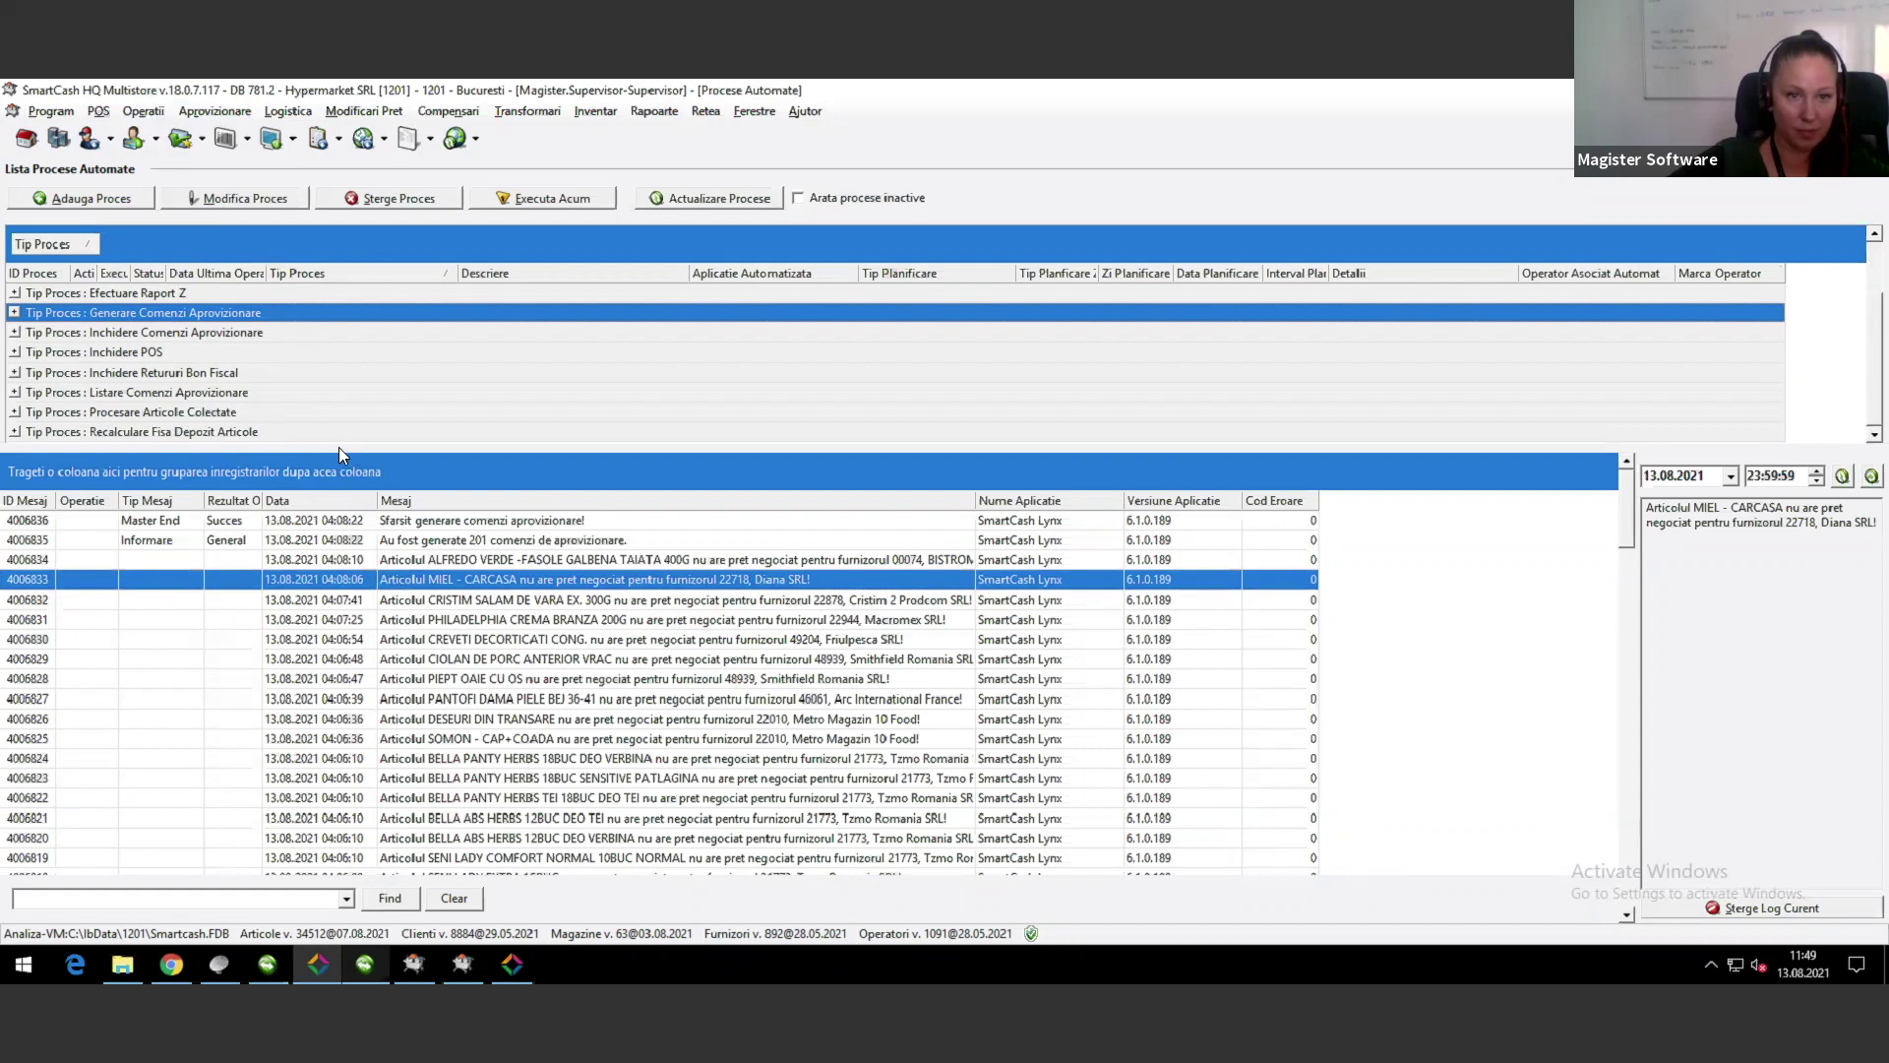
left_click_drag(339, 449, 362, 598)
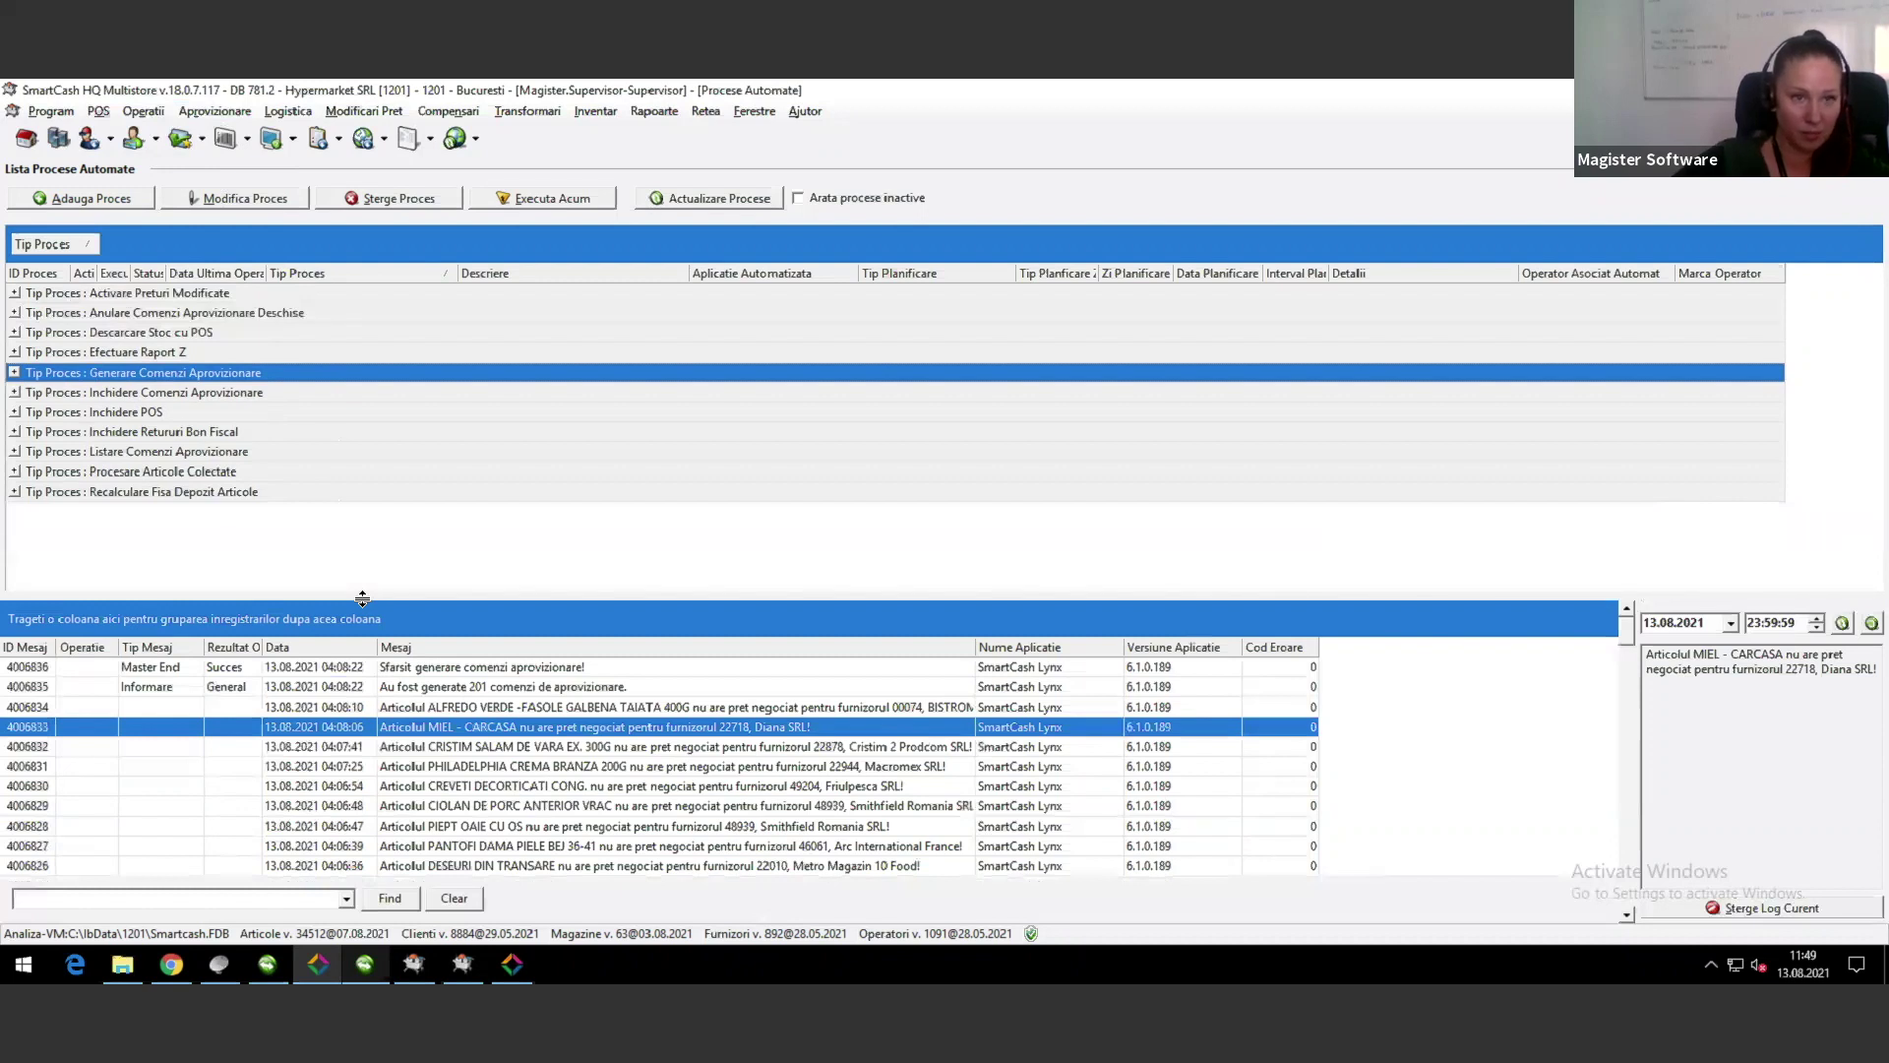
left_click(153, 314)
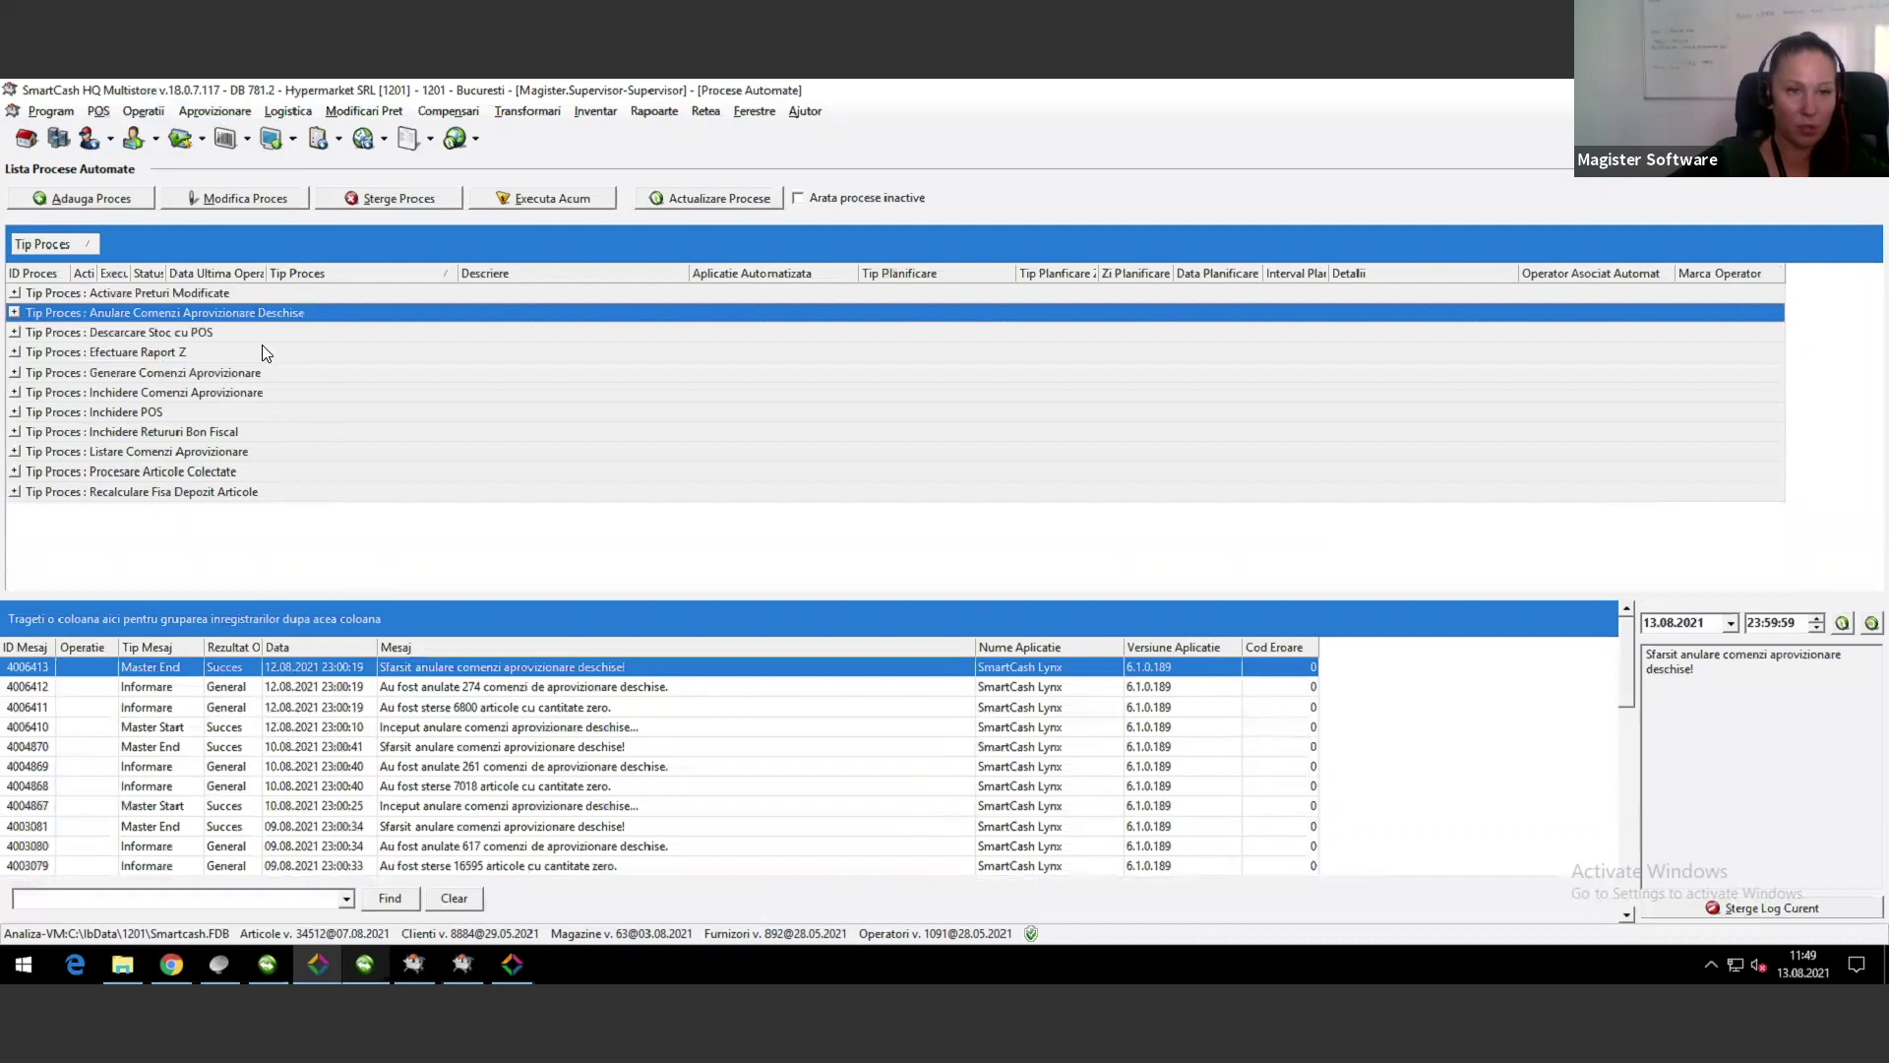
Step: Compare the logs of the Inchidere, Listare, Anulare and Generare Comenzi Aprovizionare process groups, ending on Listare Comenzi Aprovizionare
left_click(187, 393)
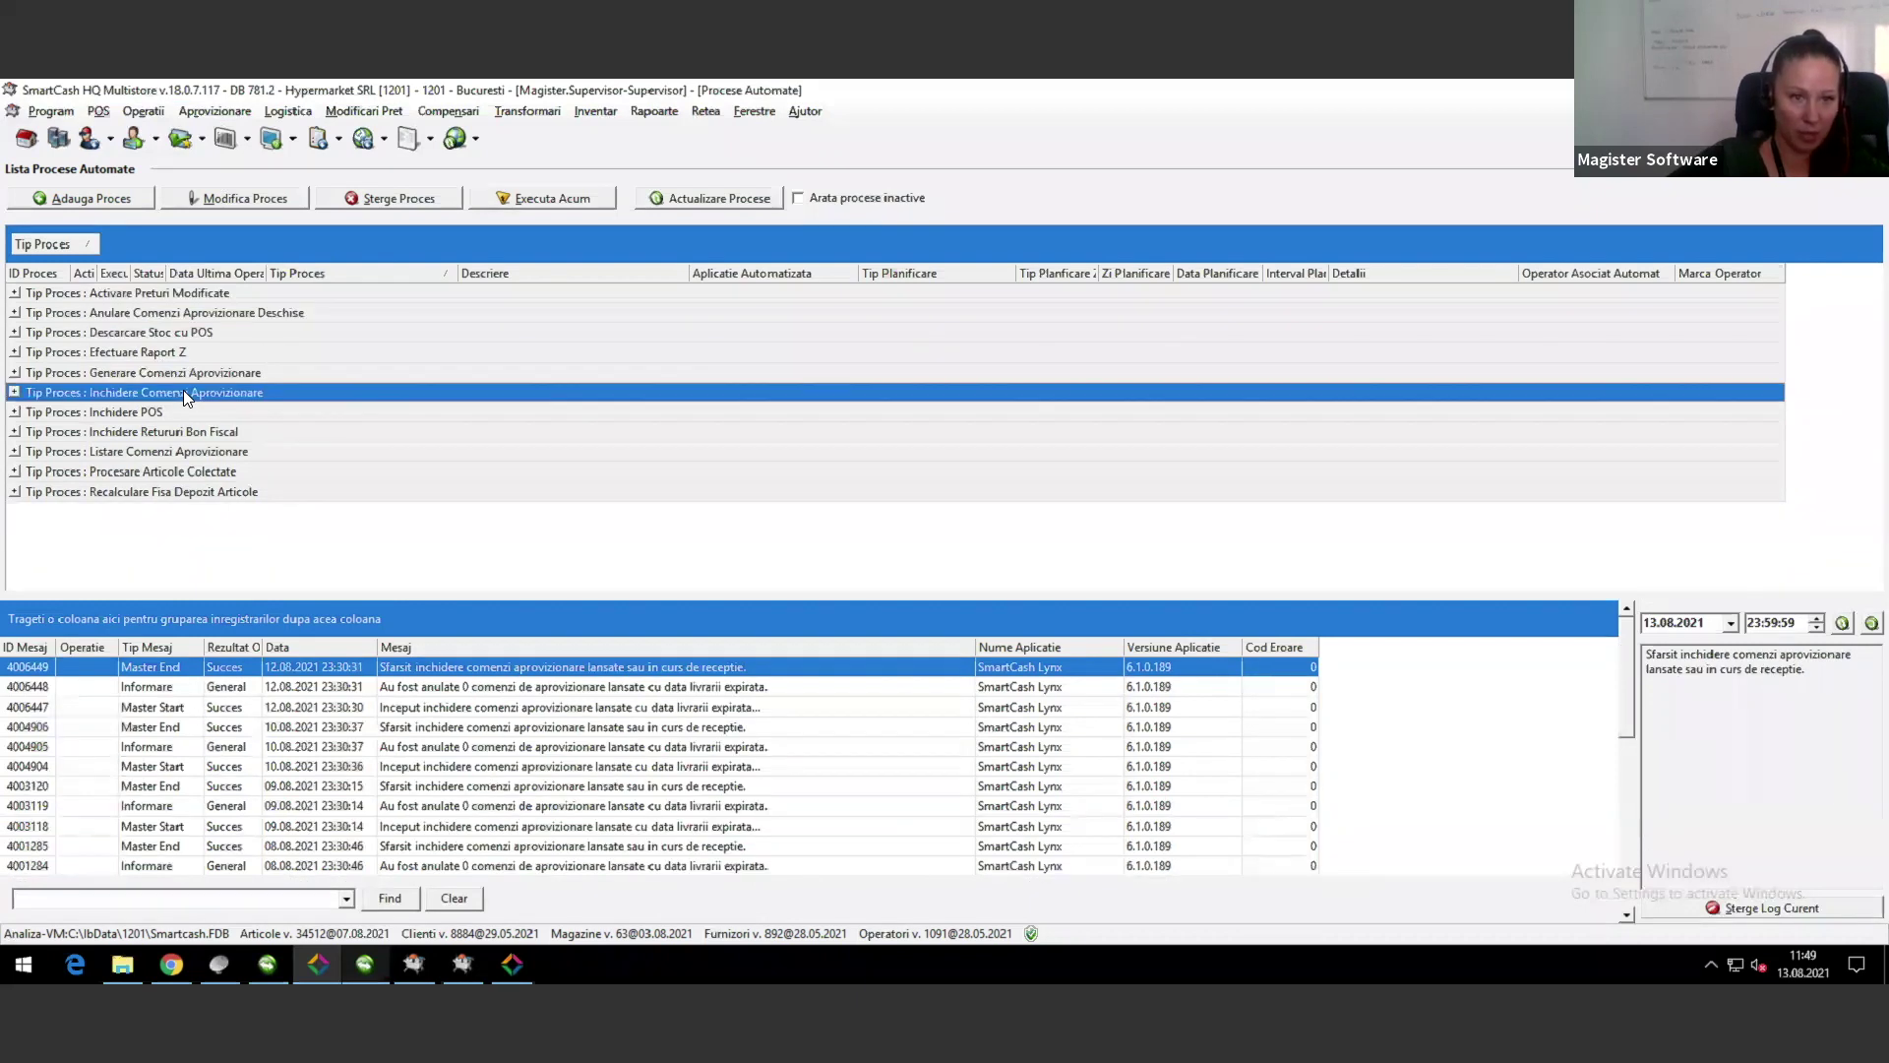
left_click(157, 453)
left_click(167, 315)
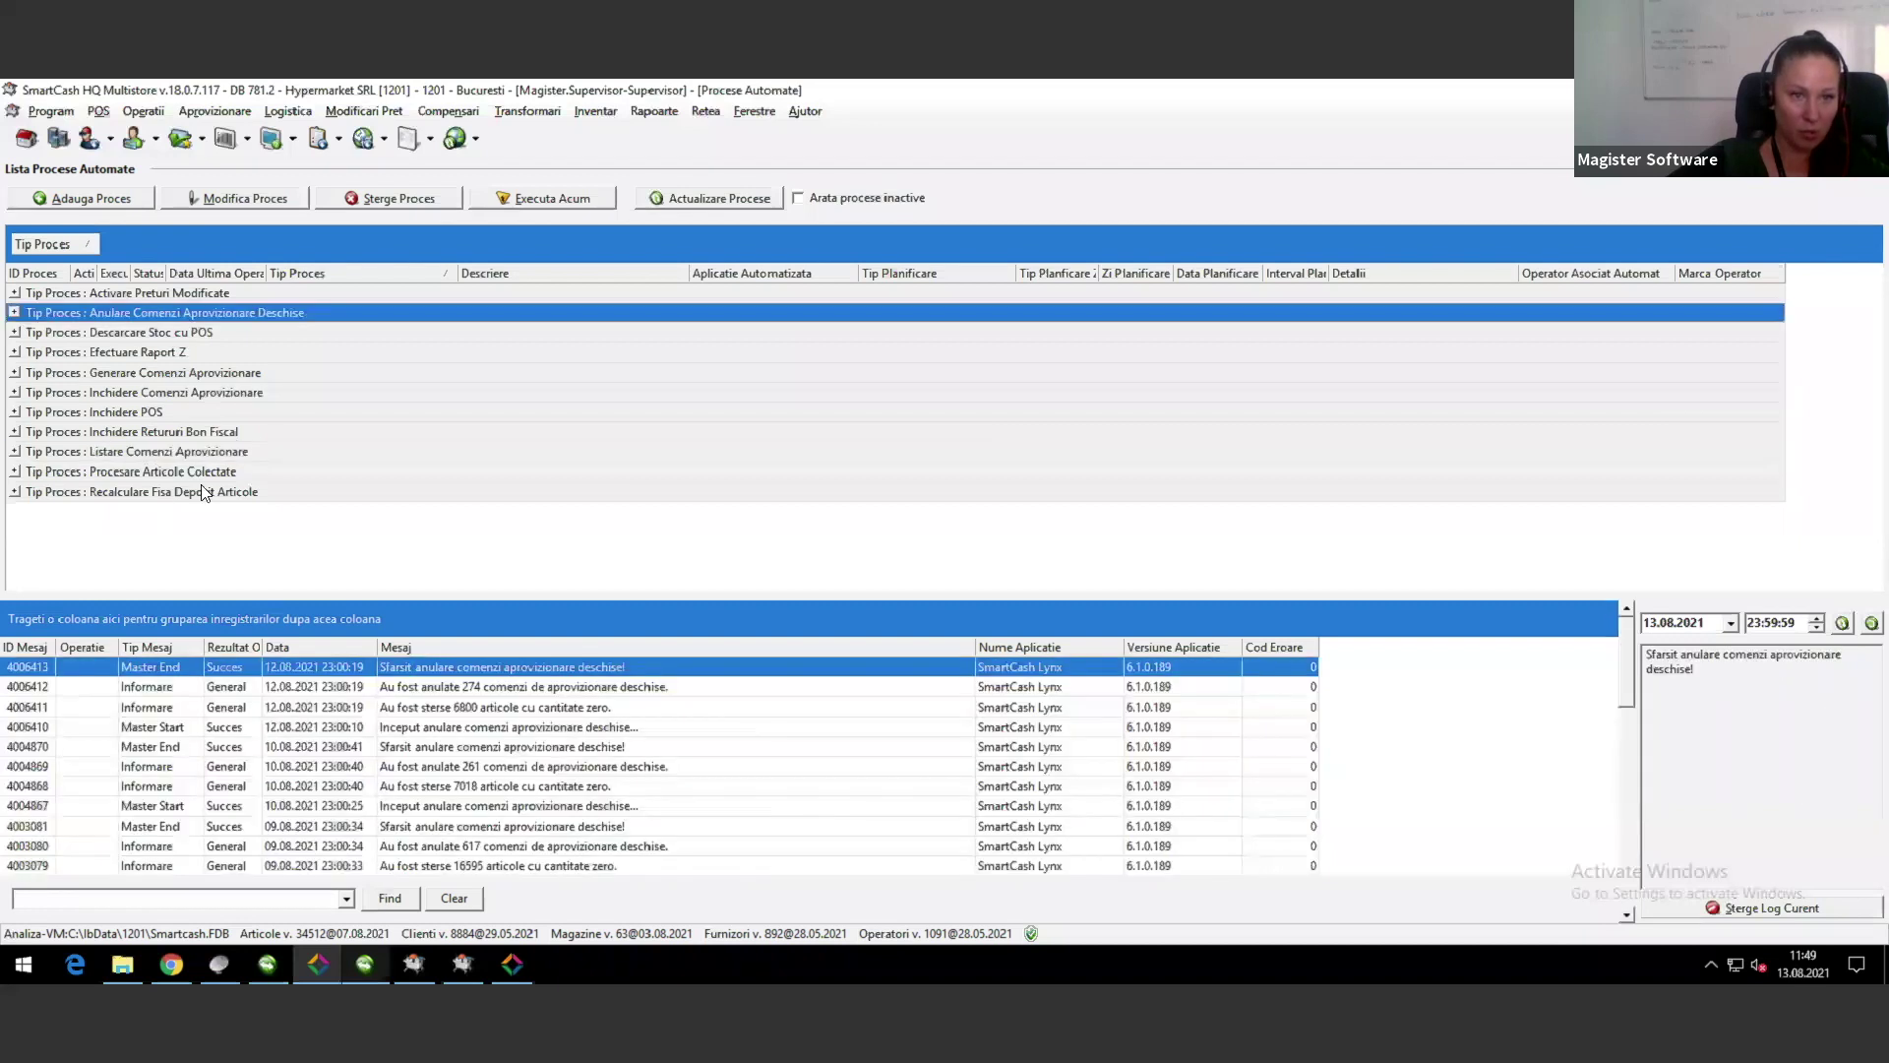
left_click(174, 378)
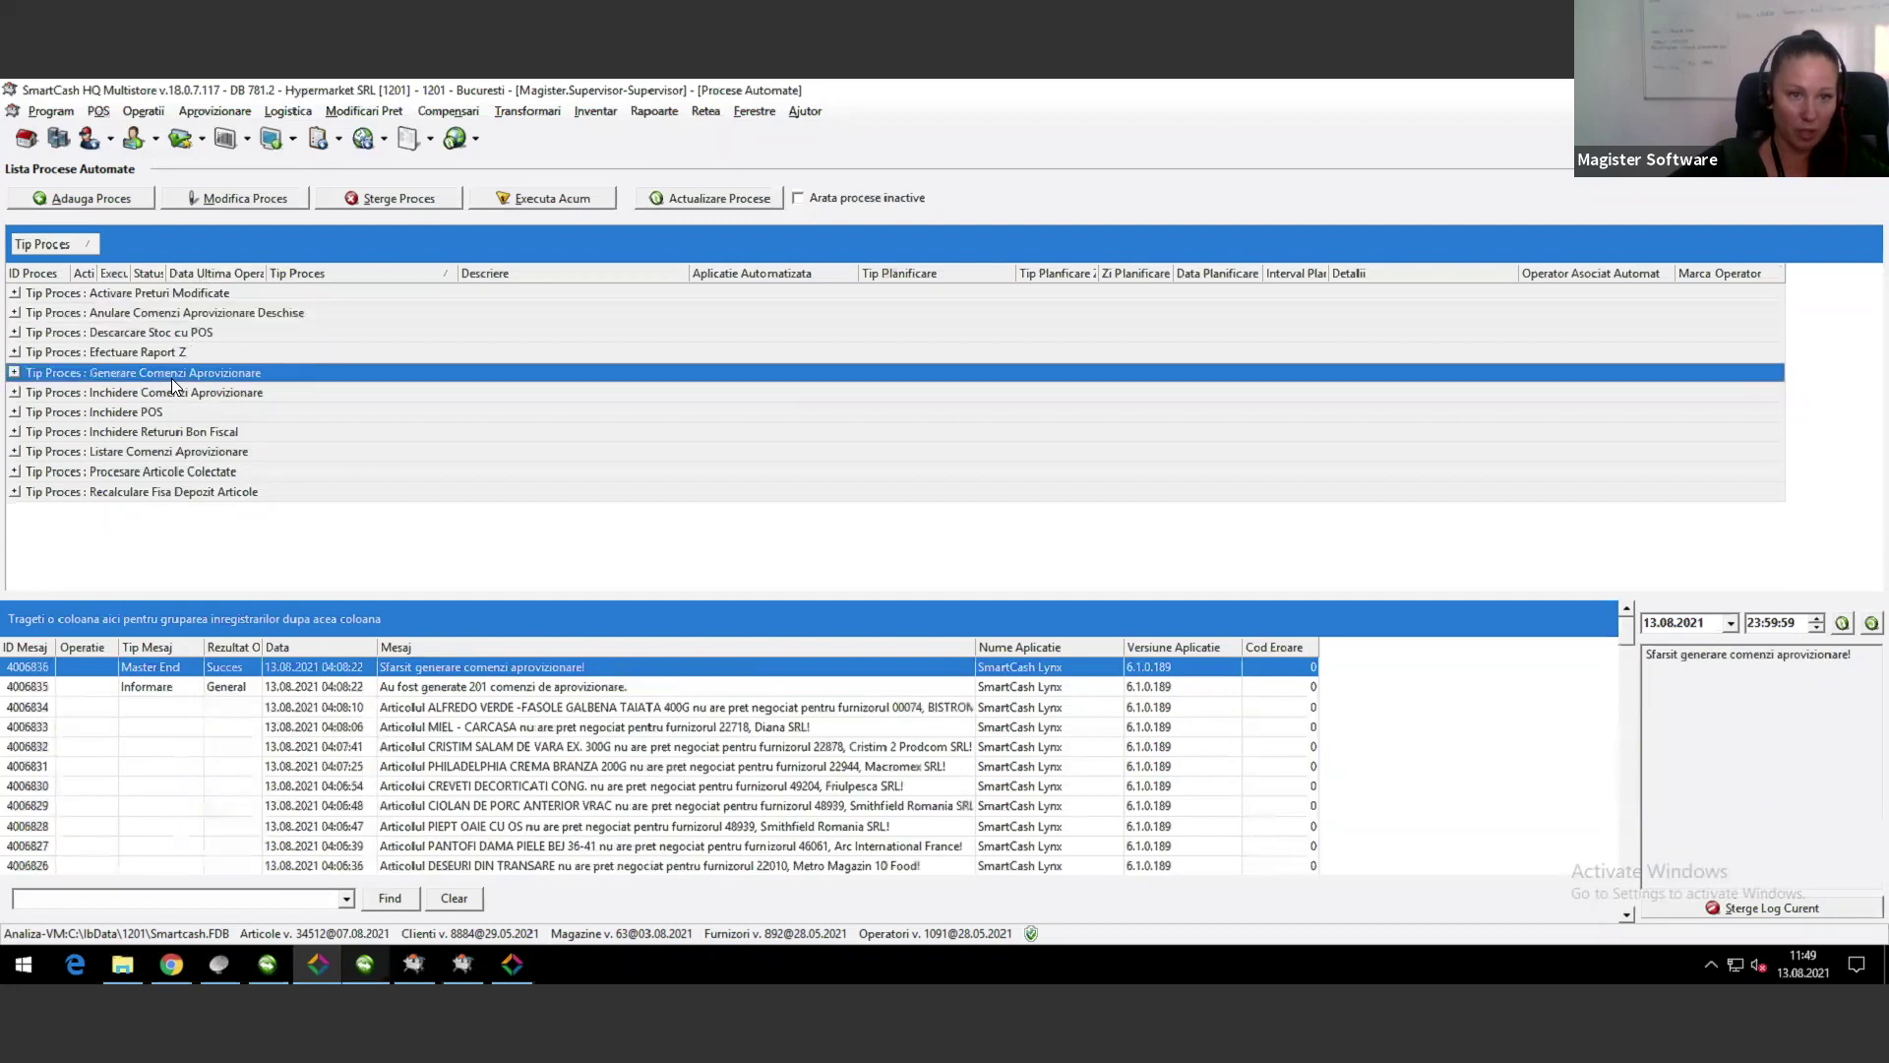
left_click(124, 452)
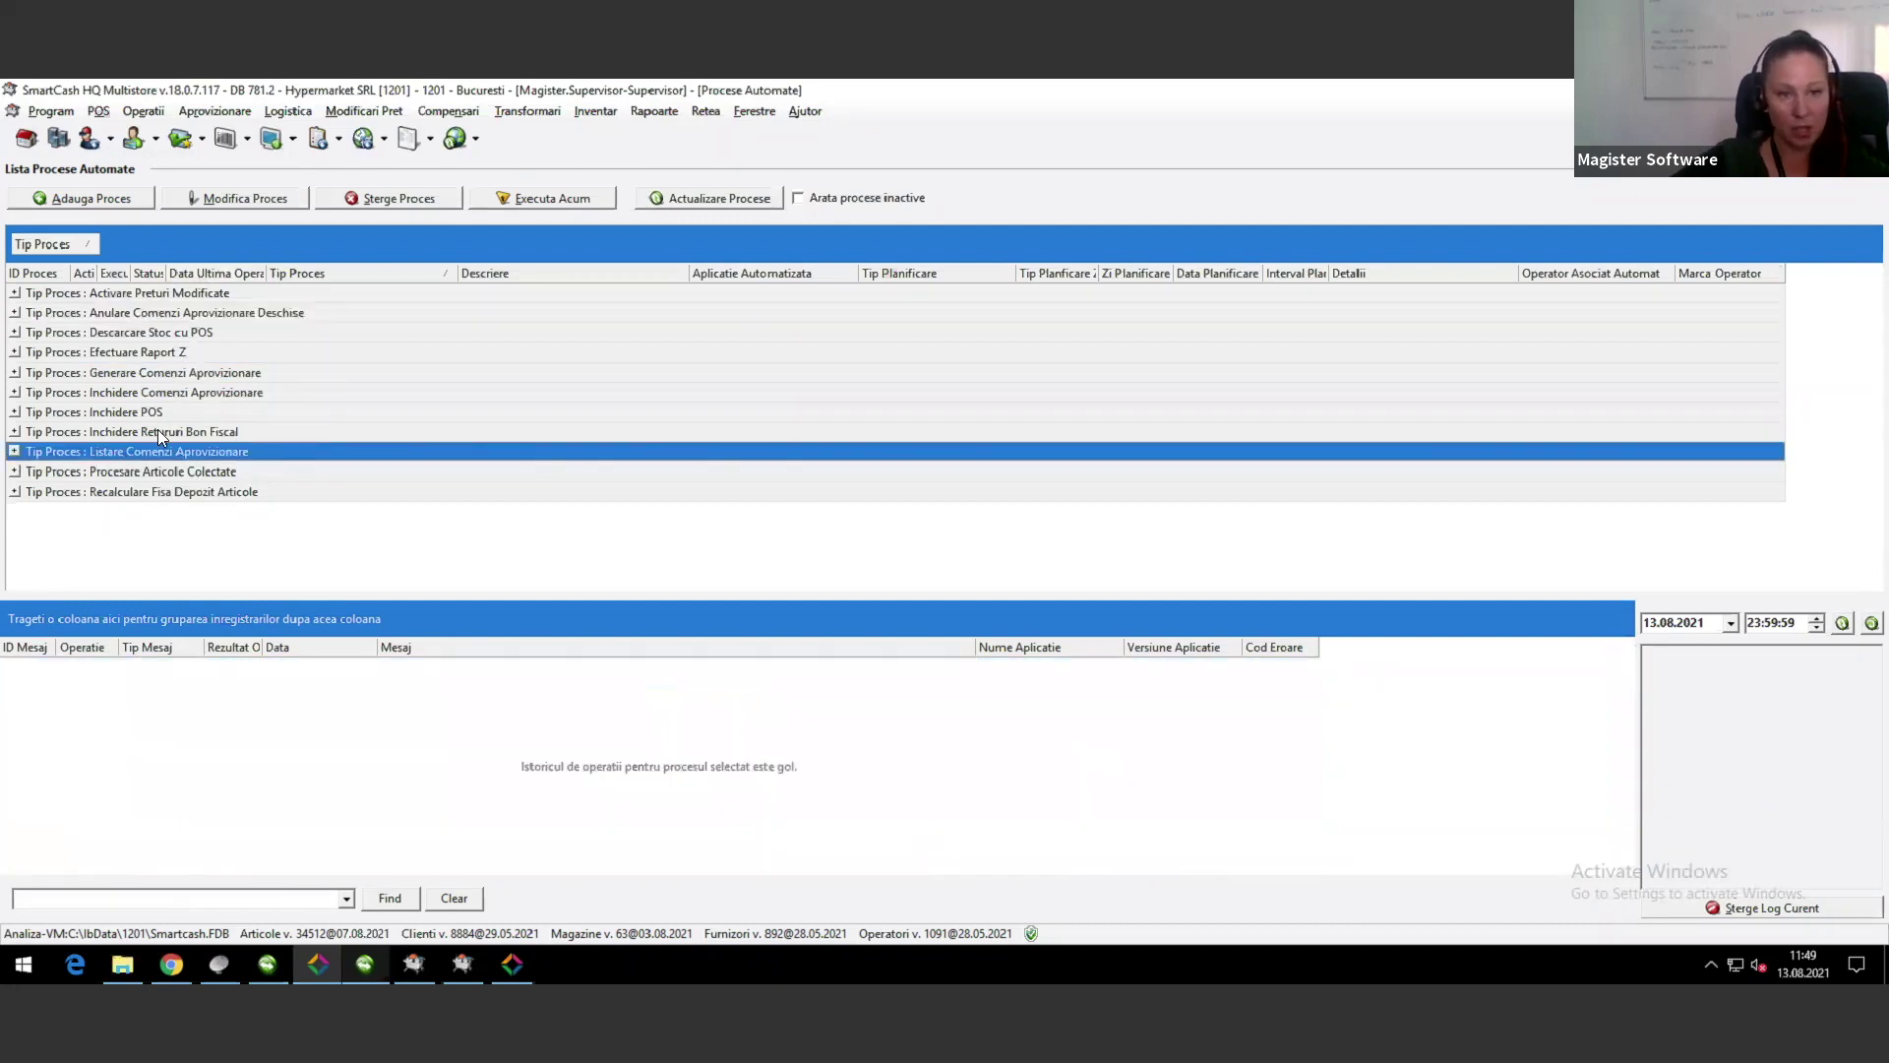
Step: Review the operation type, responsible application and daily run time of the Tiparire OPL process under Listare Comenzi Aprovizionare, changing nothing
left_click(11, 455)
left_click(371, 473)
double_click(402, 467)
left_click_drag(787, 352, 630, 299)
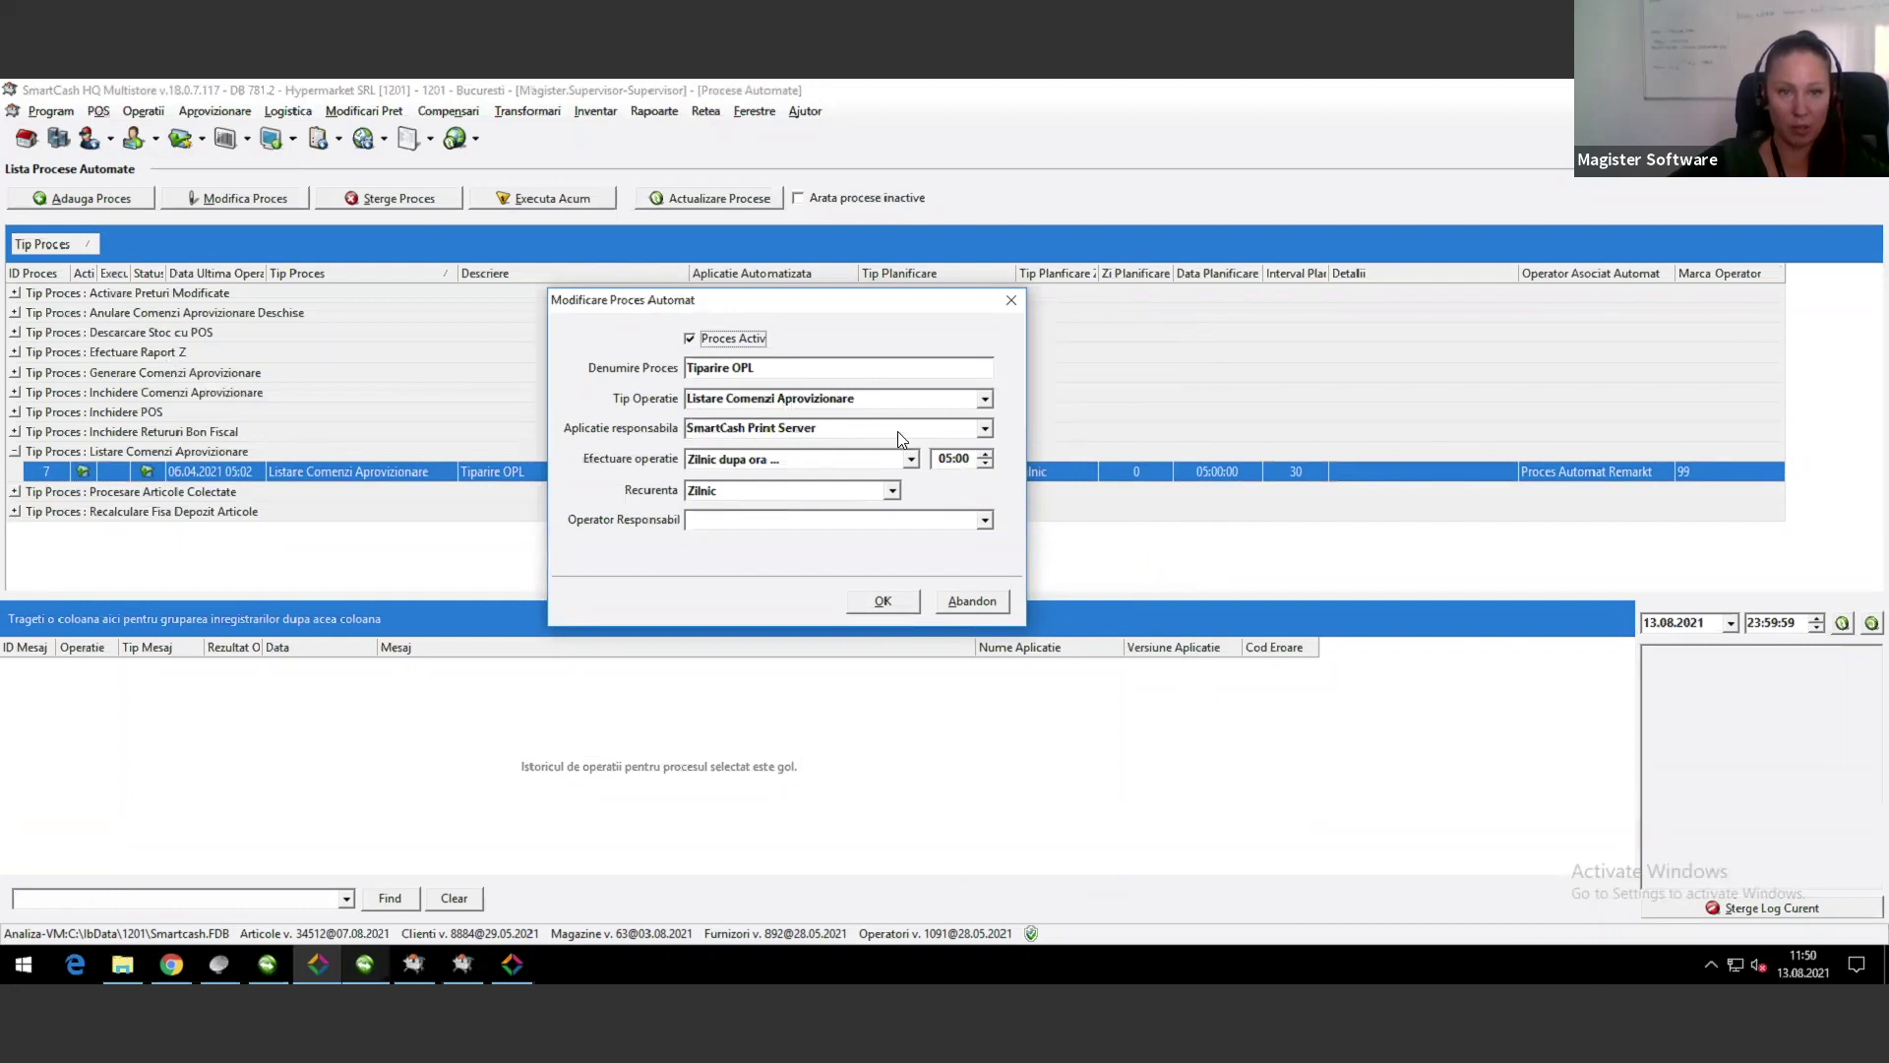
left_click_drag(830, 427, 596, 437)
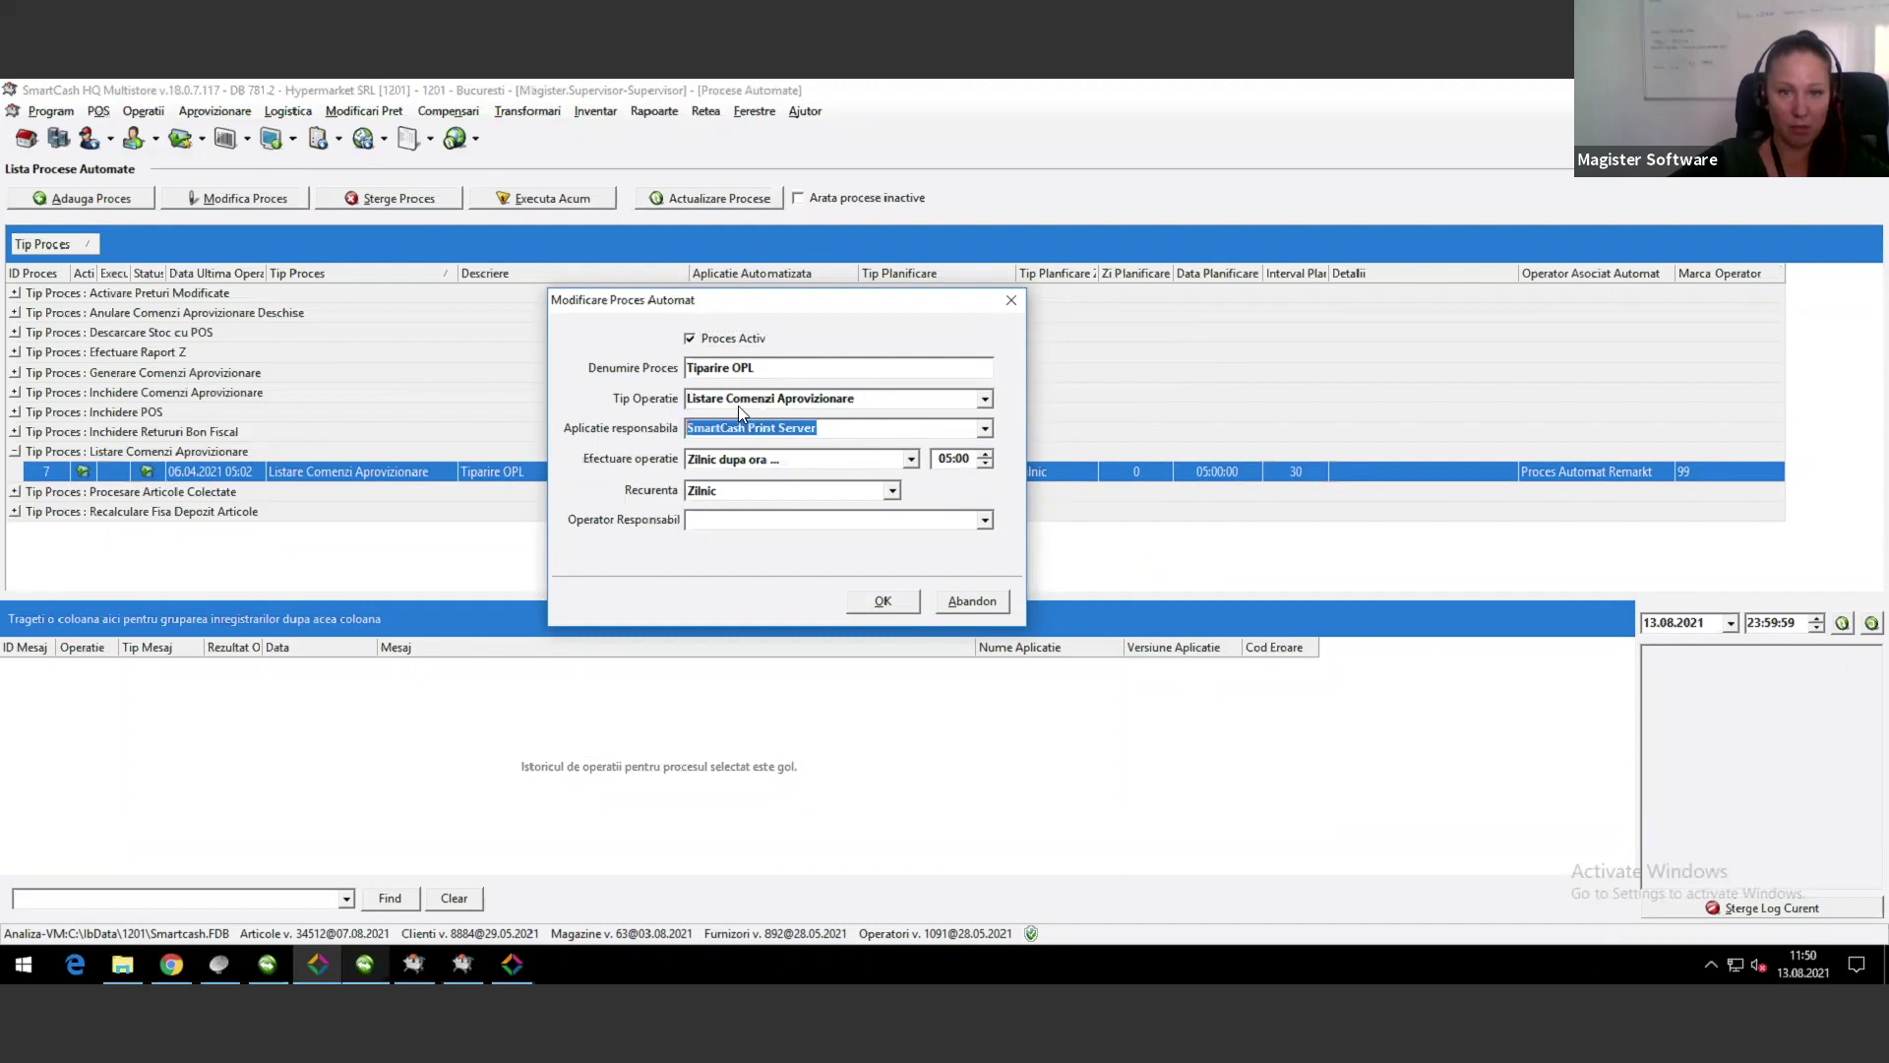
left_click_drag(857, 399, 615, 403)
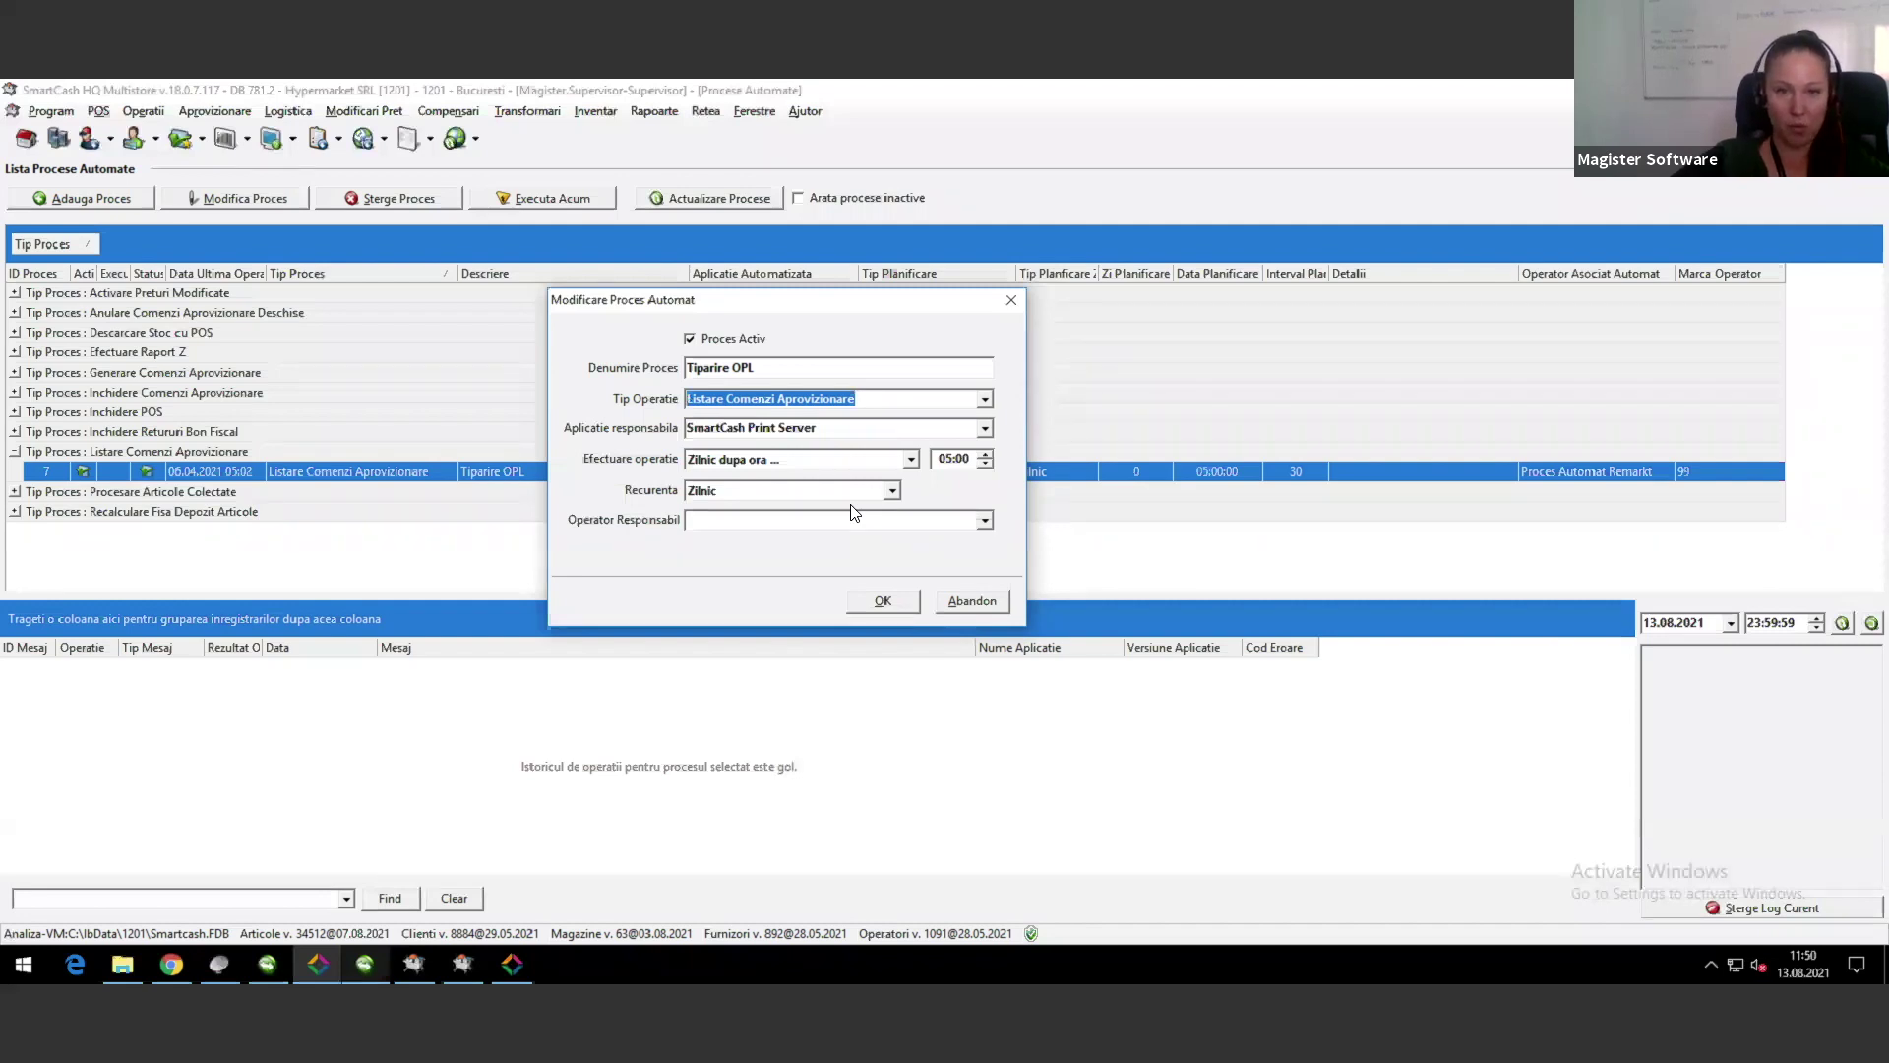
left_click(844, 430)
left_click_drag(845, 433, 657, 452)
left_click(947, 459)
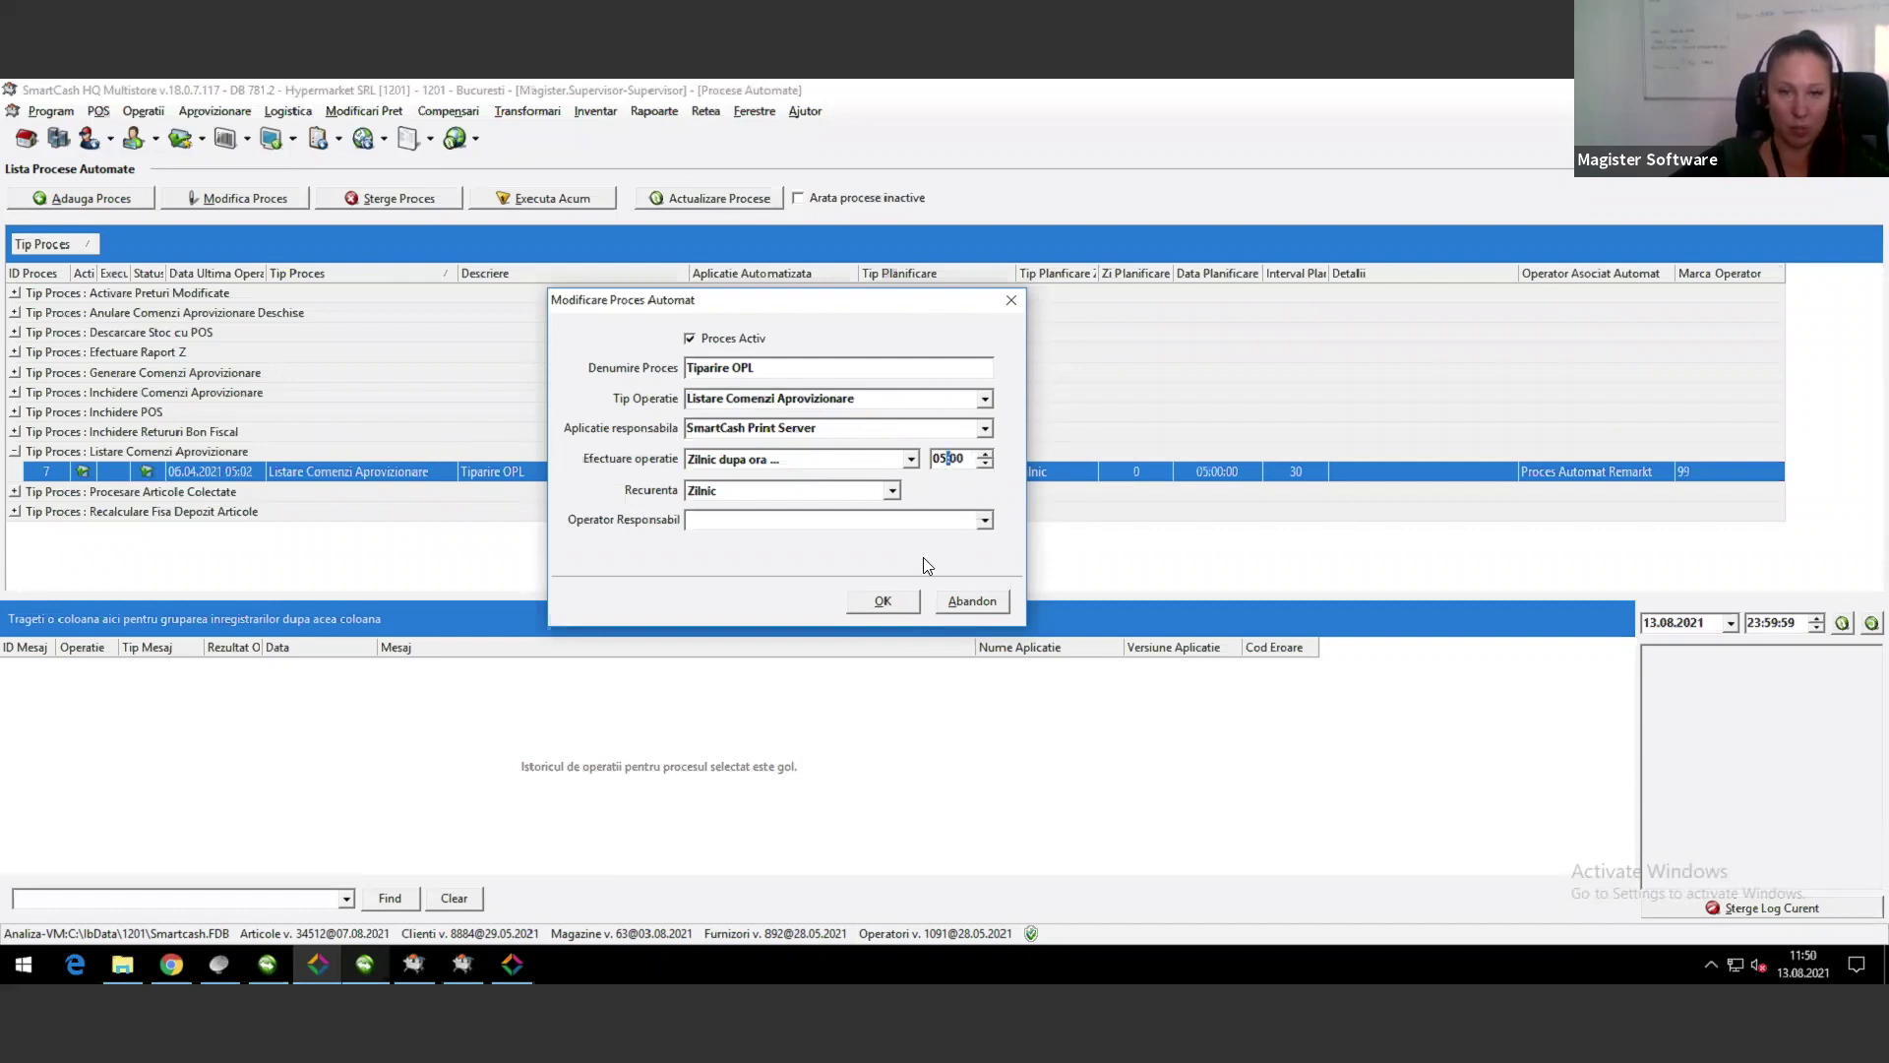
left_click(907, 603)
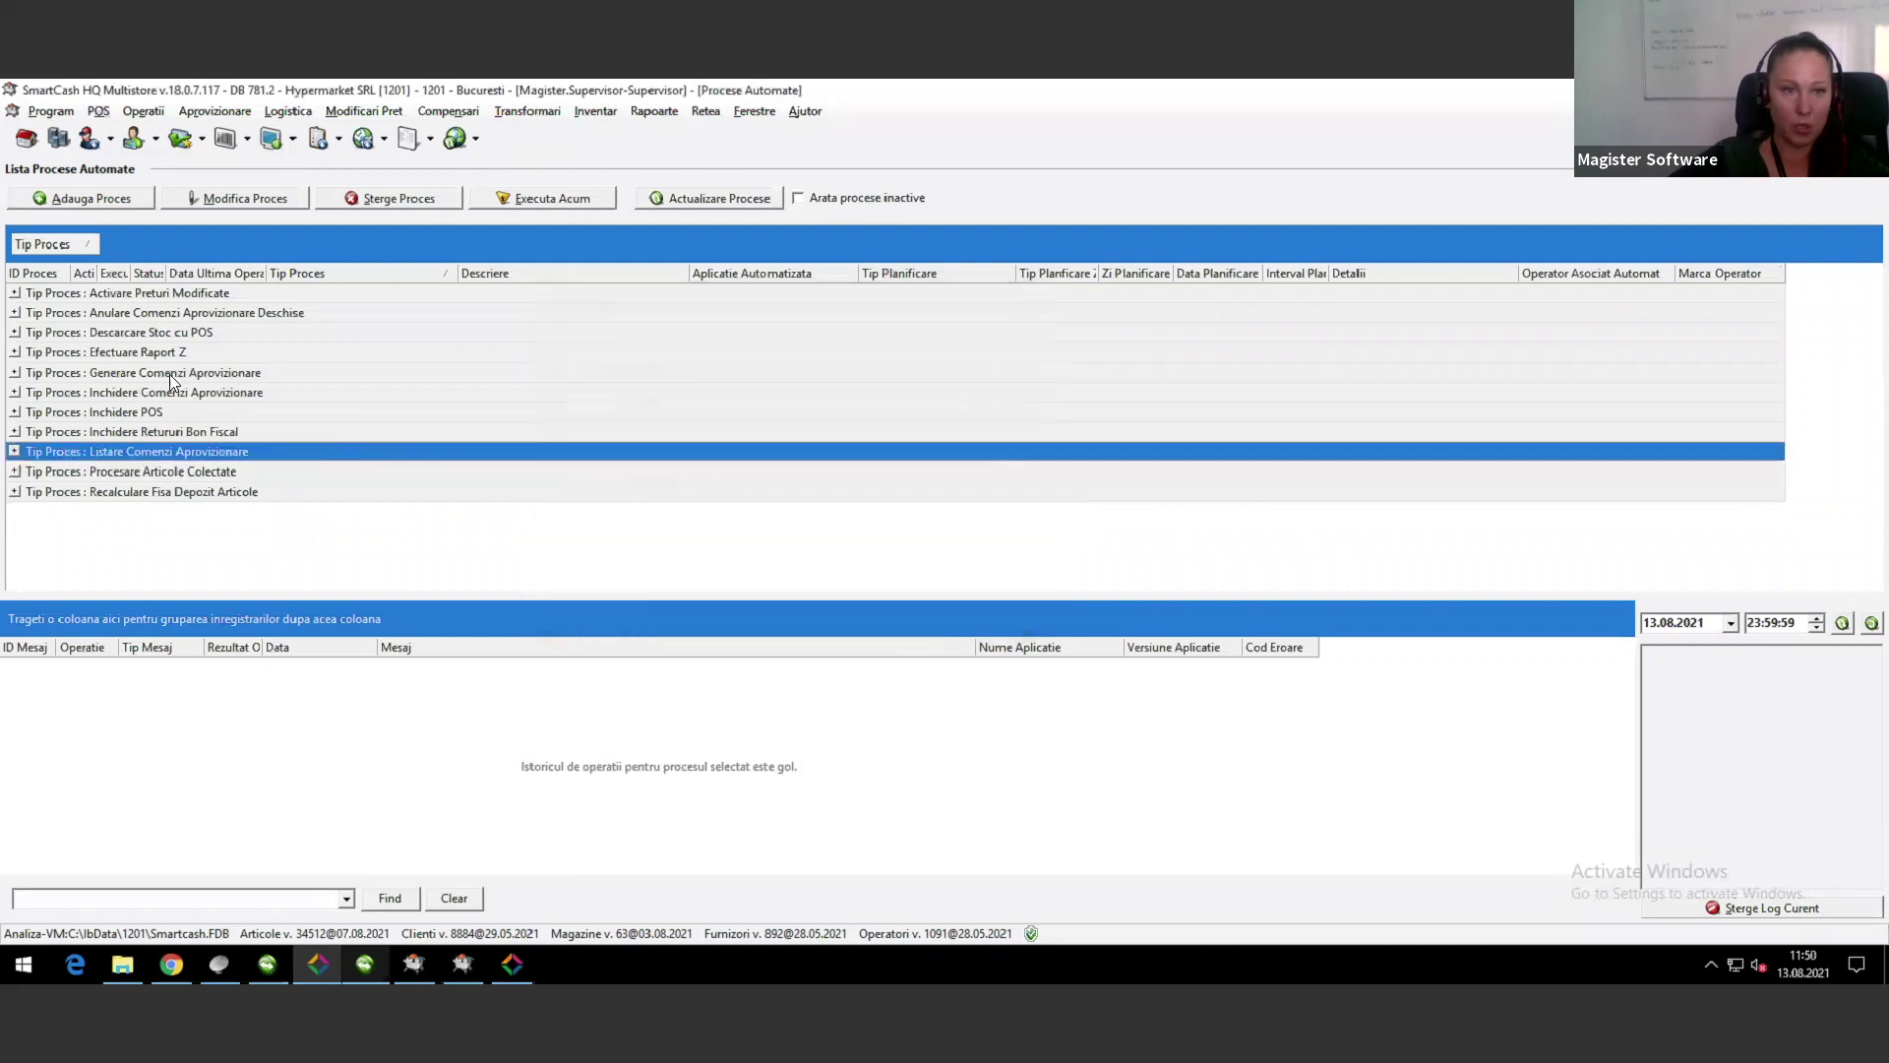
Step: Show the log for Generare Comenzi Aprovizionare, return to Listare Comenzi Aprovizionare and glance through the available operations
left_click(165, 380)
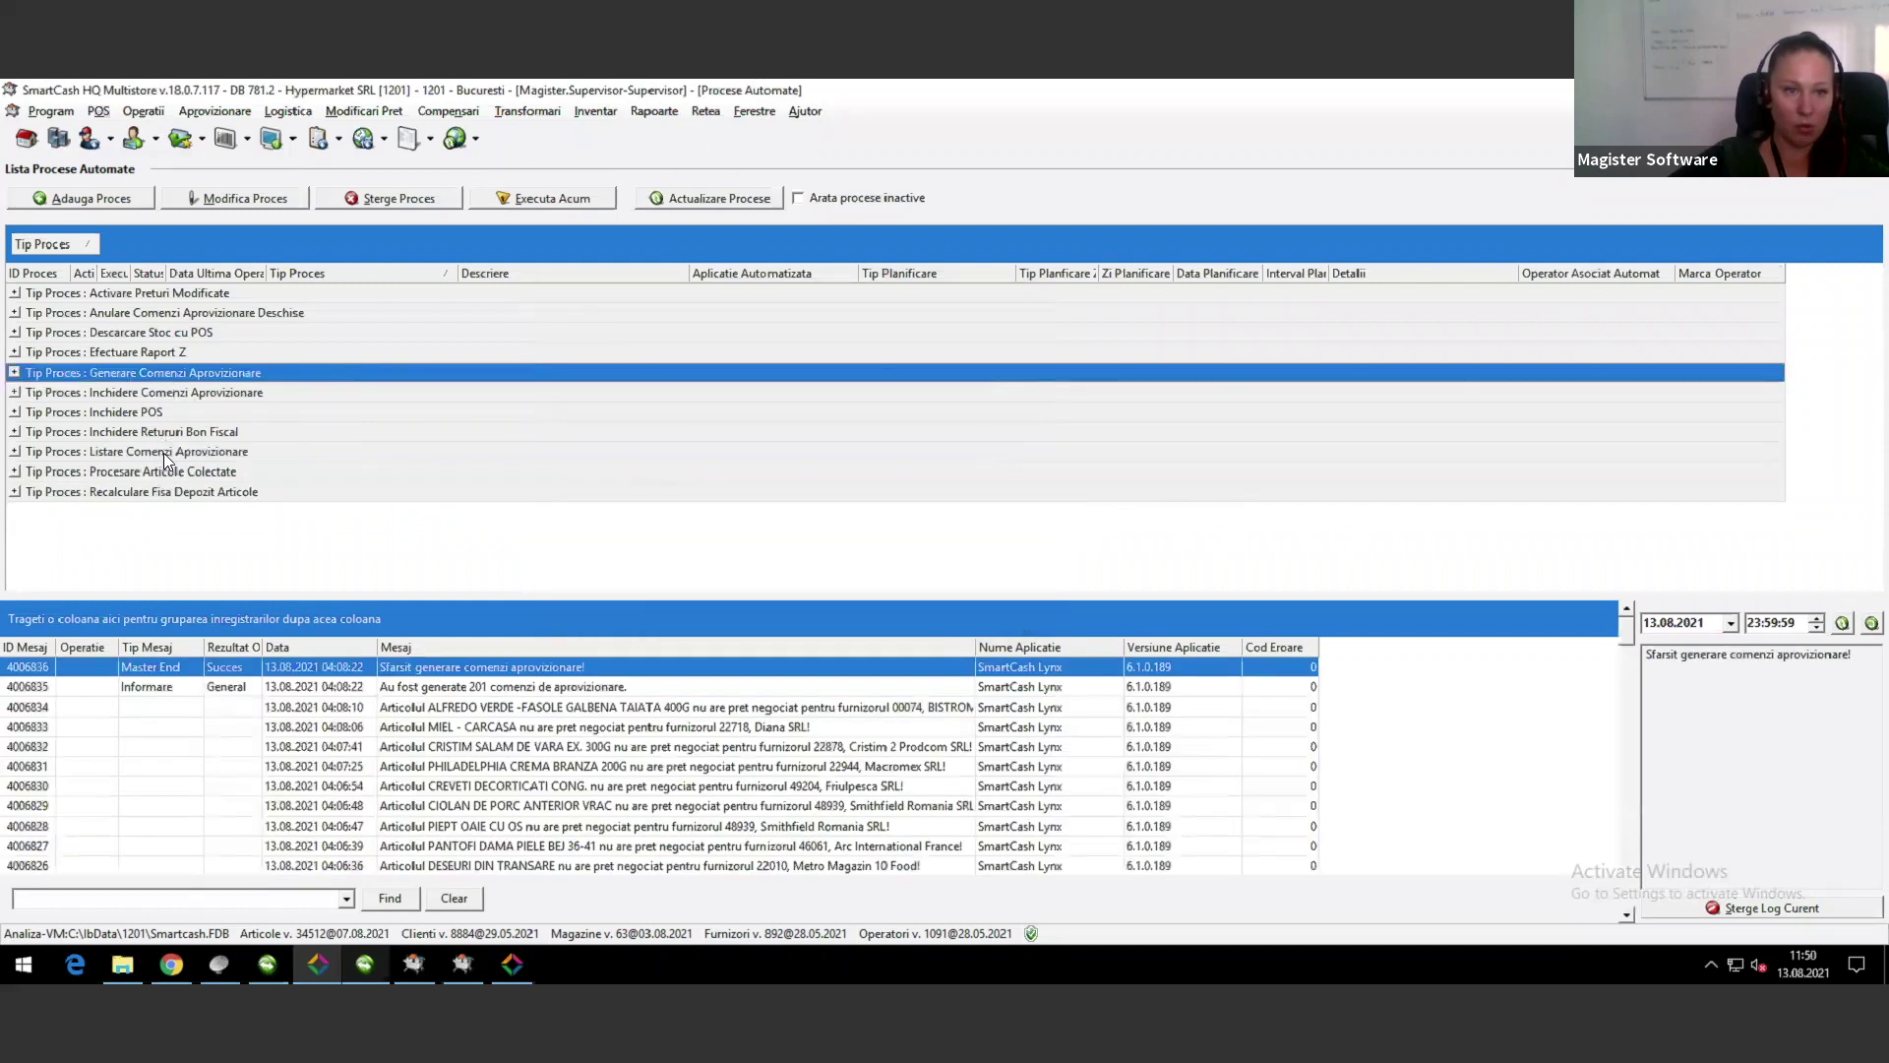
left_click(197, 452)
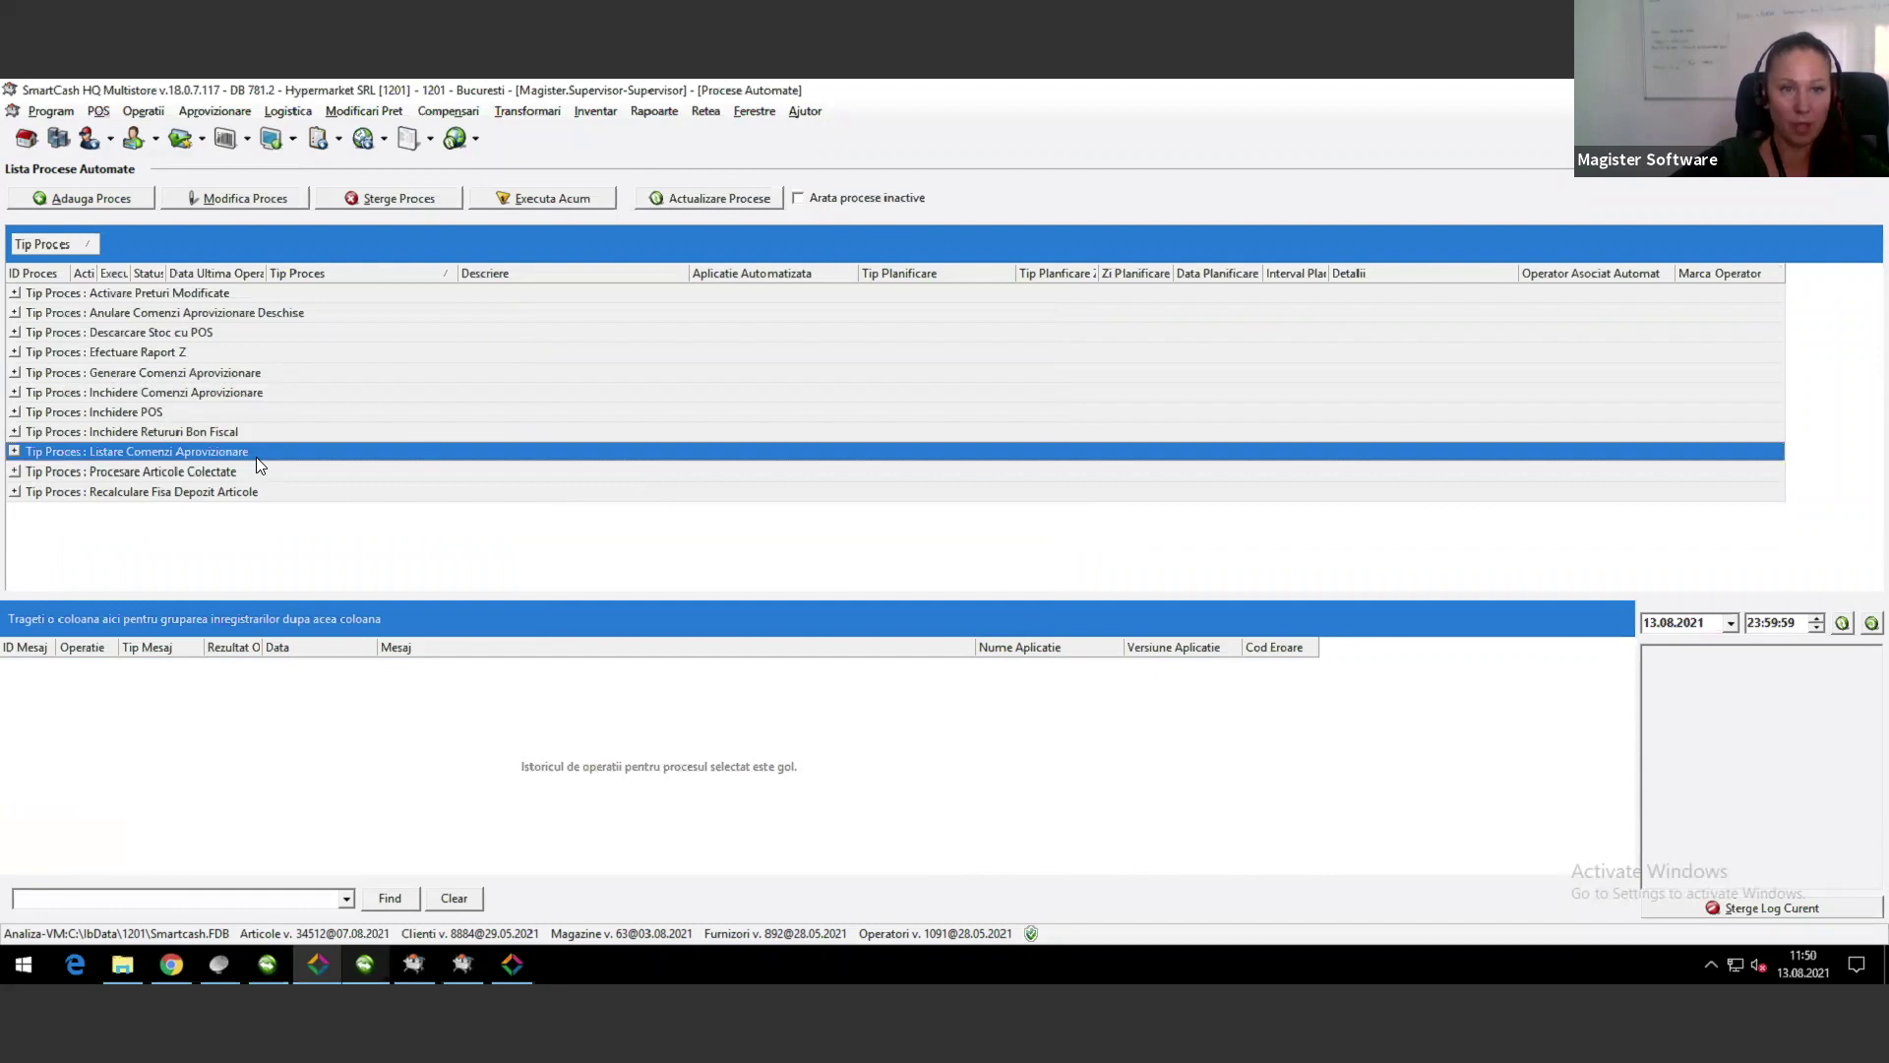
left_click(147, 111)
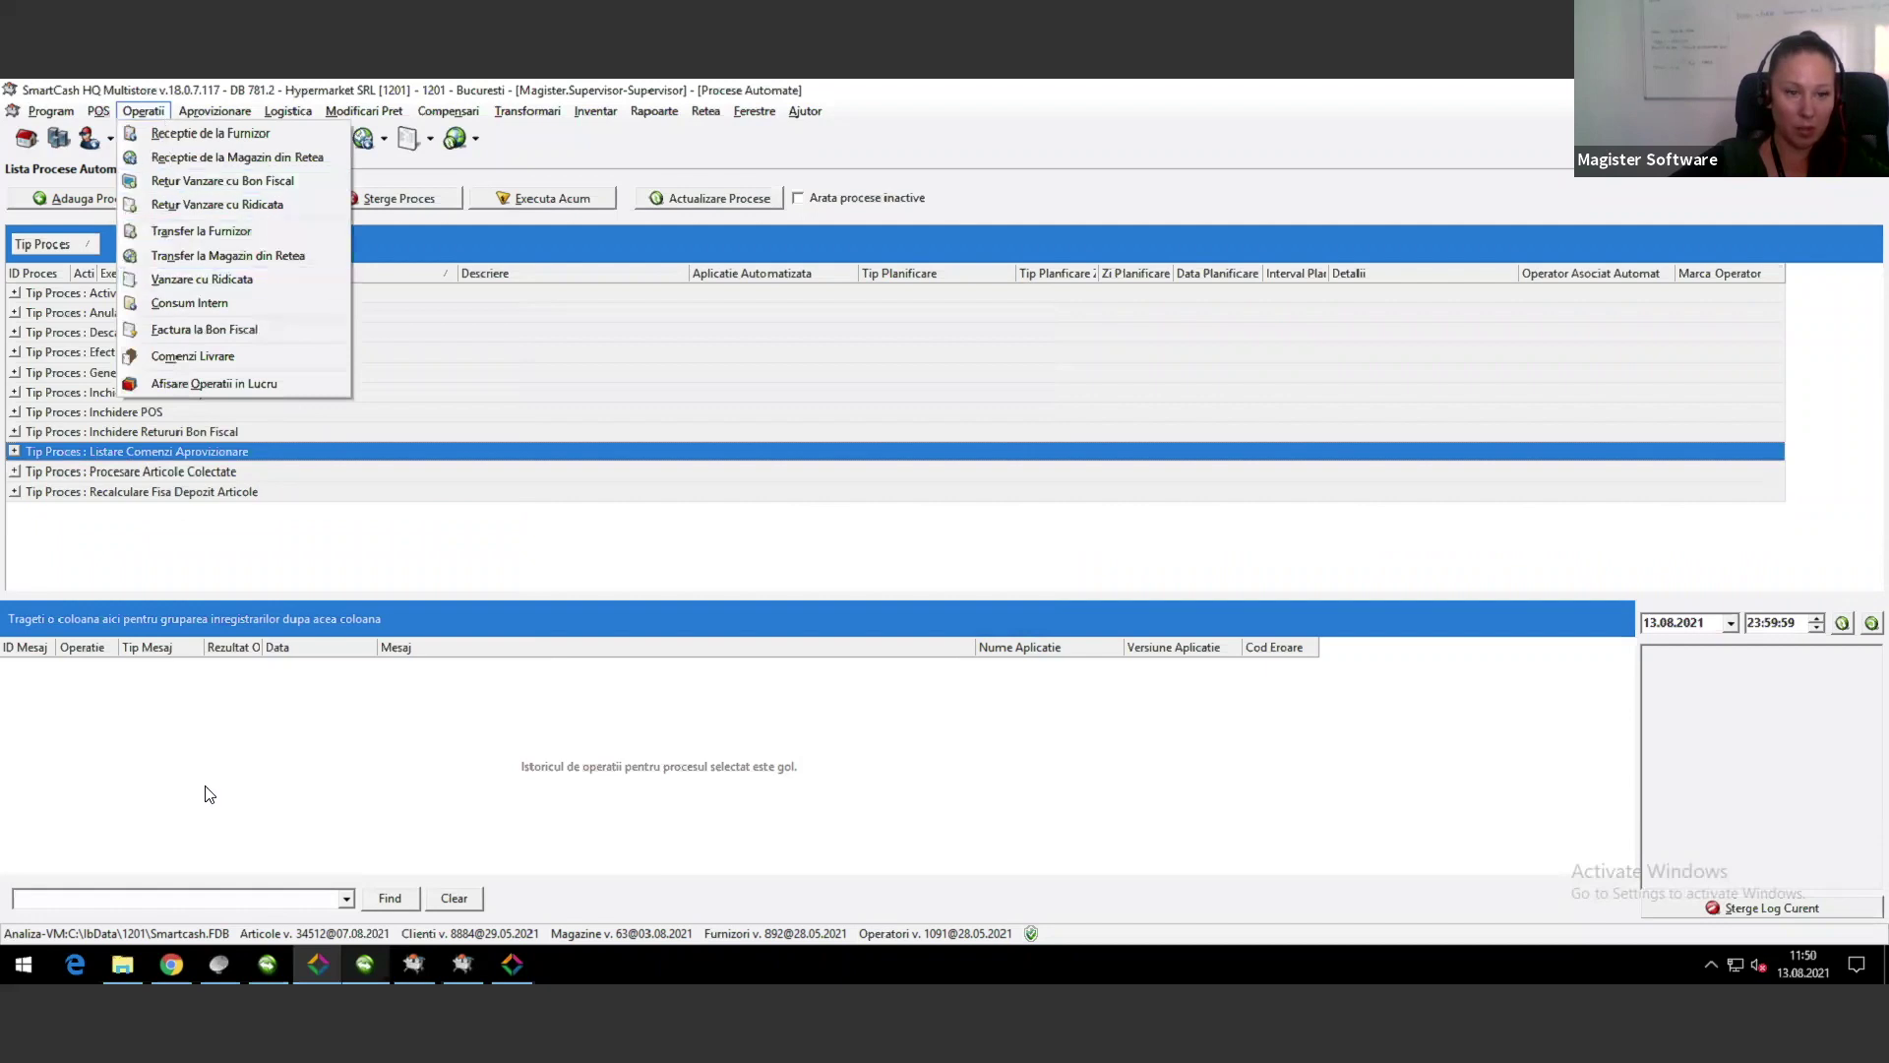
Step: Switch to File Explorer, open opl.pdf from the Retea Hyper folder in WPS Office and show page 2 at 125% zoom
left_click(124, 967)
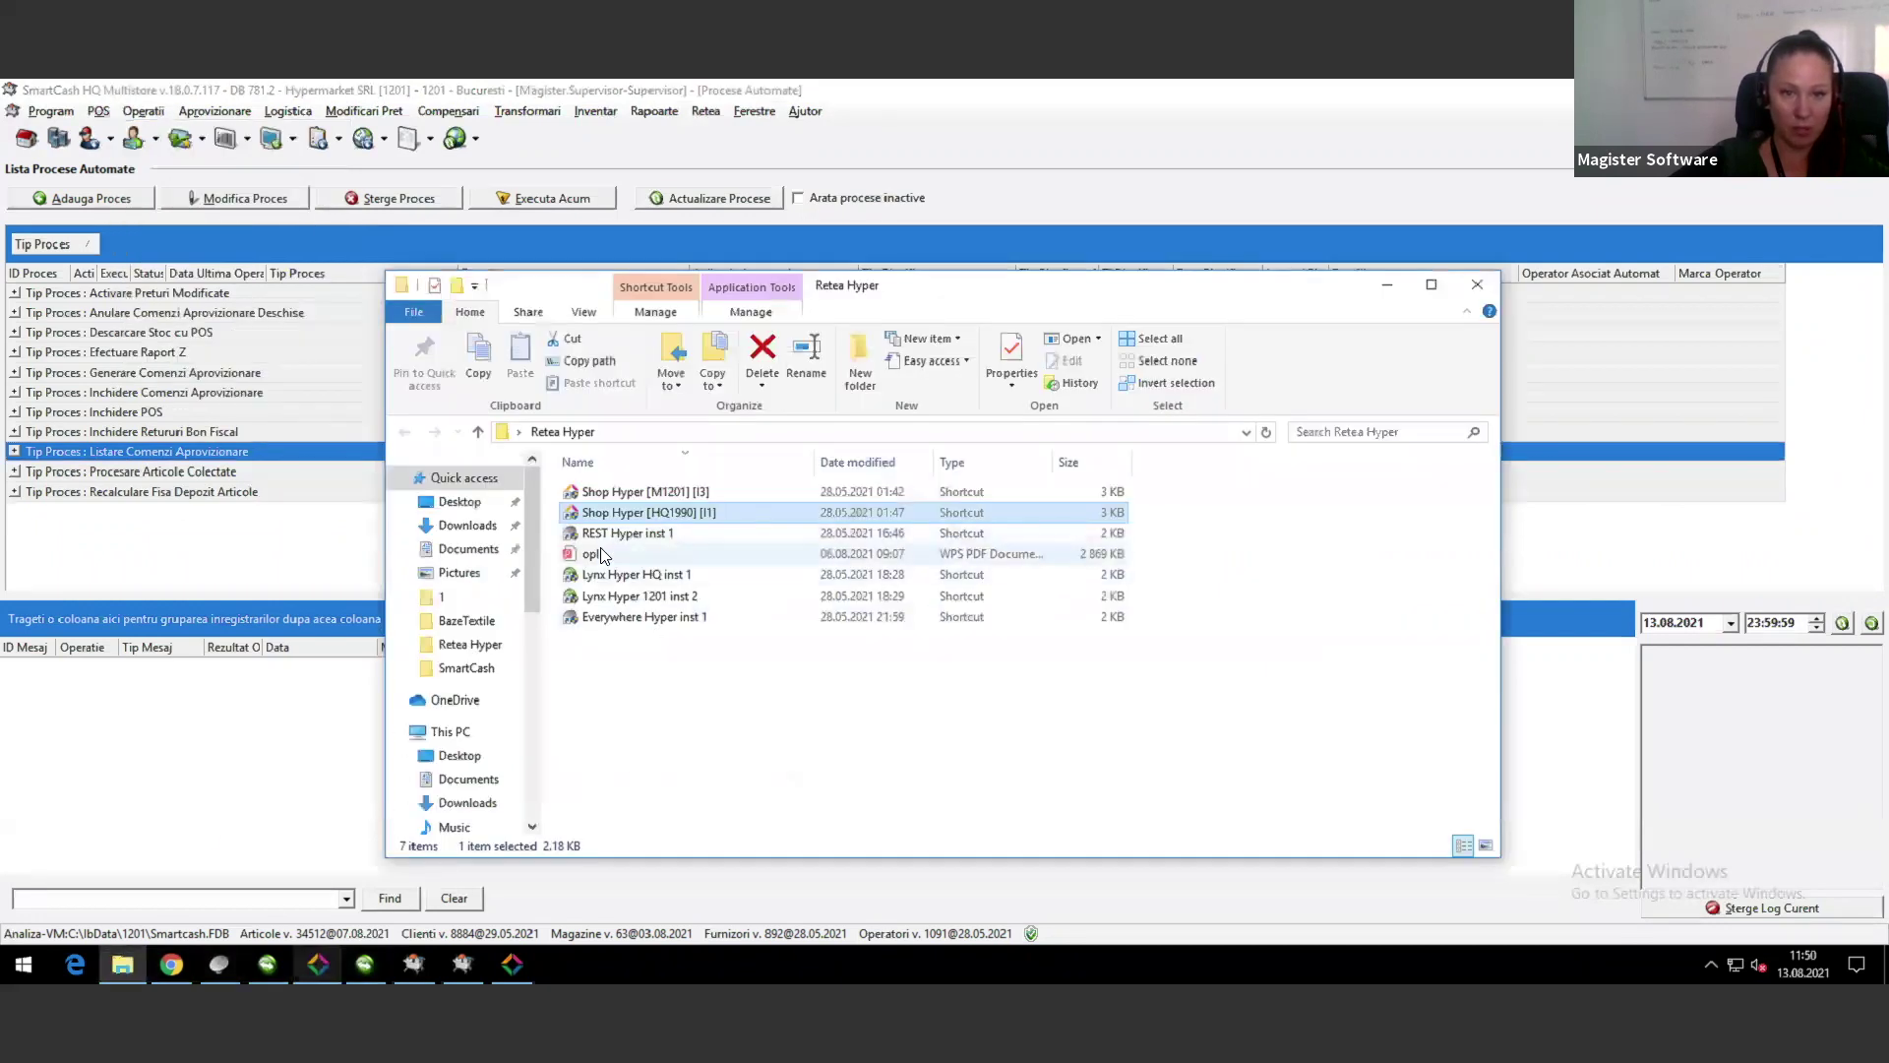
left_click(665, 554)
double_click(666, 554)
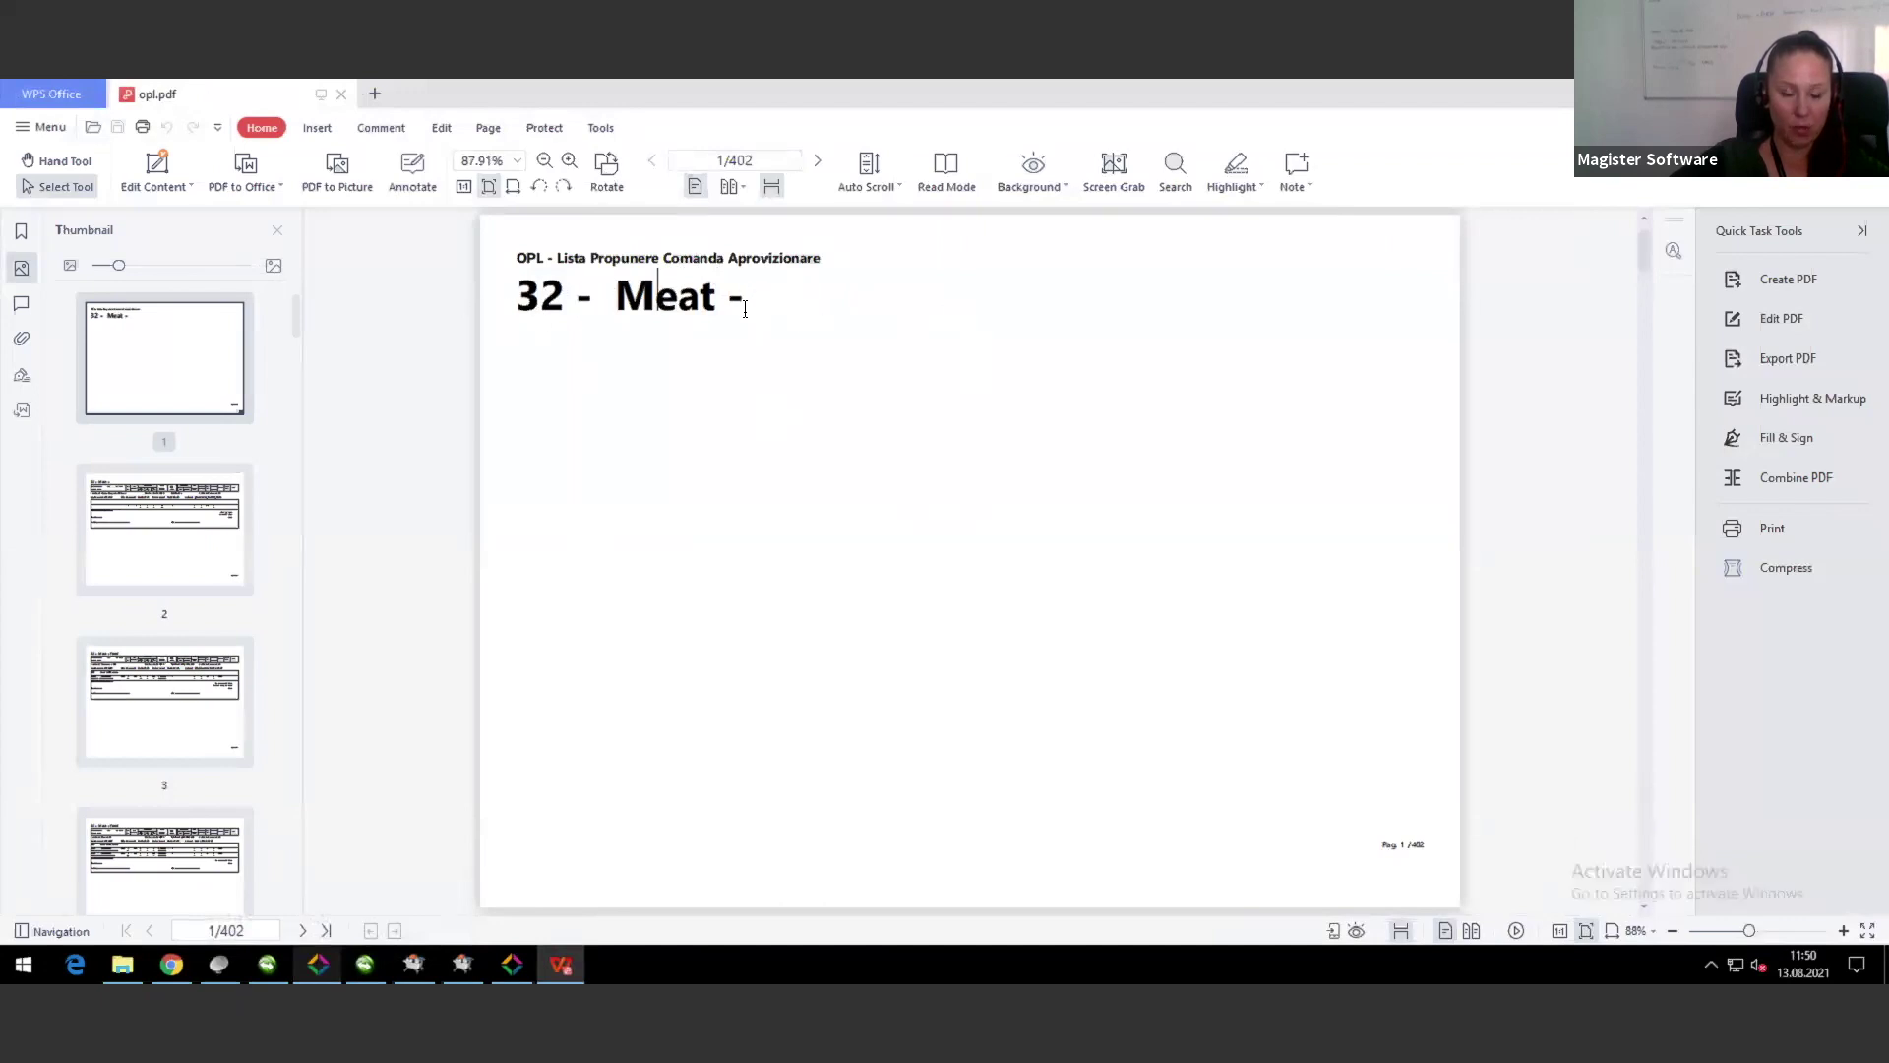
left_click(178, 509)
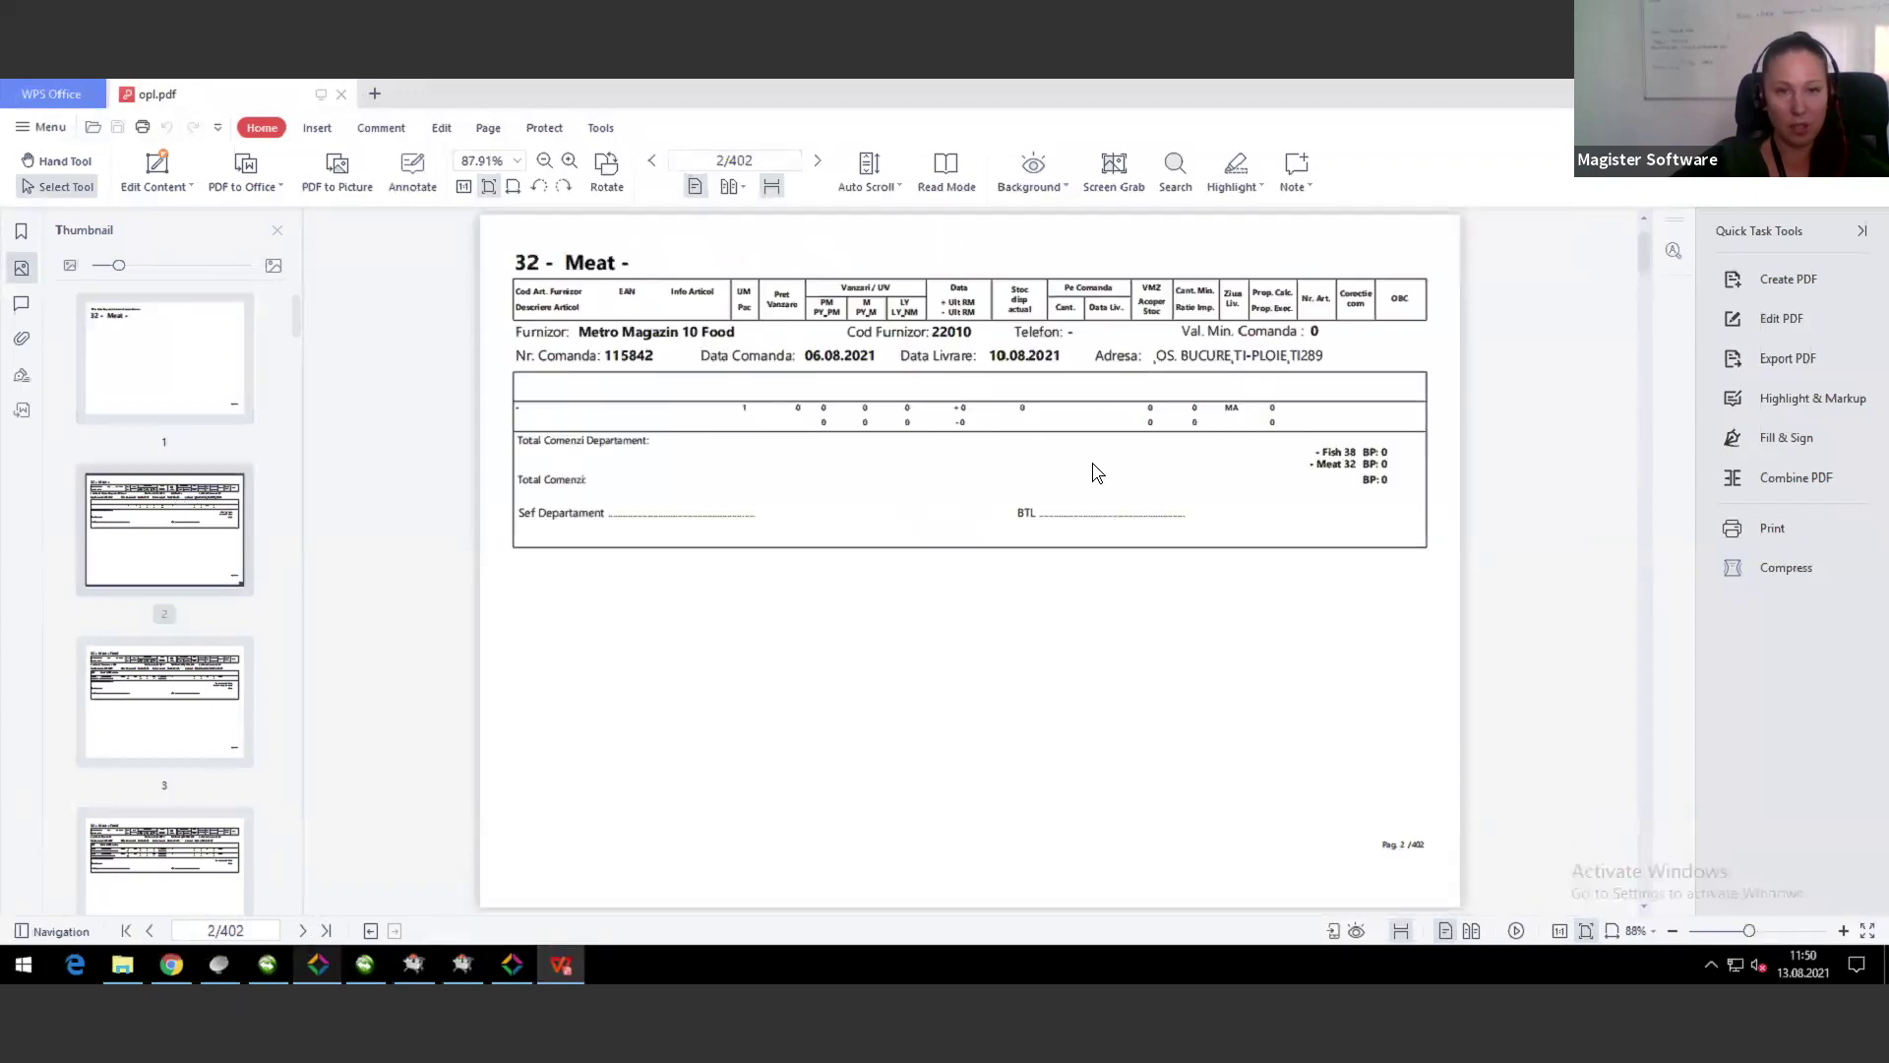
scroll(1097, 473, "up", 3)
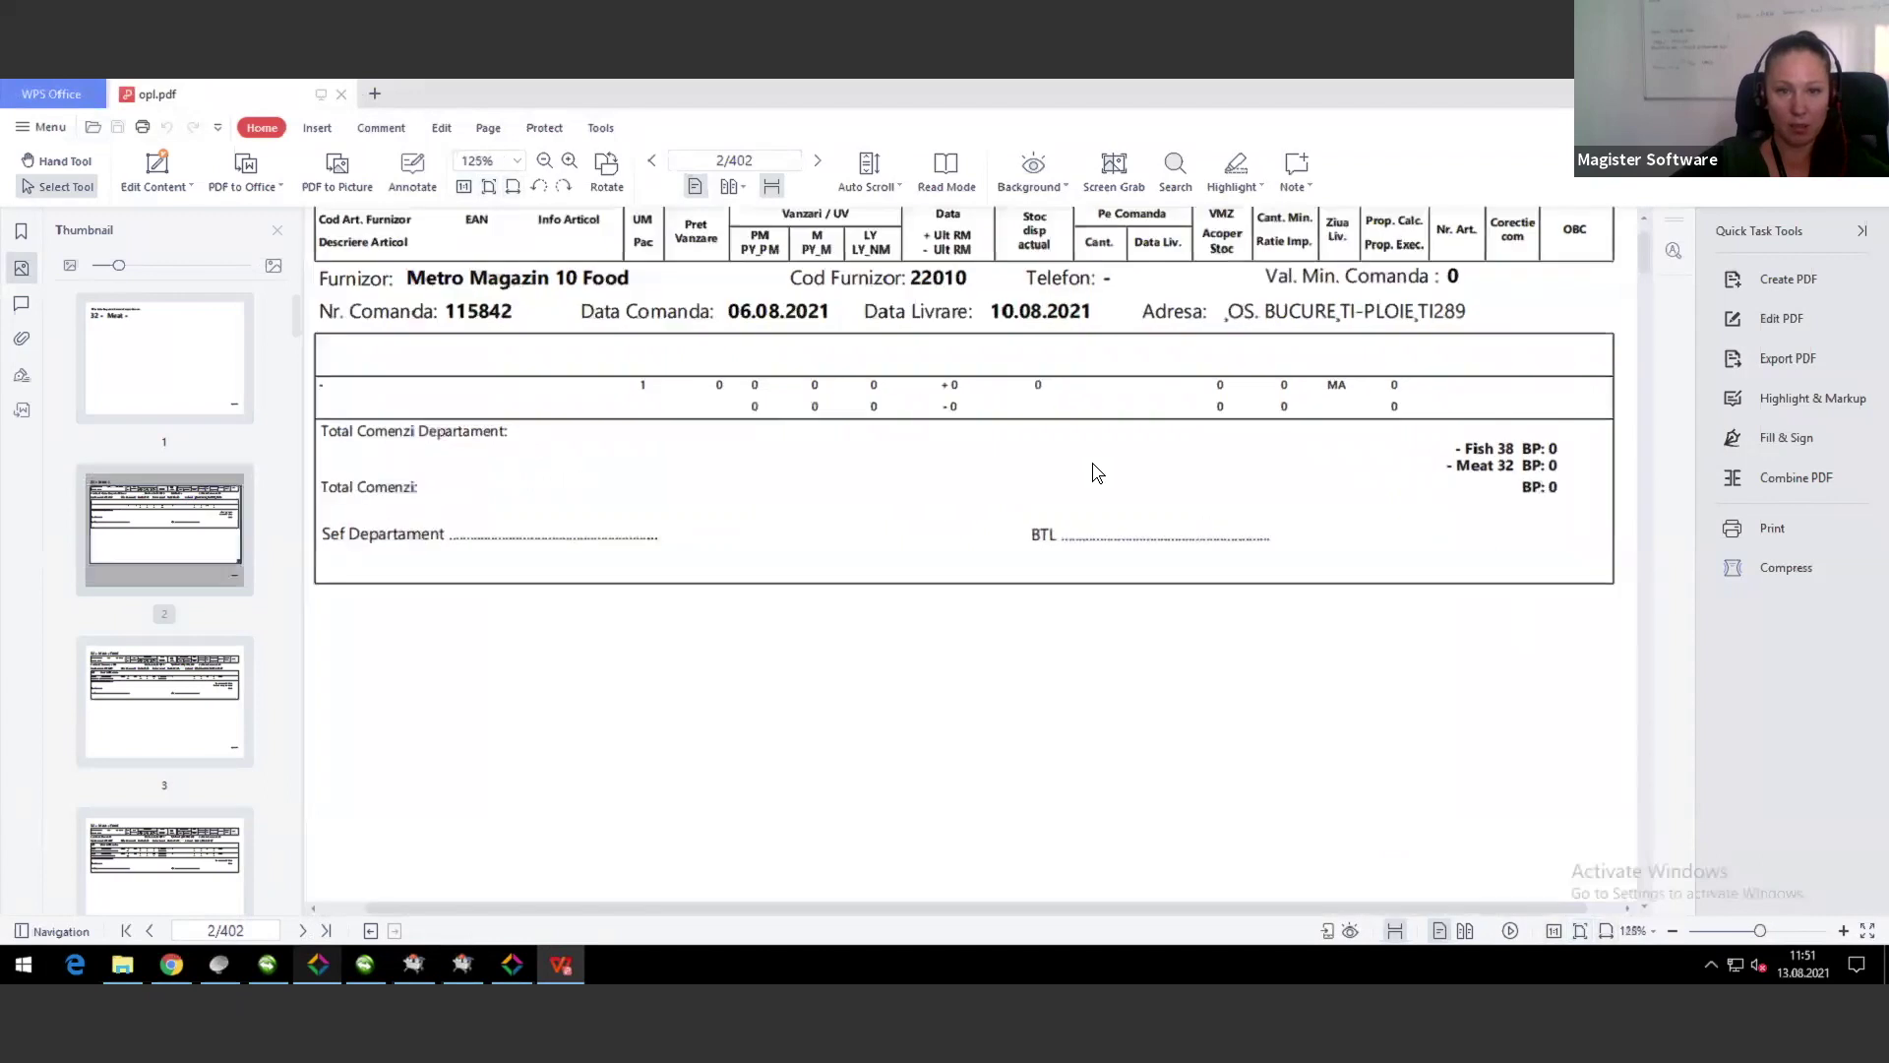
Step: Show page 3 of the order proposal list at 175% zoom and look over the Meat Self Service order
left_click(146, 679)
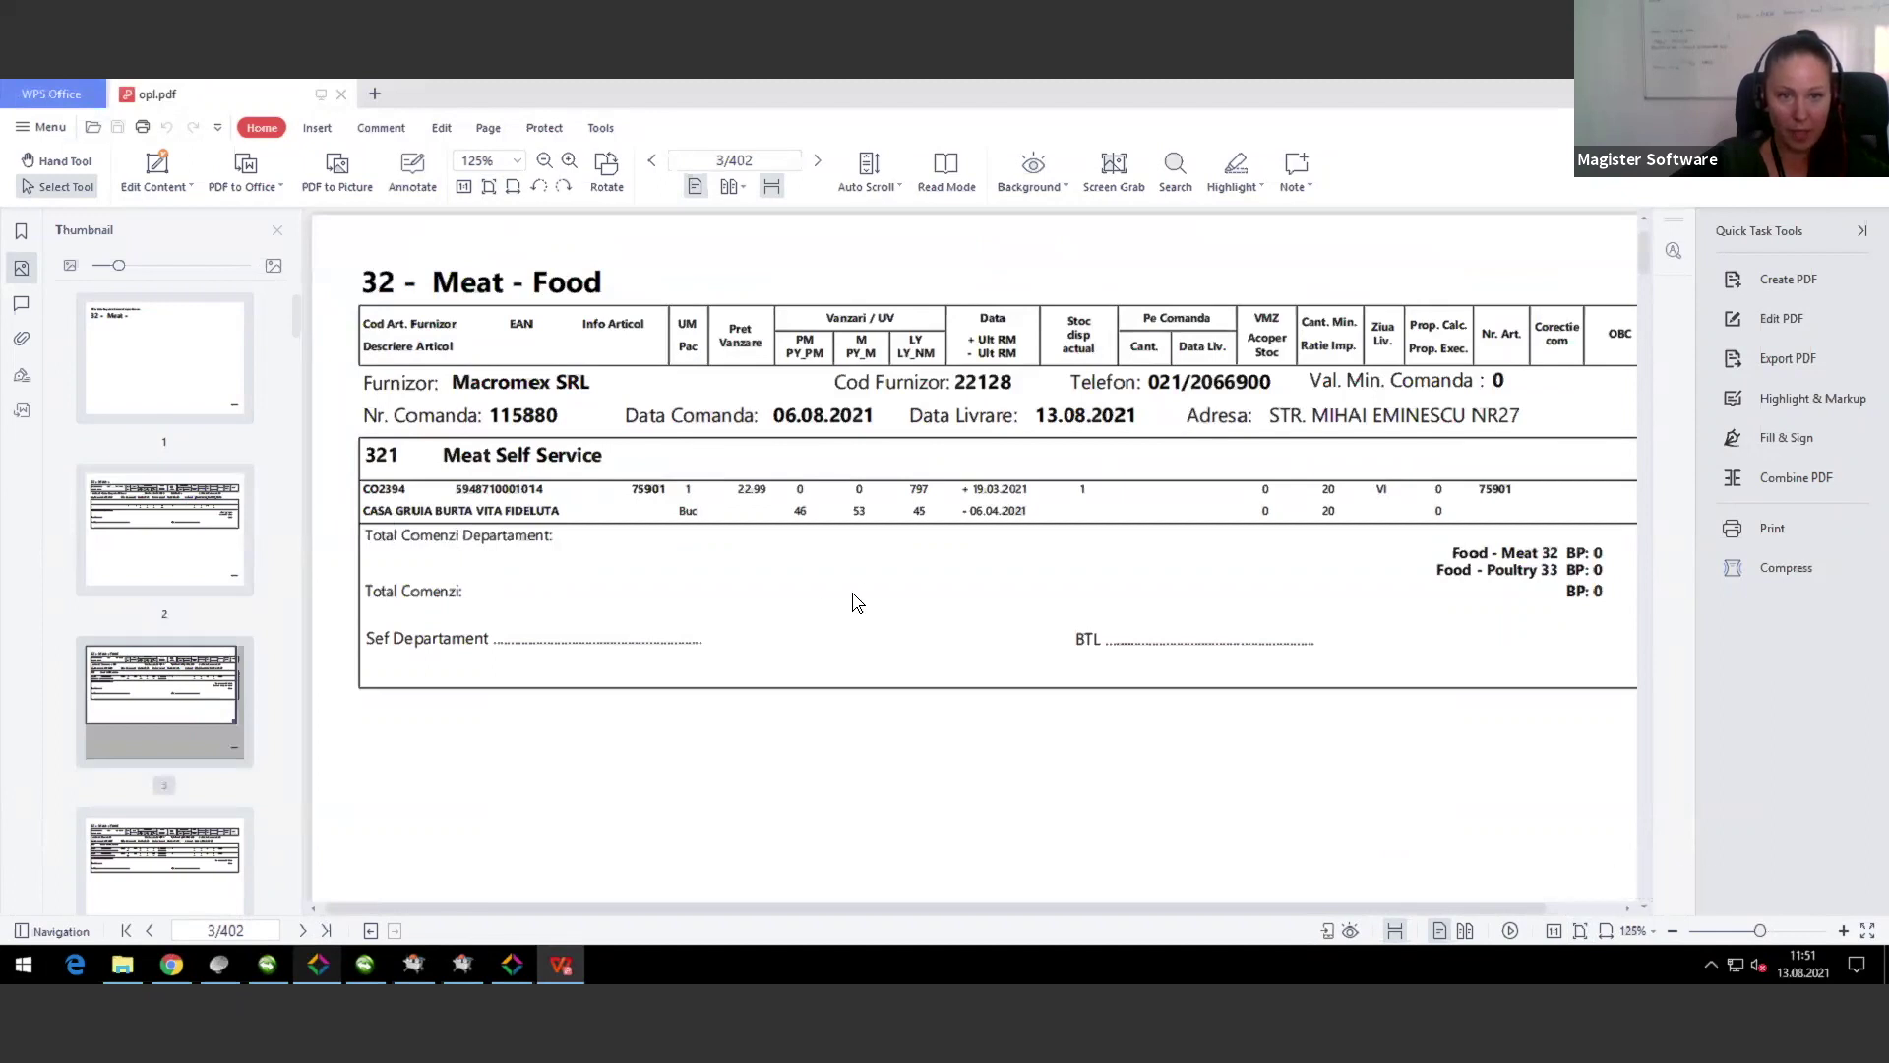
scroll(844, 603, "up", 2)
scroll(688, 571, "down", 1)
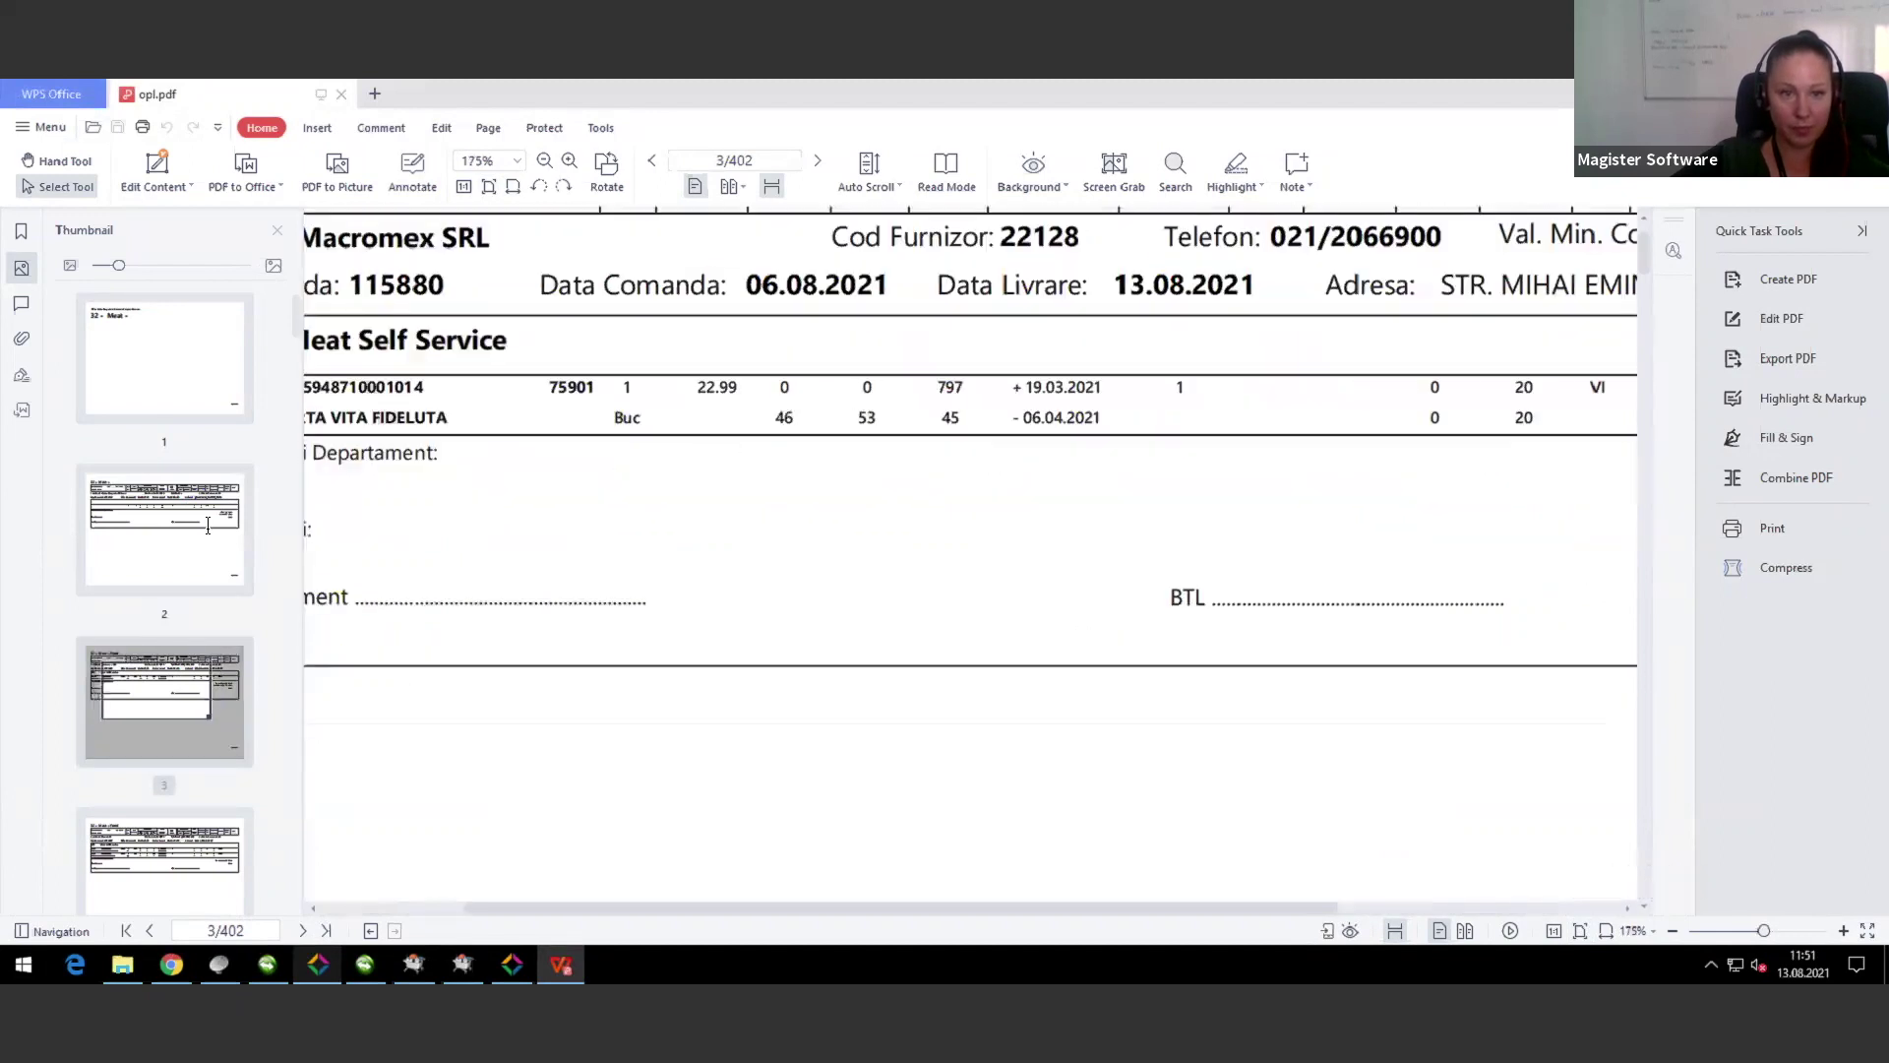
scroll(551, 529, "down", 1)
scroll(571, 527, "down", 1)
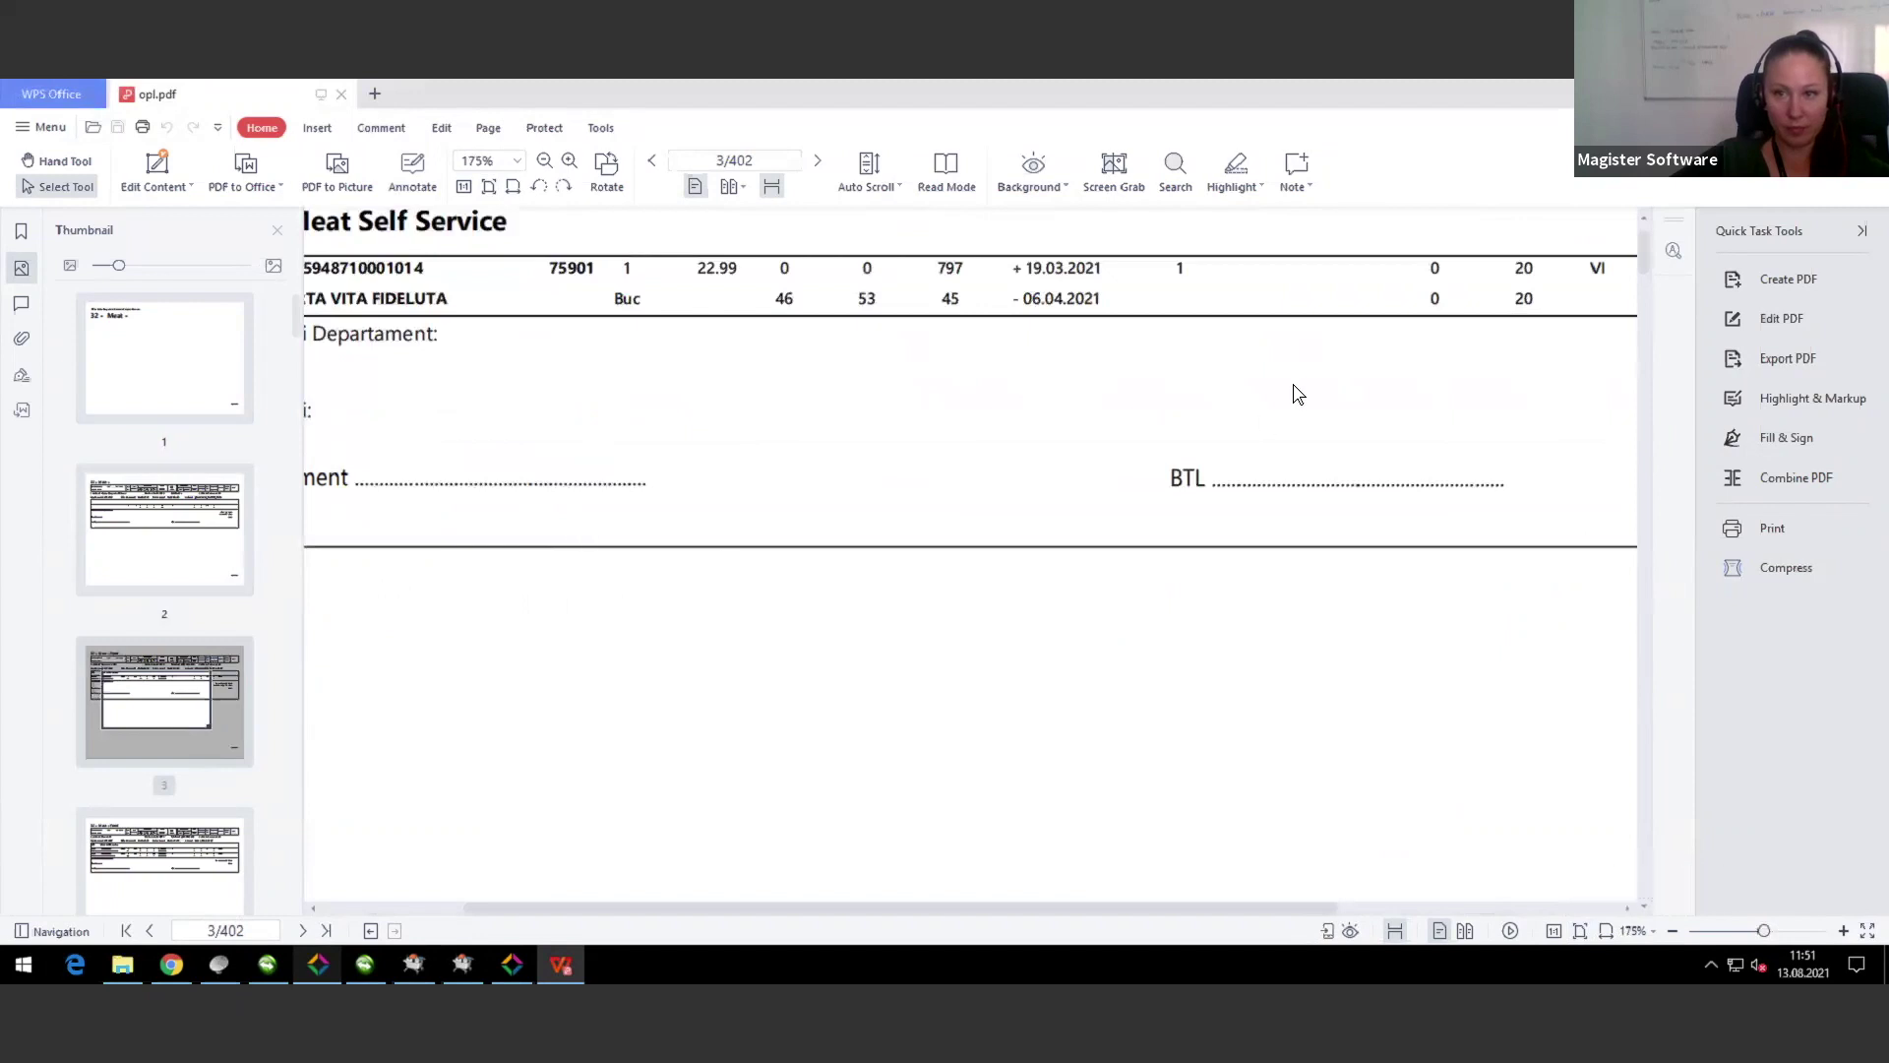
left_click_drag(966, 907, 750, 914)
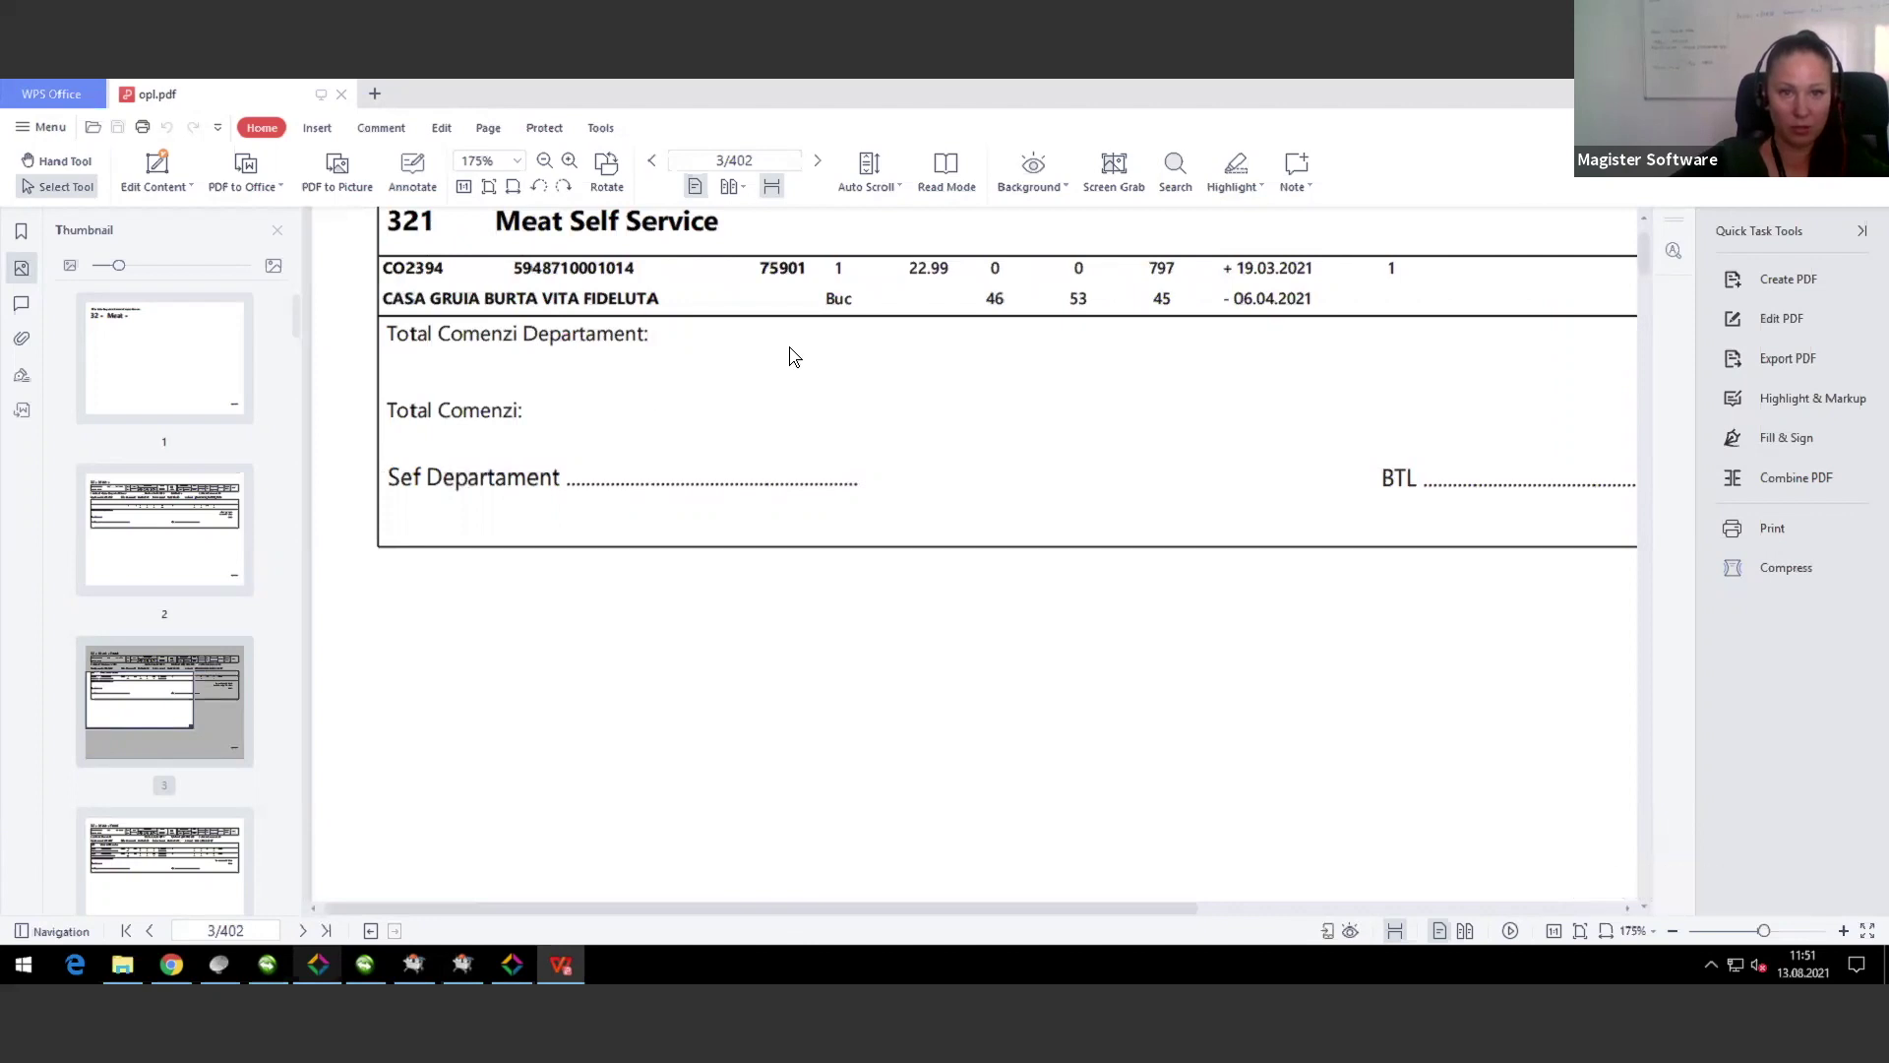
scroll(700, 385, "up", 1)
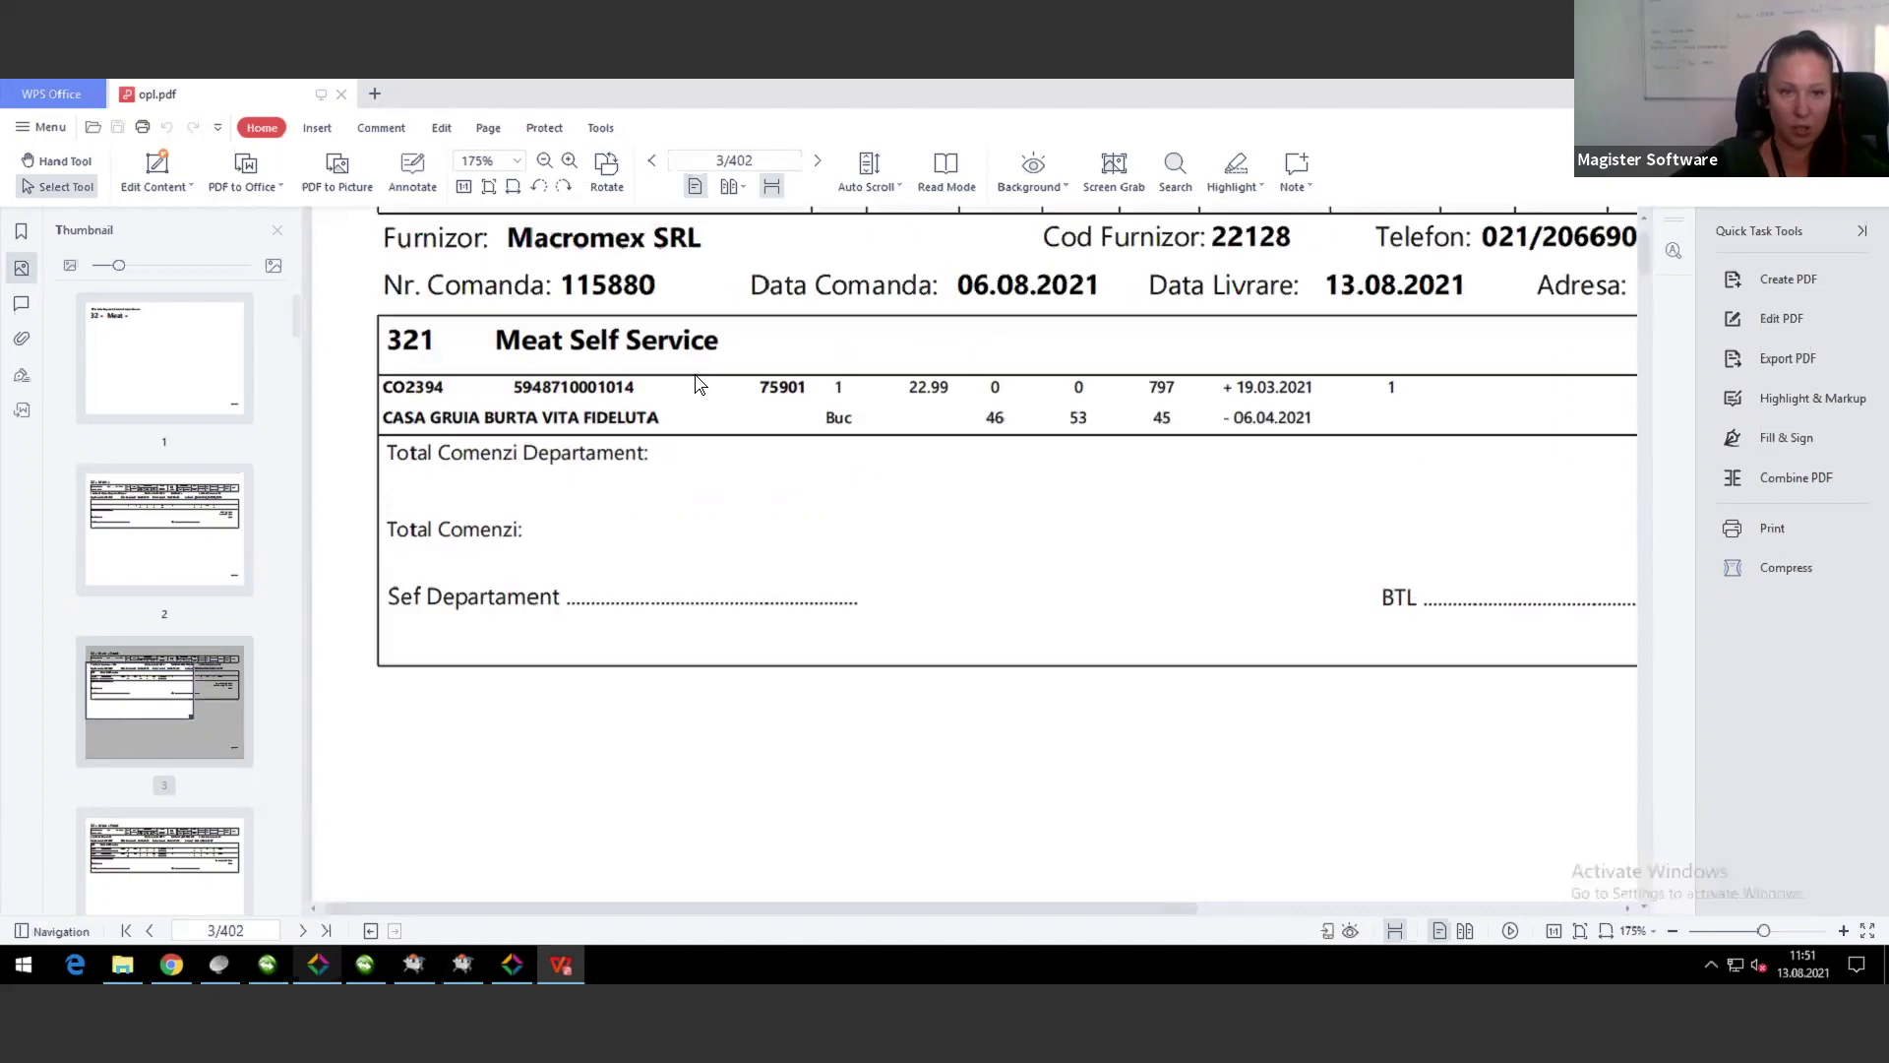
scroll(645, 443, "up", 1)
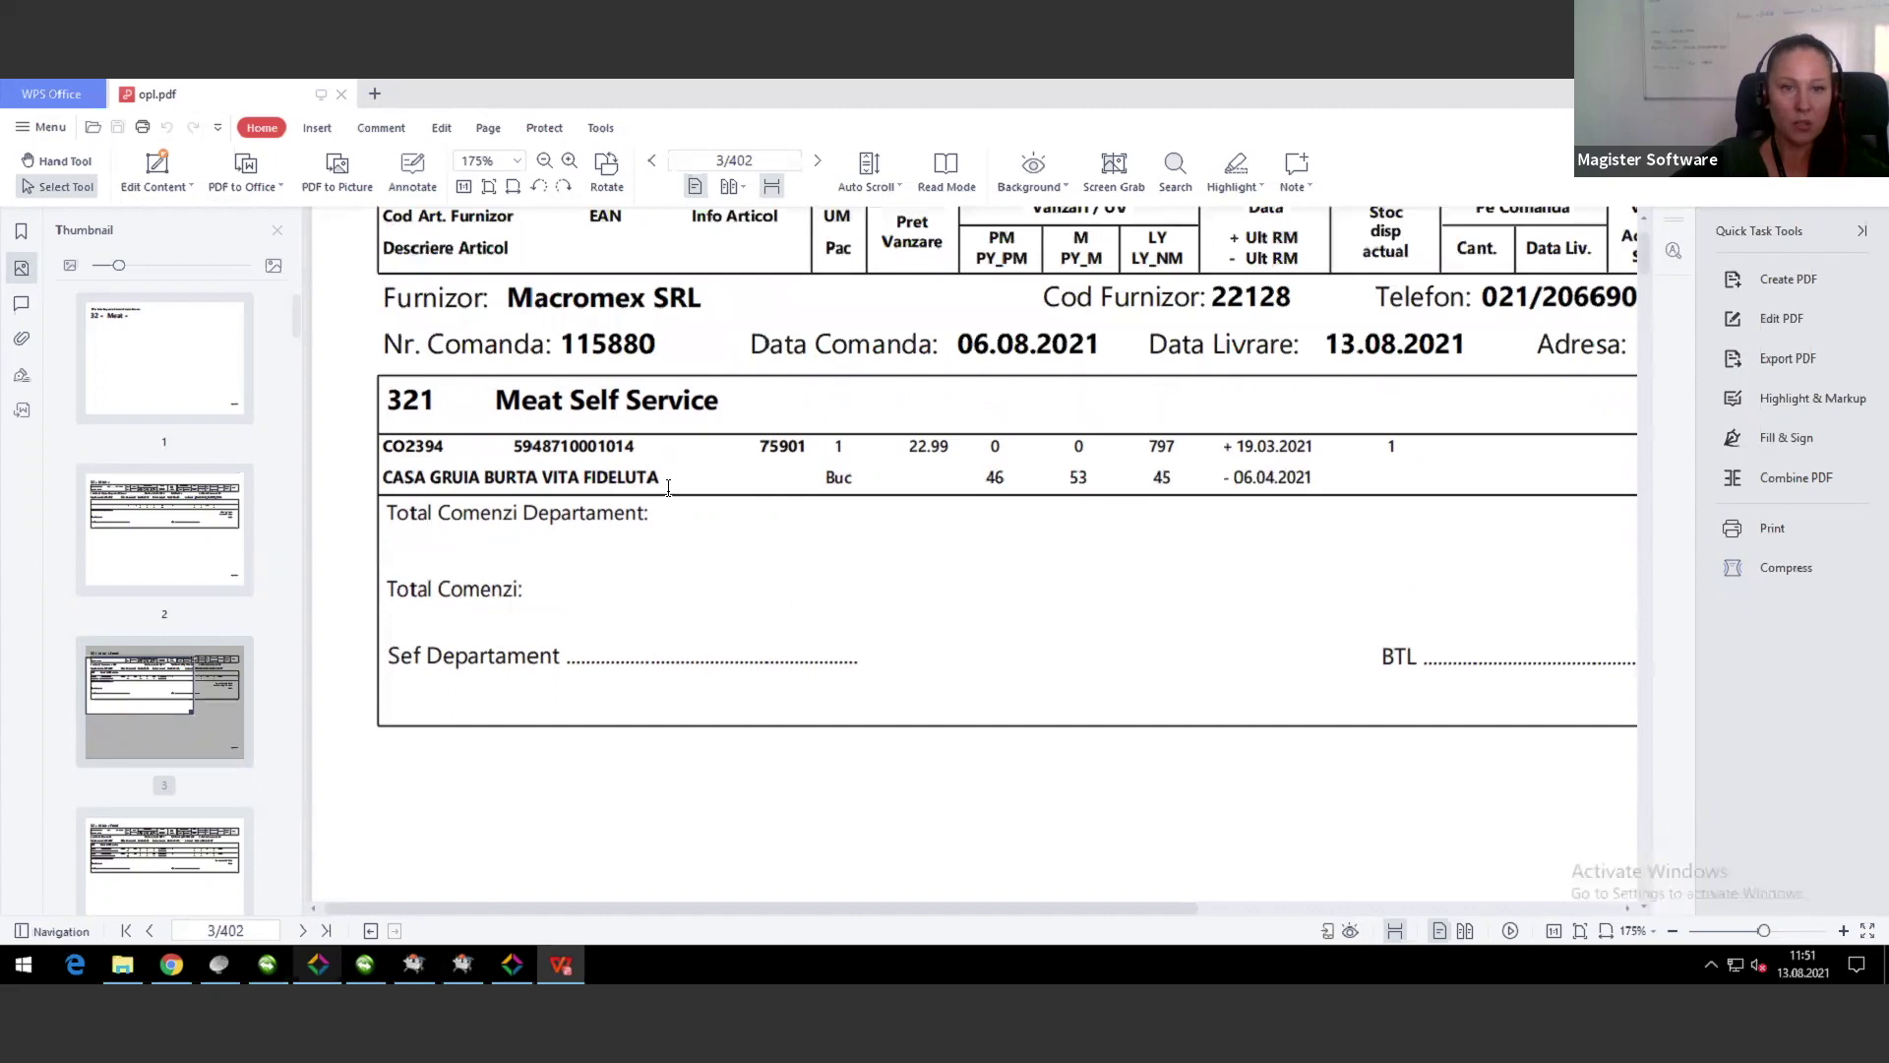
Step: Select the CASA GRUIA BURTA VITA FIDELUTA description and the supplier name Macromex SRL for reading, and clear the selection
left_click_drag(662, 478, 443, 478)
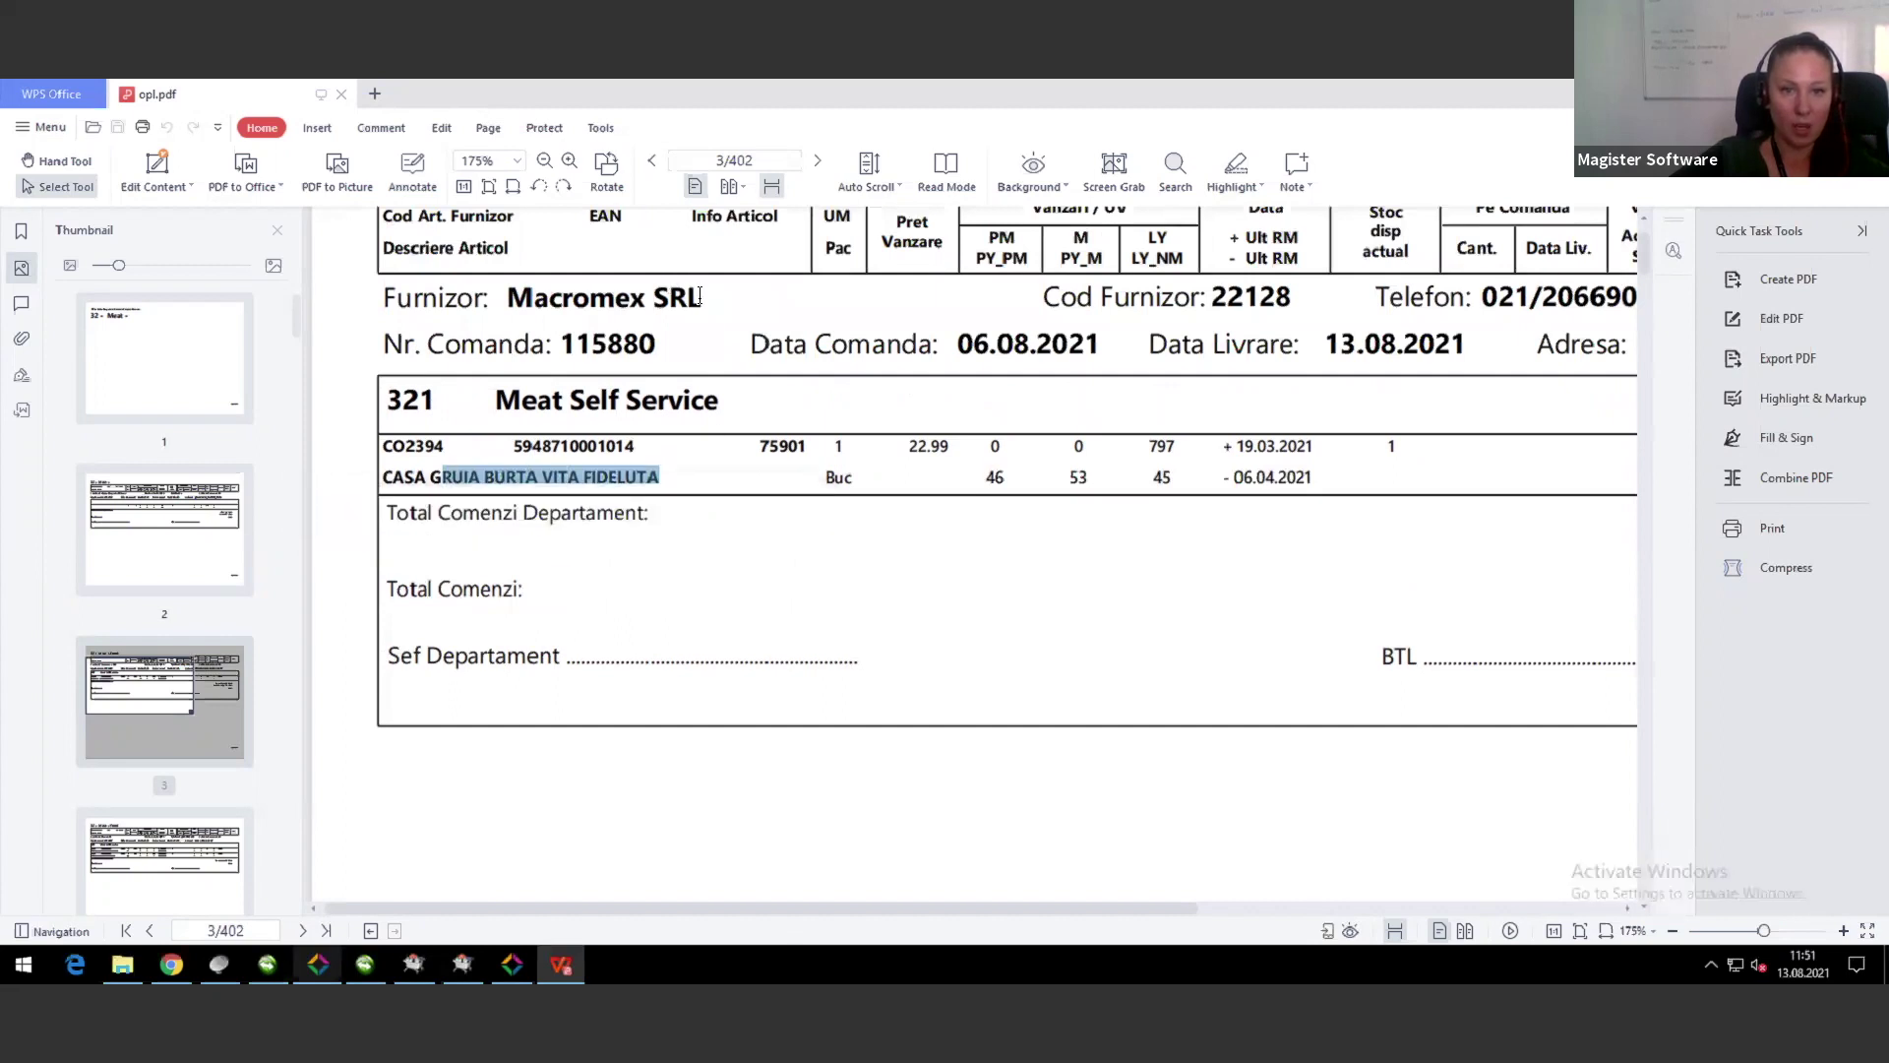
left_click_drag(697, 297, 489, 296)
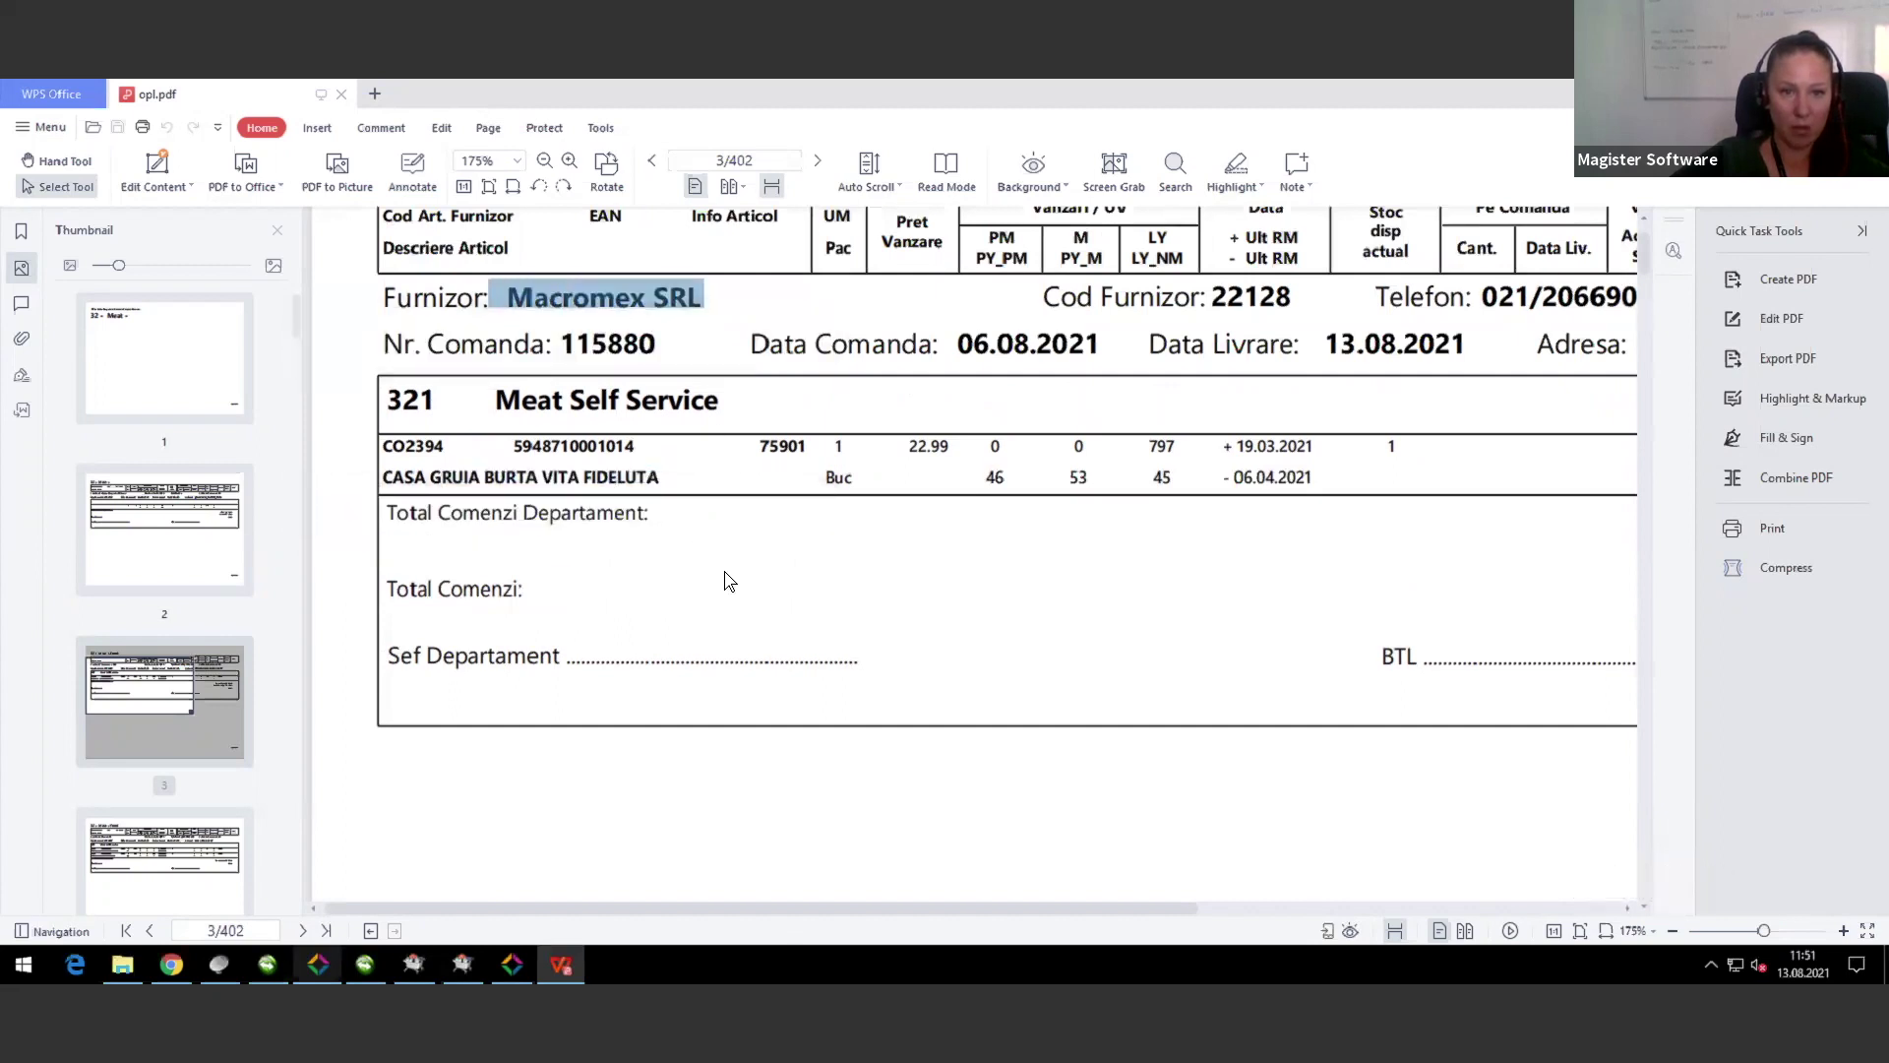
left_click(513, 420)
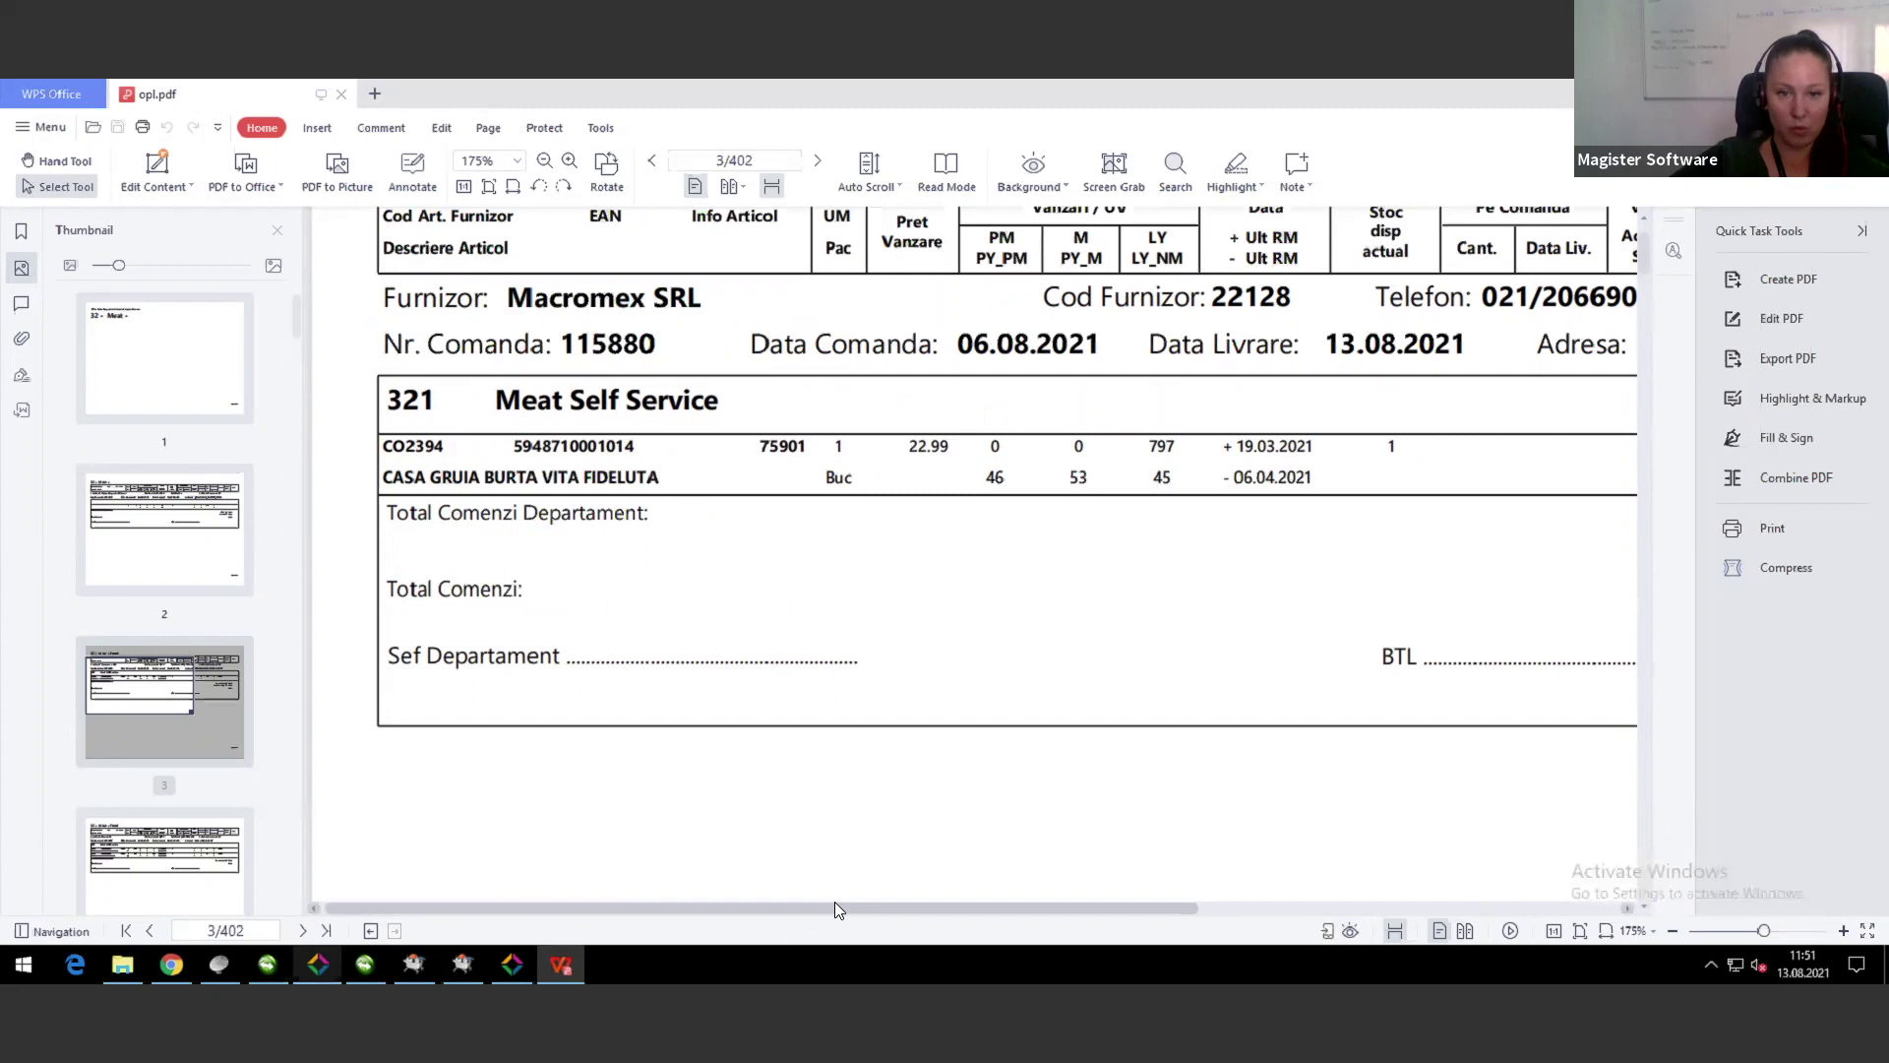
Step: Examine the article line's Pret Vanzare and Info Articol values against the table headings by selecting each one
left_click_drag(874, 902, 943, 894)
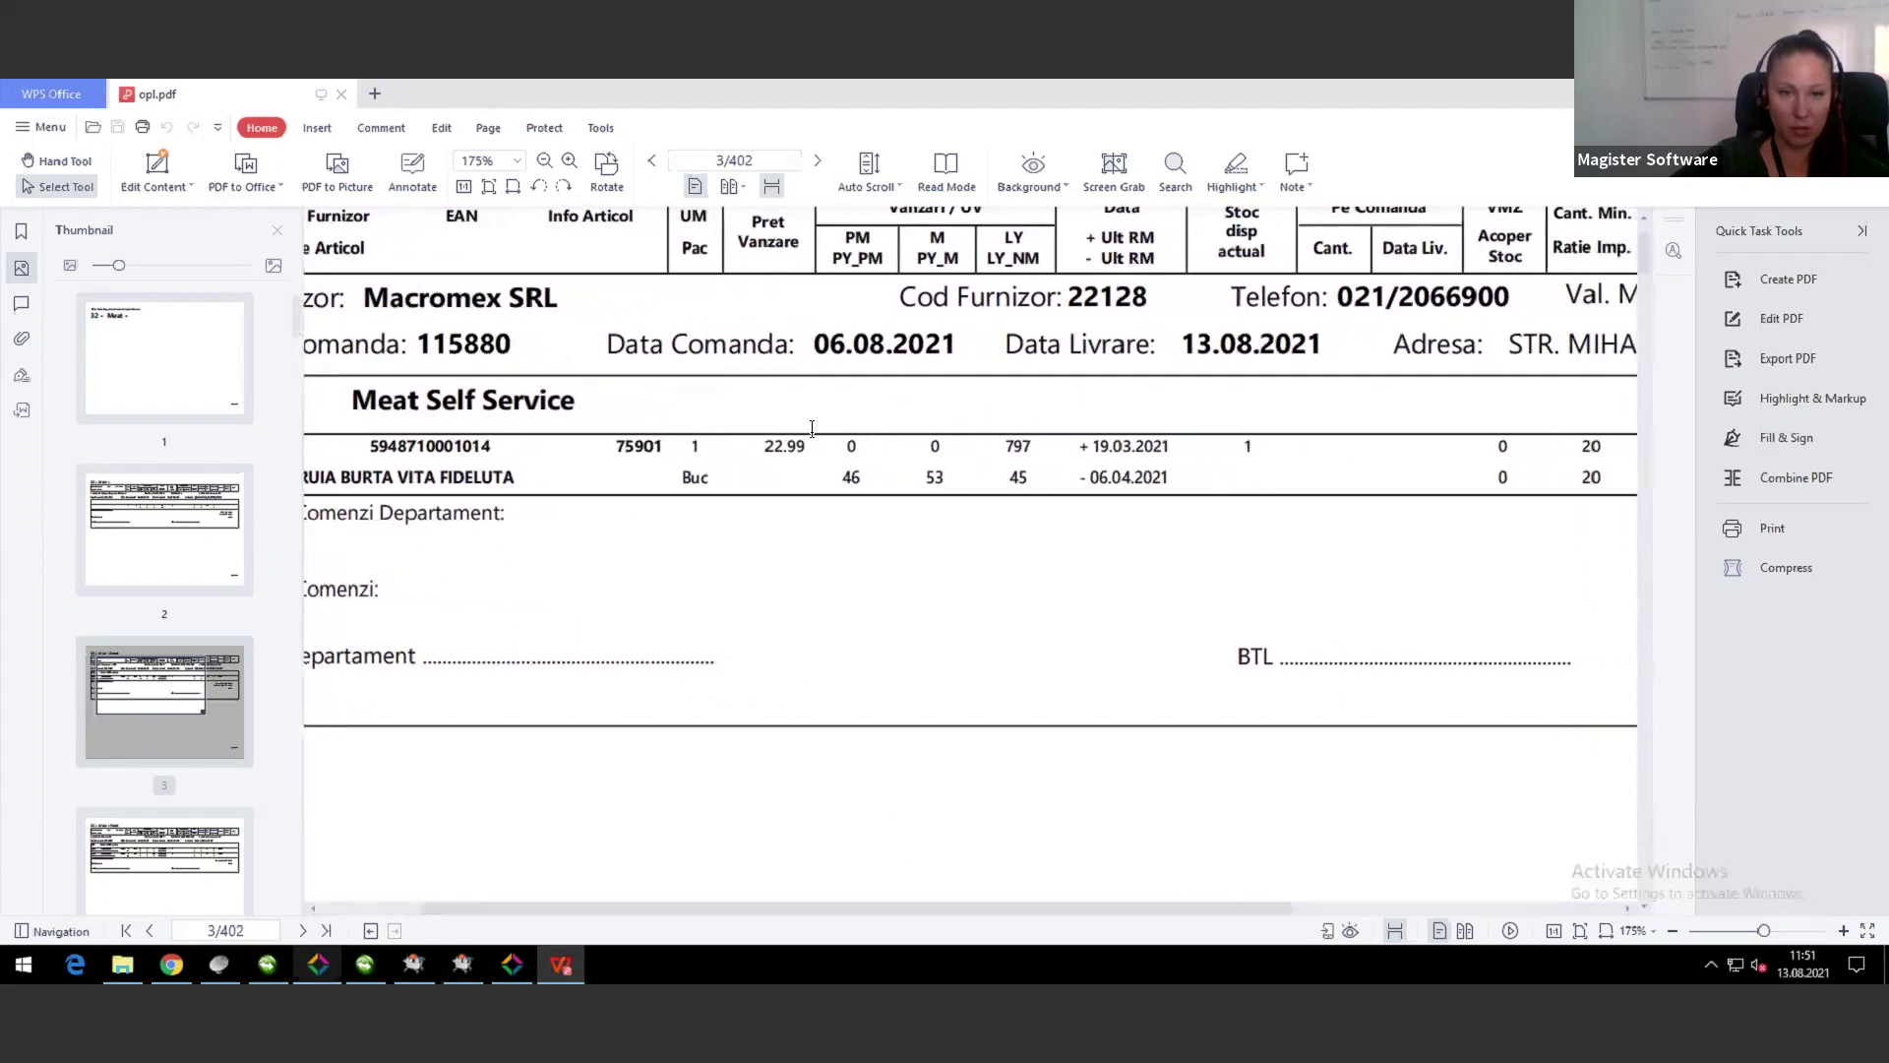
scroll(857, 462, "up", 2)
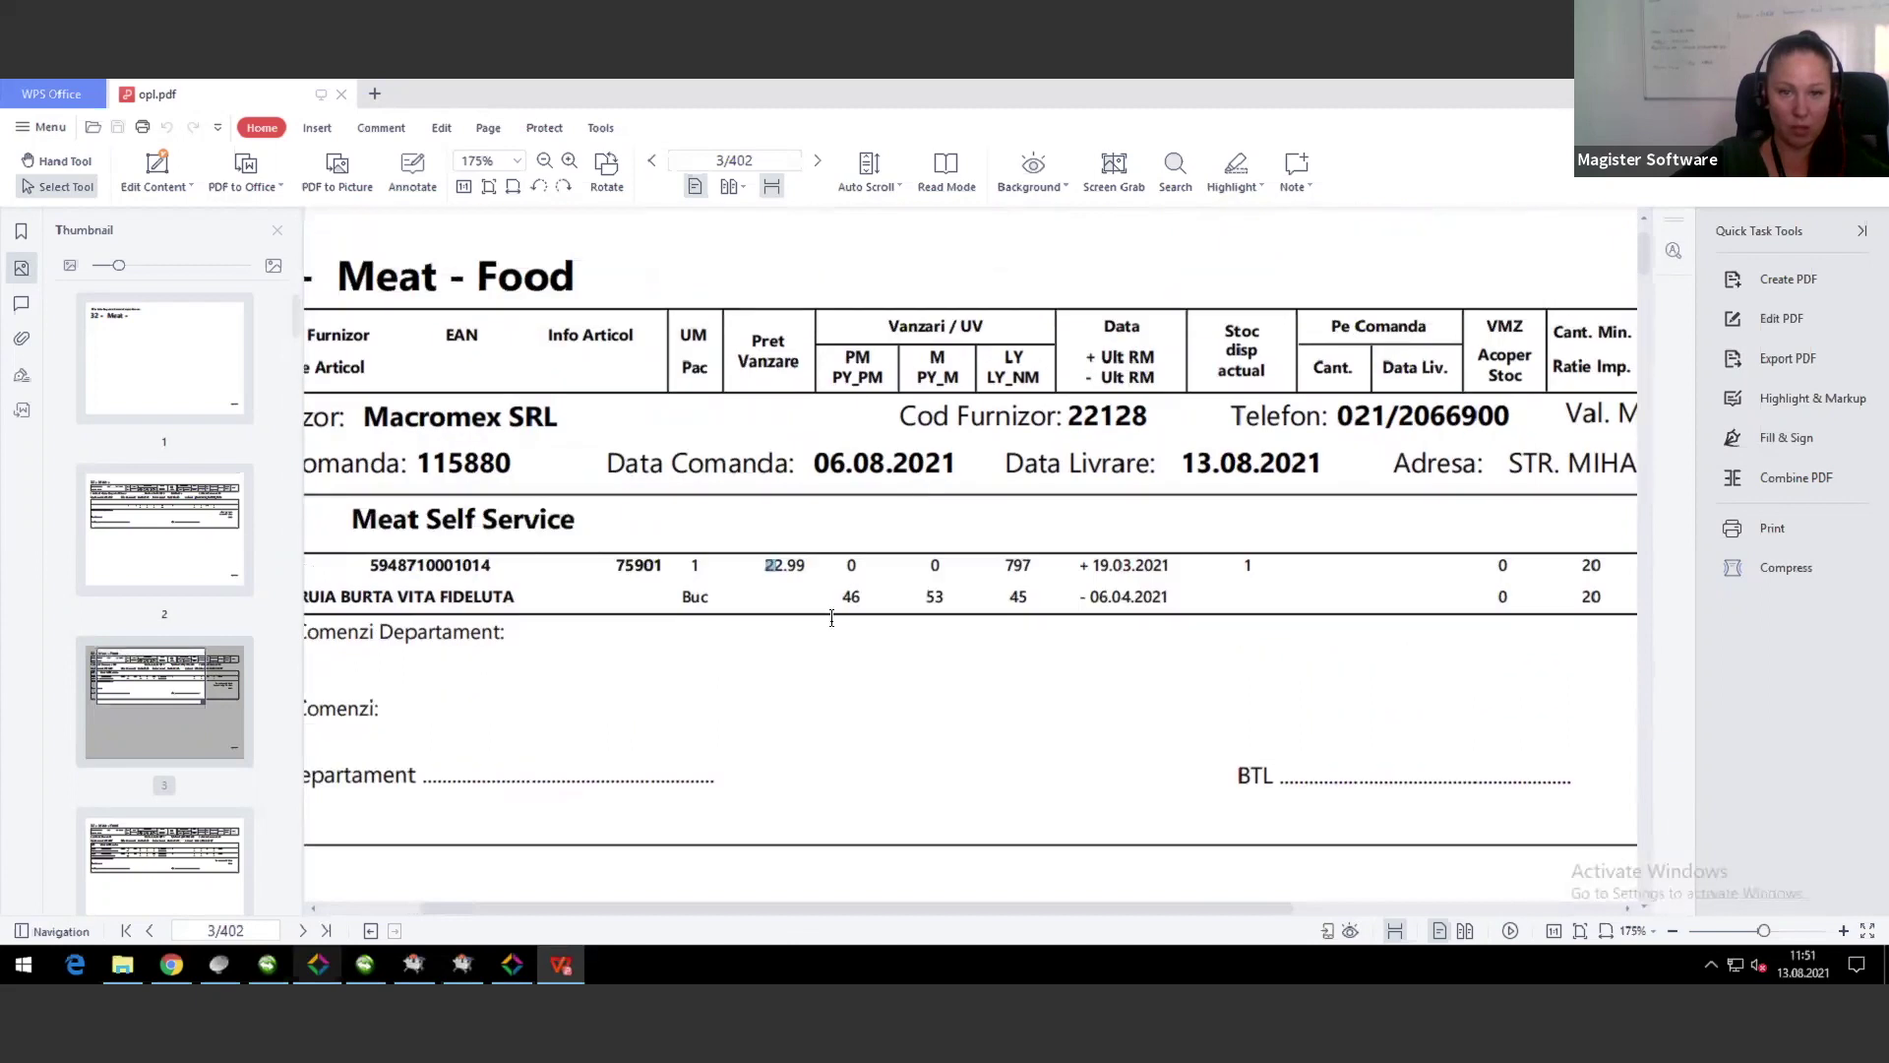
left_click_drag(724, 912, 739, 913)
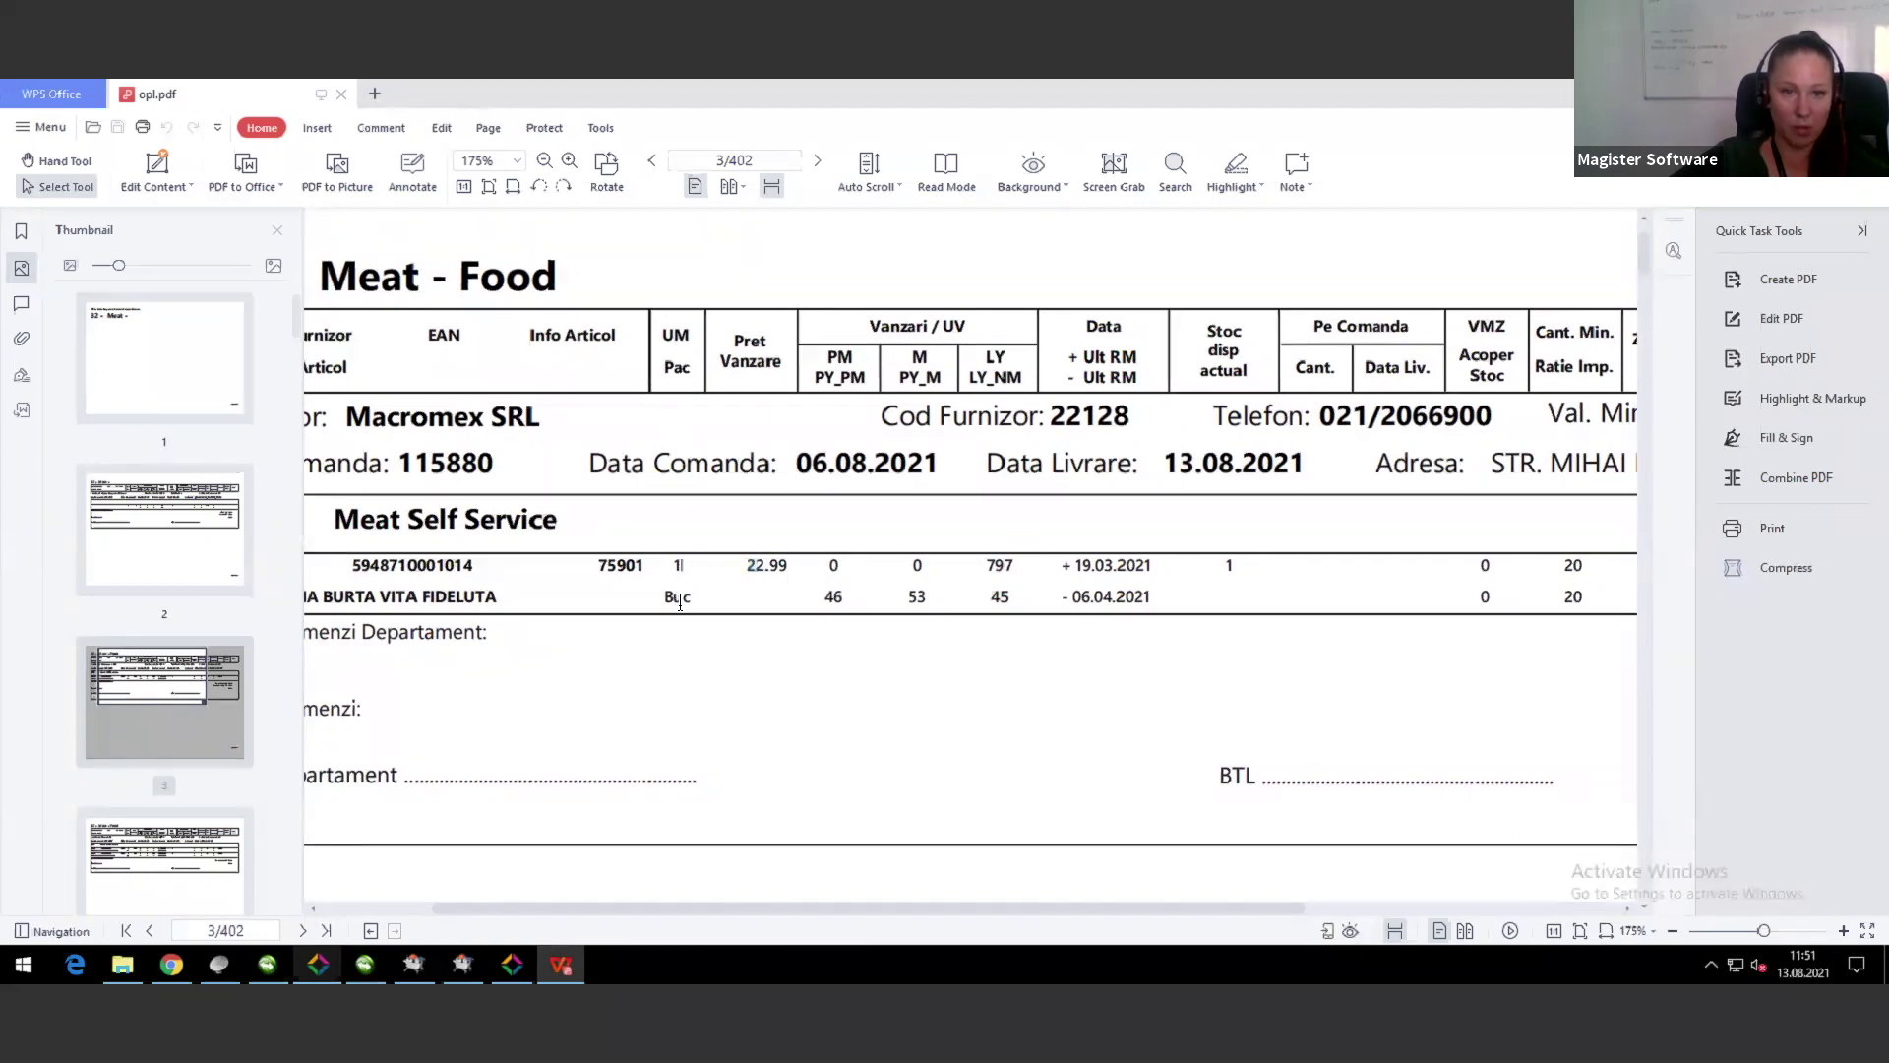
double_click(786, 565)
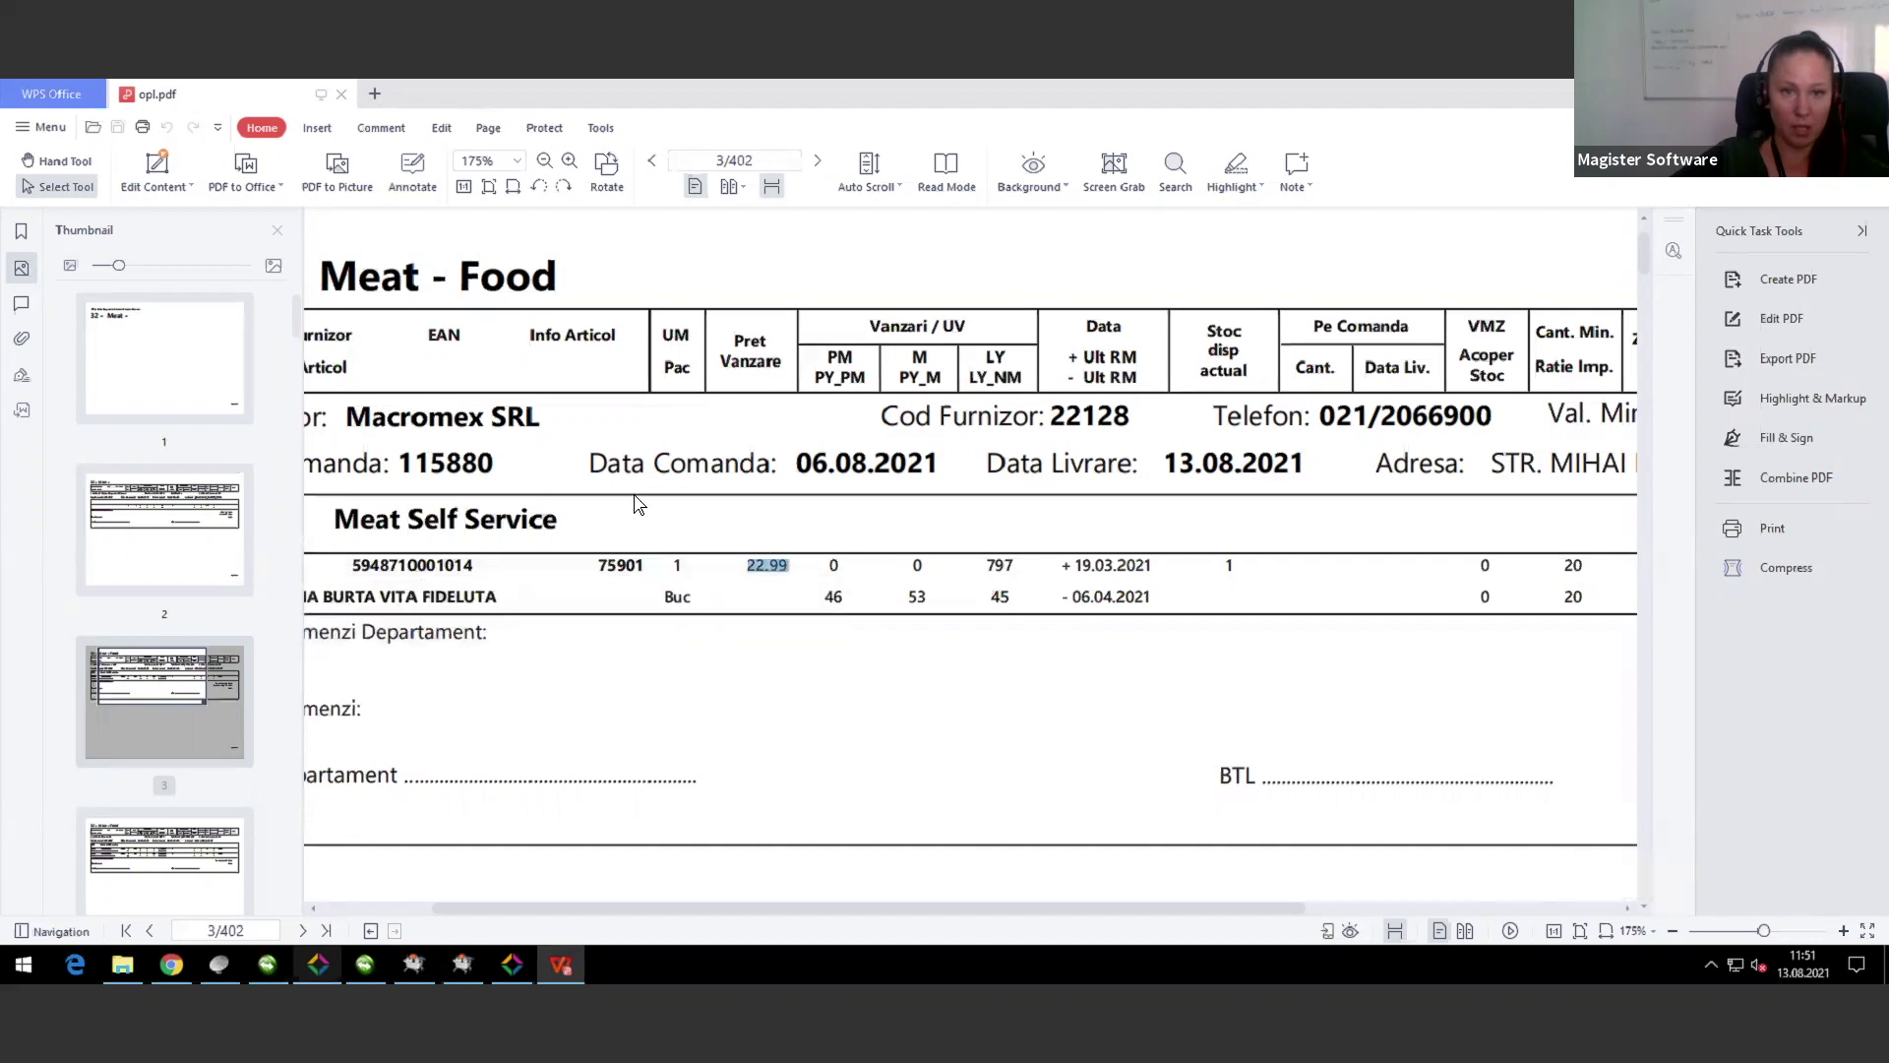
left_click_drag(598, 567, 633, 569)
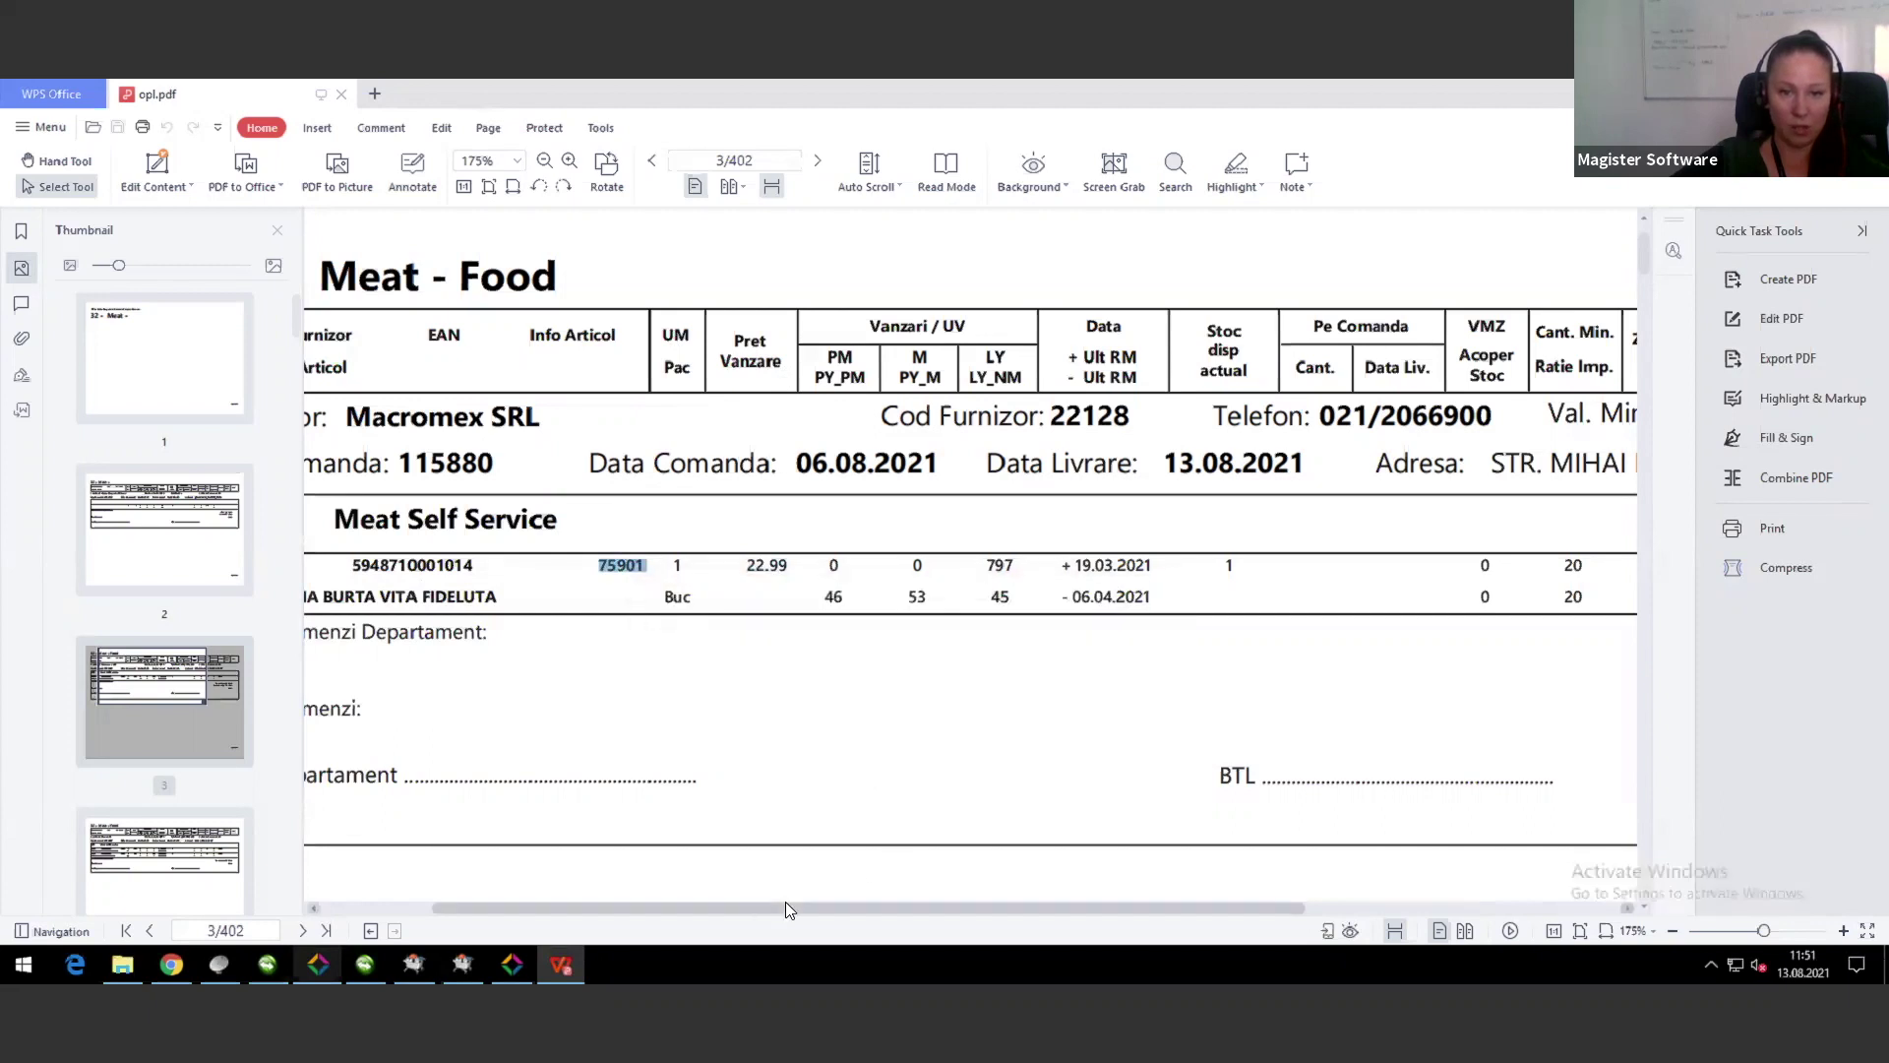
Step: Examine the Vanzari / UV heading and the sales figures beneath its PM and M columns on page 3
left_click_drag(789, 908, 829, 908)
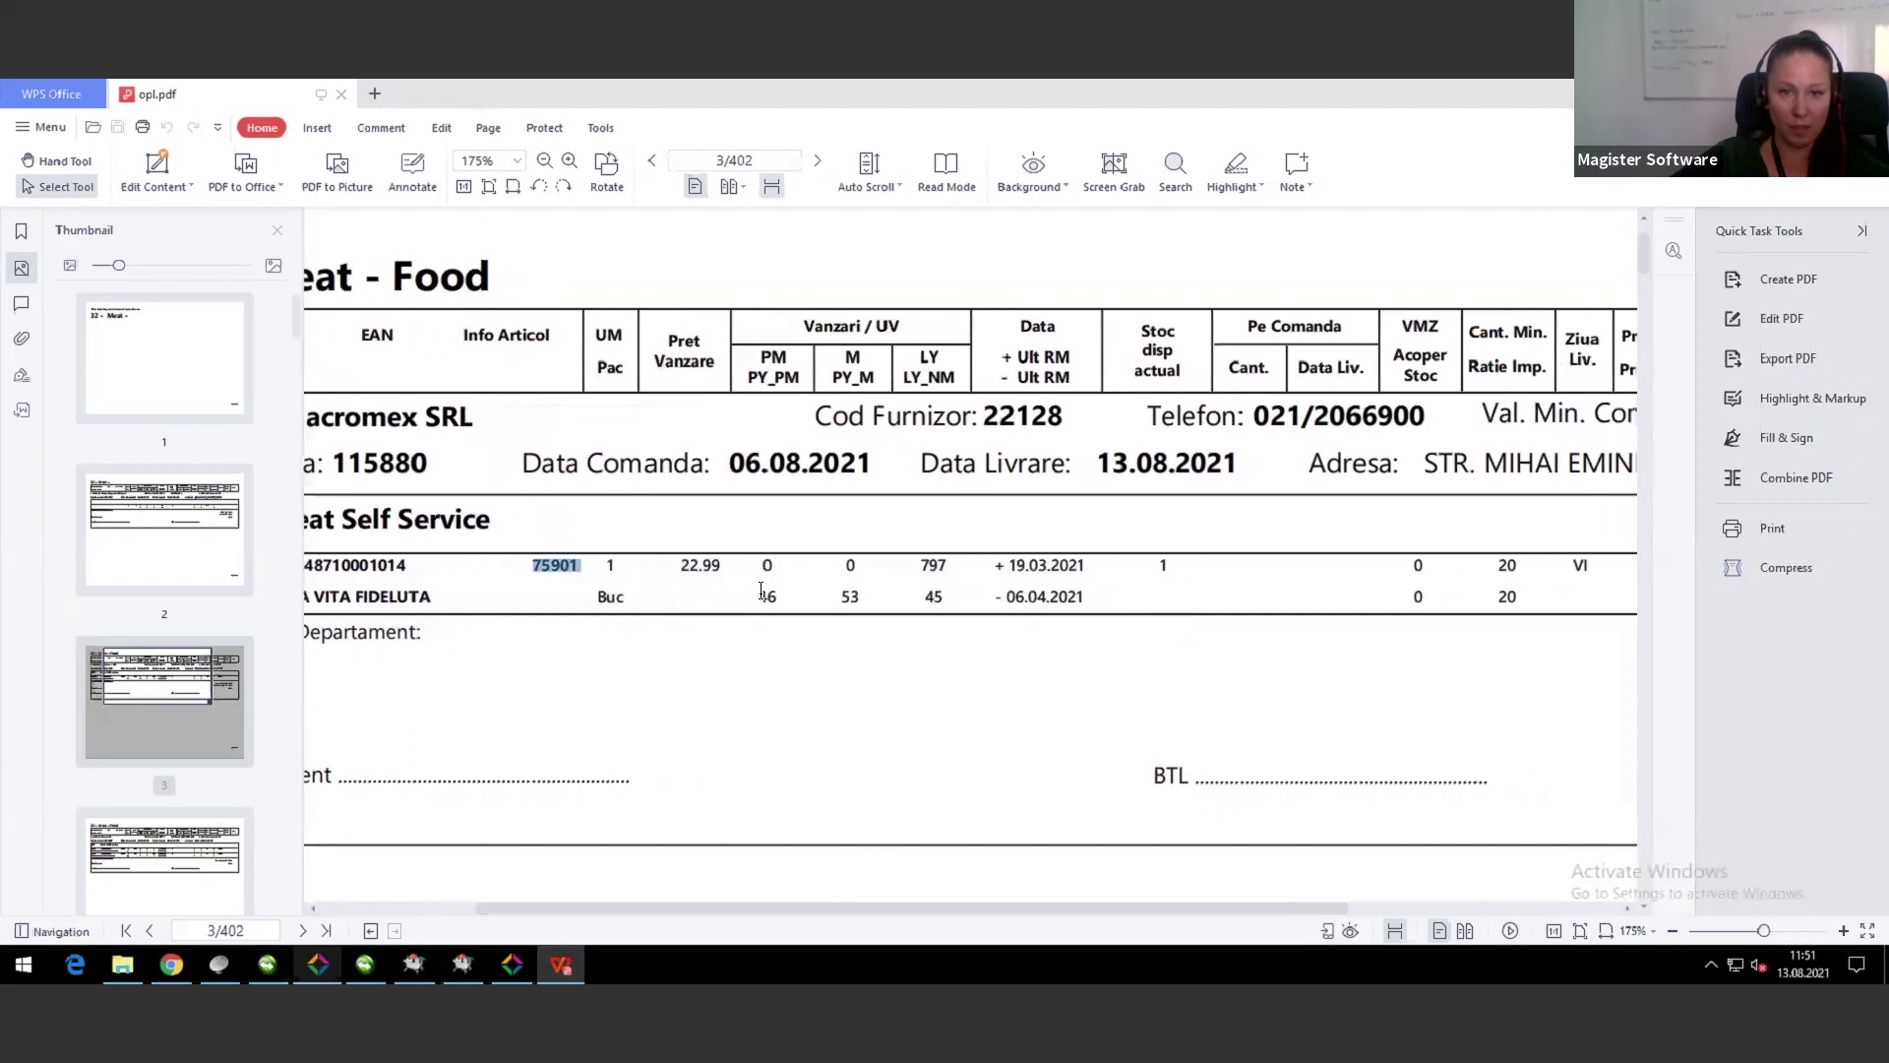
left_click_drag(876, 909, 895, 906)
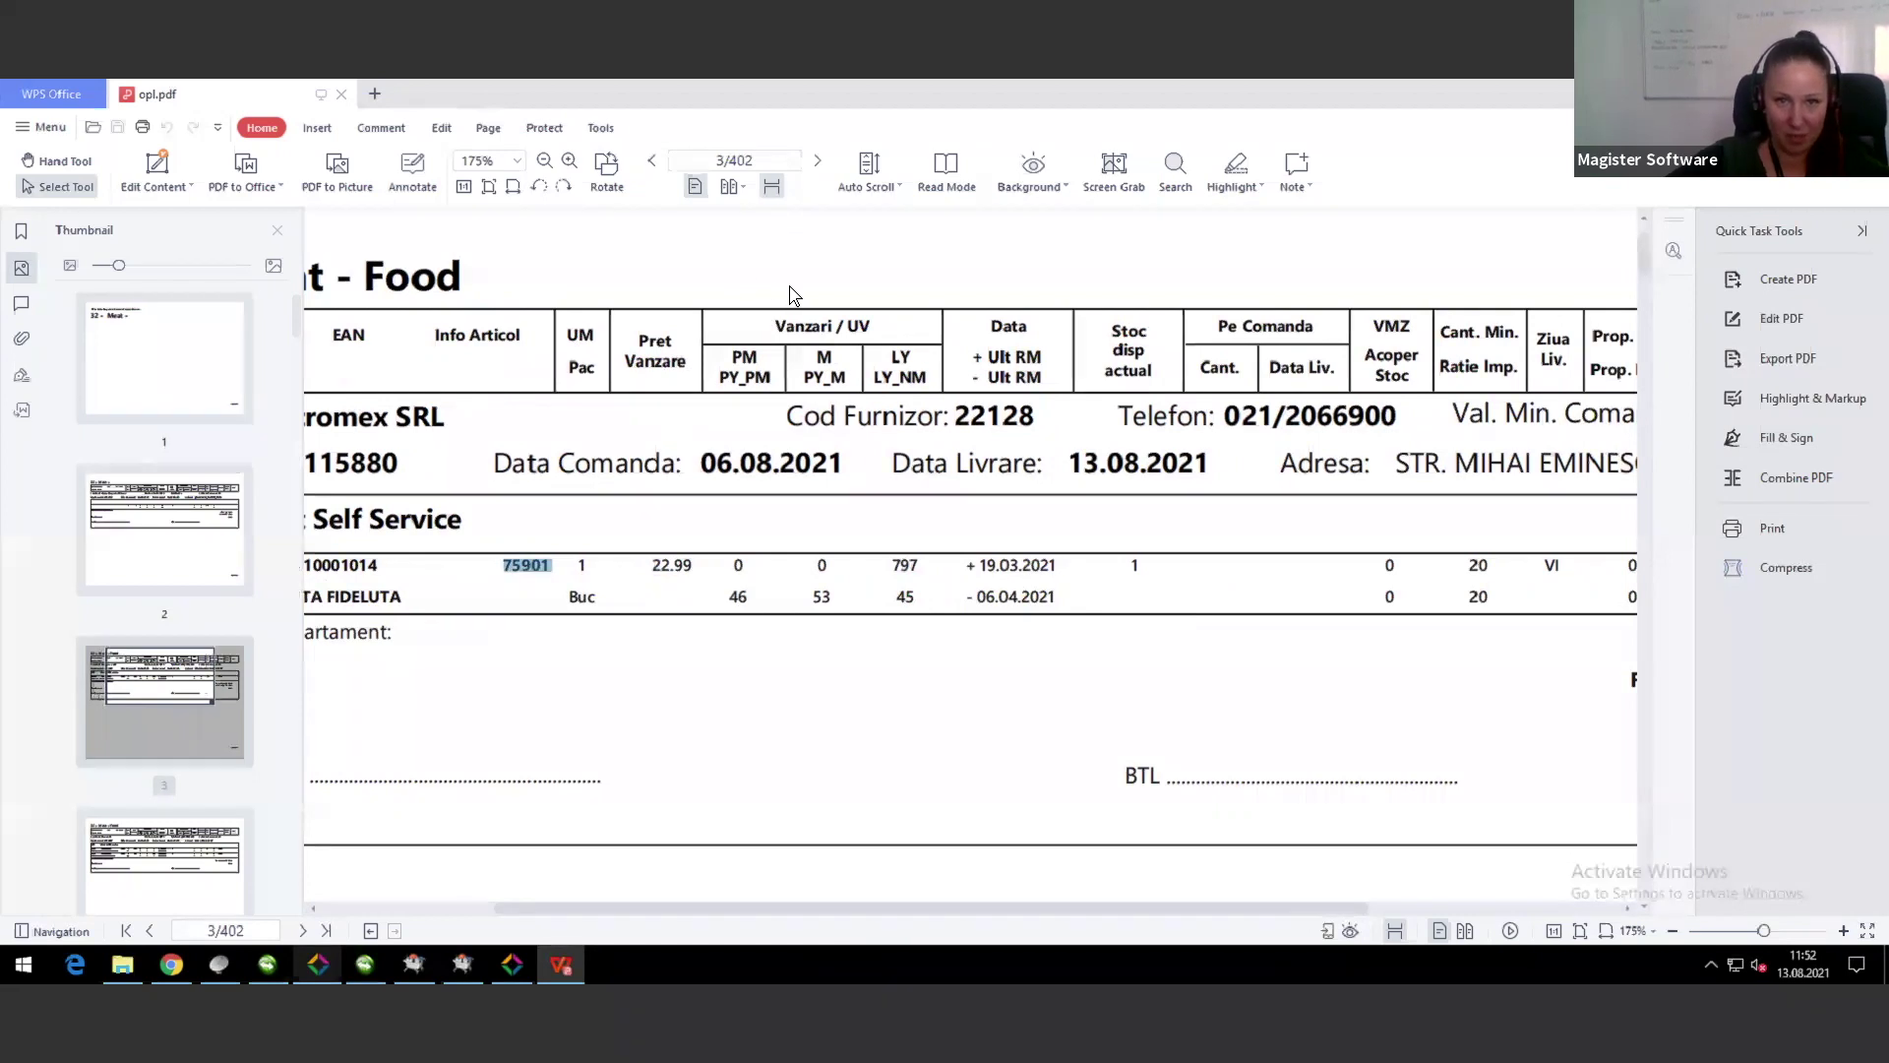
left_click_drag(773, 326, 891, 327)
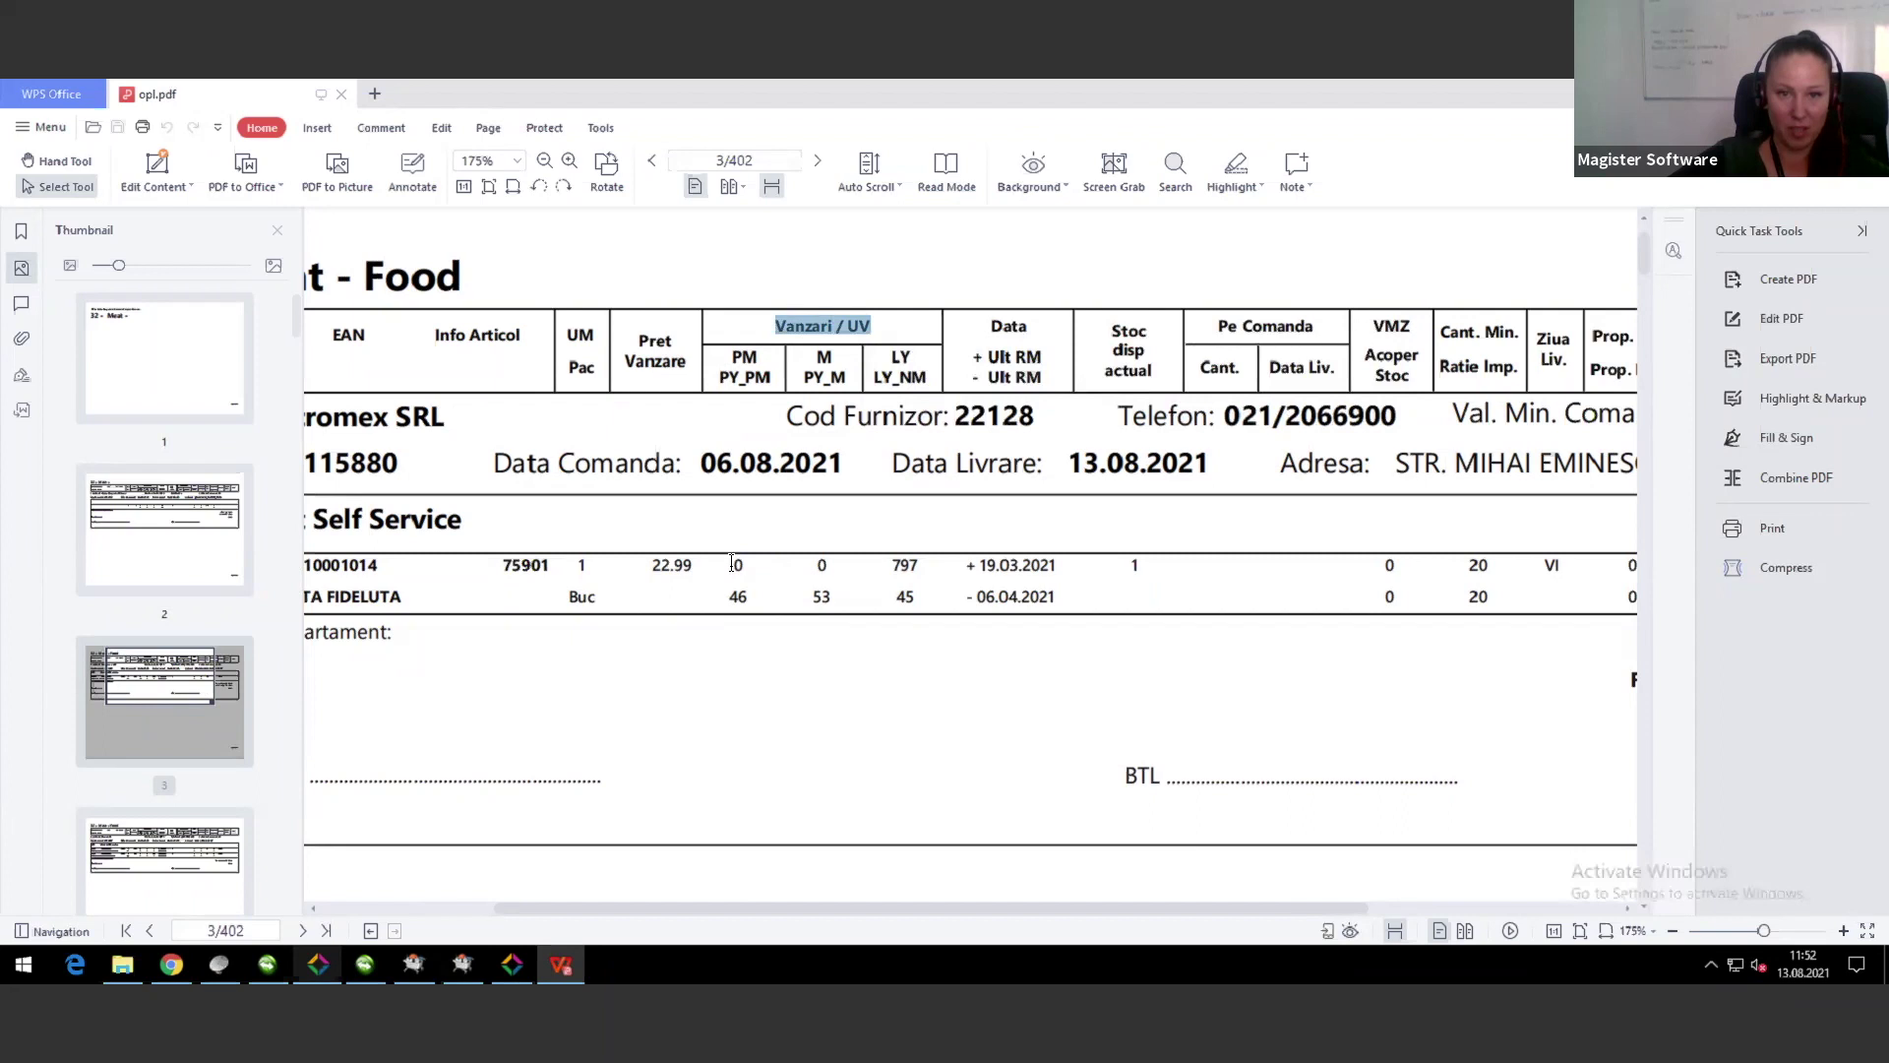
mouse_move(730, 565)
left_mouse_down()
mouse_move(394, 597)
mouse_move(750, 596)
left_mouse_up()
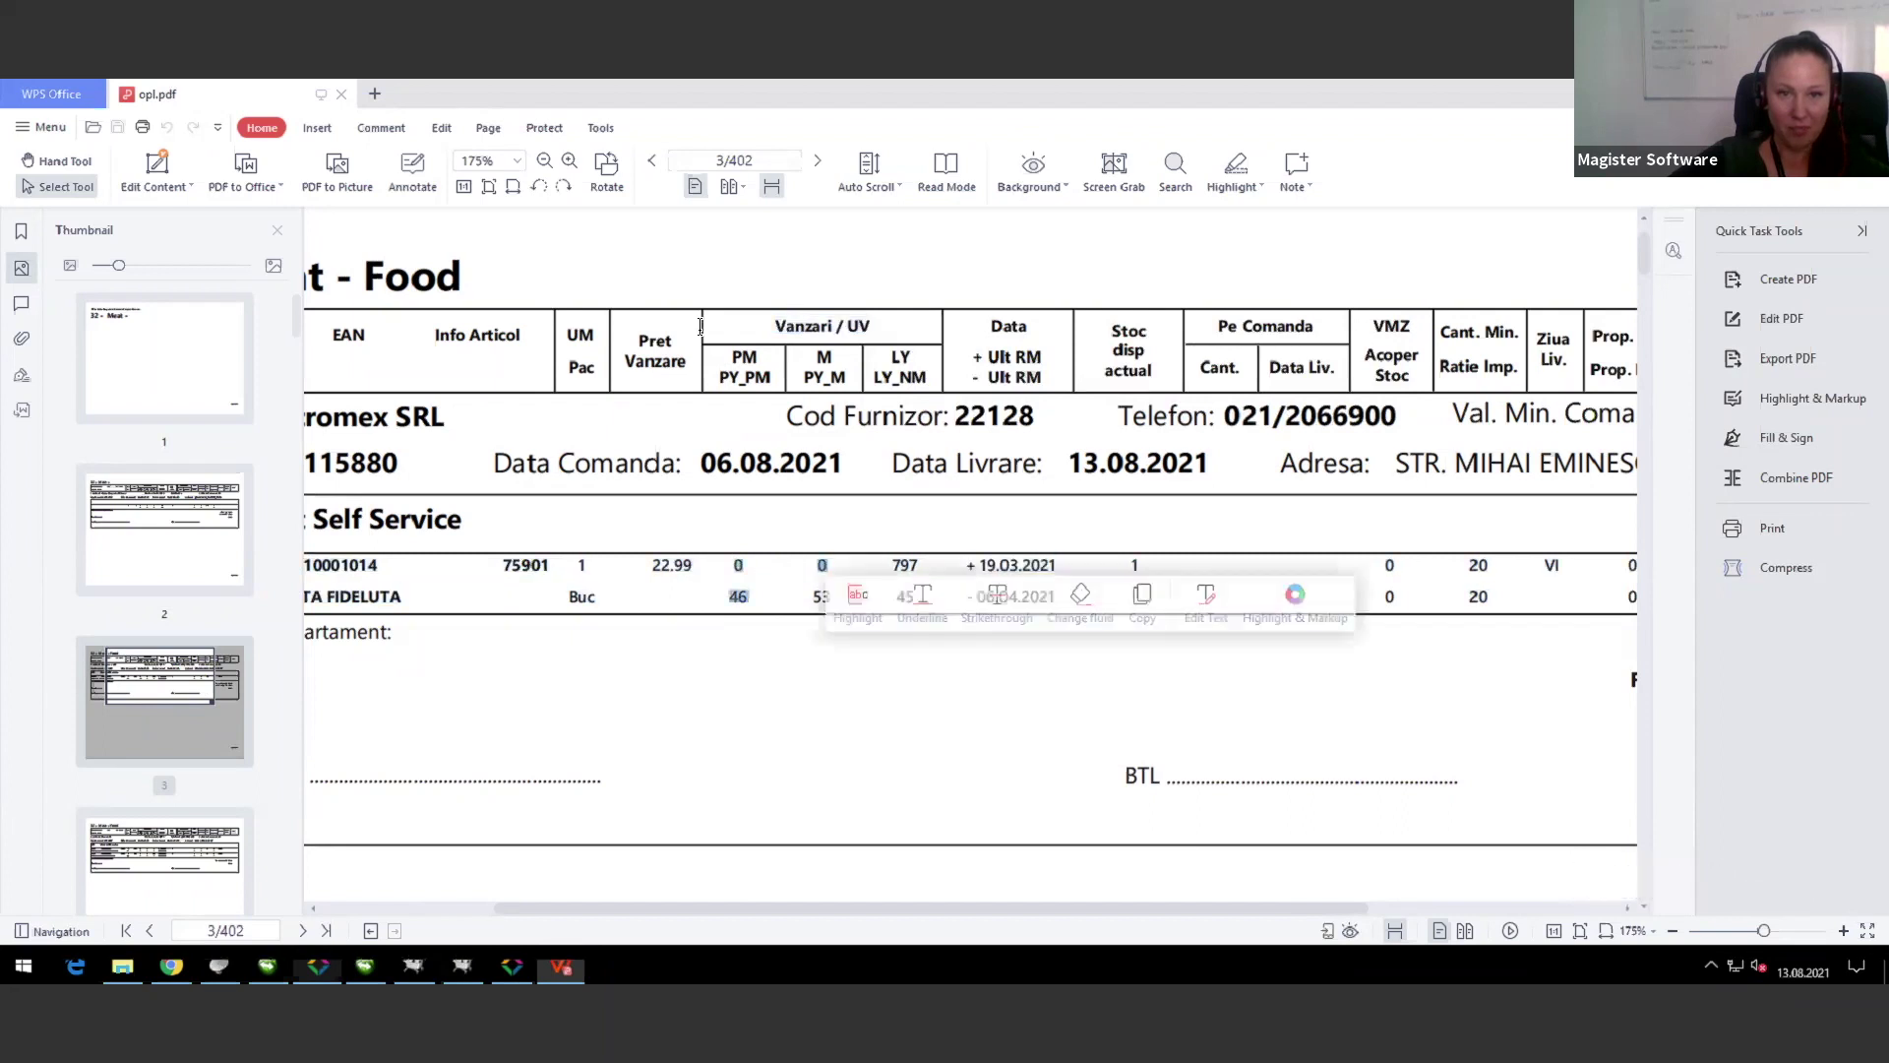
left_click(825, 360)
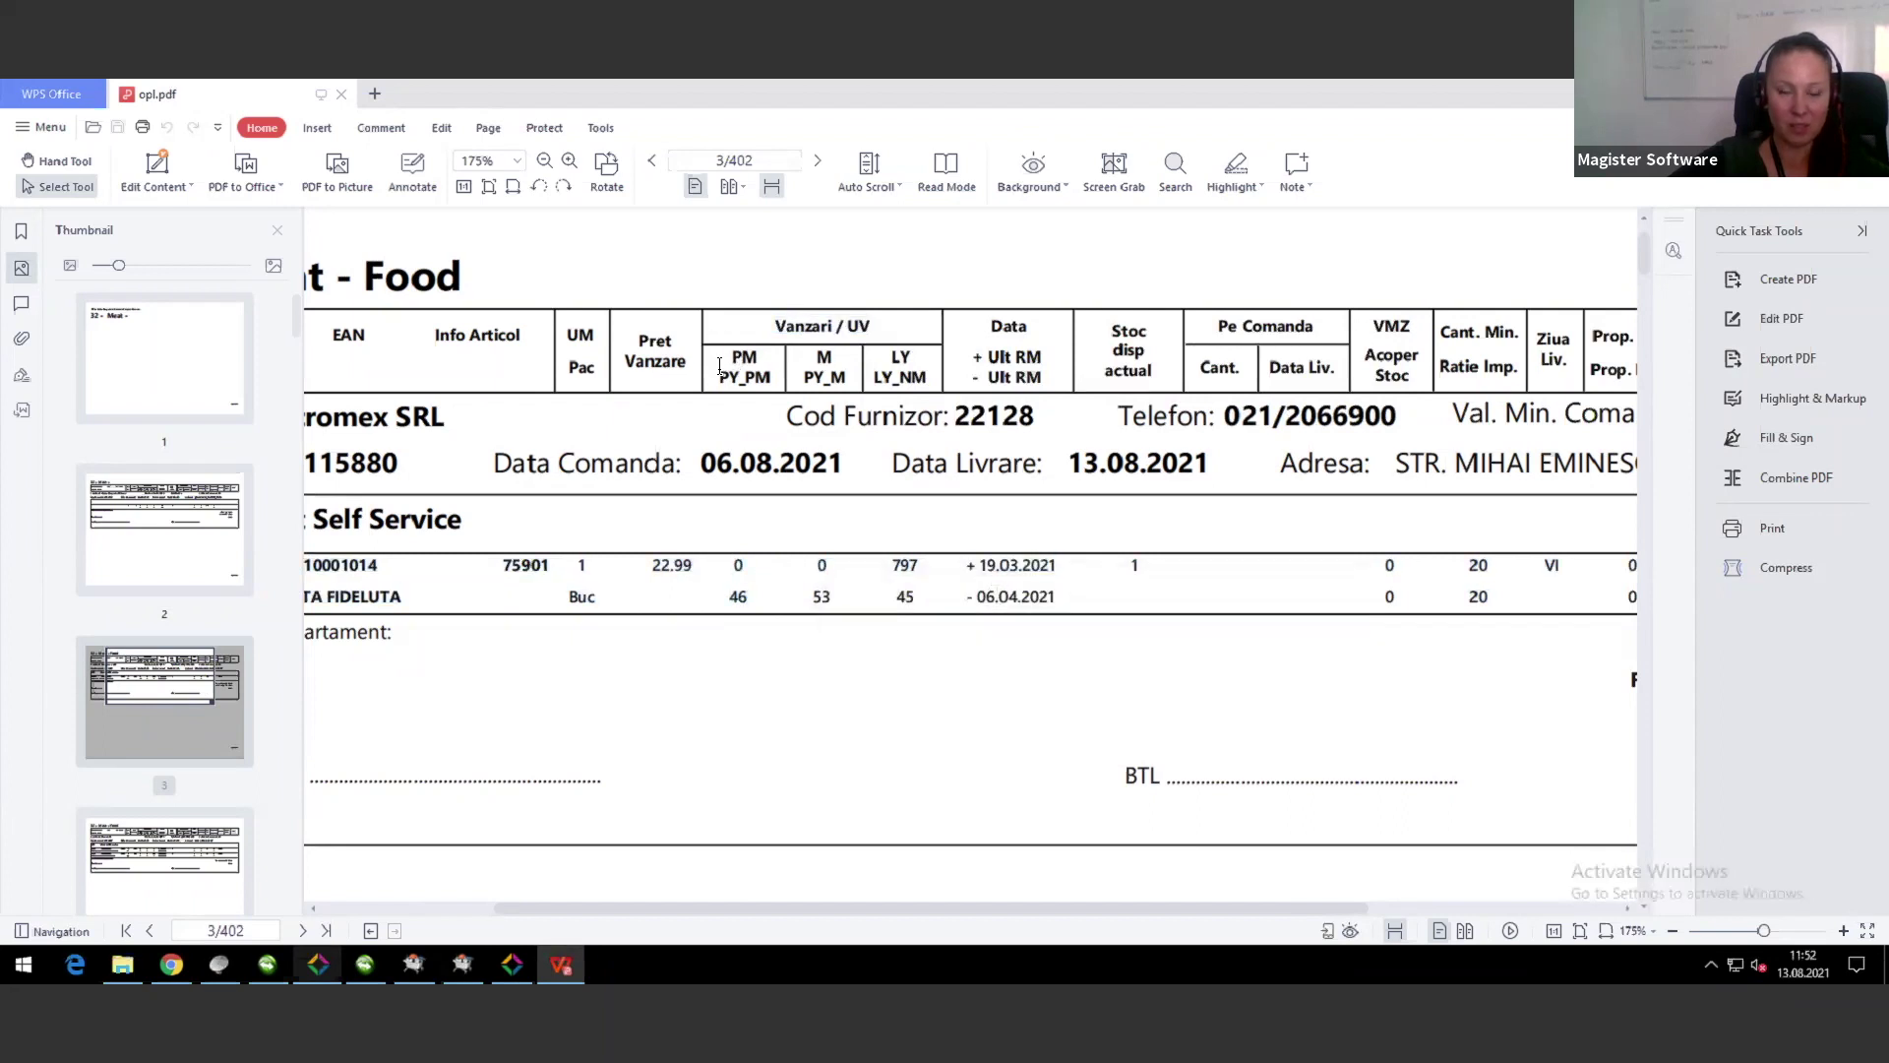
Step: Examine the PM / PY_PM heading on page 3 and select the sales figures beneath it for reading
left_click_drag(727, 360, 772, 380)
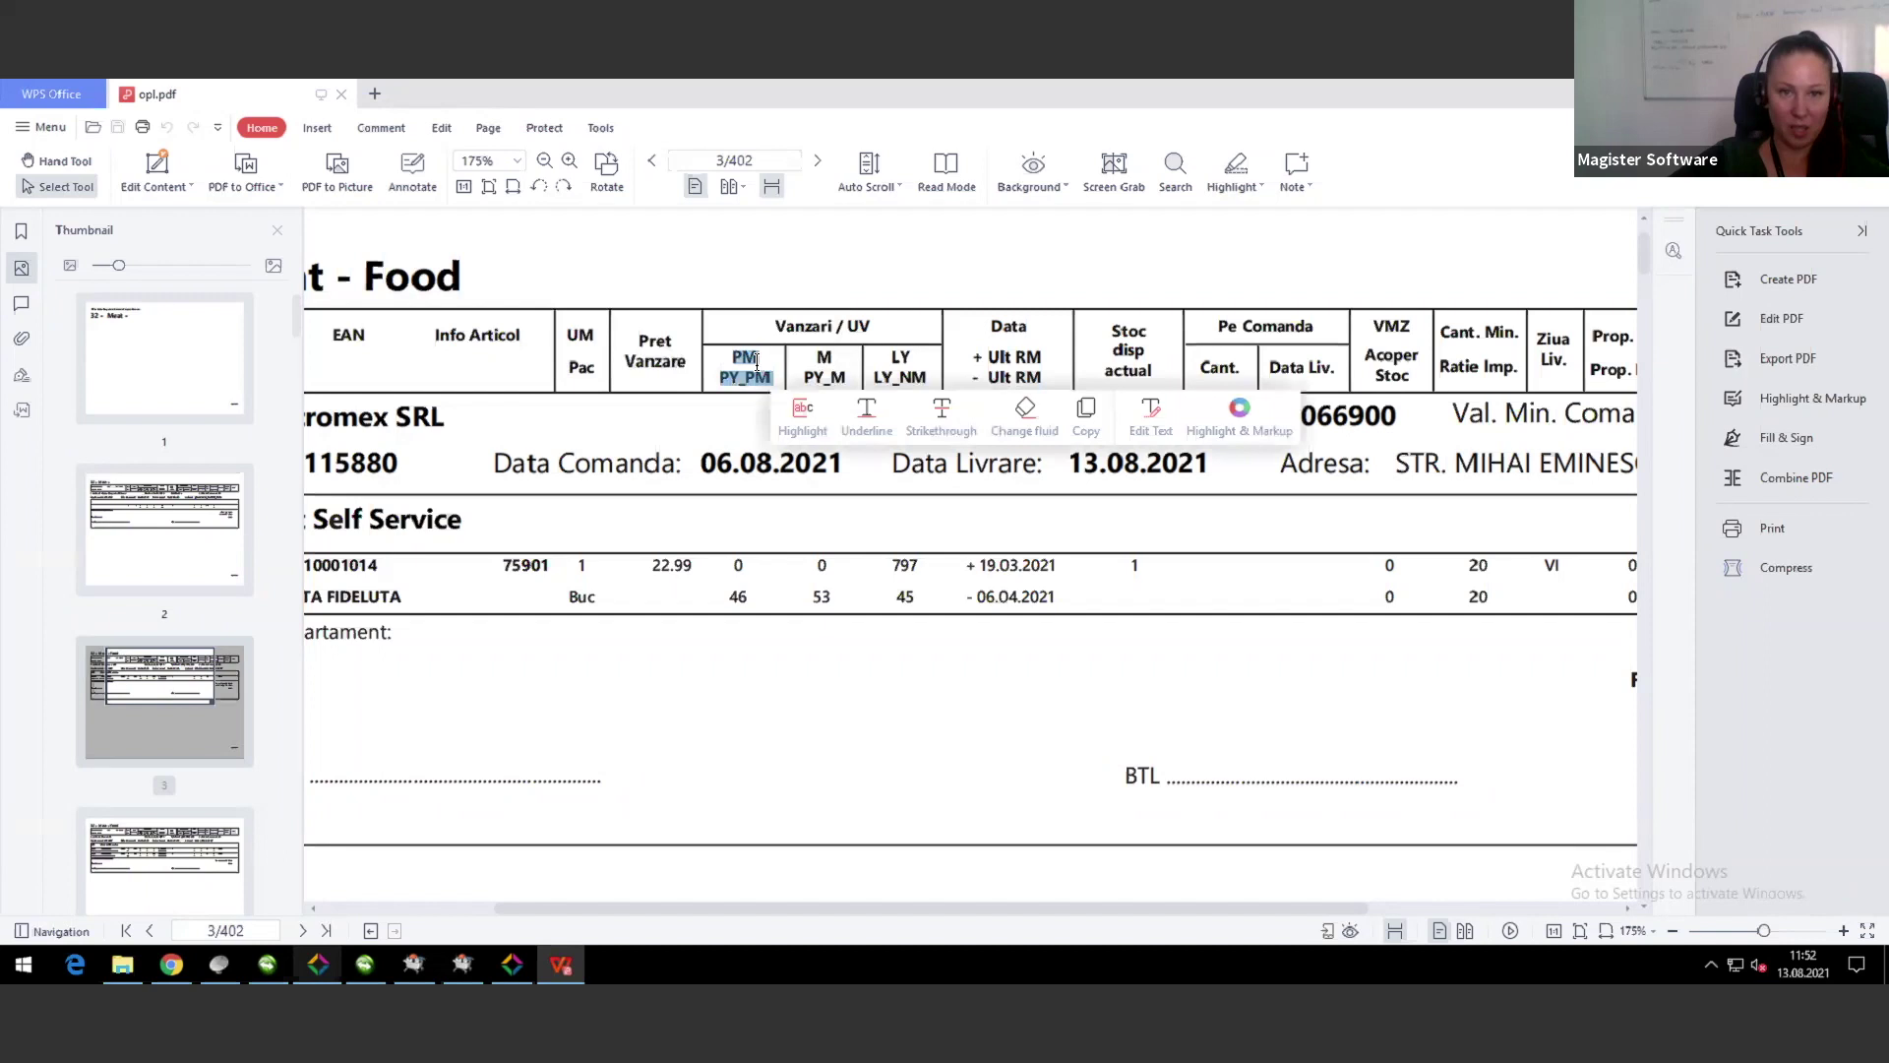
left_click(745, 356)
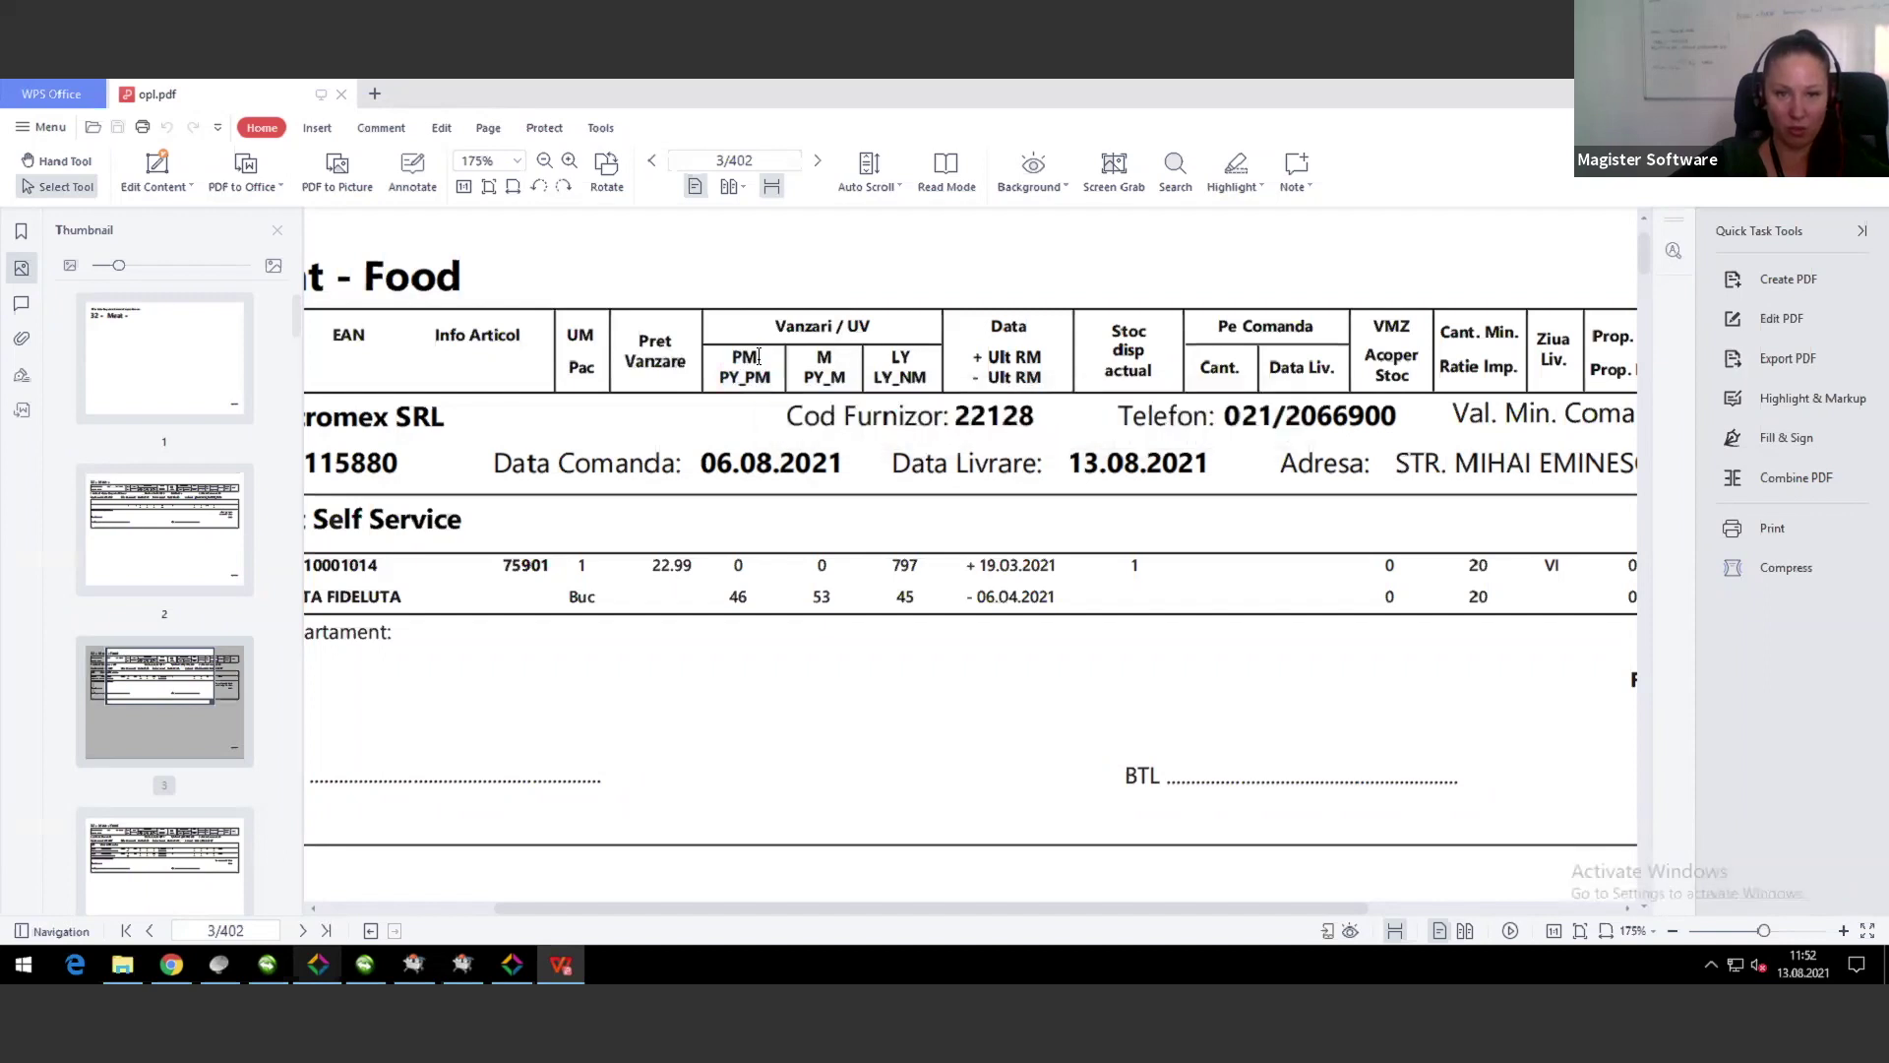
left_click(752, 536)
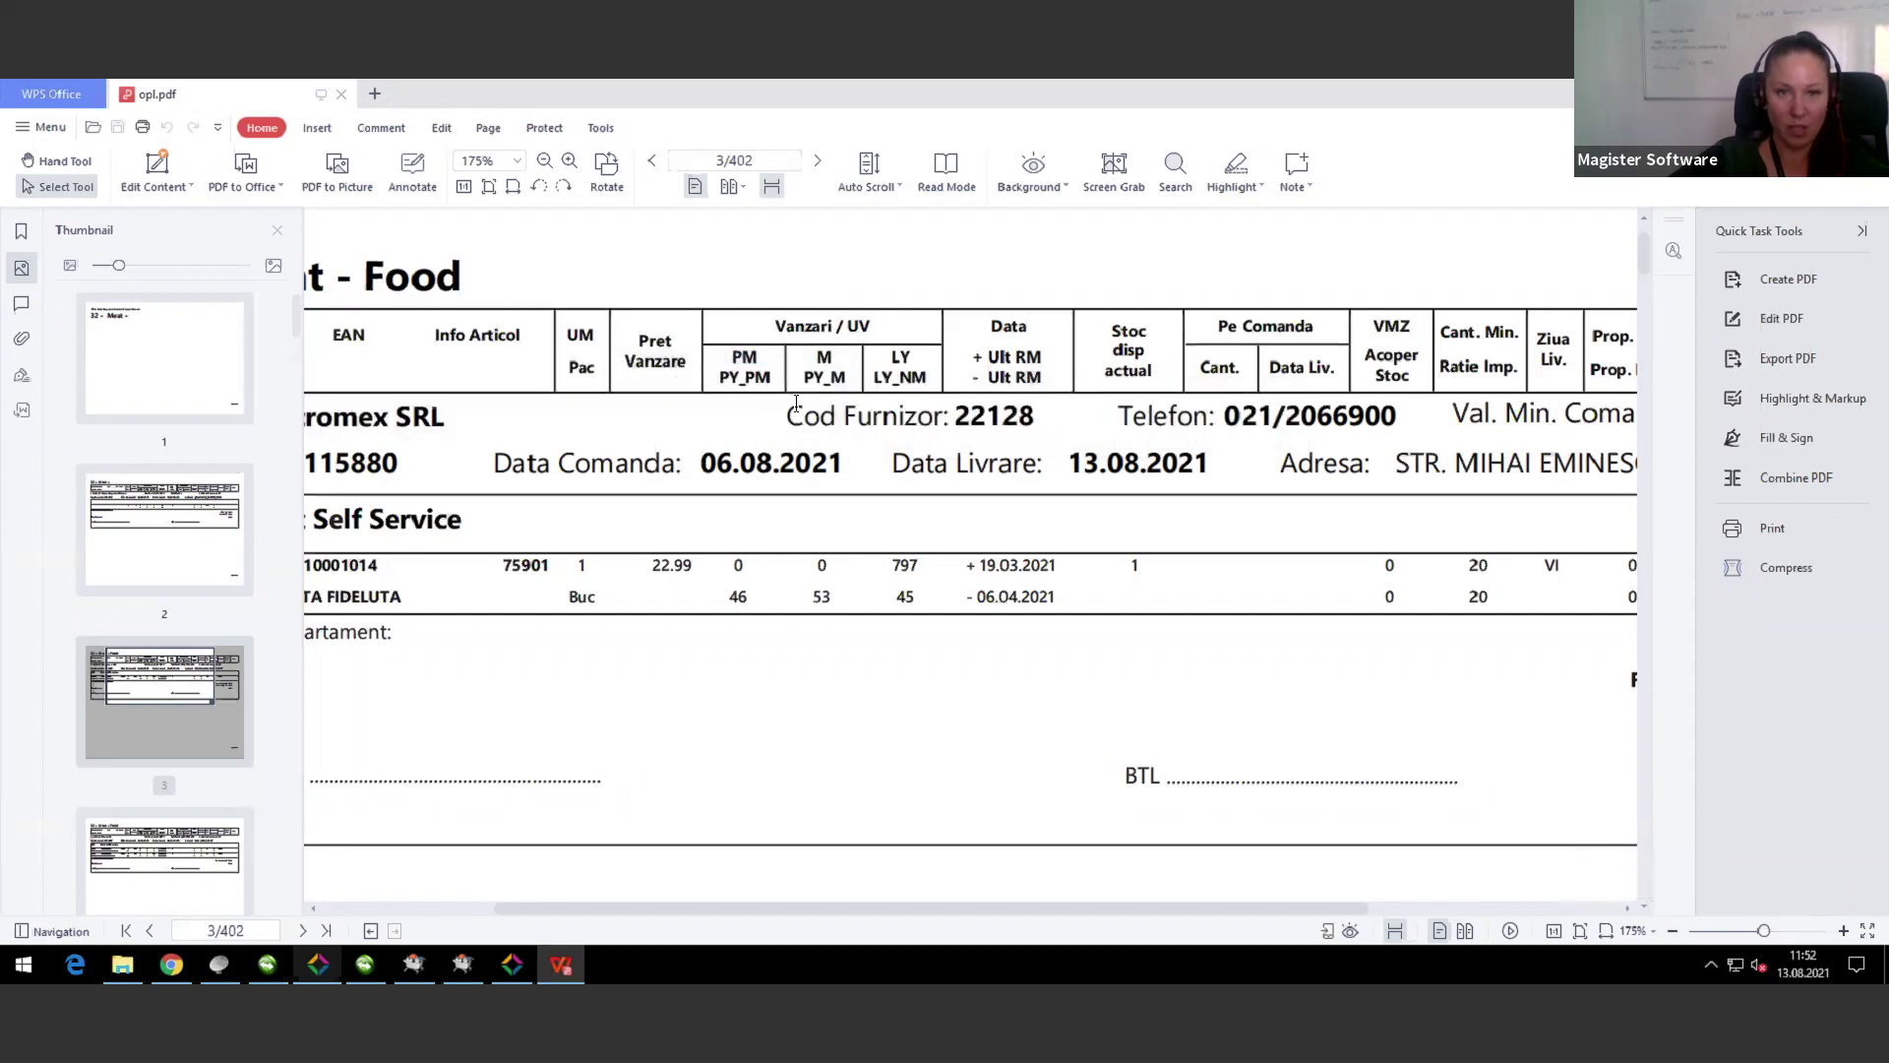
double_click(735, 598)
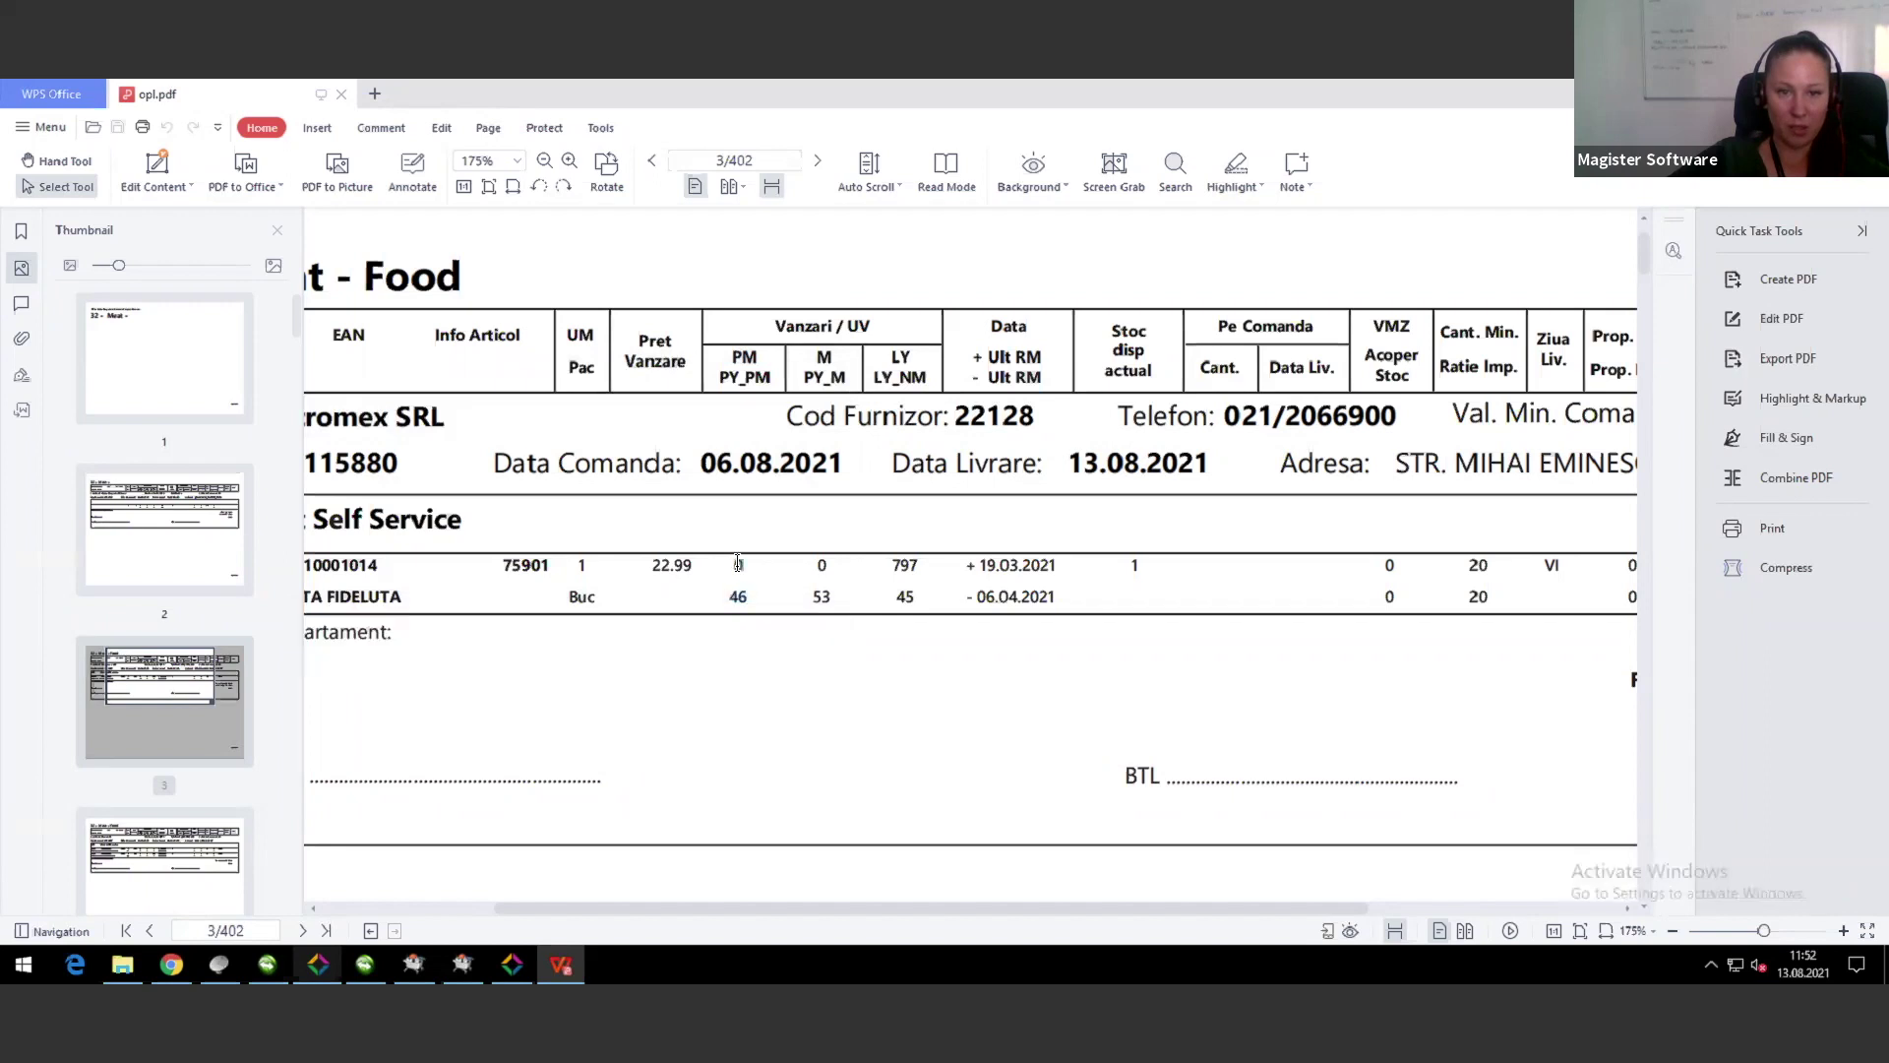
left_click(738, 563)
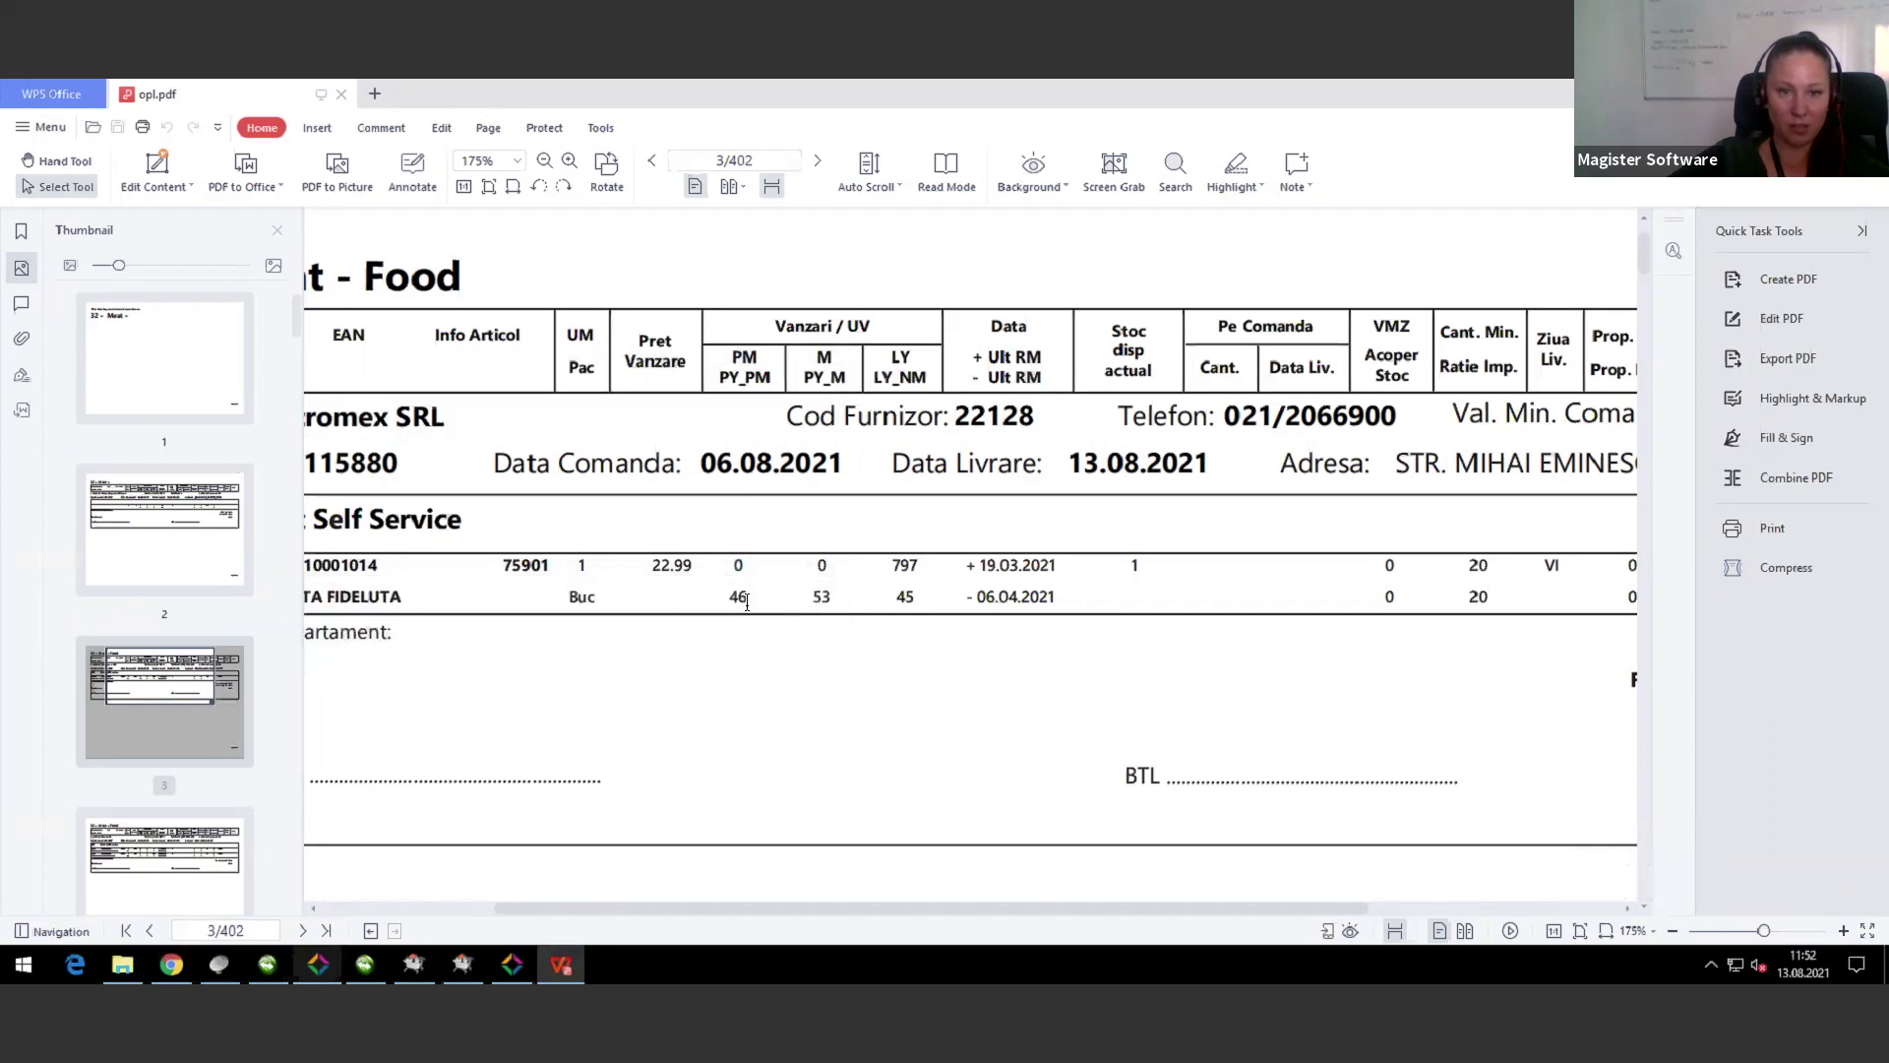
double_click(736, 597)
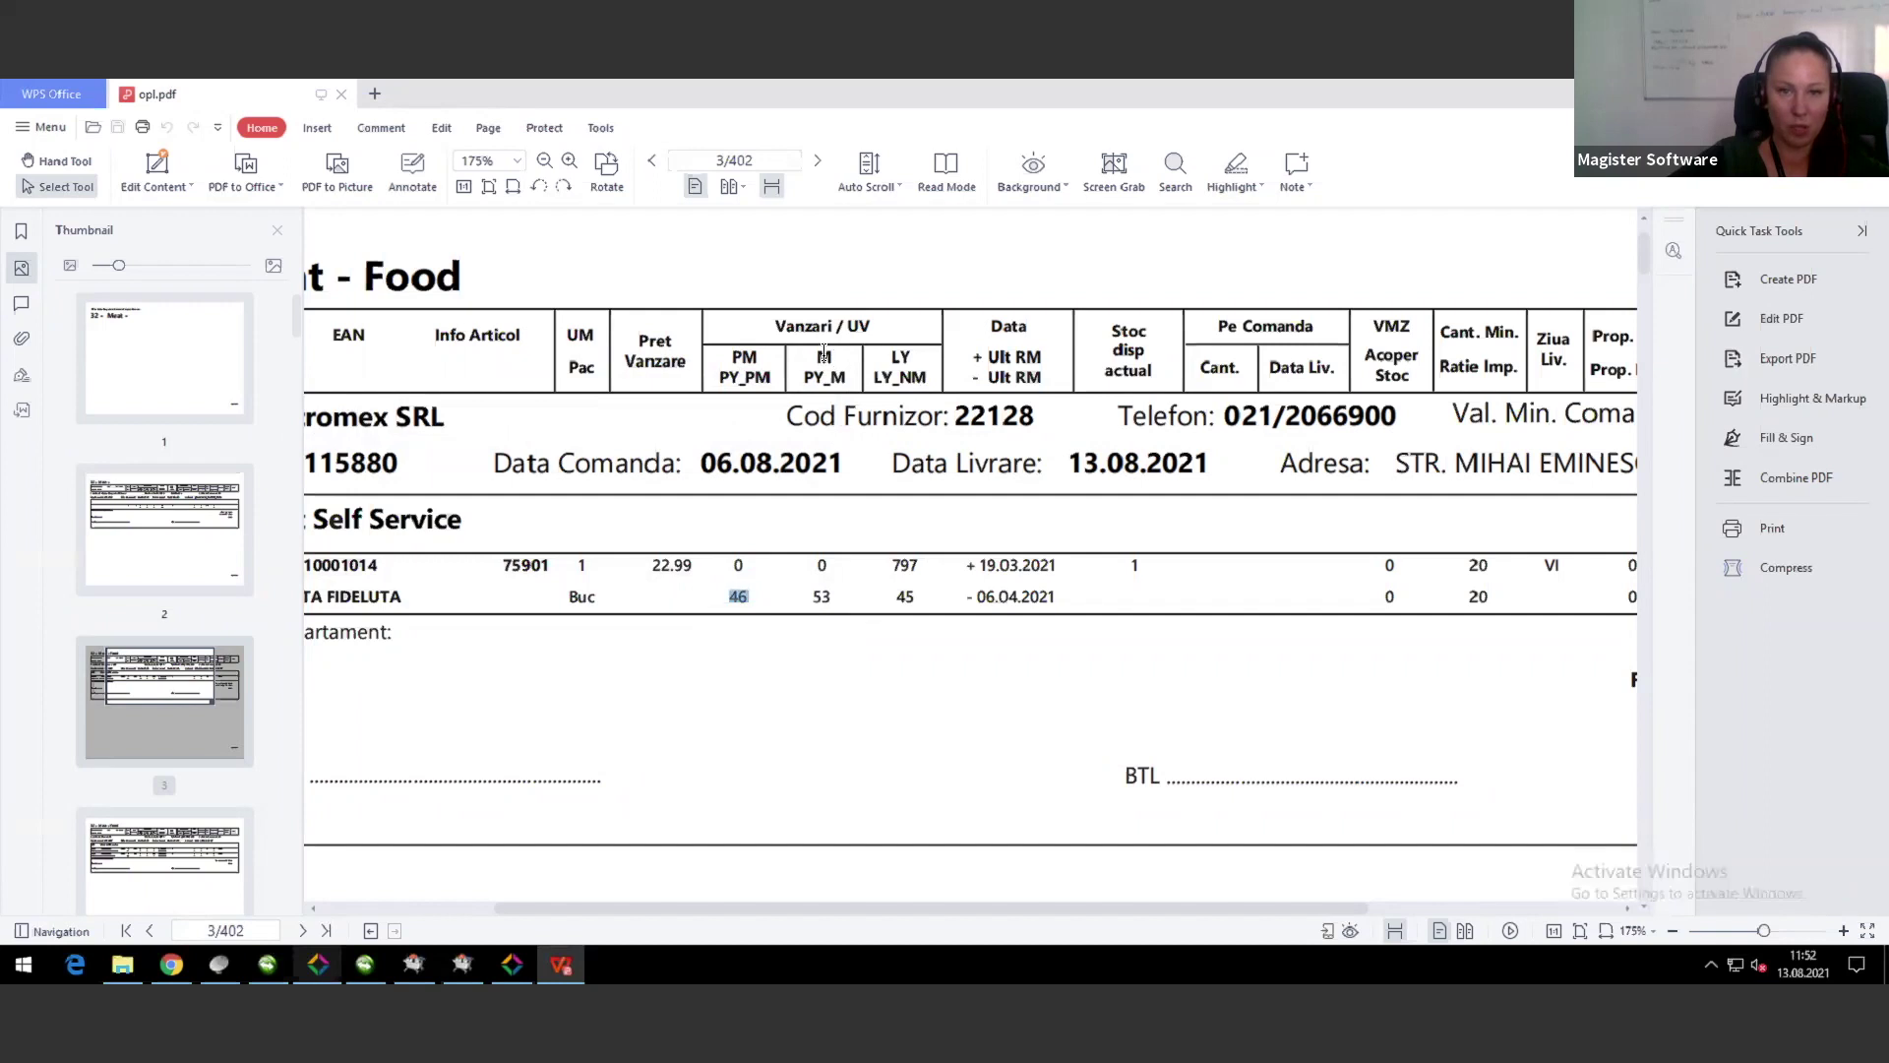
Step: Examine the M / PY_M heading and match it to the two sales figures in that column
left_click_drag(825, 357, 837, 366)
double_click(821, 565)
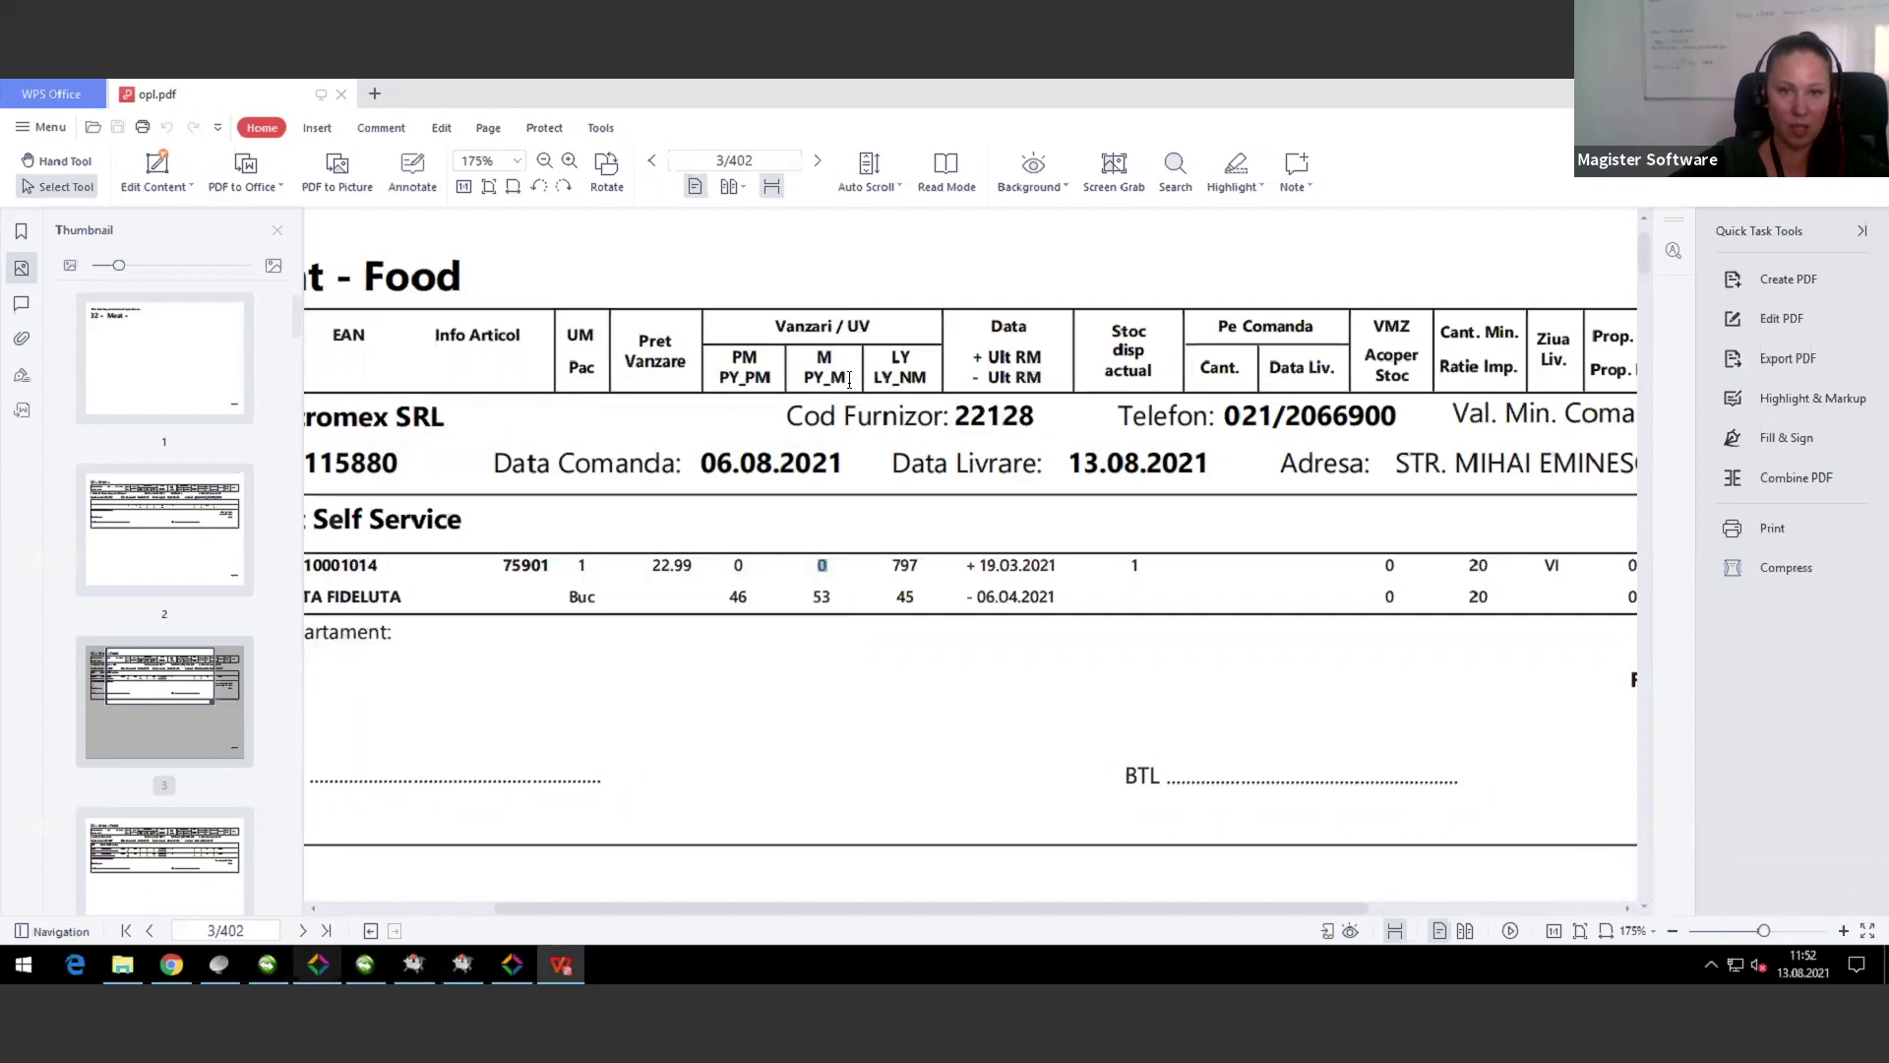
double_click(803, 379)
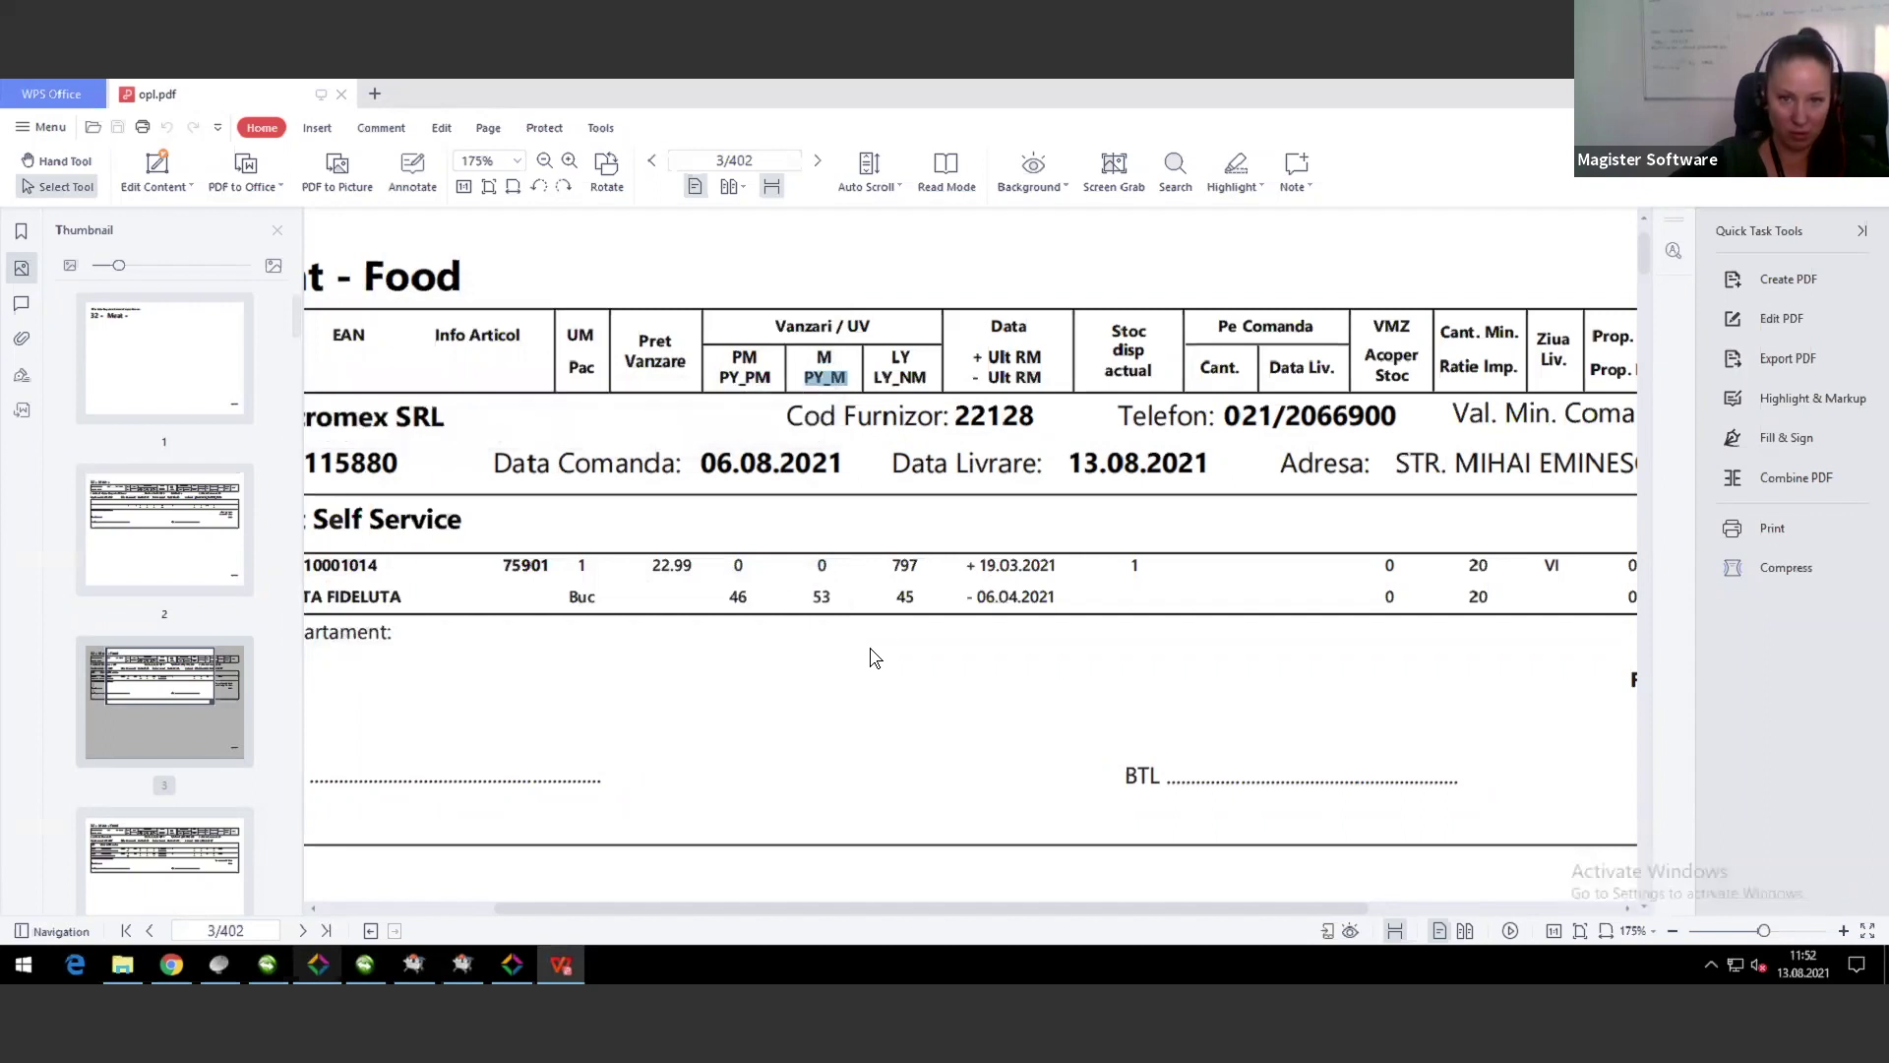
double_click(831, 596)
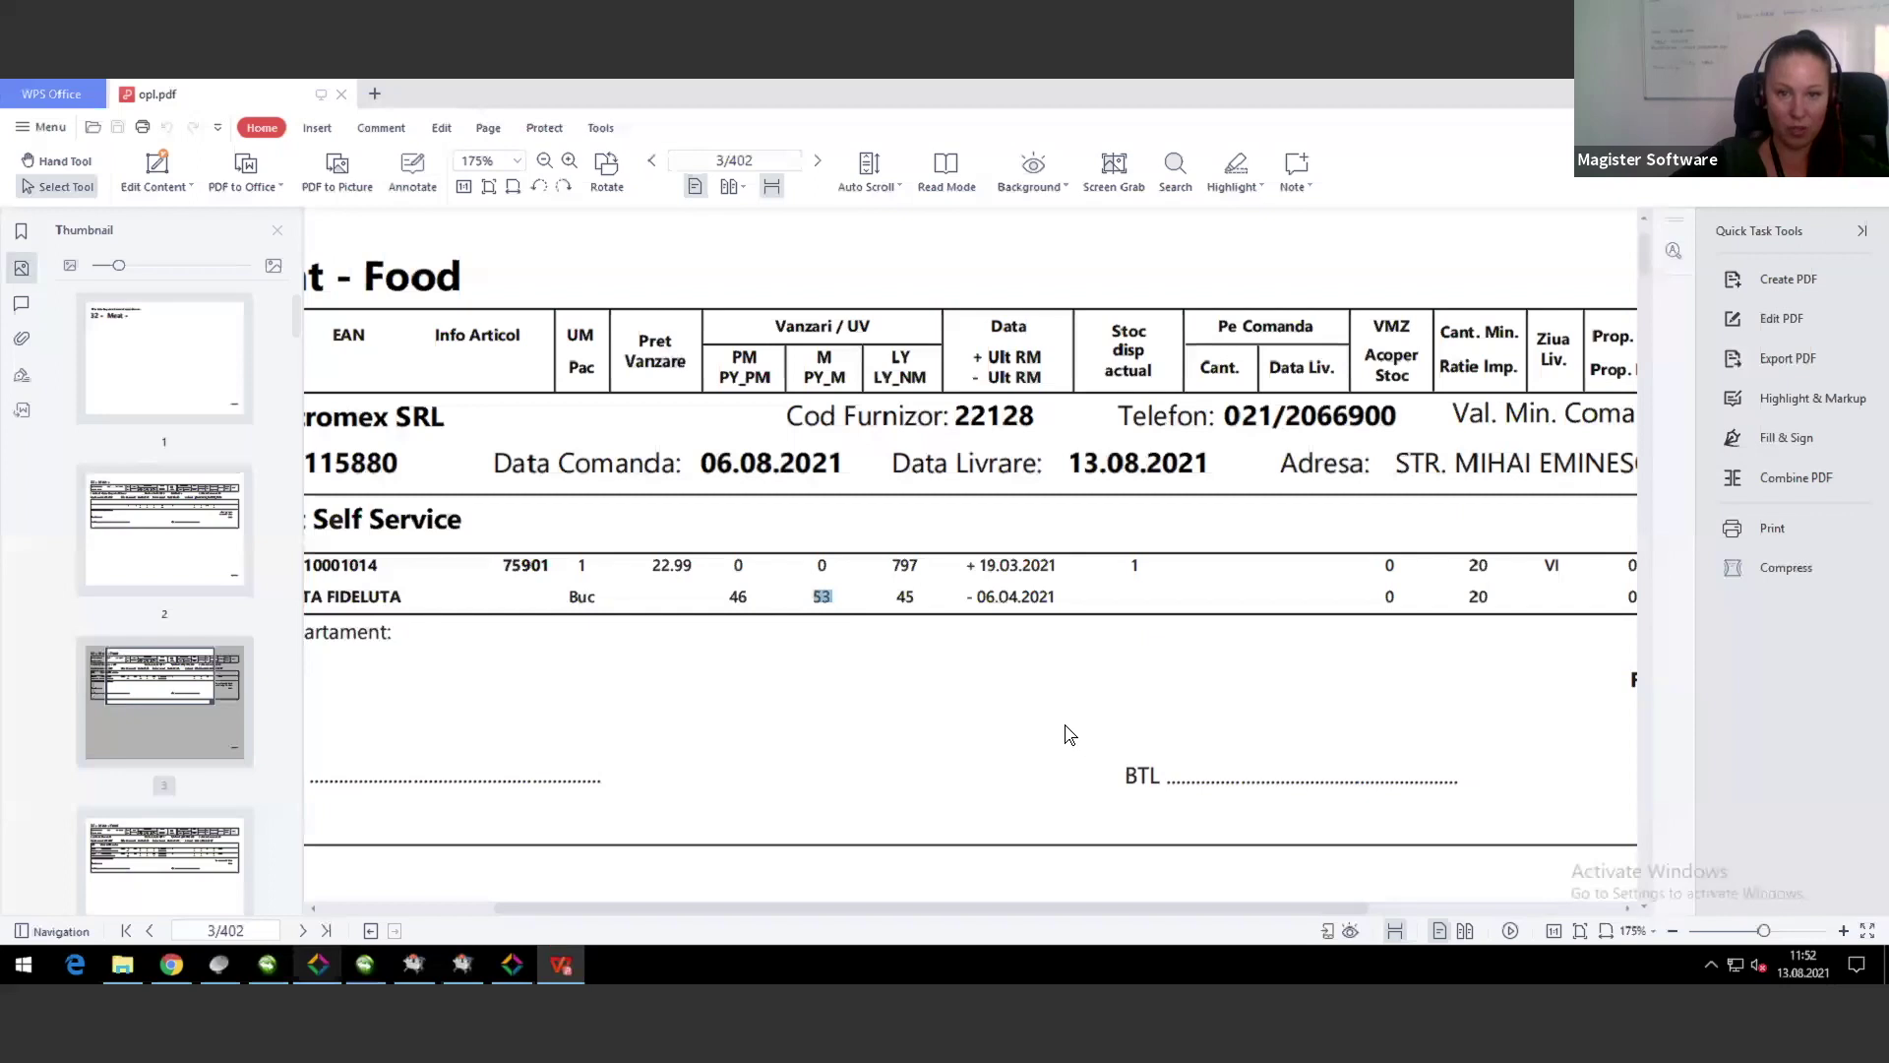
Step: Examine the LY and LY_NM headings with their matching sales figures, selecting each one and clearing the selection
double_click(900, 360)
left_click(915, 358)
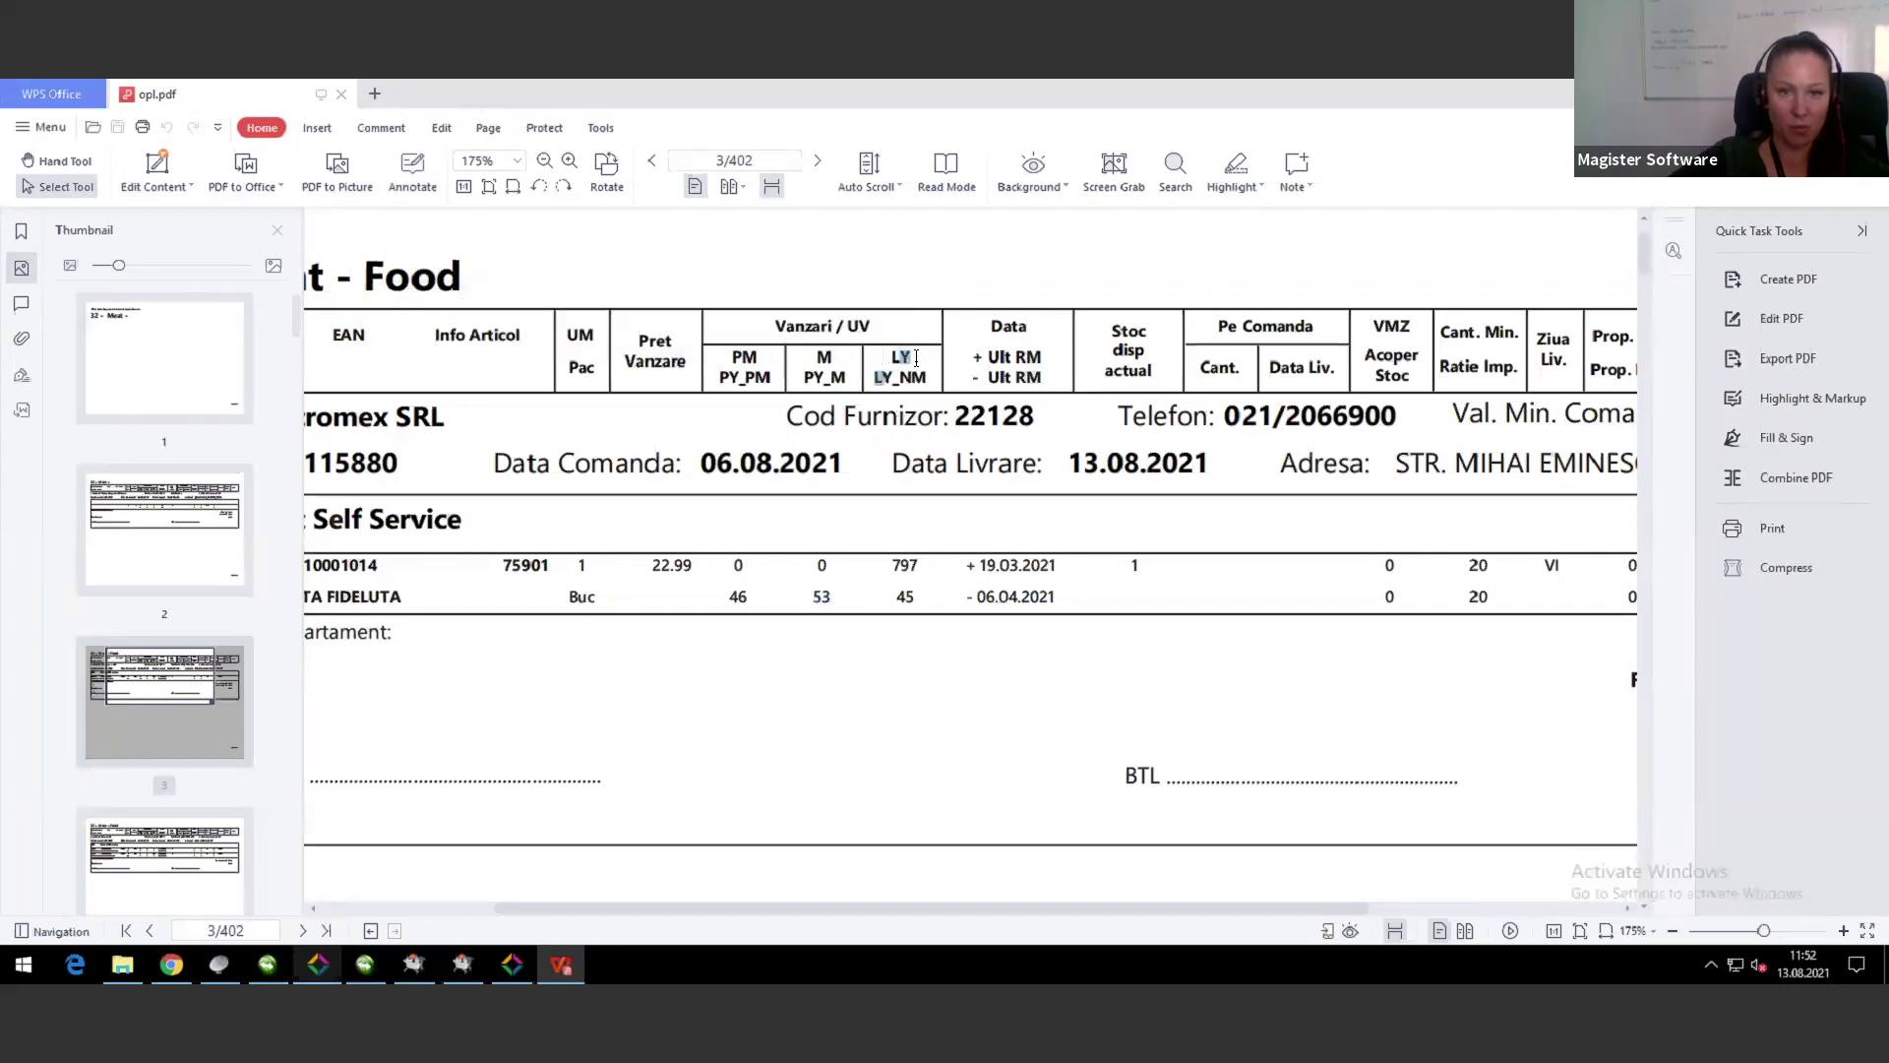
double_click(904, 565)
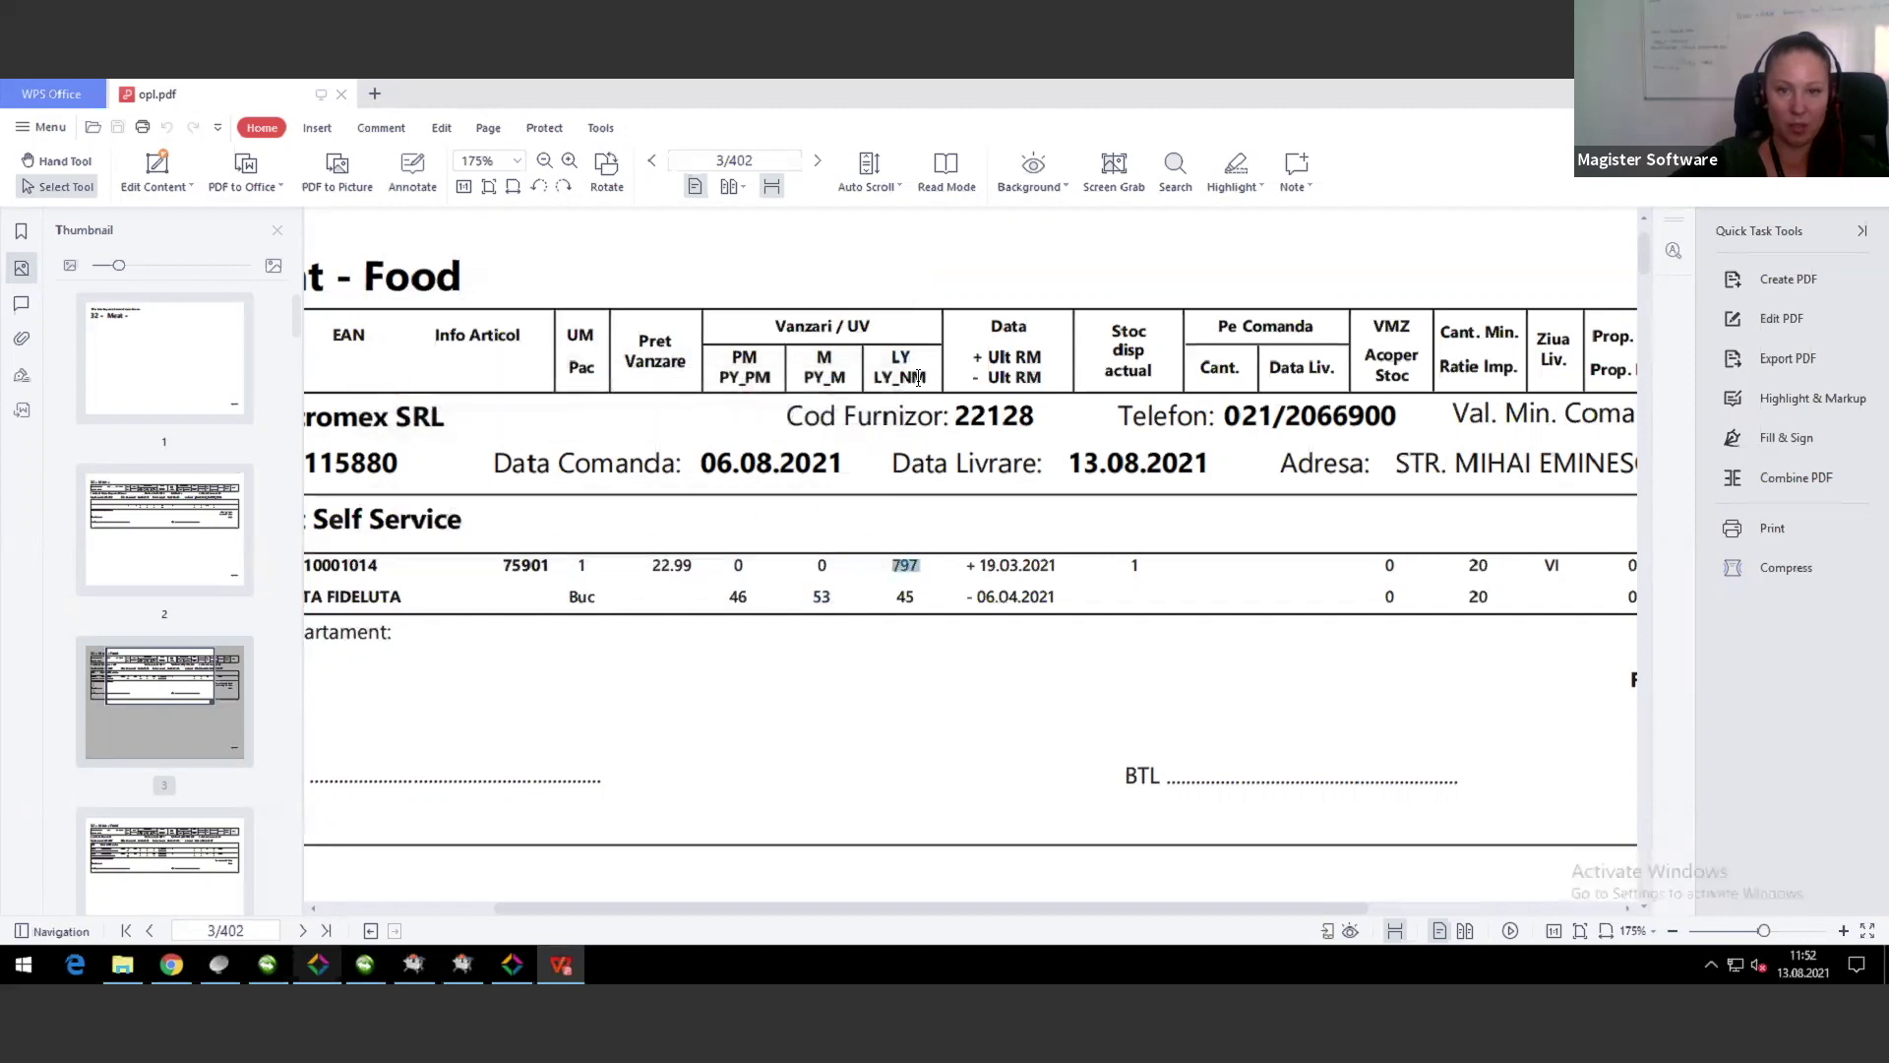
left_click_drag(928, 378, 883, 380)
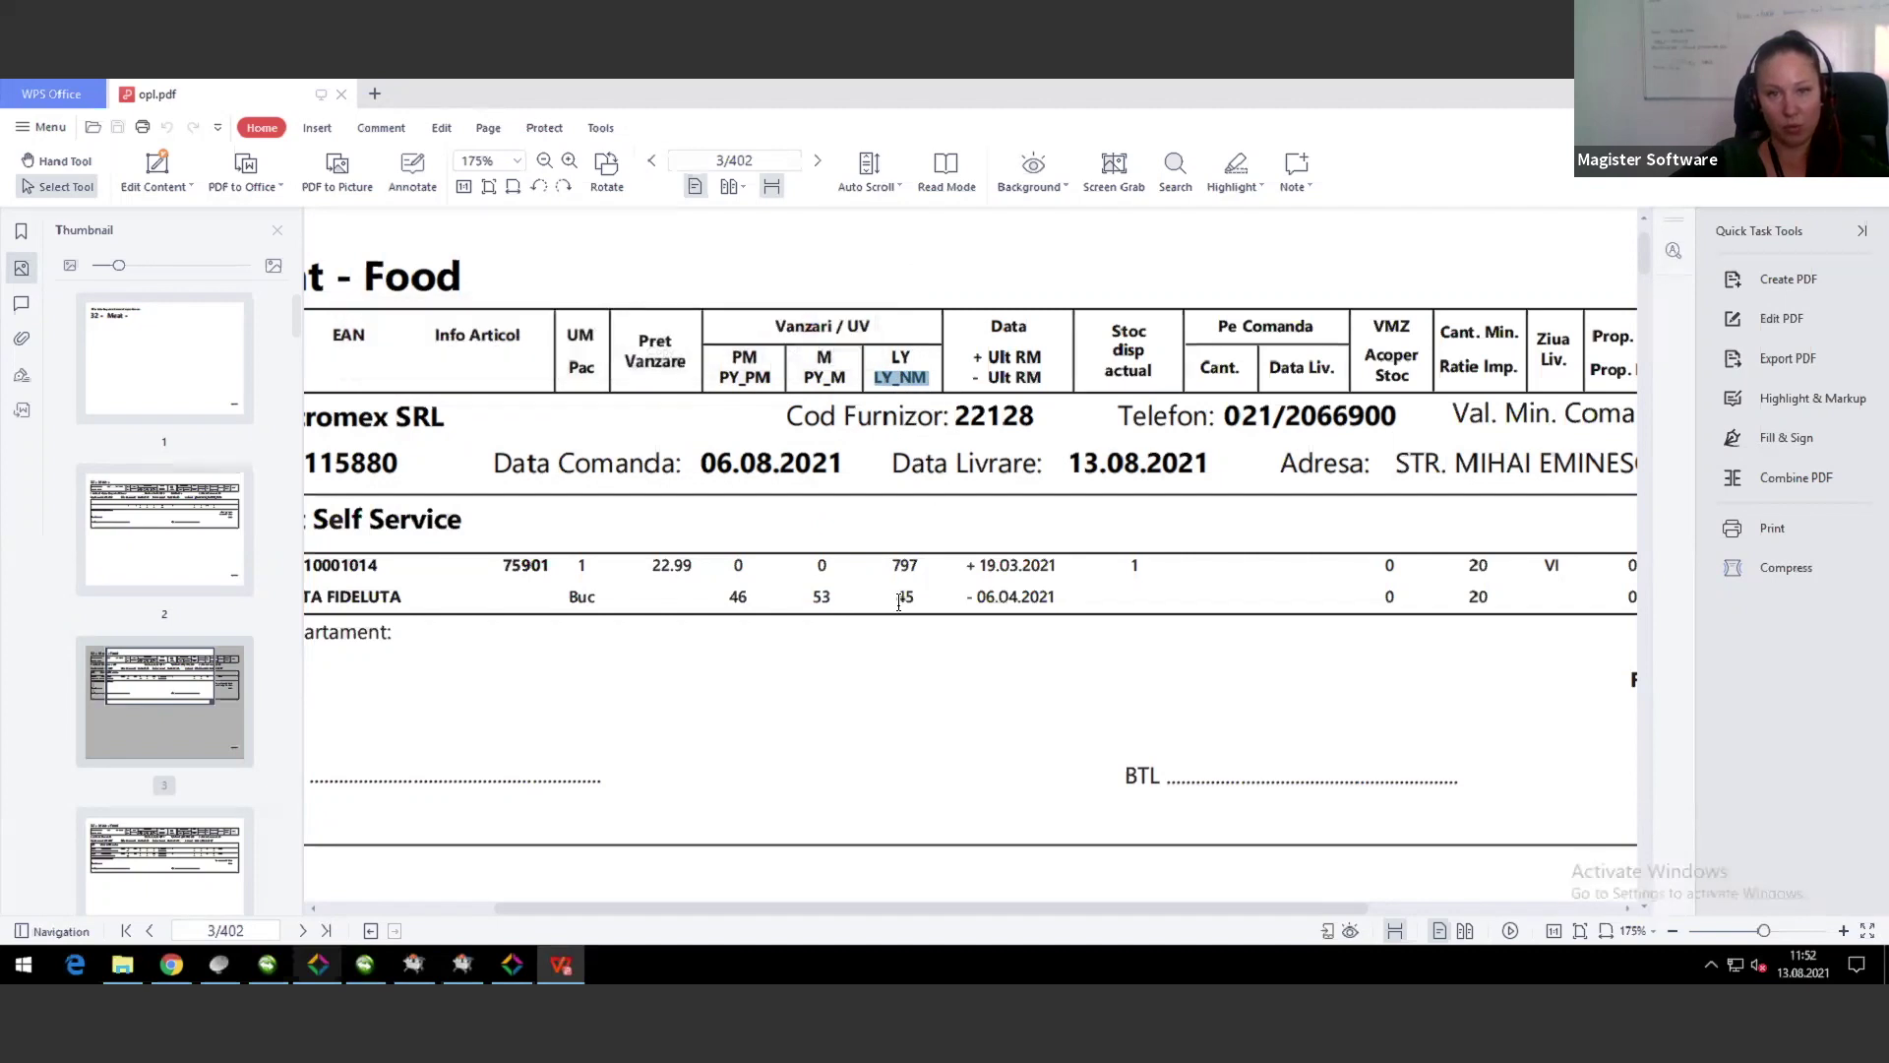
left_click_drag(922, 600, 893, 597)
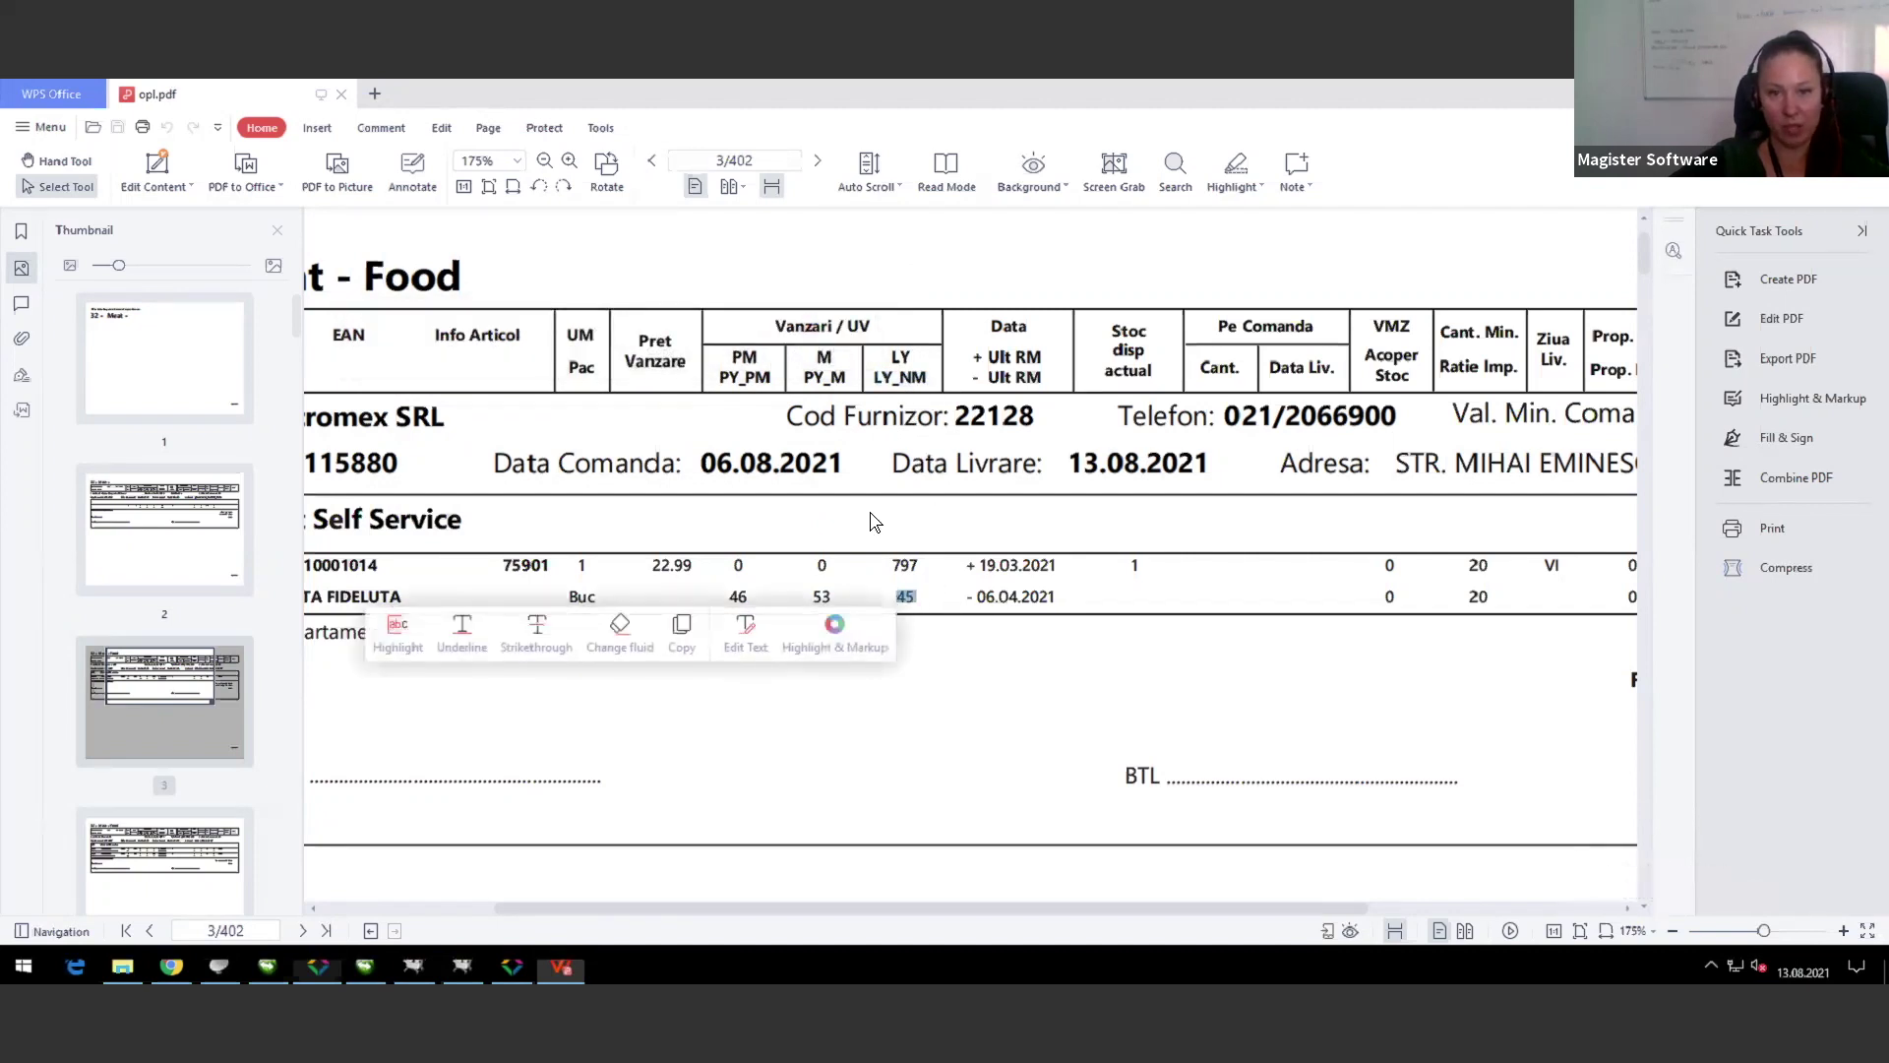
left_click(942, 632)
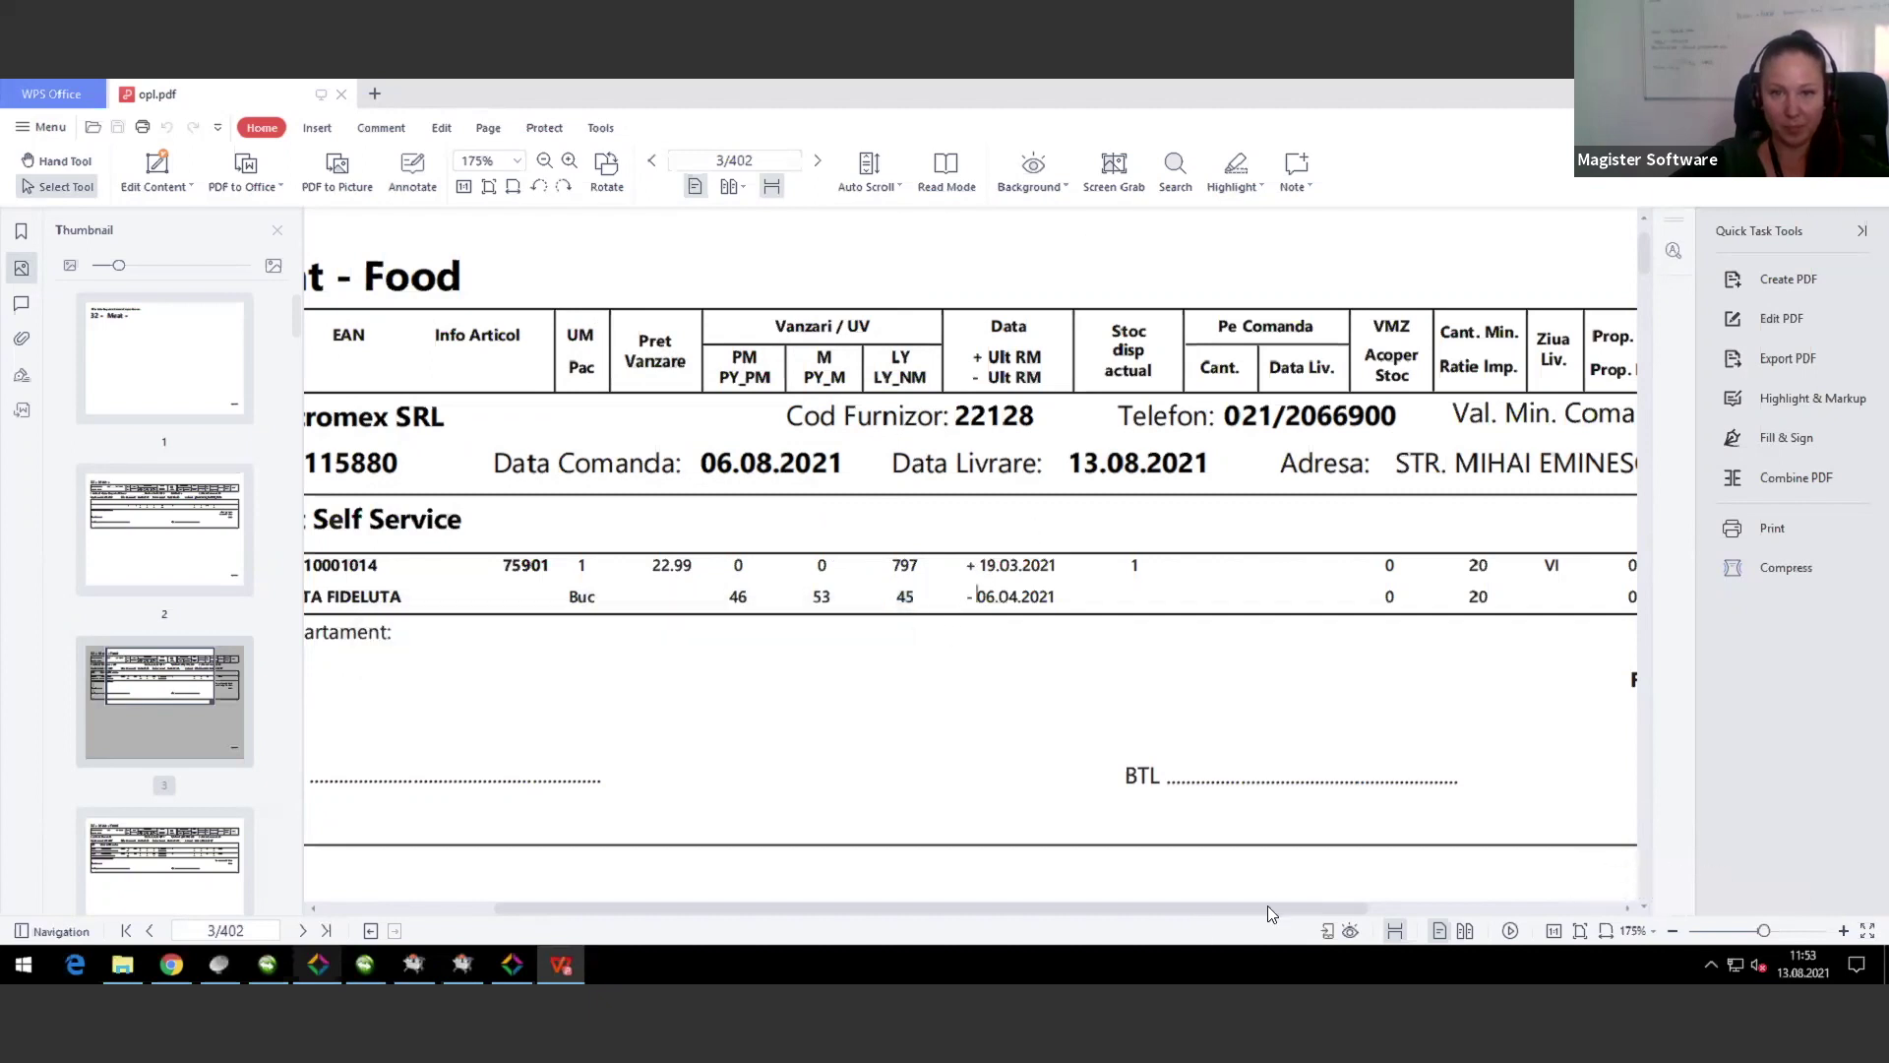
Step: Examine the article line's Ult RM dates and its Stoc disp actual value by selecting them
left_click_drag(1198, 904, 1271, 890)
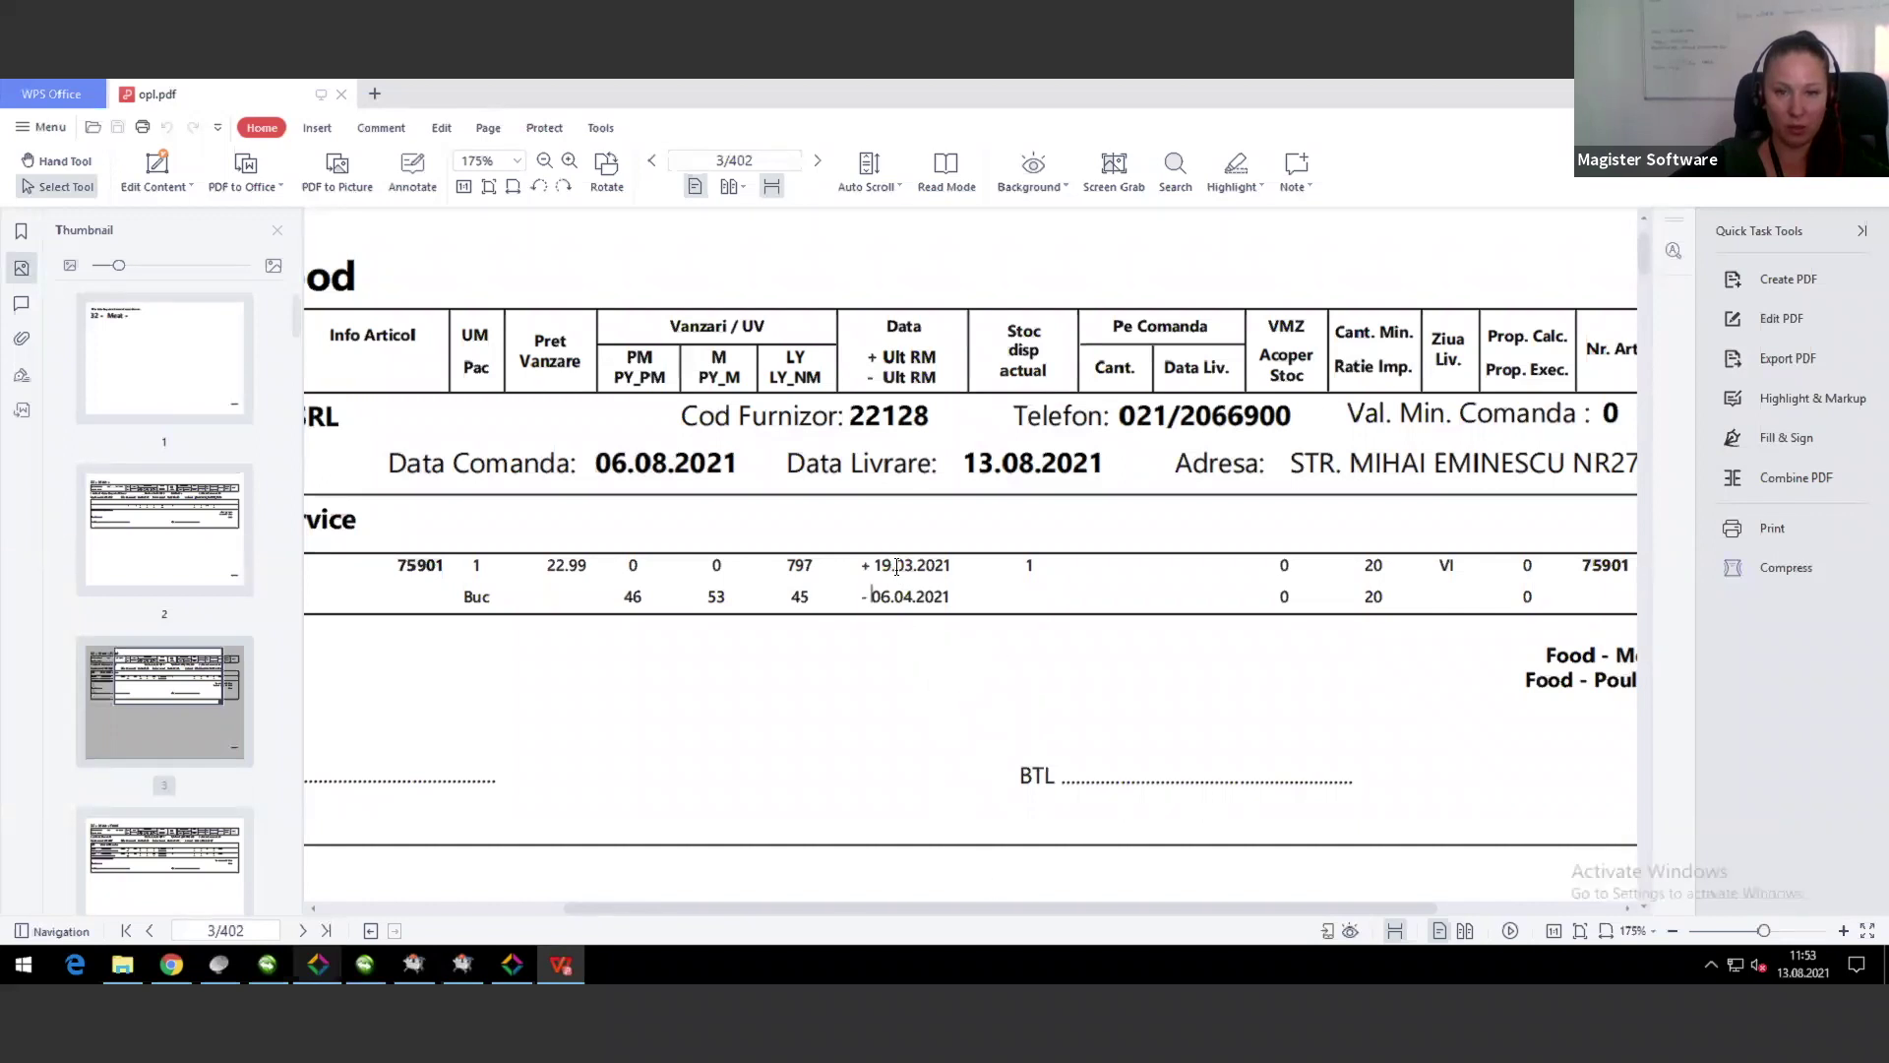
left_click_drag(916, 569, 946, 593)
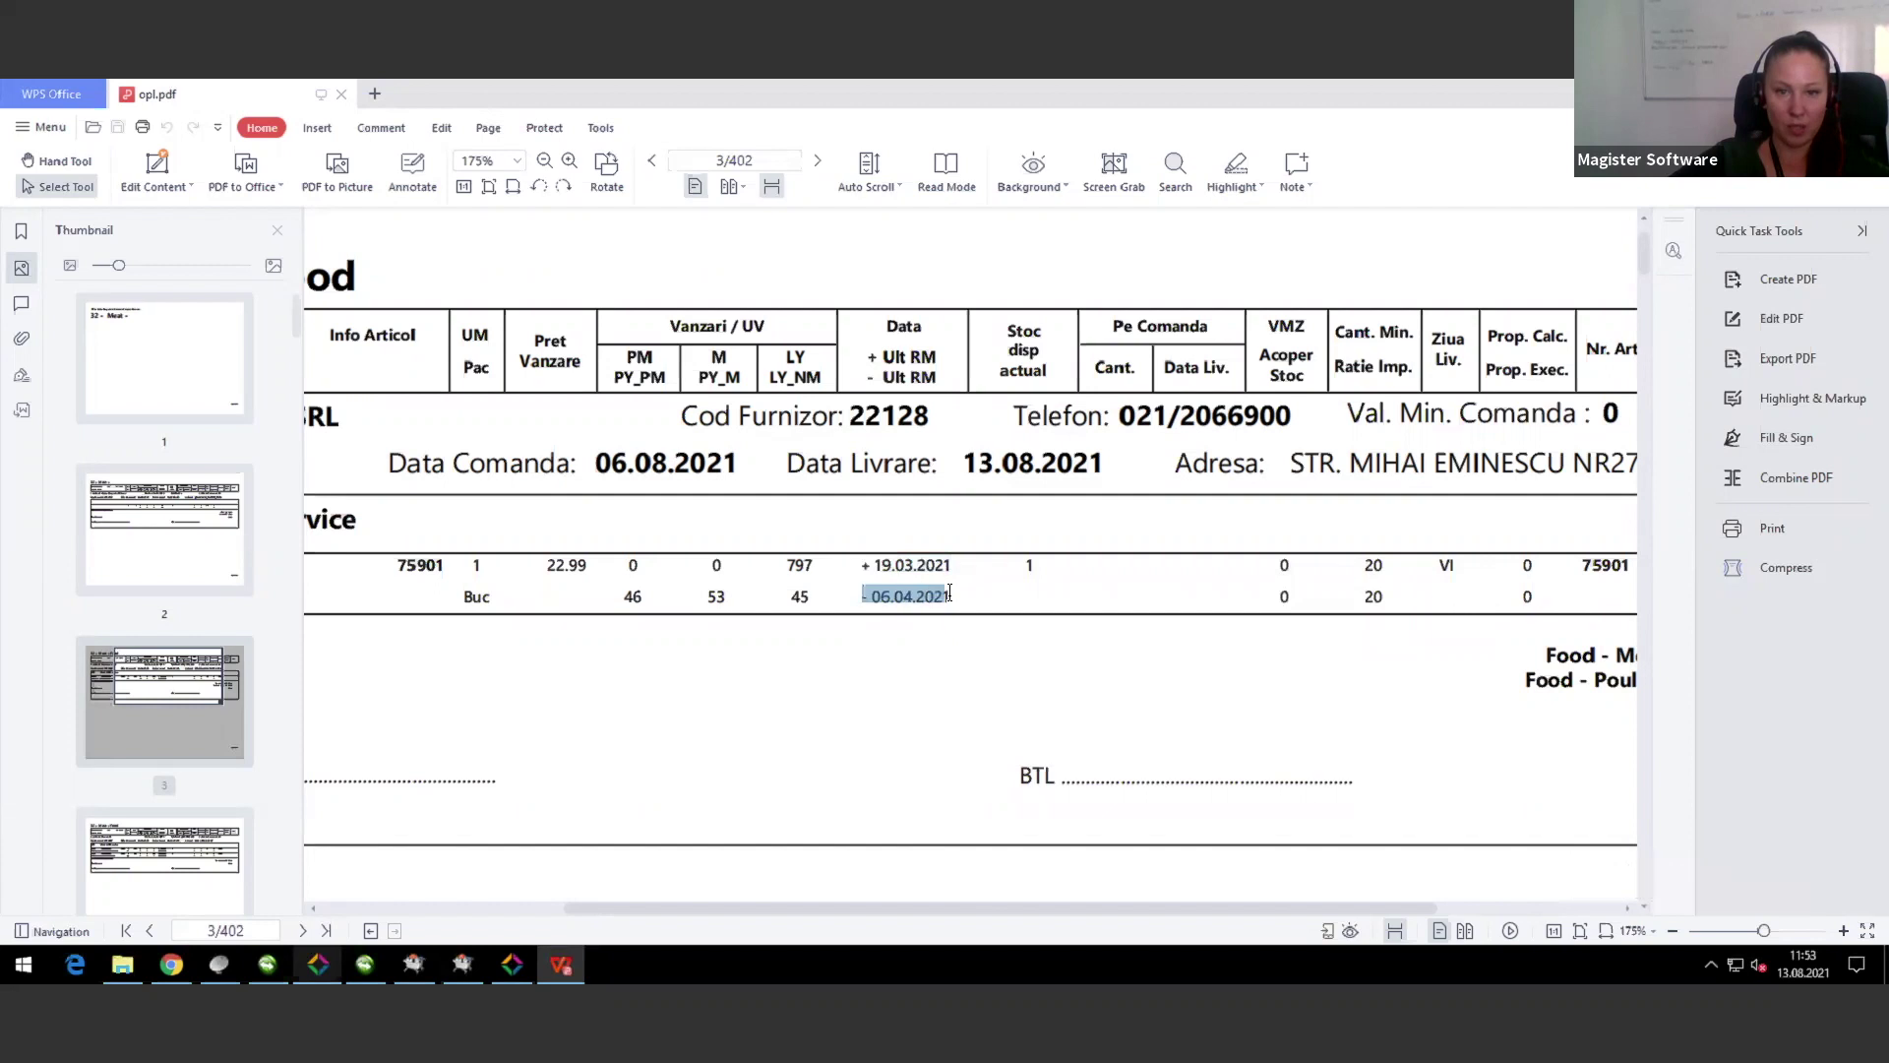
left_click_drag(1220, 906, 1349, 912)
double_click(832, 565)
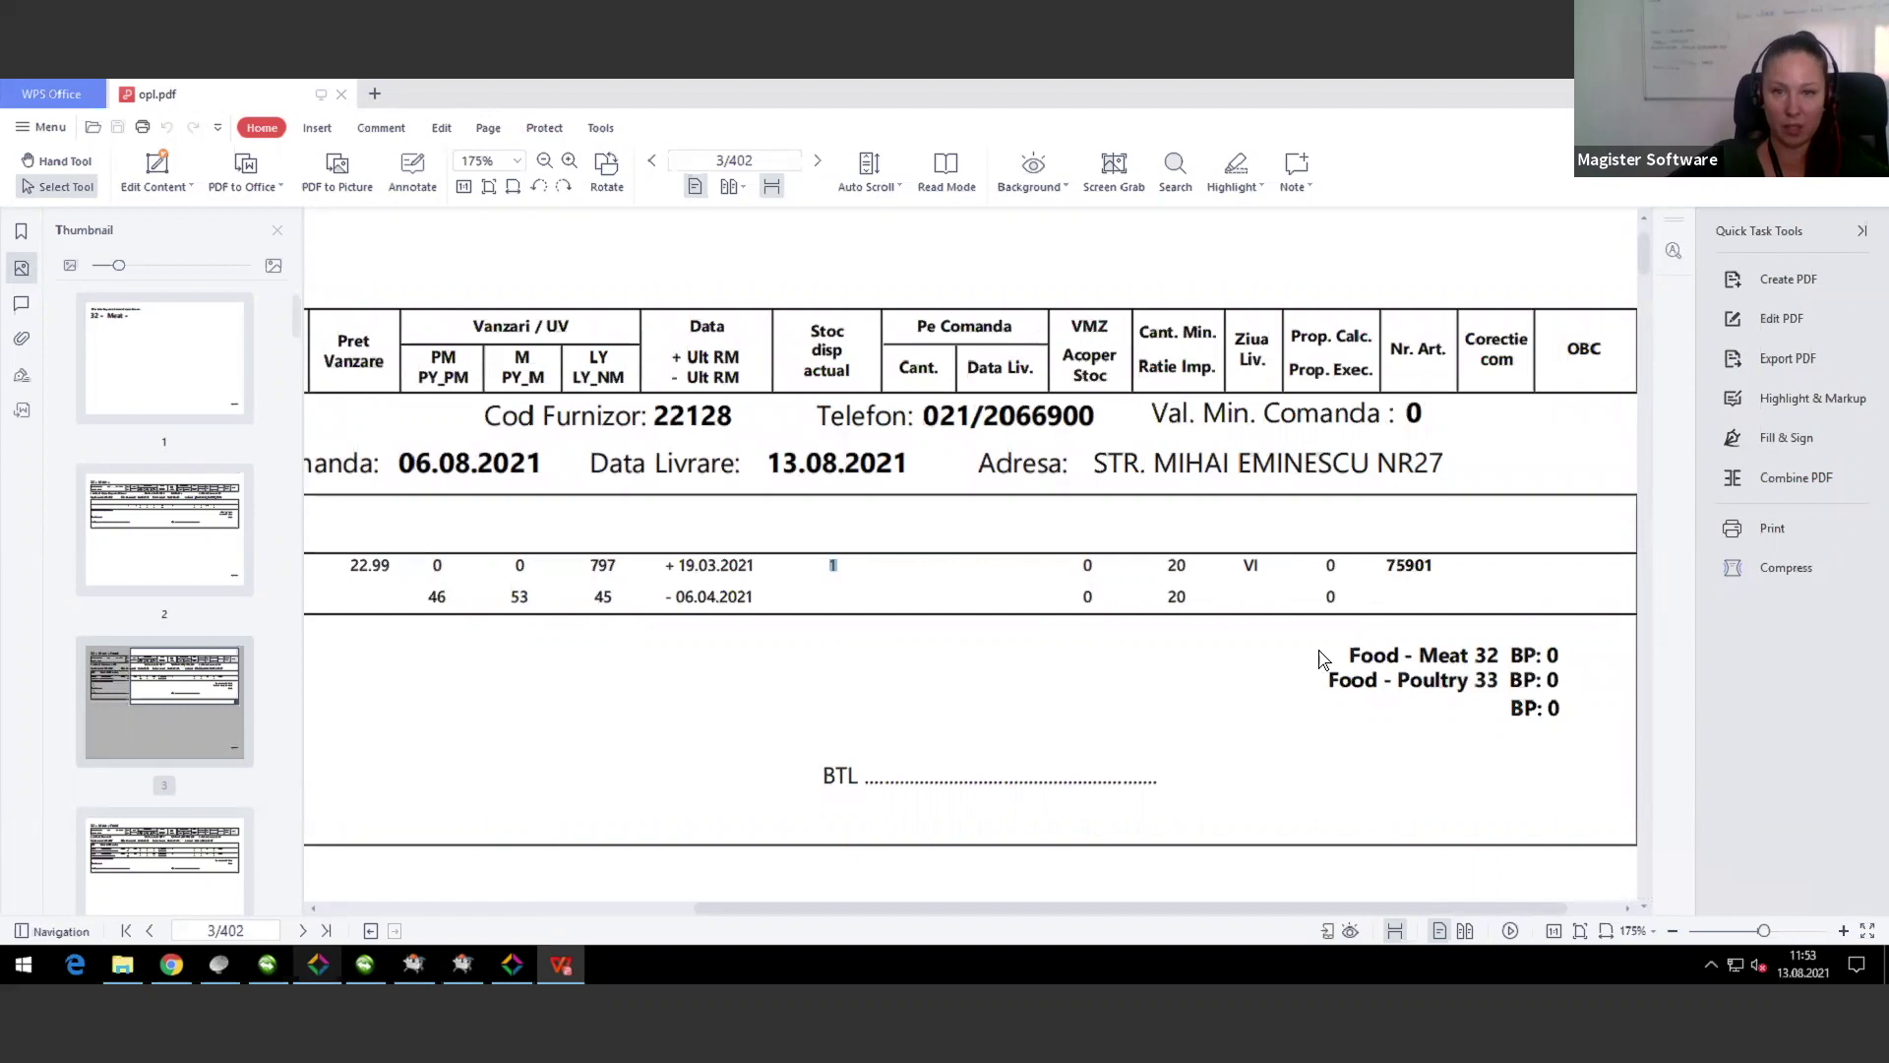
left_click(1066, 661)
Step: Examine the article line's Cant. Min. / Ratie Imp. and Prop. Calc. / Prop. Exec. values by selecting them, and clear the selection
left_click_drag(1179, 559, 1183, 604)
left_click(1186, 603)
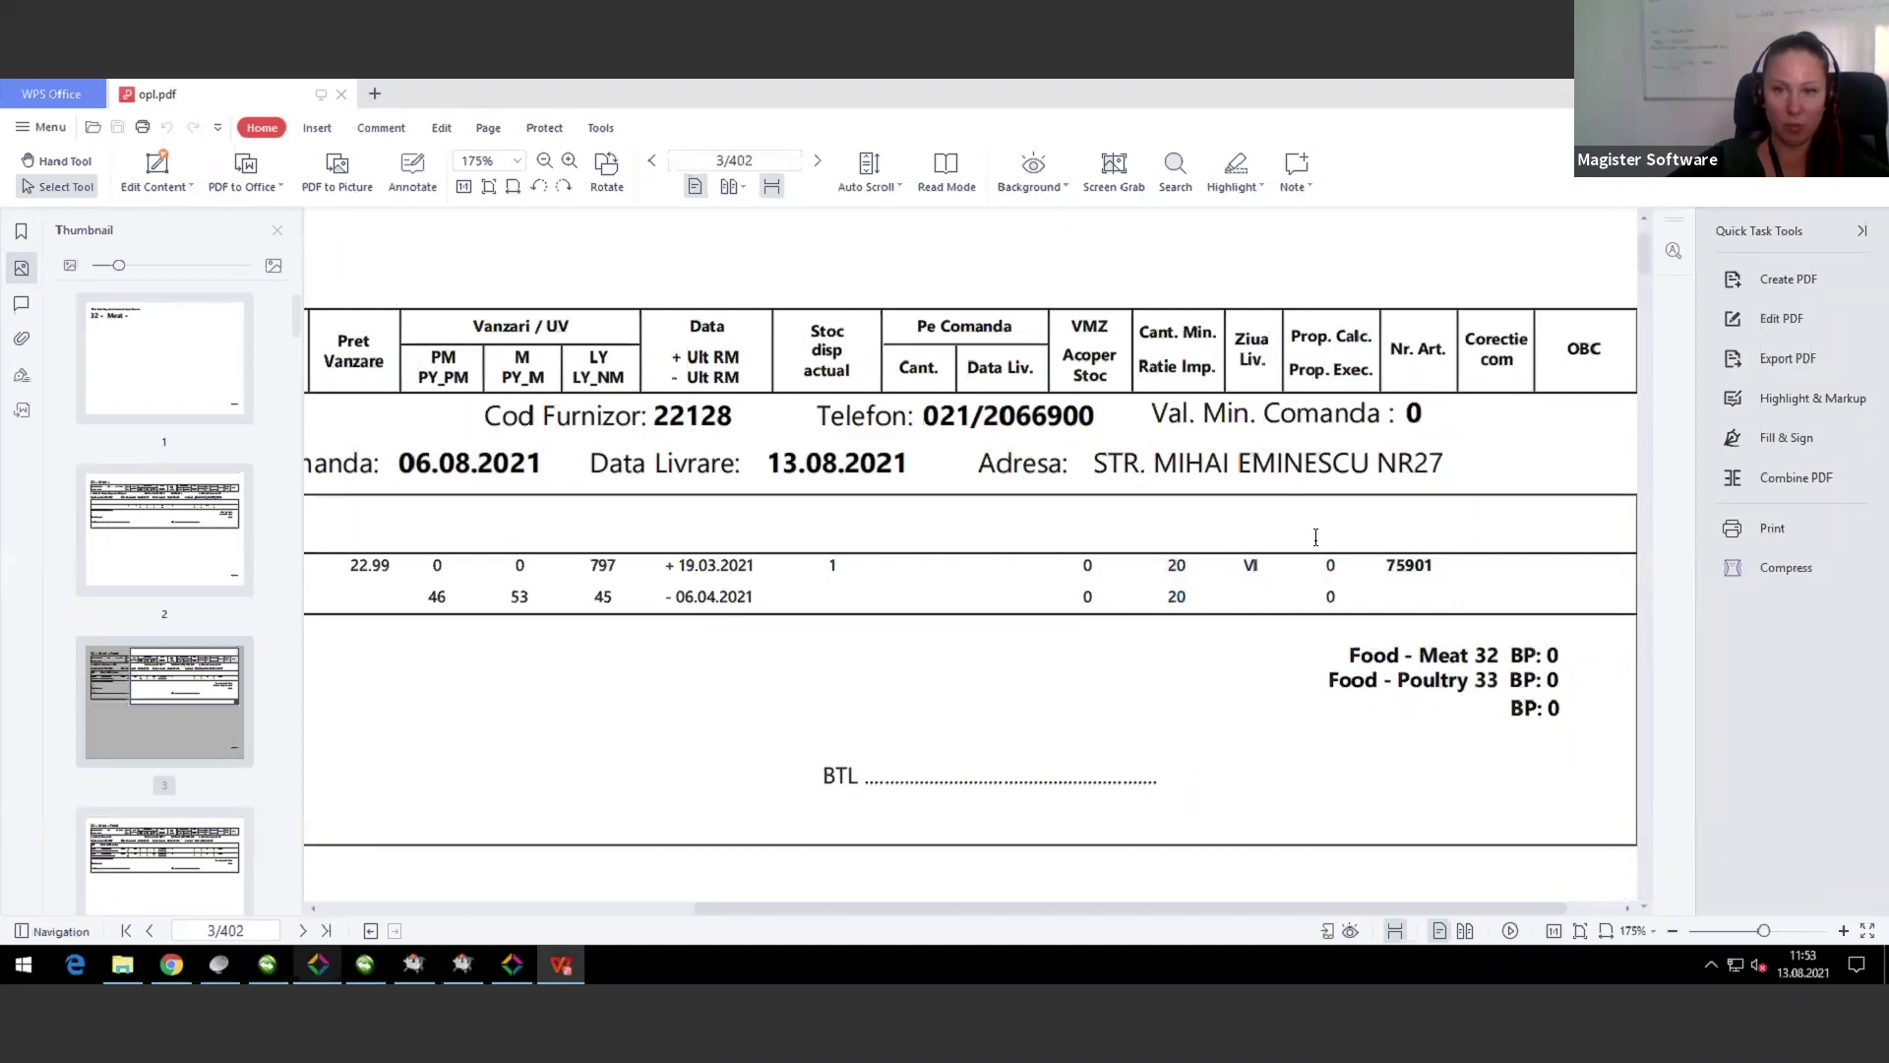
left_click_drag(1330, 571, 1334, 602)
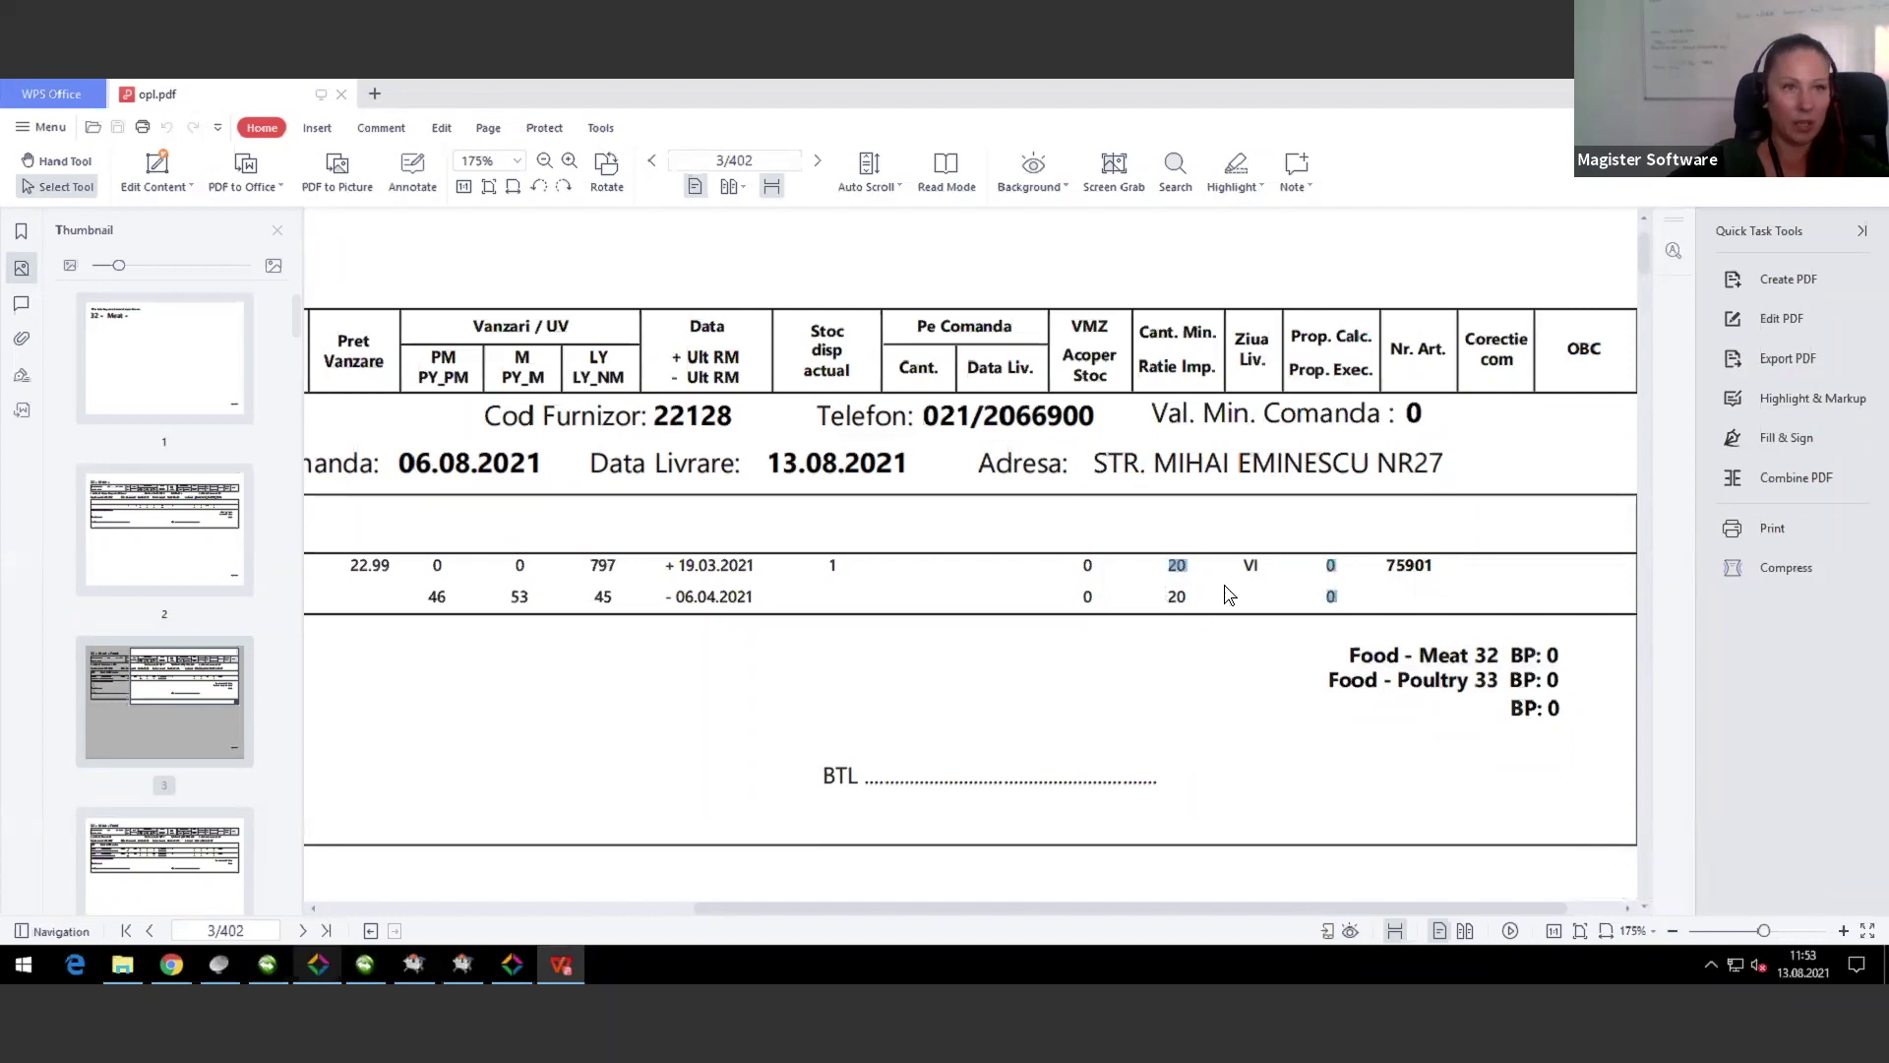
mouse_move(5, 10)
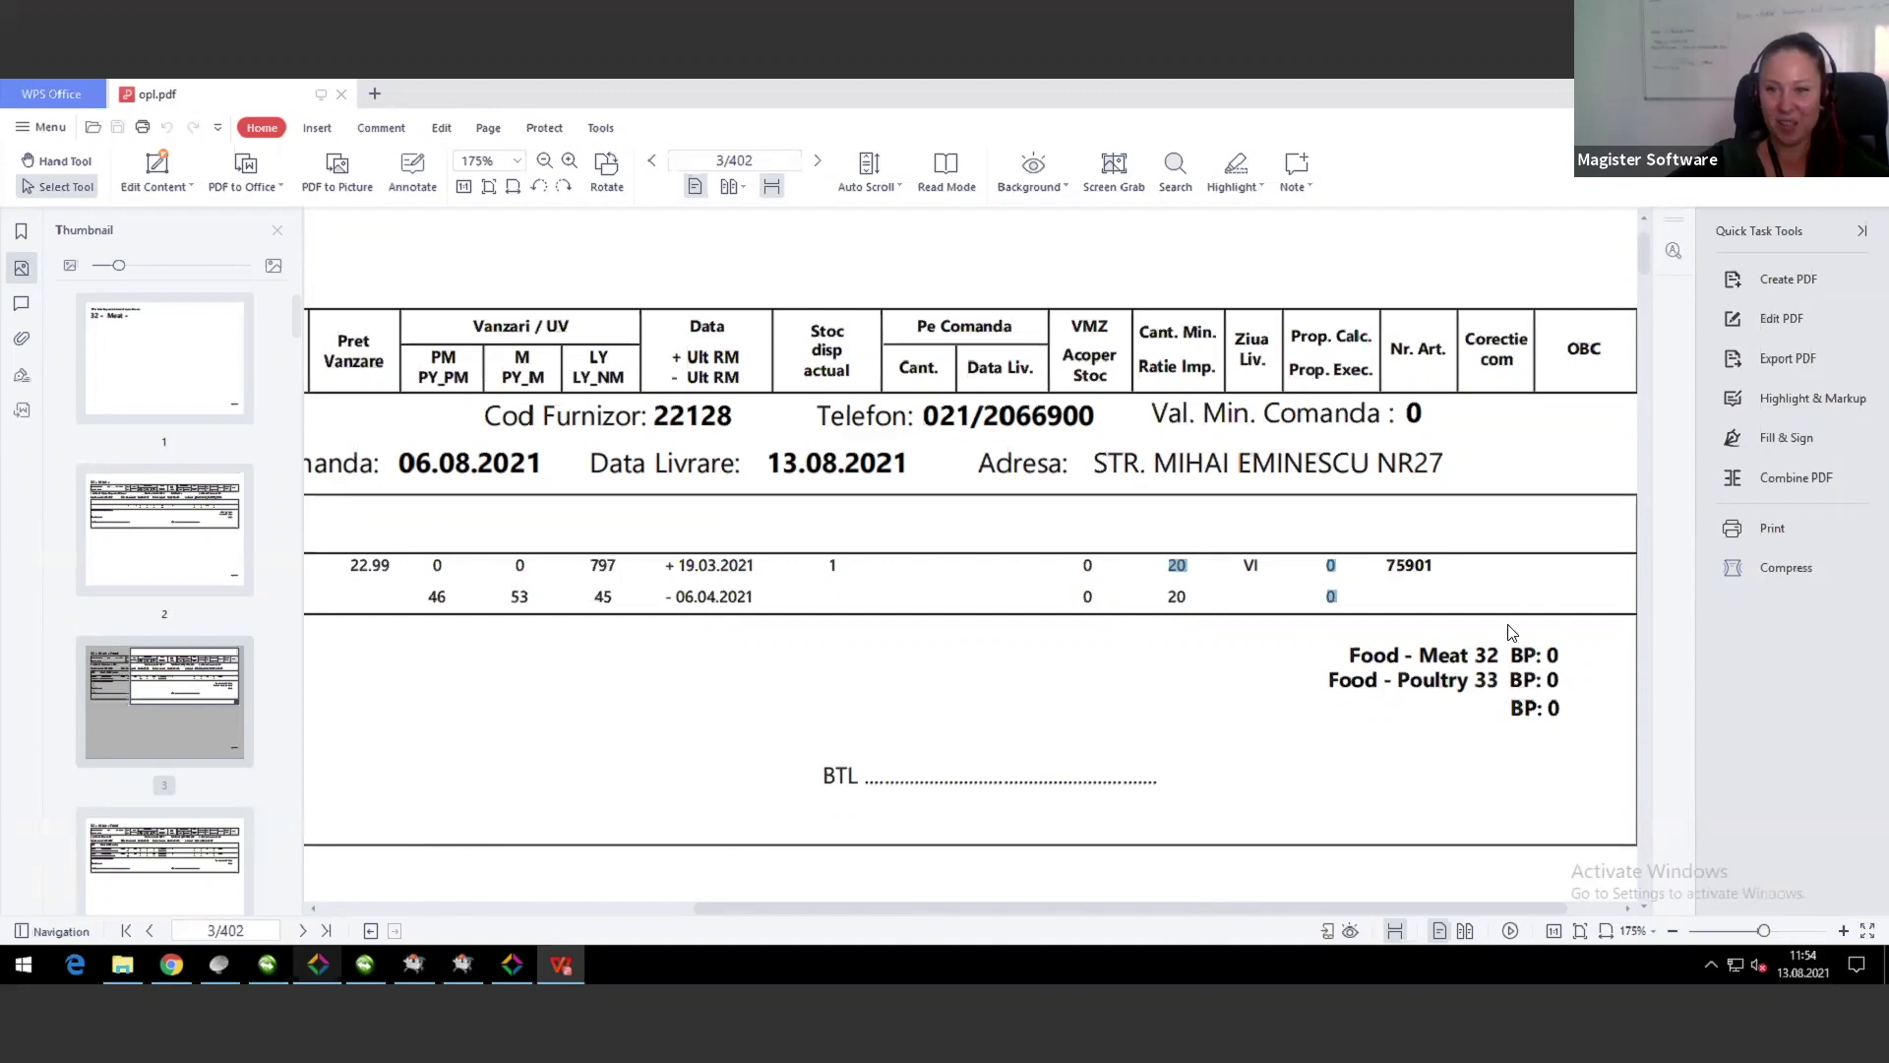
left_click(1471, 445)
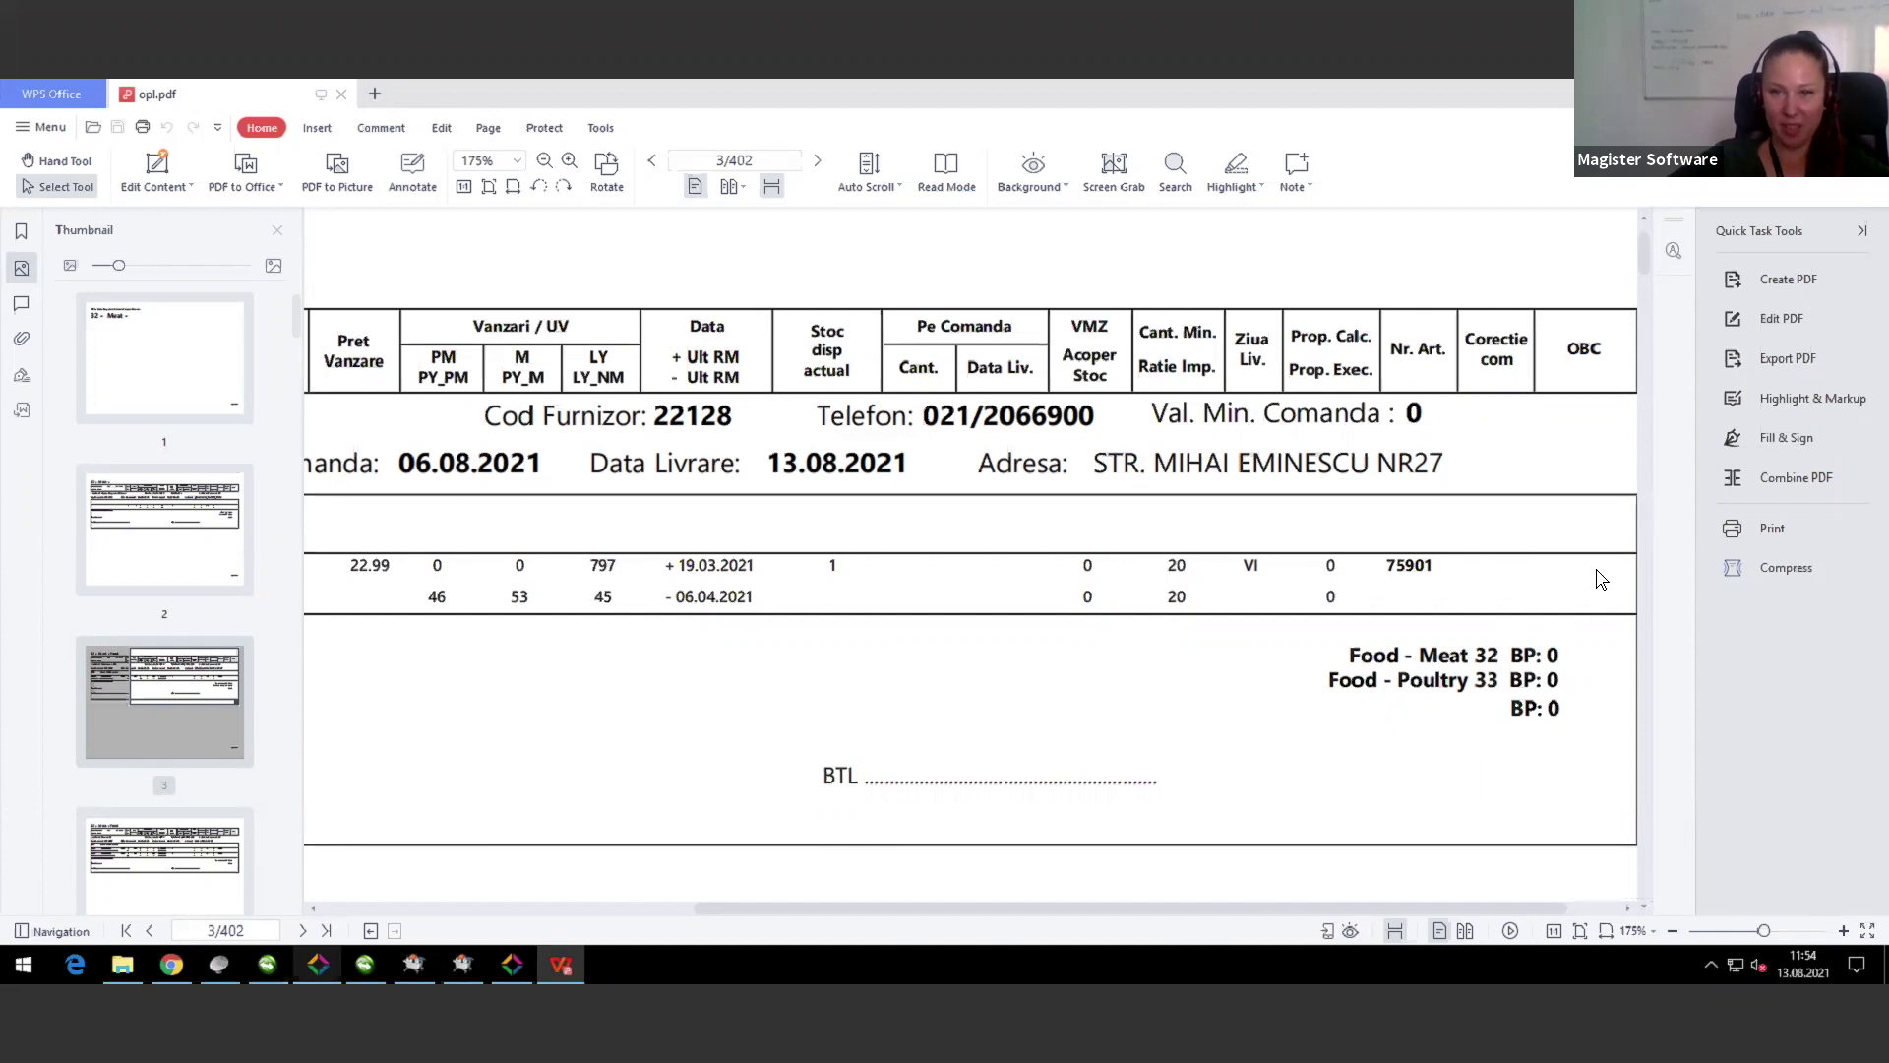
Step: Compare the article line's Prop. Calc. value with its empty Corectie com and OBC cells, leaving nothing selected
double_click(1331, 565)
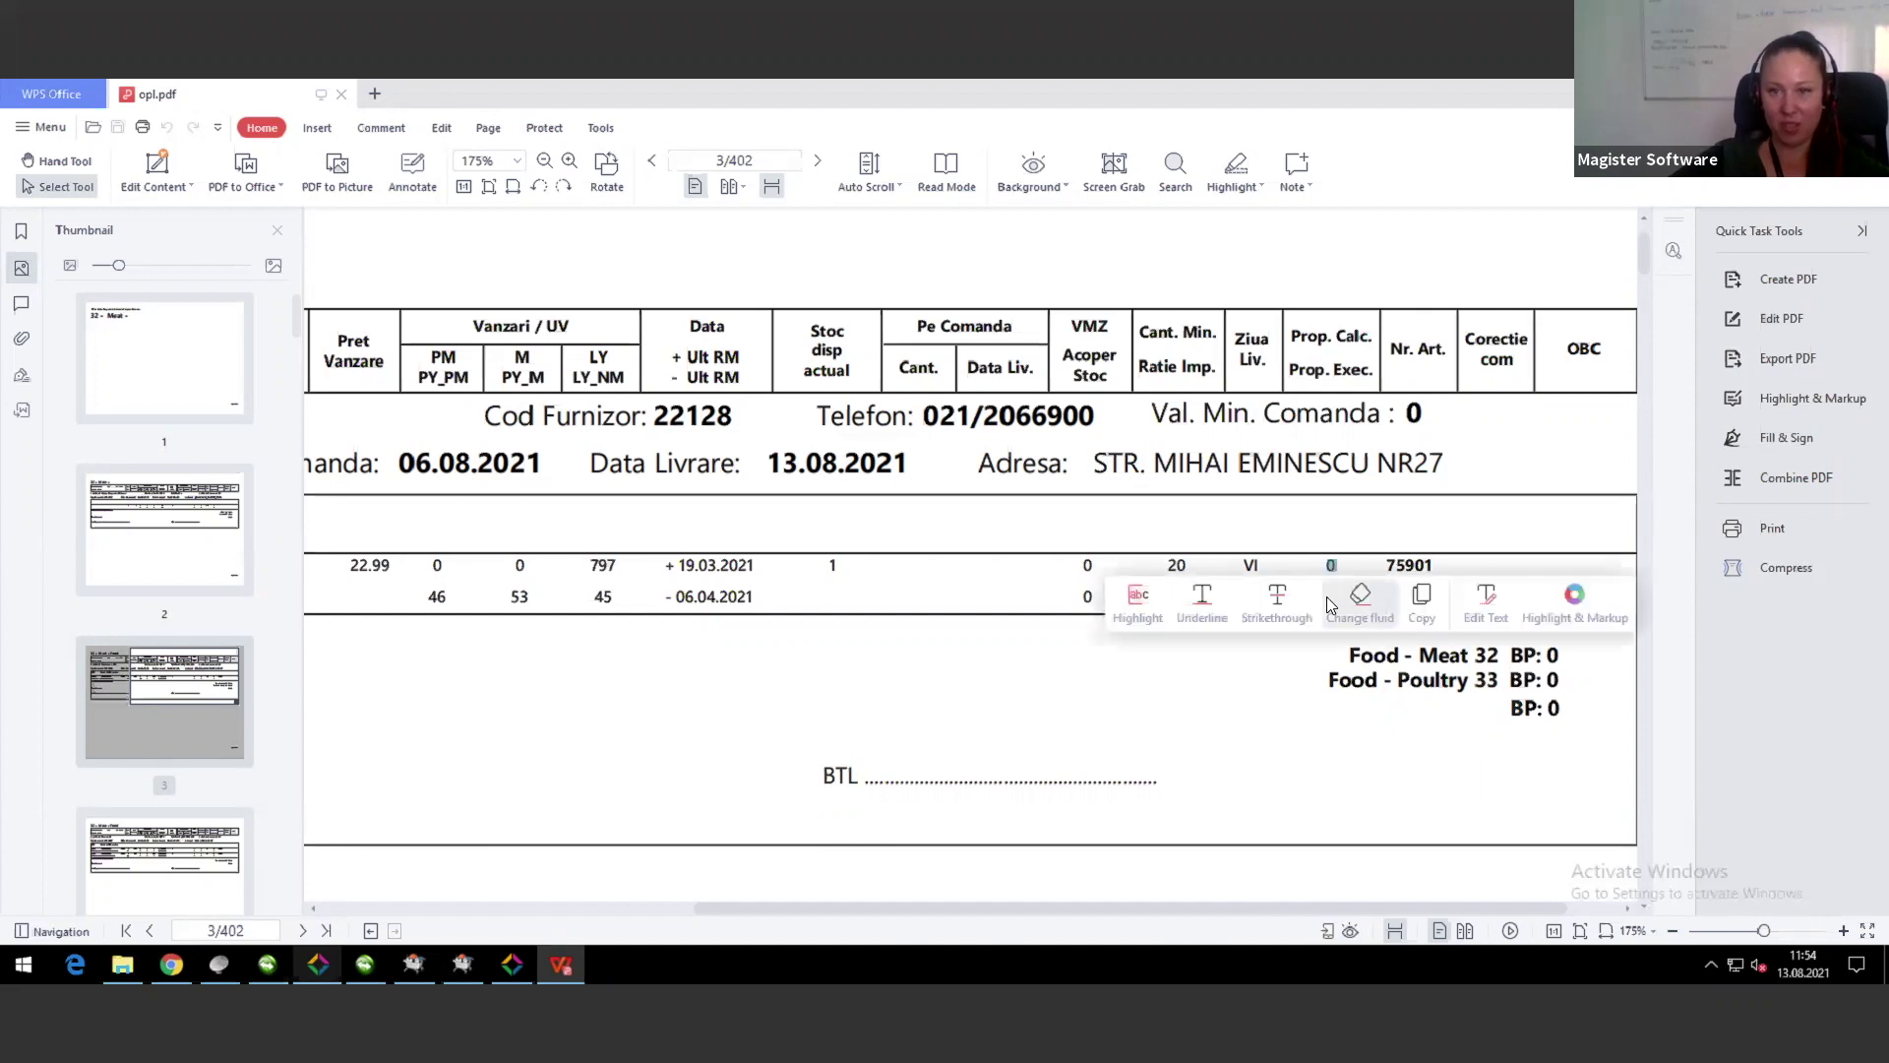
left_click(1552, 555)
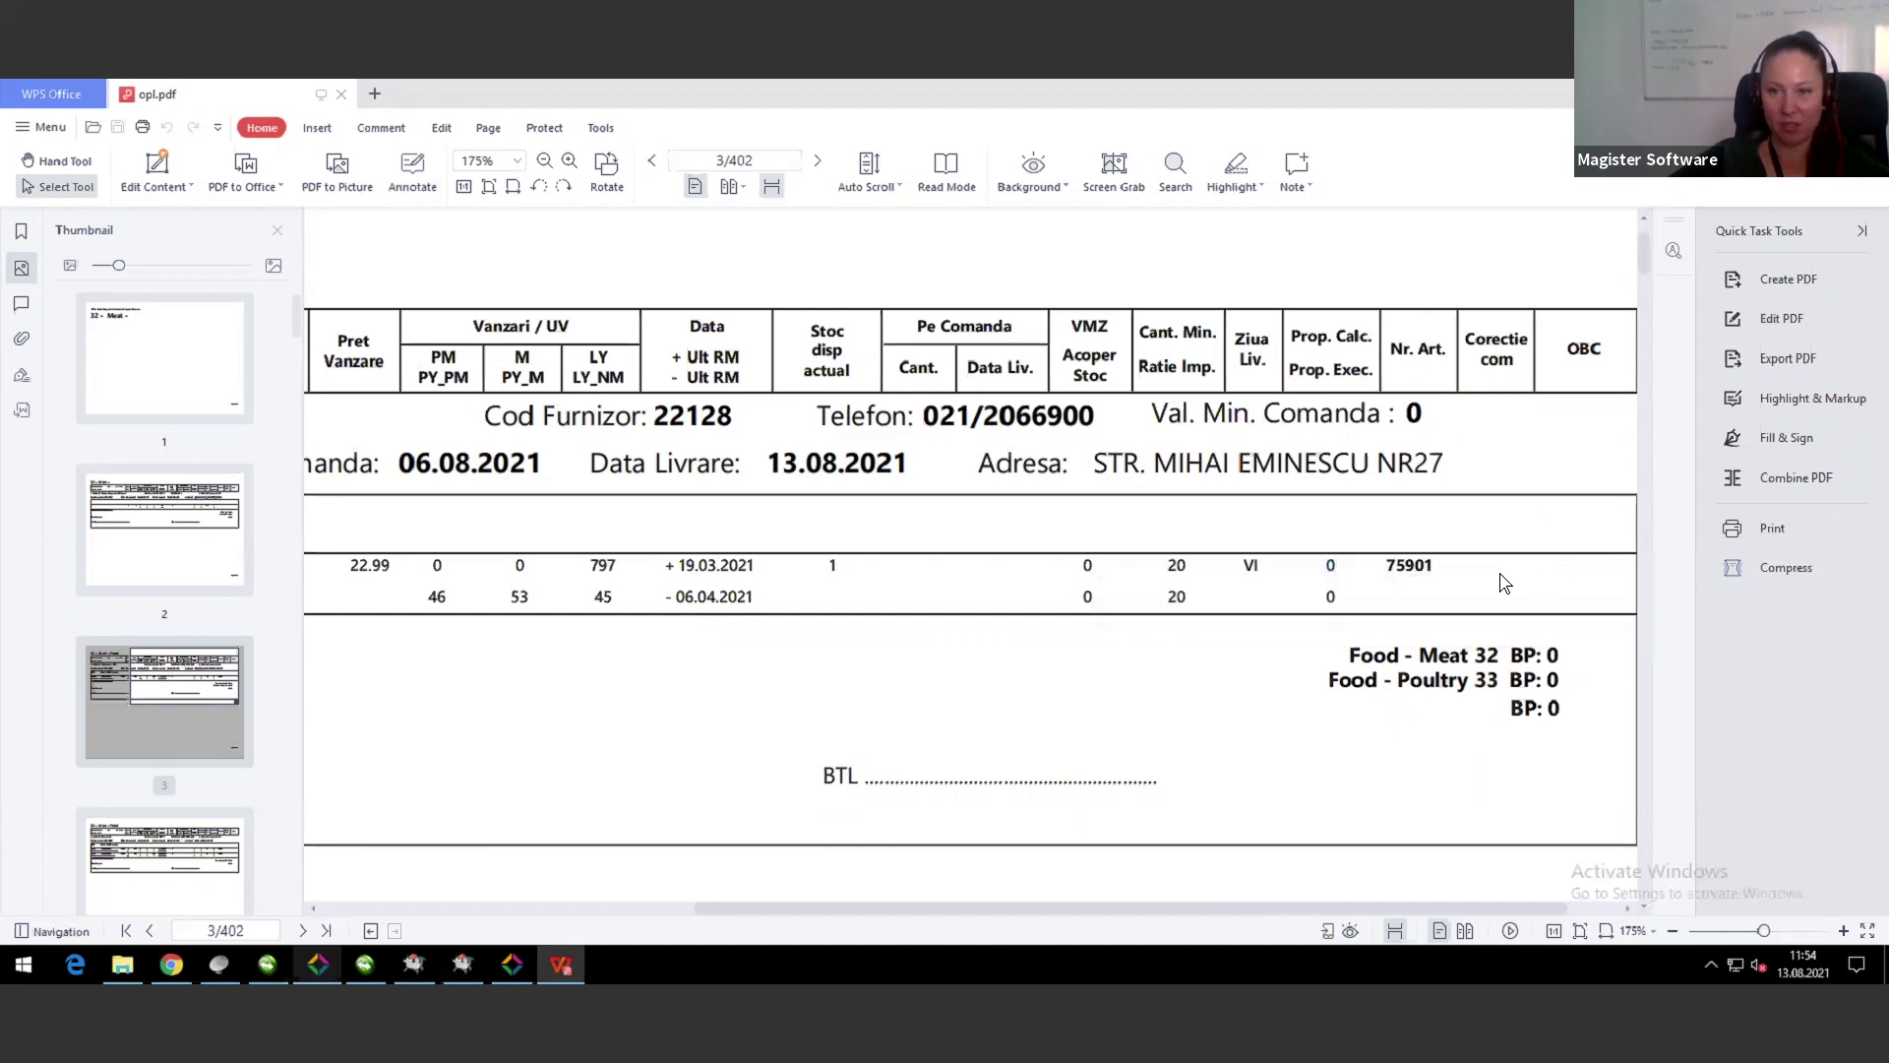
left_click(1503, 611)
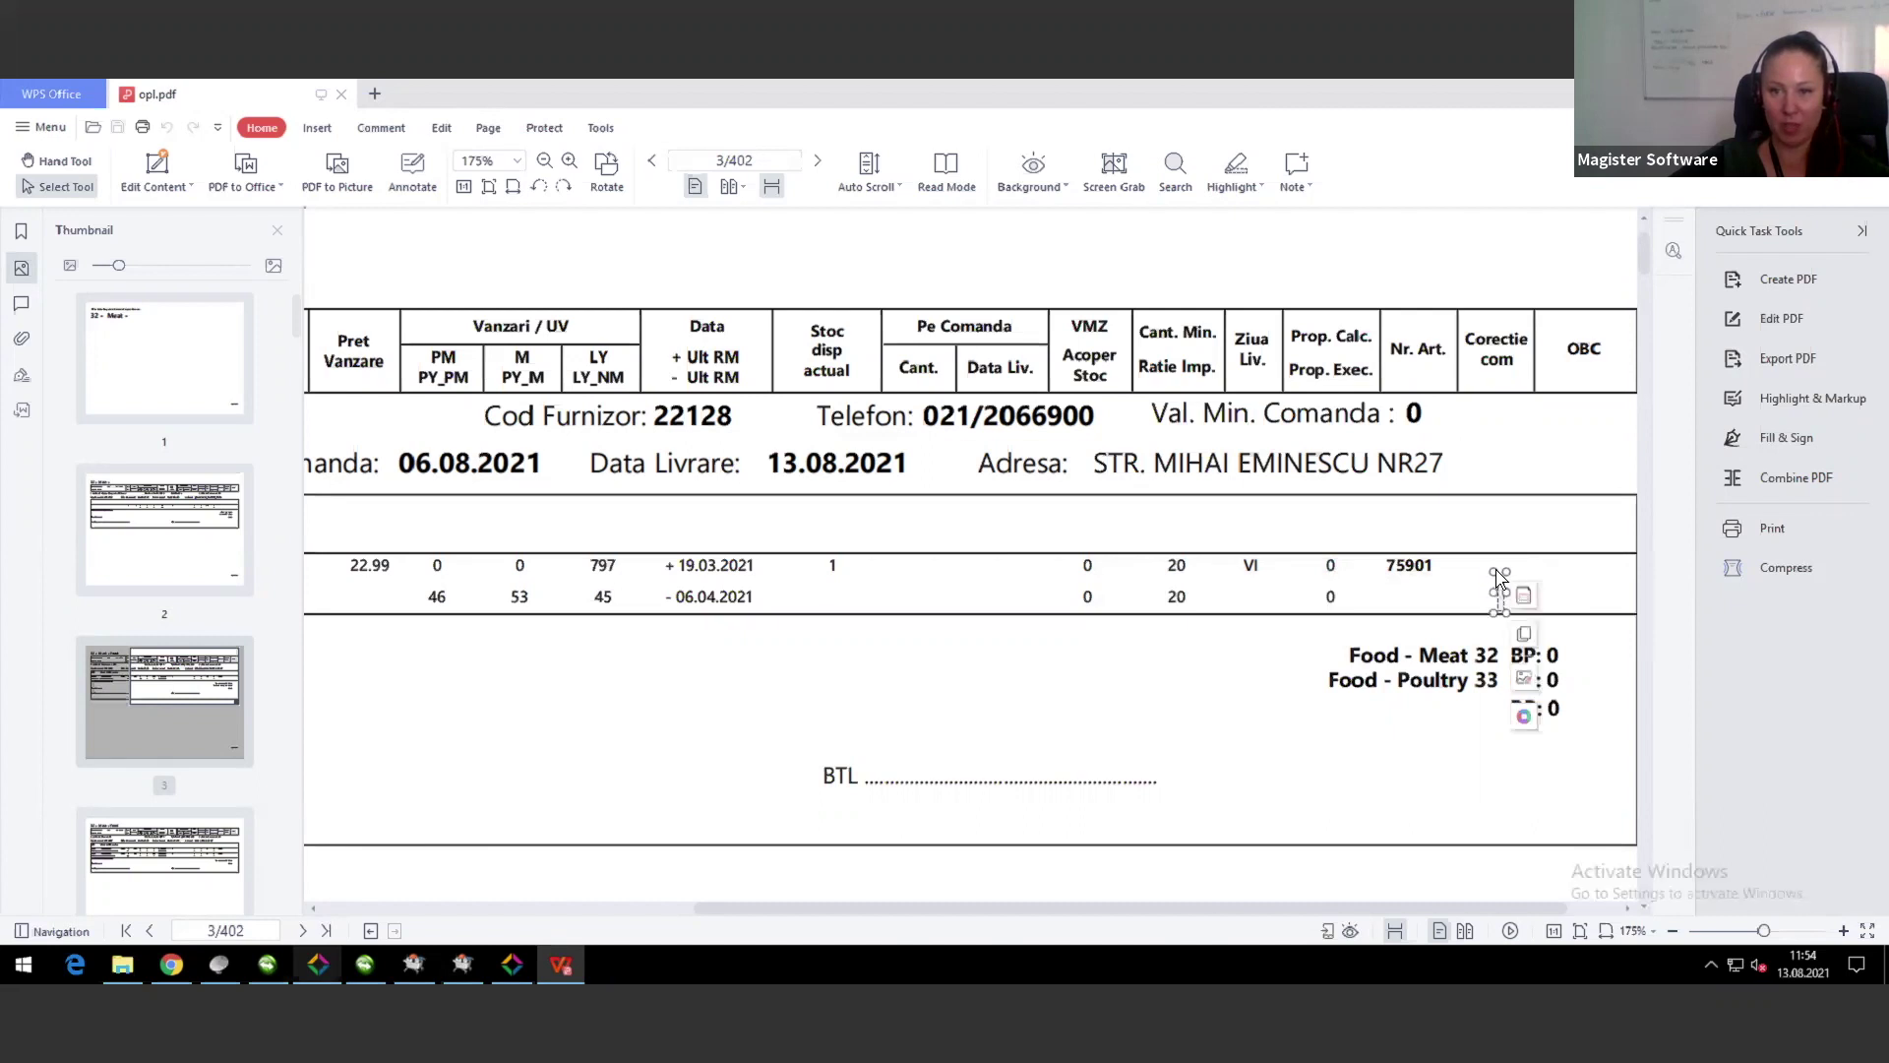
left_click(1505, 623)
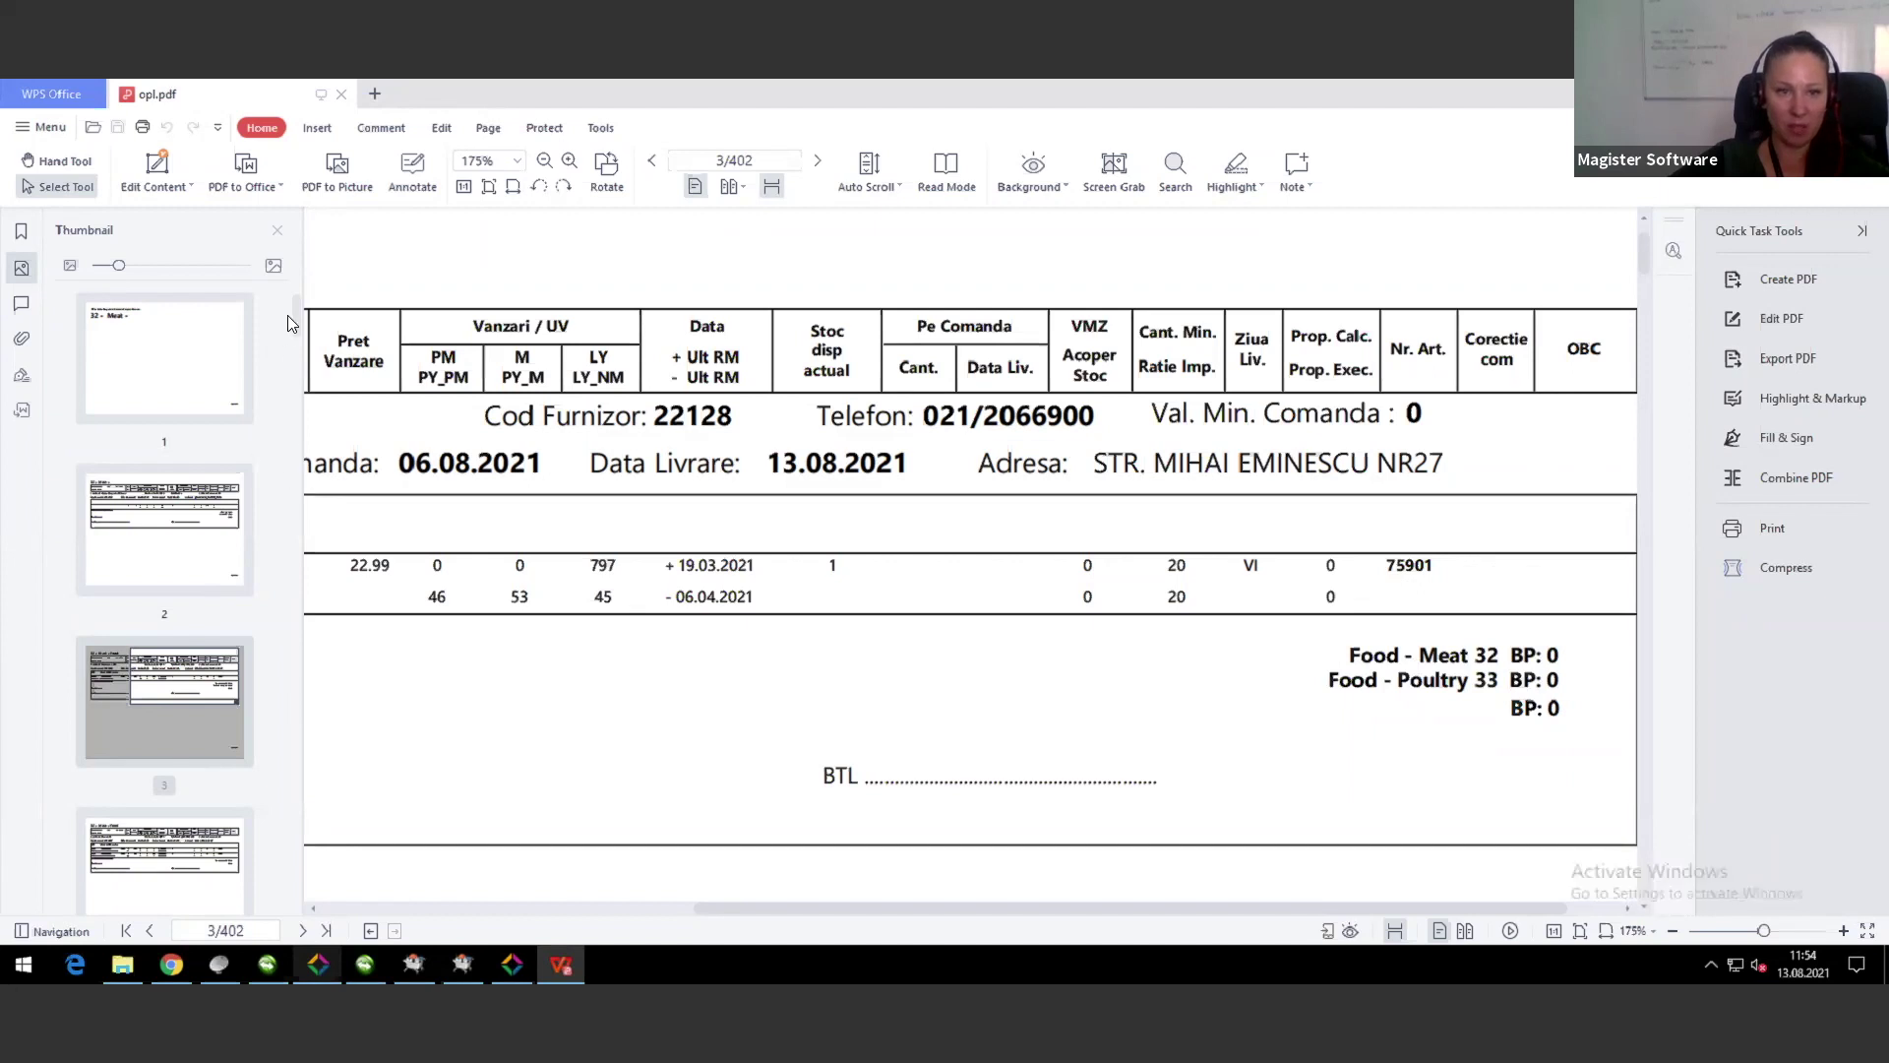
Step: Show page 22 and look through the Theta Com SRL Poultry Self Service order down to its signature line
left_click_drag(295, 312, 292, 352)
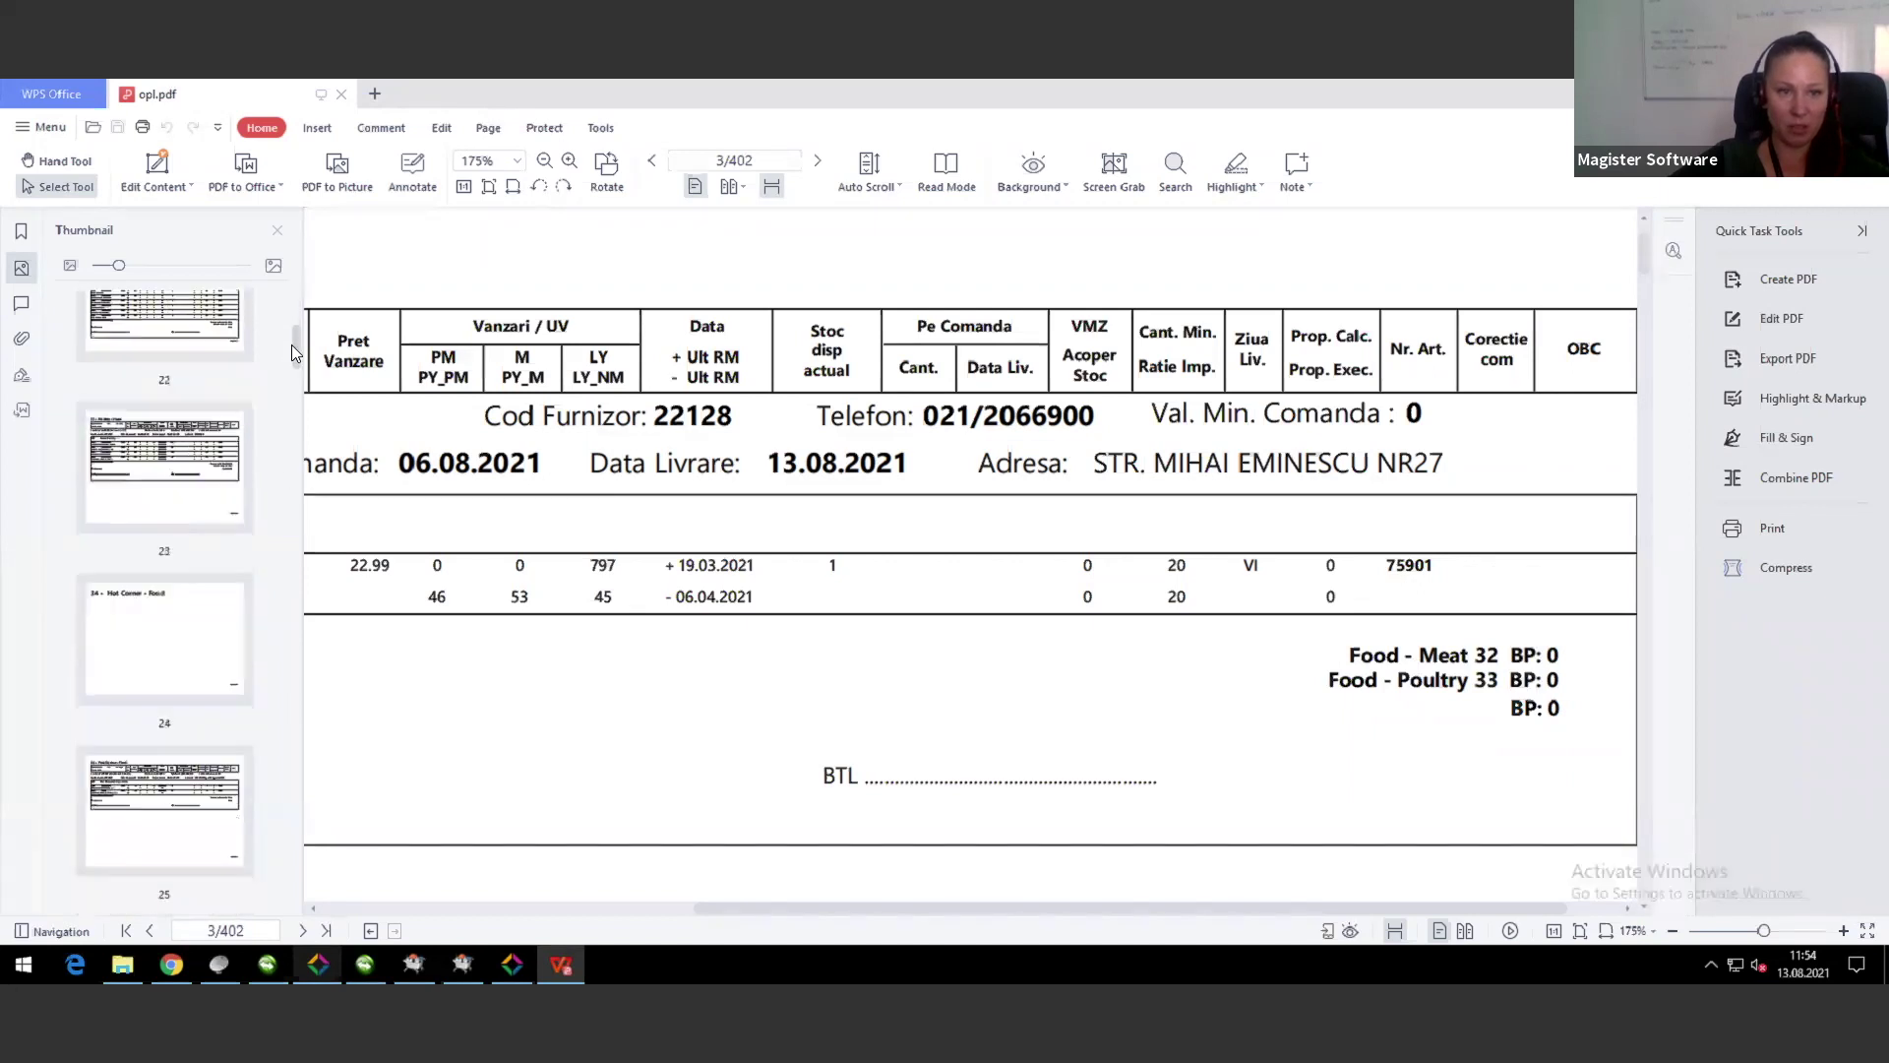
left_click(210, 331)
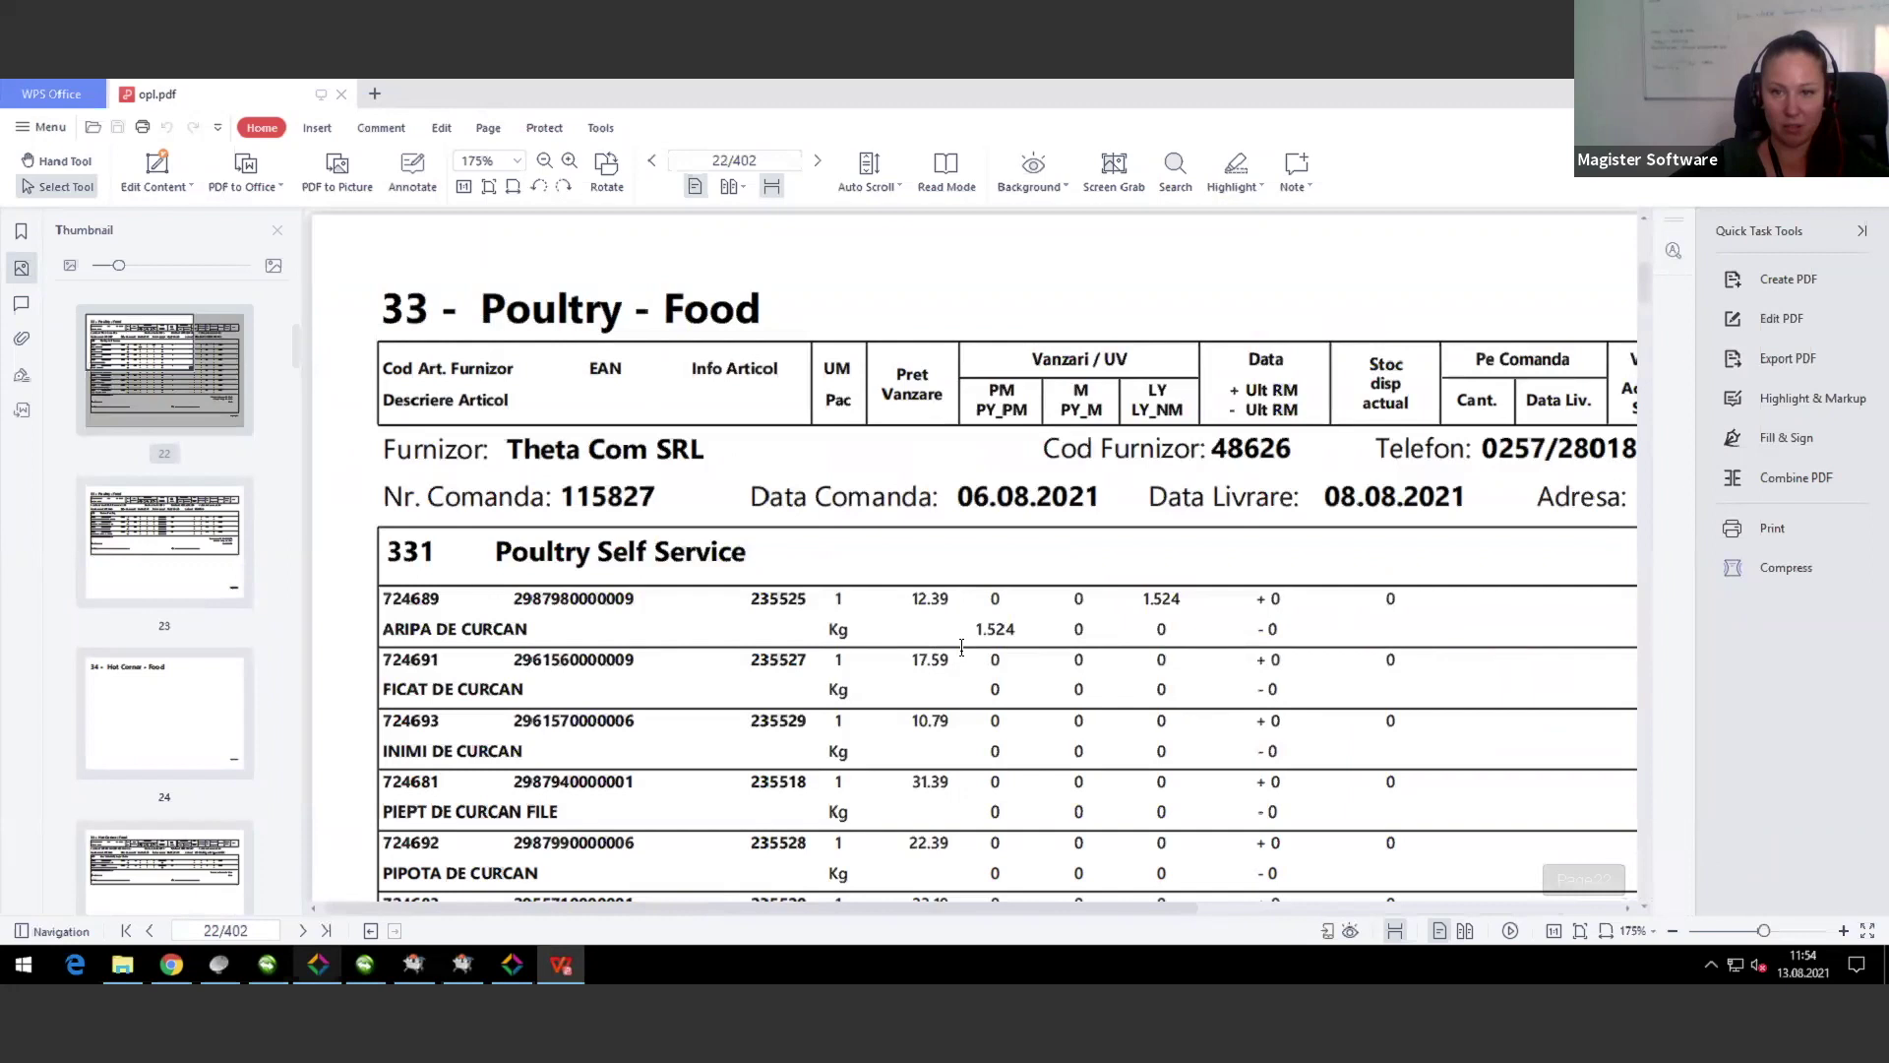
scroll(1155, 703, "down", 5)
scroll(1155, 711, "down", 3)
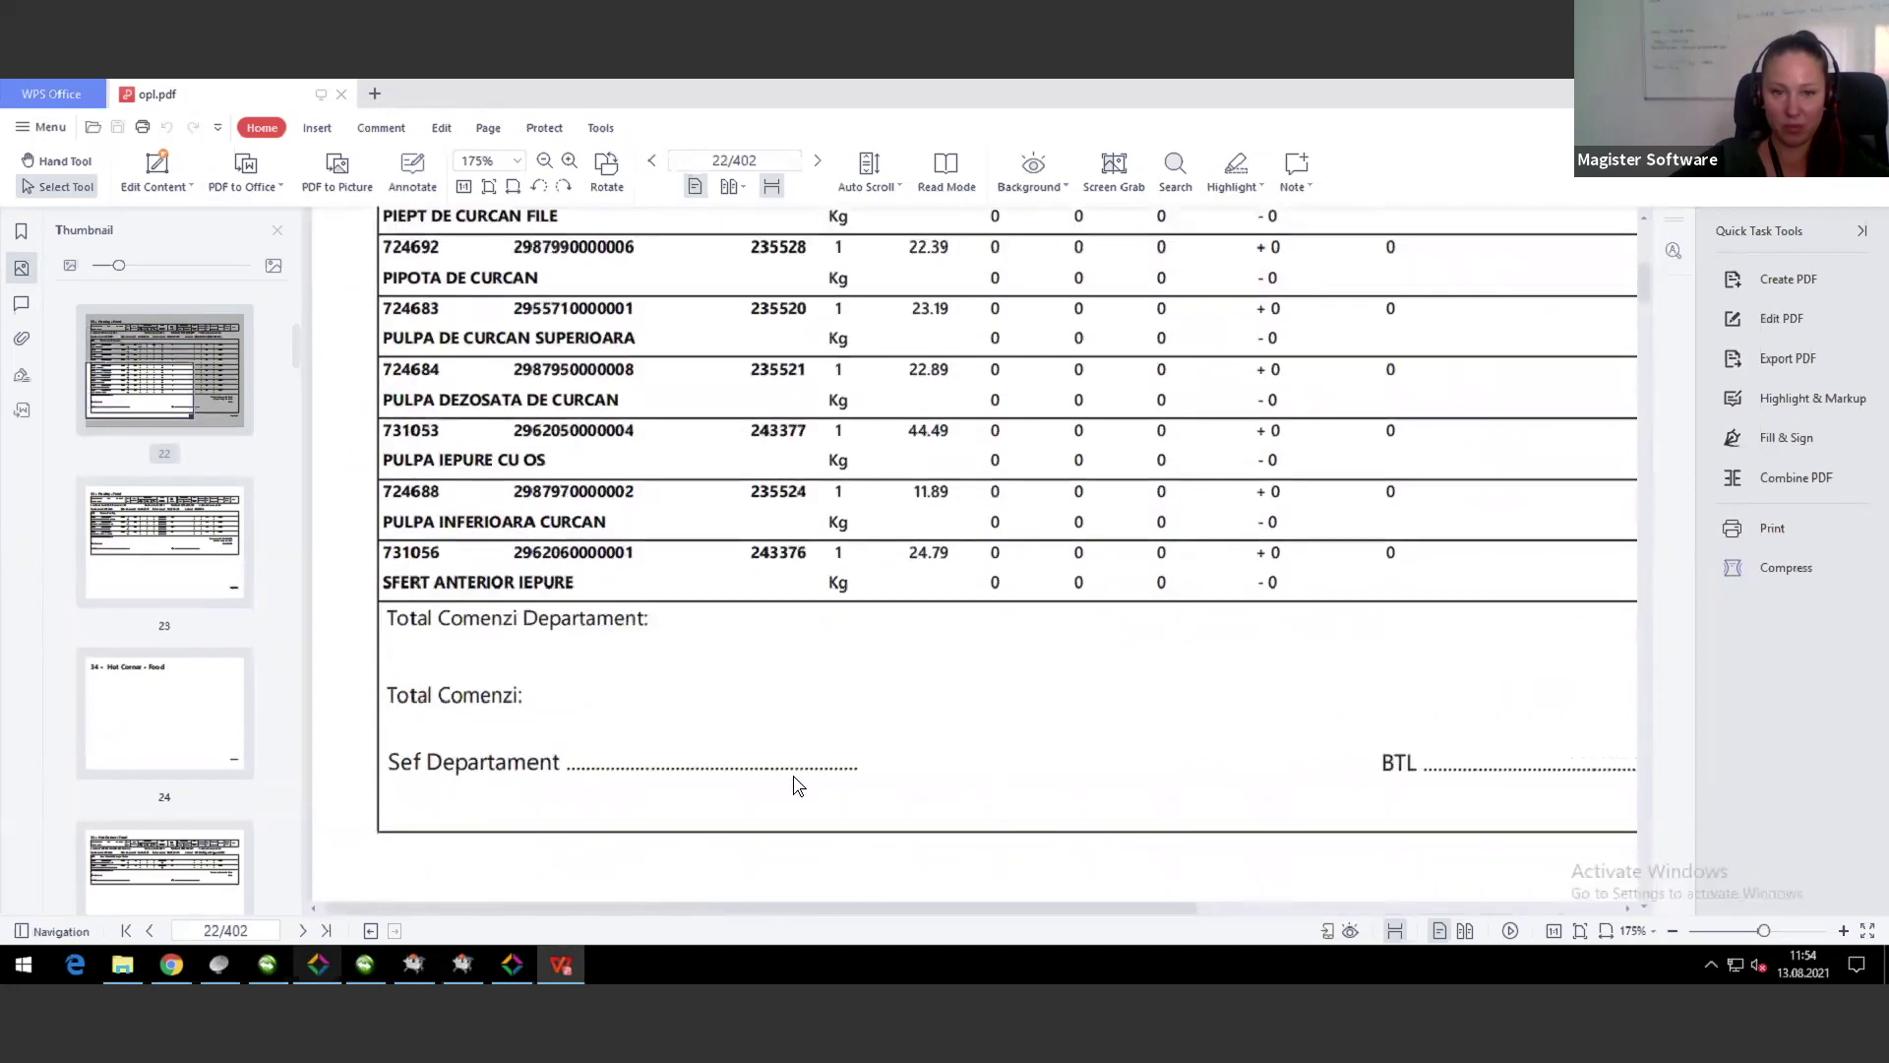
Step: Show page 25 and examine the MICRO MACRO FRESH S.R.L. order across to its proposal and OBC columns
left_click(192, 874)
scroll(1117, 677, "down", 2)
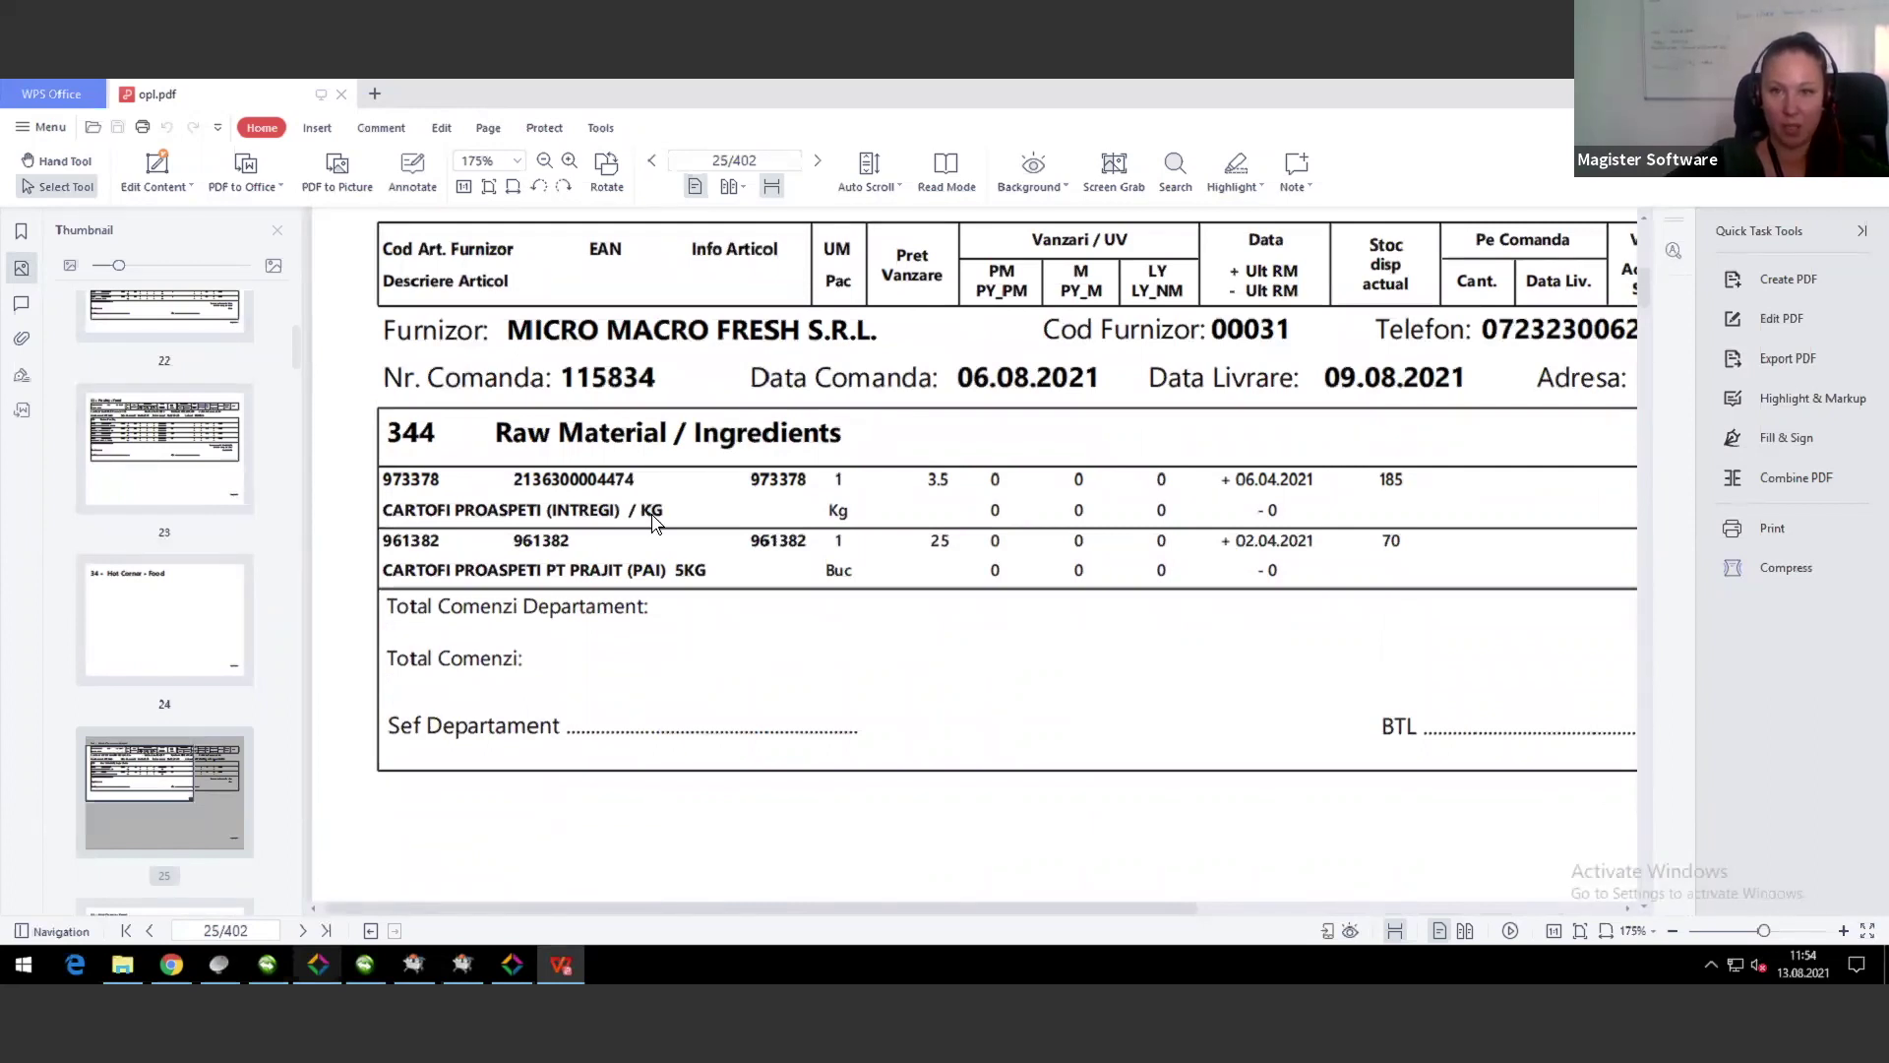
left_click_drag(665, 907, 1115, 930)
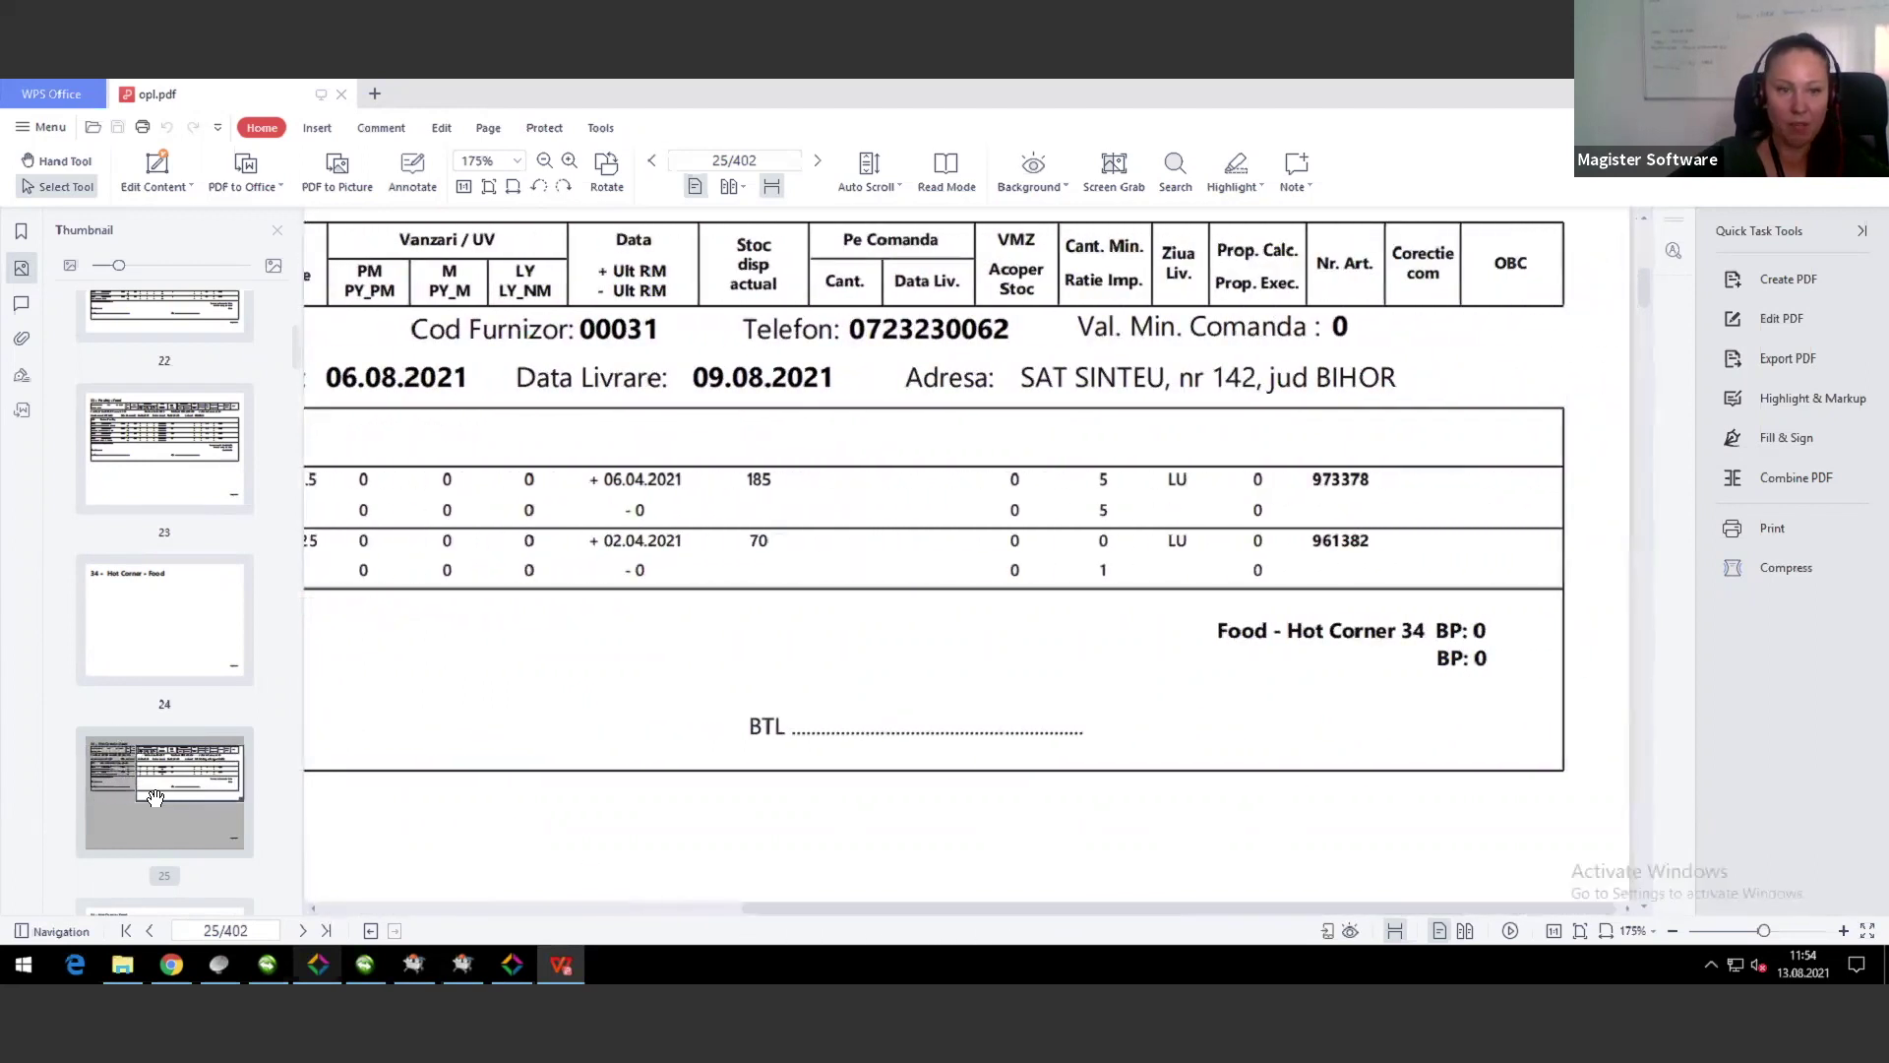
Step: Show page 26, examine the WOREN EXIM SRL order's article lines and proposed quantities, and continue to the start of the following page
scroll(141, 801, "down", 2)
left_click(191, 838)
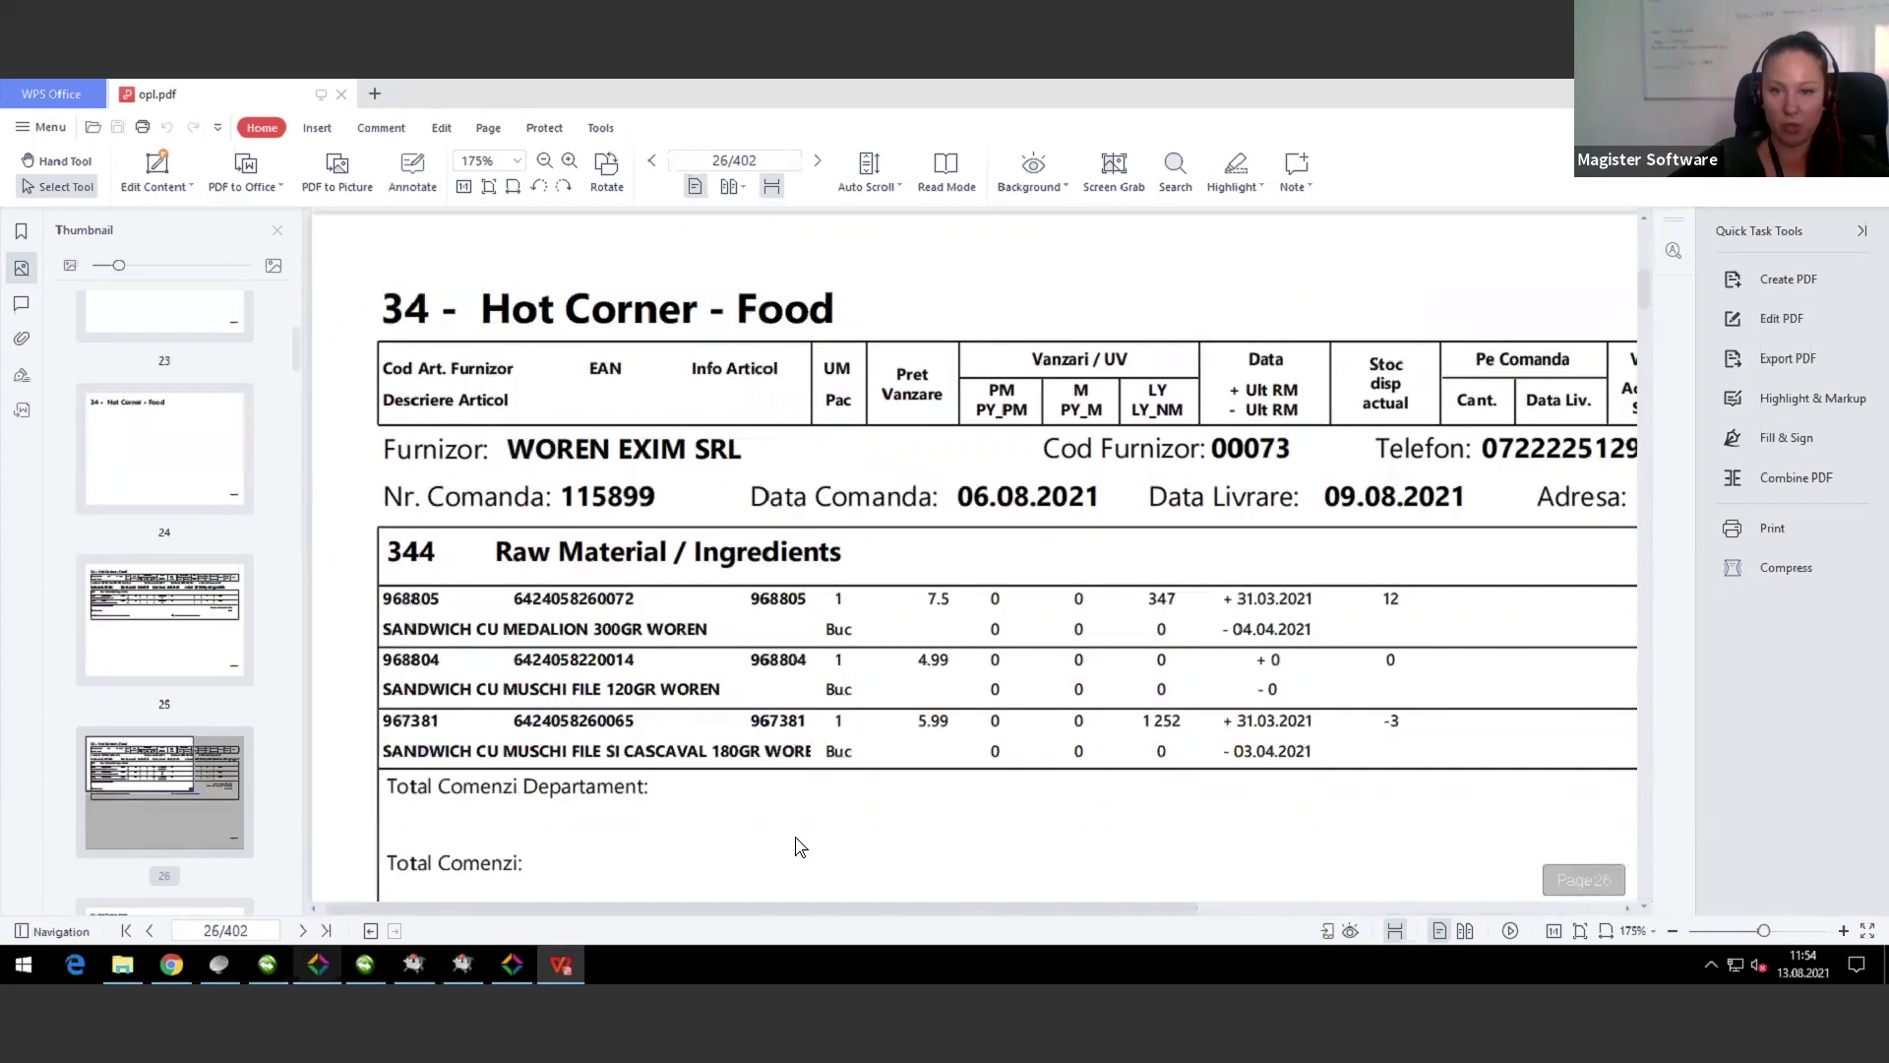
left_click_drag(1165, 910, 1393, 903)
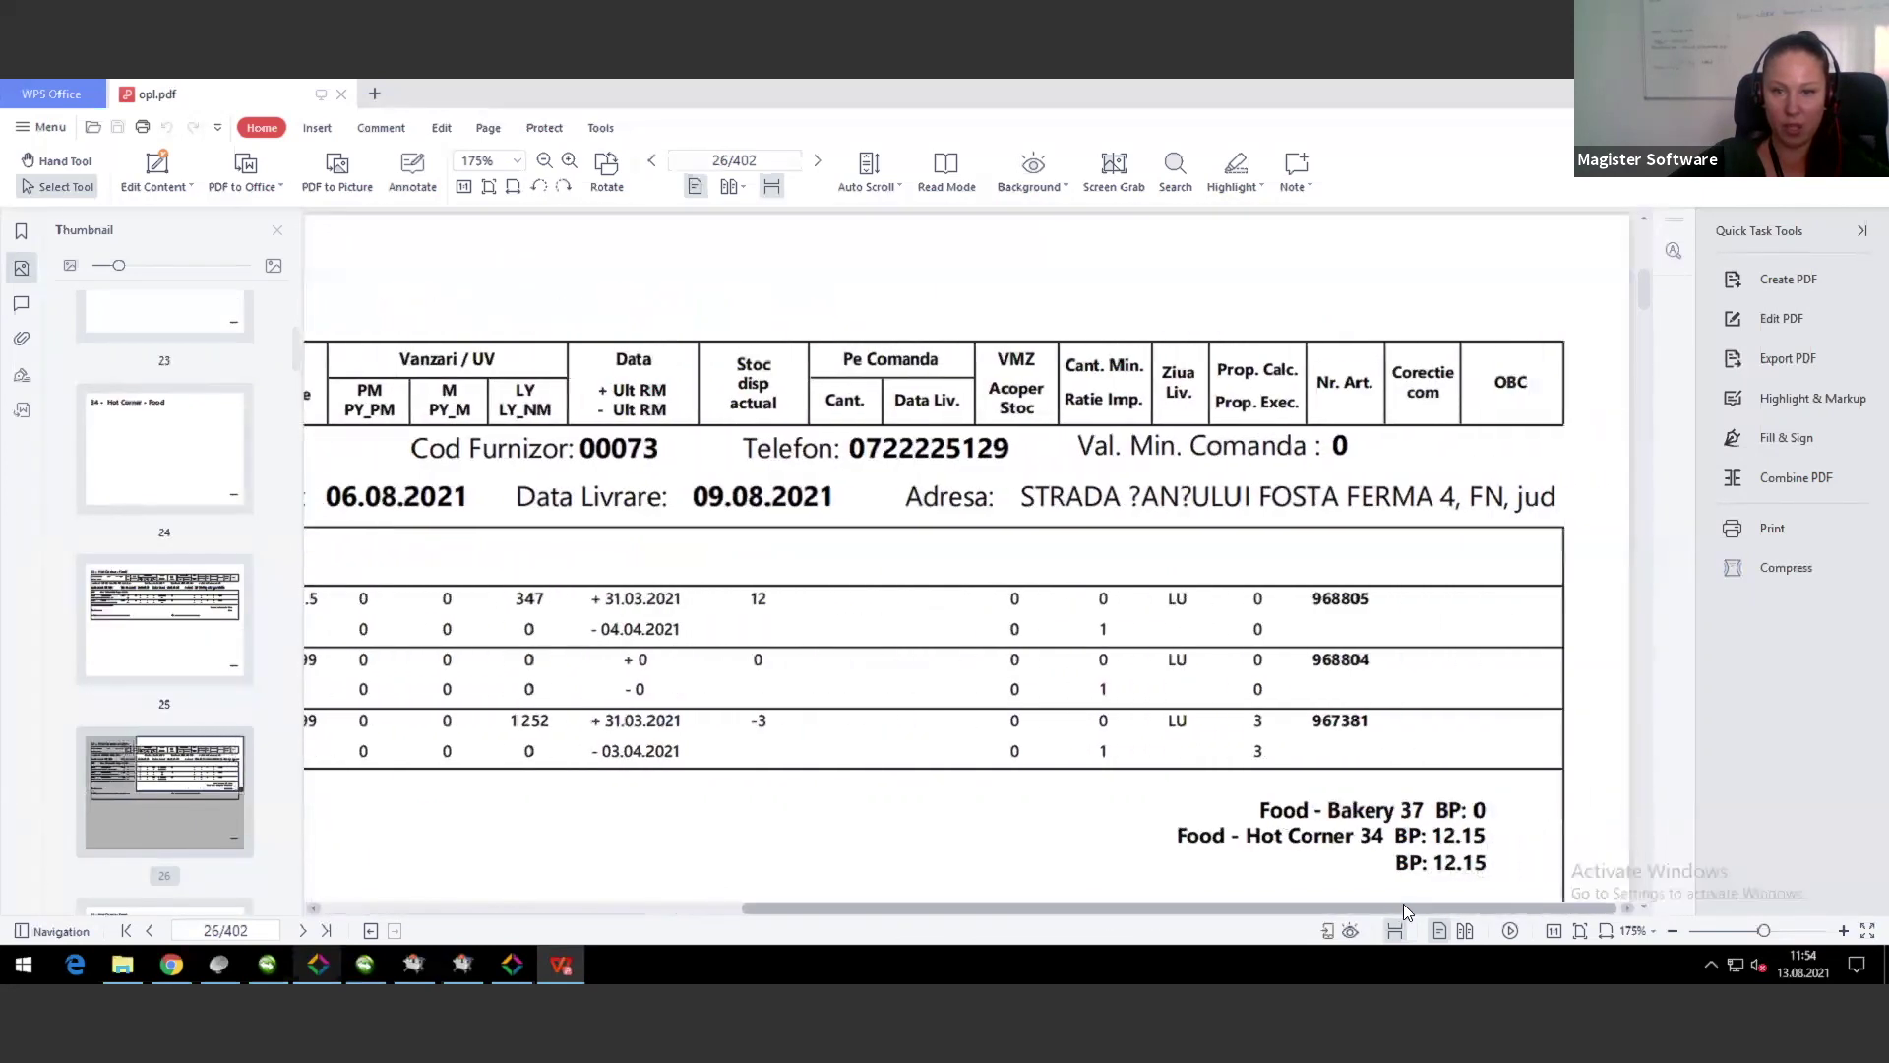
left_click_drag(1380, 905, 882, 931)
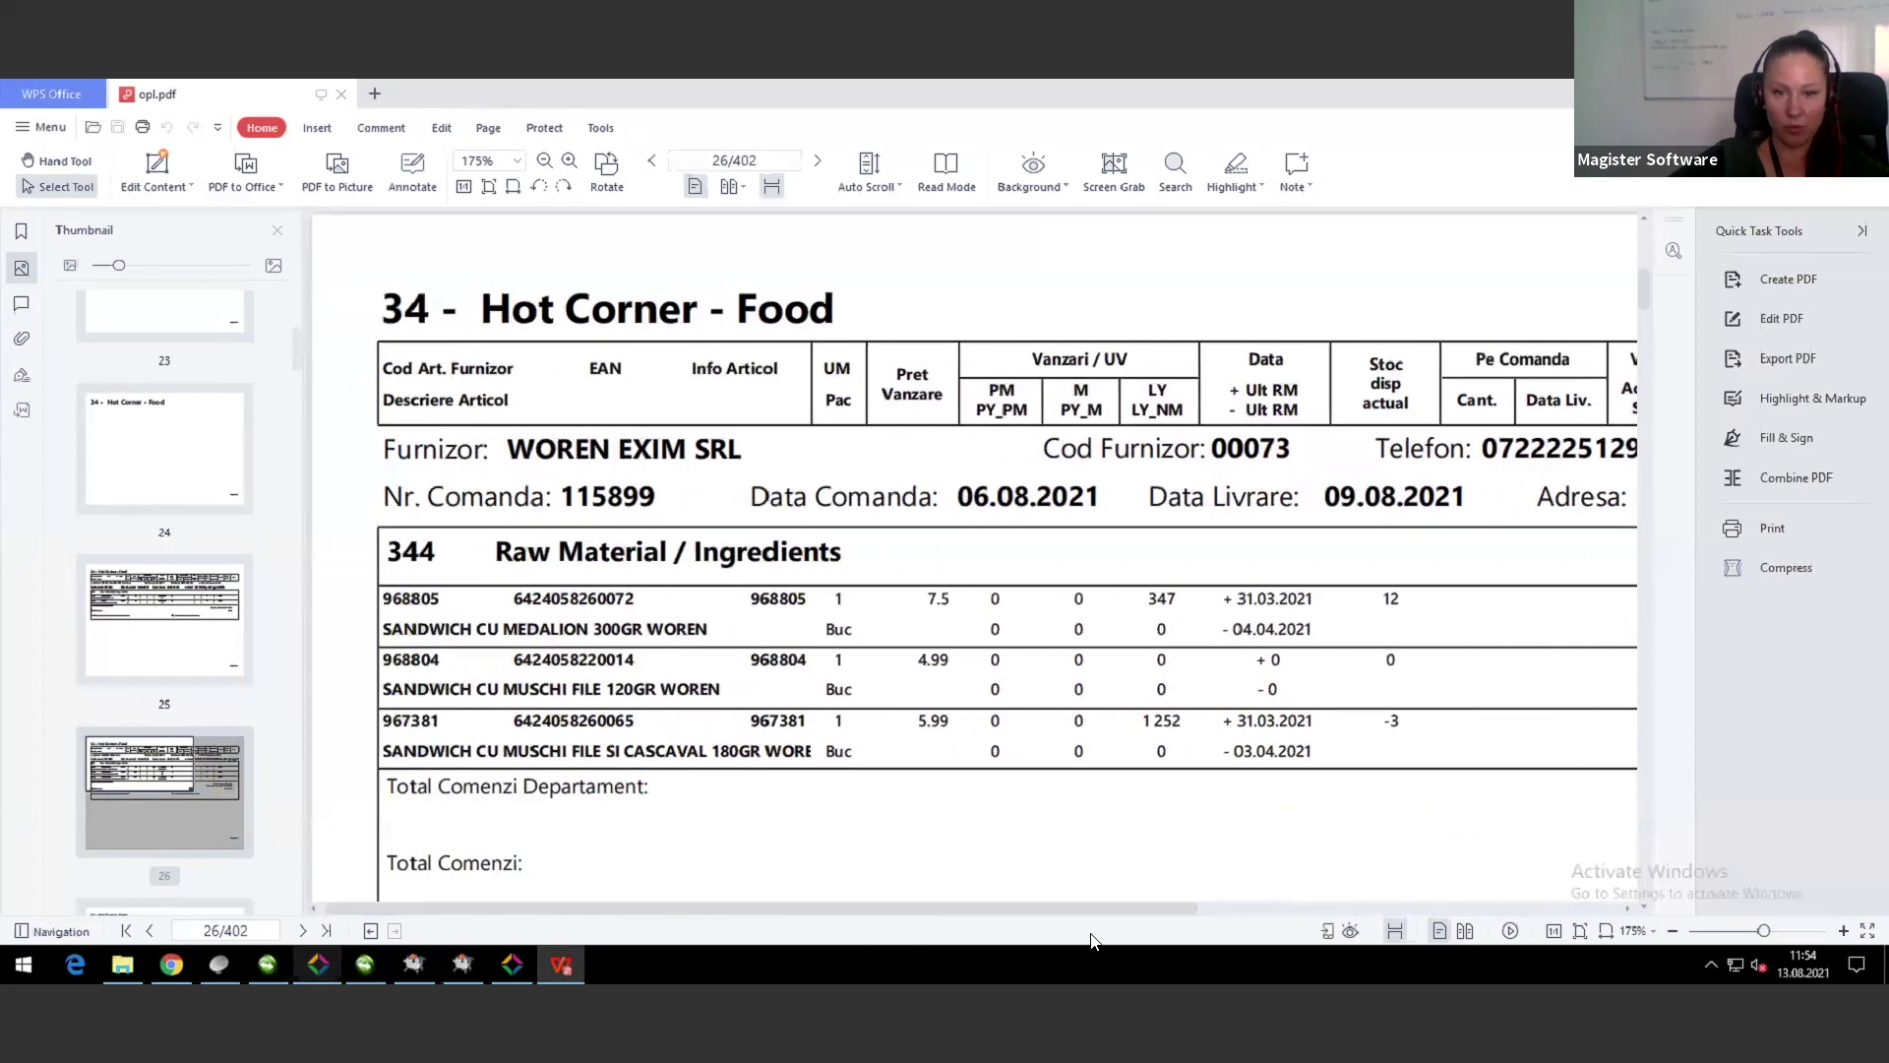
left_click_drag(994, 908, 1433, 897)
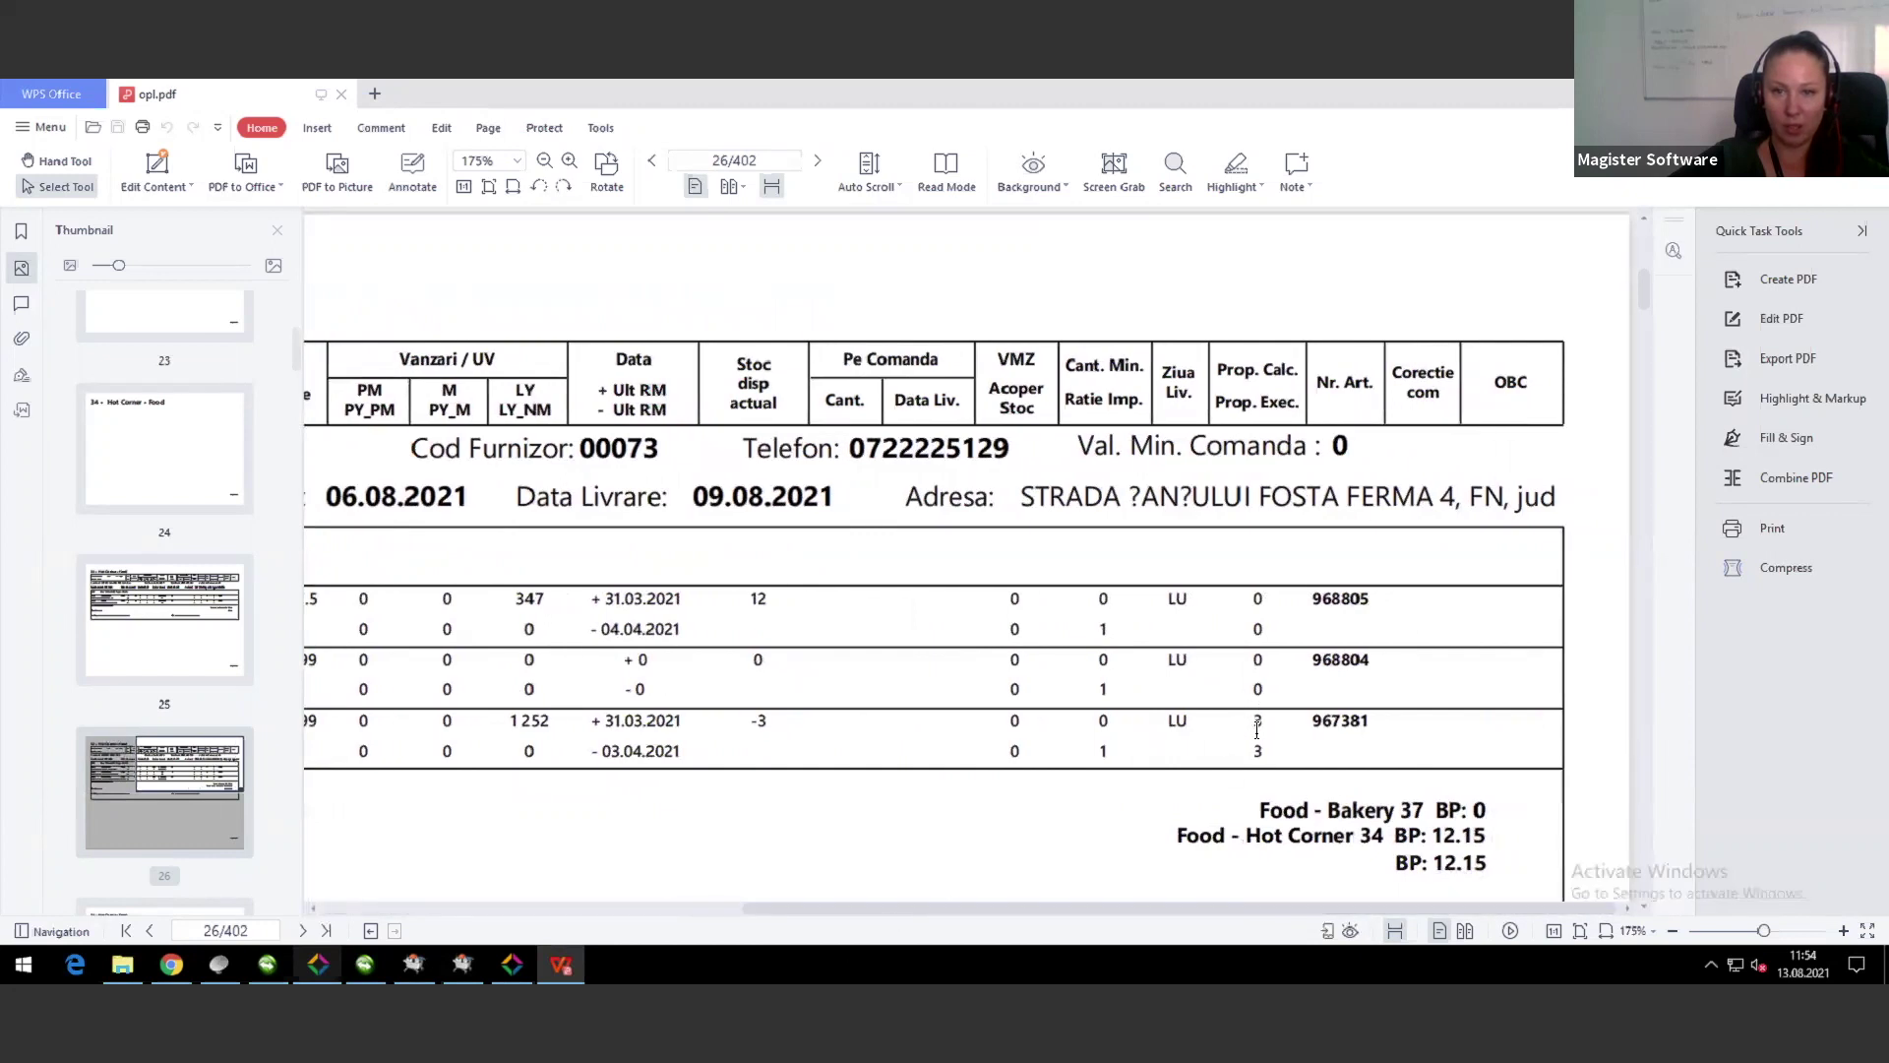
scroll(1171, 827, "down", 9)
scroll(1073, 860, "down", 15)
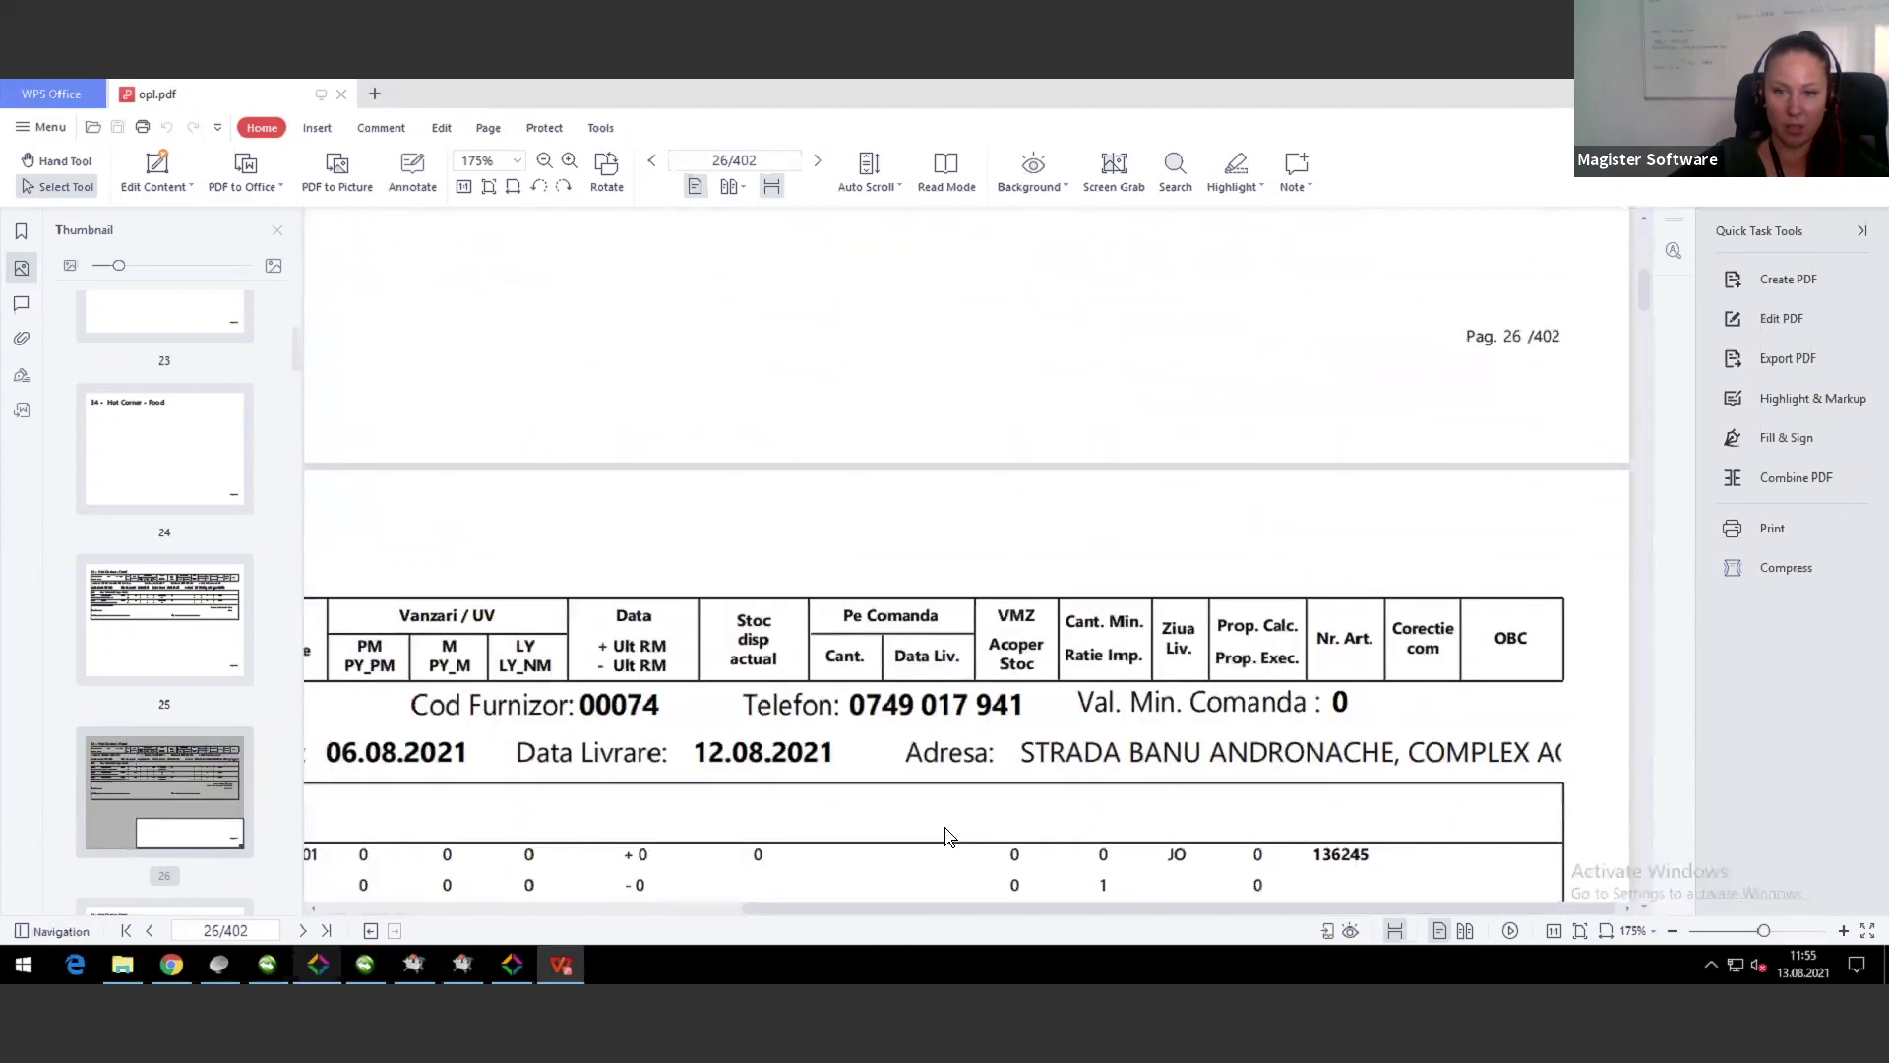
Step: Look through the supplier orders on pages 27 to 33, checking their proposal, correction and OBC columns
scroll(933, 886, "down", 15)
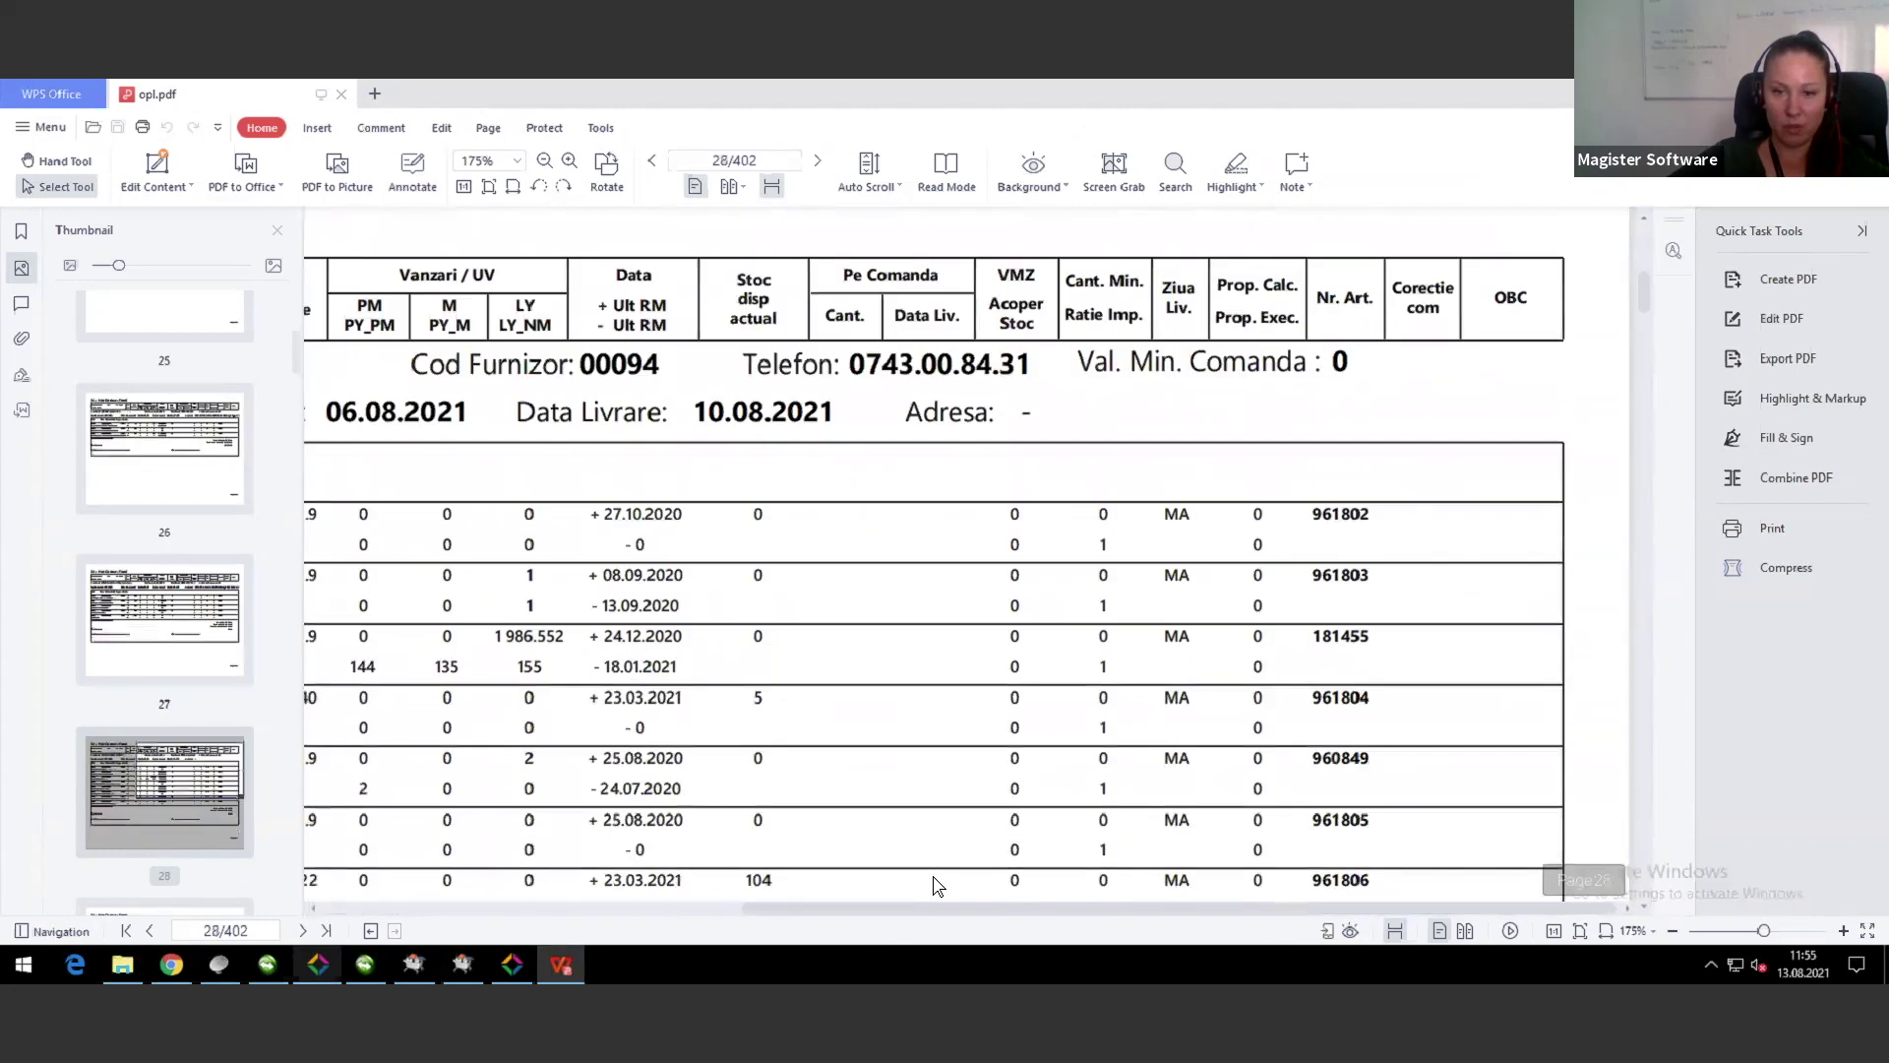
scroll(940, 892, "down", 15)
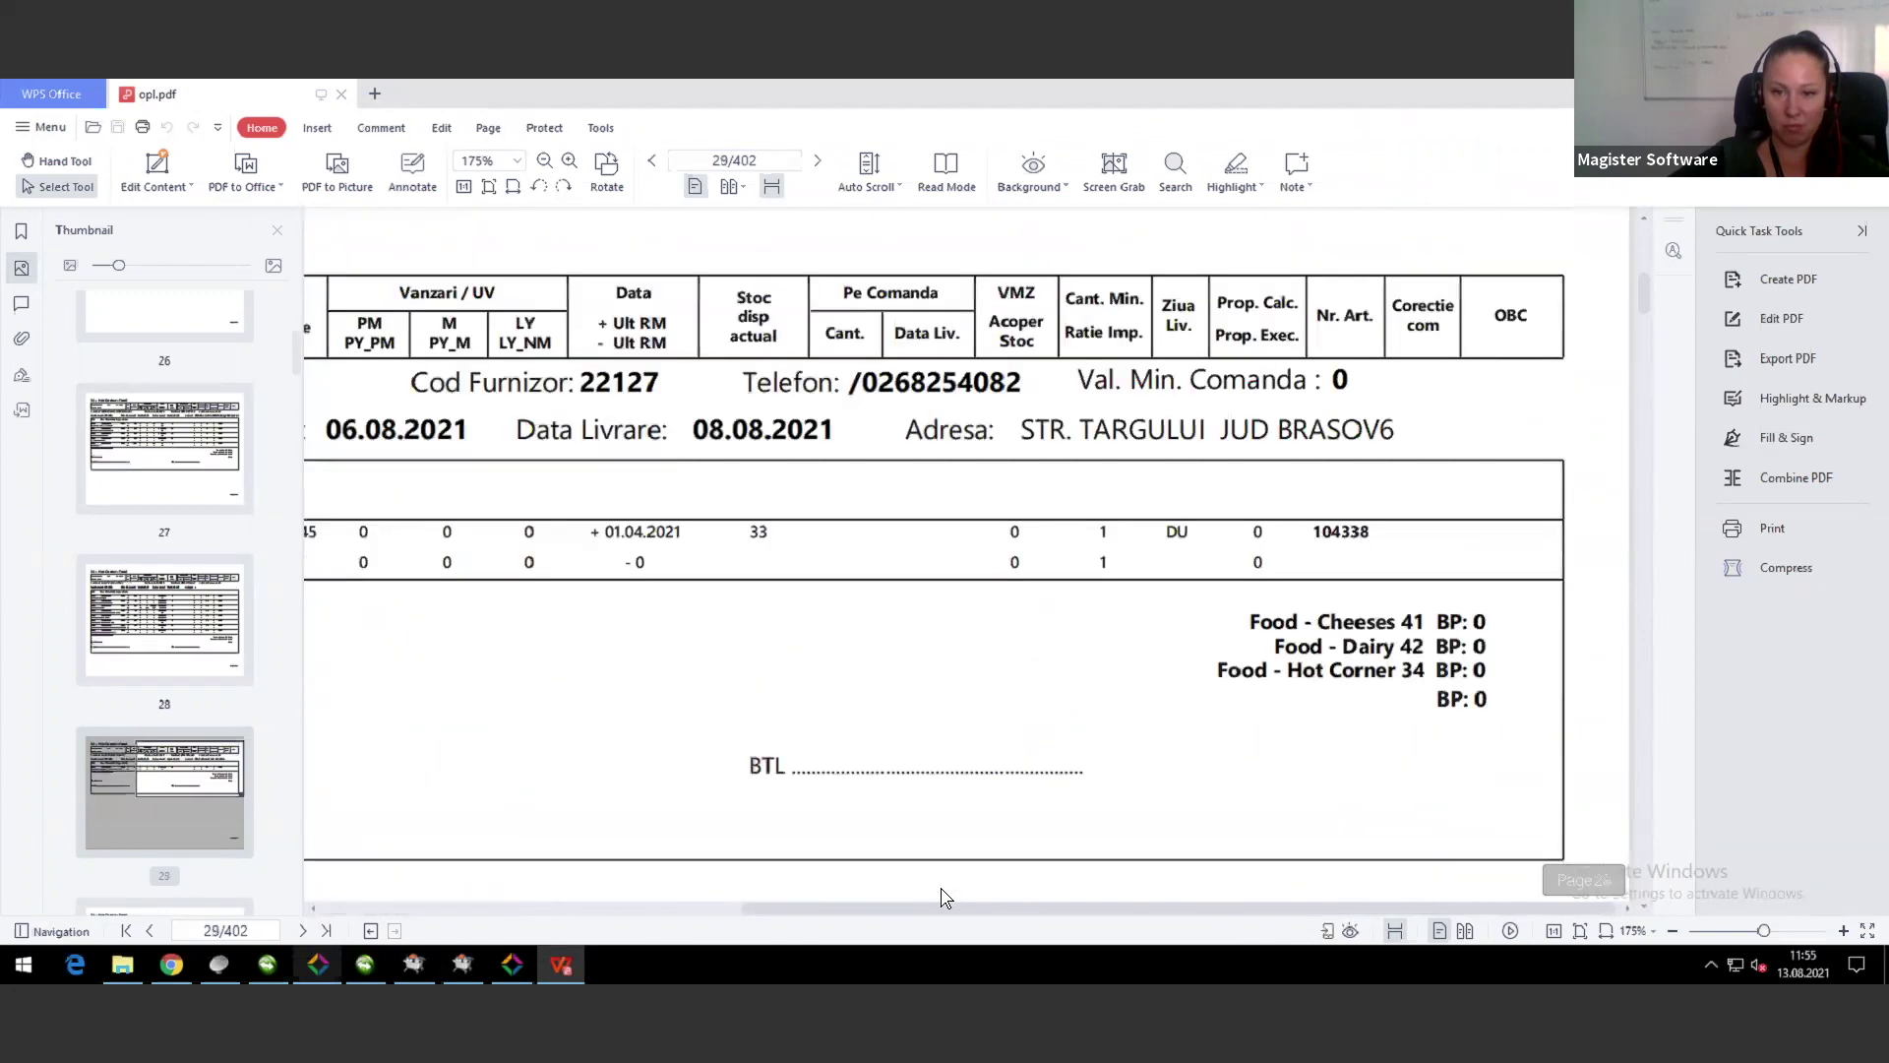
scroll(940, 891, "down", 15)
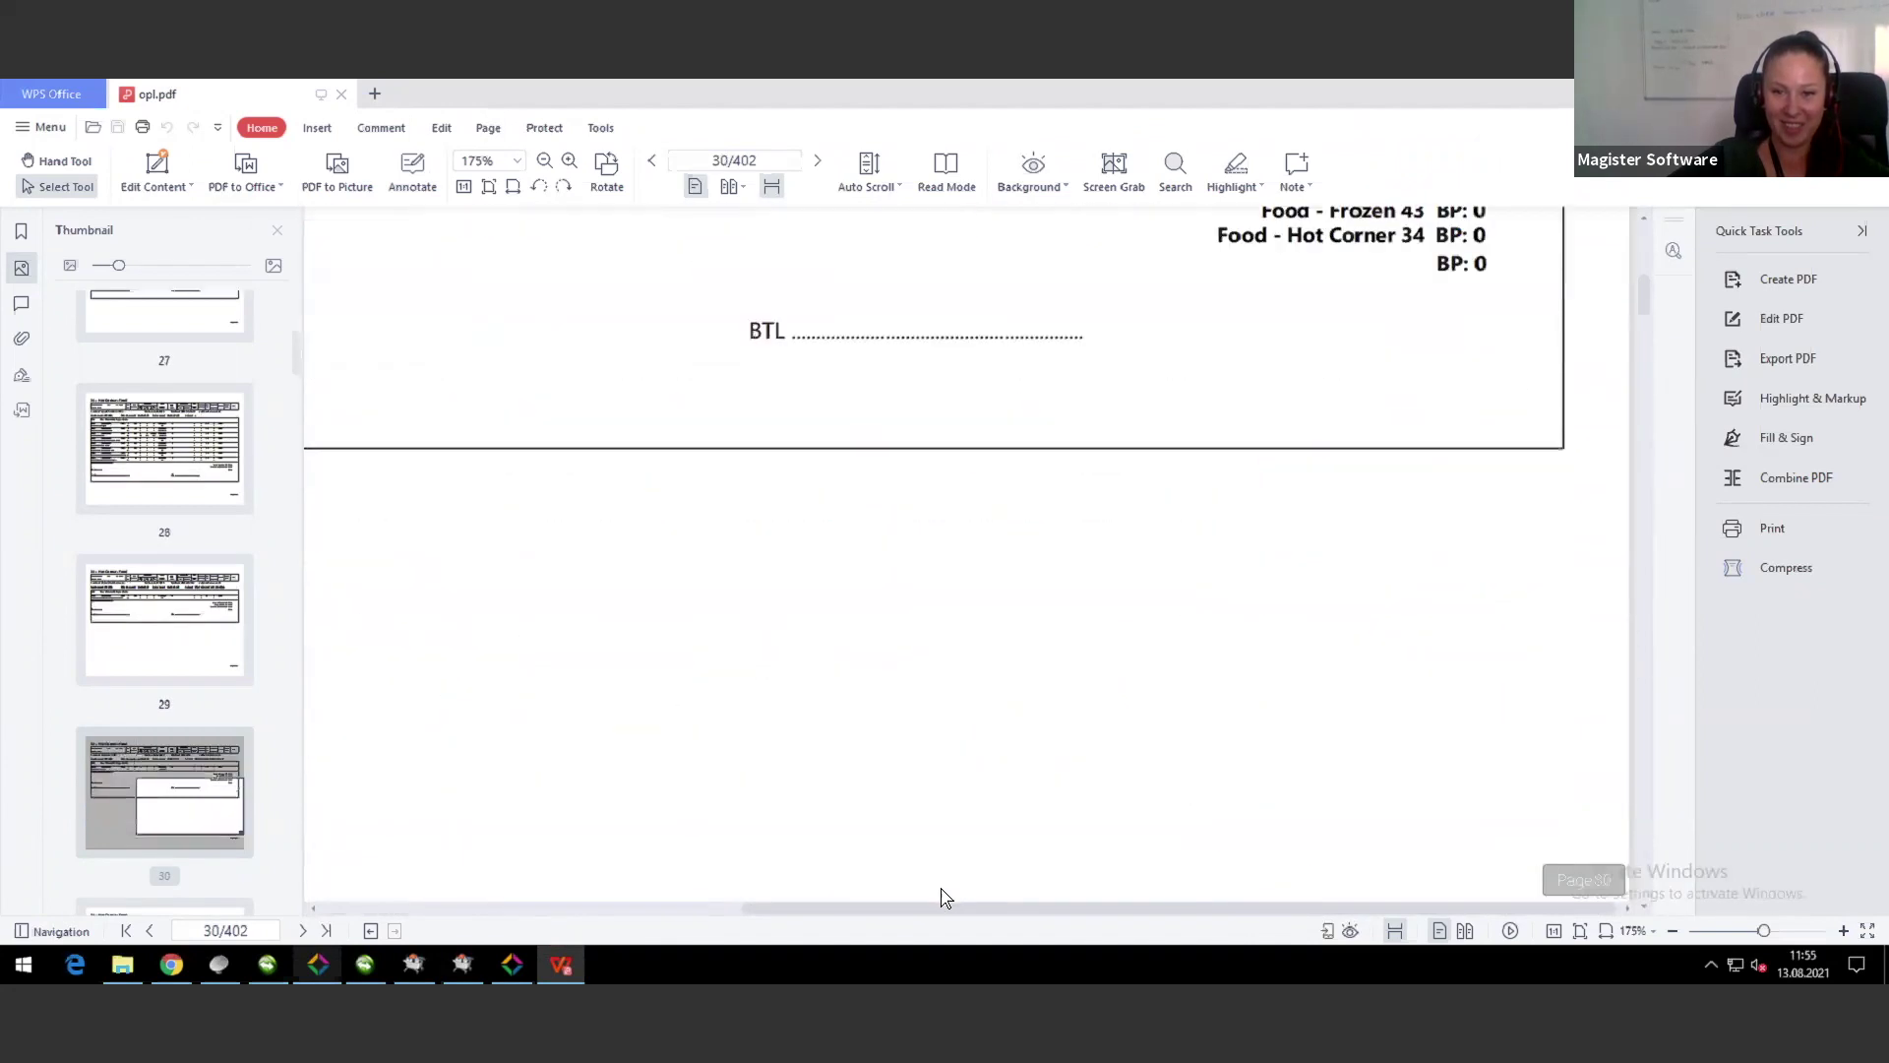
scroll(941, 887, "down", 15)
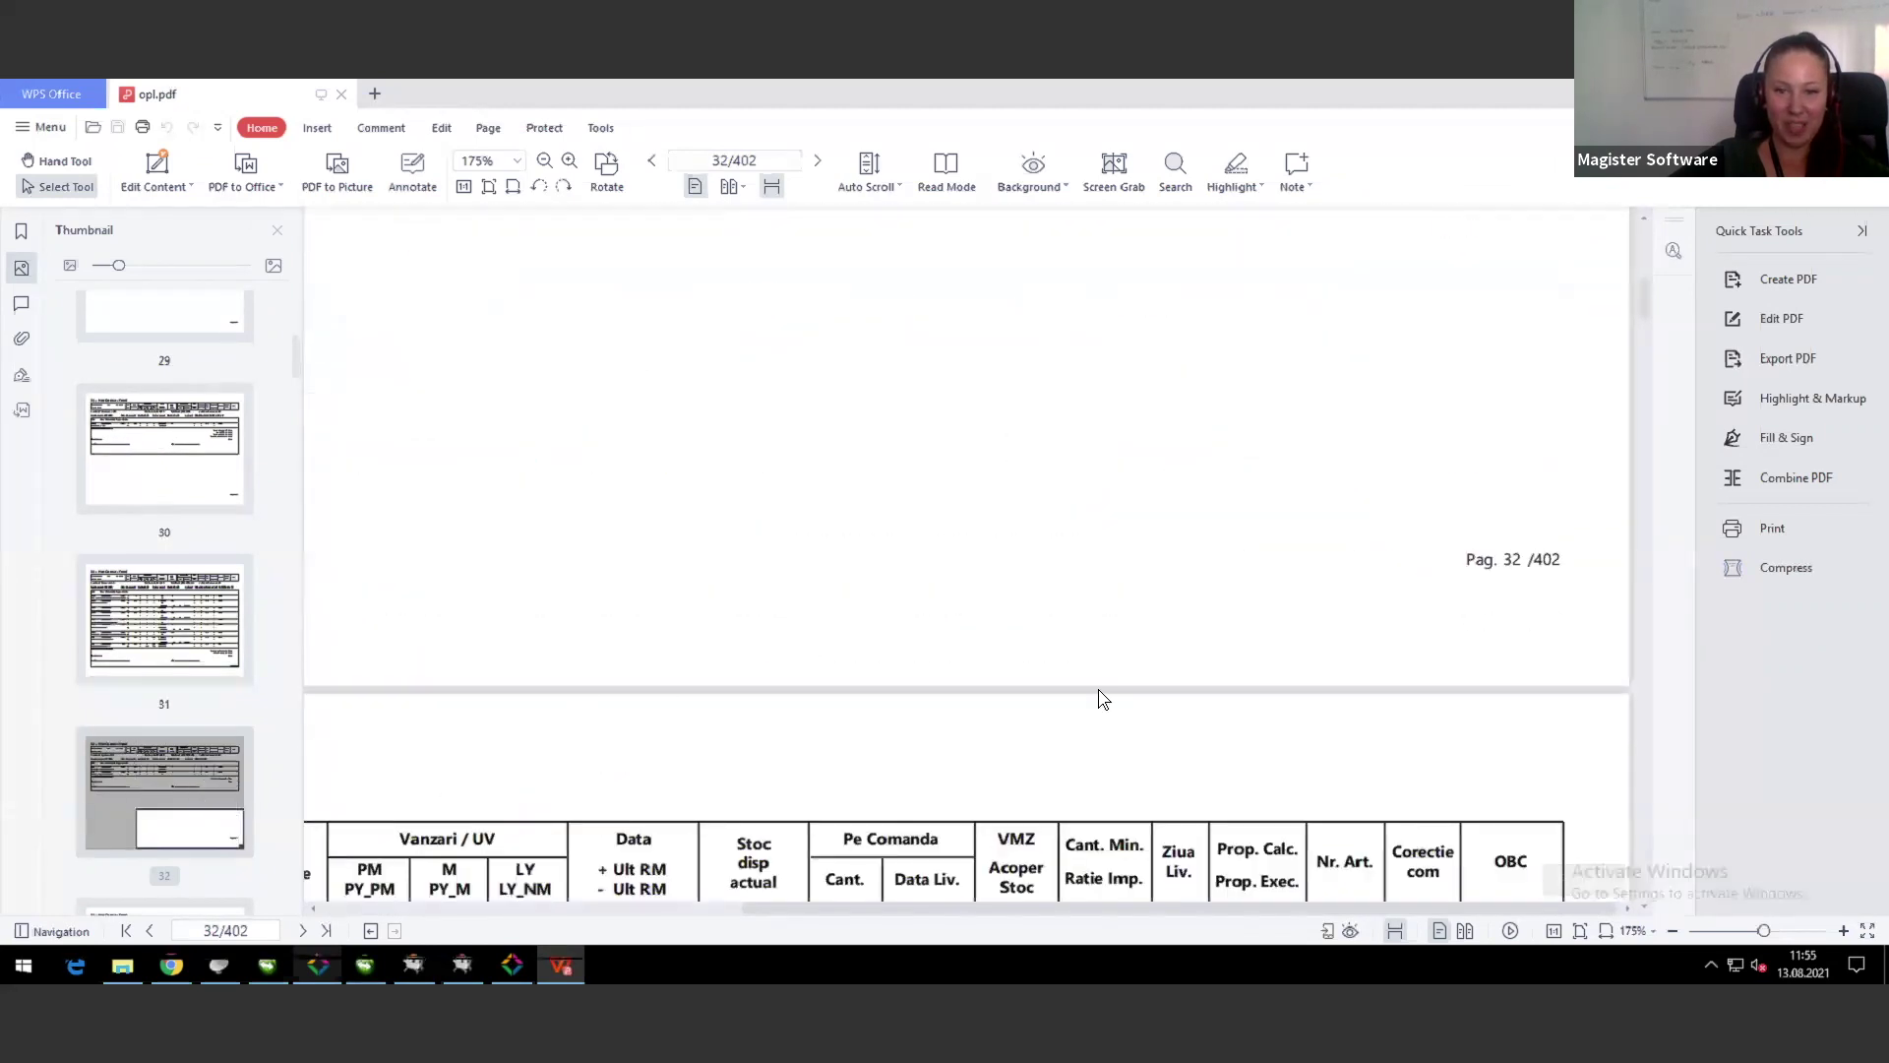
scroll(1100, 666, "down", 5)
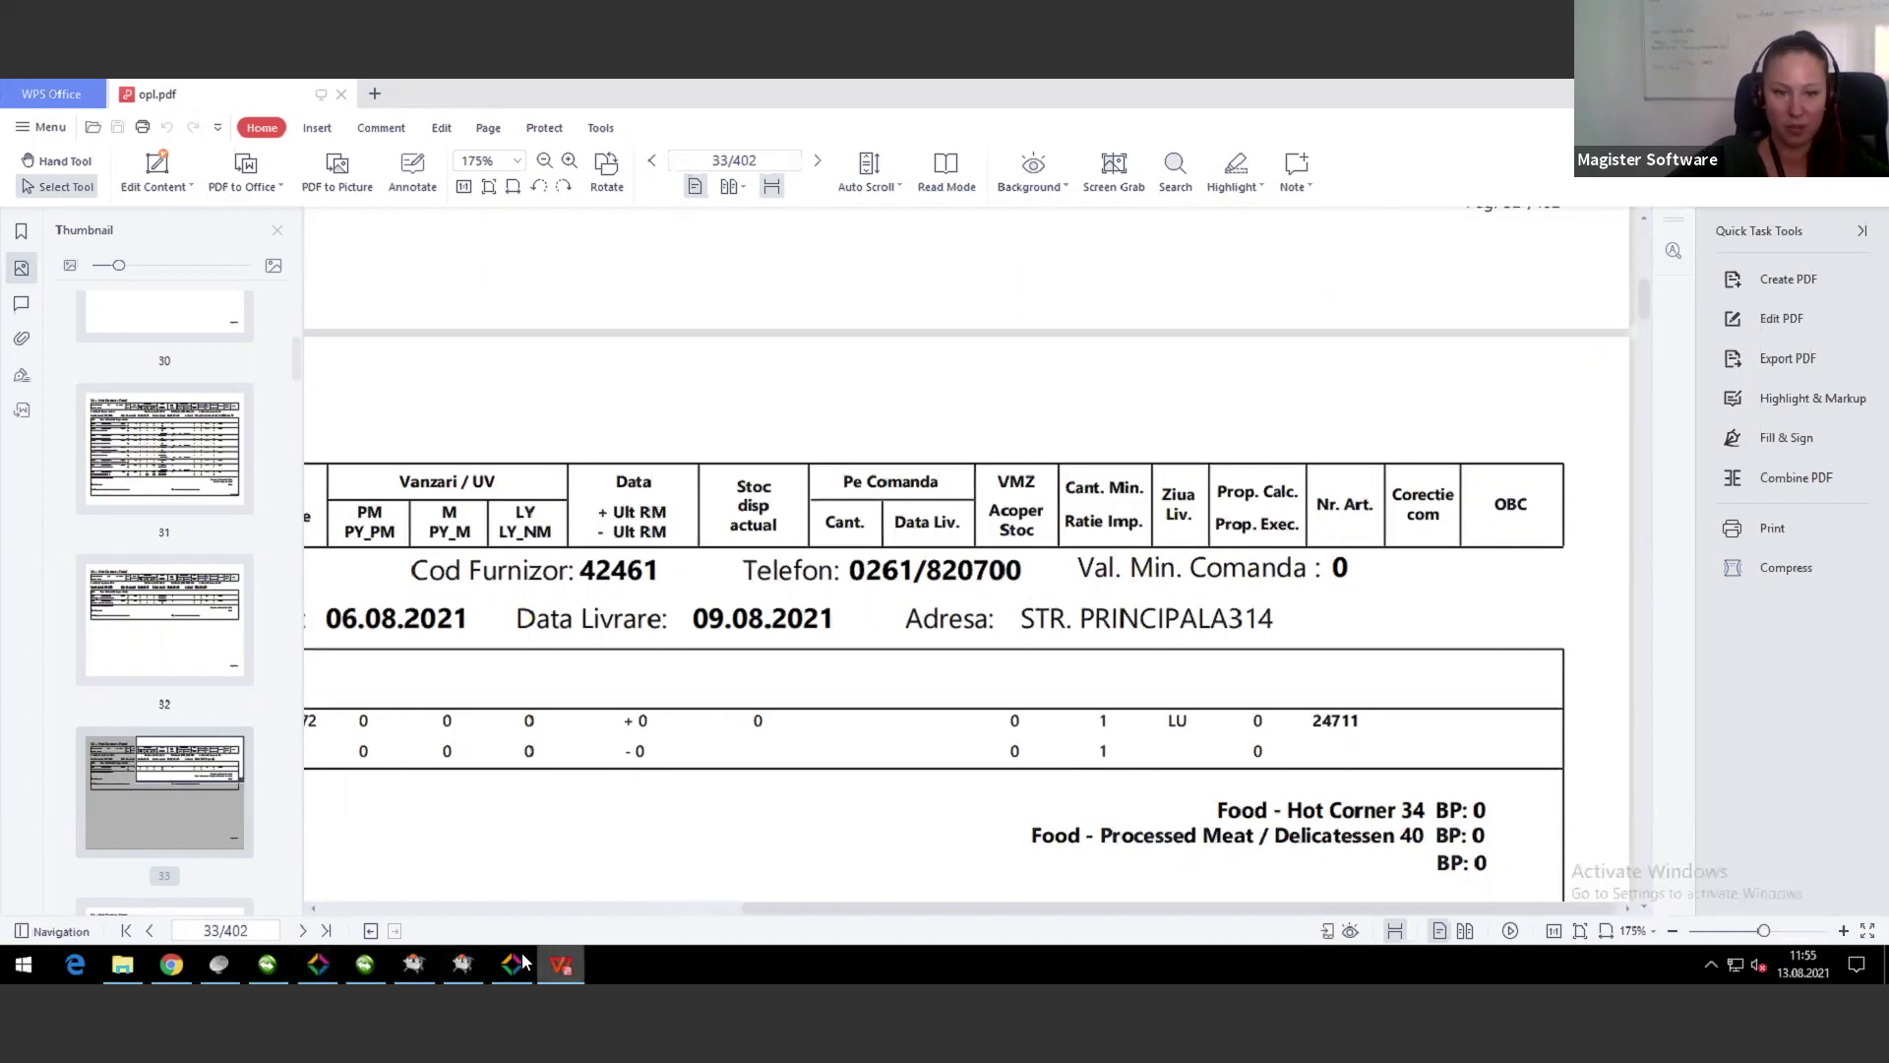
scroll(748, 699, "down", 1)
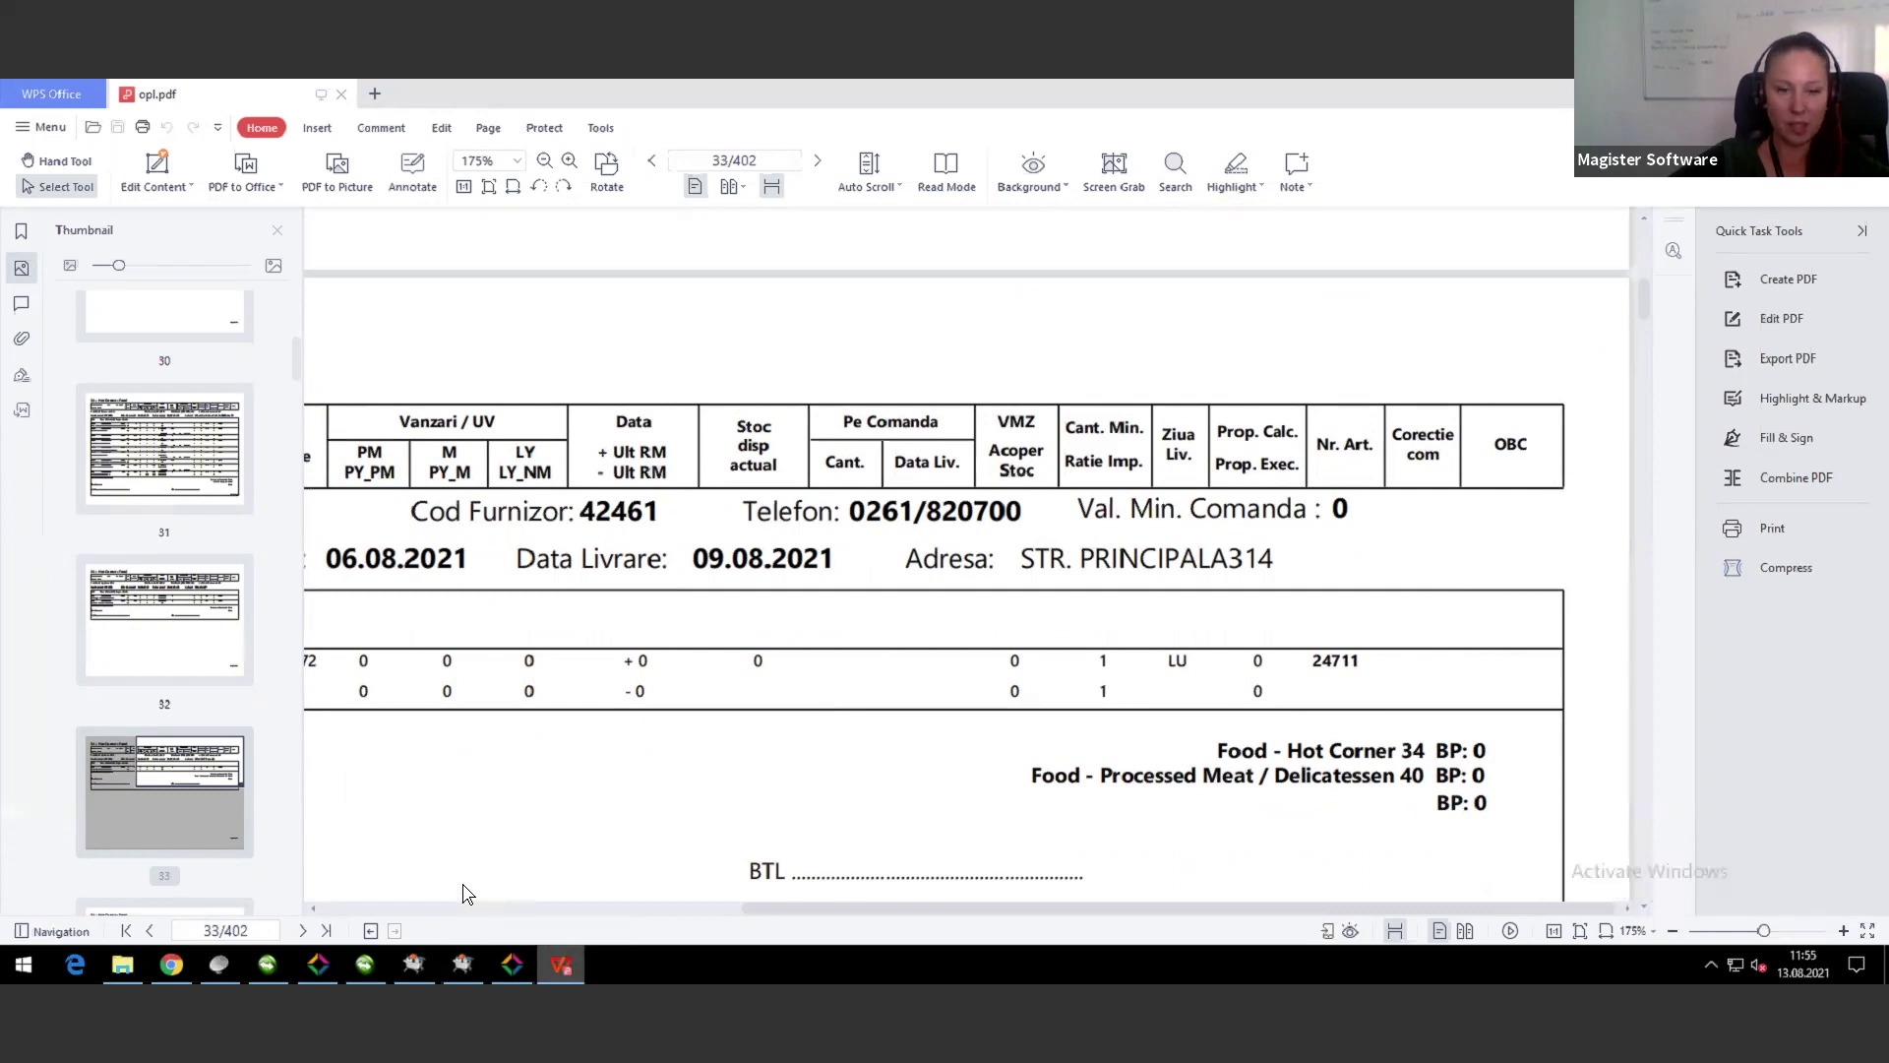
Step: Switch to SmartCash for Hypermarket SRL [1201], open Editare Globala Comenzi Deschise and load the orders generated on 13.08.2021
left_click(512, 964)
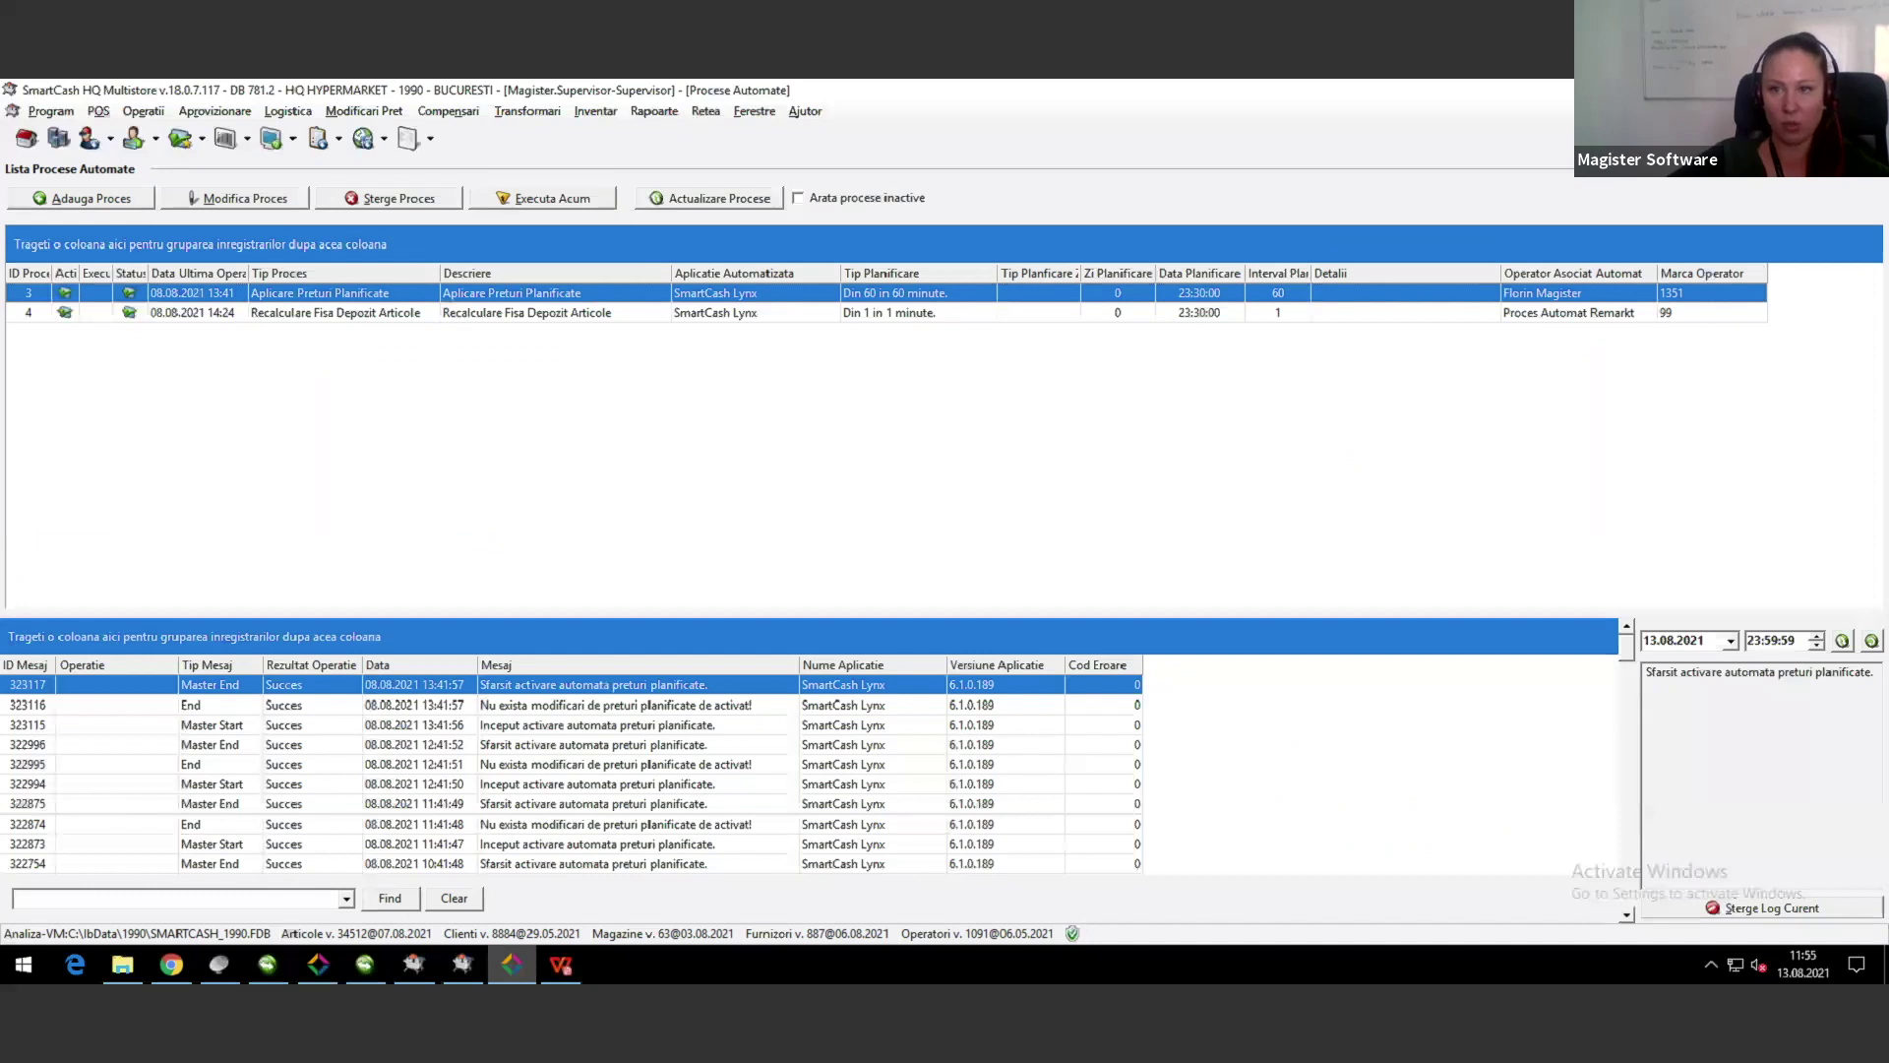
key("ctrl+Tab")
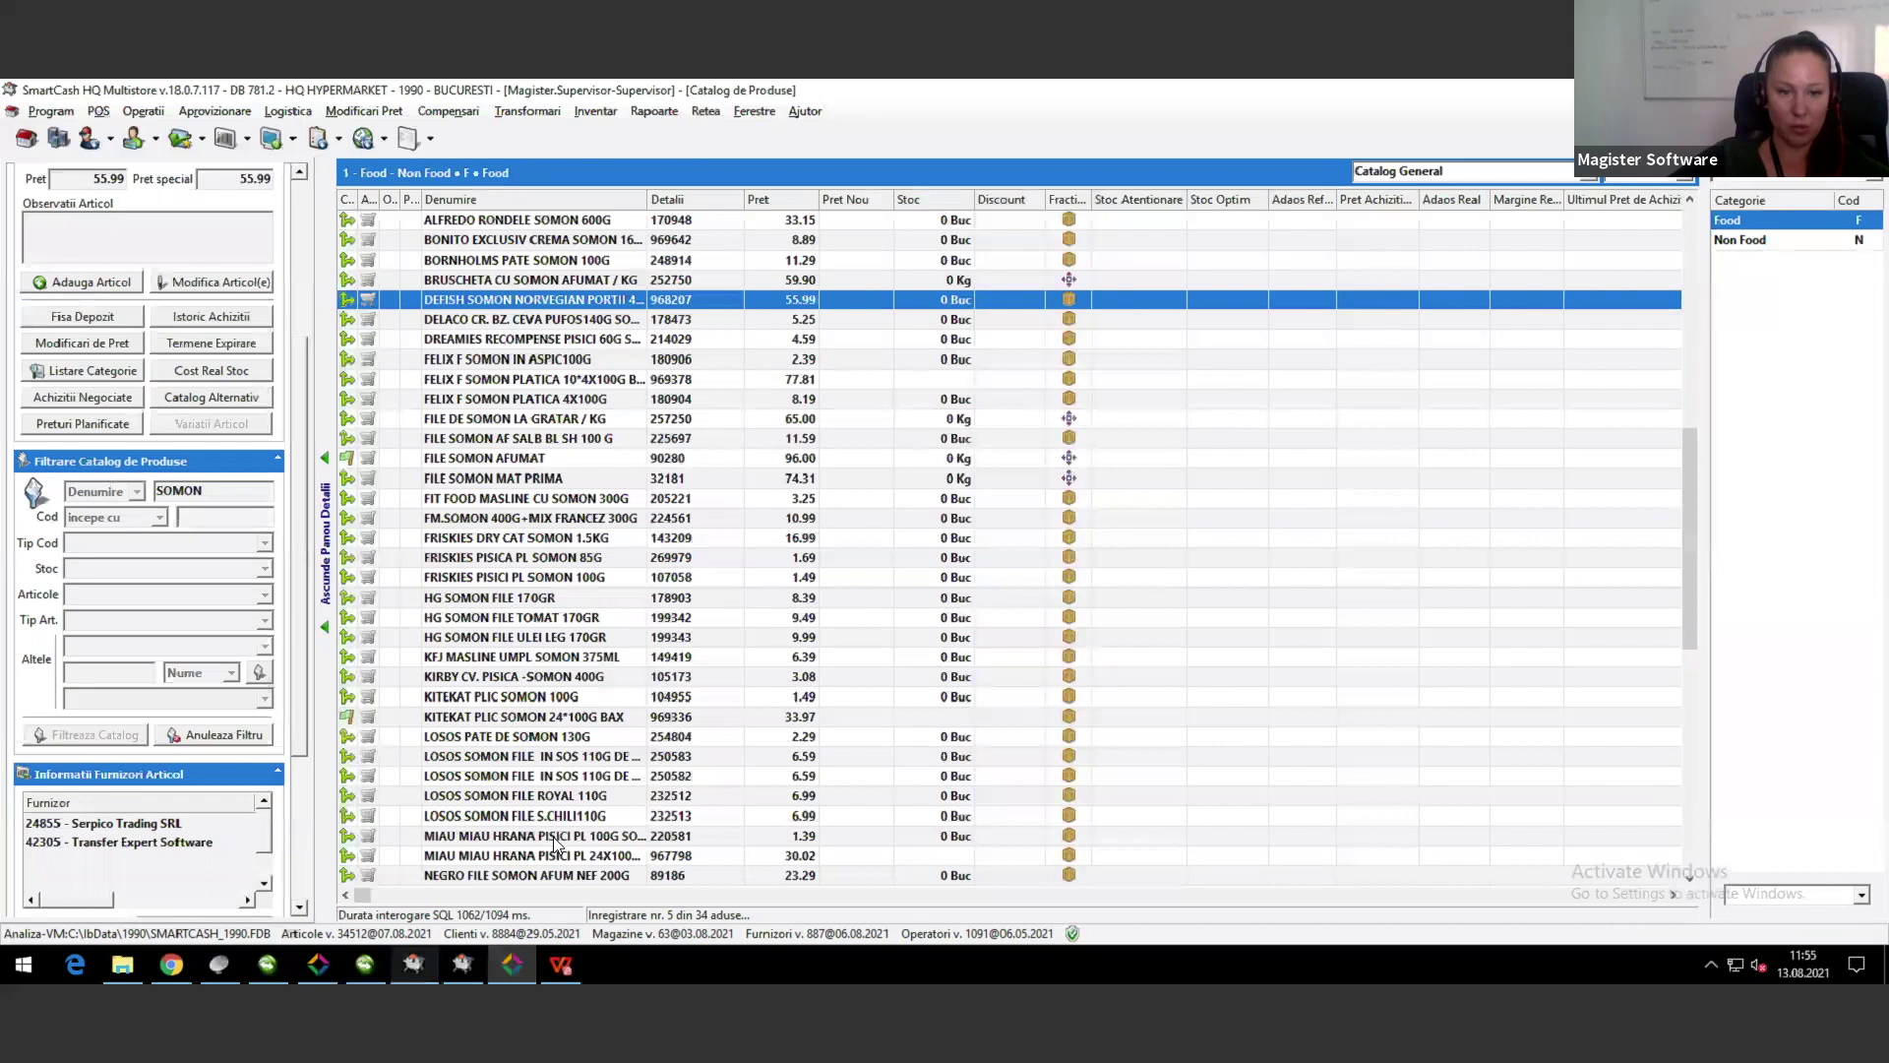
left_click(318, 964)
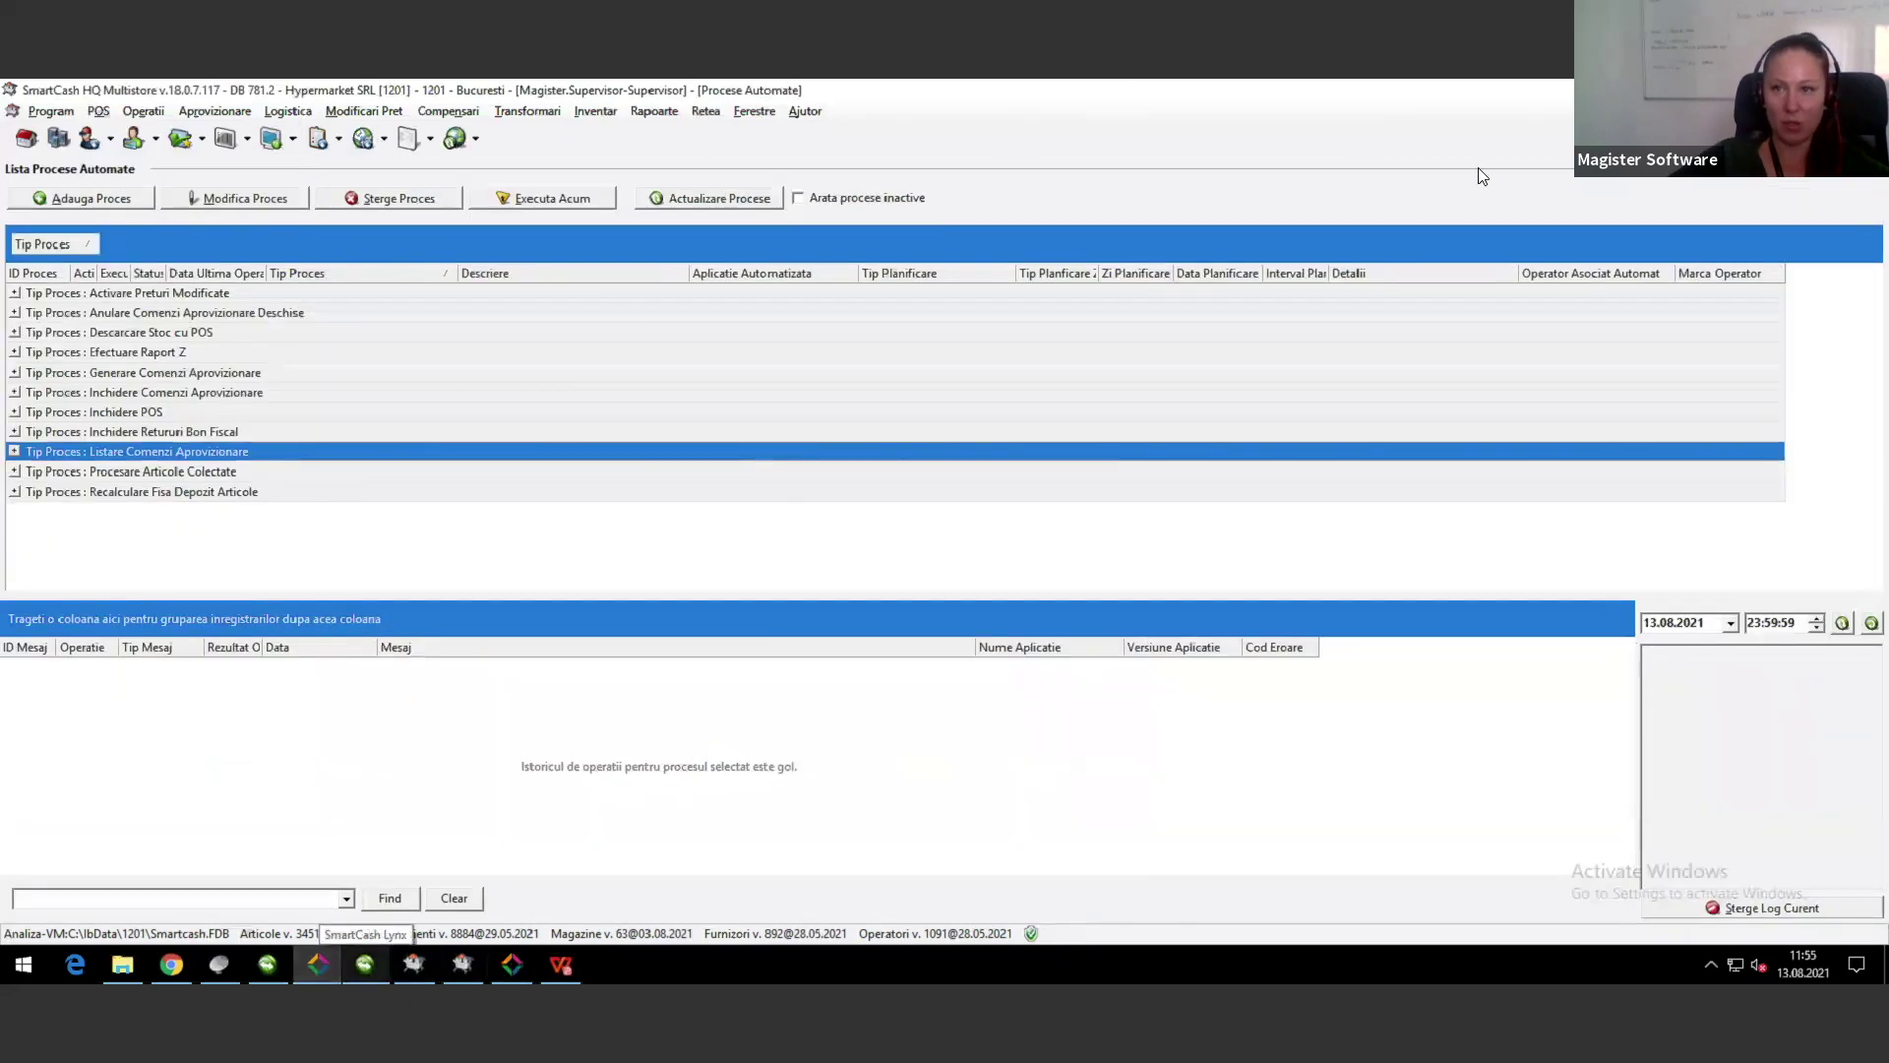
left_click(1828, 111)
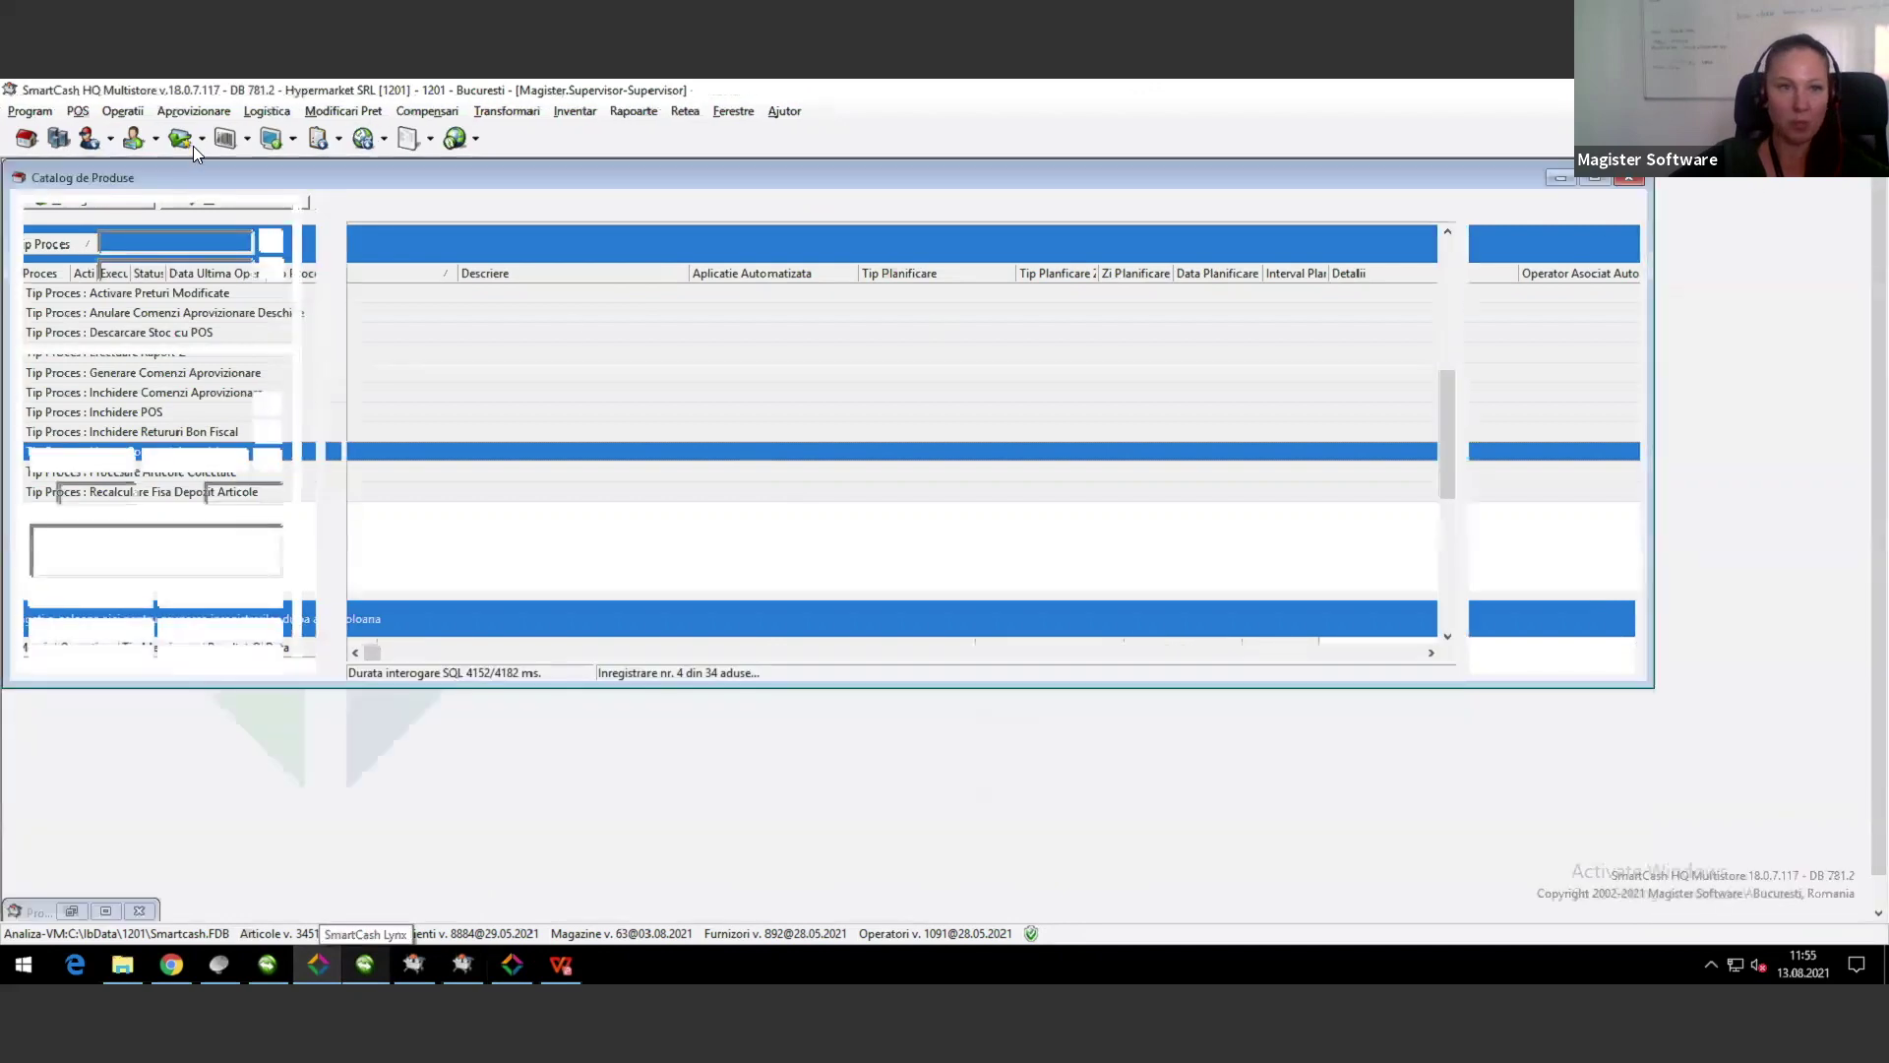
left_click(193, 111)
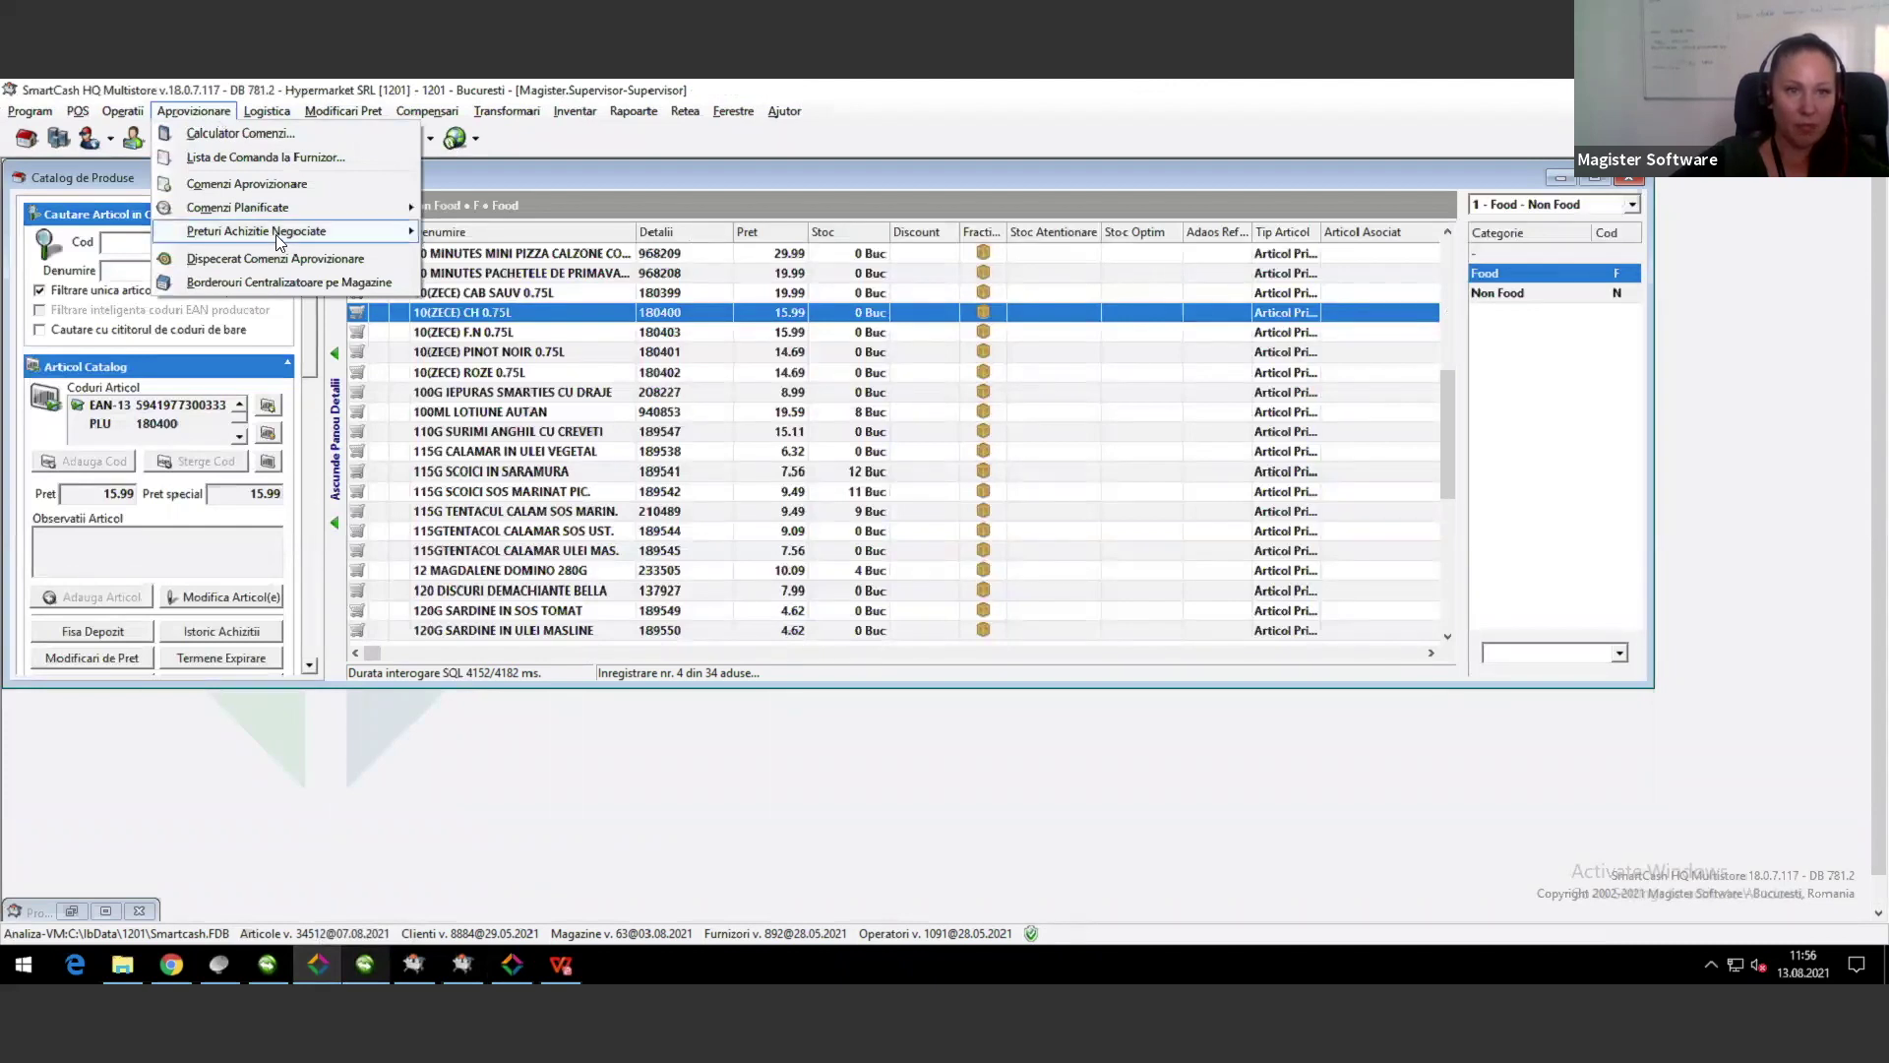
mouse_move(241, 208)
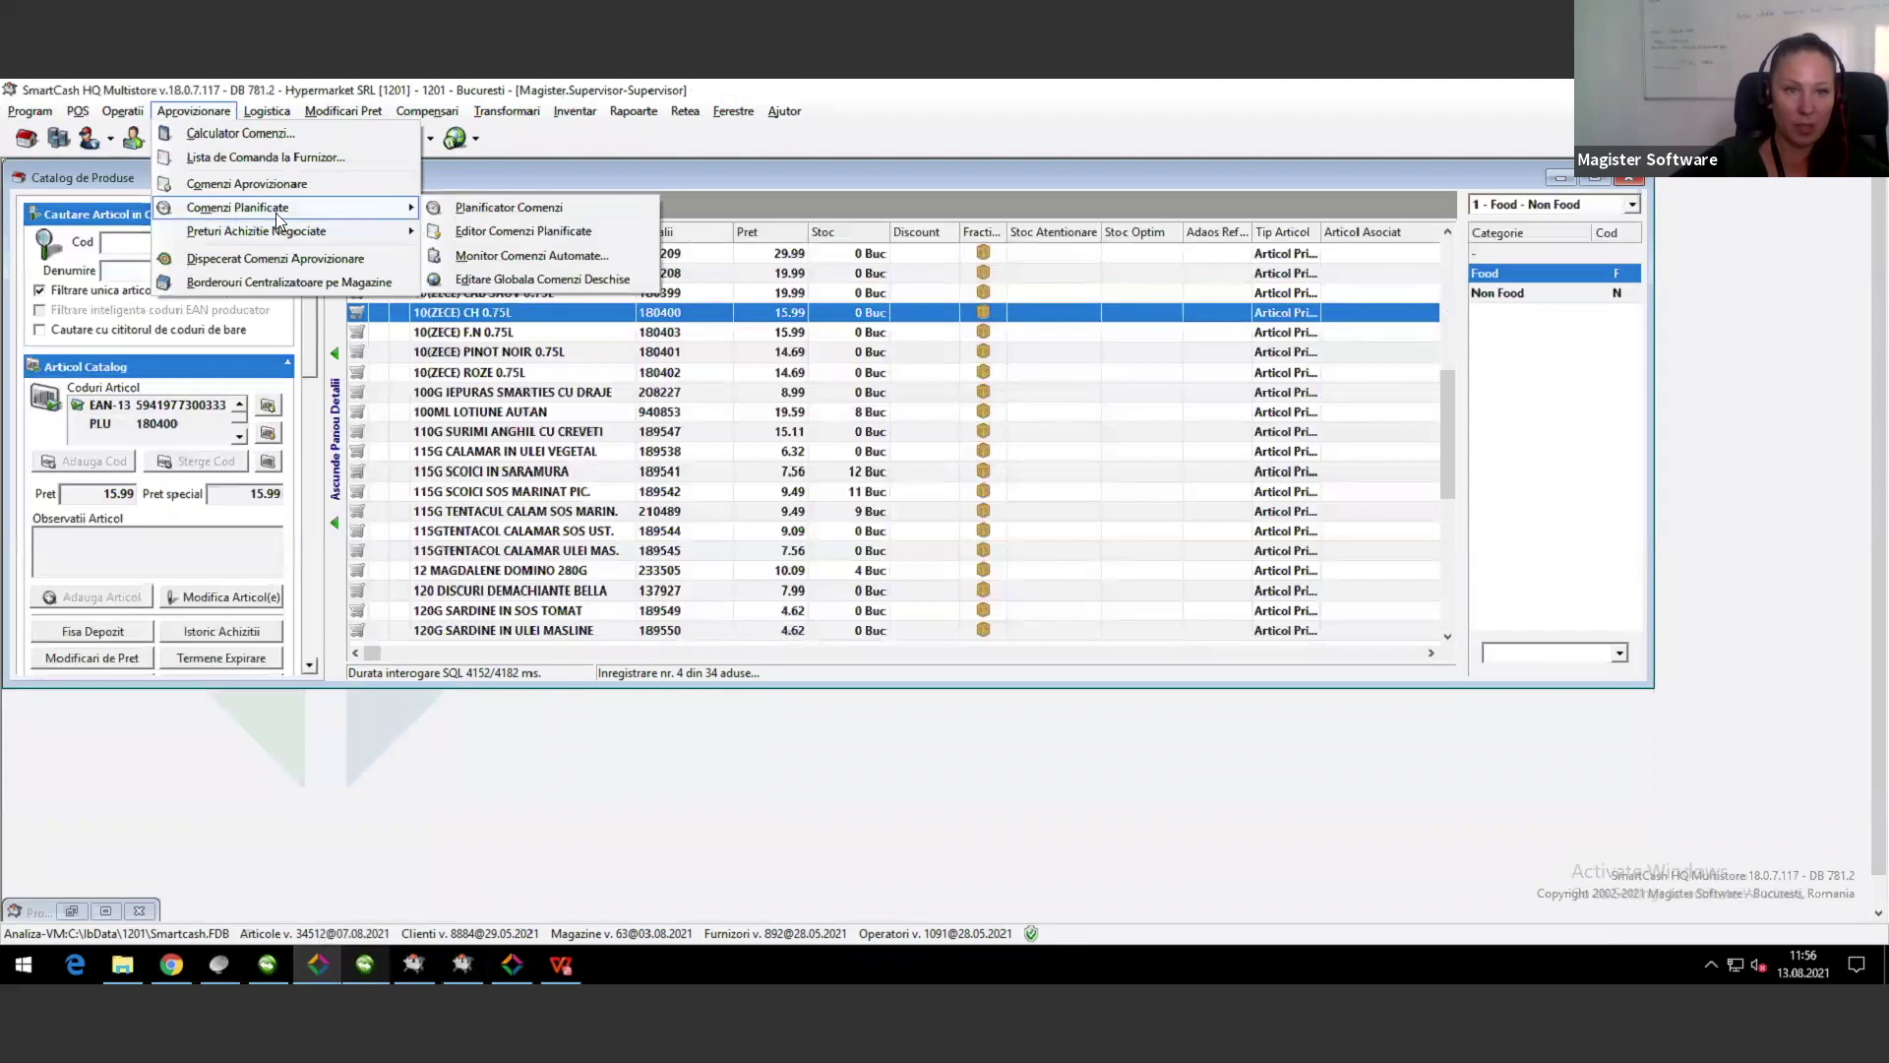
left_click(485, 282)
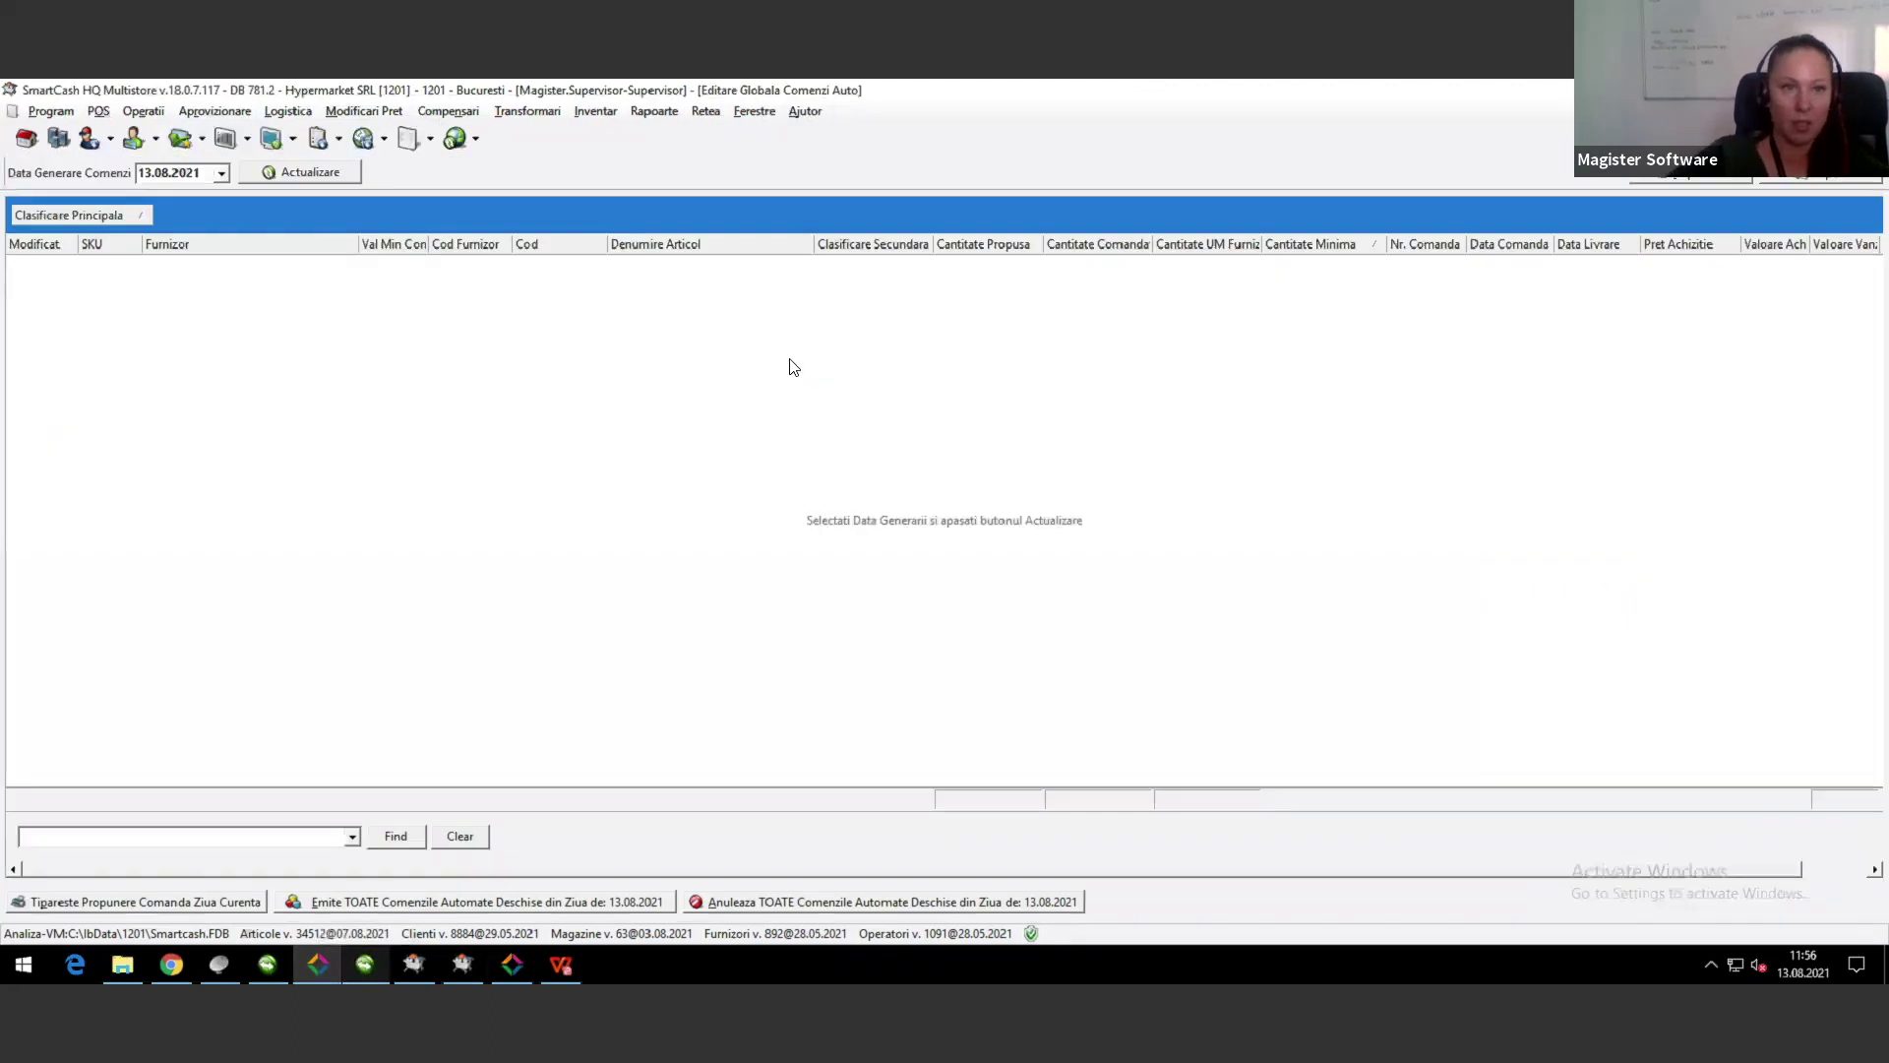
left_click(309, 175)
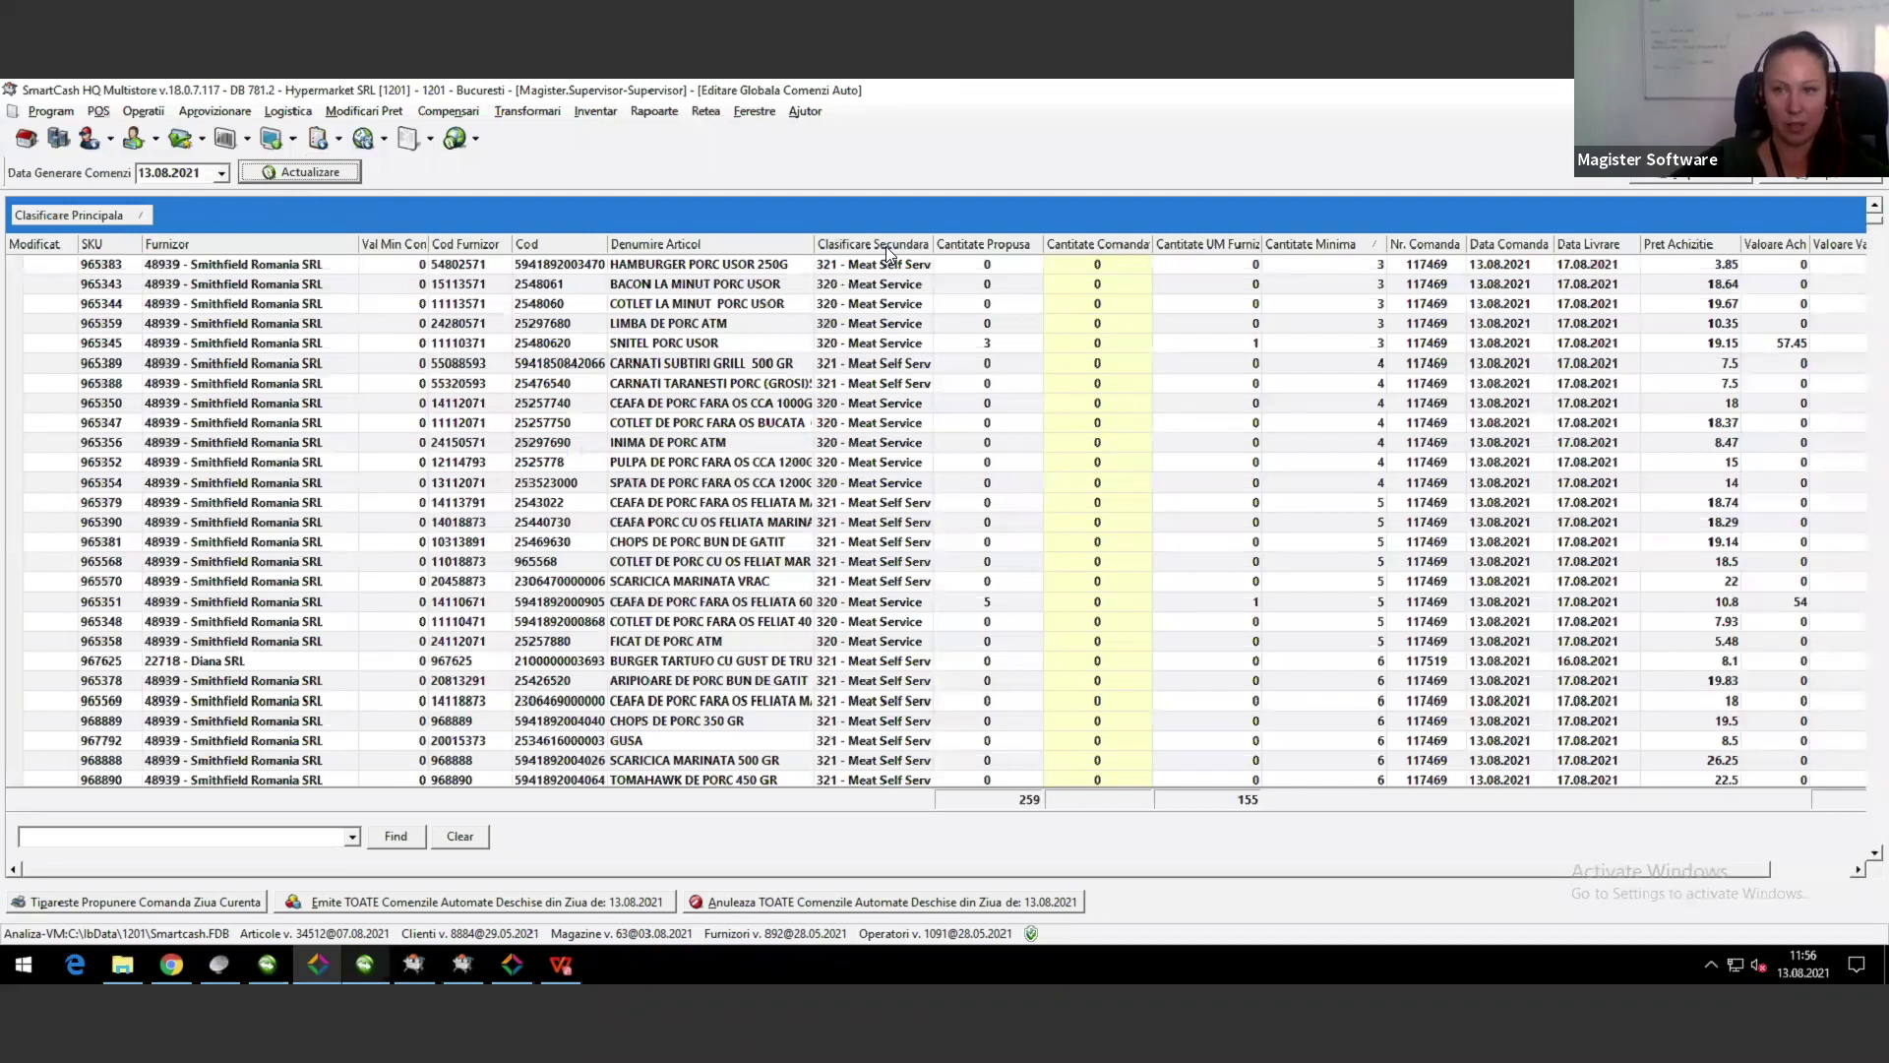
Step: In the Meat group, set the ordered quantity to 100 for COTLET DE PORC FARA OS and 2 for PULPA PORC DEZ. DEG
scroll(1863, 209, "up", 6)
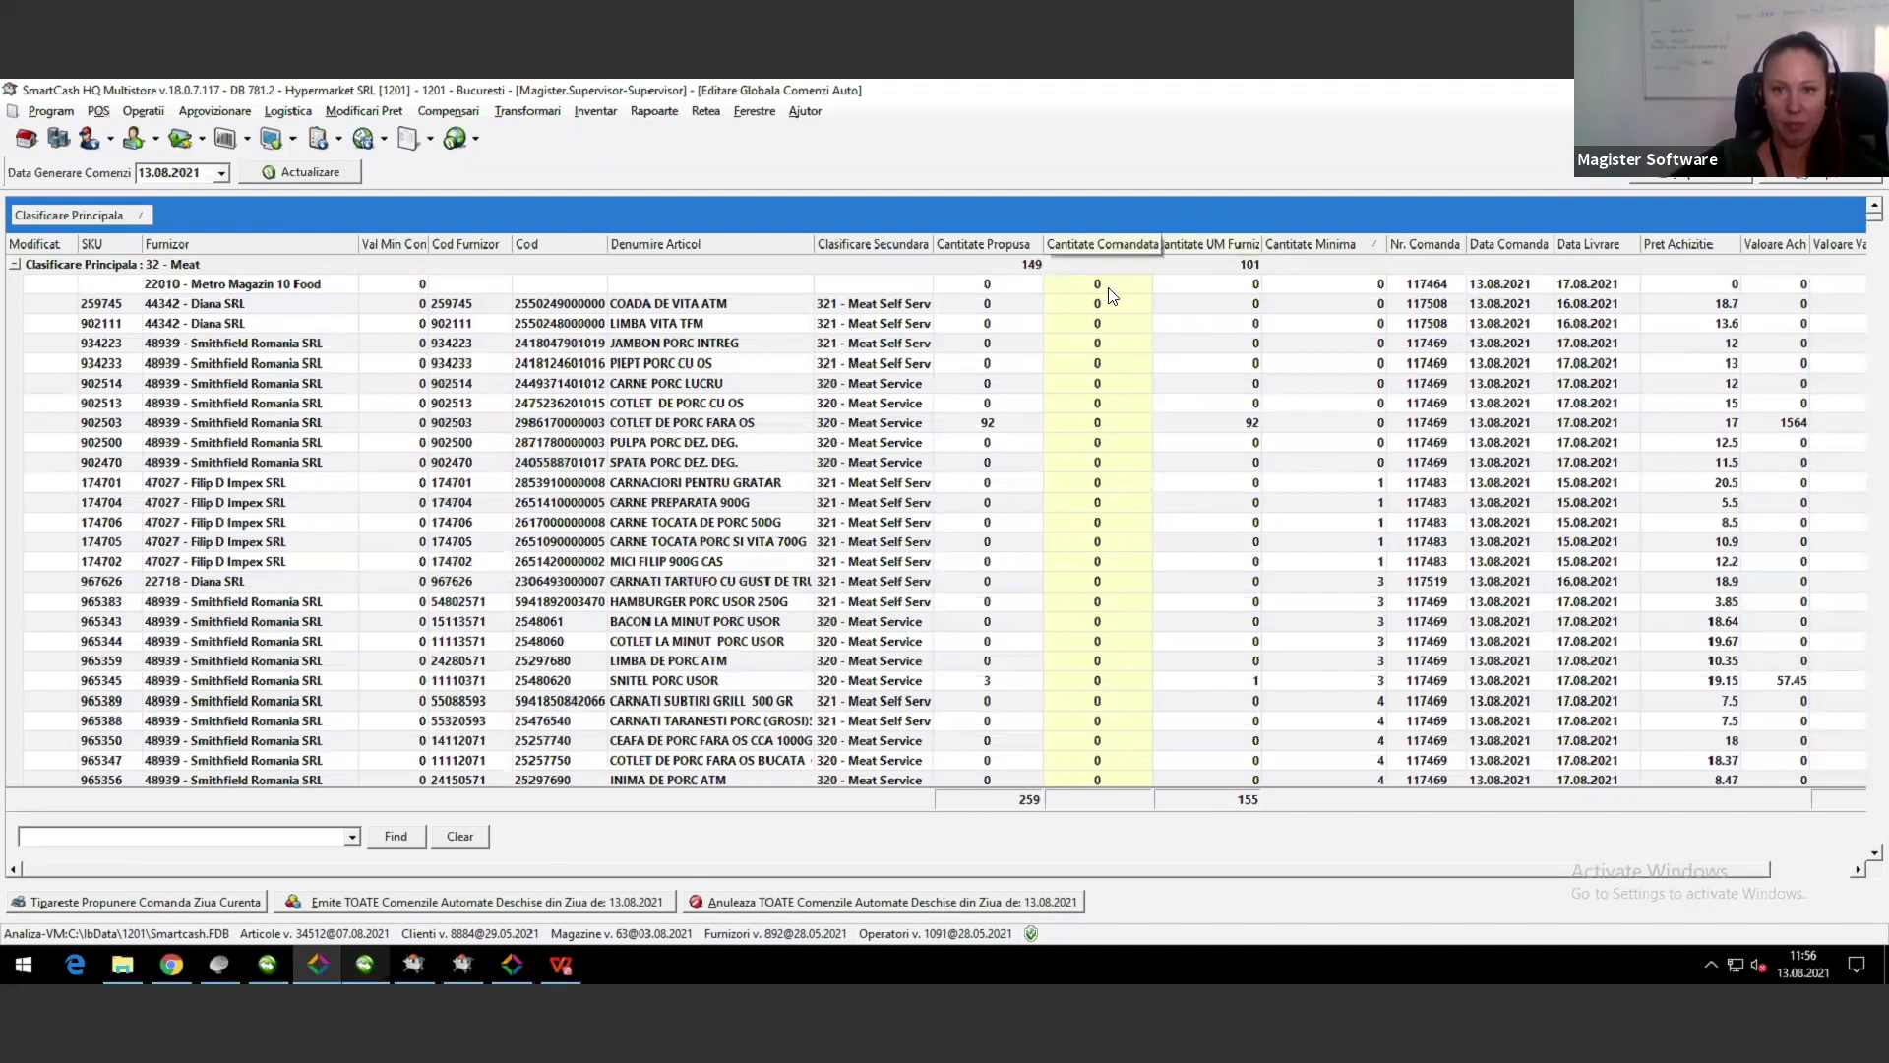
left_click(1114, 421)
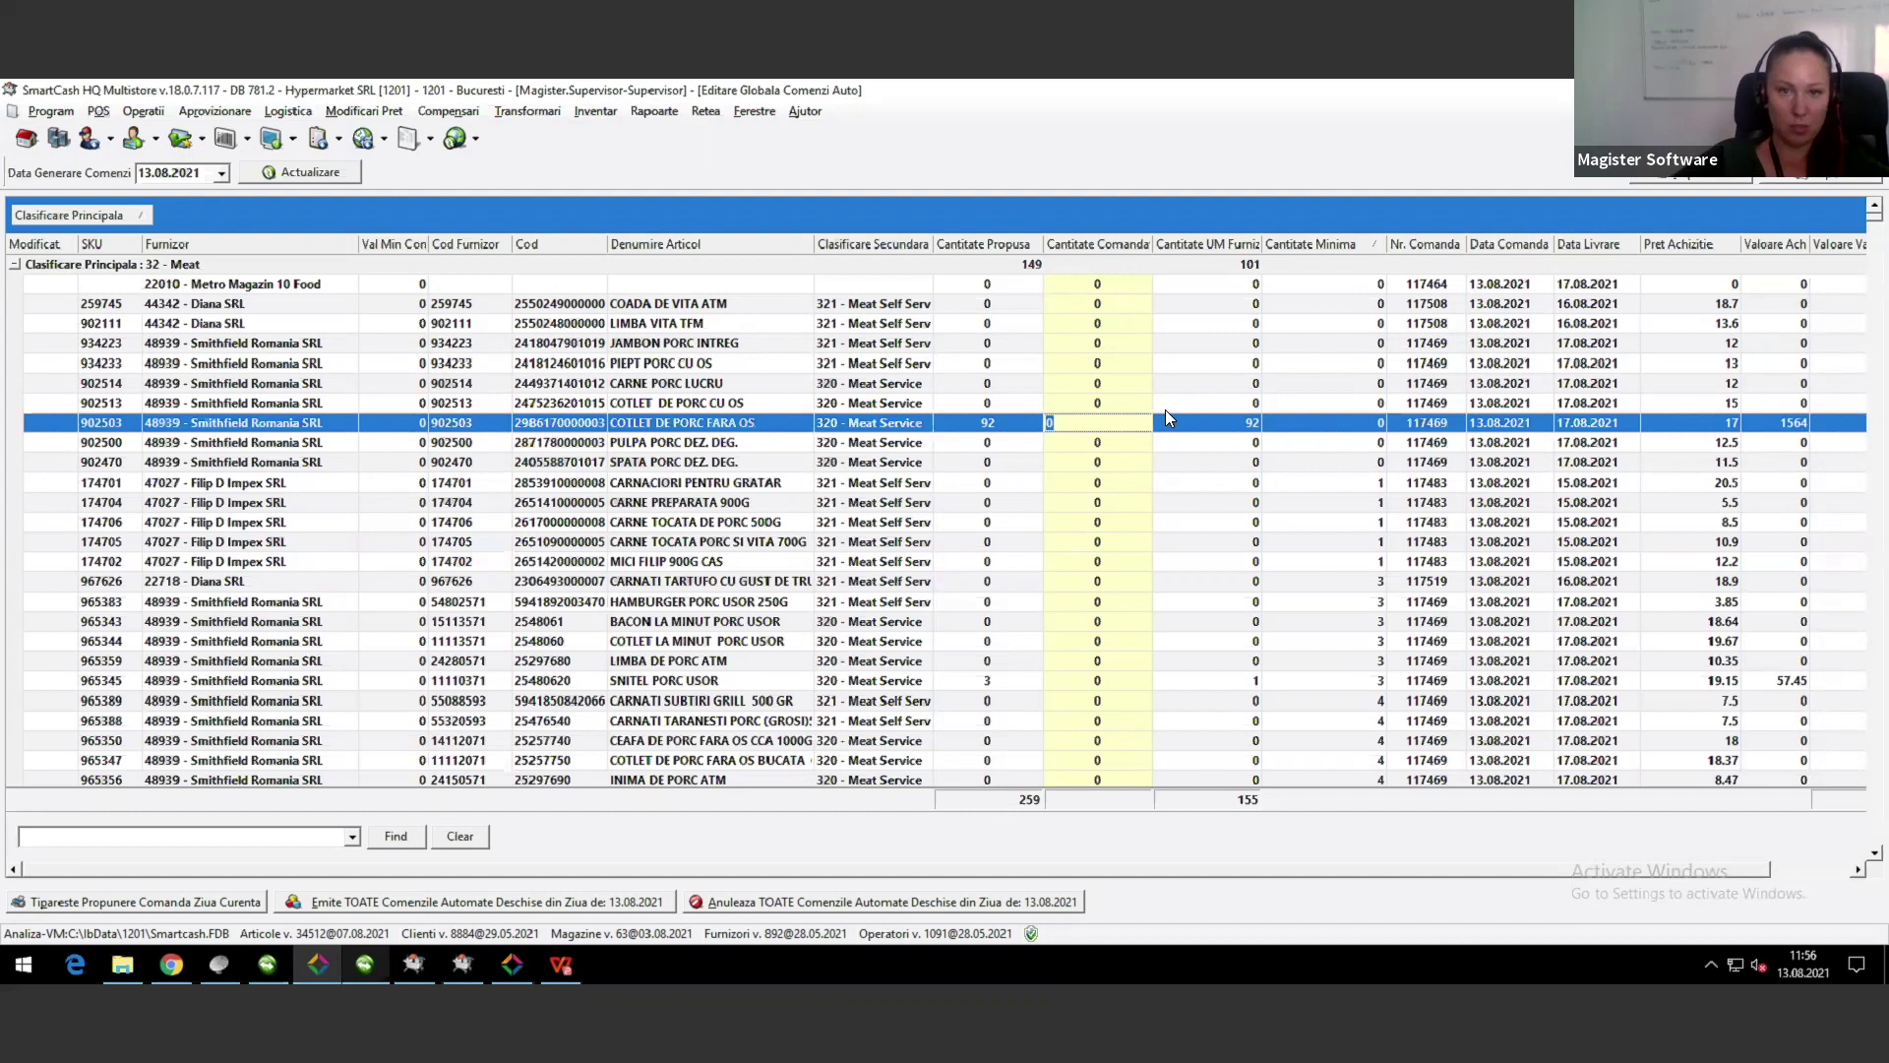
type("100")
key("Return")
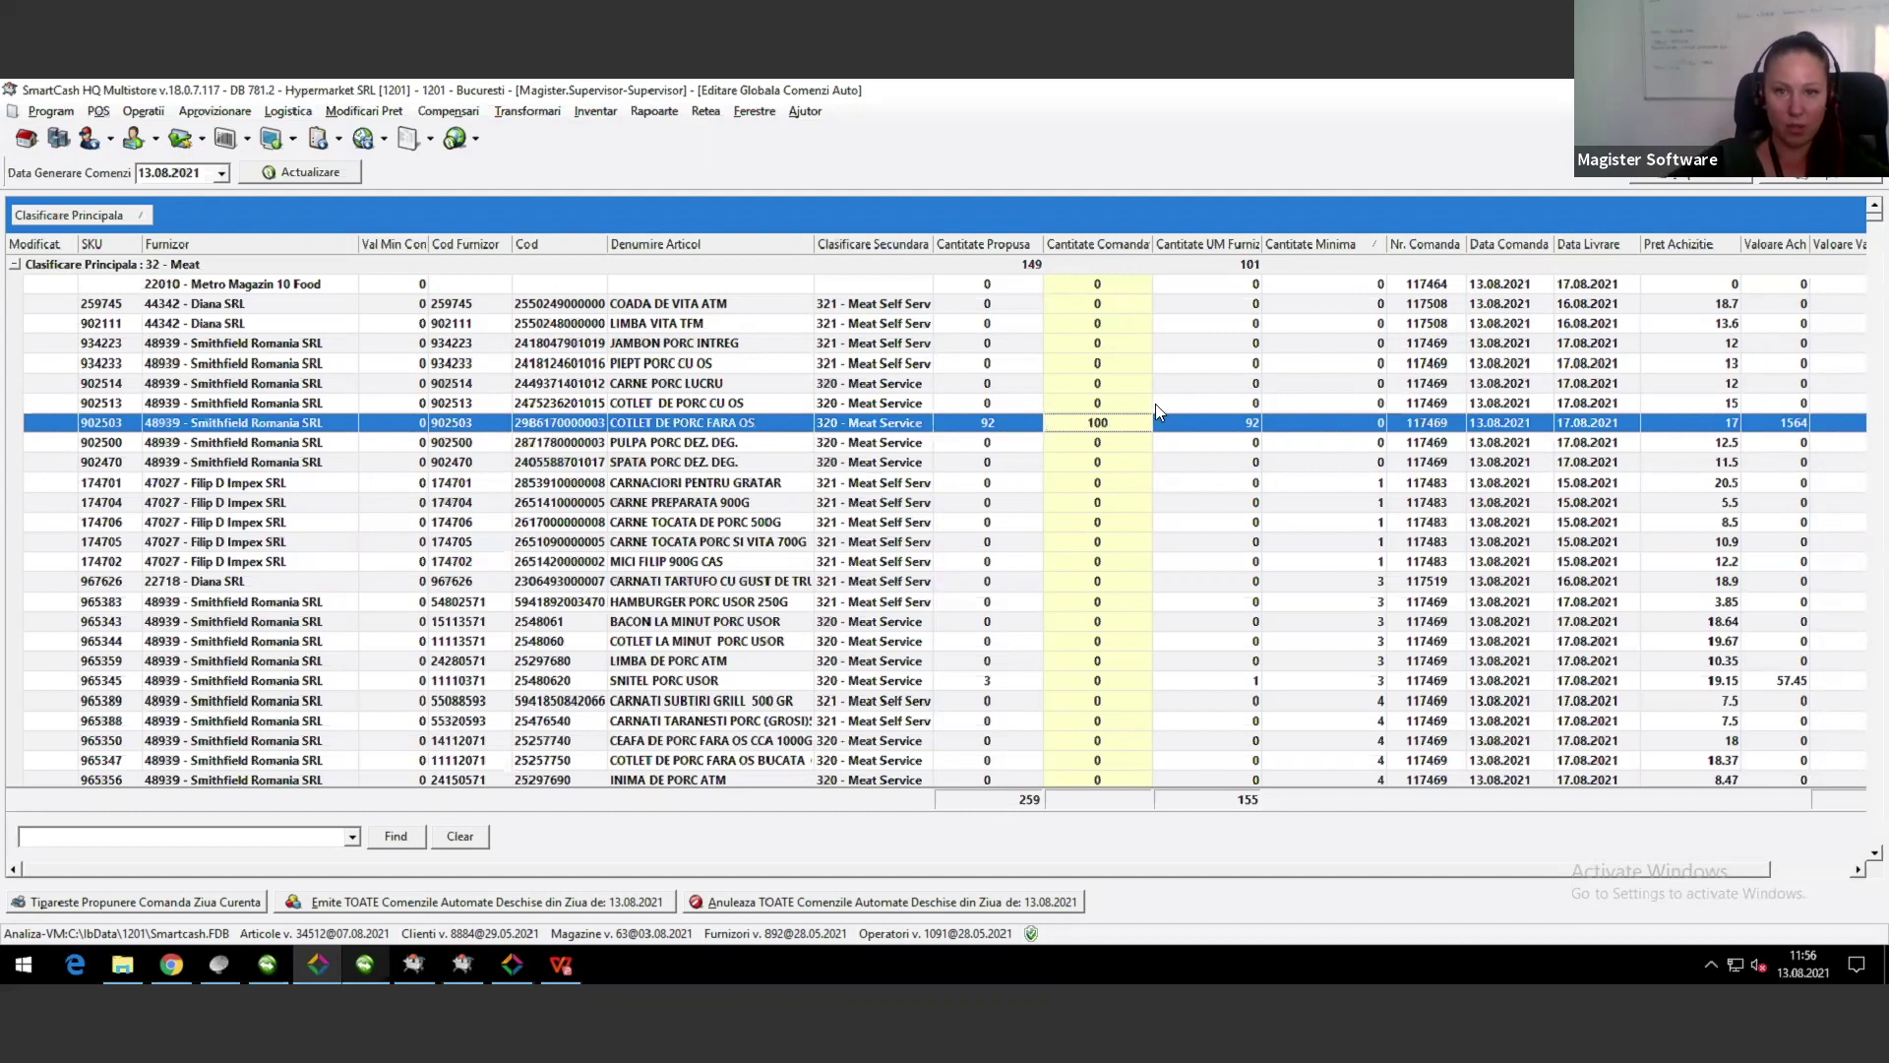
left_click(1121, 445)
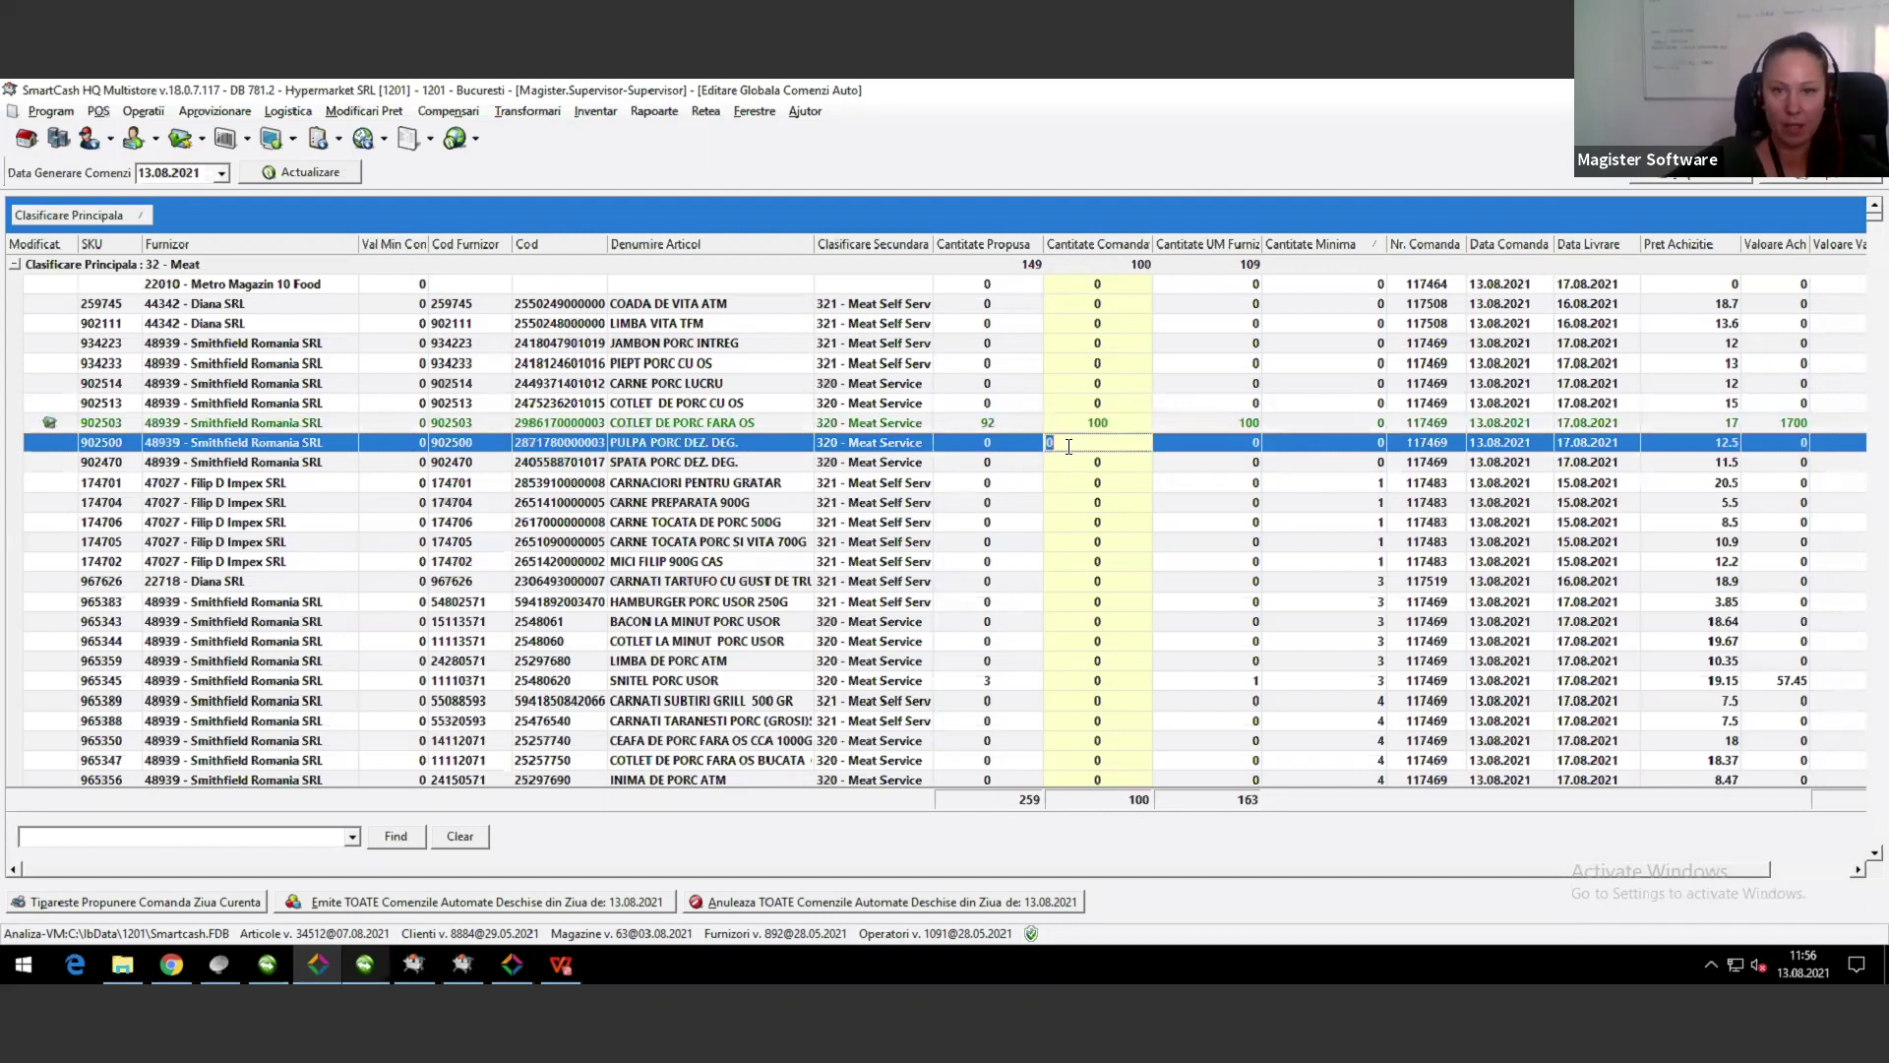
type("2")
left_click(1107, 482)
Step: Compare the proposed, ordered, supplier-unit and minimum quantities on the SNITEL PORC USOR line, leaving the values as they are
scroll(1102, 576, "down", 3)
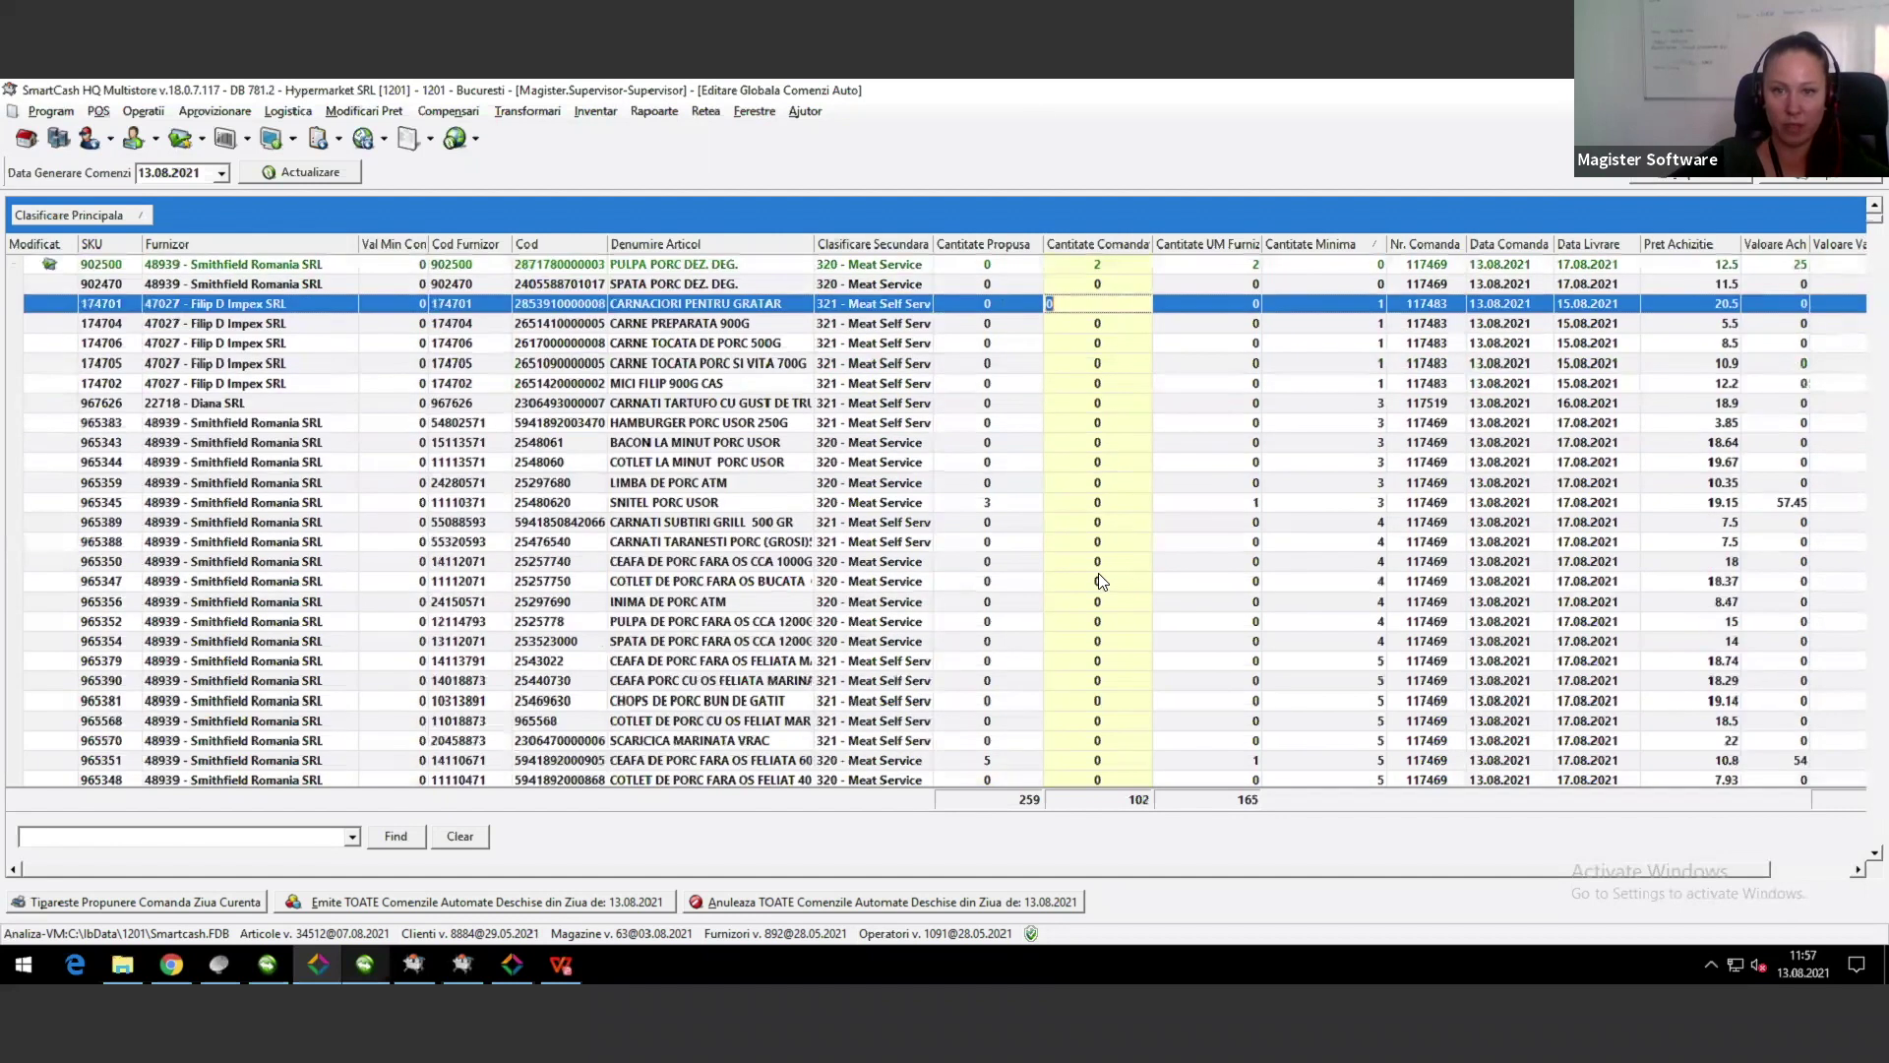
left_click(1088, 502)
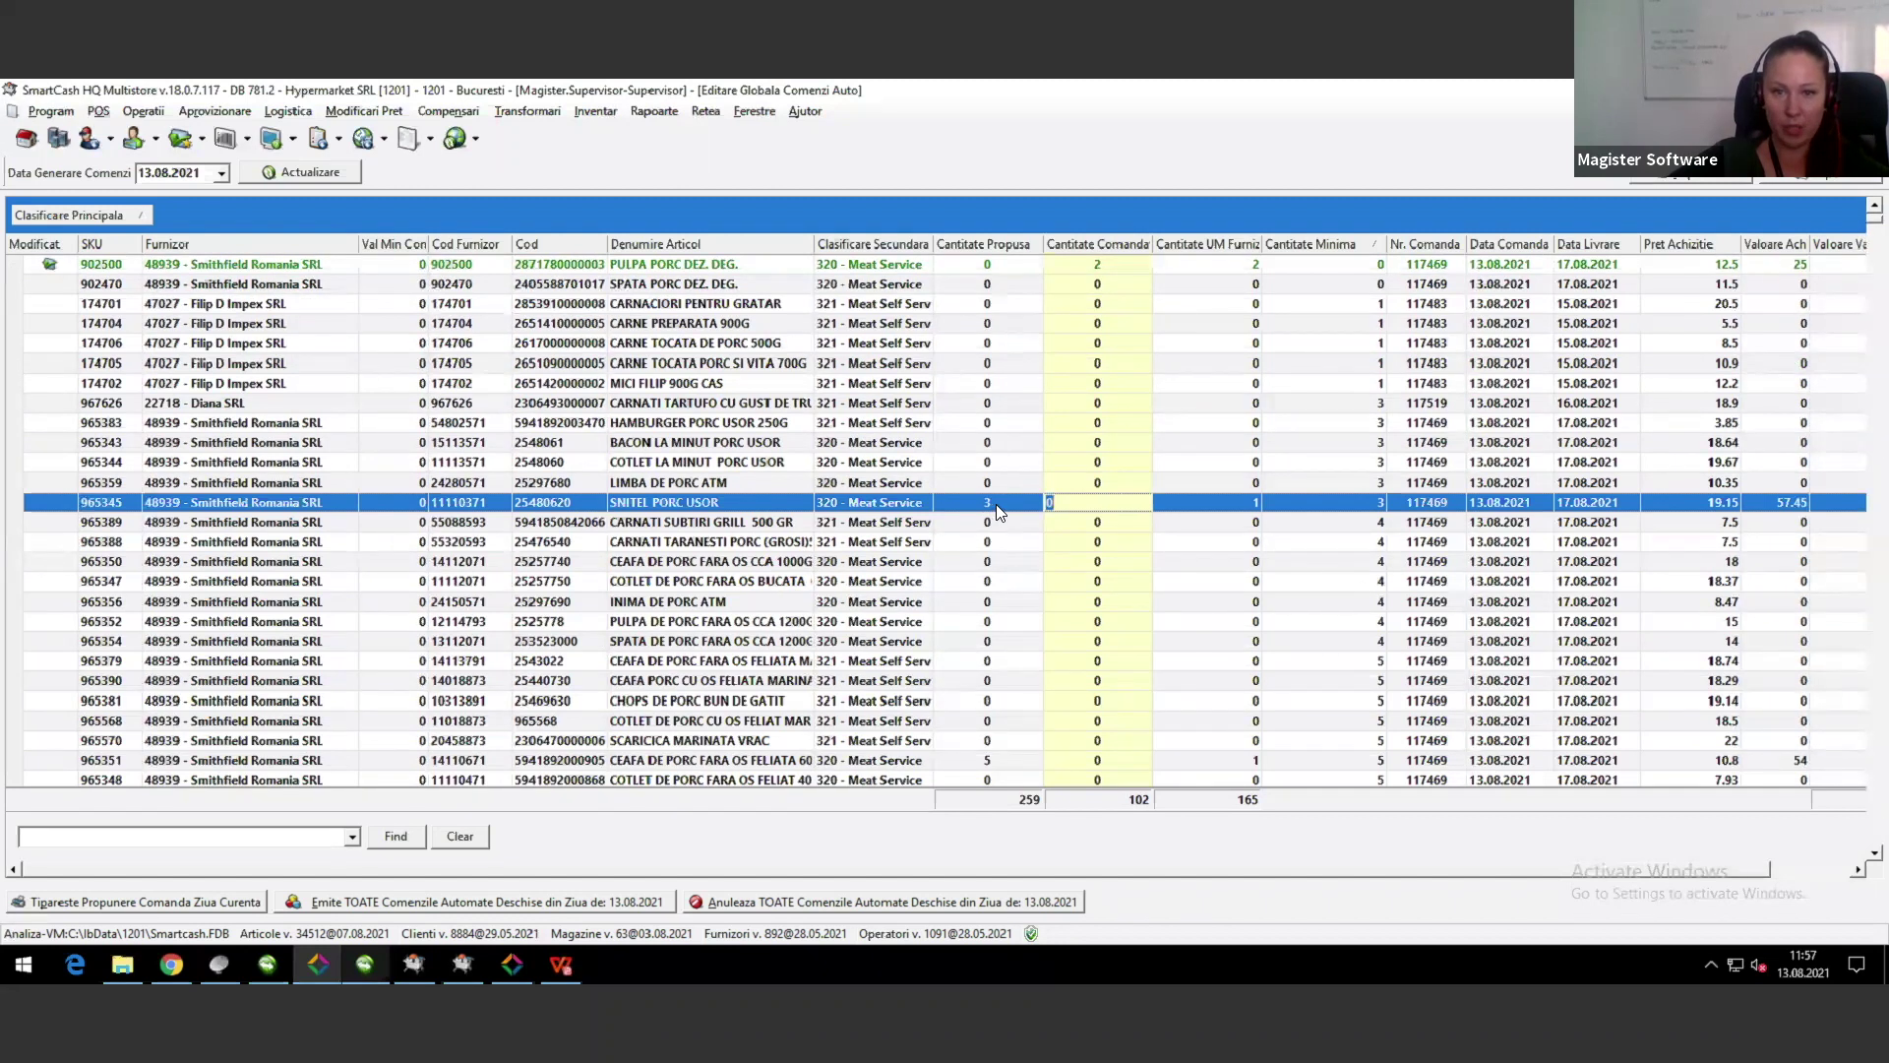
left_click(1252, 502)
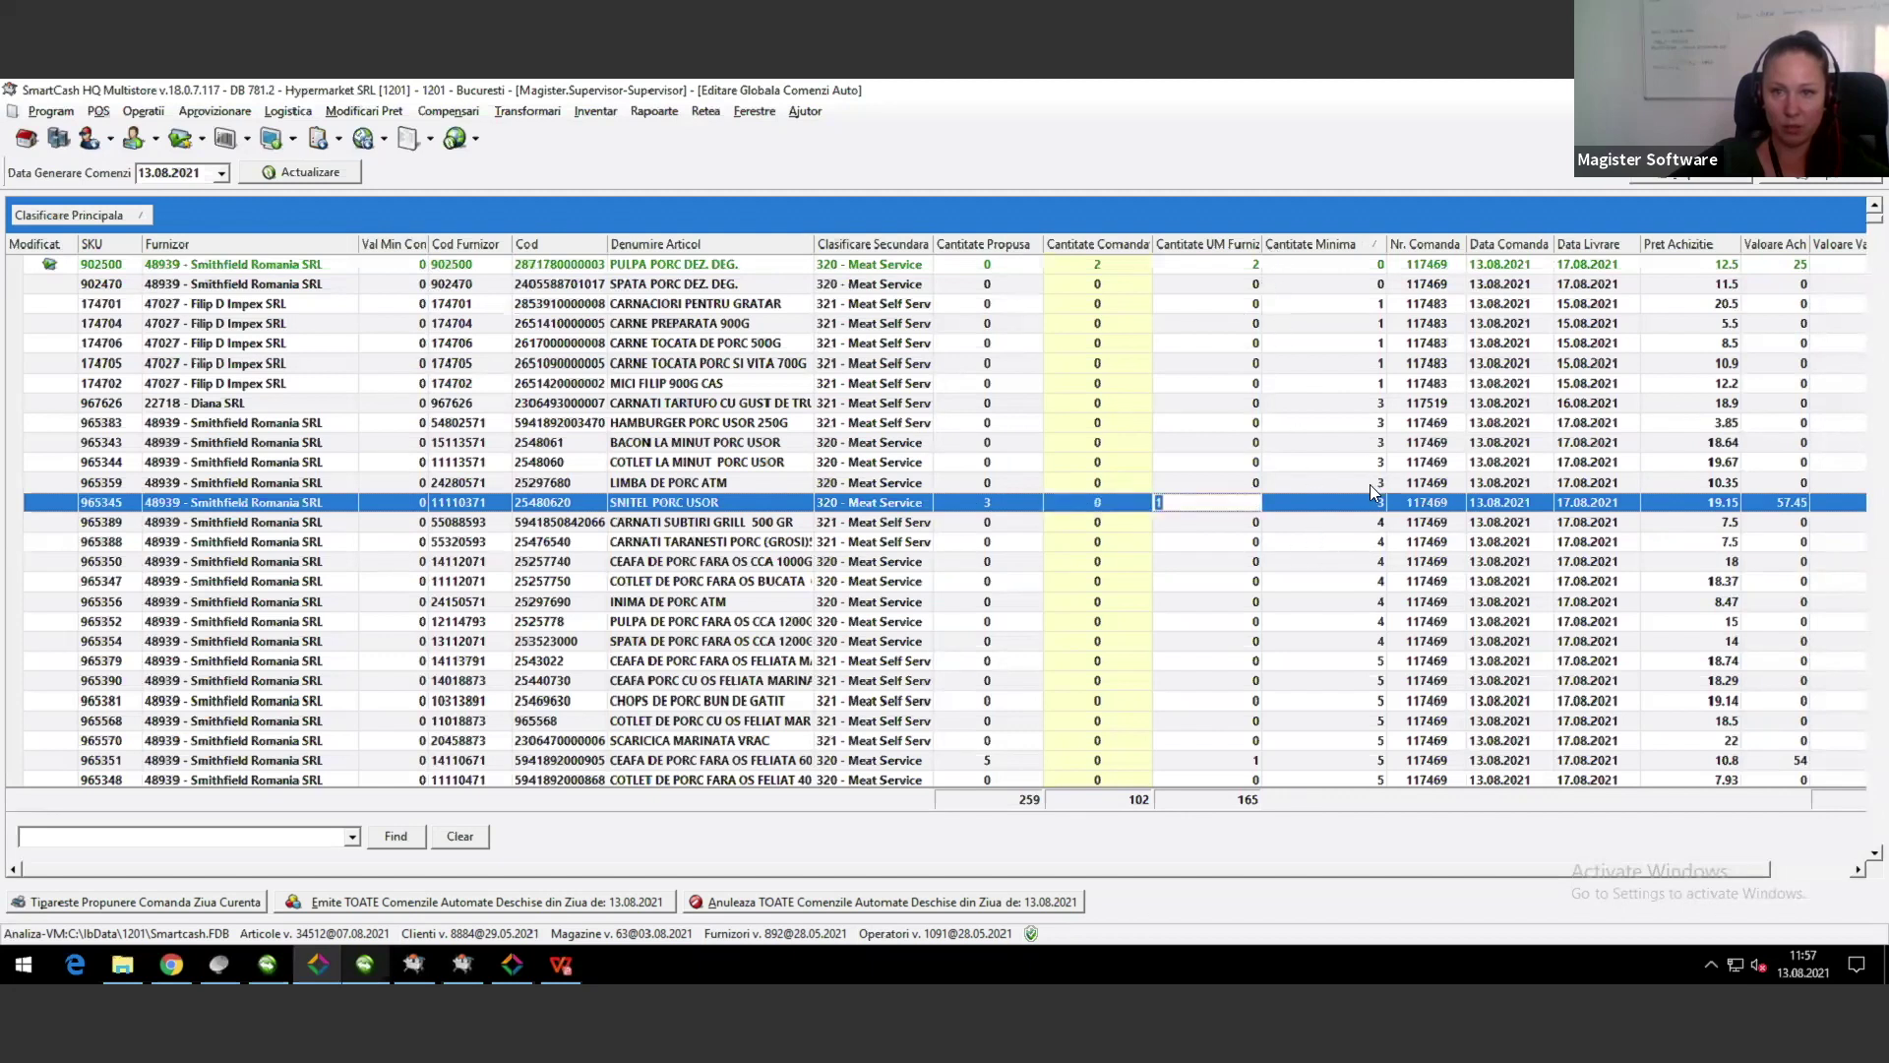
left_click(1305, 508)
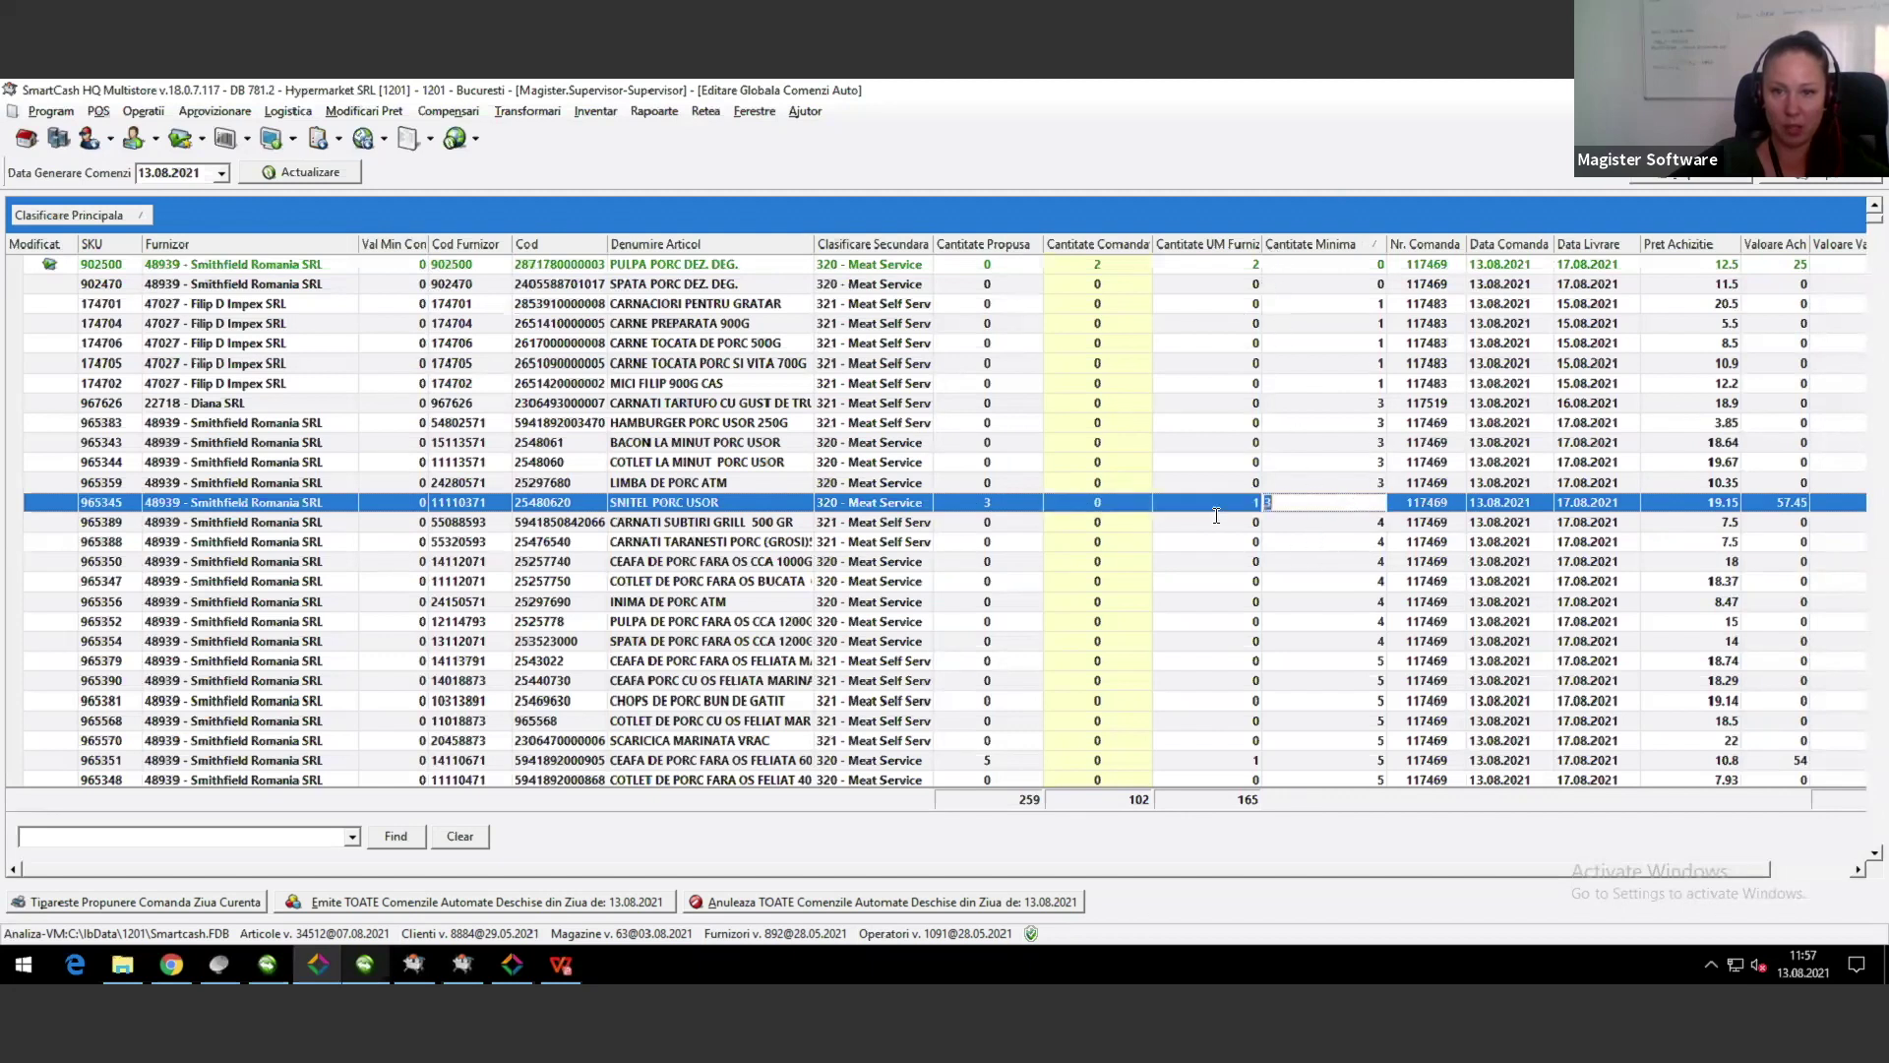
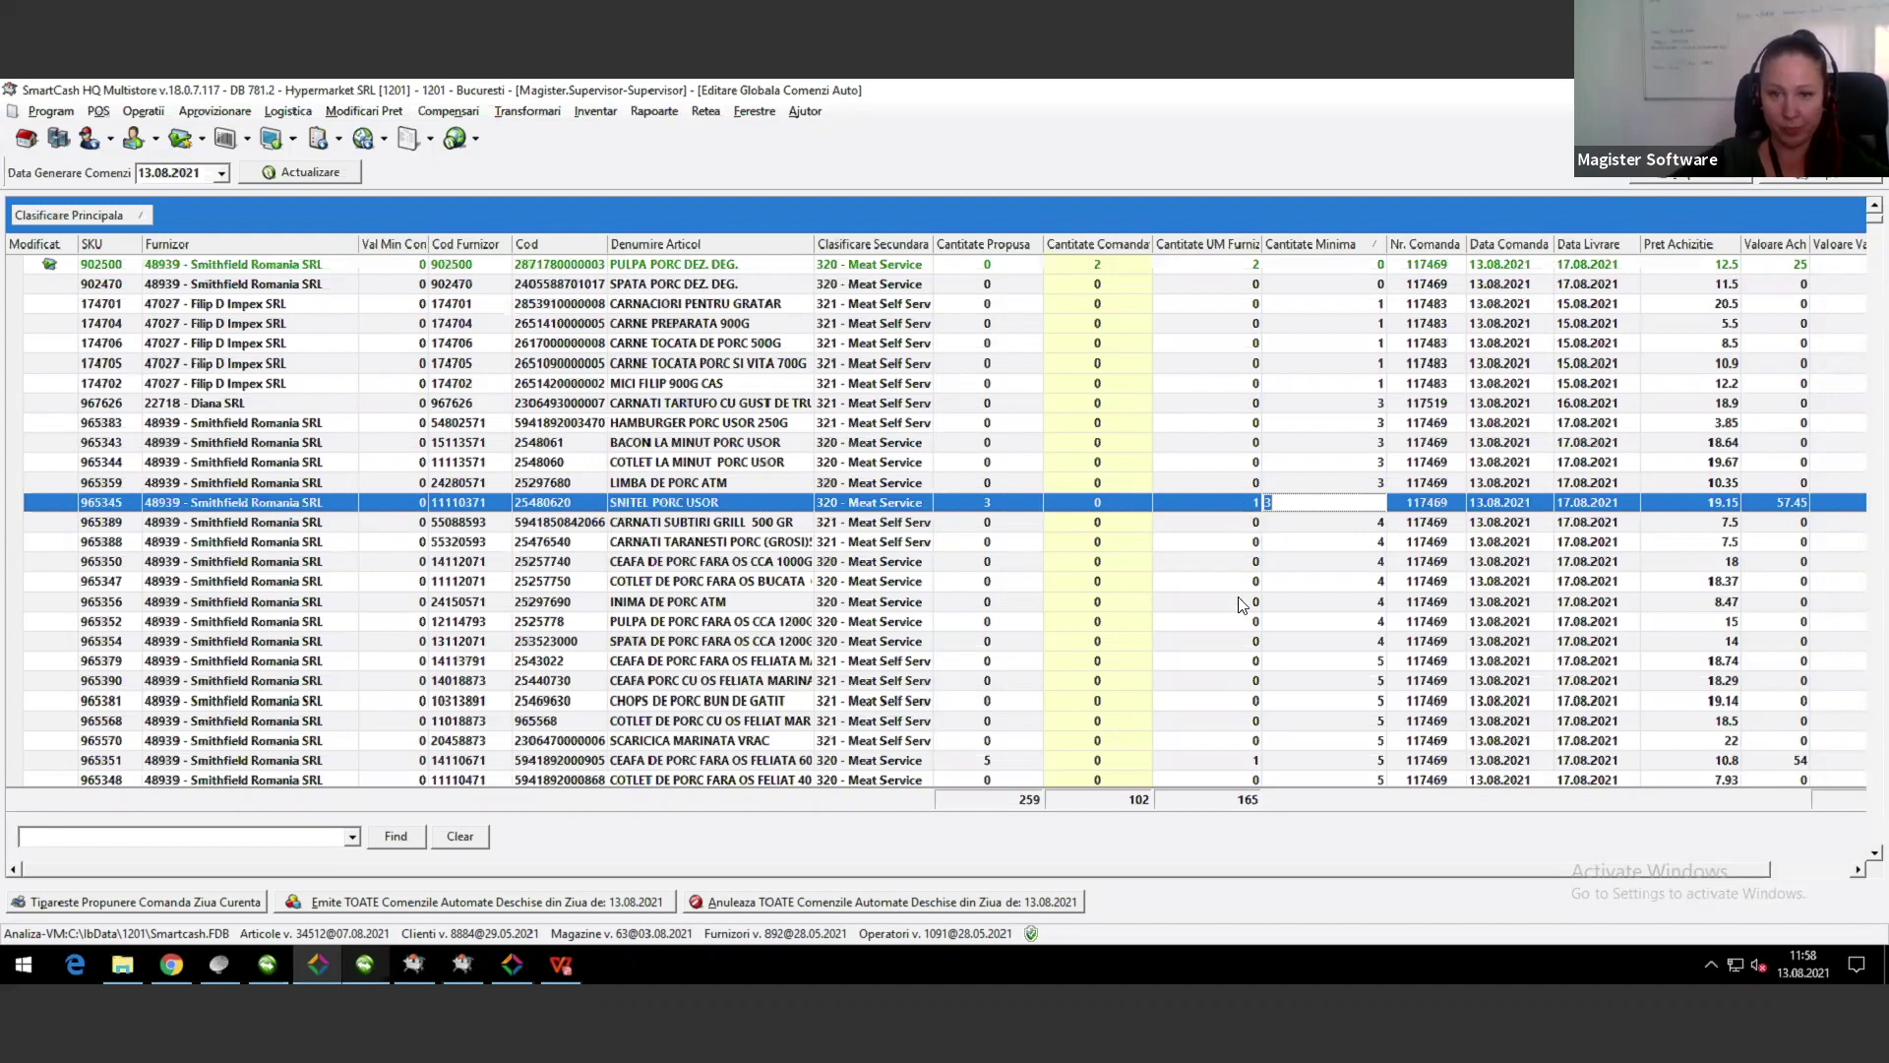
Step: Check the supplier-unit quantity against the proposed one for CEAFA DE PORC FARA OS FELIATA (SKU 965351) and view the neighbouring lines
scroll(1240, 648, "down", 1)
left_click(1256, 701)
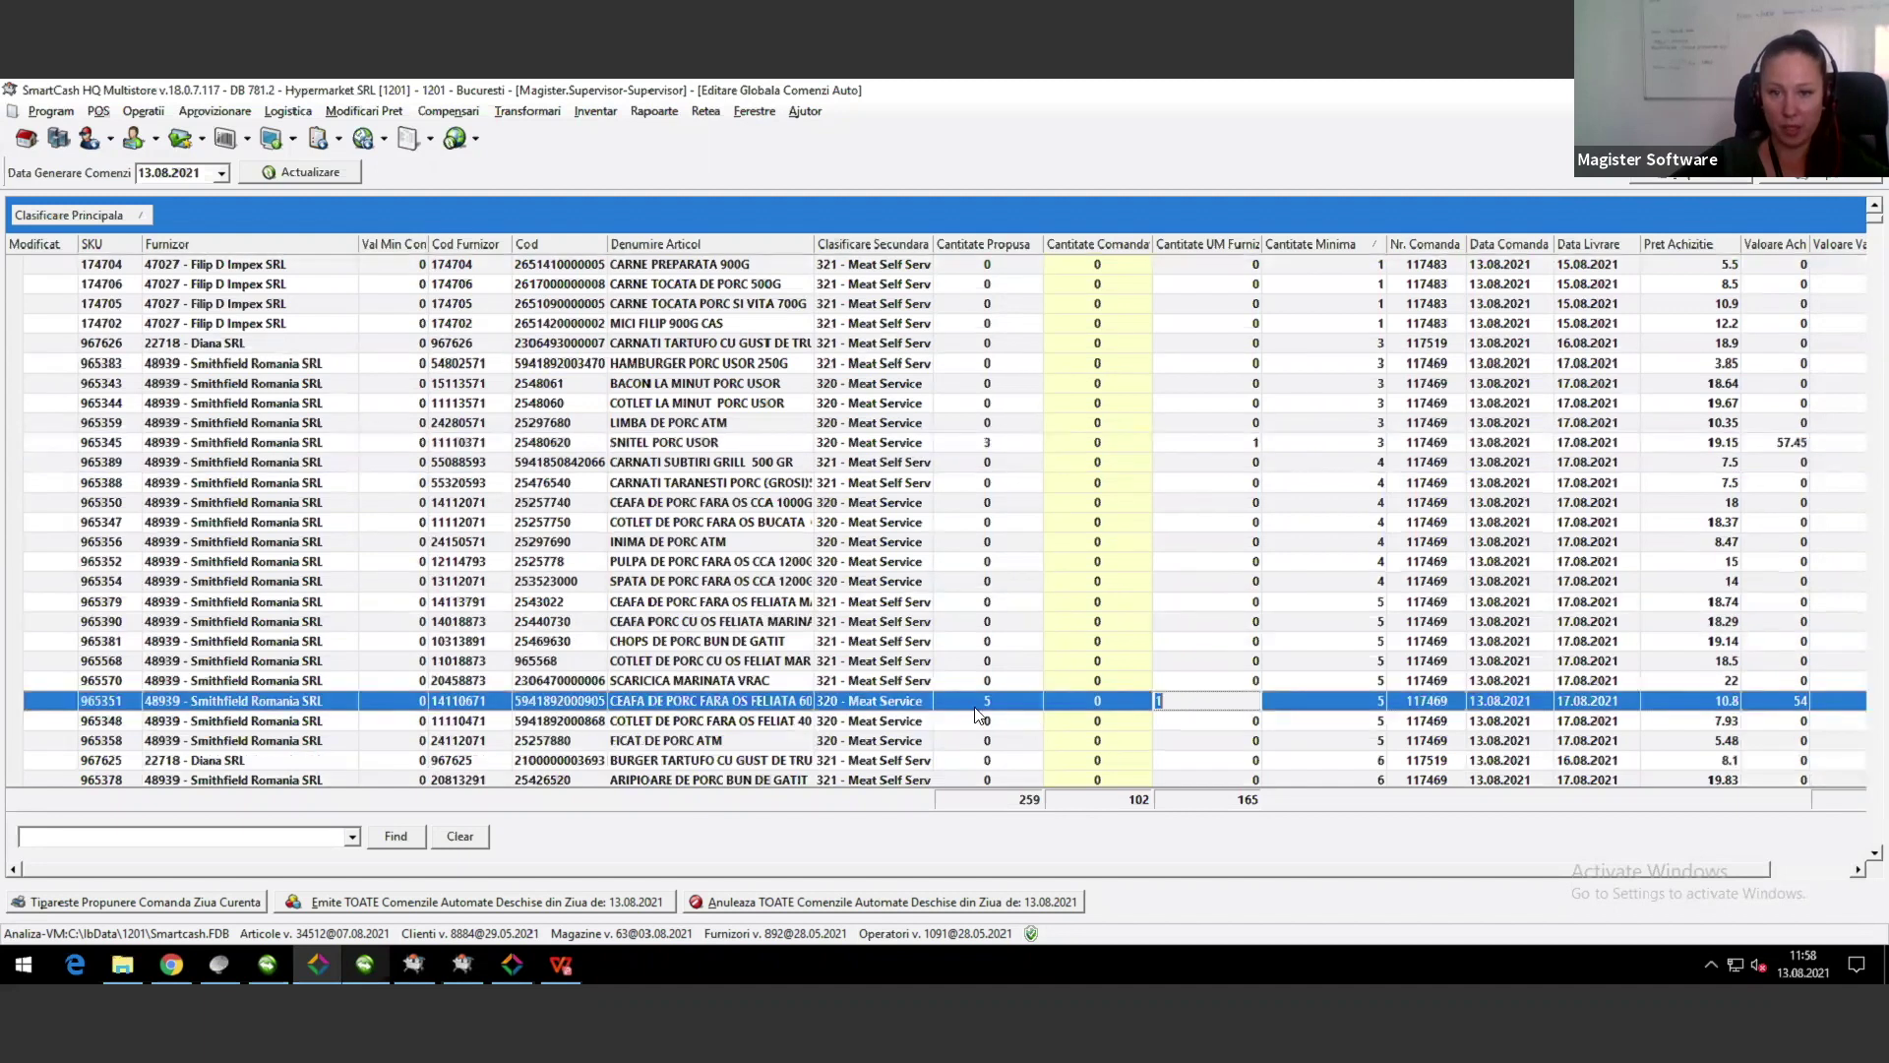
scroll(1284, 713, "down", 1)
scroll(1210, 669, "down", 1)
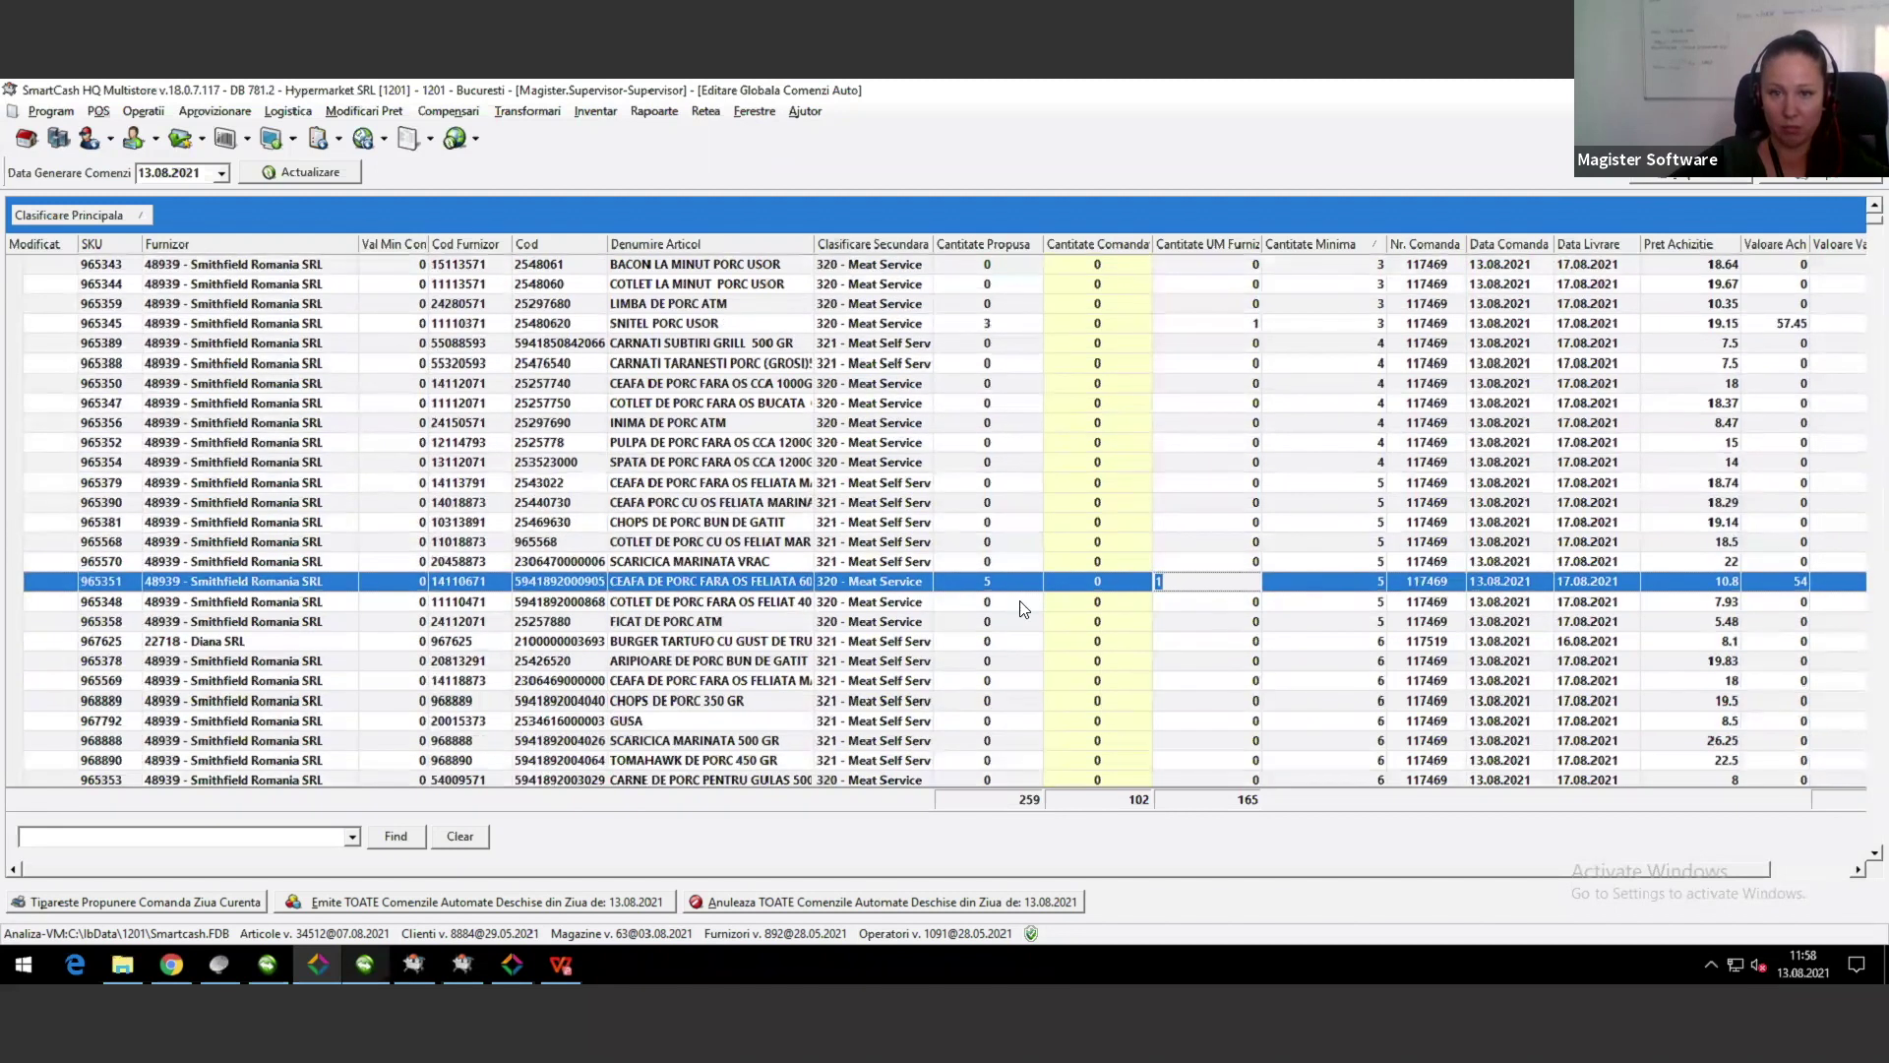
left_click(1096, 500)
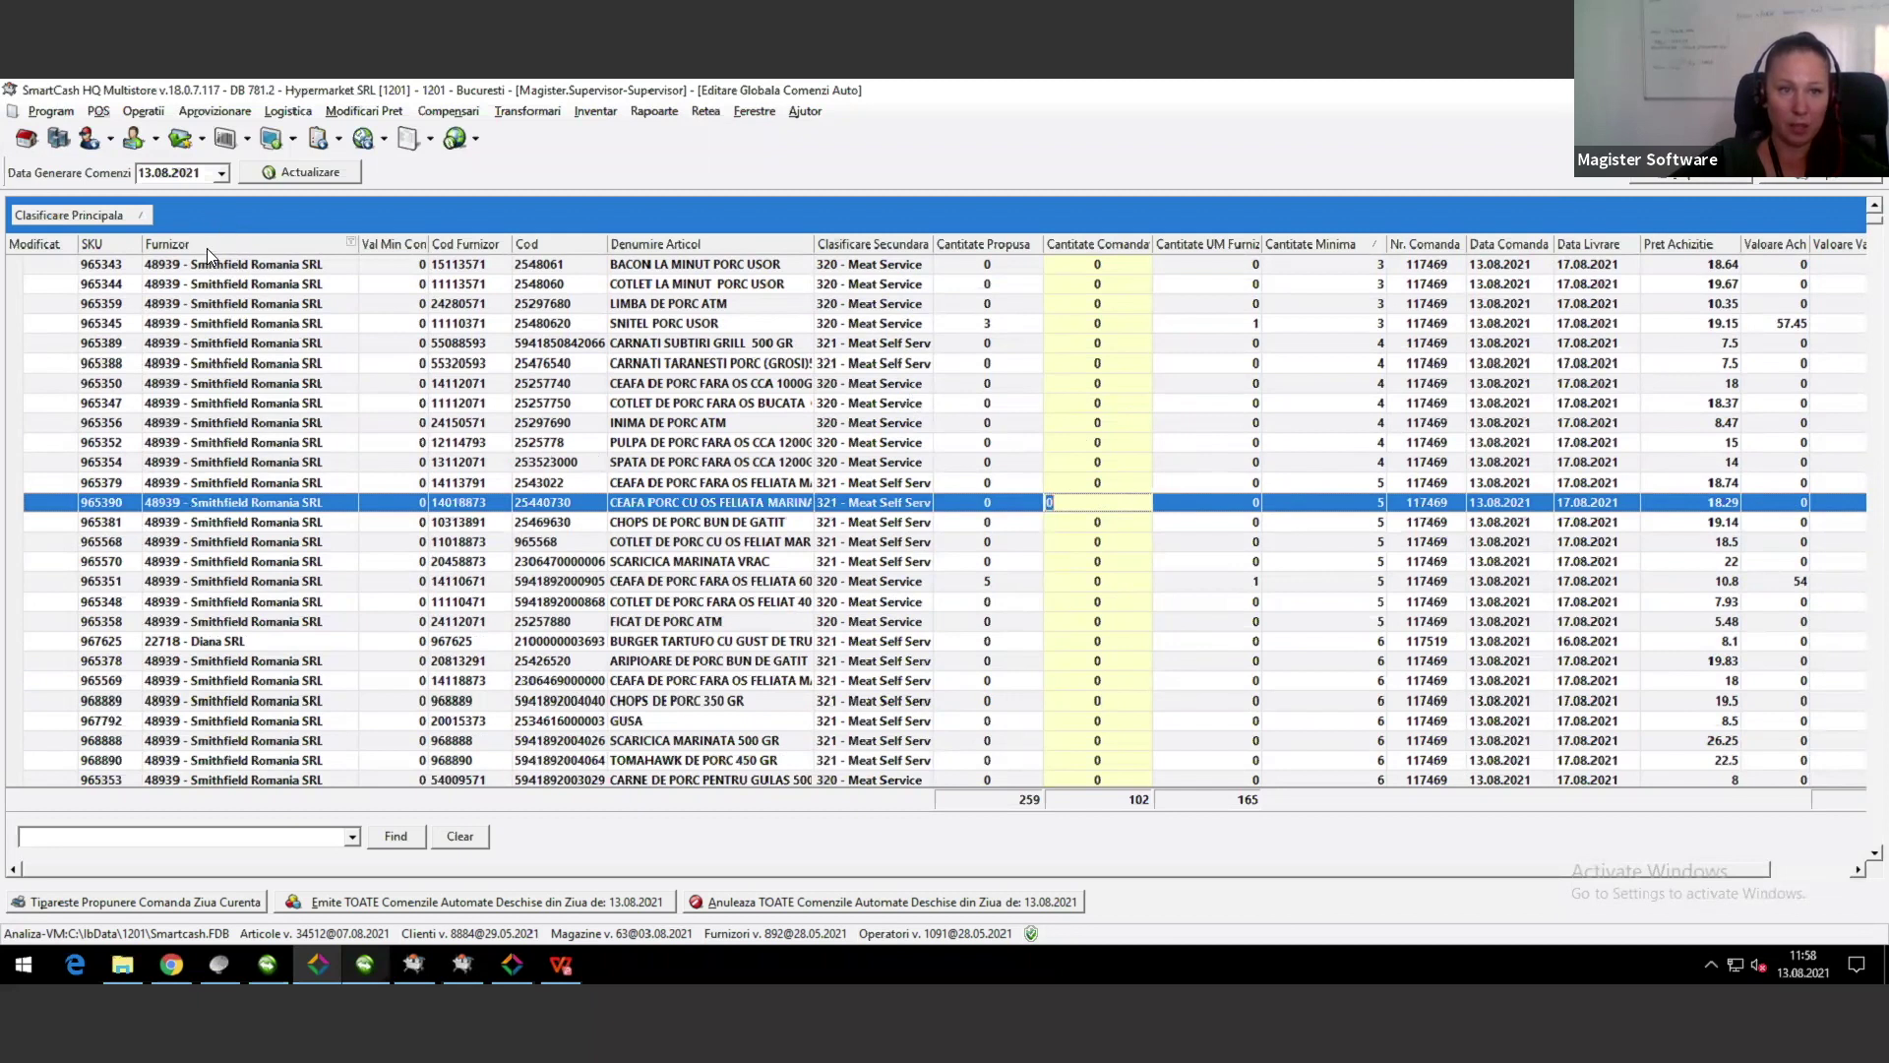
Step: Group the order lines additionally by Furnizor within Clasificare Principala and collapse the Smithfield Romania SRL group under Meat
left_click_drag(215, 248, 209, 223)
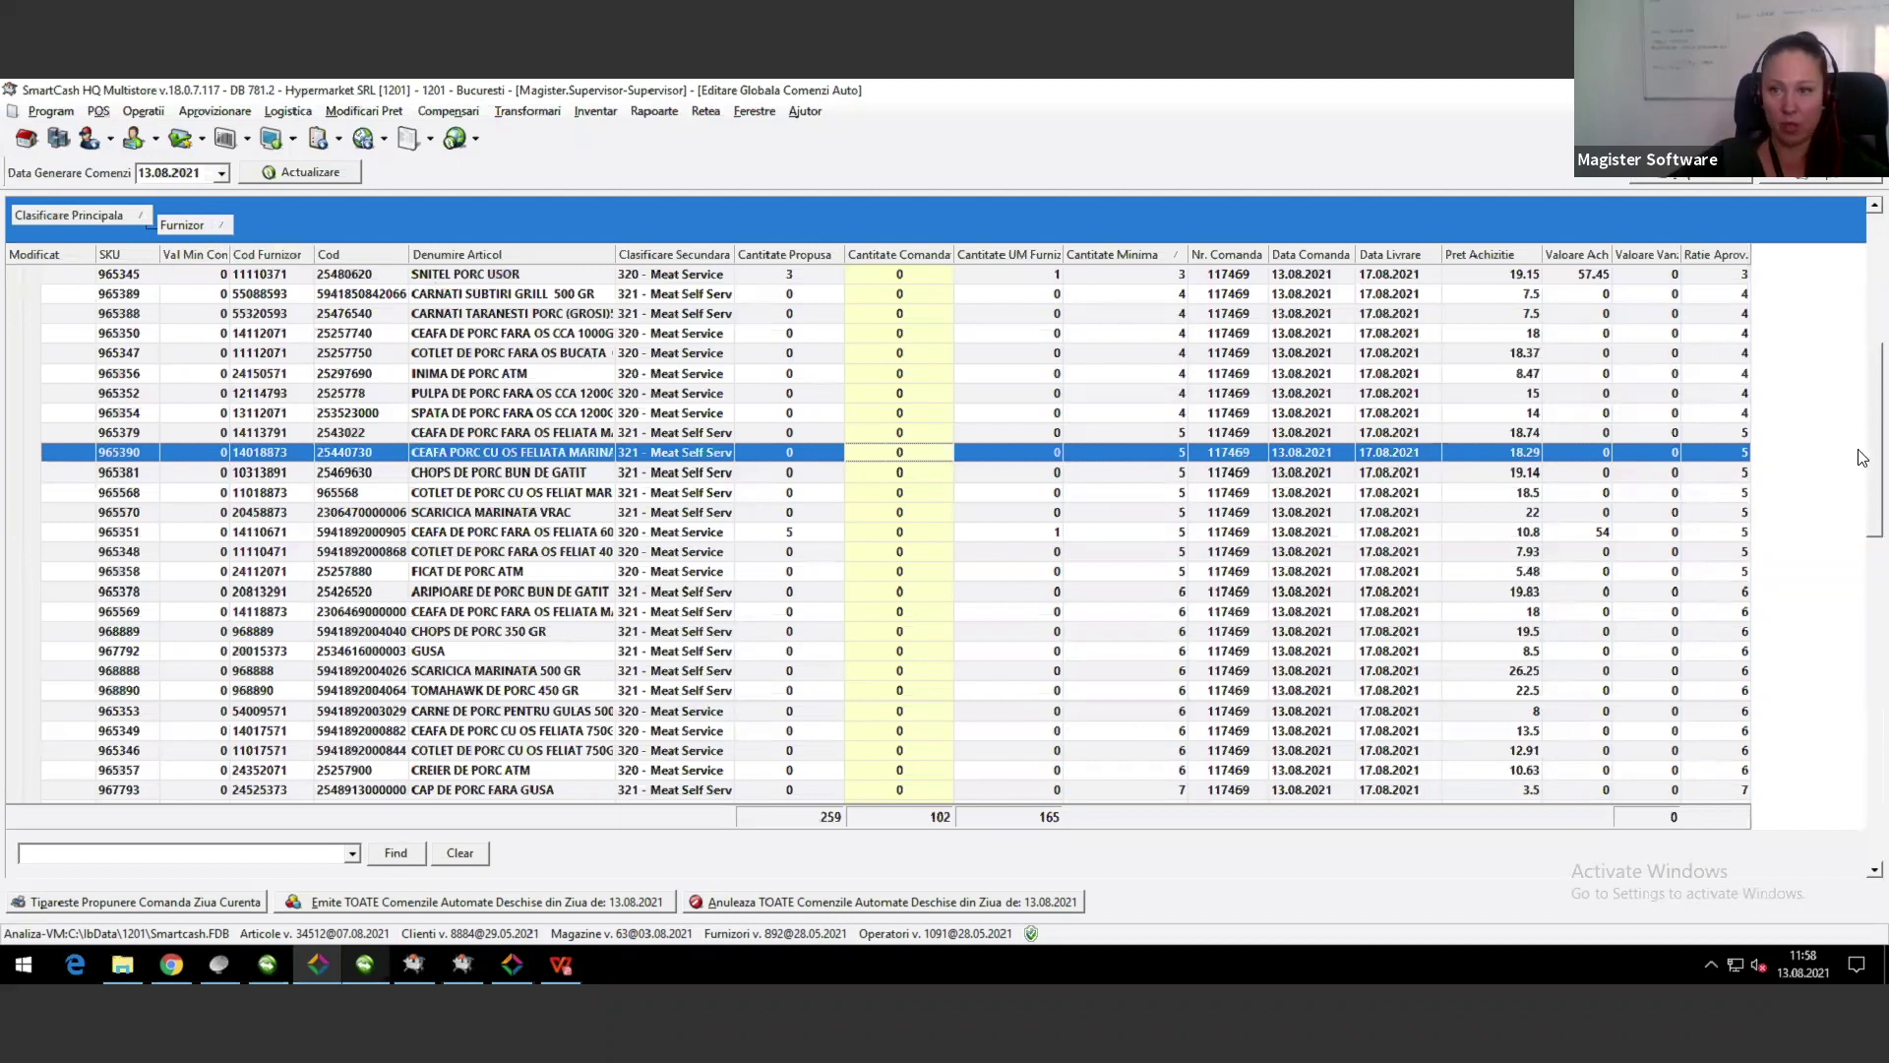
scroll(1863, 423, "up", 6)
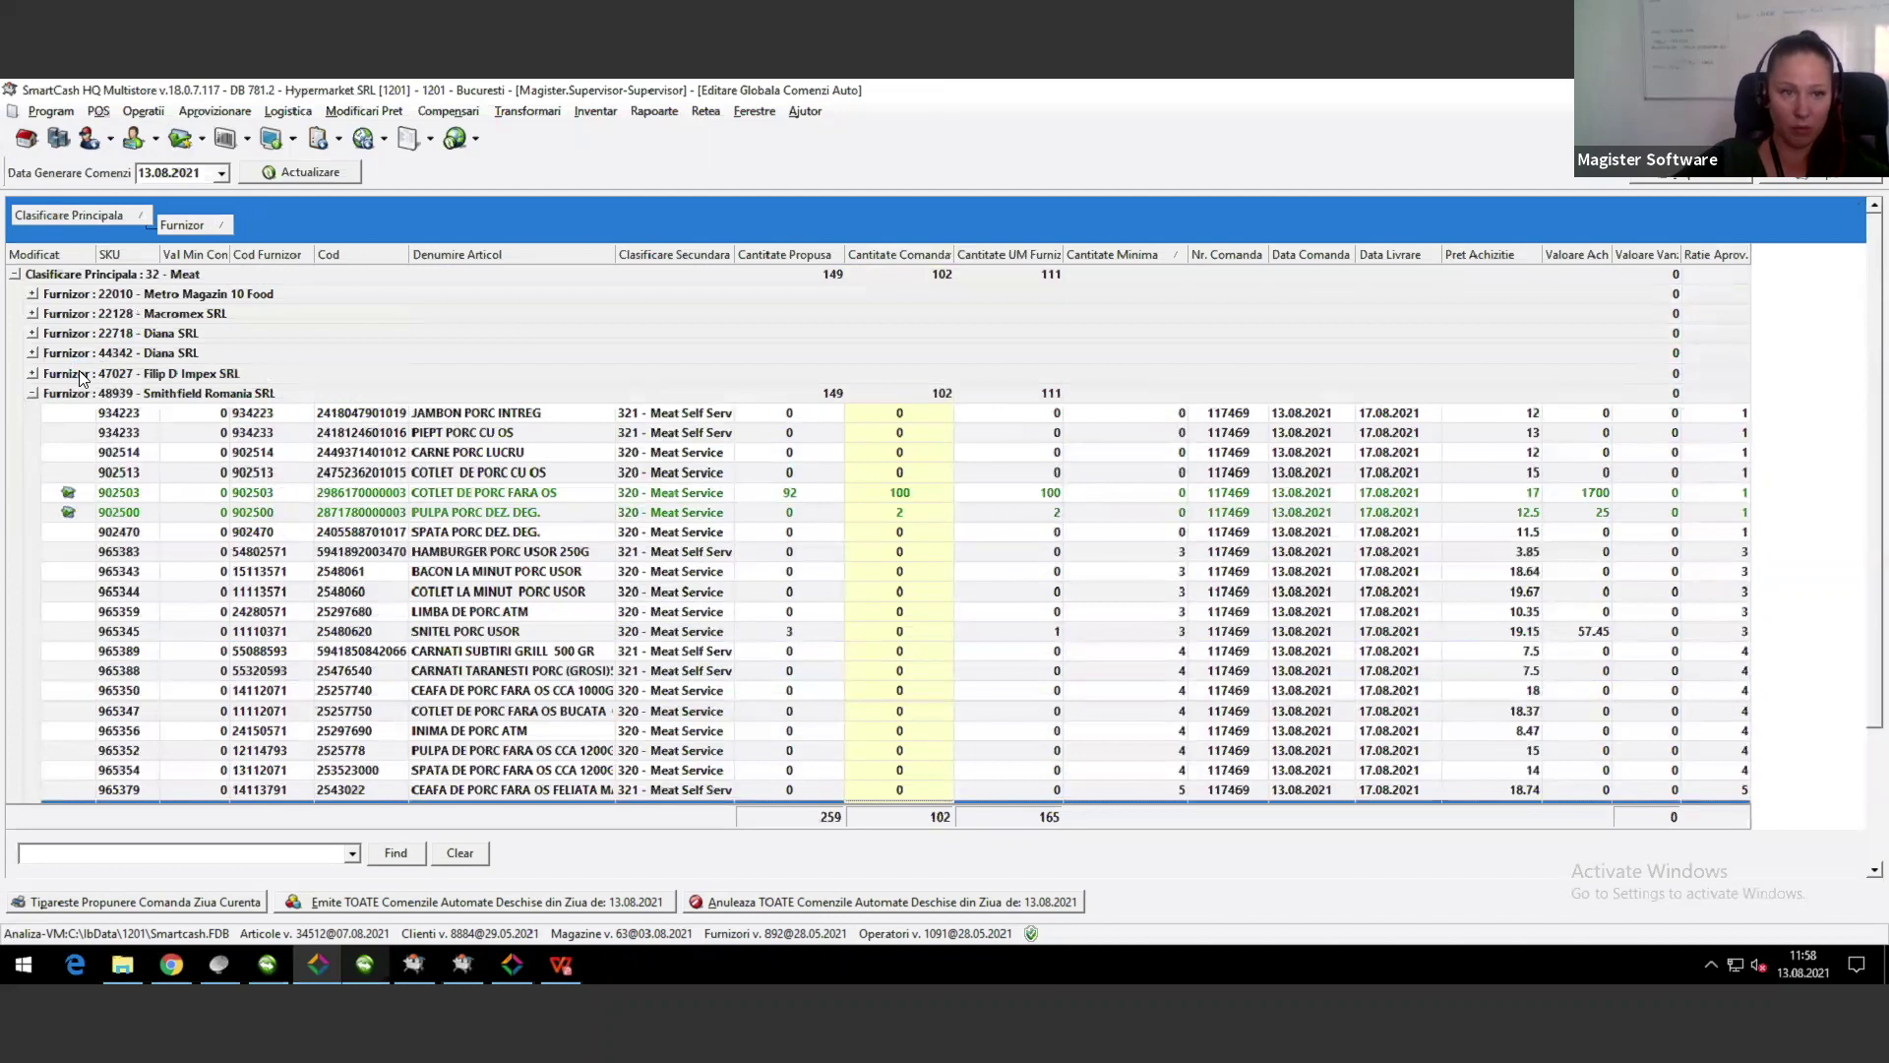
left_click(22, 391)
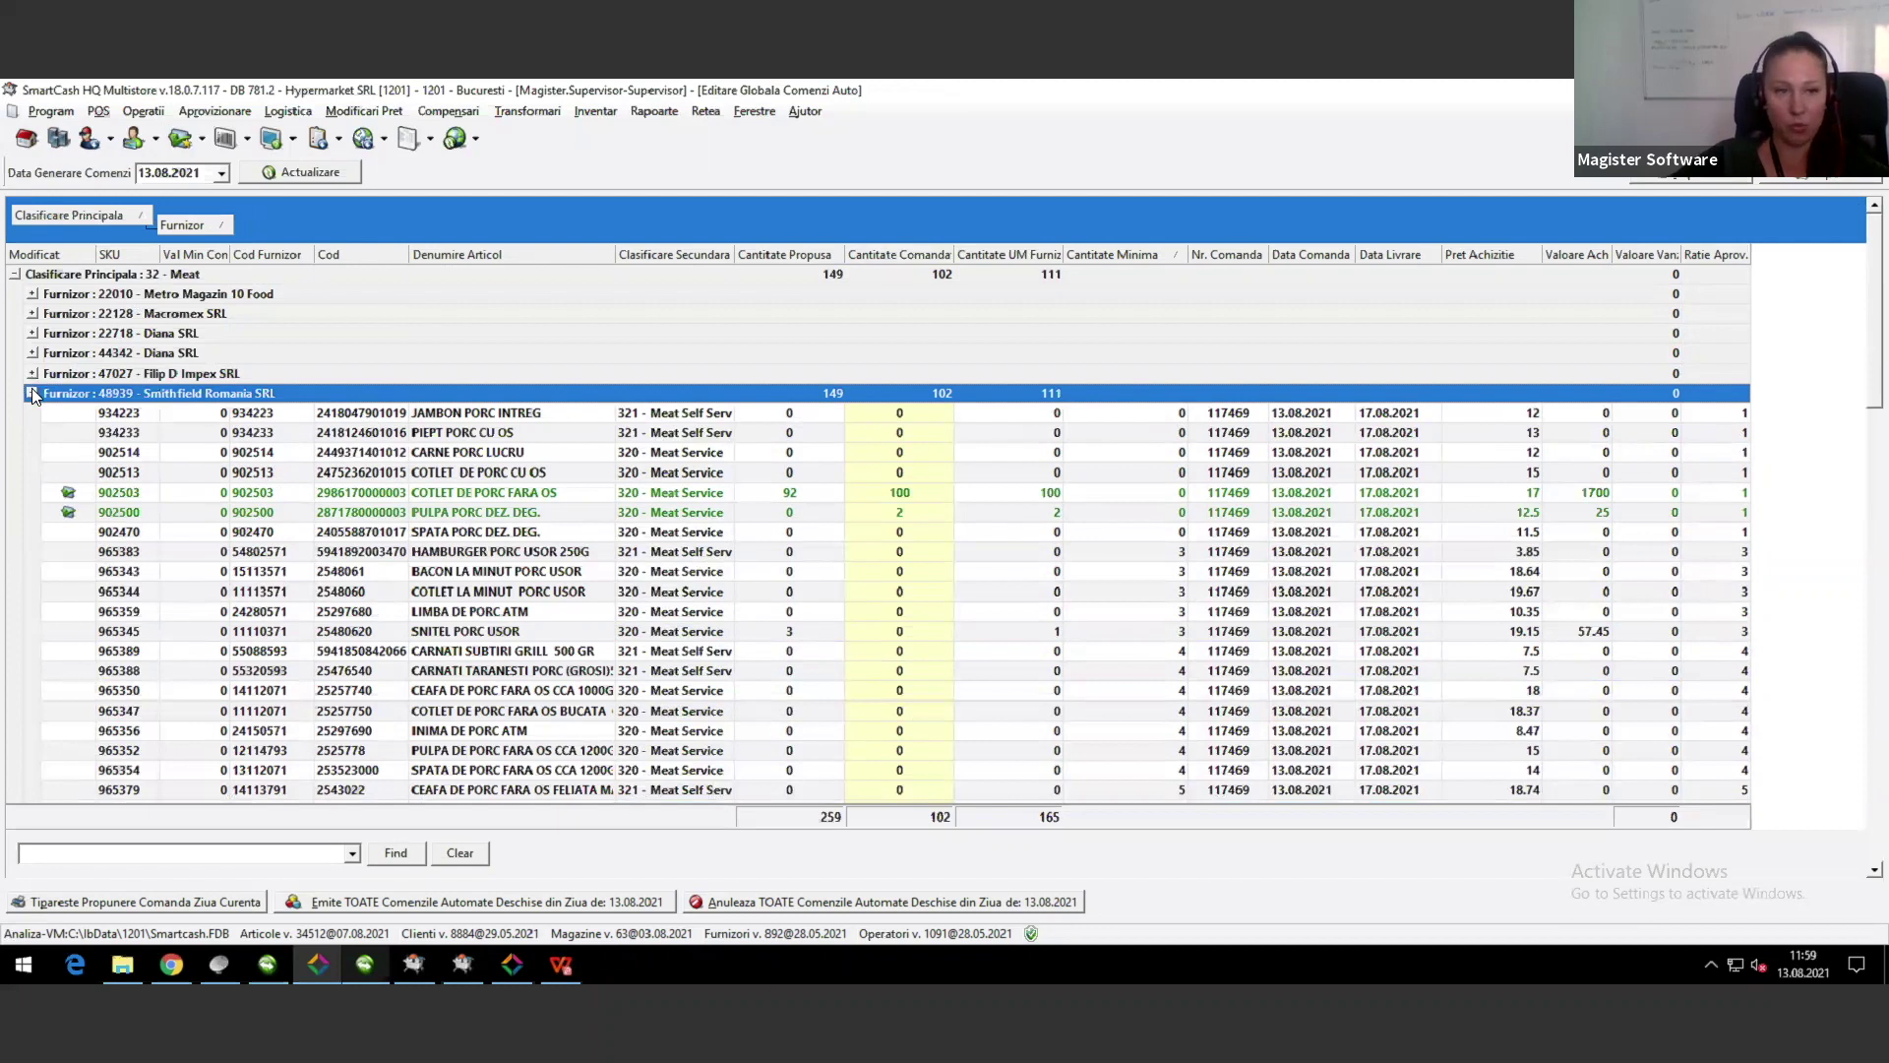
left_click(32, 392)
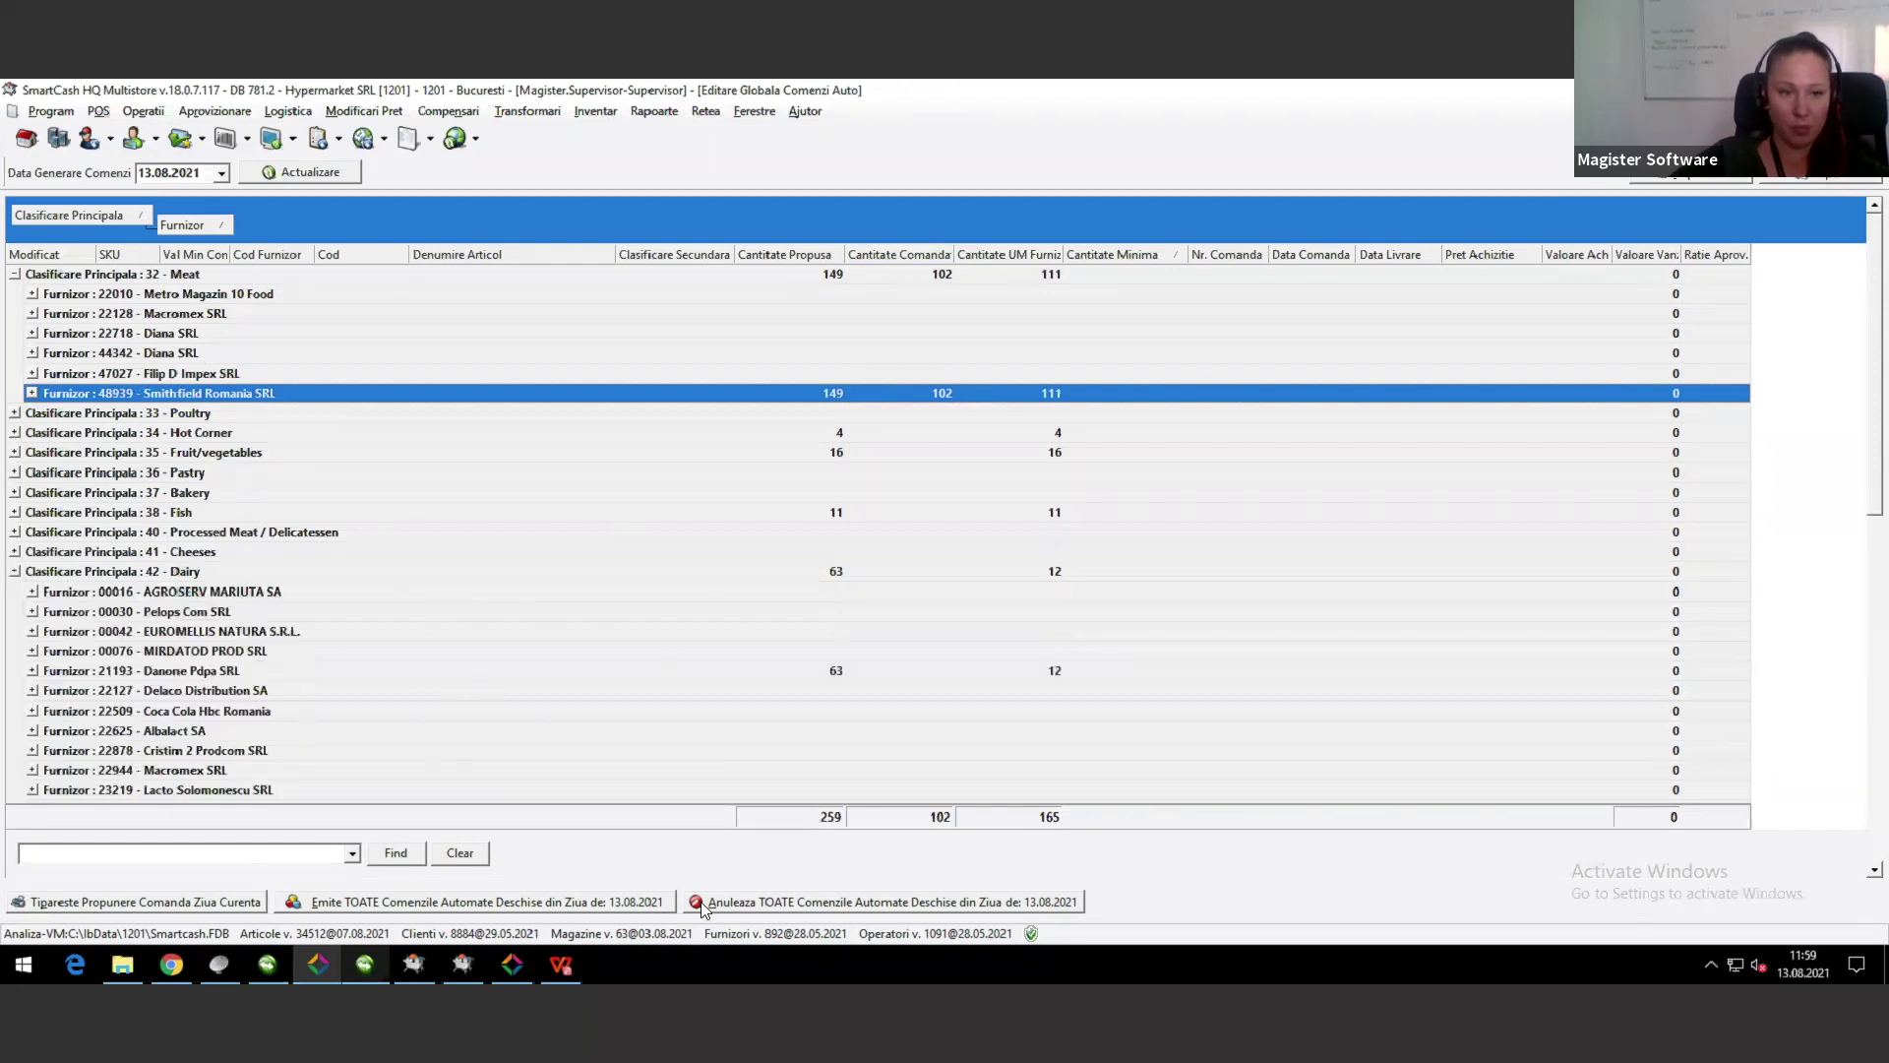
Step: Issue all open automatic orders dated 13.08.2021 and confirm the operation
scroll(276, 169, "down", 9)
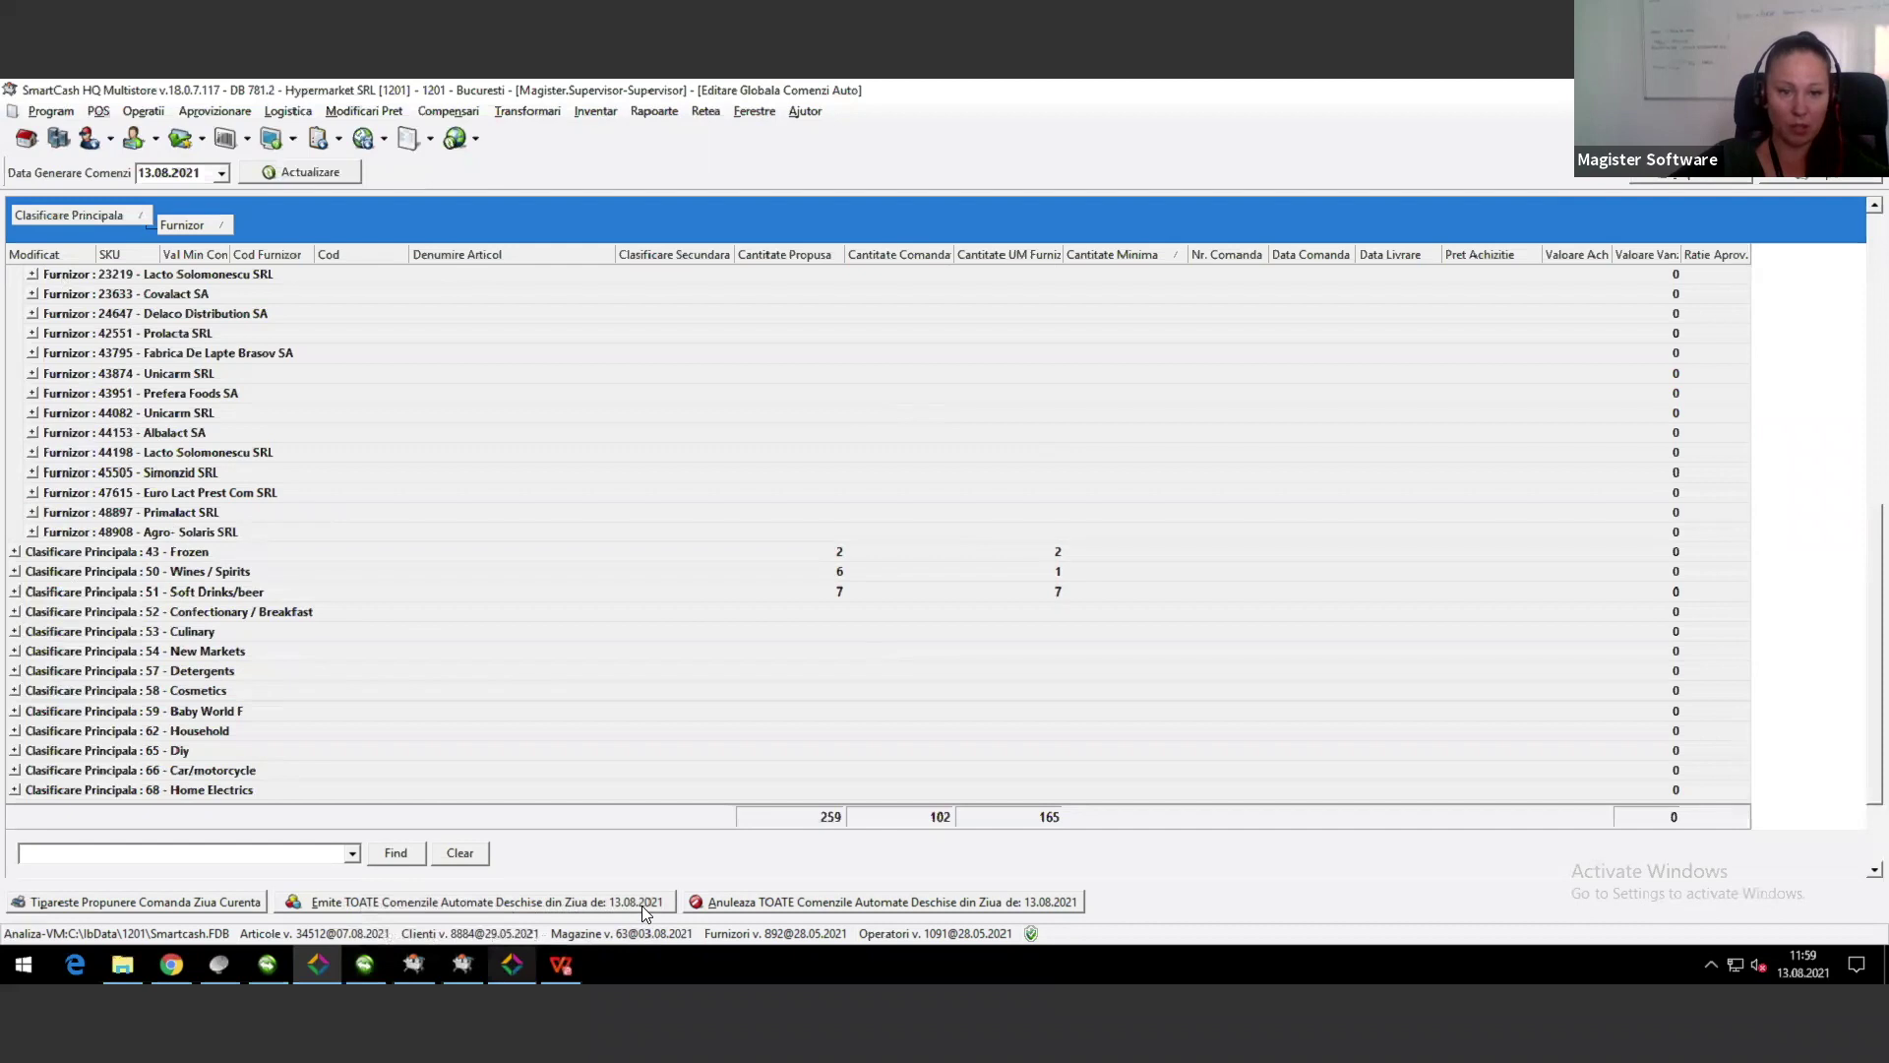
left_click(457, 903)
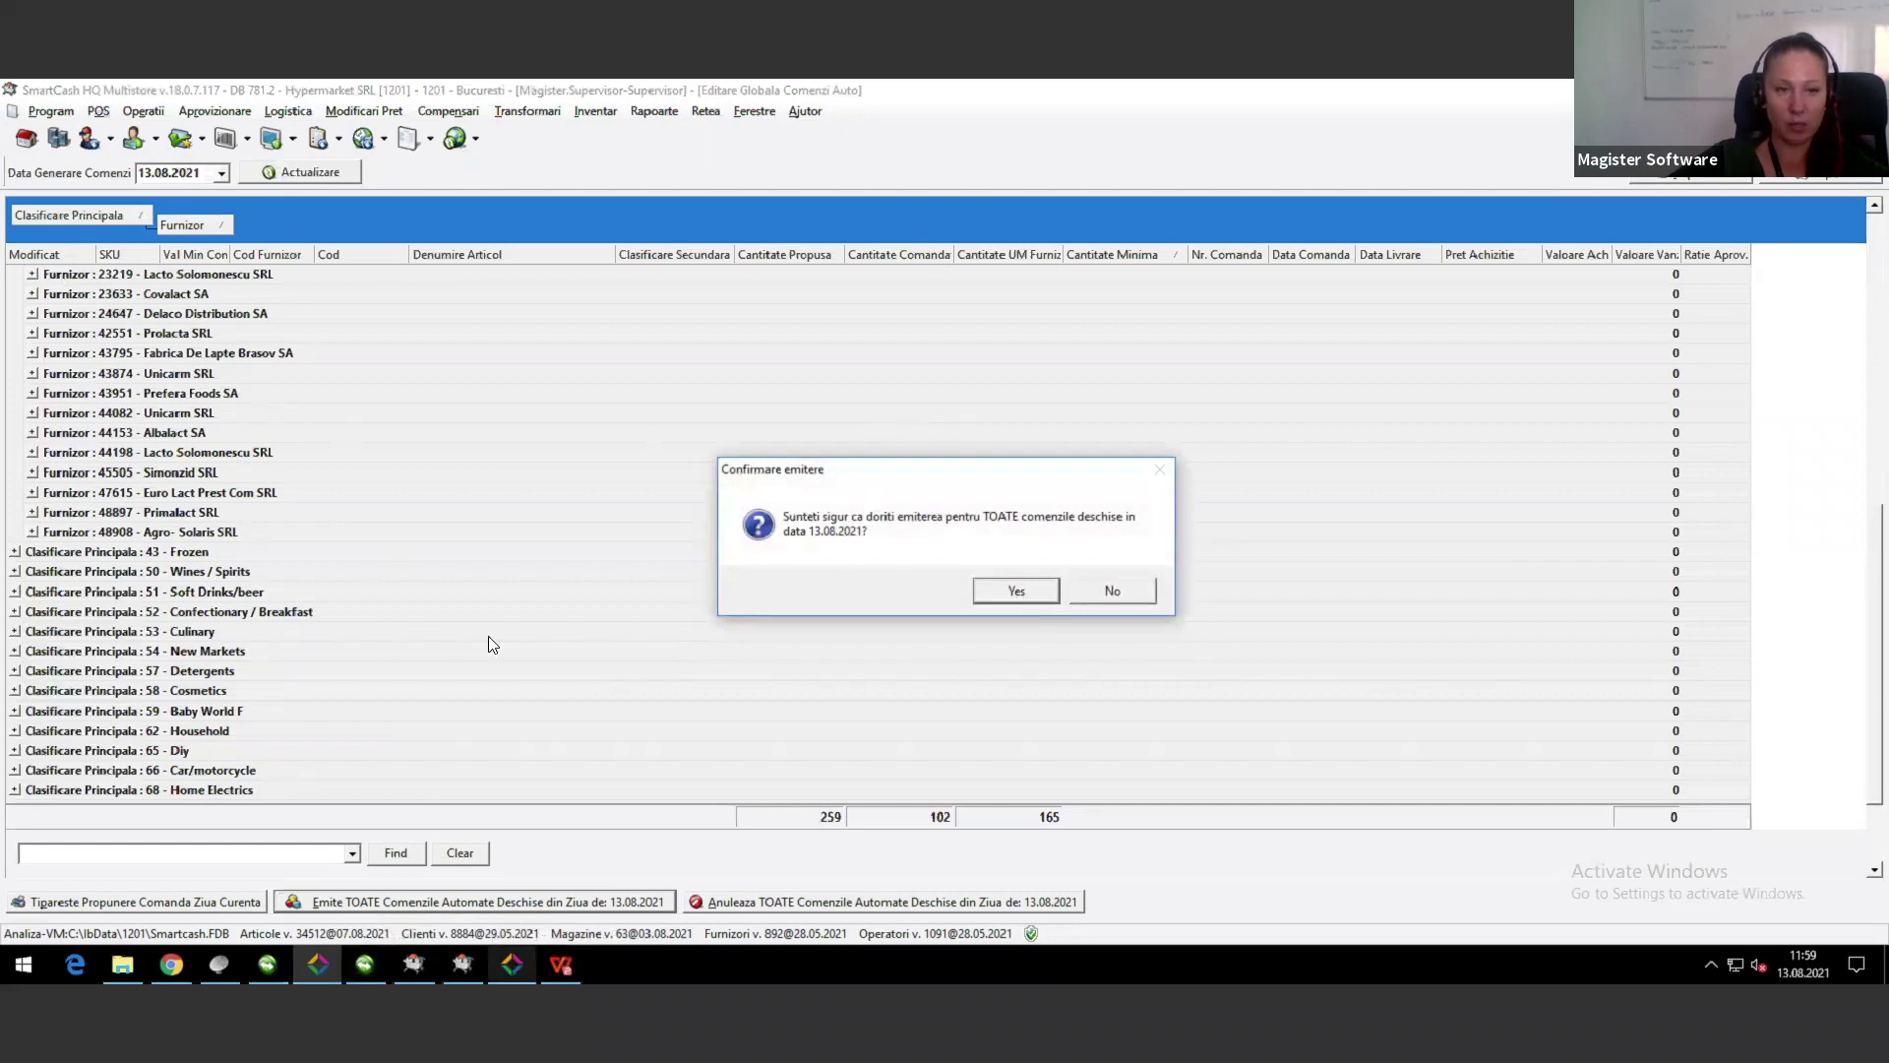
left_click(998, 587)
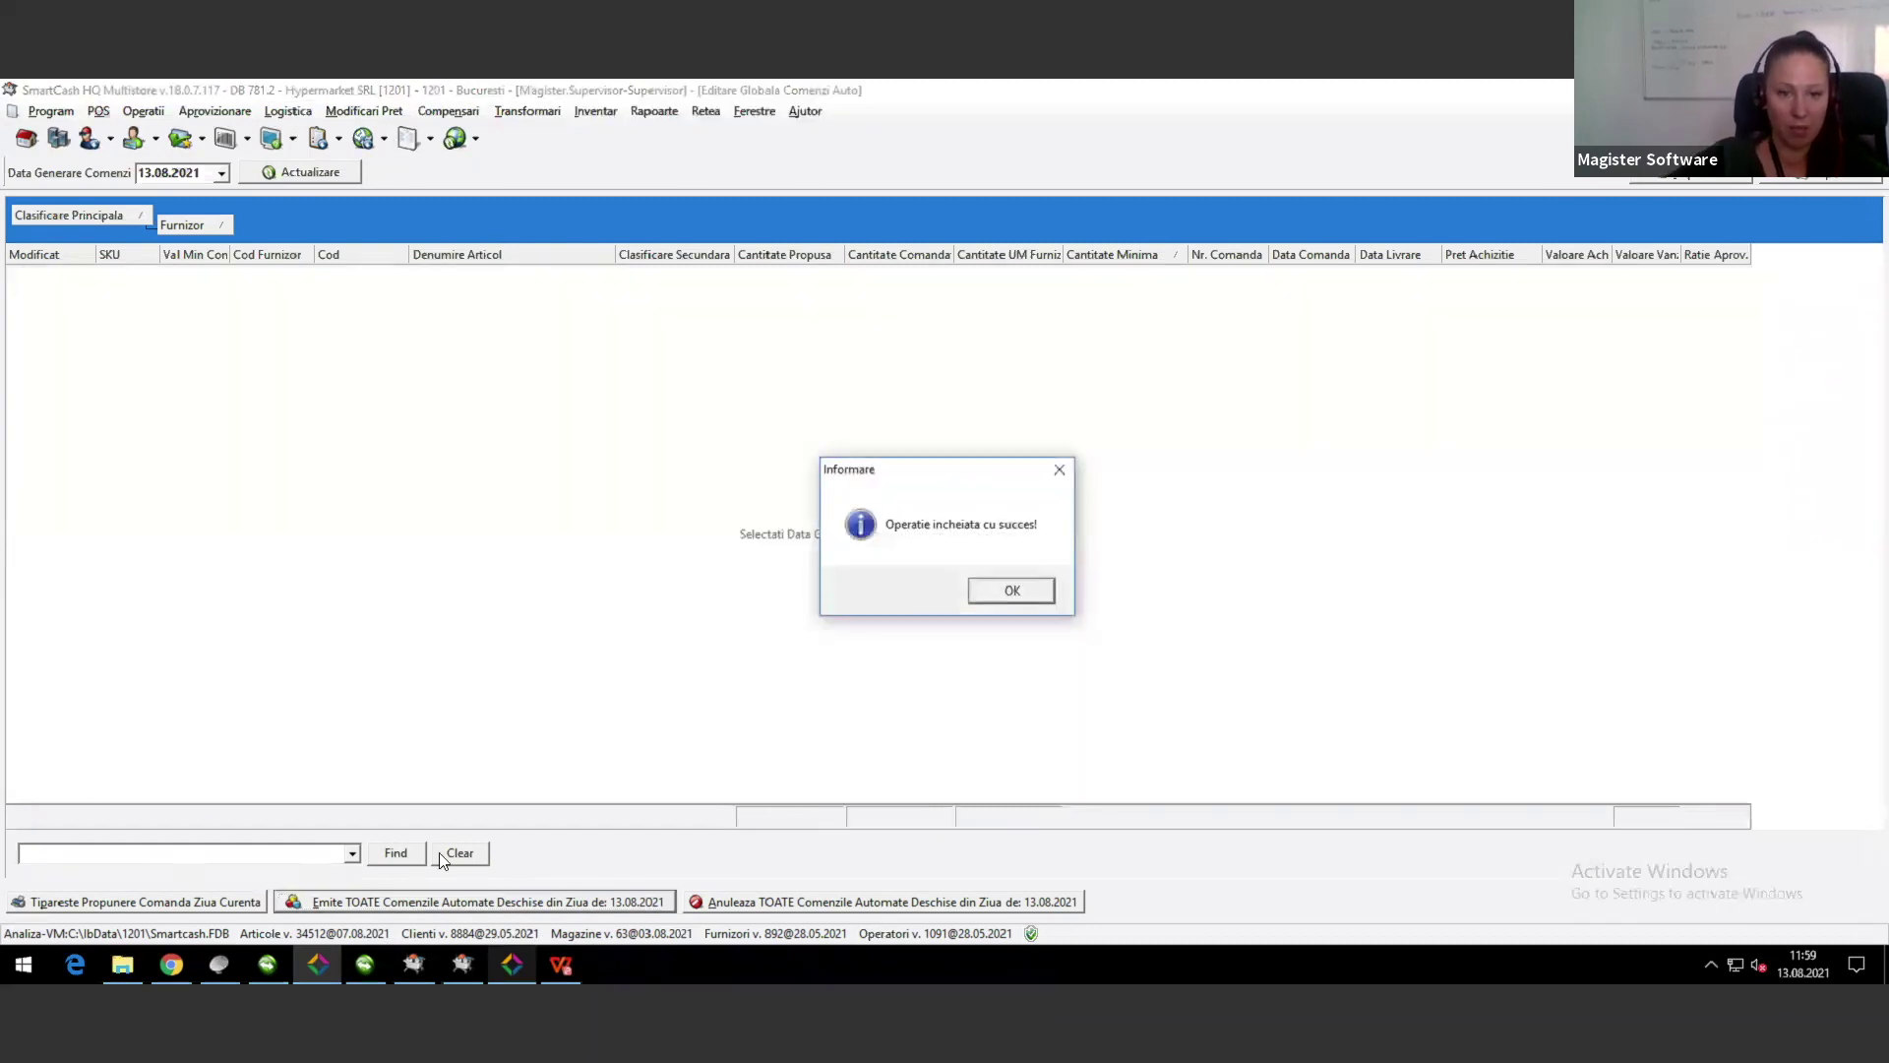
left_click(1012, 591)
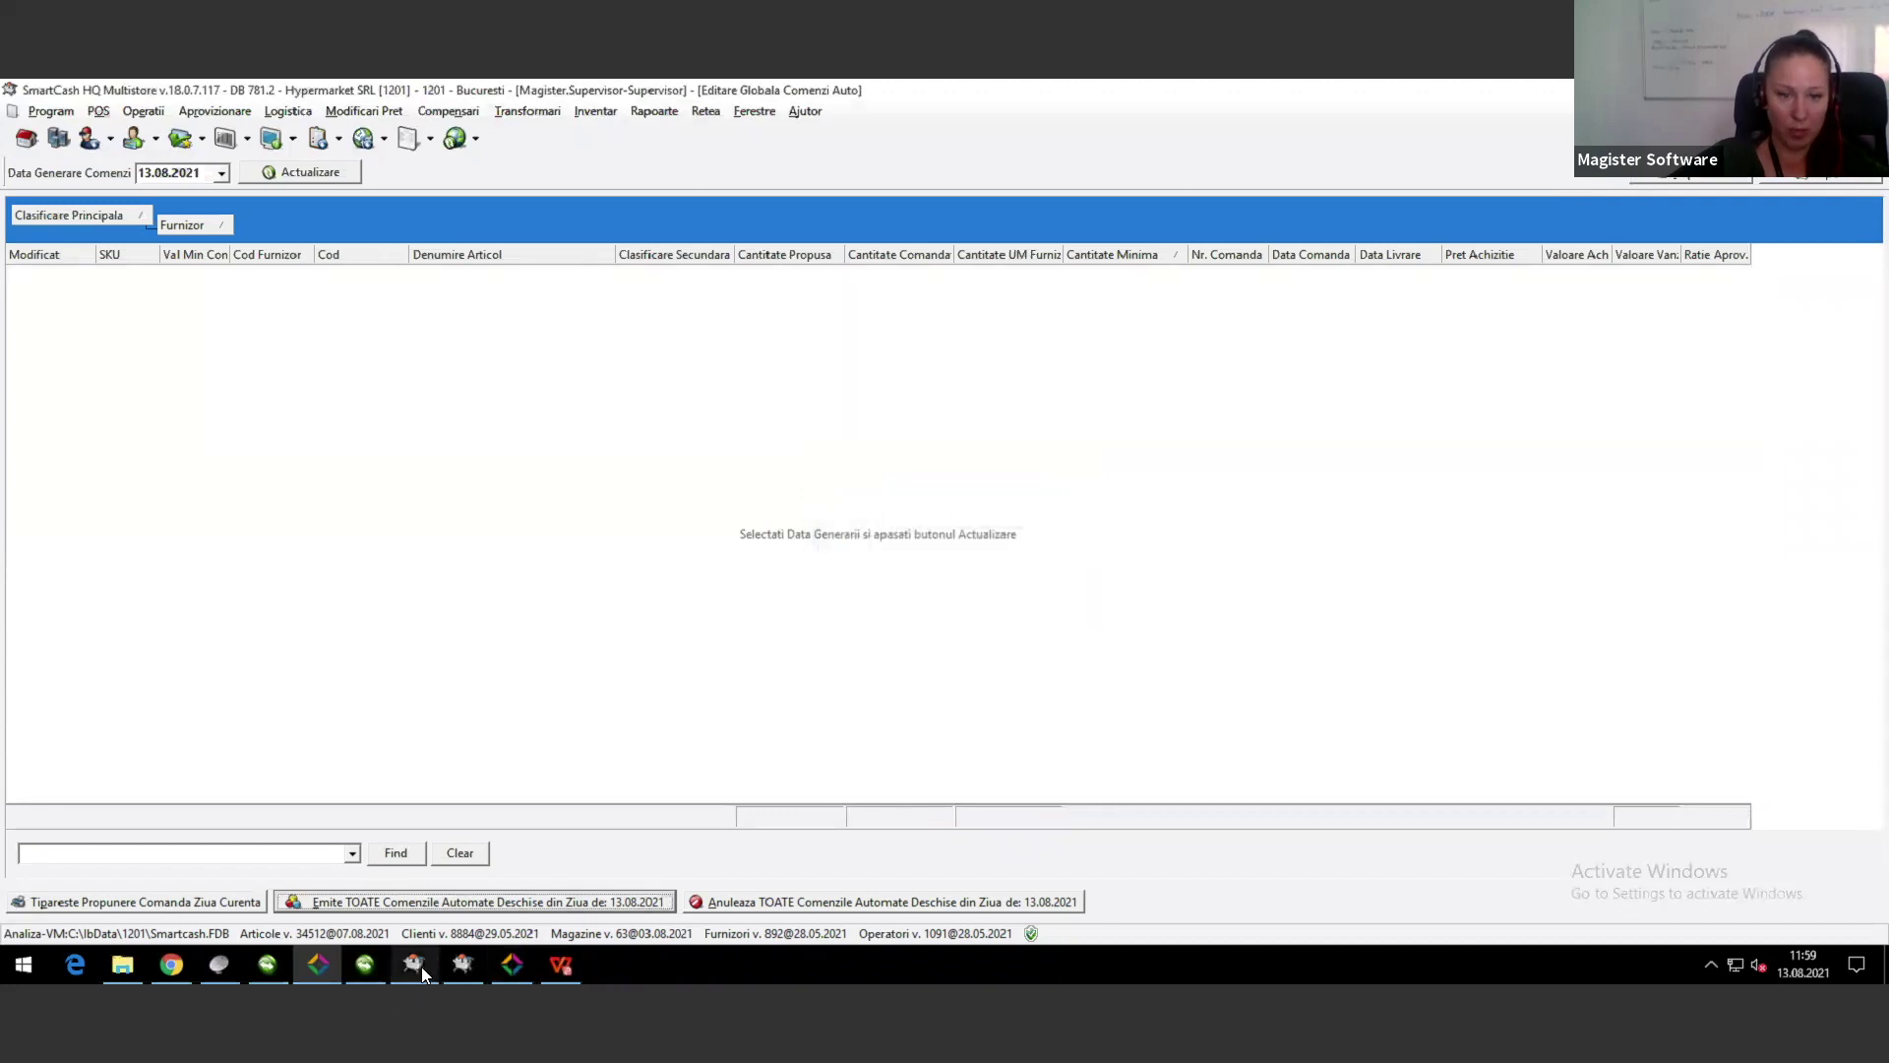
left_click(417, 966)
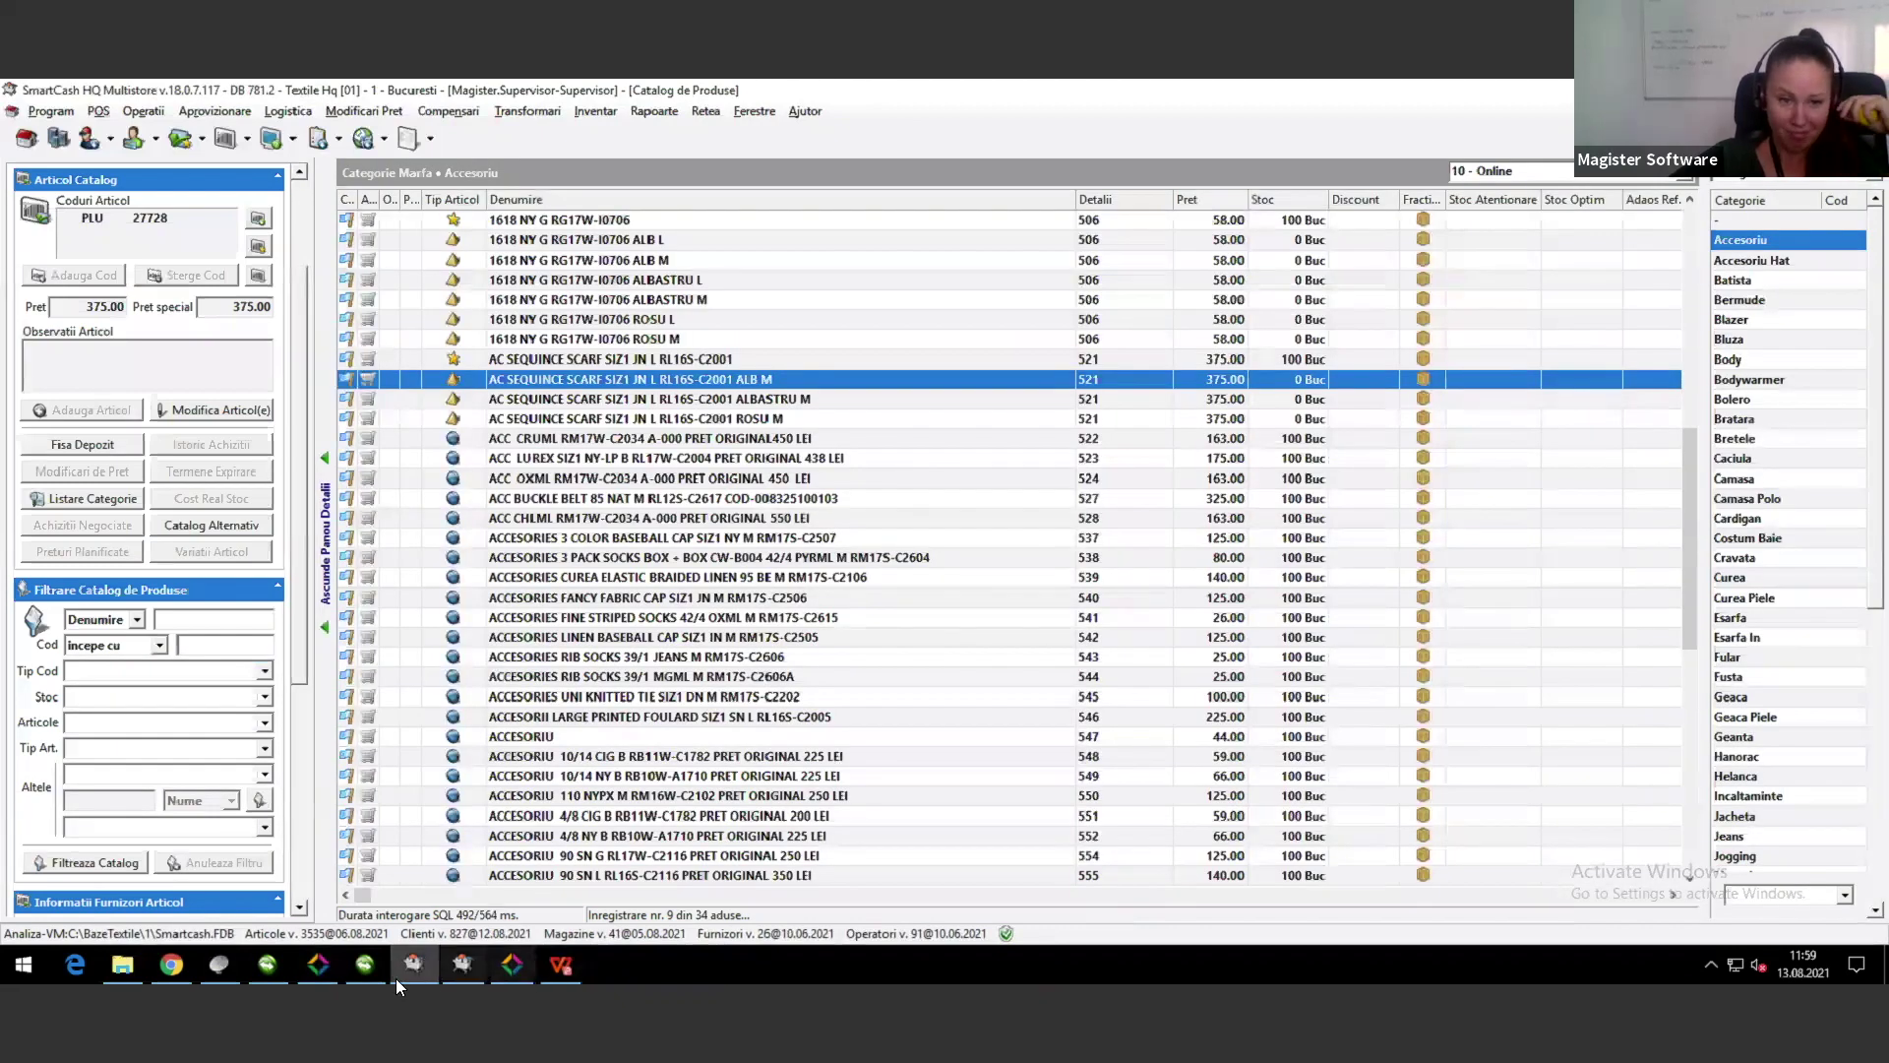
left_click(327, 972)
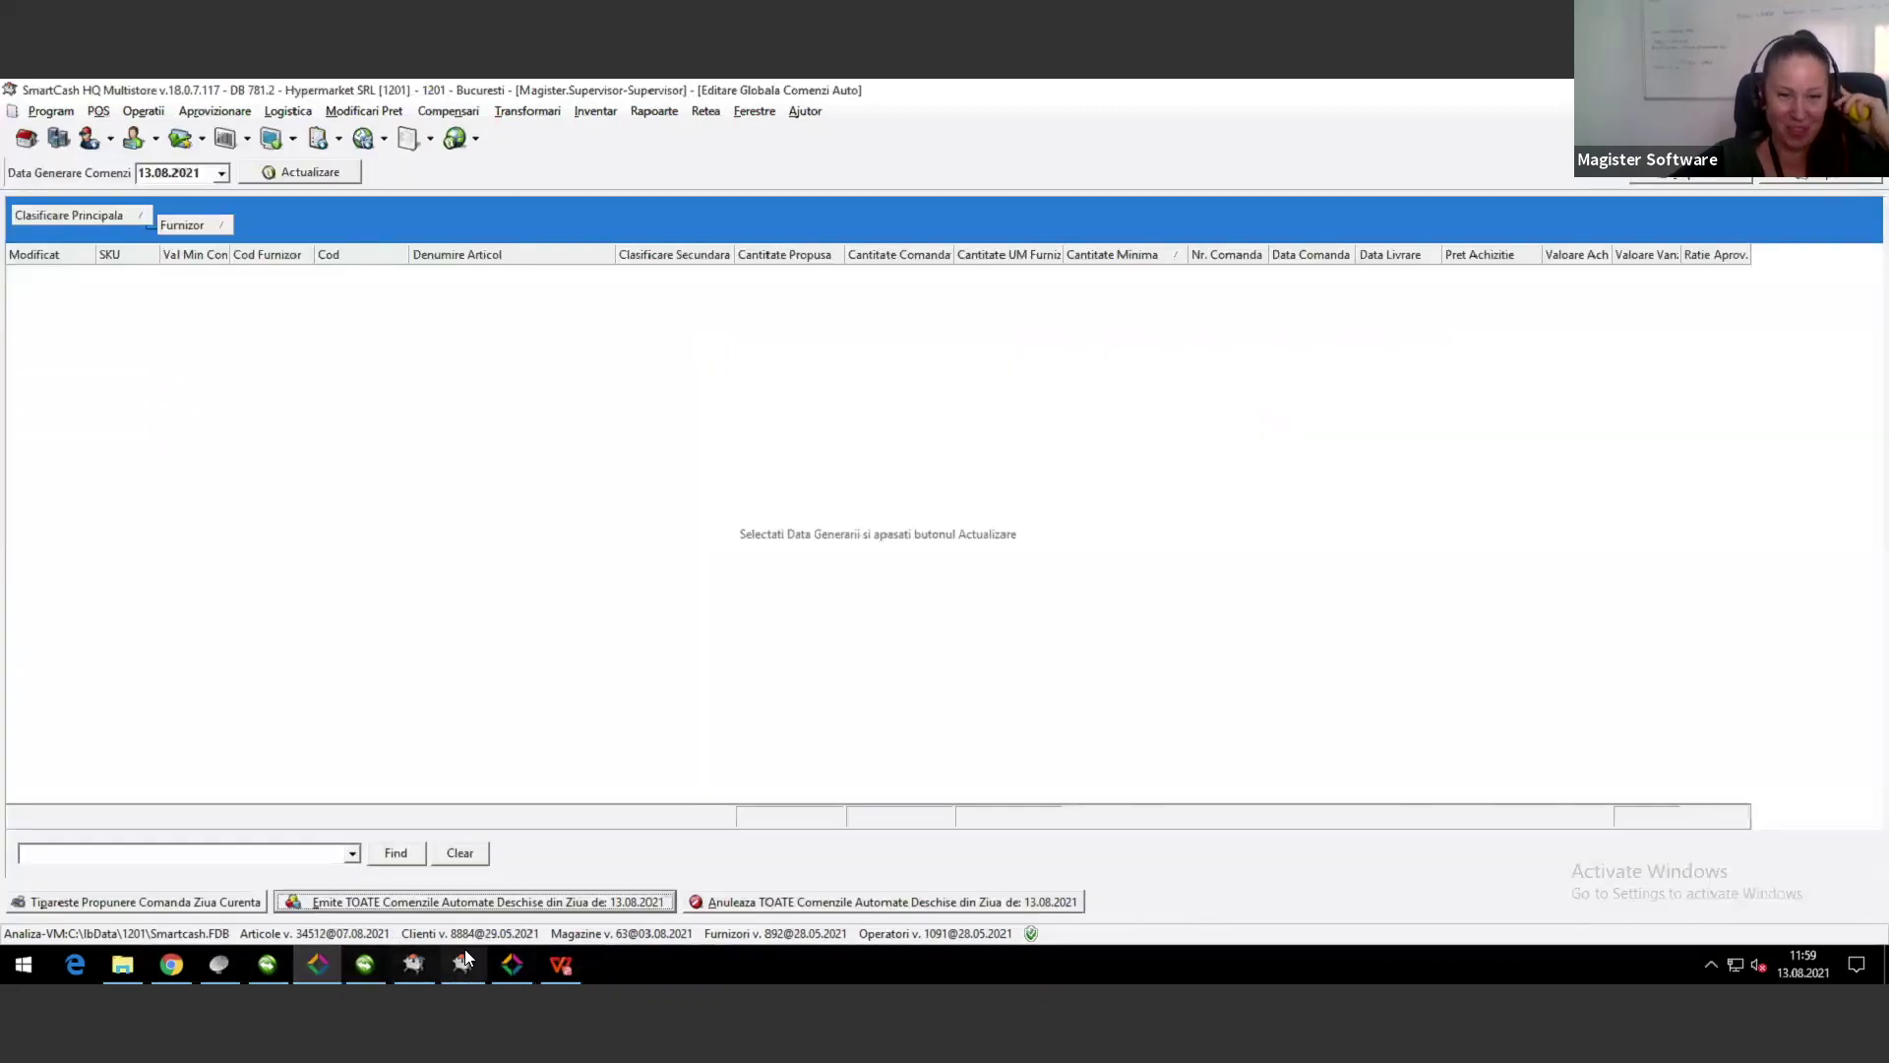
left_click(511, 970)
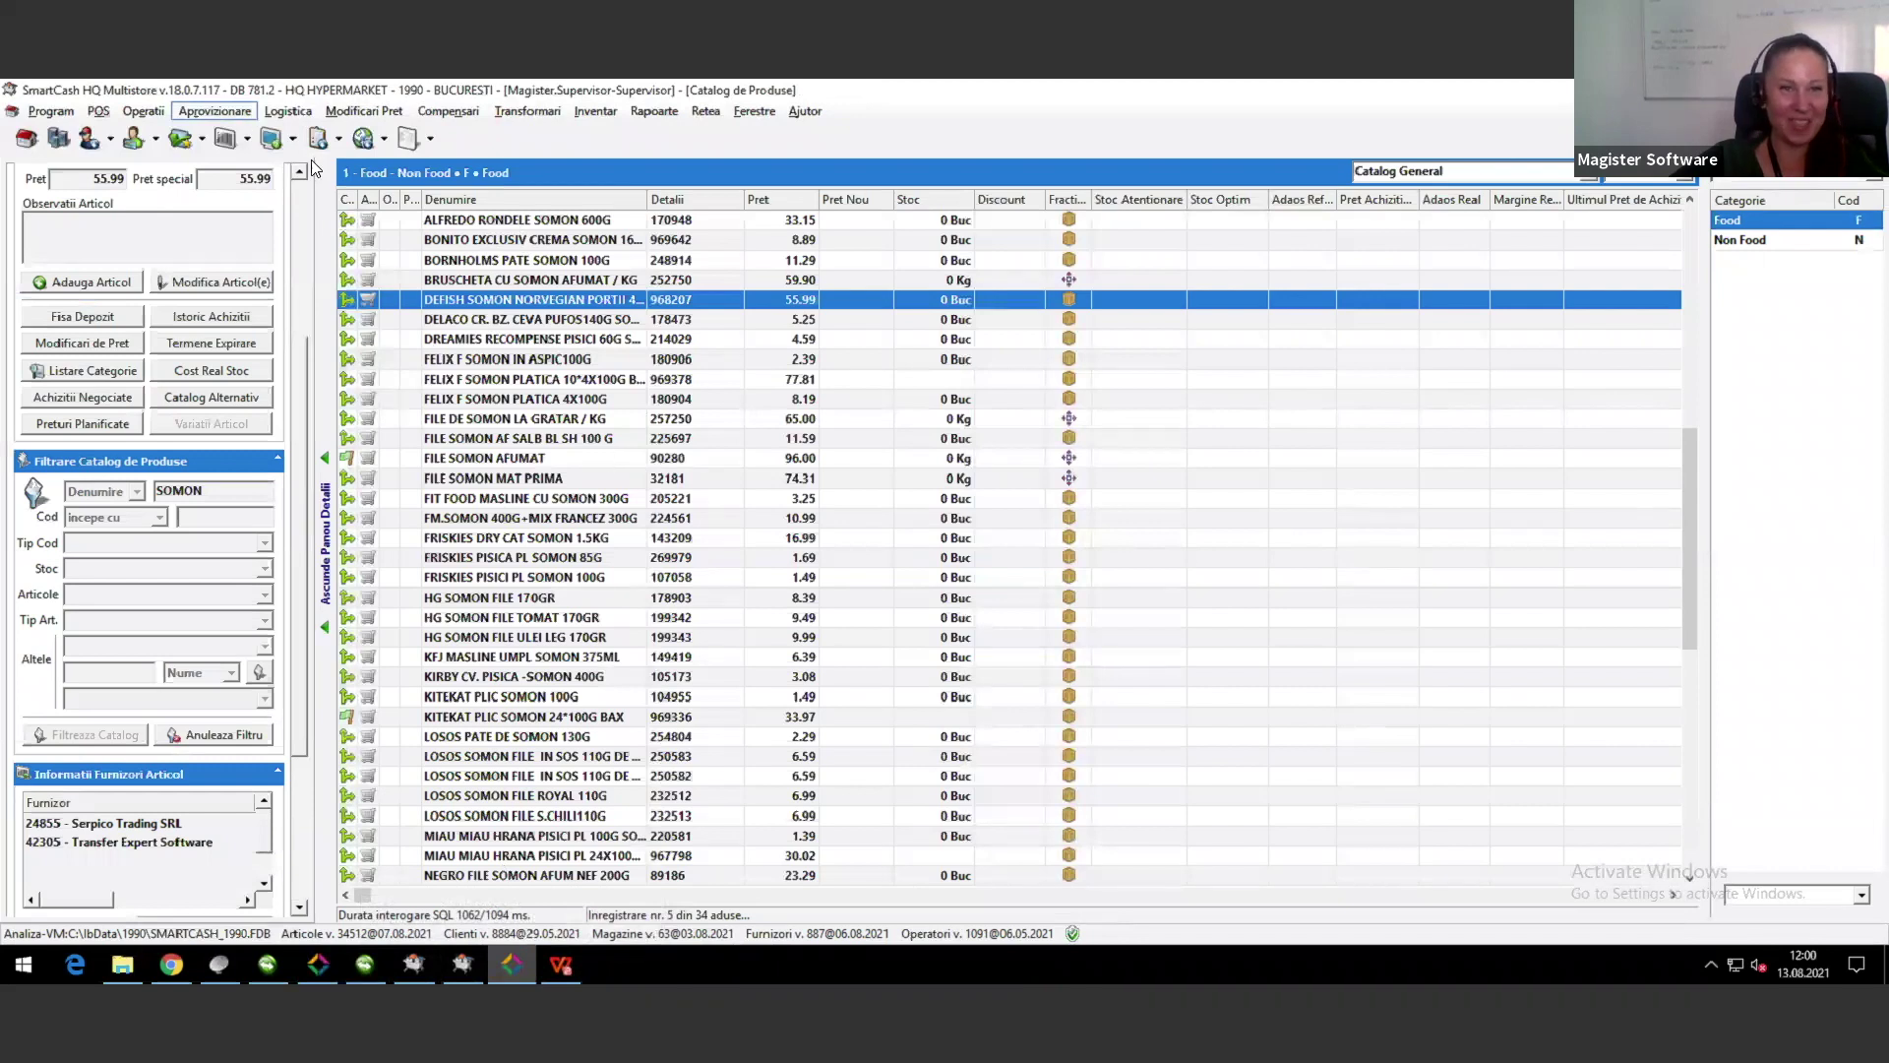
left_click(455, 261)
left_click(273, 116)
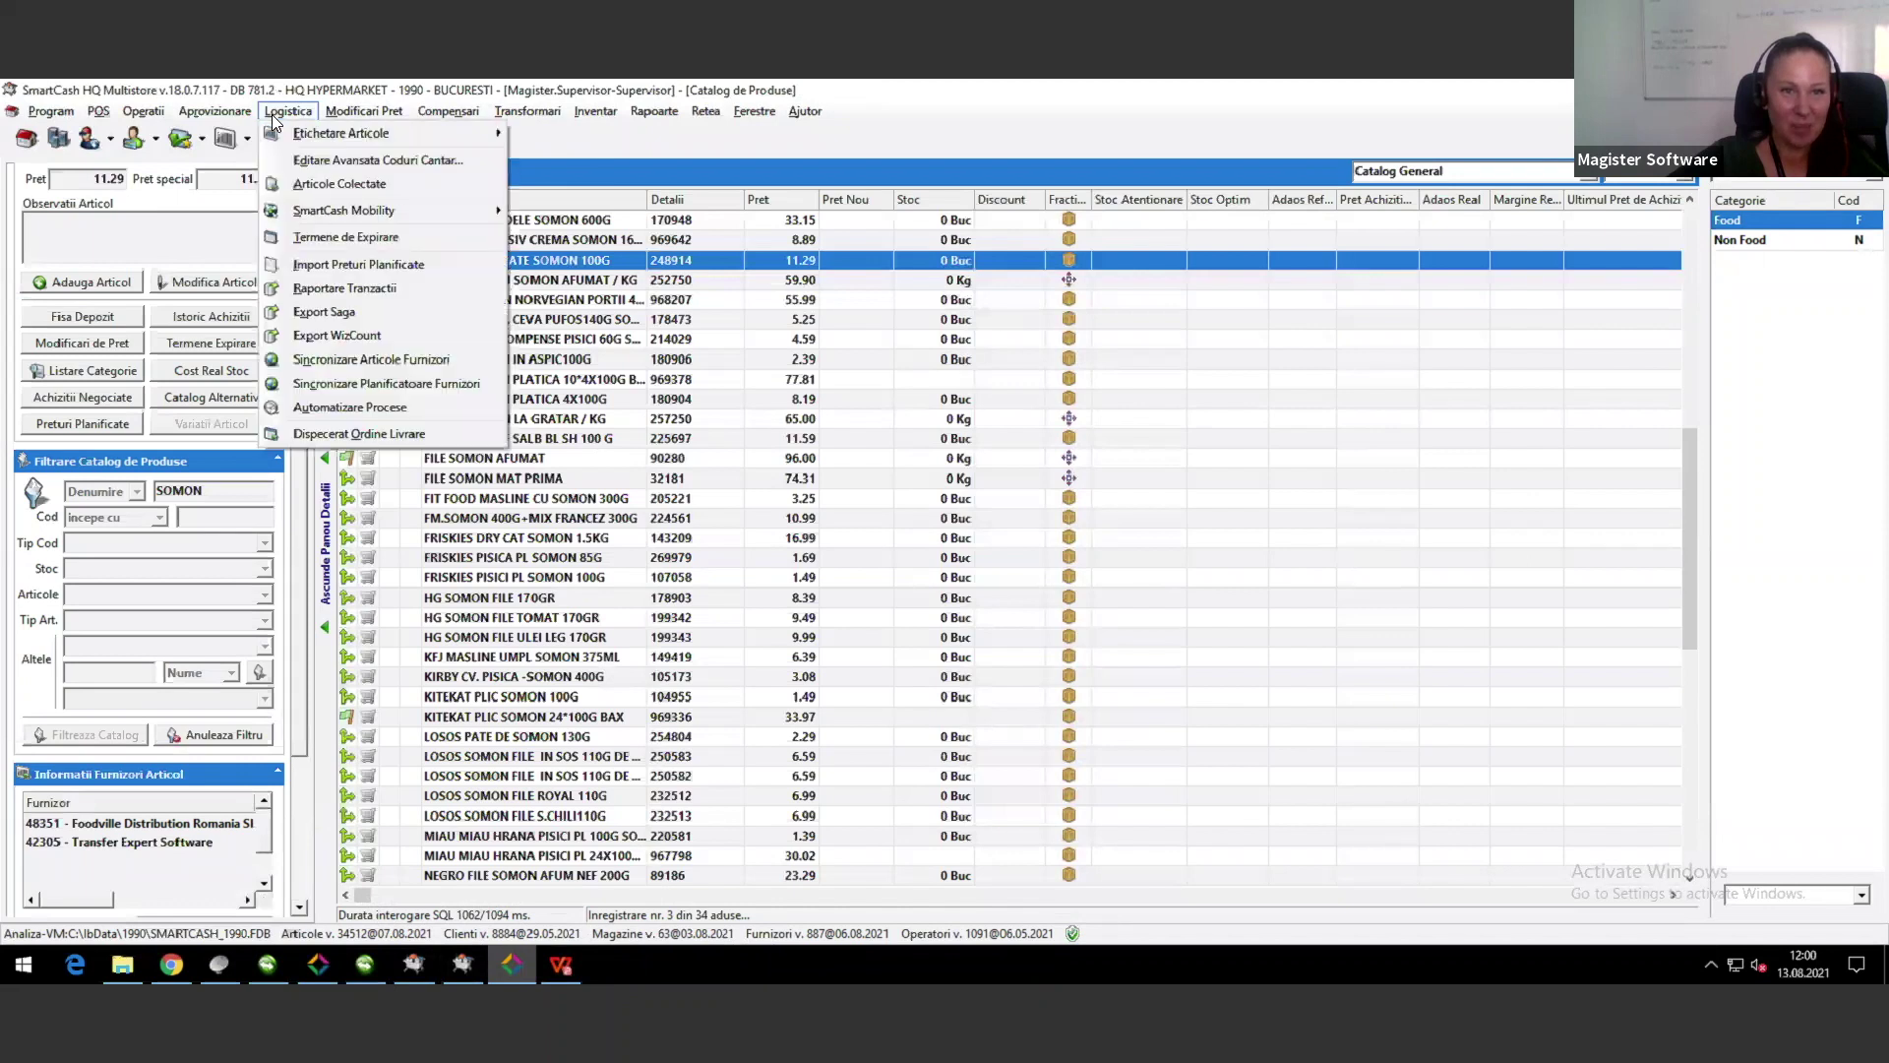
Step: Open the automated processes list in the Hypermarket SRL 1201 database and view the log of the Inchidere Comenzi Aprovizionare process type
left_click(318, 966)
left_click(287, 110)
left_click(392, 361)
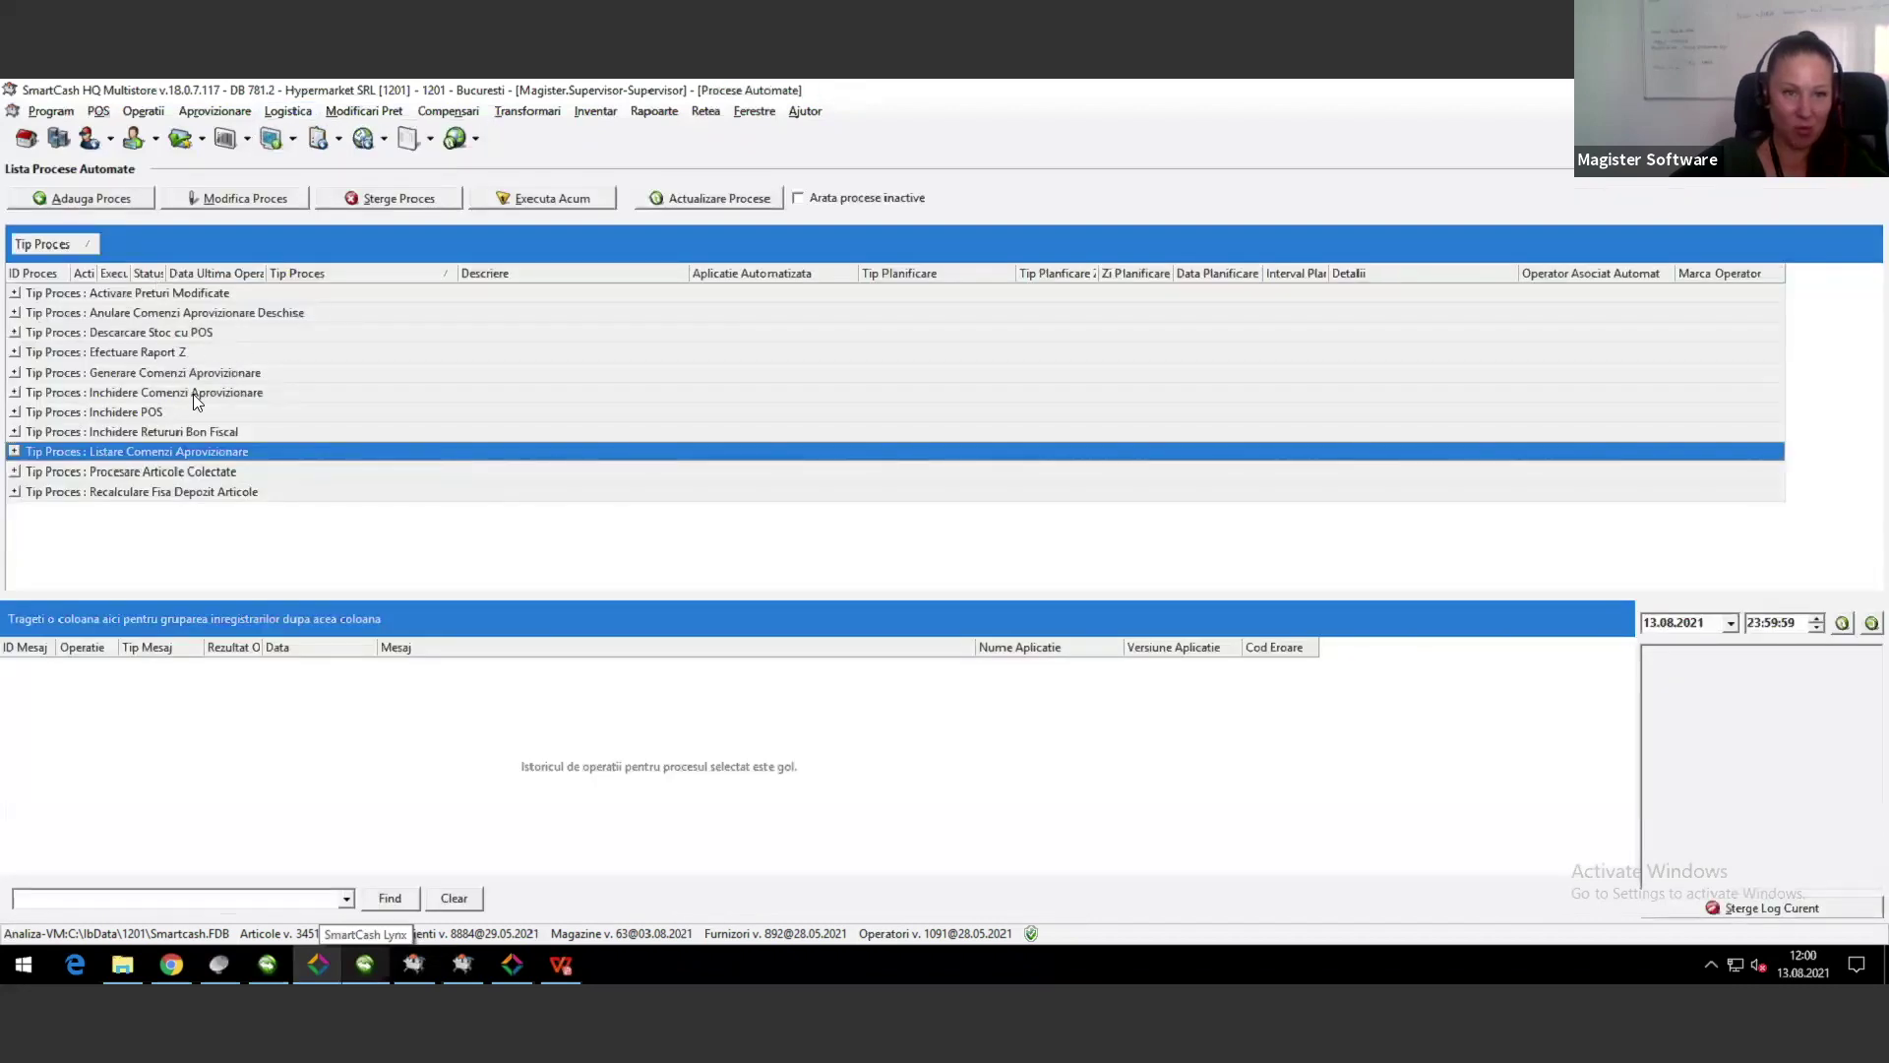
left_click(136, 394)
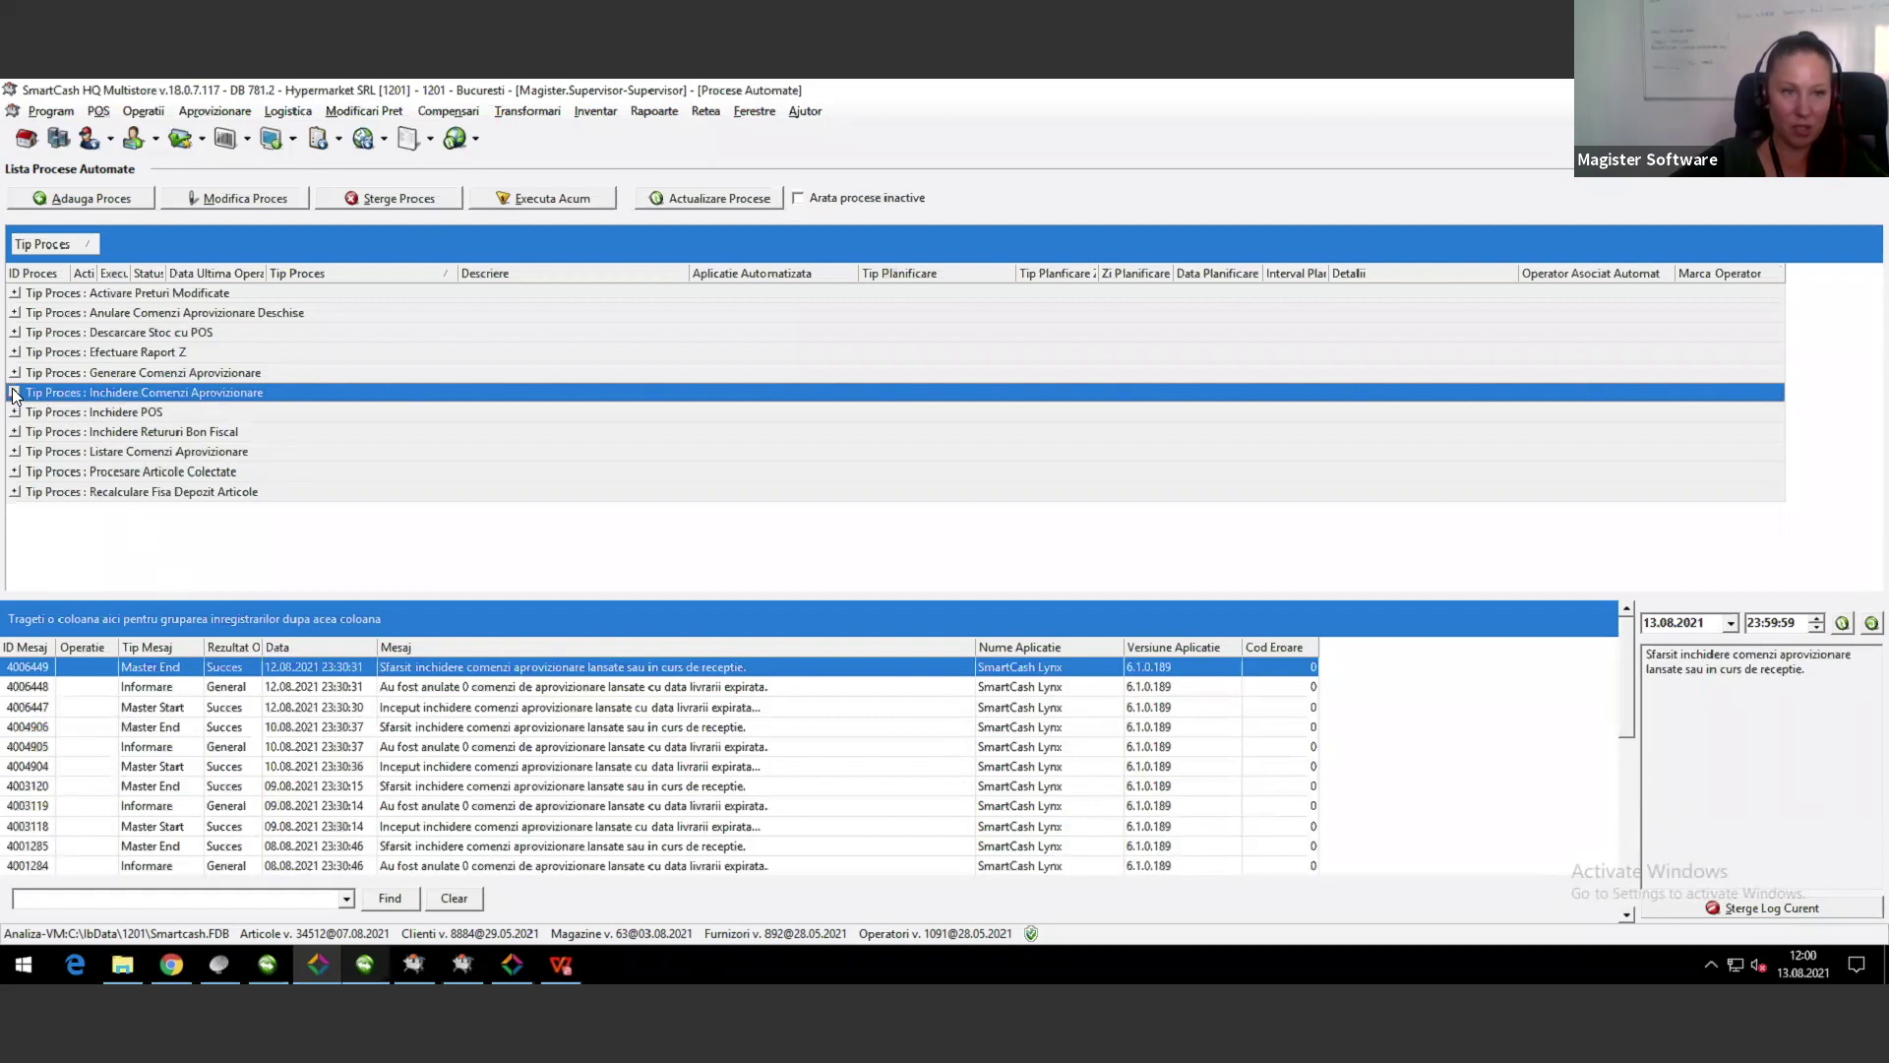
Step: Examine the settings of the Inchidere Comenzi Aprovizionare process, especially Nr Zile, and close them without saving
double_click(79, 393)
double_click(209, 412)
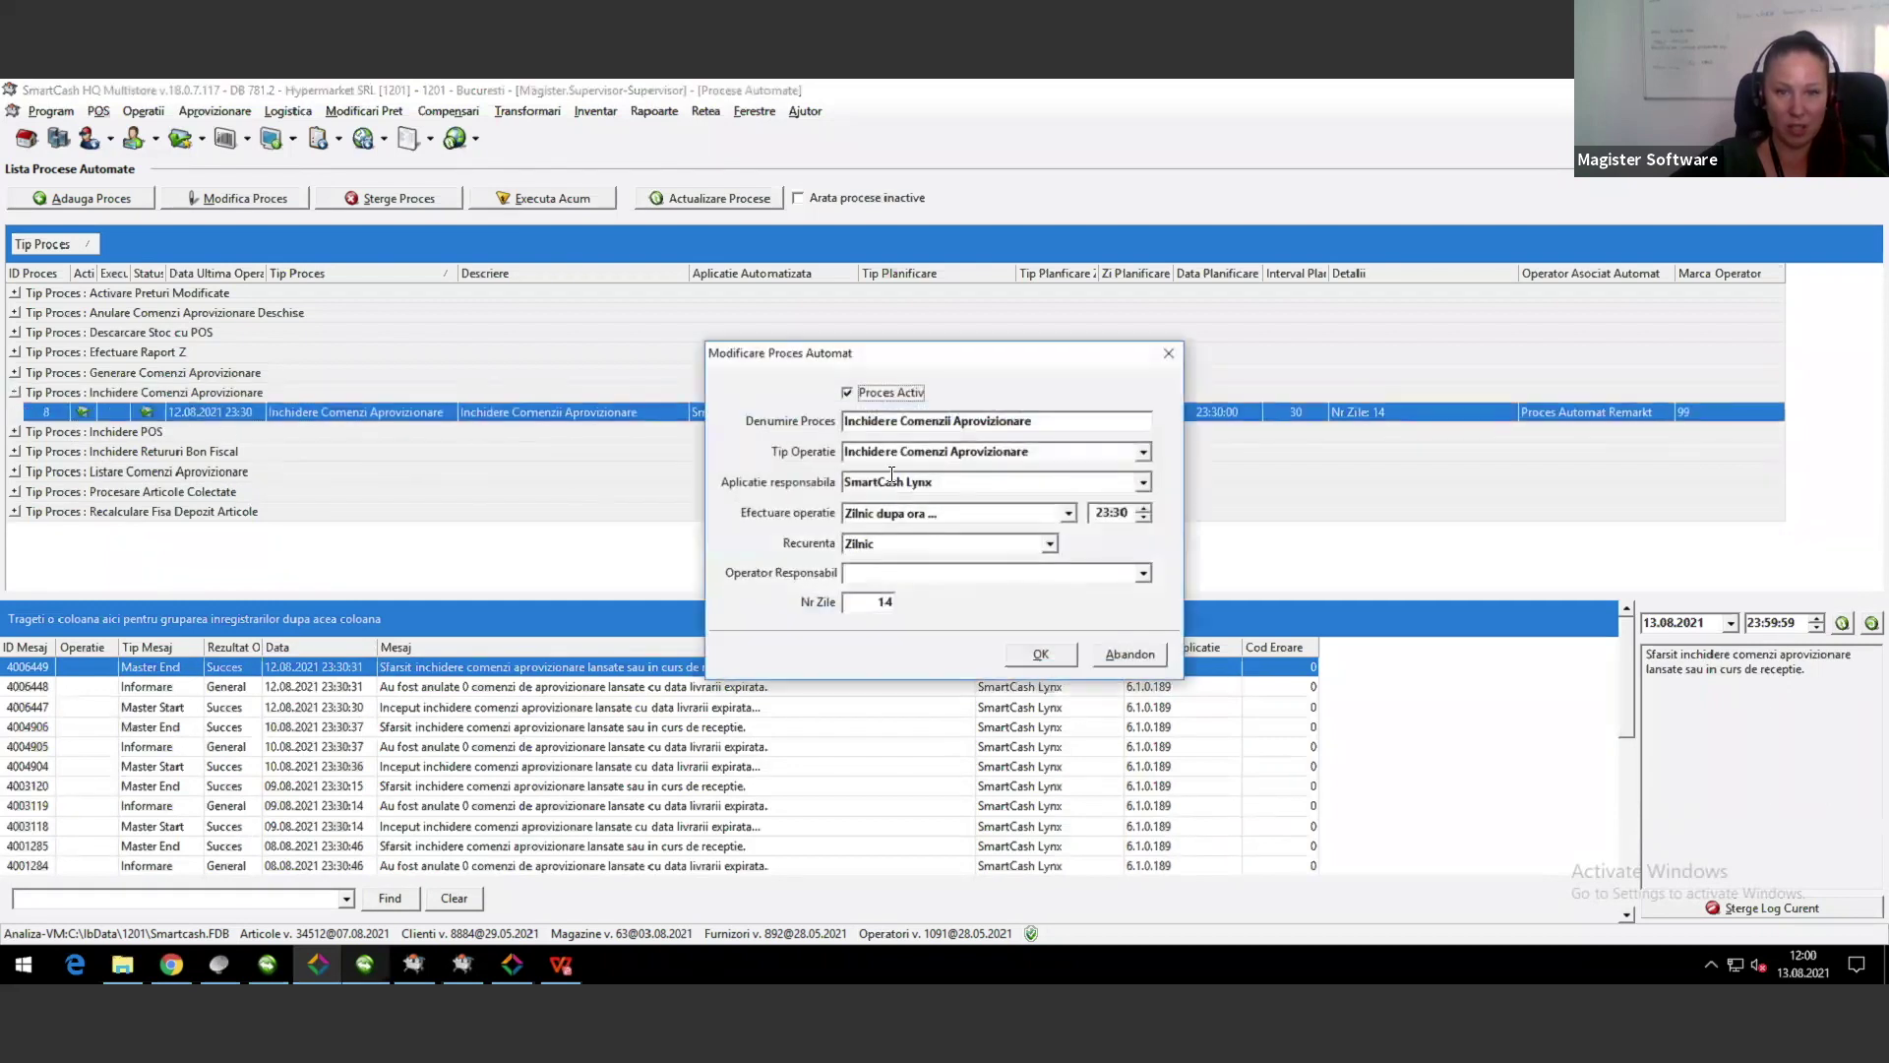
left_click(1169, 354)
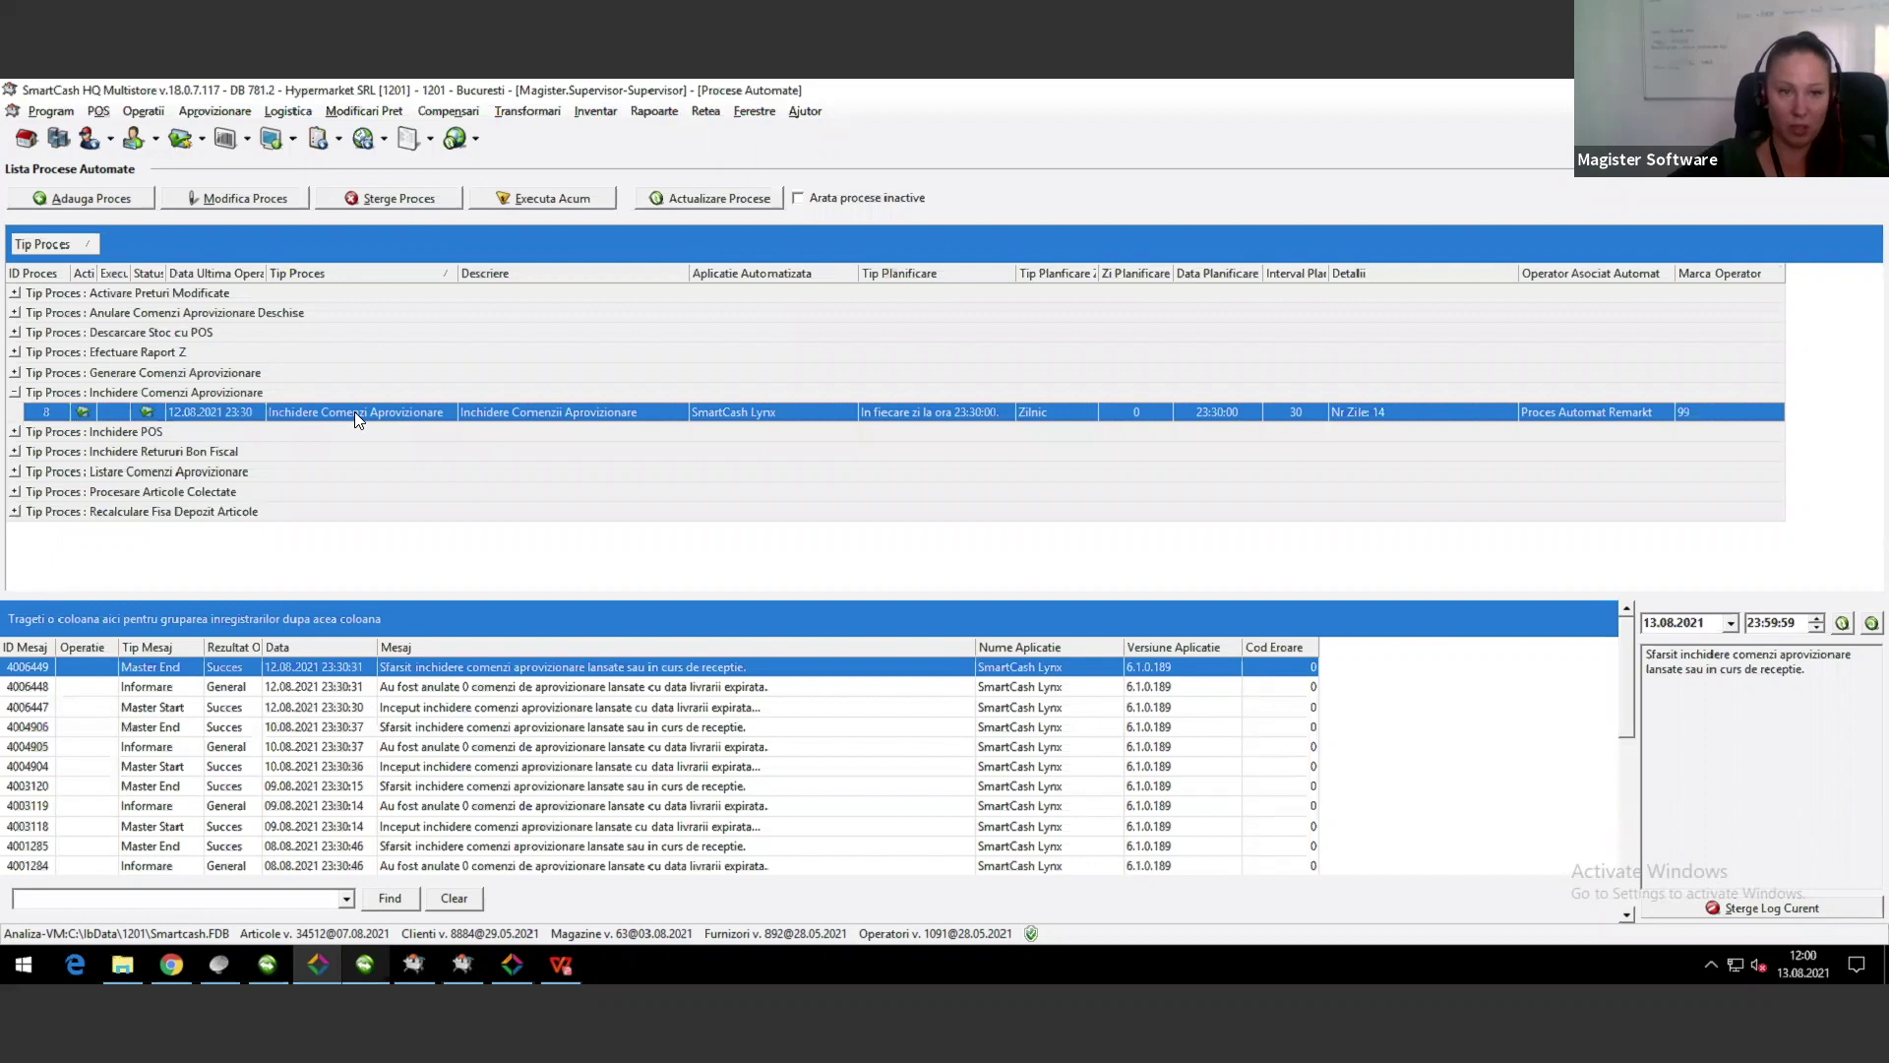
key("Return")
left_click(870, 599)
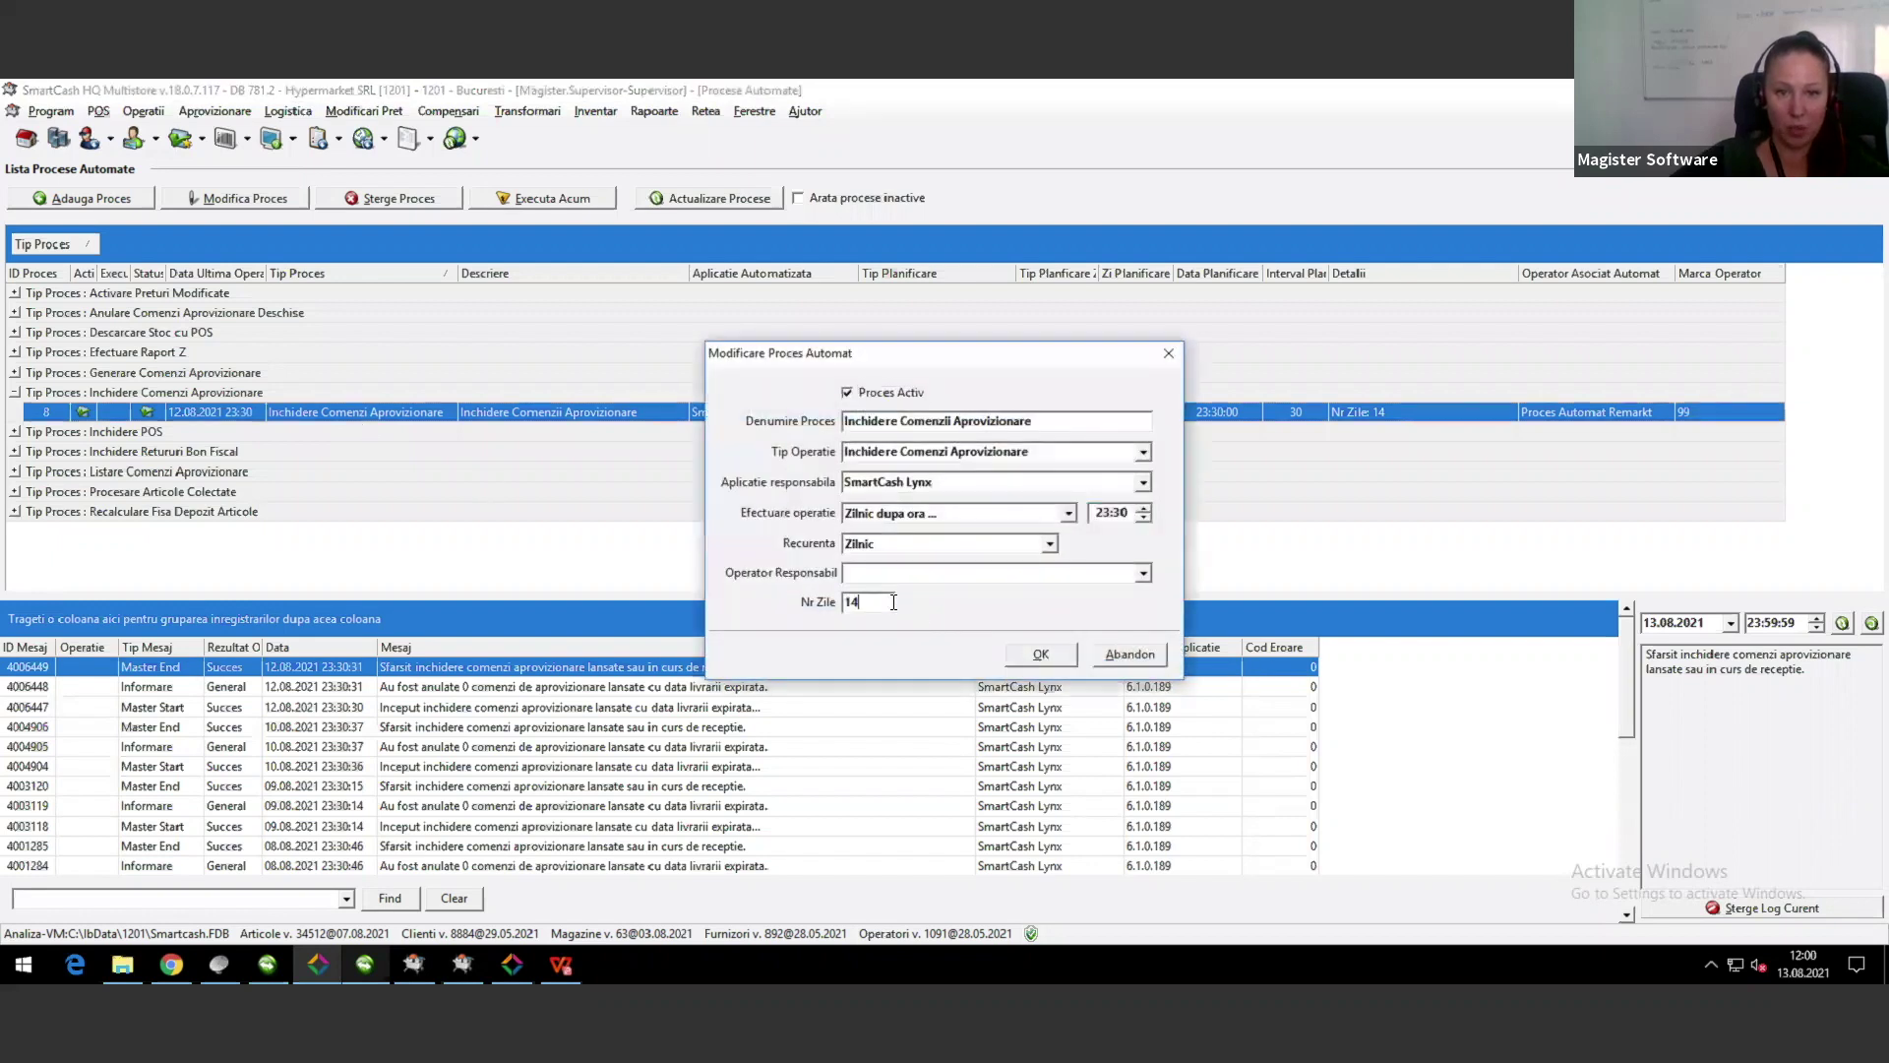
left_click_drag(870, 599, 801, 586)
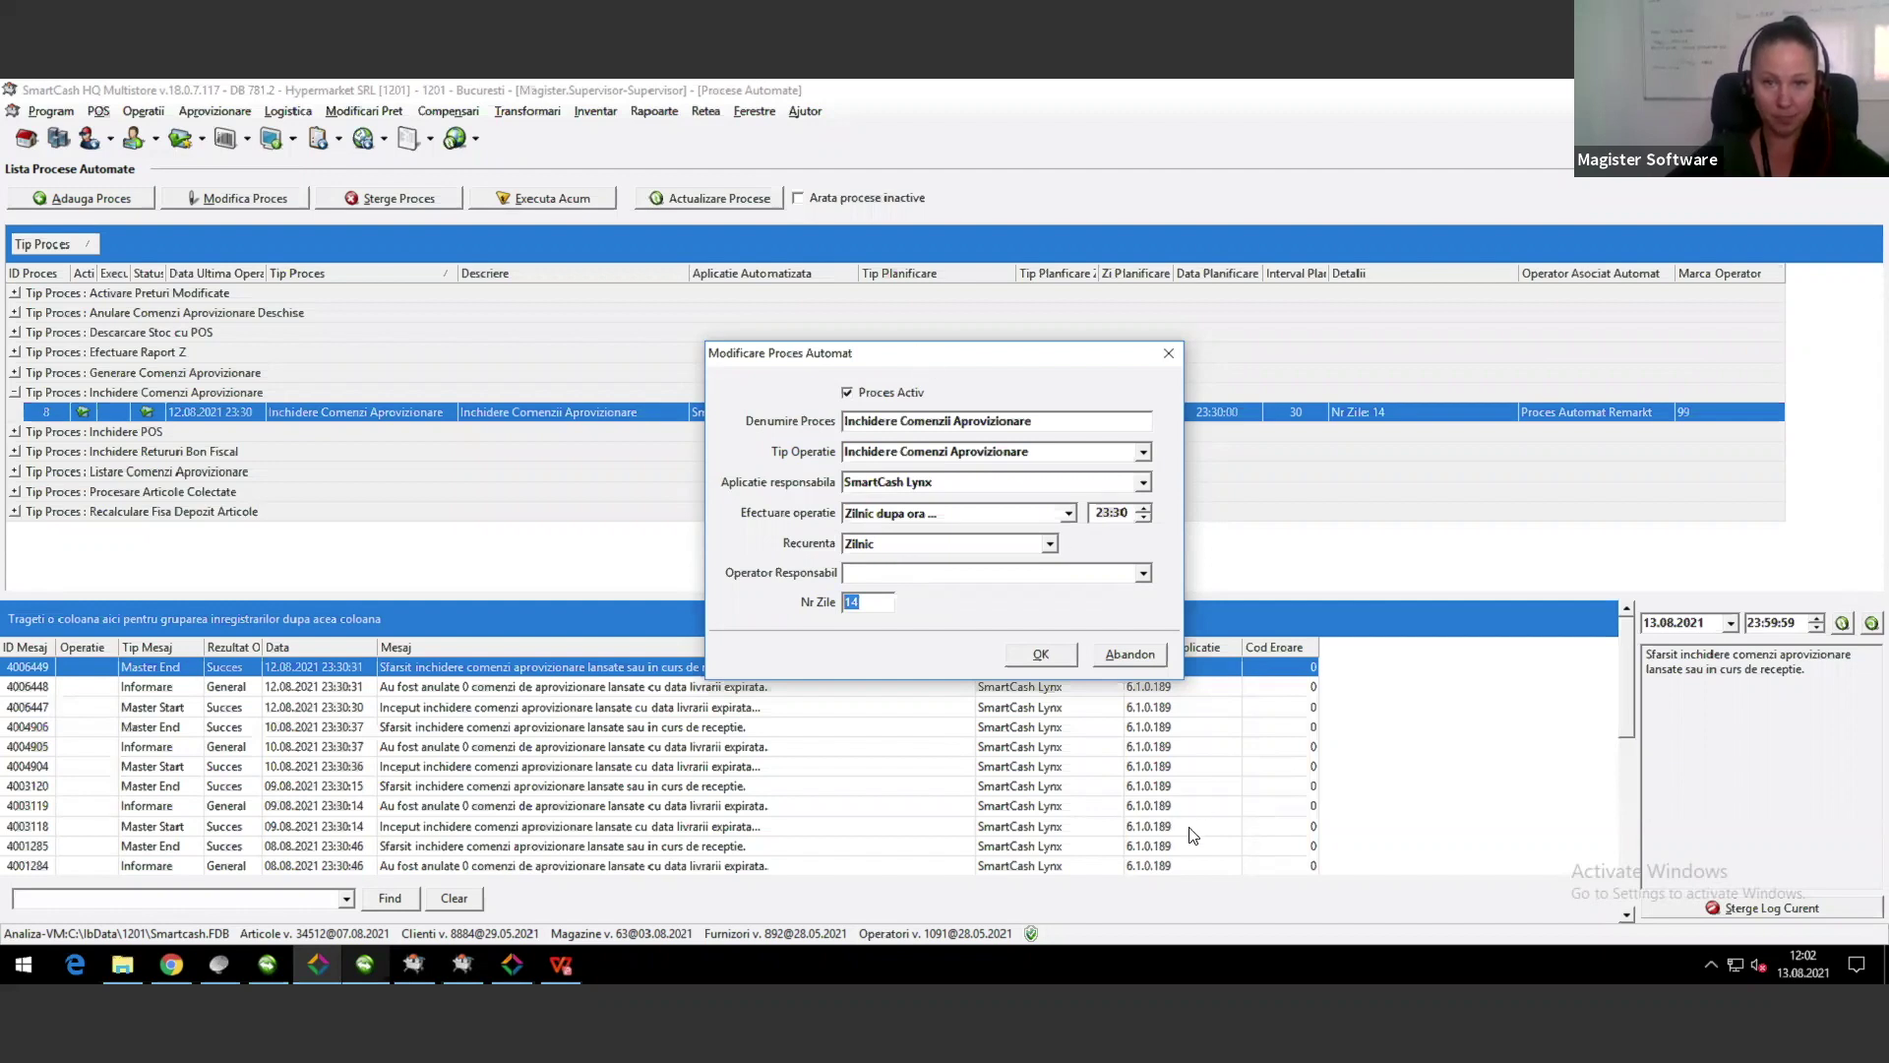
left_click(1127, 655)
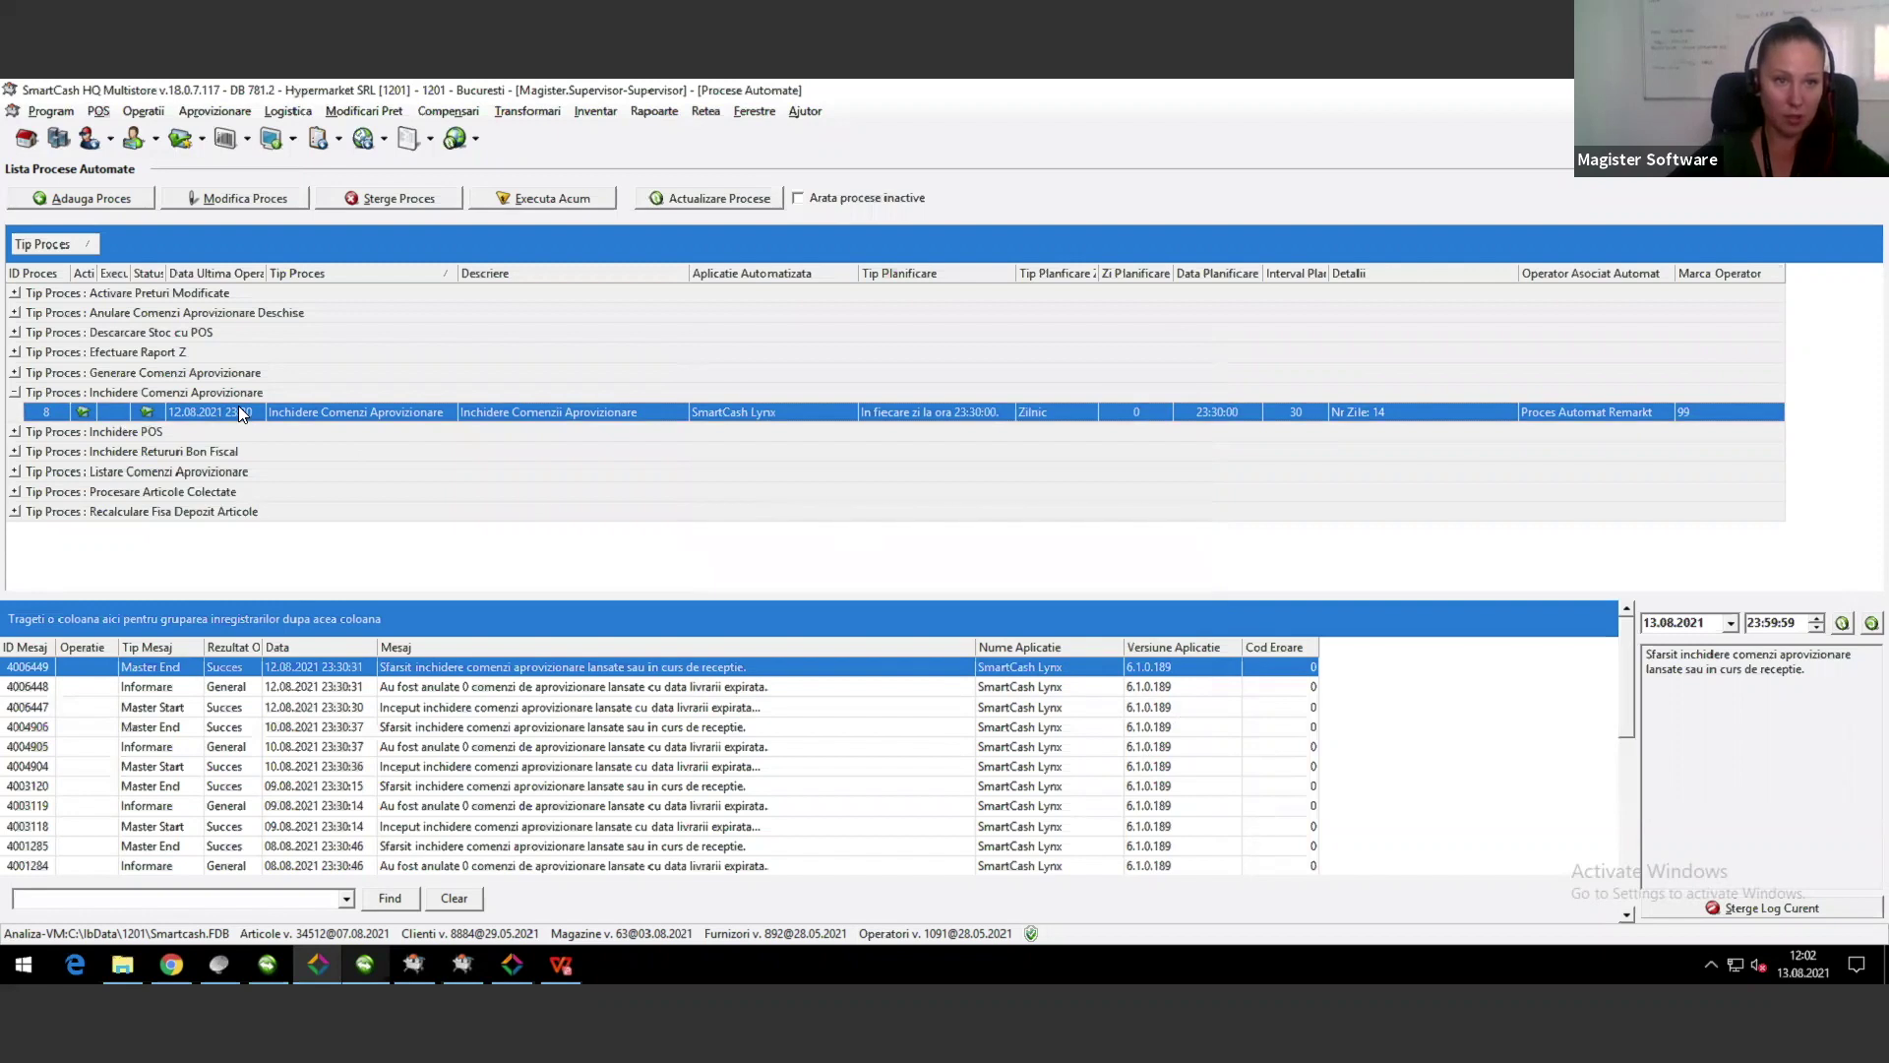
Step: View the log and settings of the Anulare Comenzi Aprovizionare Deschise process, leaving them as they are
left_click(212, 313)
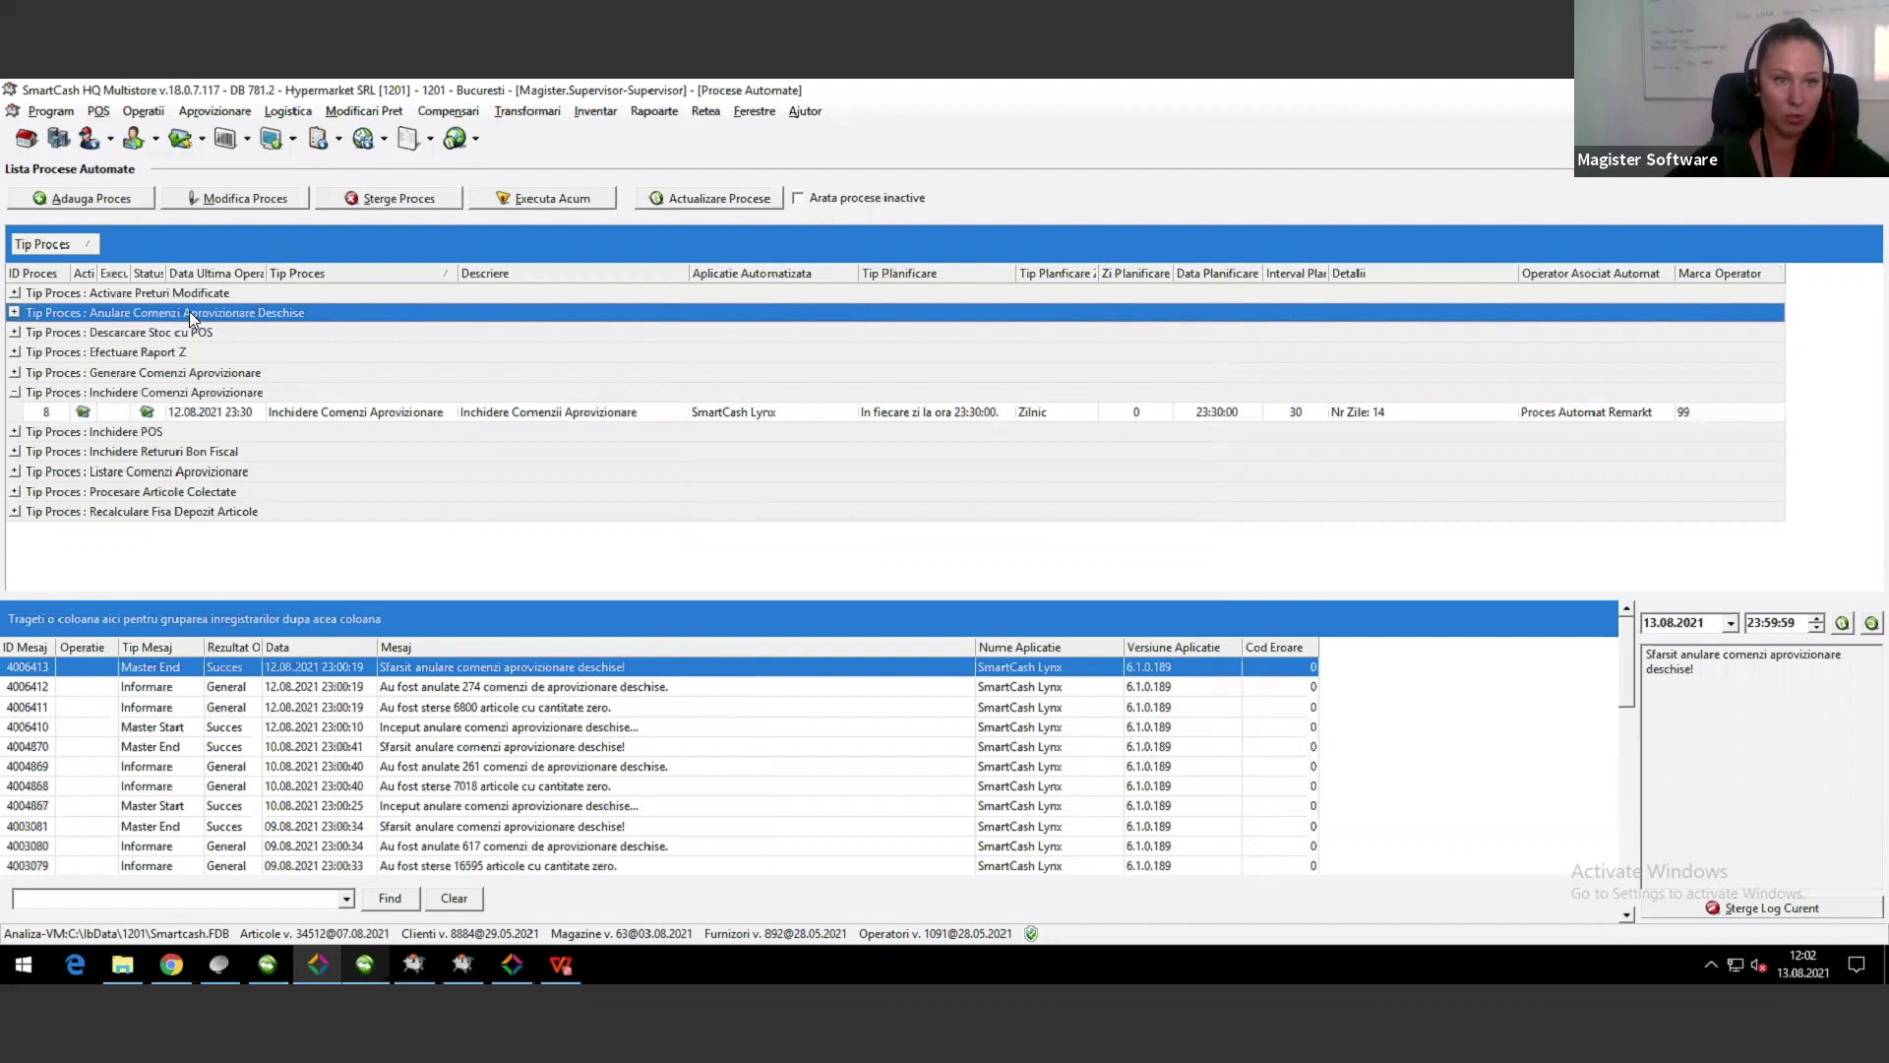
double_click(234, 311)
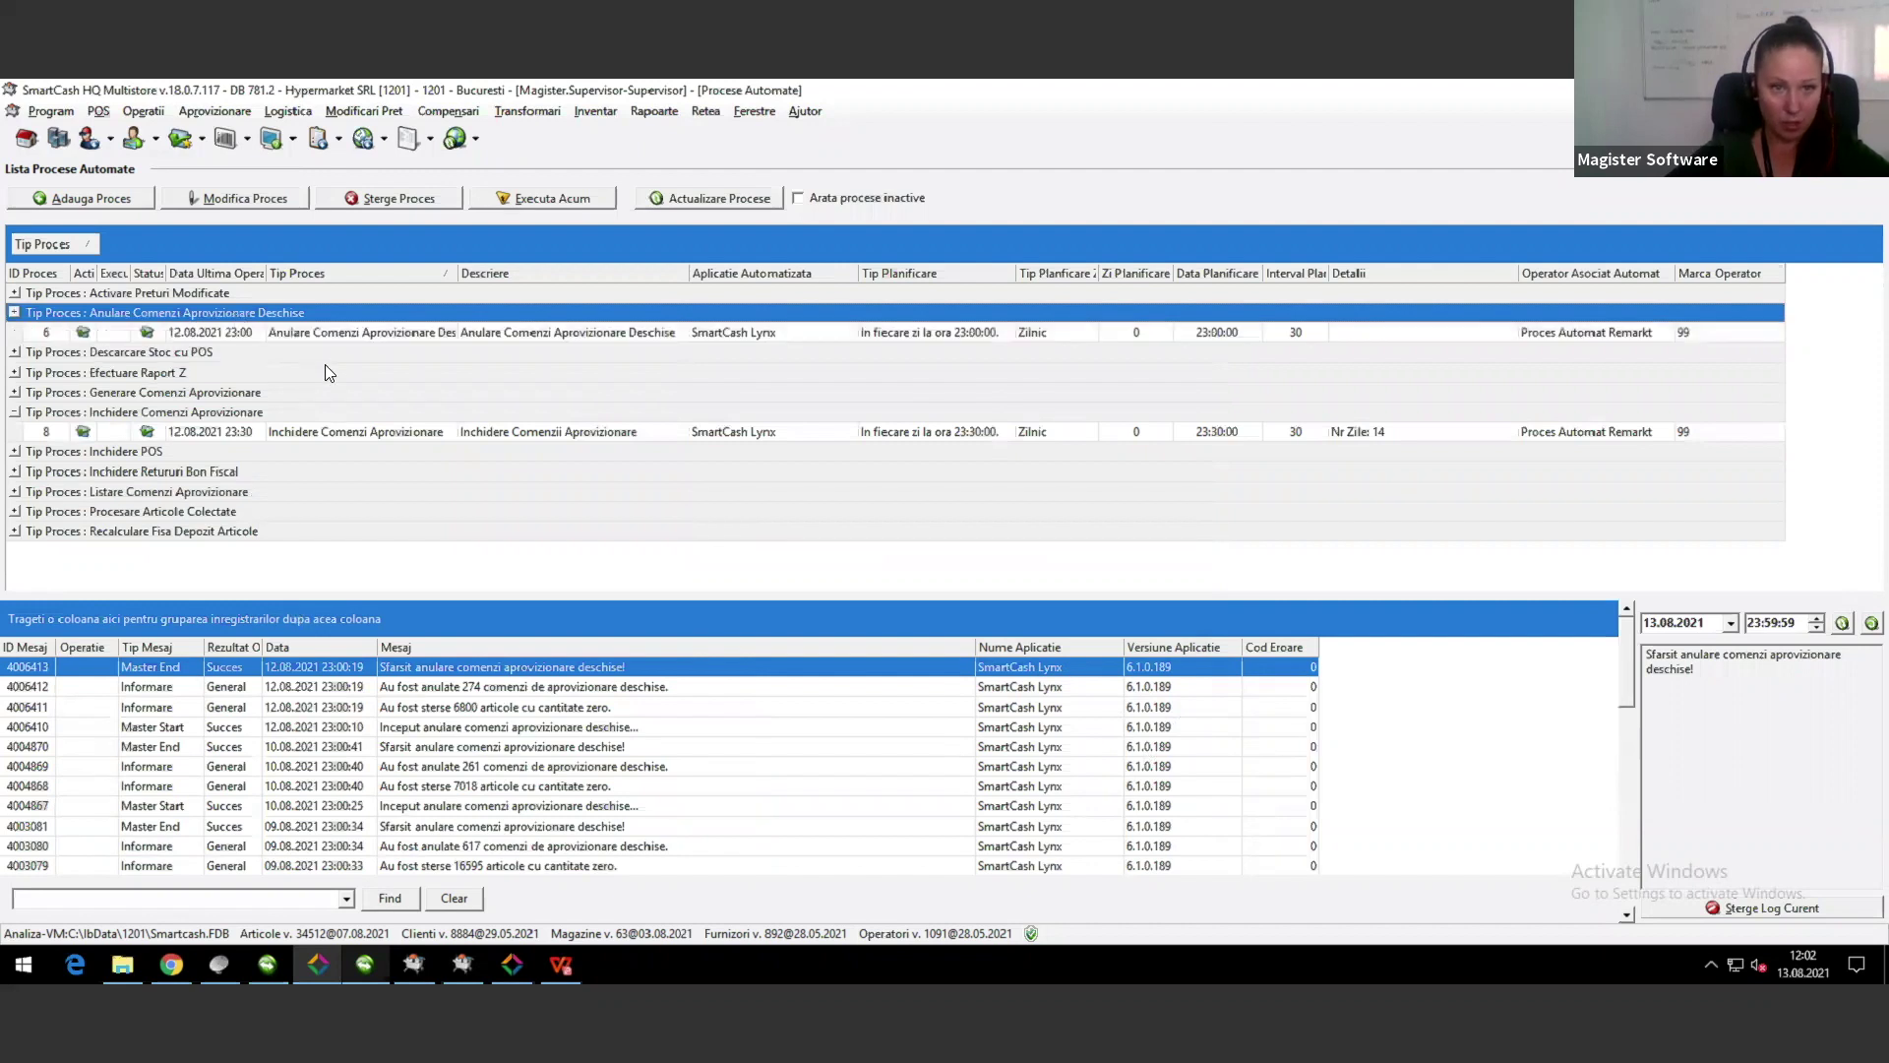
left_click(351, 335)
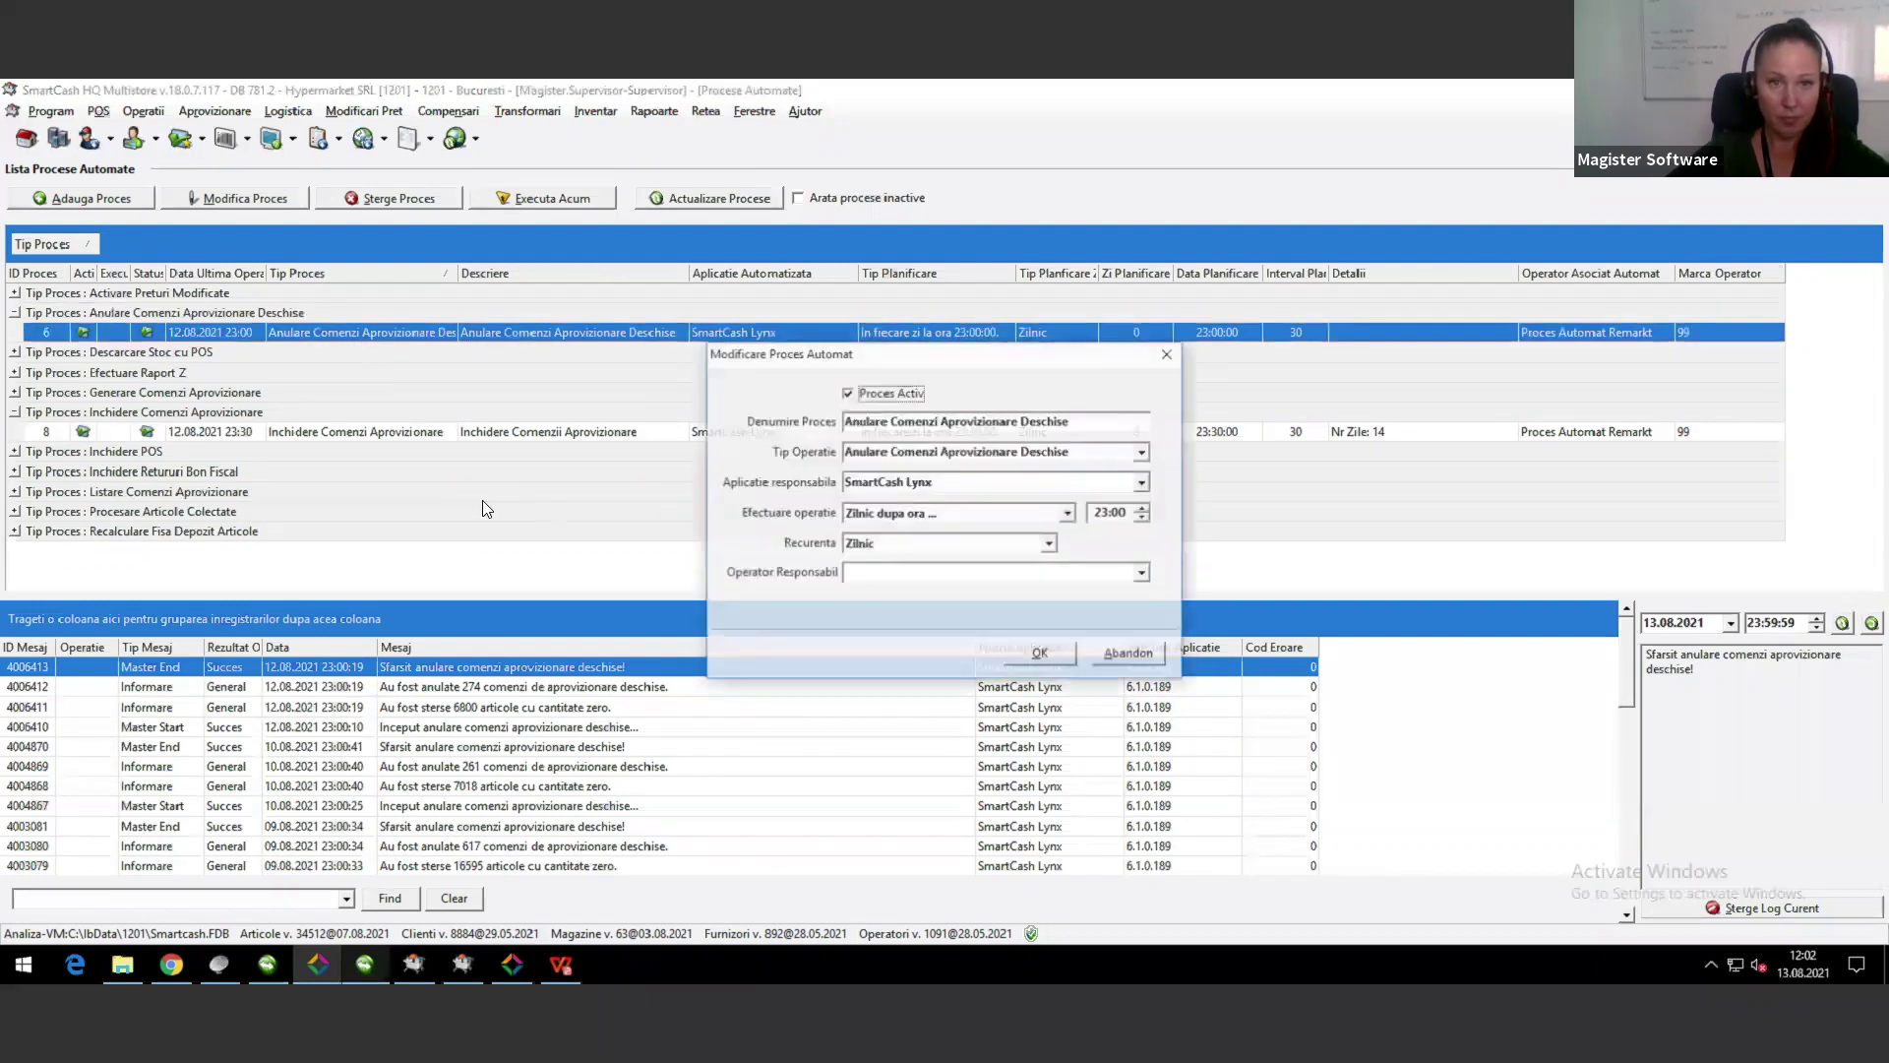
left_click_drag(762, 366, 605, 293)
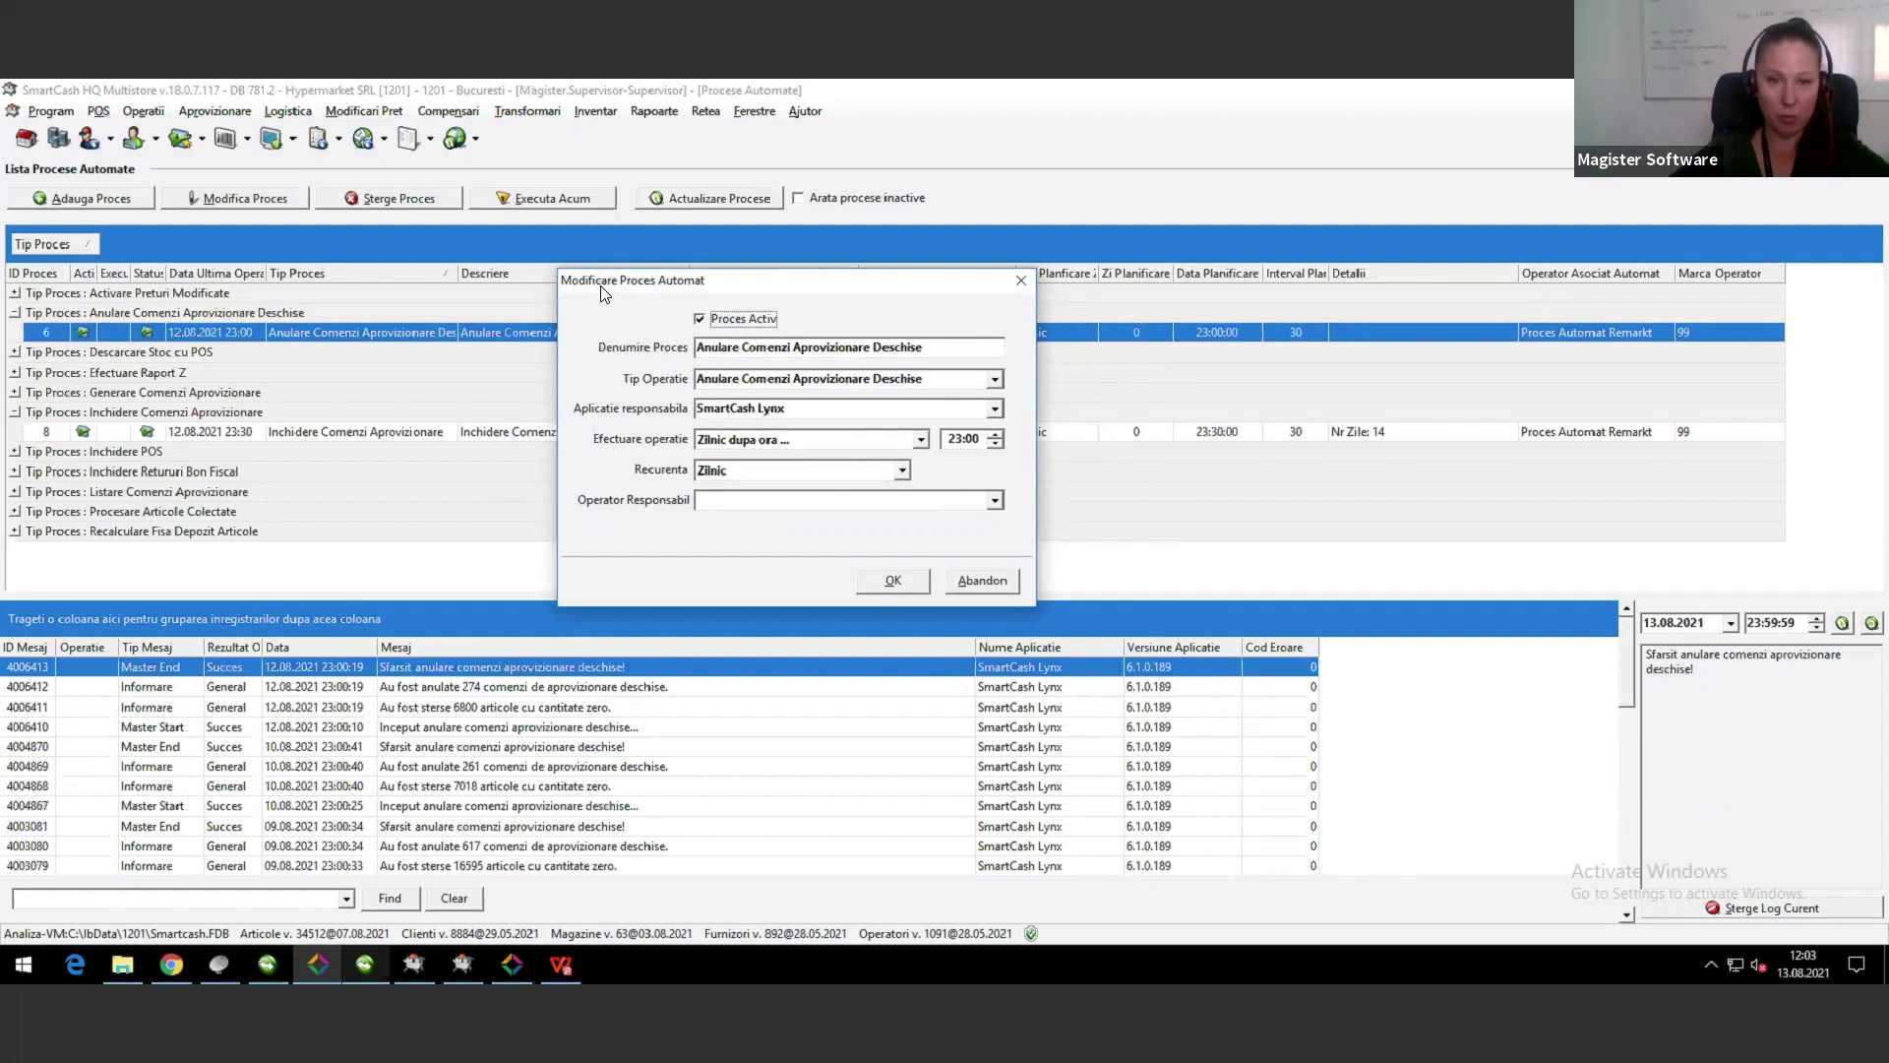
left_click(982, 583)
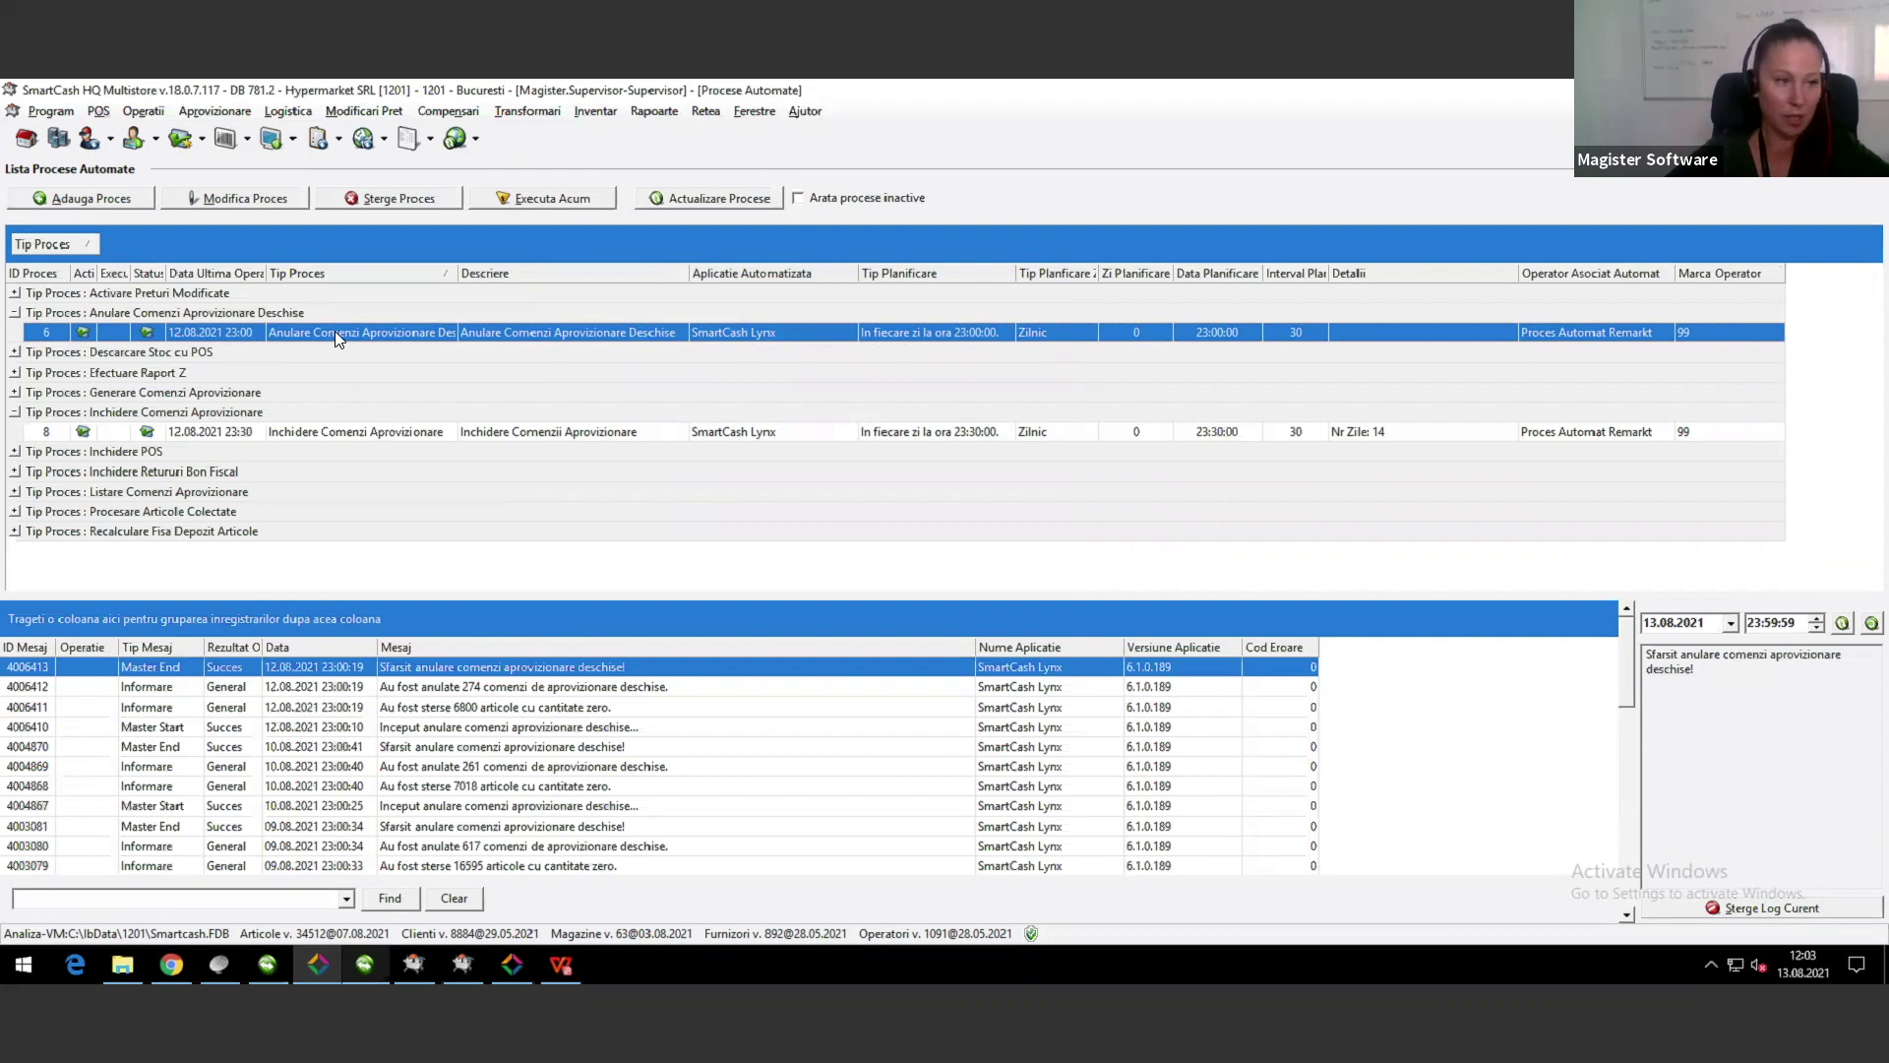
Step: Open the supply order planner and switch its order source from Furnizor to Magazin
left_click(214, 110)
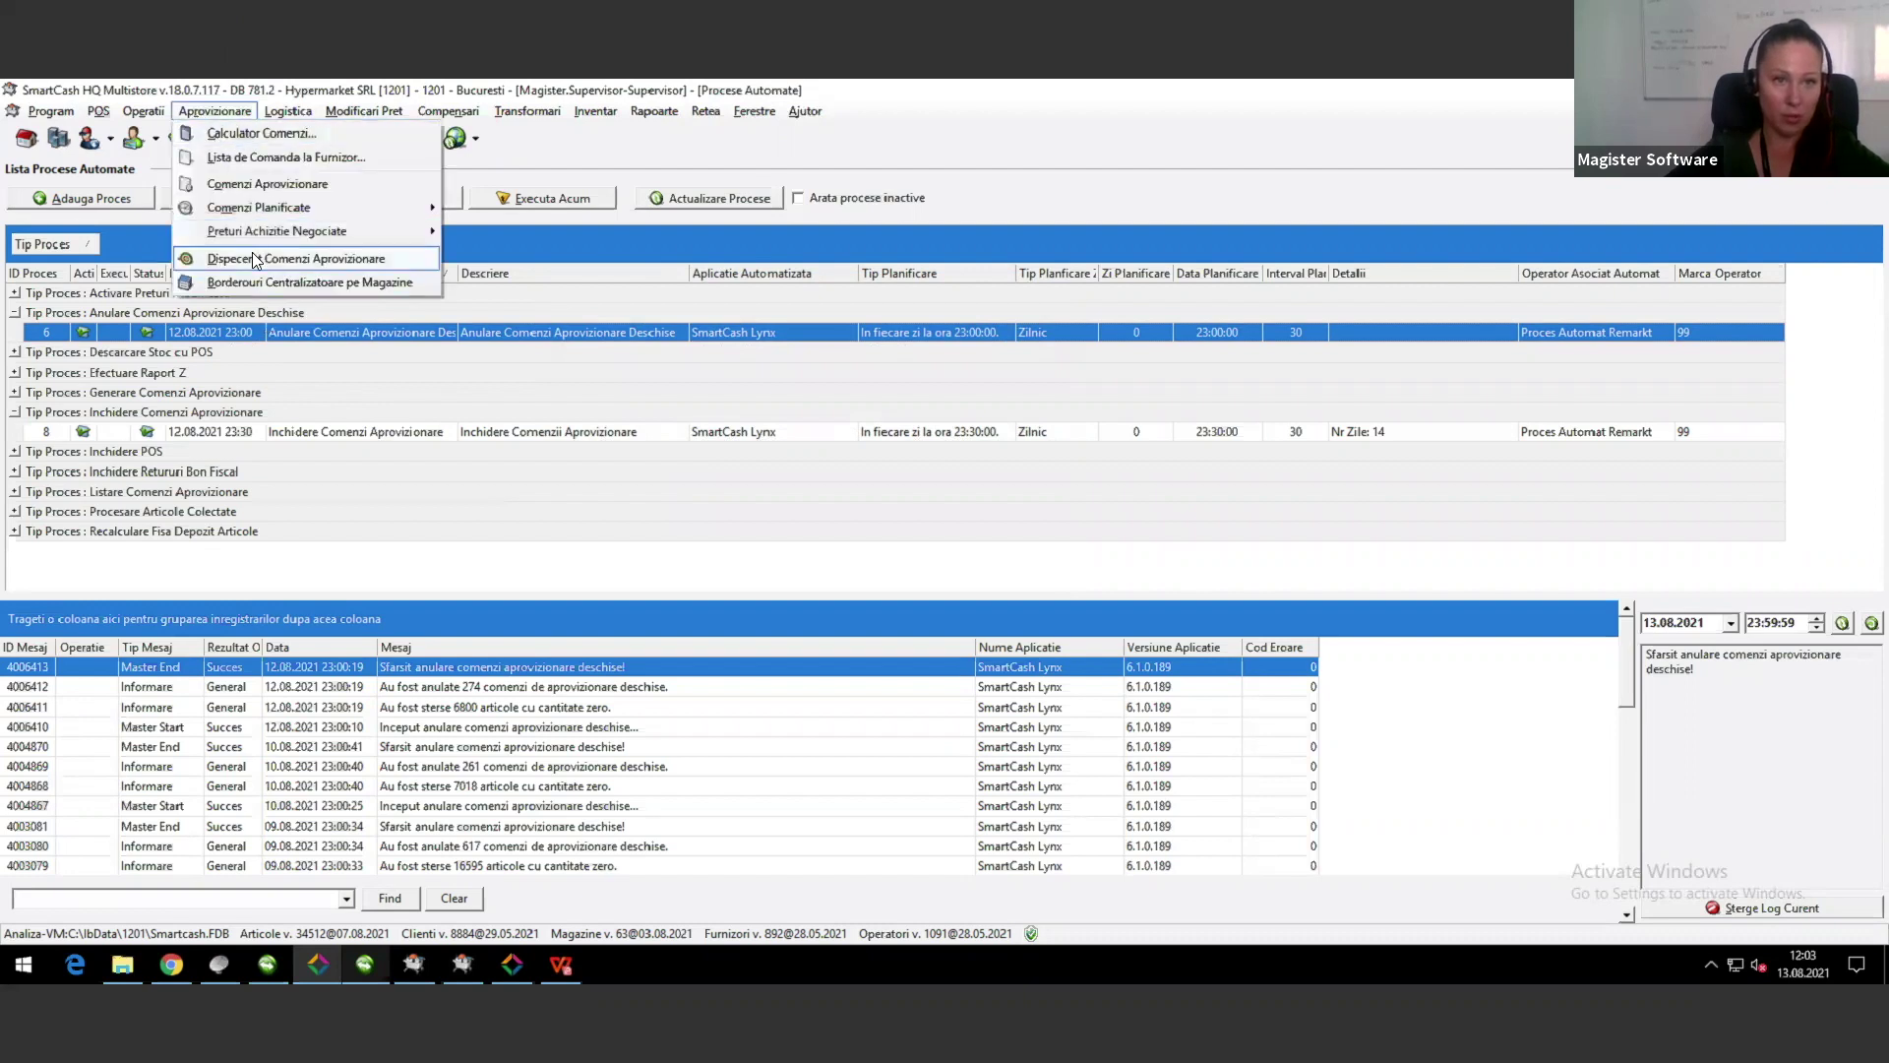
mouse_move(246, 215)
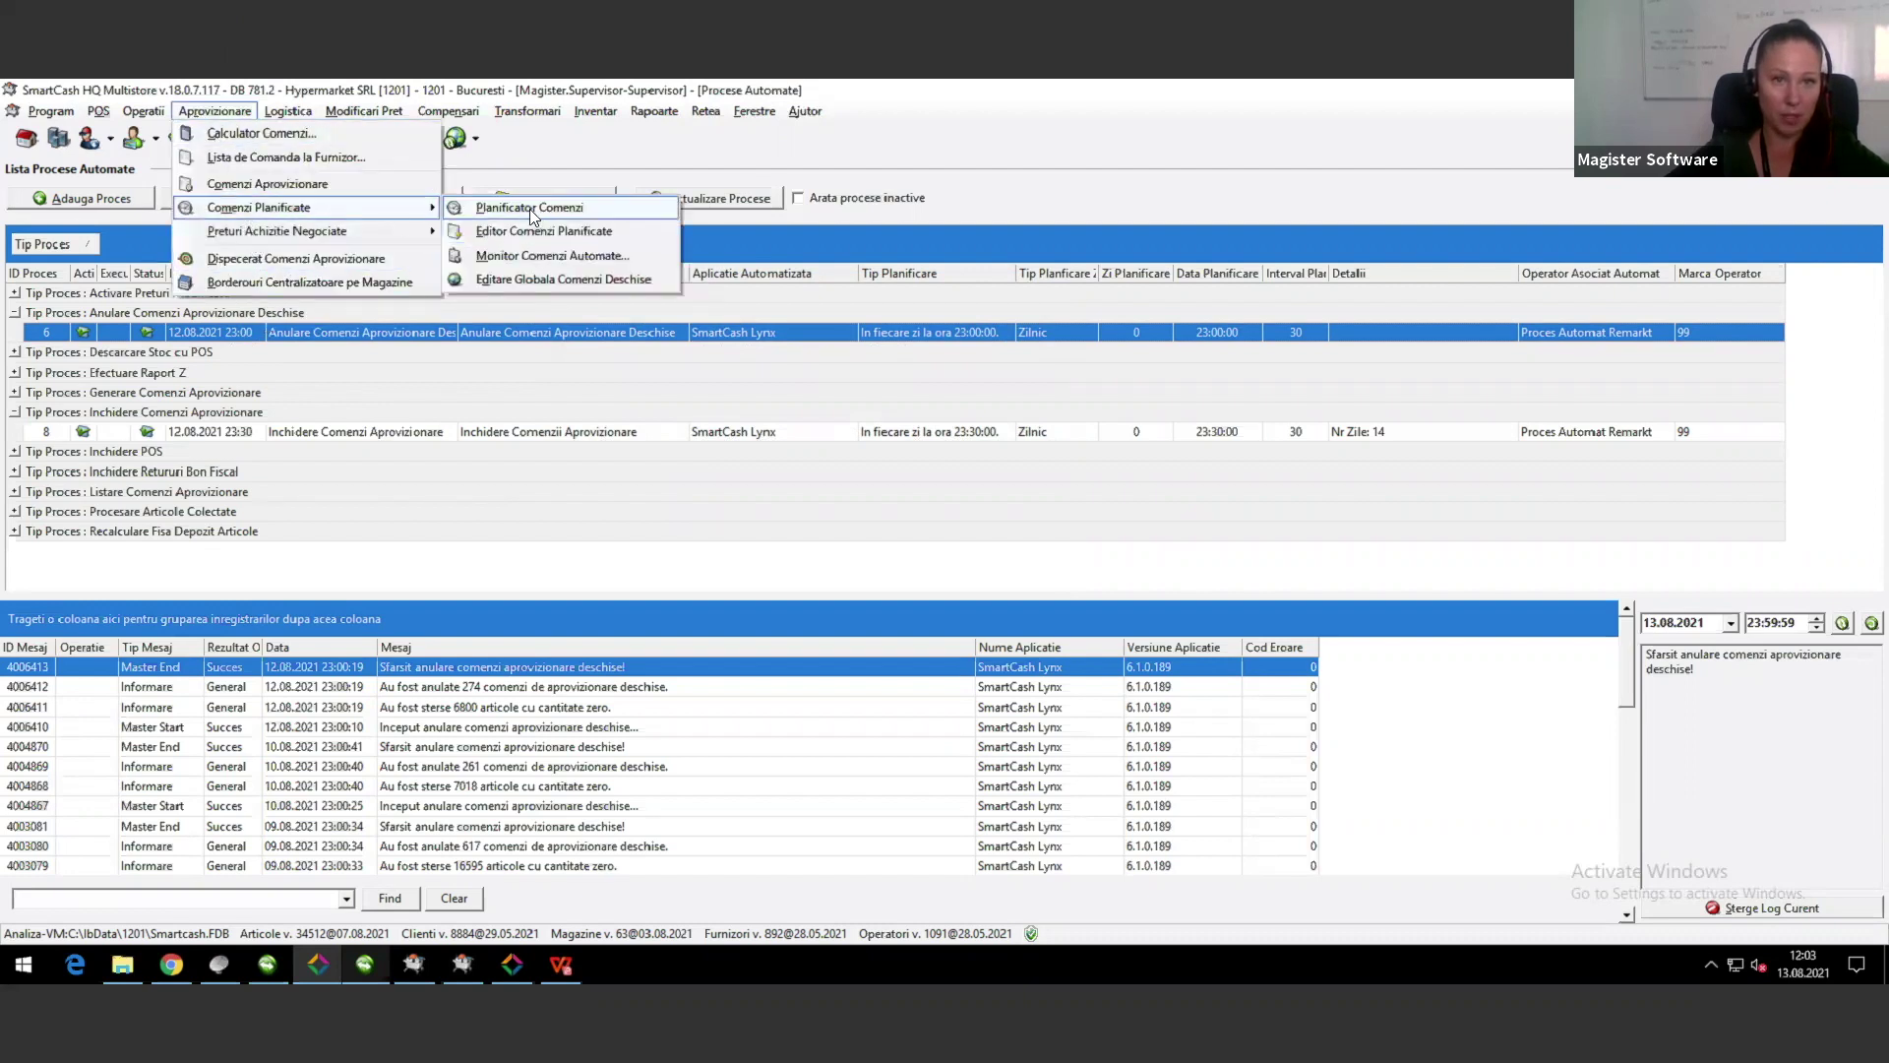
left_click(530, 208)
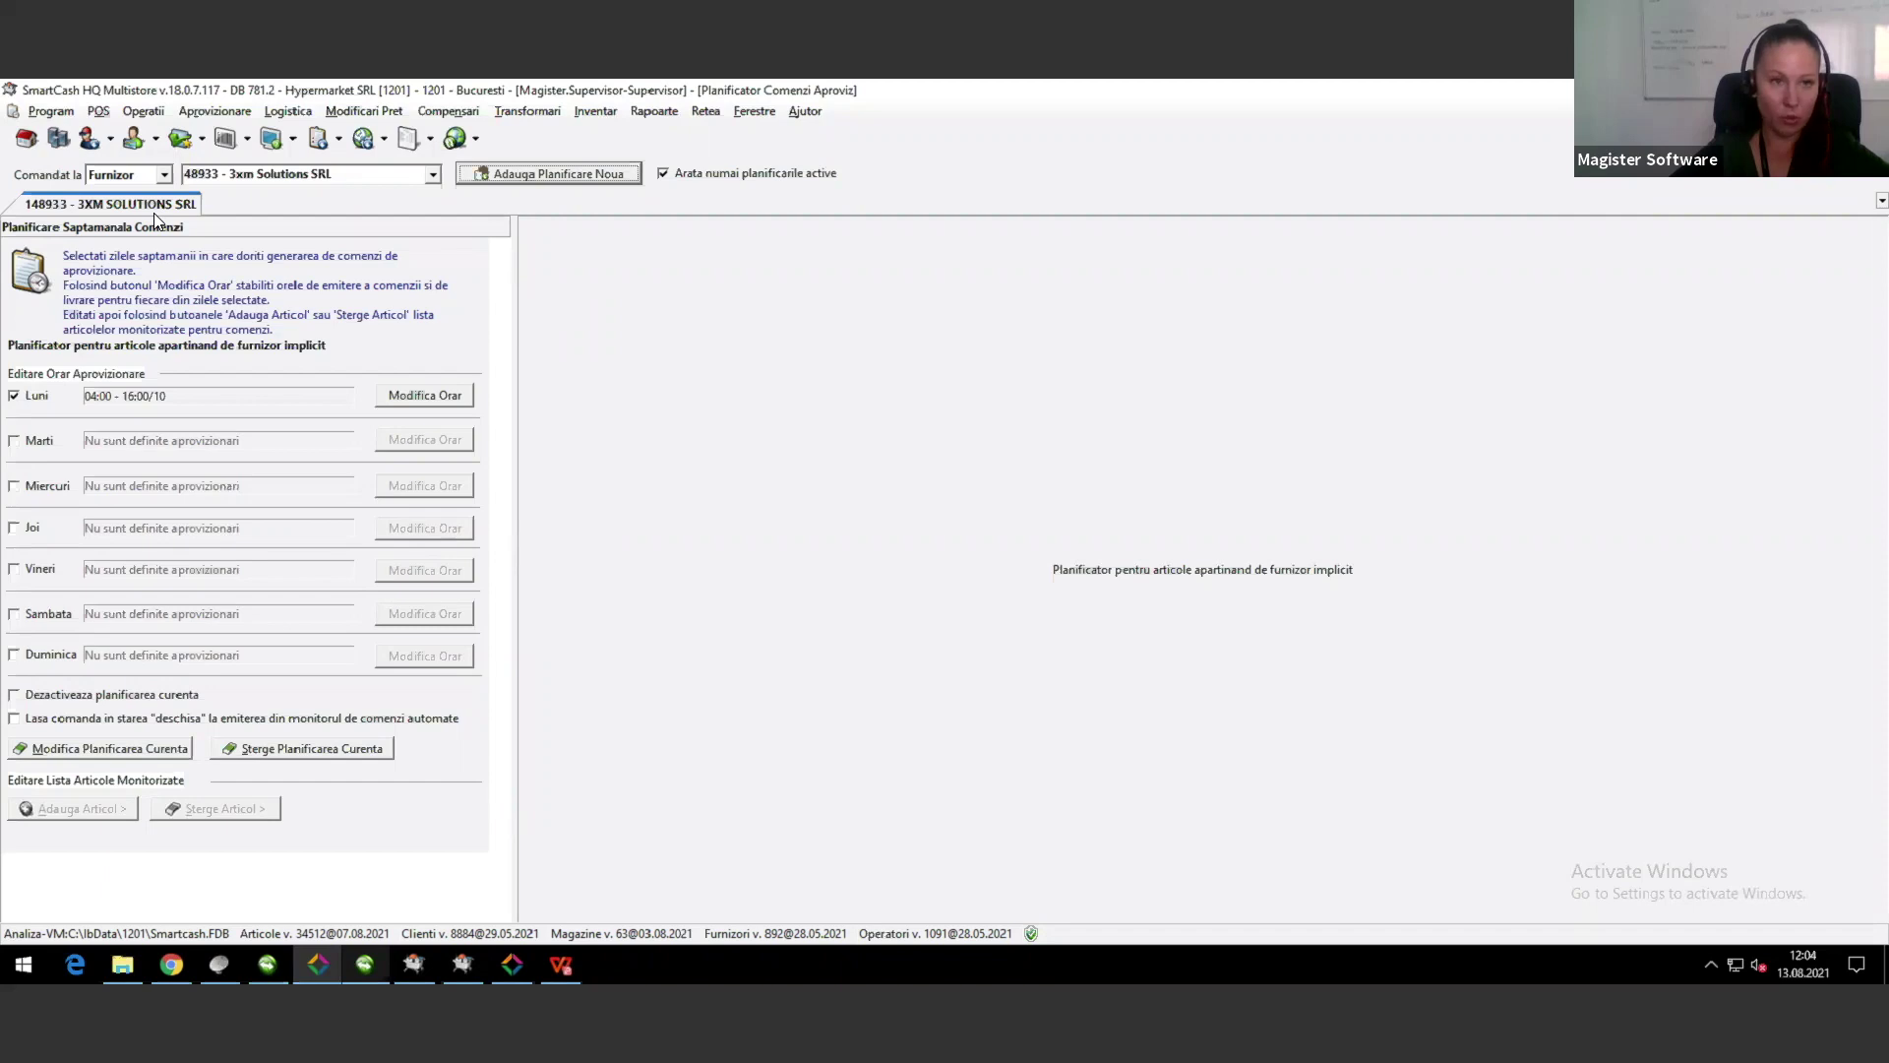
left_click(164, 177)
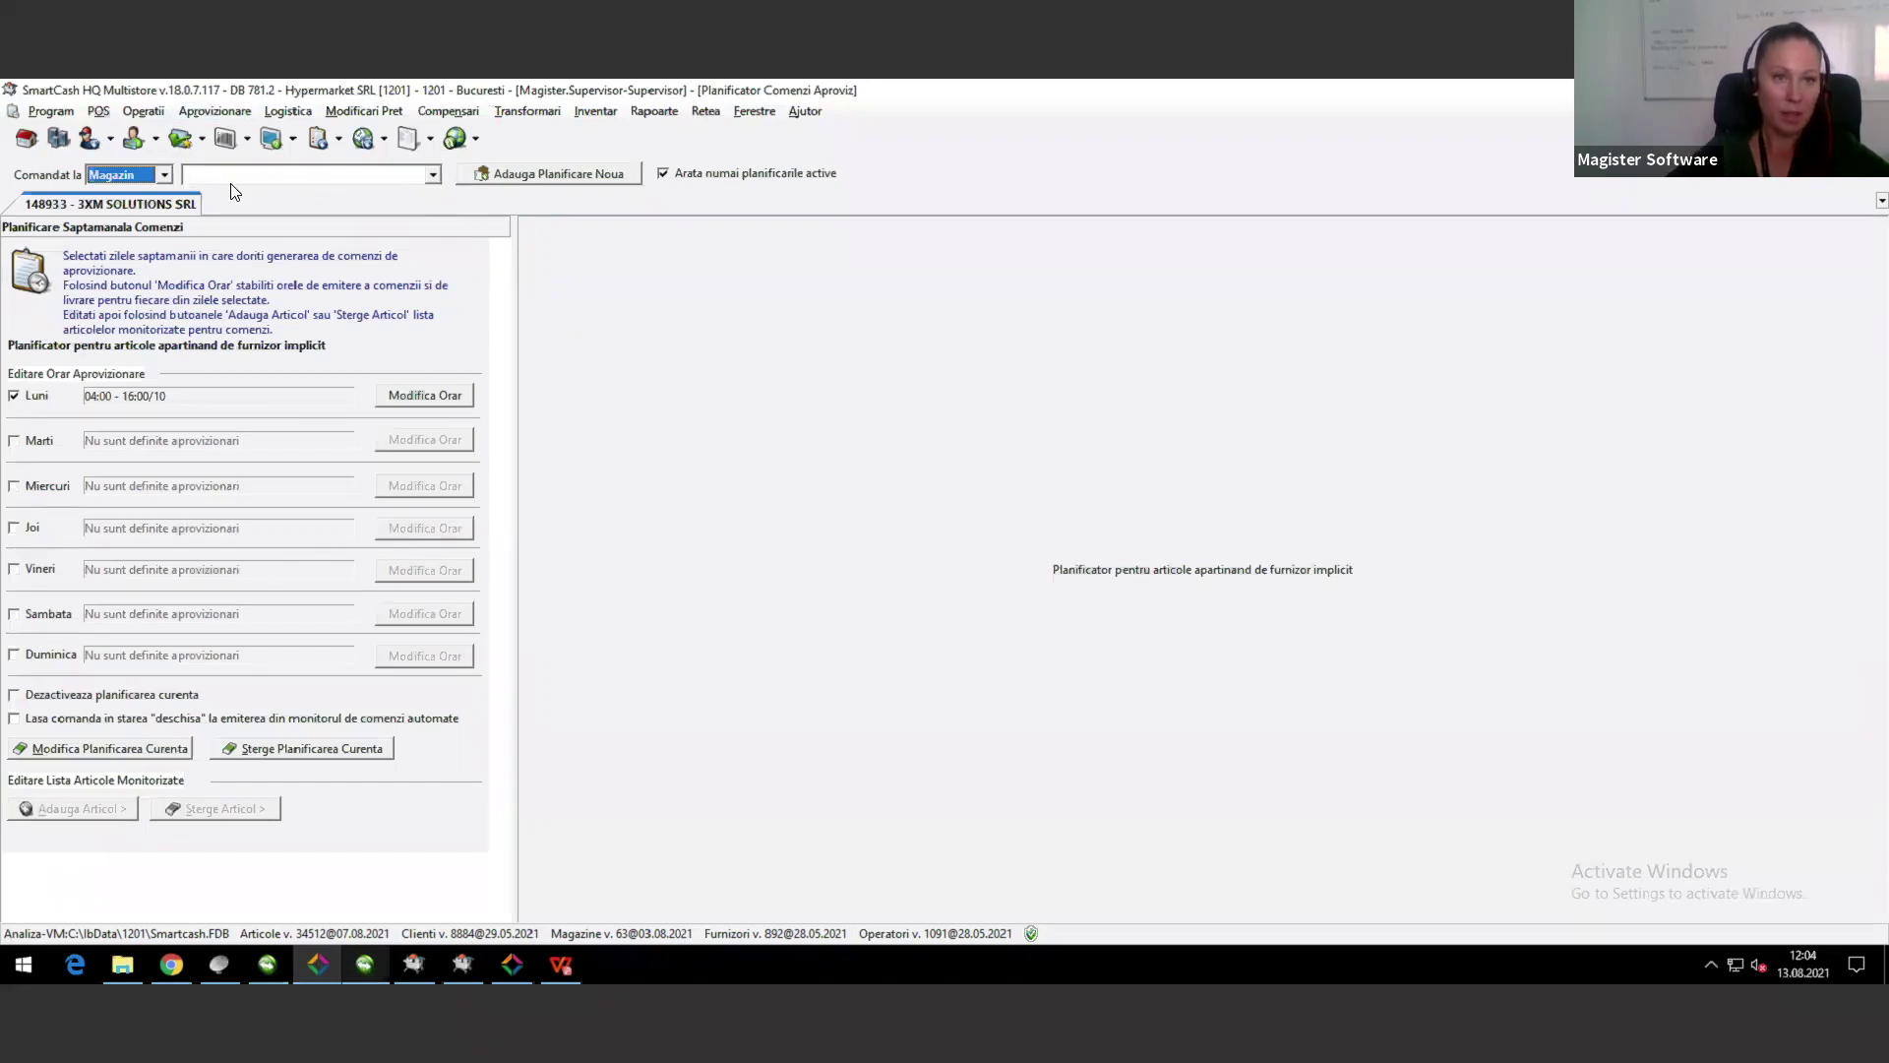
left_click(132, 175)
left_click(122, 205)
left_click(120, 209)
left_click(432, 176)
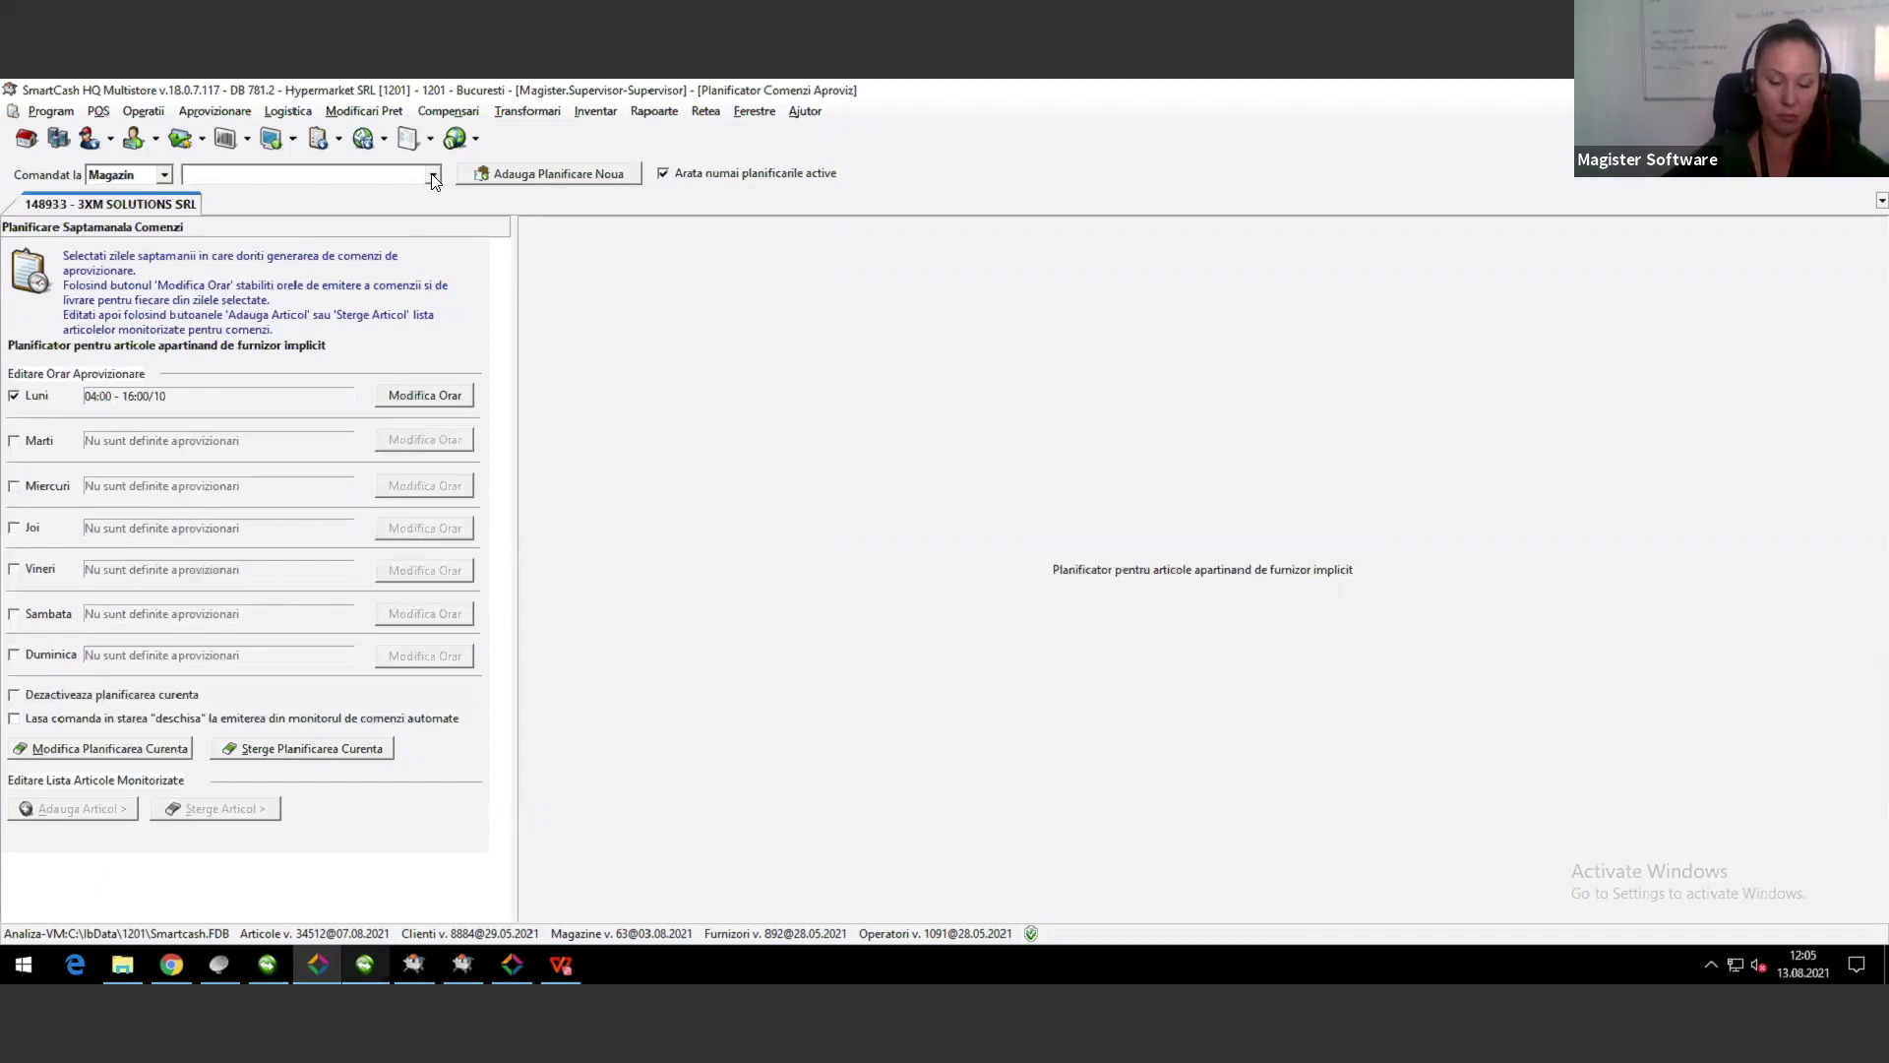
Step: Create a new supply order to Magazin 1990 - Hq Bucuresti, filtering the stores with %, as 16 - Comanda Normala with delivery on 16.08.2021
left_click(214, 110)
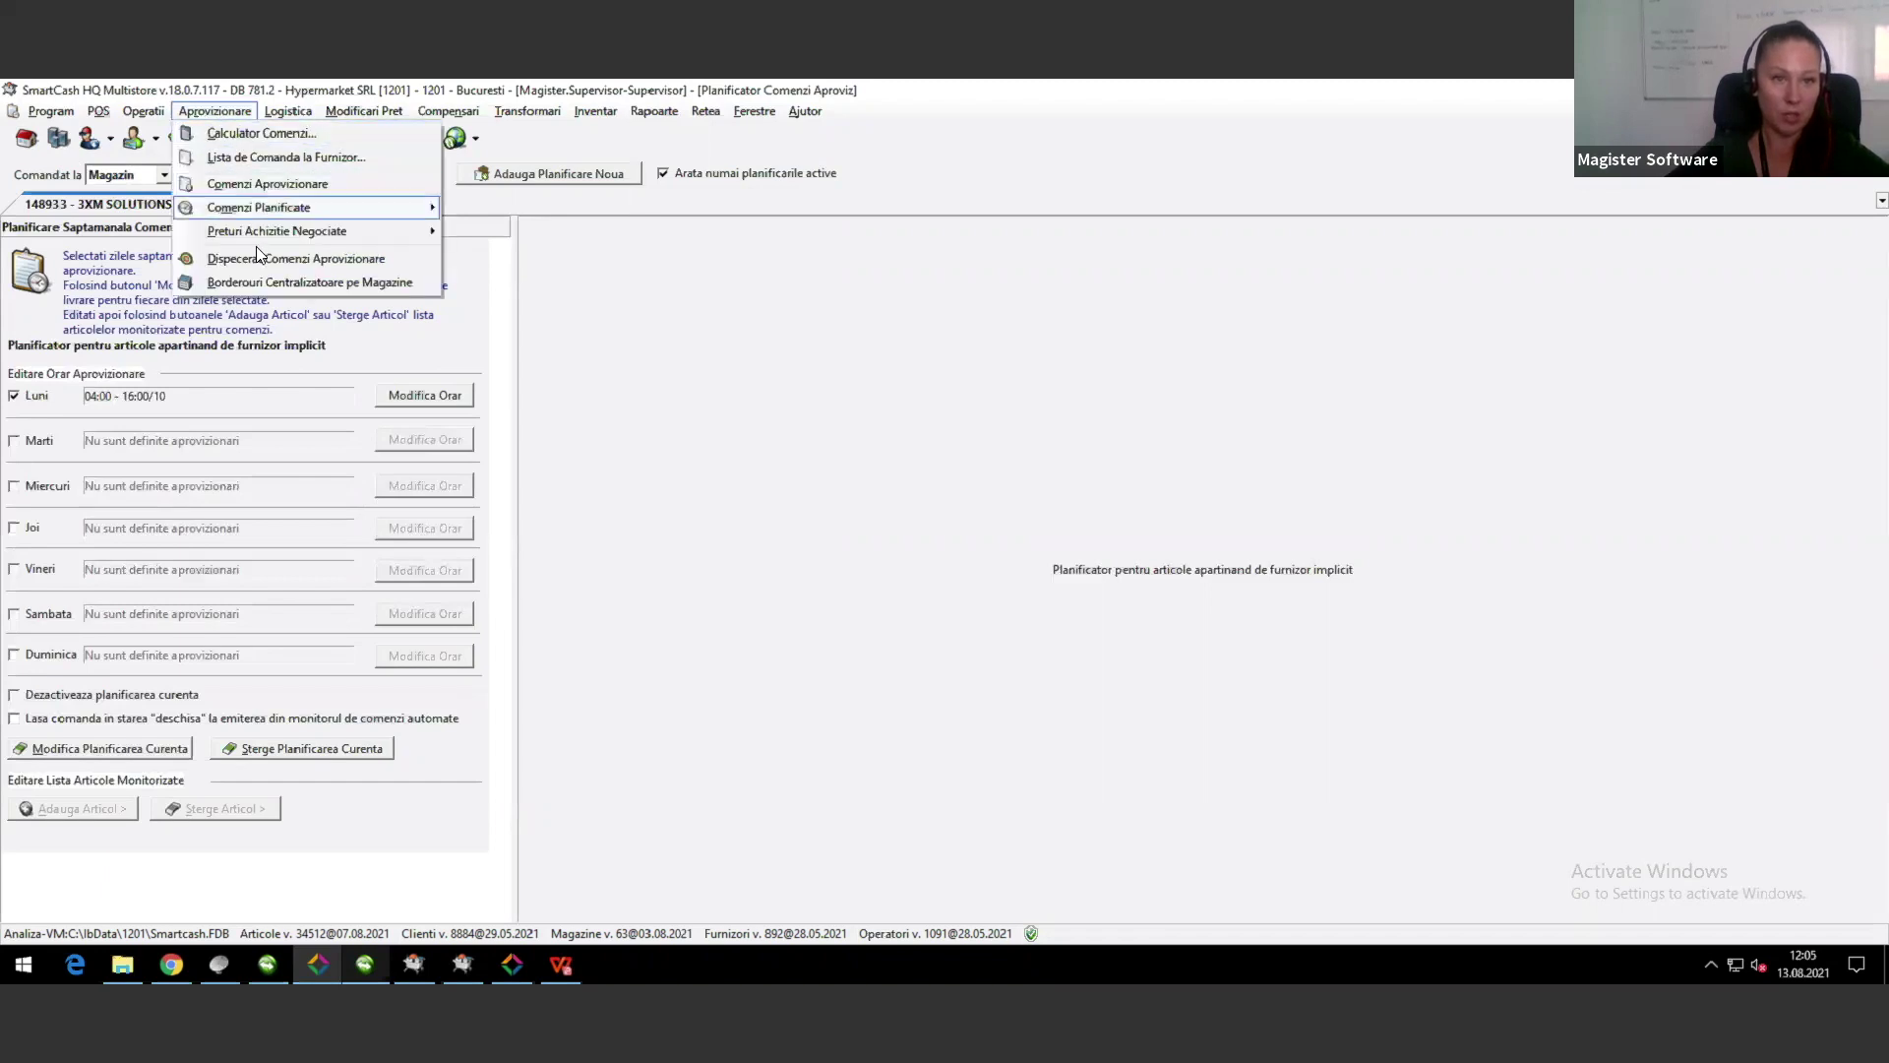
mouse_move(253, 227)
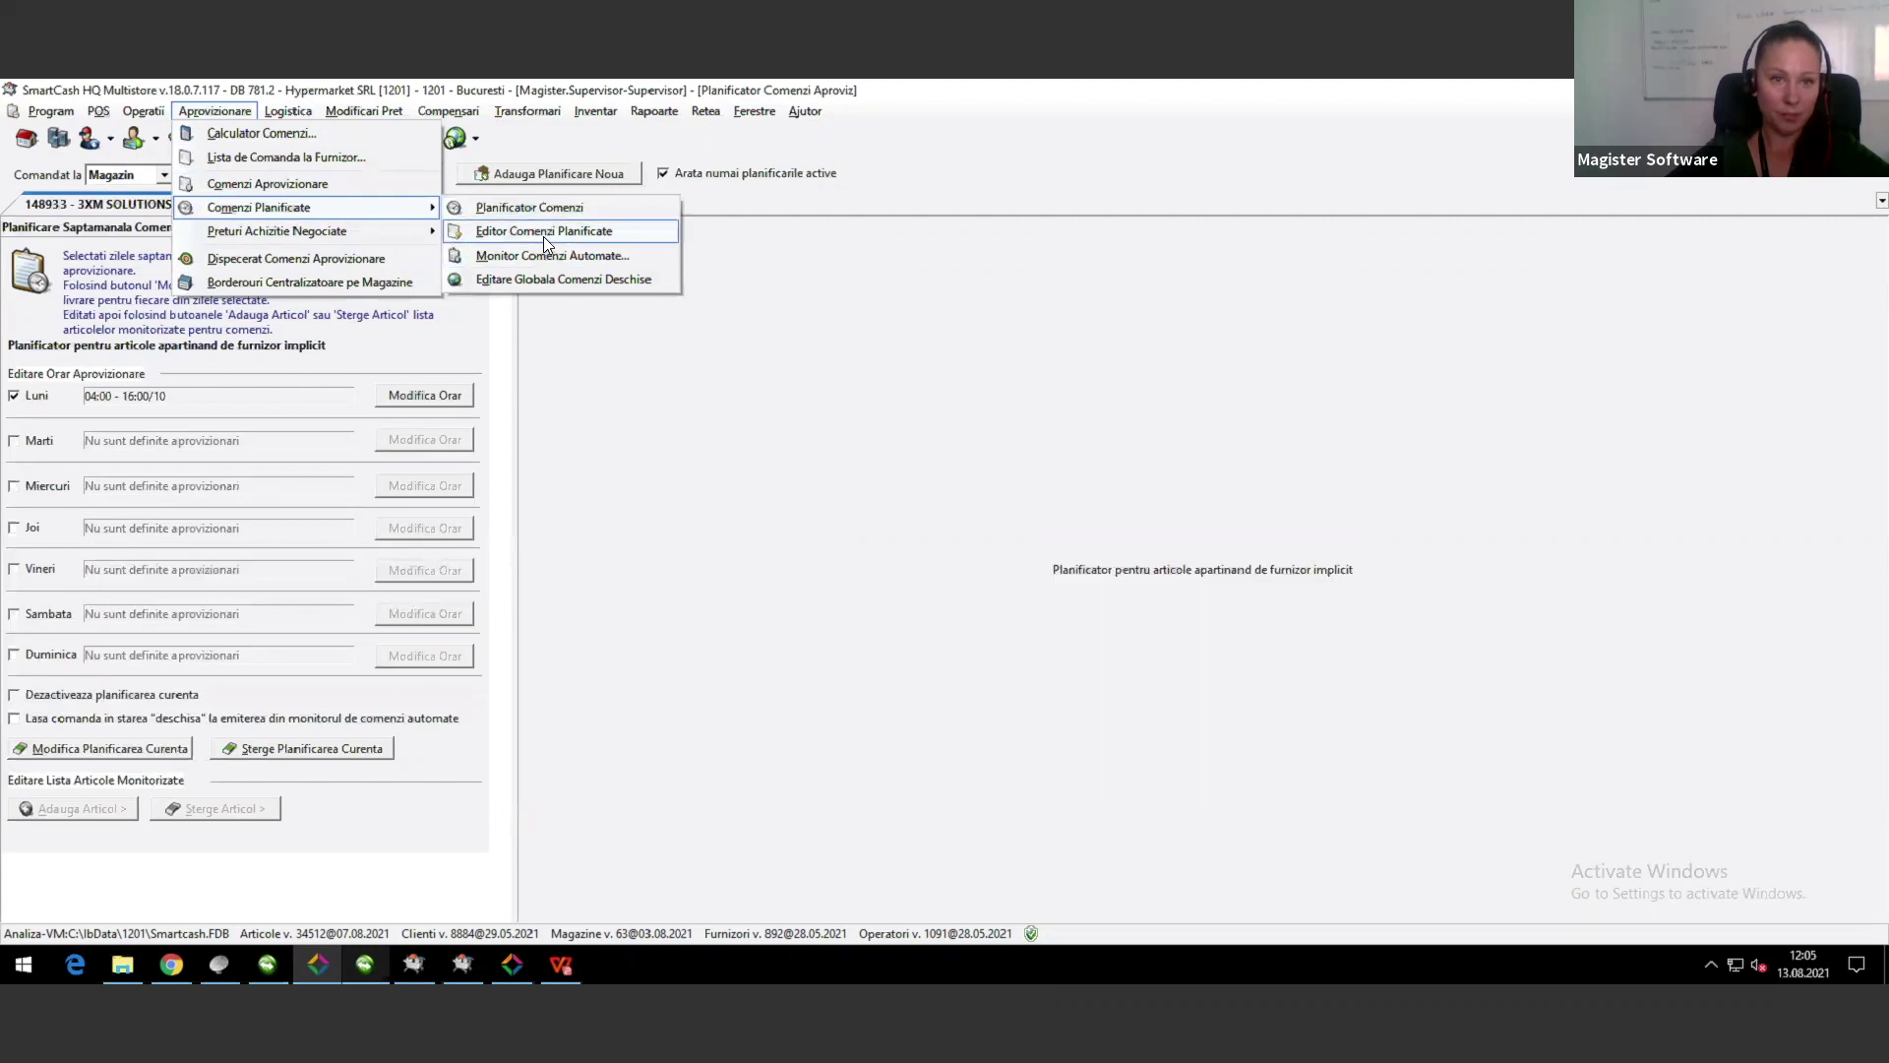
left_click(285, 183)
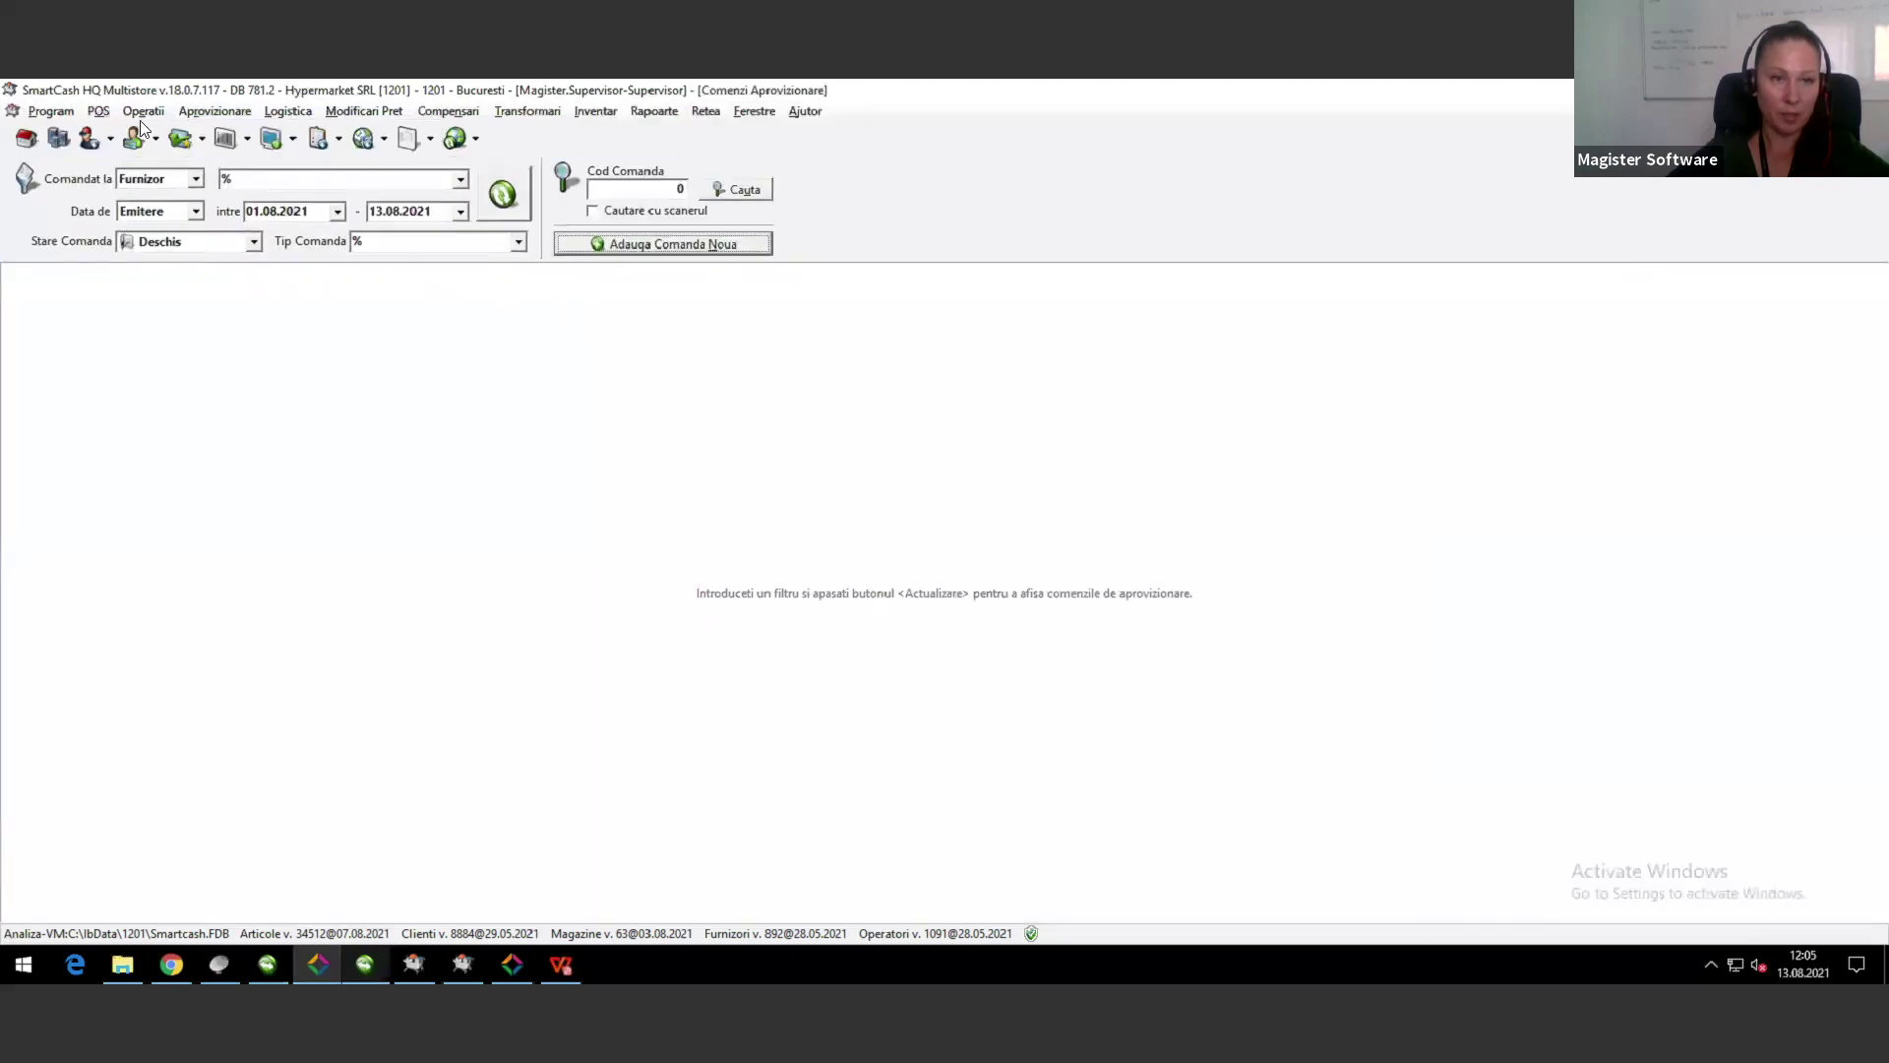
left_click(631, 253)
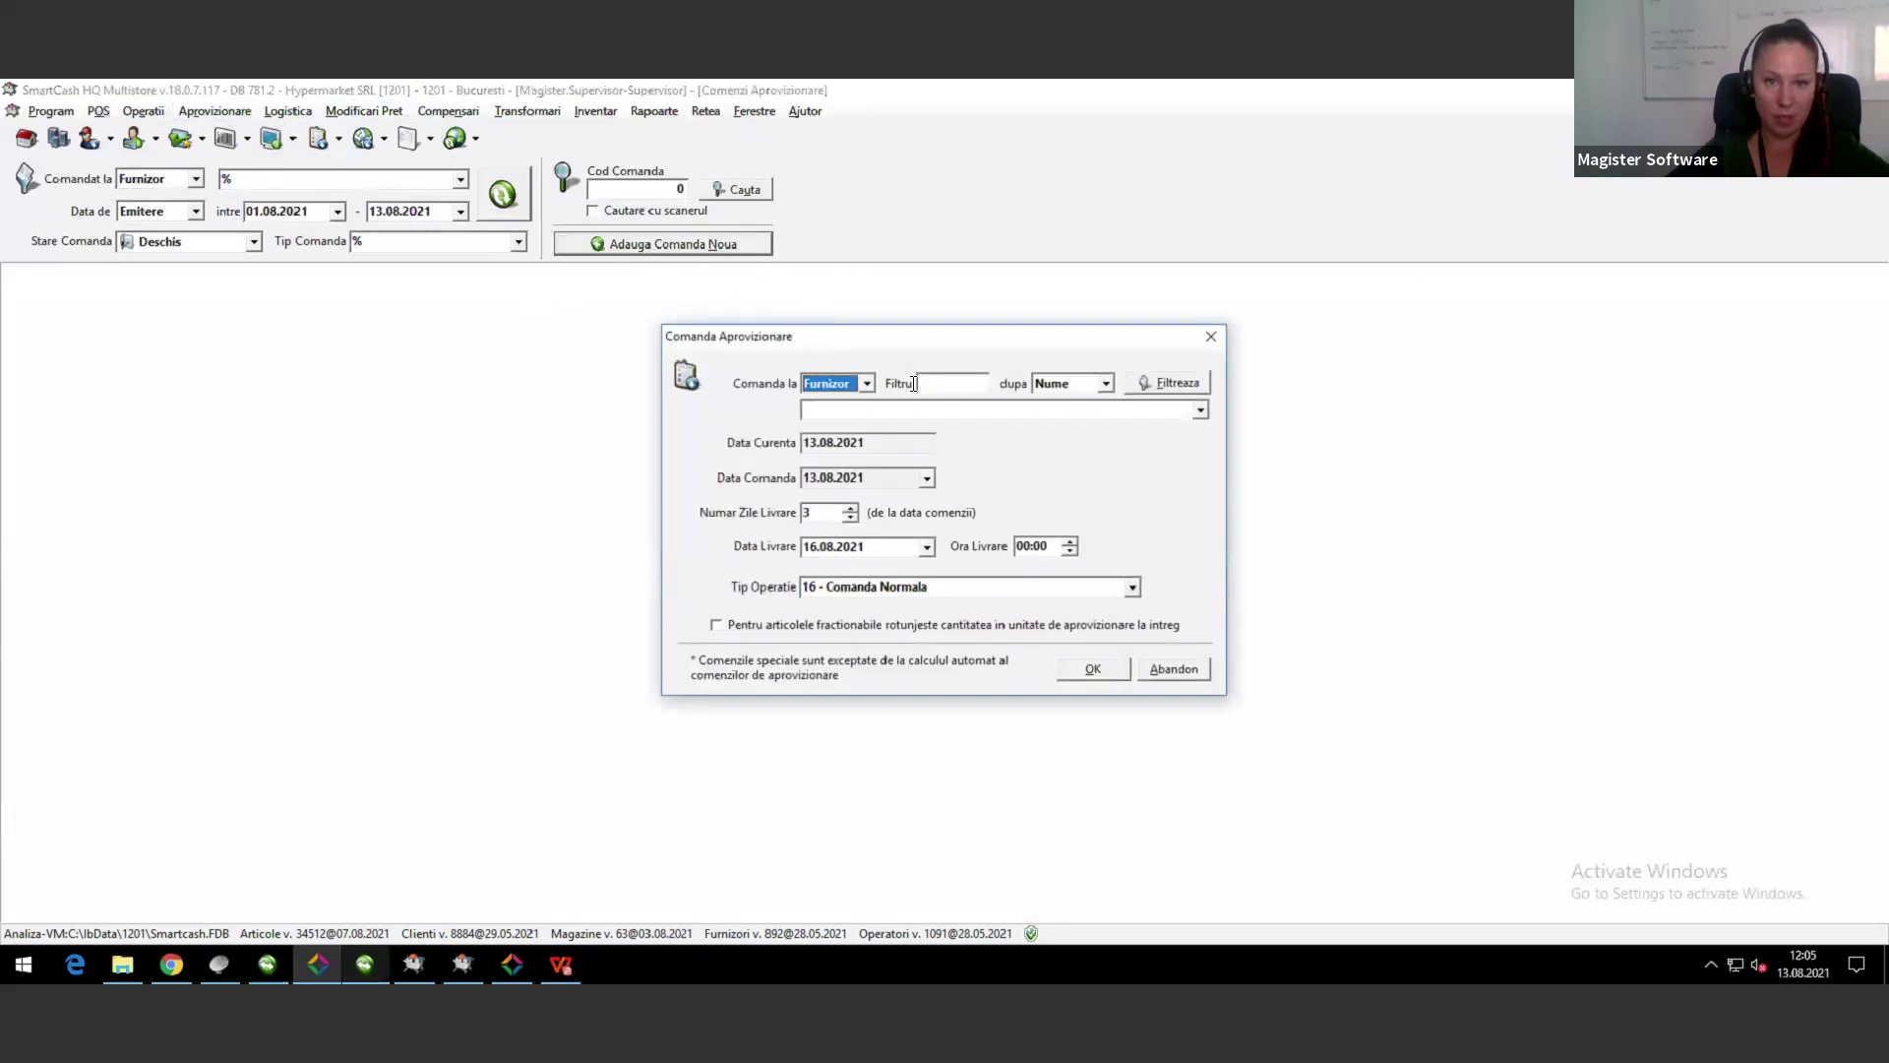
left_click(865, 383)
left_click(842, 412)
left_click(974, 384)
type("%")
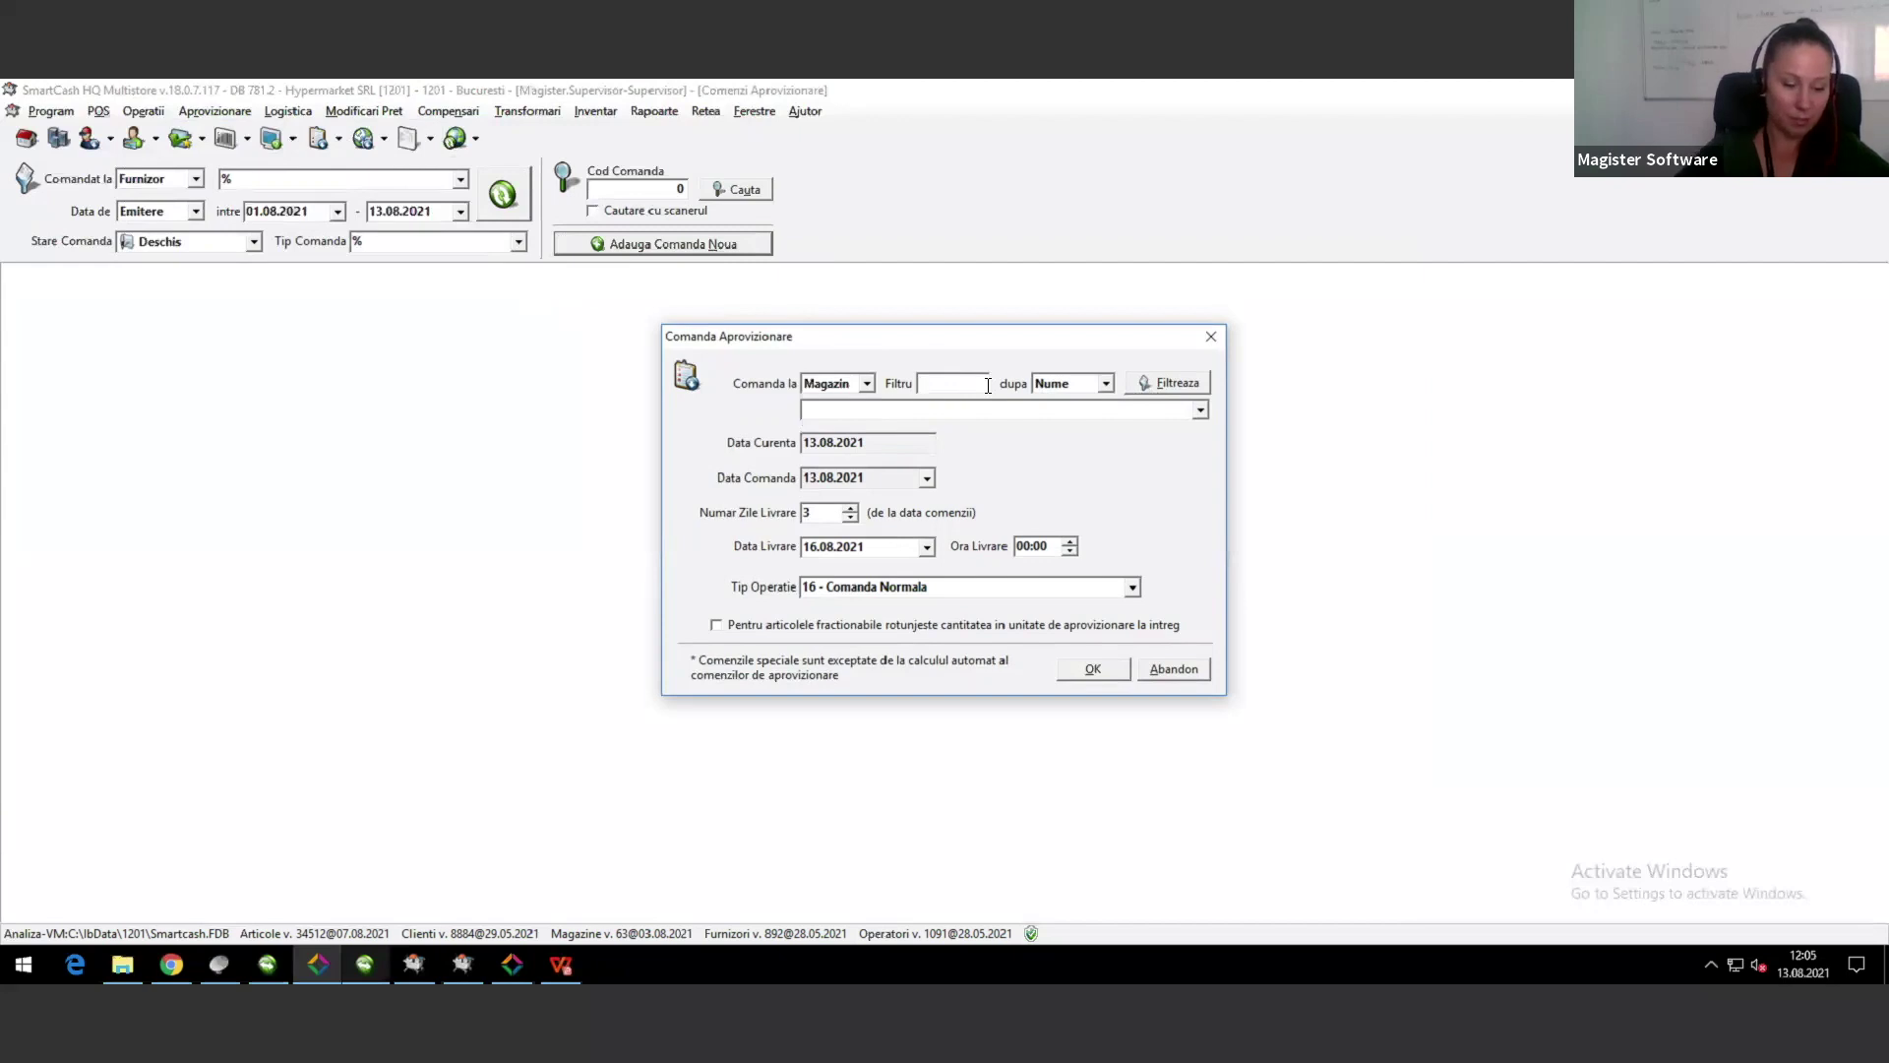
left_click(1171, 383)
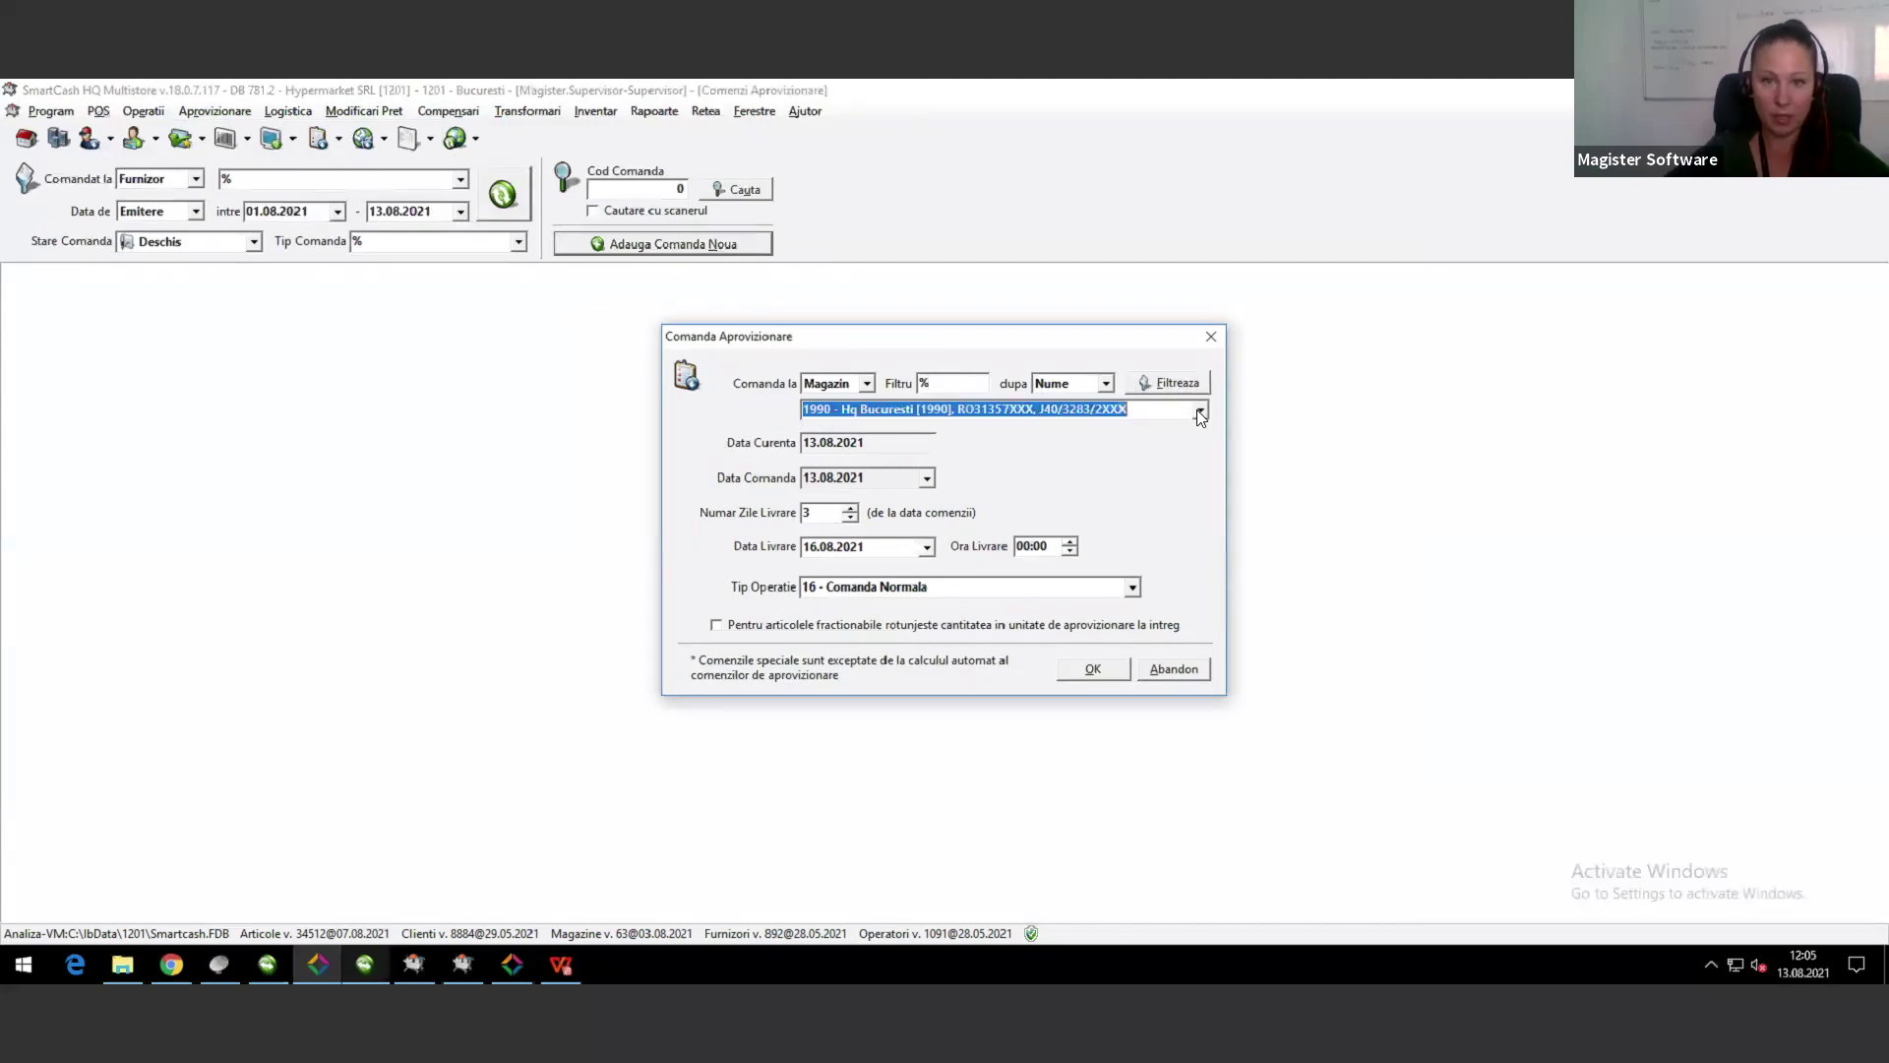
left_click(1199, 414)
left_click(972, 425)
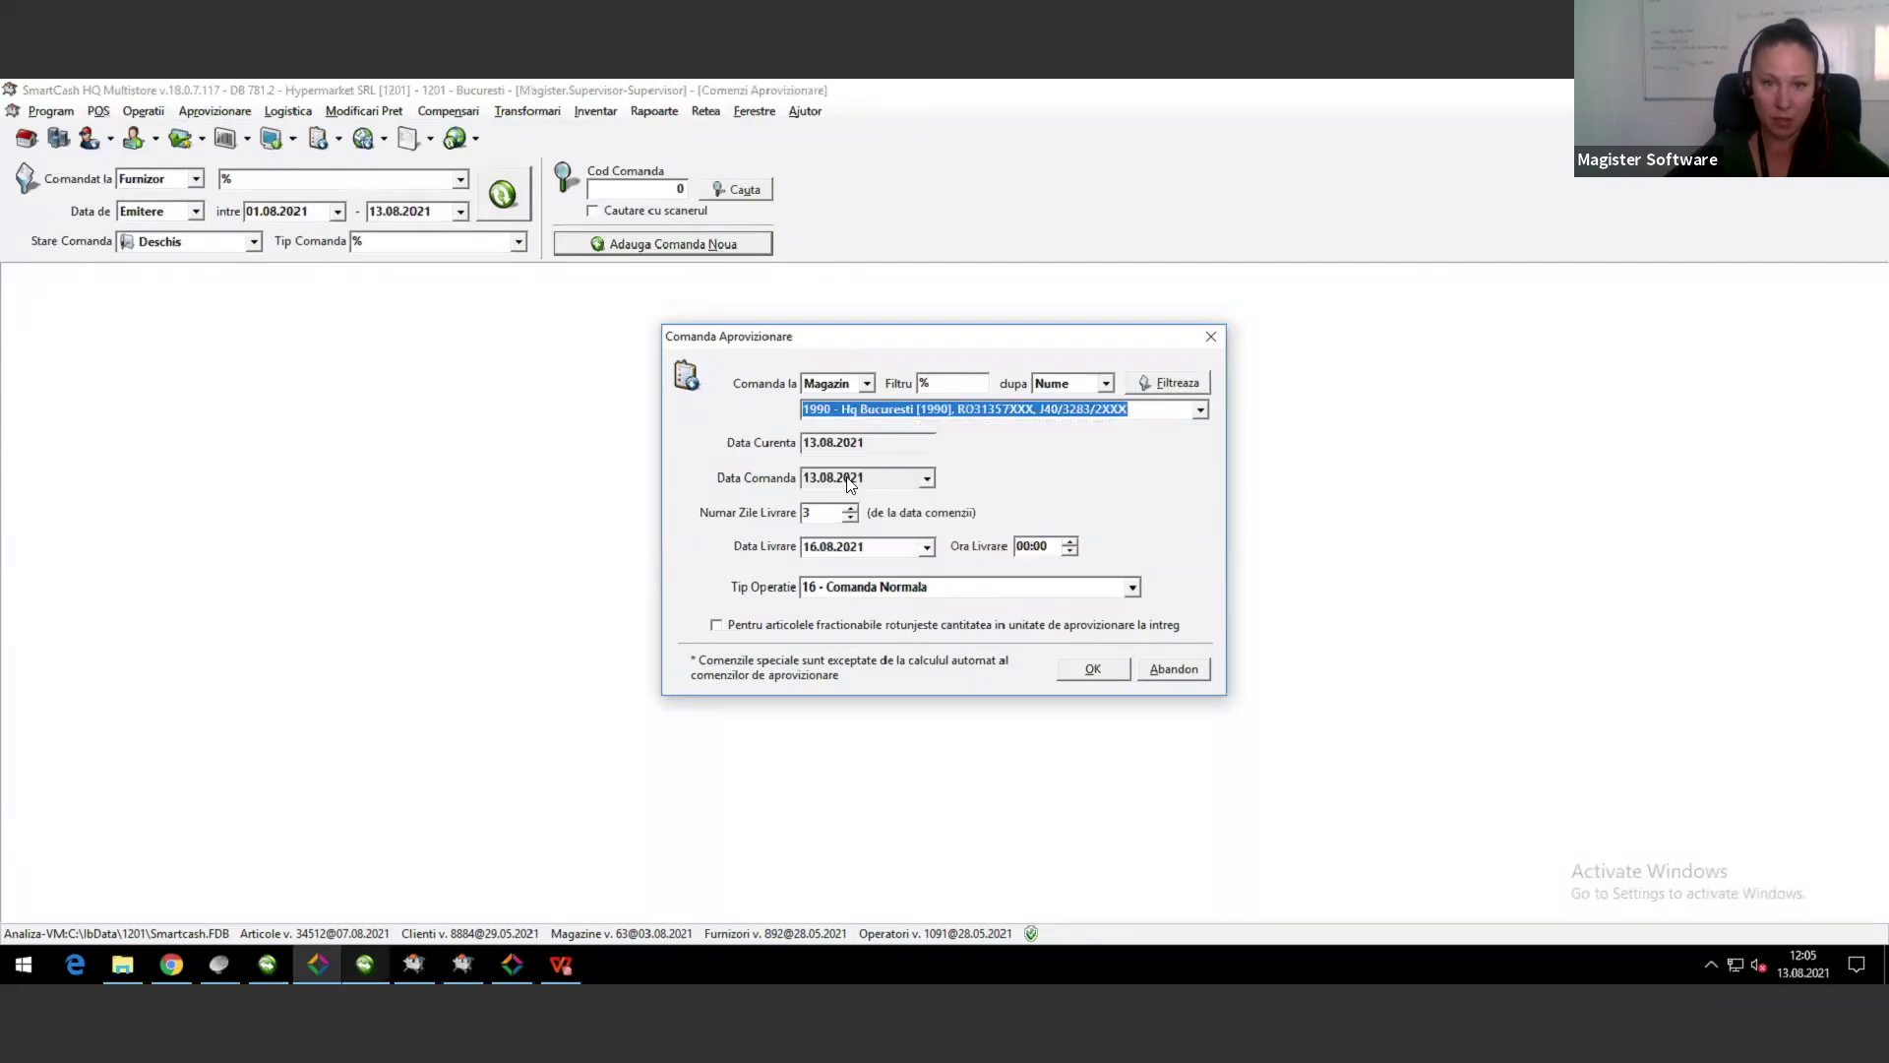
left_click(1095, 672)
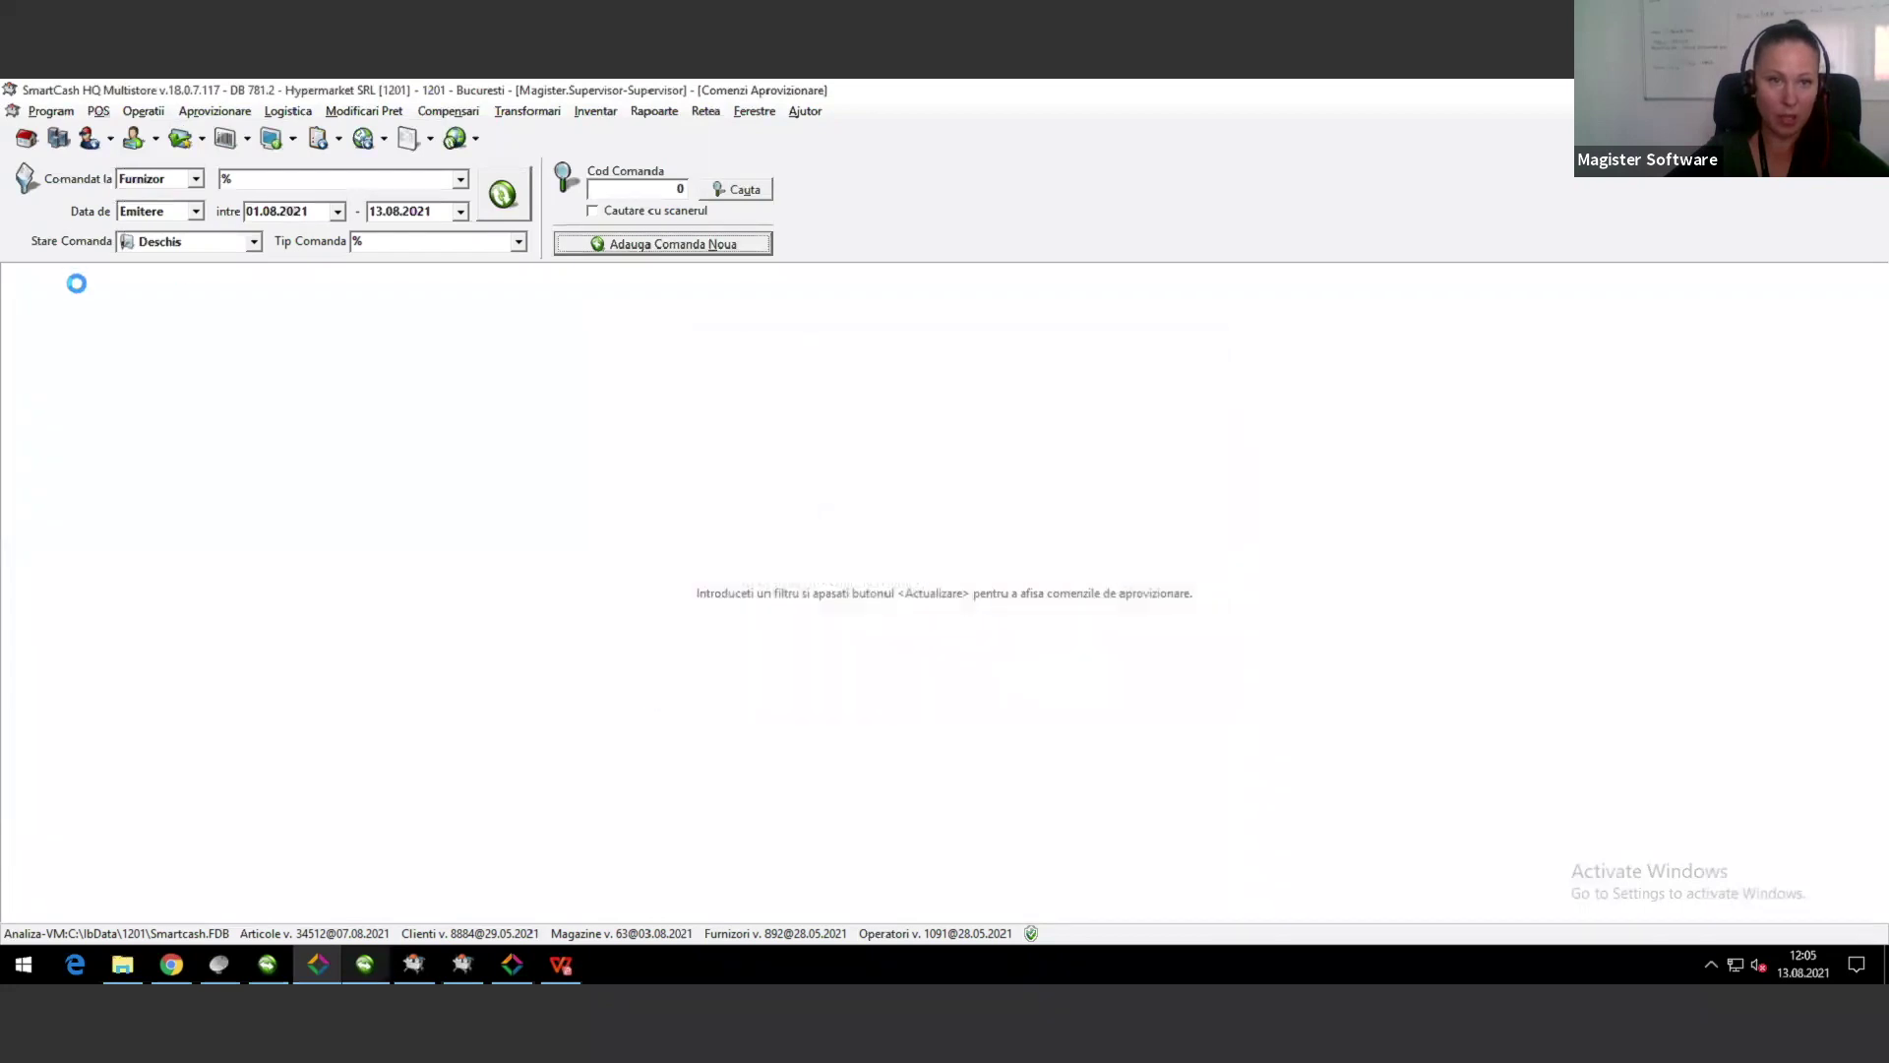
Step: View the automatic item calculation methods for the new Hq Bucuresti order and close them without adding items
left_click(232, 431)
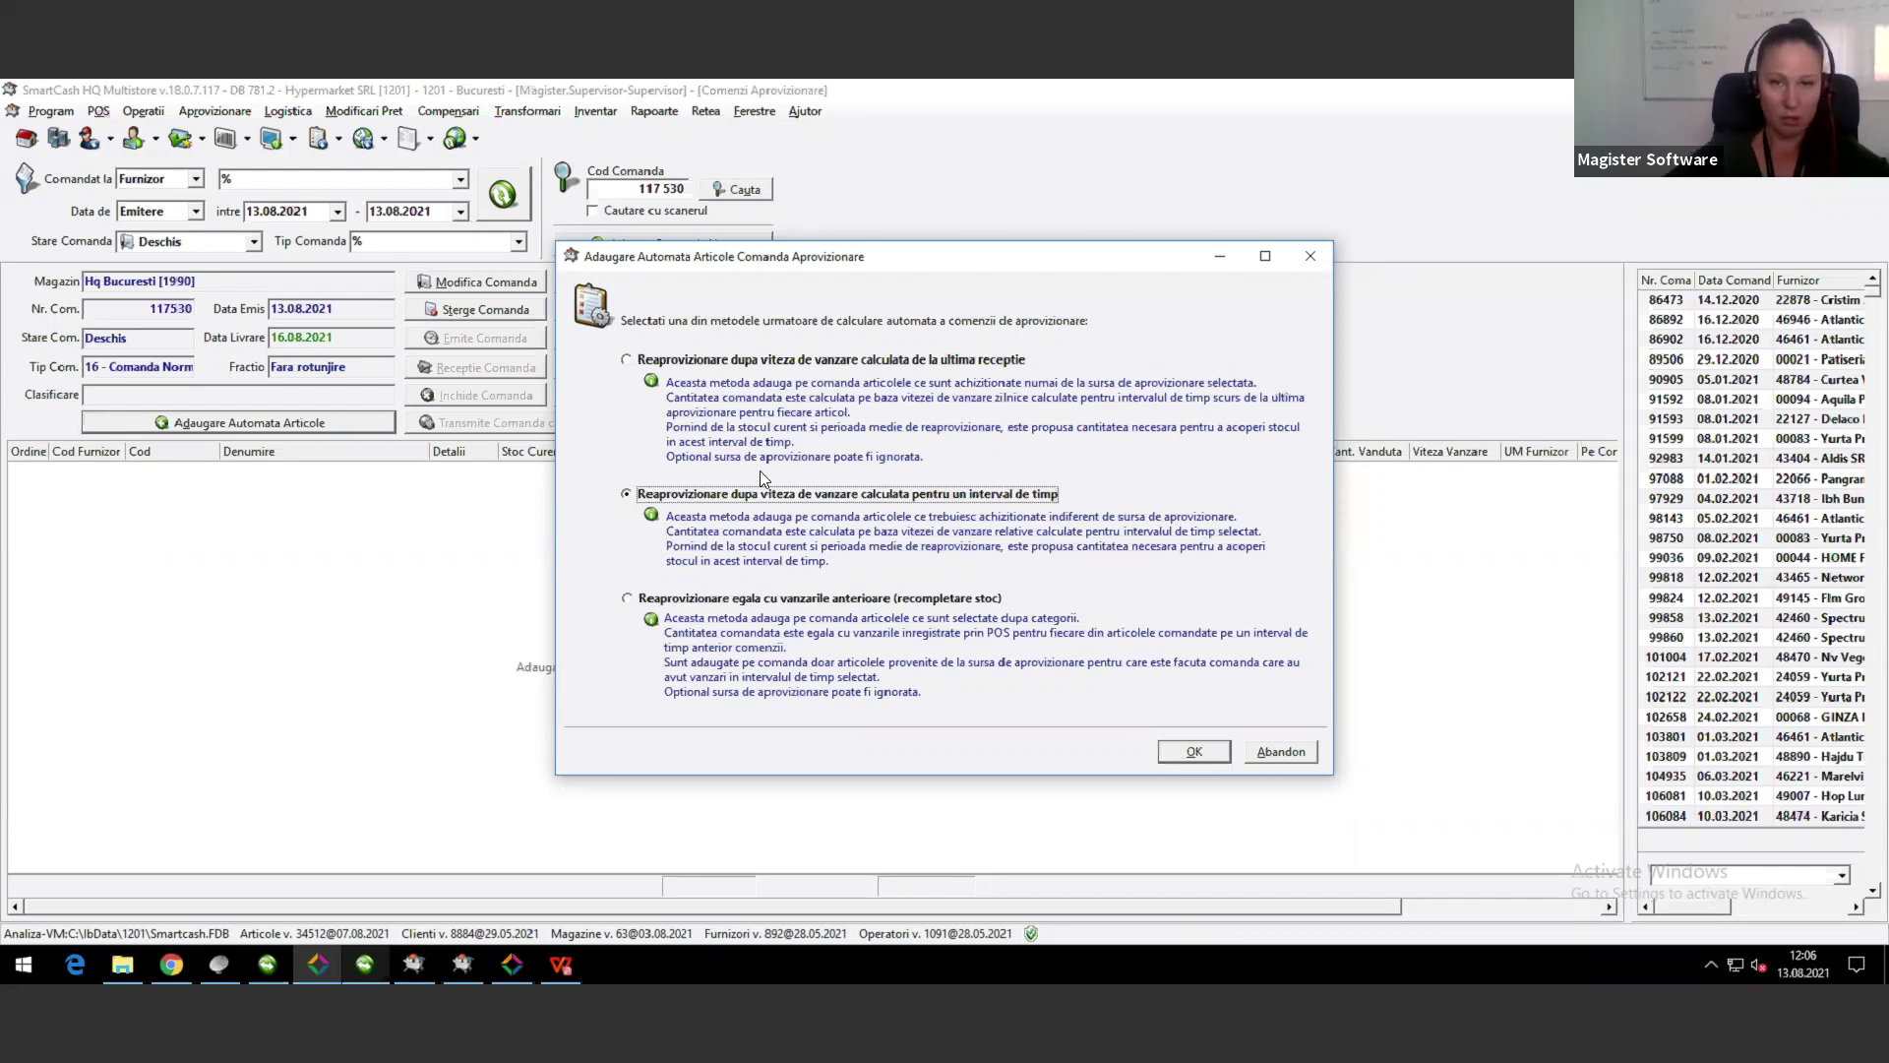
left_click(1311, 256)
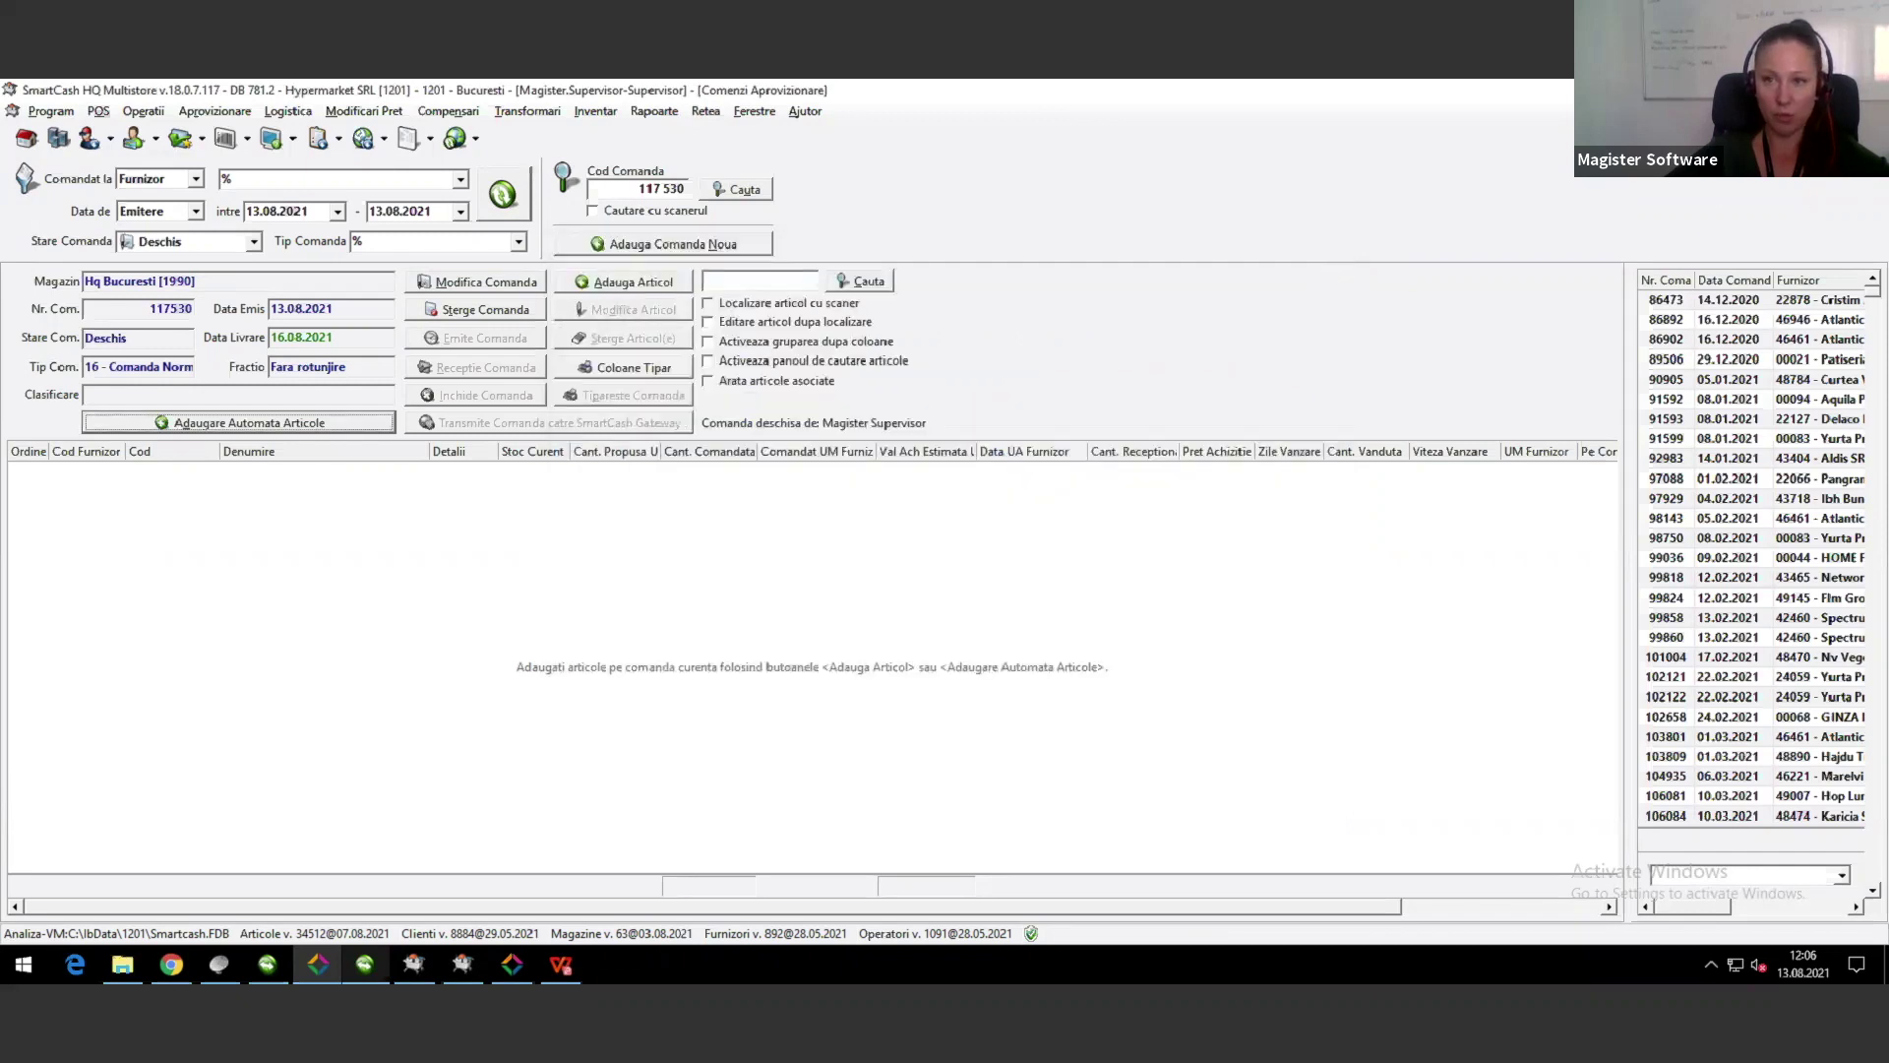
Step: Close the supply orders and order planner windows and return to the product catalog
key("ctrl+F4")
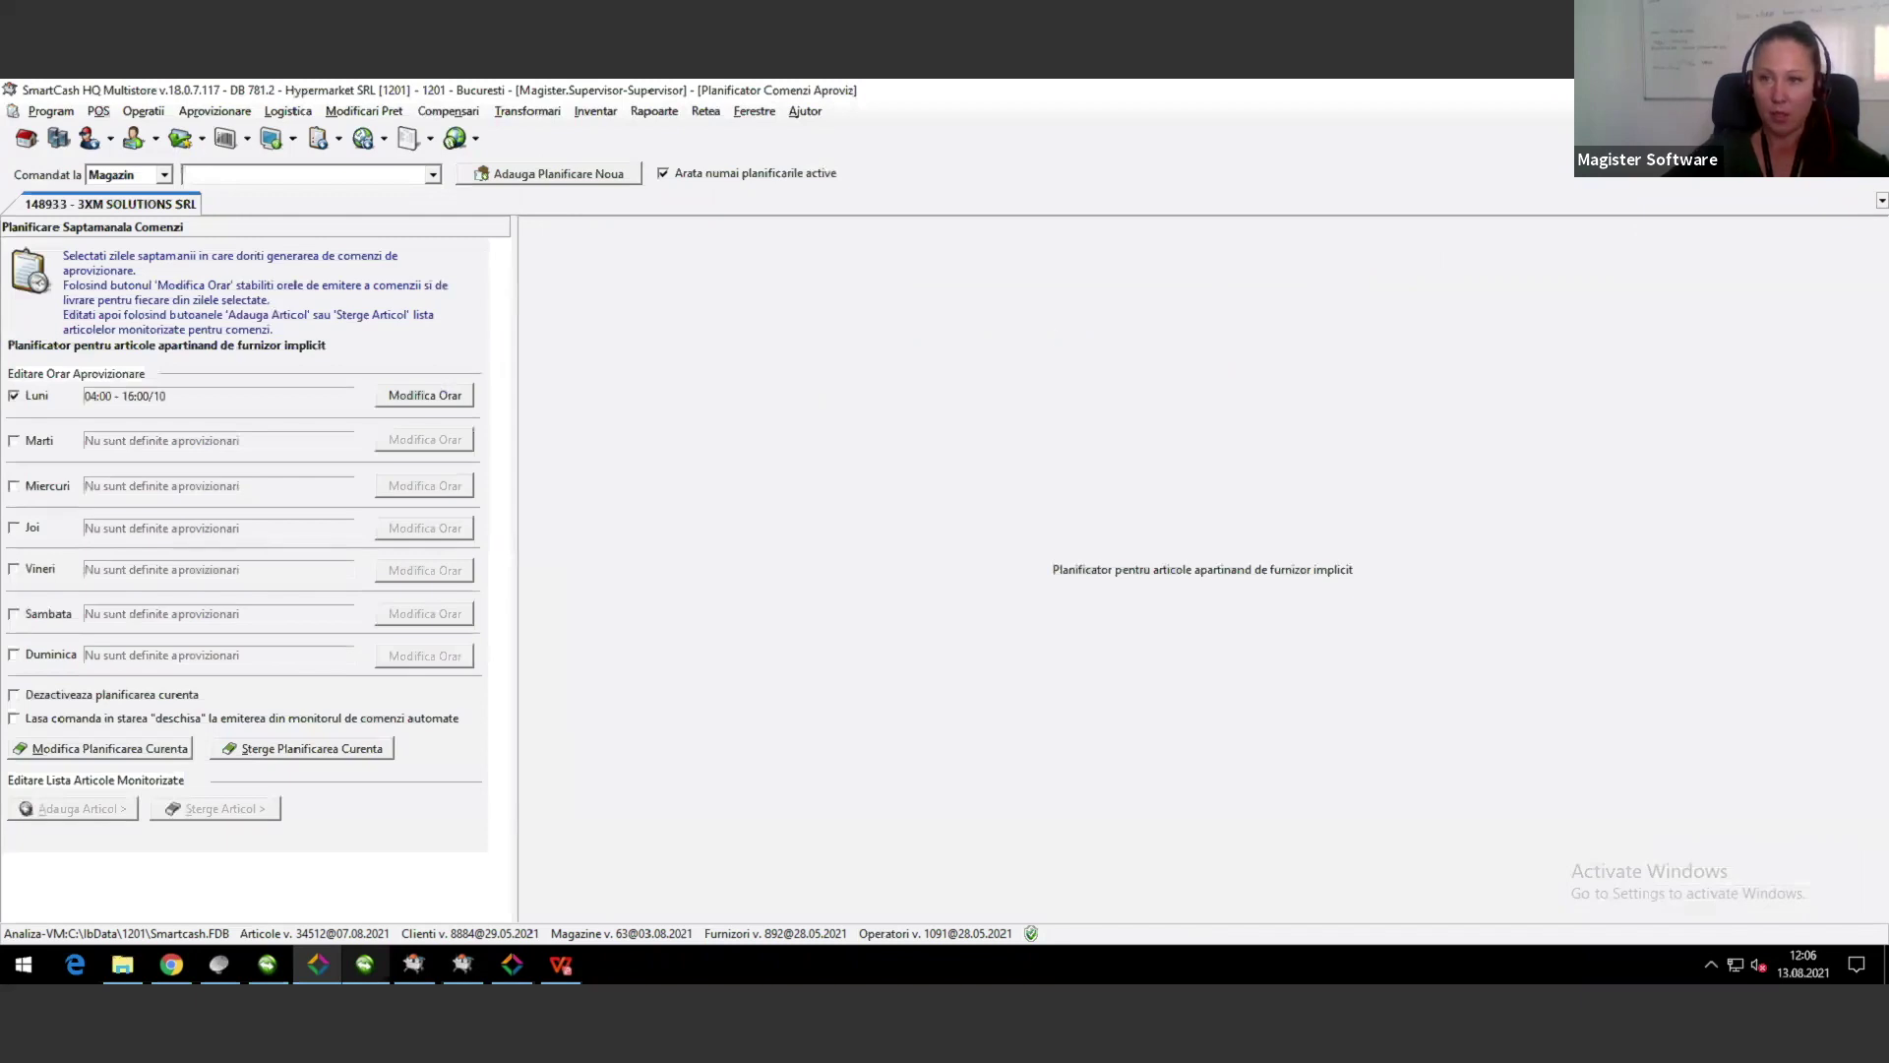
key("ctrl+F4")
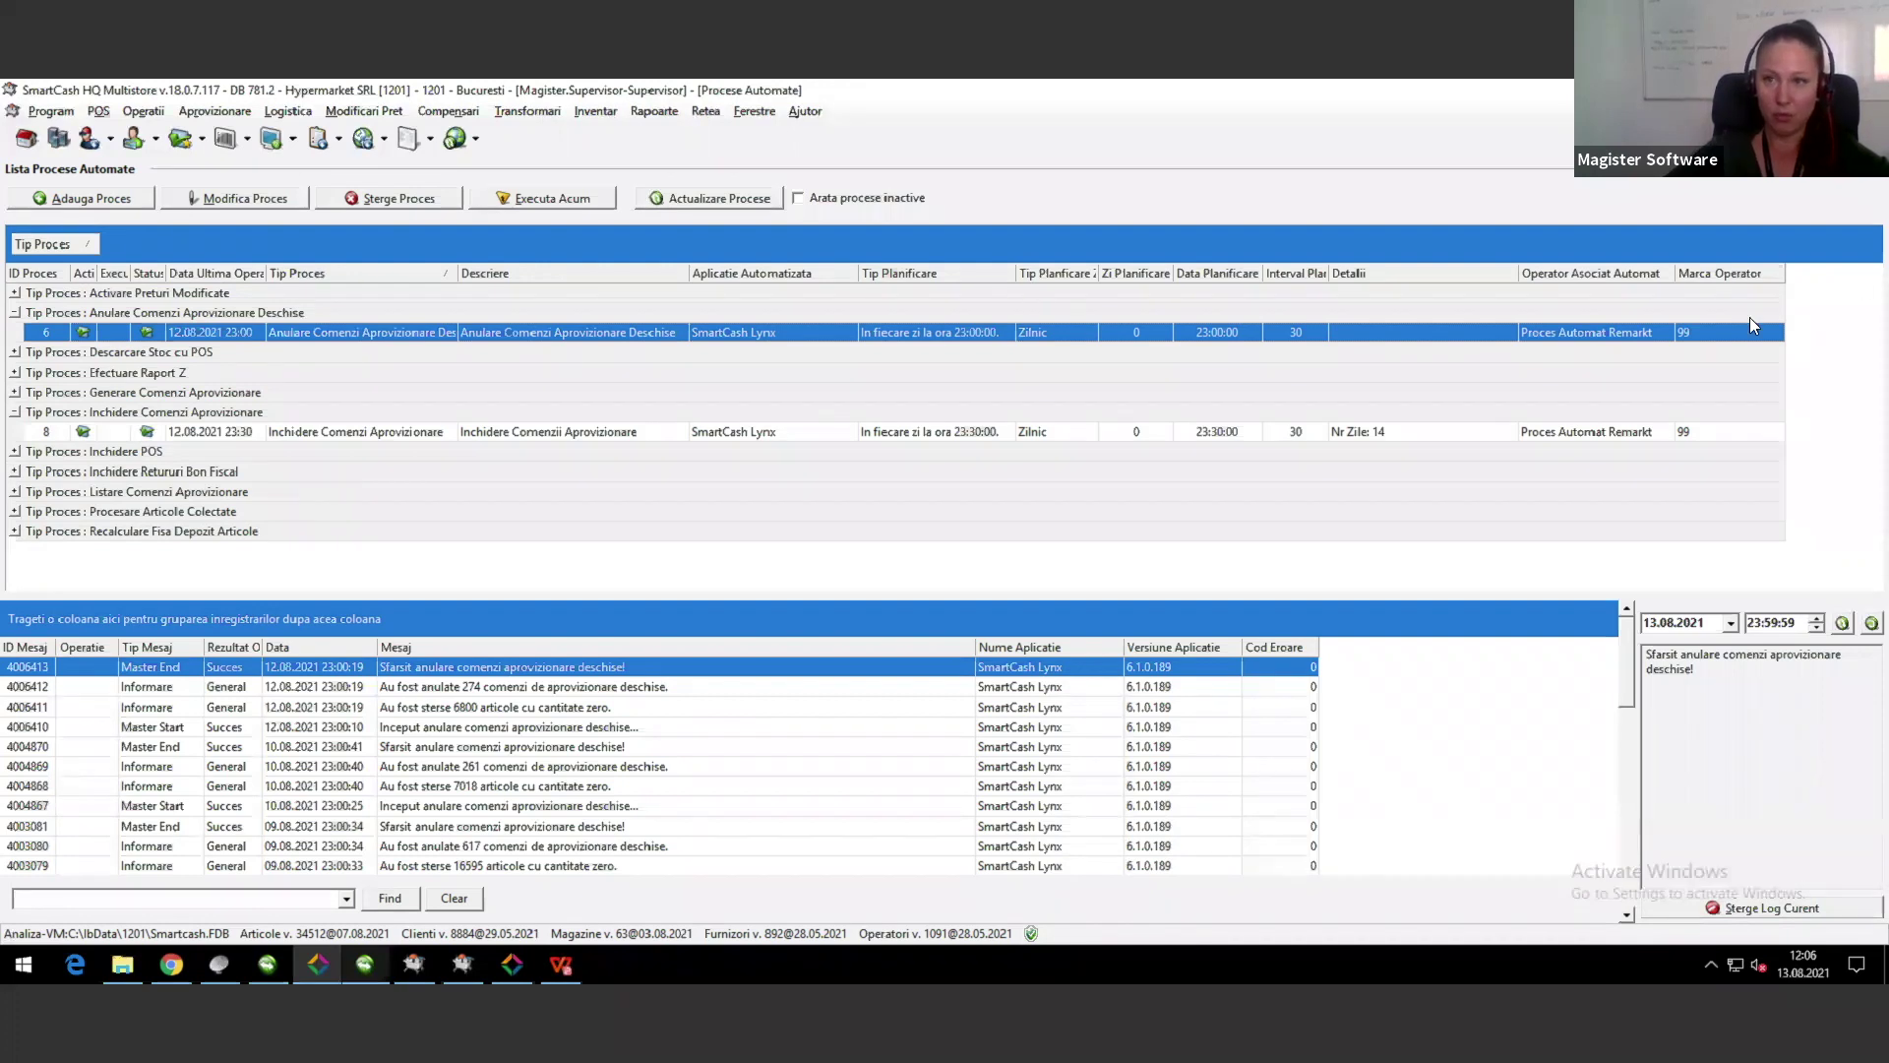
key("ctrl+Tab")
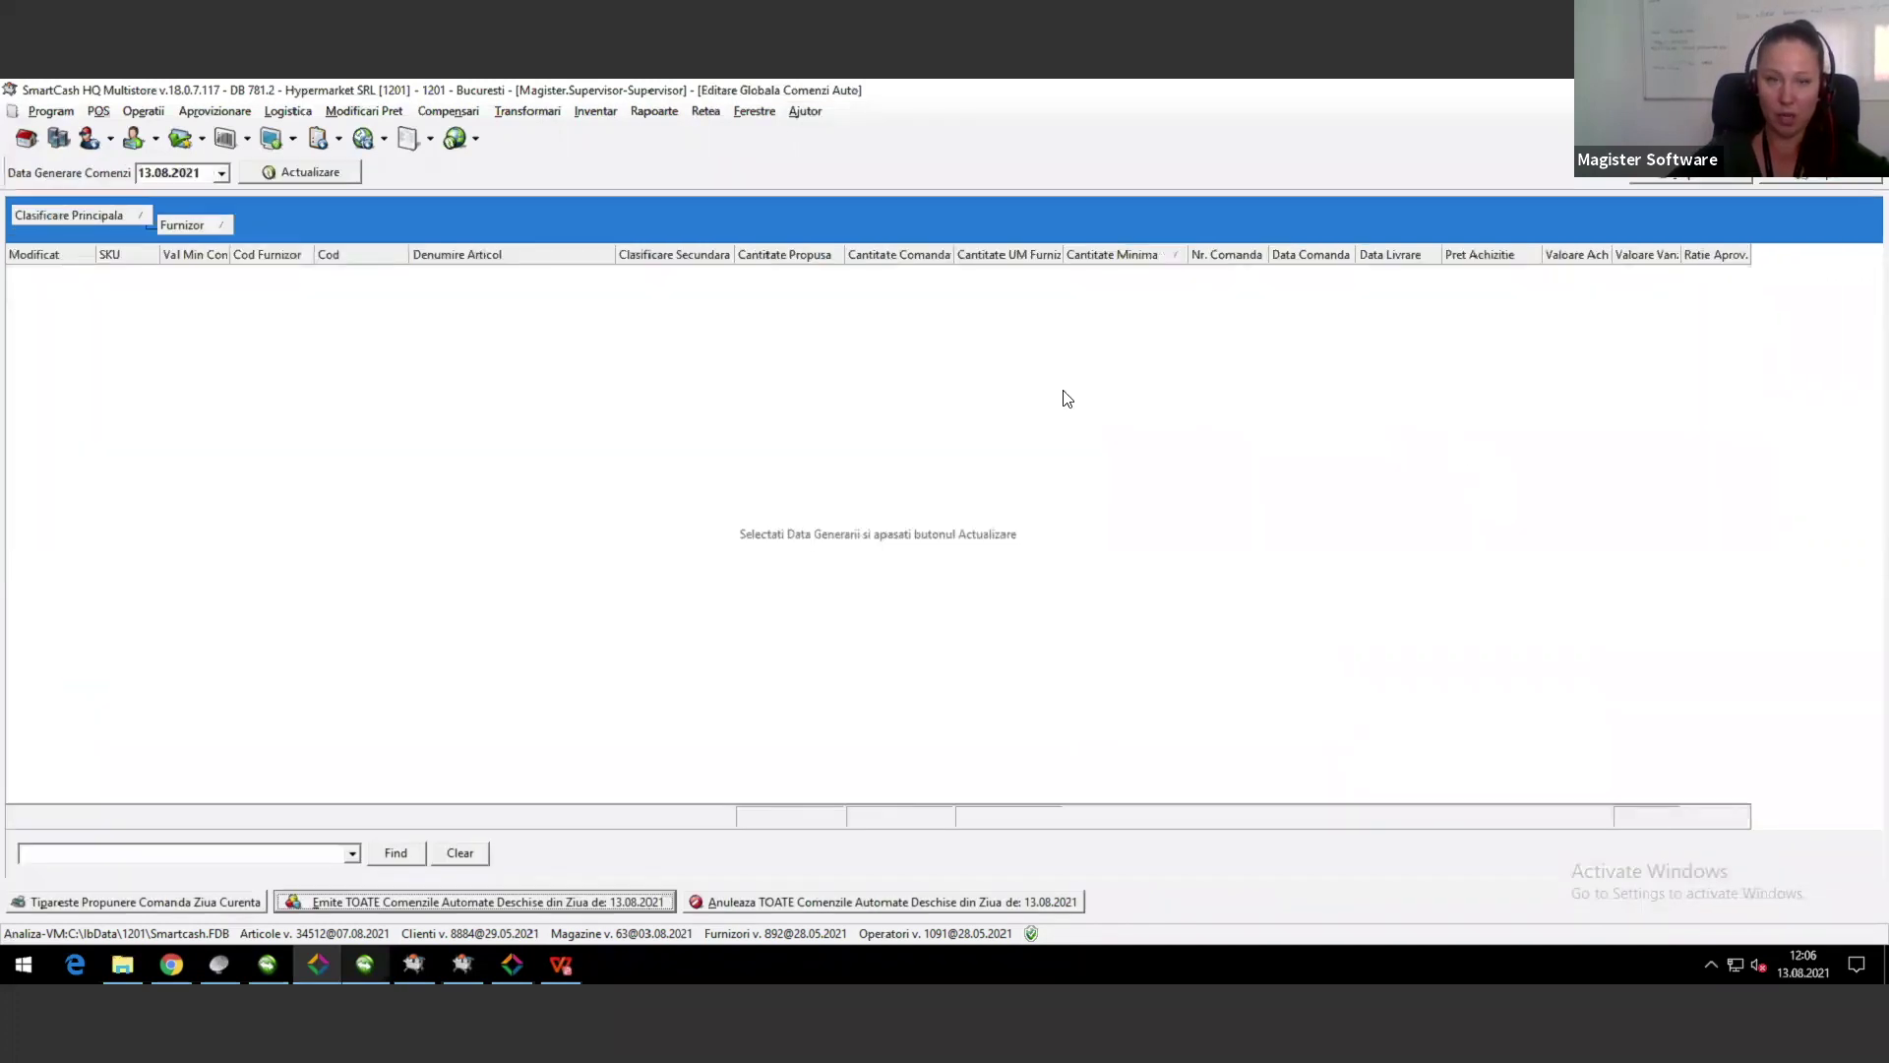
key("ctrl+Tab")
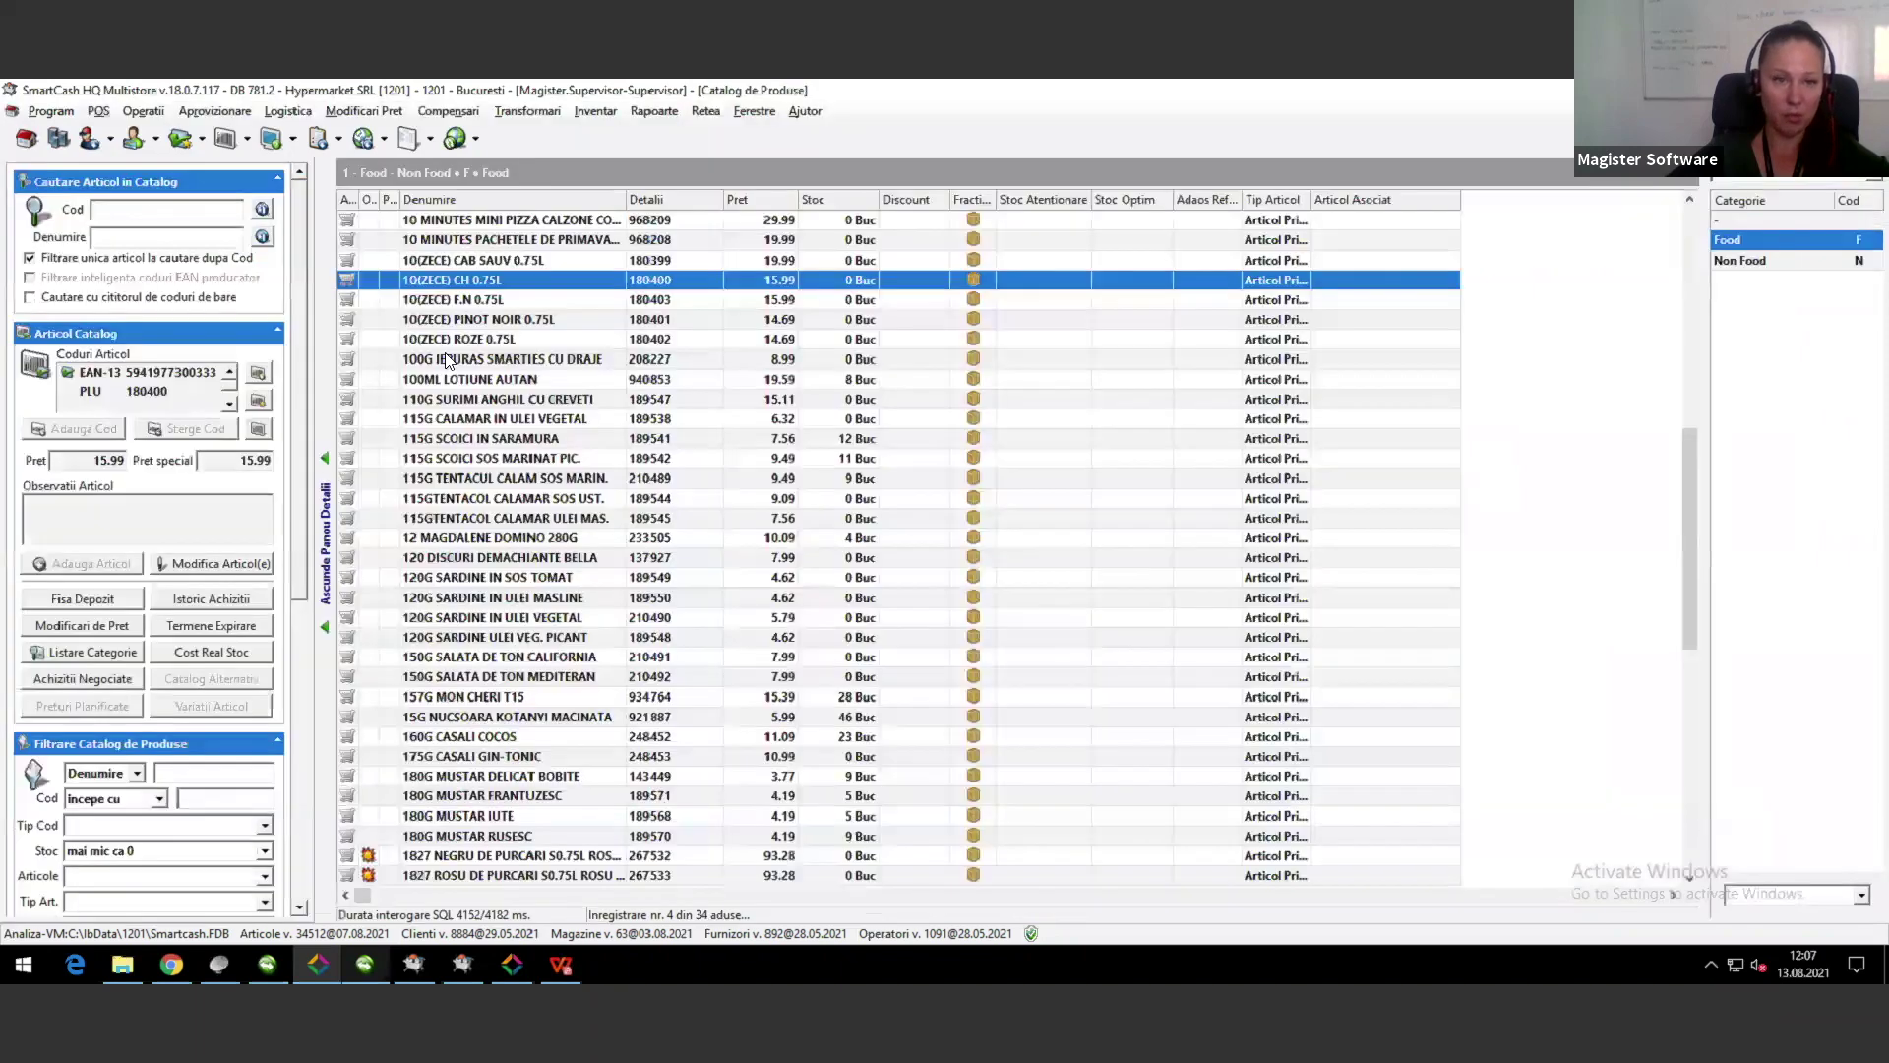
Step: Switch to the HQ Hypermarket 1990 product catalog and select the item FRISKIES DRY CAT SOMON 1.5KG
left_click(473, 360)
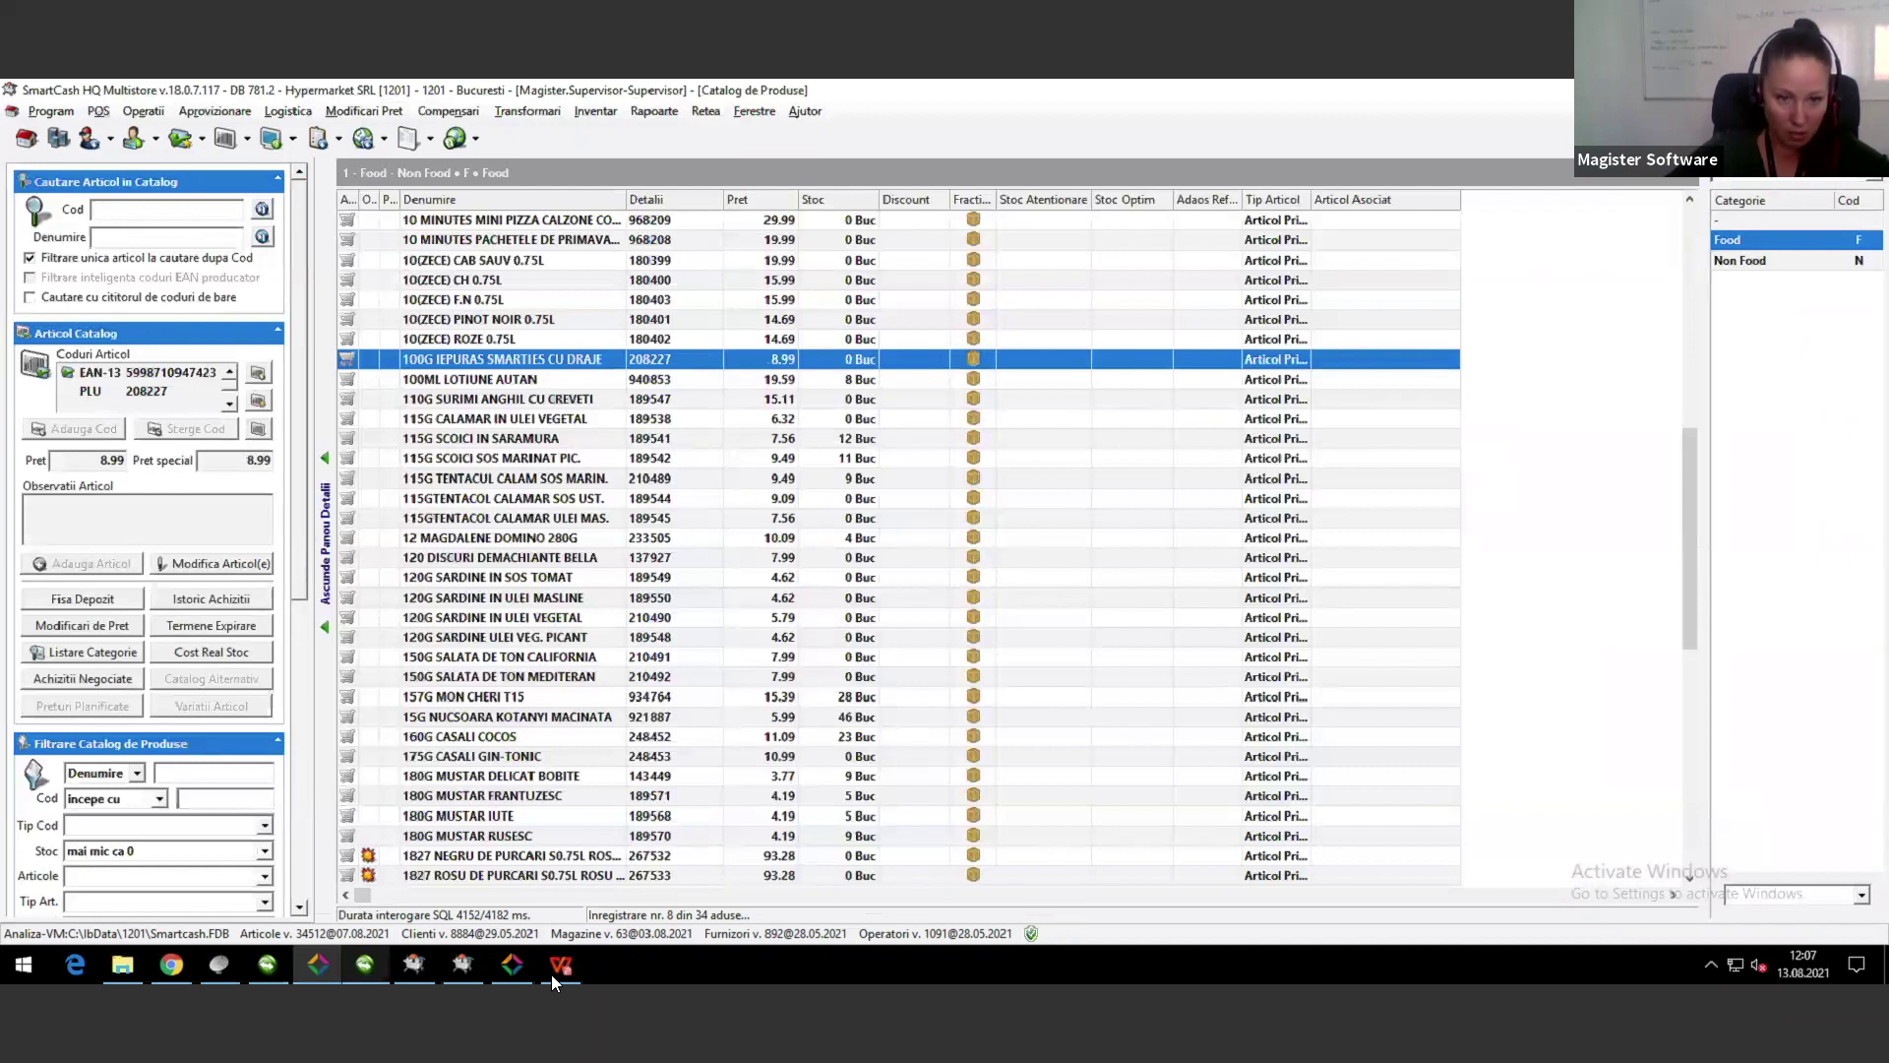
left_click(508, 969)
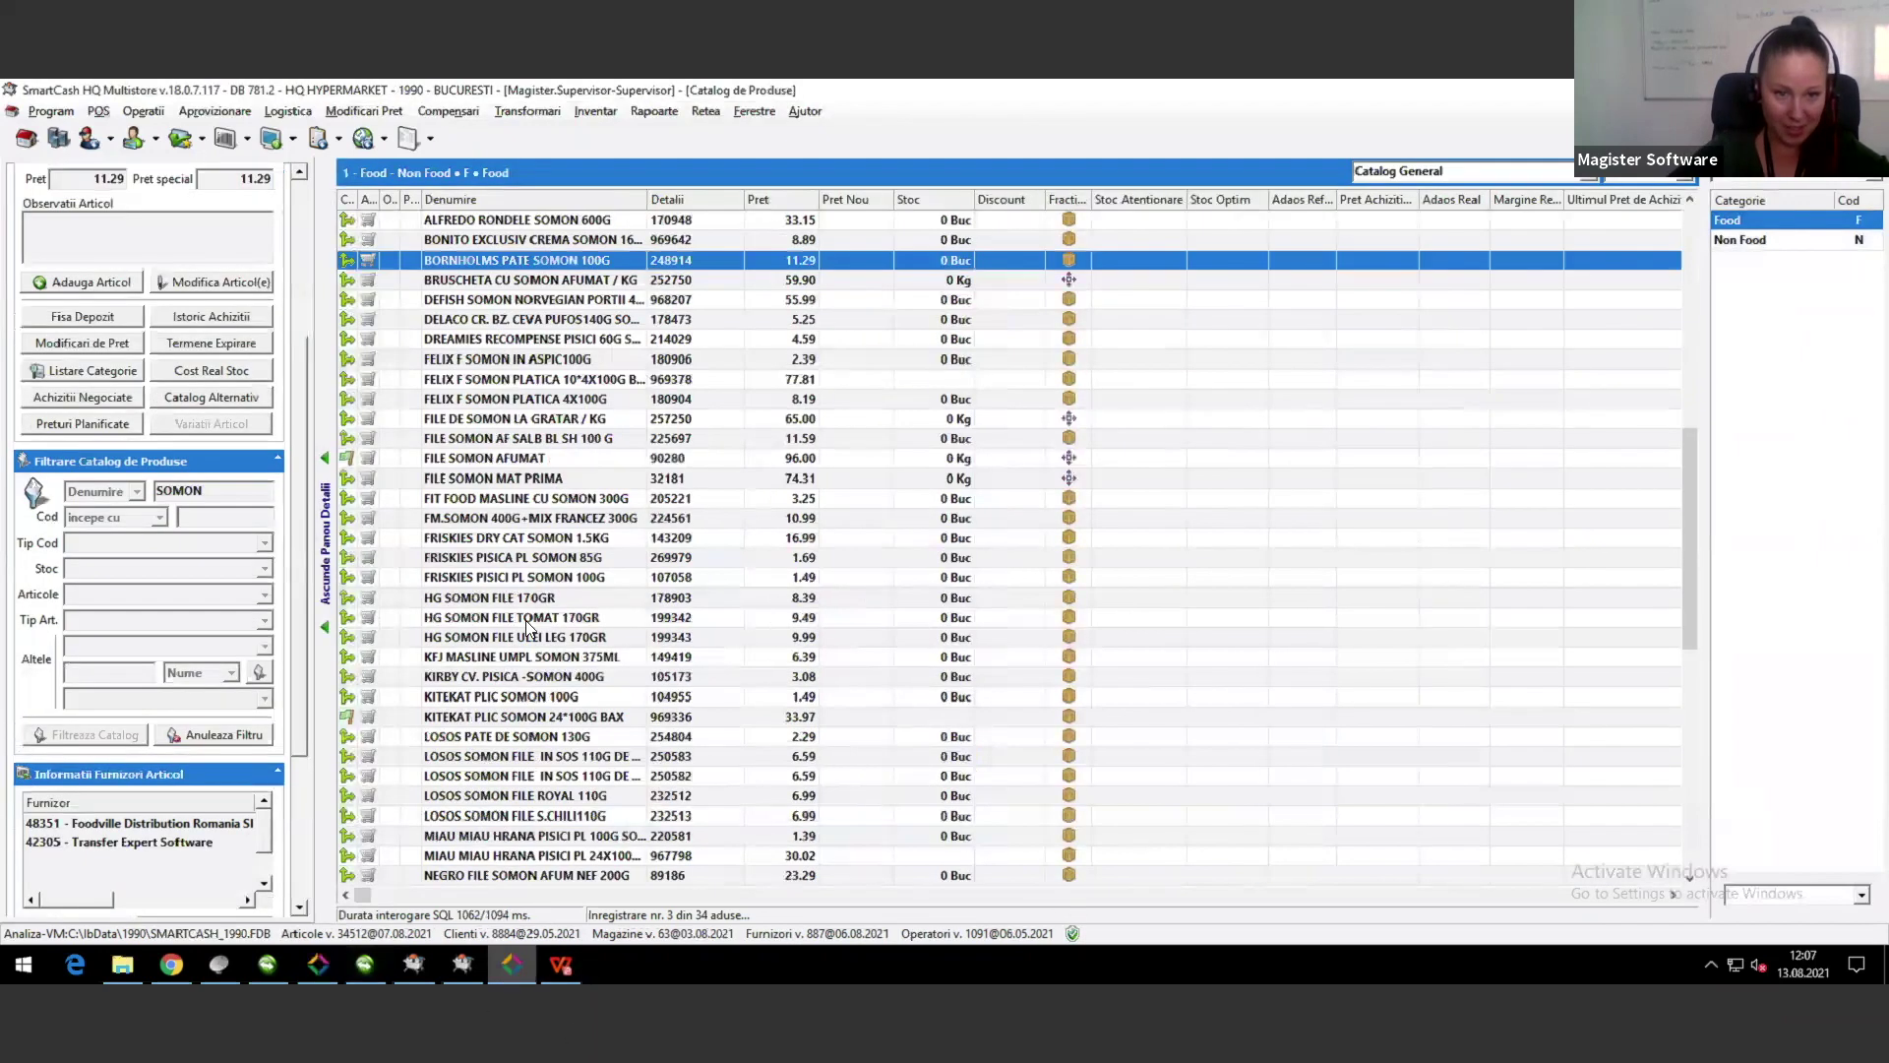
left_click(468, 537)
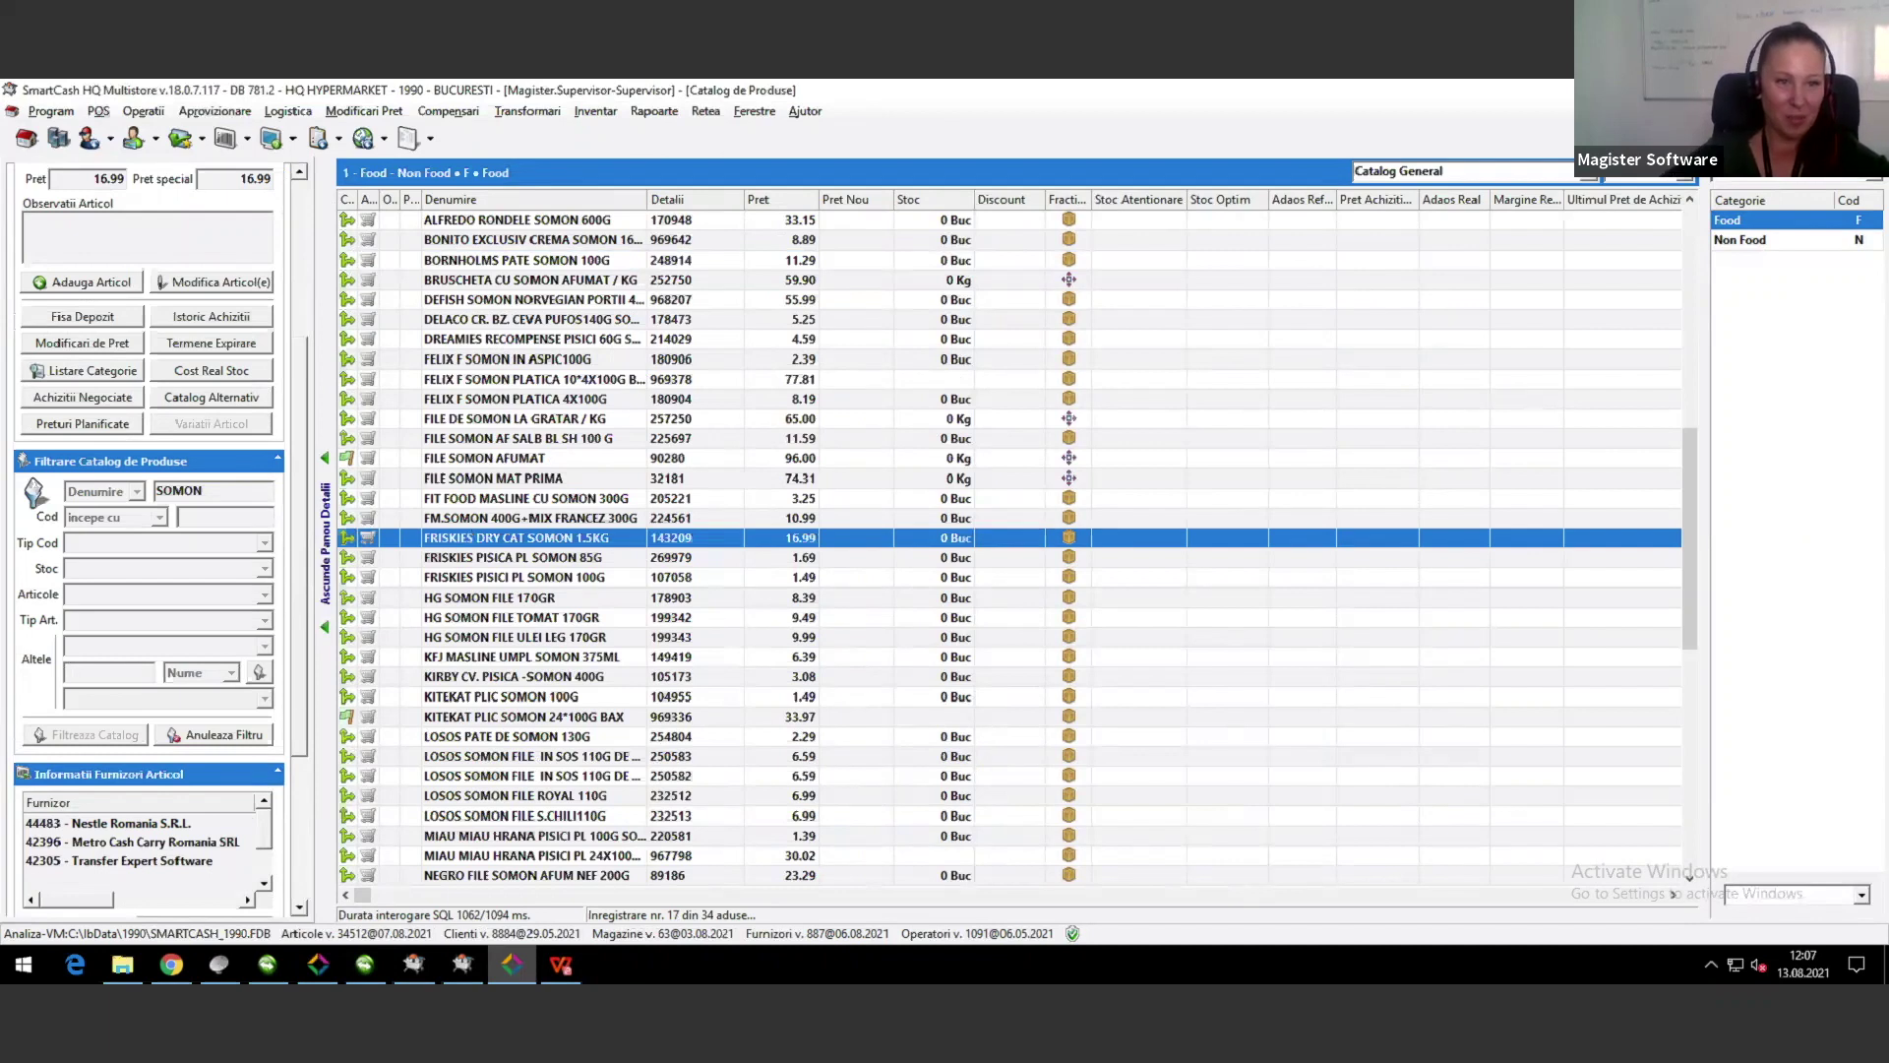
Step: View the negotiated purchase price import dialog and its option to save a template file, then cancel without saving or importing
left_click(296, 114)
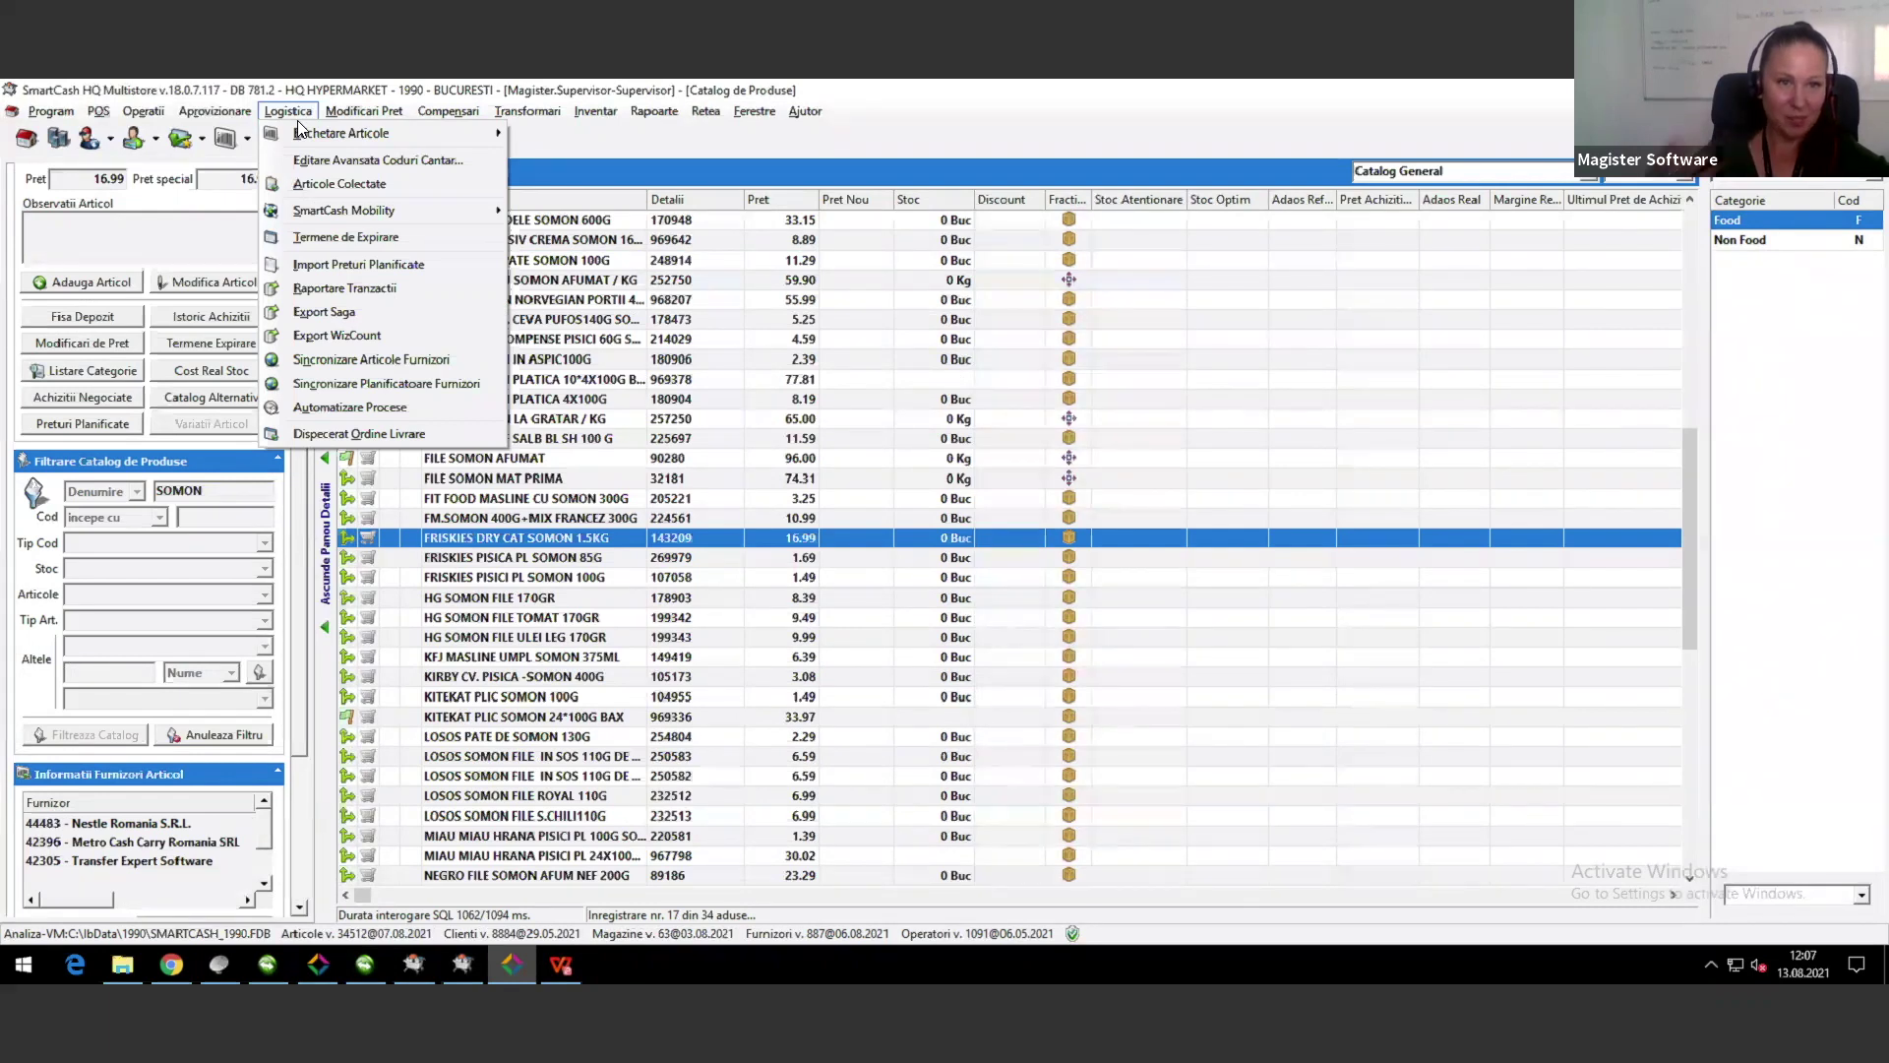
left_click(240, 112)
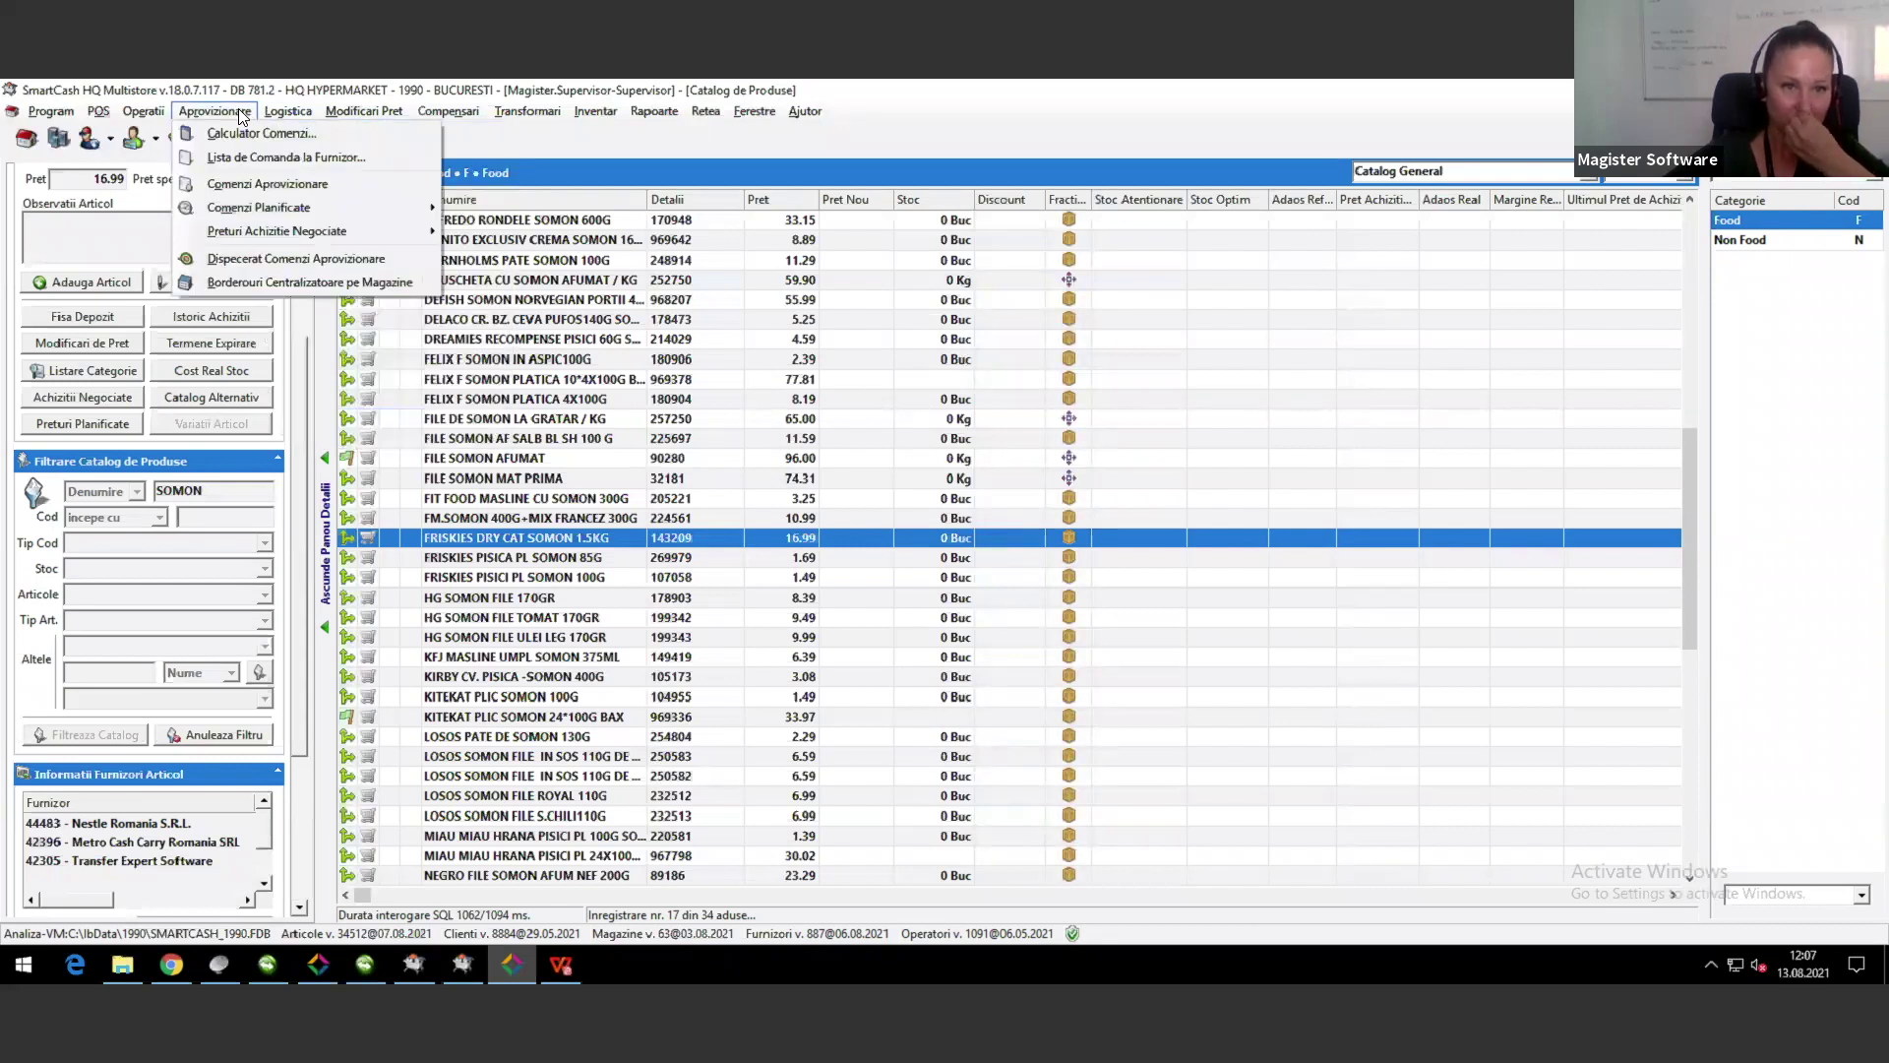
mouse_move(266, 232)
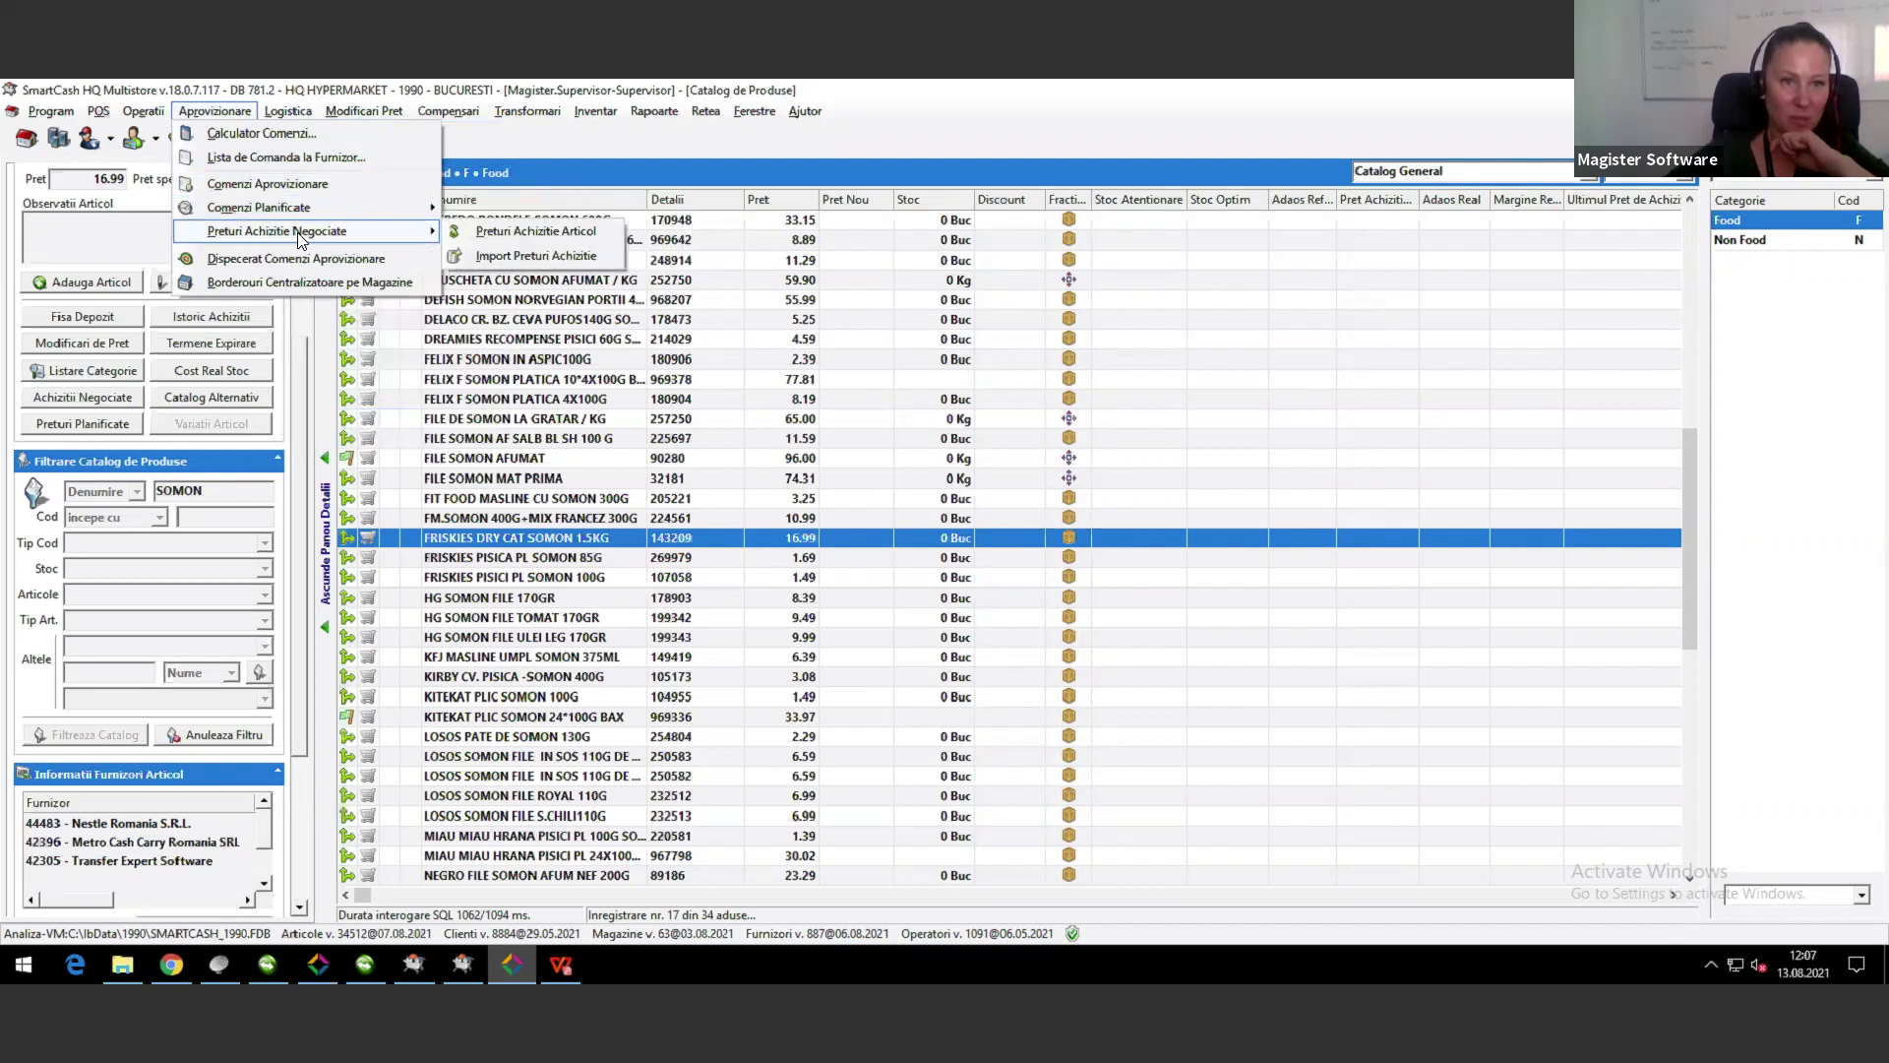
left_click(538, 257)
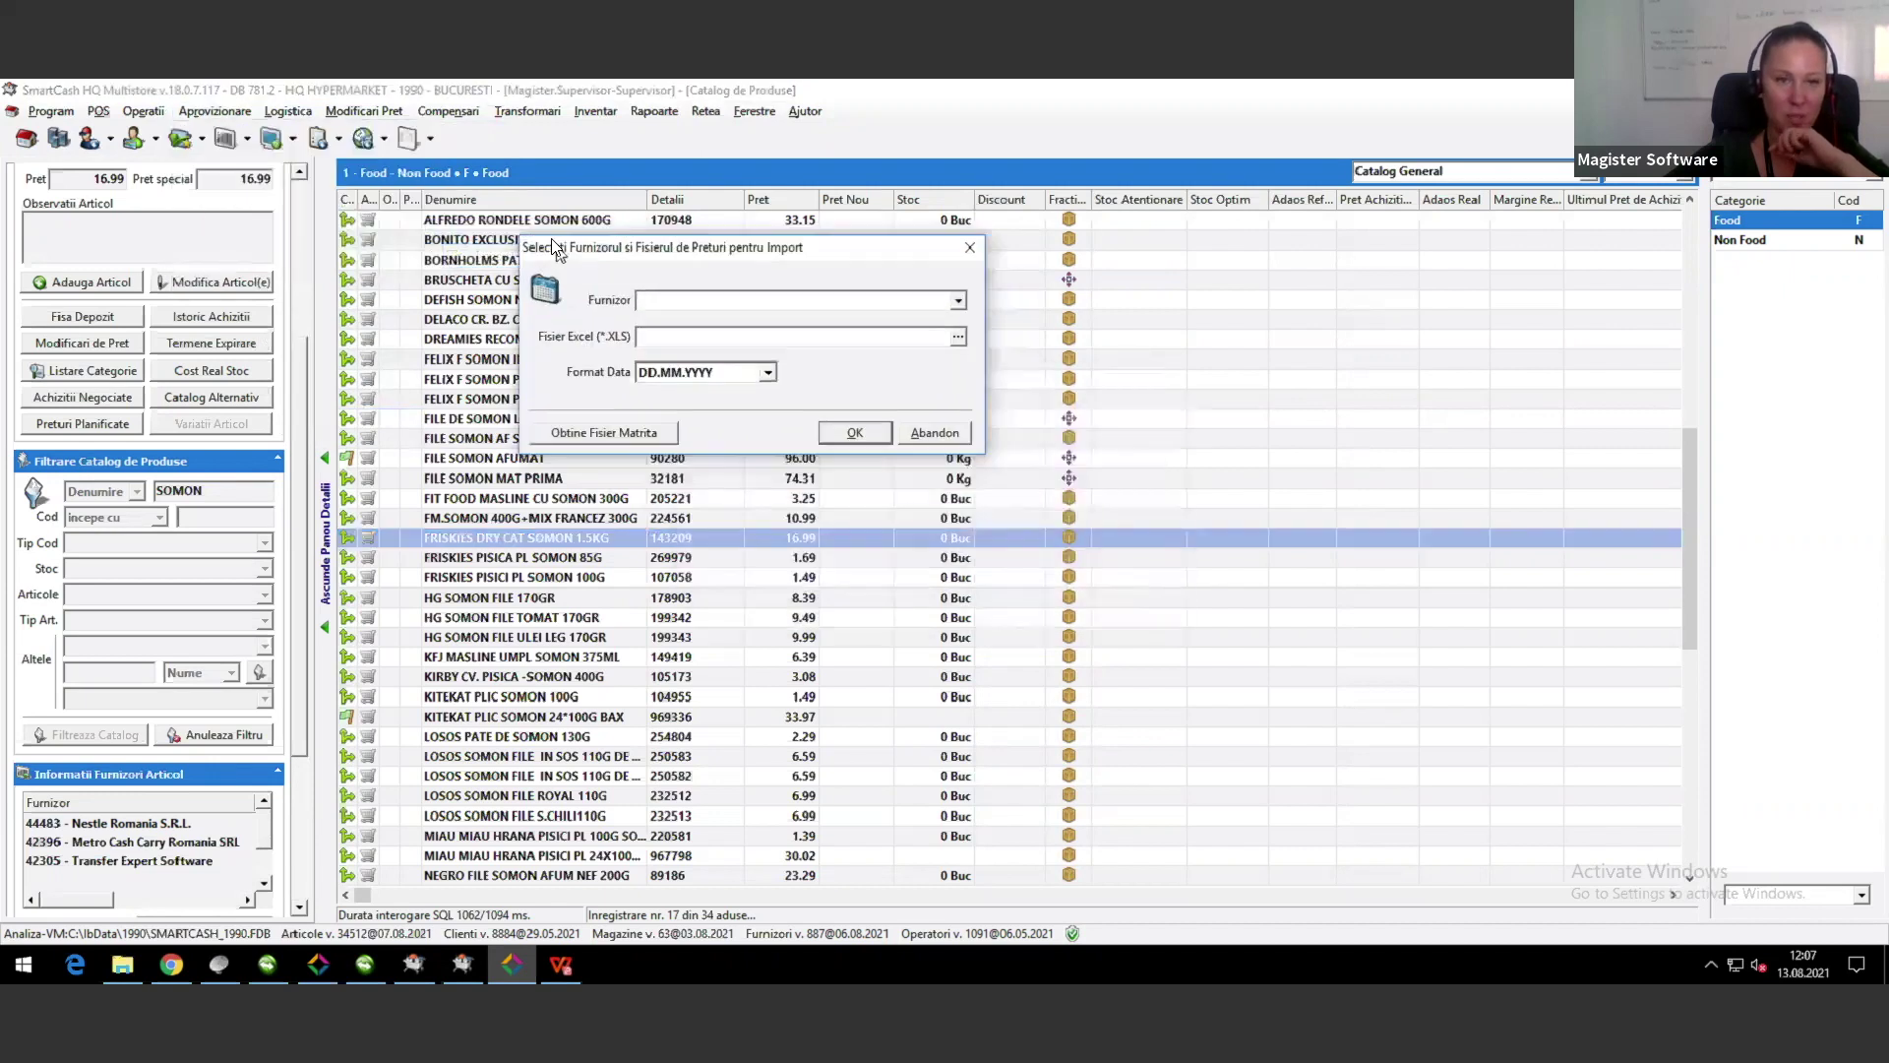
left_click(612, 427)
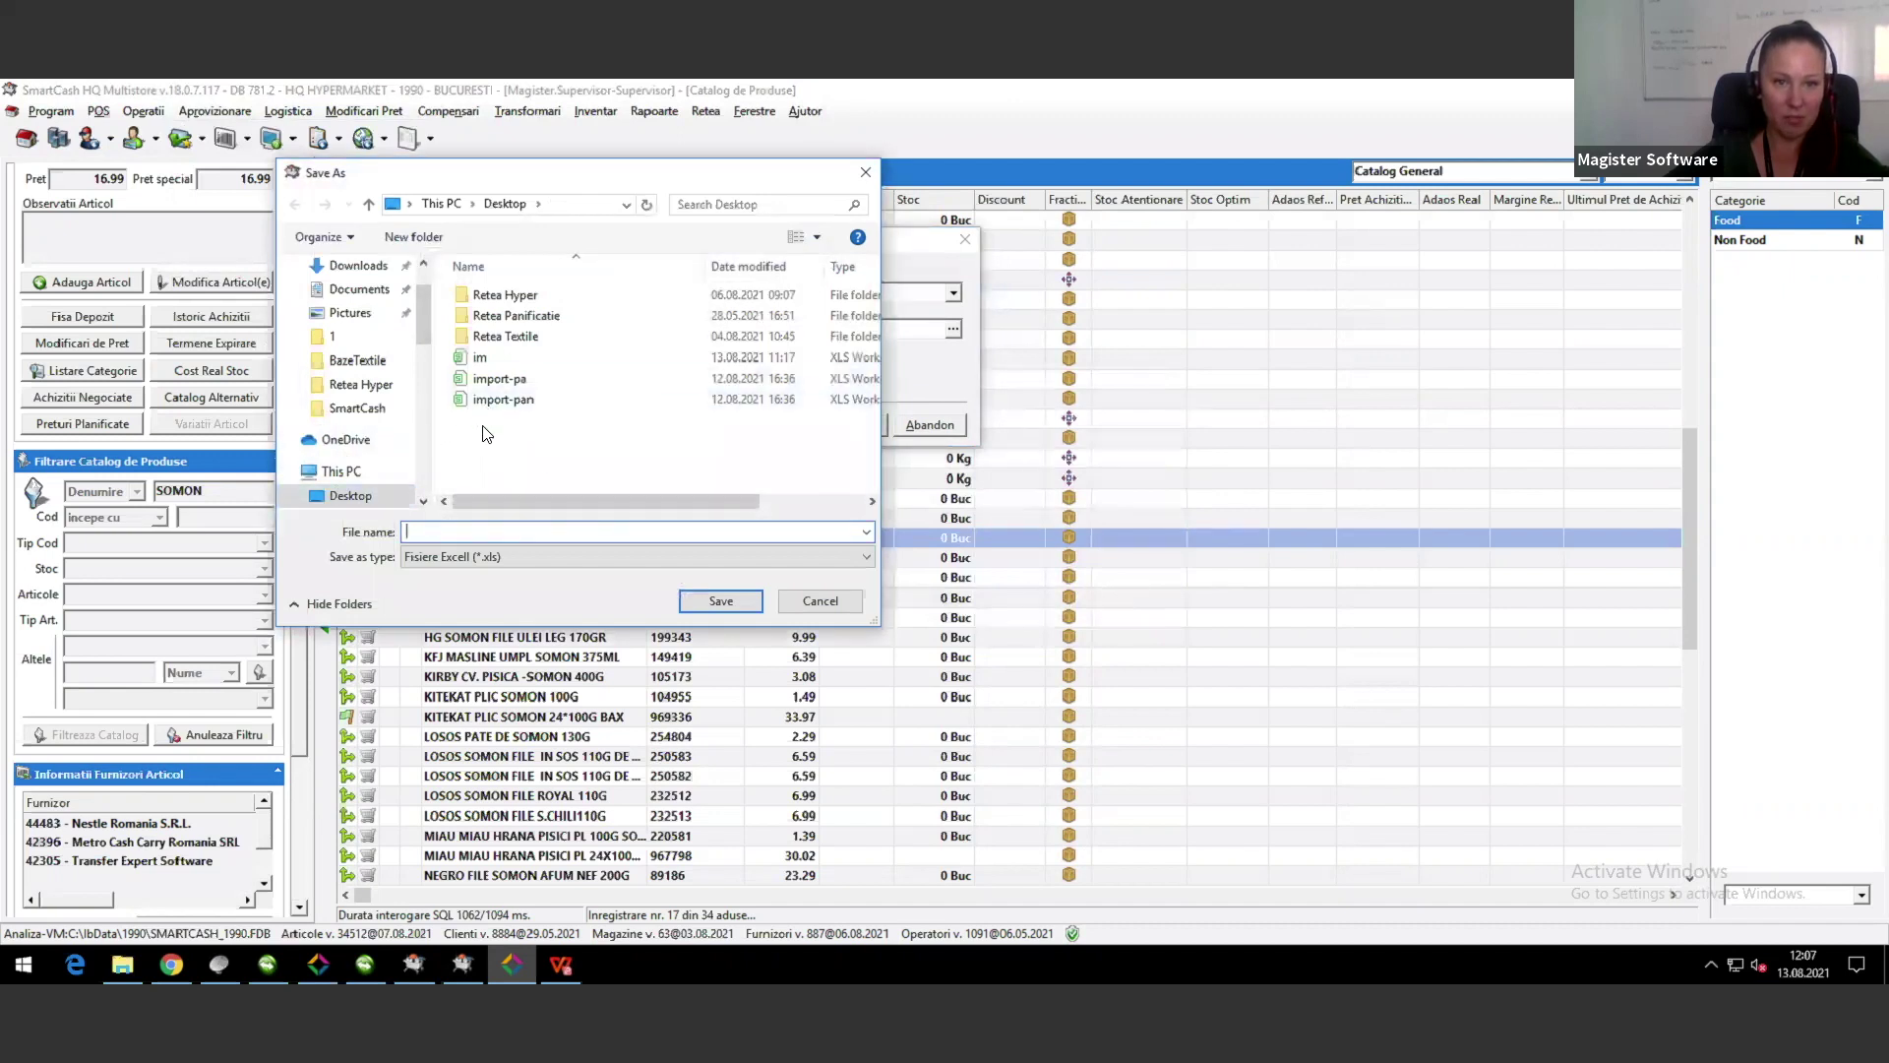
left_click(805, 605)
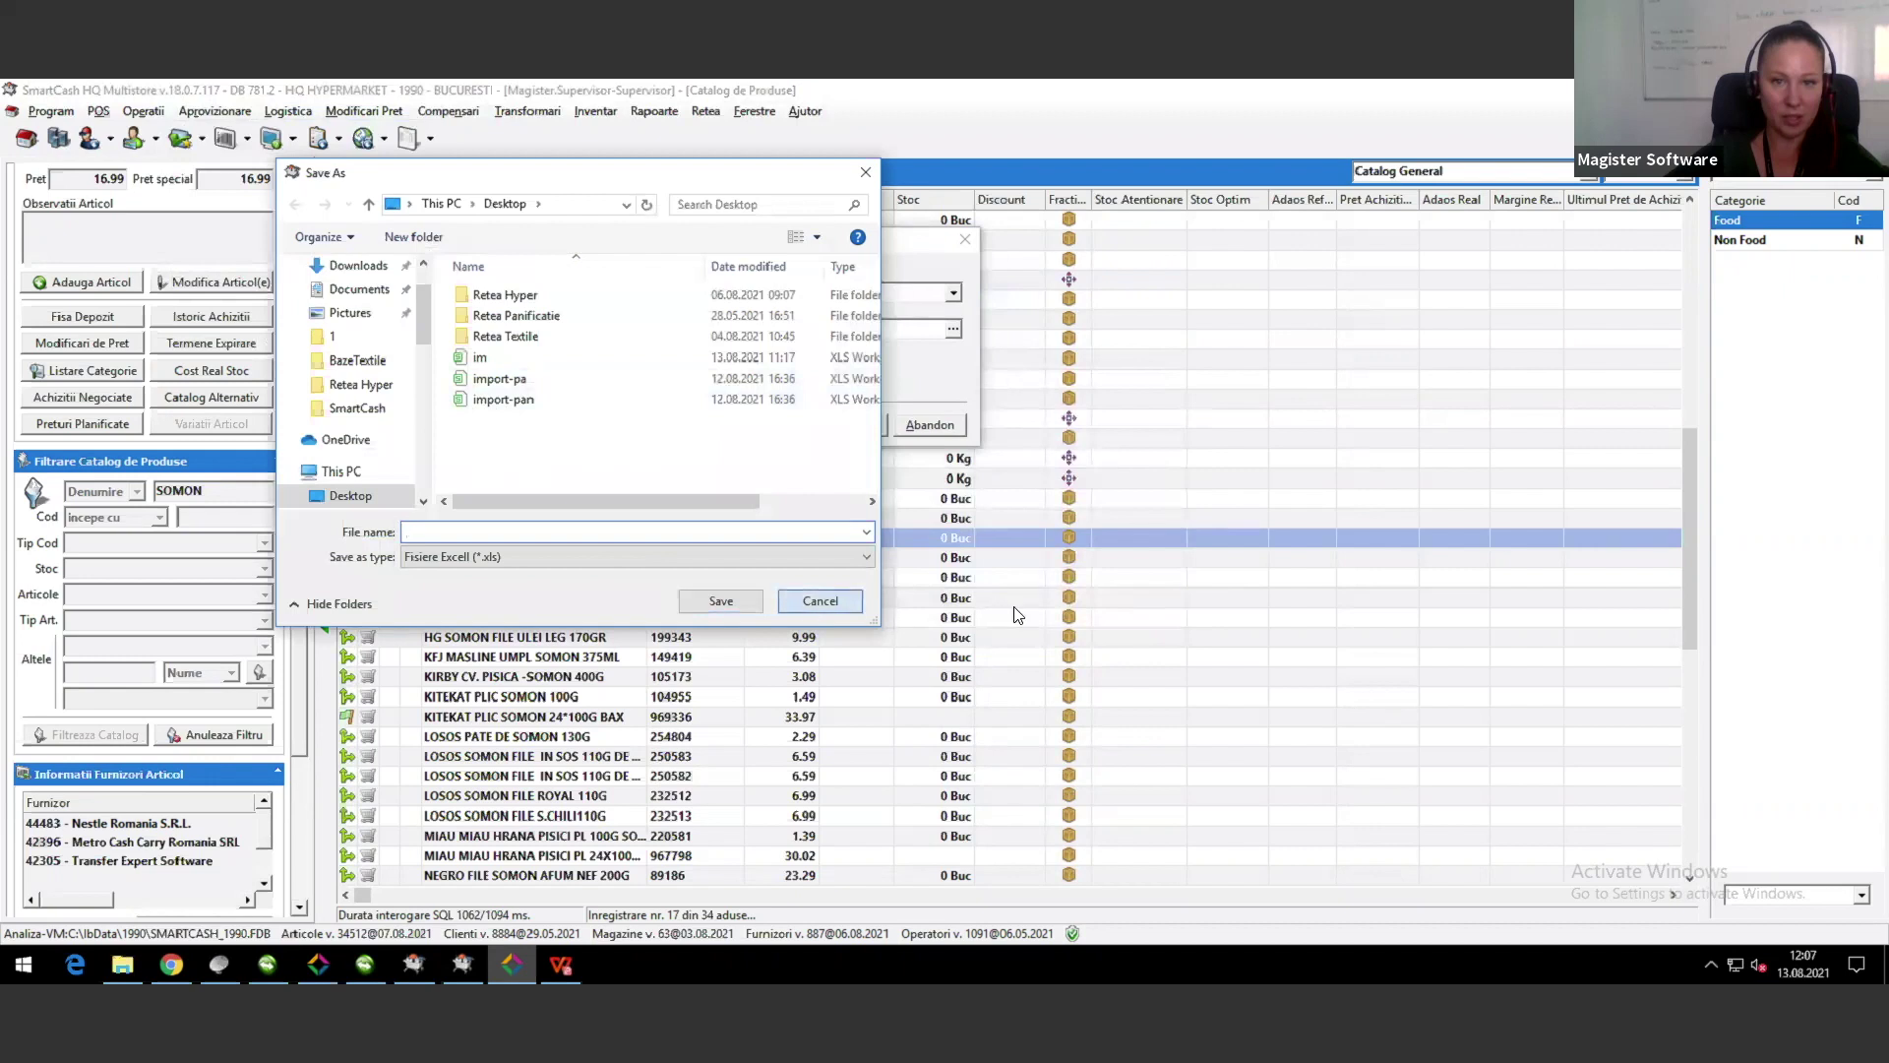
left_click(930, 426)
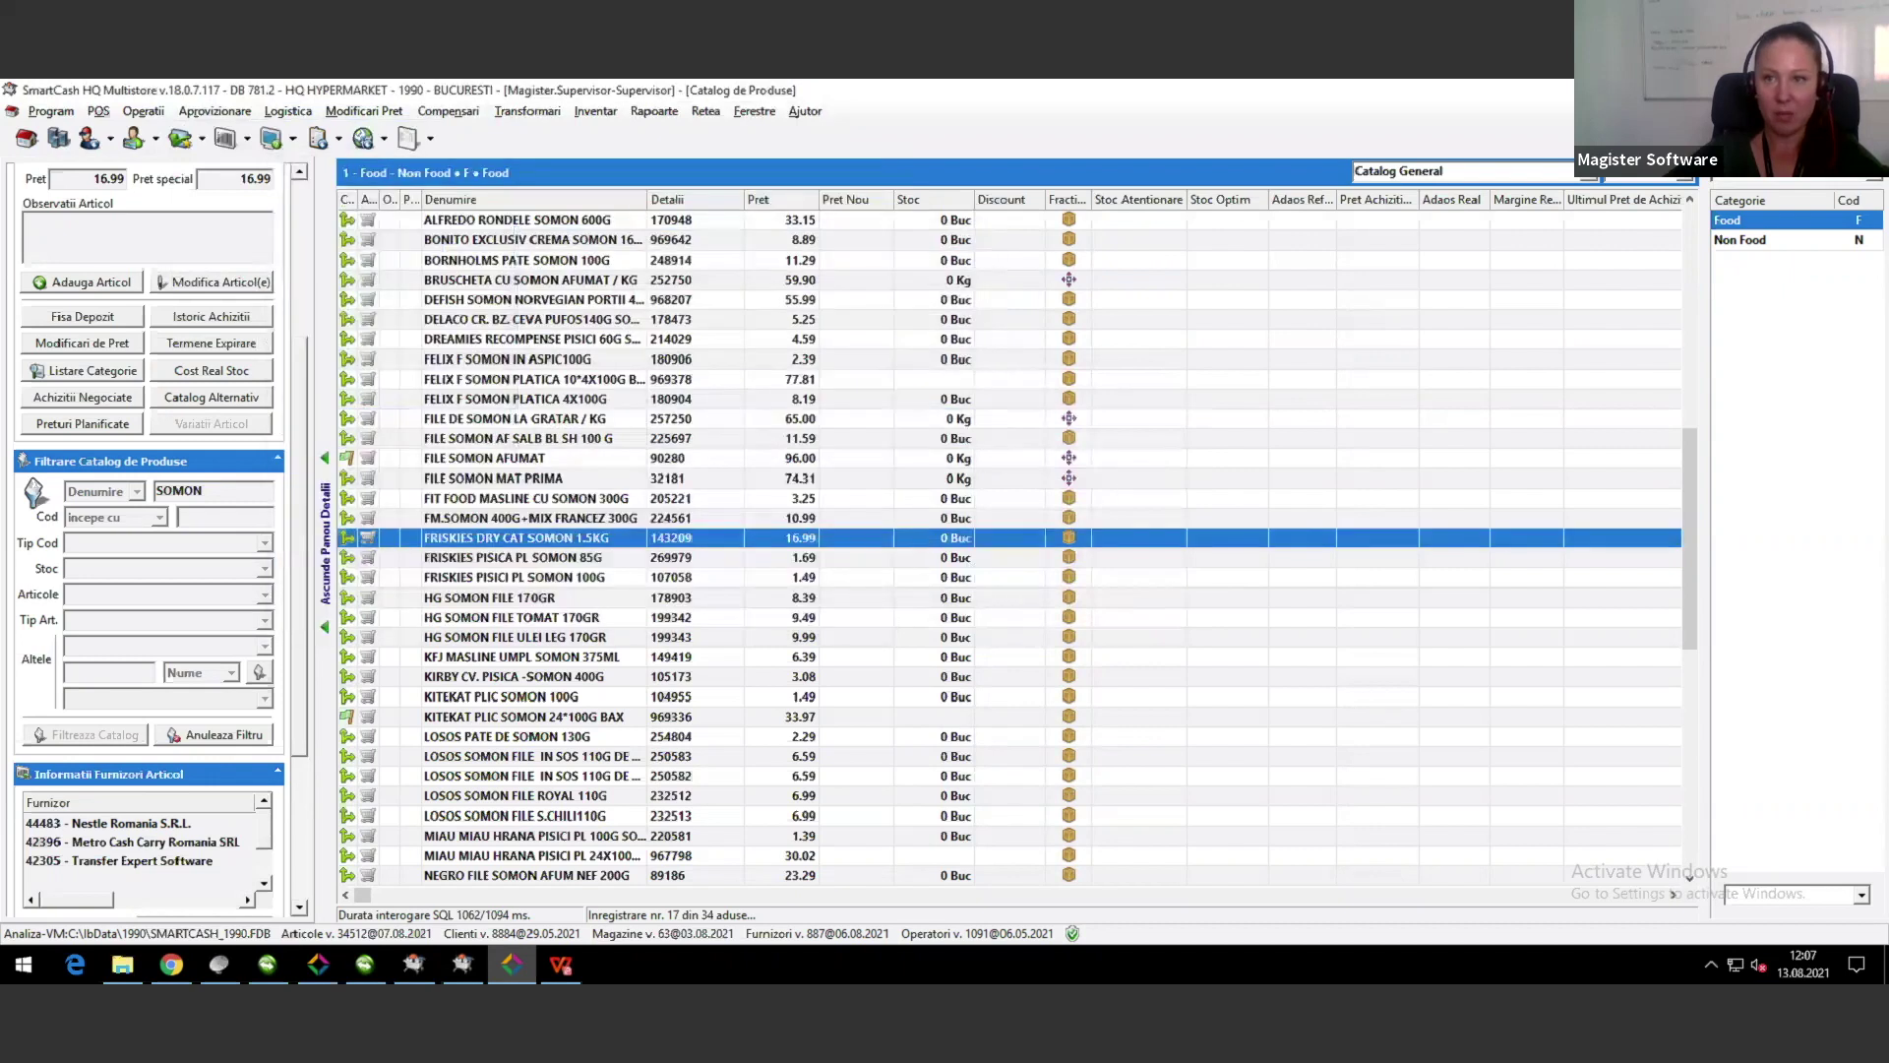
Step: Close the opl.pdf document and open import-pan.xls from the desktop to view its template columns starting at IDSMARTCASH
key("alt+Tab")
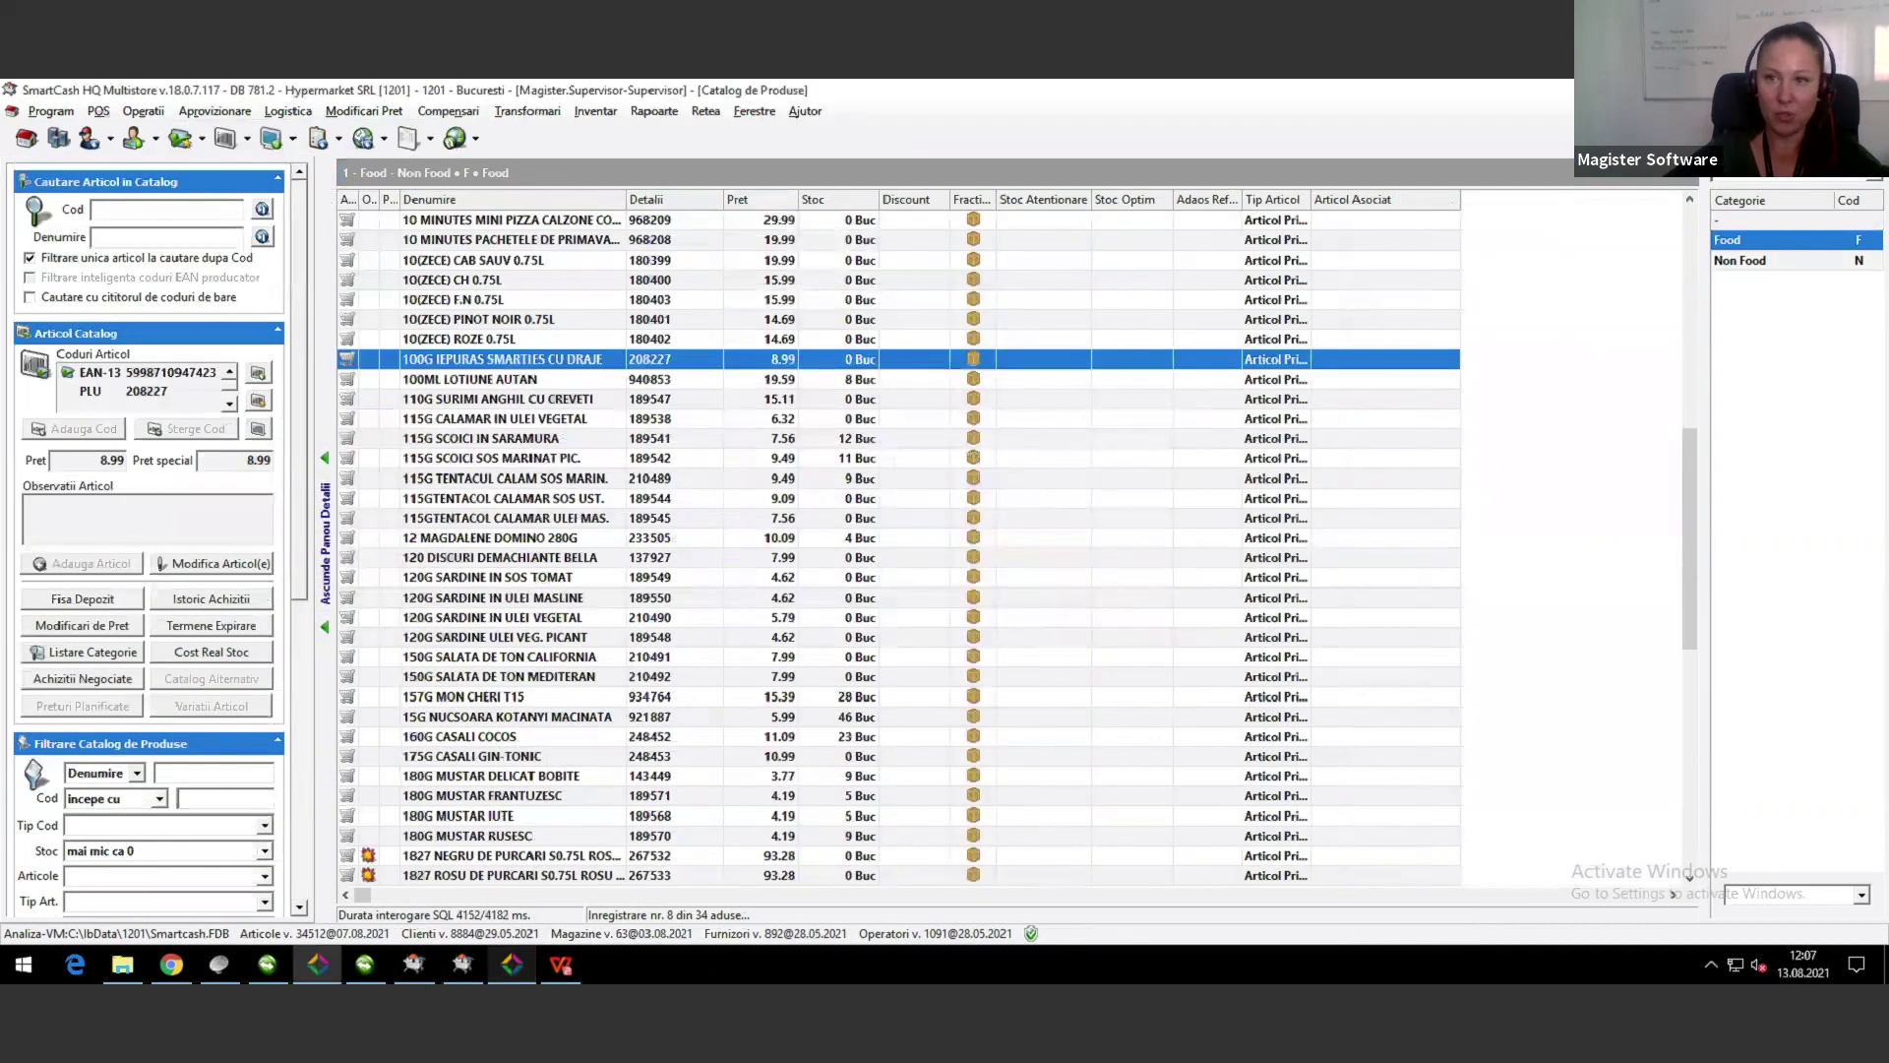
key("alt+Tab")
key("alt+Tab")
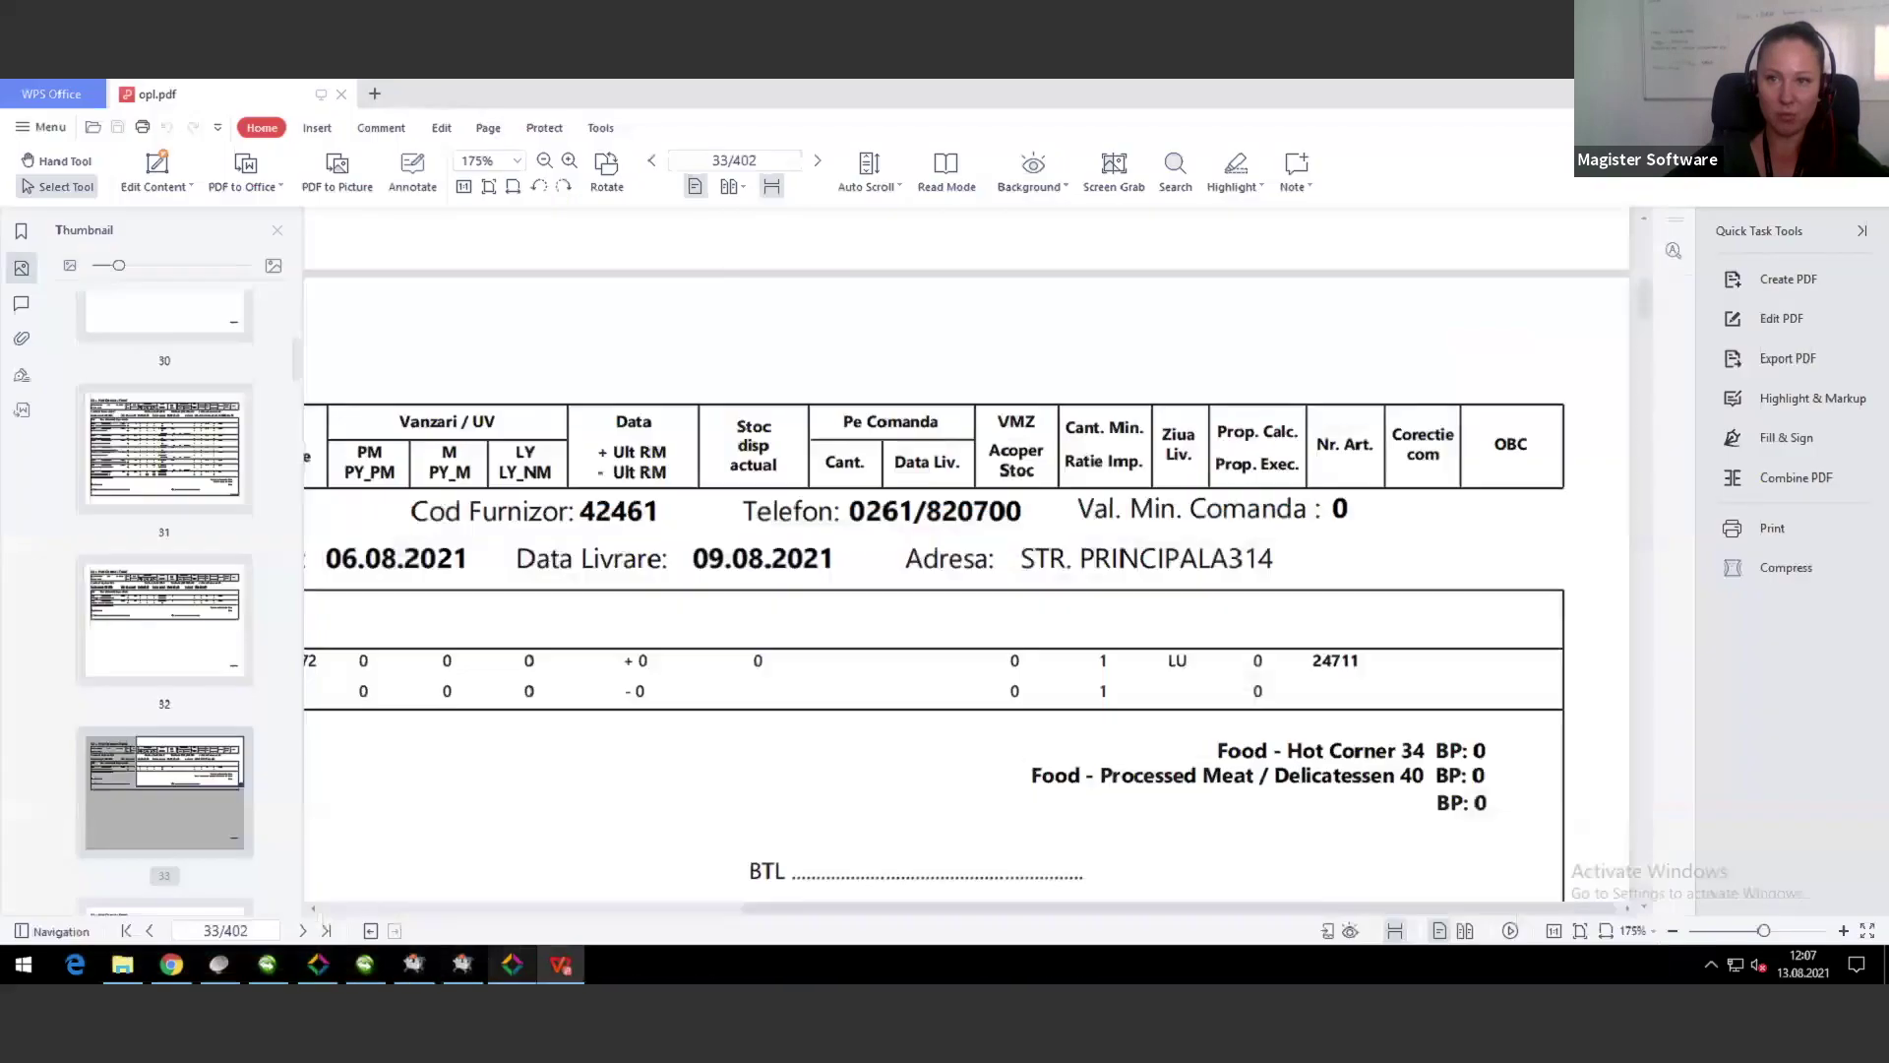
key("alt+F4")
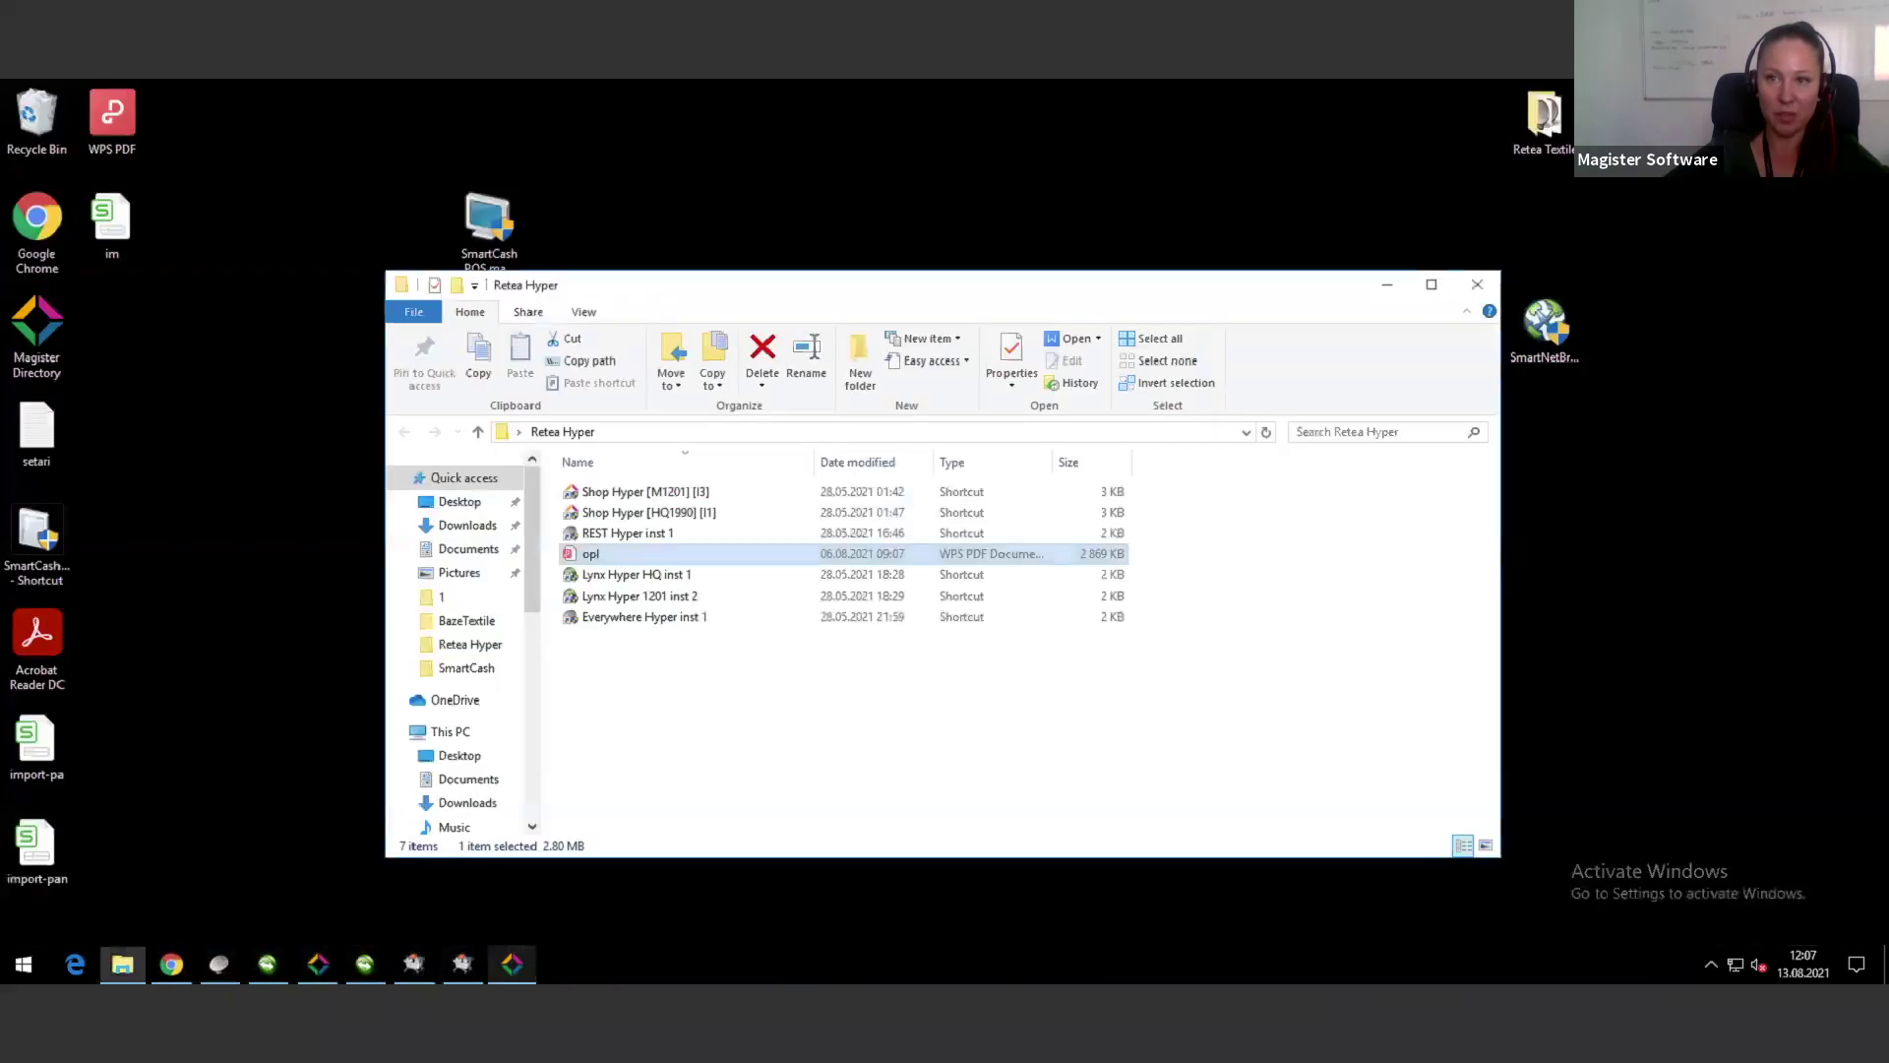
double_click(36, 844)
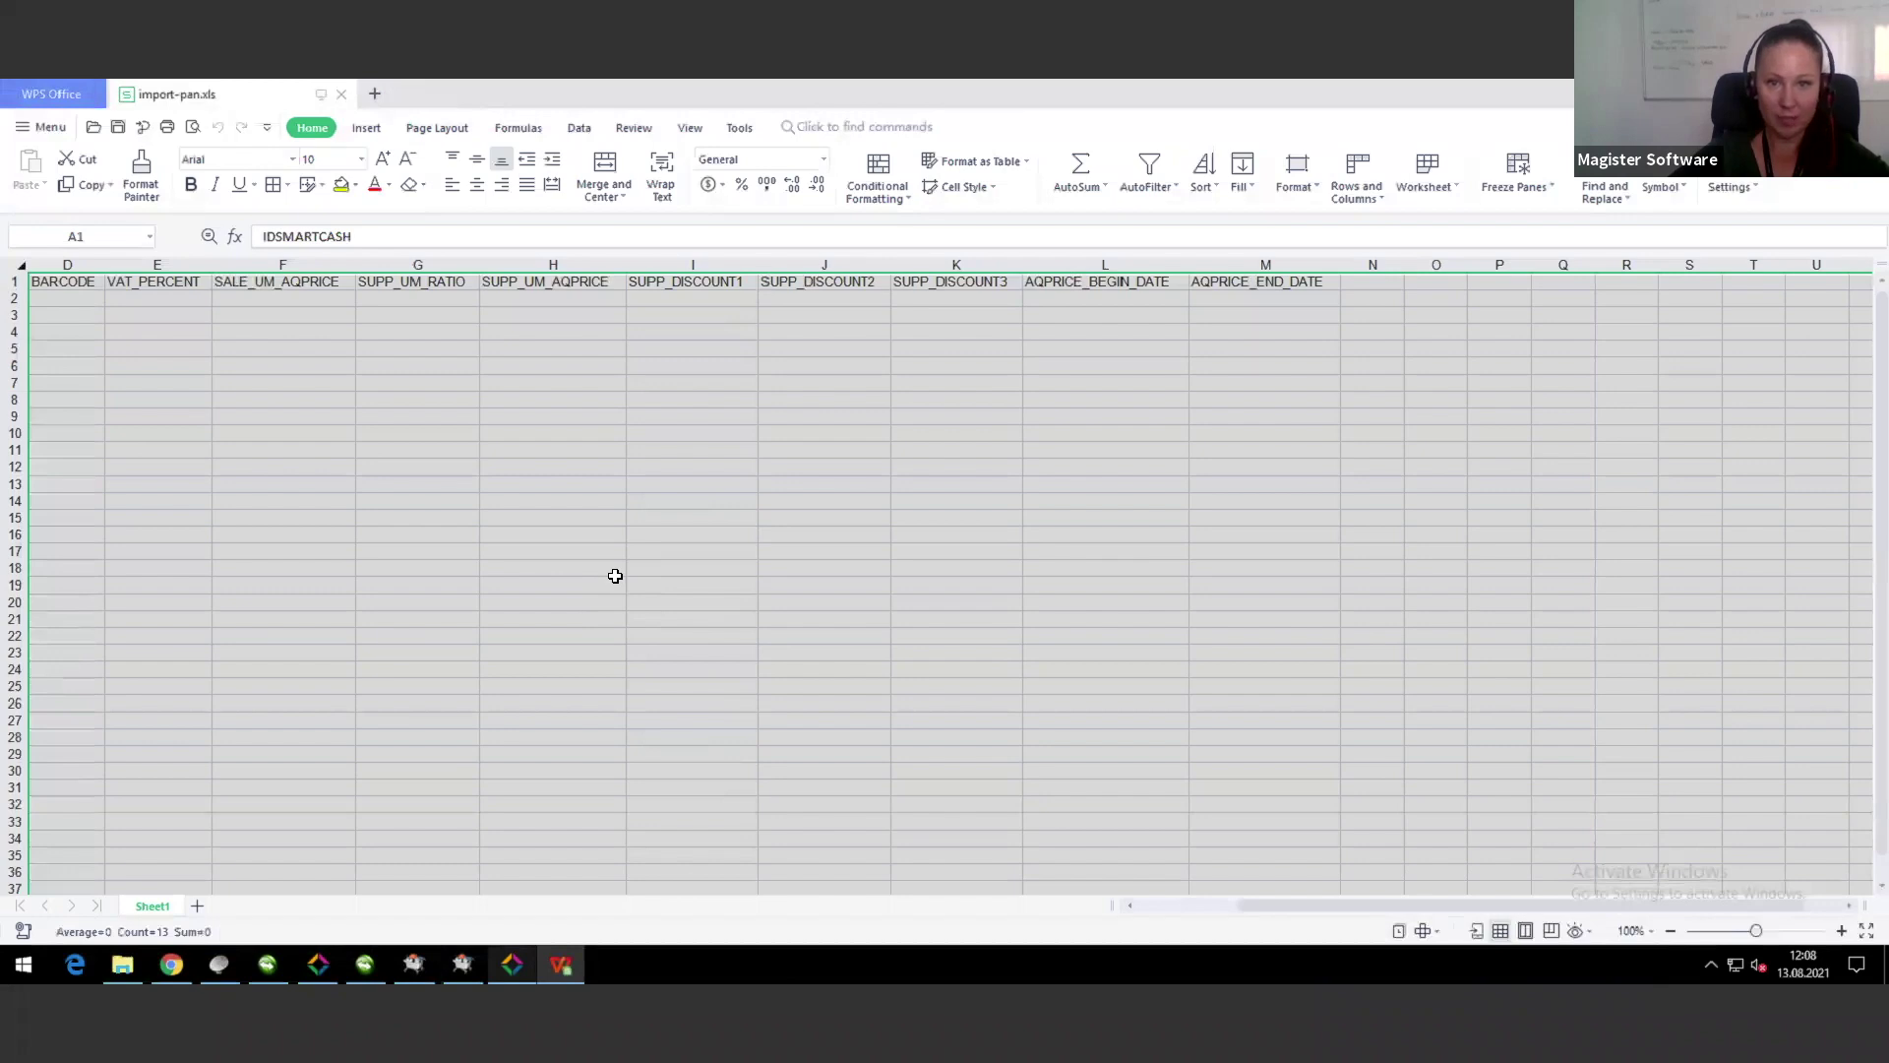
left_click(1162, 906)
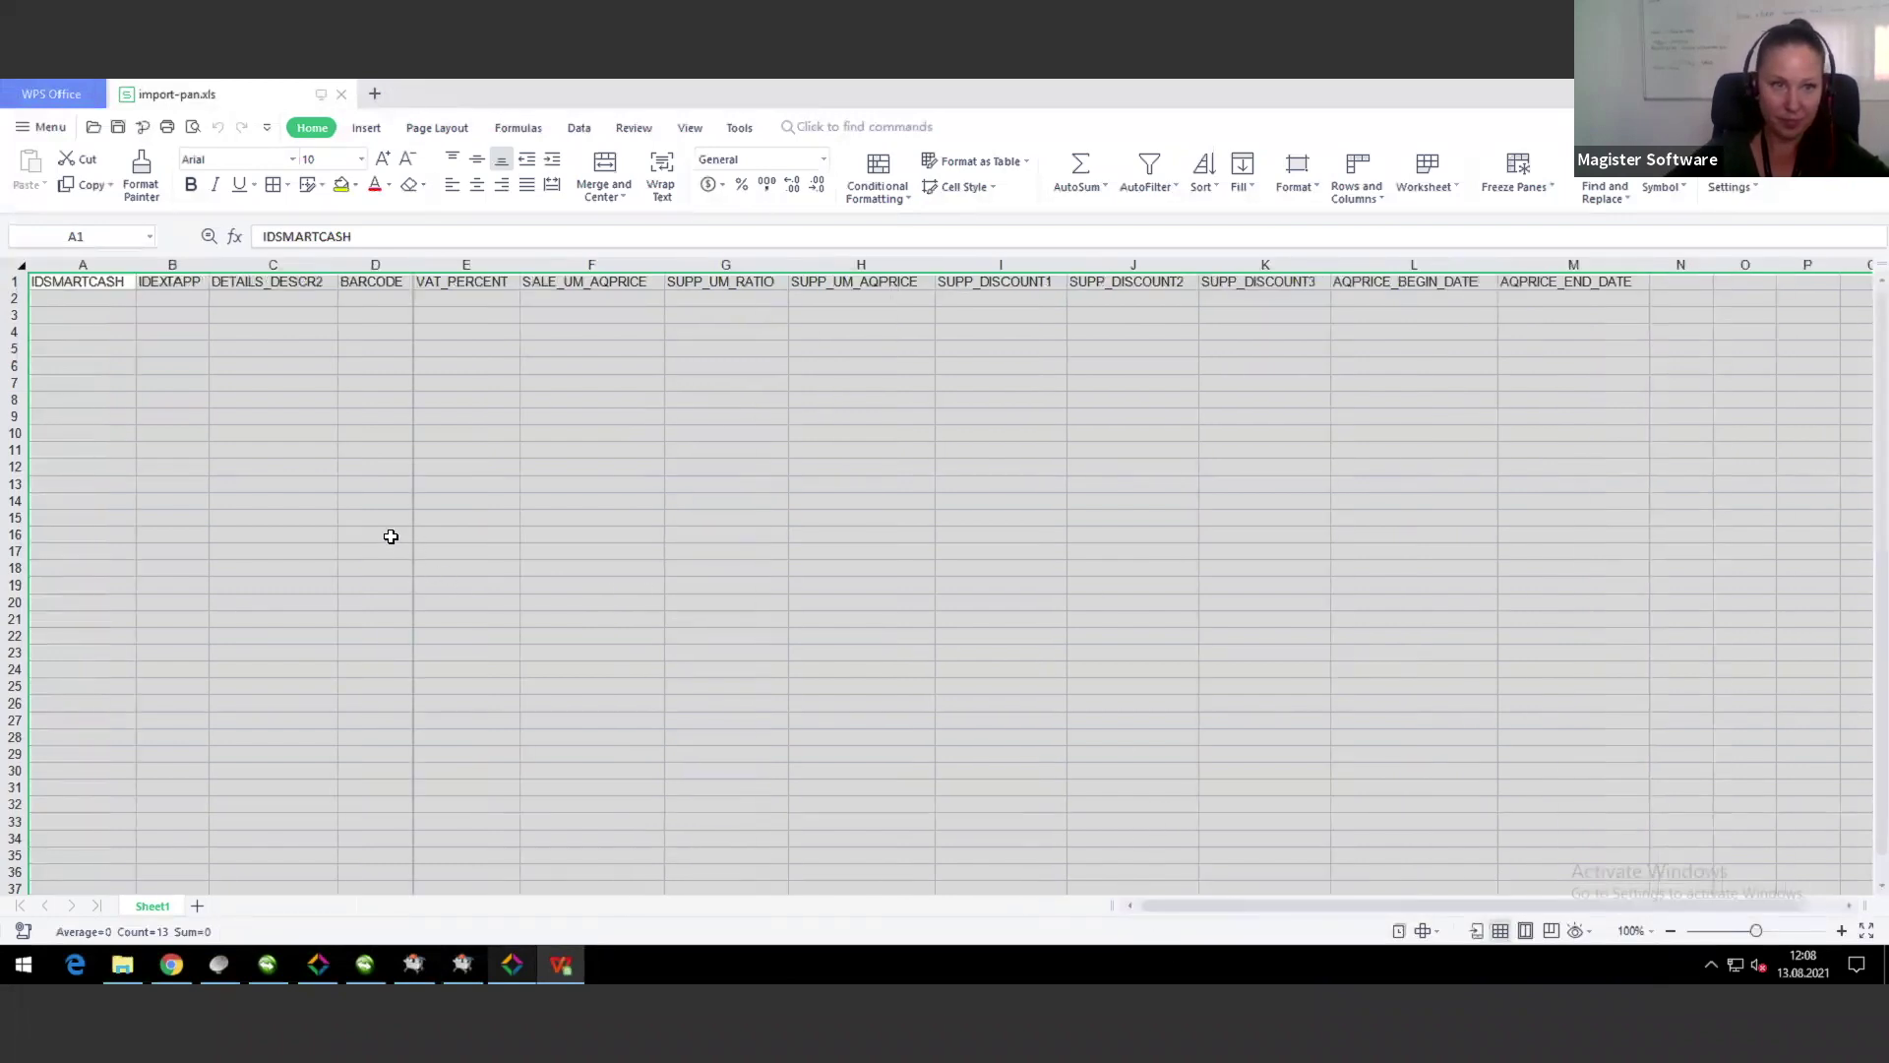
Step: Examine the import template's columns from IDSMARTCASH through VAT_PERCENT, widening the IDSMARTCASH and BARCODE columns slightly
left_click(386, 536)
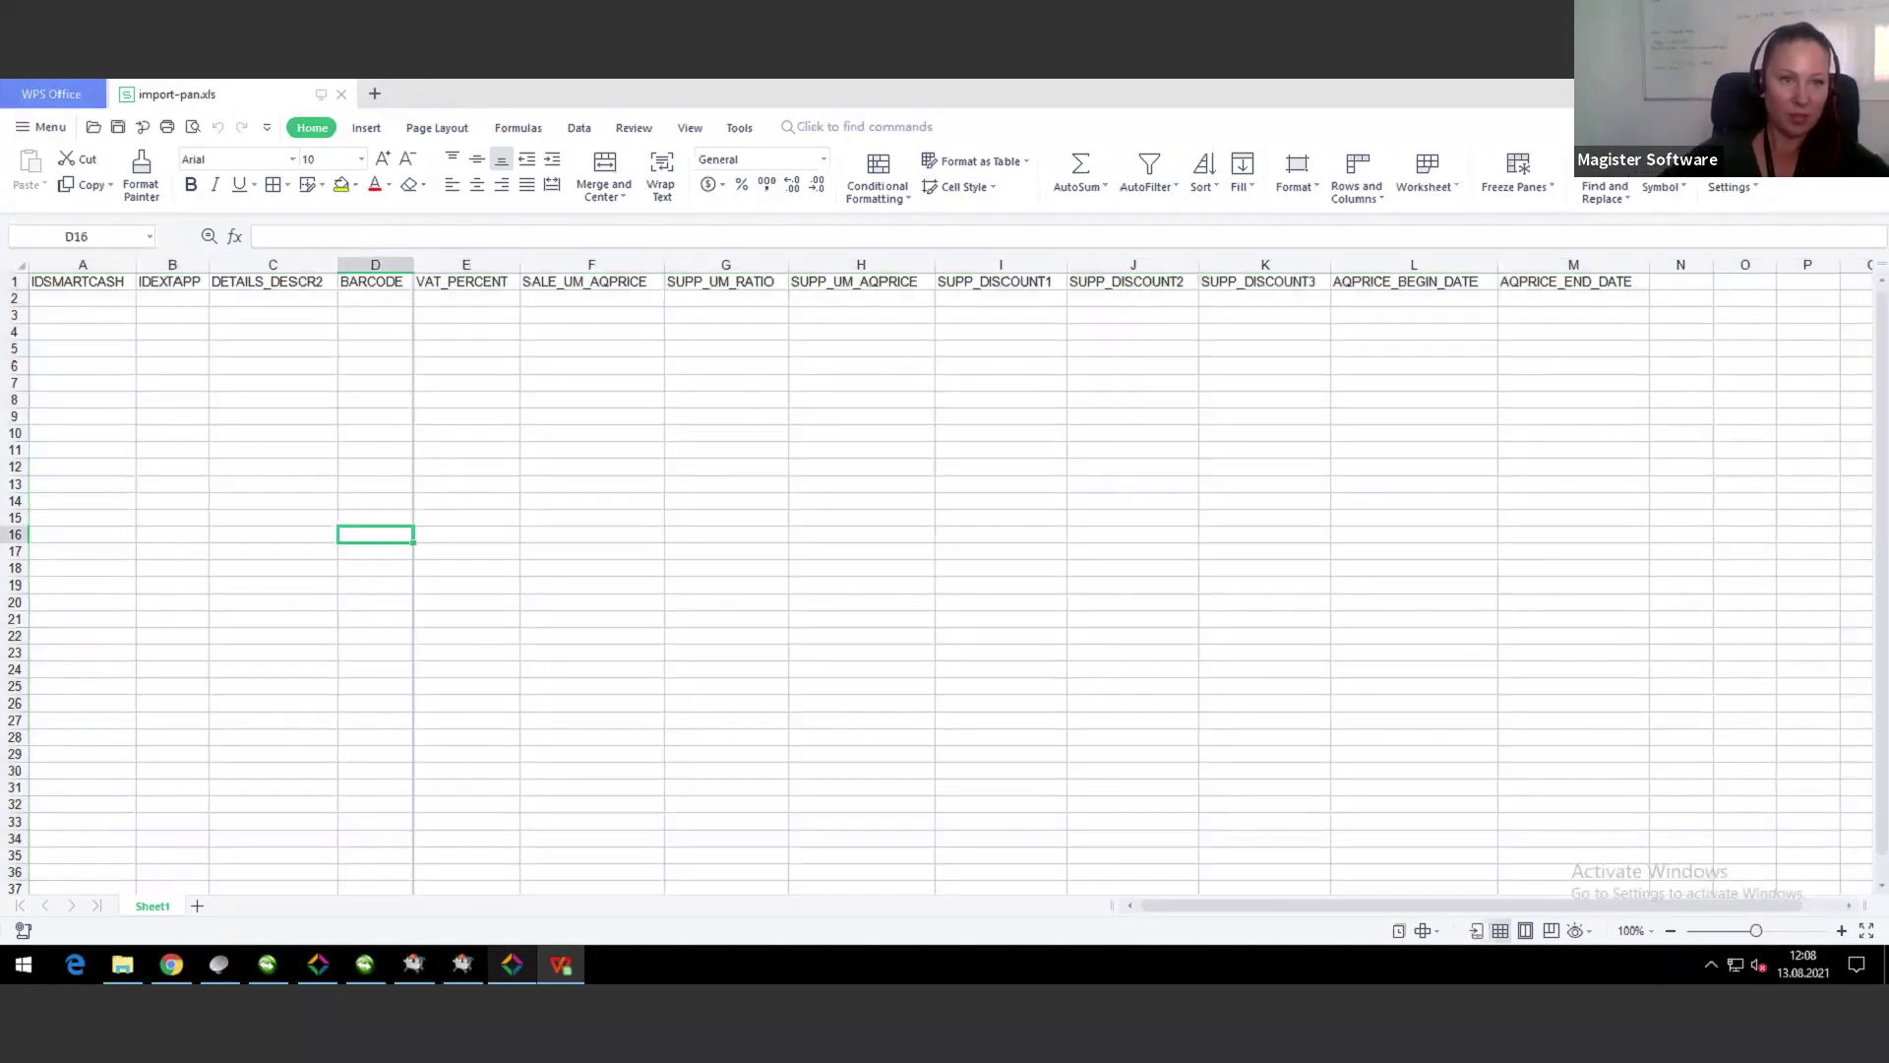
left_click(75, 300)
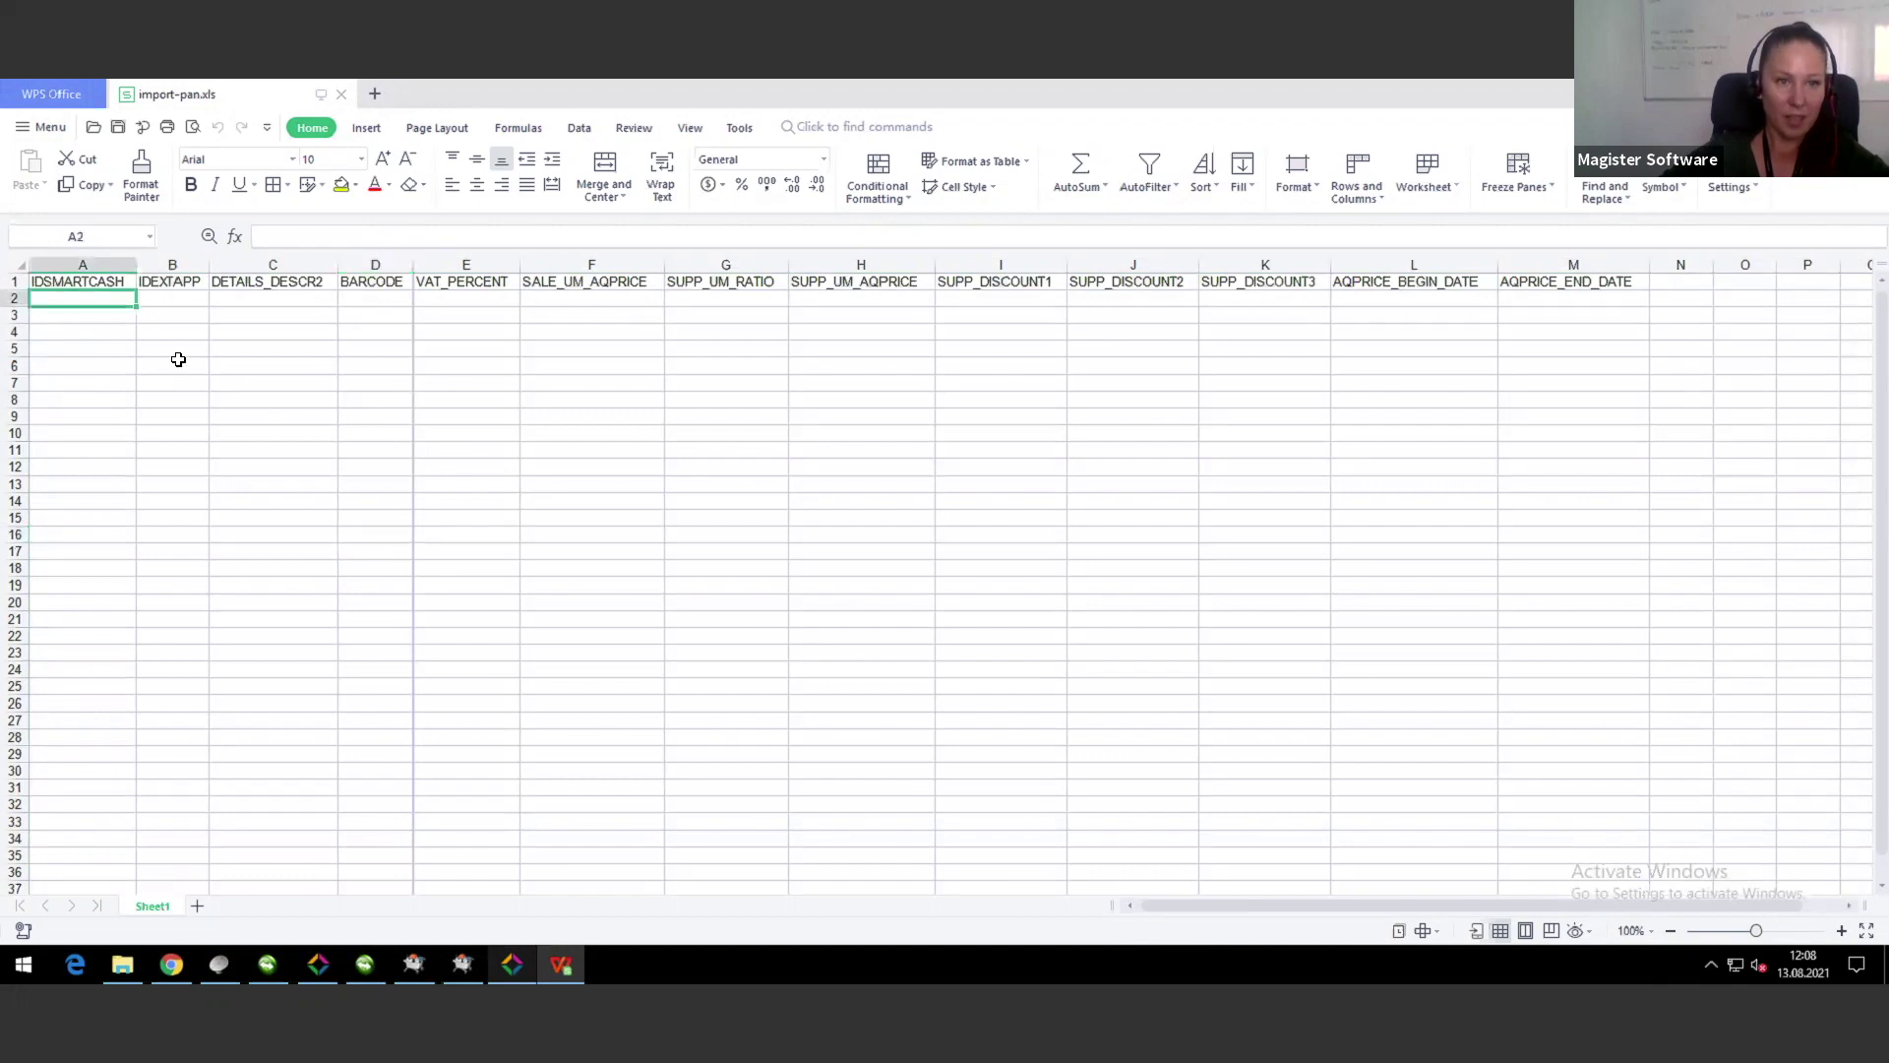
left_click_drag(136, 265, 154, 266)
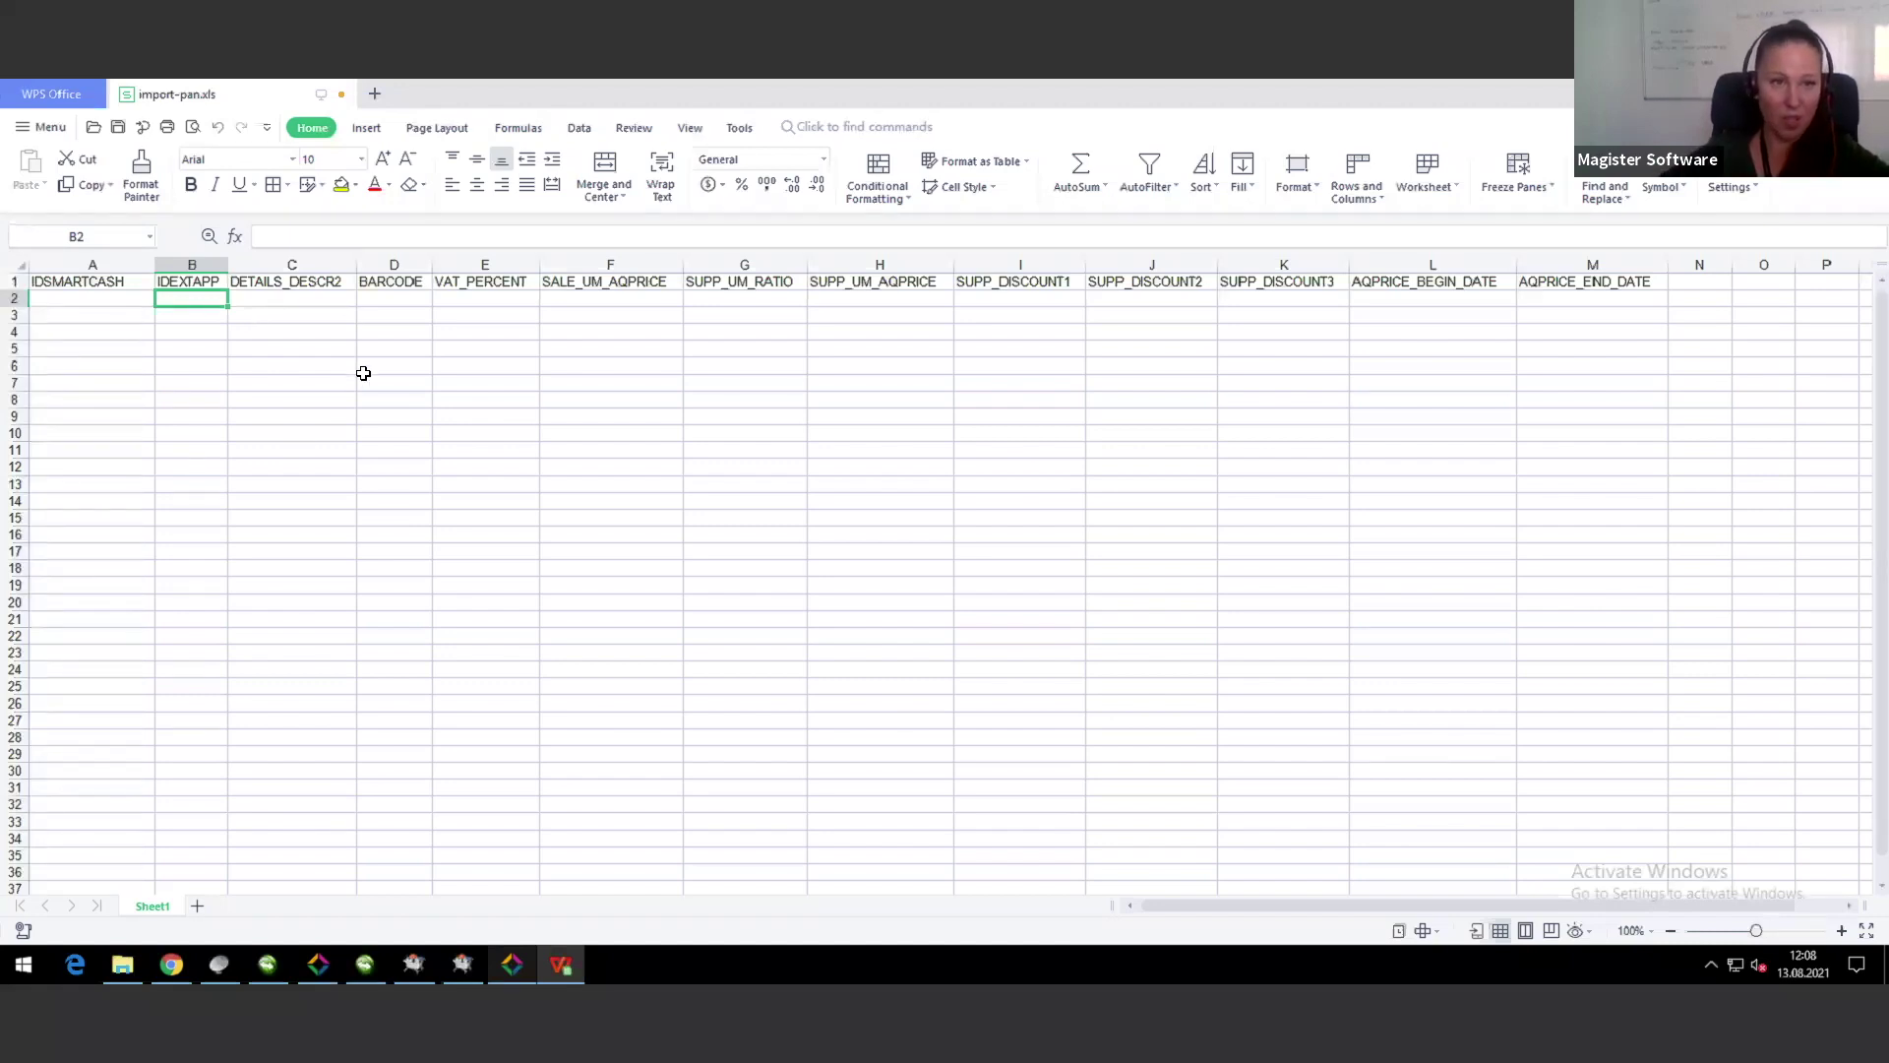
left_click(291, 299)
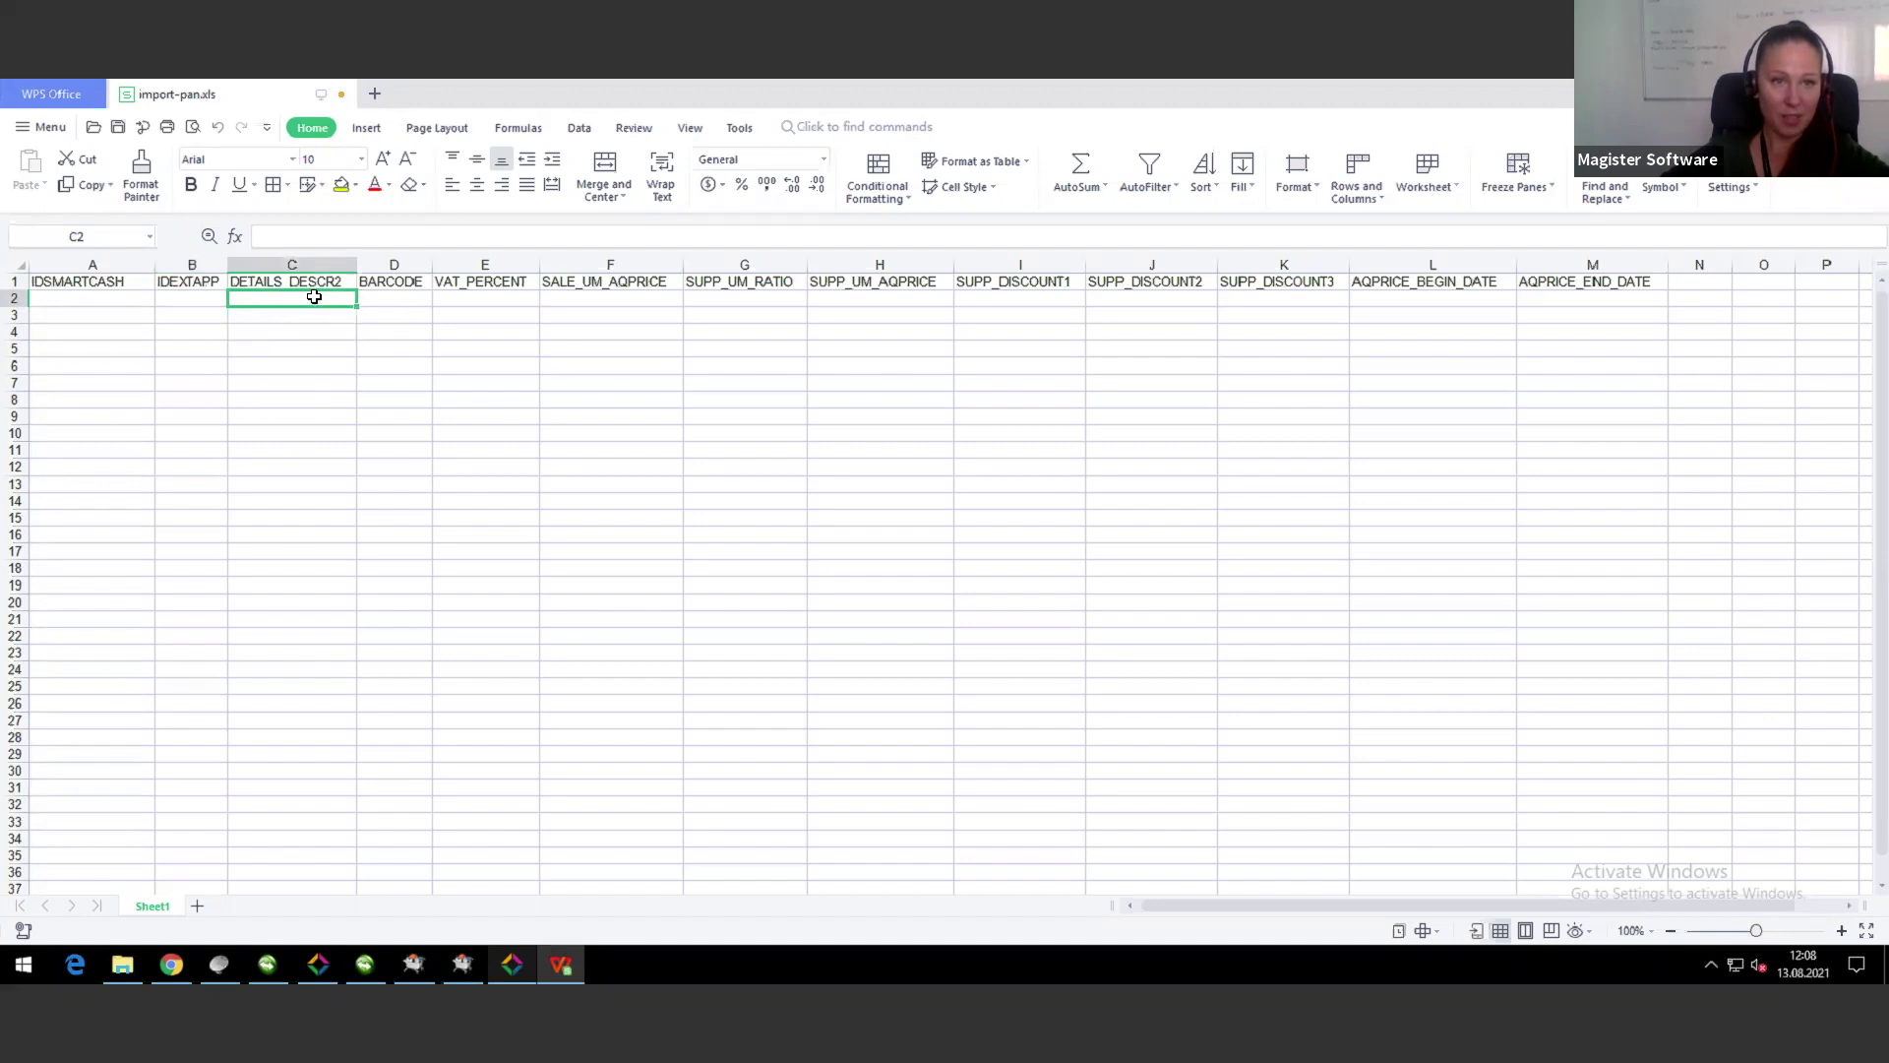
left_click(395, 304)
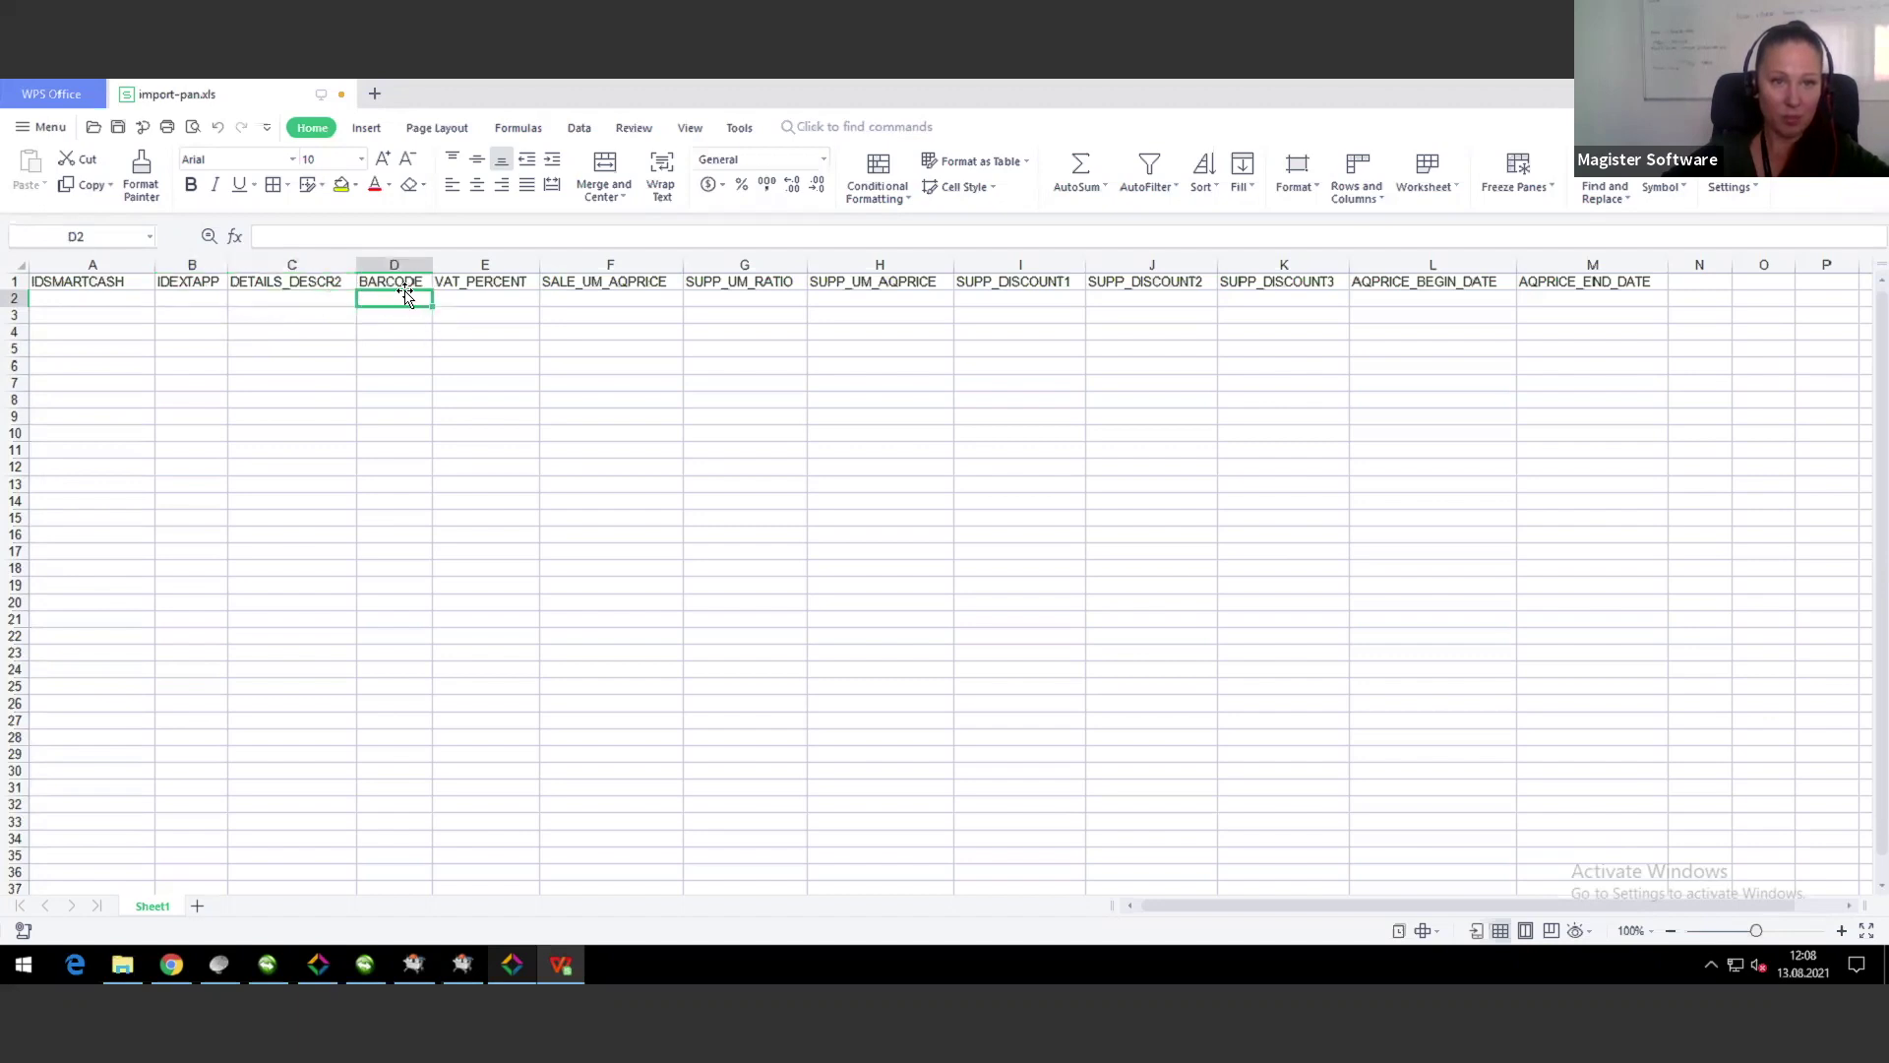
left_click_drag(429, 262, 454, 260)
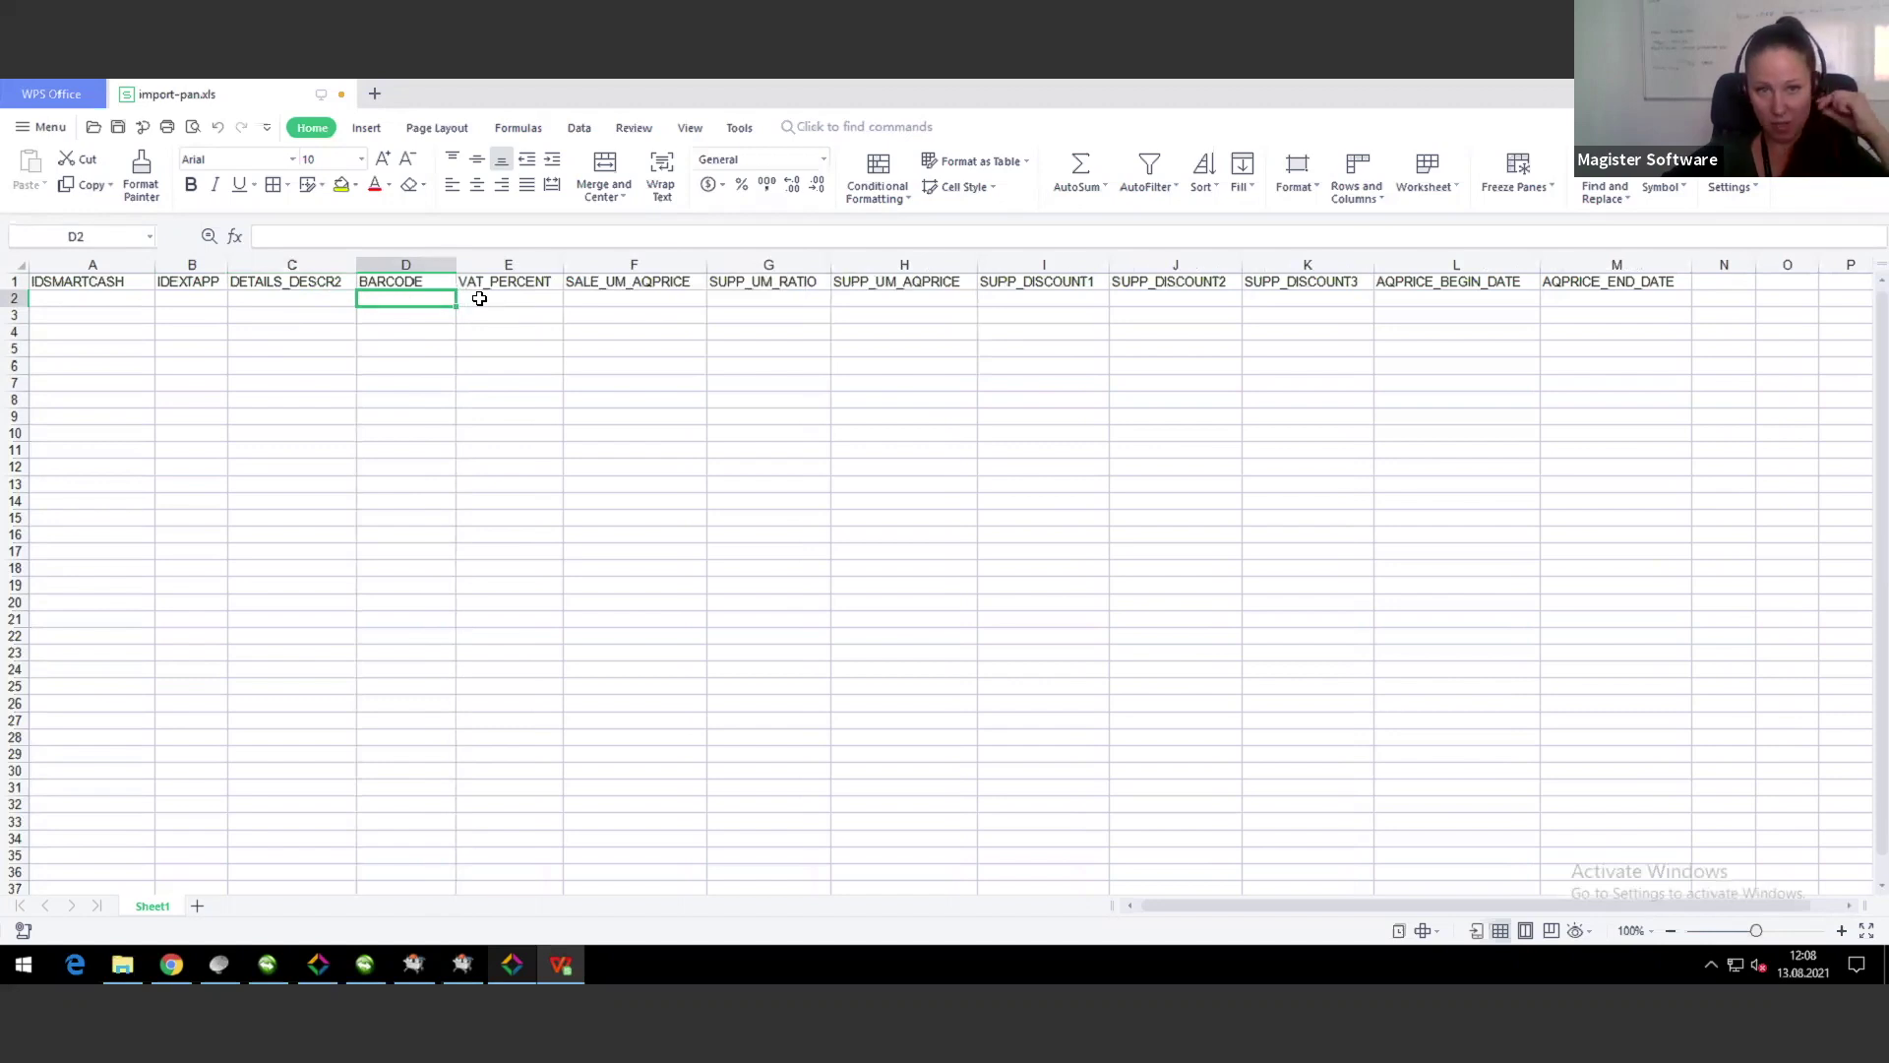
left_click(510, 299)
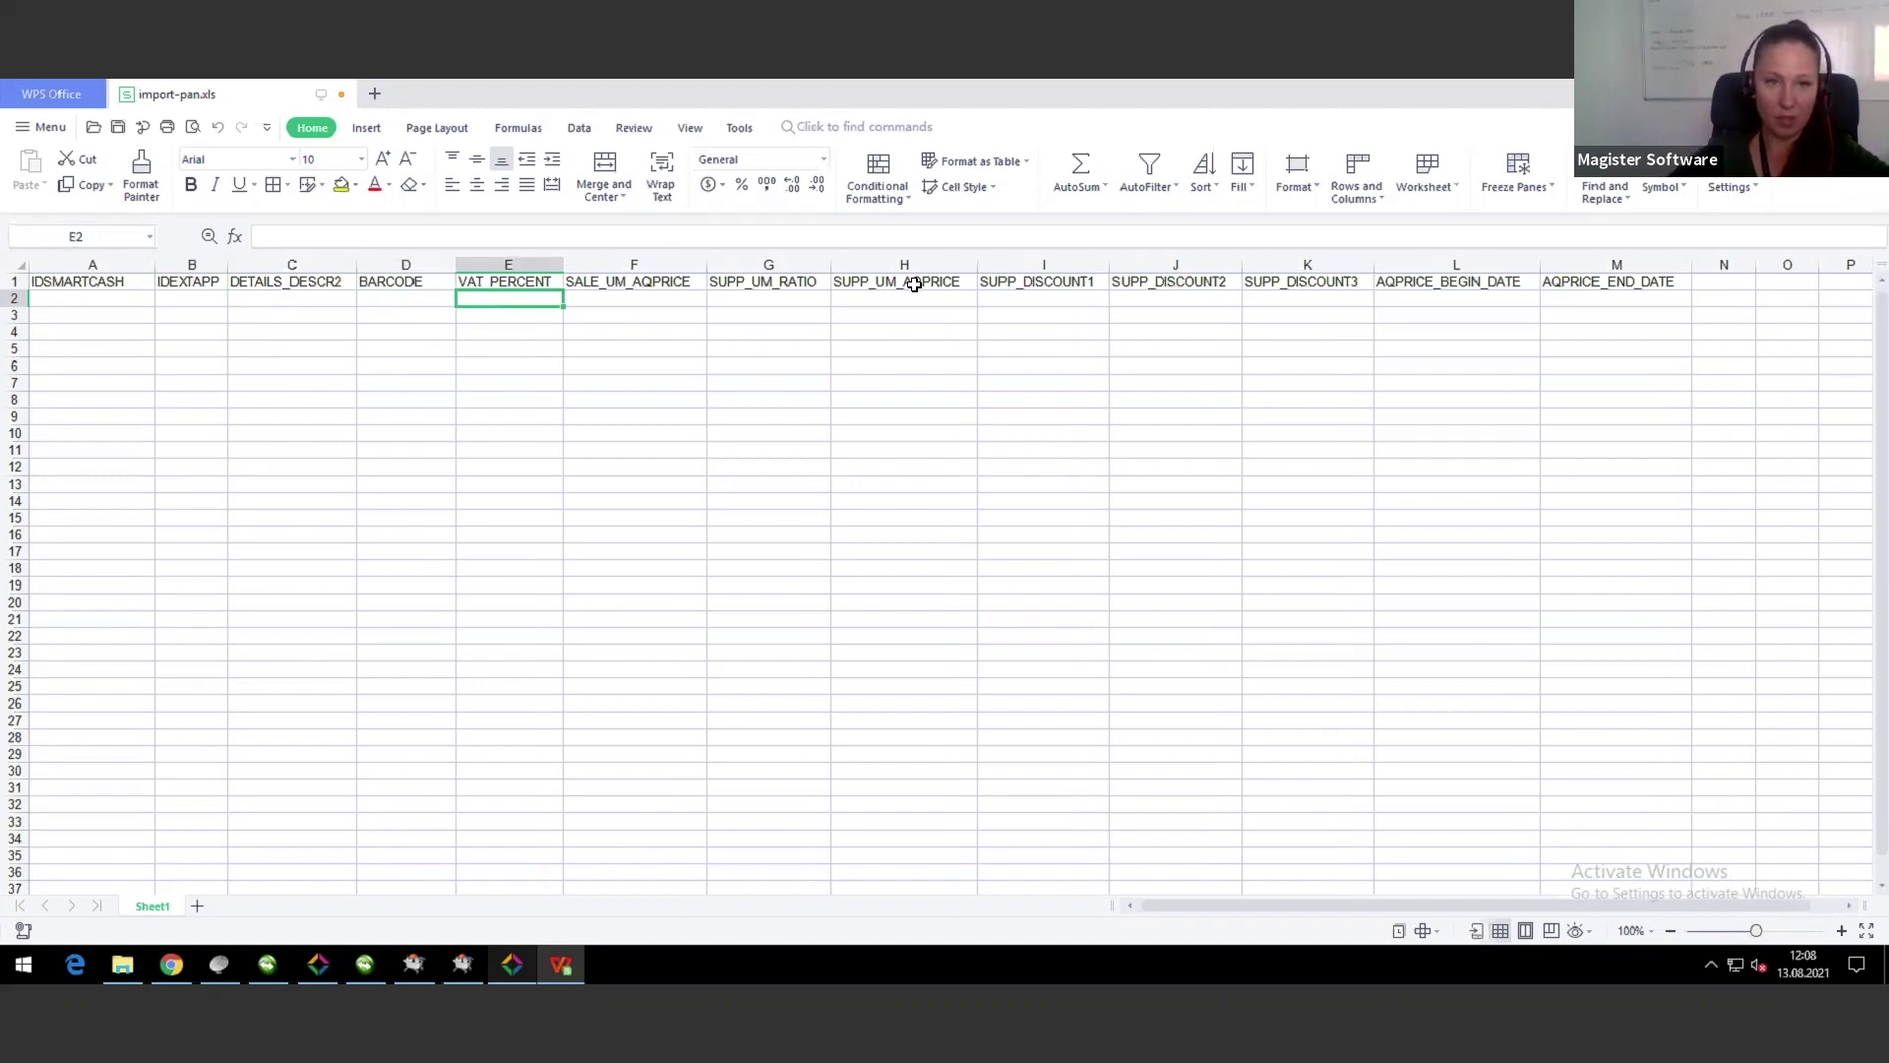
Step: Examine the template's price, unit ratio, supplier discount and validity date columns, from SALE_UM_AQPRICE through AQPRICE_END_DATE
key("Right")
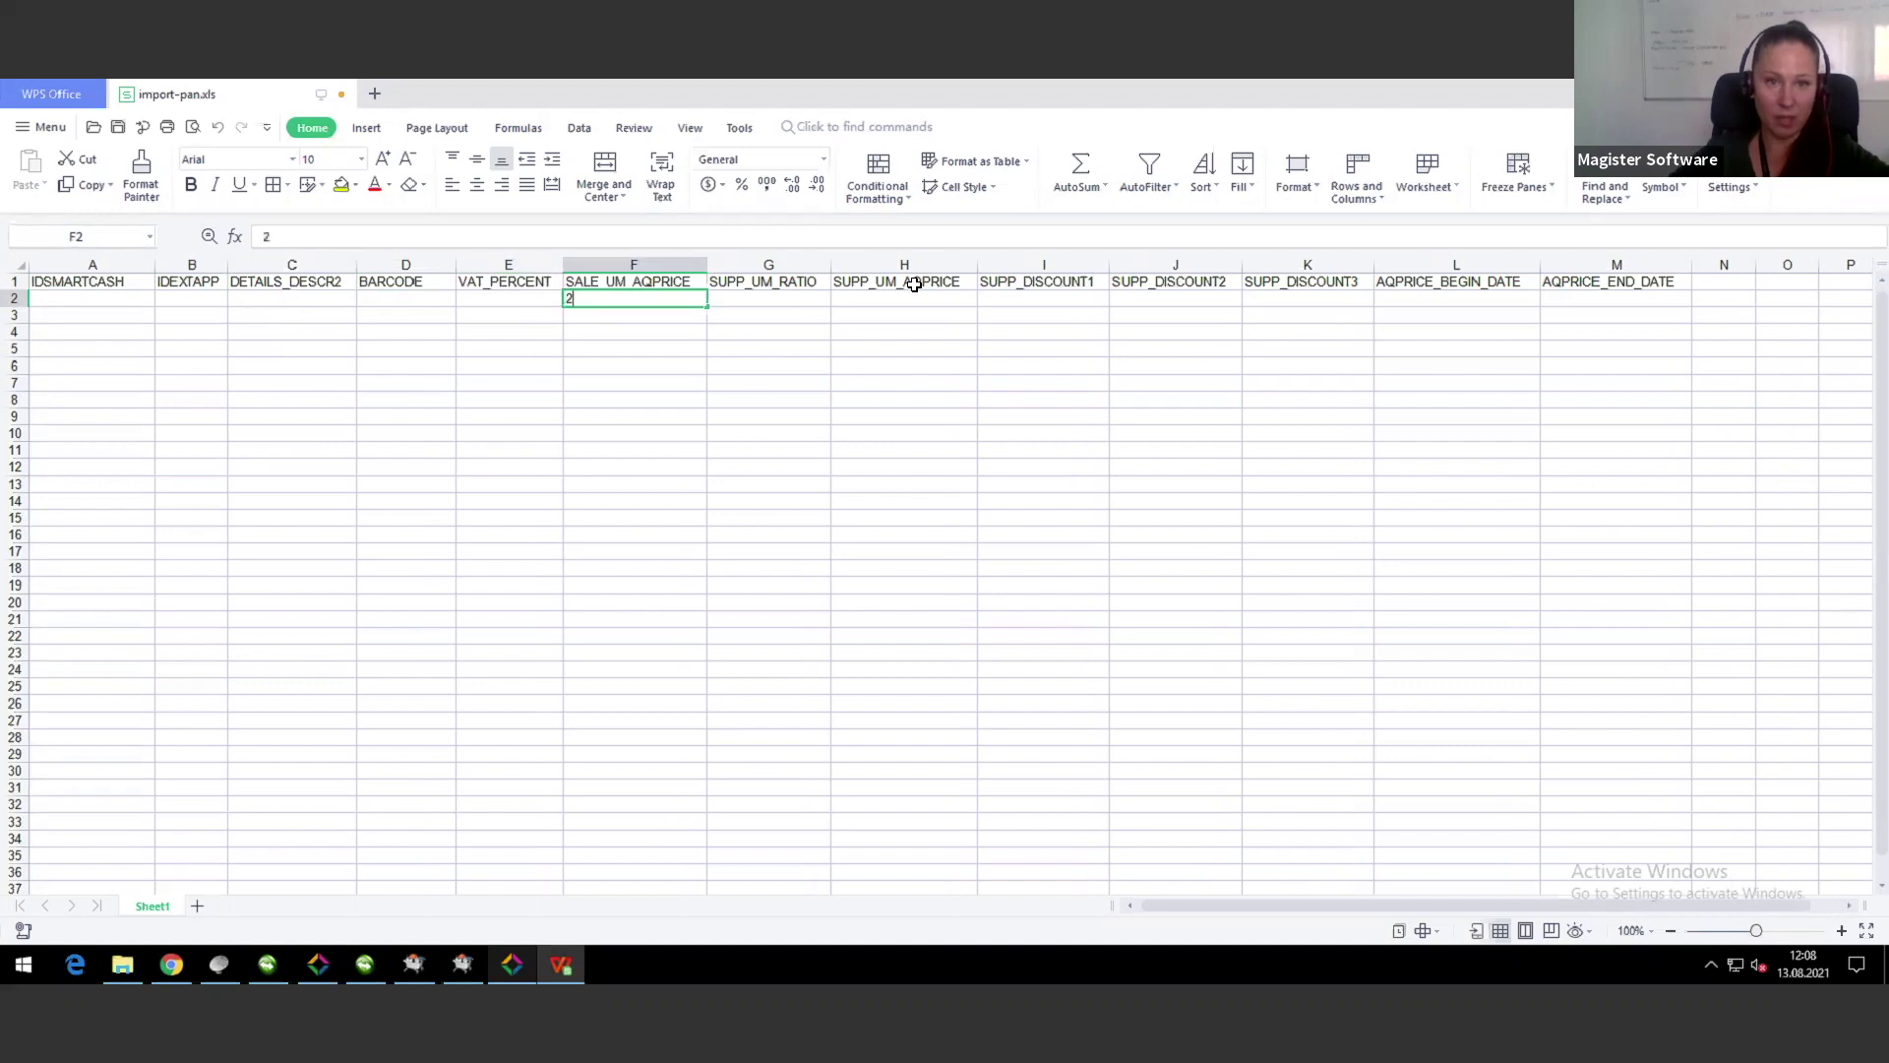
type("2")
key("Escape")
key("Right")
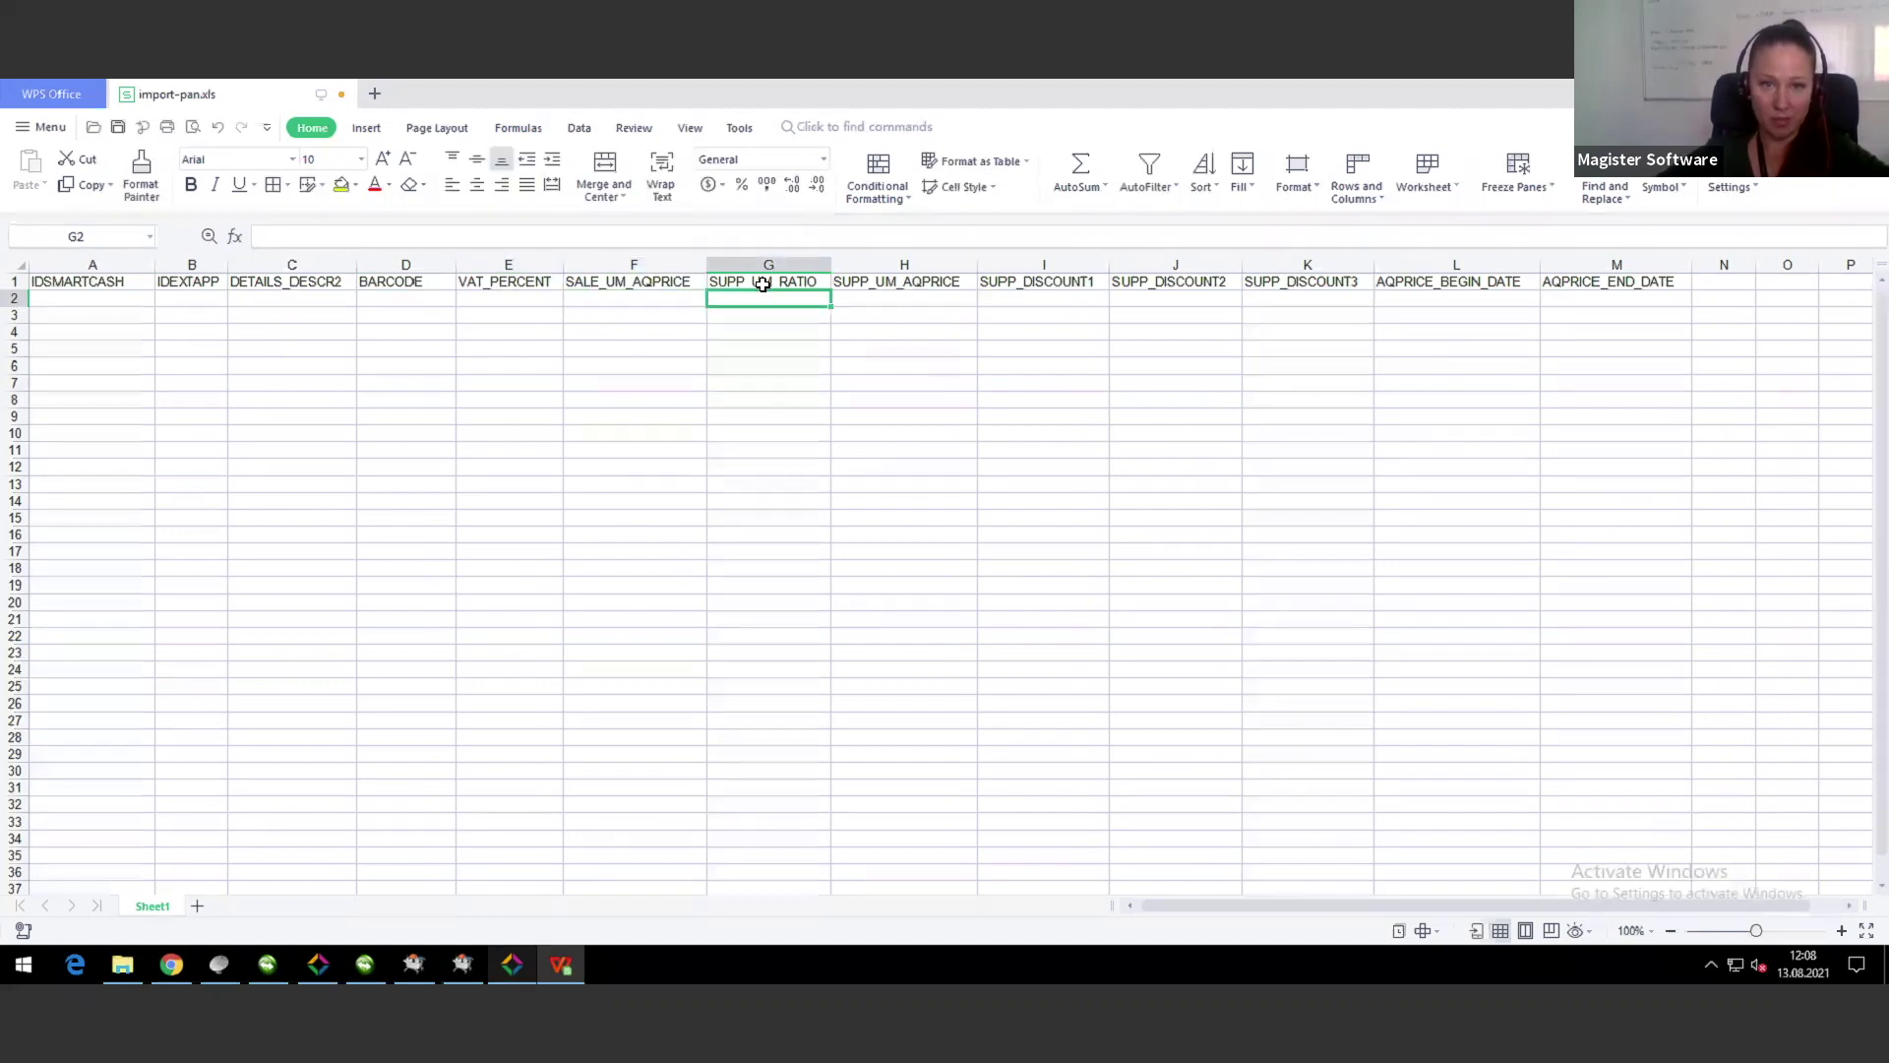
key("Right")
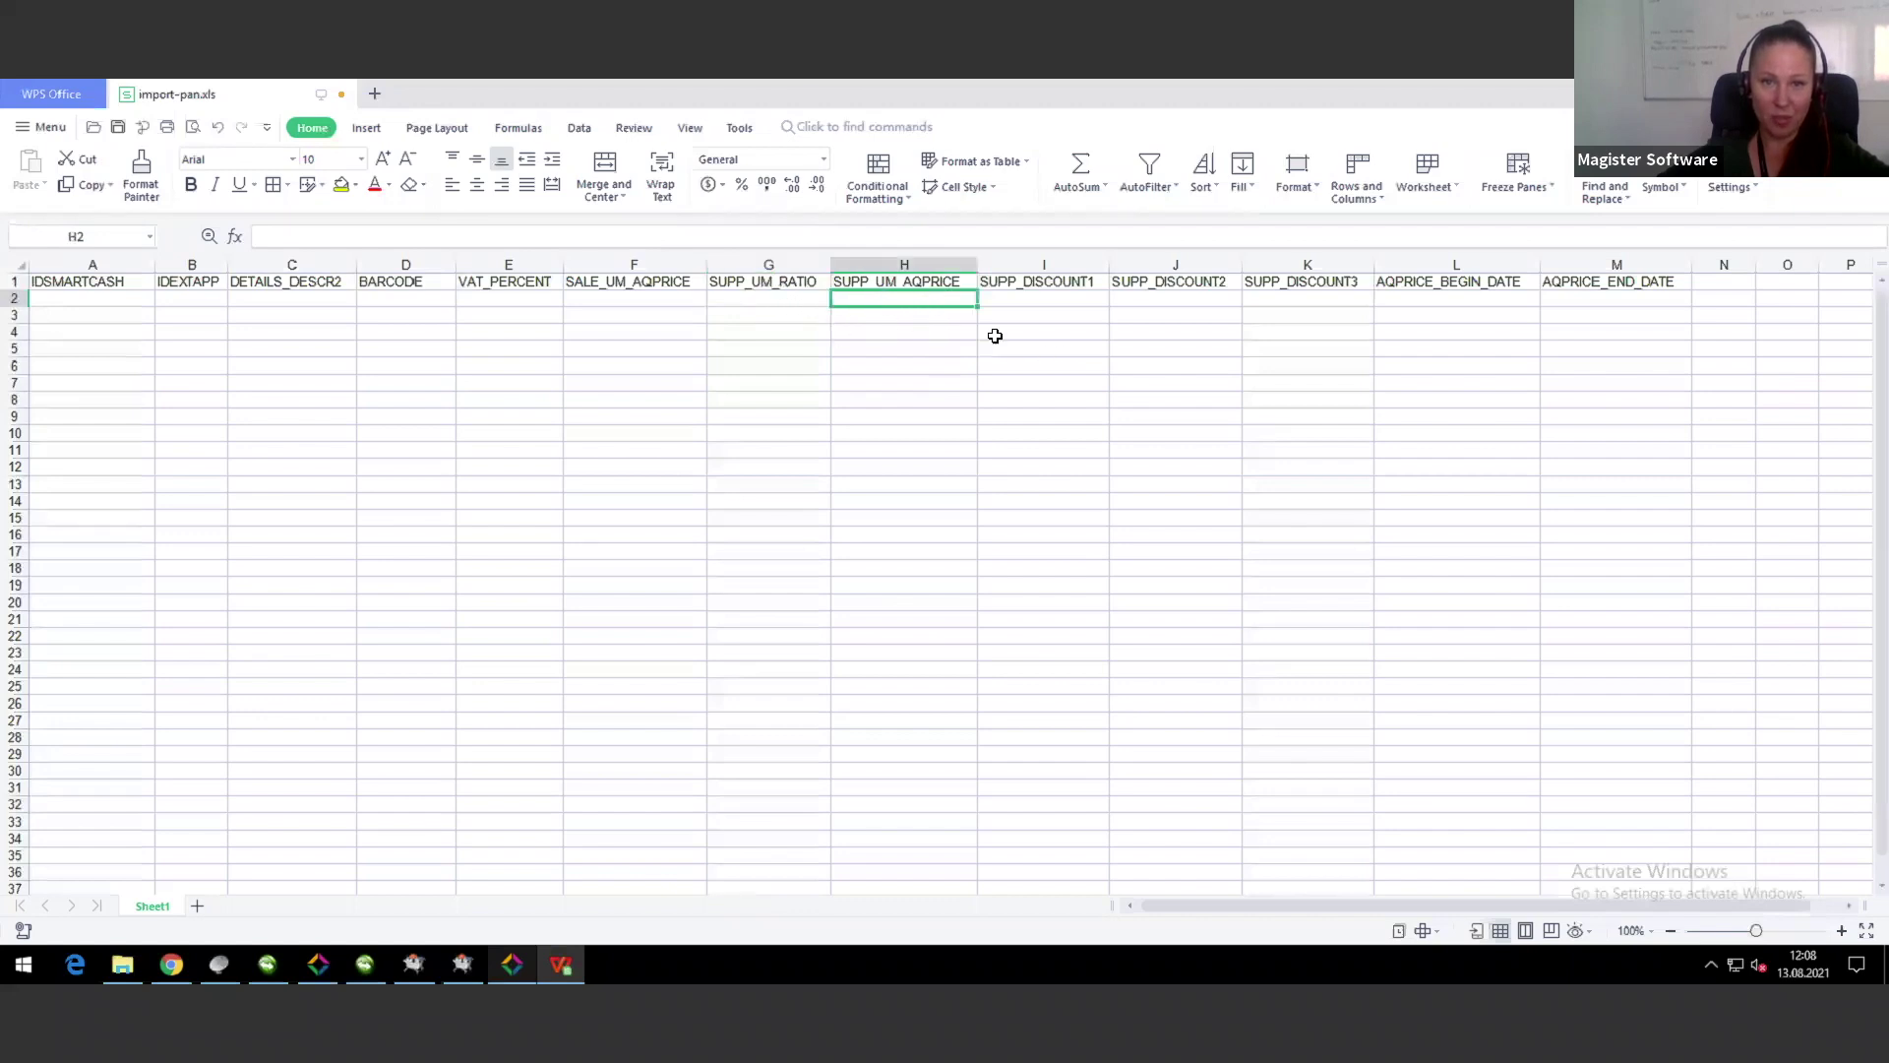
key("Left")
left_click(902, 304)
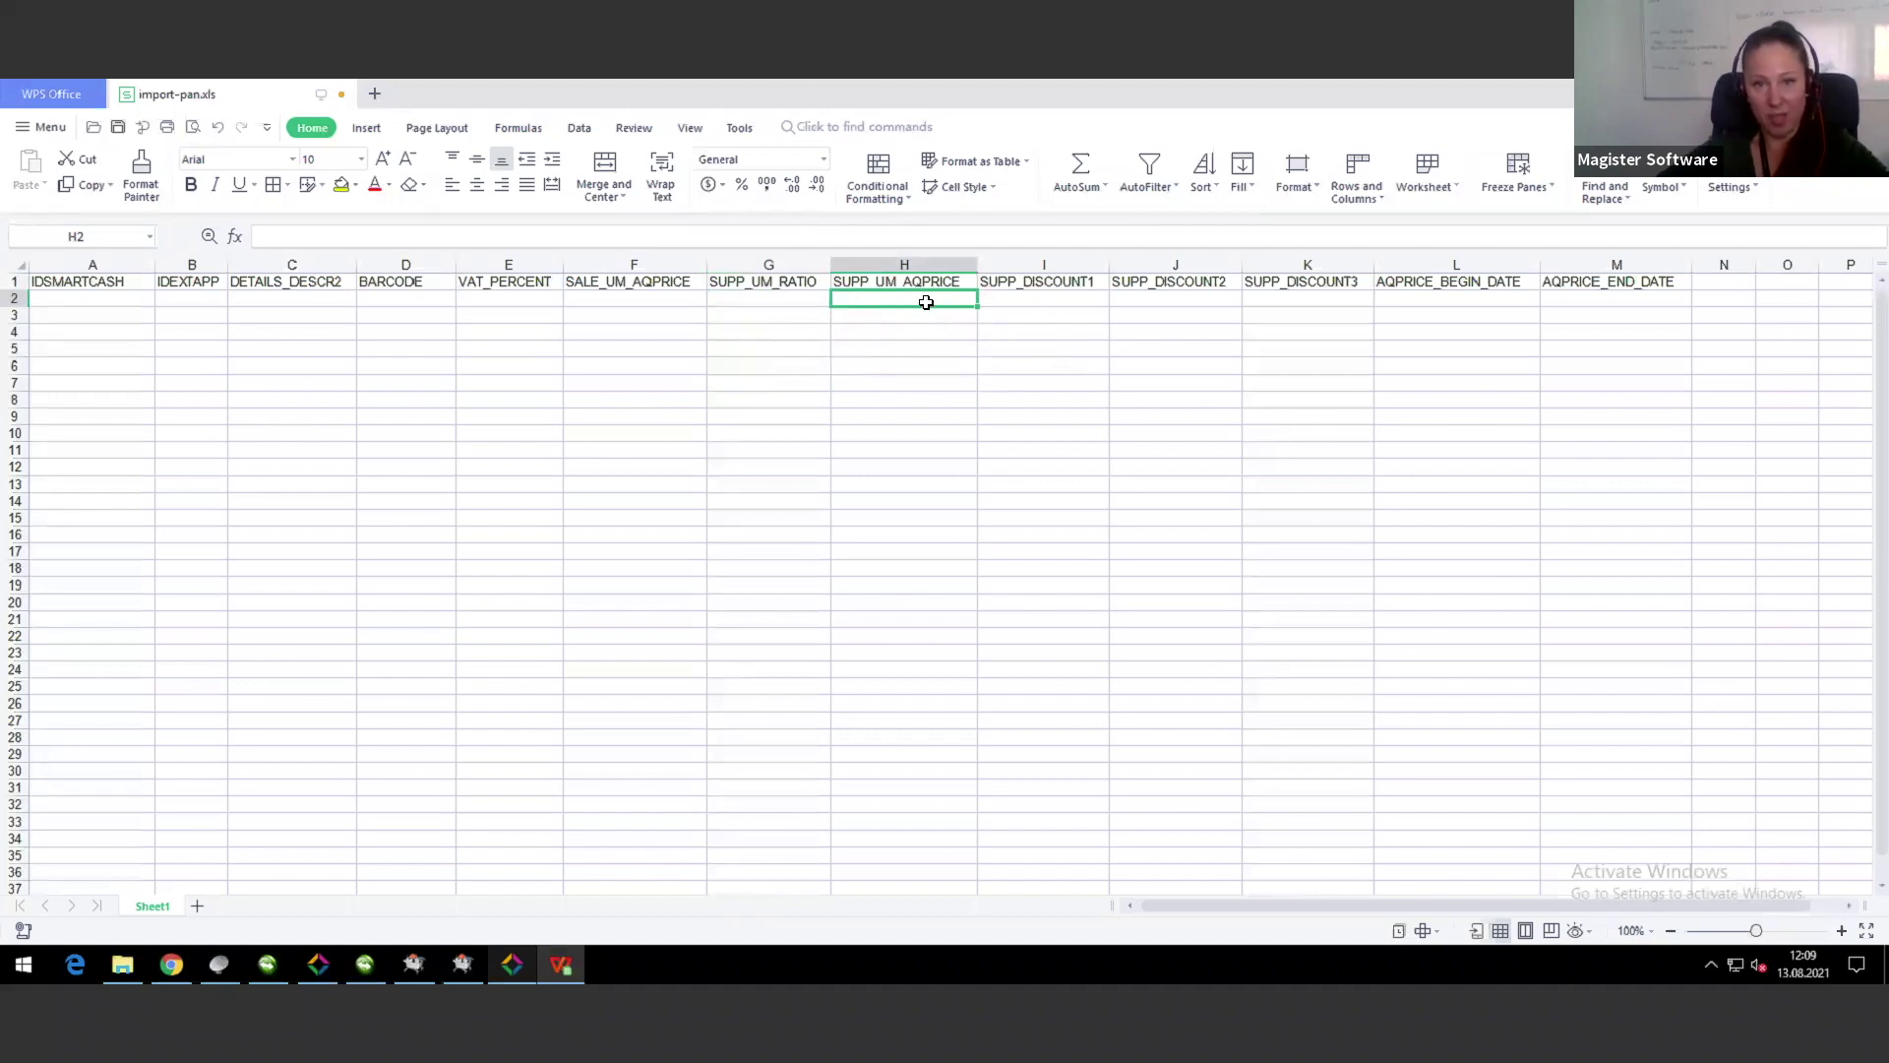
left_click(1078, 301)
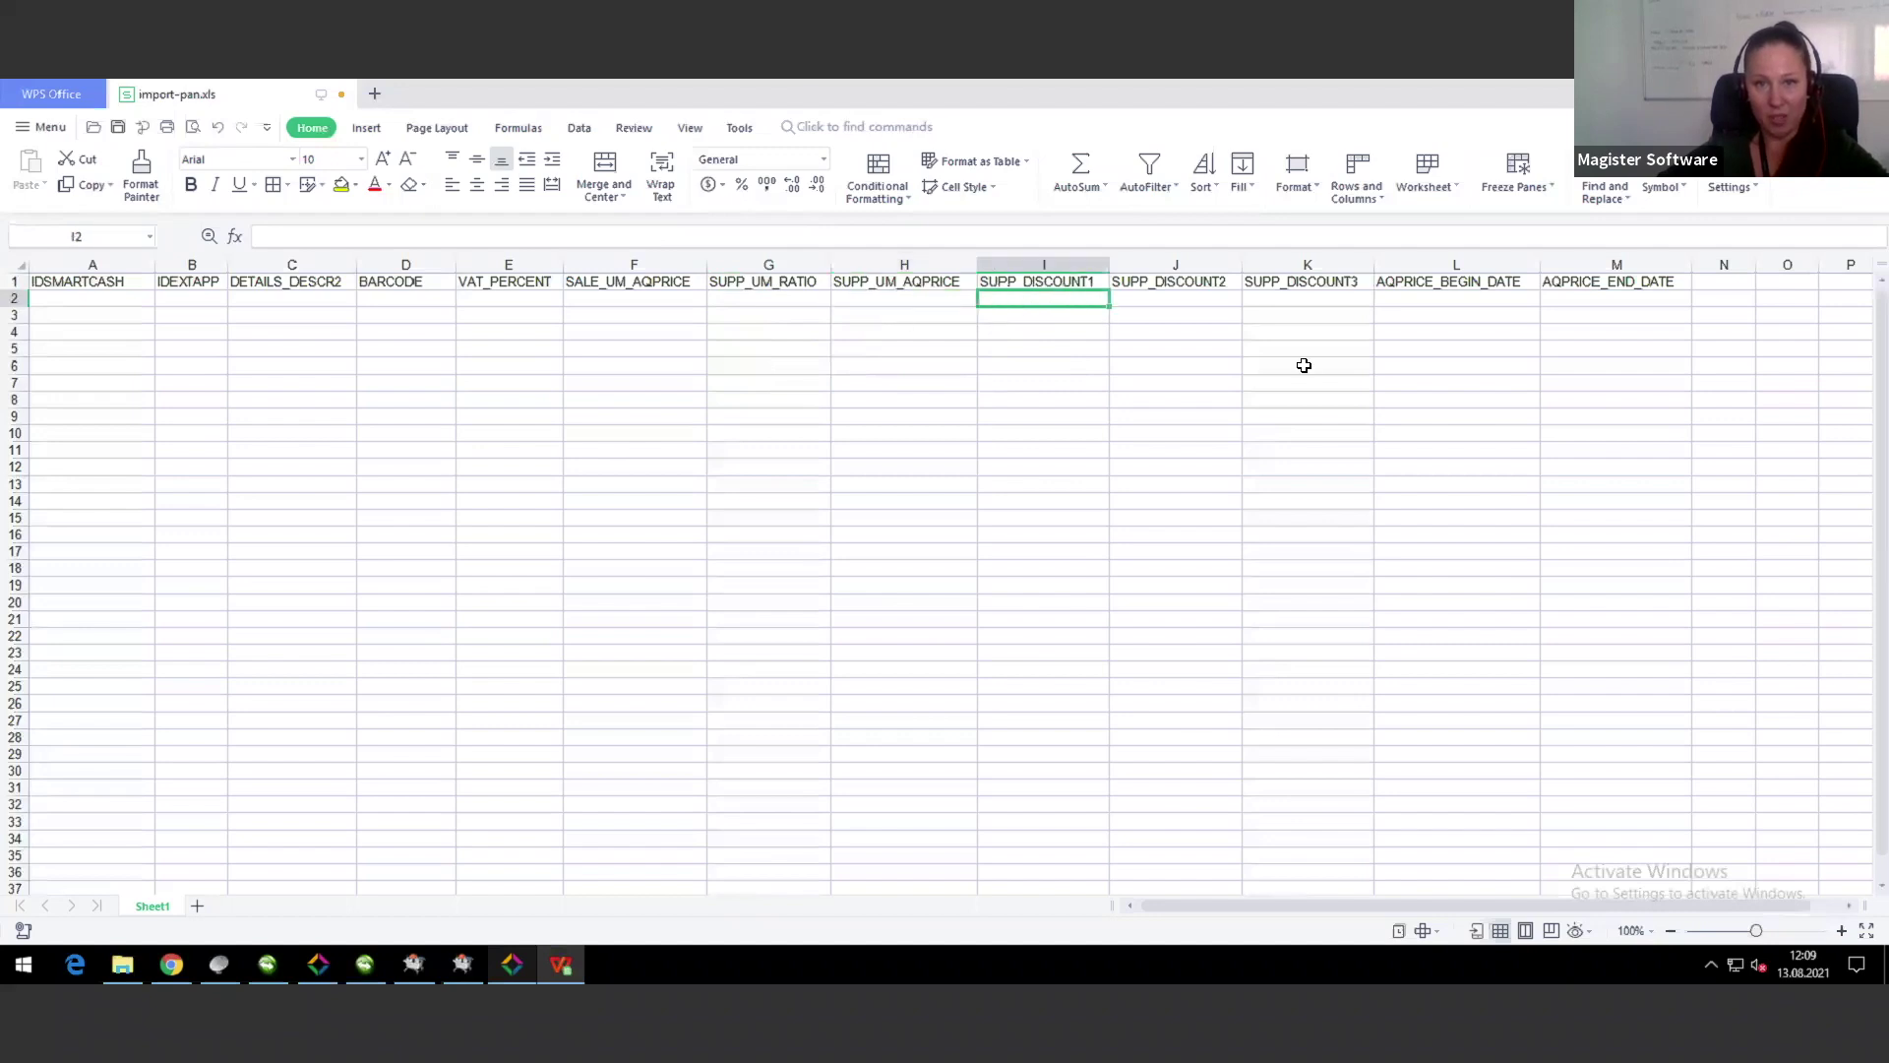
left_click(1194, 297)
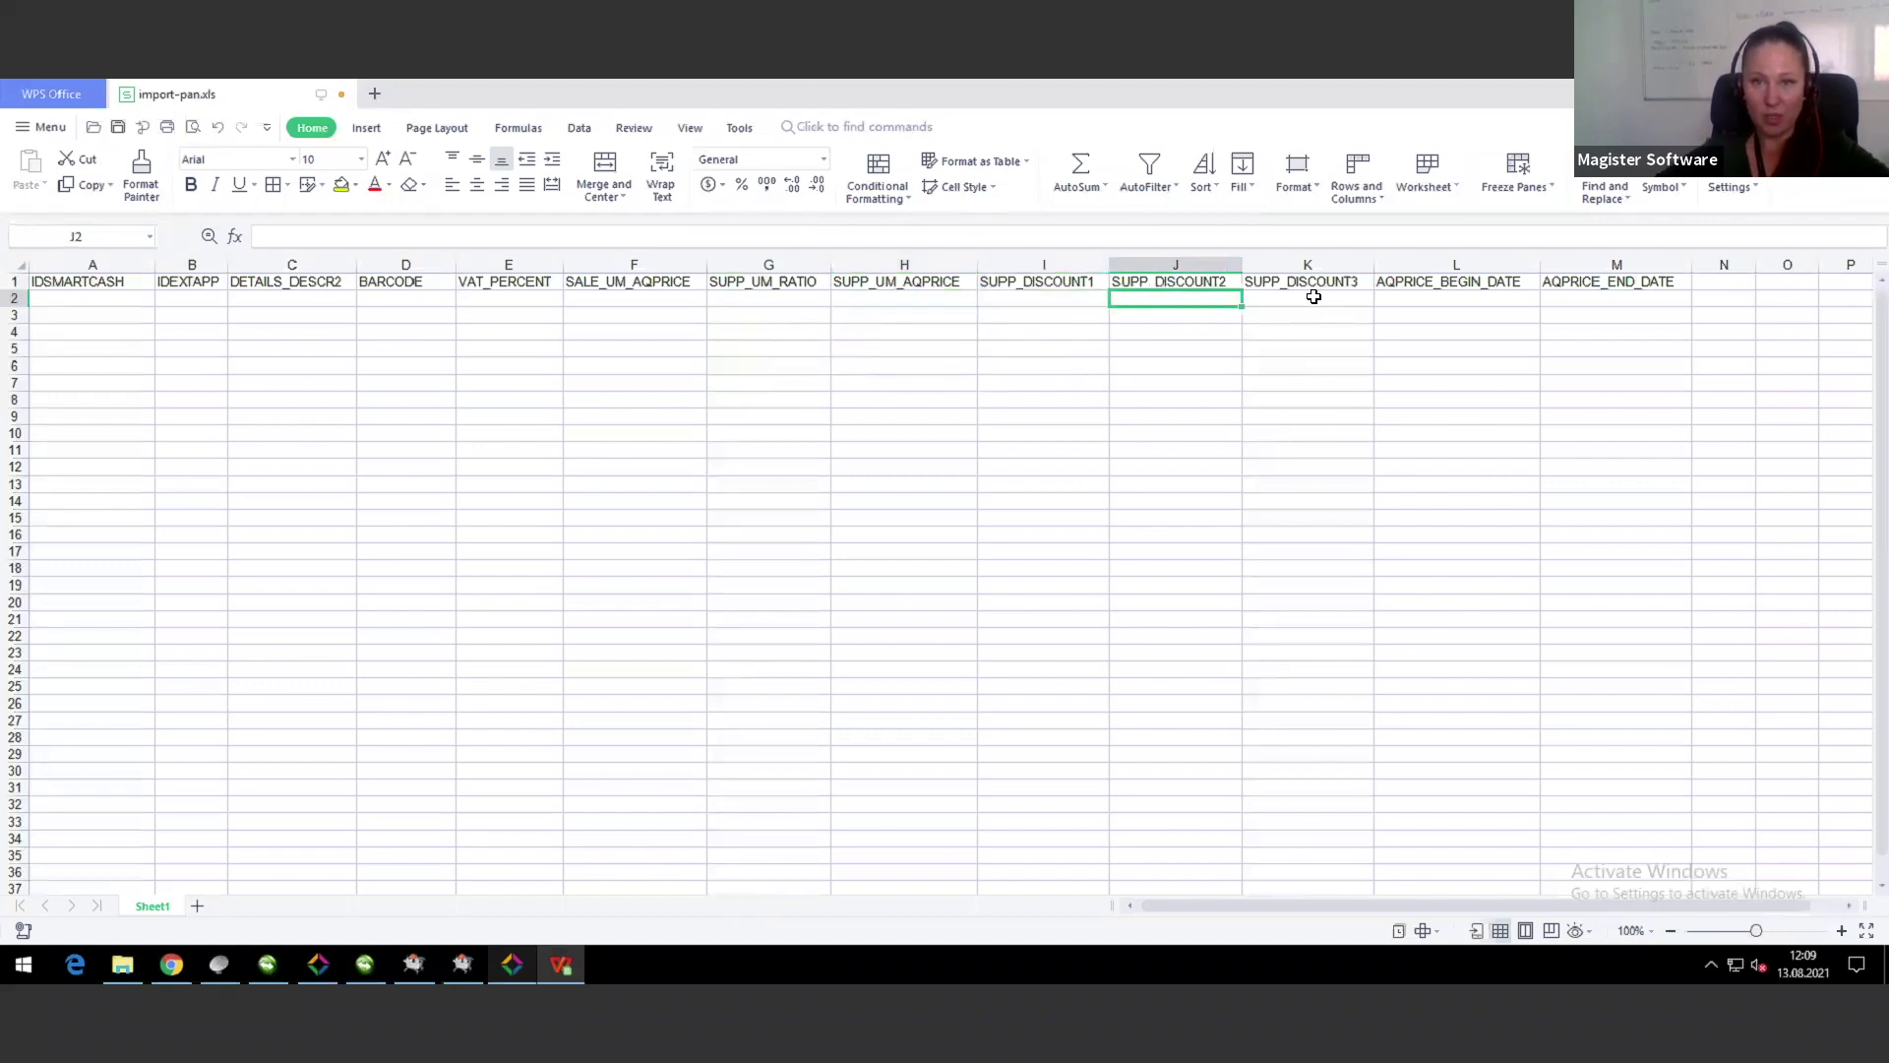
left_click(1316, 296)
left_click(1403, 297)
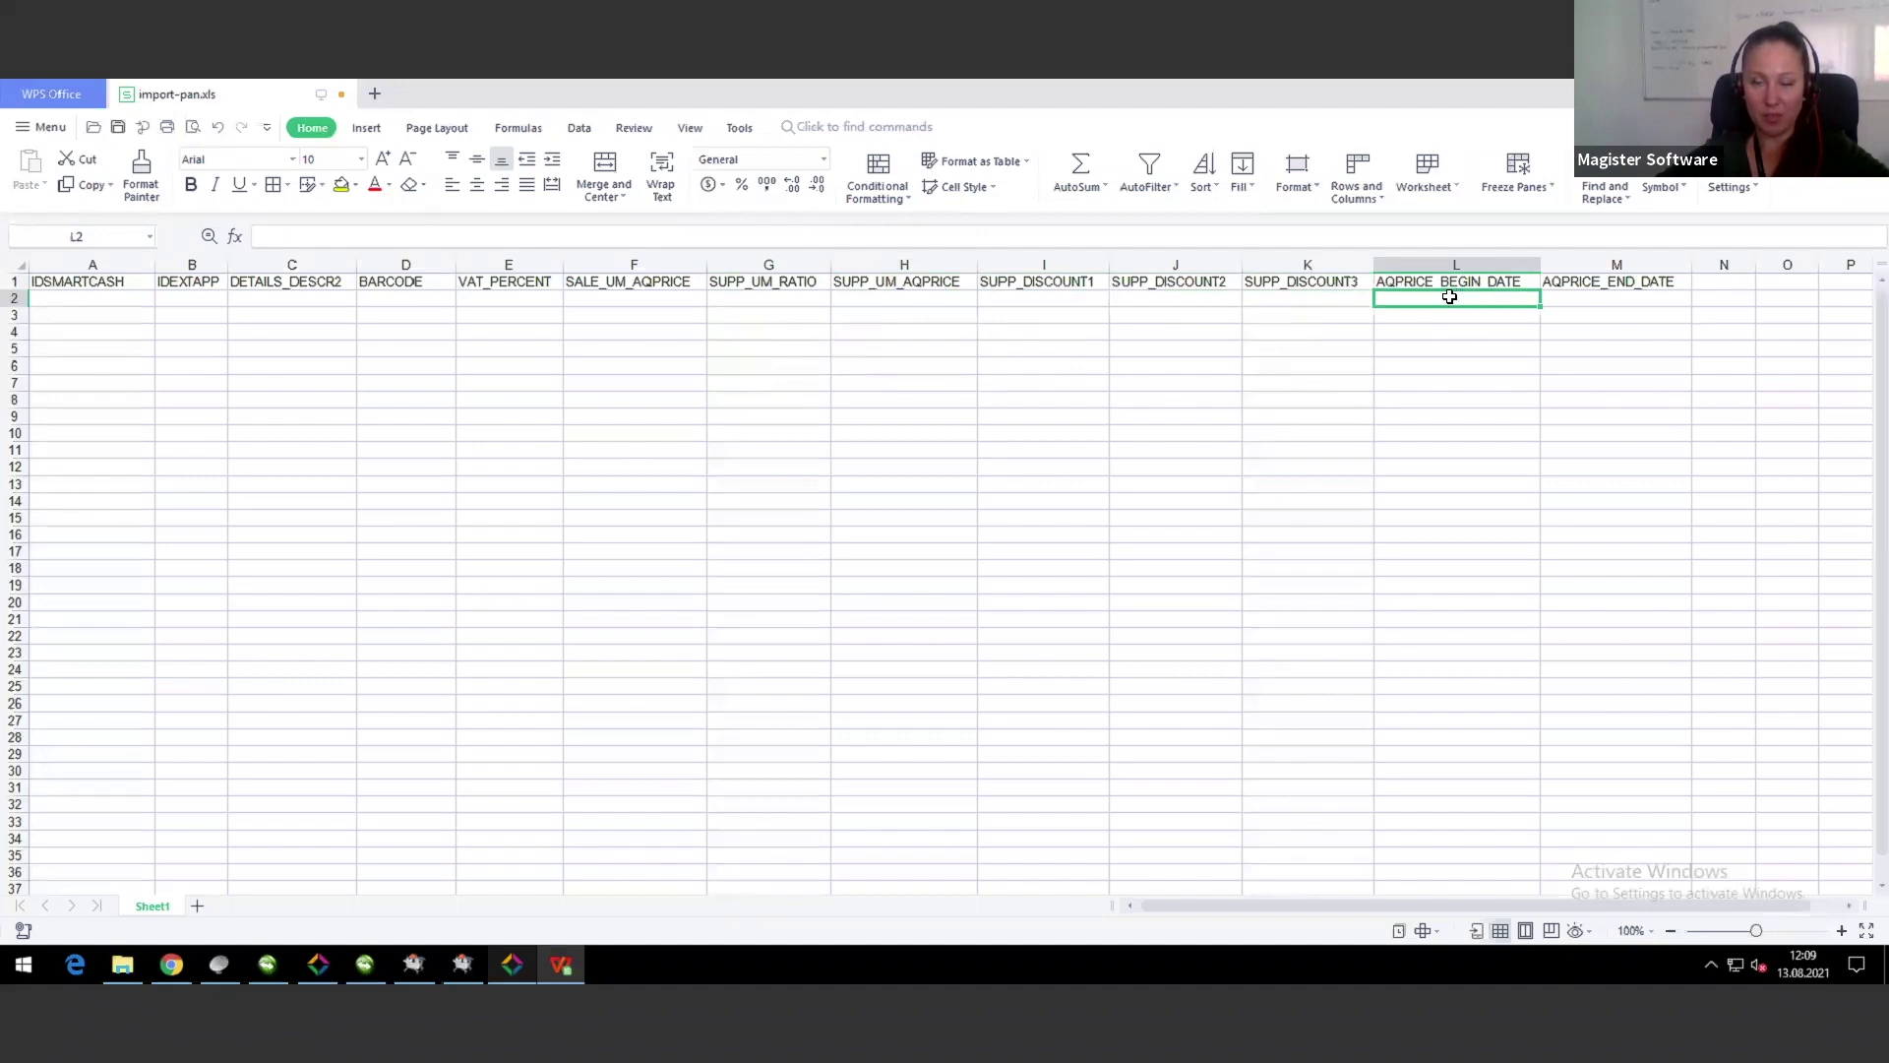
left_click(1590, 307)
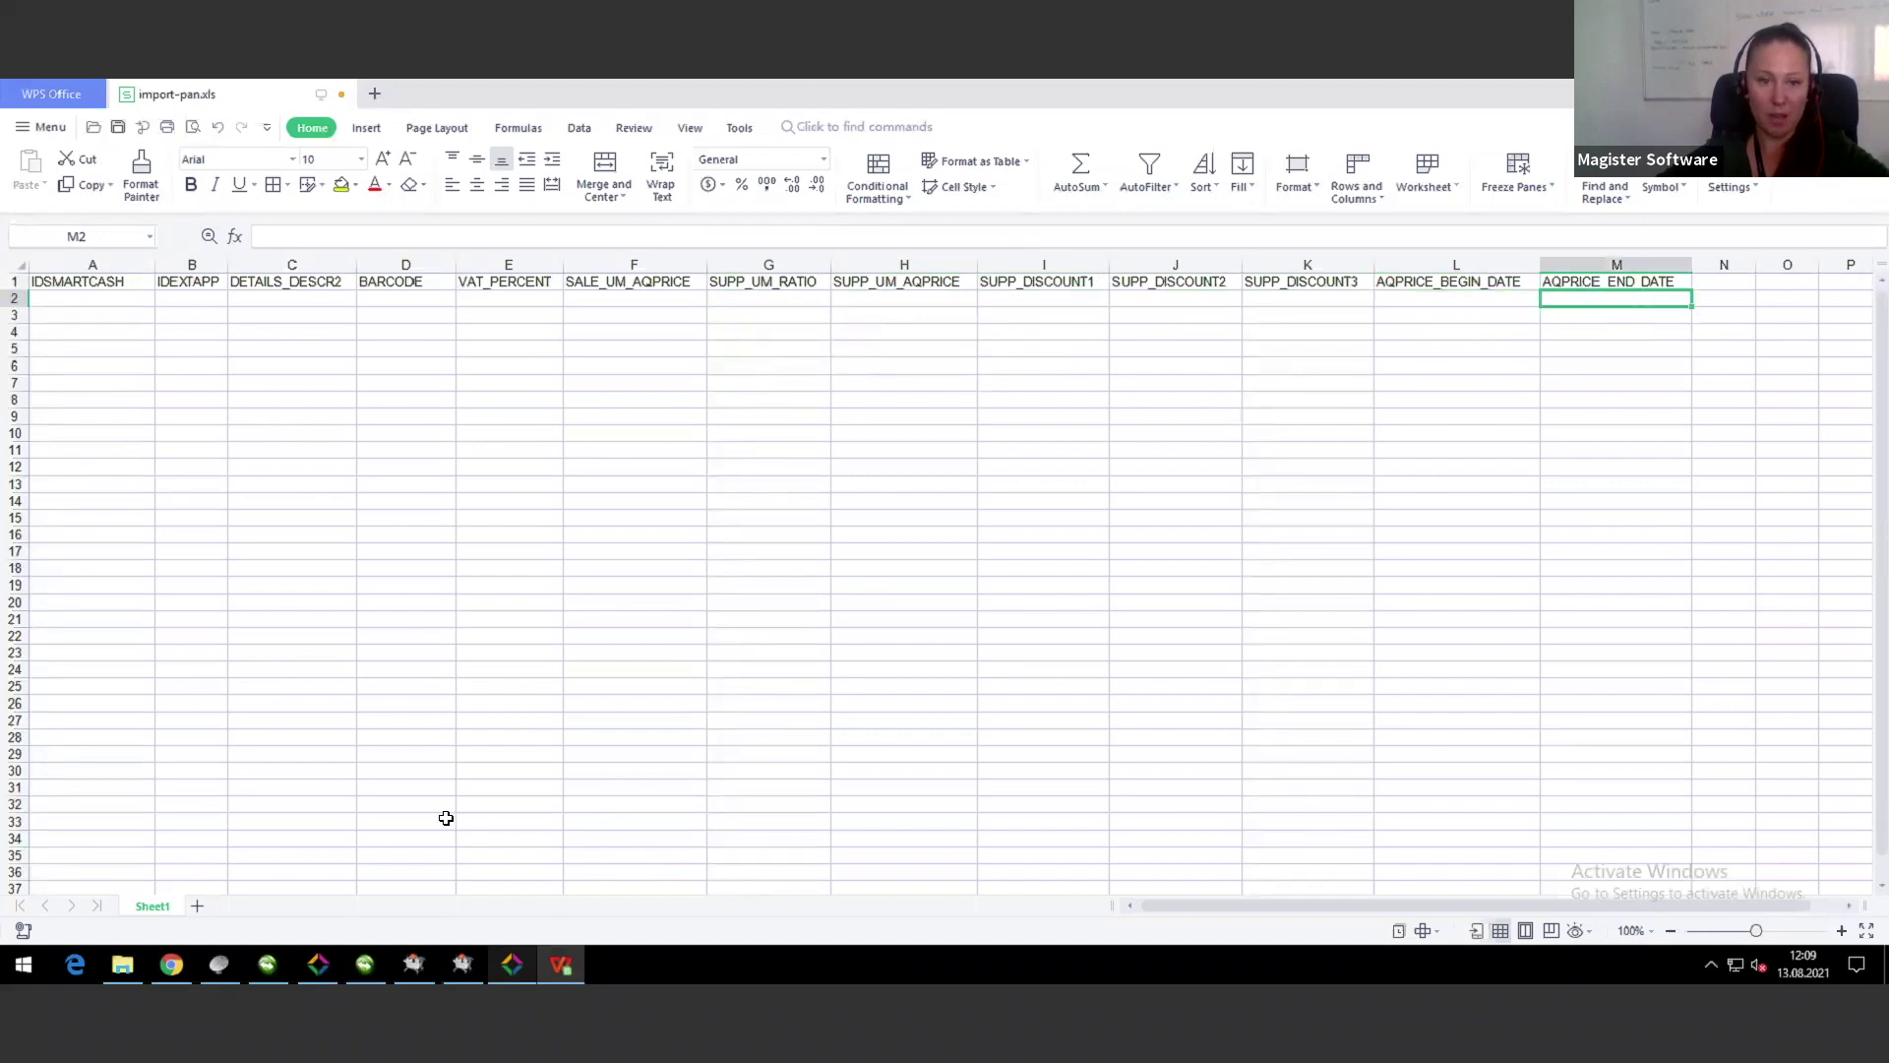
Step: Switch to the HQ HYPERMARKET SmartCash window and review the Metro Cash Carry negotiated purchase price for FRISKIES DRY CAT SOMON 1.5KG
left_click(472, 956)
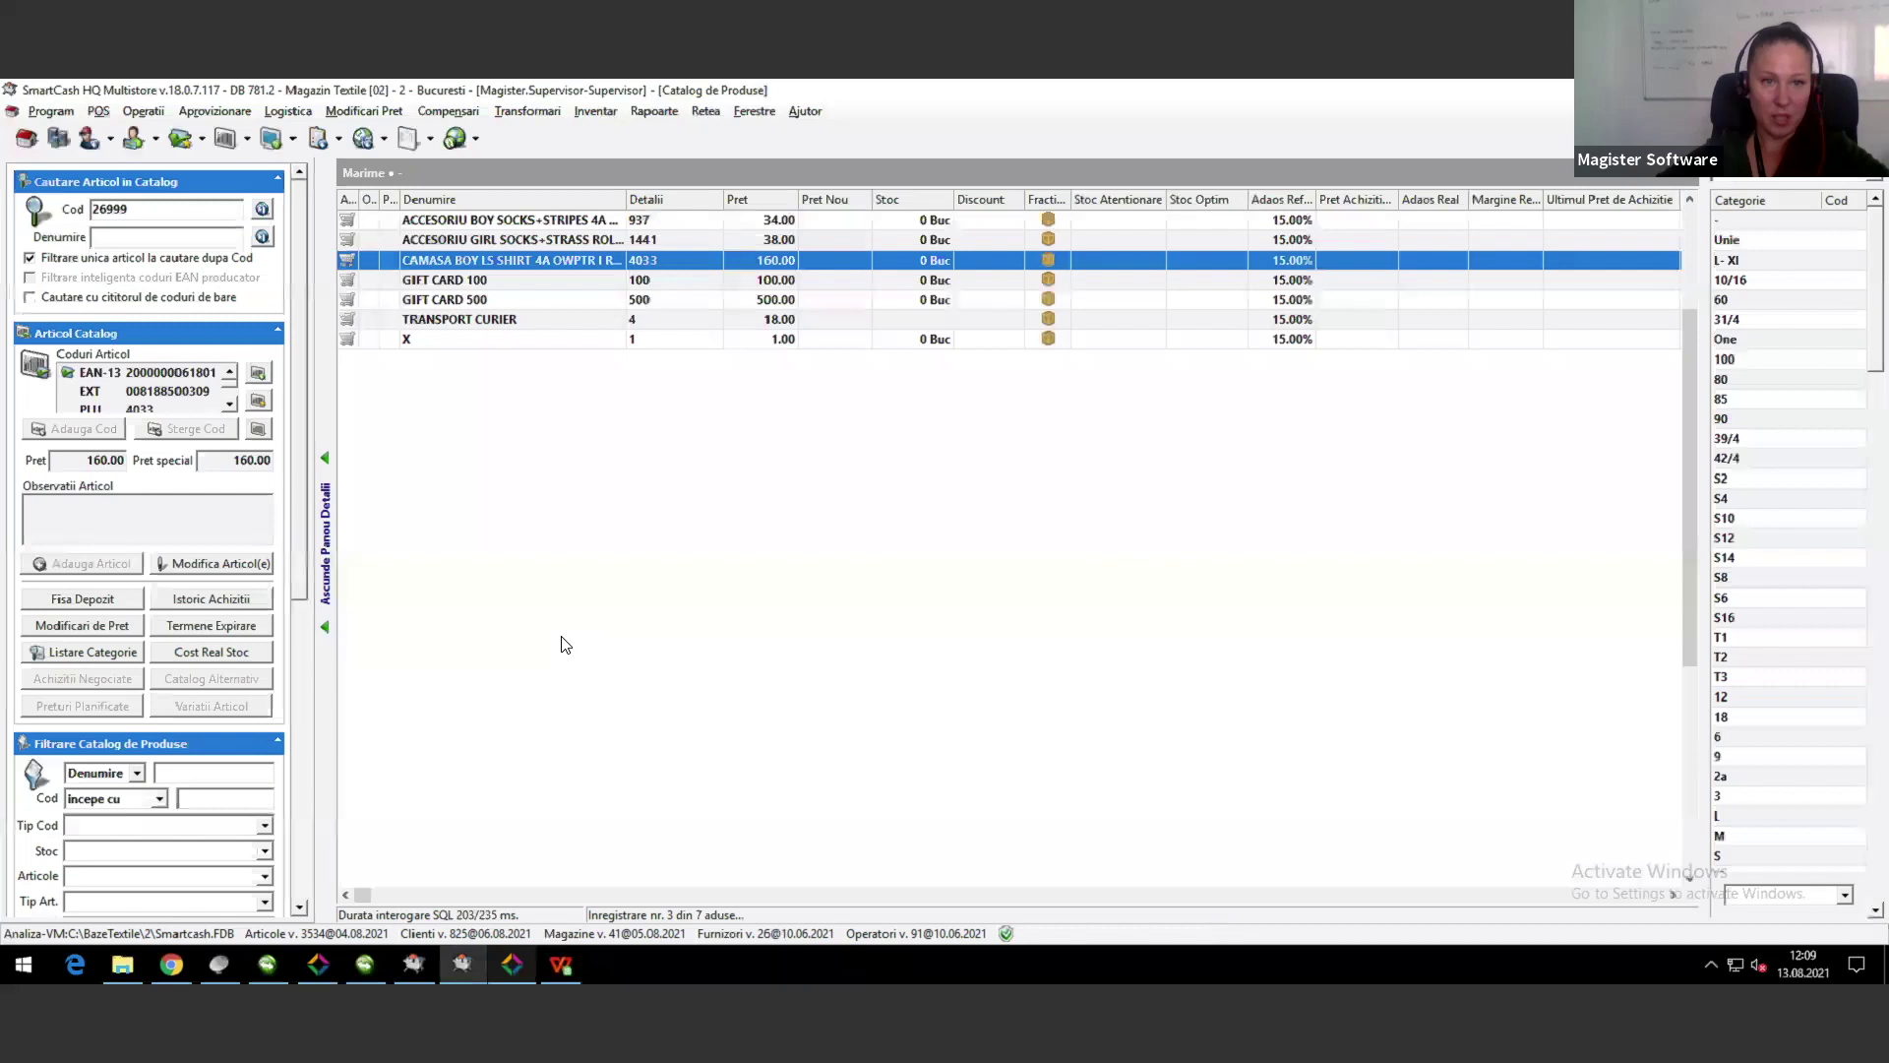
left_click(511, 964)
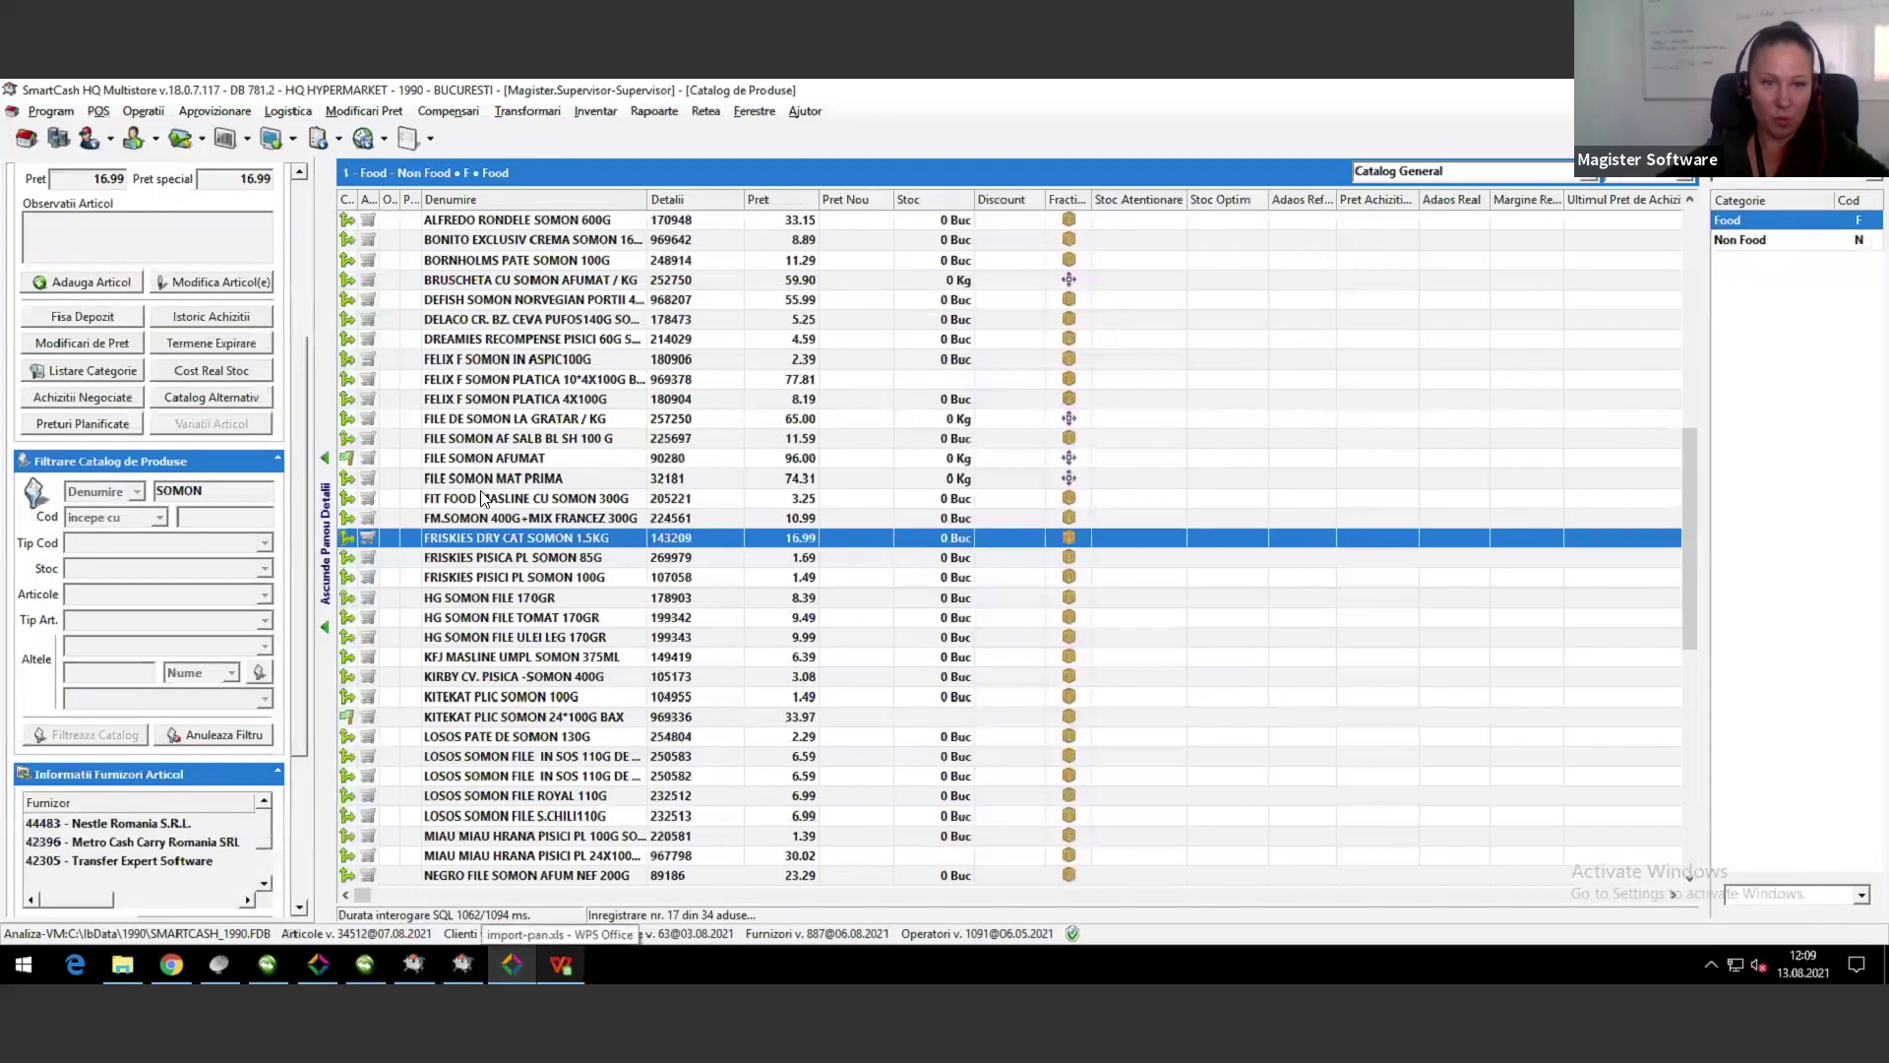
left_click(82, 396)
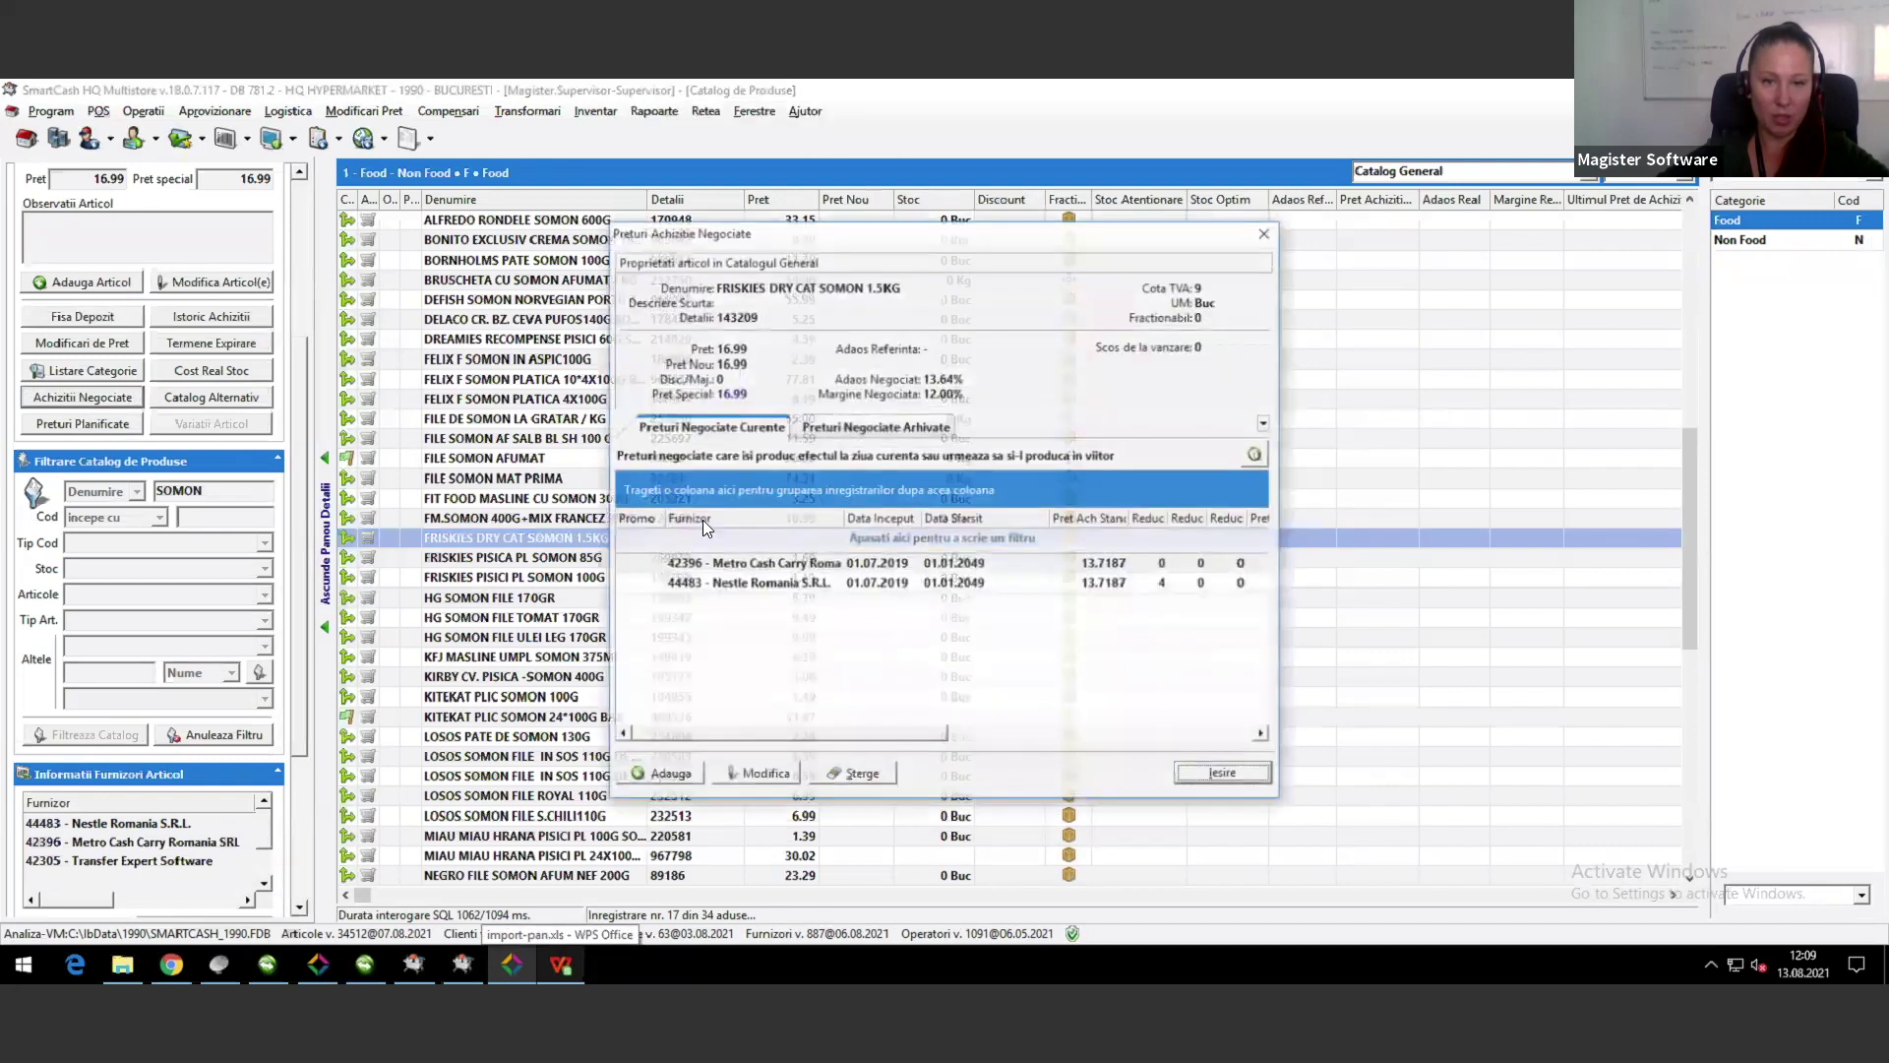
double_click(793, 573)
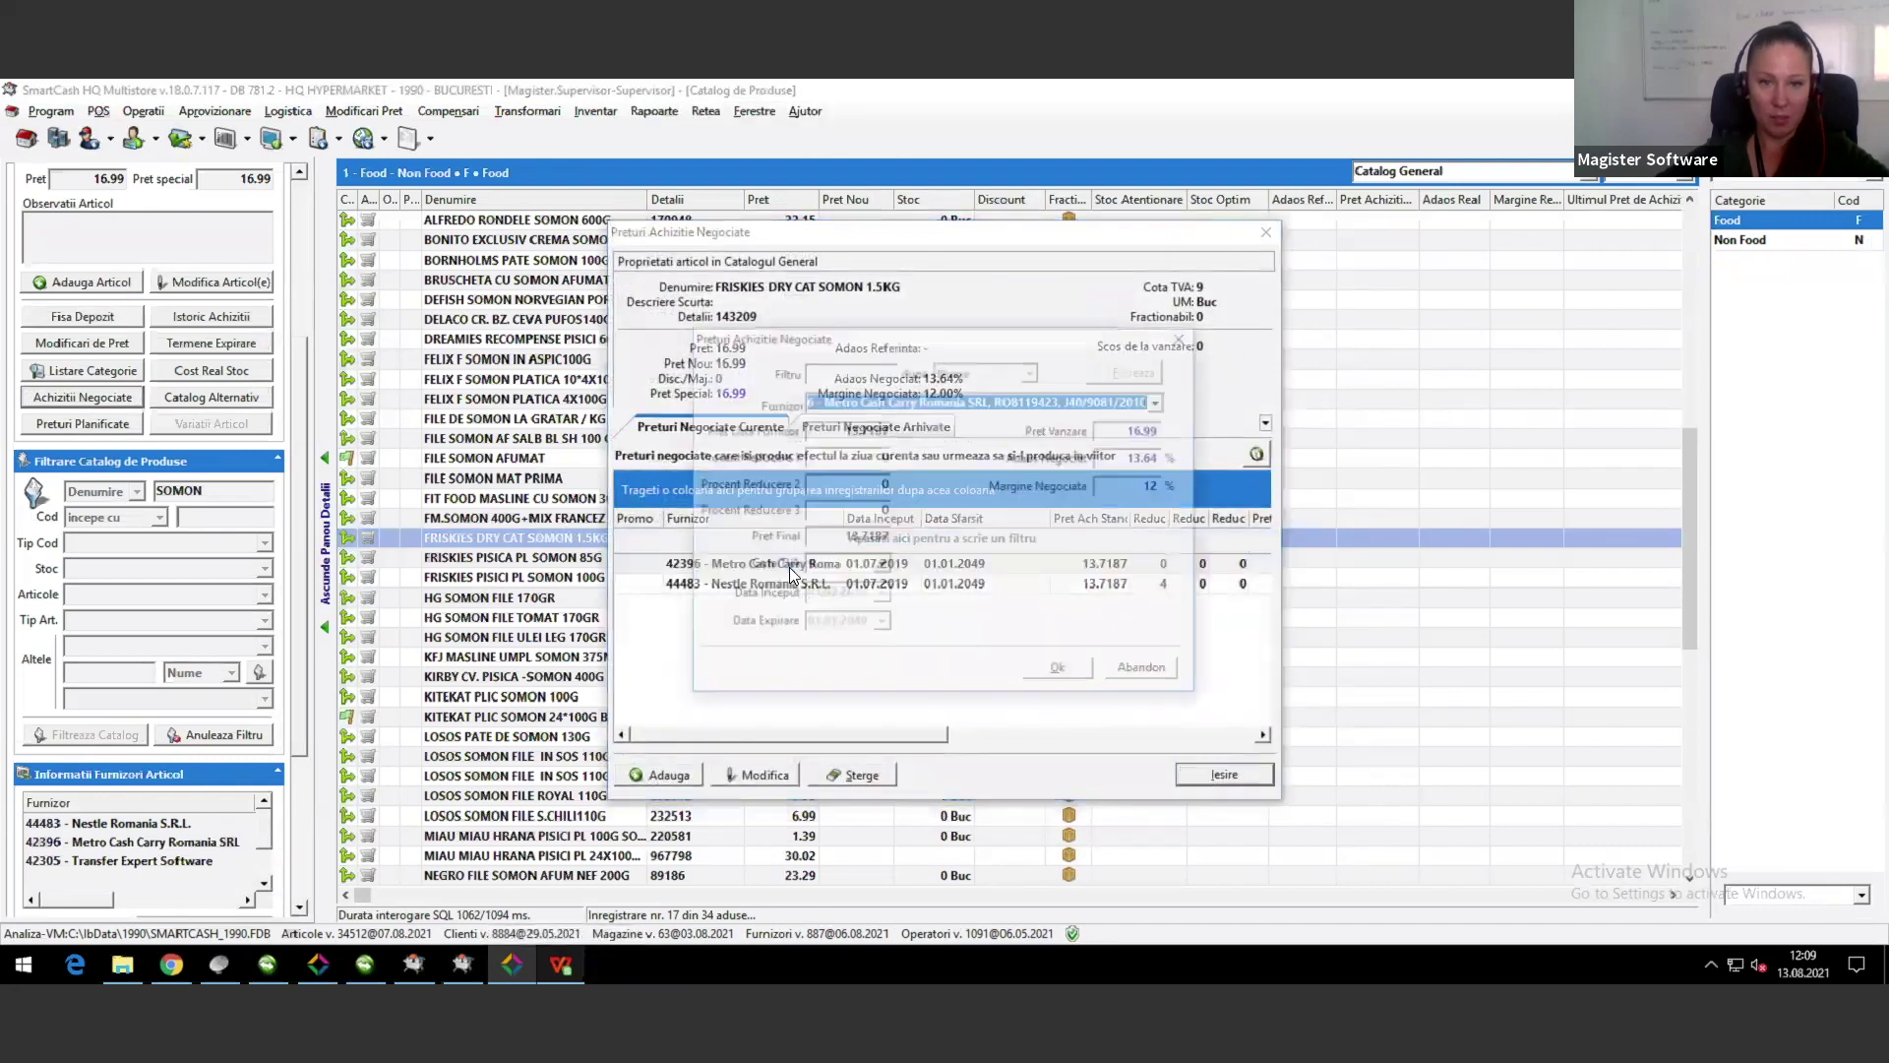
left_click_drag(792, 341, 692, 238)
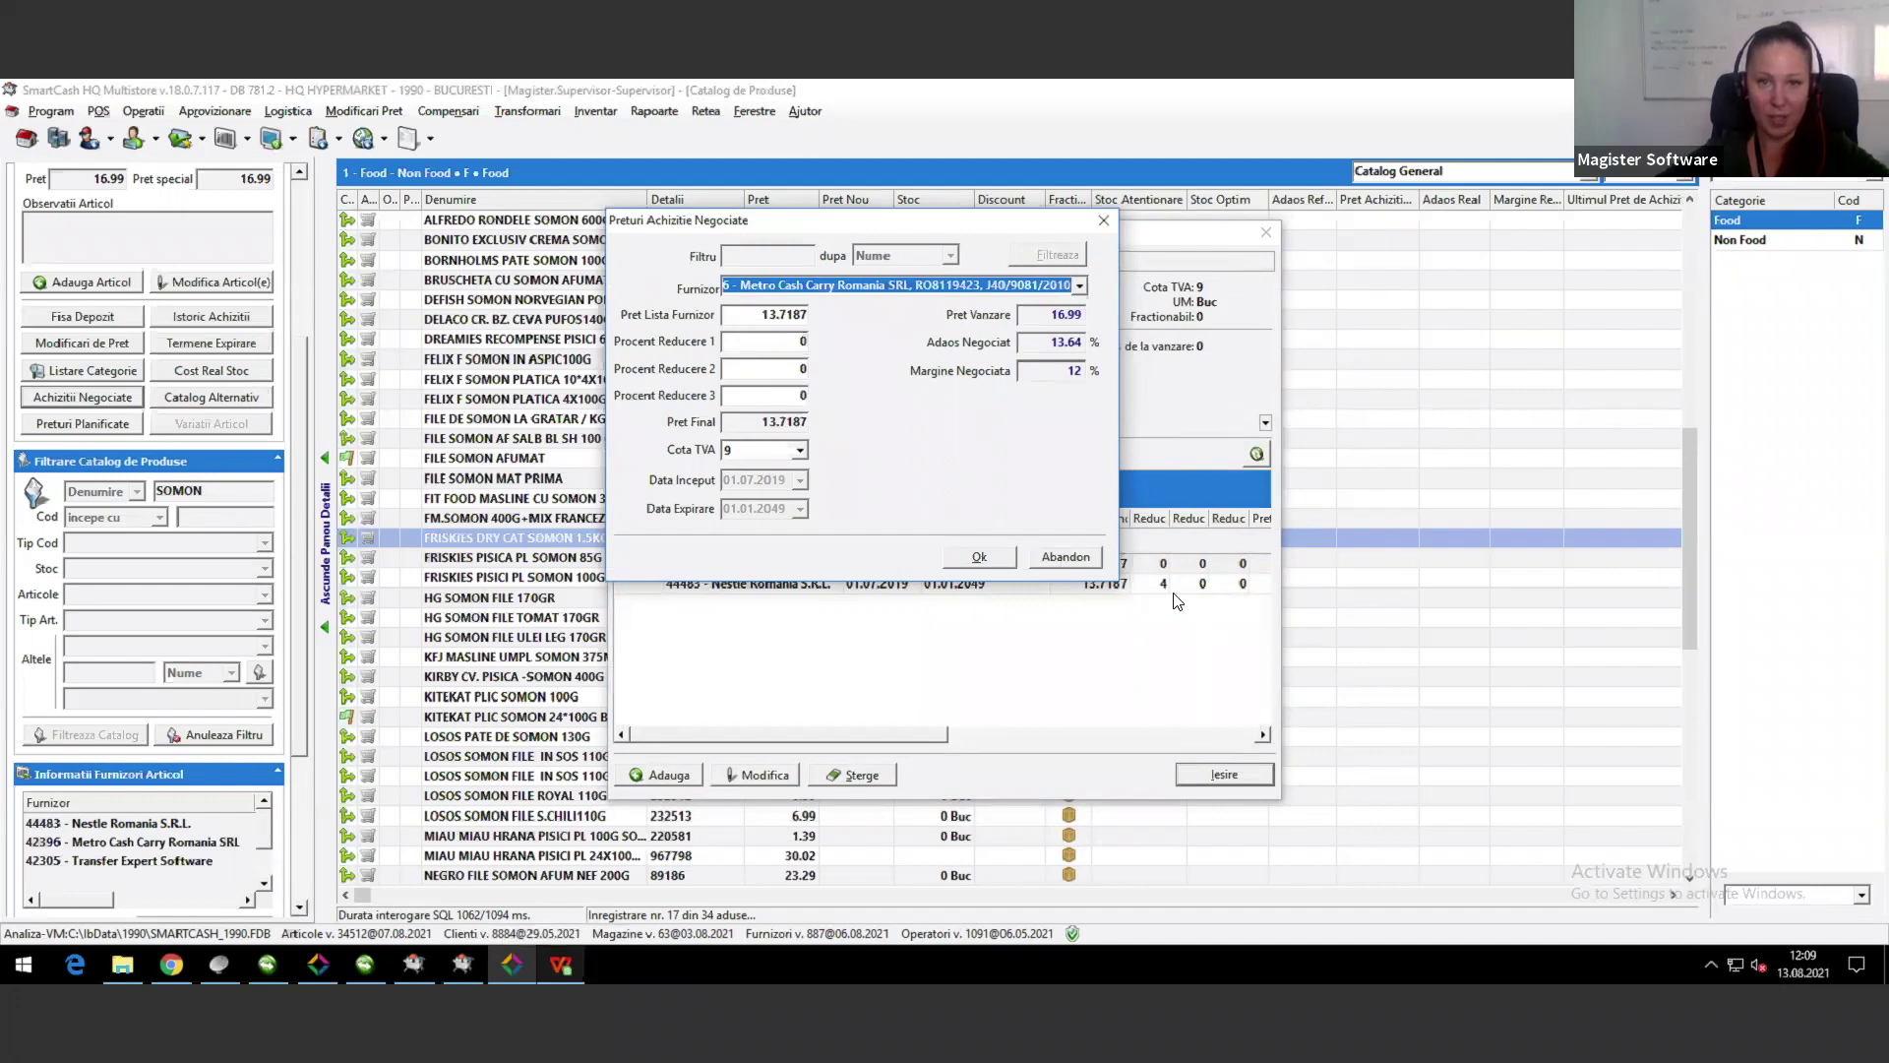
left_click(1066, 555)
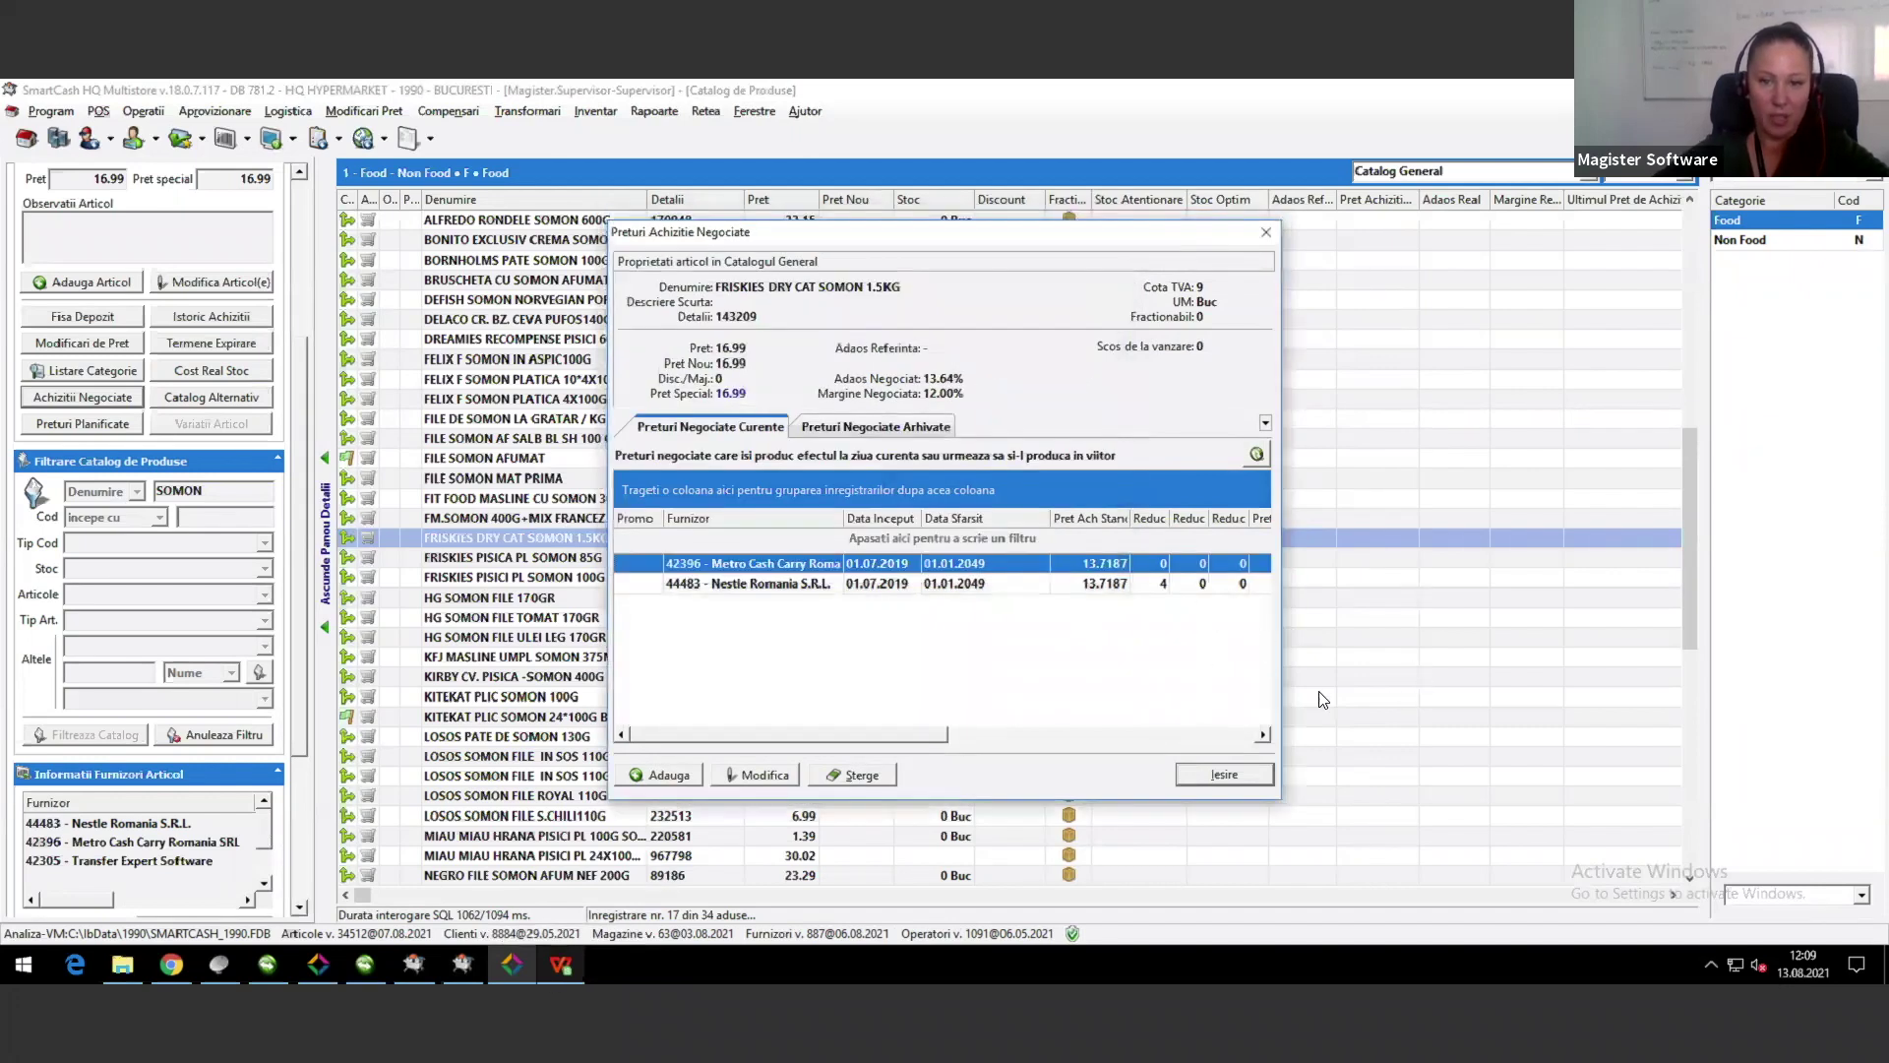
left_click(1220, 773)
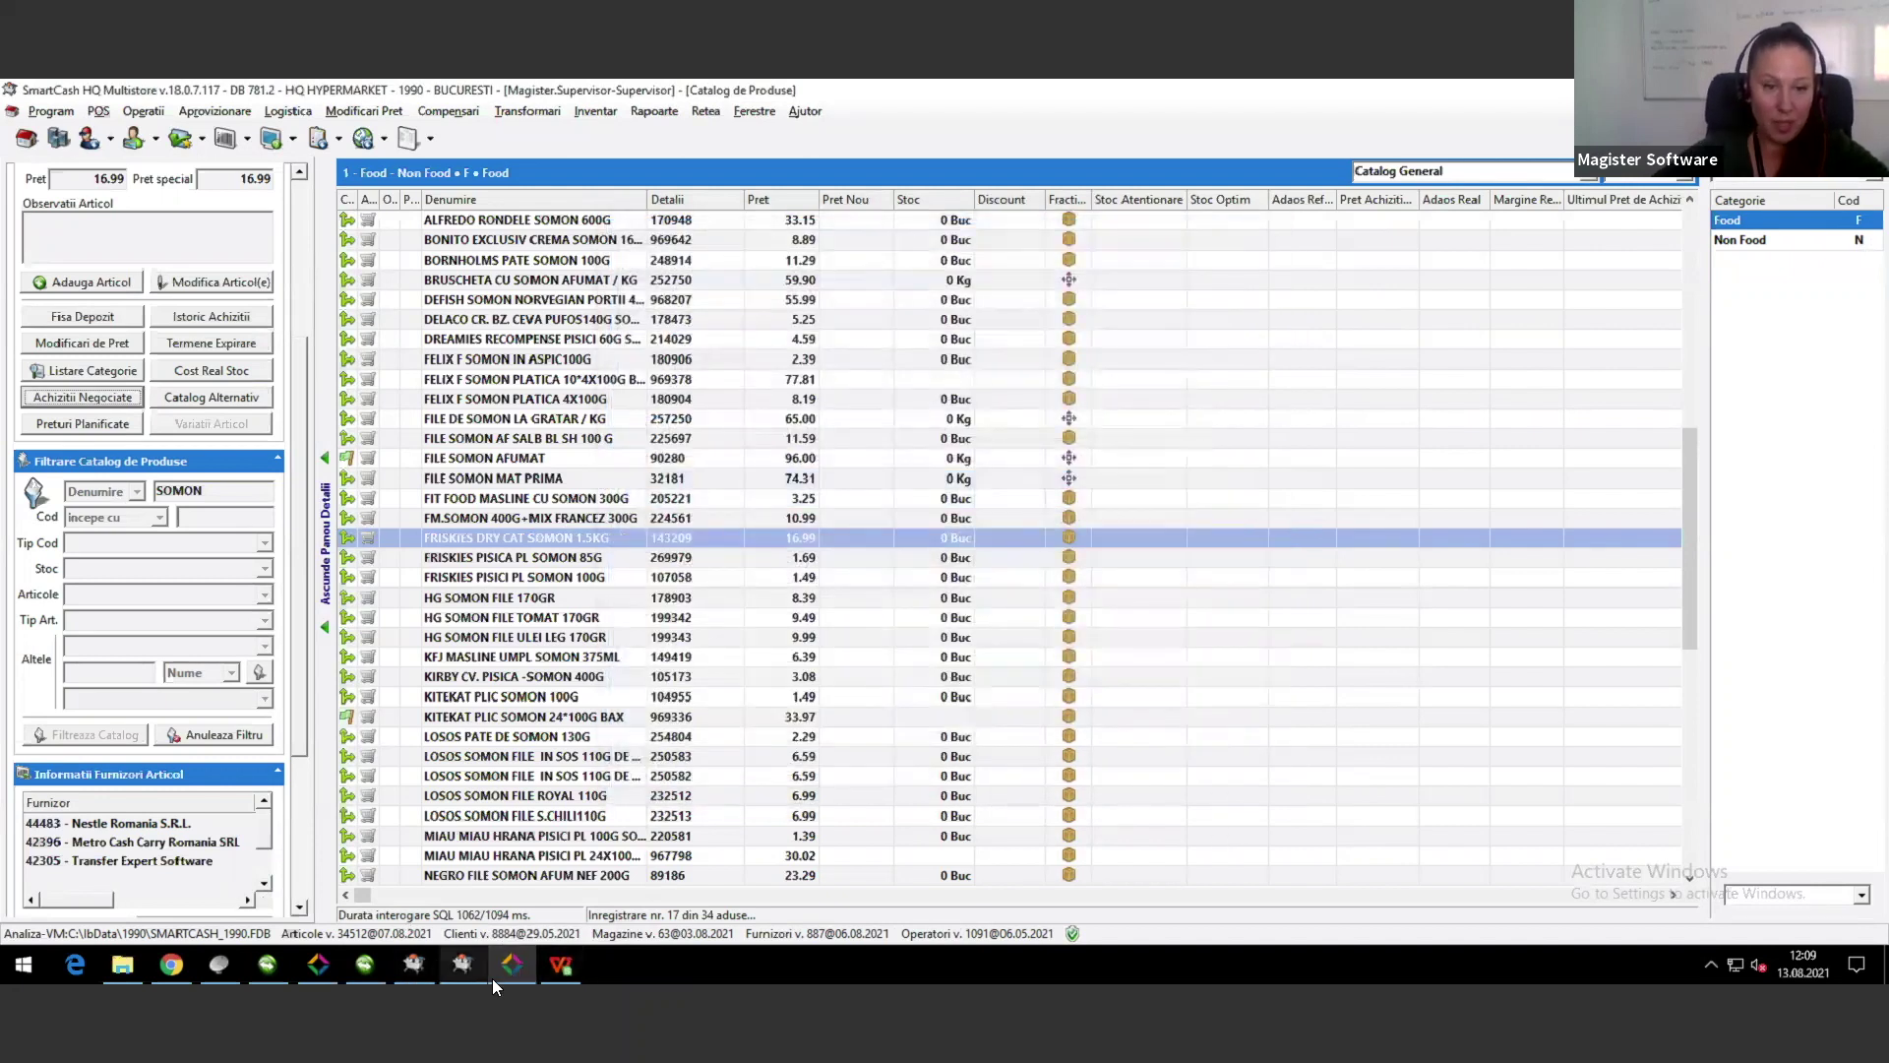
Step: Return to import-pan.xls in WPS Office and close it without saving the changes
left_click(561, 964)
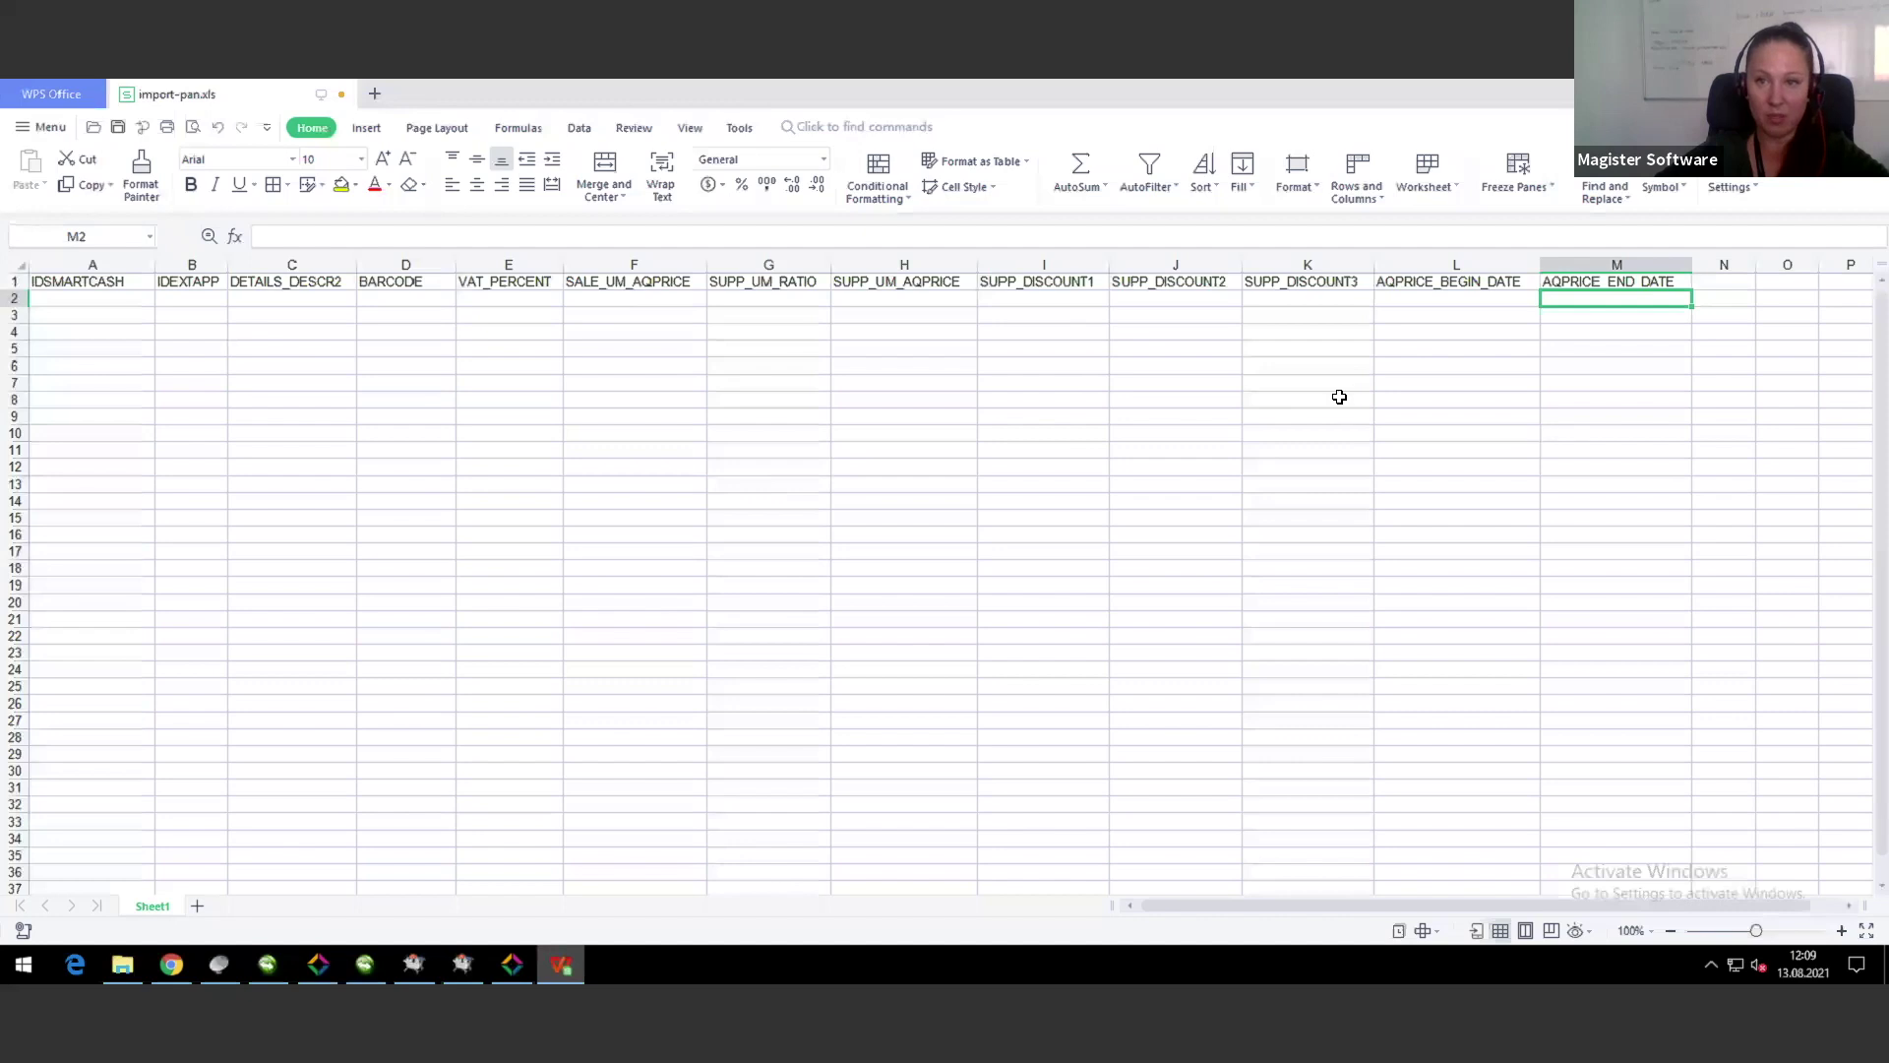
double_click(1503, 88)
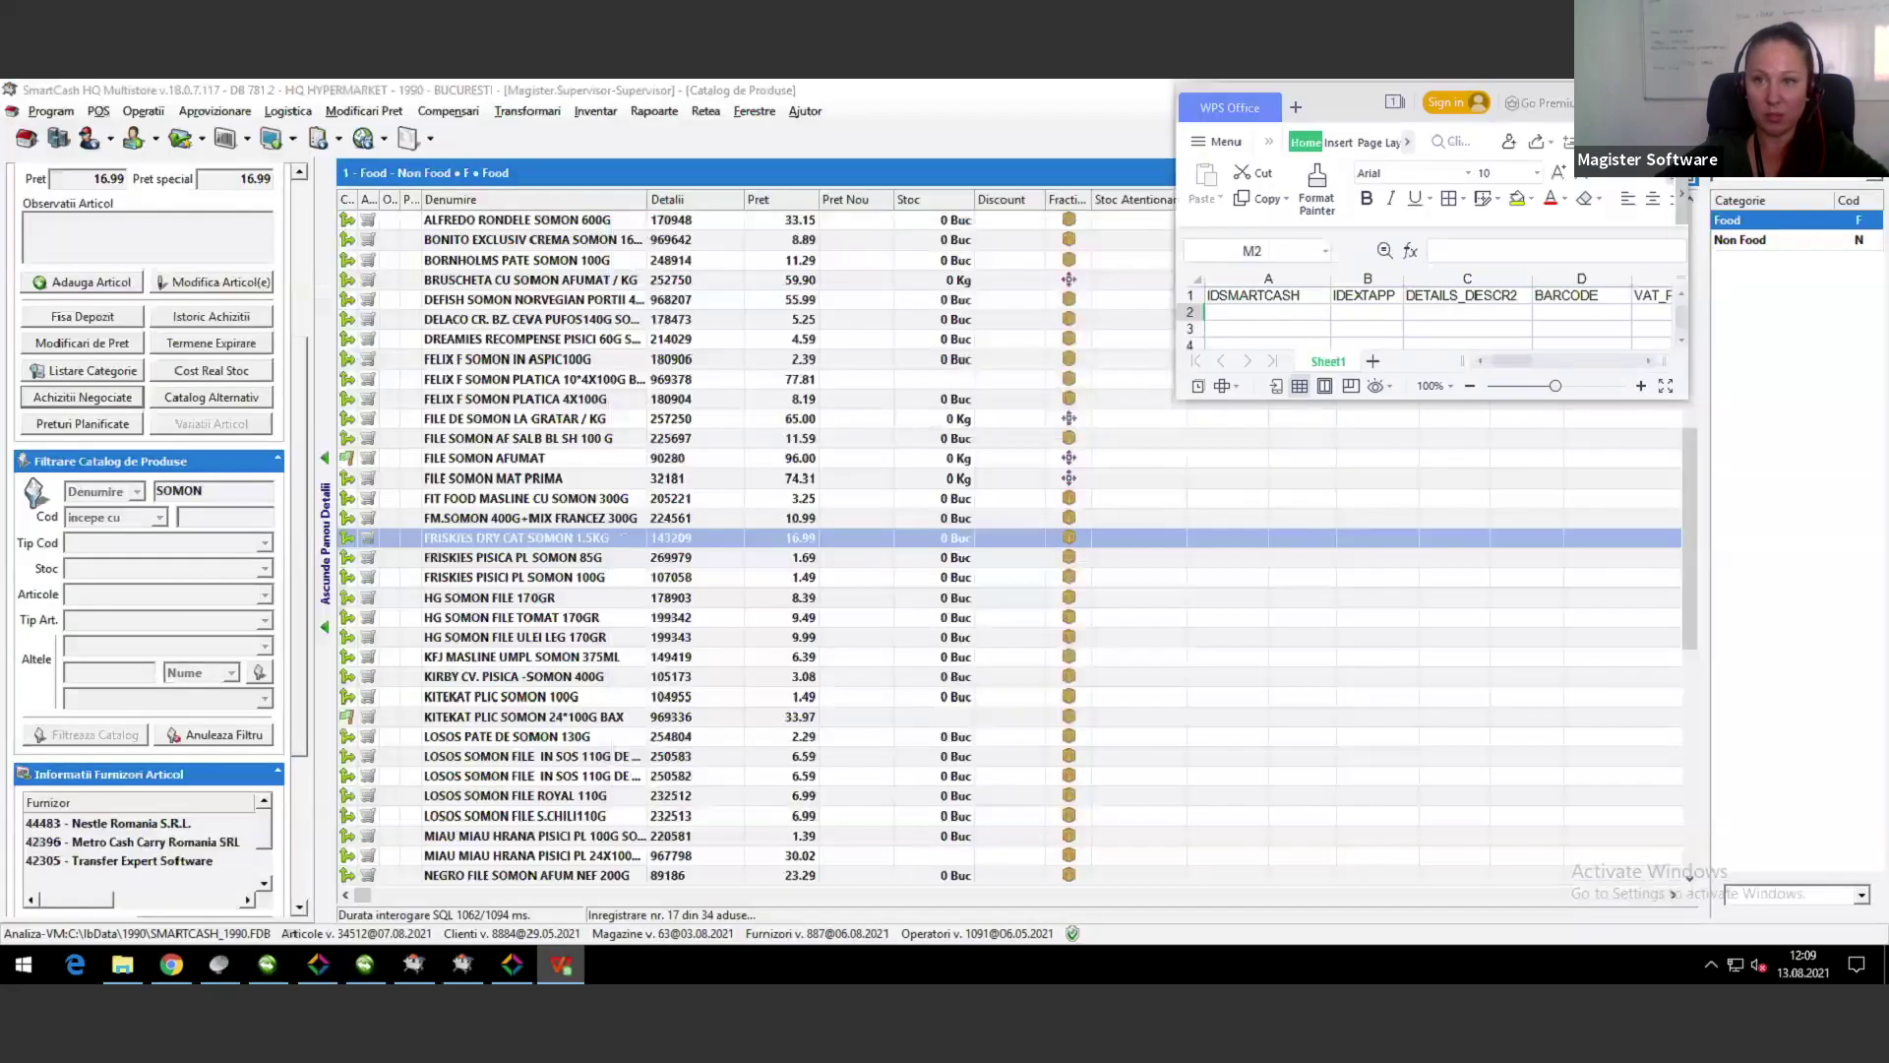
left_click(1670, 102)
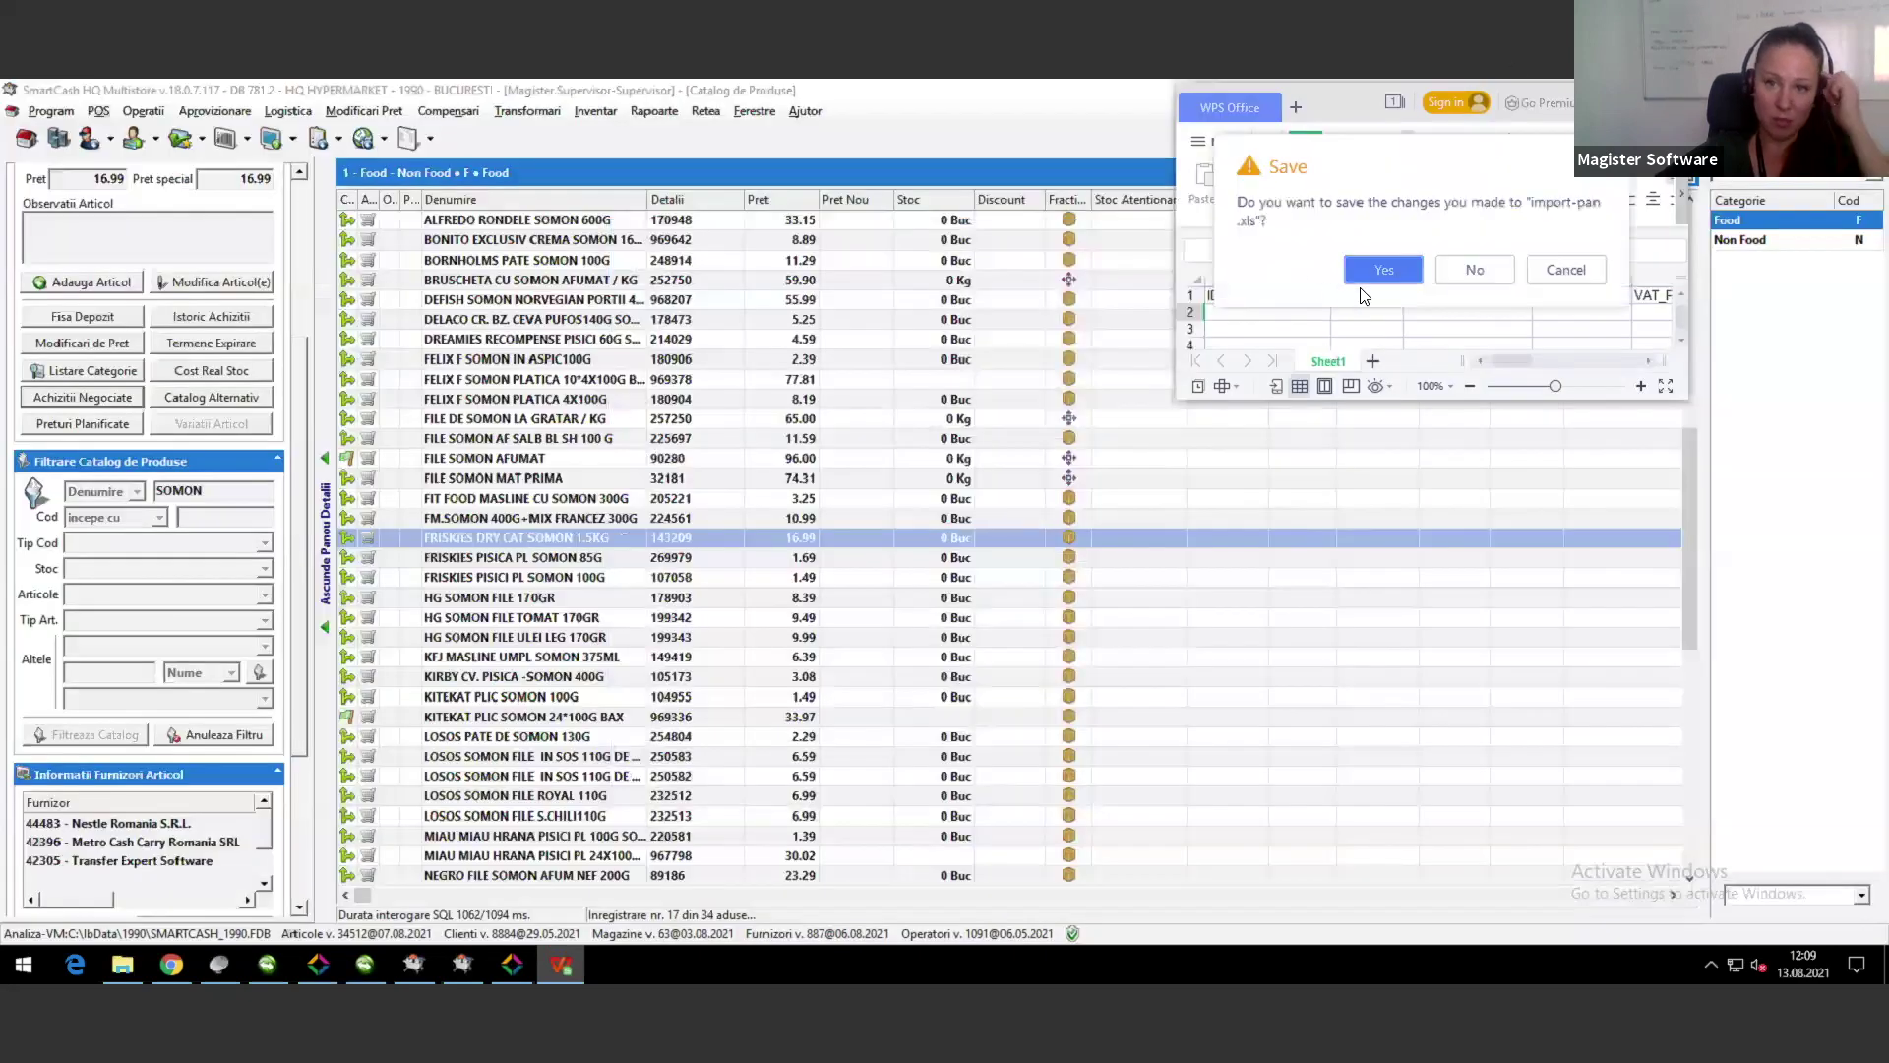
left_click(1474, 266)
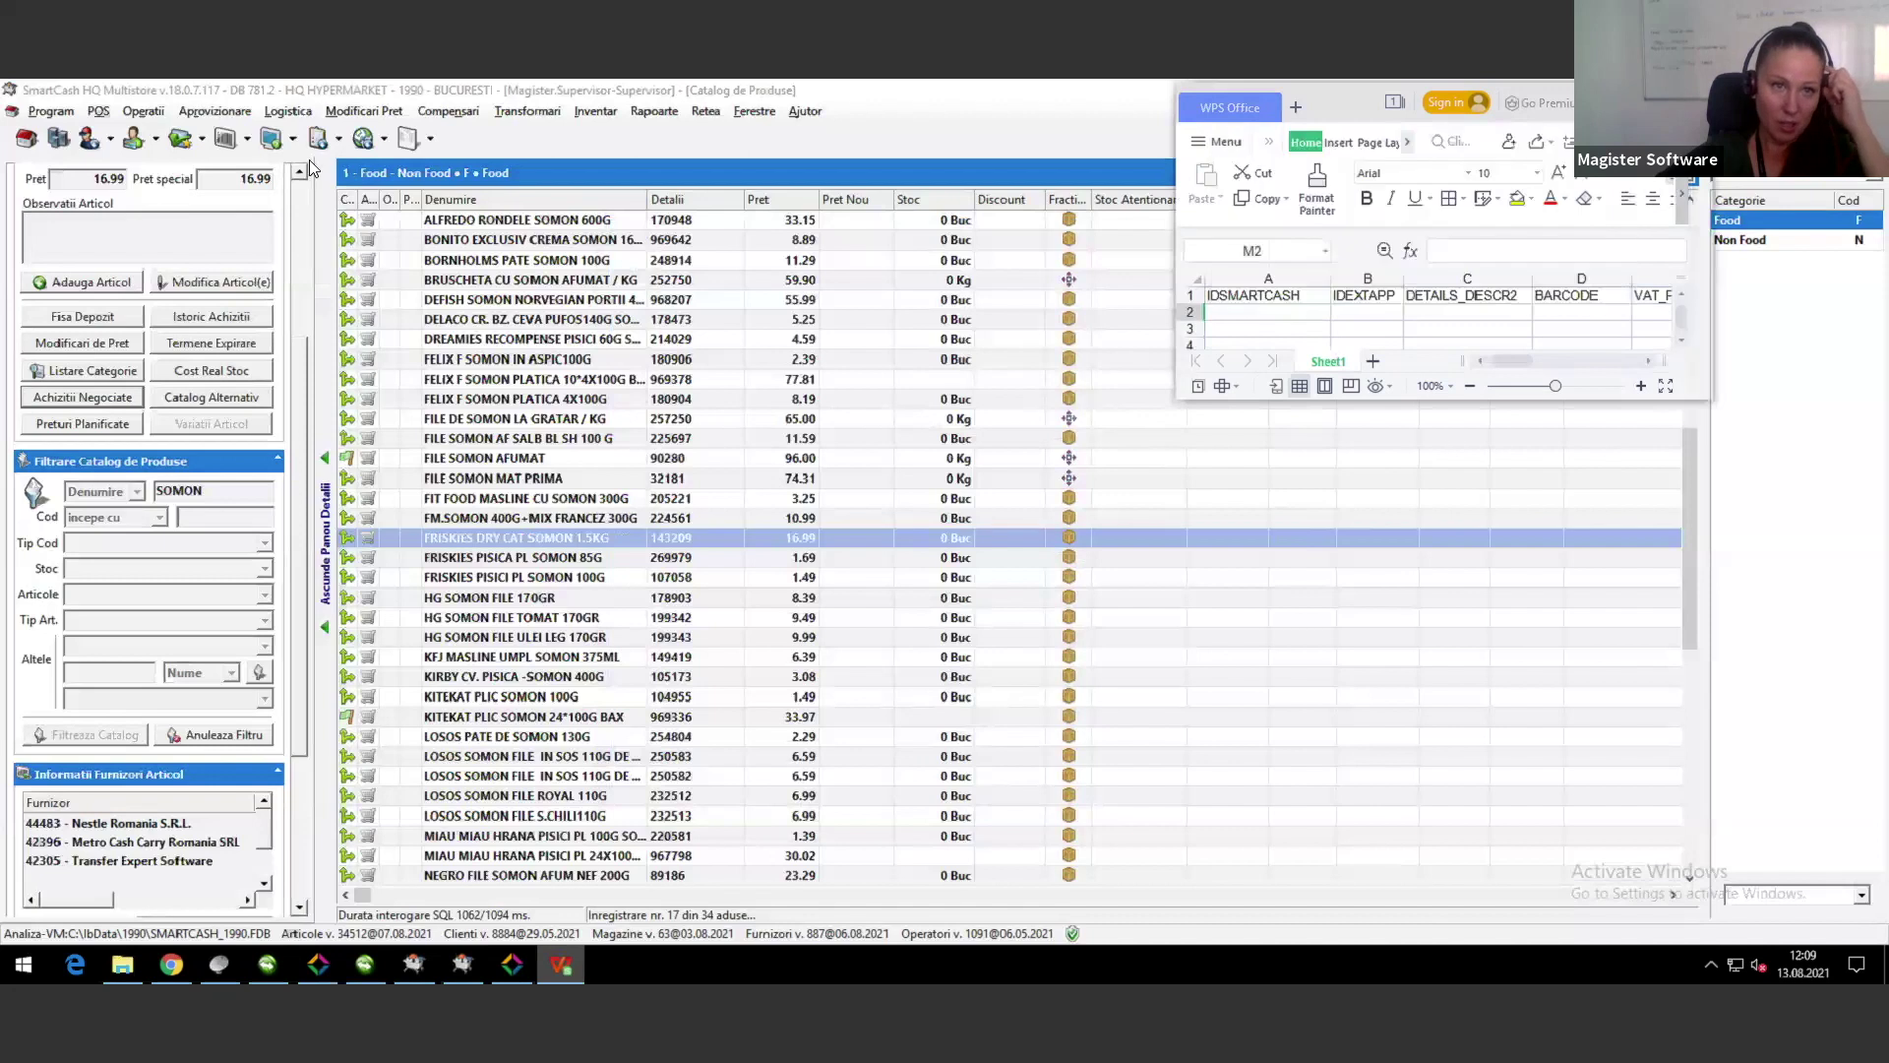
Step: Start a purchase price import for supplier AGROCOSM CONSULT S.R.L., browse for its Excel file, and abandon the import
left_click(207, 112)
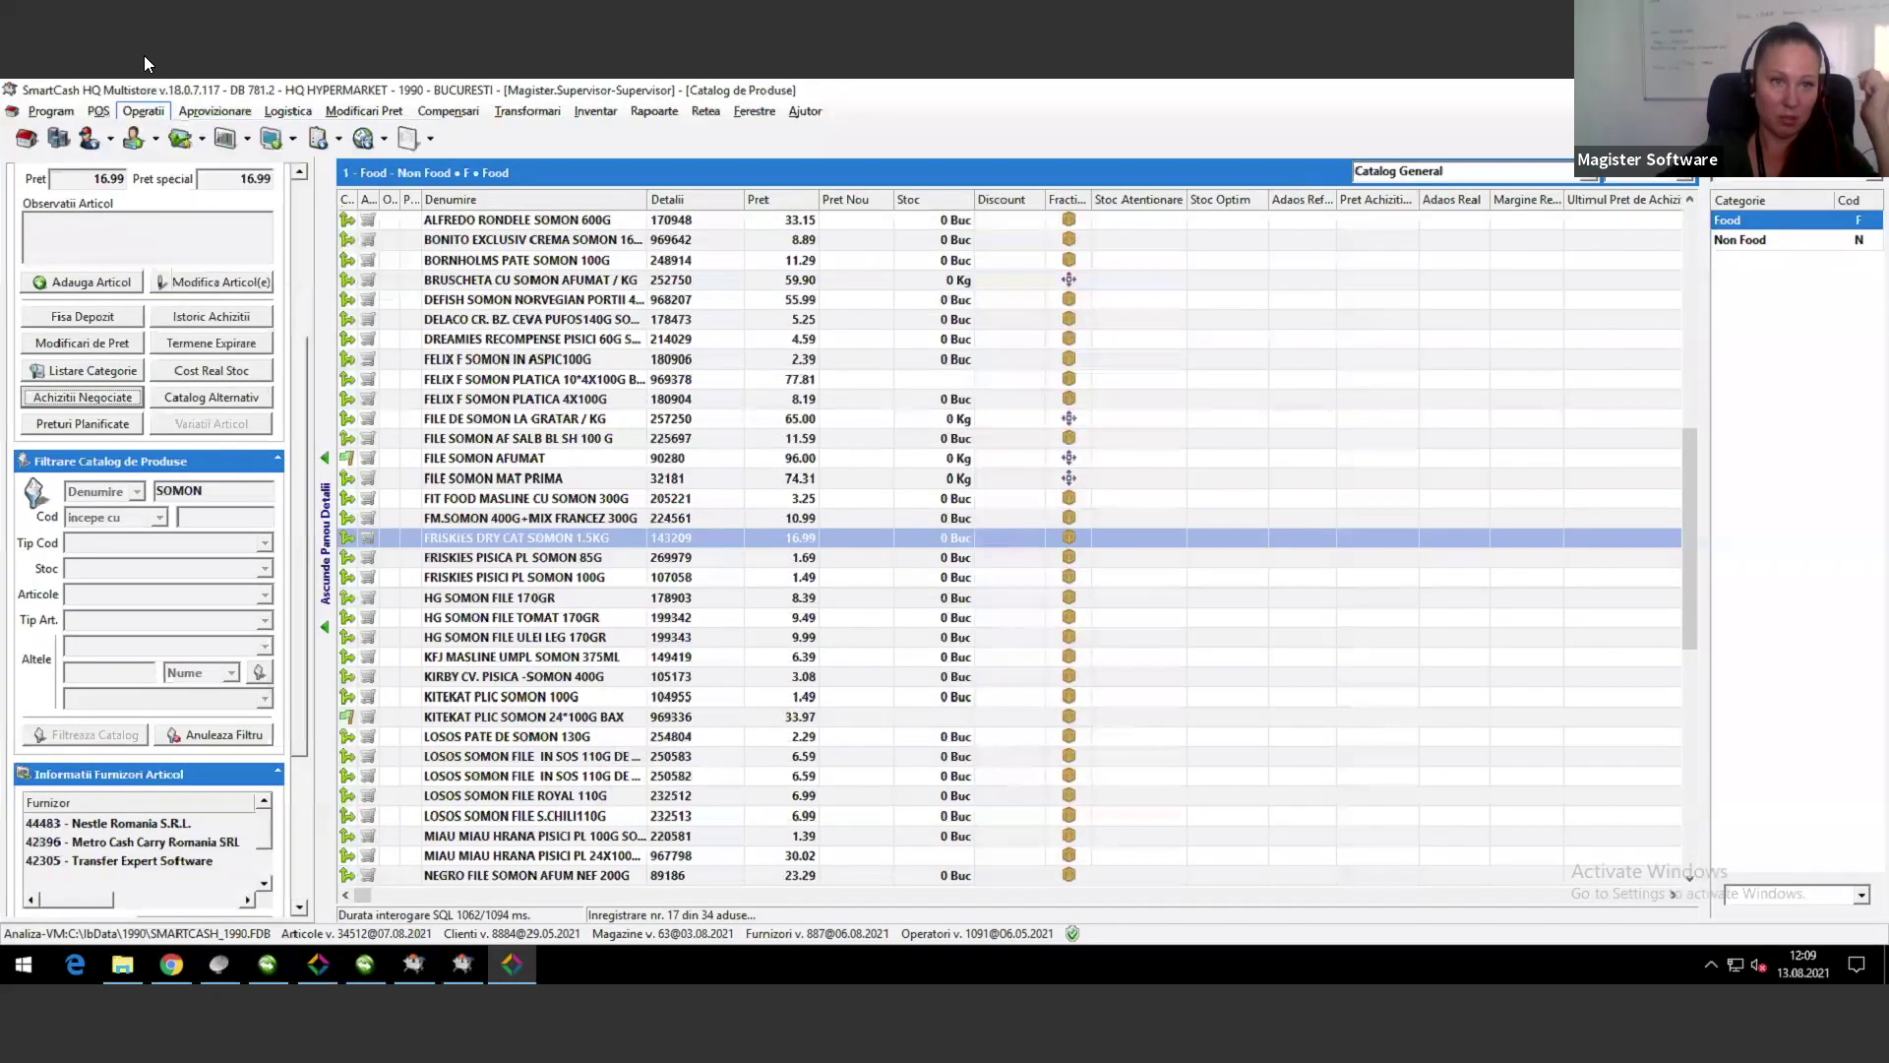
mouse_move(266, 236)
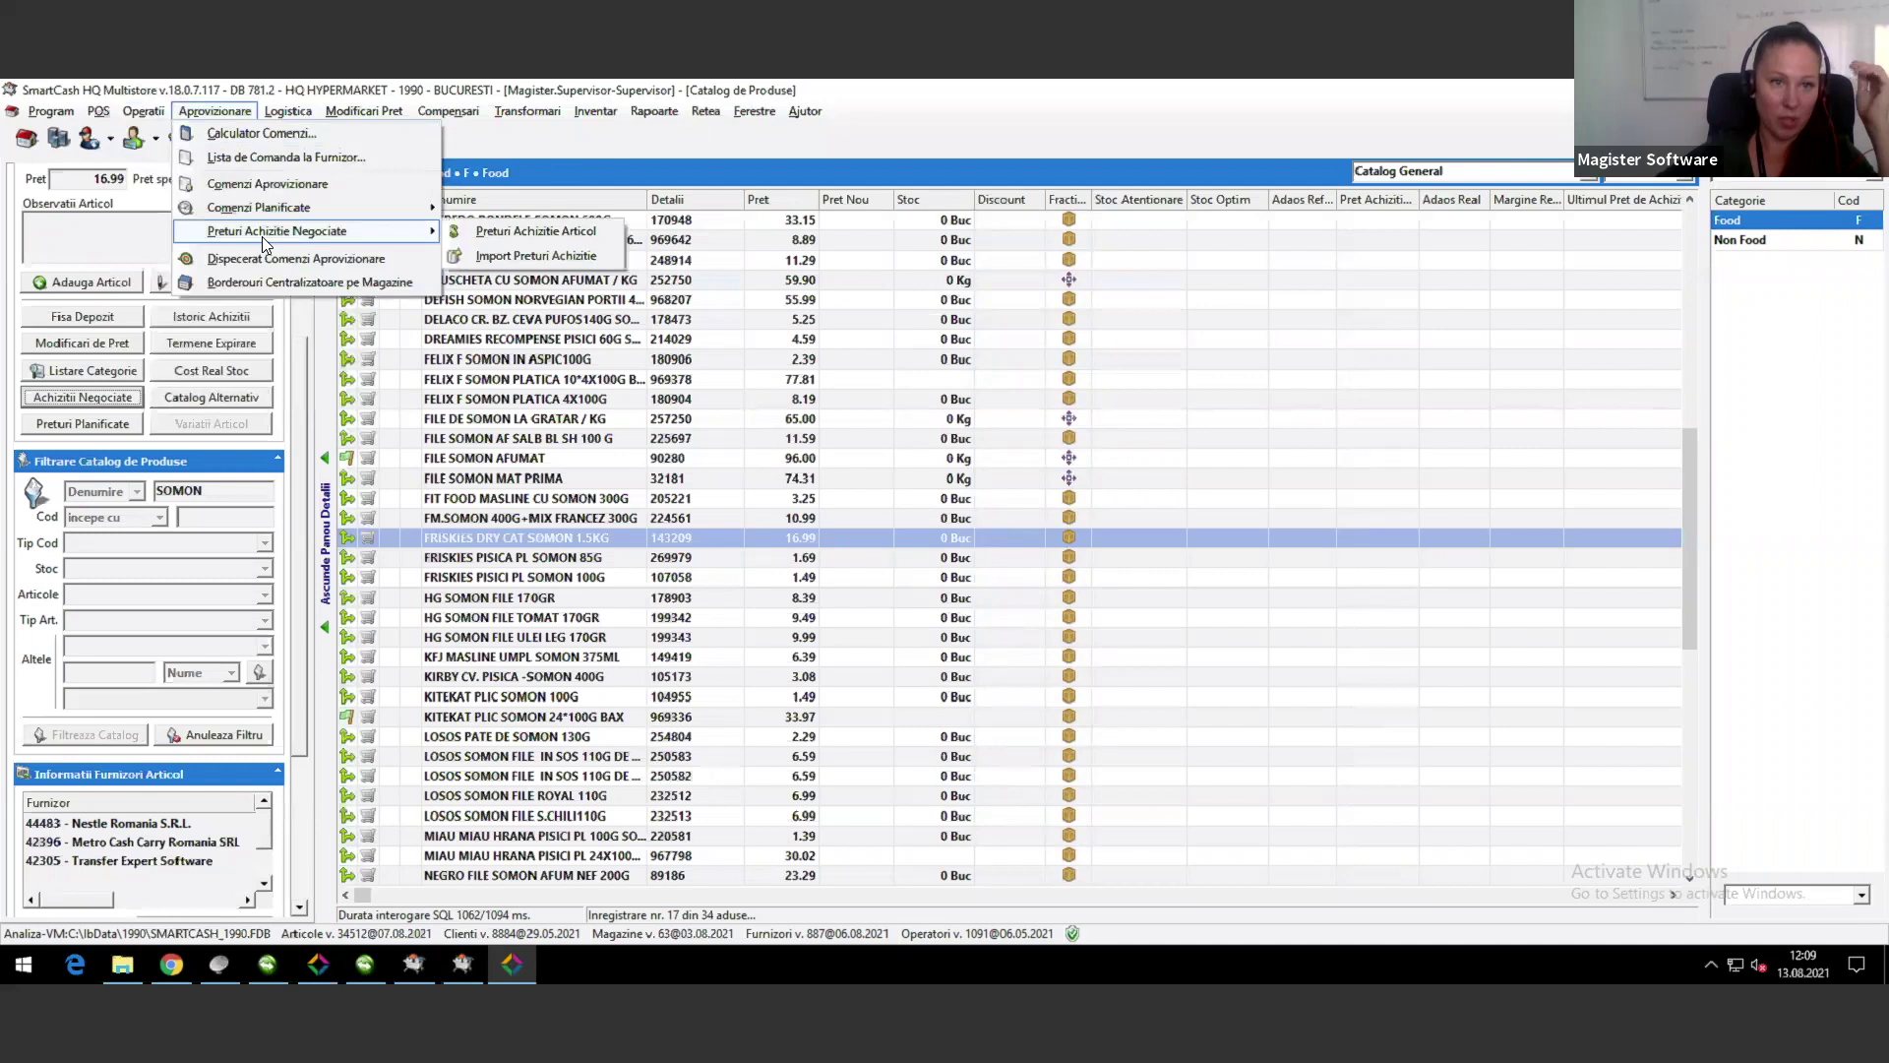
left_click(525, 257)
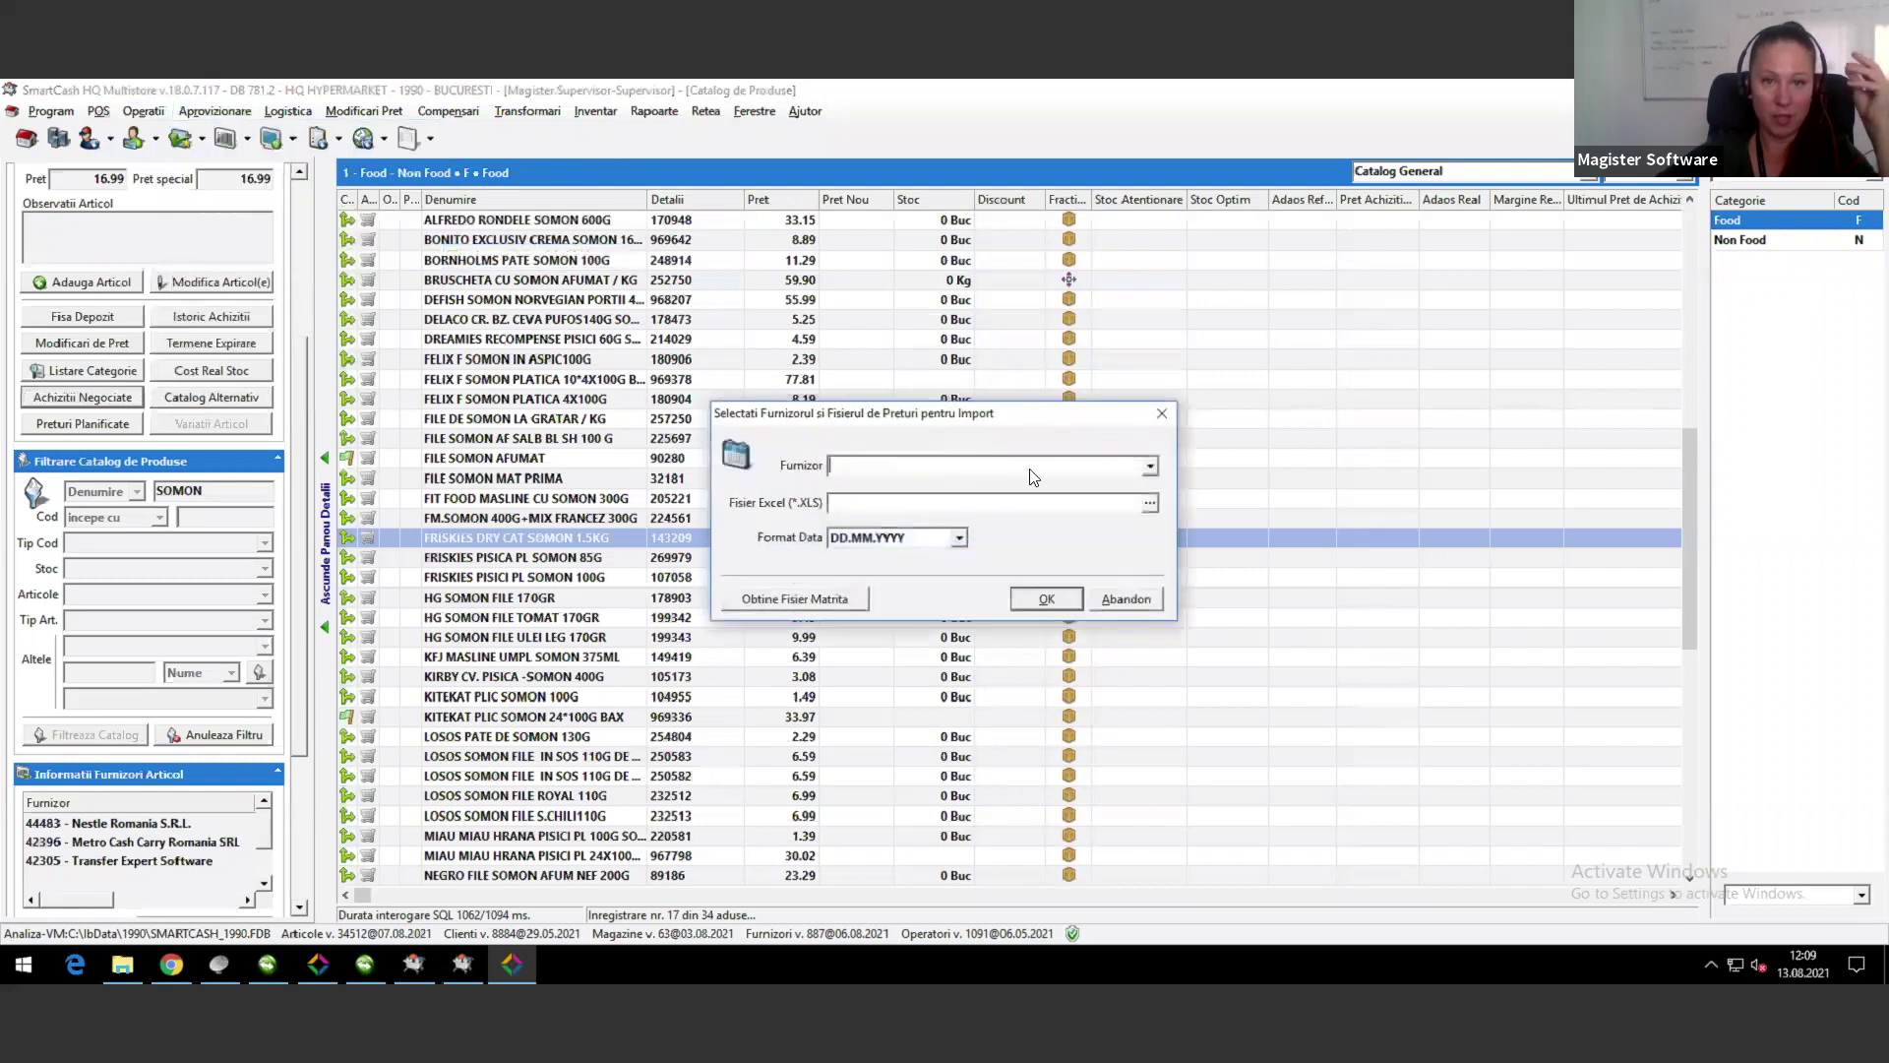
left_click(1152, 468)
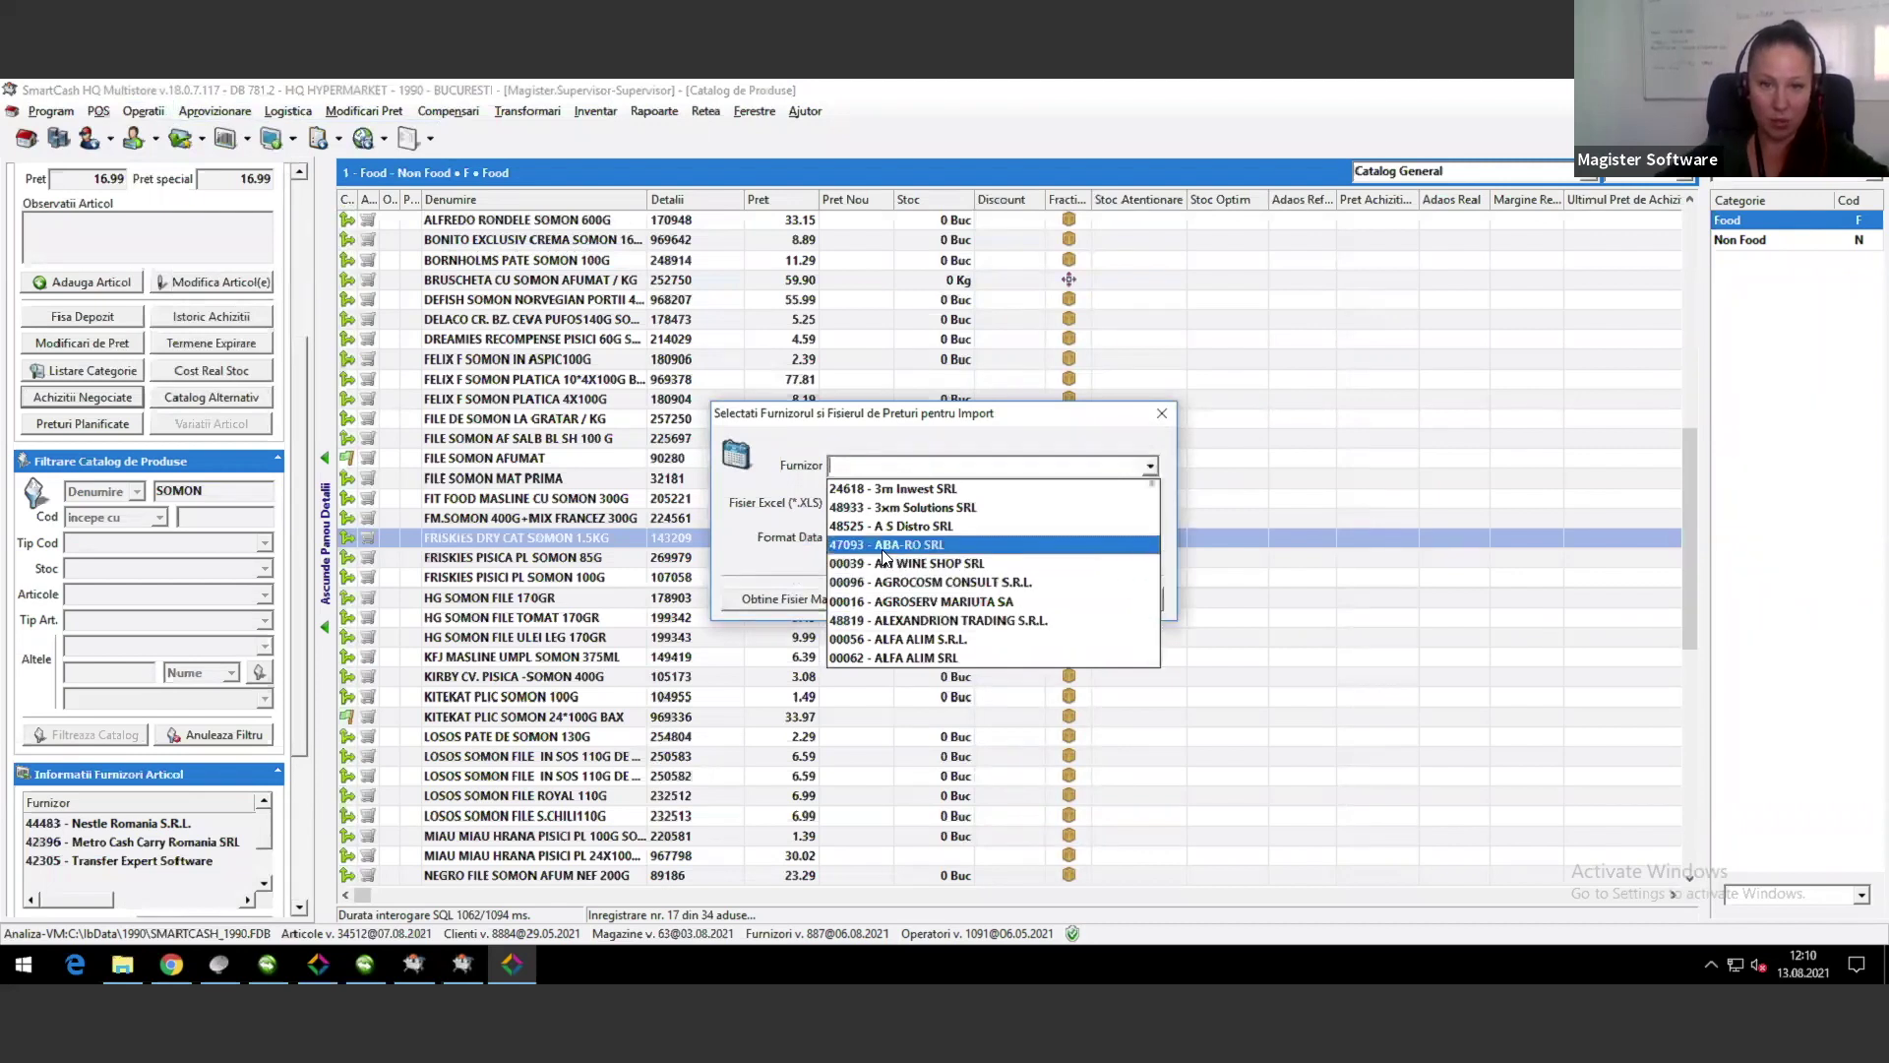
left_click(915, 582)
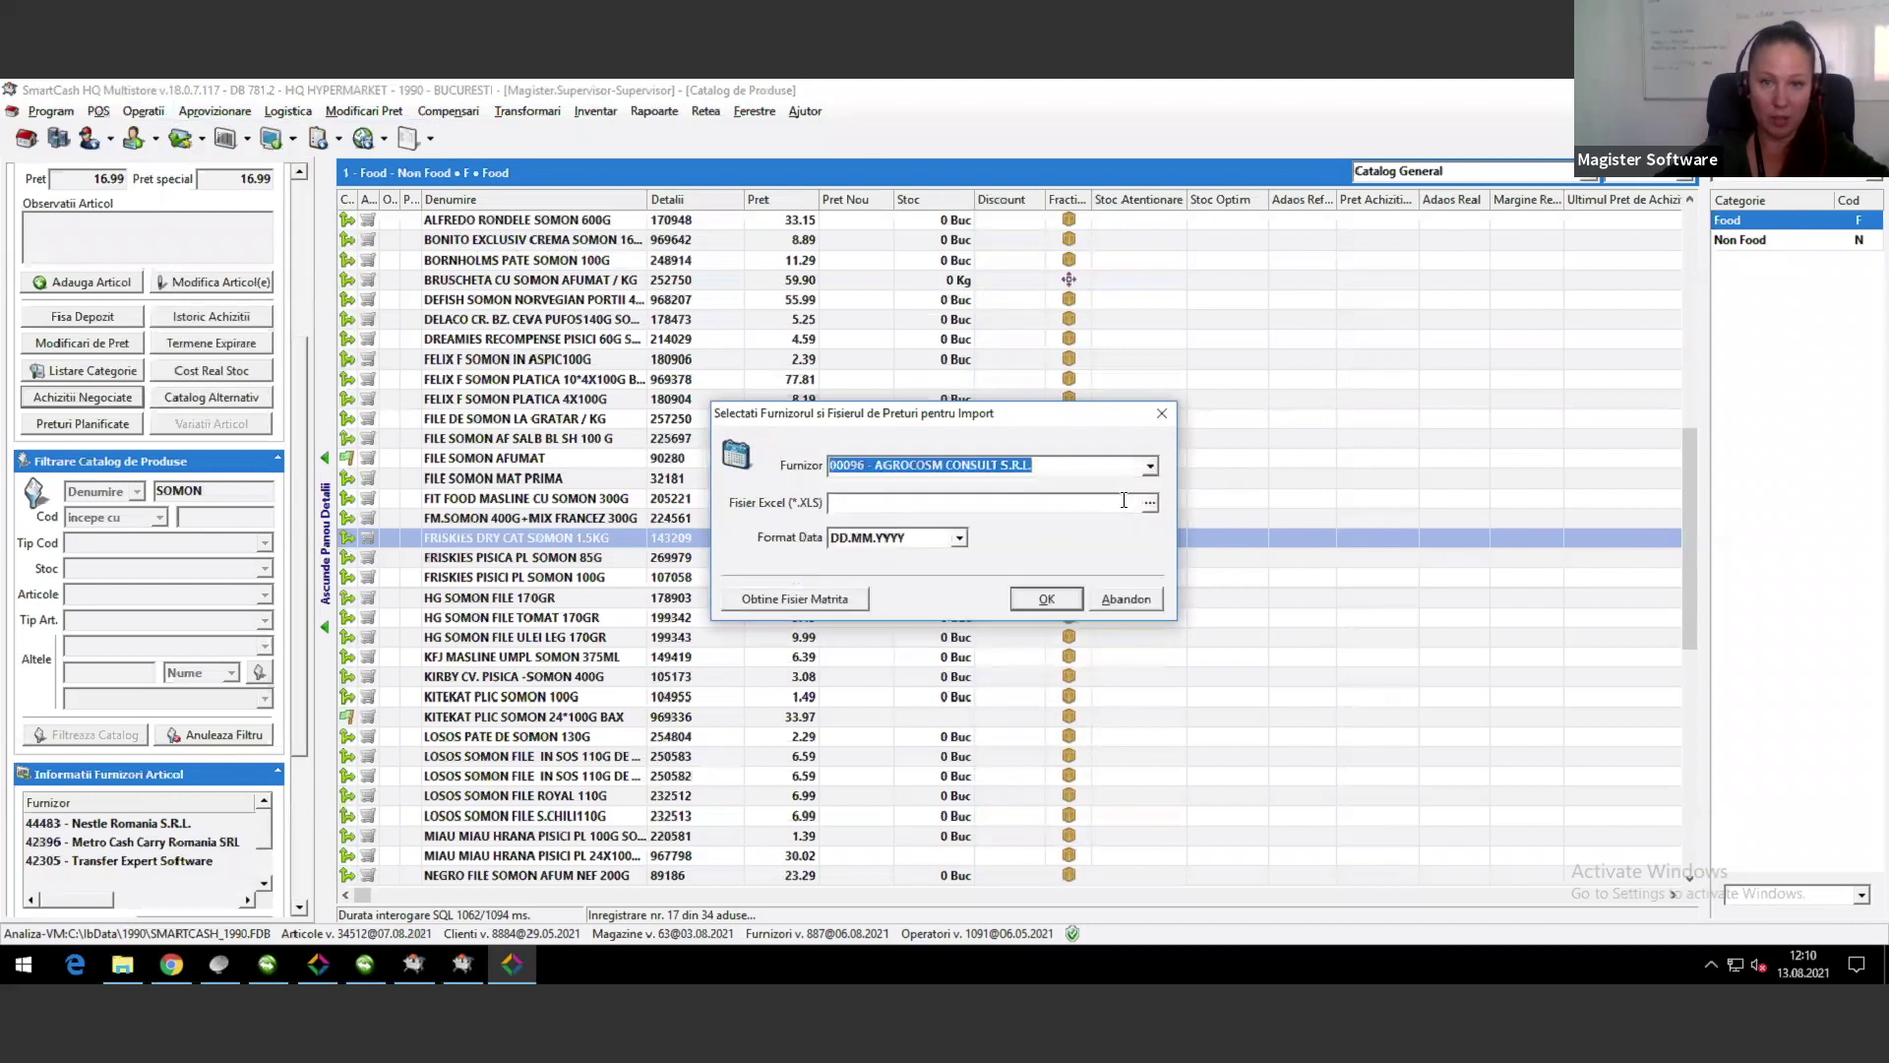
left_click(1149, 503)
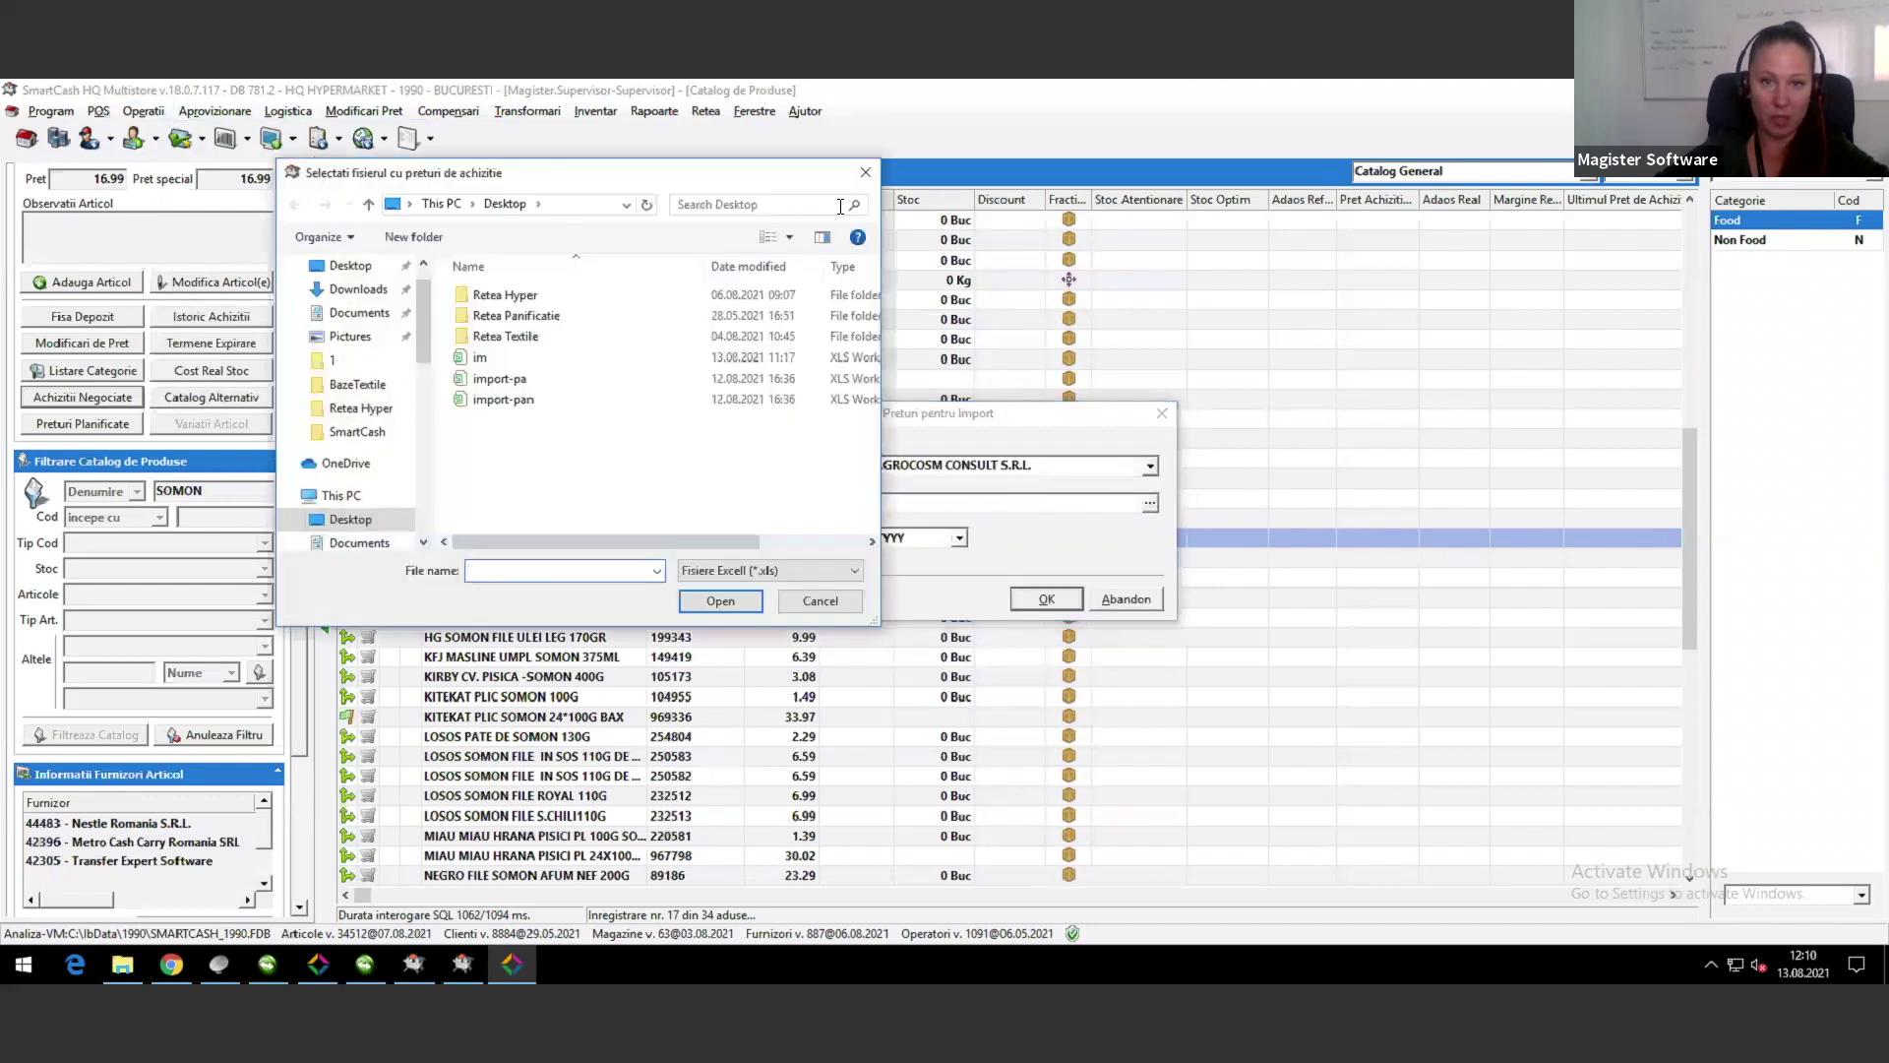
left_click(866, 173)
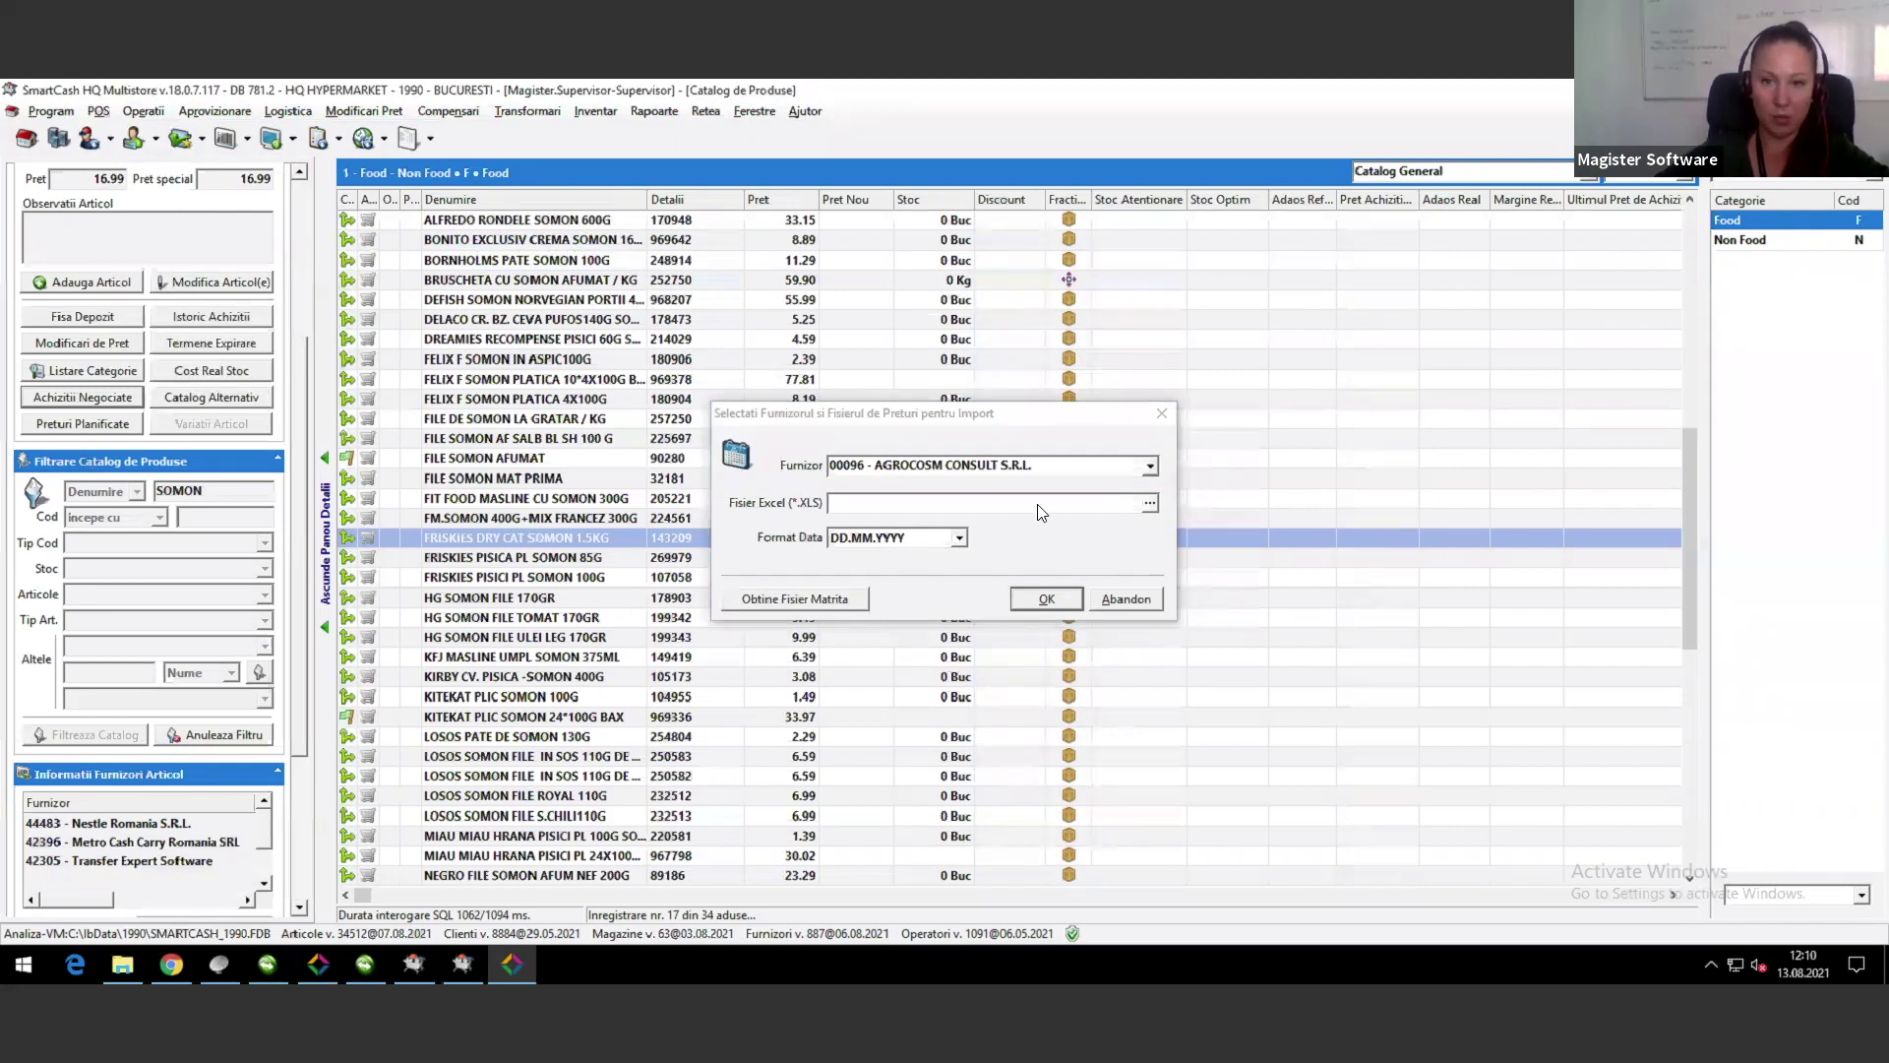
left_click(1161, 417)
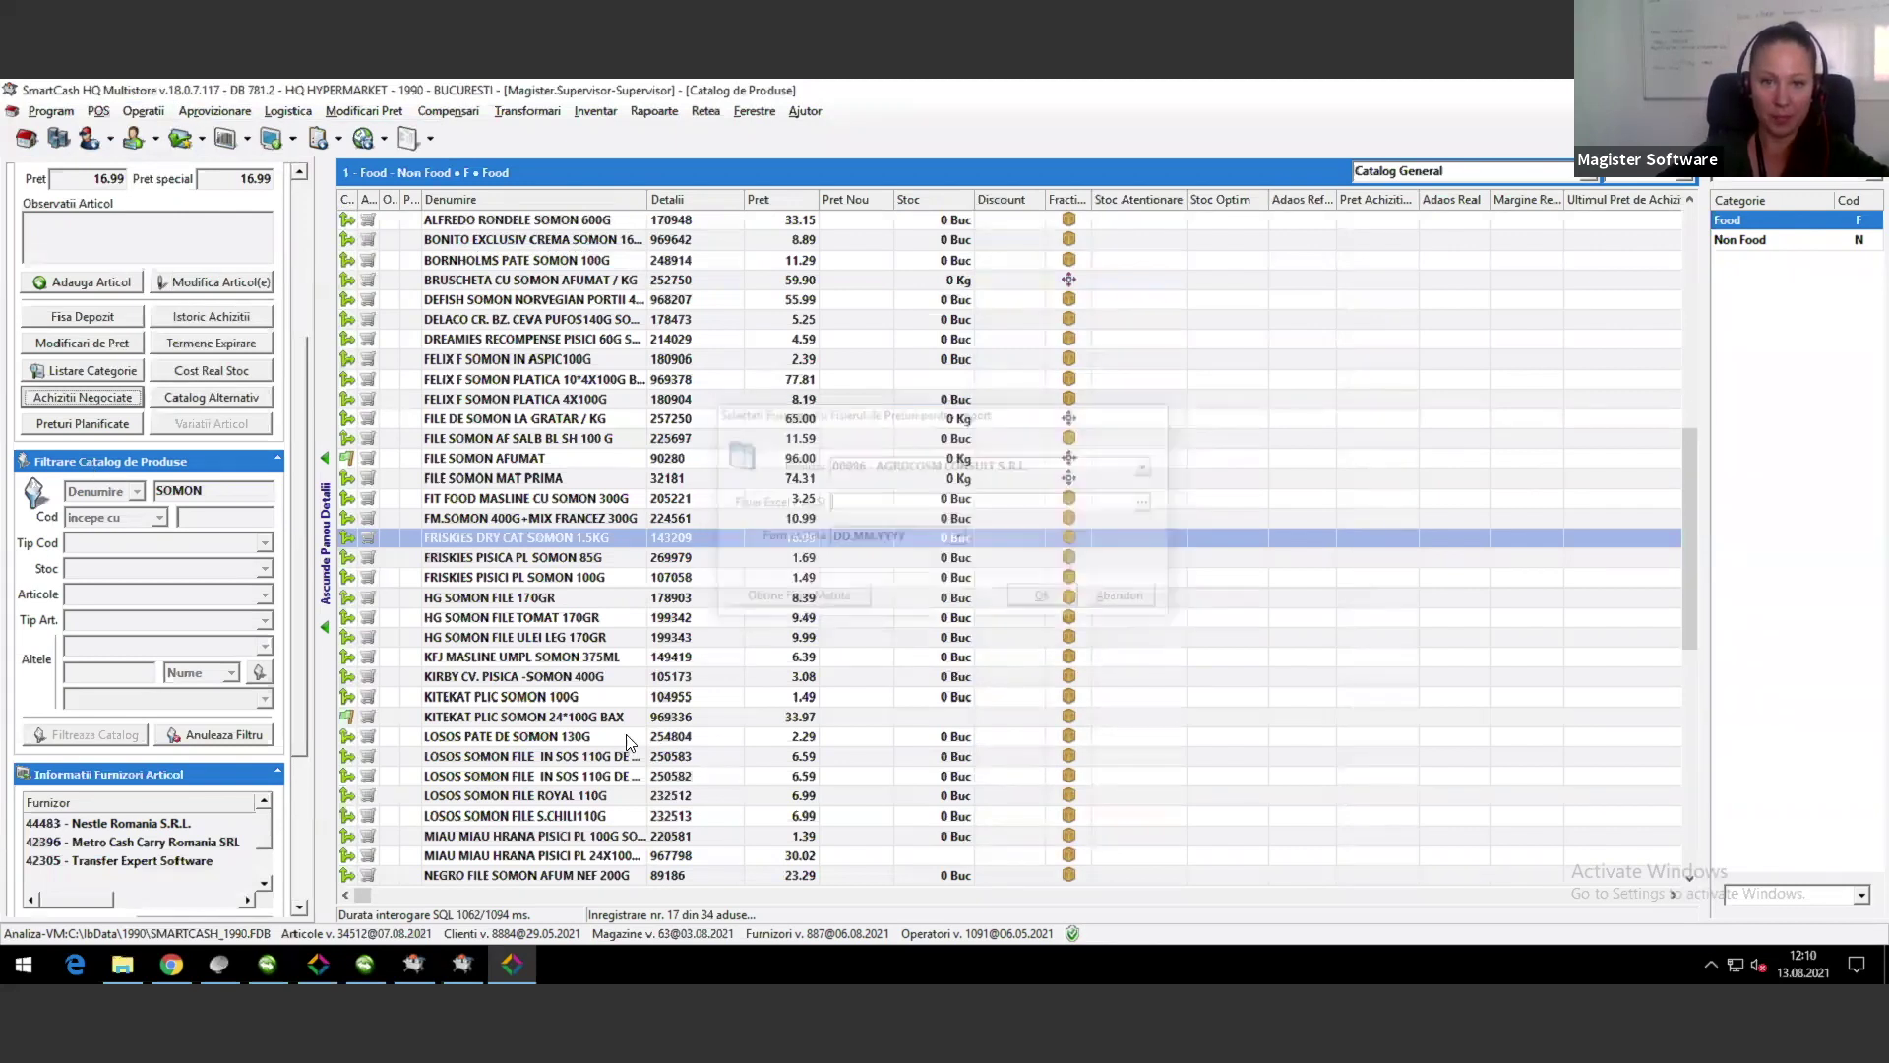
left_click(596, 543)
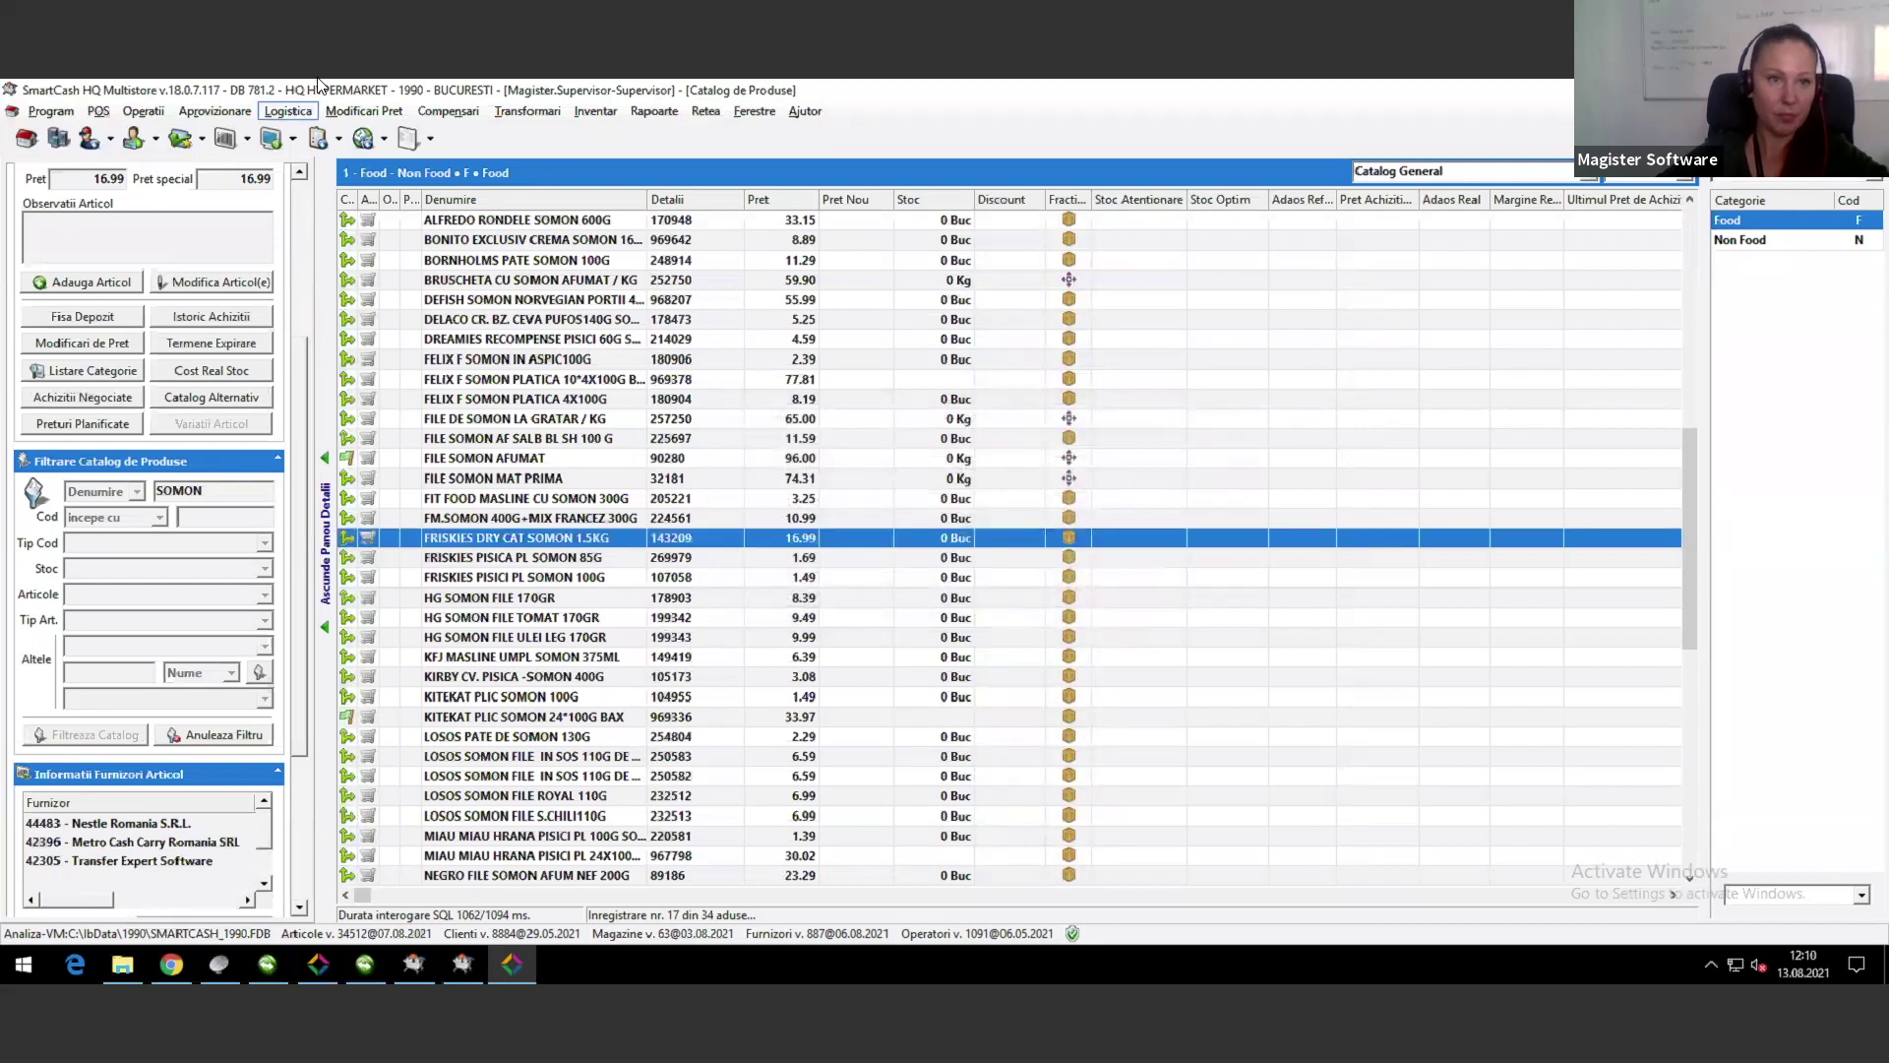
left_click(206, 112)
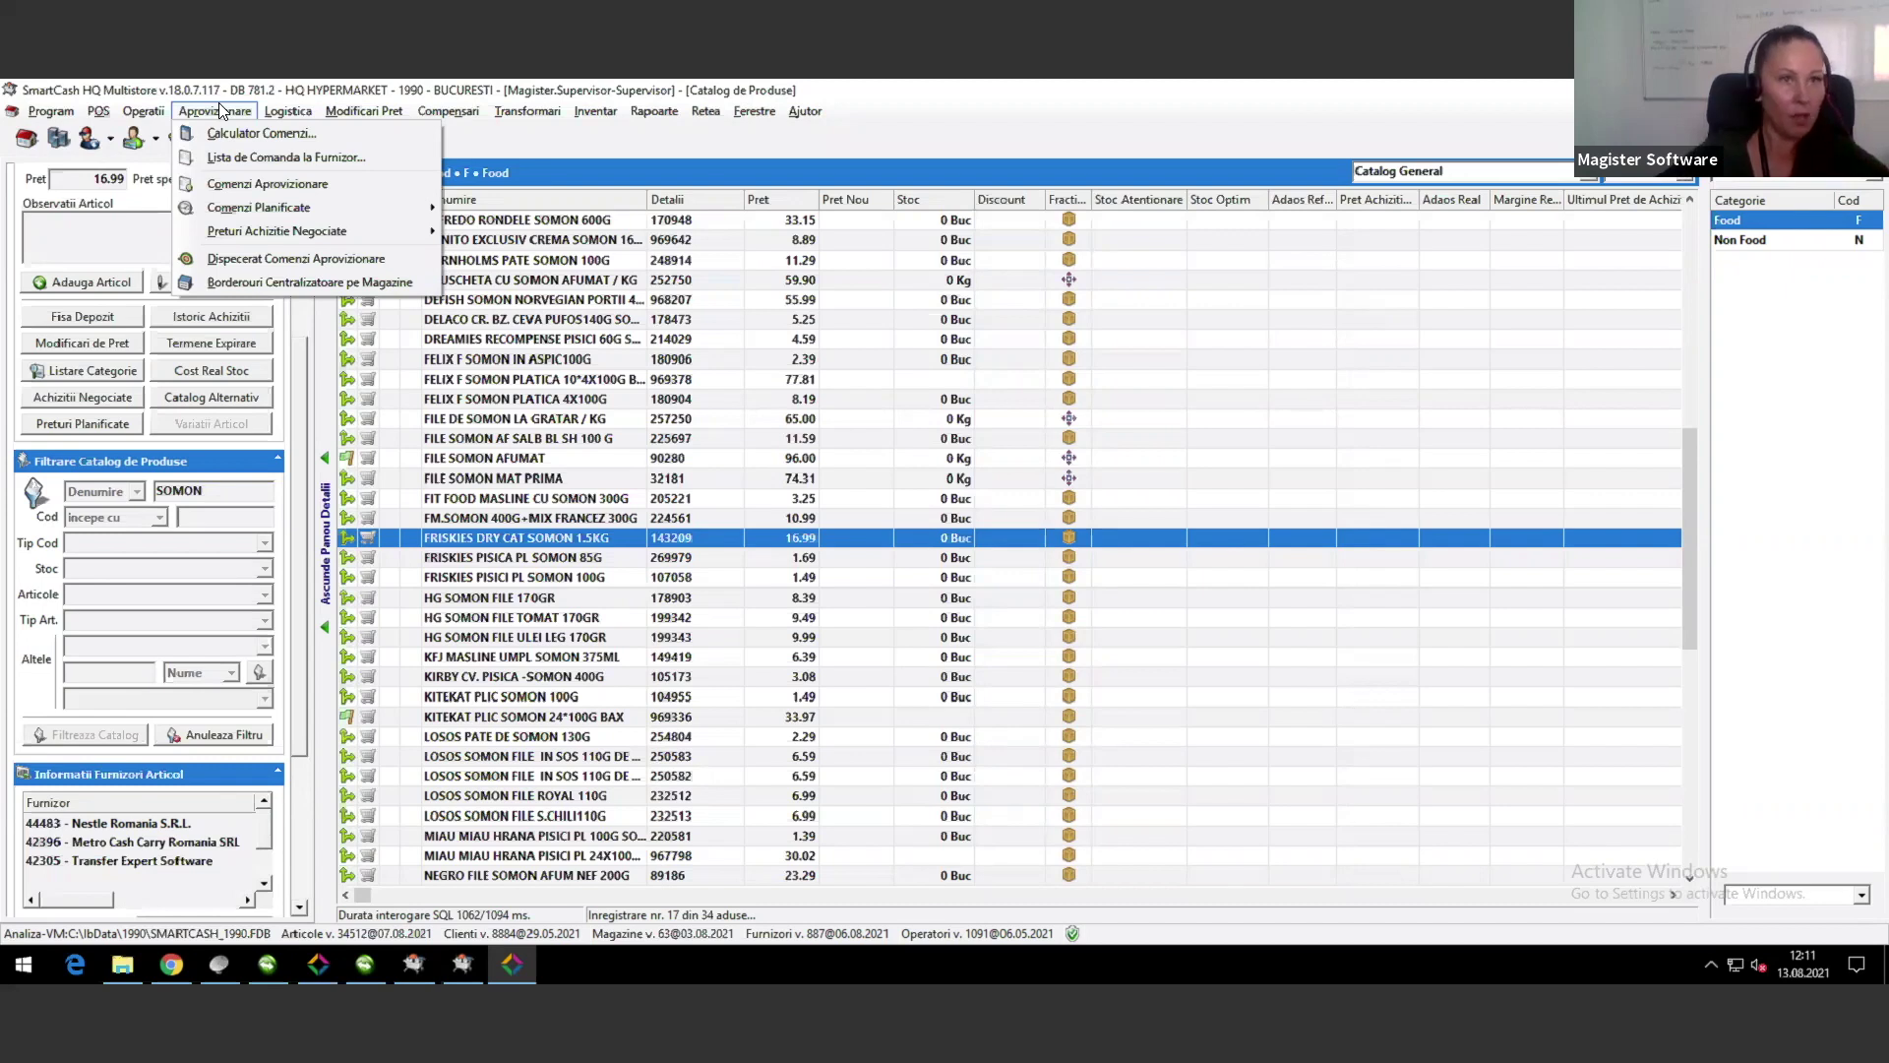
mouse_move(287, 111)
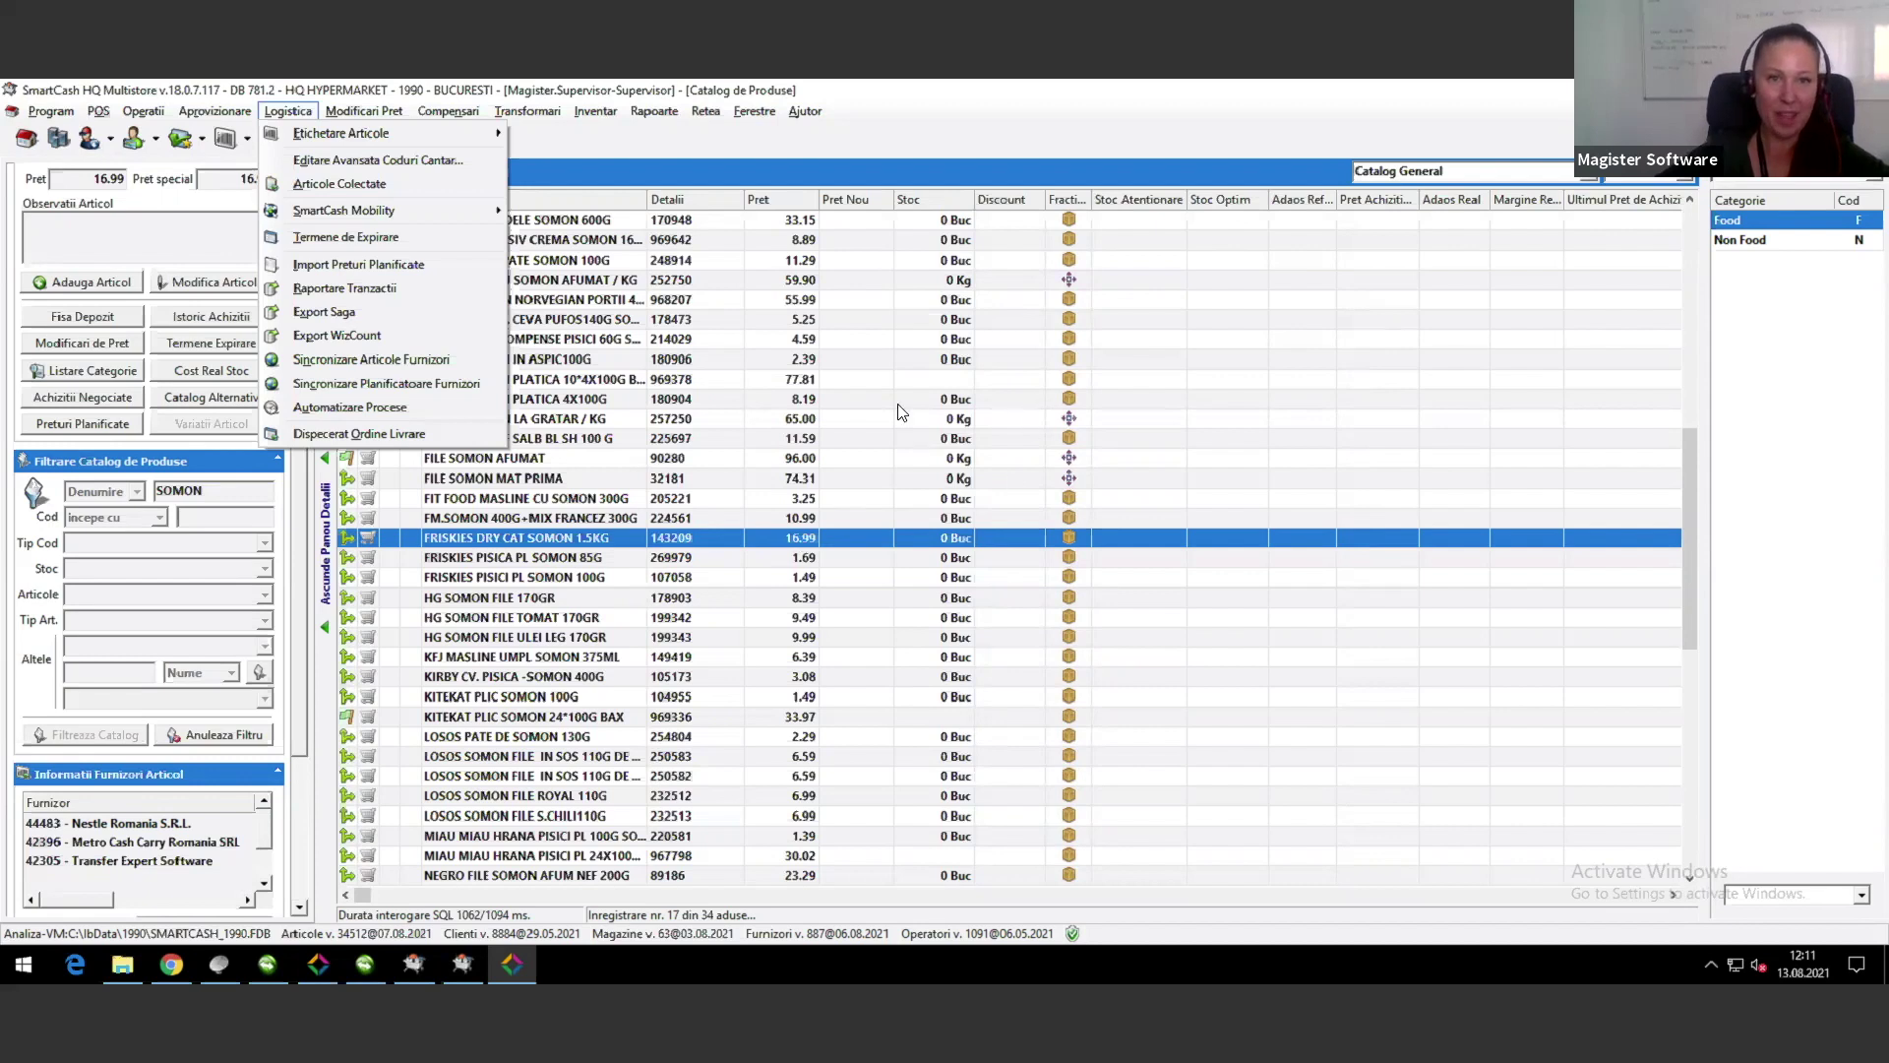
left_click(904, 102)
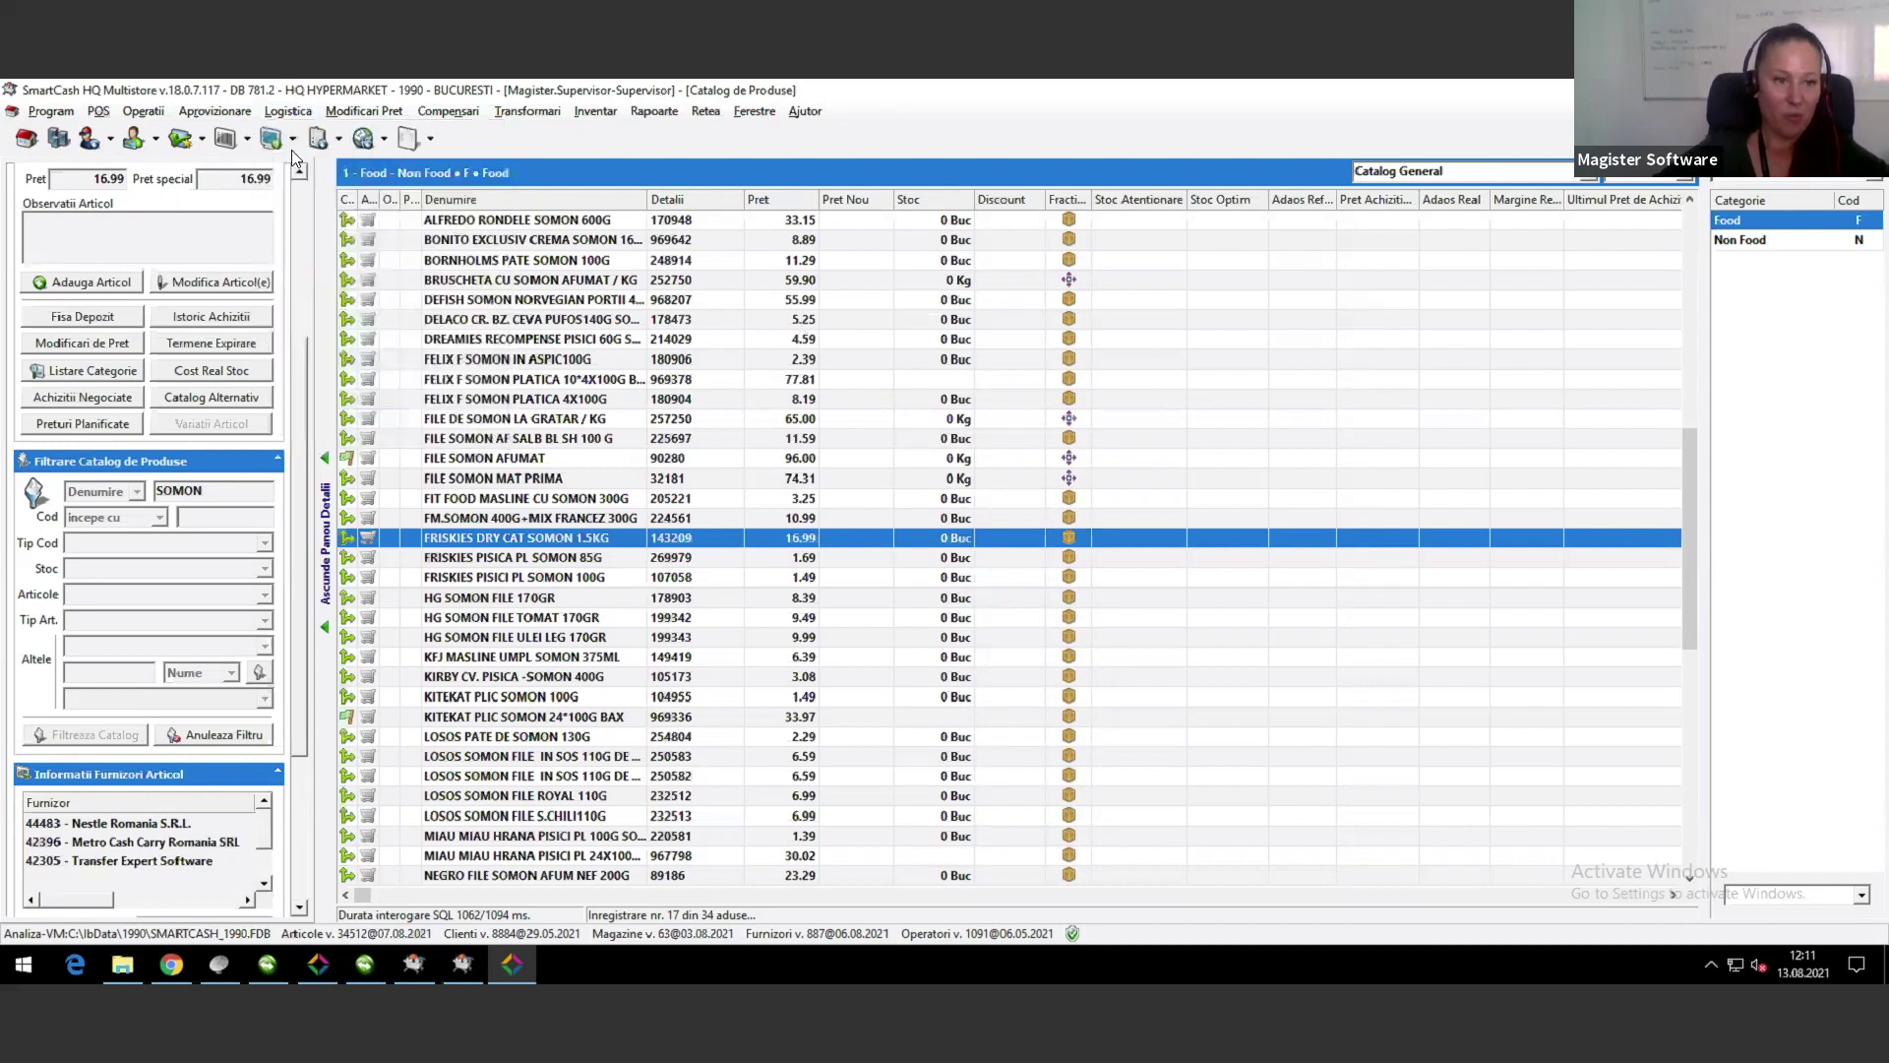
left_click(58, 138)
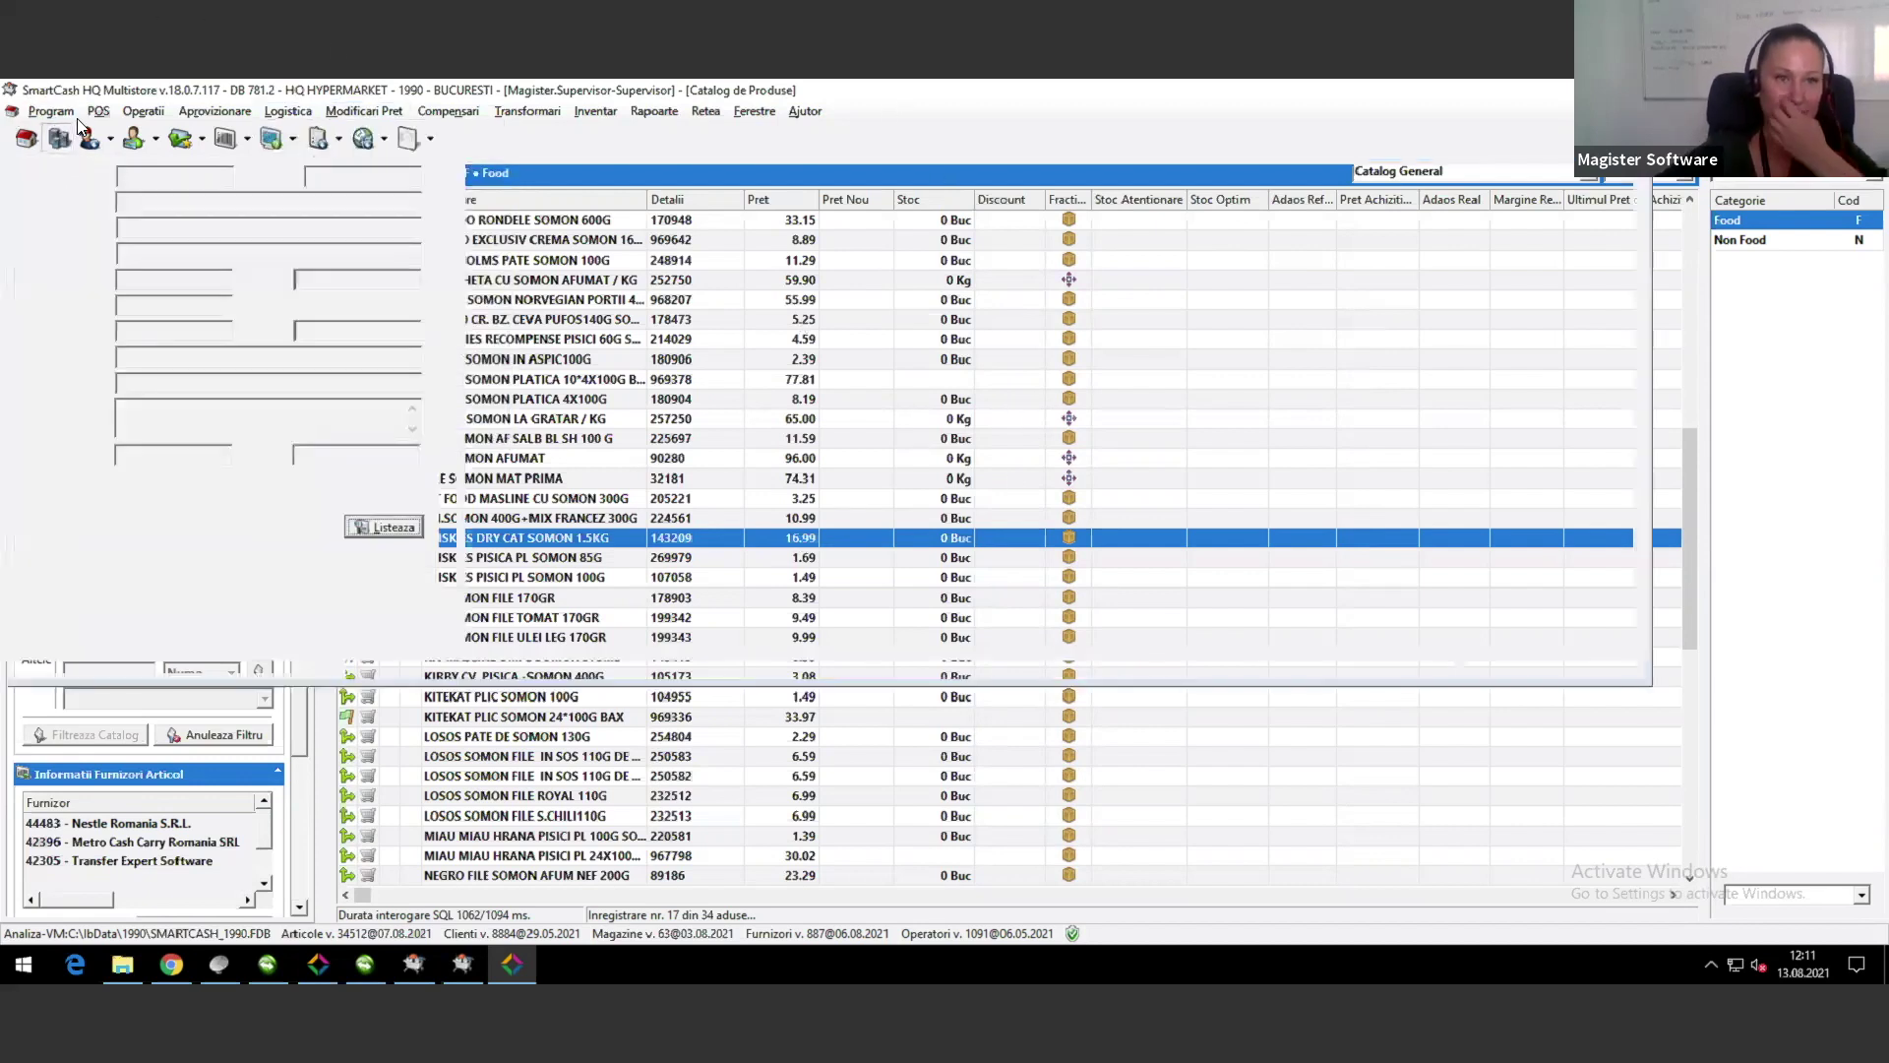
key("ctrl+Tab")
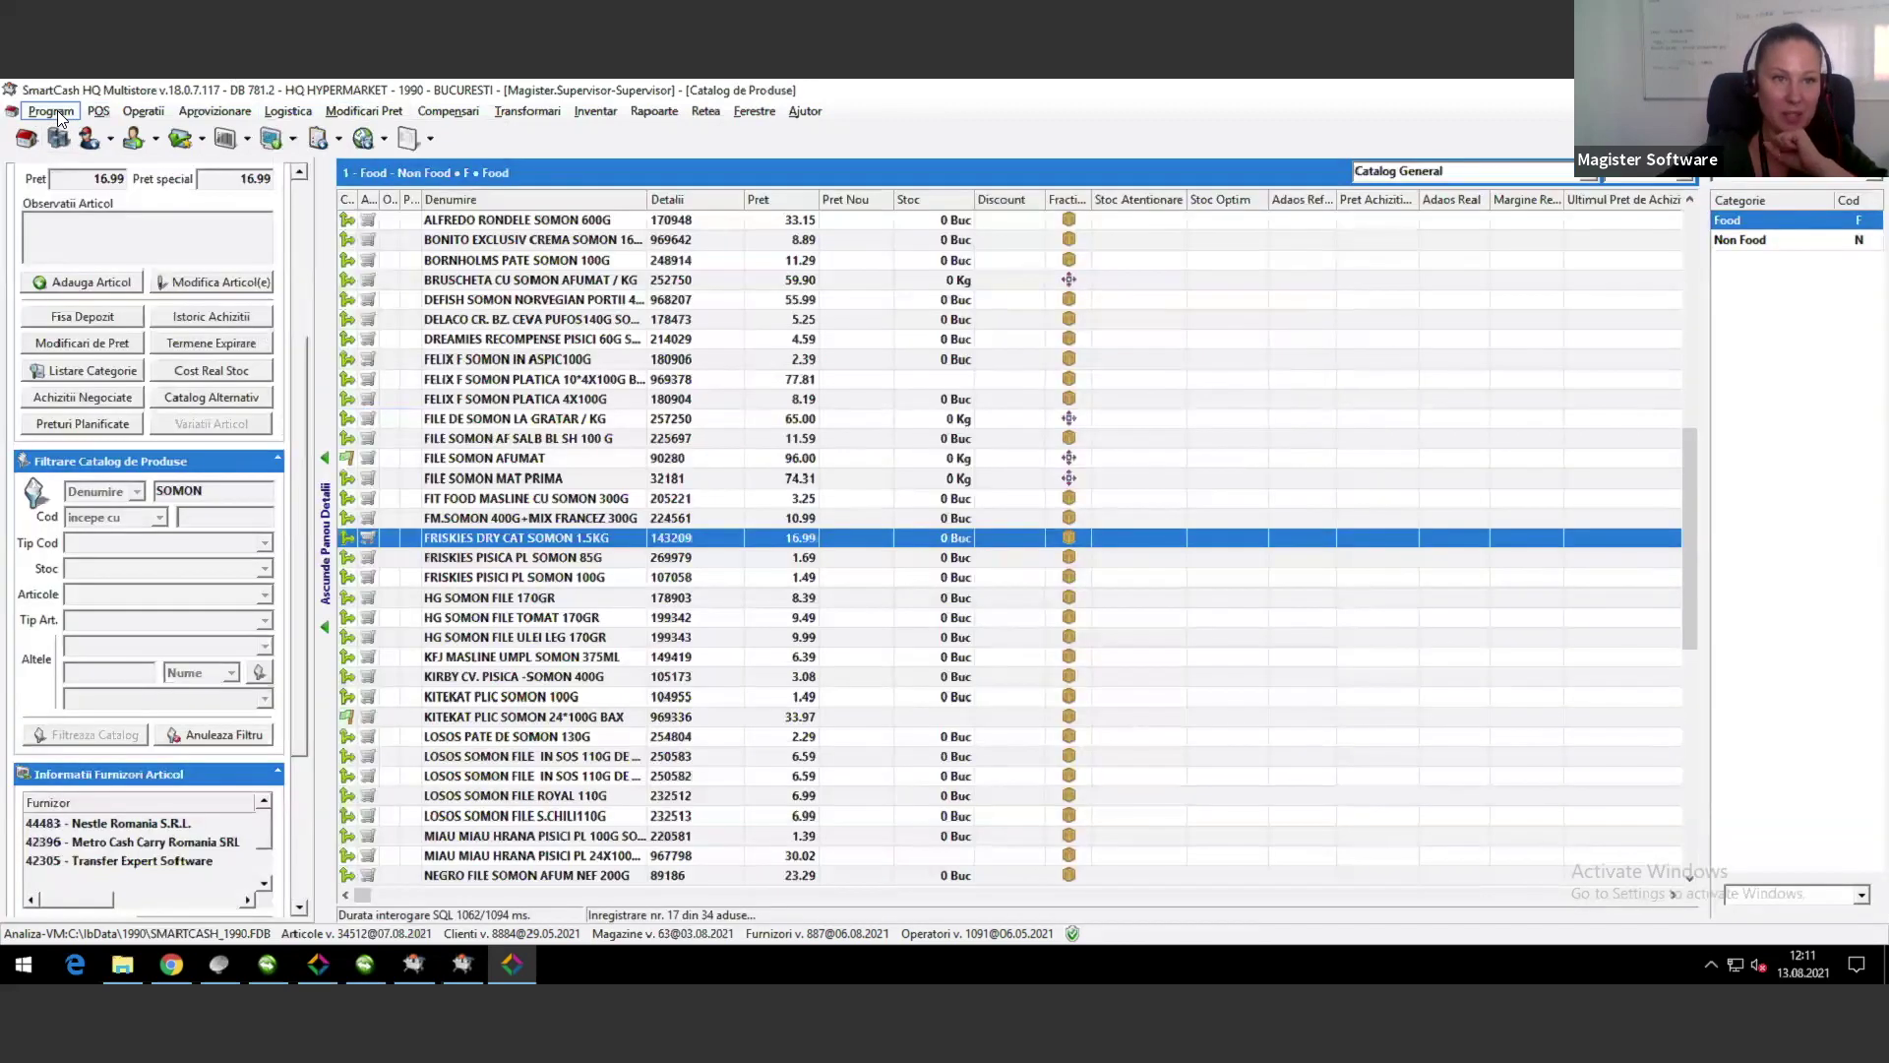
Step: Open the recipe list (Retetar) and set its recipe type filter to Toate
left_click(51, 111)
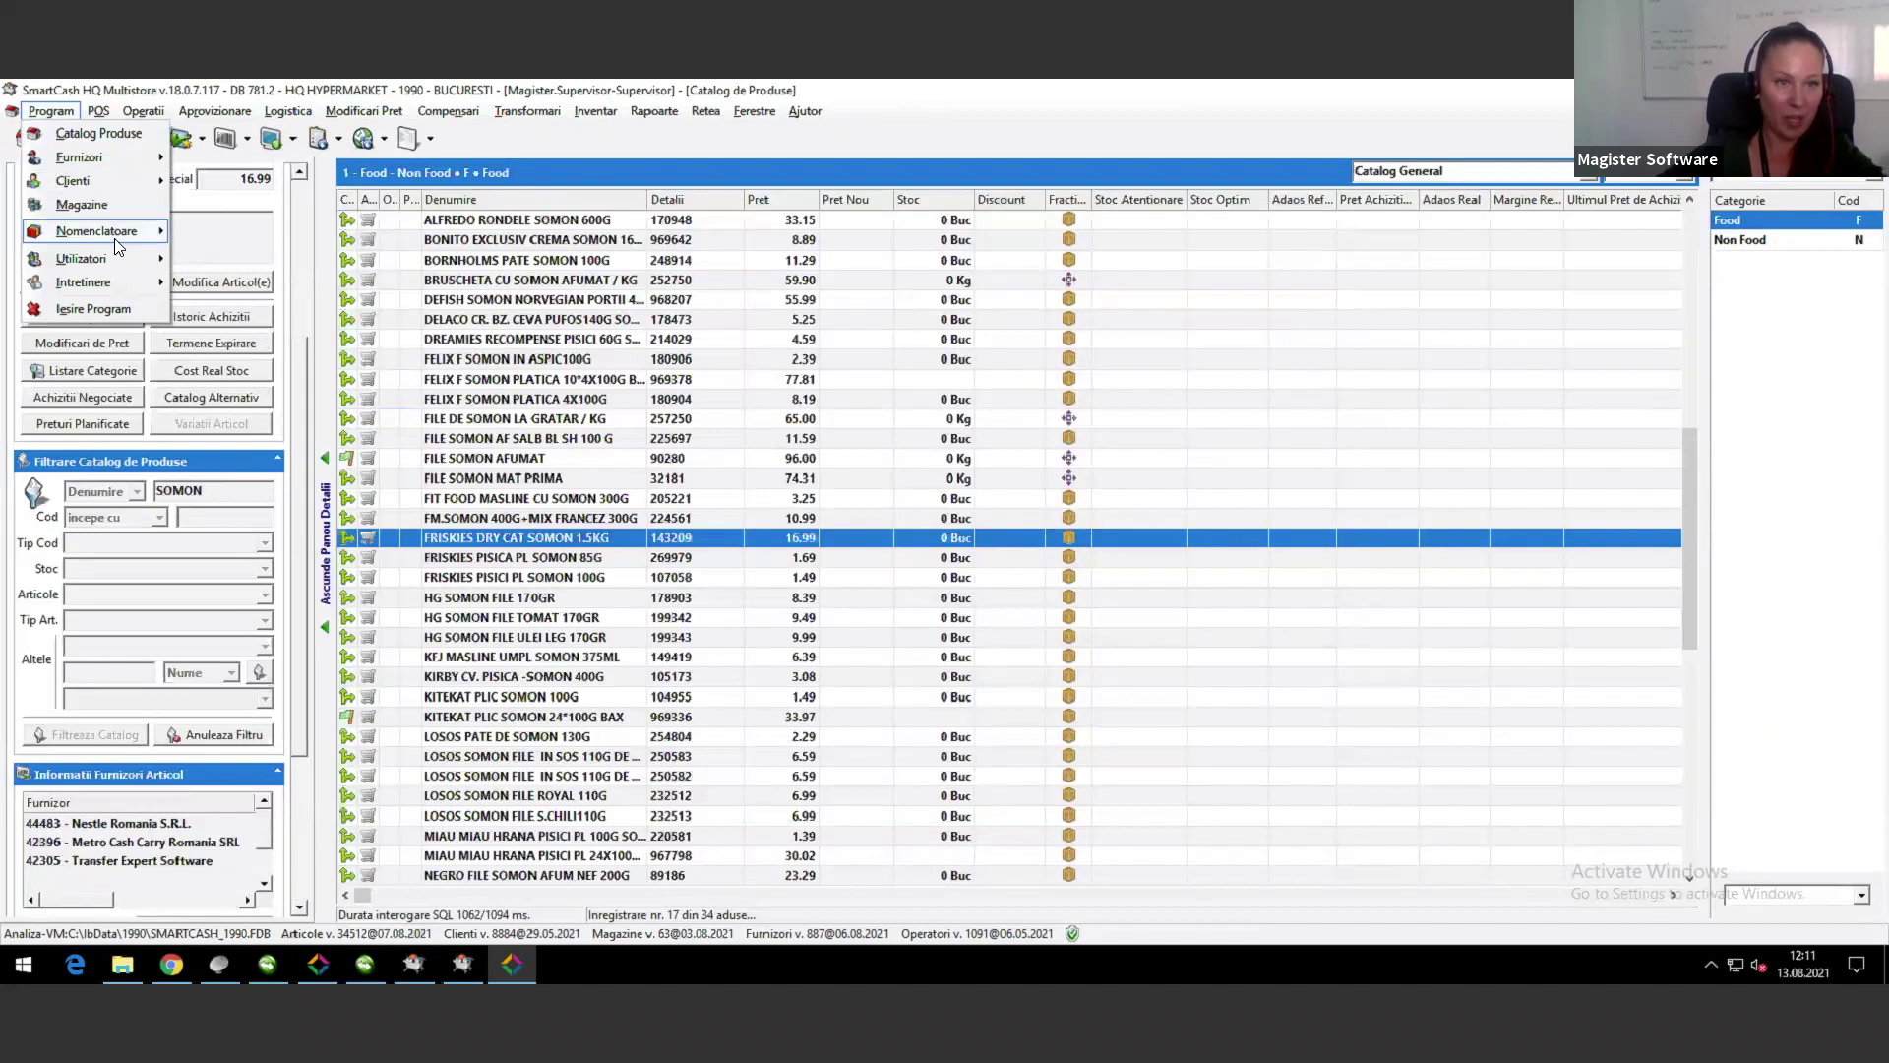
mouse_move(114, 238)
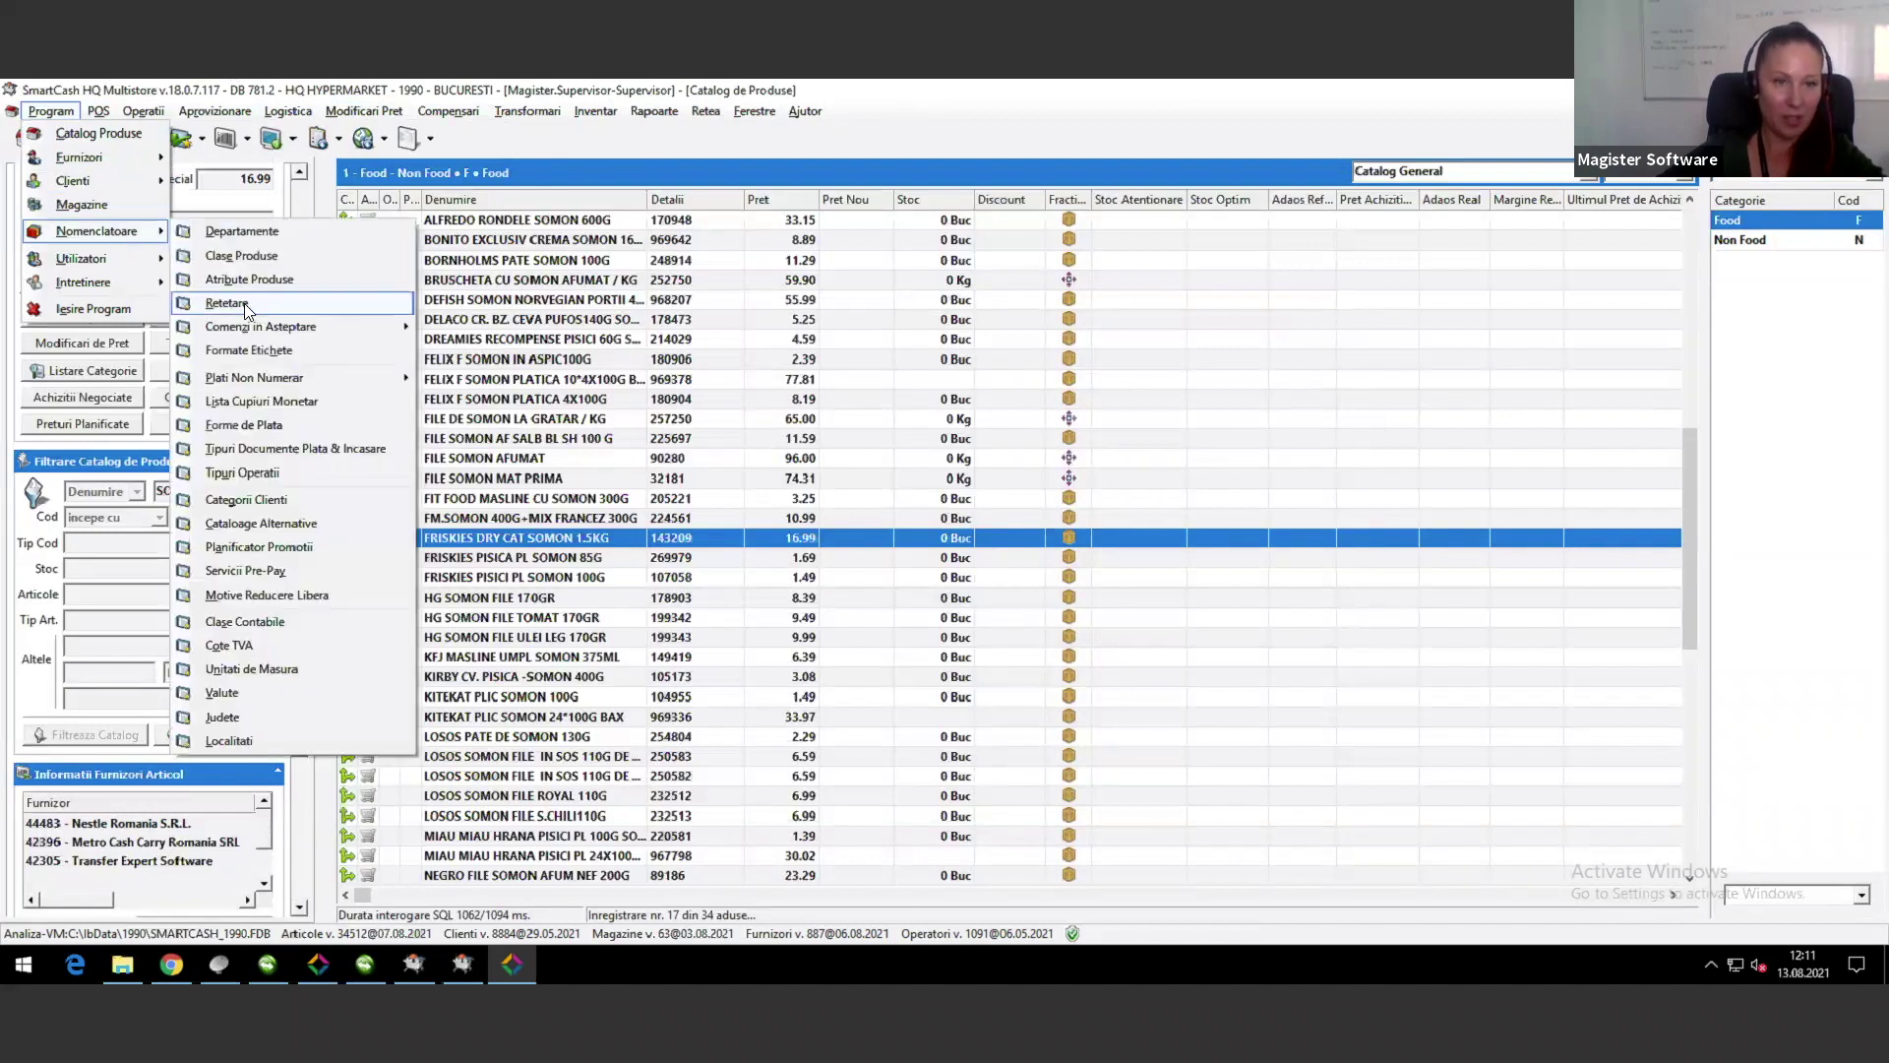
left_click(227, 304)
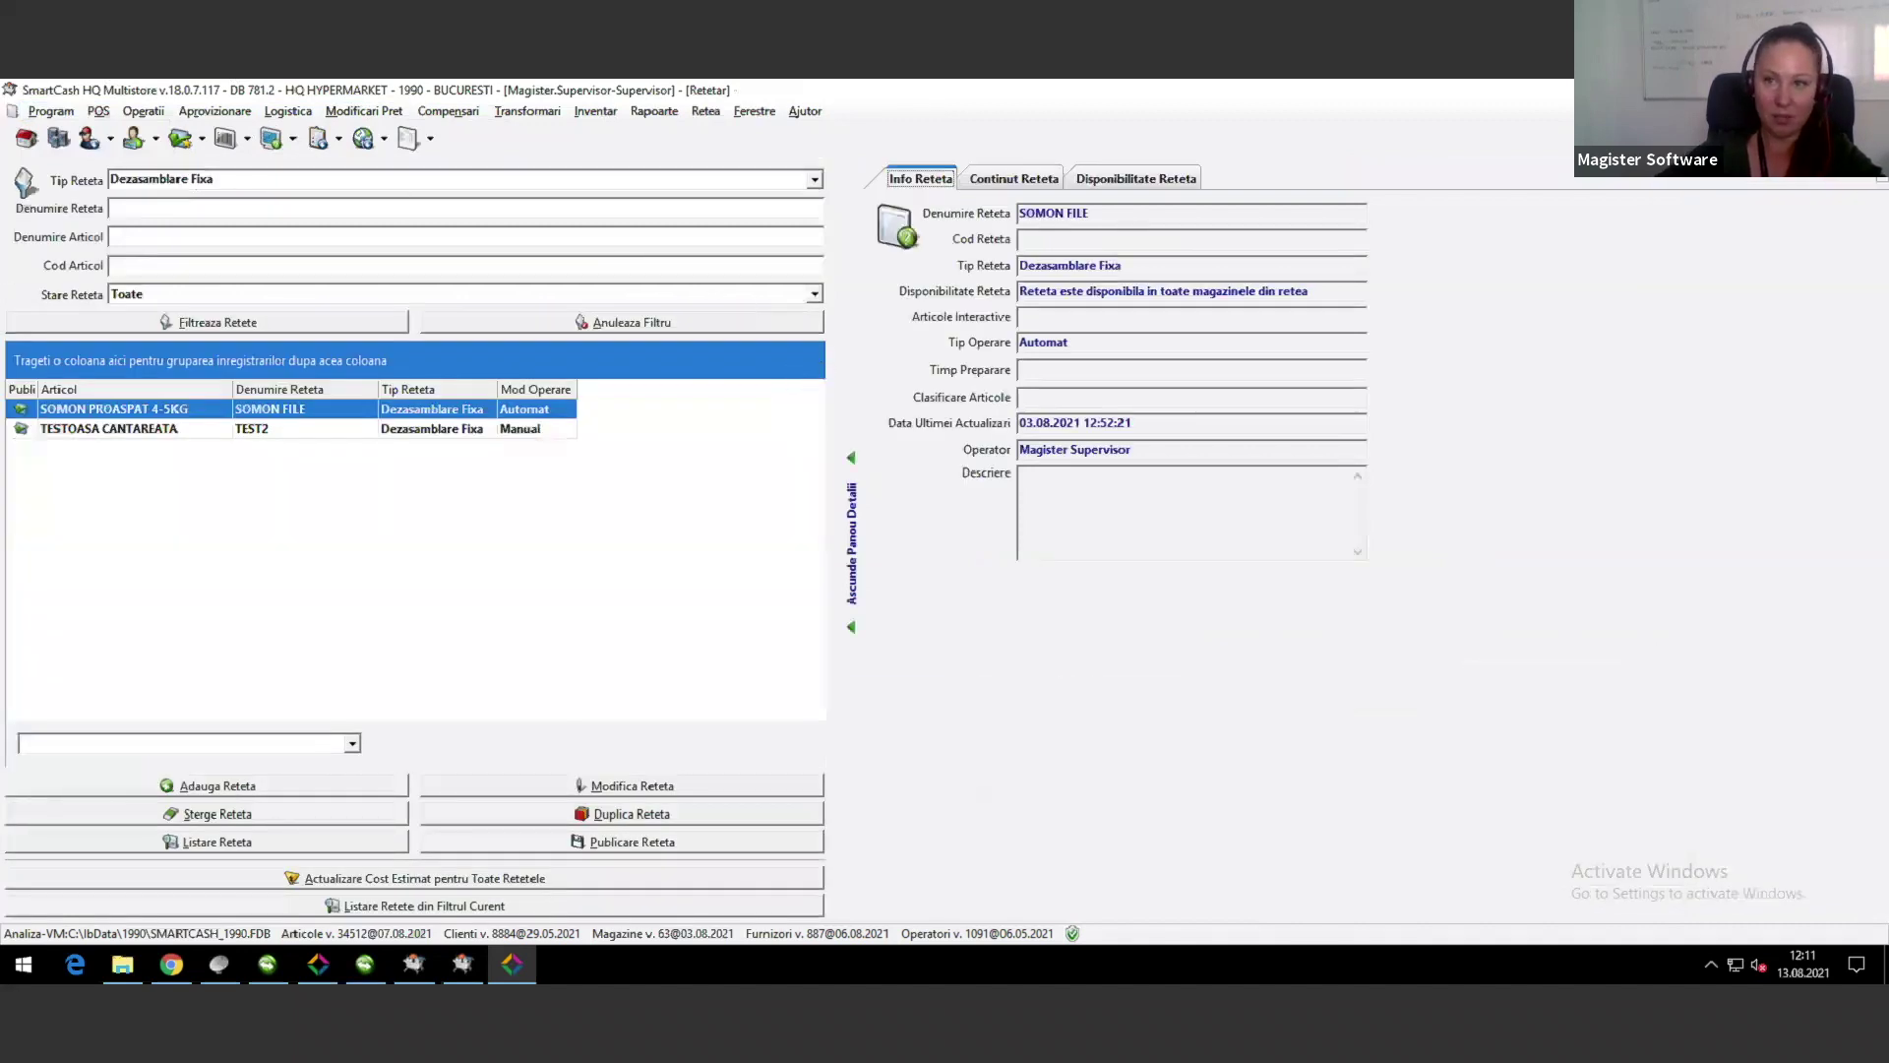
left_click(189, 187)
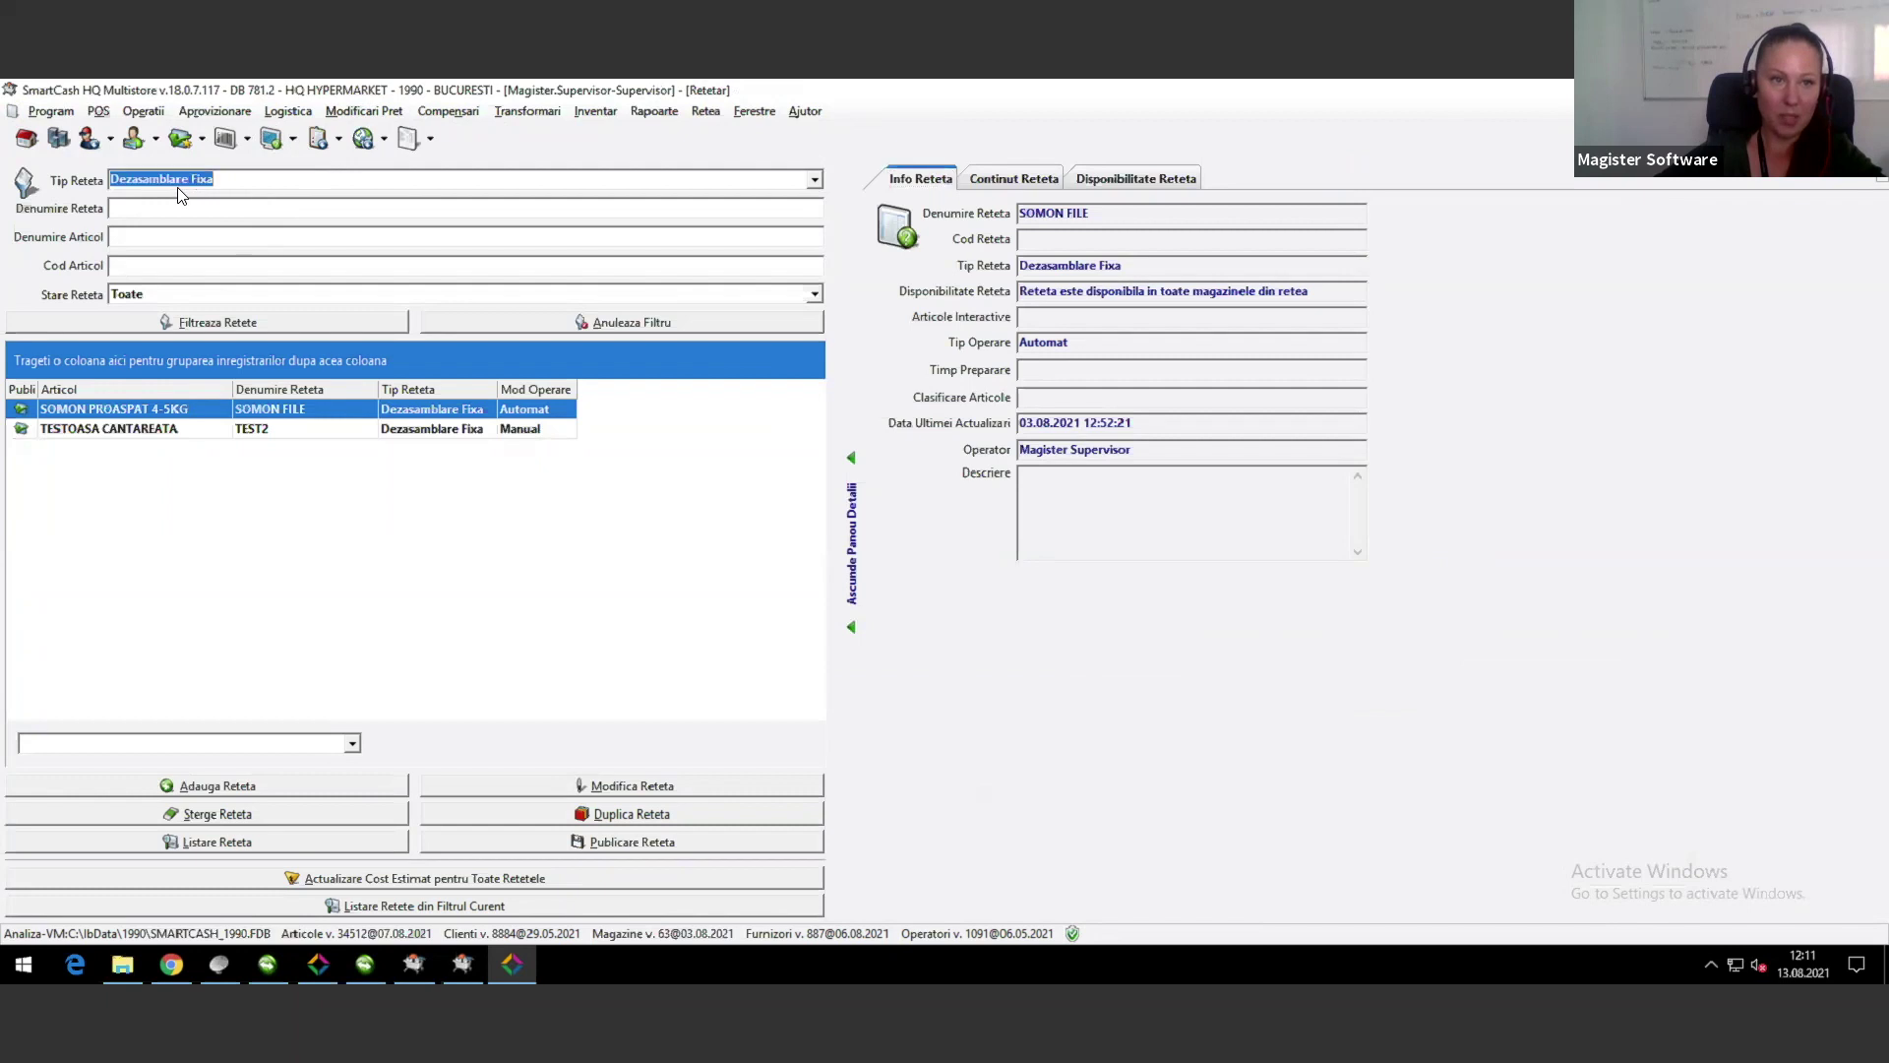
left_click(816, 182)
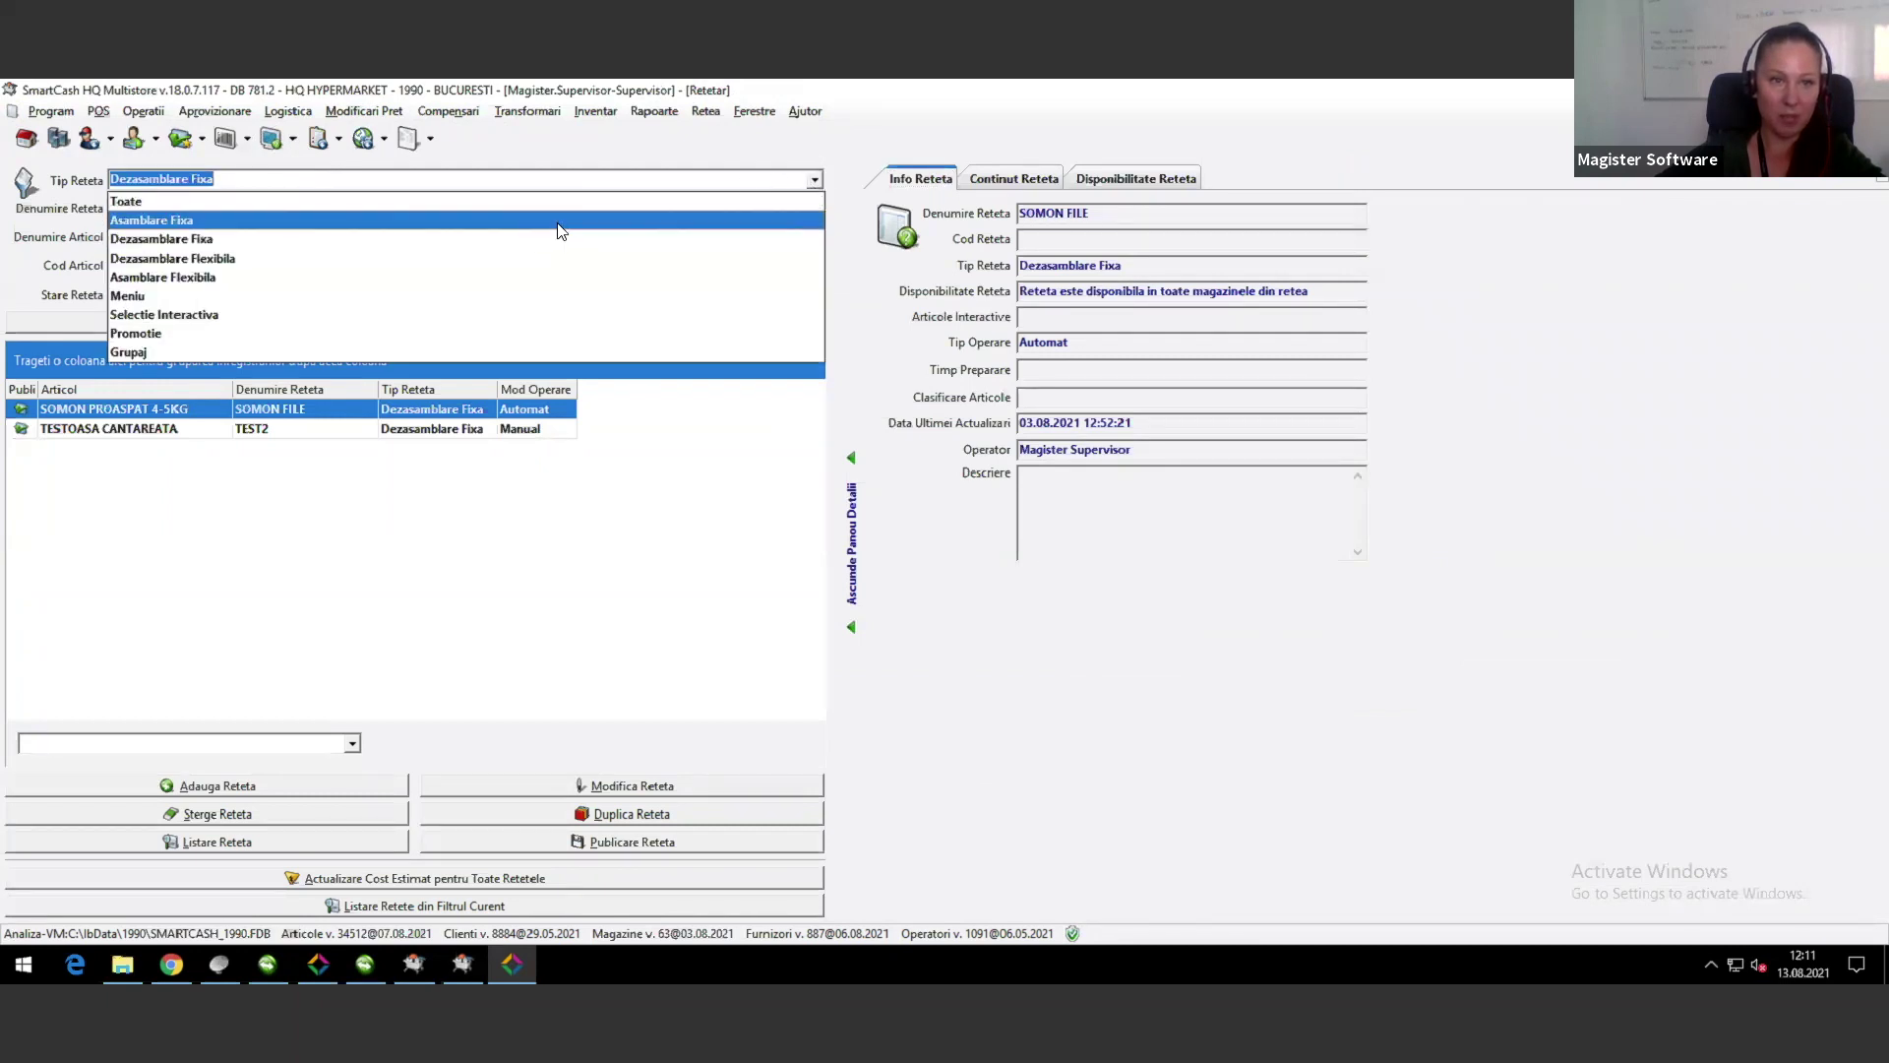
left_click(520, 203)
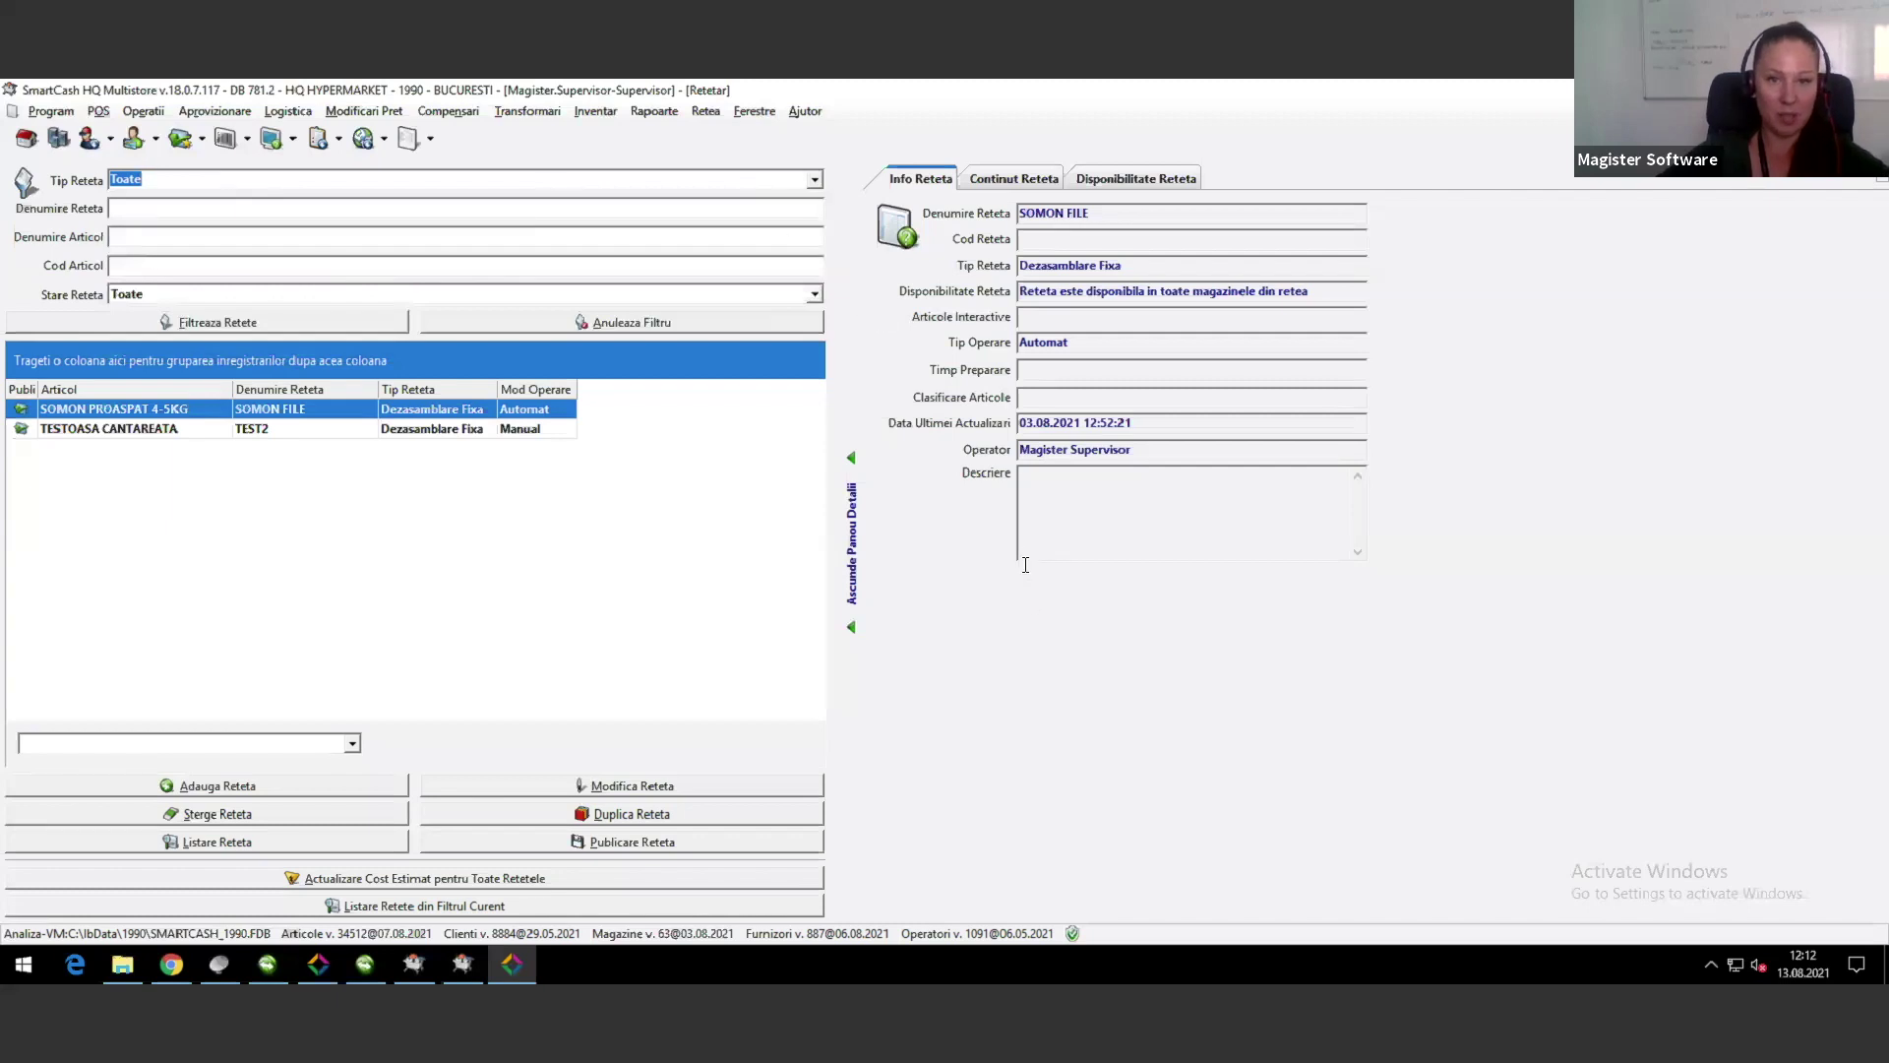
Step: View the automated process lists in the HQ HYPERMARKET window and the Hypermarket SRL 1201 window, and return to the HQ window
left_click(287, 112)
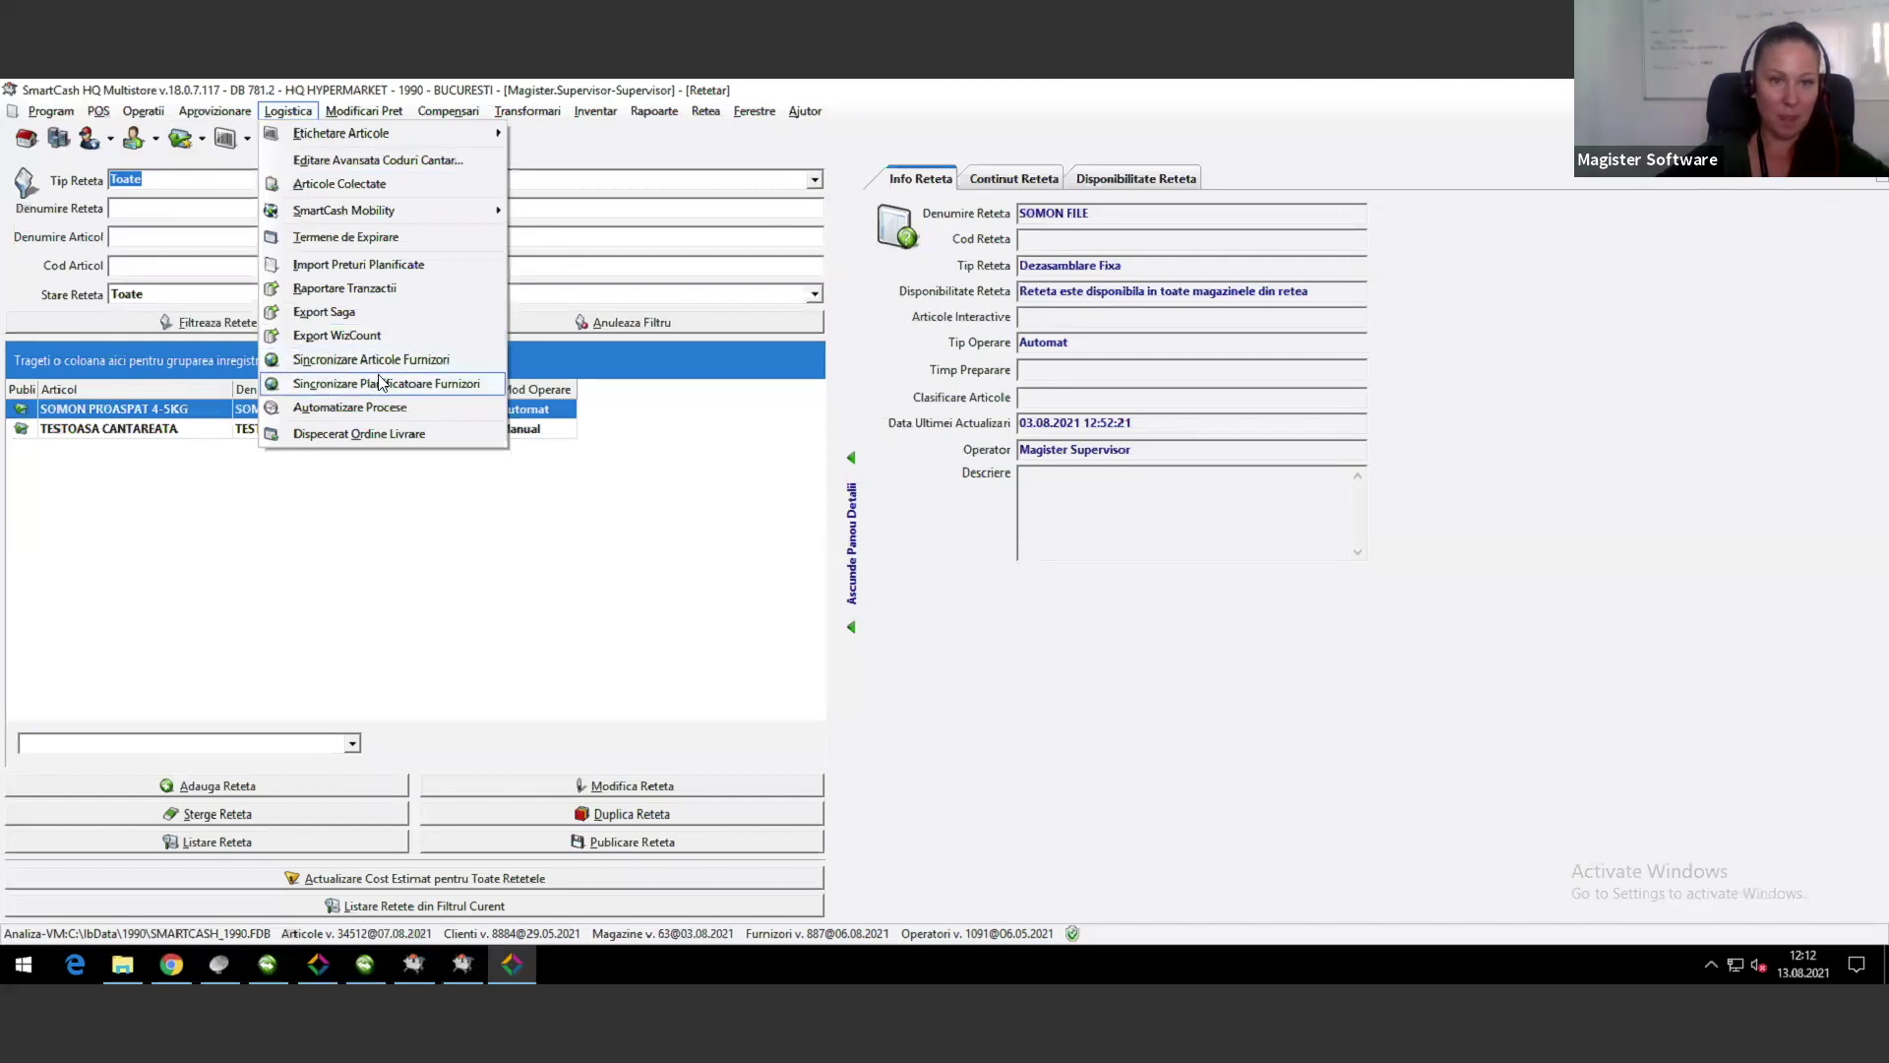
left_click(358, 408)
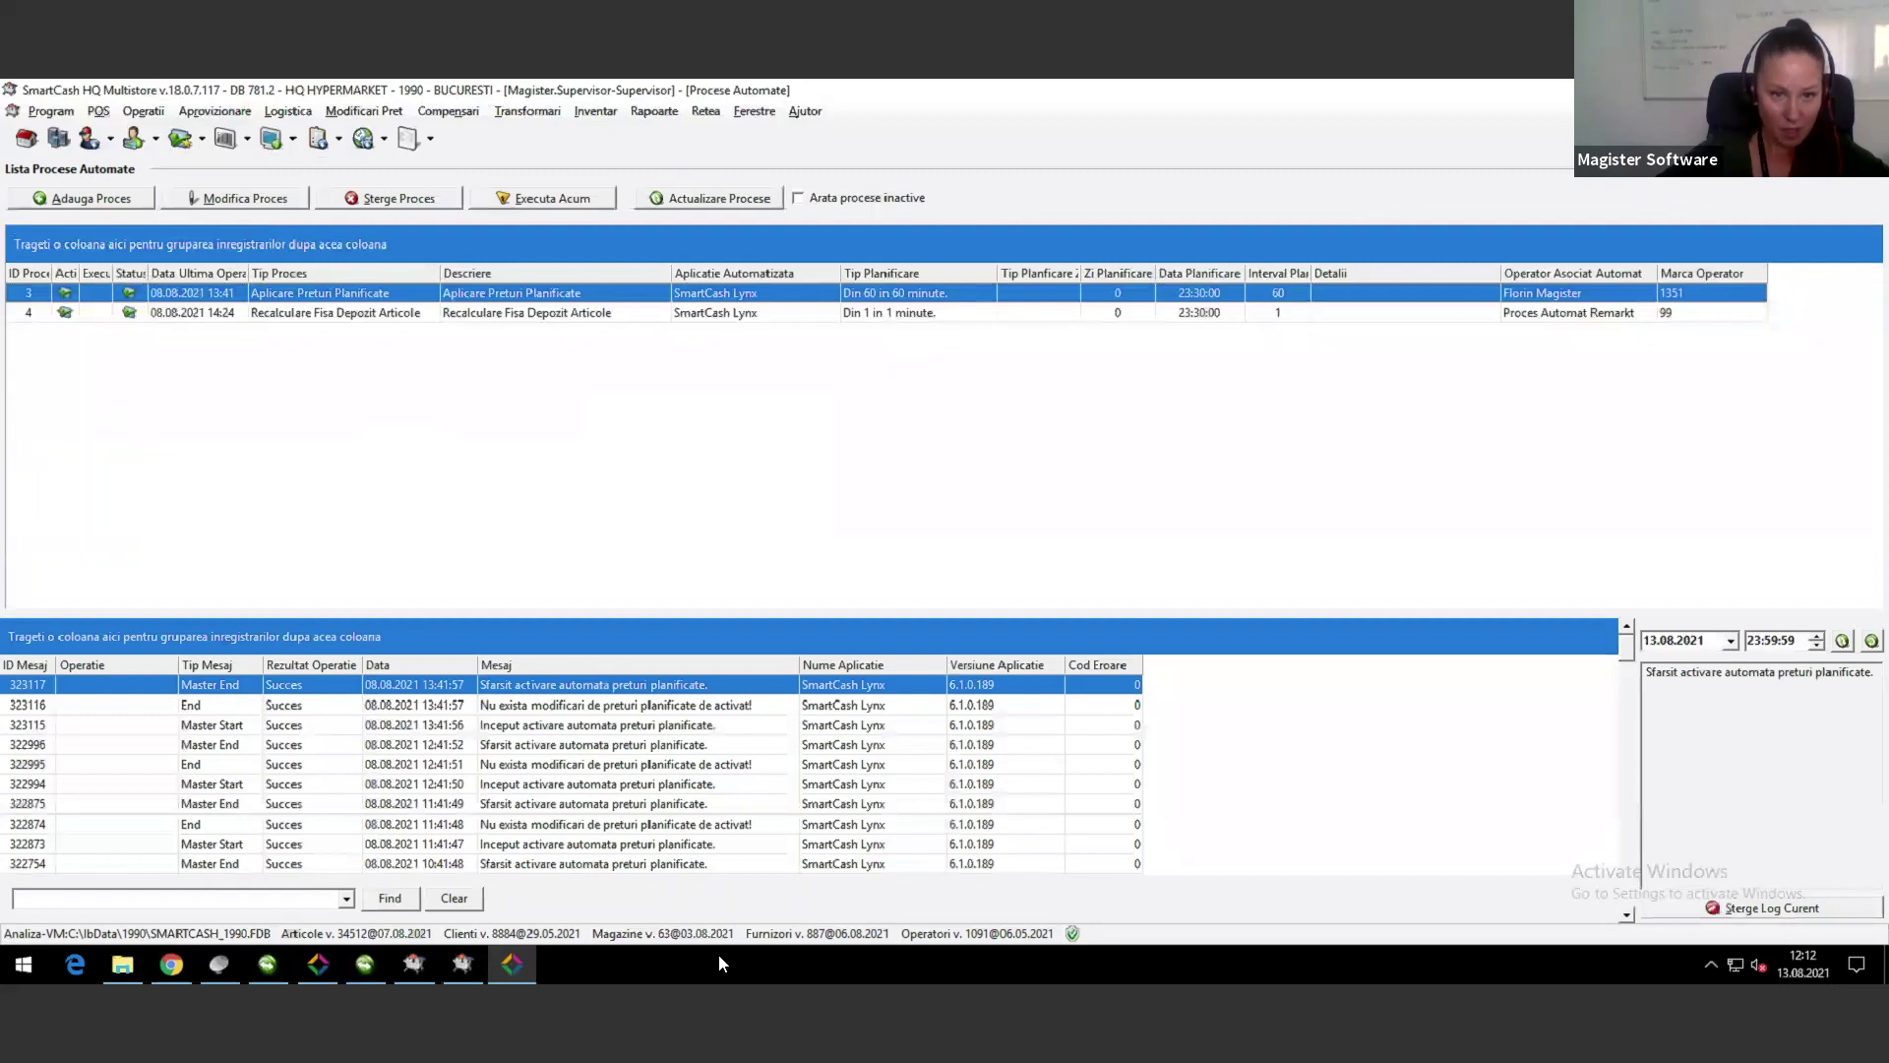
left_click(328, 965)
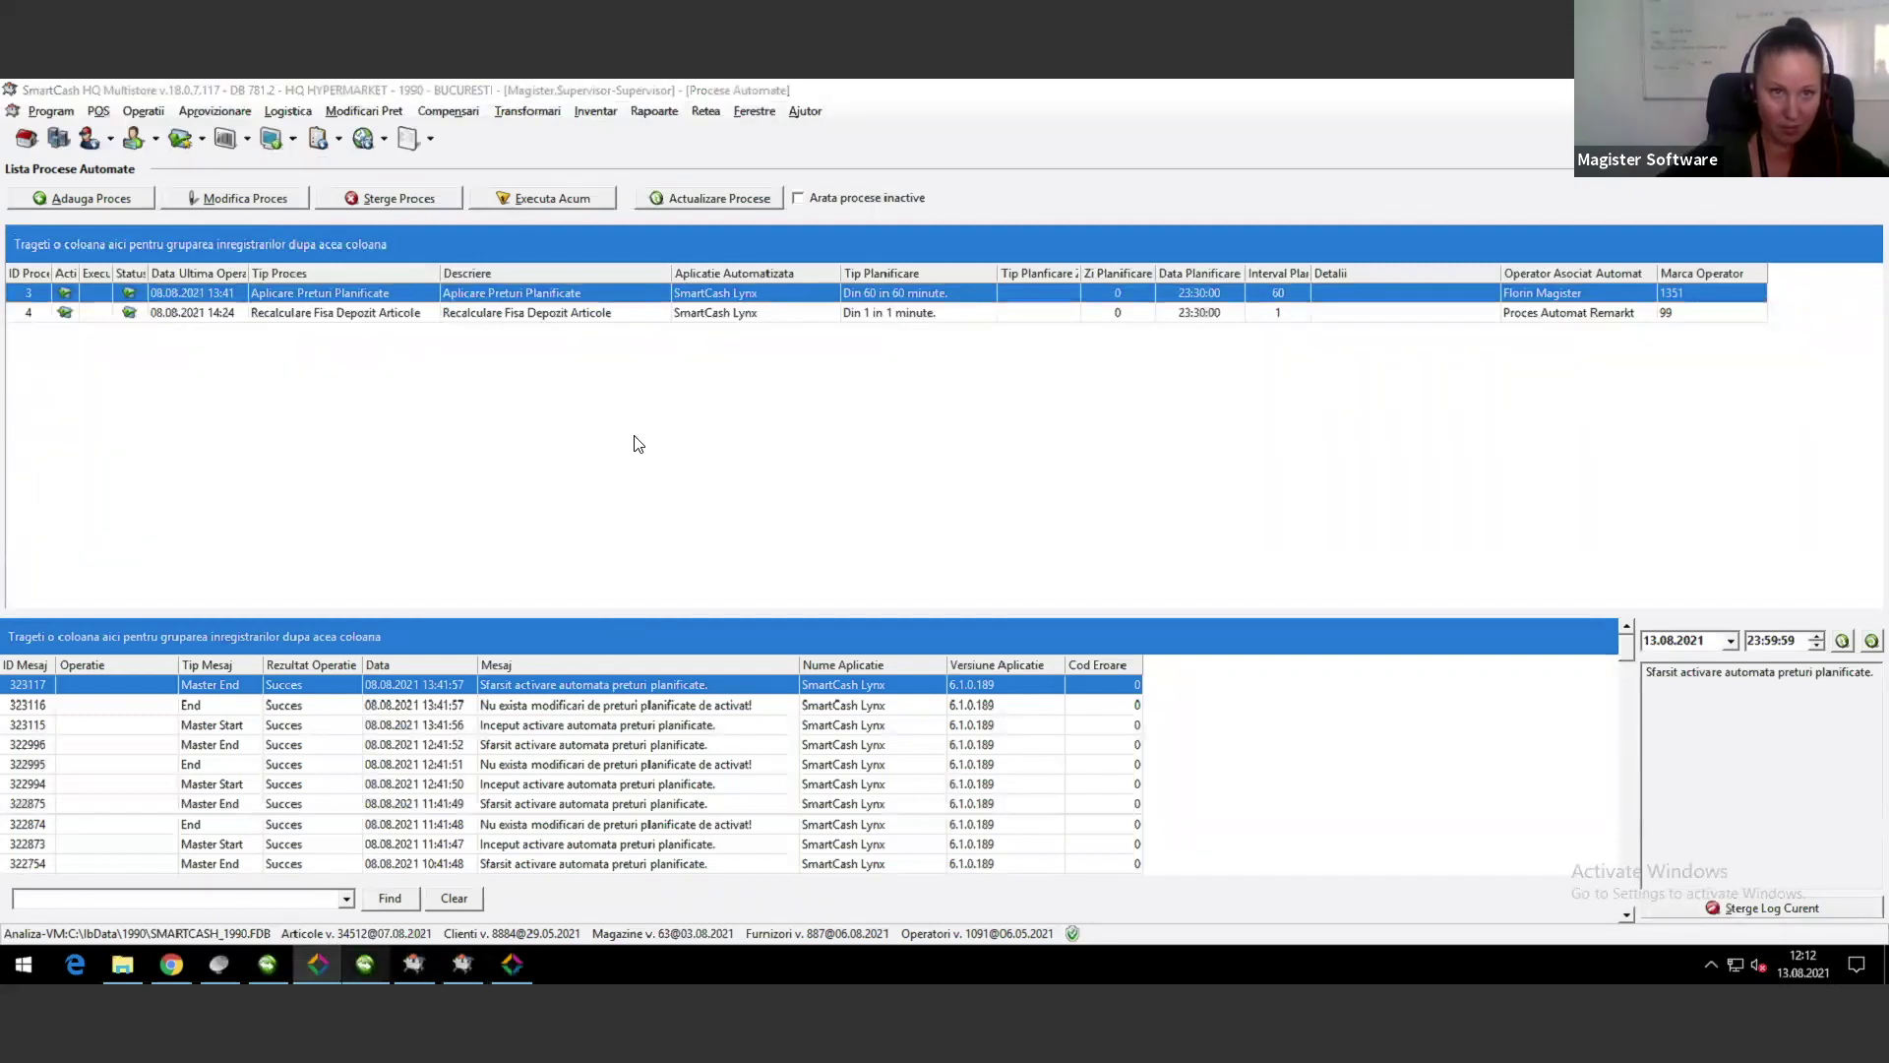
left_click(289, 111)
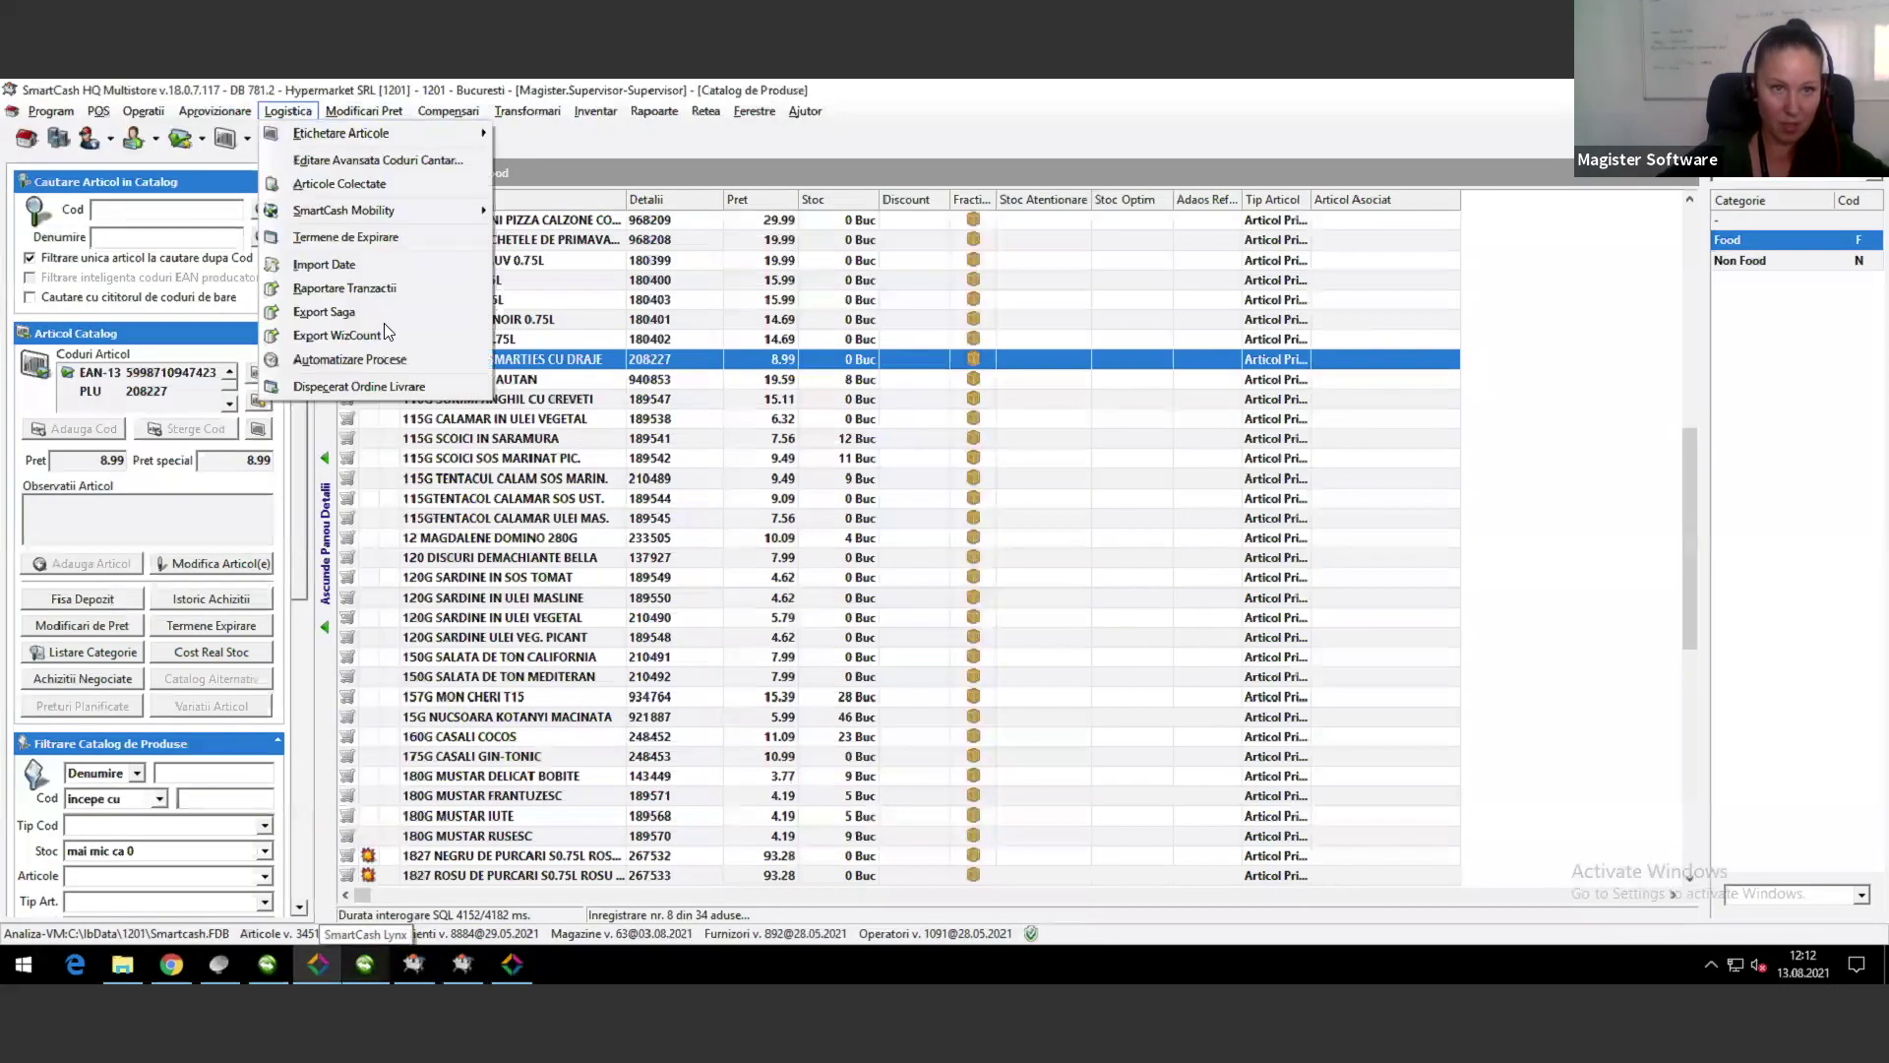
left_click(386, 360)
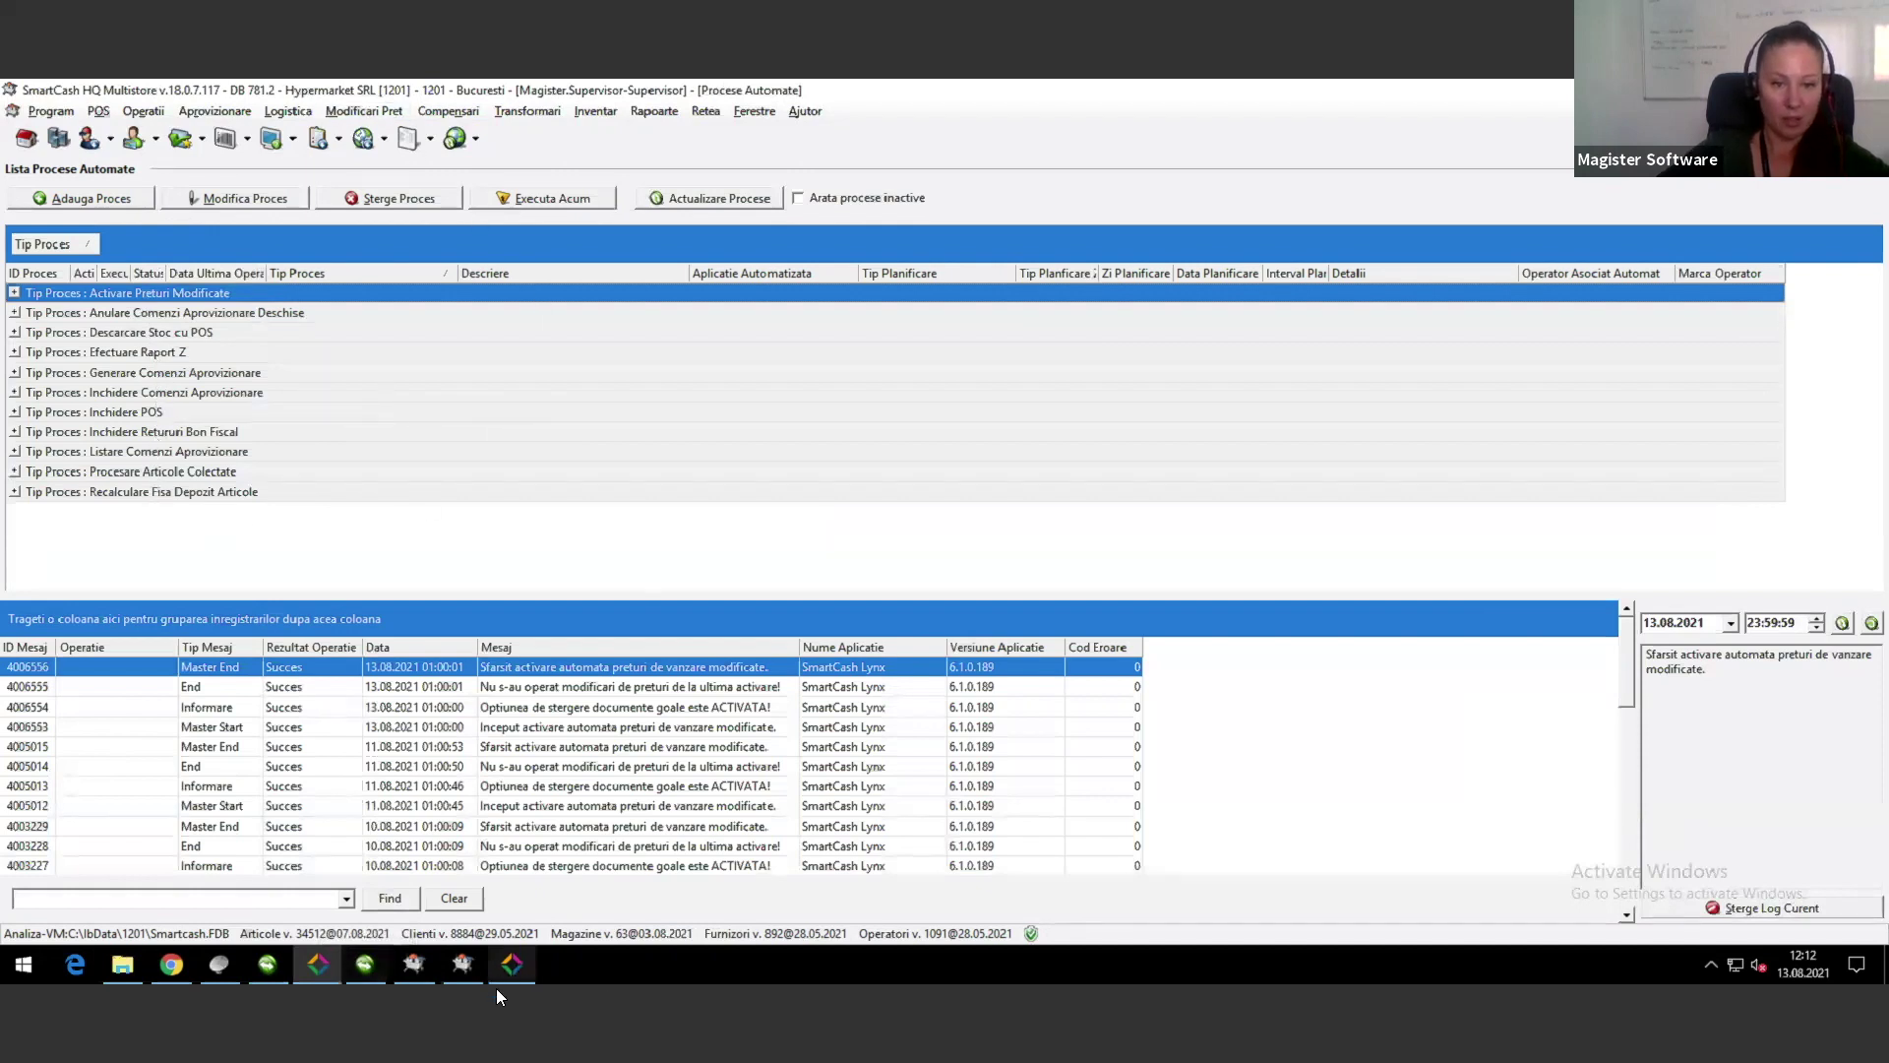
left_click(513, 963)
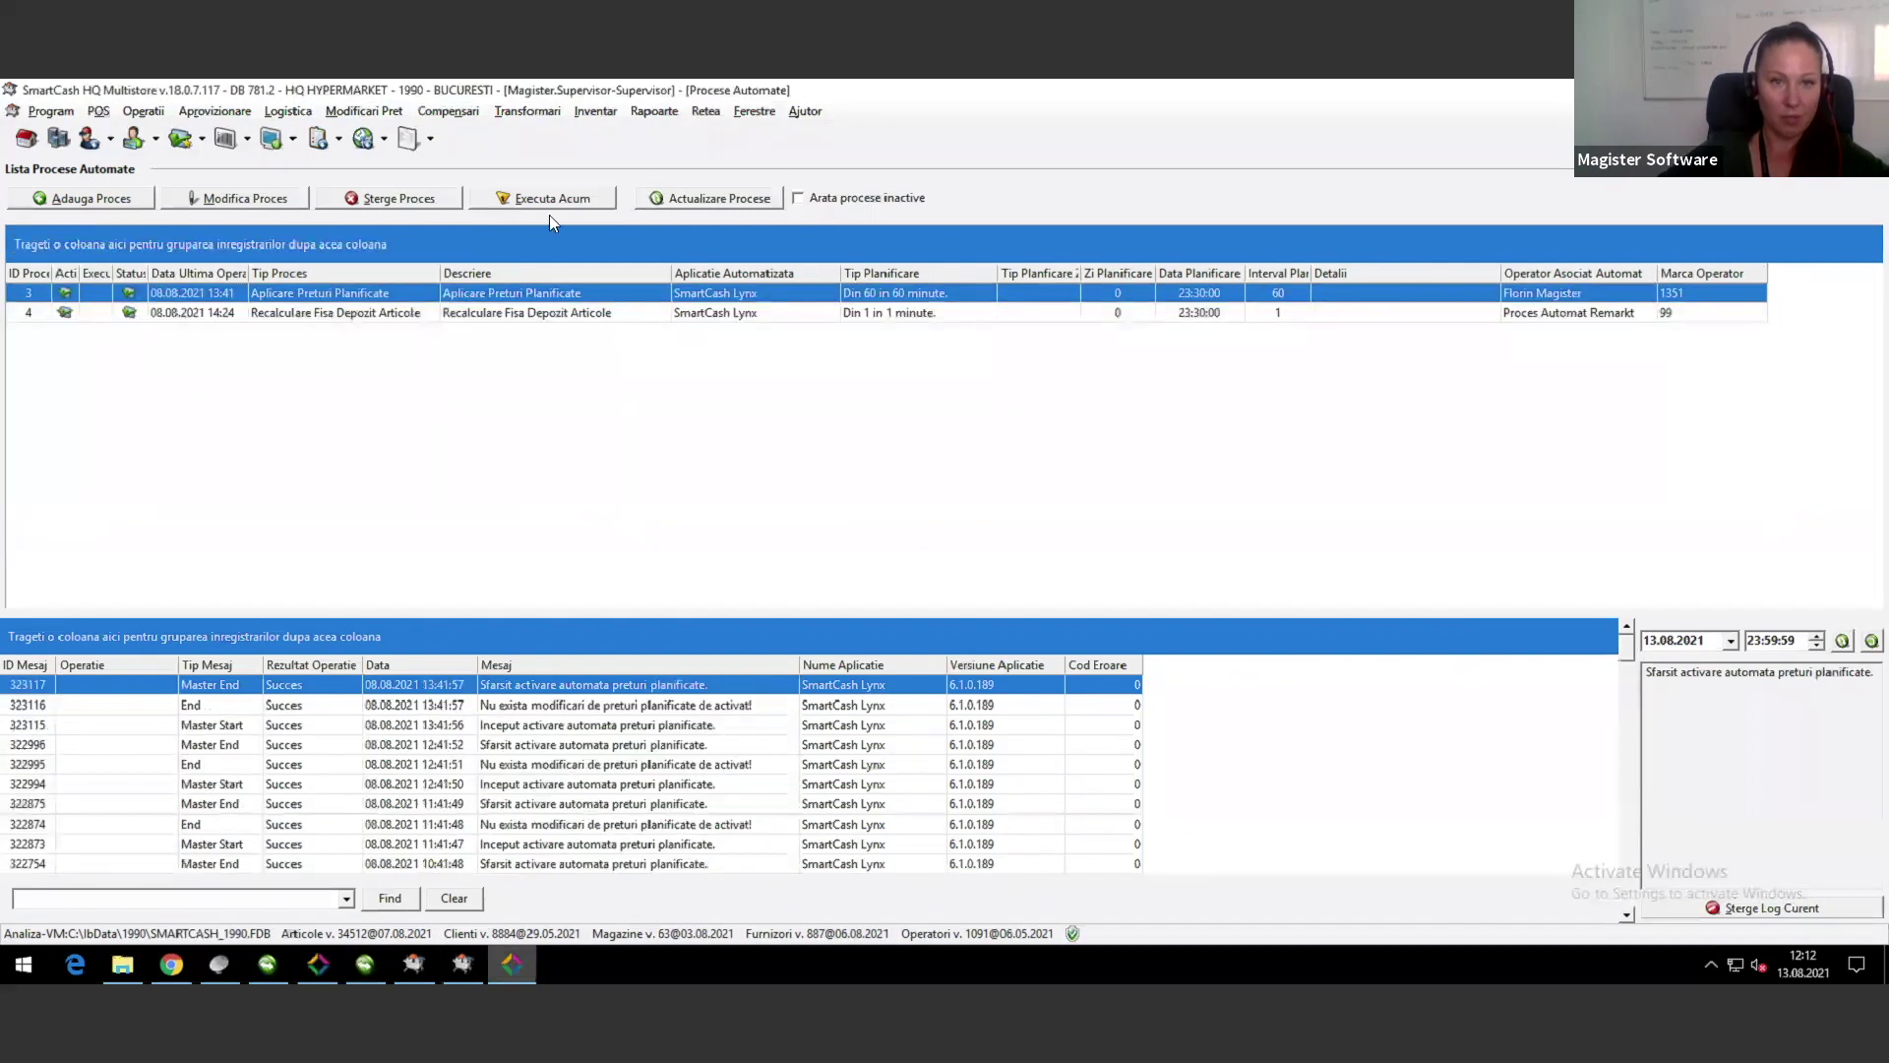
Step: Start a new automated process with operation type Dezasamblare Retete Automate, and abandon it without saving
left_click(104, 201)
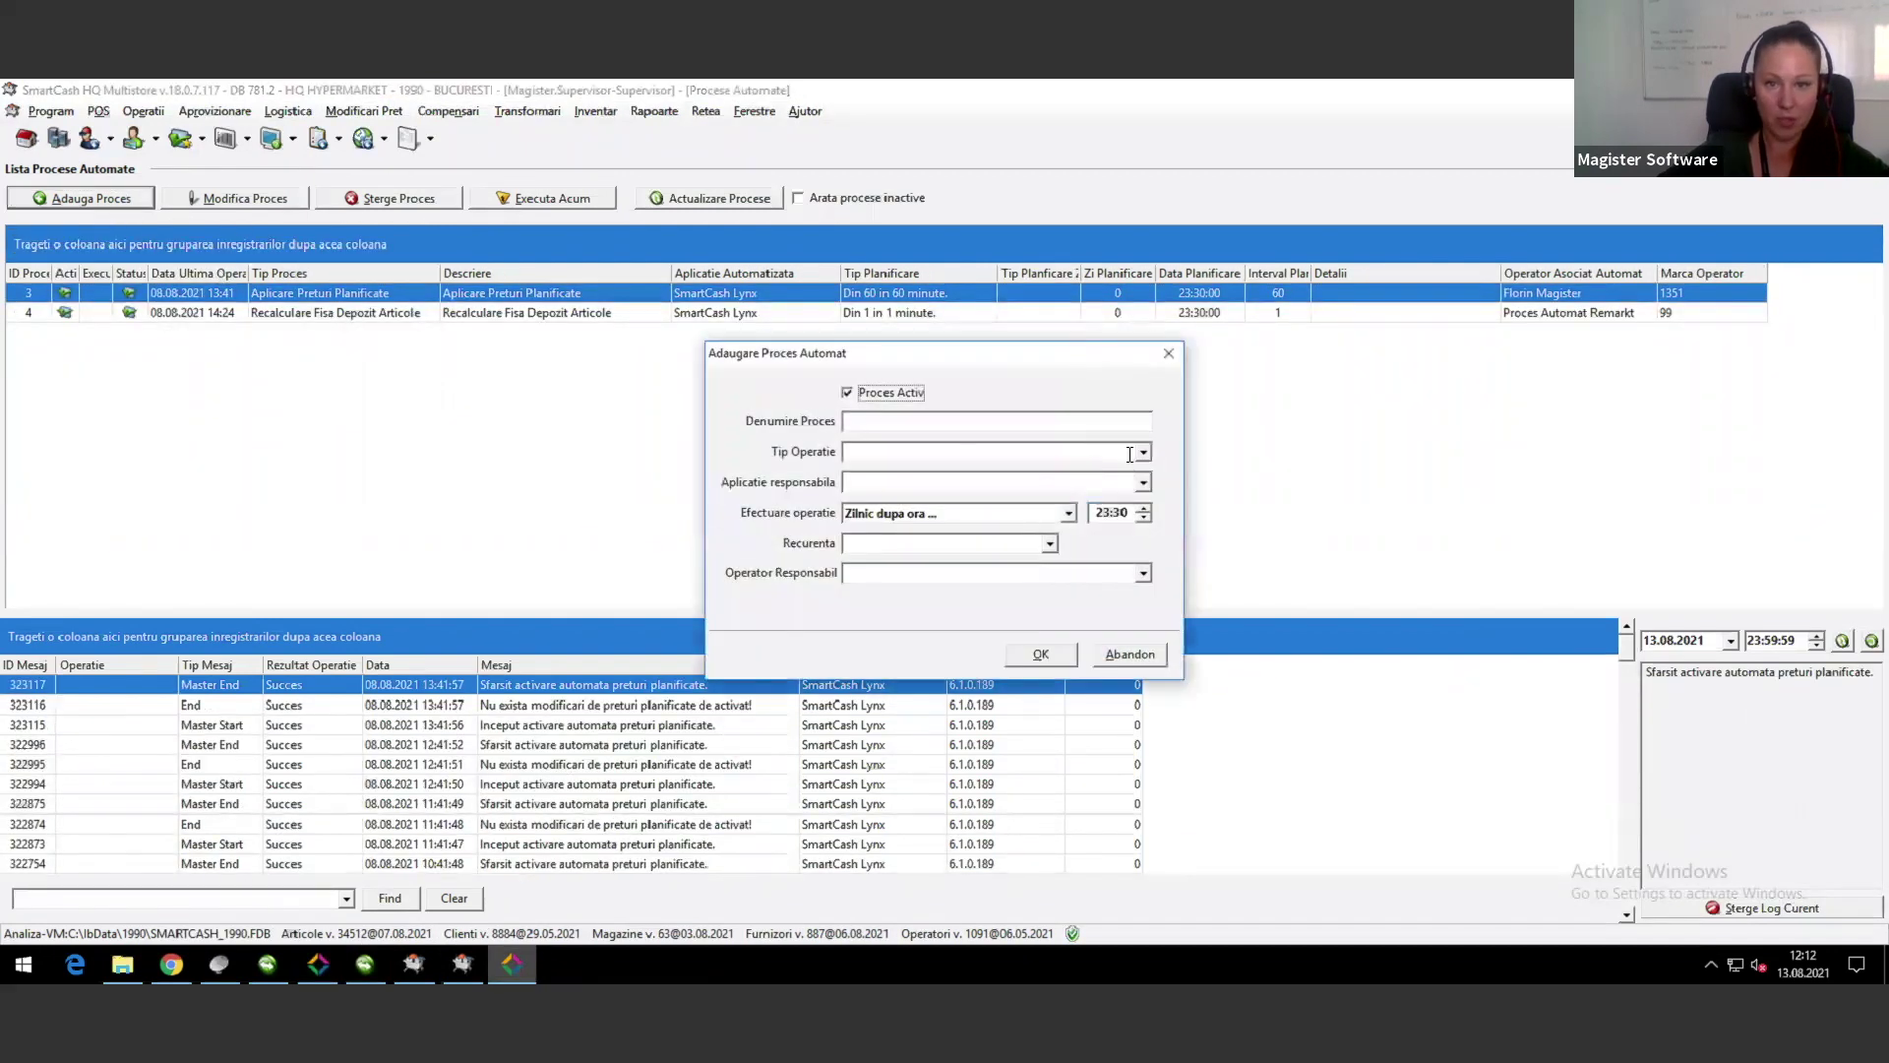
left_click(1141, 454)
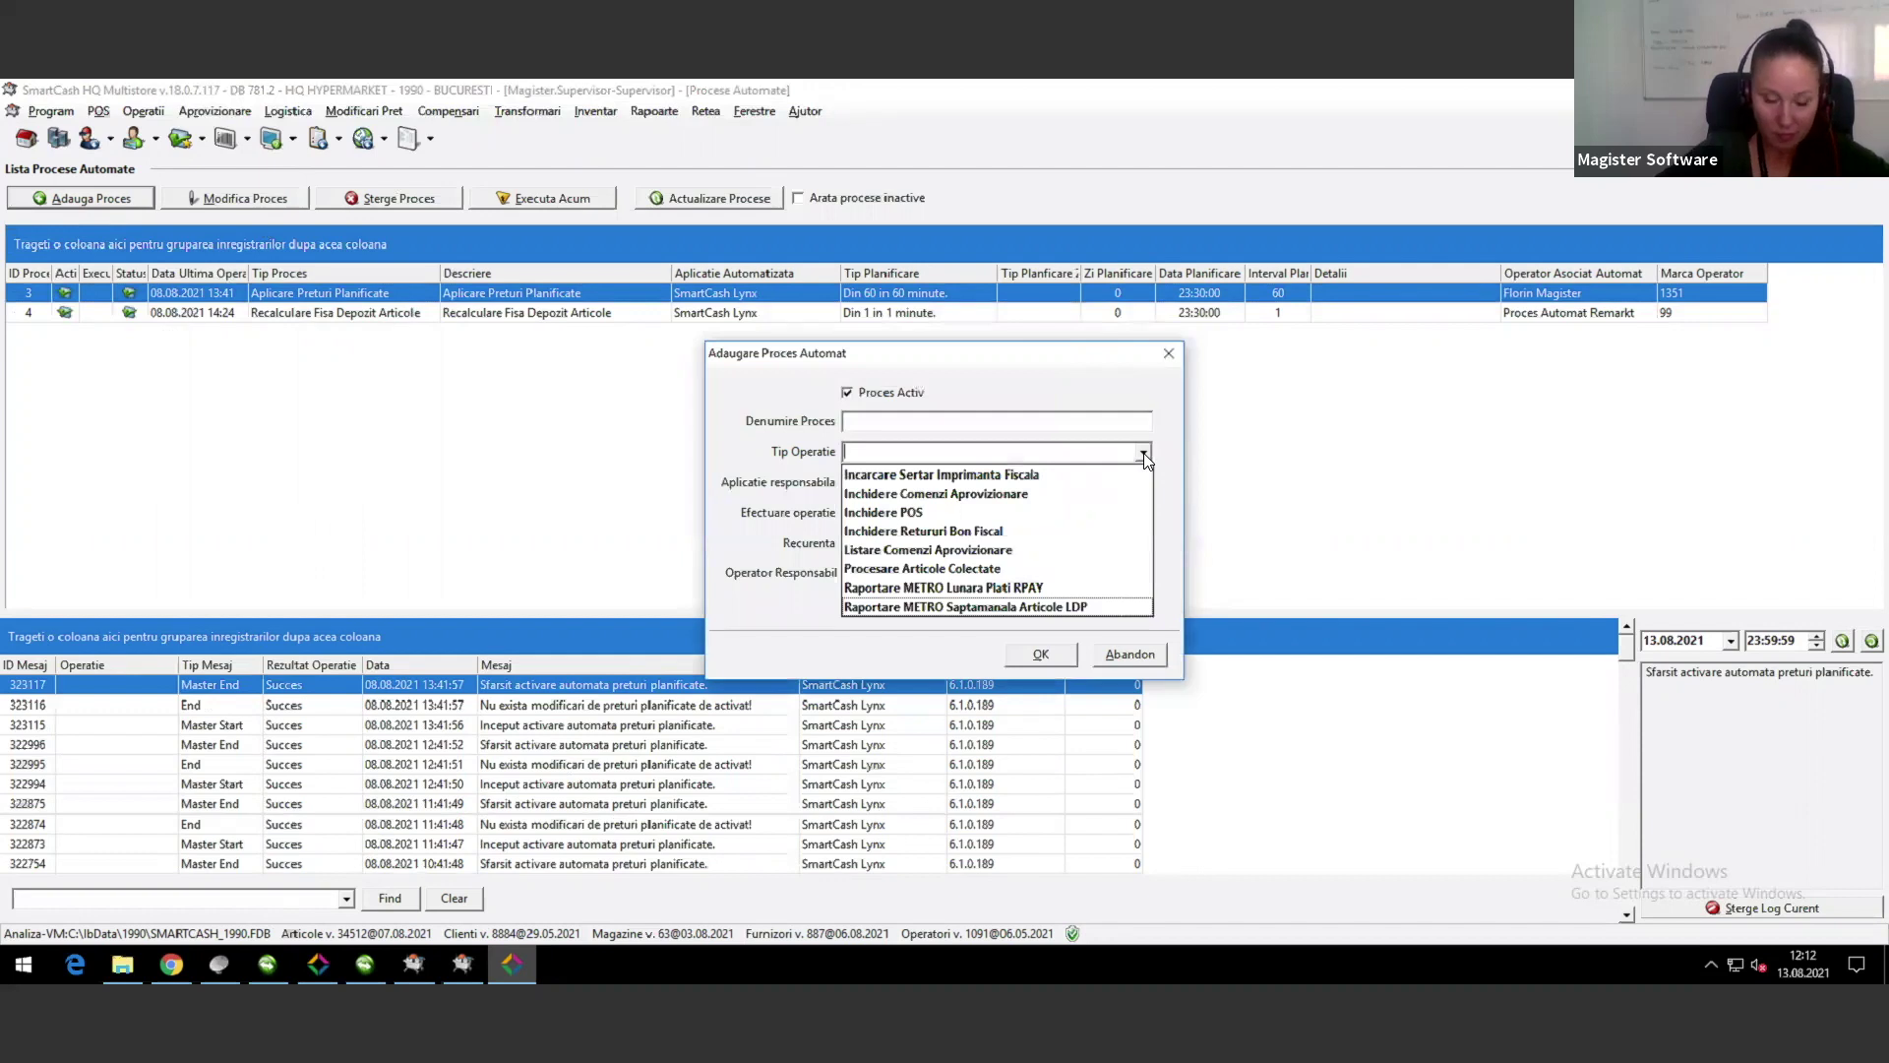
type("Descarcare Stoc cu POS")
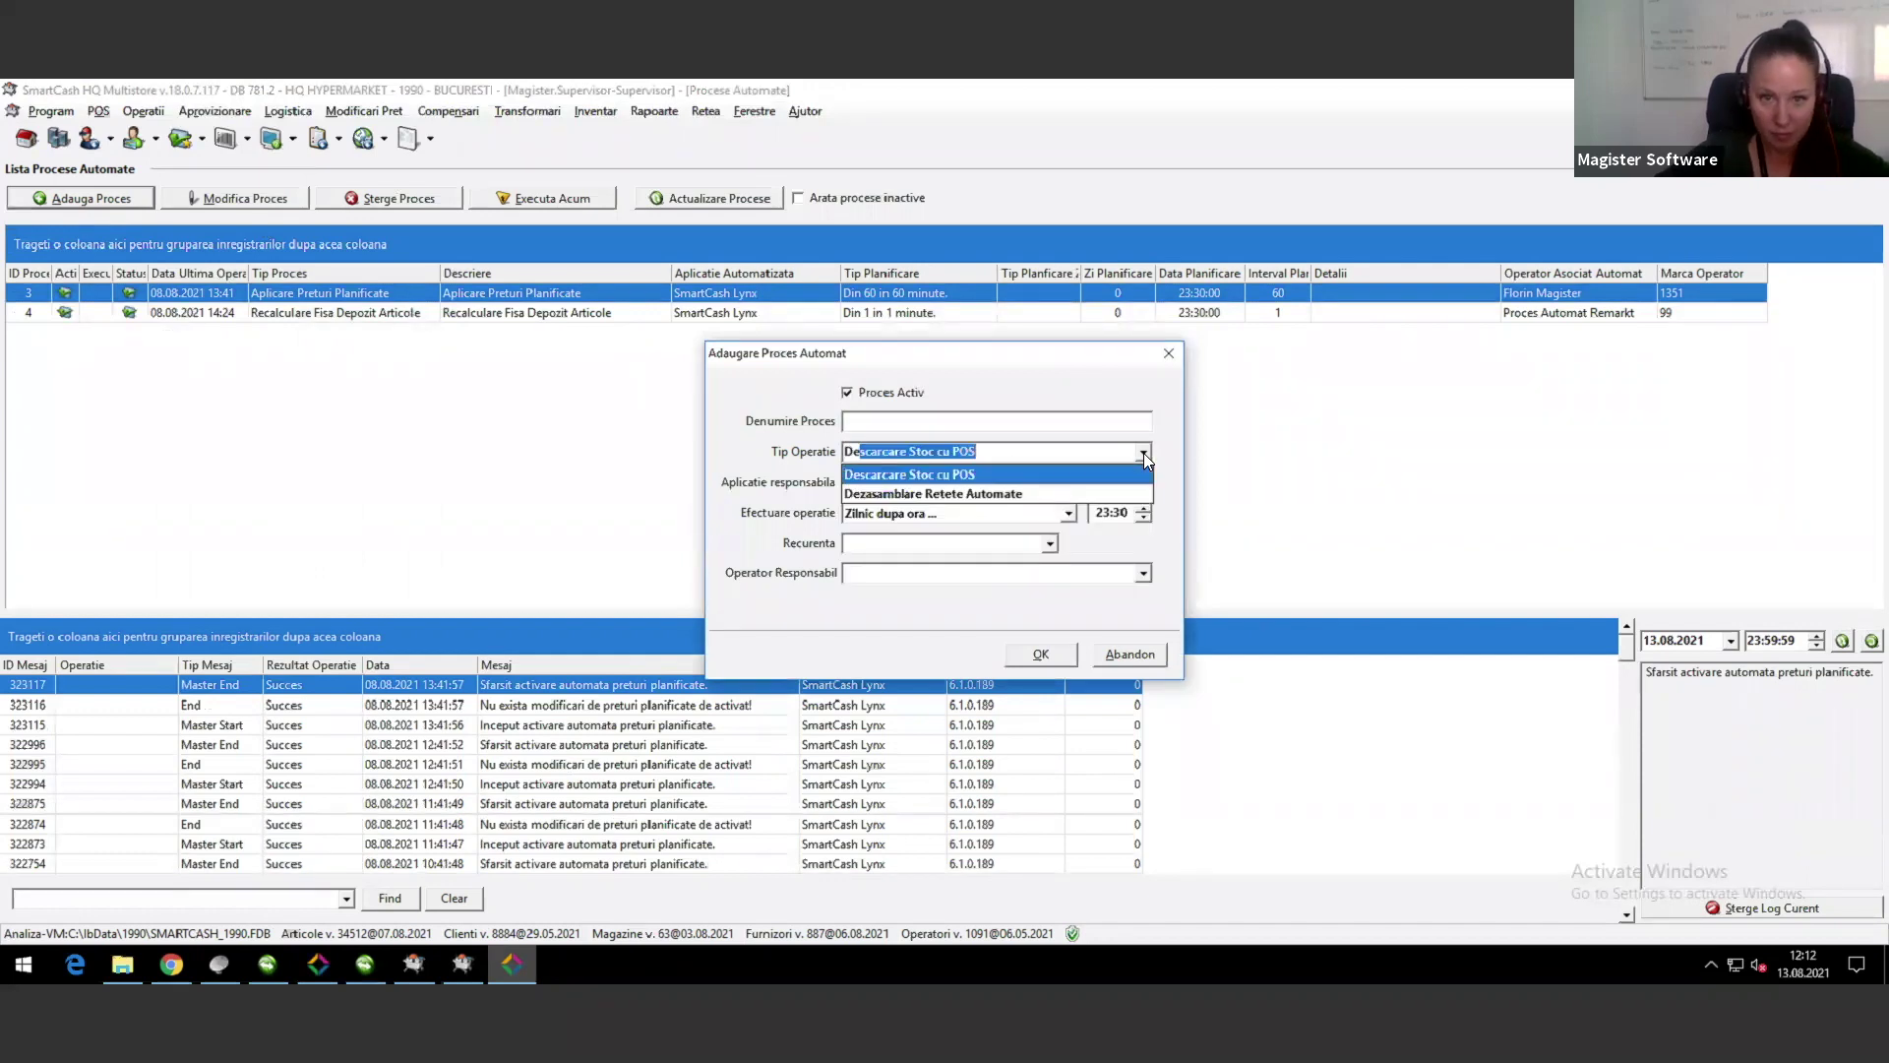
left_click(983, 495)
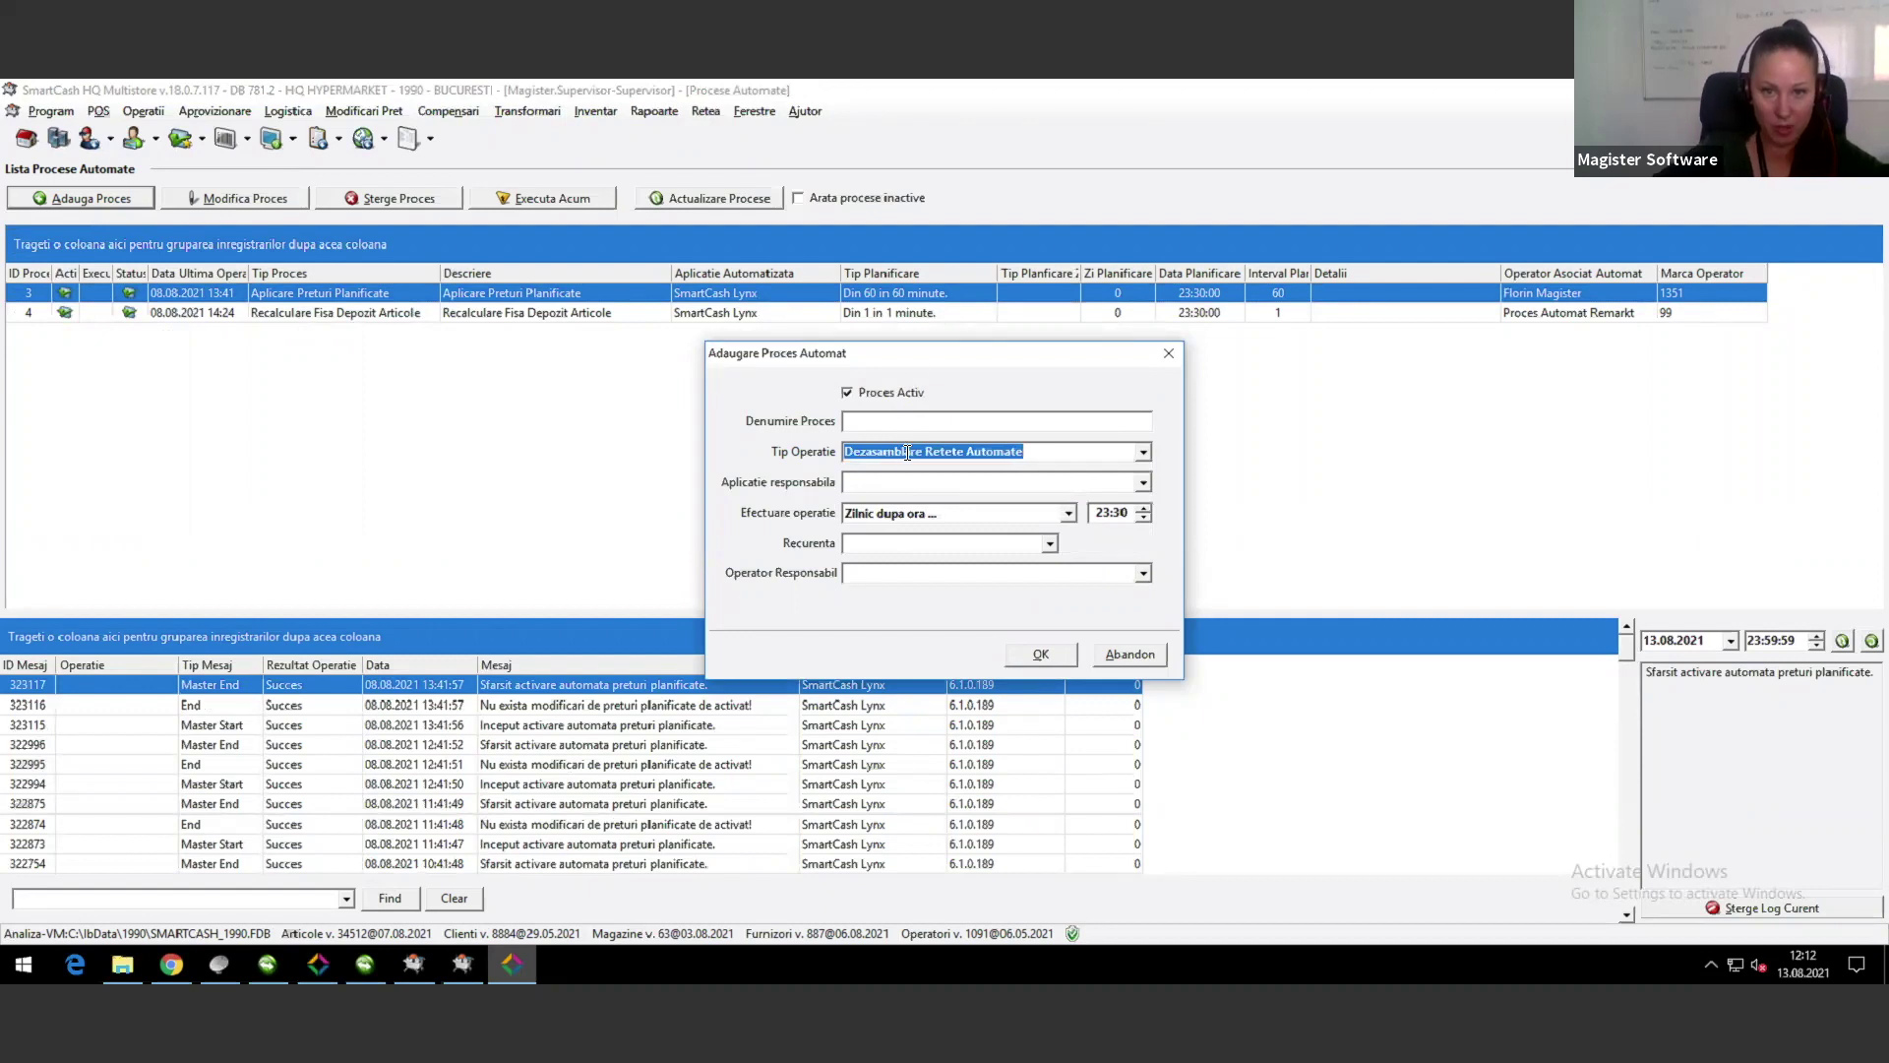
left_click(1033, 449)
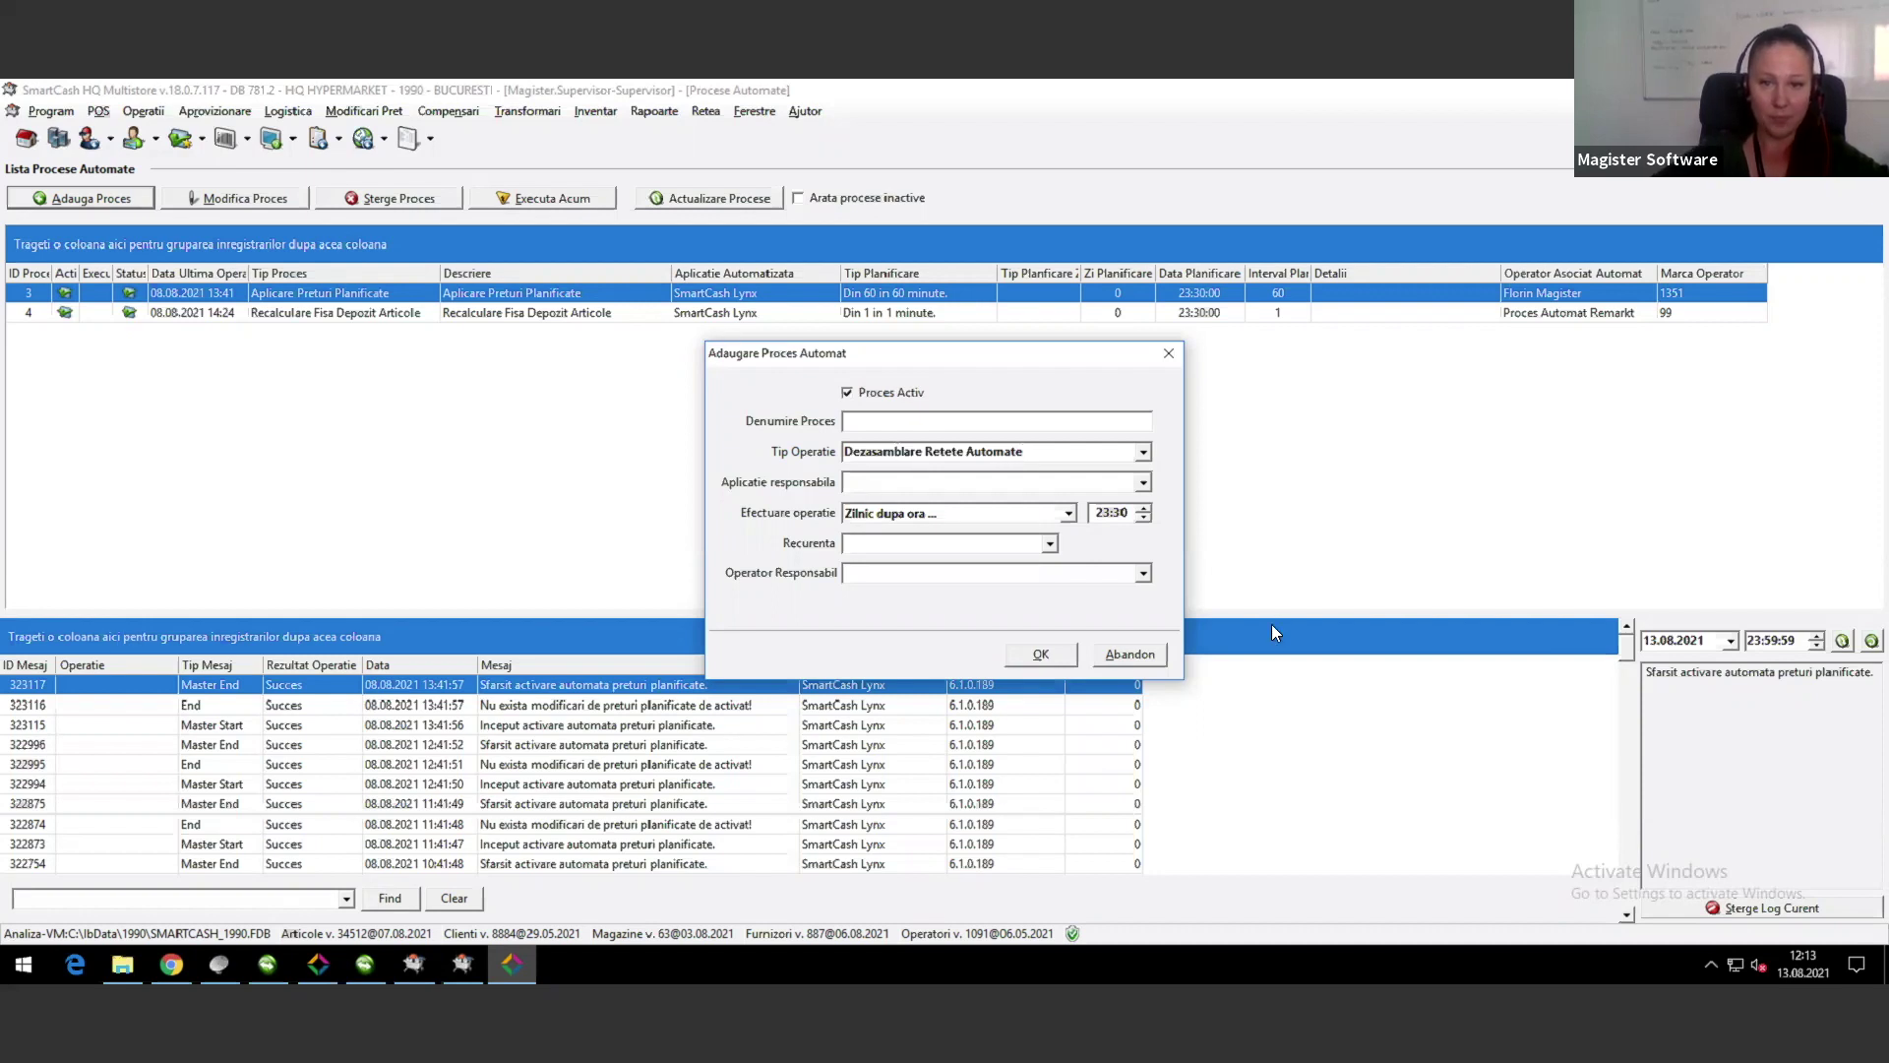
left_click(1141, 662)
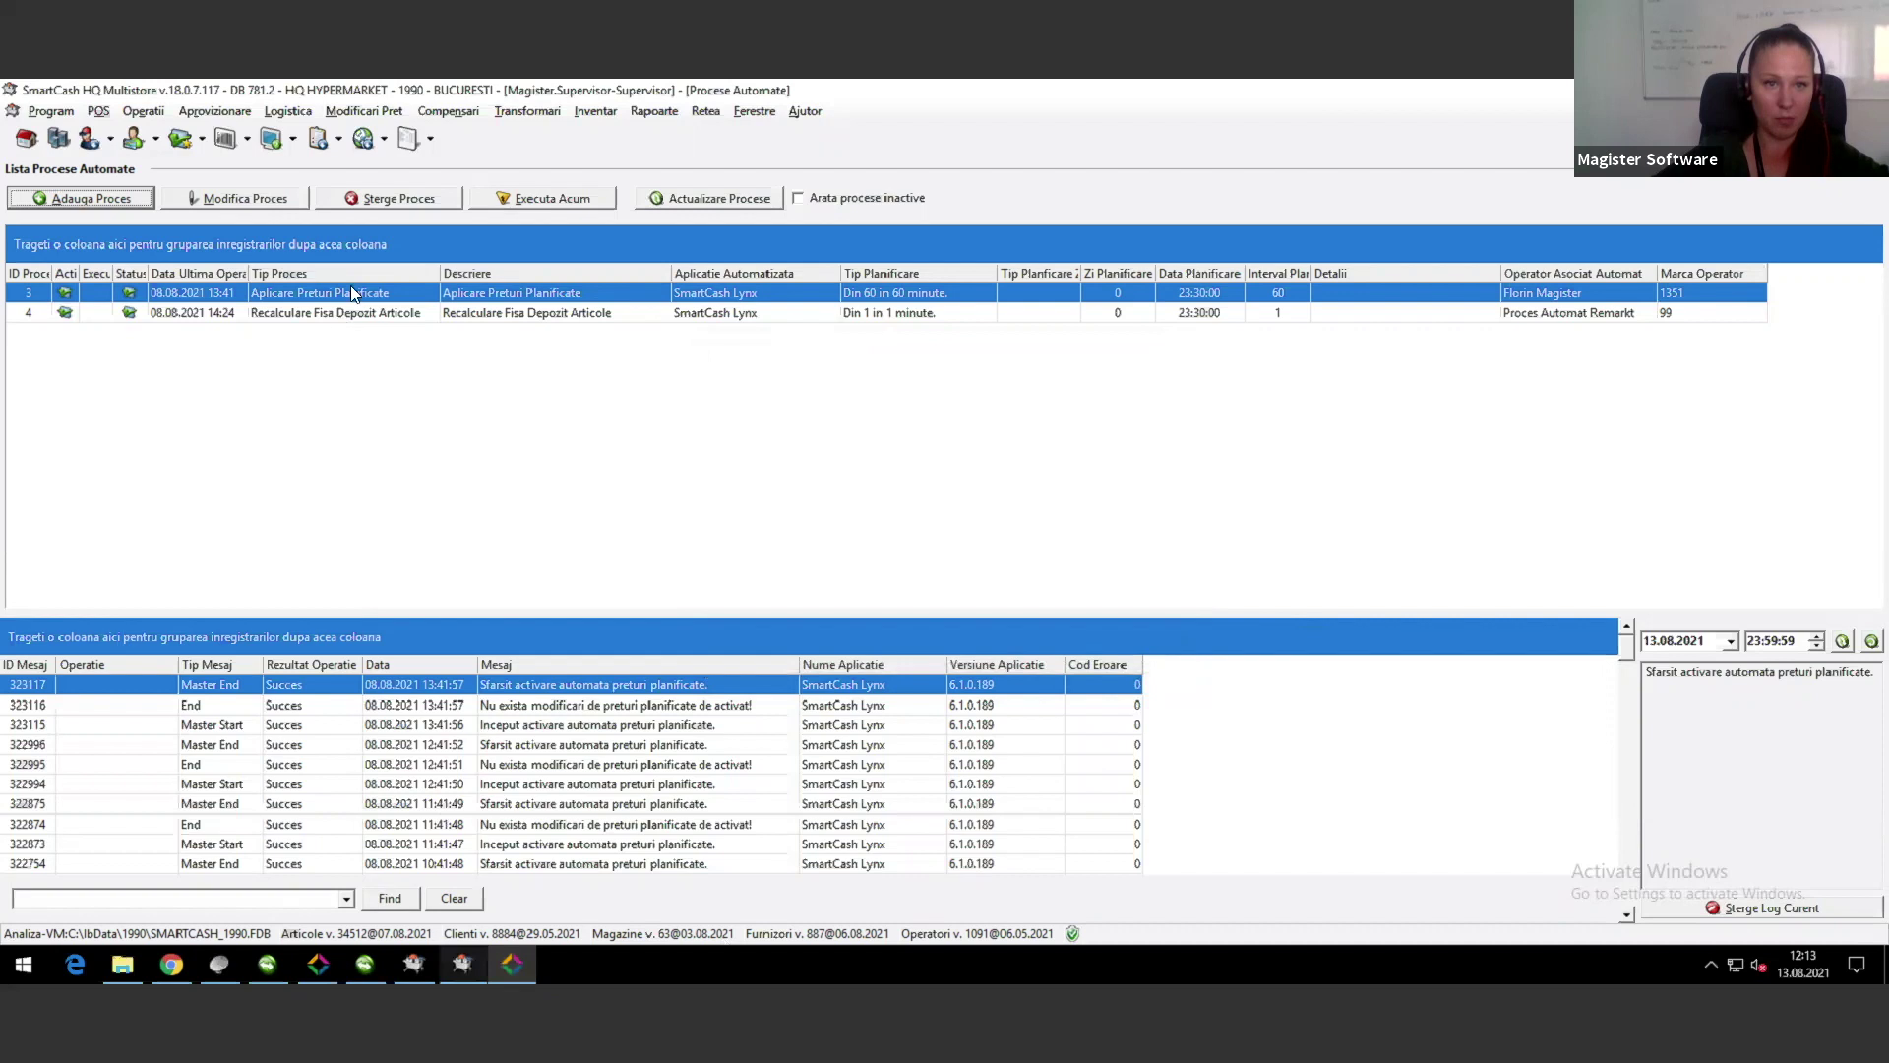
Step: Return to the recipe list and filter it by the recipe type Dezasamblare Fixa
left_click(57, 114)
mouse_move(97, 230)
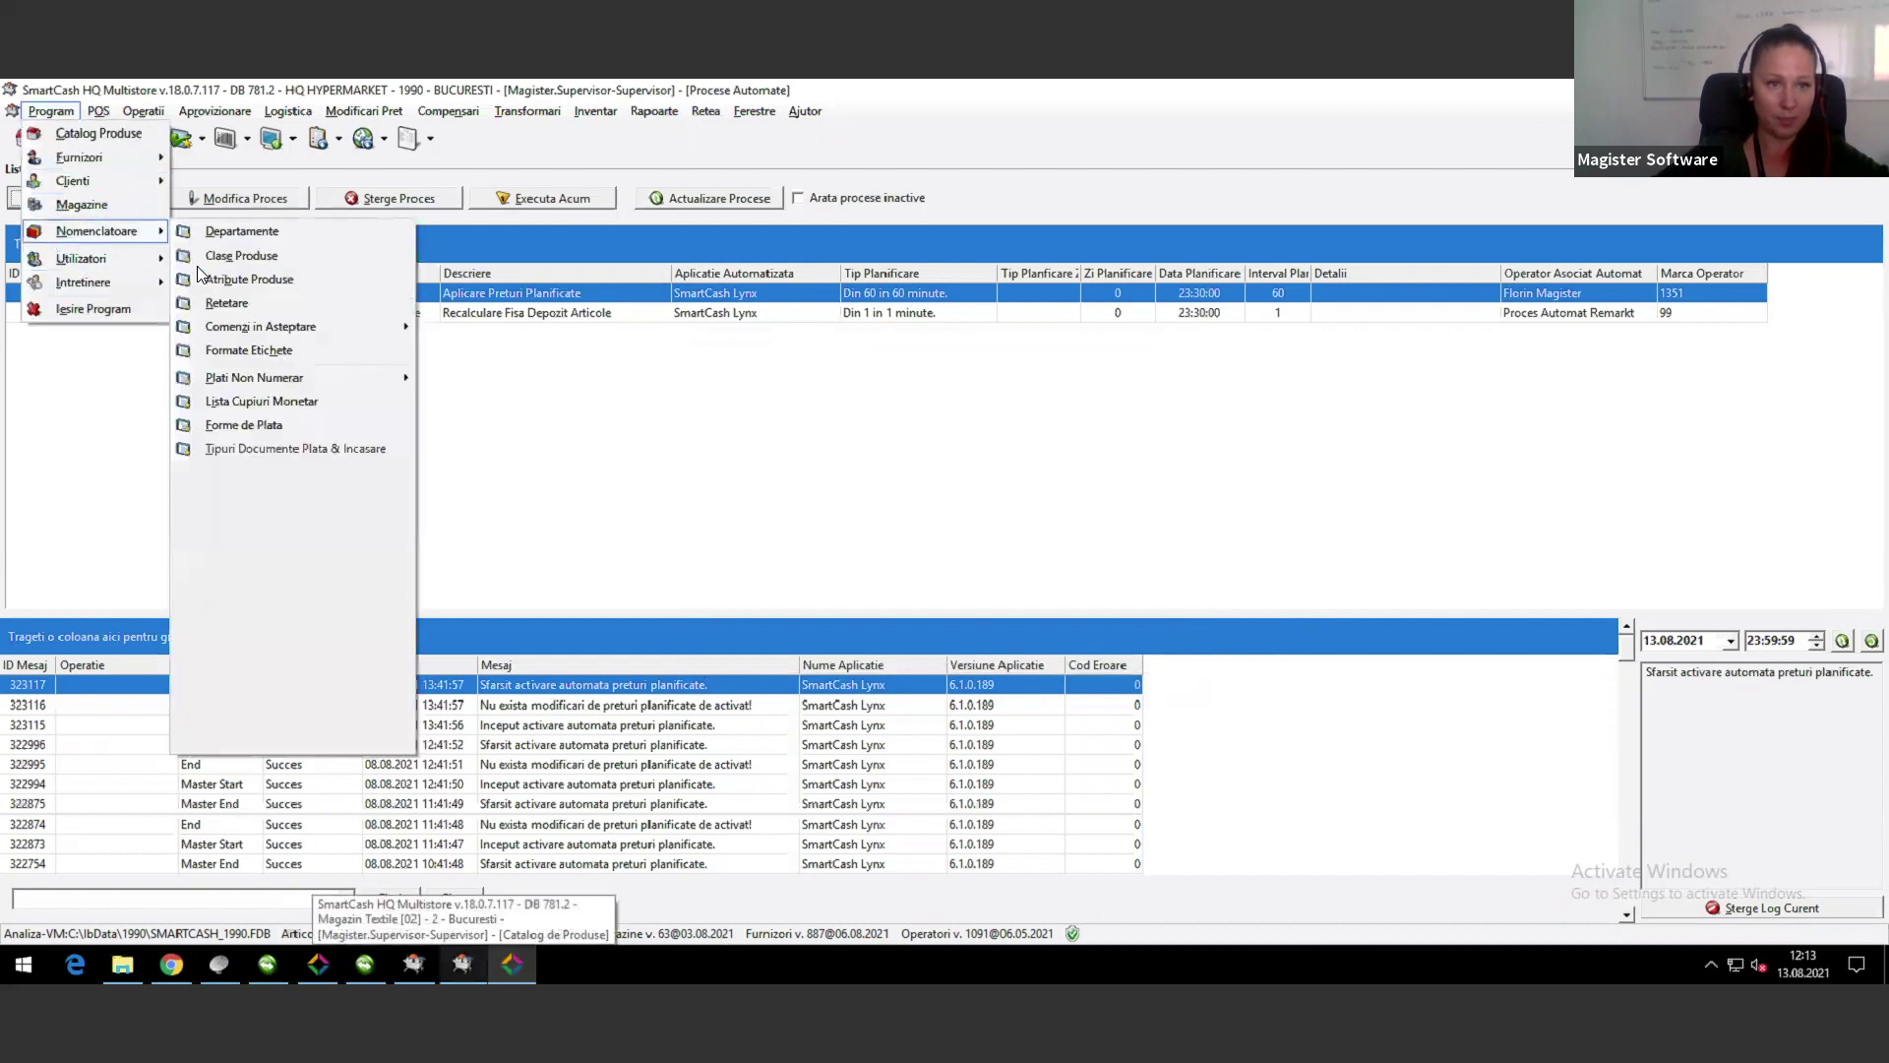
left_click(257, 297)
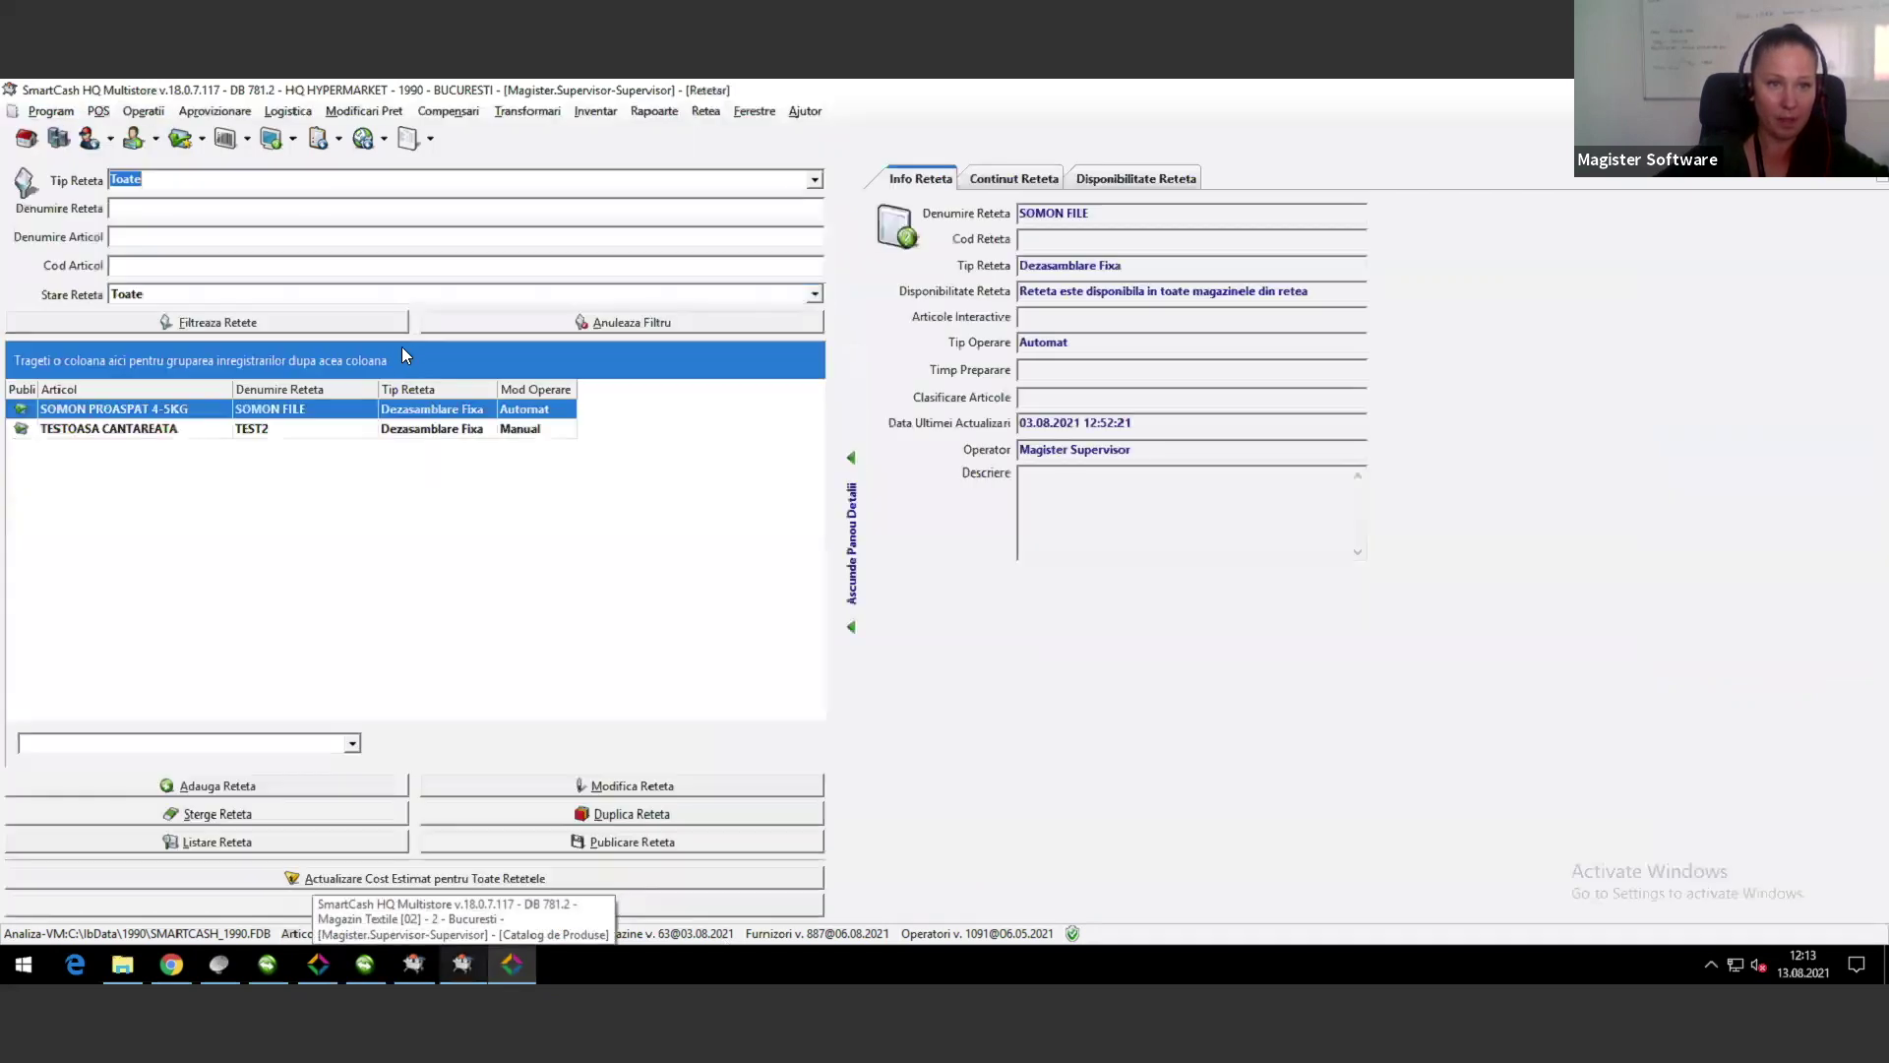
left_click(814, 179)
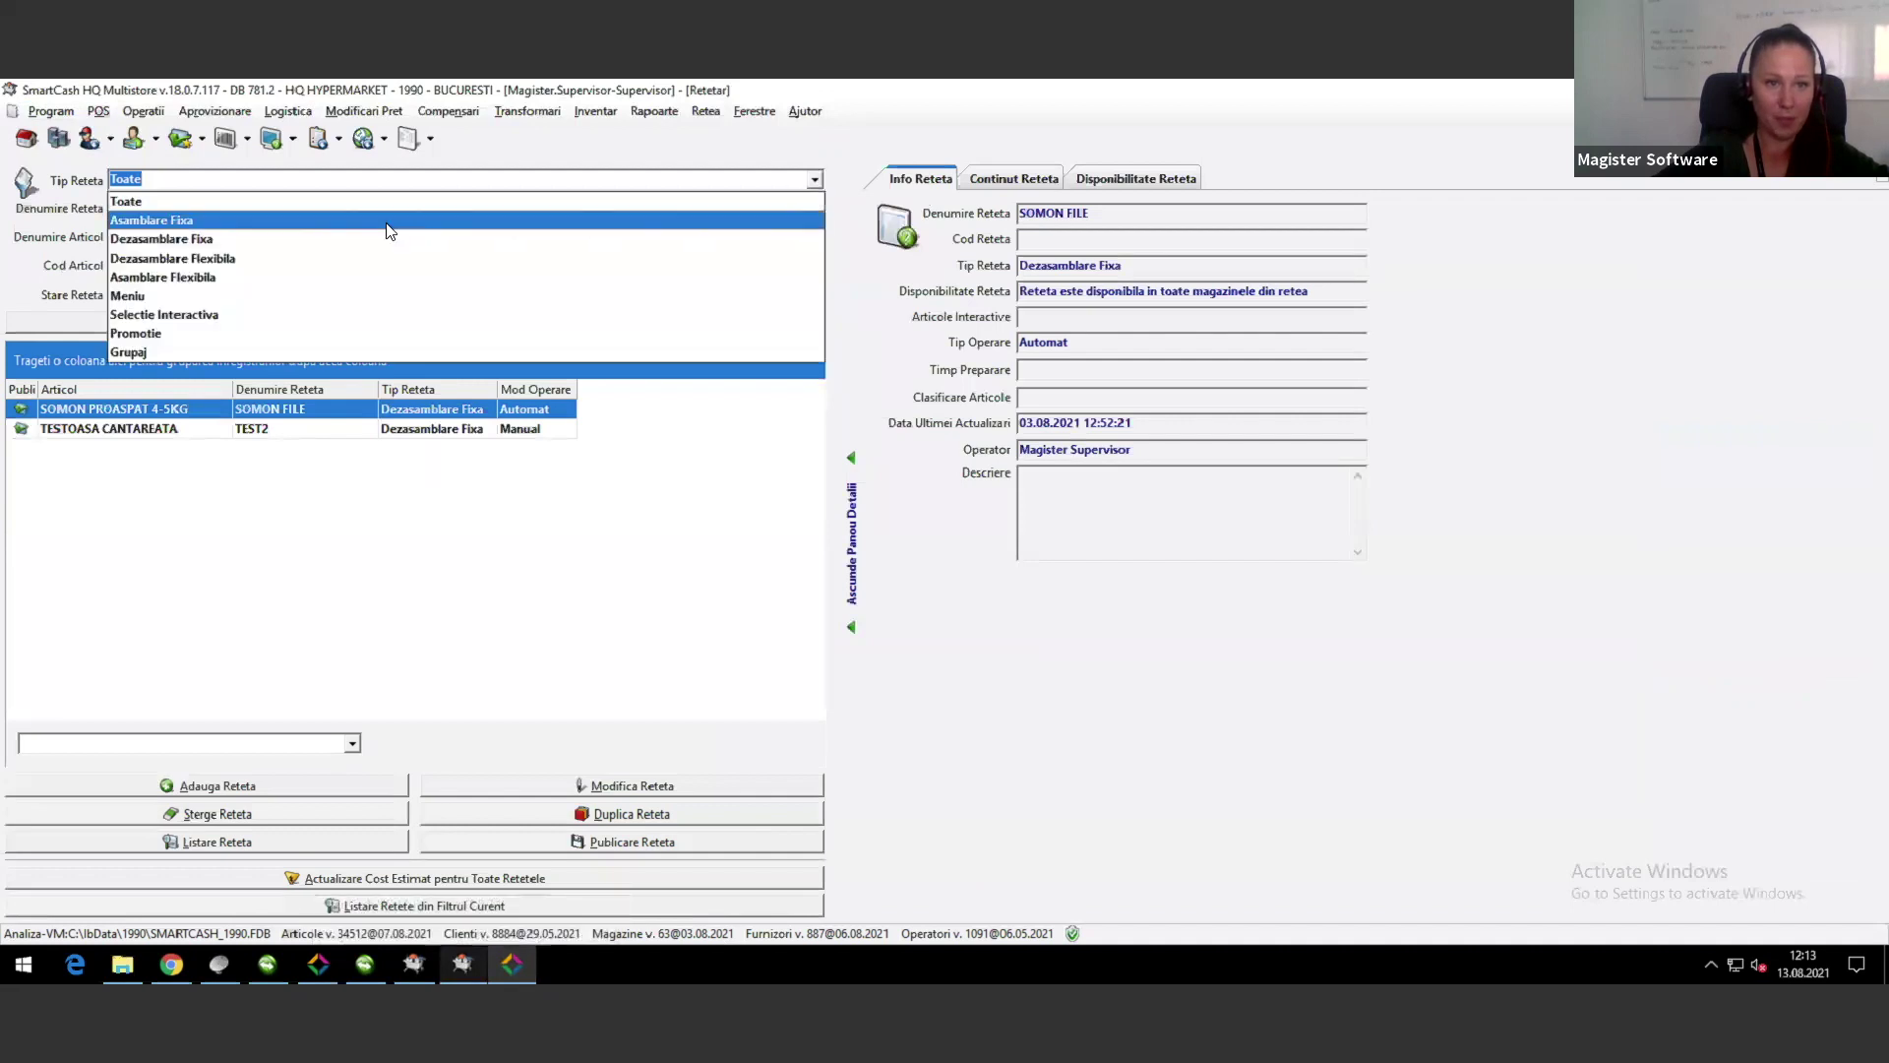
left_click(314, 208)
left_click(554, 551)
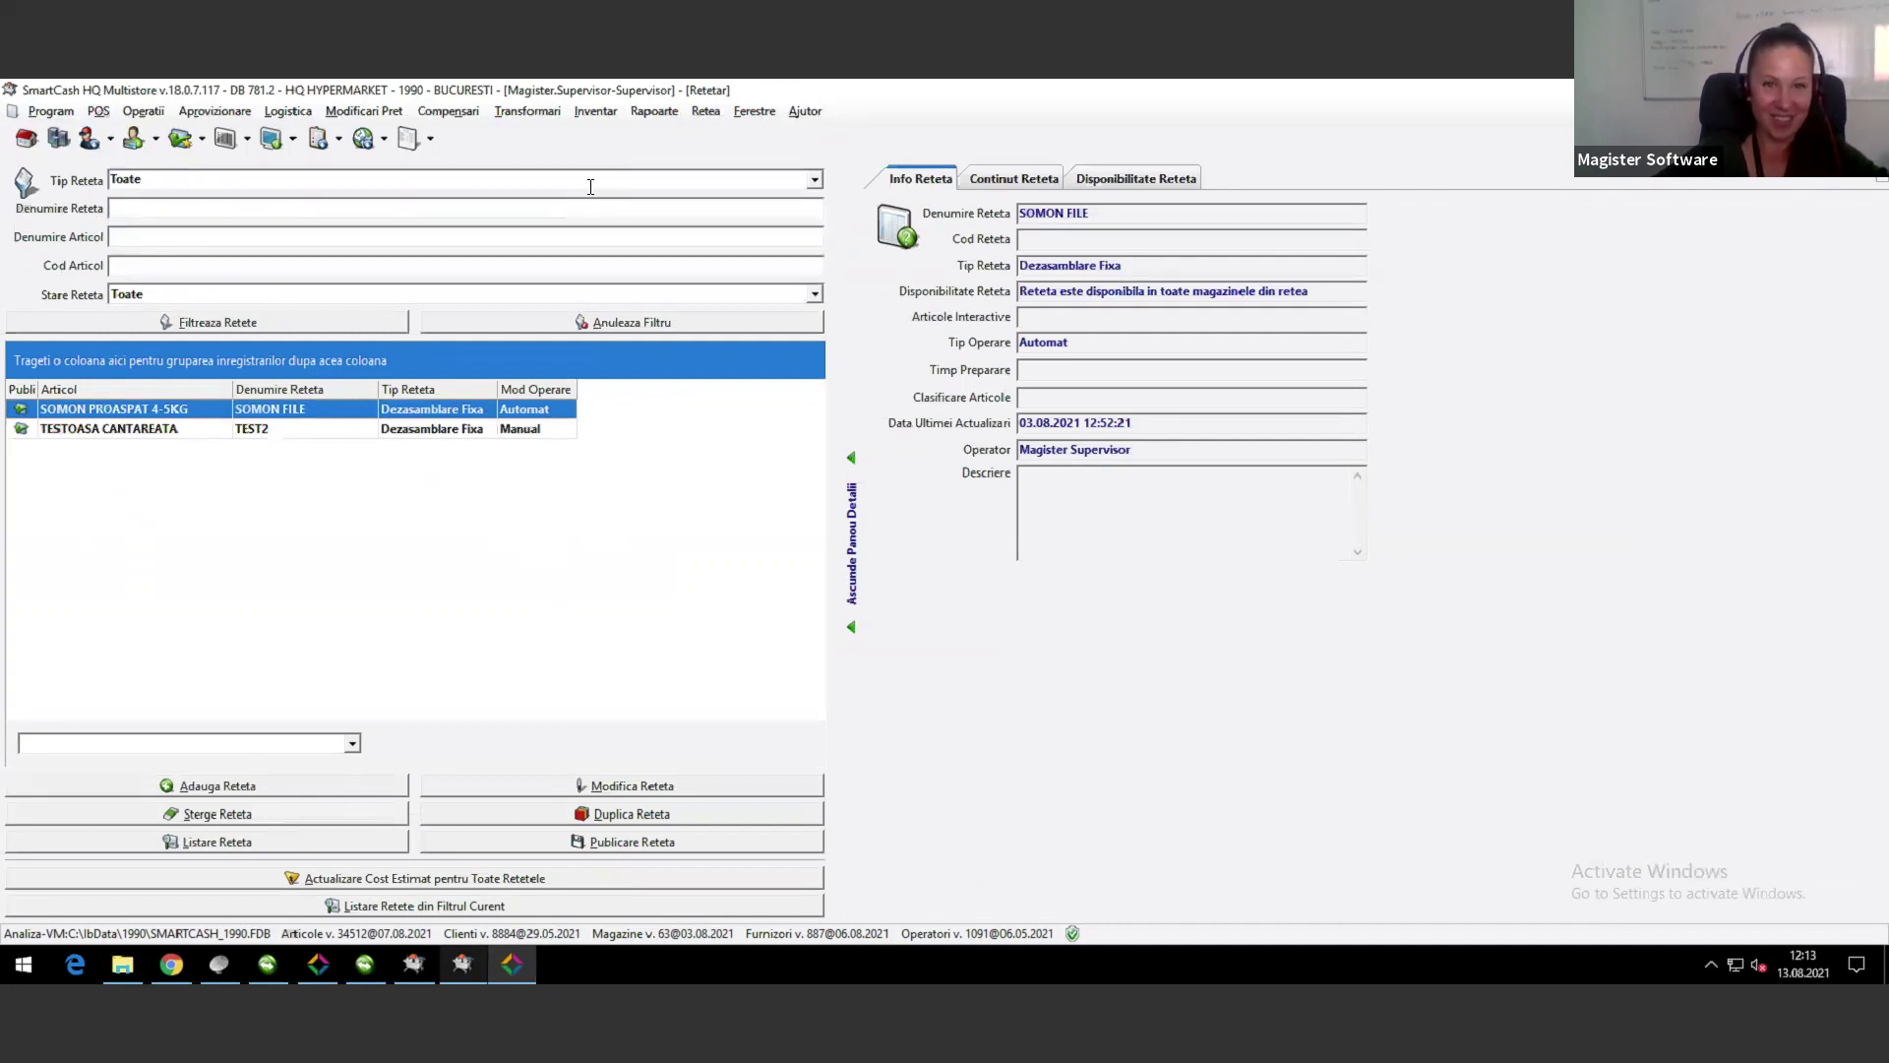
left_click(816, 181)
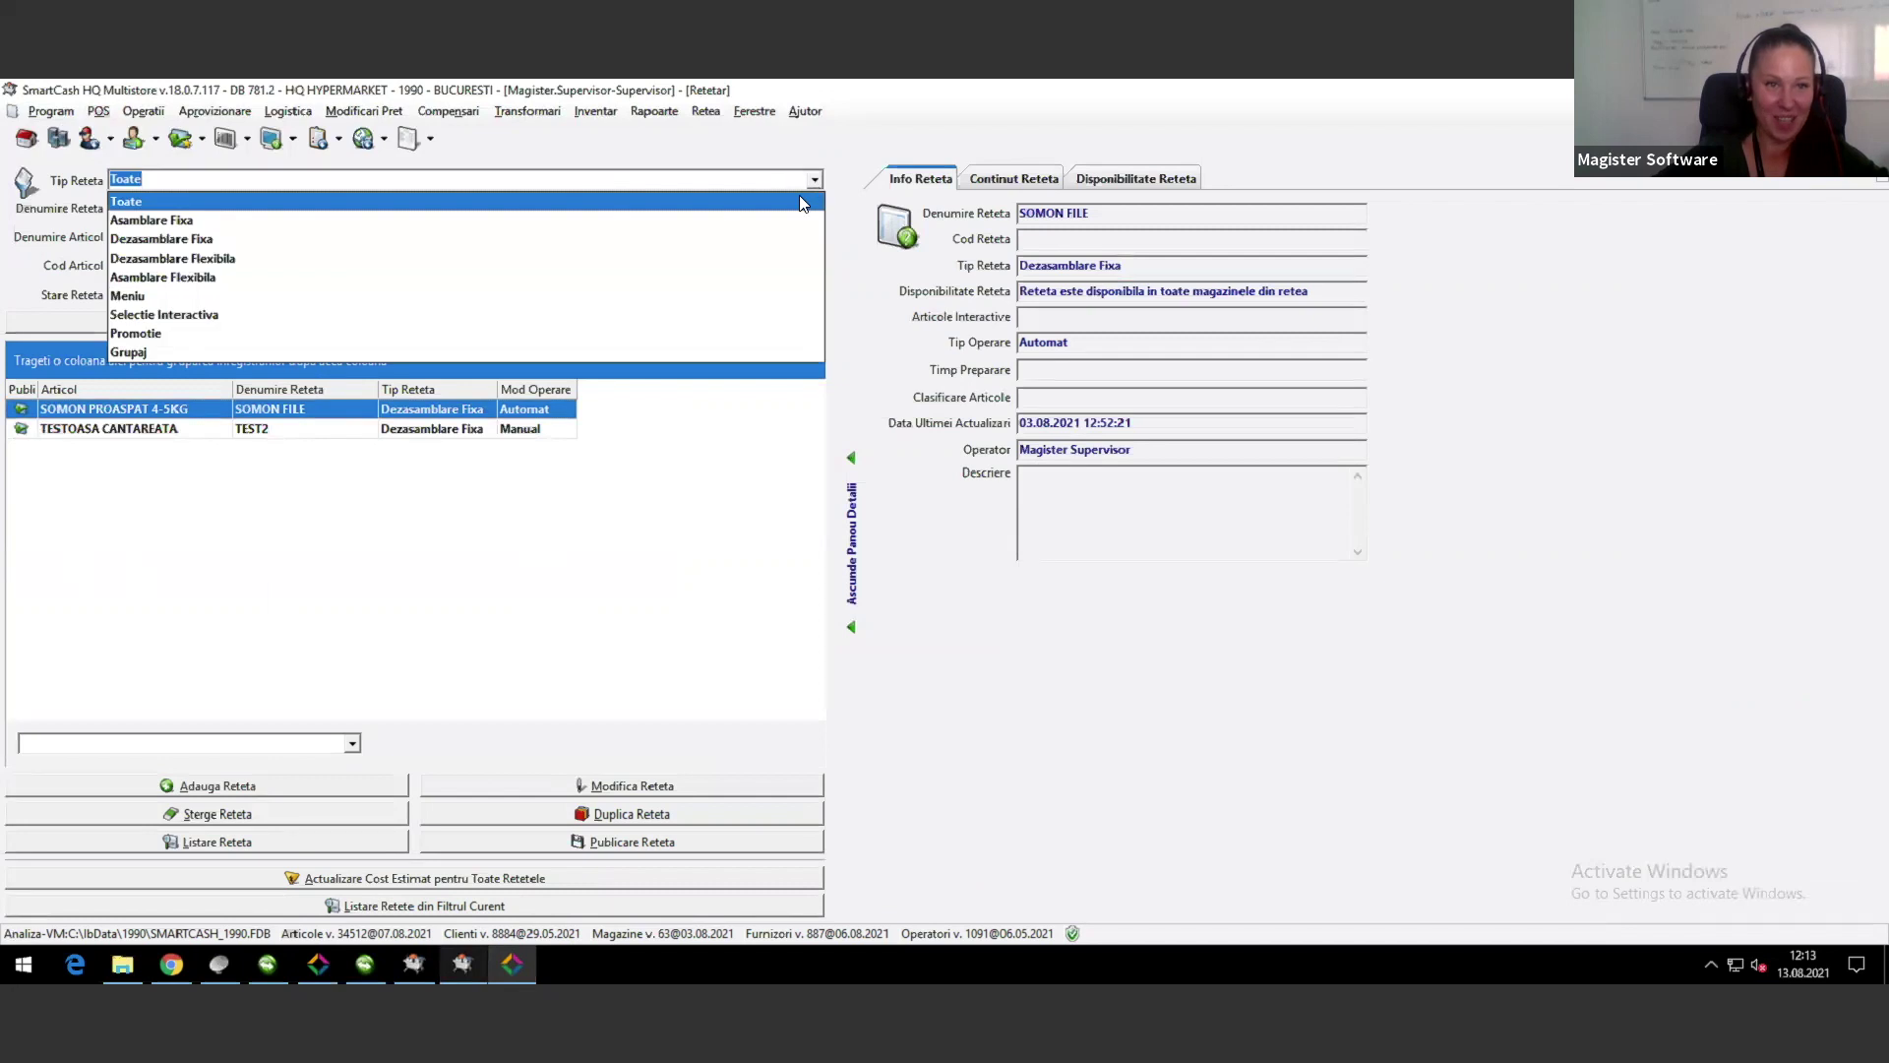
left_click(340, 241)
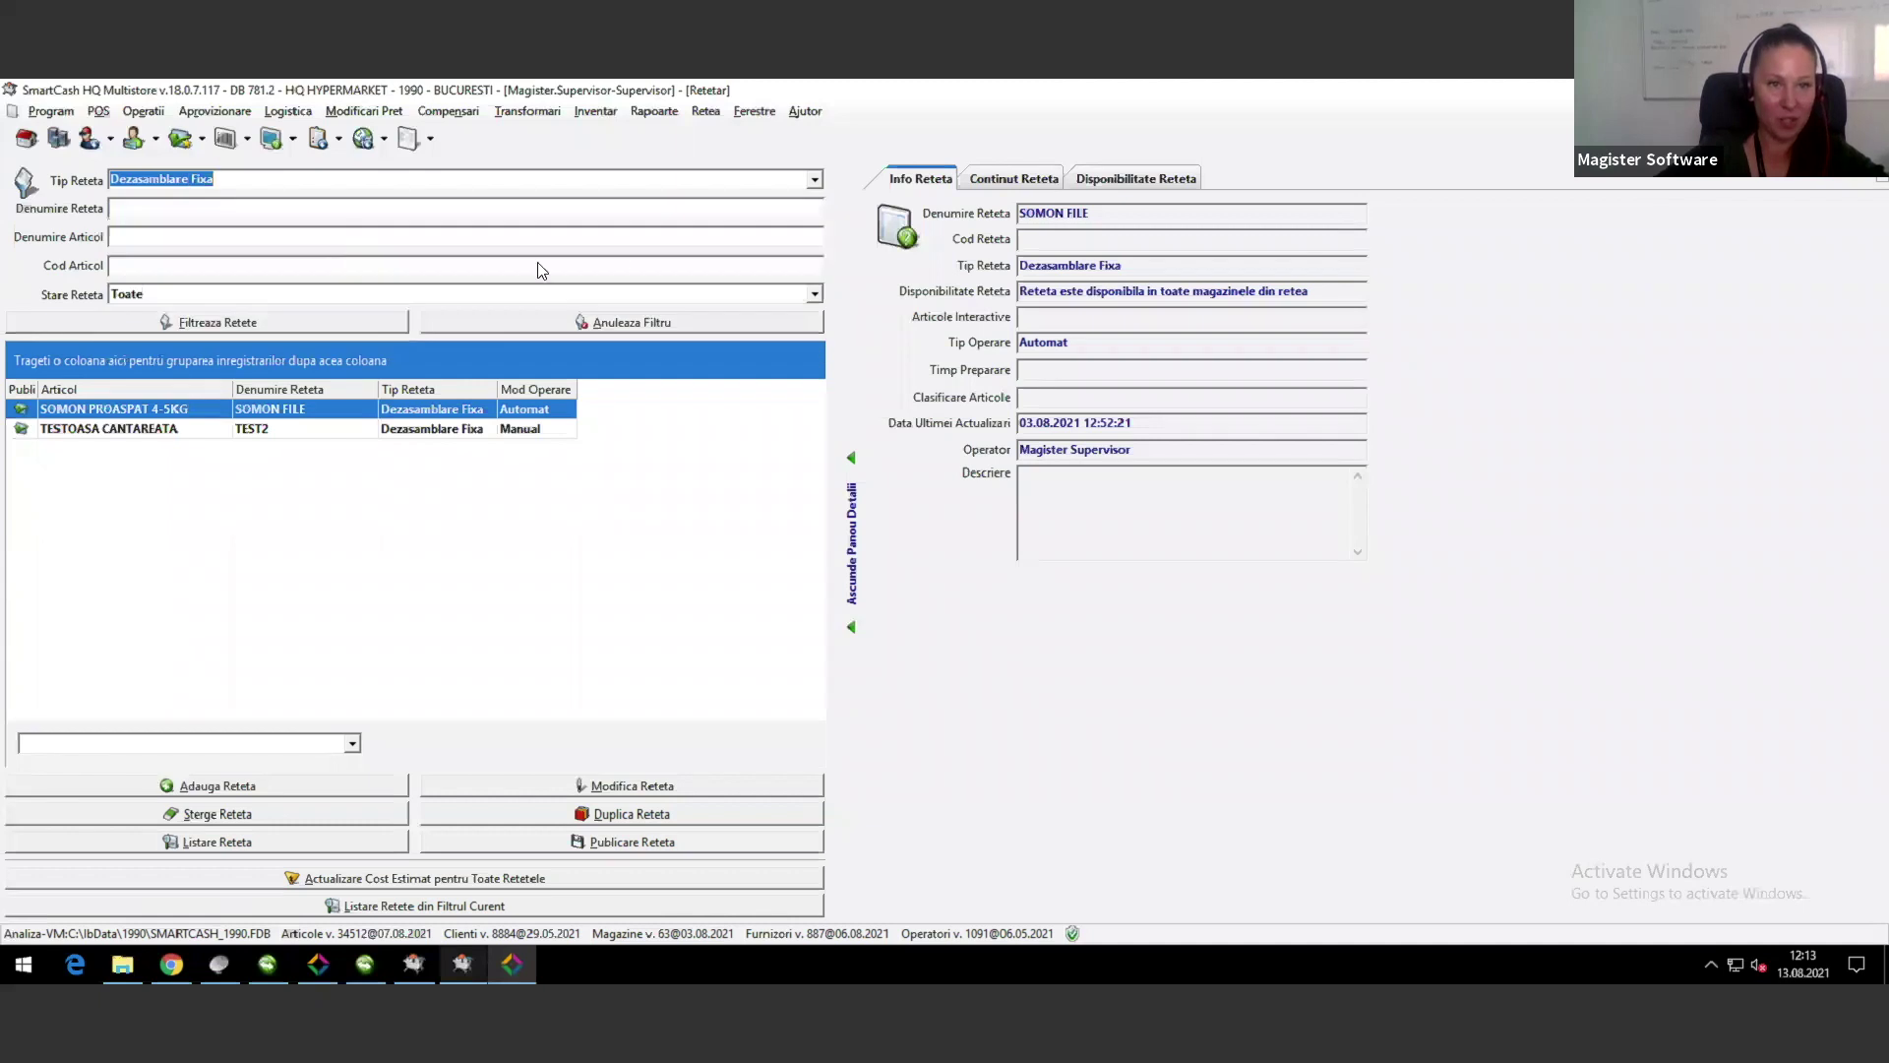
left_click(256, 322)
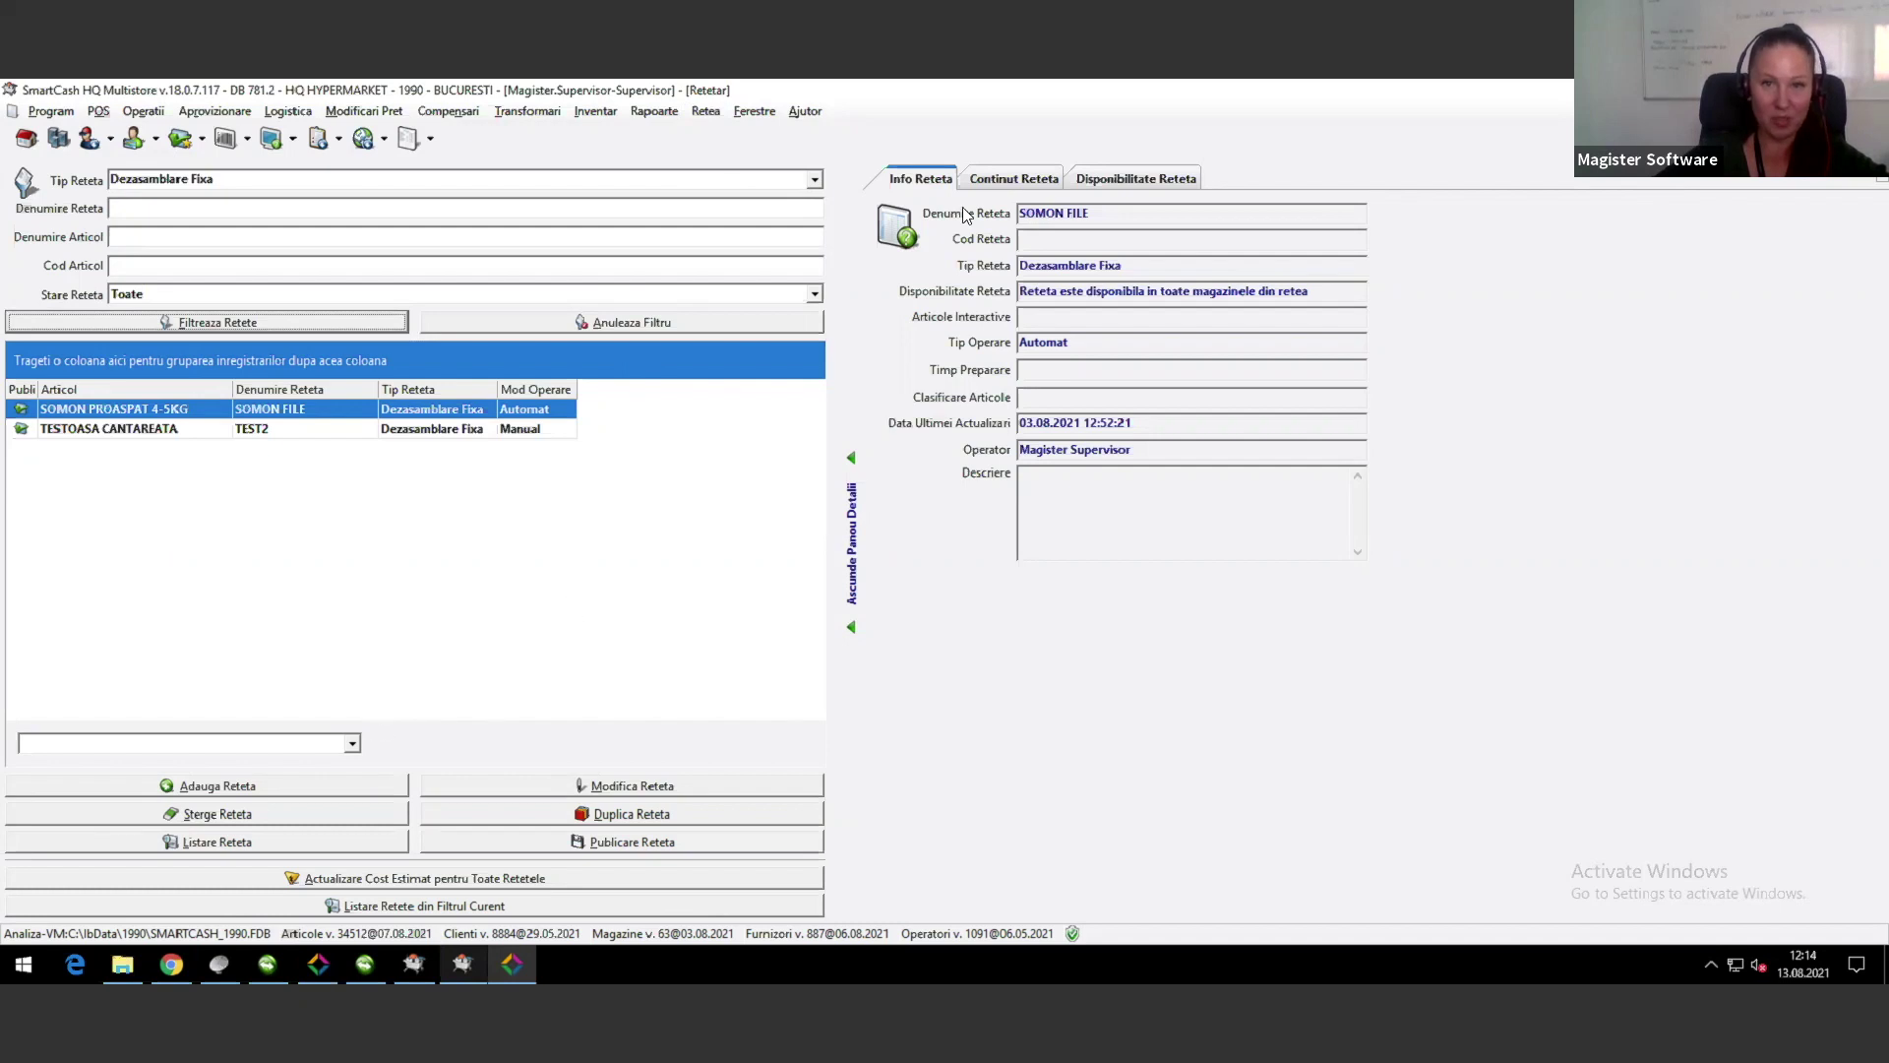
Step: Review the SOMON FILE recipe's availability and info, then check the recipe types offered in its definition and abandon the definition without saving
left_click(1125, 186)
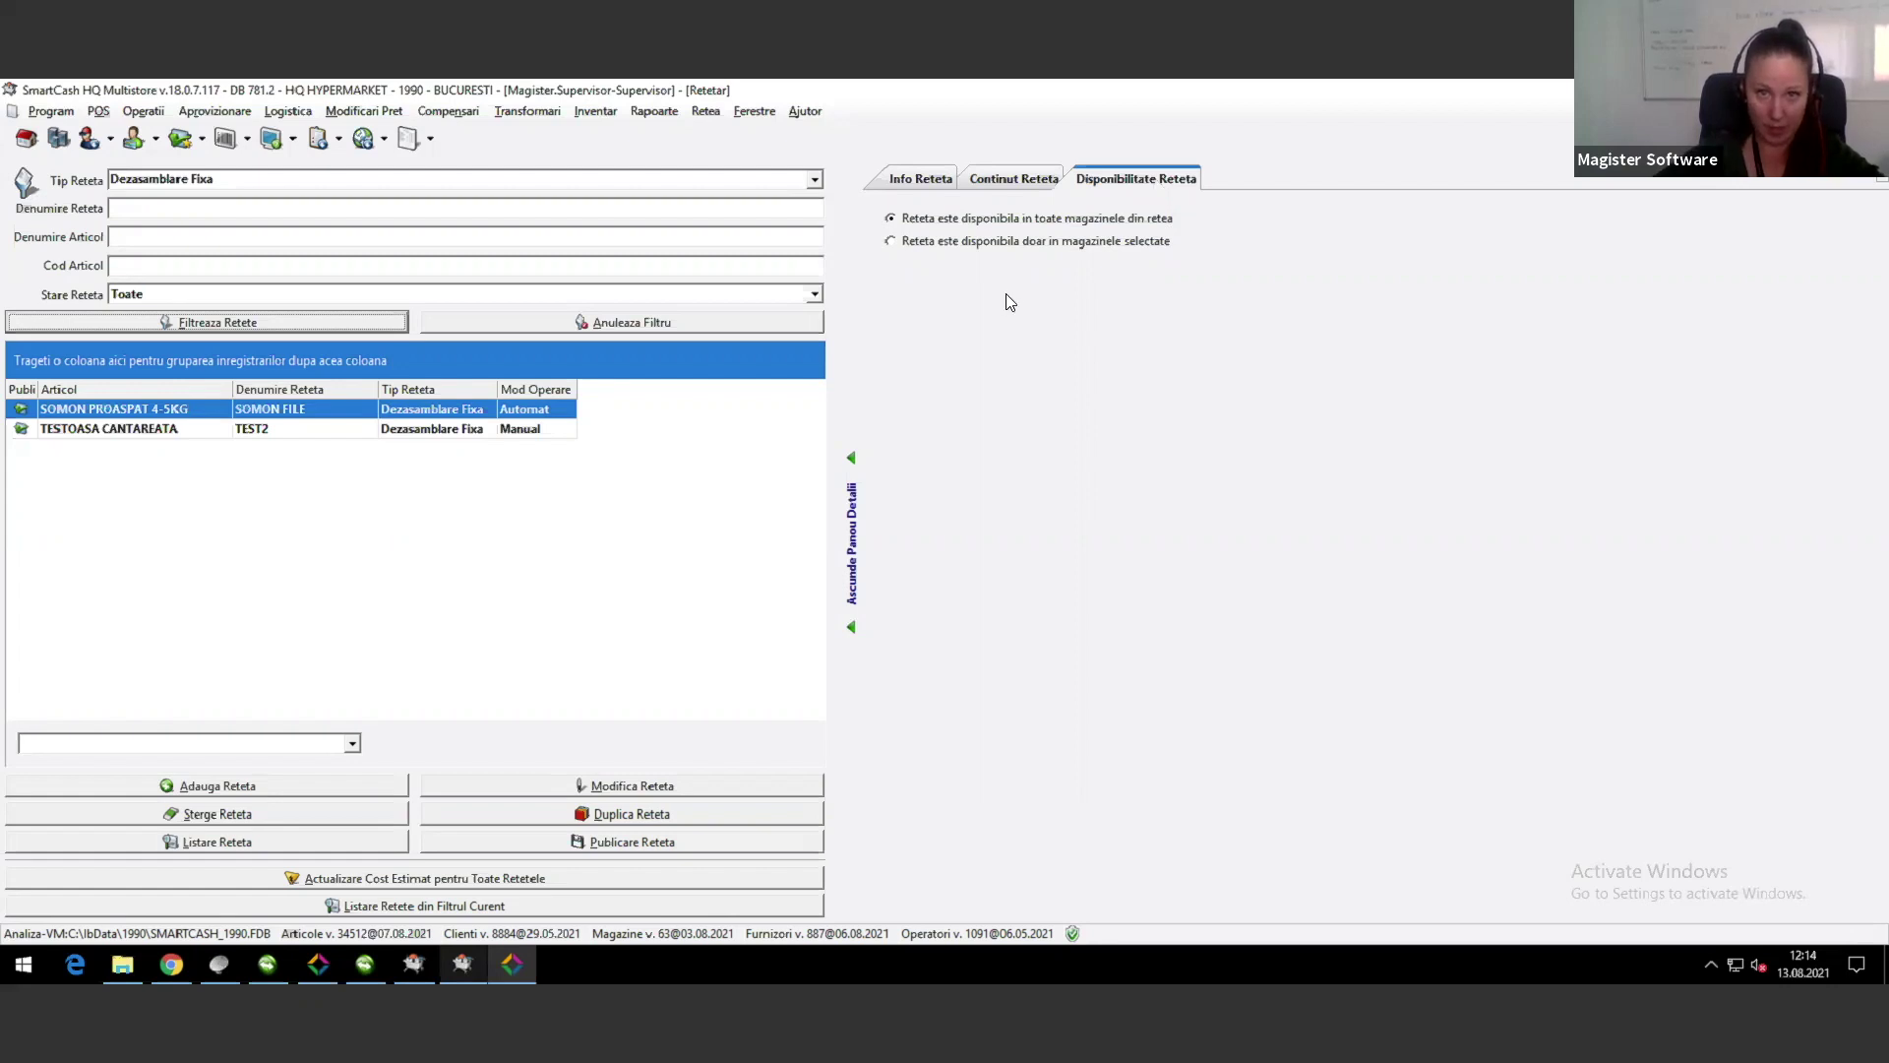
left_click(919, 181)
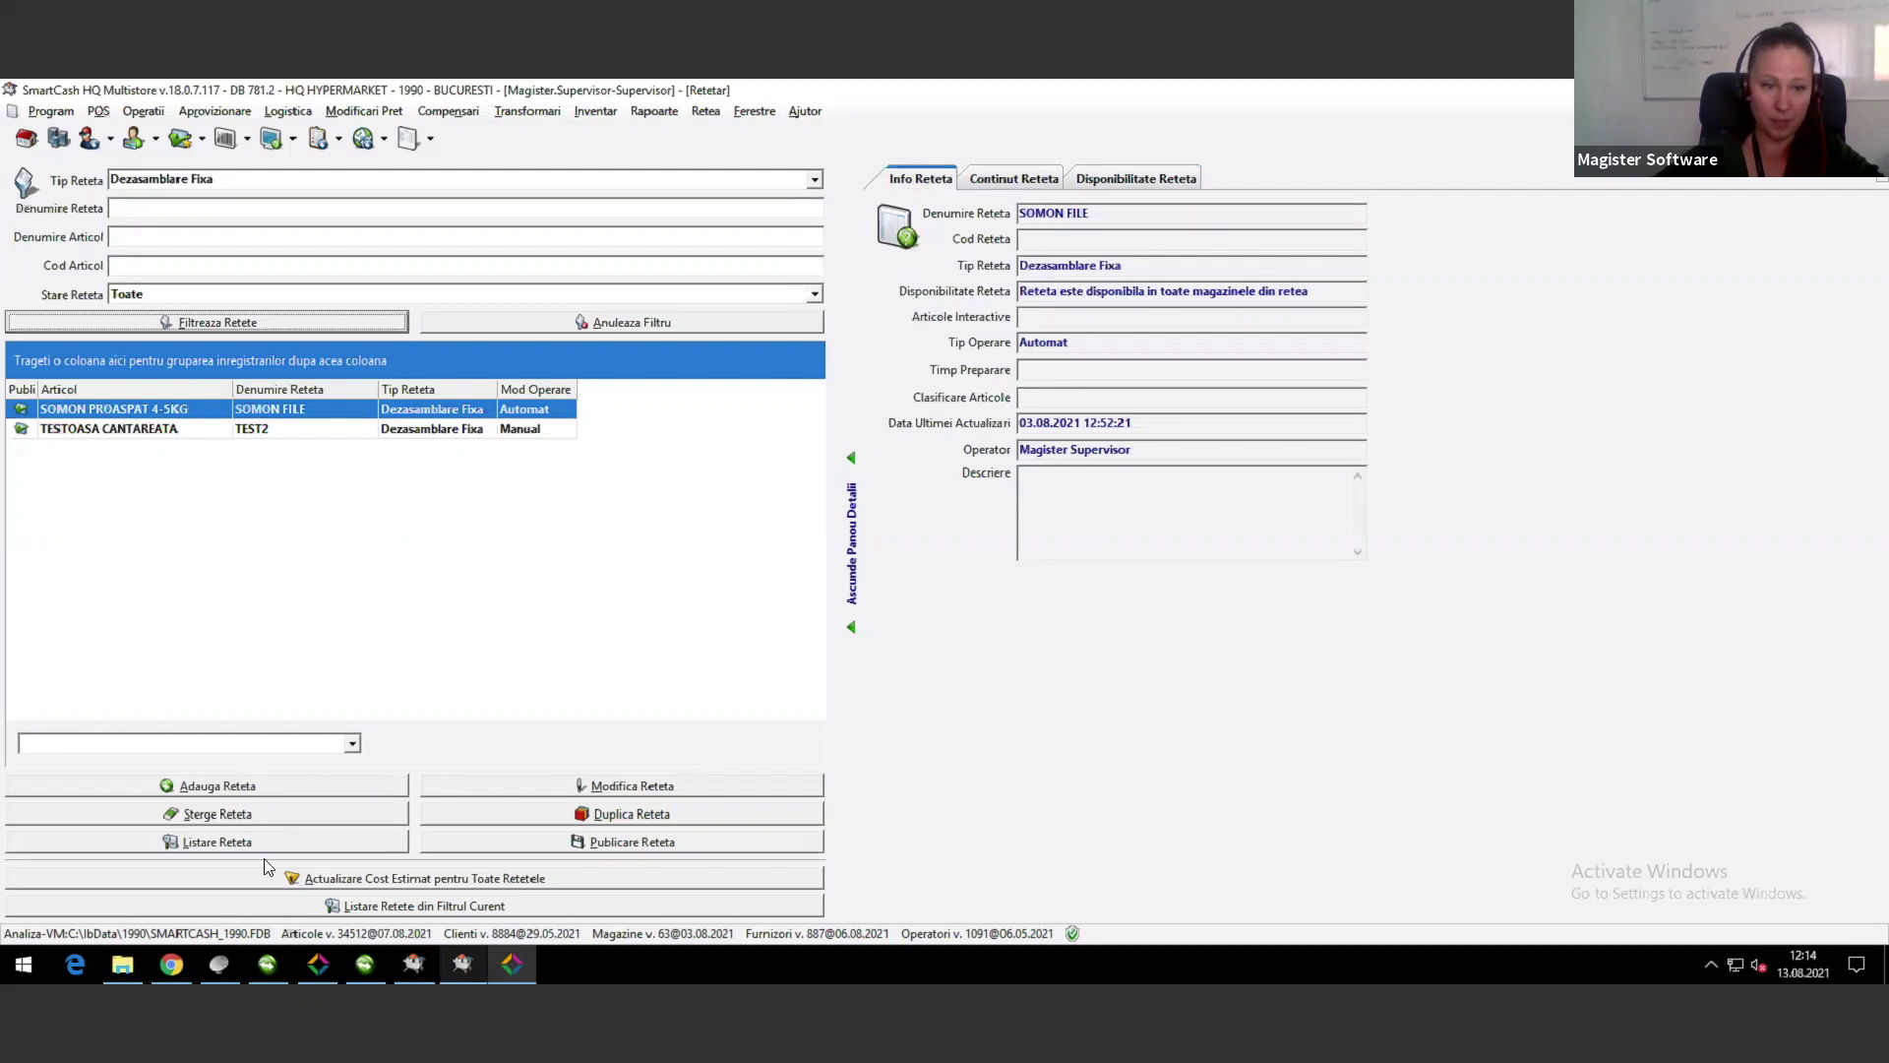
left_click(631, 785)
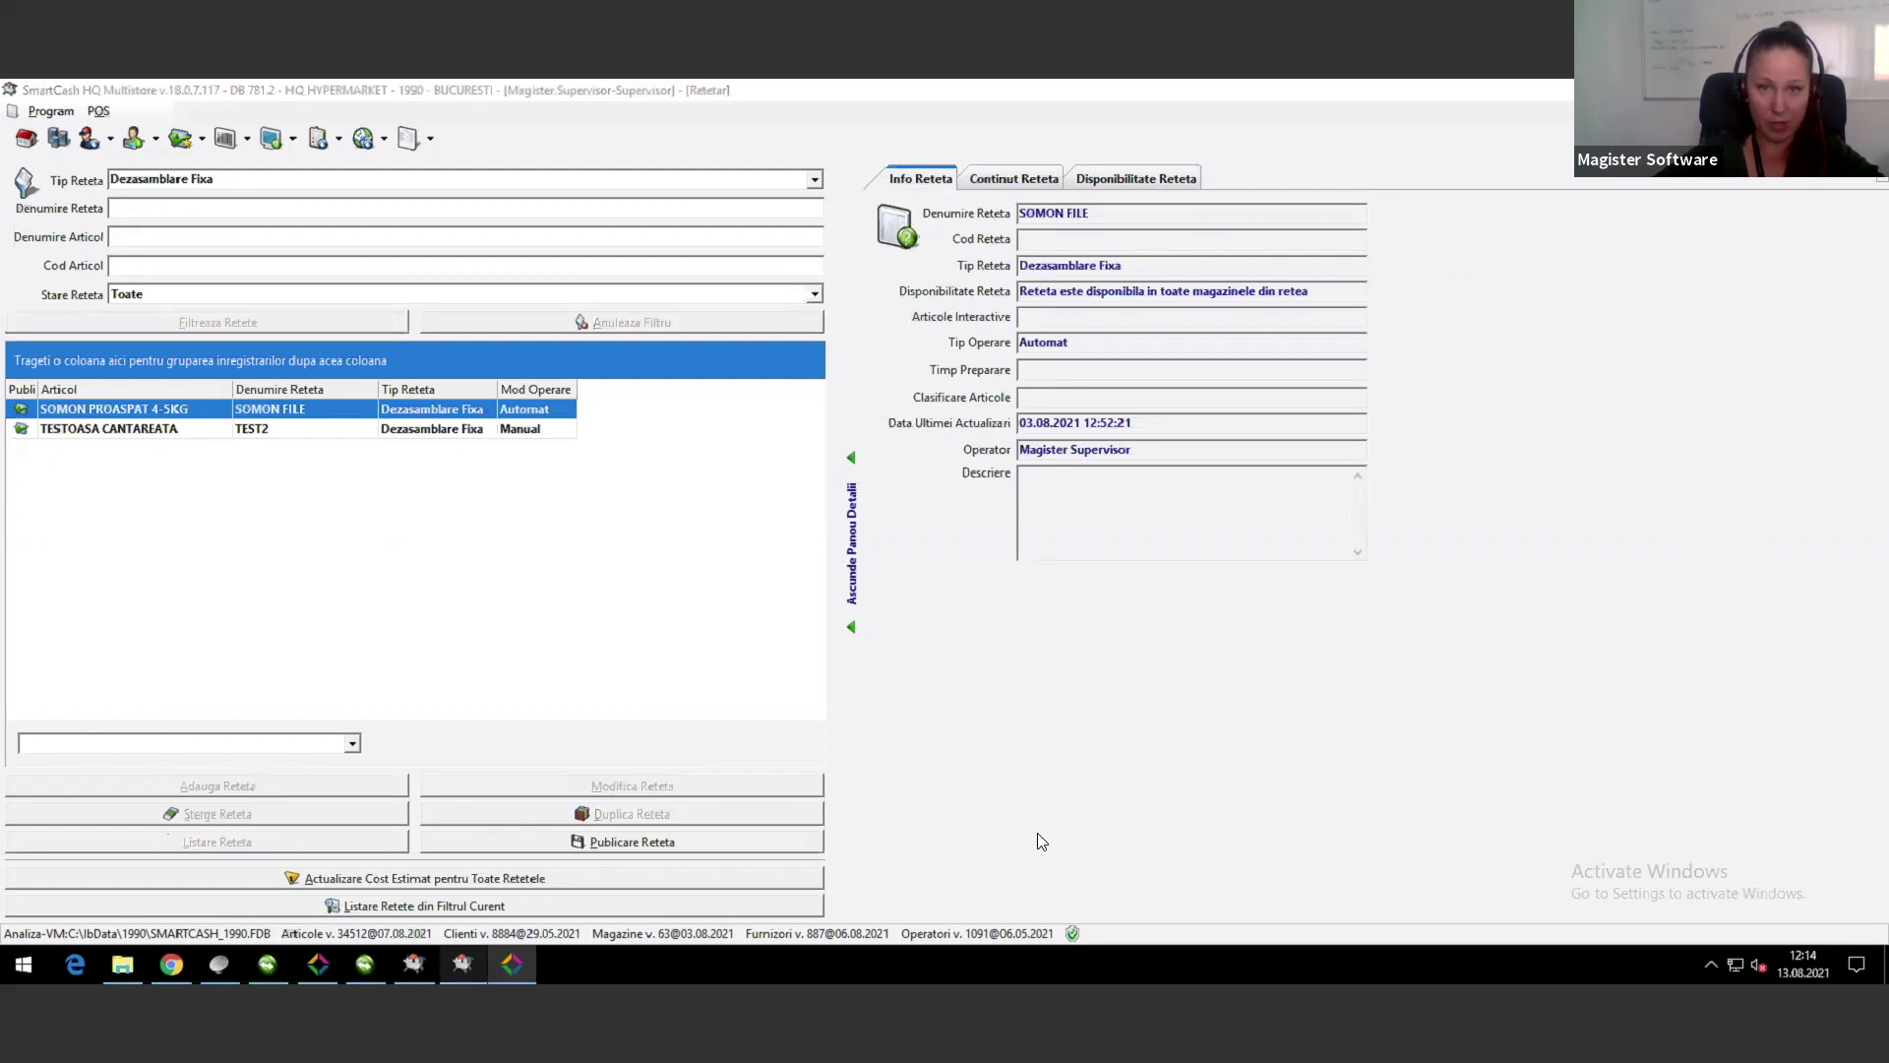
left_click_drag(924, 237, 1483, 182)
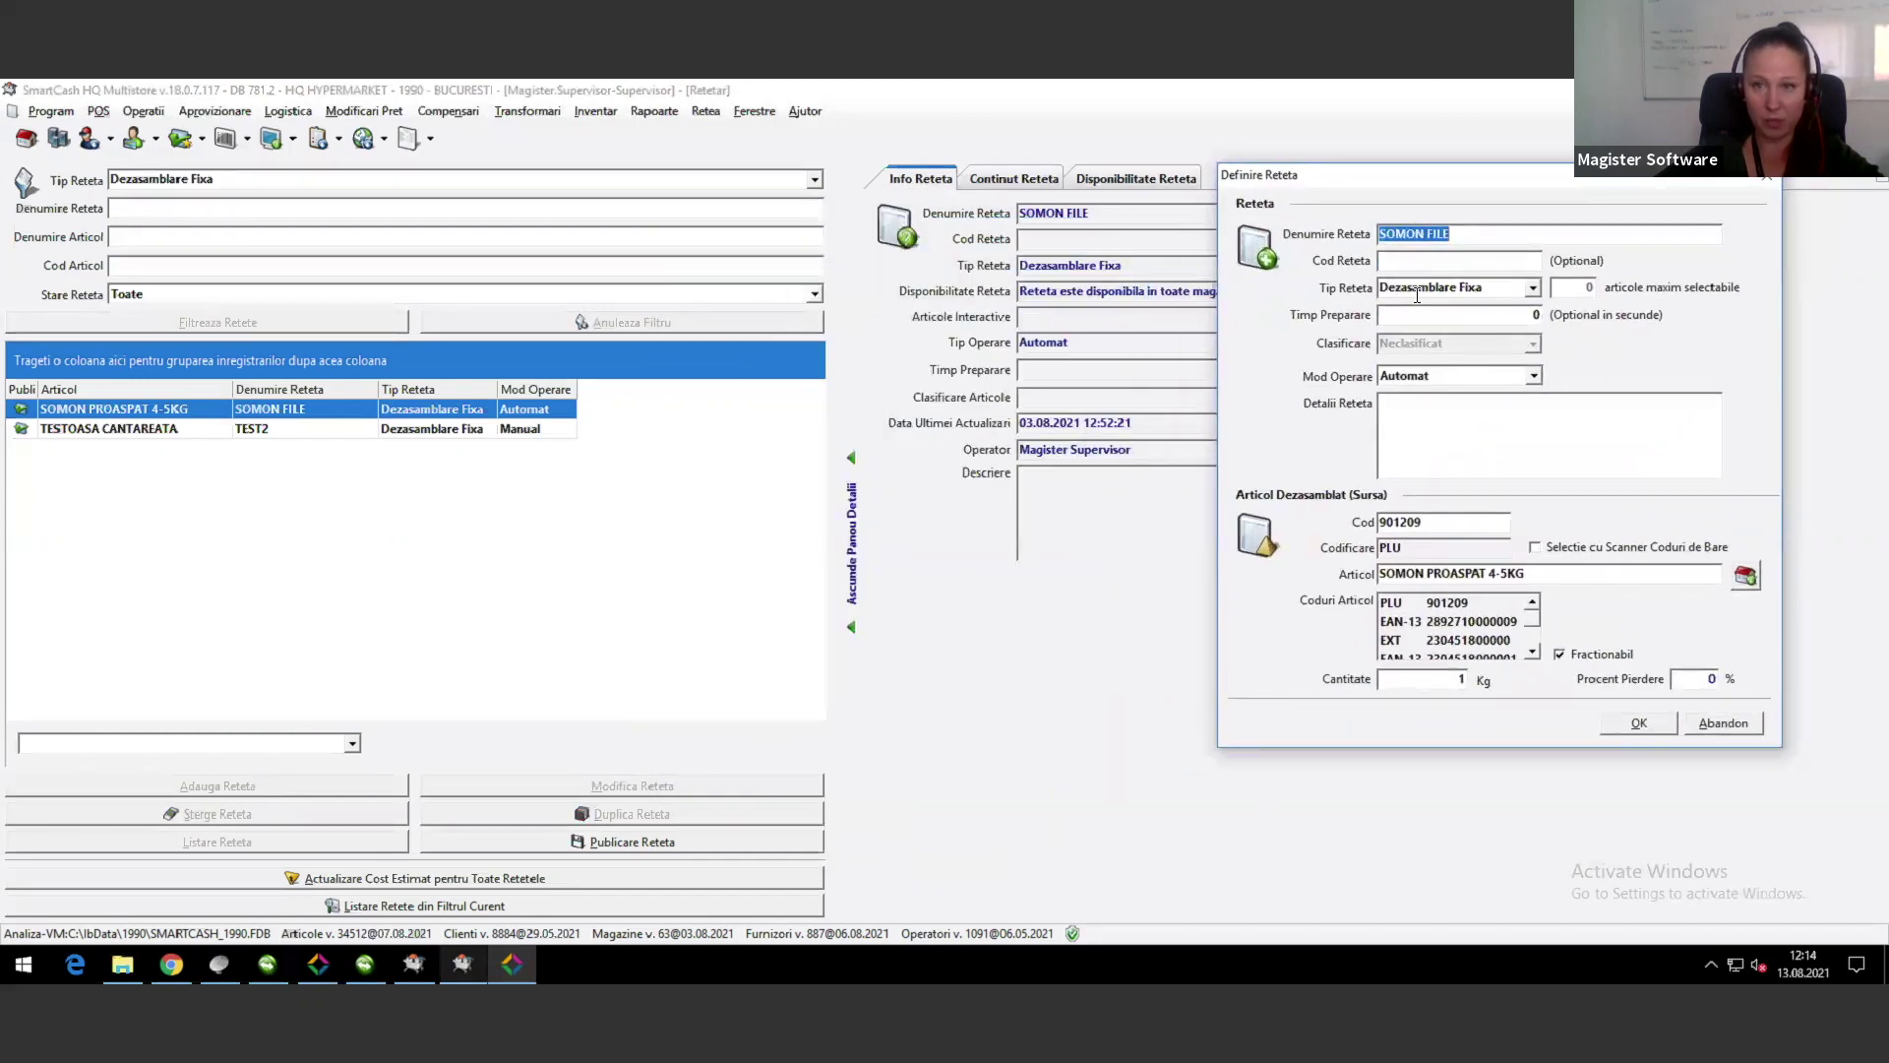
left_click(1533, 289)
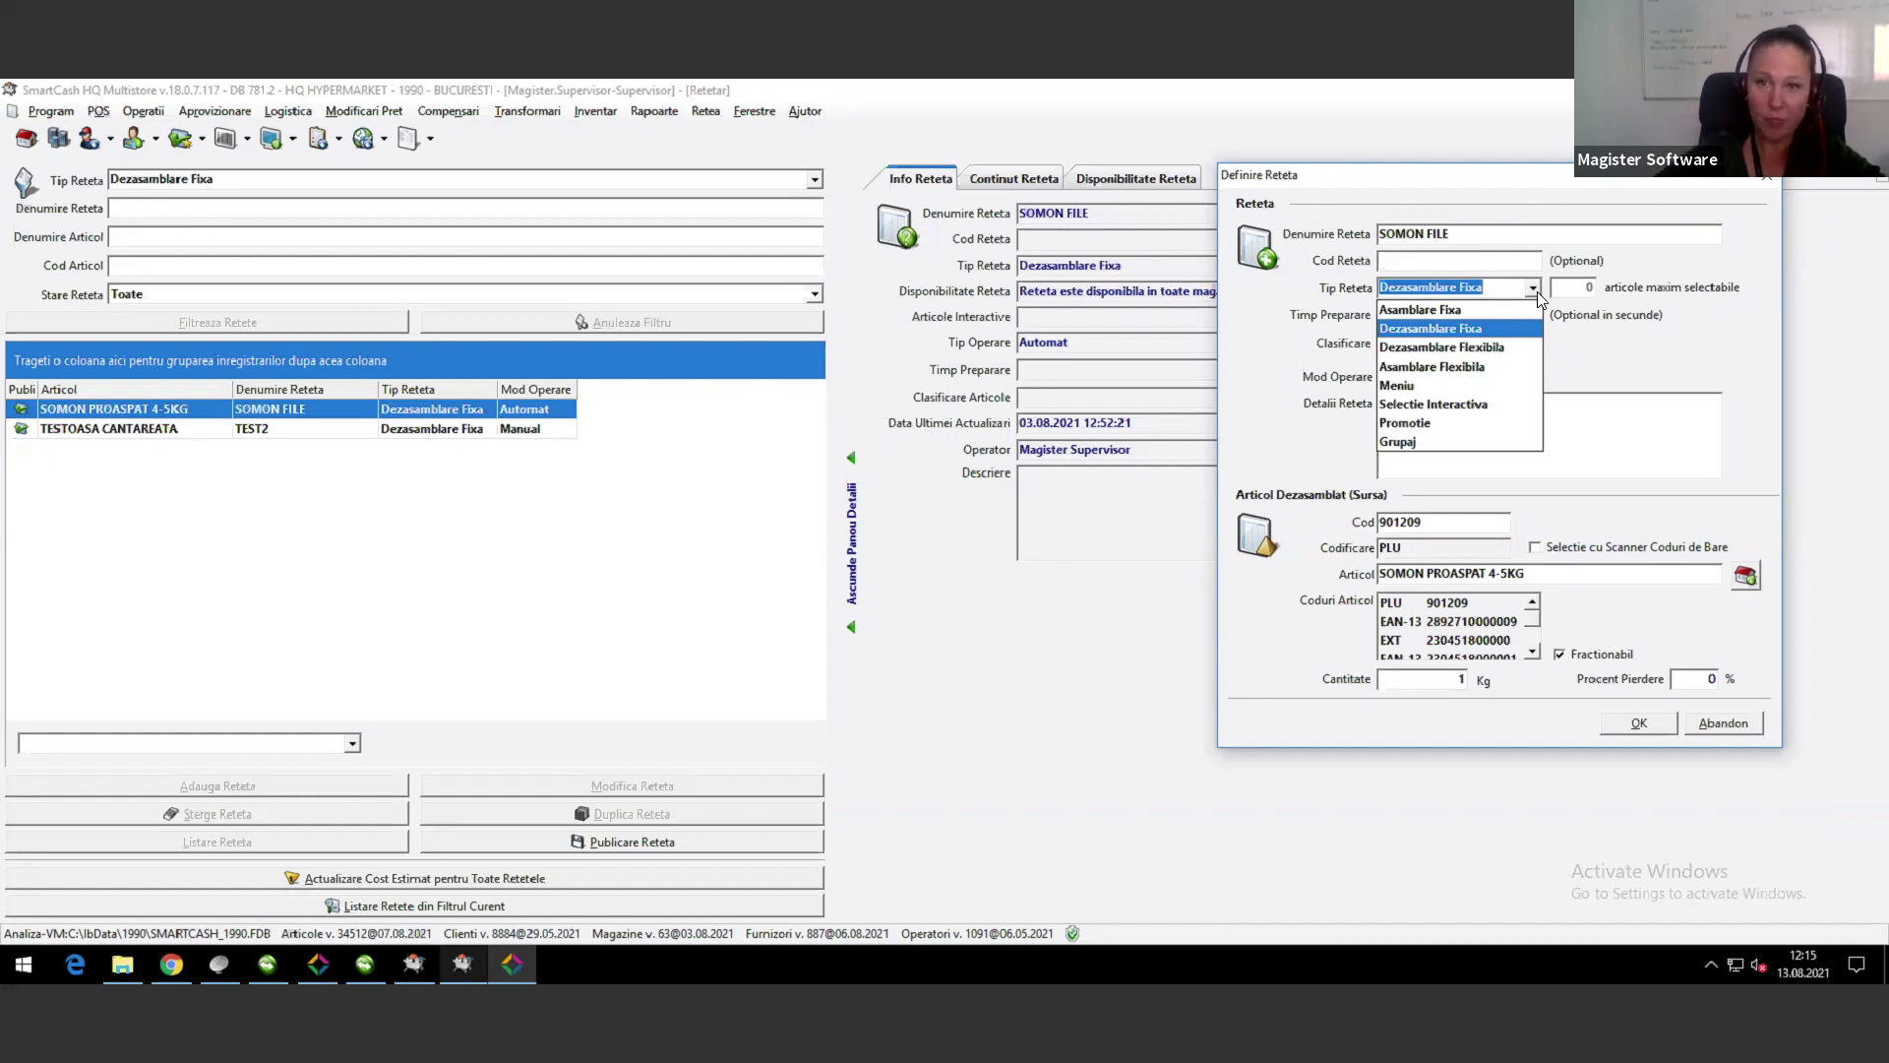
left_click(1482, 205)
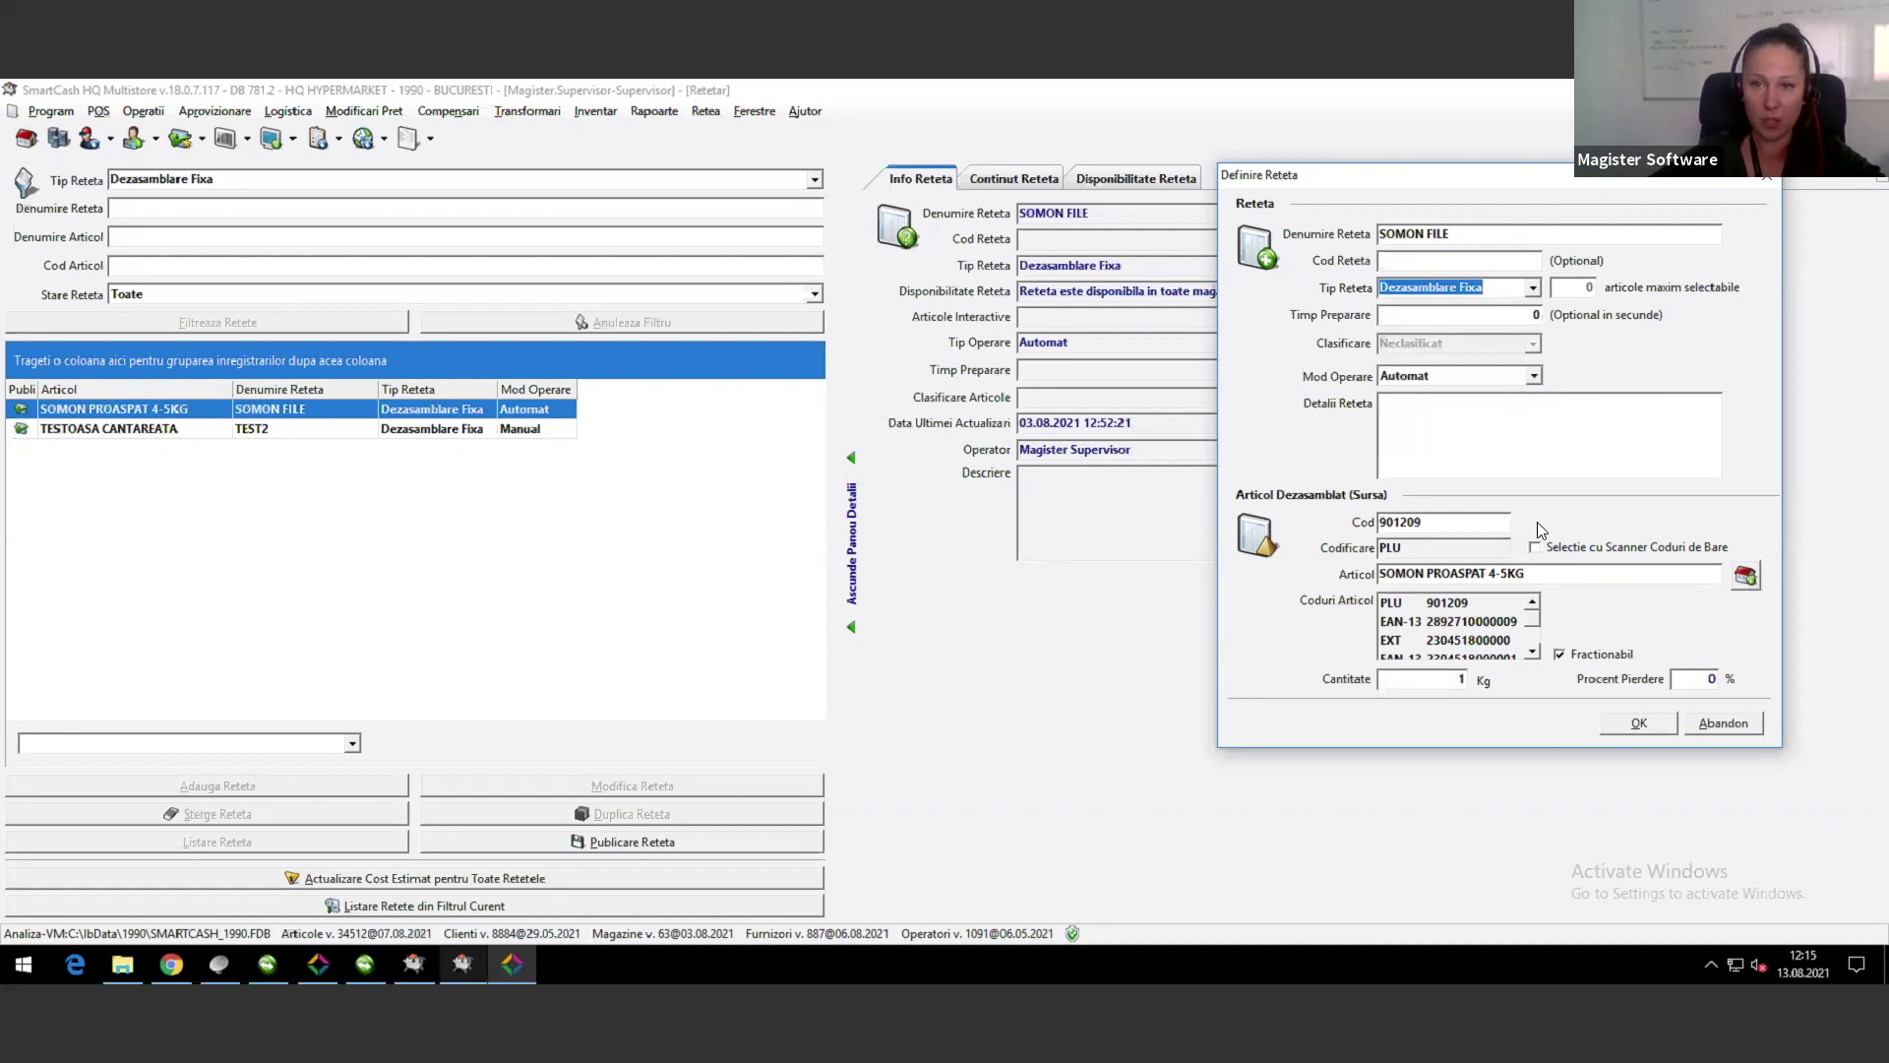
left_click(1722, 723)
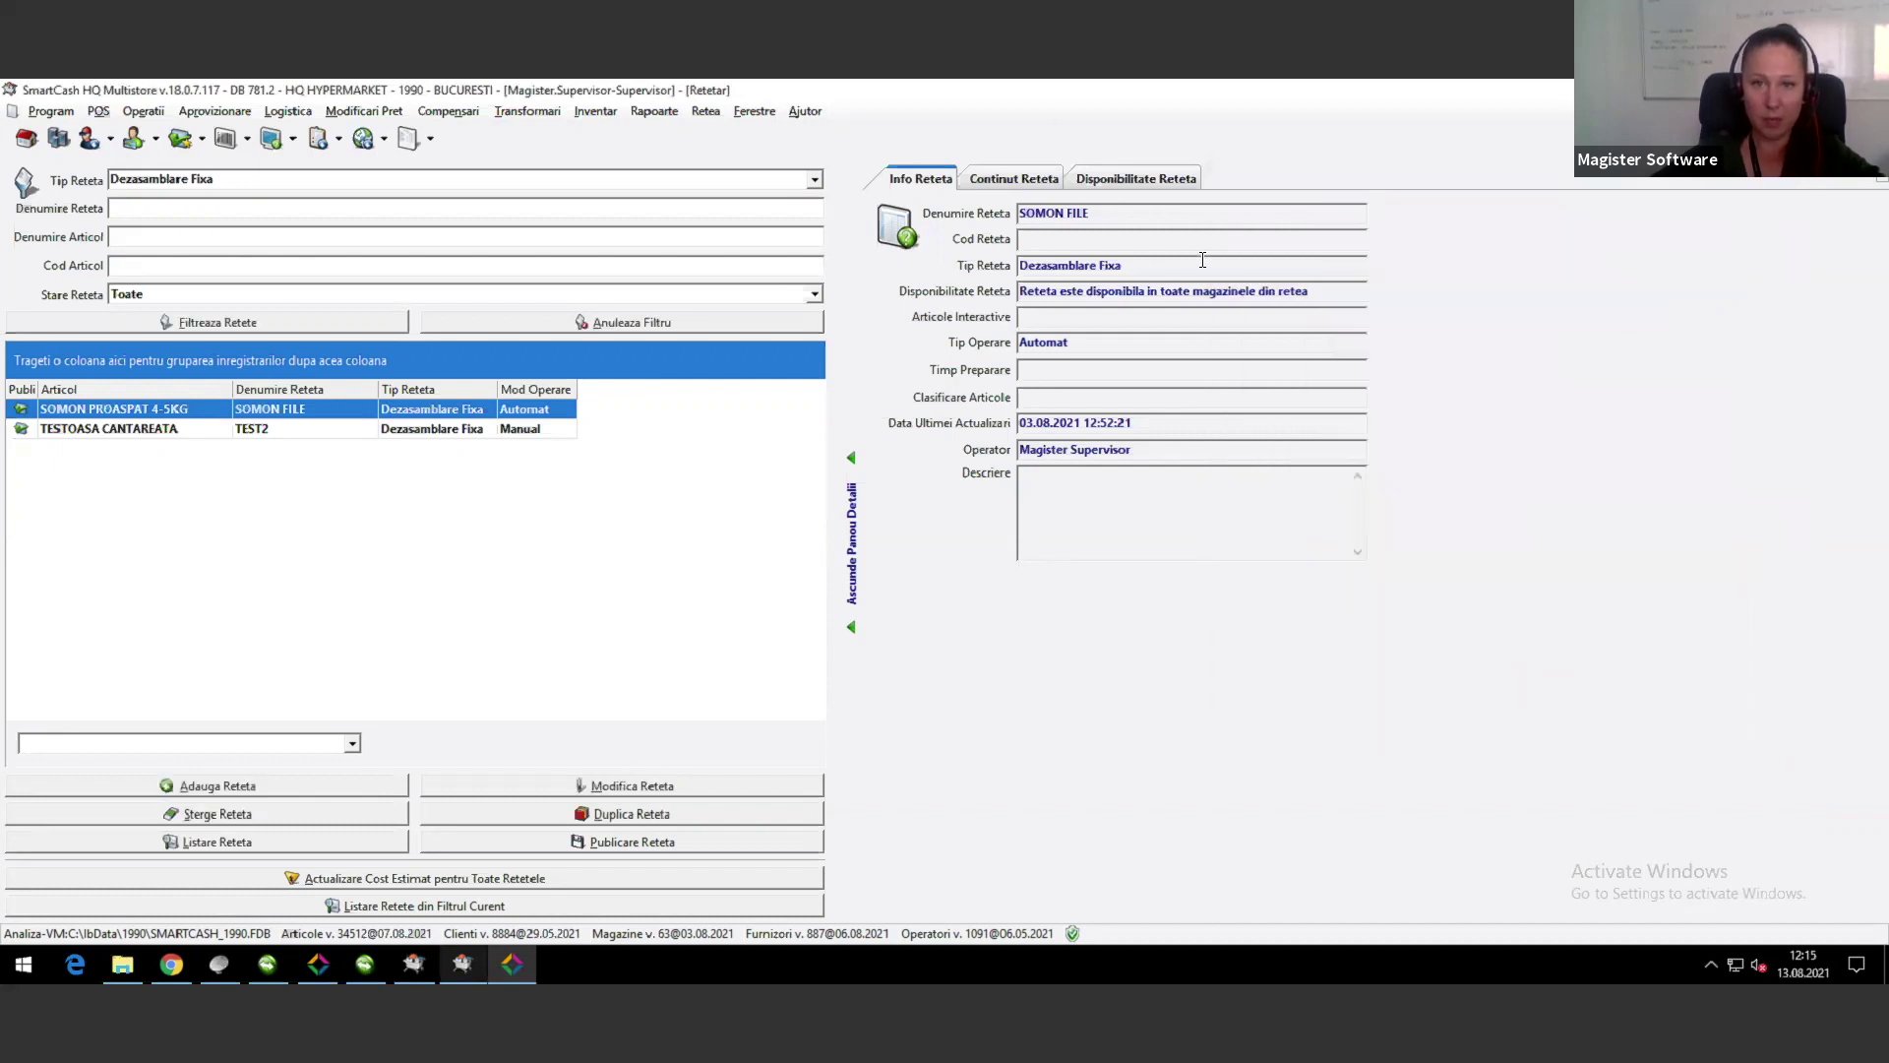
Step: Restrict the SOMON FILE recipe's availability to selected stores only, choosing Hq Bucuresti [1990], and save the store selection
left_click(1140, 179)
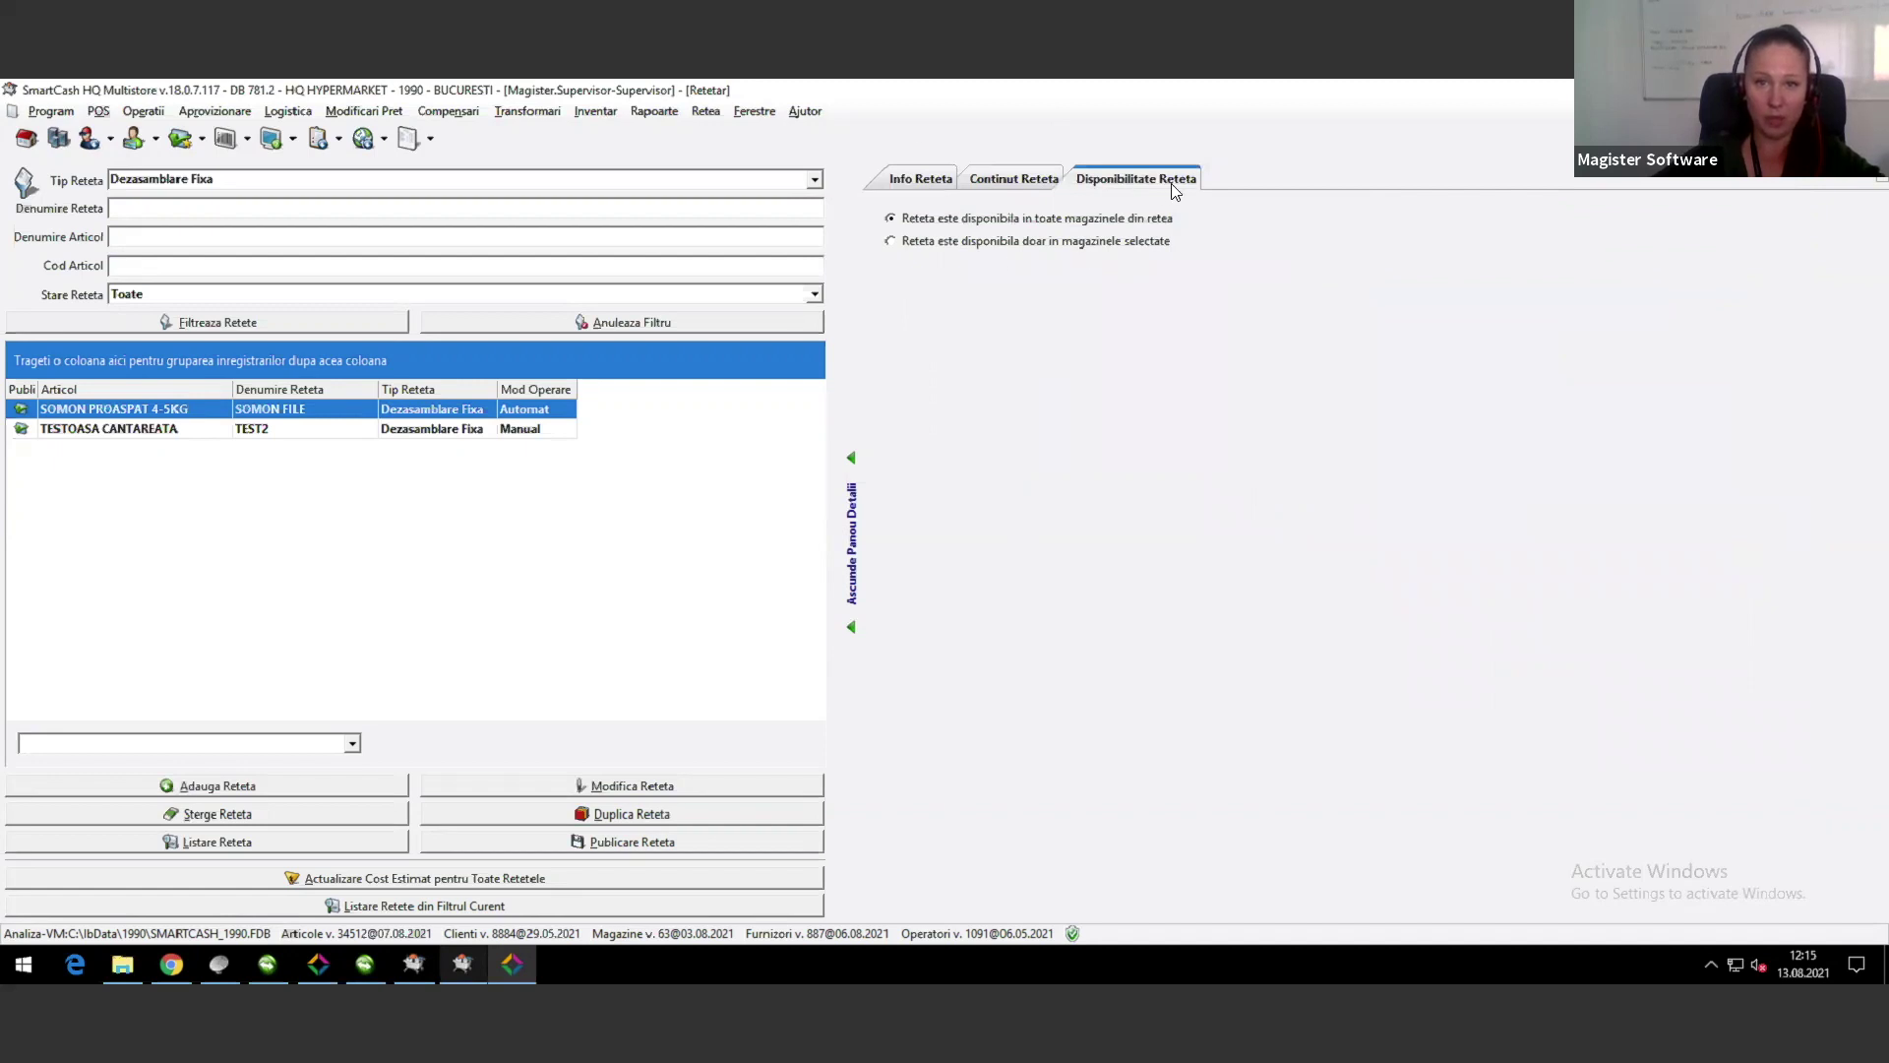
left_click(891, 240)
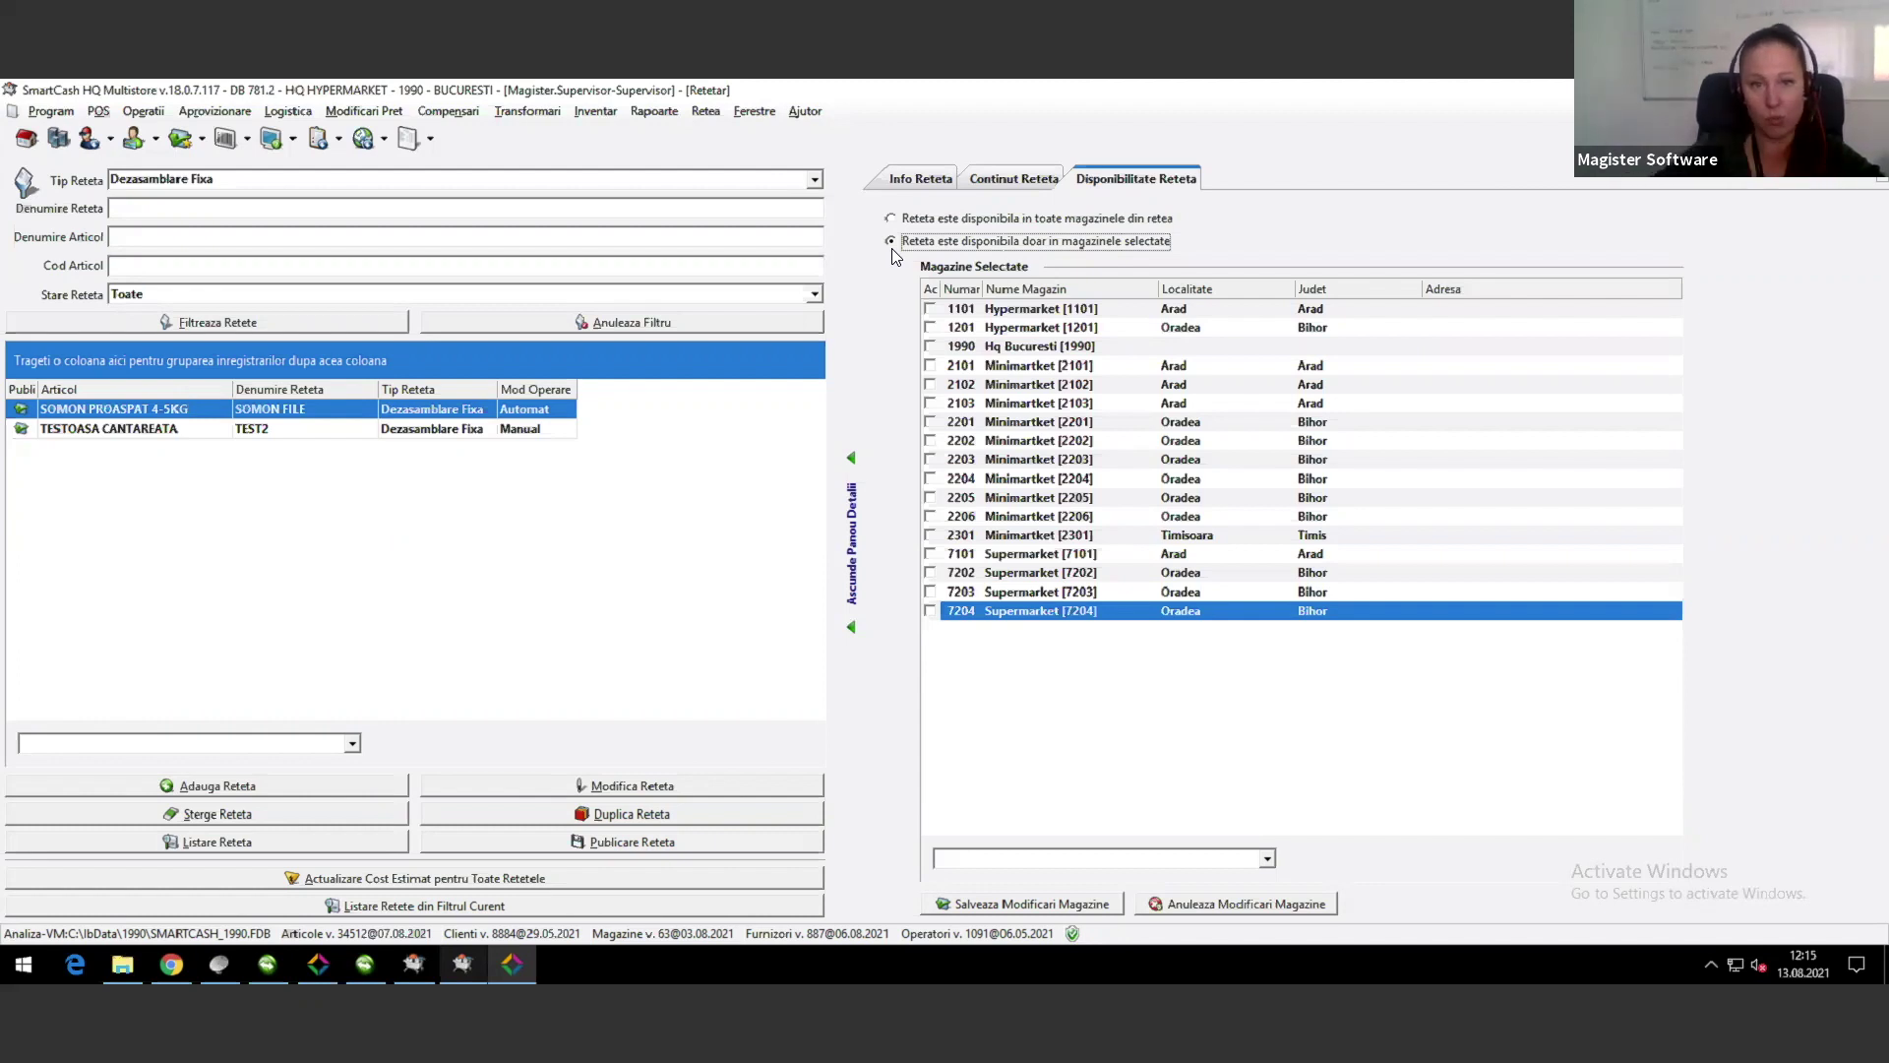
left_click(930, 346)
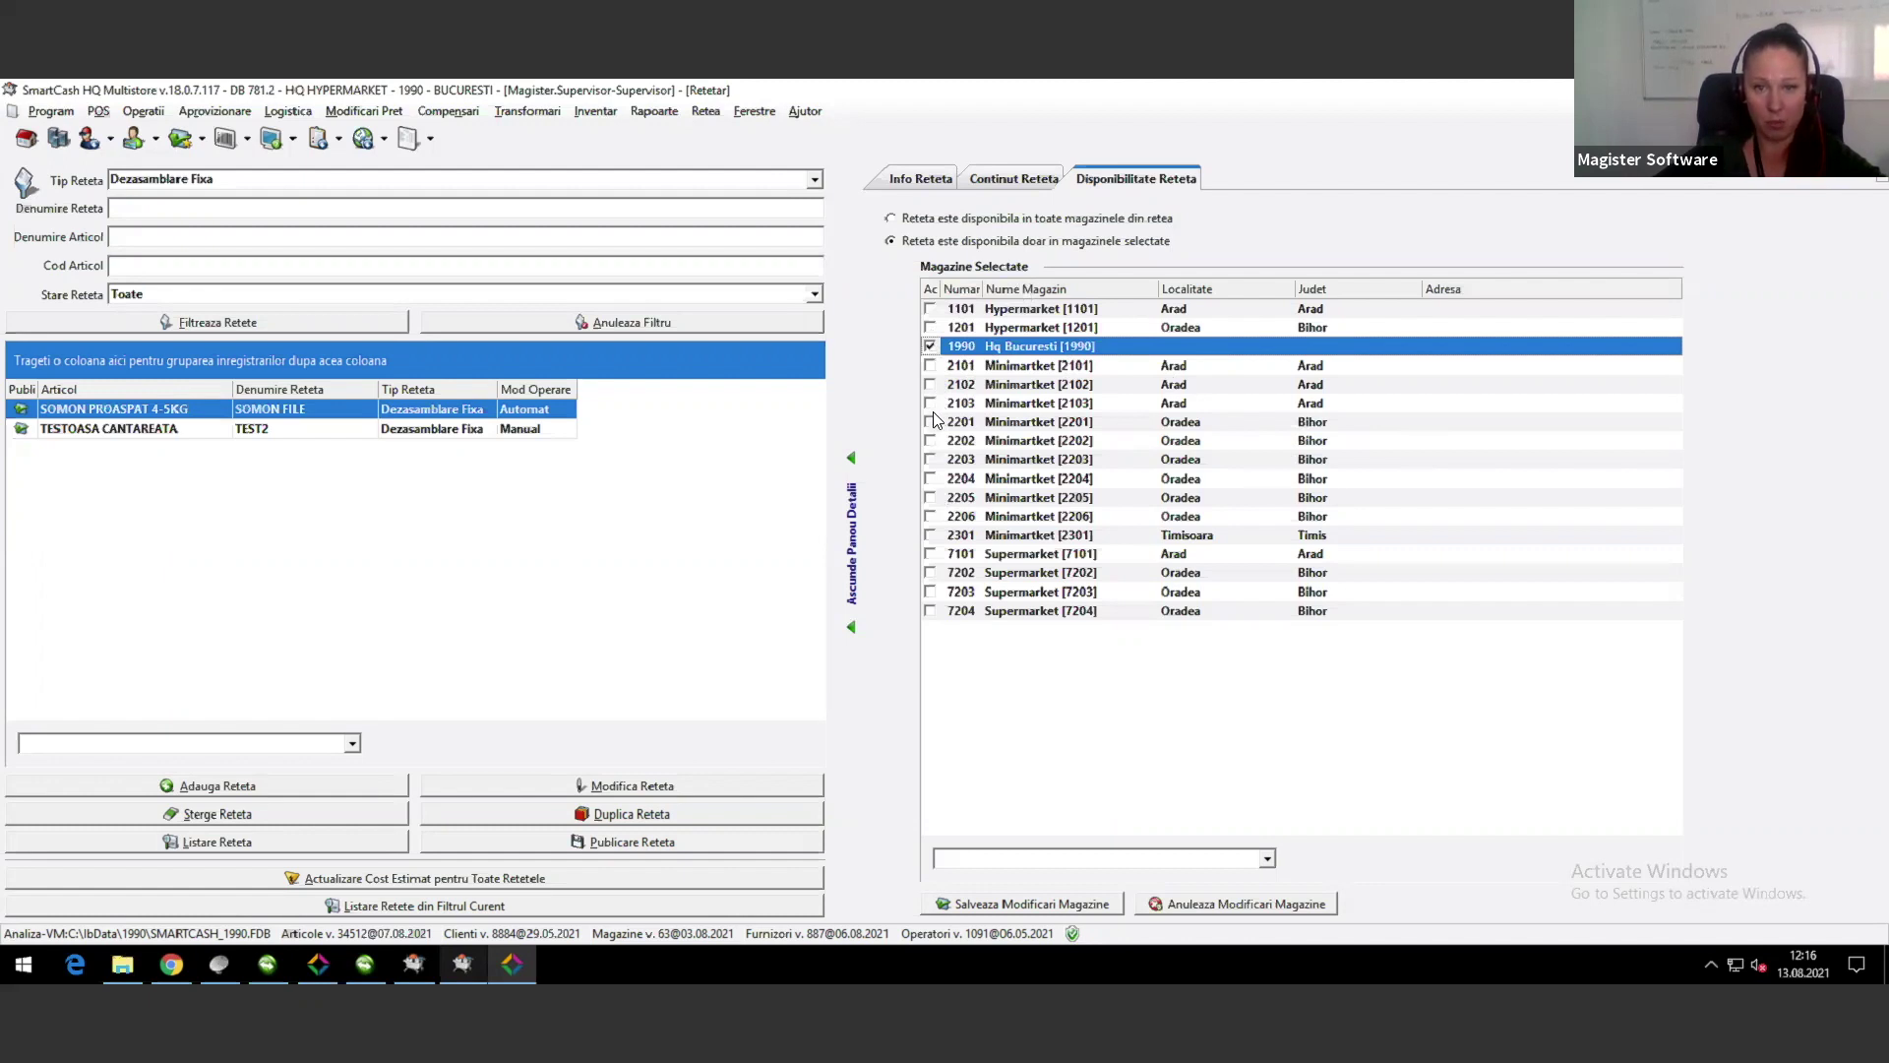
left_click(891, 218)
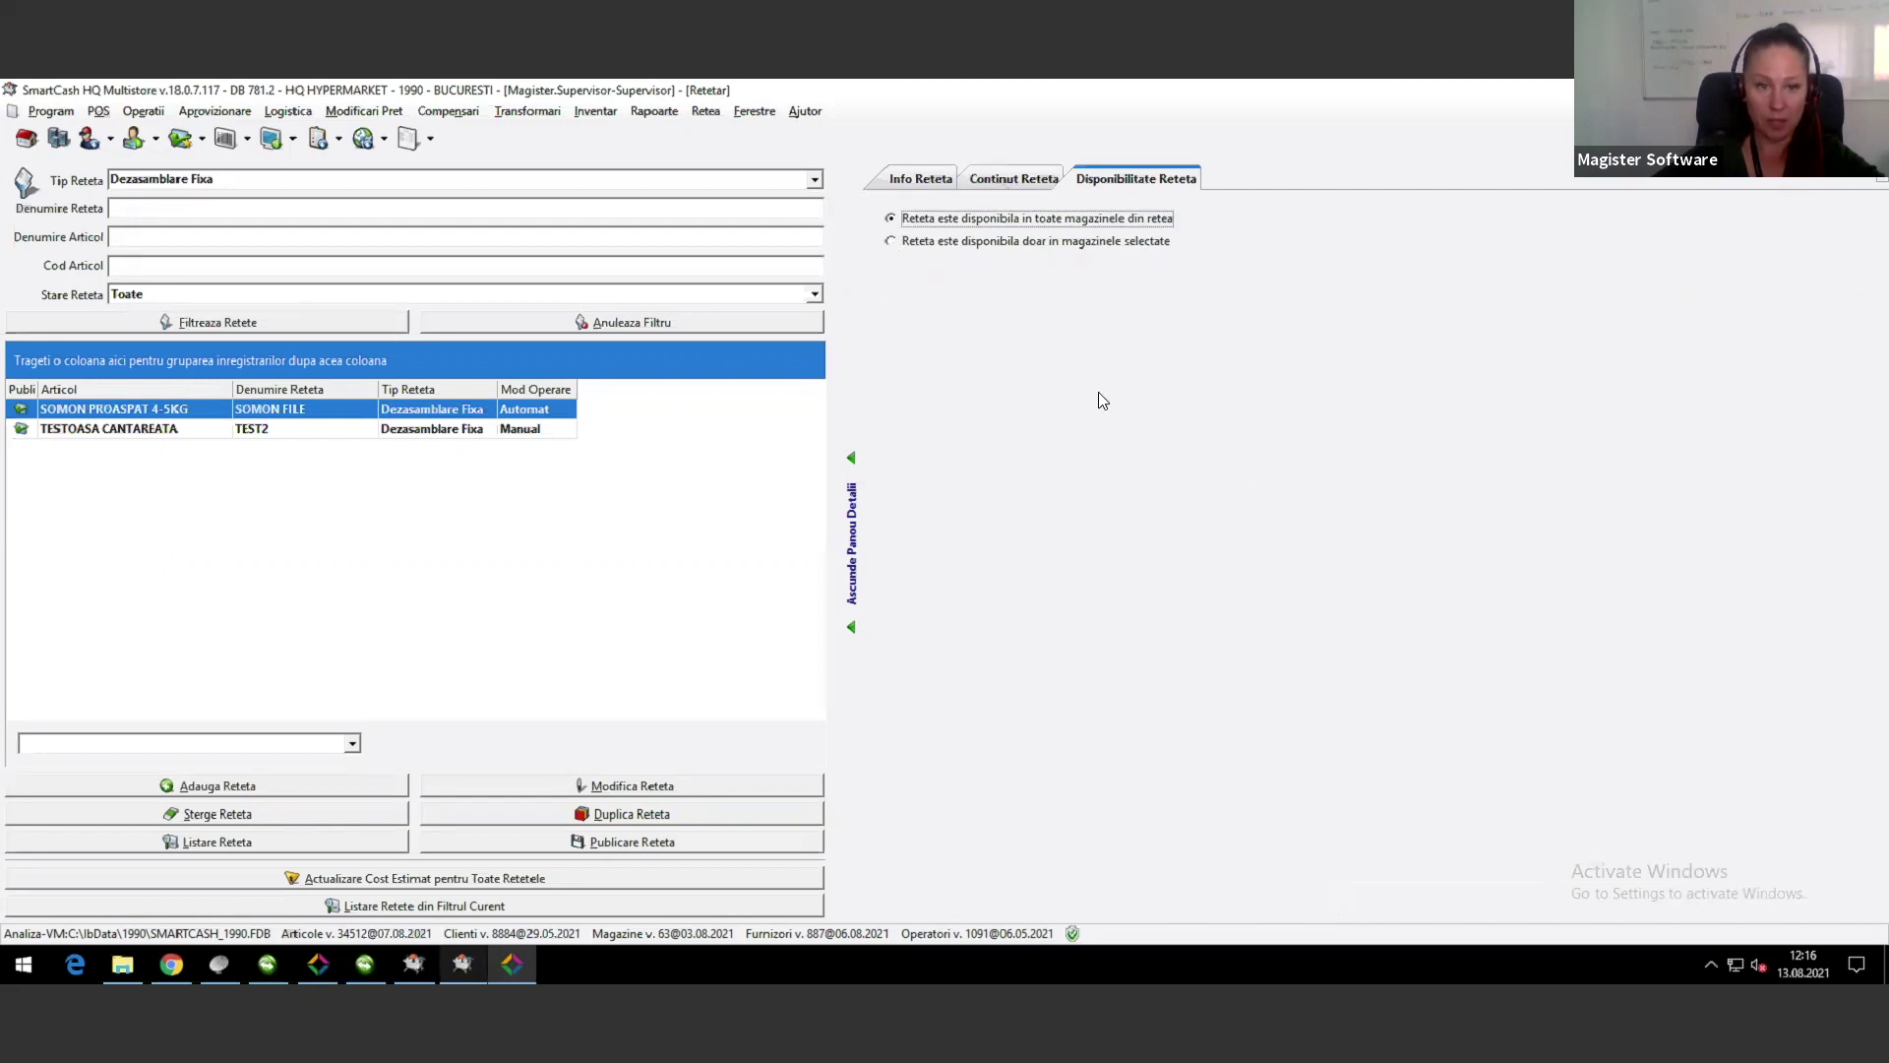
left_click(910, 179)
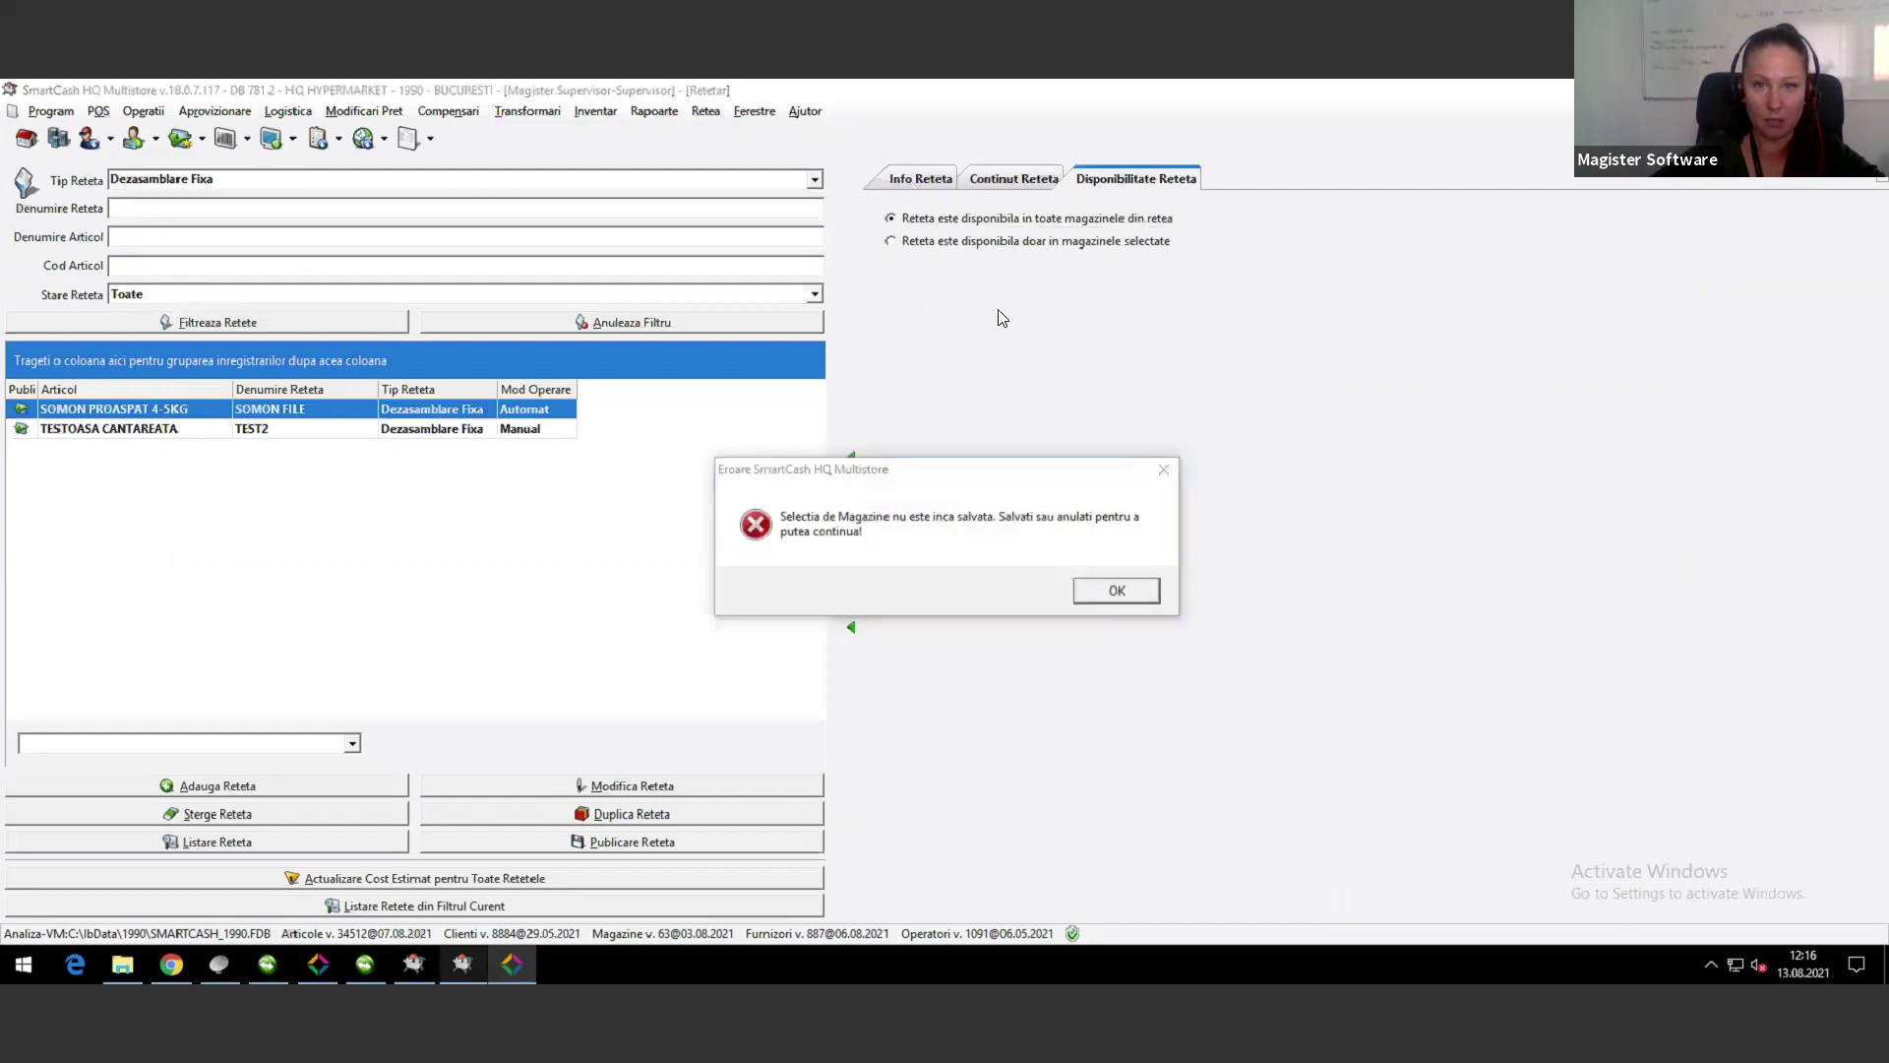
left_click(1083, 590)
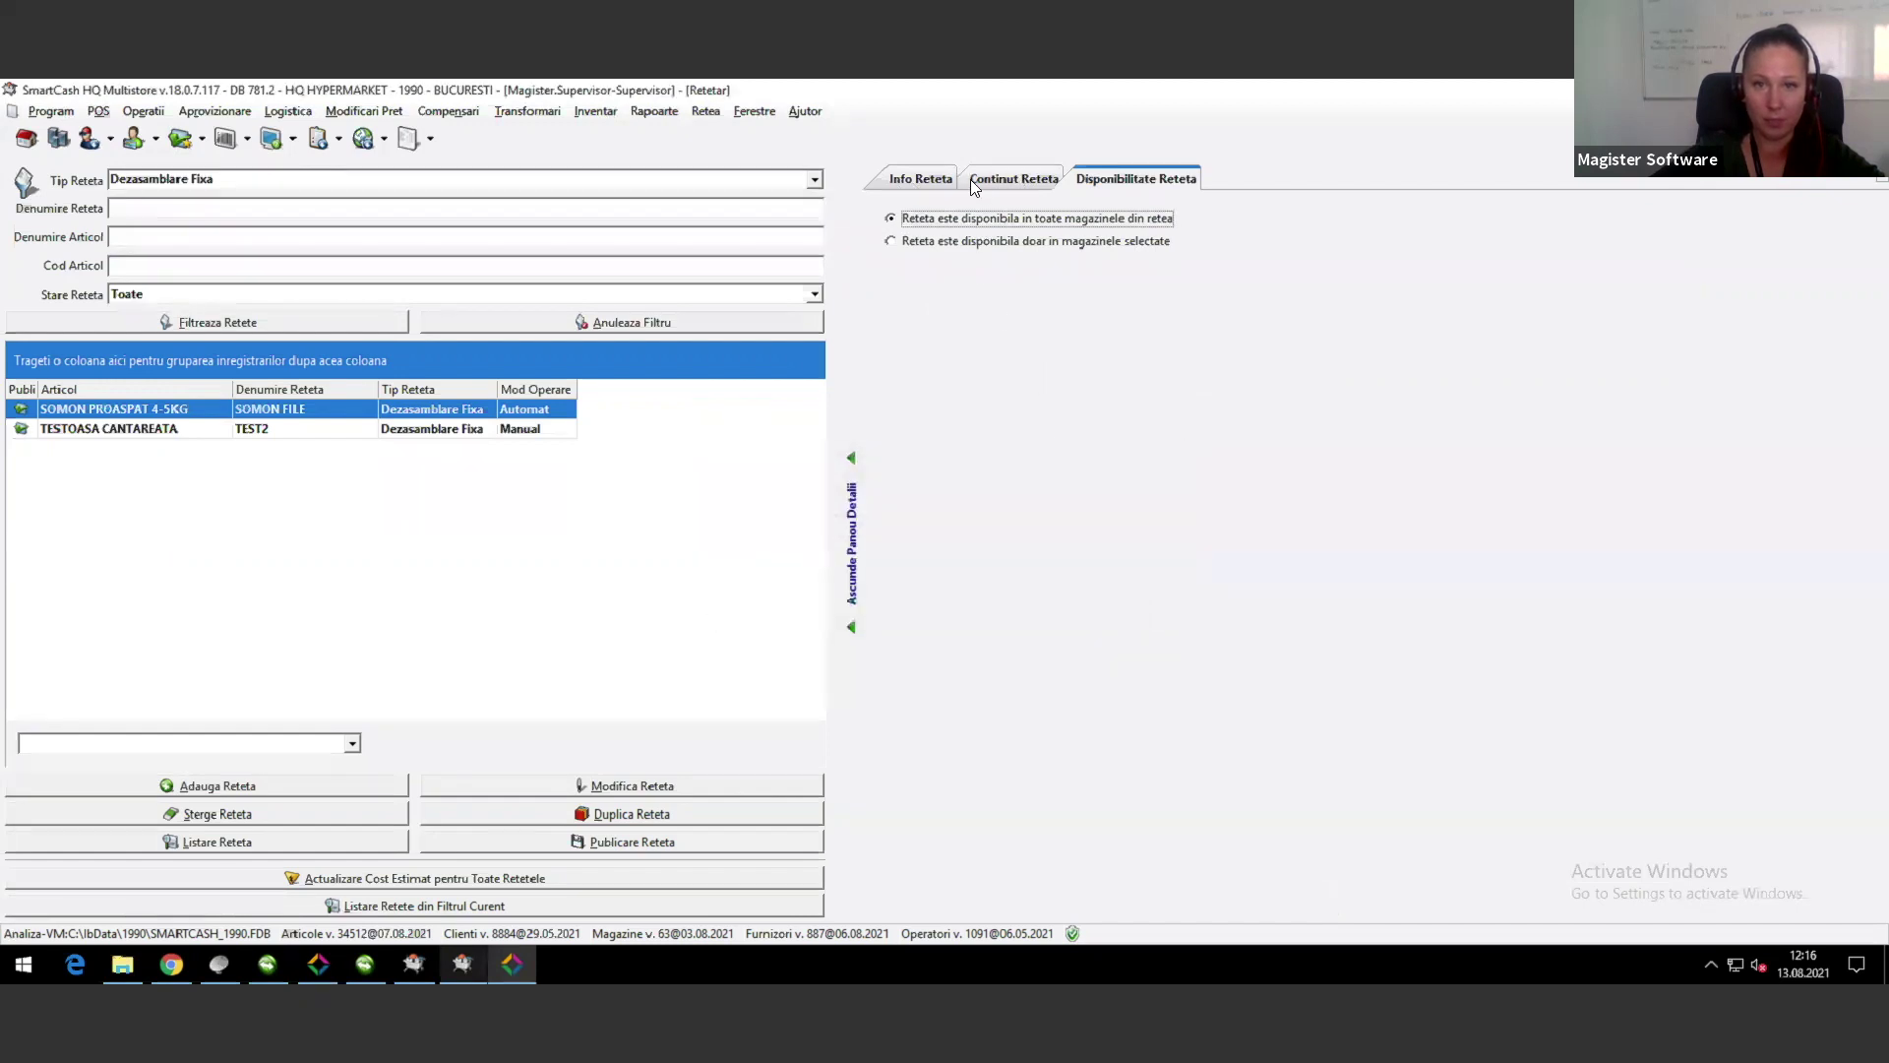
left_click(940, 244)
left_click(1049, 906)
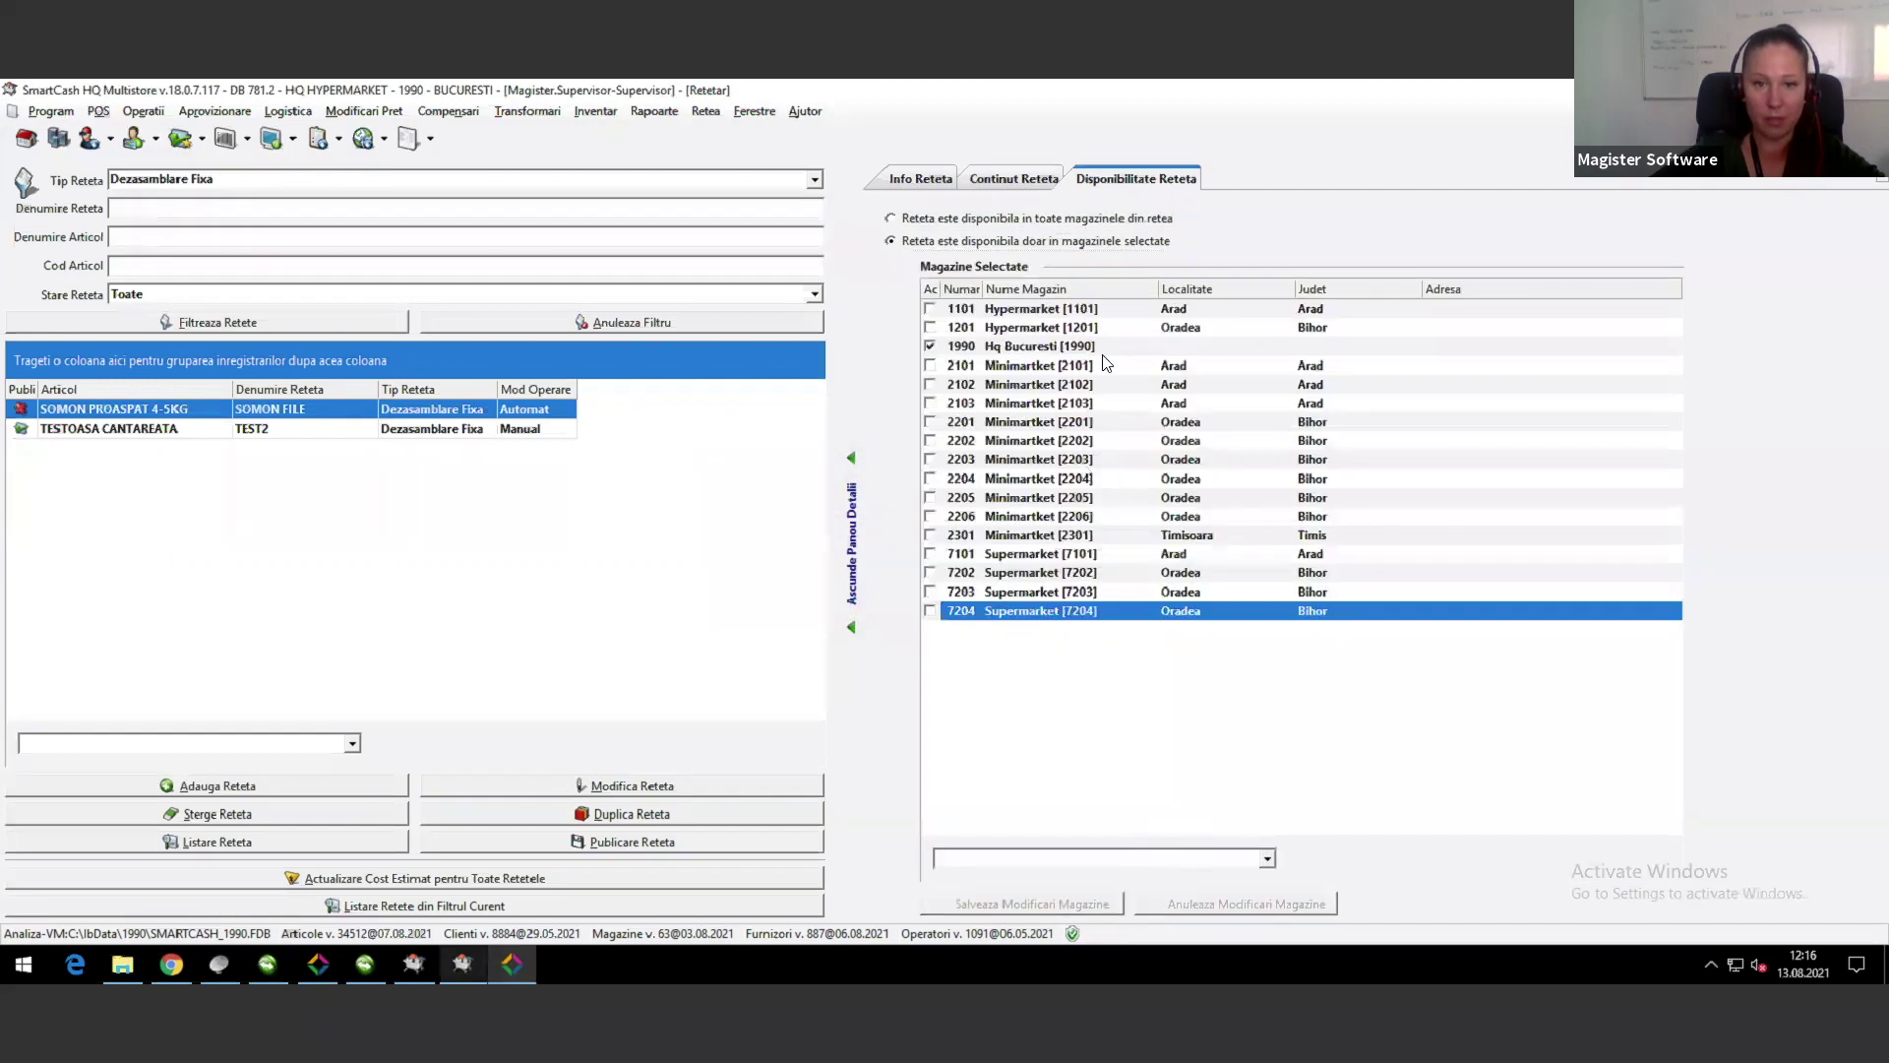
Step: Update the estimated cost of the SOMON FILE recipe and of the TEST2 recipe from their recipe contents
left_click(997, 178)
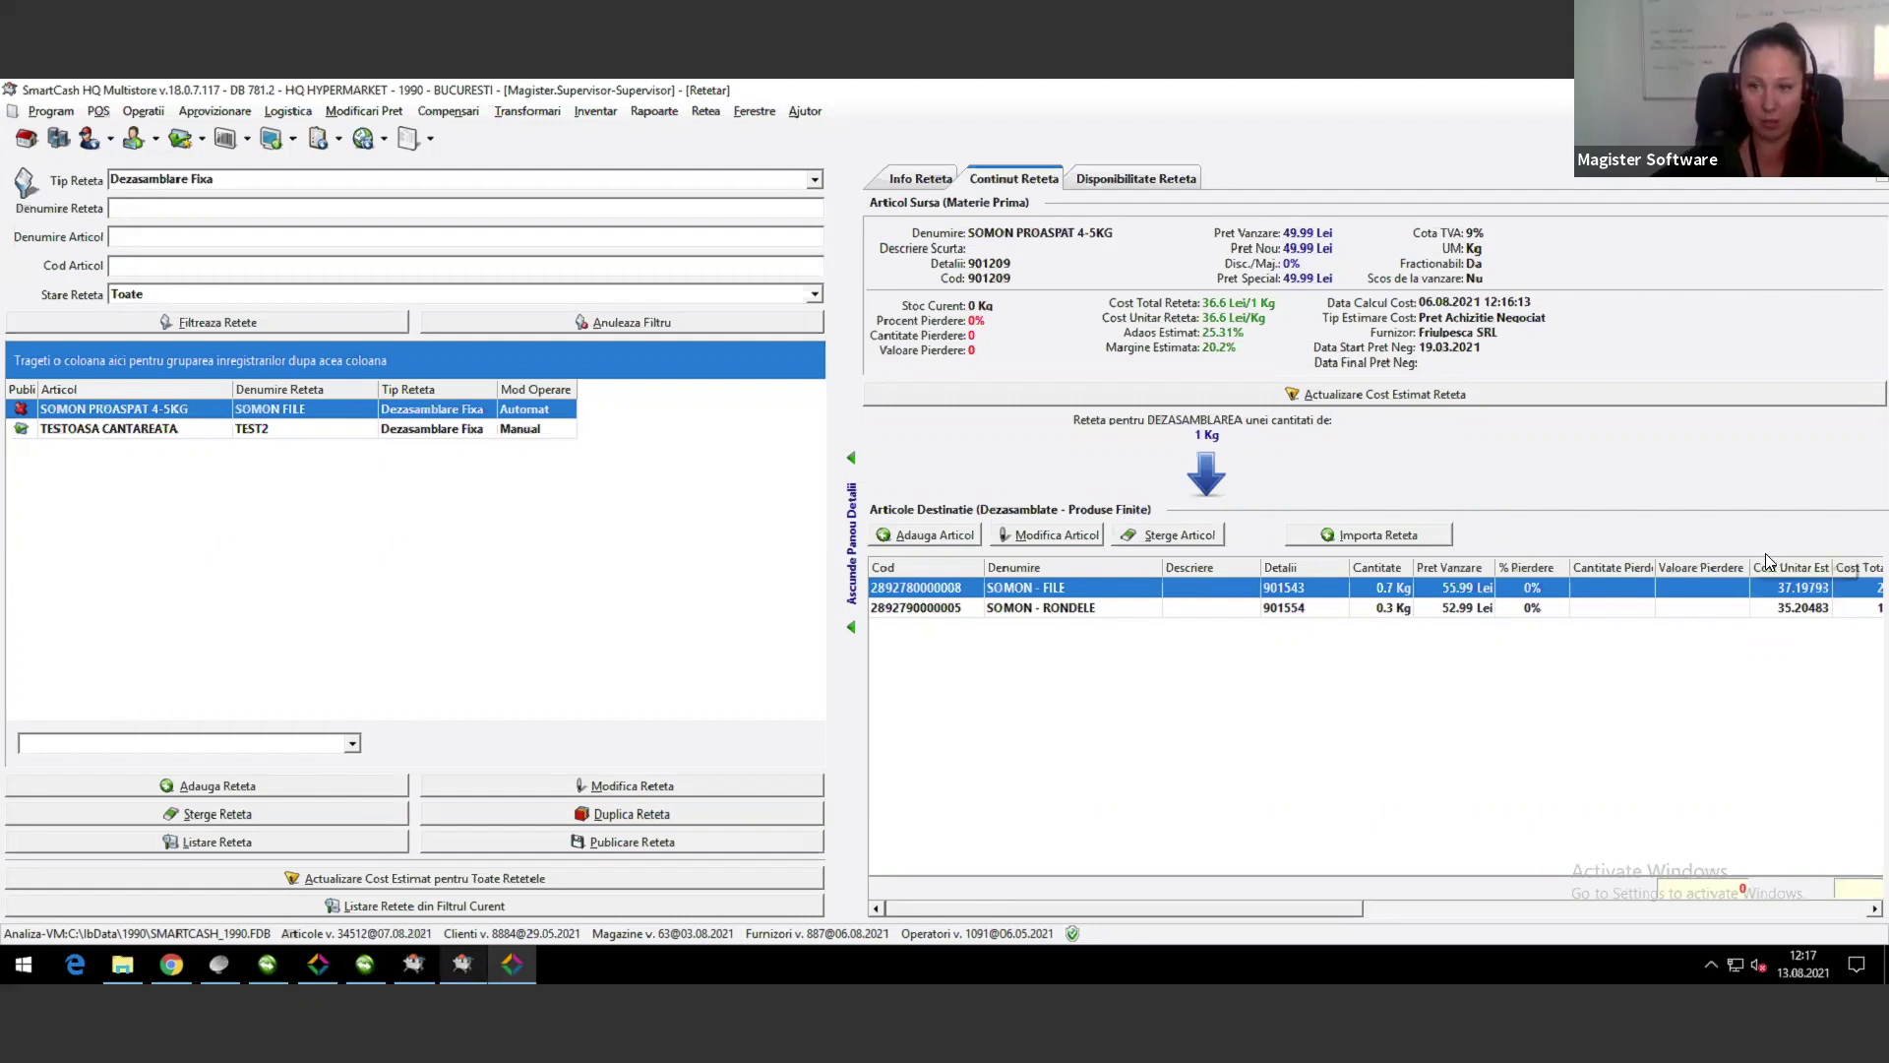
left_click_drag(1748, 563, 1723, 564)
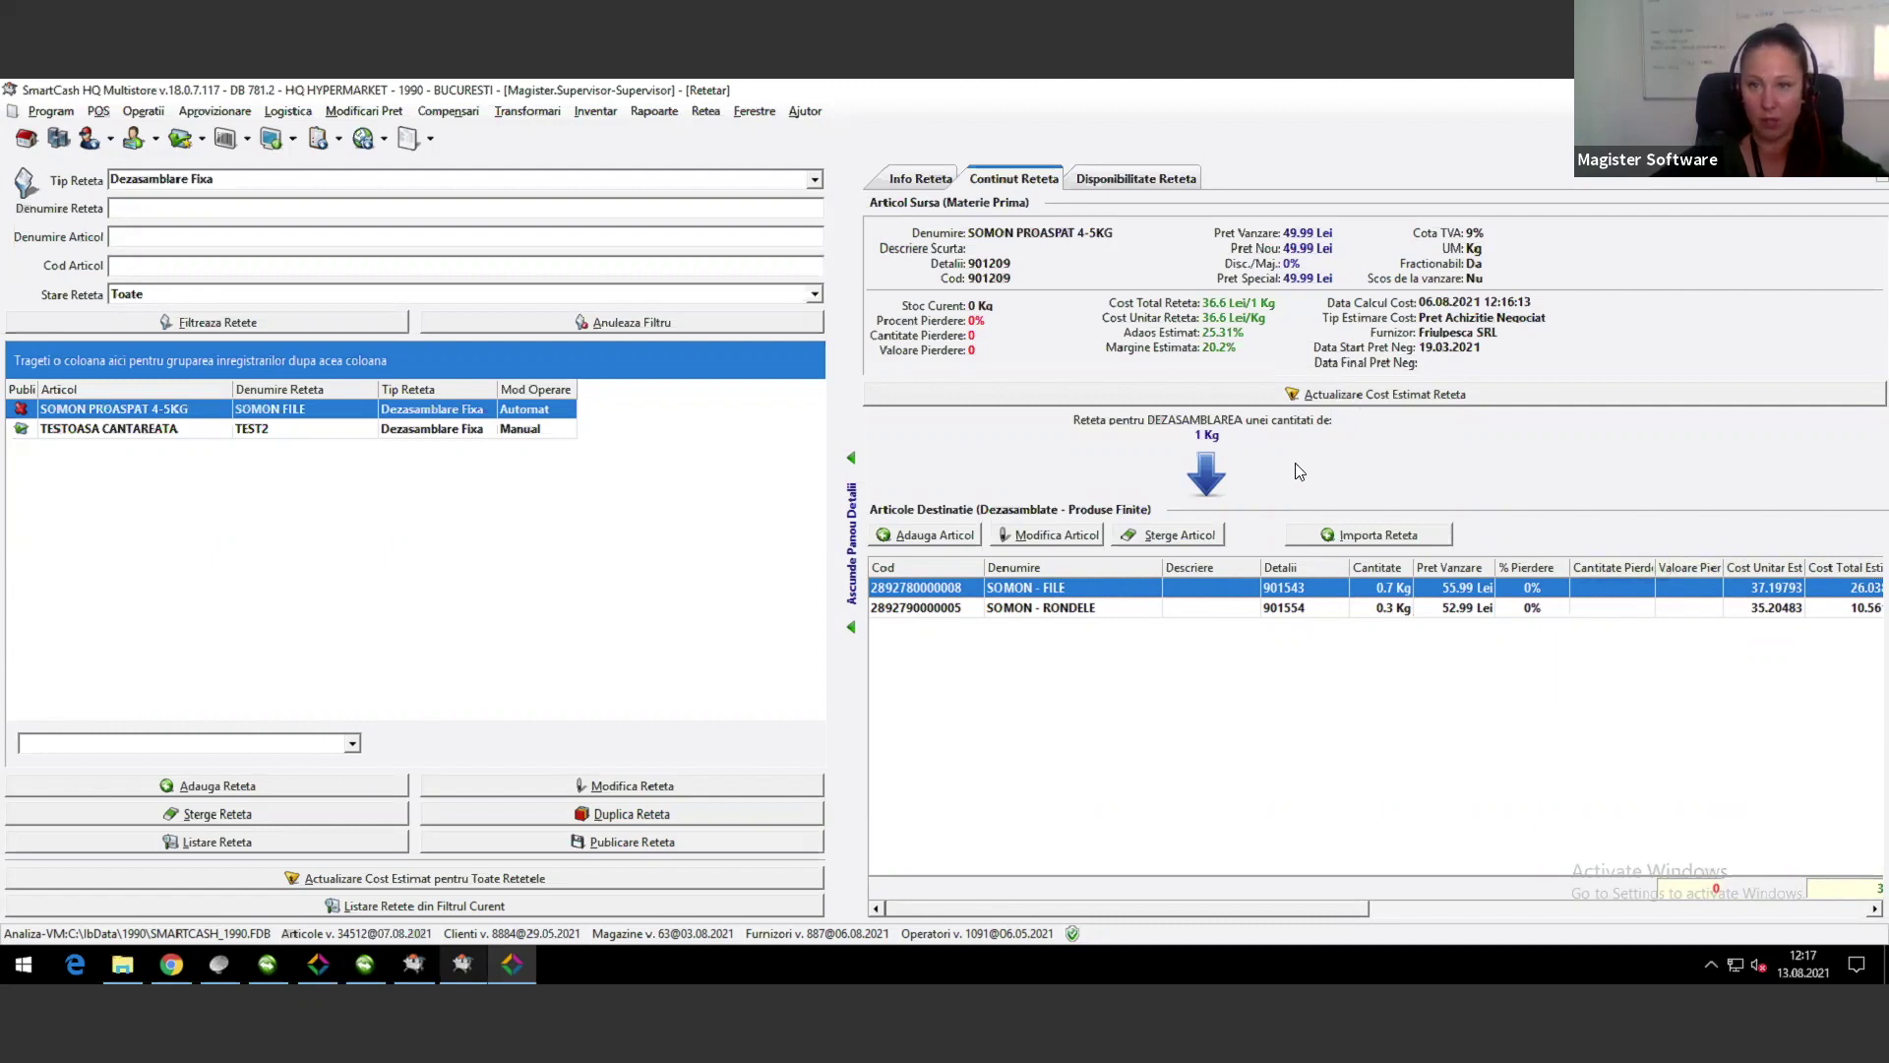
left_click(1346, 394)
left_click(1433, 400)
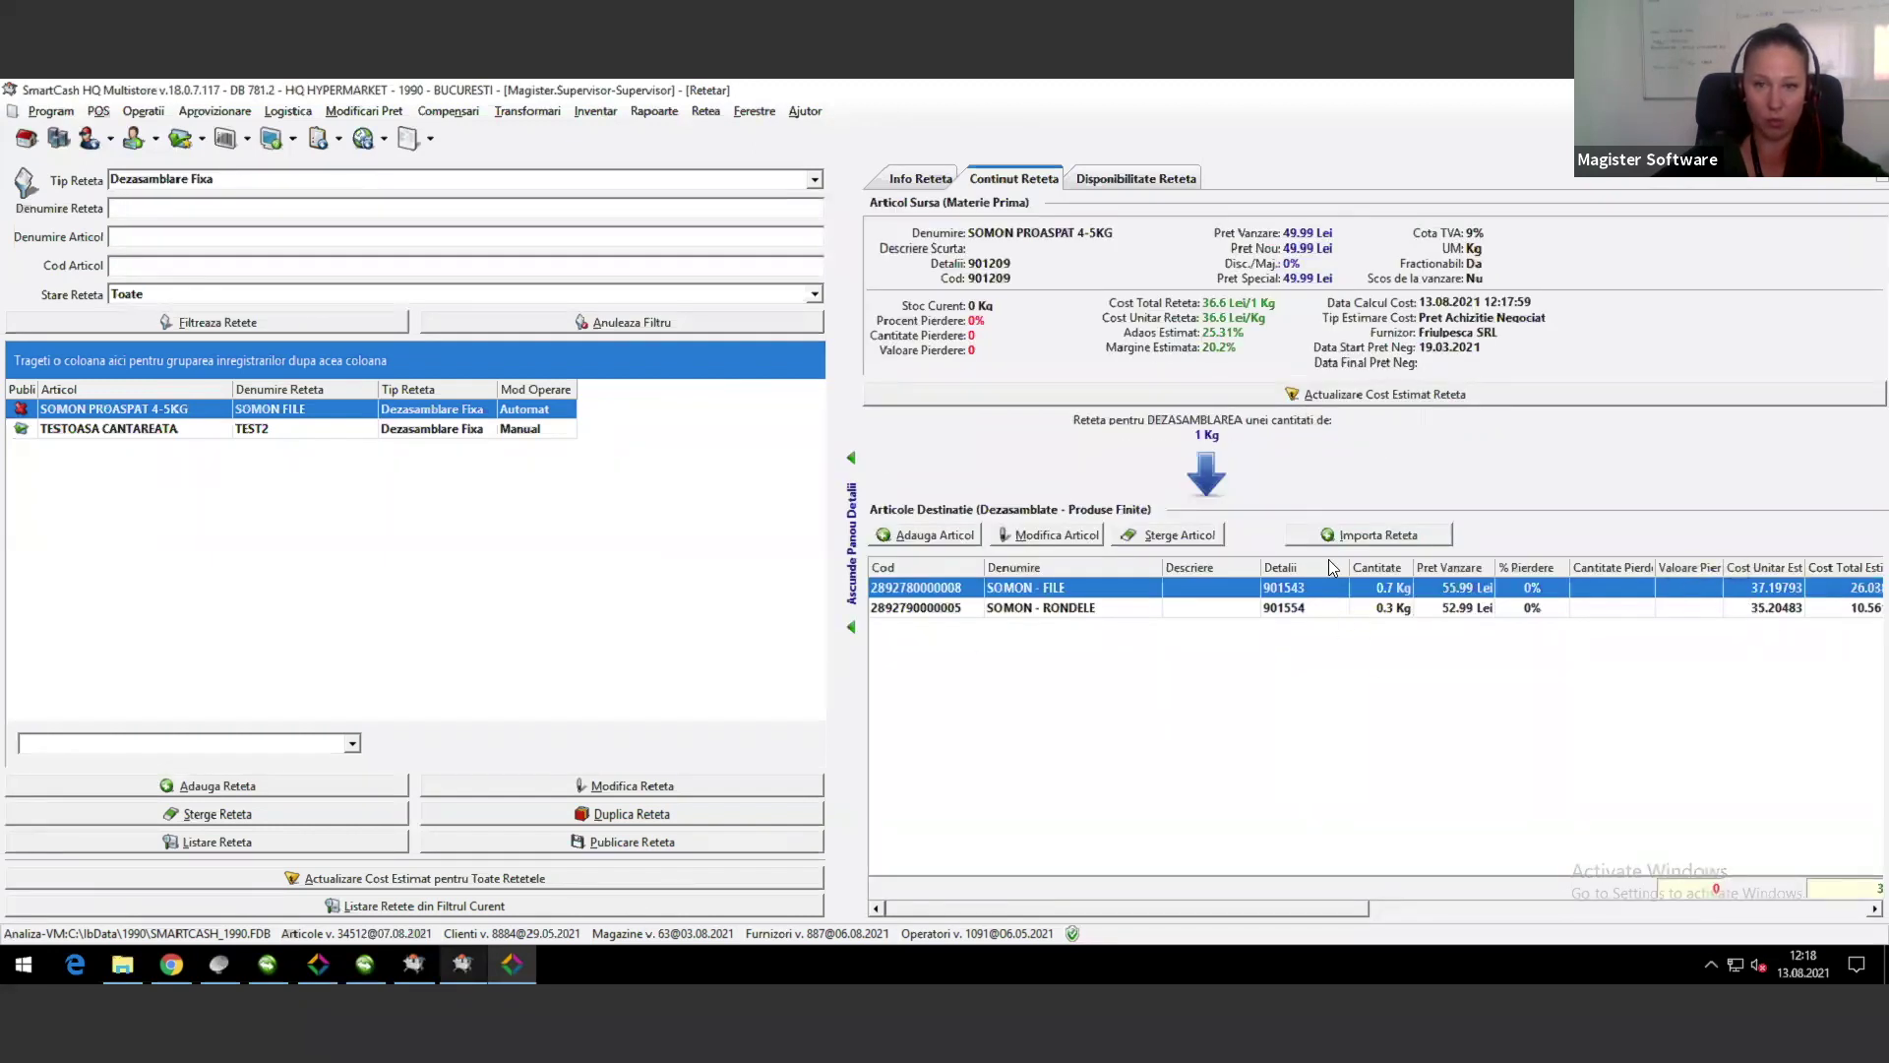
left_click(439, 431)
left_click(1370, 396)
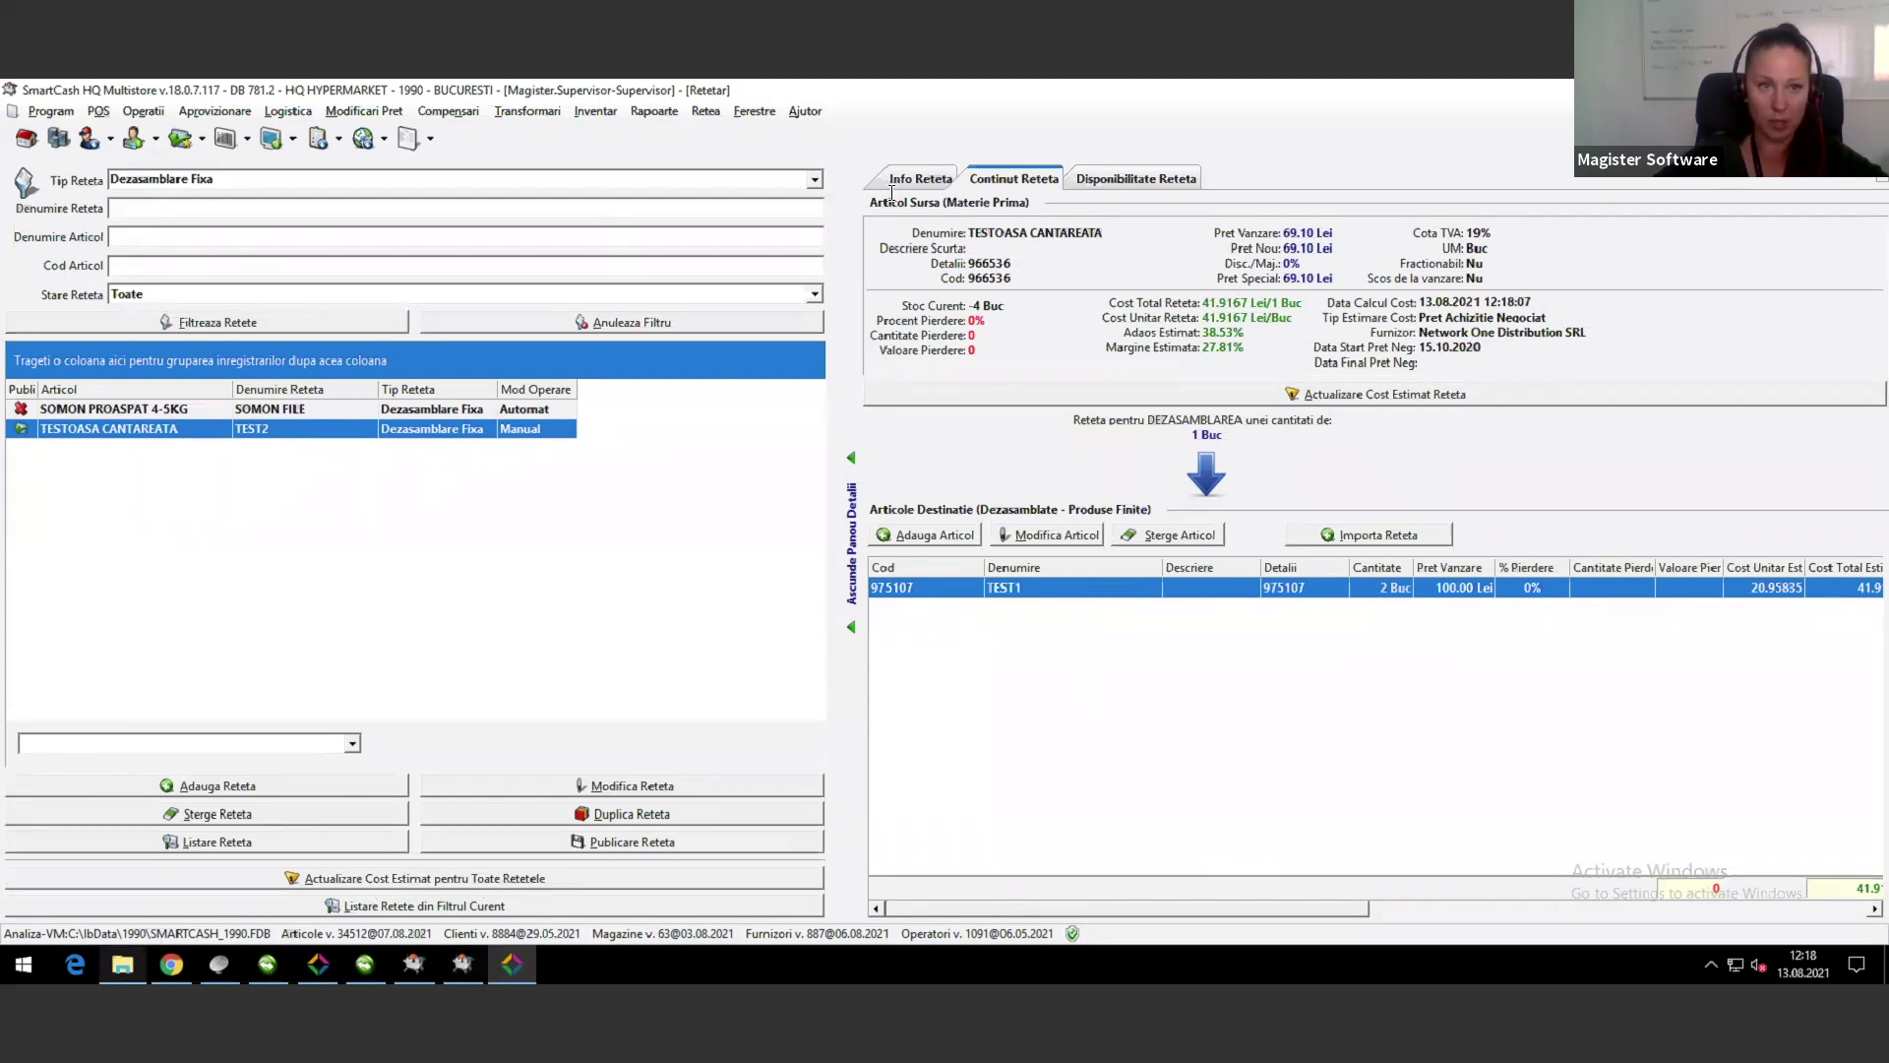
Step: Filter the recipe list by the recipe type Toate and widen the Denumire Reteta column
left_click(814, 180)
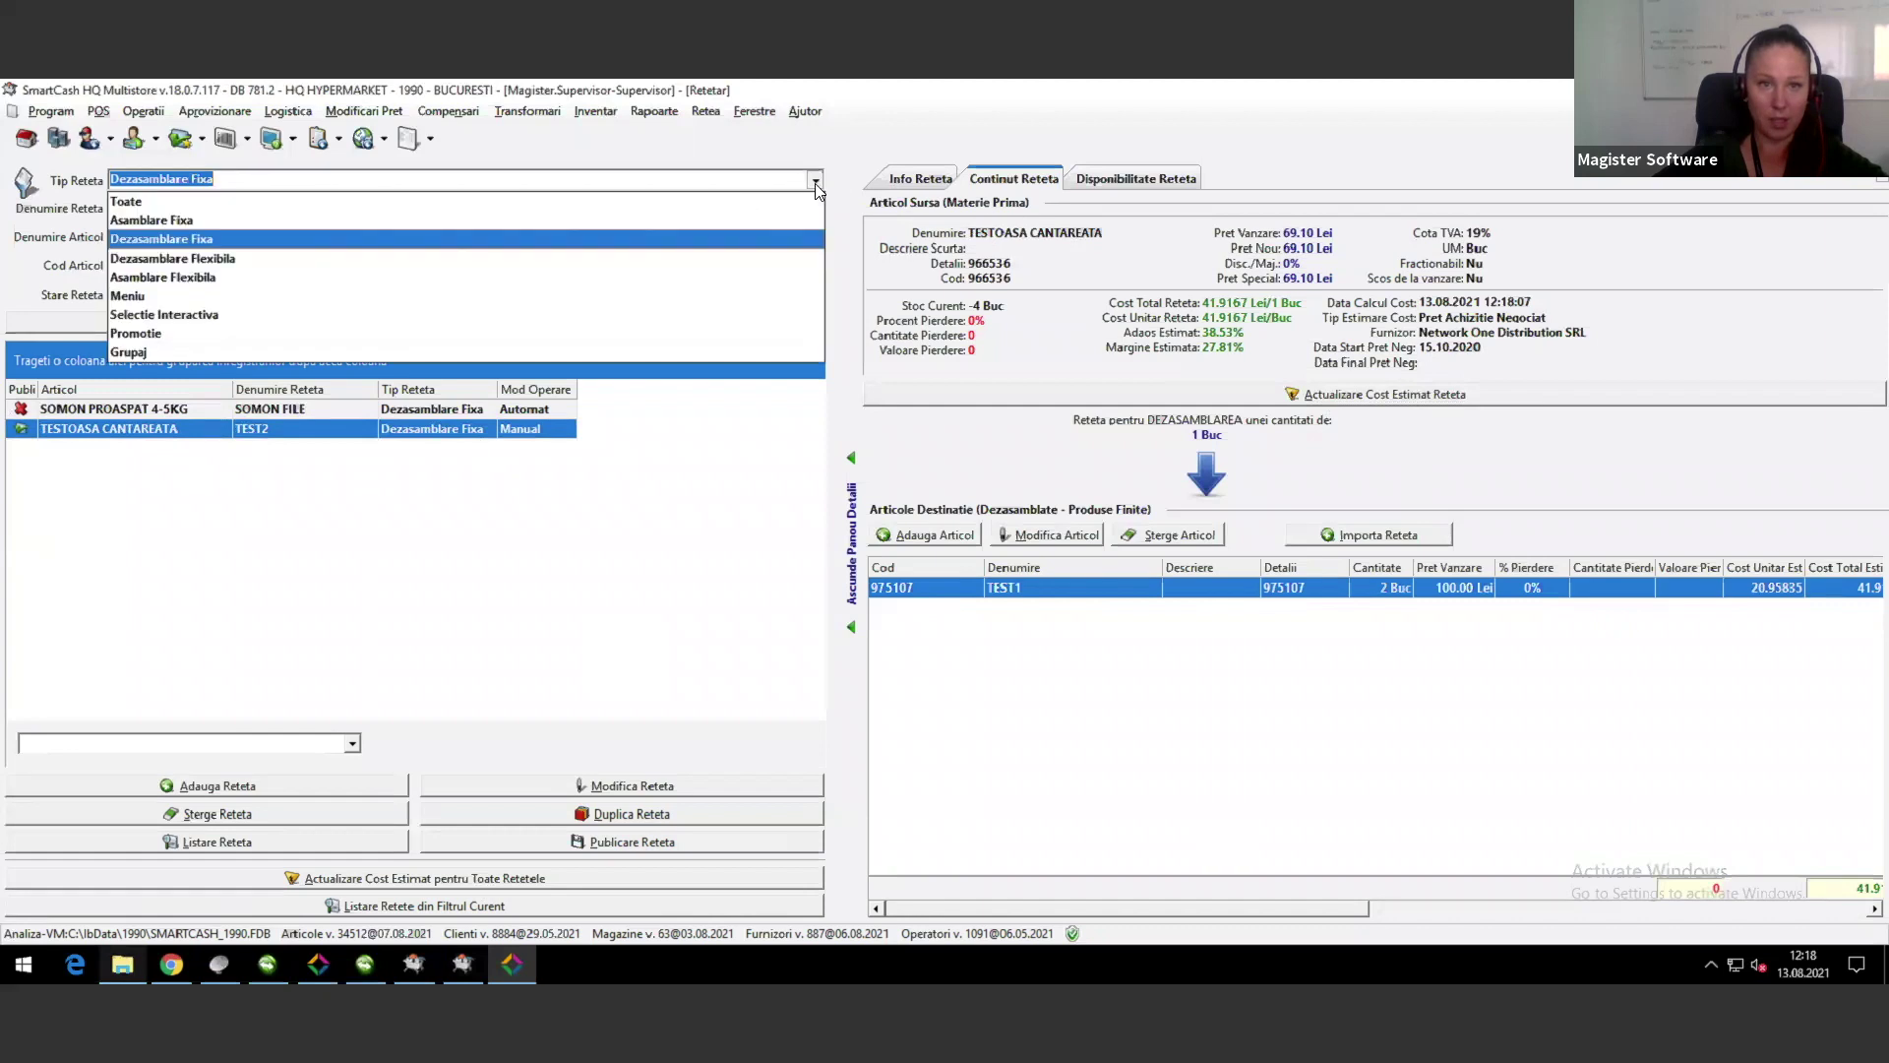
left_click(298, 203)
left_click(288, 324)
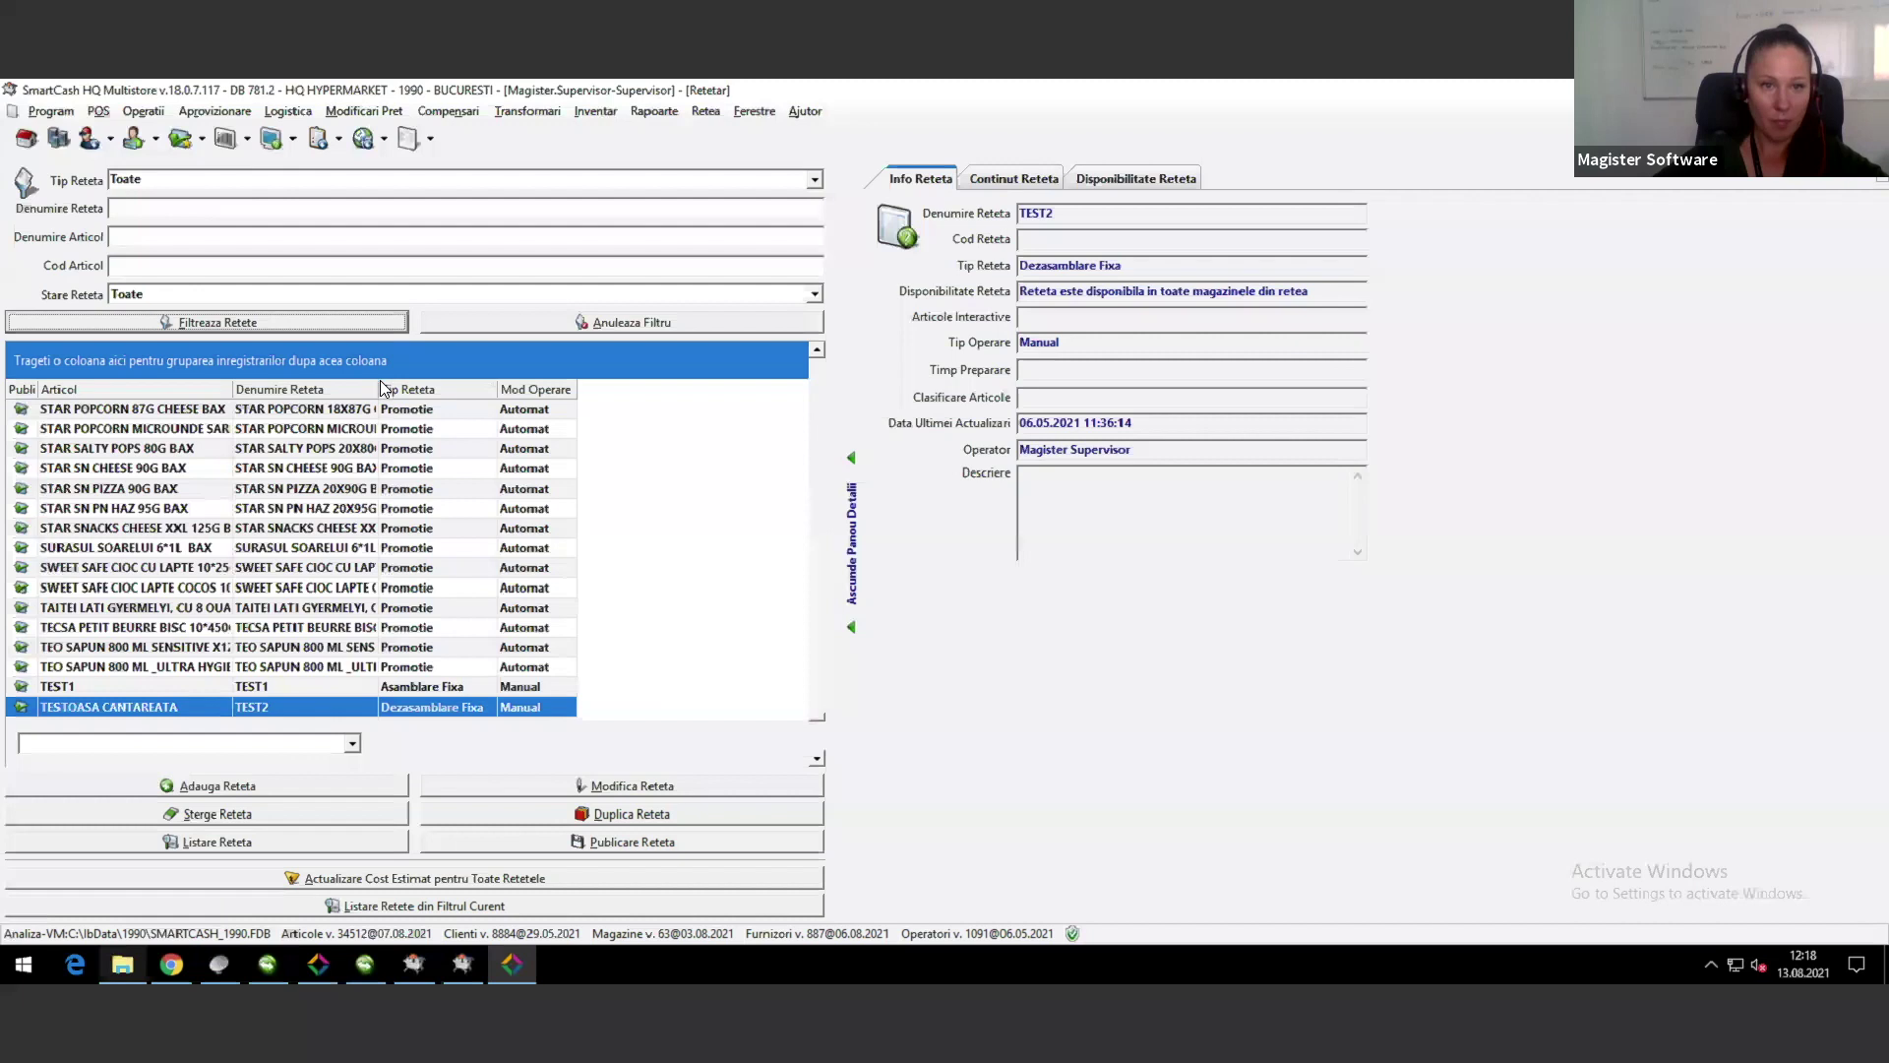
left_click_drag(380, 388, 427, 393)
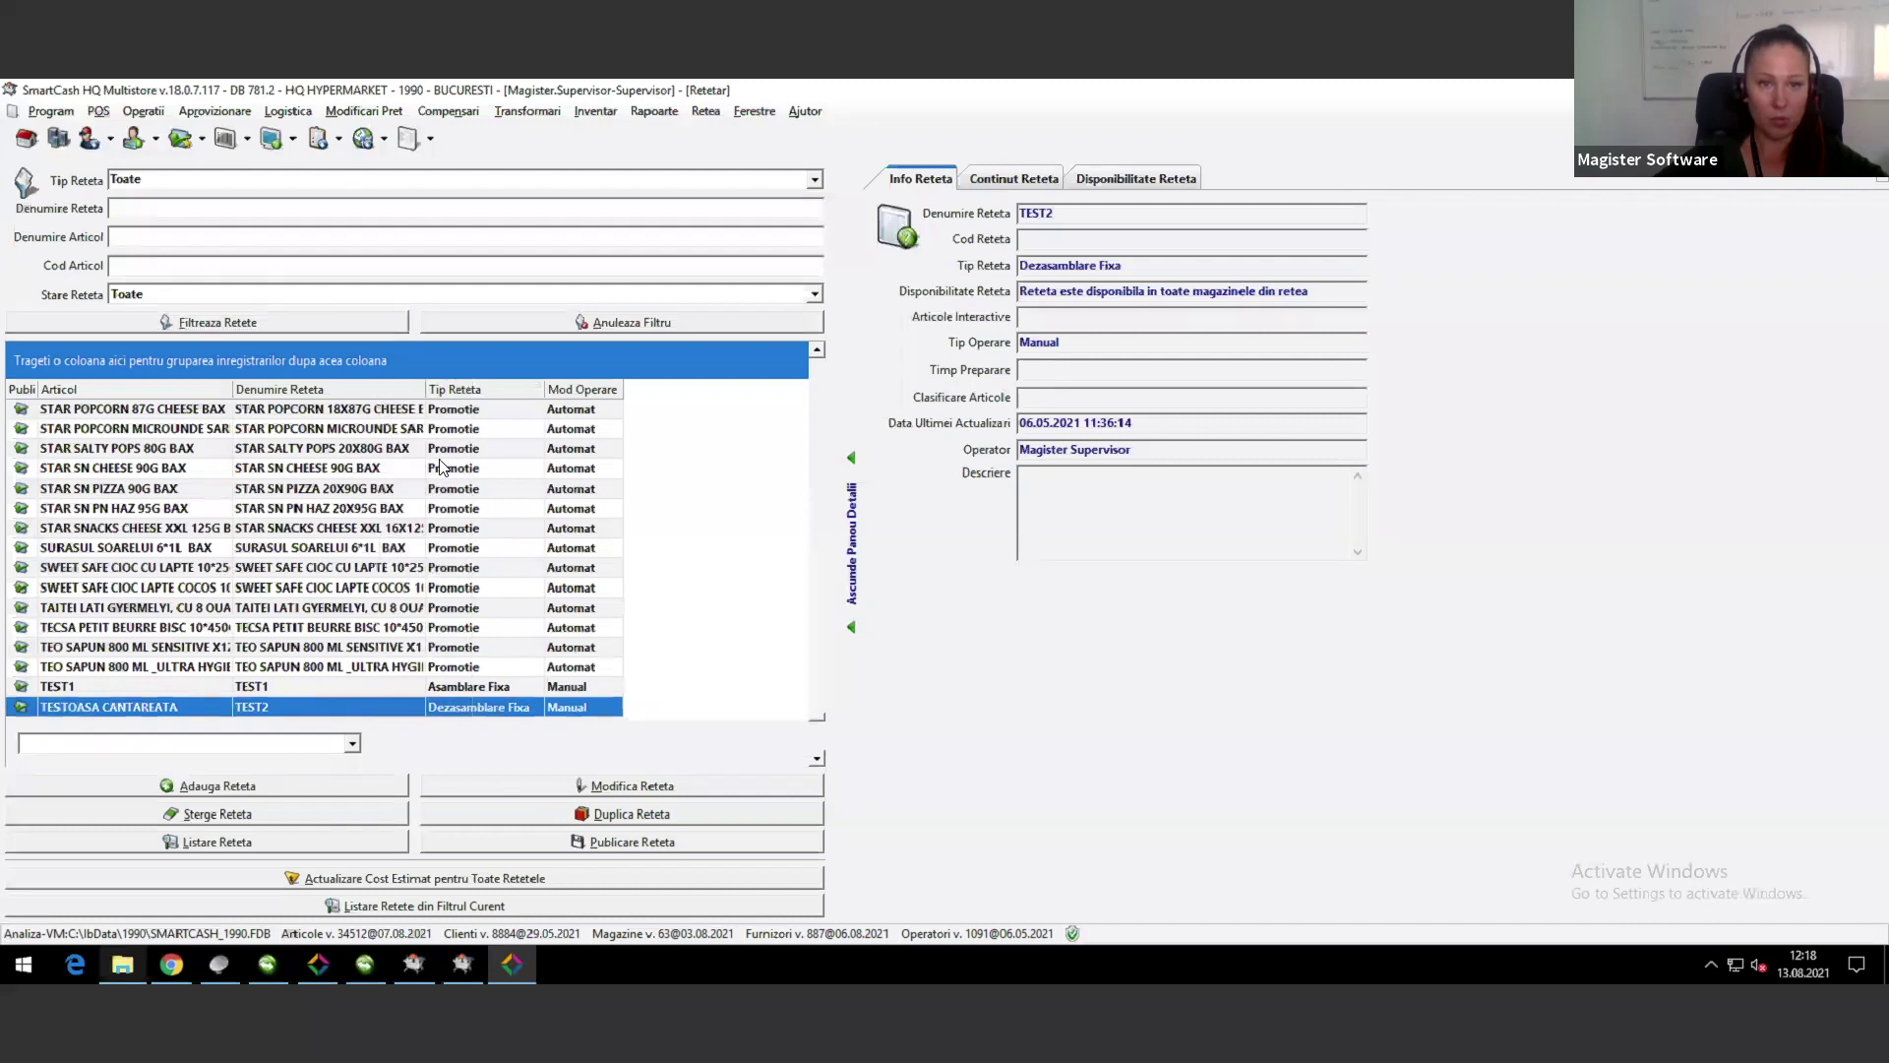
Step: Select the STAR POPCORN MICROUNDE SARE 15*80 BAX recipe and view the listing and export options for the current filter, closing them without exporting
left_click(491, 430)
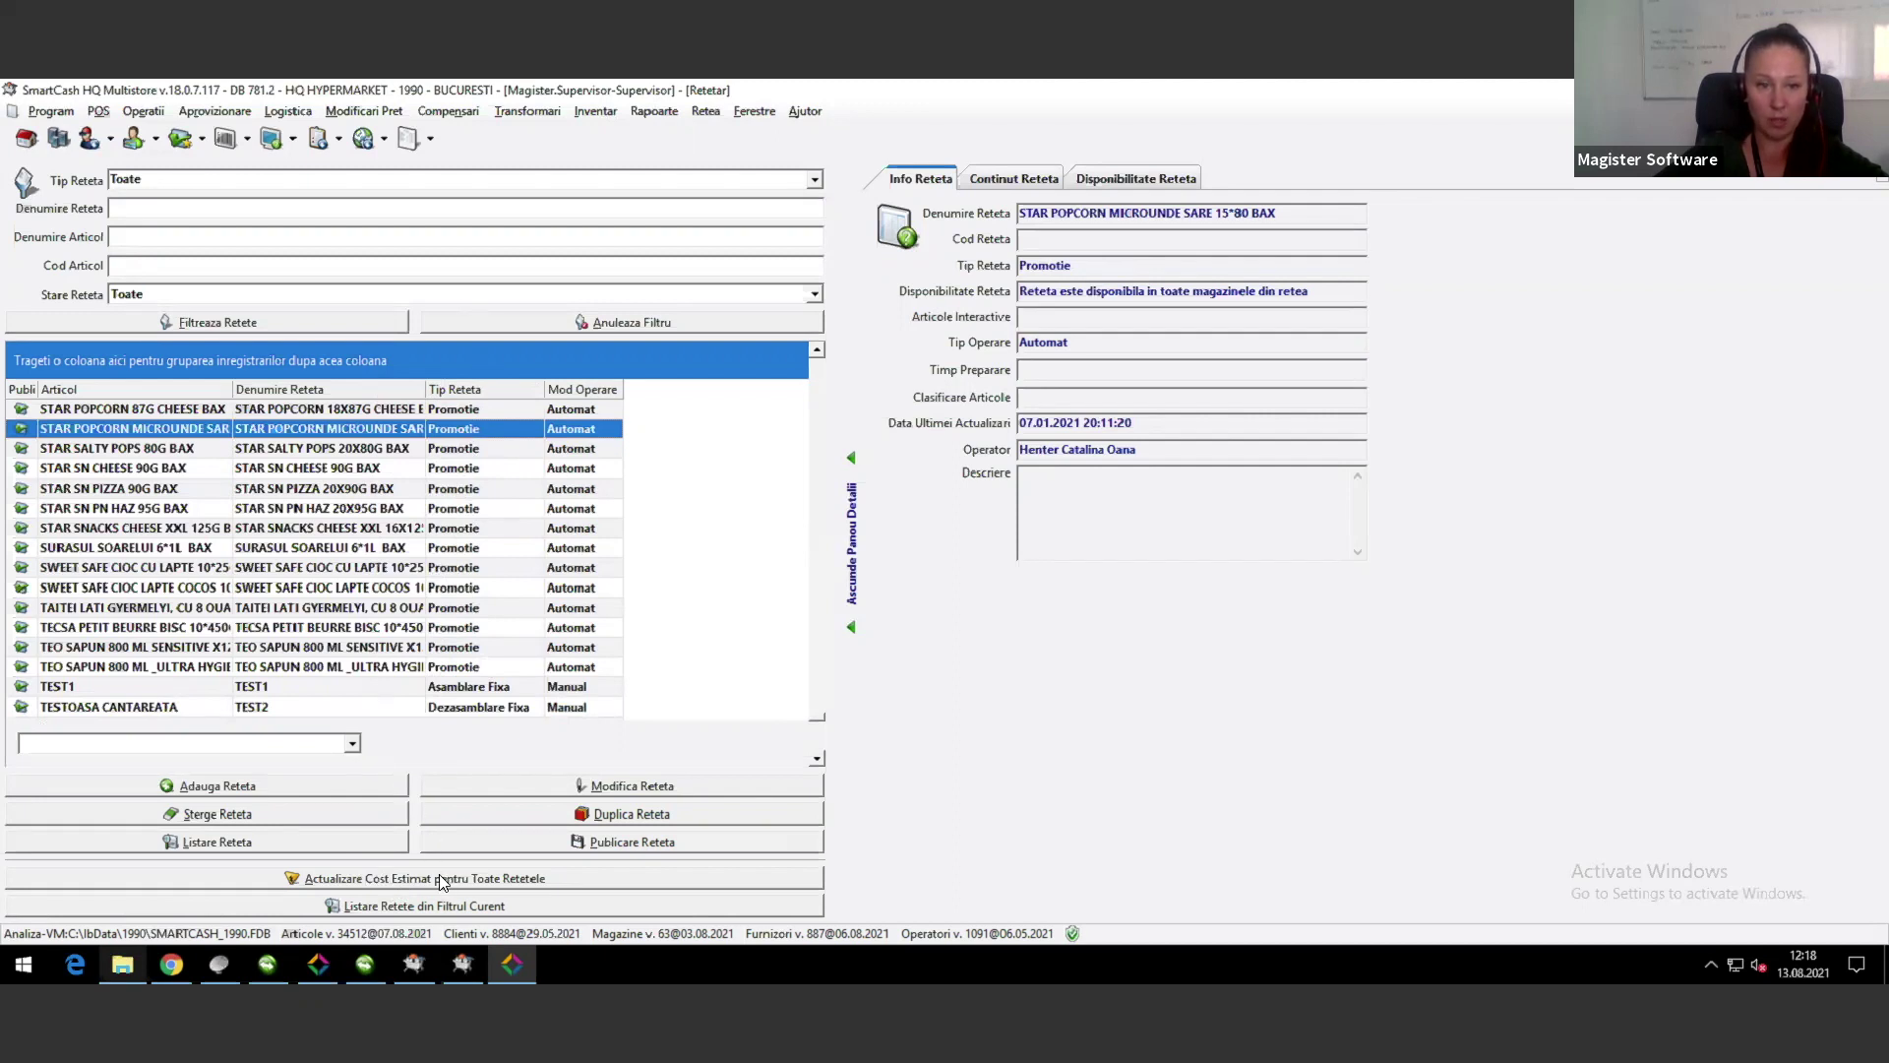
left_click(416, 907)
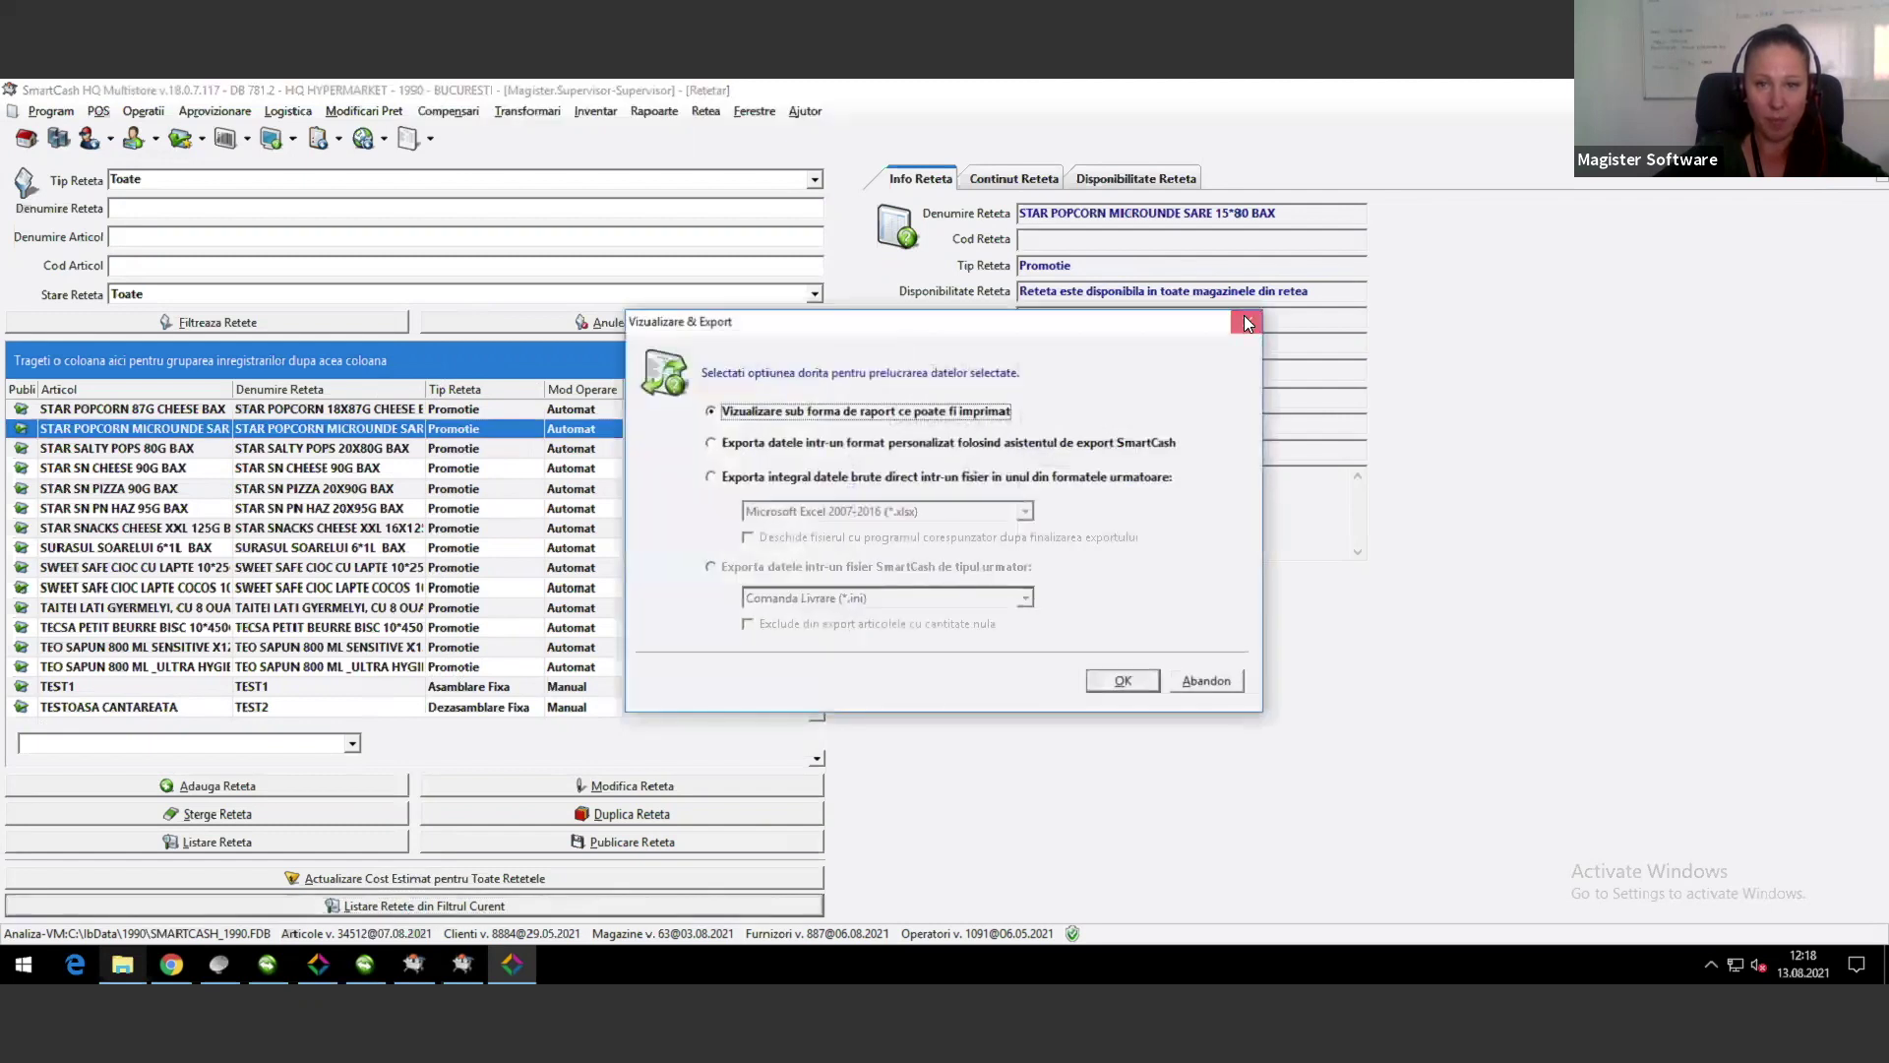
left_click(1246, 324)
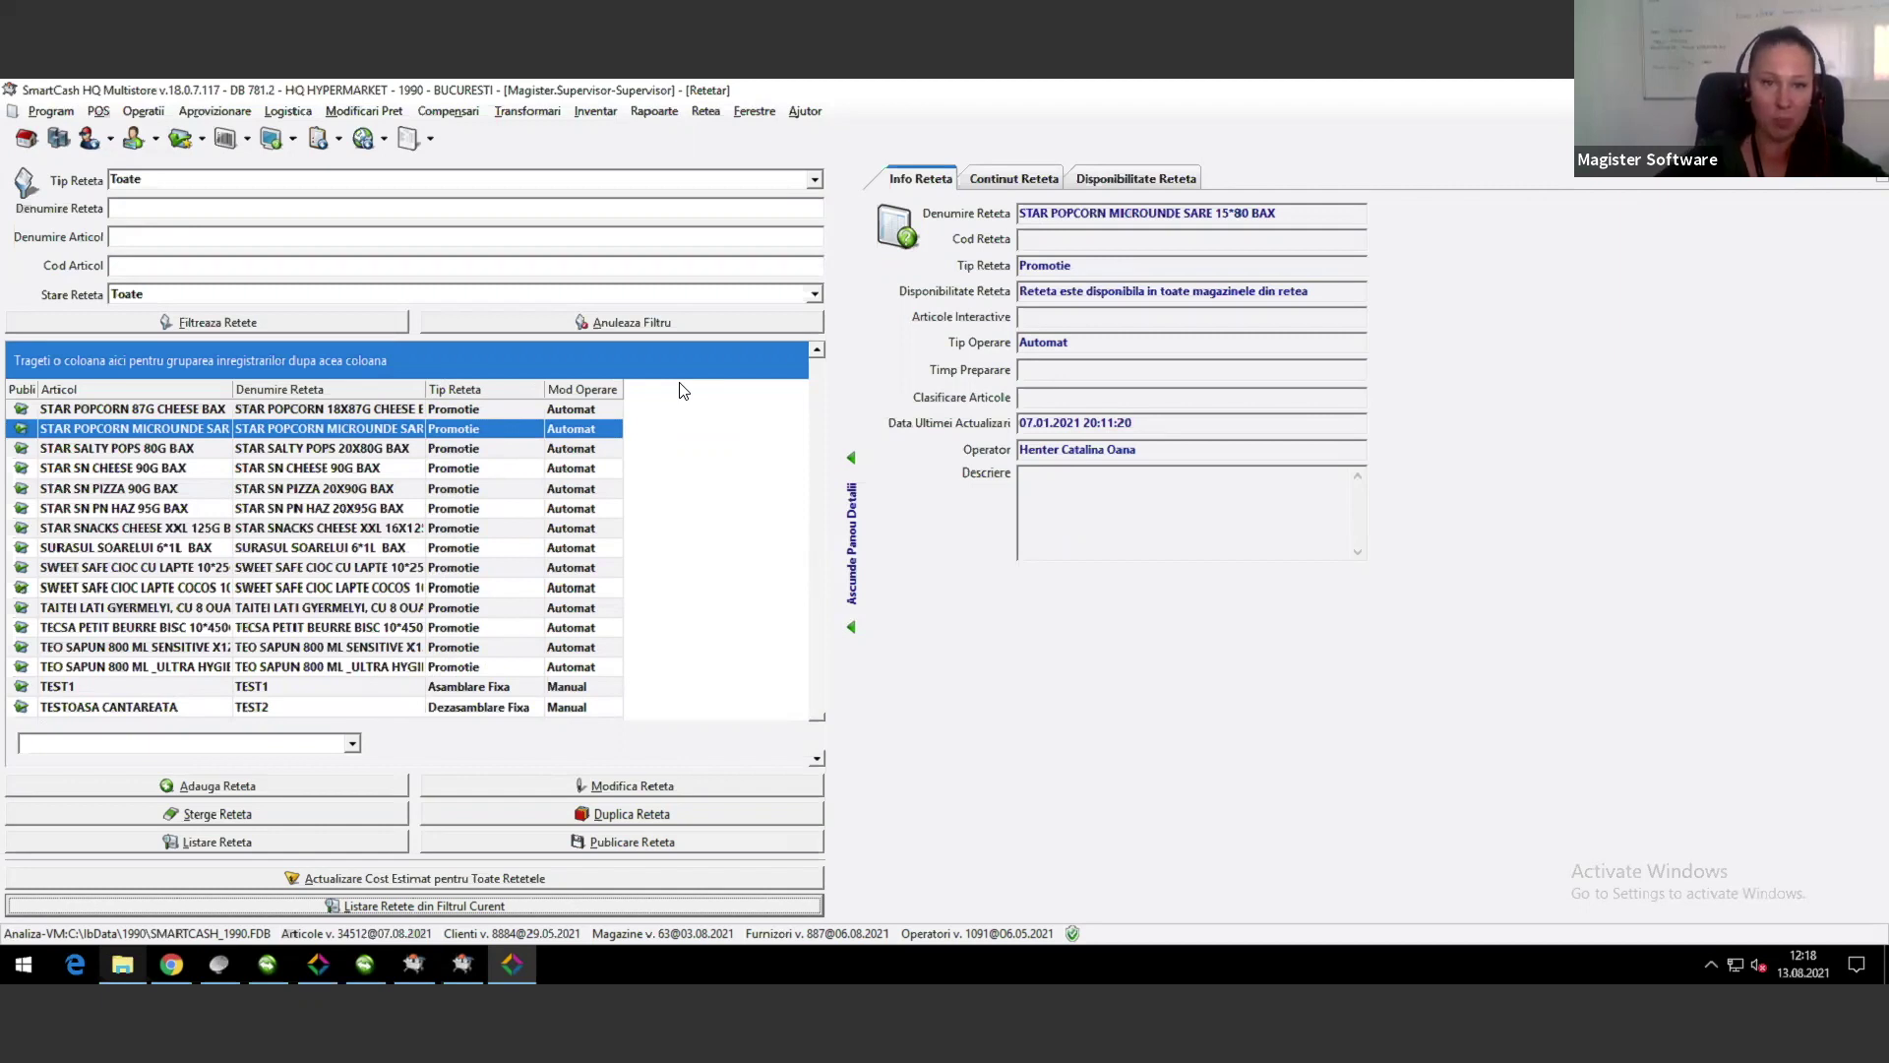
Step: Review the availability and the definition of the STAR POPCORN MICROUNDE SARE 15*80 BAX promotion recipe, and abandon the definition without saving
left_click(449, 429)
left_click(1132, 181)
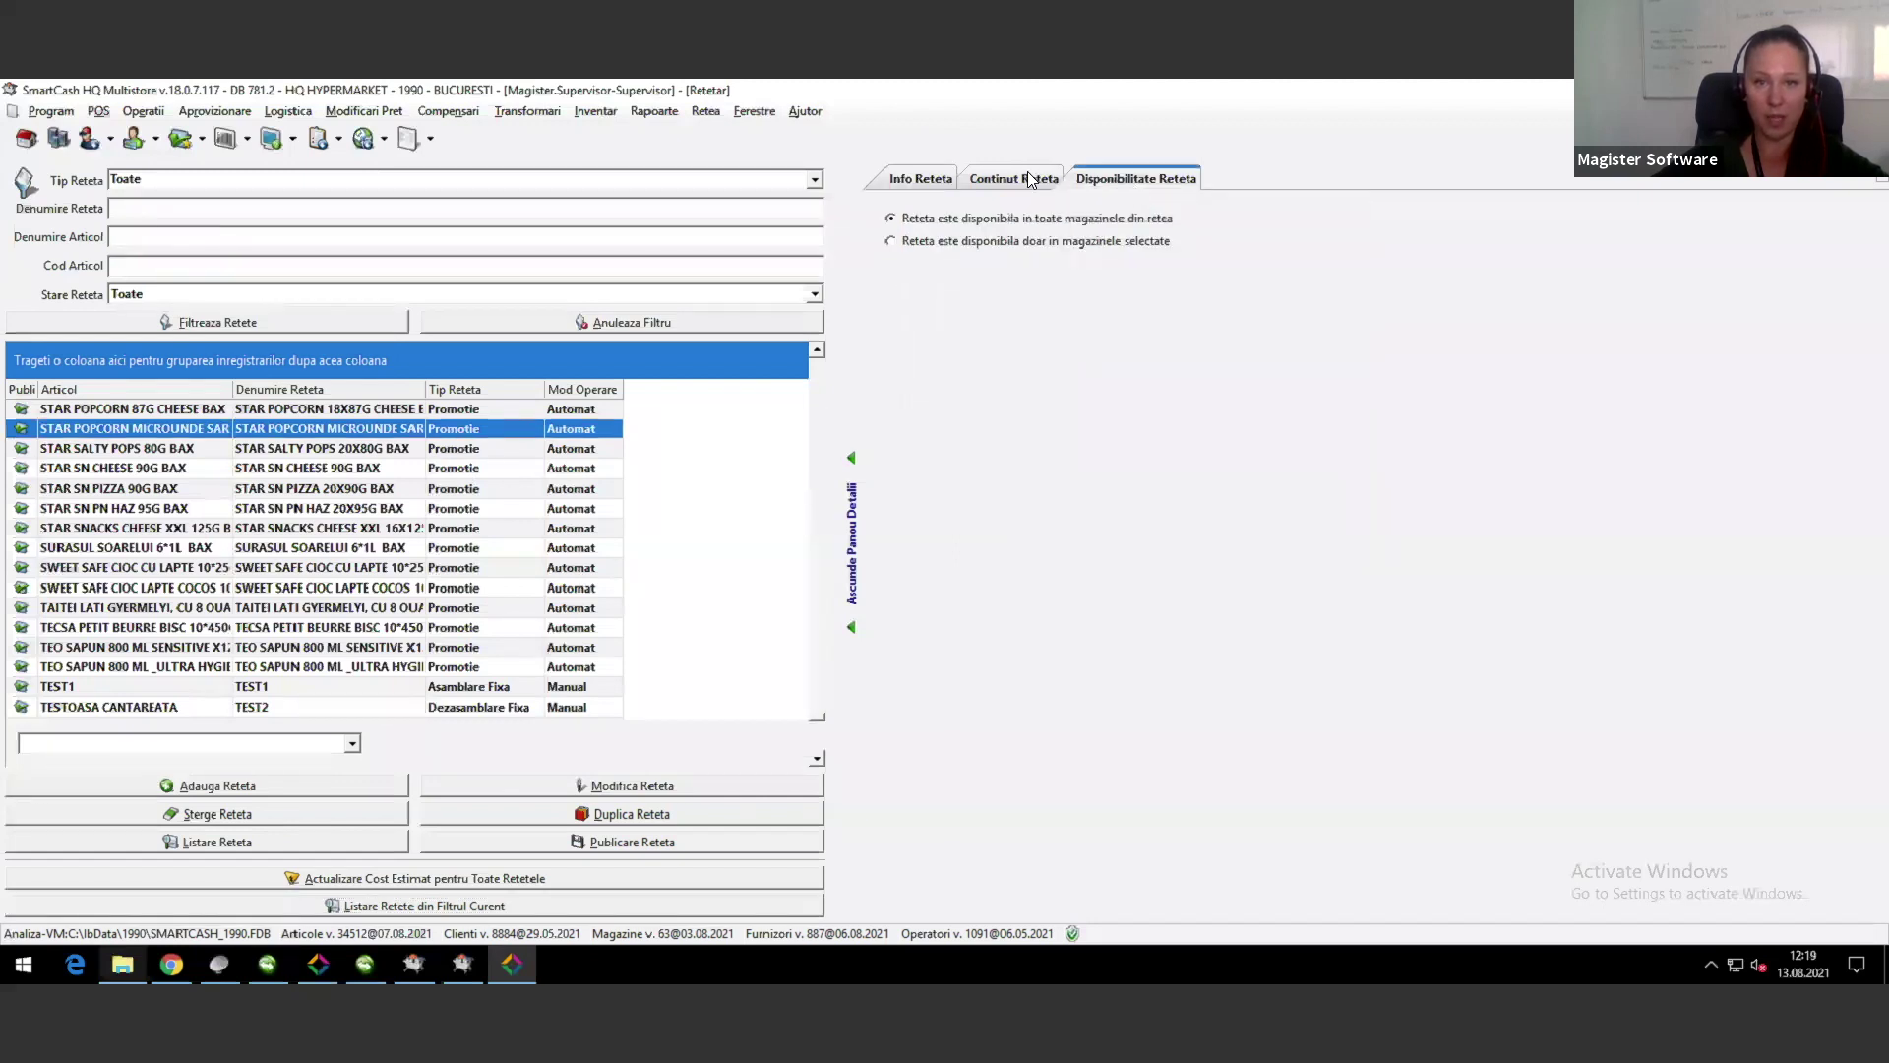
left_click(1023, 175)
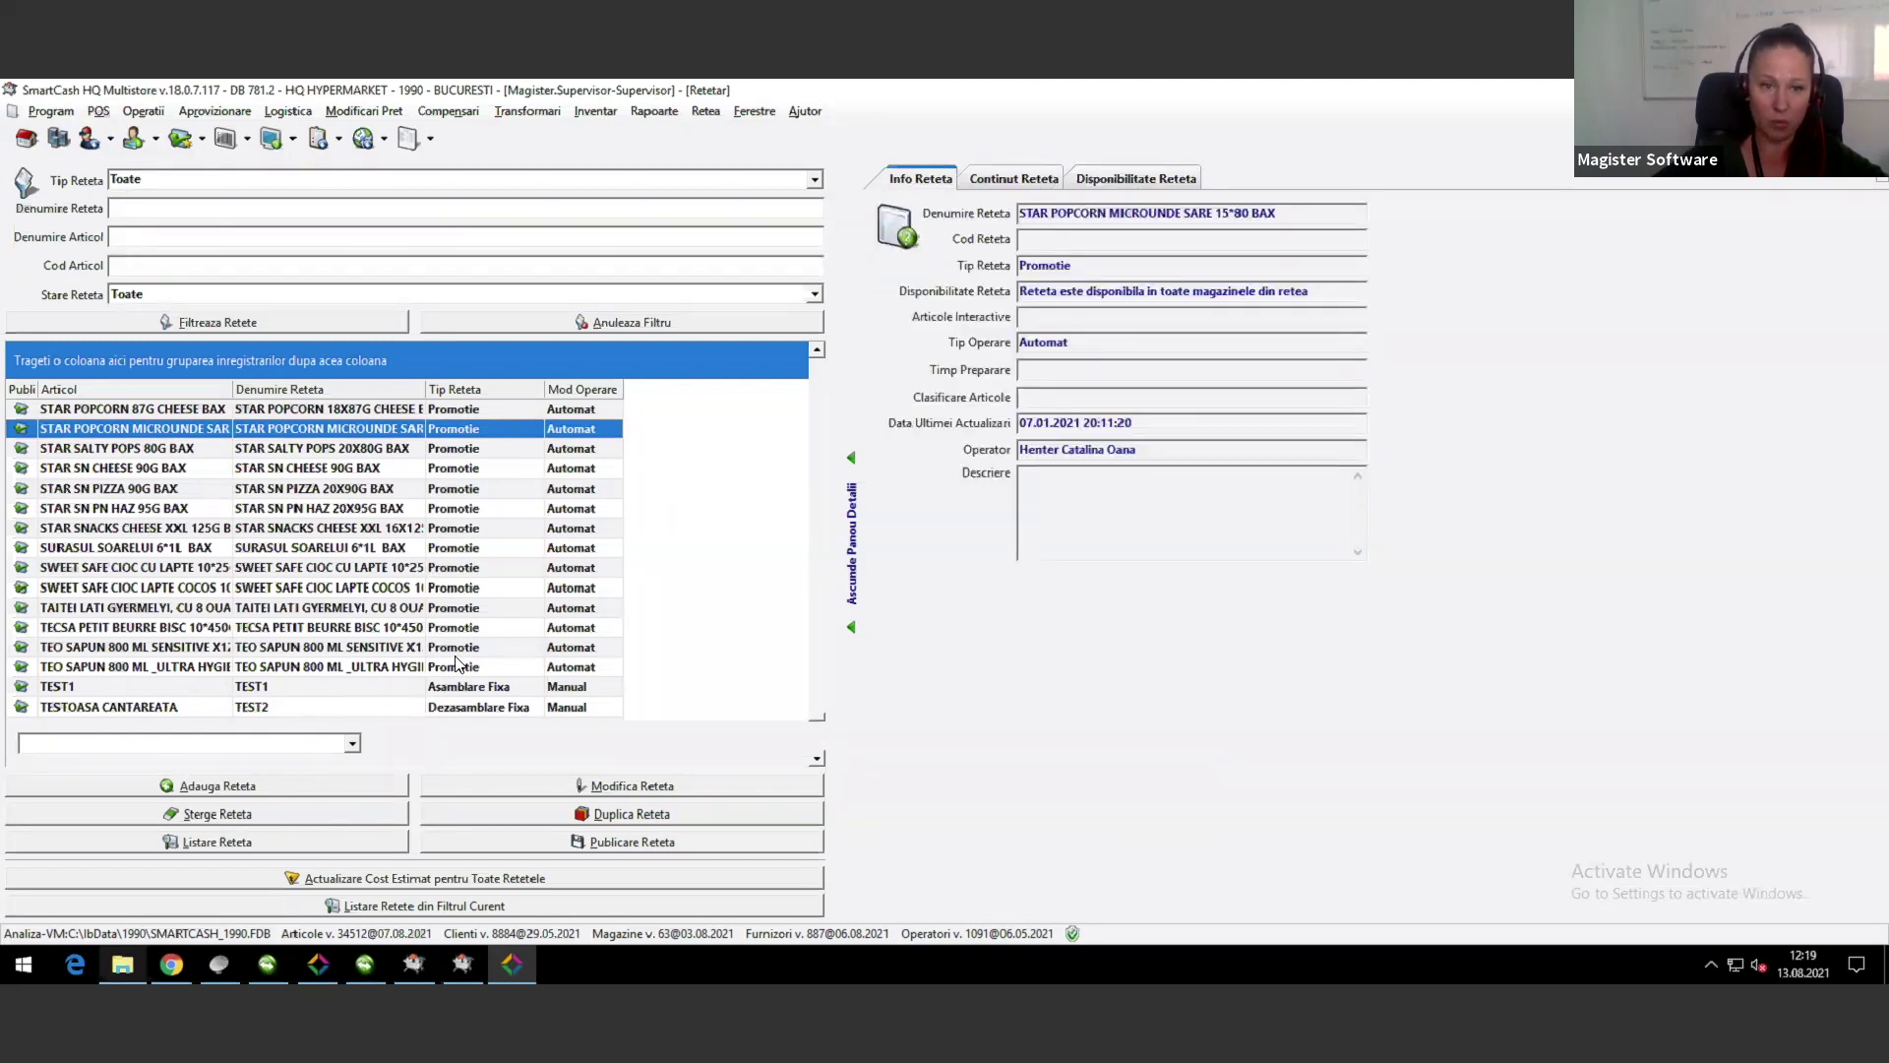
scroll(455, 665, "down", 1)
scroll(455, 664, "up", 1)
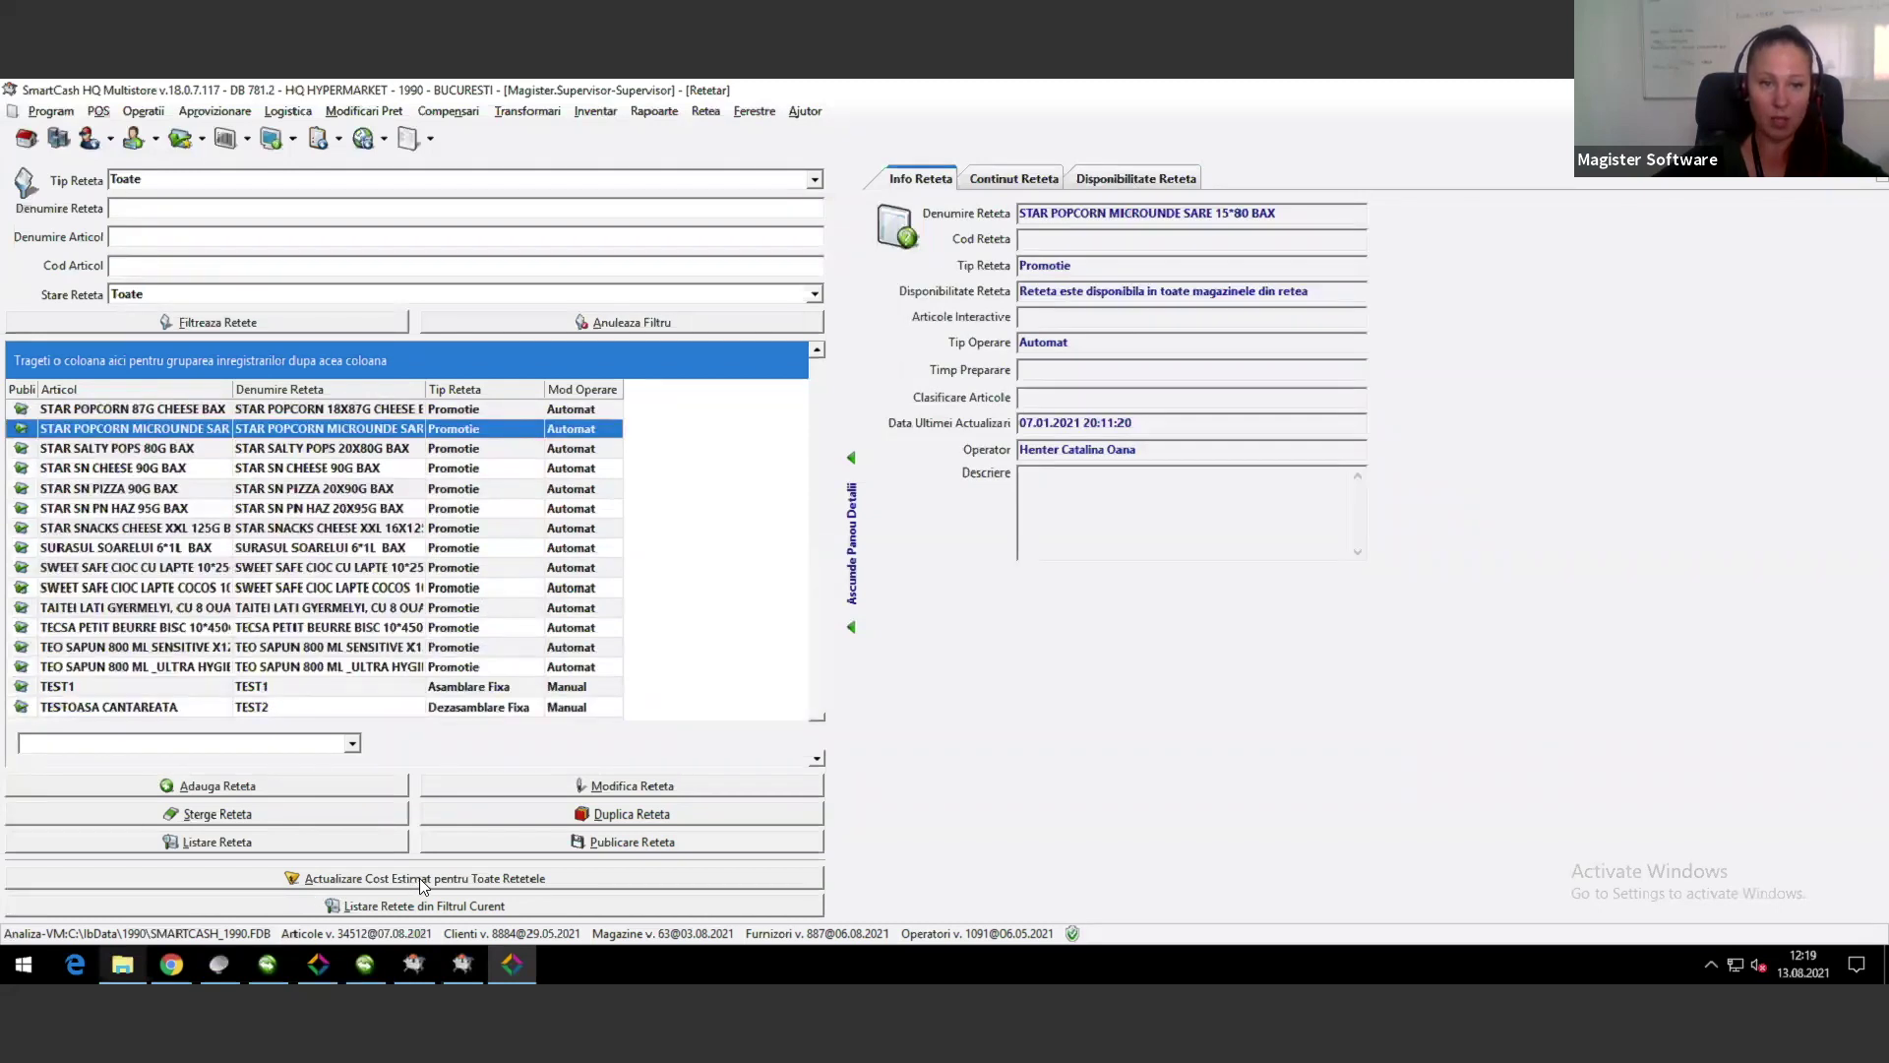
left_click(609, 841)
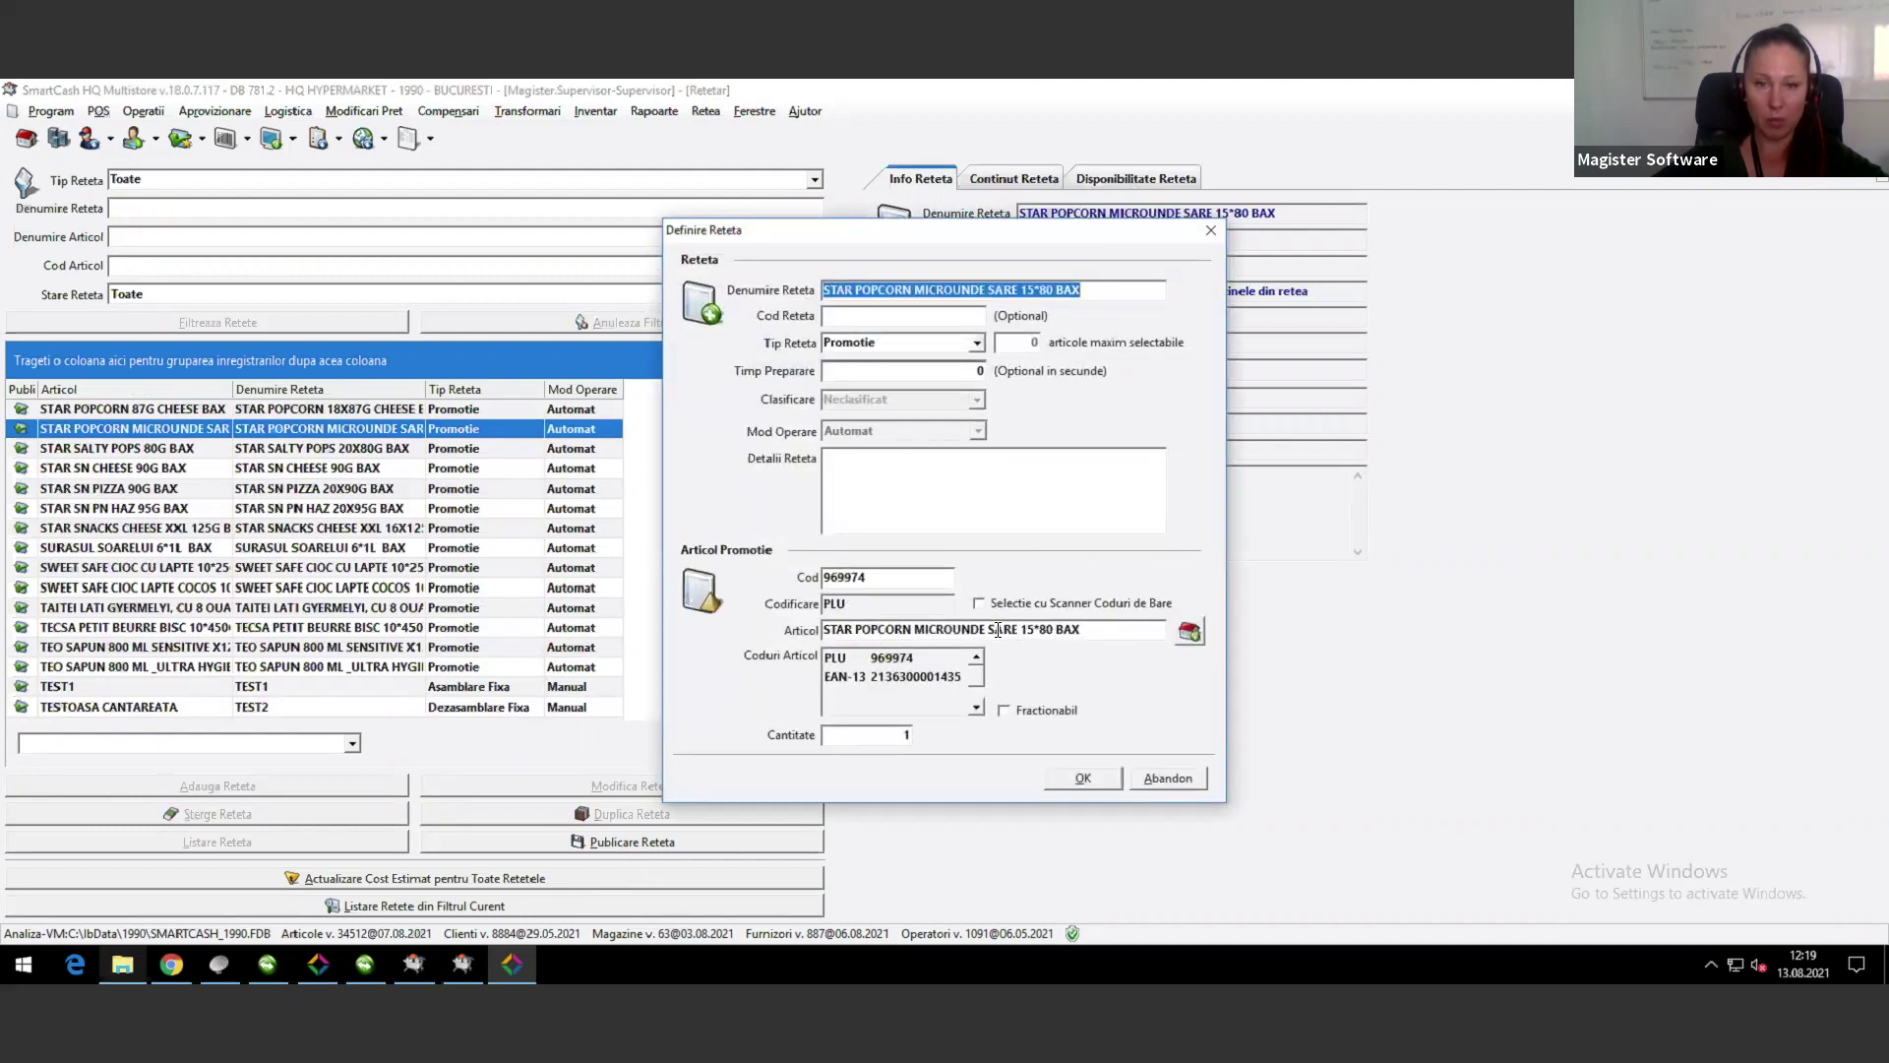
left_click_drag(1021, 630, 1054, 630)
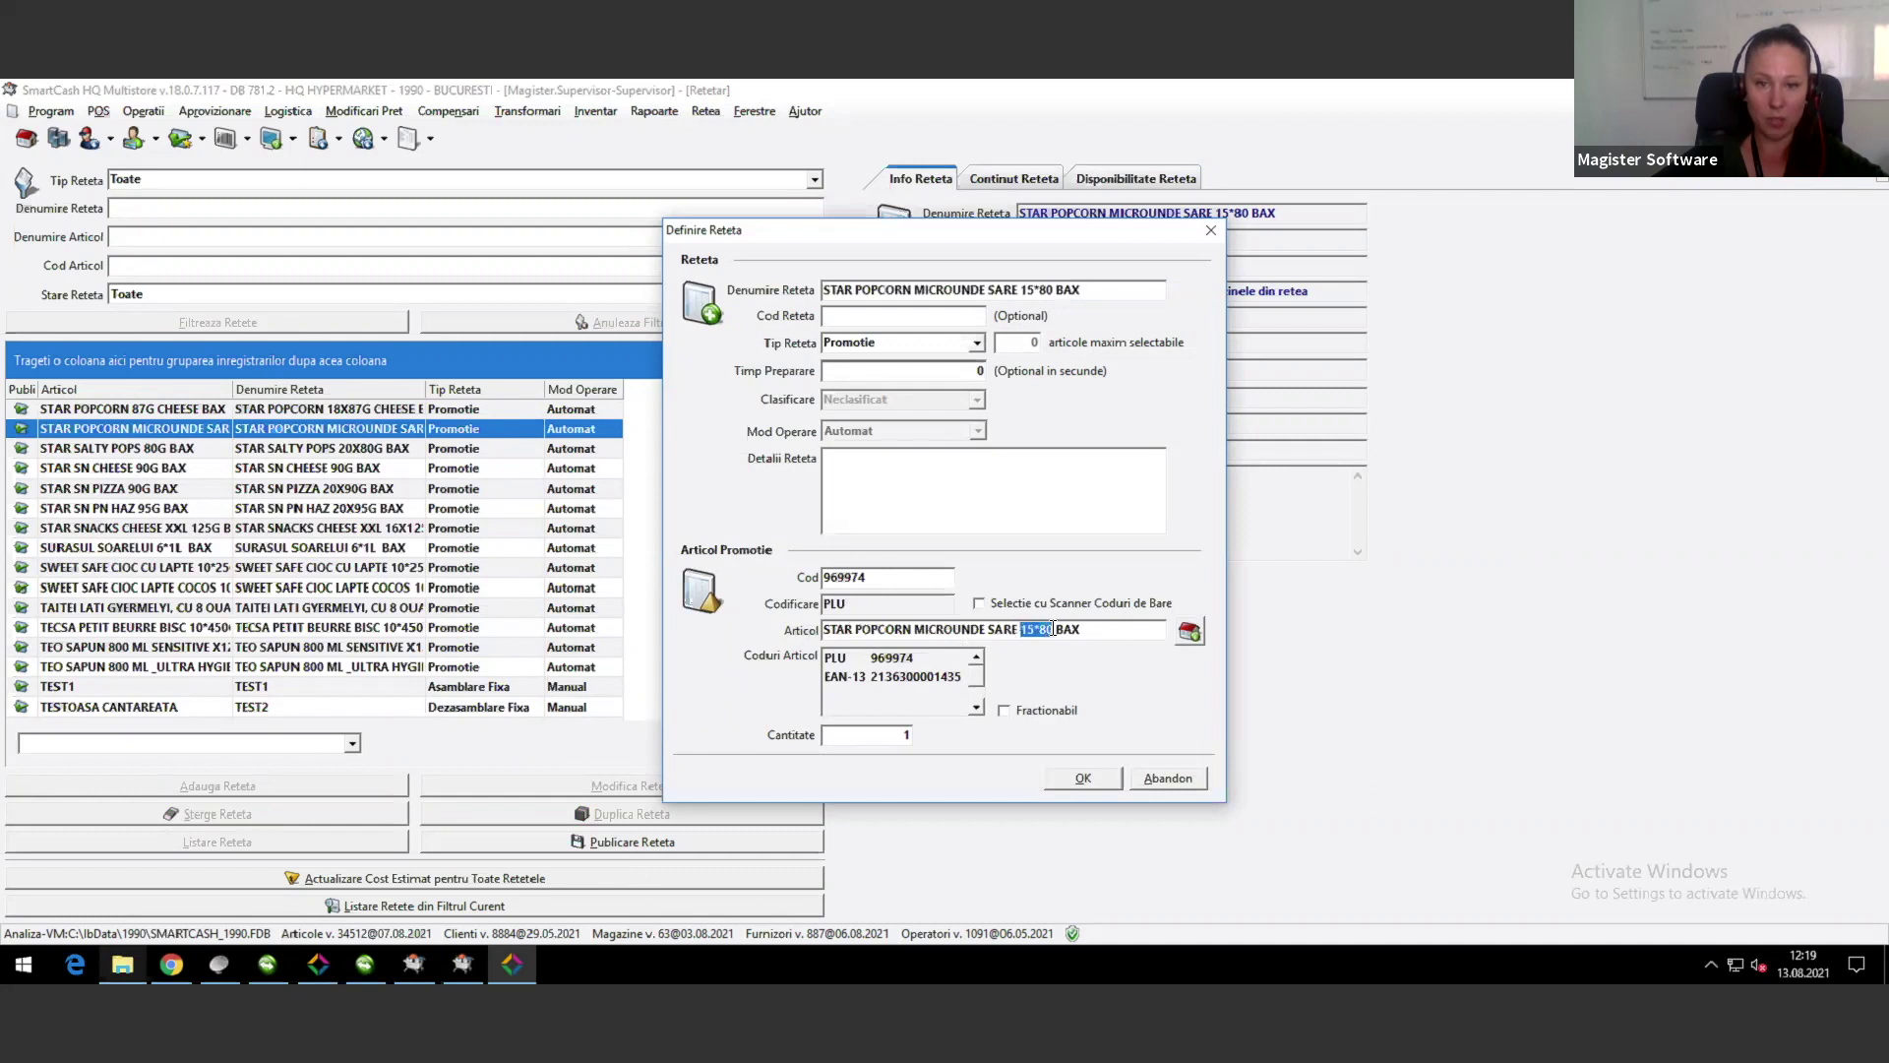
key("Right")
left_click(1169, 779)
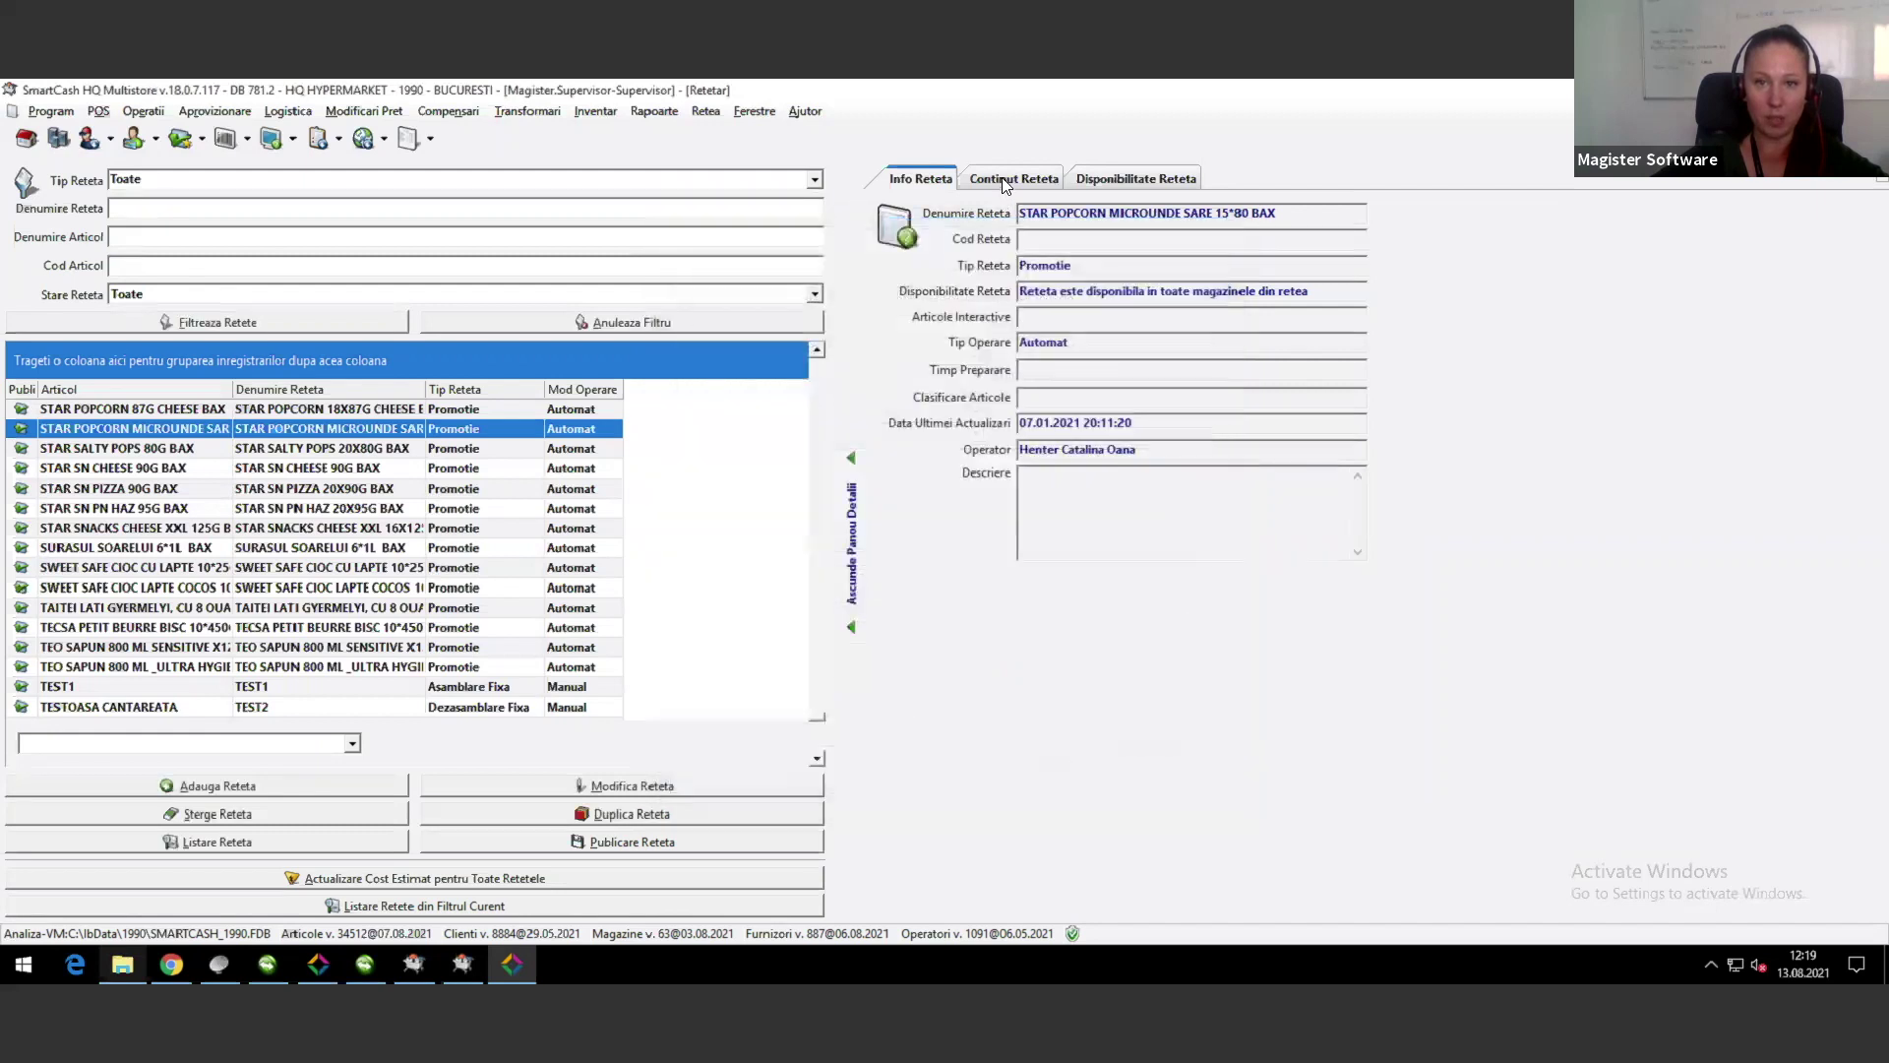
Step: Examine the promotion recipe's contents and its component article's configured quantity, leaving the article configuration without saving
left_click(1014, 178)
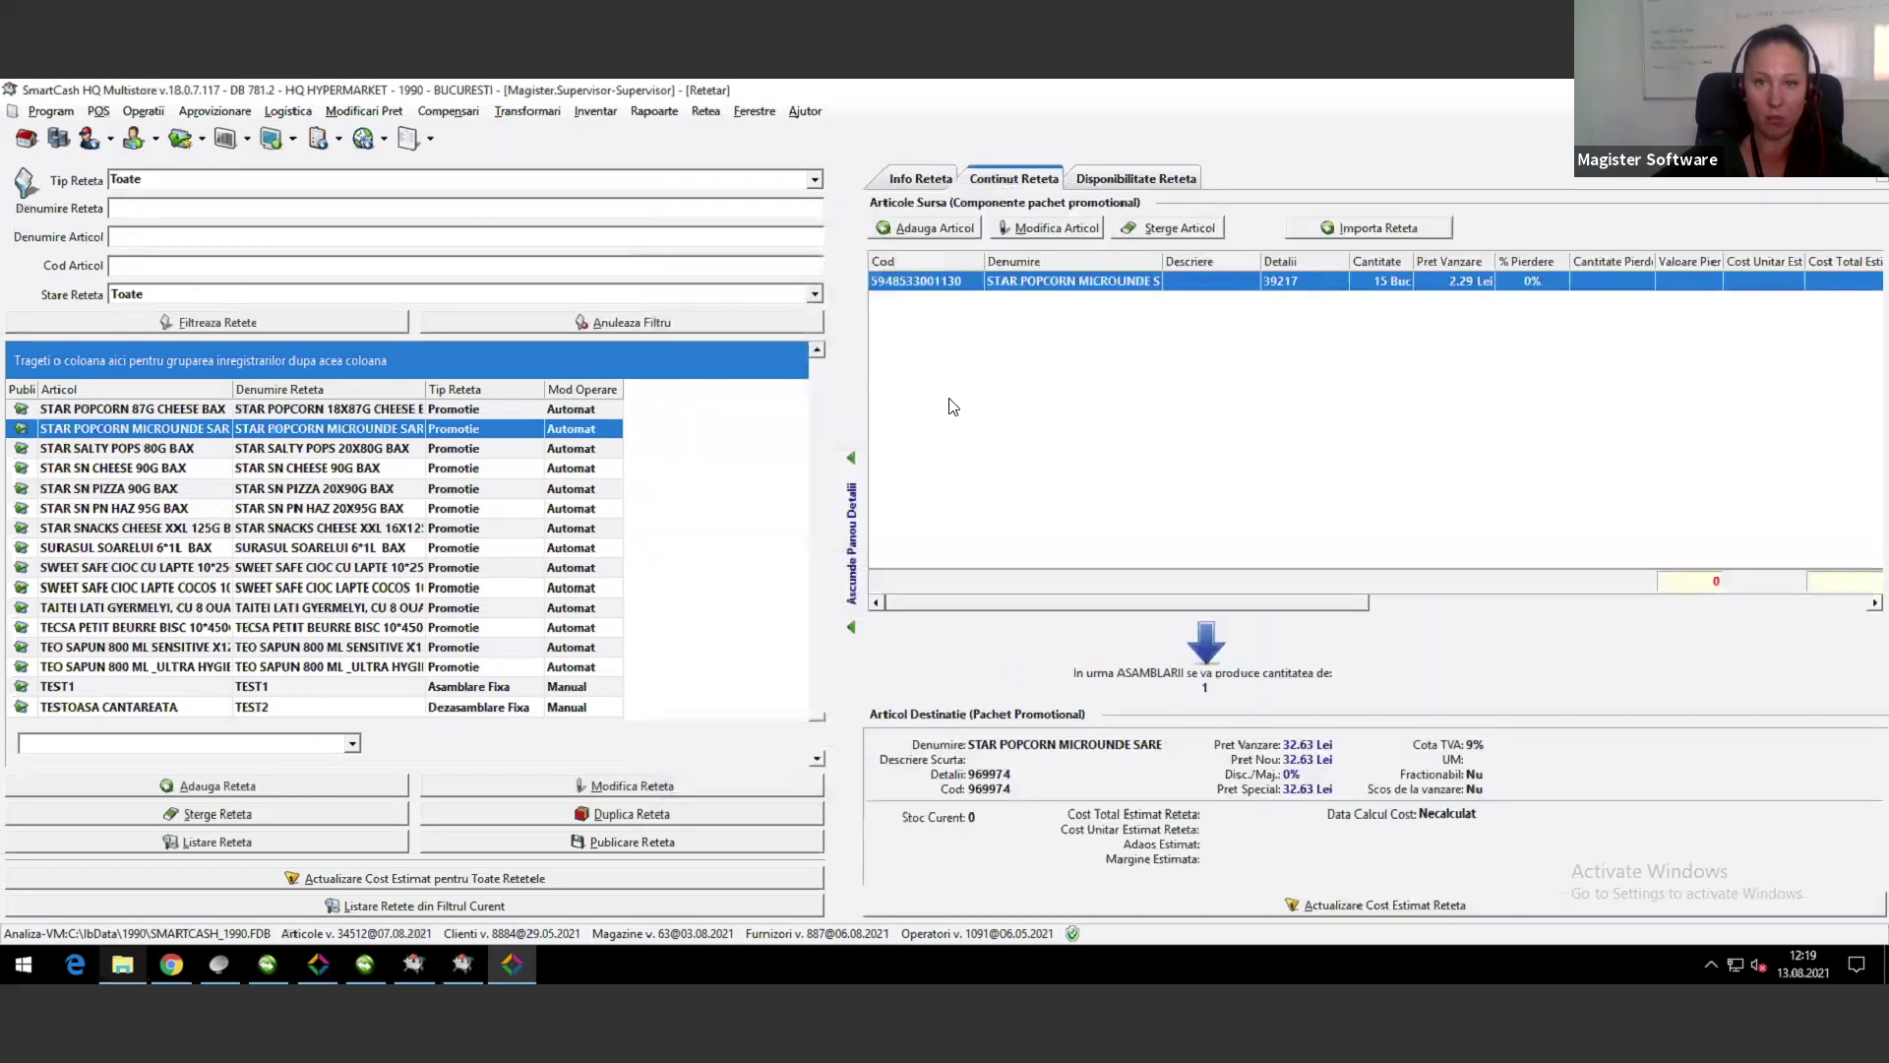
double_click(1297, 285)
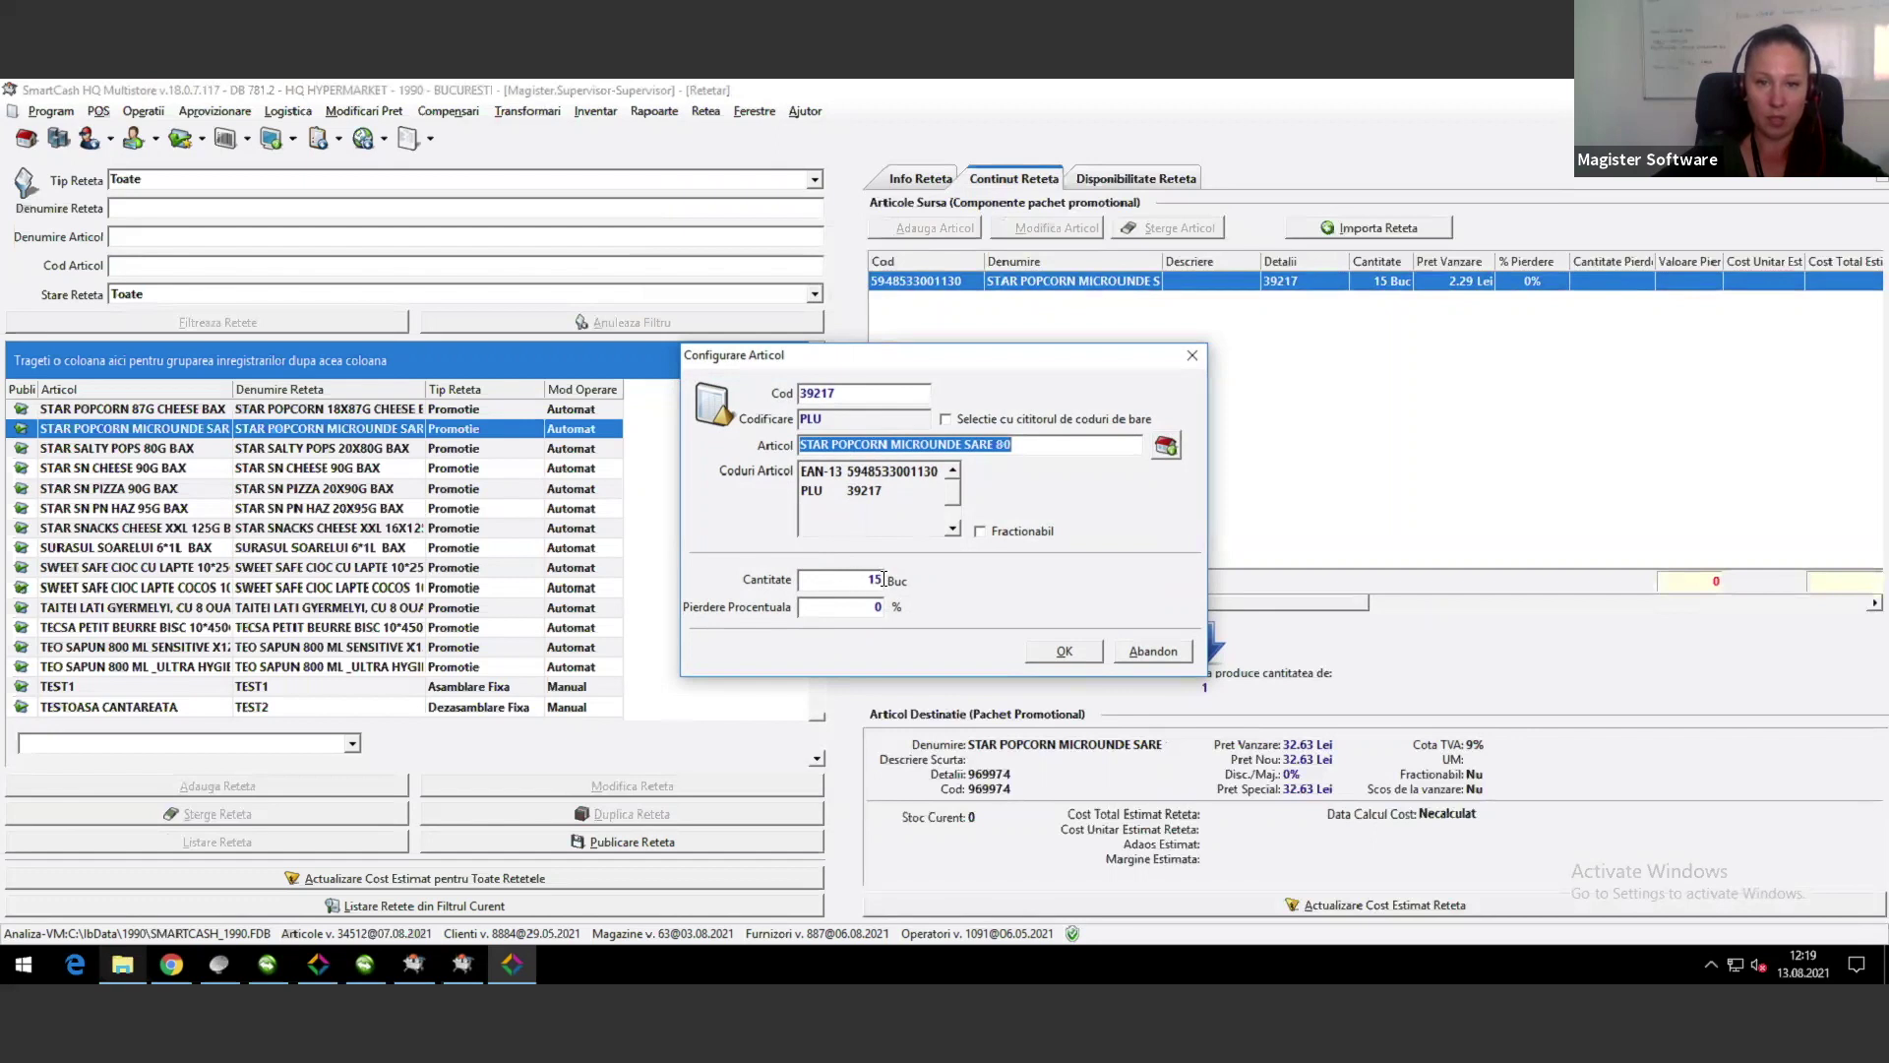
left_click(1152, 651)
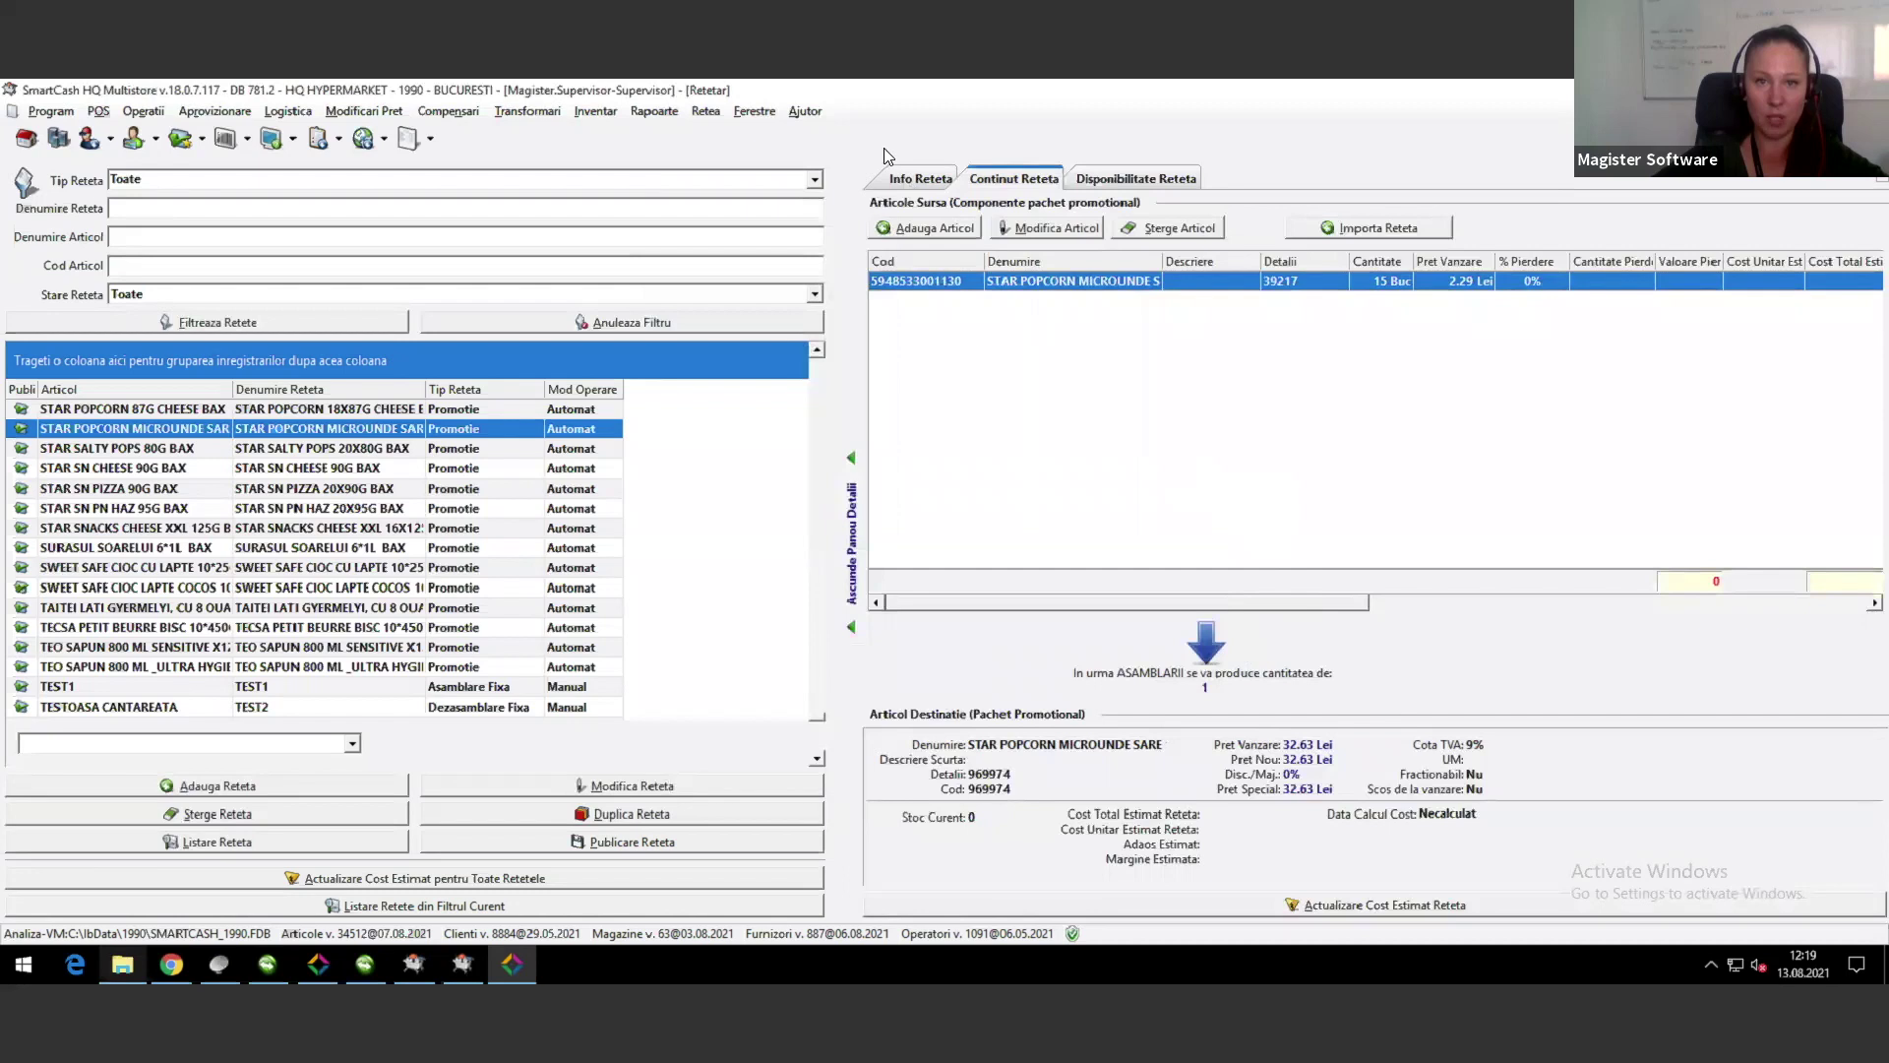
left_click(915, 193)
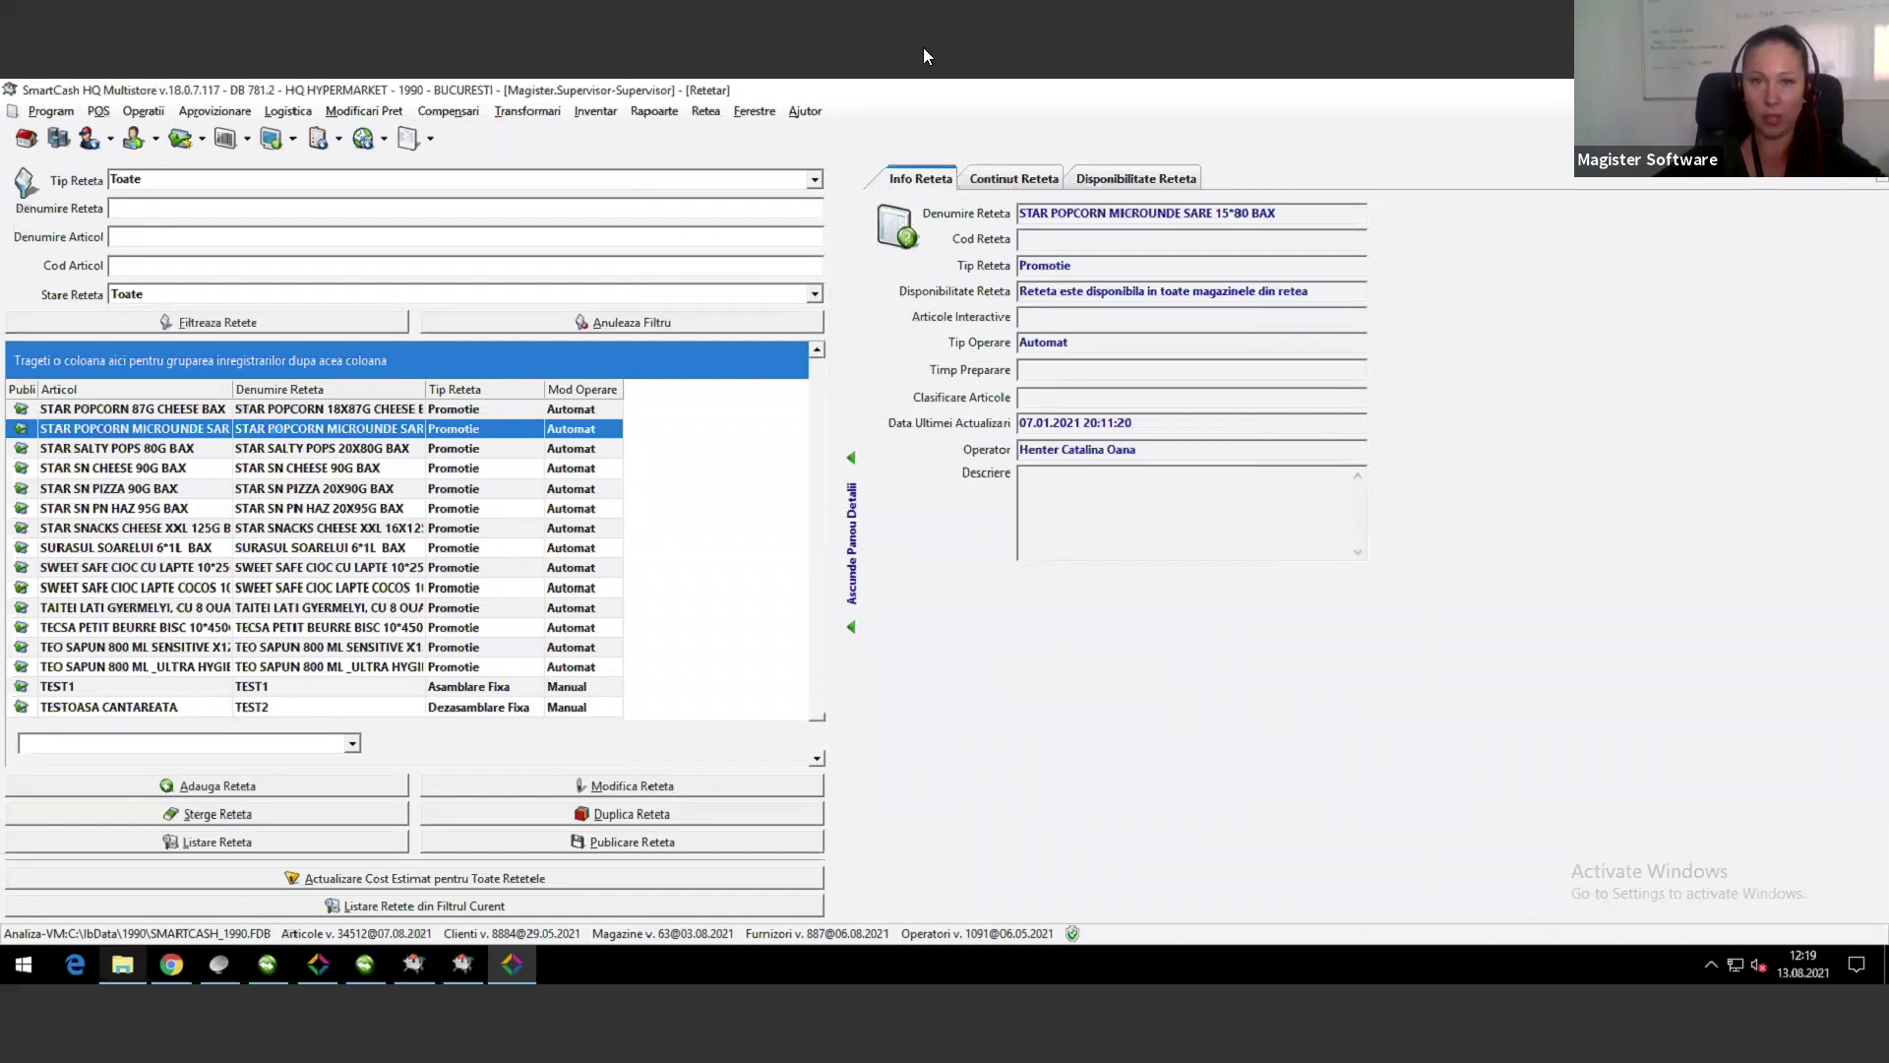
left_click(1024, 183)
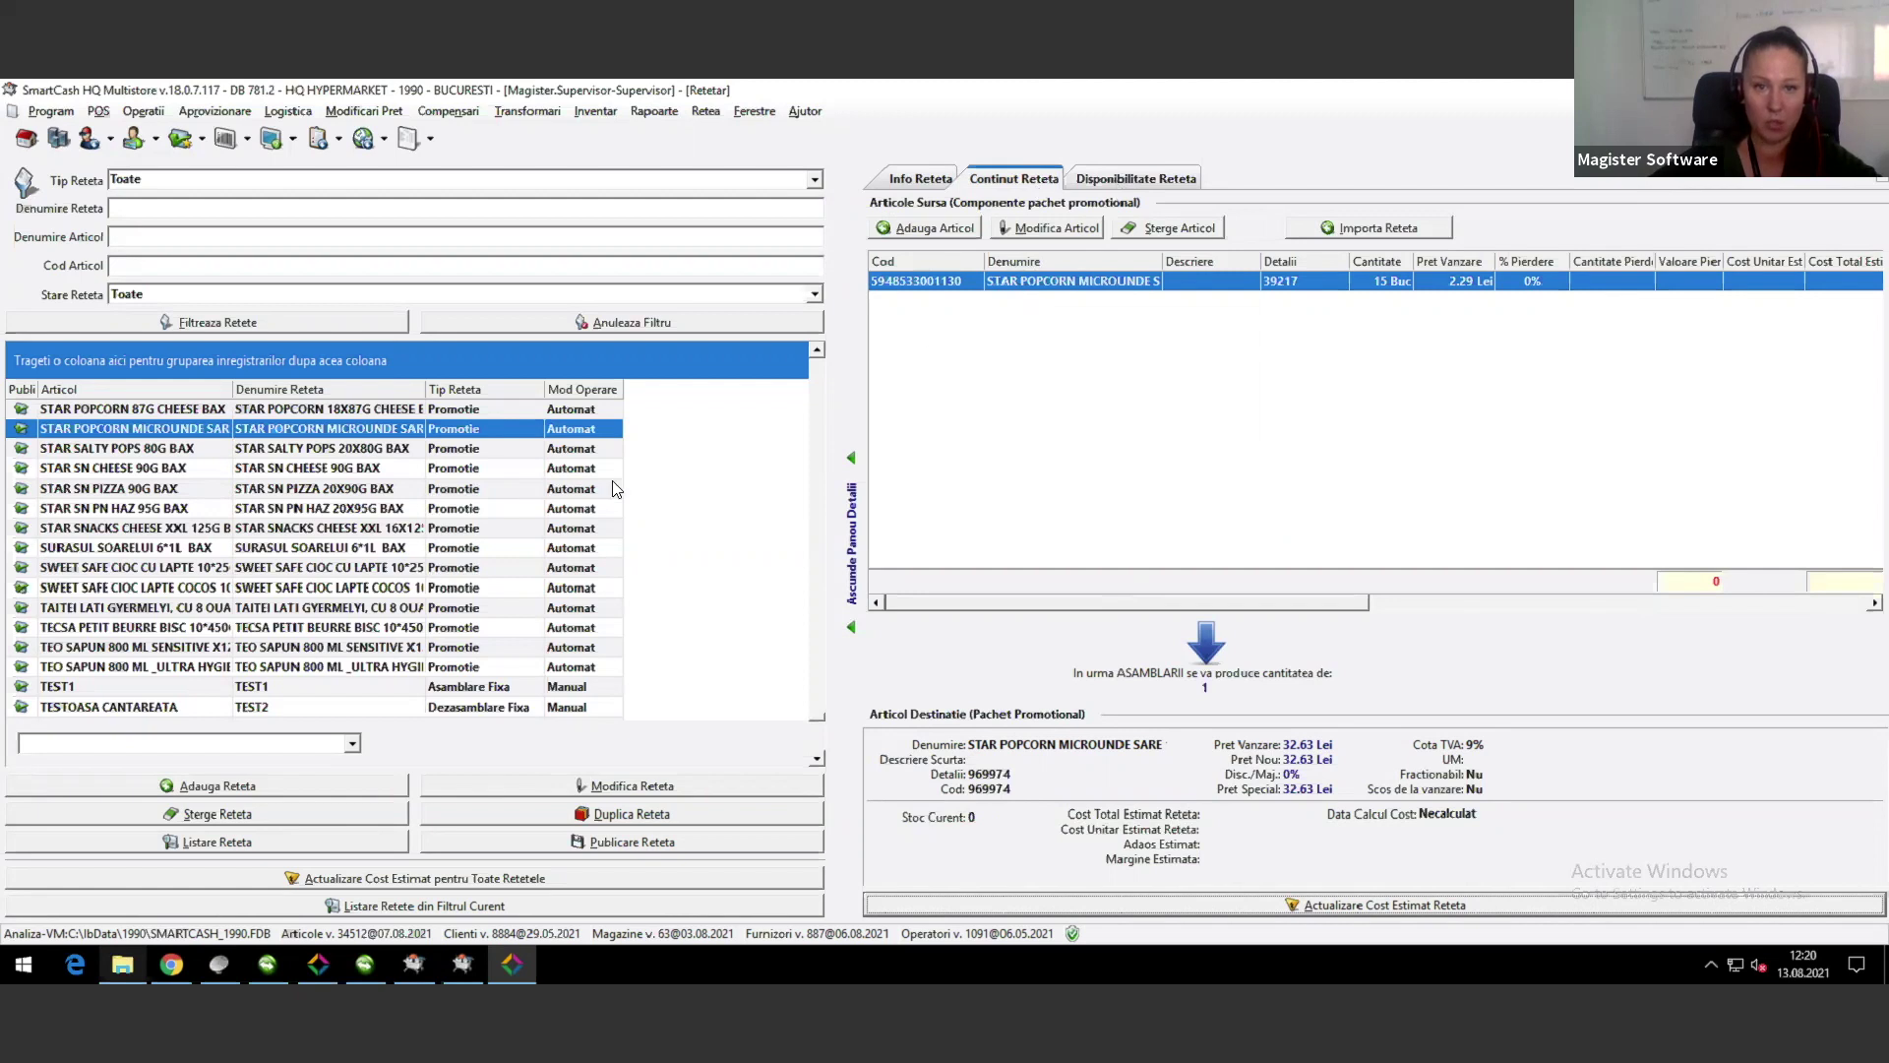
Step: Select the SWEET SAFE CIOC LAPTE COCOS 10*25G BAX recipe, look through the neighbouring recipes and view its general information
left_click(439, 587)
scroll(442, 591, "down", 3)
scroll(497, 618, "down", 5)
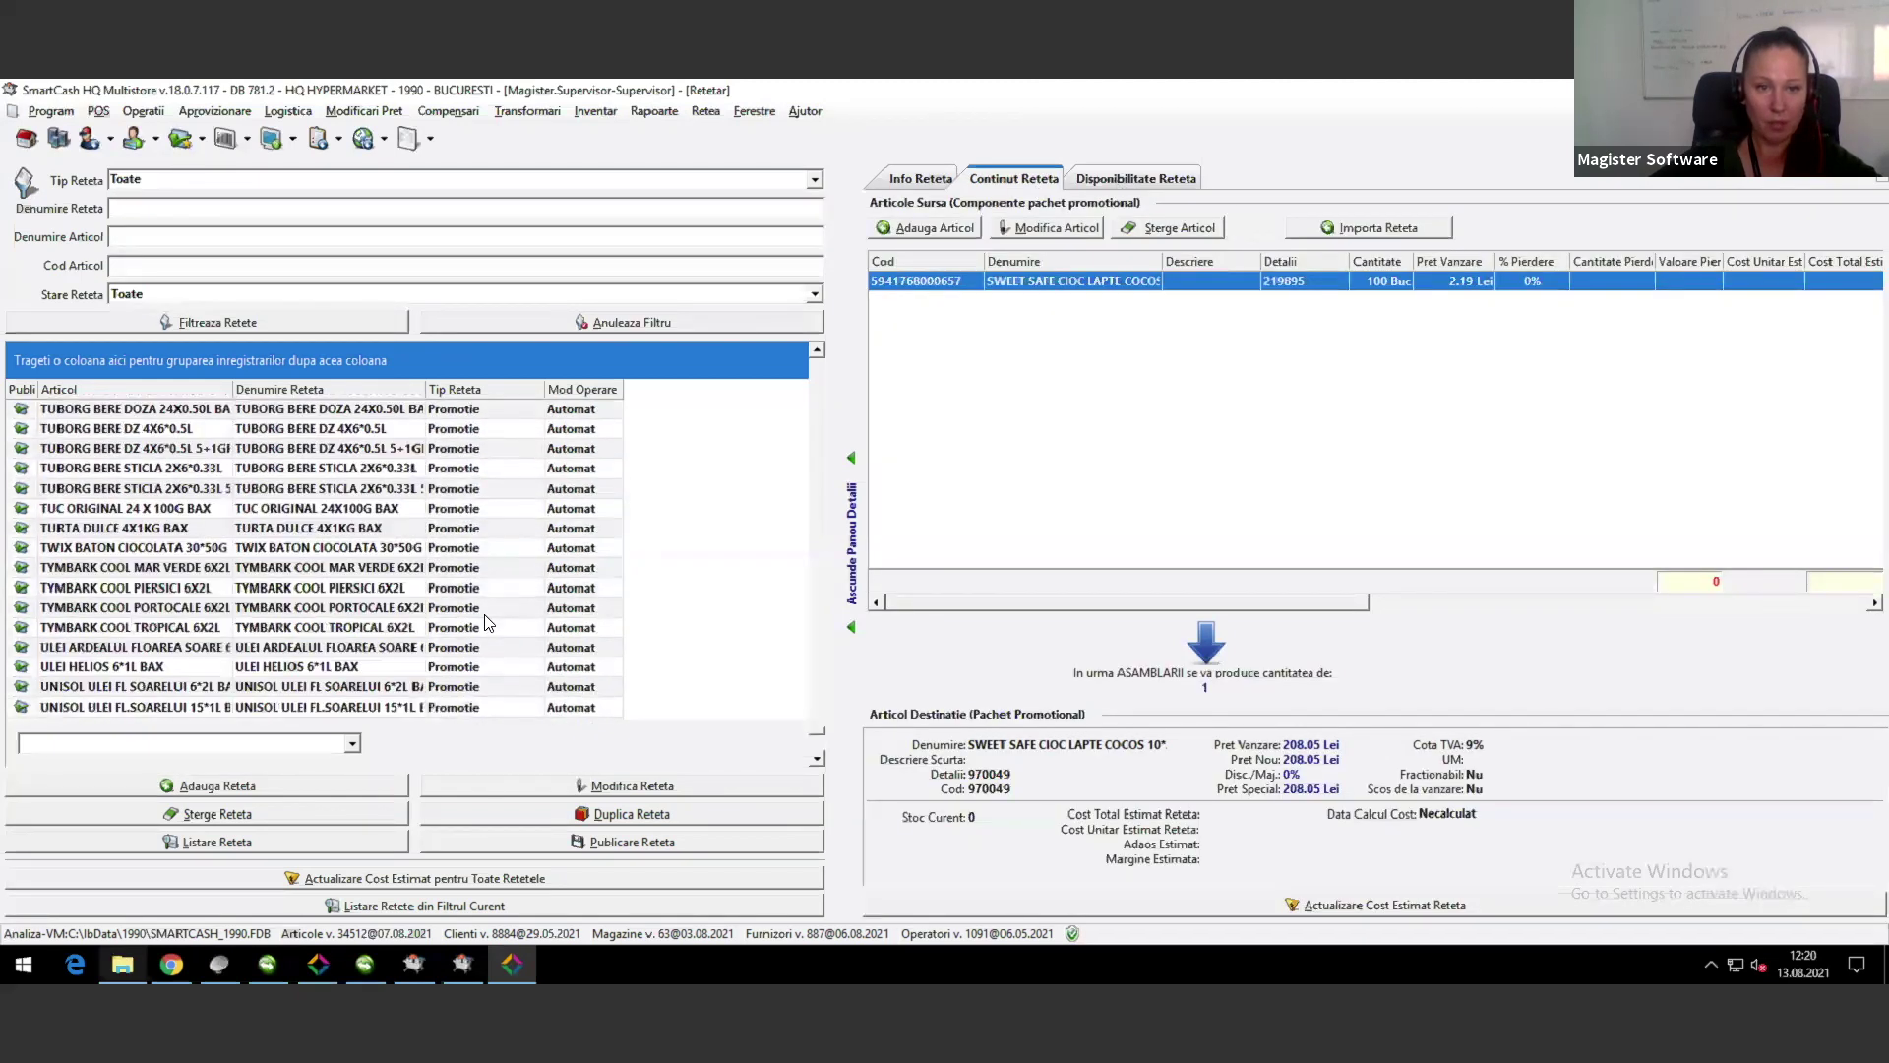
scroll(487, 621, "up", 5)
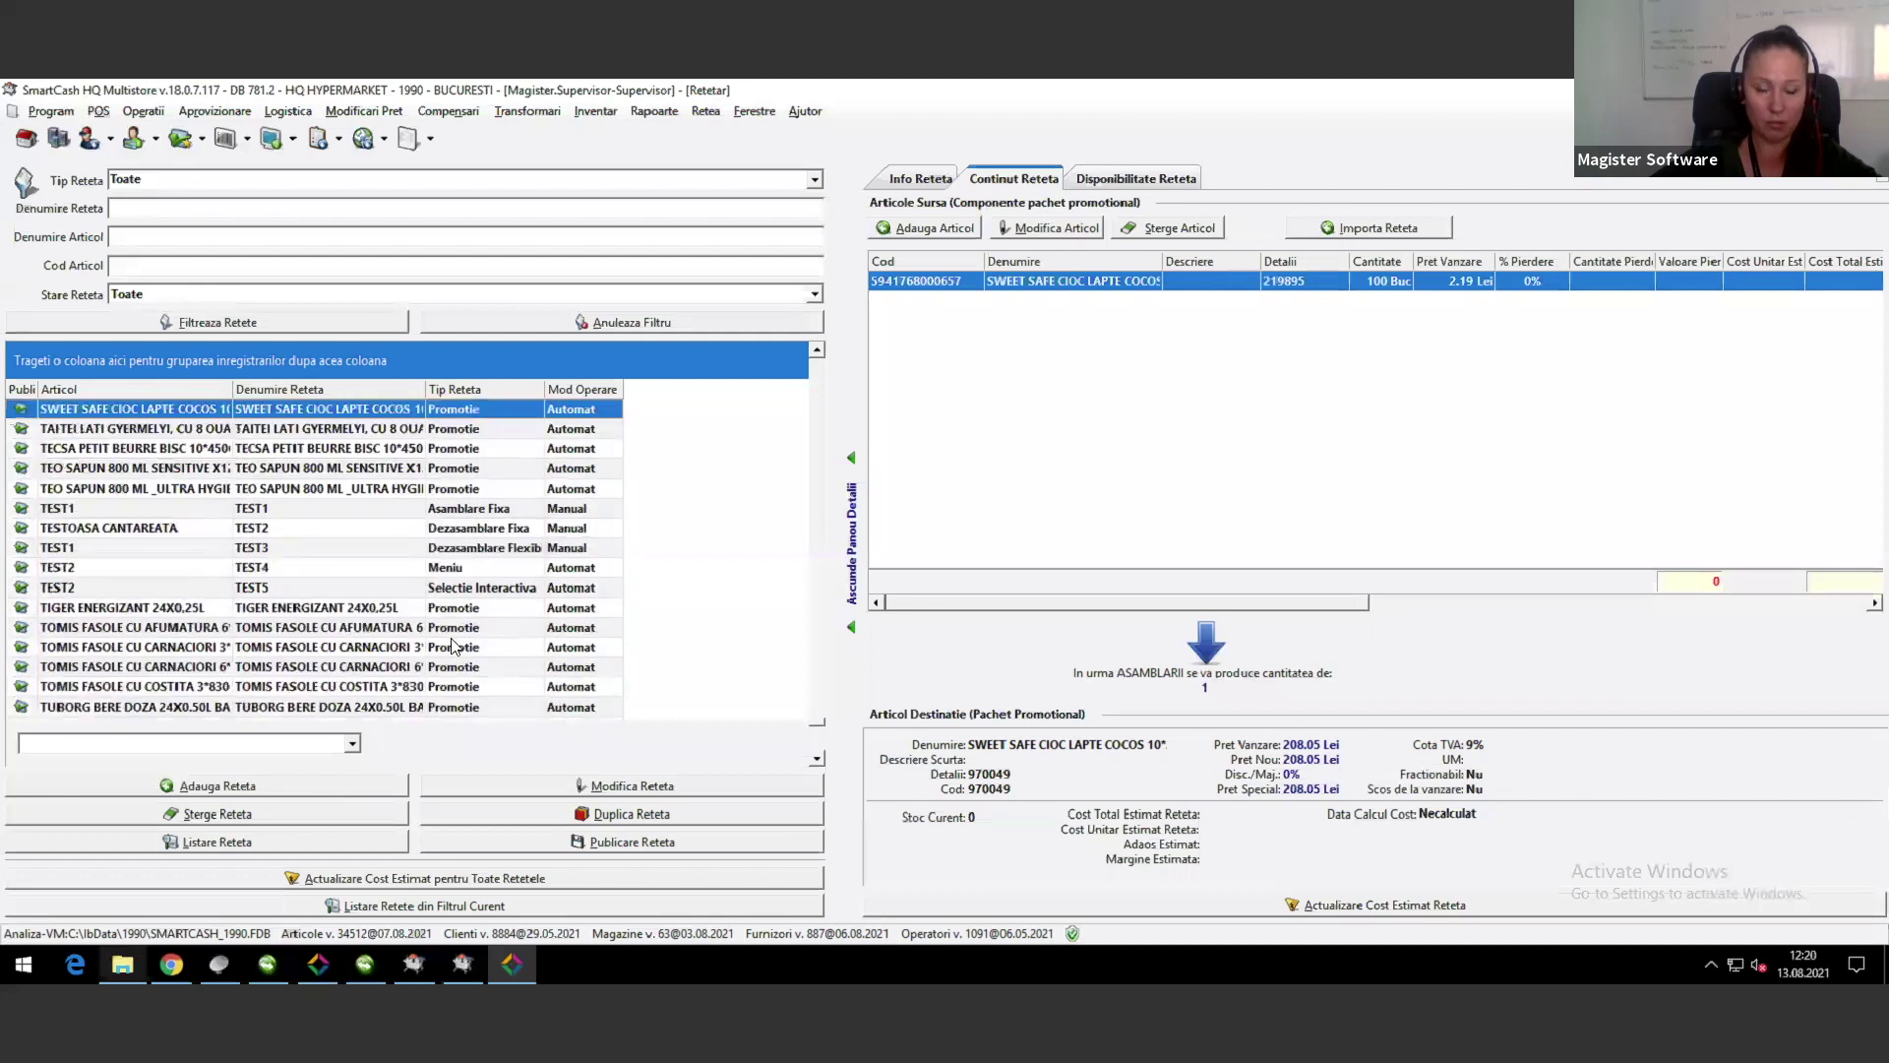
left_click(911, 179)
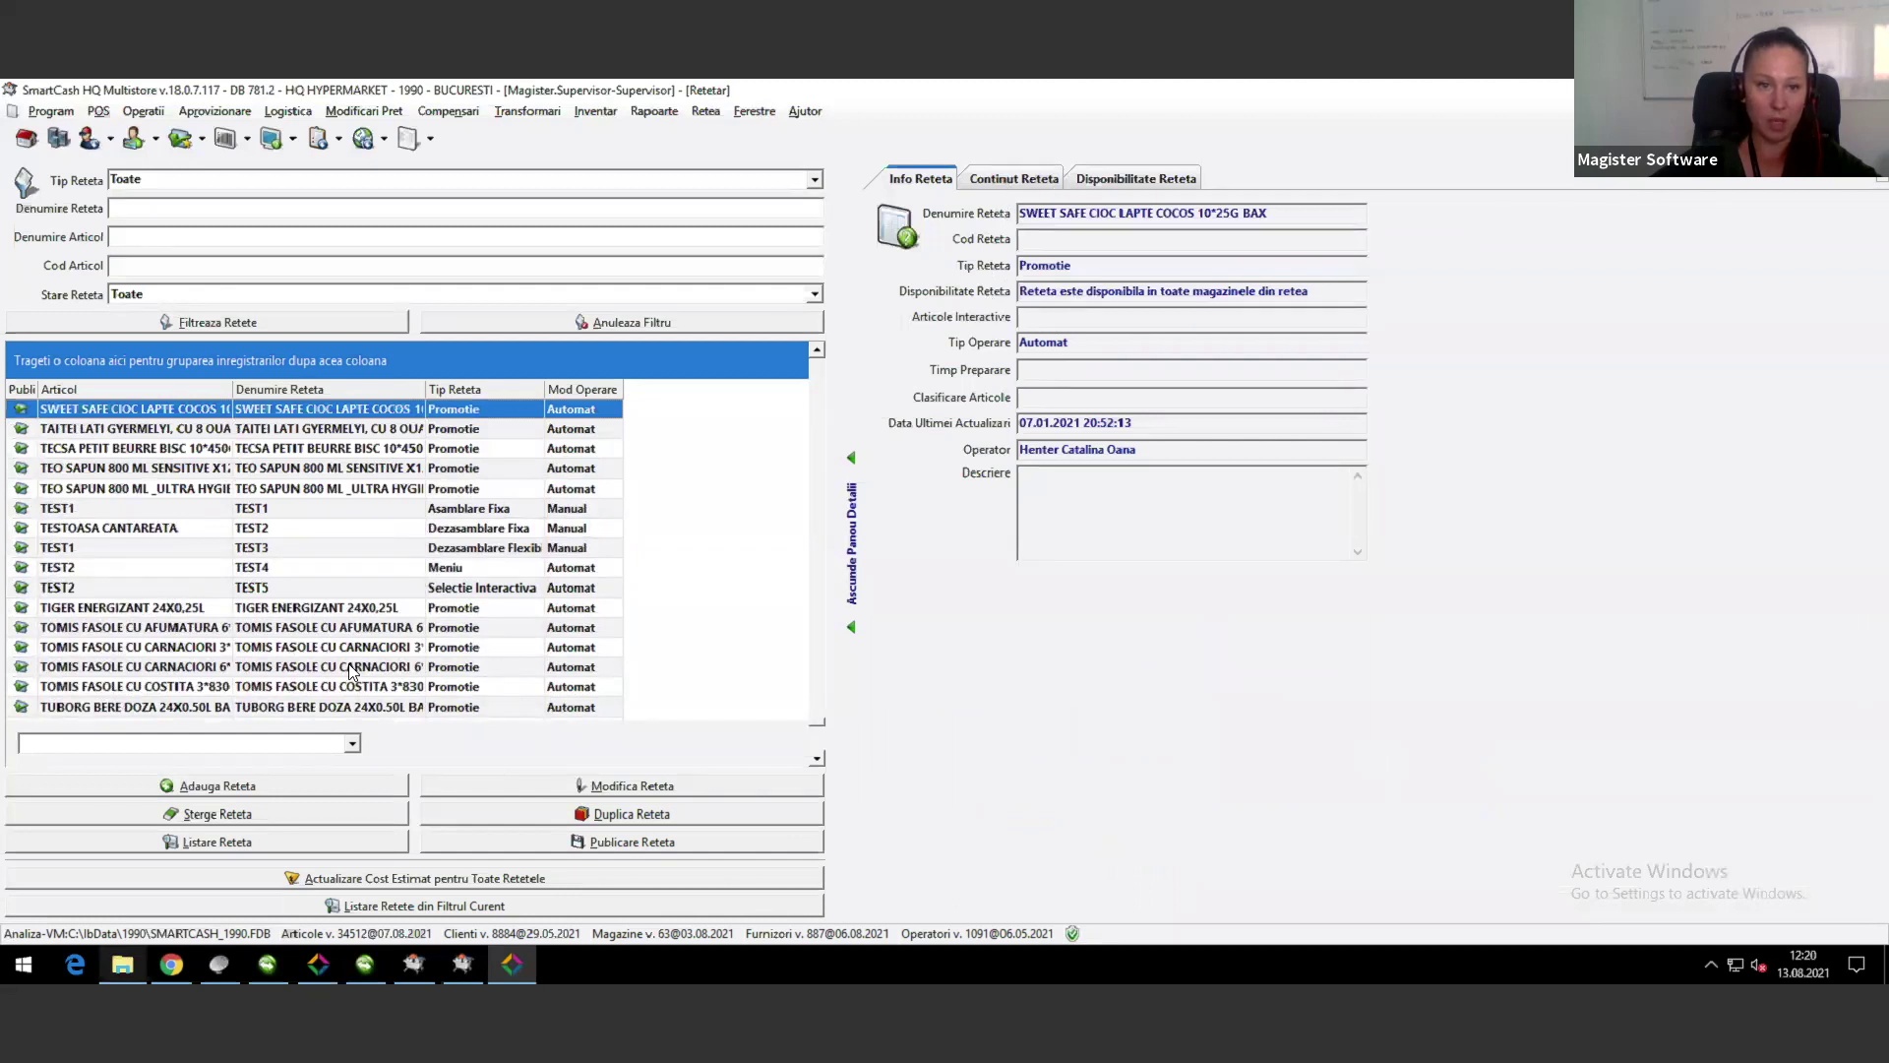
Step: Review the definition, contents and general information of the TOMIS FASOLE CU CARNACIORI 6*300G BAX recipe, leaving the definition without saving
left_click(398, 666)
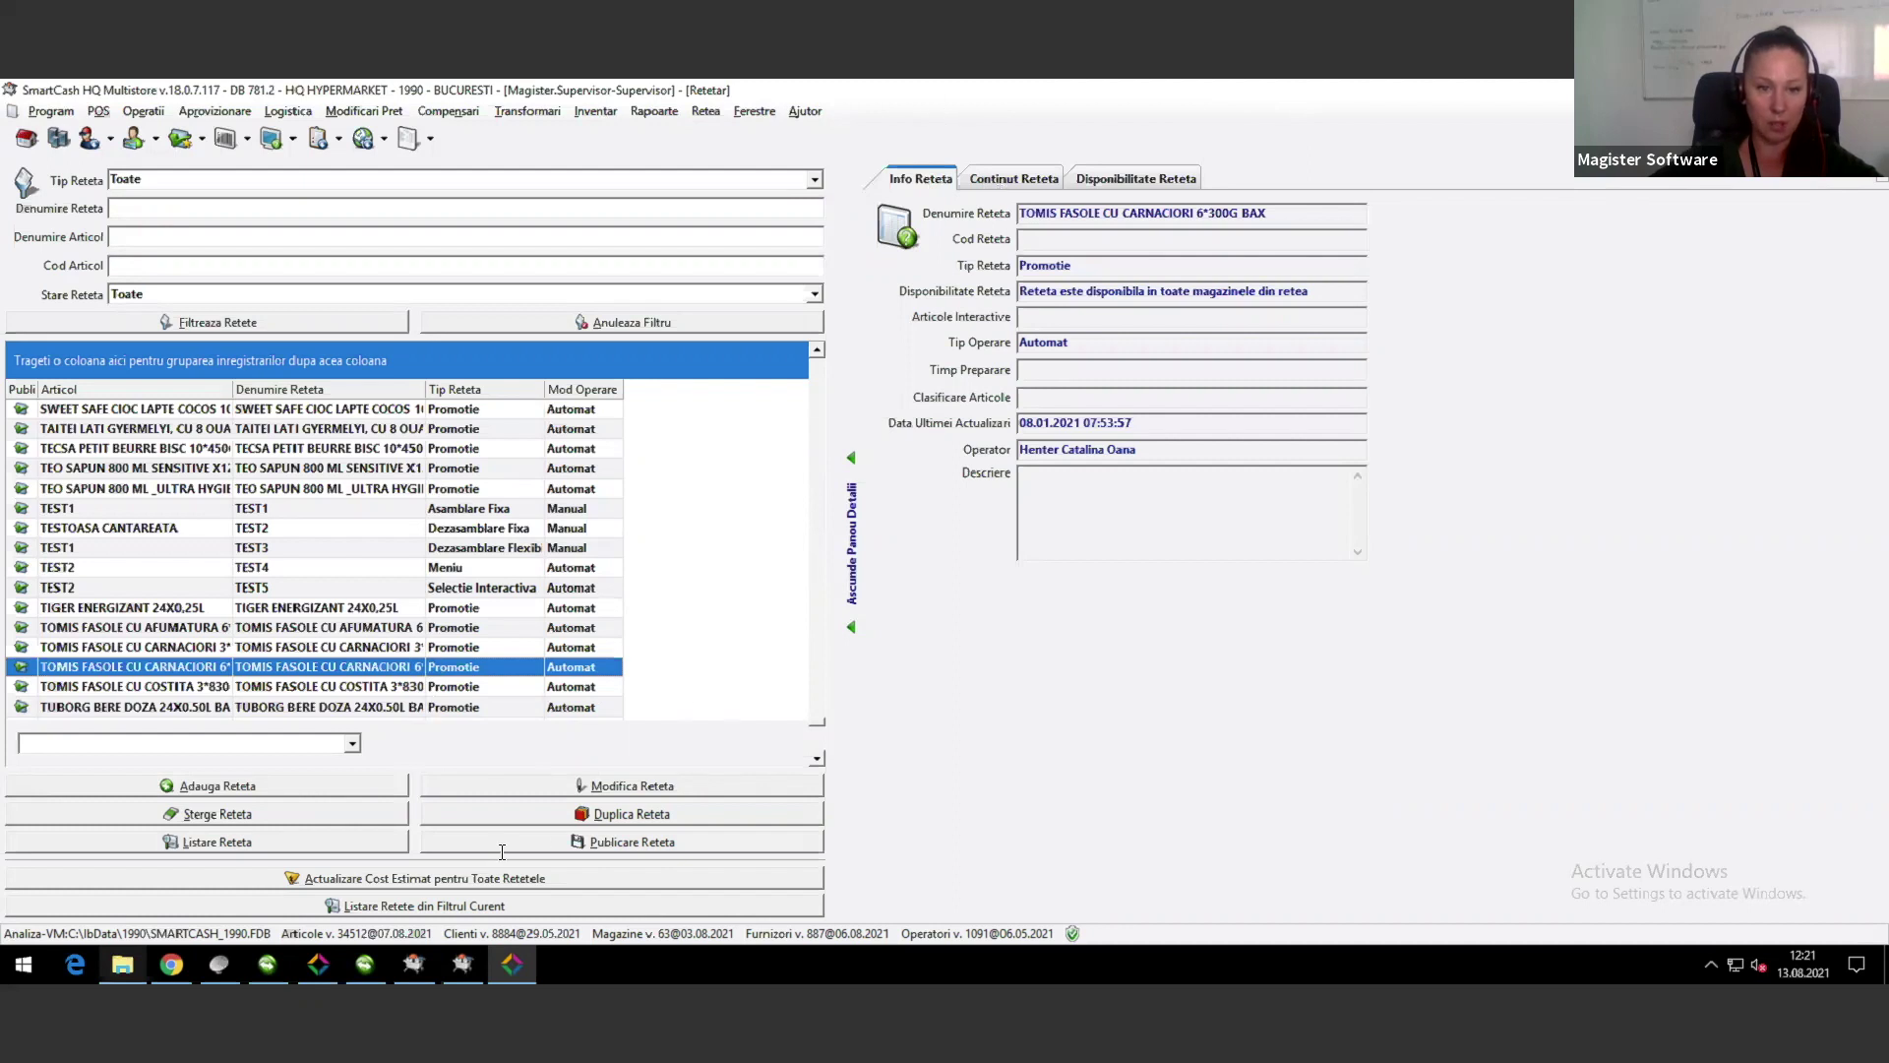
left_click(605, 782)
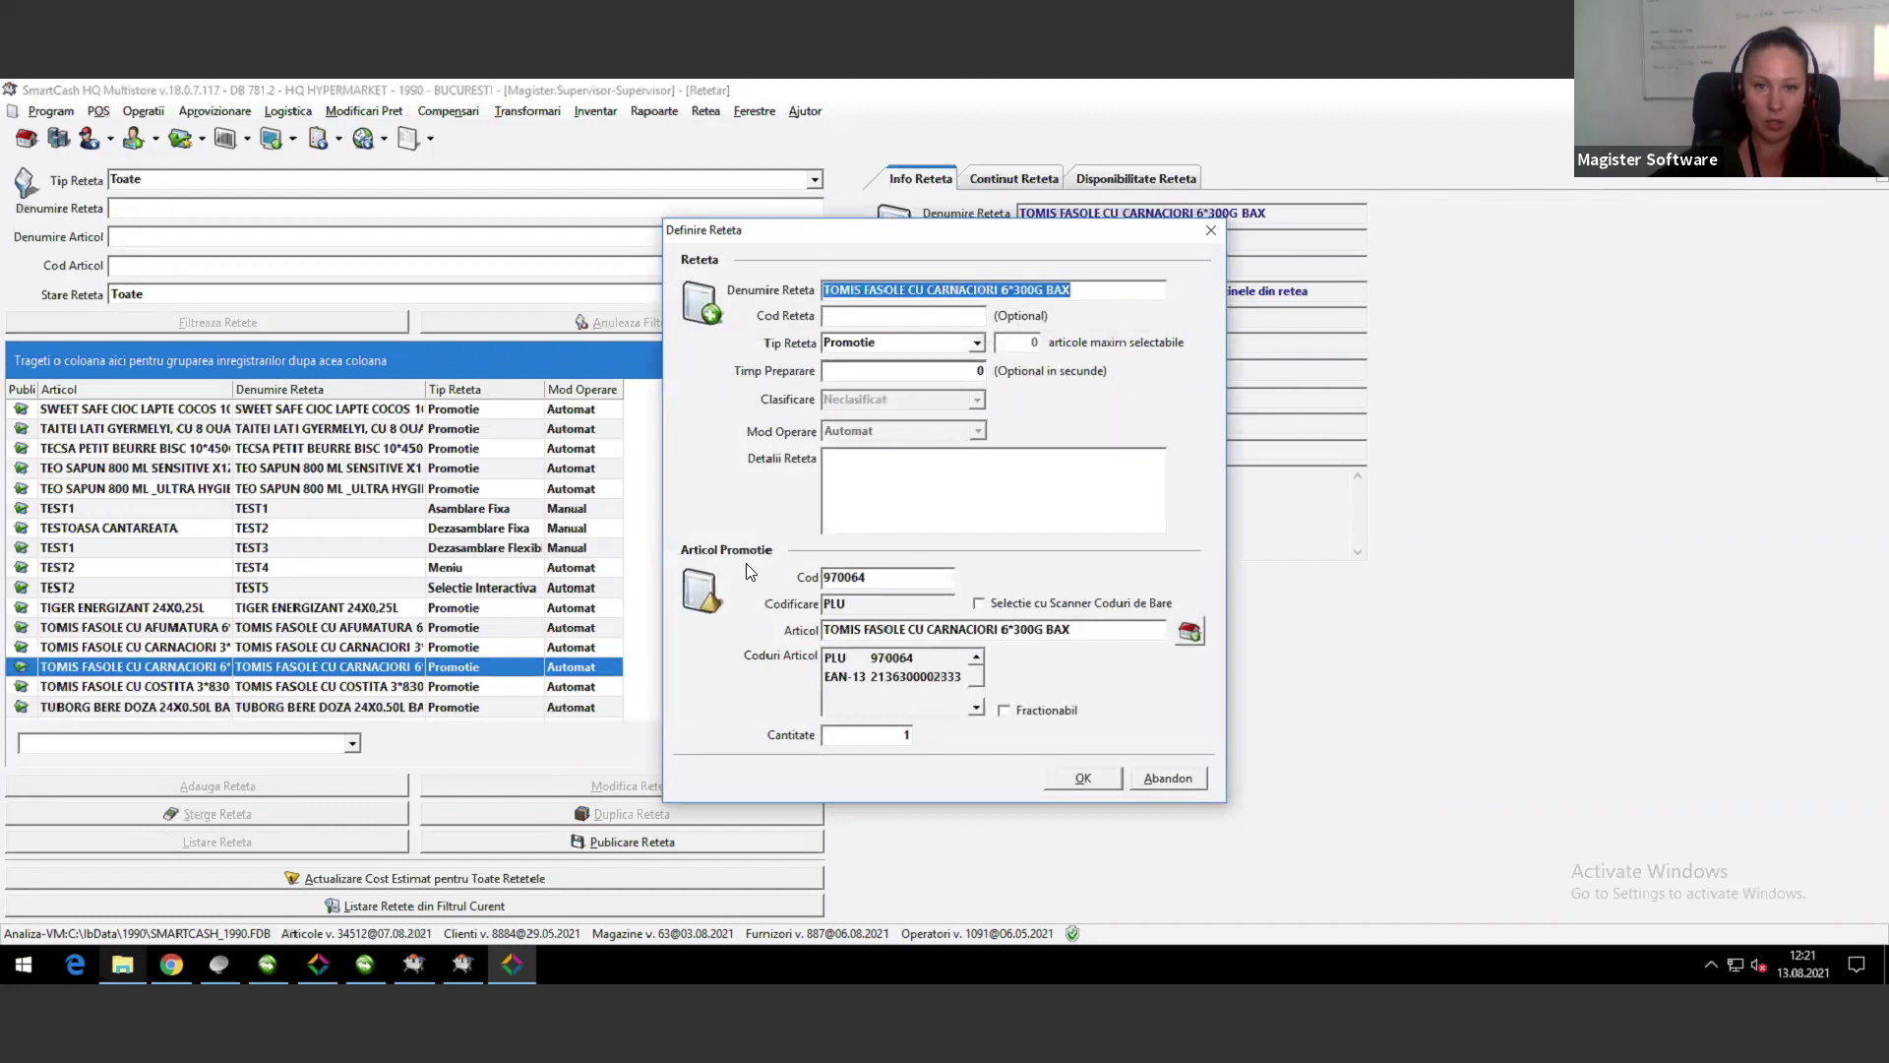
left_click(1210, 230)
left_click(1023, 180)
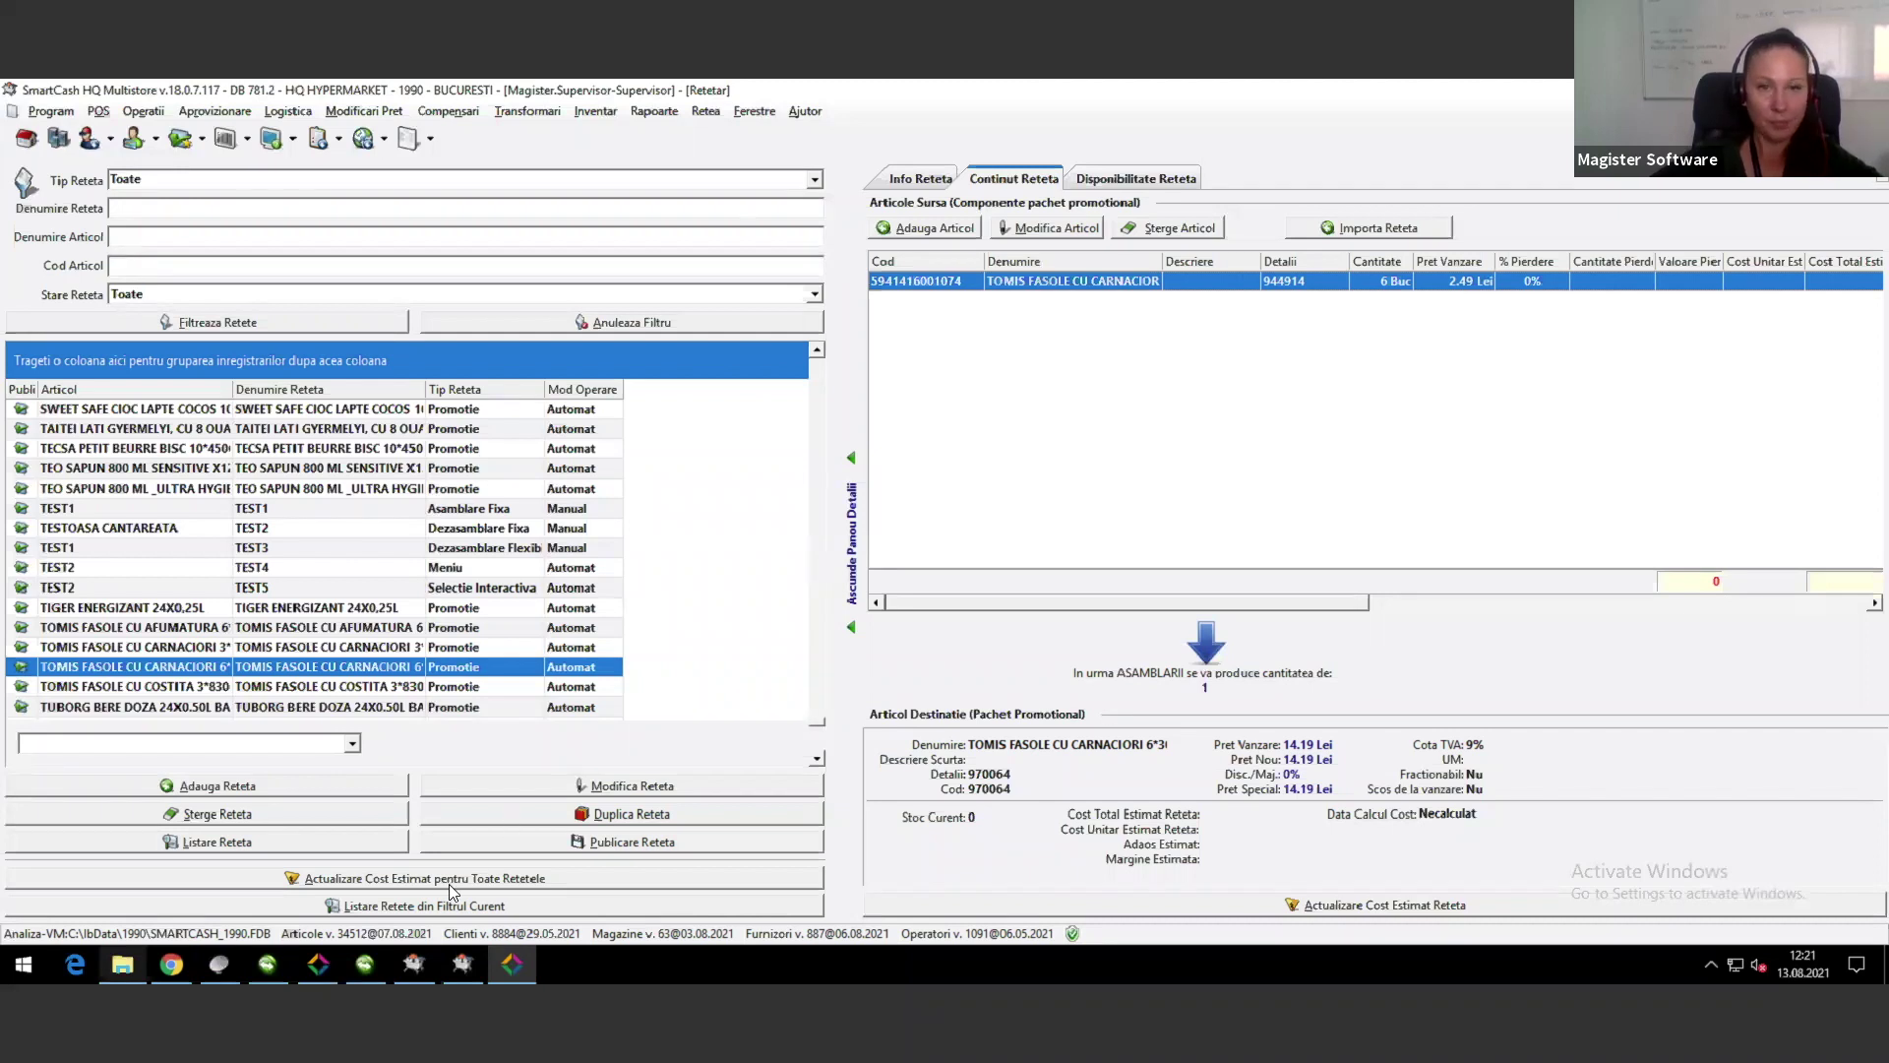
left_click(929, 185)
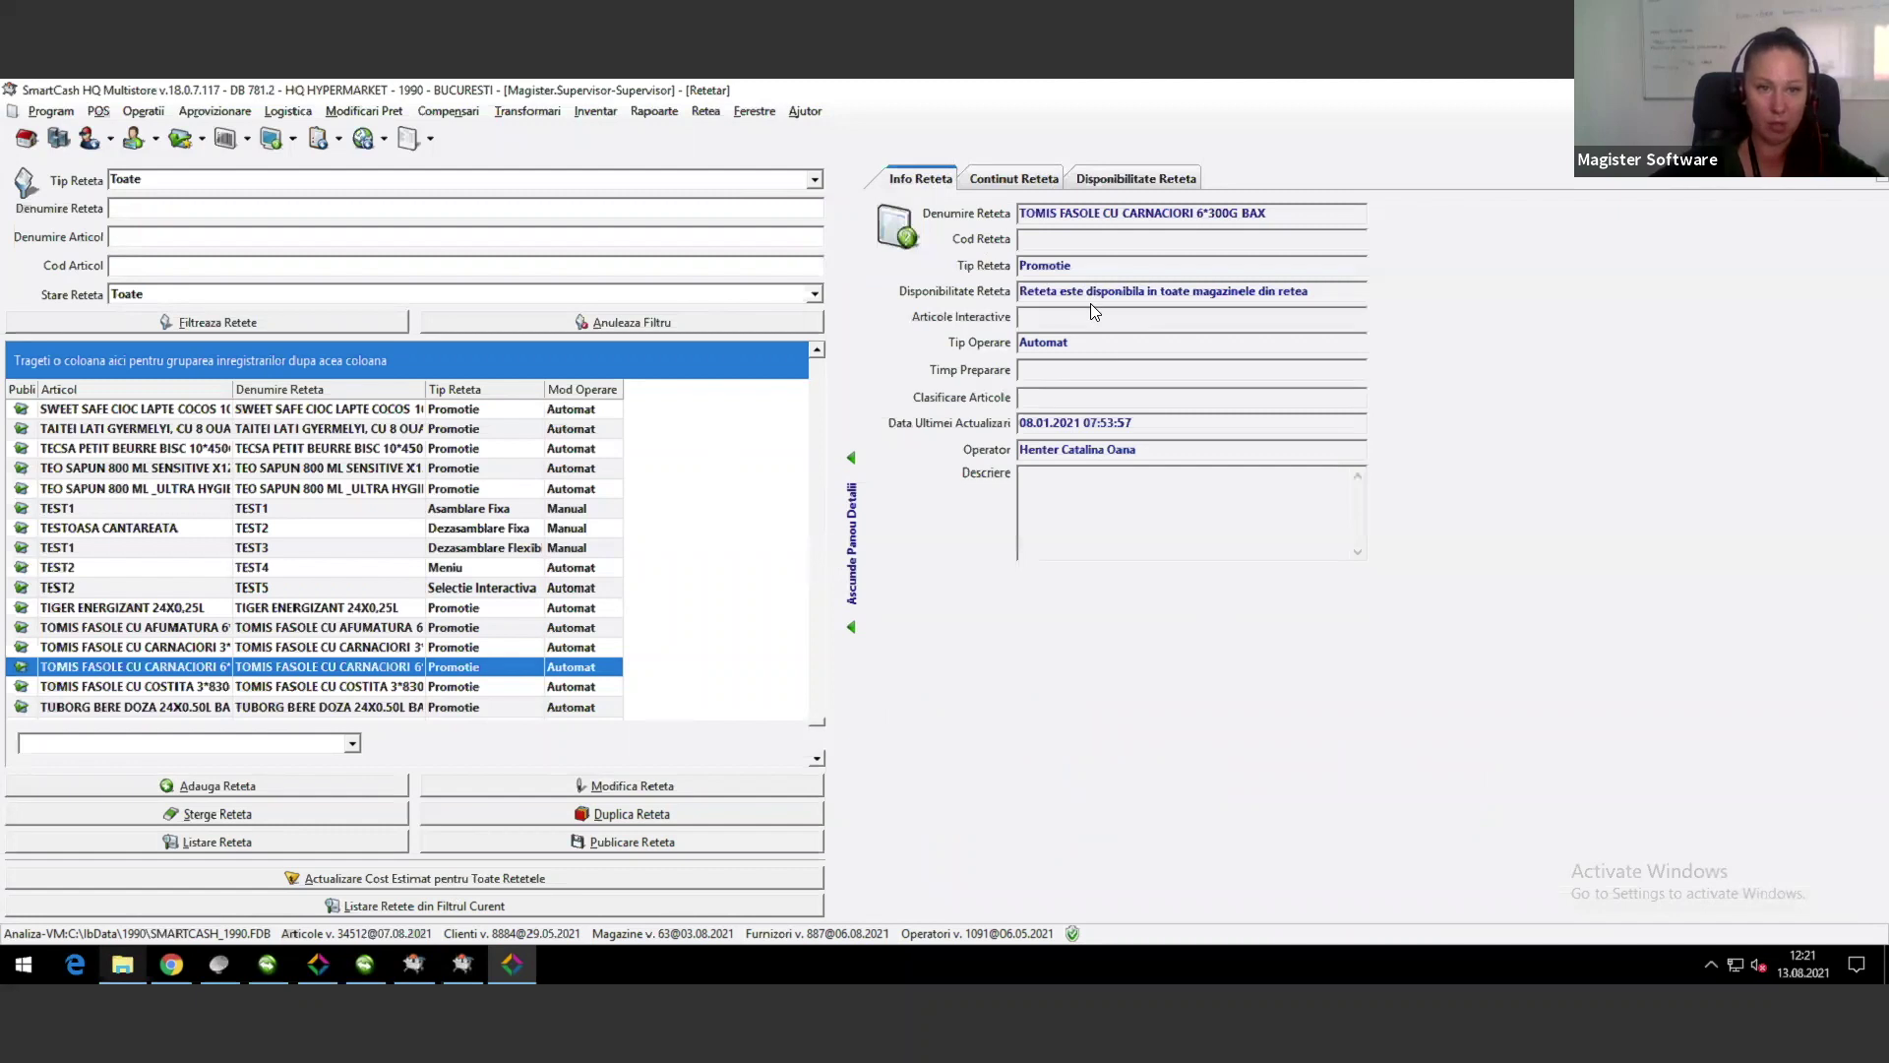
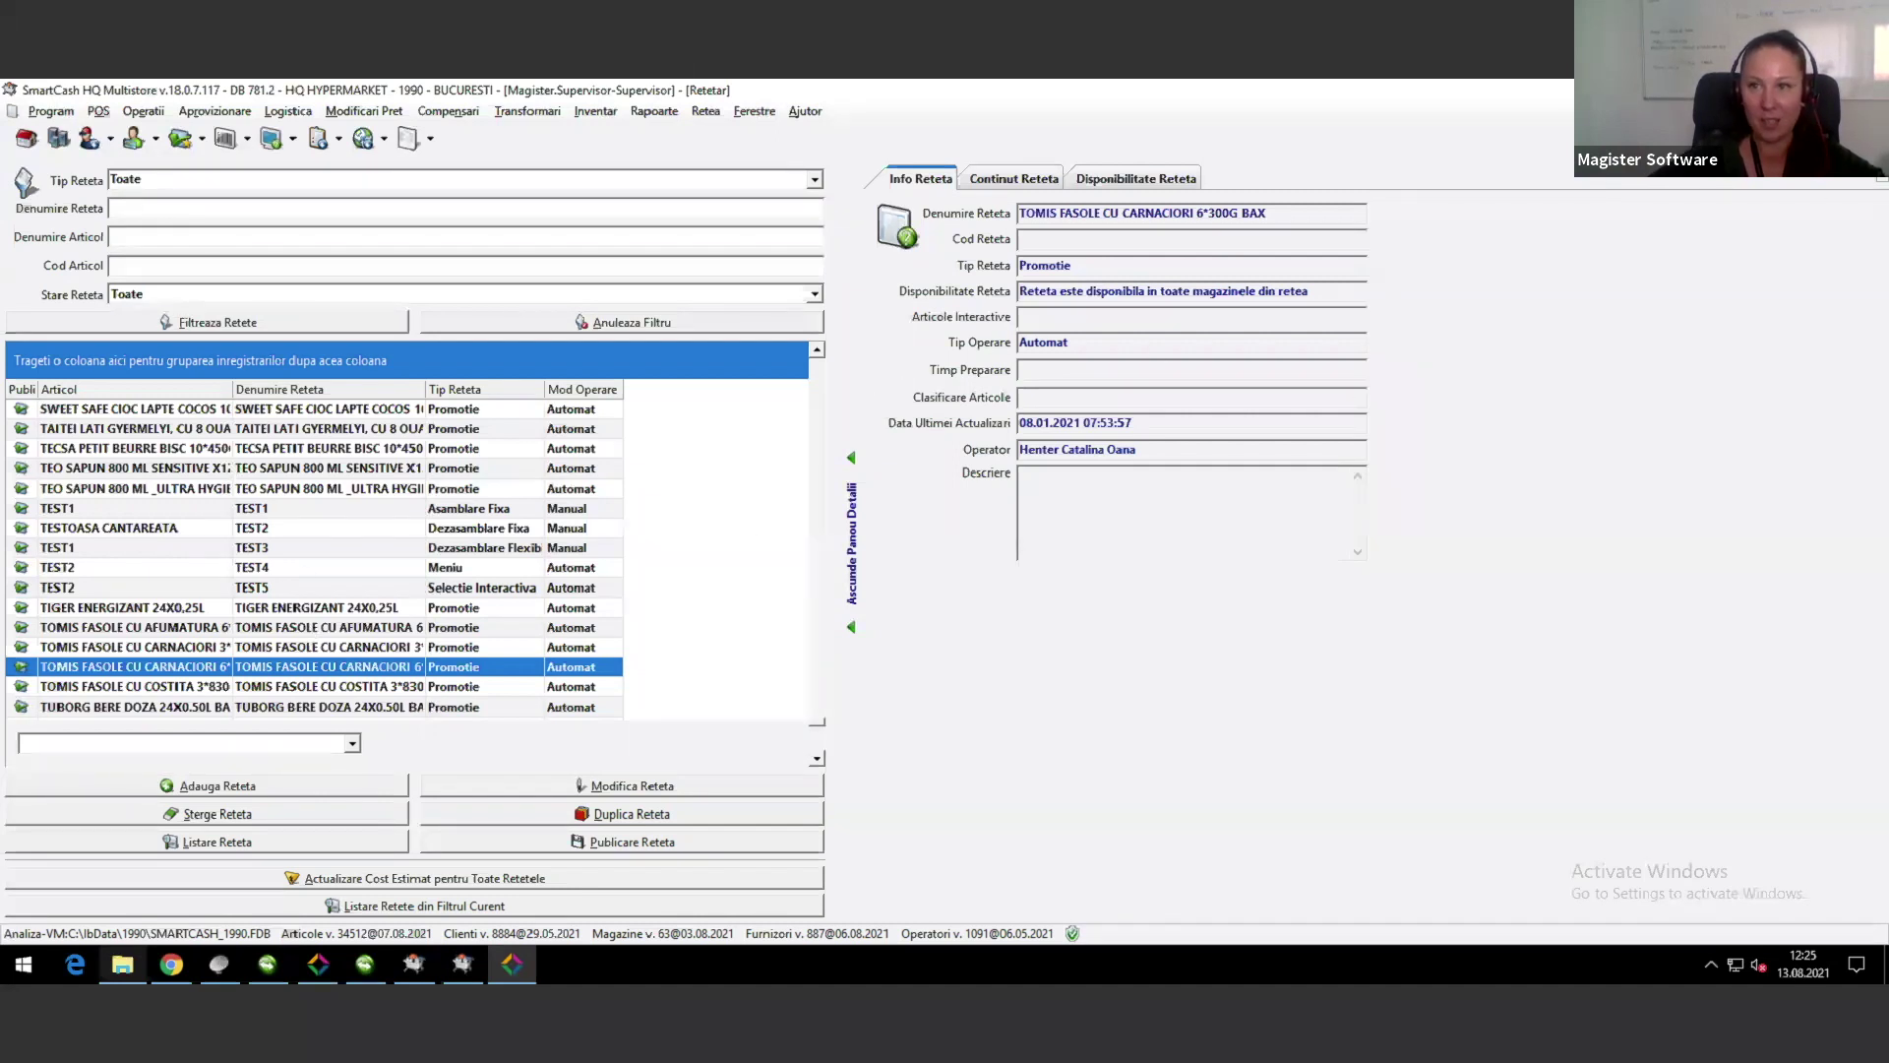
Step: Close the recipe list and the automated processes list, and select the DELACO CR. BZ. CEVA PUFOS article in the product catalogue
key("ctrl+F4")
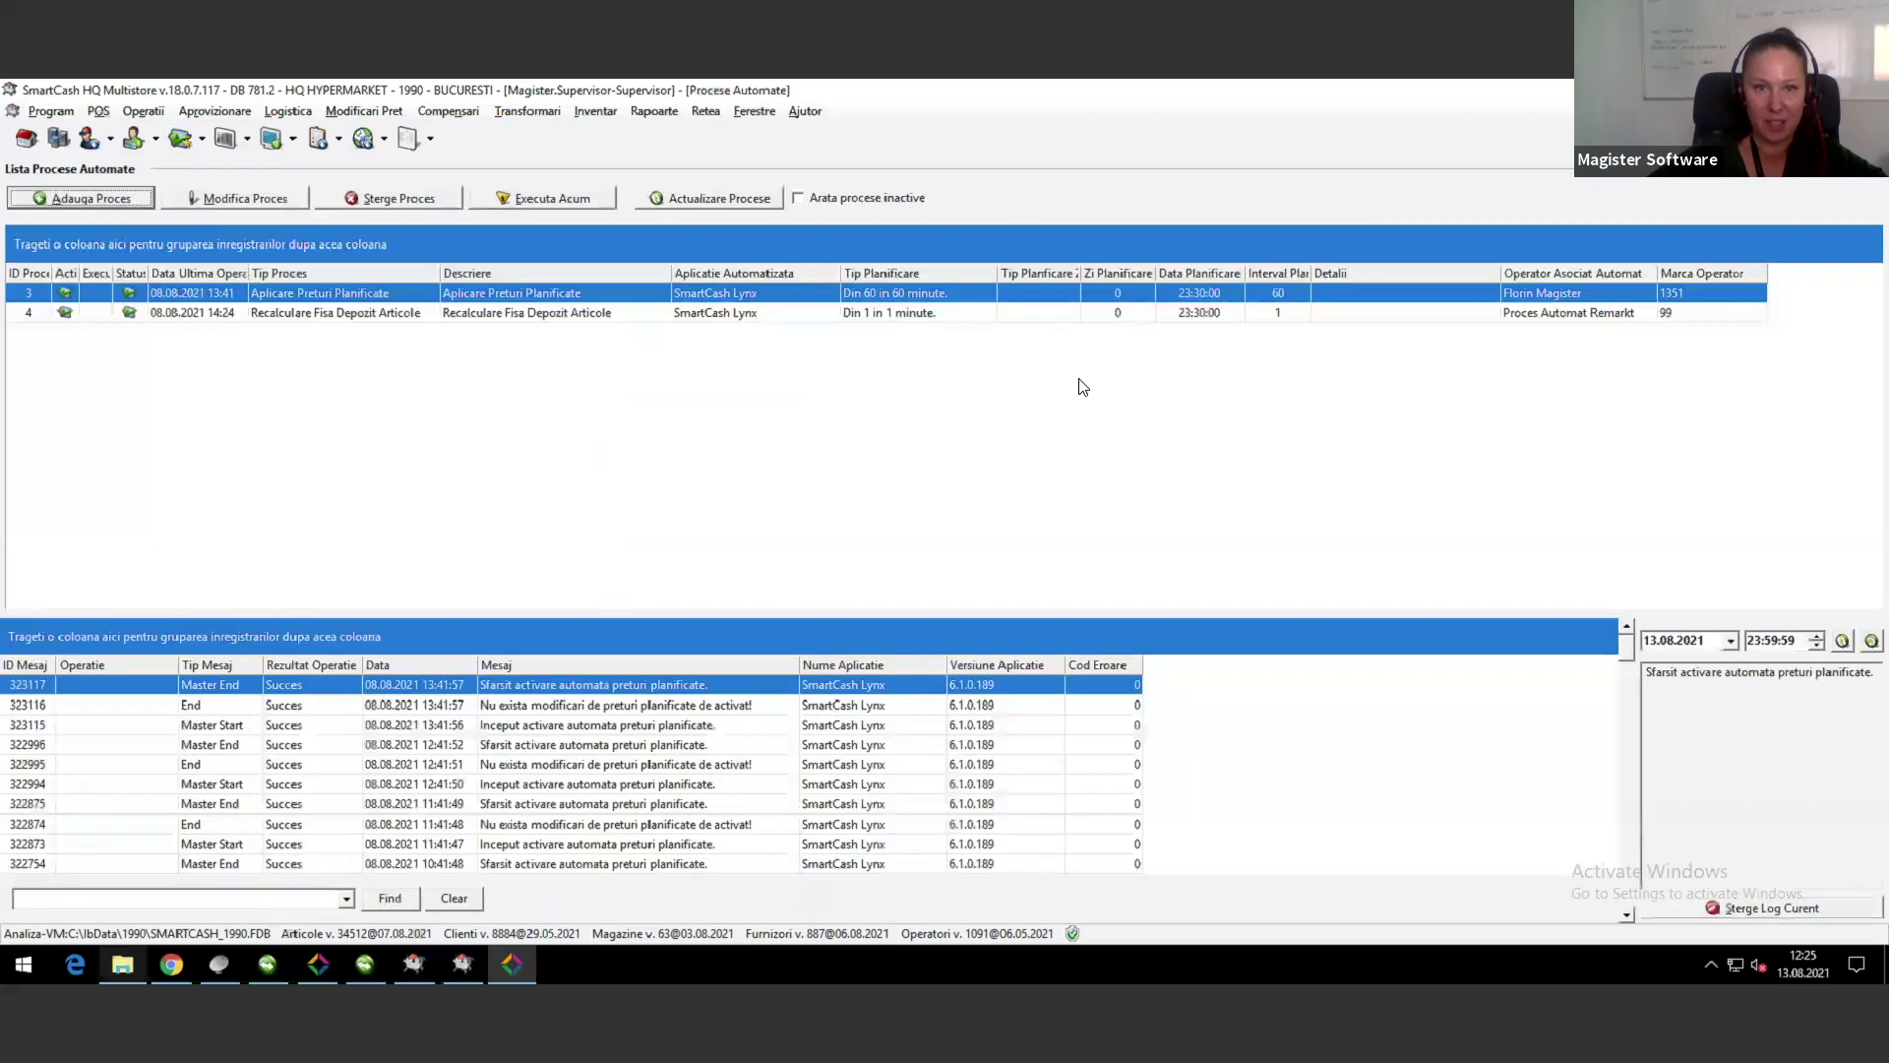
key("ctrl+F4")
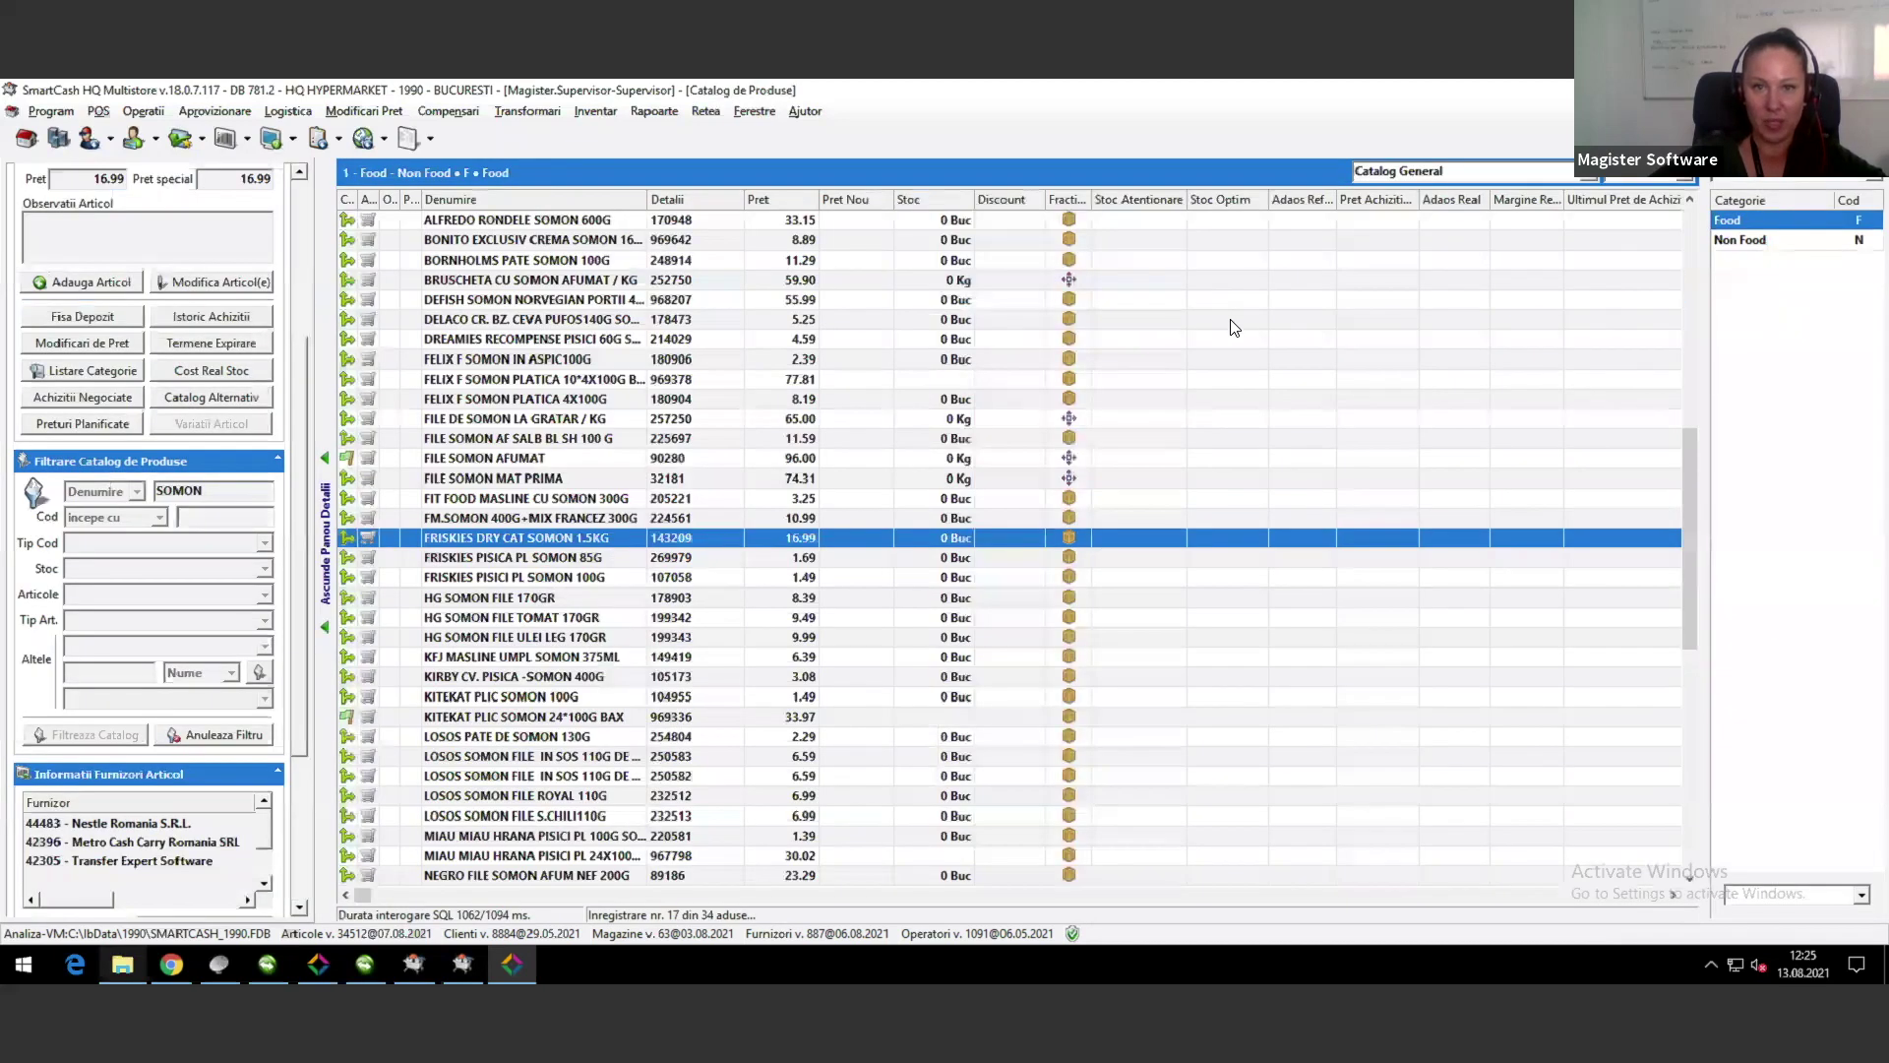
left_click(1238, 323)
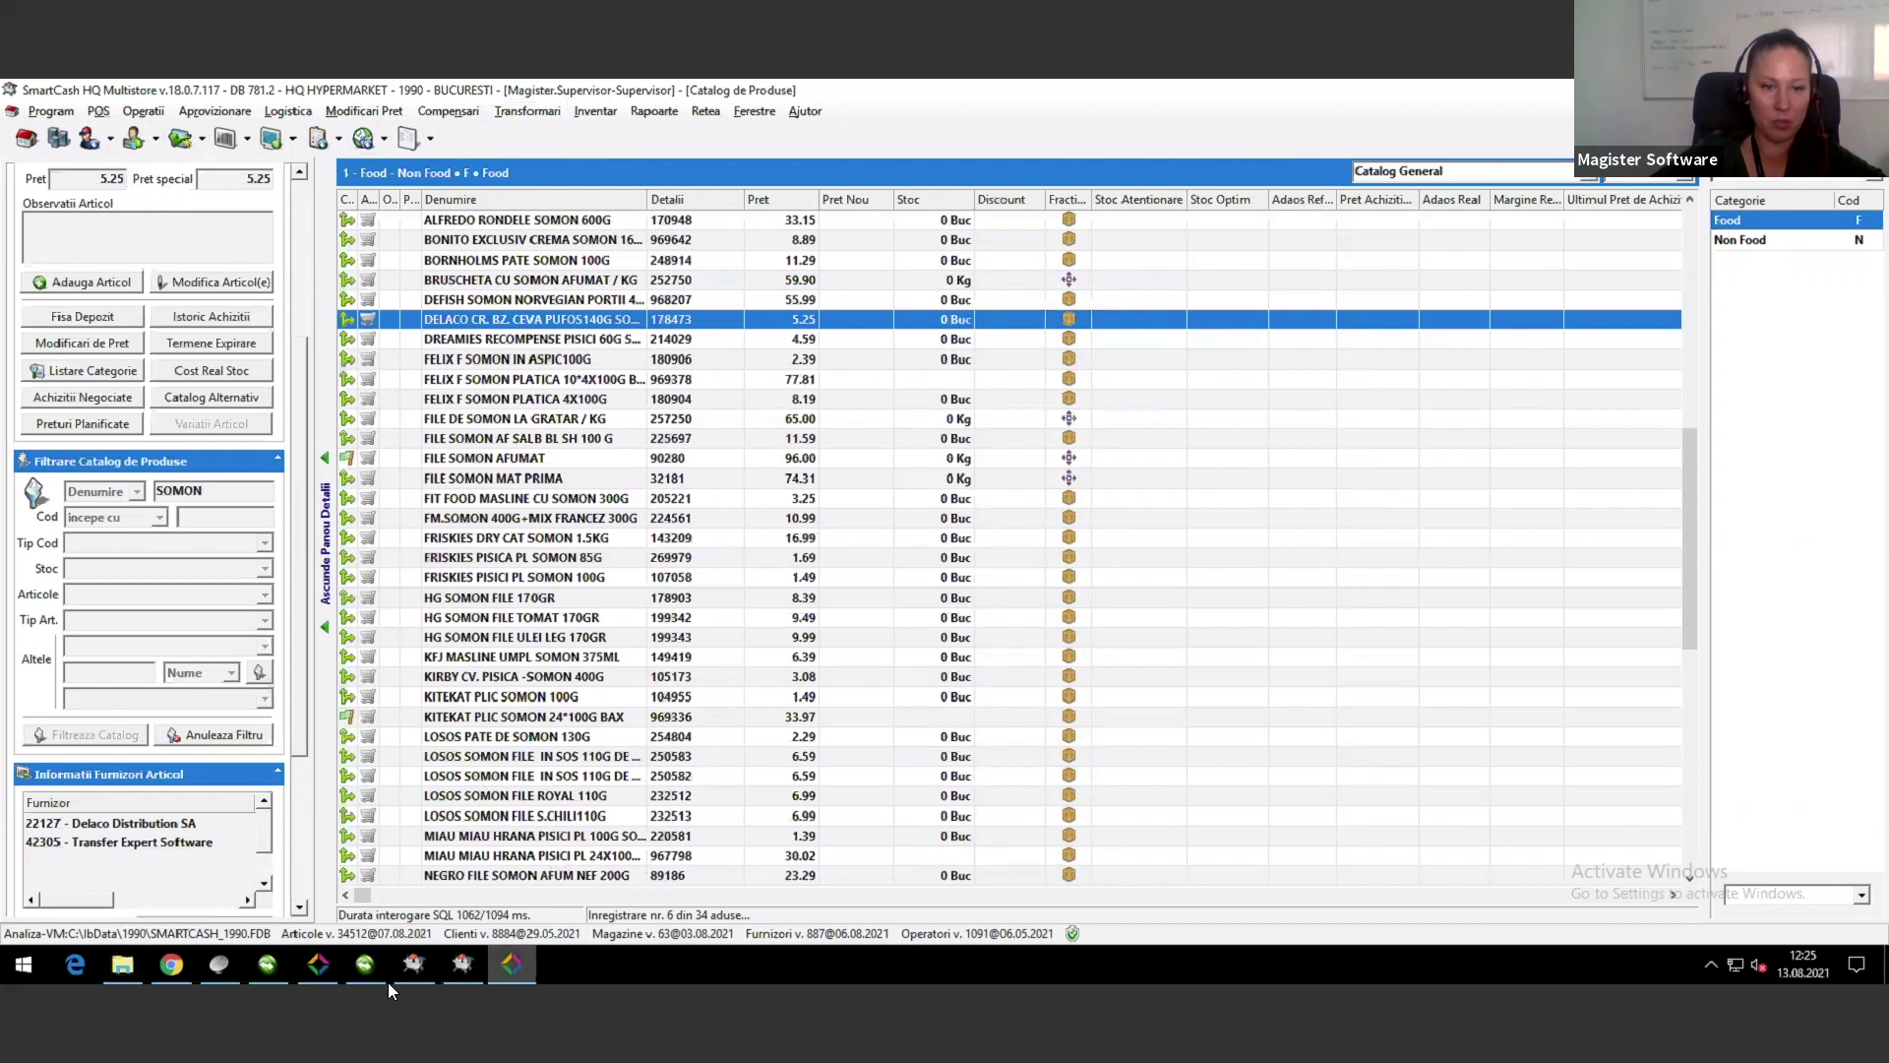
left_click(315, 968)
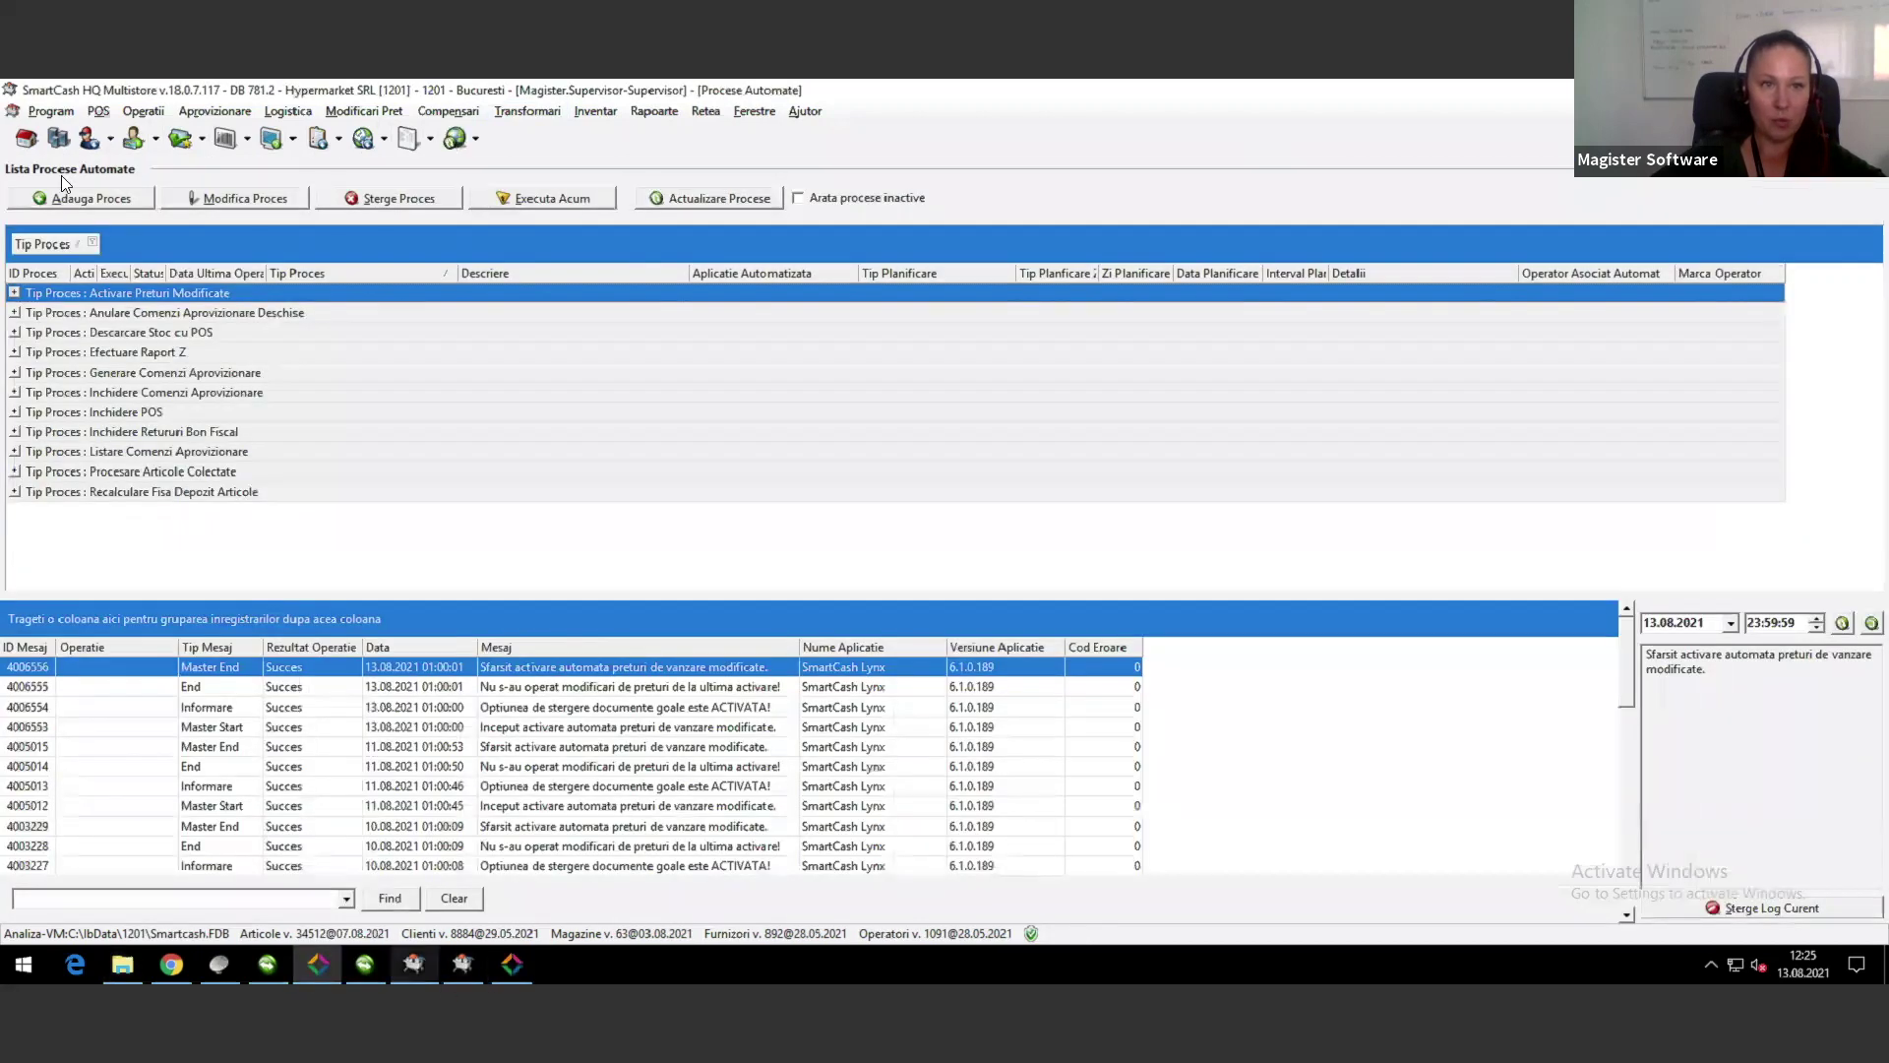
left_click(51, 112)
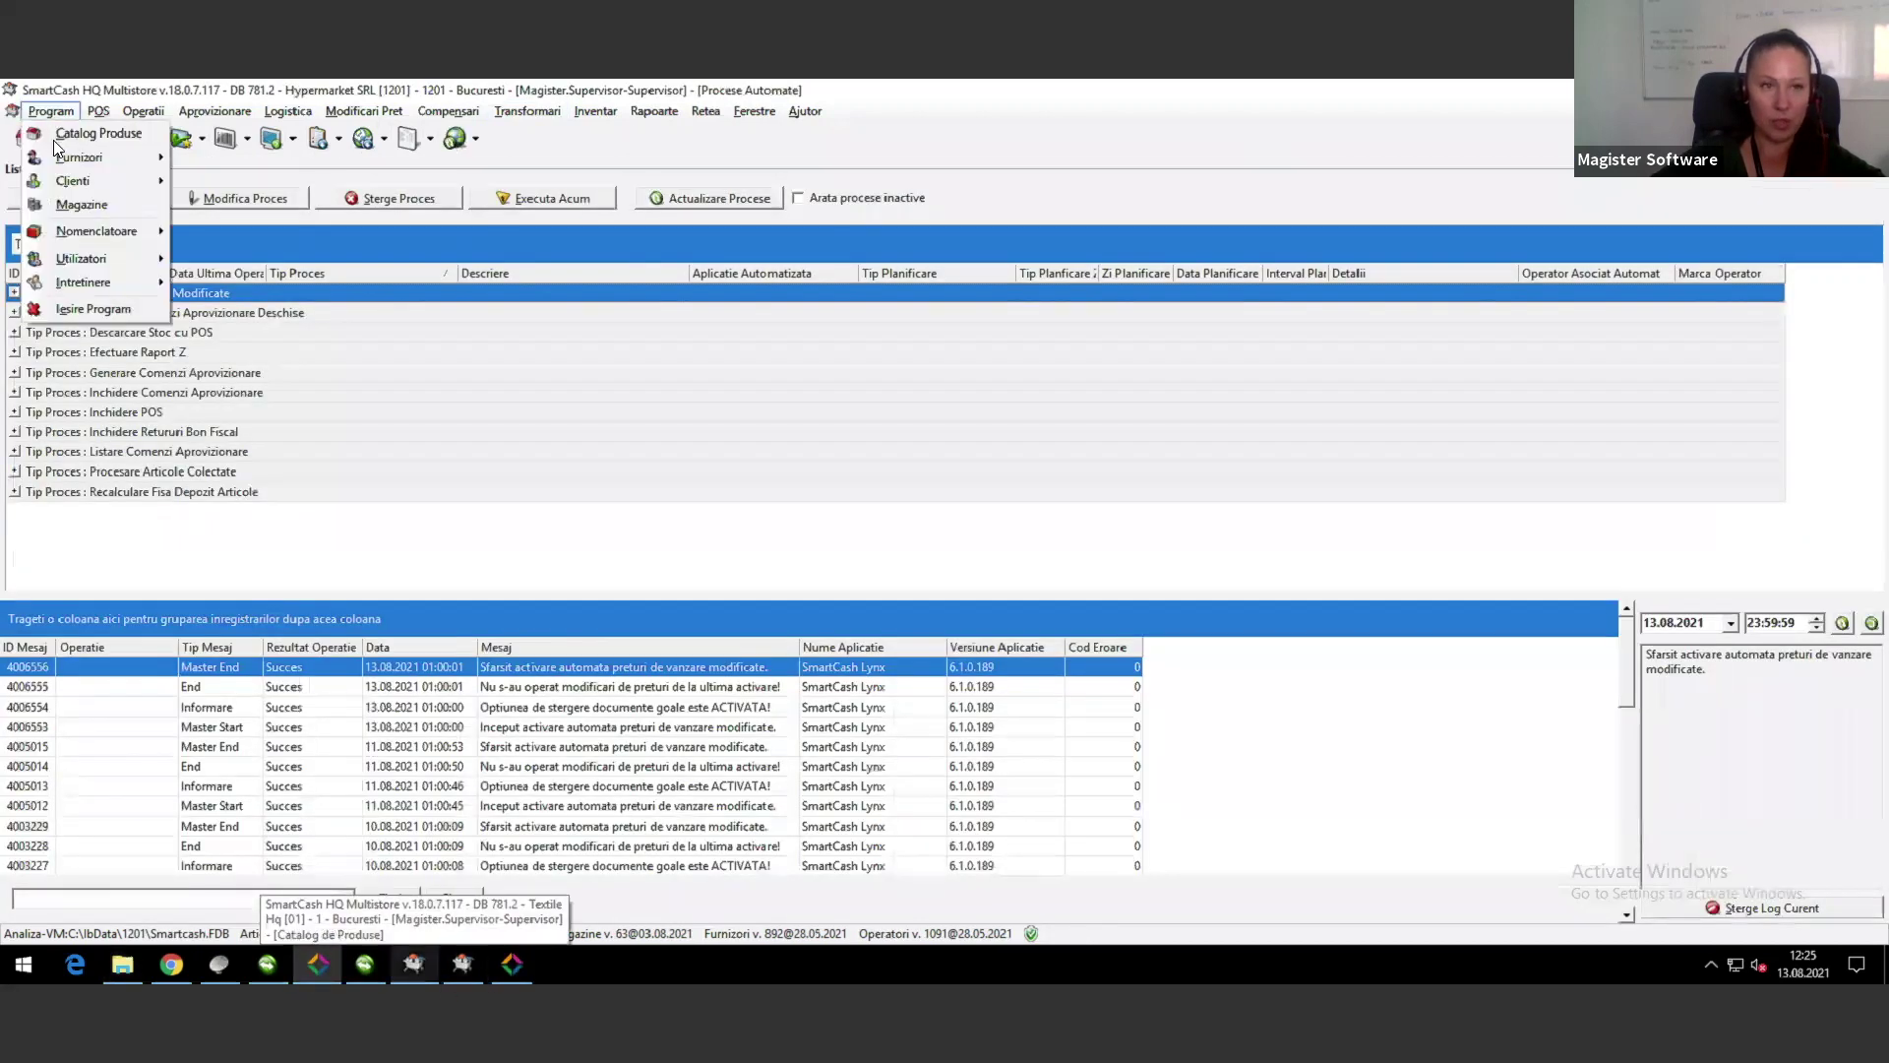
mouse_move(98, 236)
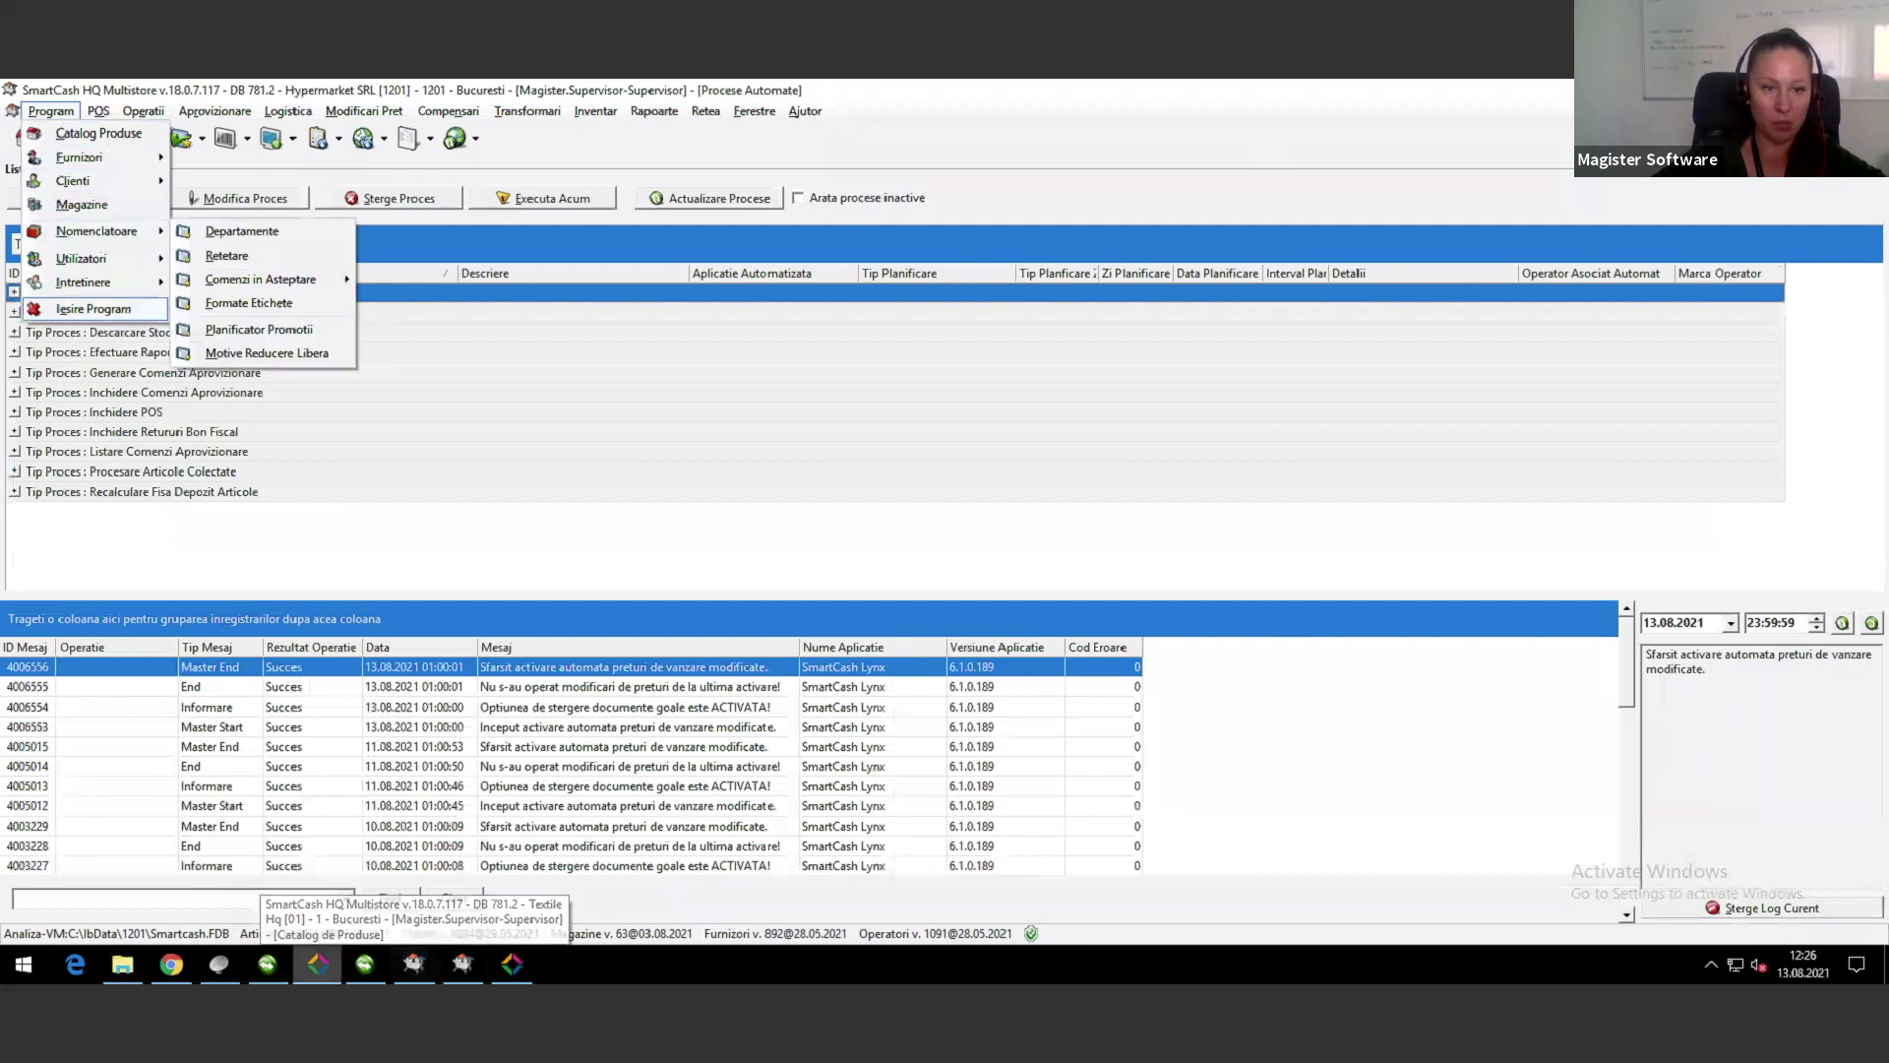
left_click(507, 969)
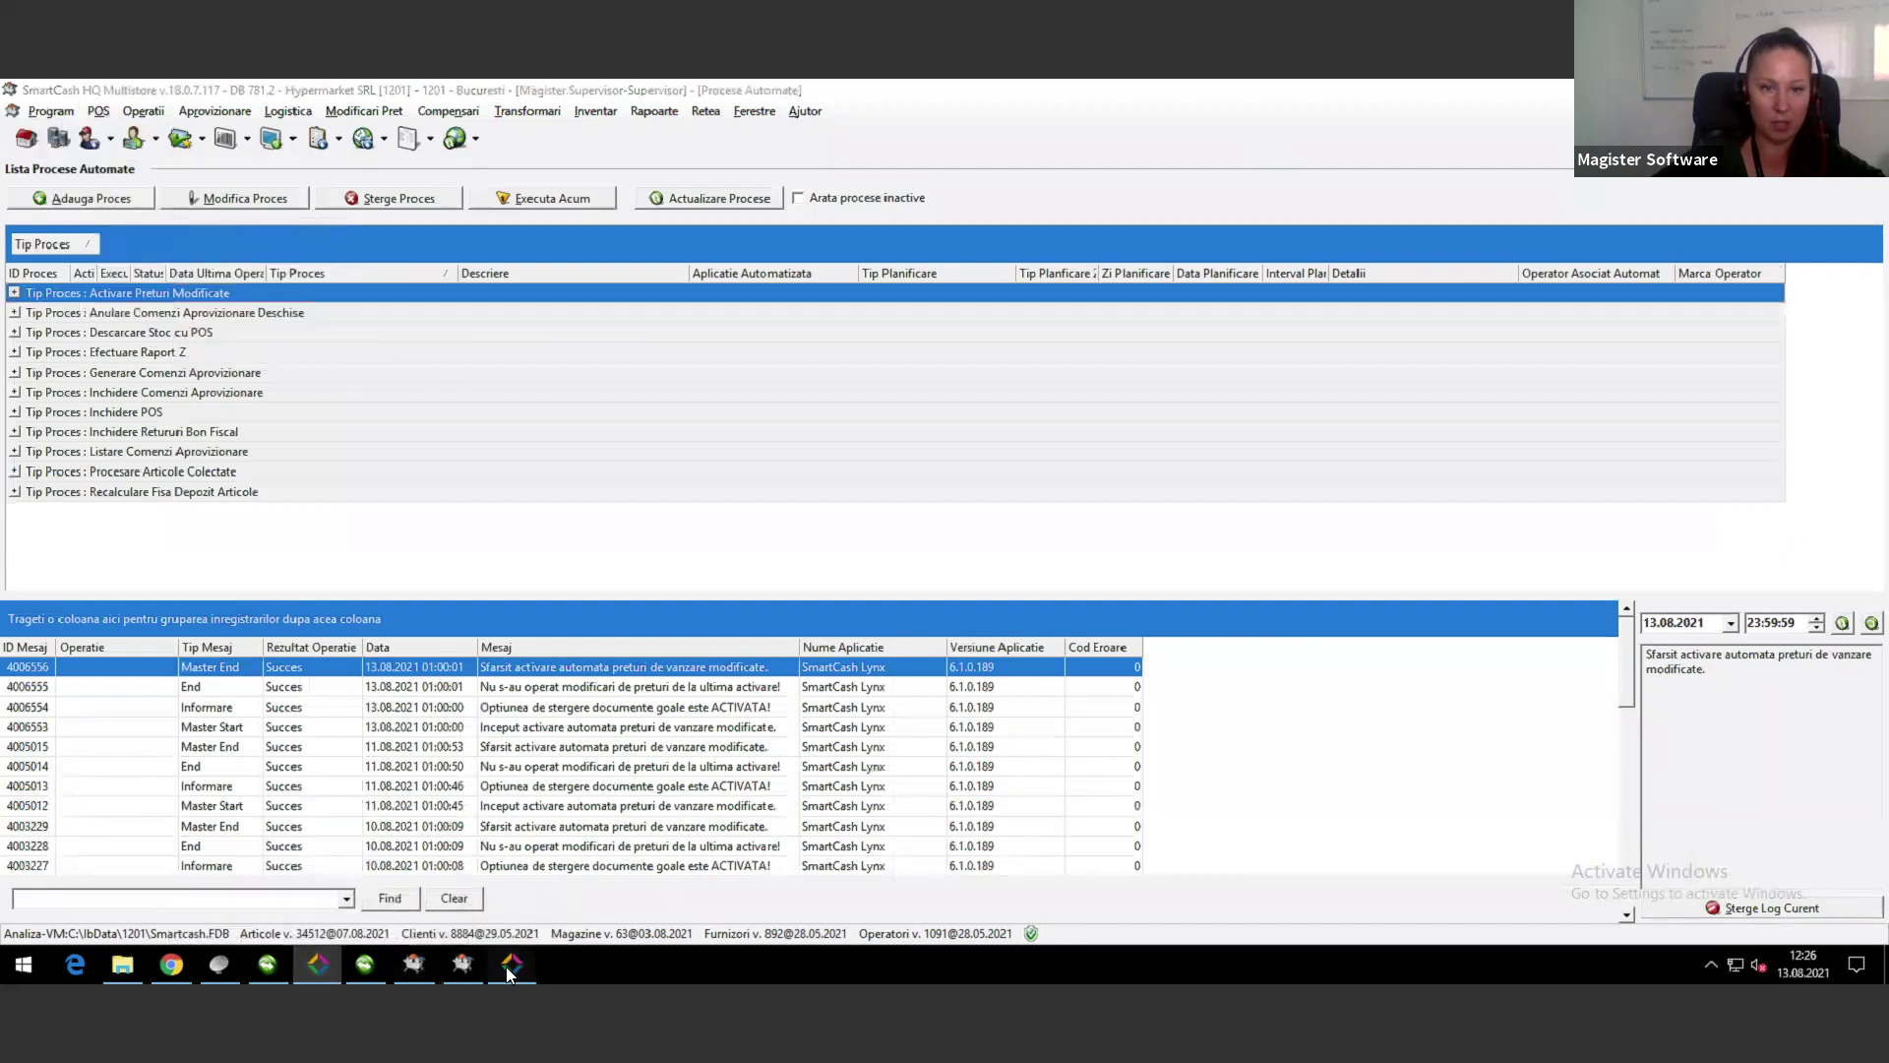
Step: Open the operation types nomenclature (Tipuri Operatii) of HQ HYPERMARKET and reposition its dialog over the catalogue
left_click(52, 110)
mouse_move(97, 228)
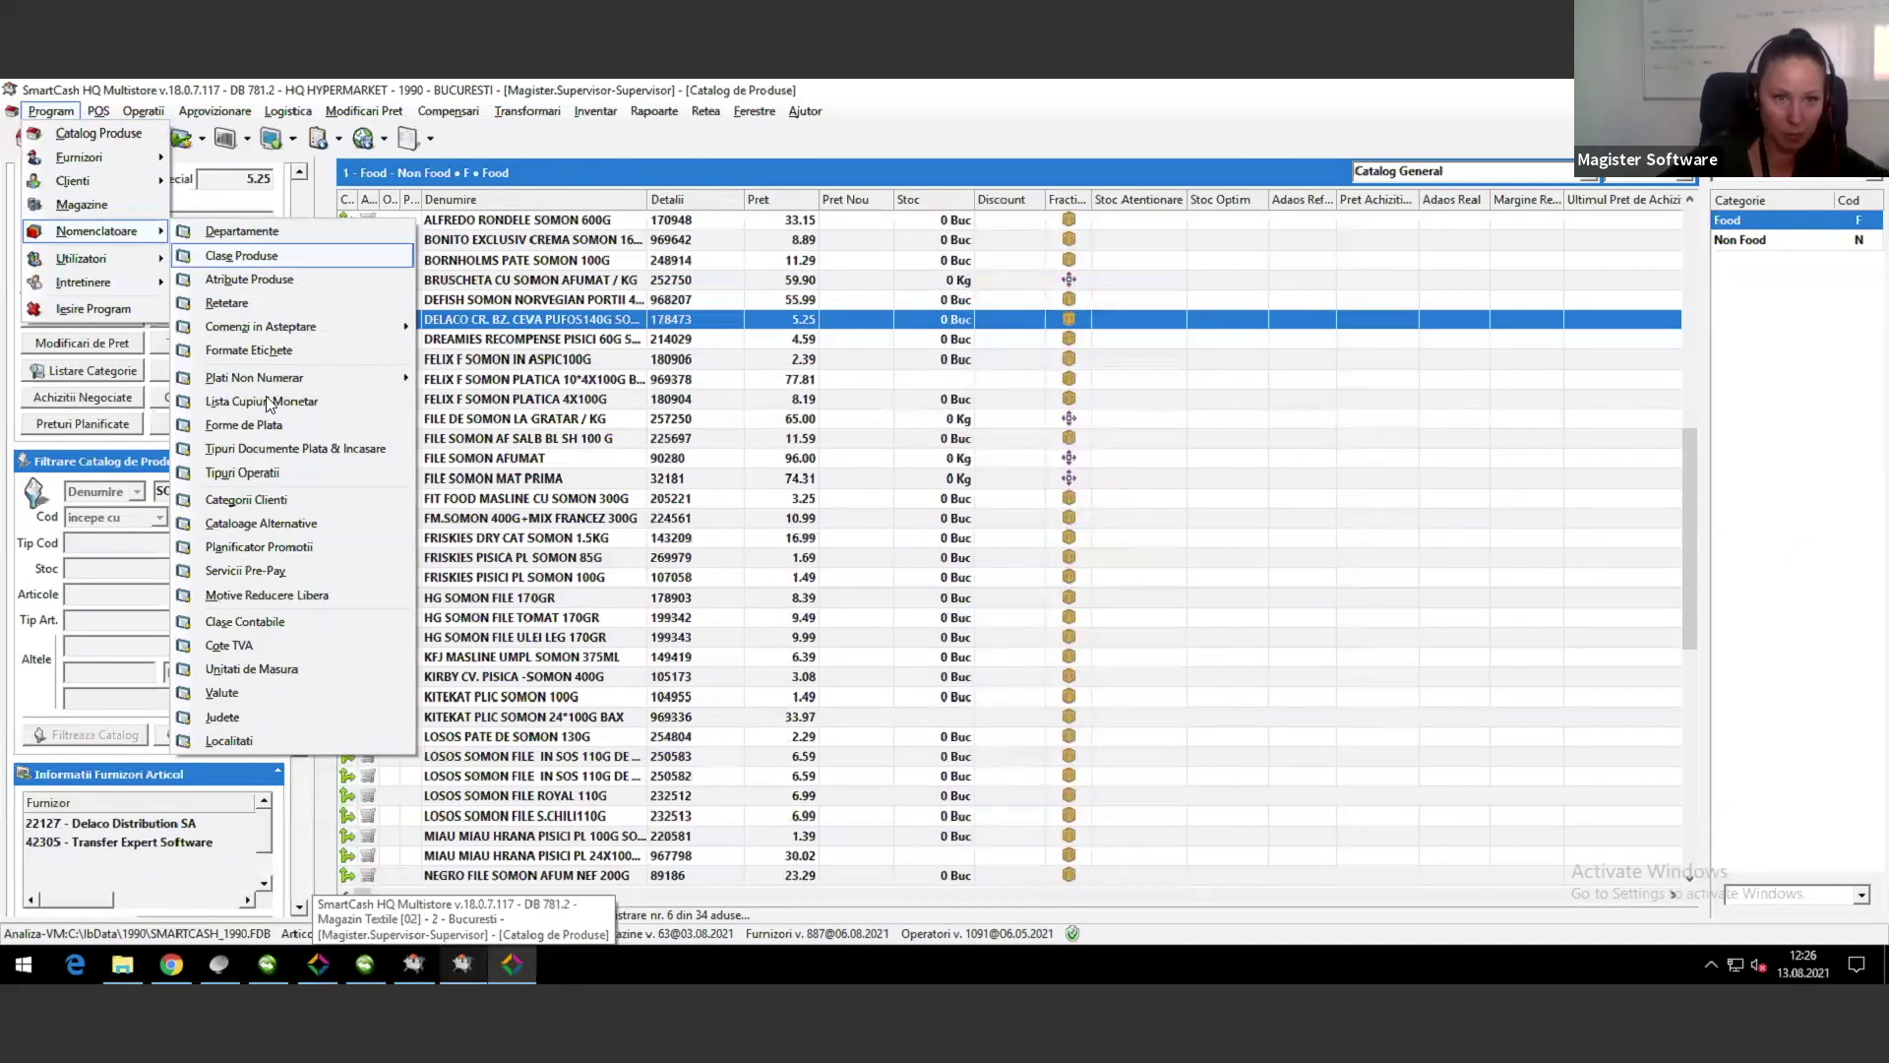
left_click(266, 476)
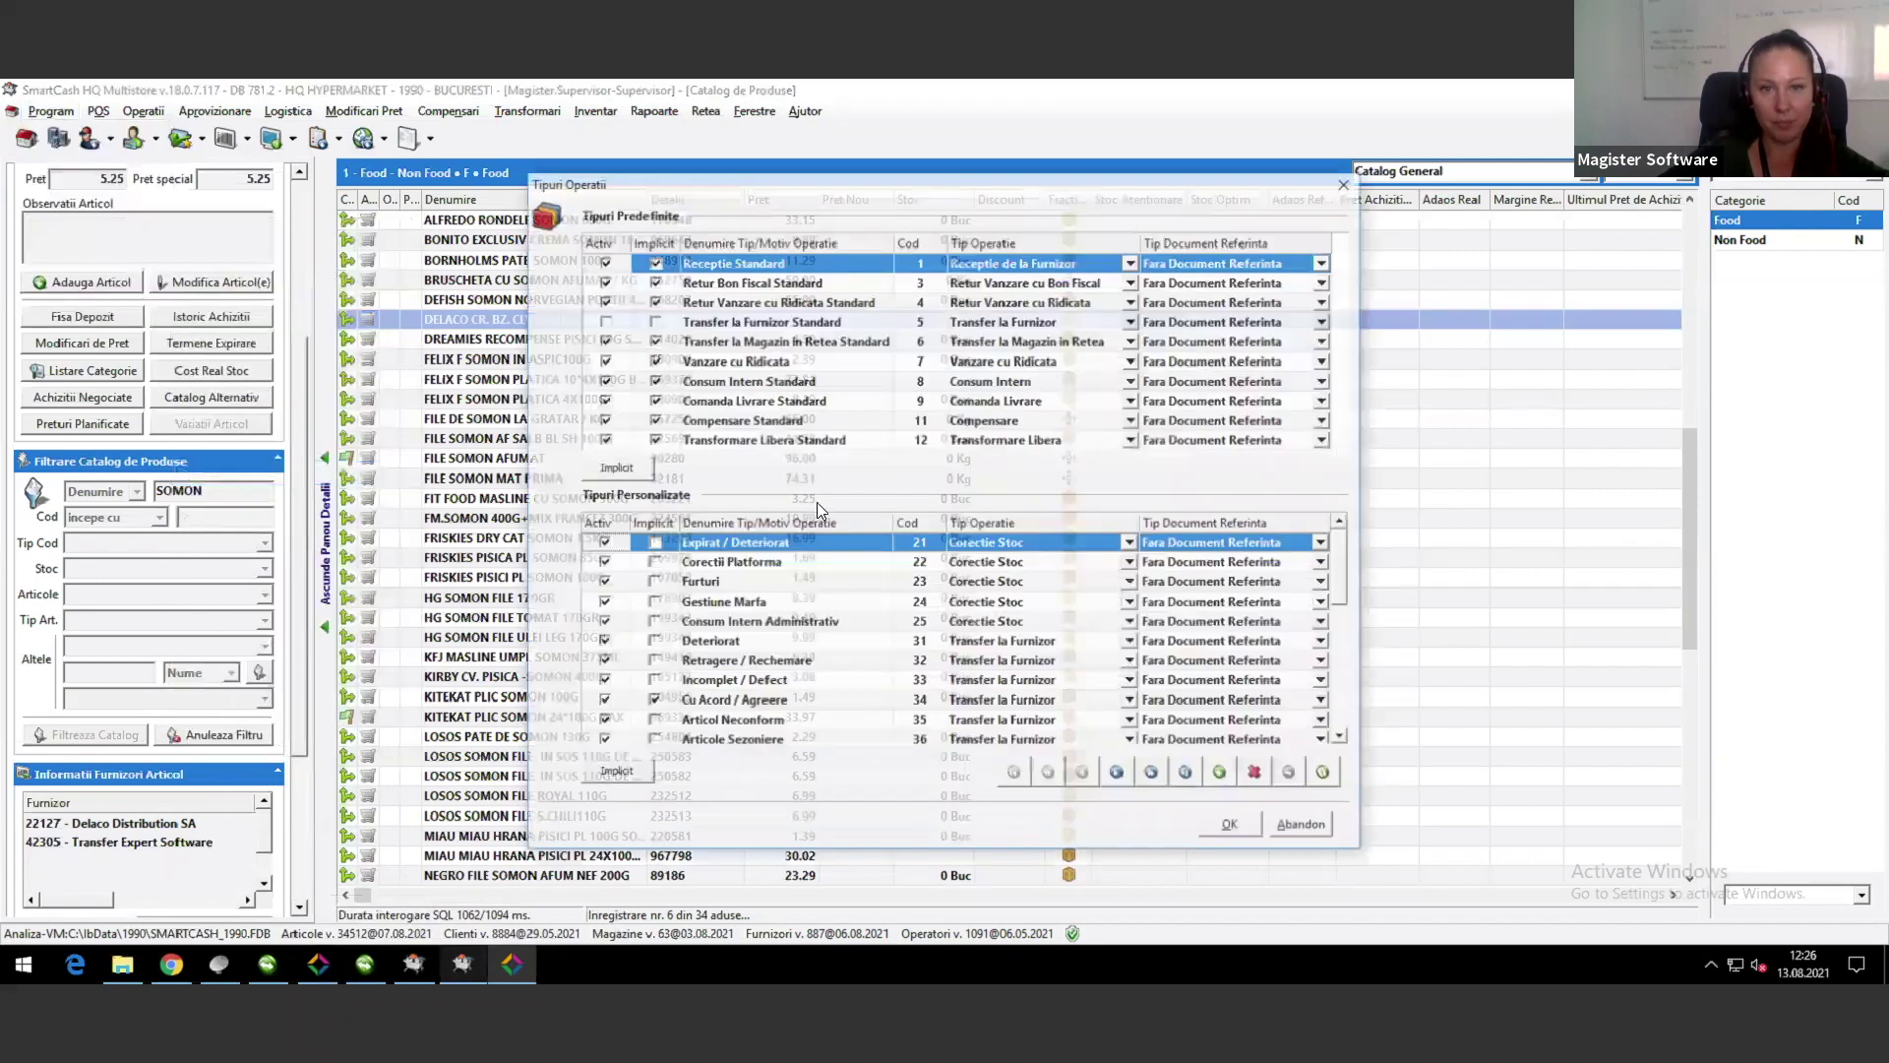
left_click_drag(618, 182, 483, 138)
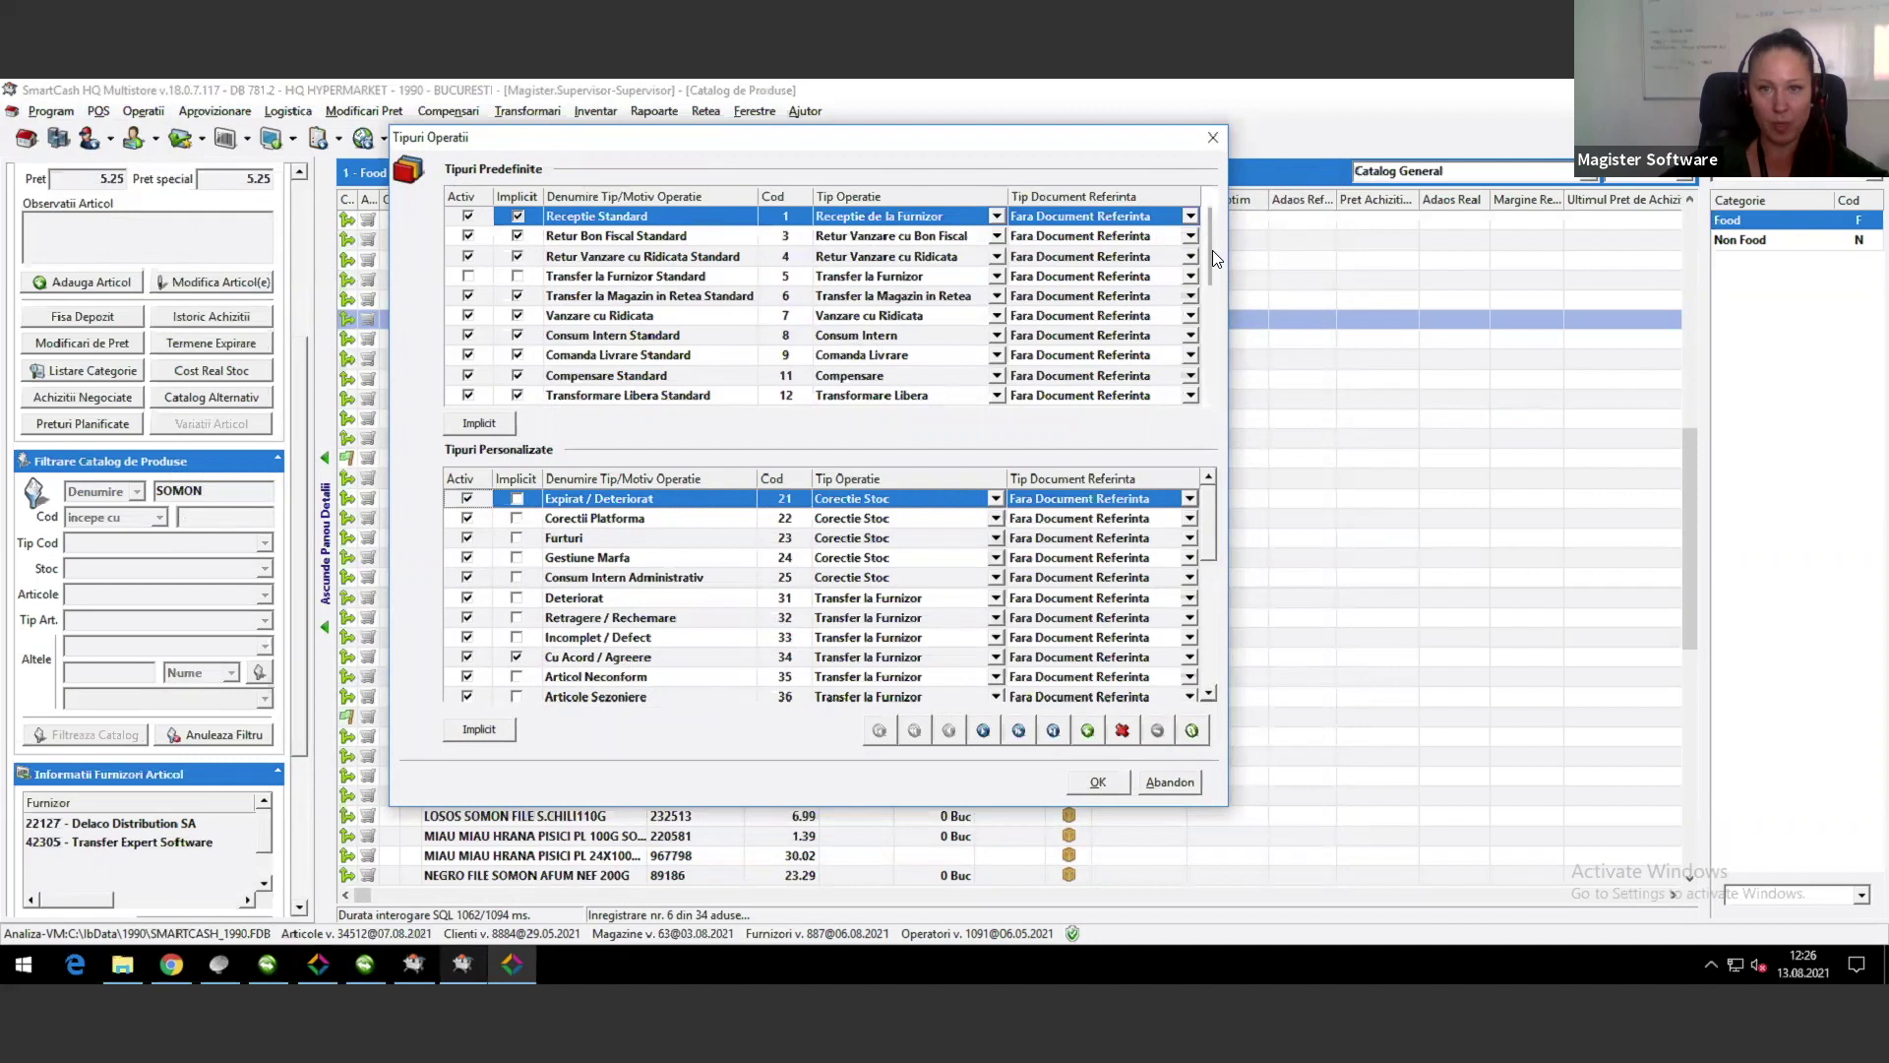
Step: Activate the predefined operation type Corectie Stoc, code 14
left_click_drag(1211, 251, 1251, 398)
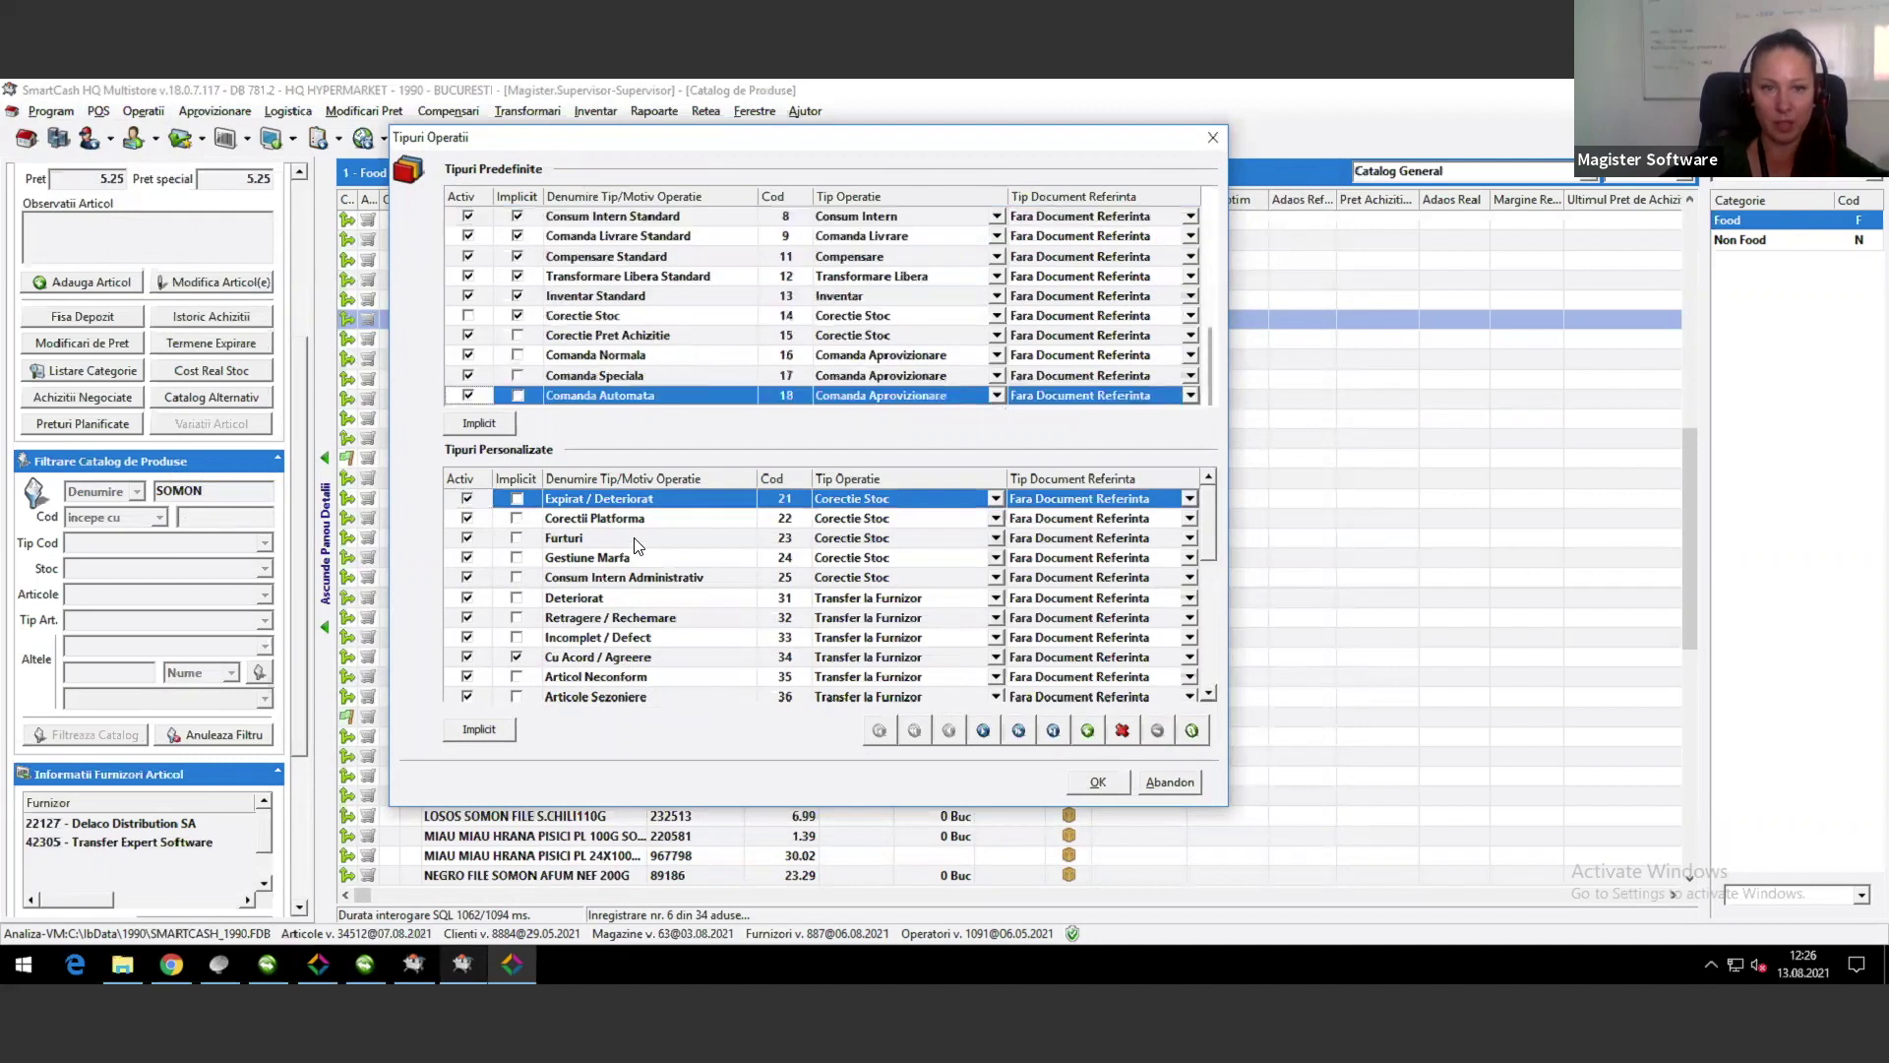
double_click(580, 316)
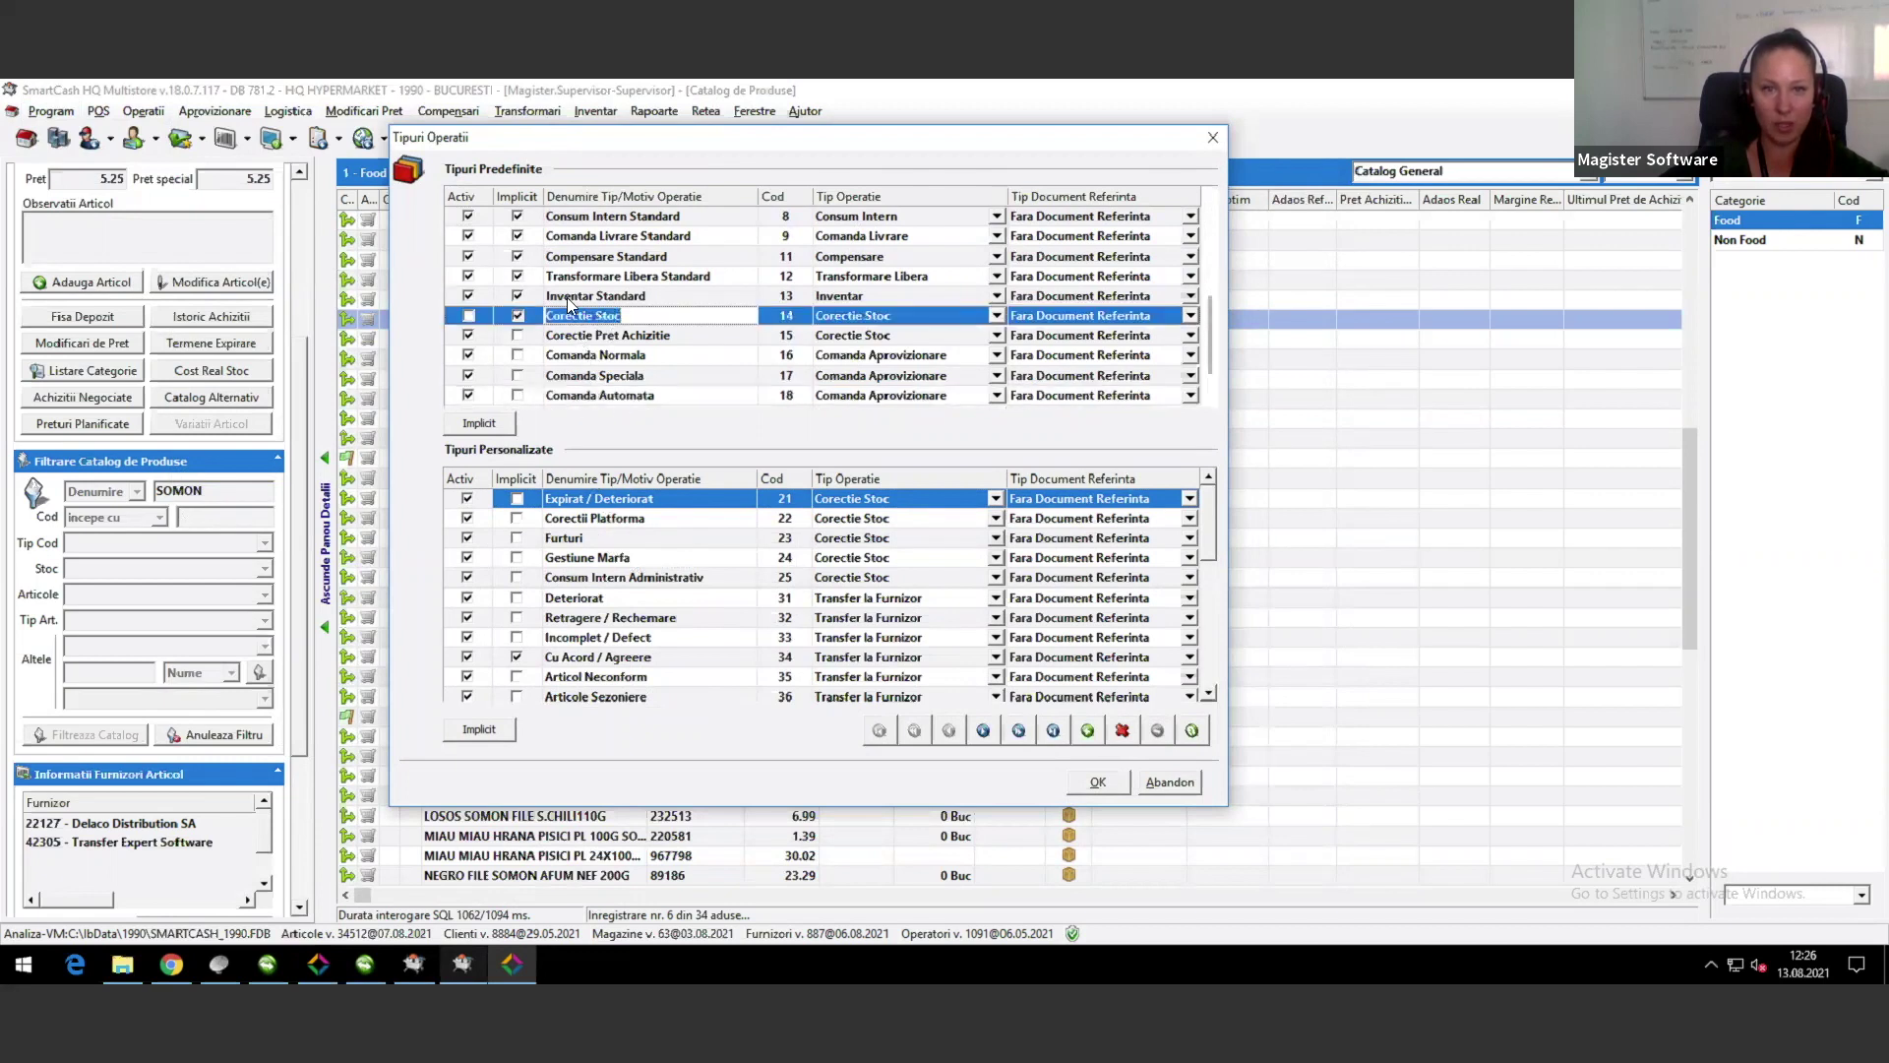
left_click(470, 314)
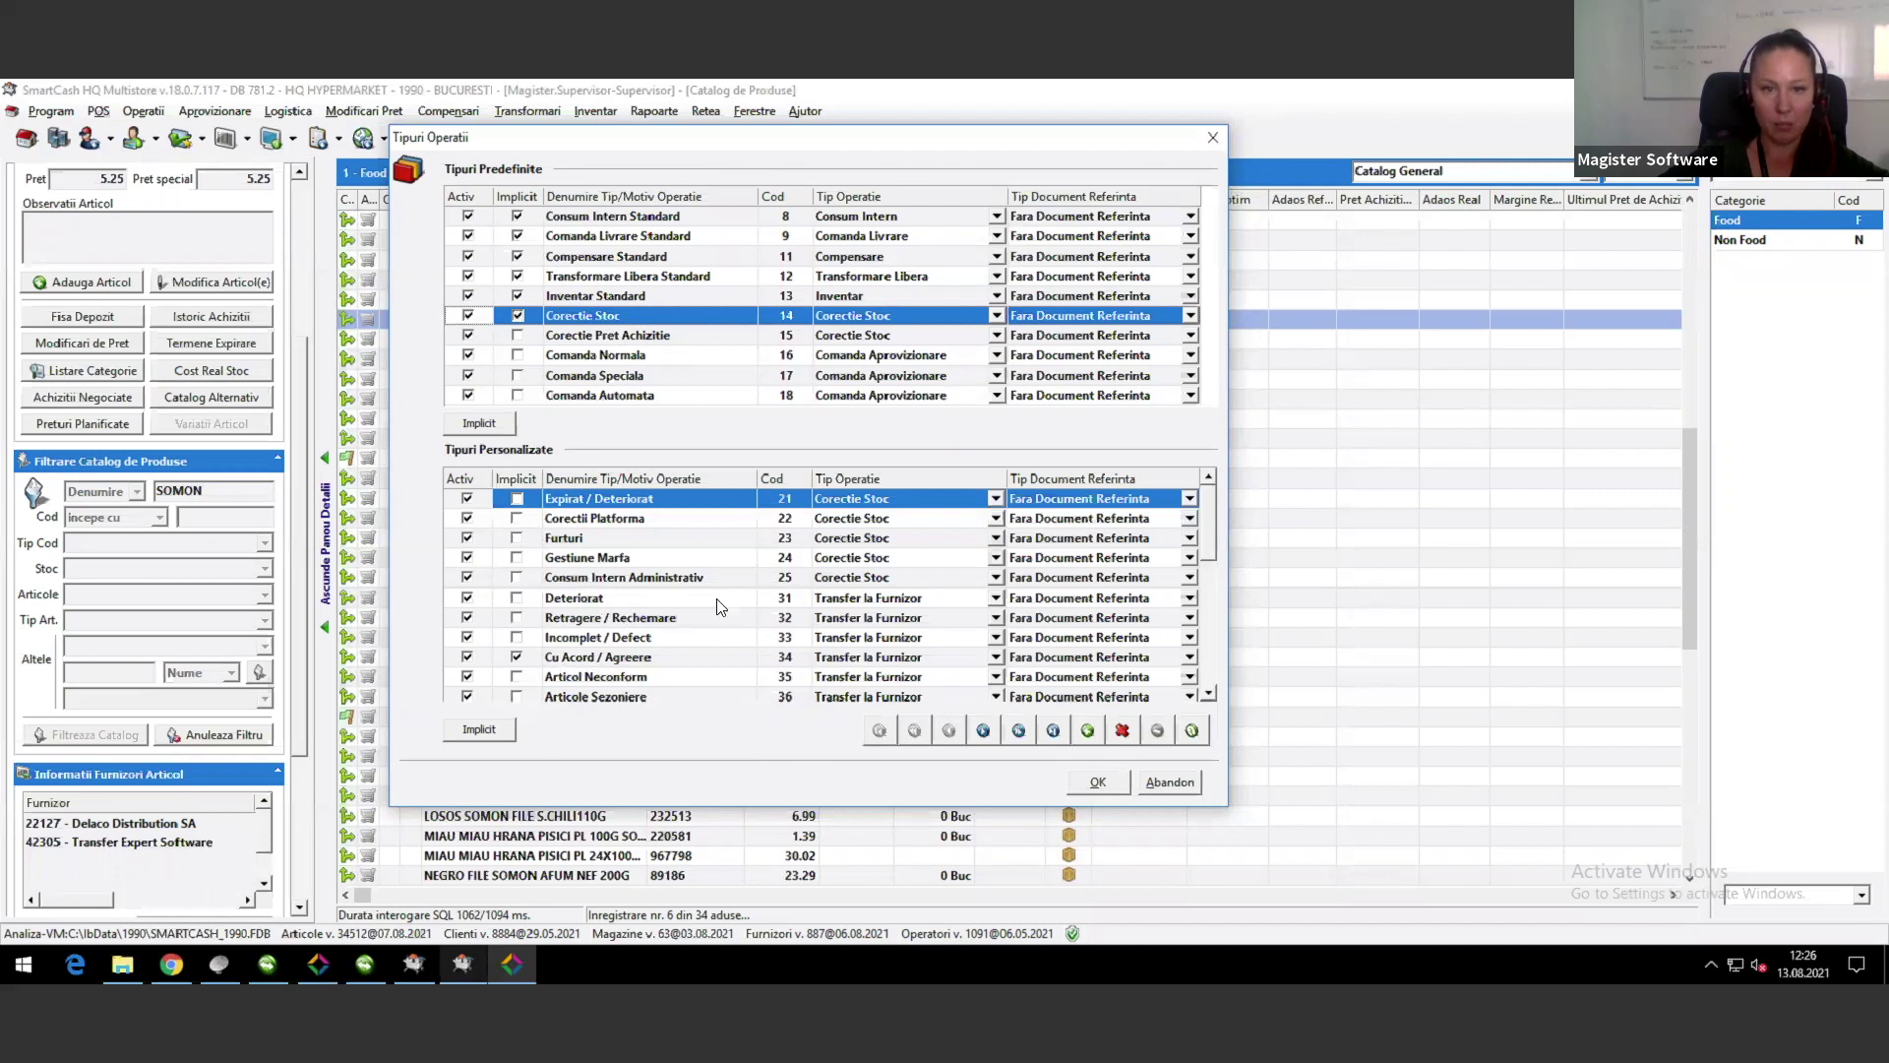
Step: Review the custom stock correction reasons Expirat / Deteriorat, Corectii Platforma, Furturi and Gestiune Marfa with their operation types
left_click(604, 502)
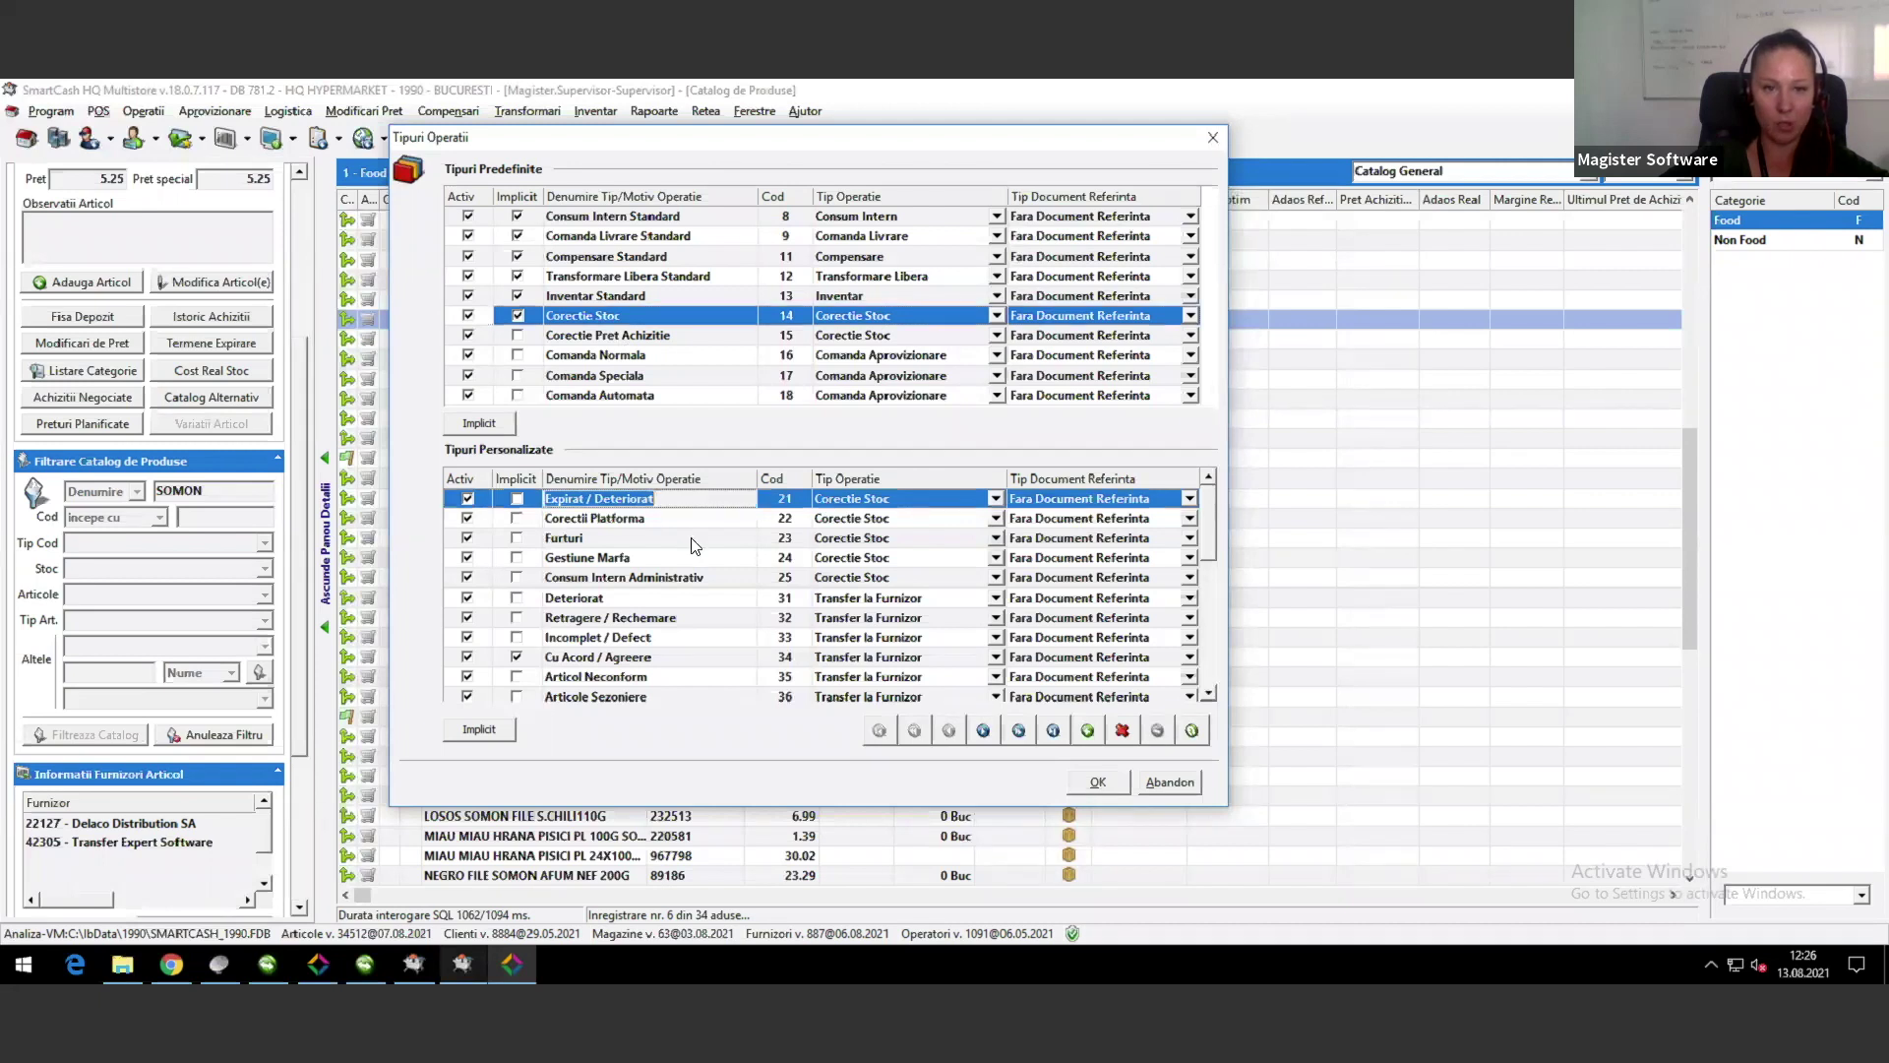
left_click(854, 519)
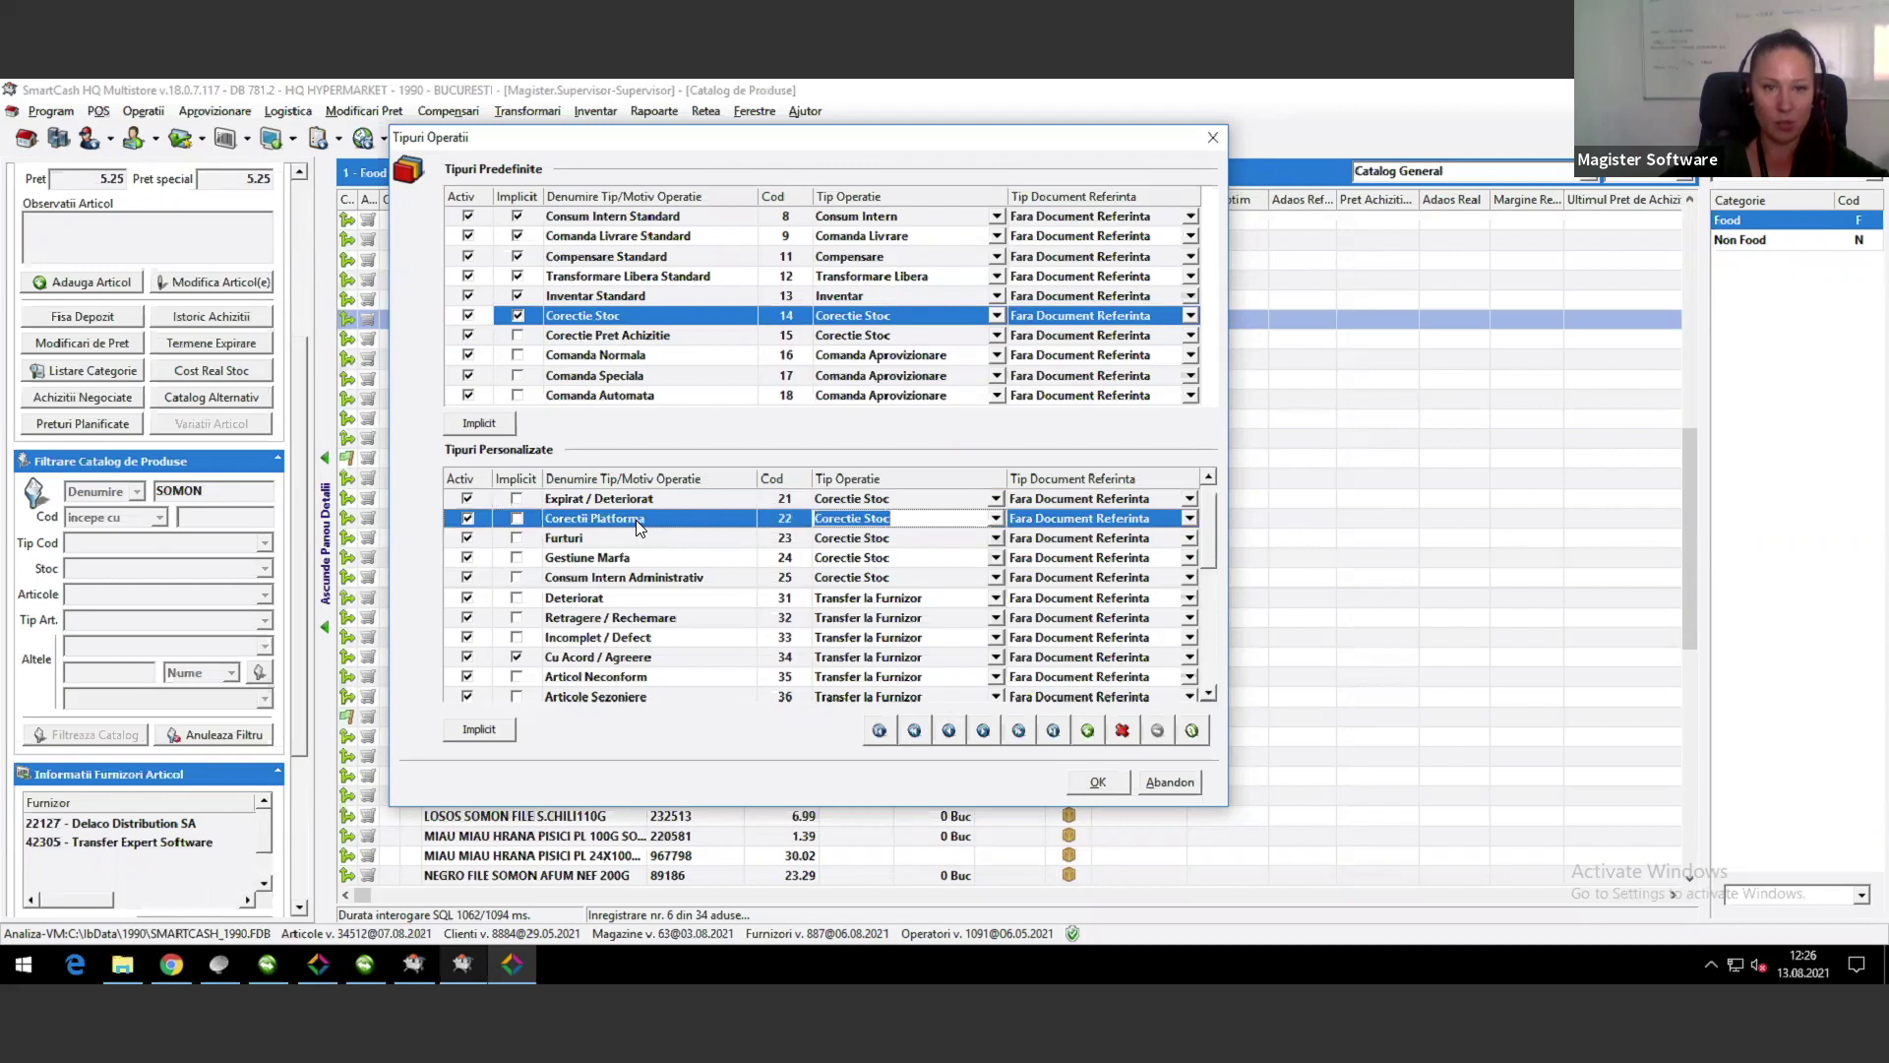
left_click(636, 519)
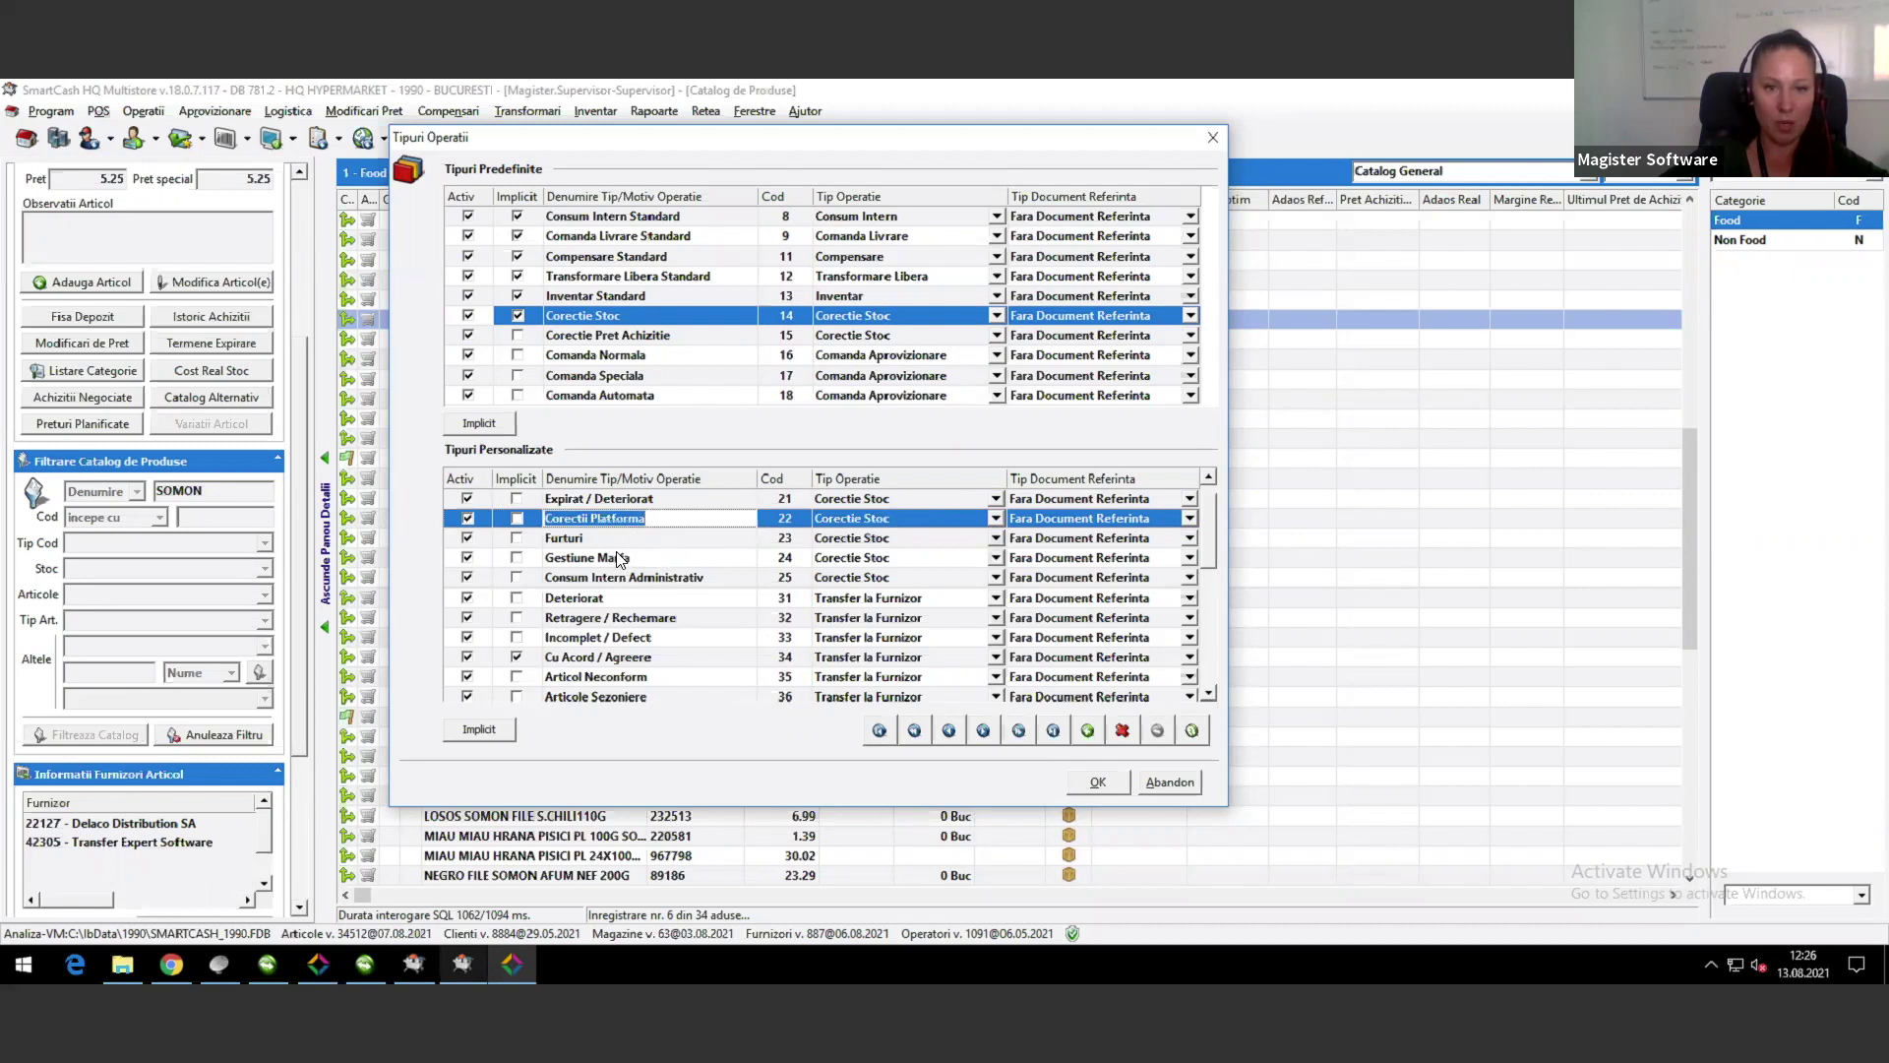
left_click(848, 540)
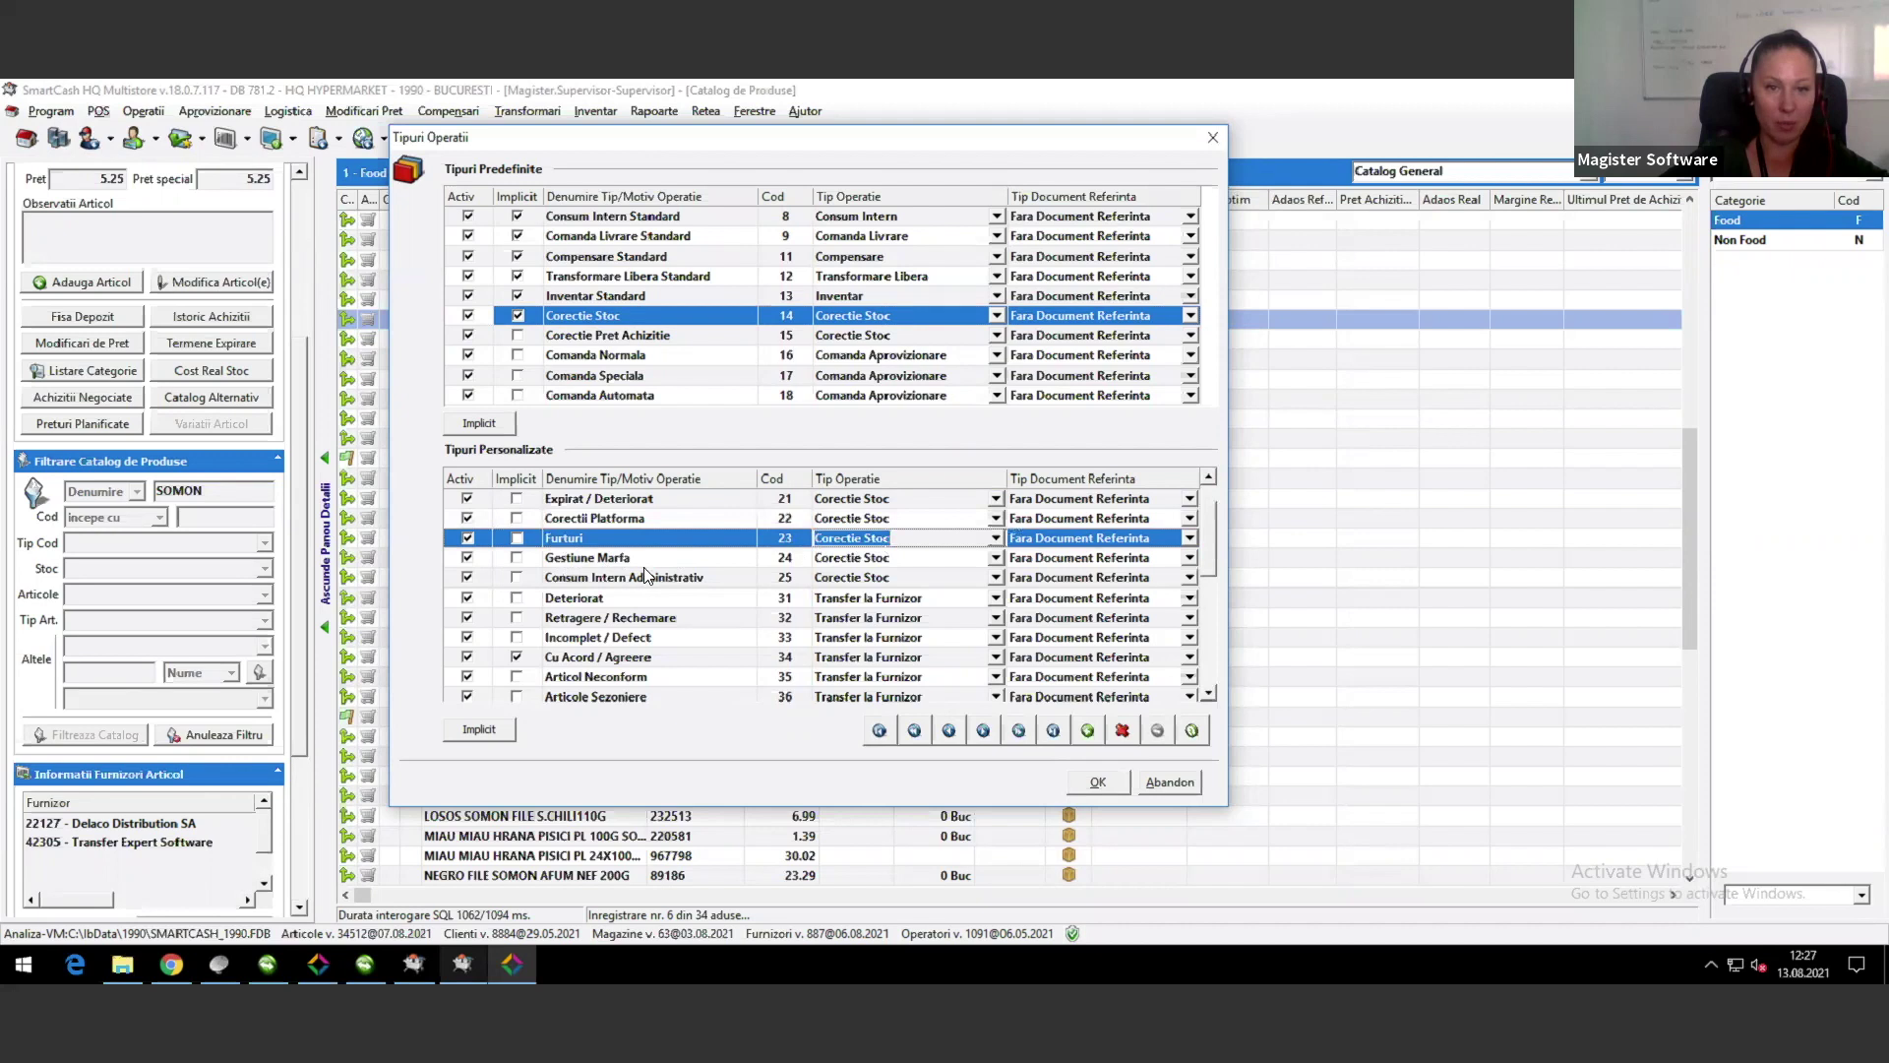
left_click(854, 563)
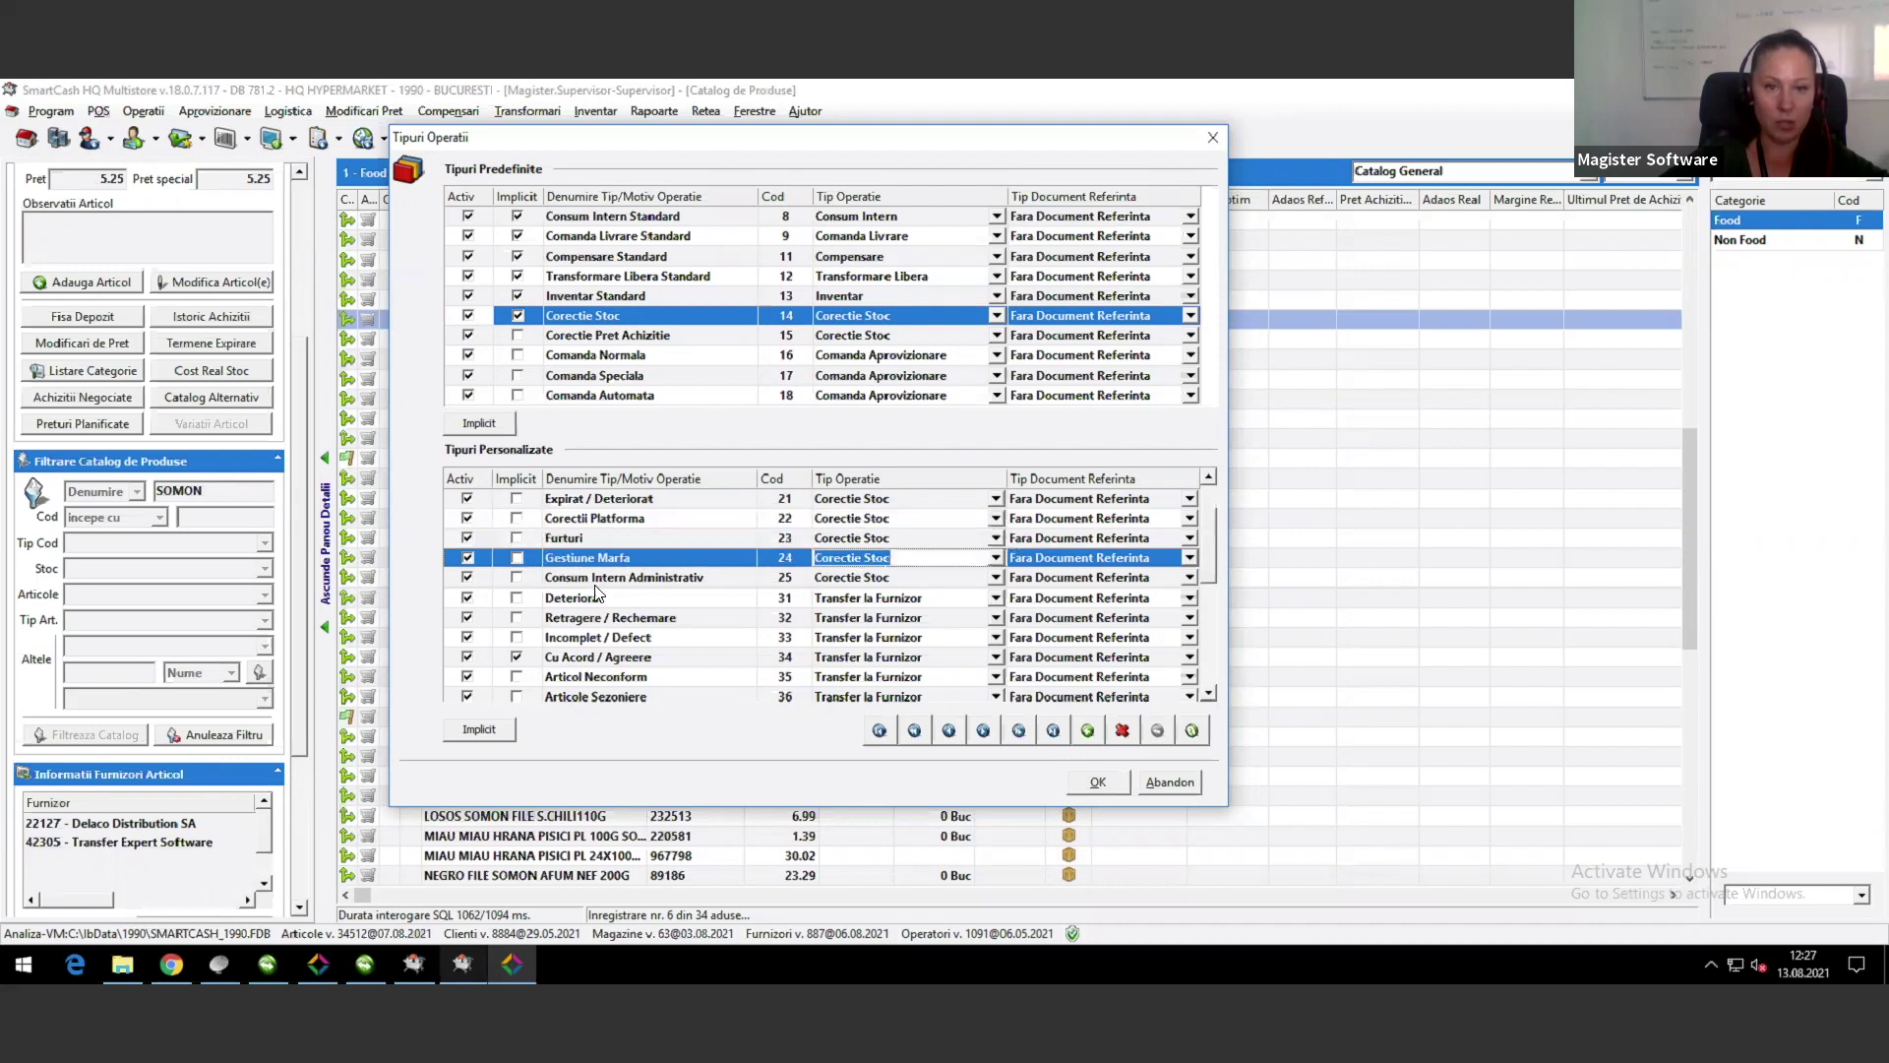
Step: View the operation types available for the custom reason Consum Intern Administrativ, closing the choices without changing its type
left_click(600, 583)
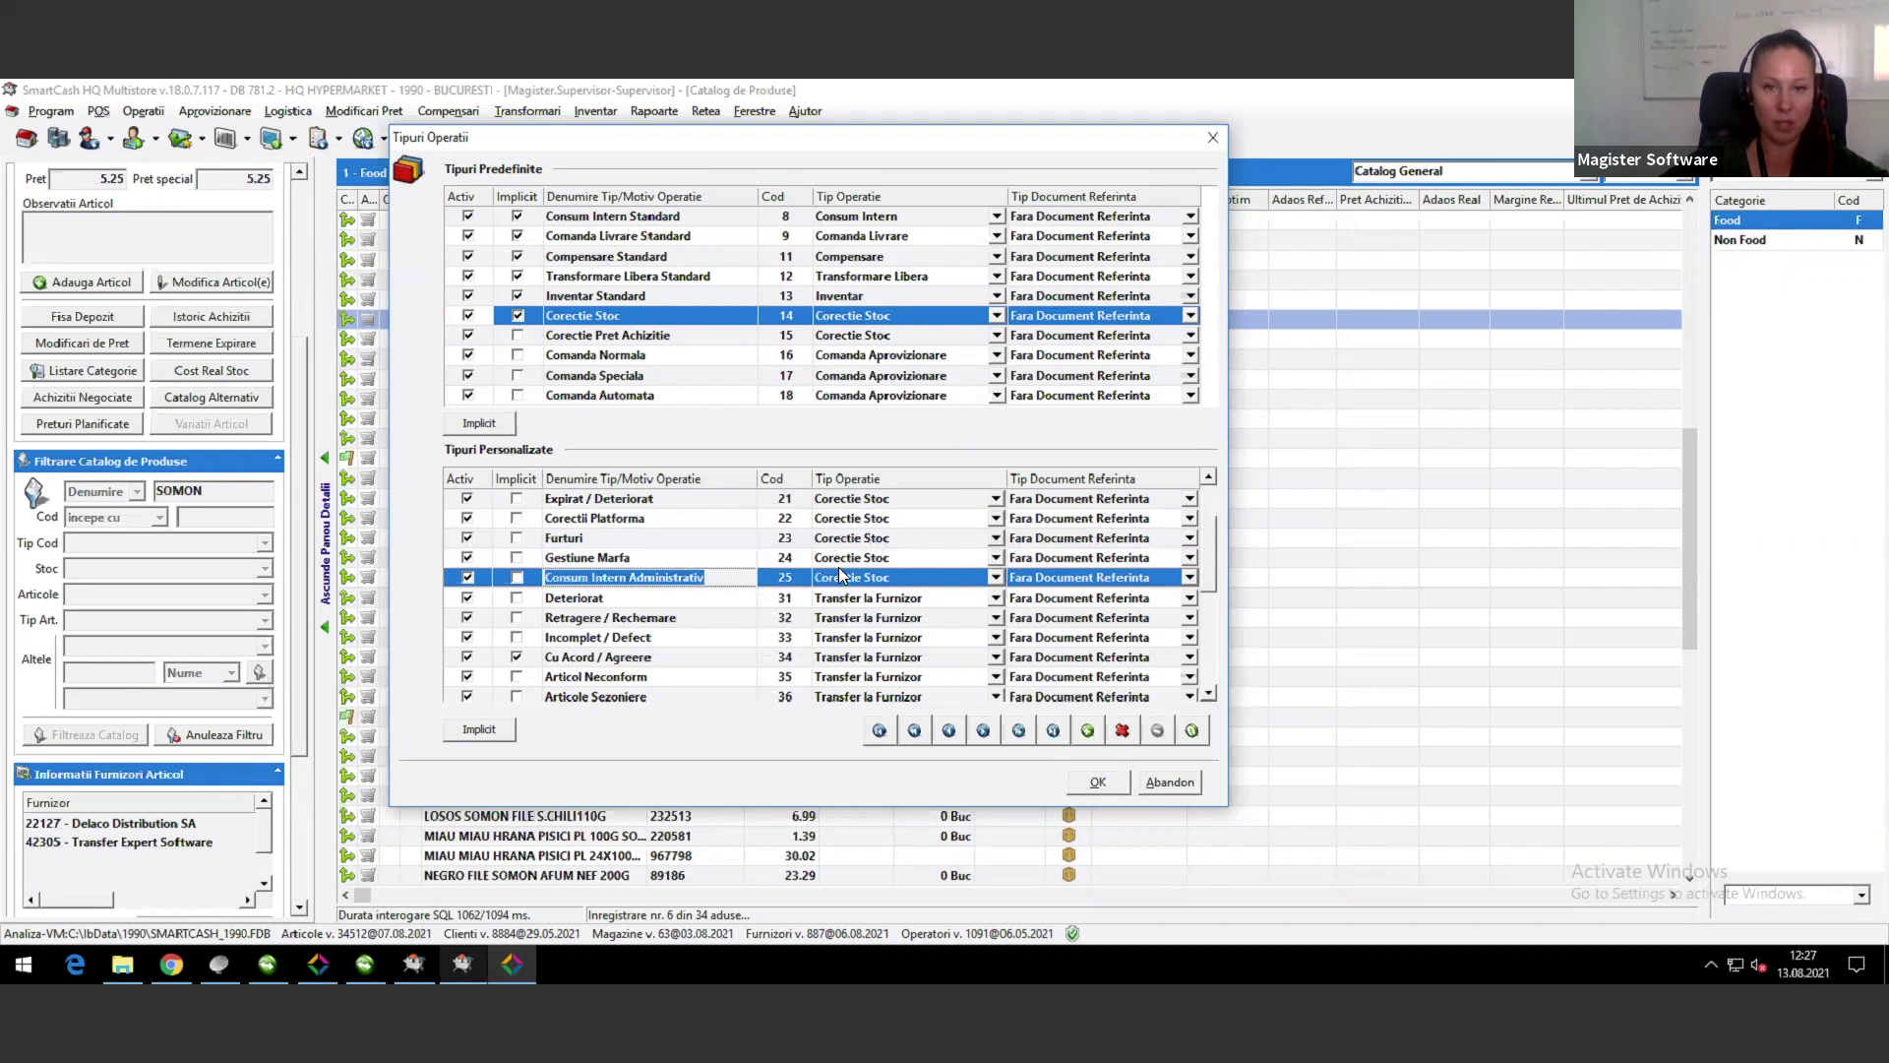
left_click(995, 578)
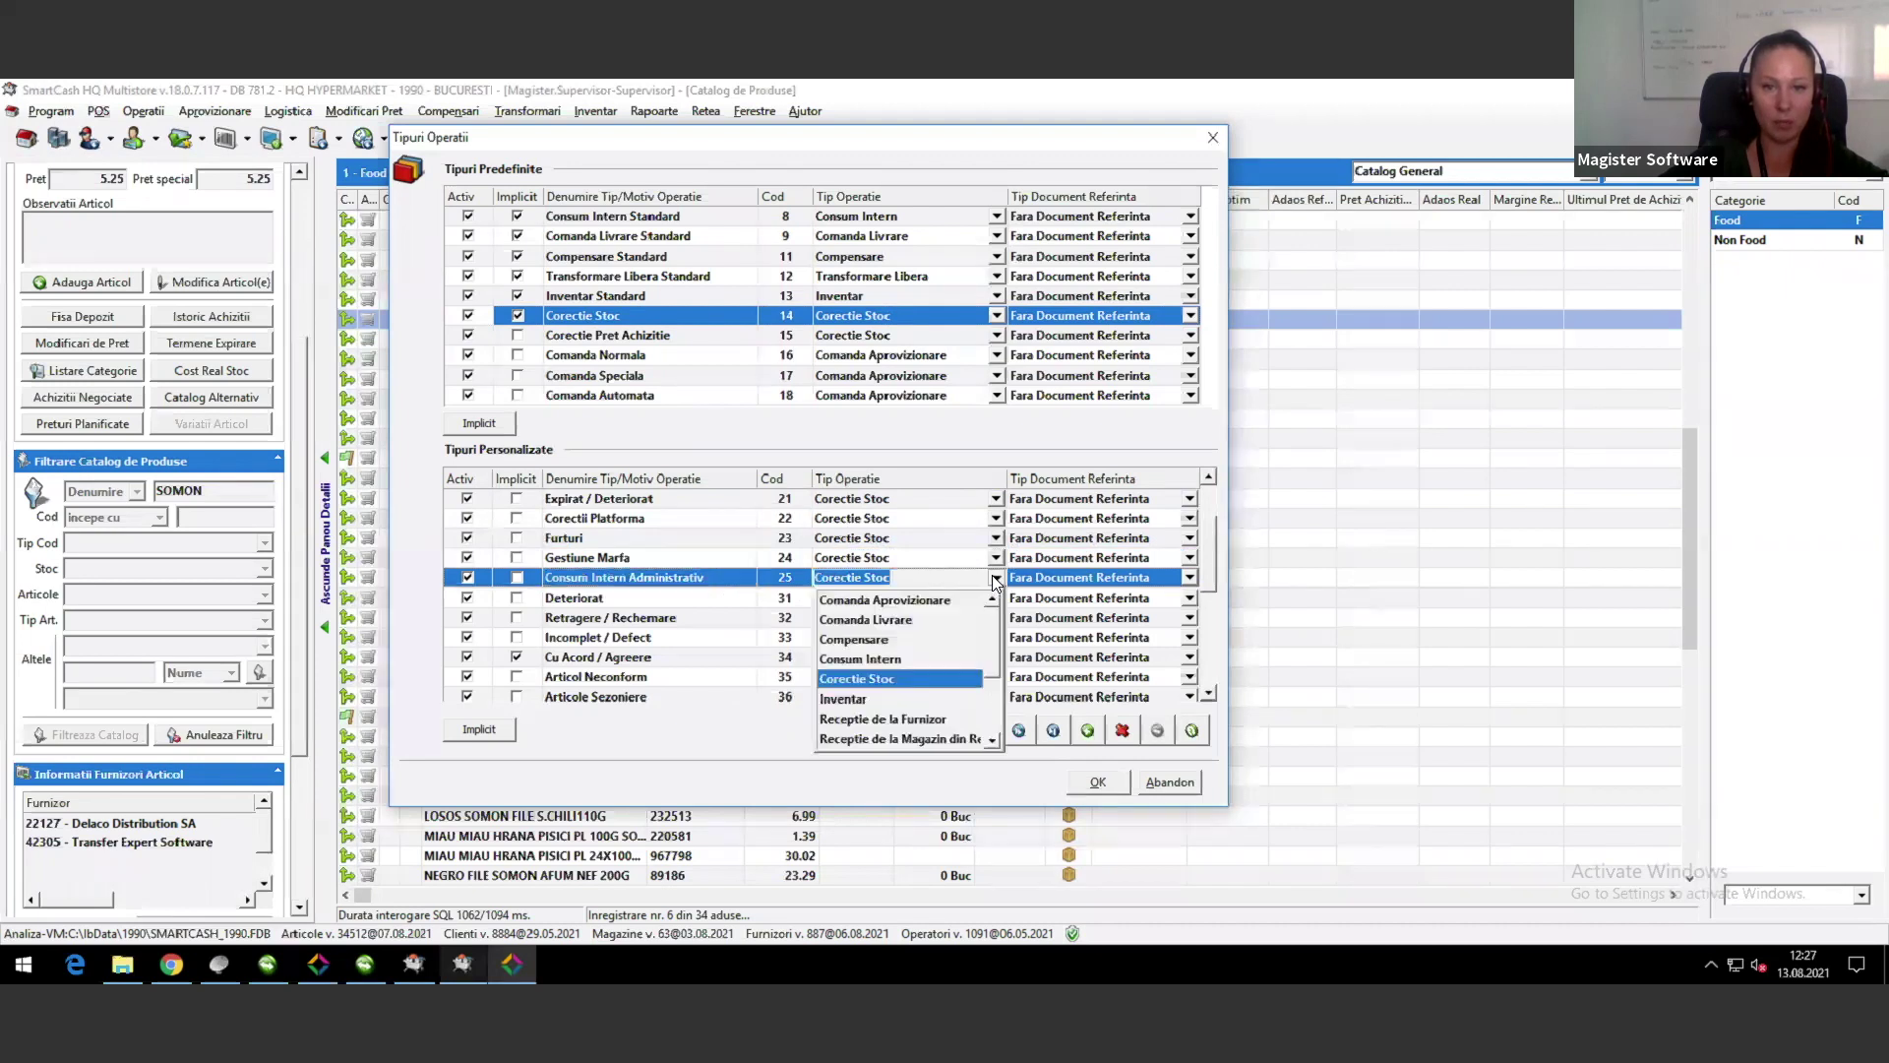
scroll(914, 610, "down", 1)
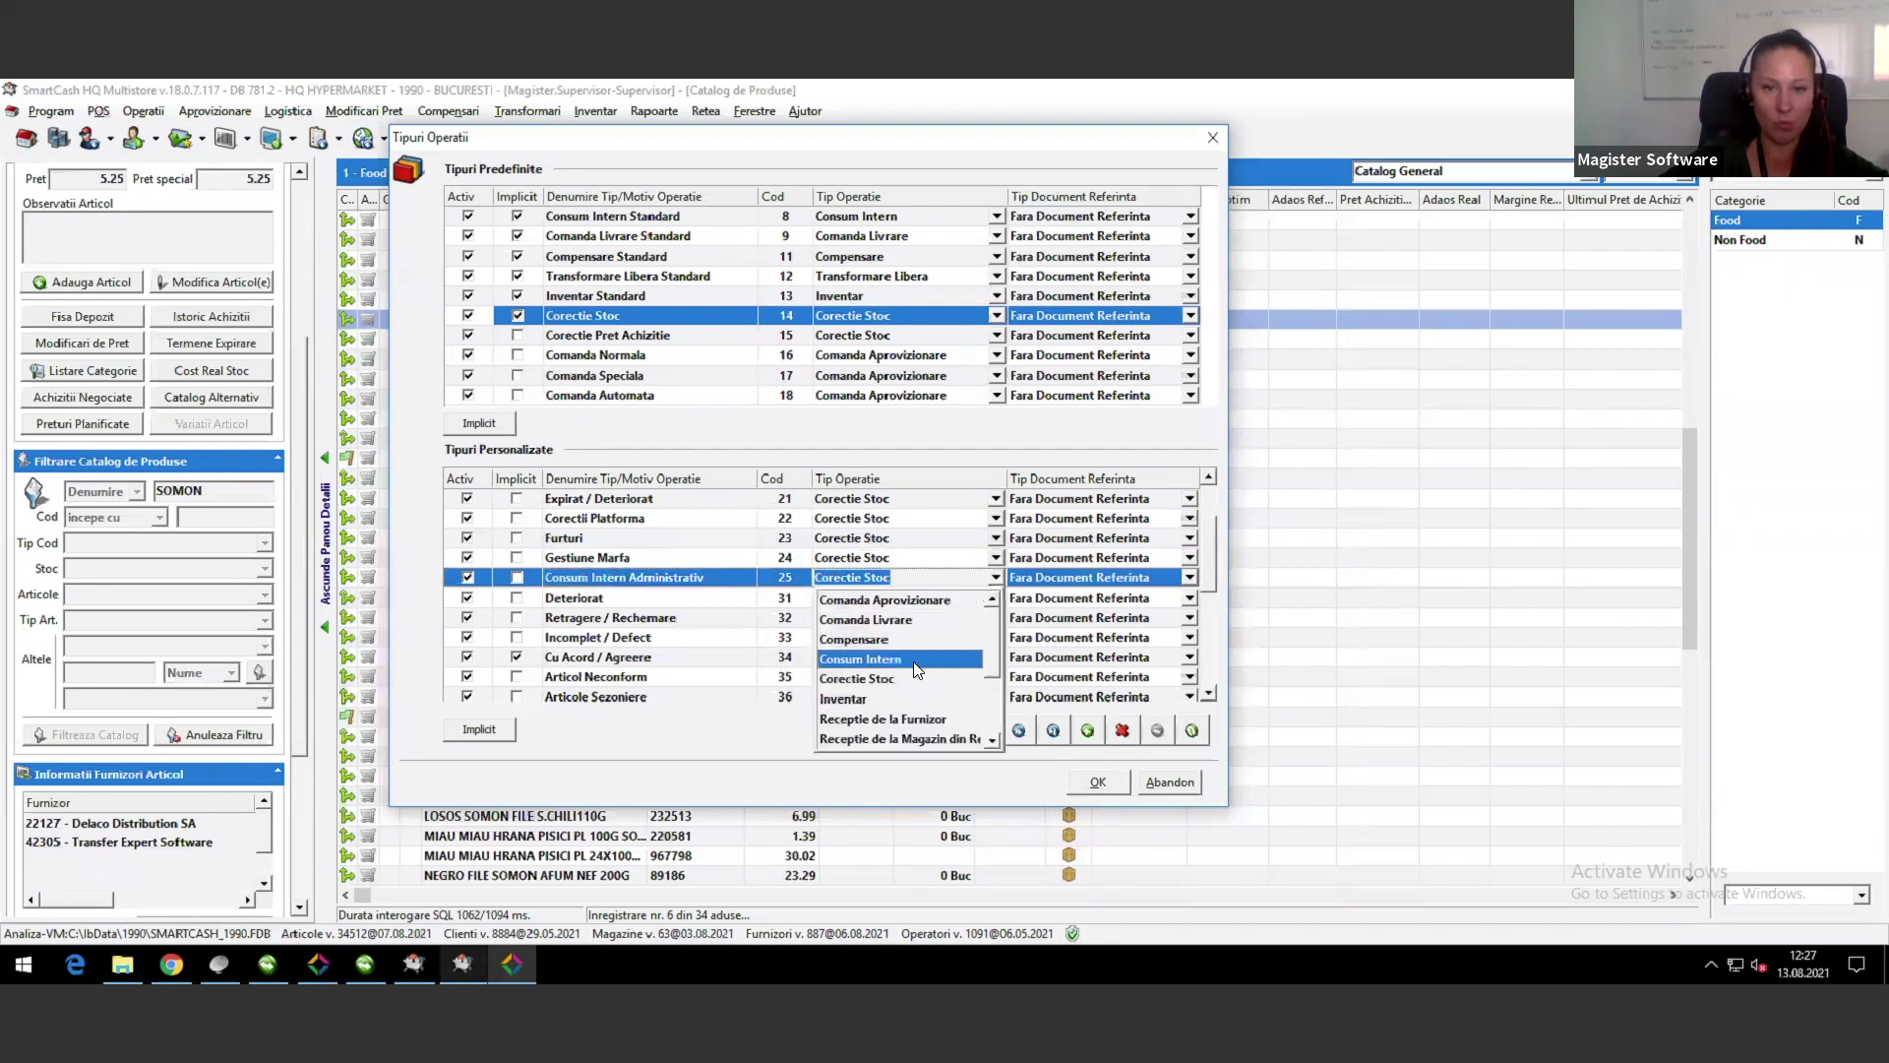
scroll(914, 679, "down", 1)
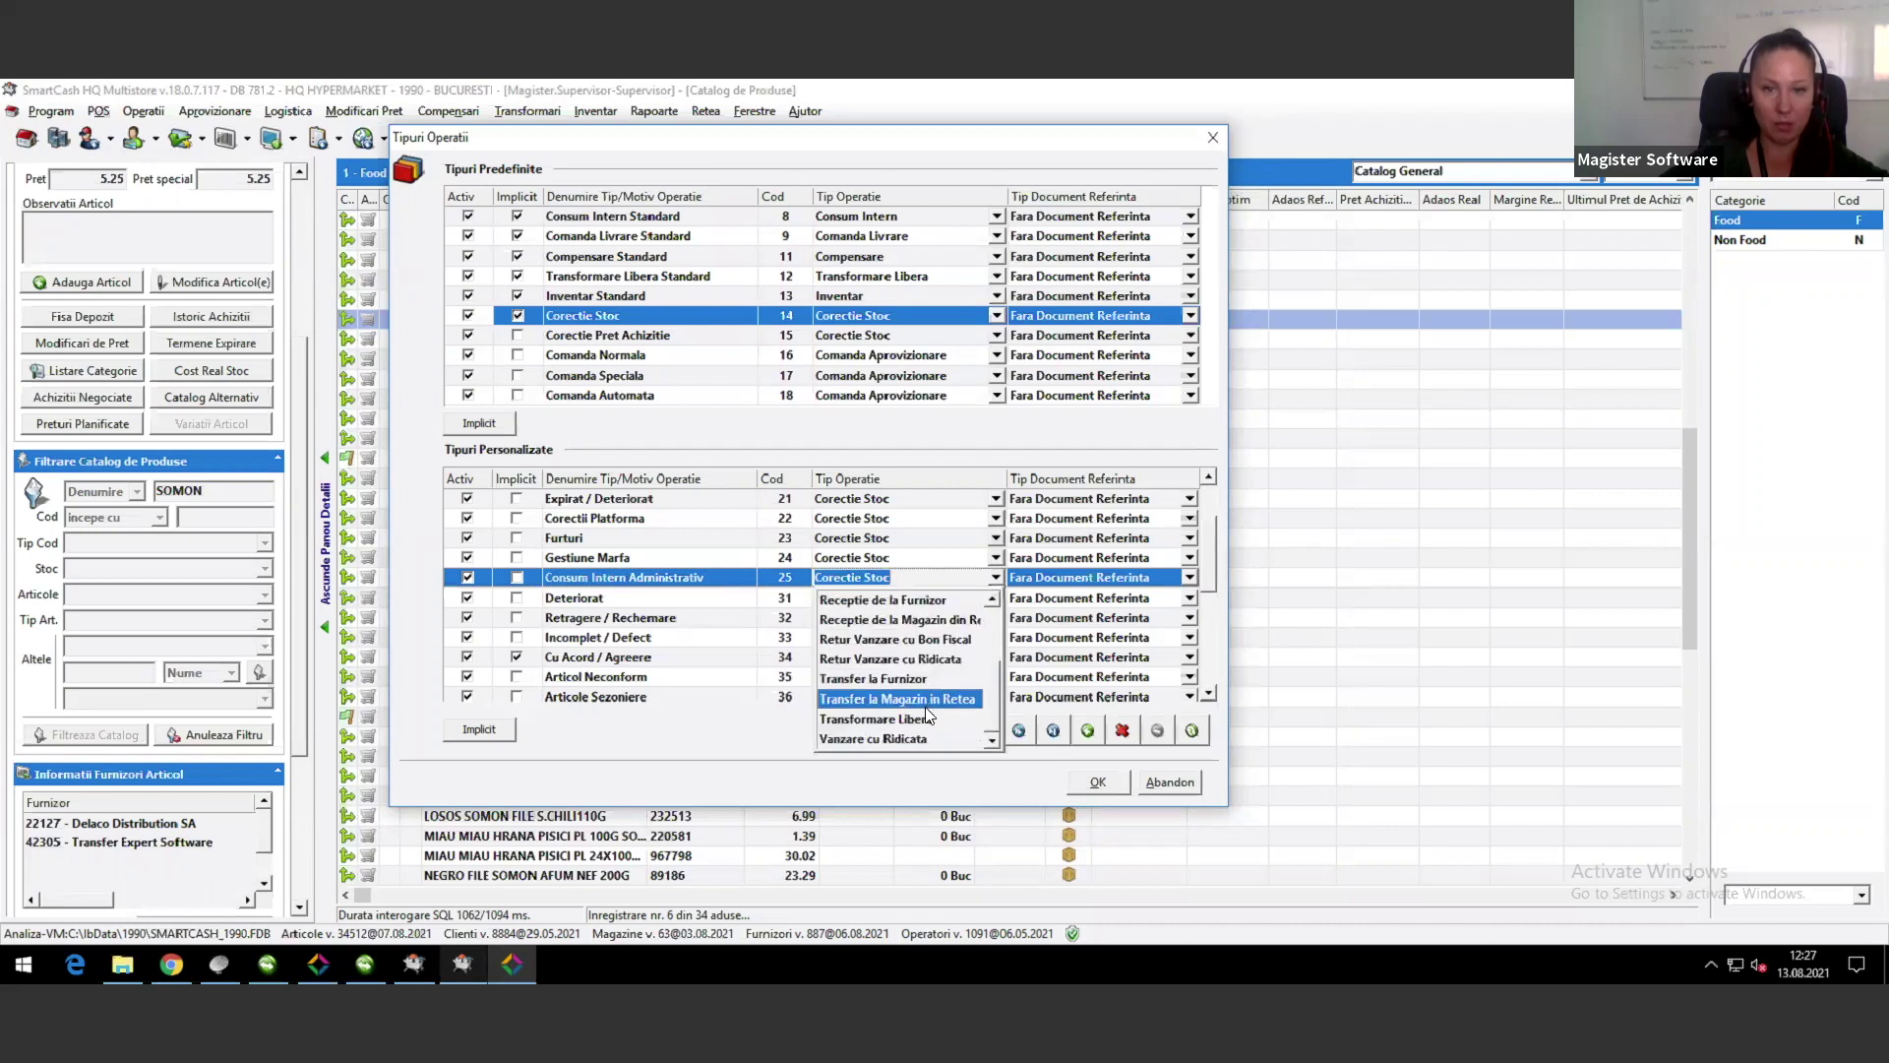
scroll(915, 644, "up", 2)
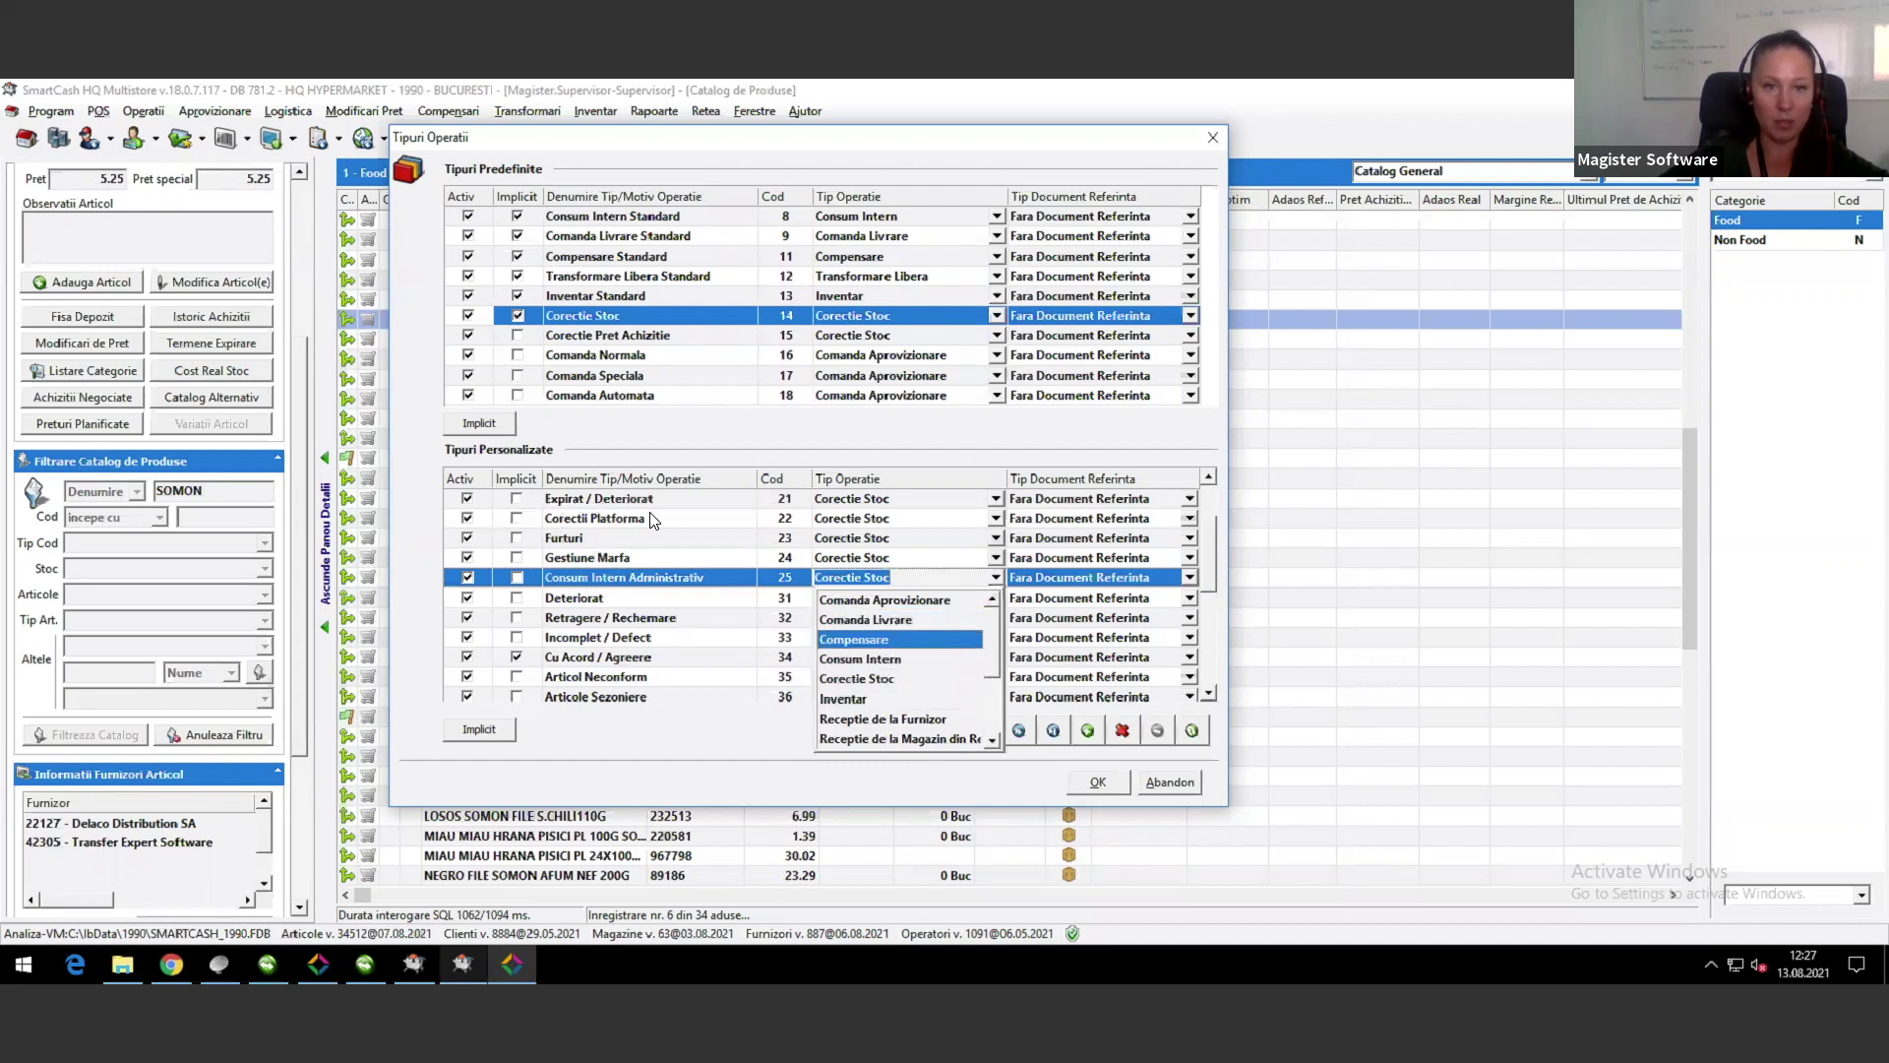
left_click(899, 453)
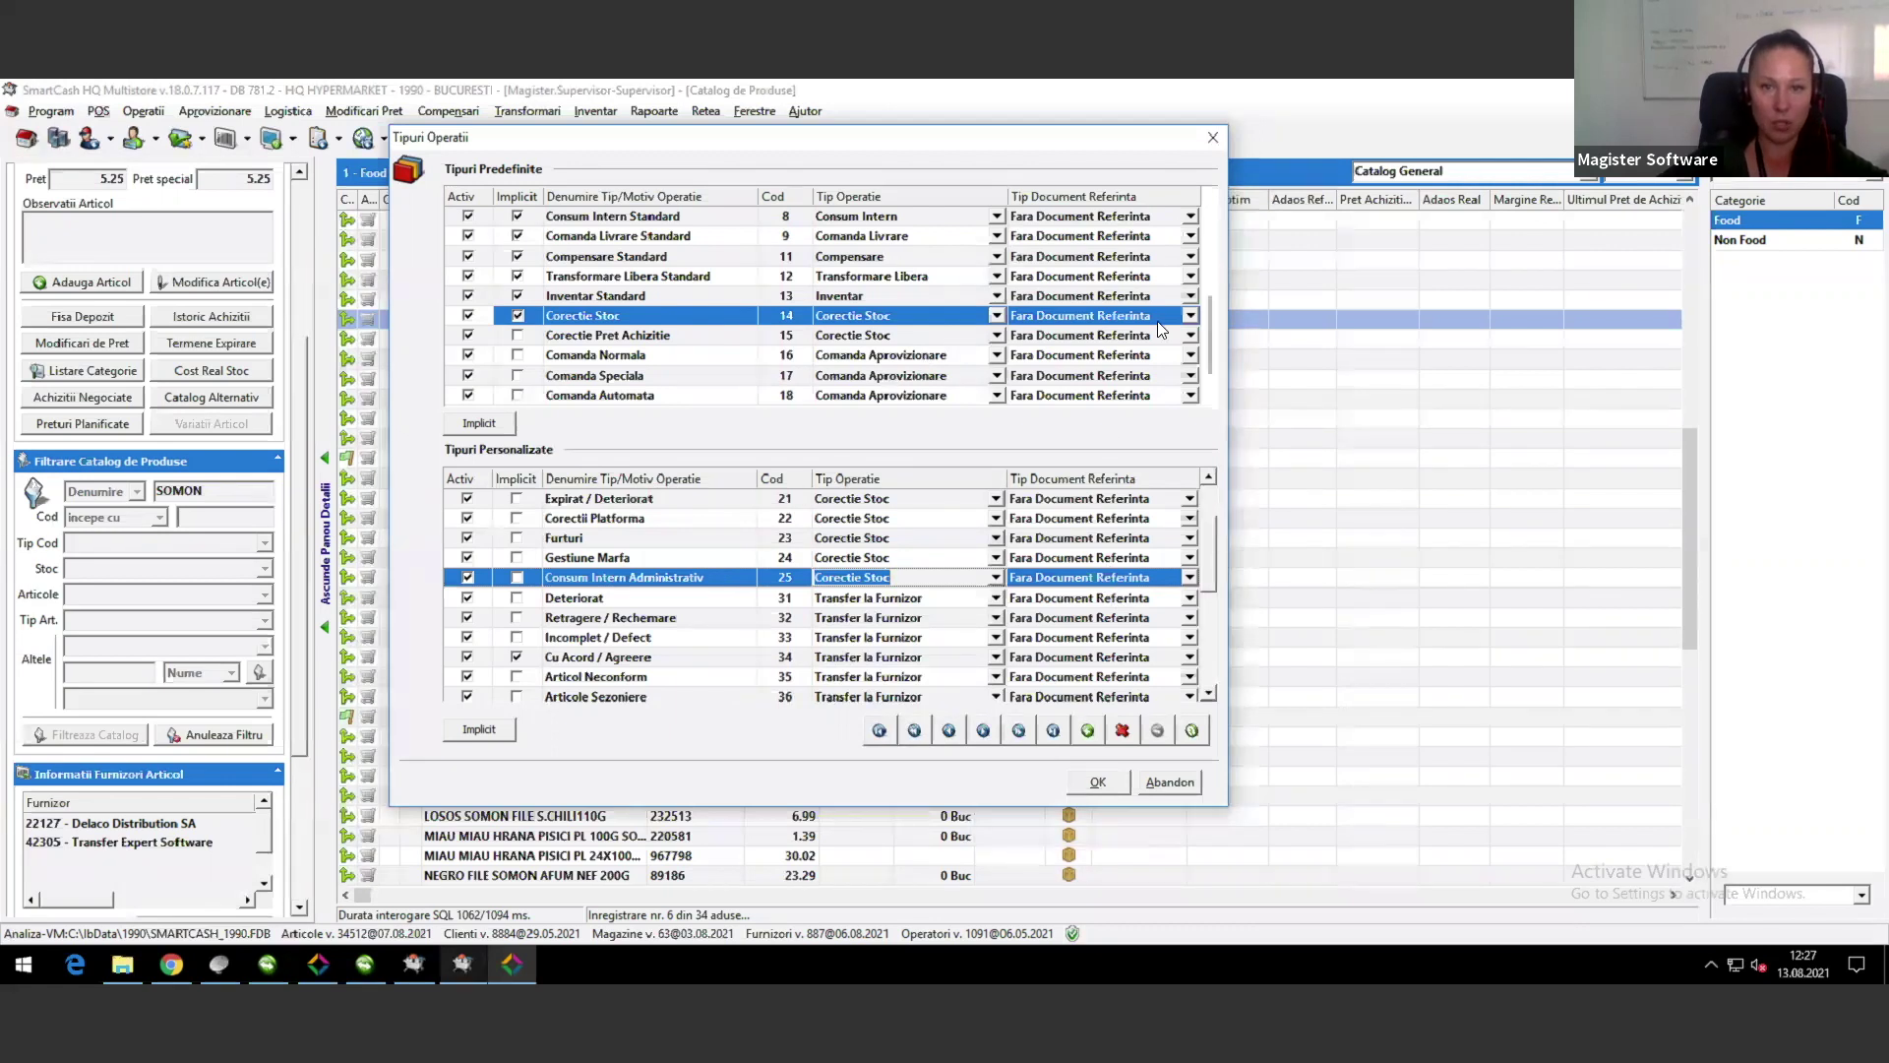
Step: Examine the last predefined operation type, Comanda Automata, and return to the first custom type, Expirat / Deteriorat
left_click(1208, 355)
left_click(936, 393)
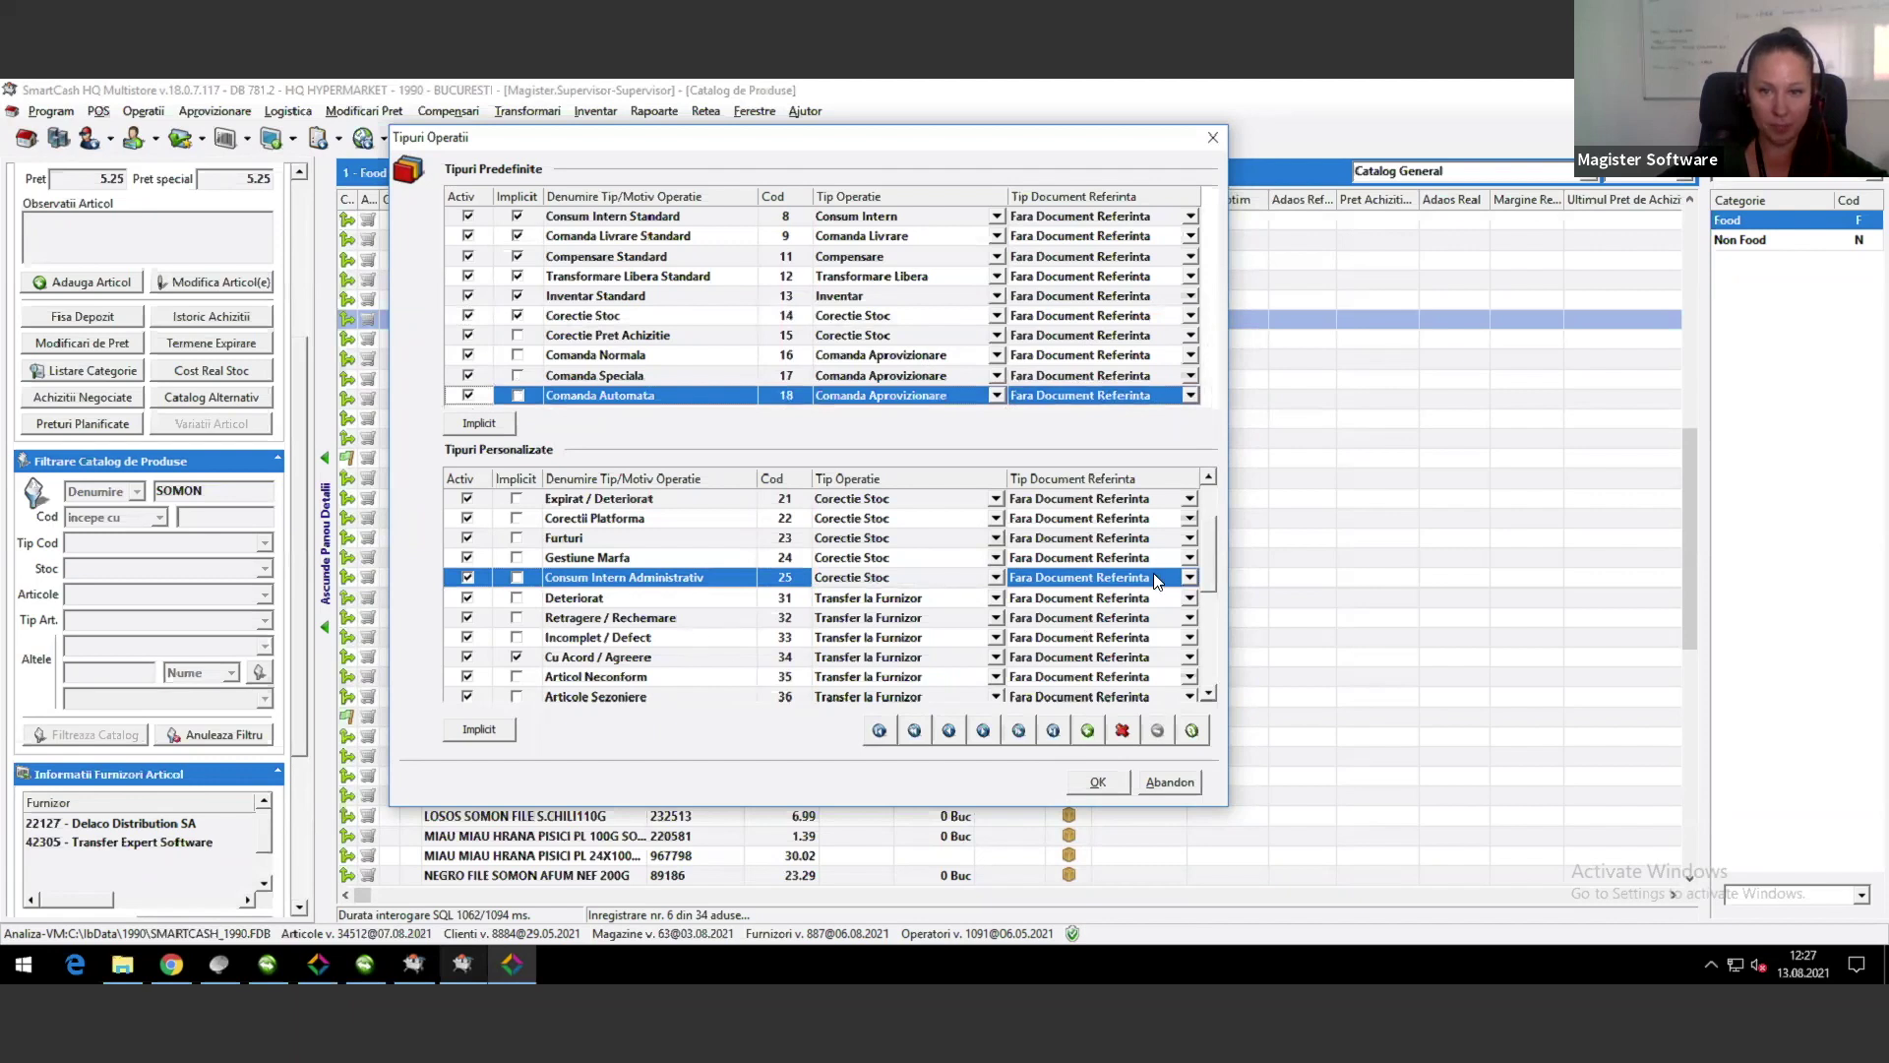
left_click_drag(1206, 547, 1209, 497)
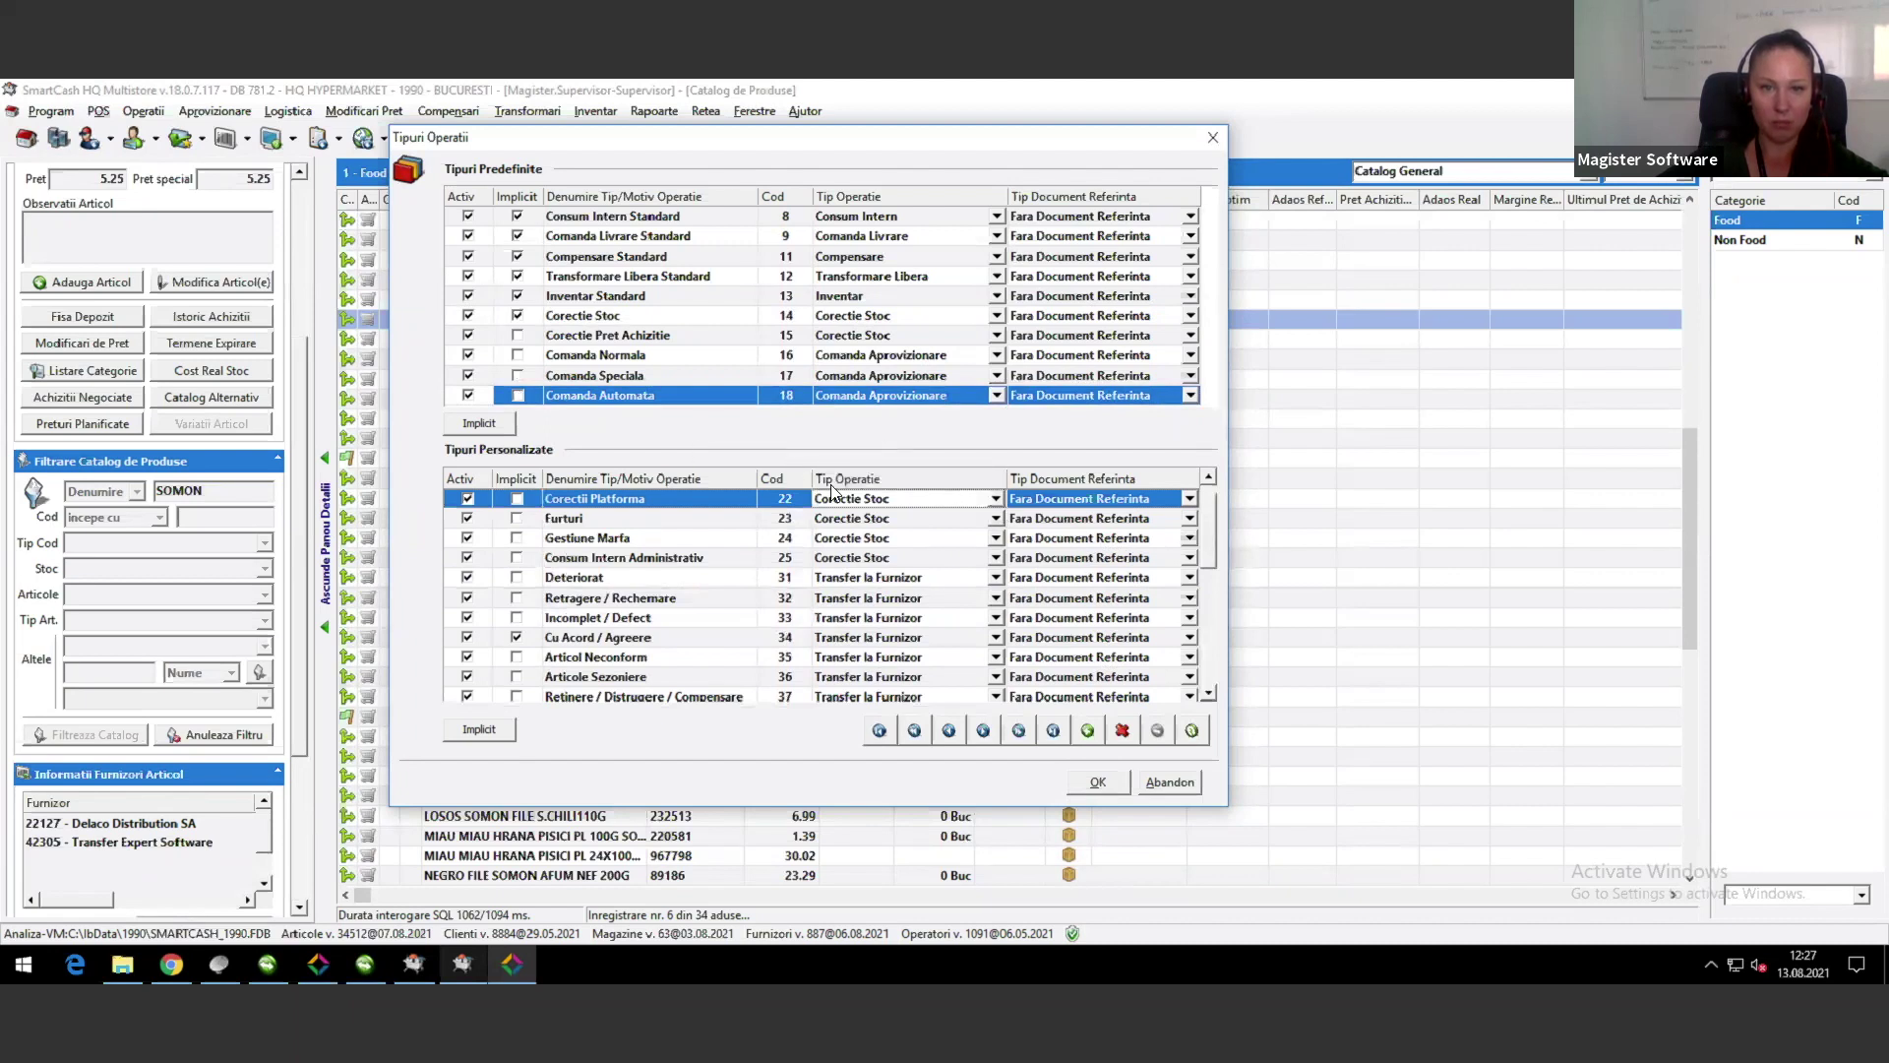
scroll(1206, 505, "up", 1)
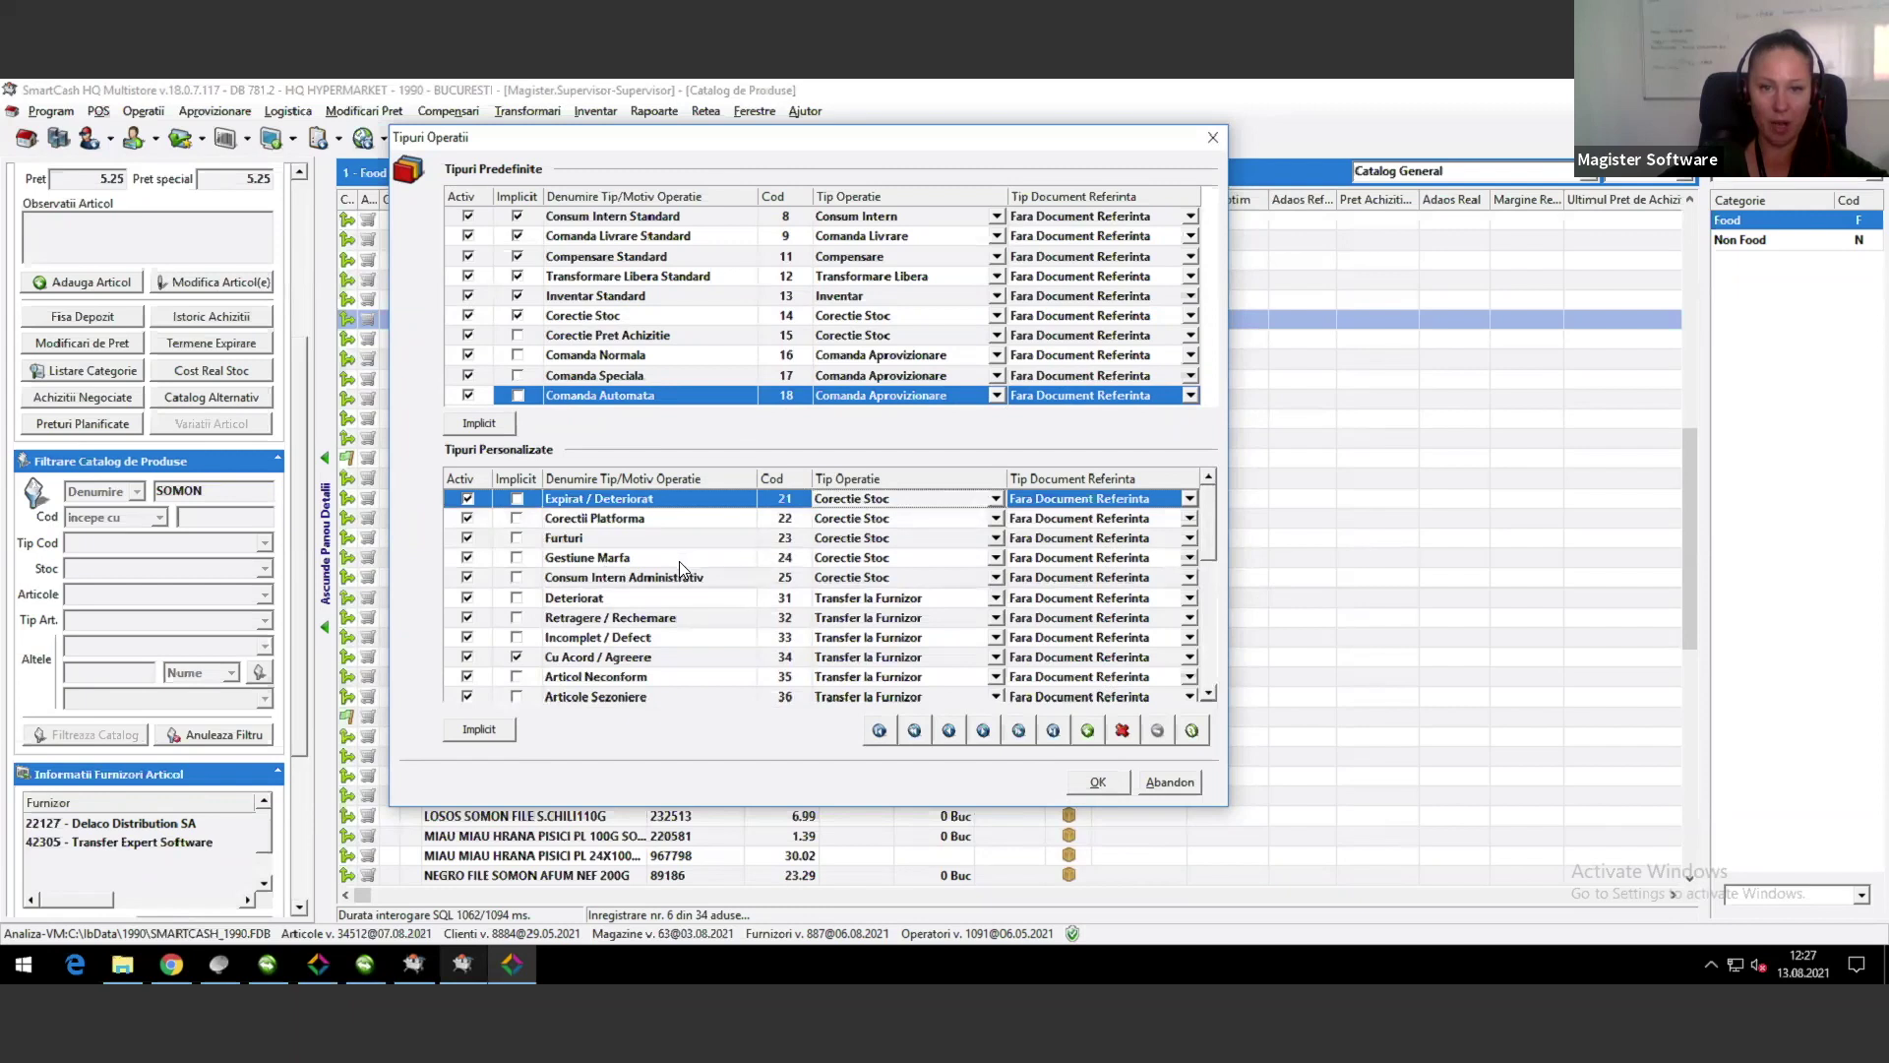
Step: Check the reference document types available for the custom reason Gestiune Marfa, review the remaining custom types, and leave the operation types without saving
left_click(623, 559)
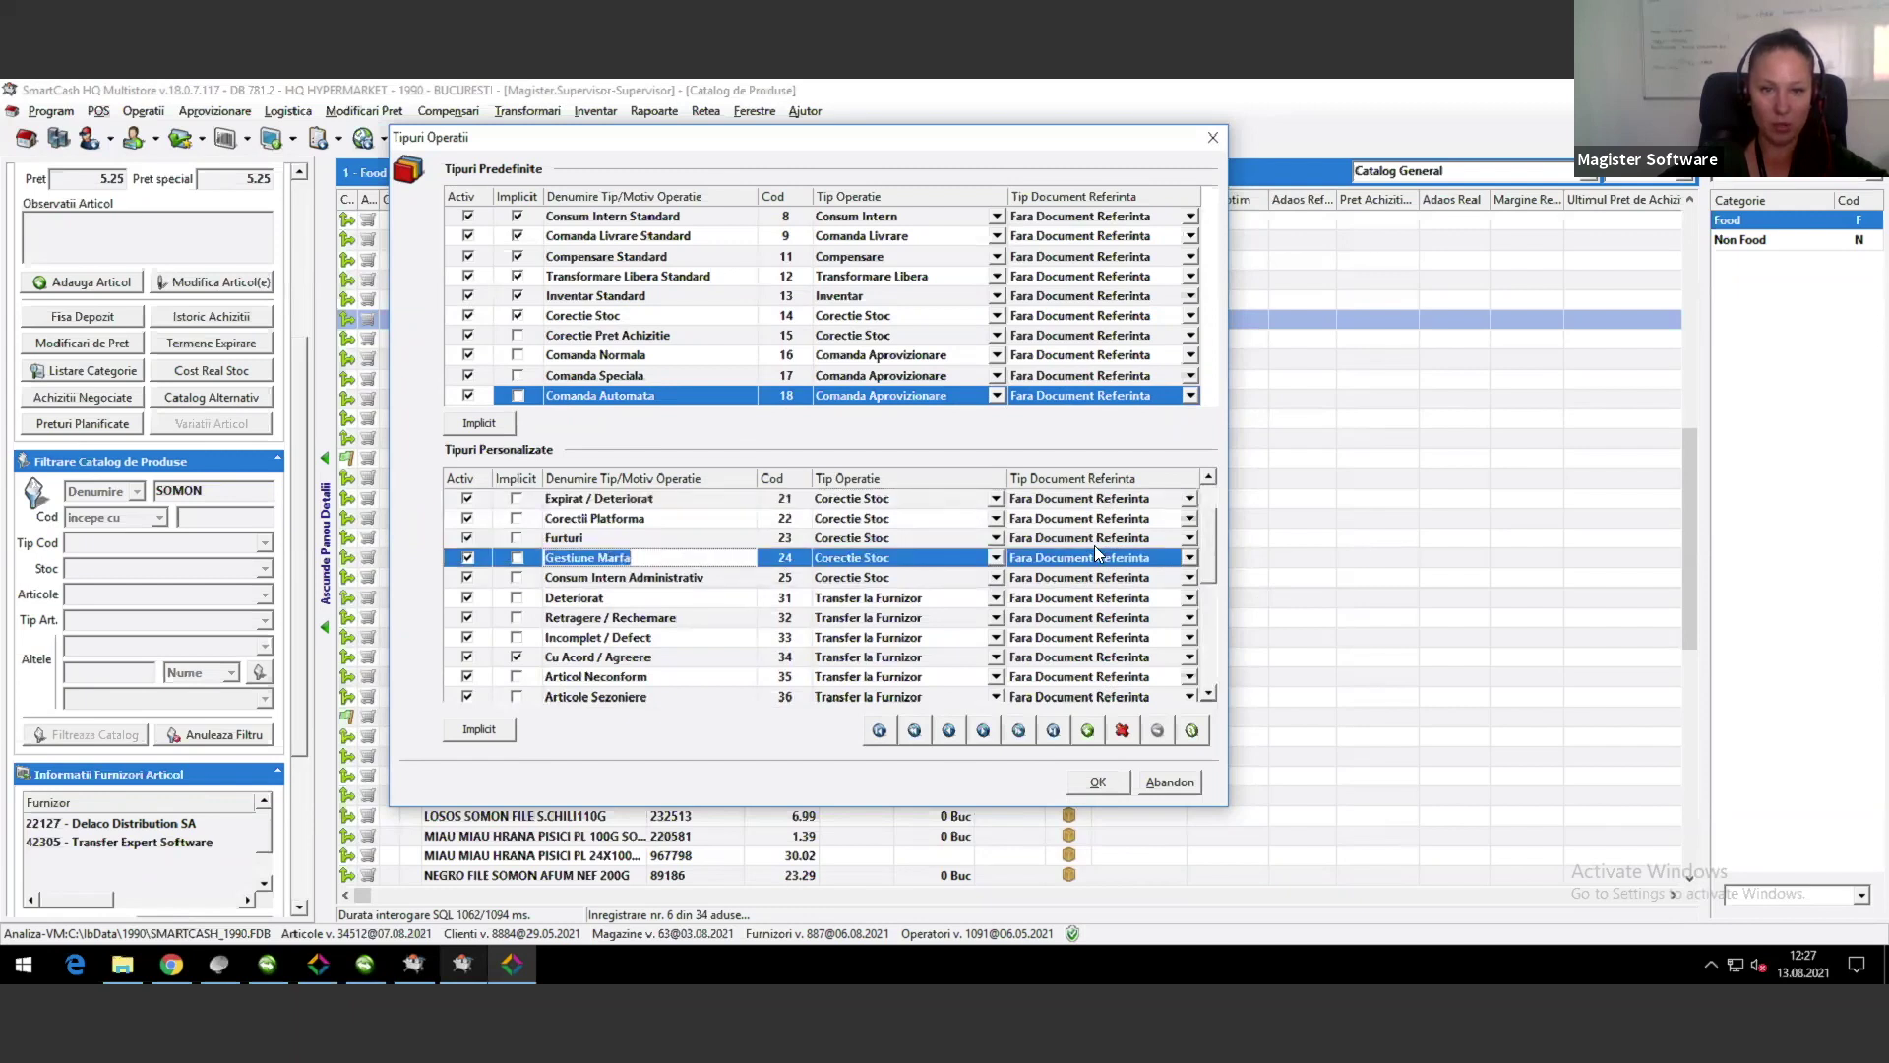
left_click(1191, 559)
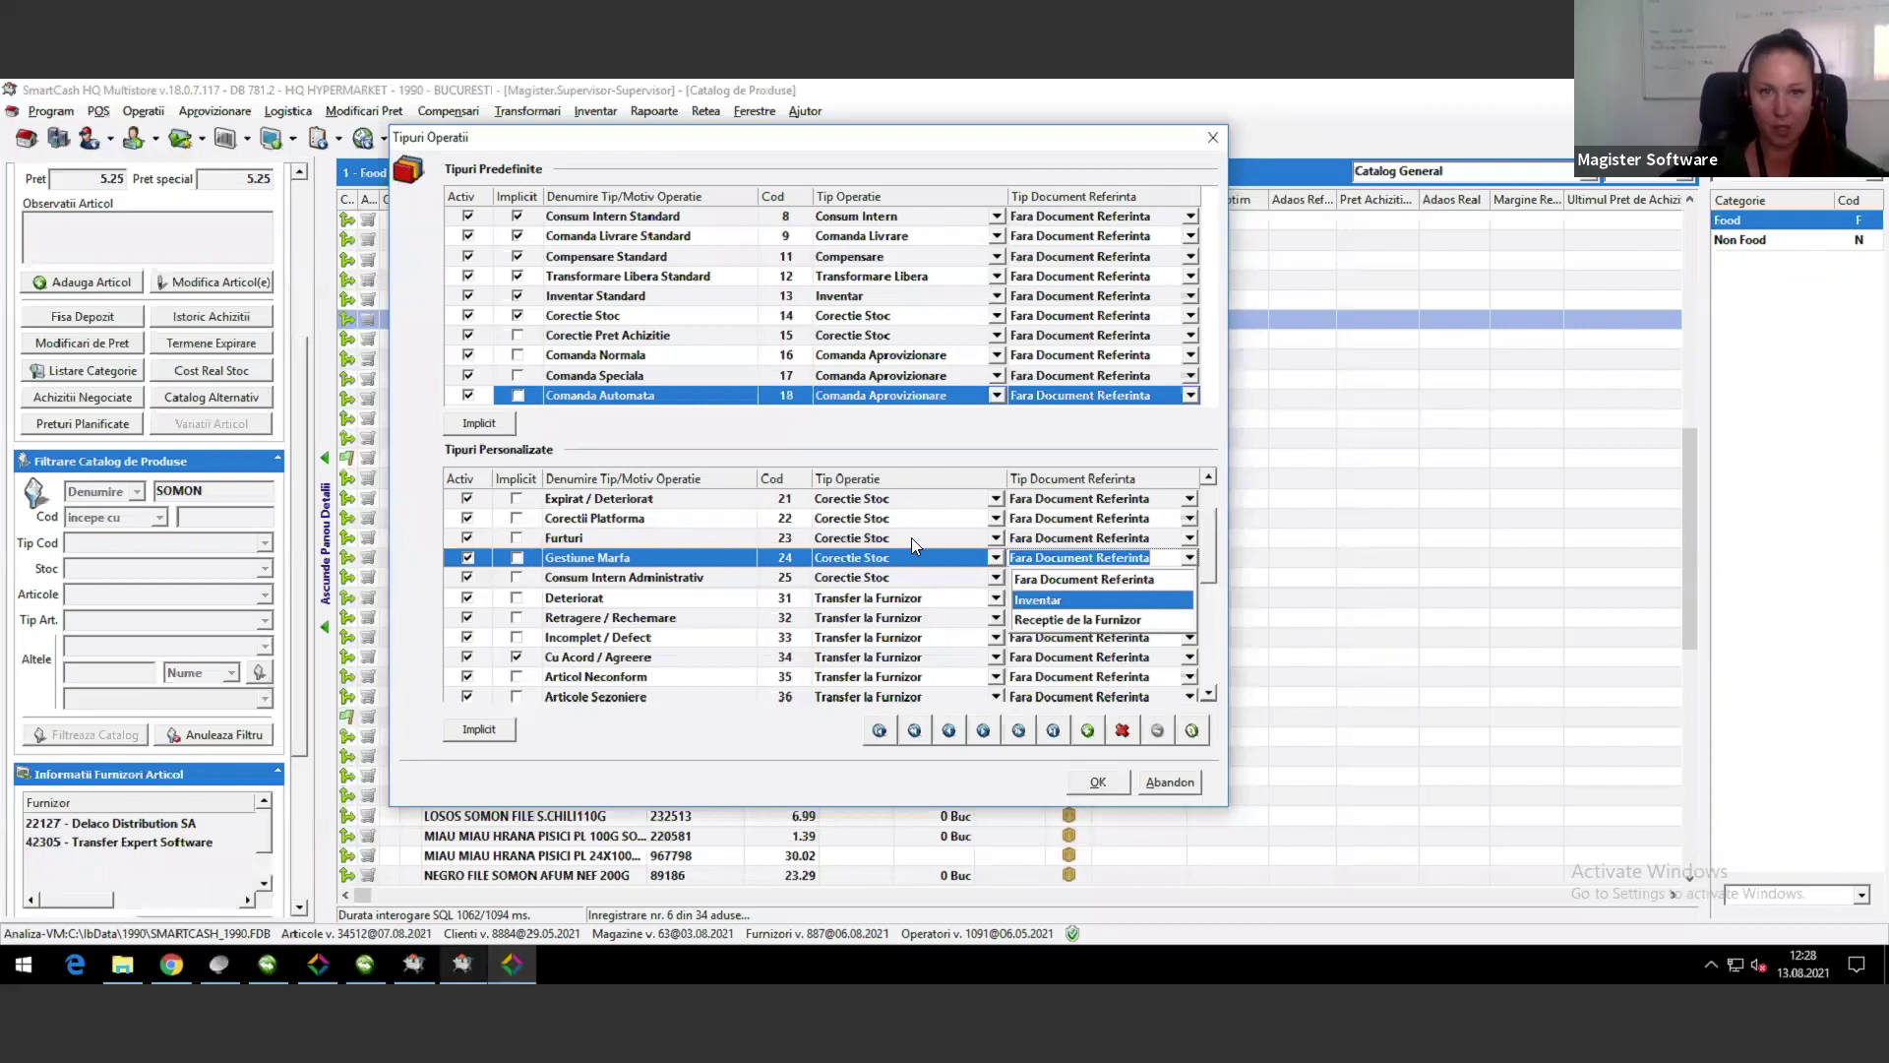
left_click(882, 444)
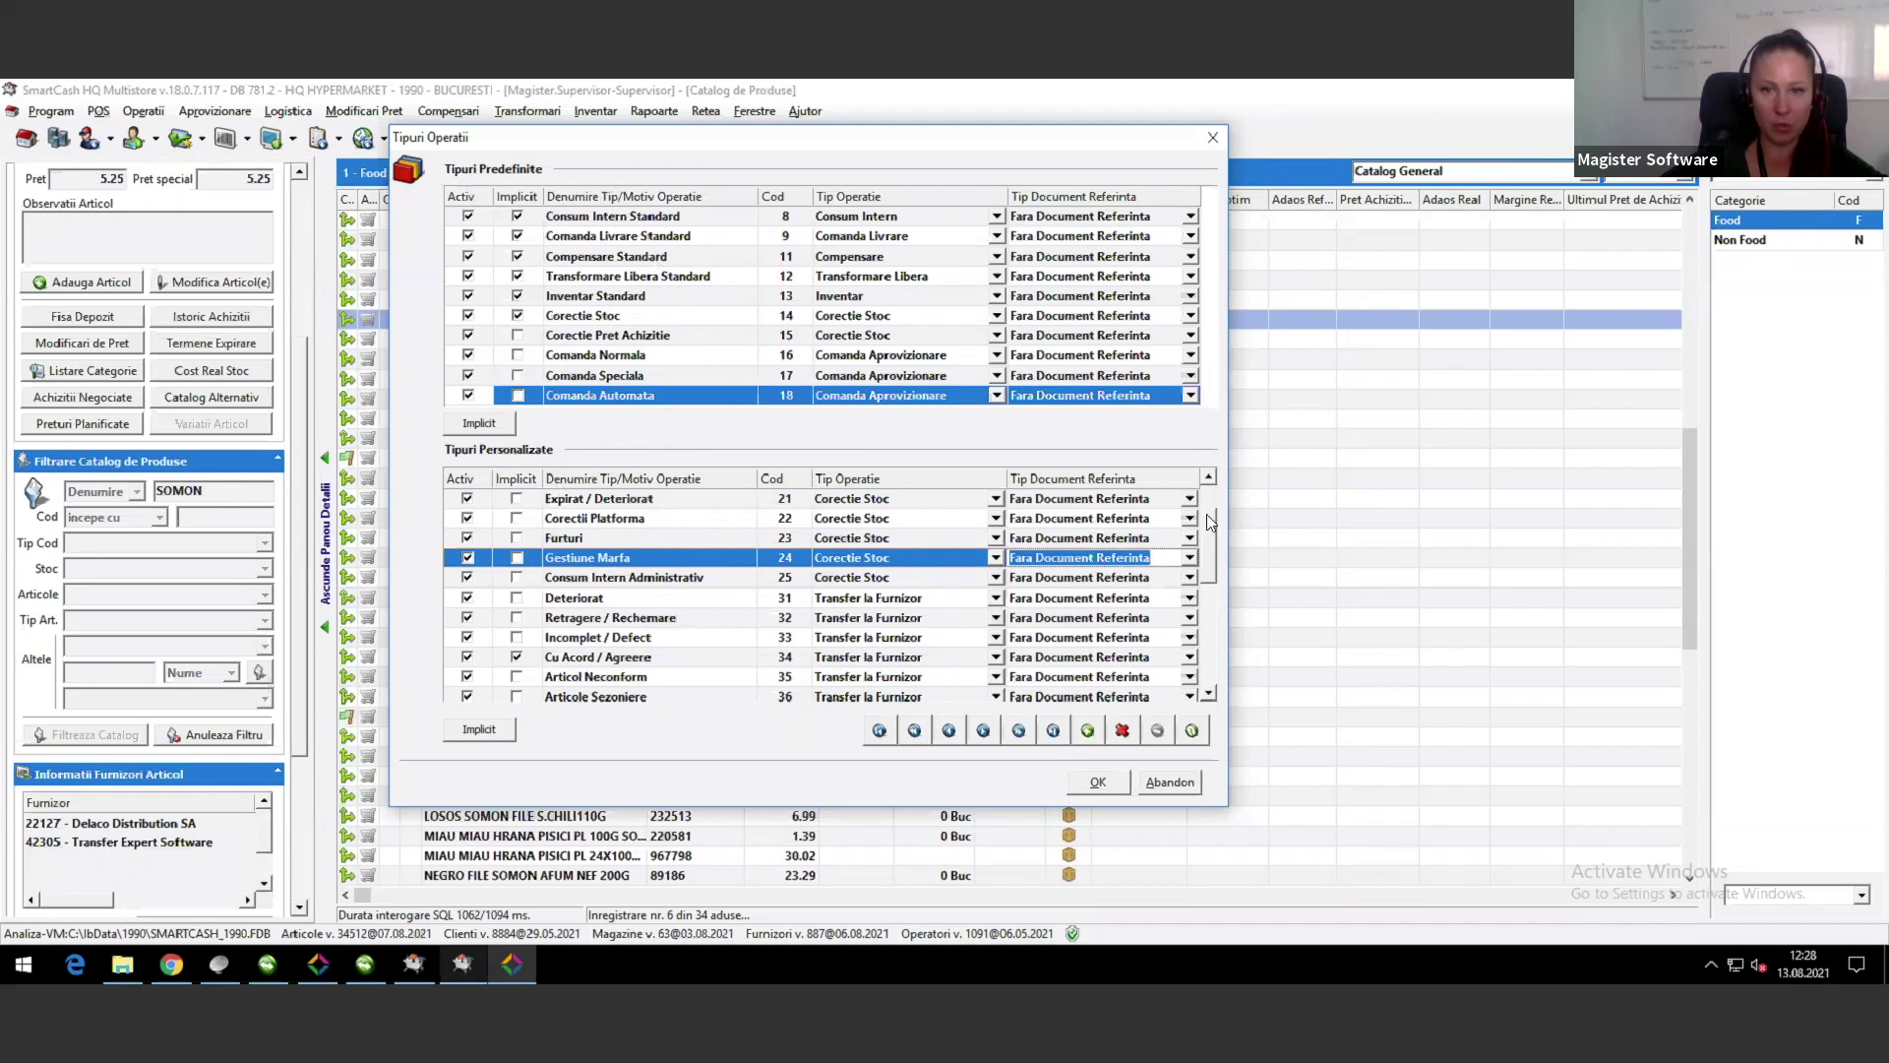
left_click_drag(1209, 536, 1209, 684)
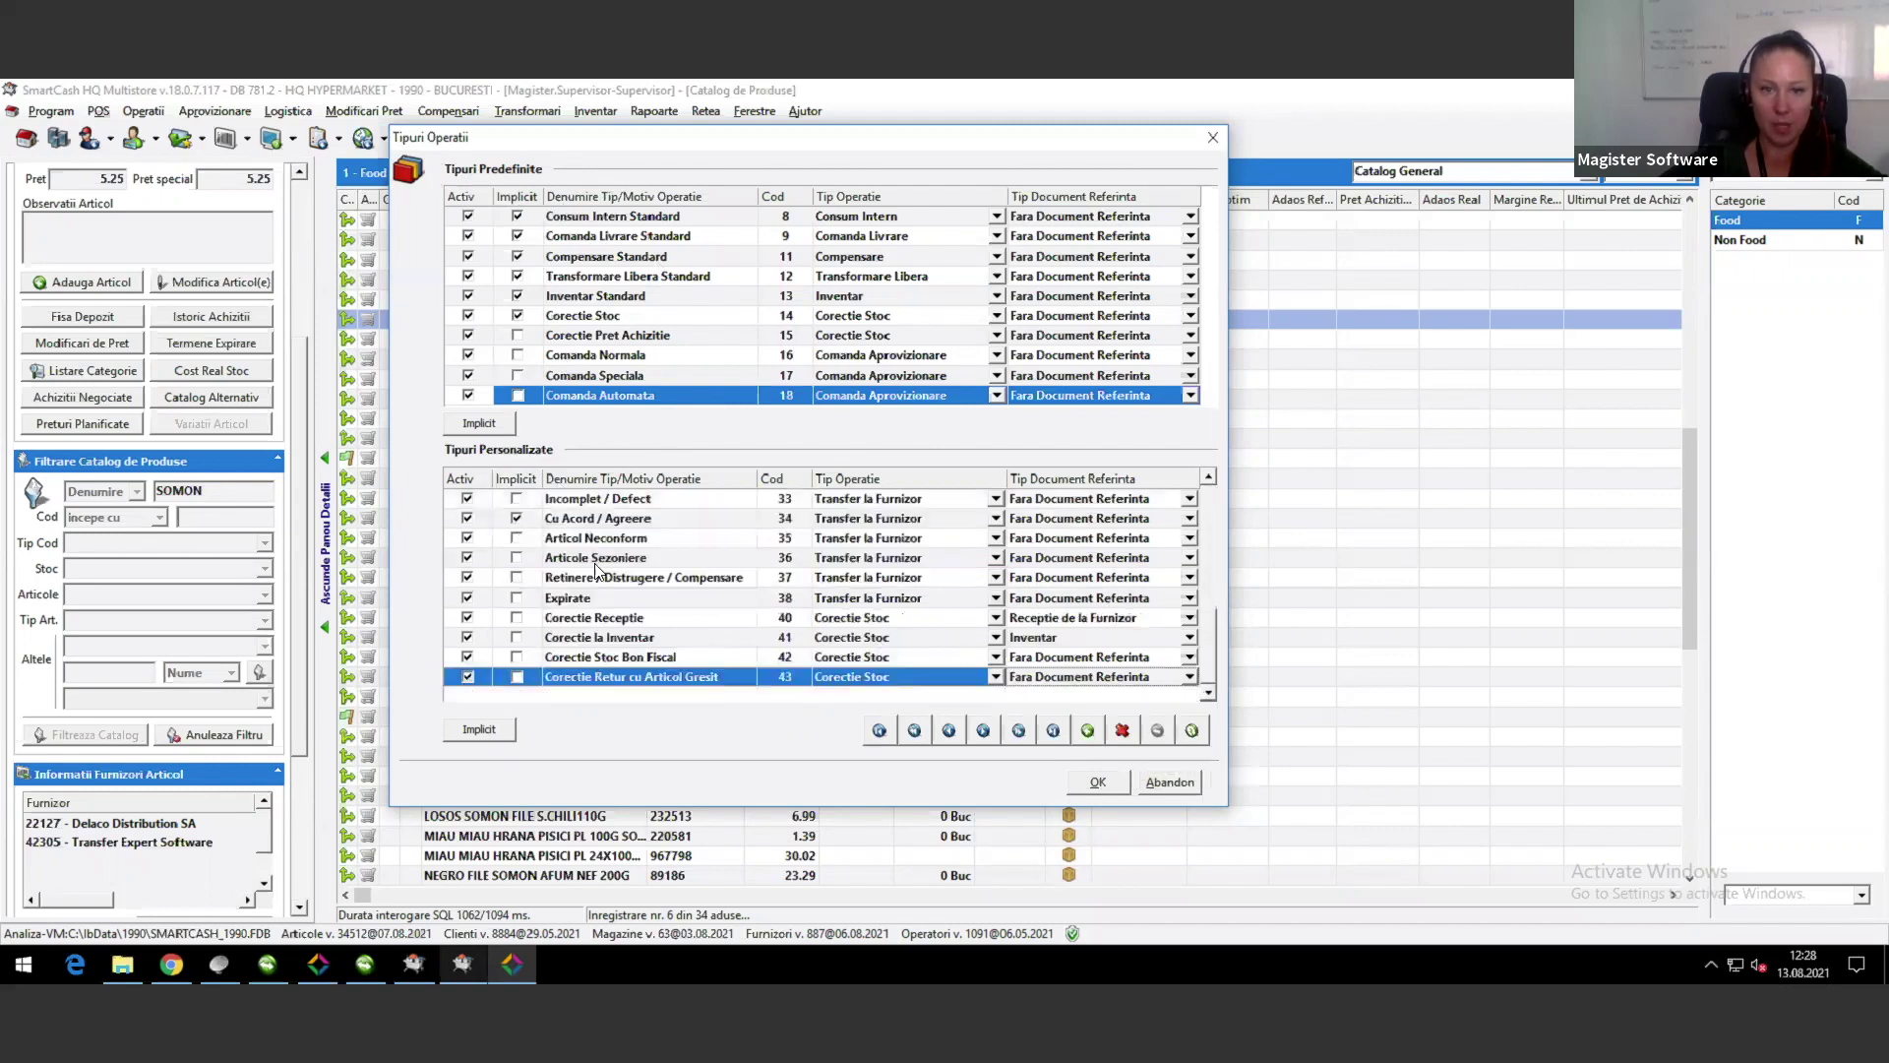
left_click(1182, 791)
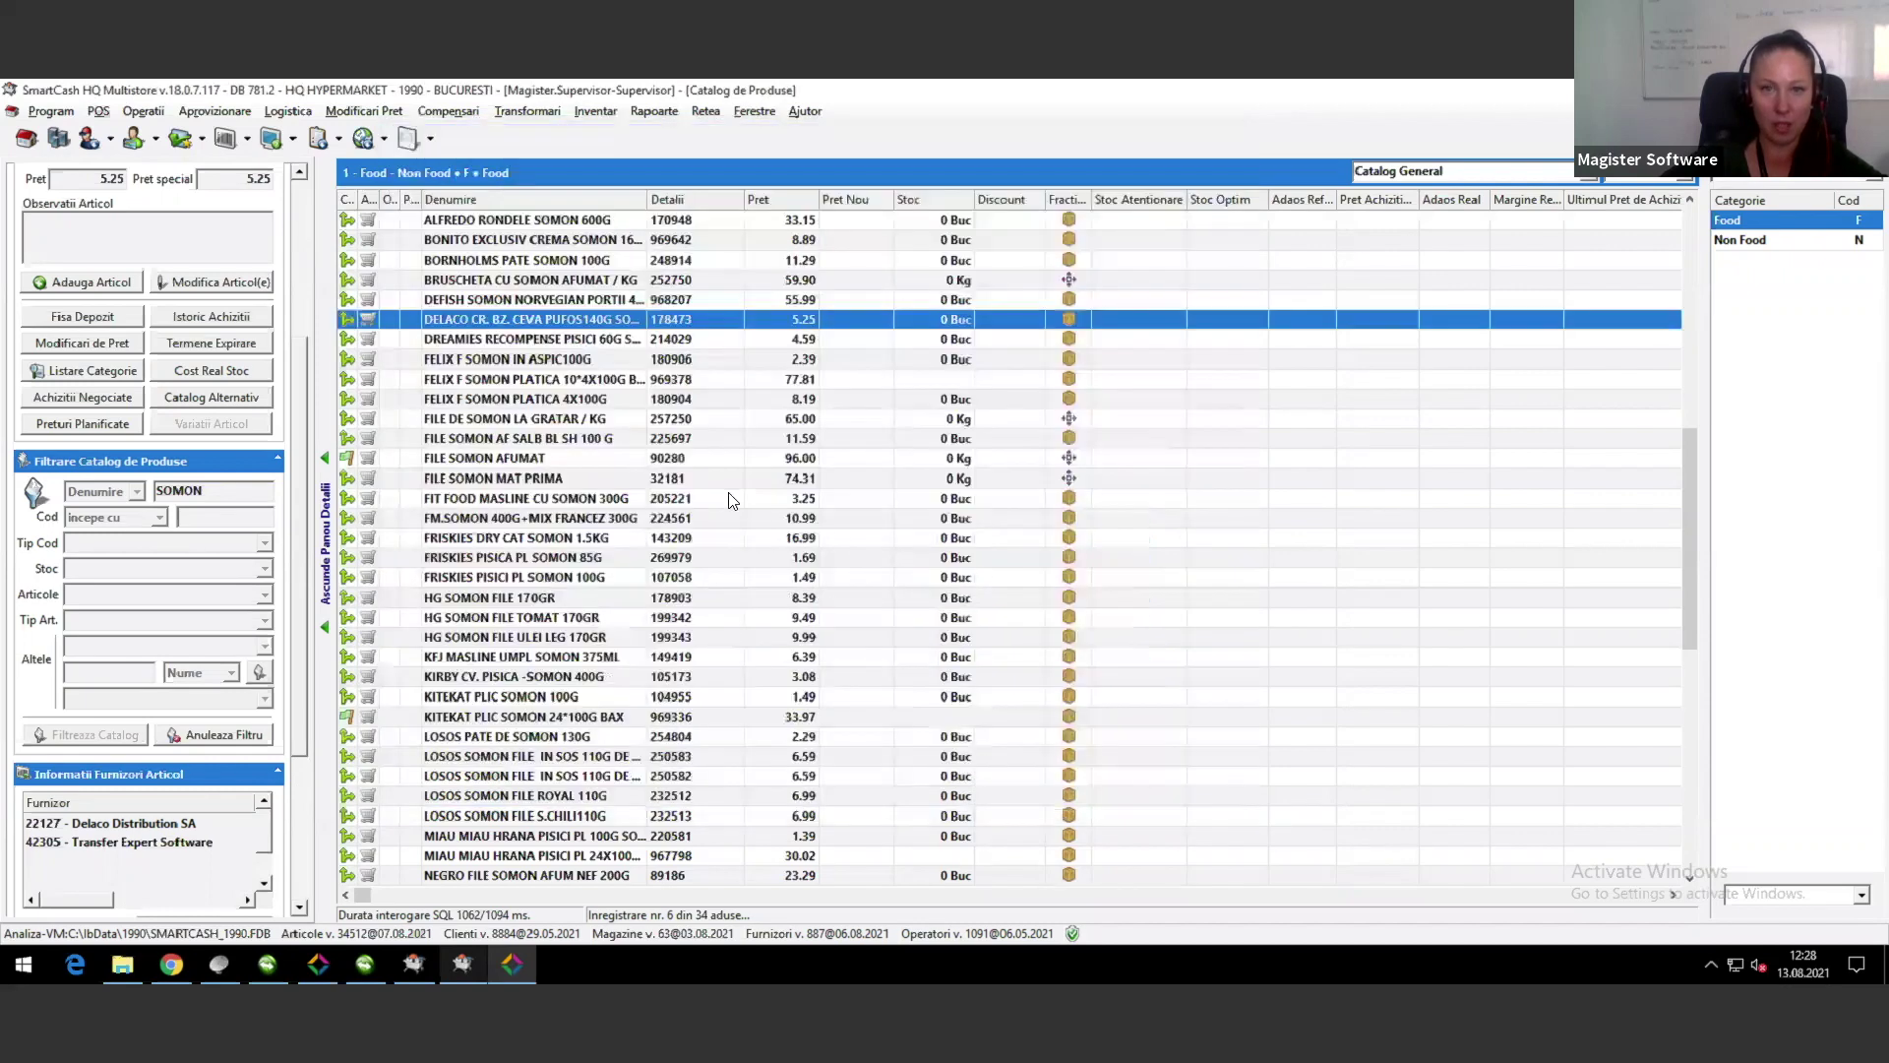
Step: Open stock correction editing and examine the operation types offered for a new correction, cancelling without creating one
left_click(596, 111)
mouse_move(669, 158)
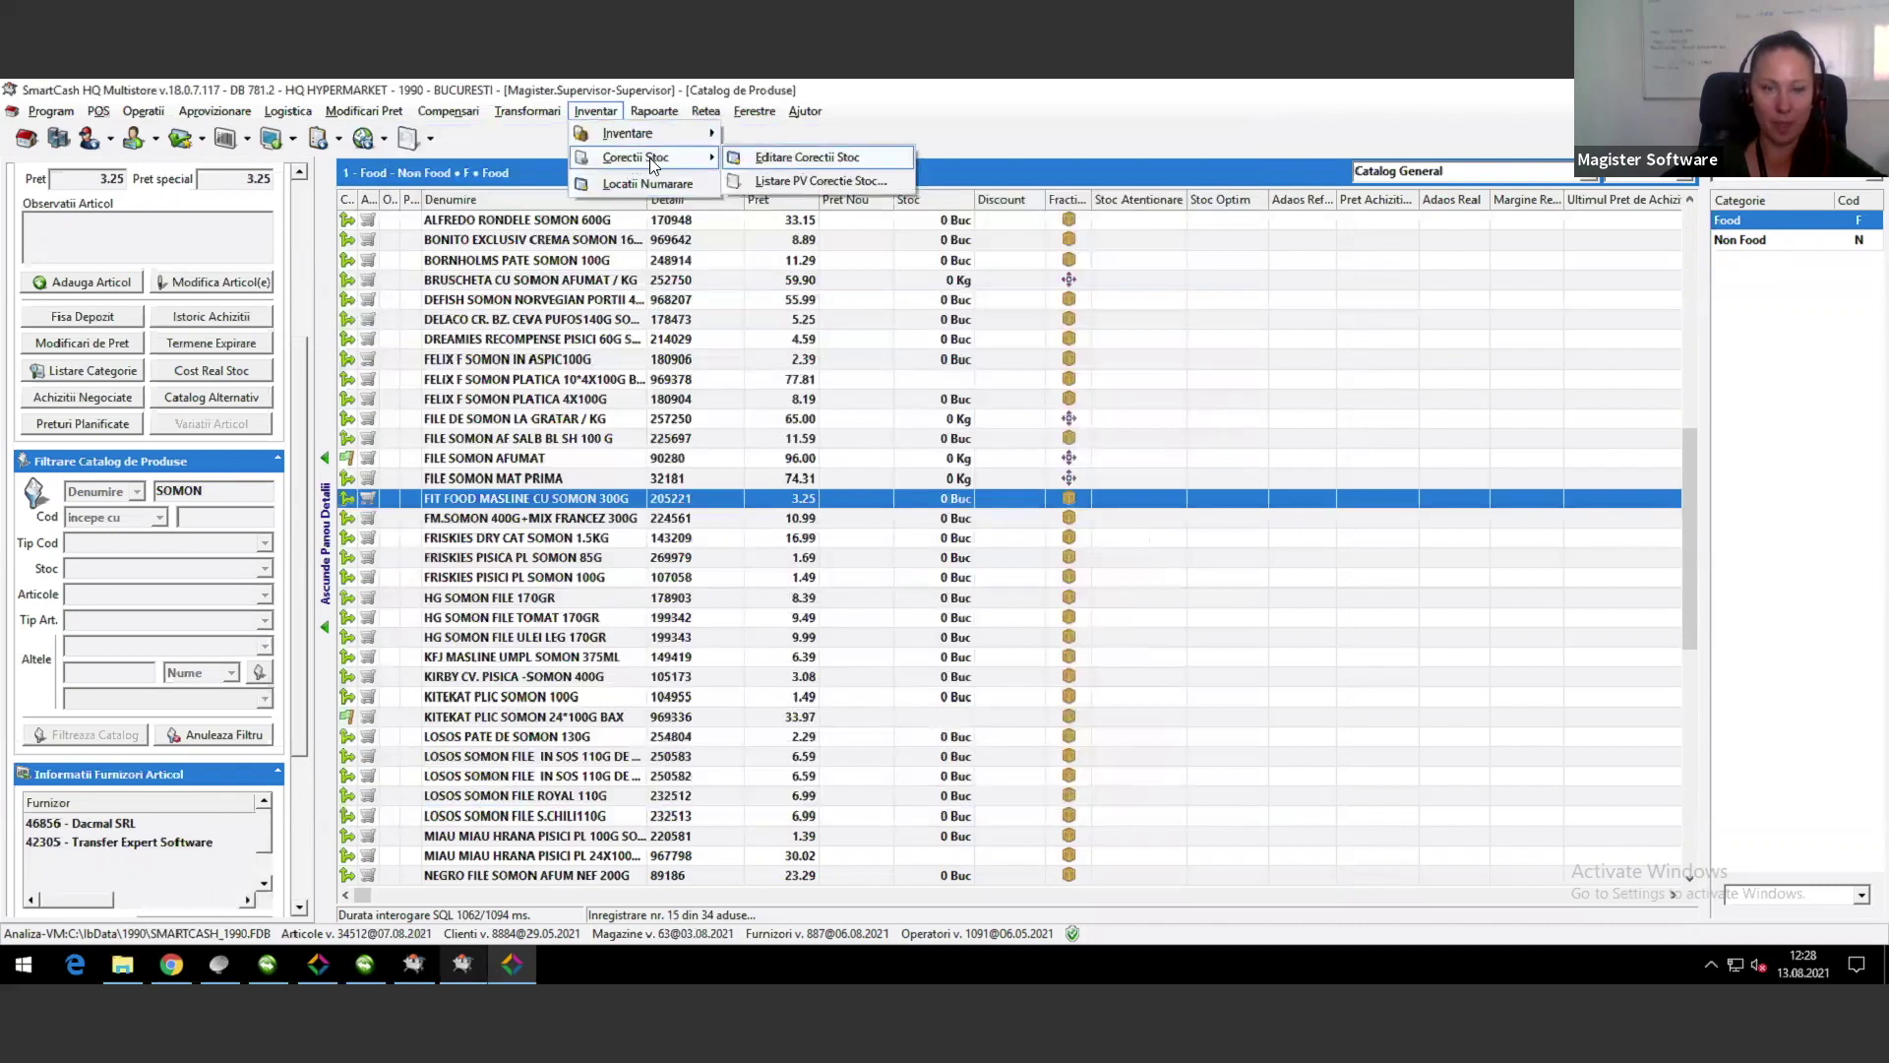
left_click(782, 159)
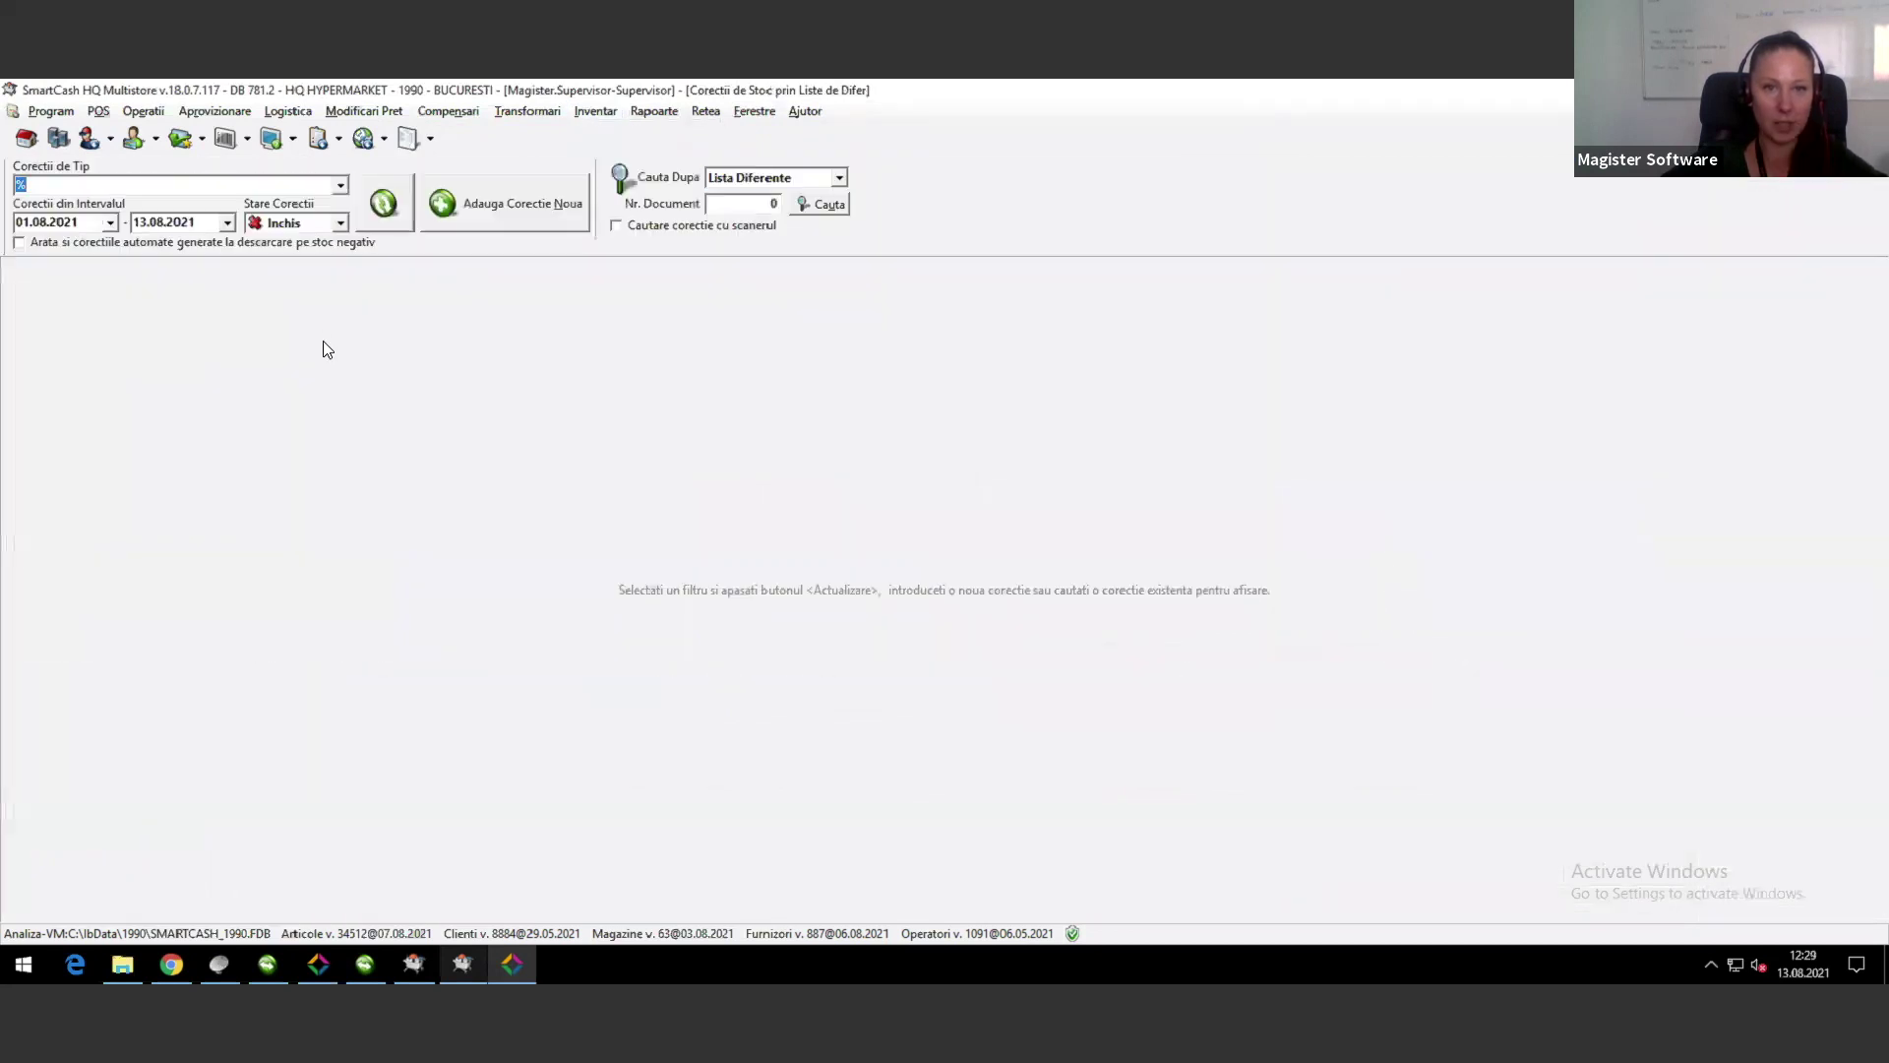
left_click(523, 211)
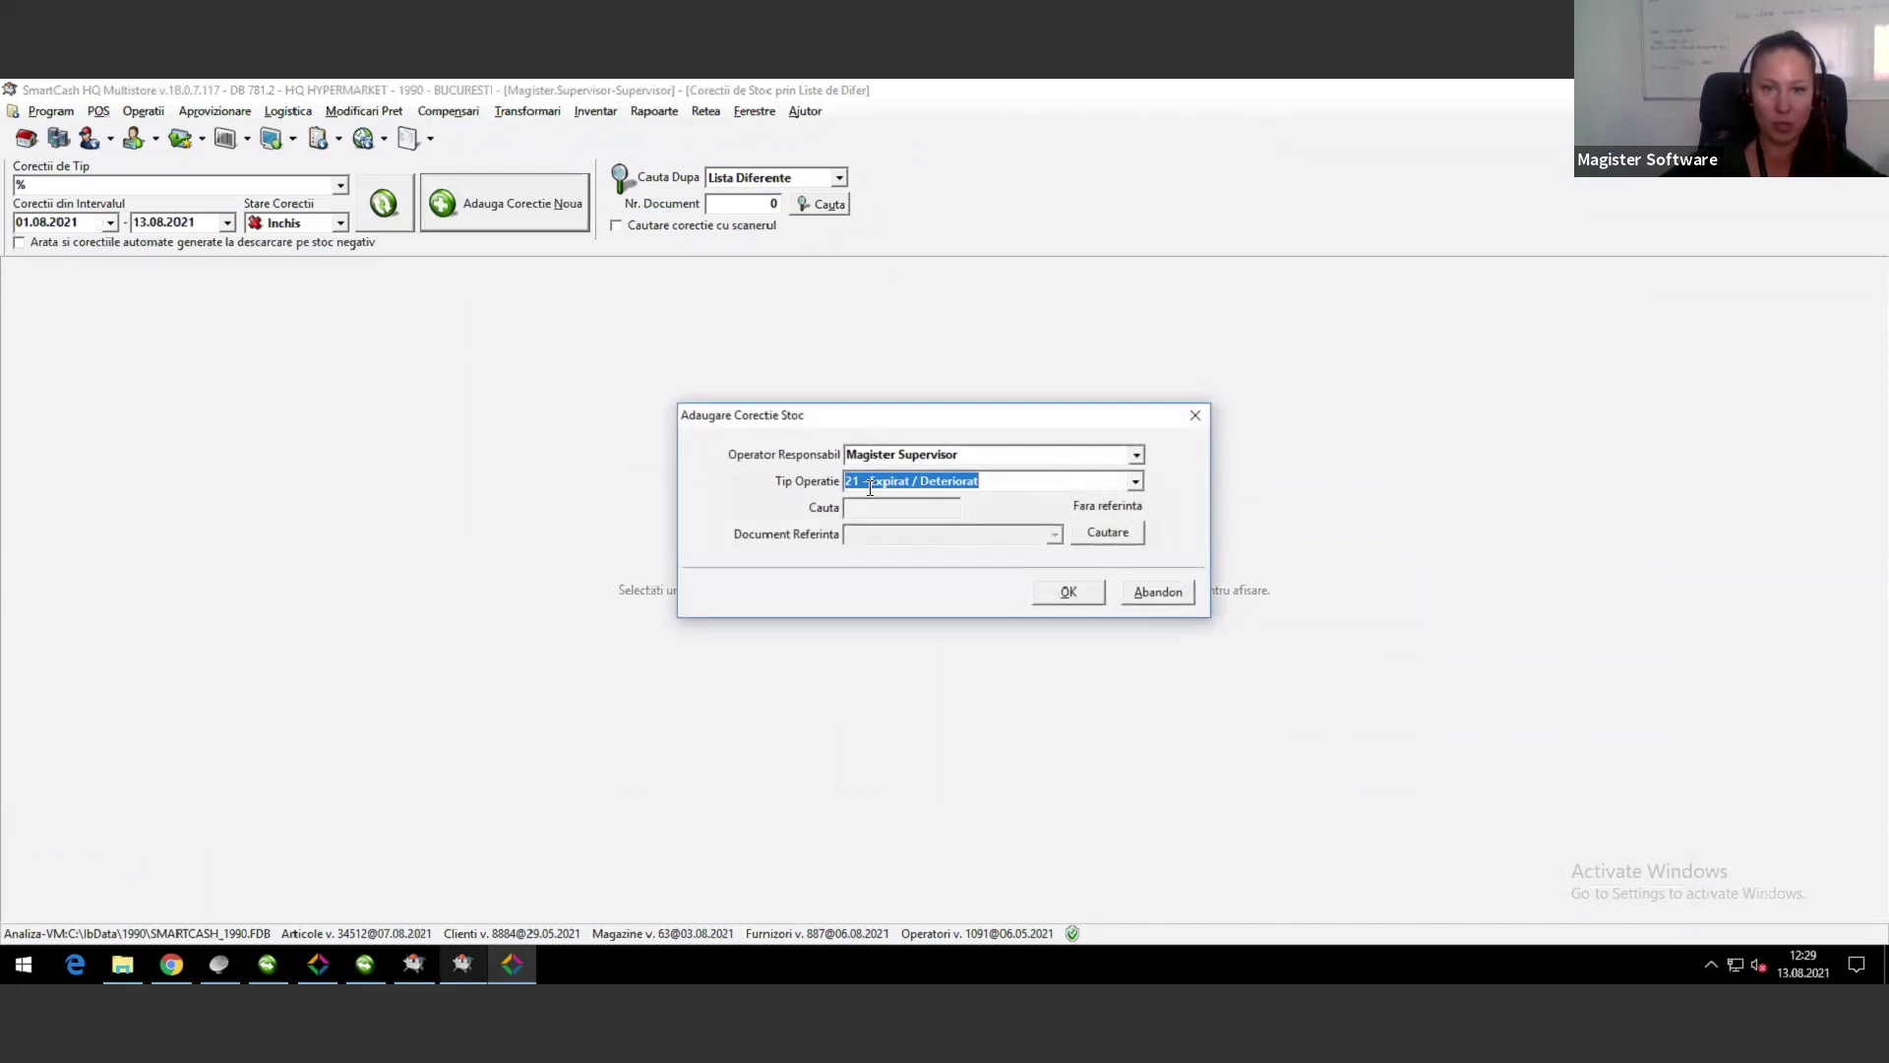
left_click(1137, 482)
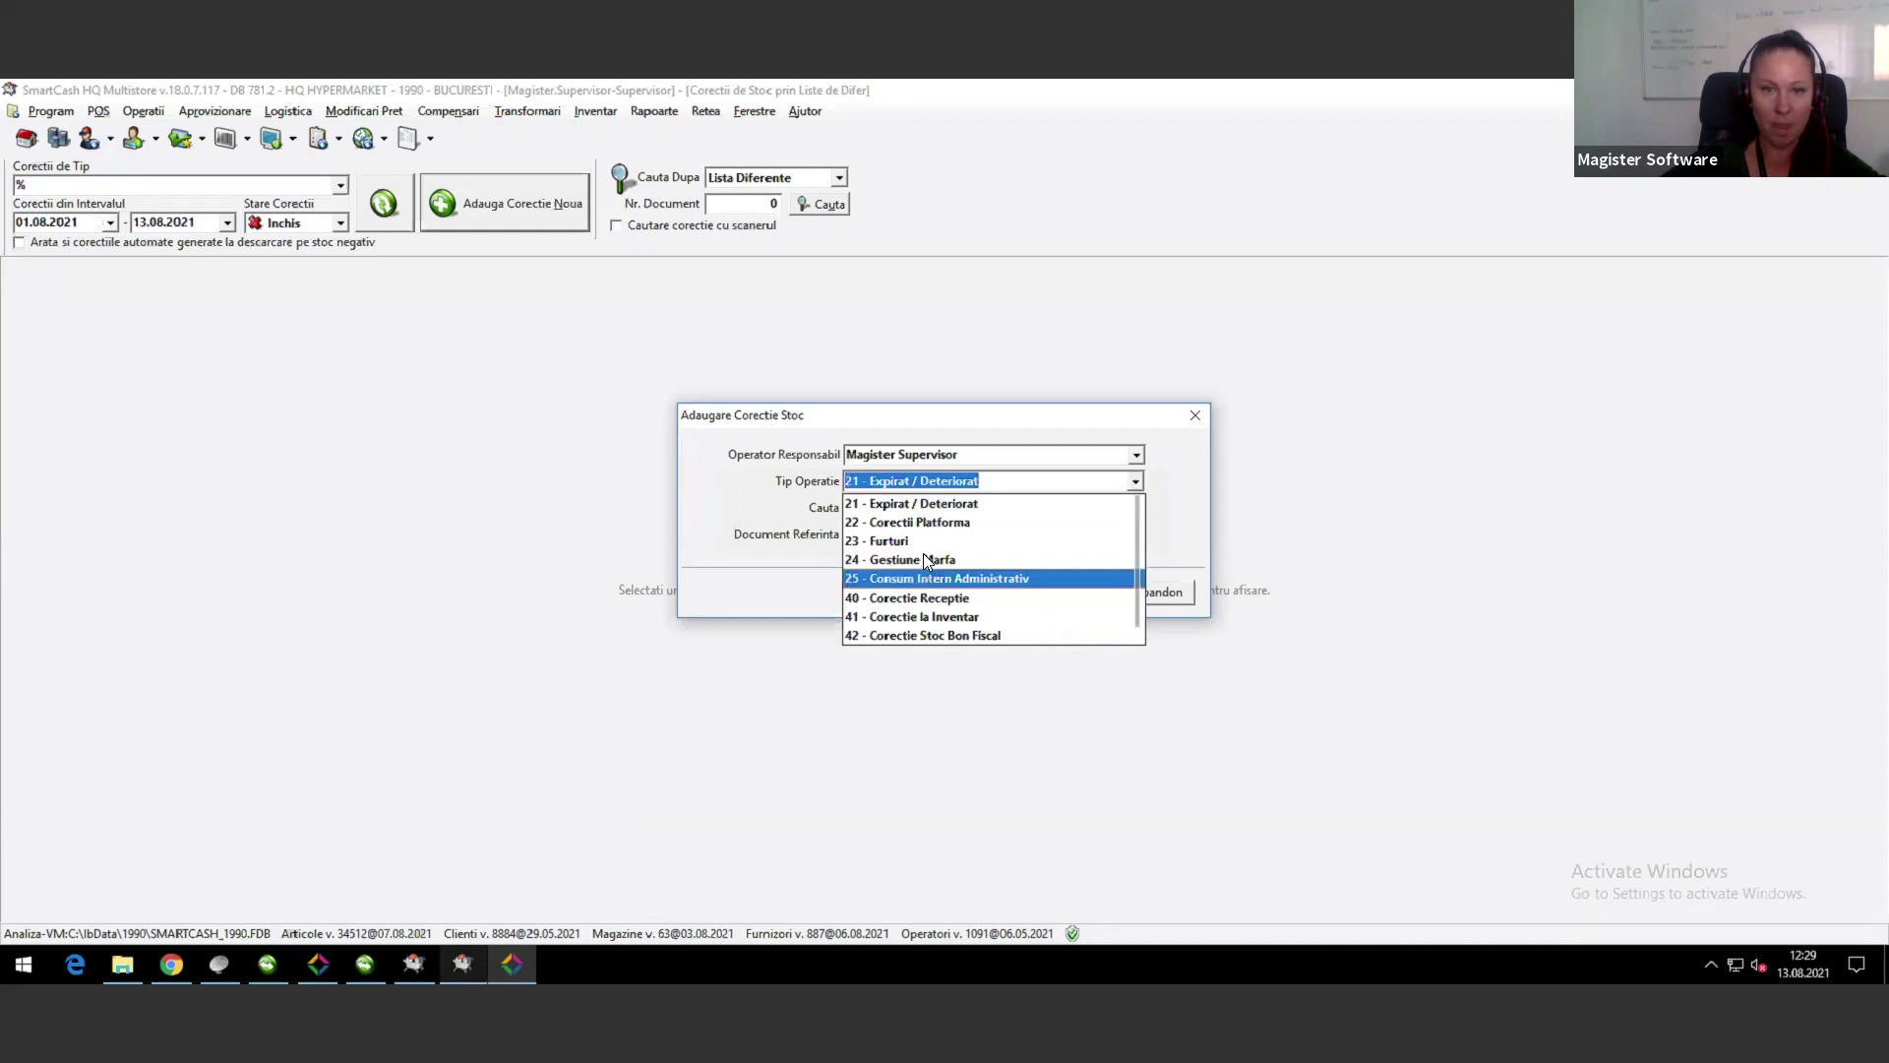
left_click(1199, 414)
left_click(1199, 414)
Step: Switch to the Hypermarket SRL 1201 instance and start a new stock correction with operation type 40 - Corectie Receptie
left_click(316, 966)
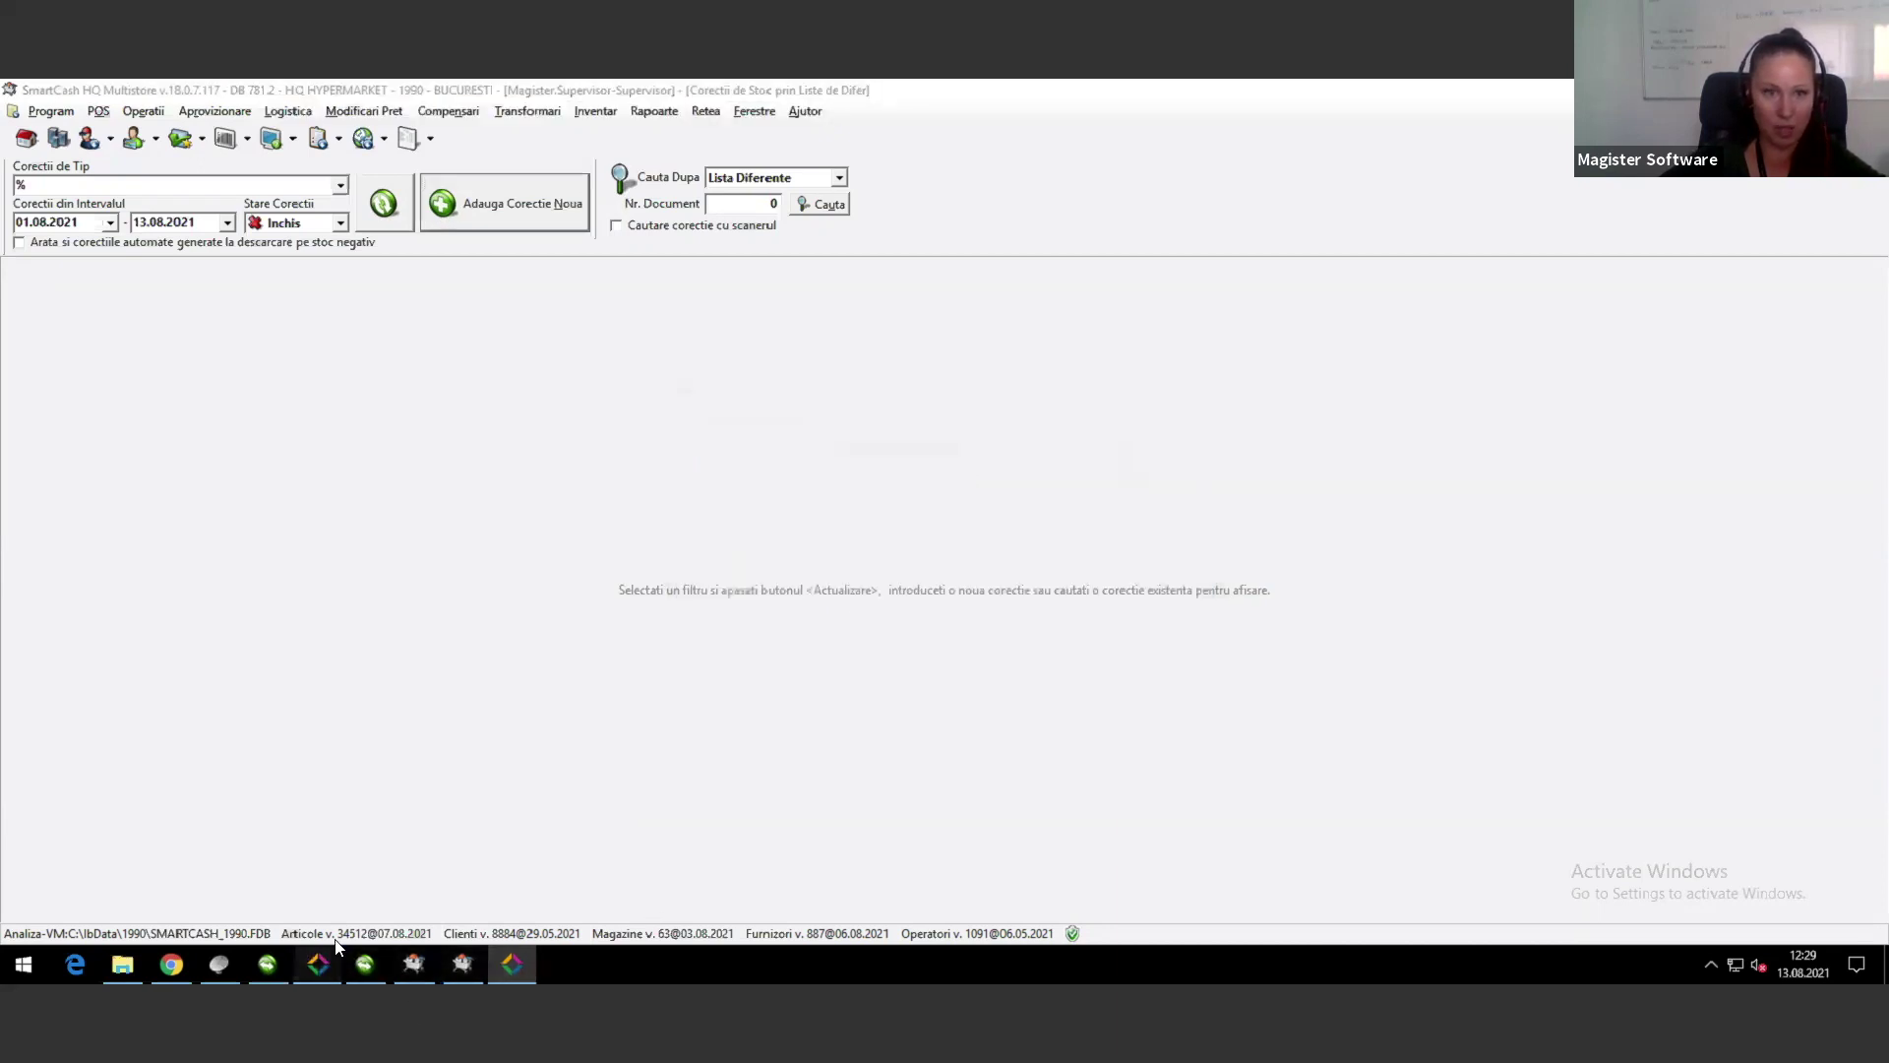
left_click(593, 111)
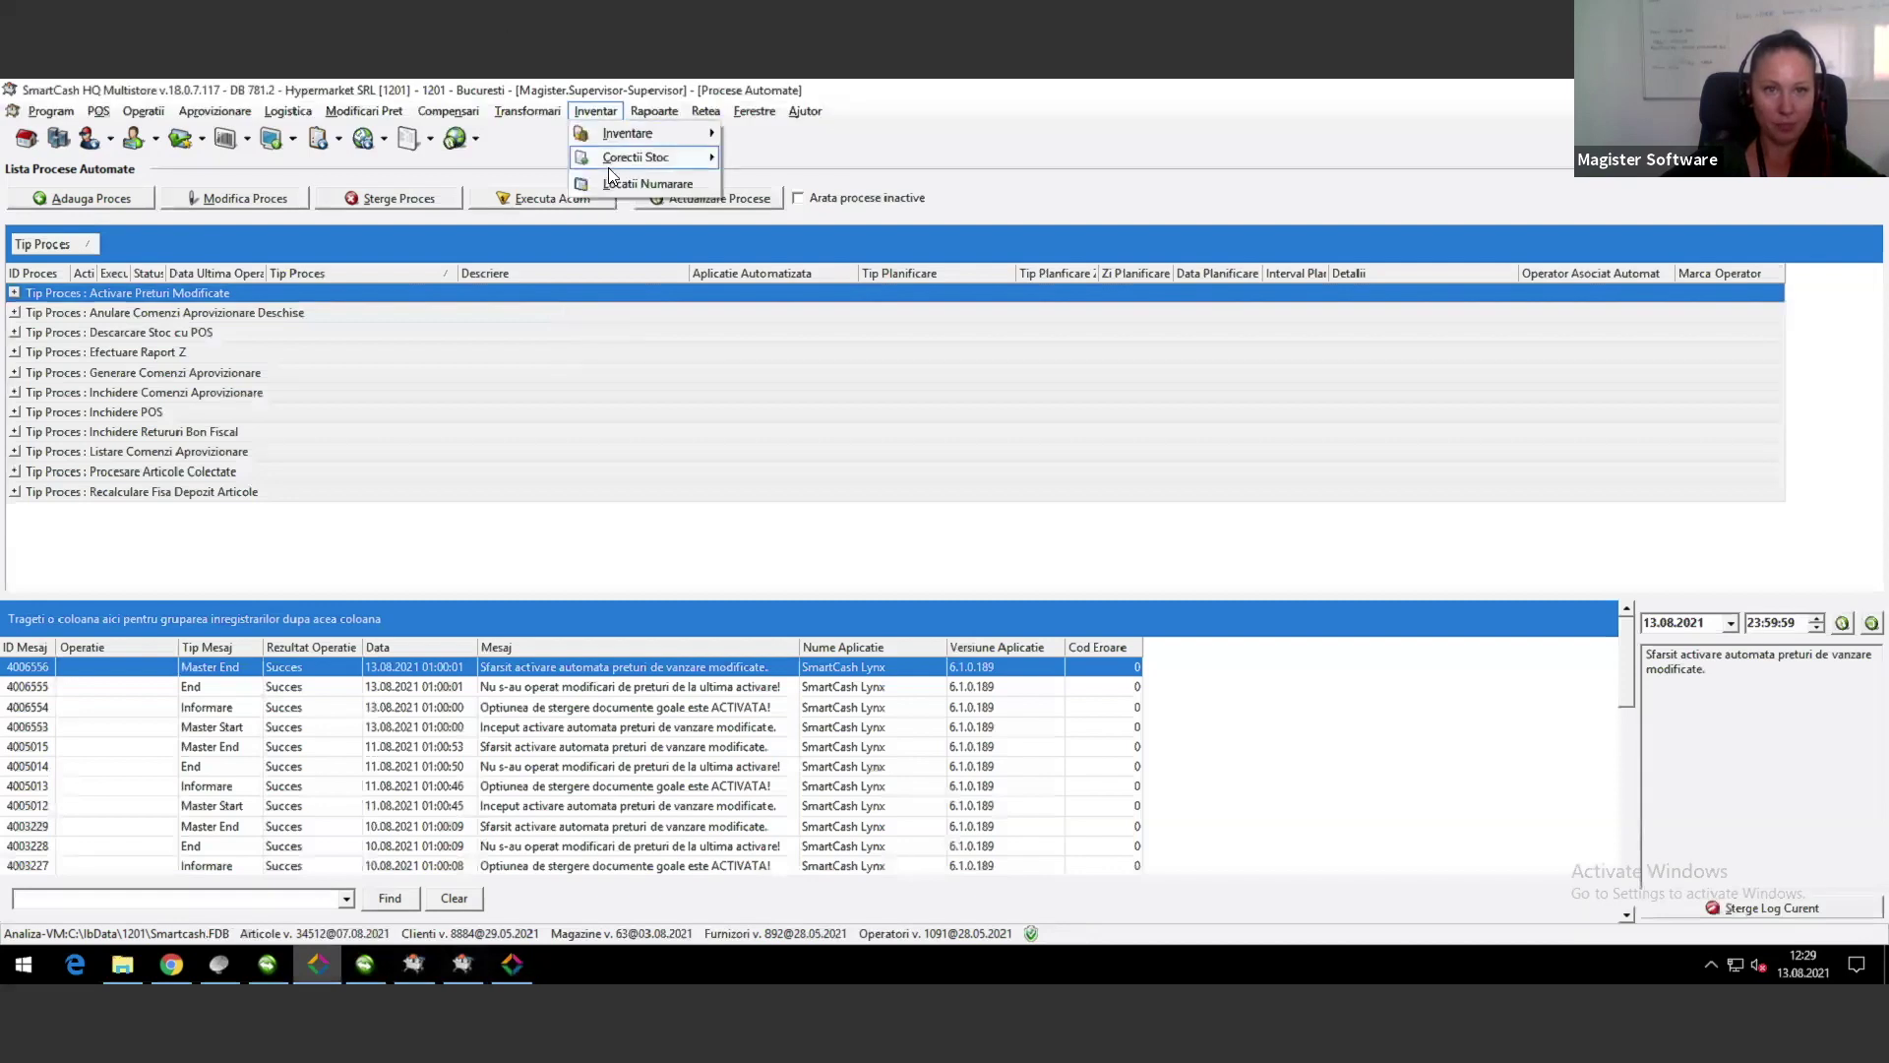
mouse_move(639, 157)
left_click(761, 160)
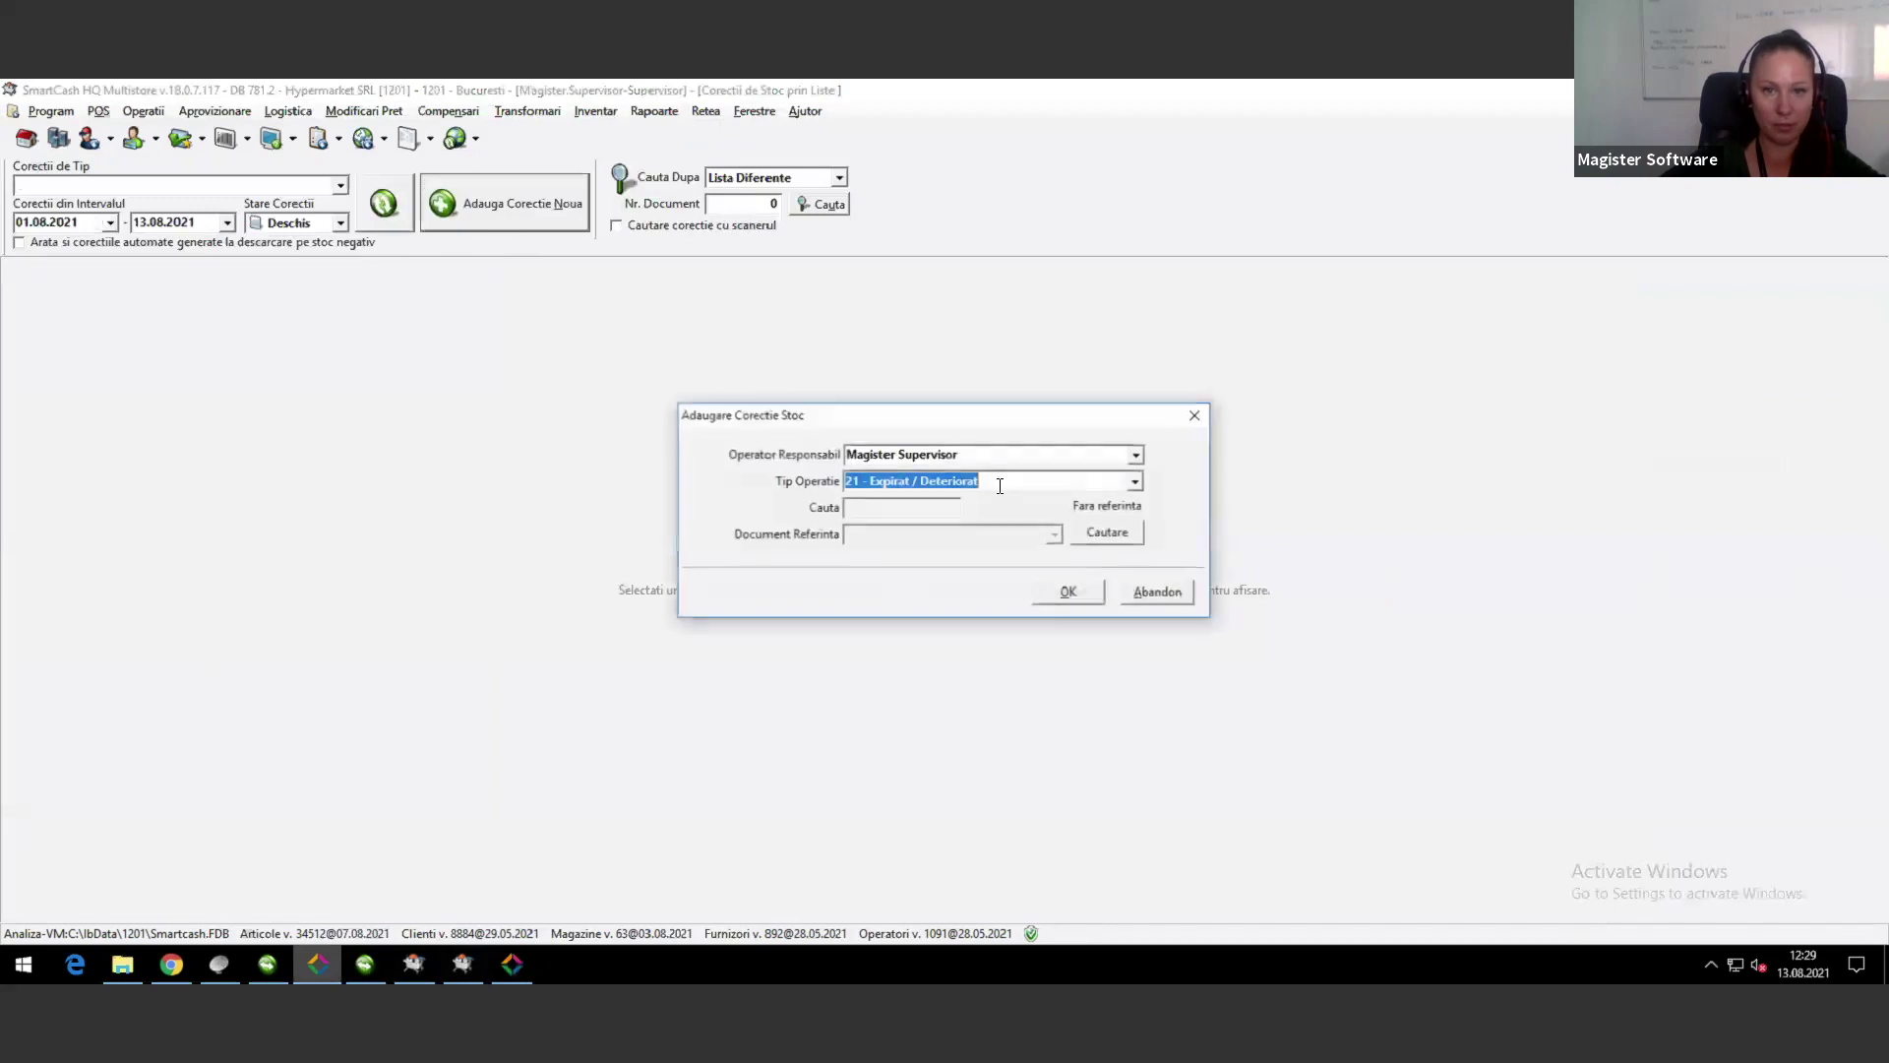
left_click(1136, 482)
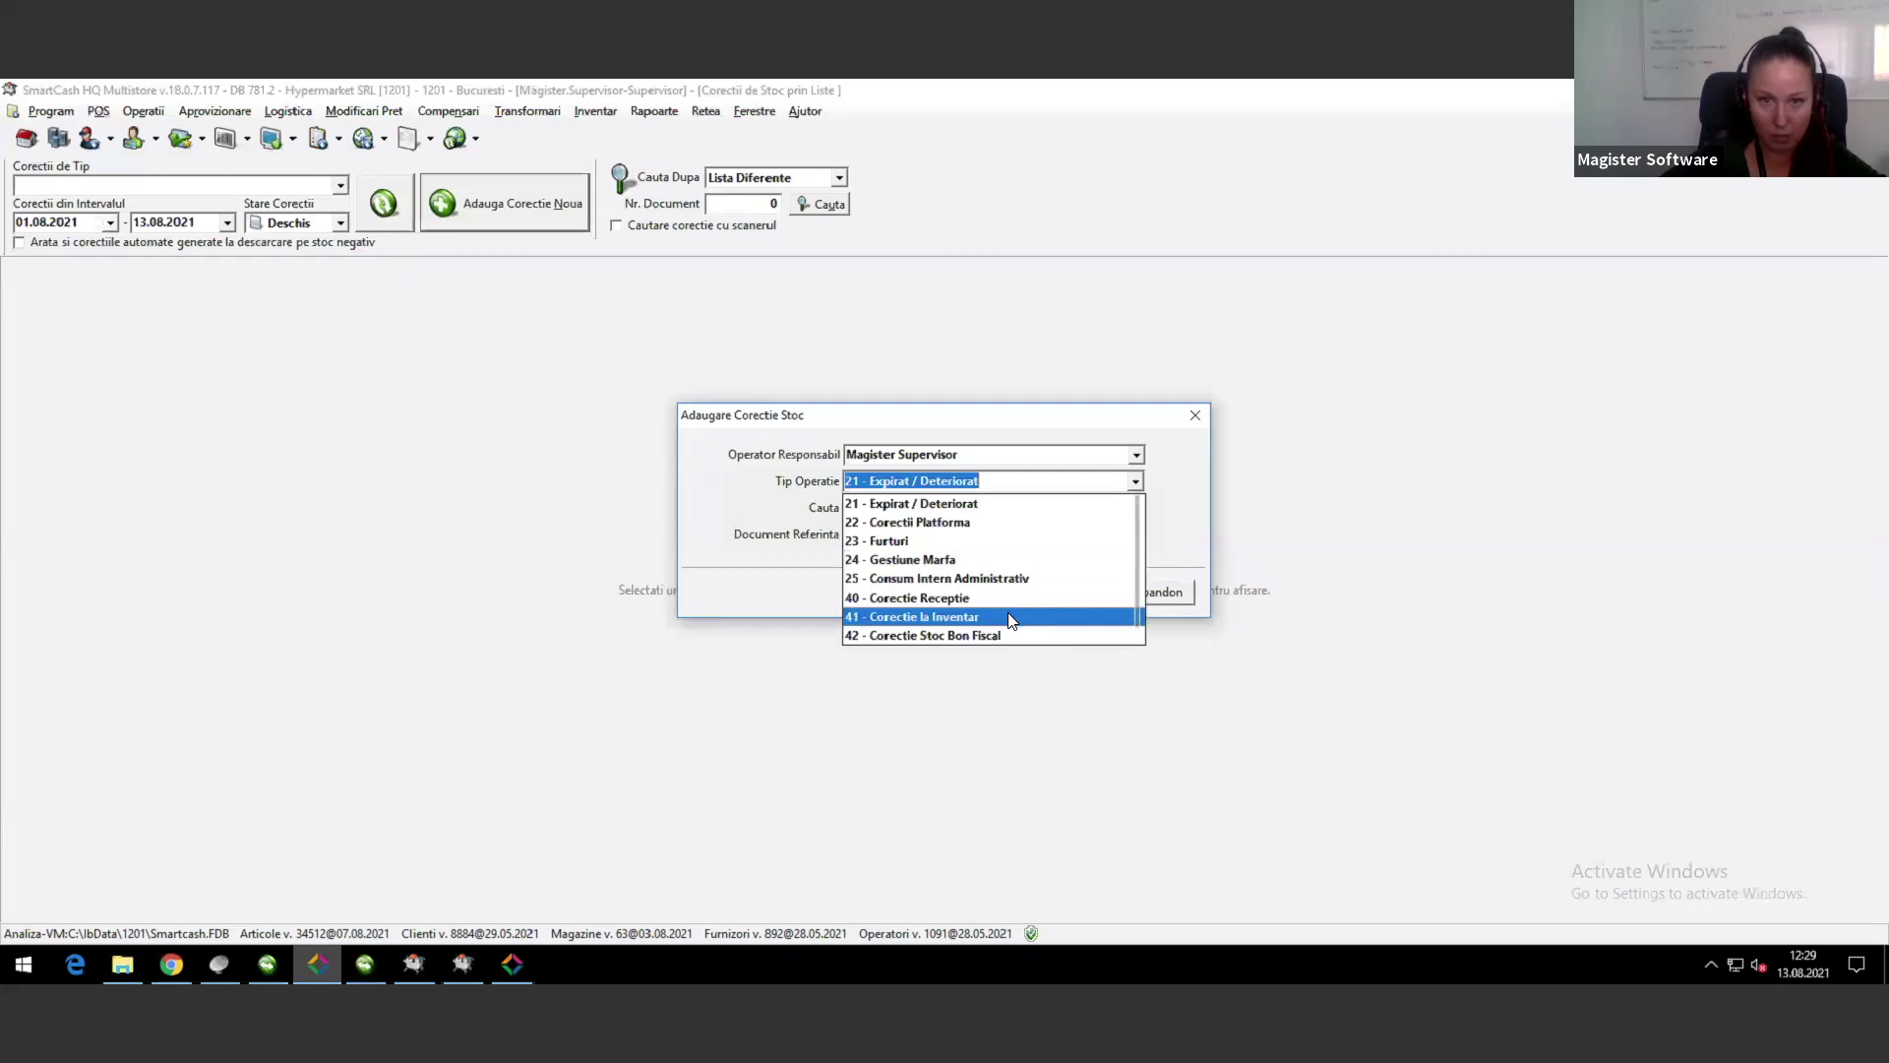
scroll(1007, 608, "down", 1)
left_click(994, 578)
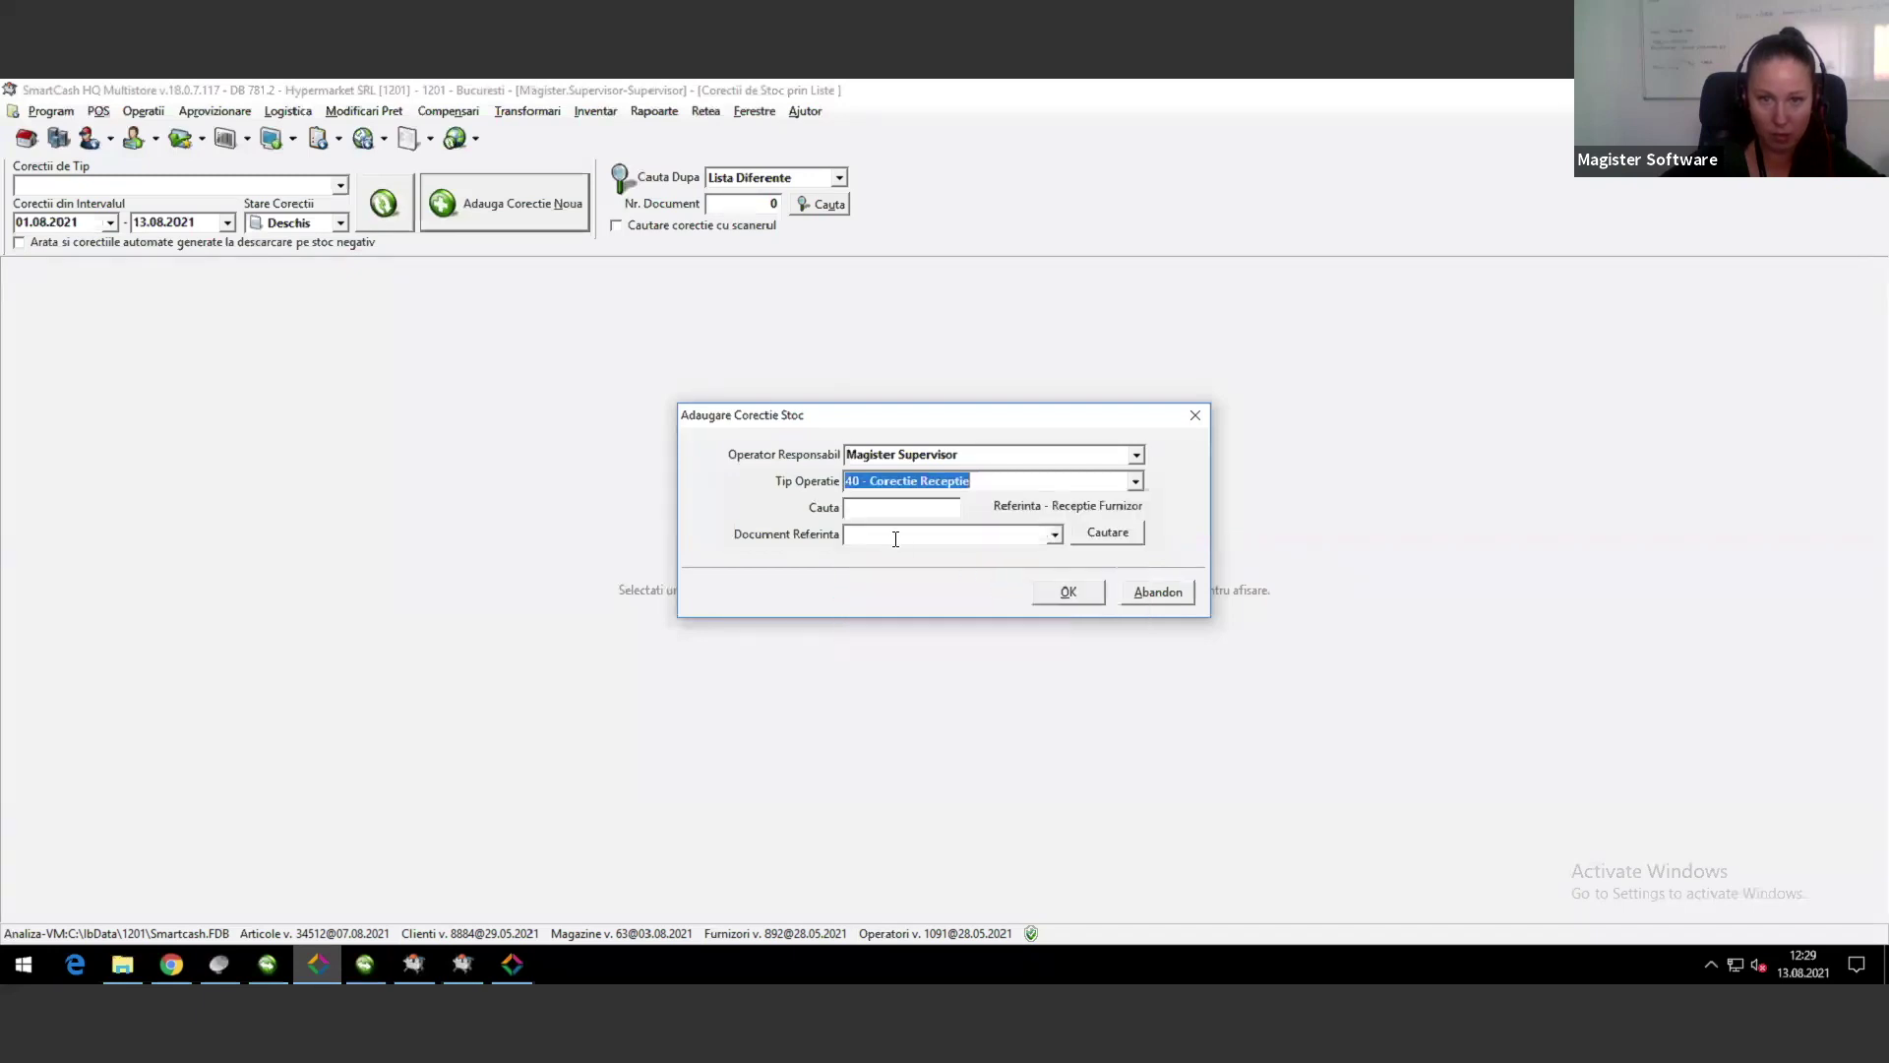
Step: Search the supplier receptions for 11, choose reference document 11 @ 06.01.2020, and create the correction
left_click(871, 508)
type("11")
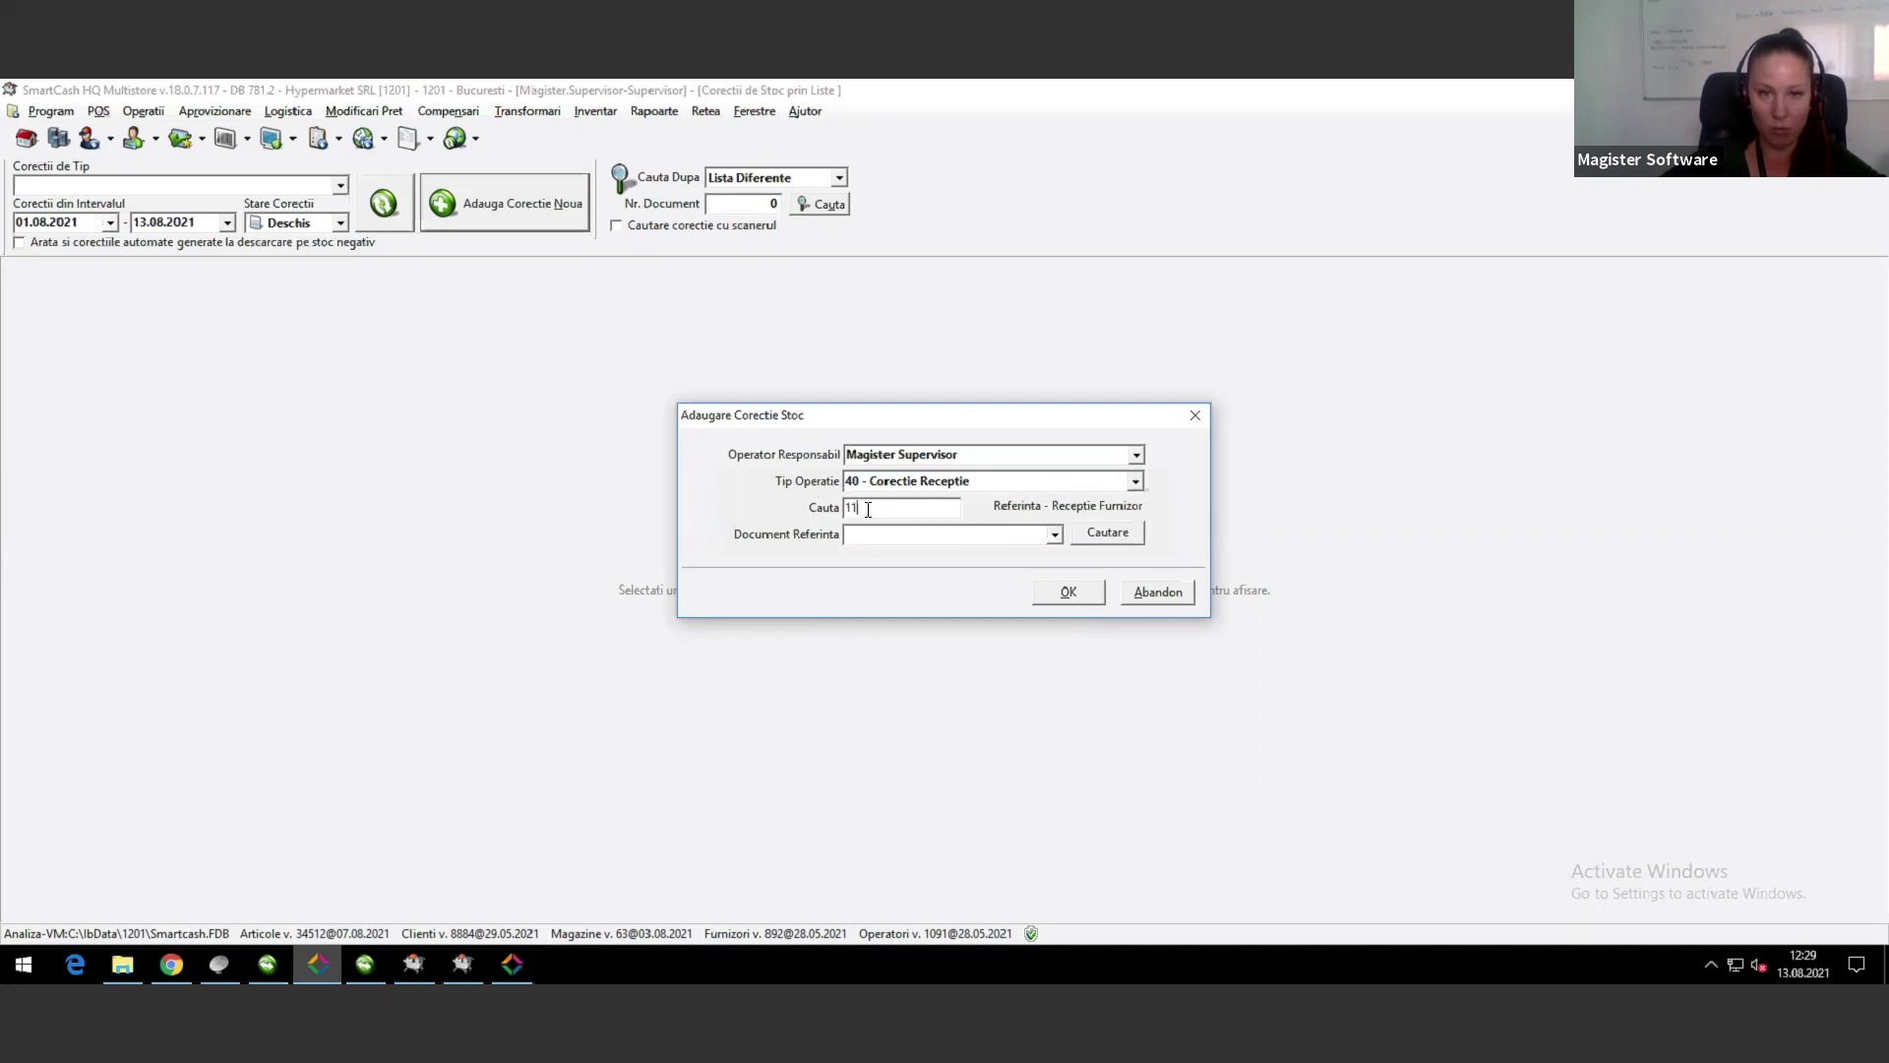
left_click(1115, 536)
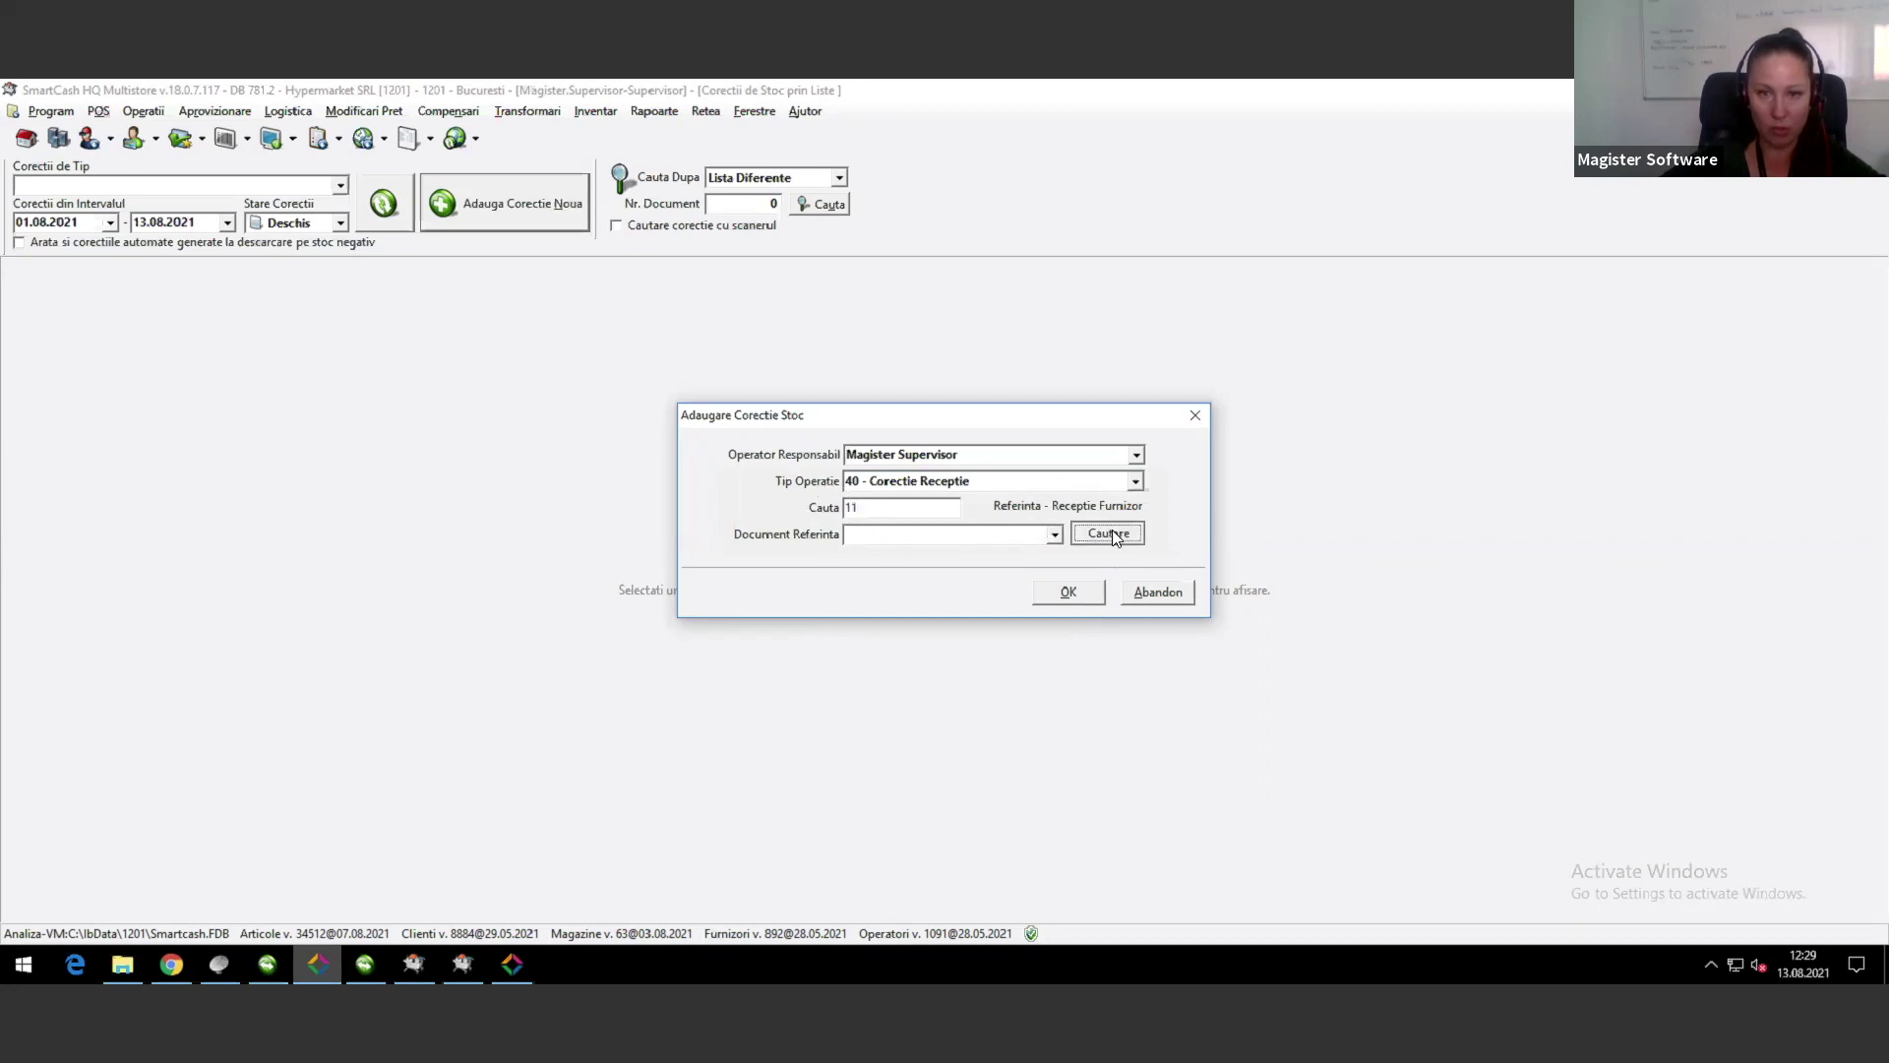
left_click(1055, 538)
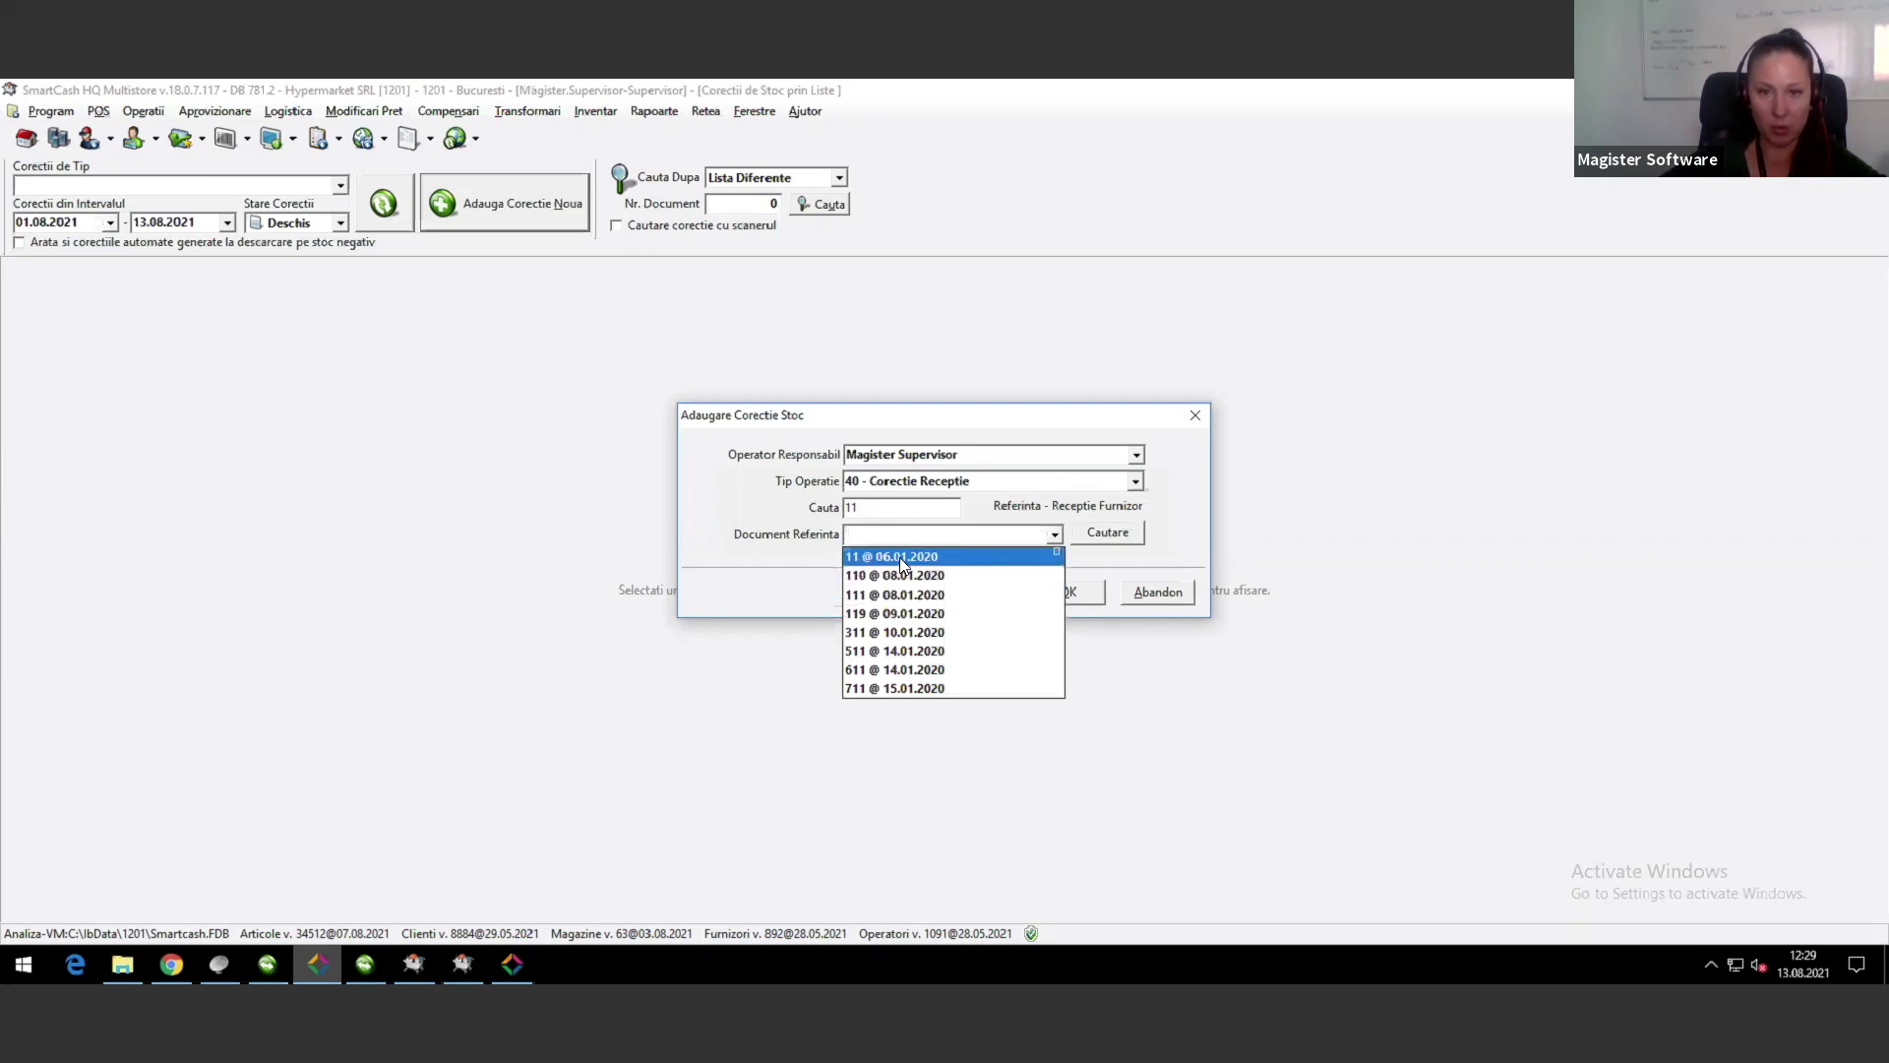
left_click(870, 557)
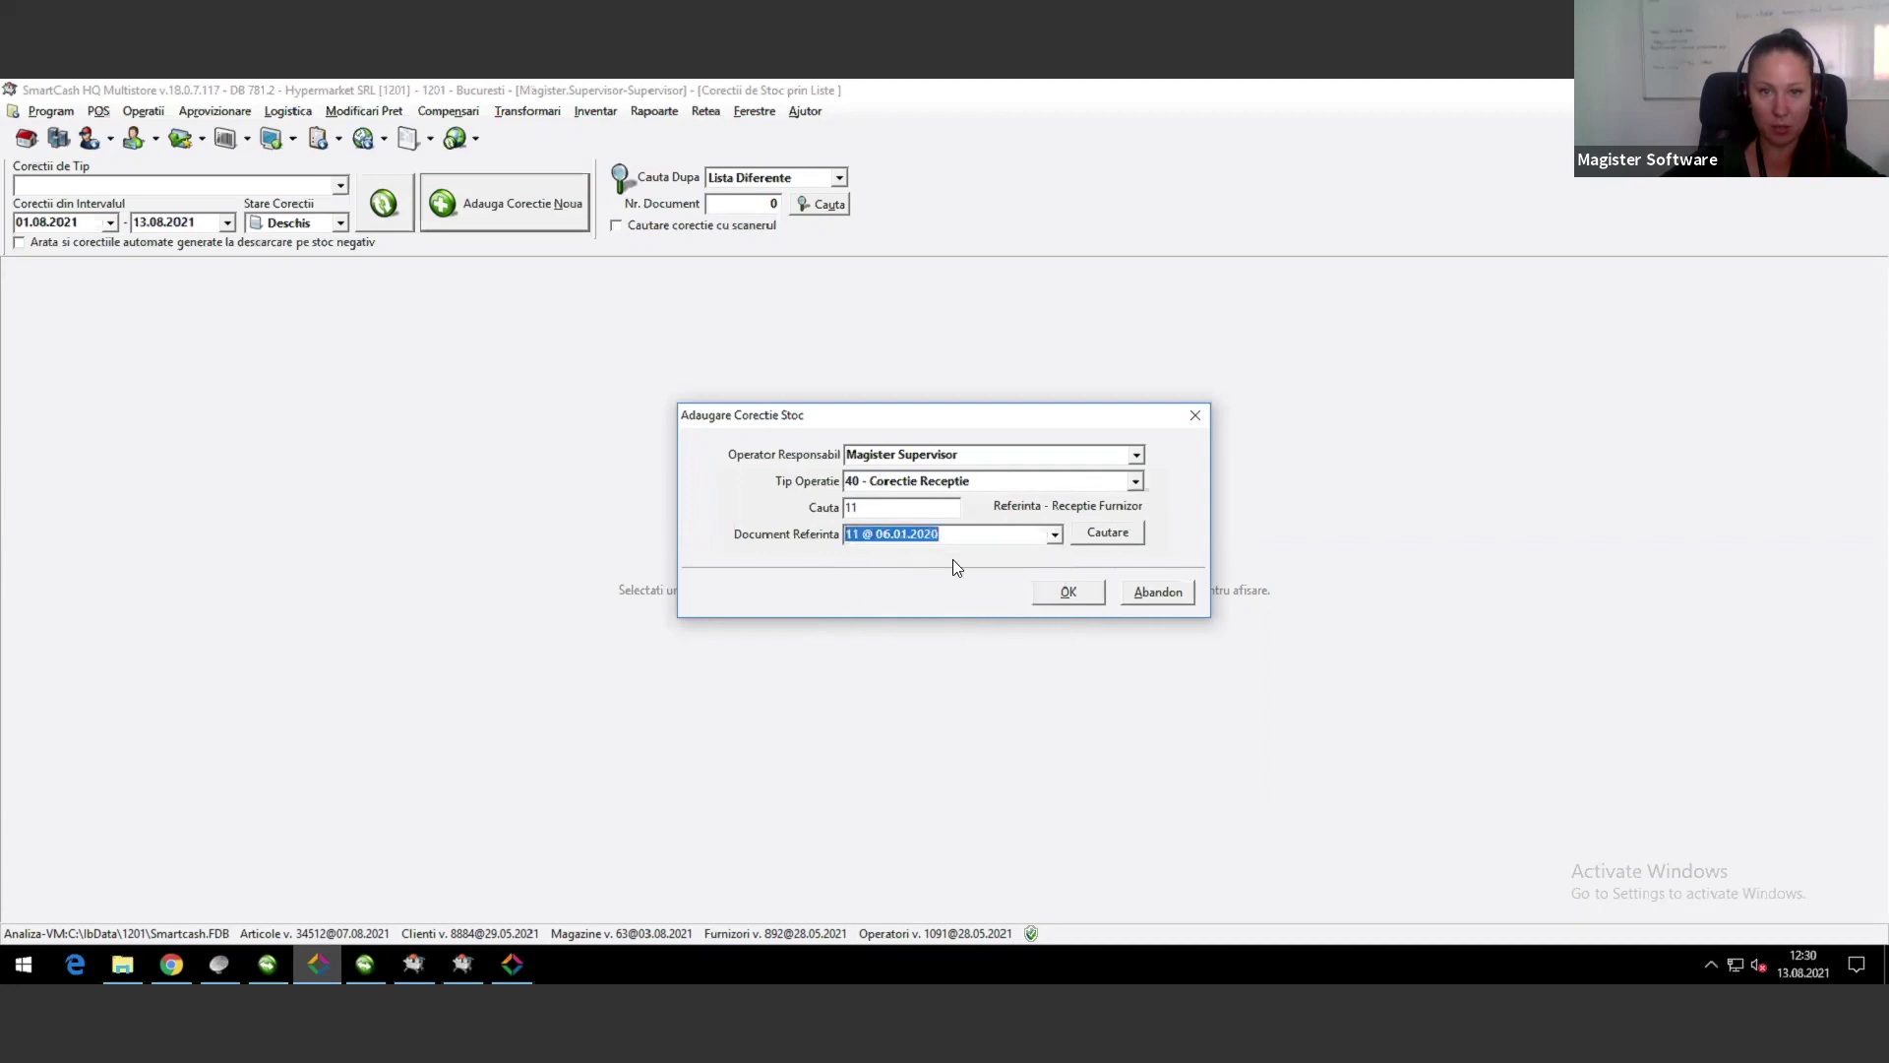
left_click(1063, 594)
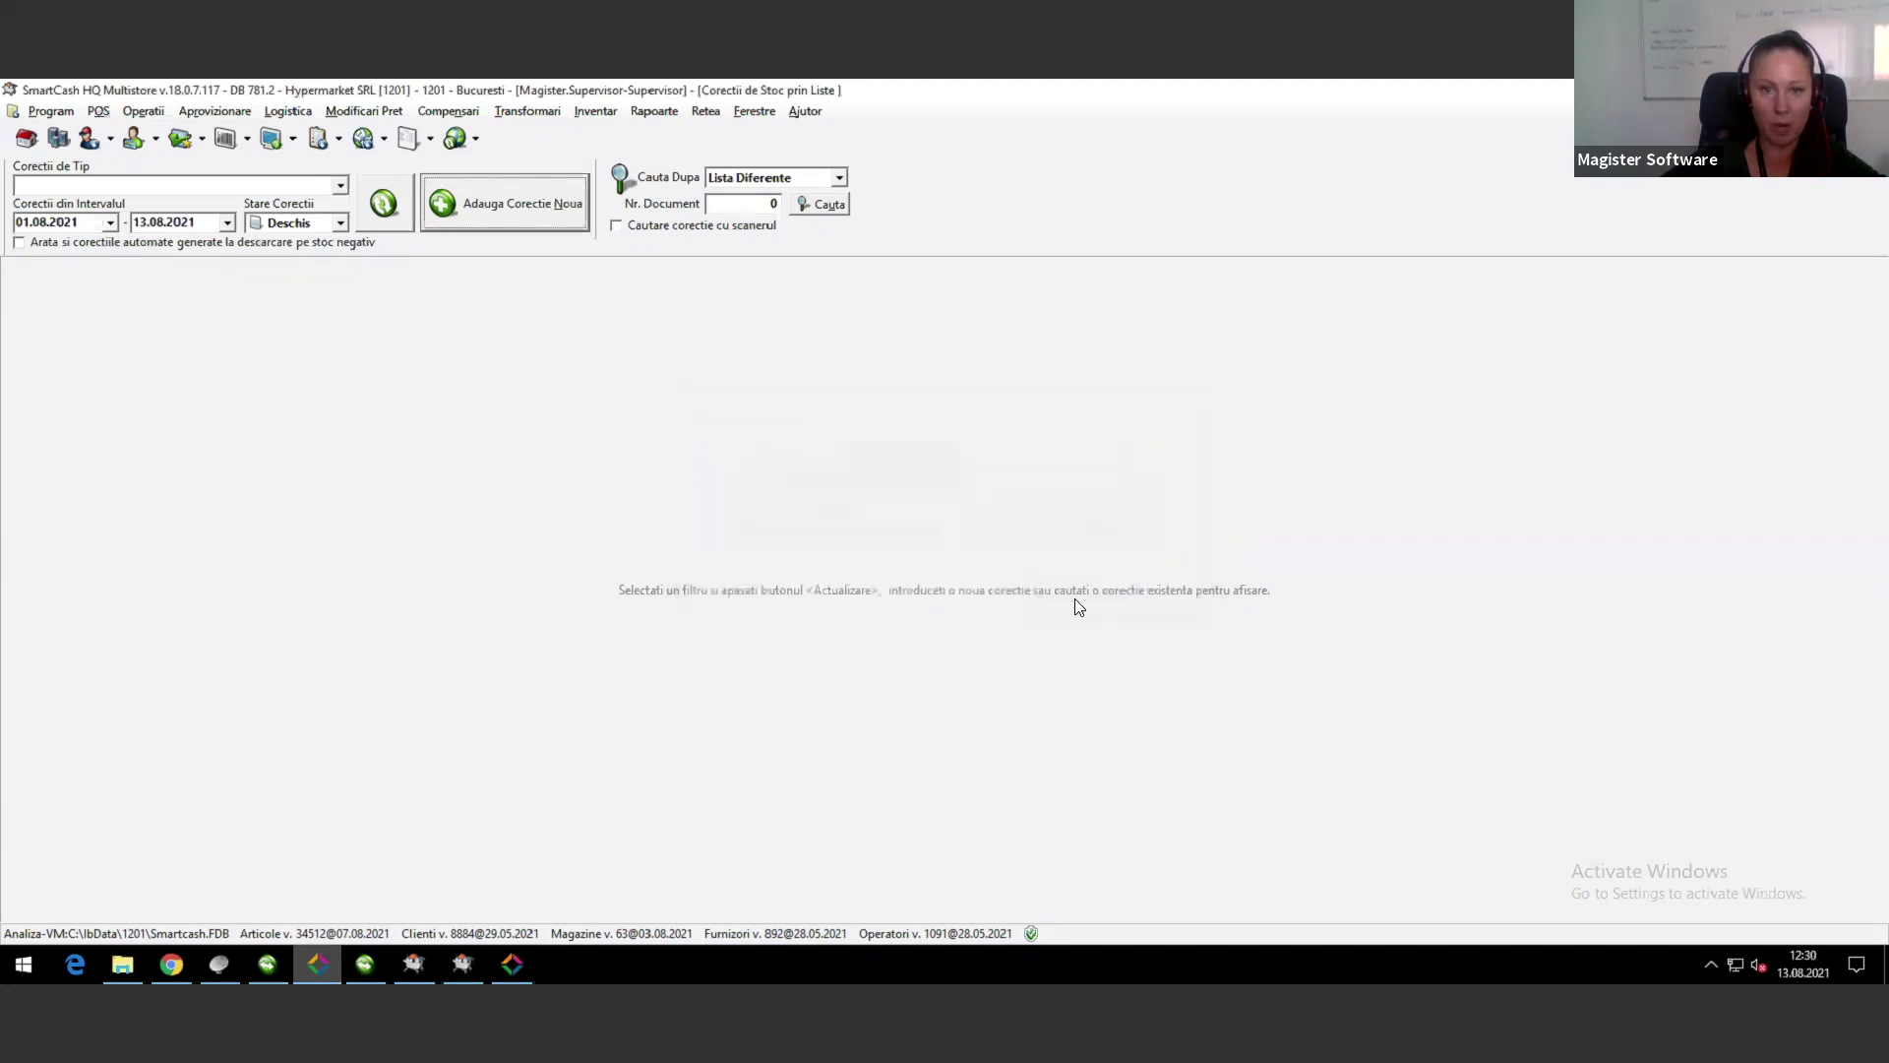
Step: Add the catalog article 10(ZECE) ROZE 0.75L to the correction with quantity 2
left_click(701, 277)
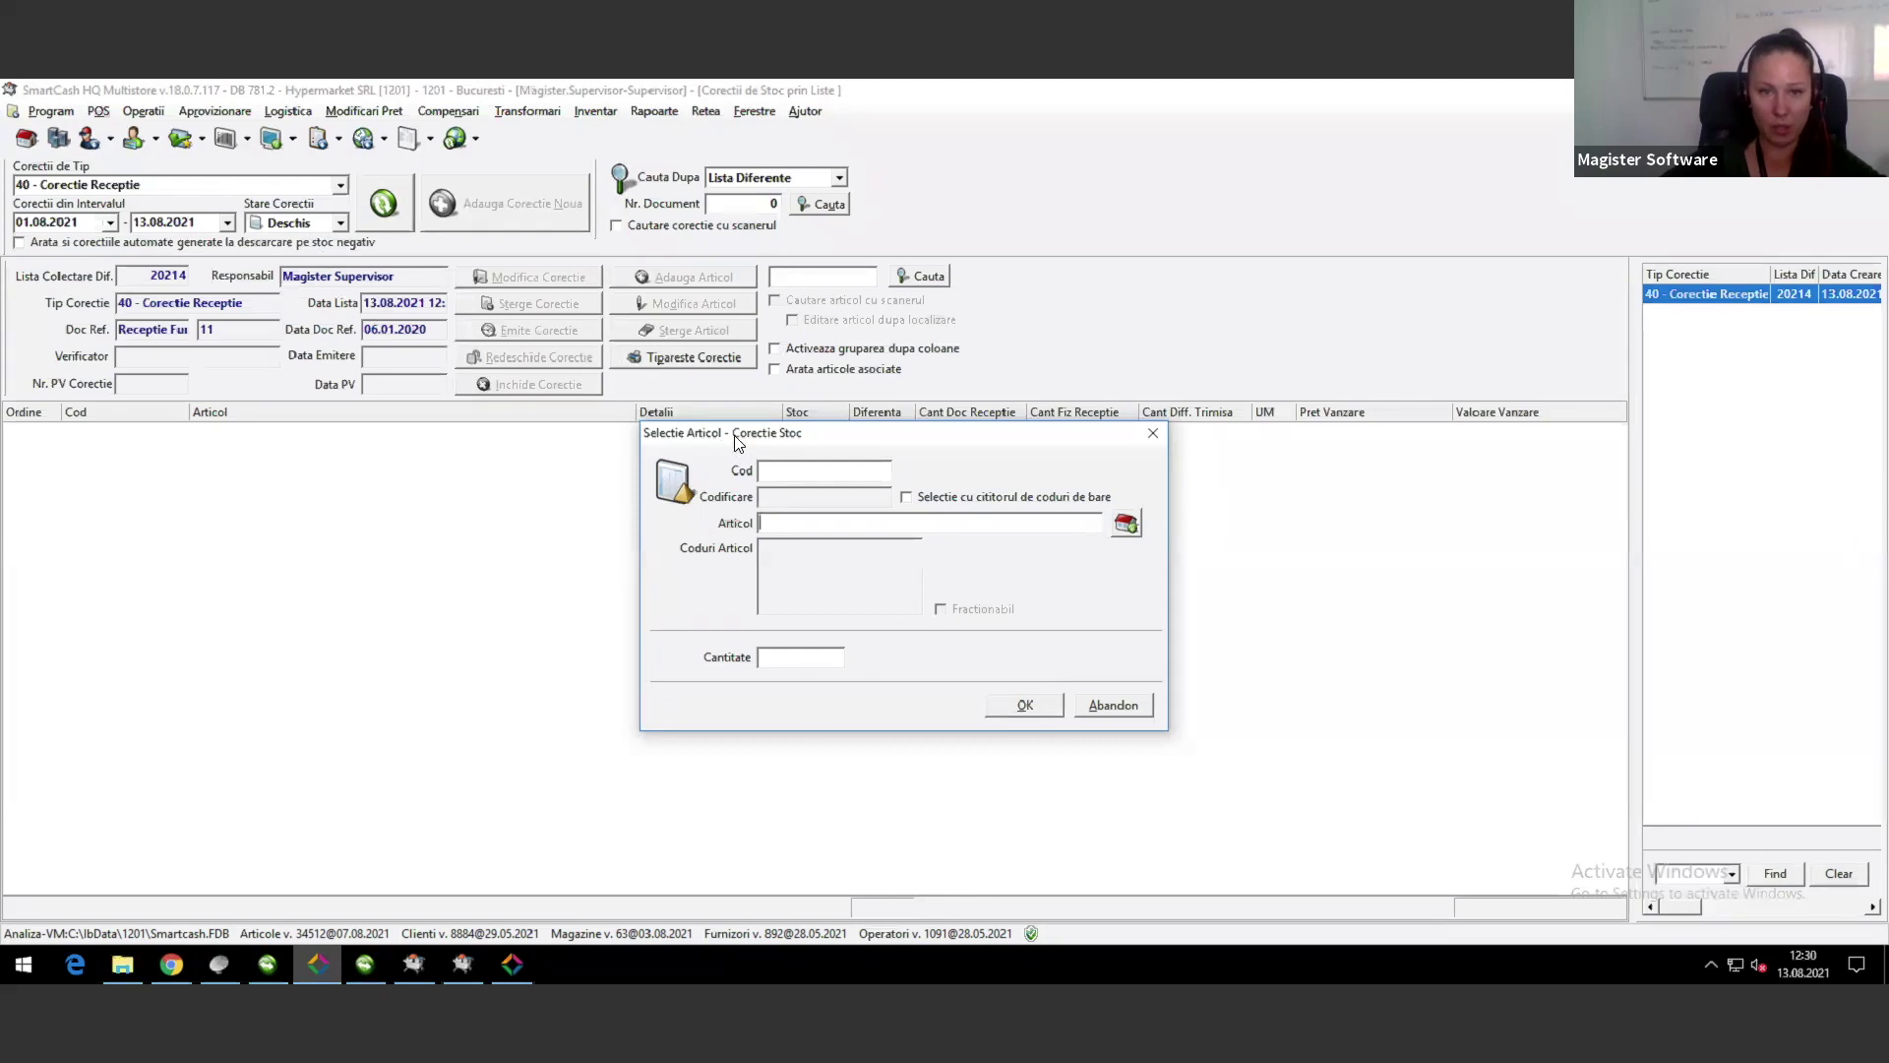
left_click_drag(734, 441, 695, 428)
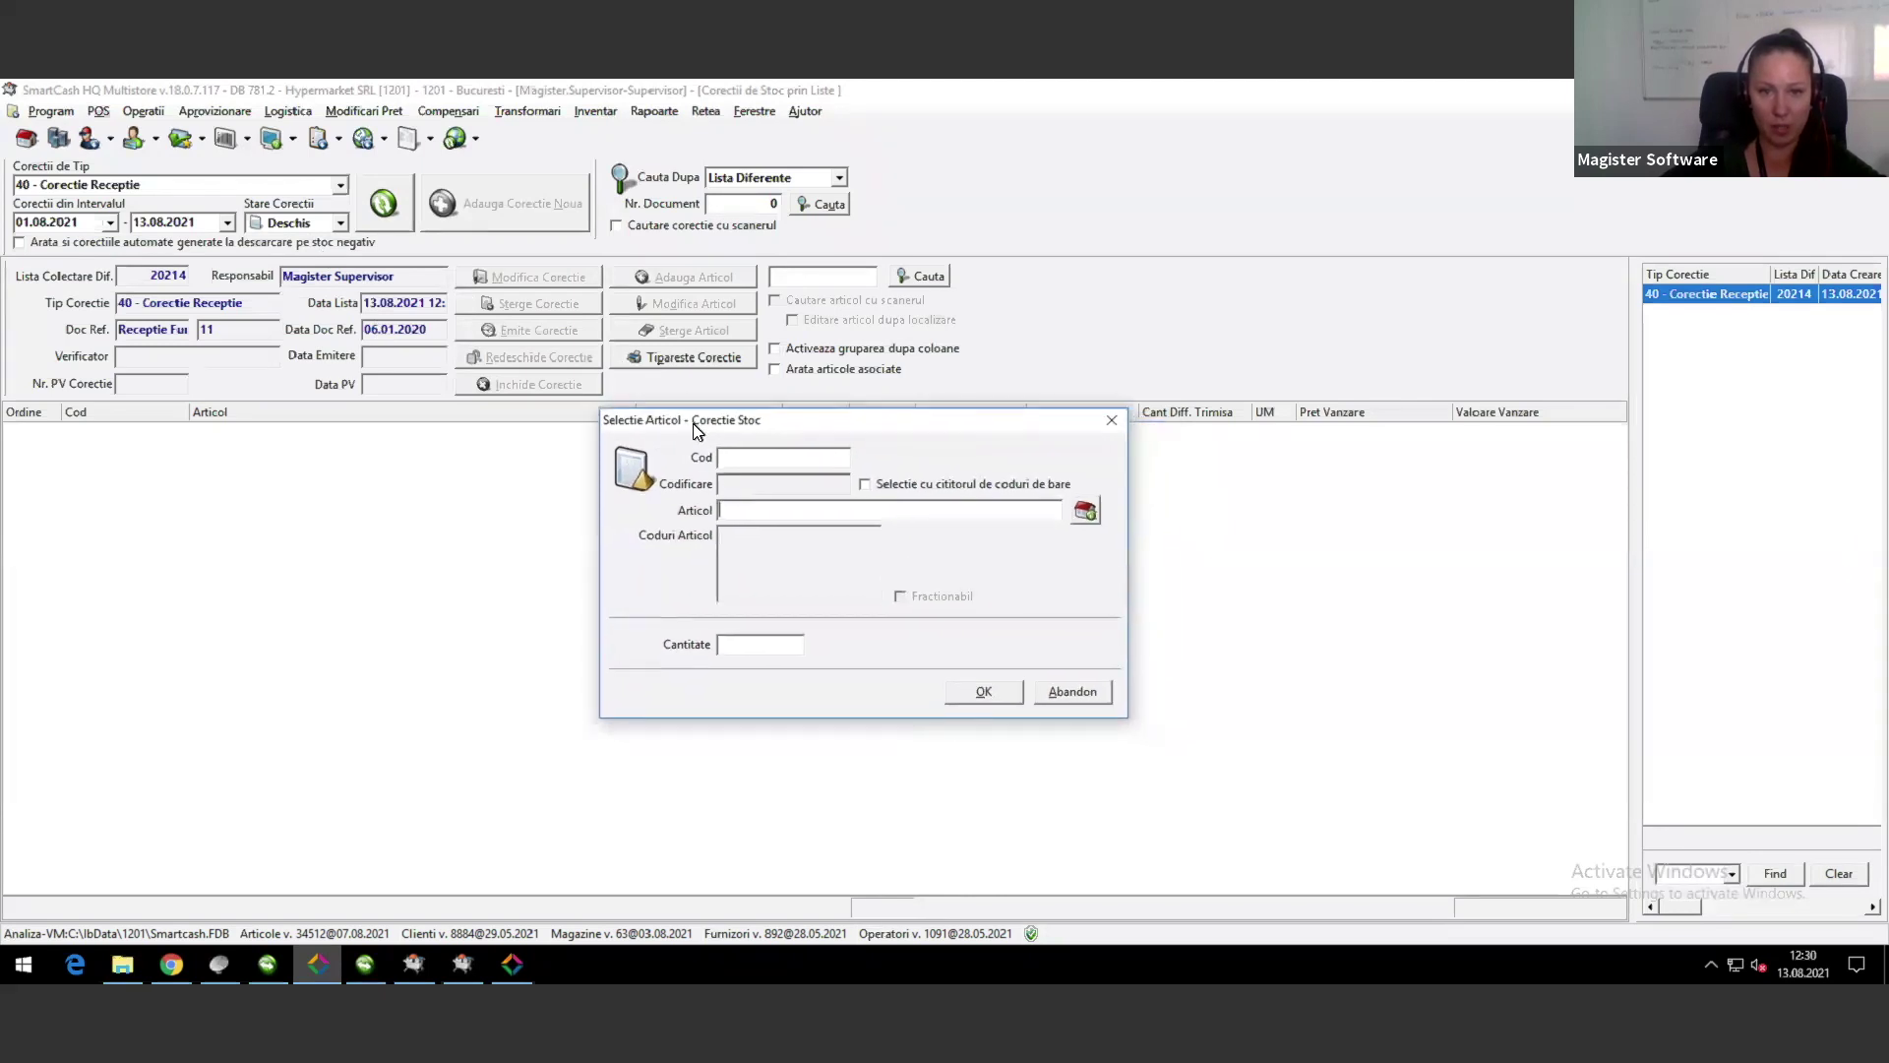
left_click(1085, 509)
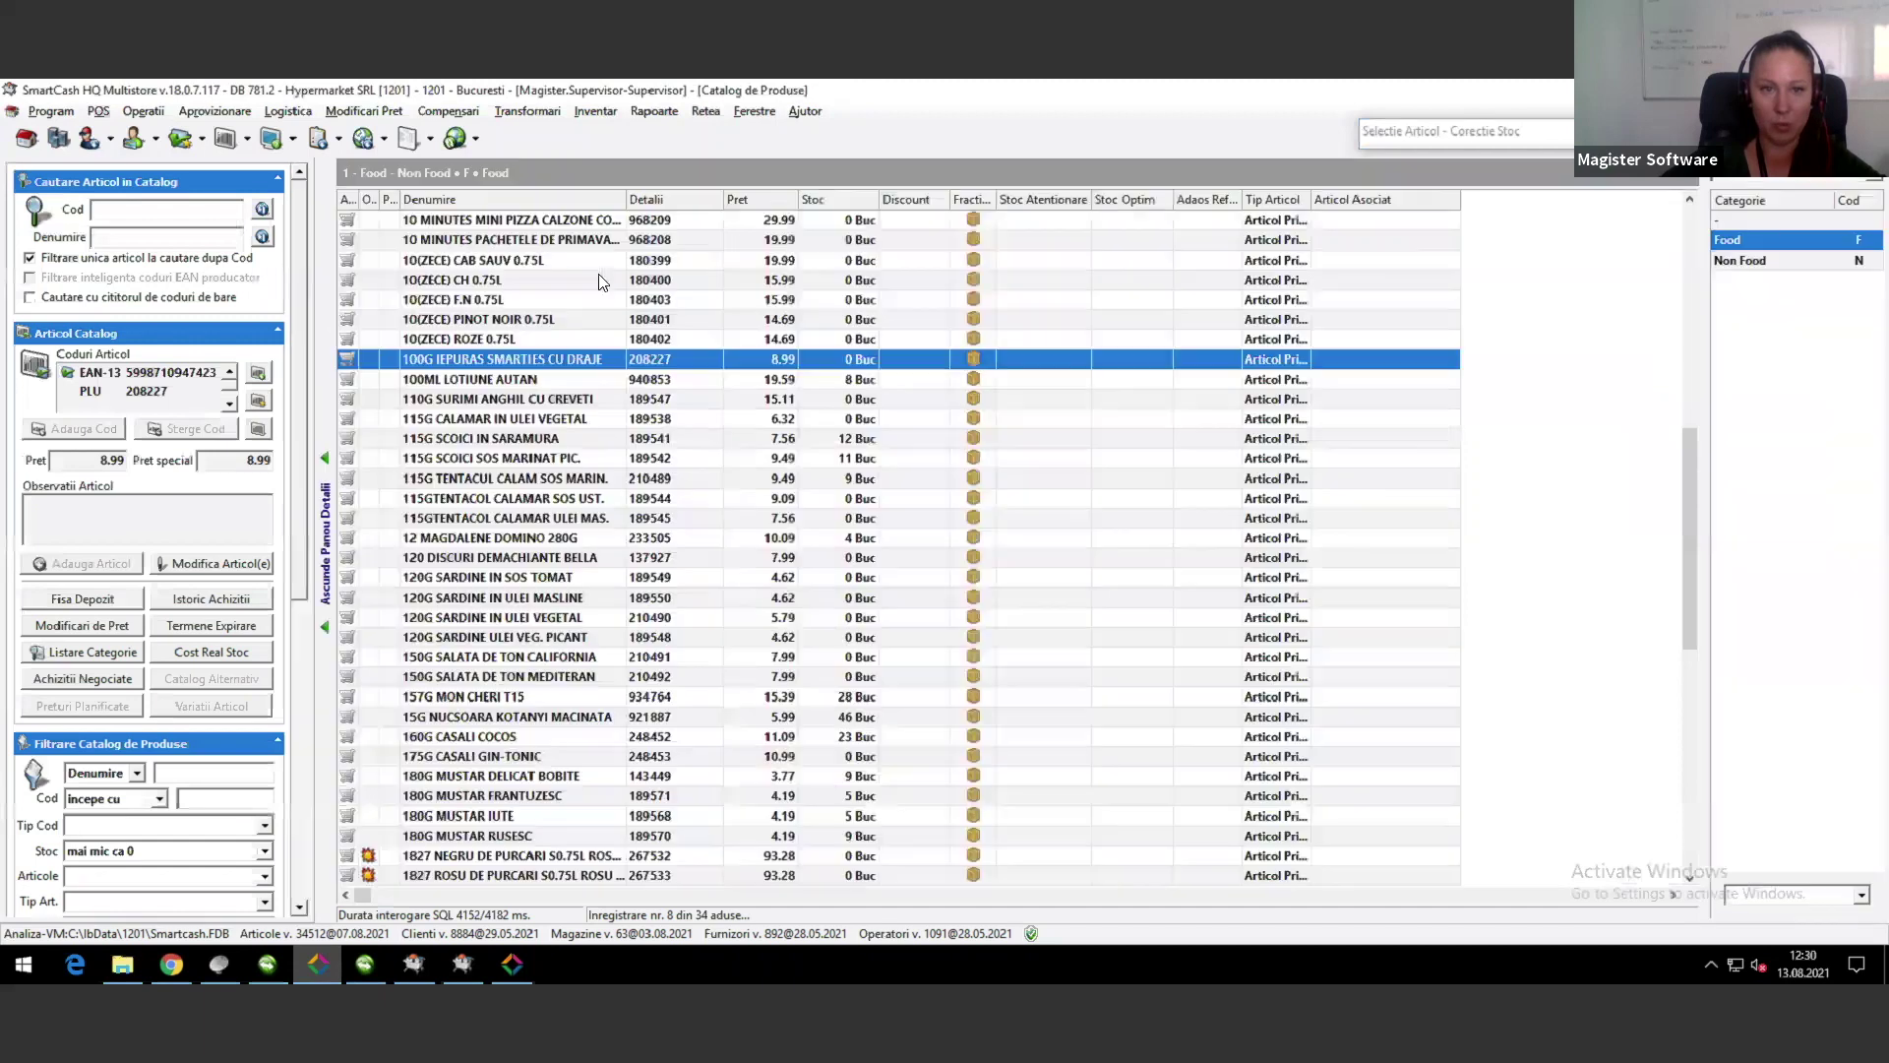
left_click(501, 341)
double_click(501, 341)
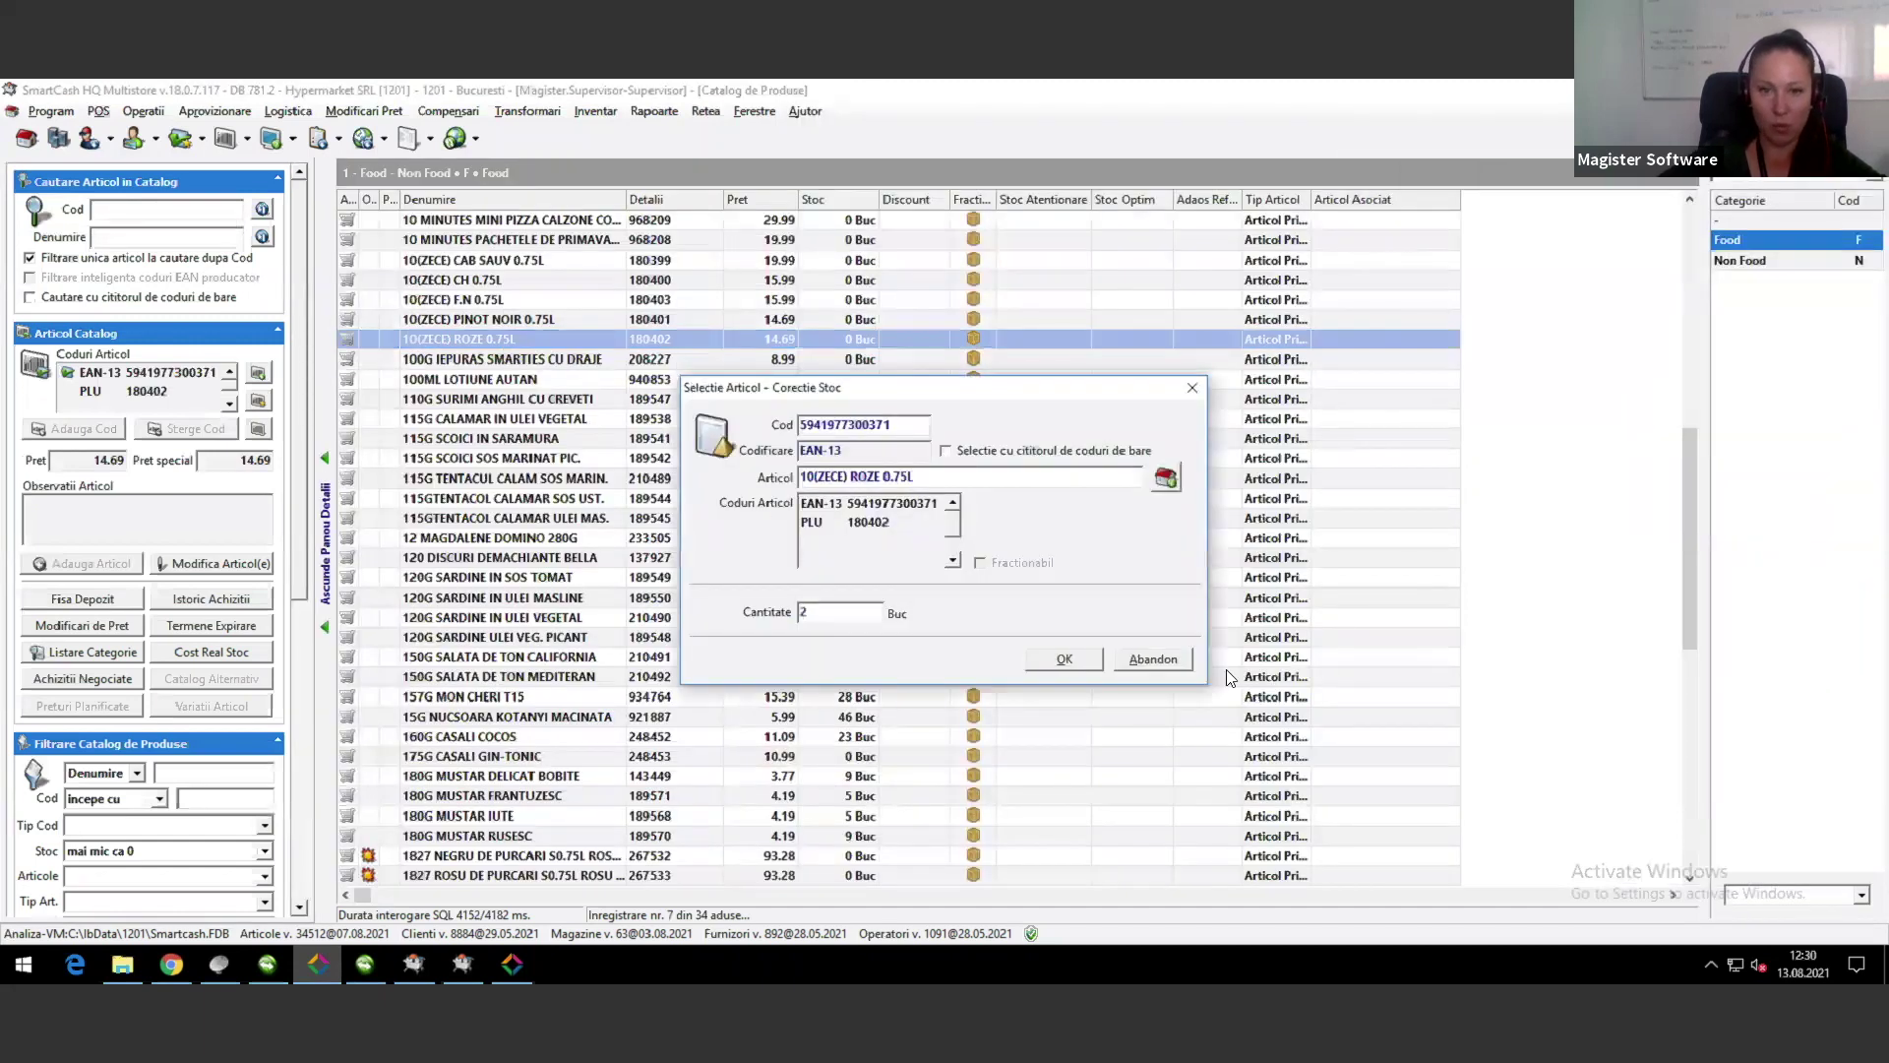
left_click(1064, 659)
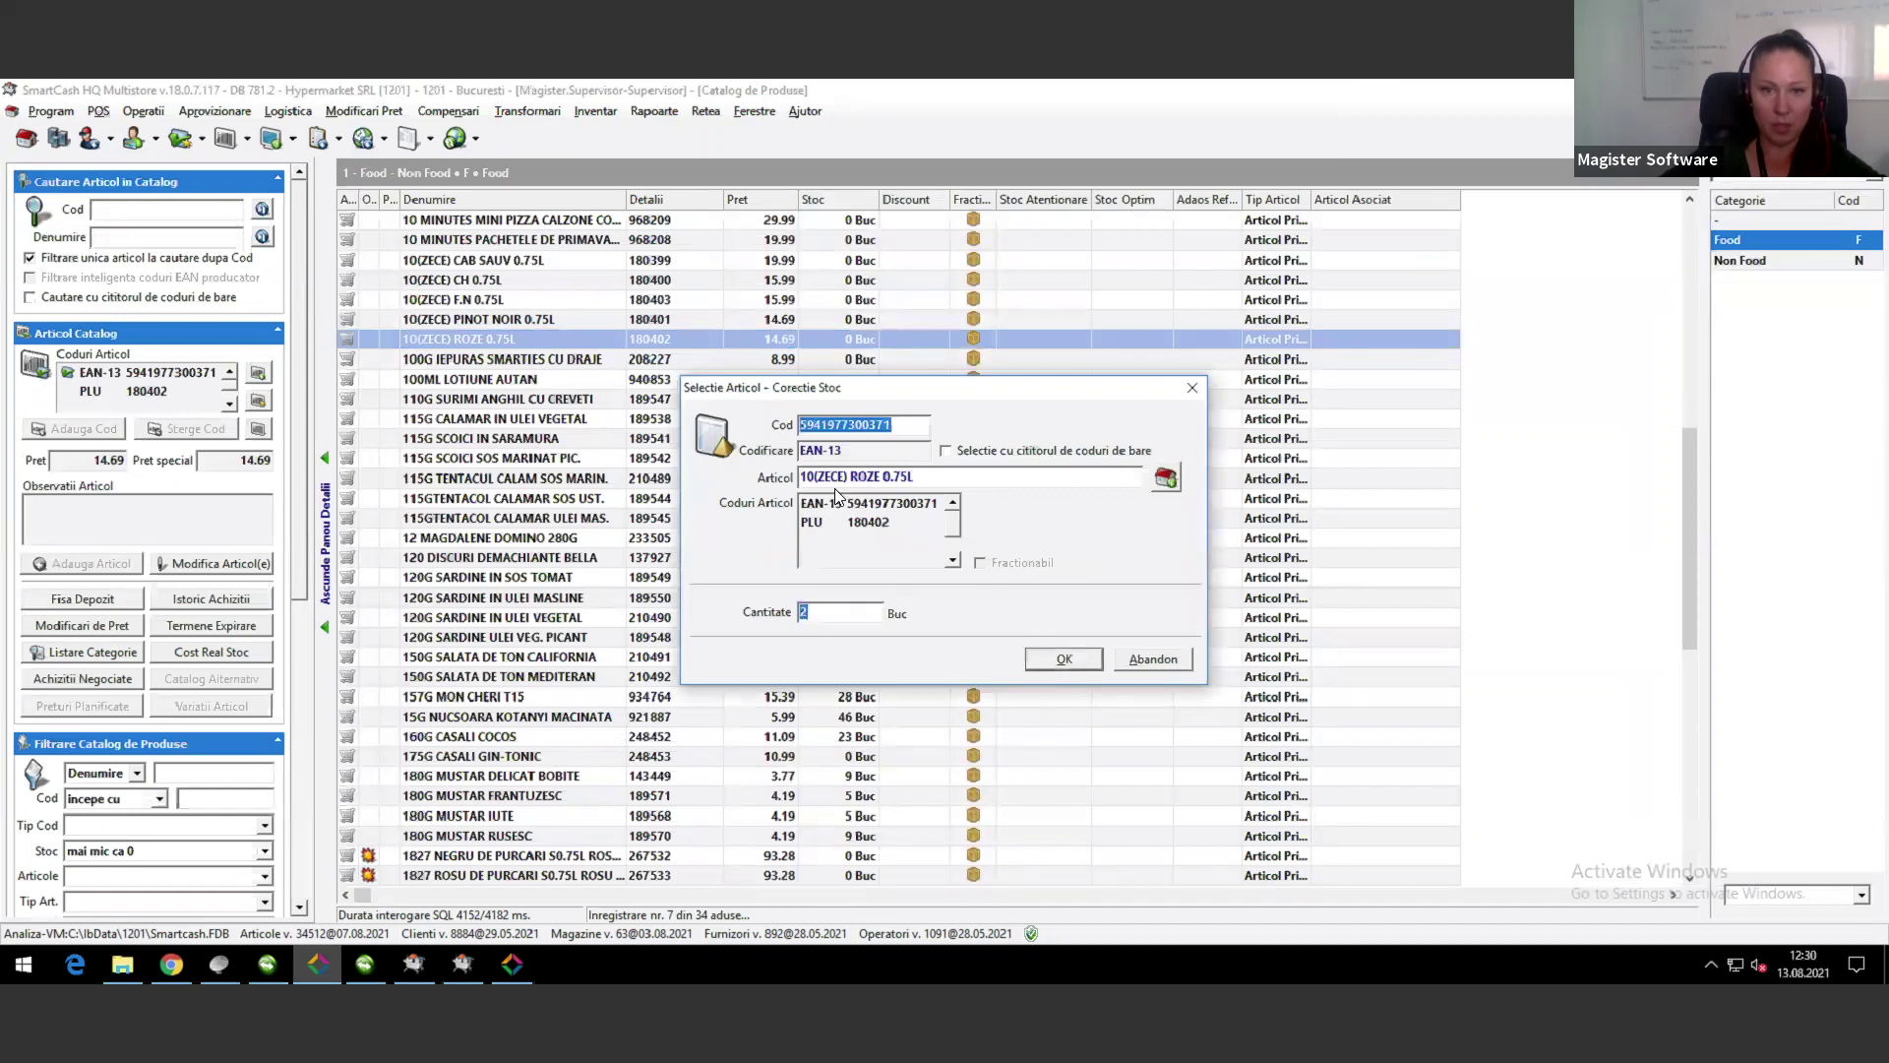
Step: Add the article 10(ZECE) PINOT NOIR 0.75L to the correction with quantity -2 and finish adding articles
key("Escape")
left_click(692, 284)
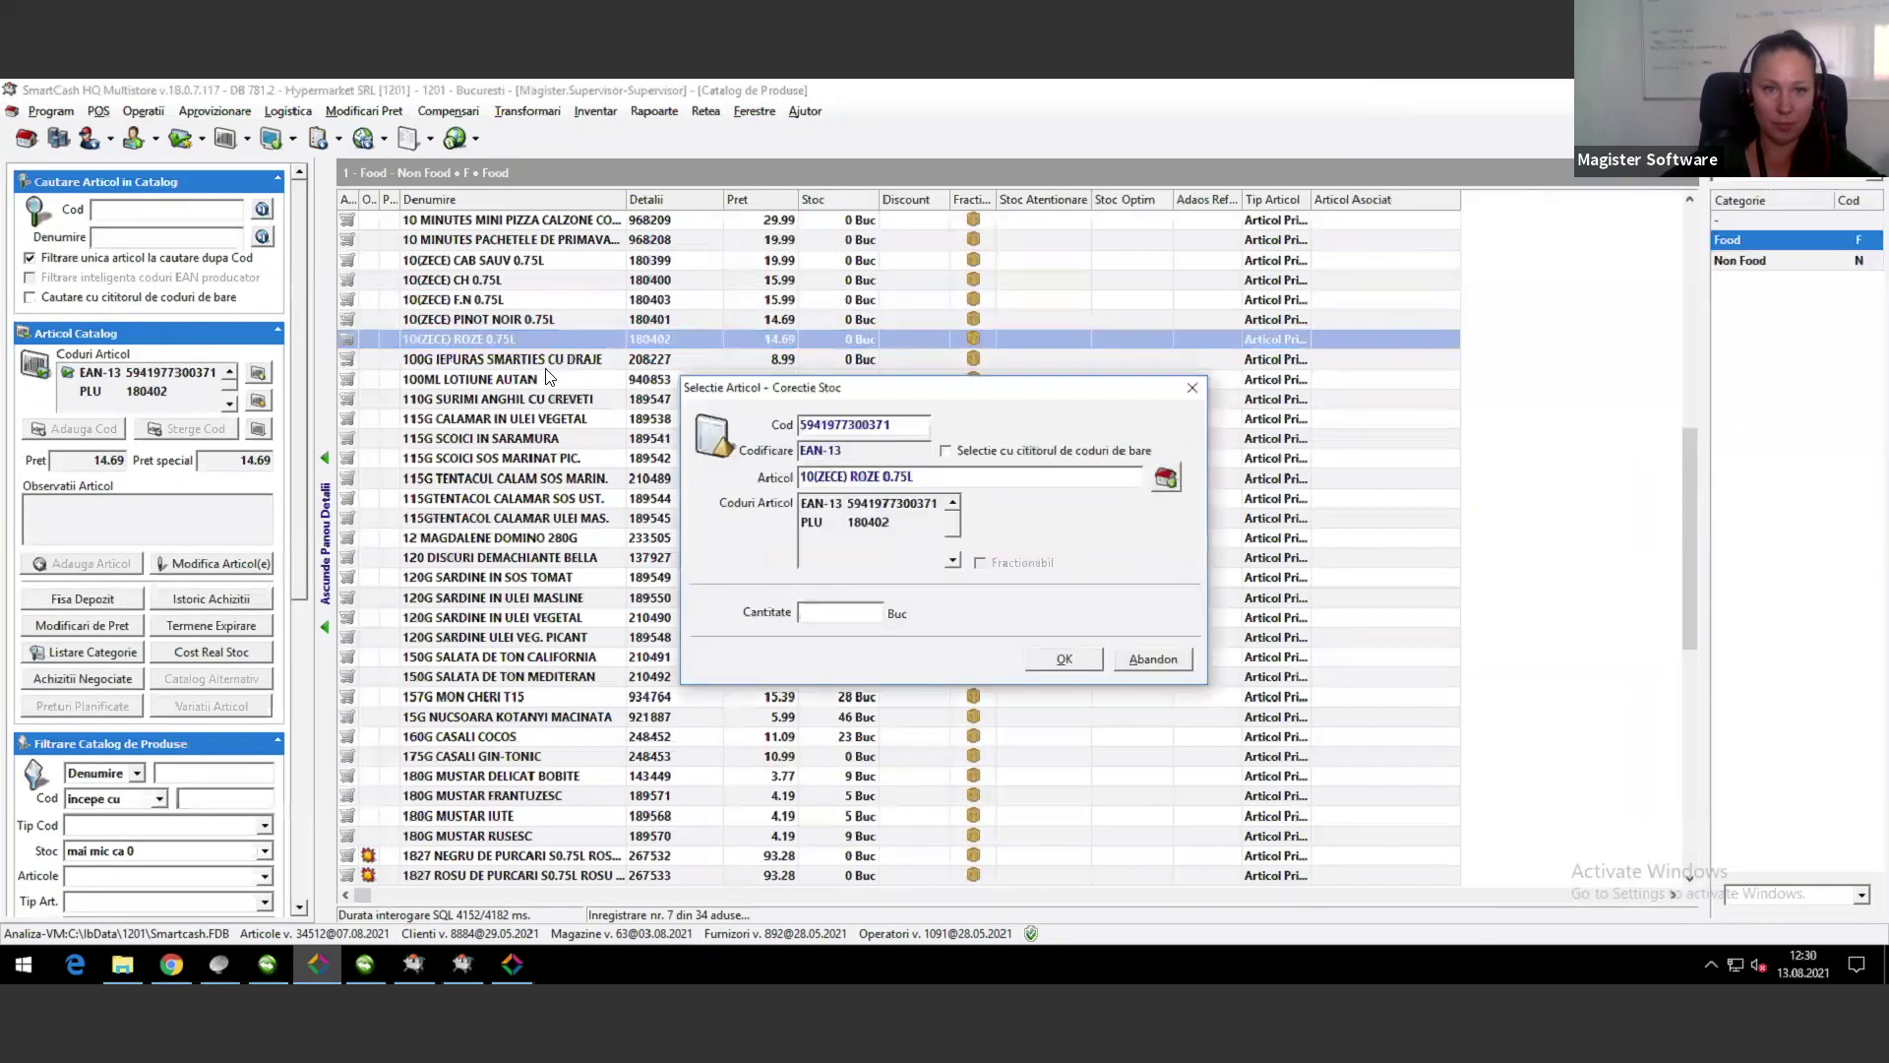
key("Up")
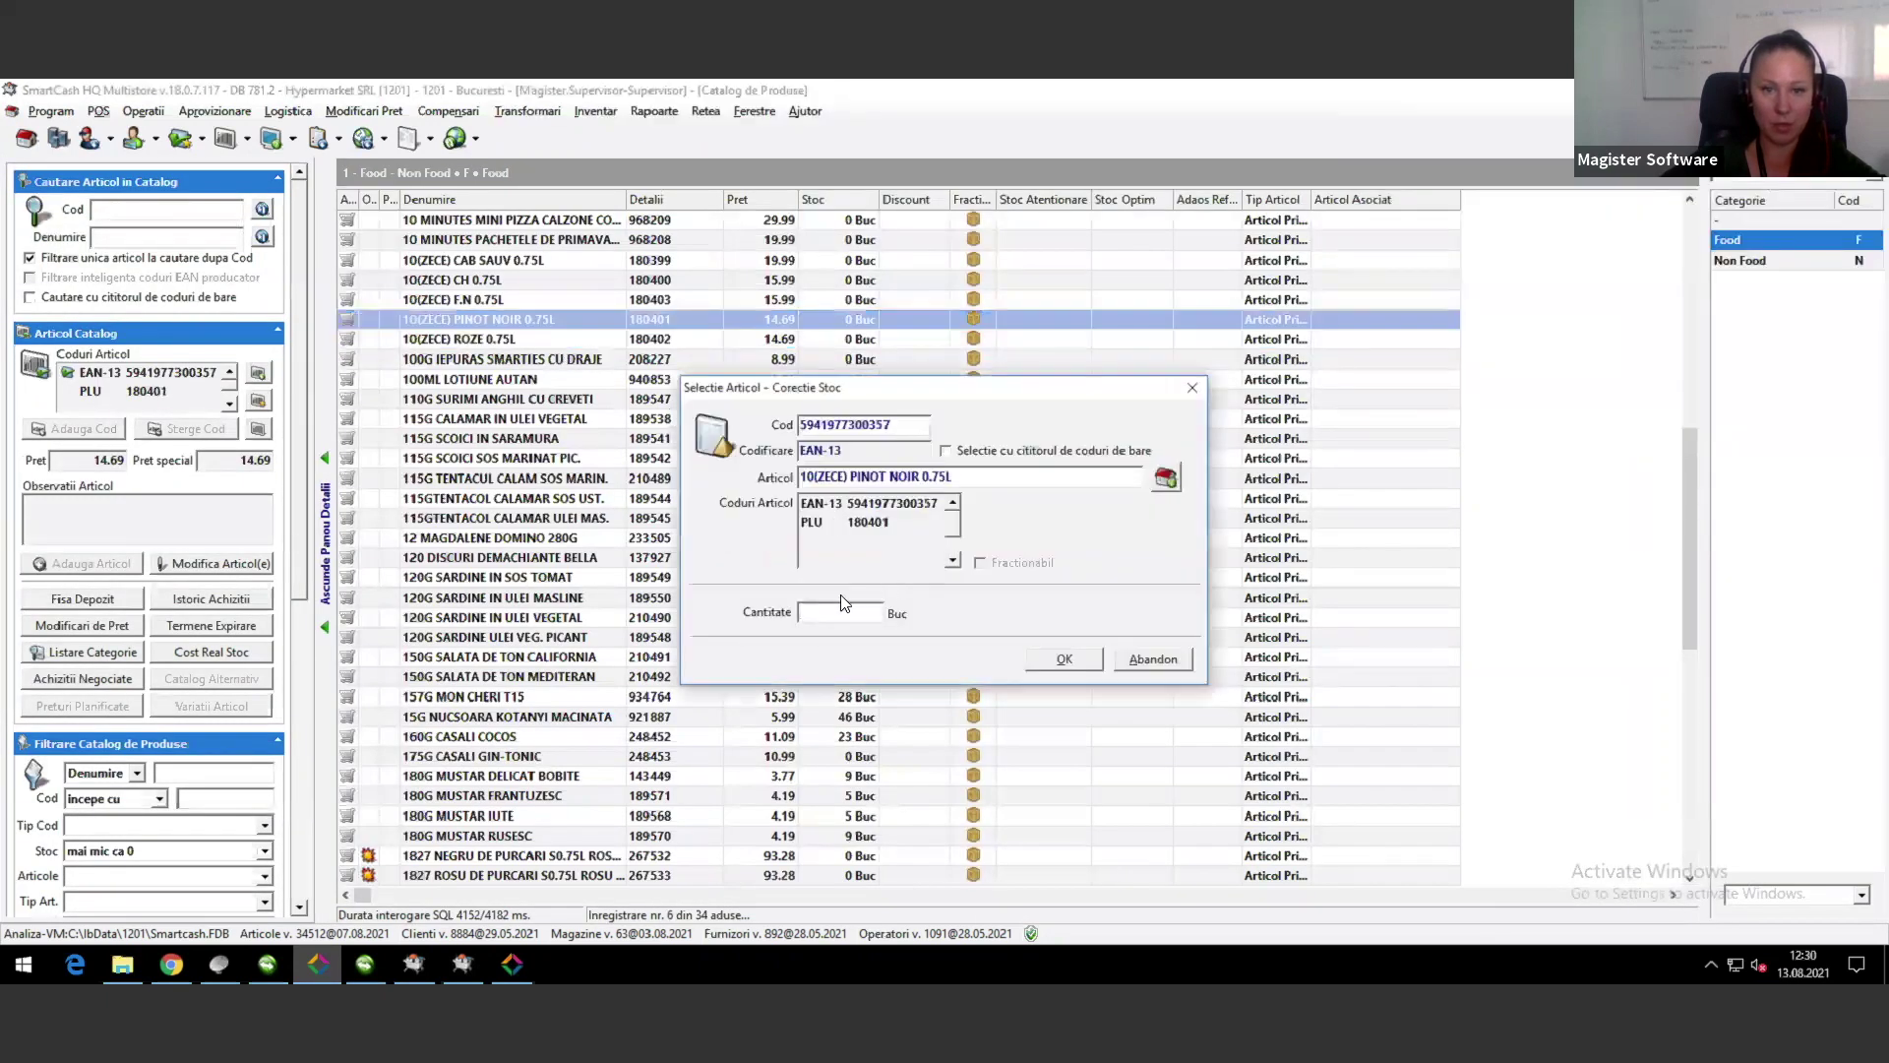
type("-2")
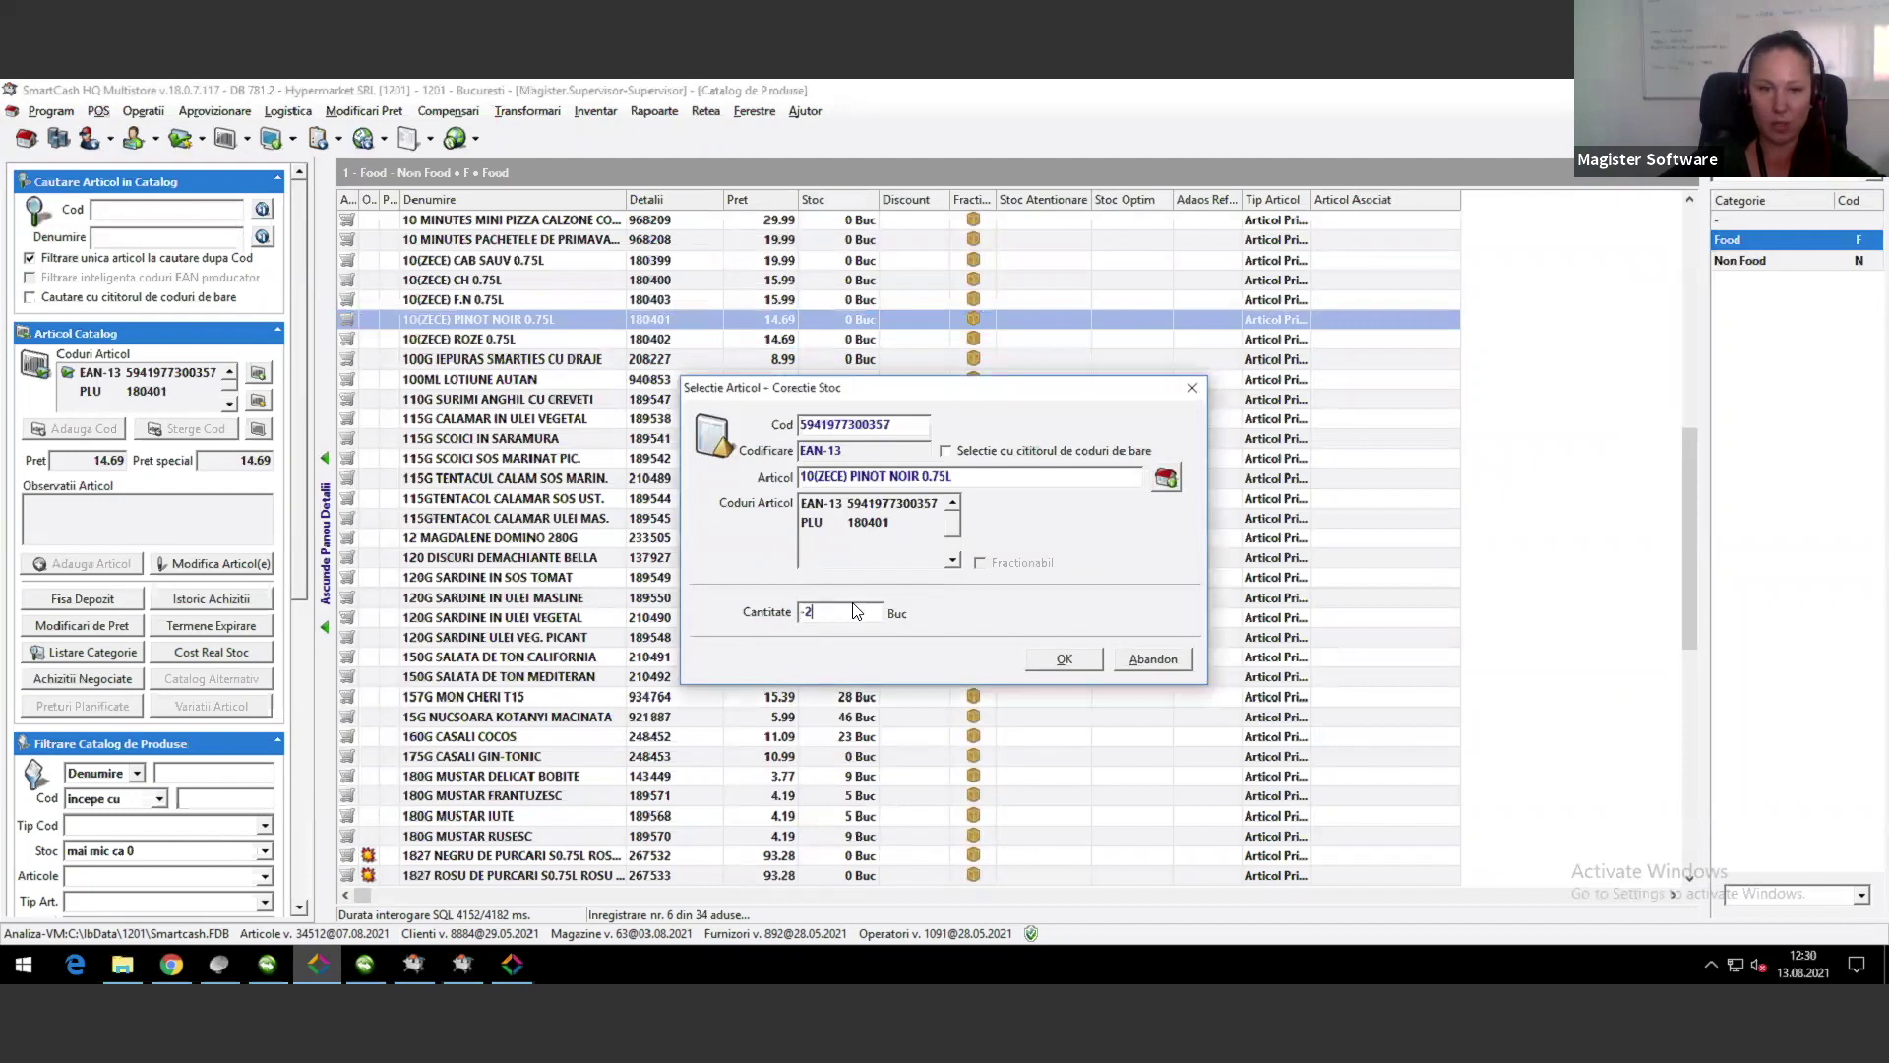
left_click(1063, 659)
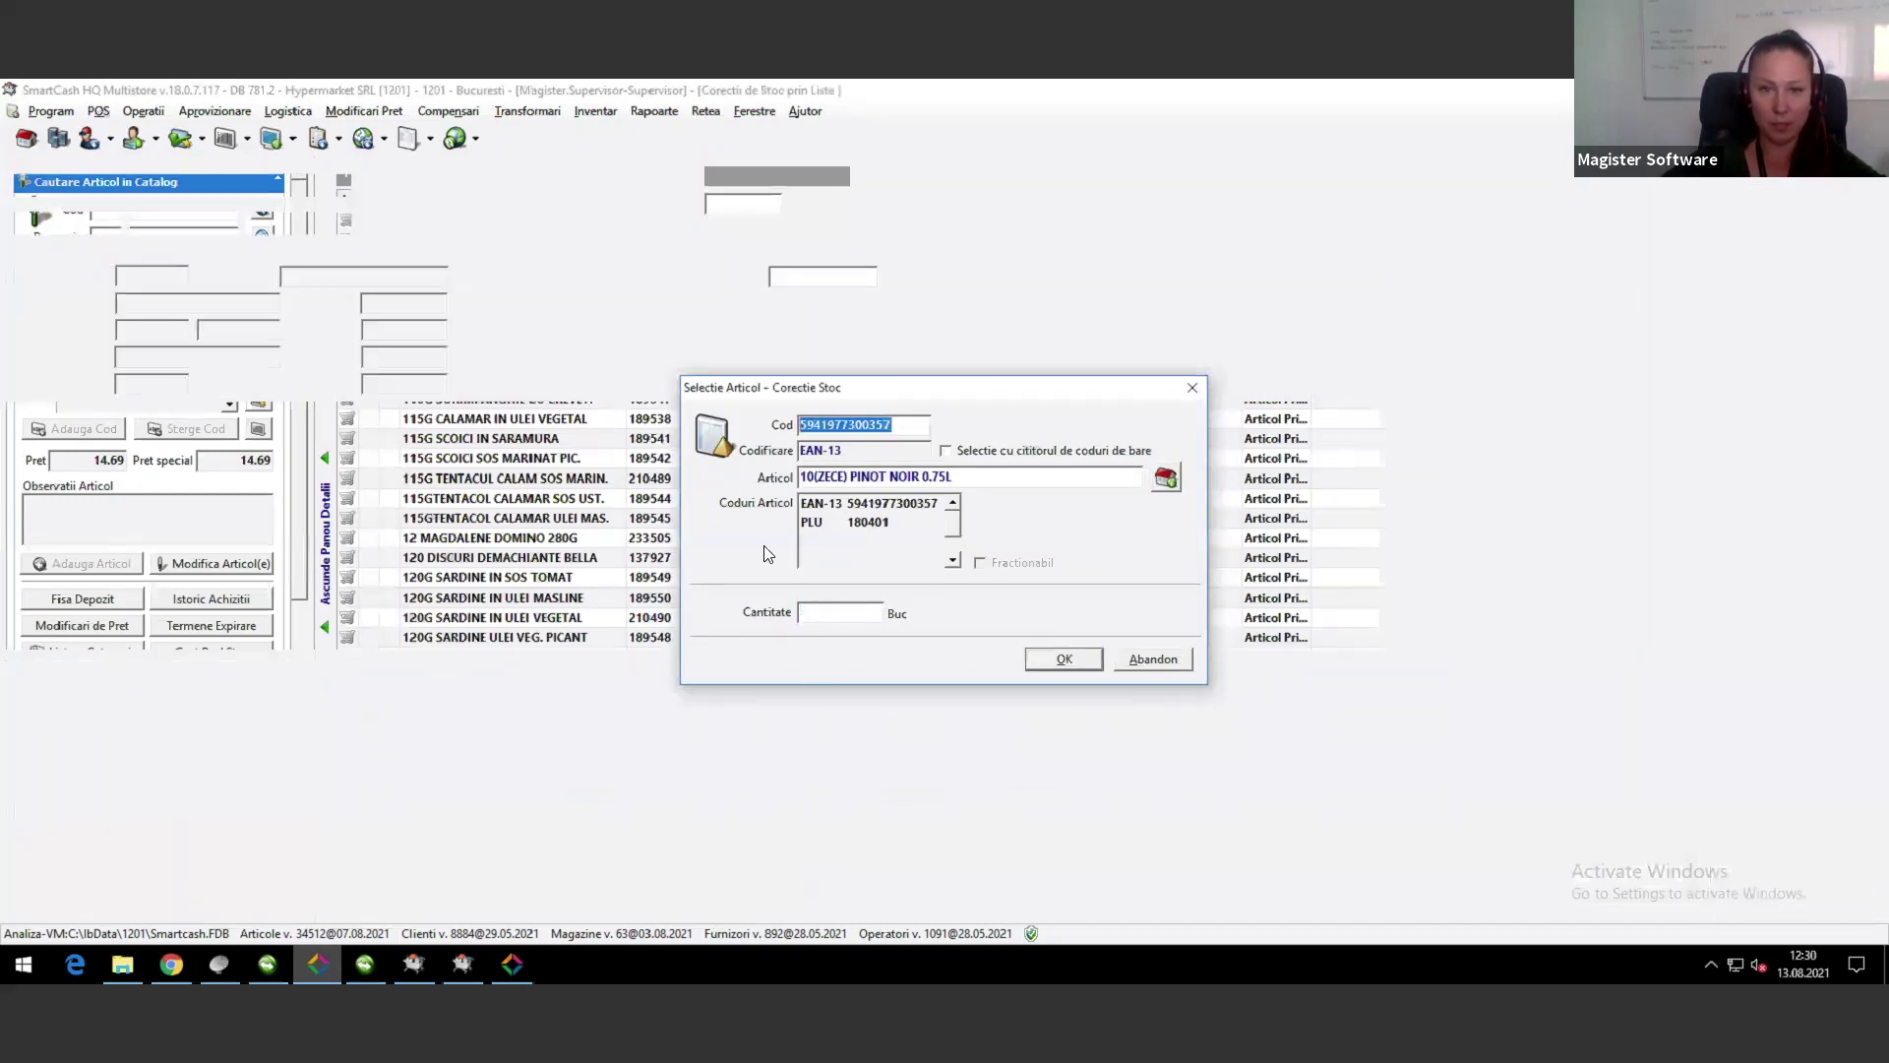
key("Escape")
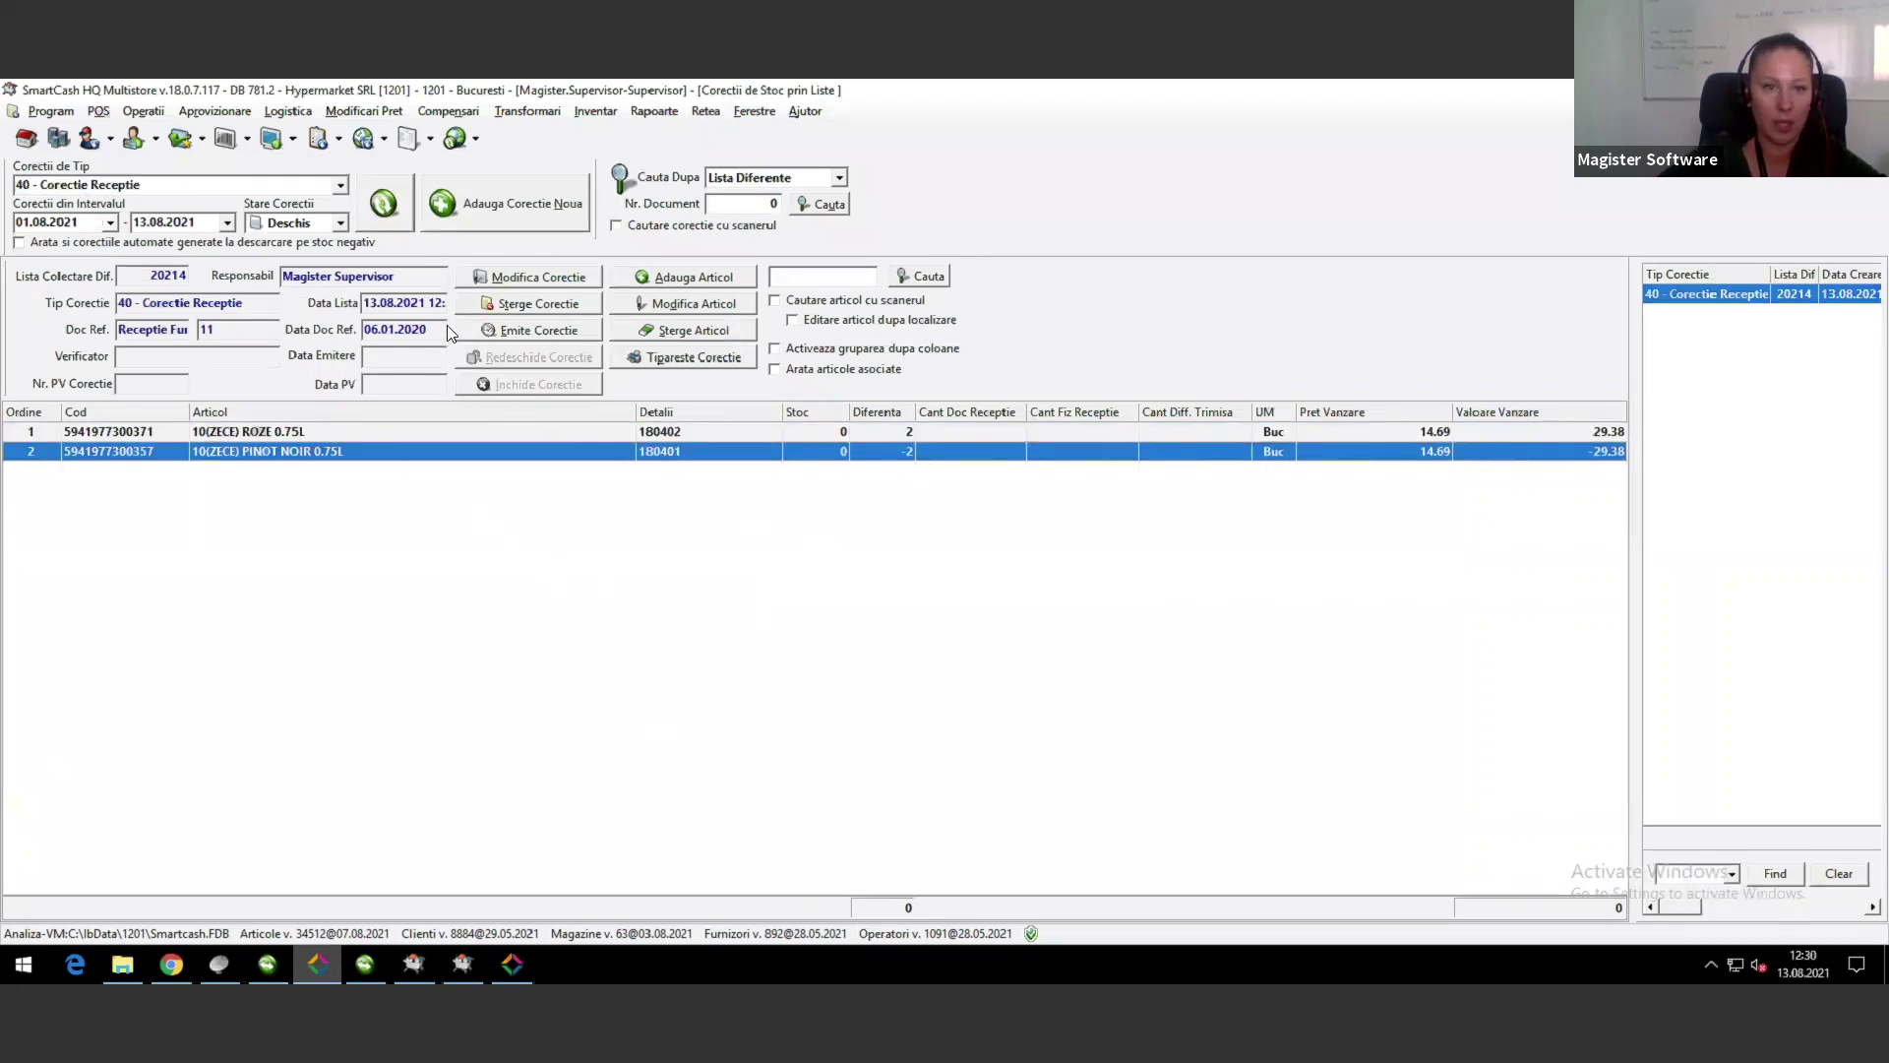
Step: Issue the current Corectie Receptie correction, and close it from the corrections filtered by the state Emis
left_click(525, 332)
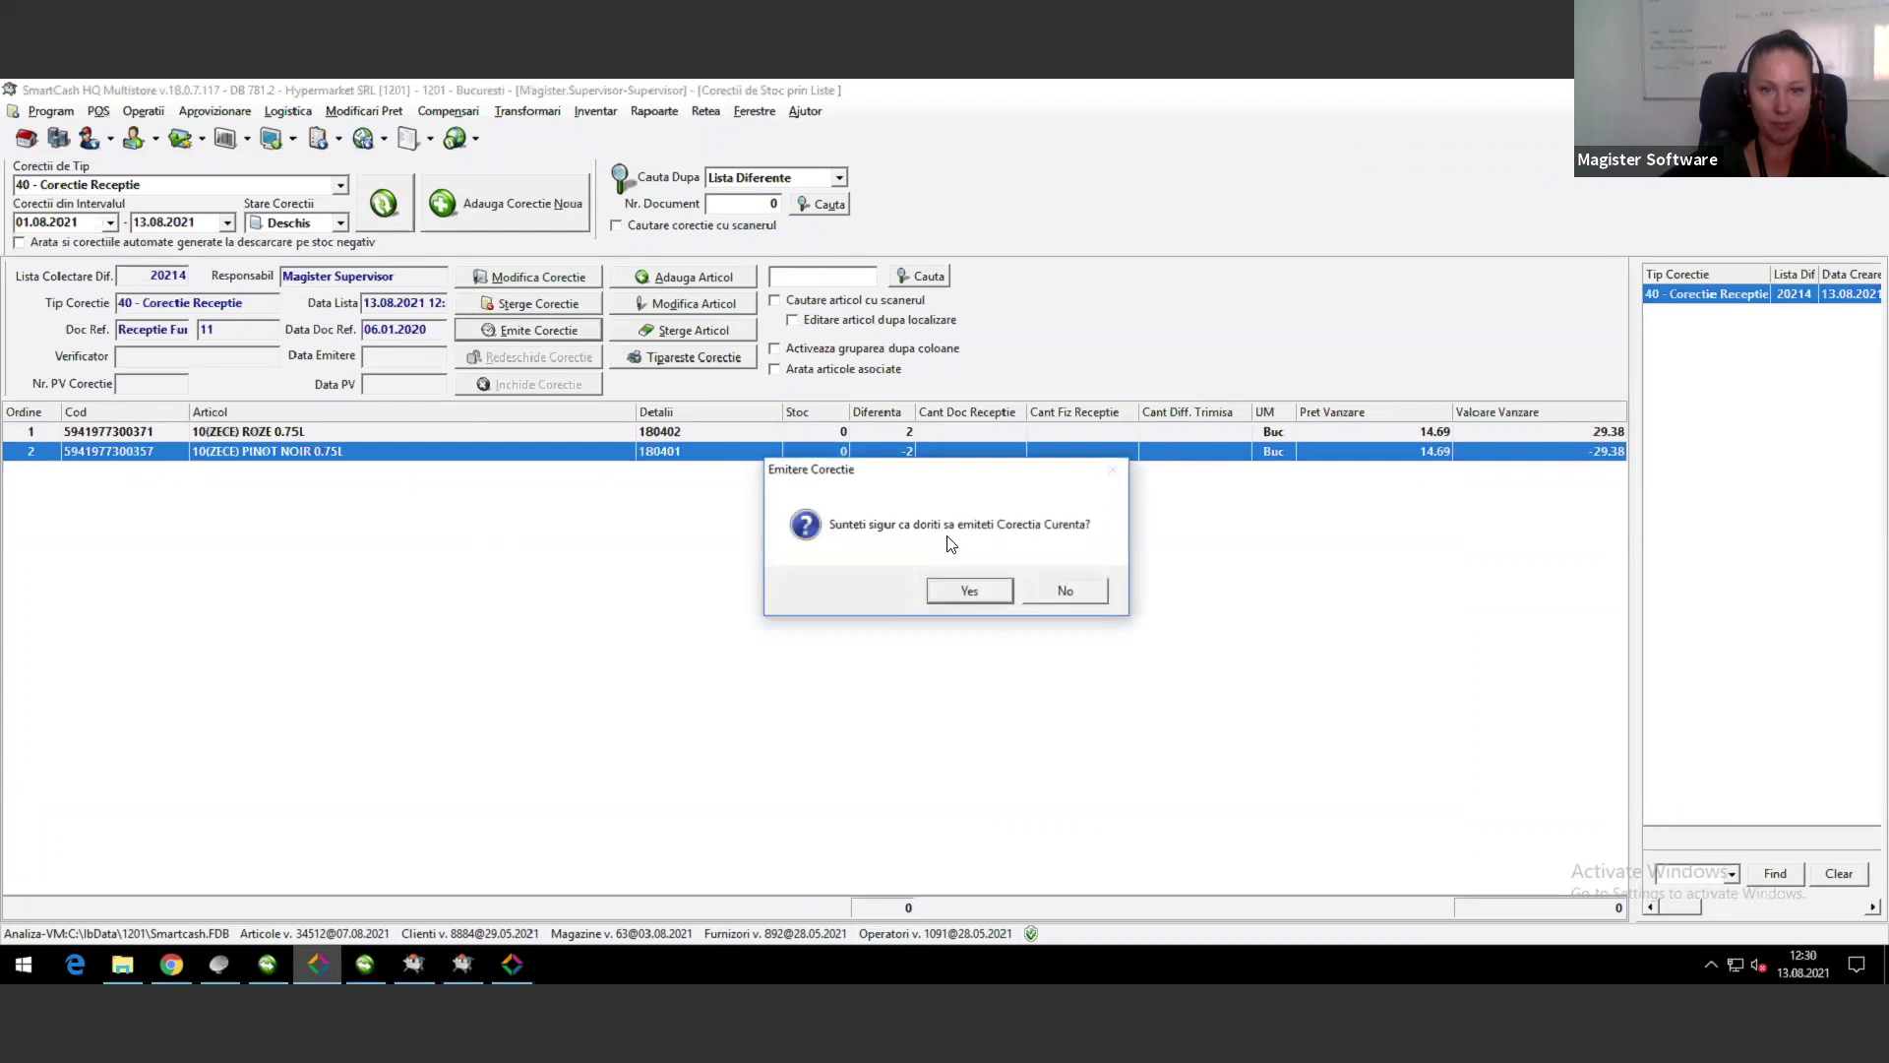
left_click(968, 592)
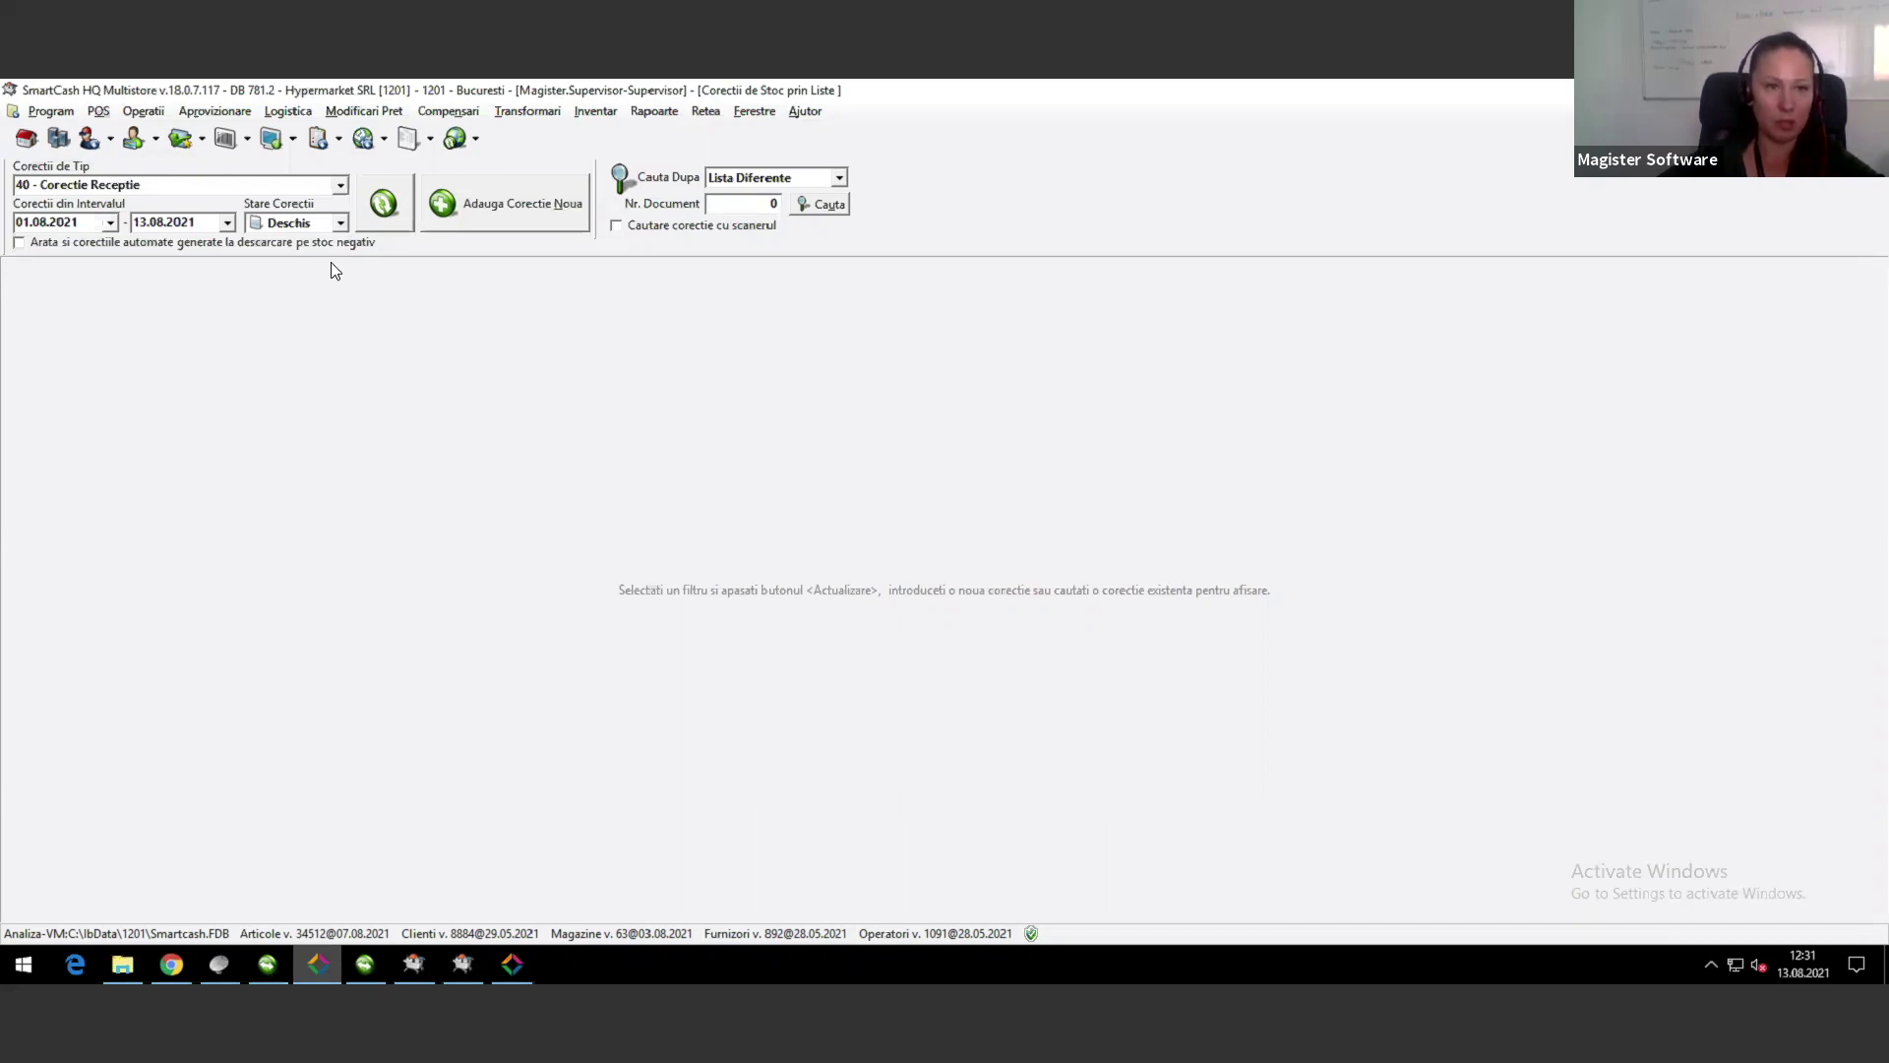
left_click(341, 223)
left_click(315, 262)
left_click(384, 205)
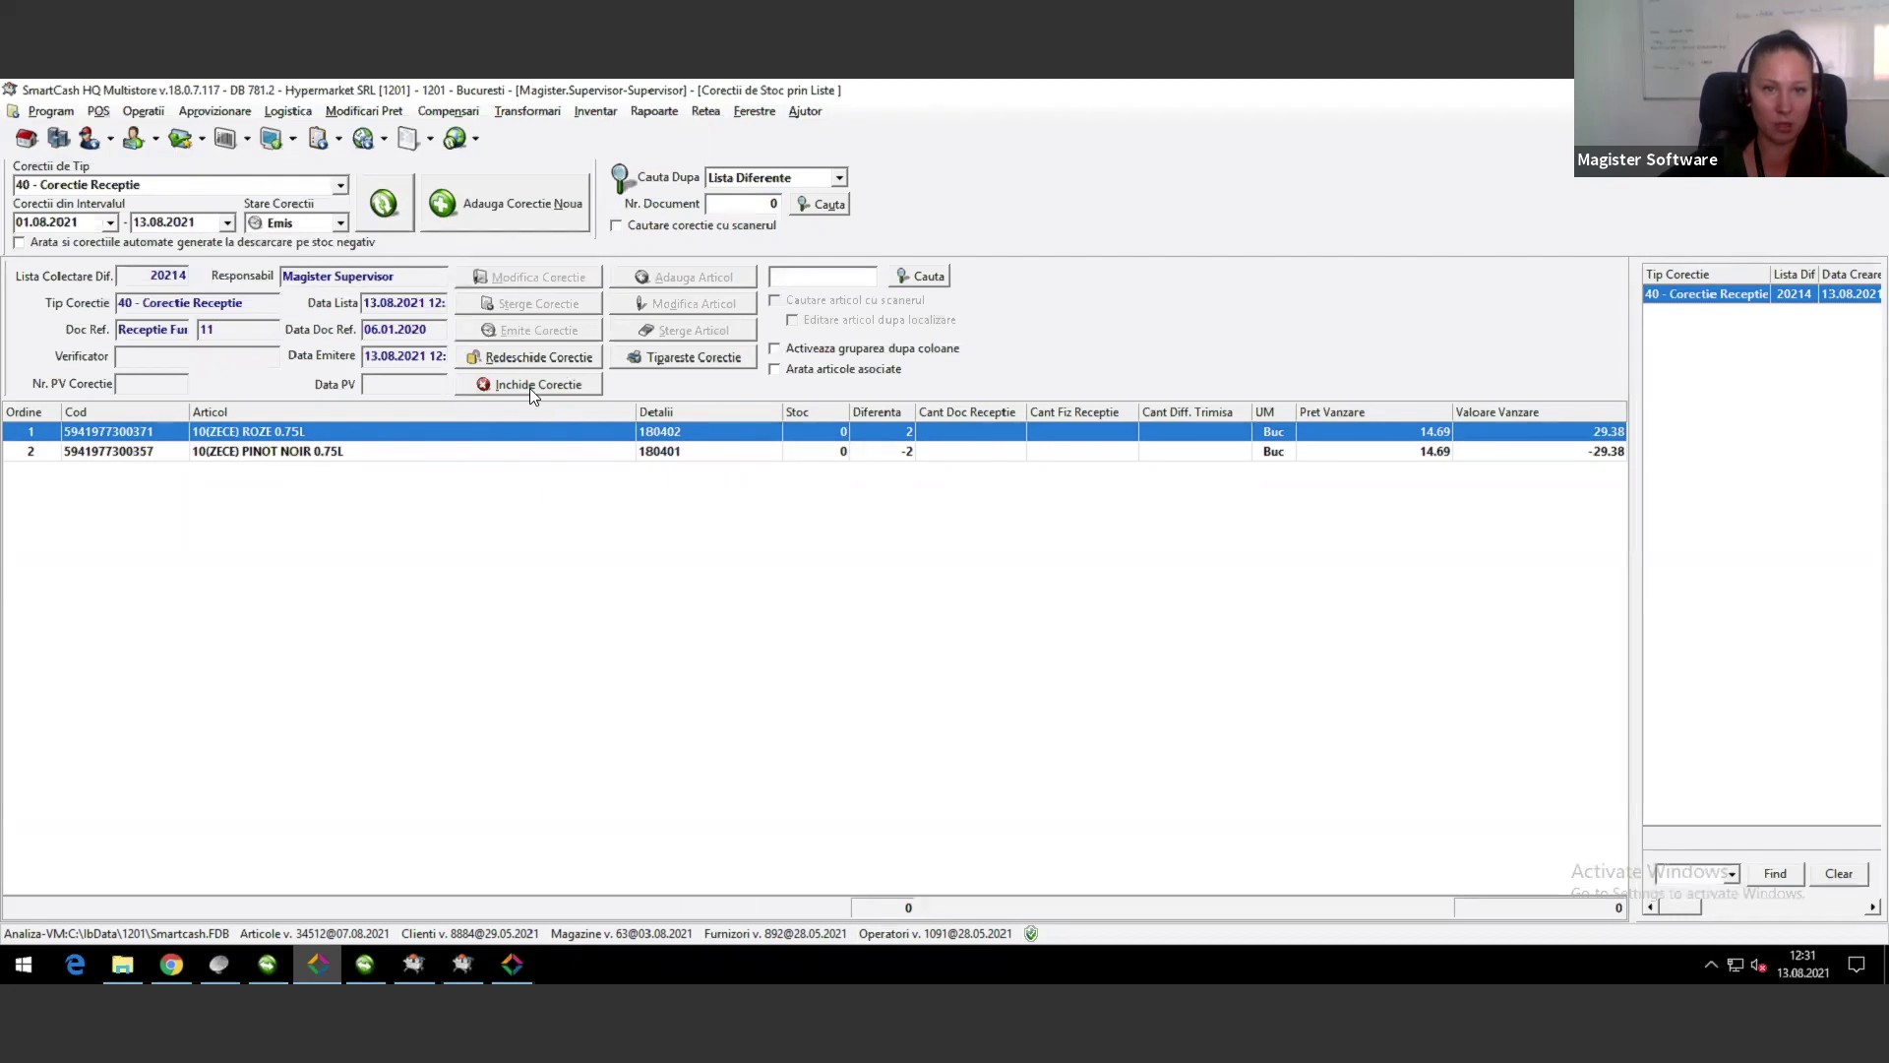
left_click(577, 387)
left_click(1031, 589)
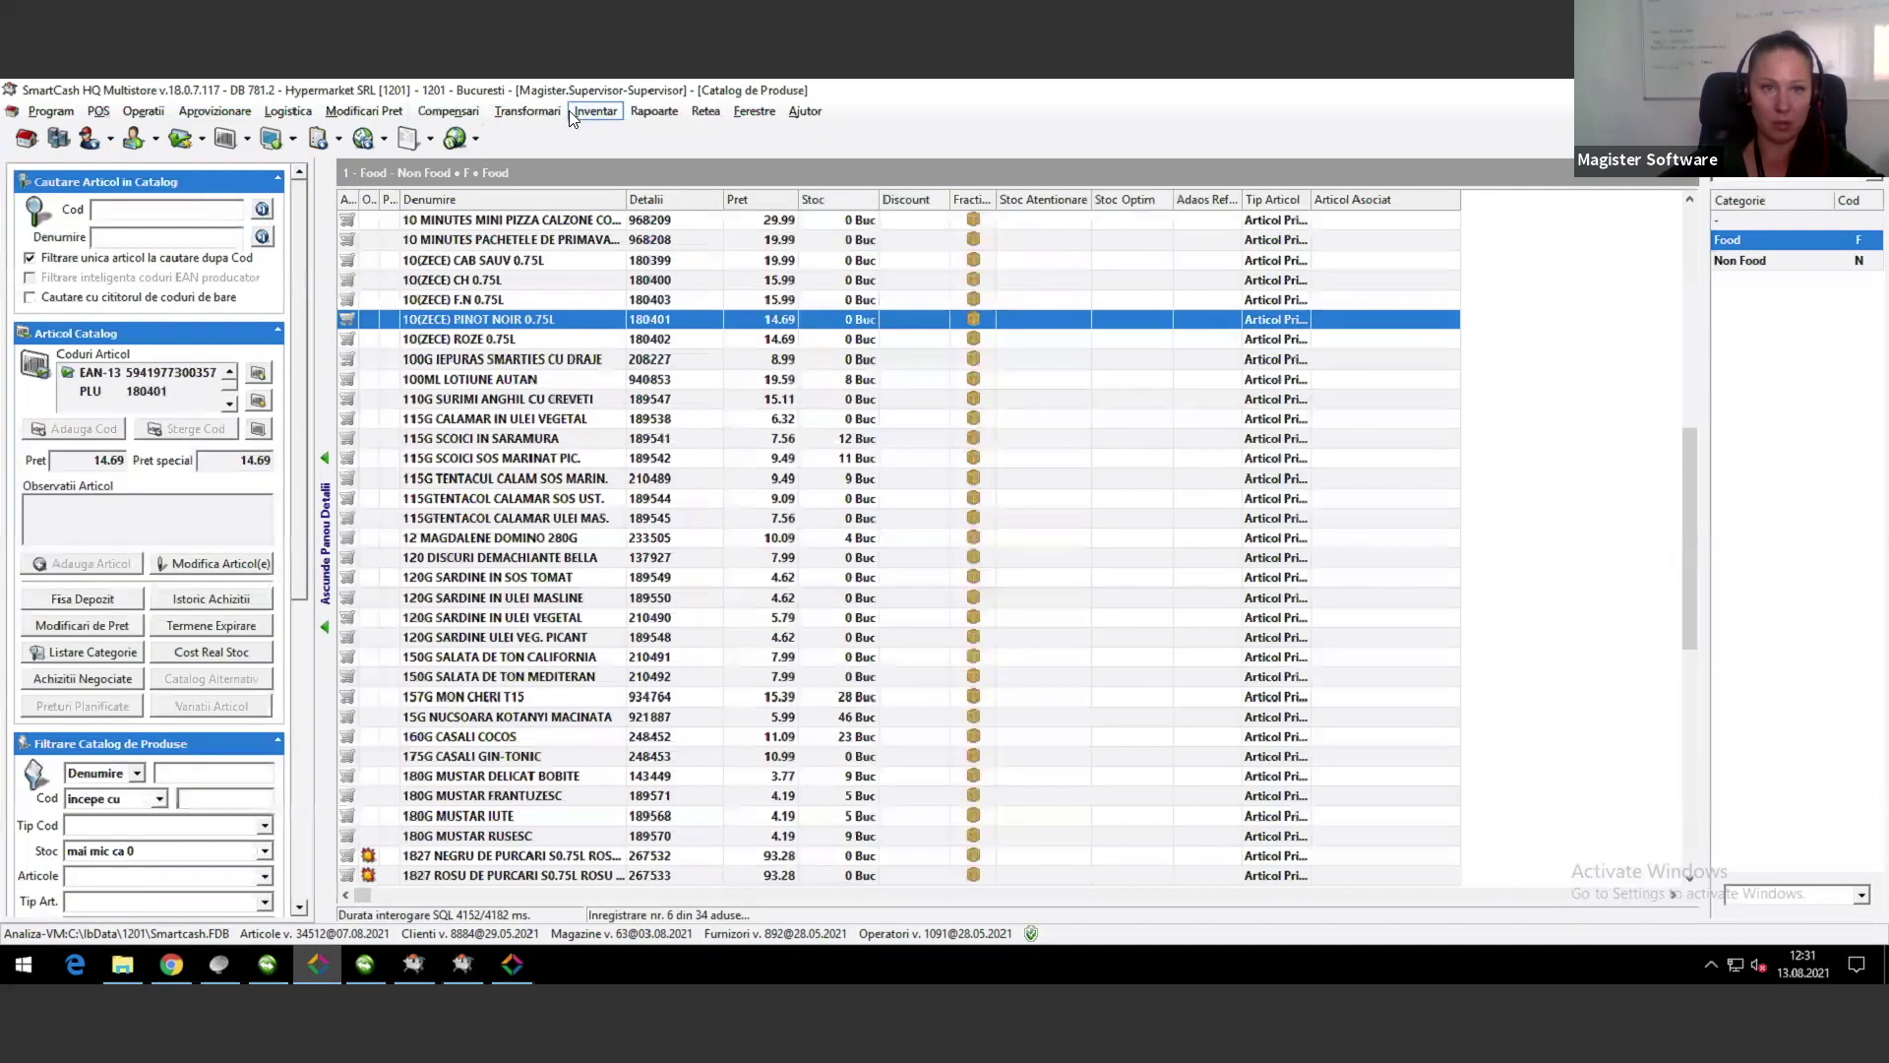
Step: List the newest stock correction record, of type 40 - Corectie Receptie, as a printable report
left_click(572, 115)
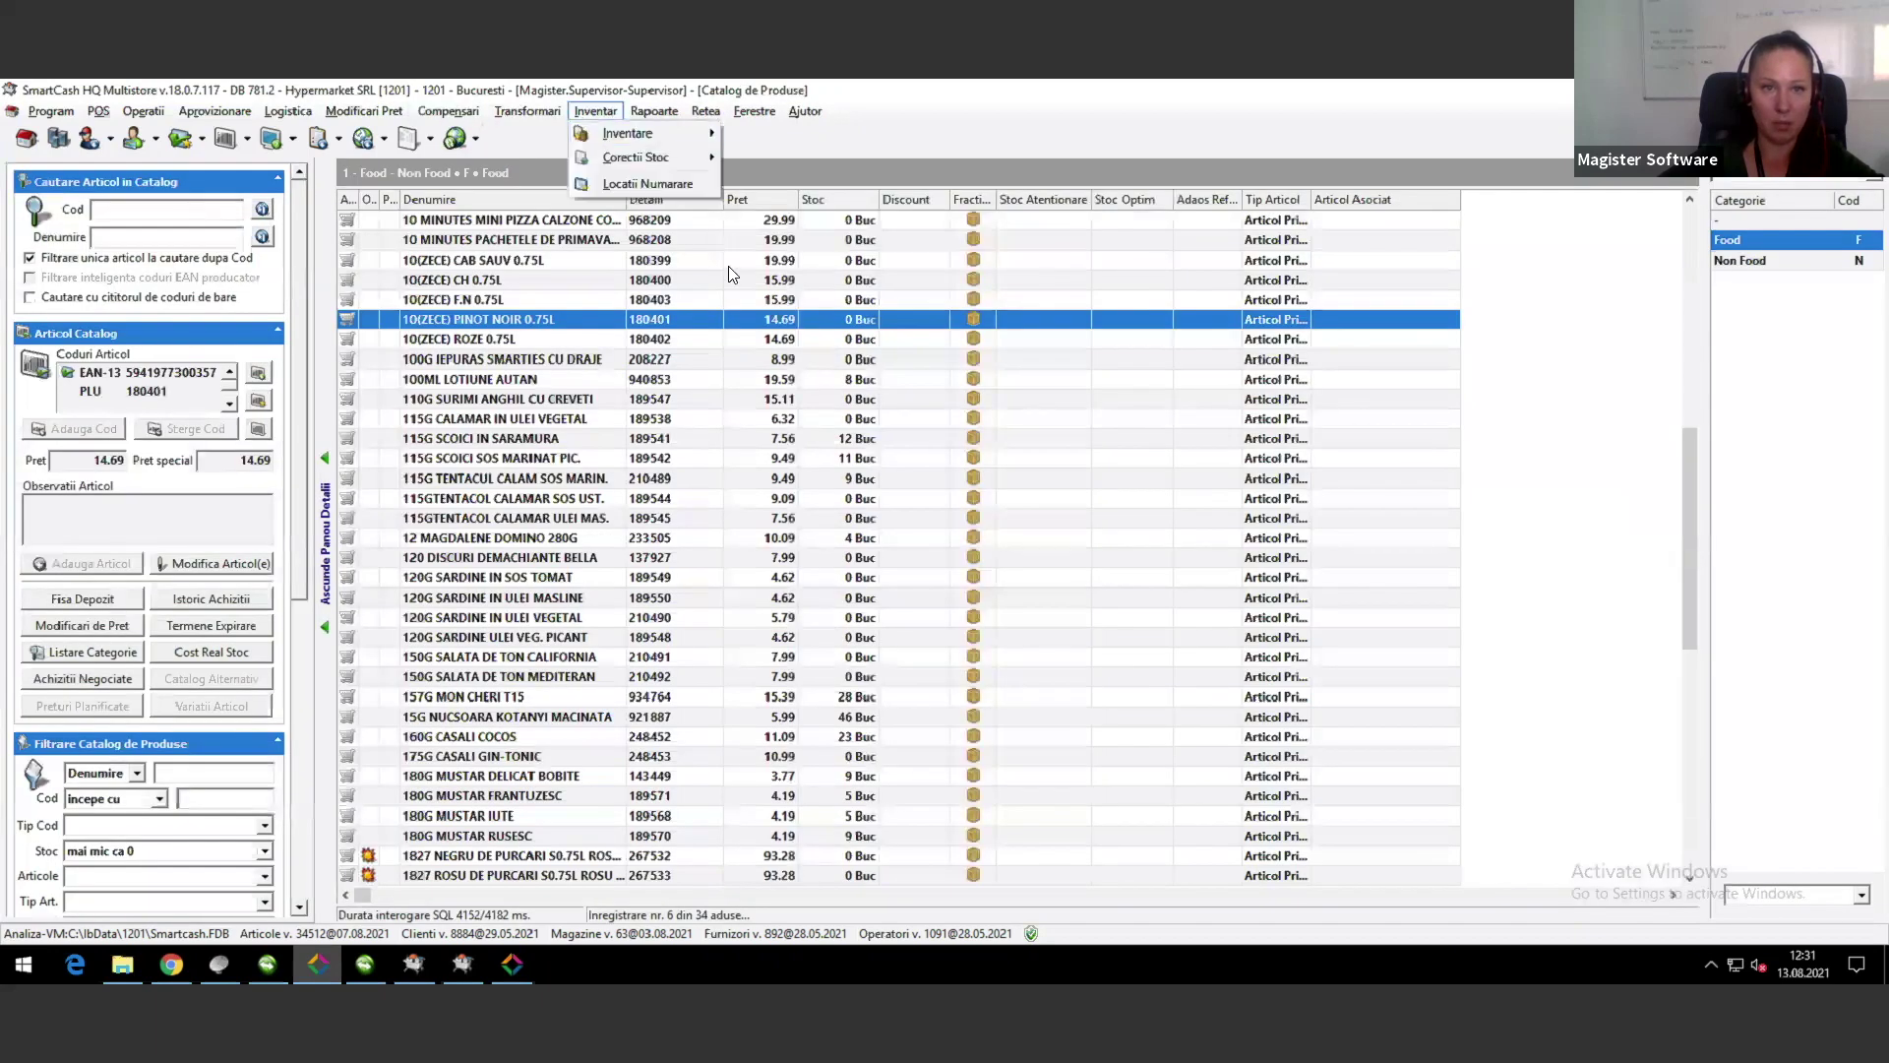
mouse_move(636, 160)
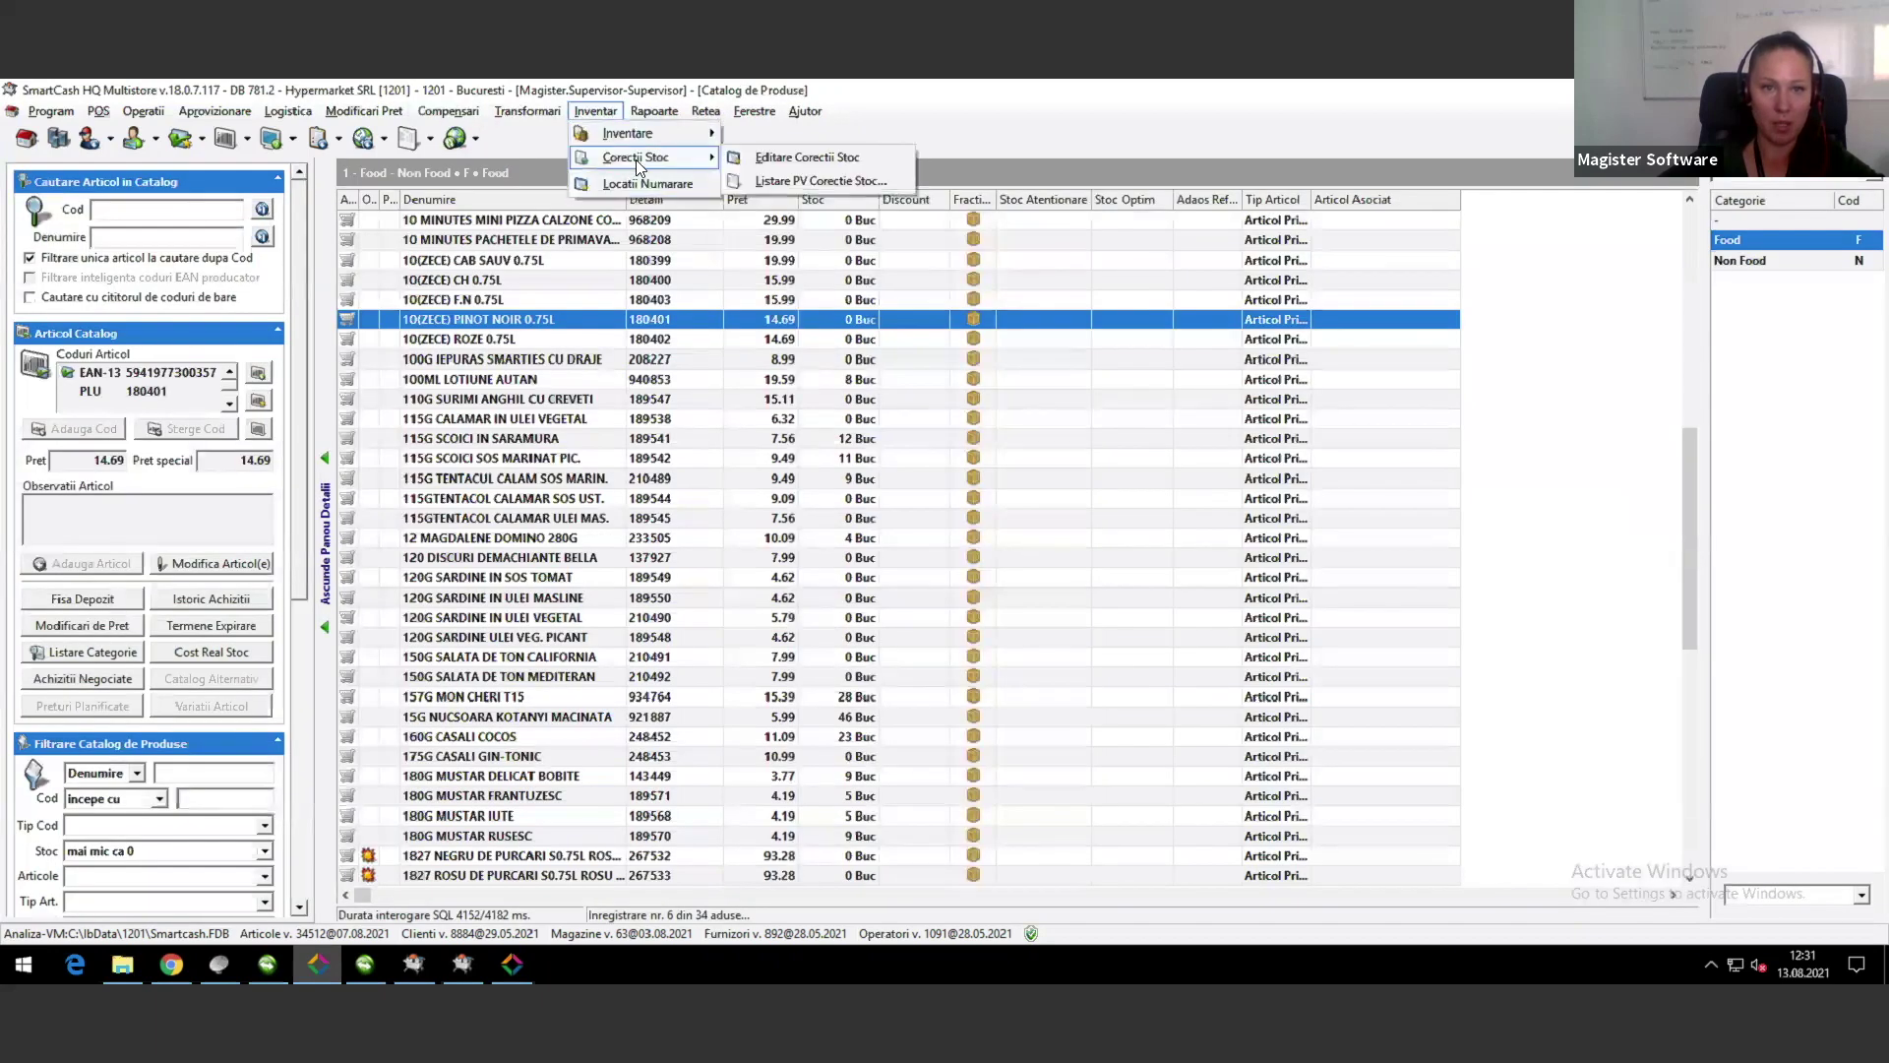
left_click(775, 183)
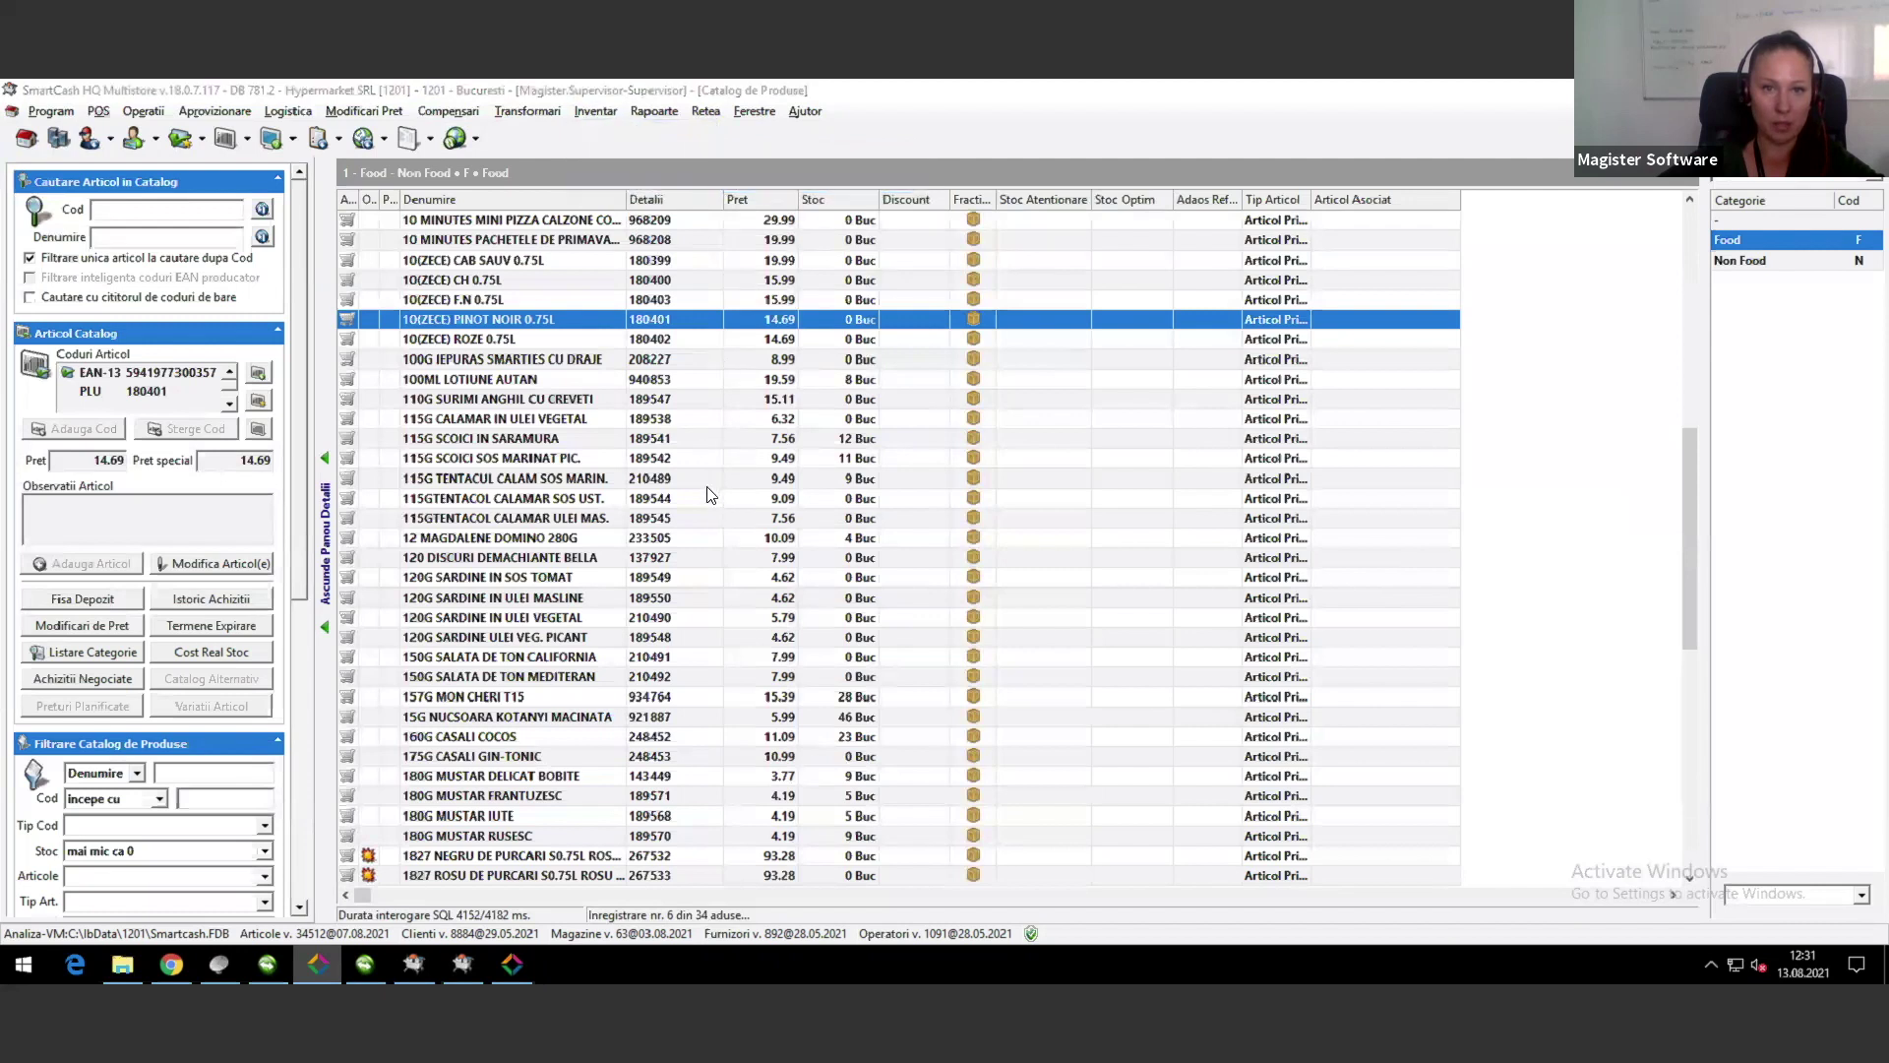
double_click(690, 393)
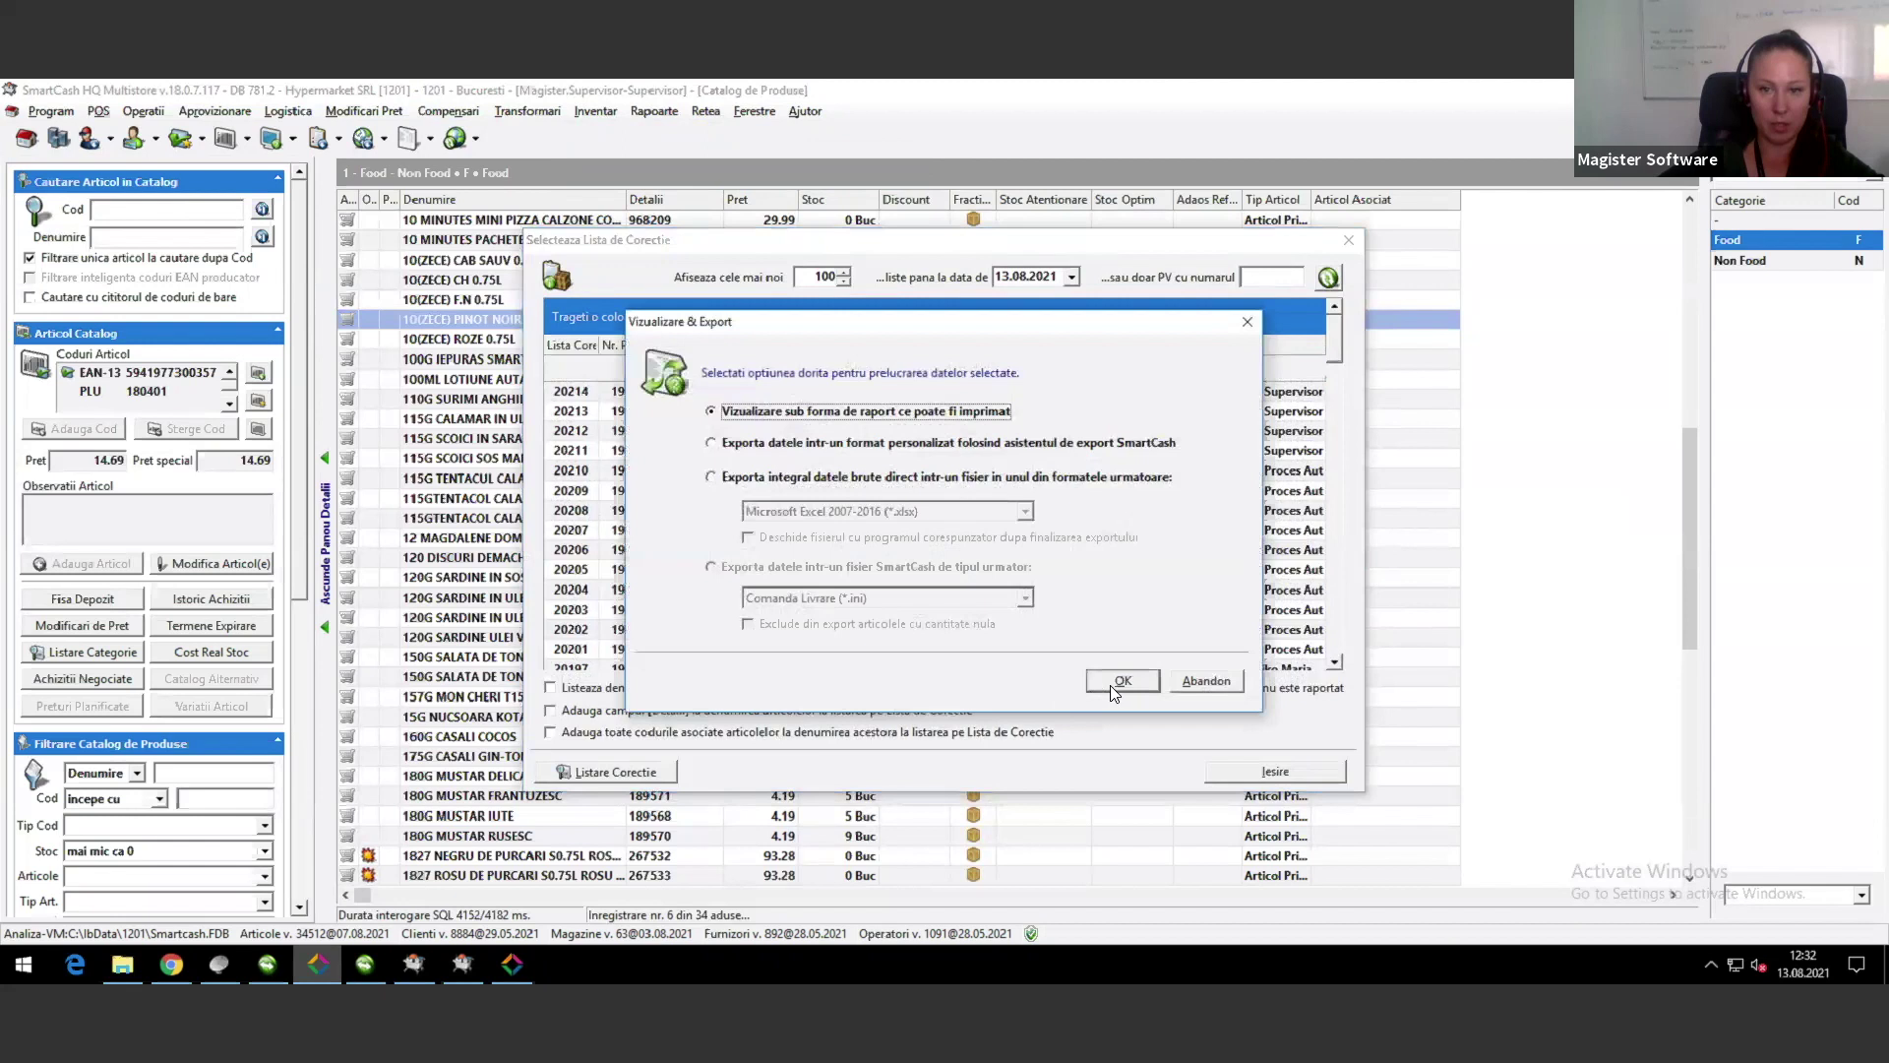
left_click(1112, 683)
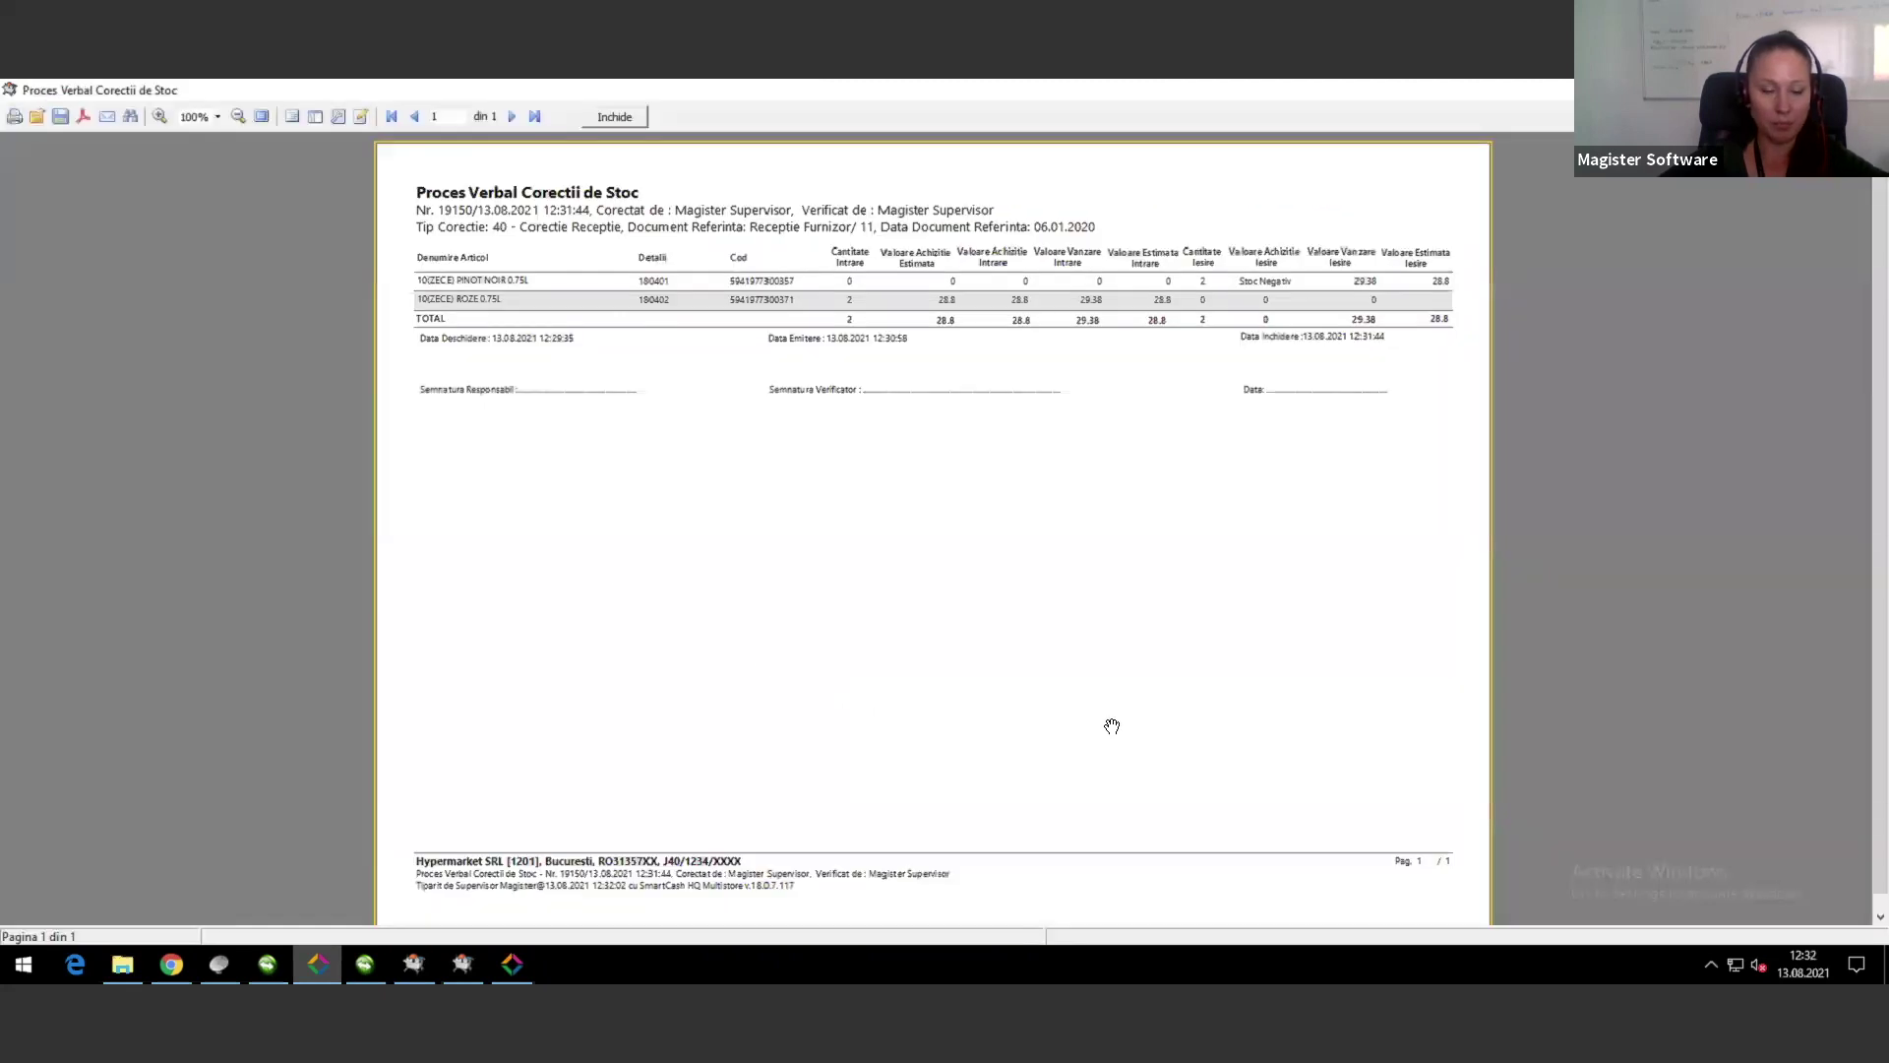
Step: Examine the article quantities and values in the enlarged Proces Verbal Corectii de Stoc report, then close it and the correction list
scroll(1135, 722, "up", 2)
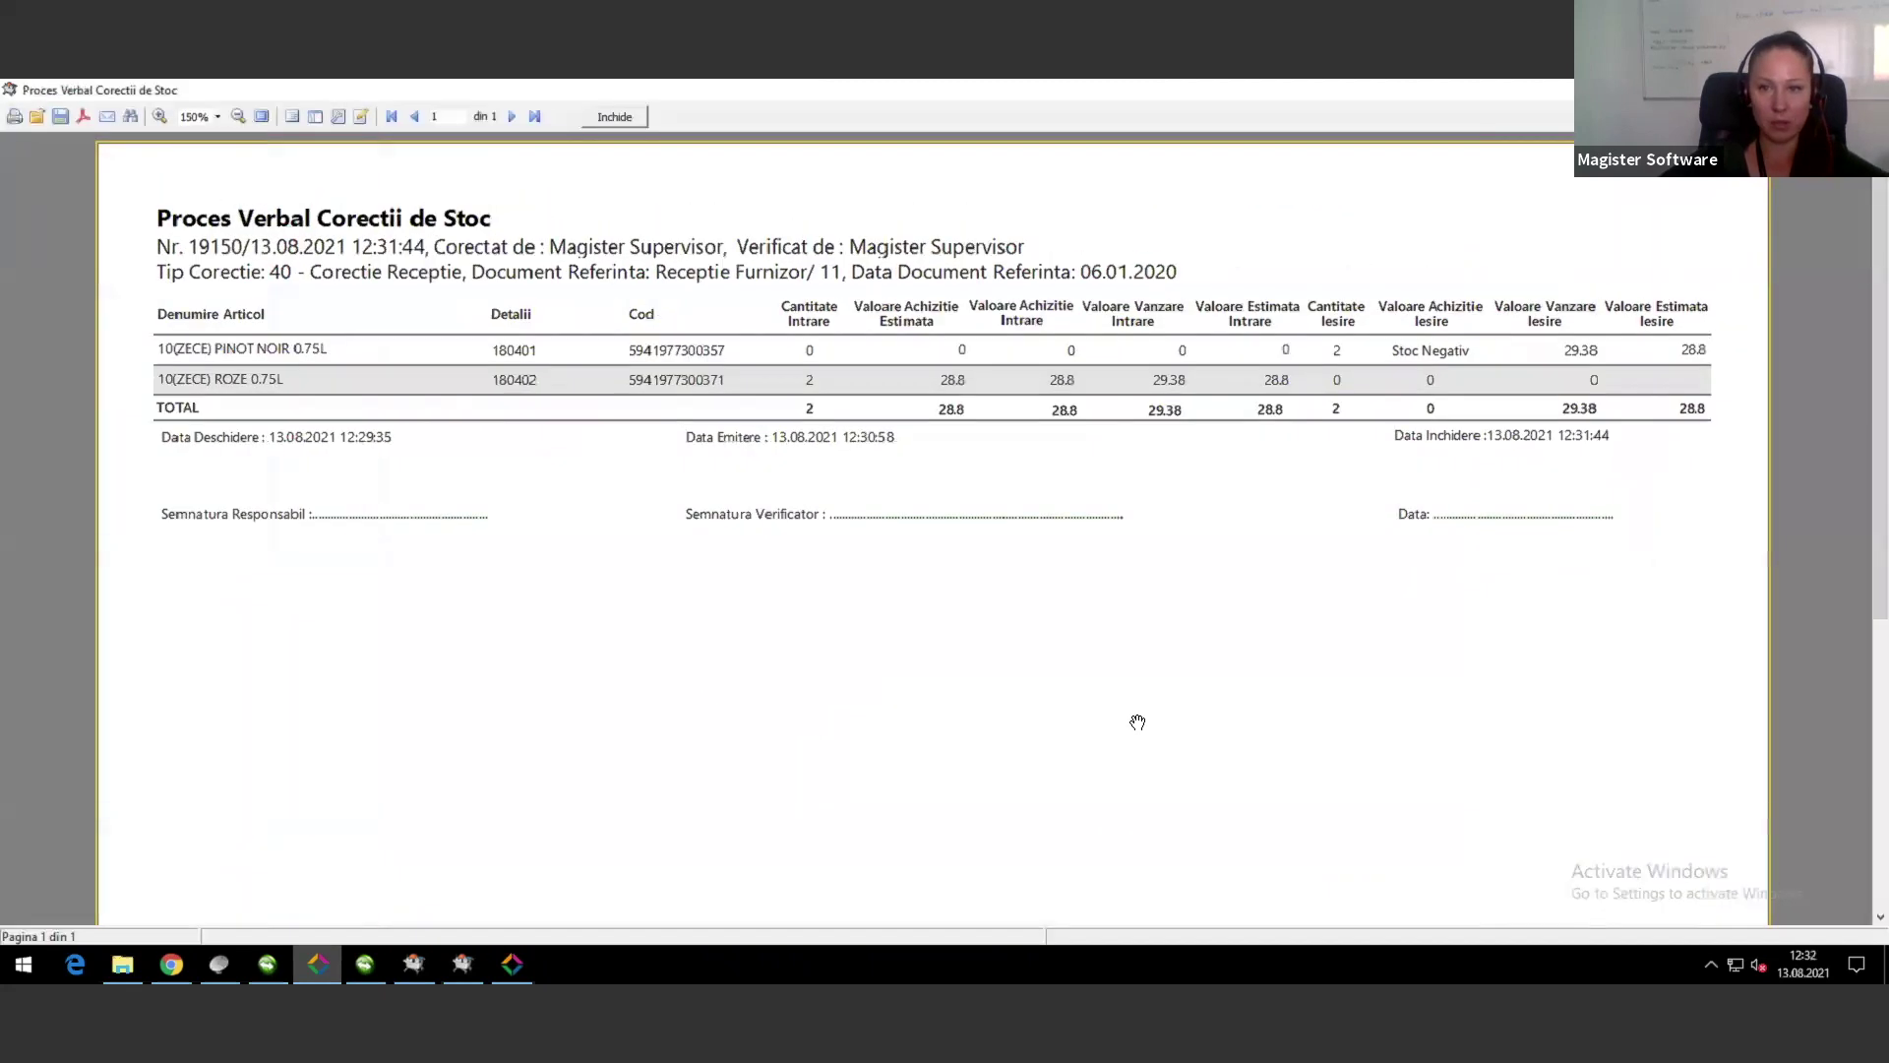
scroll(1138, 722, "up", 1)
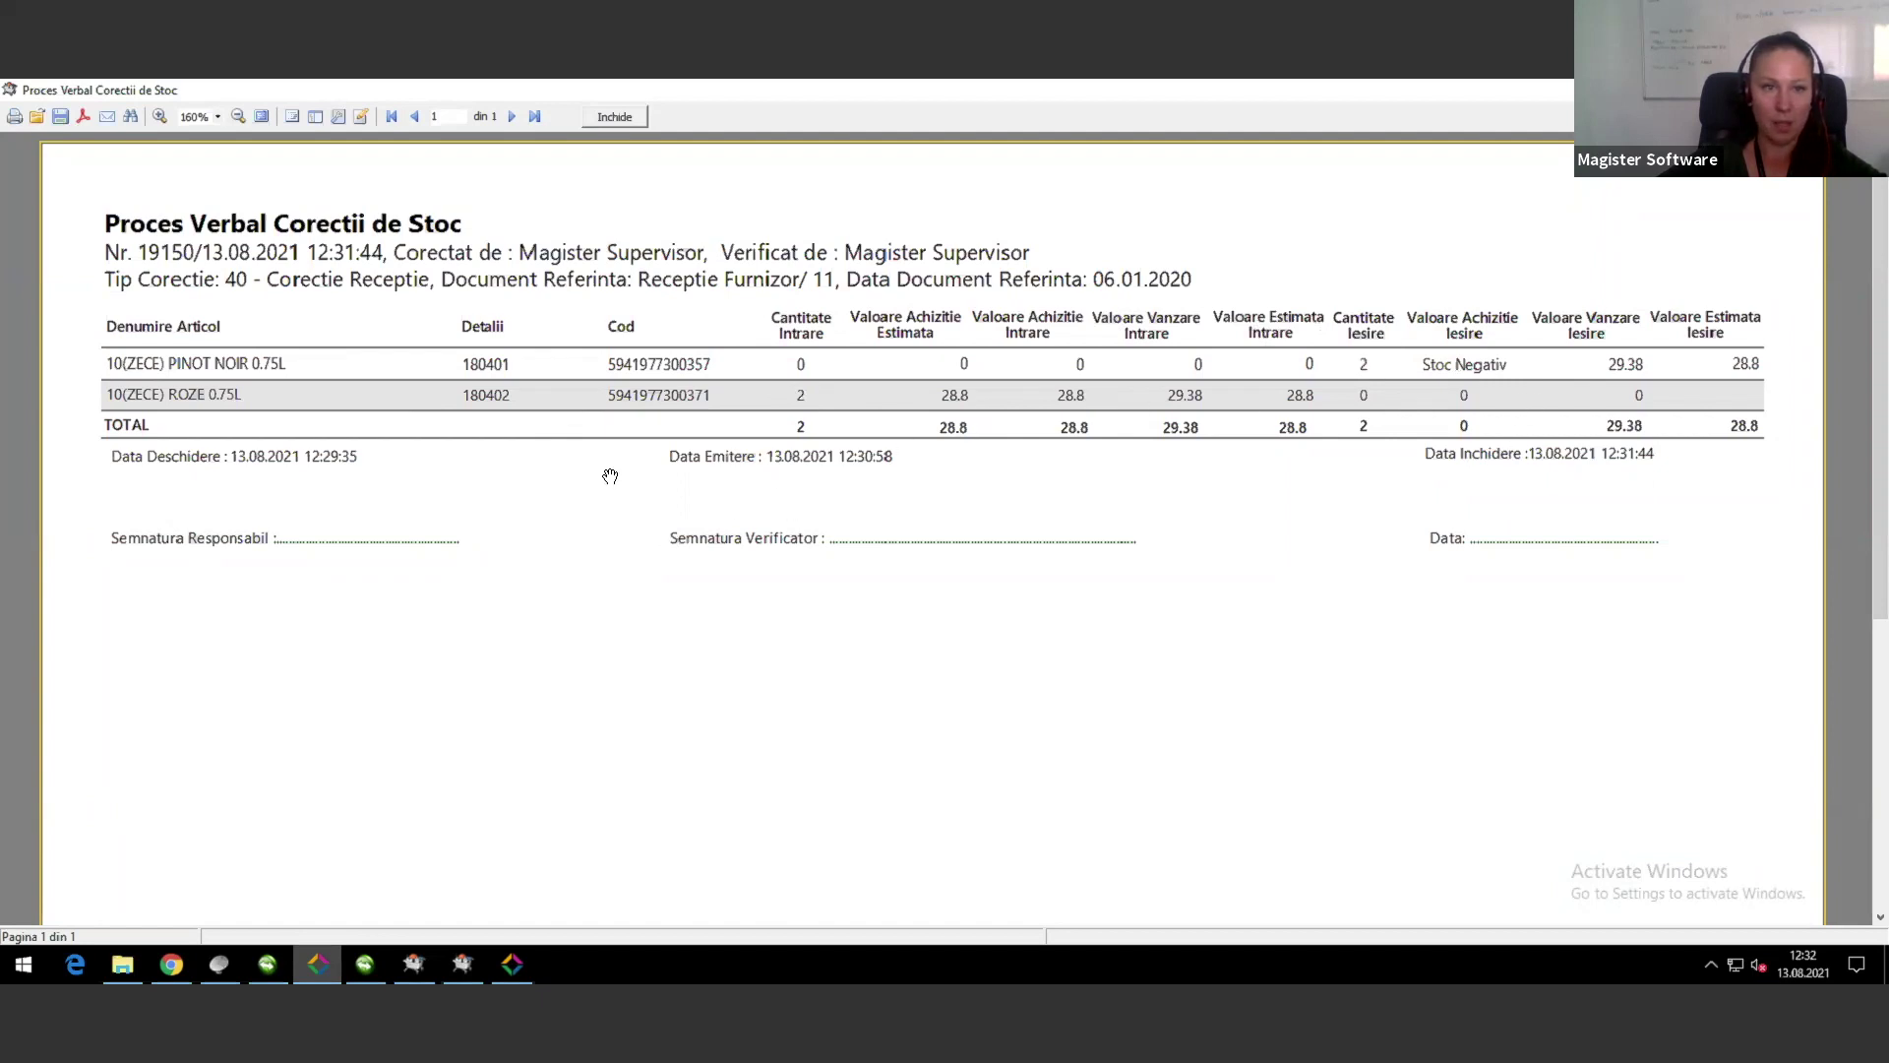
scroll(624, 468, "down", 1)
scroll(624, 469, "down", 2)
scroll(625, 464, "up", 3)
left_click(616, 118)
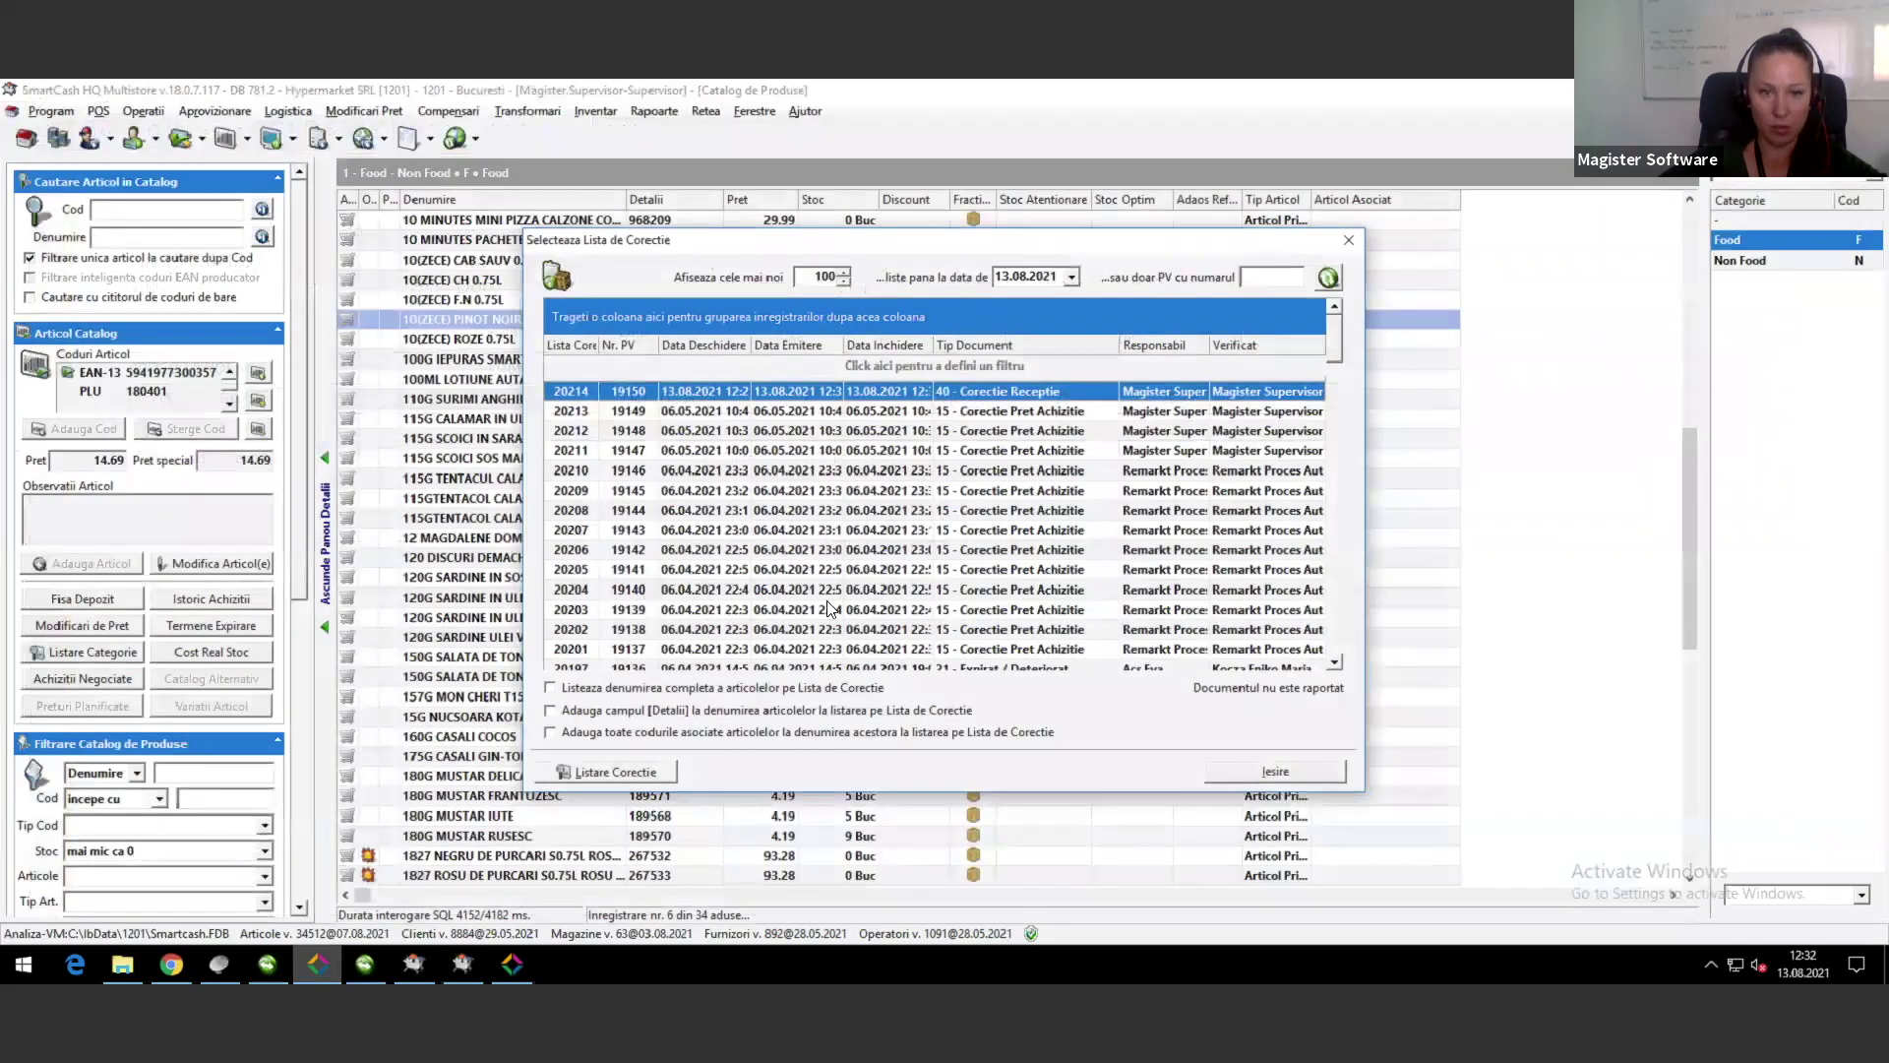
left_click_drag(843, 248, 784, 221)
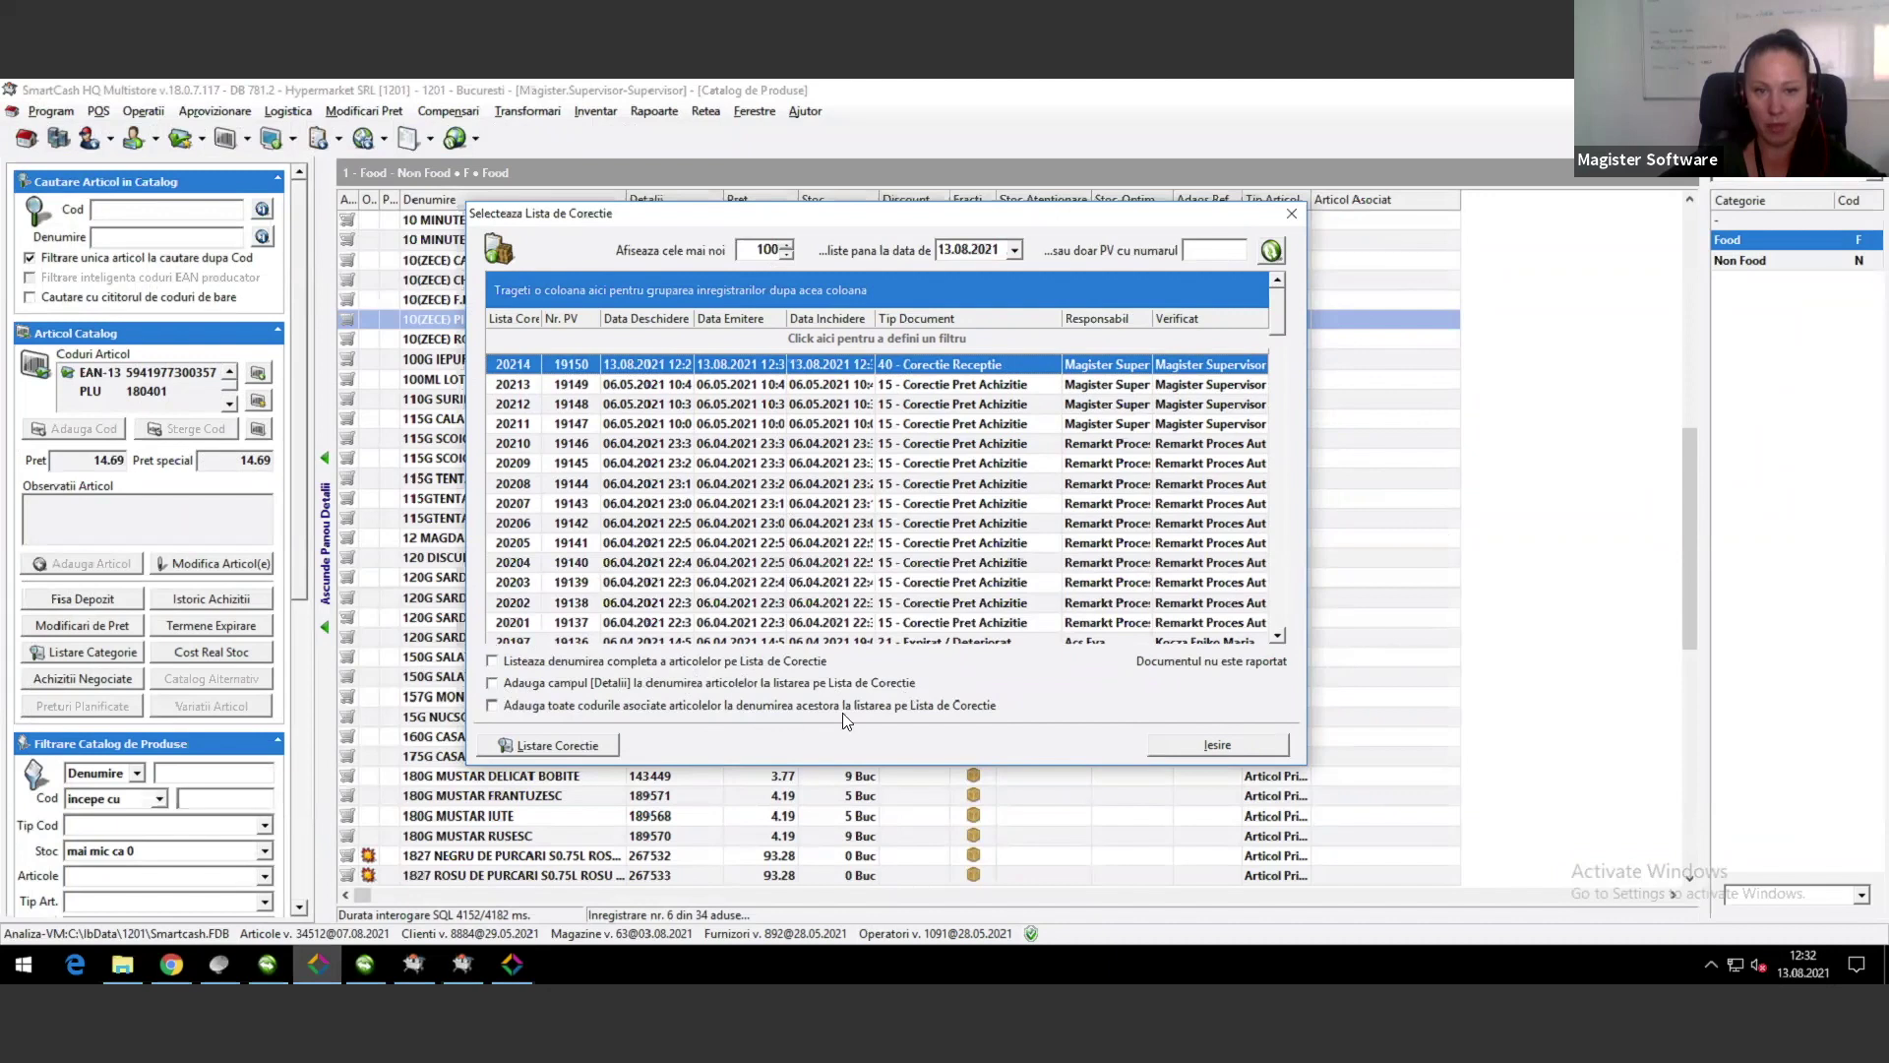
left_click(1220, 746)
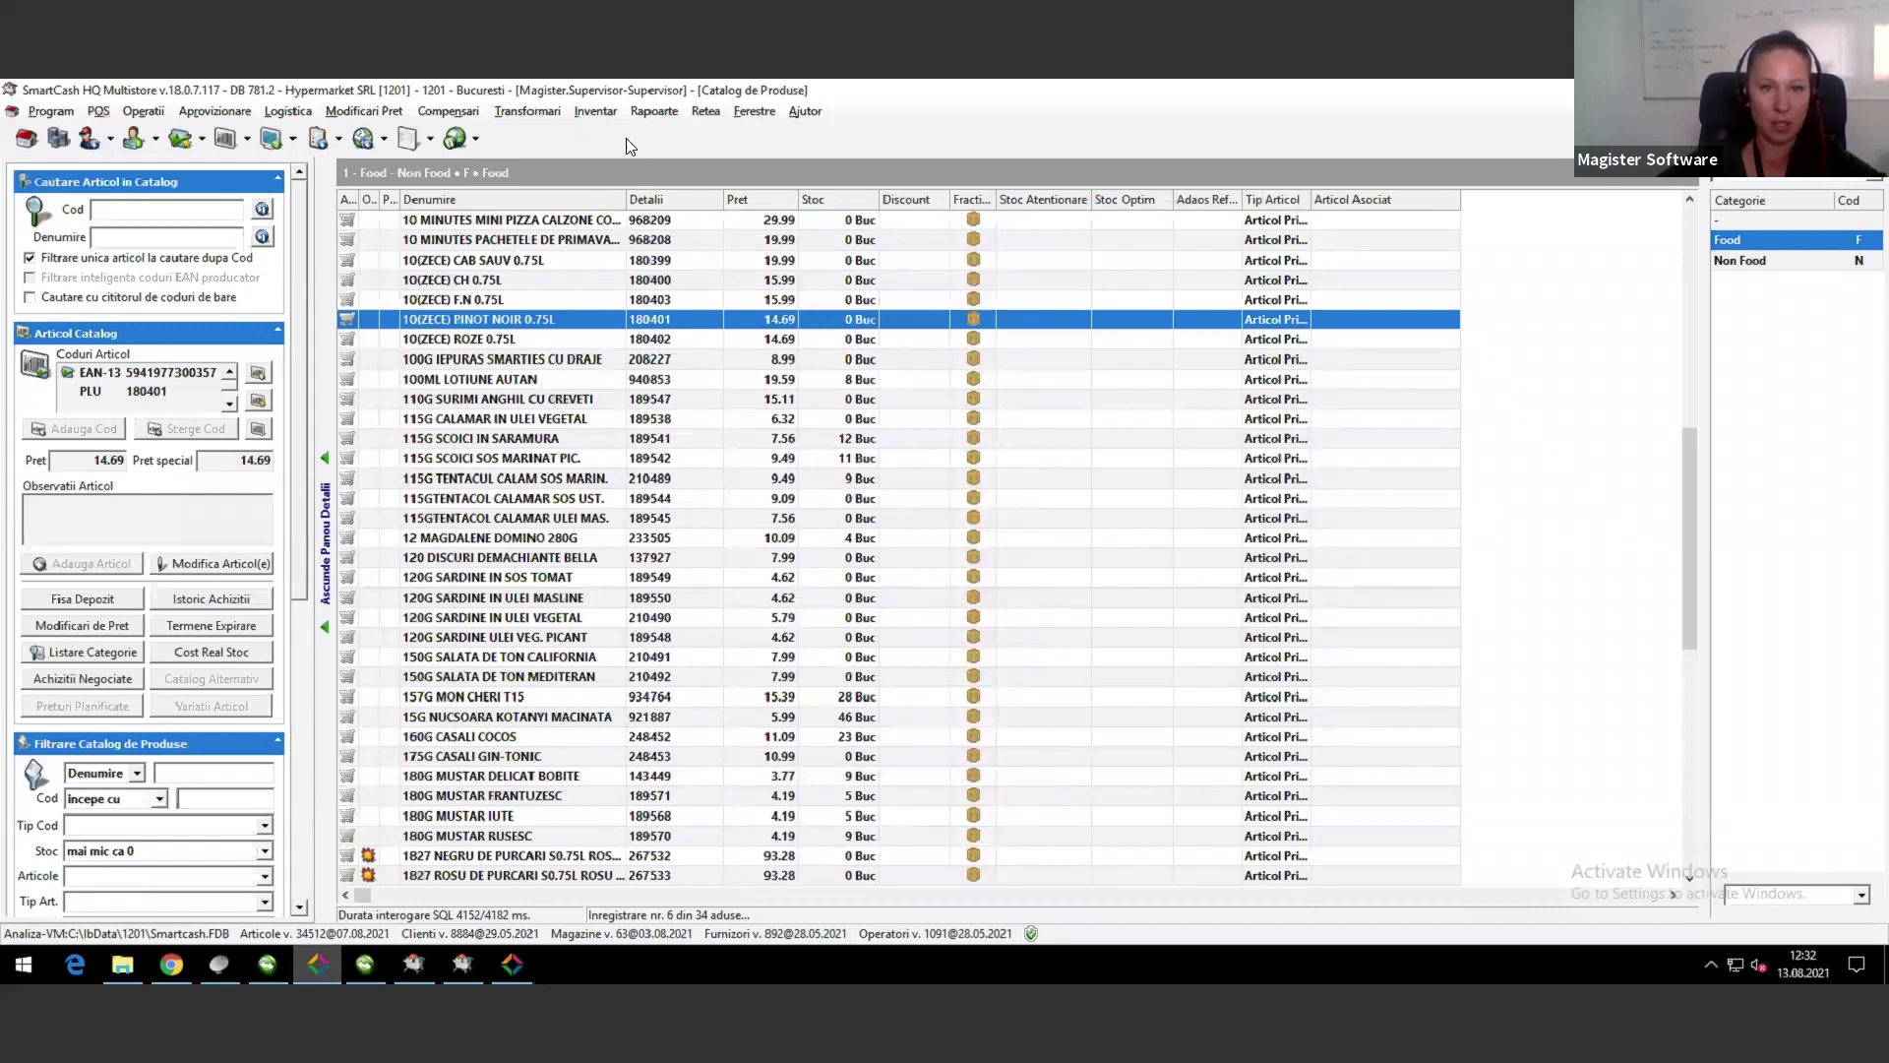
Step: Review the available inventory operations for opening, listing and valuing inventories
left_click(593, 111)
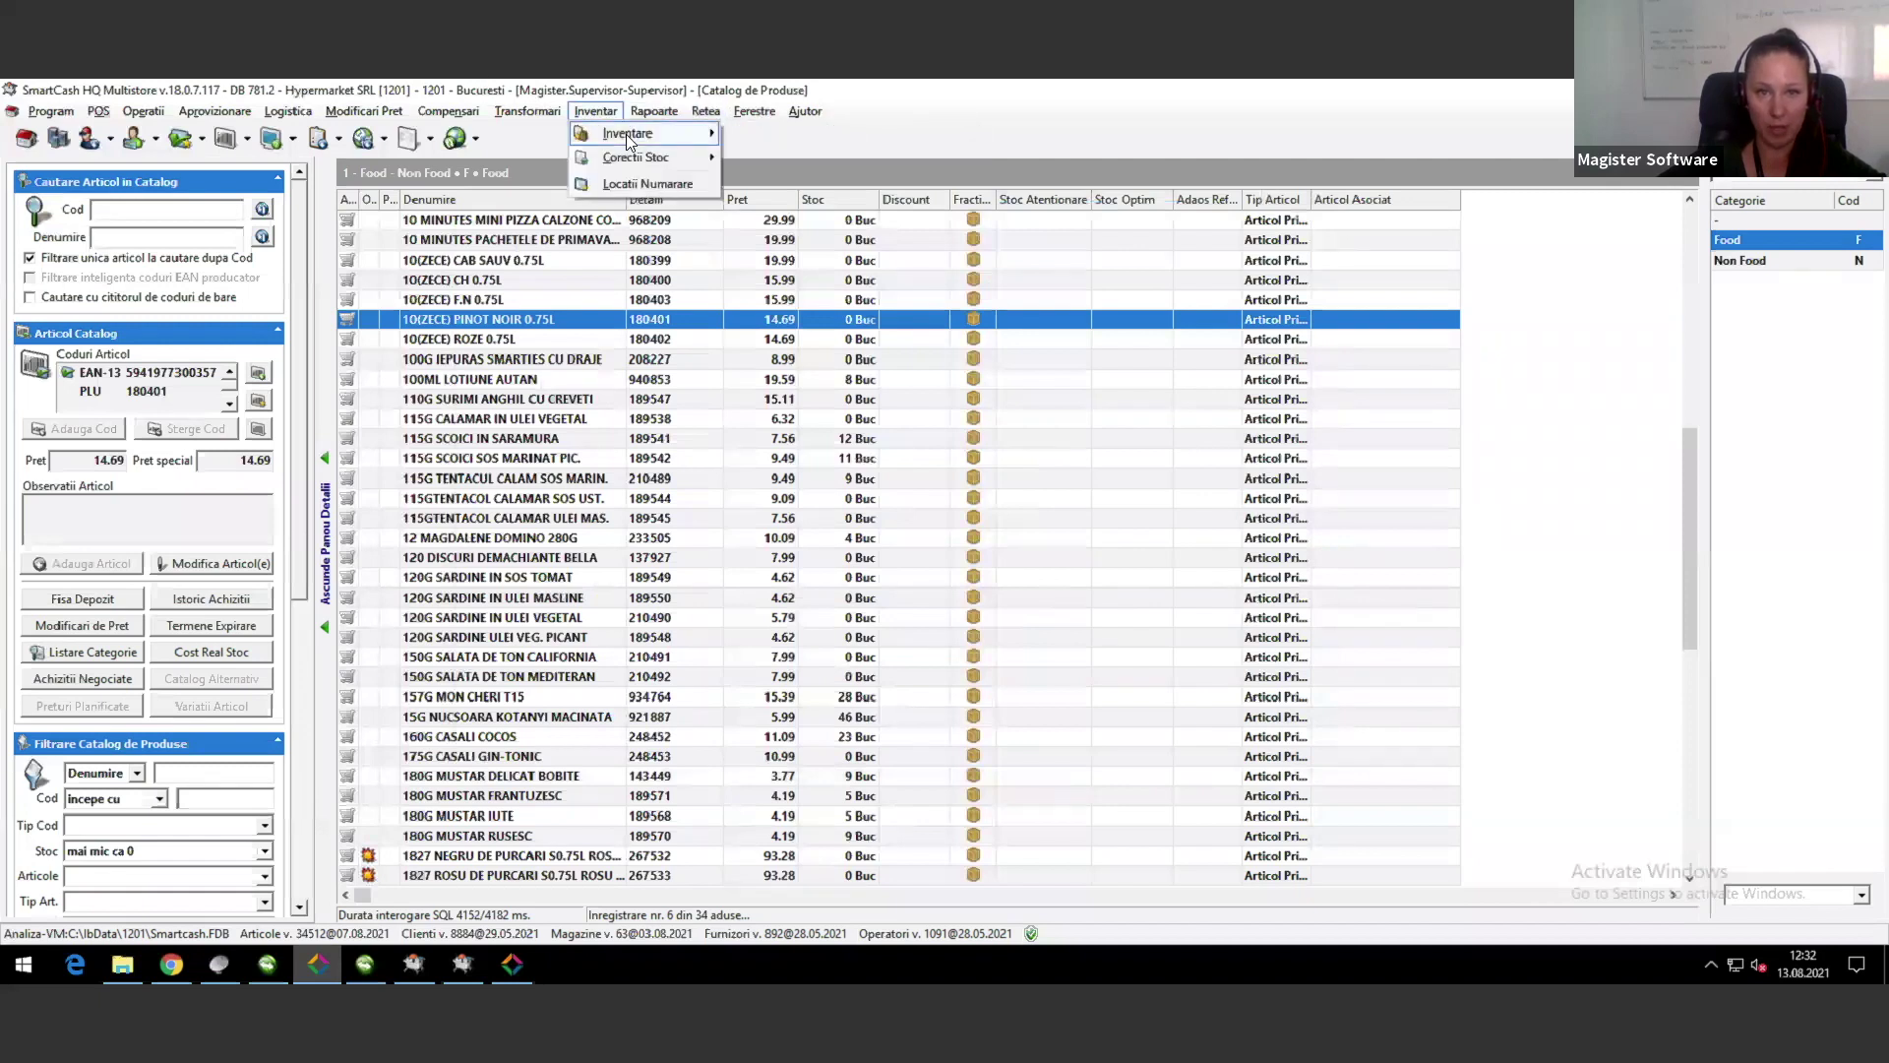
mouse_move(626, 134)
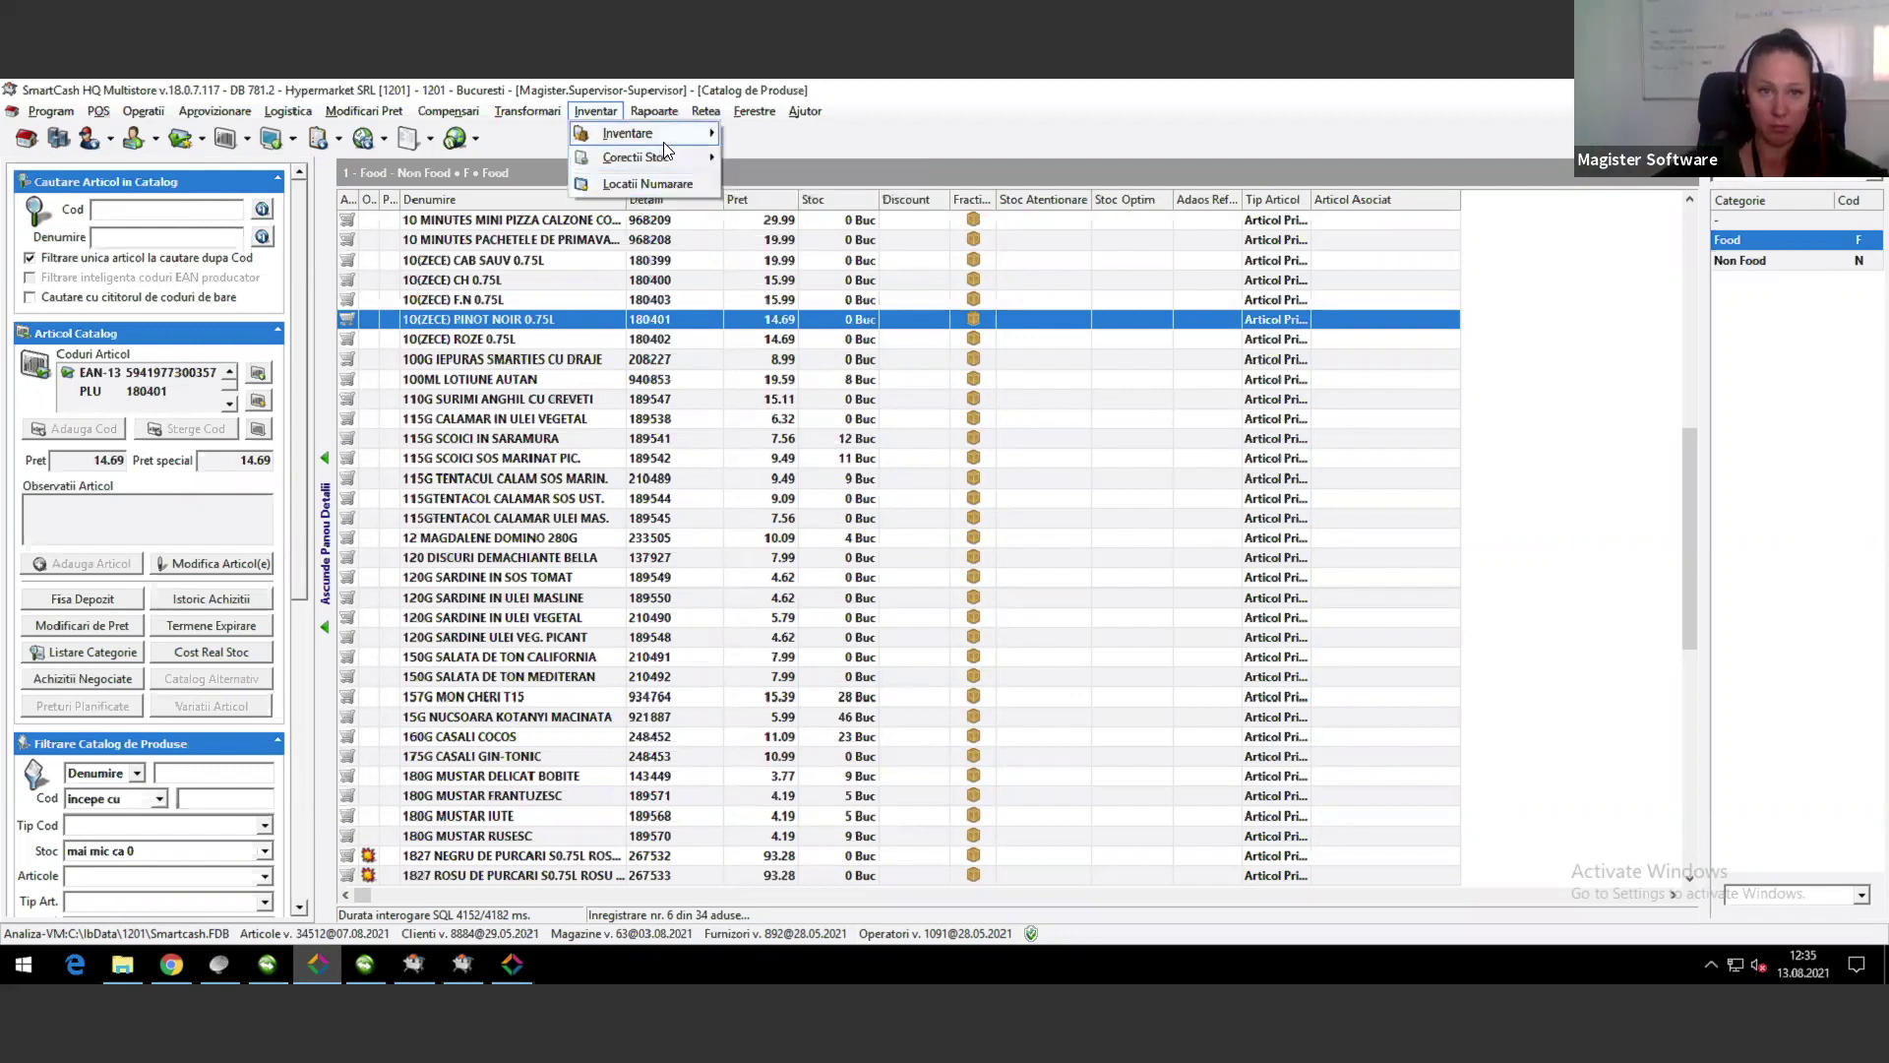
mouse_move(663, 143)
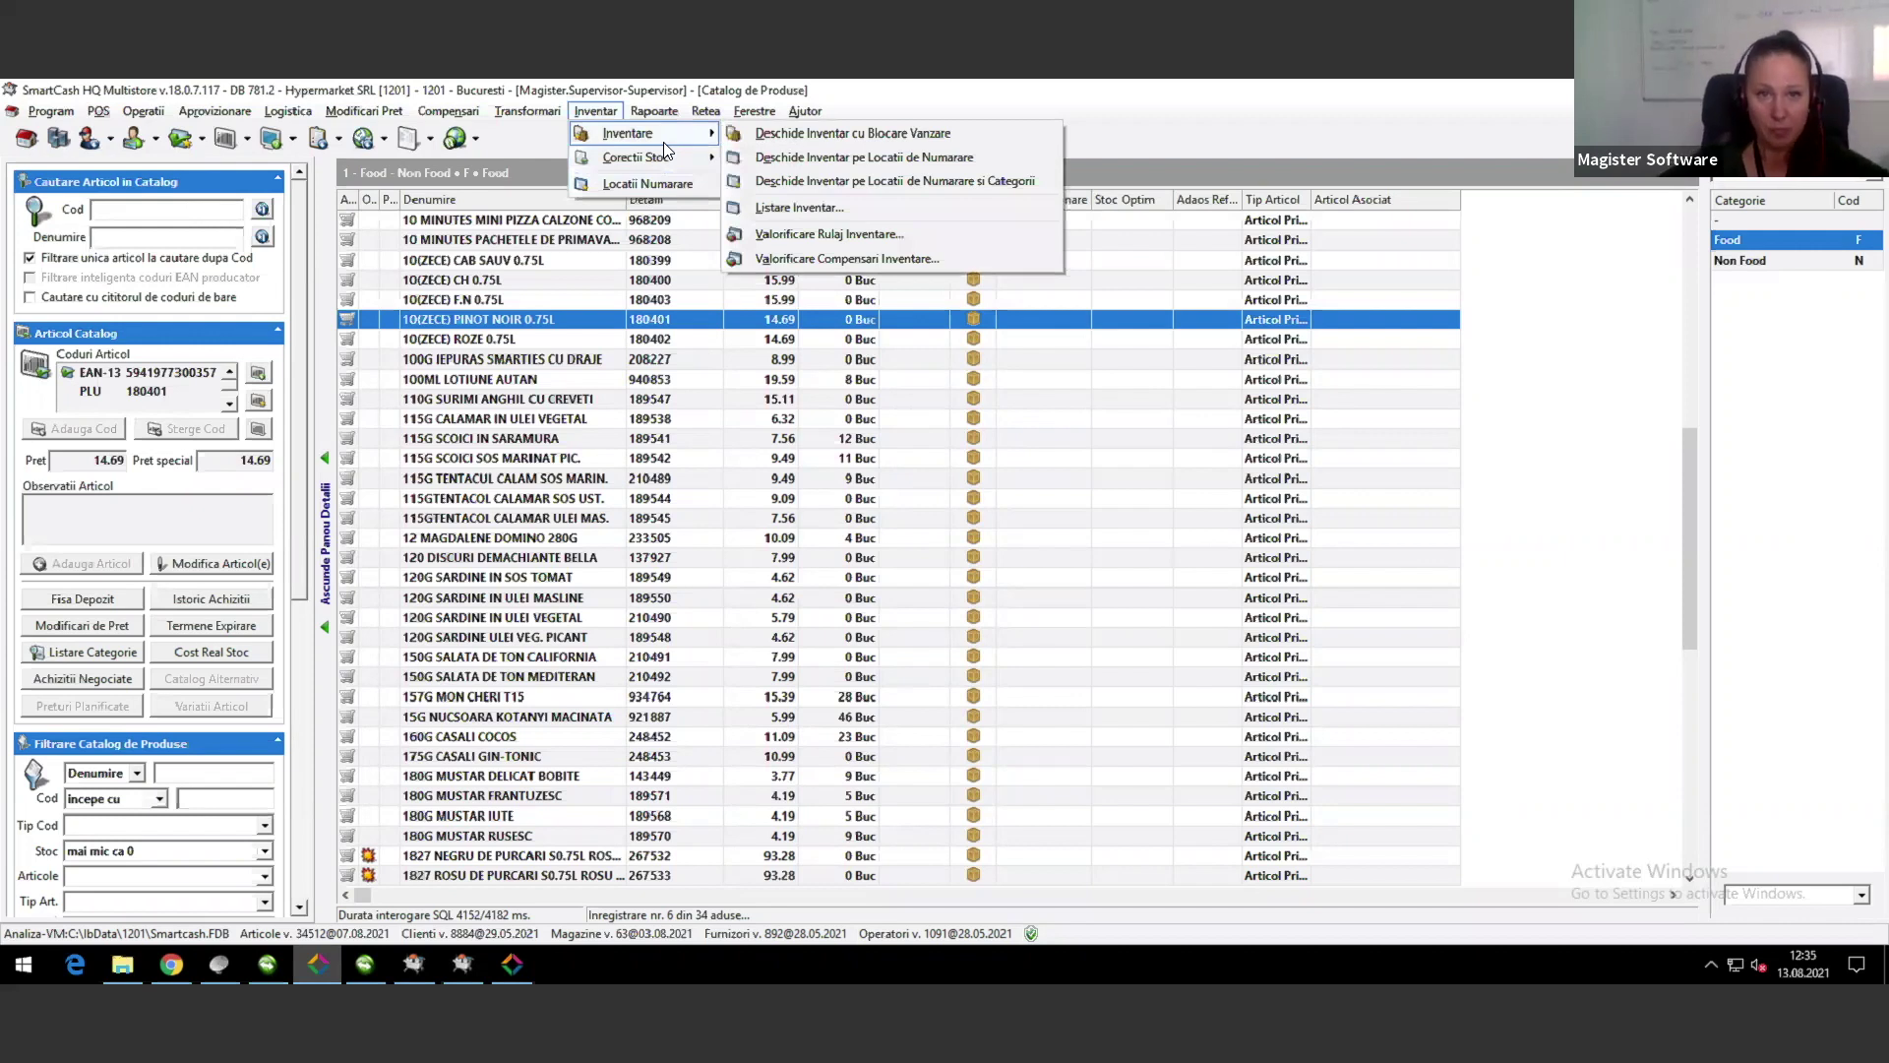
Step: Switch to the SmartCash HQ window of the Textile Hq store and open its counting locations (Locatii Numarare)
left_click(468, 972)
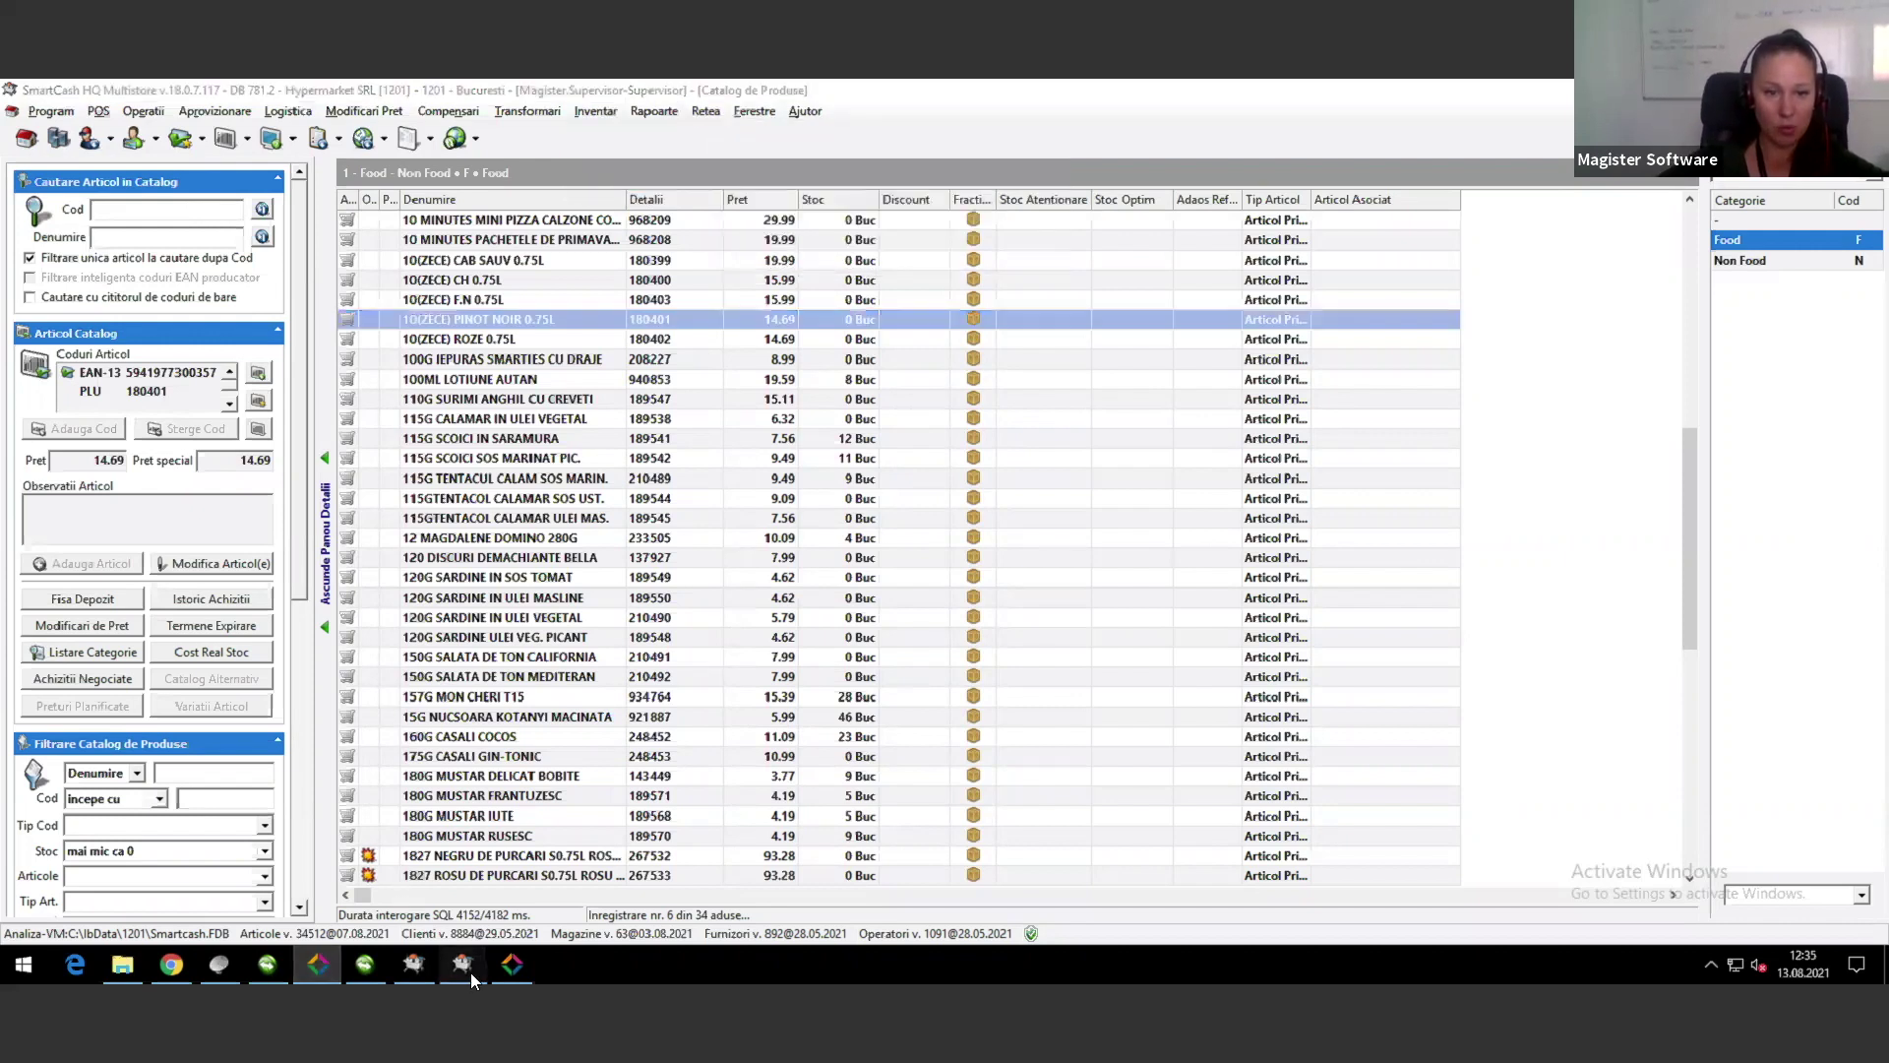
left_click(413, 964)
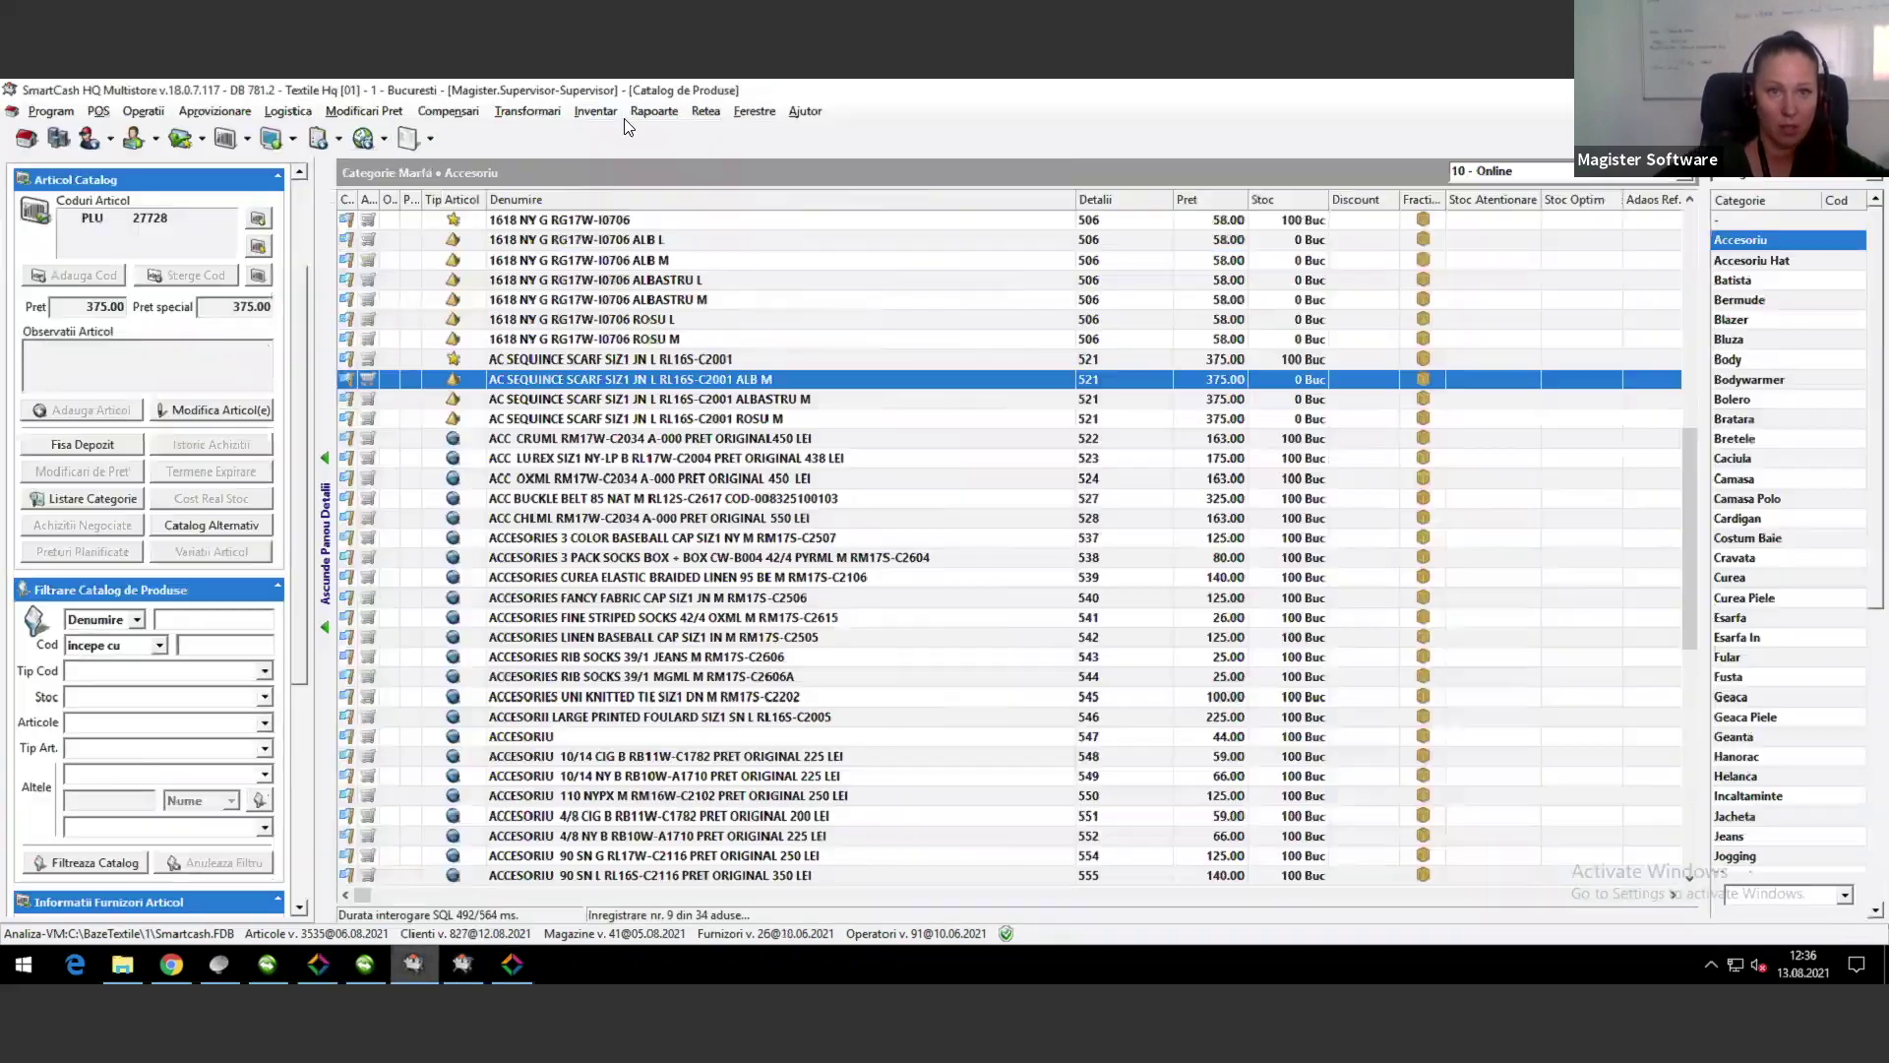
left_click(594, 112)
left_click(628, 185)
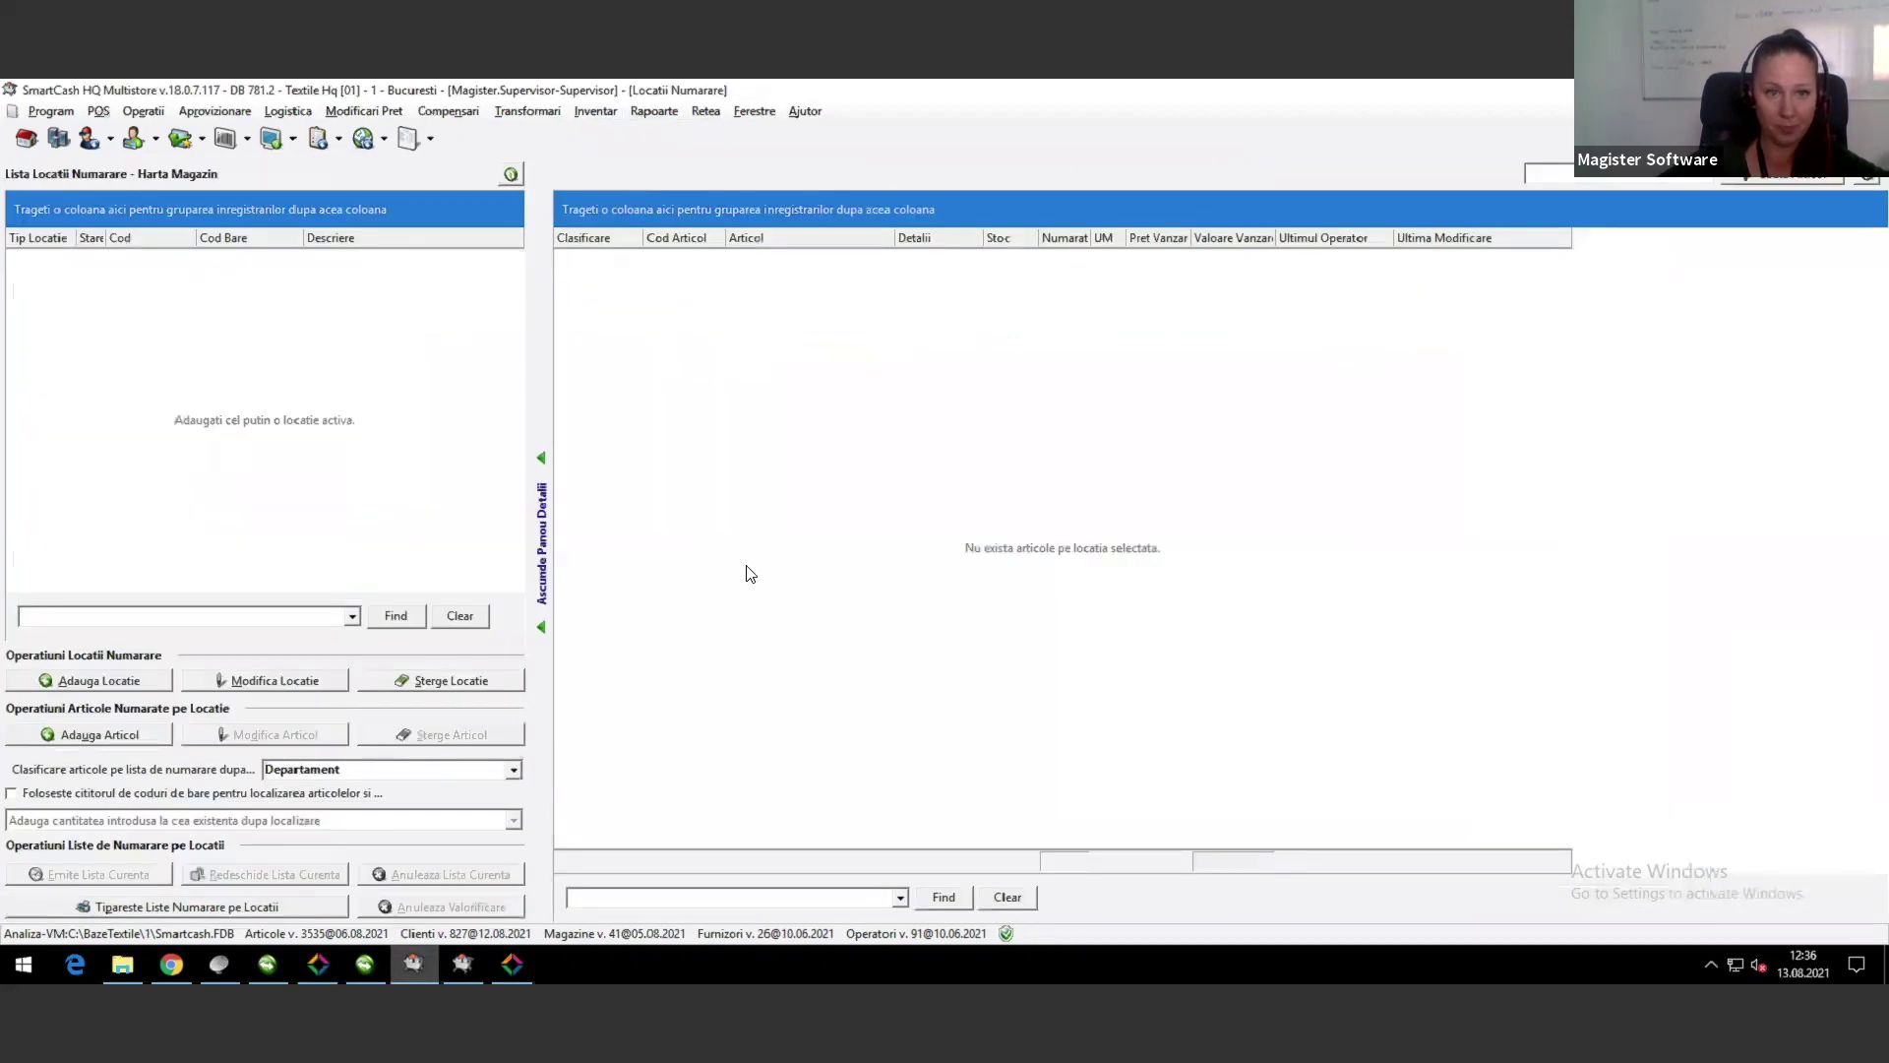
Step: Add a counting location of type Provizorie with the description palet cola
left_click(116, 687)
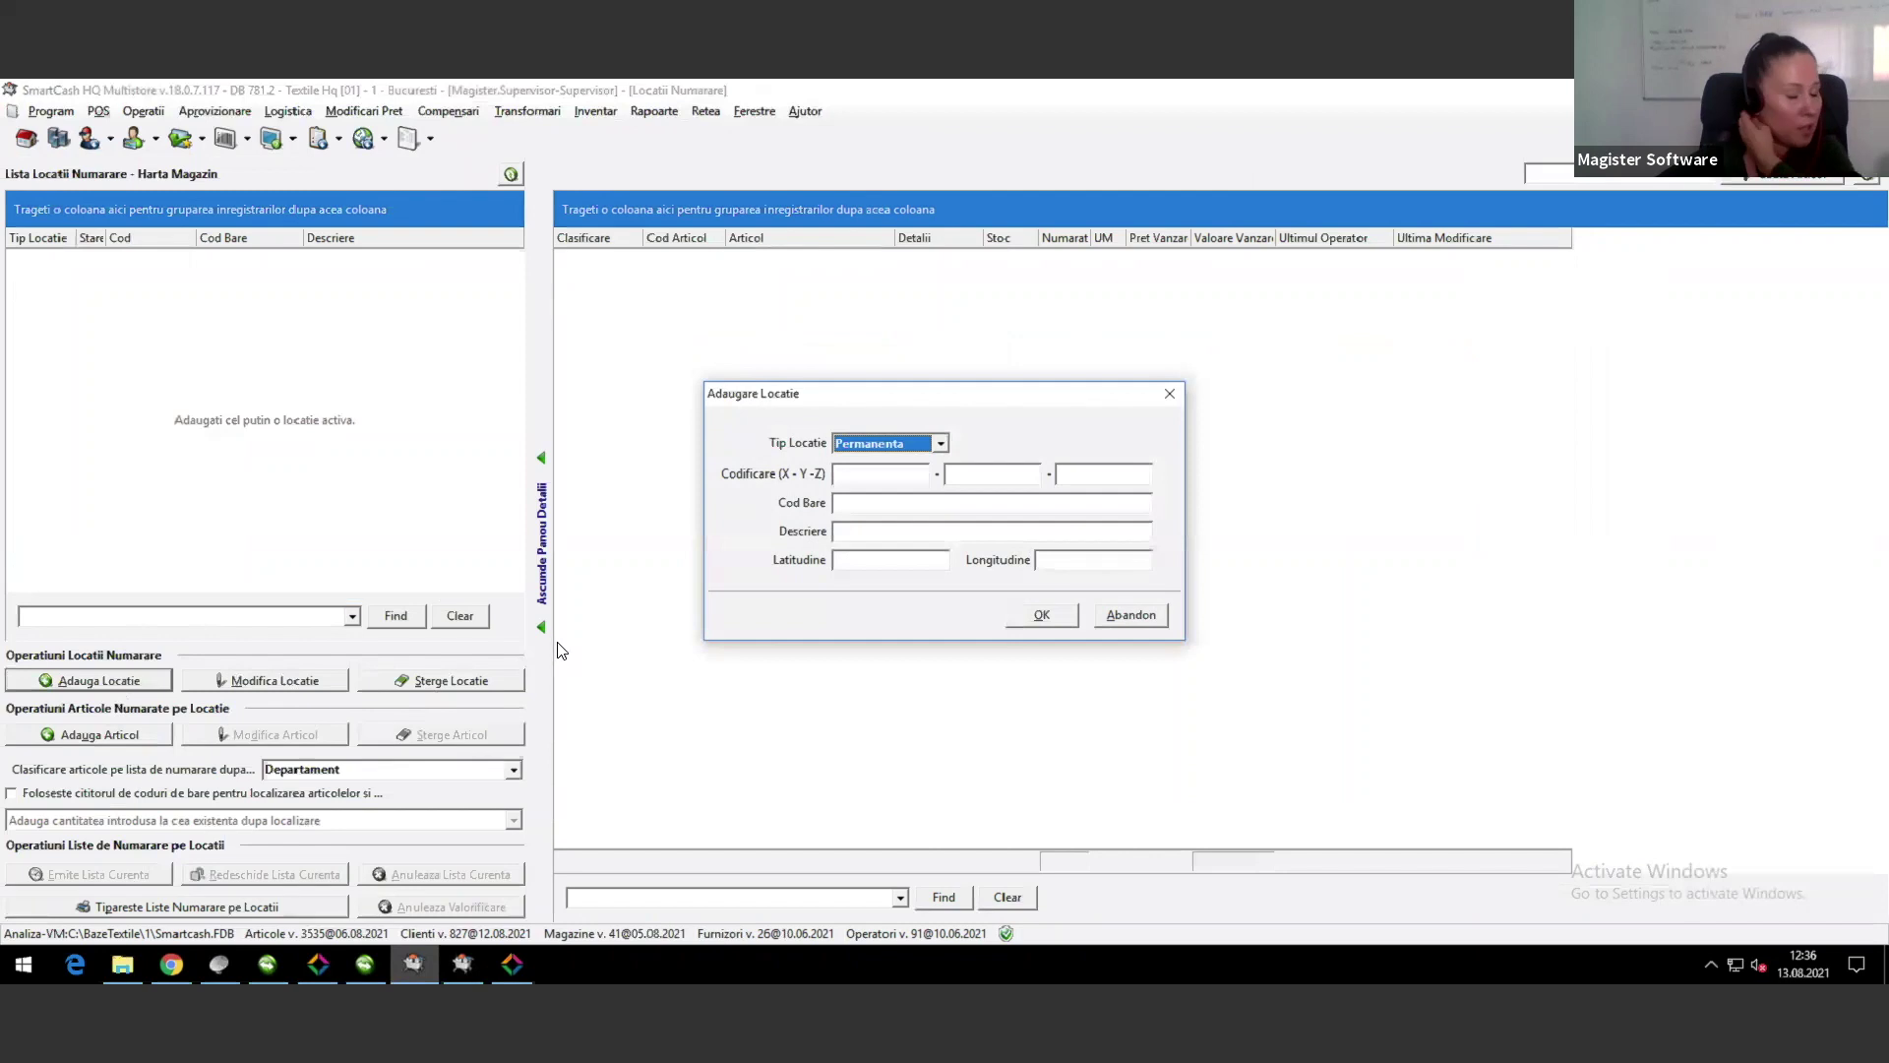
left_click(941, 445)
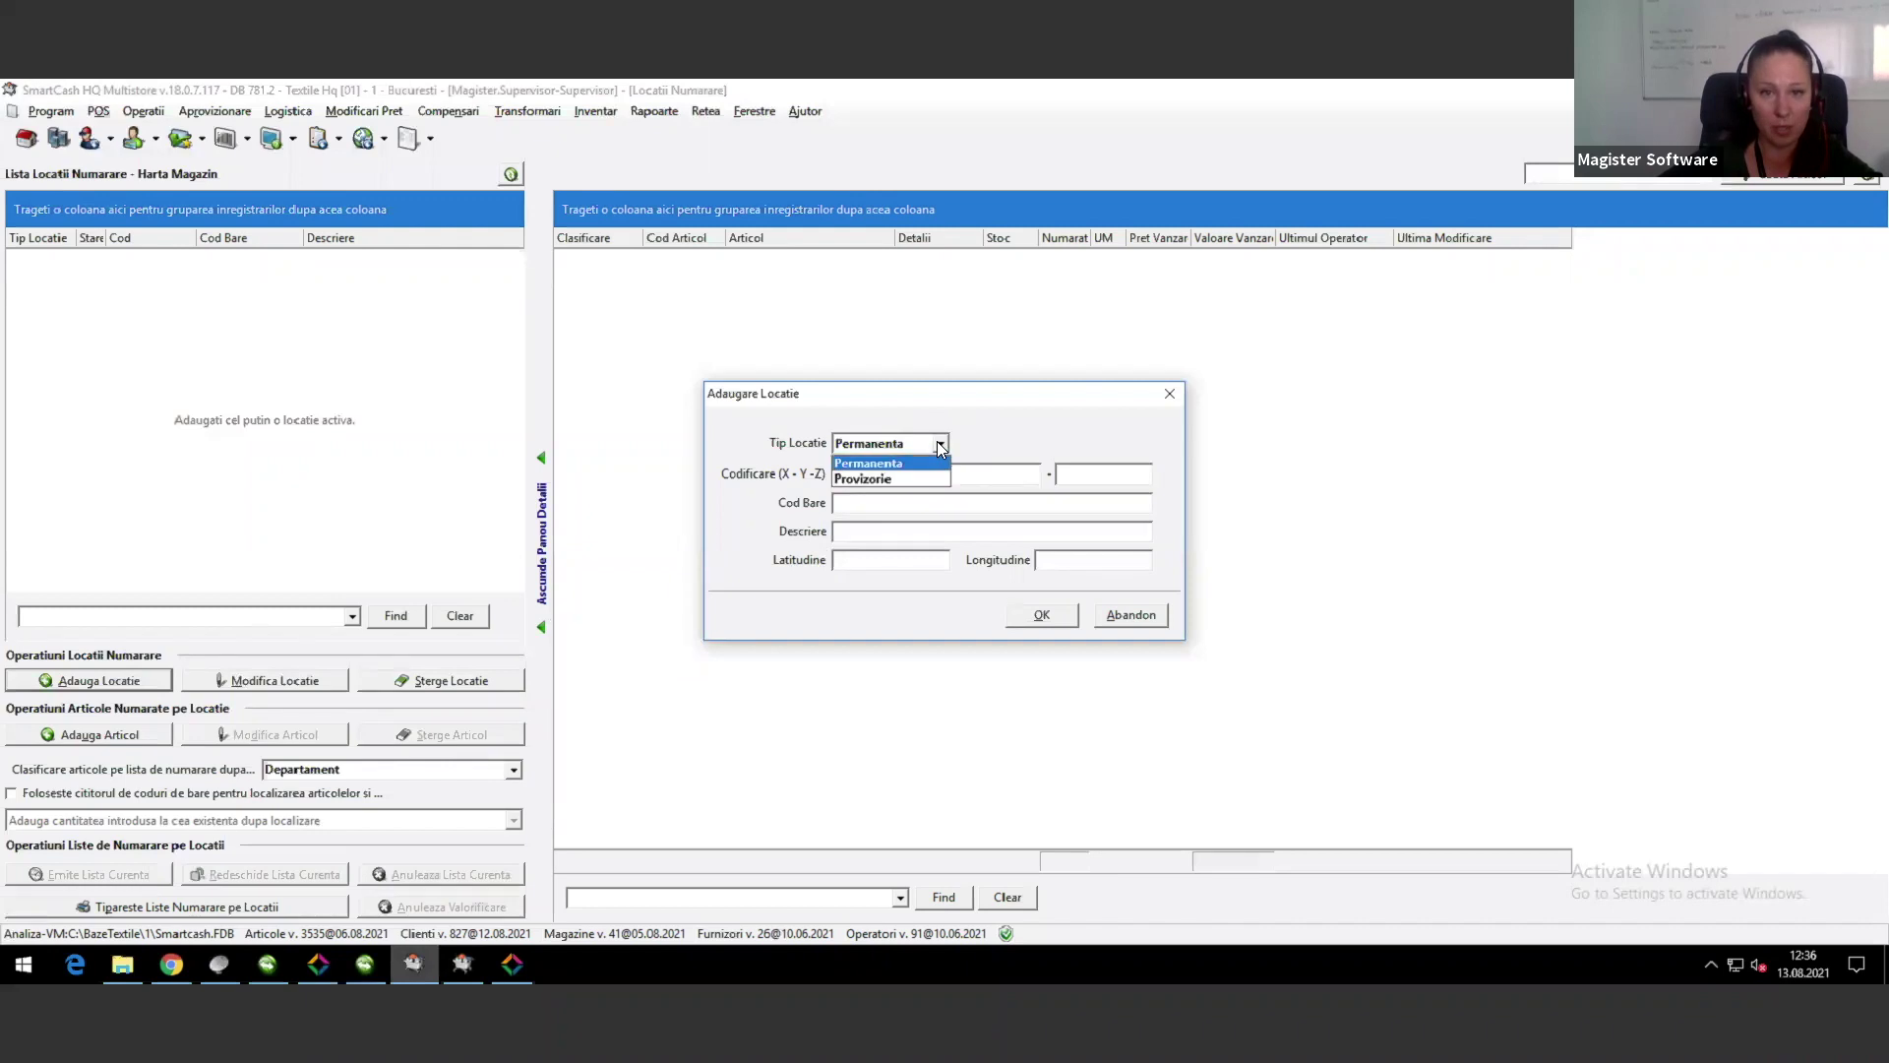
left_click(887, 480)
left_click(860, 536)
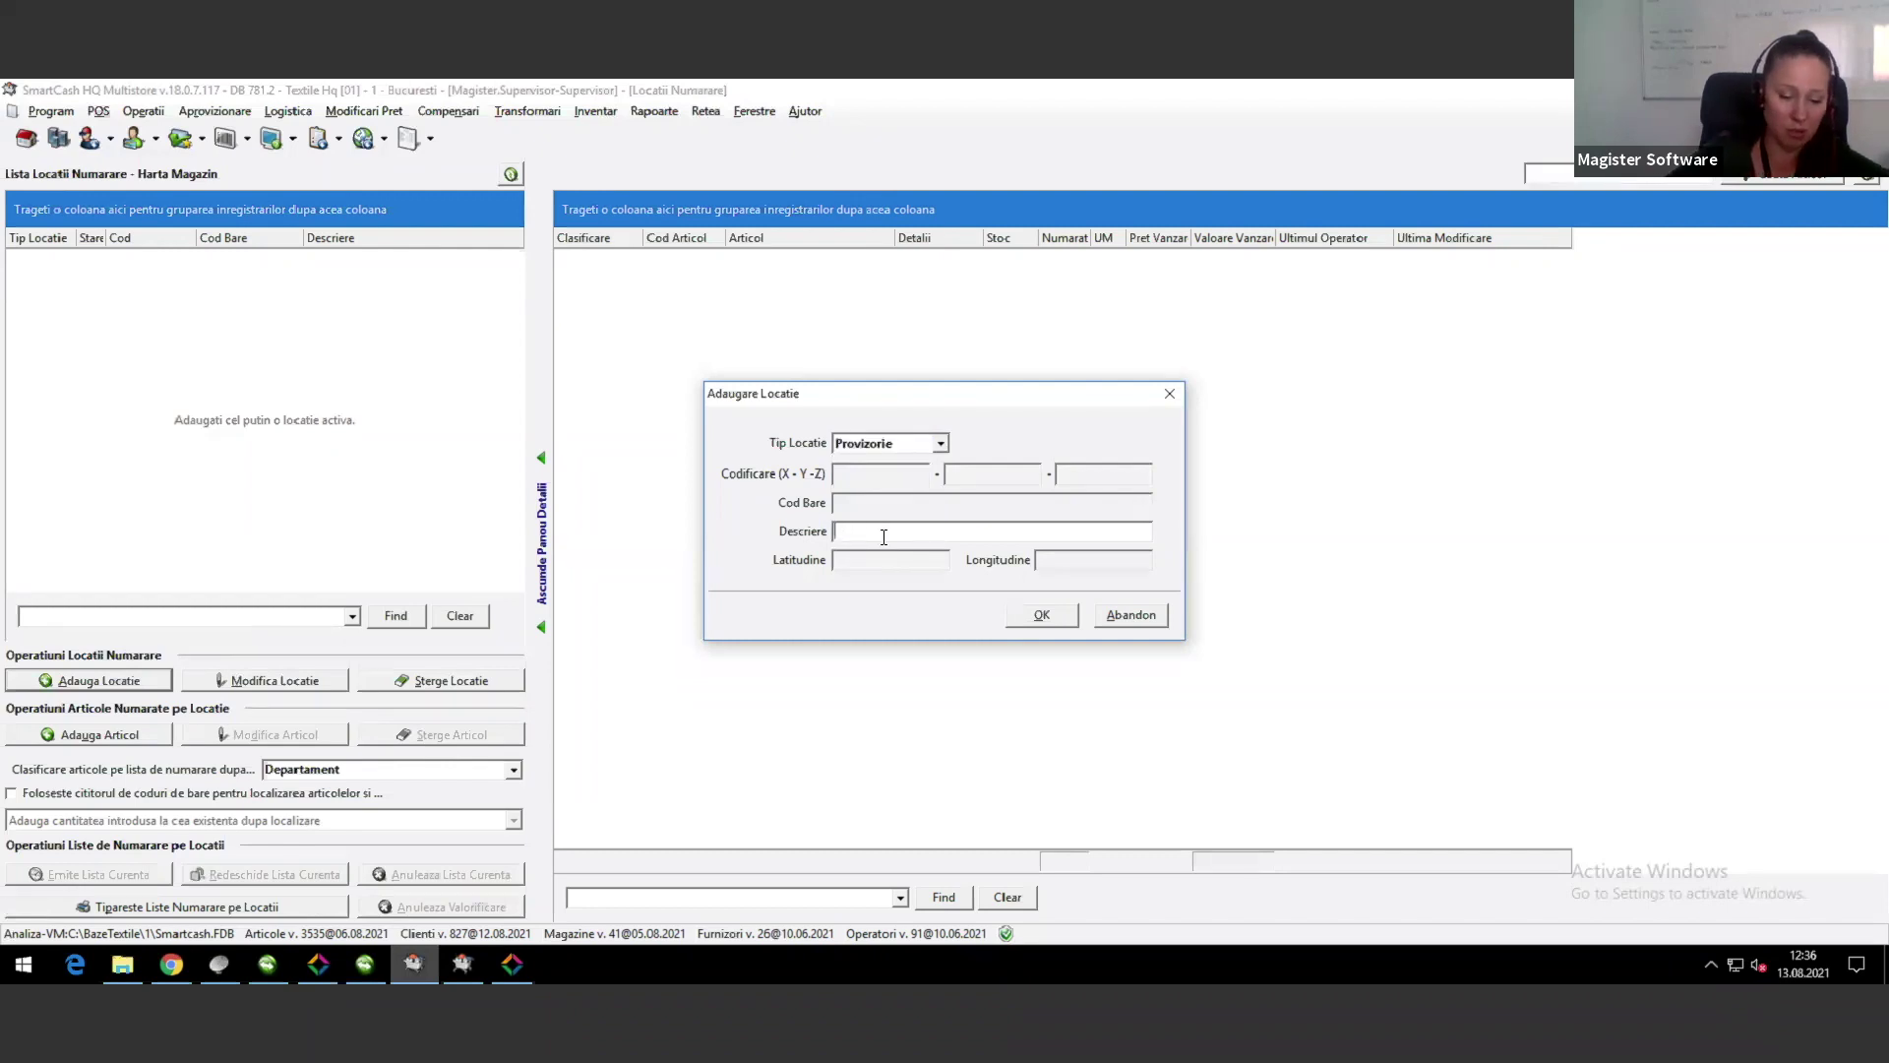
type("palet cola")
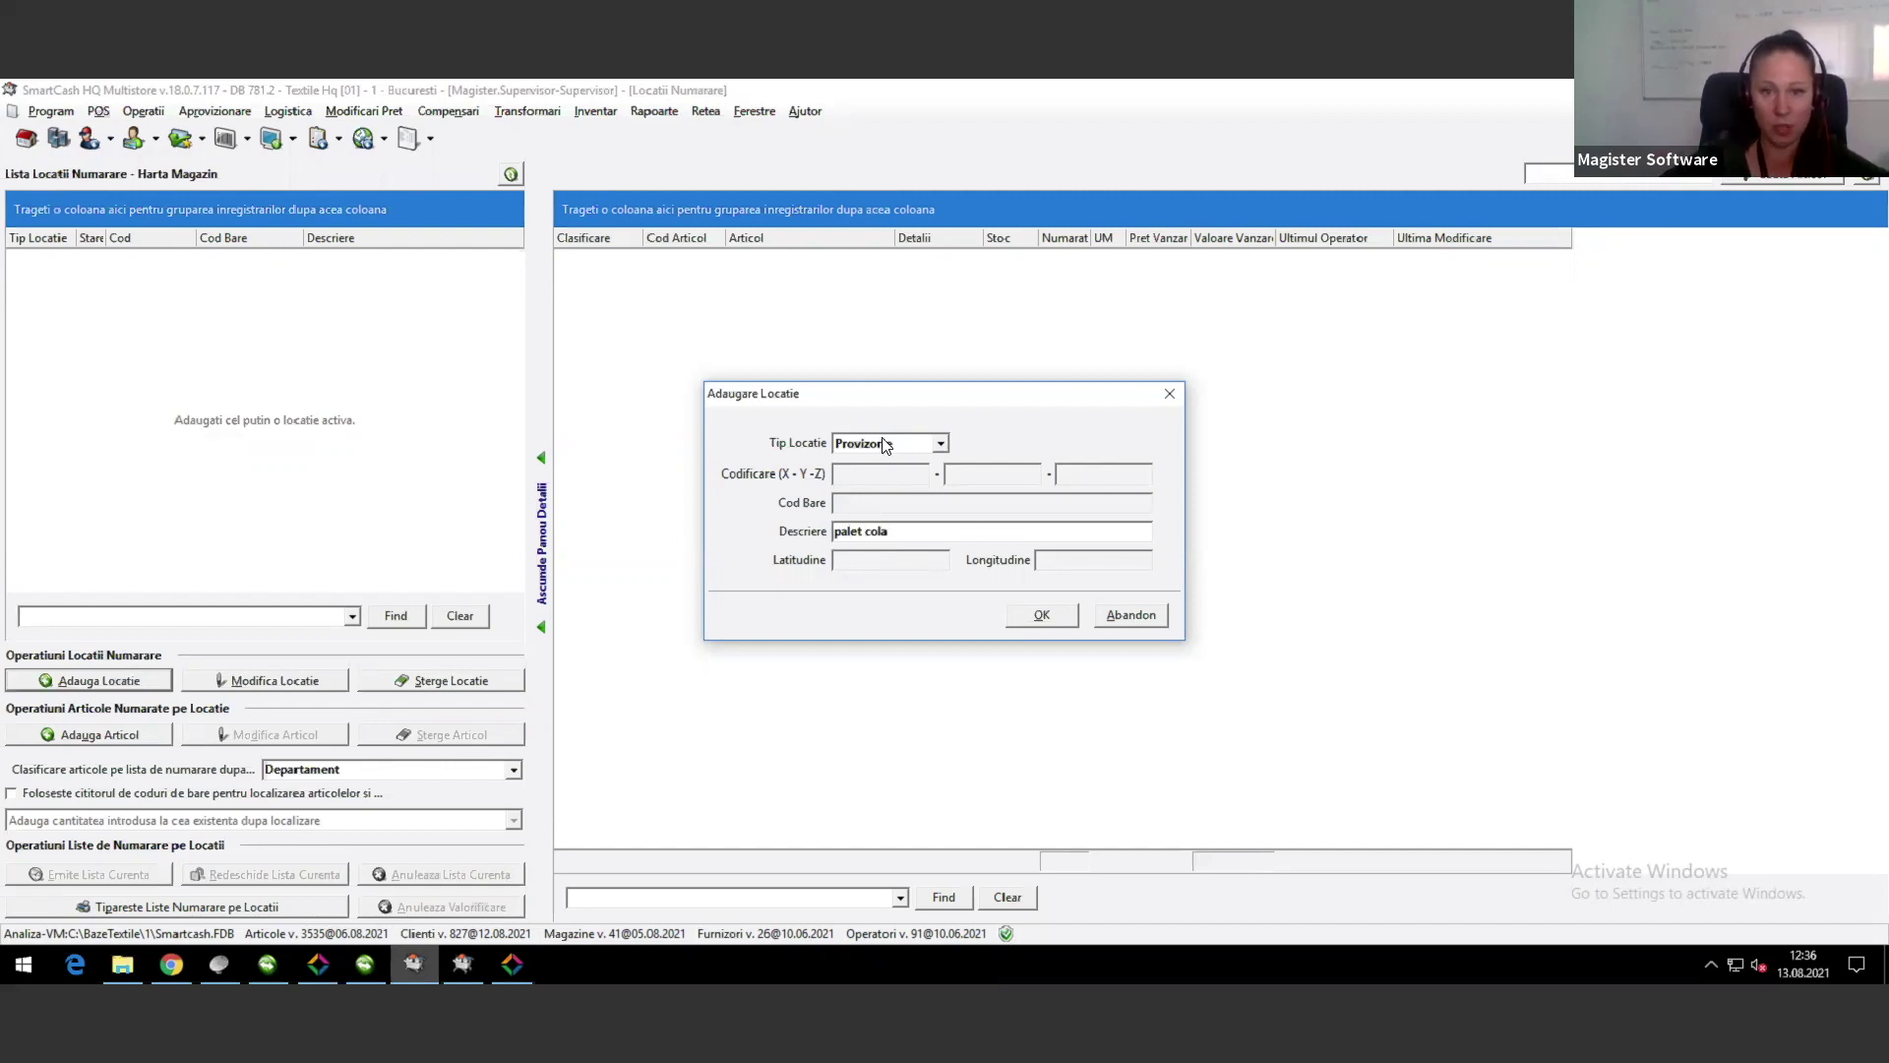
left_click(1039, 615)
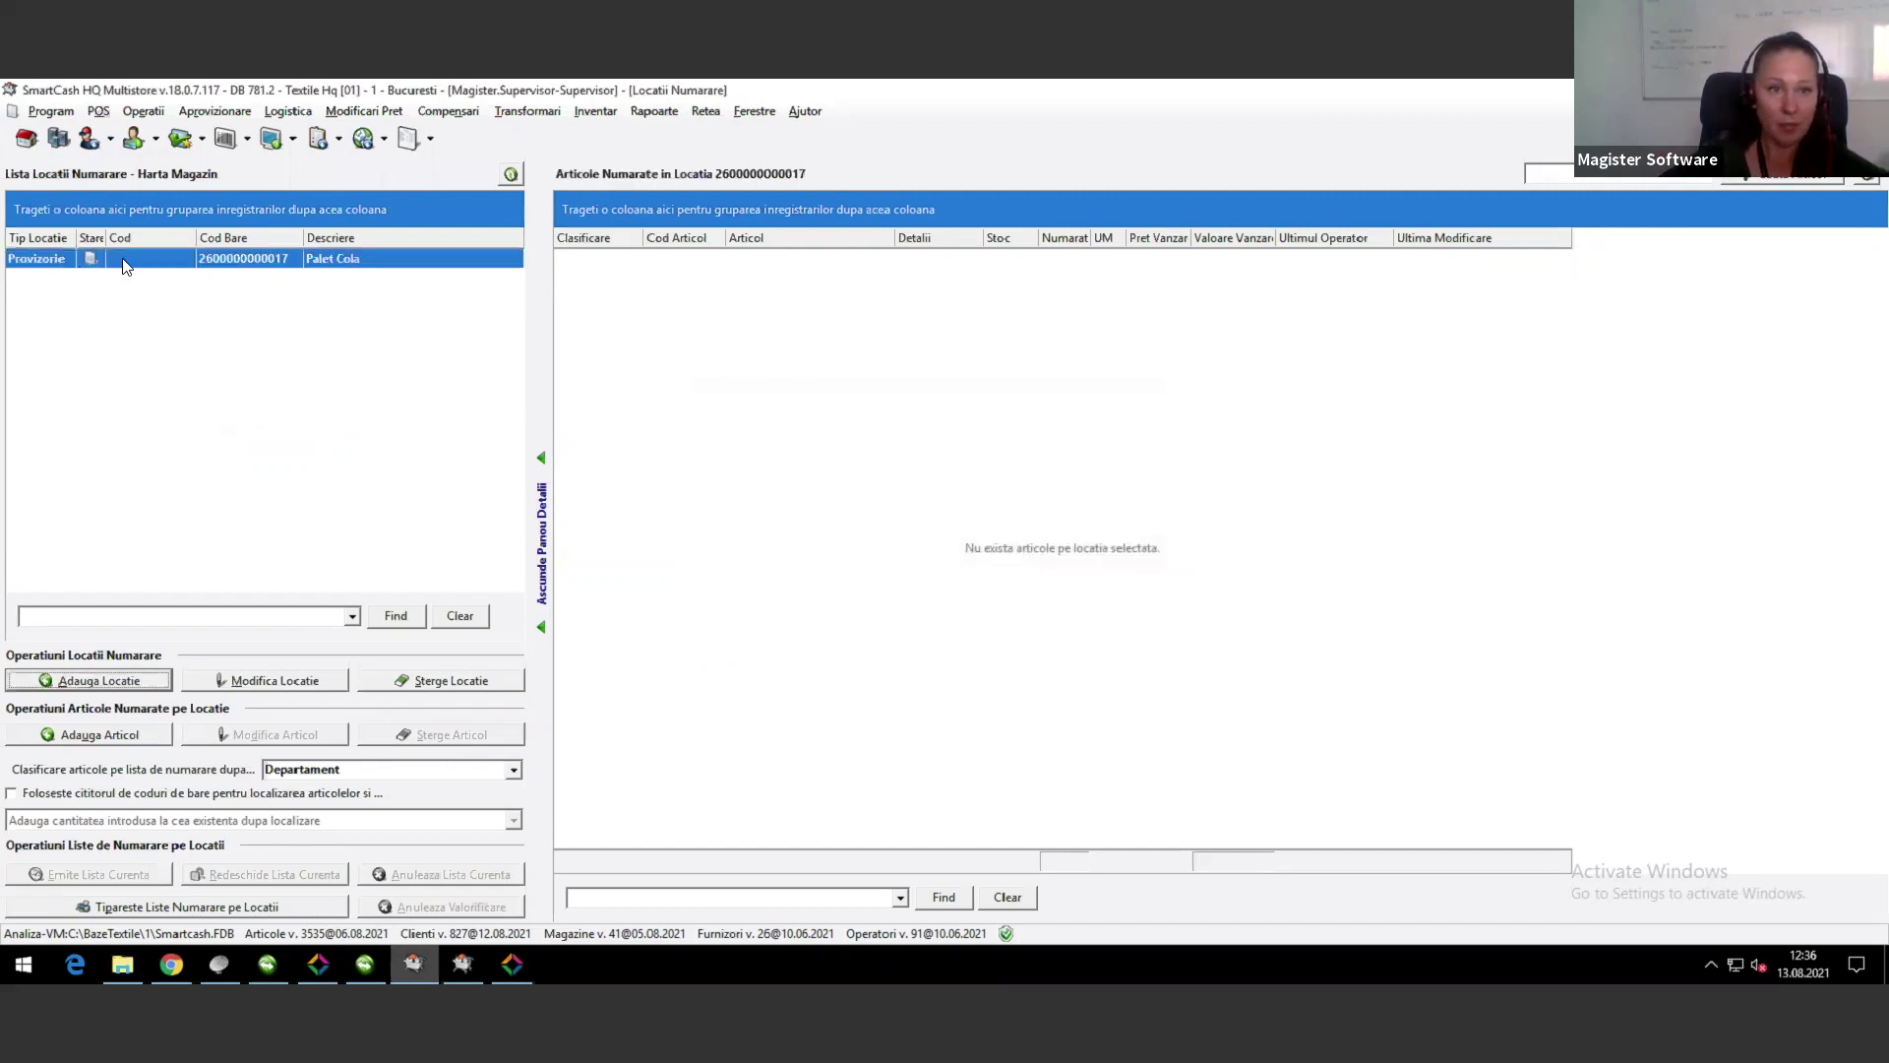
Step: Adjust the column widths of the counting location list, widening Tip Locatie and Cod Bare
left_click(69, 237)
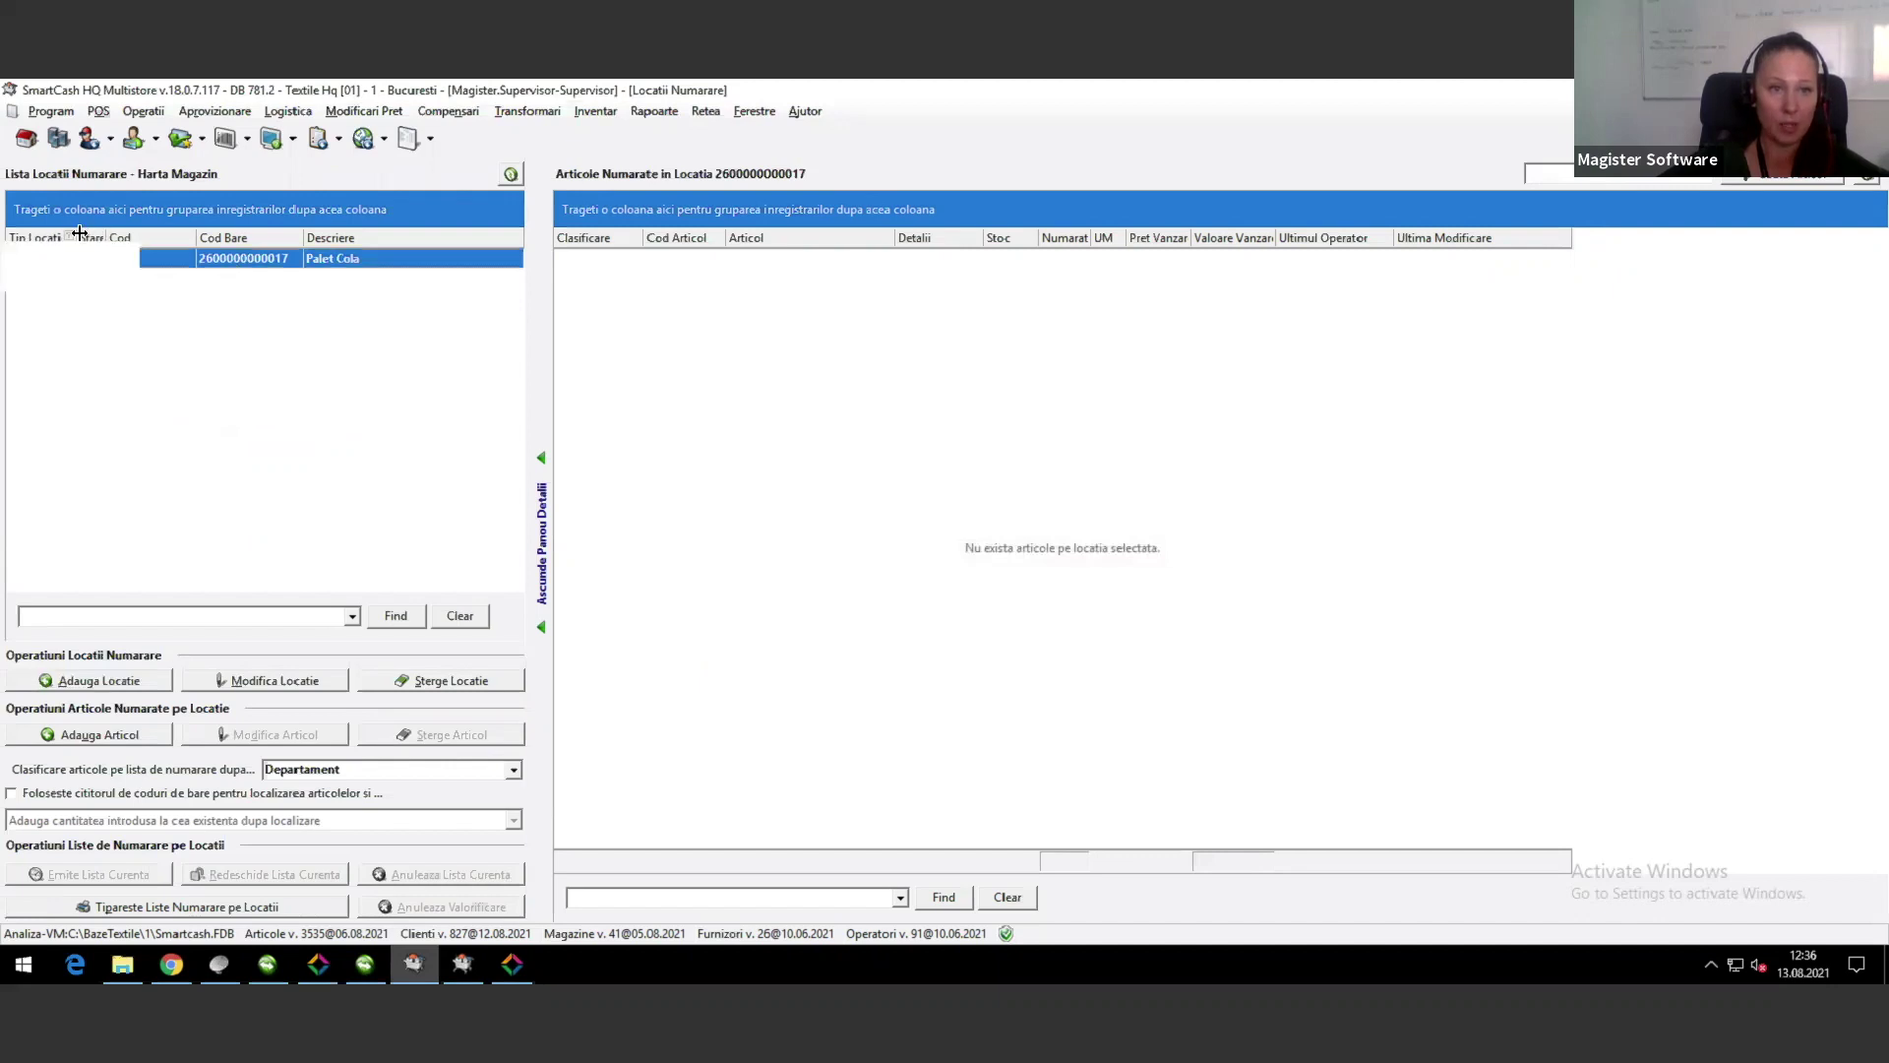
left_click(79, 251)
left_click_drag(103, 239, 157, 238)
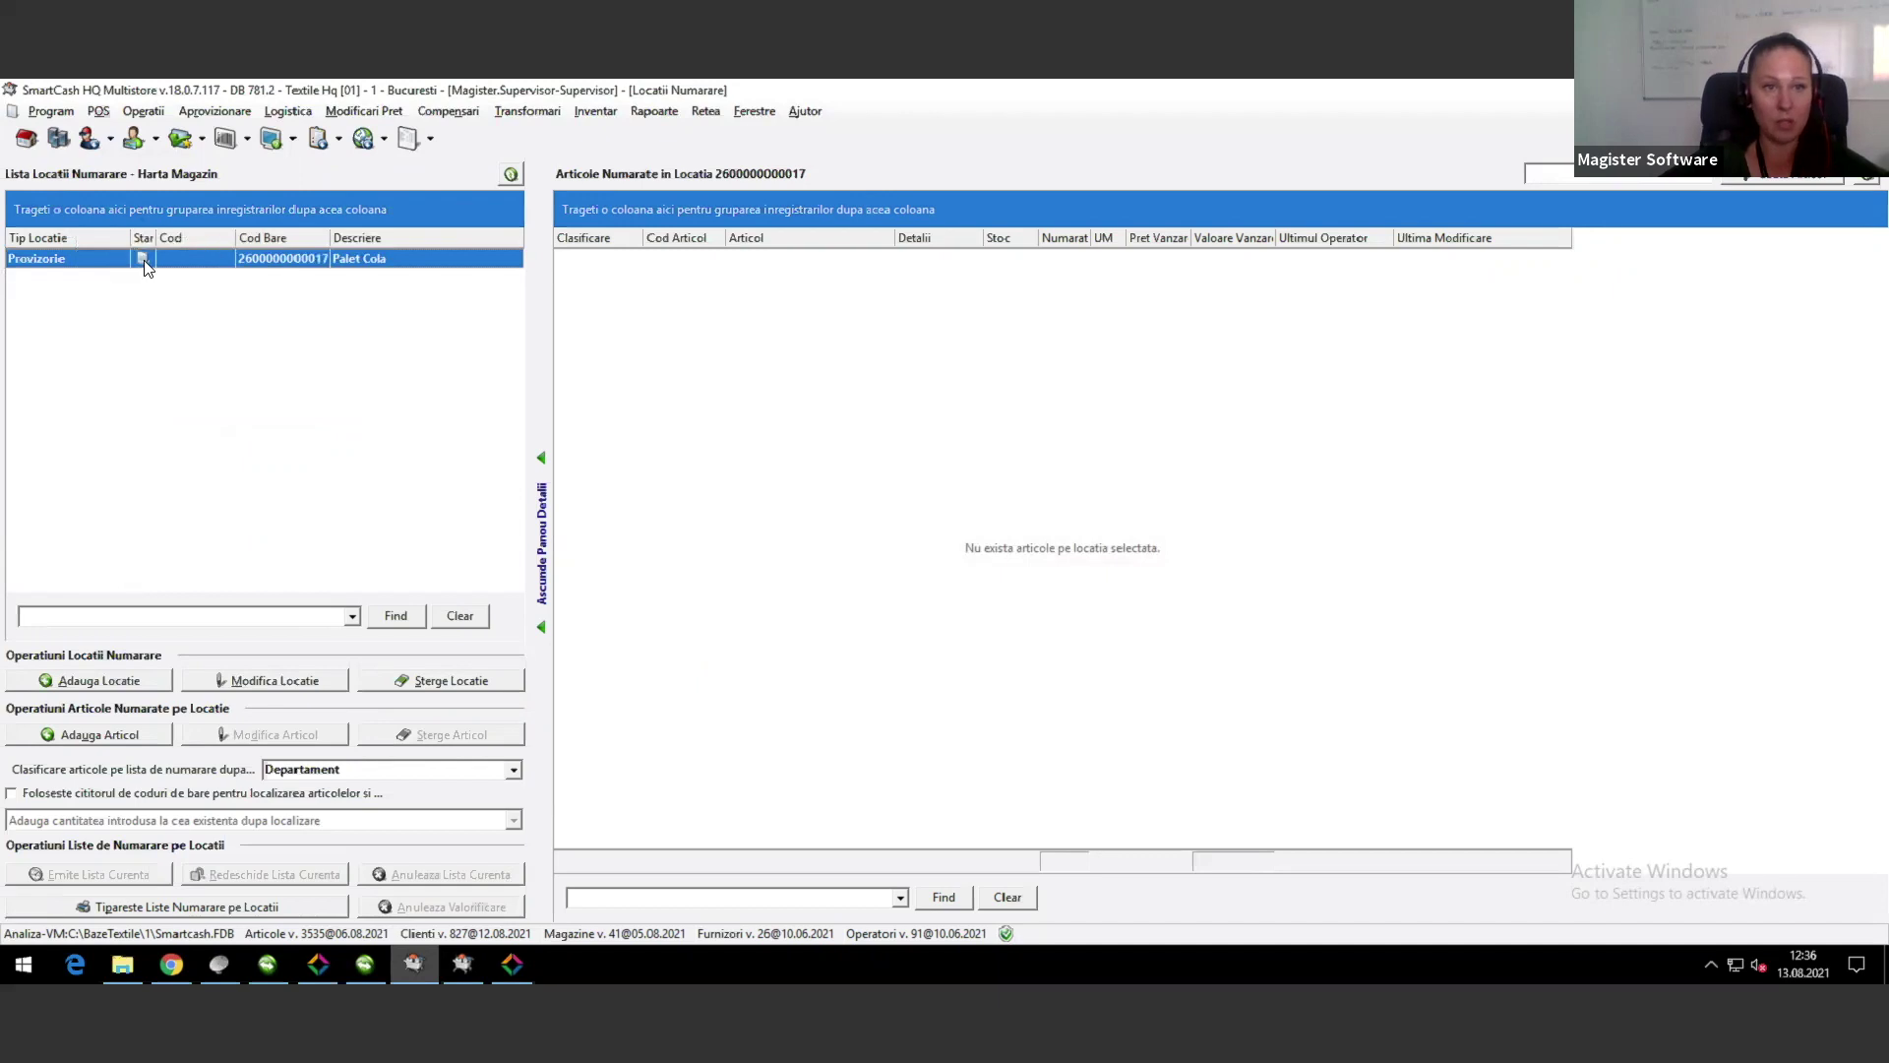
left_click_drag(131, 238, 119, 238)
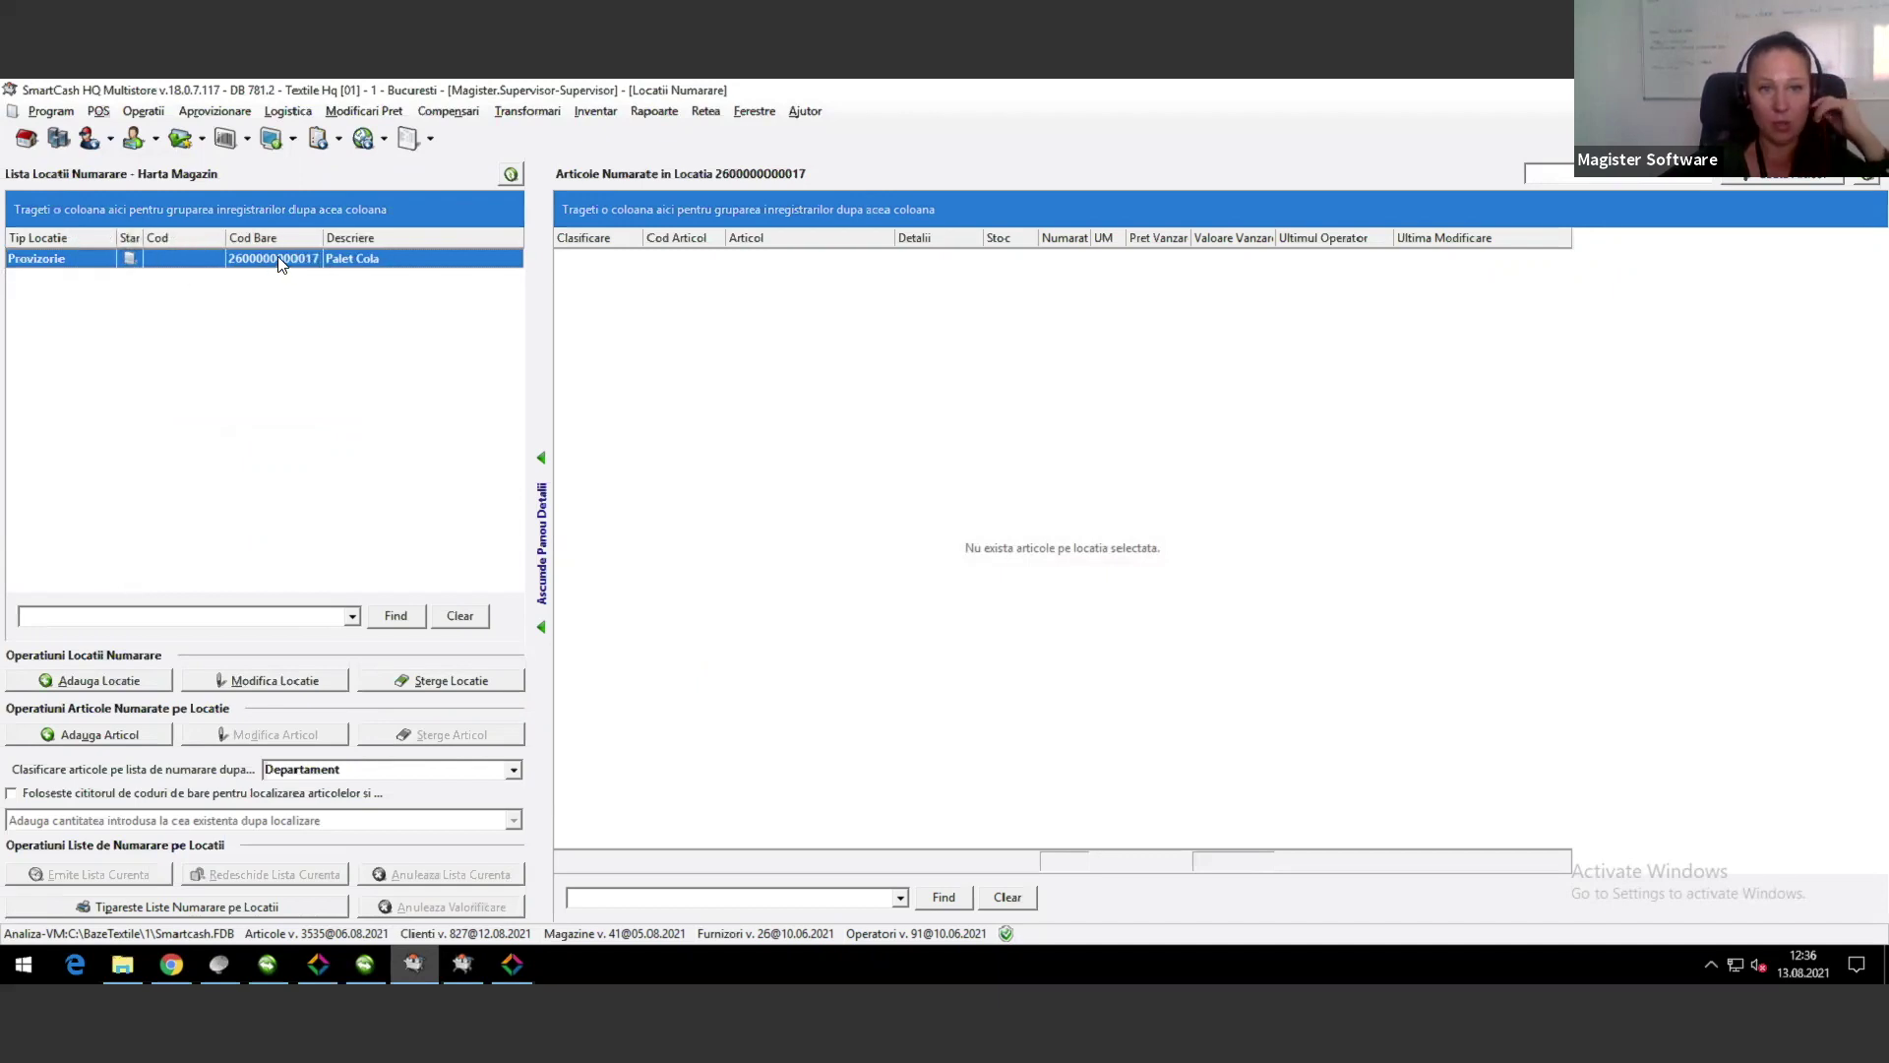
left_click_drag(324, 231, 335, 233)
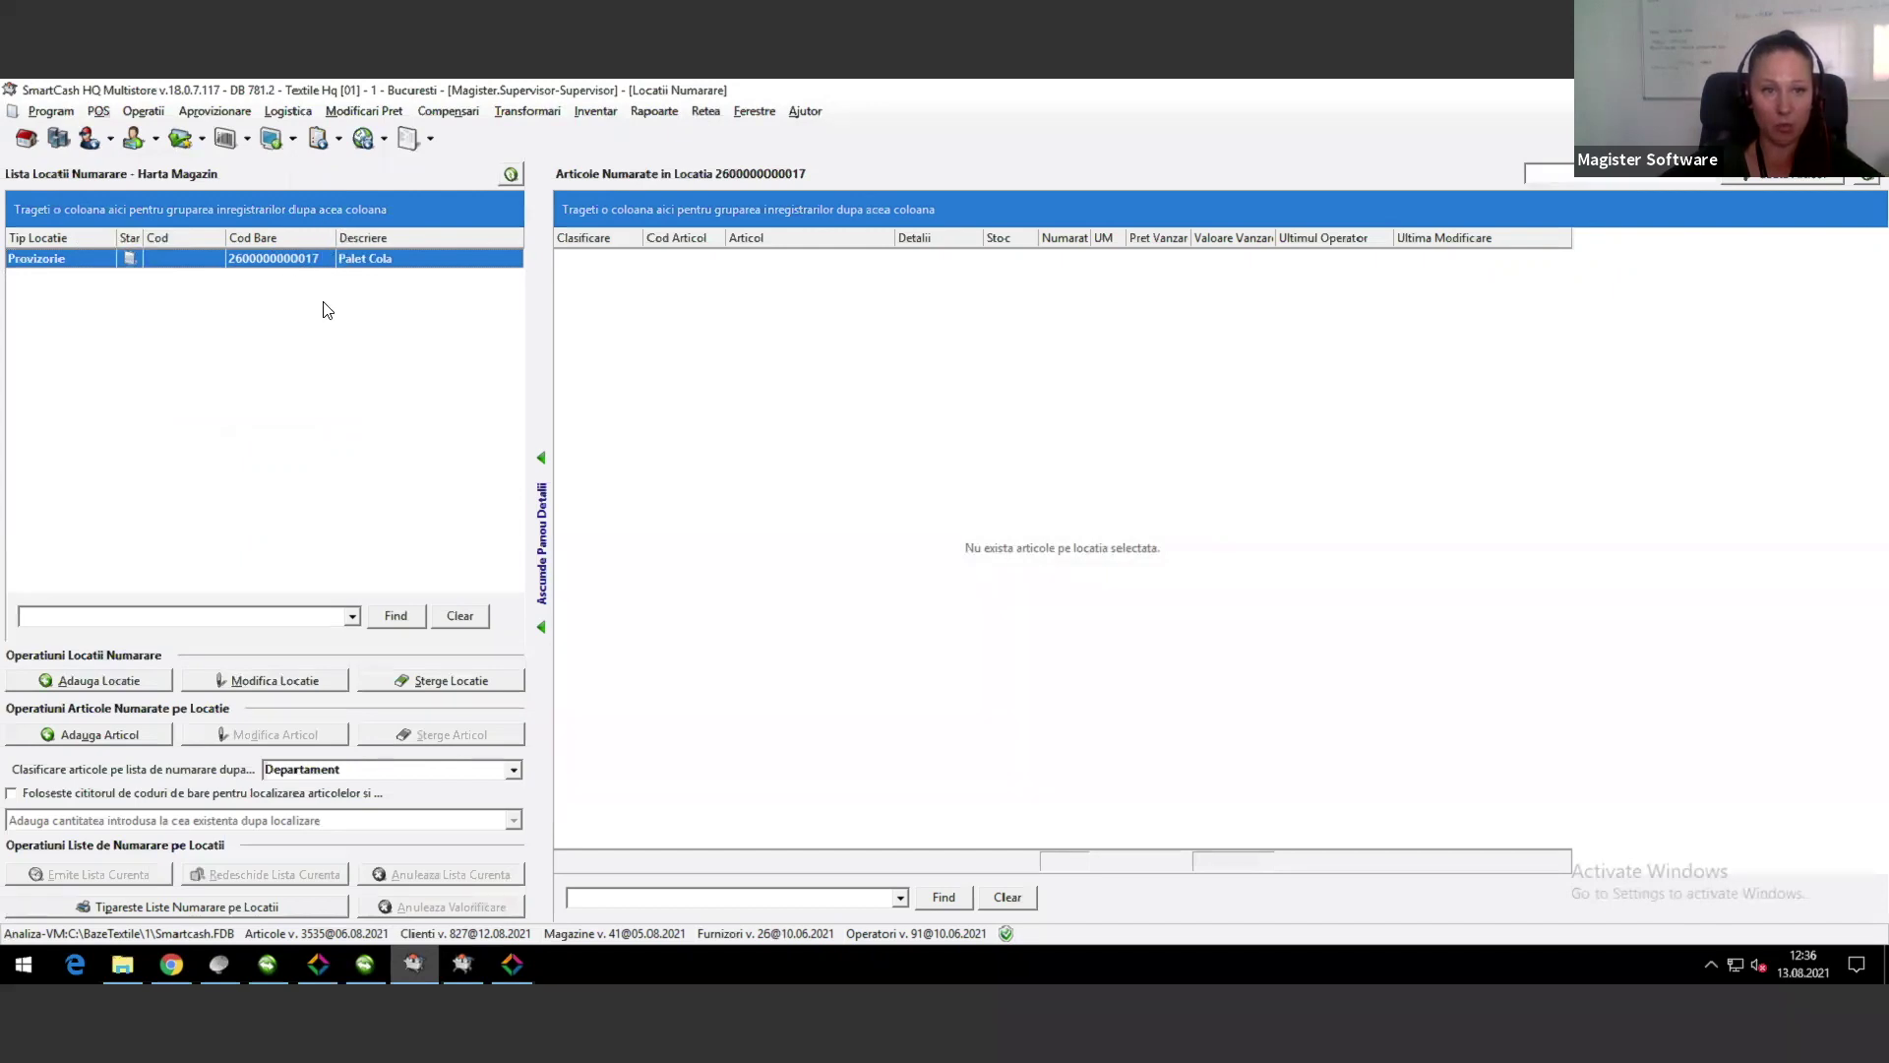
Step: Start a new counting location of type Permanenta with the X-Y-Z coding A - A - B
left_click(116, 681)
left_click(935, 445)
left_click(889, 478)
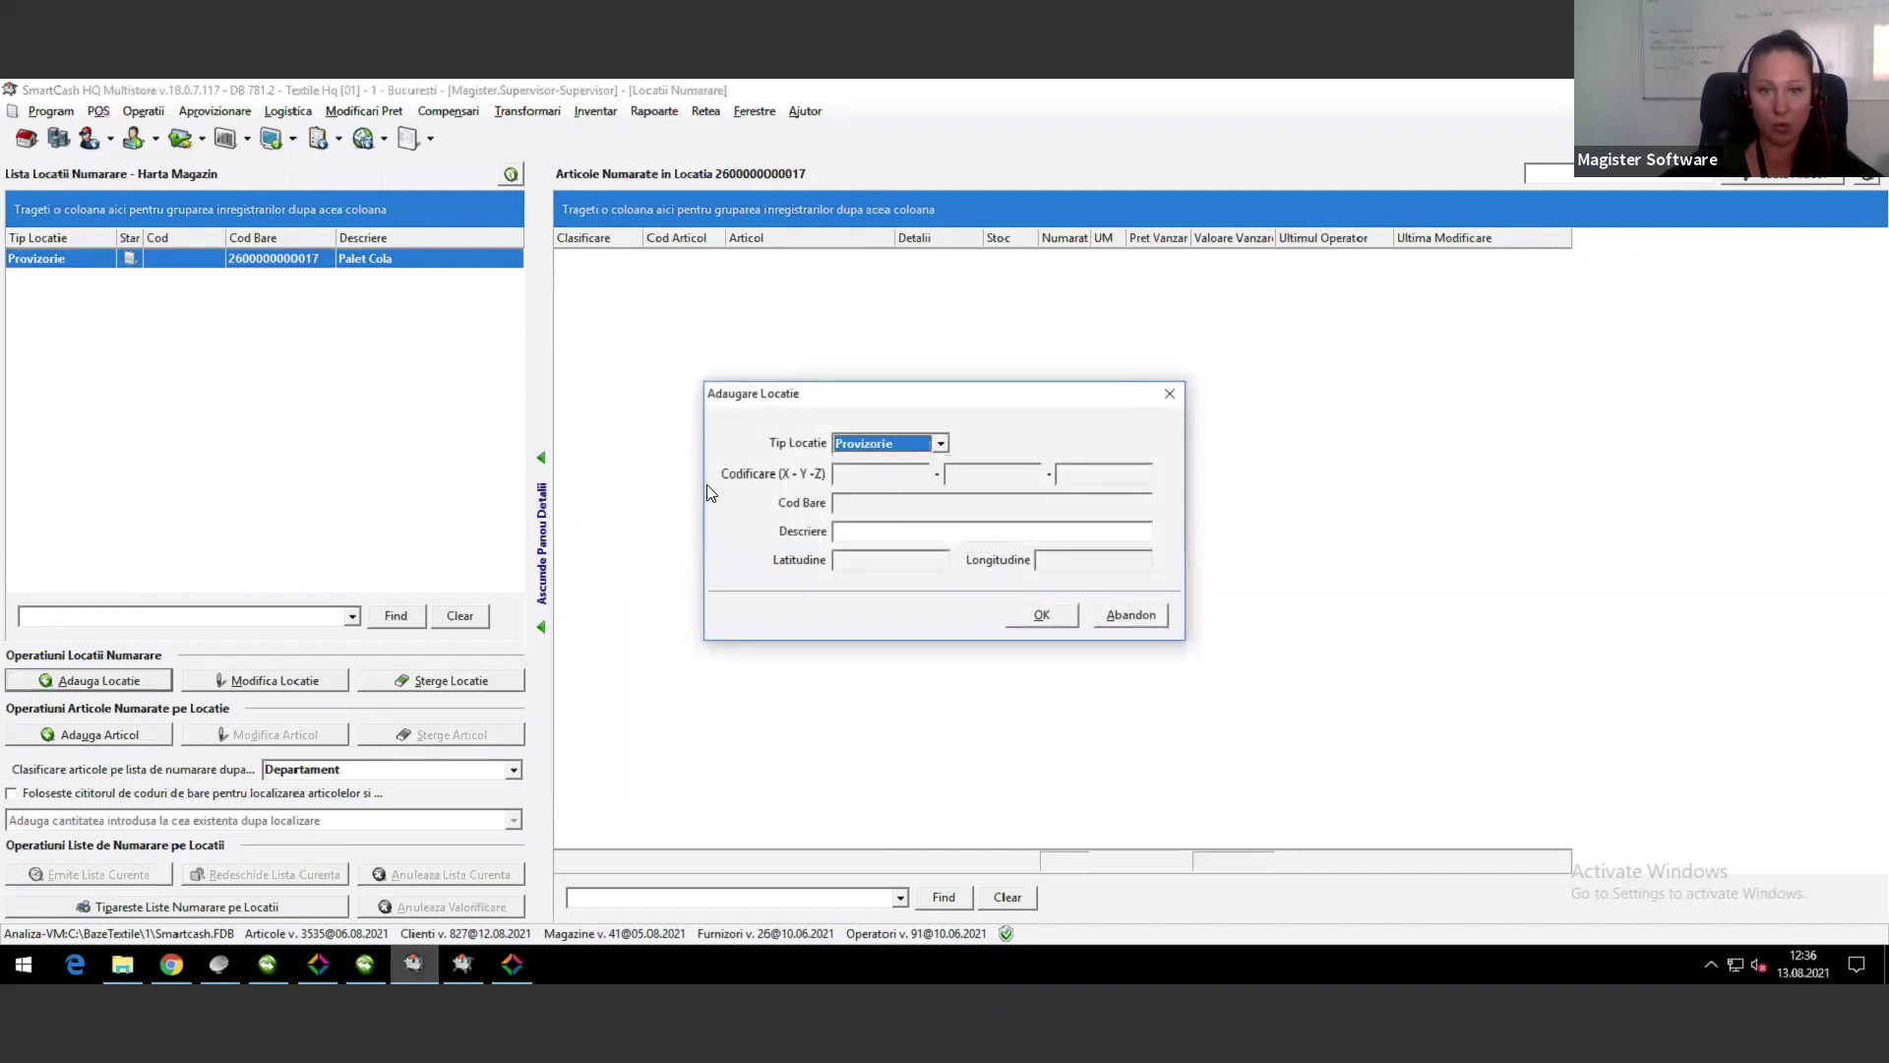
left_click(940, 443)
left_click(915, 476)
left_click(864, 479)
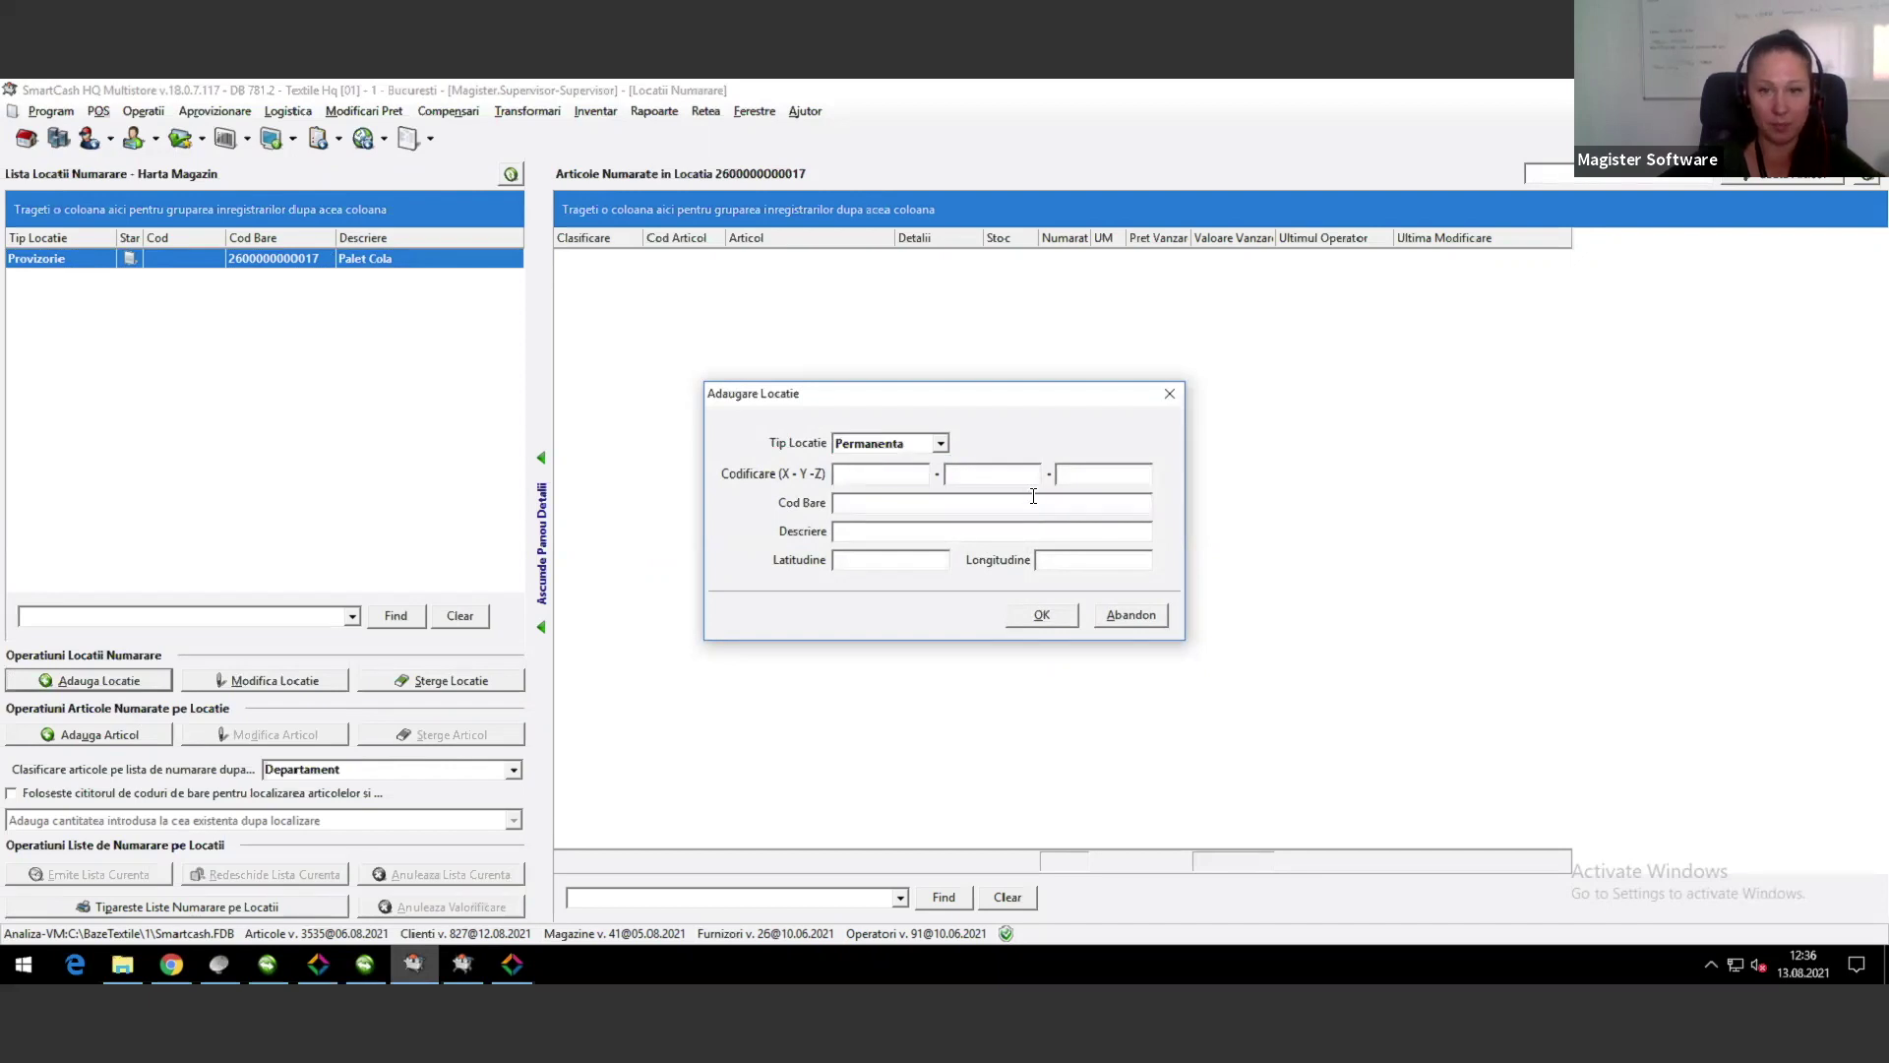
left_click(882, 484)
type("A")
left_click(986, 478)
type("A")
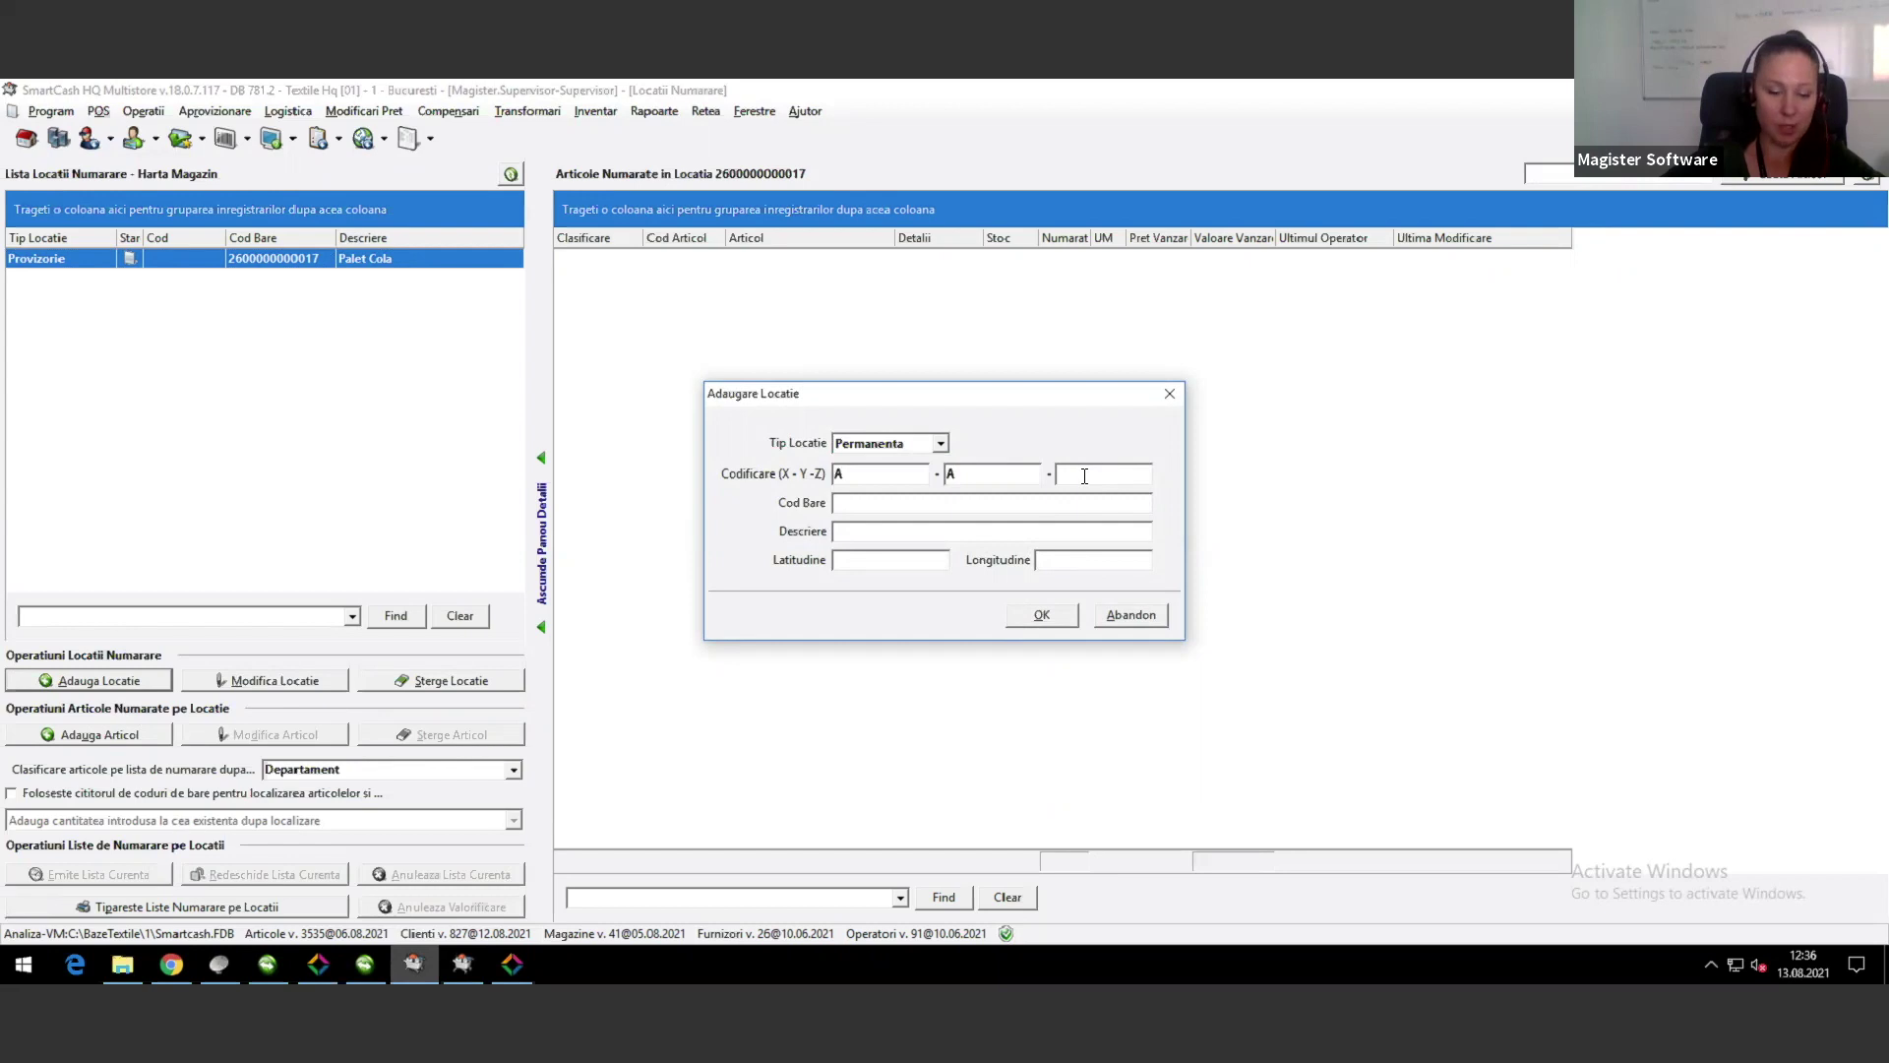
type("B")
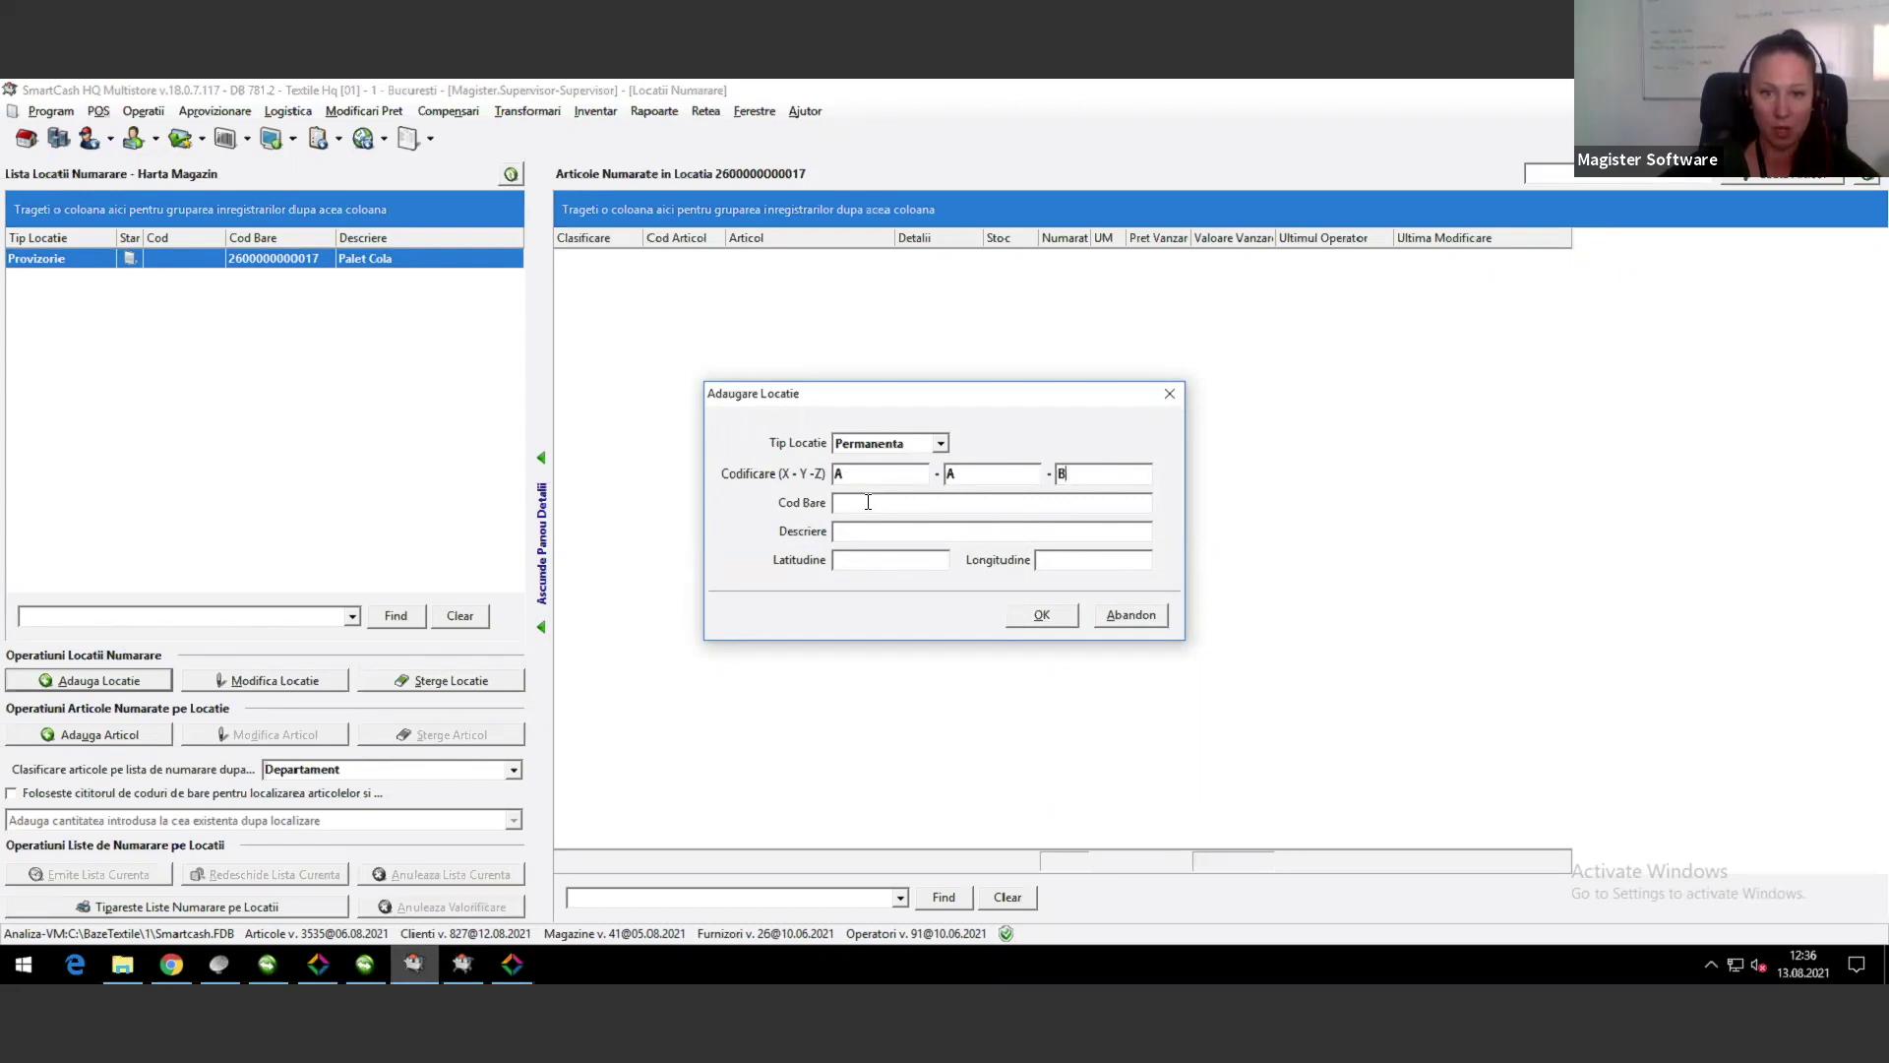
Step: Describe the permanent location as depozit 1, save it with the barcode left empty, and select the Palet Cola location
left_click(1033, 506)
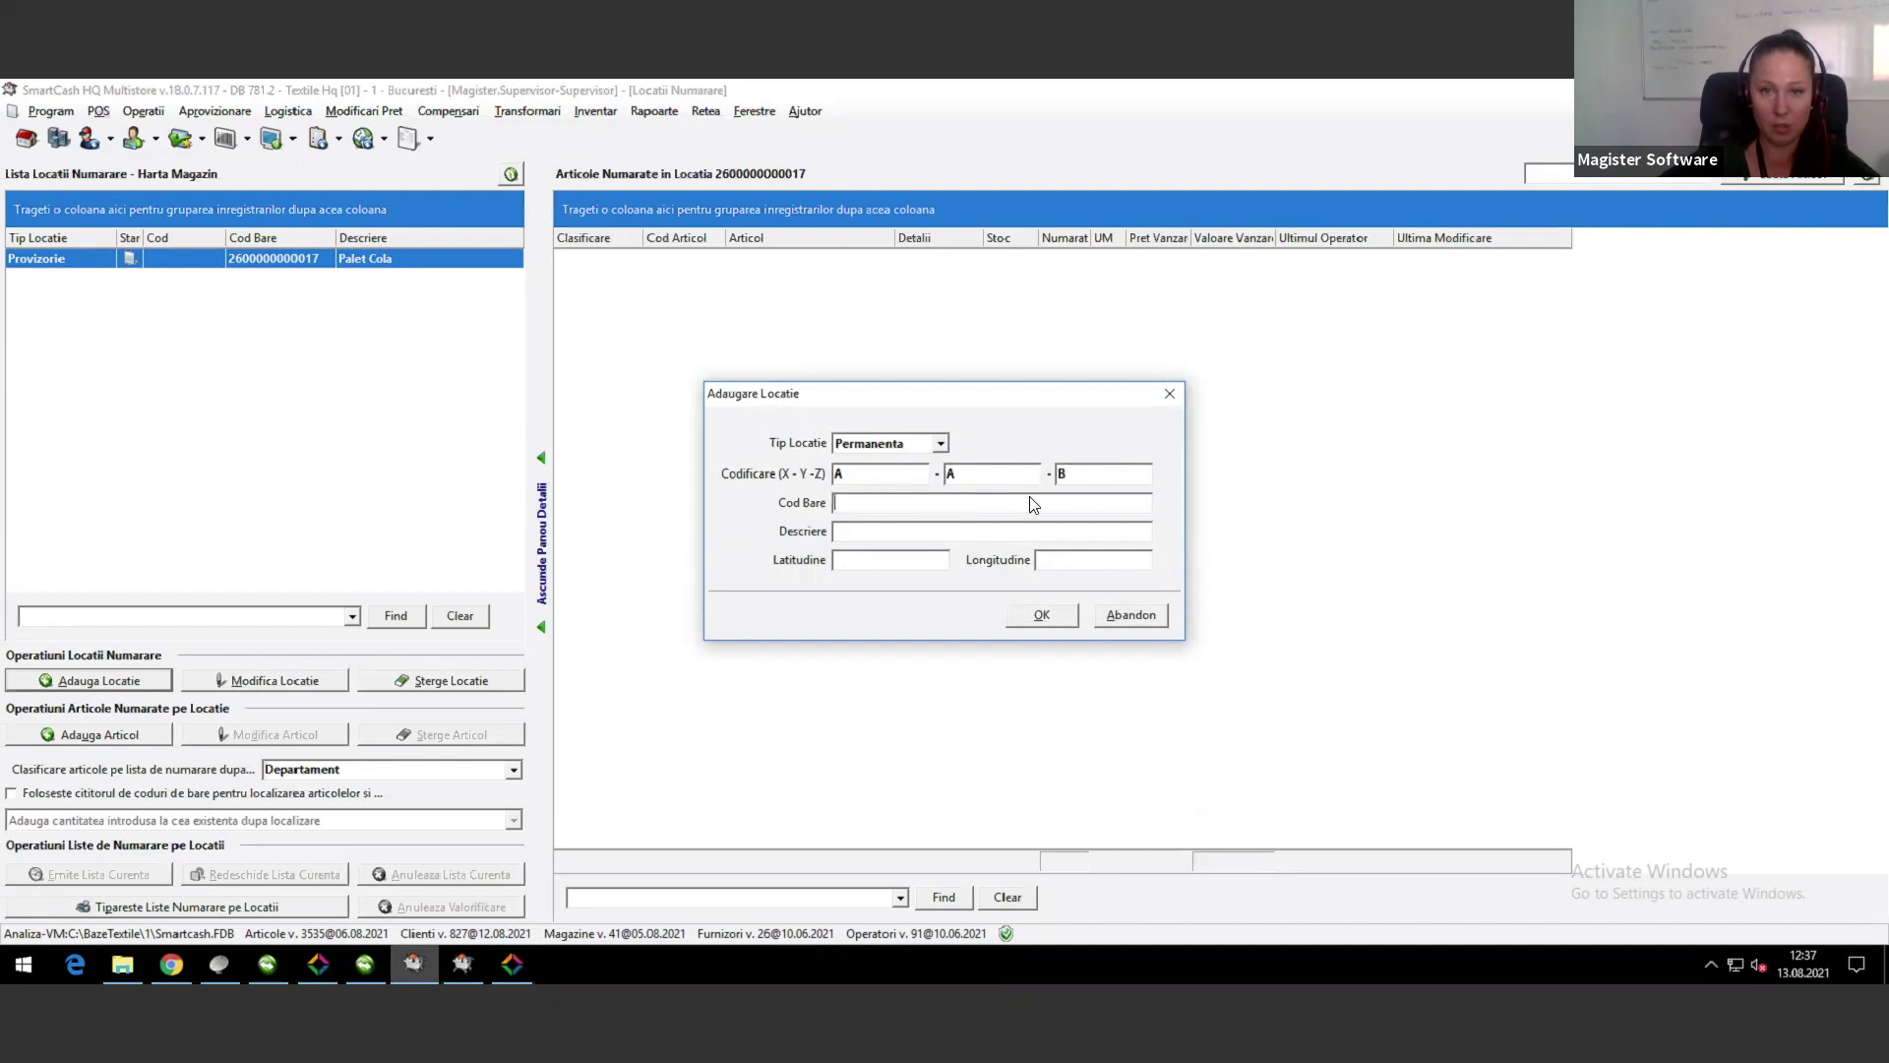
left_click_drag(921, 398, 915, 344)
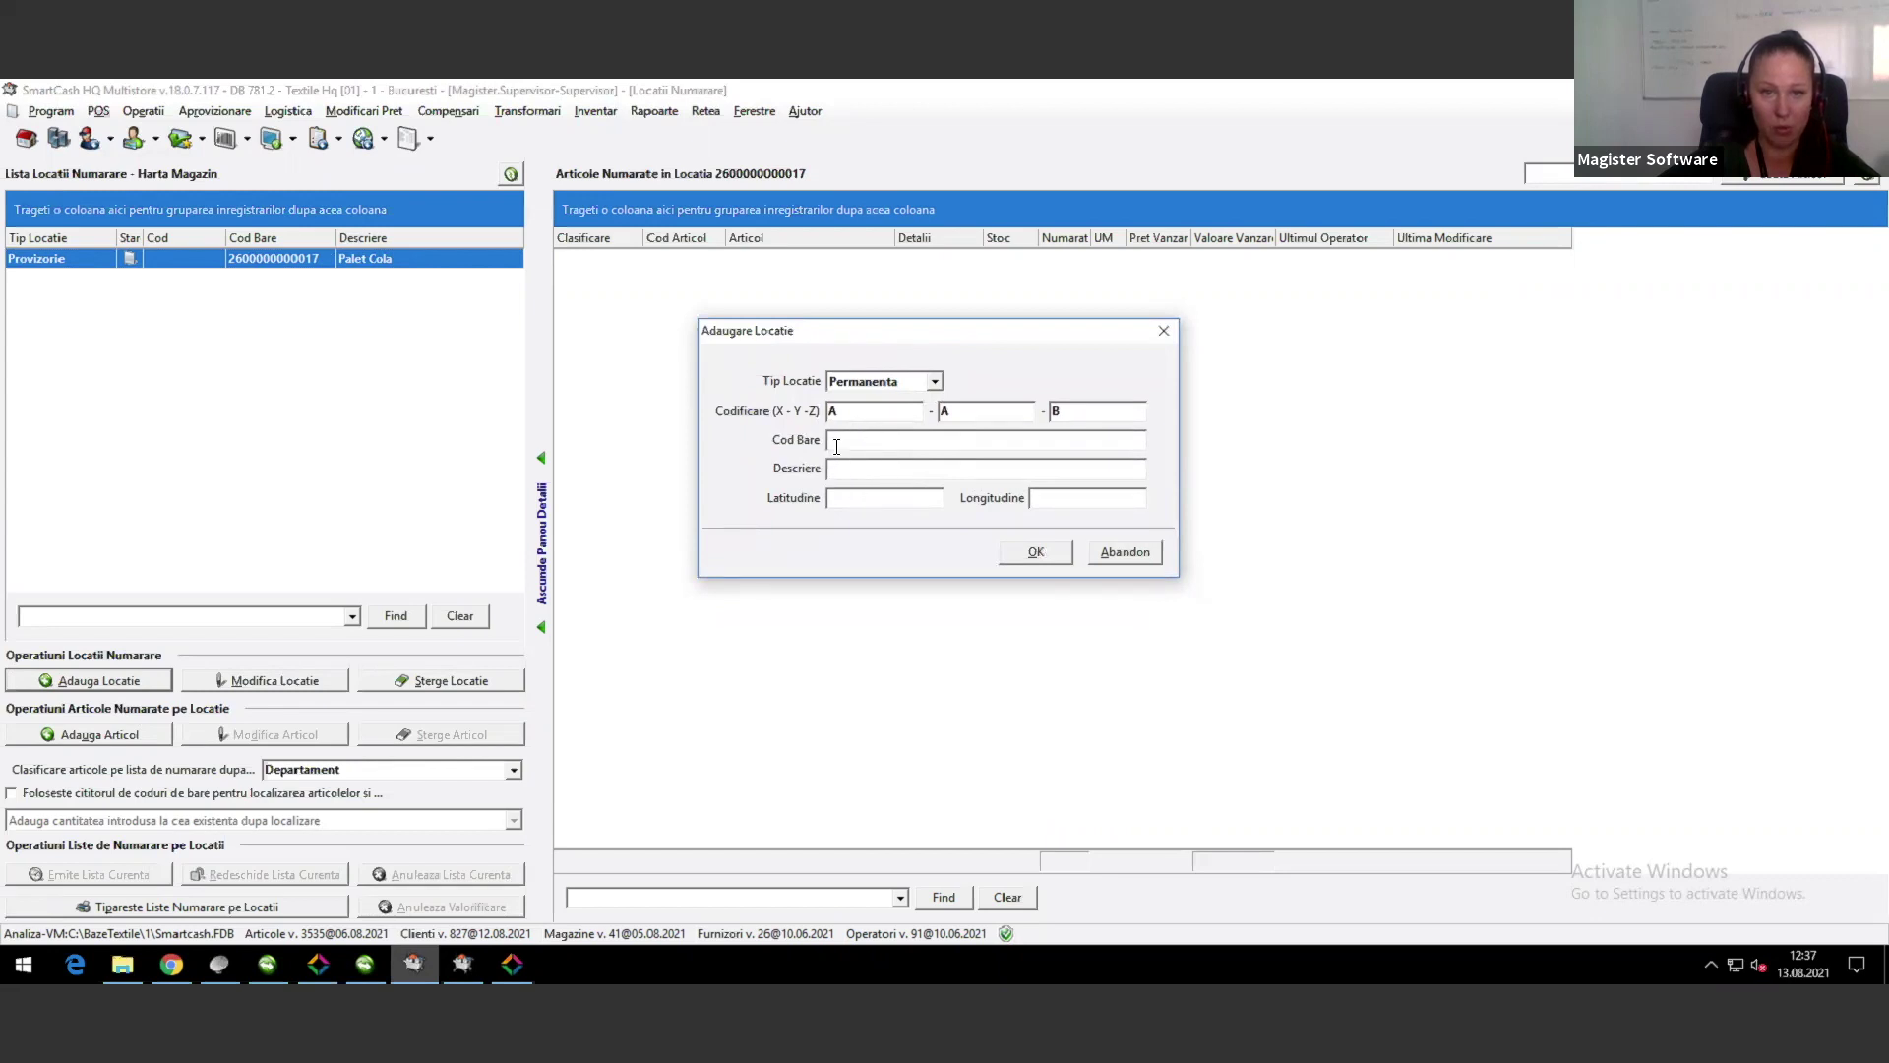
left_click(862, 473)
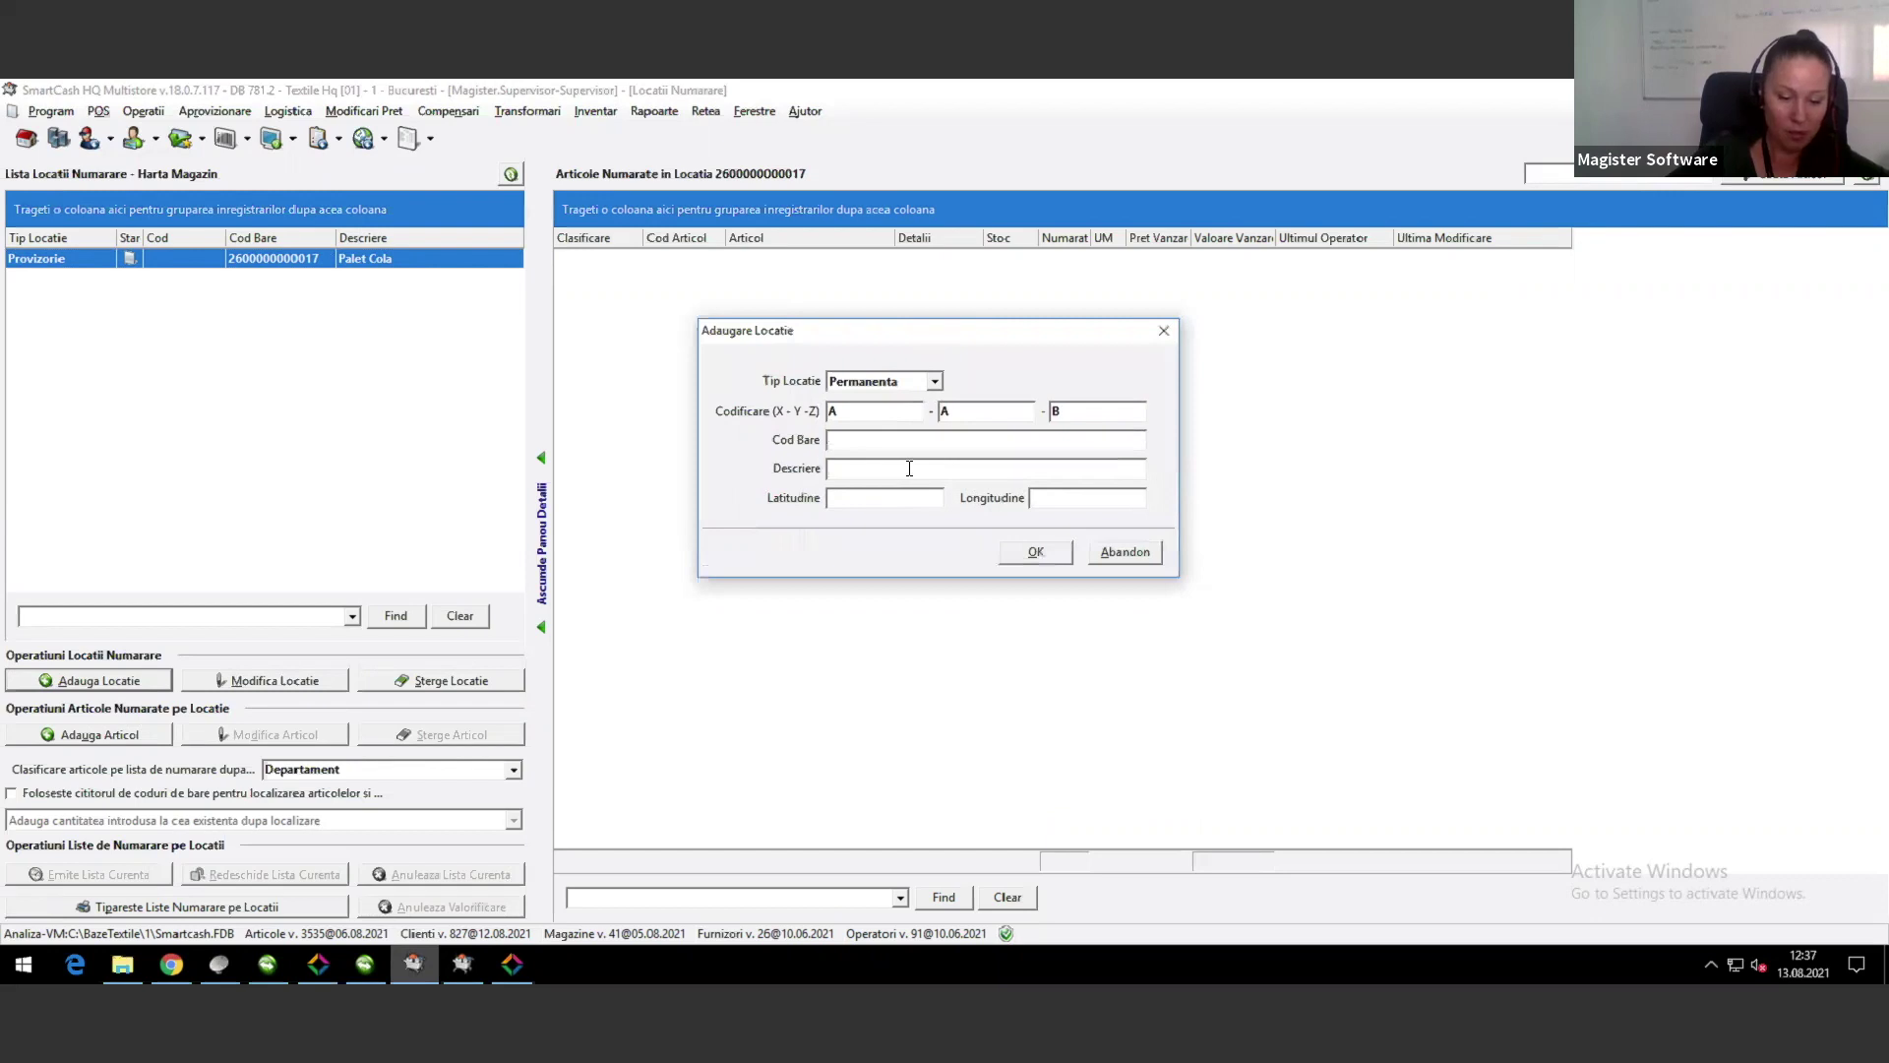
type("depozit 1")
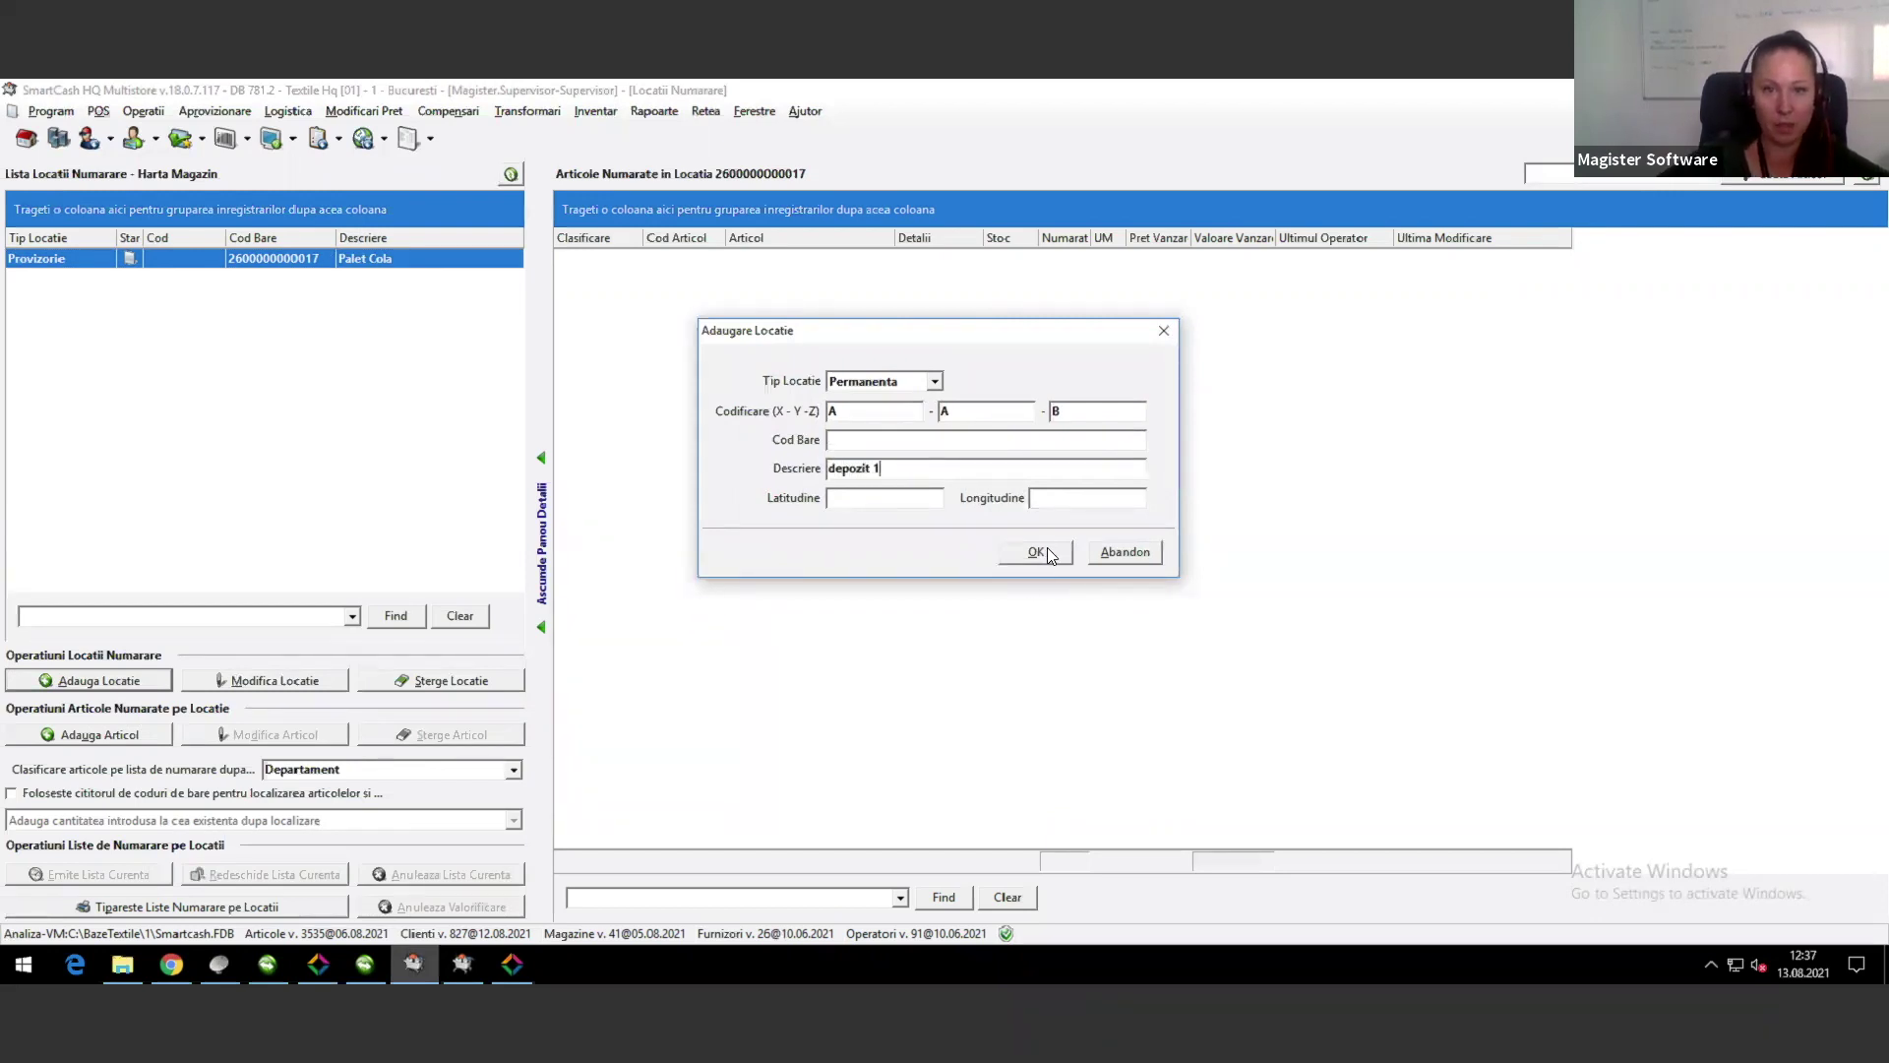
left_click(1037, 552)
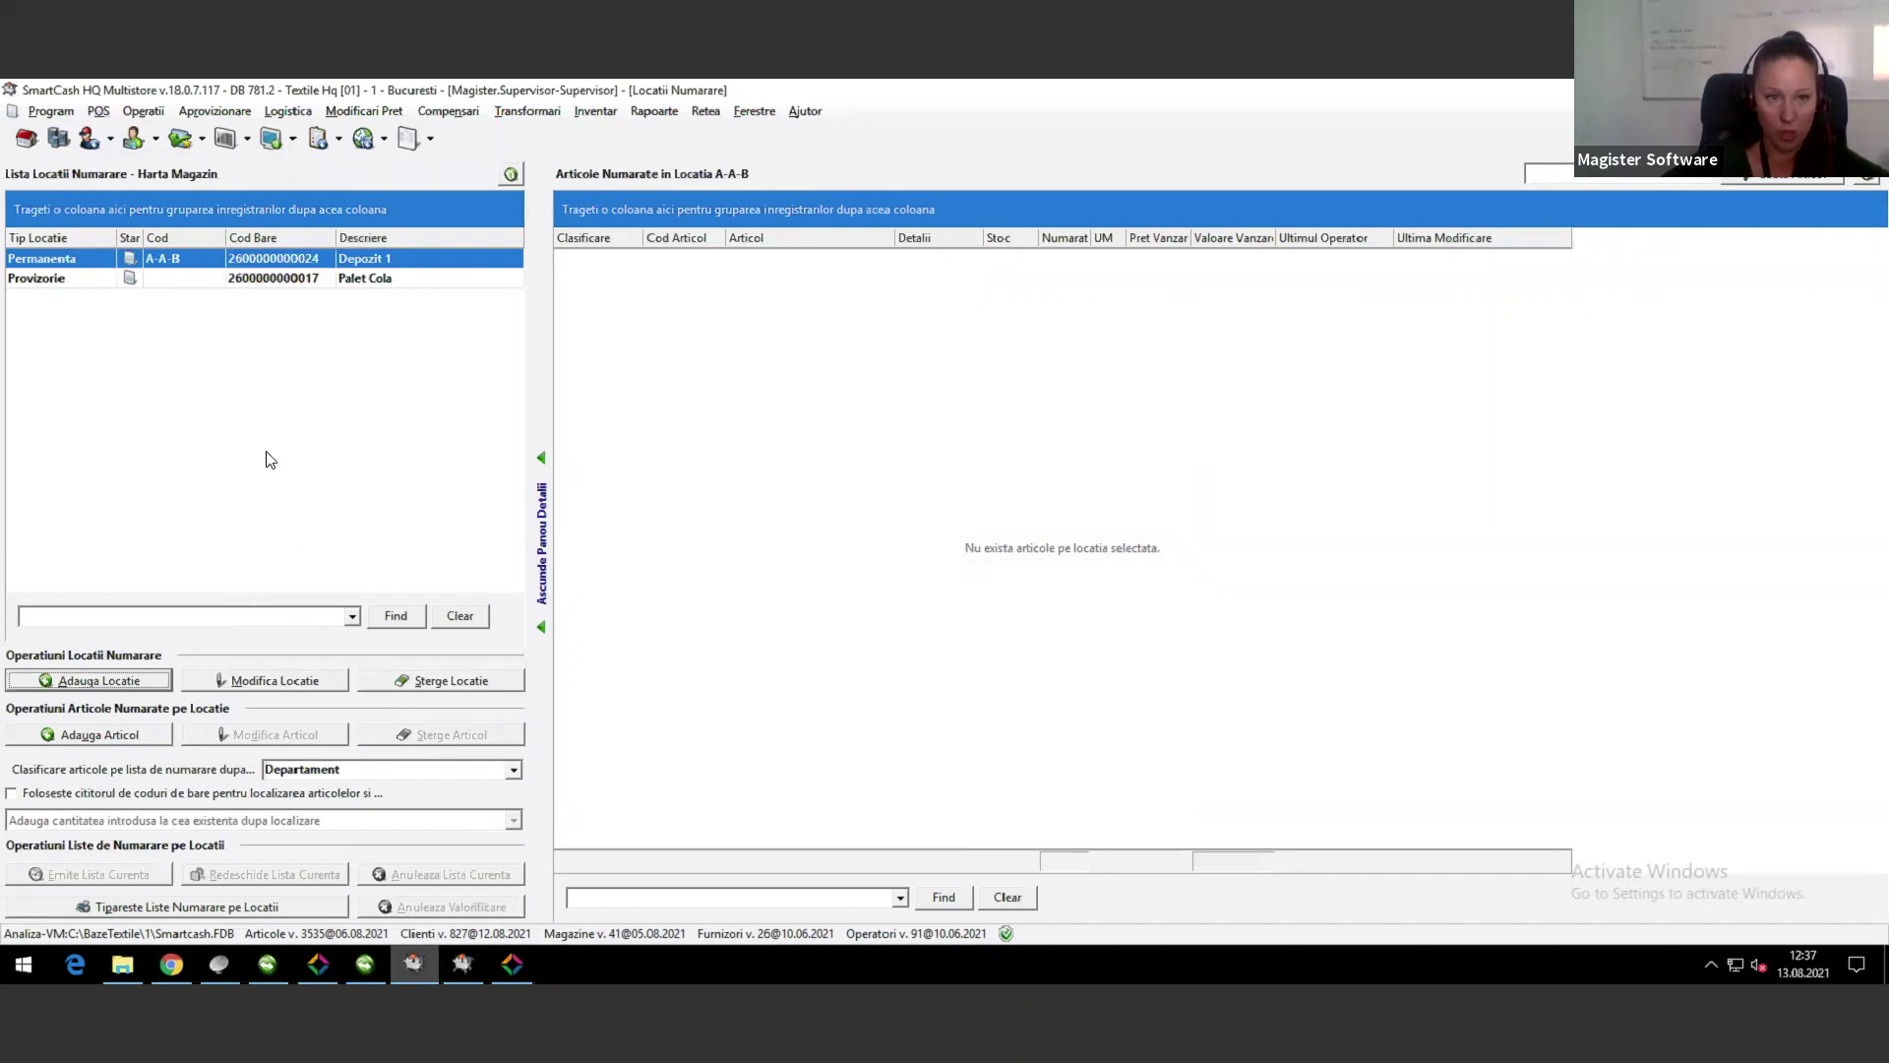
left_click(150, 280)
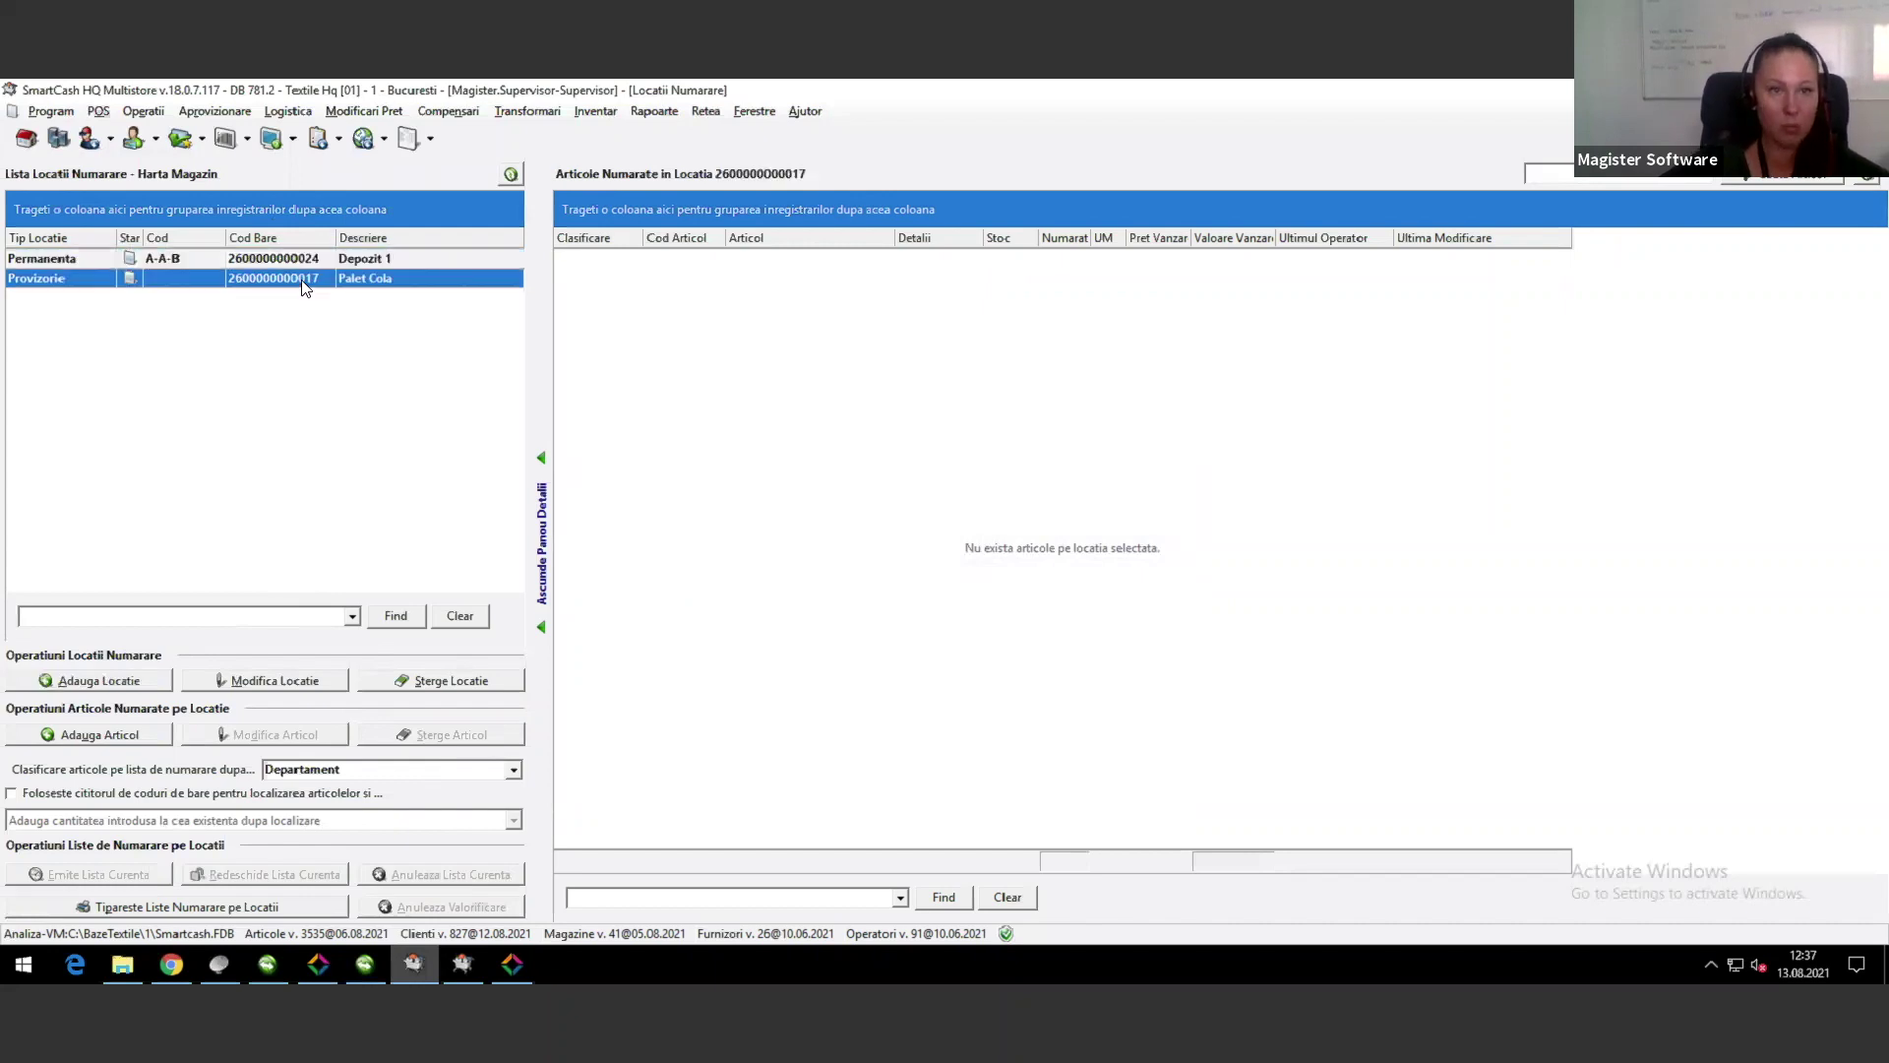
Step: Add the catalog article ACC CHLML RM17W-C2034 A-000 PRET ORIGINAL 550 LEI to the Depozit 1 location with quantity 120
left_click(128, 259)
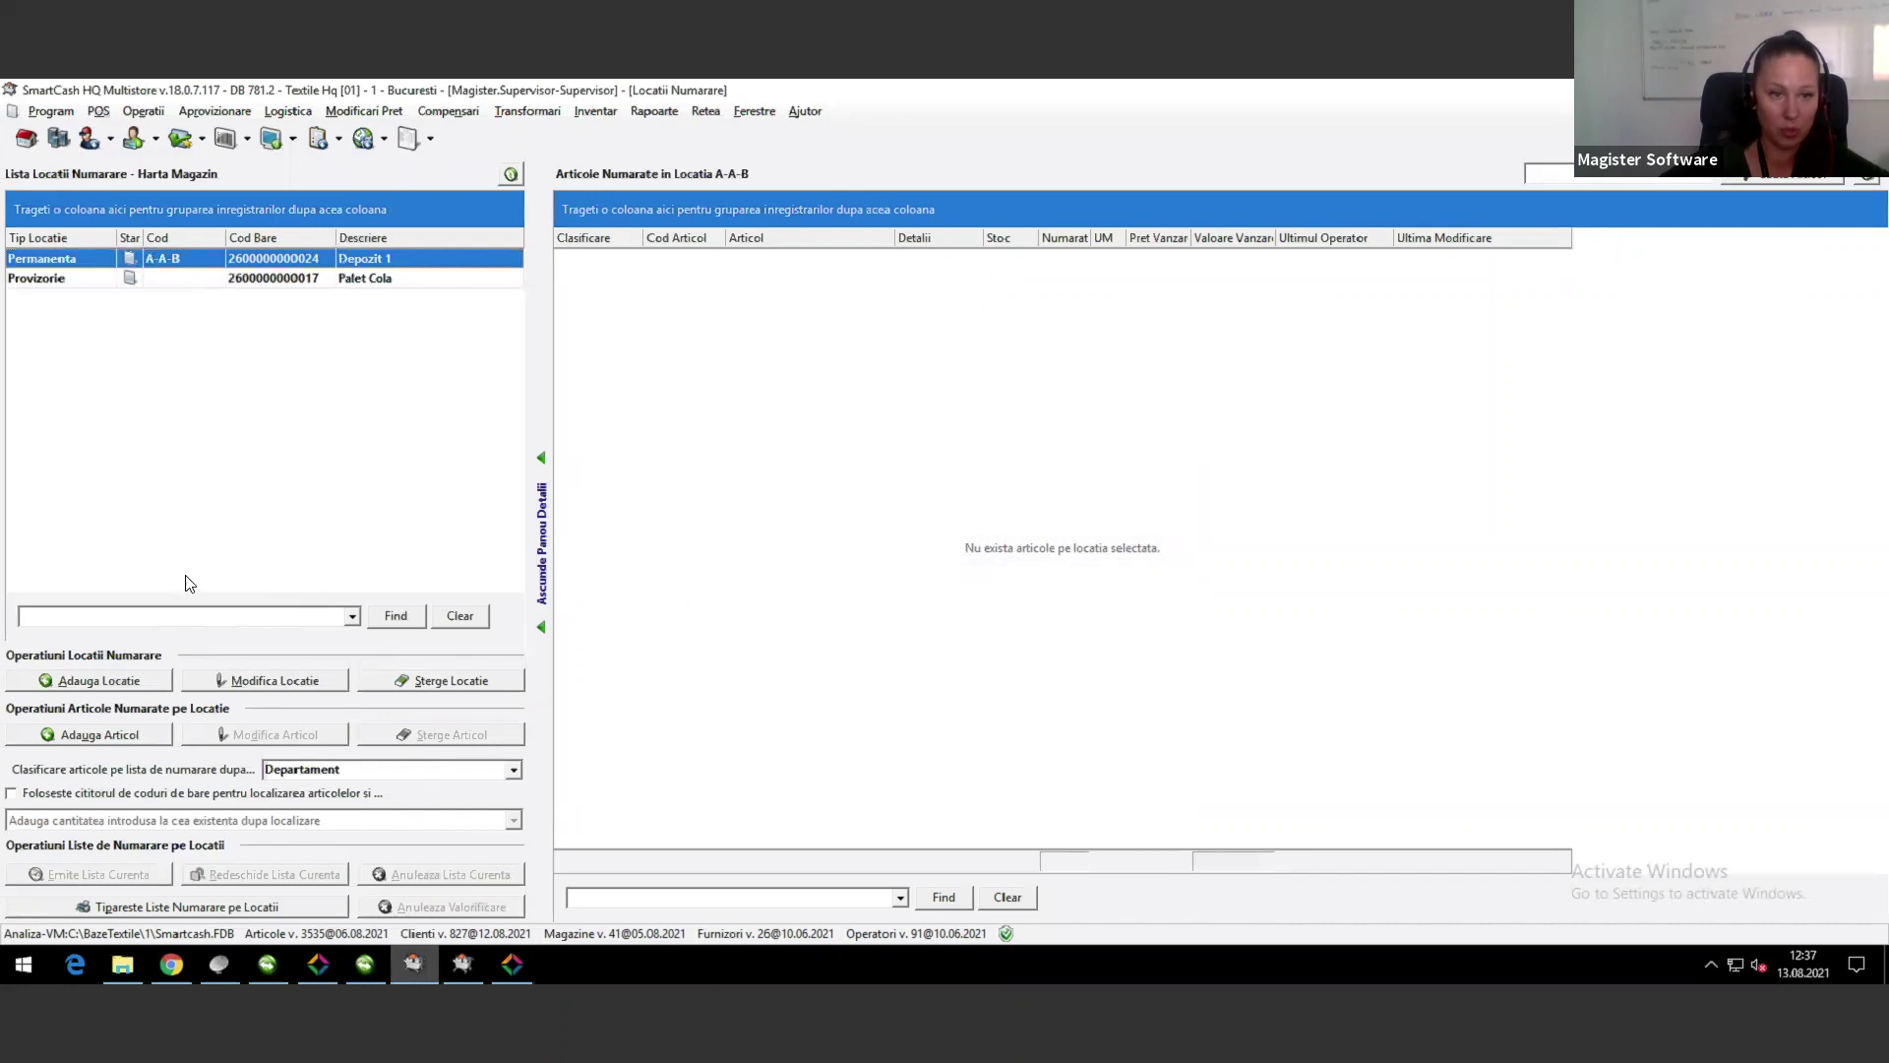
left_click(111, 738)
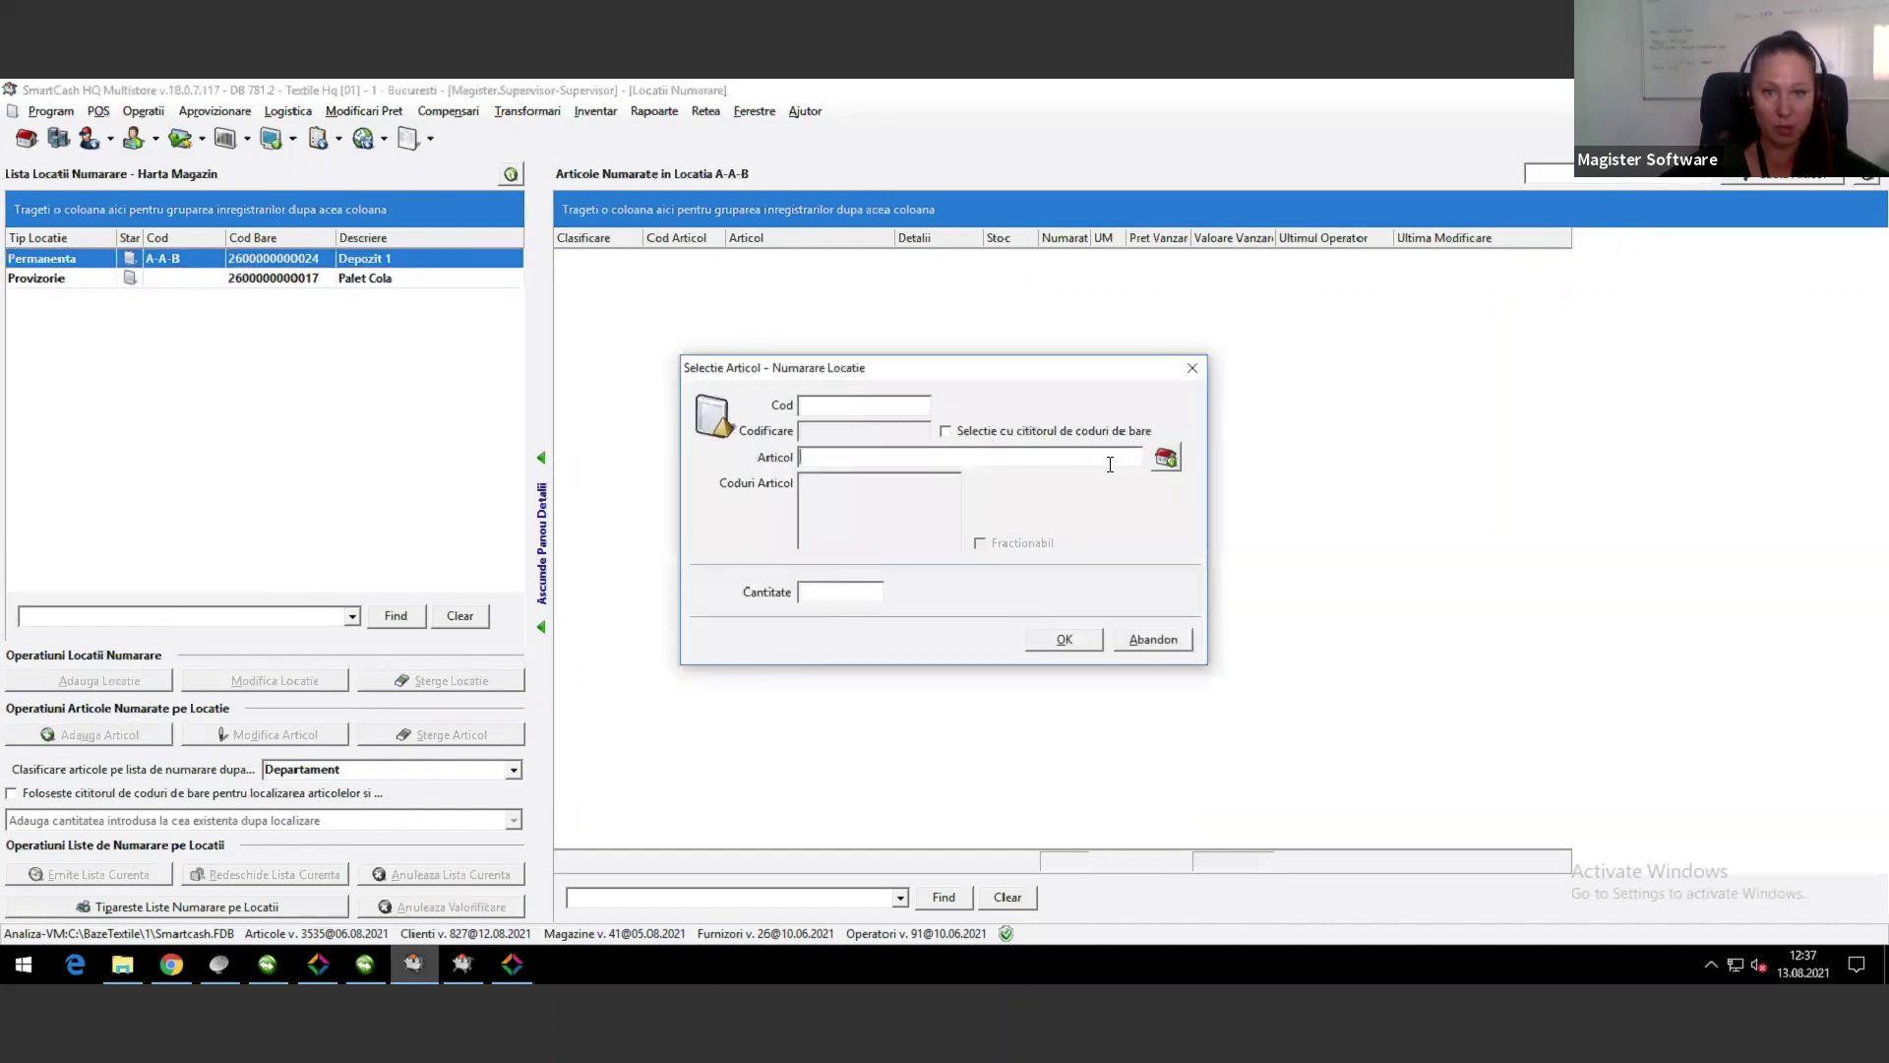
left_click(1167, 458)
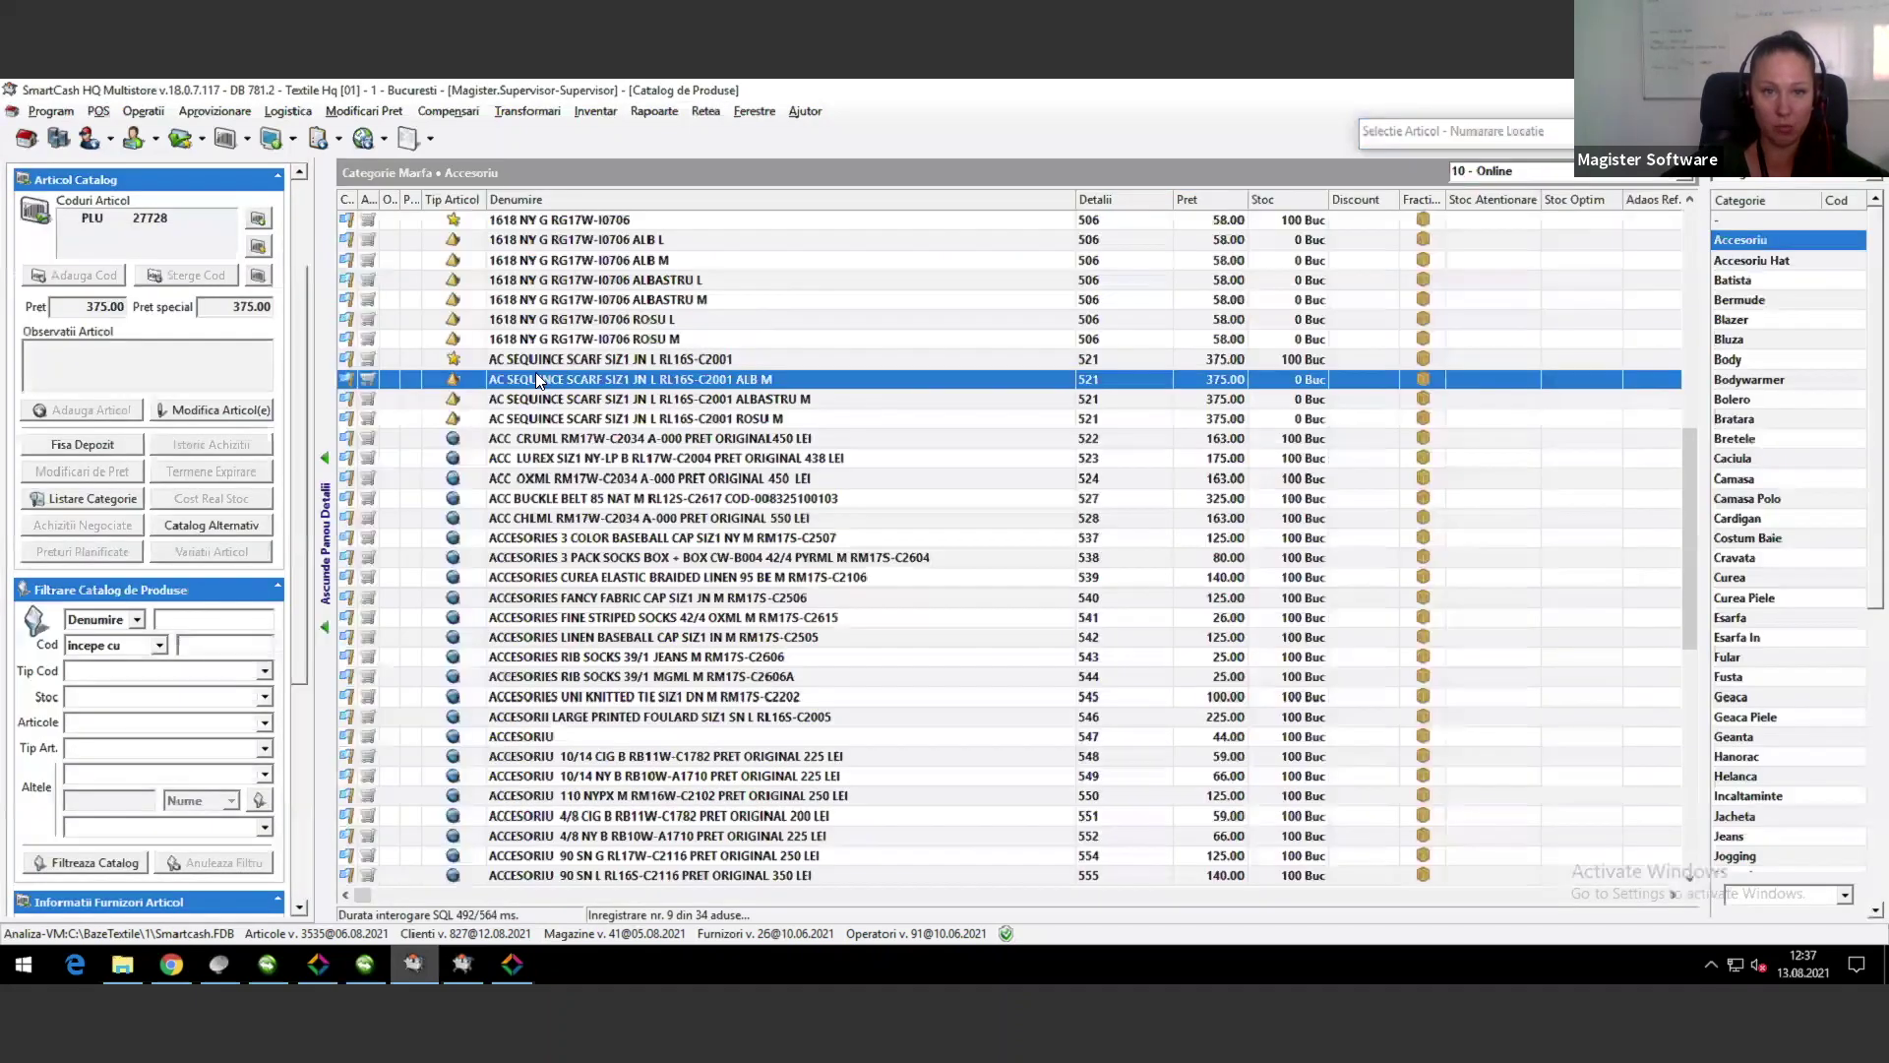
left_click(610, 519)
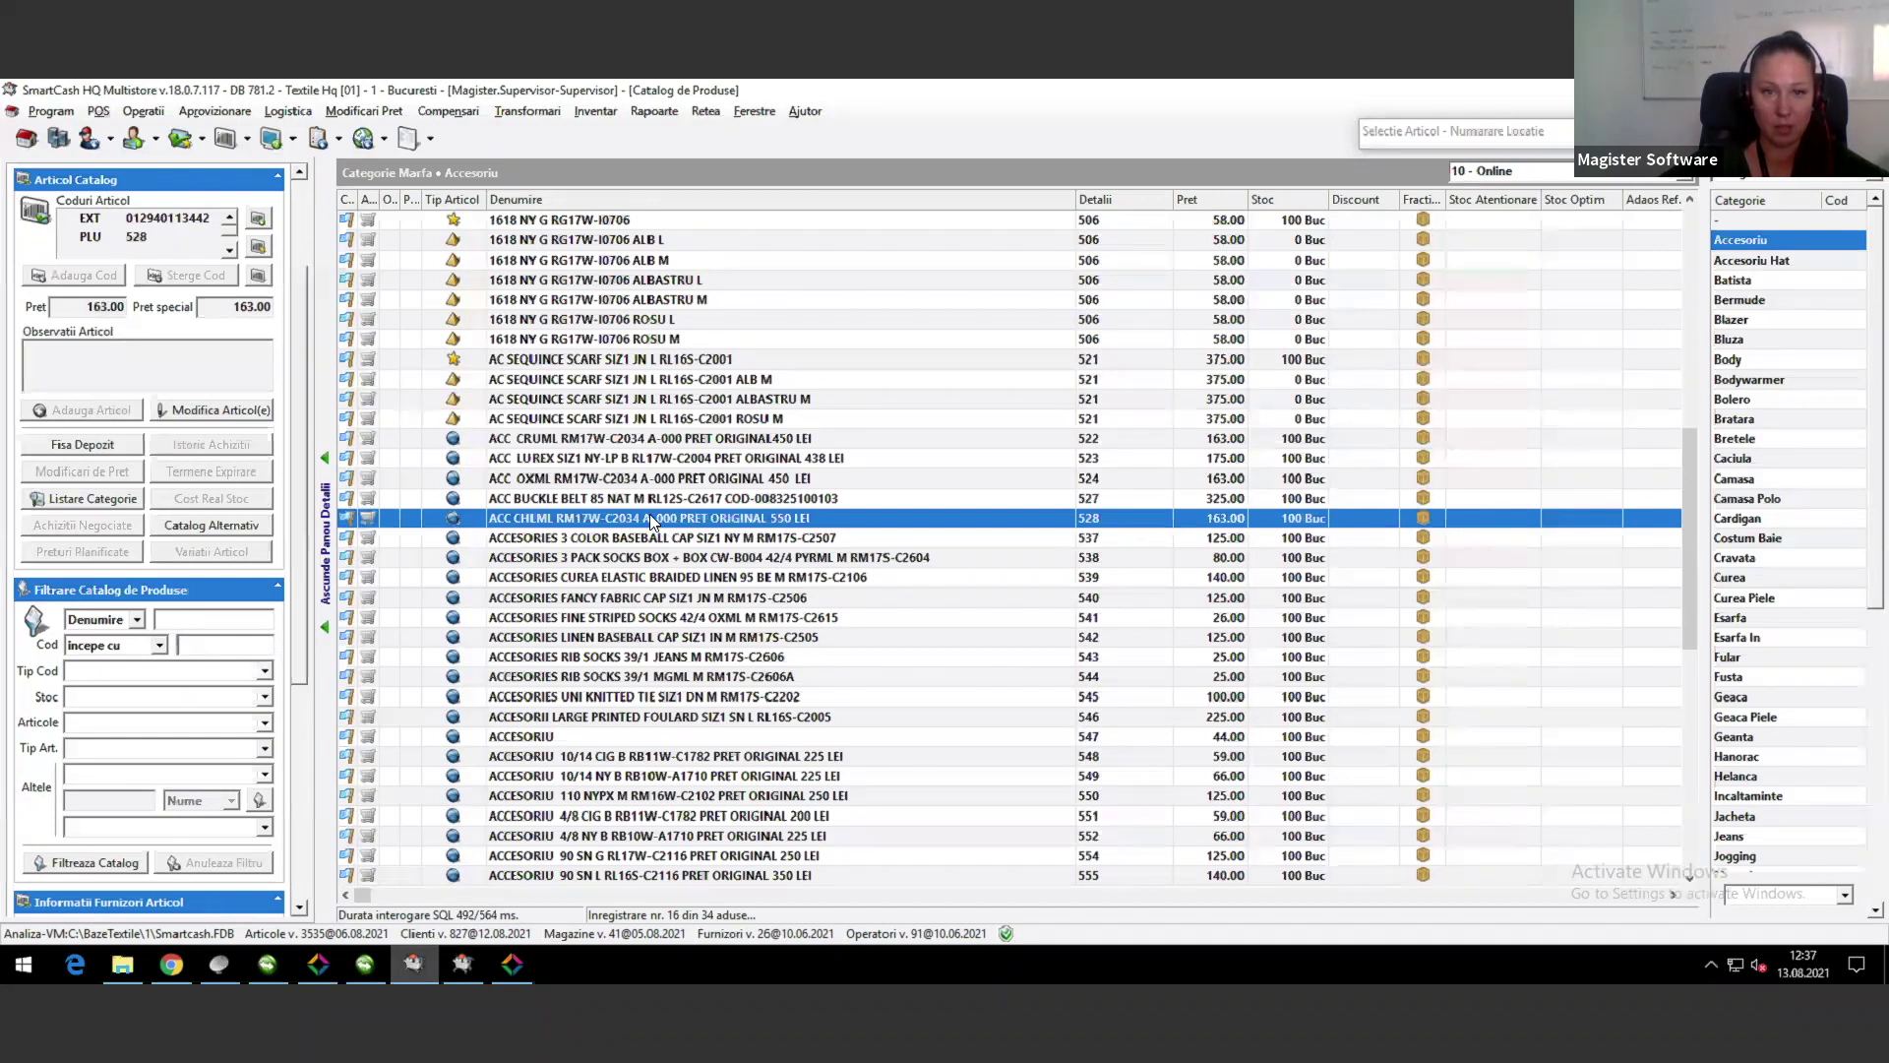
double_click(638, 521)
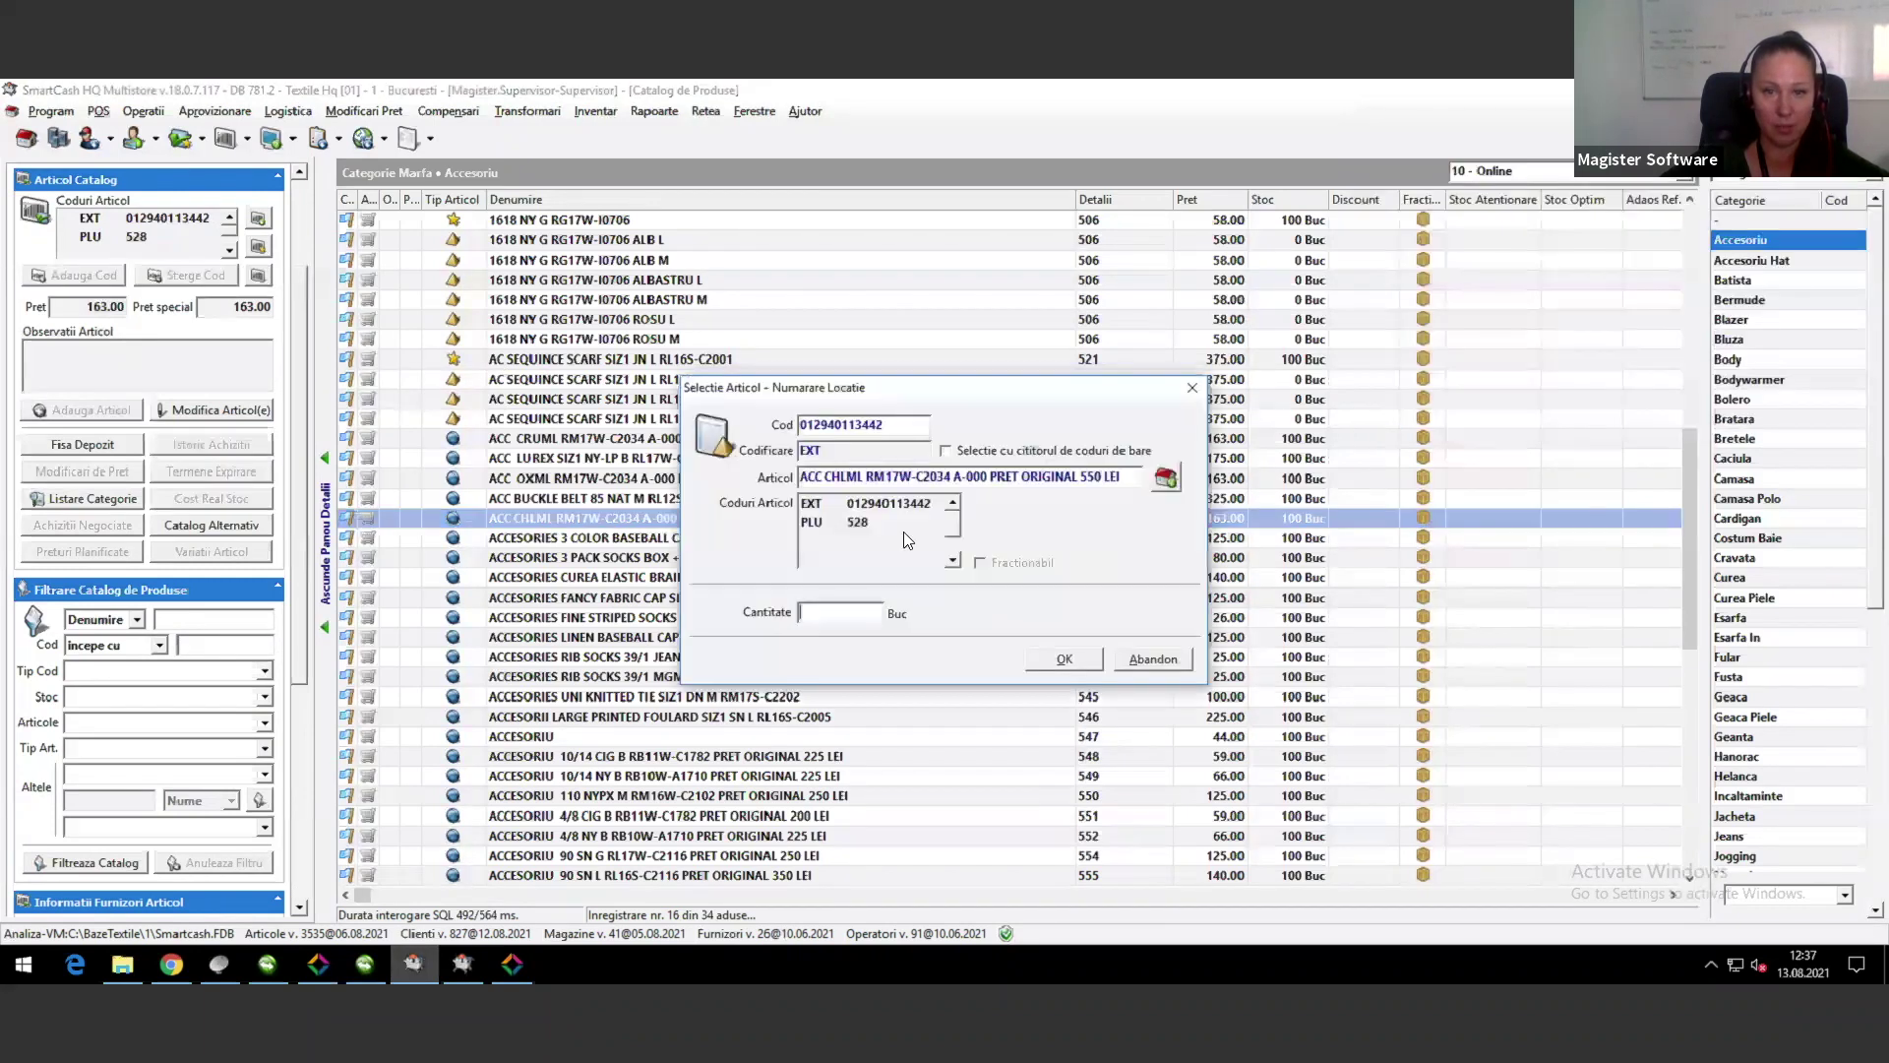
type("120")
left_click(1065, 659)
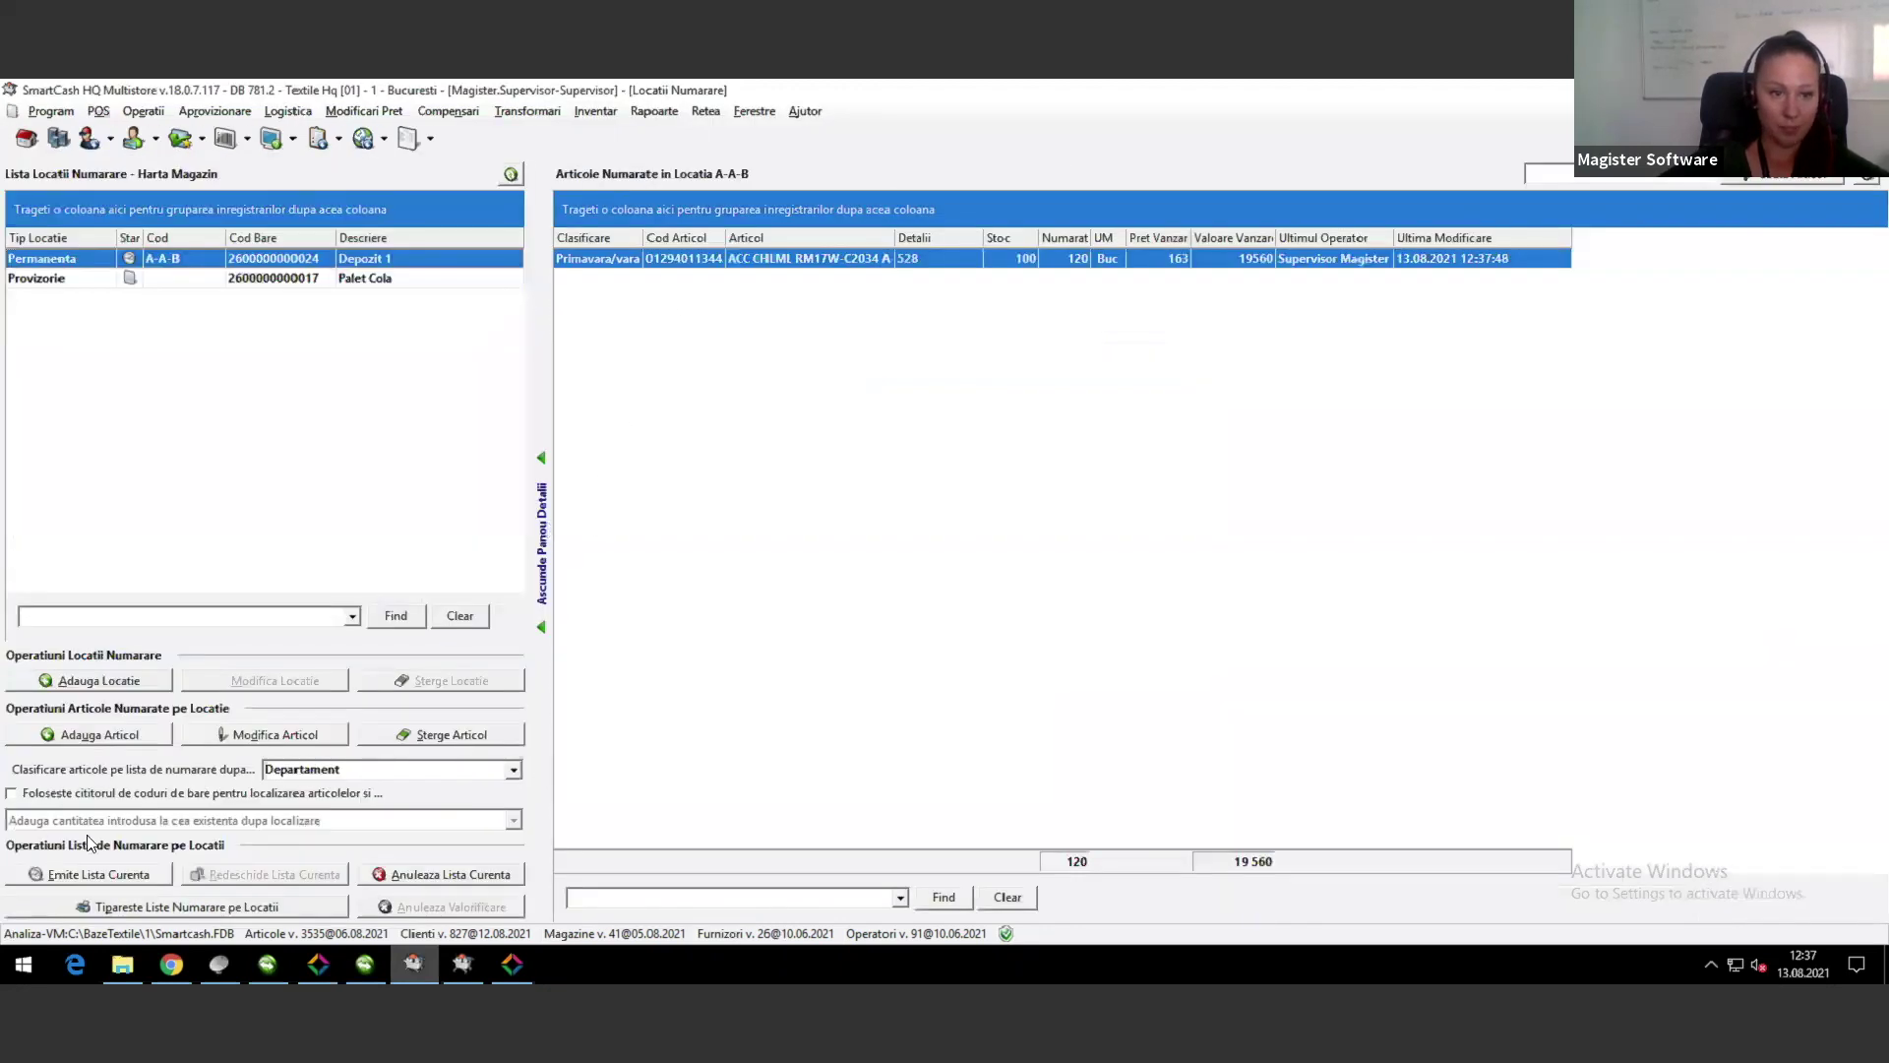
Step: Add the catalog article ACCESORIU to the Depozit 1 count with quantity 125
left_click(97, 738)
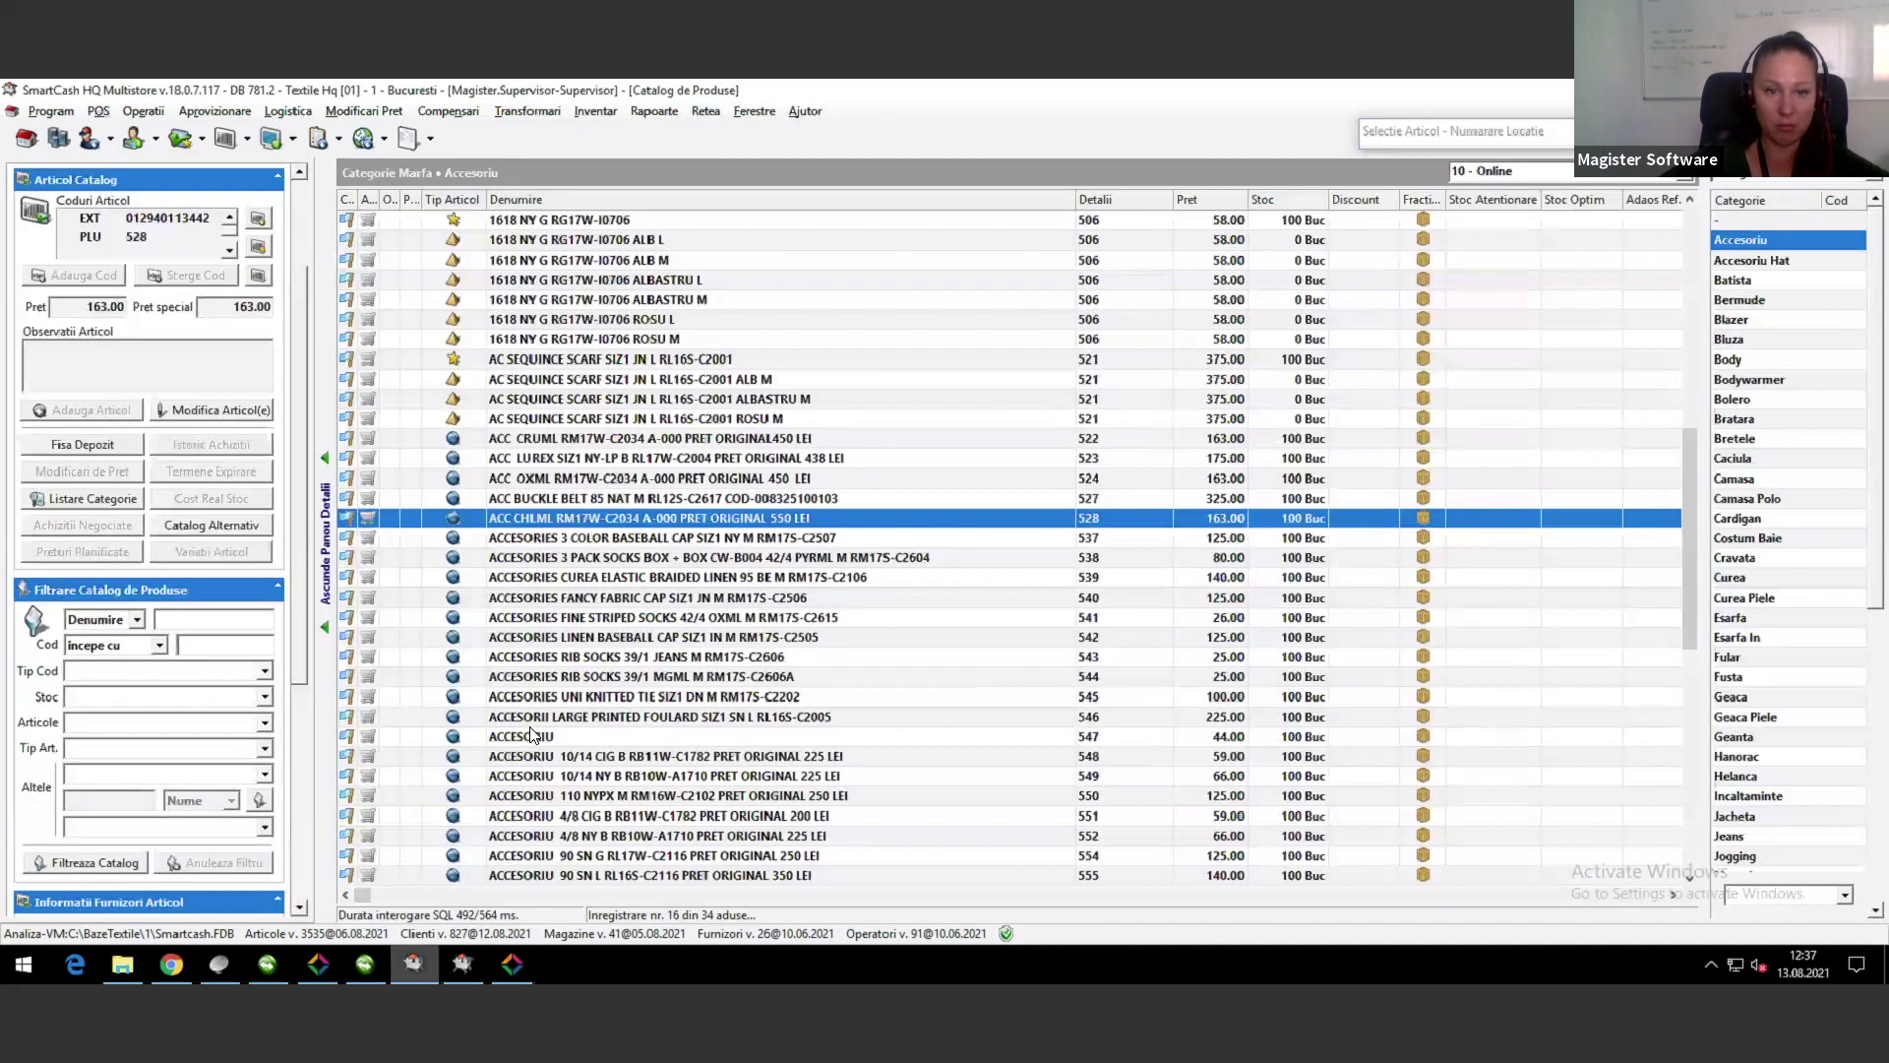
left_click(567, 736)
double_click(566, 736)
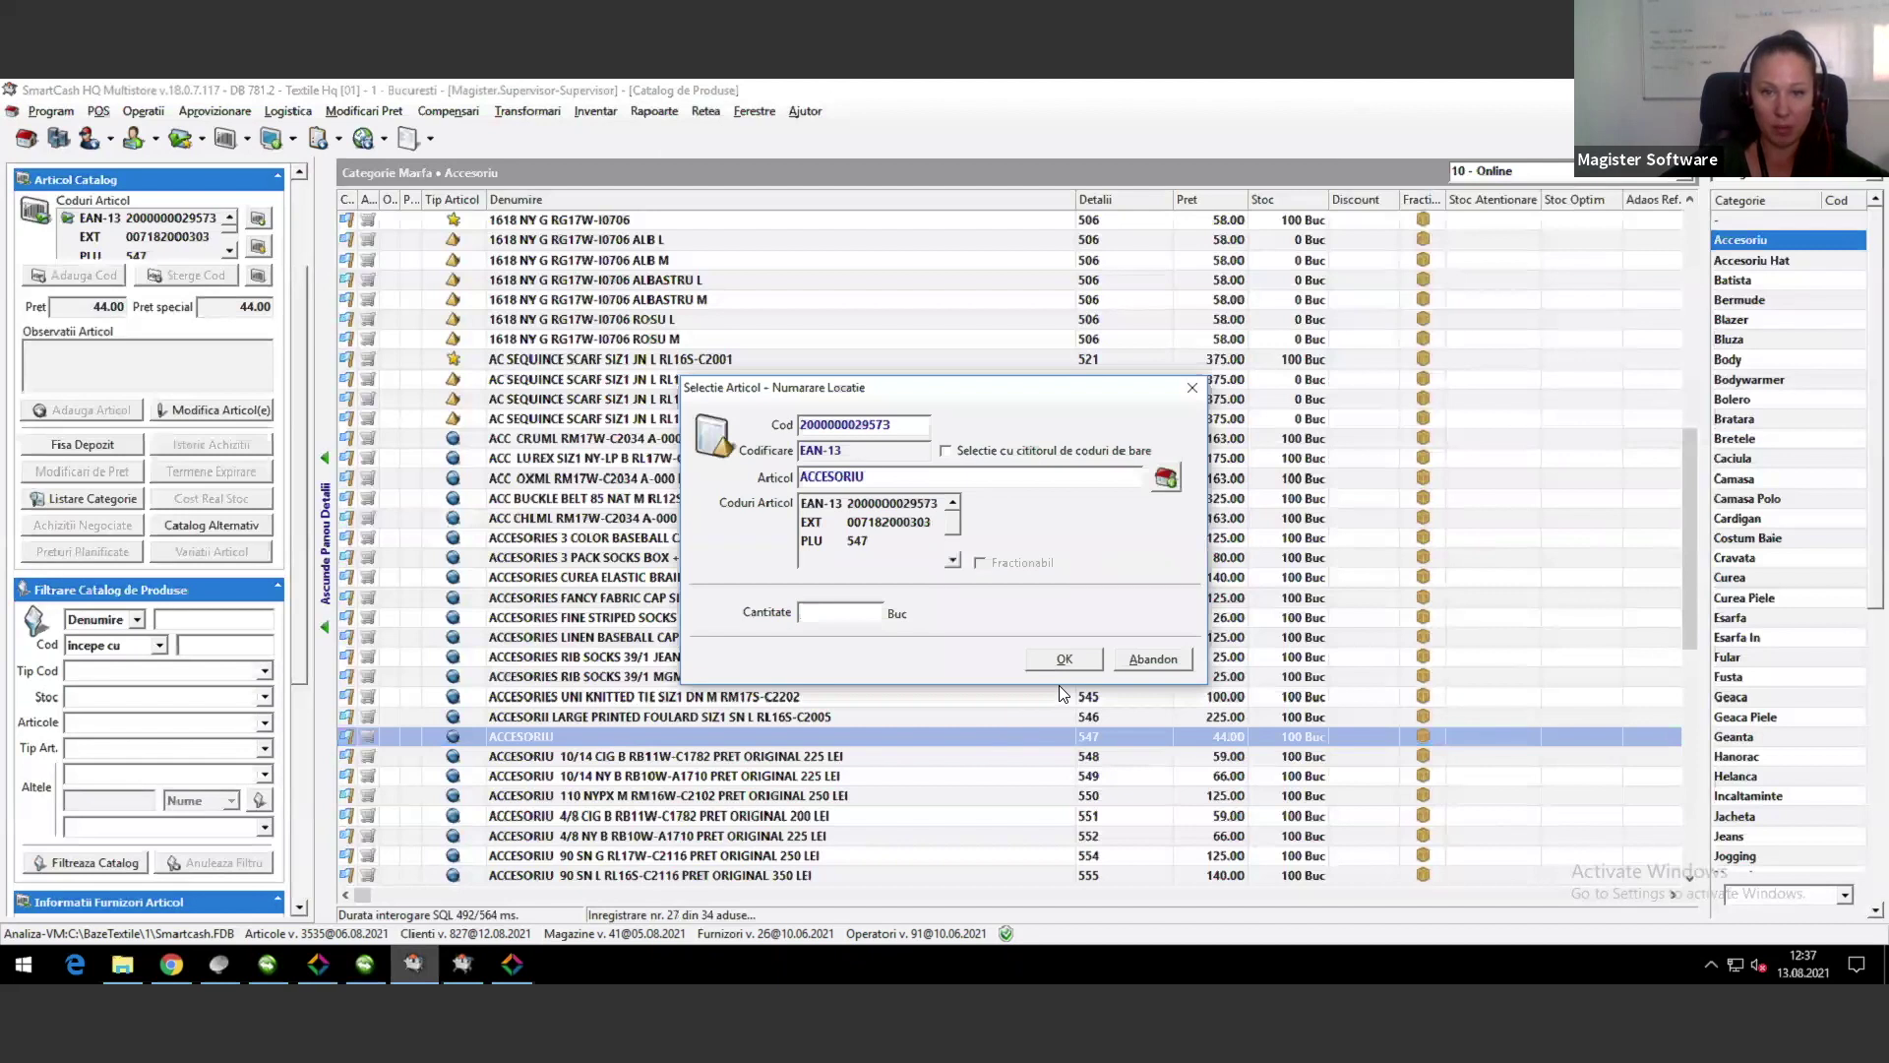
type("25")
key("Return")
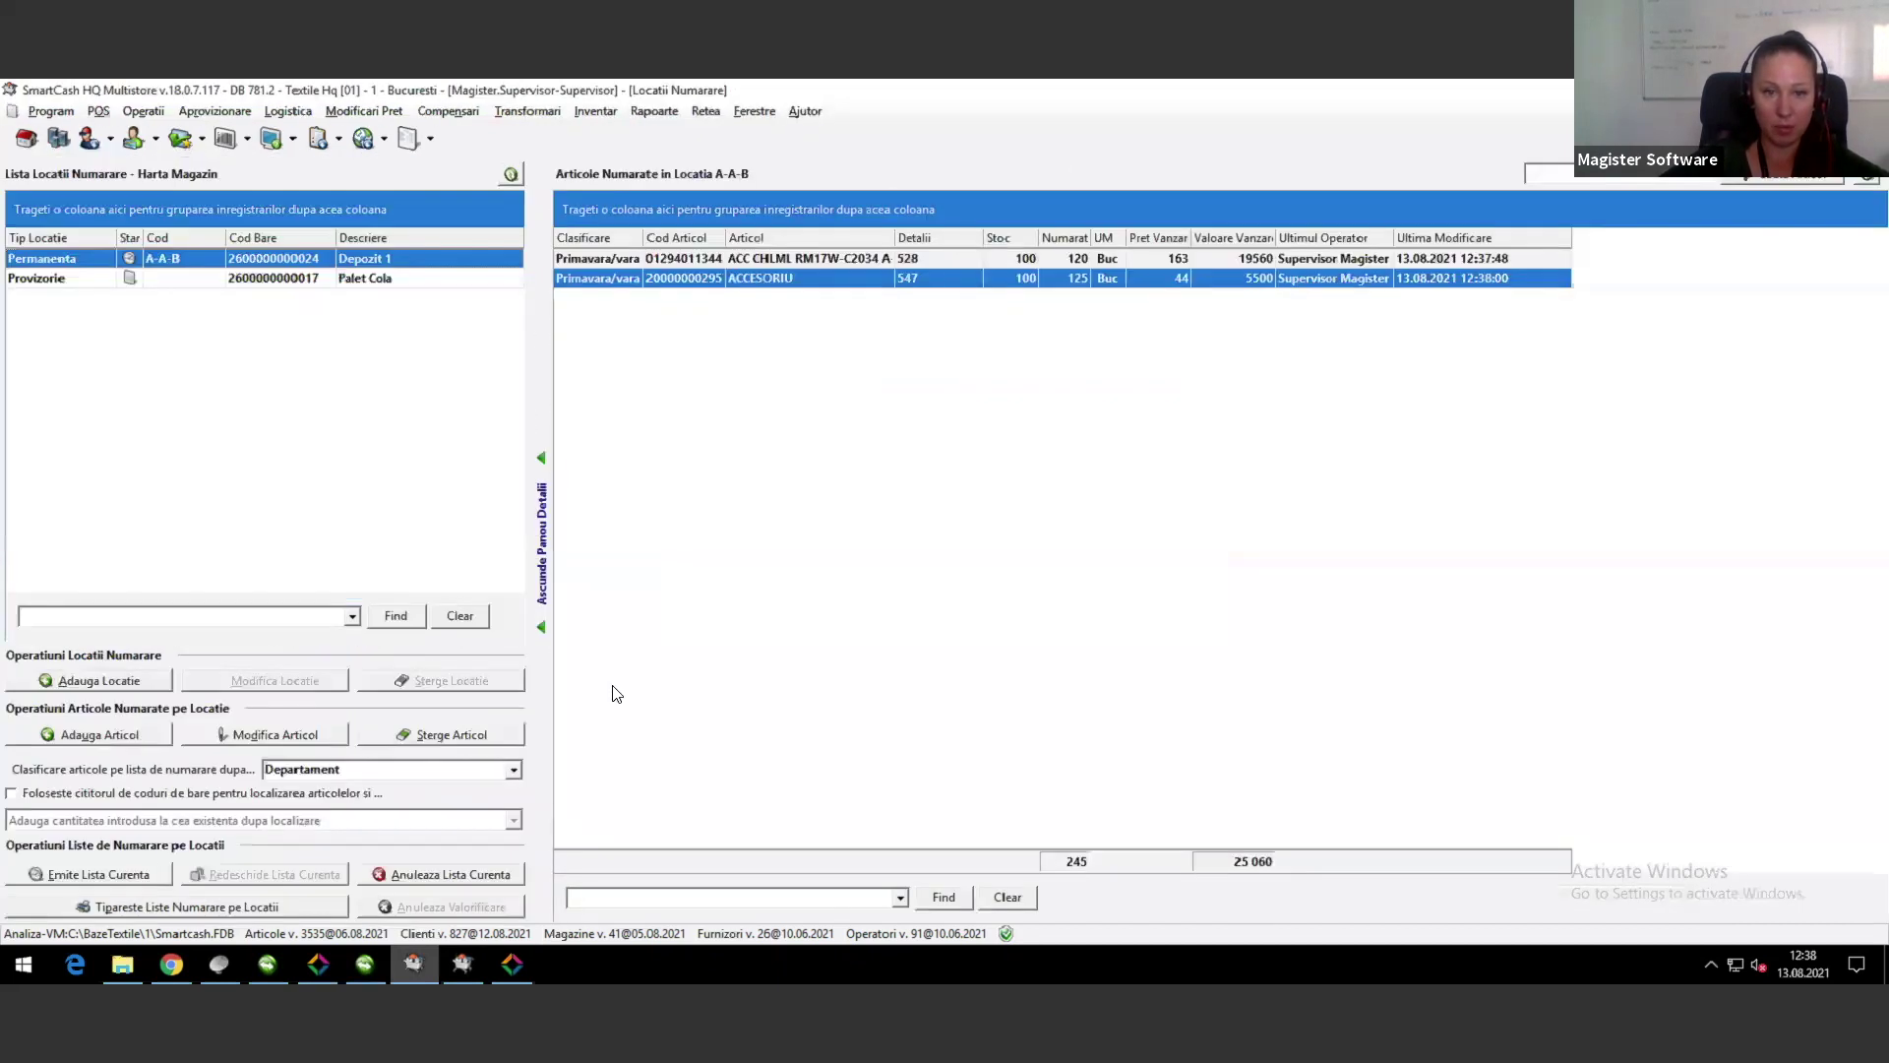
Step: Add the article ACCESORIU ONE CIG M RM11W-C1782 PRET ORIGINAL 250 LEI to the Depozit 1 count with quantity 55
left_click(88, 734)
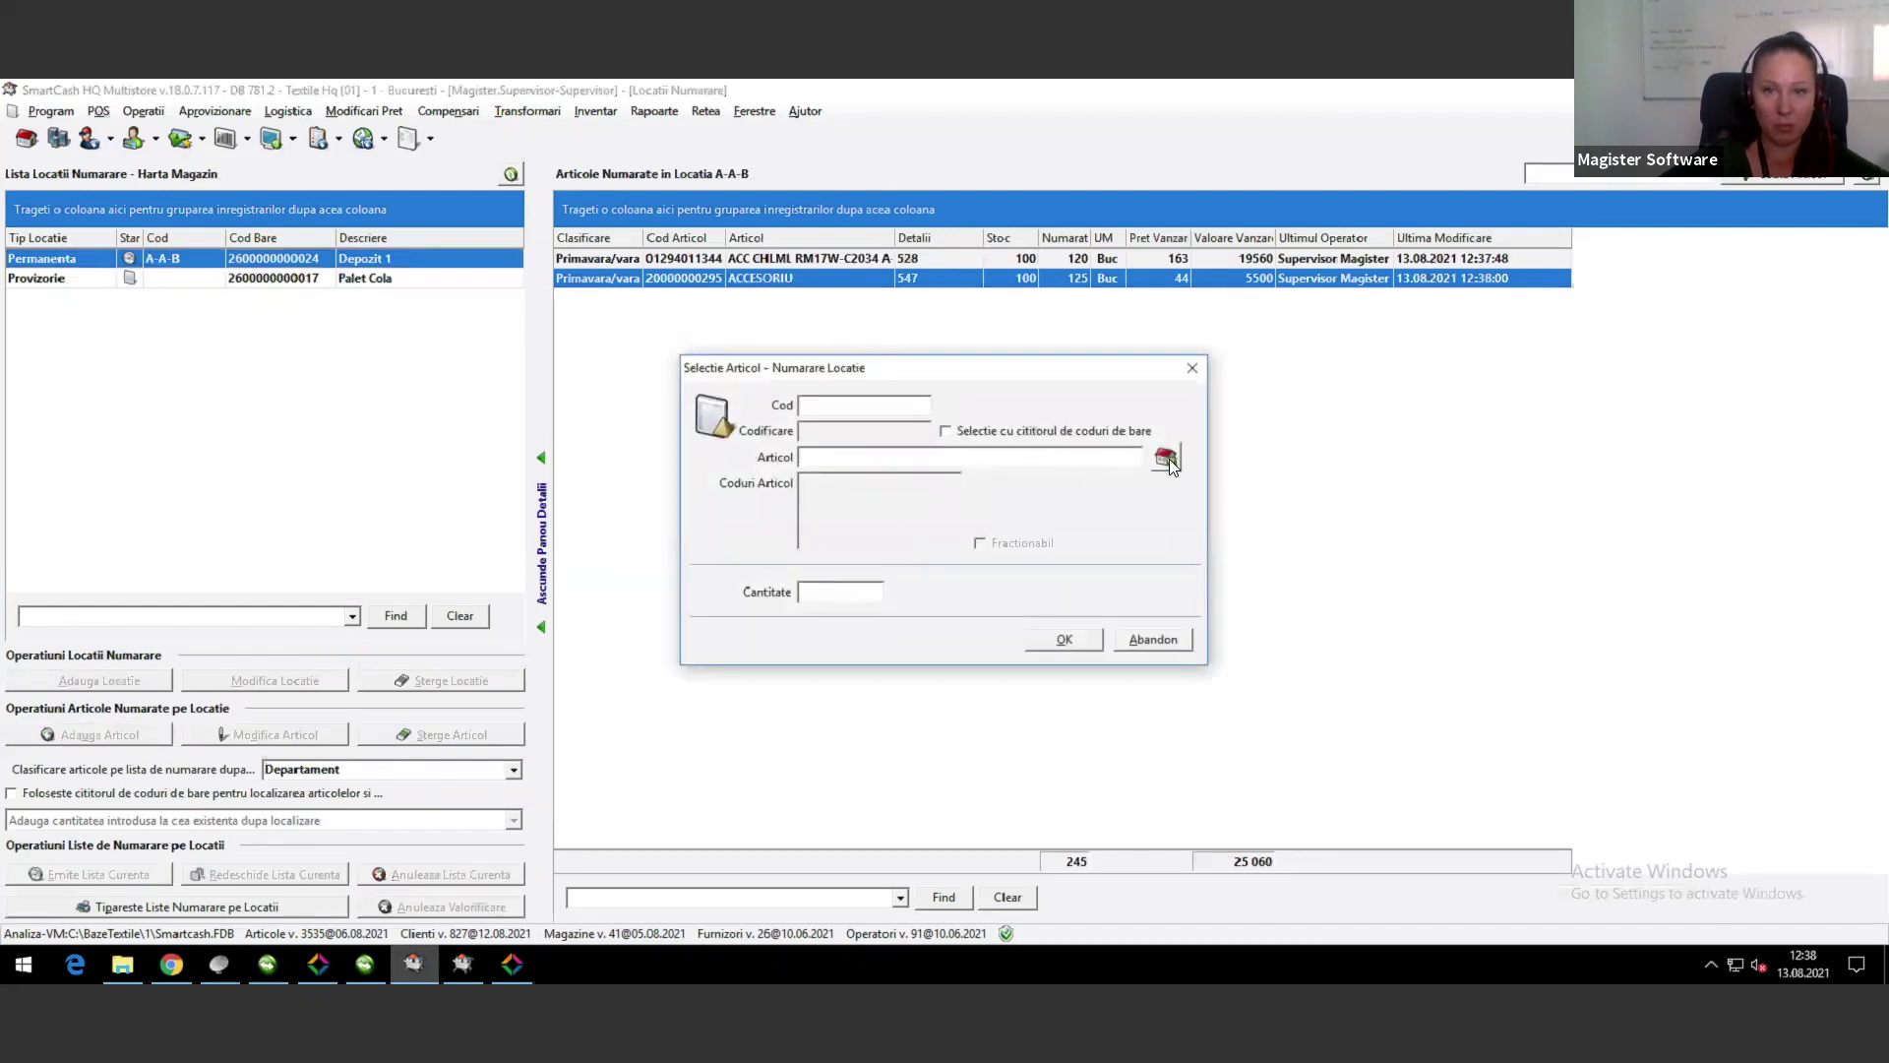
left_click(1158, 458)
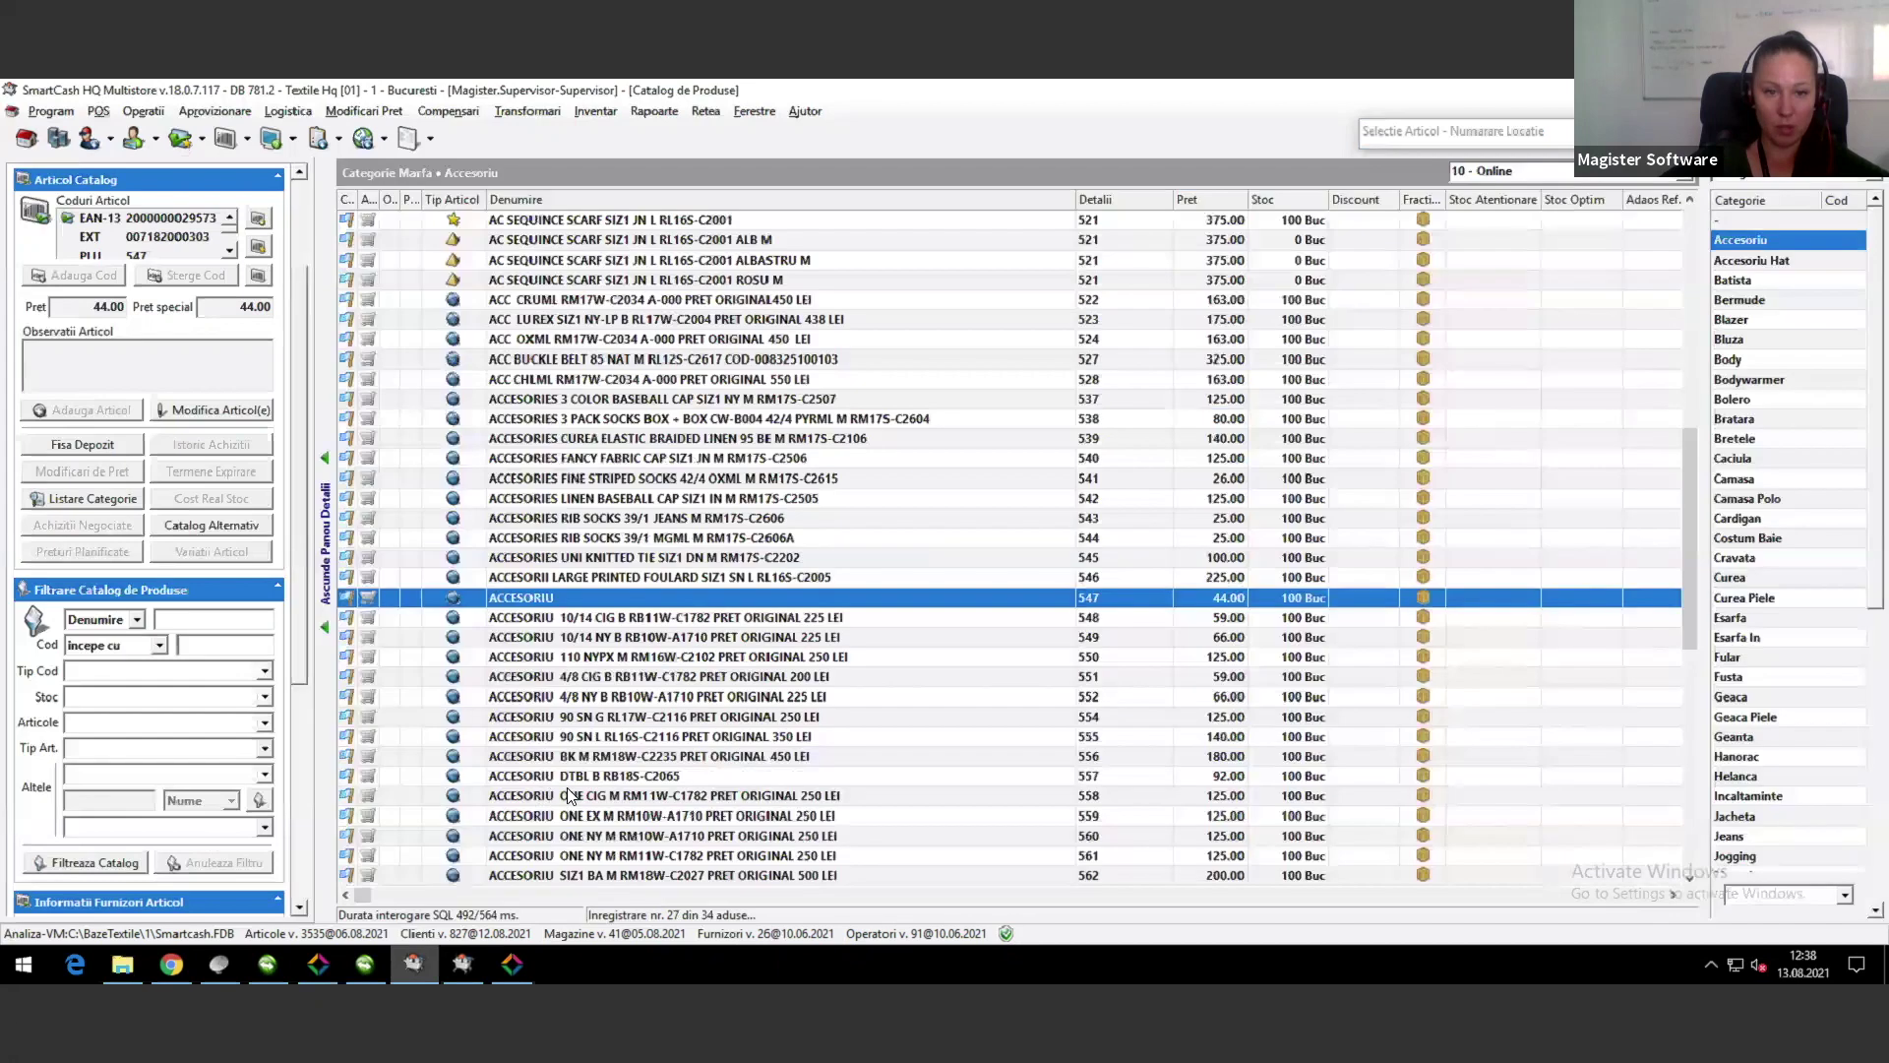
double_click(567, 795)
type("55")
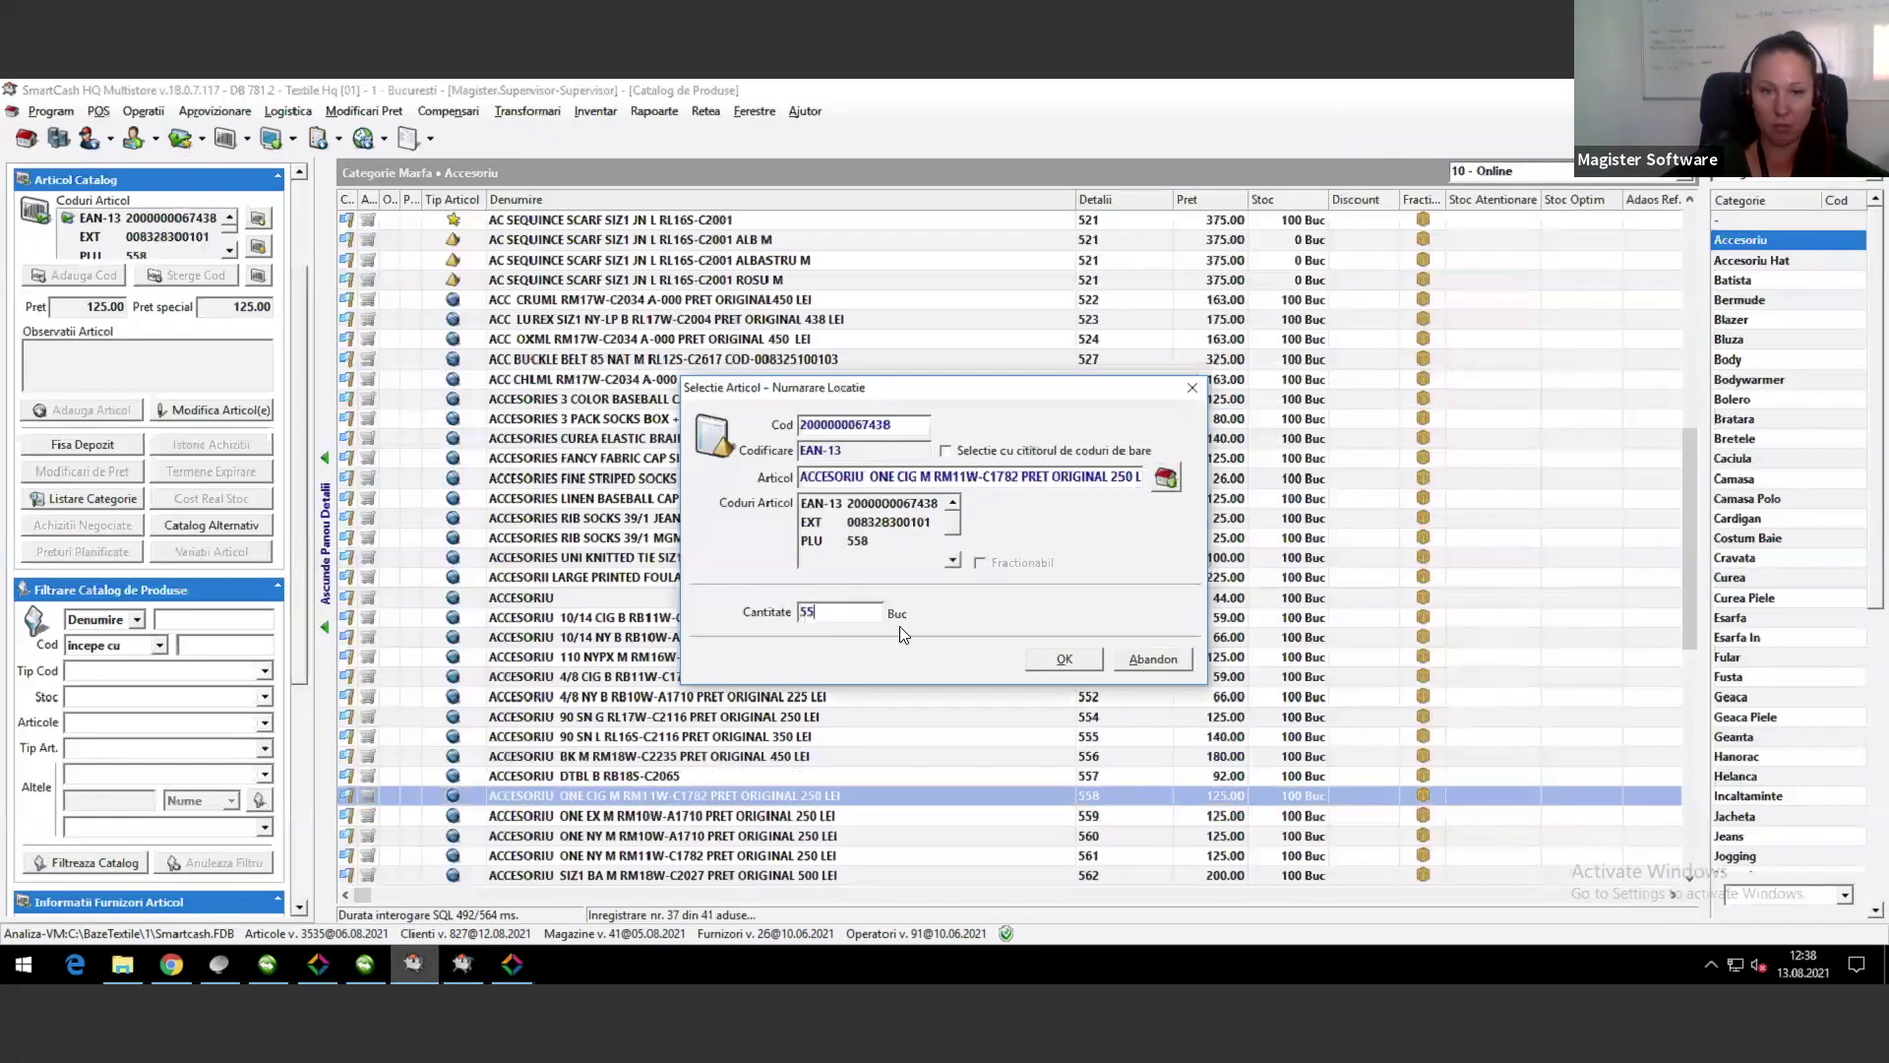
left_click(1072, 661)
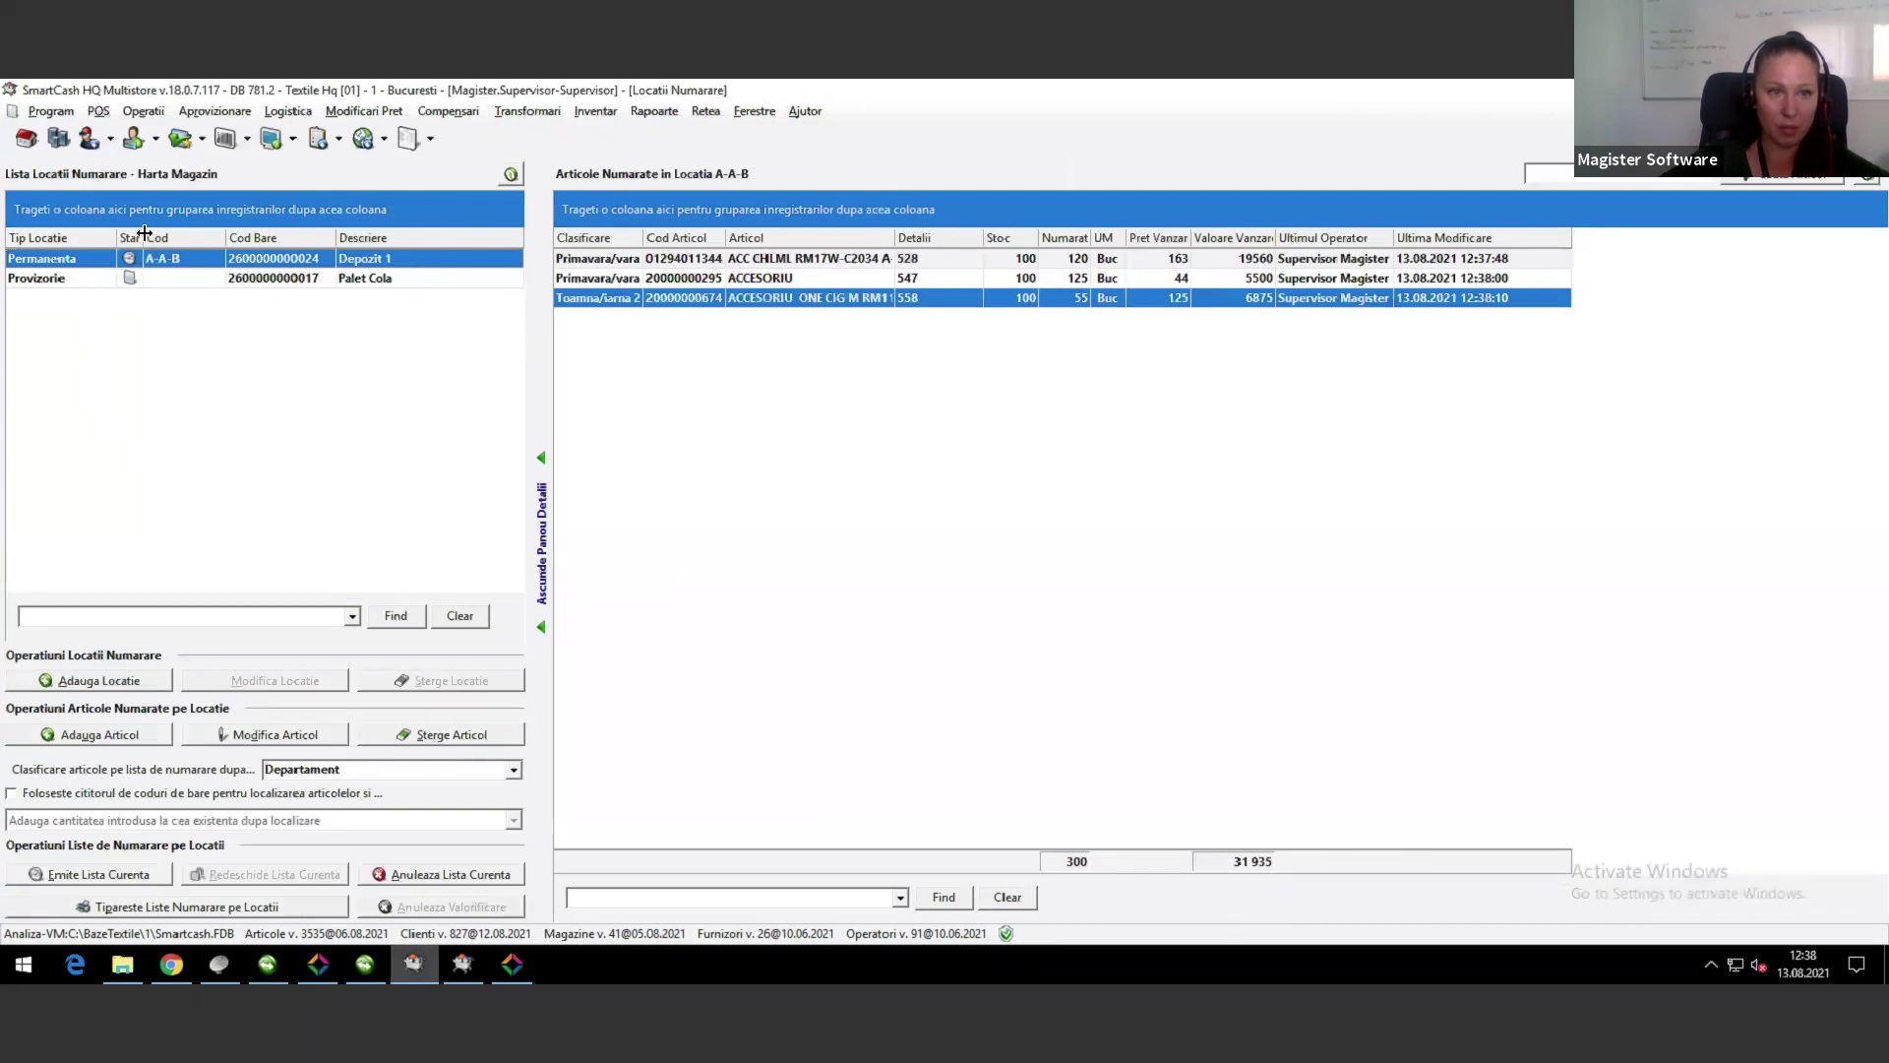
Step: Widen the Stare column of the location list and review the article classification criteria, keeping Departament
left_click_drag(172, 238, 184, 238)
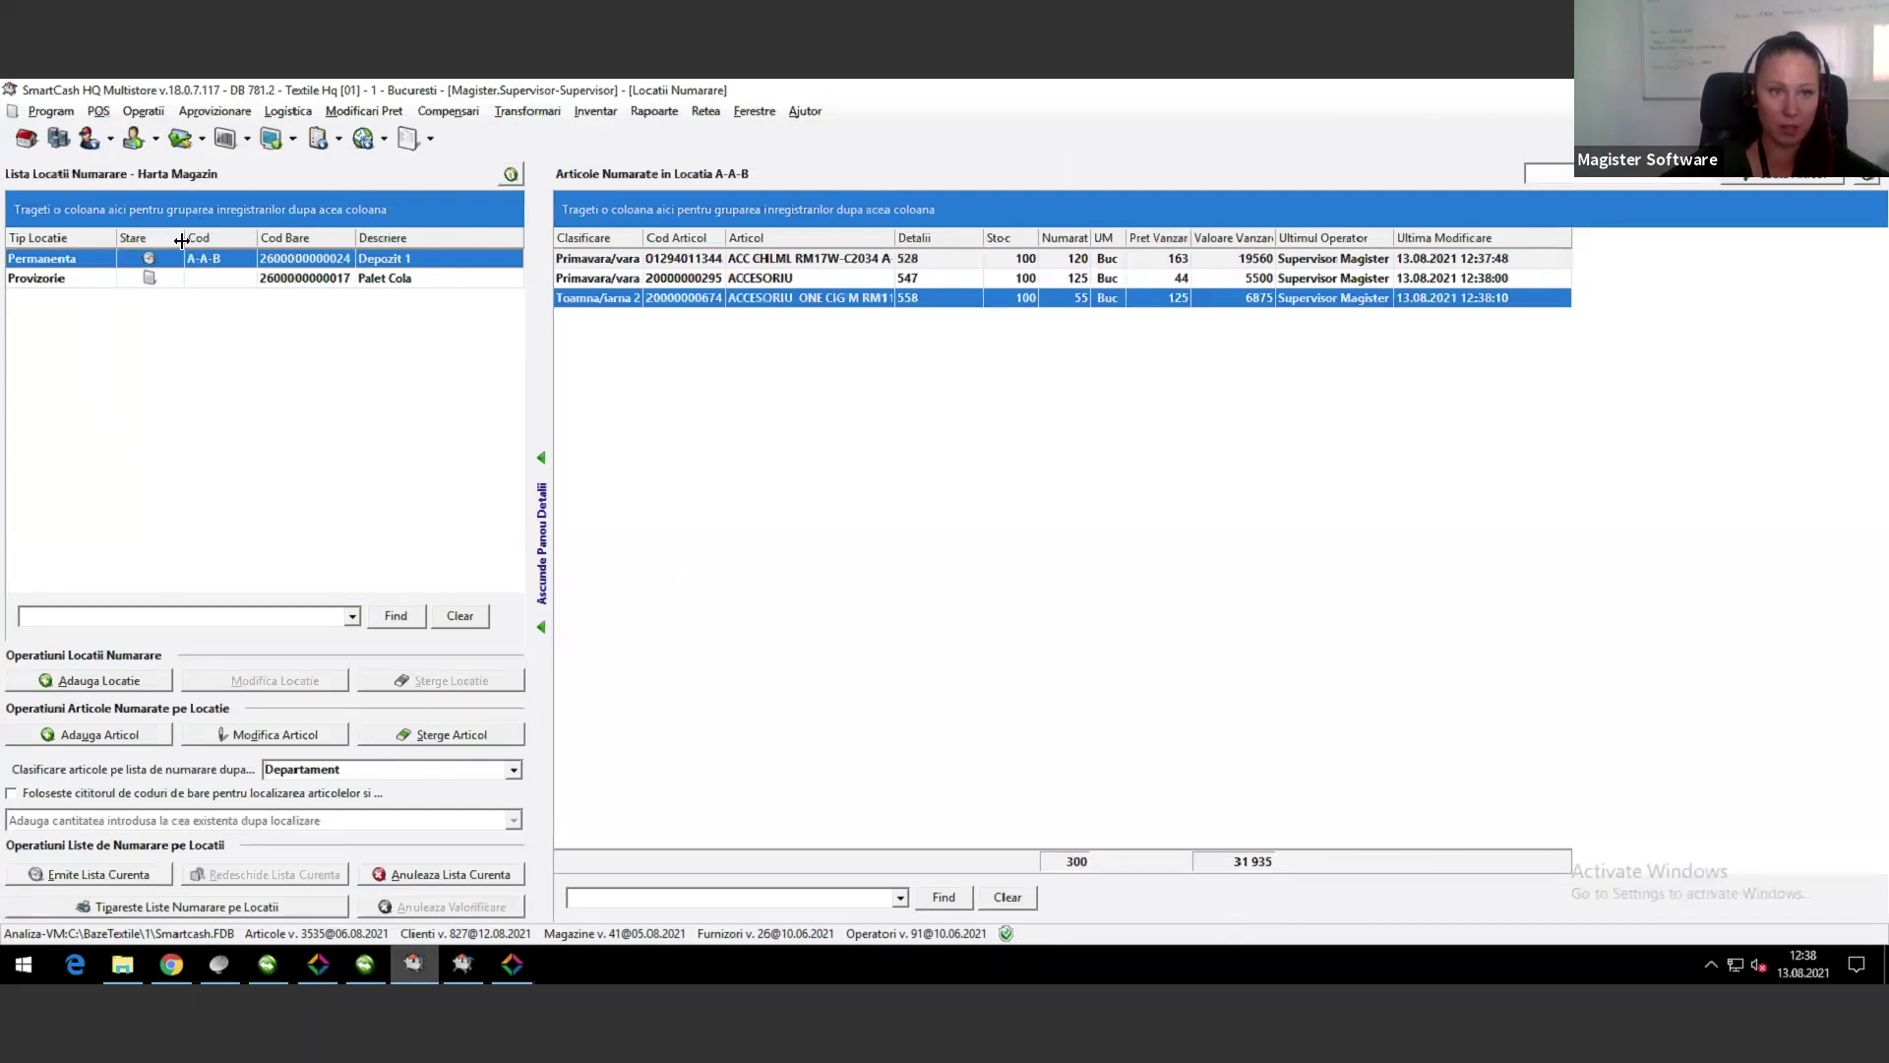
left_click(174, 237)
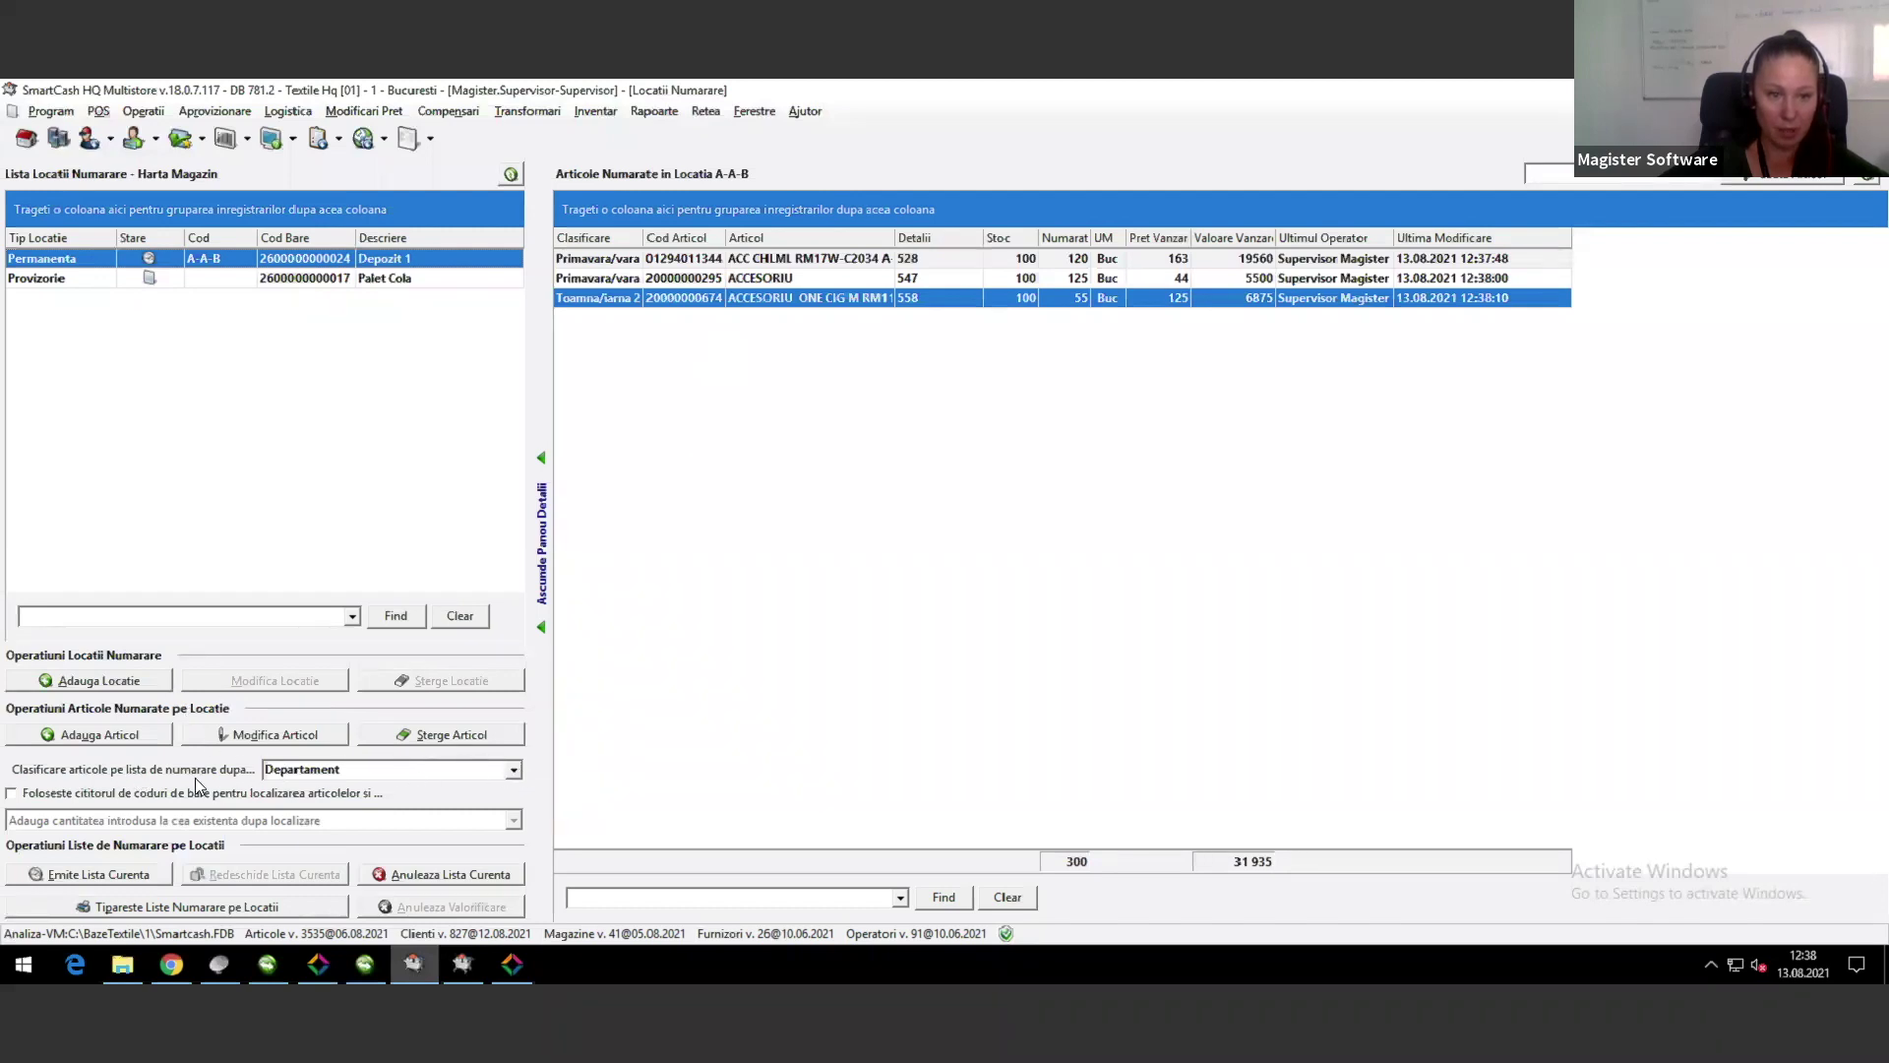
left_click(513, 770)
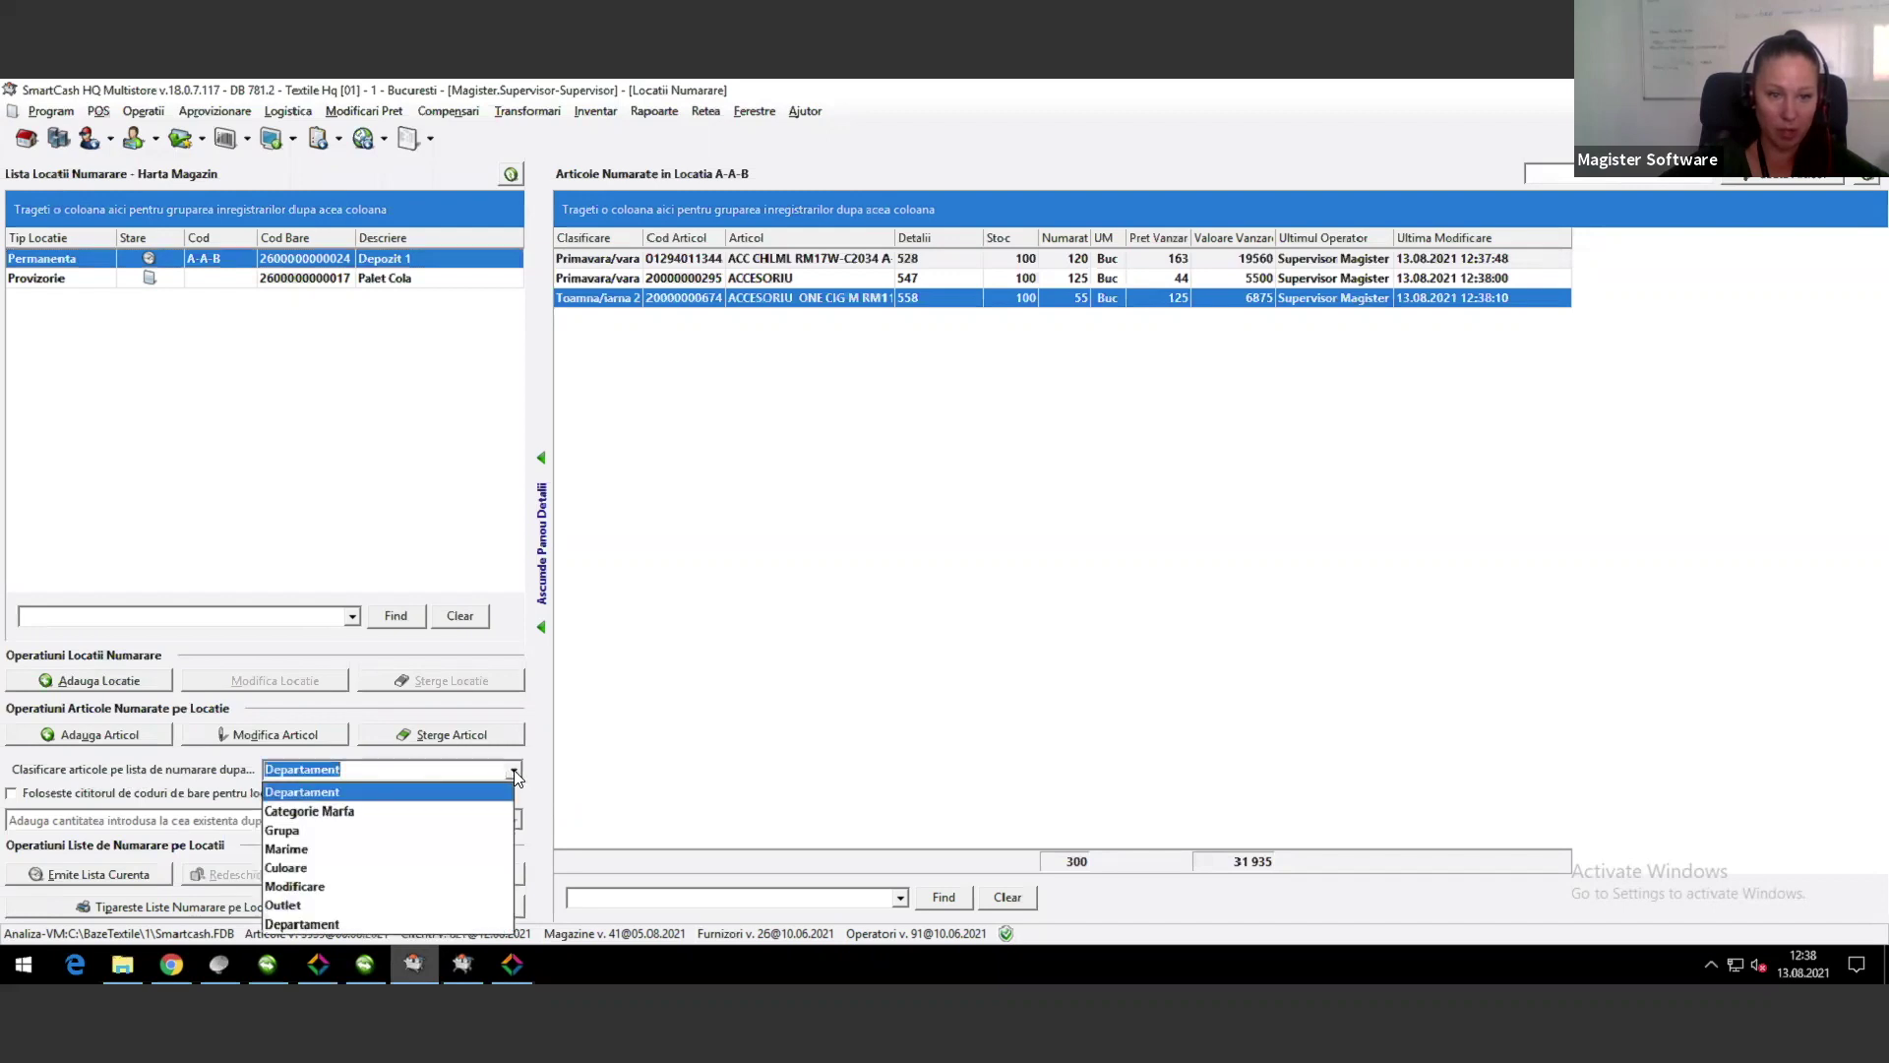
left_click(195, 770)
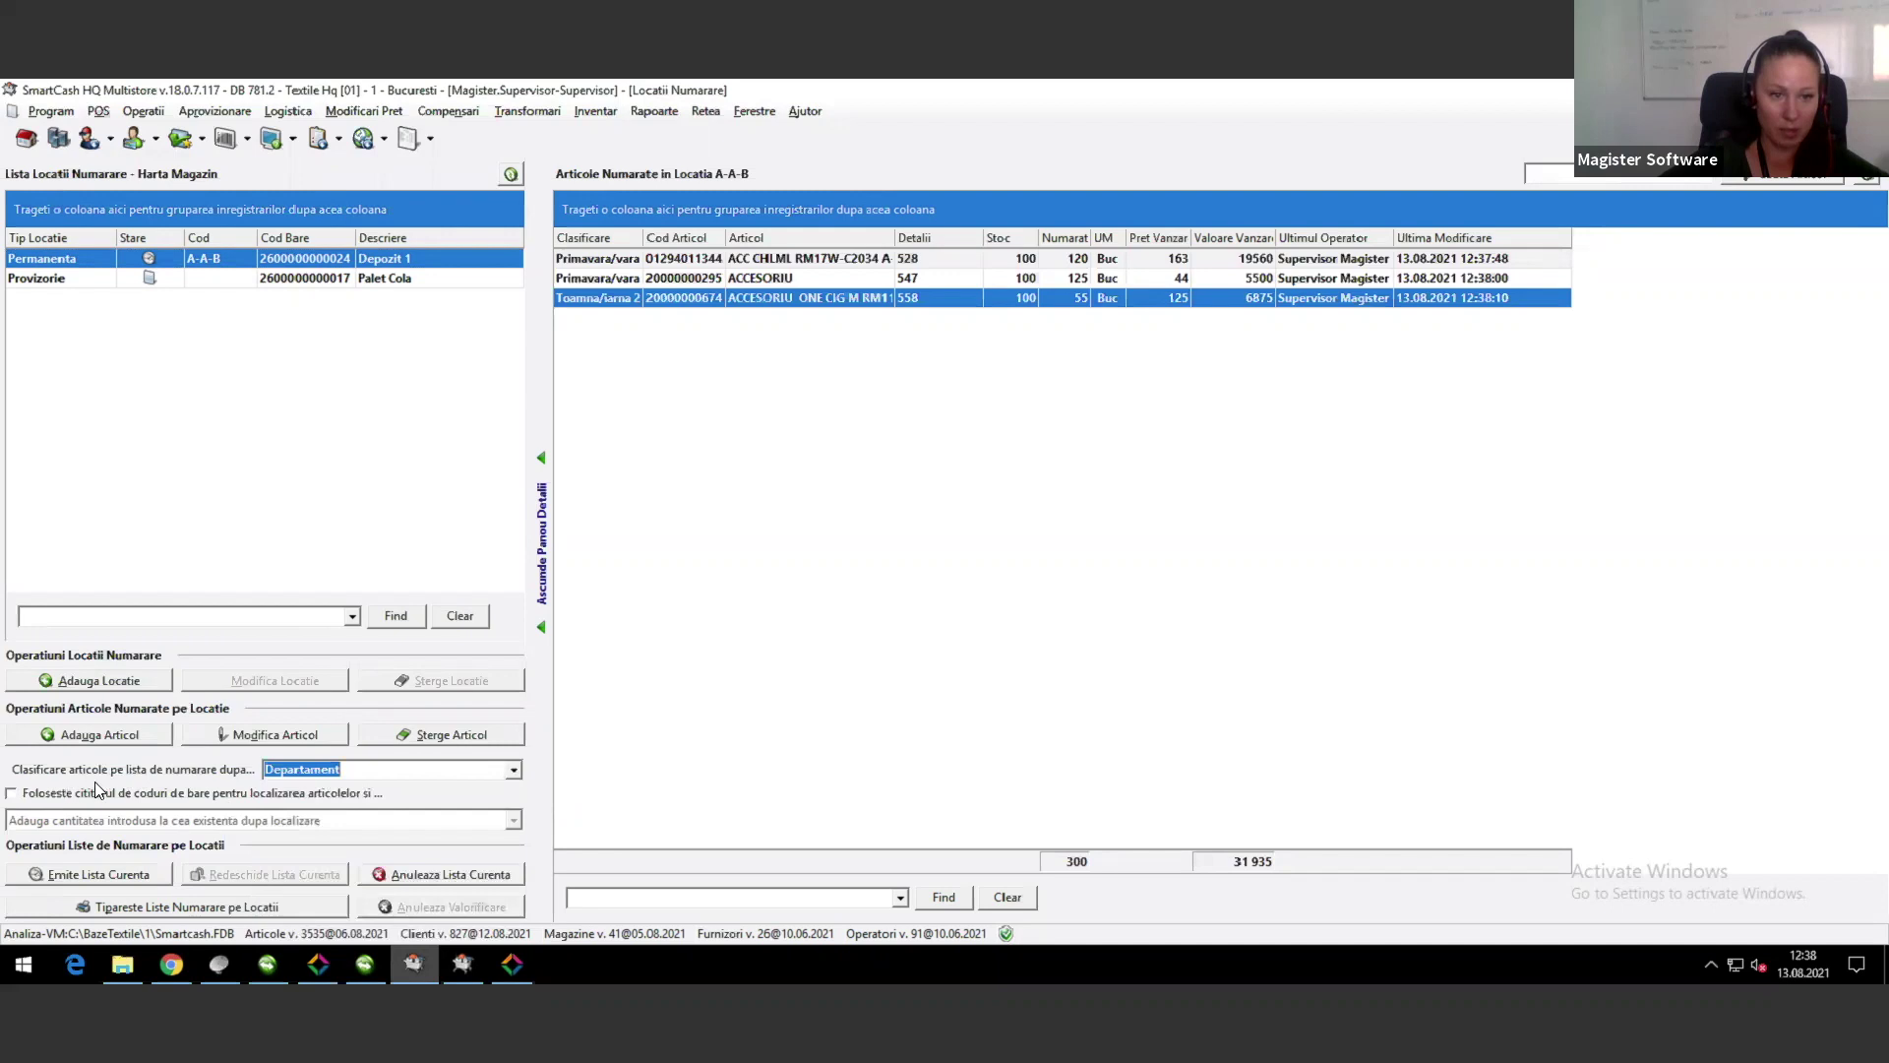
Step: Enable barcode reader use for locating articles and keep the mode that adds the entered quantity to the existing one
left_click(12, 793)
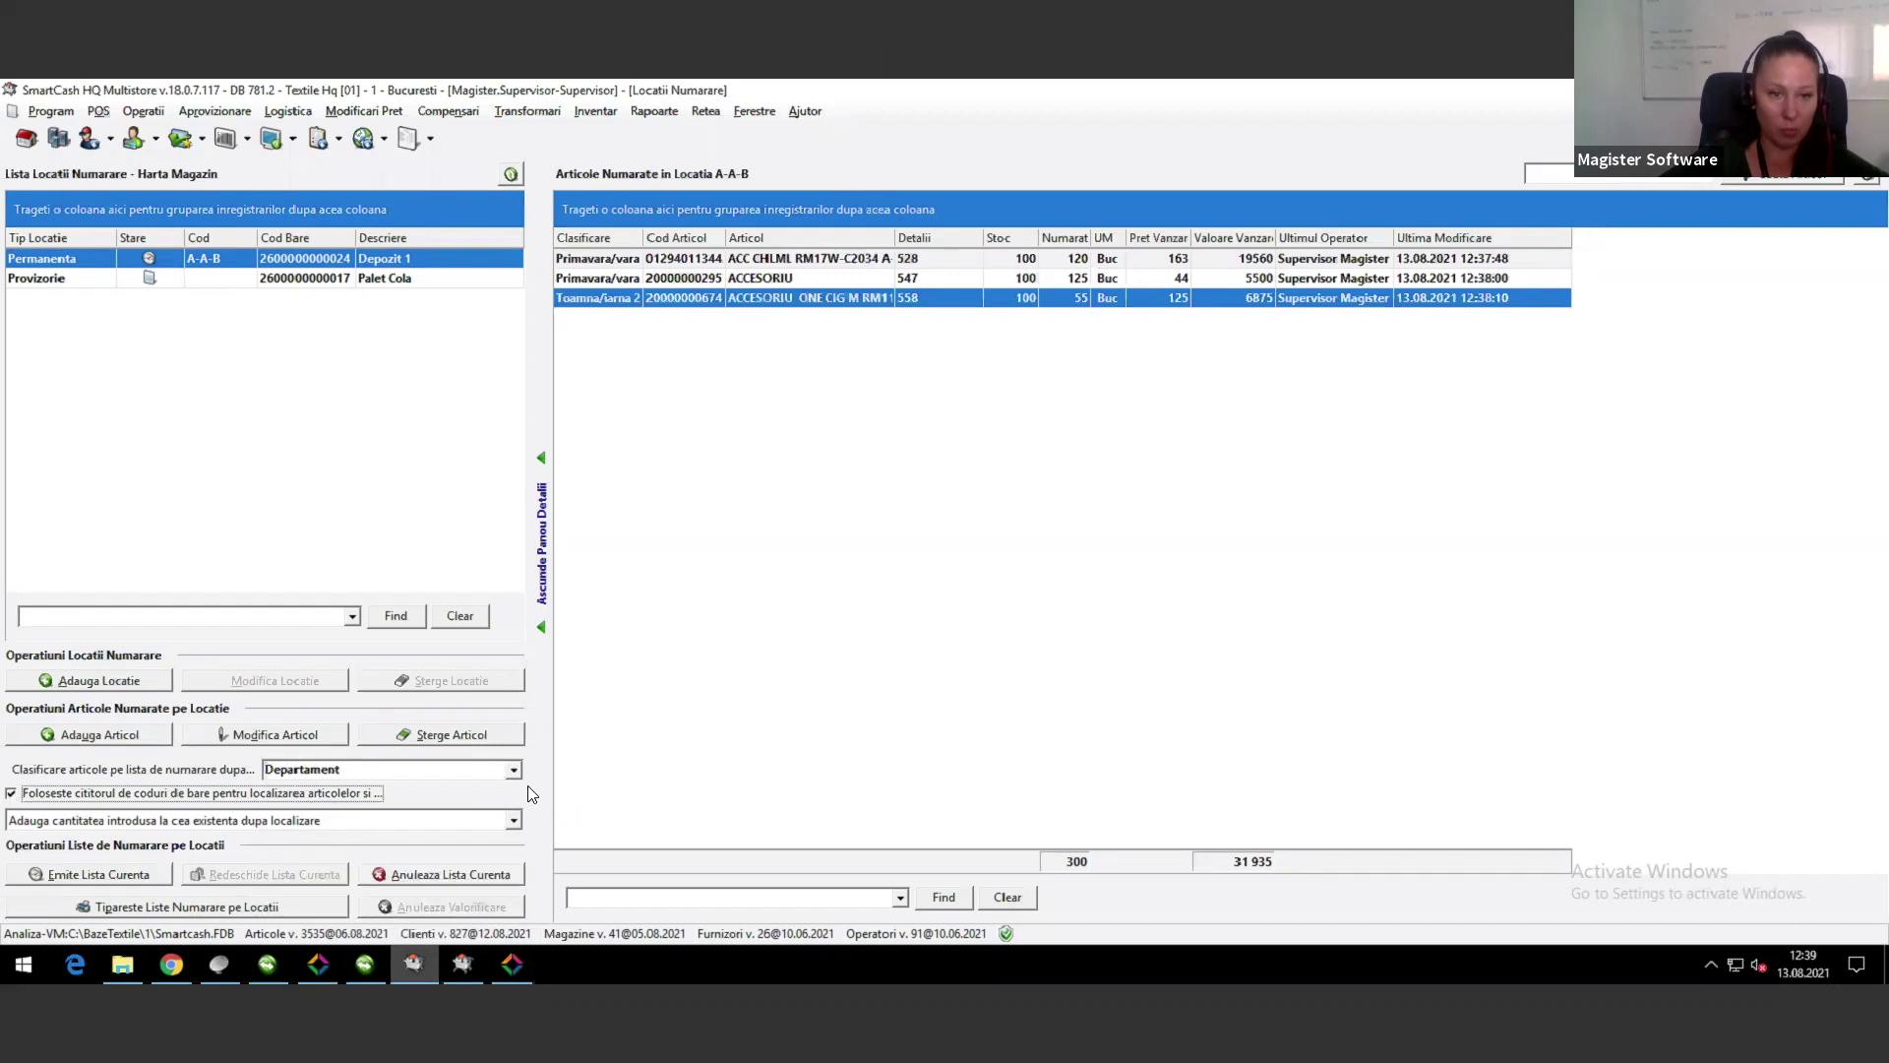
left_click(513, 819)
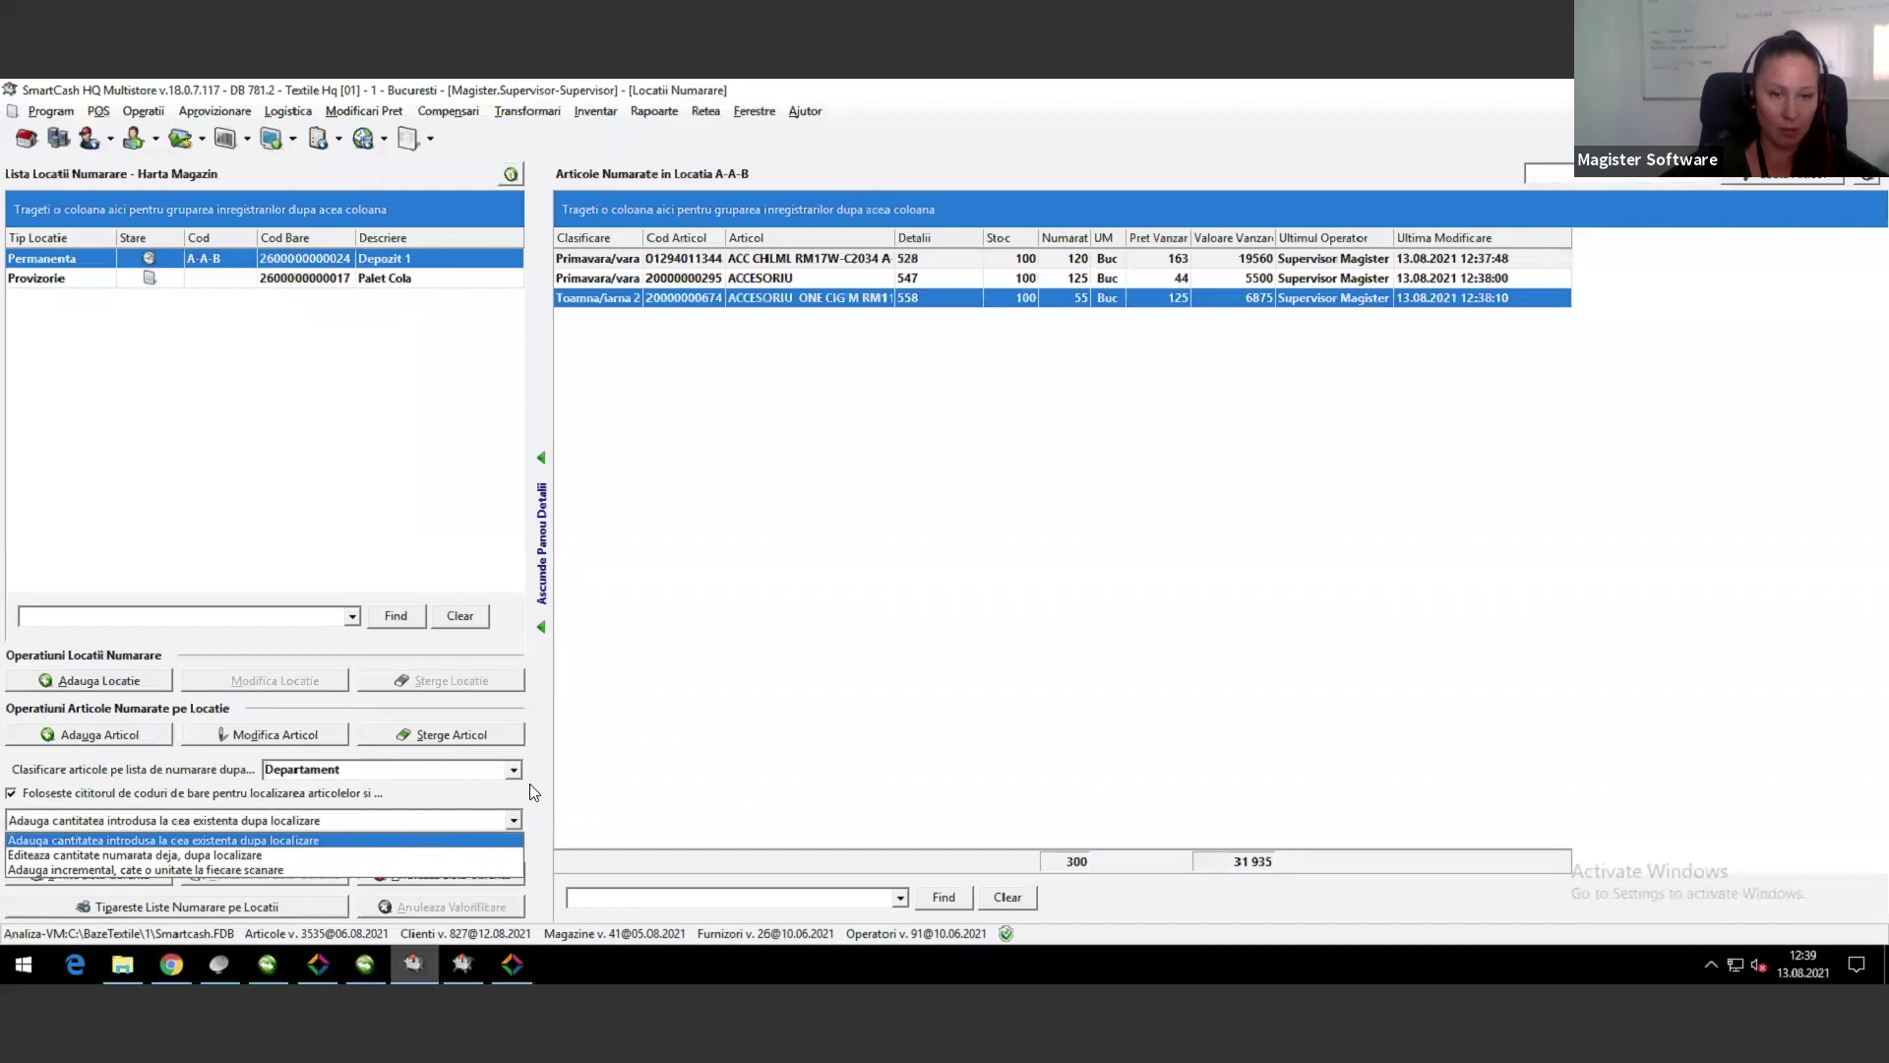
left_click(529, 783)
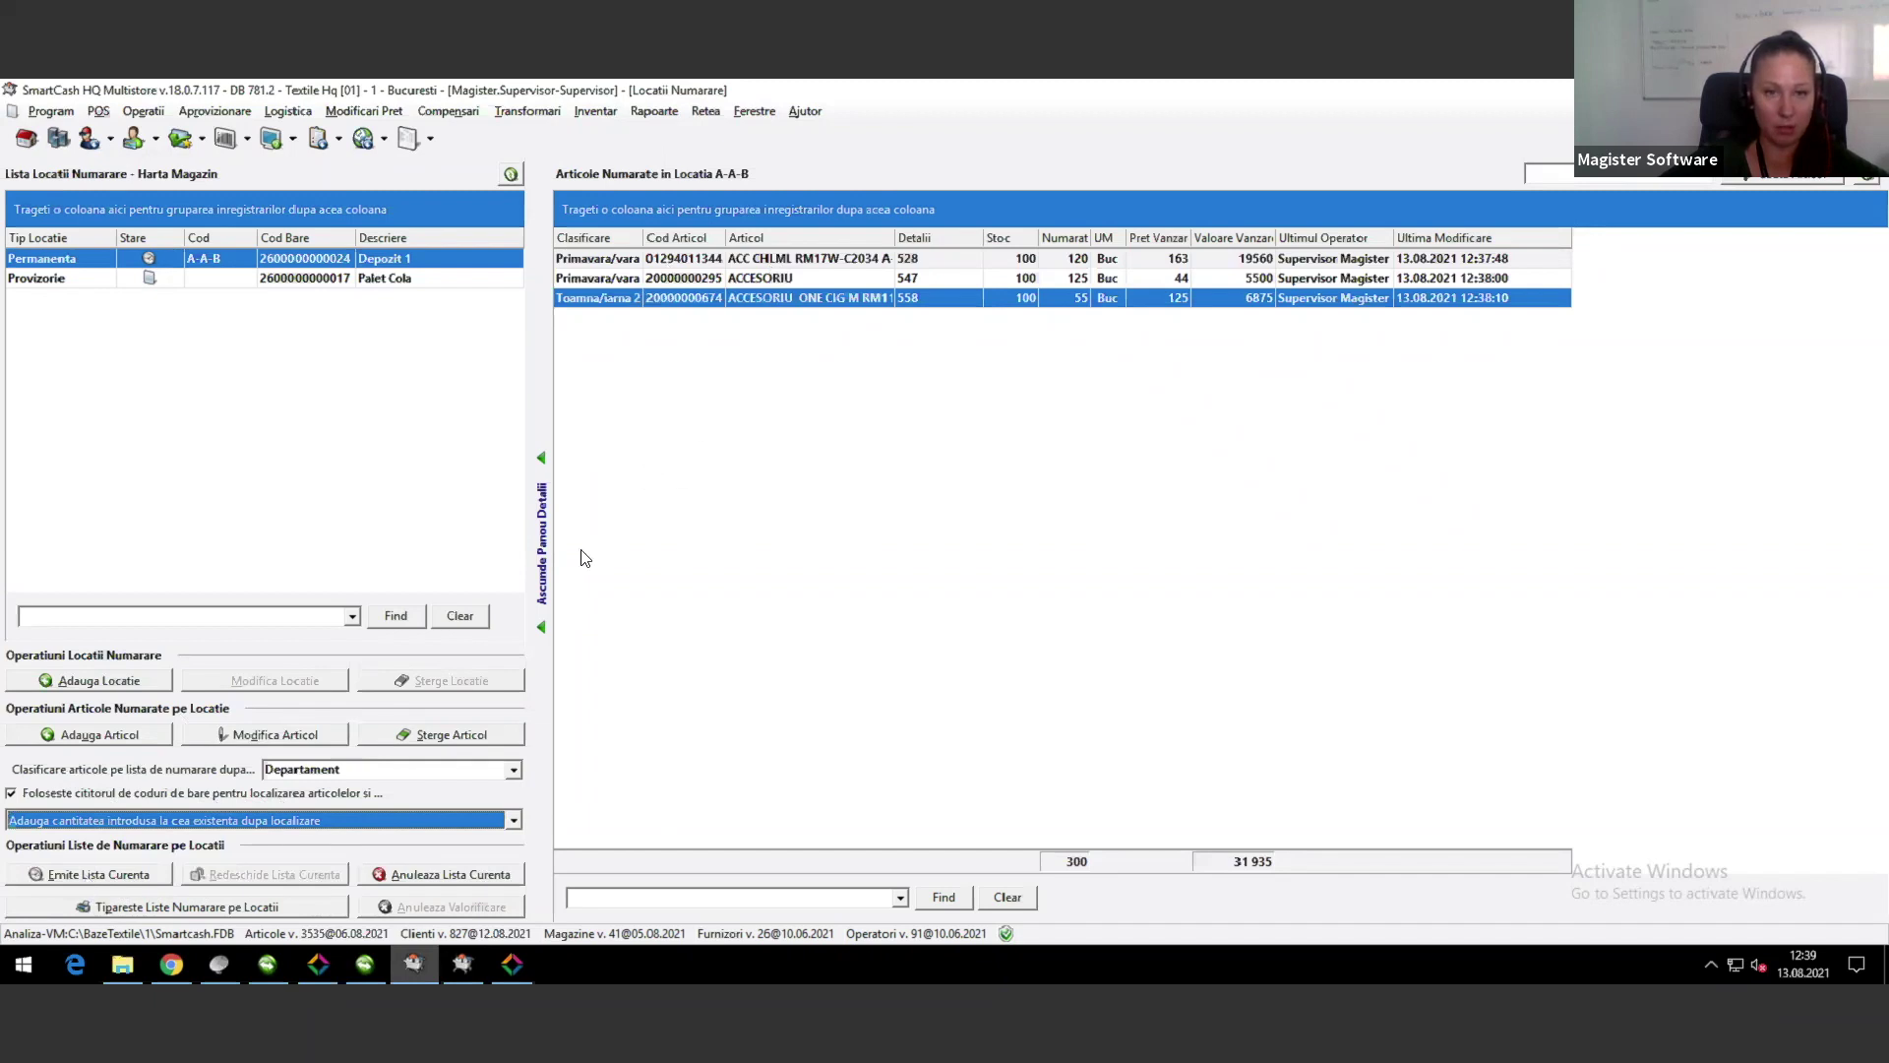
Step: Issue the current counting list for Depozit 1, confirm it, and view the filter values of the Stare column
left_click(105, 874)
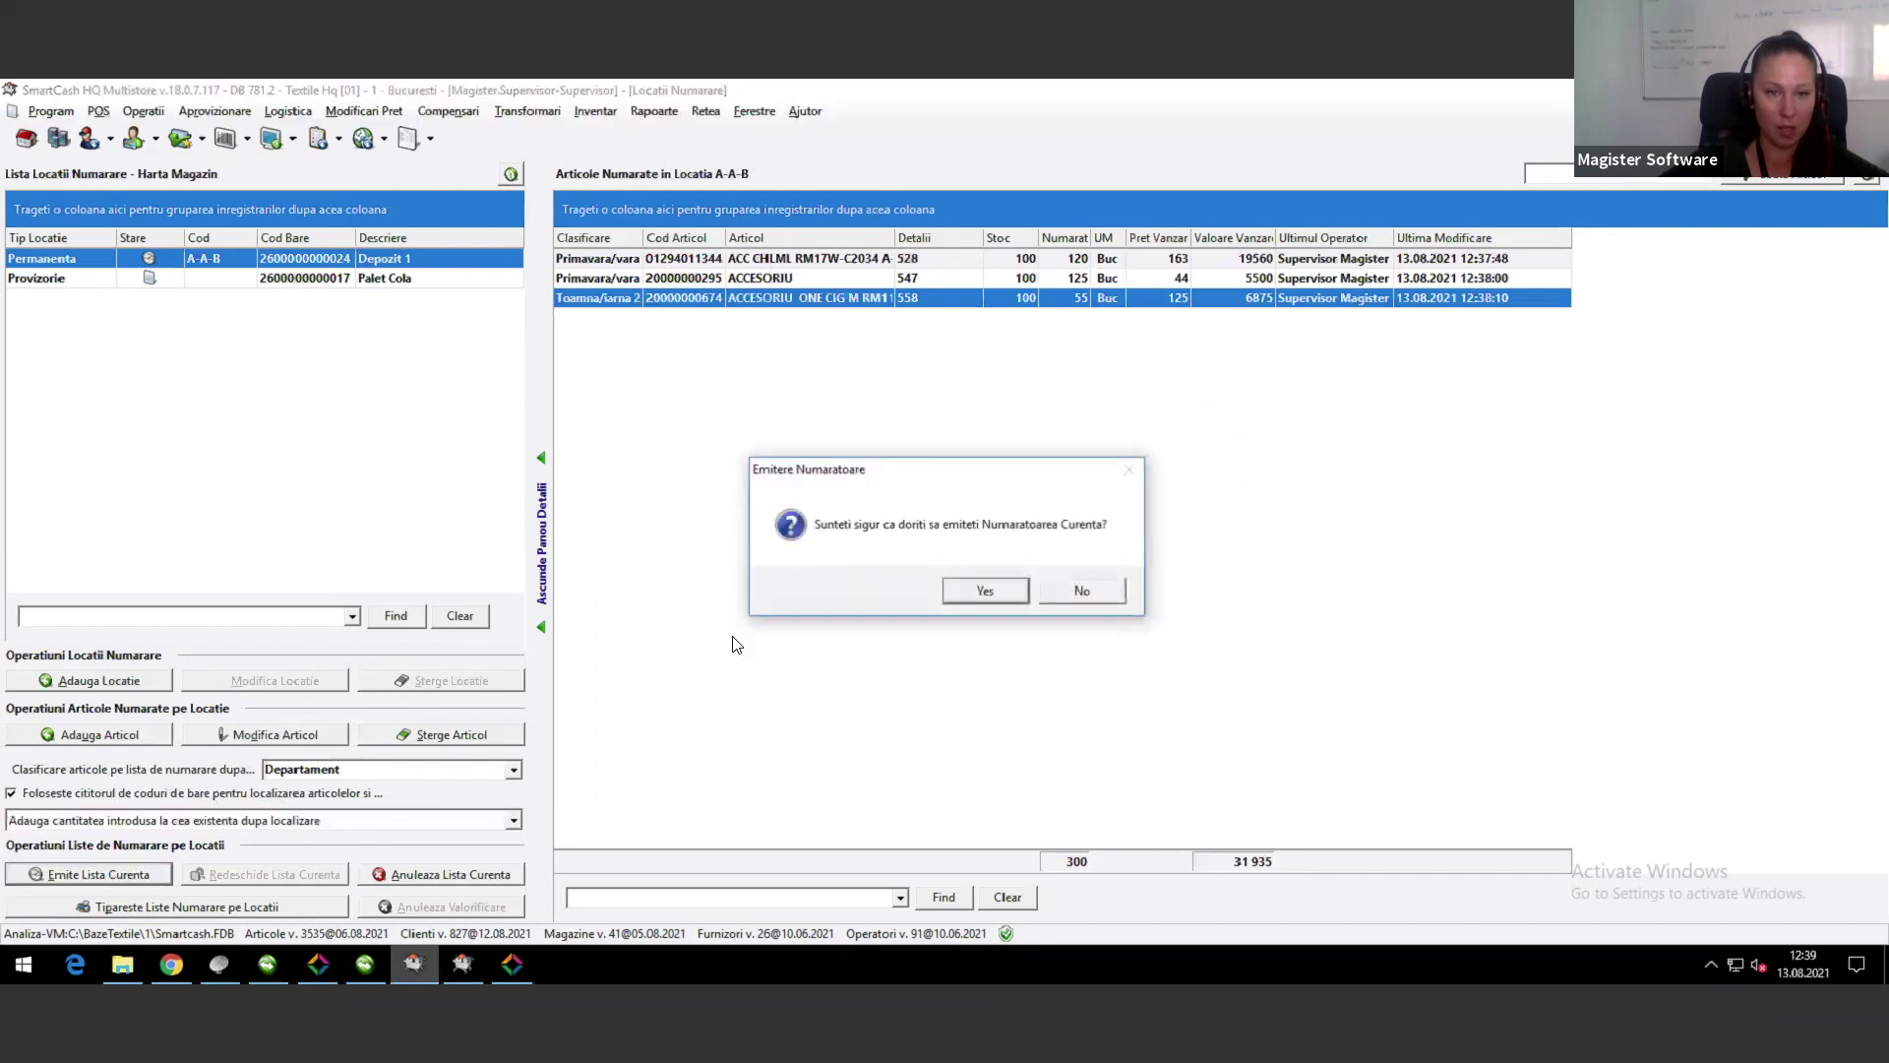
left_click(969, 590)
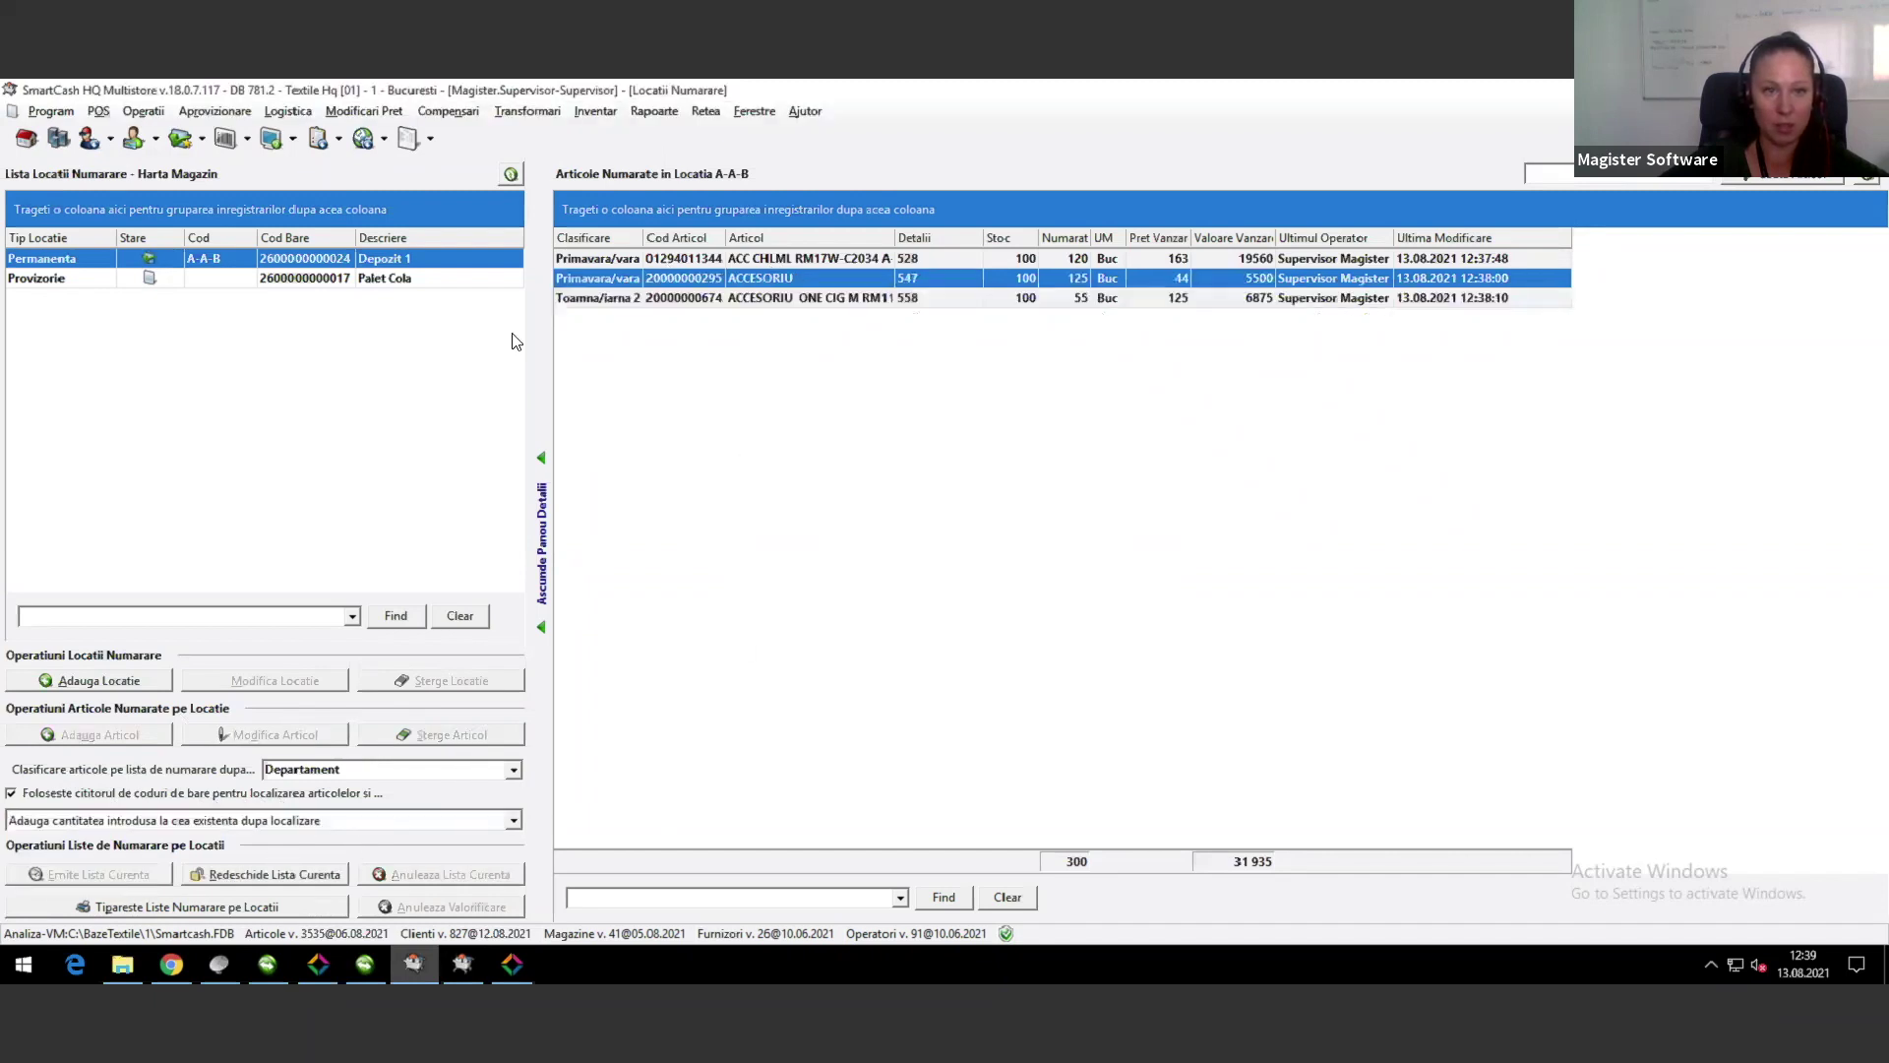
left_click(178, 237)
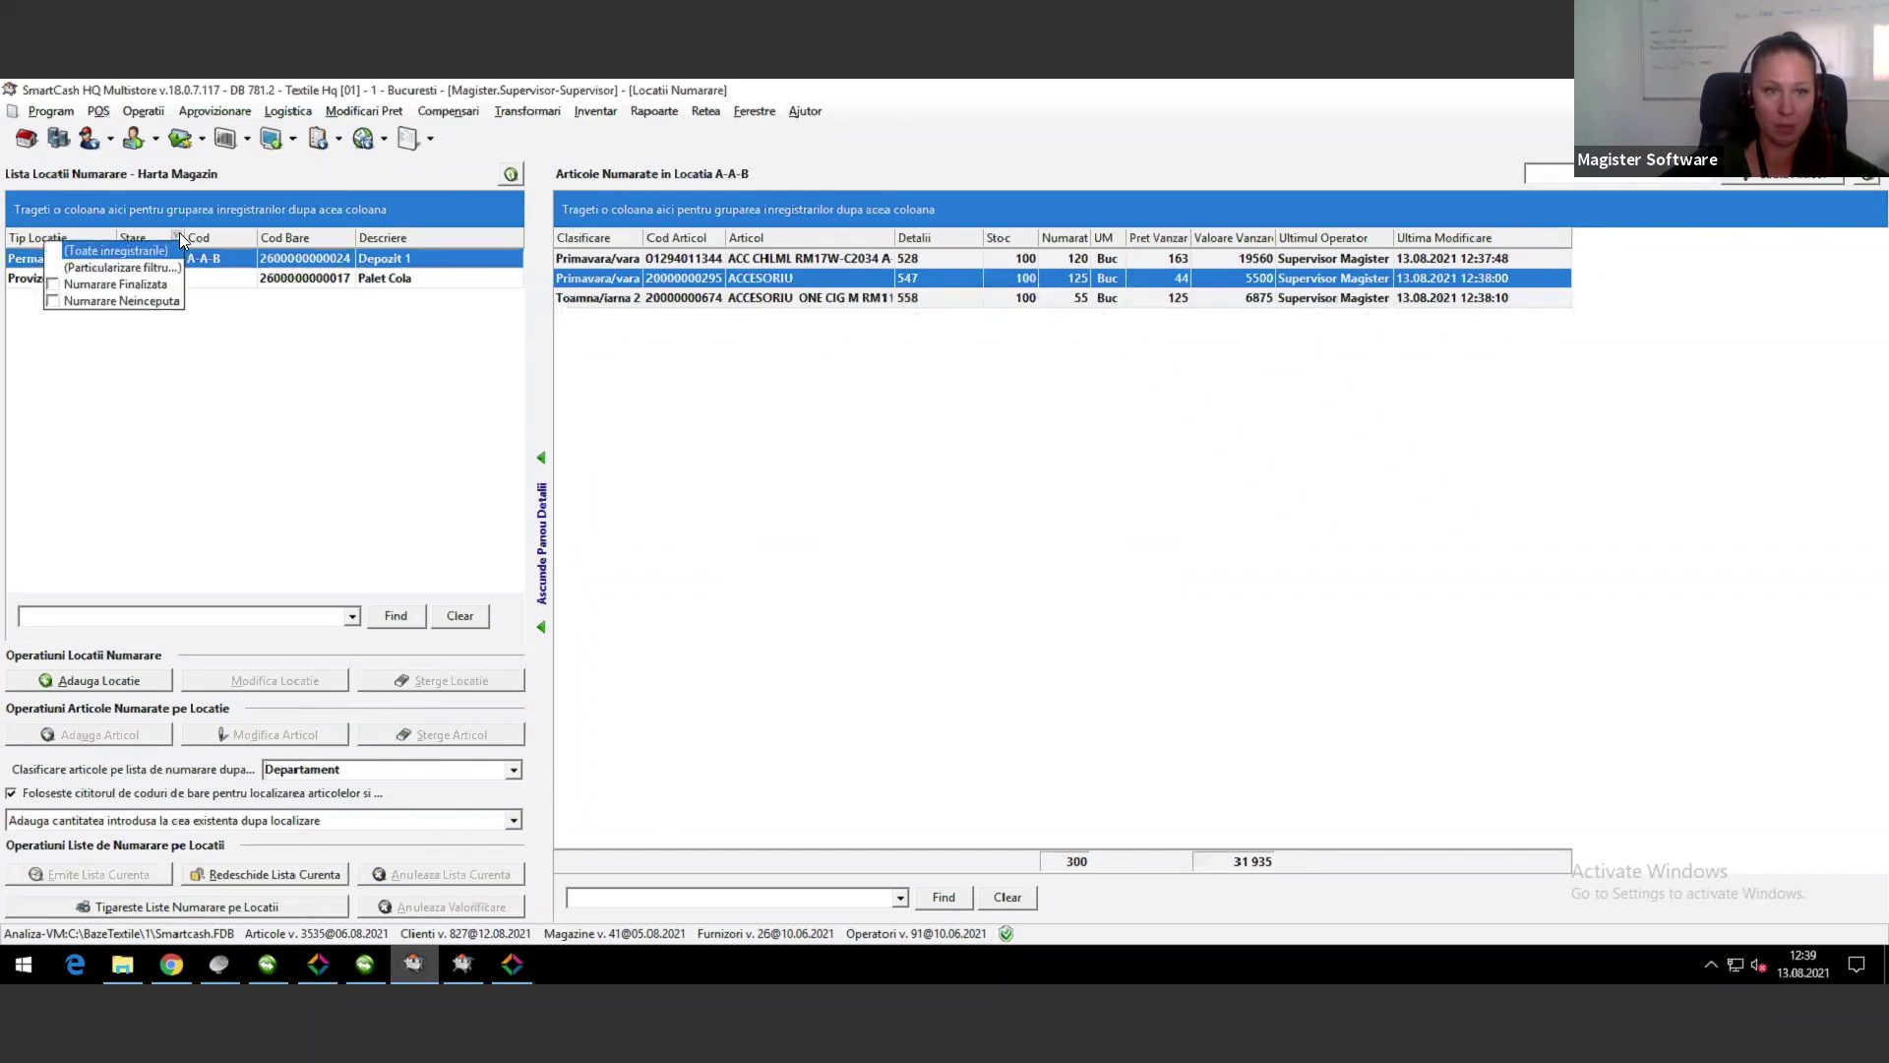
left_click(275, 408)
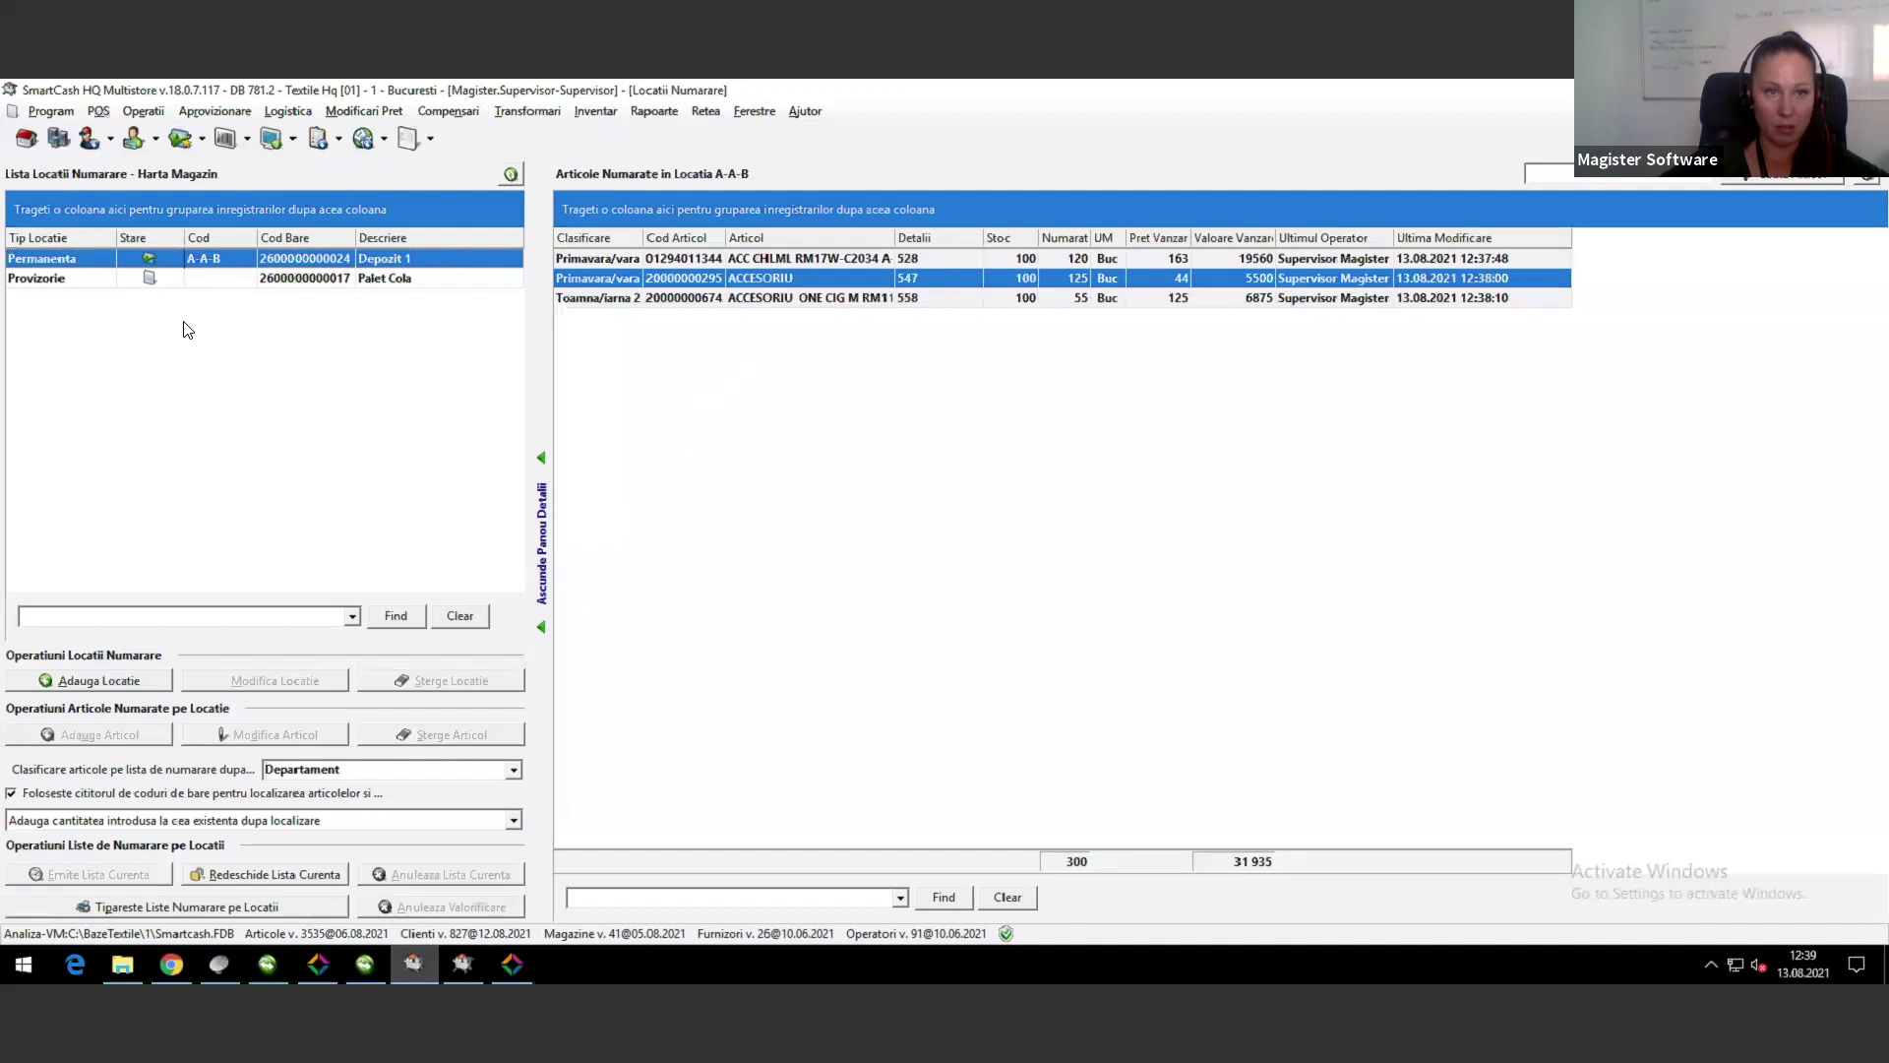
Step: Add the article ACCESORIU SIZ1 RED L RL17S-C2016 PRET ORIGINAL 470 LEI to the Palet Cola location with quantity 200
left_click(149, 277)
left_click(110, 681)
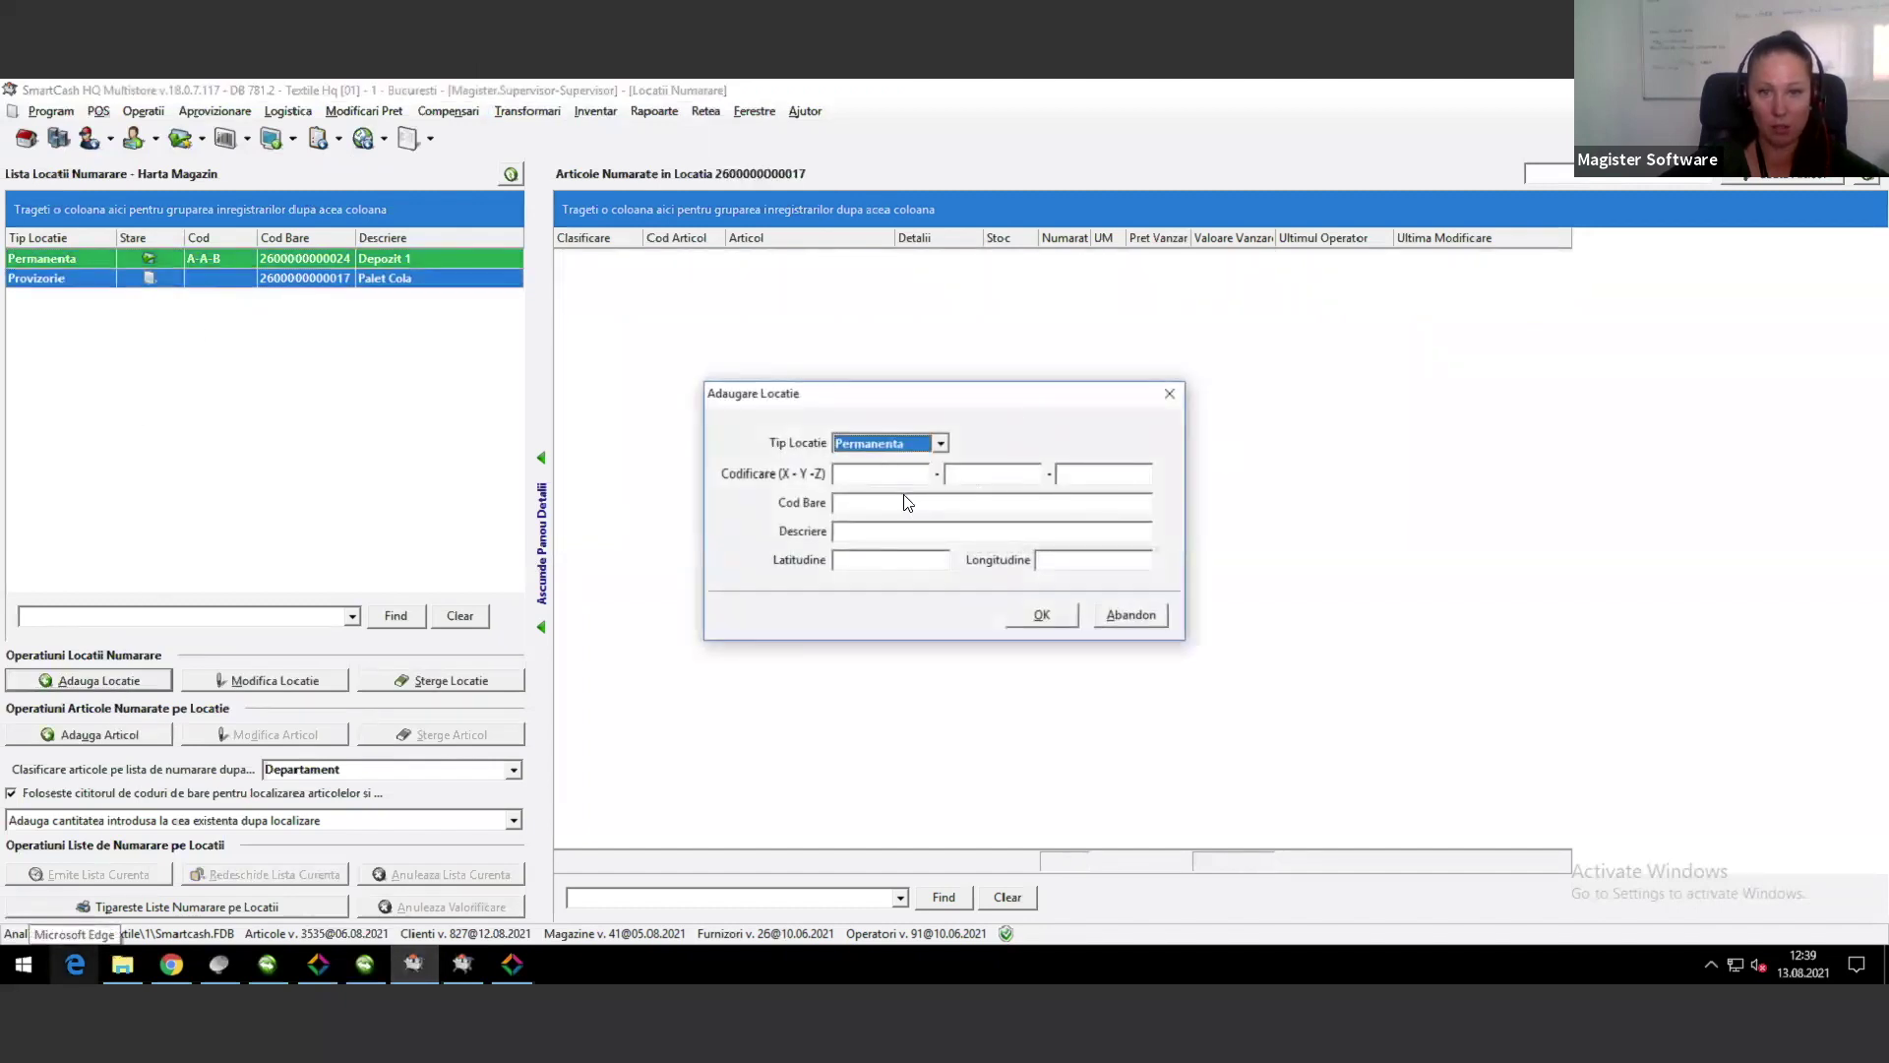
key("Escape")
left_click(82, 731)
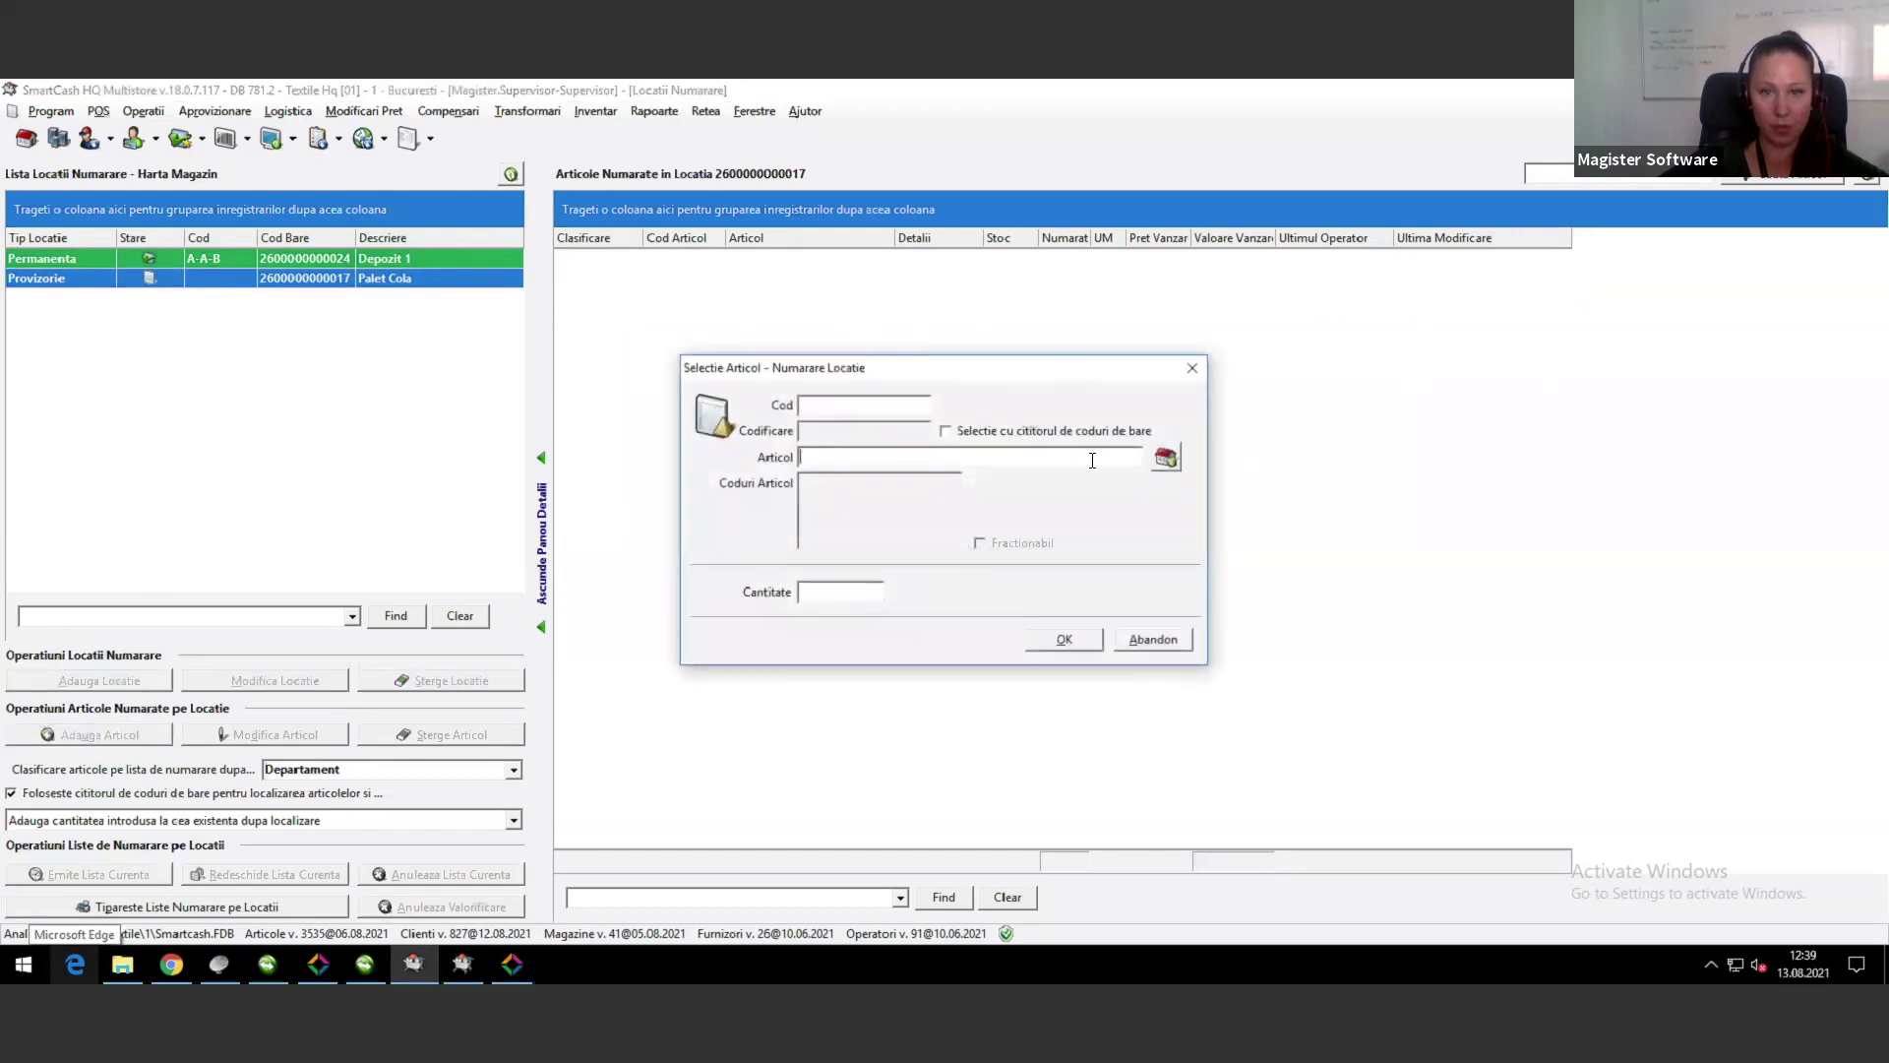
left_click(1166, 457)
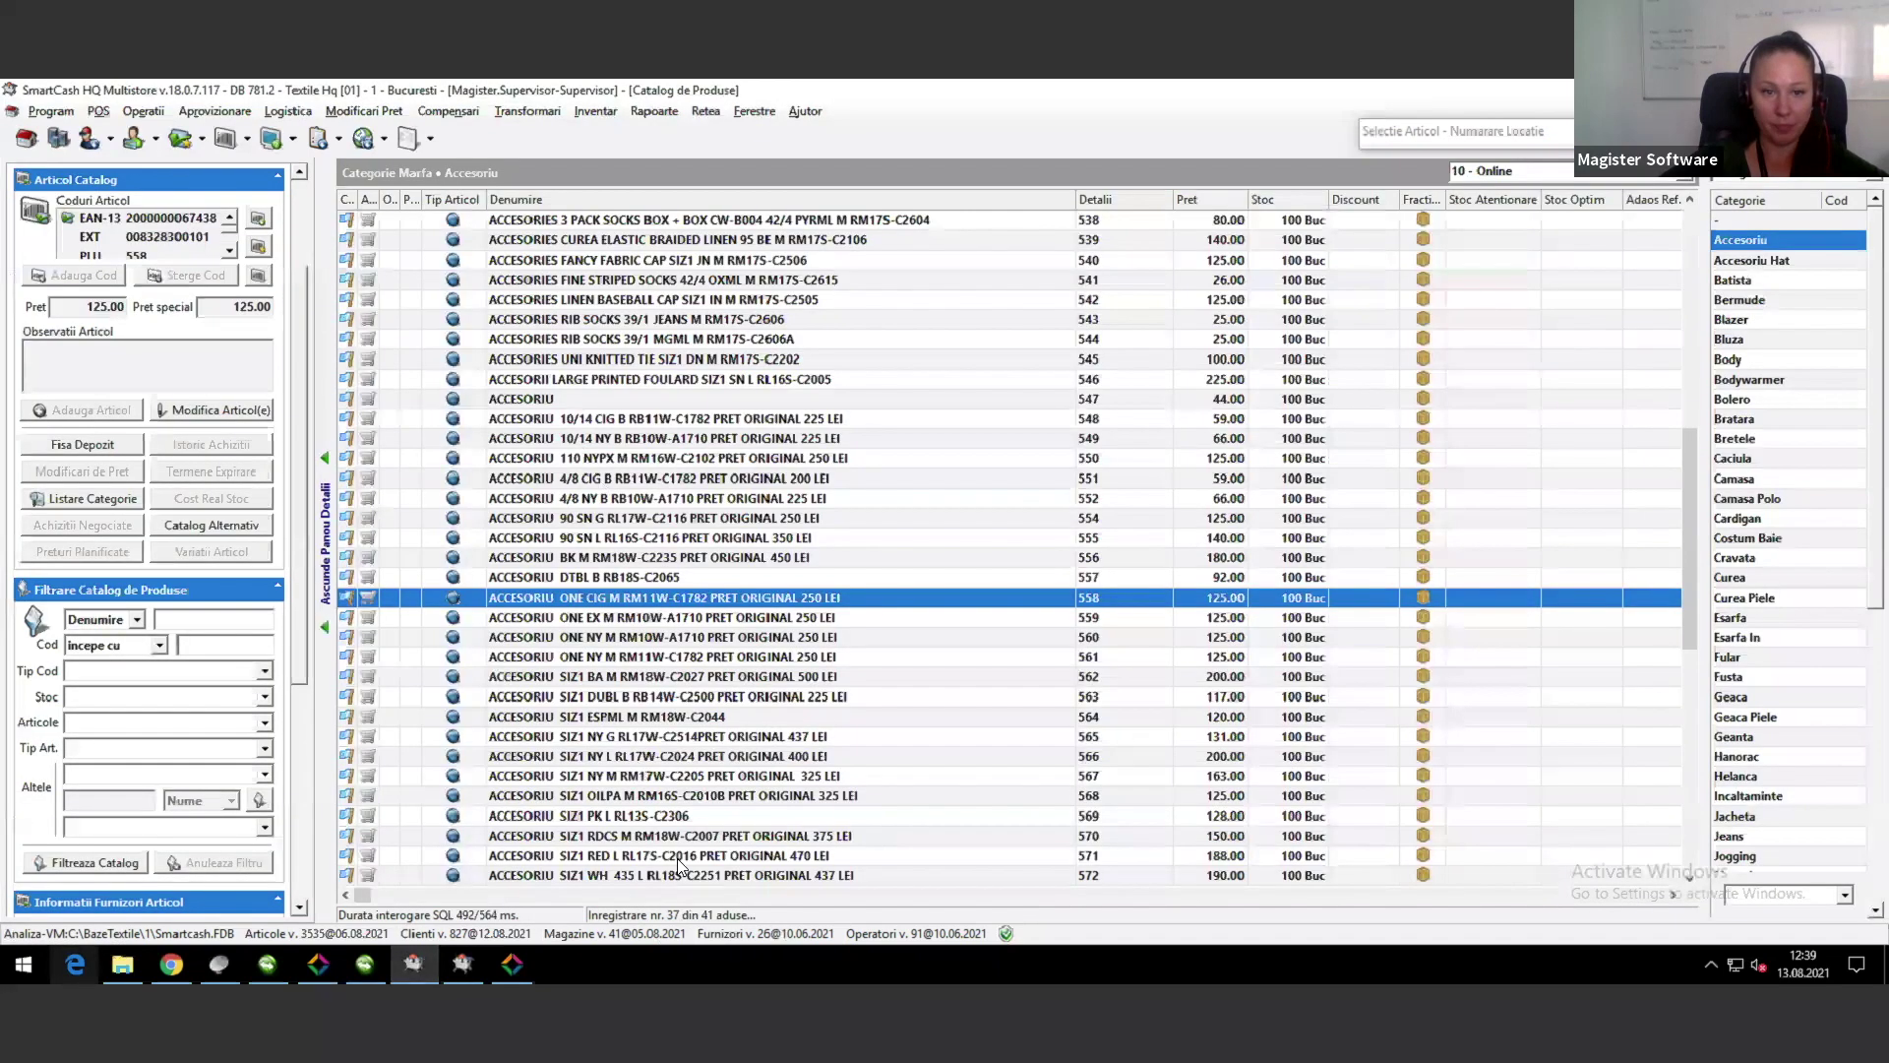
double_click(1028, 846)
type("200")
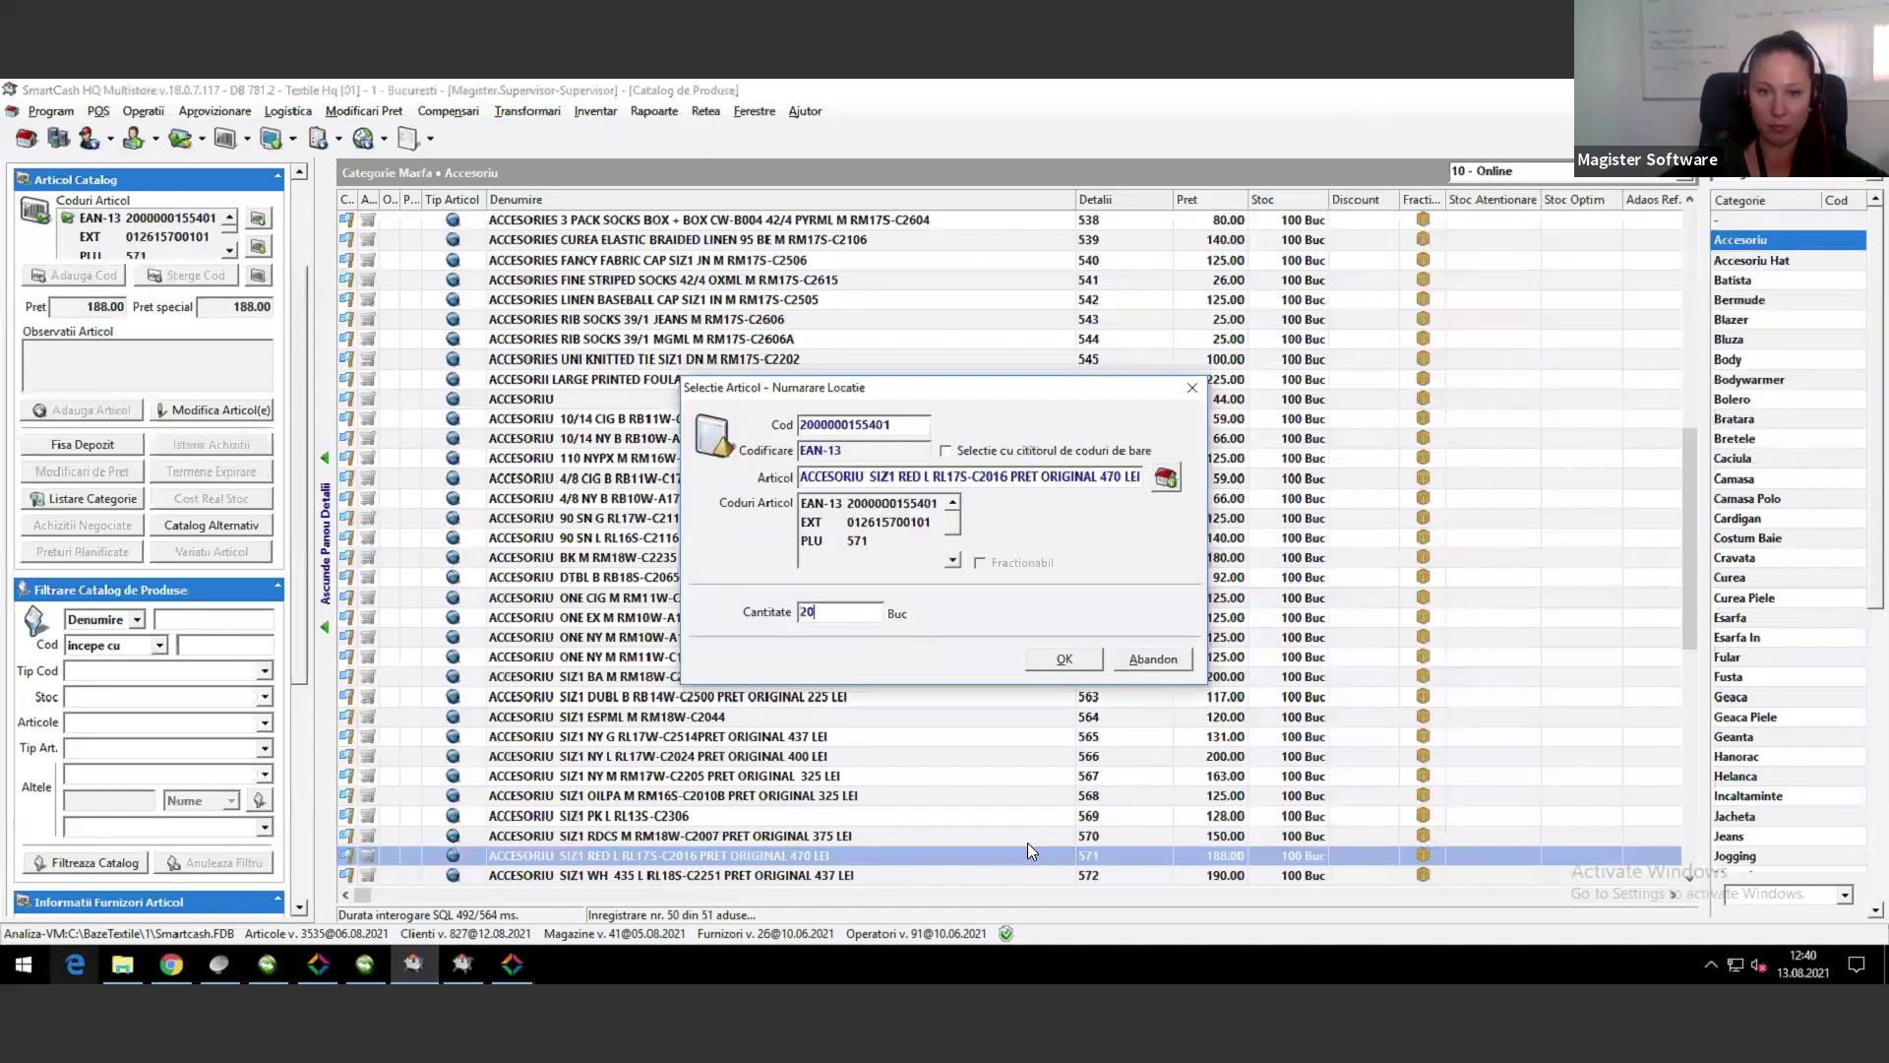
left_click(1064, 659)
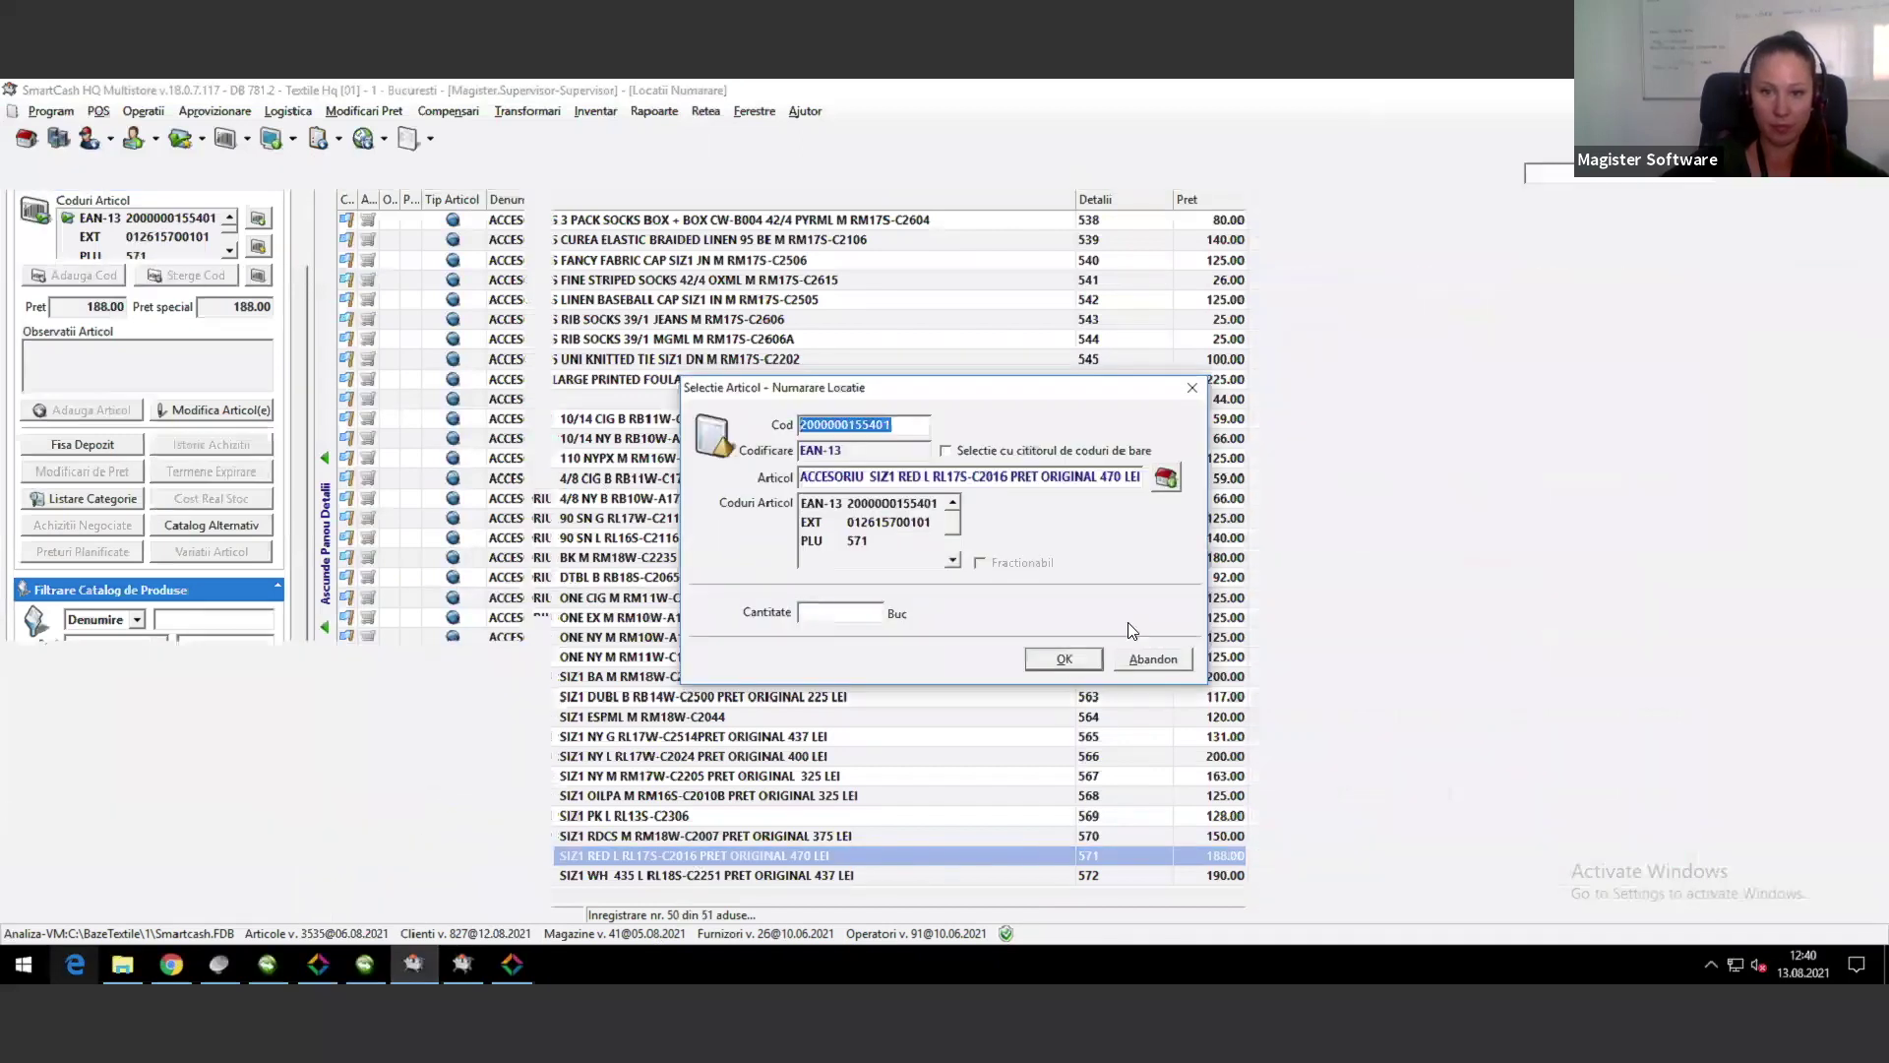
left_click(1082, 656)
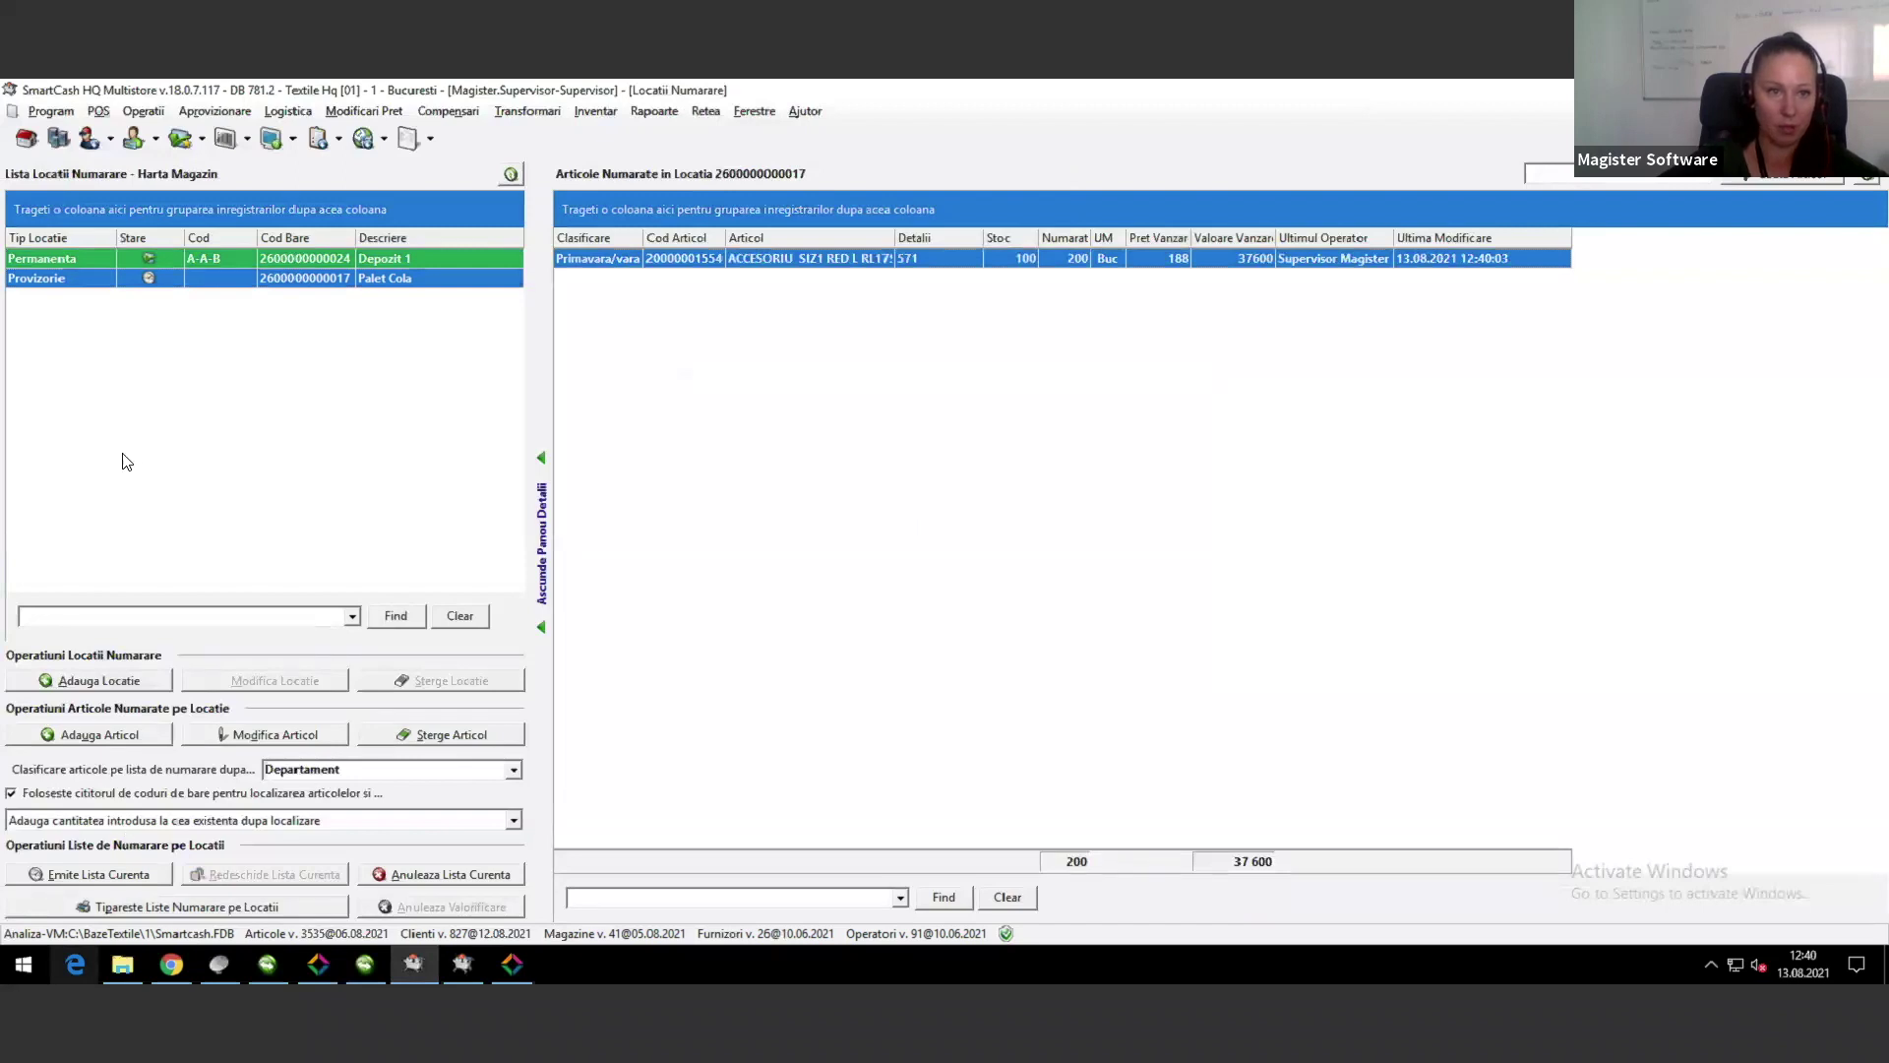
Step: Start an inventory by counting locations and categories, with Categorie Marfa as the only product class for choosing articles
left_click(143, 111)
mouse_move(559, 111)
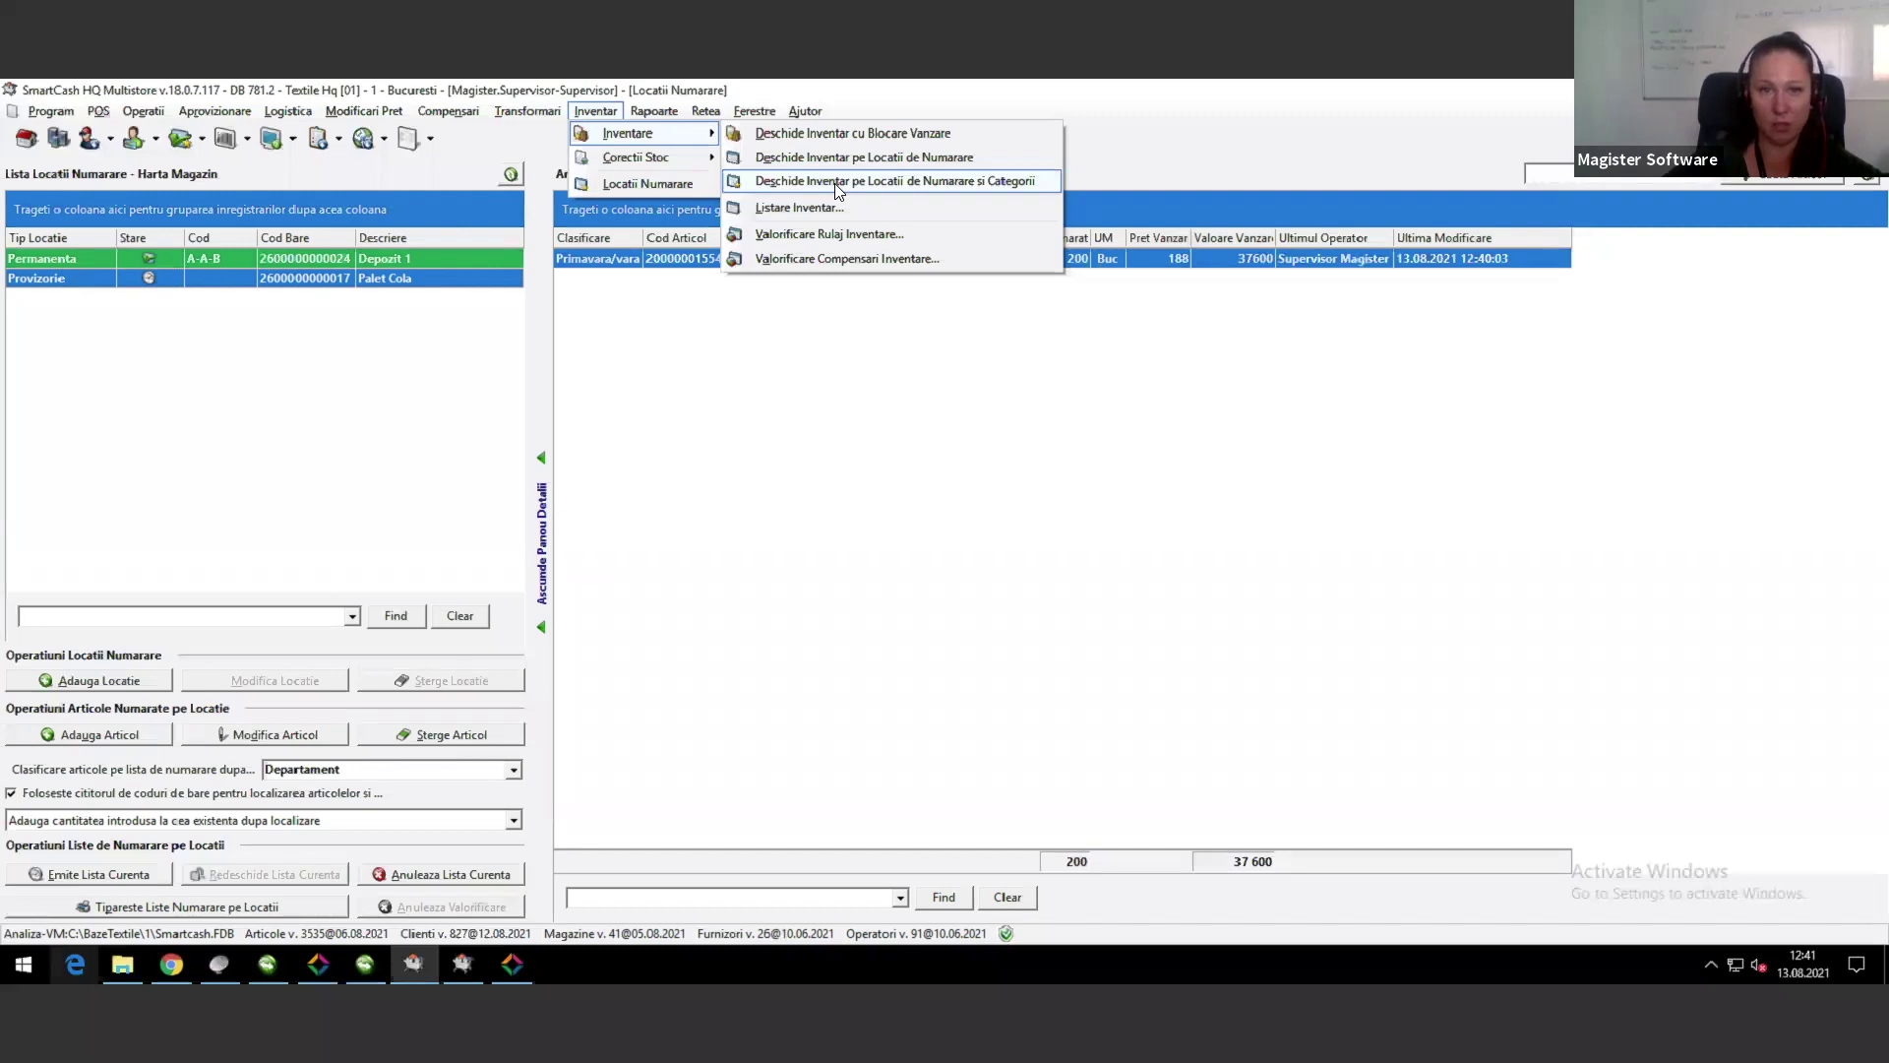
left_click(854, 185)
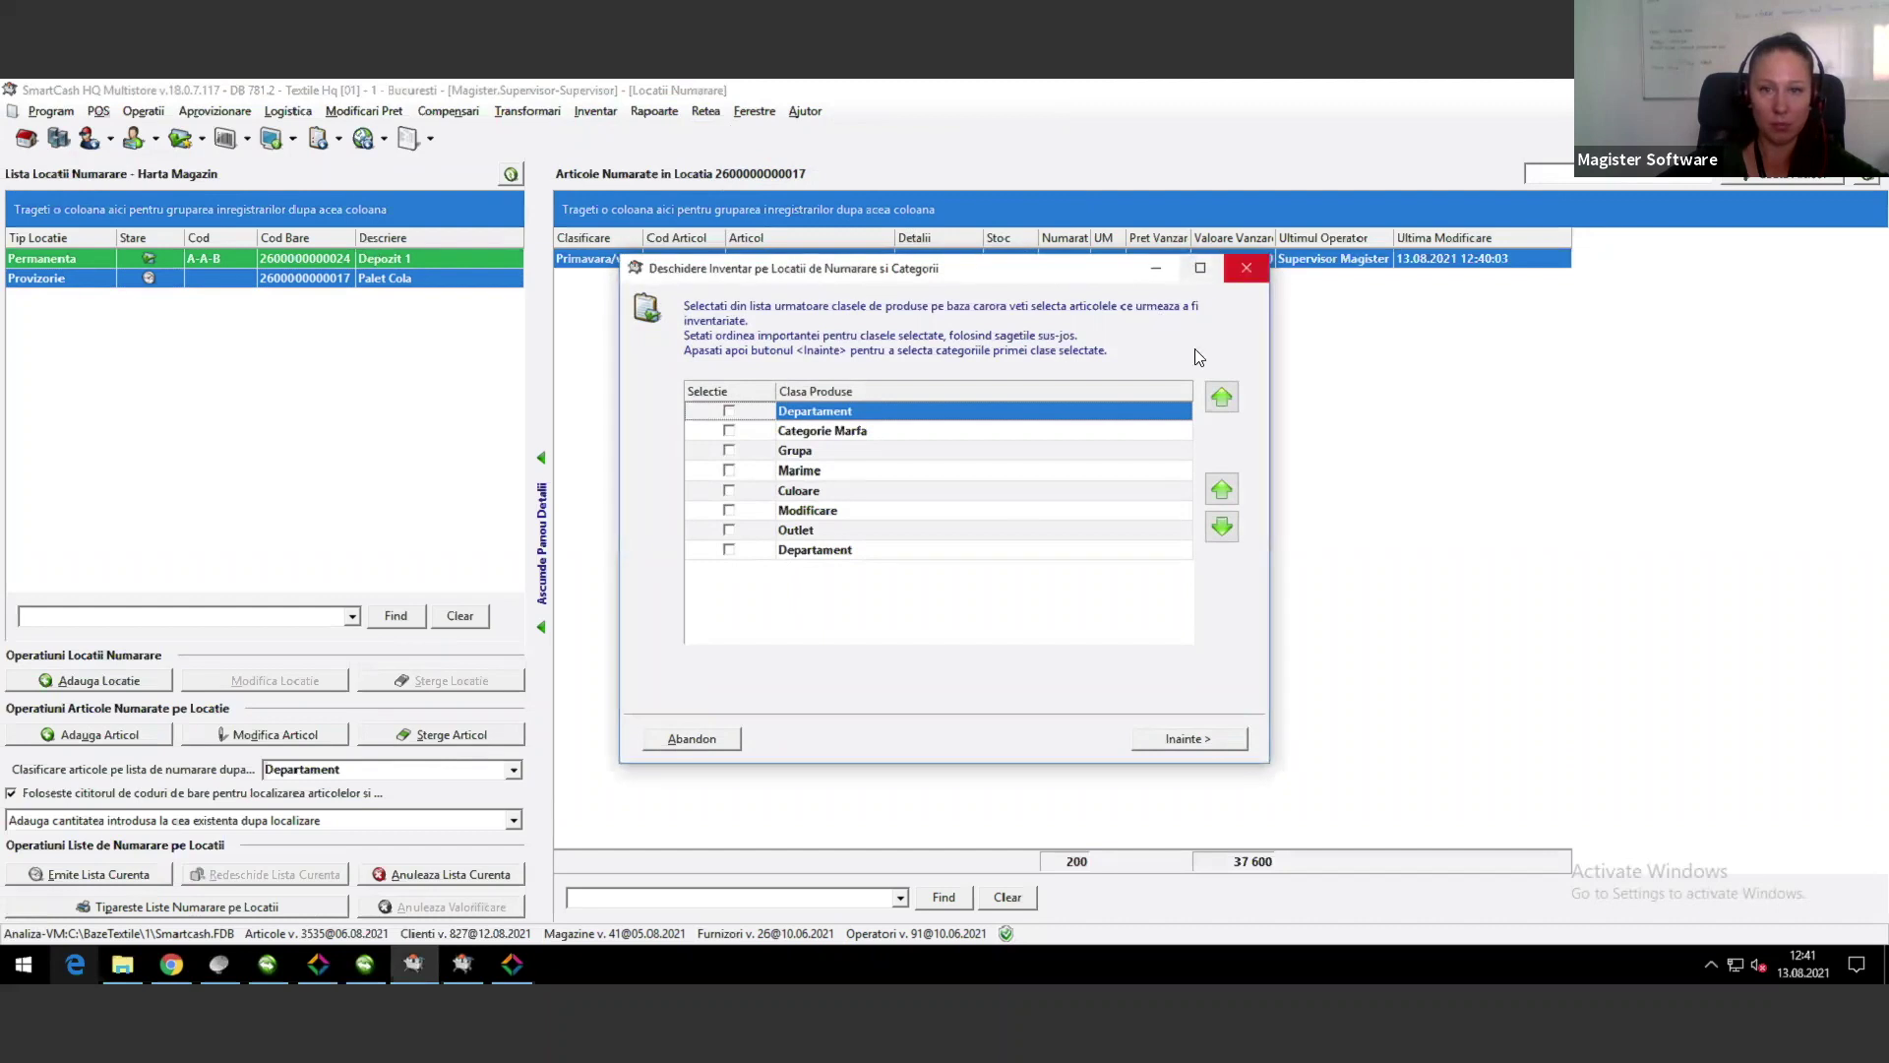
left_click(729, 431)
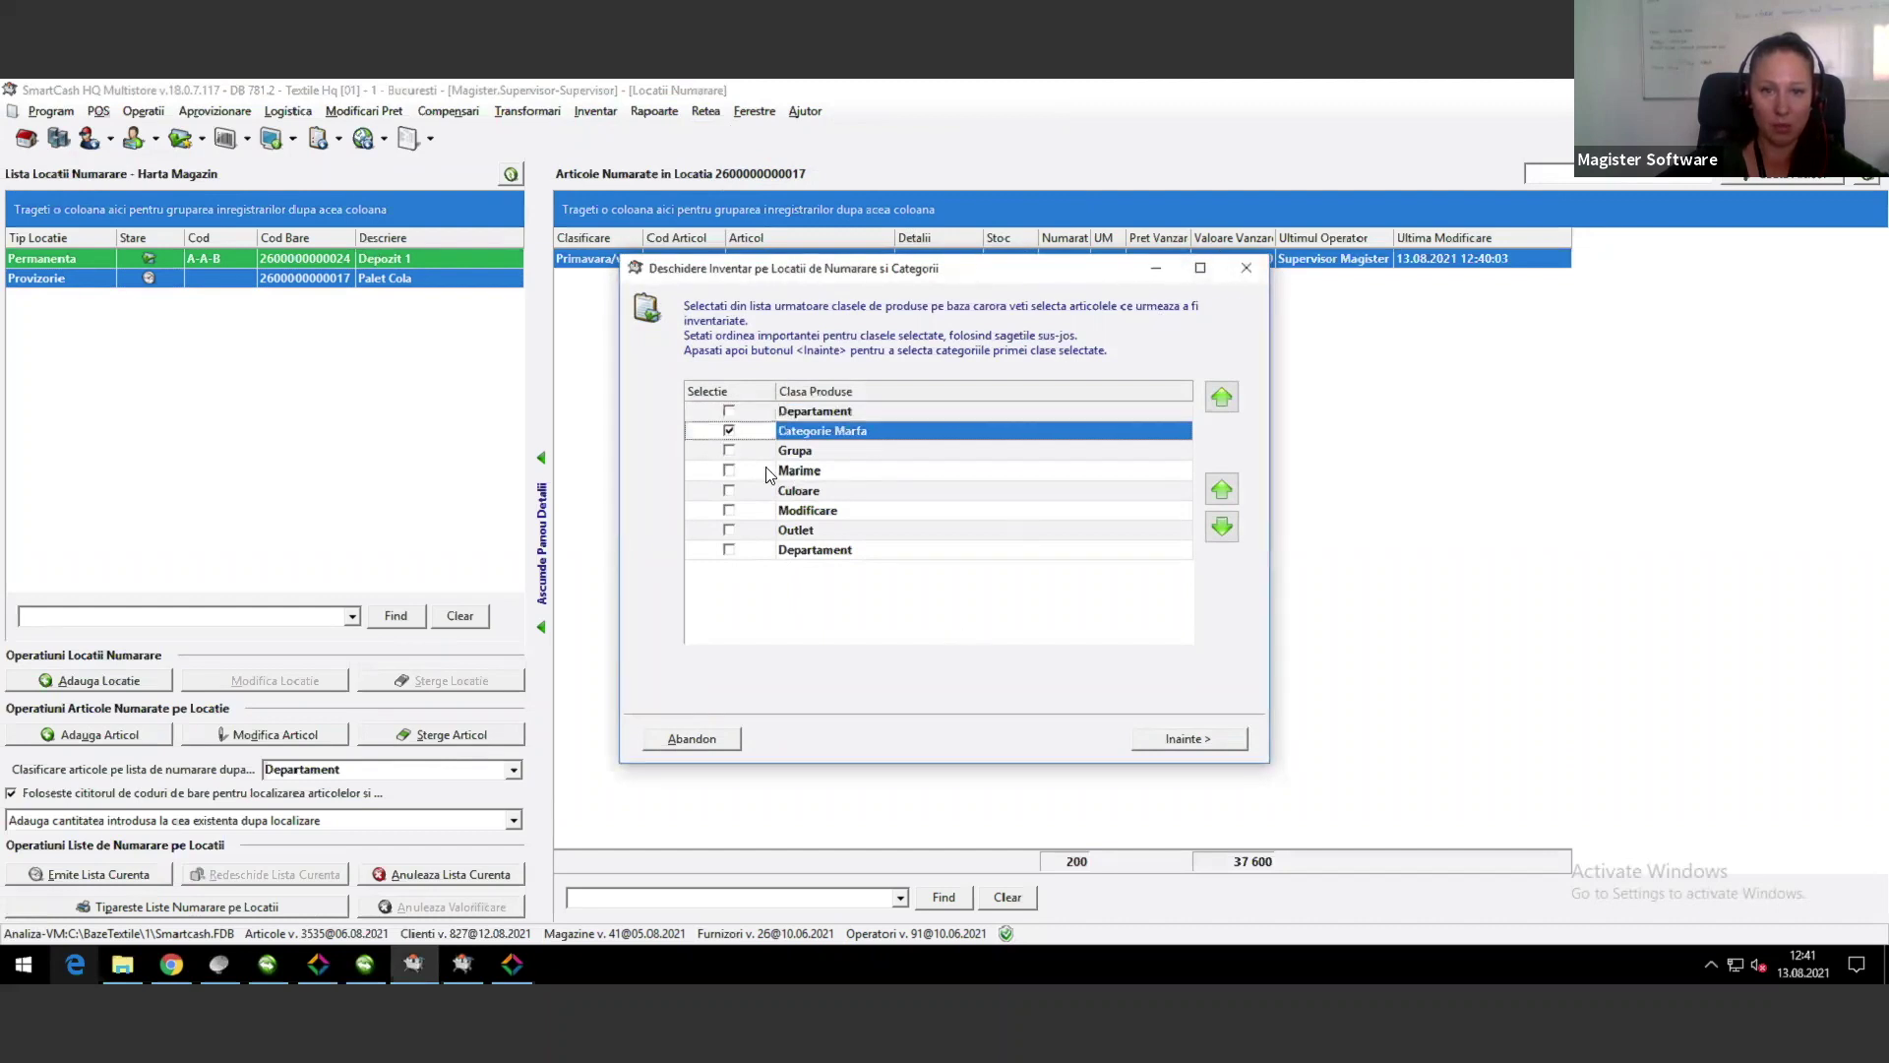
left_click(1187, 739)
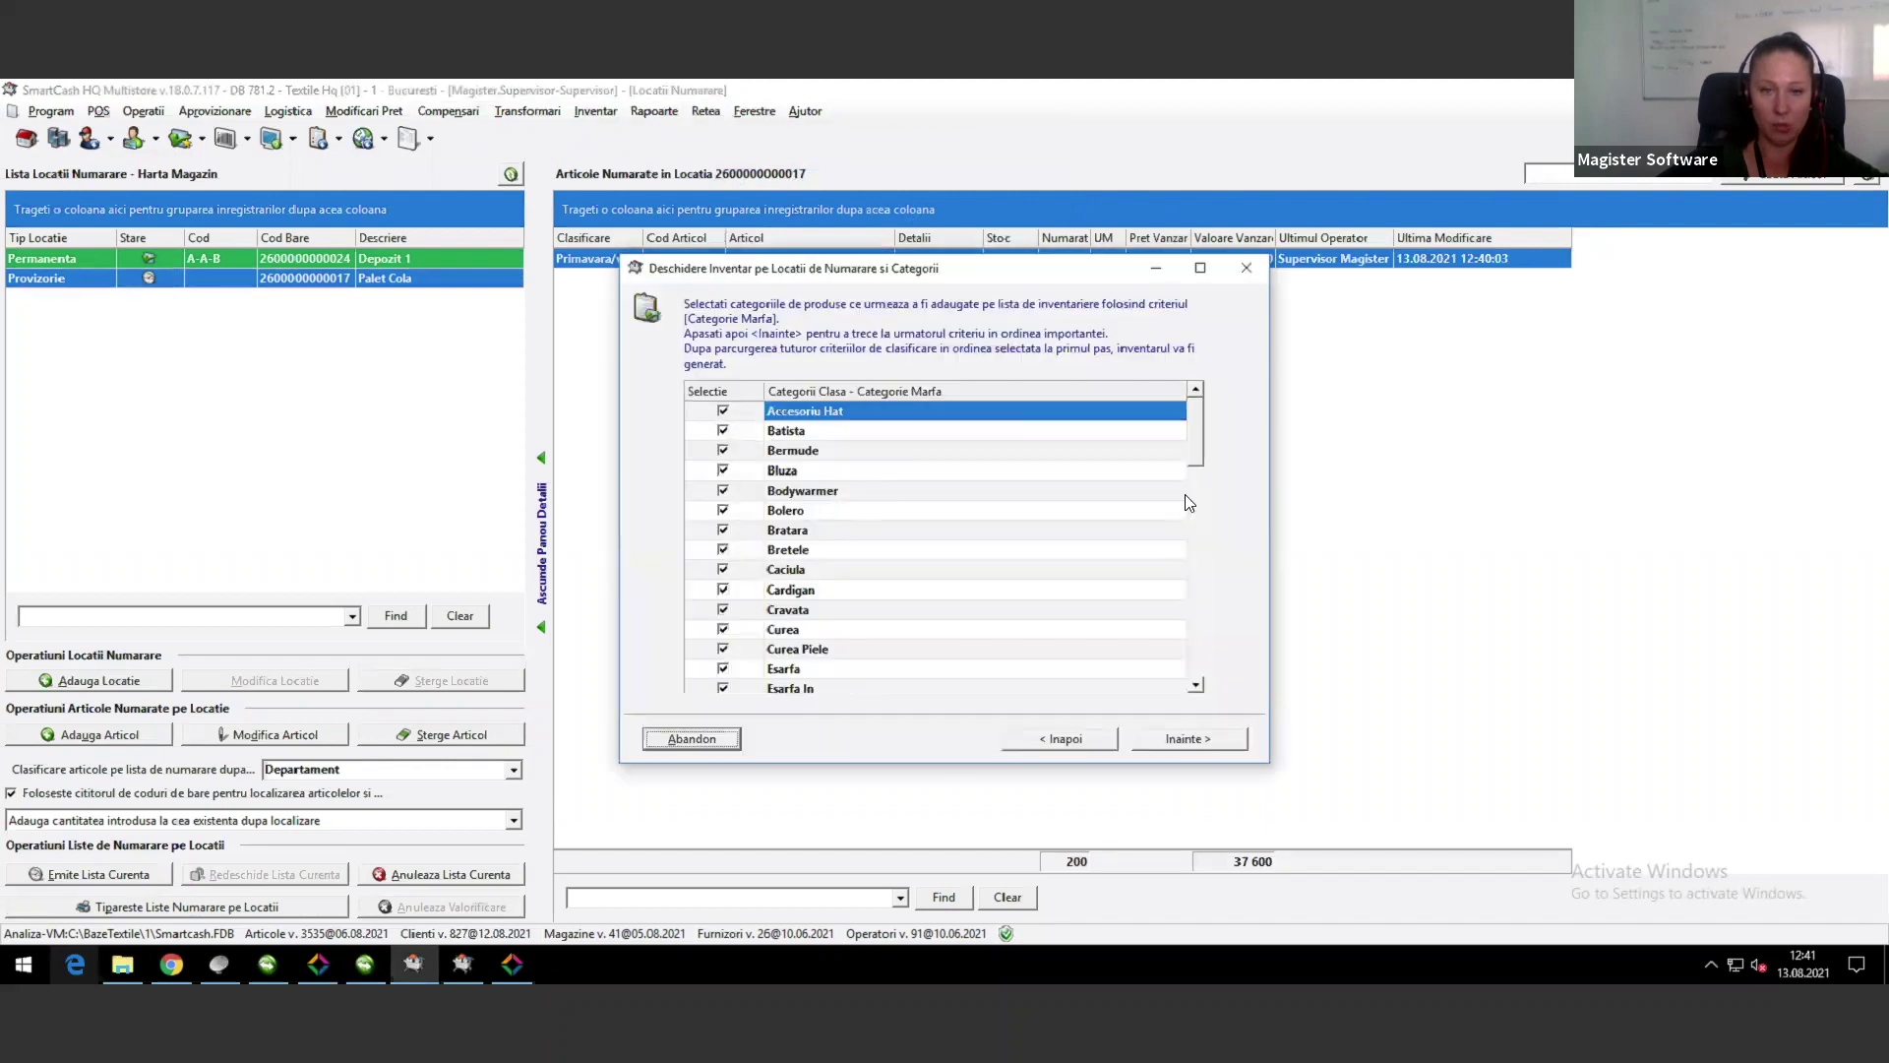
Step: Clear the full category selection and include only the ten categories from Accesoriu Hat through Cardigan
left_click_drag(1187, 445, 1217, 540)
left_click_drag(795, 270, 806, 354)
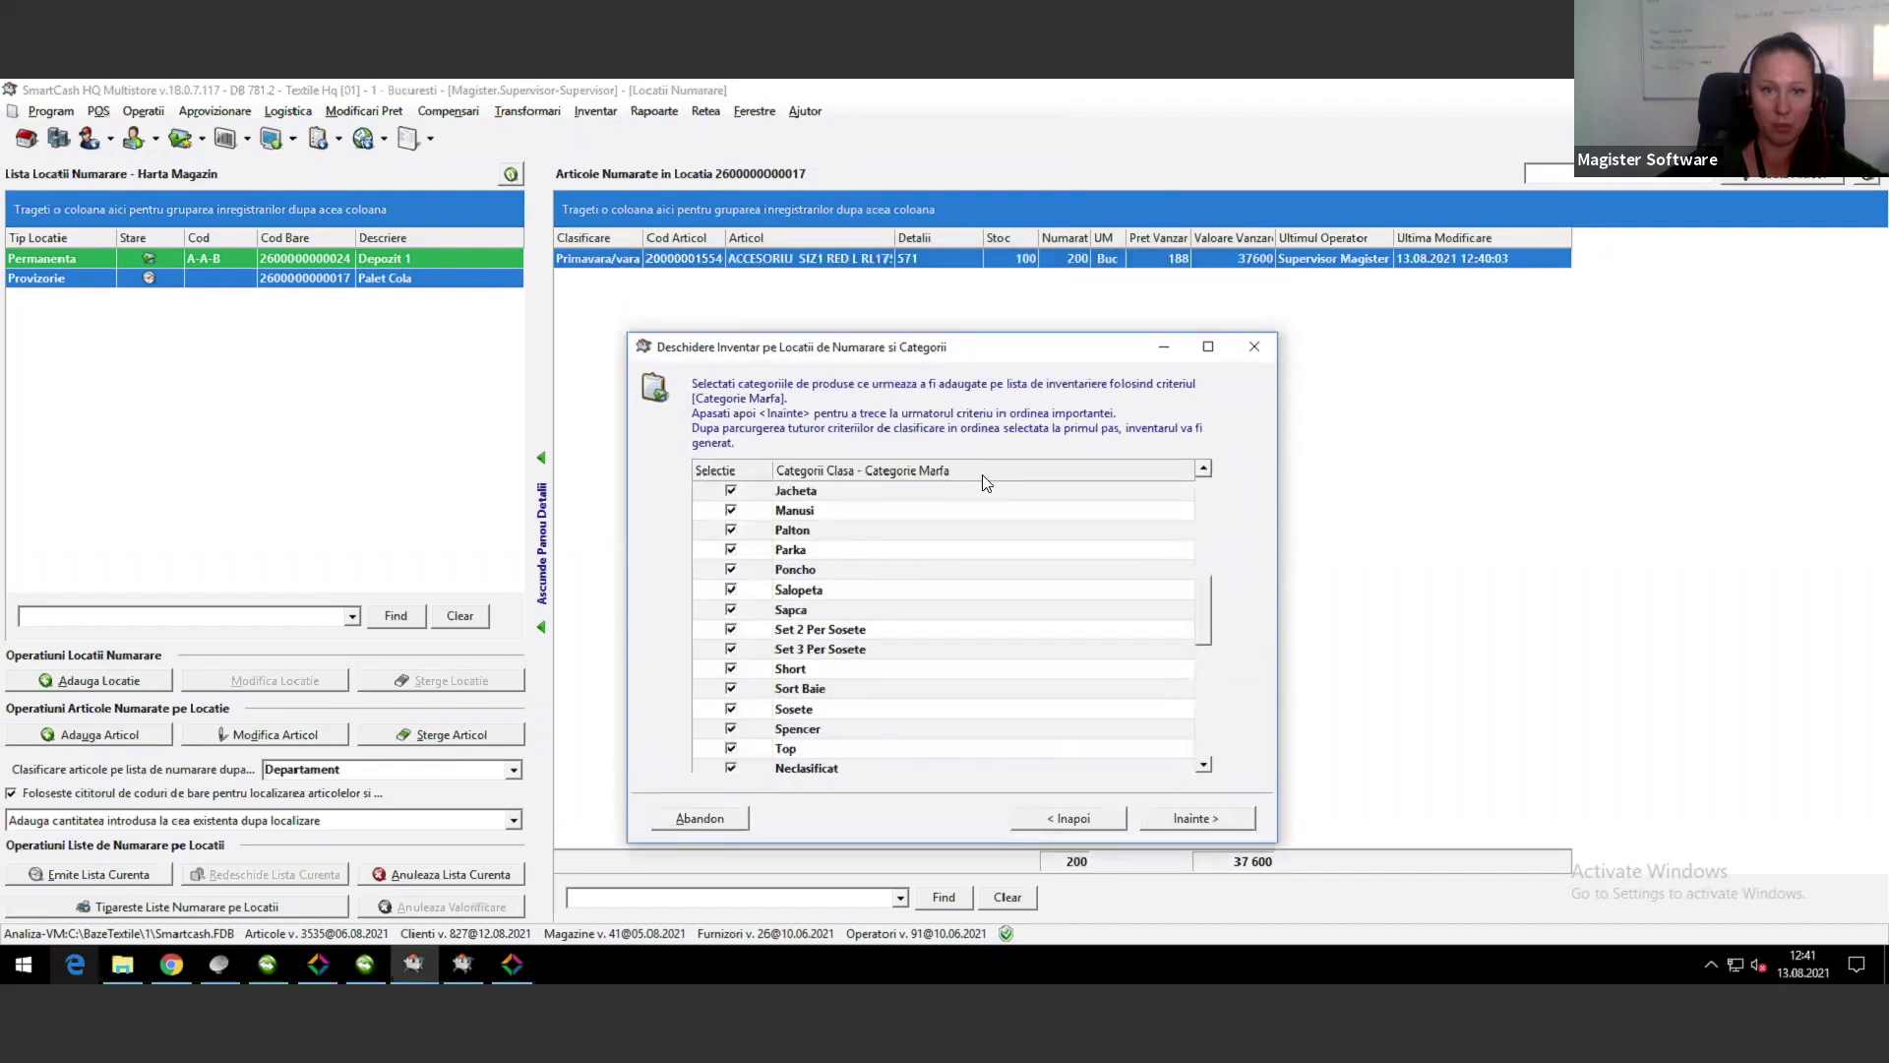
scroll(1200, 600, "up", 5)
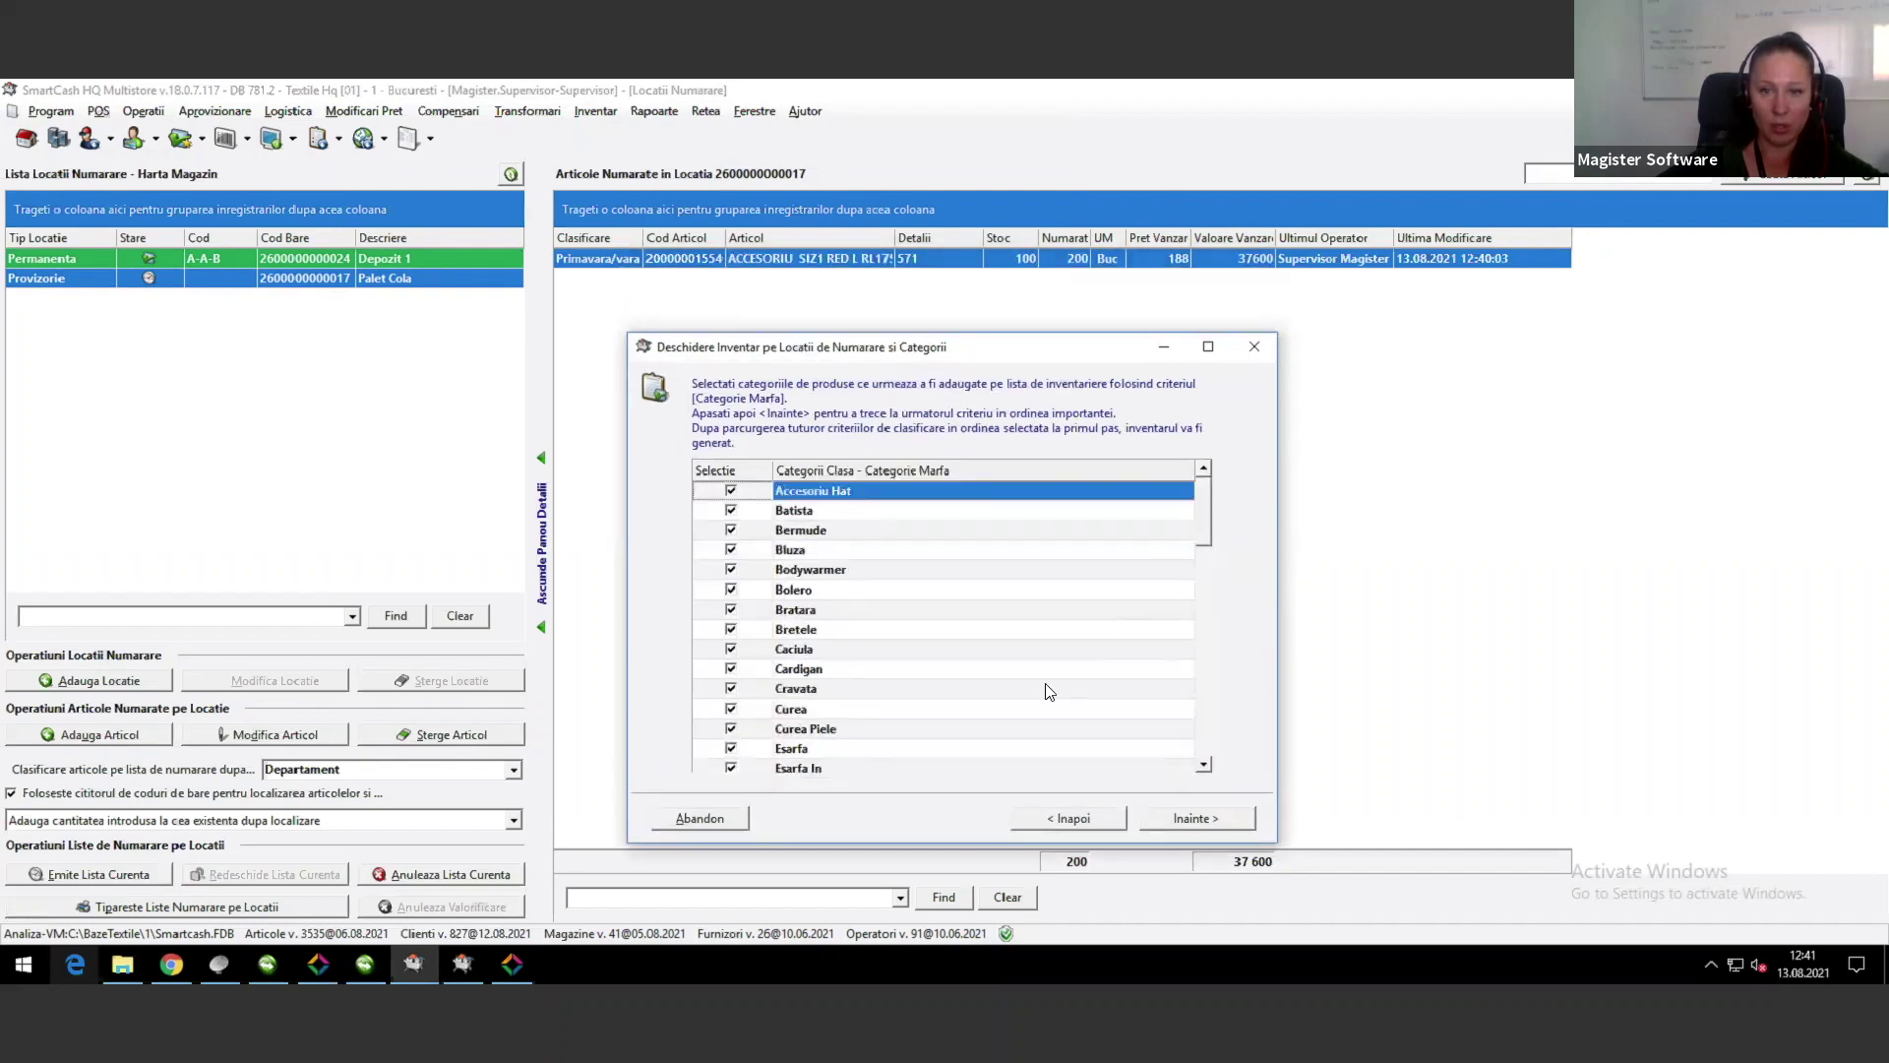
right_click(980, 649)
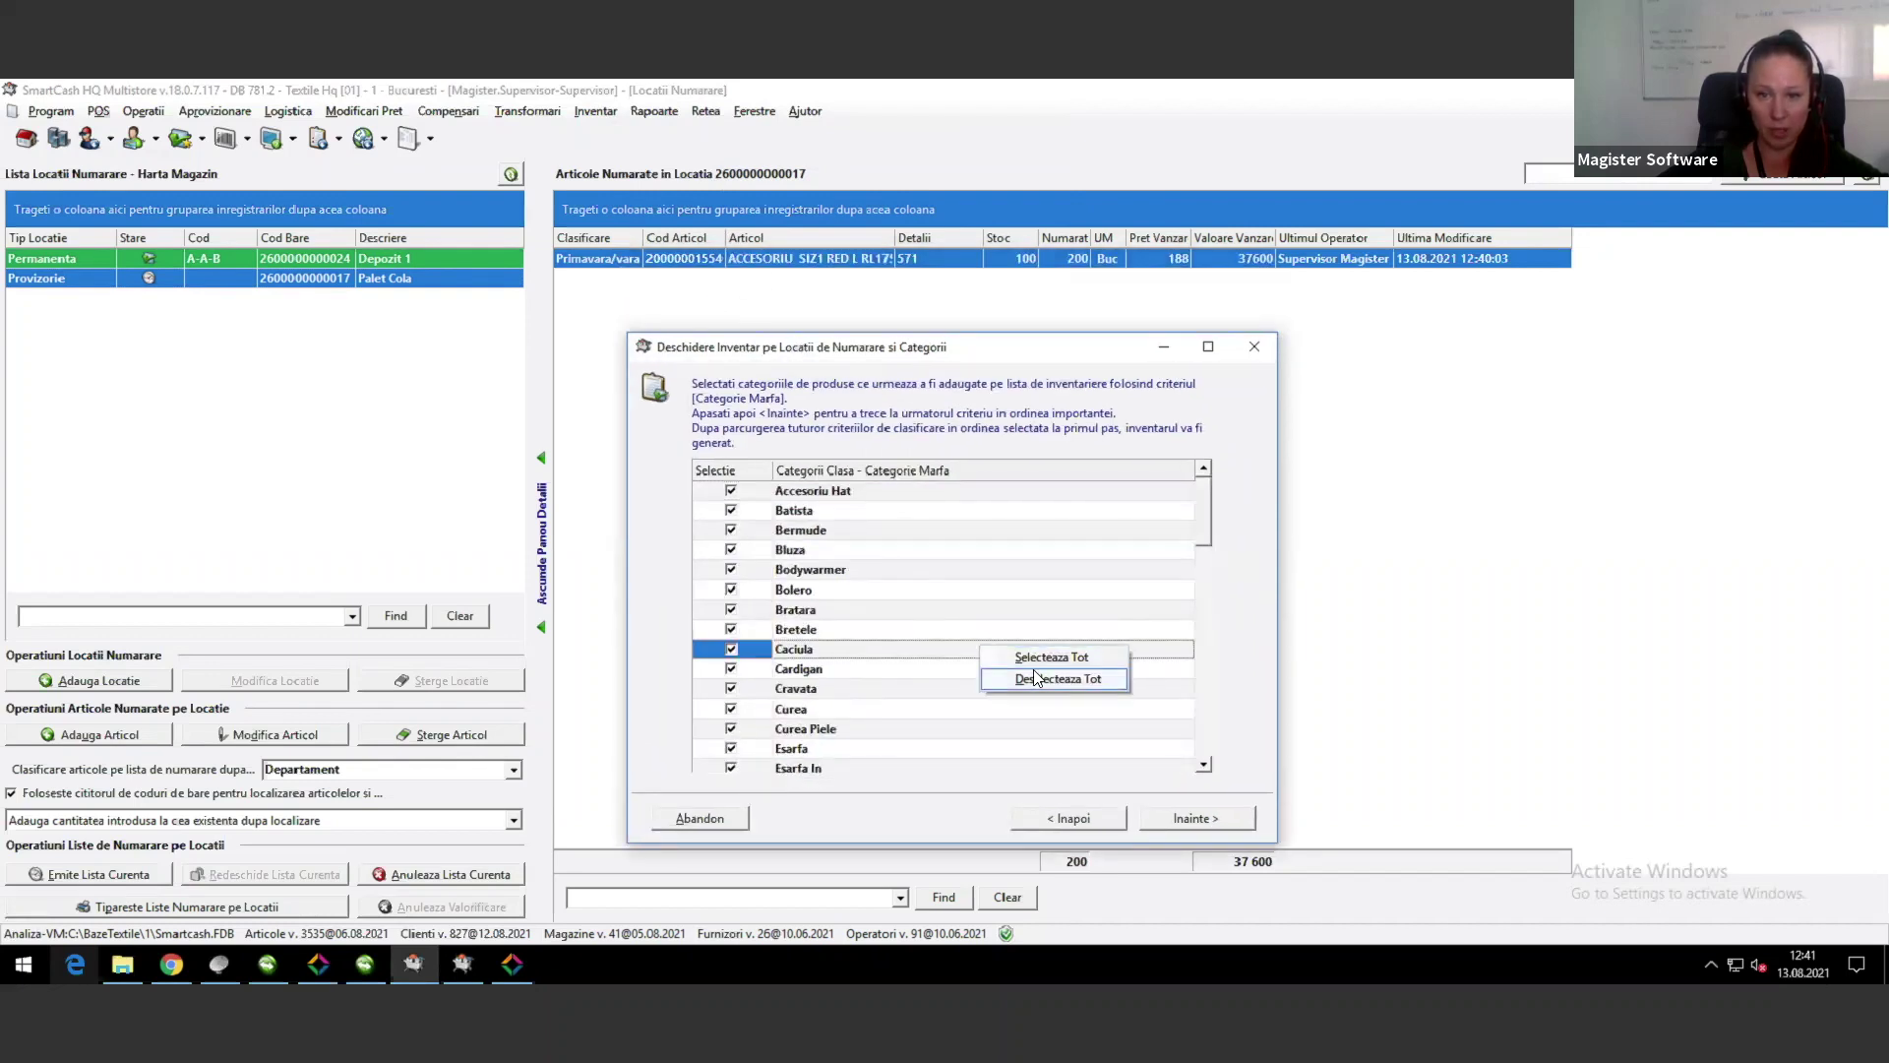
left_click(1098, 683)
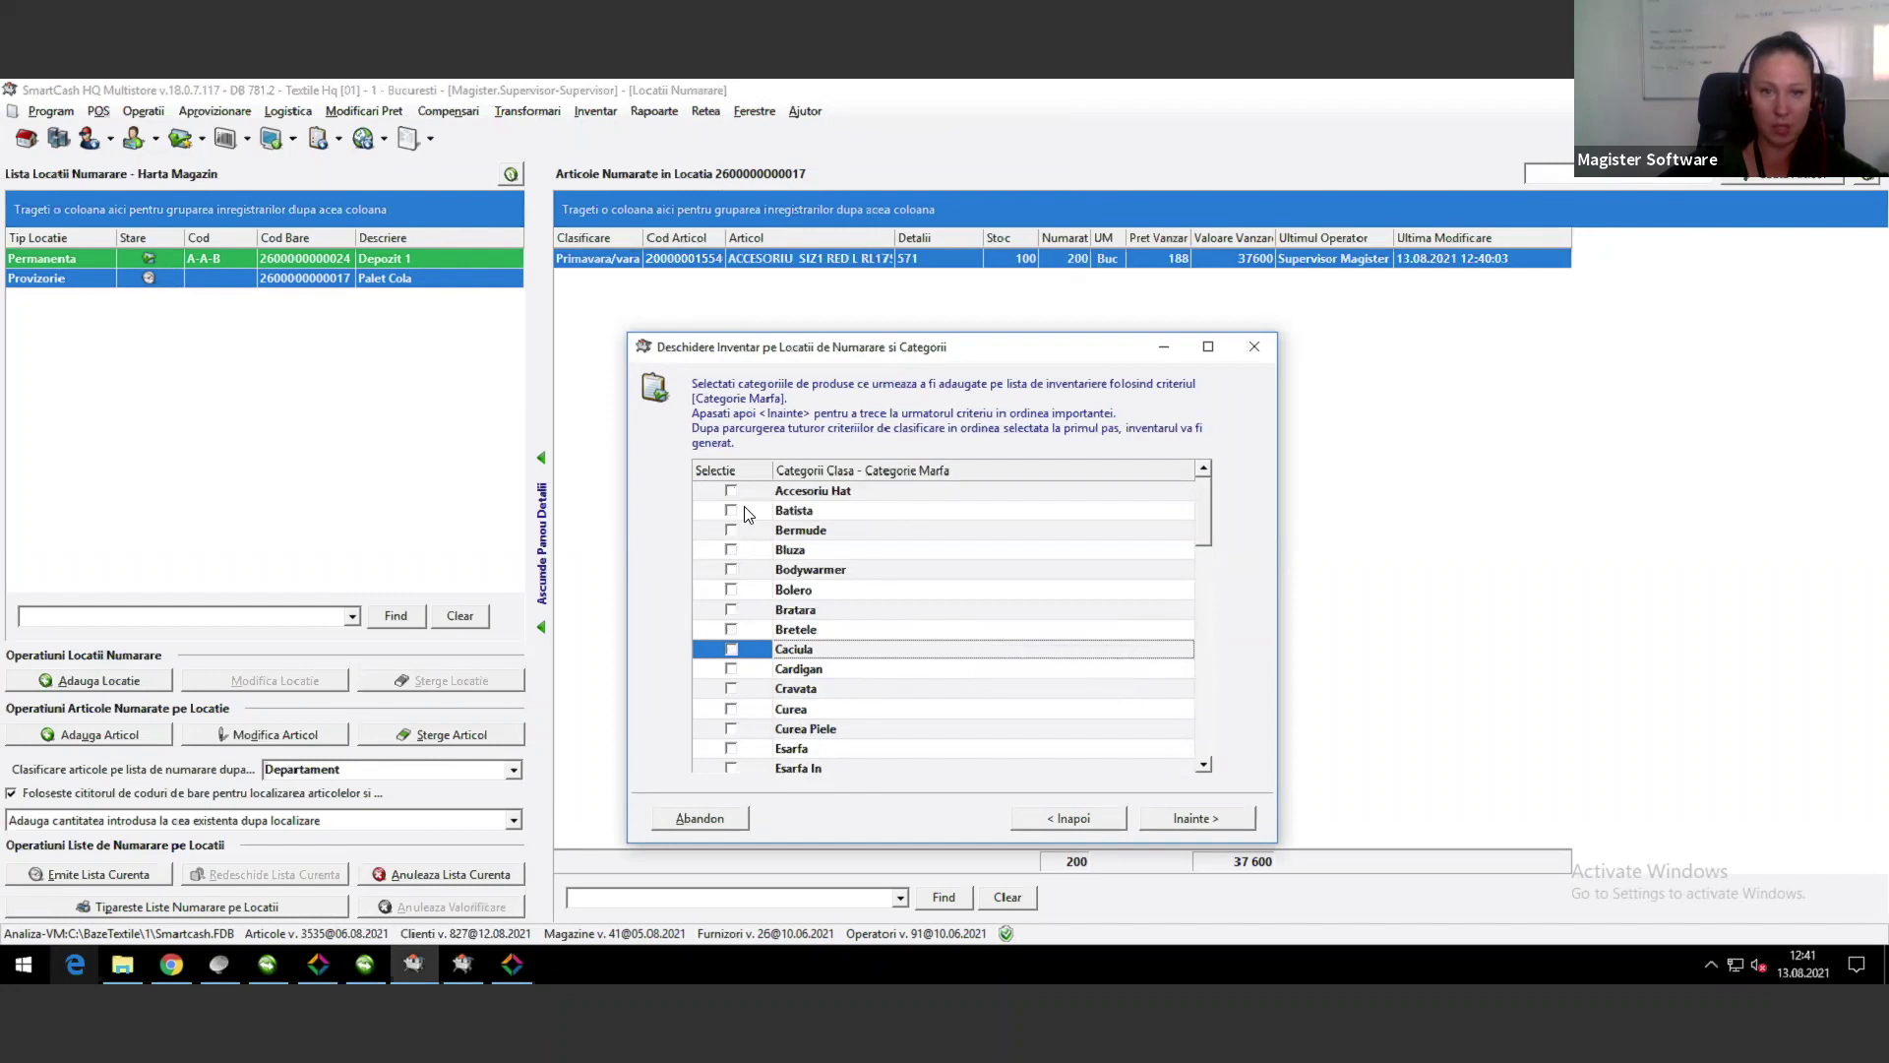
left_click(730, 490)
left_click(730, 509)
left_click(730, 529)
left_click(731, 549)
left_click(730, 569)
left_click(730, 649)
left_click(730, 589)
left_click(730, 609)
left_click(730, 628)
left_click(730, 669)
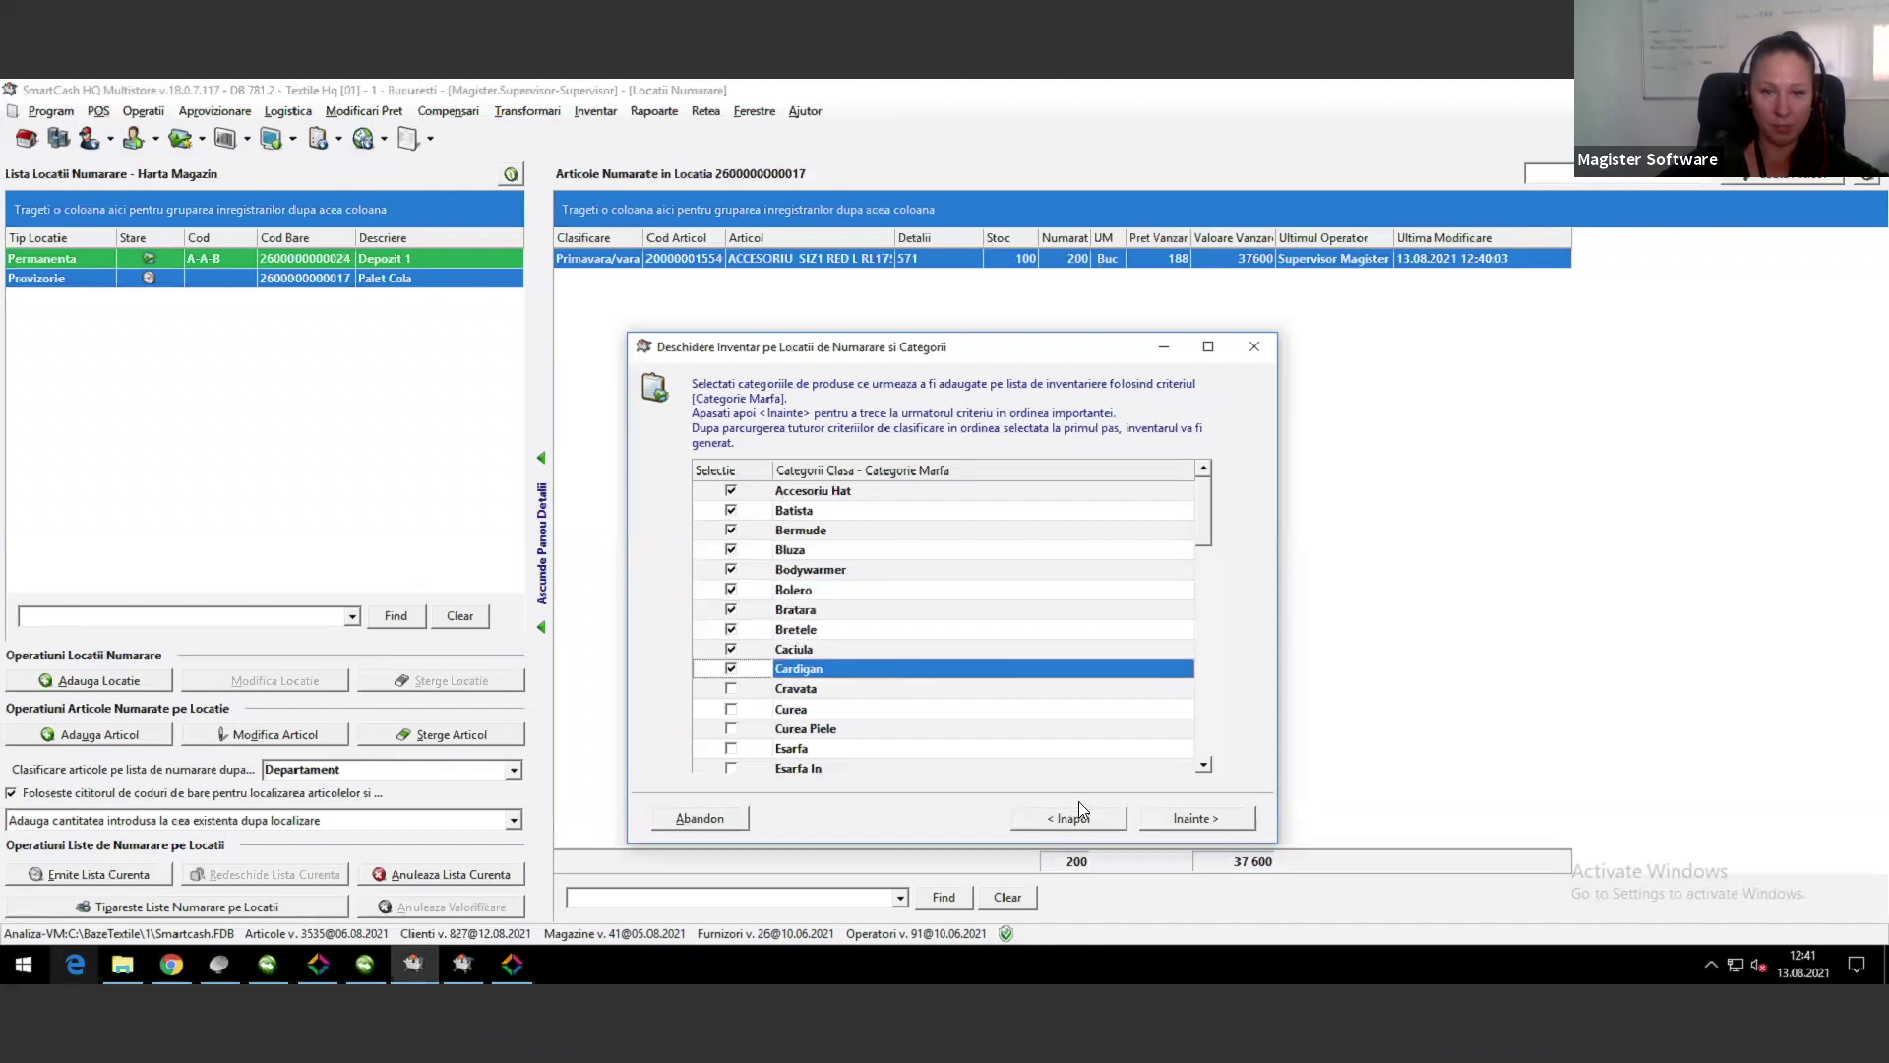
Step: Generate the documents for the Inventar Standard operation and open the inventory for editing
left_click(1179, 820)
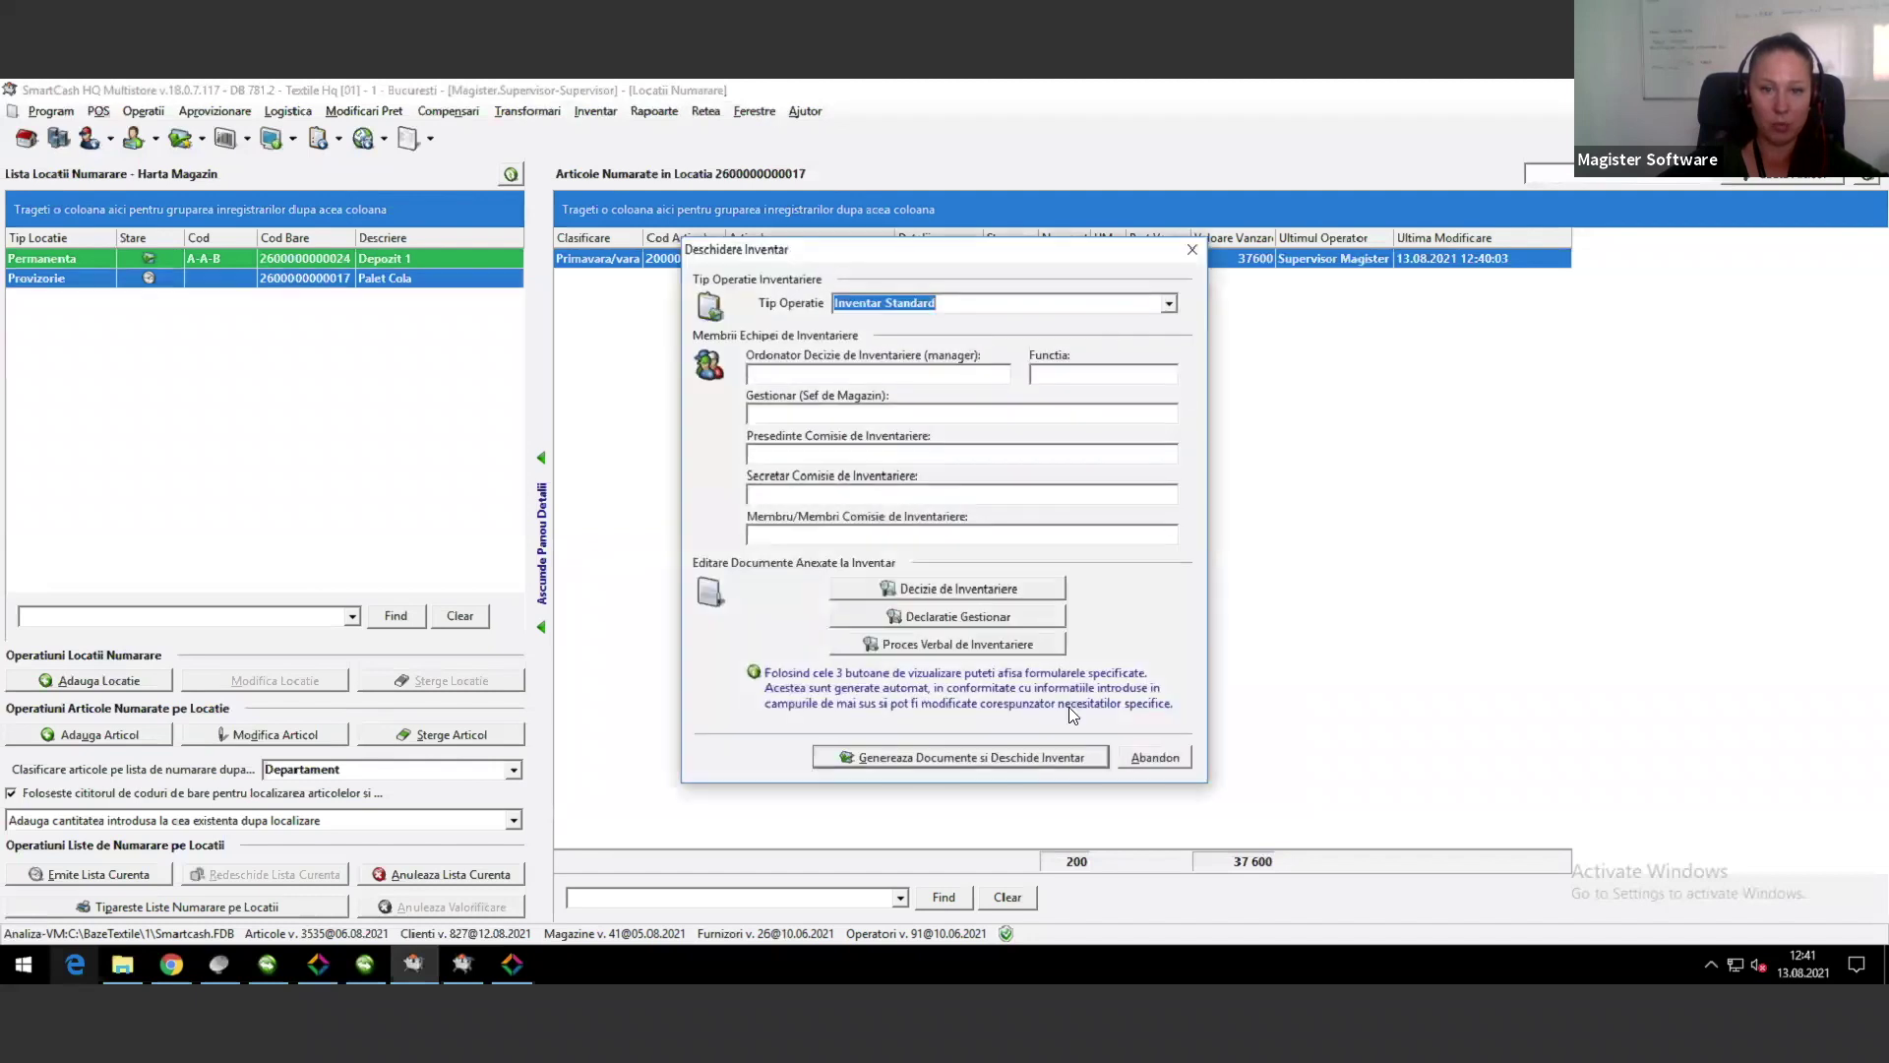
left_click(970, 756)
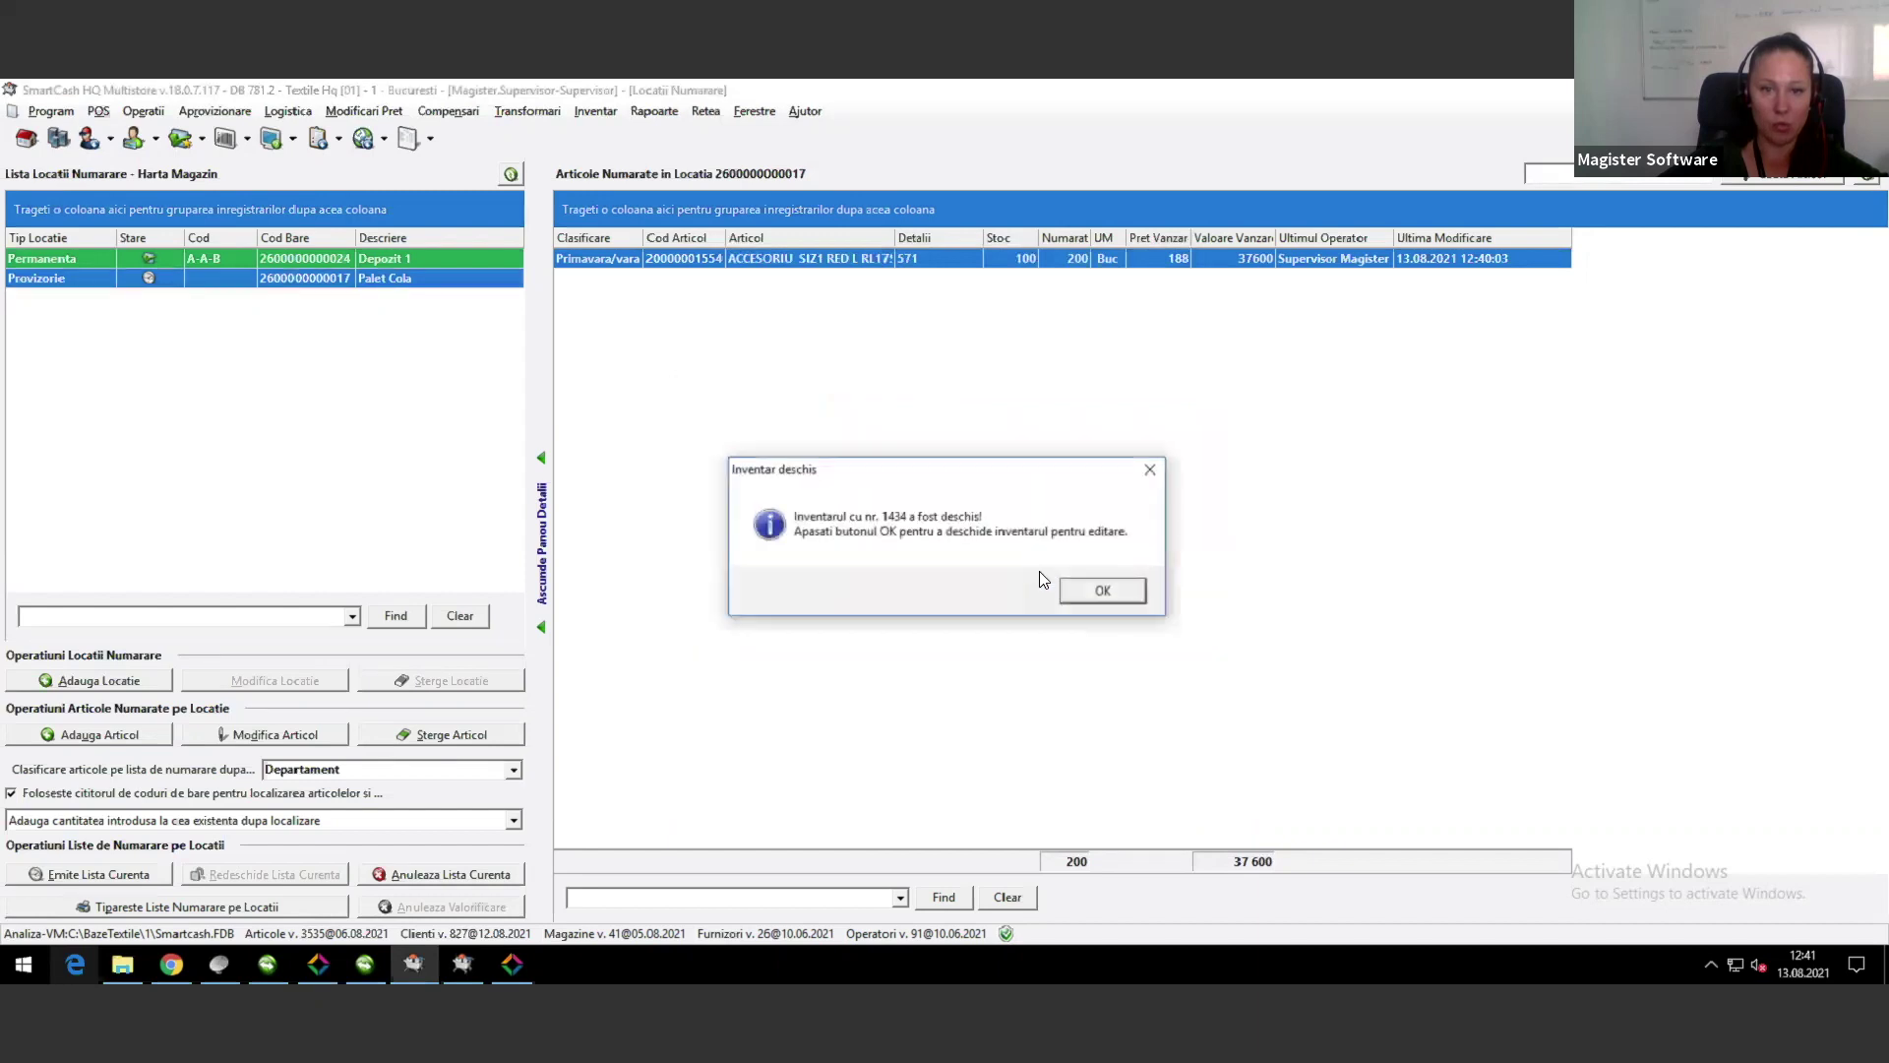
left_click(1103, 591)
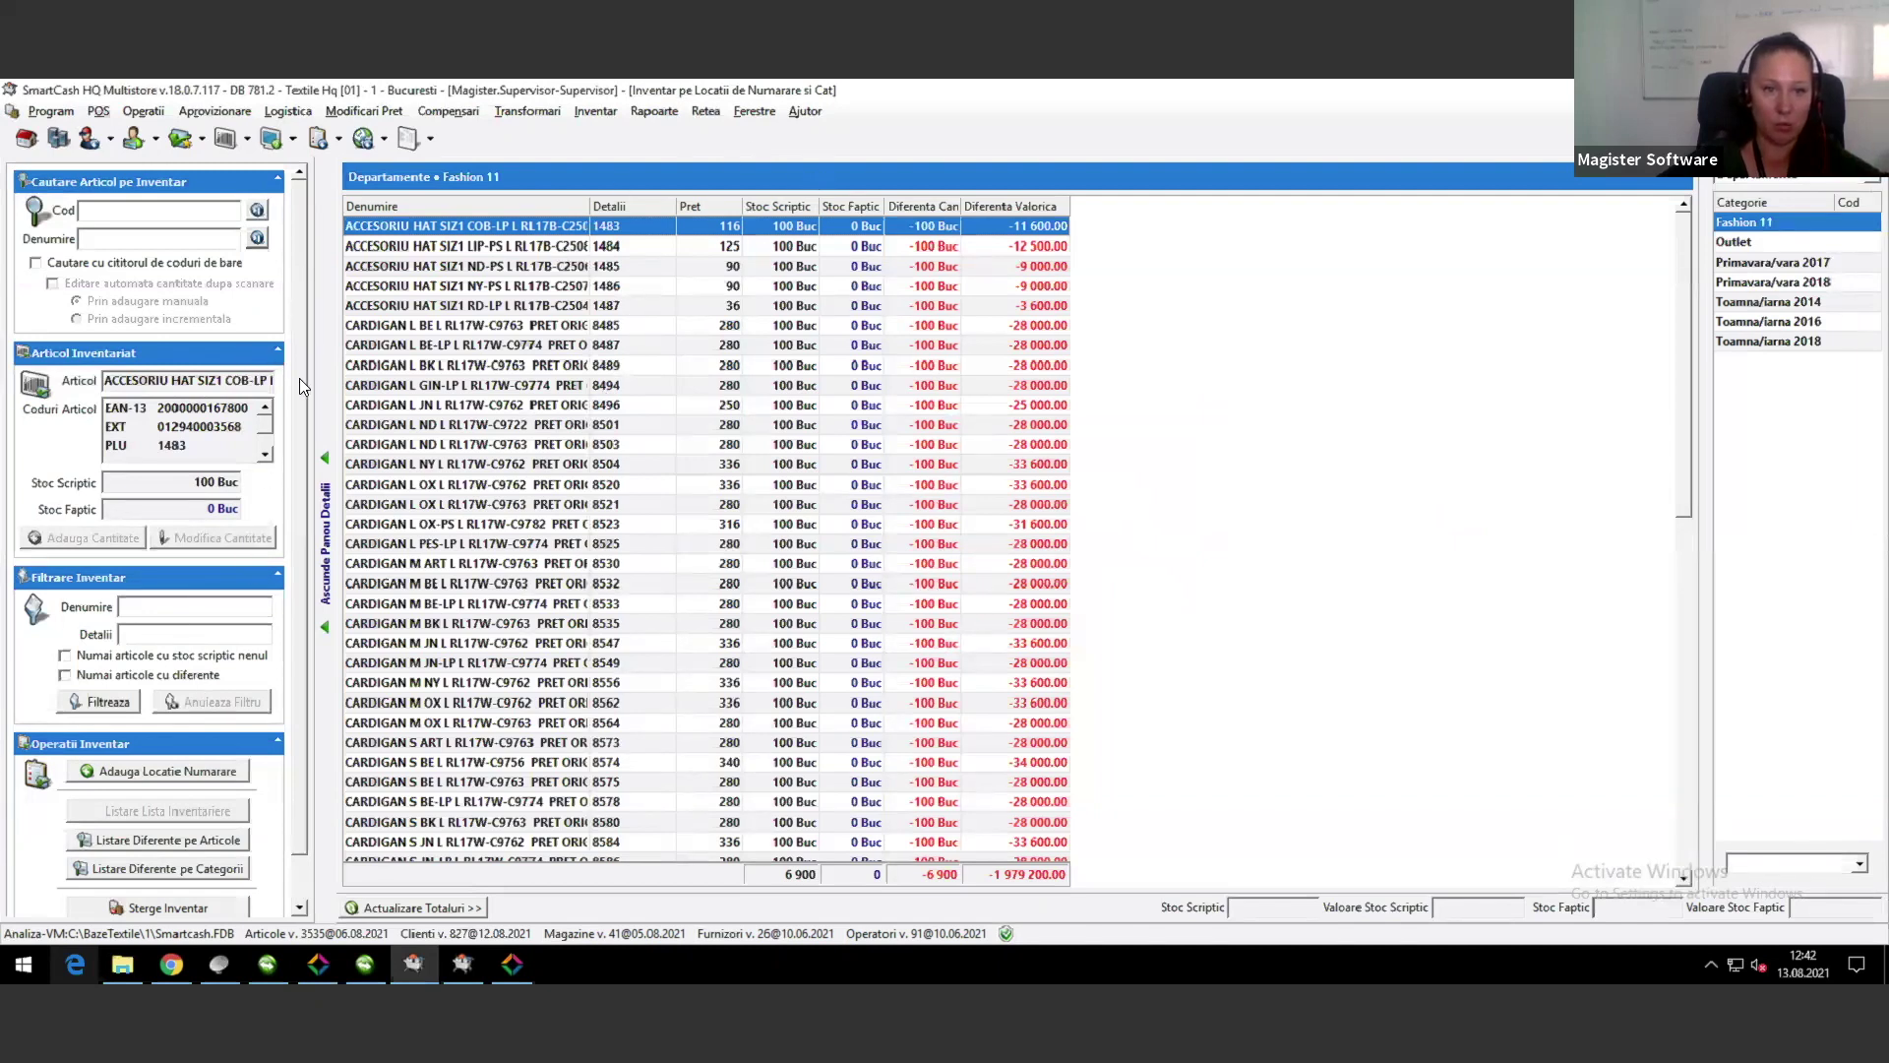
Step: Review the Fashion 11 articles in the new inventory and the finalized counting locations offered for adding to it
left_click(299, 907)
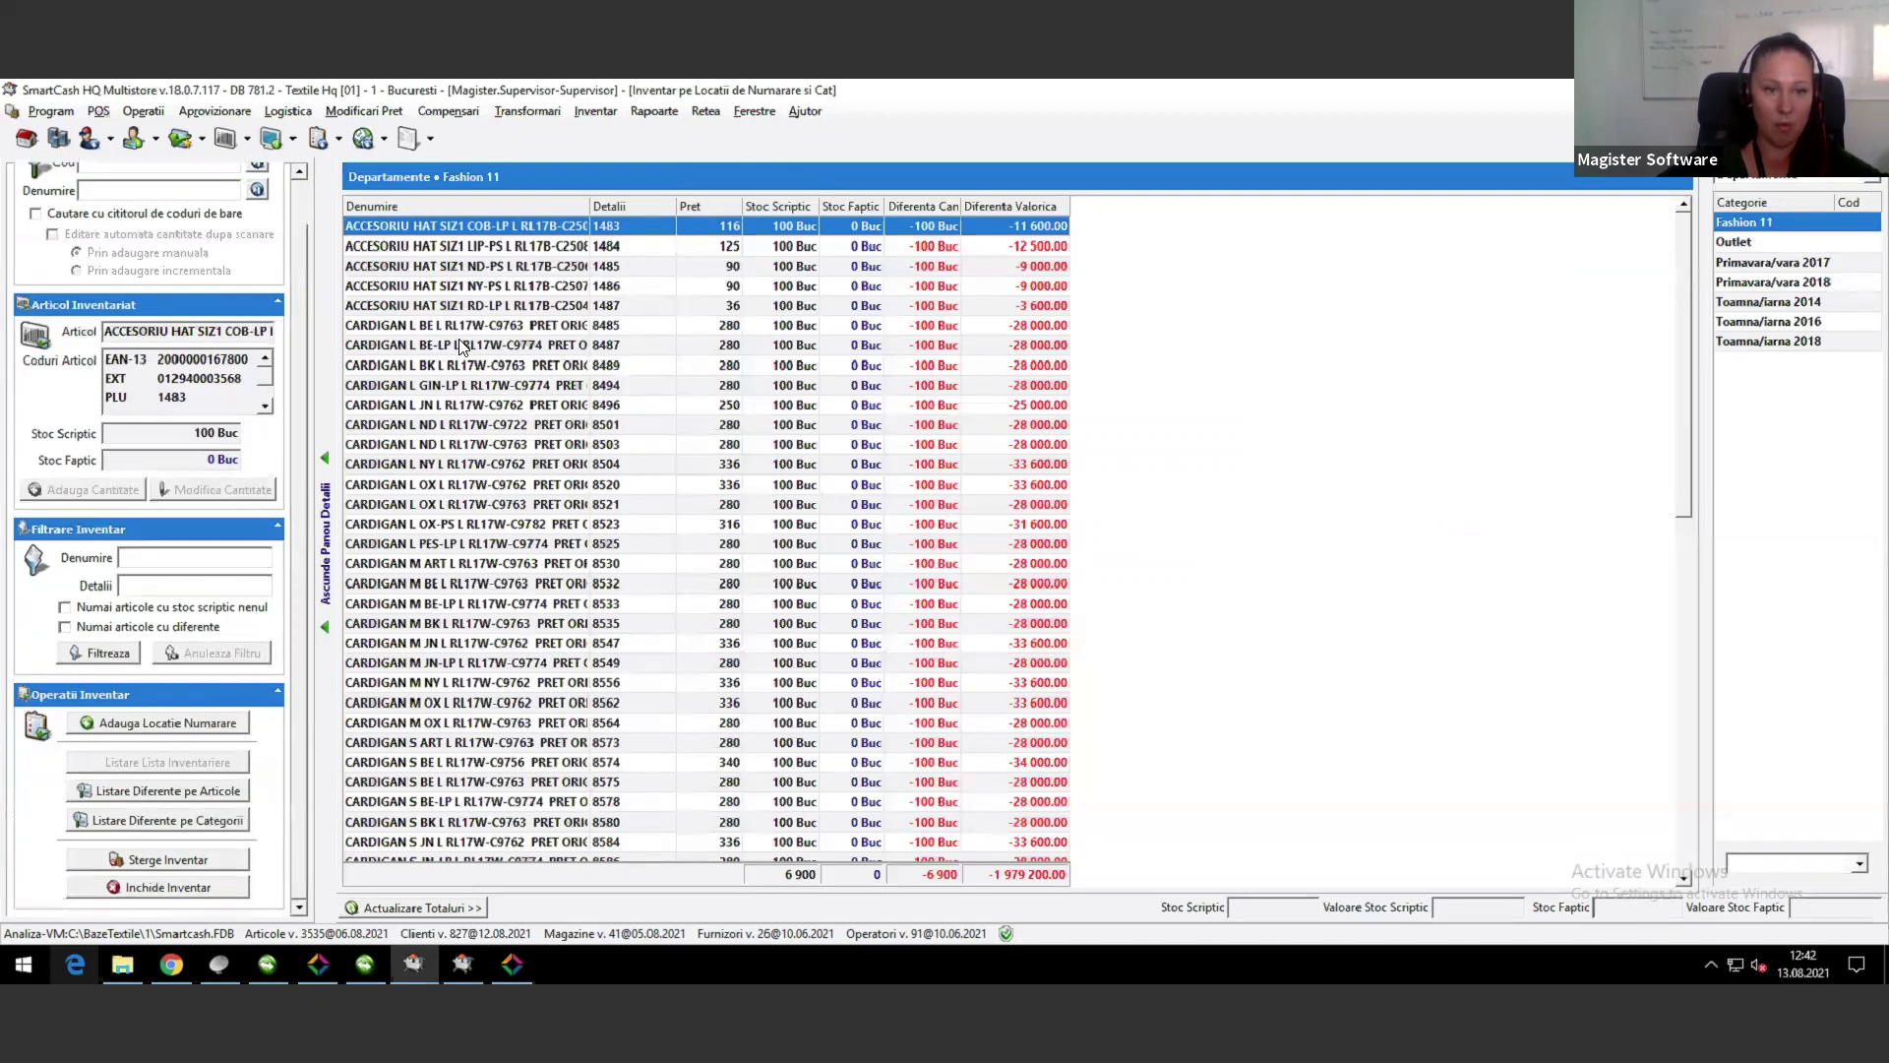
left_click(590, 390)
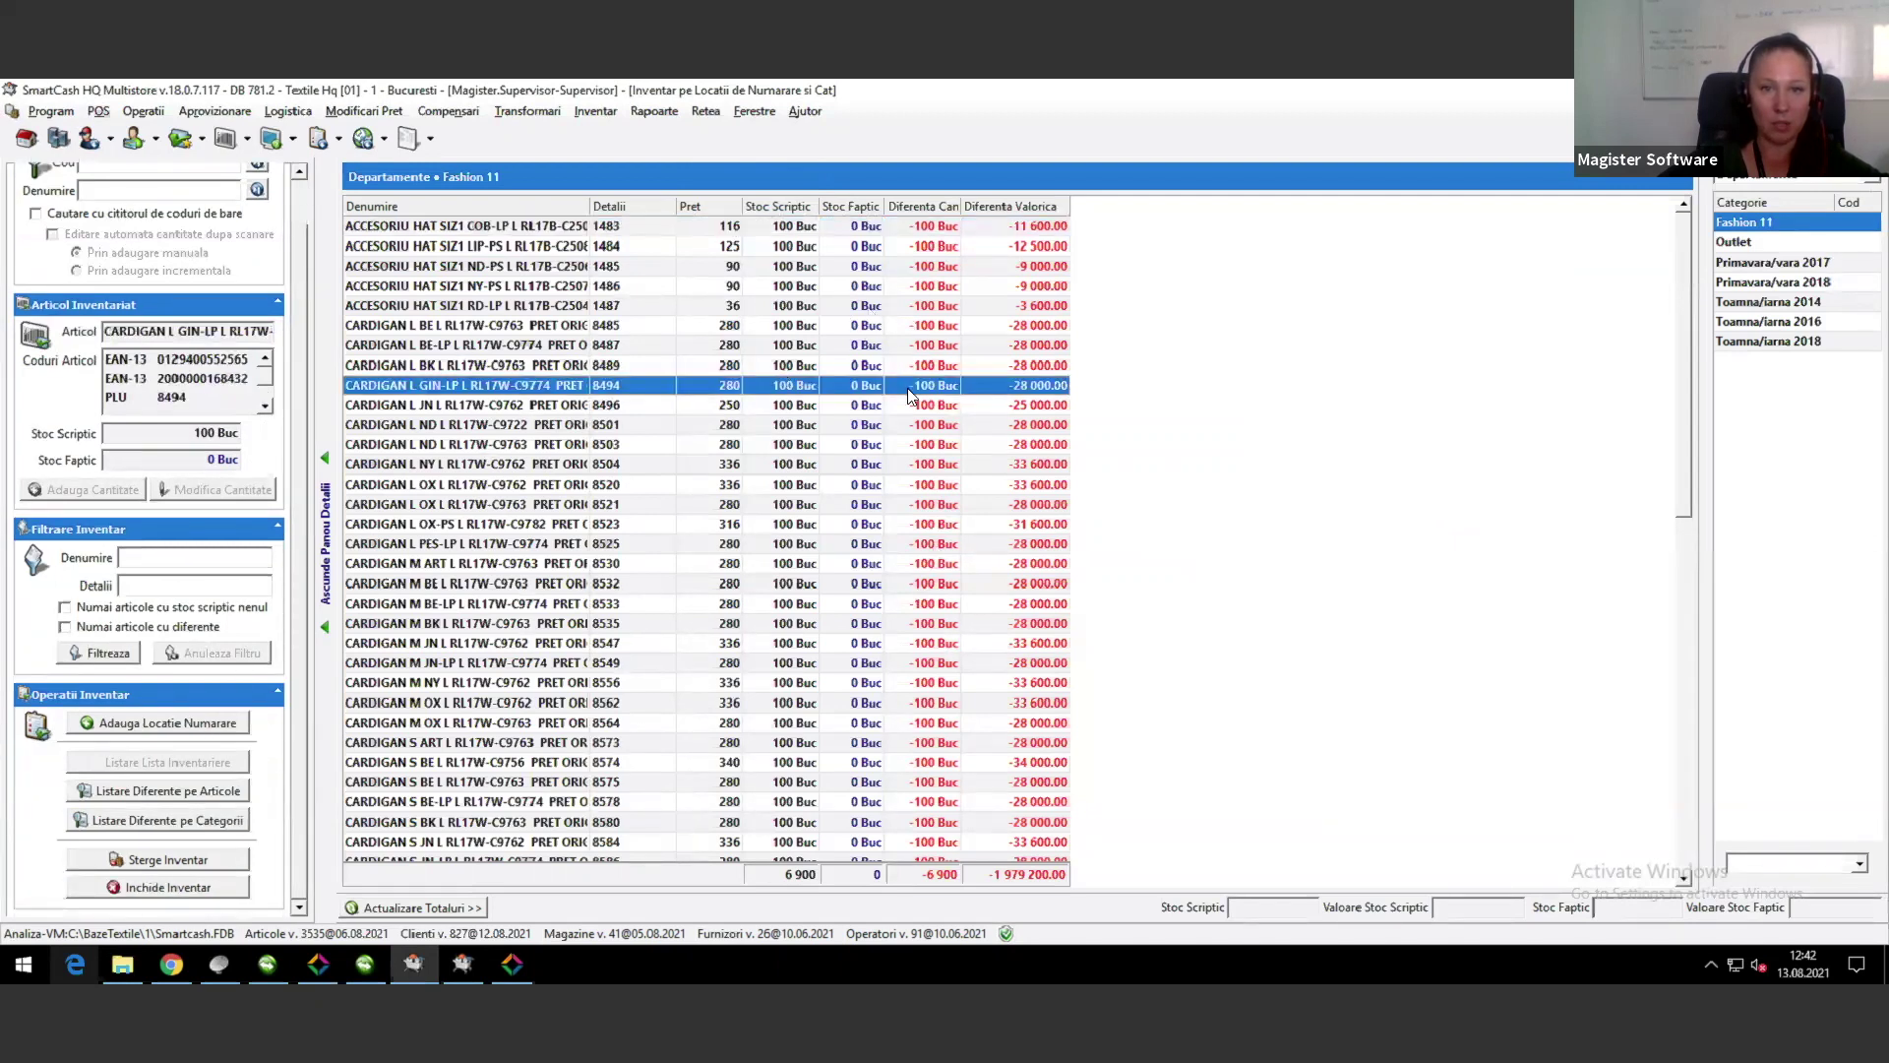
left_click(731, 367)
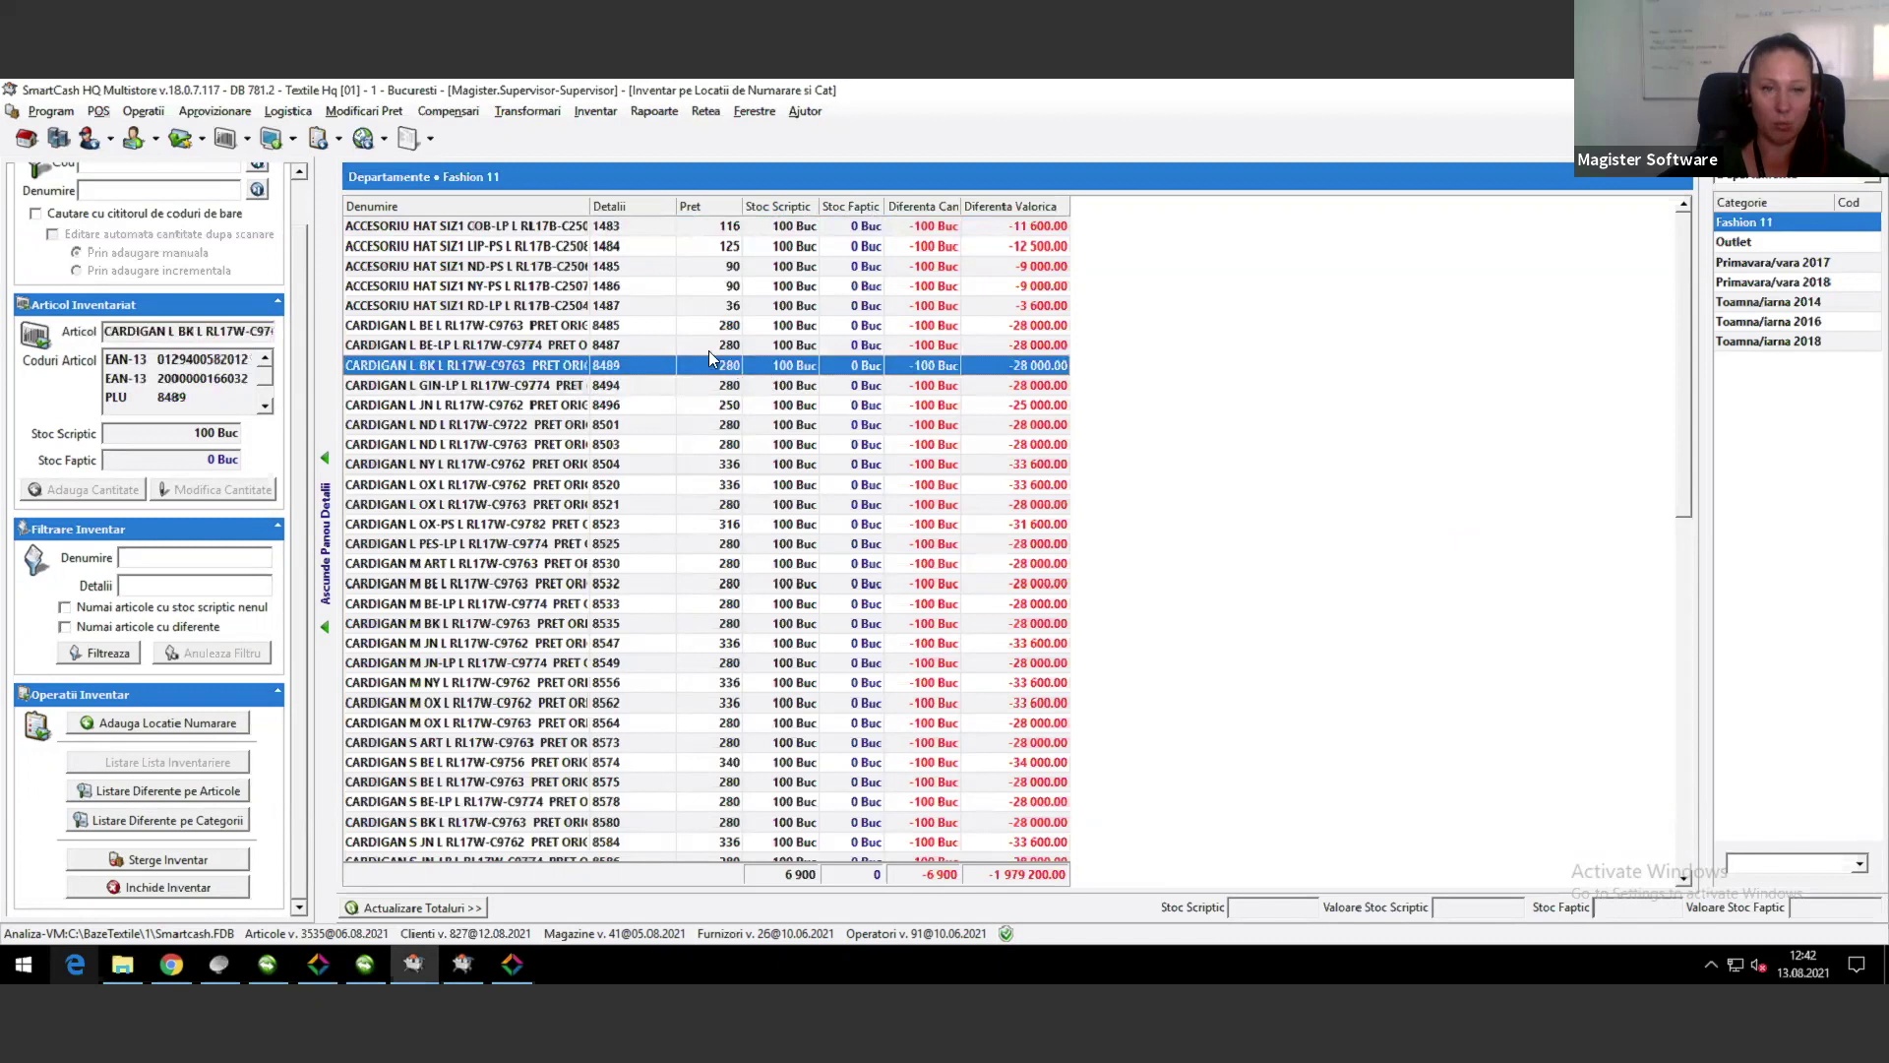
left_click(667, 328)
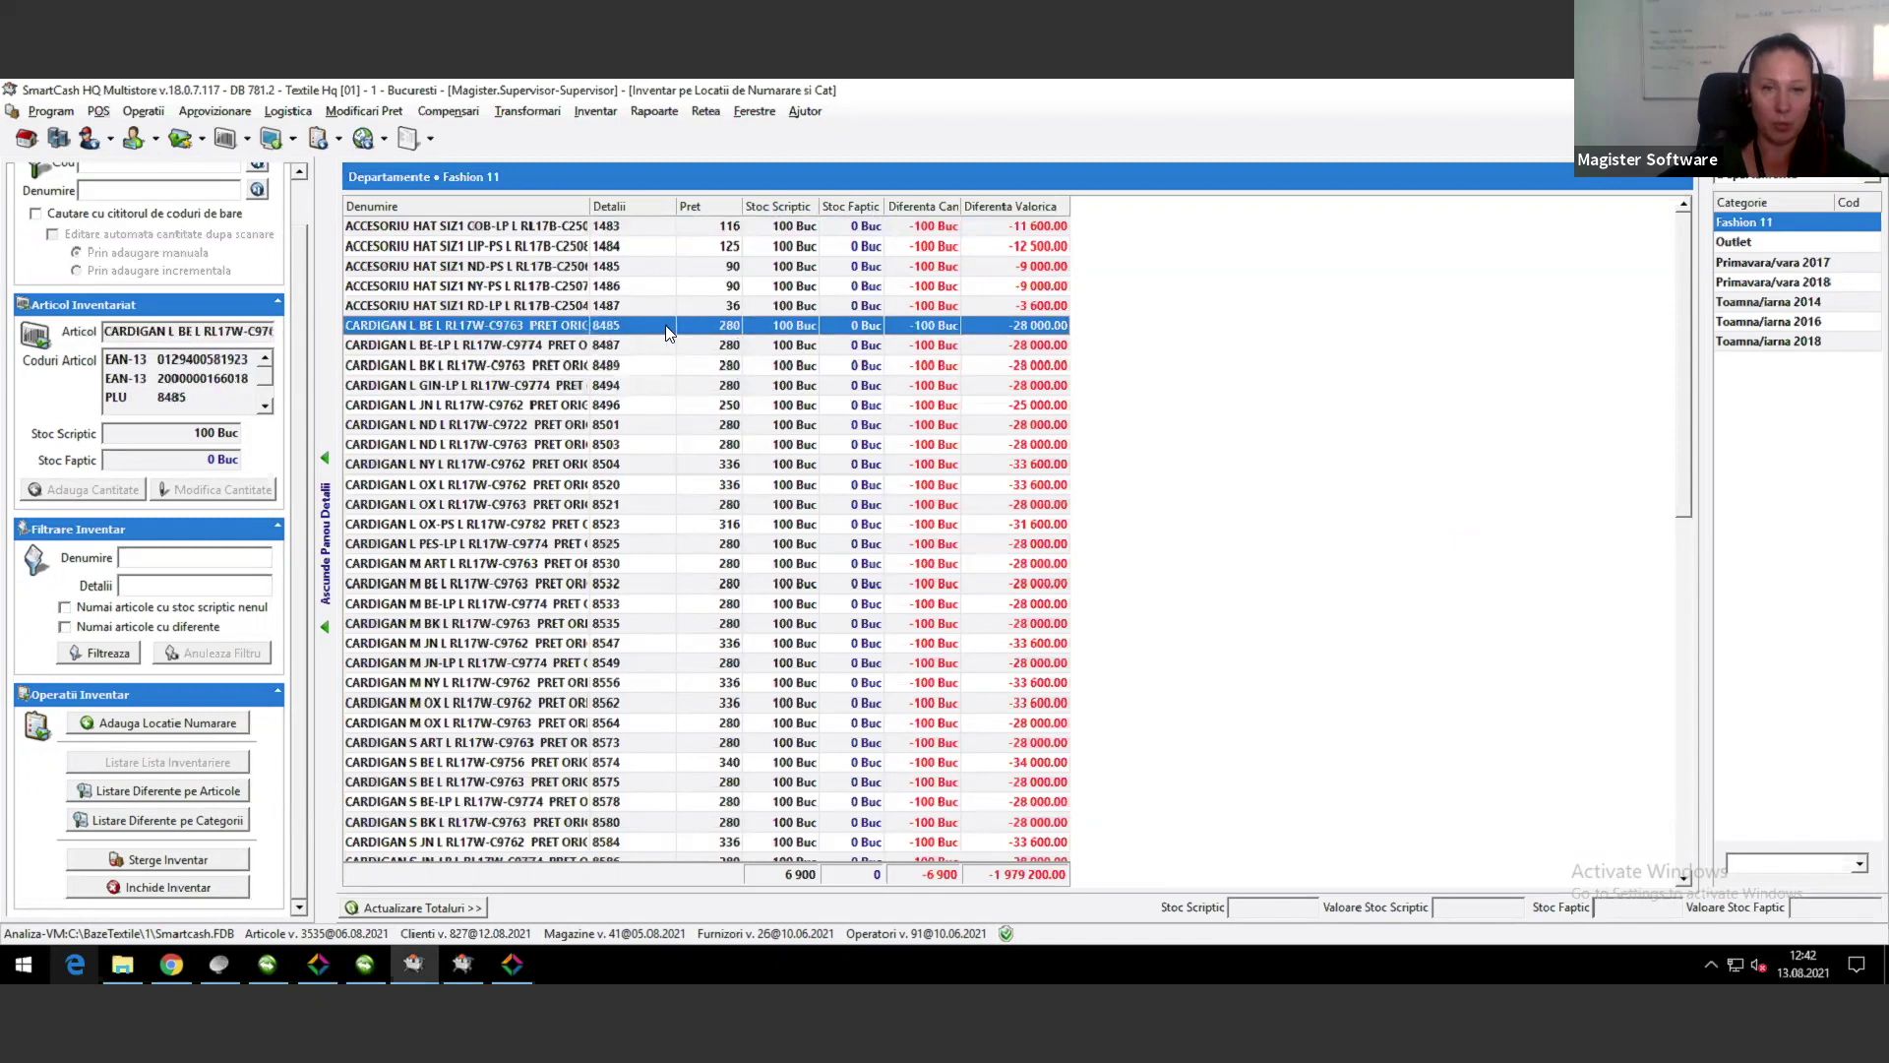
left_click(302, 193)
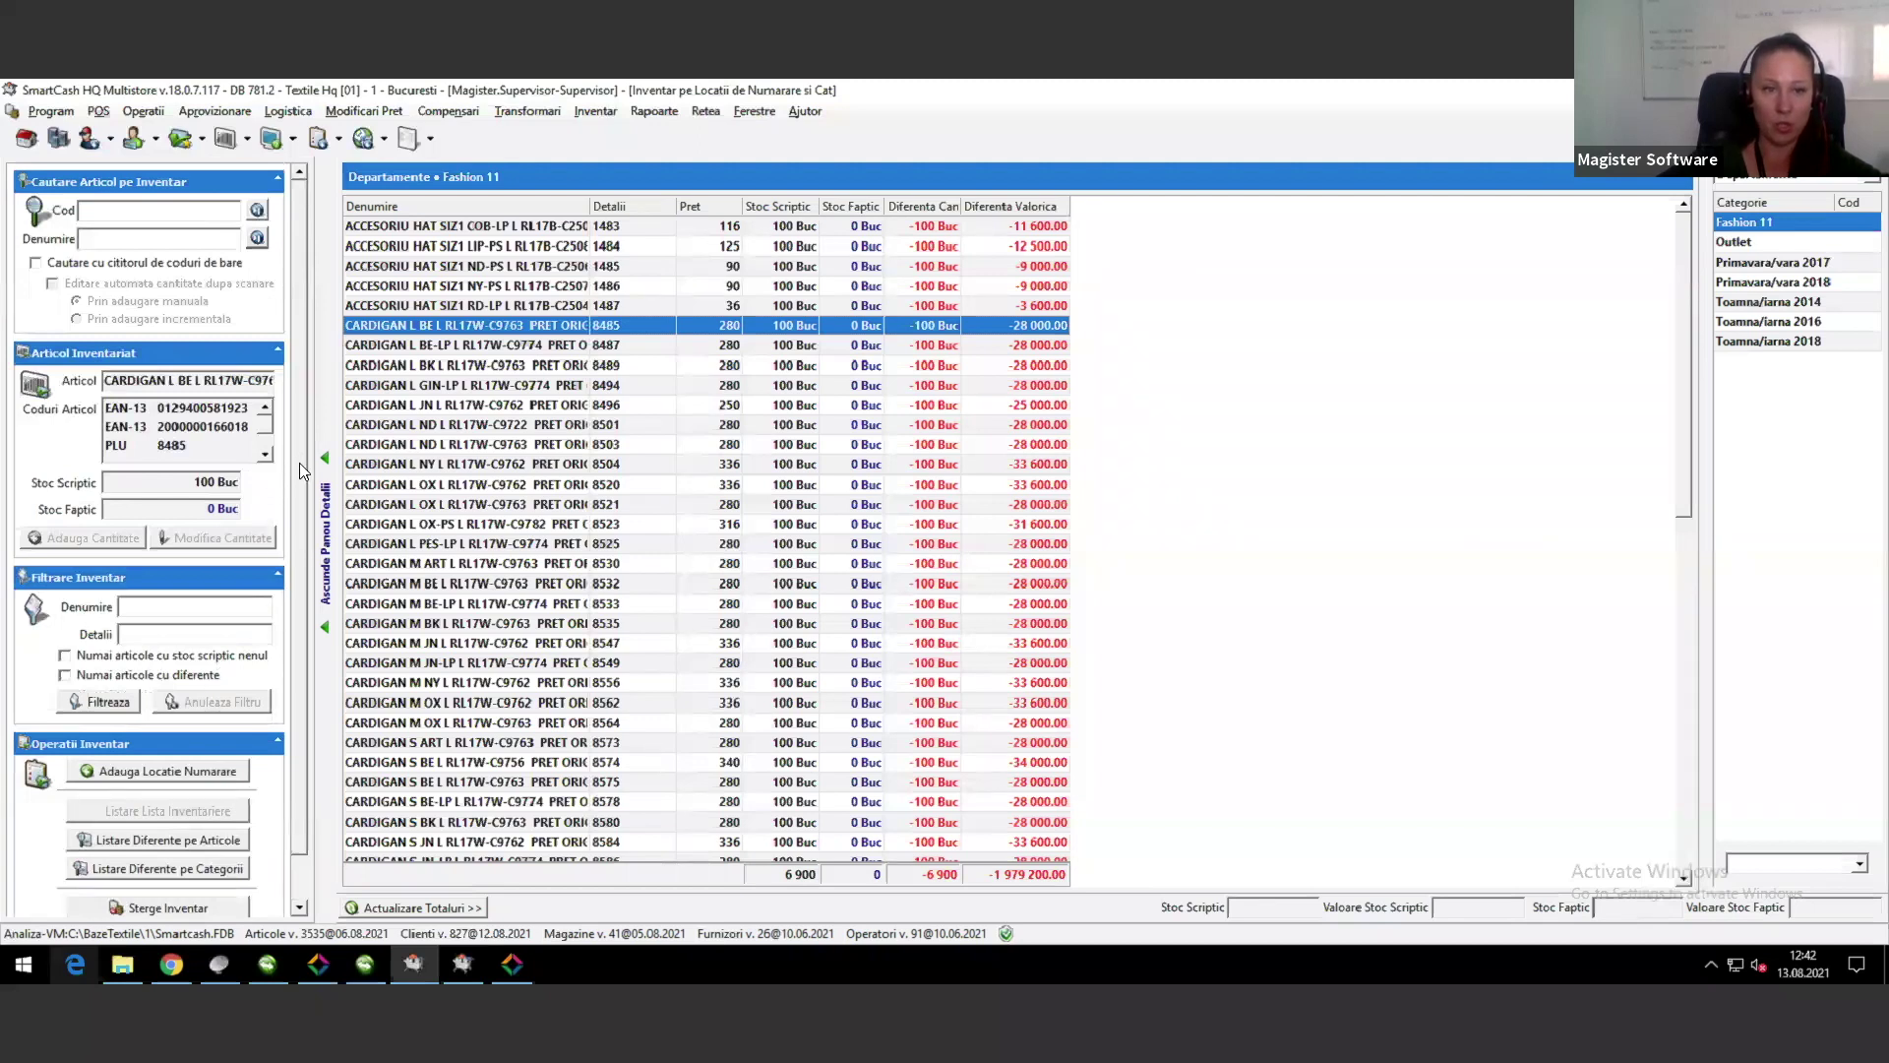
left_click(299, 905)
left_click(199, 722)
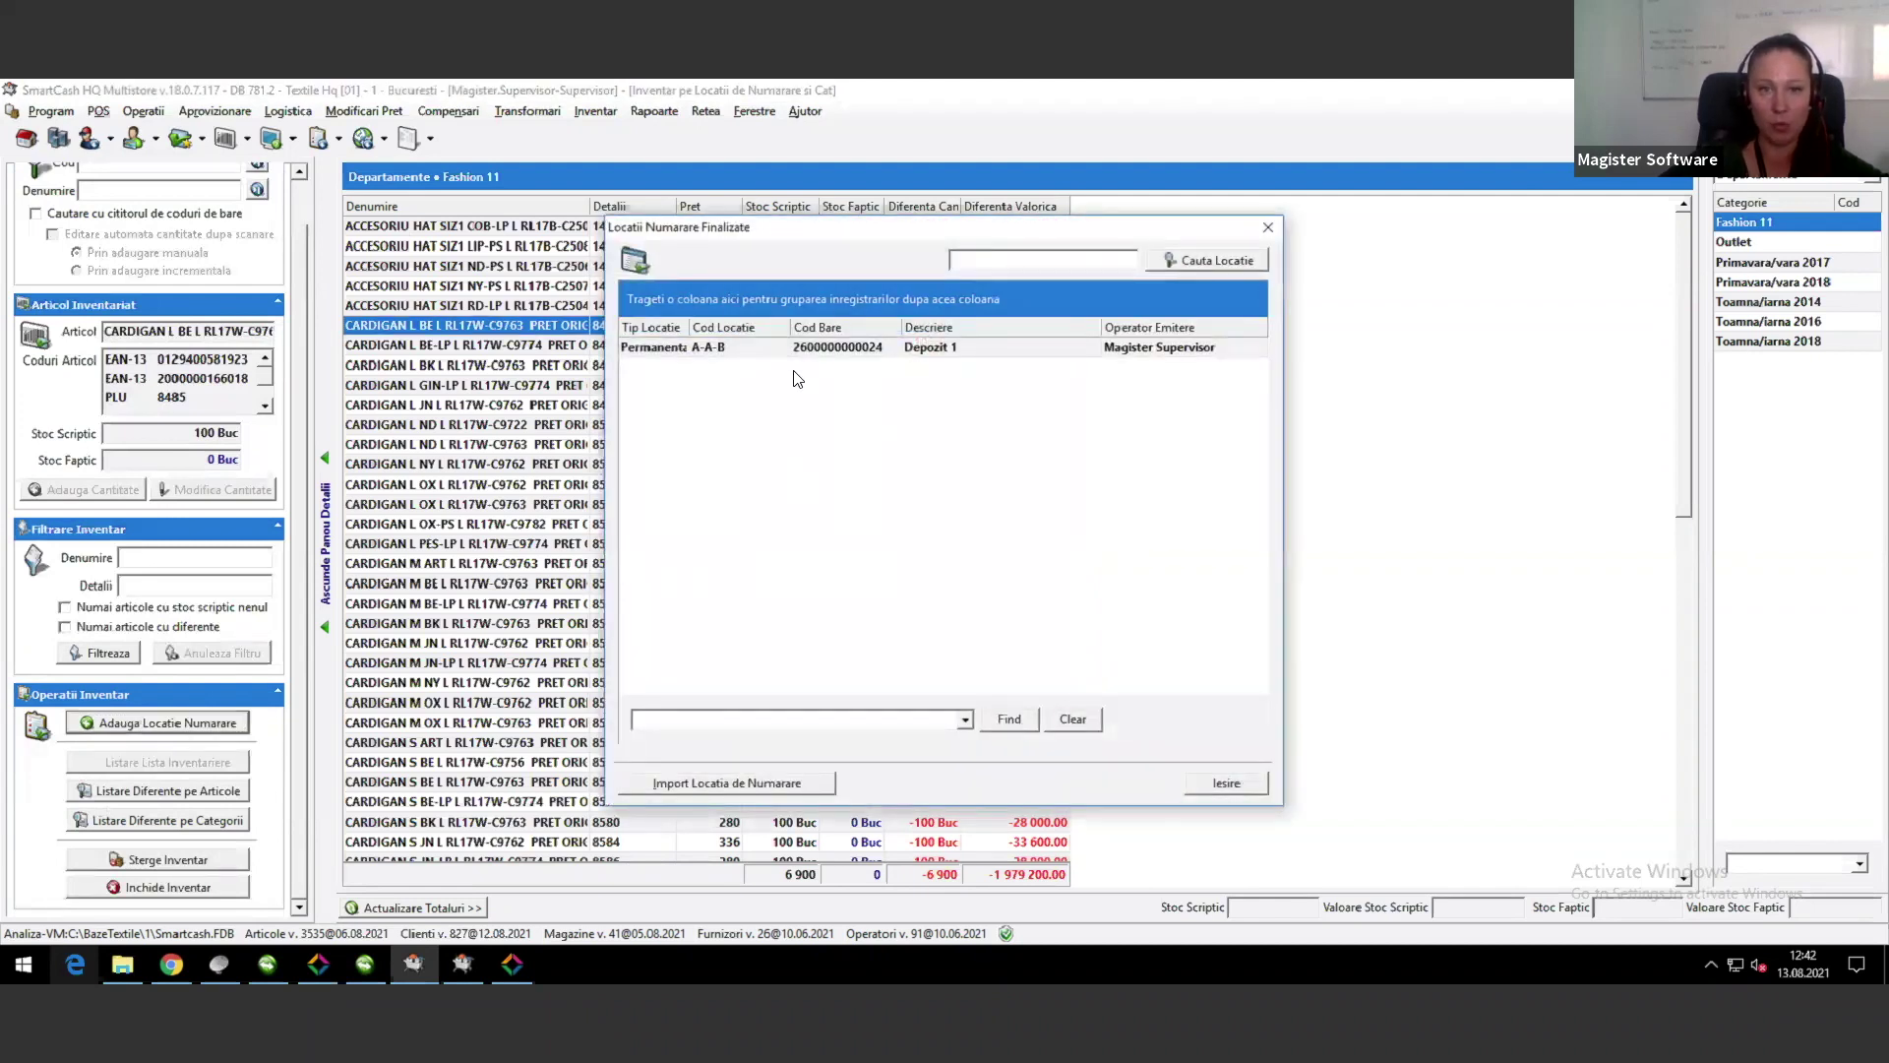
left_click_drag(691, 326, 723, 327)
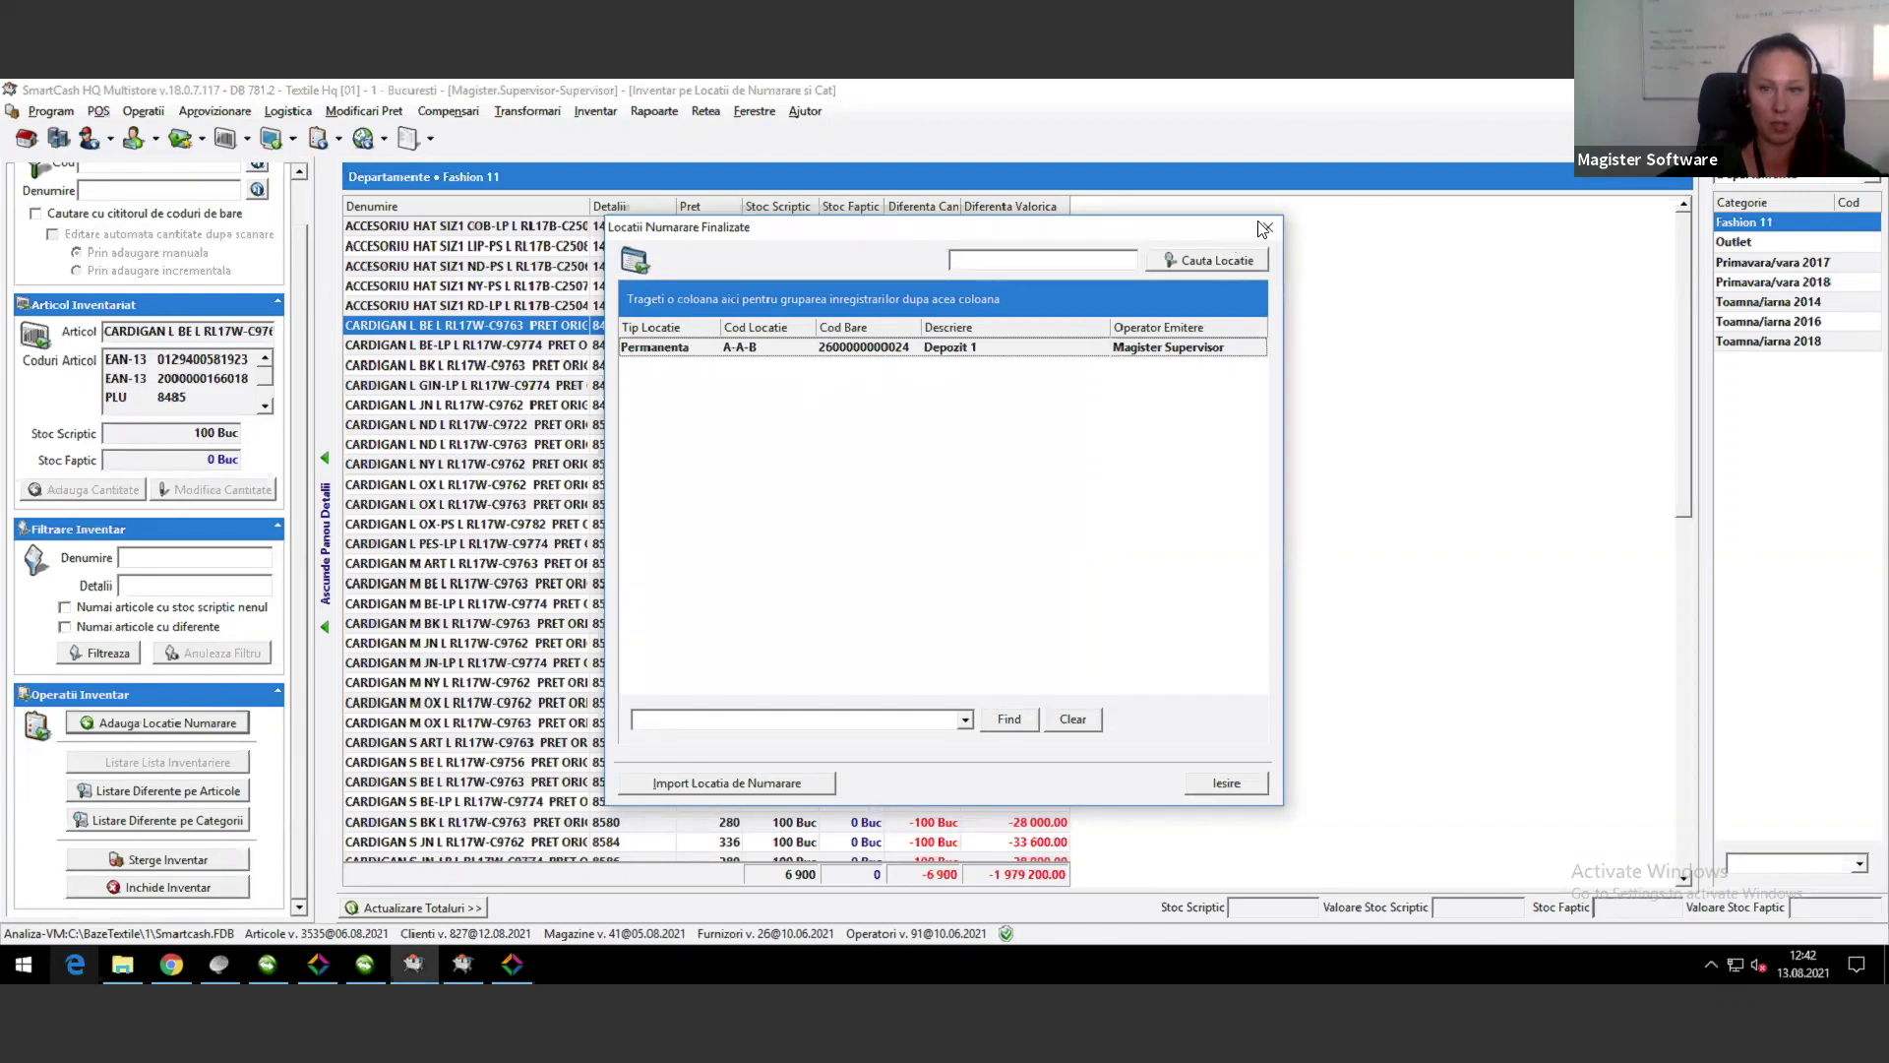
key("Escape")
Step: Tile the open windows horizontally, keeping only the category inventory and counting locations windows, both widened
left_click(706, 112)
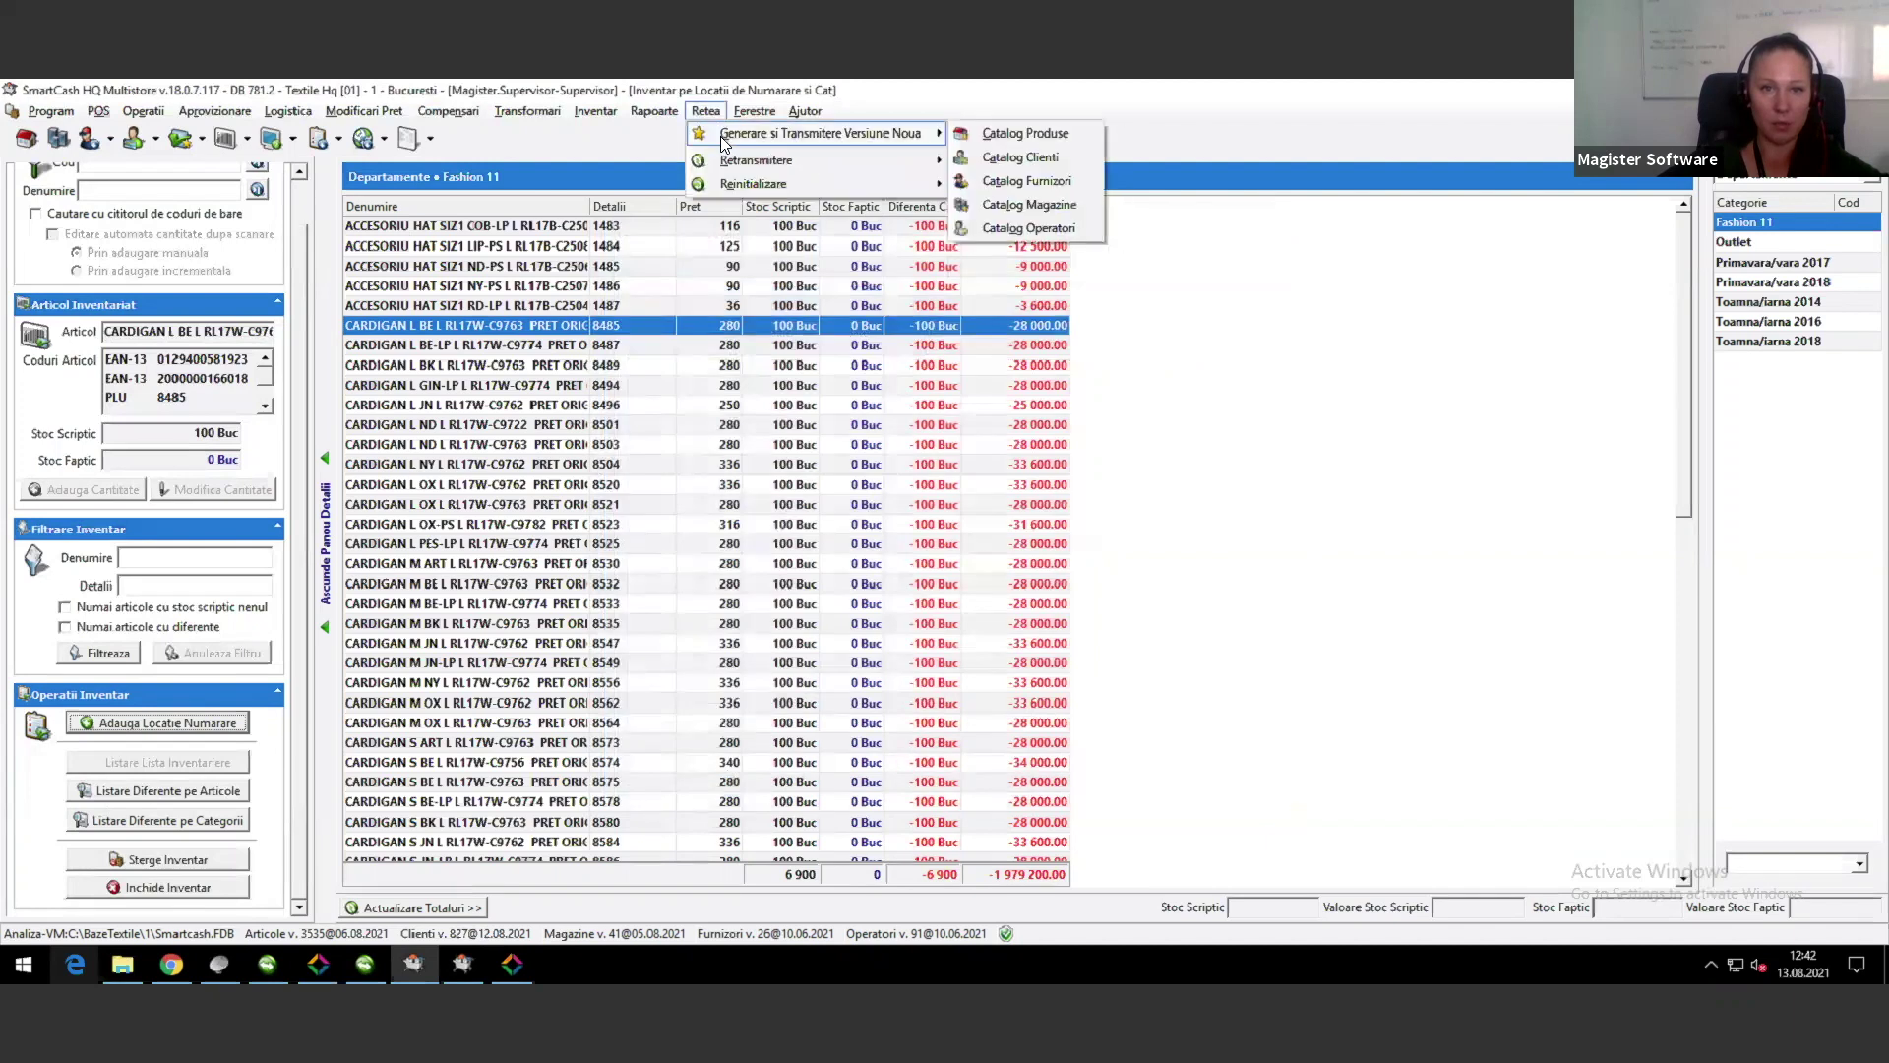
mouse_move(755, 116)
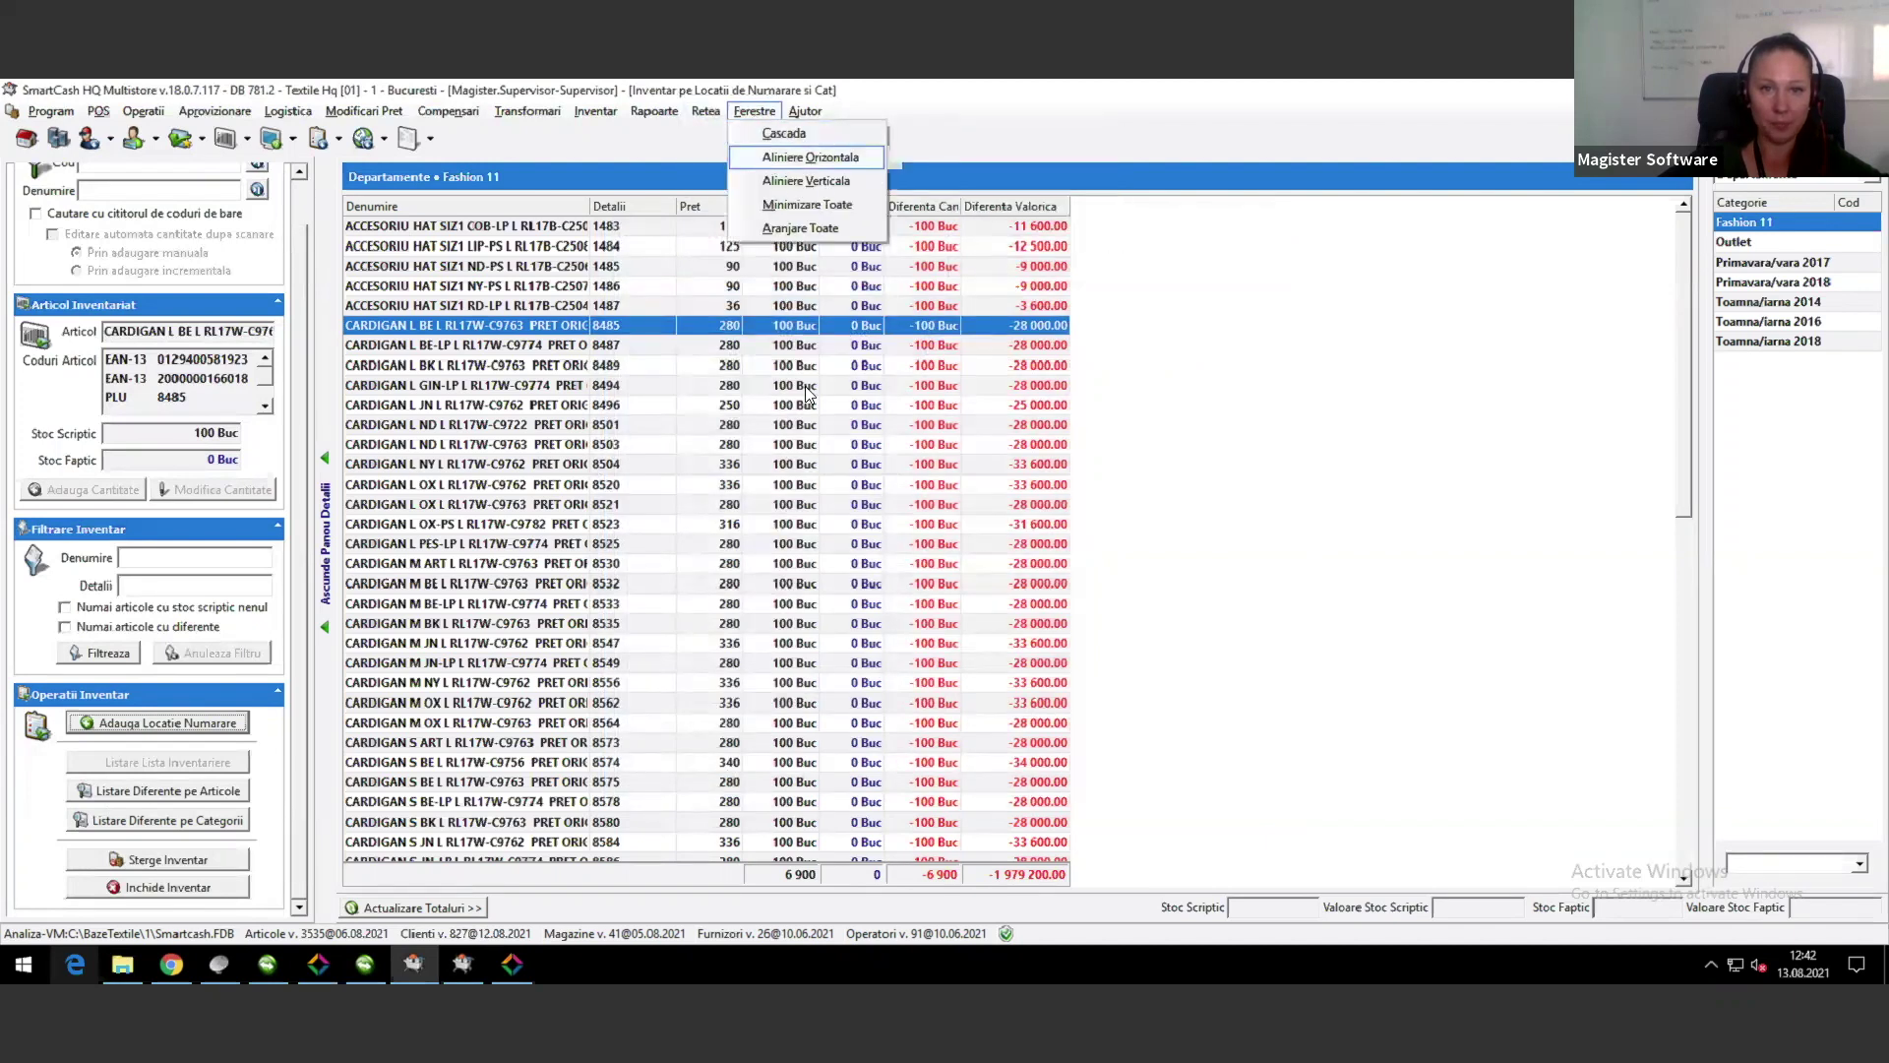
left_click(770, 161)
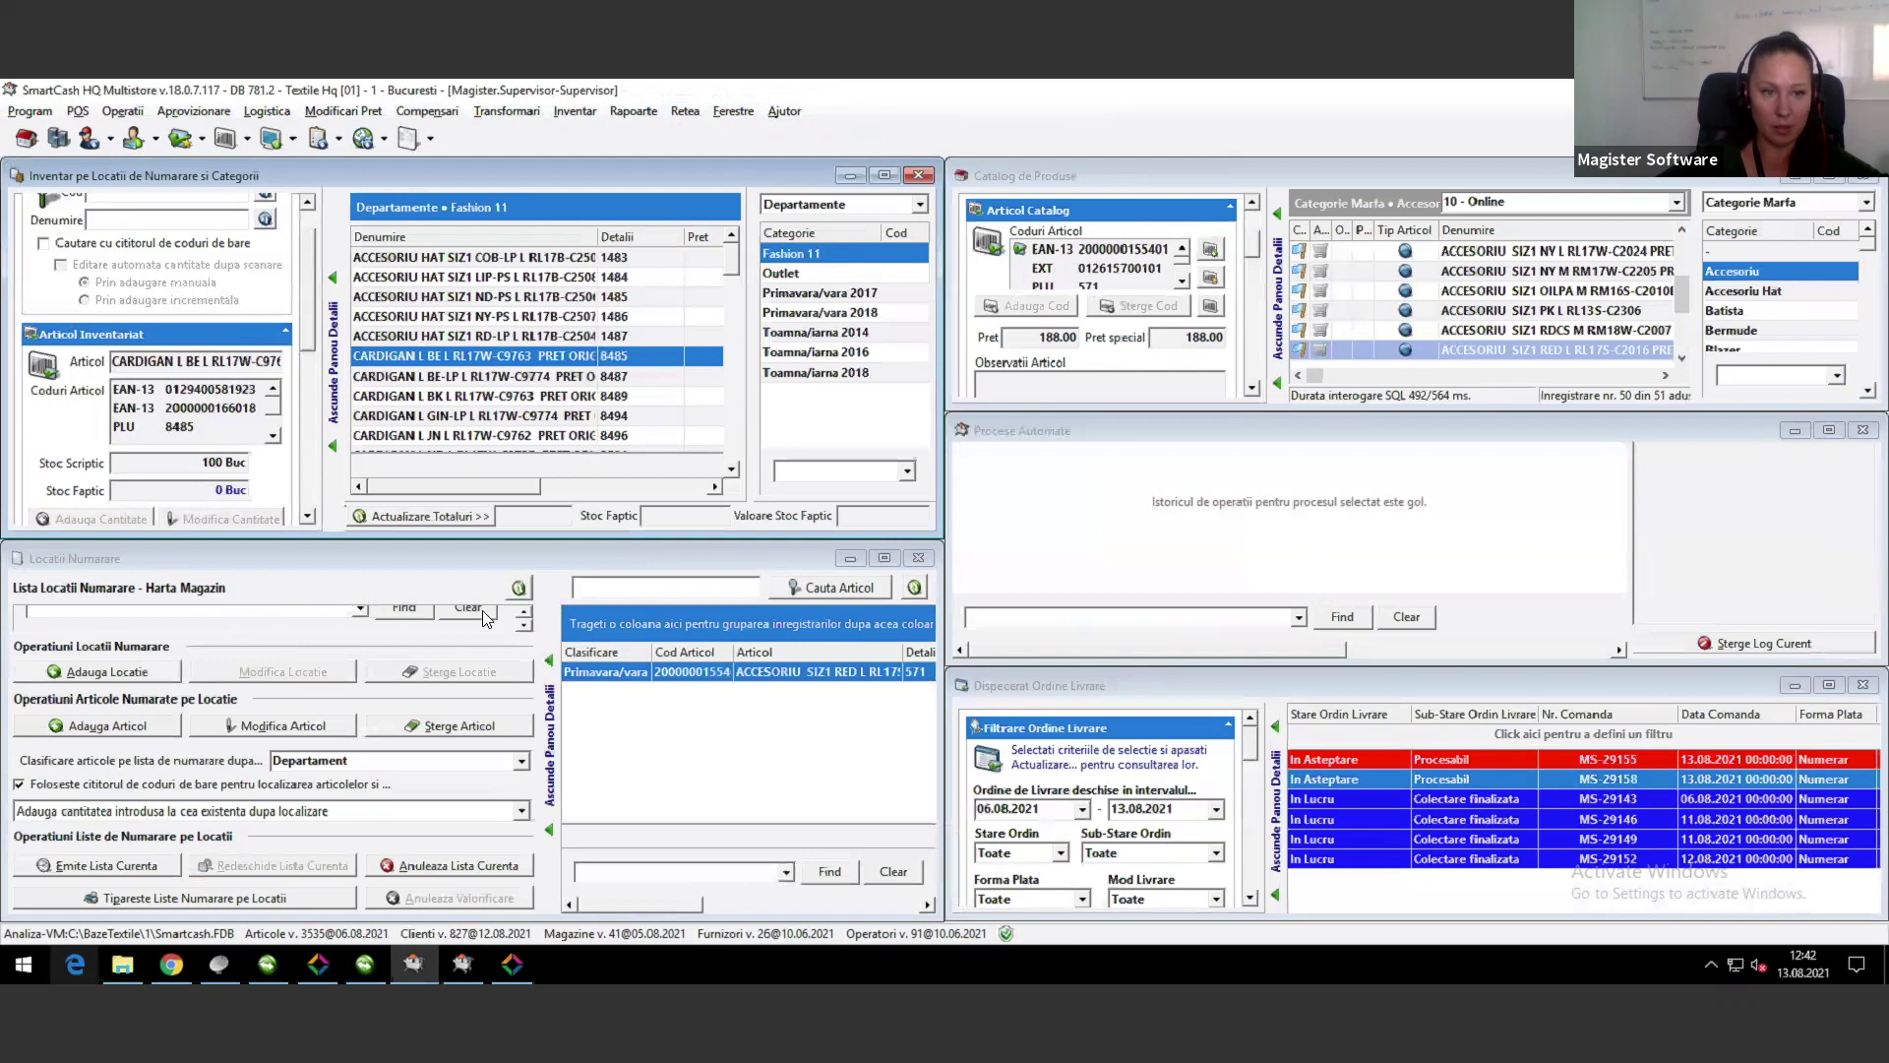
left_click(1861, 187)
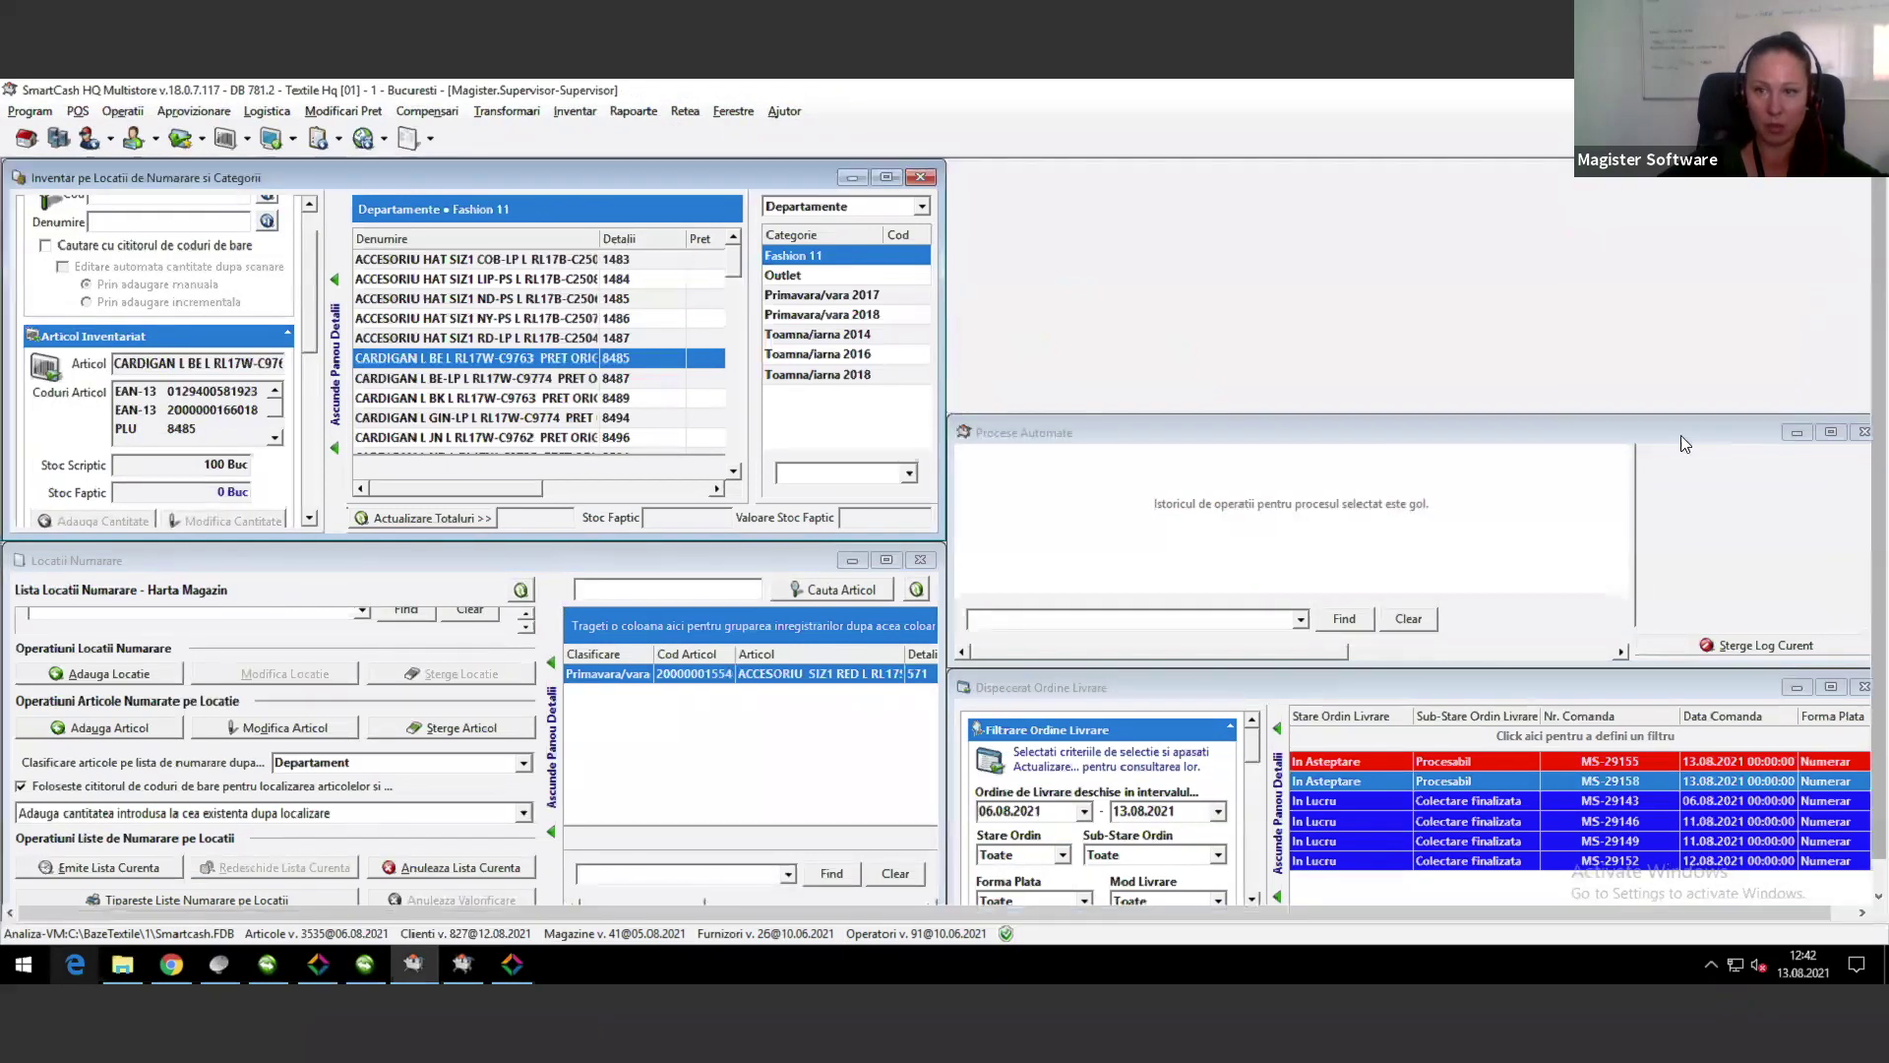
left_click(1860, 434)
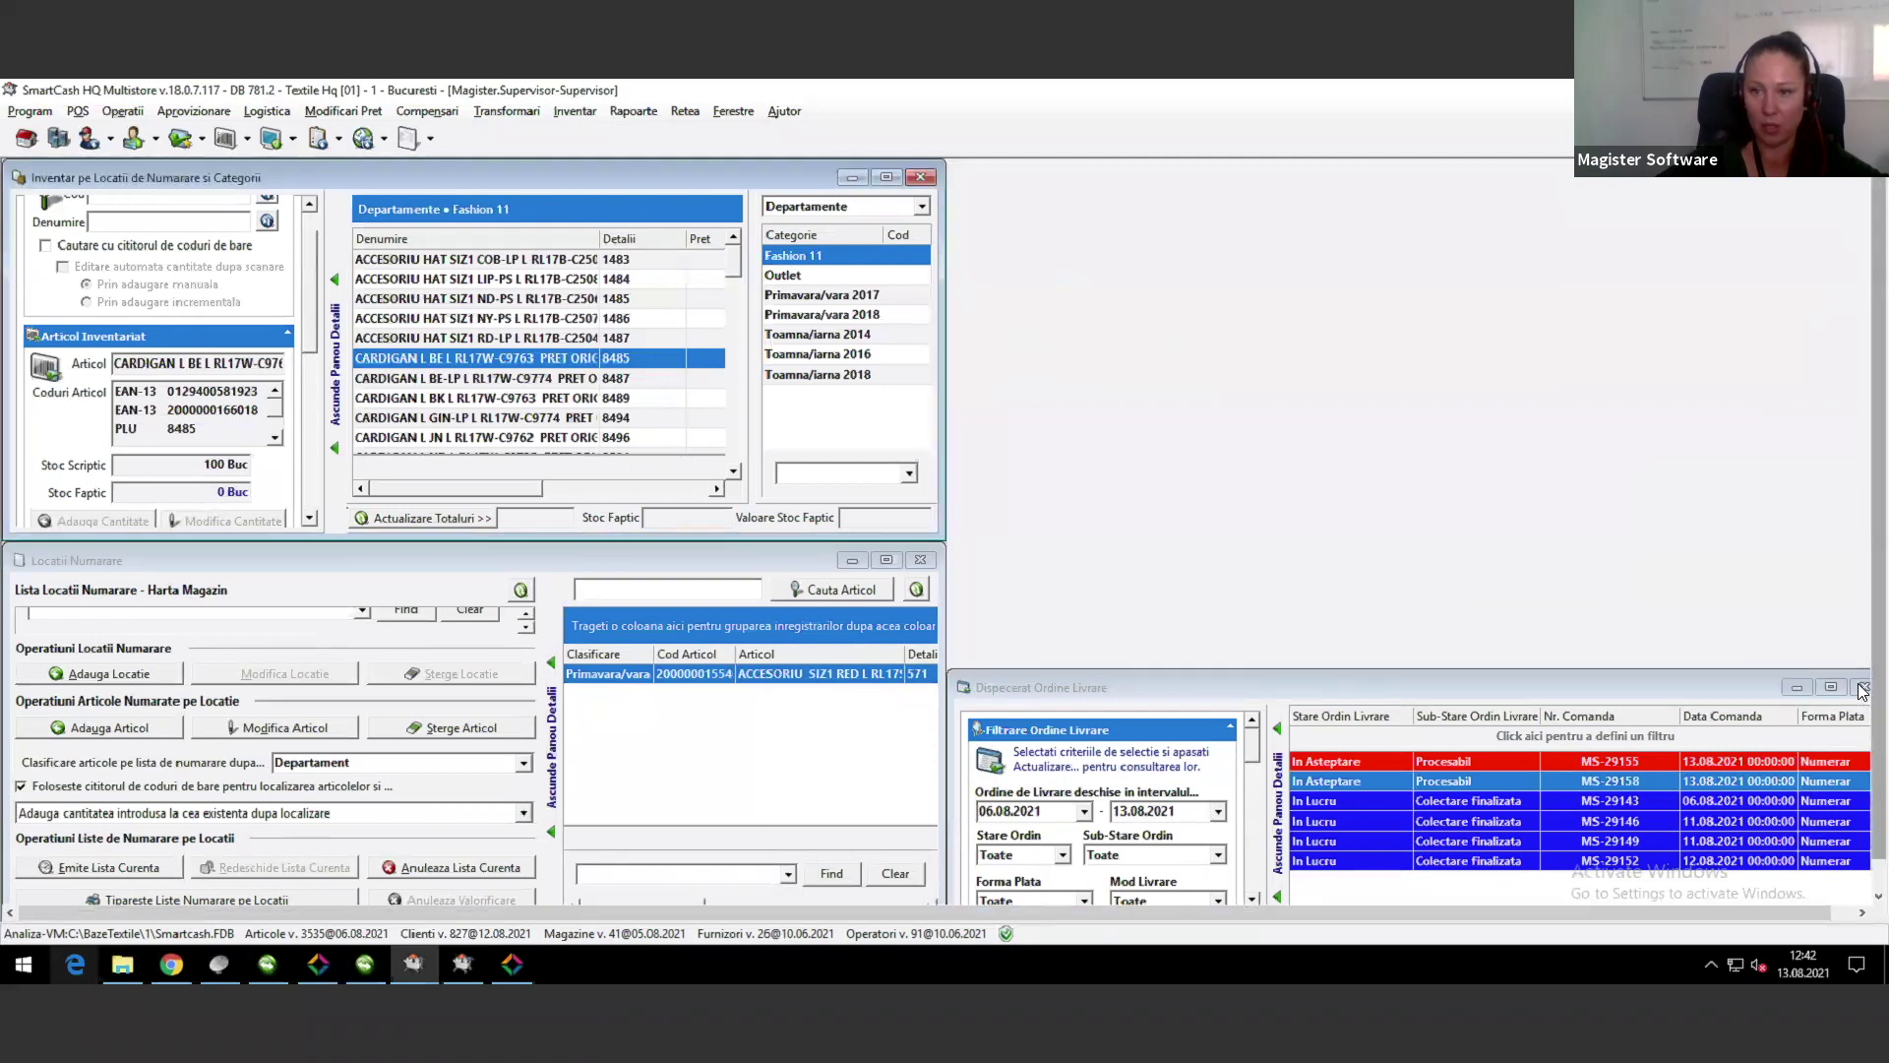
left_click(1860, 688)
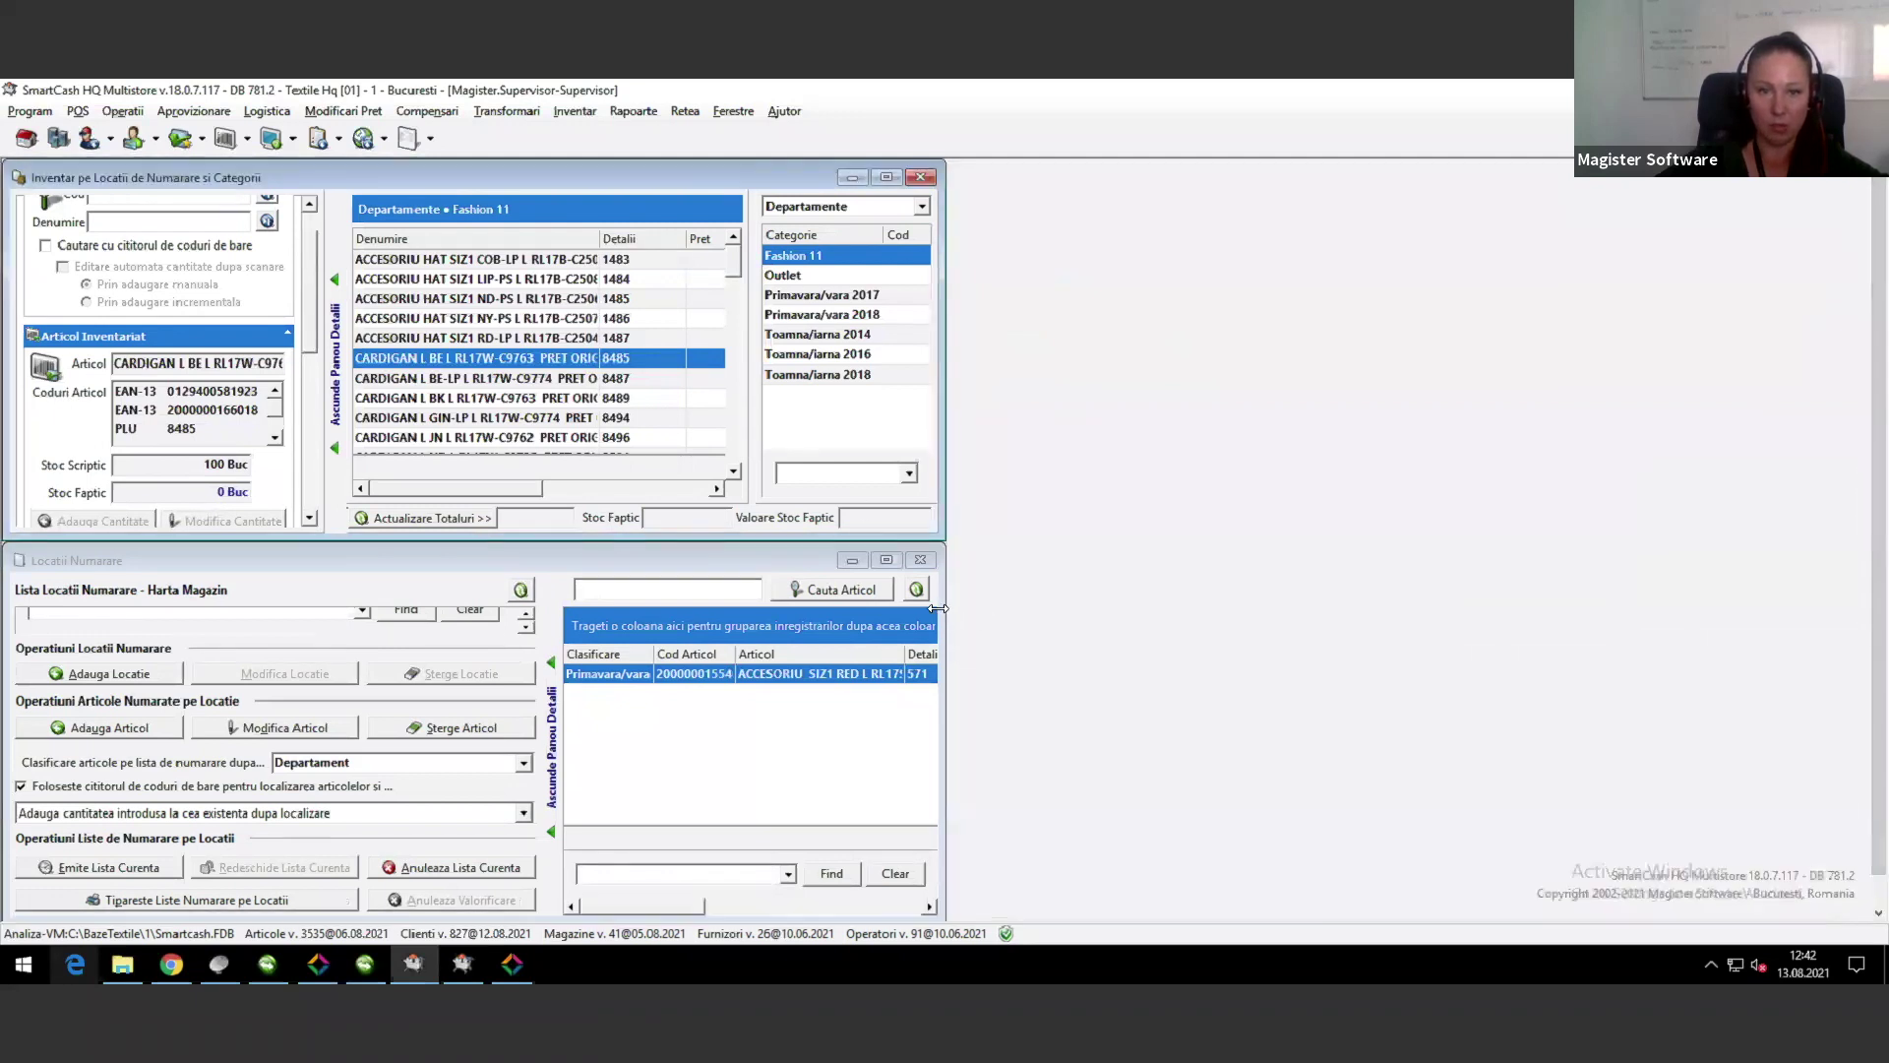
left_click_drag(940, 611, 1566, 677)
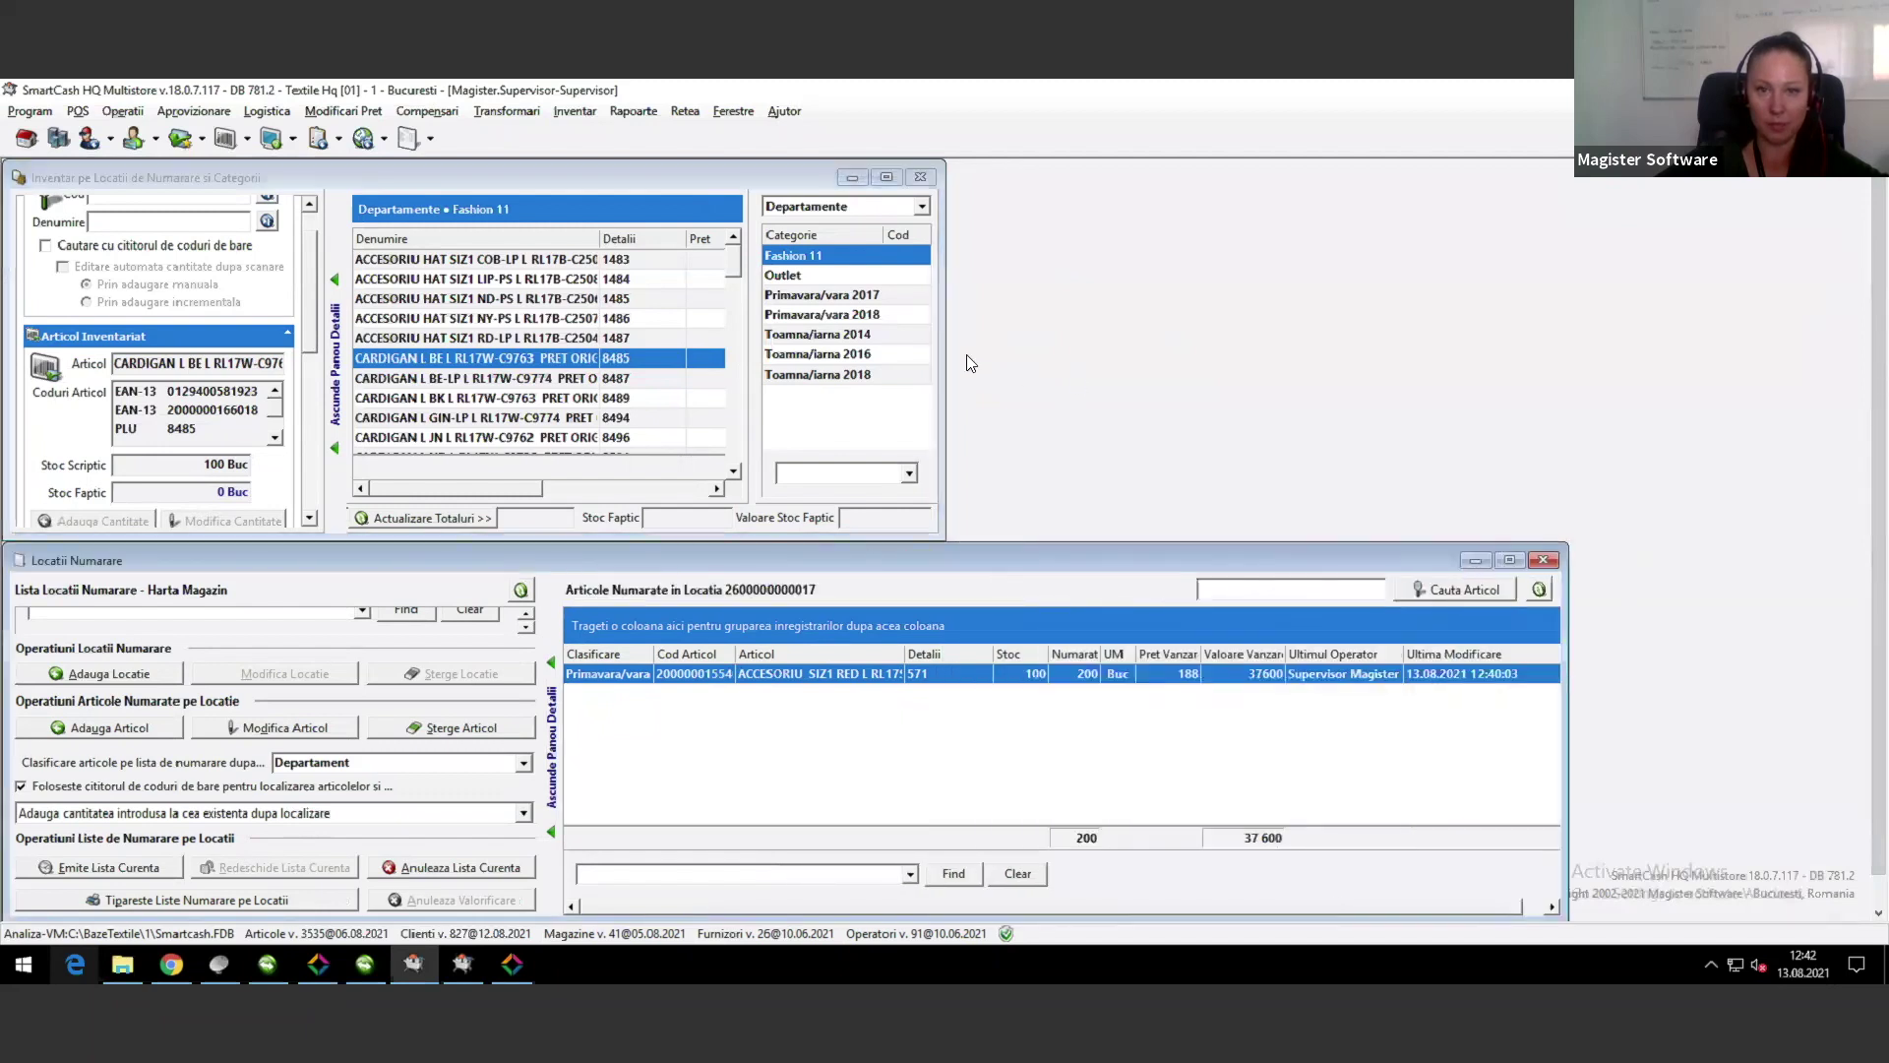
left_click_drag(944, 345, 1589, 354)
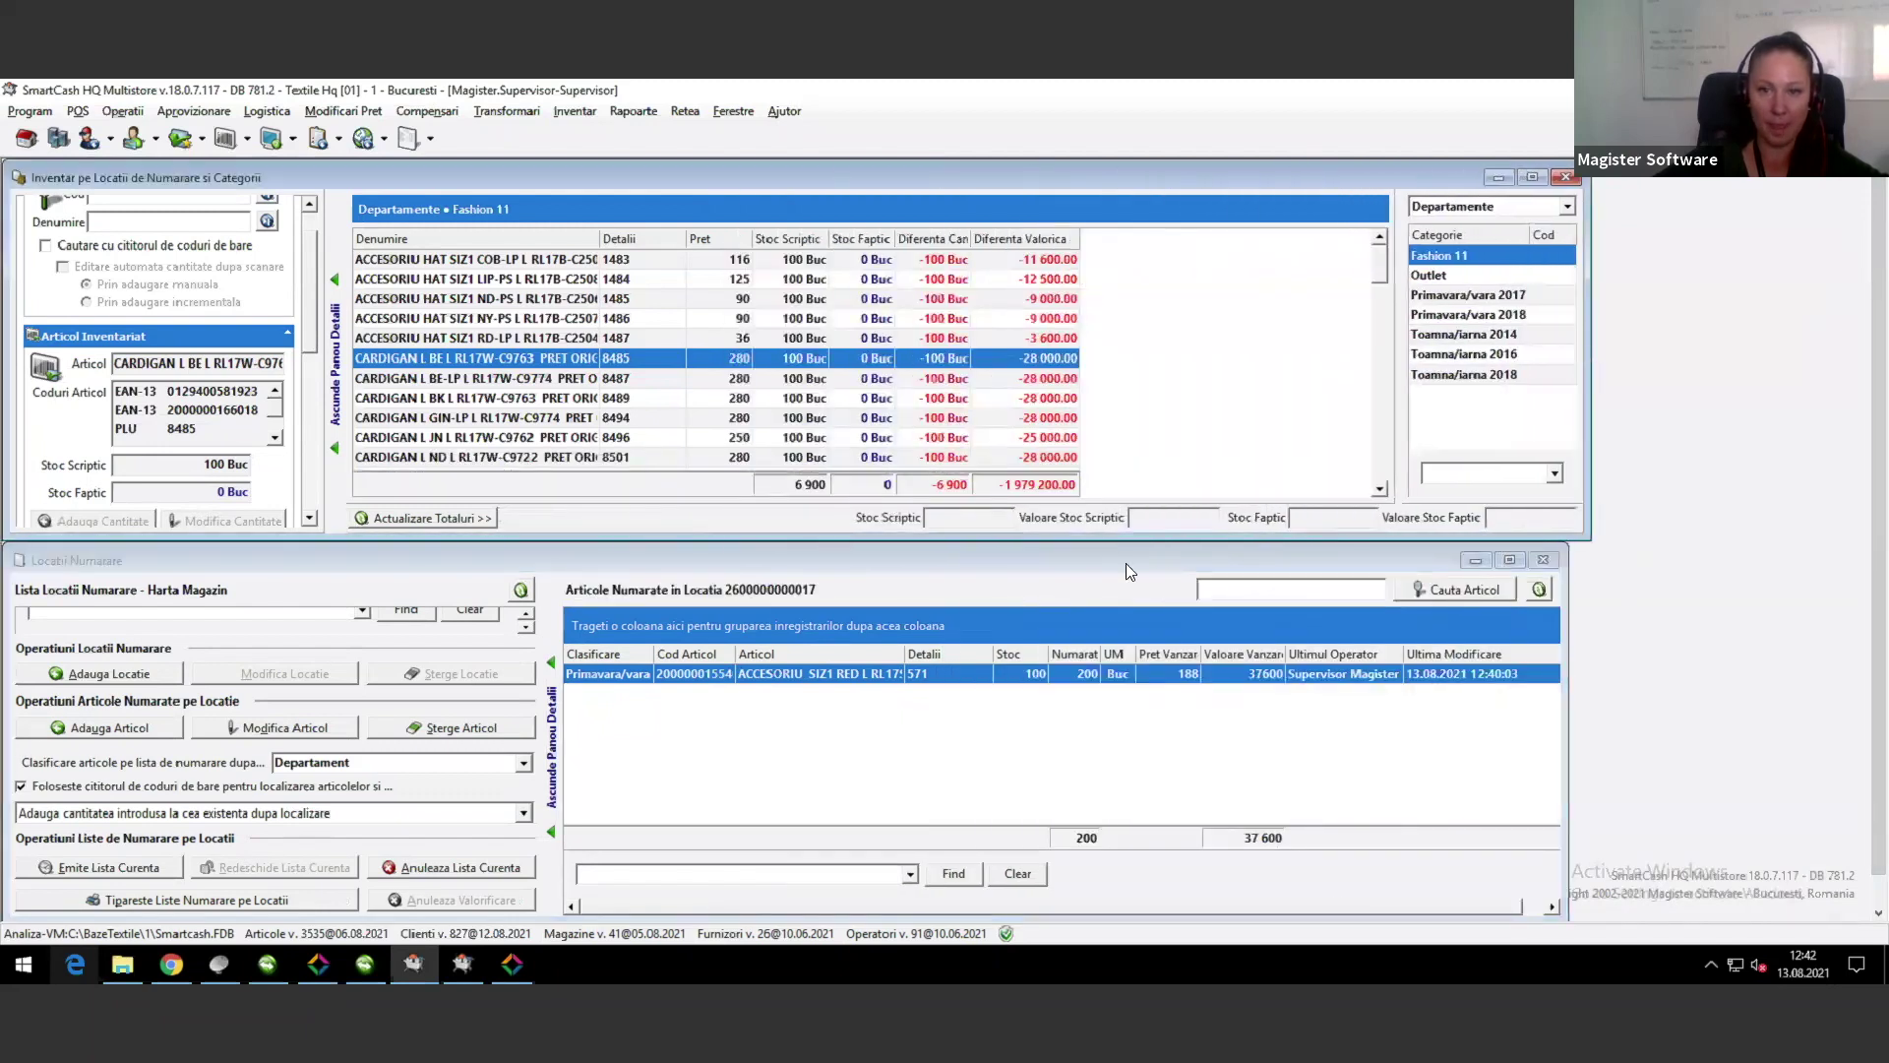
Step: Issue the current counting list for the Palet Cola location and confirm it
left_click(538, 710)
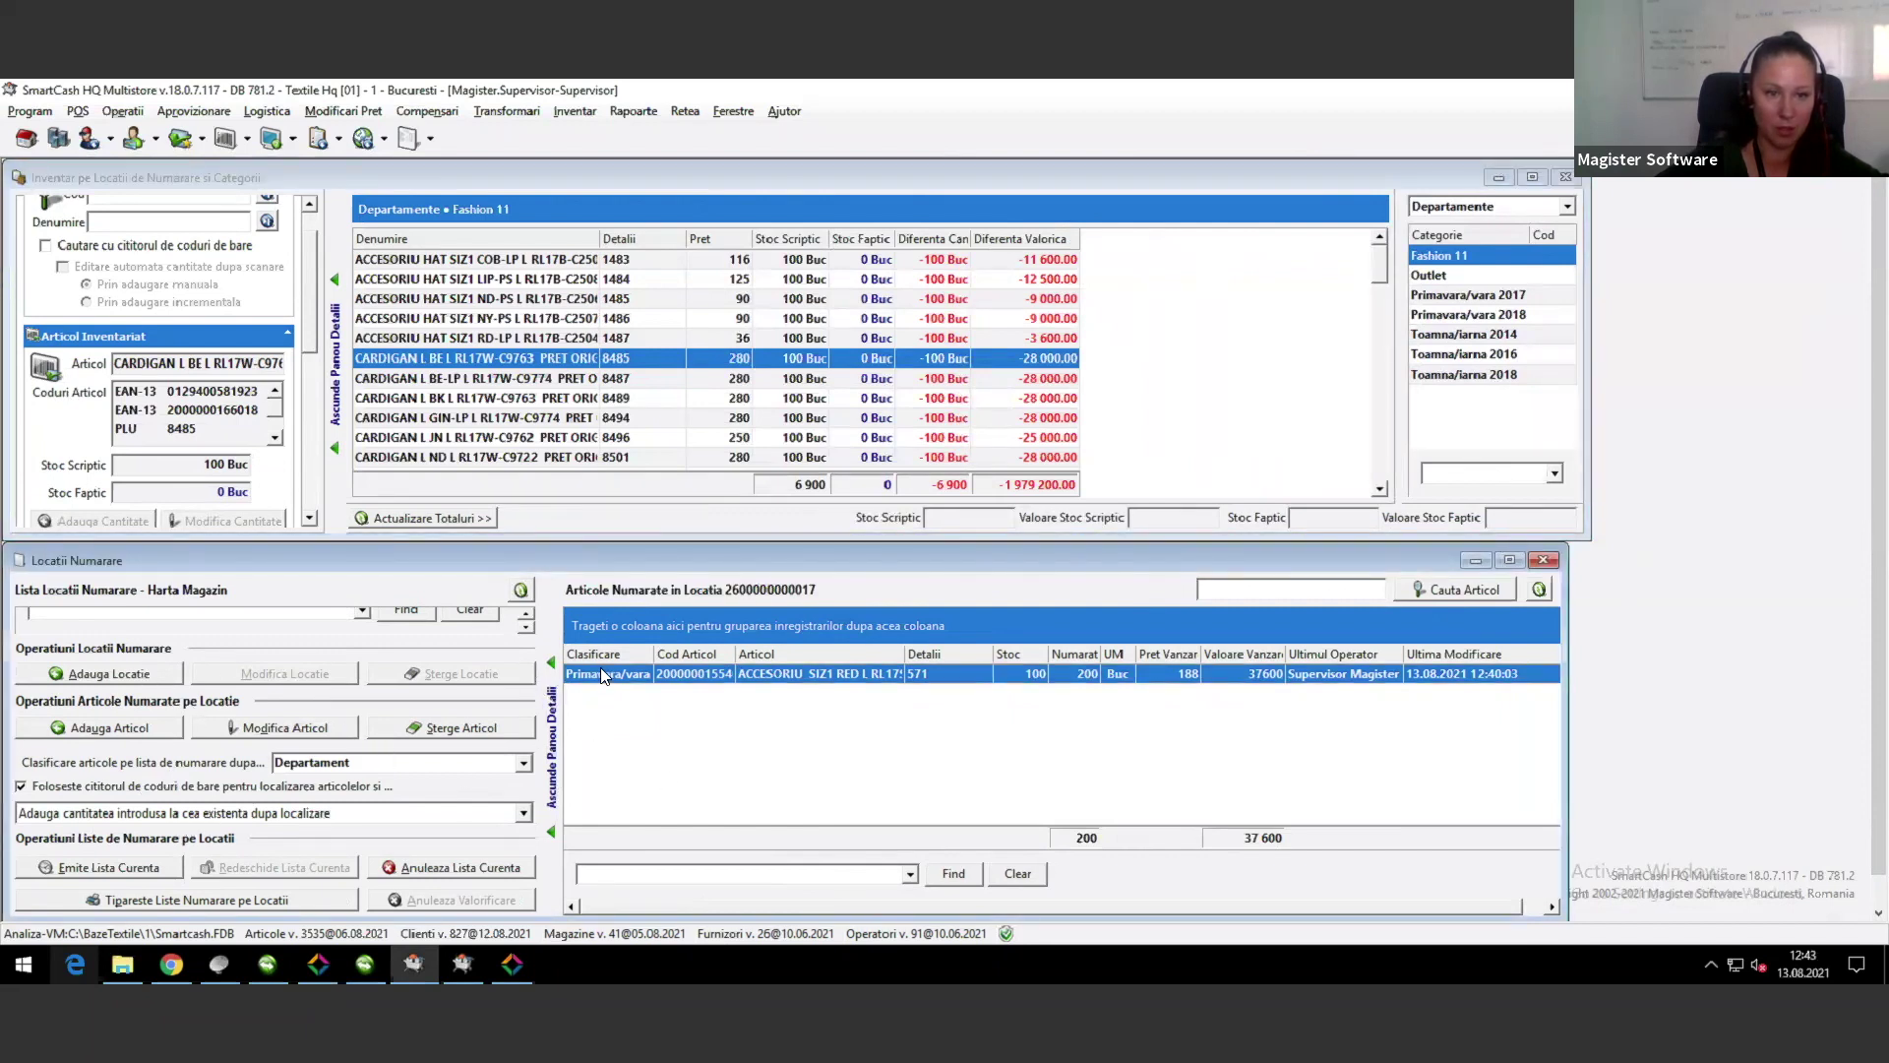
left_click(100, 869)
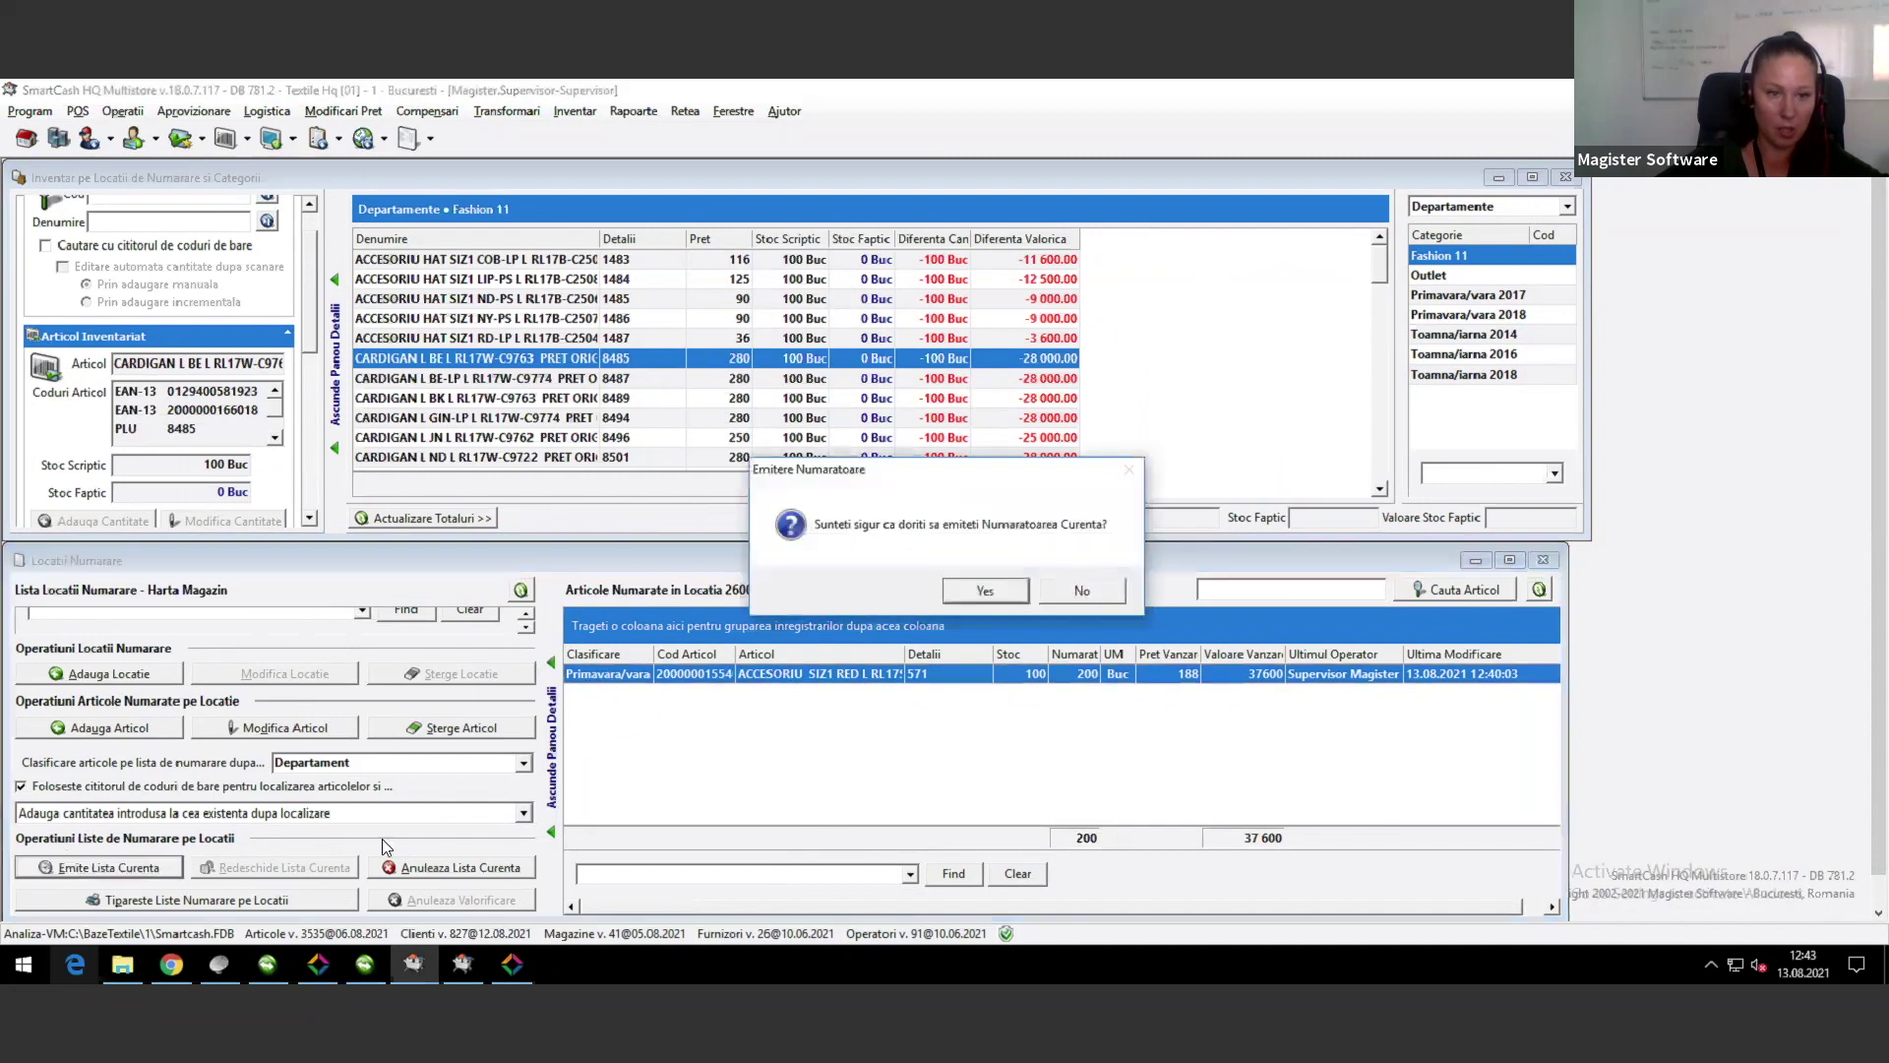
left_click(981, 591)
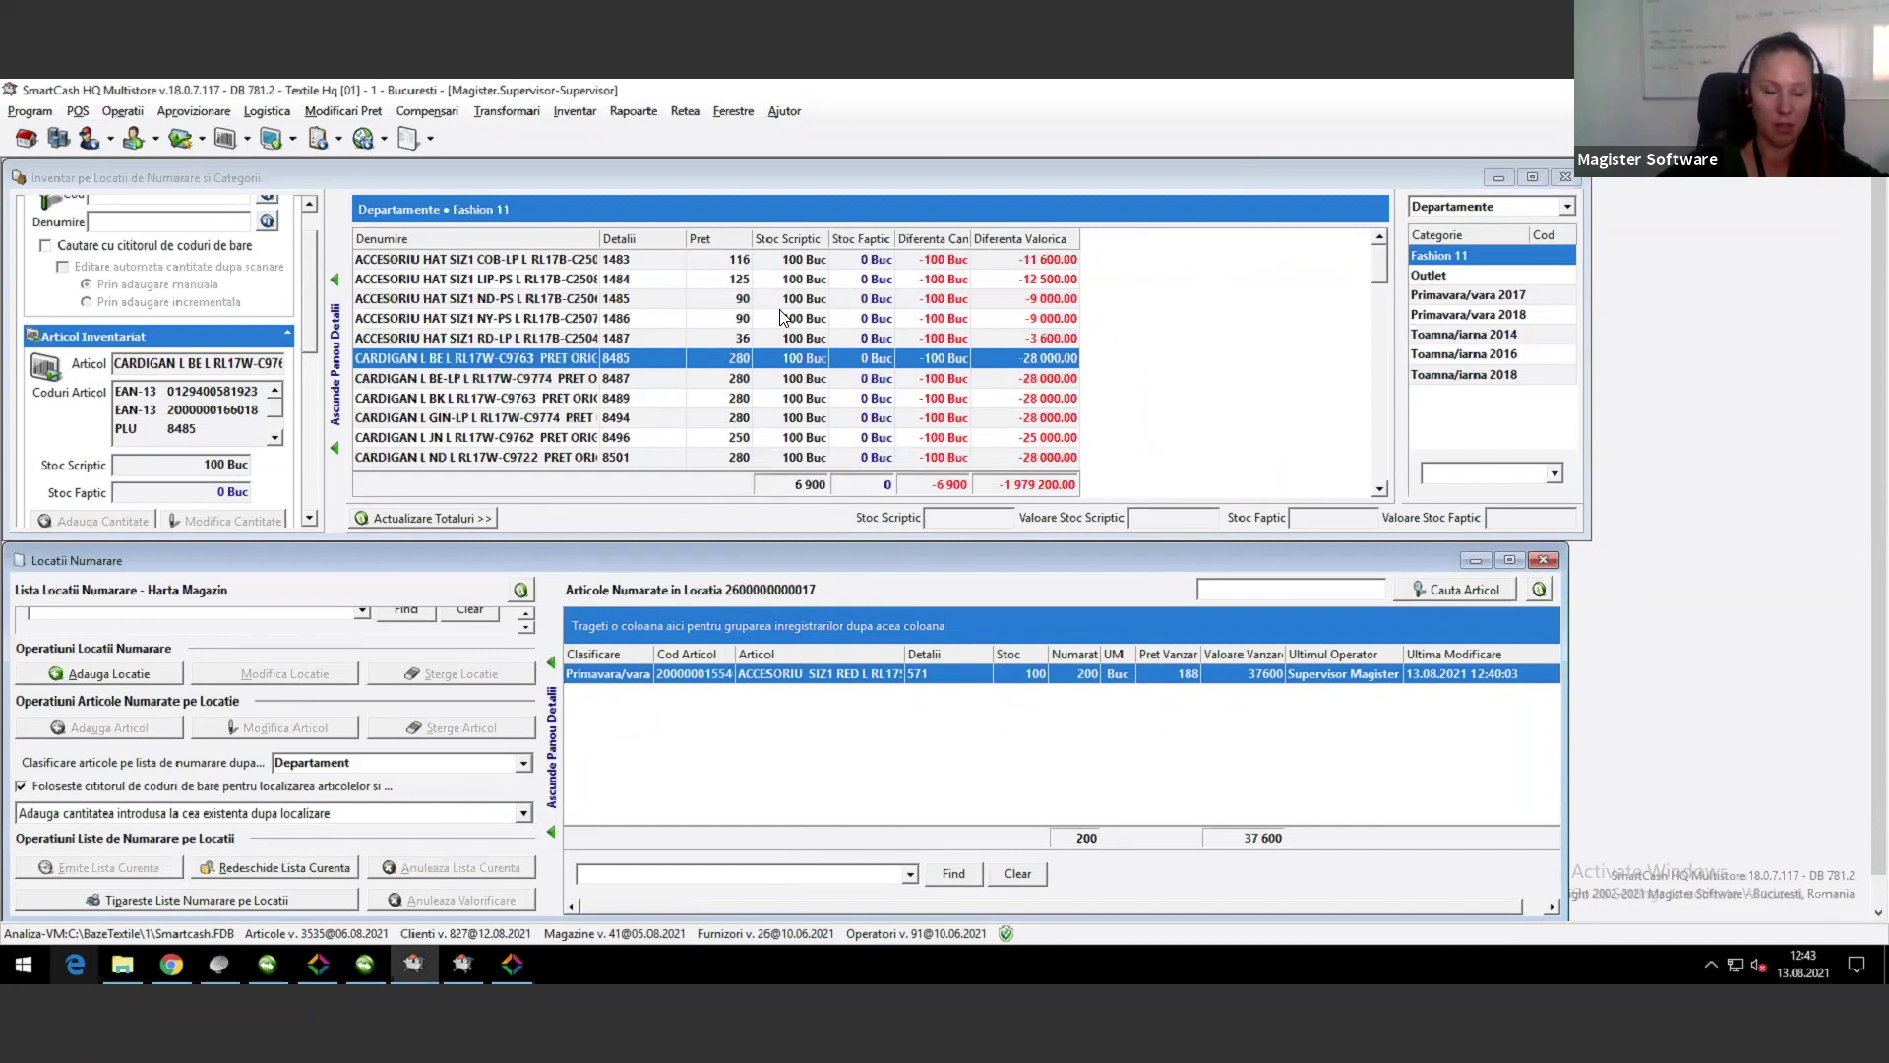
Step: Import both finalized counting locations, Depozit 1 and Palet Cola, into the maximized category inventory
left_click(1530, 178)
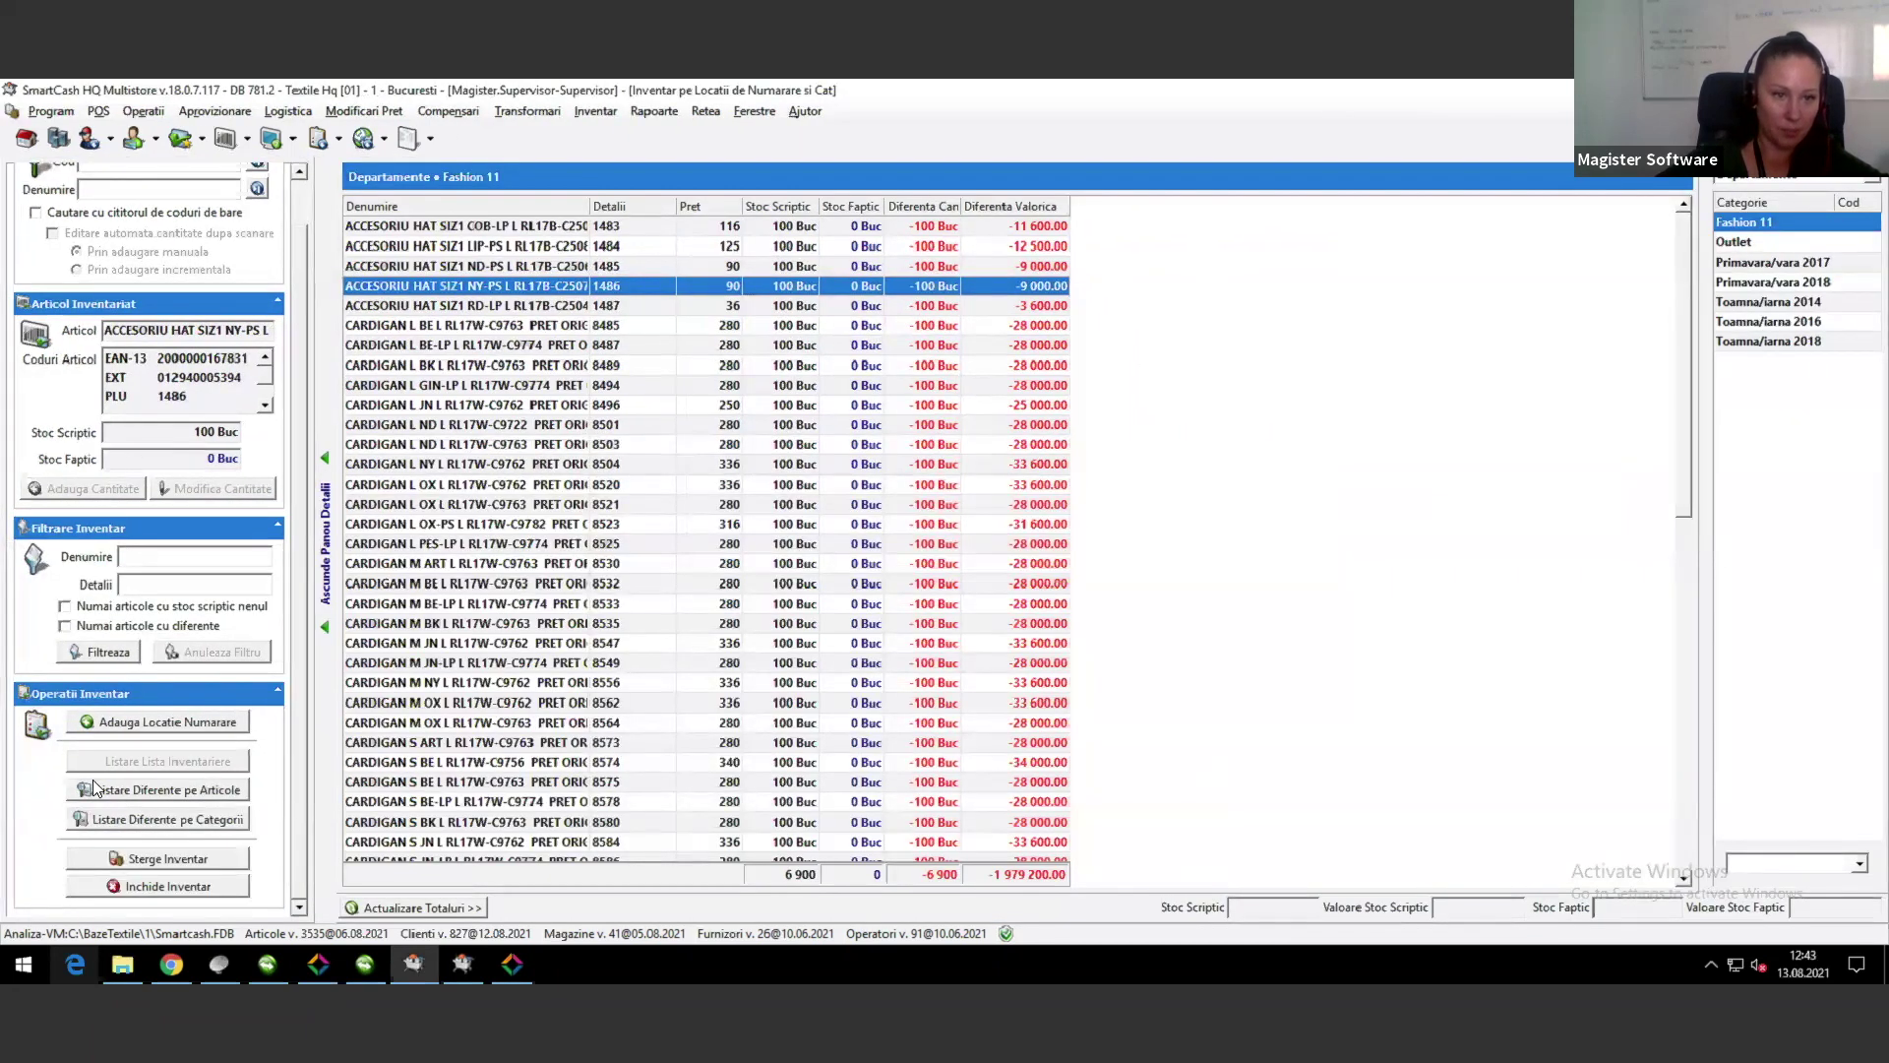
left_click(150, 725)
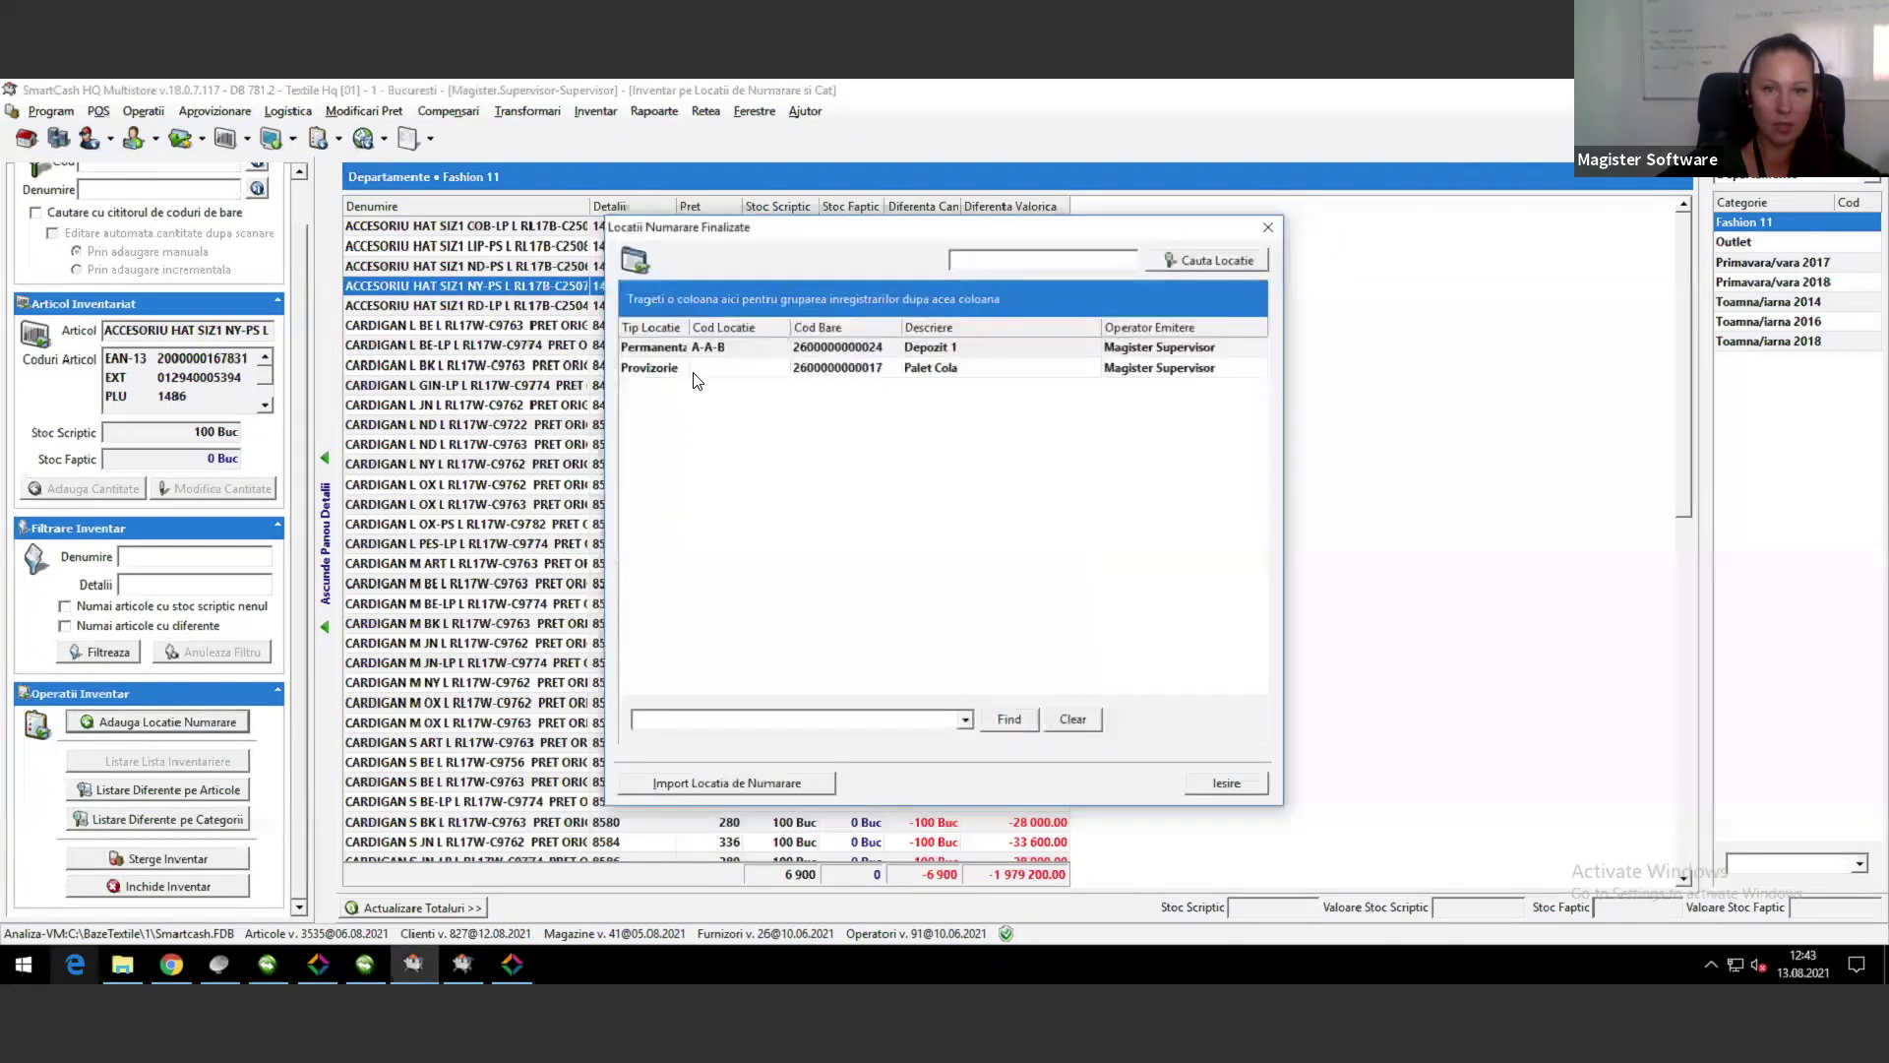
left_click(671, 374)
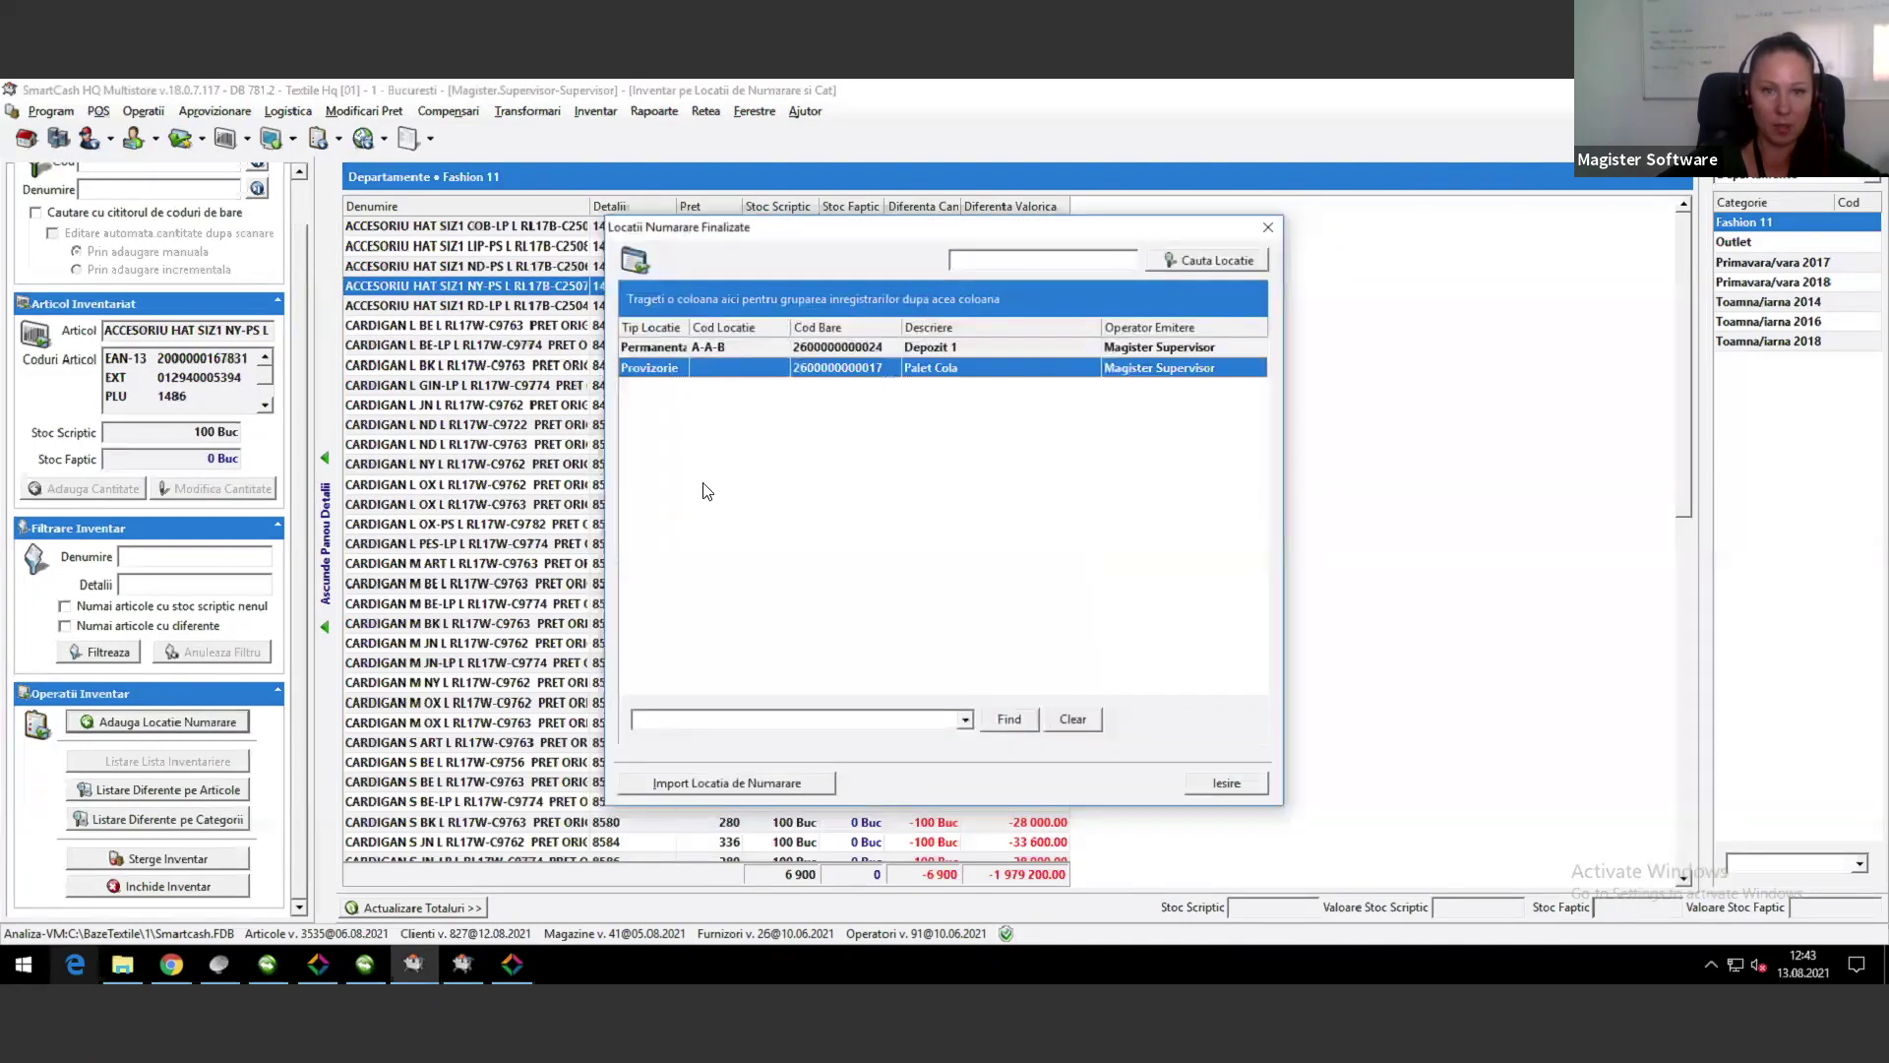
left_click_drag(690, 322, 718, 348)
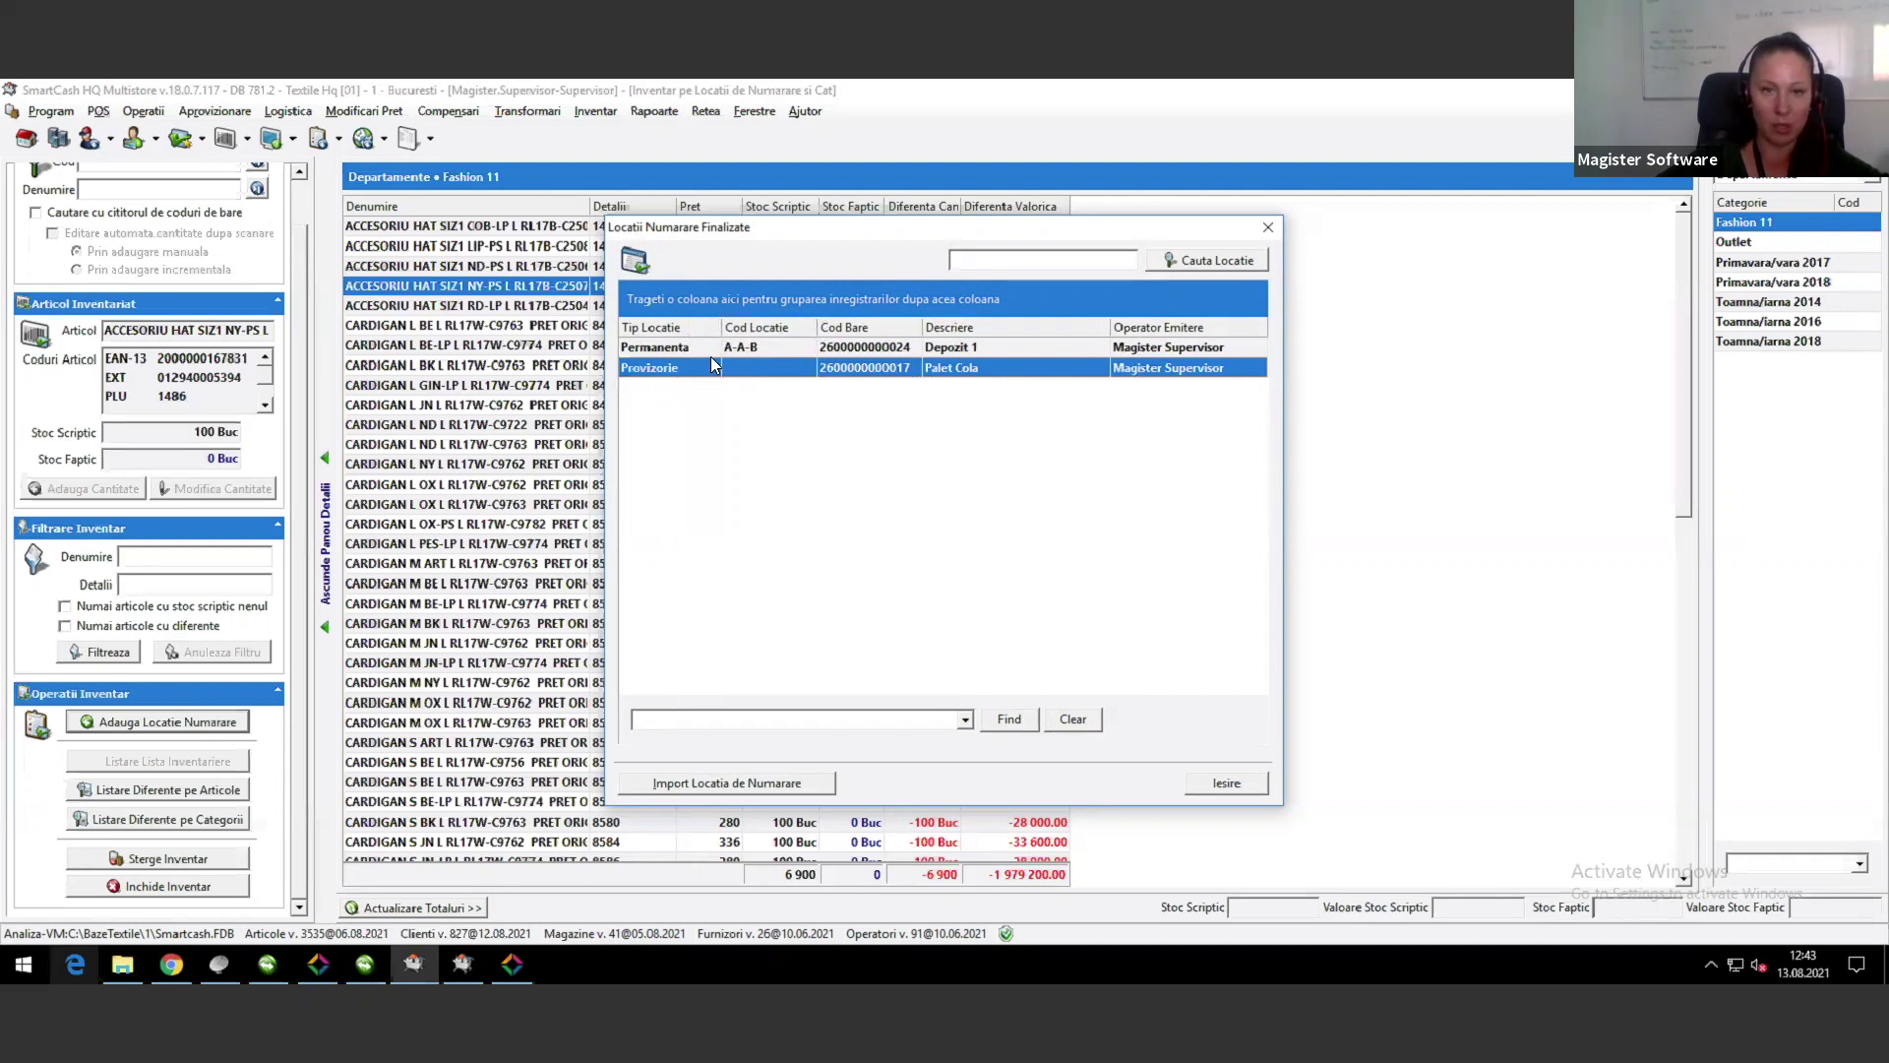
left_click(663, 346)
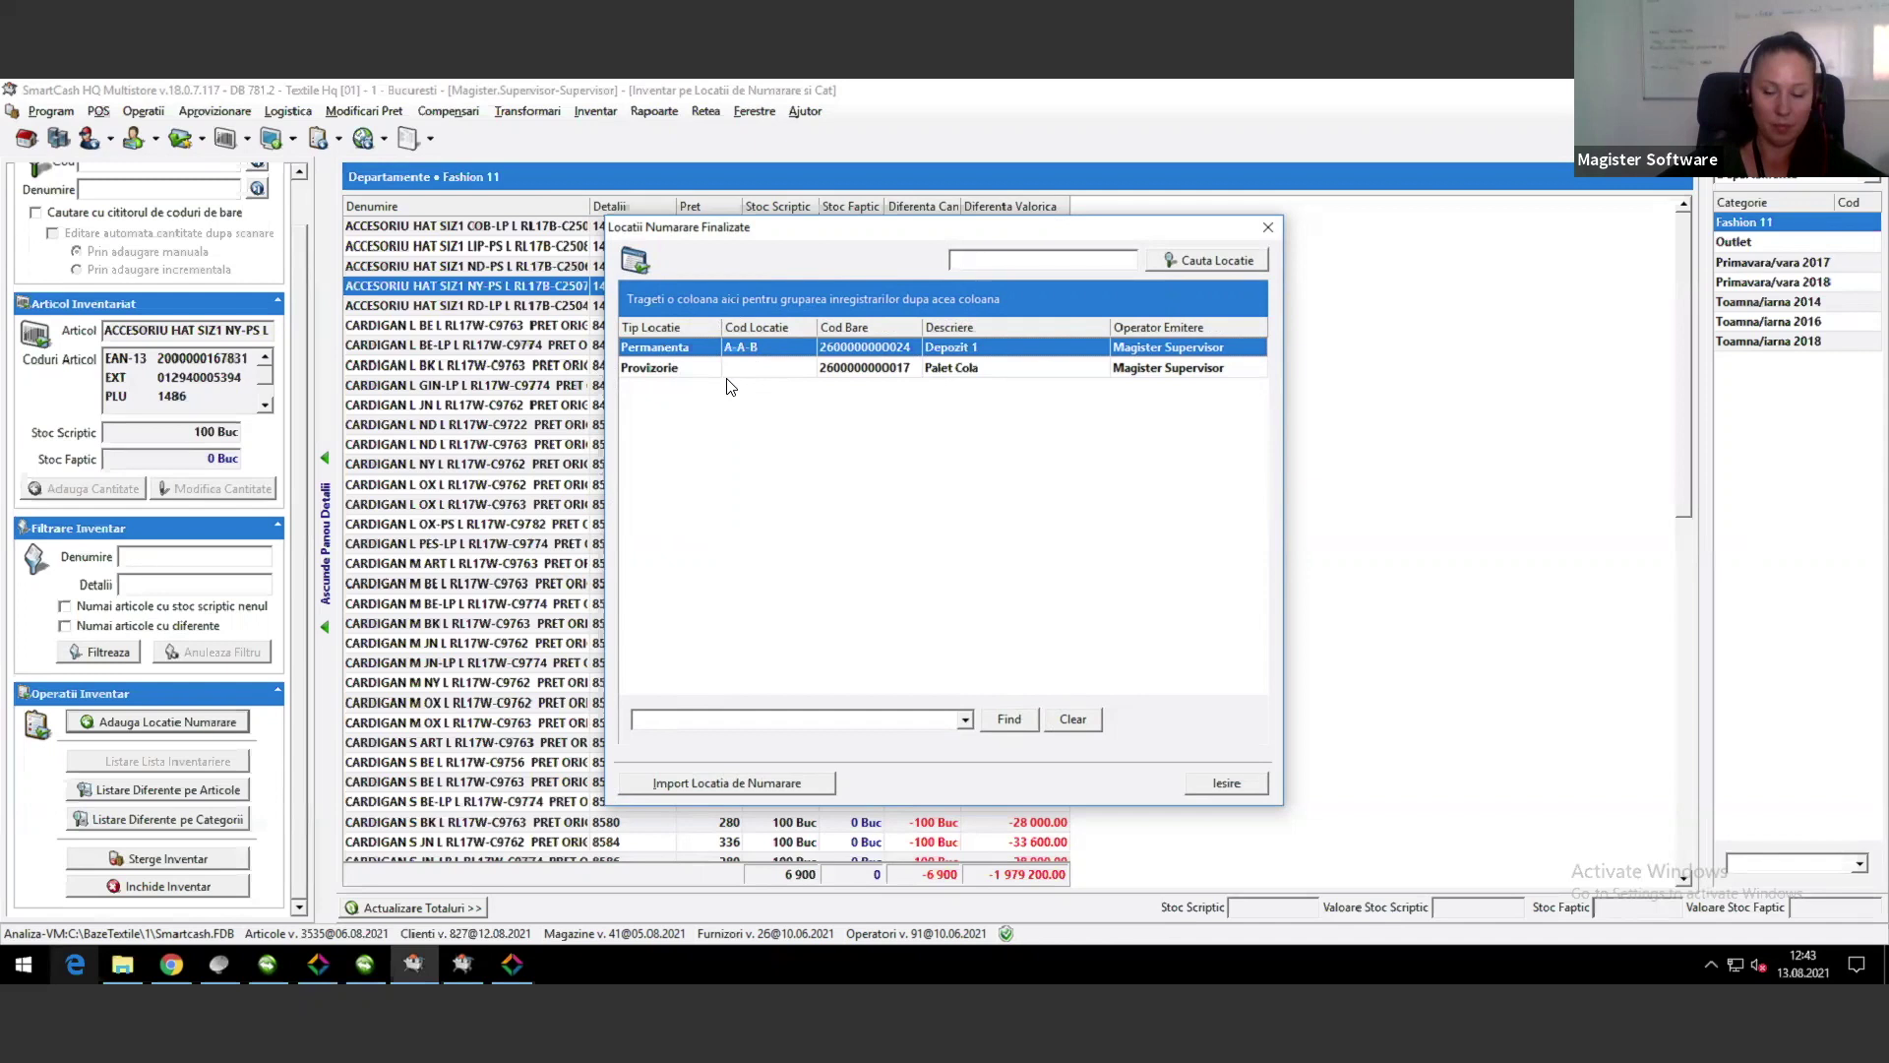
left_click(784, 369, "shift")
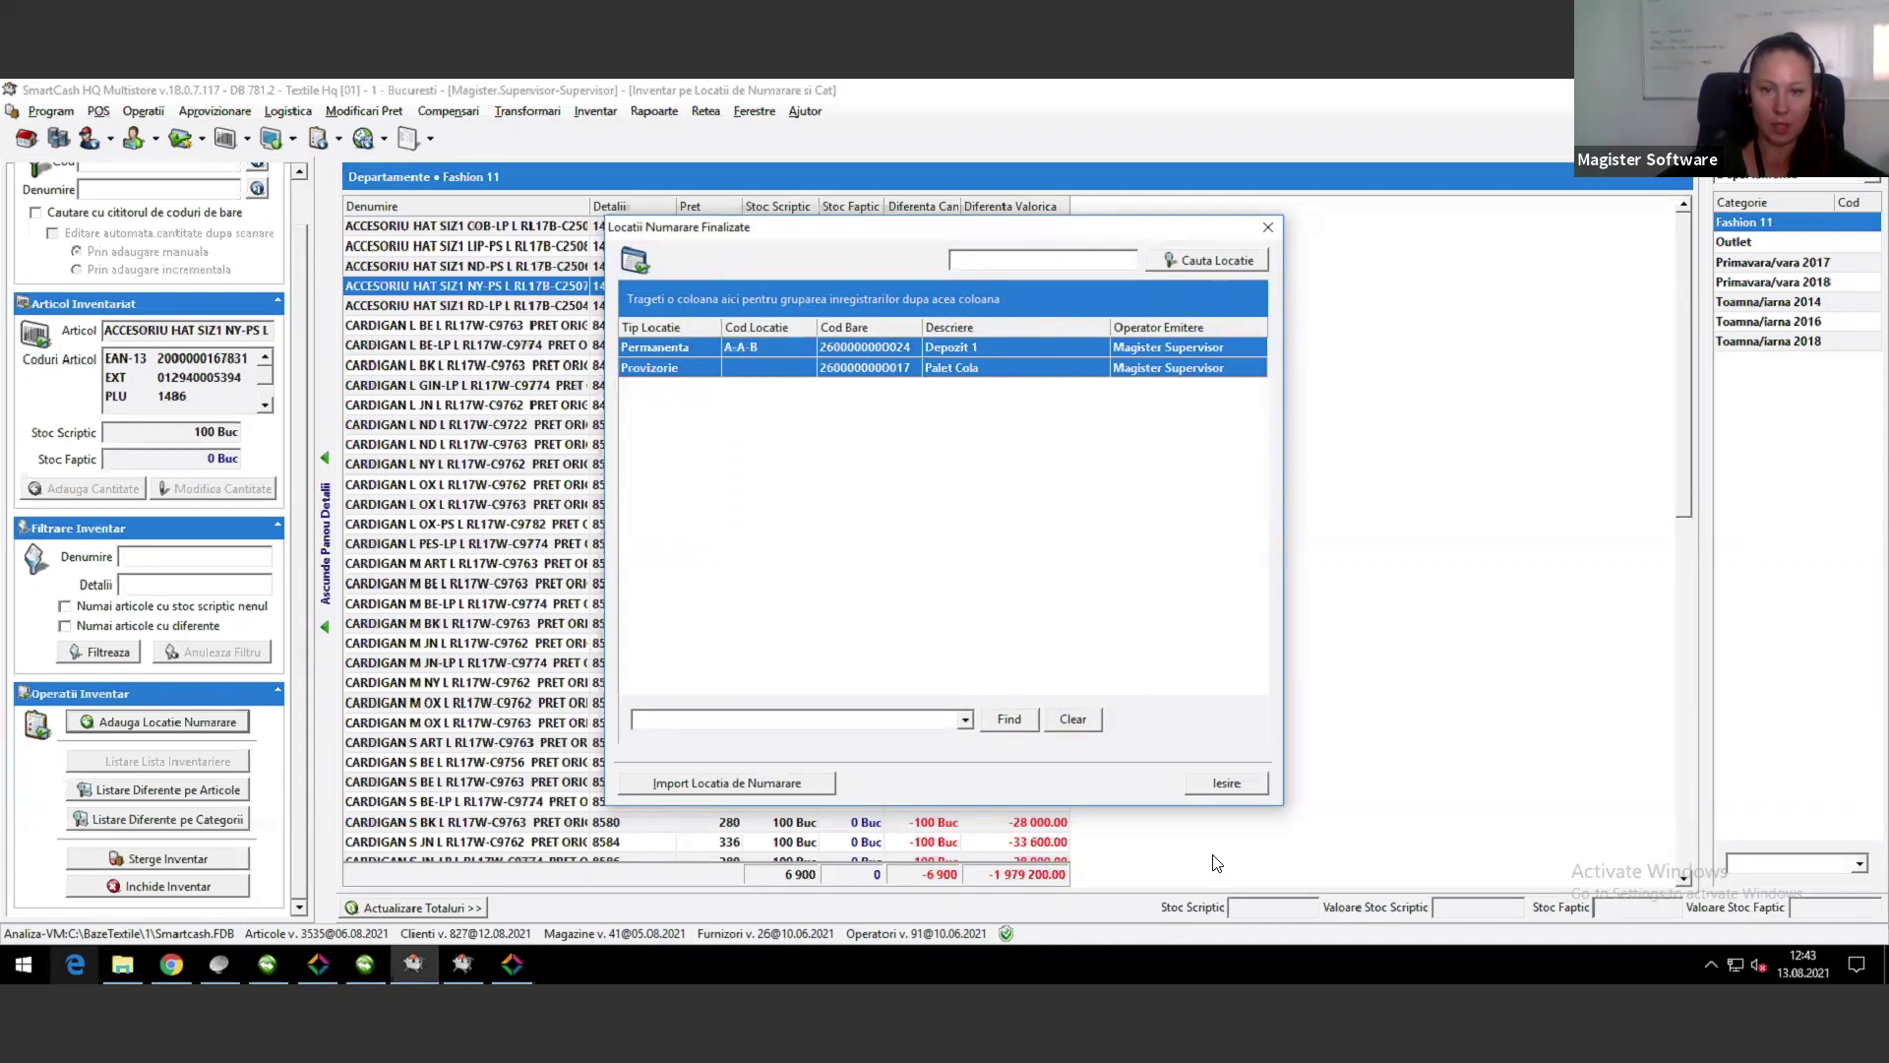
left_click(1232, 786)
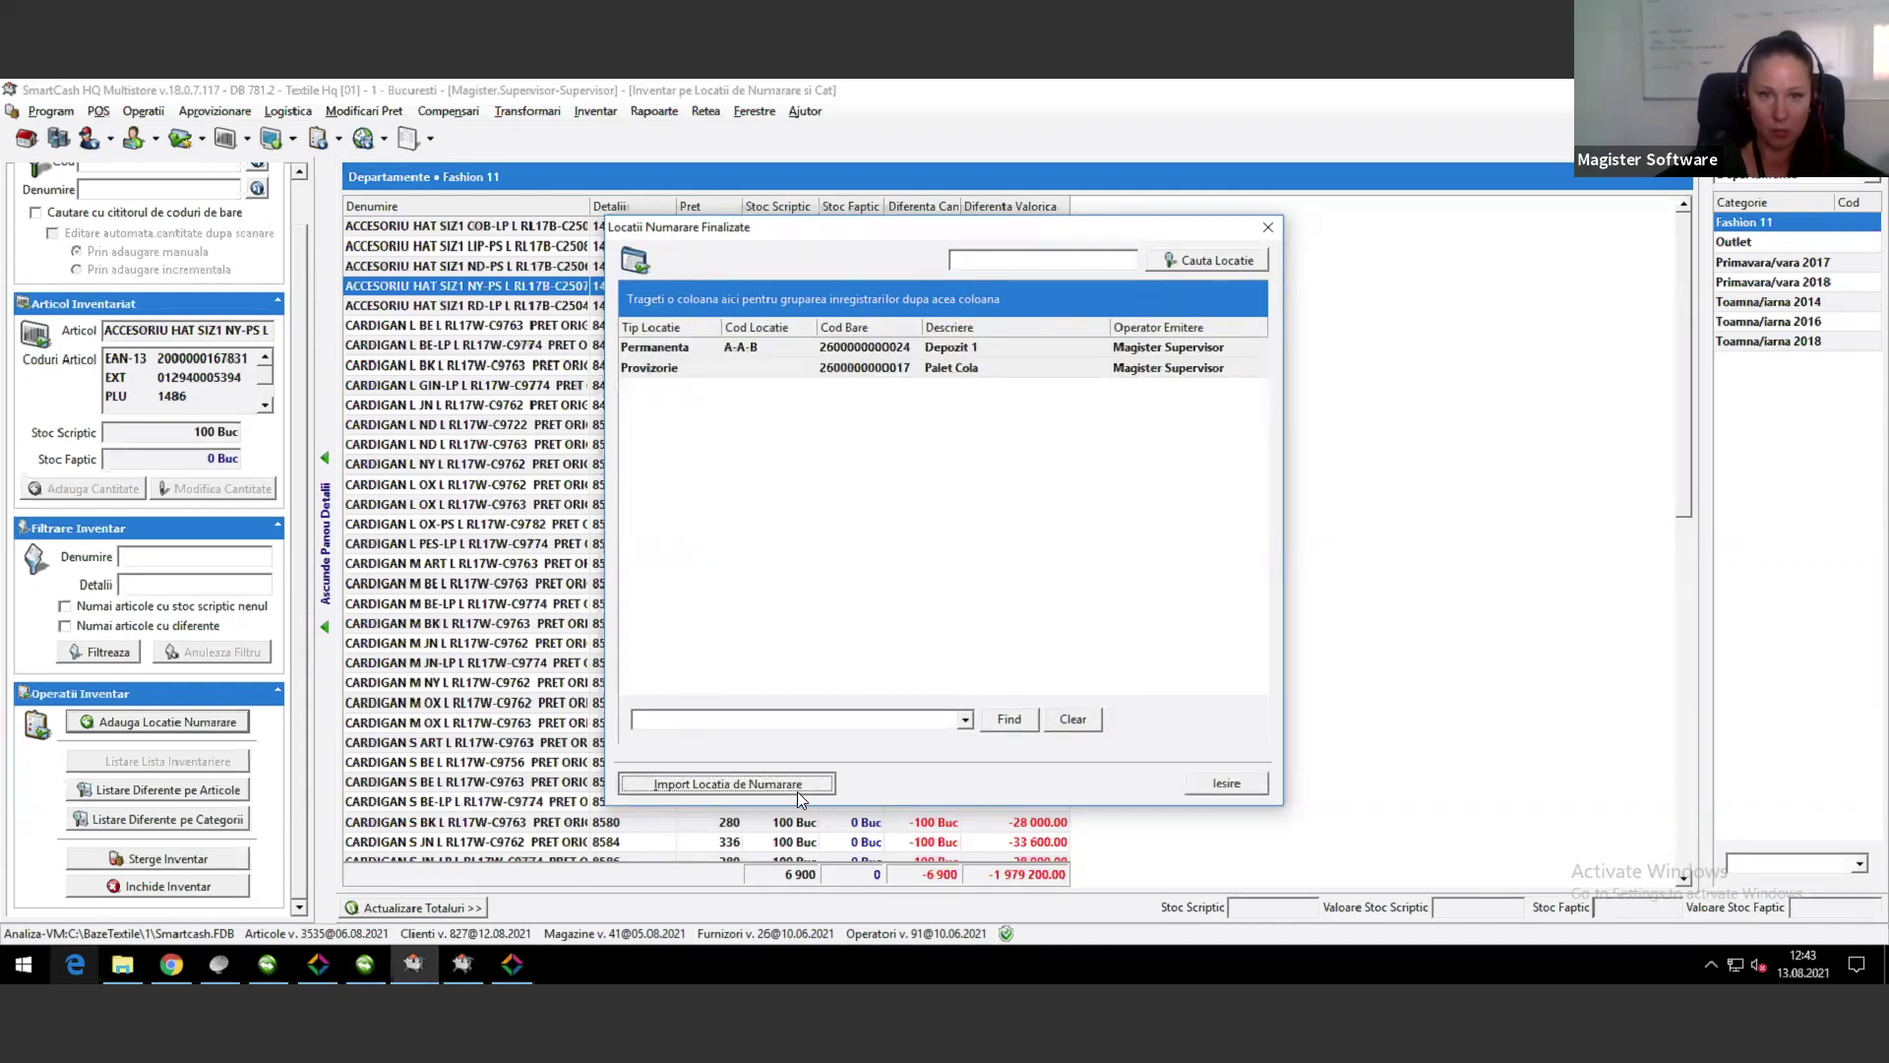
left_click(856, 373)
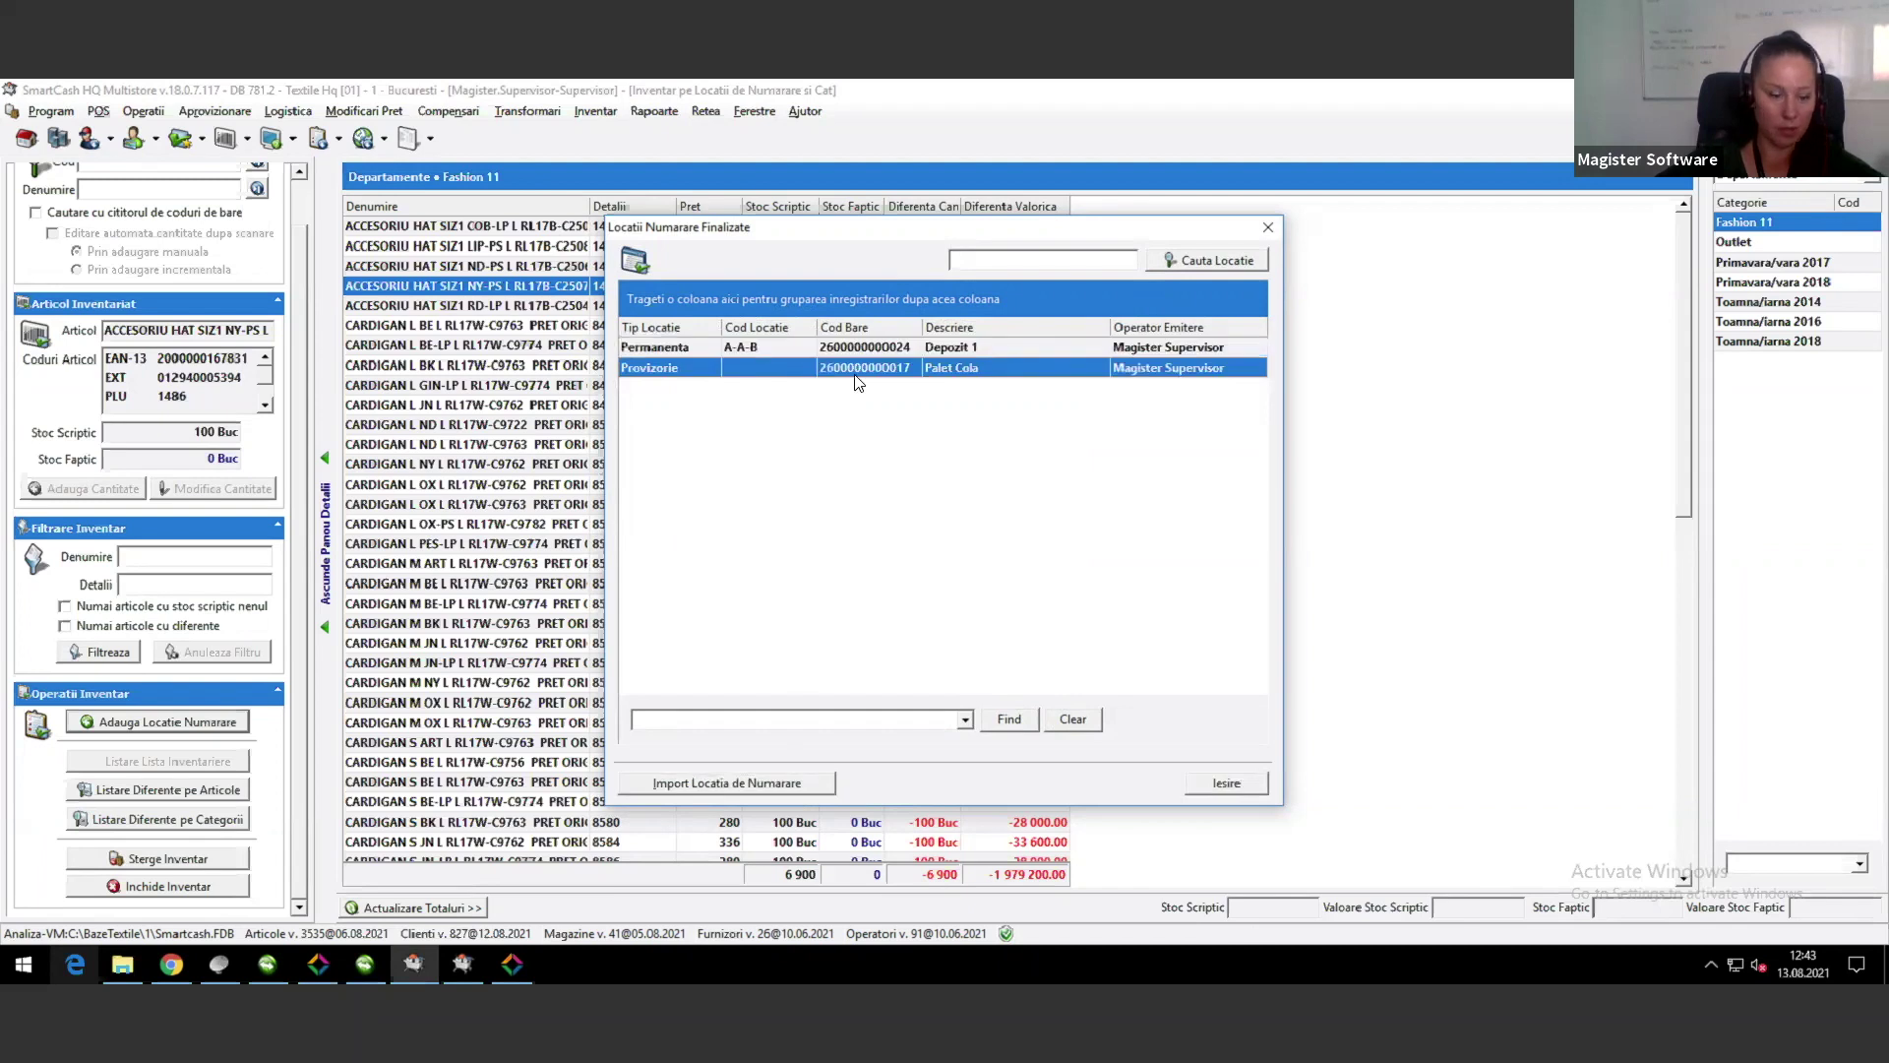
key("ctrl+a")
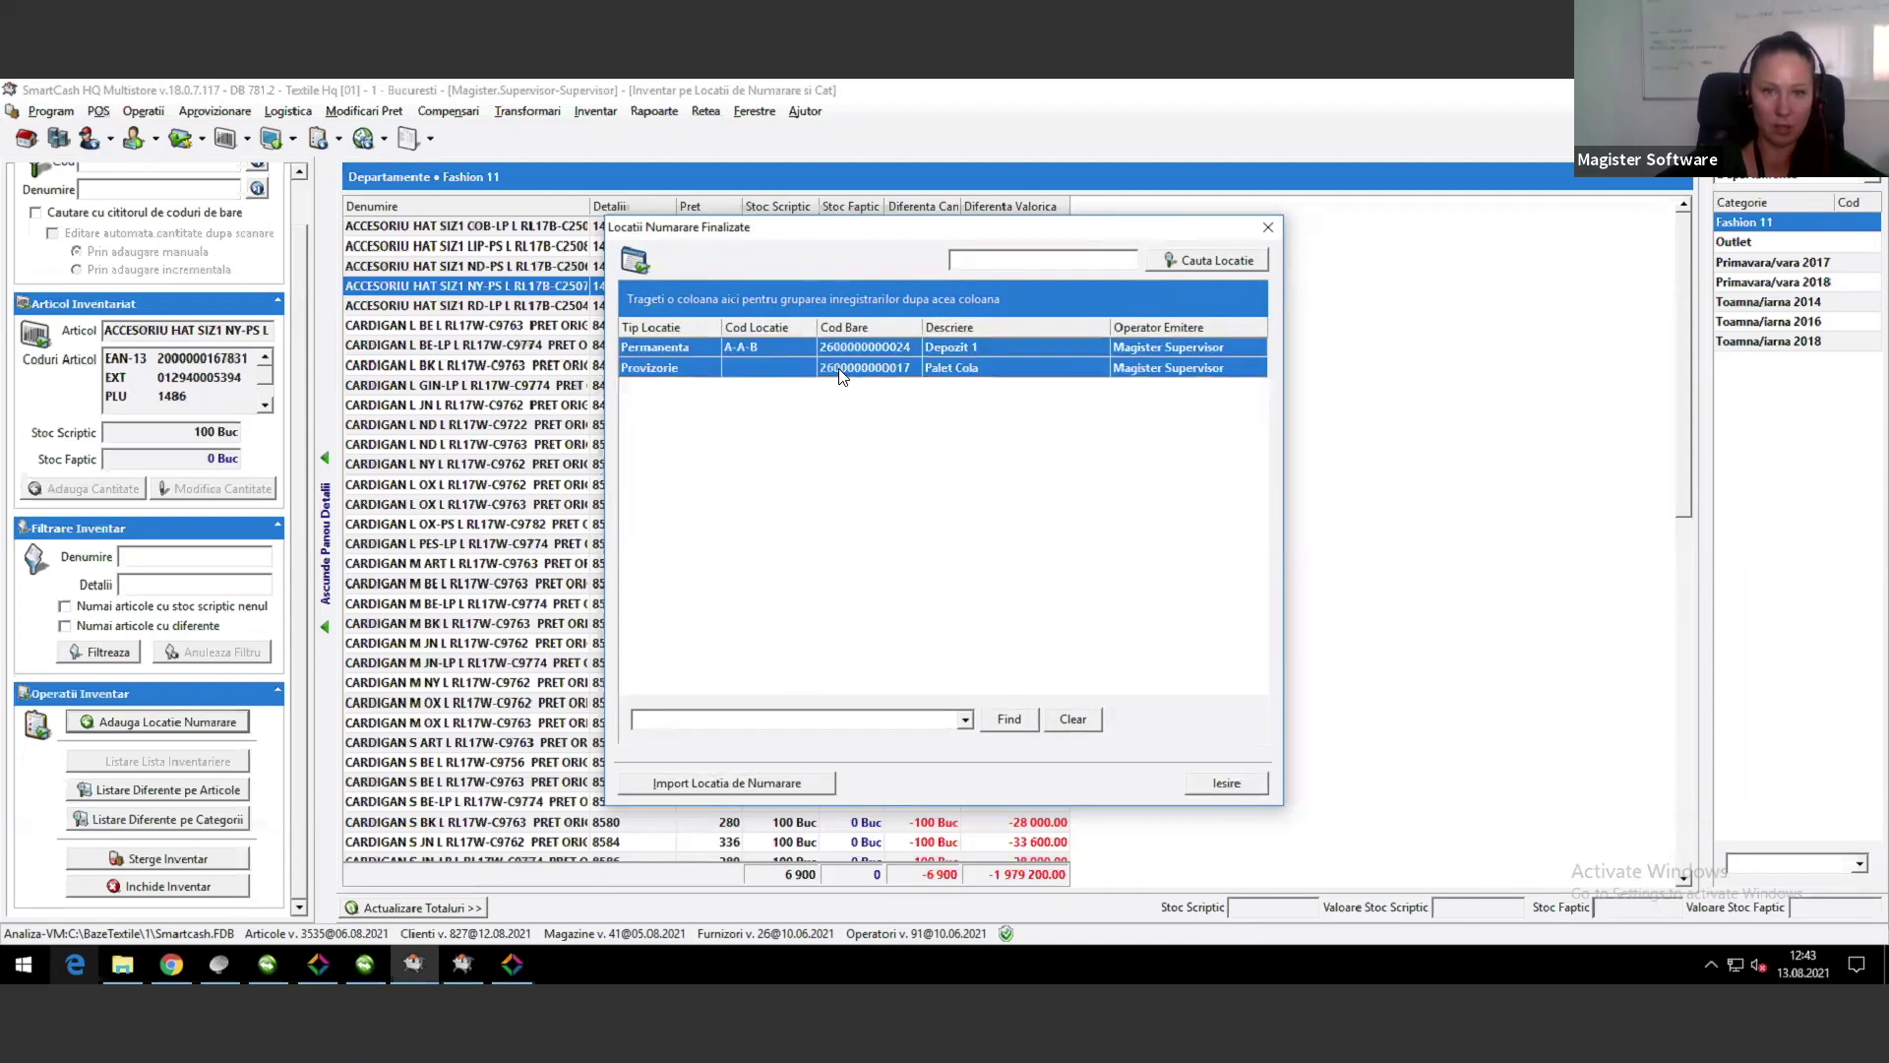
left_click(689, 783)
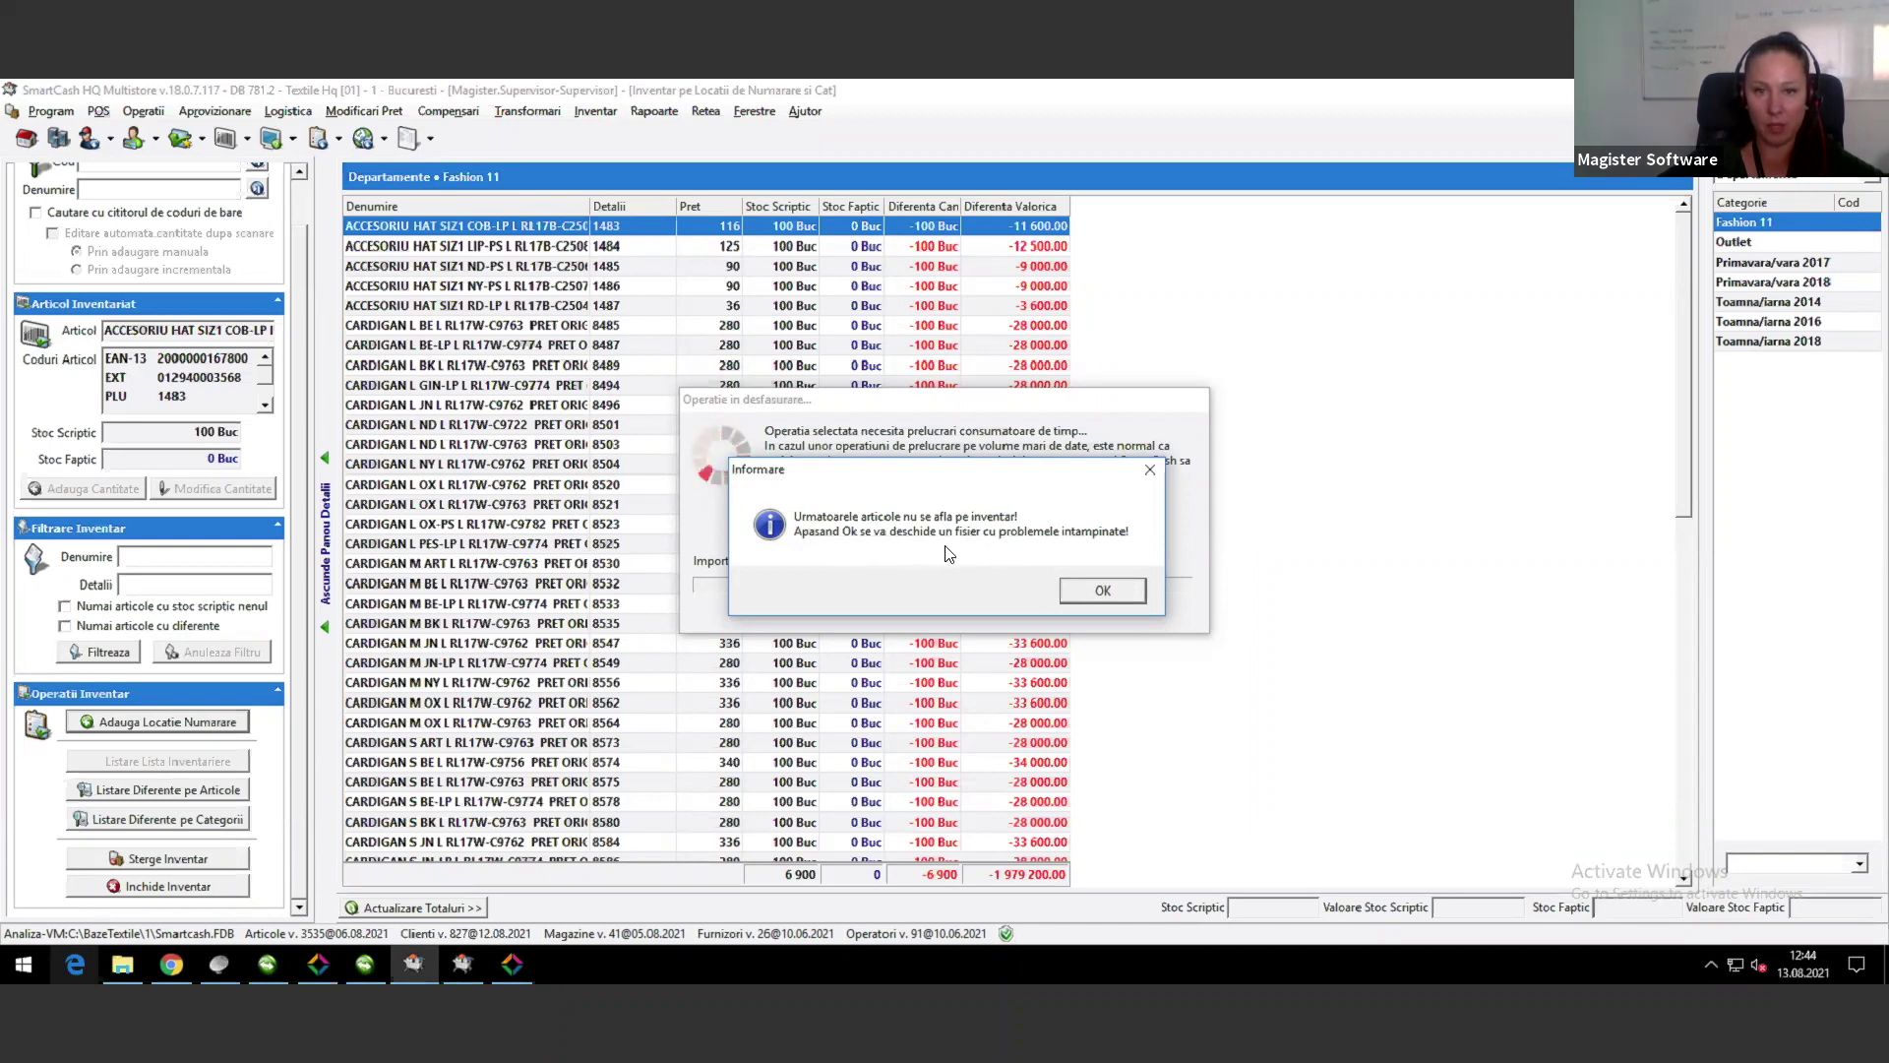
Step: Review the Articole_Lipsa_Inventar file listing the imported articles missing from the inventory, widening its window, and close it
left_click(1103, 591)
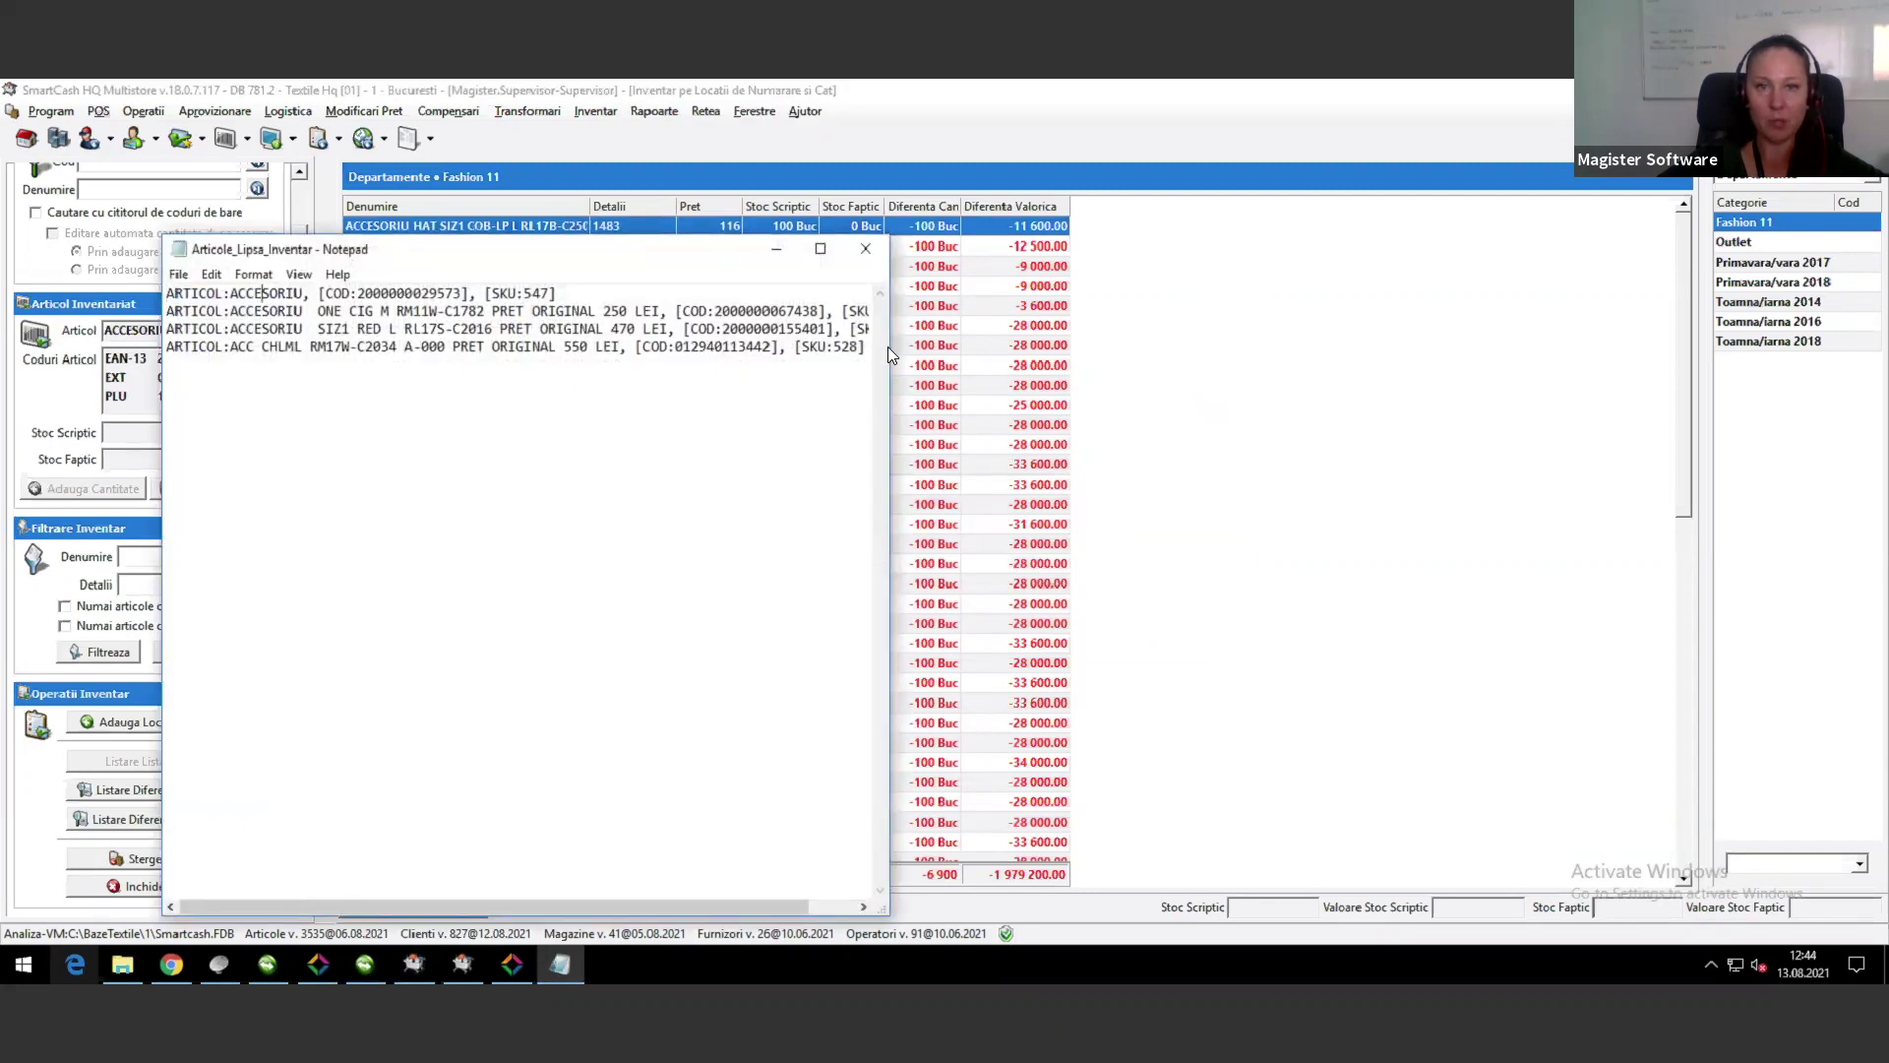
left_click_drag(890, 356, 1191, 382)
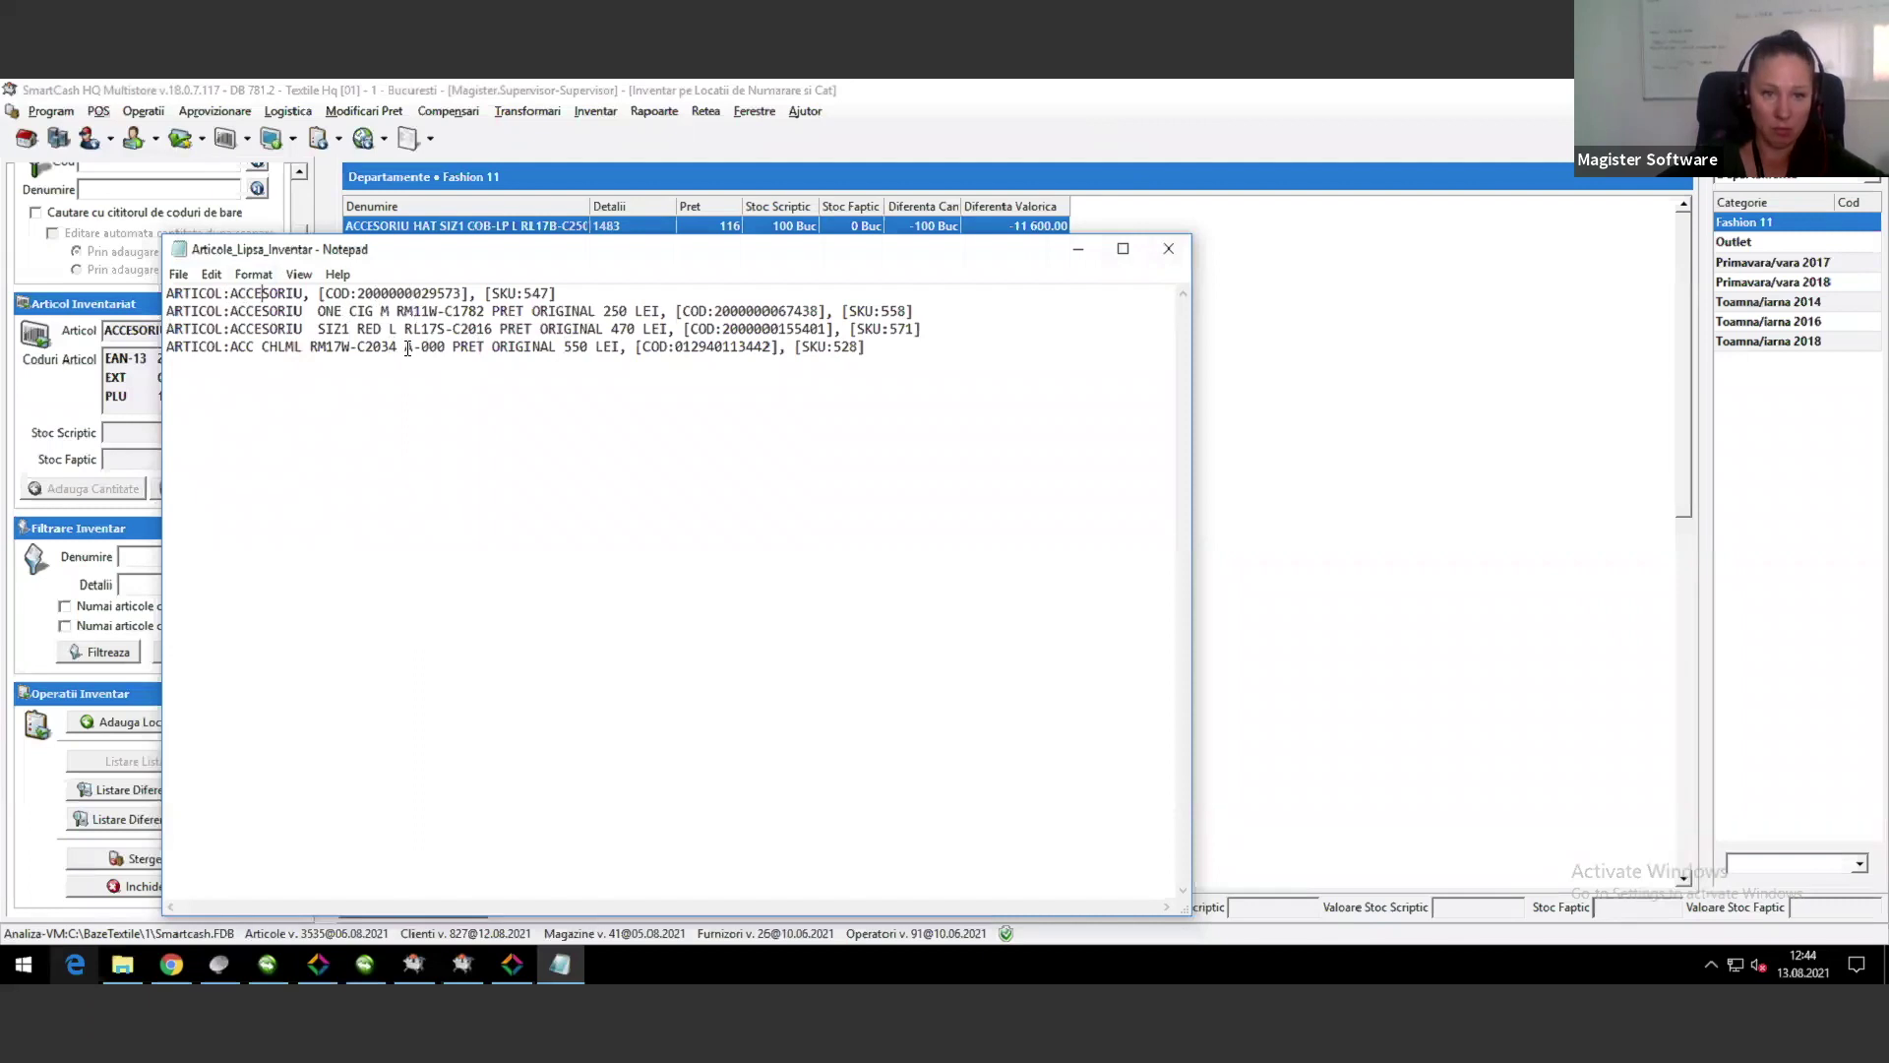
left_click(1169, 250)
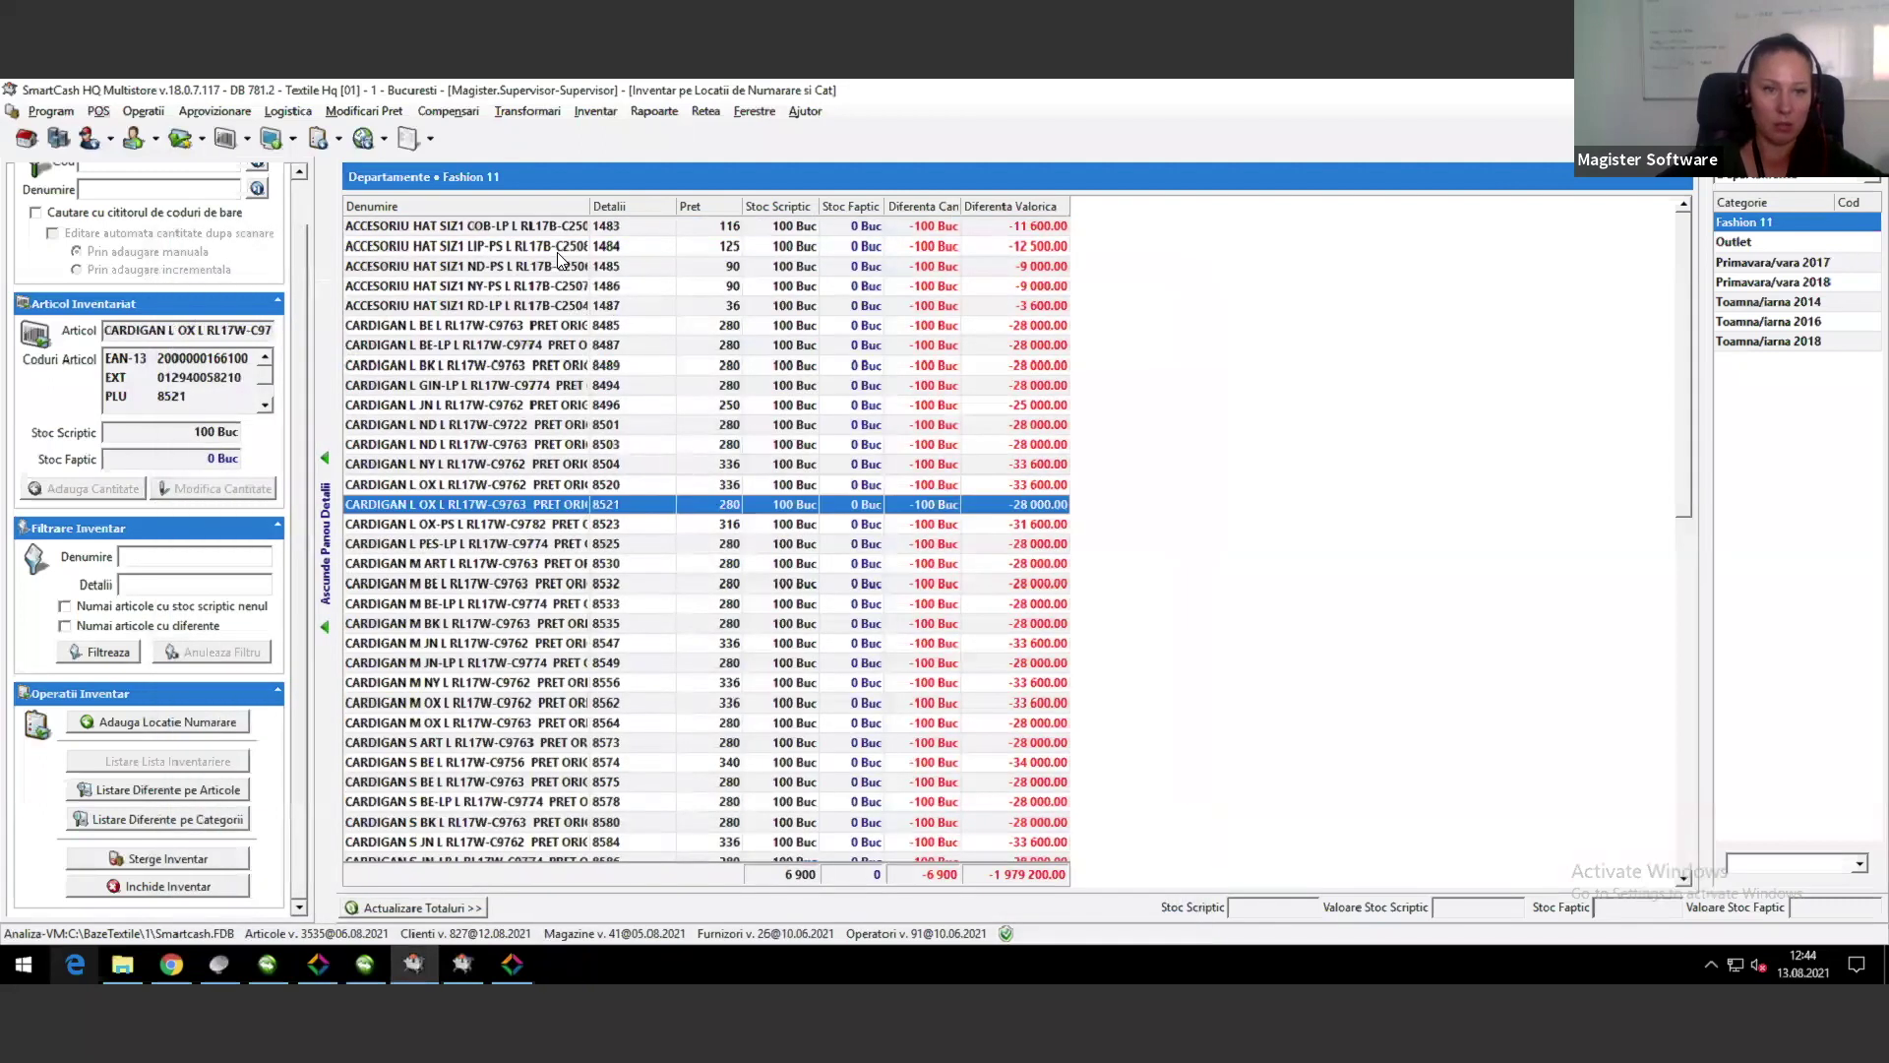
Step: Examine the article stocks and differences in each inventory category, from Fashion 11 and Outlet through Toamna/iarna 2018
scroll(305, 206, "up", 1)
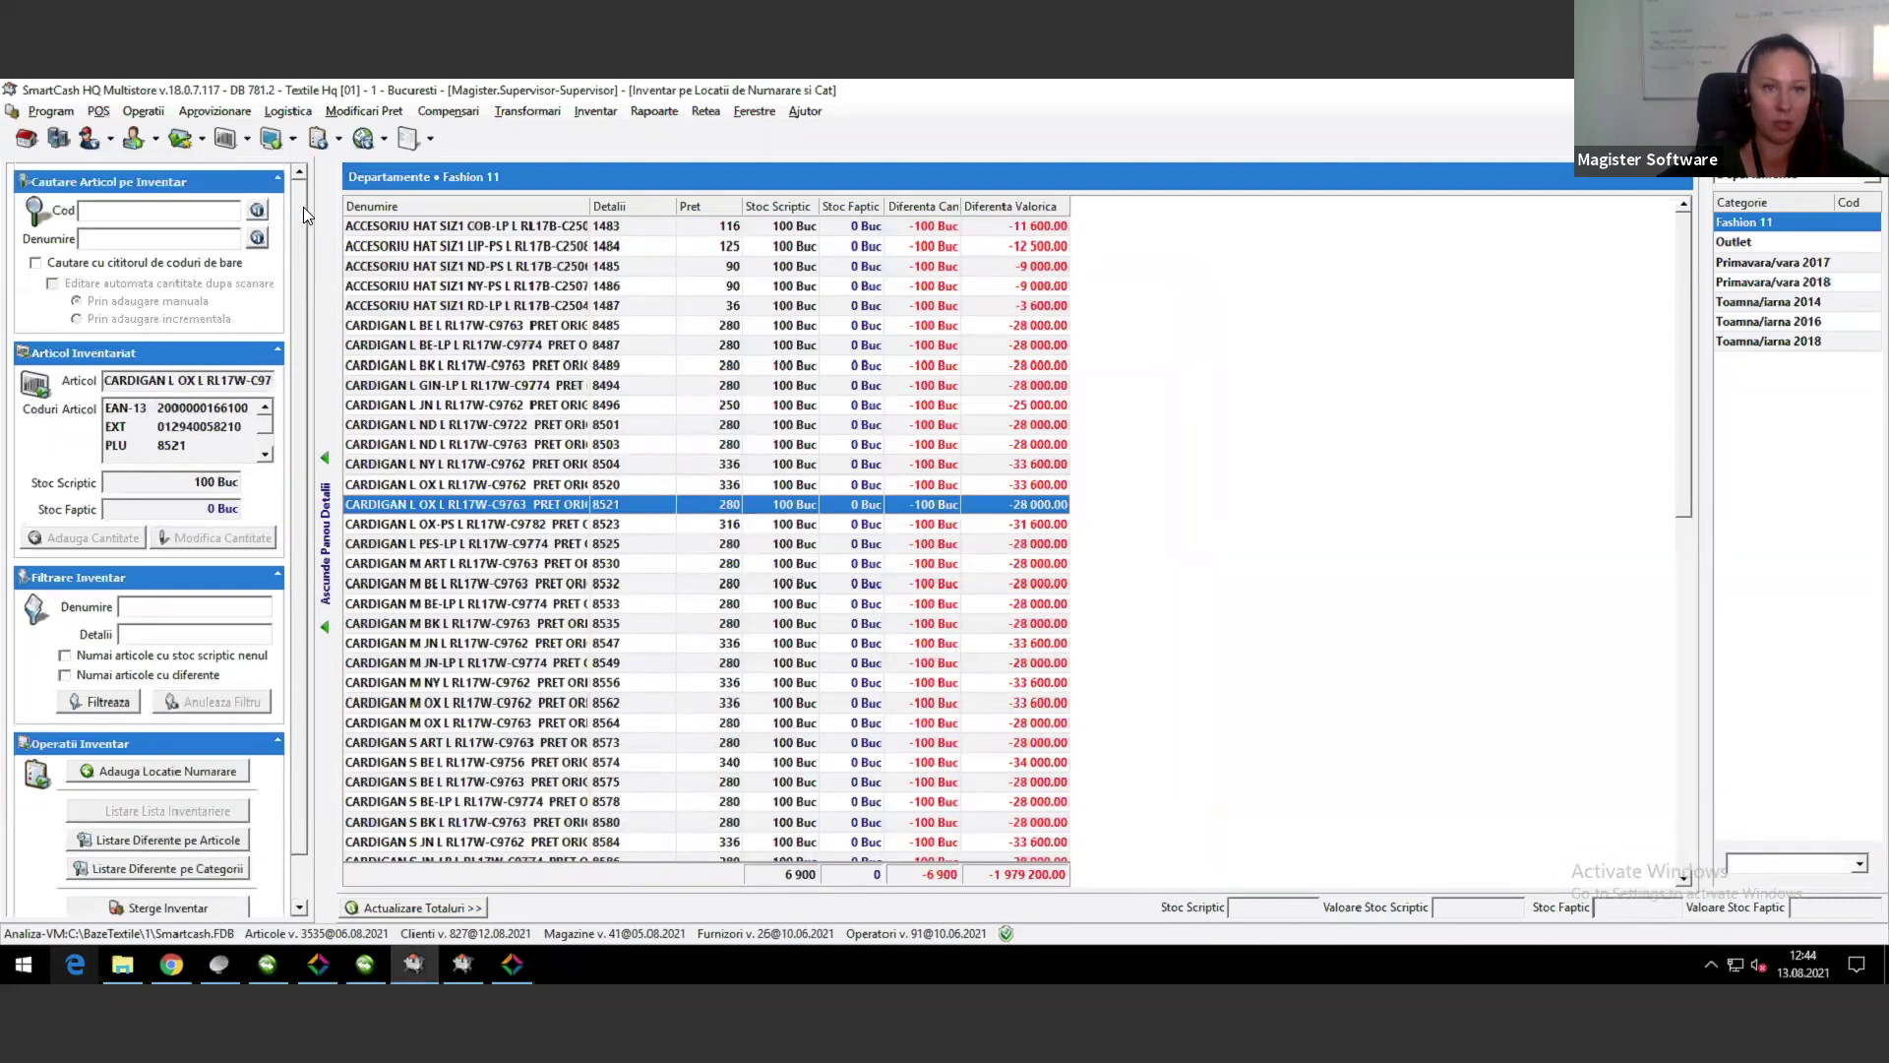
scroll(303, 206, "down", 1)
left_click(686, 566)
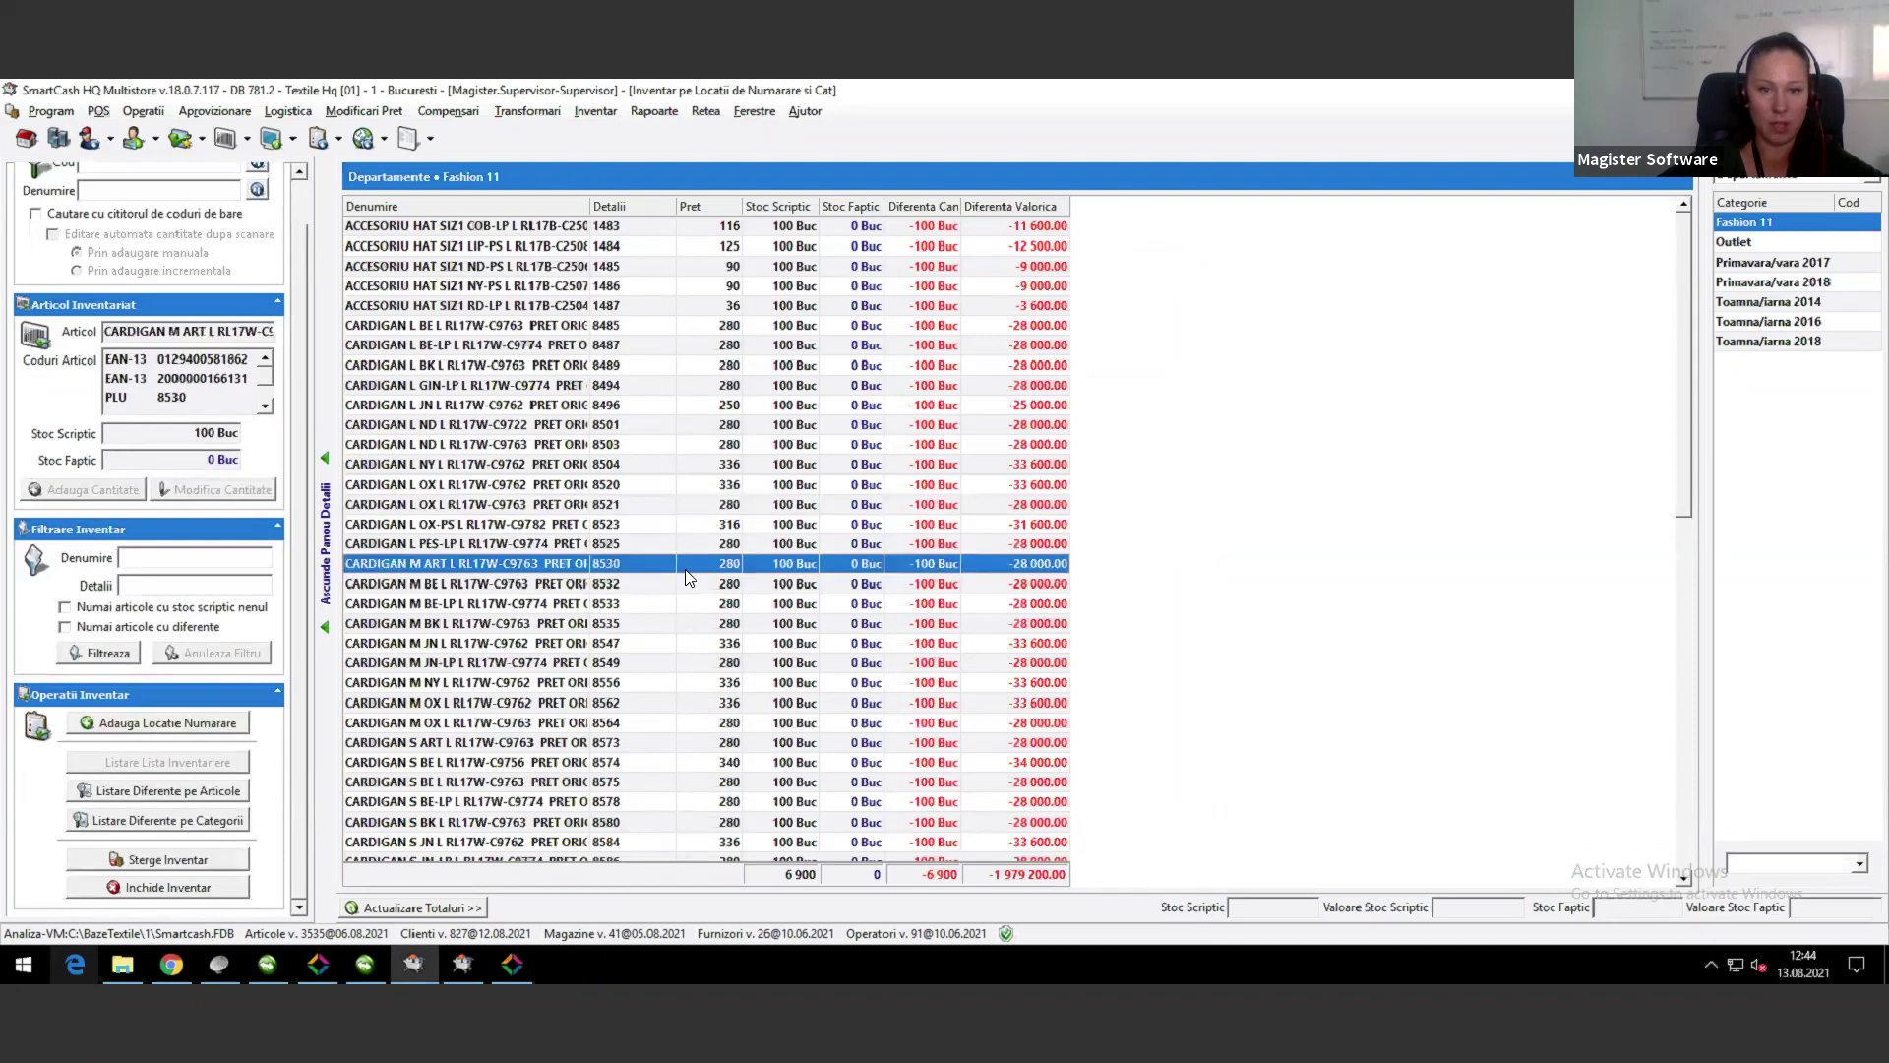
scroll(922, 494, "down", 4)
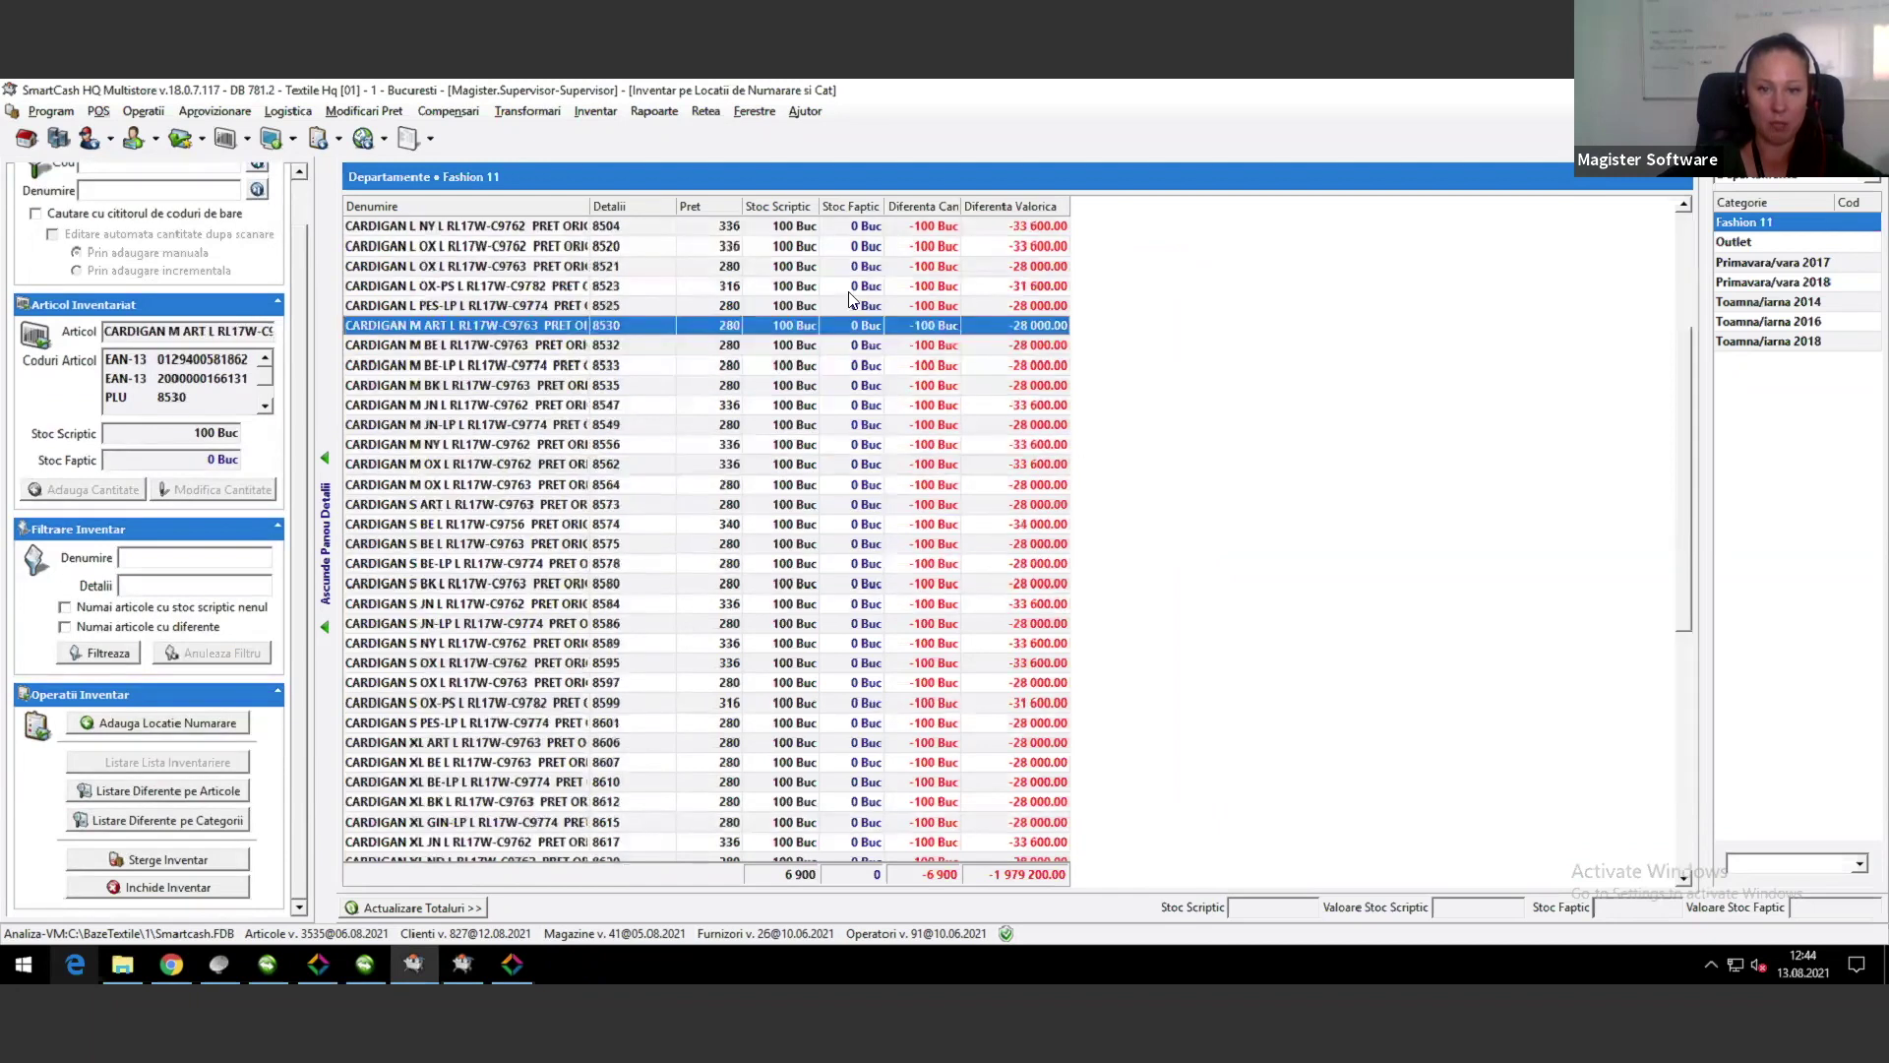
left_click(1749, 245)
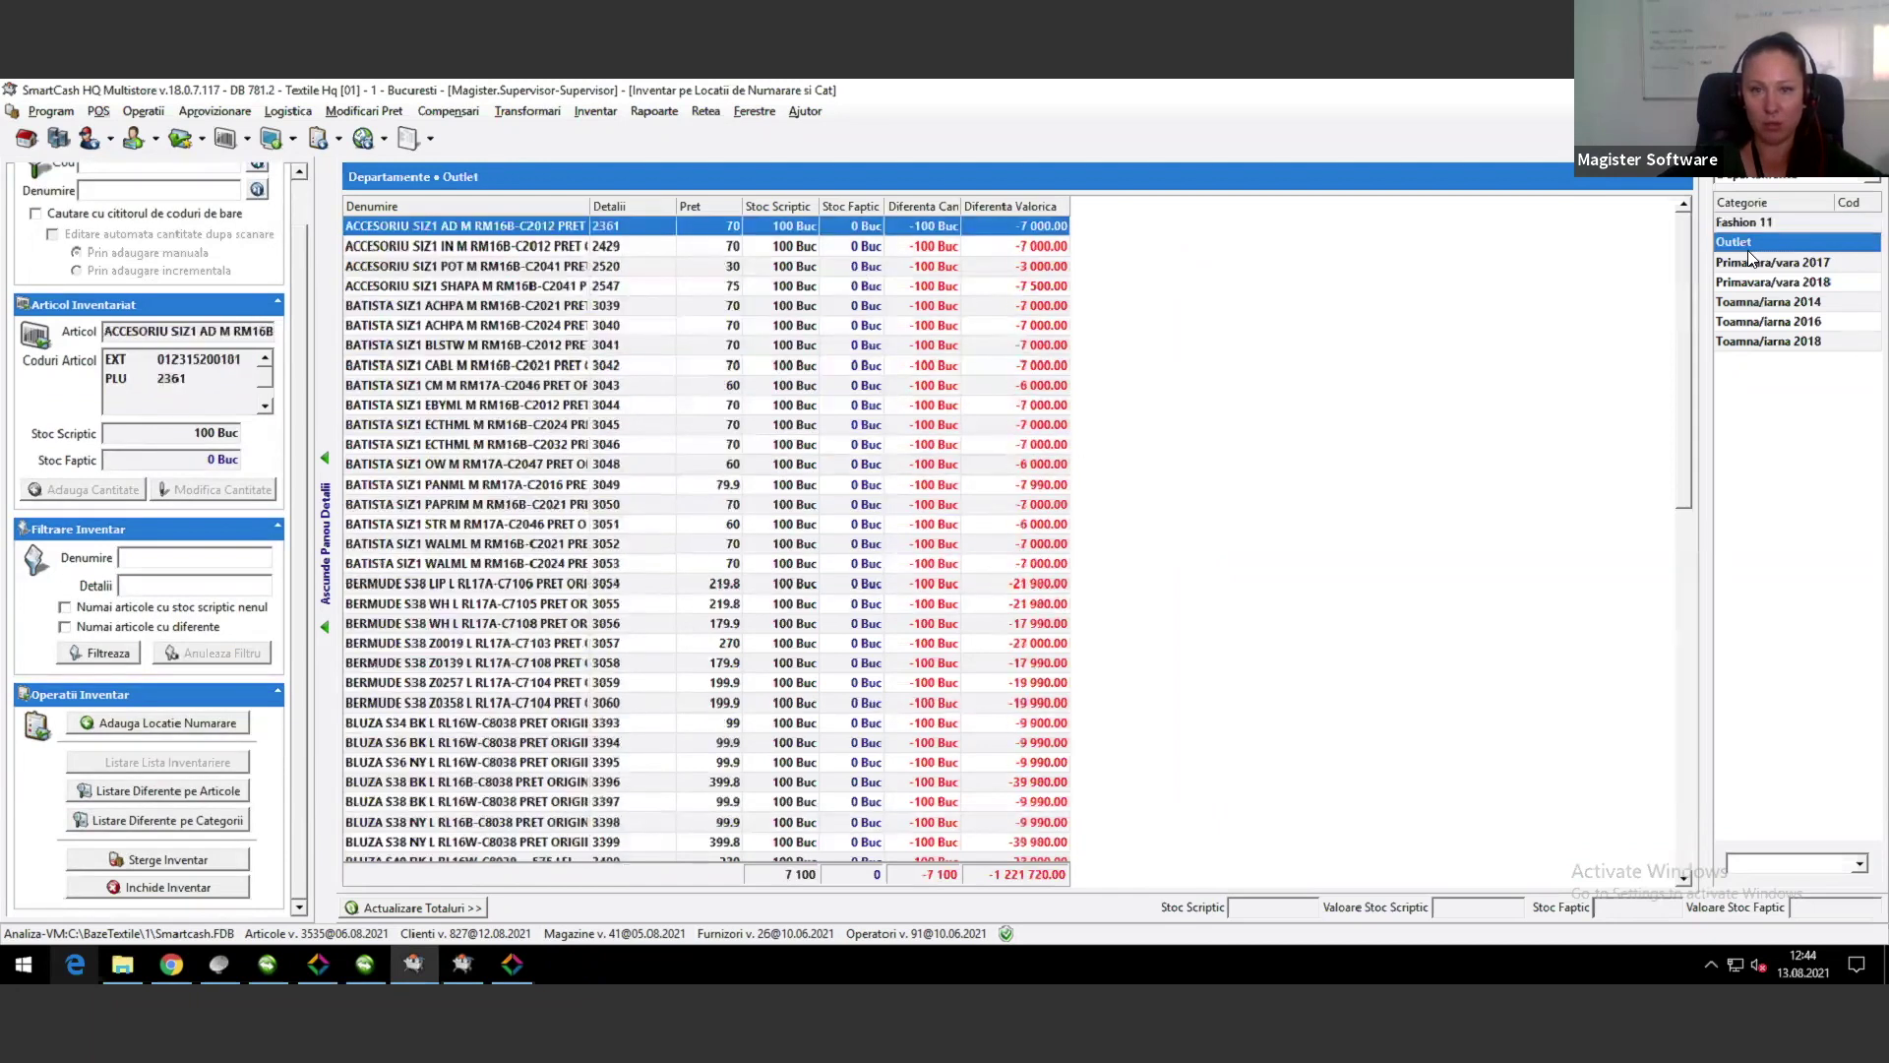
left_click(1740, 264)
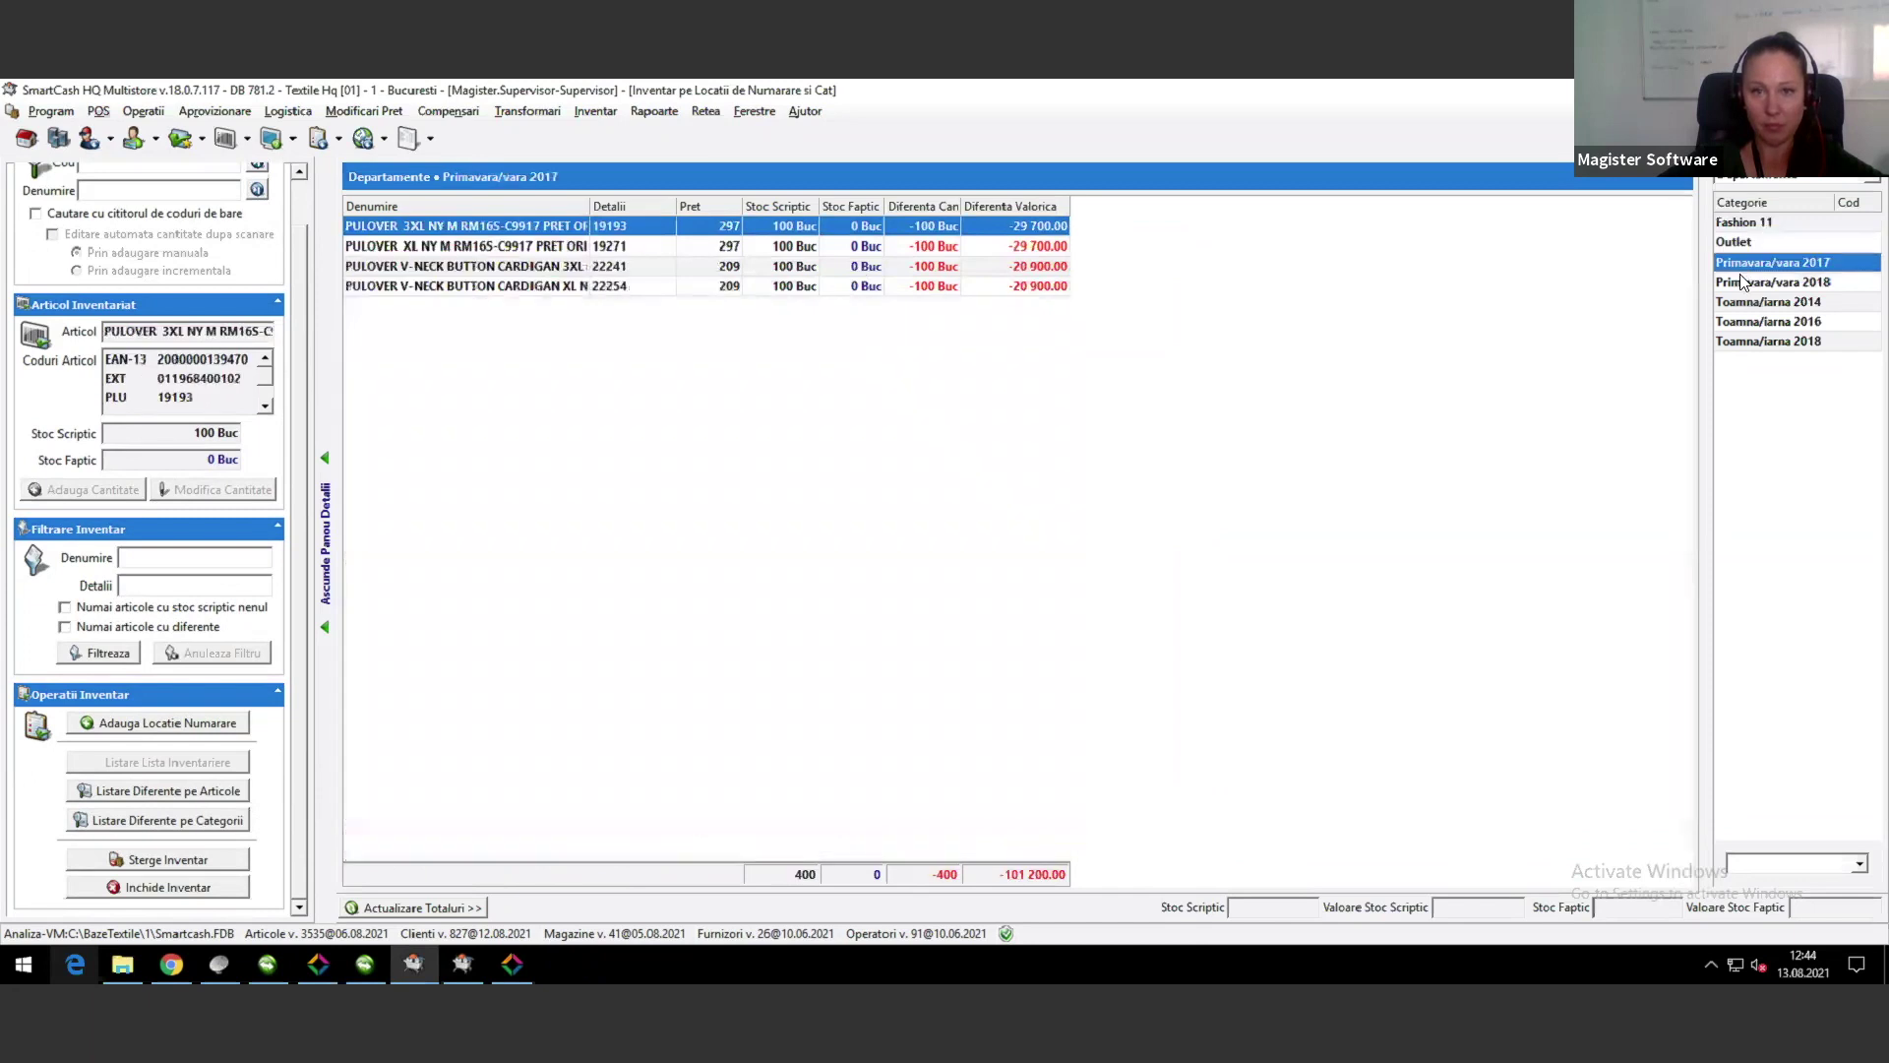
left_click(1744, 286)
left_click(1744, 303)
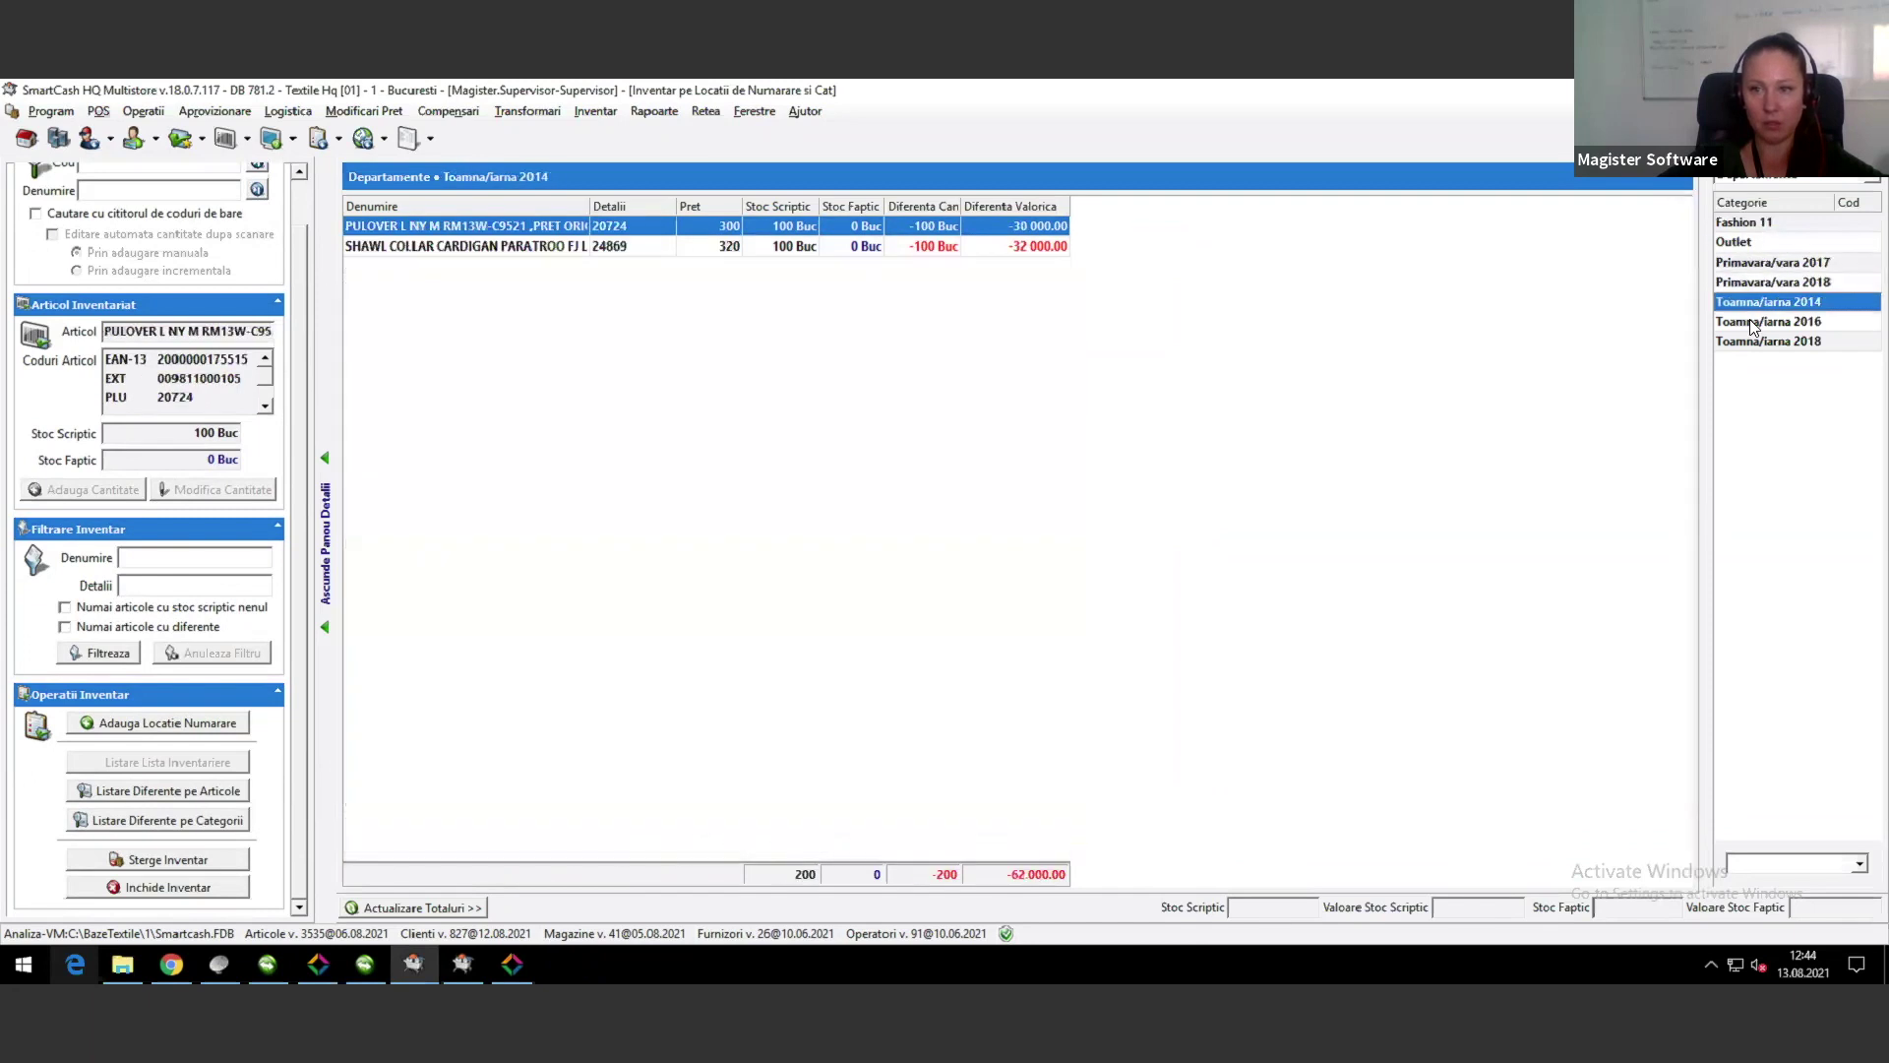
left_click(1748, 323)
left_click(1742, 344)
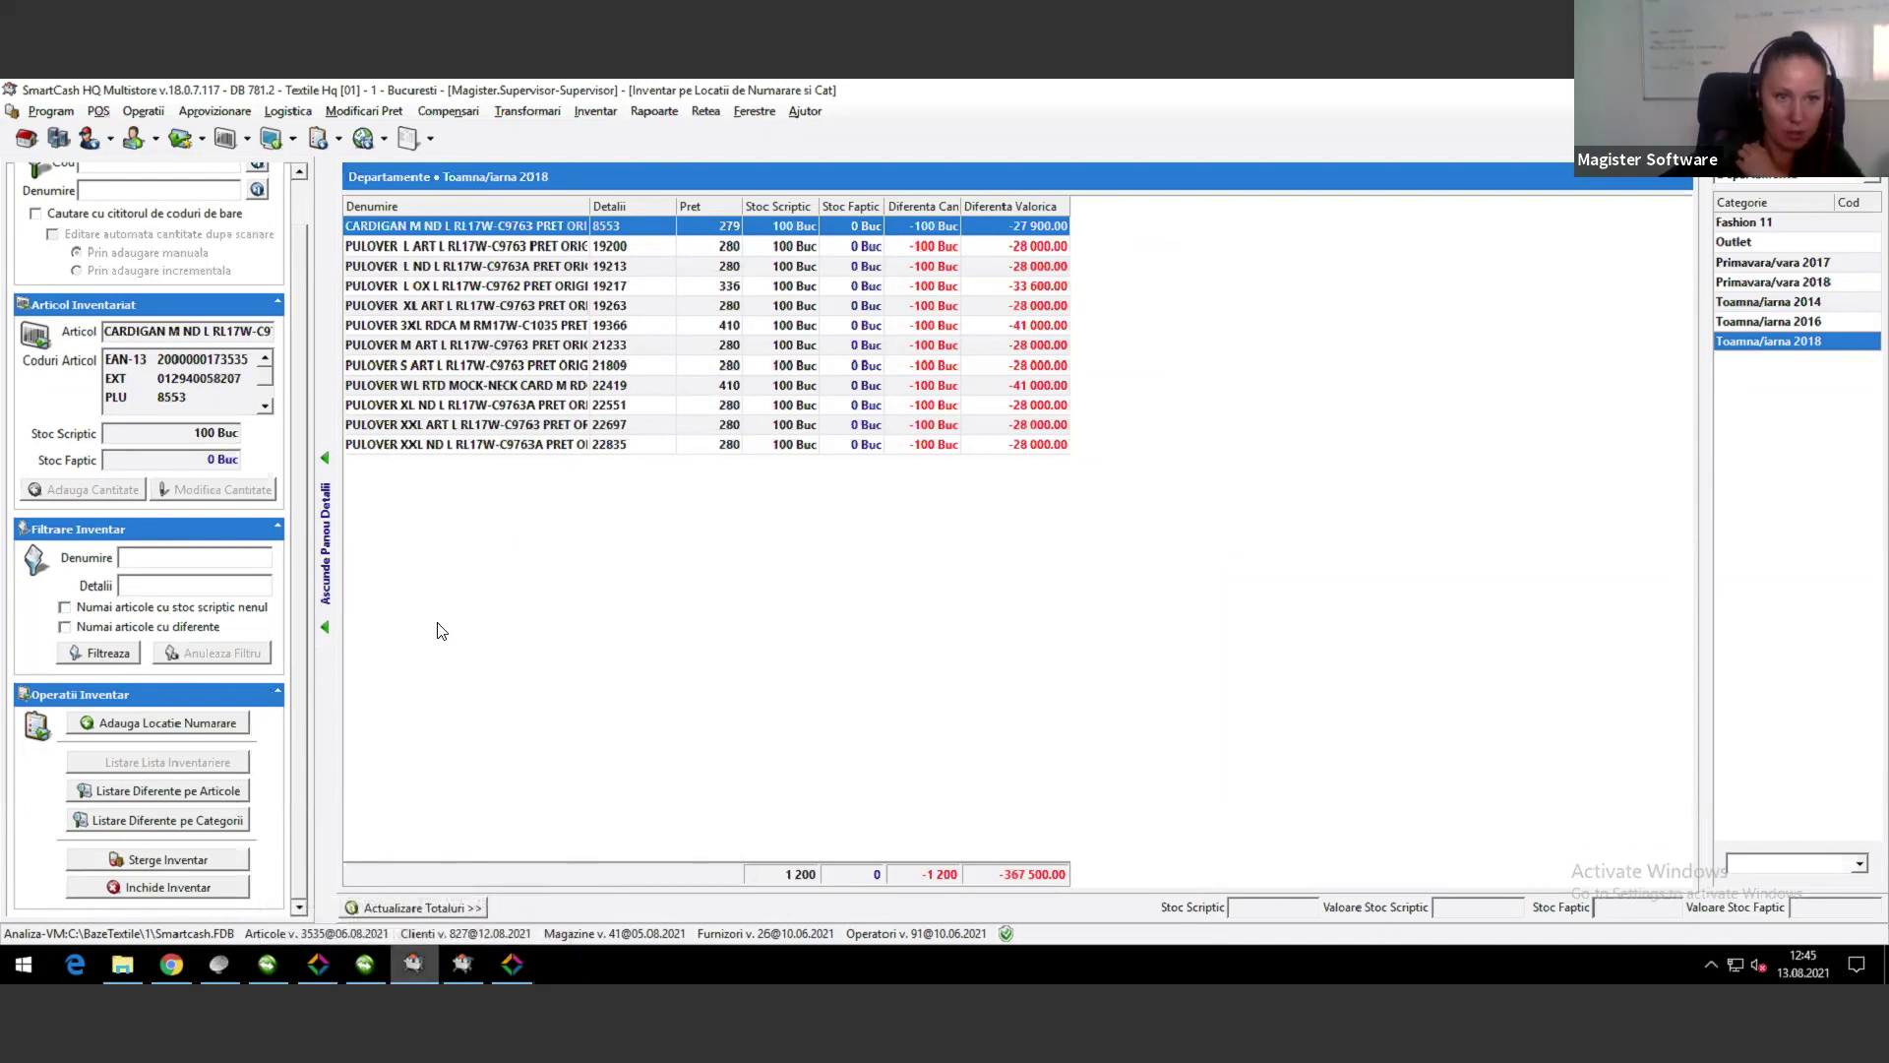
left_click(440, 328)
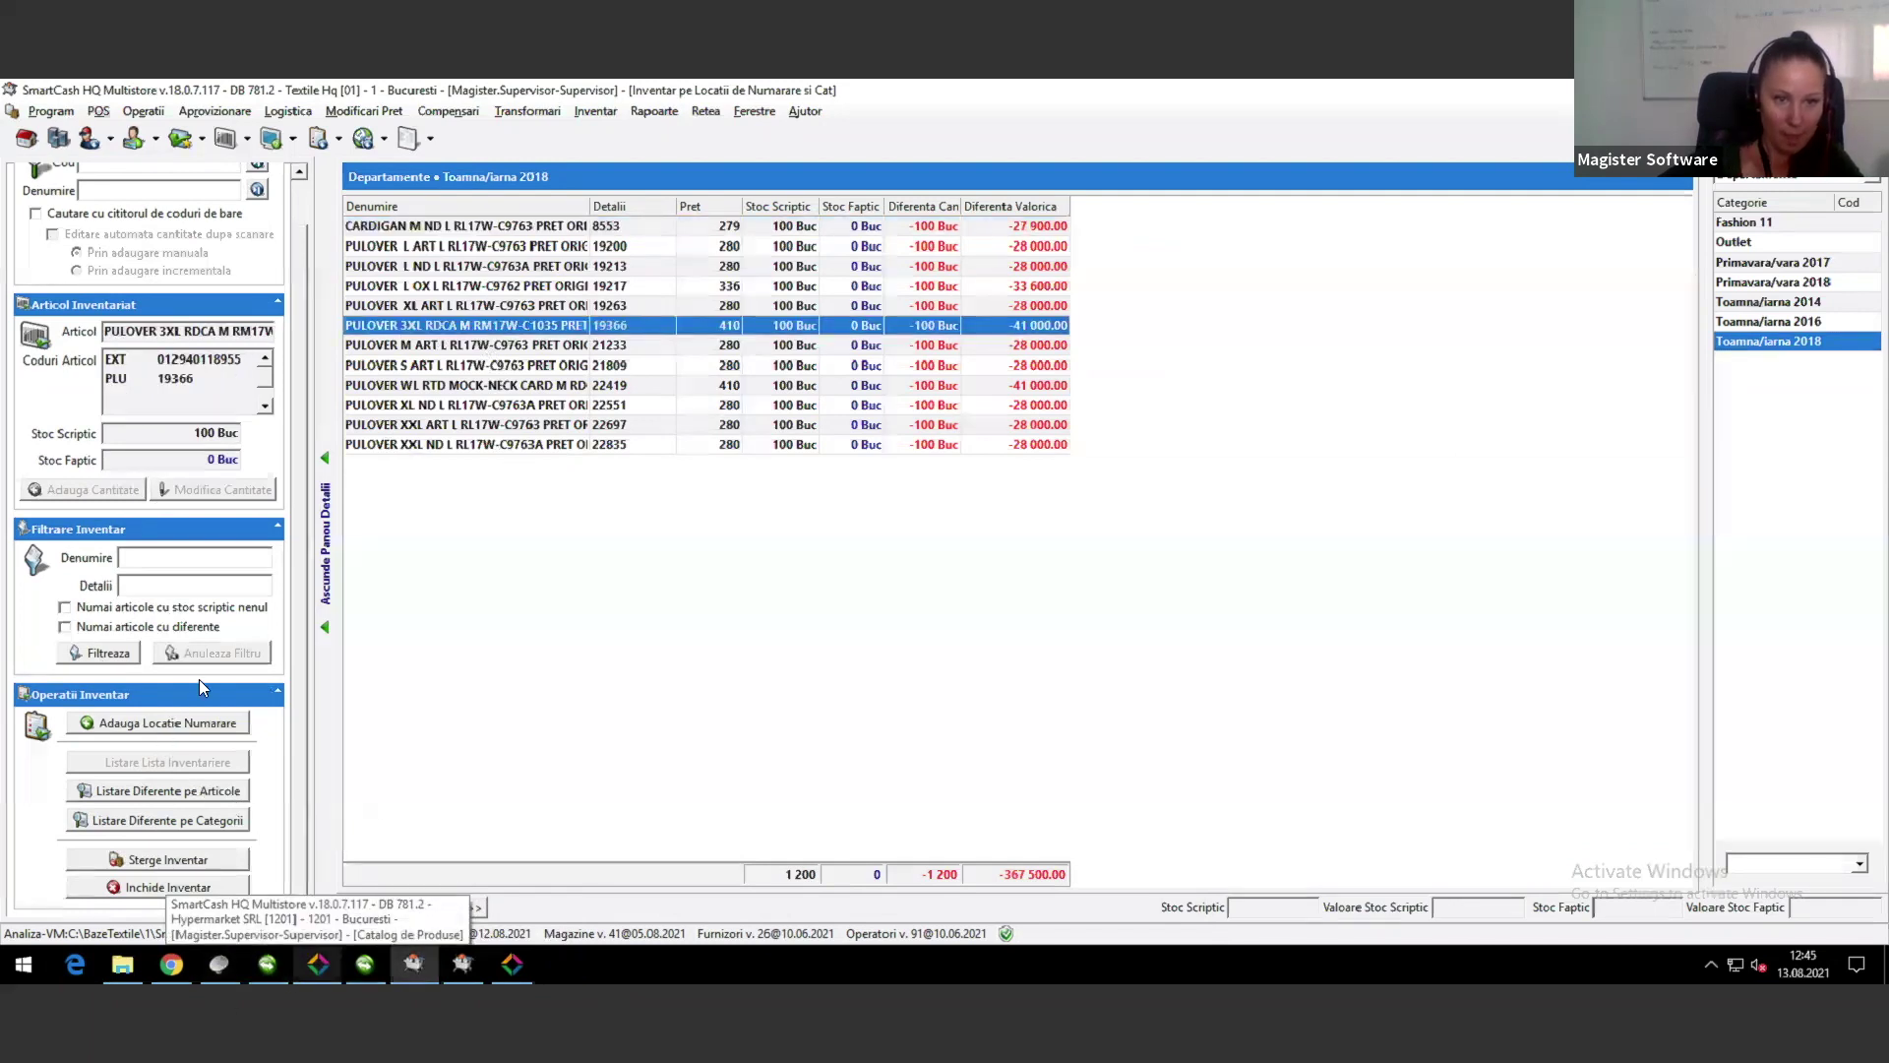
Step: Check which finalized counting locations are still available for import and view the report type options for differences by category
left_click(181, 728)
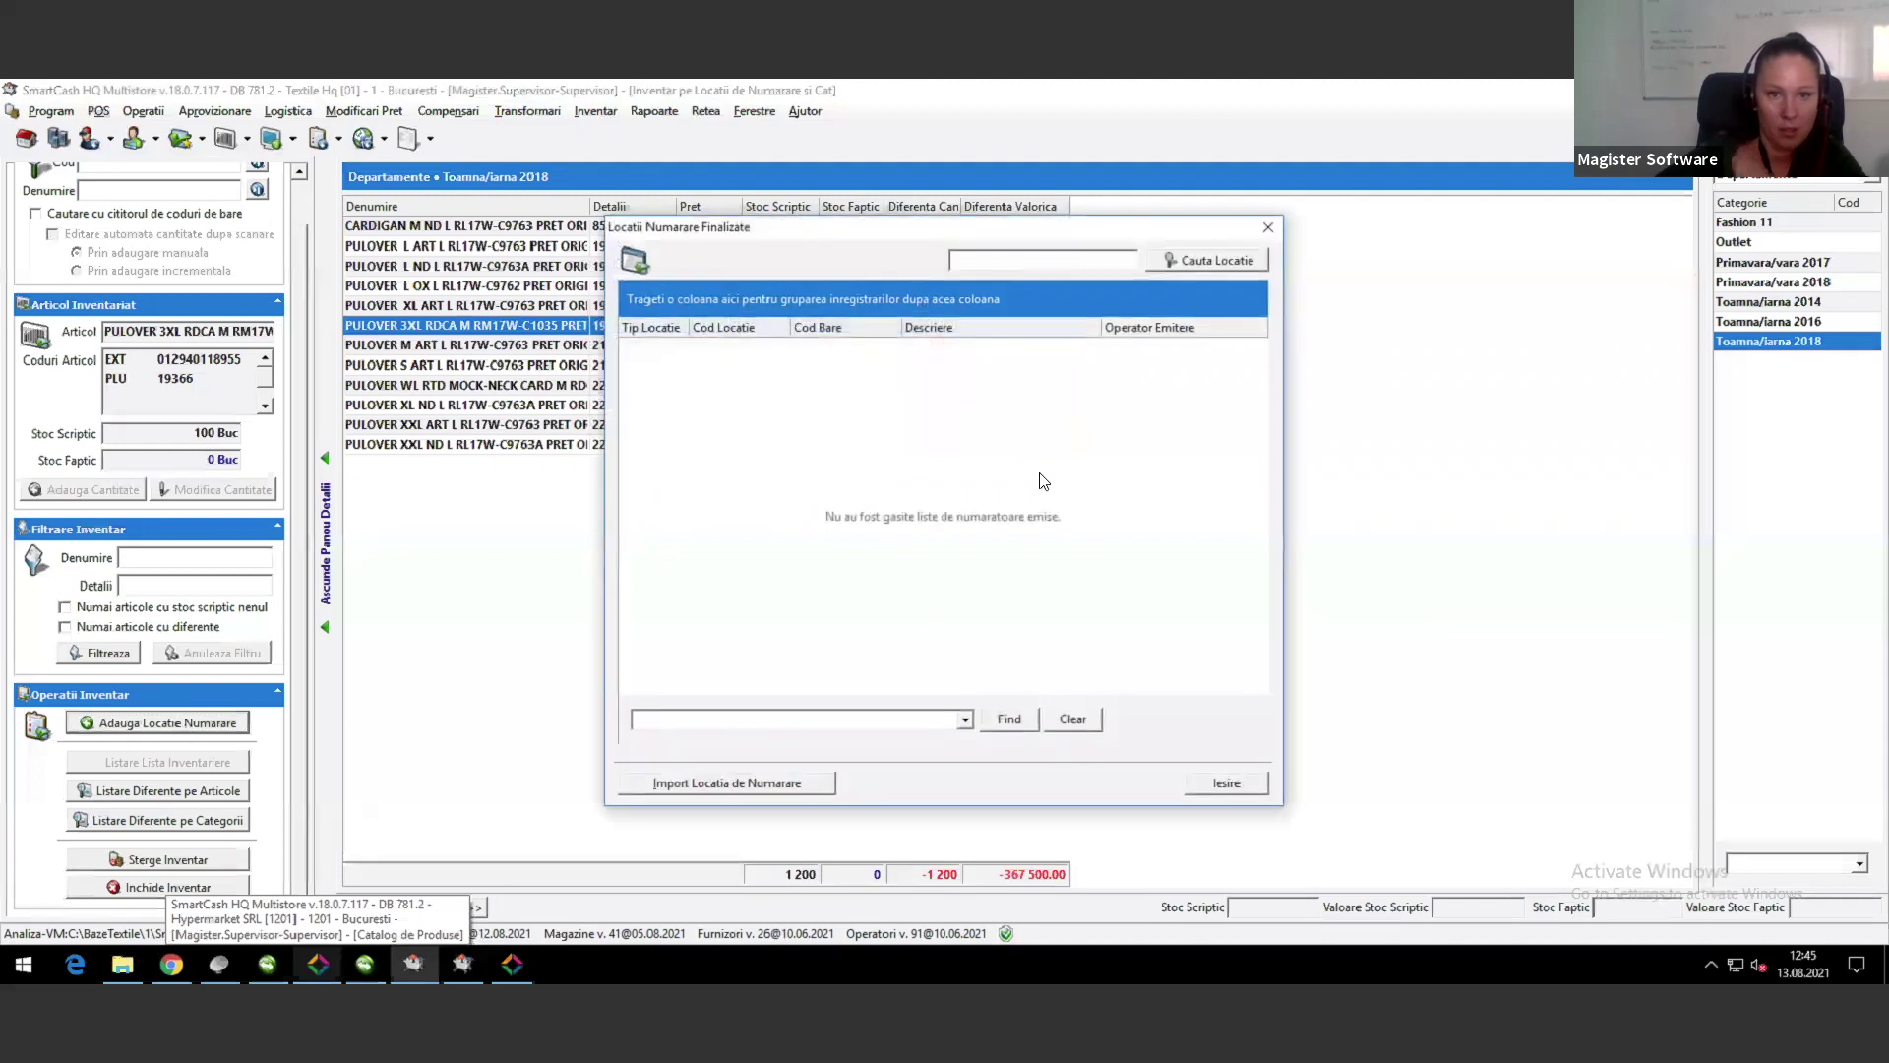
left_click(1268, 229)
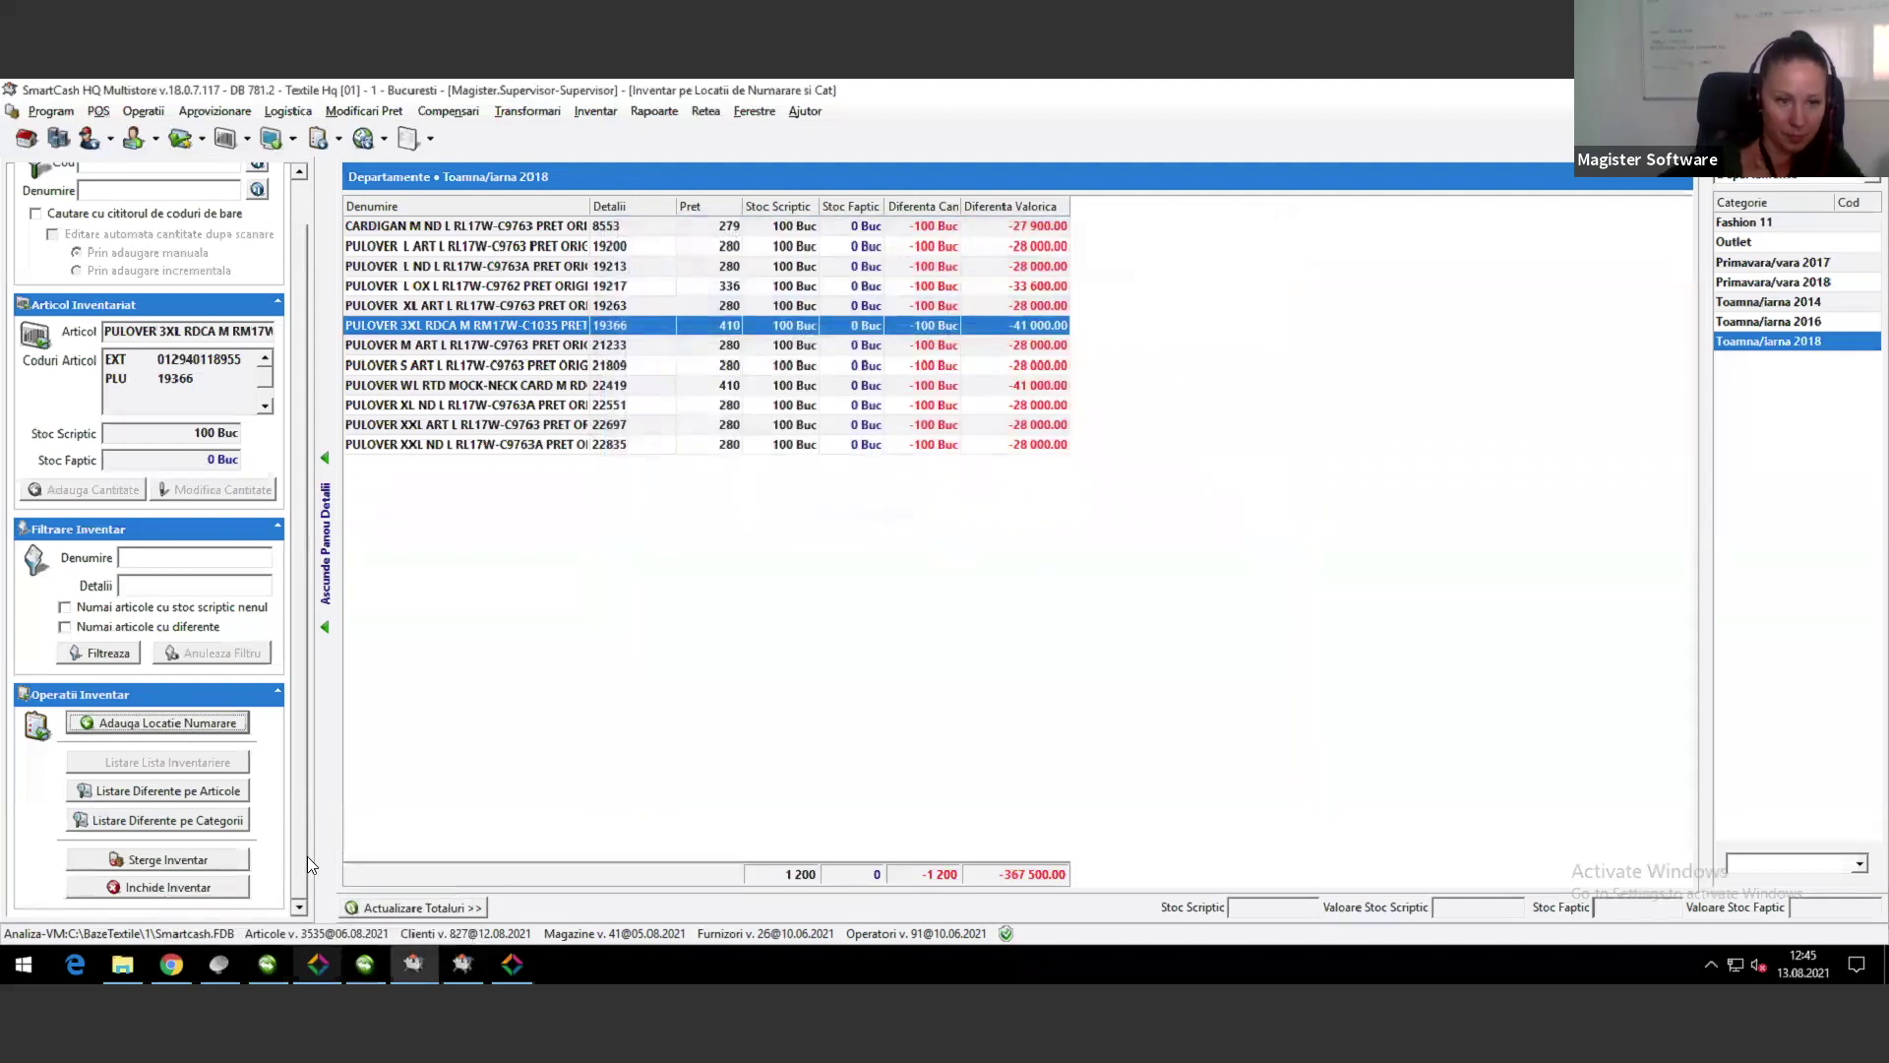
left_click(166, 860)
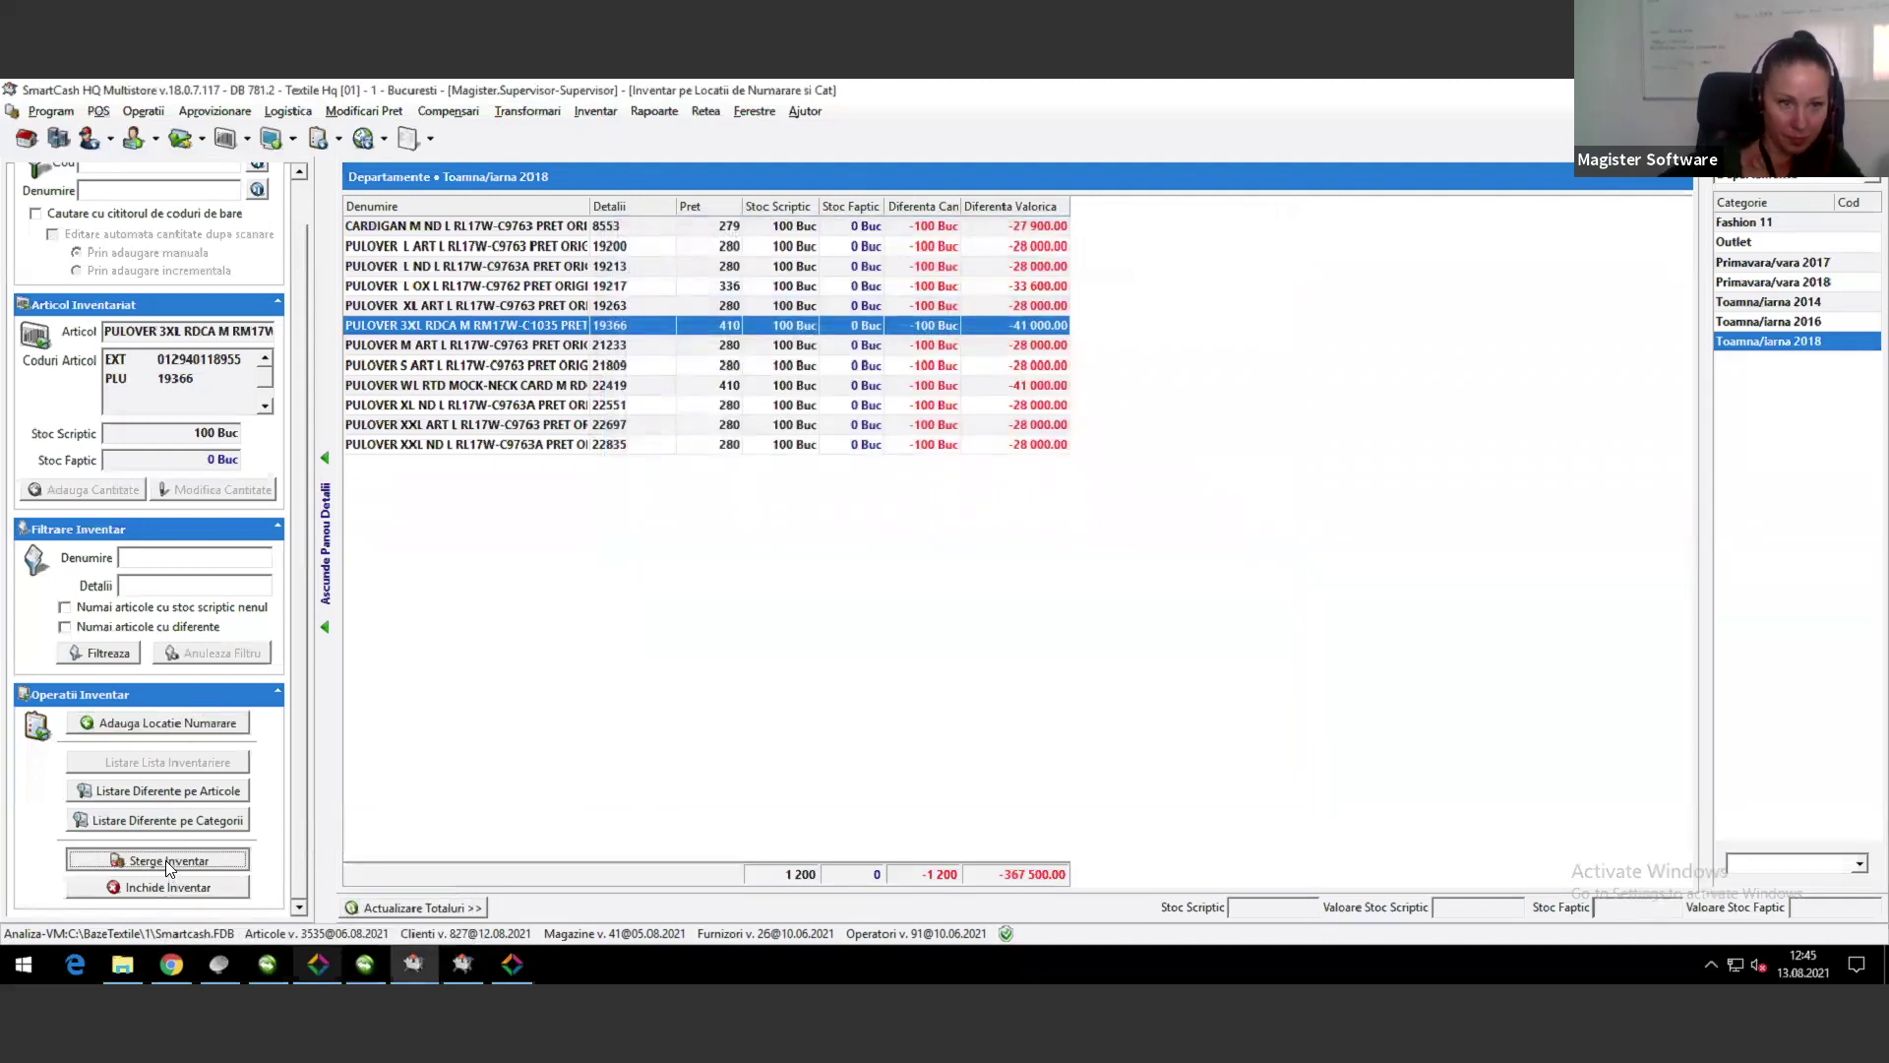
left_click(1083, 594)
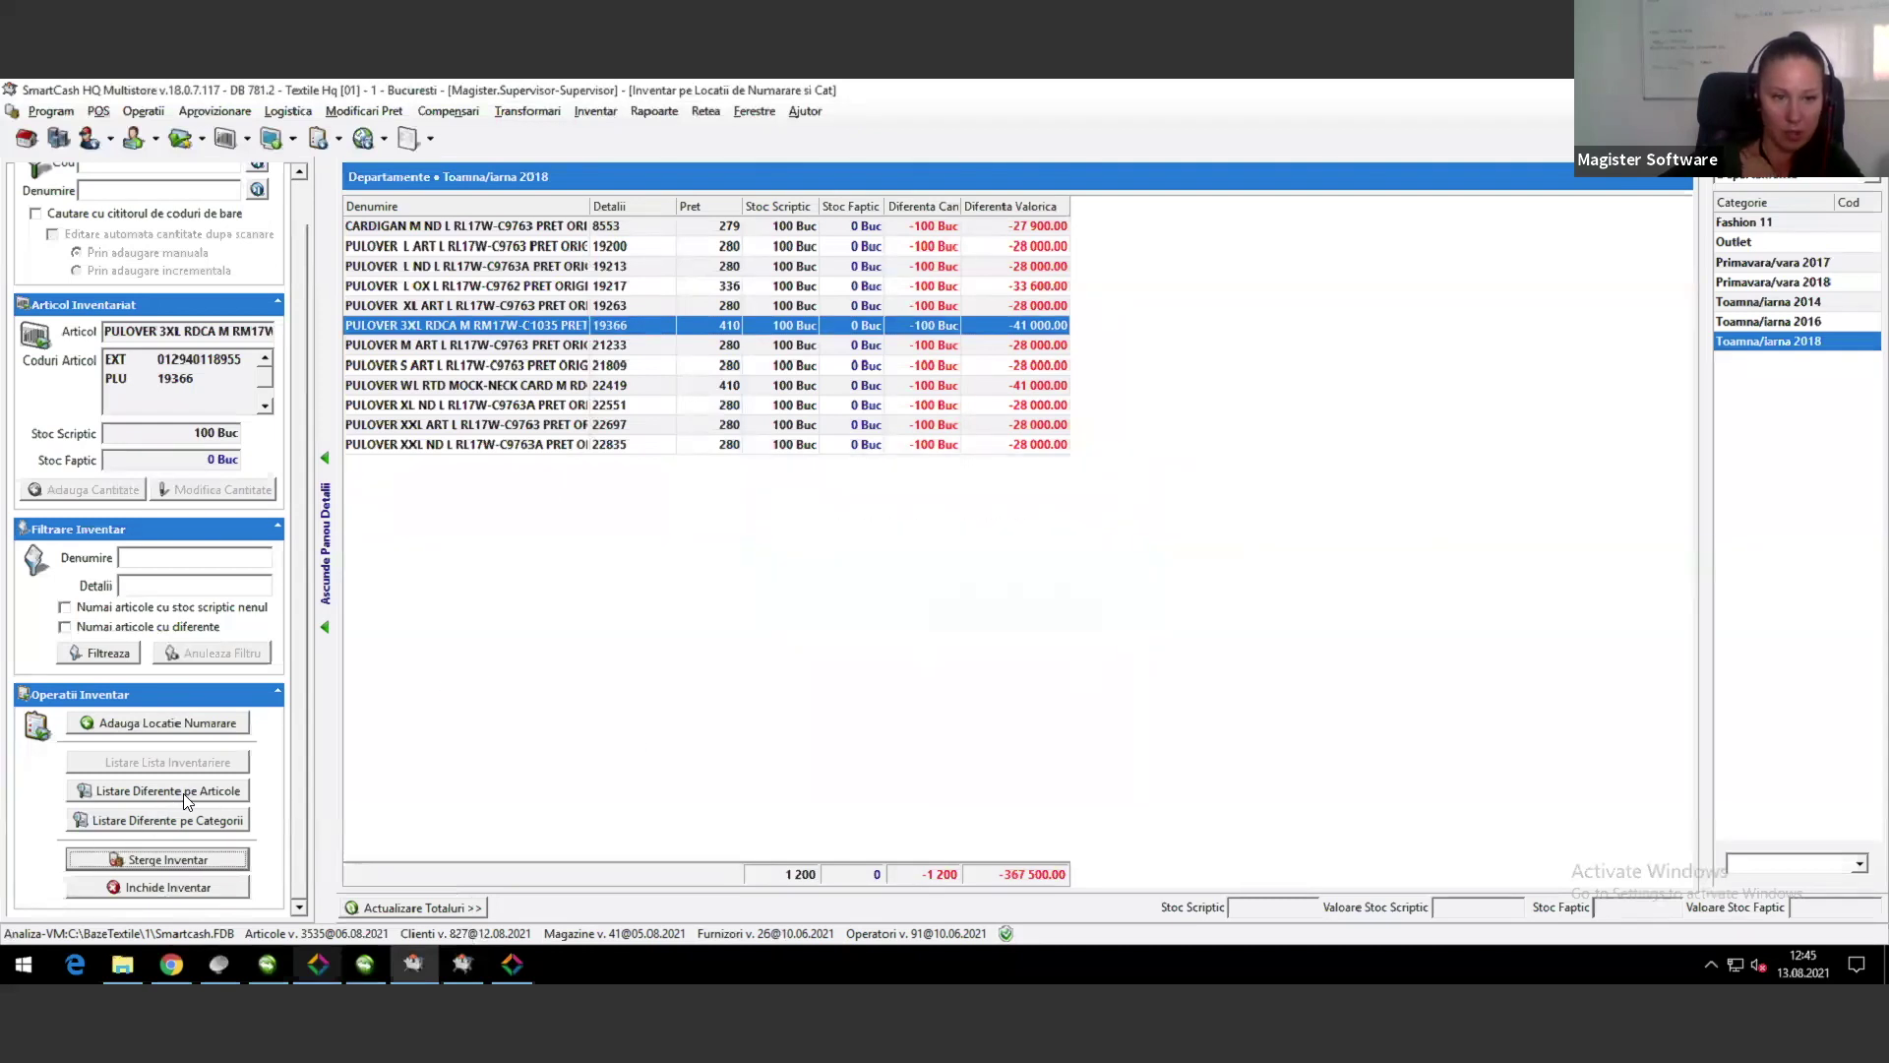
left_click(150, 820)
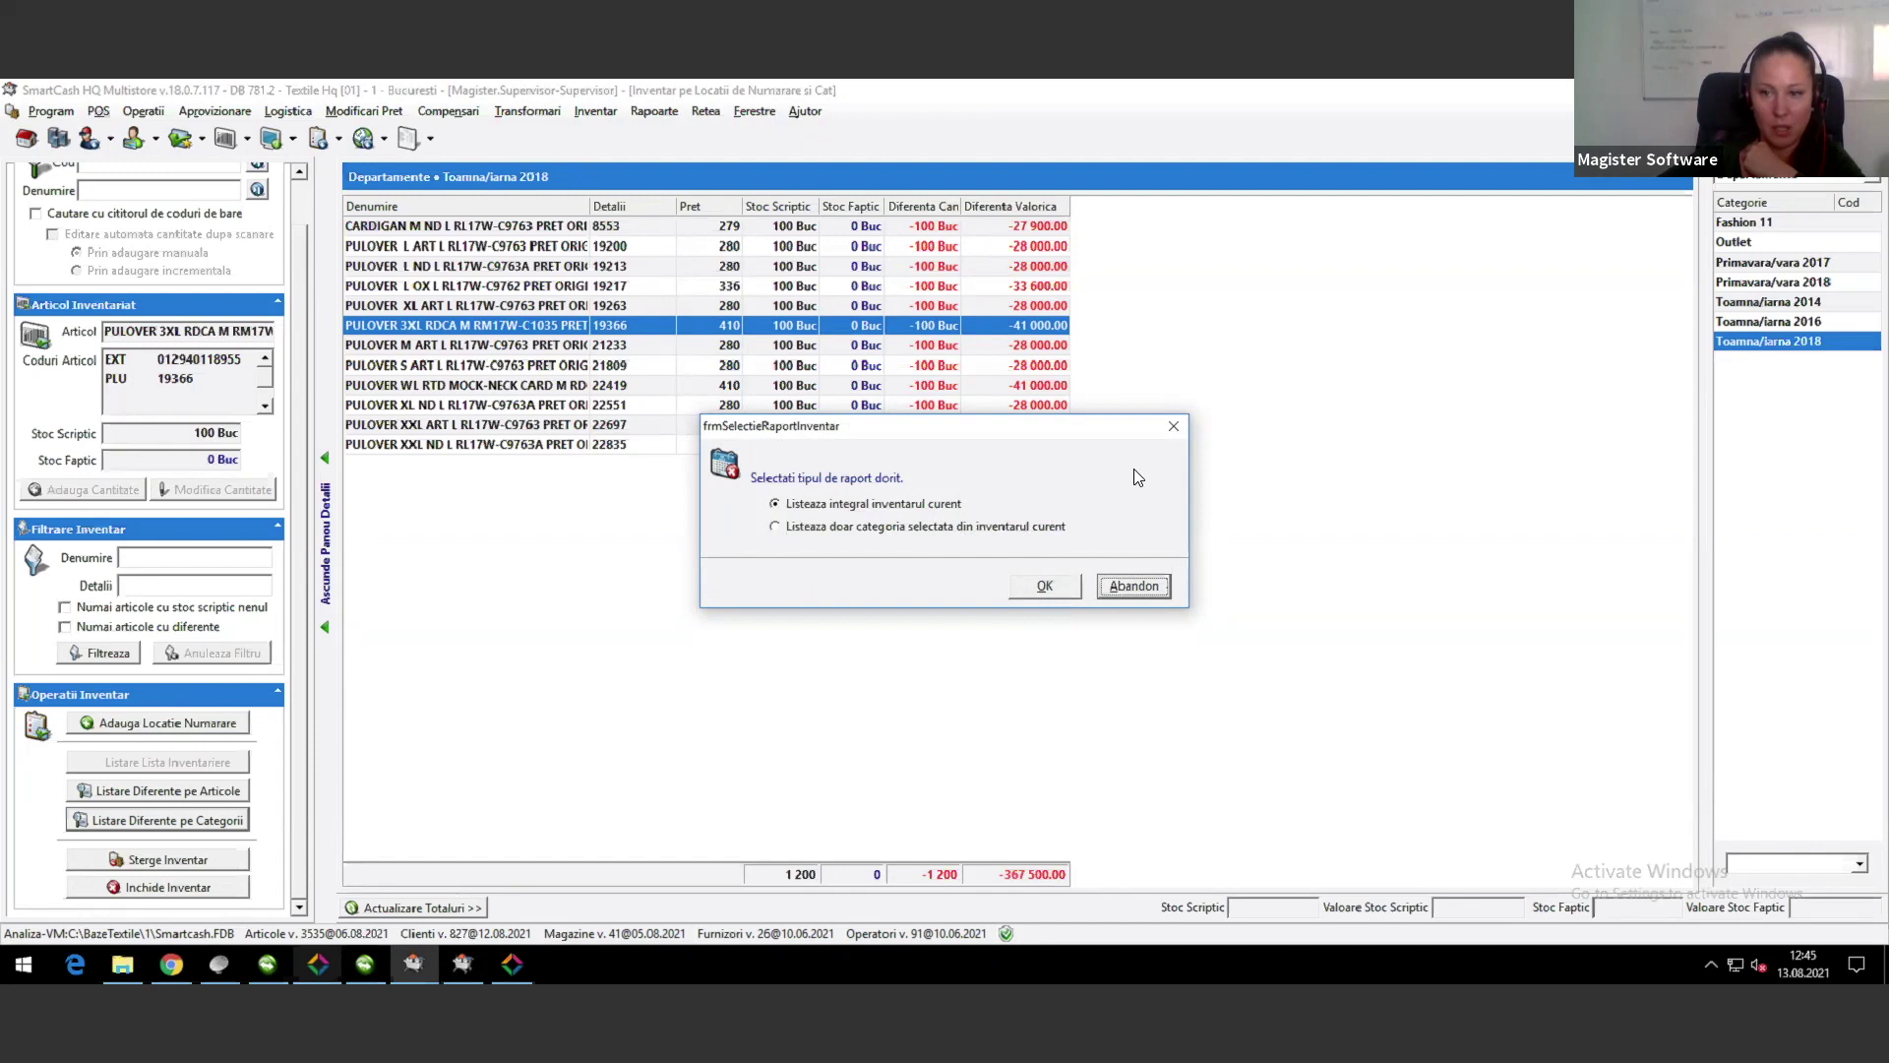
left_click(1170, 425)
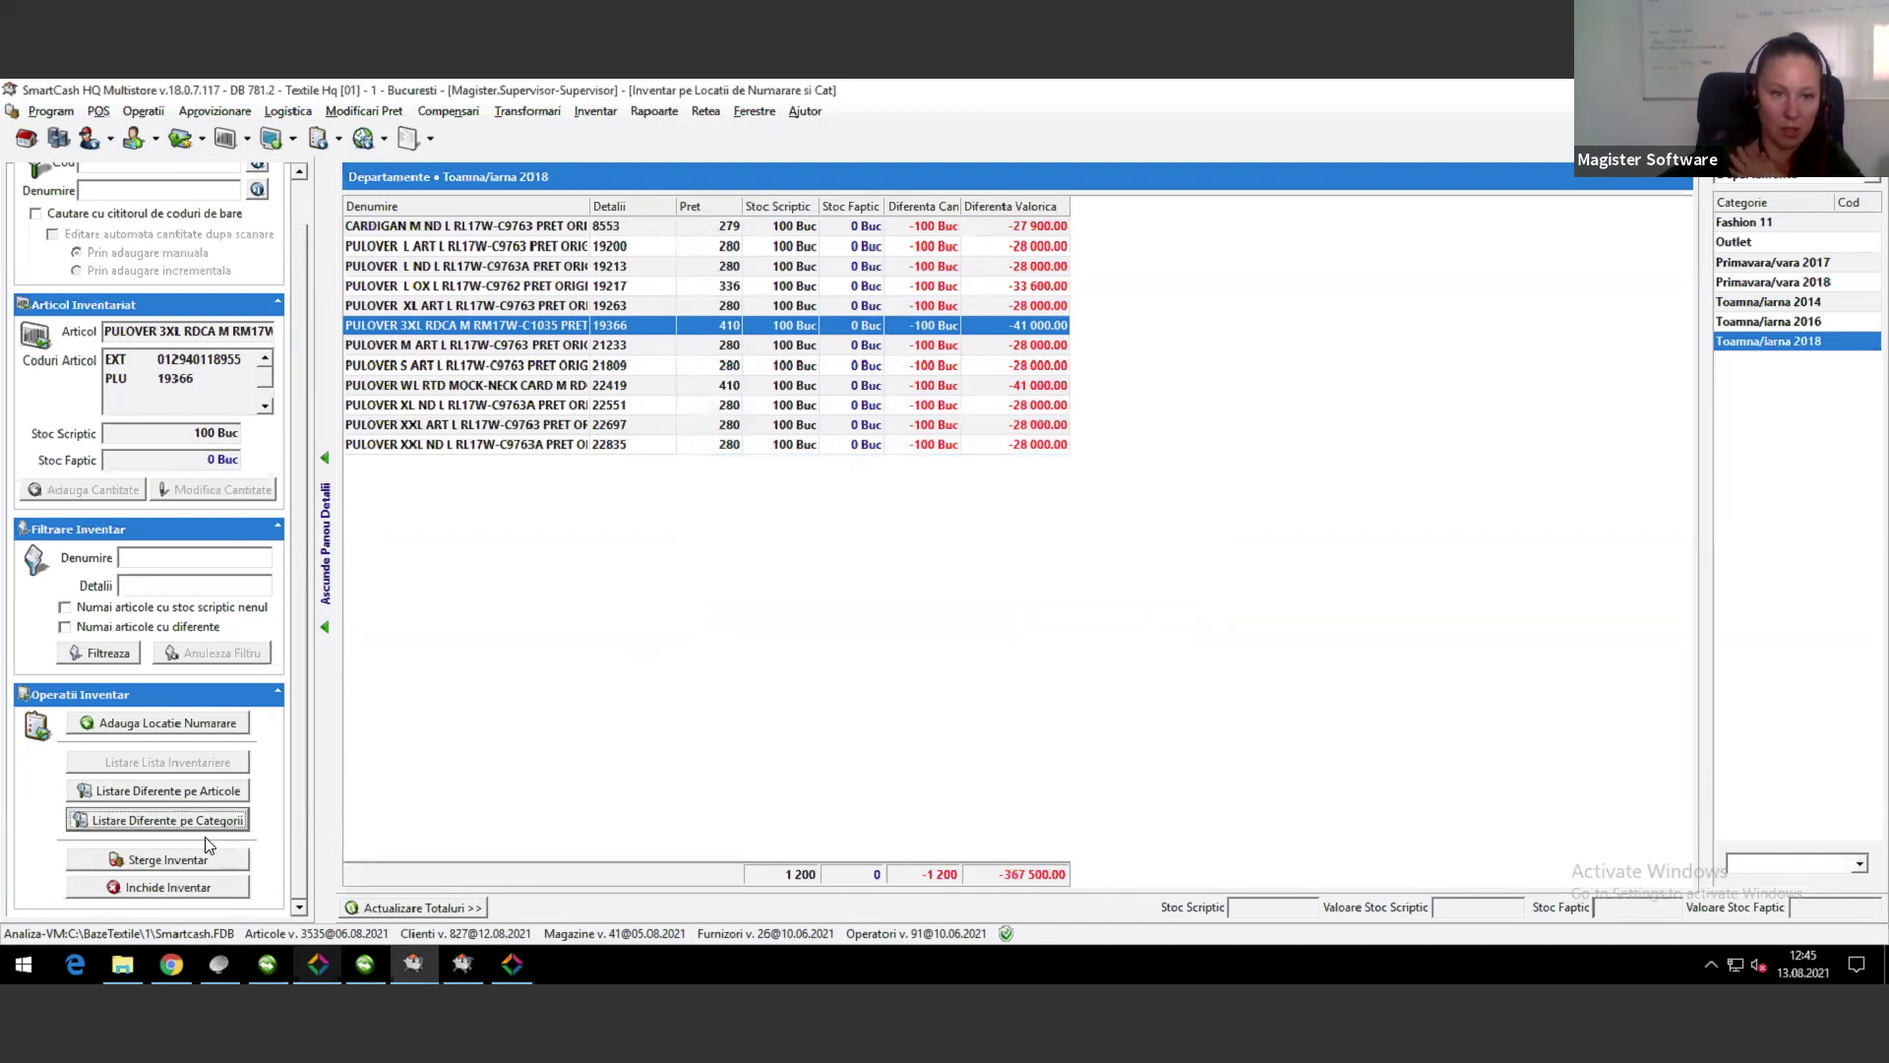
Step: Delete the current category inventory and authorize the deletion as the operator who opened it
left_click(169, 861)
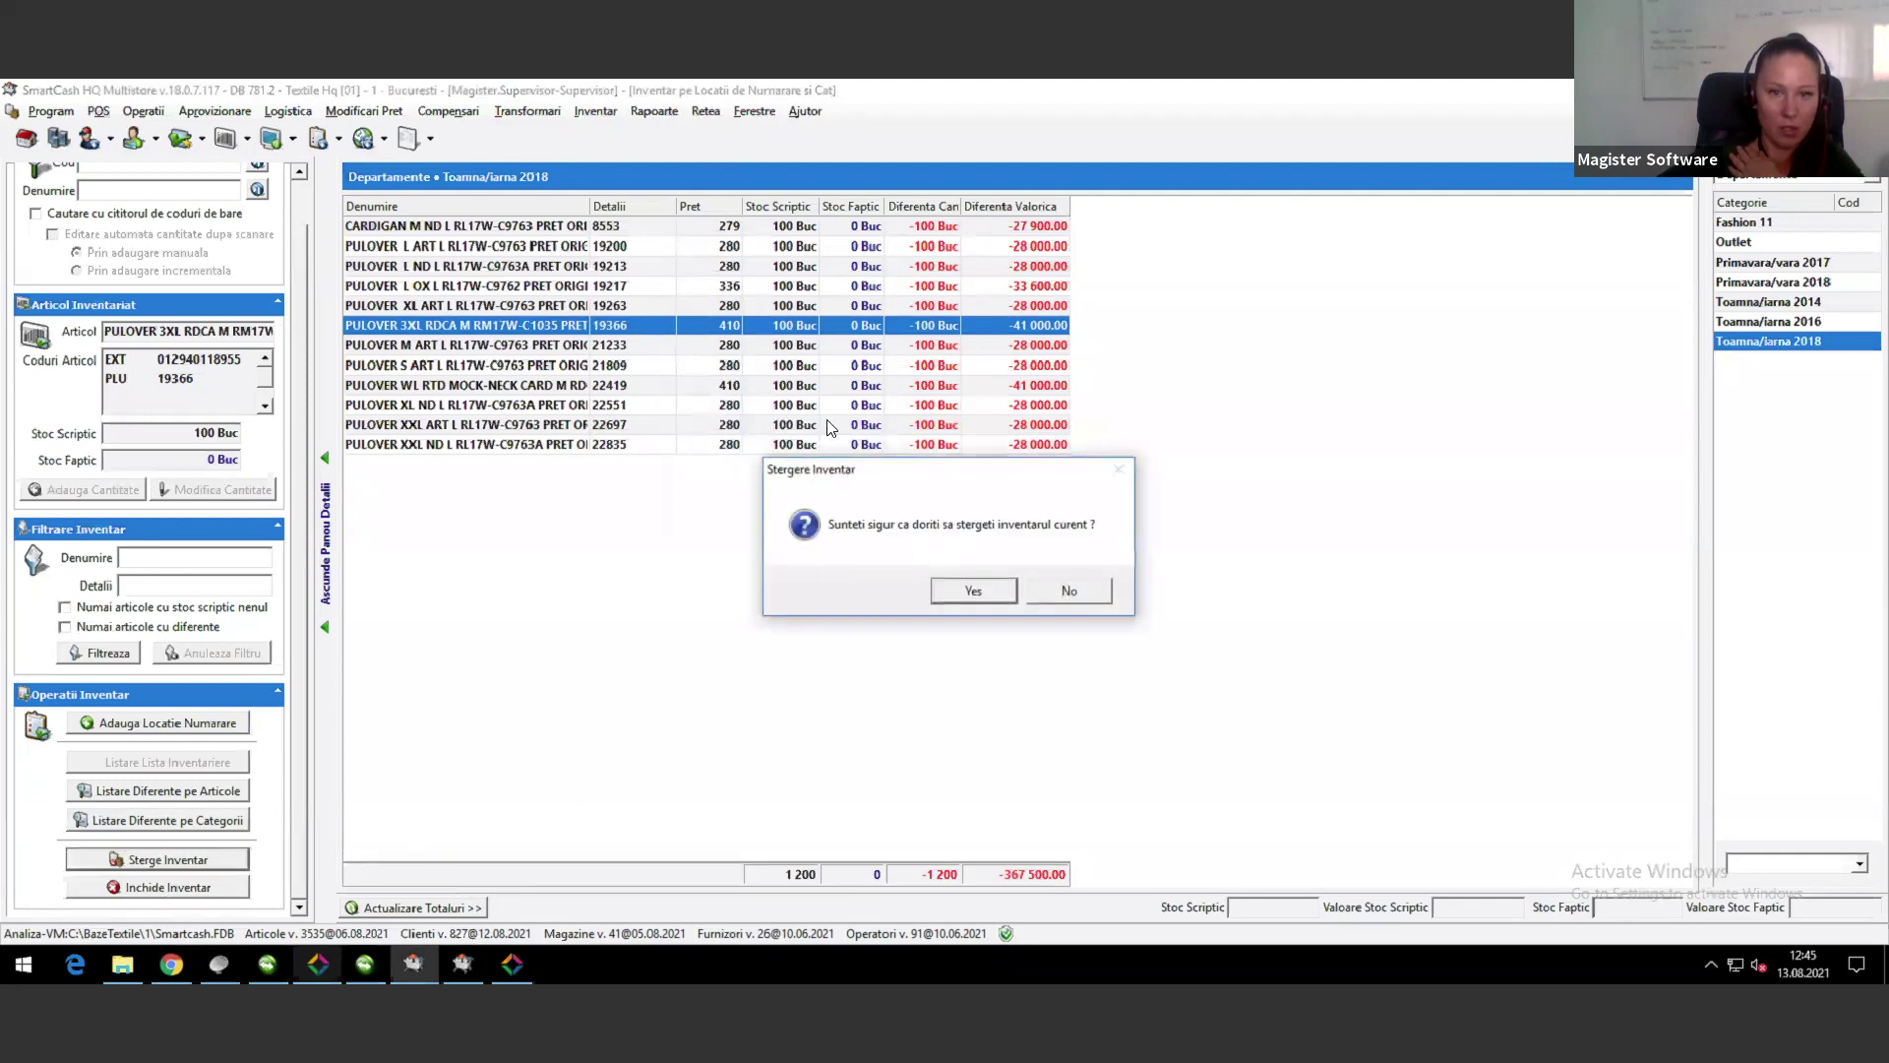
left_click(994, 595)
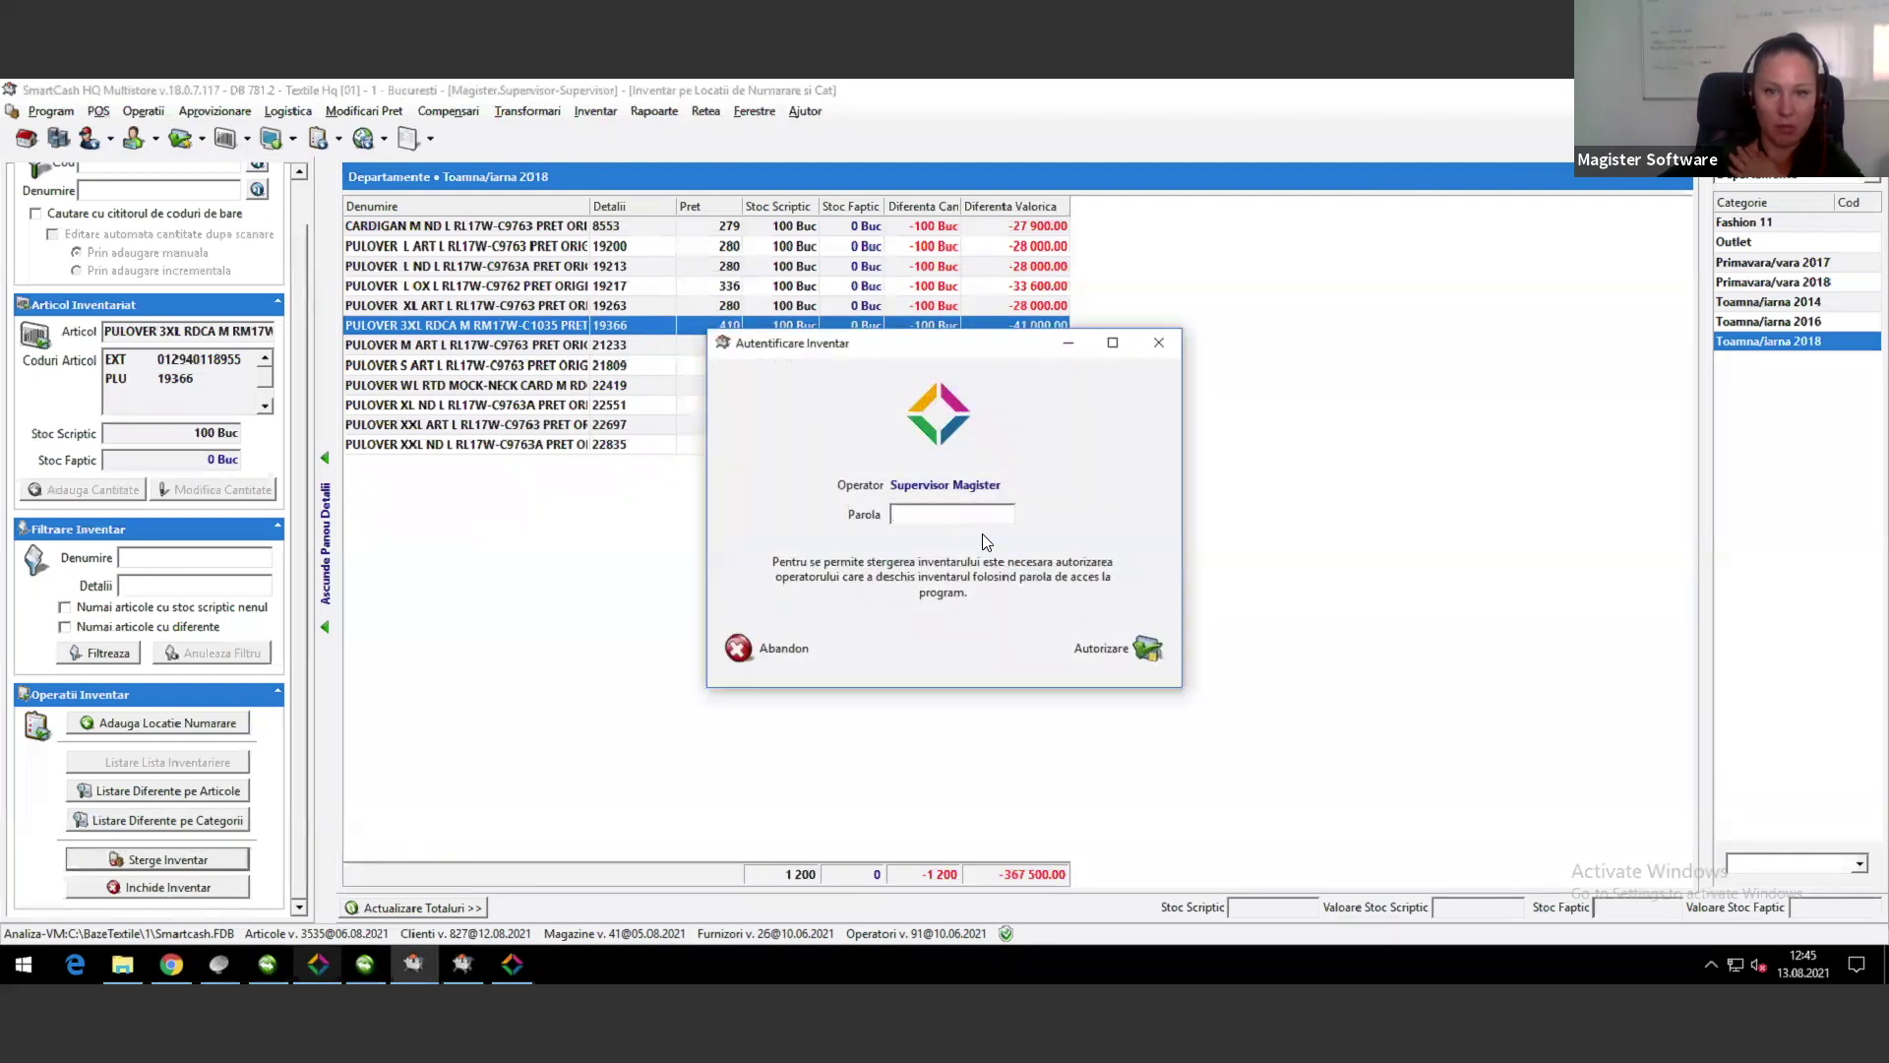
left_click(1146, 648)
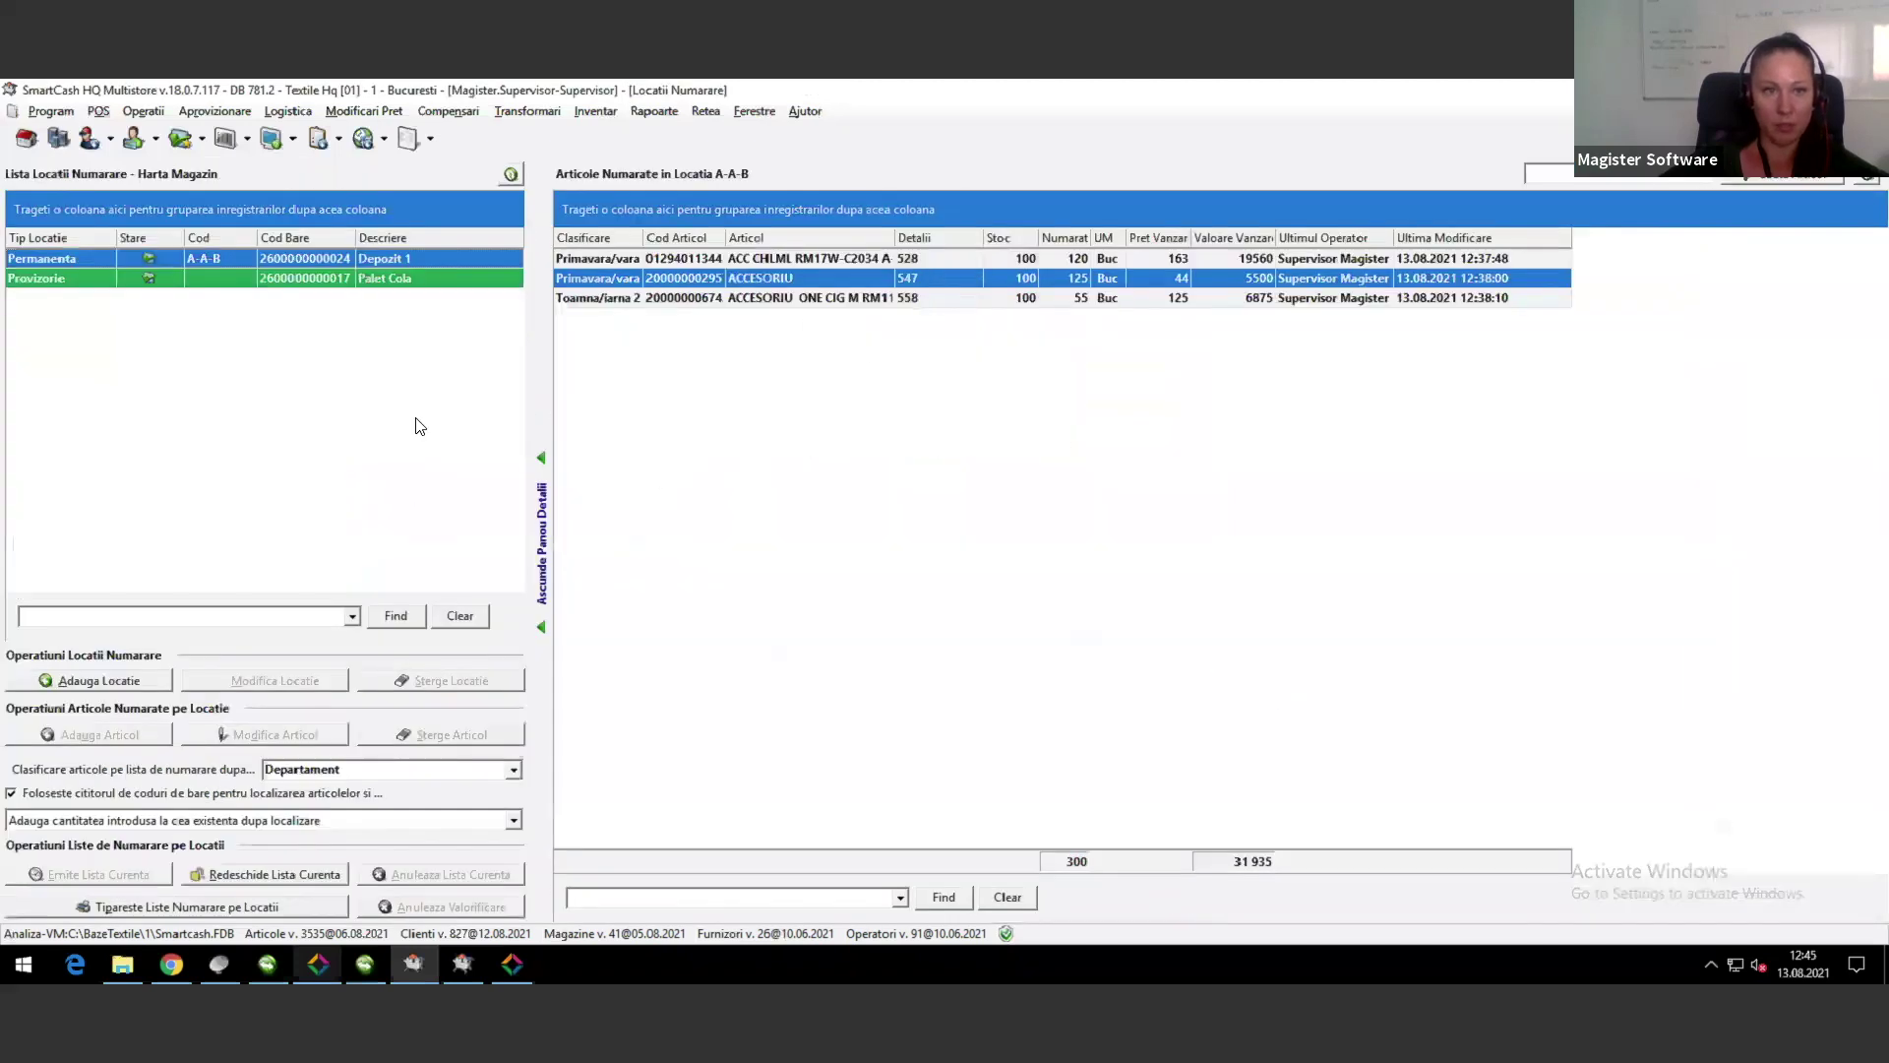
Step: Examine the classifications of the articles counted in the Depozit 1 and Palet Cola locations, widening the Clasificare column
left_click(638, 261)
left_click(661, 298)
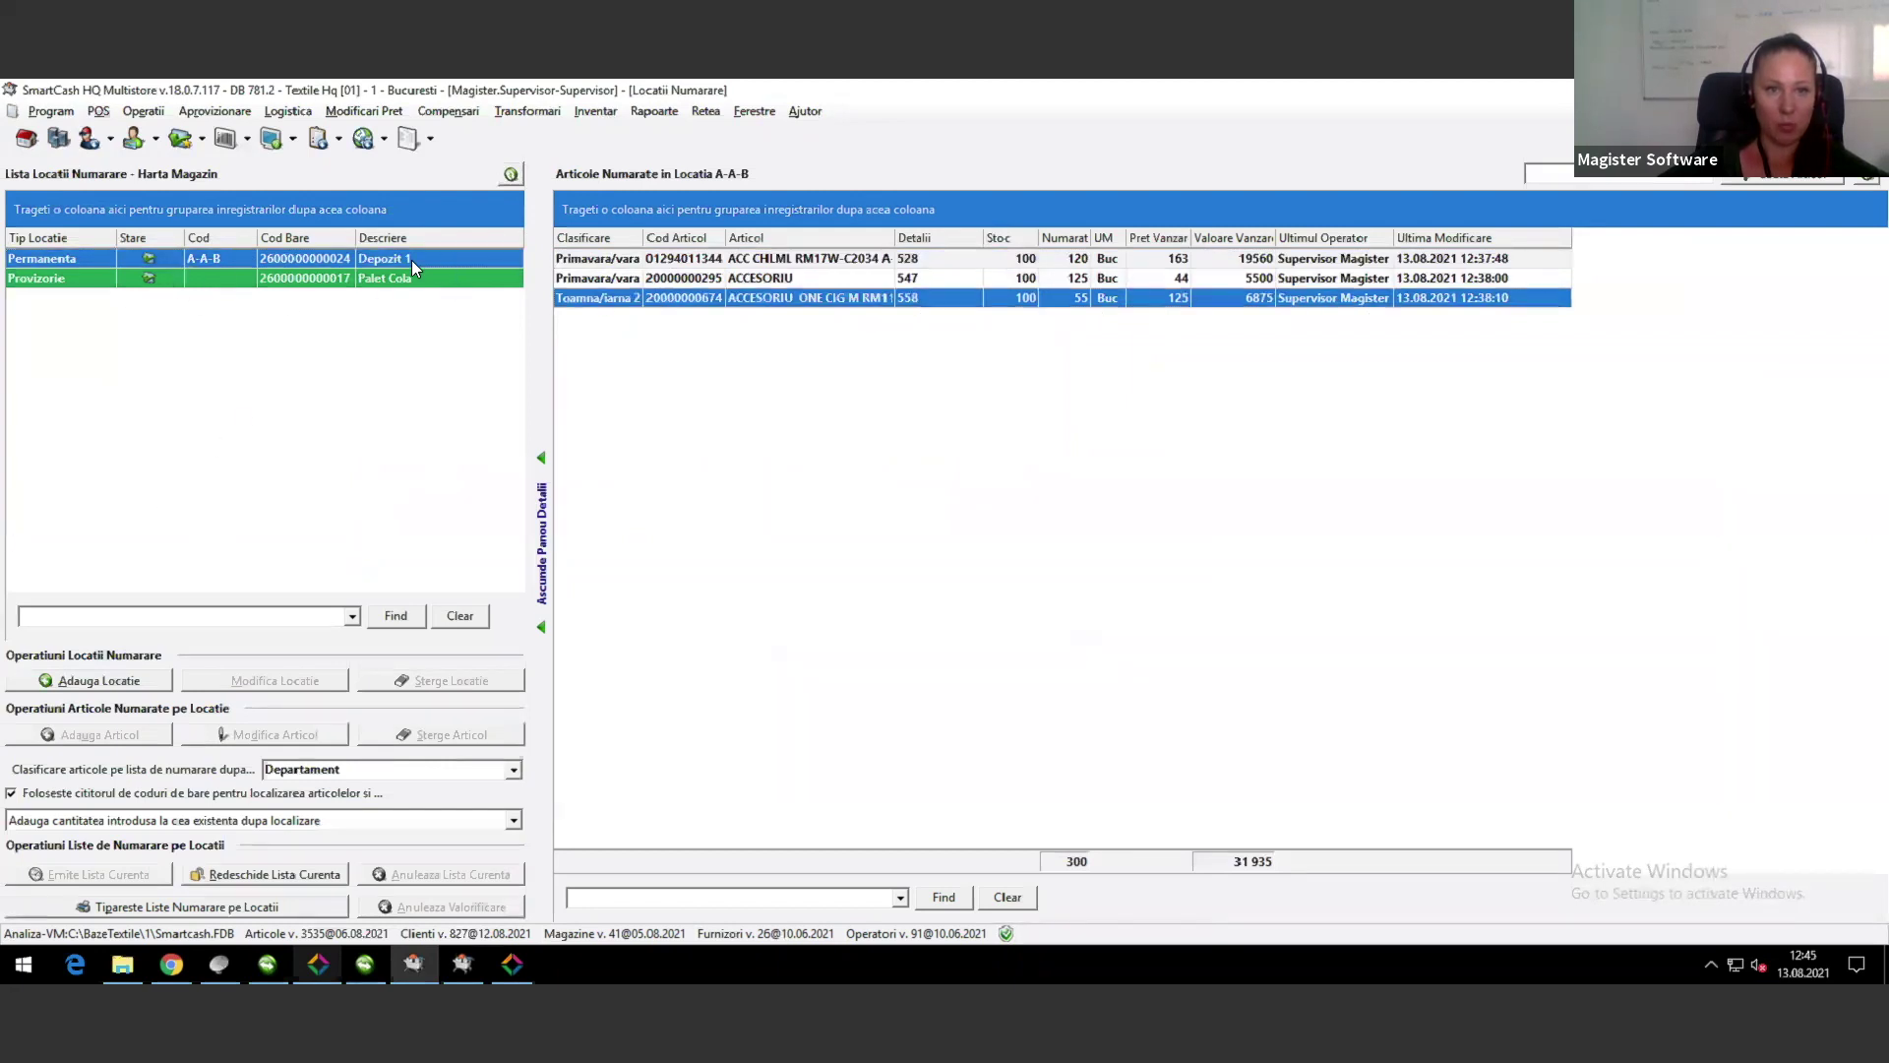
left_click(626, 273)
left_click_drag(643, 237, 735, 237)
key("Down")
key("Down")
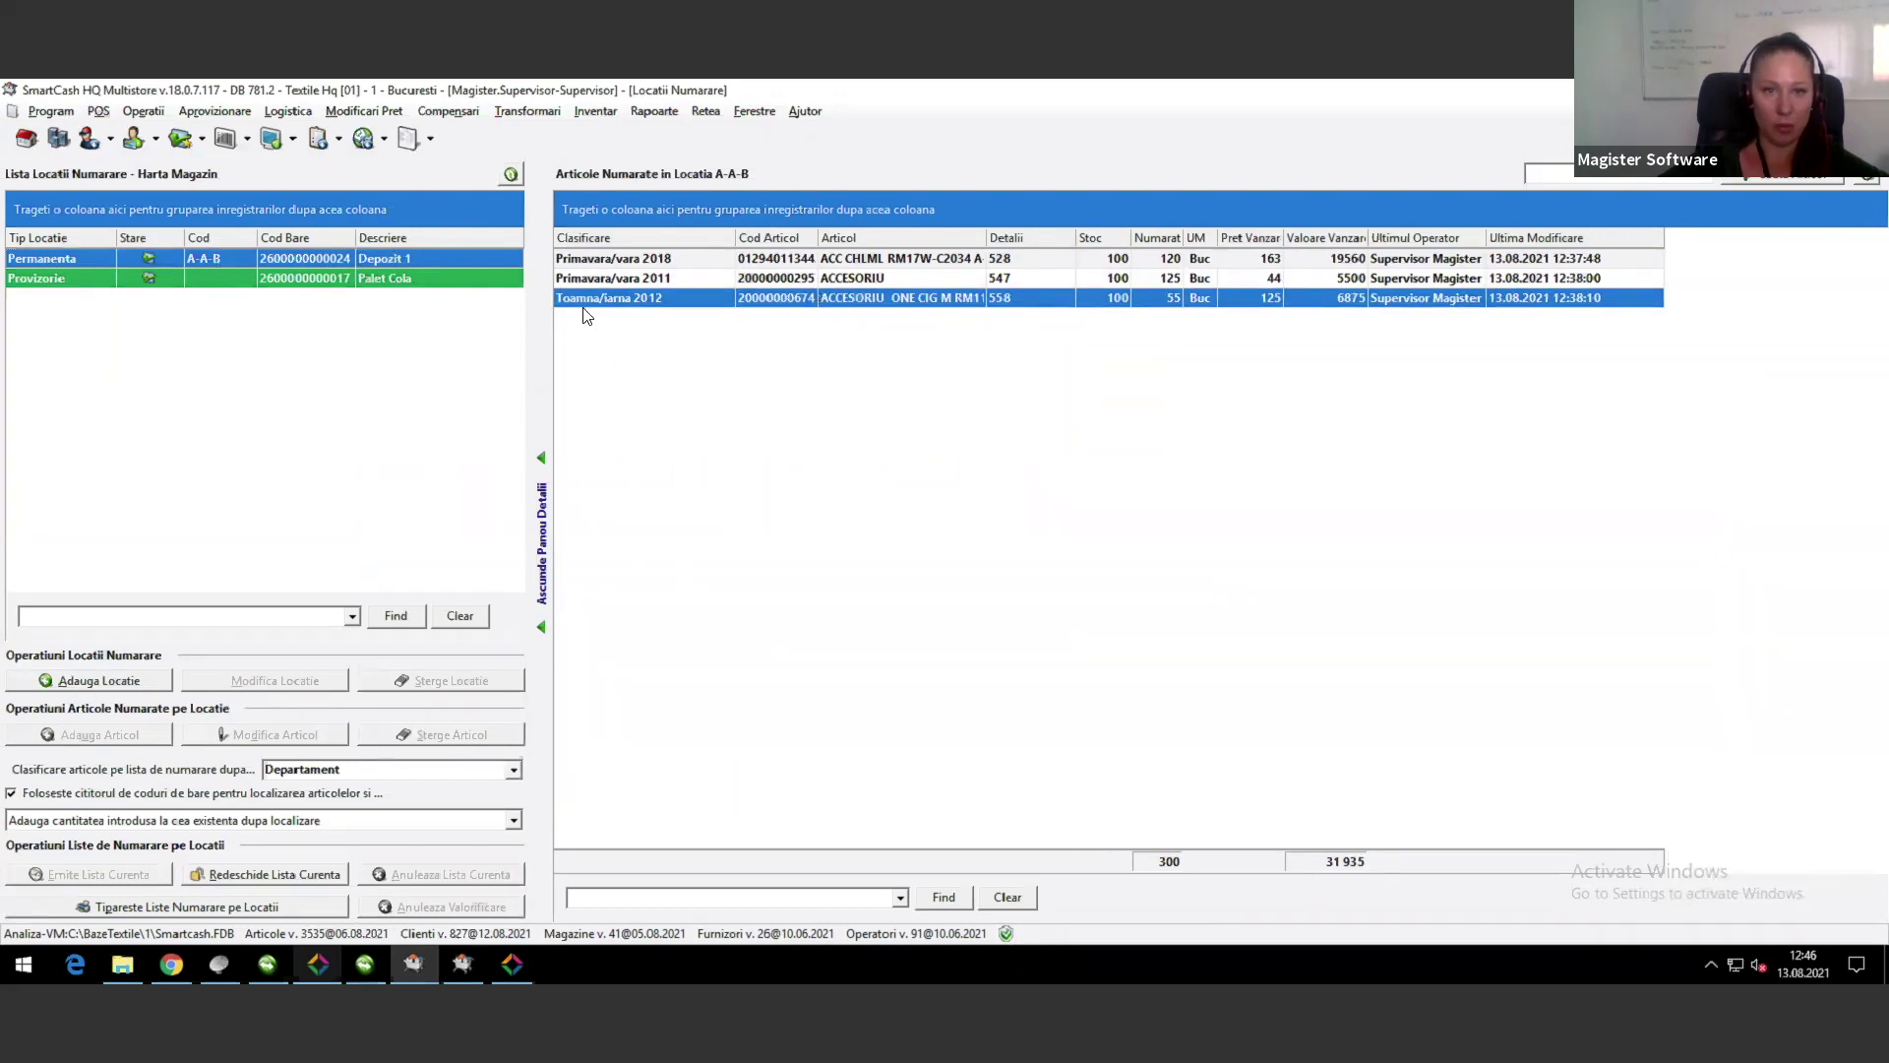
left_click(289, 279)
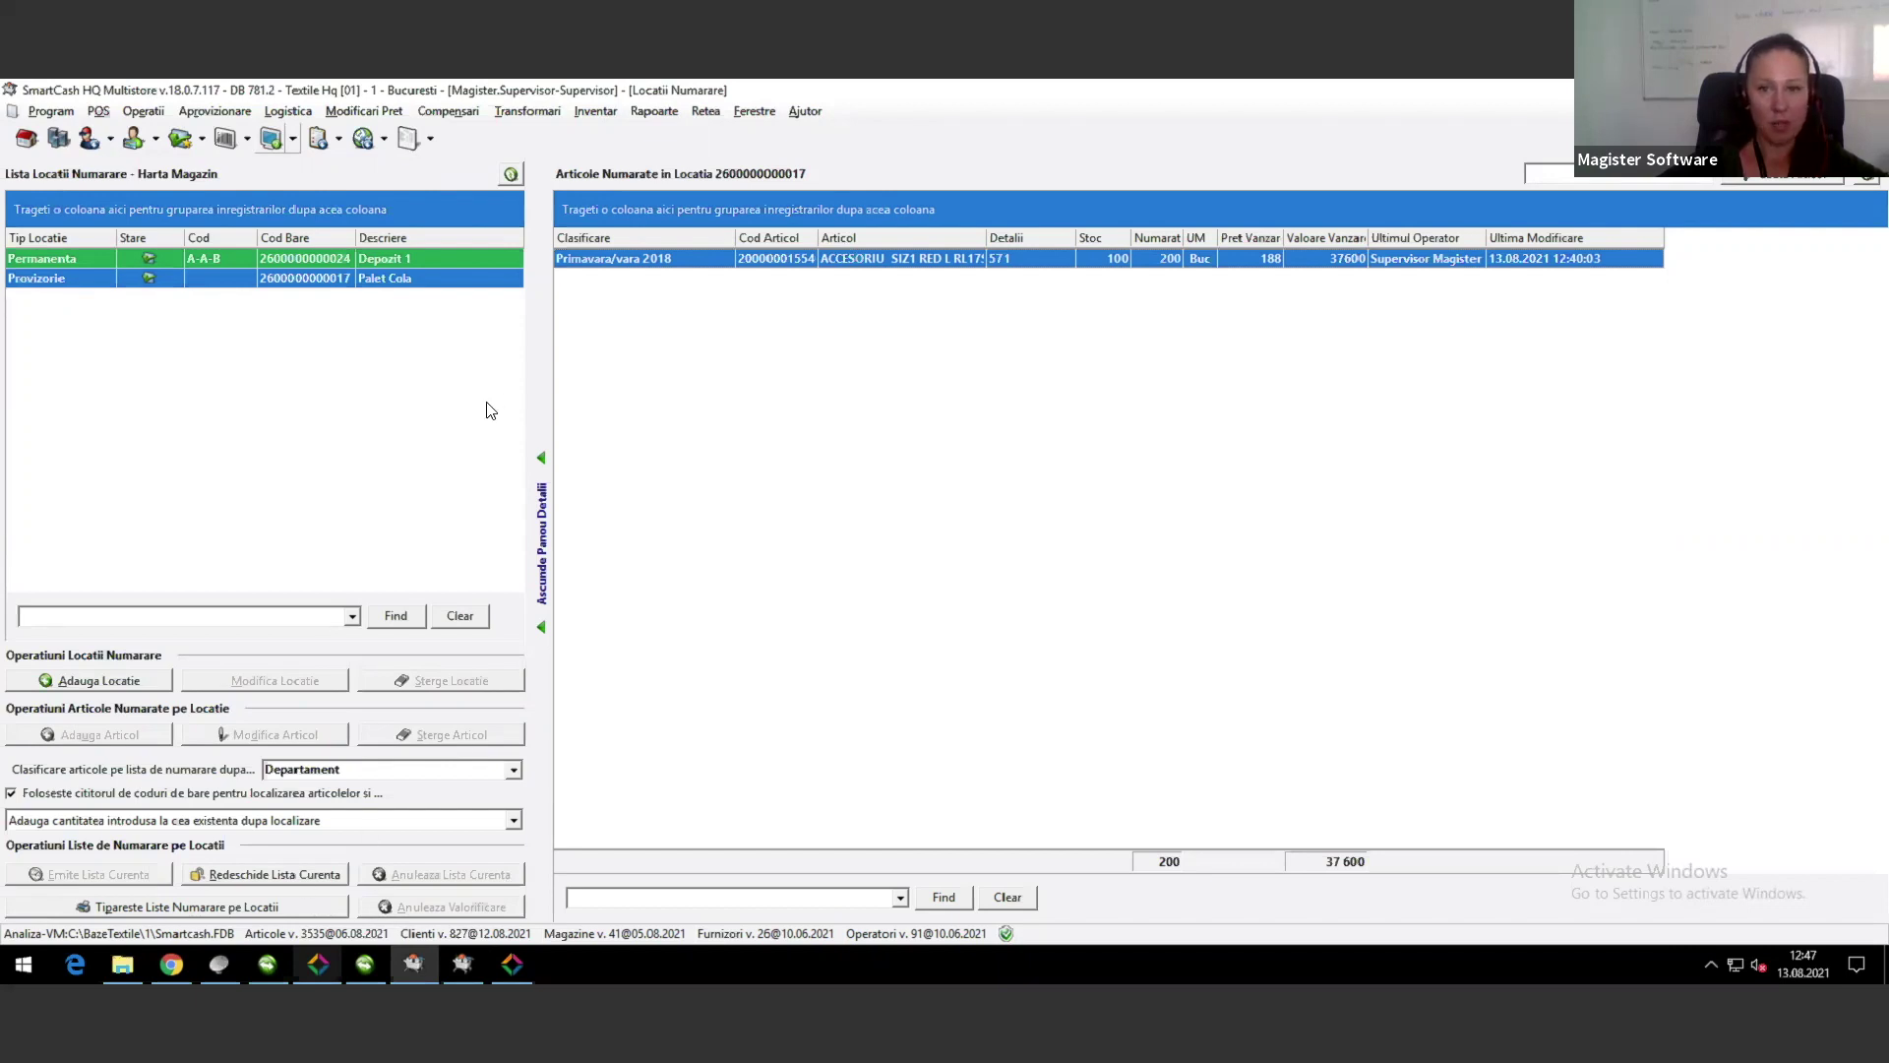
Step: Look through the detailed reports for the negotiated price options by department/class and by supplier
left_click(661, 114)
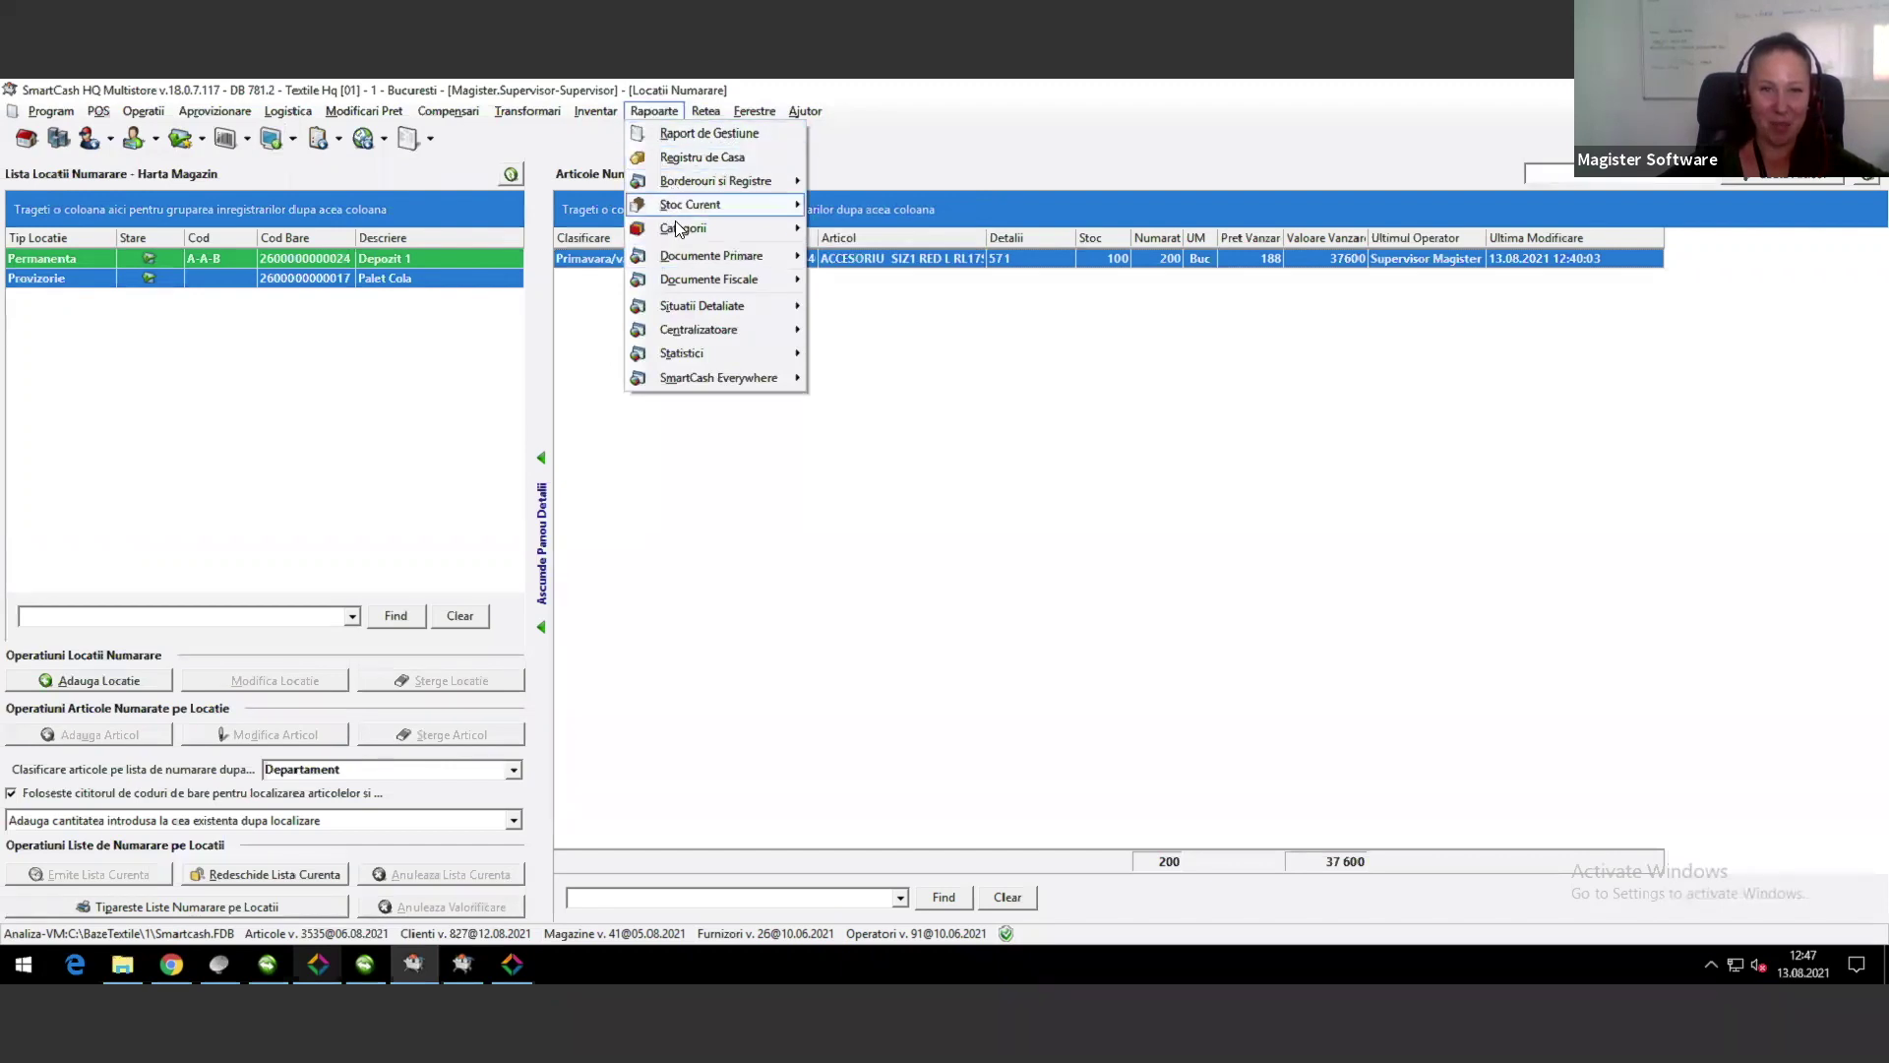
mouse_move(711, 307)
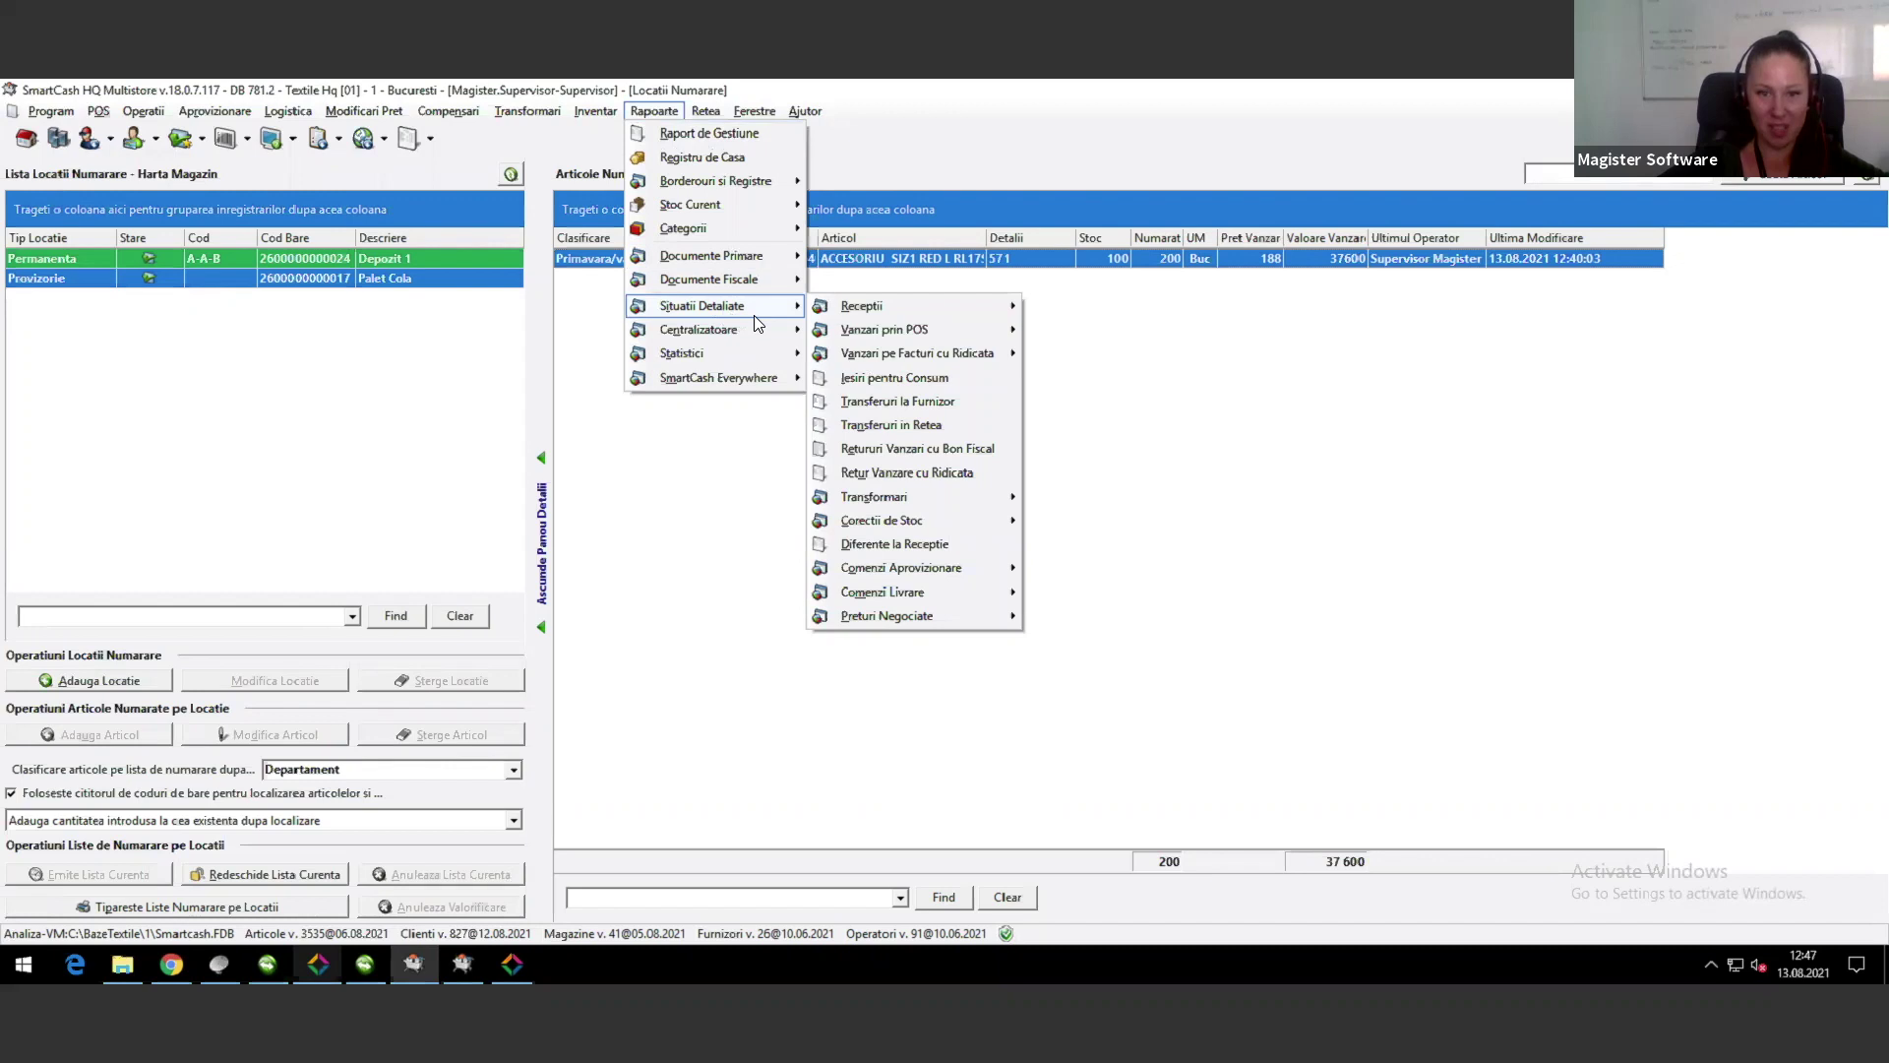
mouse_move(920, 617)
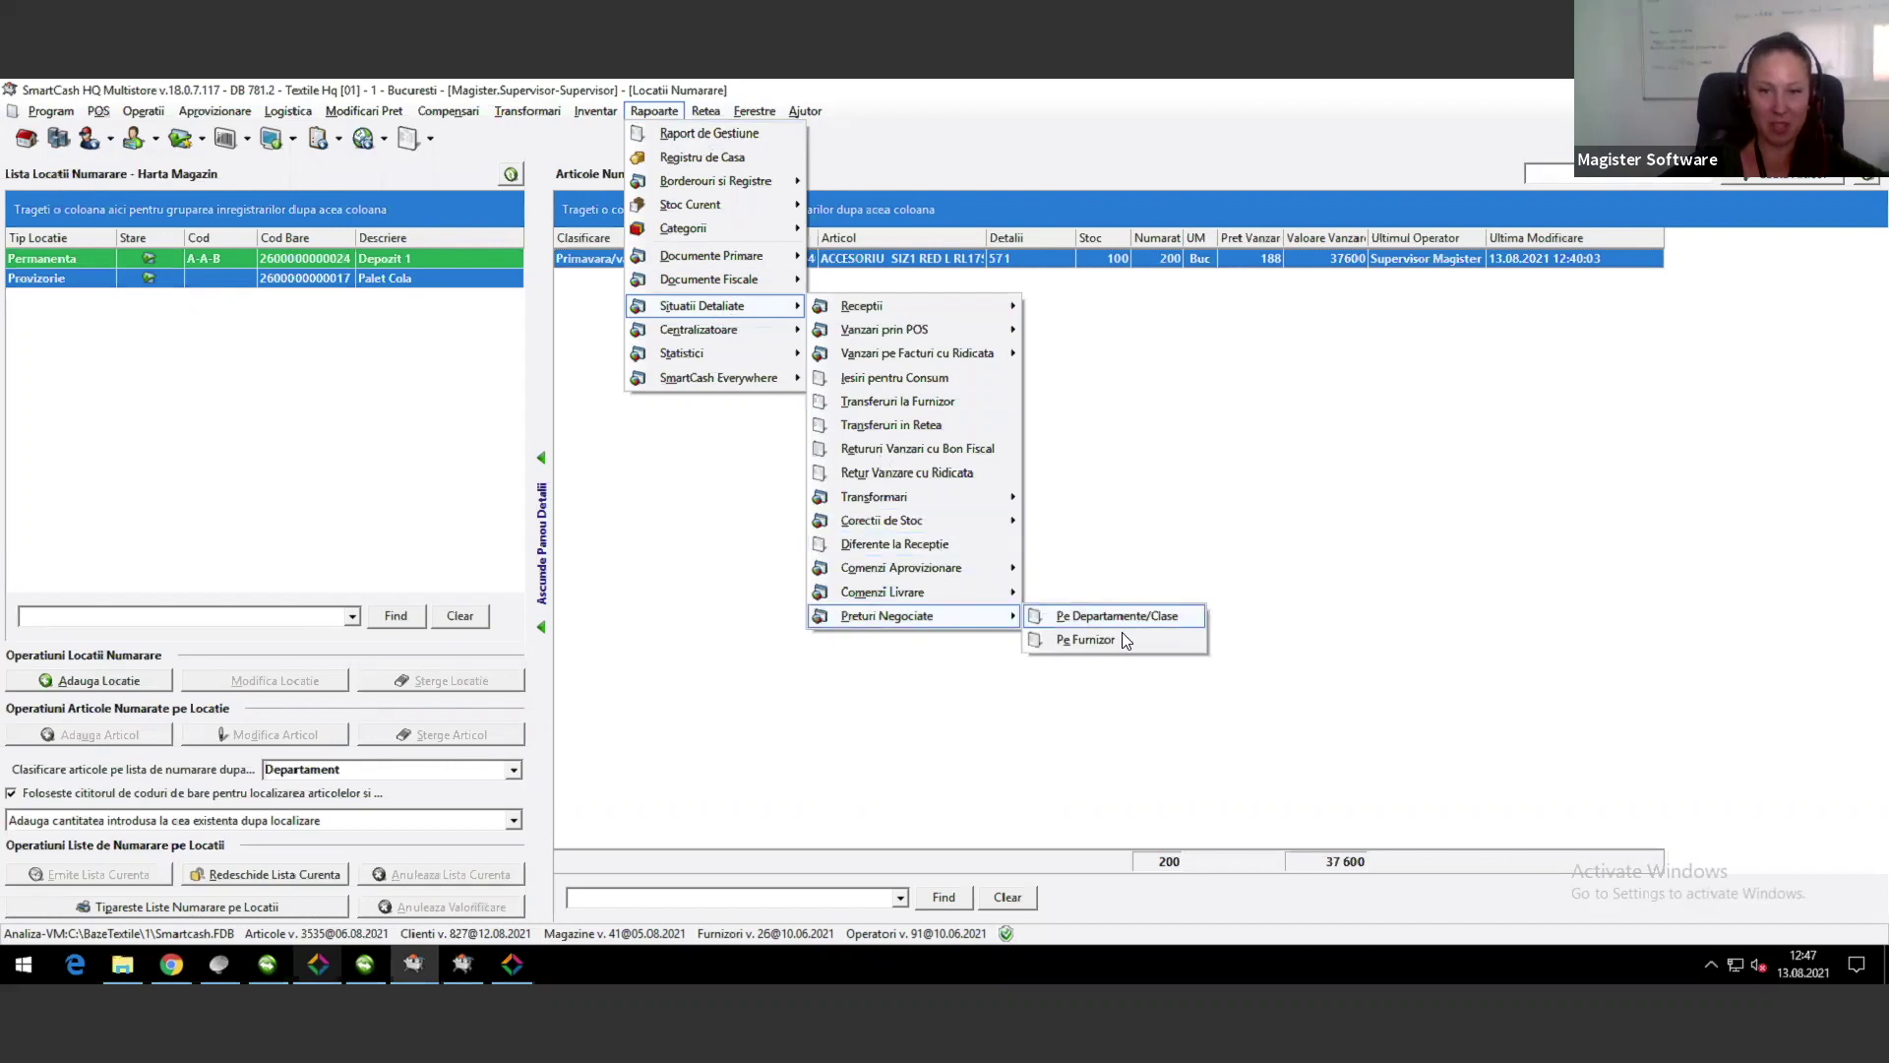
left_click(1014, 622)
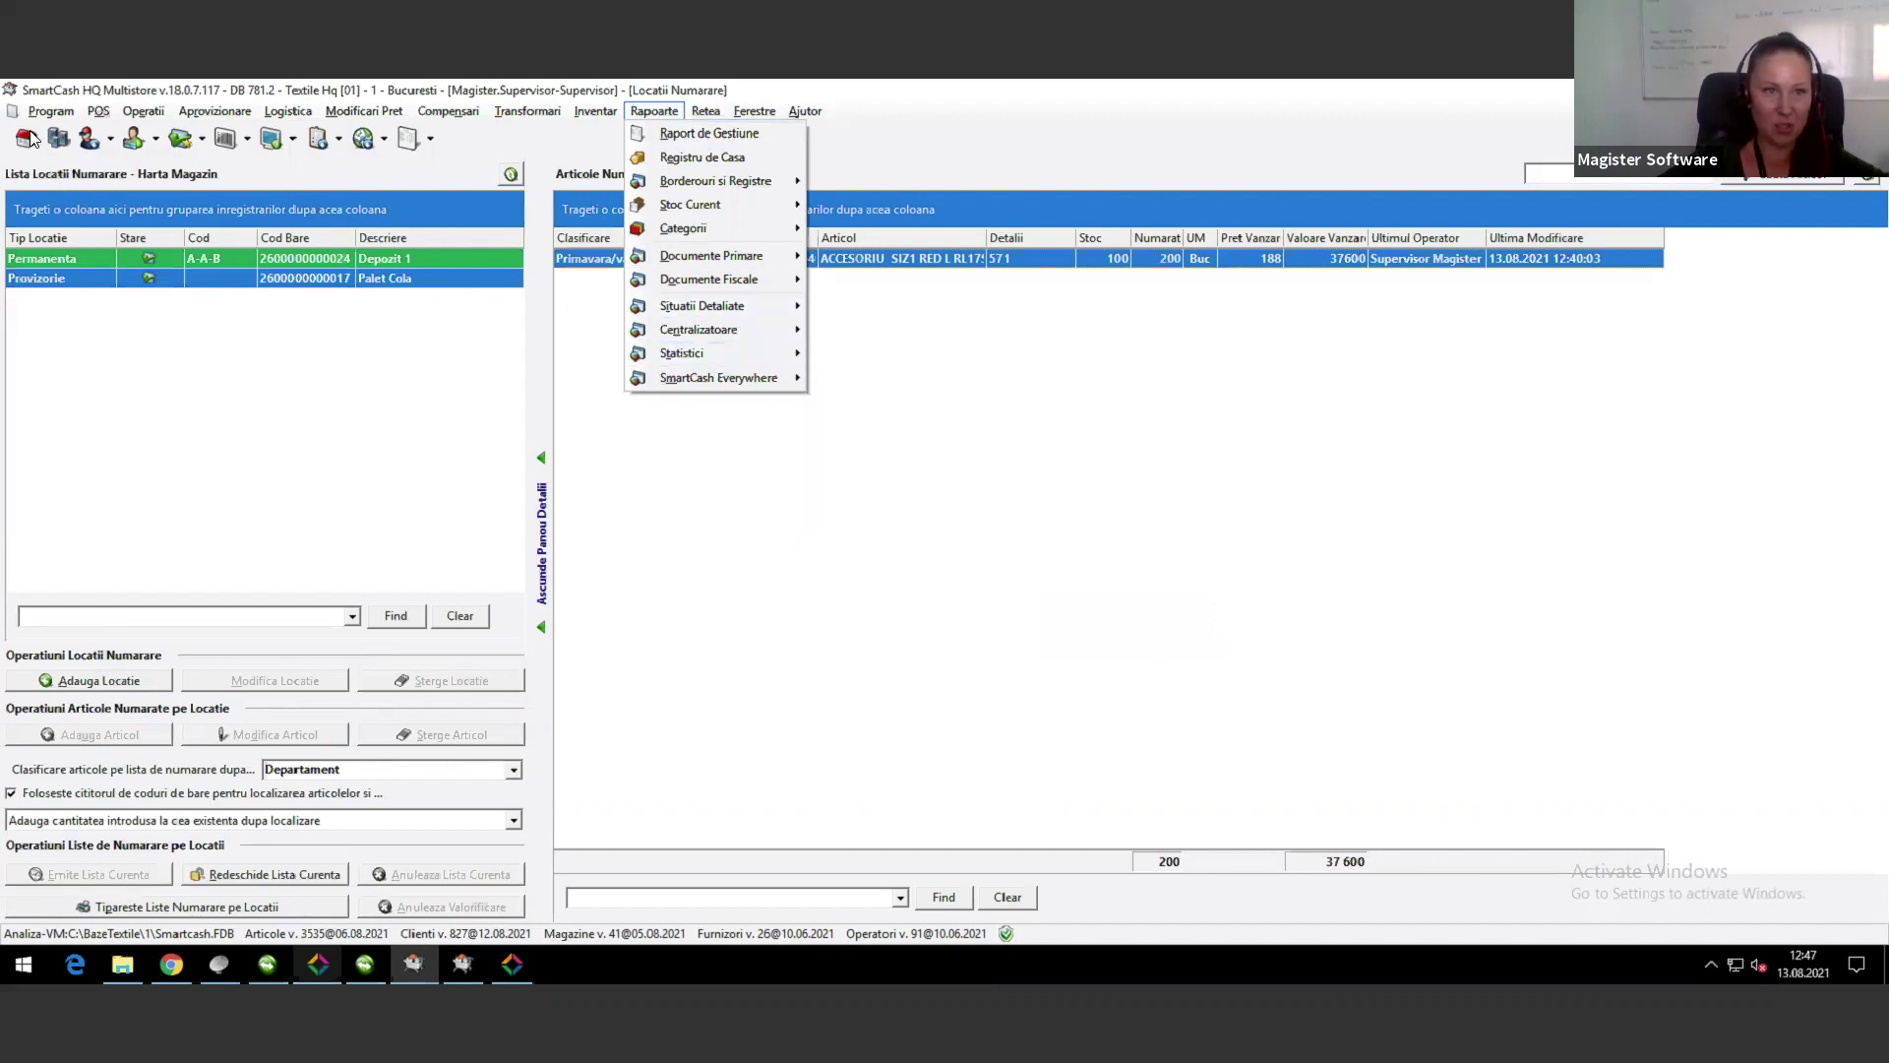
Step: Open the product catalog, then switch to the HQ Hypermarket catalog and select the article FM.SOMON 400G+MIX FRANCEZ 300G
left_click(35, 160)
left_click(512, 966)
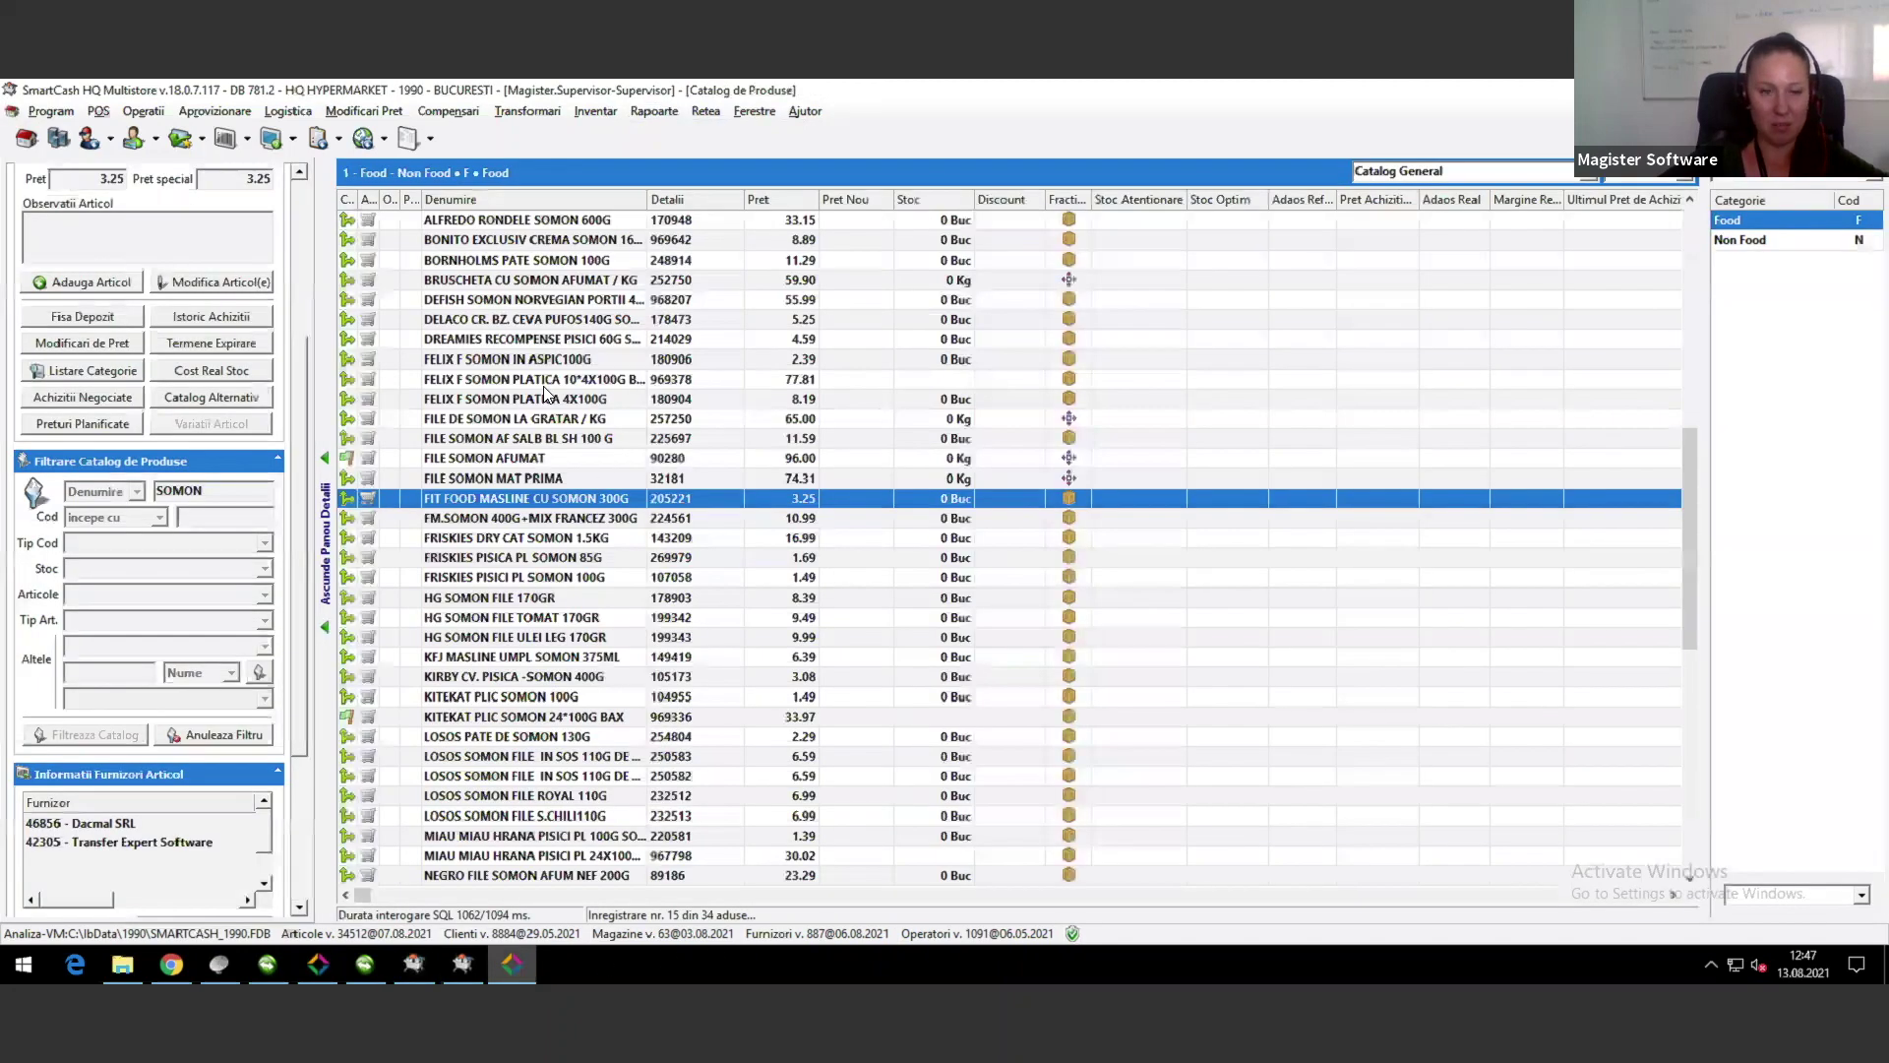
left_click(545, 385)
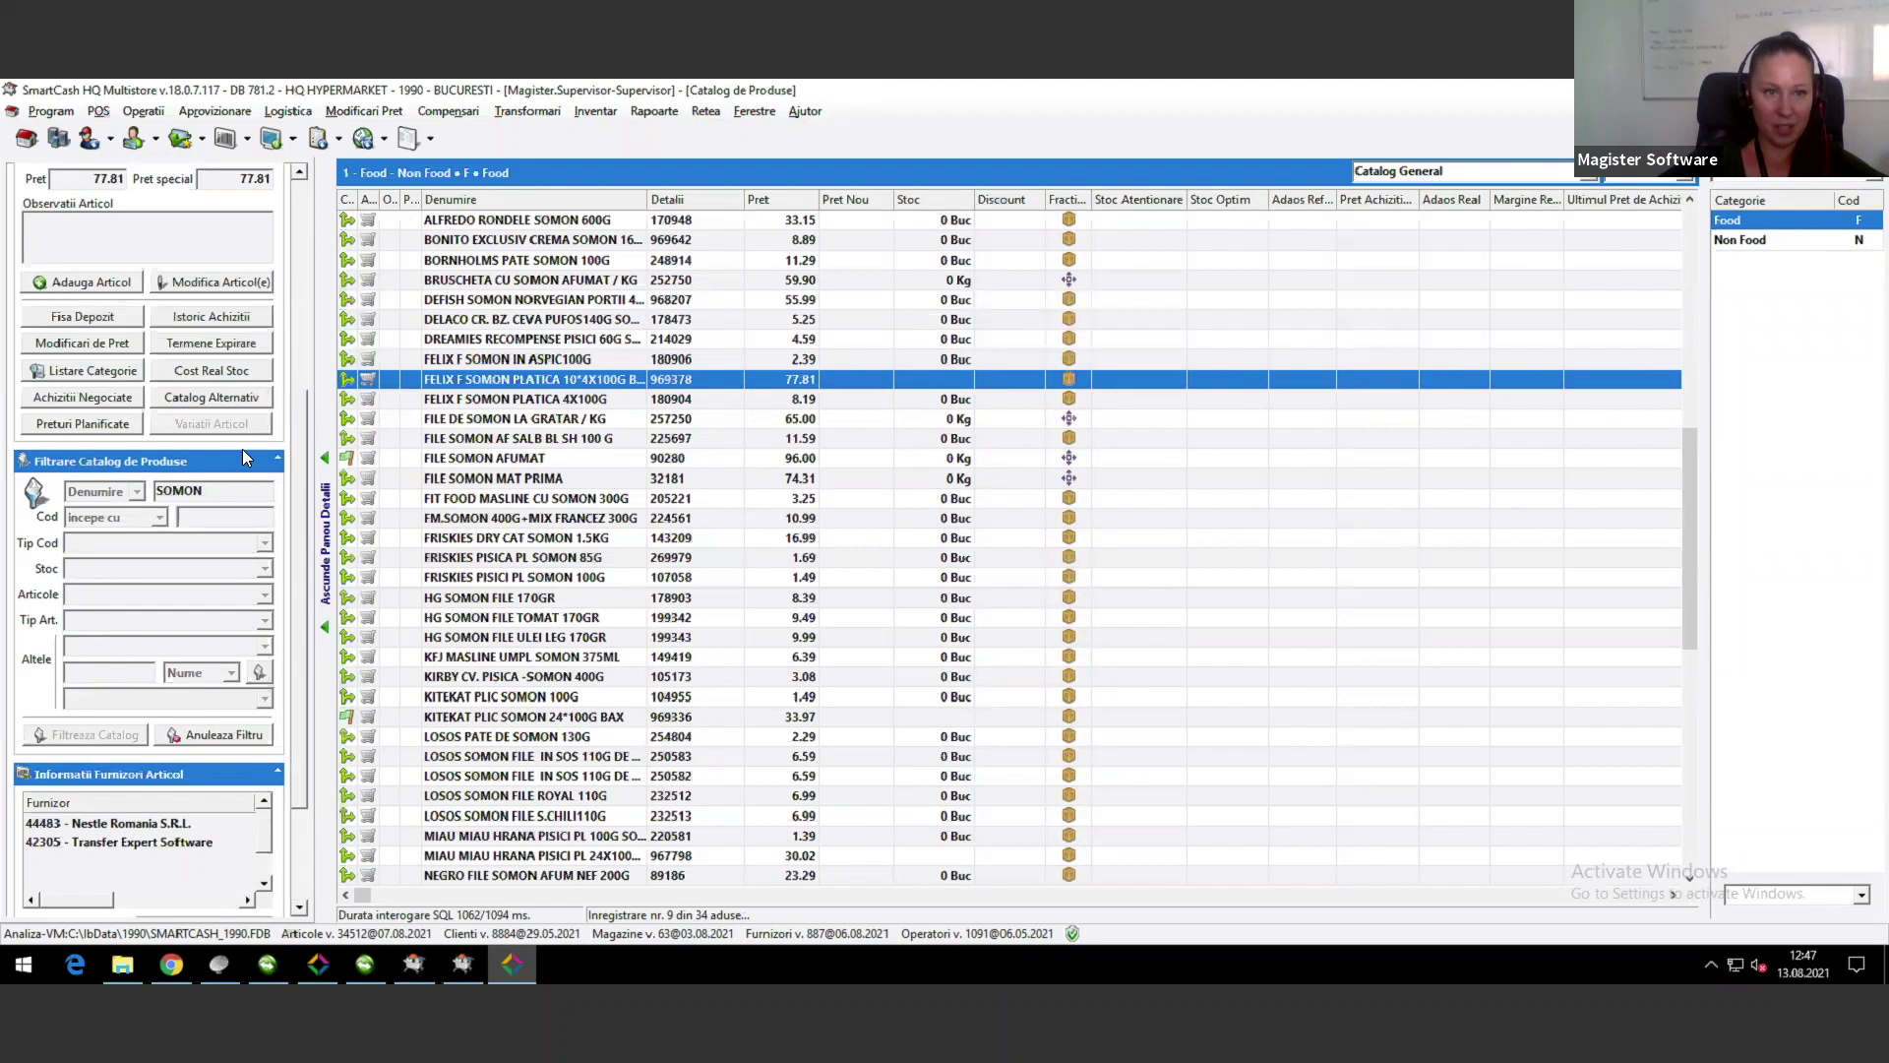
scroll(242, 449, "down", 1)
left_click(660, 518)
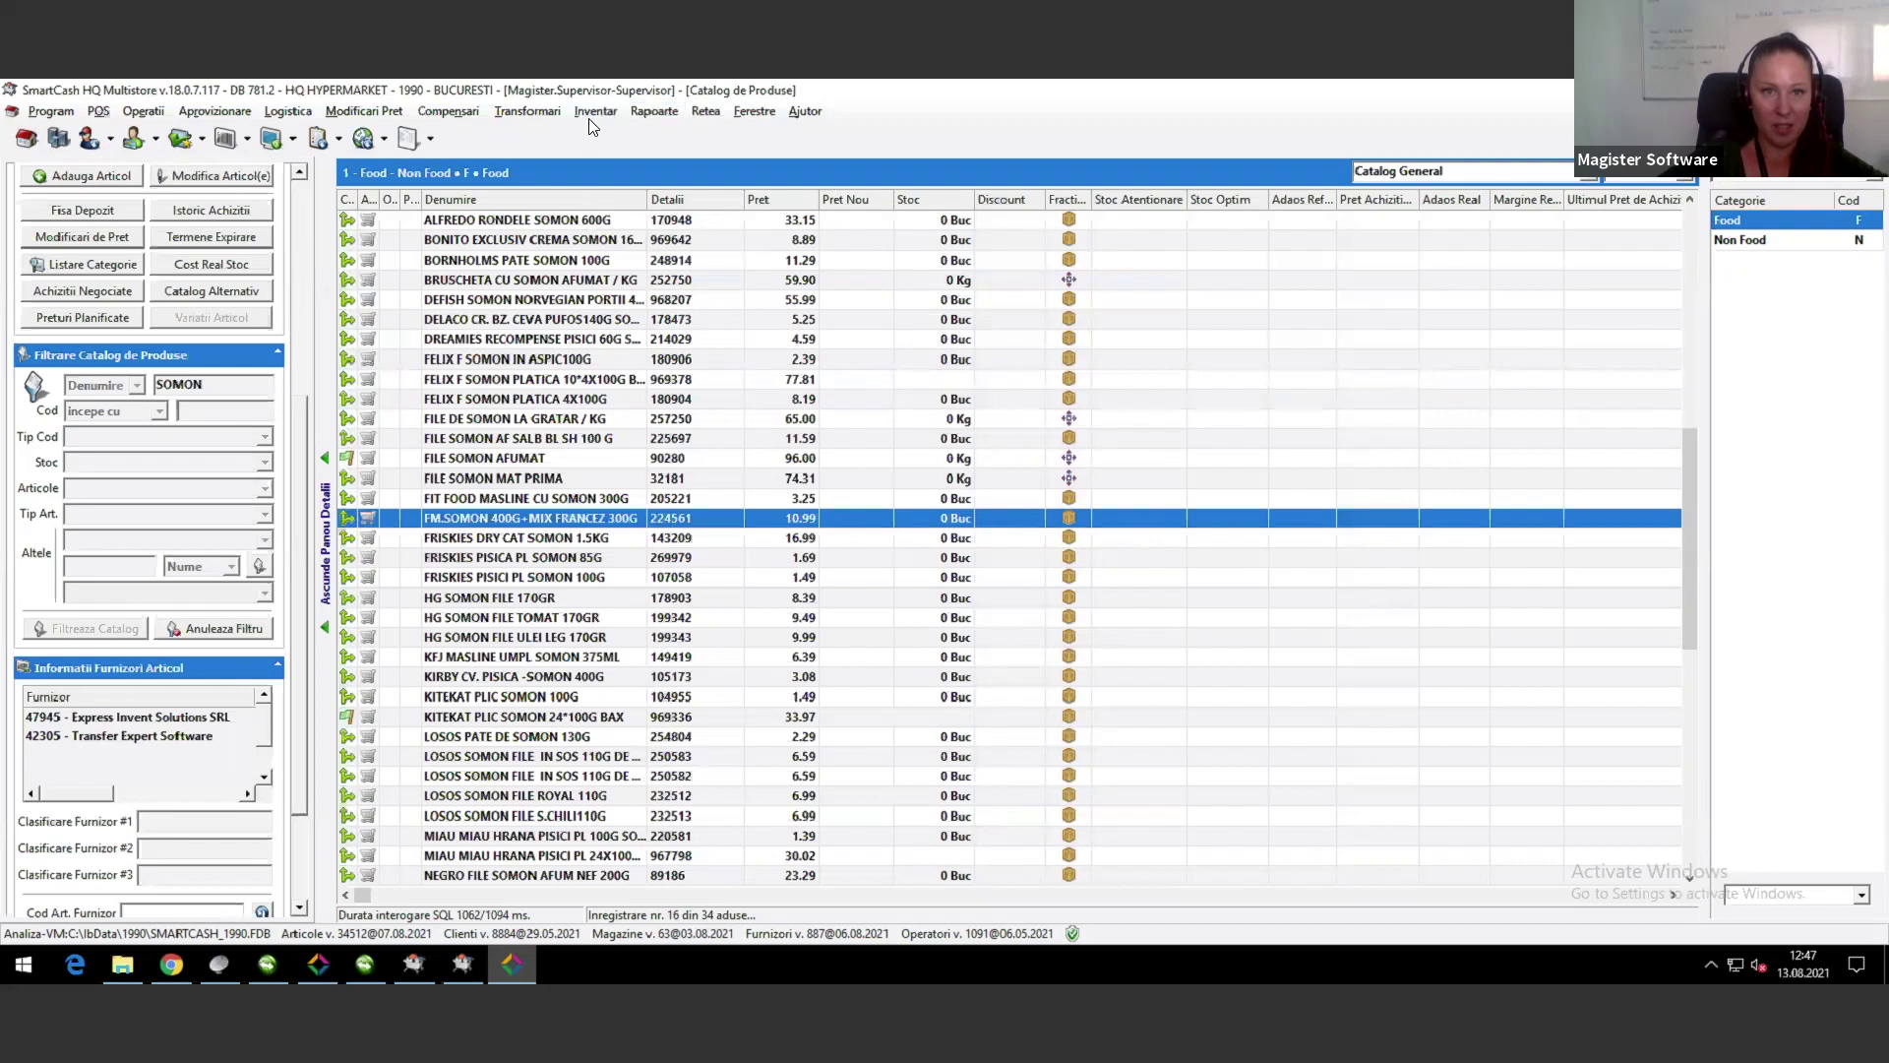
Step: Open the category listing and review its article filters, its three report types and the price list filter
left_click(93, 267)
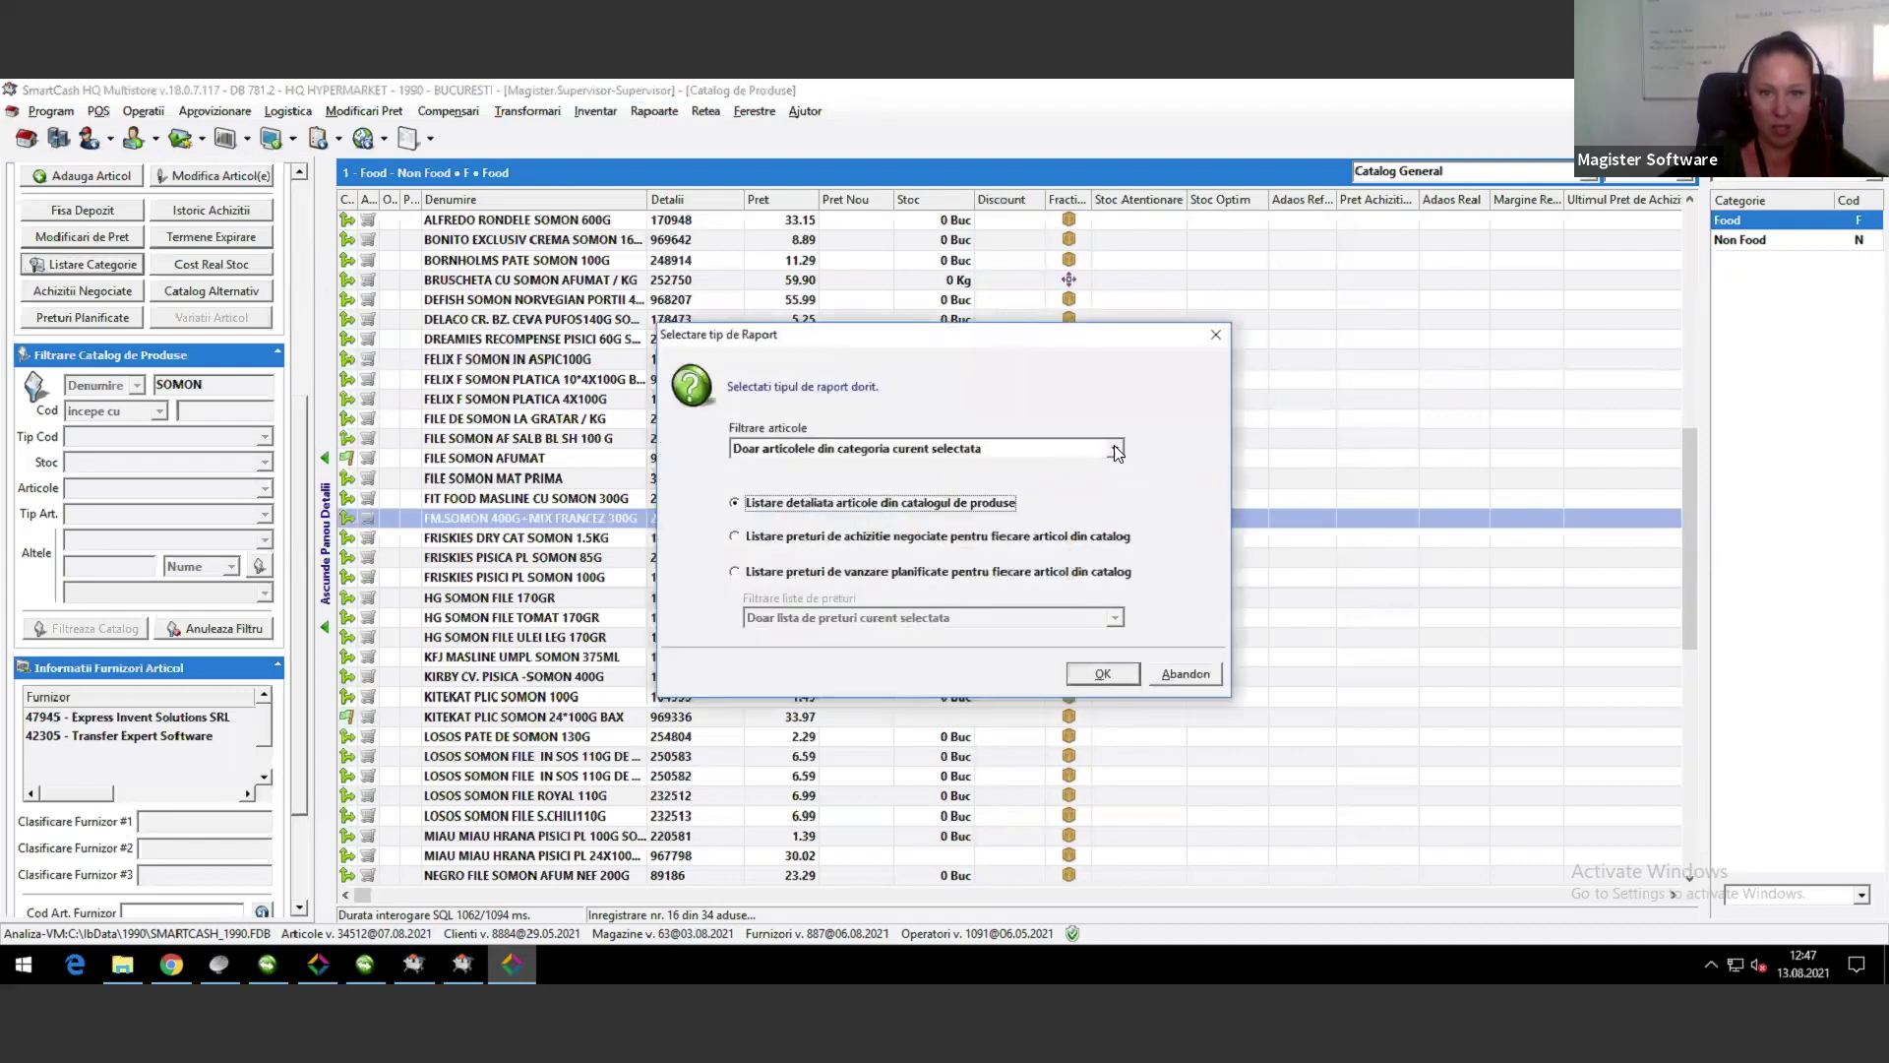
left_click(1117, 449)
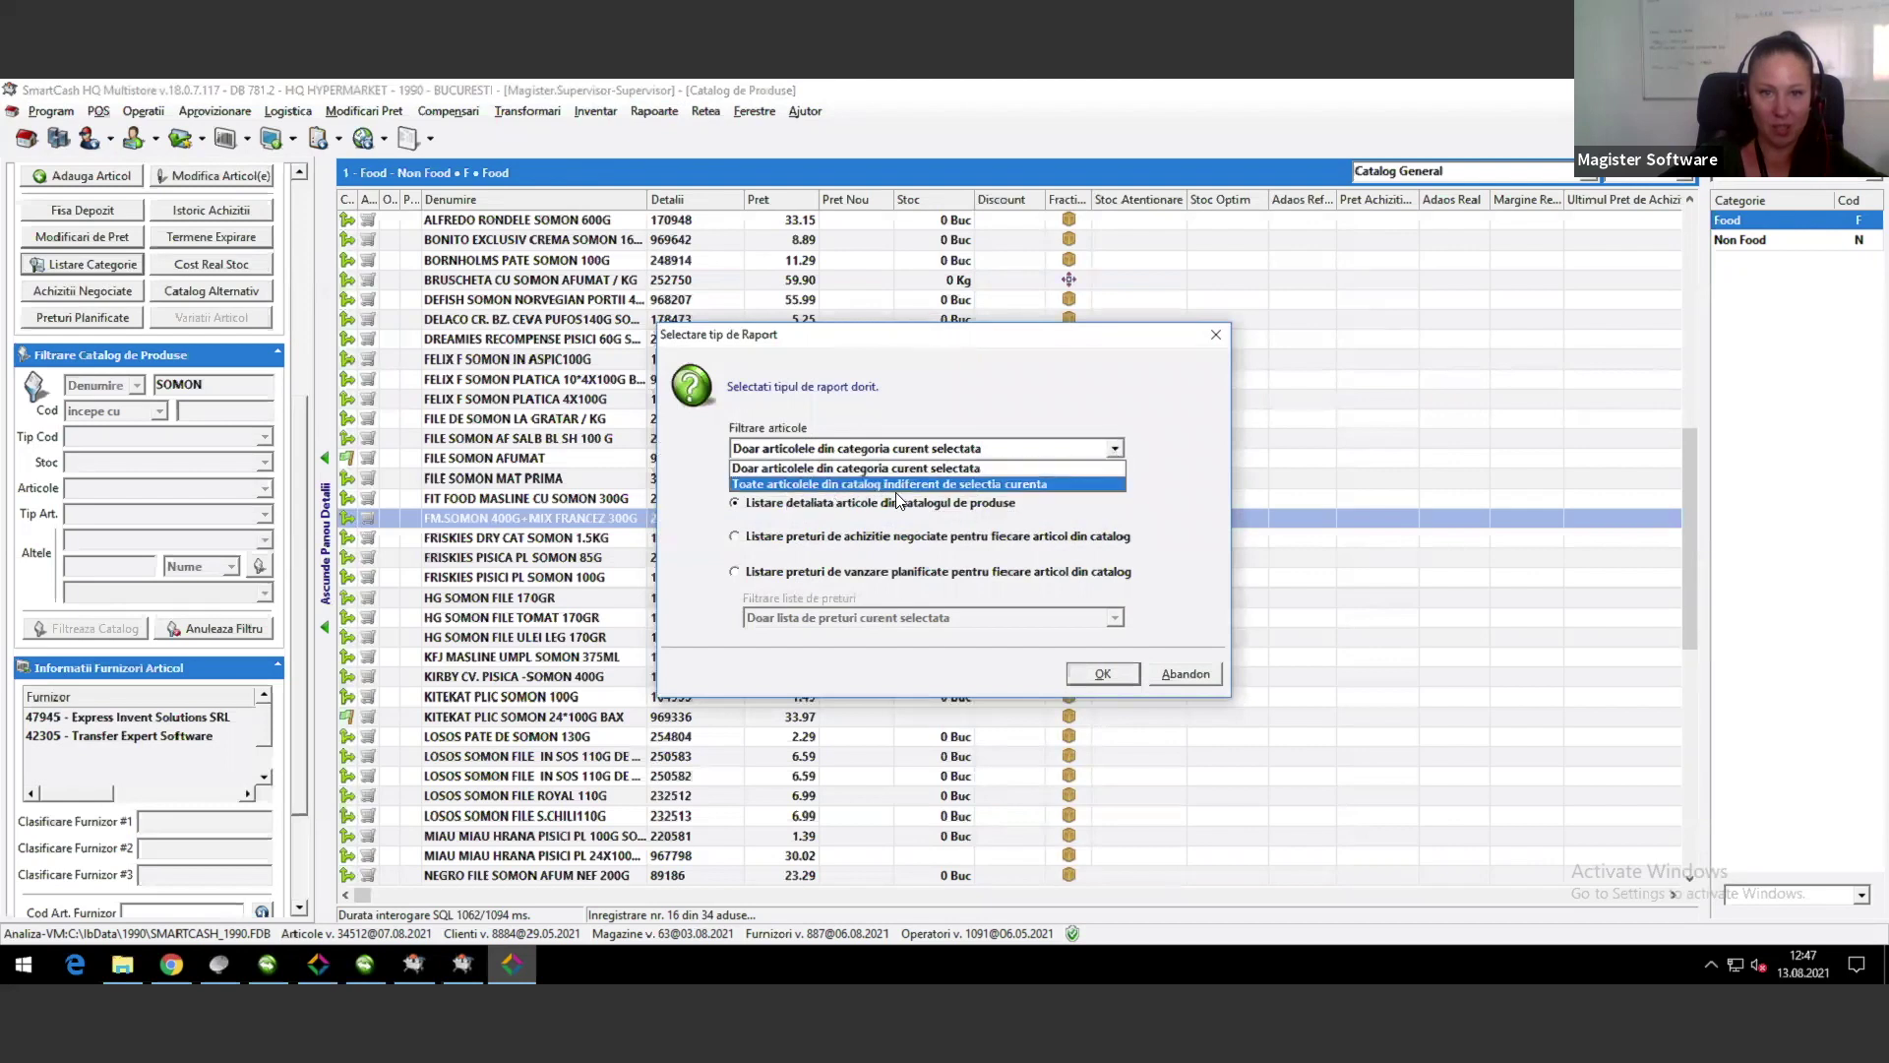
left_click(764, 553)
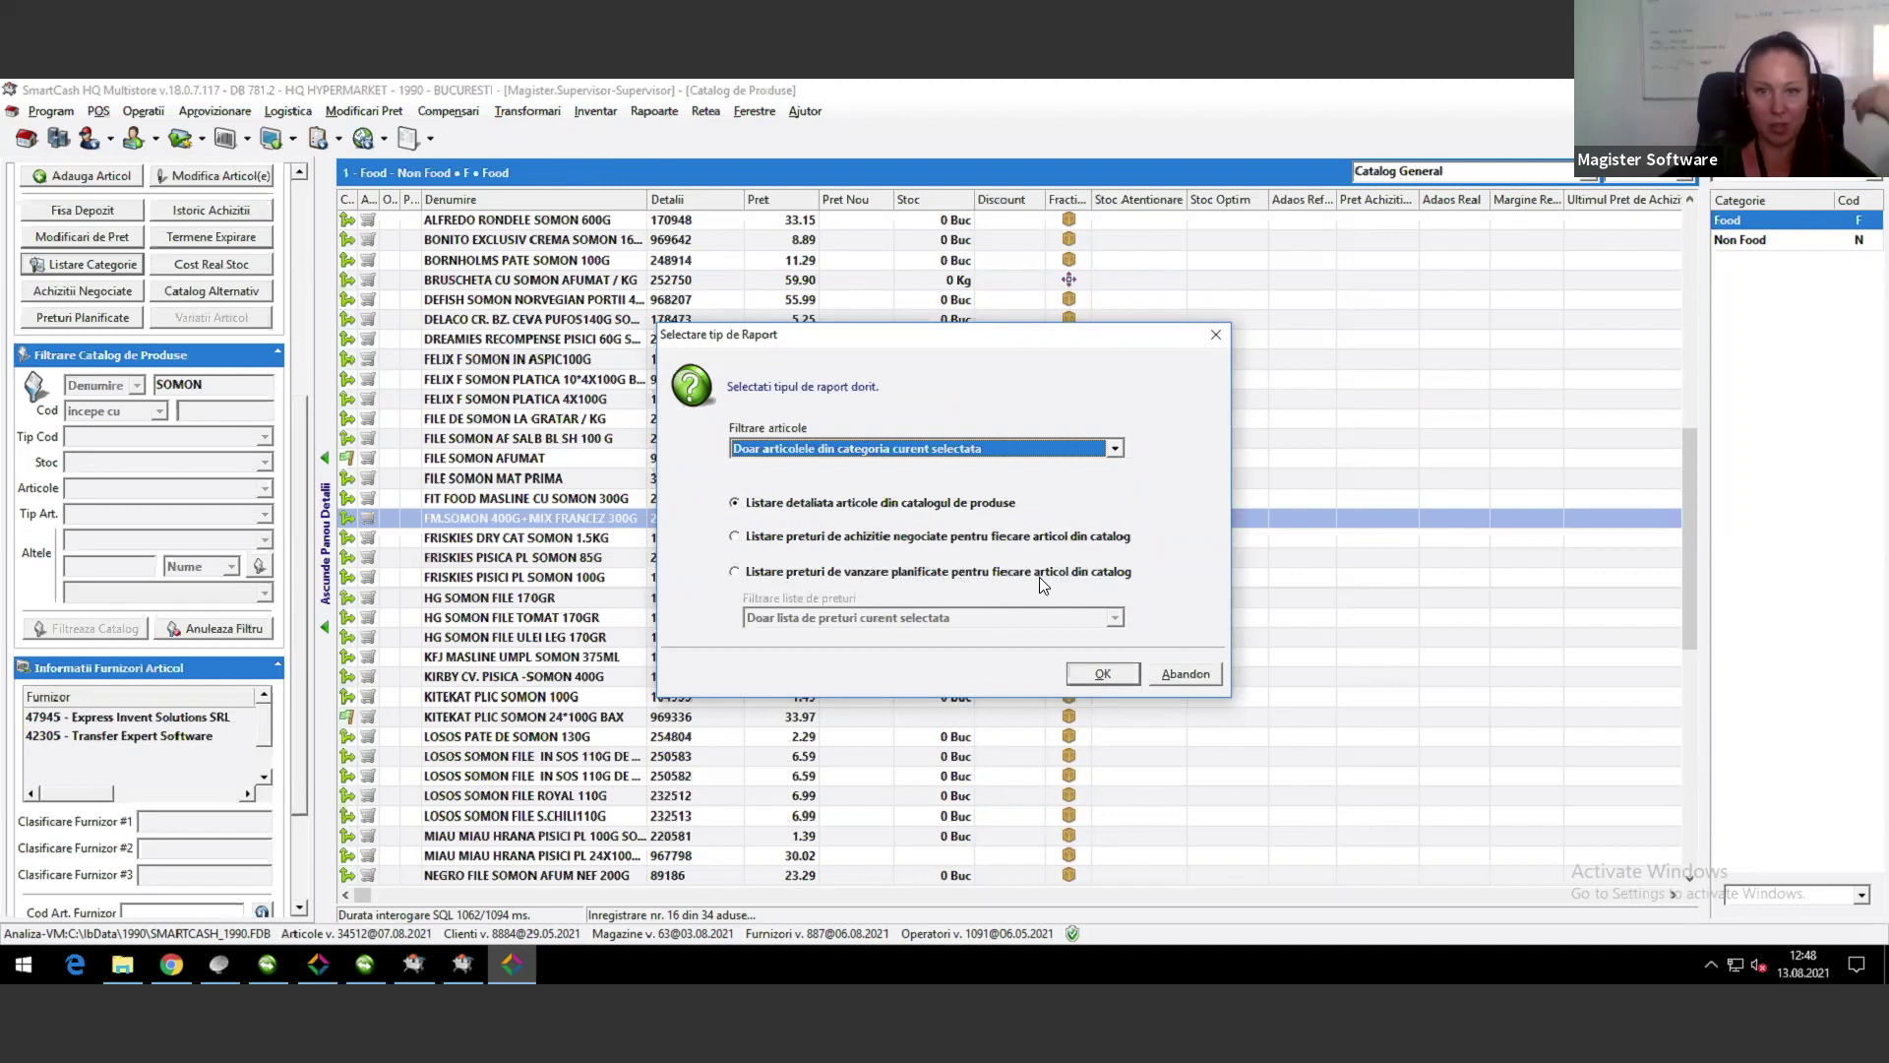
left_click(736, 537)
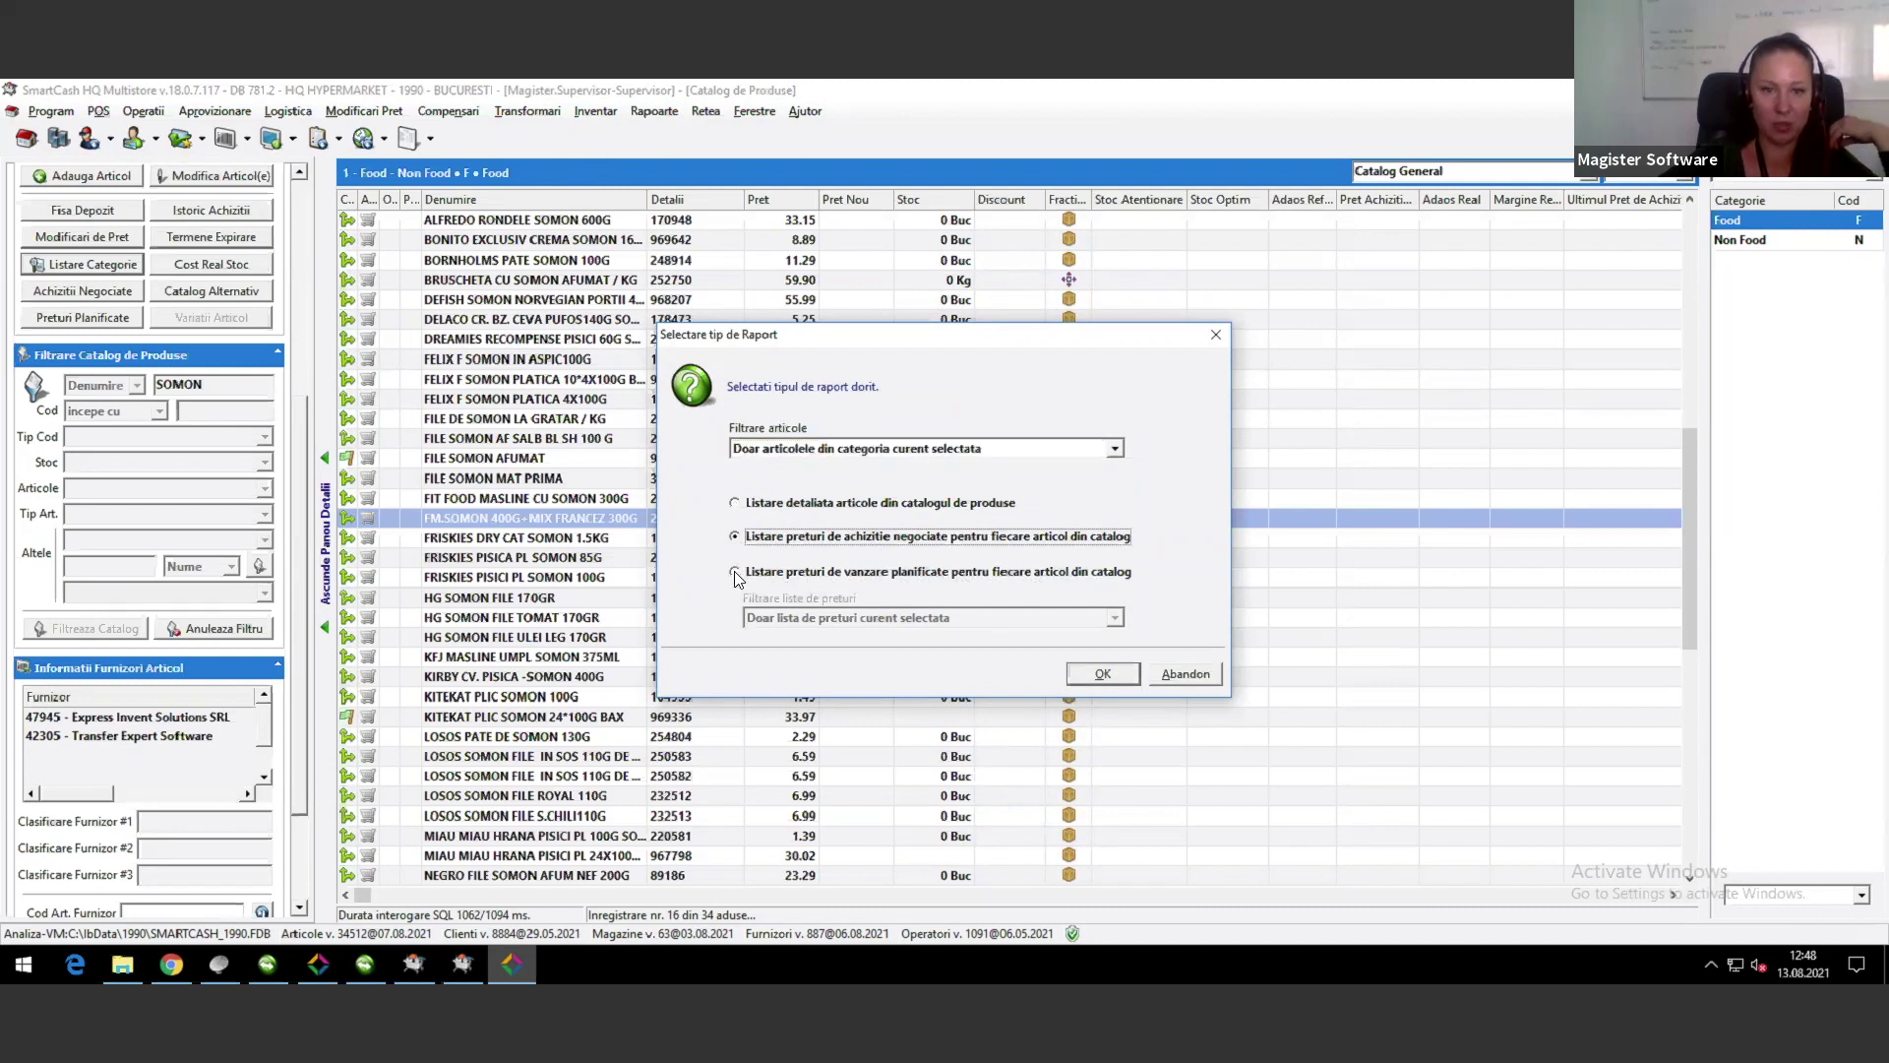
left_click(736, 538)
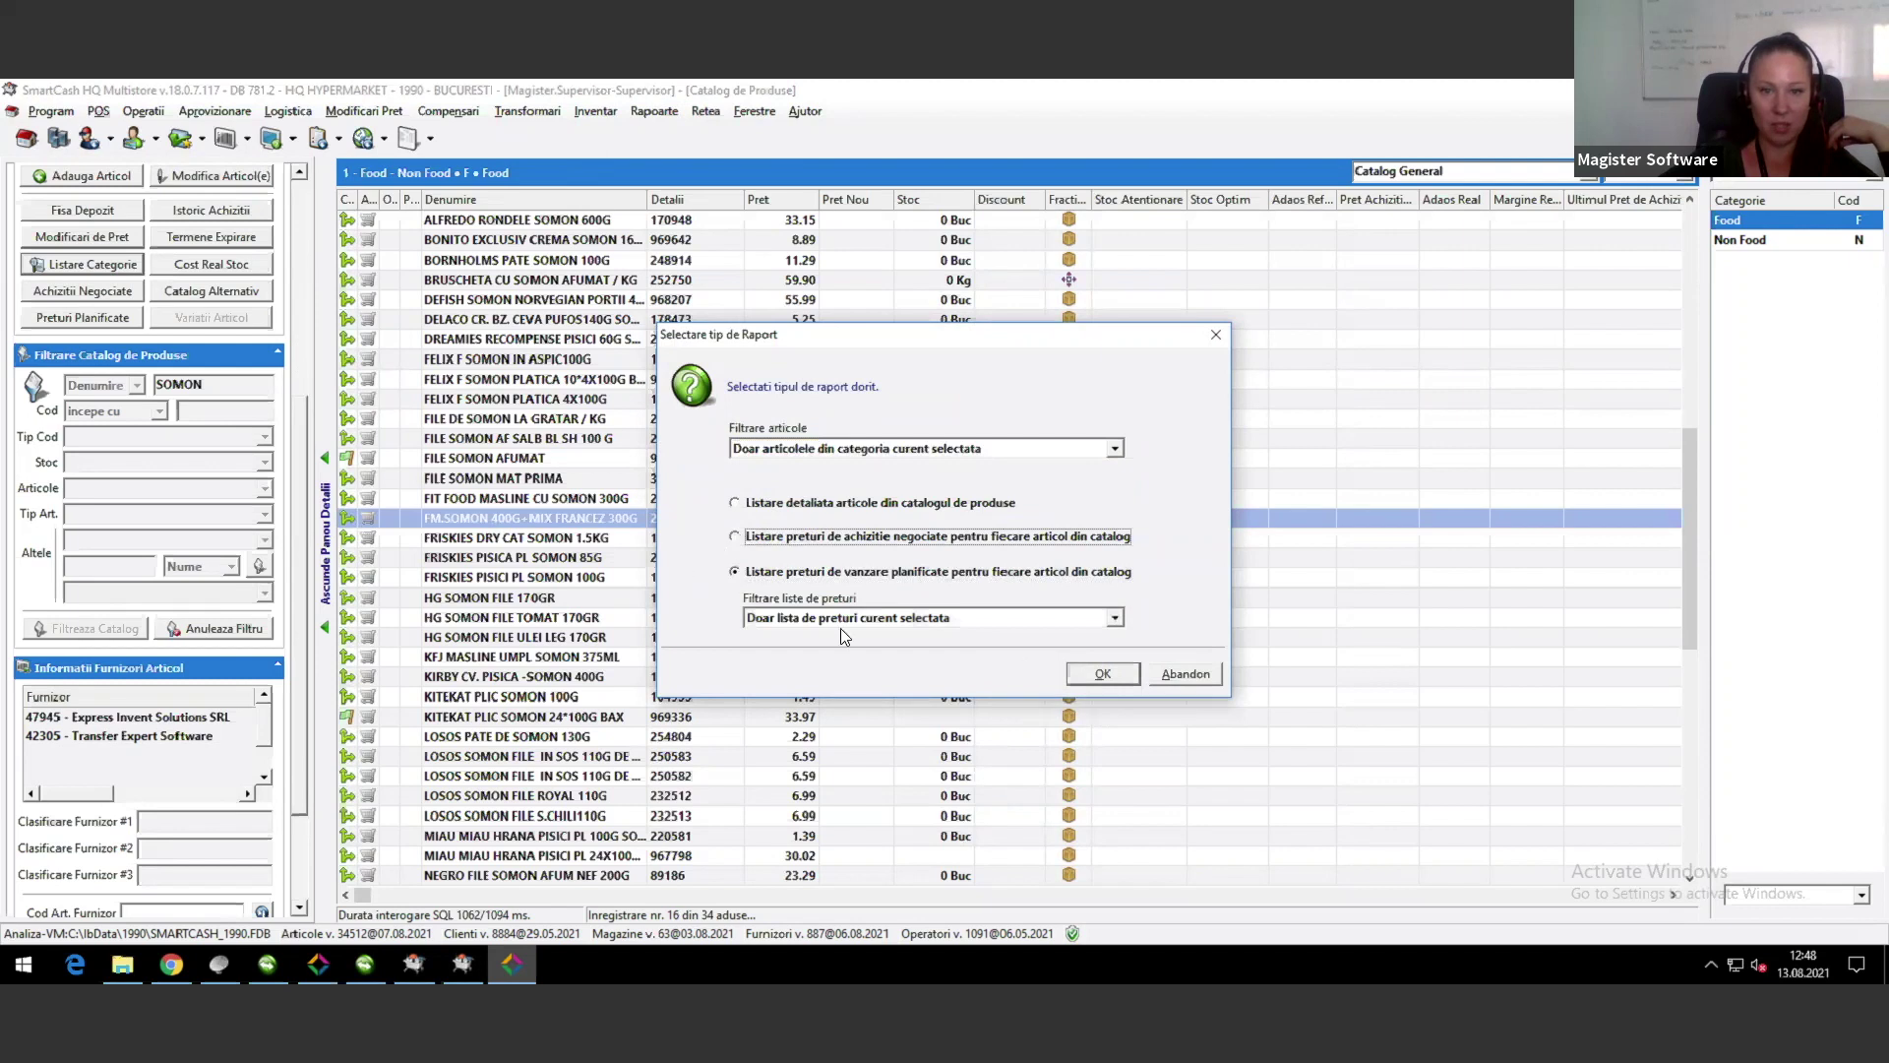
left_click(1116, 622)
left_click(1117, 622)
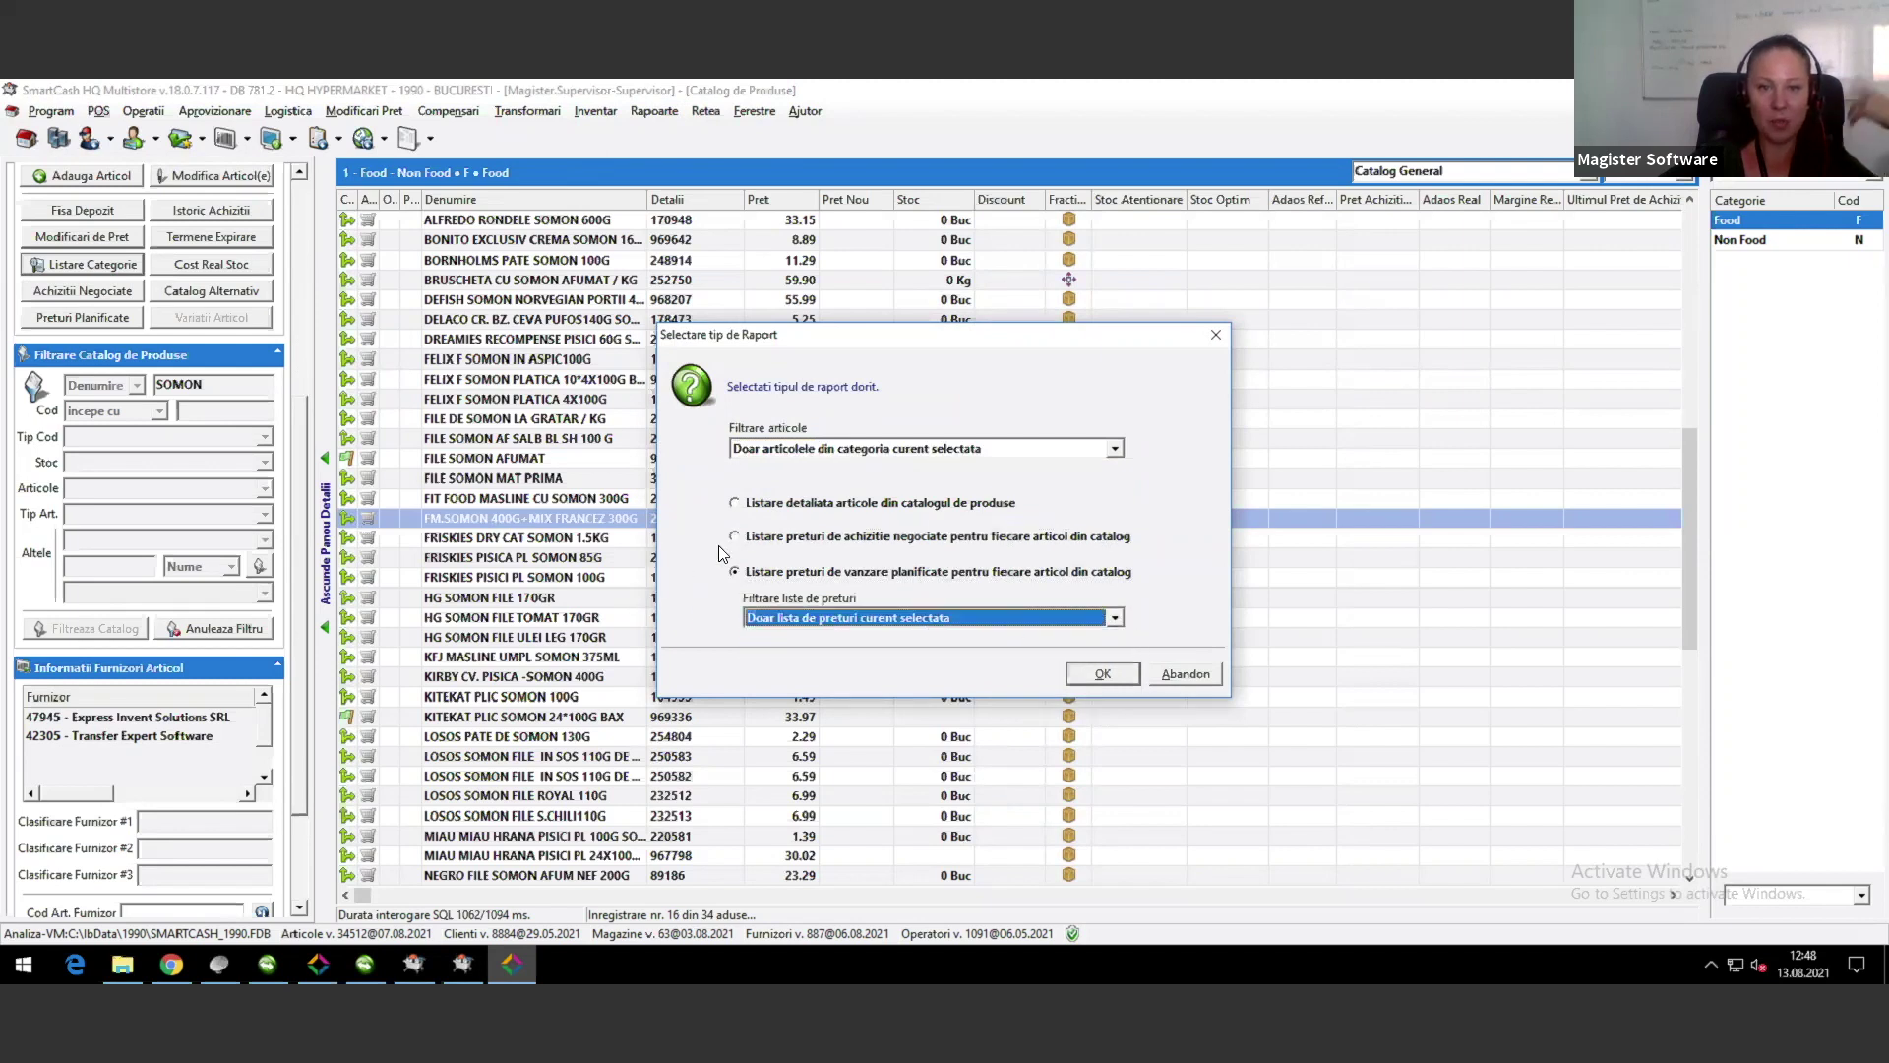
left_click(751, 507)
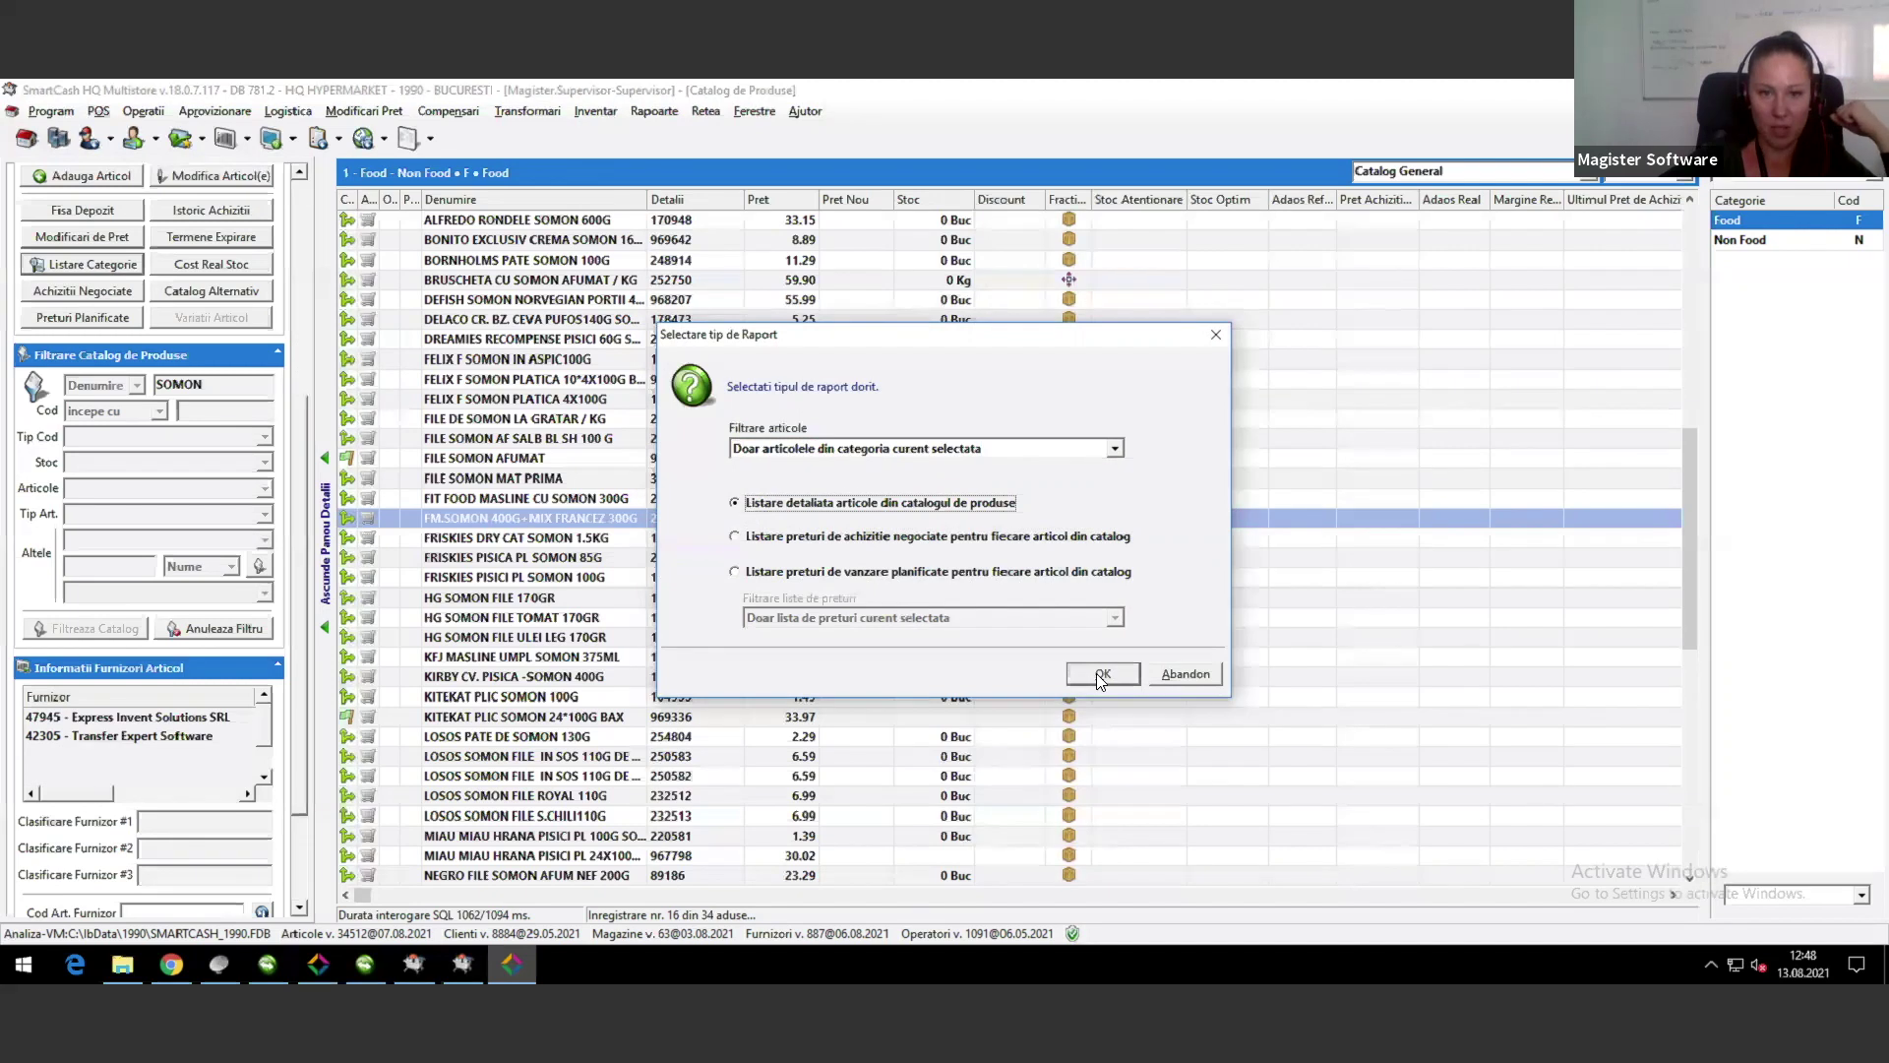
Step: Request the negotiated purchase price listing per article and export it with the SmartCash assistant in MS Excel 2007 format
left_click(753, 535)
left_click(1102, 673)
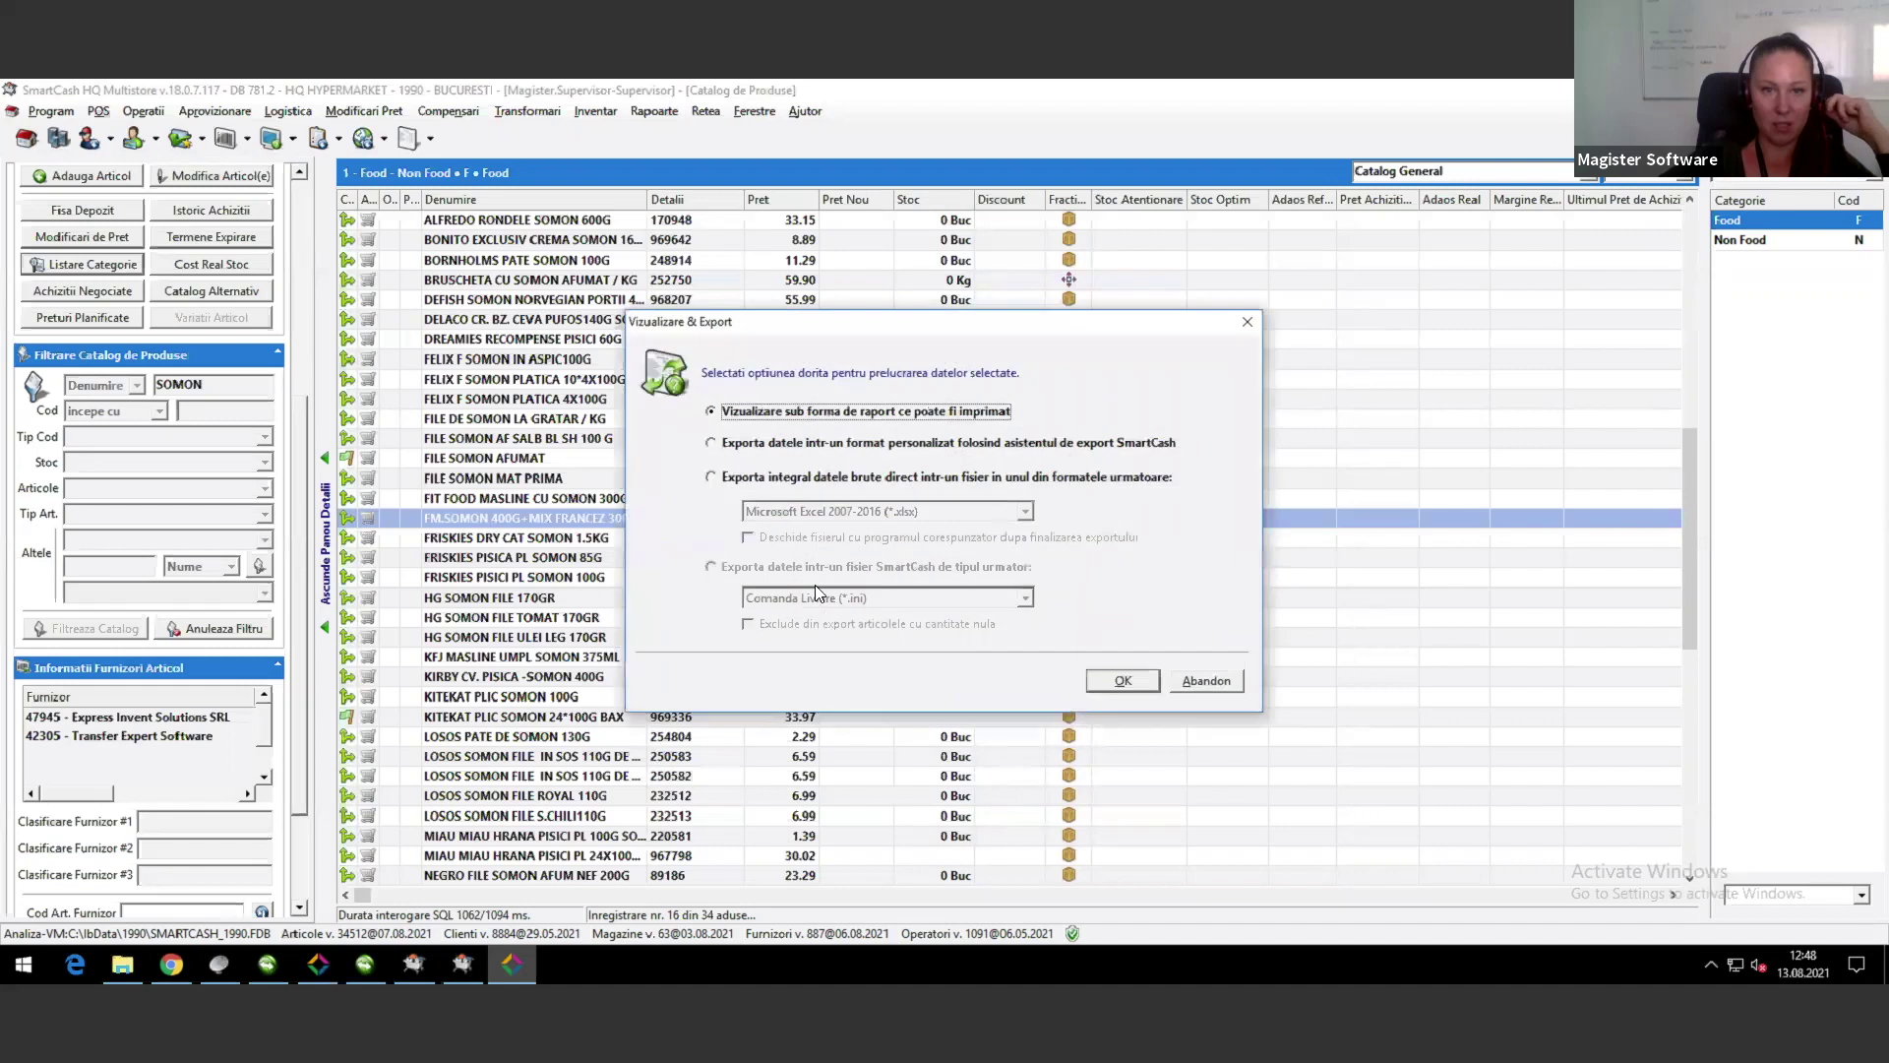
left_click(728, 443)
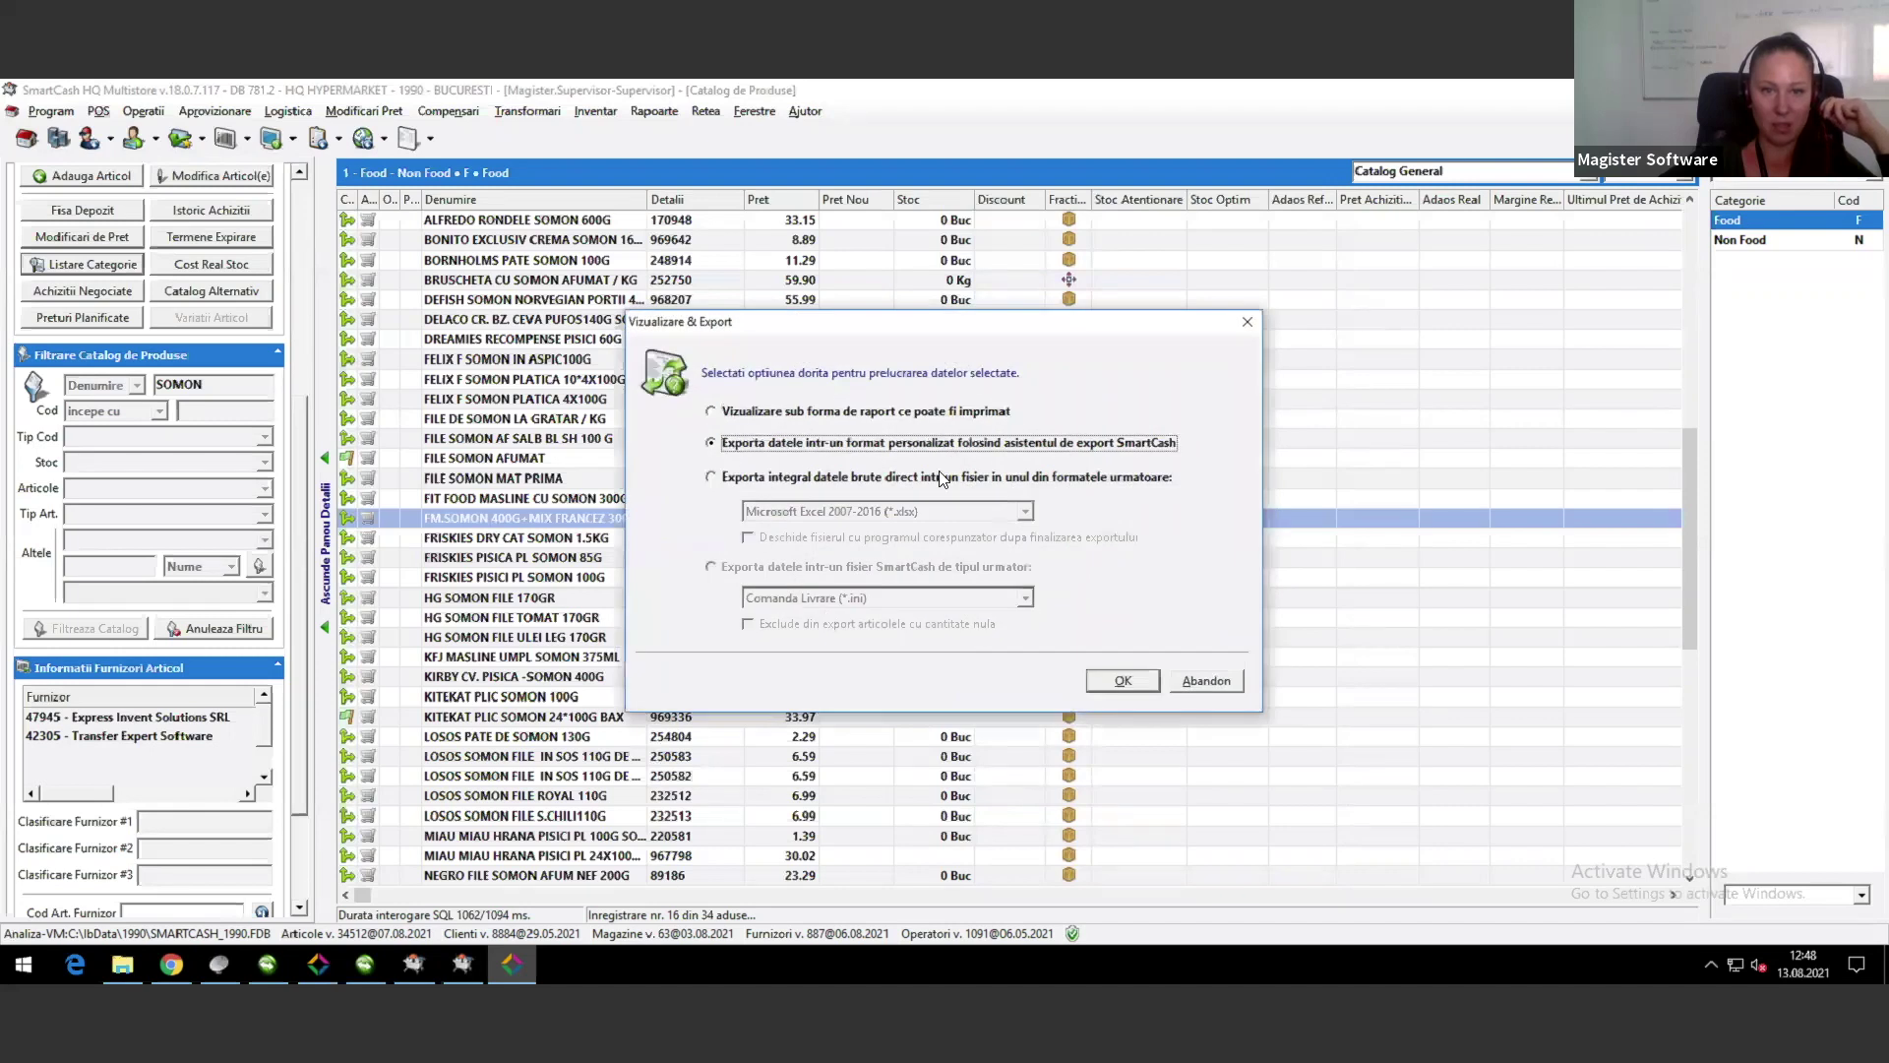
left_click(1123, 681)
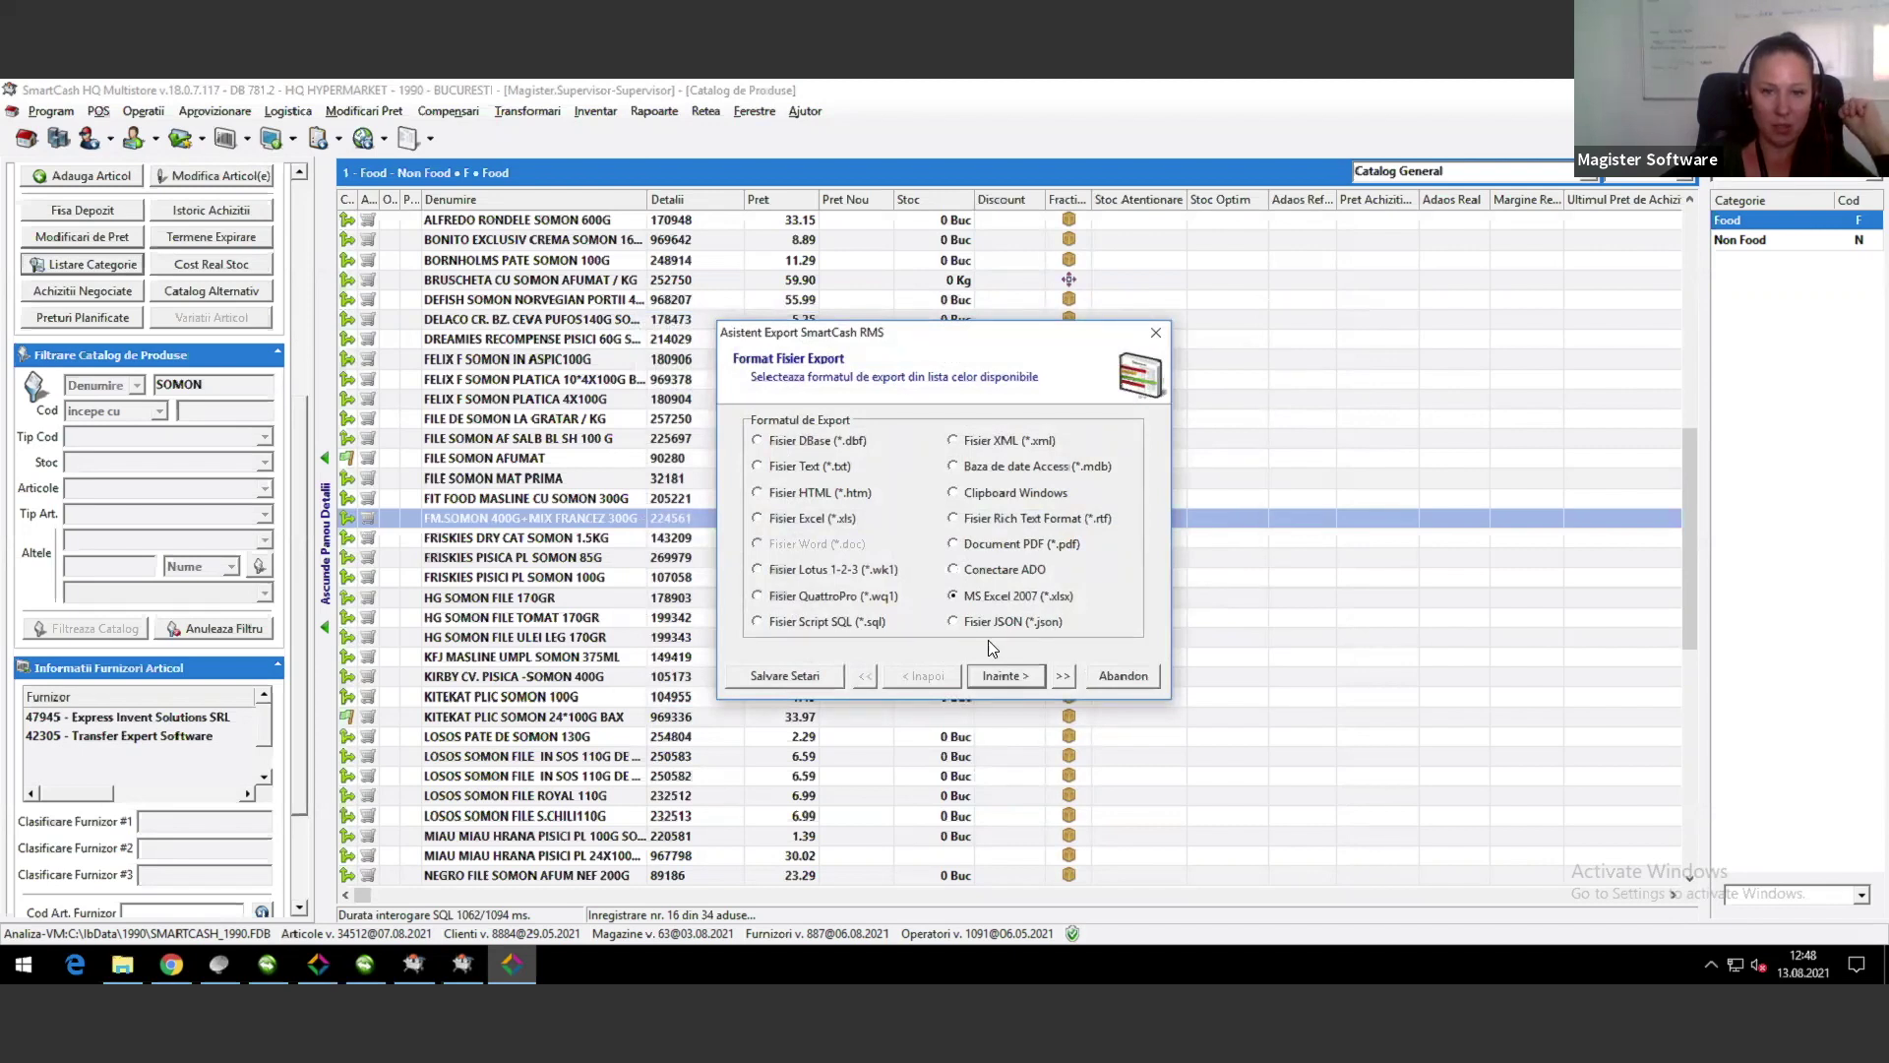
left_click(1006, 679)
left_click(1005, 677)
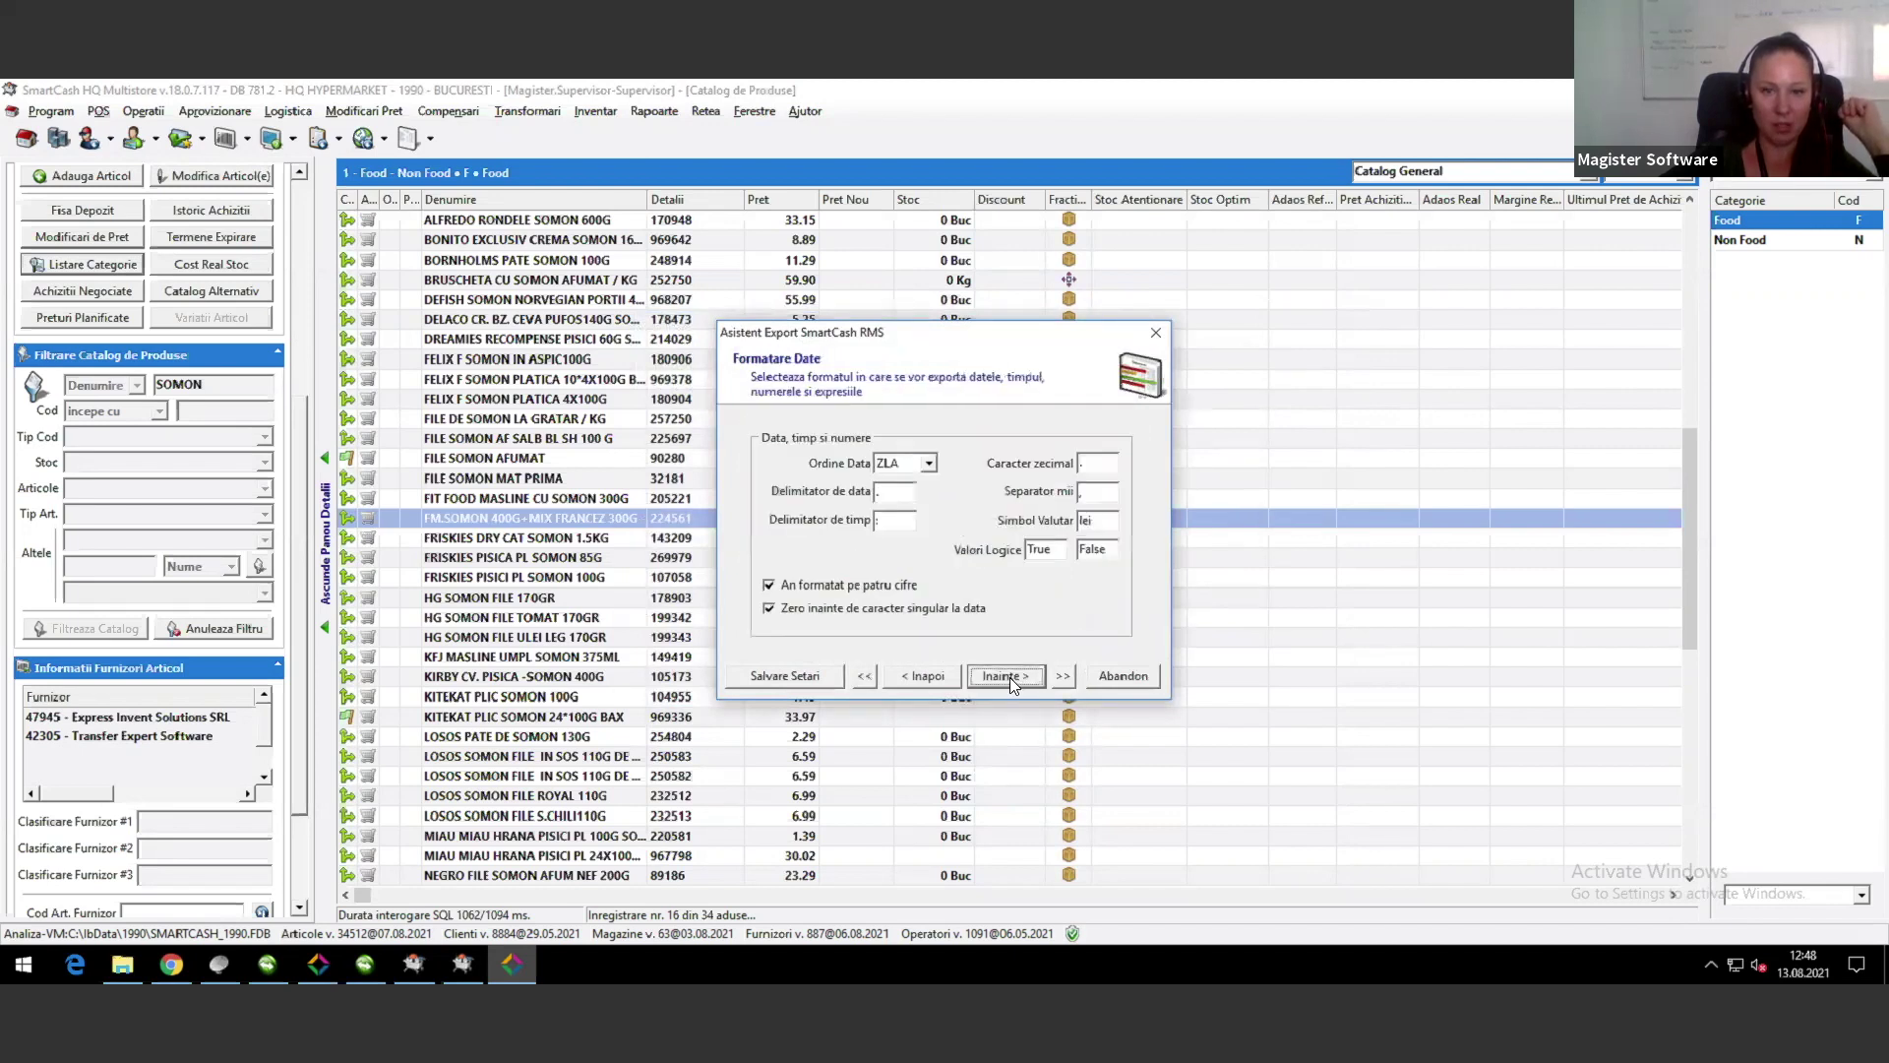
left_click(1009, 678)
Step: Limit the exported columns to ARTNR, Detalii and Data Inceput
left_click_drag(929, 456, 933, 583)
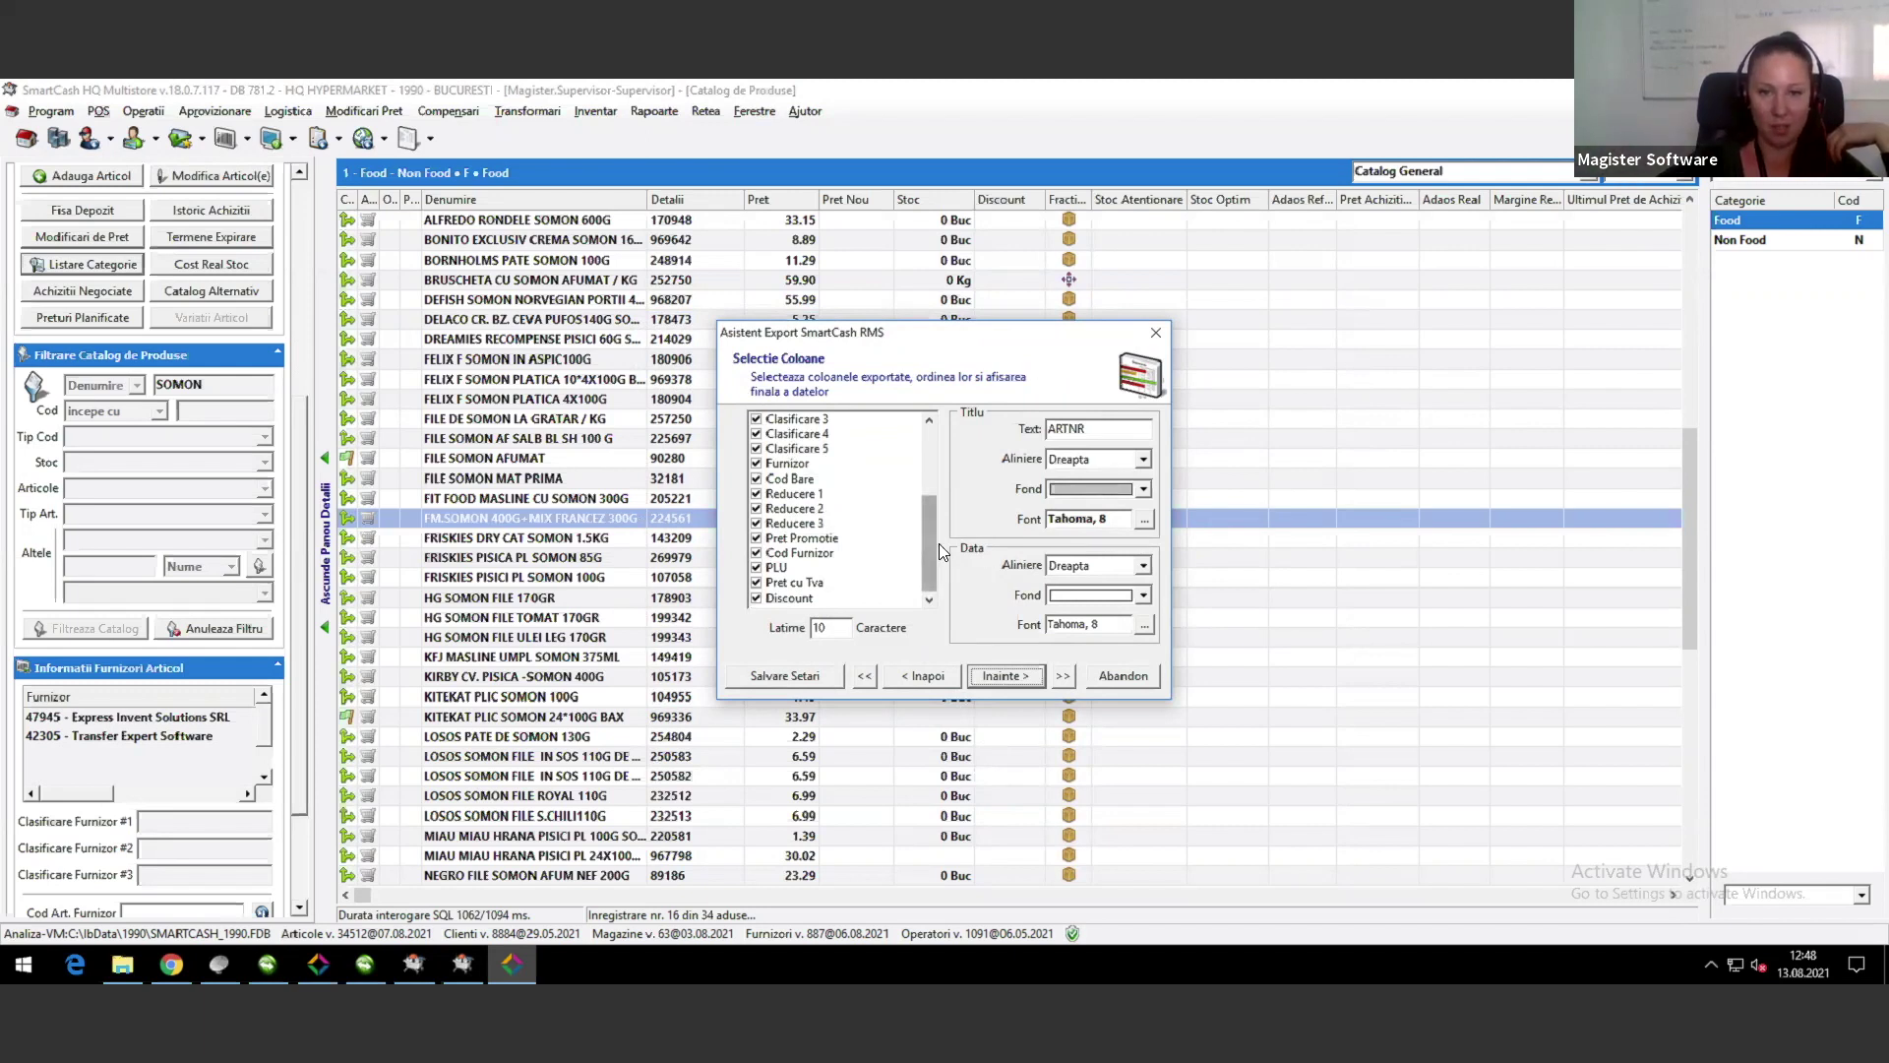
left_click_drag(935, 551, 932, 463)
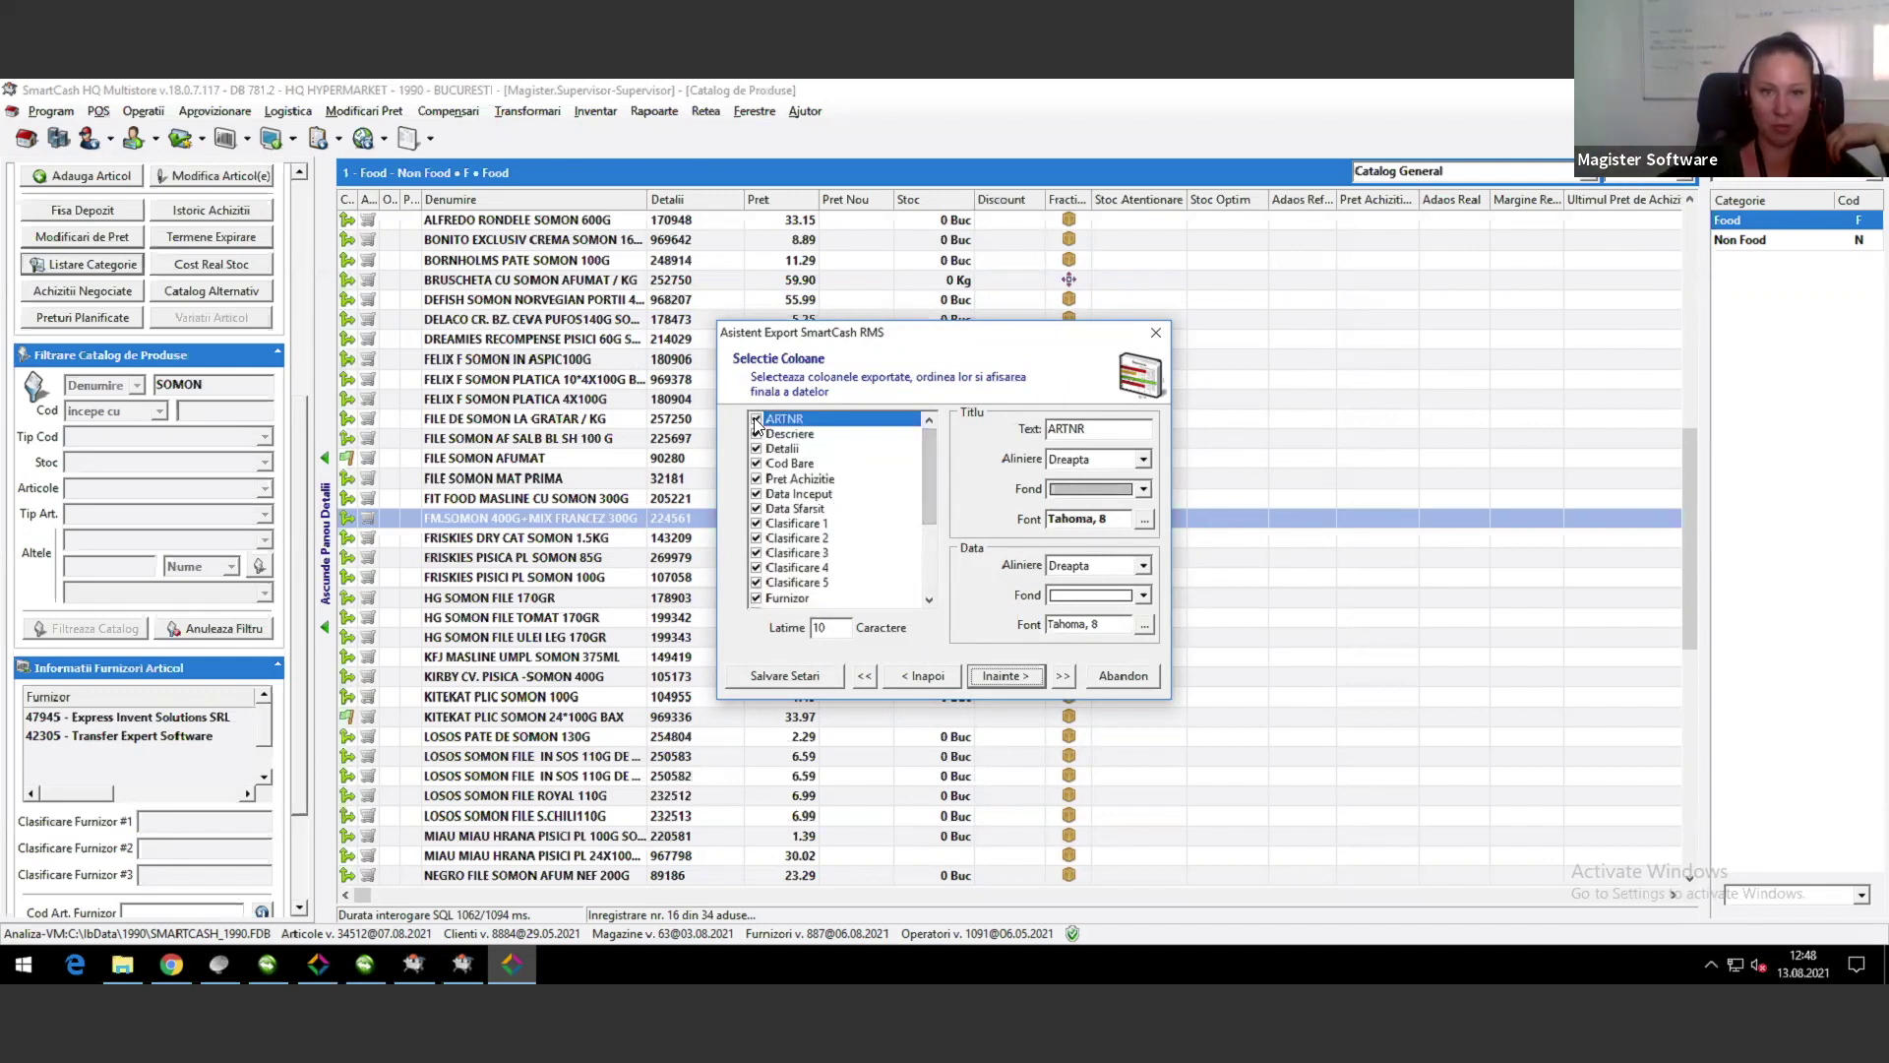
right_click(845, 472)
left_click(884, 502)
left_click(756, 418)
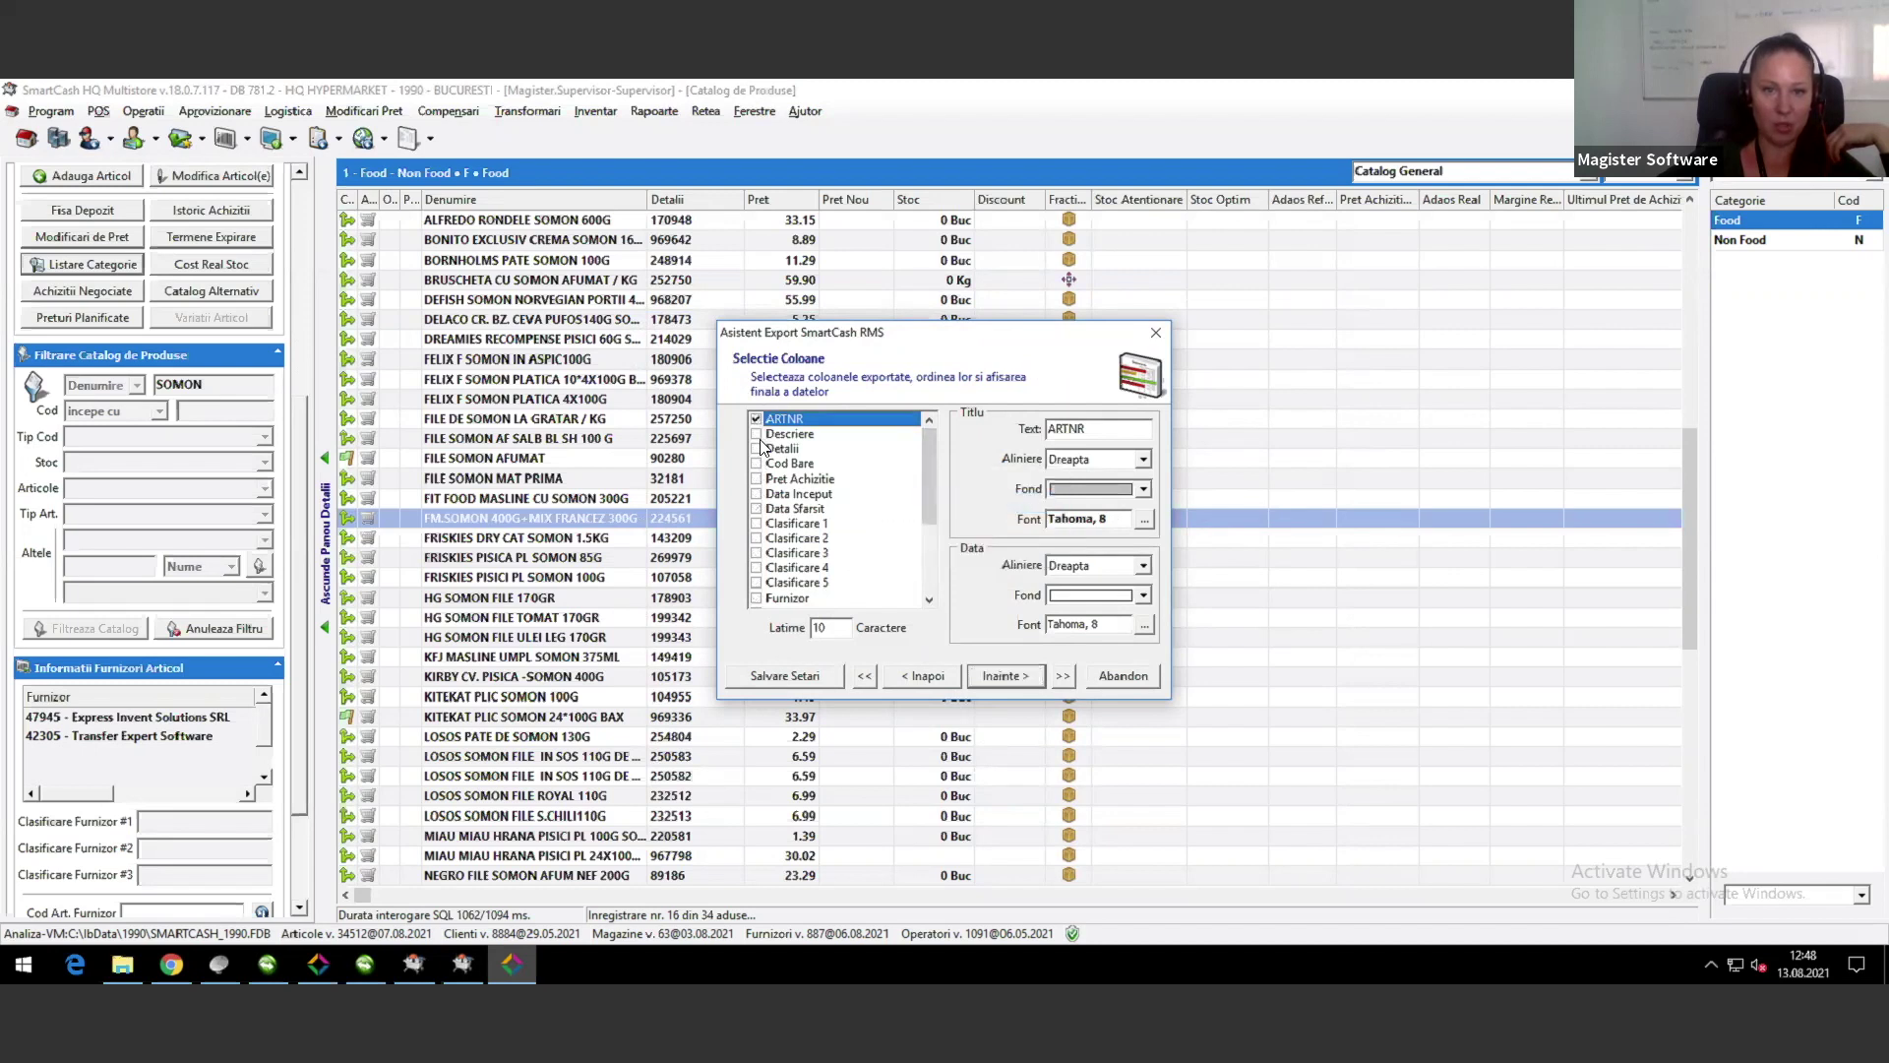
left_click(756, 448)
left_click(757, 493)
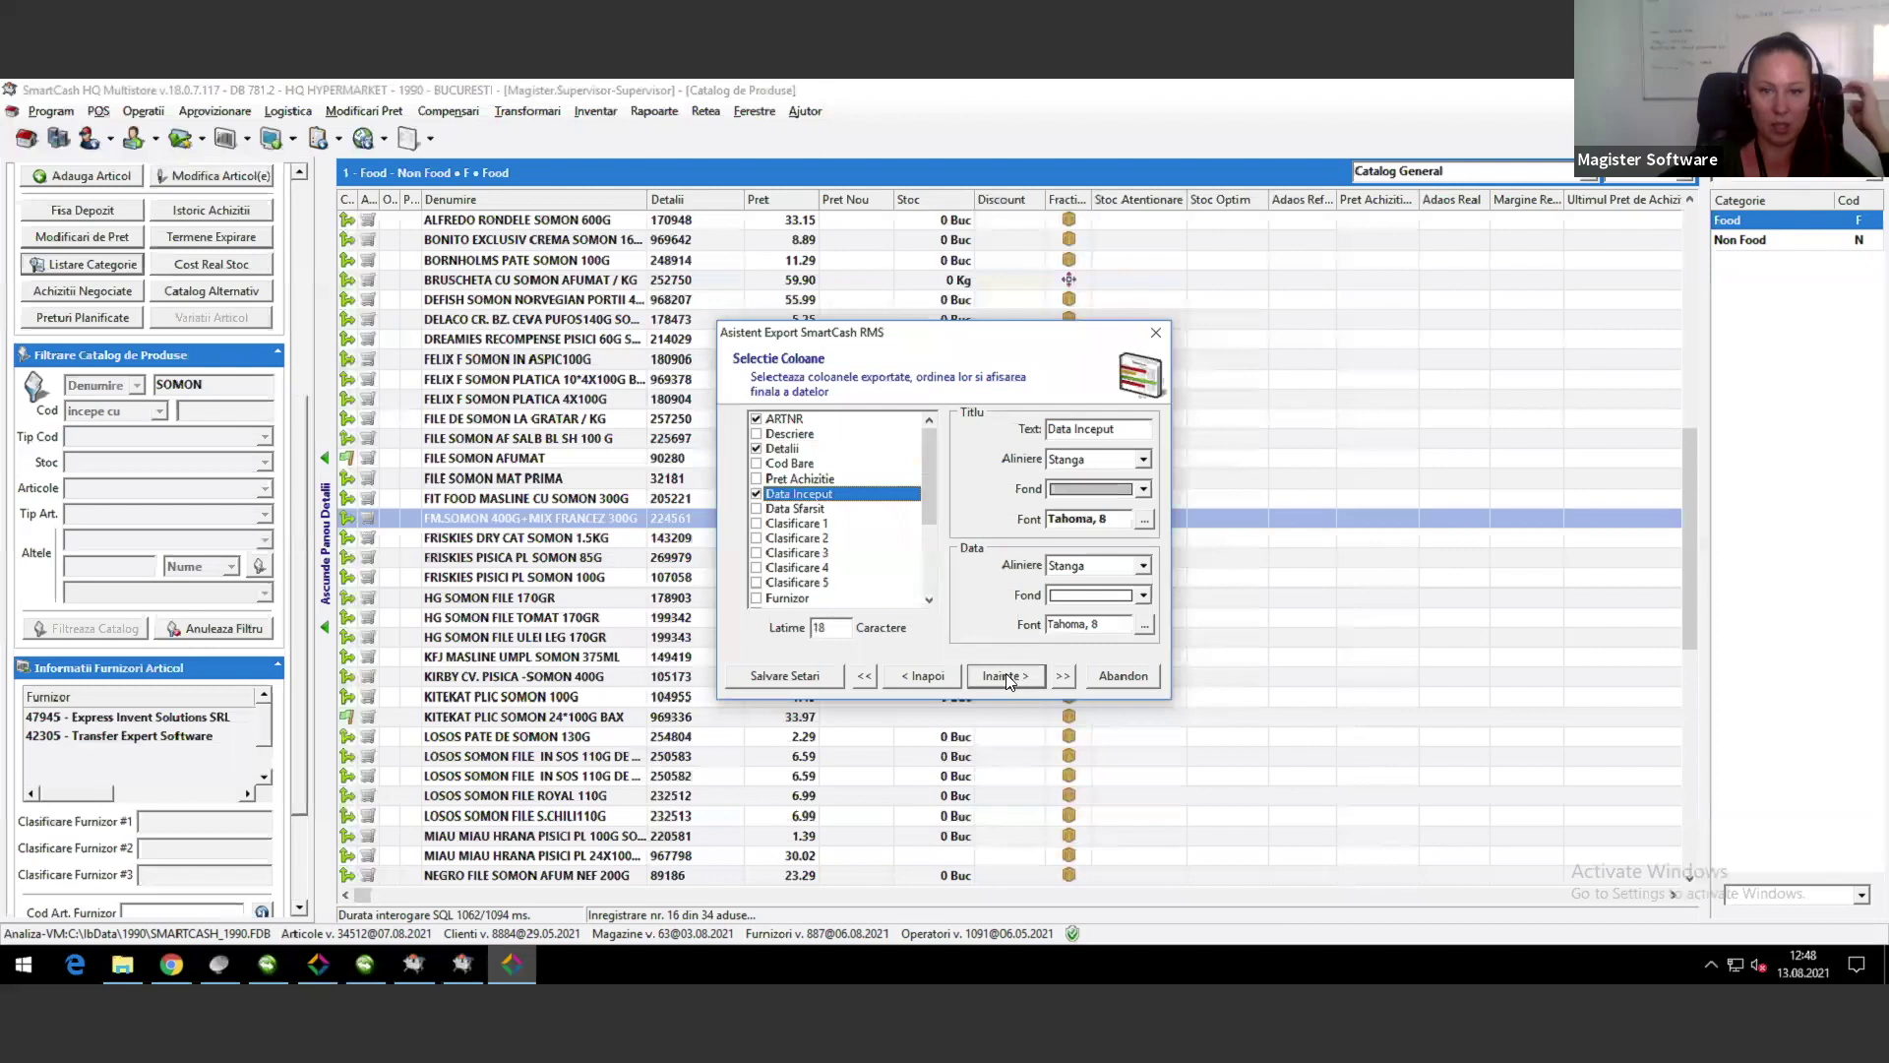
Step: Advance through the remaining export settings to the file name, check the destination folder and abandon the export
left_click(1006, 676)
left_click(1005, 676)
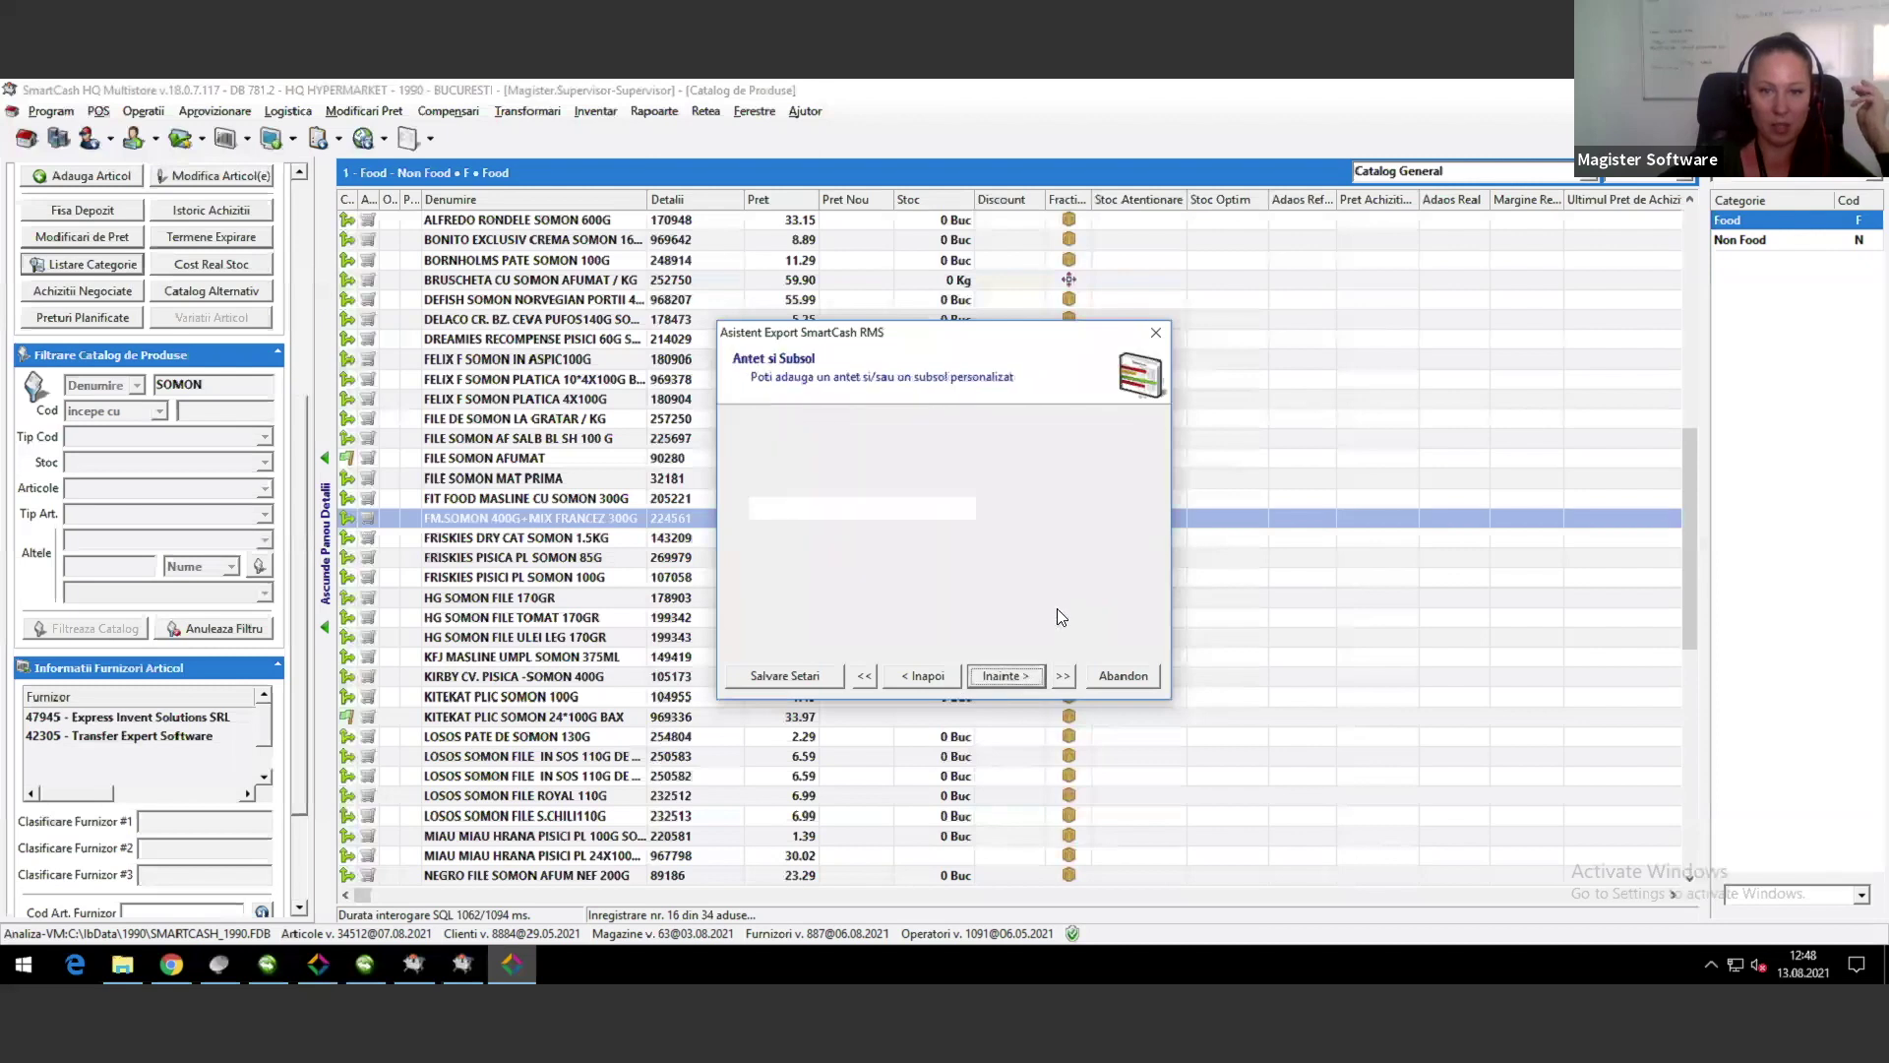
left_click(1029, 676)
left_click(1104, 437)
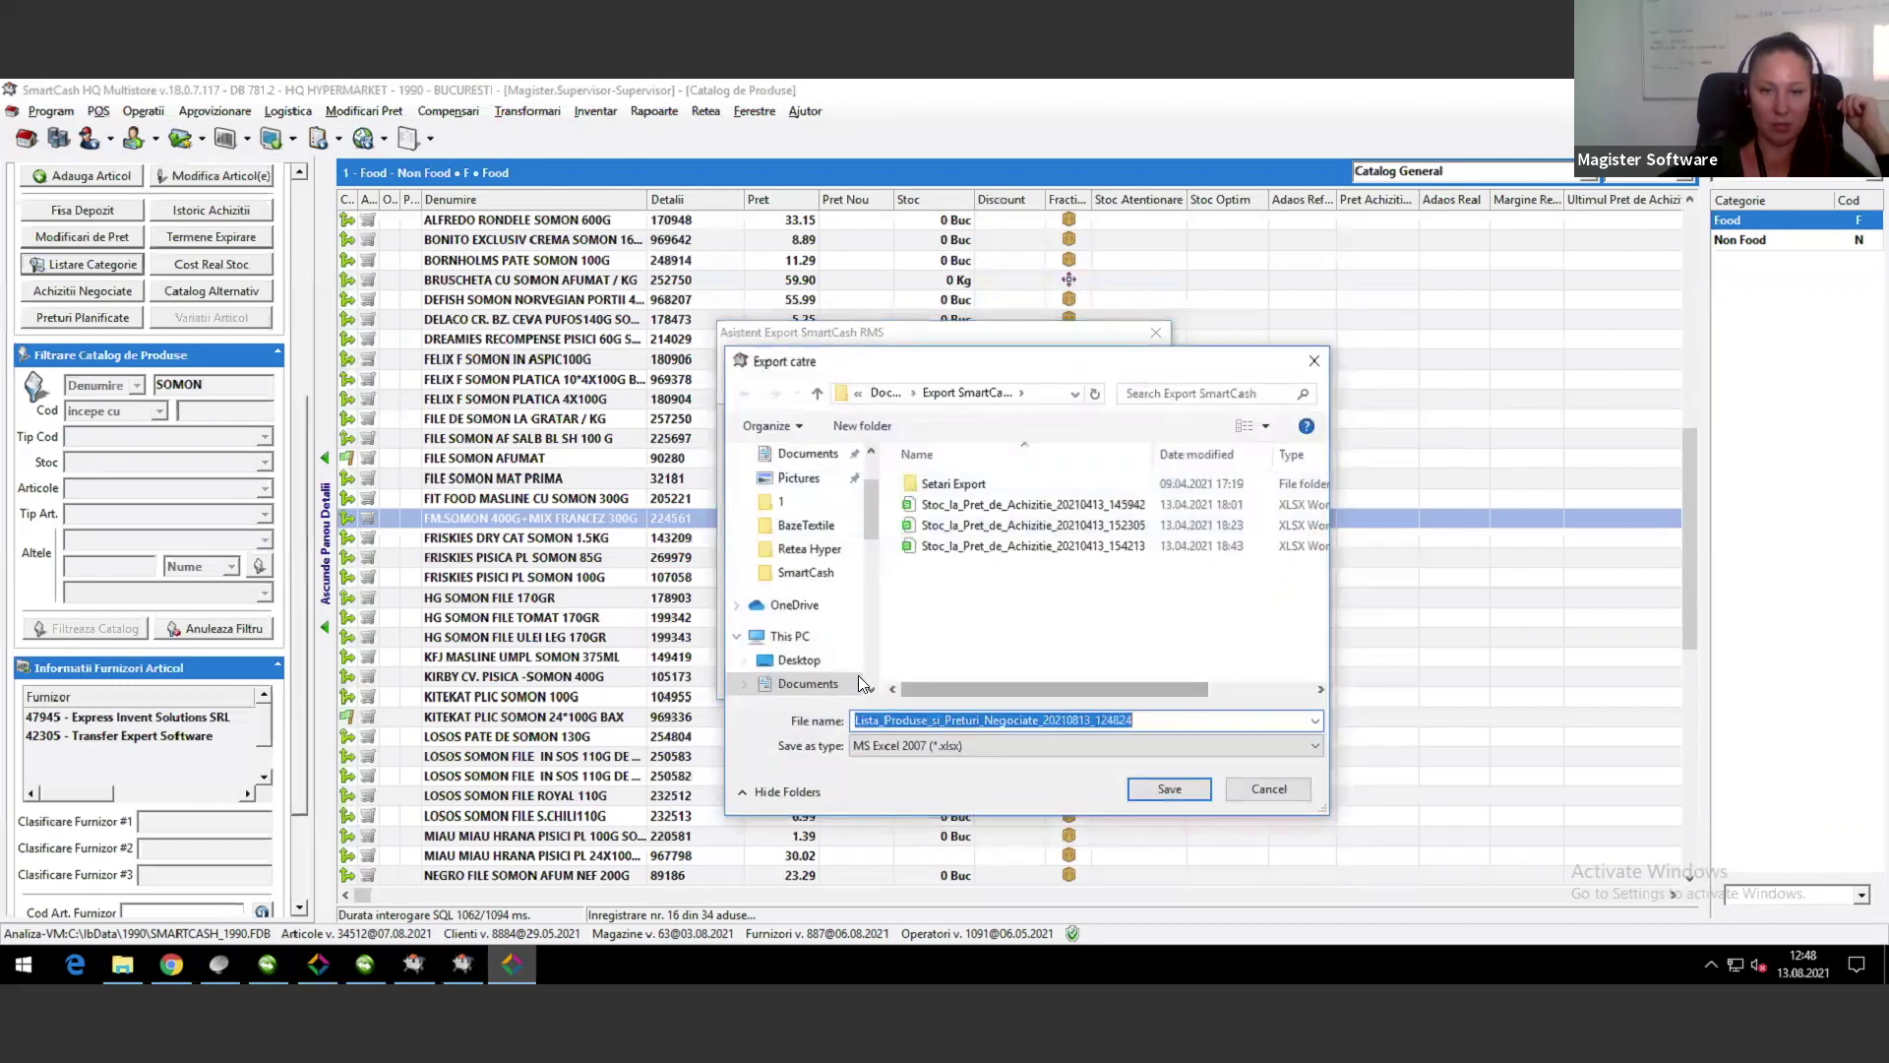
left_click(1313, 360)
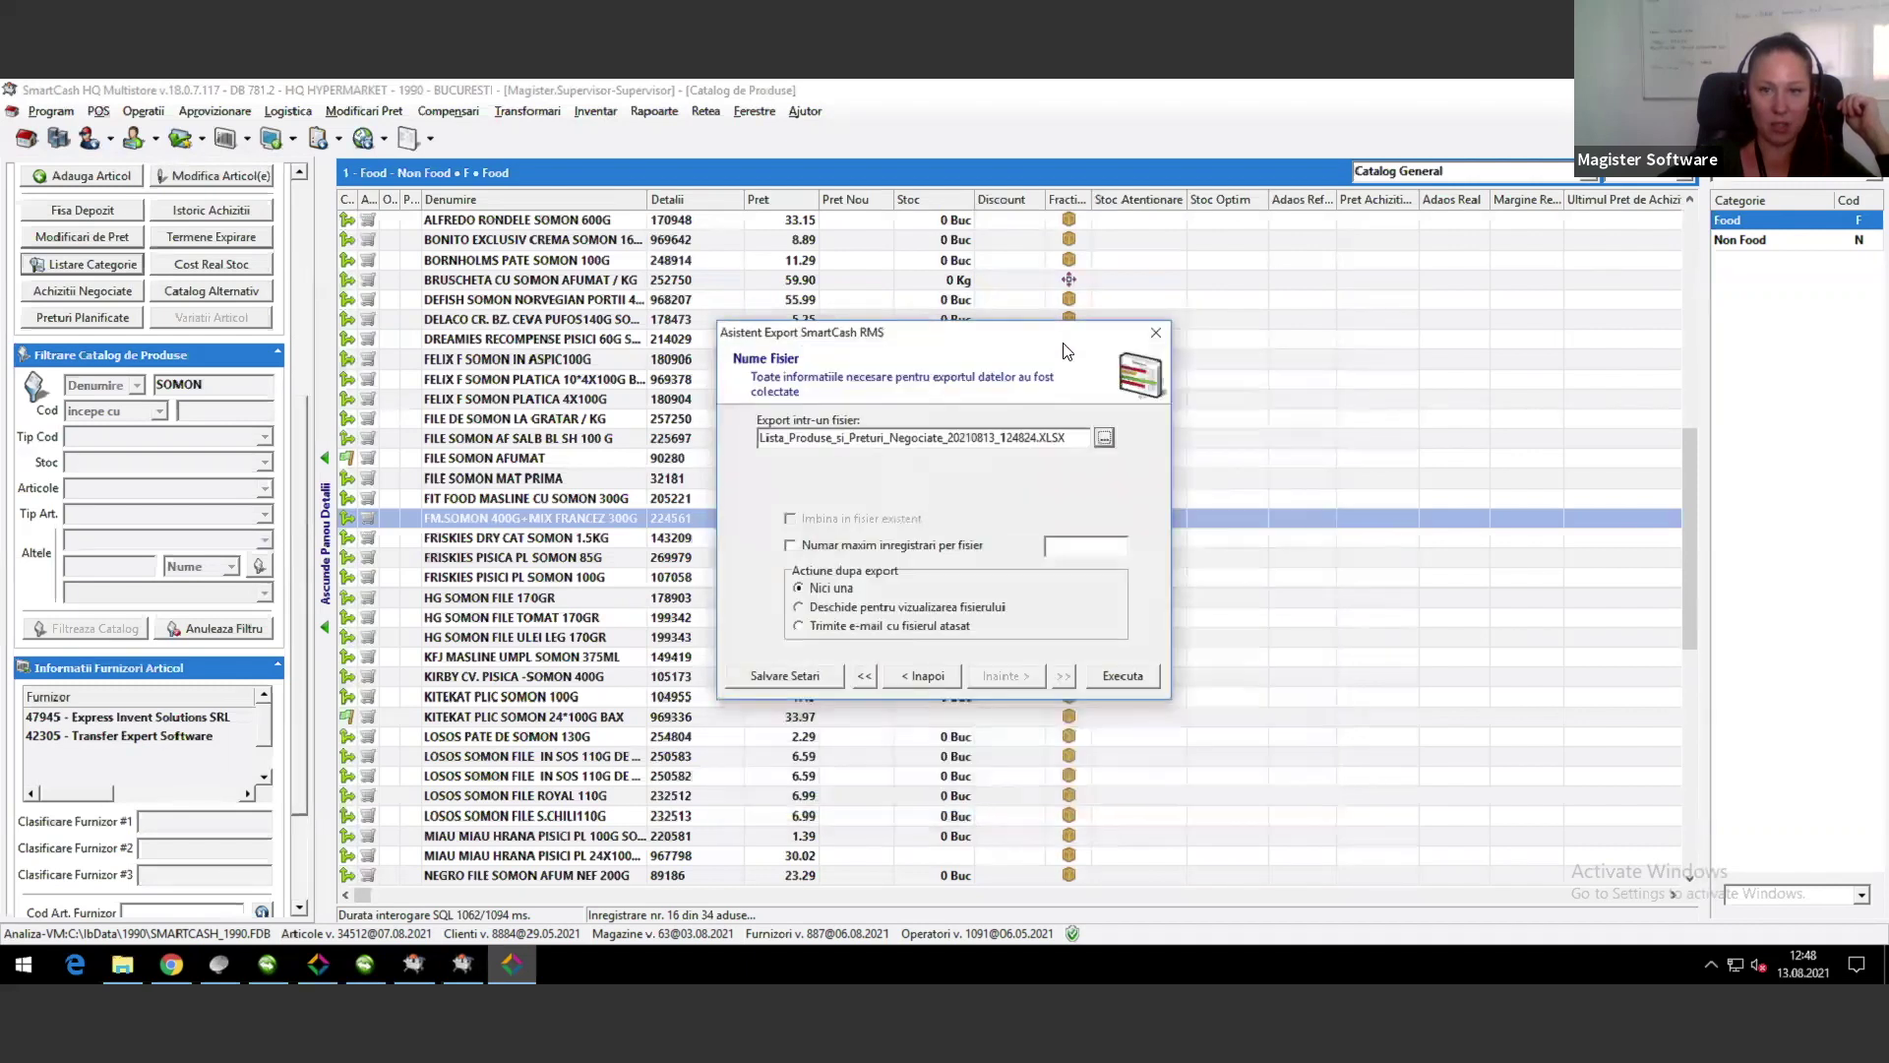
left_click(1156, 335)
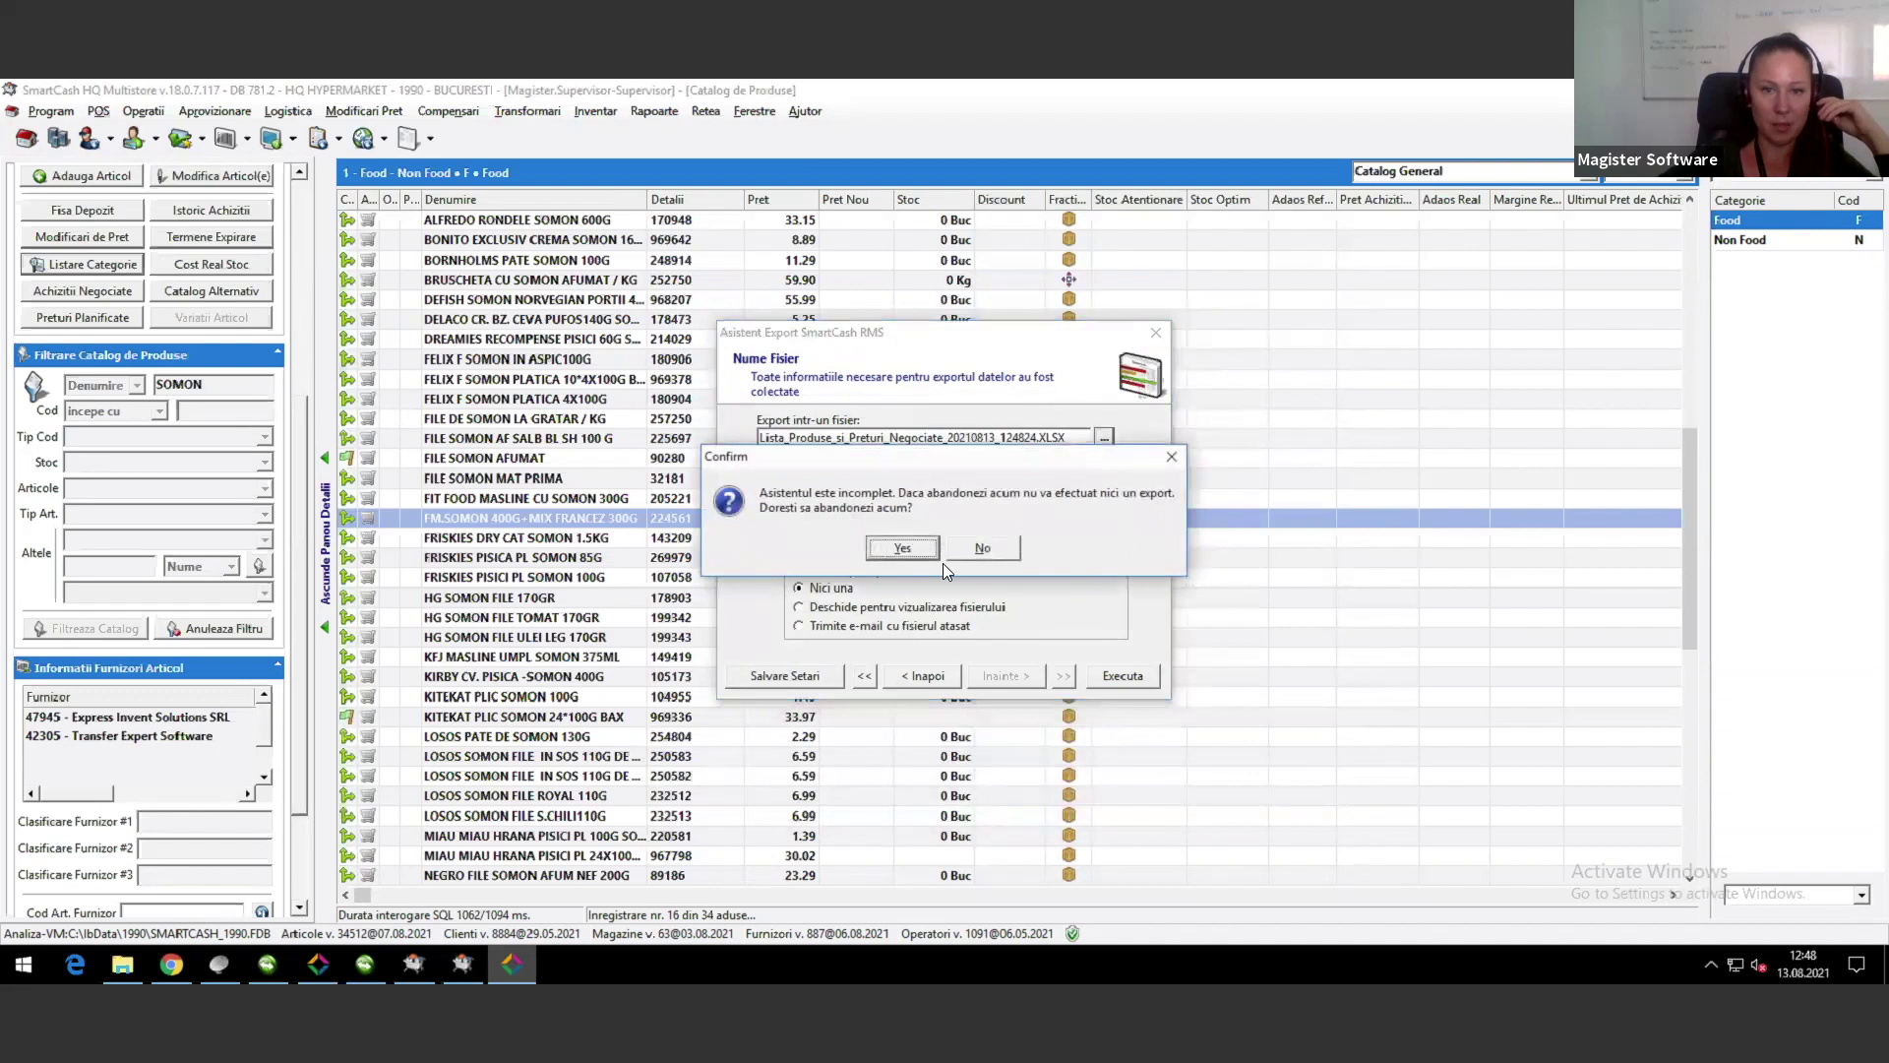
left_click(898, 549)
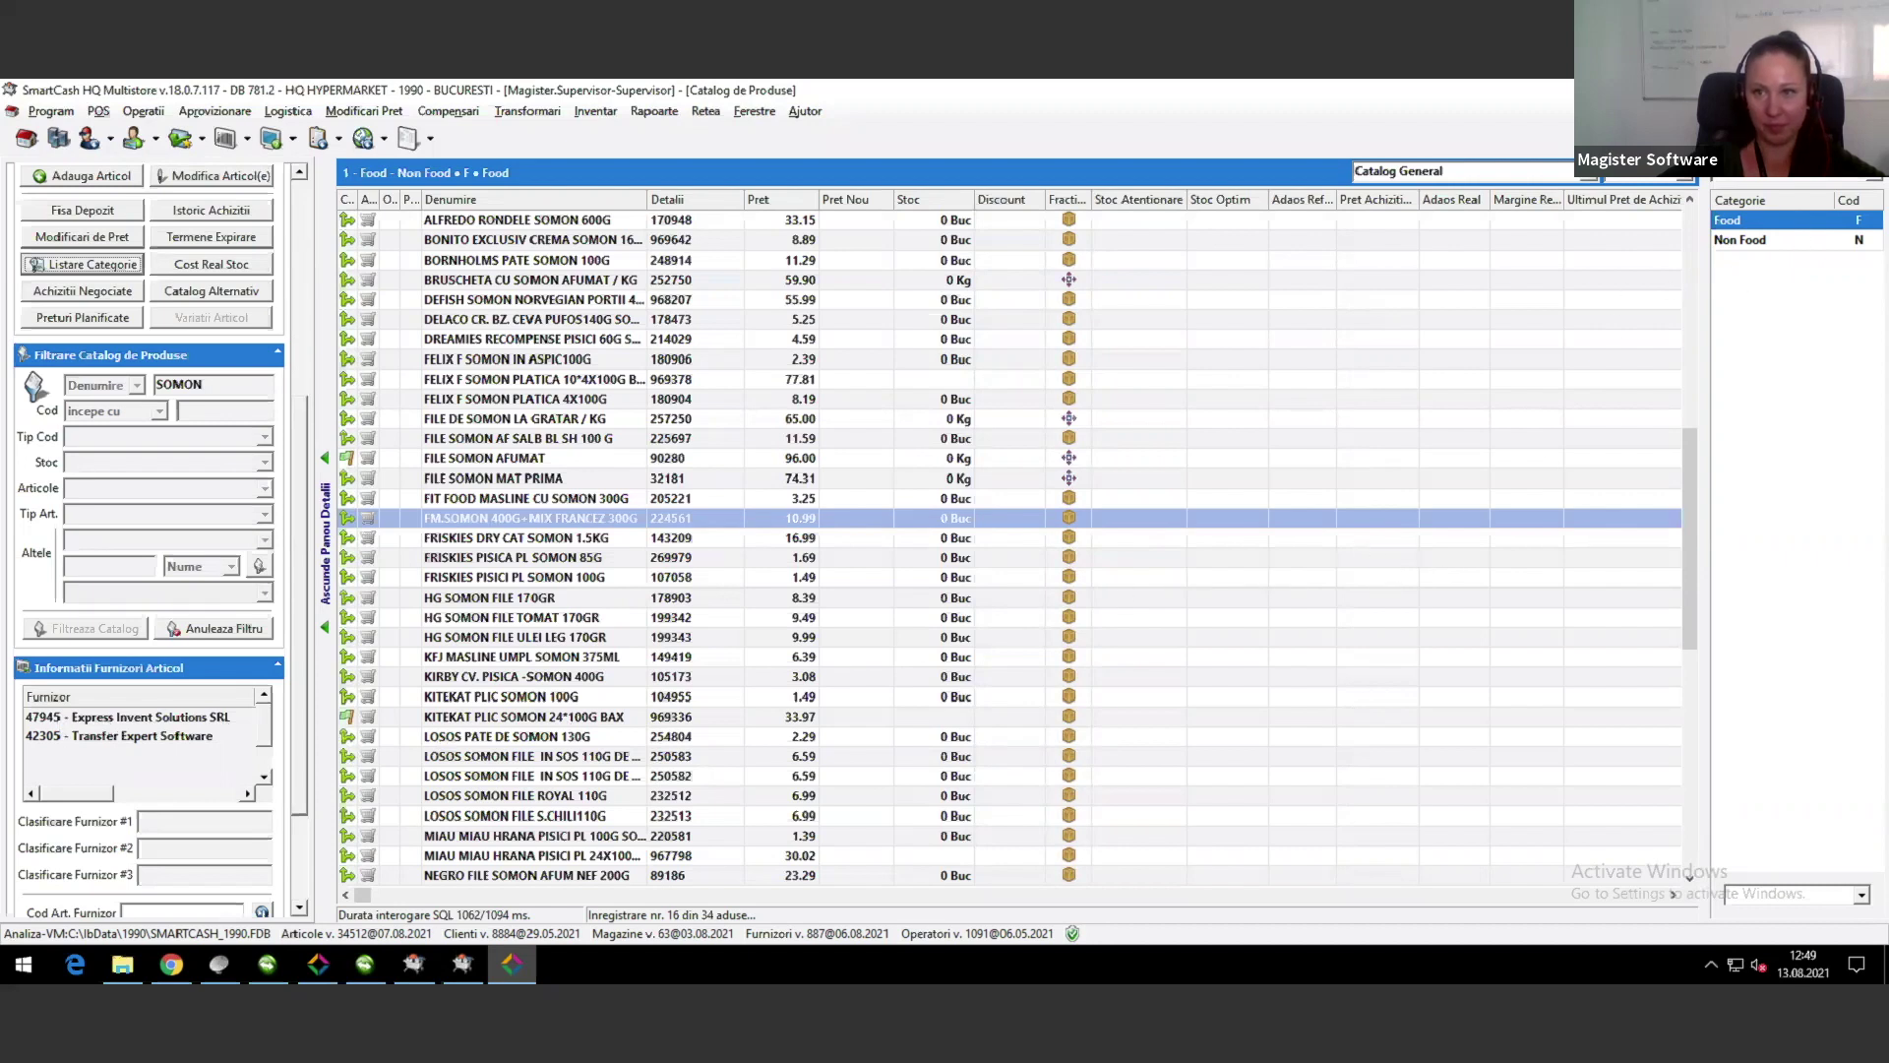
Step: Switch back to the product catalog of the Textile Hq database
key("Escape")
key("alt+Tab")
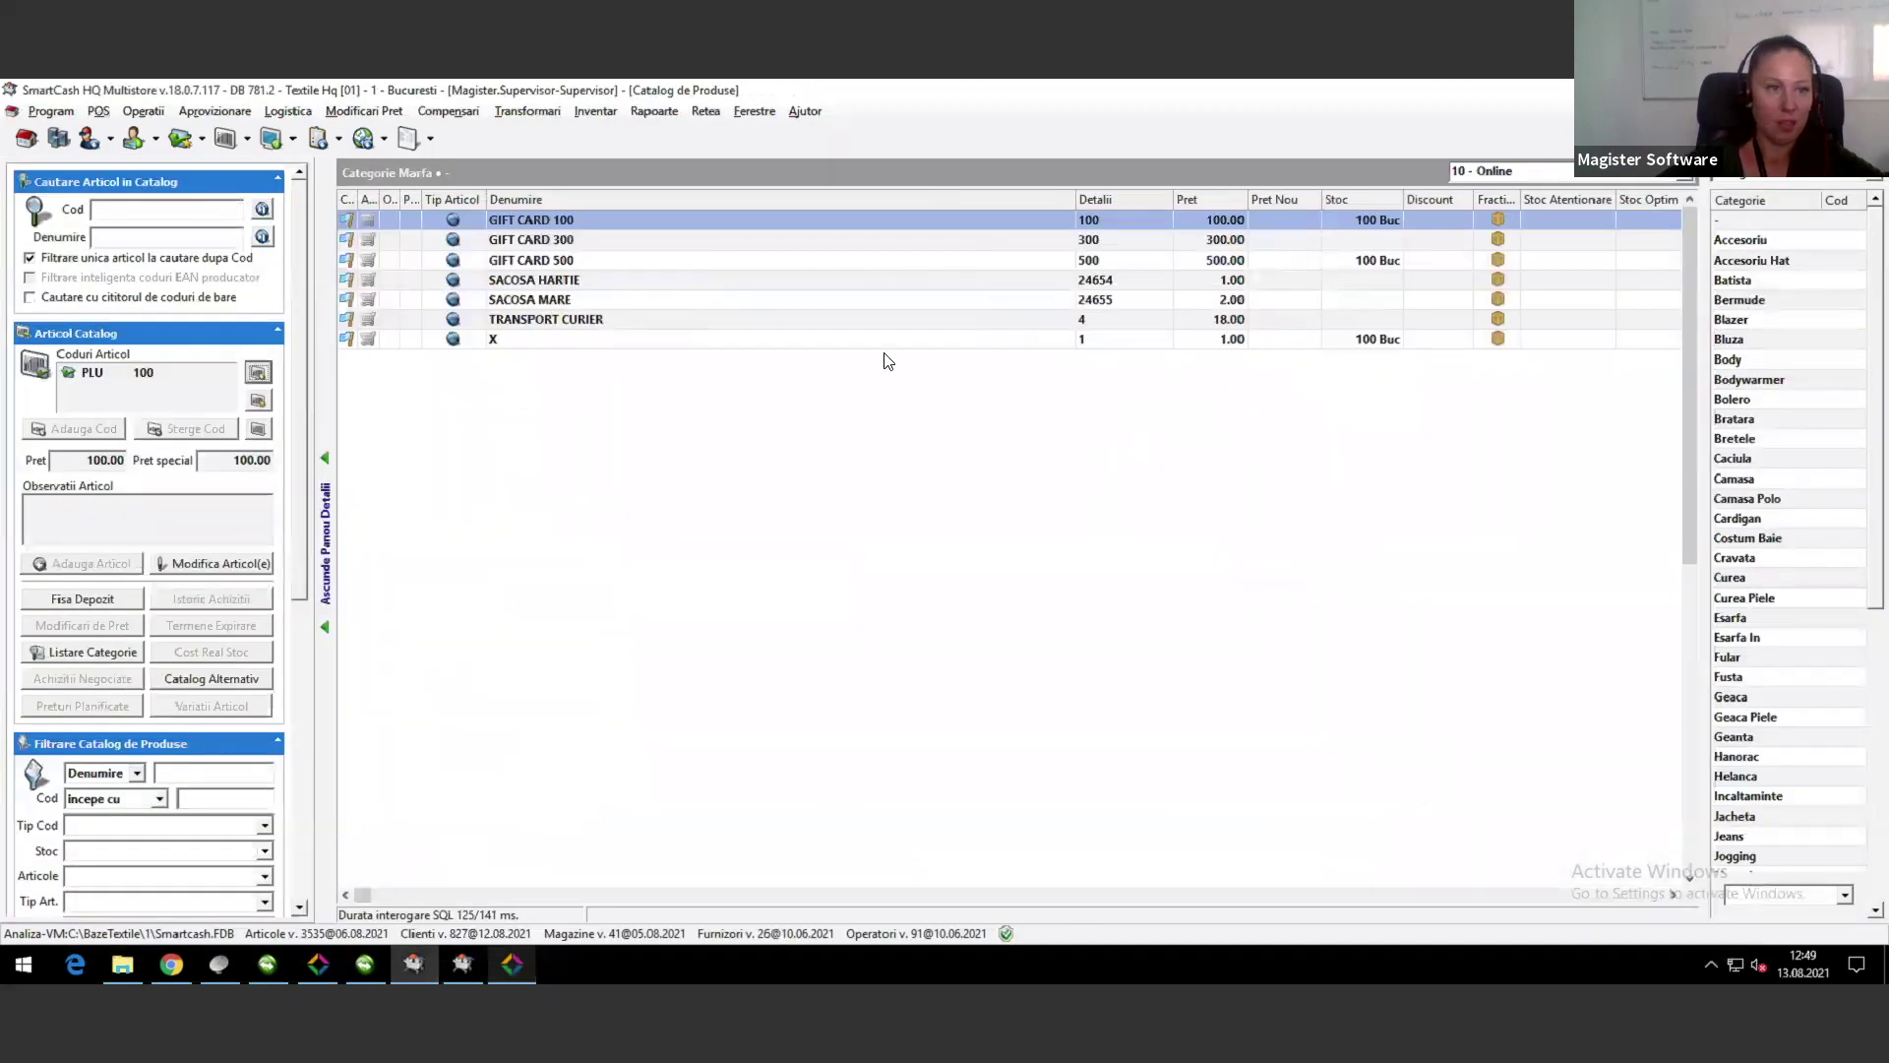